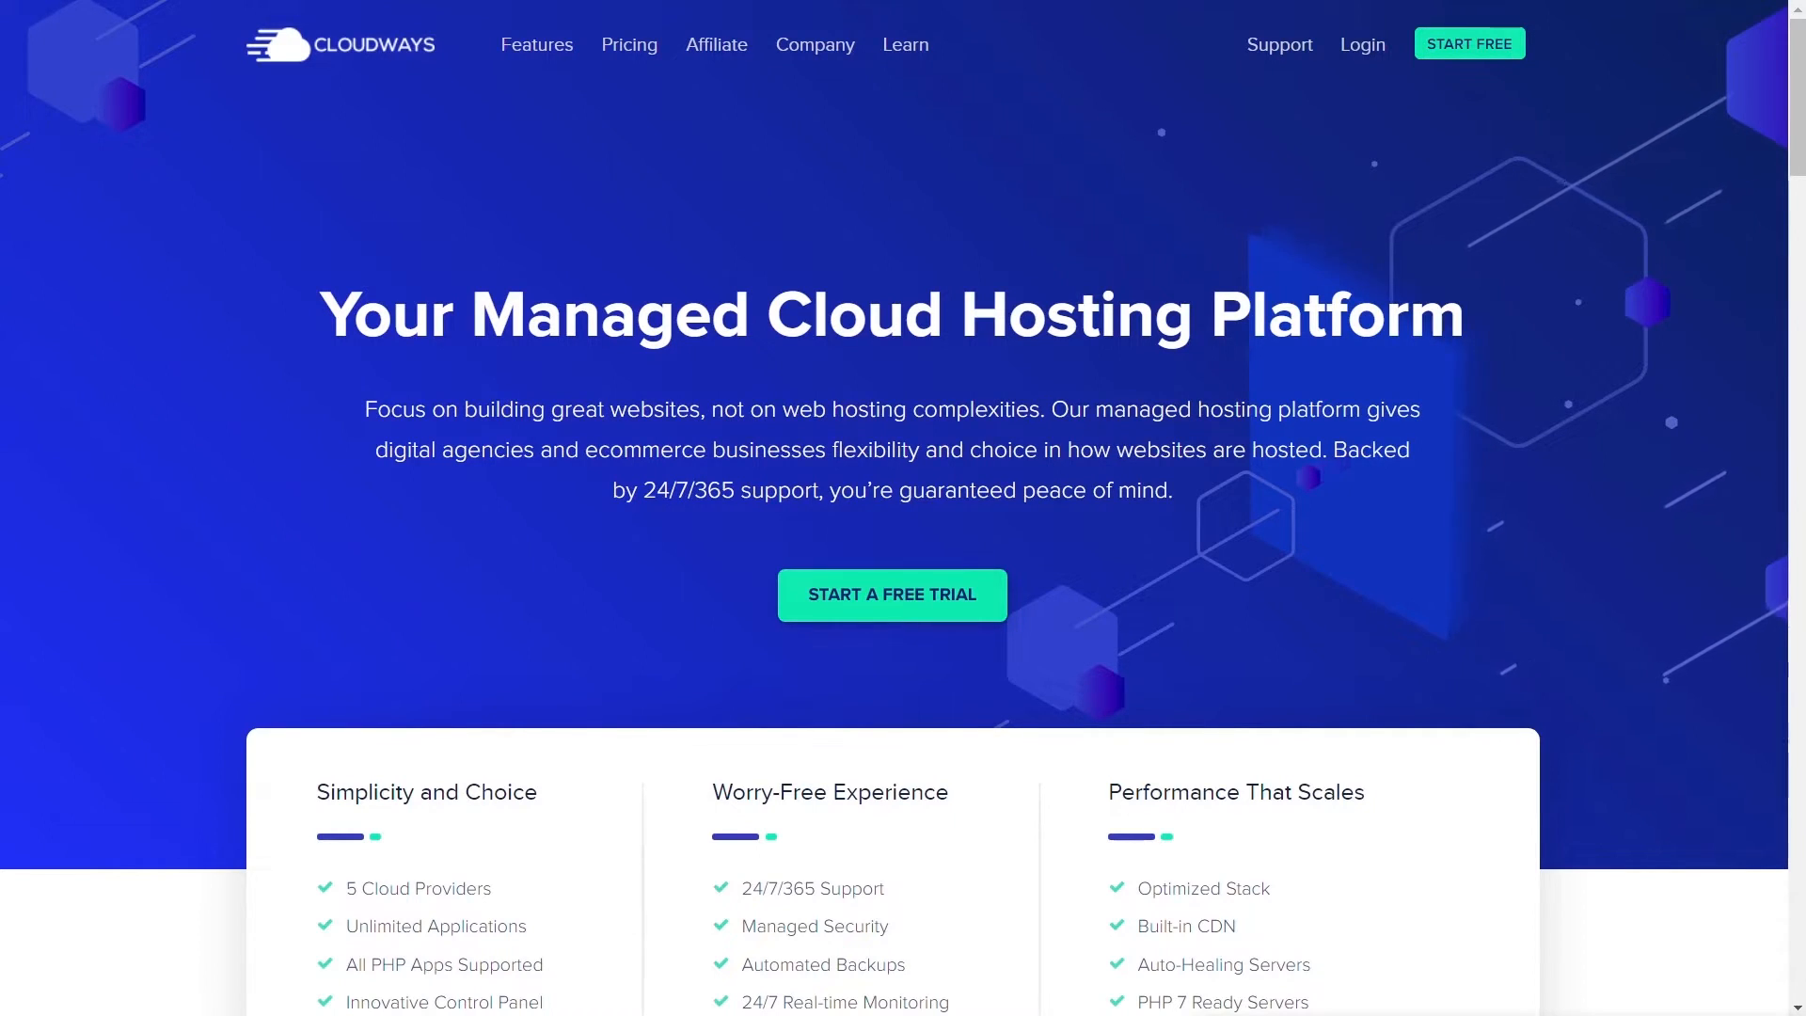
- Start the Cloudways free trial from the homepage to reach the signup form
{"action": "left_click", "coordinate": [891, 603]}
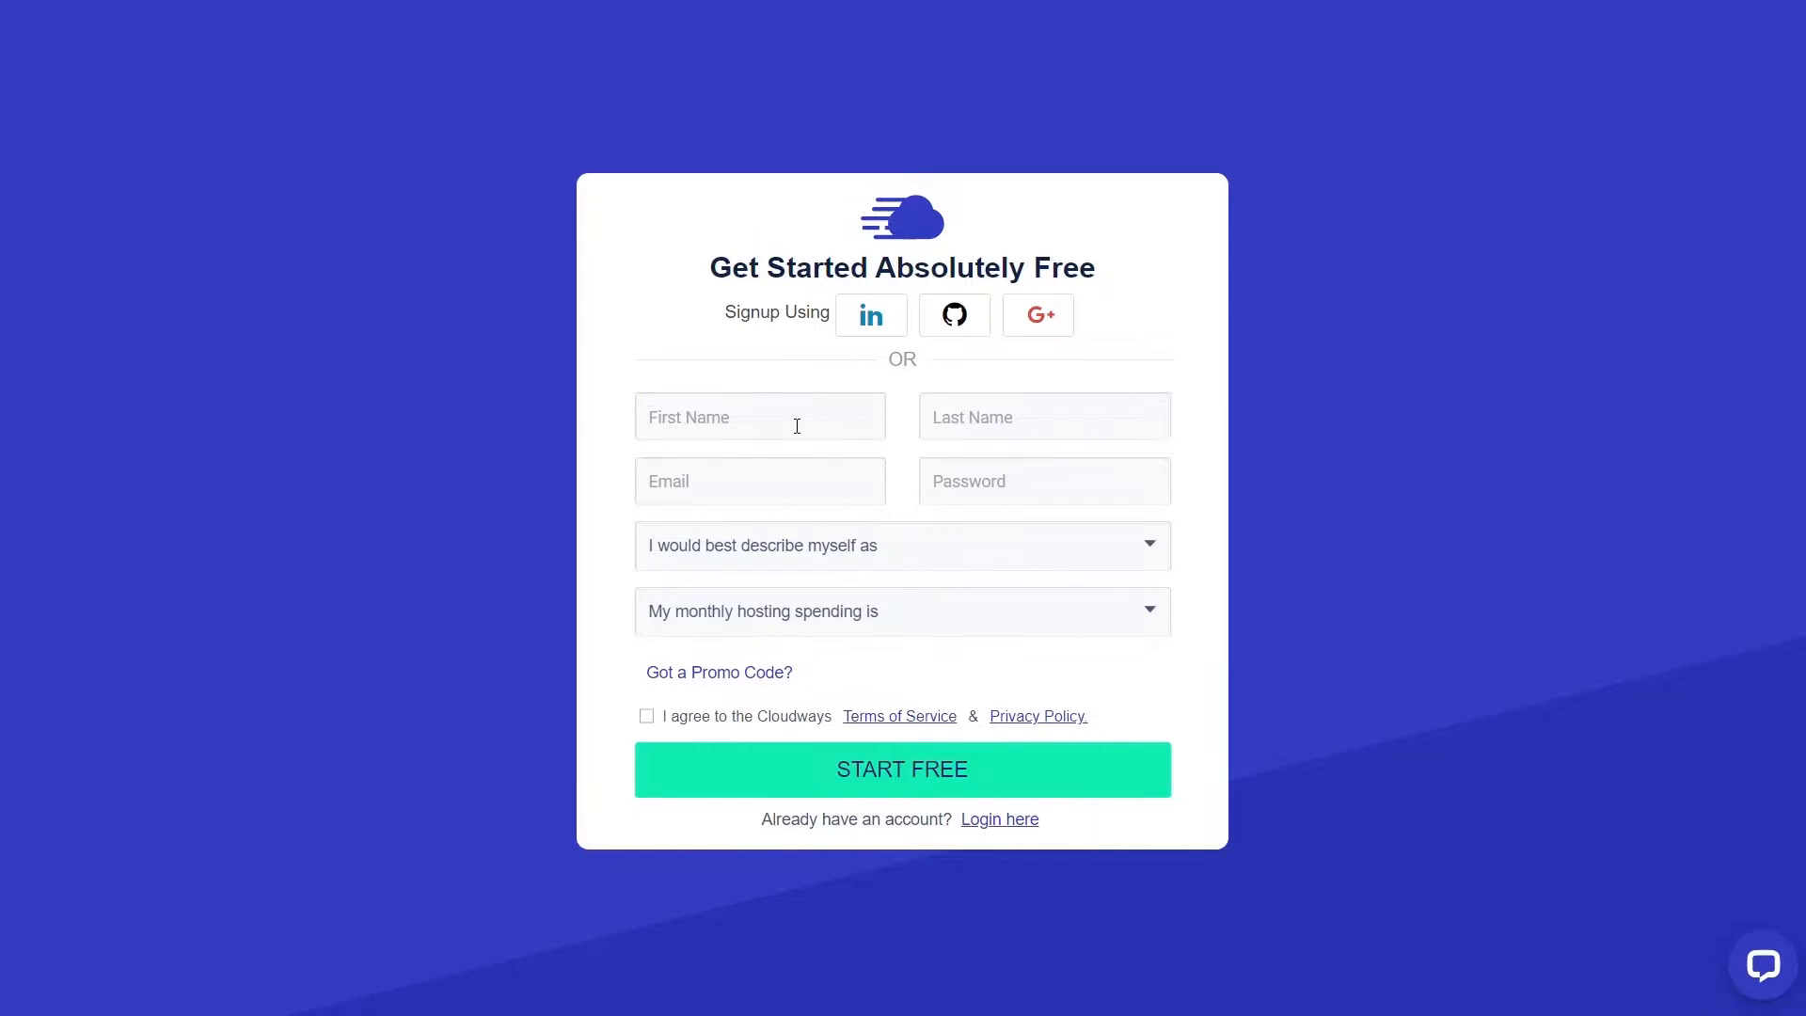
- Enter the user's first and last name, then move on to the email field
{"action": "left_click", "coordinate": [796, 426]}
{"action": "key", "text": "Tab"}
{"action": "left_click", "coordinate": [723, 489]}
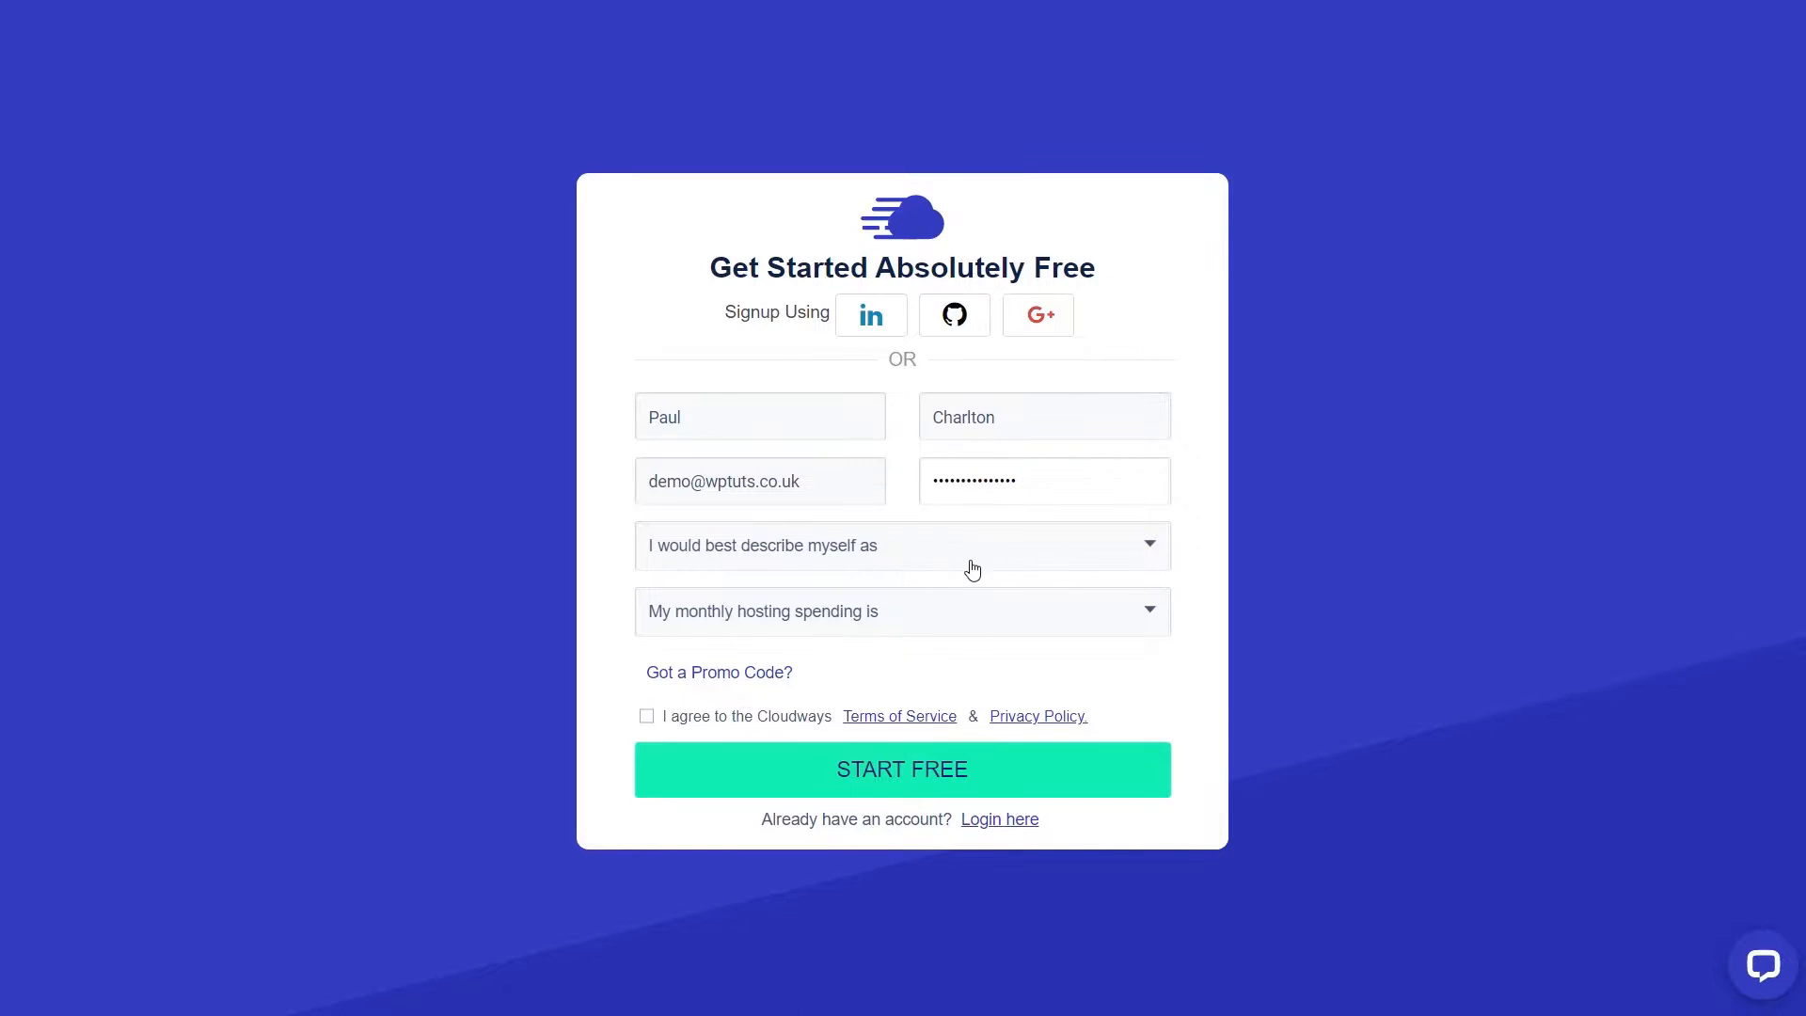
- Choose Freelance Developer/Designer and $0 - $50 monthly, accept the terms, and submit the signup
{"action": "left_click", "coordinate": [969, 550]}
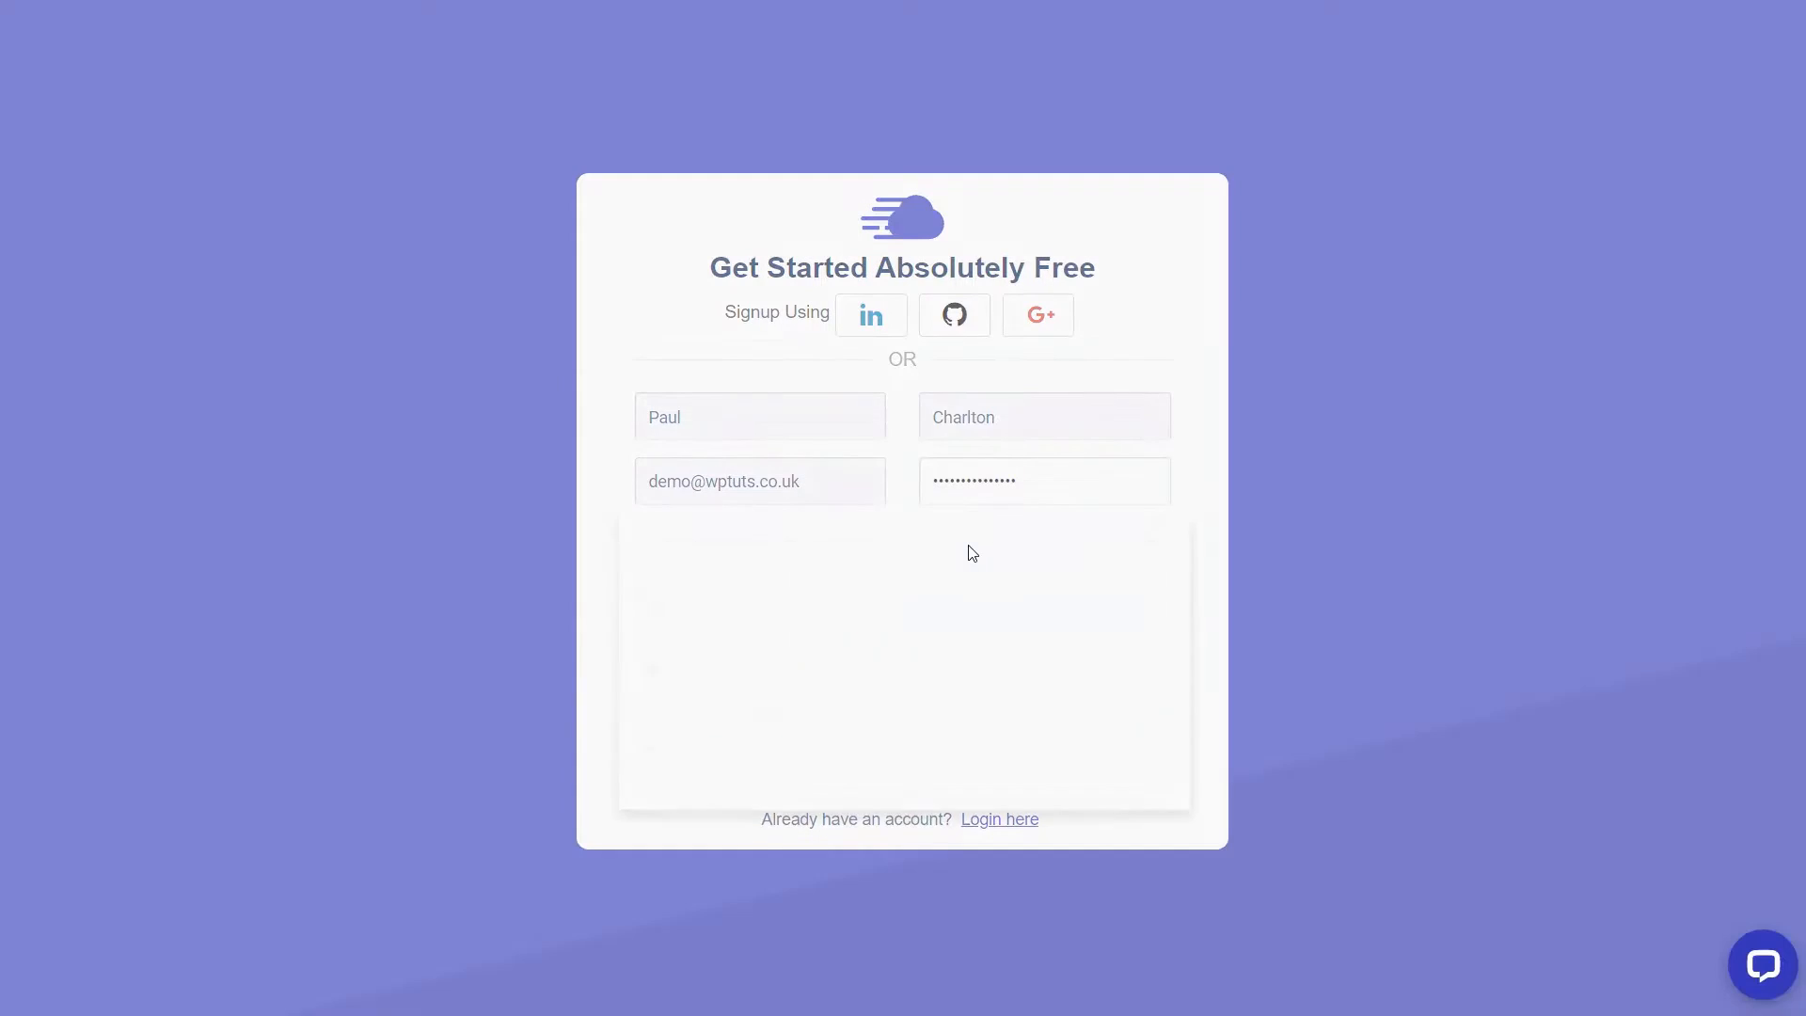
{"action": "left_click", "coordinate": [815, 781]}
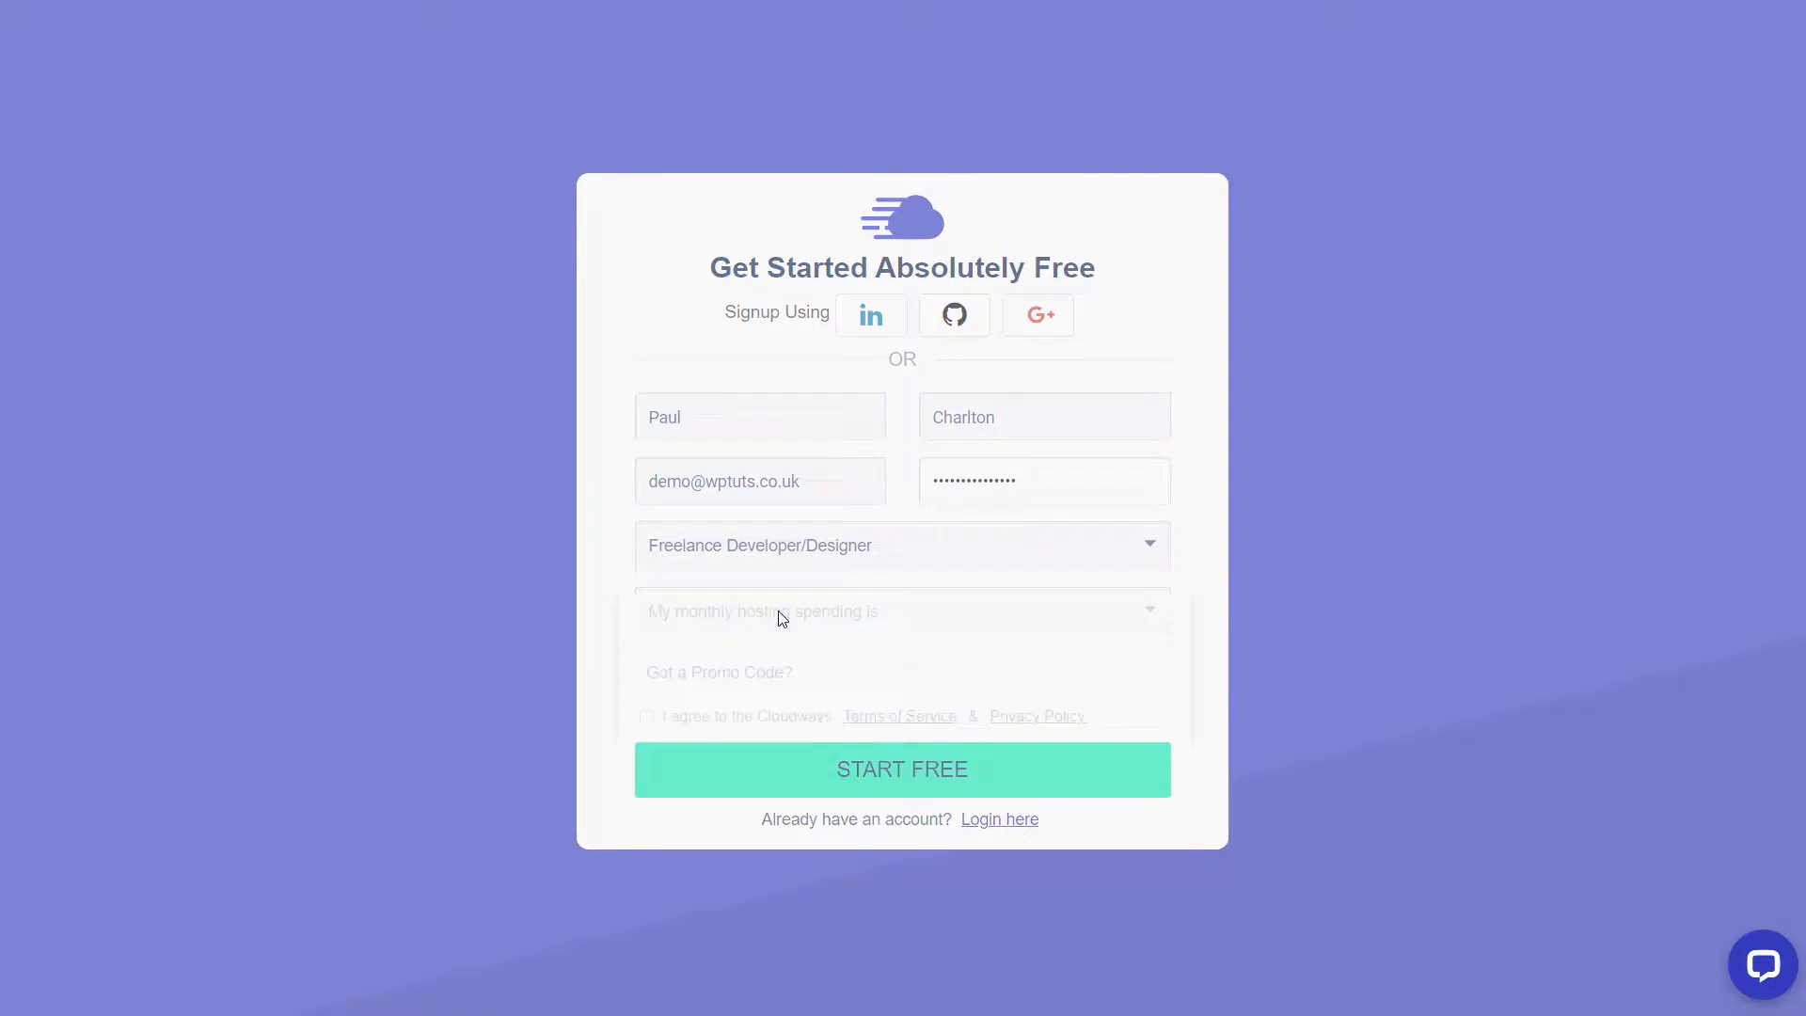
{"action": "left_click", "coordinate": [782, 617]}
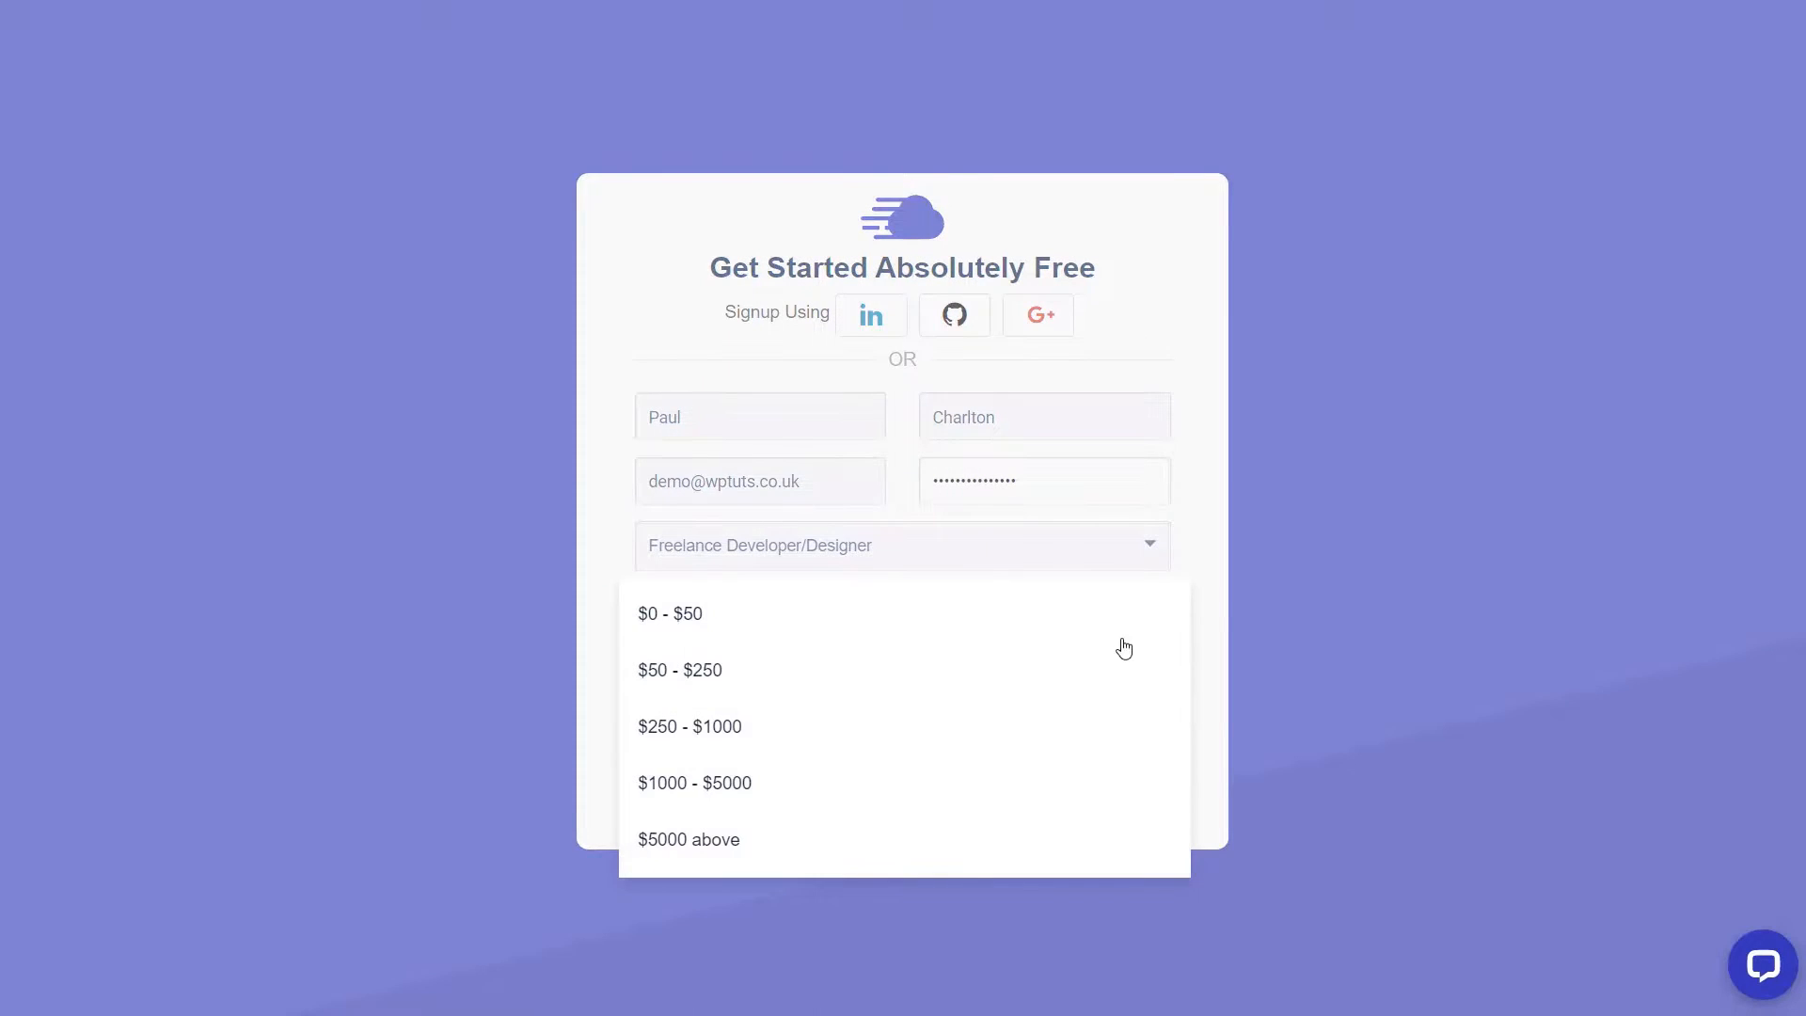
{"action": "left_click", "coordinate": [738, 630]}
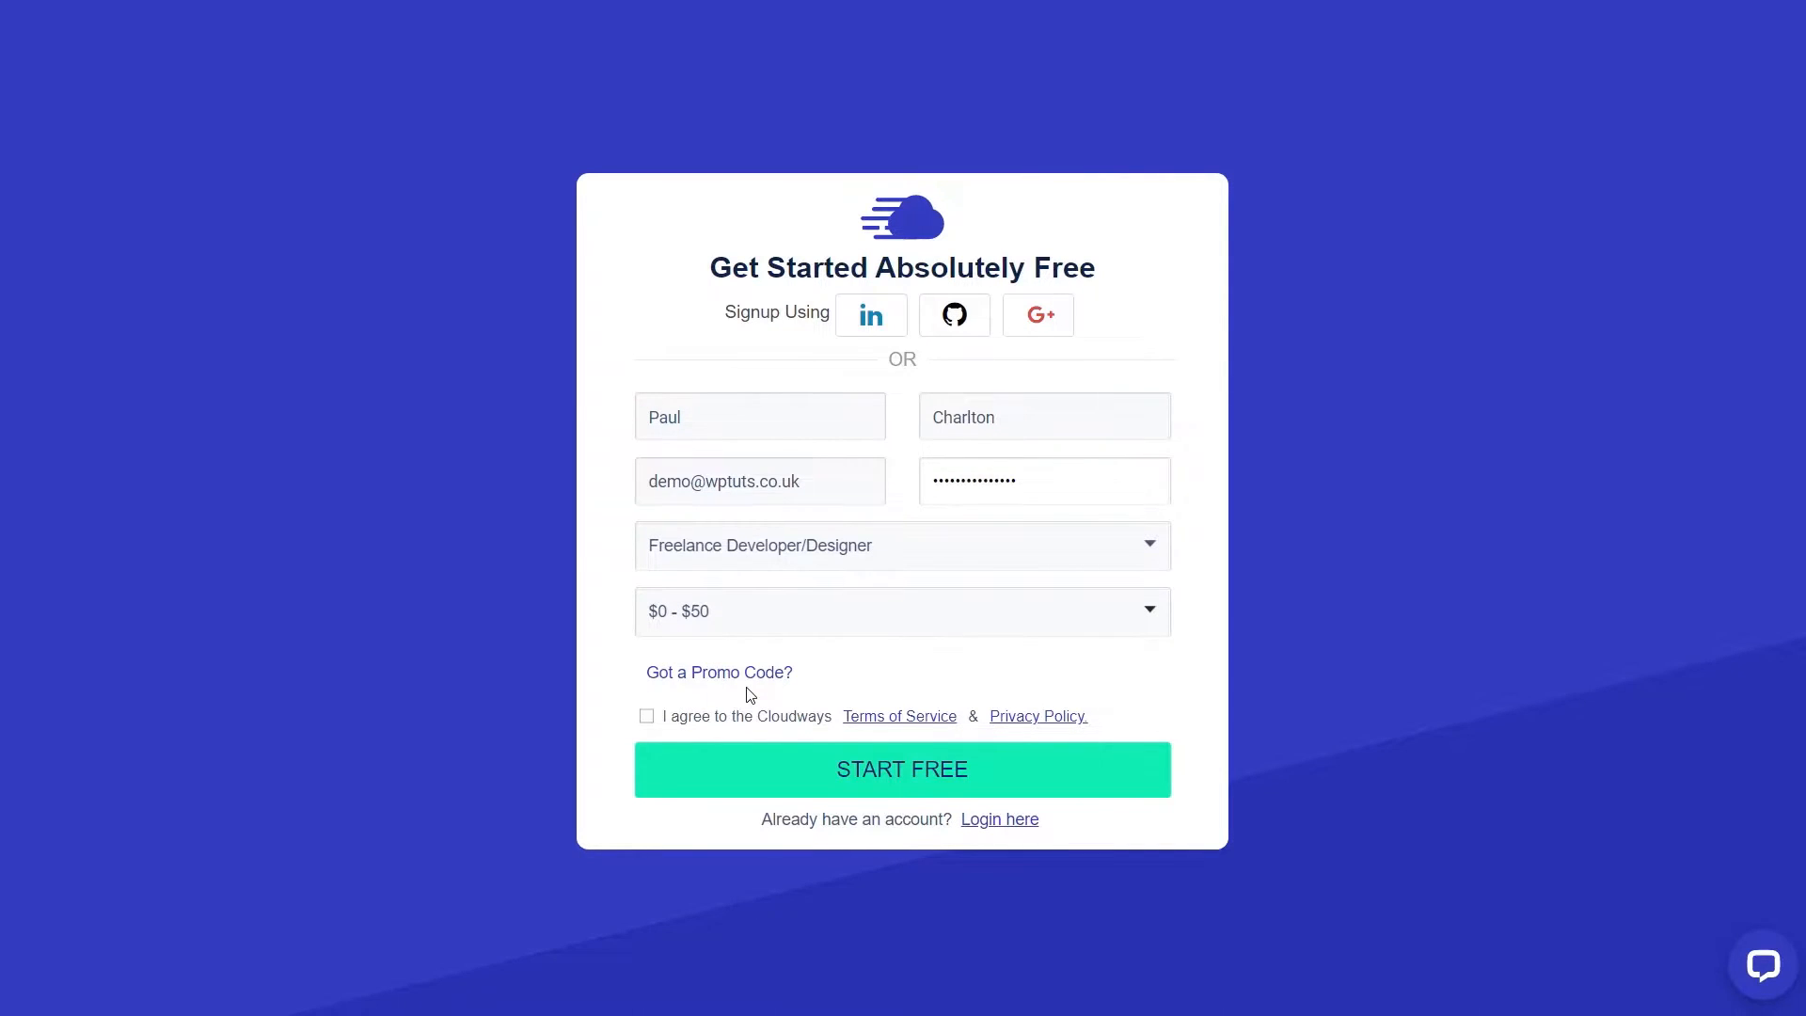
{"action": "left_click", "coordinate": [646, 718]}
{"action": "left_click", "coordinate": [900, 780]}
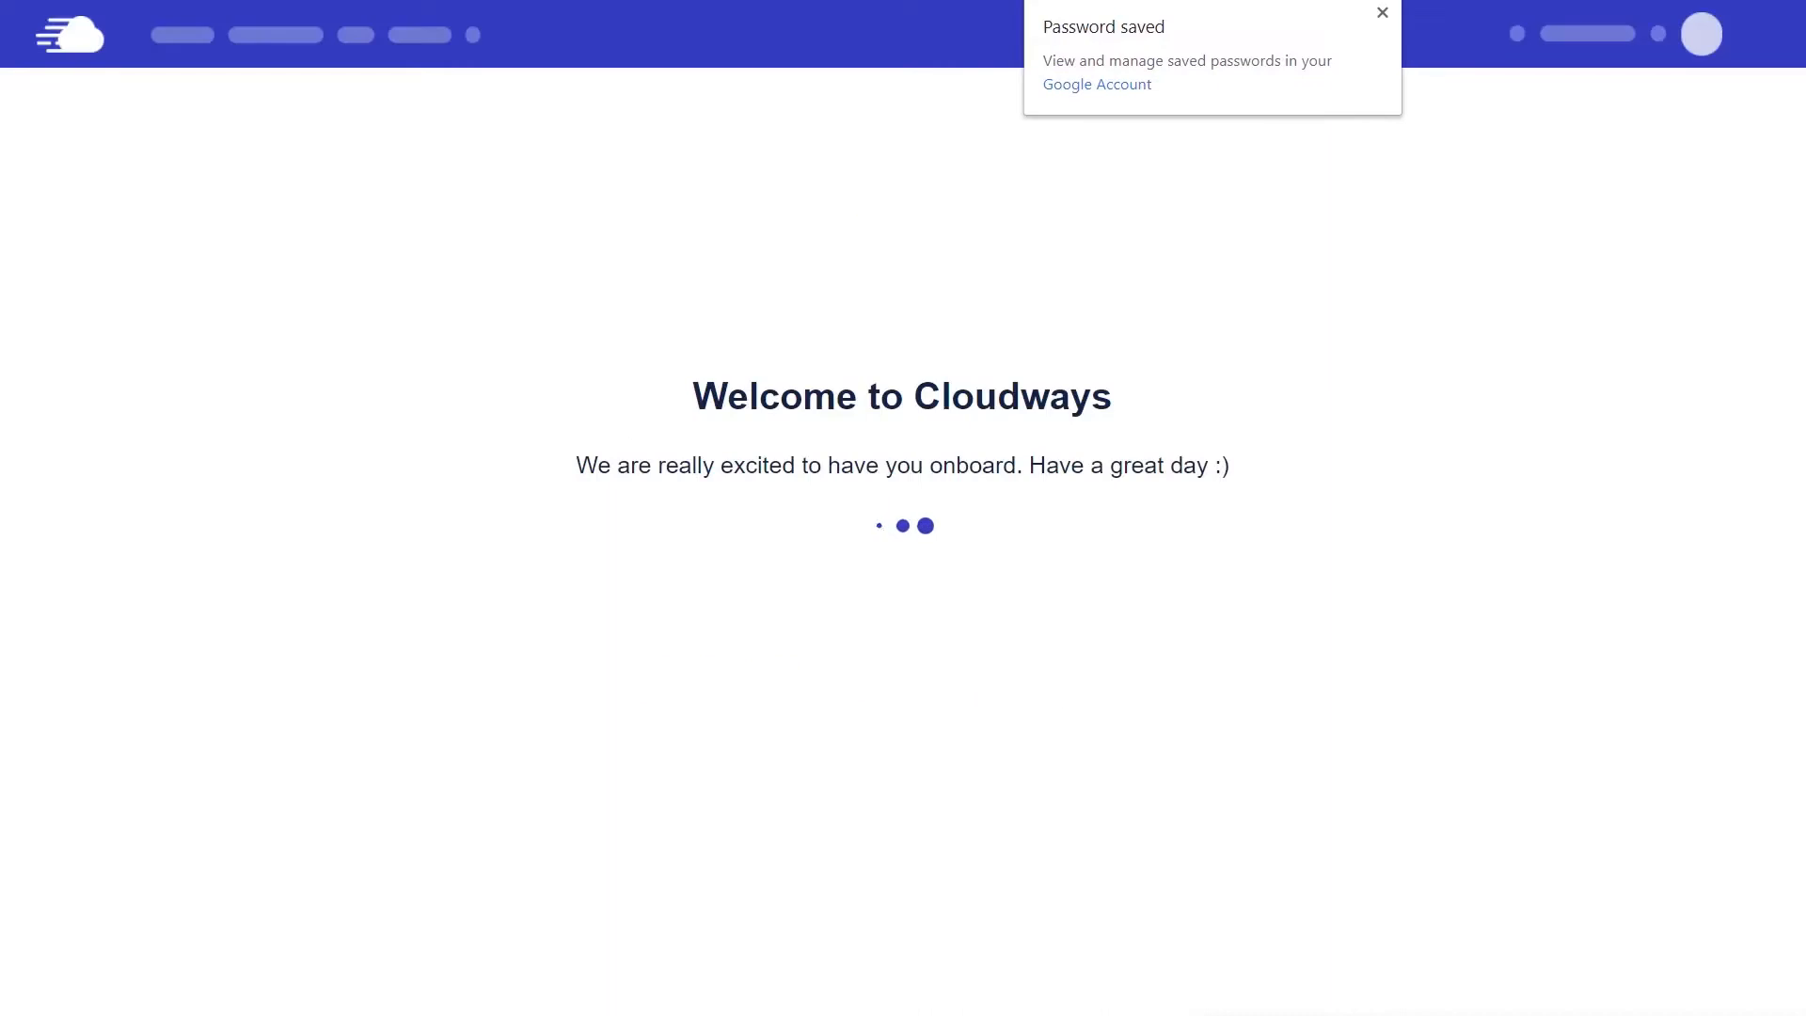
- Close the Password saved notice and the Welcome to Cloudways popup
{"action": "left_click", "coordinate": [1382, 13]}
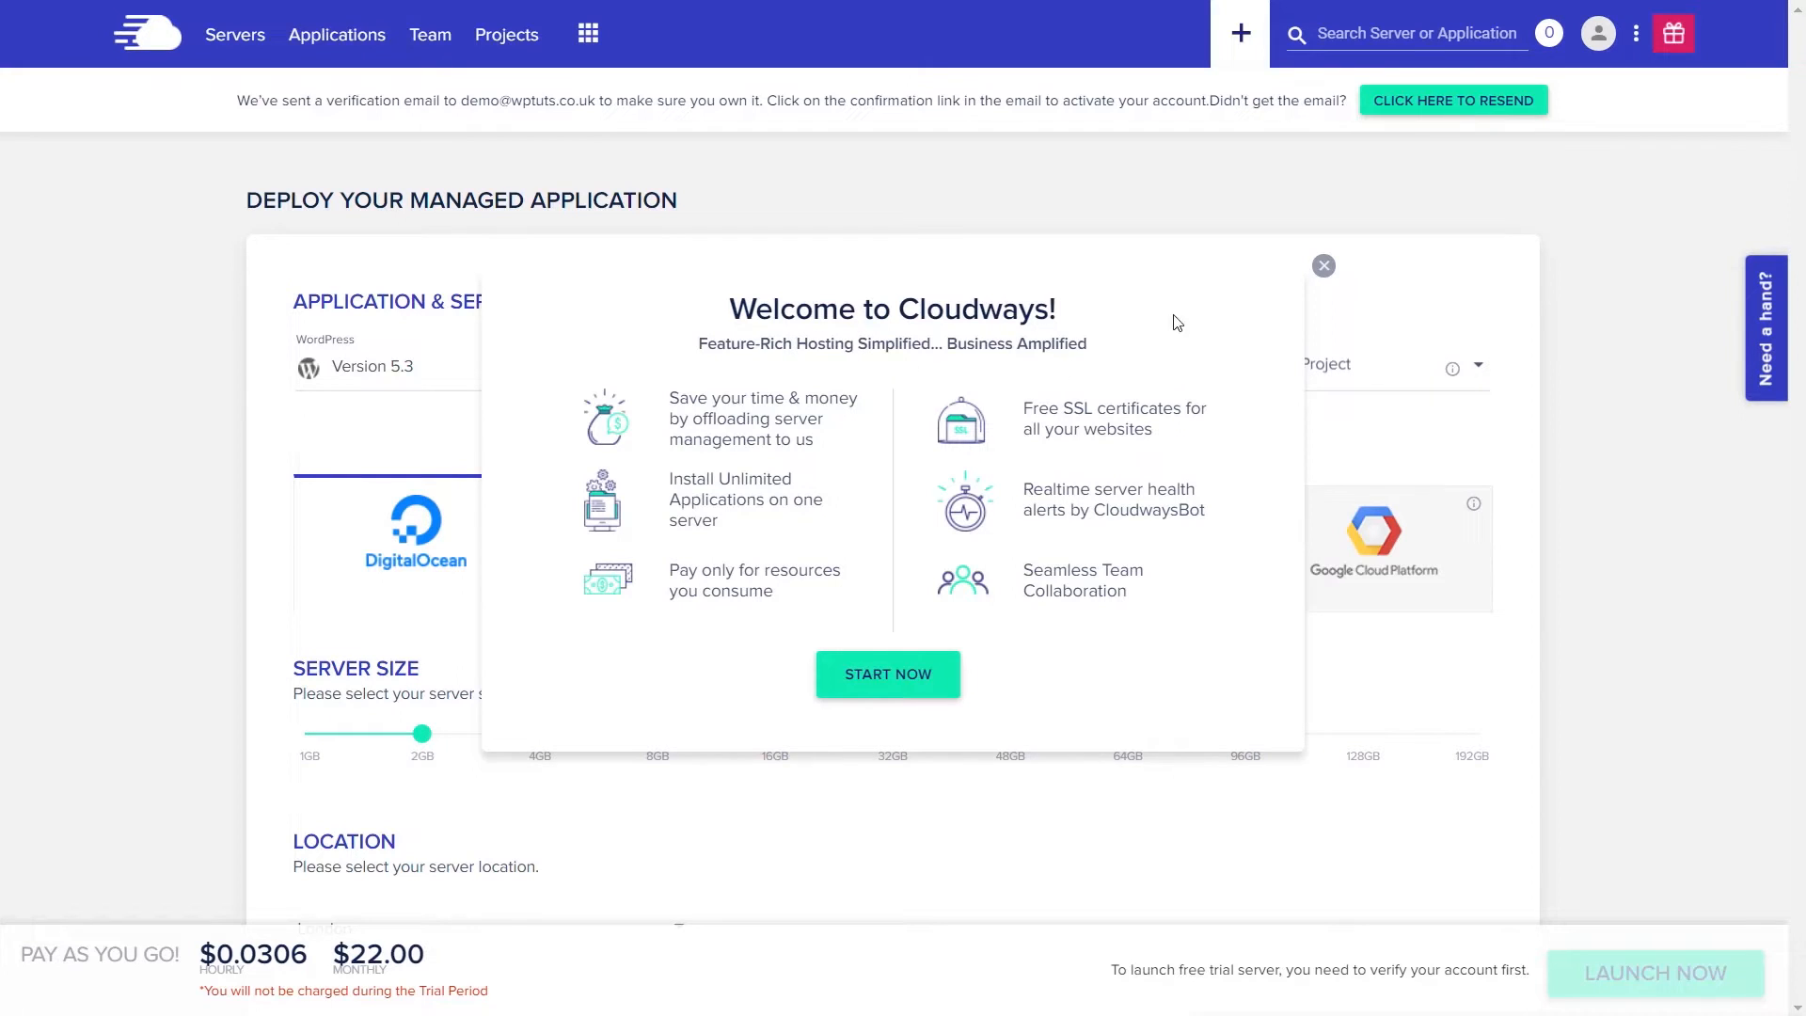
{"action": "left_click", "coordinate": [901, 684]}
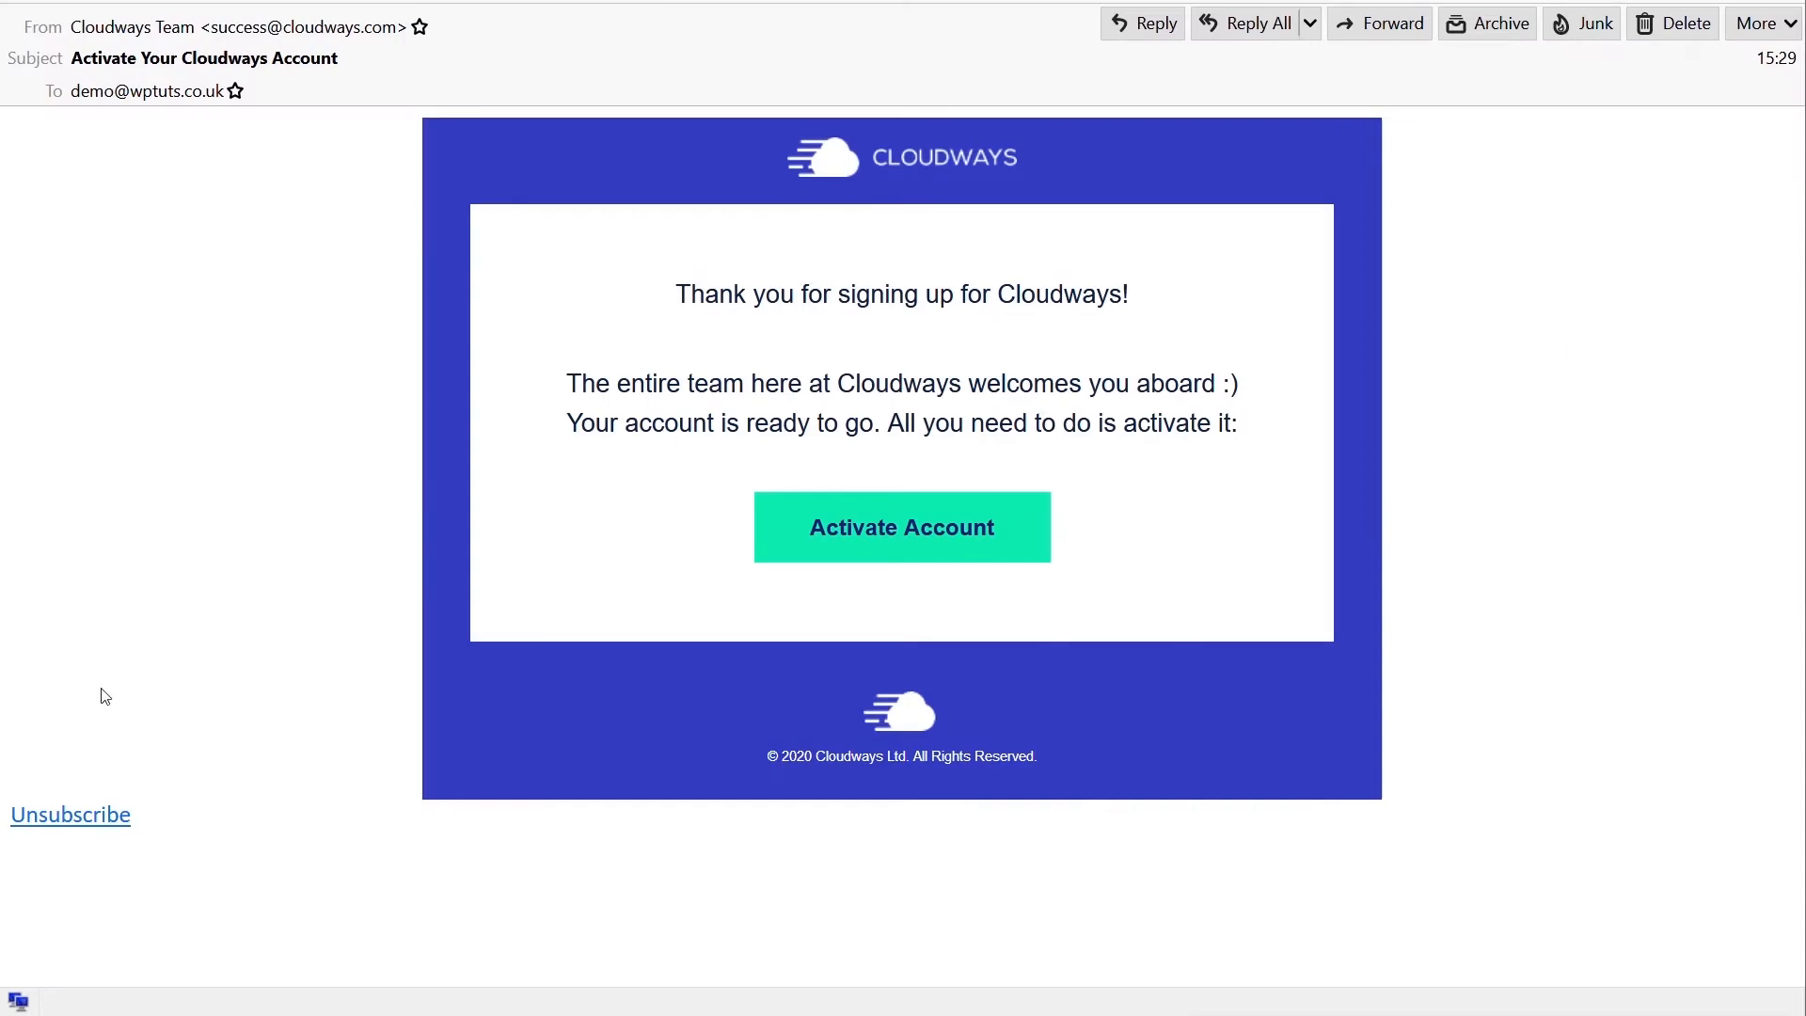
- Use the Activate Account button in the Cloudways verification email
{"action": "left_click", "coordinate": [961, 534]}
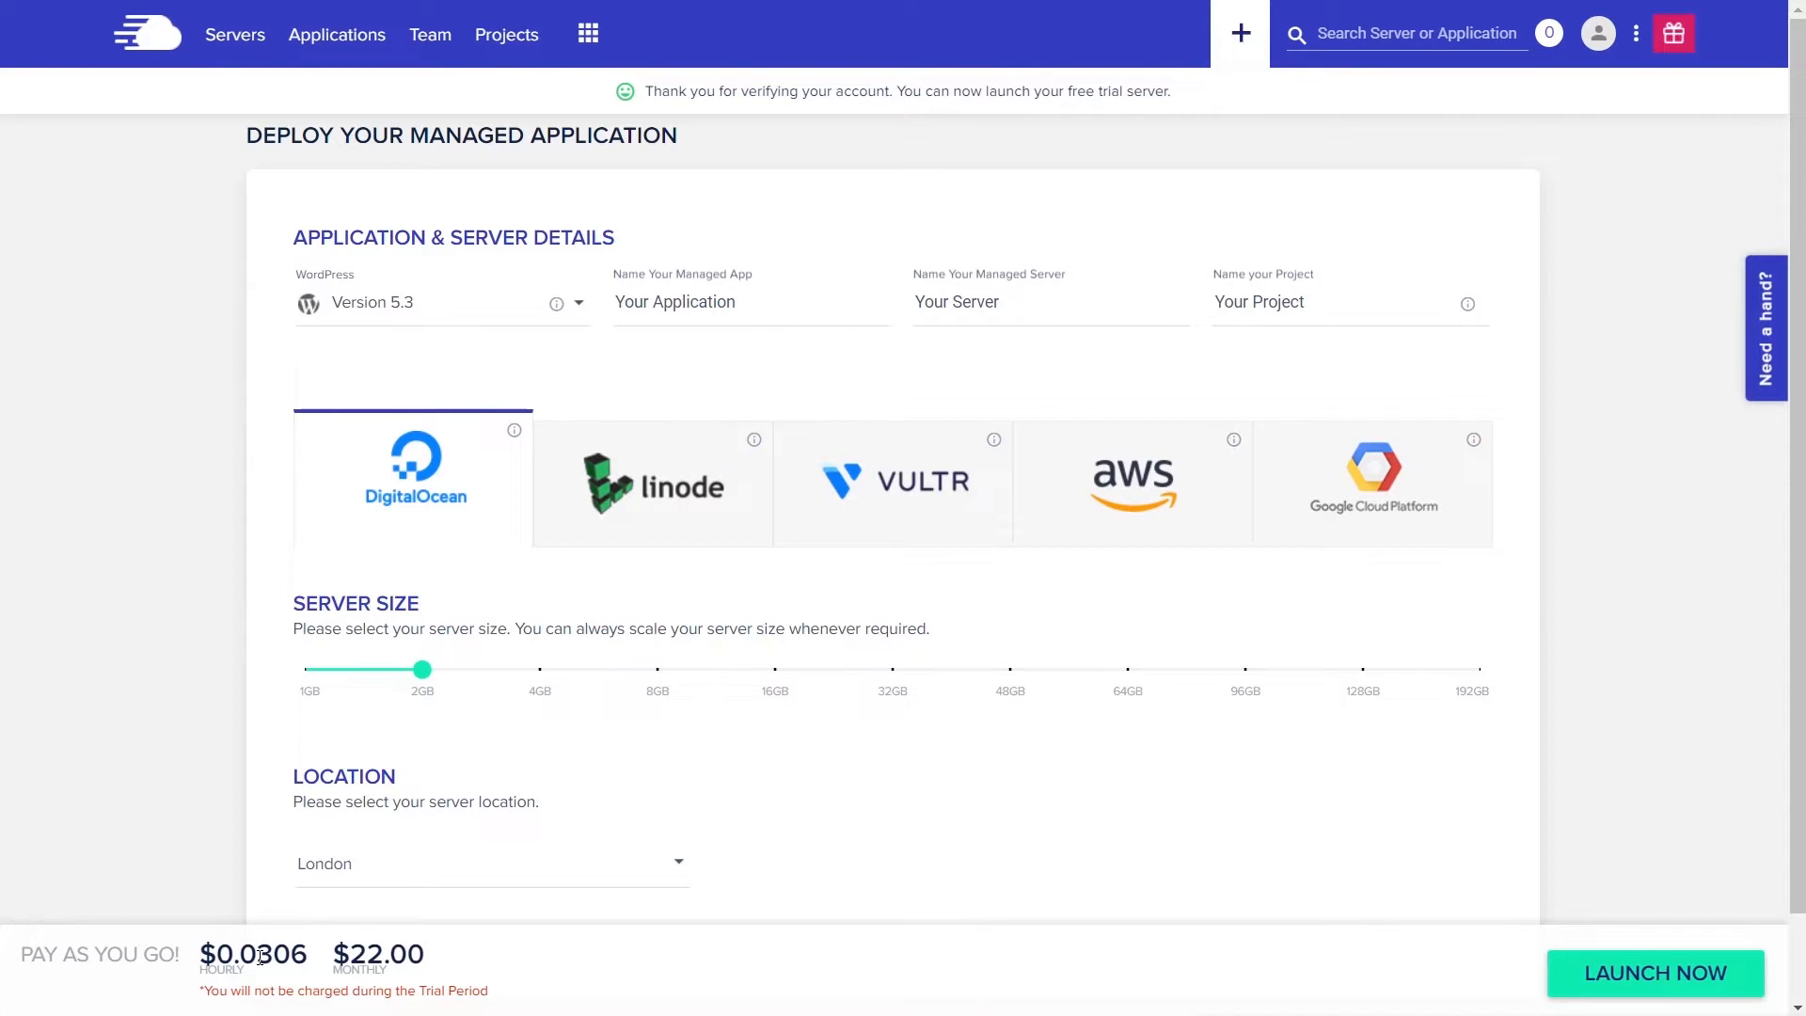
{"action": "left_click", "coordinate": [647, 501]}
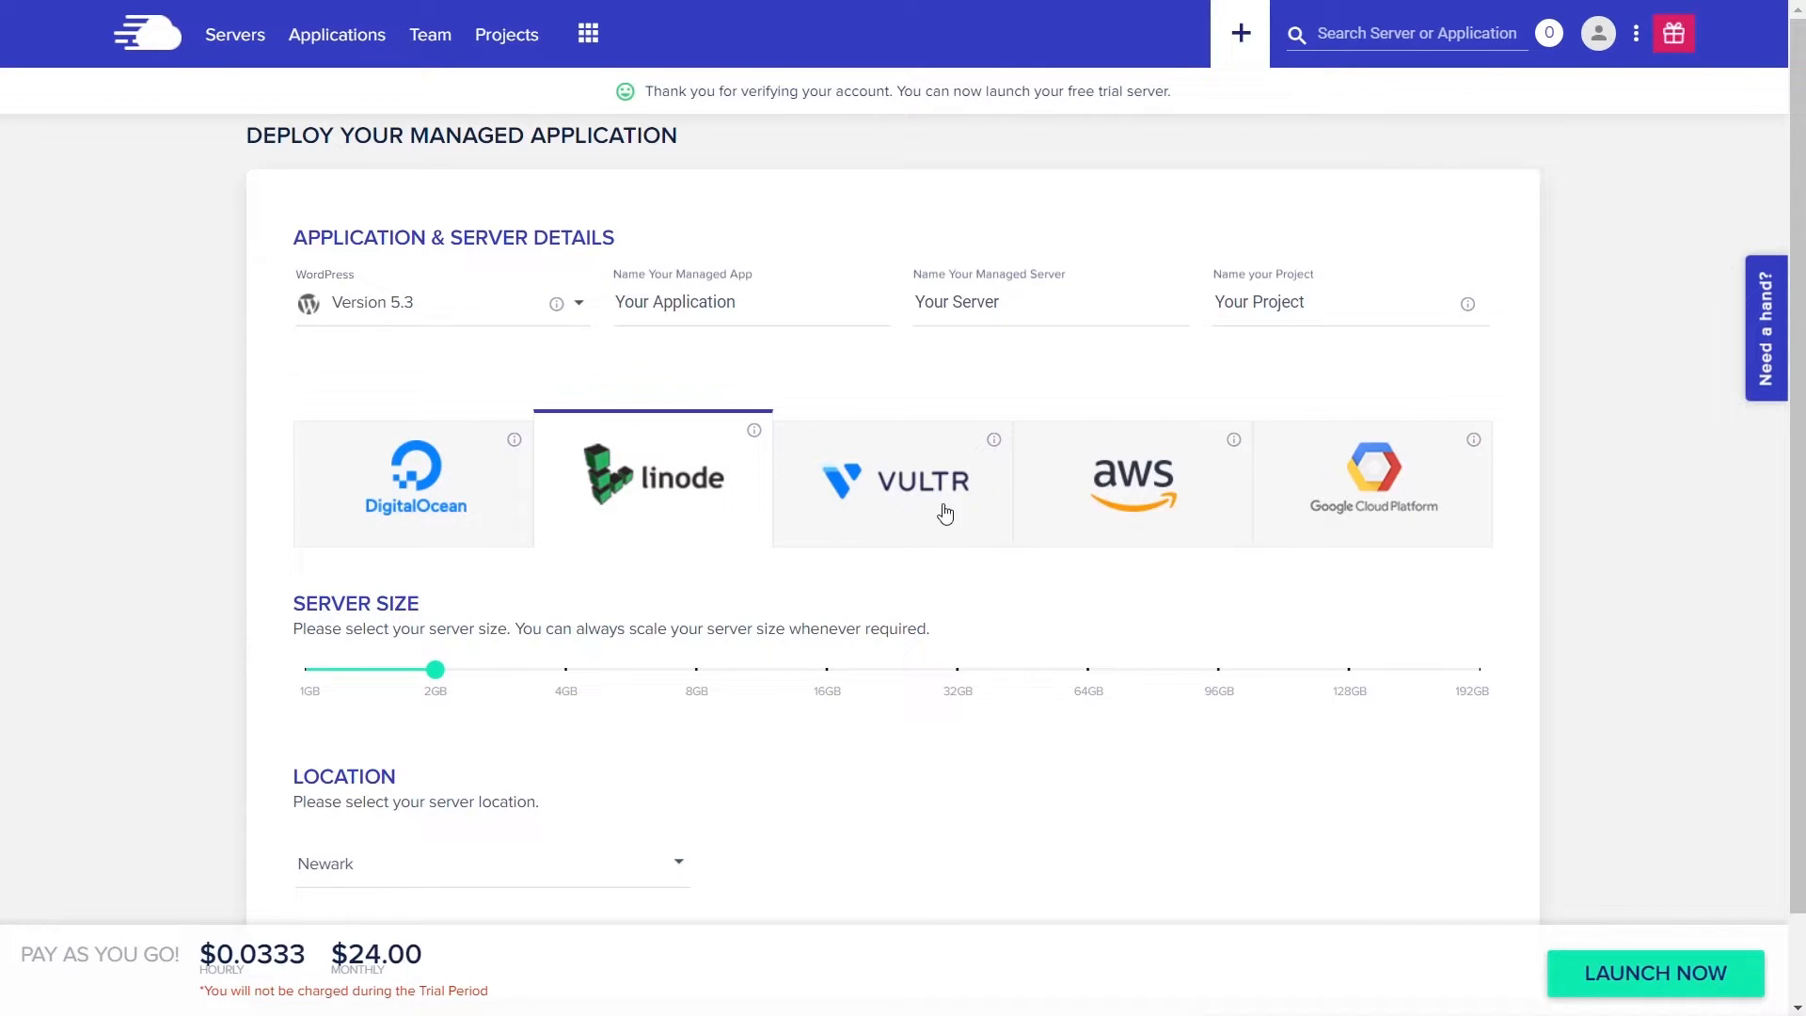
{"action": "left_click", "coordinate": [912, 498]}
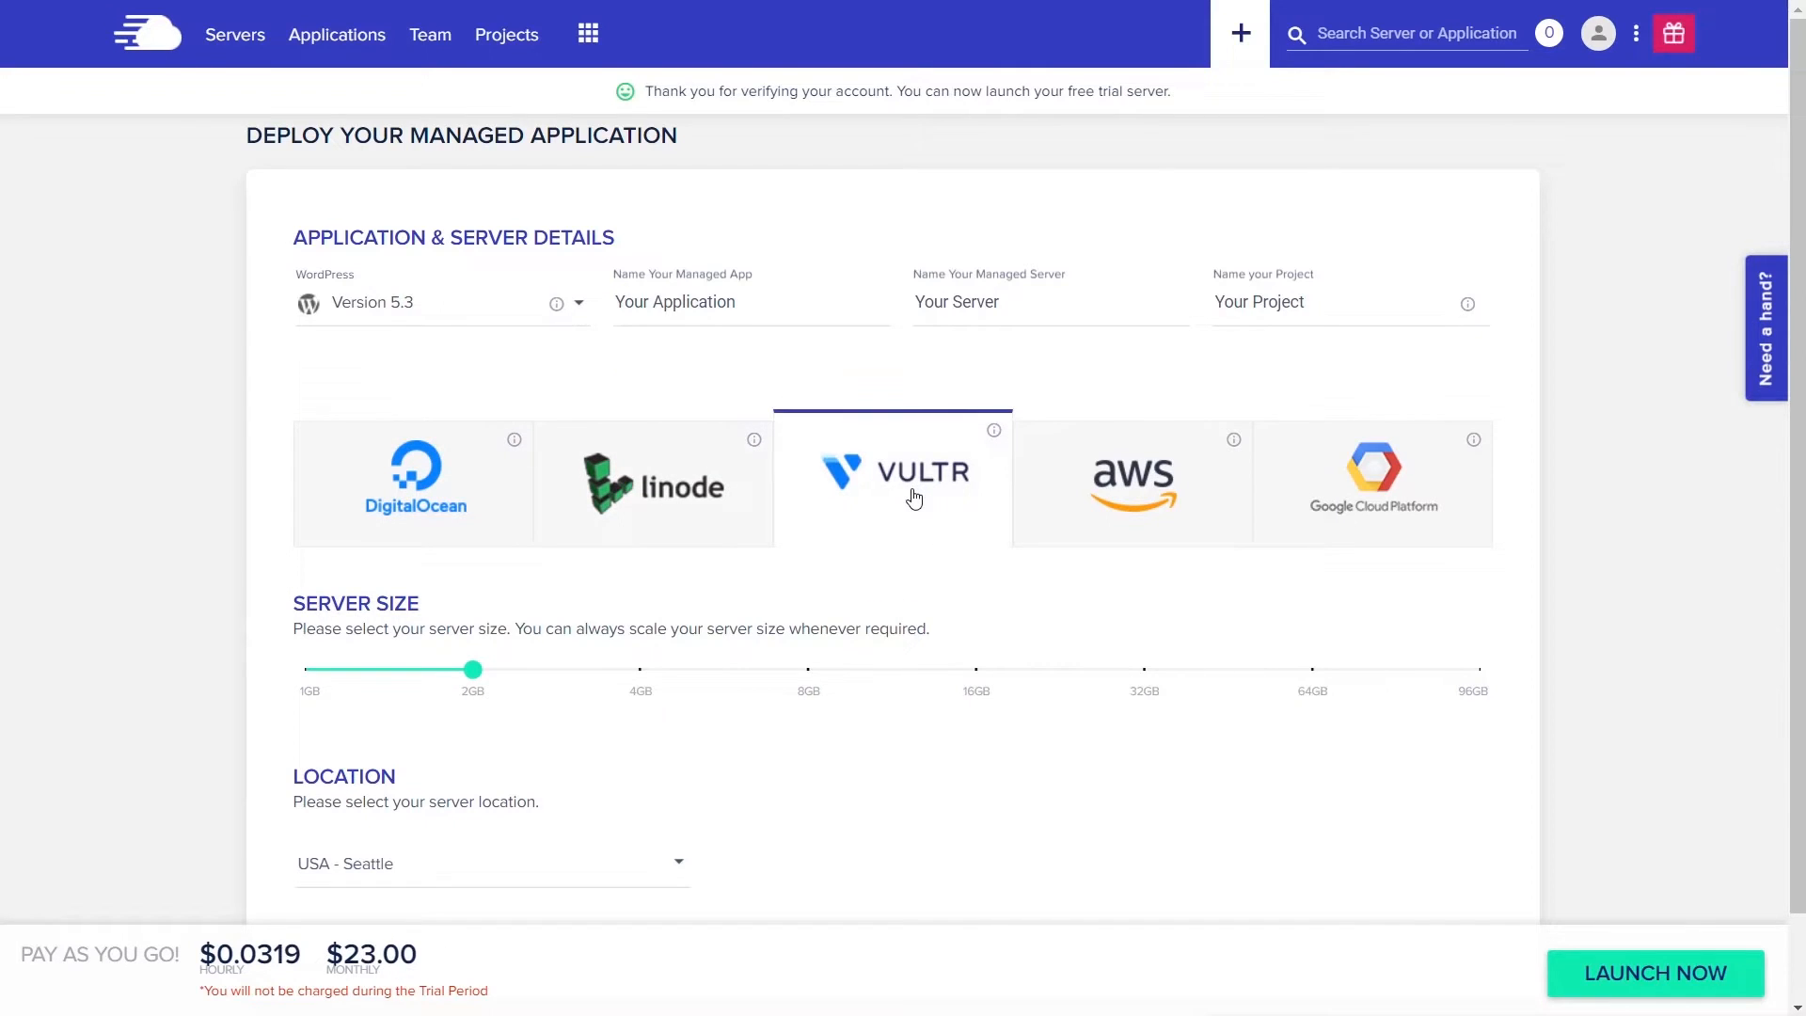
{"action": "left_click", "coordinate": [1135, 501]}
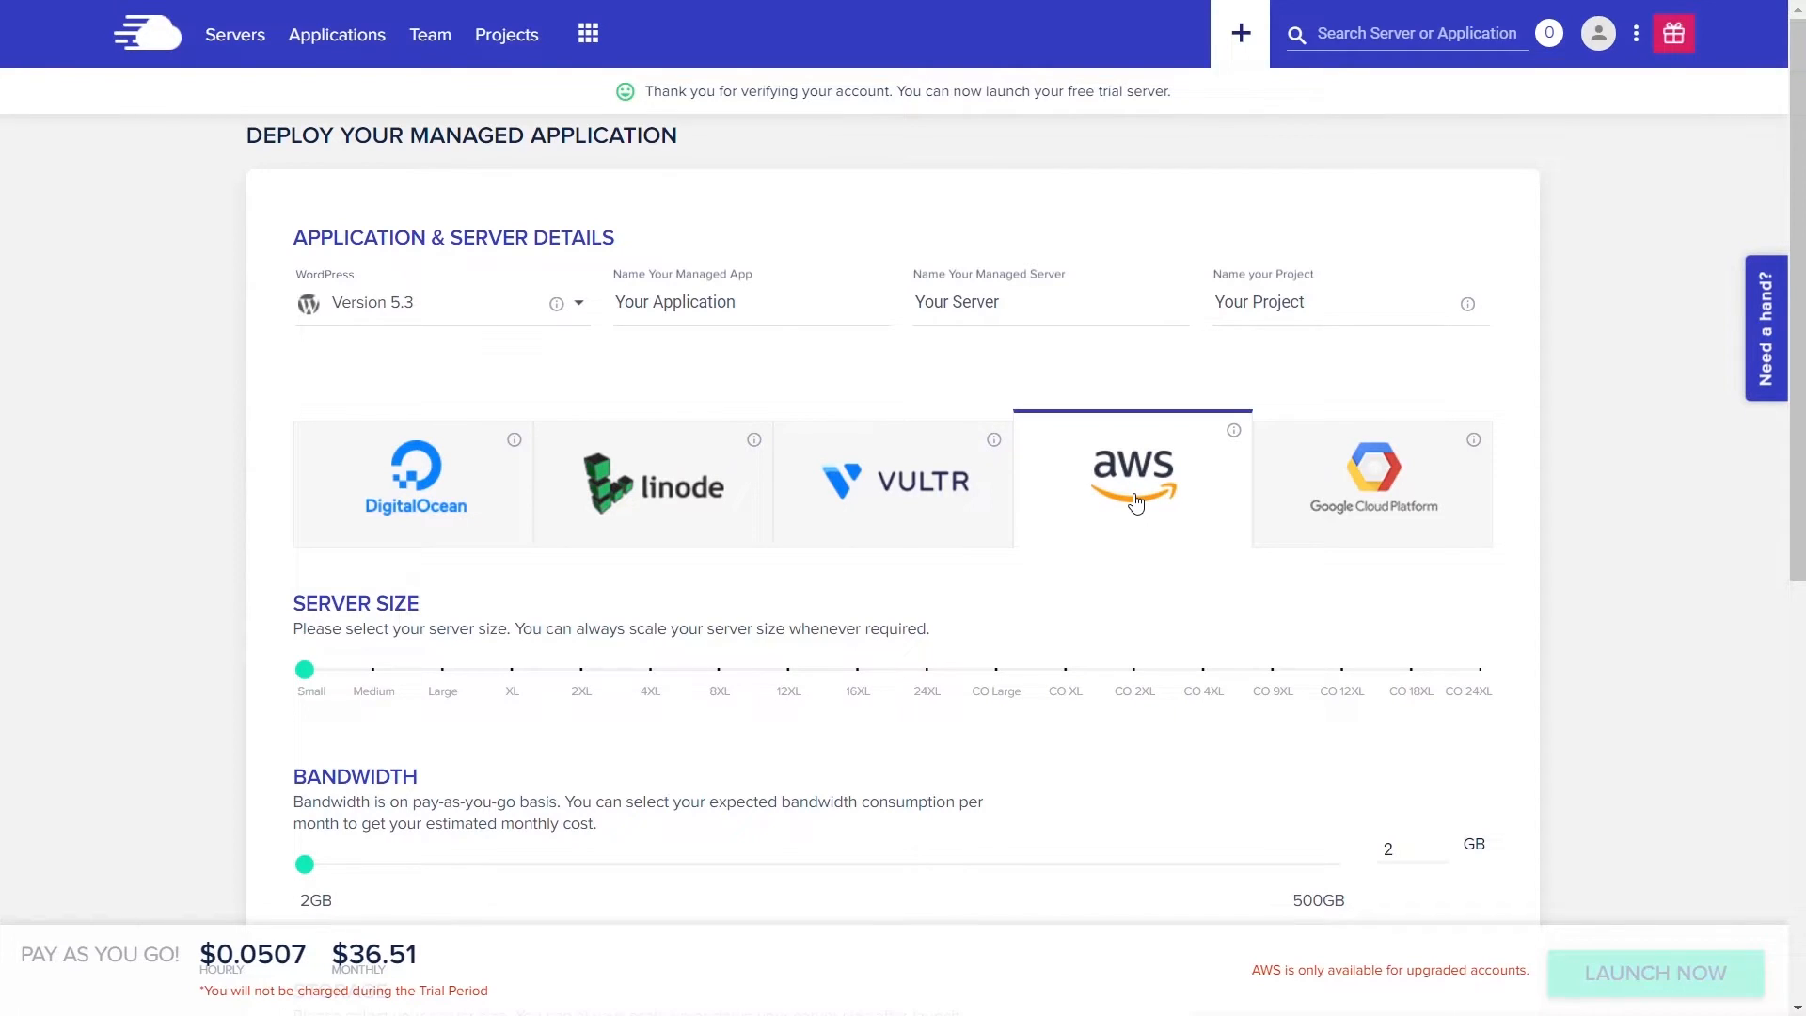
{"action": "left_click", "coordinate": [1365, 485]}
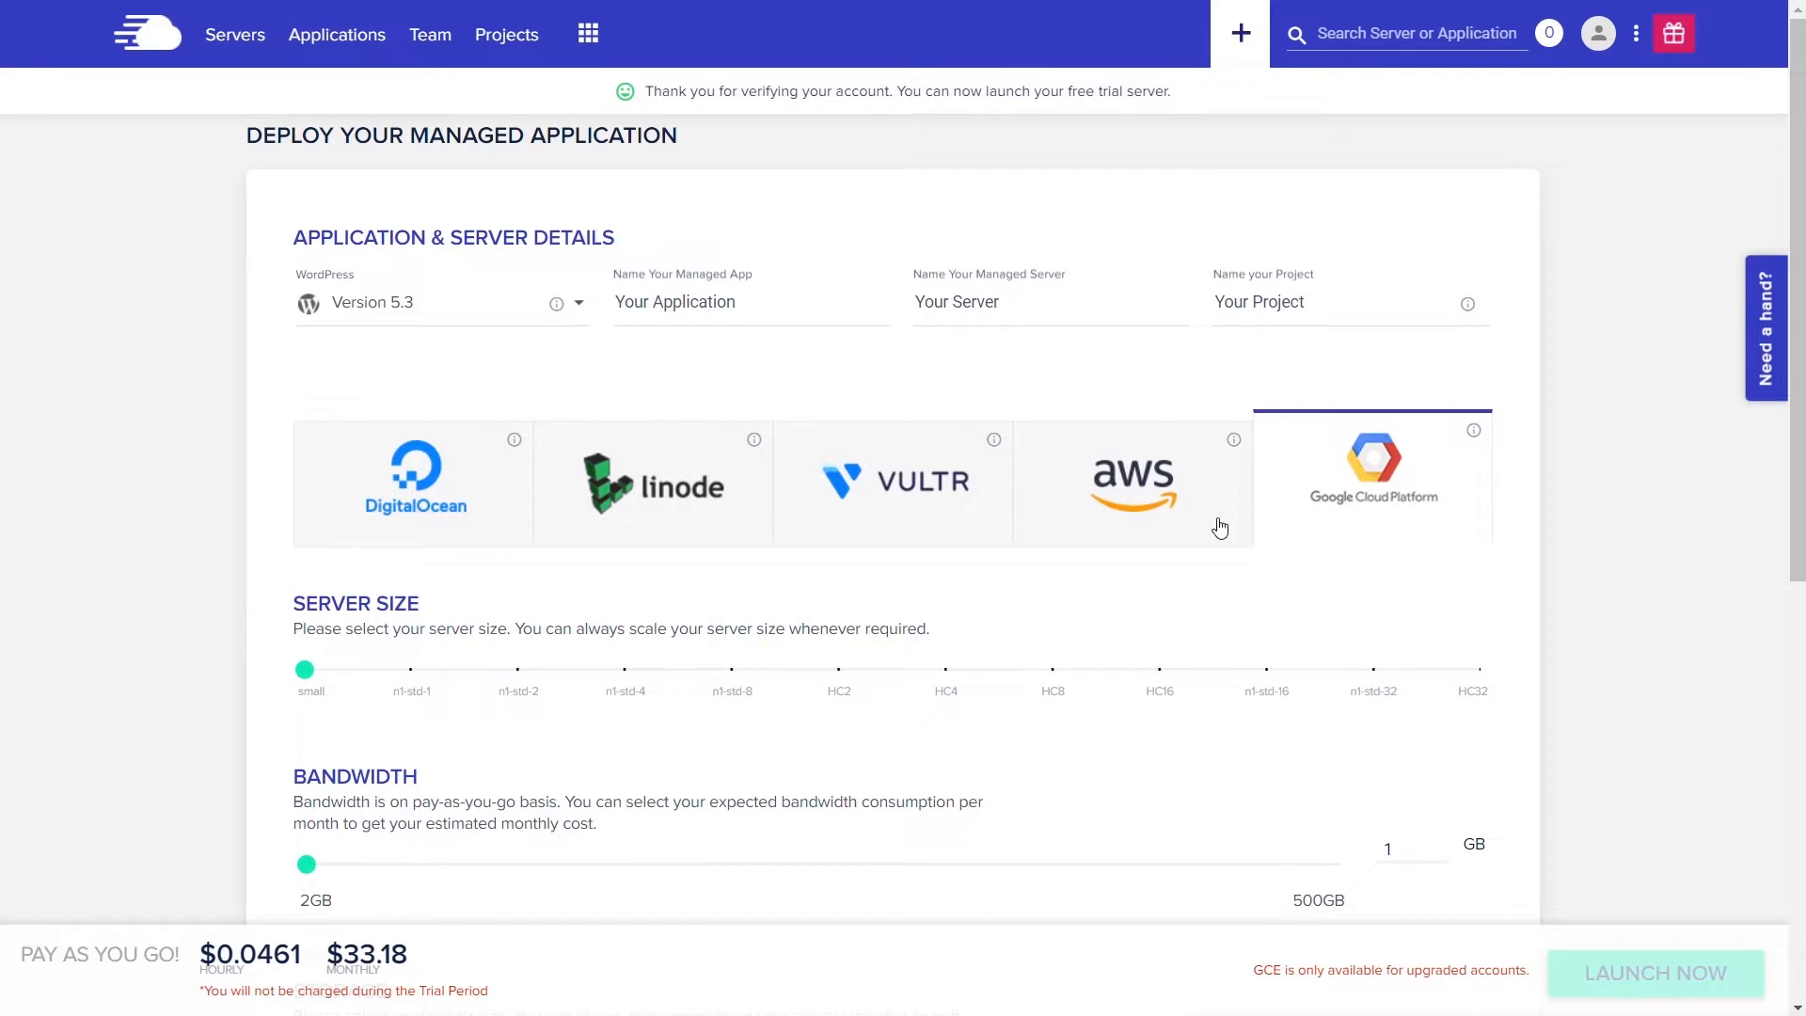
{"action": "left_click", "coordinate": [404, 490]}
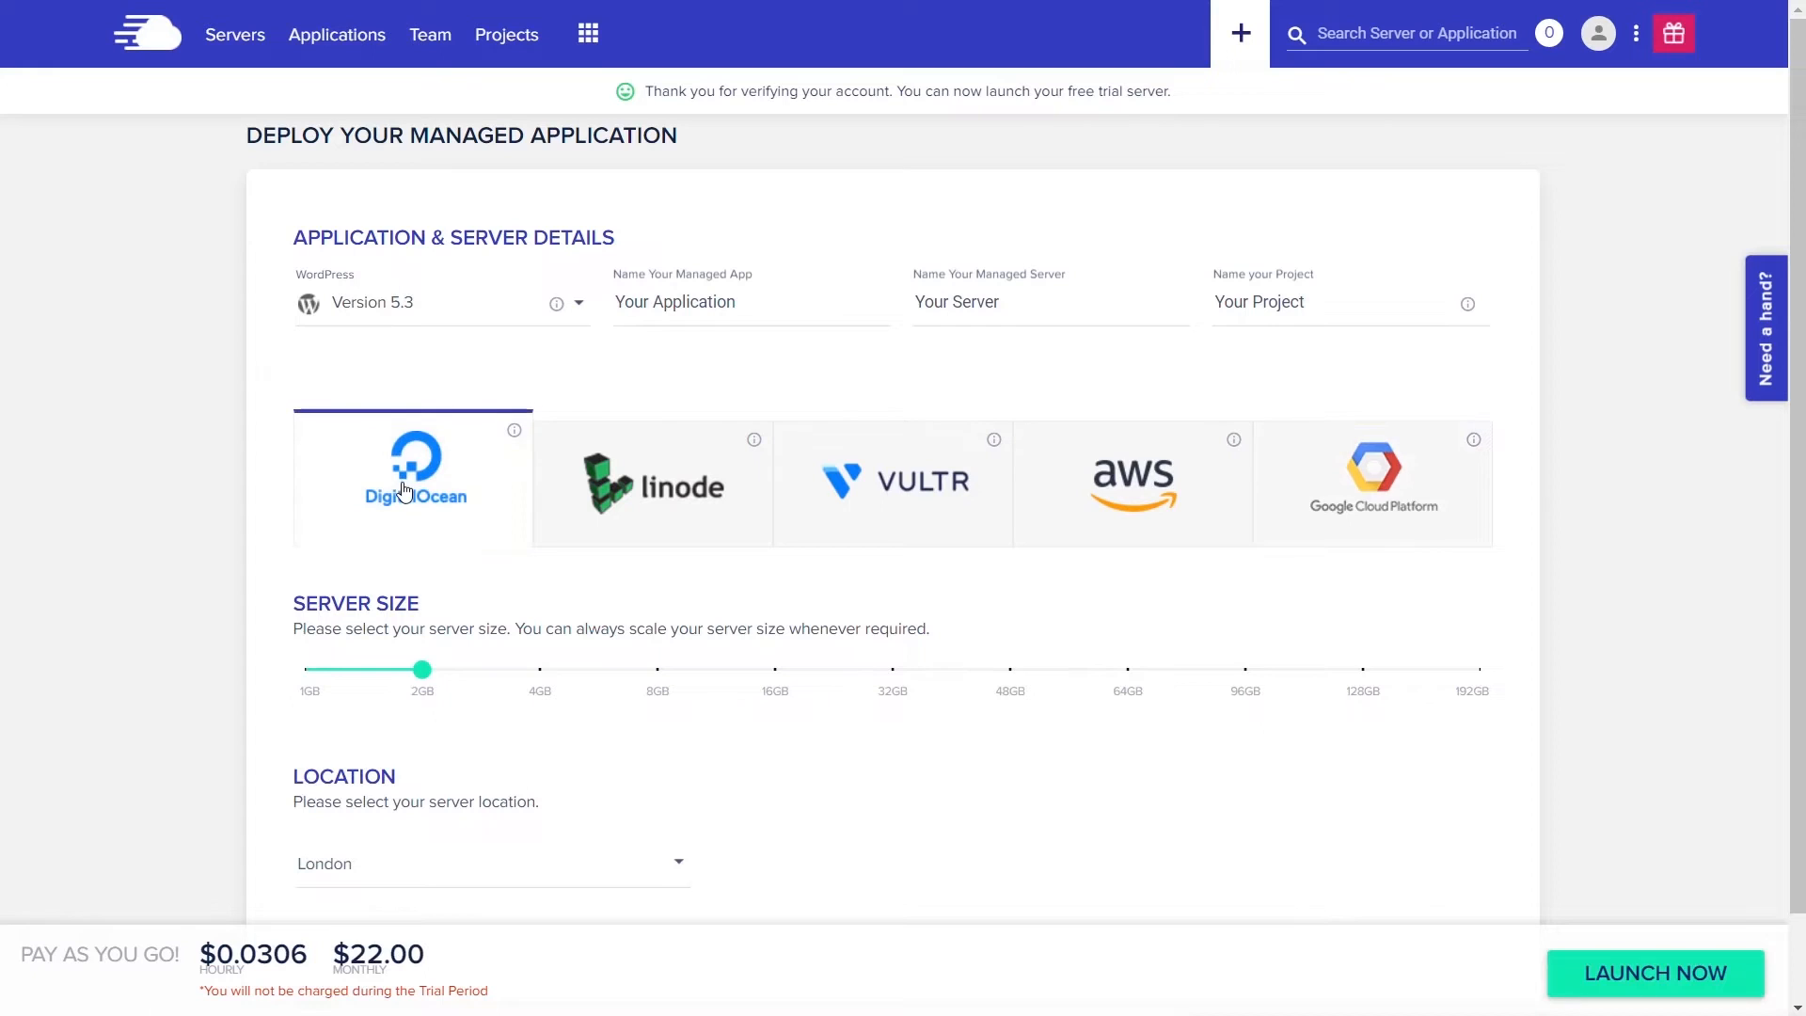
{"action": "mouse_move", "coordinate": [423, 701]}
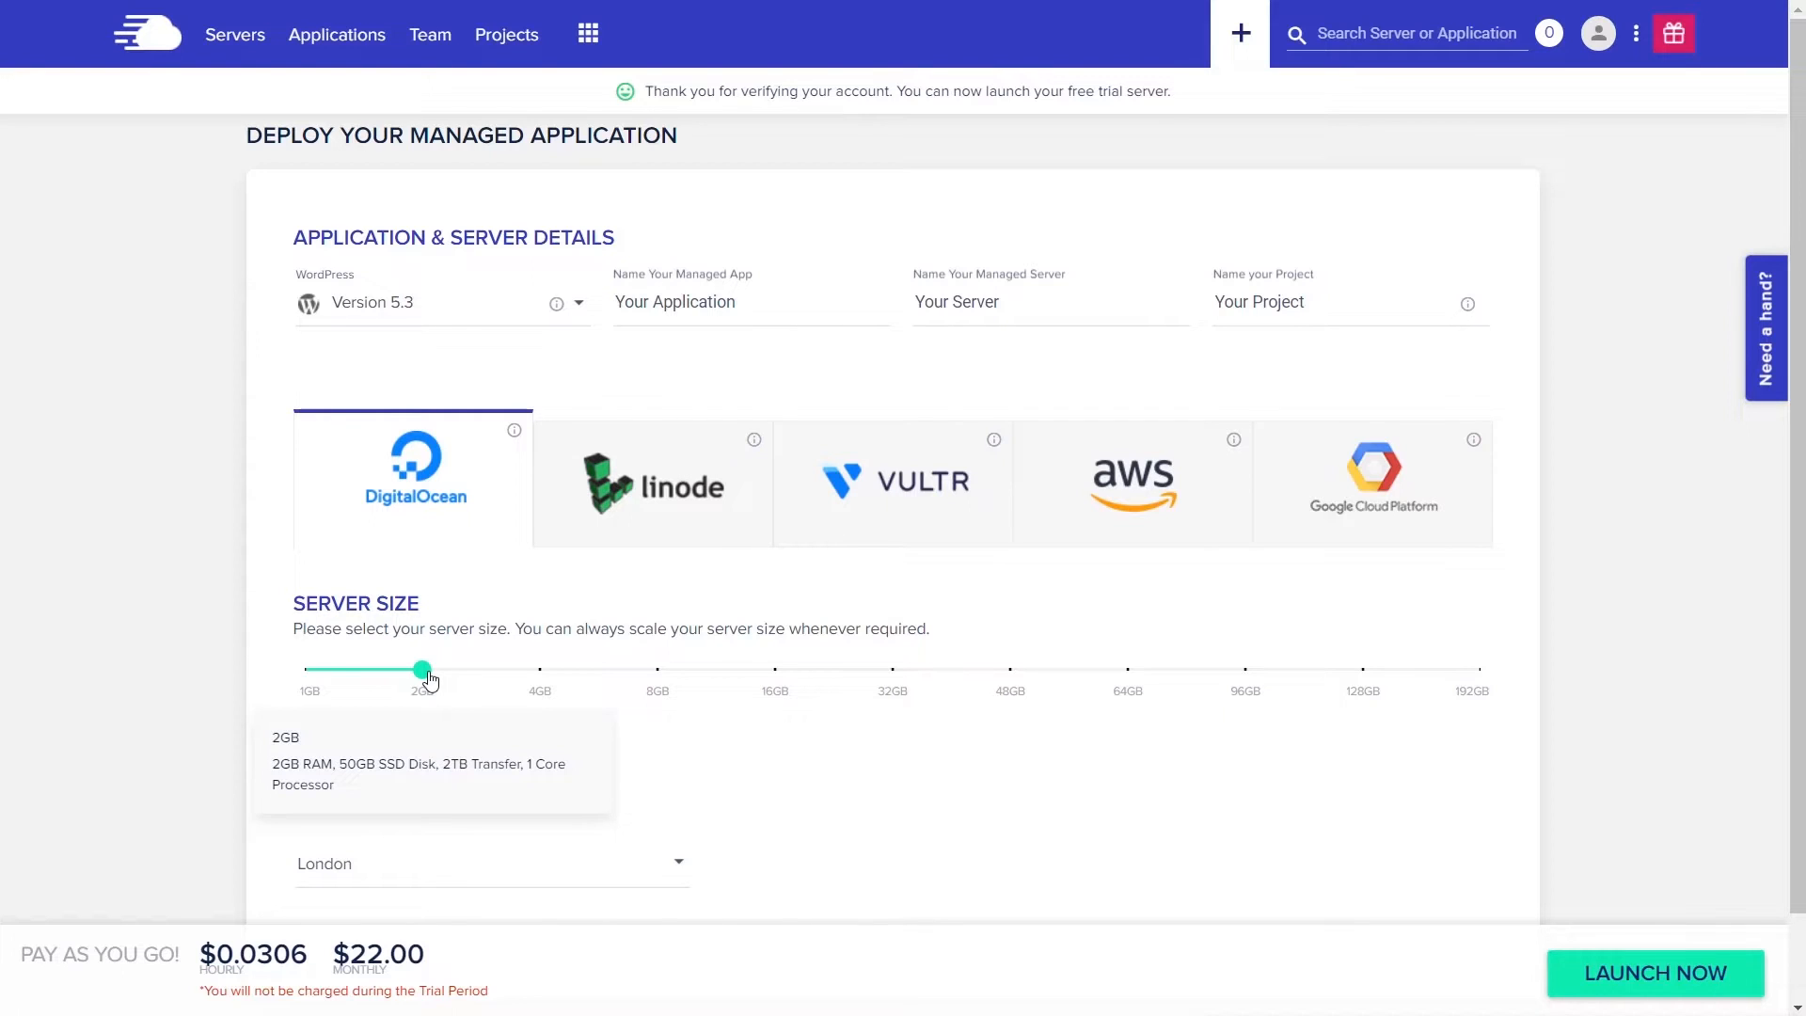
- Lower the DigitalOcean server size to 1GB, bringing the price to $10.00 monthly
{"action": "left_click", "coordinate": [307, 674]}
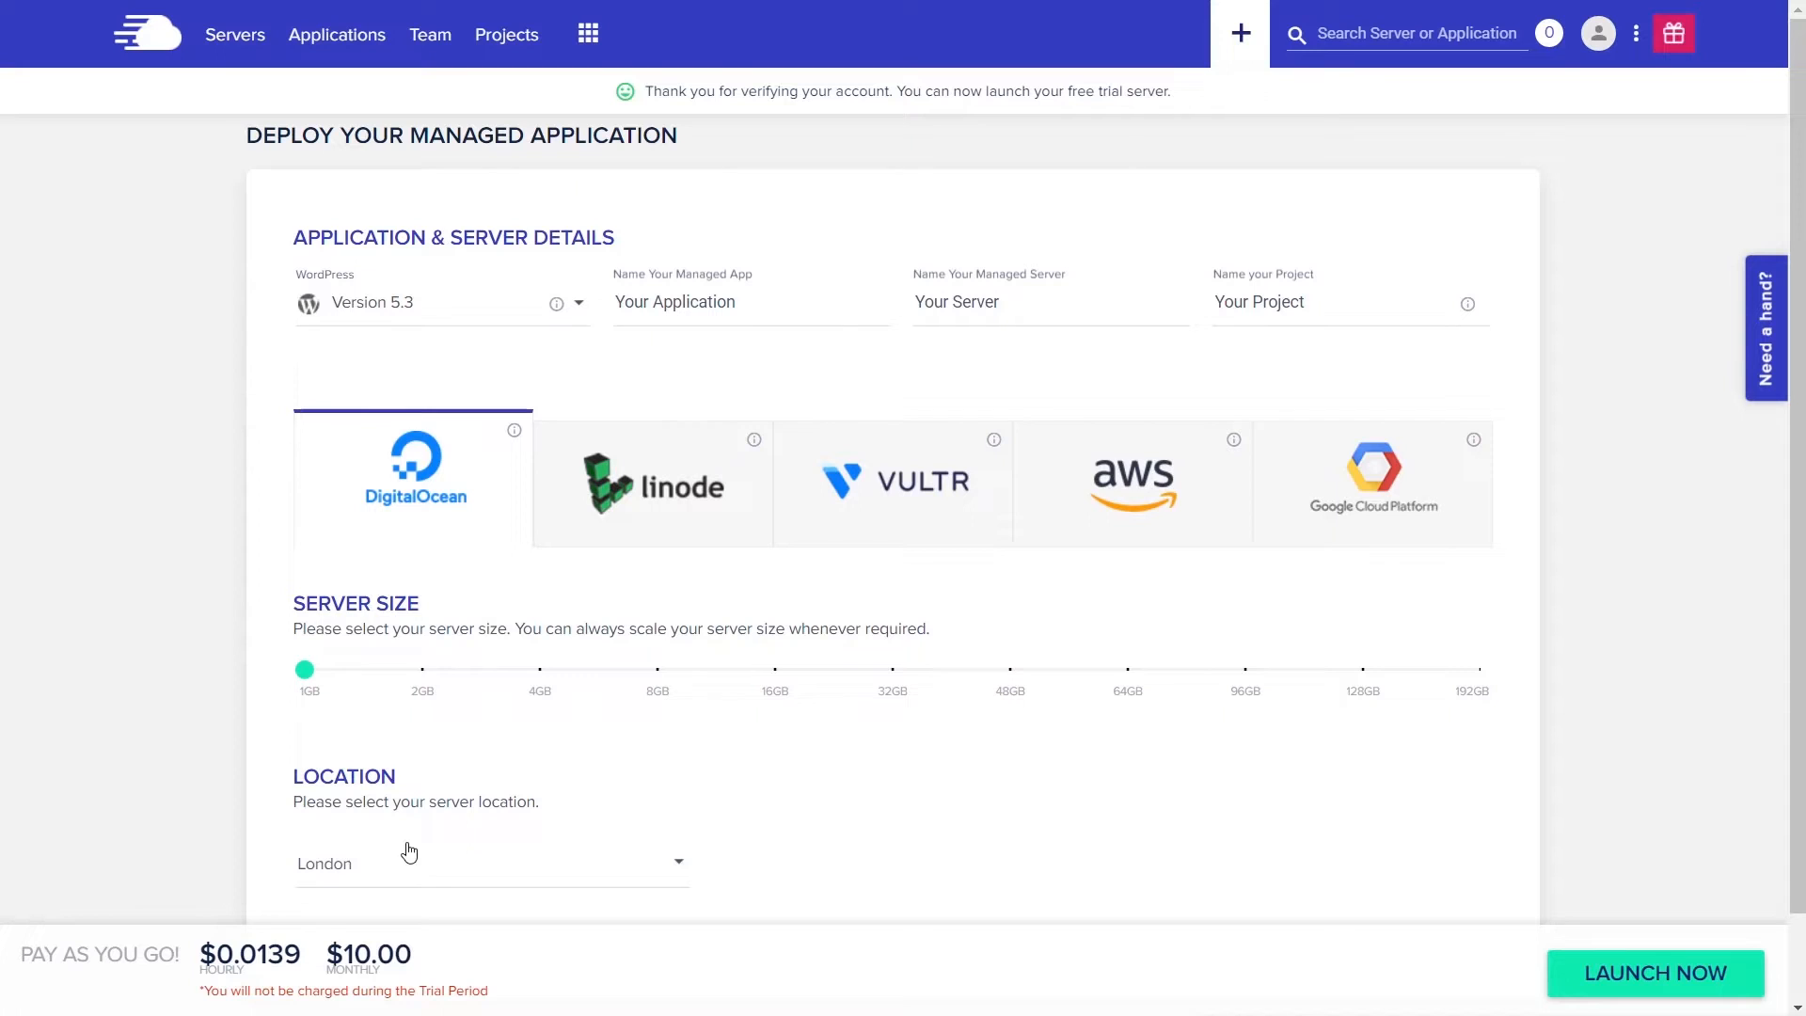
{"action": "left_click", "coordinate": [601, 884]}
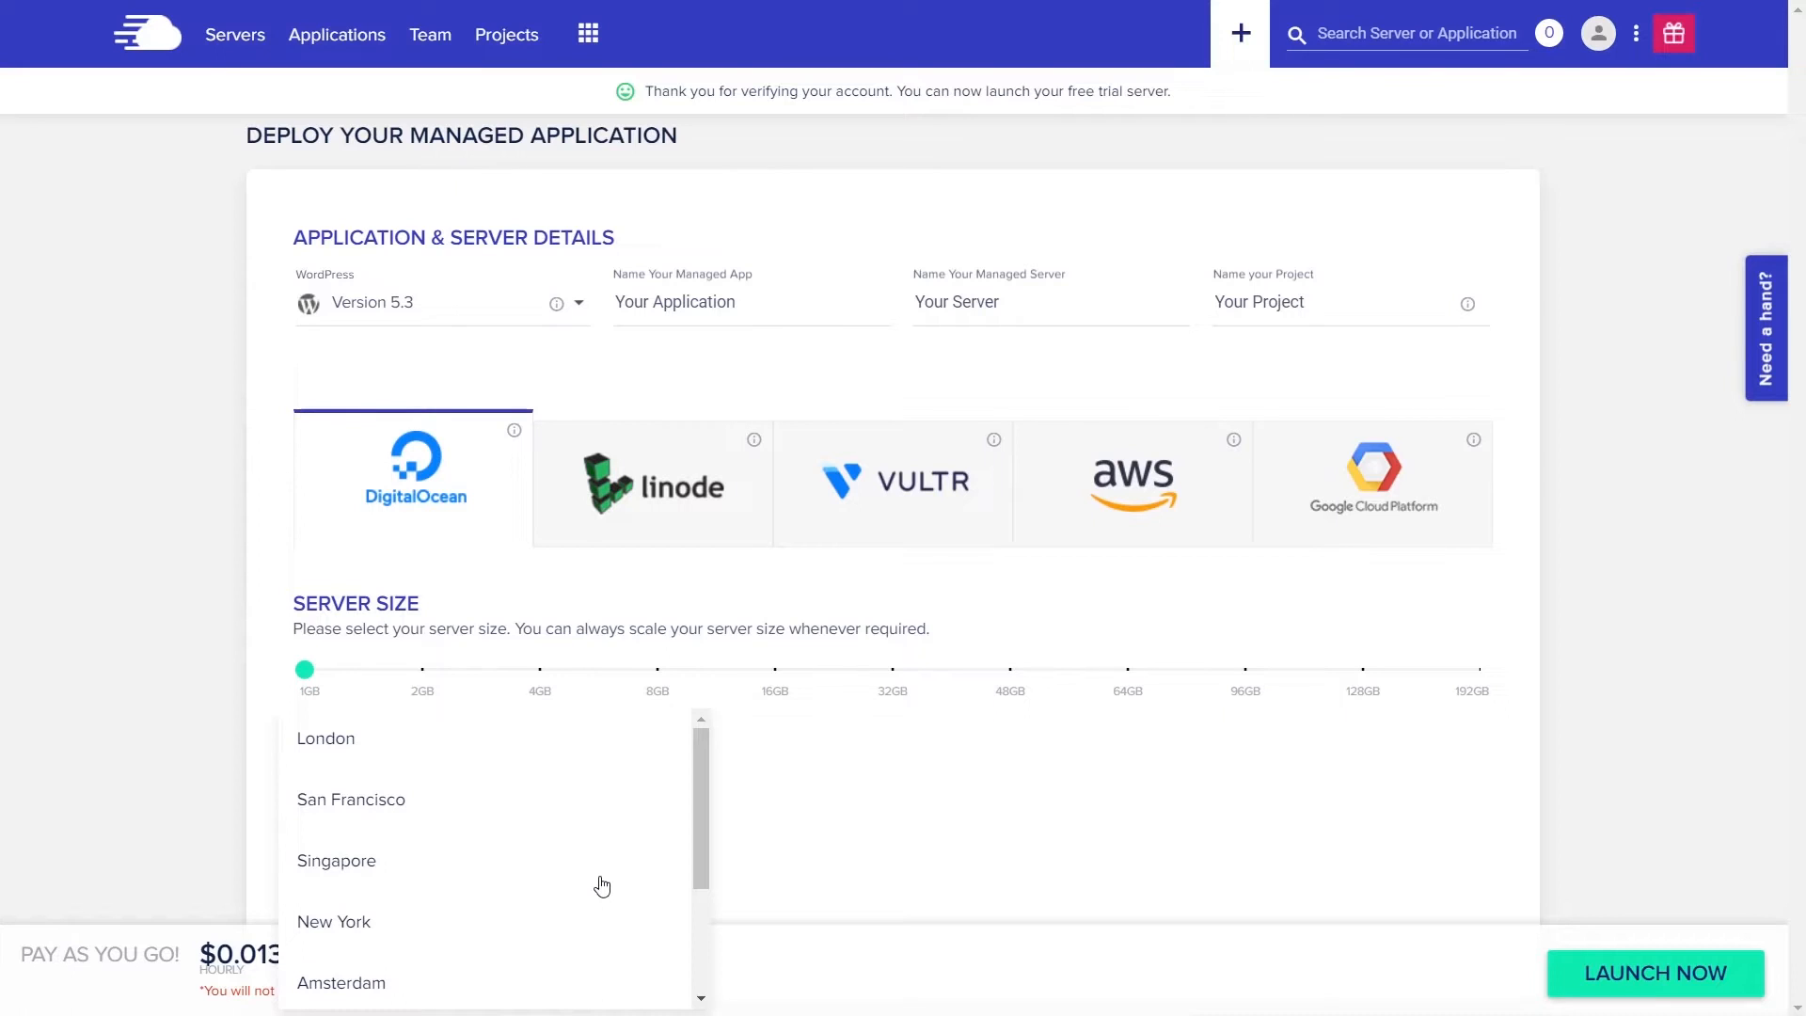
{"action": "left_click", "coordinate": [802, 859]}
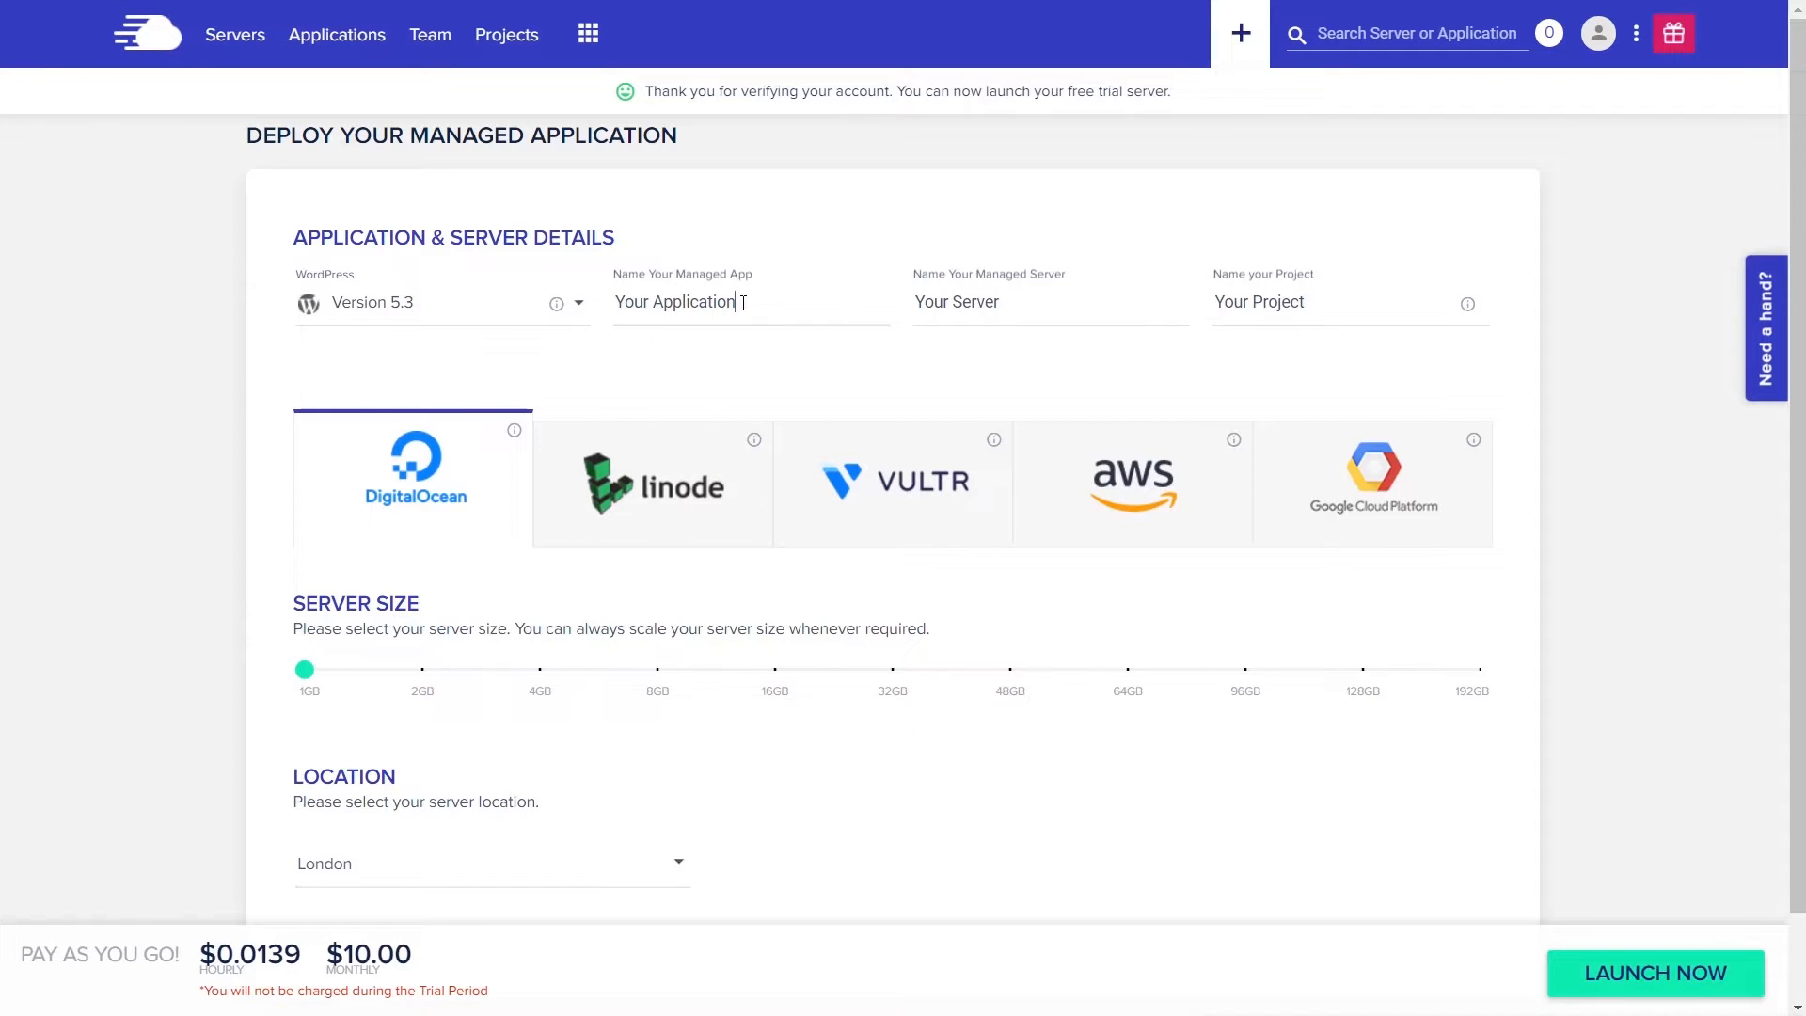
- Name the application 'Art Site', the server 'WPTuts Art', and the project 'Clients'
{"action": "left_click_drag", "start_coordinate": [743, 303], "coordinate": [610, 313]}
{"action": "type", "text": "Art Site"}
{"action": "left_click_drag", "start_coordinate": [998, 302], "coordinate": [916, 302]}
{"action": "type", "text": "WPTuts Art"}
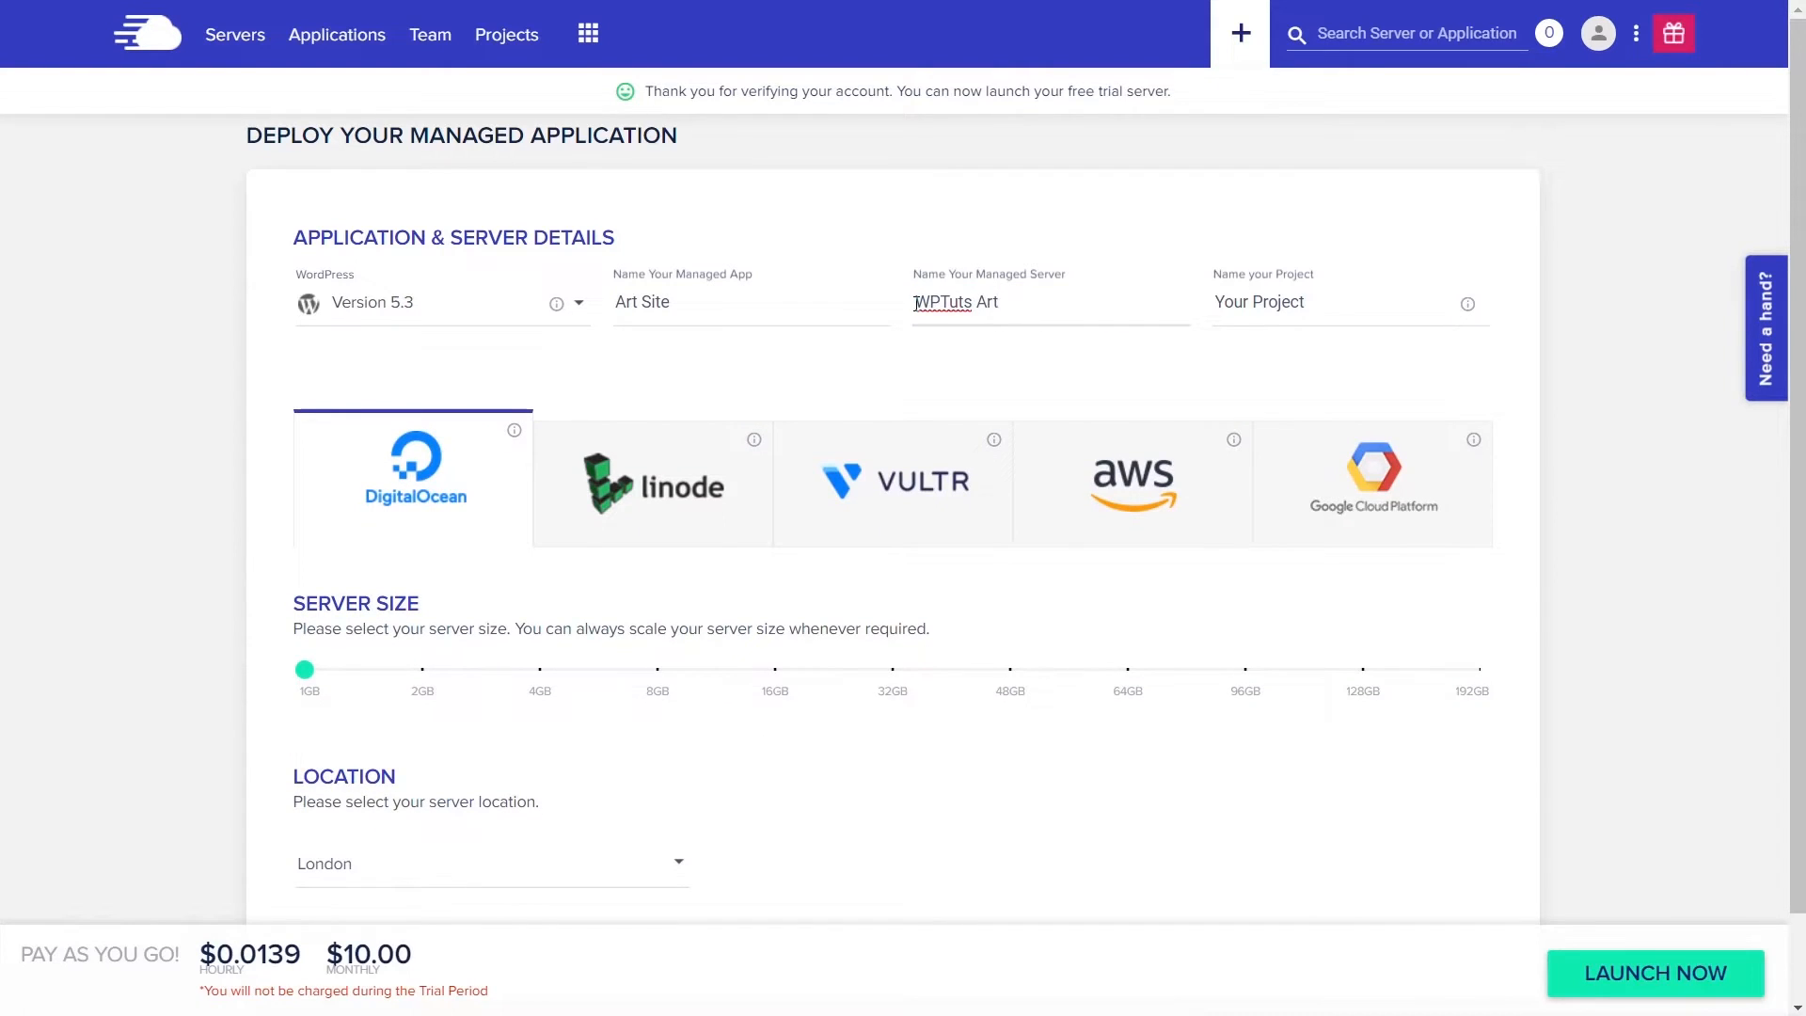
{"action": "left_click_drag", "start_coordinate": [1336, 305], "coordinate": [1212, 303]}
{"action": "type", "text": "Clients"}
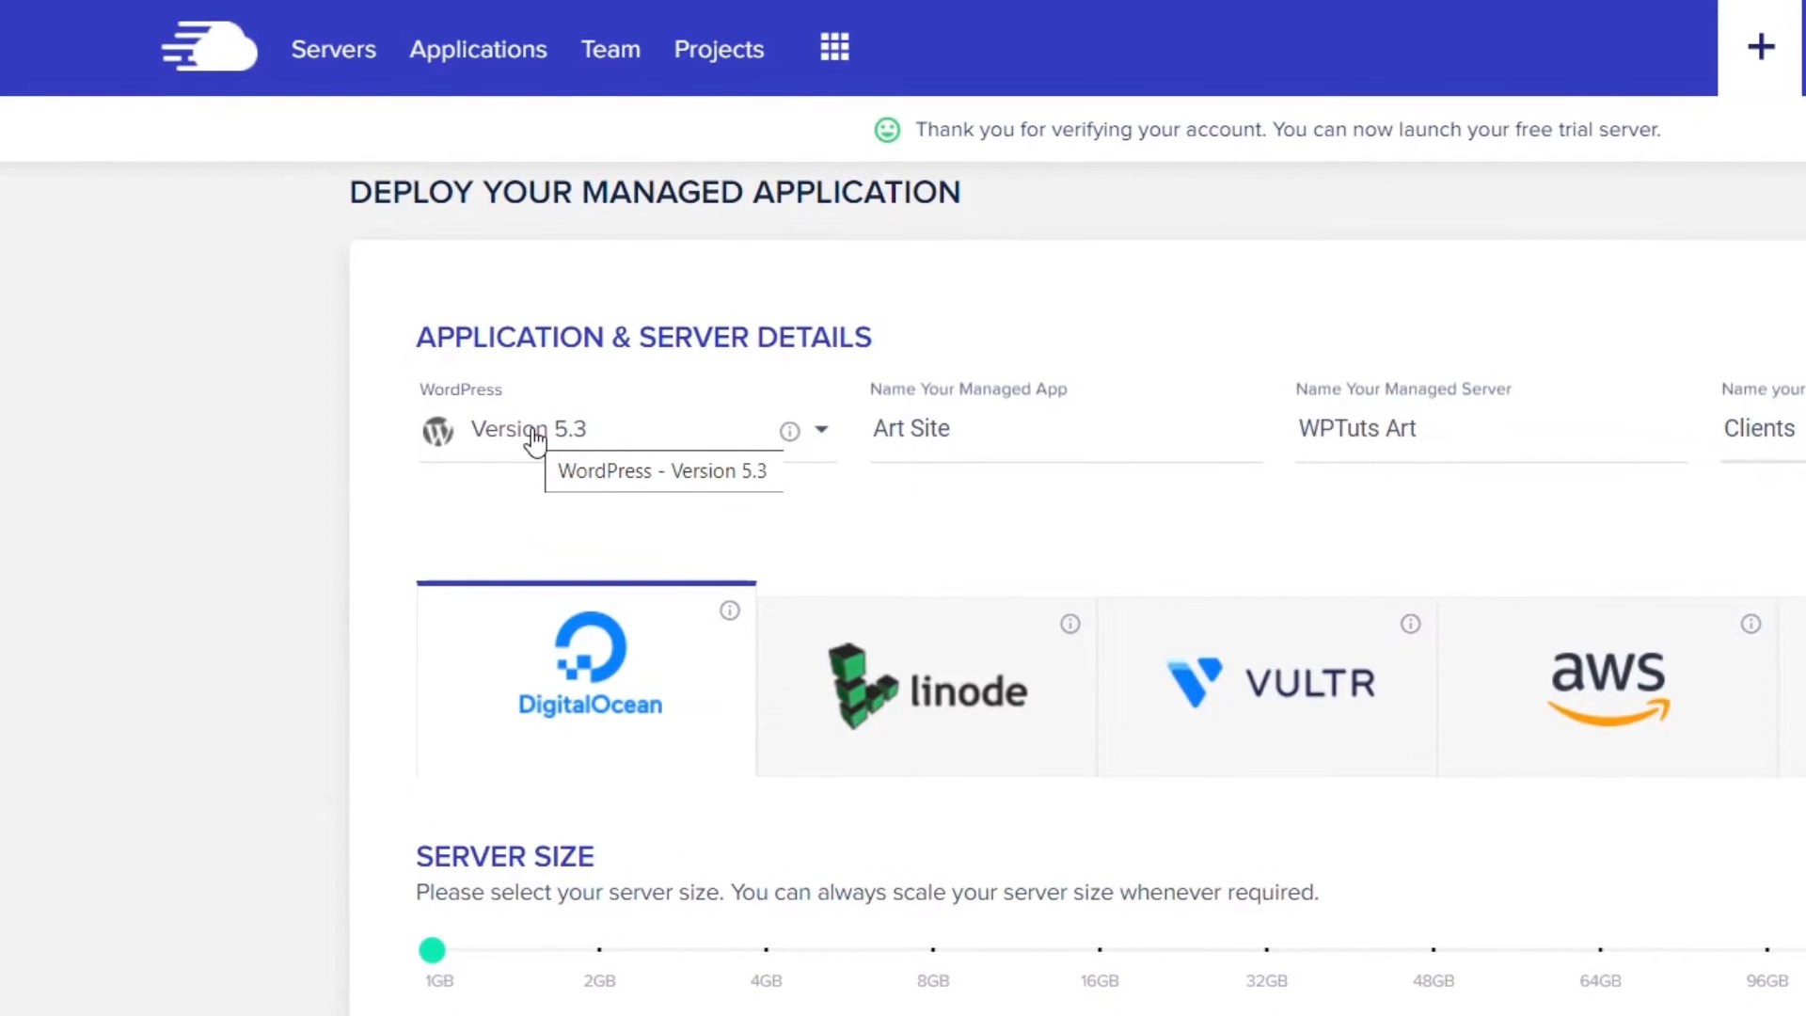
- Keep WordPress Version 5.3 as the application and launch the server
{"action": "left_click", "coordinate": [535, 434]}
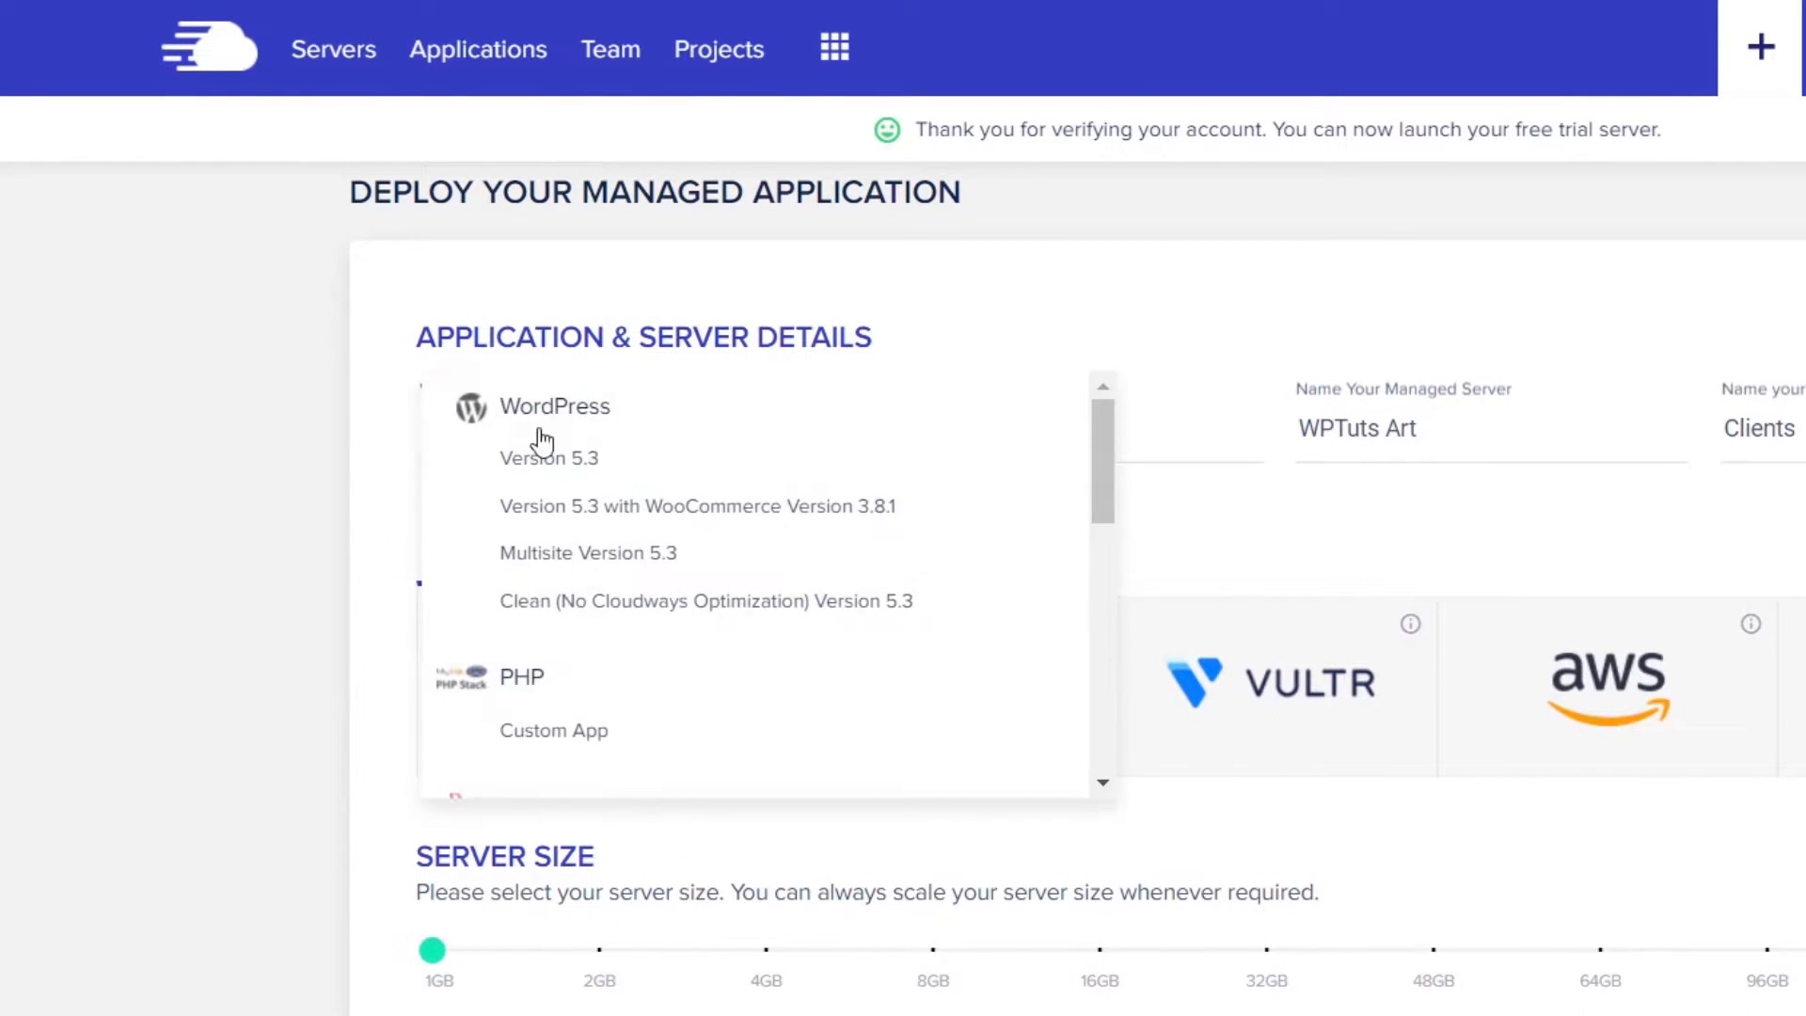
{"action": "mouse_move", "coordinate": [1108, 442]}
{"action": "left_mouse_down"}
{"action": "mouse_move", "coordinate": [1106, 647]}
{"action": "mouse_move", "coordinate": [1105, 451]}
{"action": "left_mouse_up"}
{"action": "left_click", "coordinate": [599, 461]}
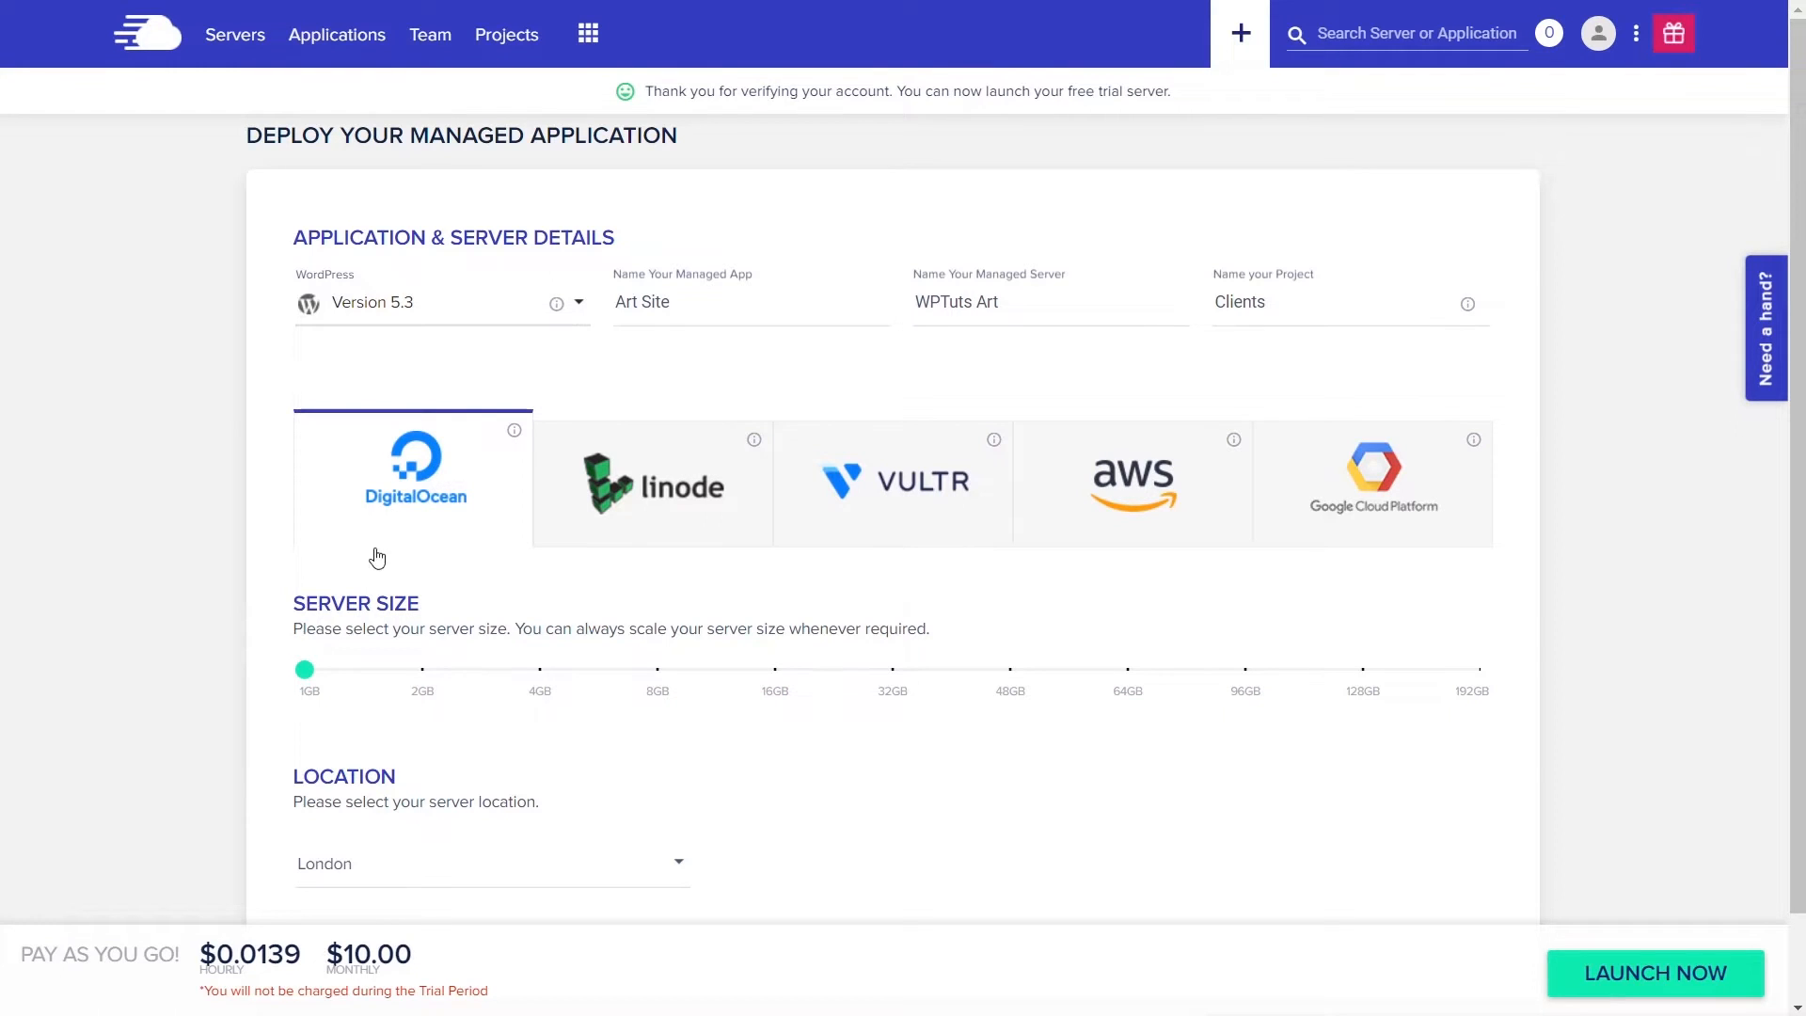
{"action": "left_click", "coordinate": [1652, 976]}
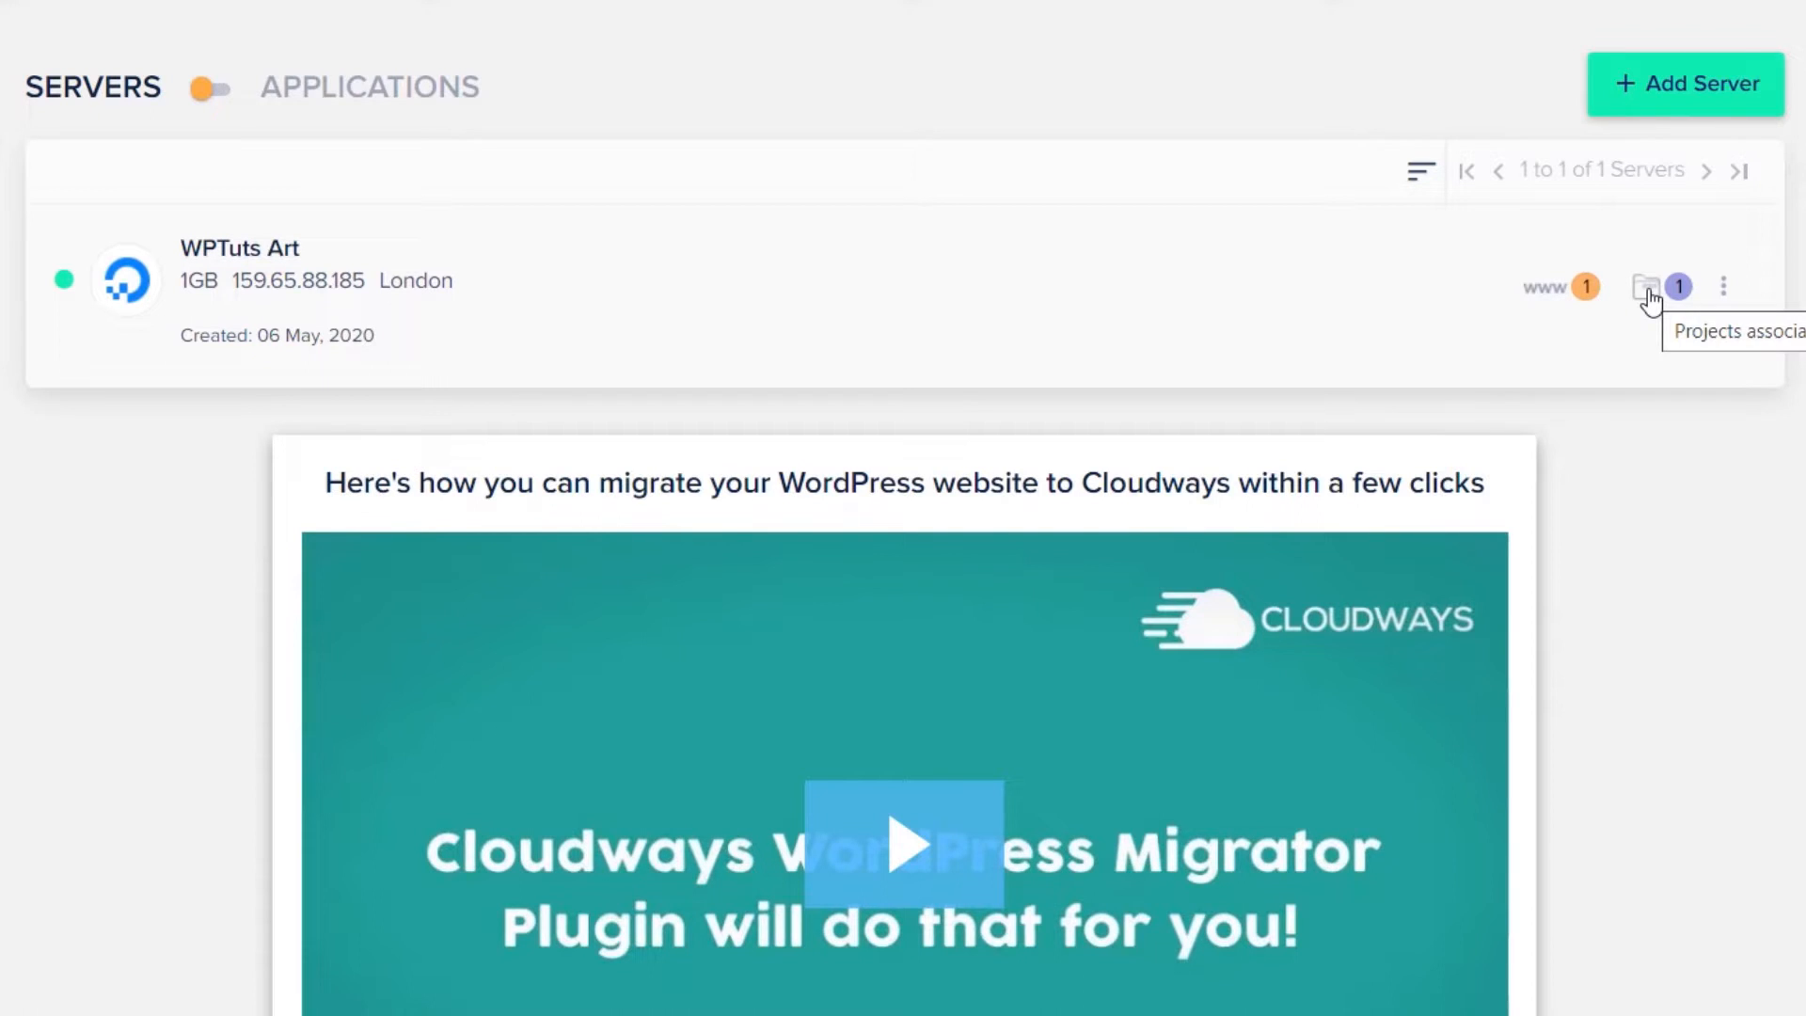
- Open and dismiss the WPTuts Art server's actions menu, then switch to the Applications list
{"action": "left_click", "coordinate": [1727, 293]}
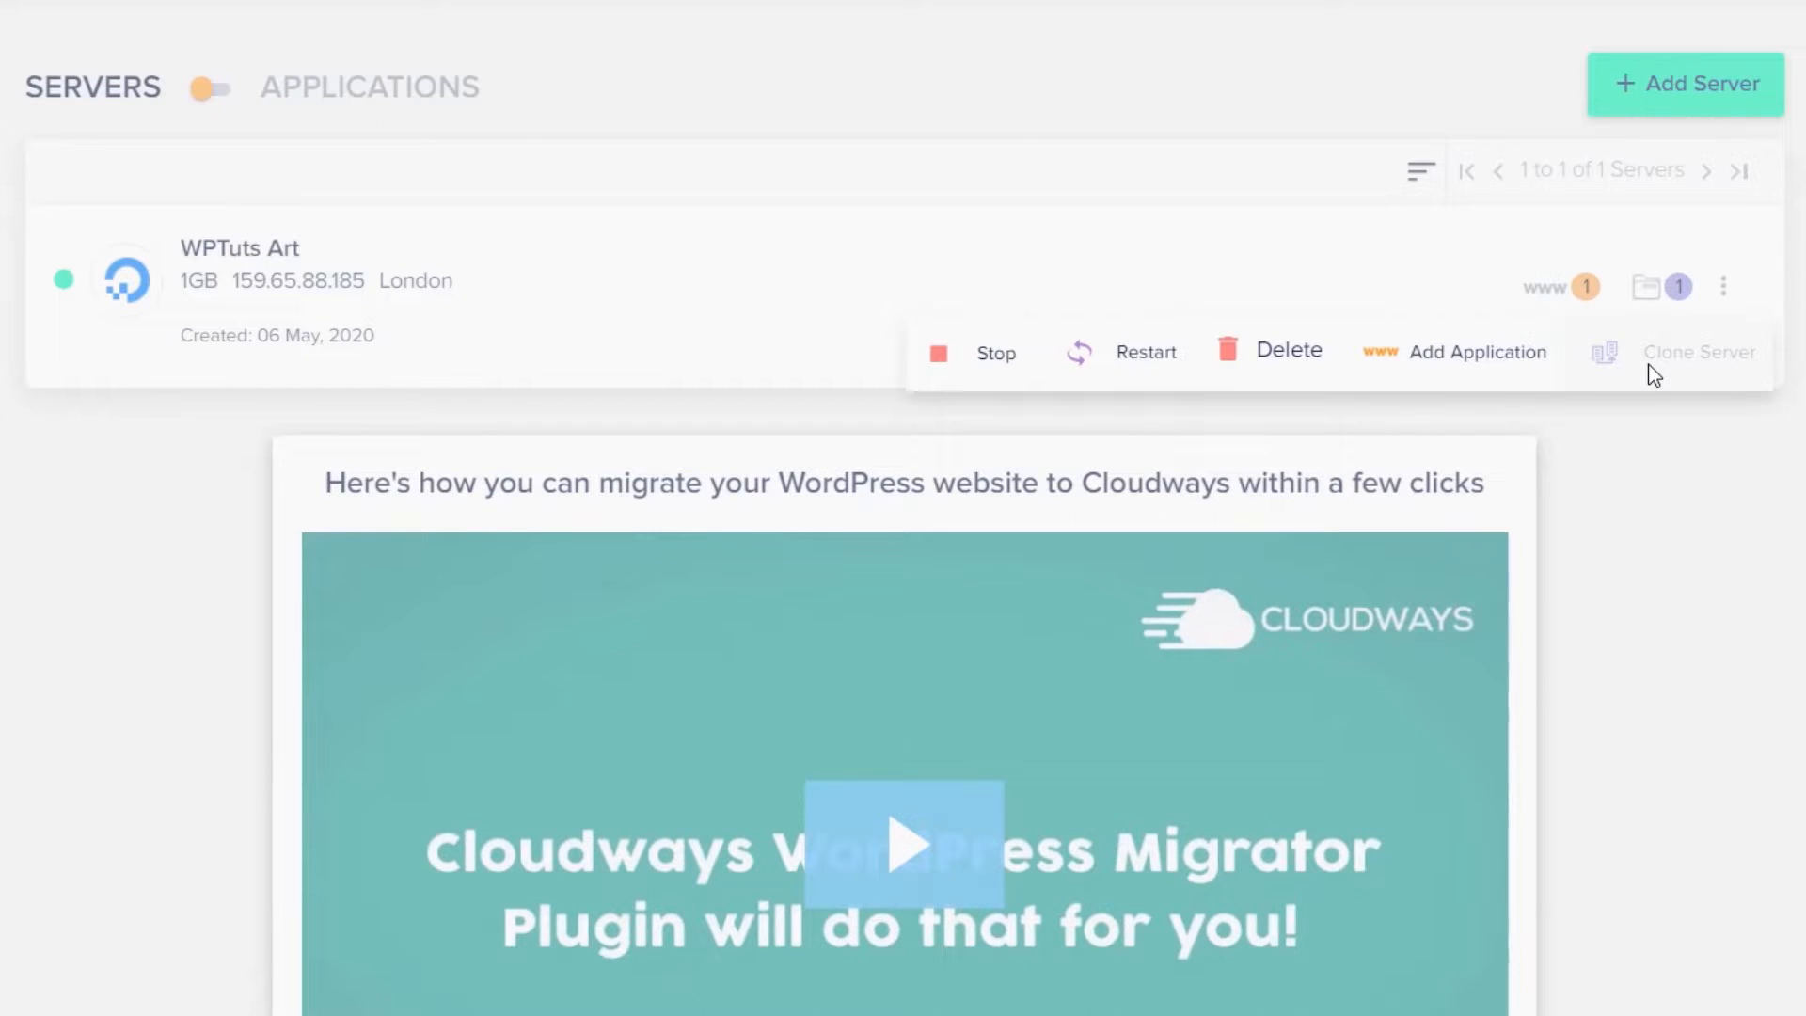
{"action": "left_click", "coordinate": [652, 287]}
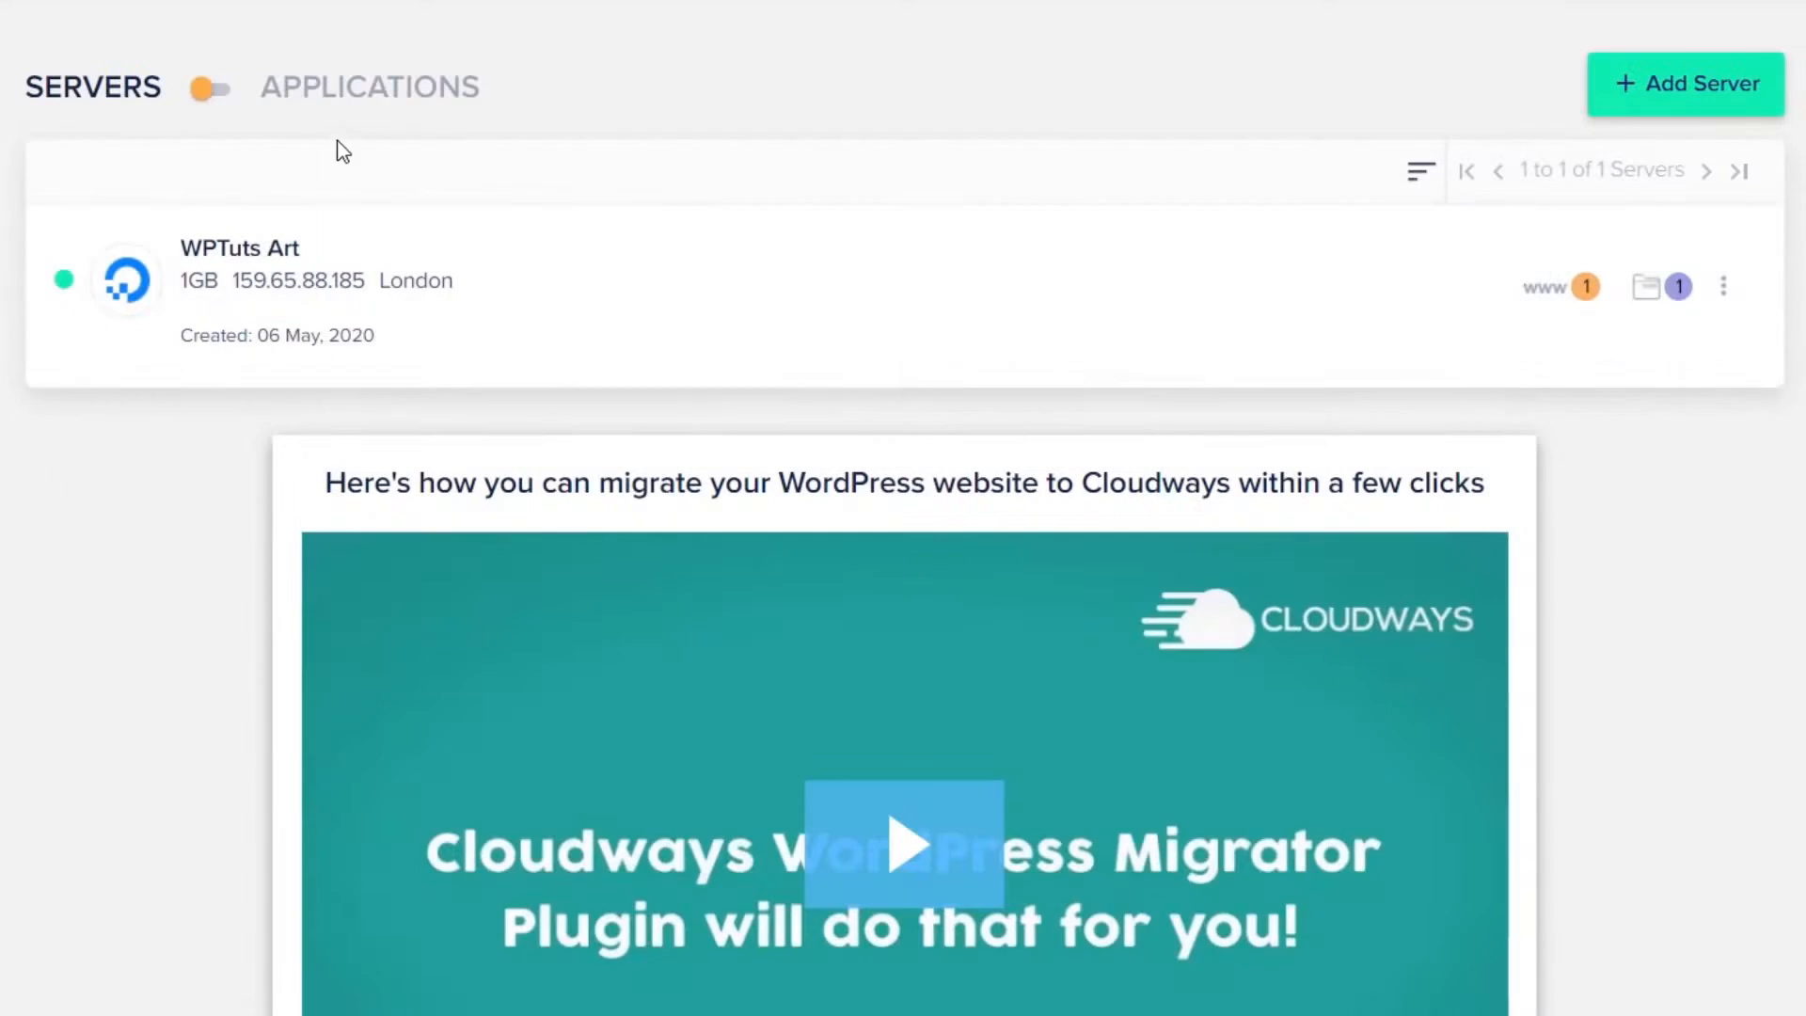
{"action": "left_click", "coordinate": [222, 89]}
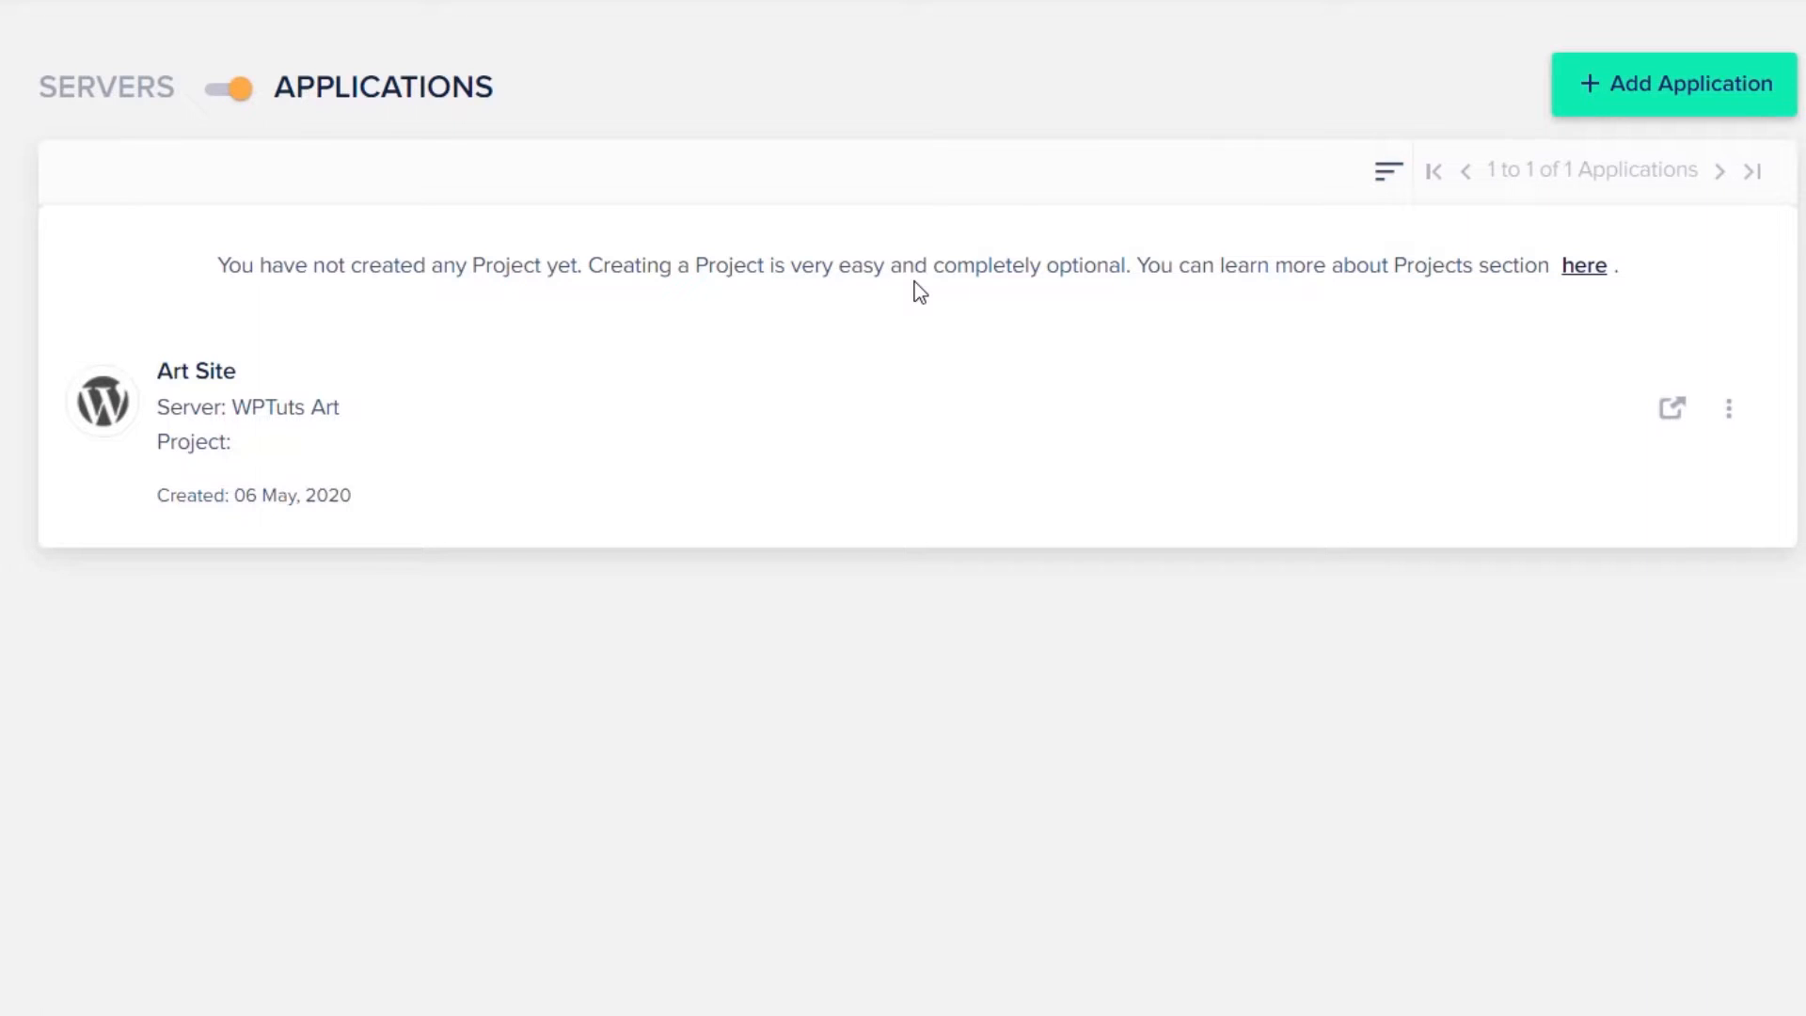
- Open the Art Site application's details and its live website in a new tab
{"action": "left_click", "coordinate": [241, 414]}
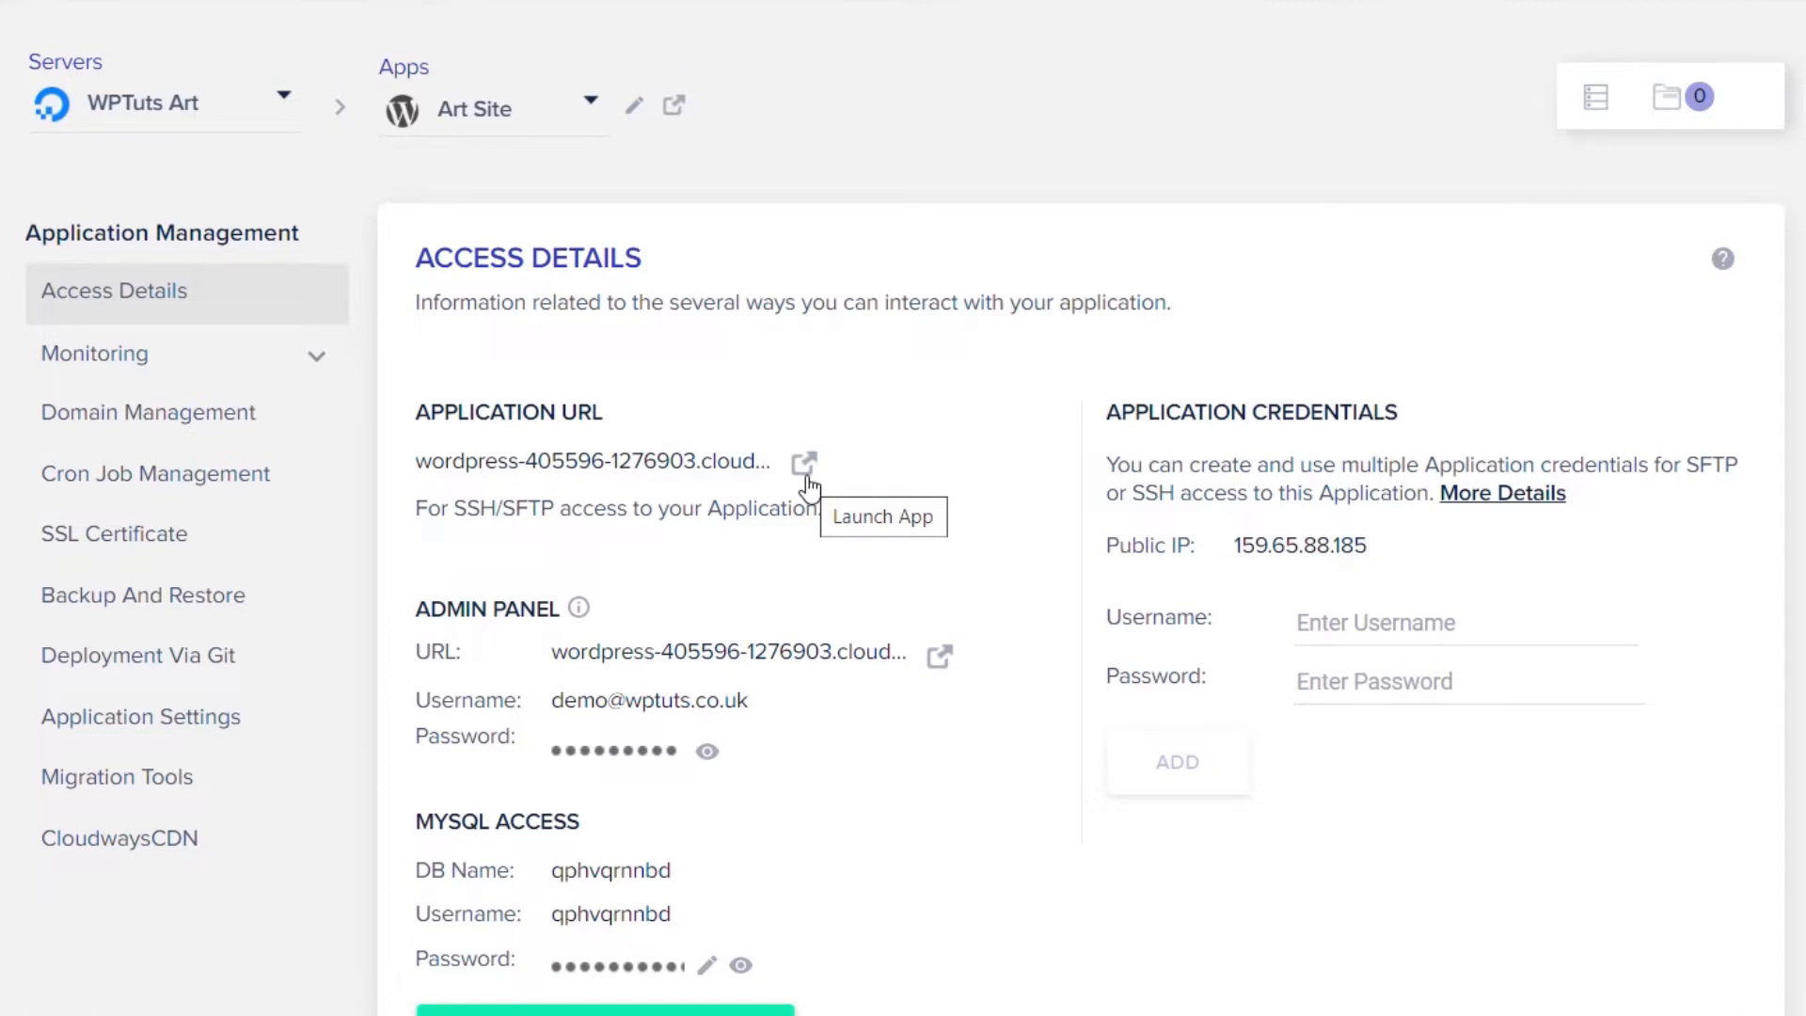
{"action": "left_click", "coordinate": [804, 463]}
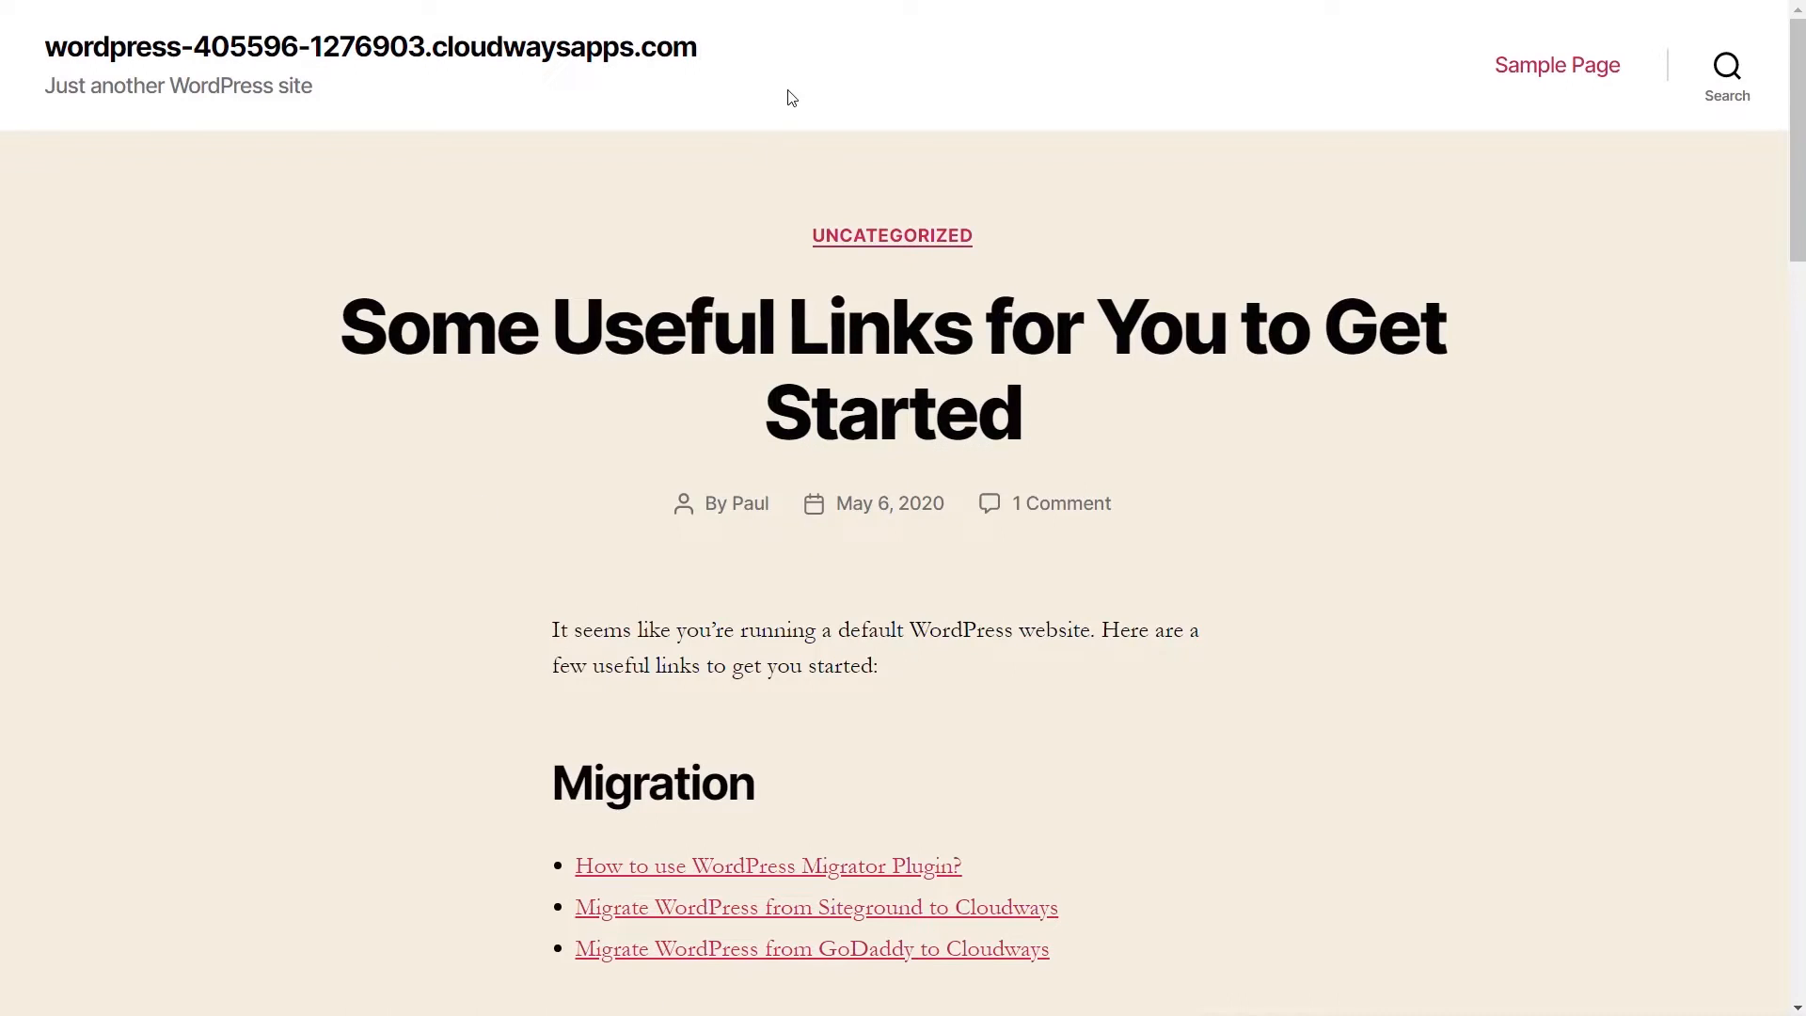
- Select the site's domain name shown as the application's title
{"action": "left_click_drag", "start_coordinate": [734, 54], "coordinate": [45, 51]}
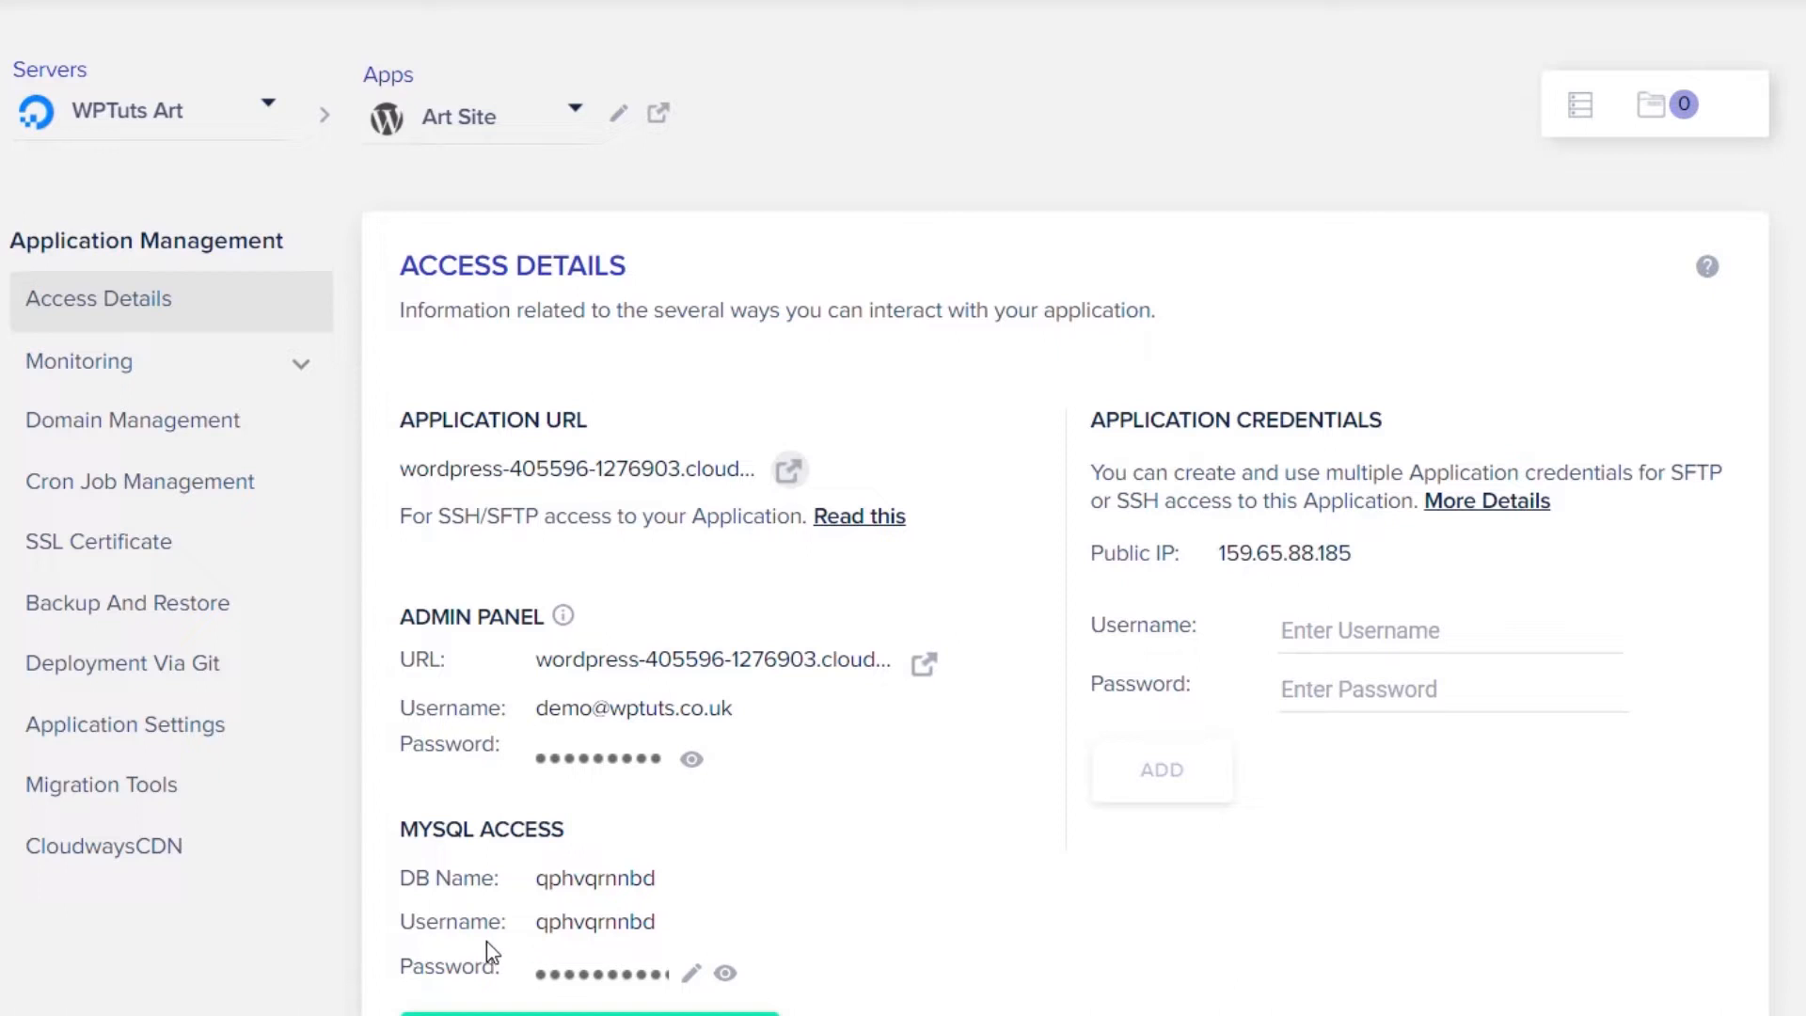
{"action": "left_click", "coordinate": [112, 557]}
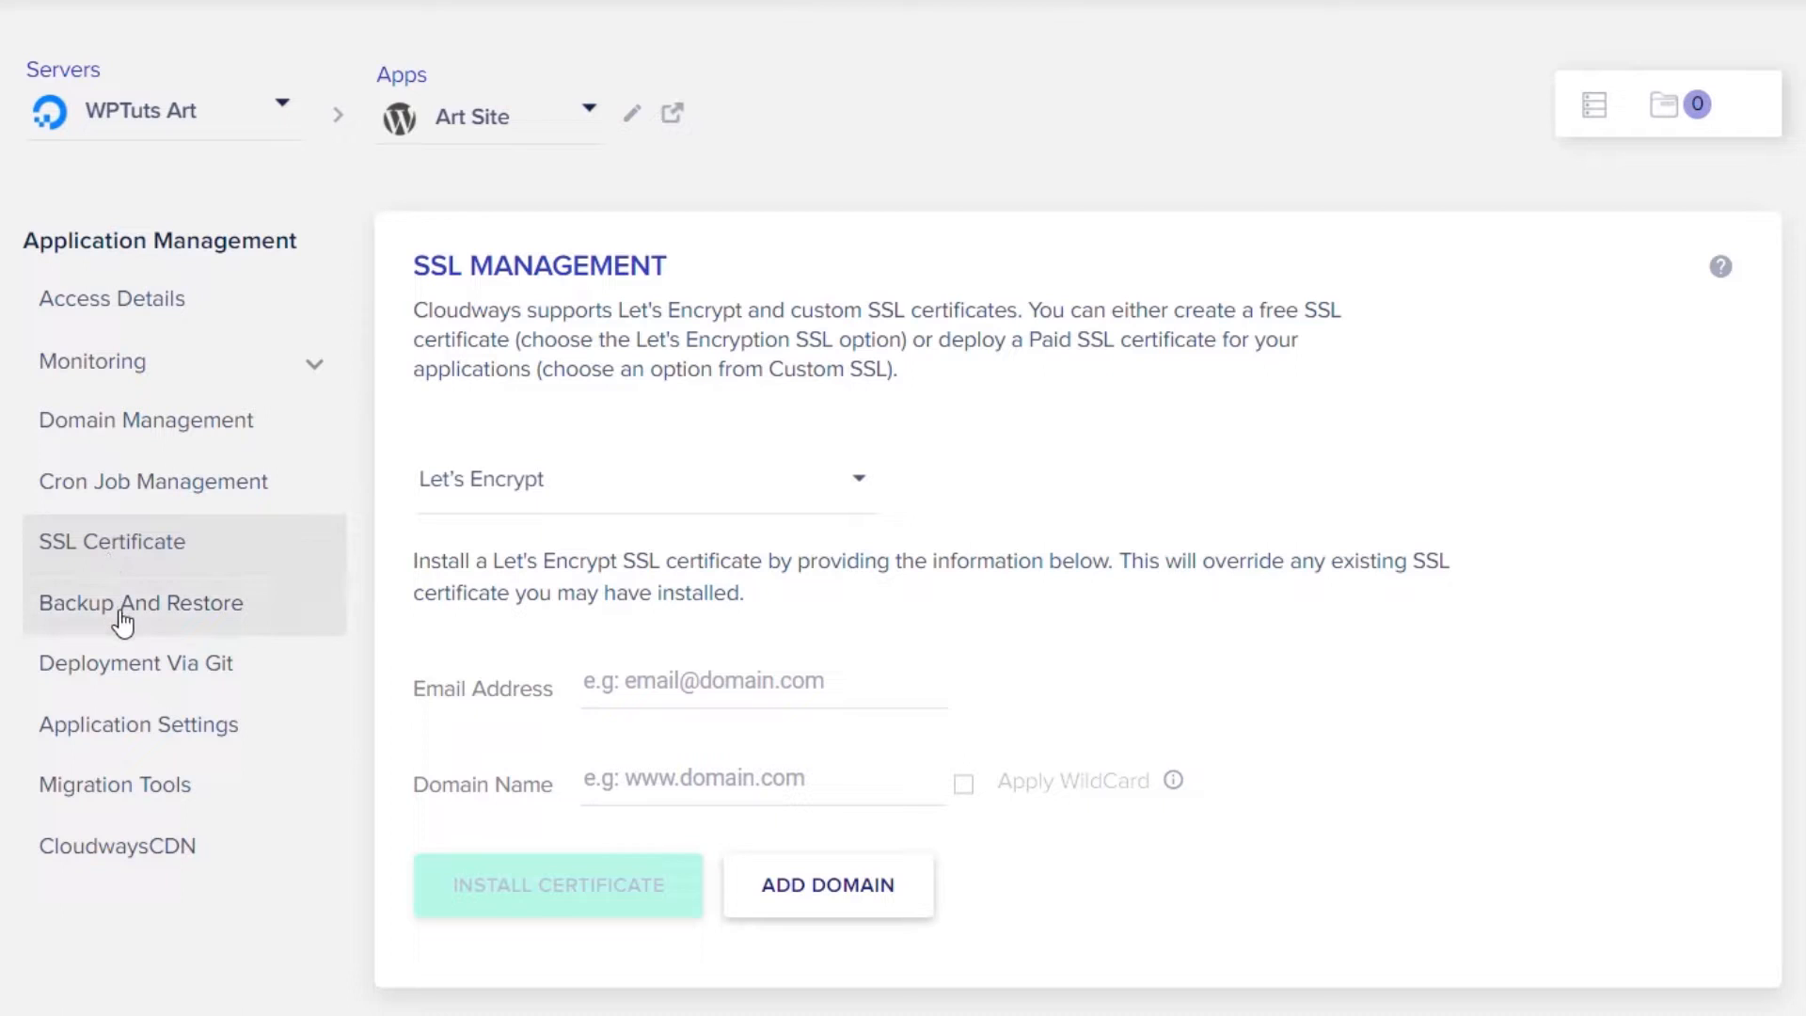
{"action": "left_click", "coordinate": [231, 626]}
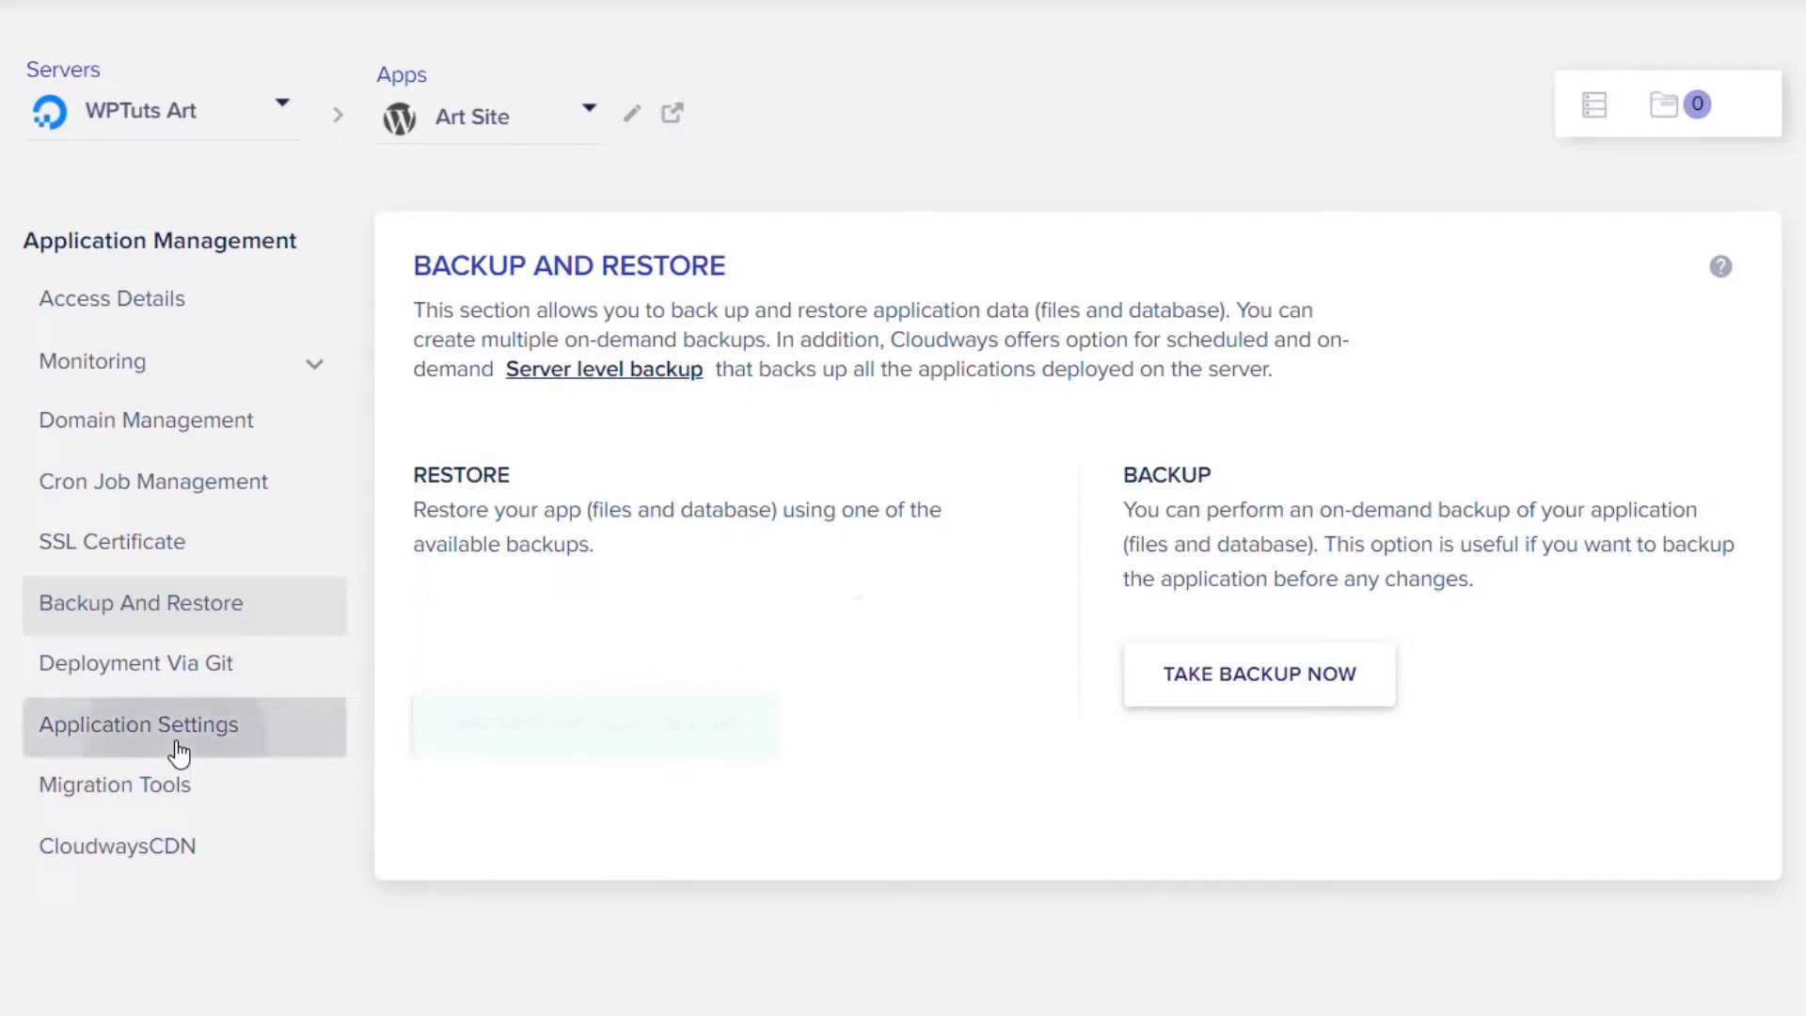
{"action": "left_click", "coordinate": [64, 796]}
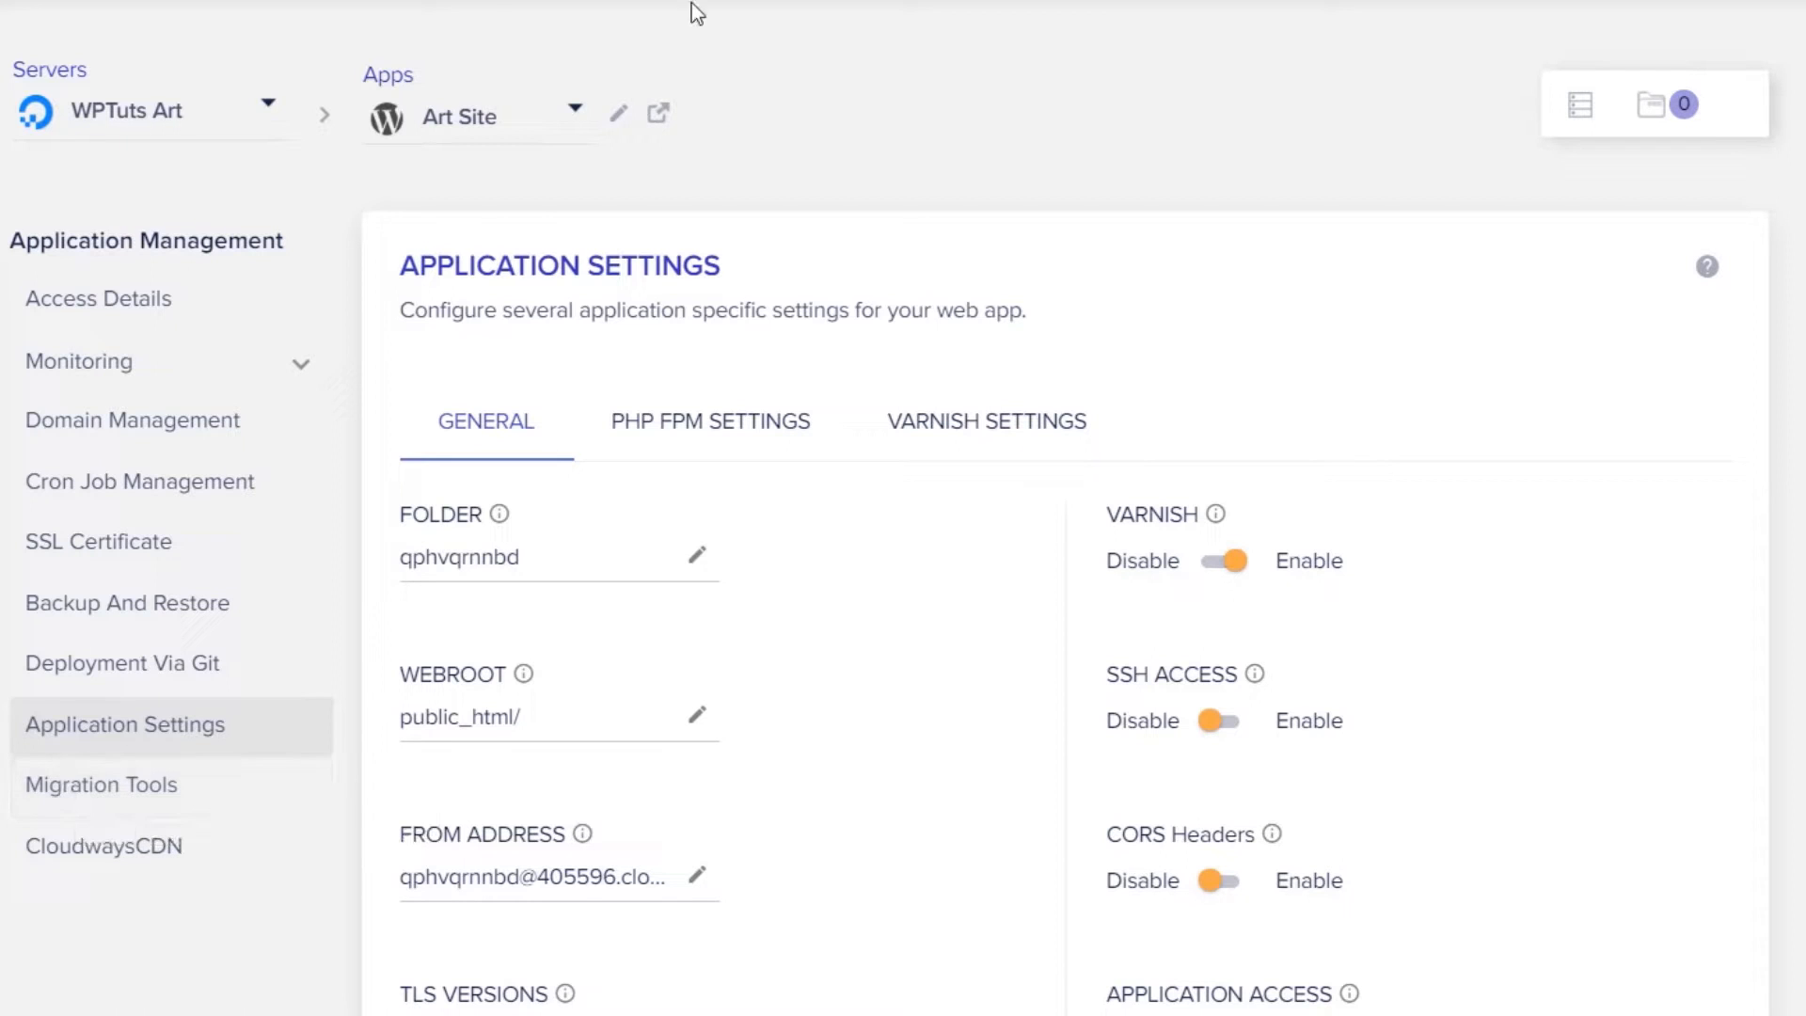
{"action": "left_click", "coordinate": [51, 299]}
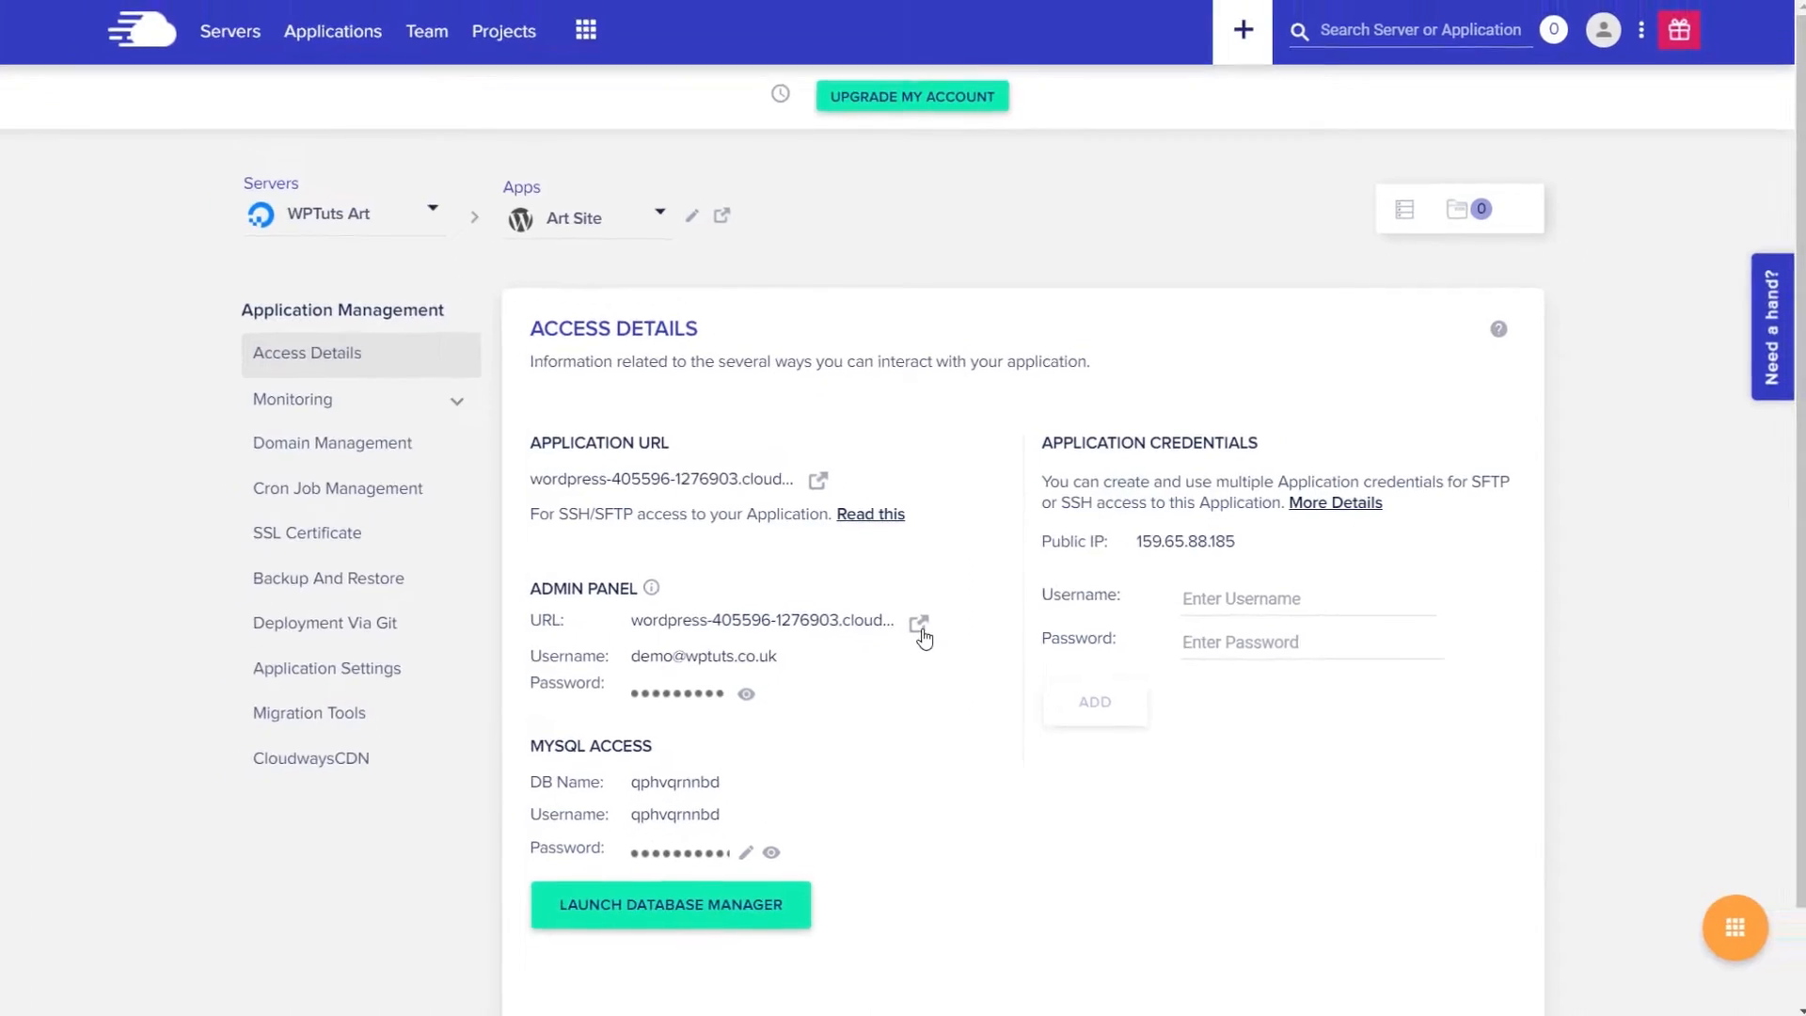
- Open the WordPress admin login and paste in the admin username from Cloudways
{"action": "left_click", "coordinate": [919, 626]}
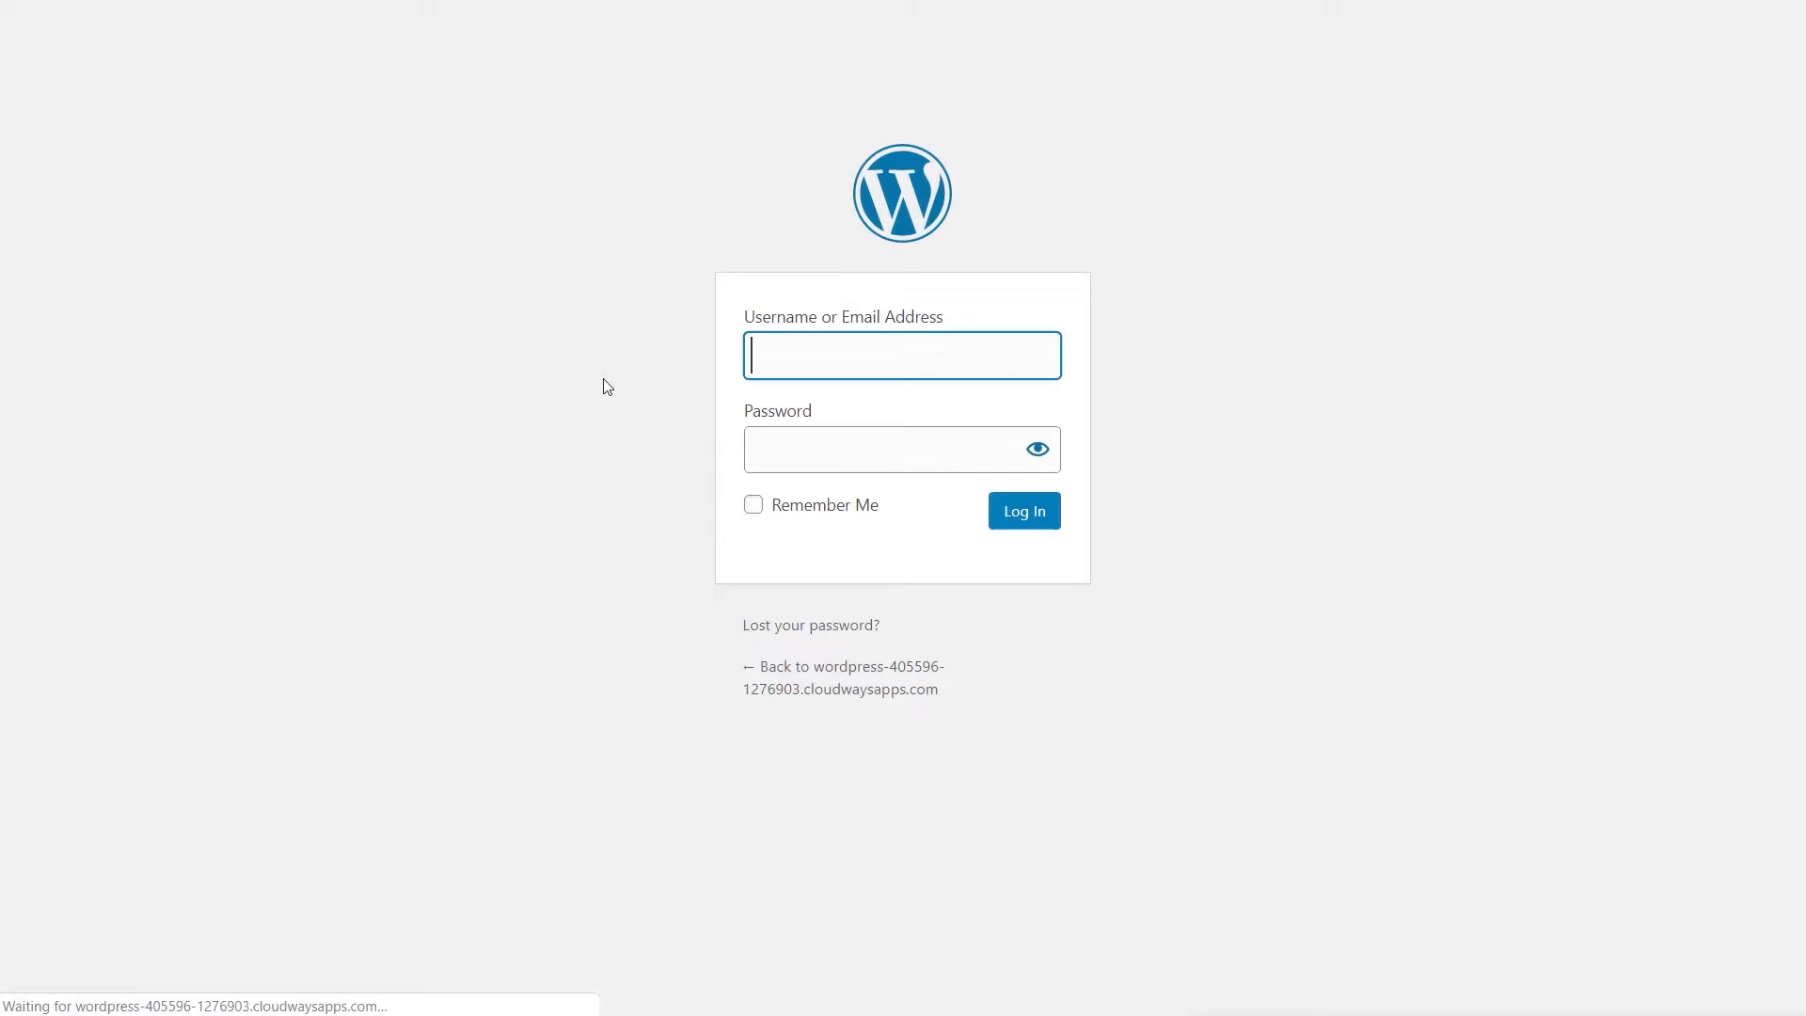
{"action": "key", "text": "ctrl+shift+Tab"}
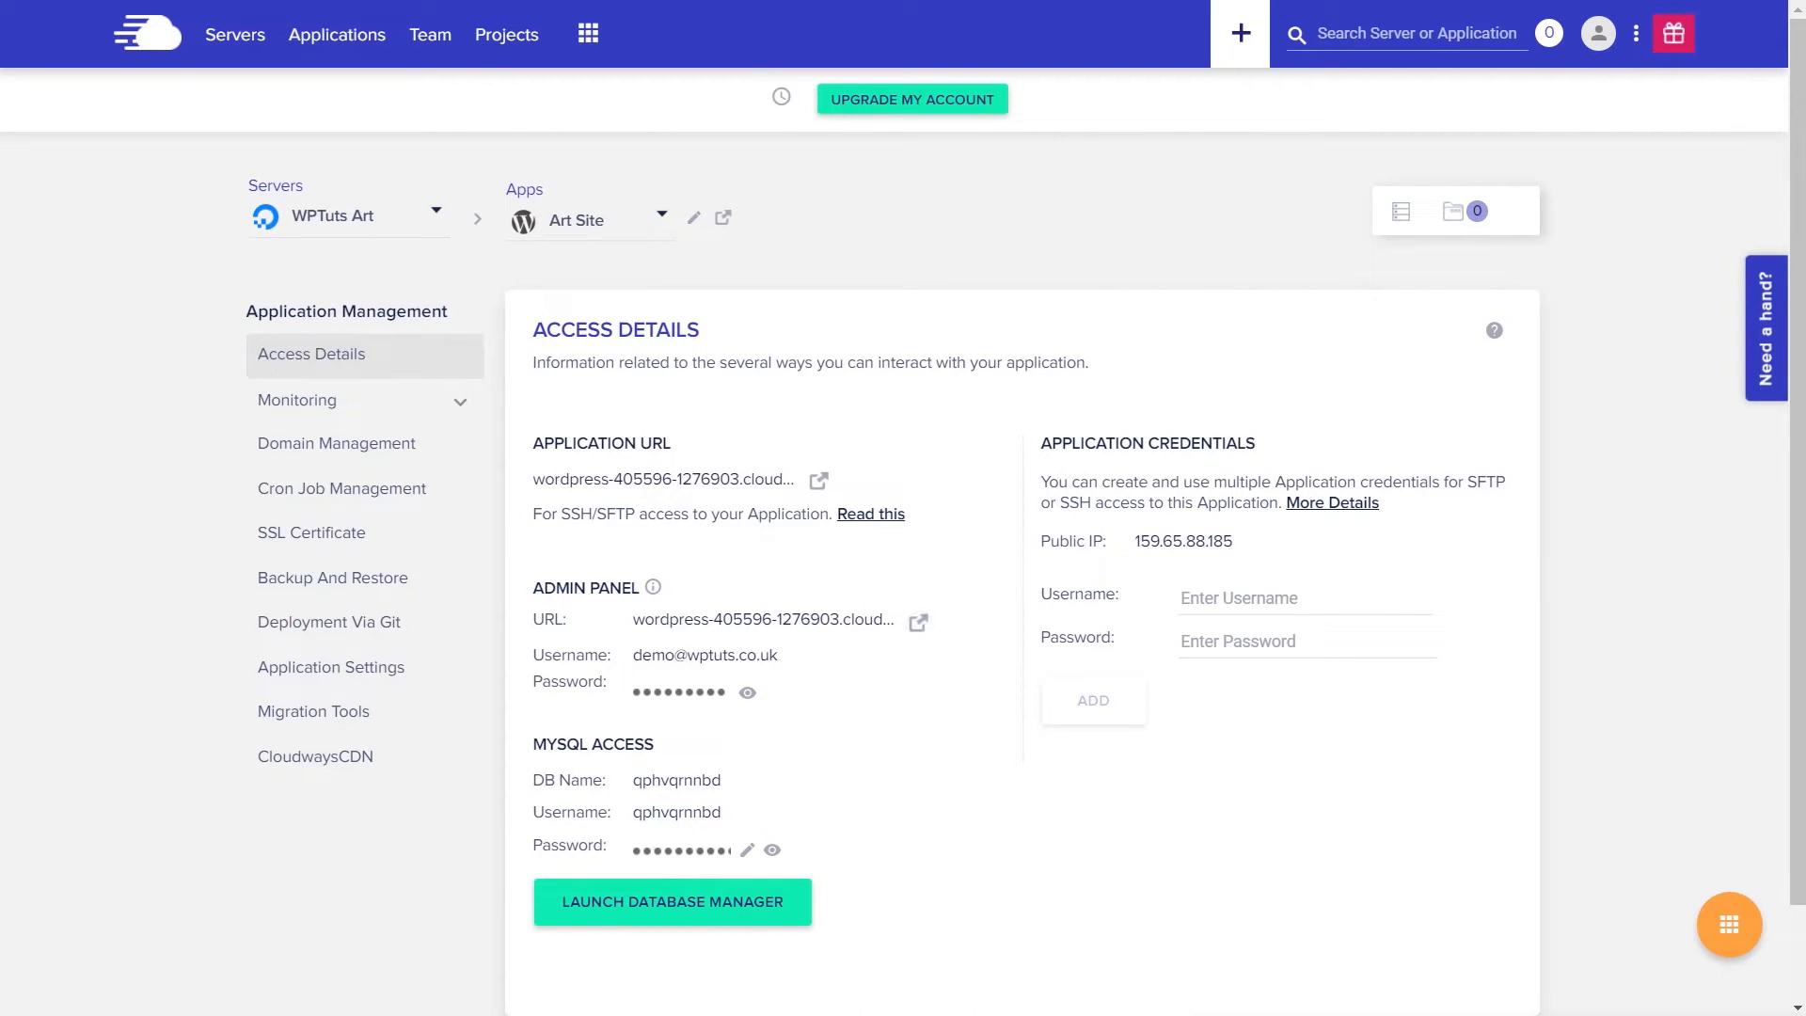
{"action": "key", "text": "ctrl+Tab"}
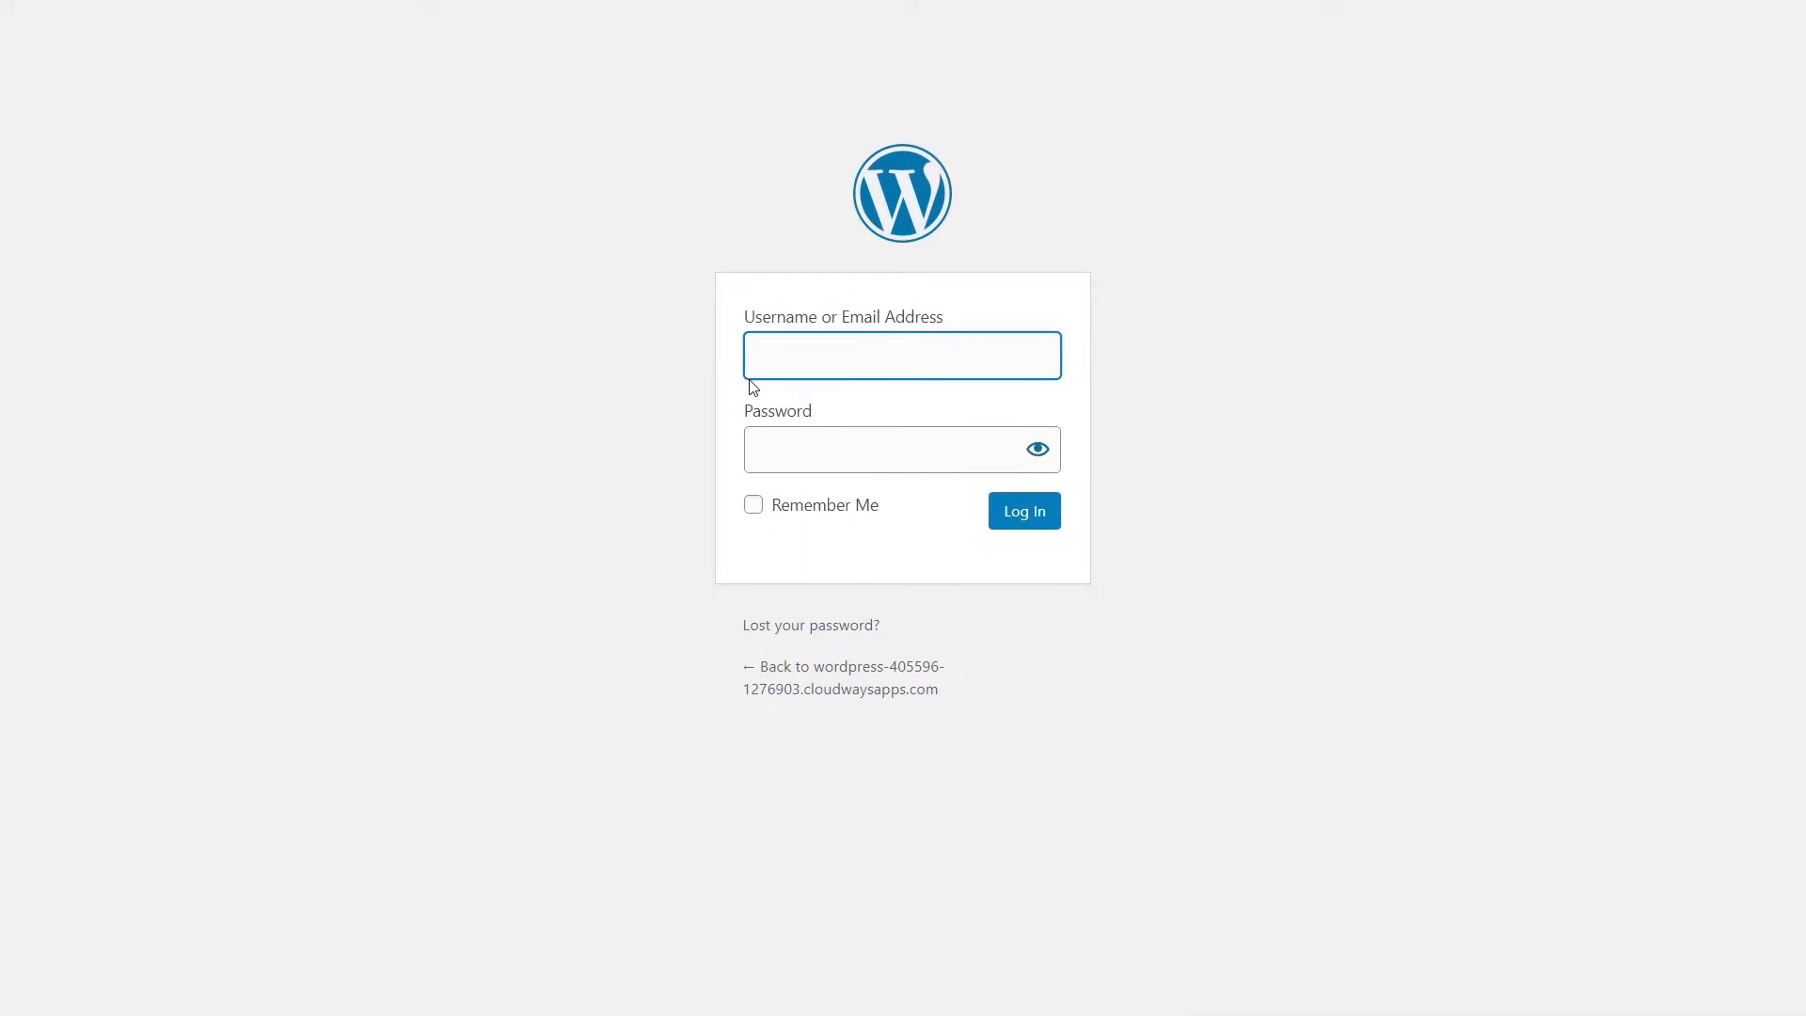
{"action": "key", "text": "ctrl+v"}
- Paste the copied admin password, tick Remember Me, log in, and save the login in the browser
{"action": "key", "text": "ctrl+shift+Tab"}
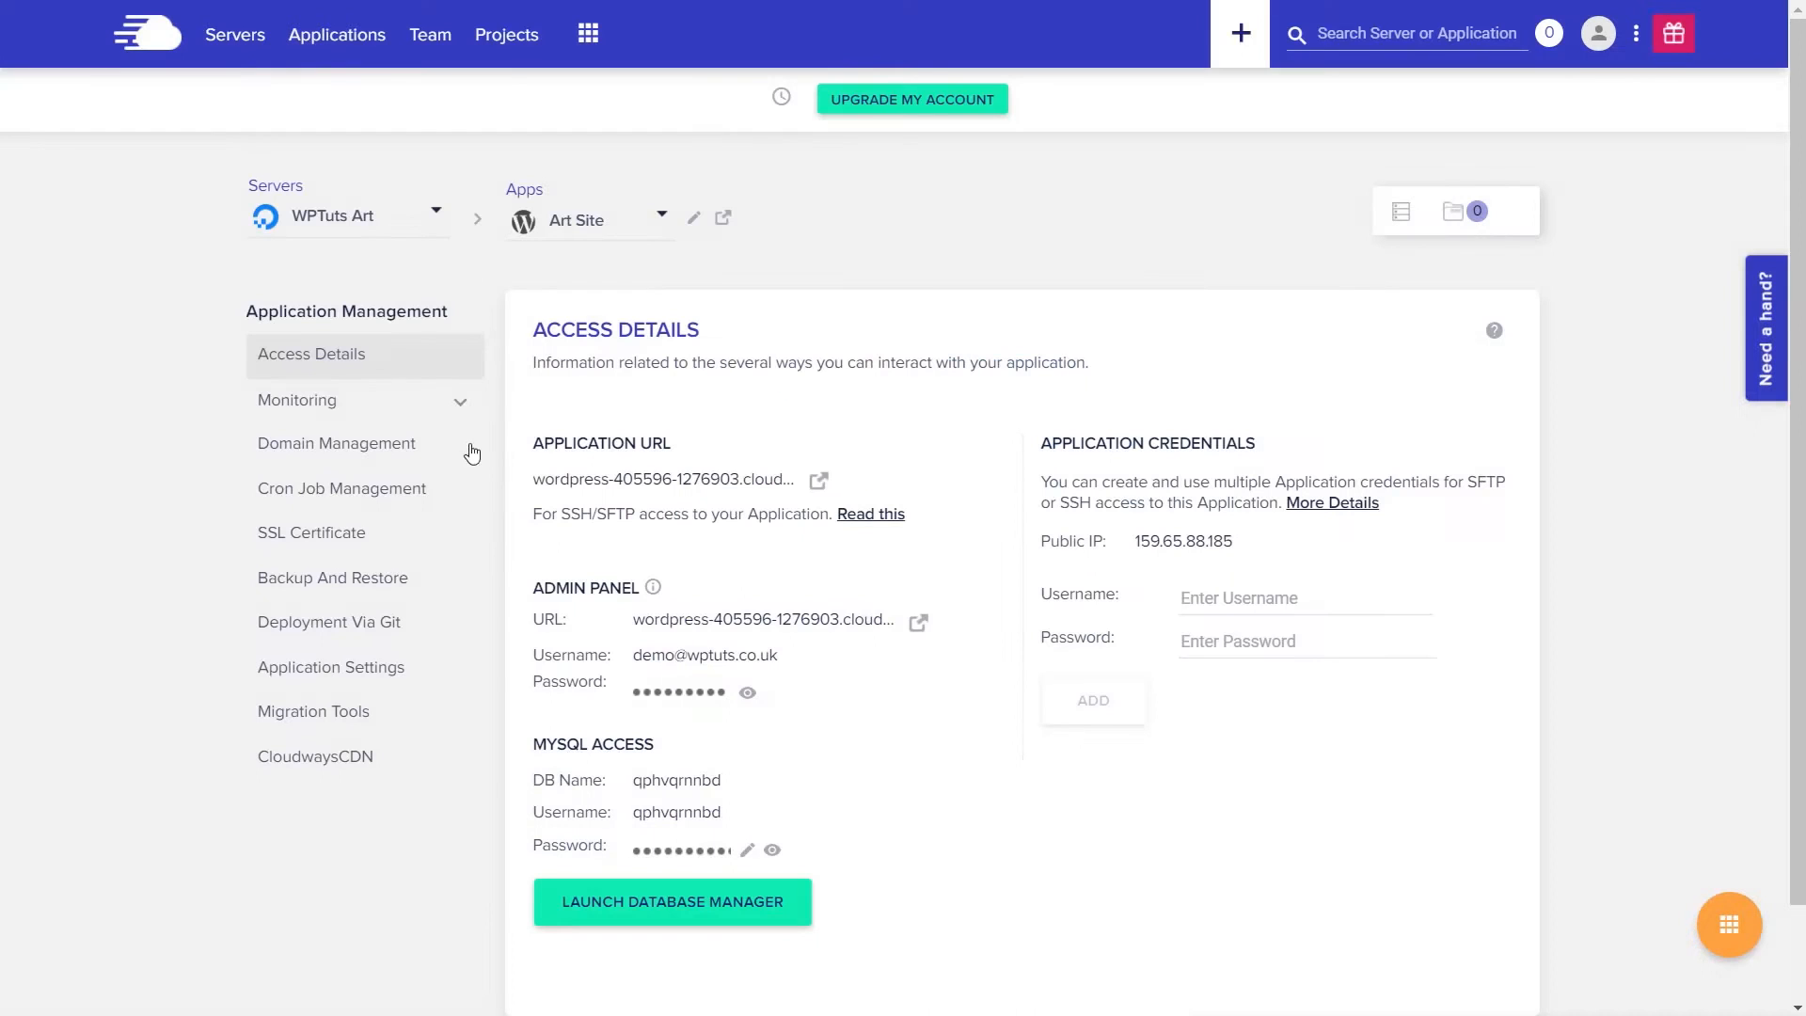
{"action": "left_click", "coordinate": [692, 696]}
{"action": "key", "text": "ctrl+Tab"}
{"action": "left_click", "coordinate": [813, 463]}
{"action": "key", "text": "ctrl+v"}
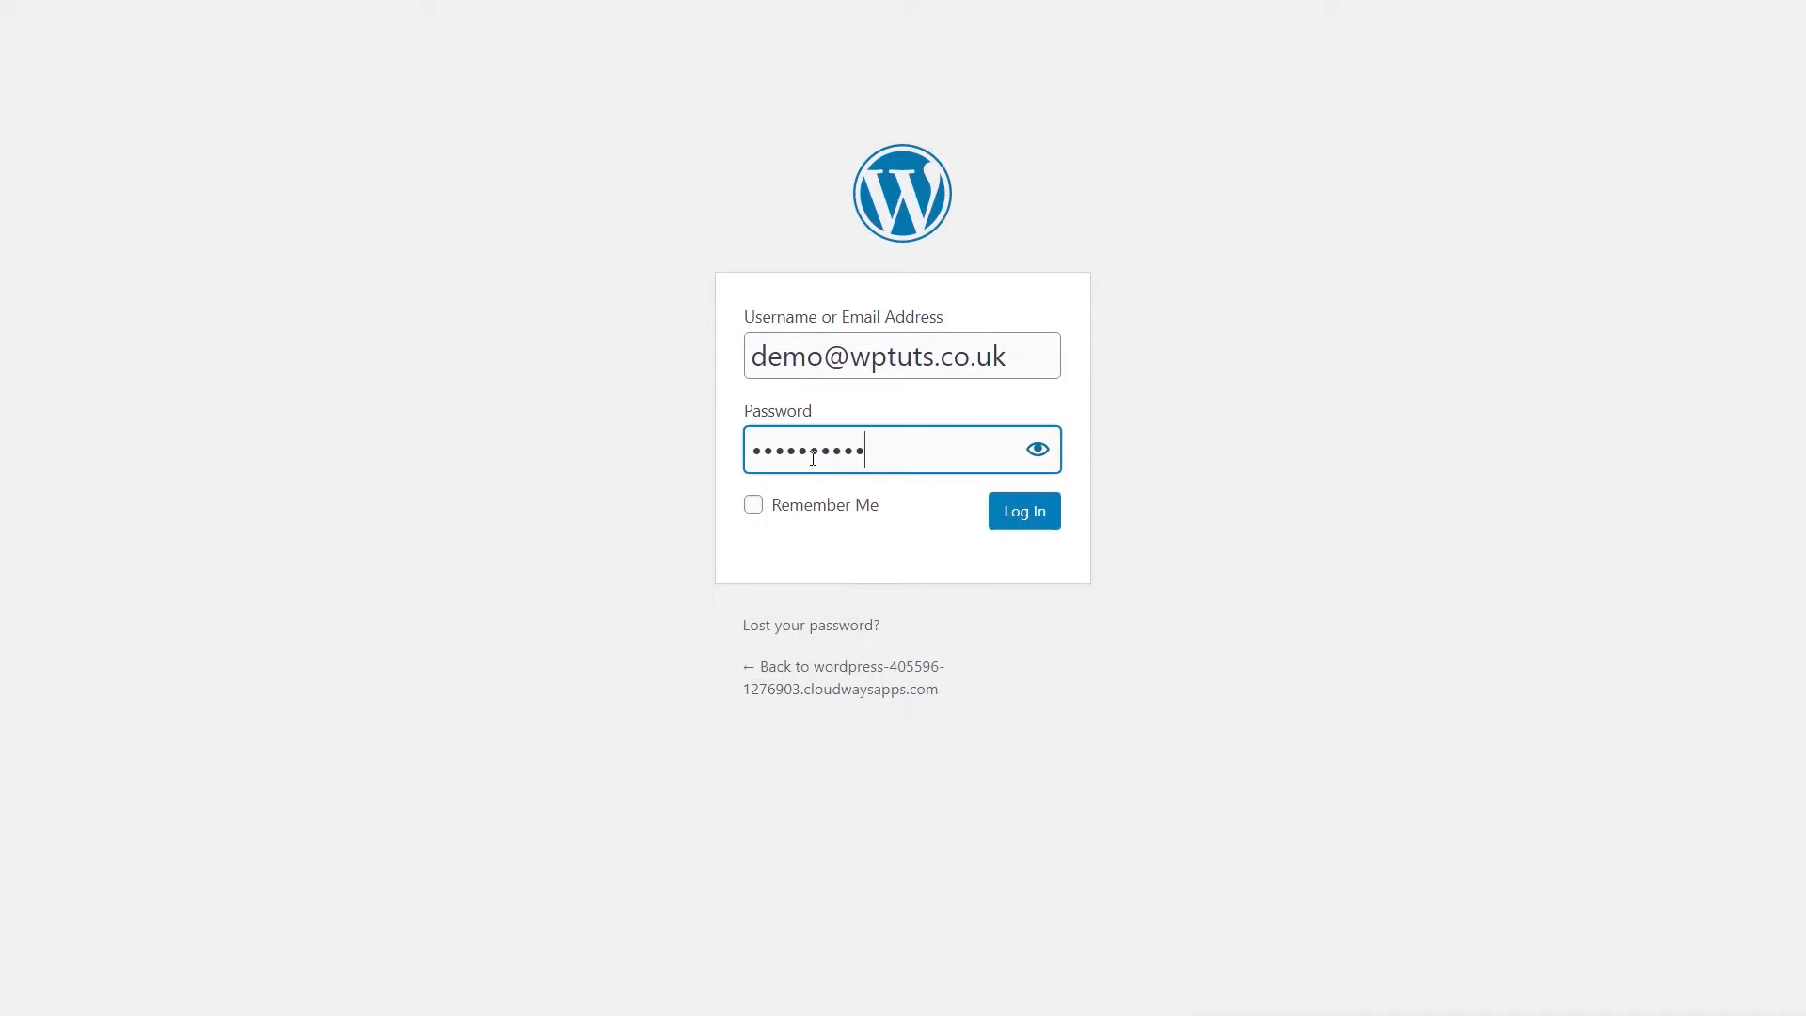
{"action": "left_click", "coordinate": [753, 505]}
{"action": "left_click", "coordinate": [1016, 520]}
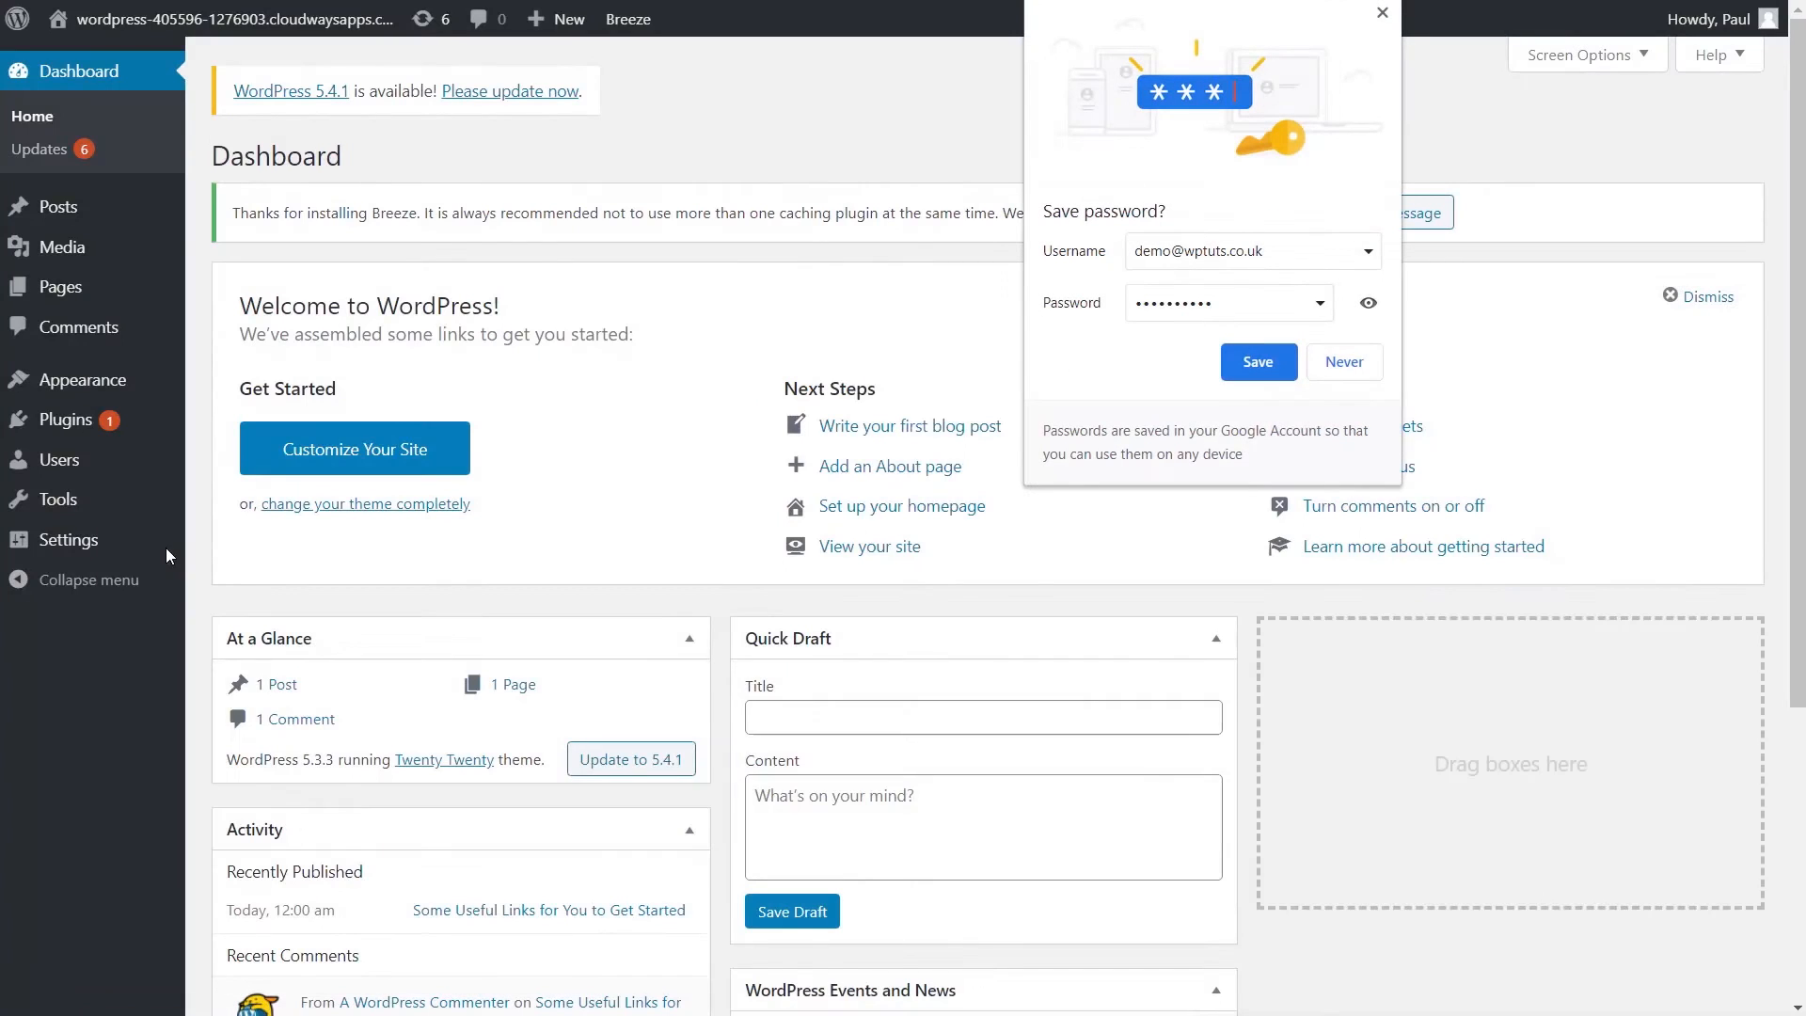
{"action": "left_click", "coordinate": [1228, 365]}
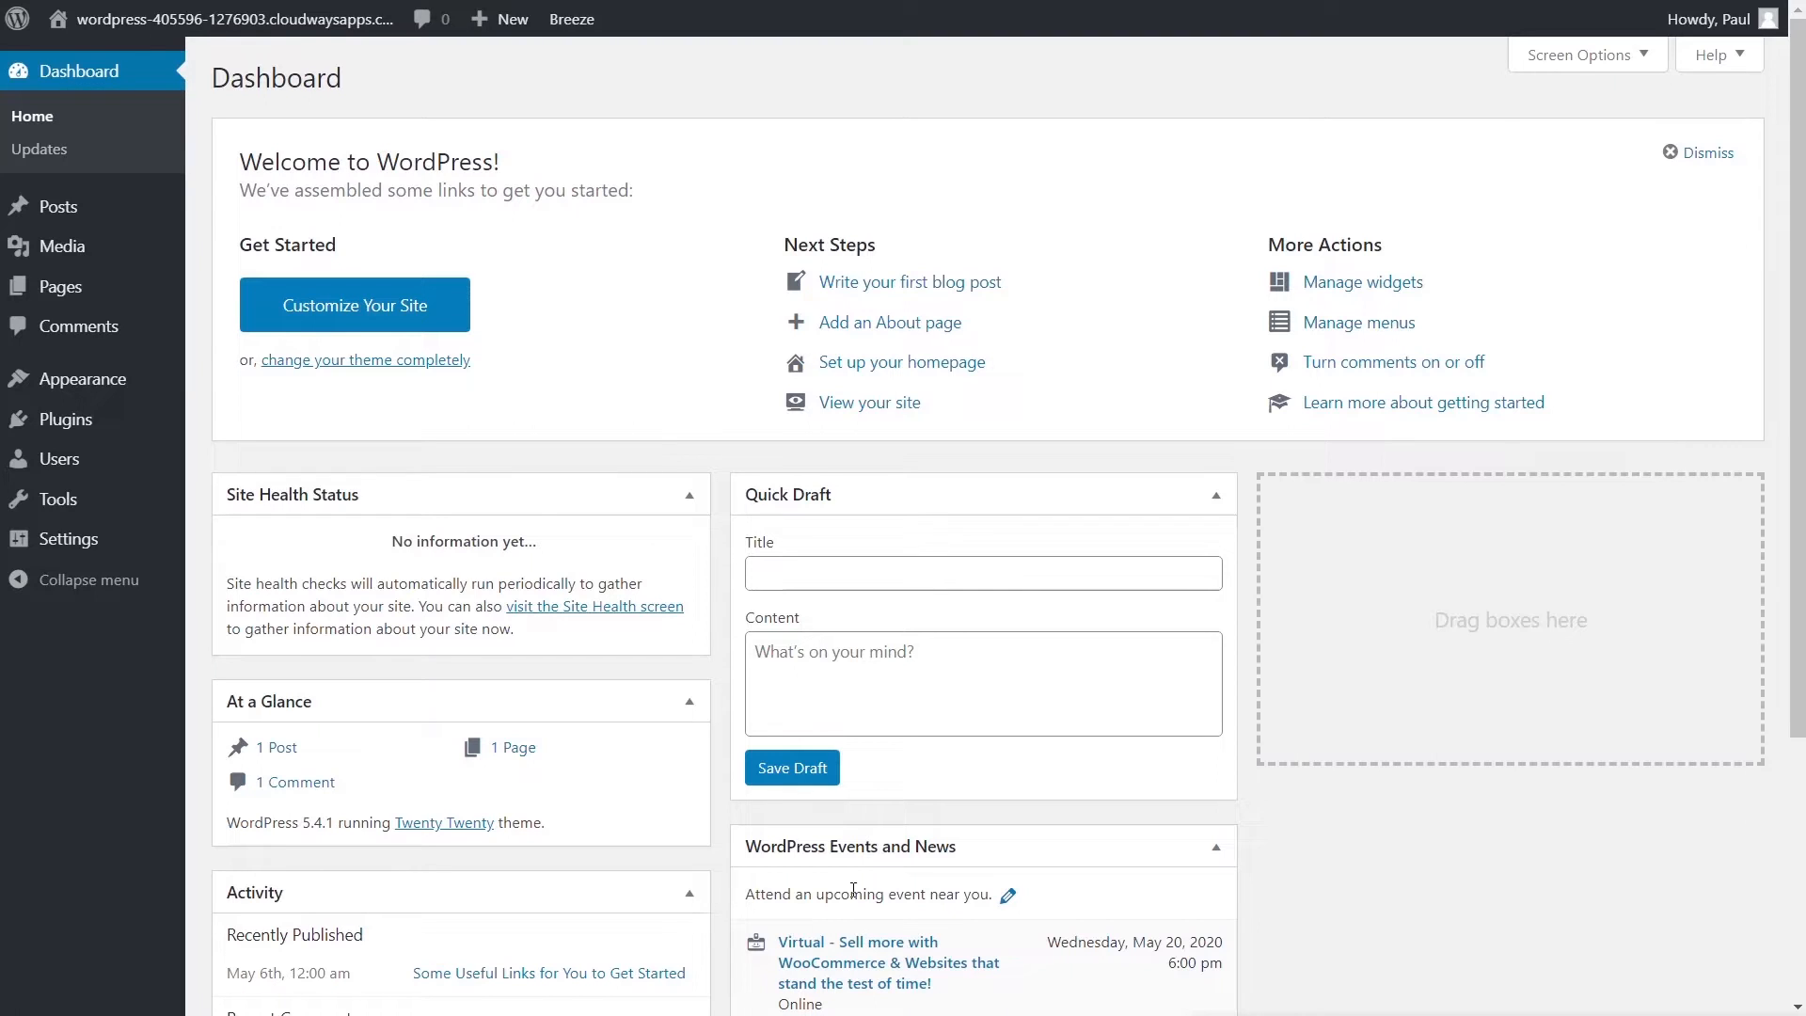
- Set the permalink structure to Post name (/%postname%/) and save it
{"action": "mouse_move", "coordinate": [113, 538]}
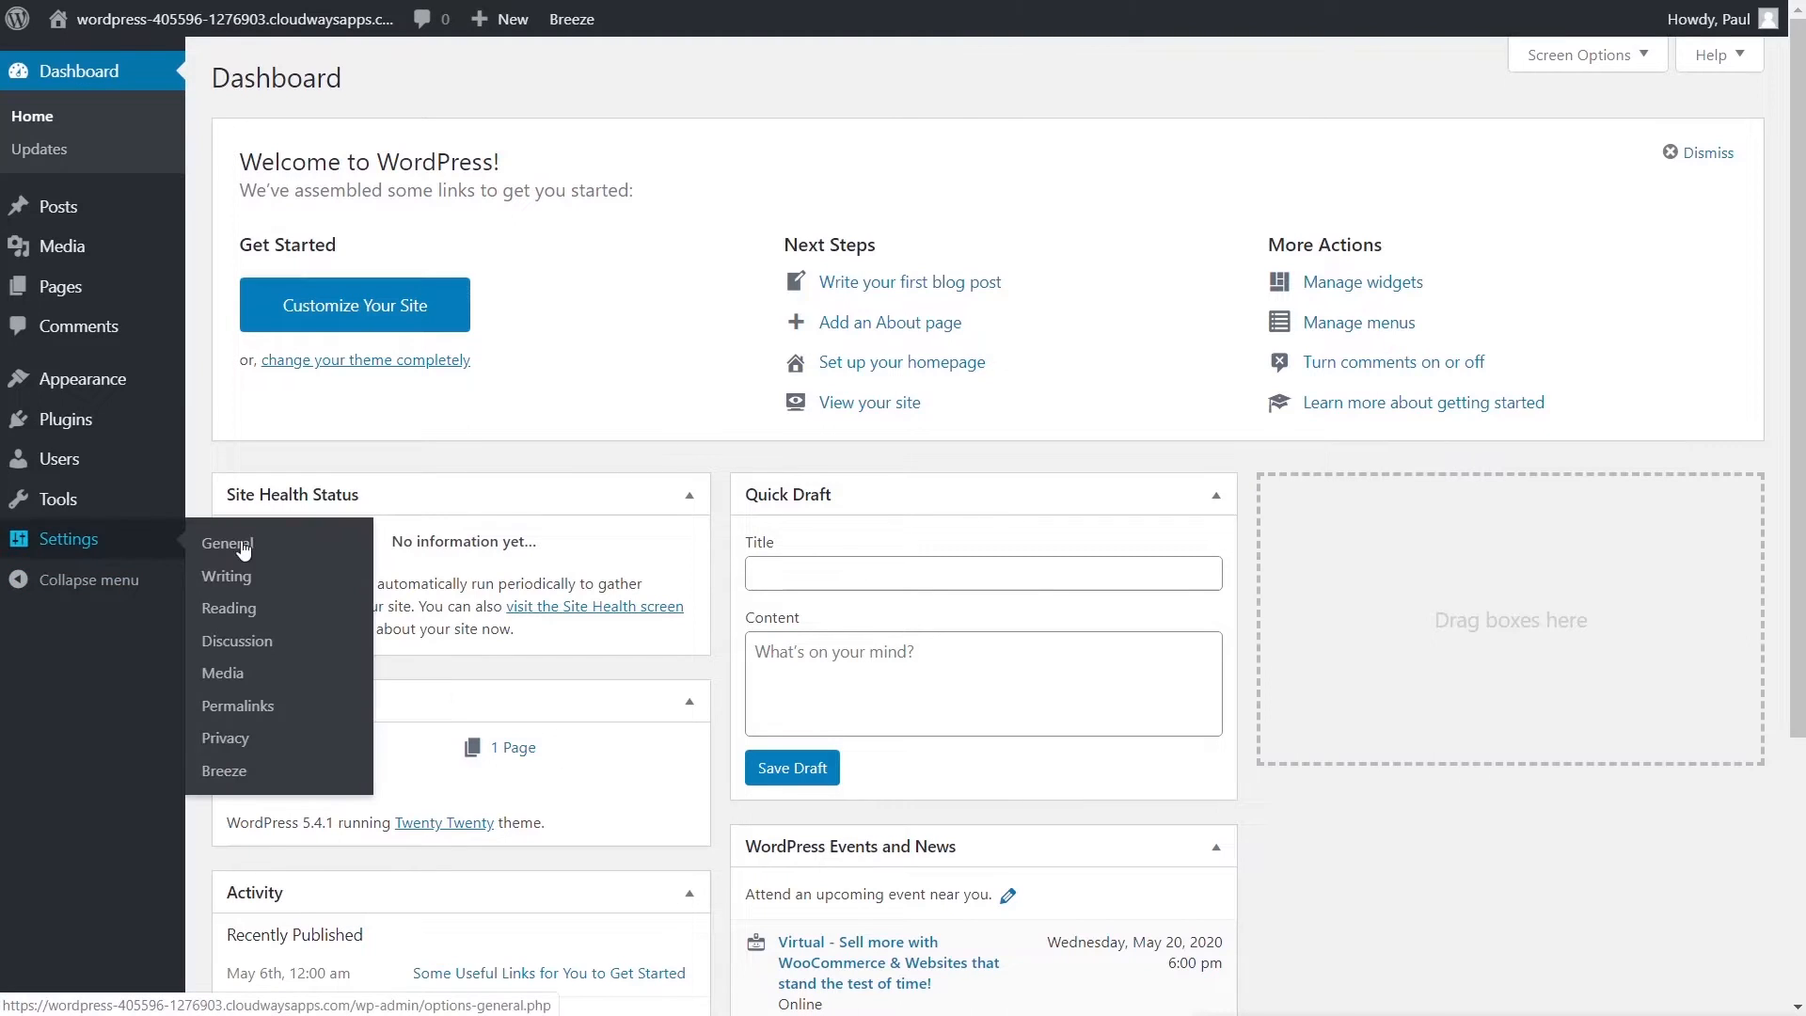
{"action": "left_click", "coordinate": [247, 706]}
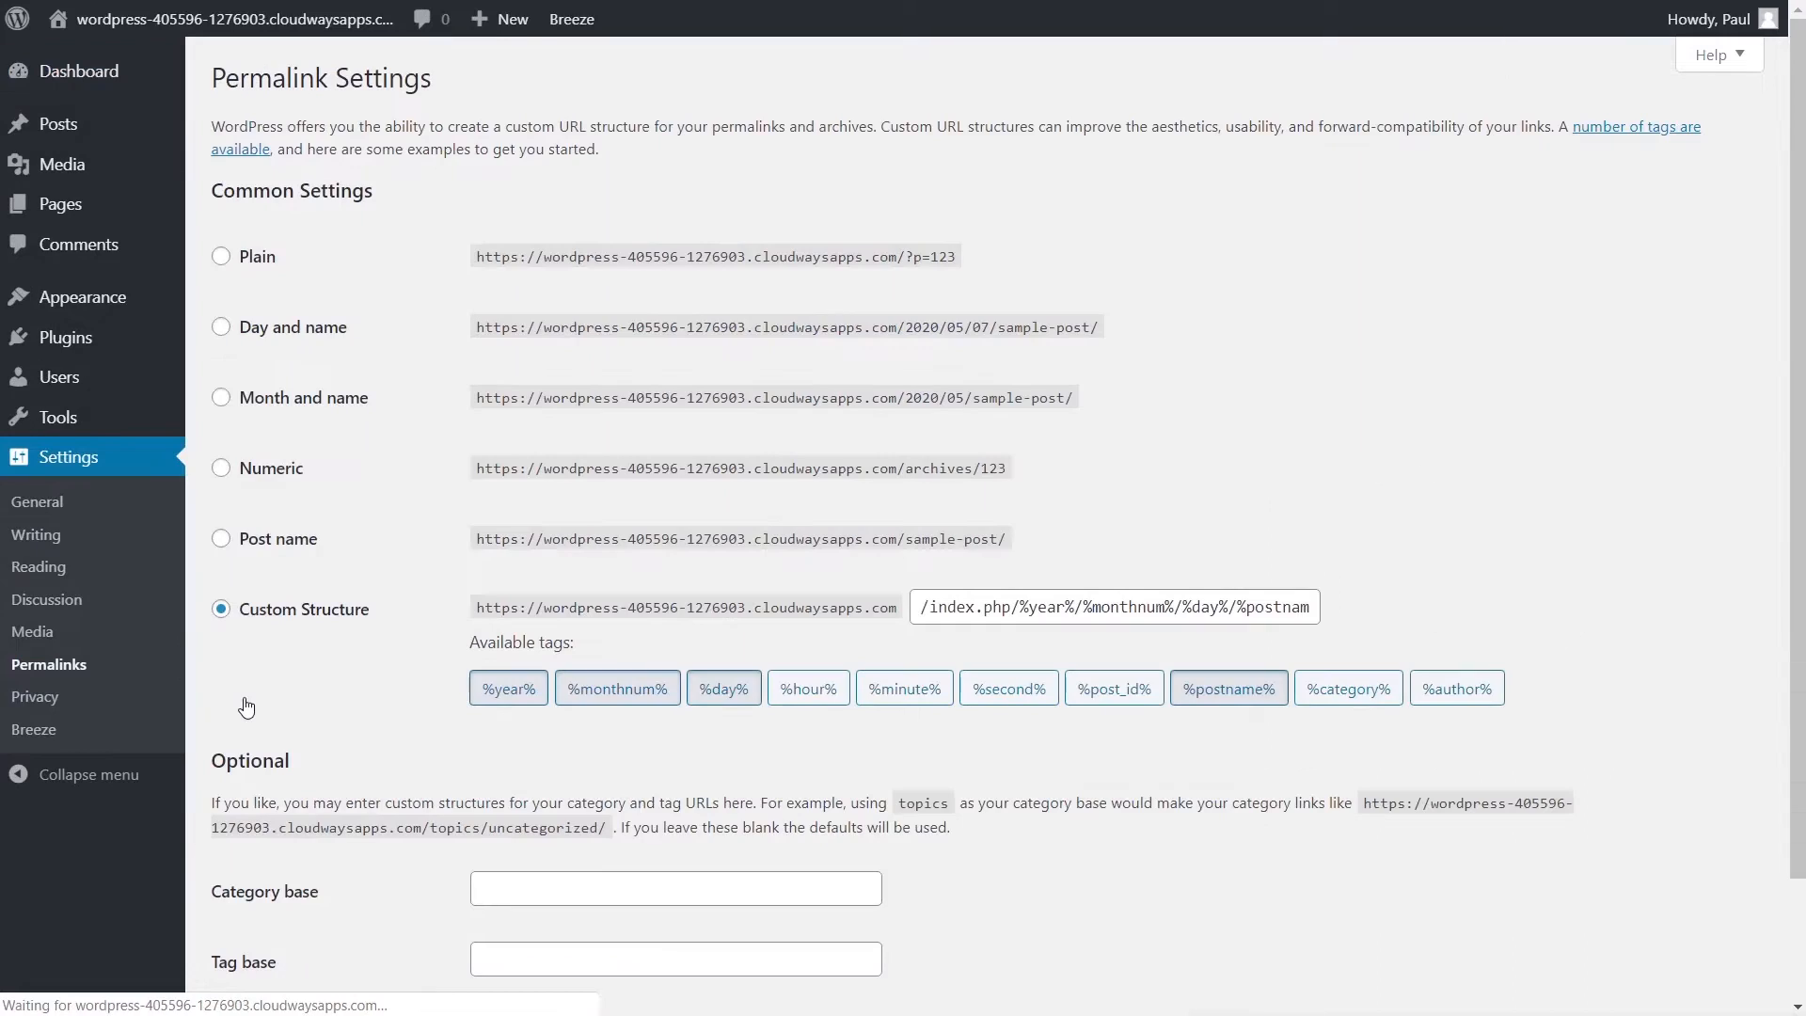
{"action": "left_click", "coordinate": [257, 557]}
{"action": "scroll", "coordinate": [936, 750], "scroll_direction": "down", "scroll_amount": 2}
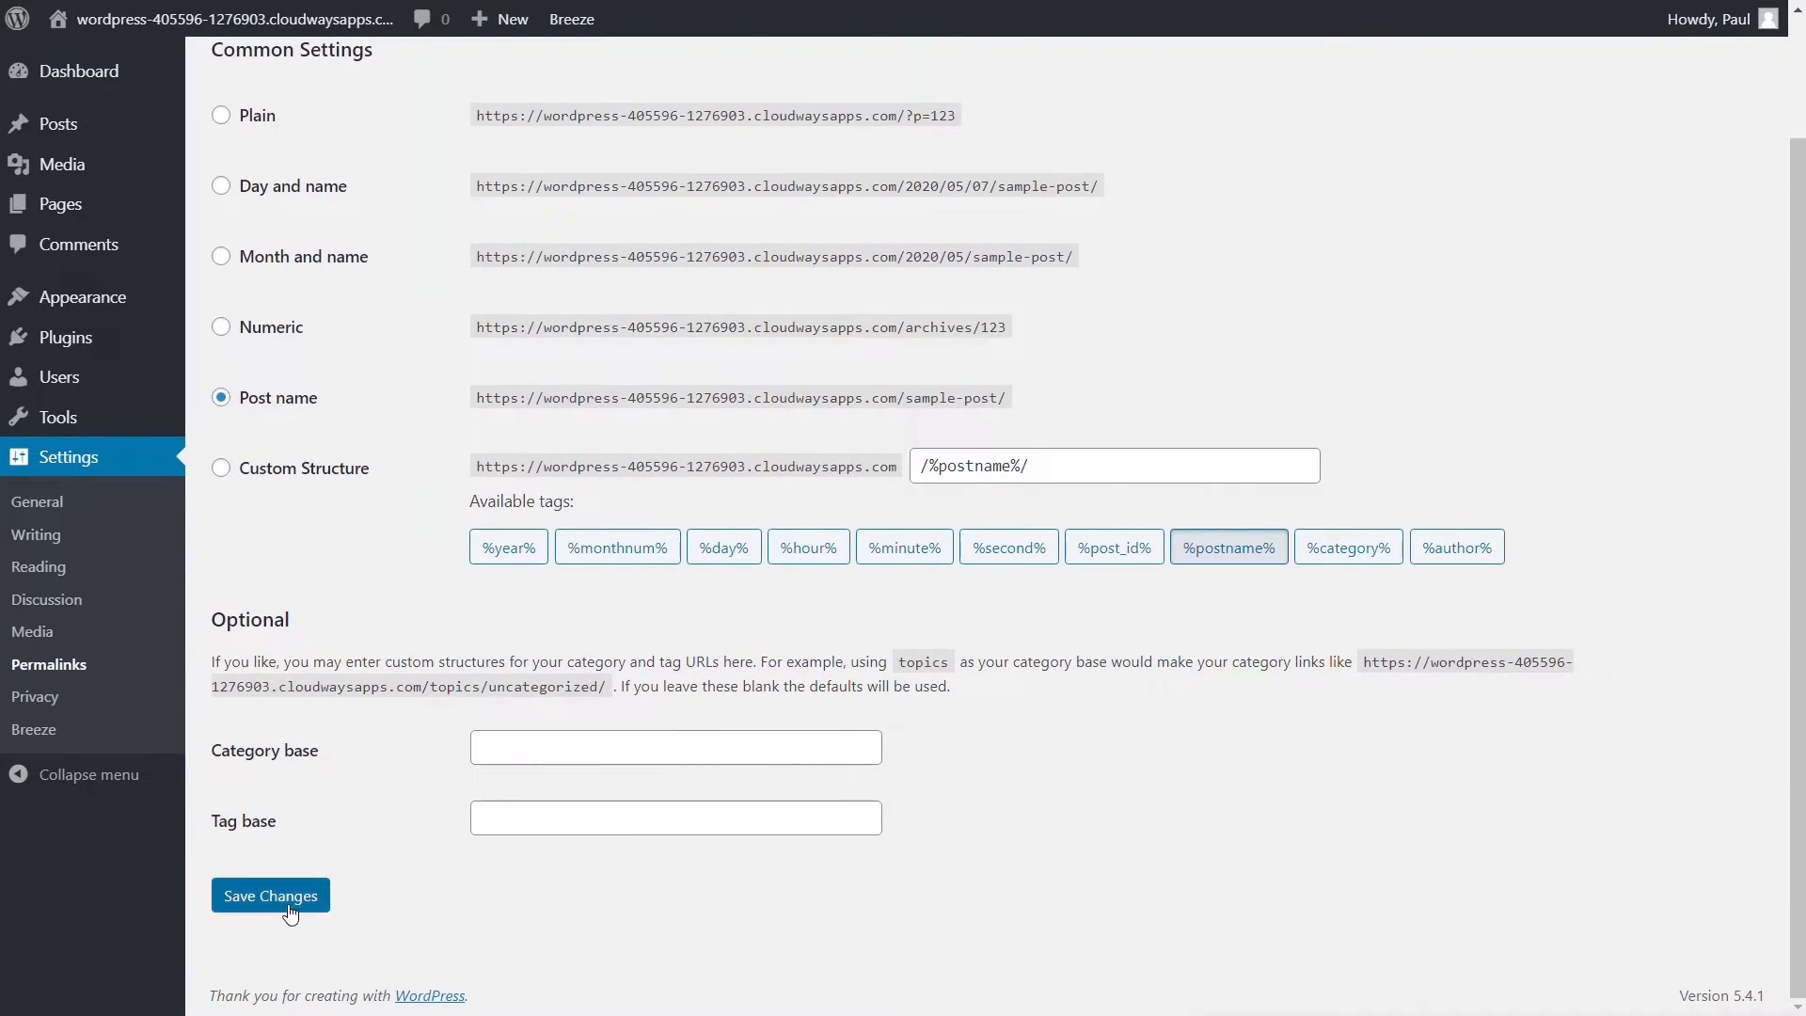
{"action": "left_click", "coordinate": [271, 895]}
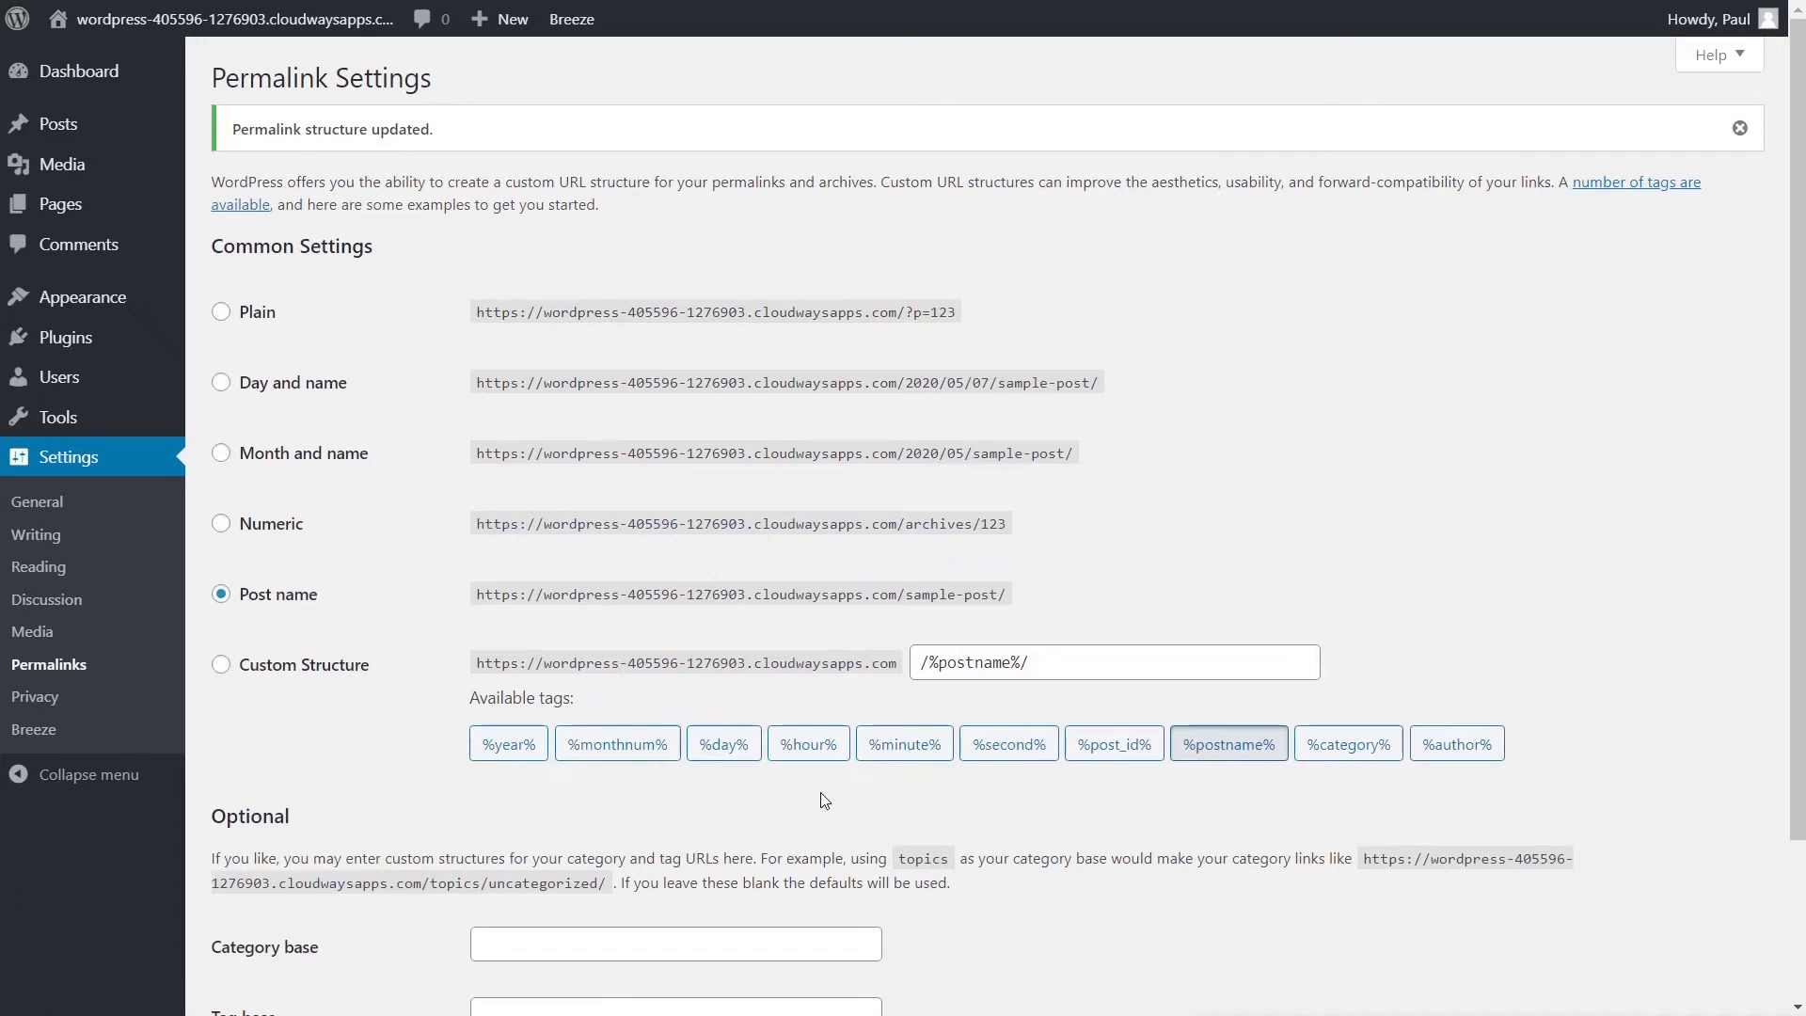
- Trash the 'Some Useful Links for You to Get Started' post
{"action": "mouse_move", "coordinate": [58, 123]}
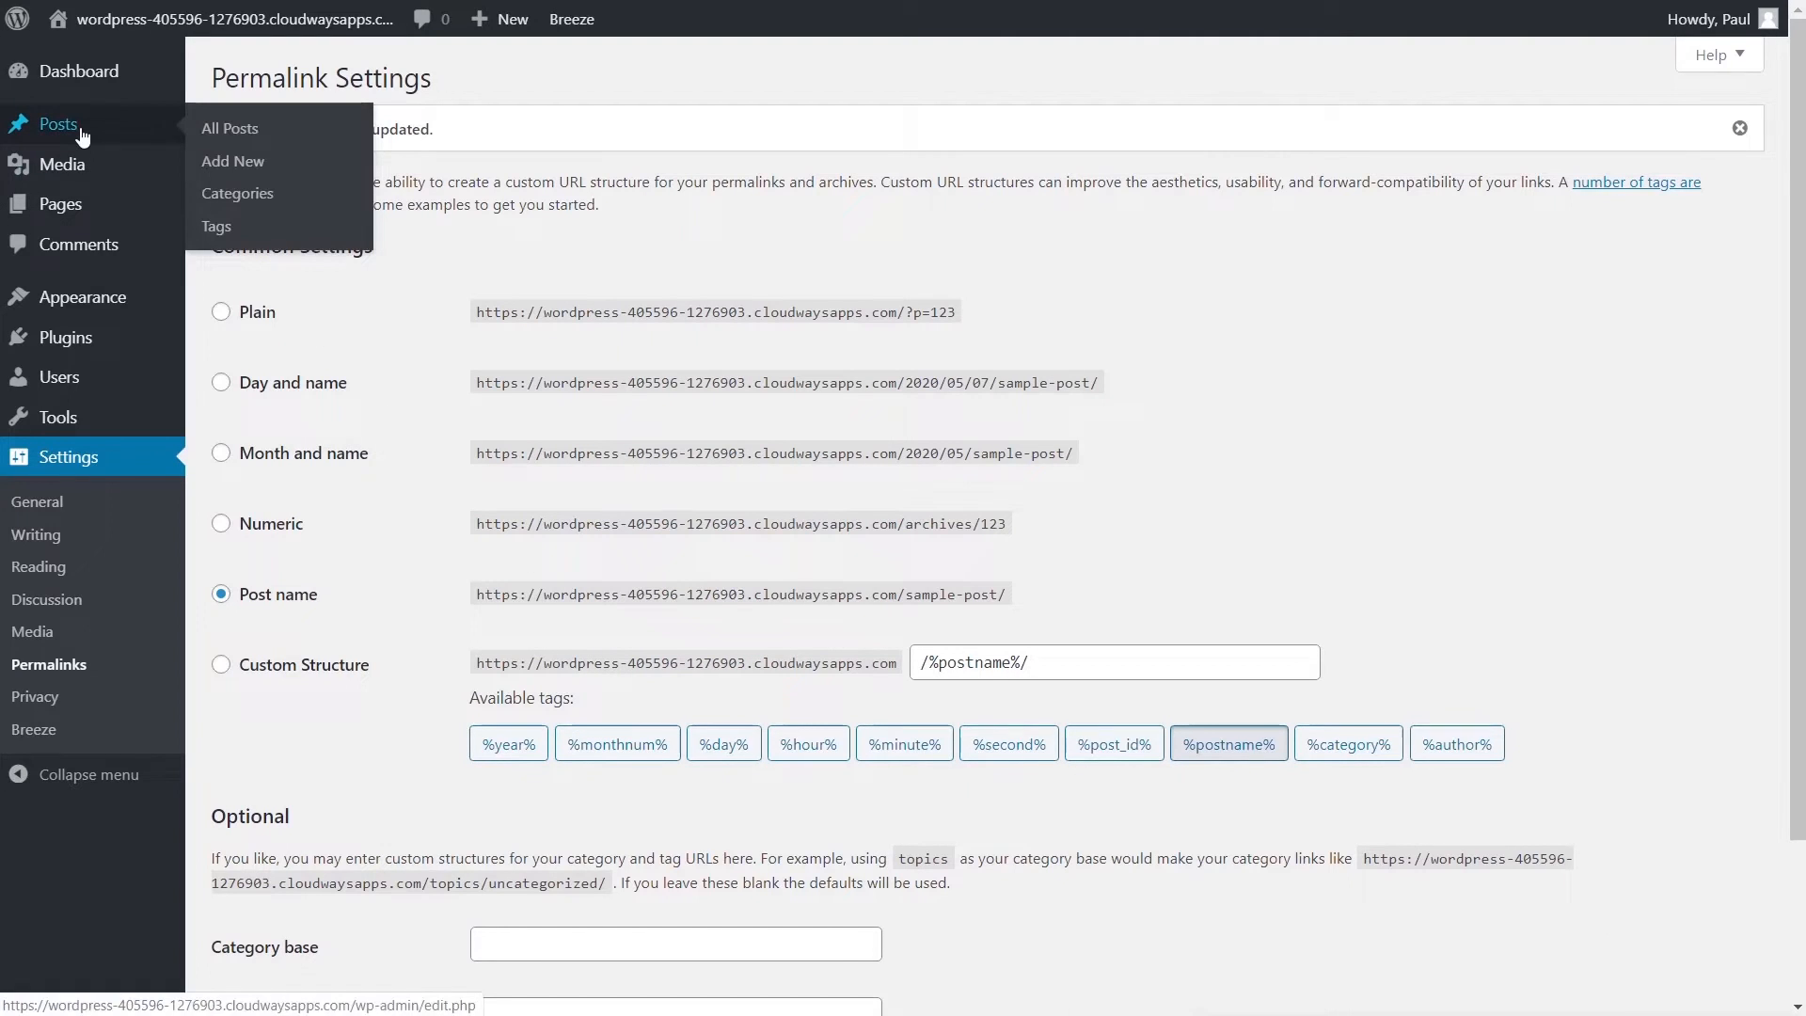
{"action": "left_click", "coordinate": [217, 136]}
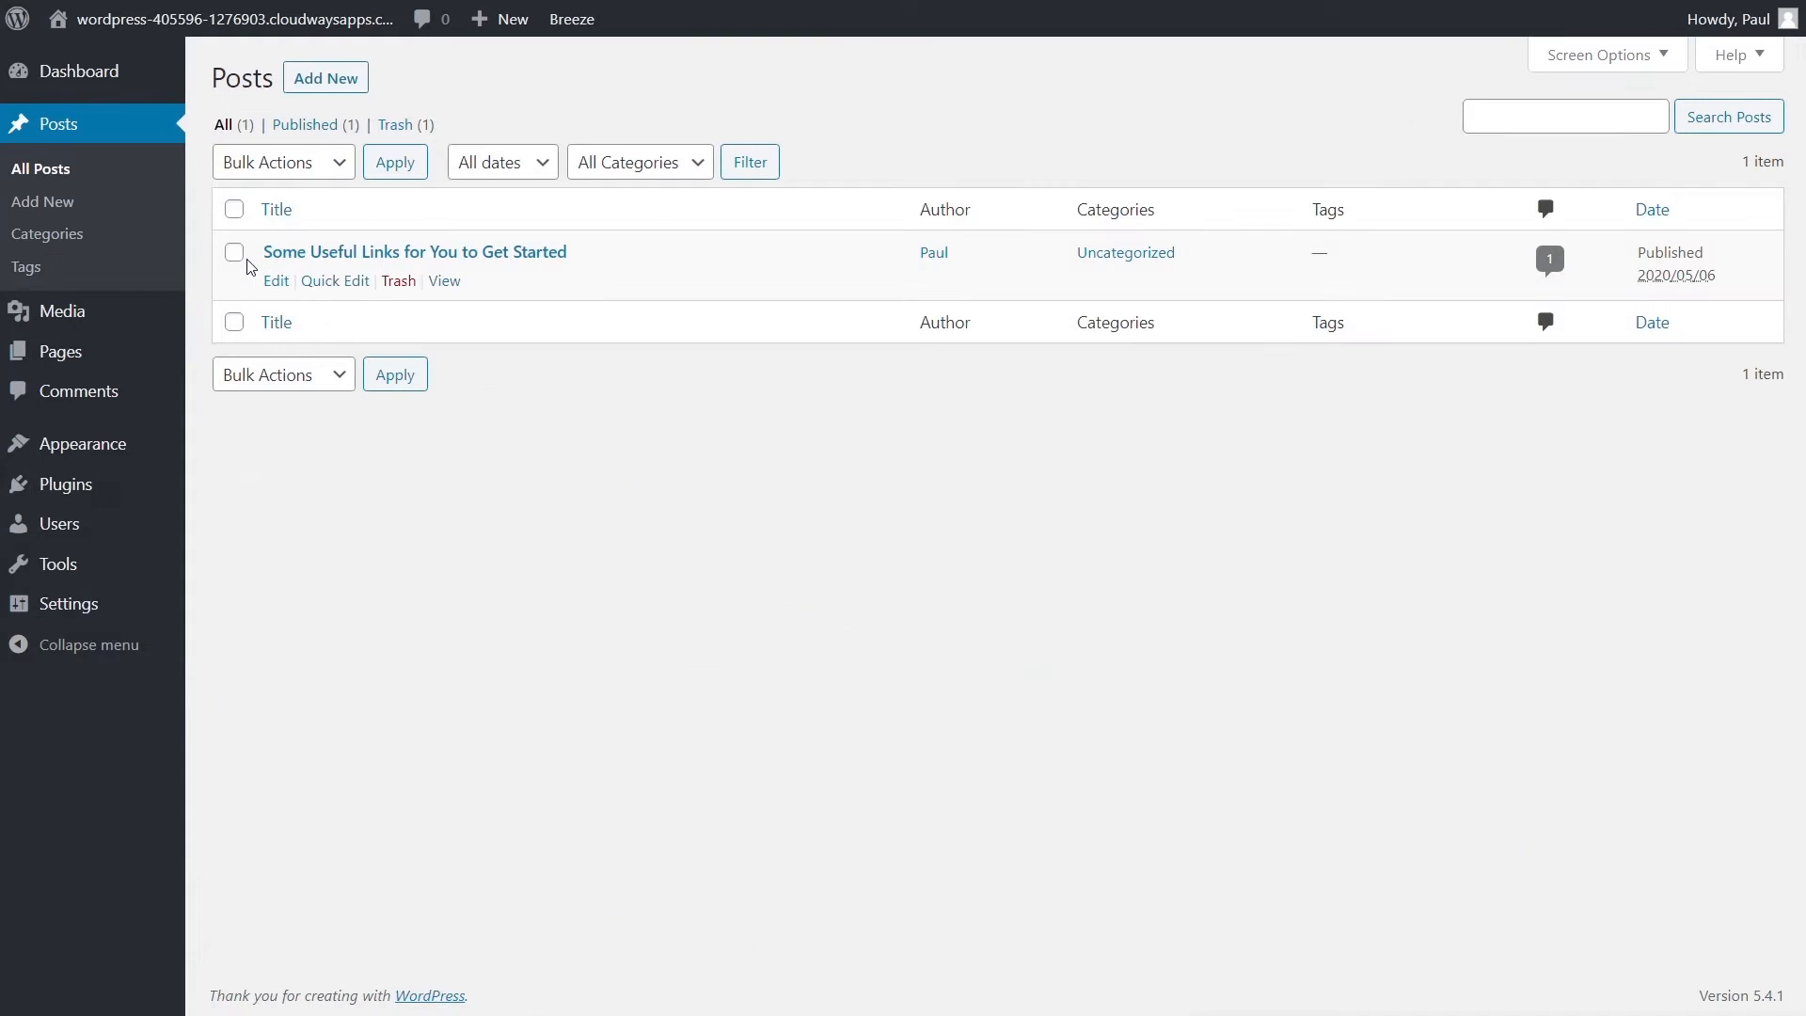
{"action": "left_click", "coordinate": [399, 282]}
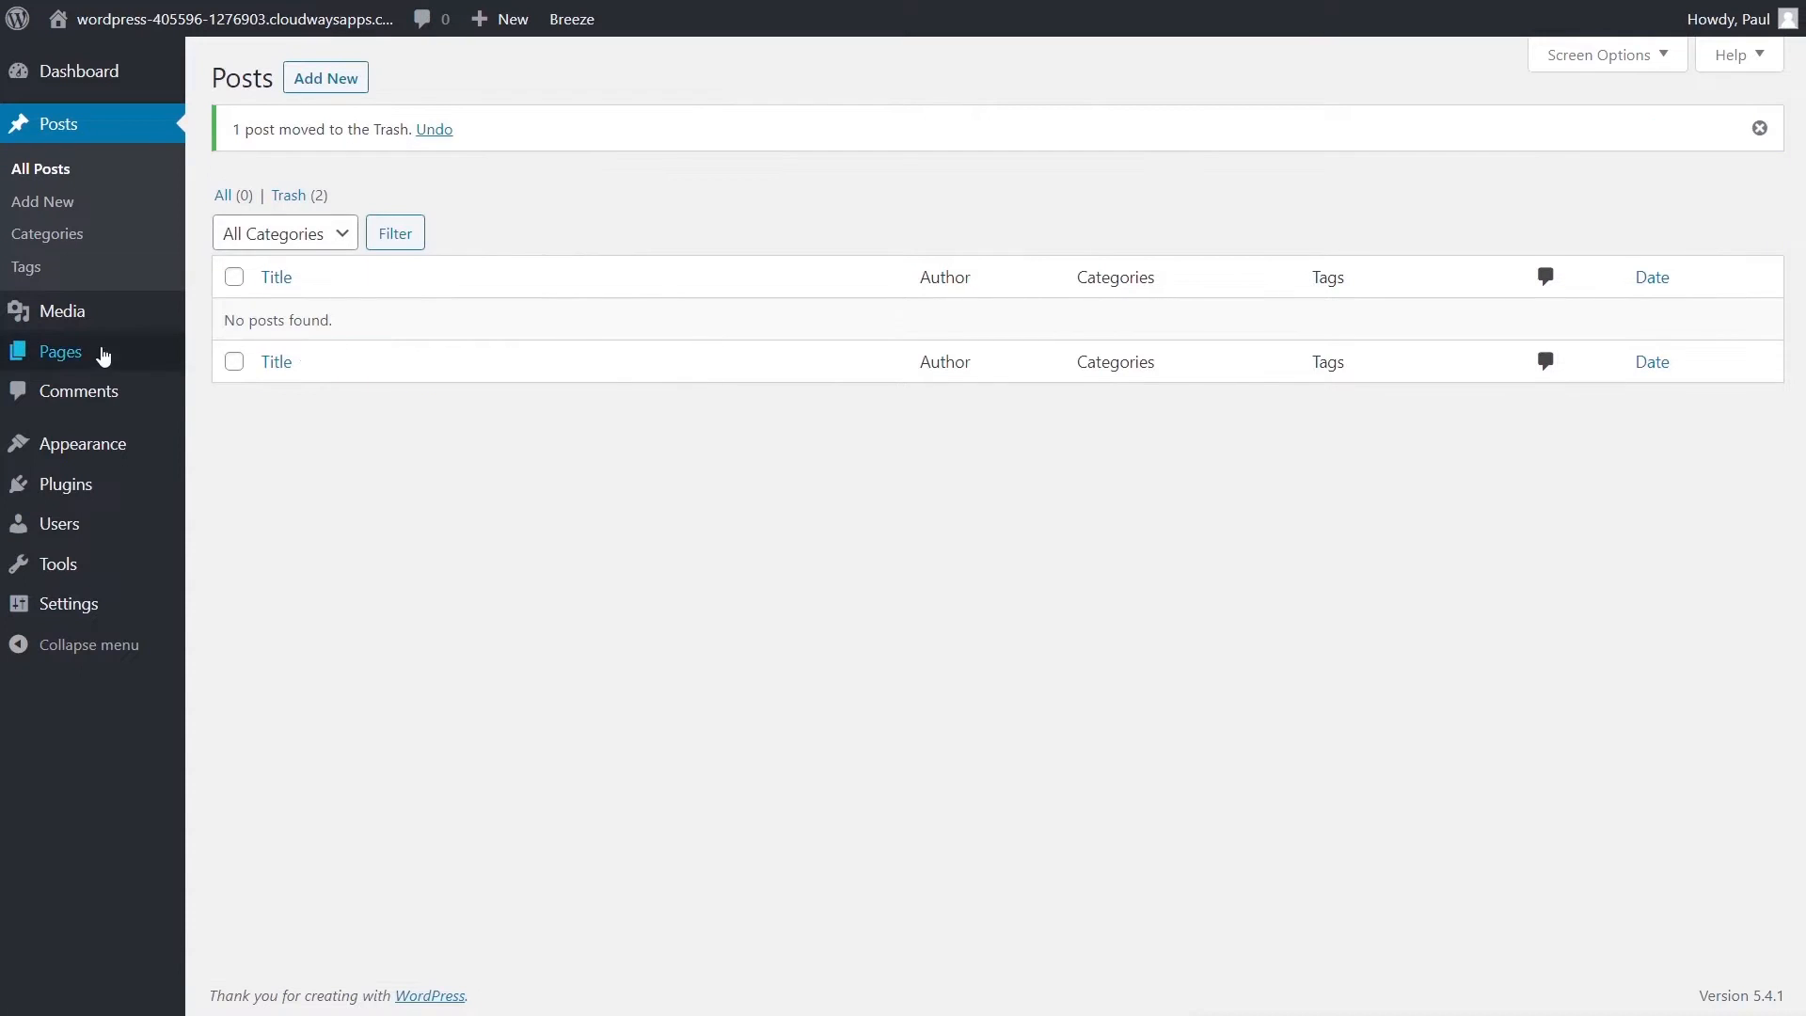
- Bulk-move all pages, Privacy Policy and Sample Page, to the Trash
{"action": "mouse_move", "coordinate": [104, 355]}
{"action": "left_click", "coordinate": [238, 359]}
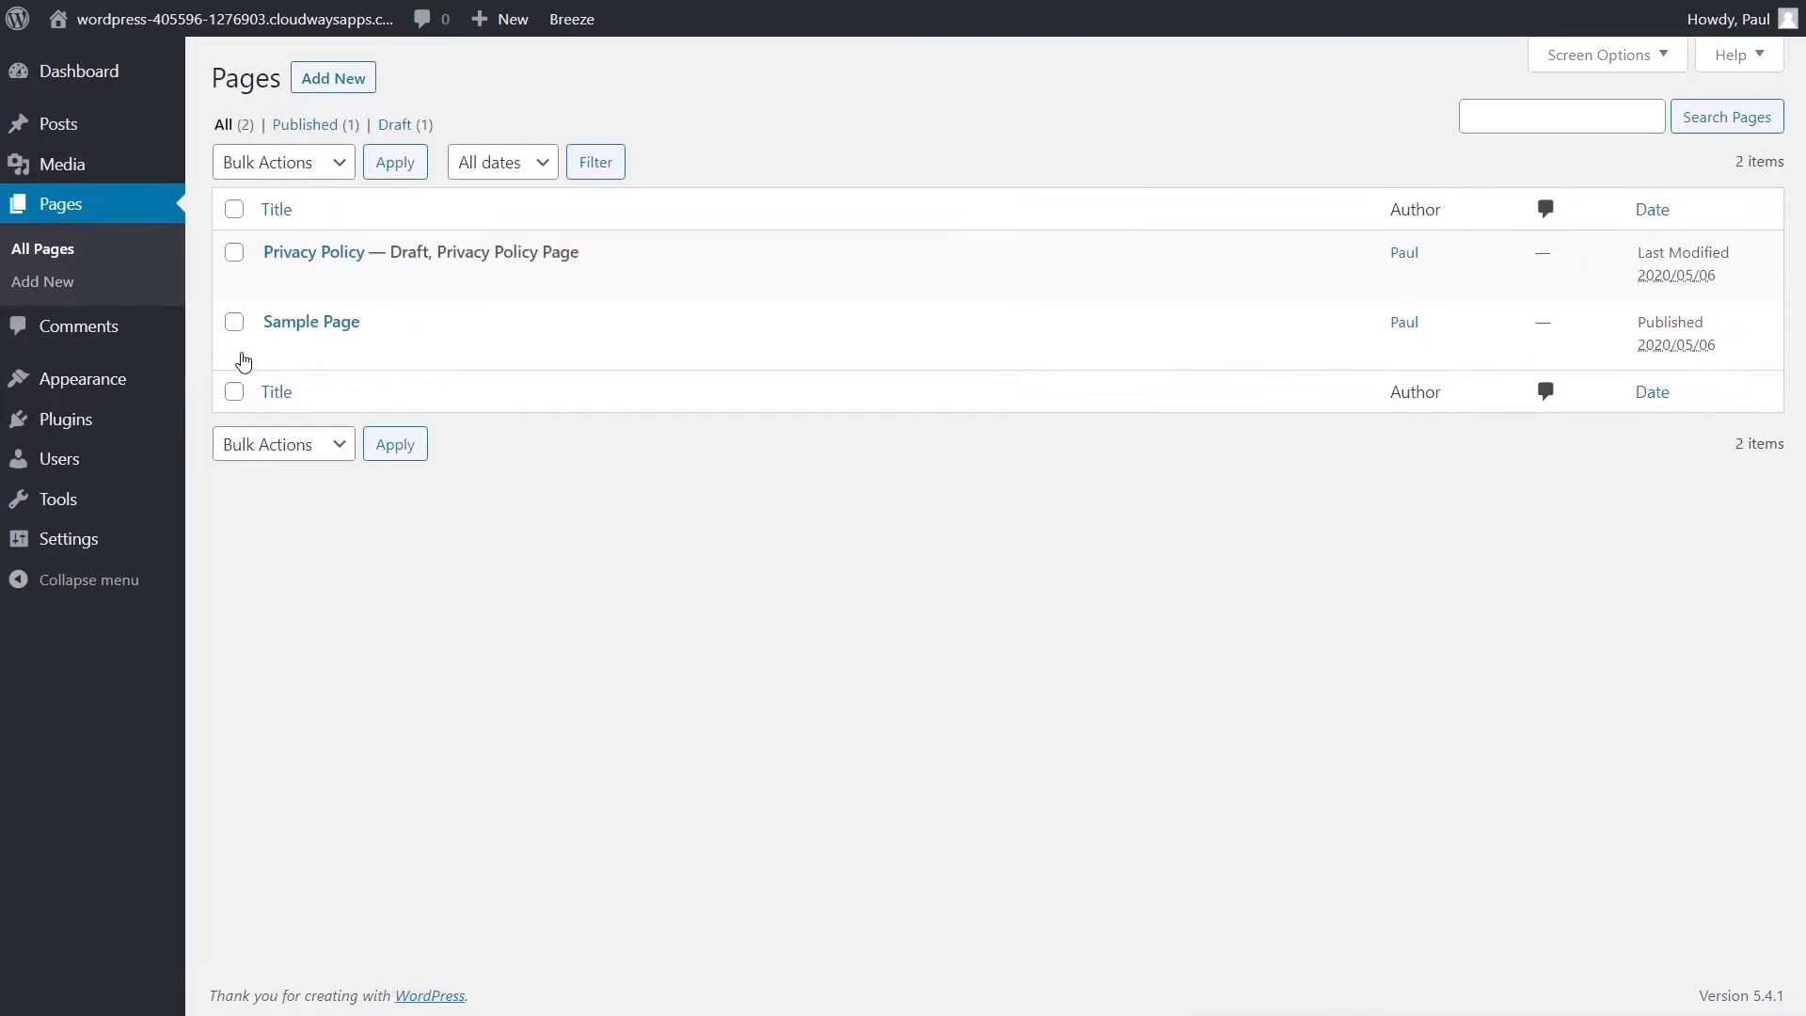
{"action": "left_click", "coordinate": [234, 208]}
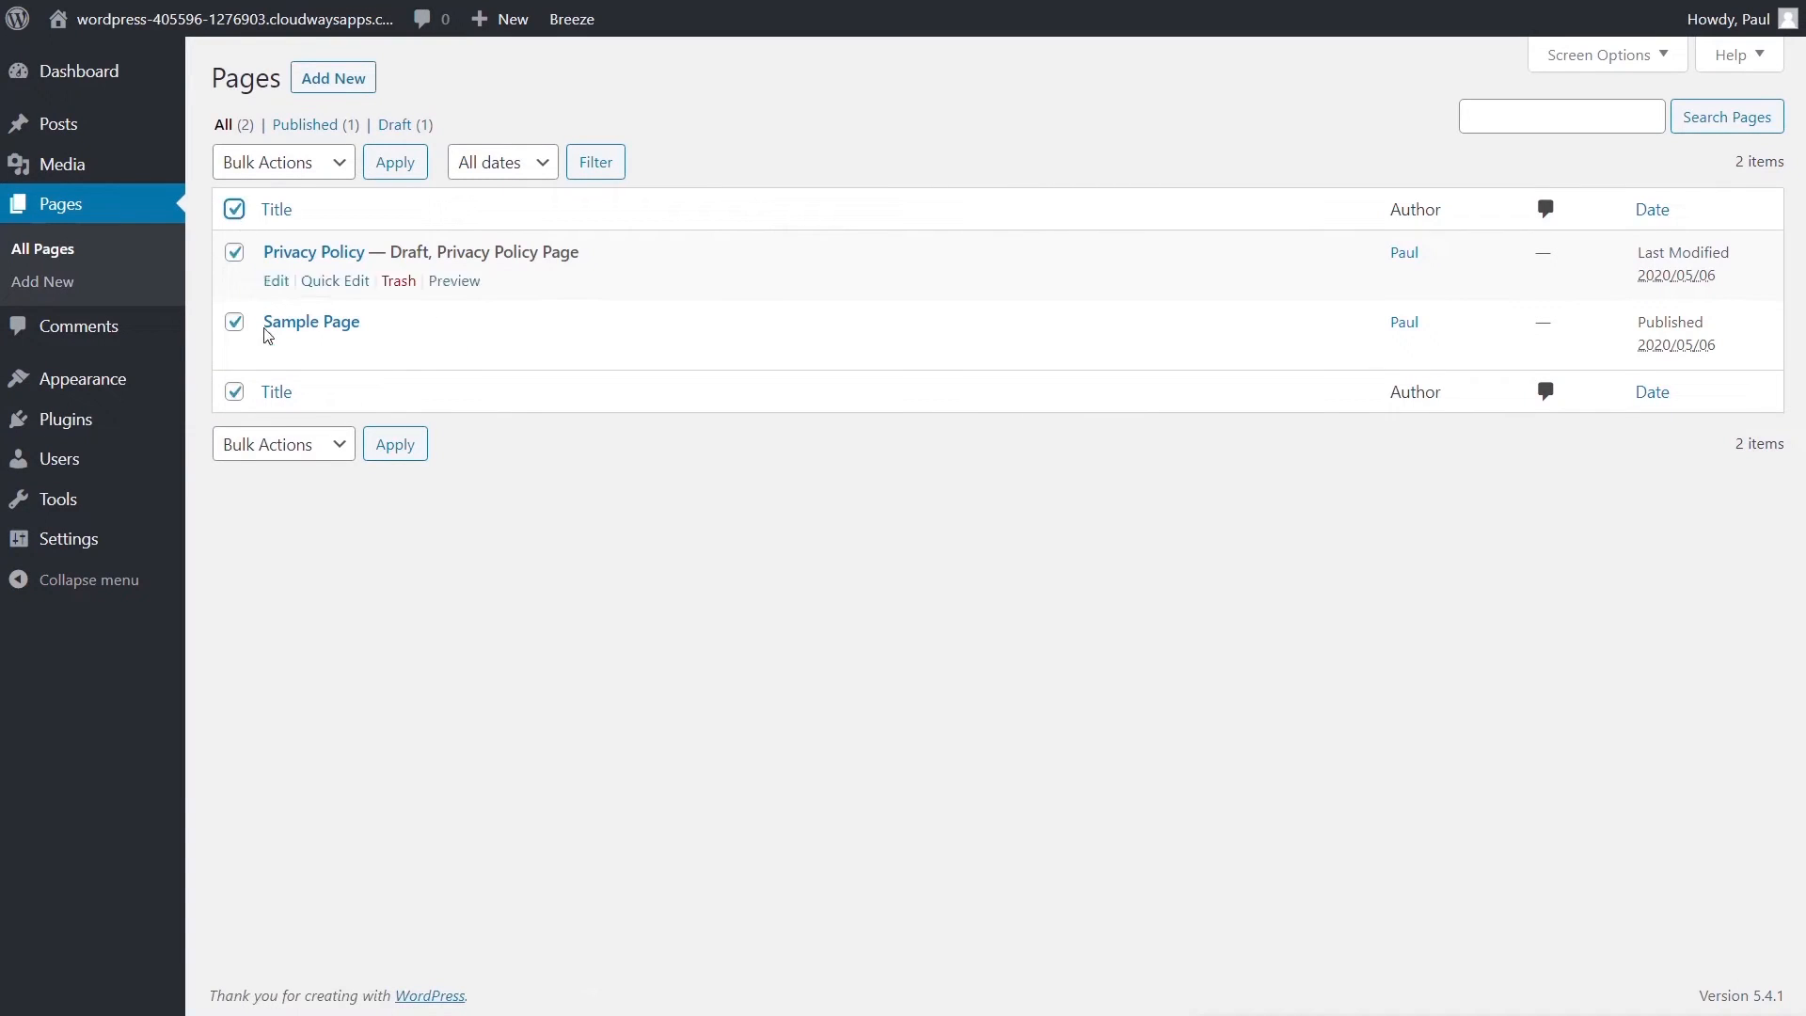
{"action": "left_click", "coordinate": [339, 444]}
{"action": "left_click", "coordinate": [350, 519]}
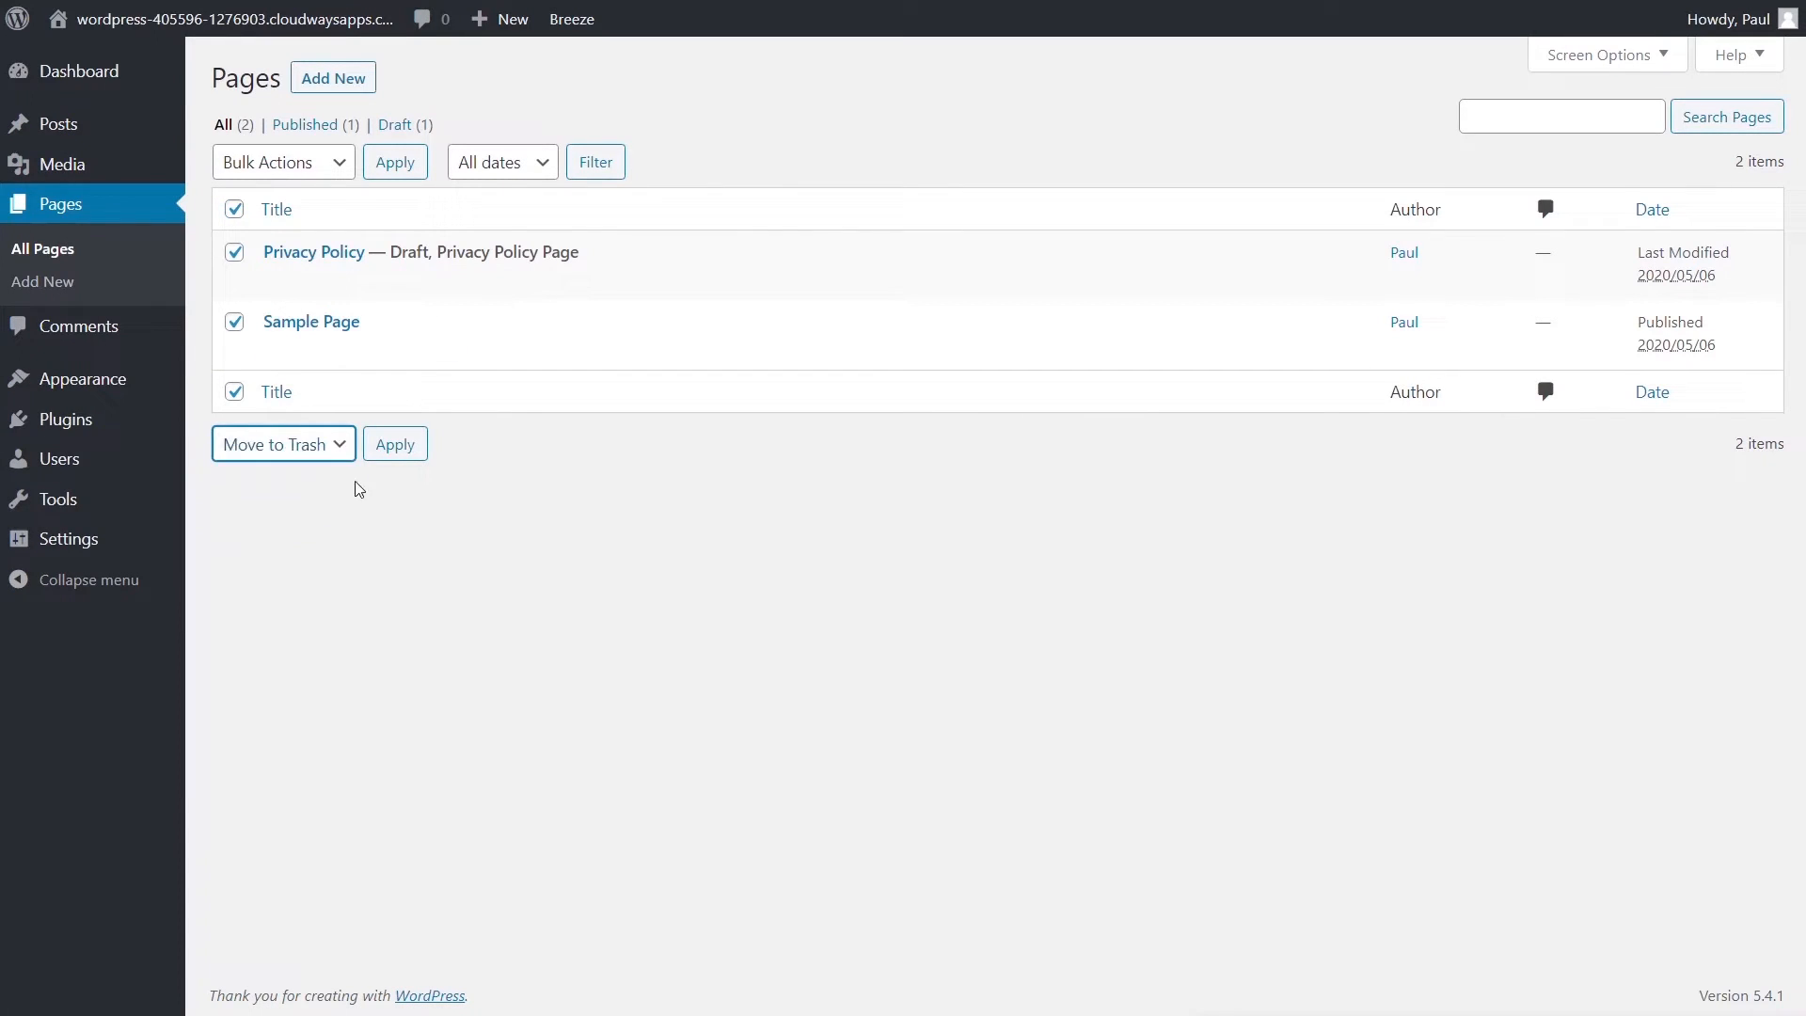
{"action": "left_click", "coordinate": [395, 444]}
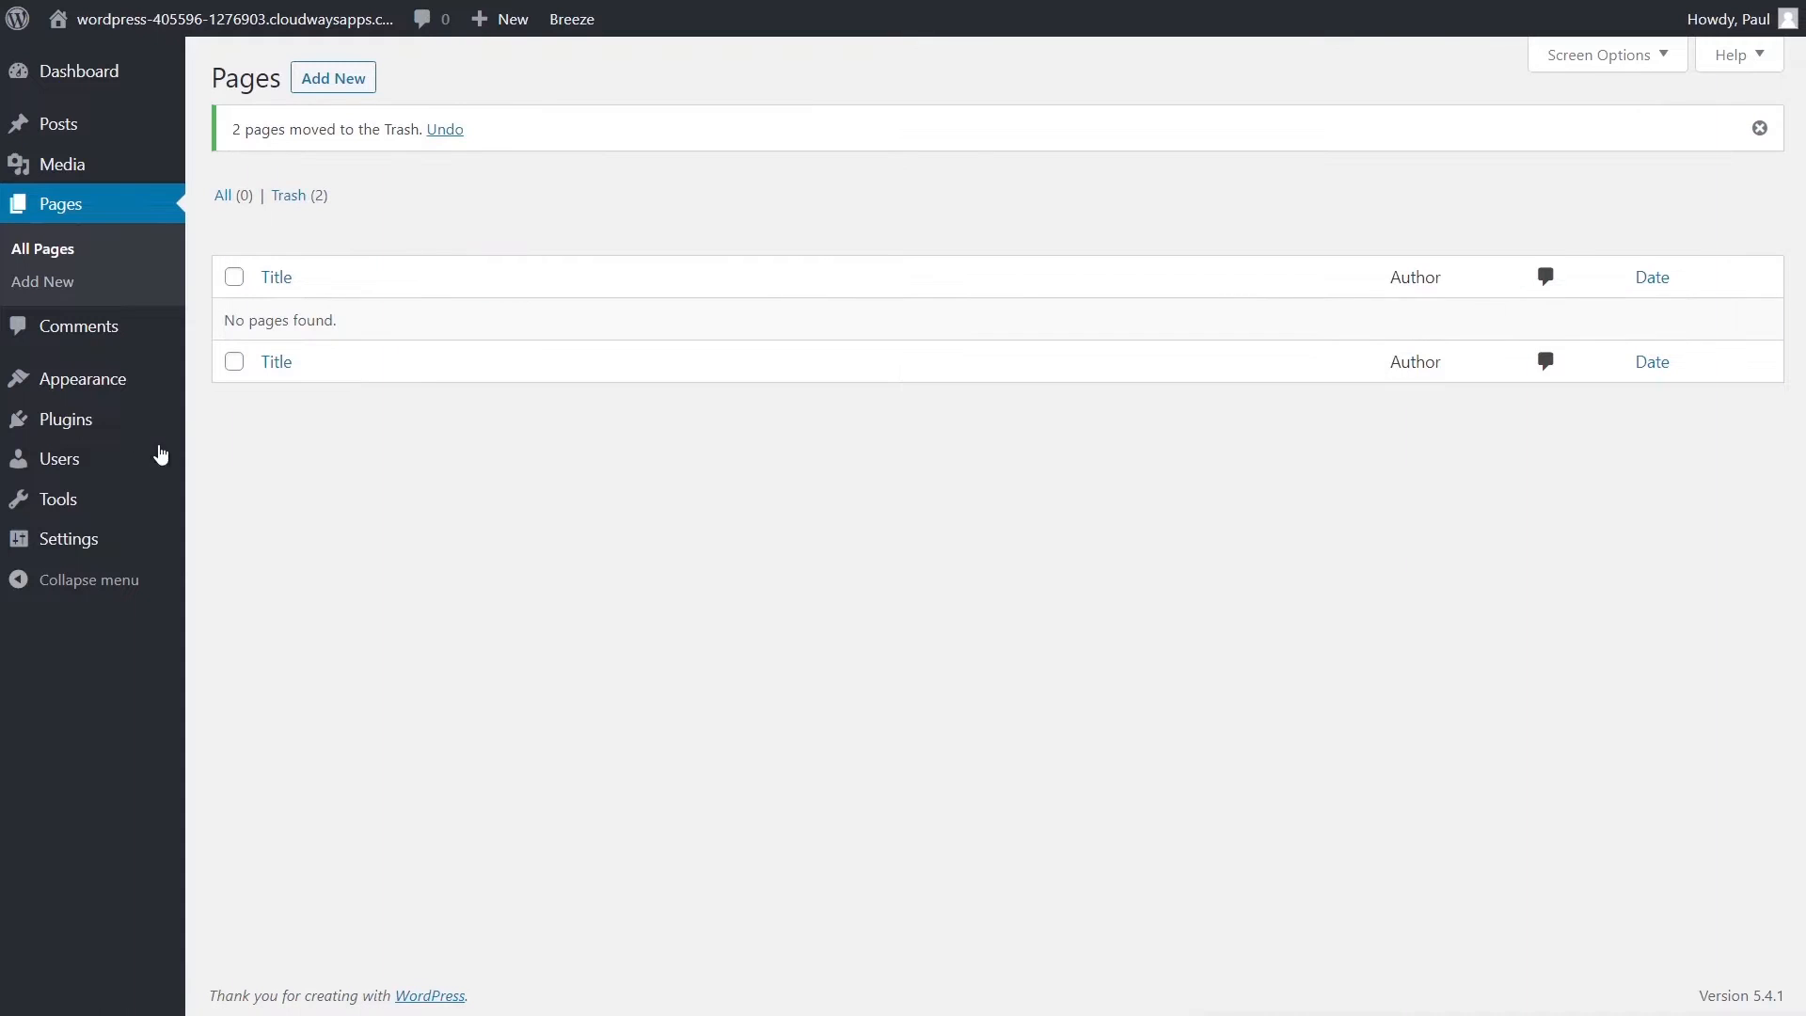
- Delete the Twenty Sixteen and Twenty Seventeen themes
{"action": "mouse_move", "coordinate": [113, 381]}
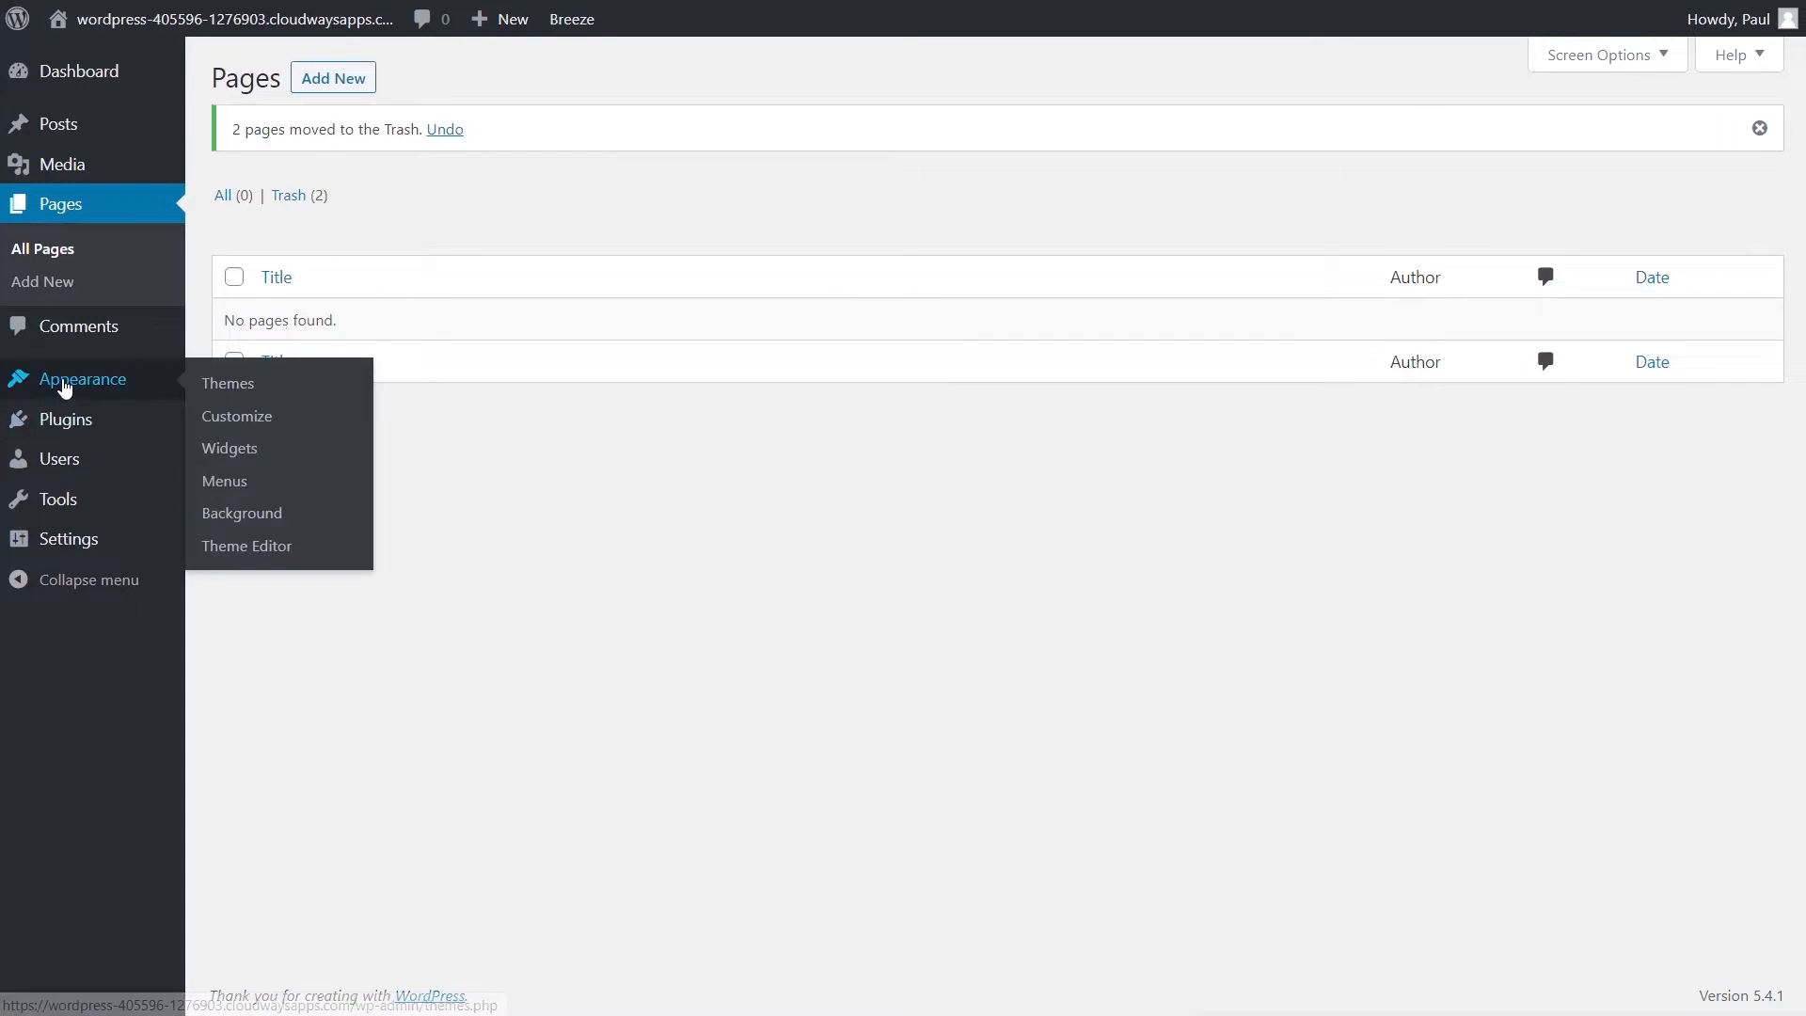
{"action": "left_click", "coordinate": [231, 387]}
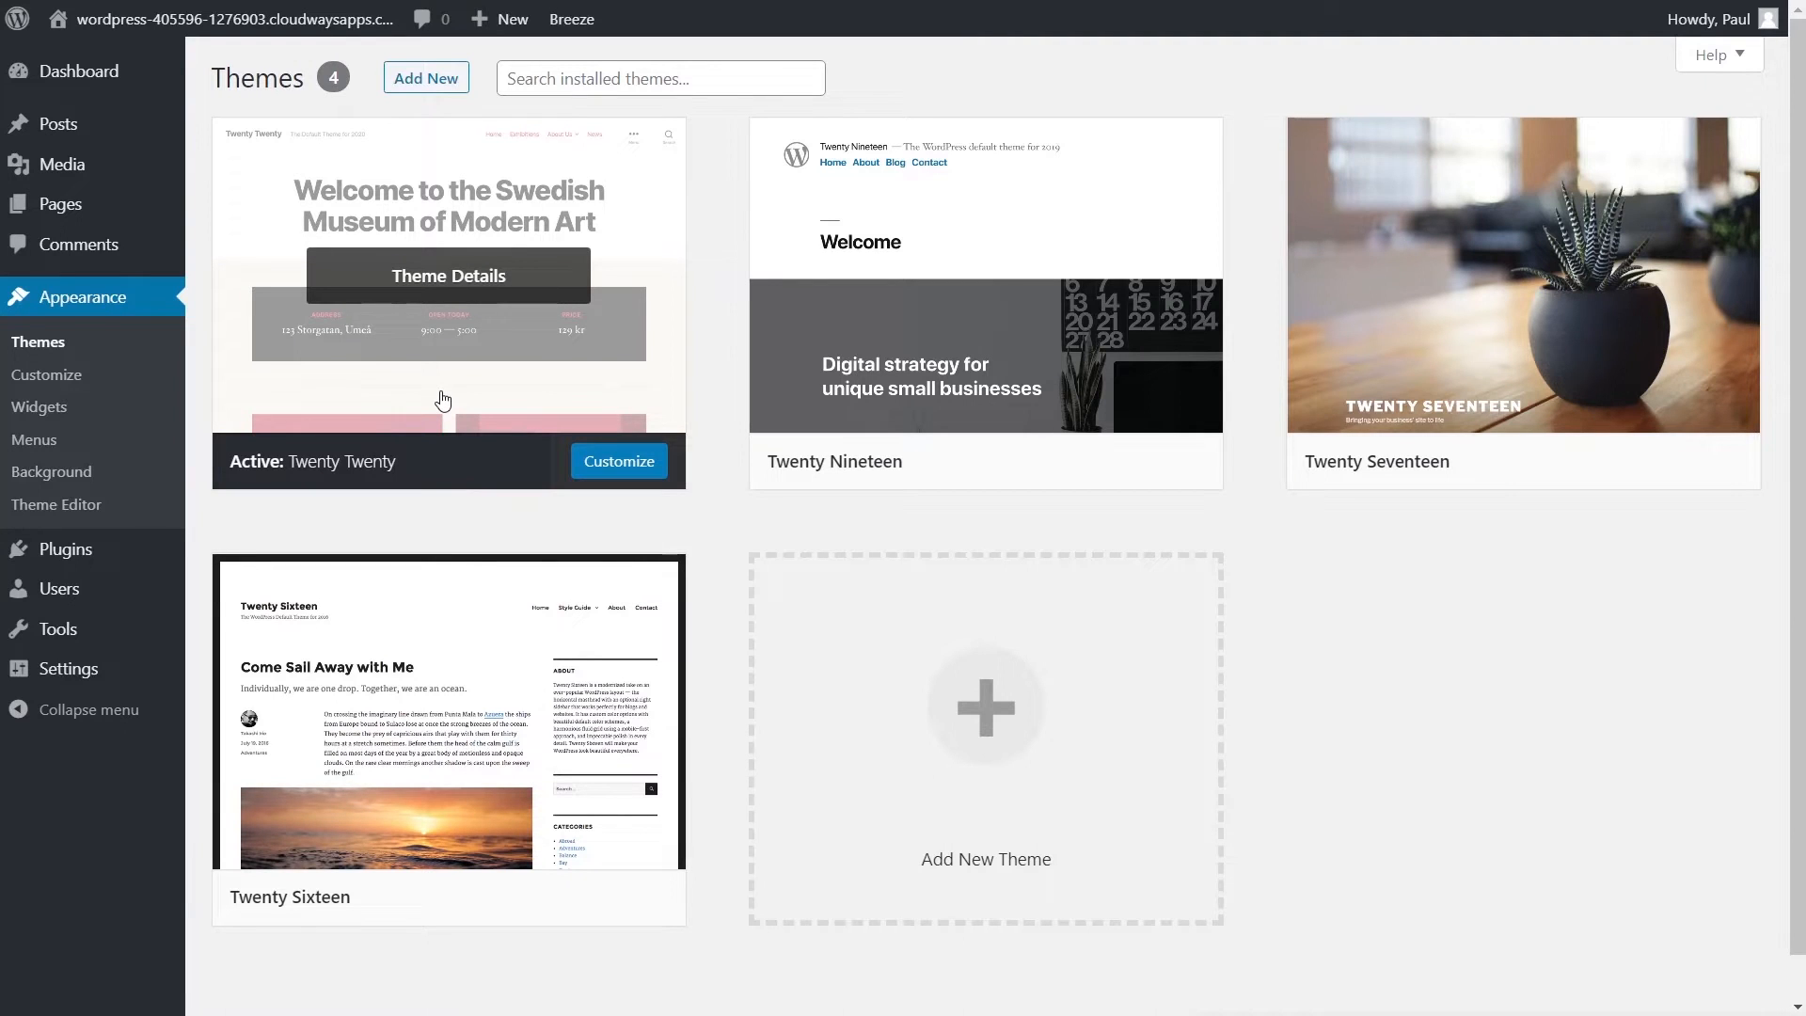
{"action": "left_click", "coordinate": [454, 717]}
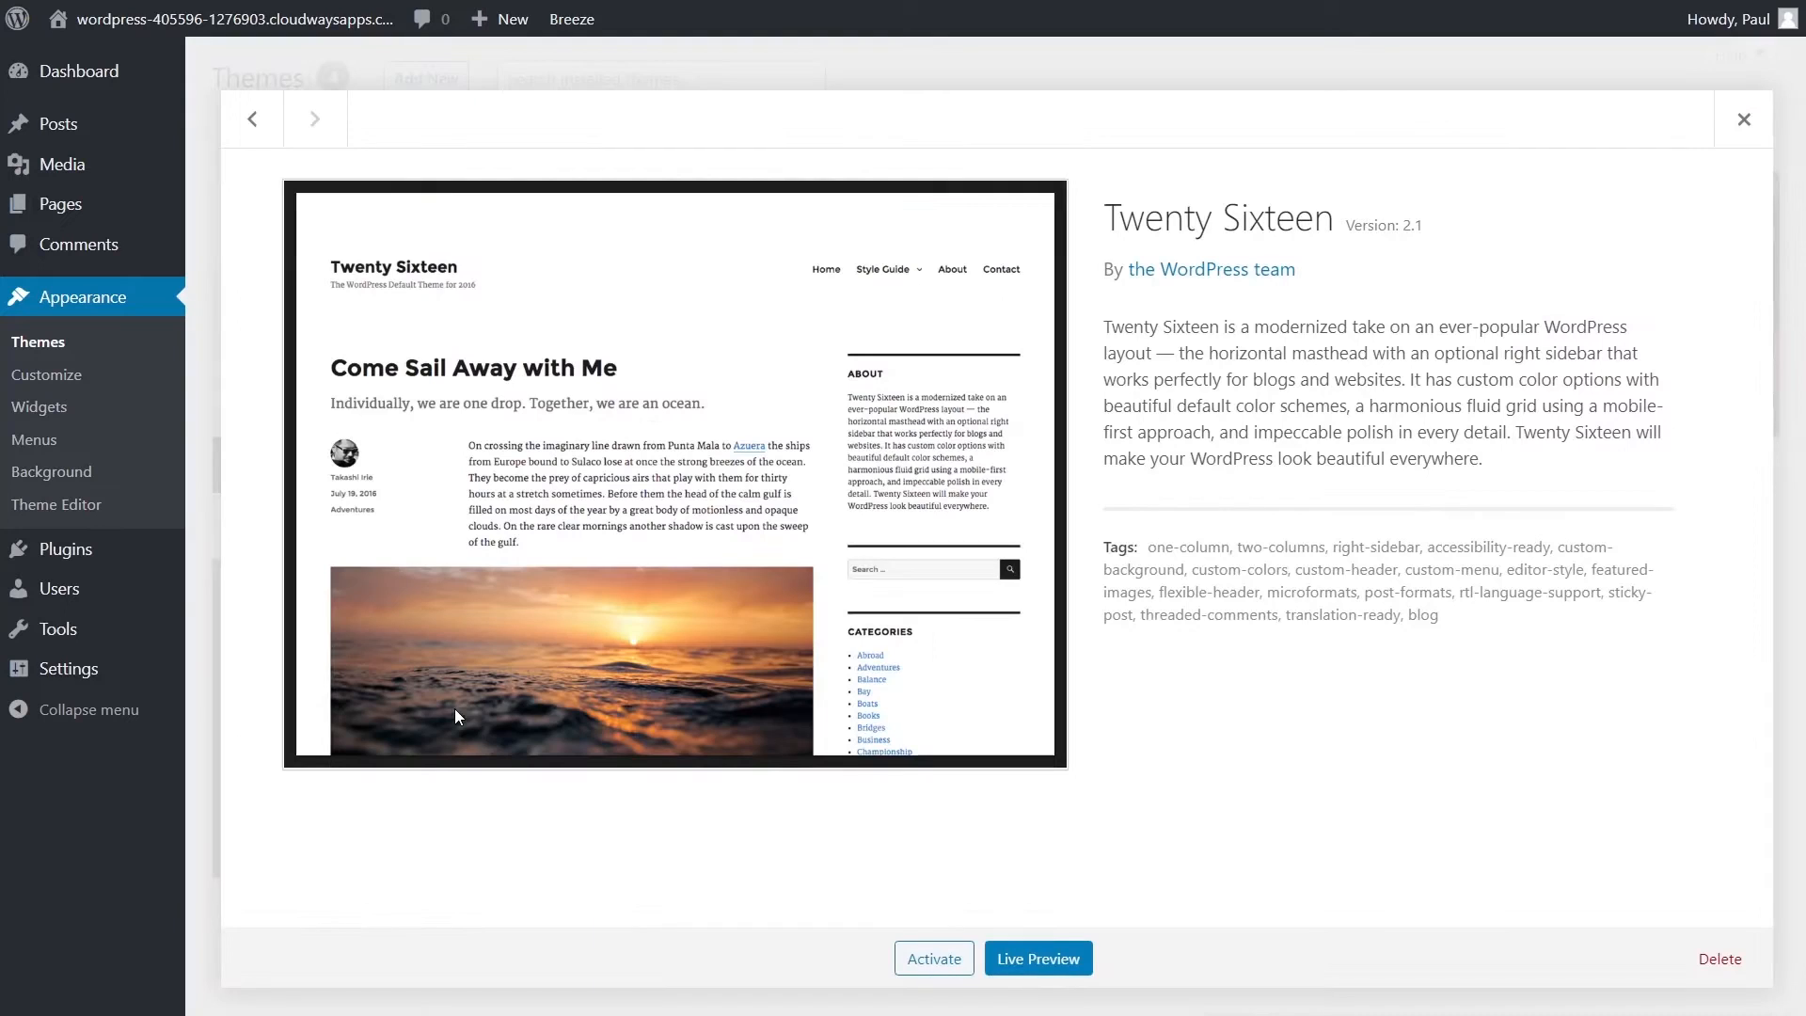
{"action": "left_click", "coordinate": [1693, 961]}
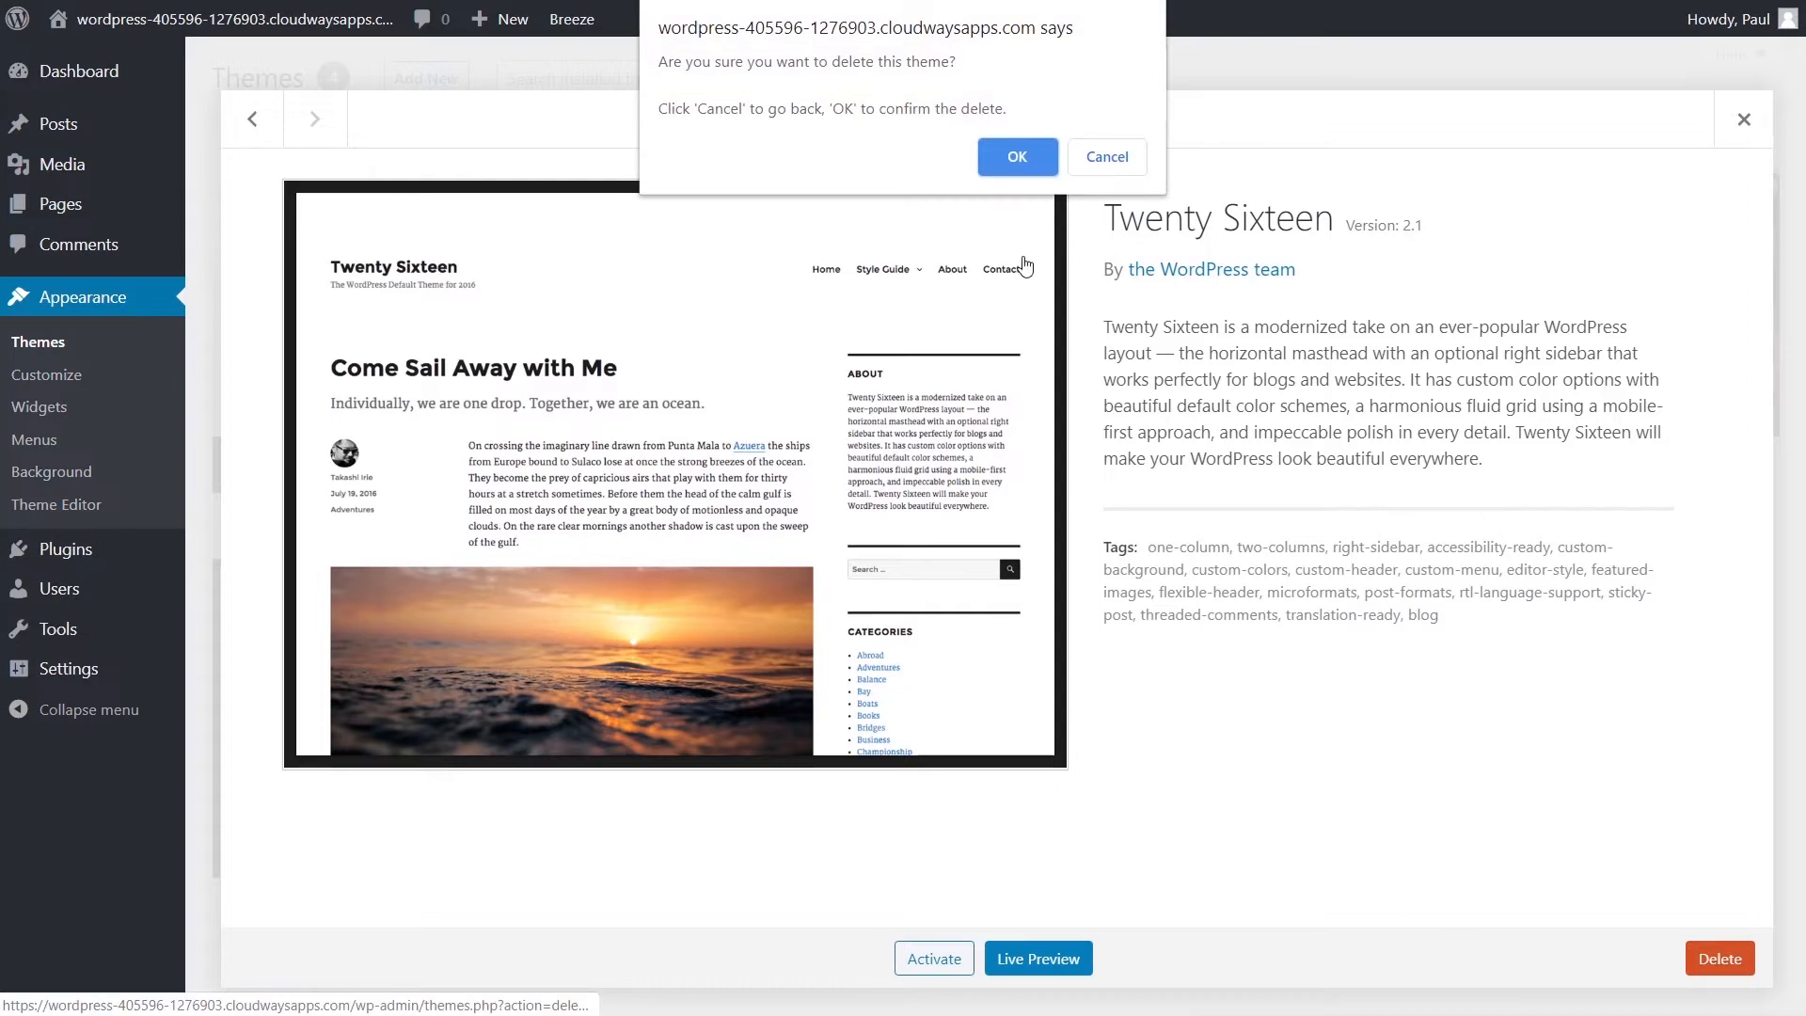
{"action": "left_click", "coordinate": [1017, 156]}
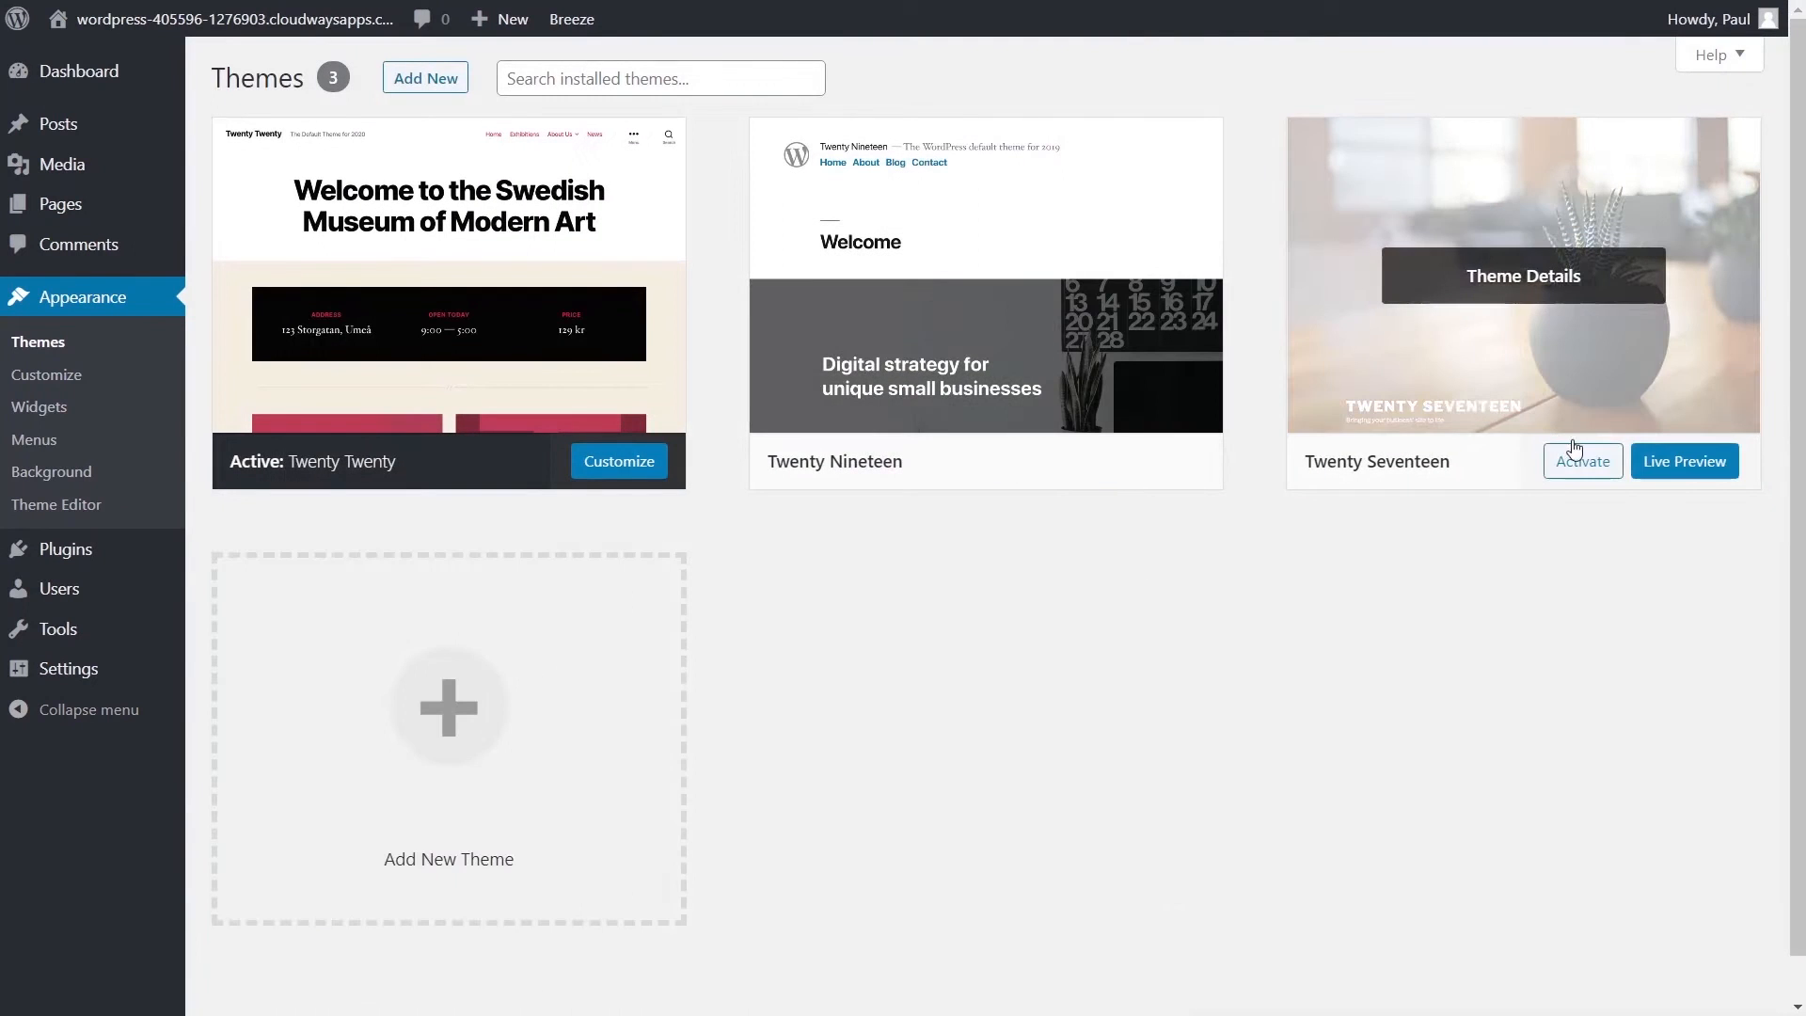
{"action": "left_click", "coordinate": [1571, 327]}
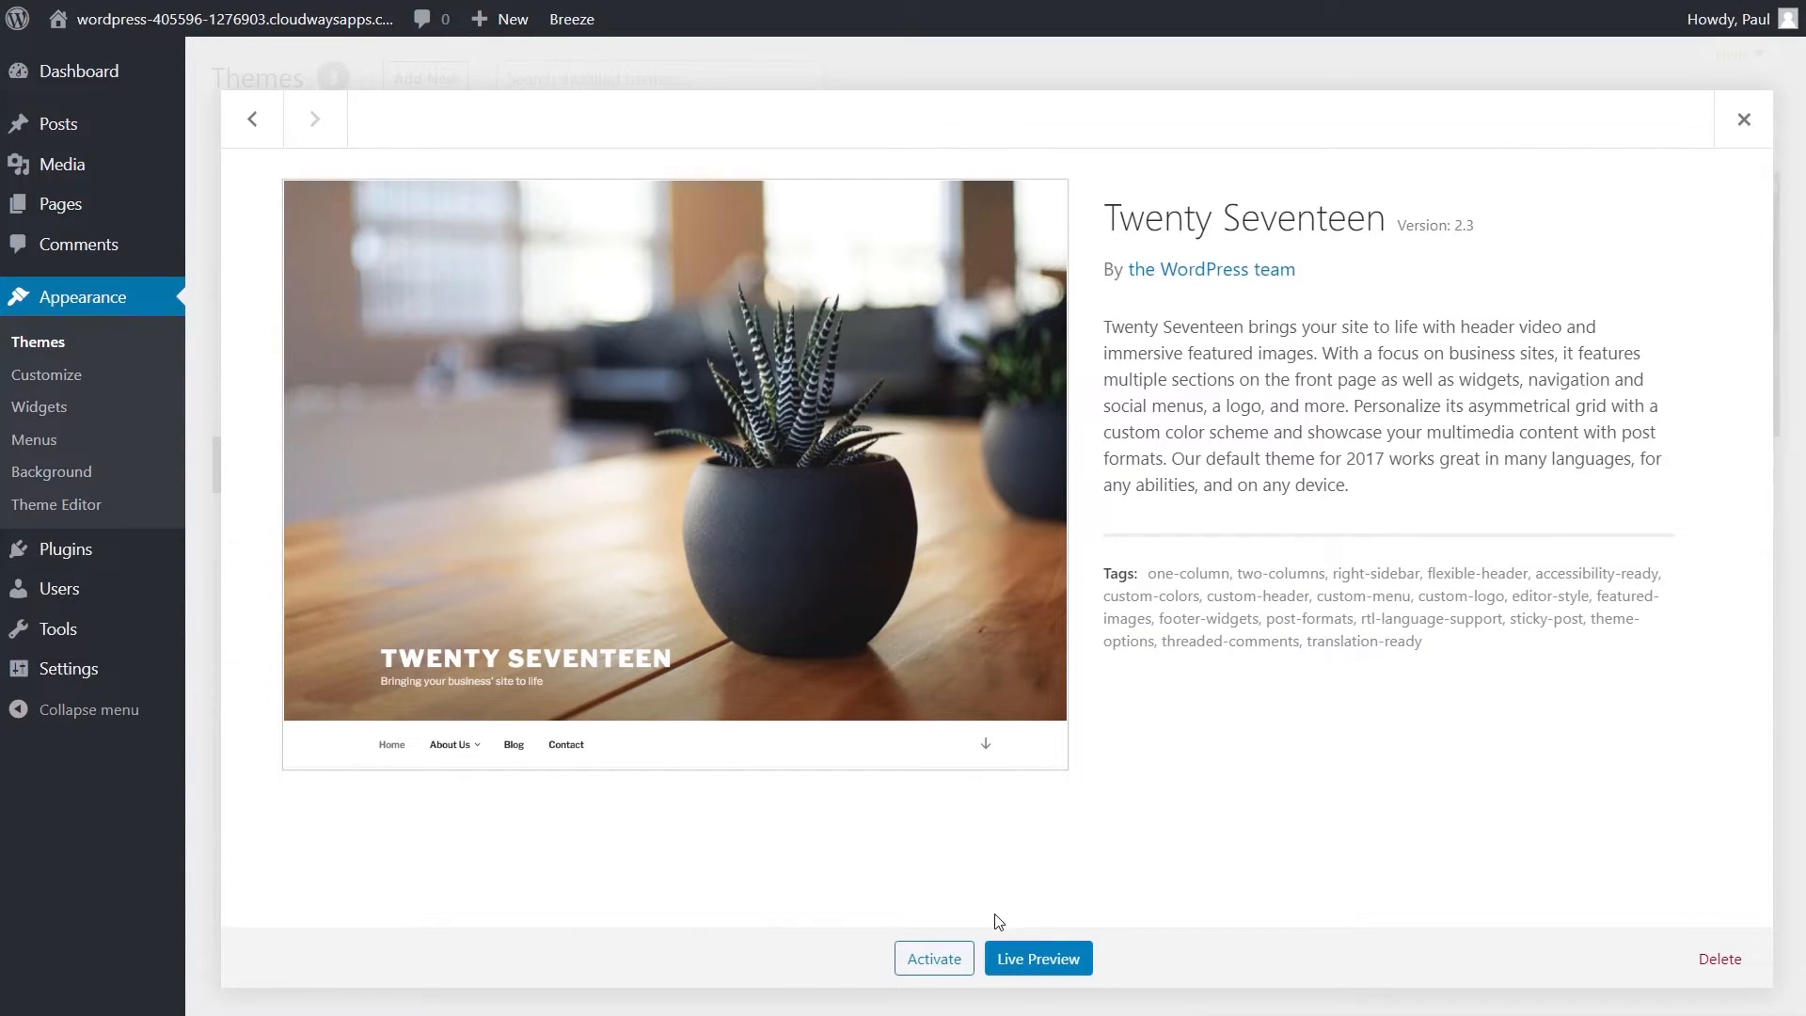
{"action": "left_click", "coordinate": [1717, 961]}
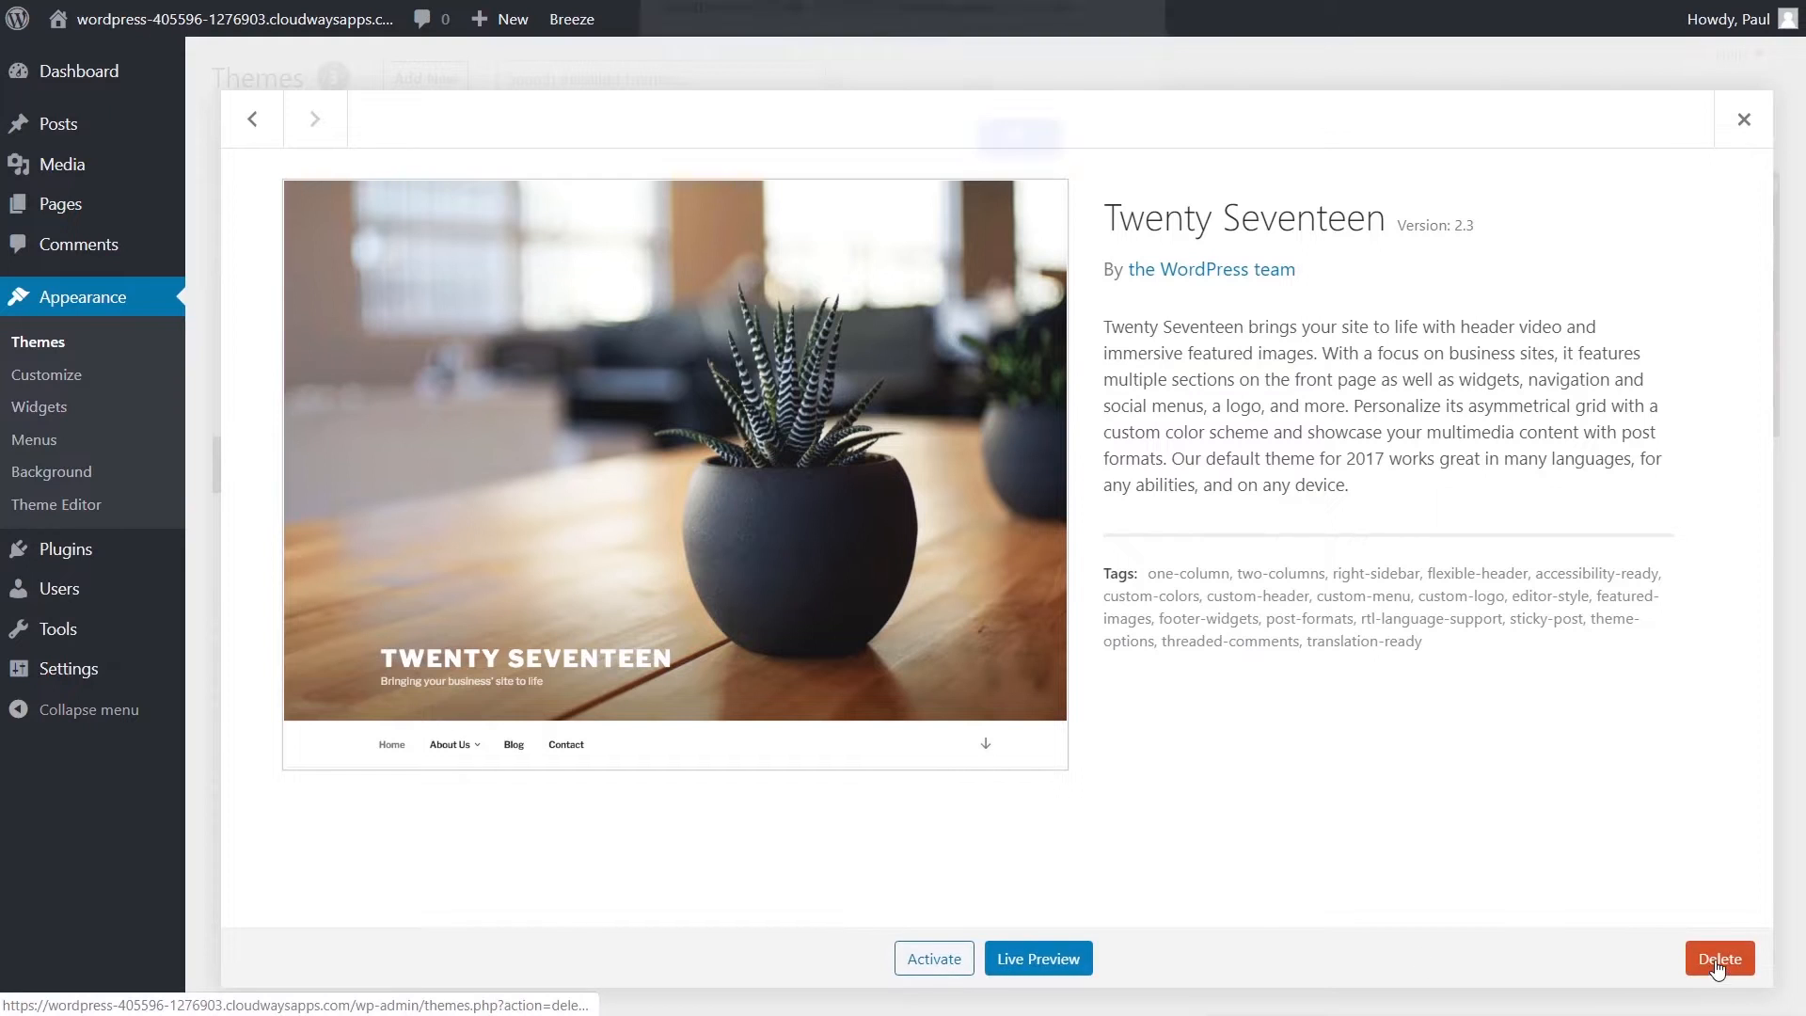
{"action": "left_click", "coordinate": [1013, 152]}
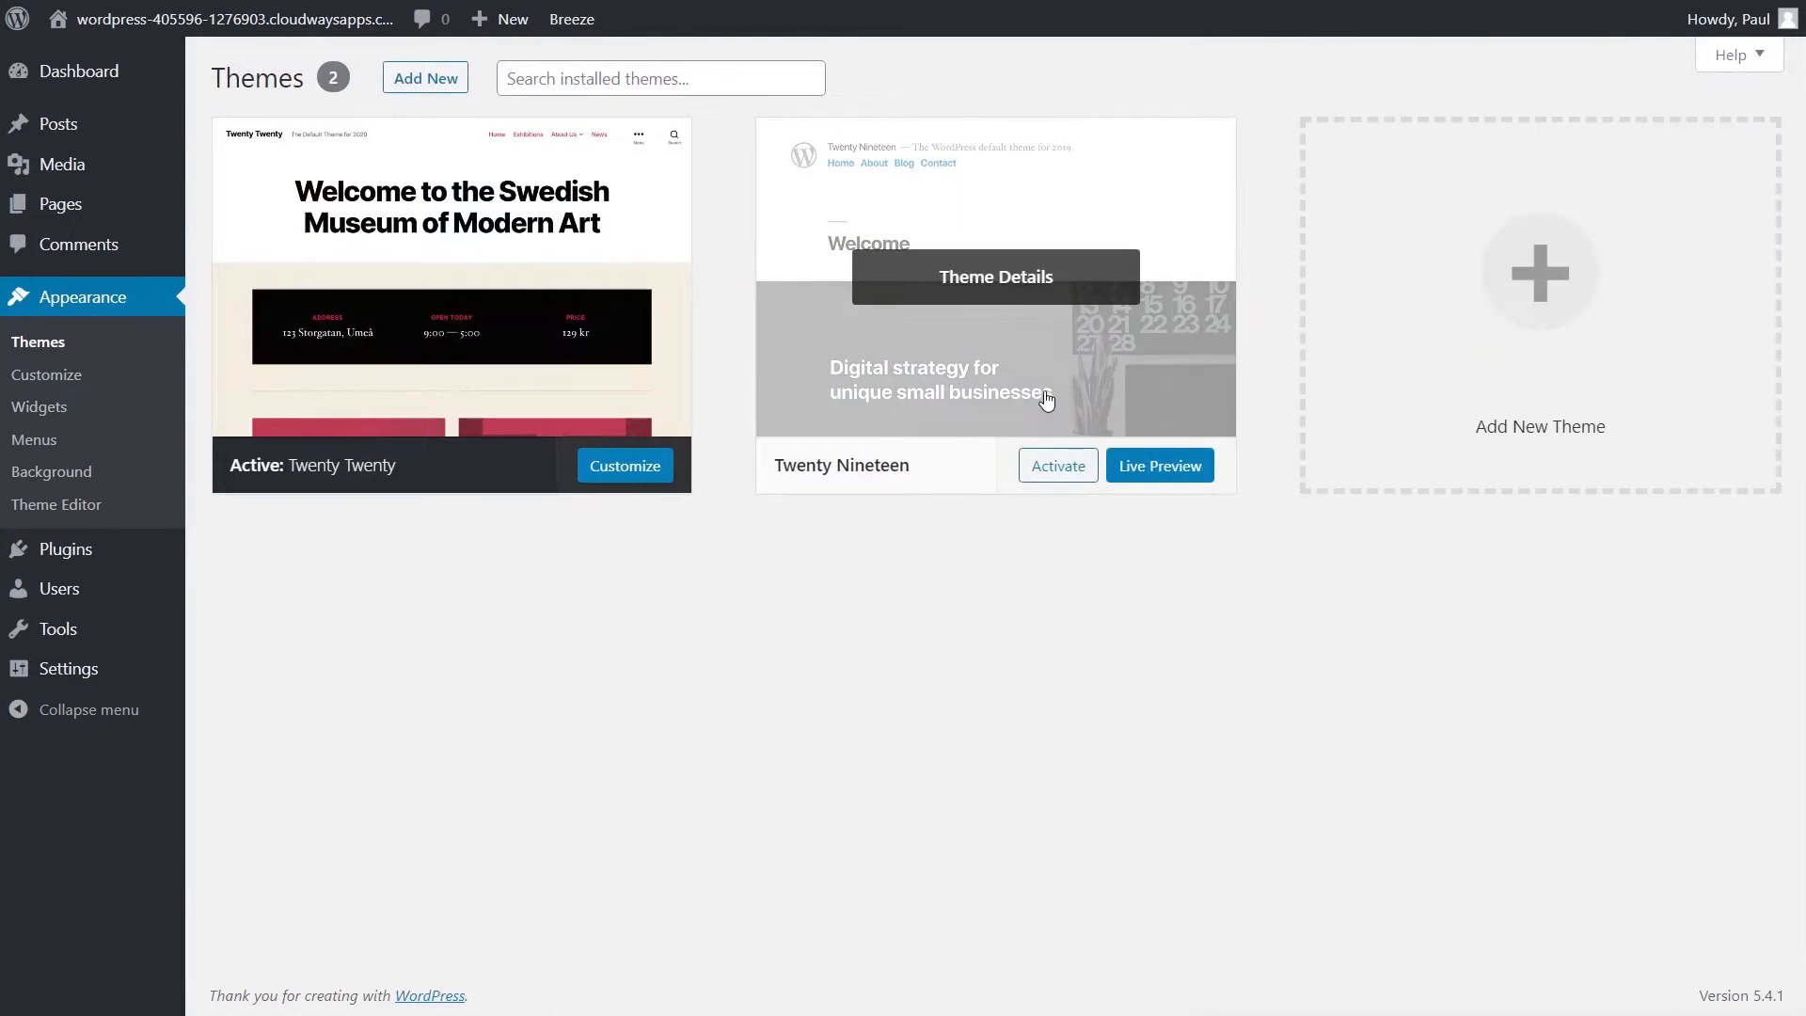
- Delete the Twenty Nineteen theme, leaving only Twenty Twenty
{"action": "left_click", "coordinate": [1019, 282]}
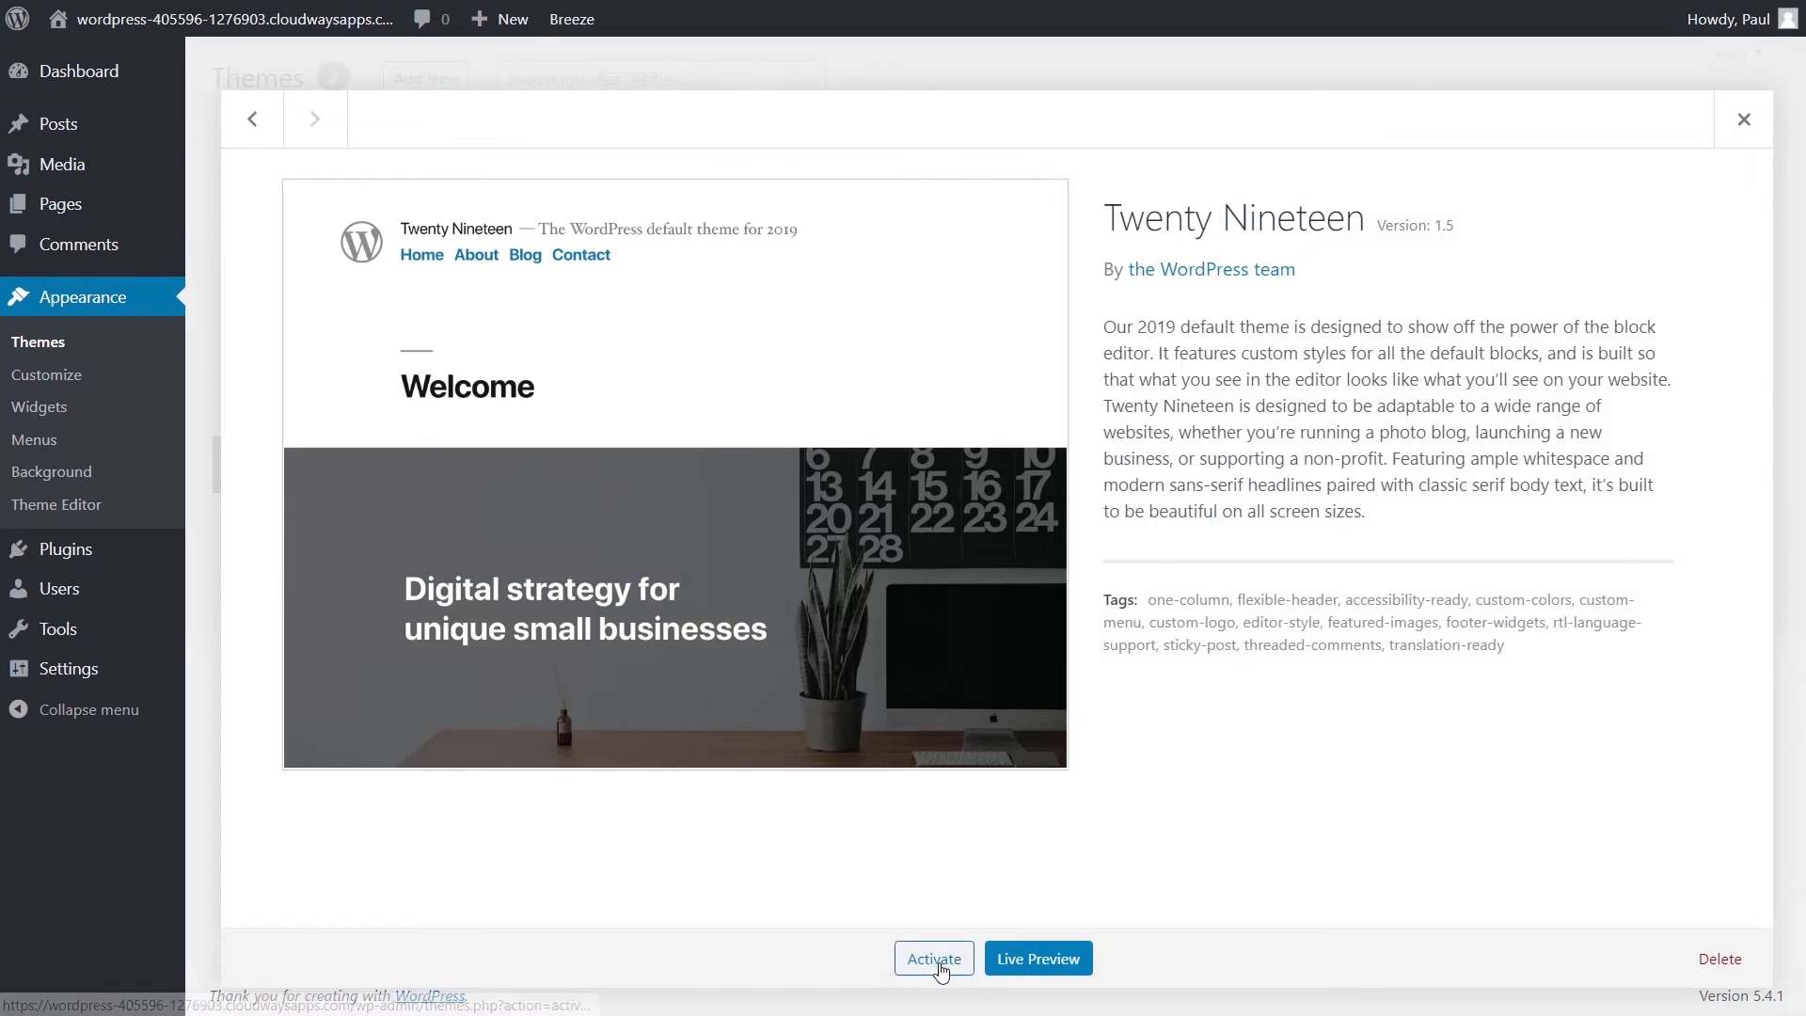
{"action": "left_click", "coordinate": [1718, 960]}
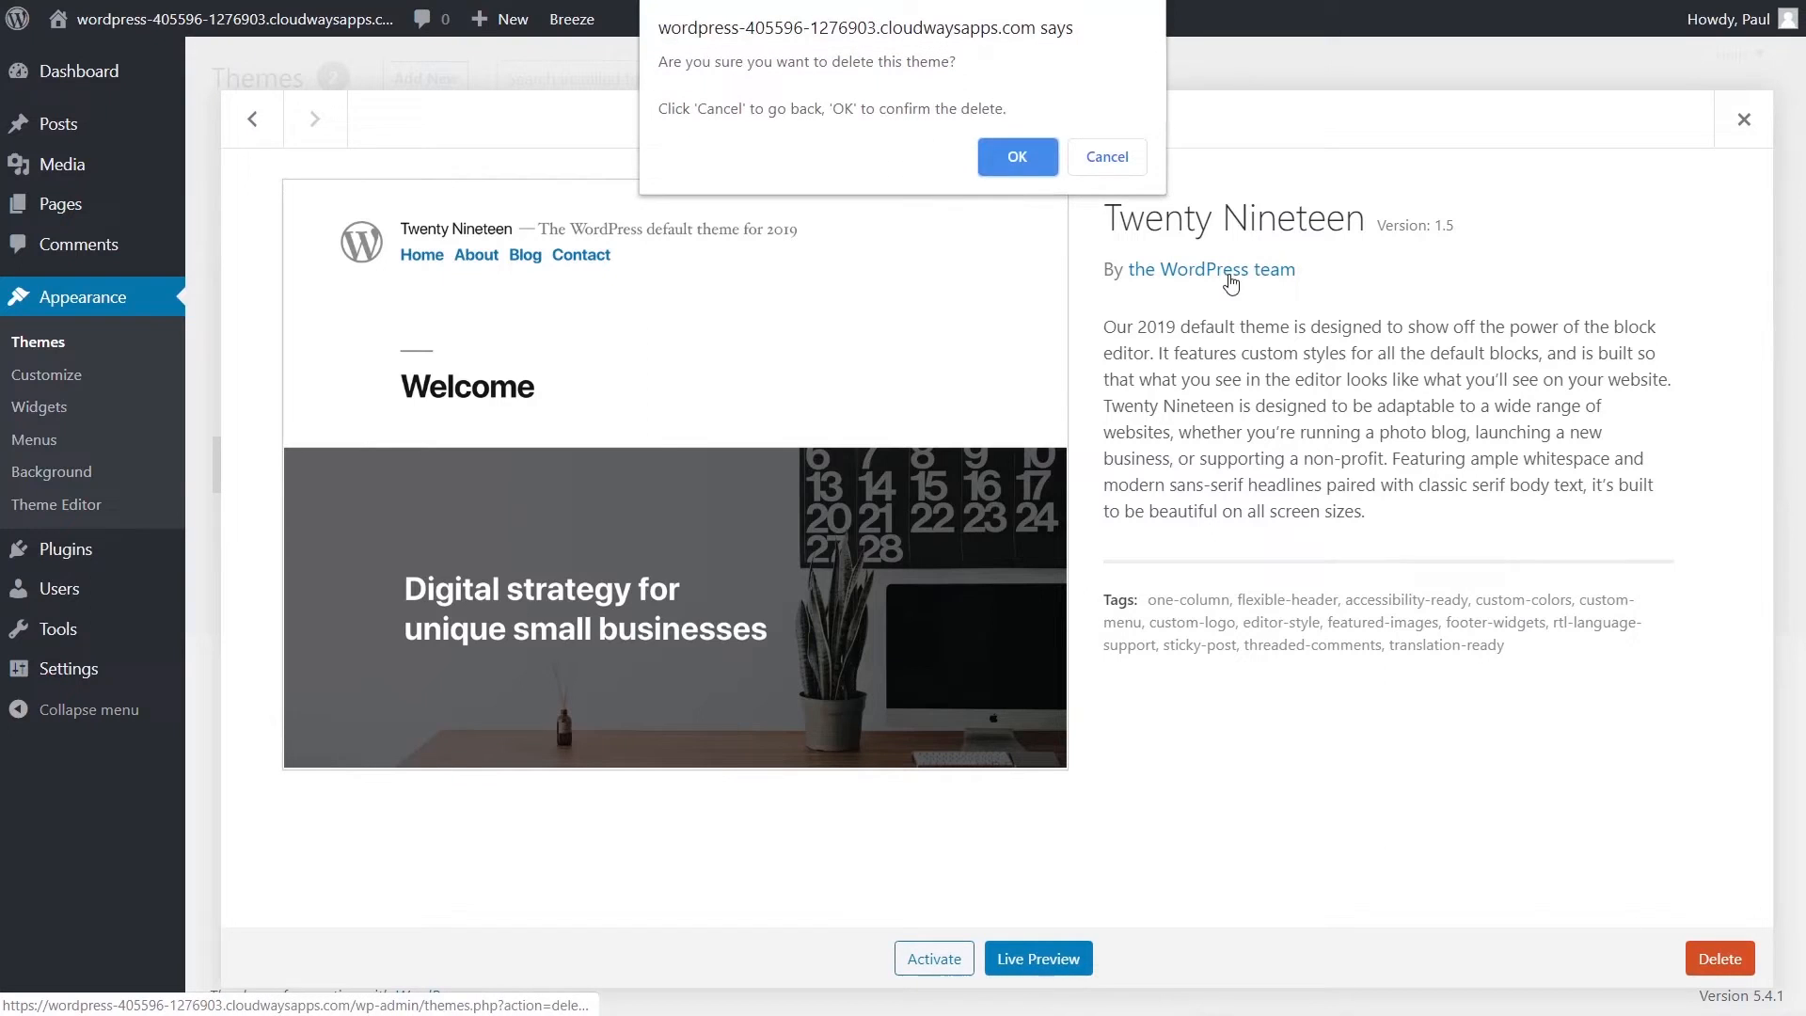
{"action": "left_click", "coordinate": [1026, 165]}
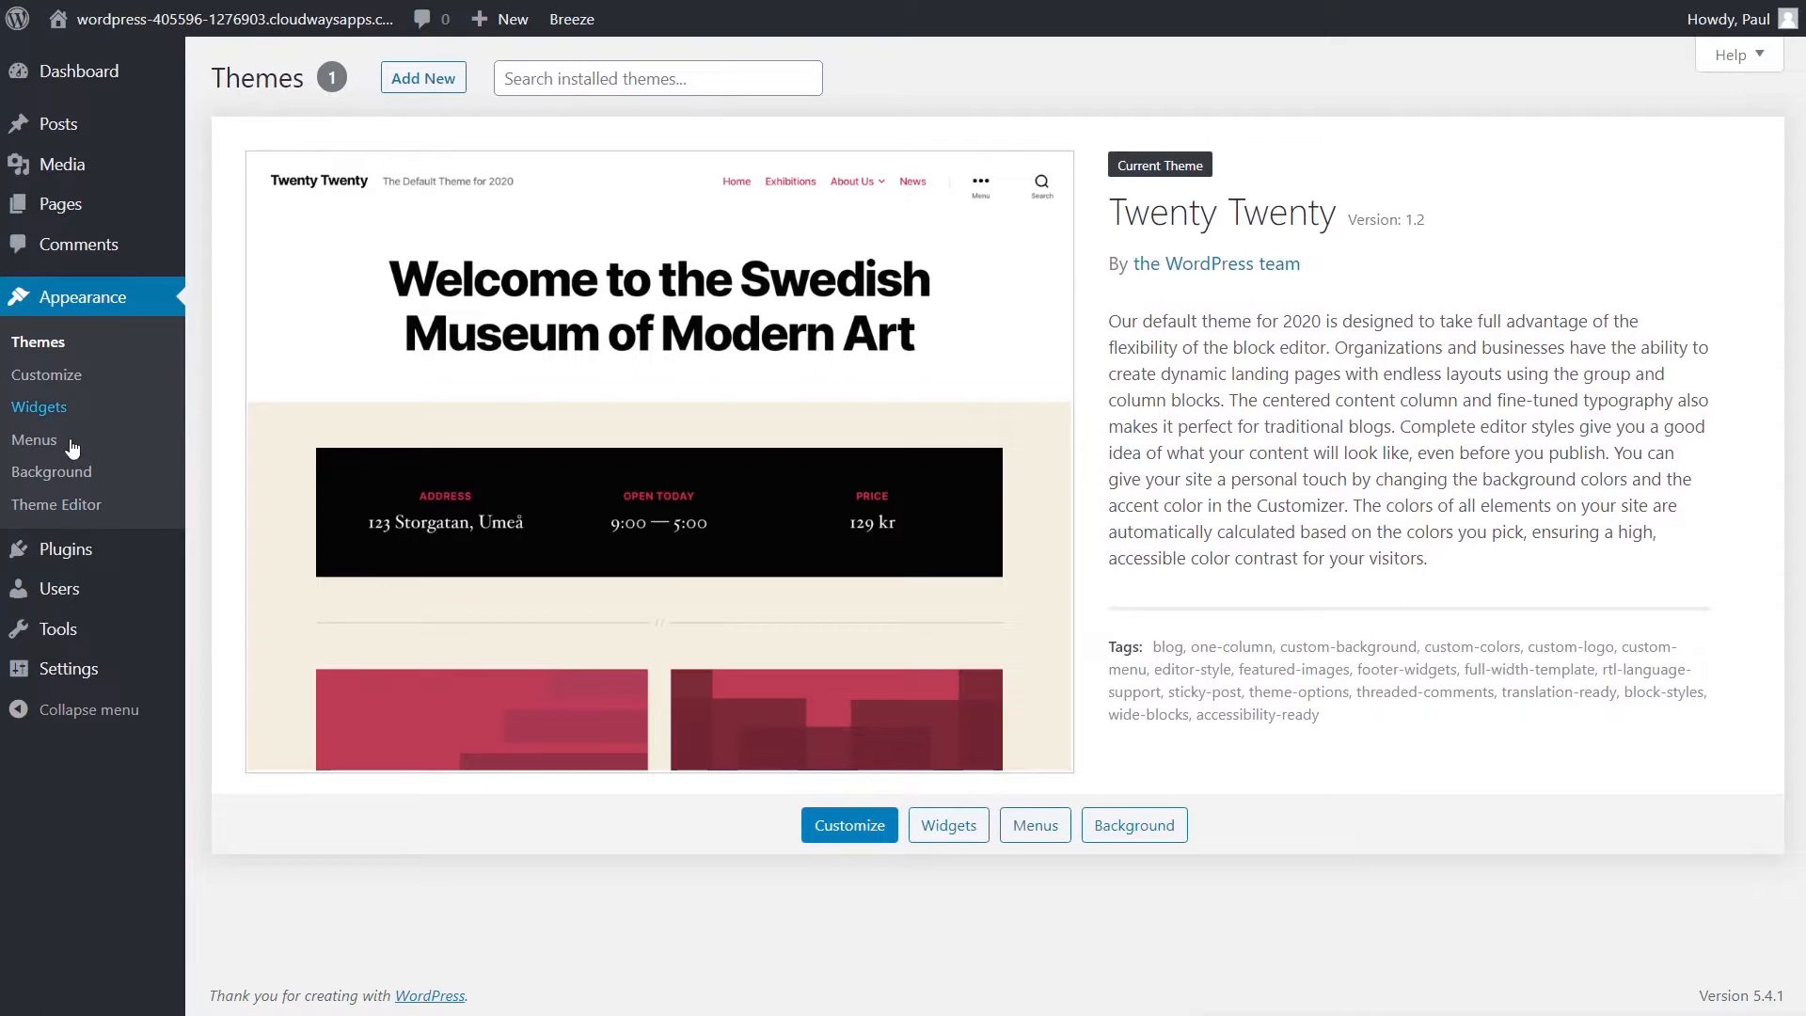
{"action": "mouse_move", "coordinate": [66, 550]}
{"action": "left_click", "coordinate": [243, 563]}
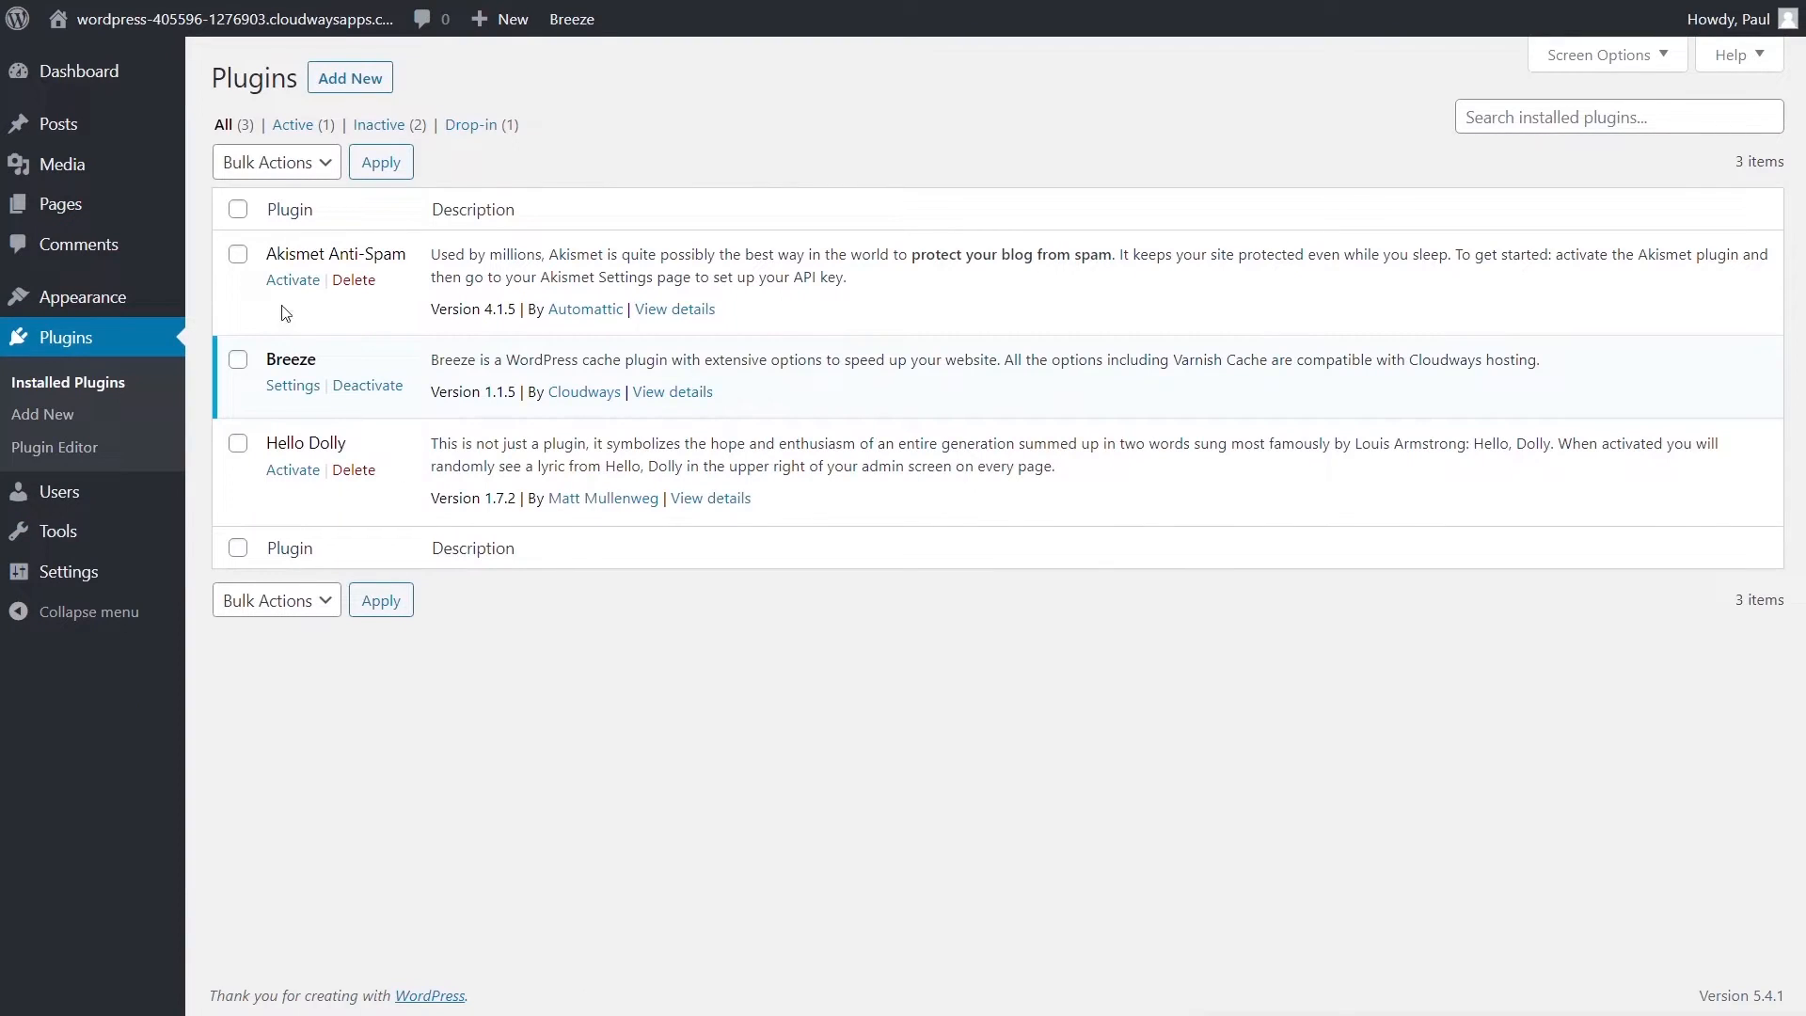
- Bulk-delete Akismet Anti-Spam and Hello Dolly, then deactivate Breeze
{"action": "left_click", "coordinate": [238, 254]}
{"action": "left_click", "coordinate": [241, 448]}
{"action": "left_click", "coordinate": [272, 603]}
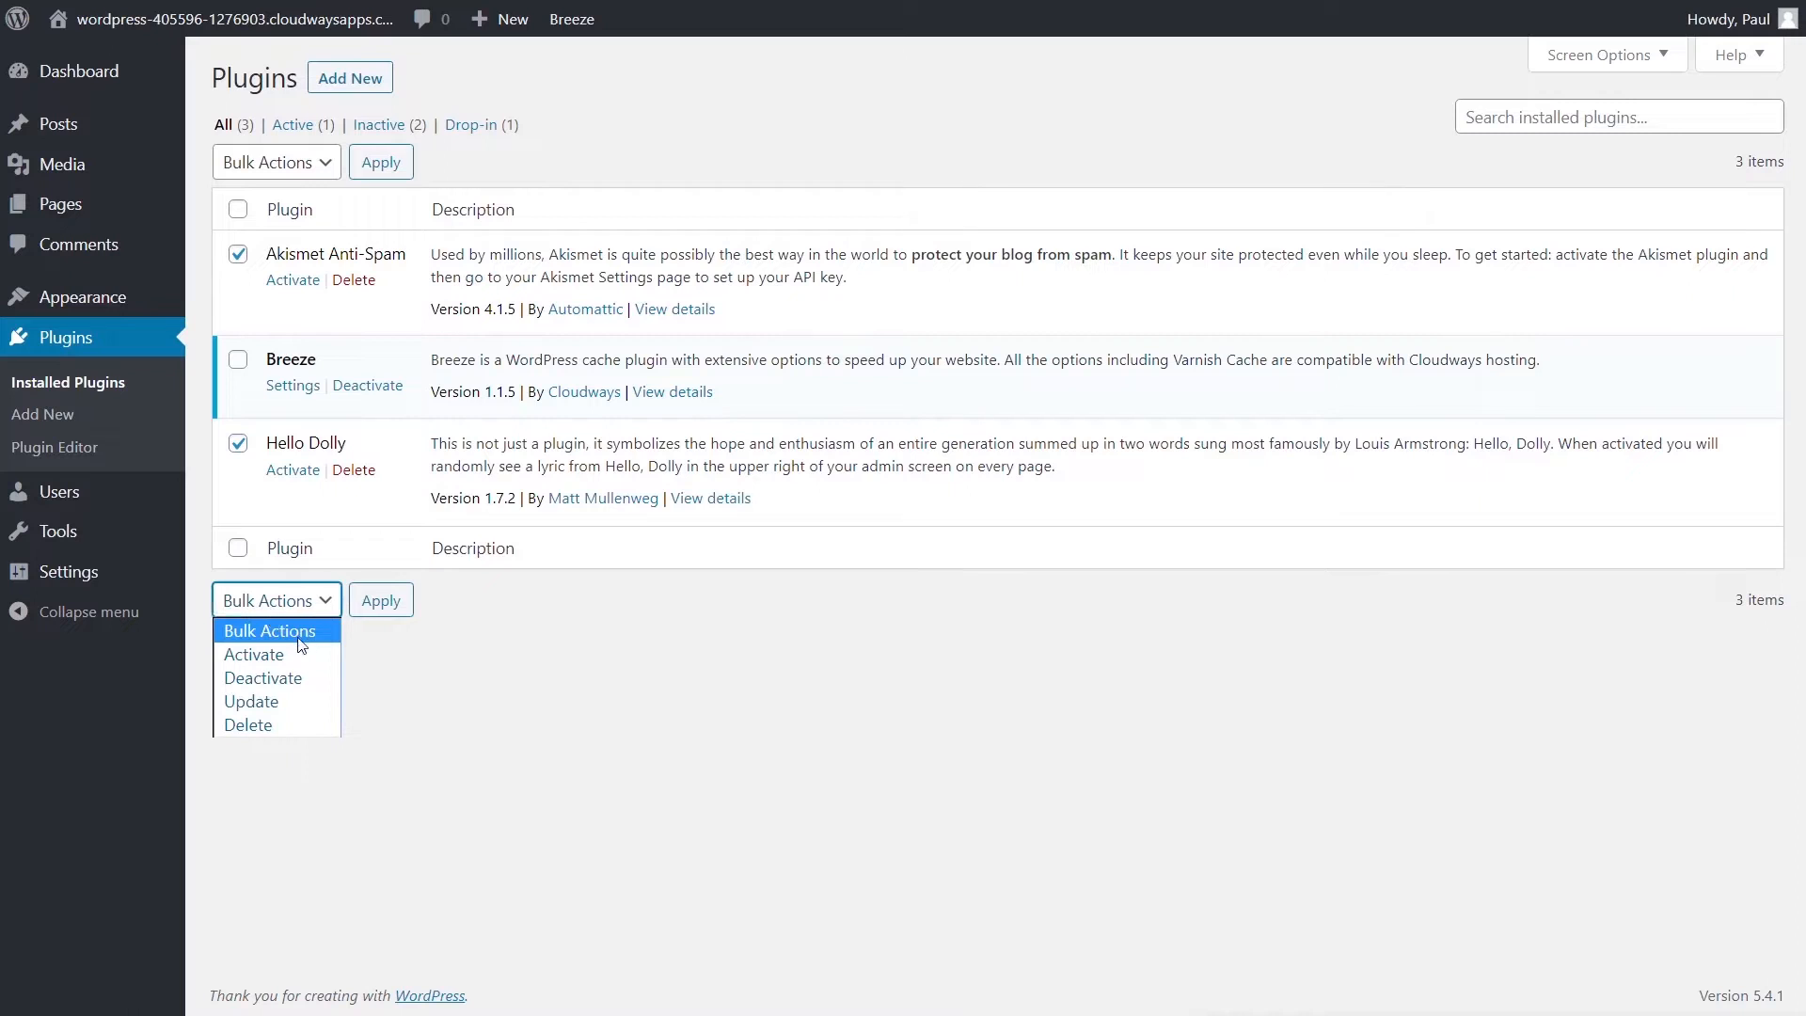
{"action": "left_click", "coordinate": [274, 718]}
{"action": "left_click", "coordinate": [381, 612]}
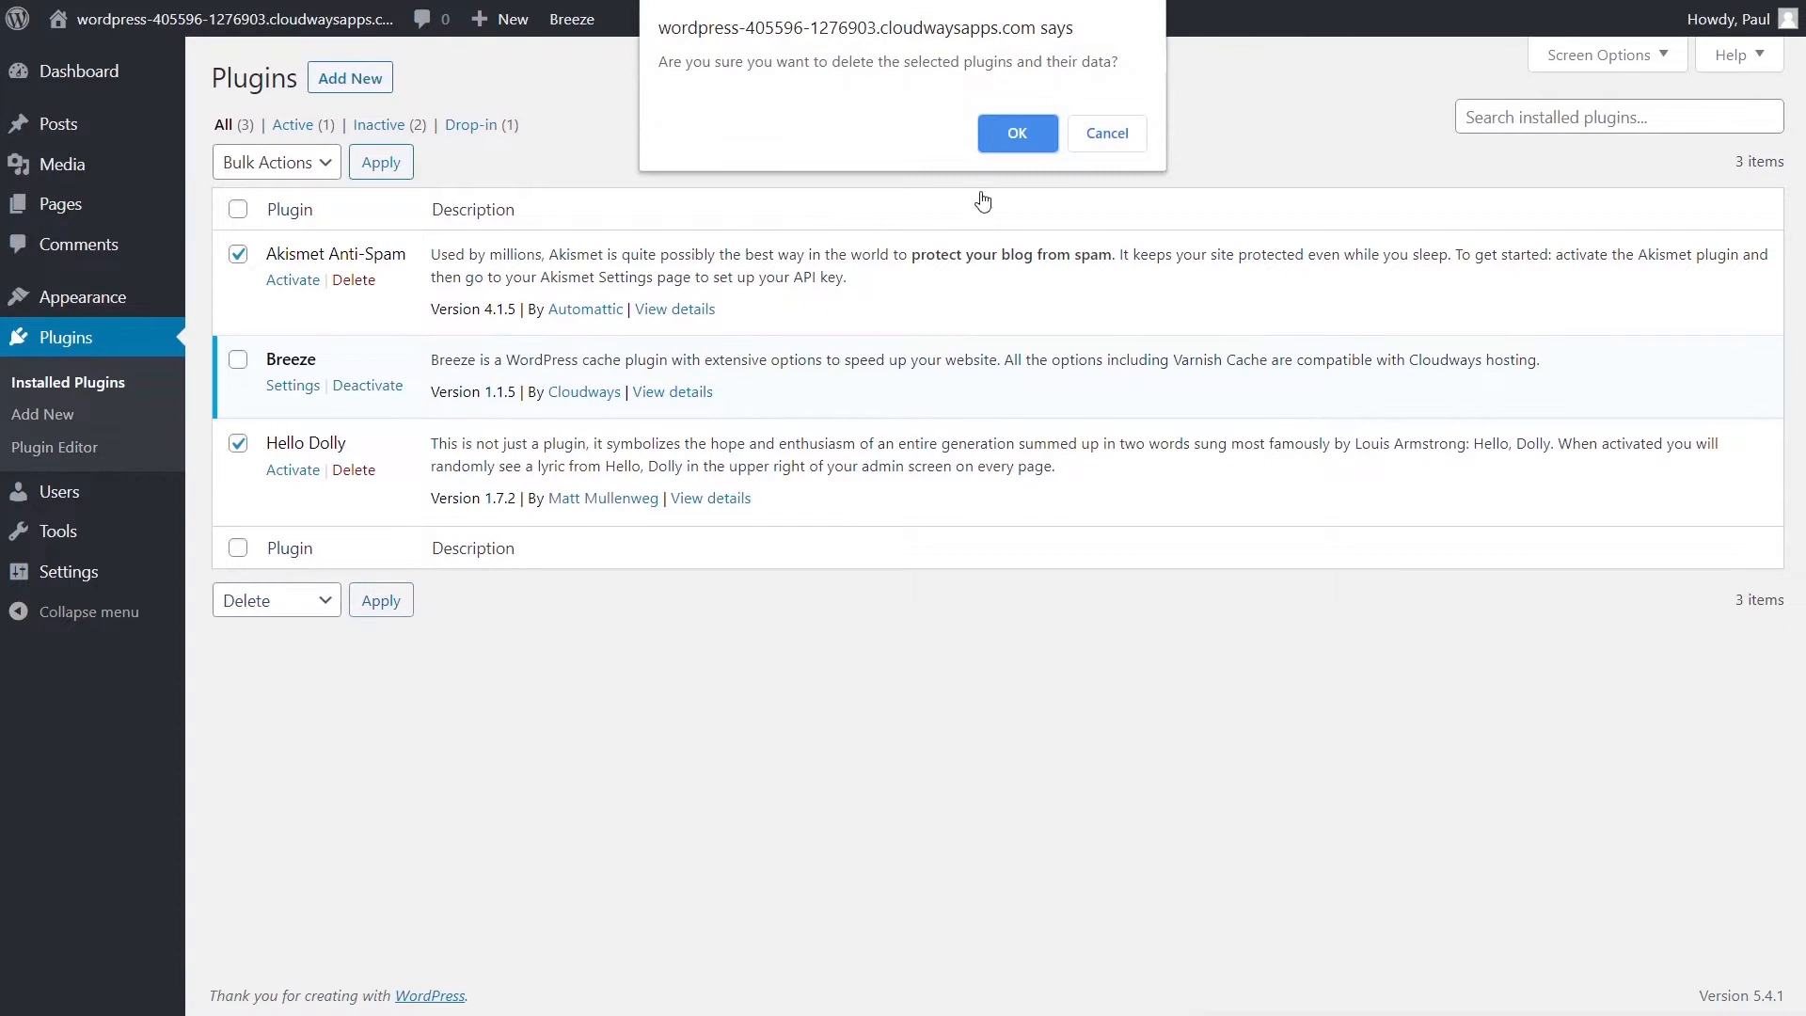
{"action": "left_click", "coordinate": [999, 137]}
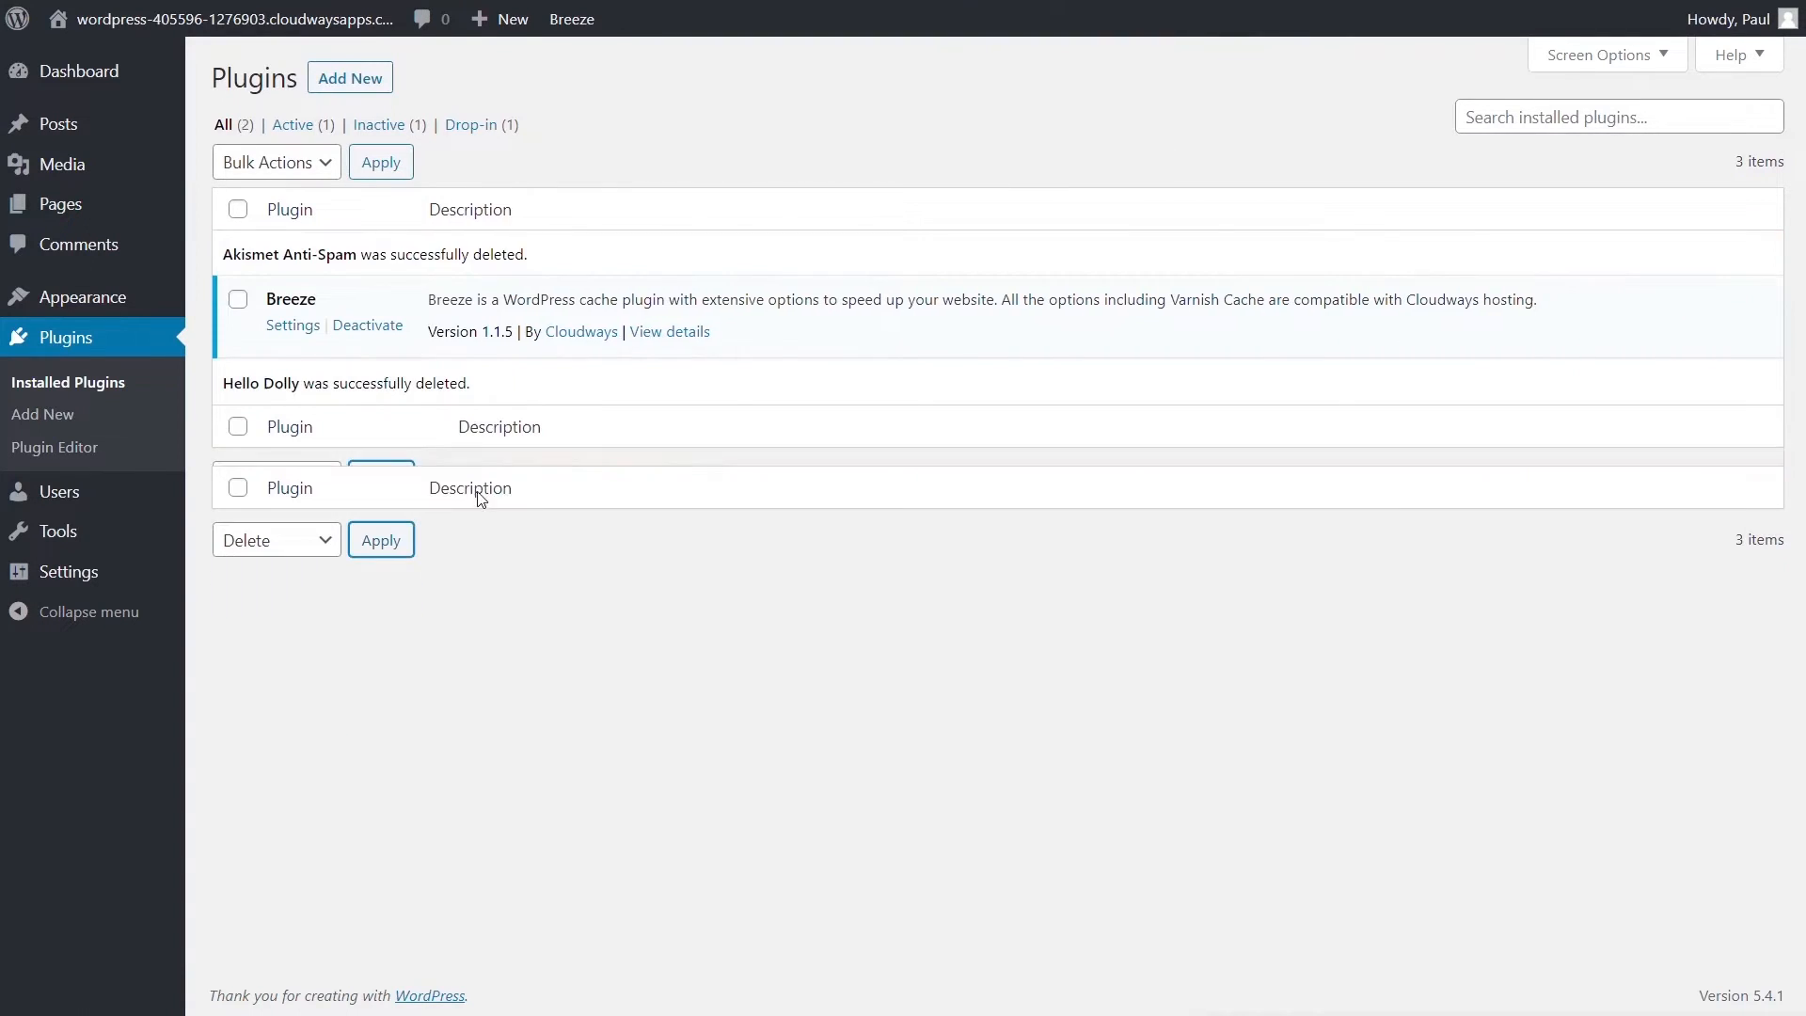
{"action": "left_click", "coordinate": [363, 335]}
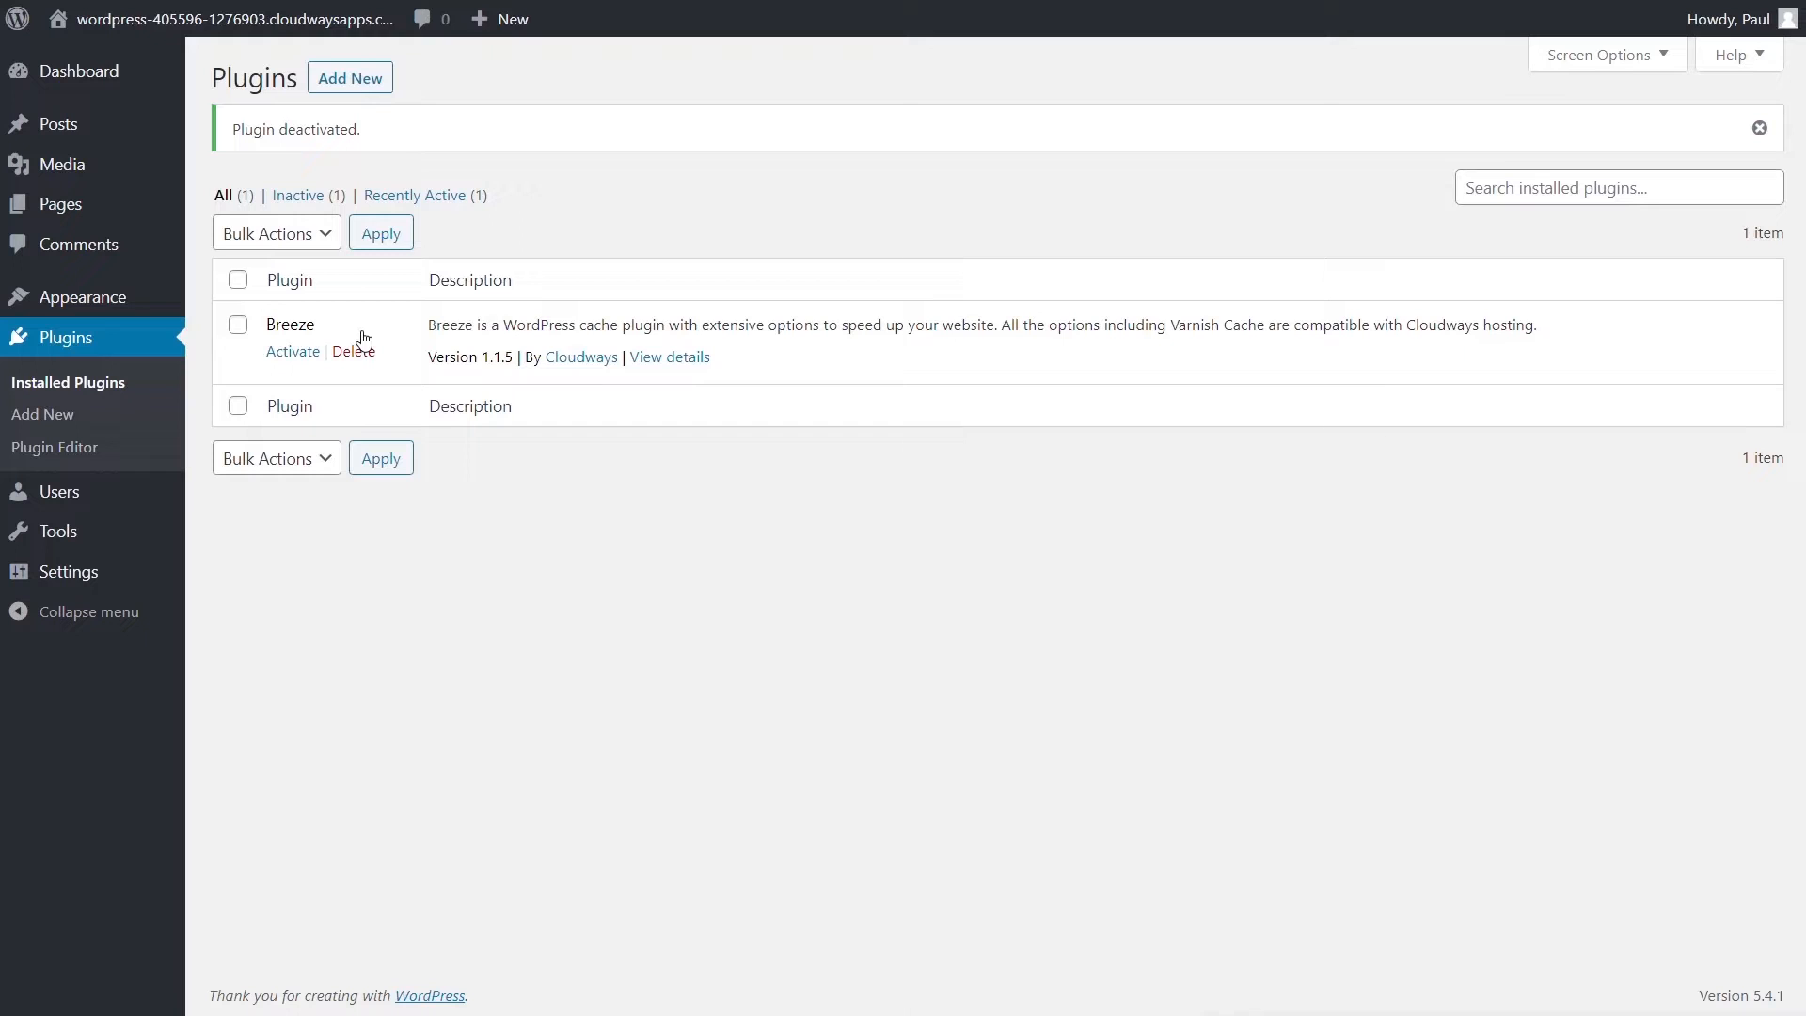
- Search themes for 'hello', then install and activate Hello Elementor
{"action": "mouse_move", "coordinate": [75, 306]}
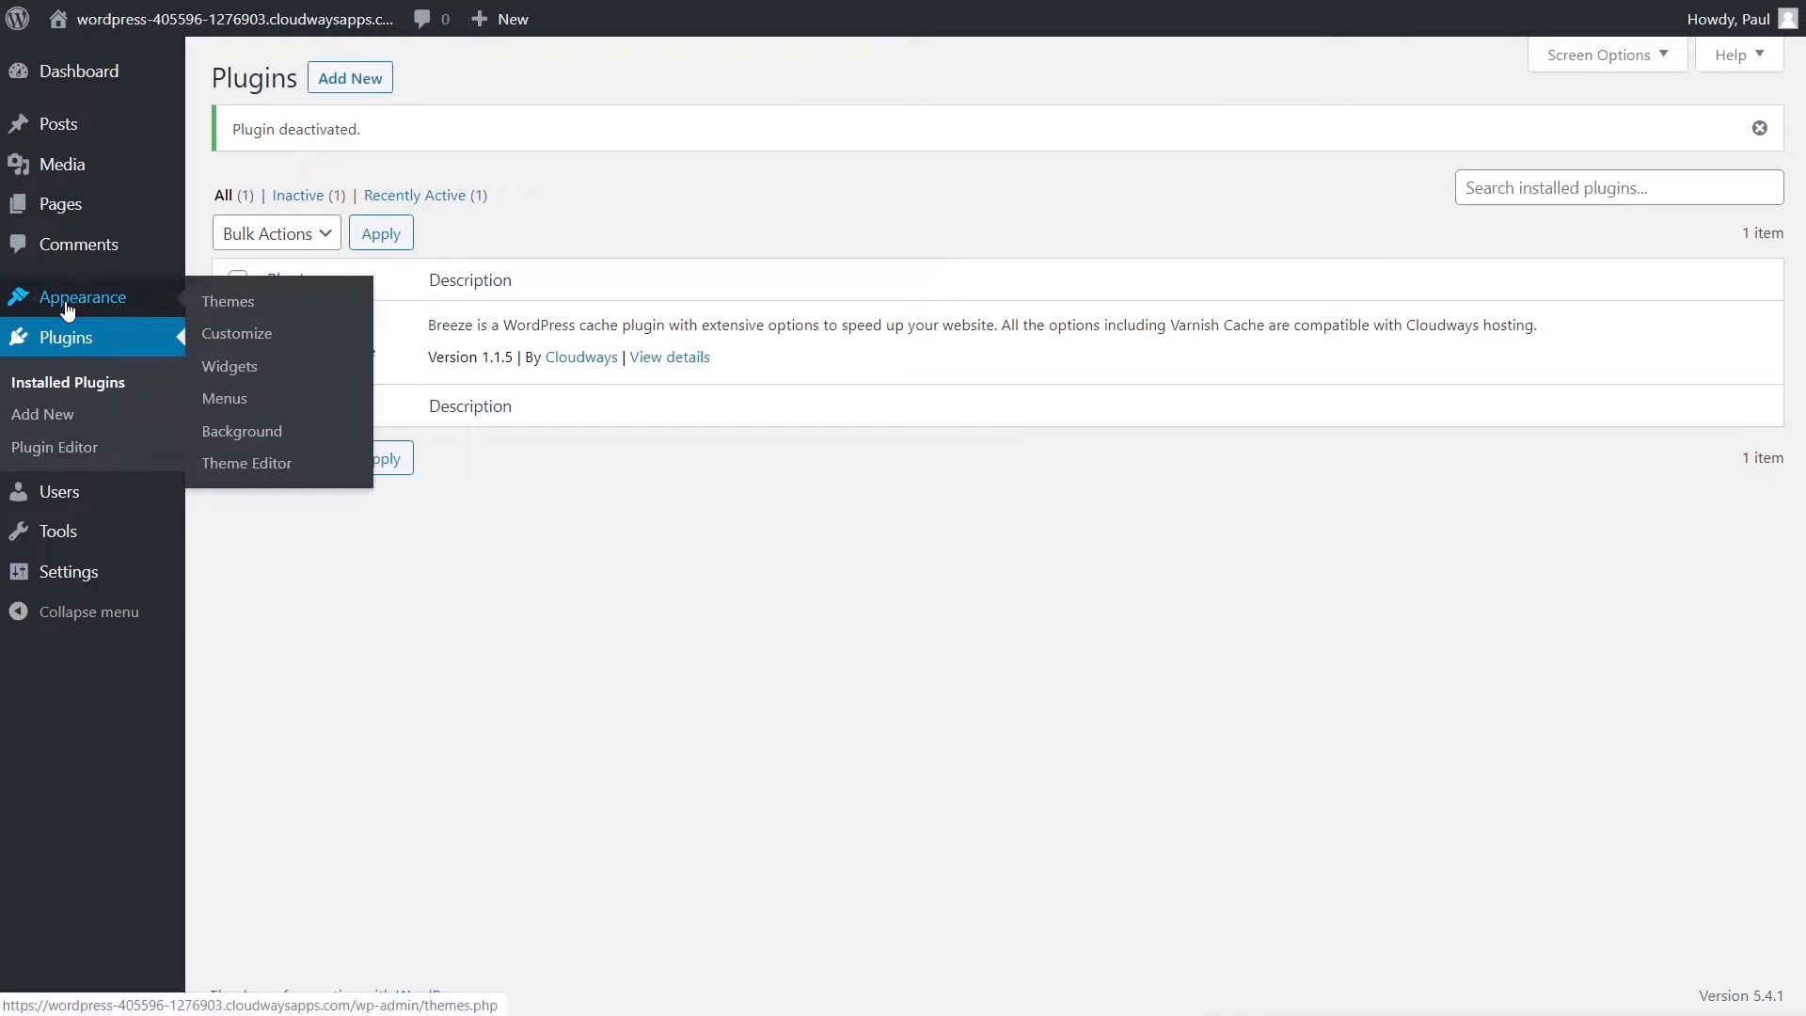
{"action": "left_click", "coordinate": [210, 308]}
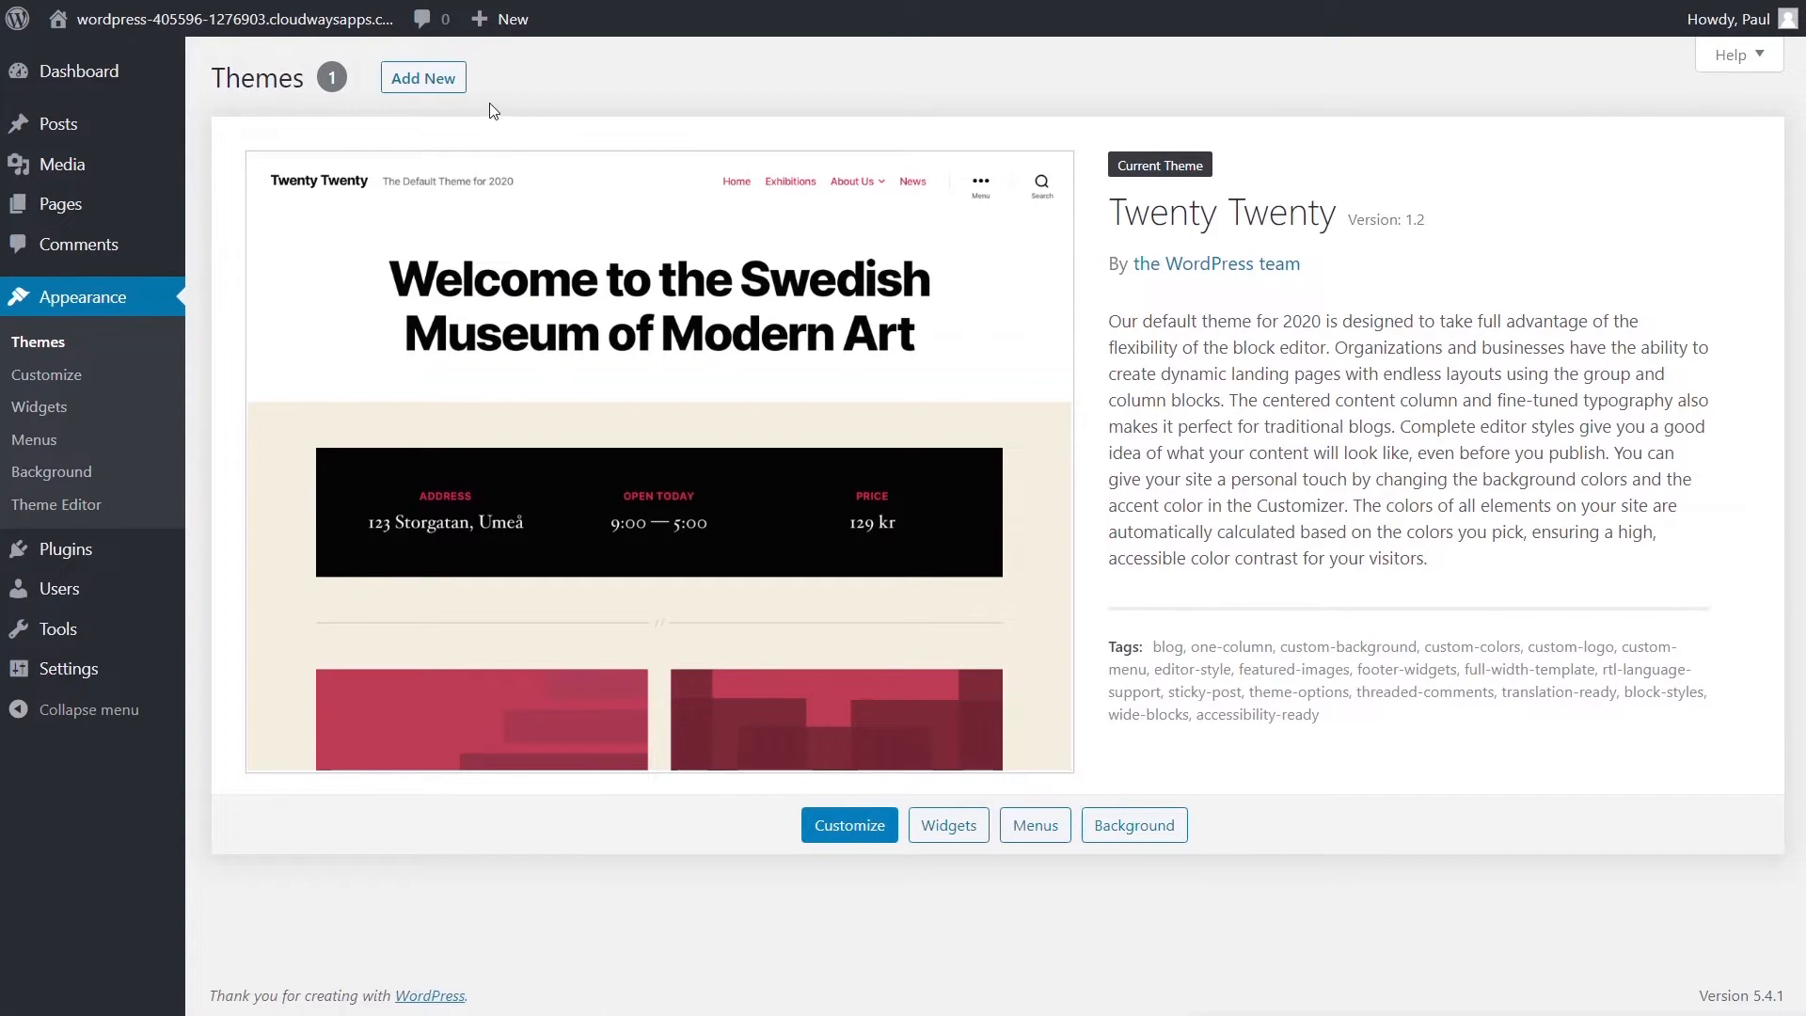
{"action": "left_click", "coordinate": [446, 81]}
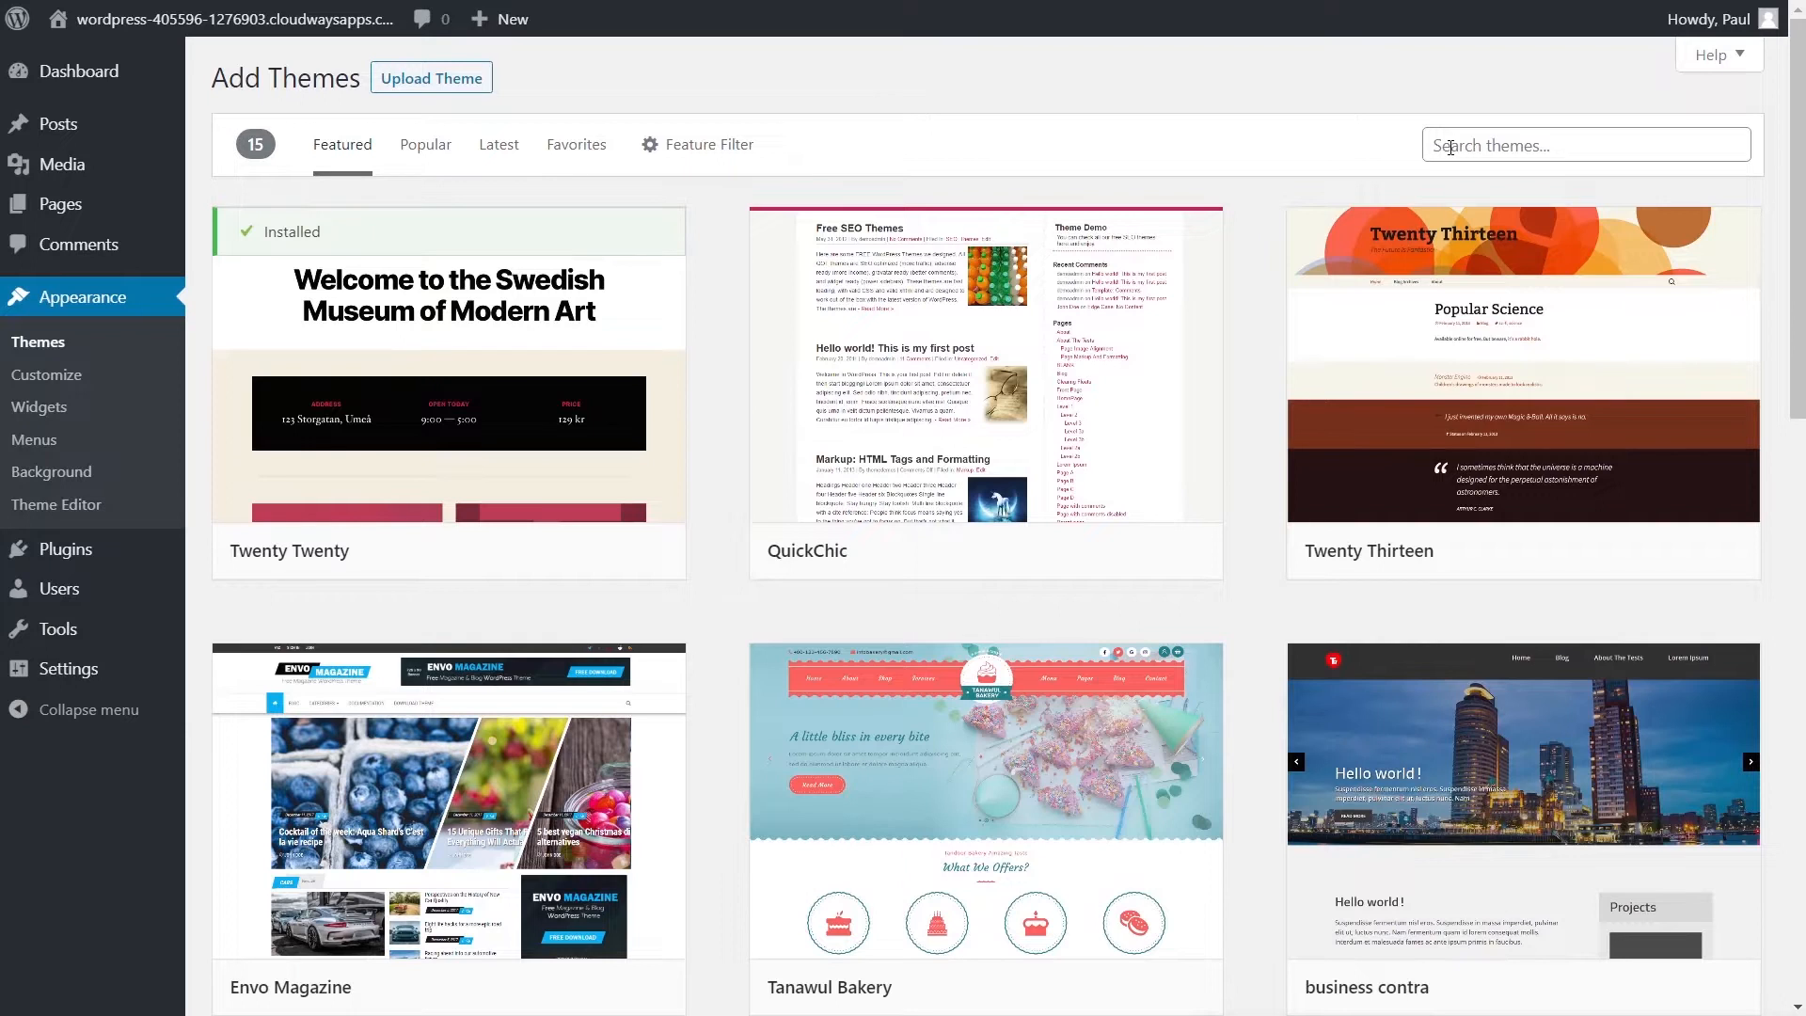
{"action": "left_click", "coordinate": [1451, 147]}
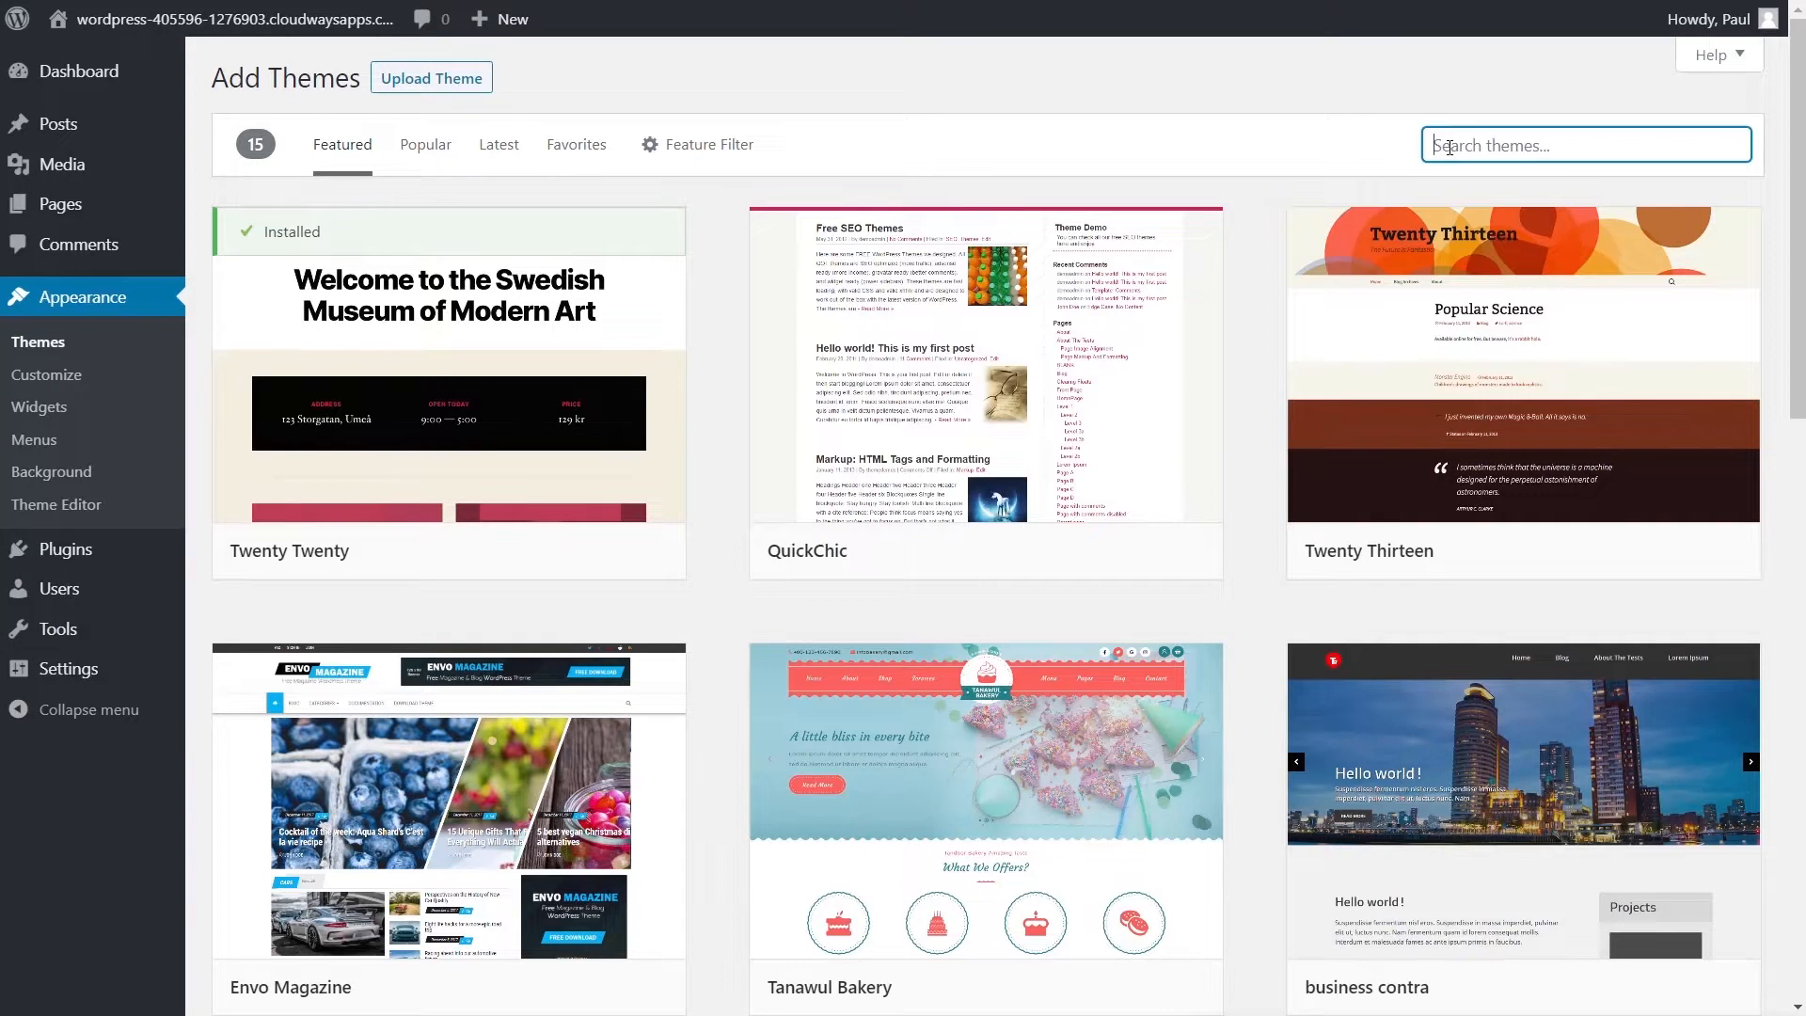
{"action": "type", "text": "hello"}
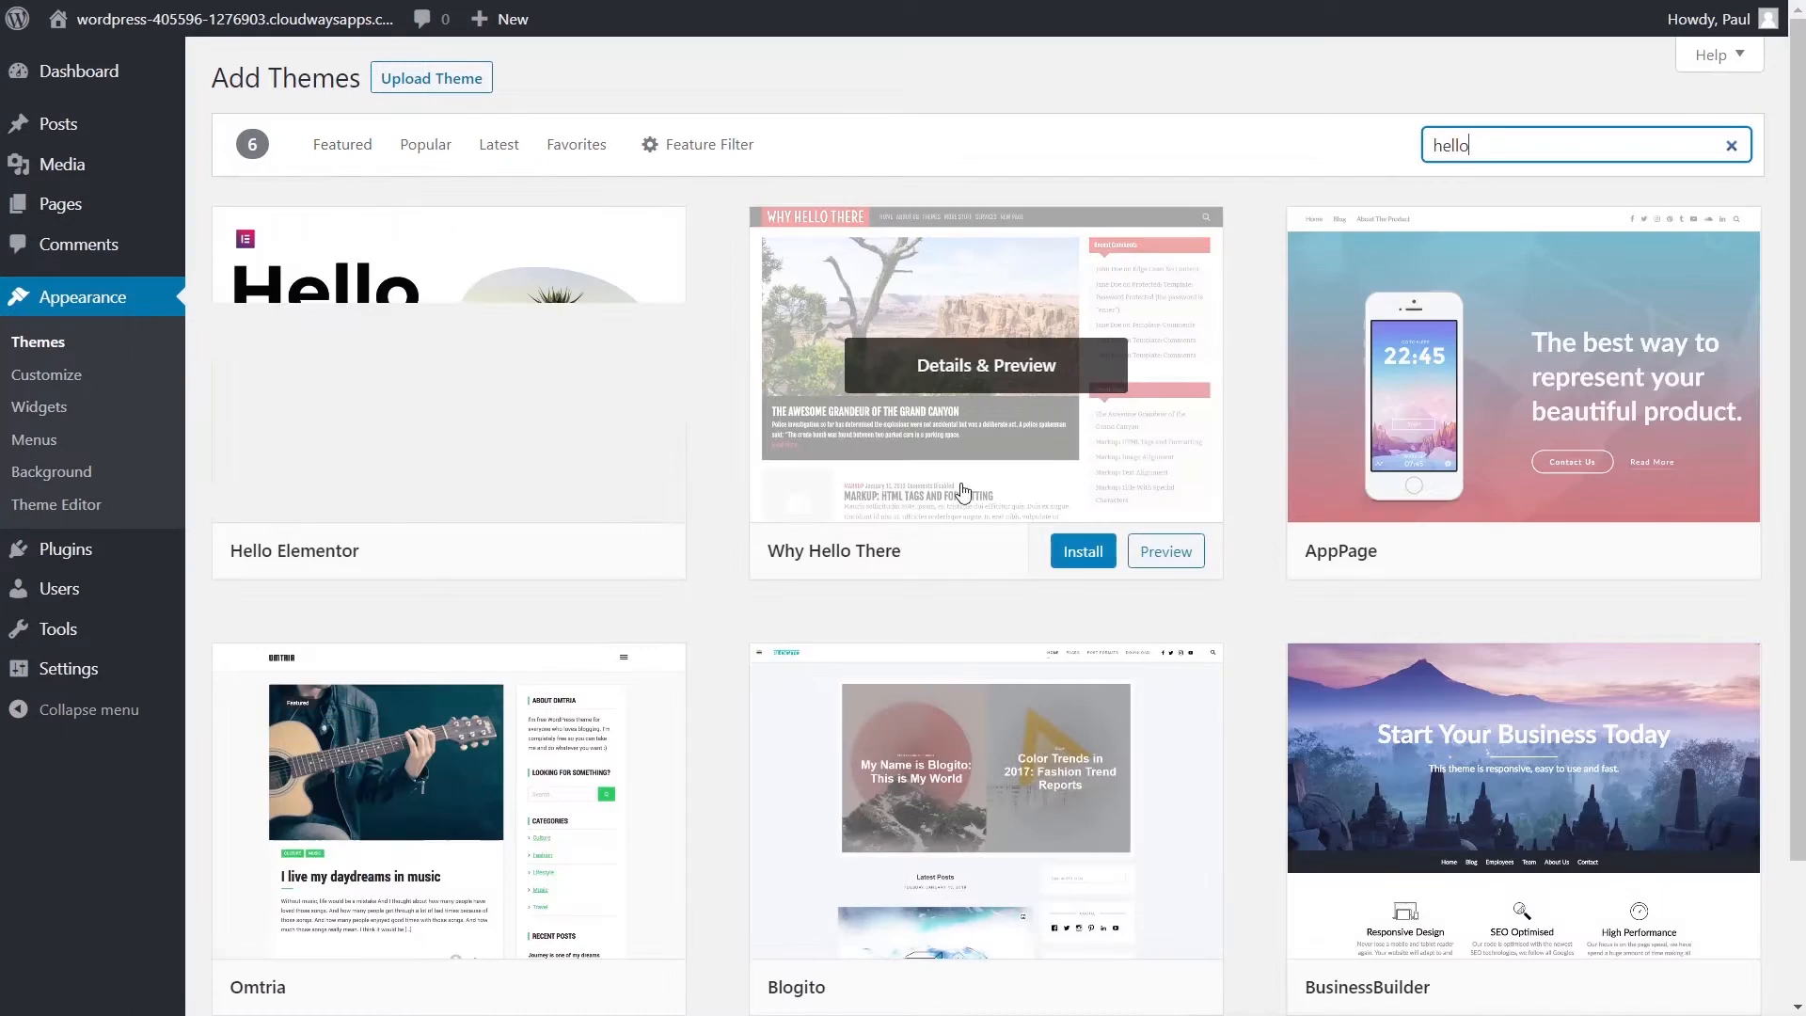
{"action": "mouse_move", "coordinate": [558, 552]}
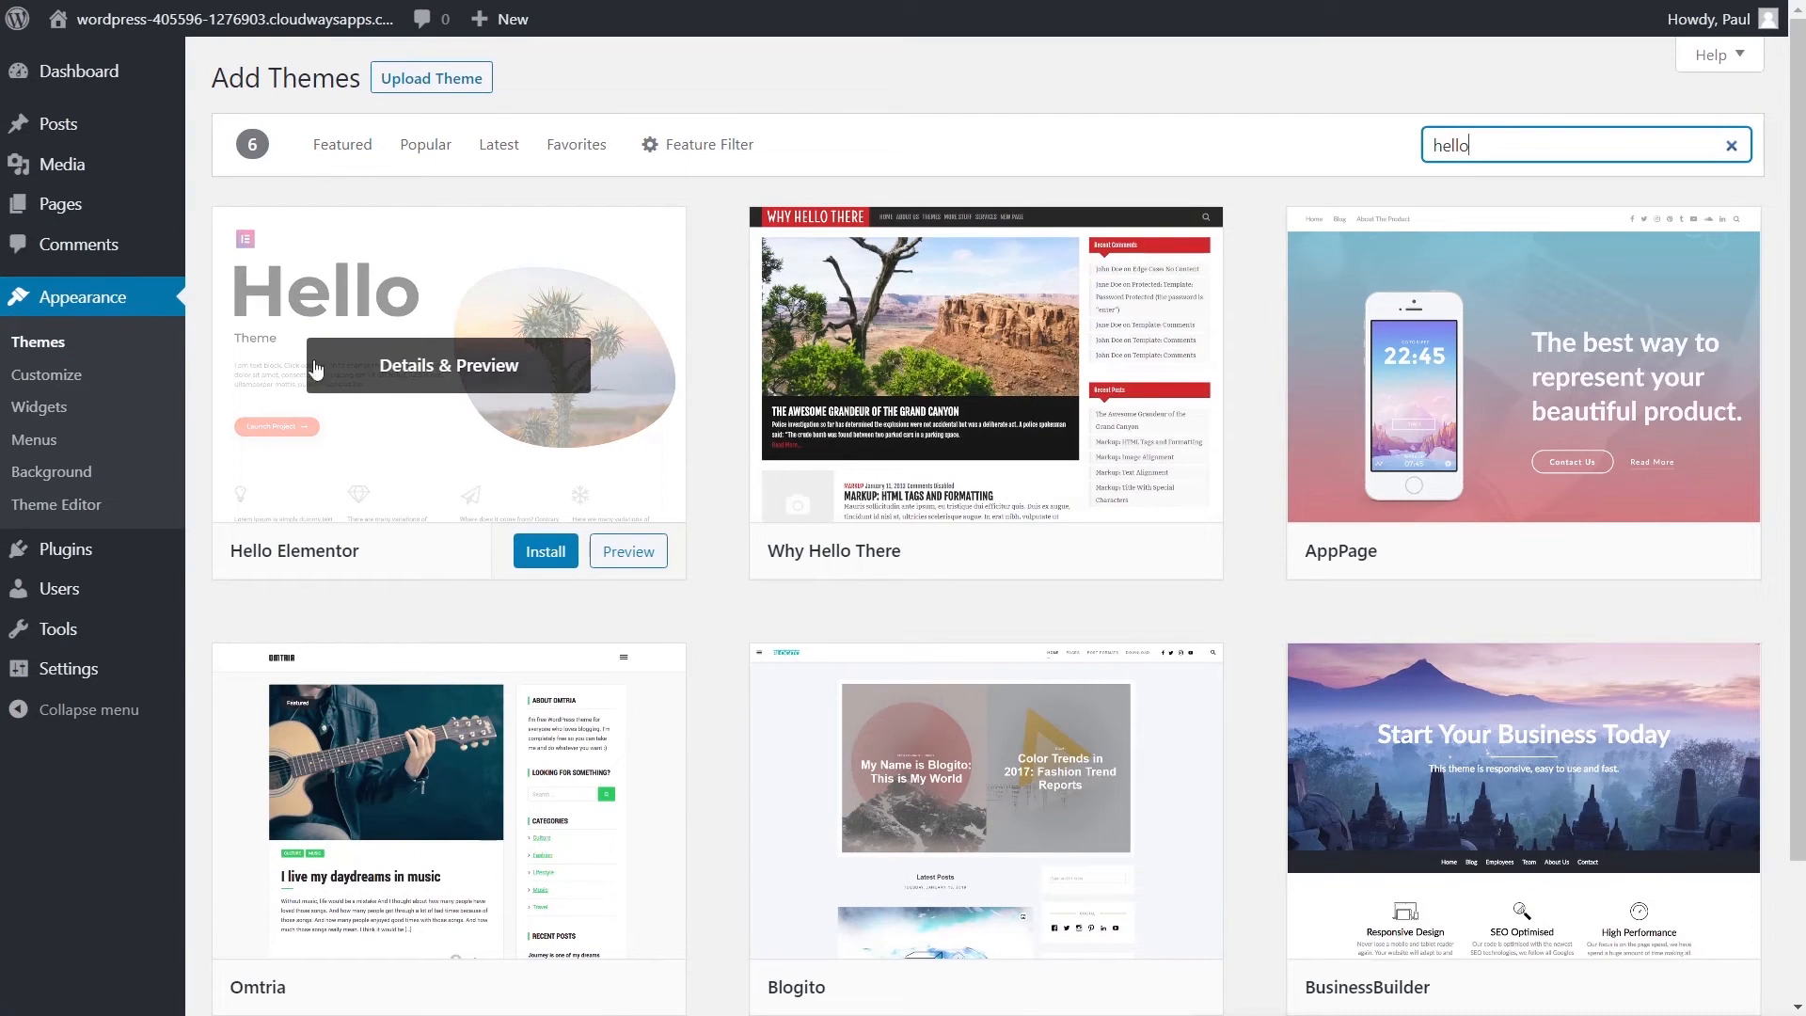
{"action": "left_click", "coordinate": [536, 550]}
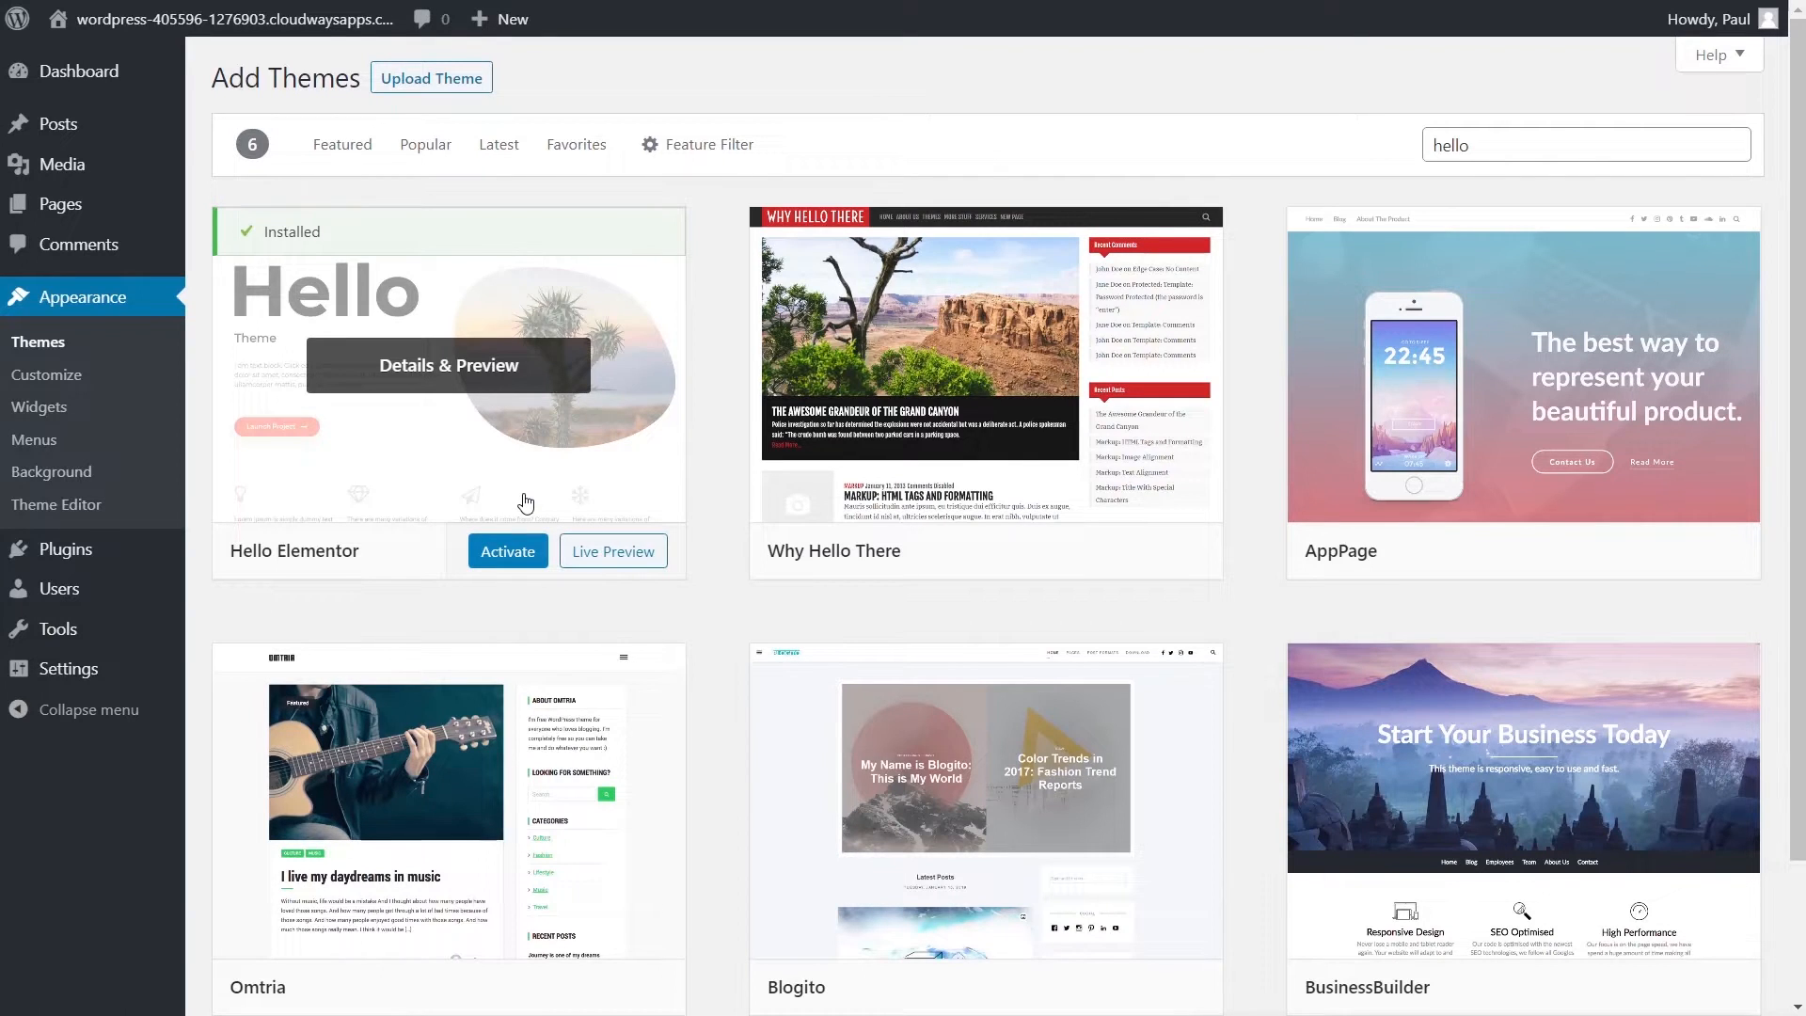
{"action": "left_click", "coordinate": [509, 561]}
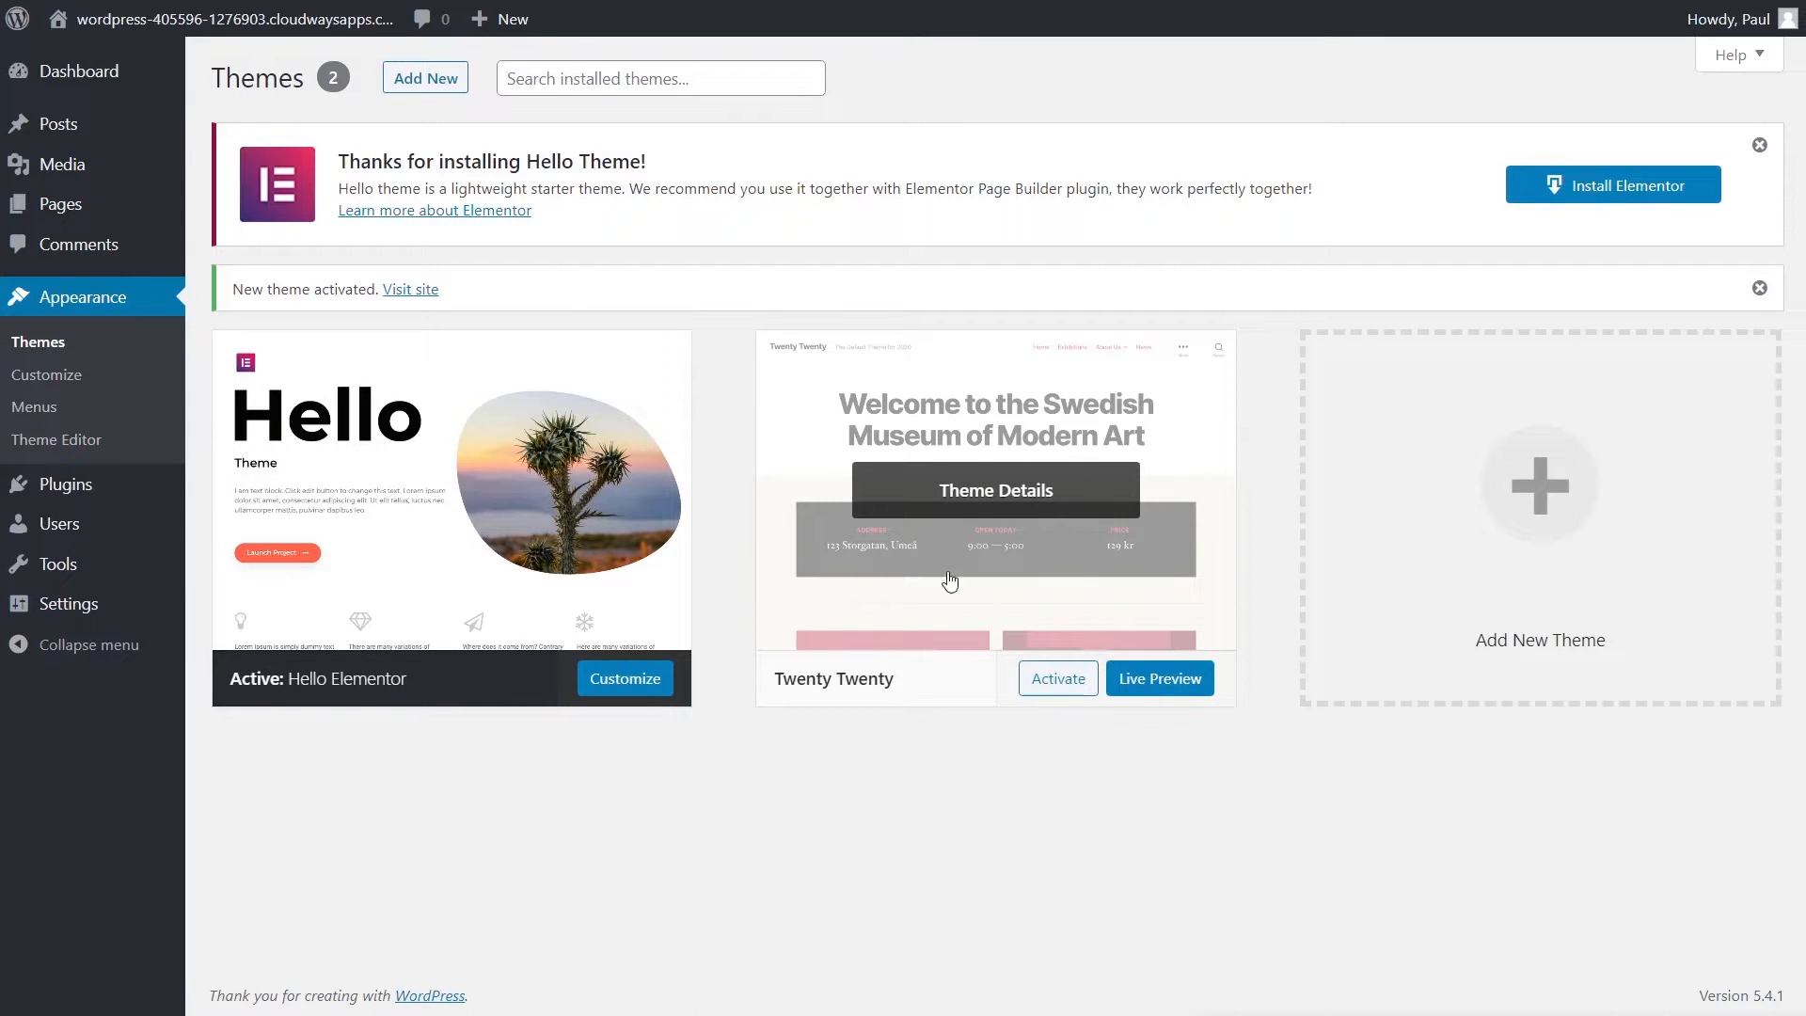
- Delete the Twenty Twenty theme
{"action": "left_click", "coordinate": [967, 506]}
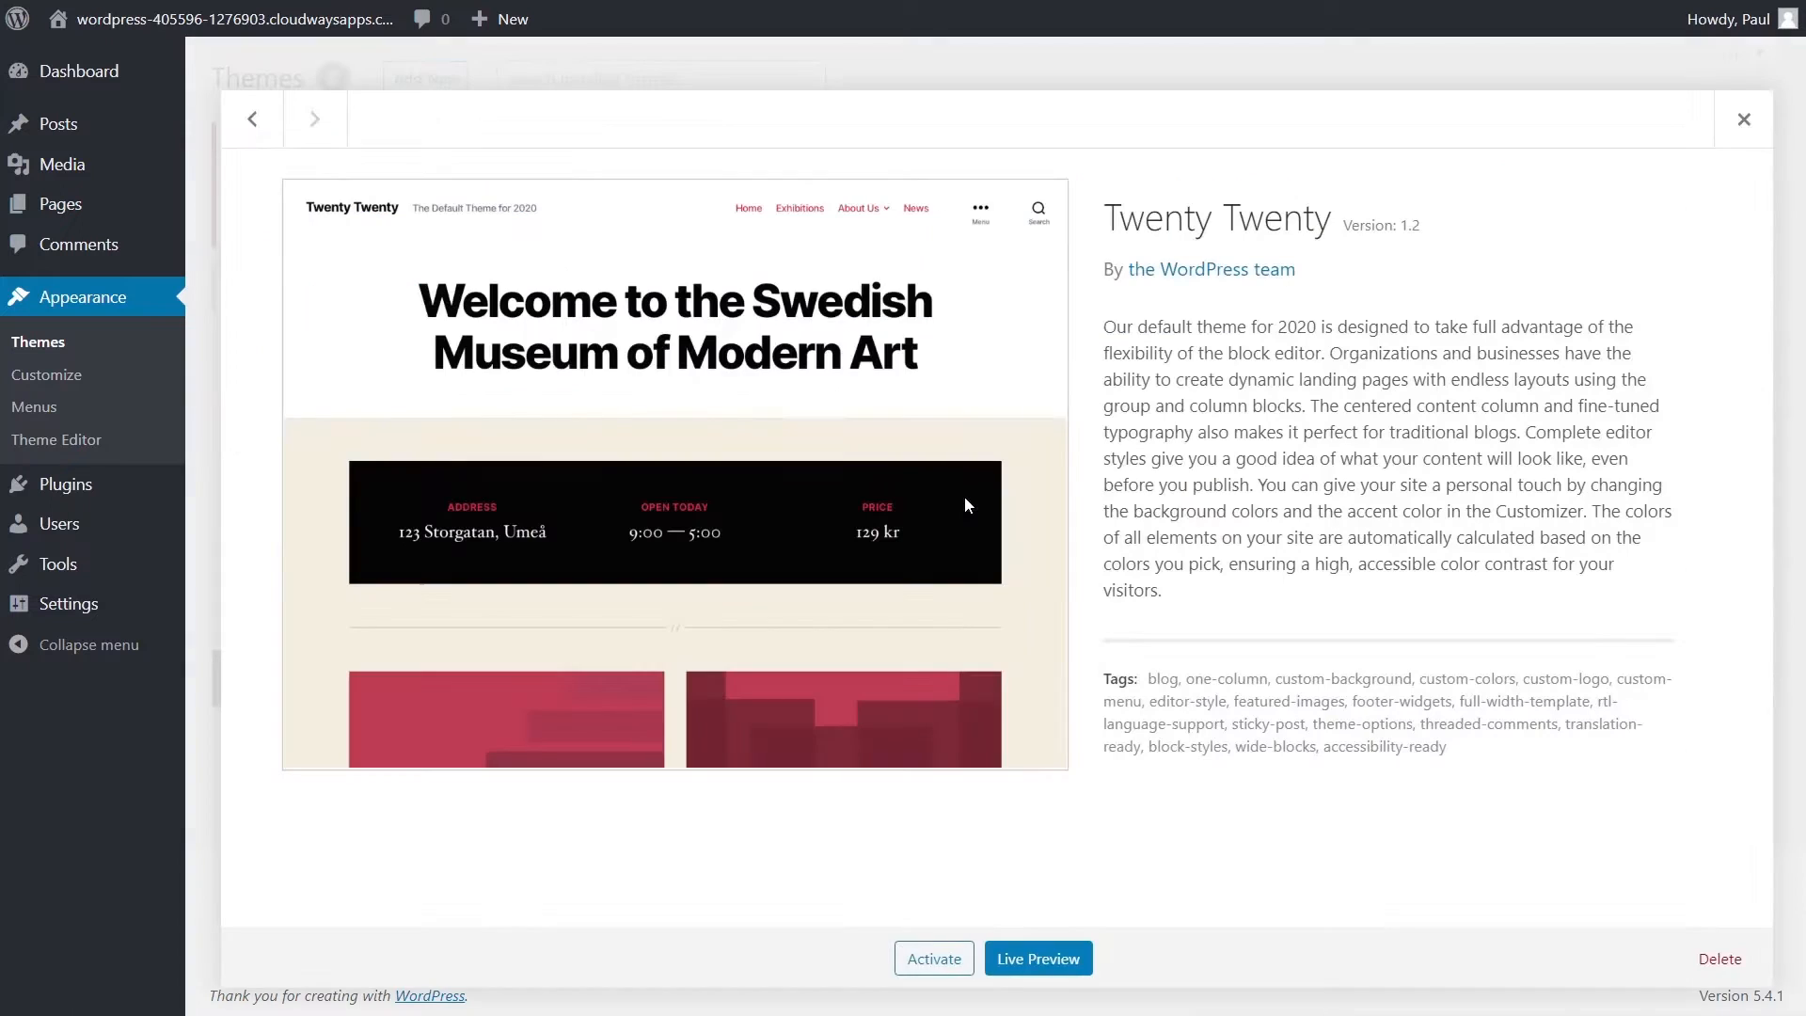
{"action": "left_click", "coordinate": [1720, 960]}
{"action": "left_click", "coordinate": [1025, 151]}
{"action": "scroll", "coordinate": [1024, 540], "scroll_direction": "down", "scroll_amount": 1}
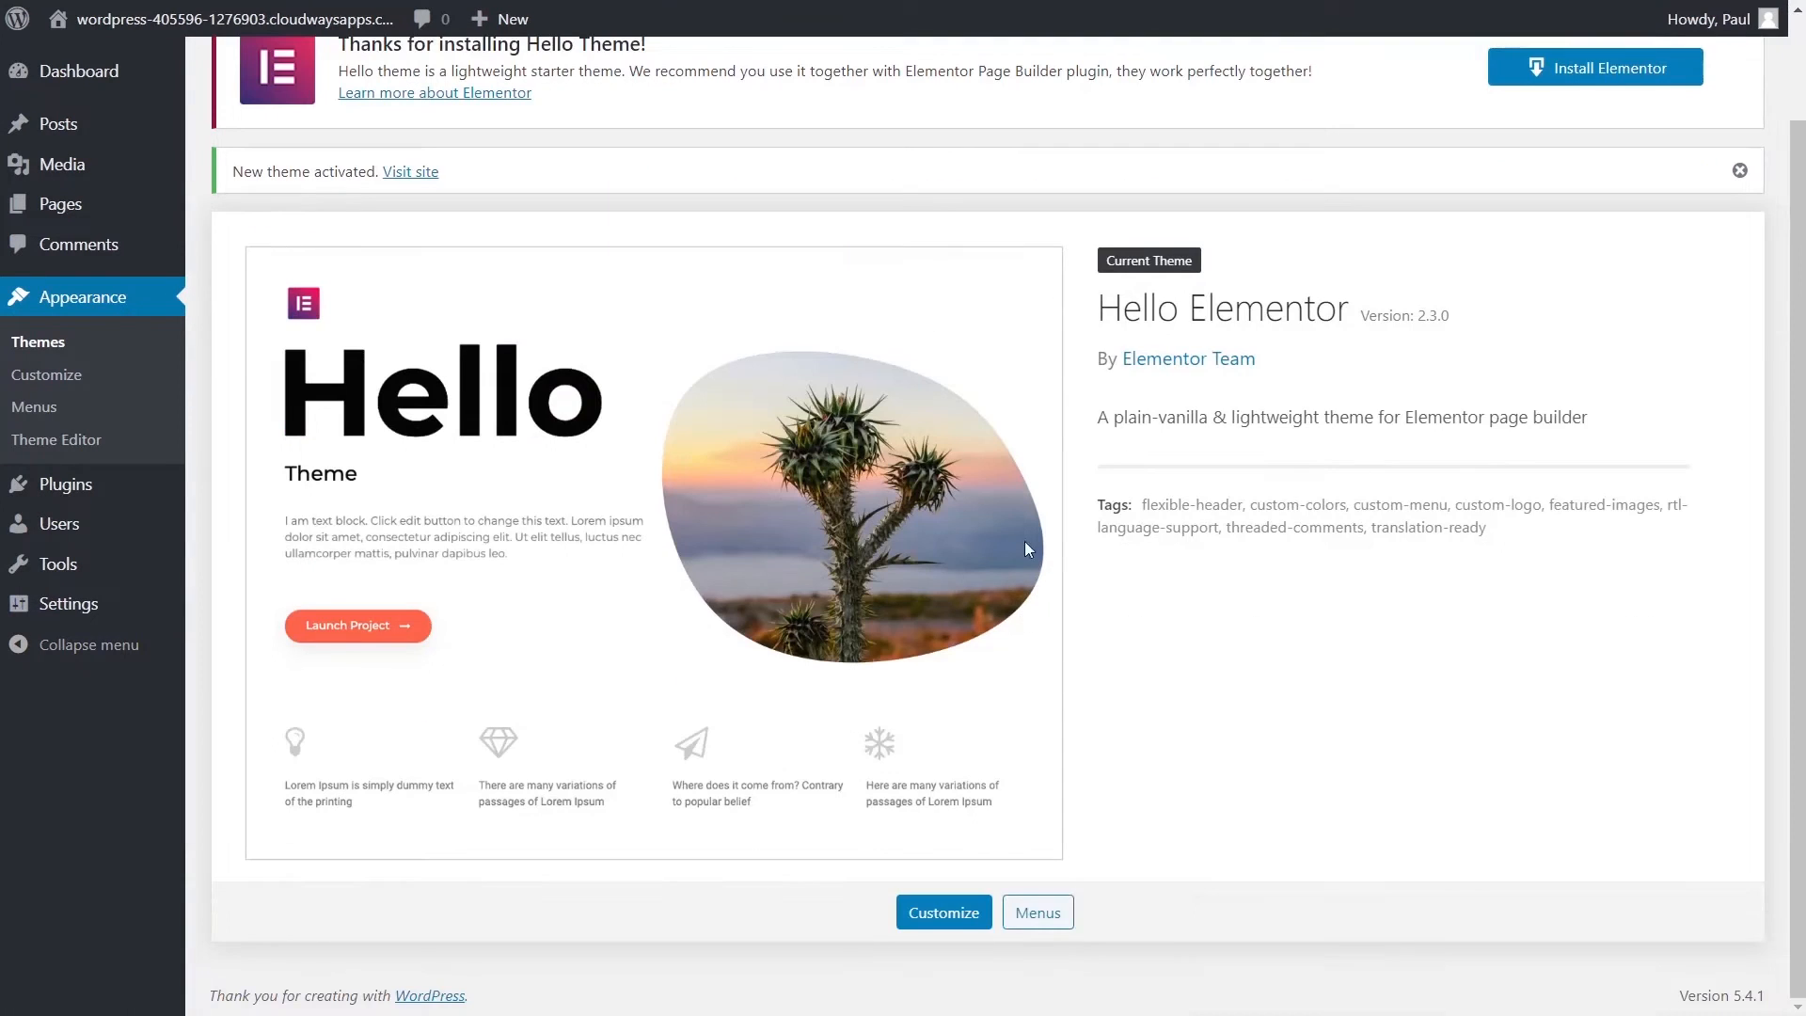
{"action": "scroll", "coordinate": [388, 576], "scroll_direction": "up", "scroll_amount": 1}
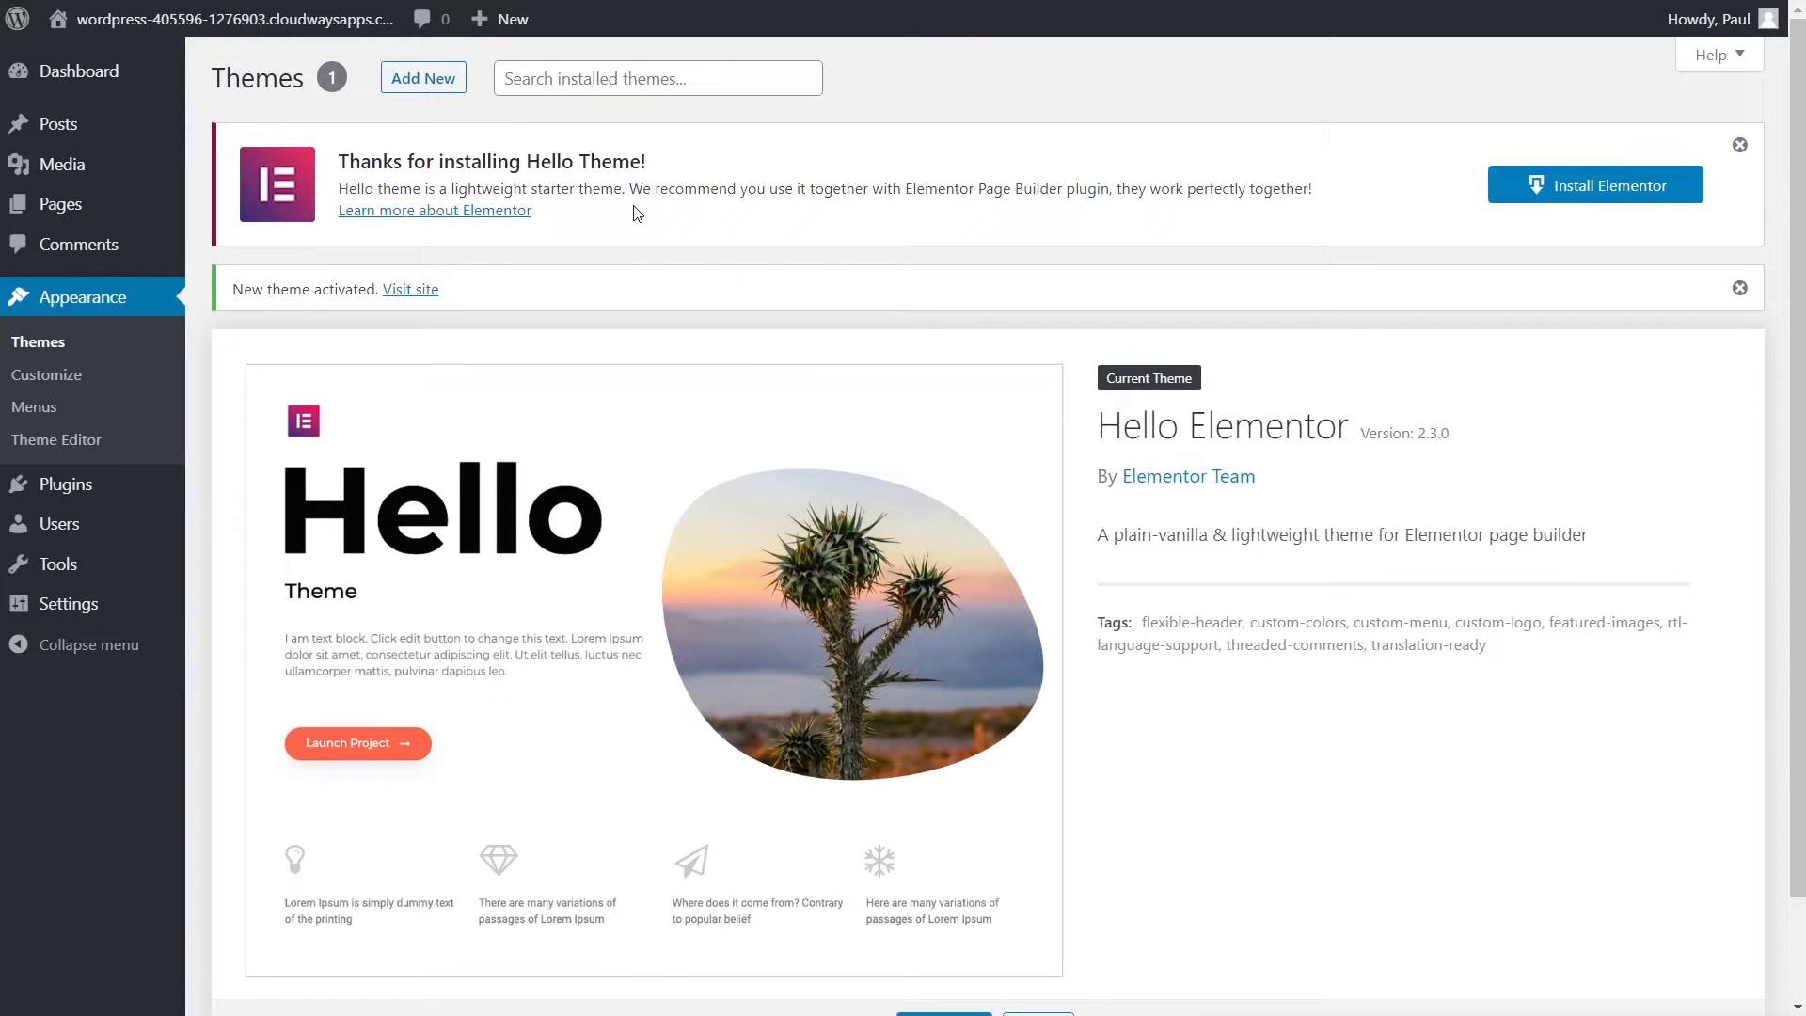
- Install and activate Elementor from the Hello theme notice, then view Installed Plugins
{"action": "left_click", "coordinate": [1571, 186]}
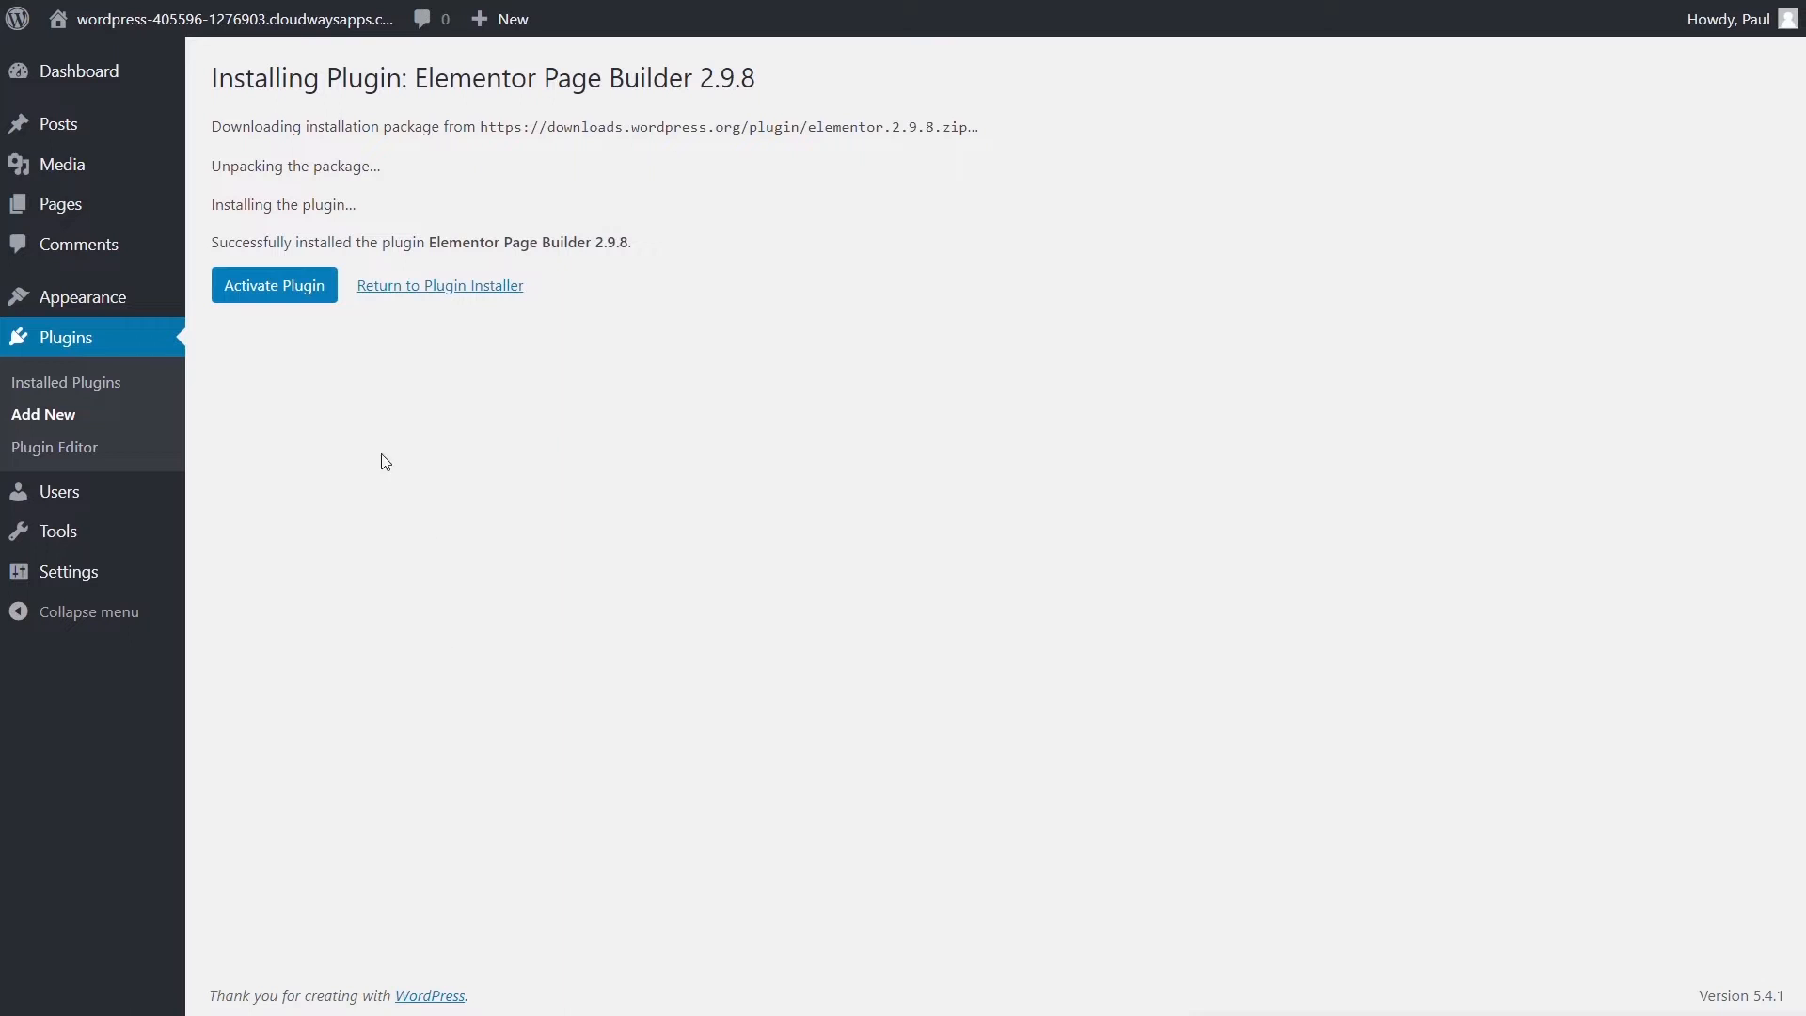
{"action": "left_click", "coordinate": [290, 297]}
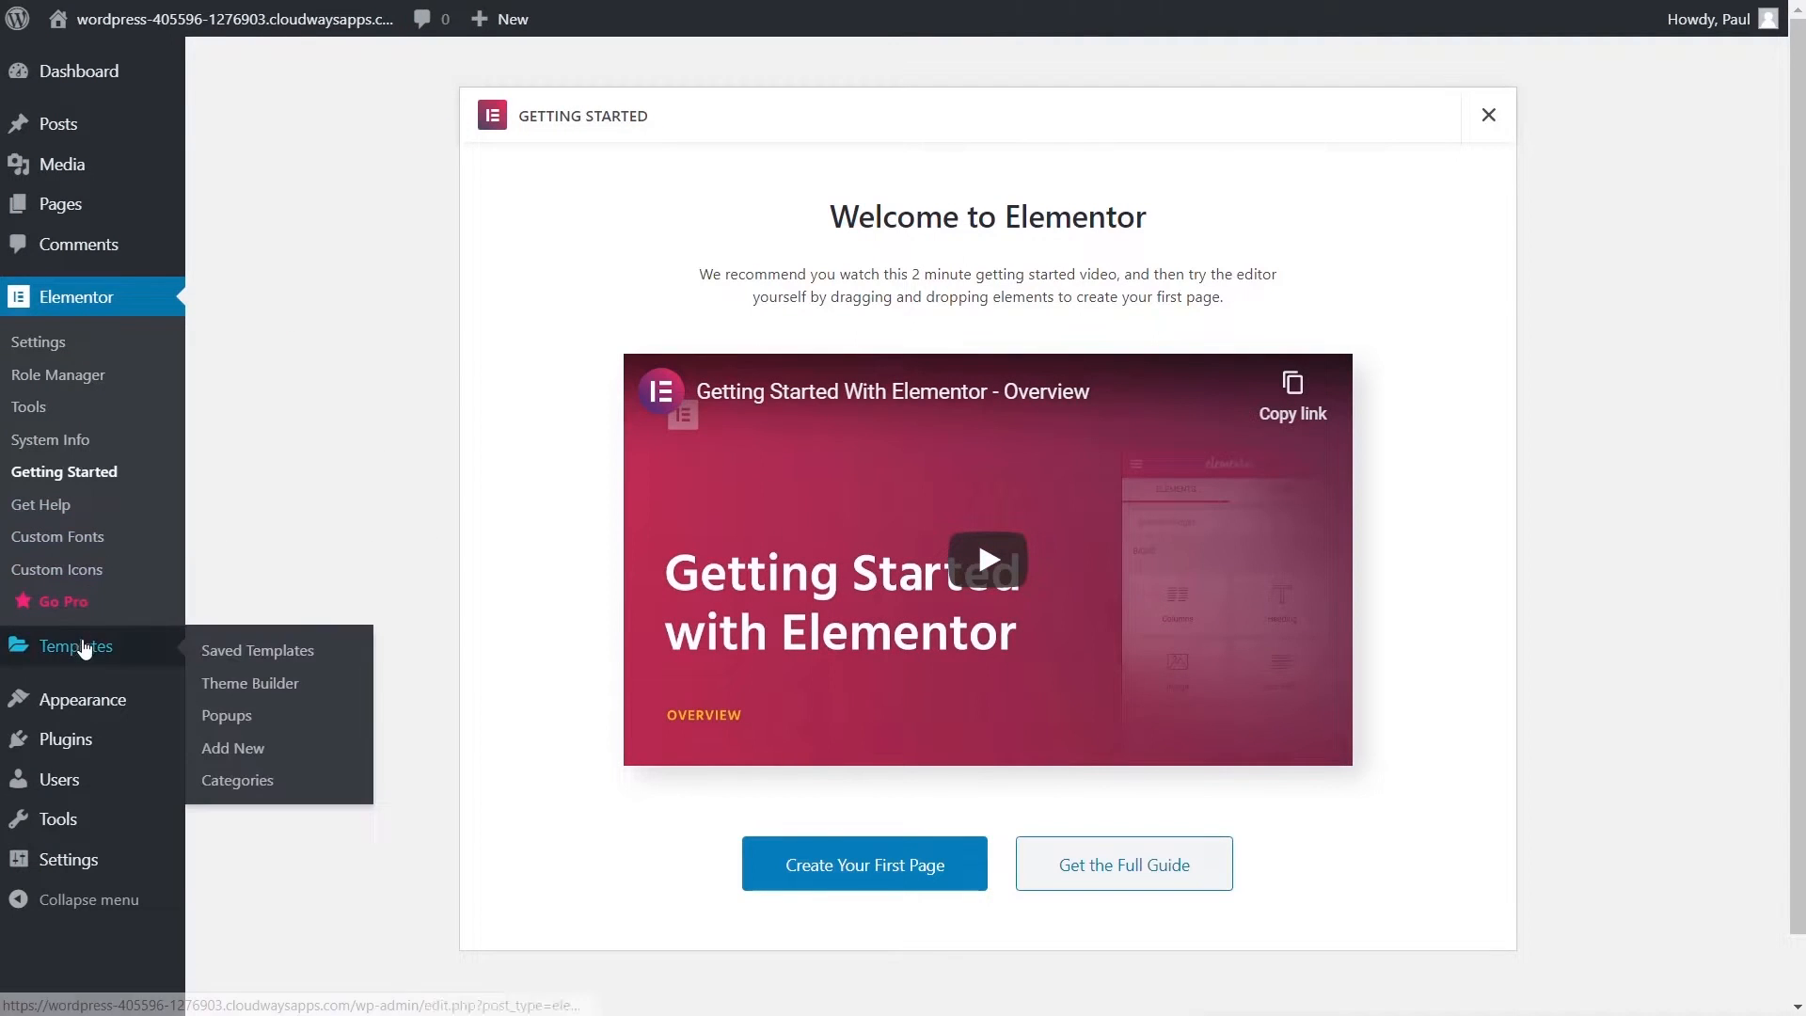
{"action": "mouse_move", "coordinate": [68, 740]}
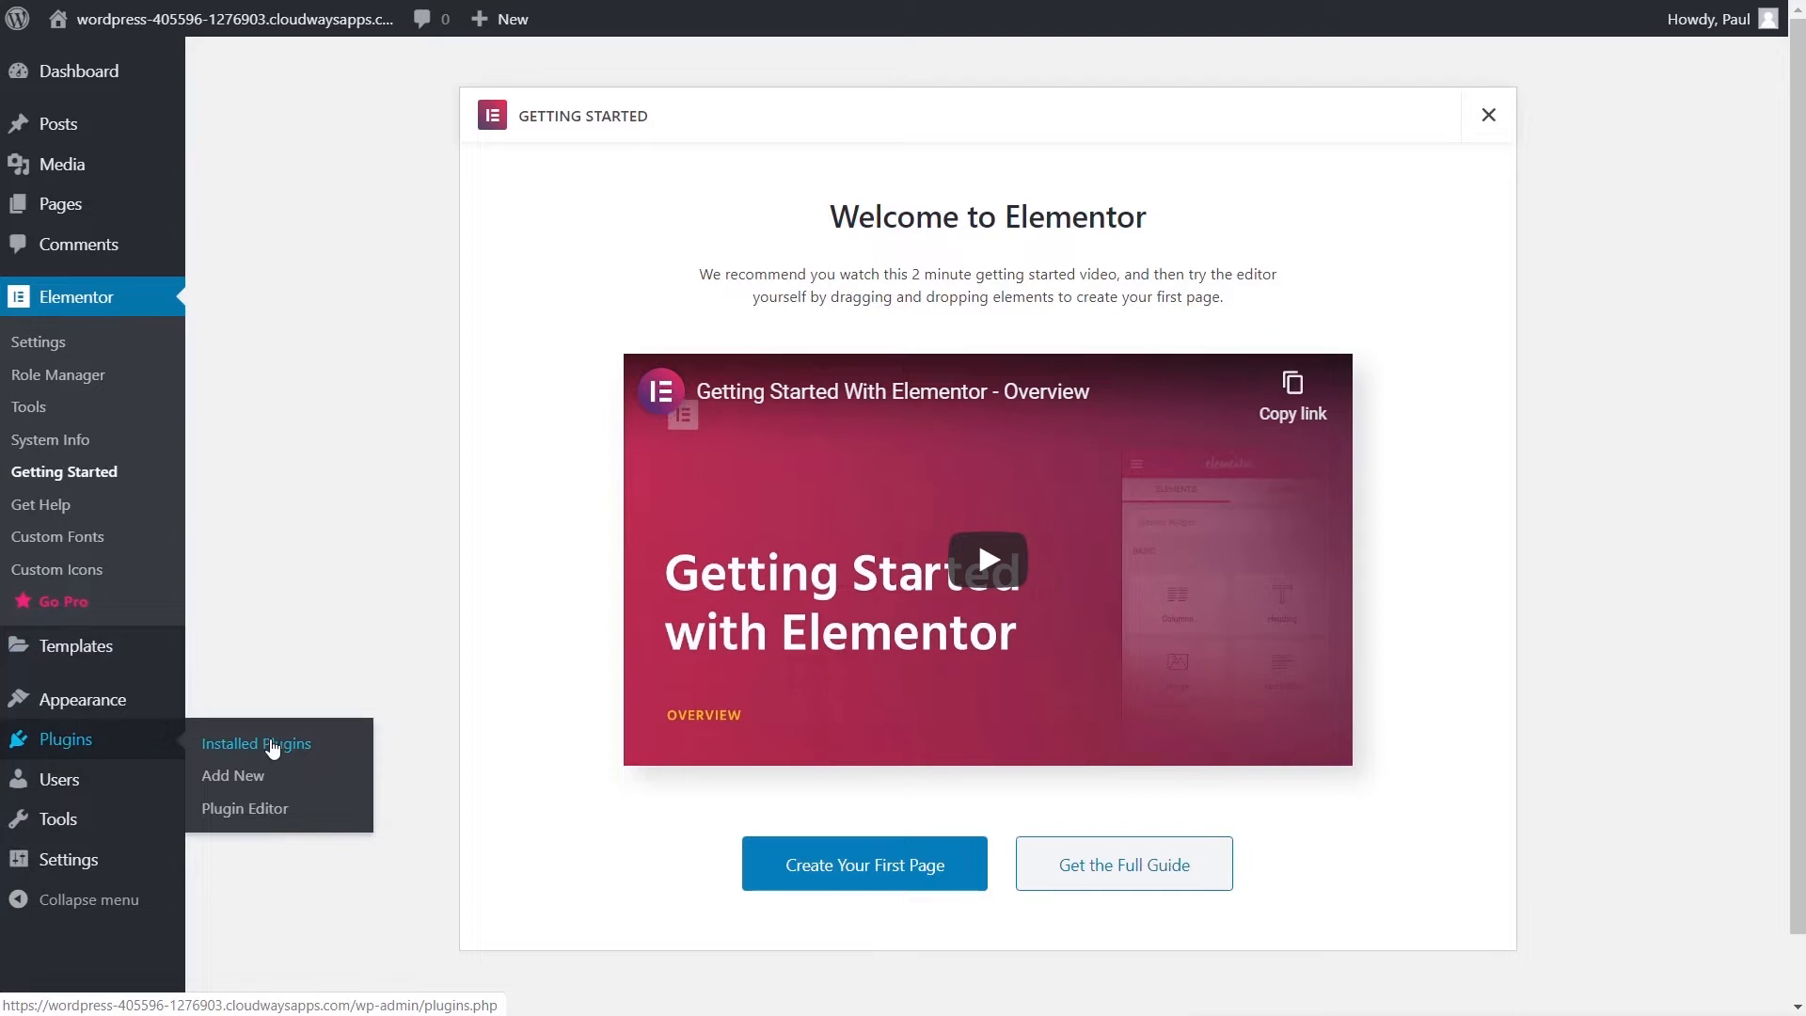
{"action": "left_click", "coordinate": [272, 745]}
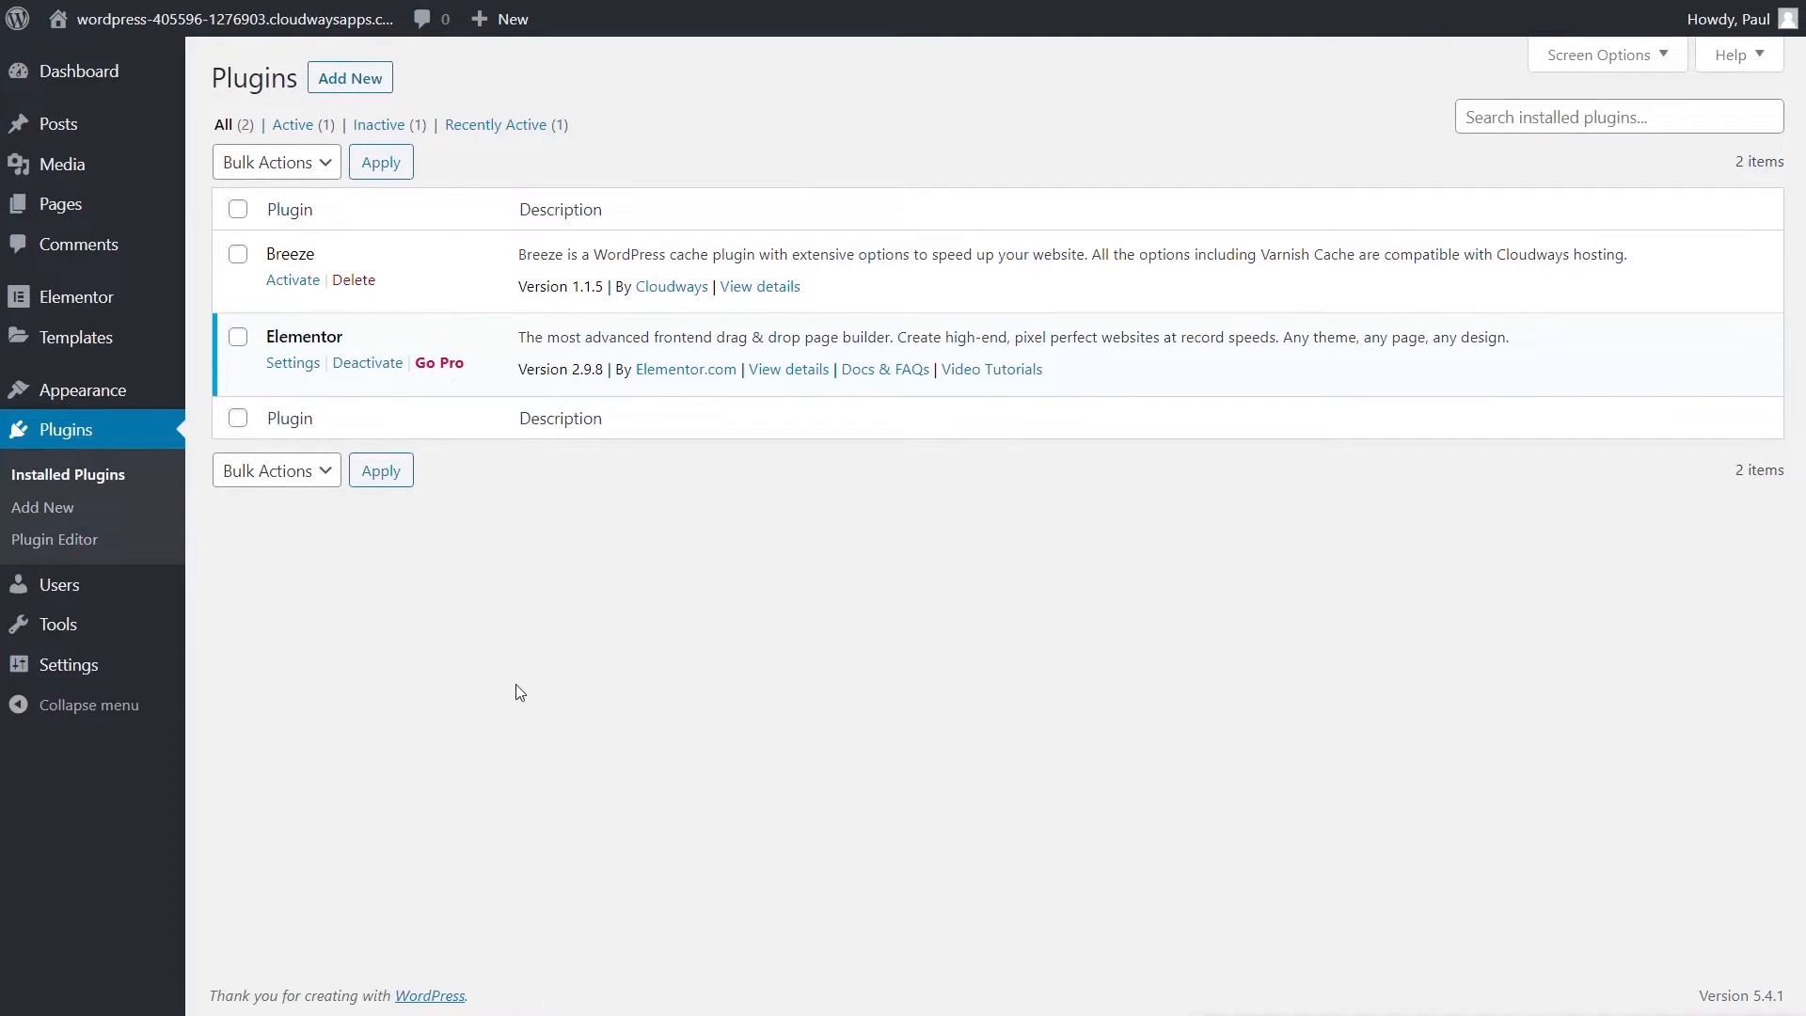
- Search the plugin directory for 'woocommerce' and install WooCommerce
{"action": "left_click", "coordinate": [348, 77]}
{"action": "left_click", "coordinate": [1486, 146]}
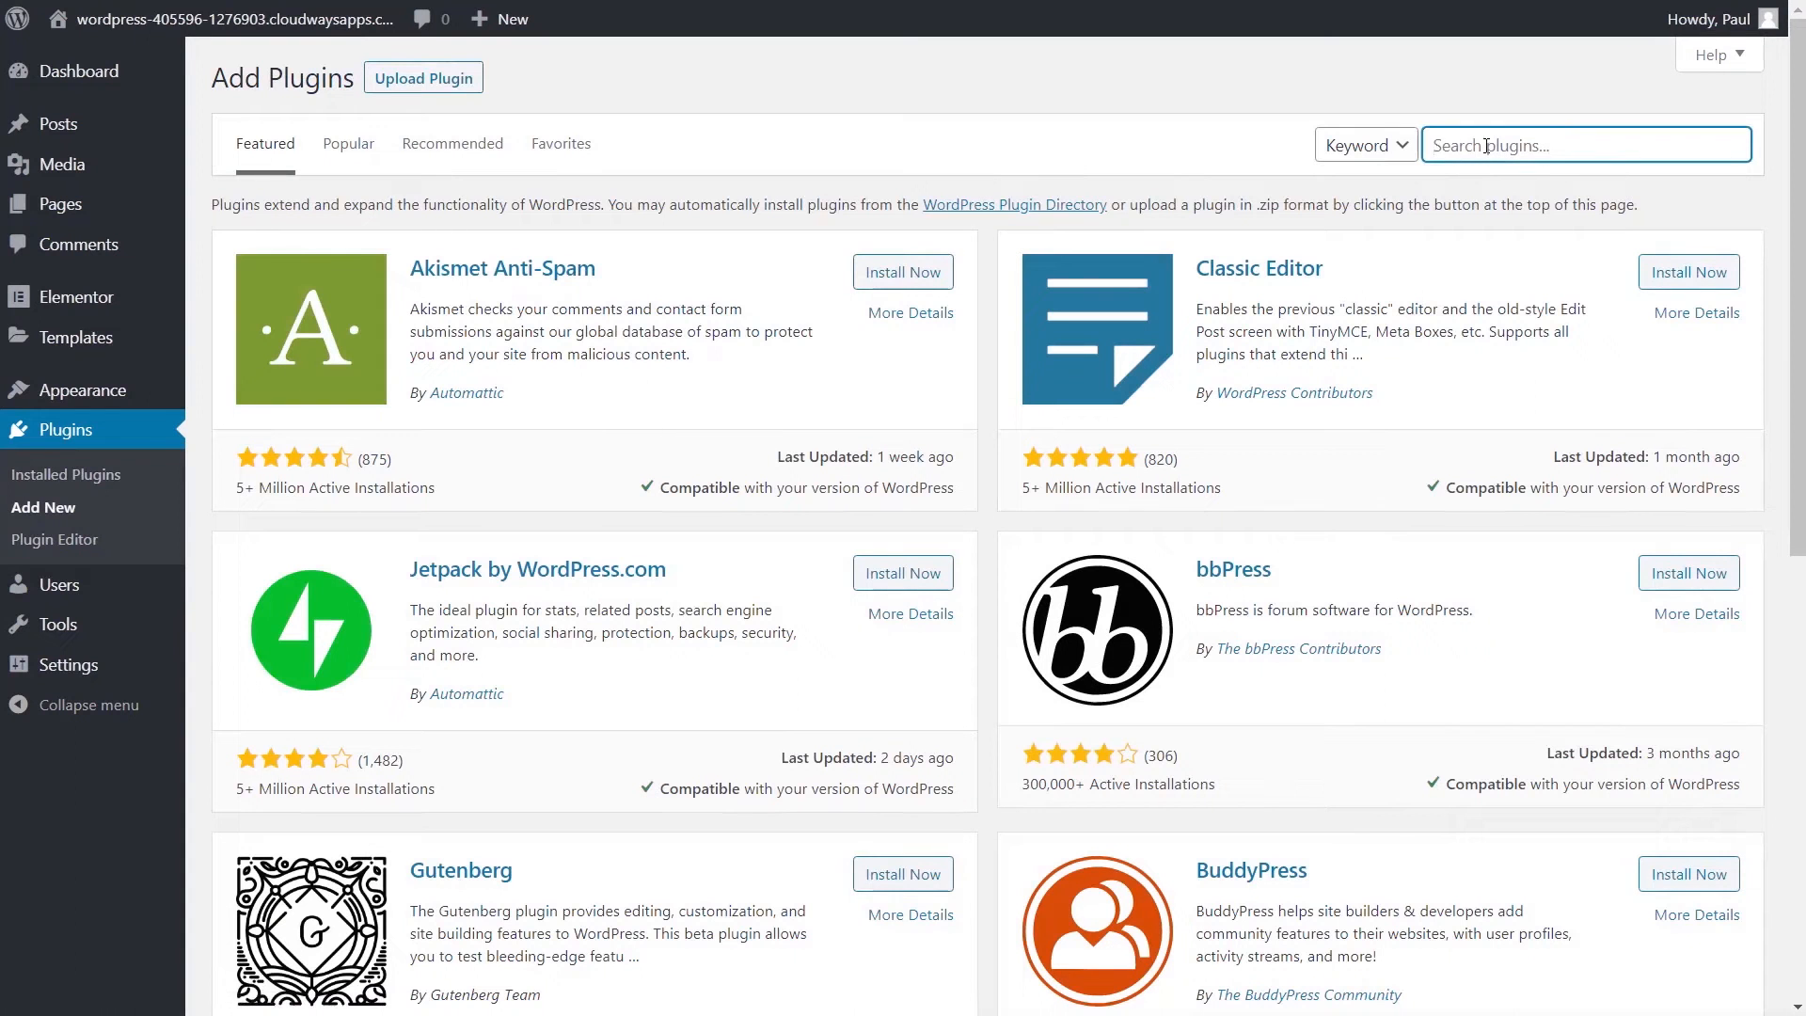
{"action": "type", "text": "woocommerce"}
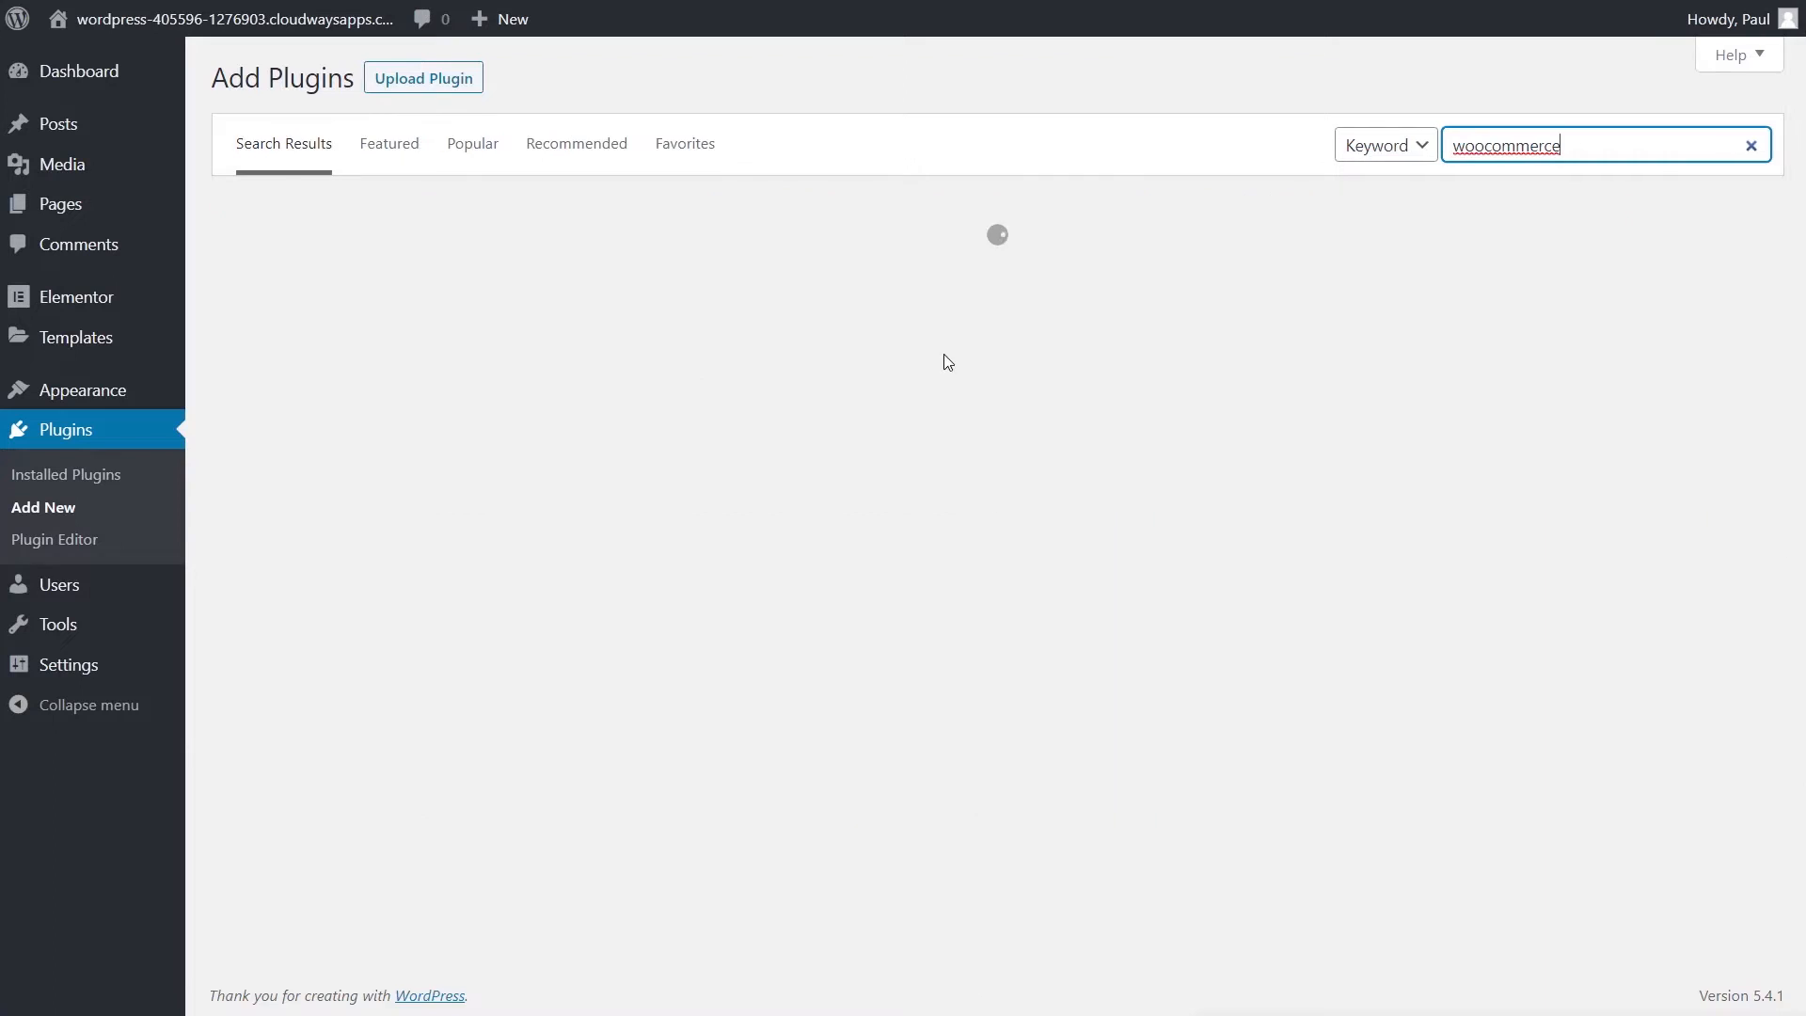
{"action": "left_click", "coordinate": [891, 279]}
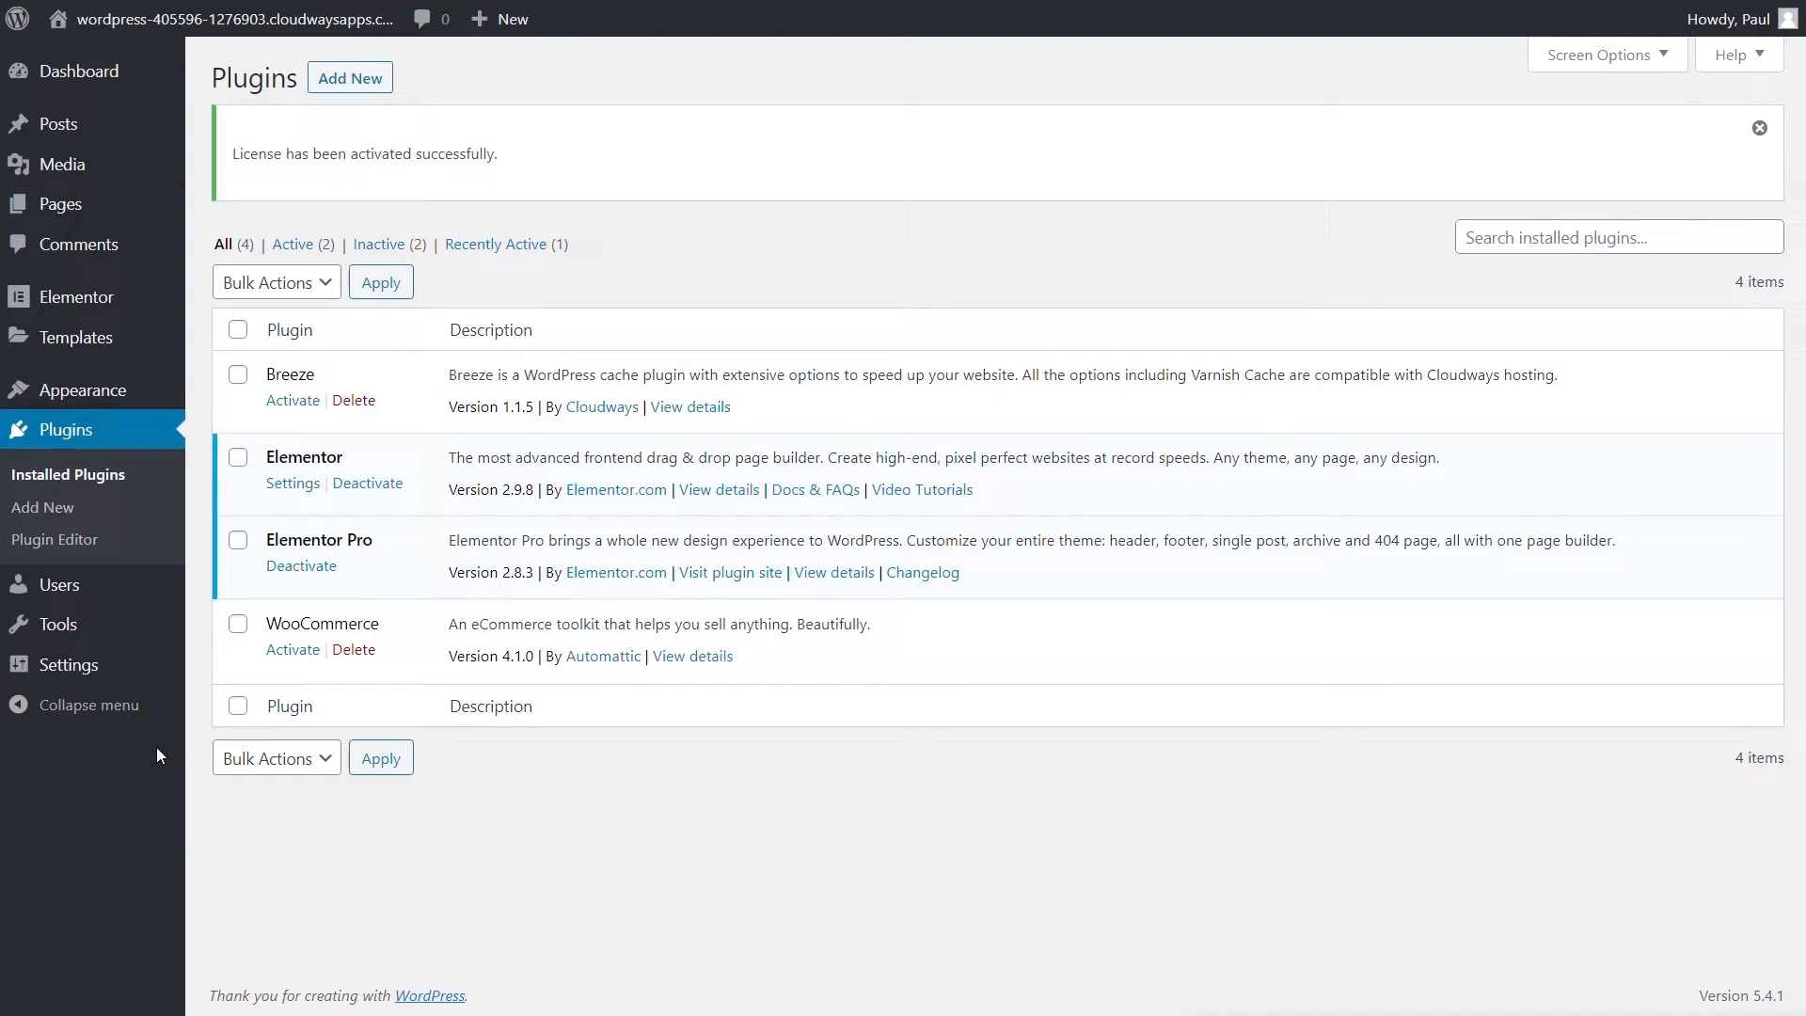
- Check Disable Default Fonts and Disable Default Colors in Elementor General settings and save
{"action": "mouse_move", "coordinate": [75, 302]}
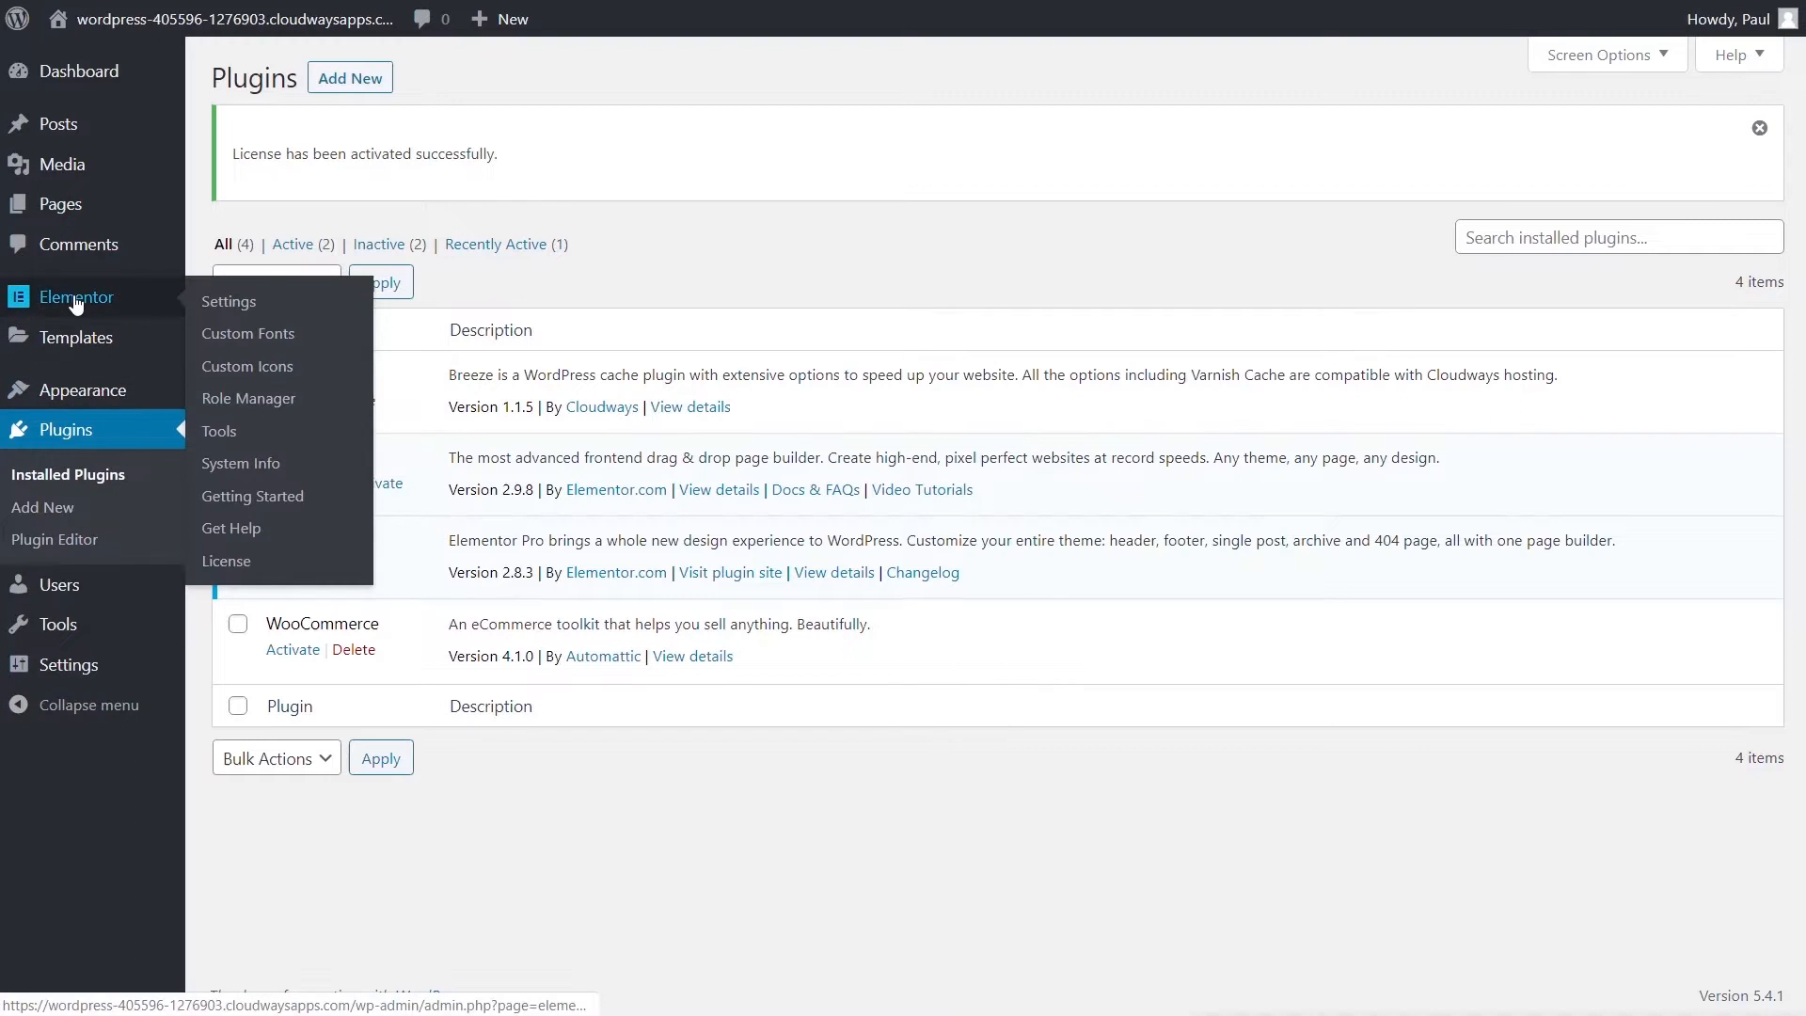
{"action": "left_click", "coordinate": [230, 301]}
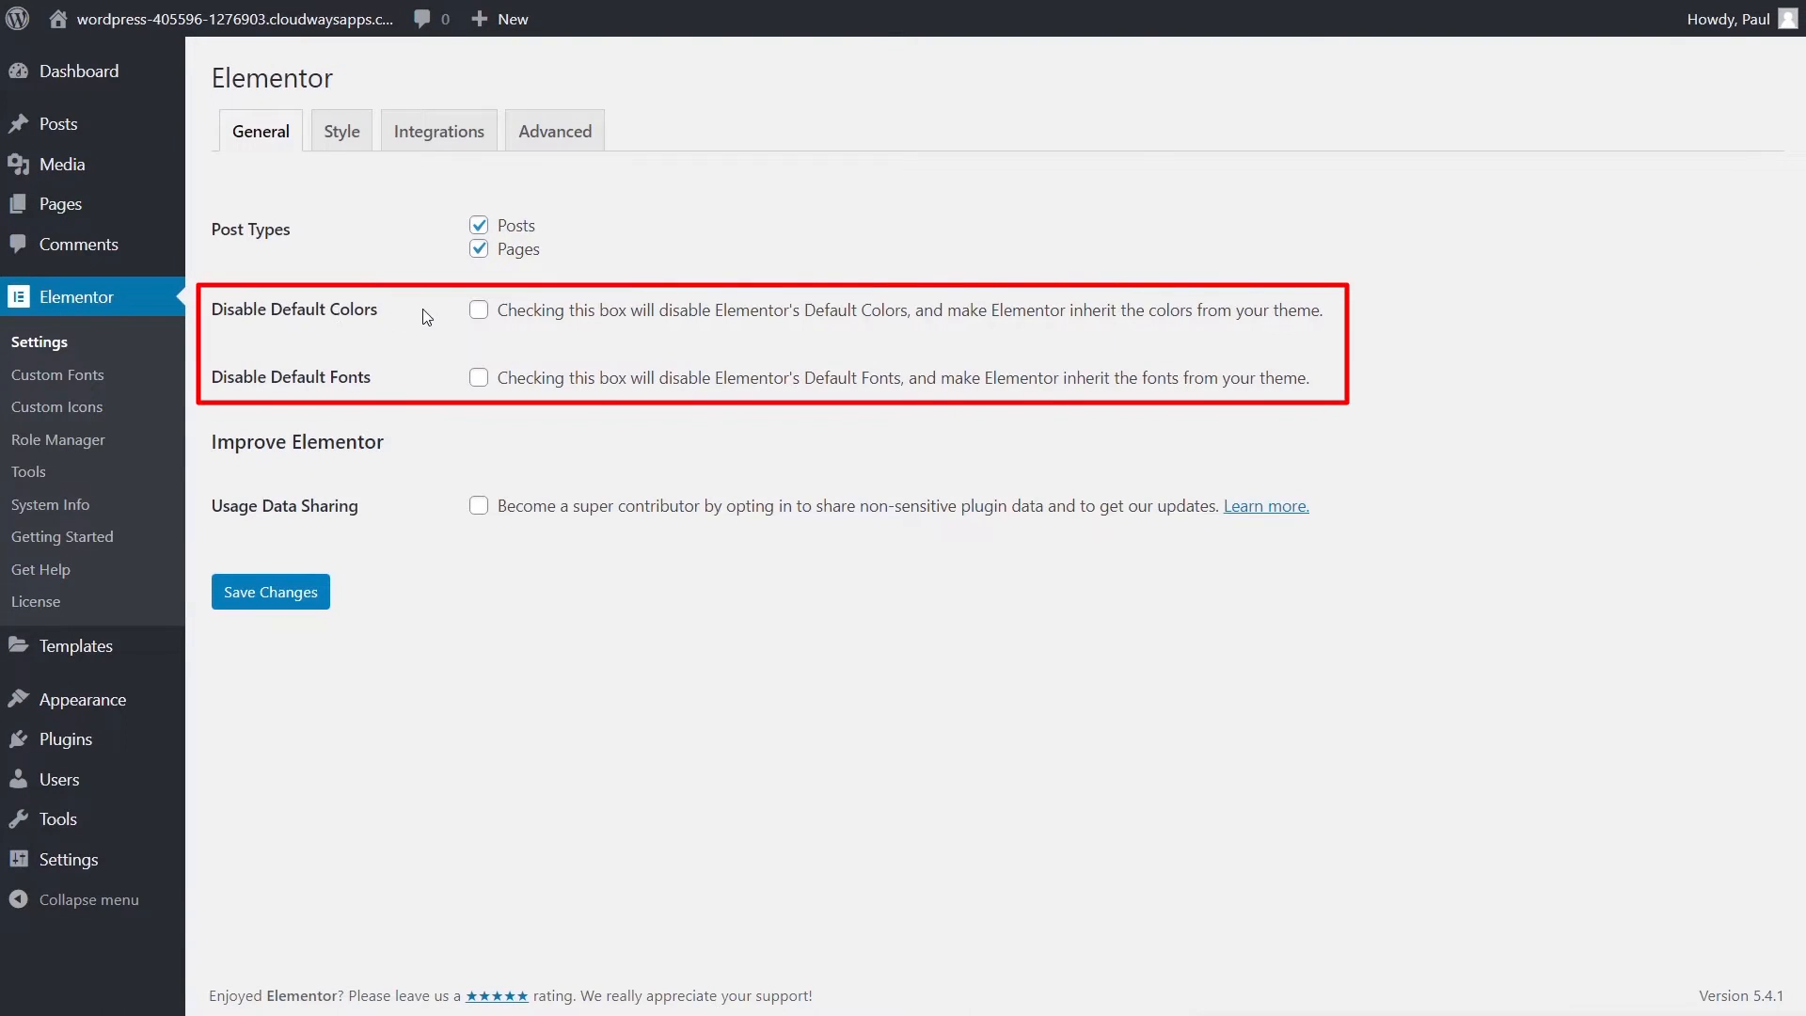
{"action": "left_click", "coordinate": [477, 378]}
{"action": "left_click", "coordinate": [479, 311]}
{"action": "left_click", "coordinate": [276, 592]}
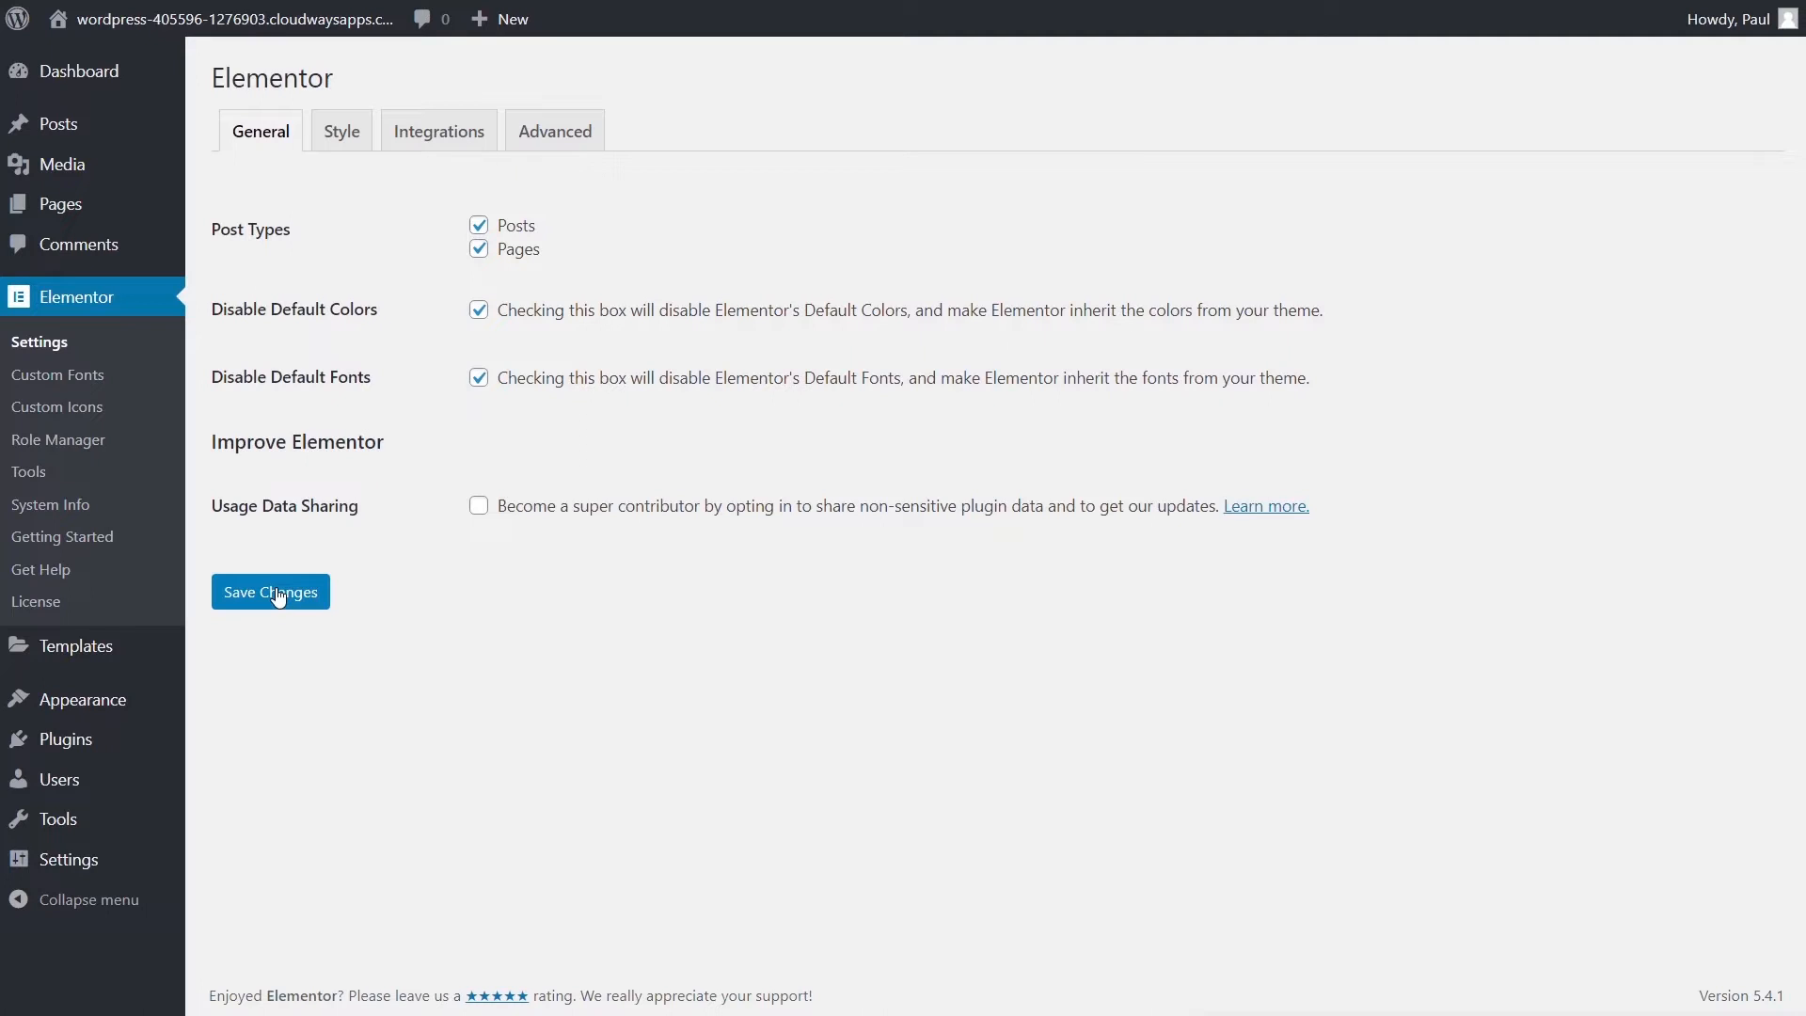
{"action": "left_click", "coordinate": [278, 596]}
- Create a new page titled 'Theme Style Test'
{"action": "mouse_move", "coordinate": [70, 210]}
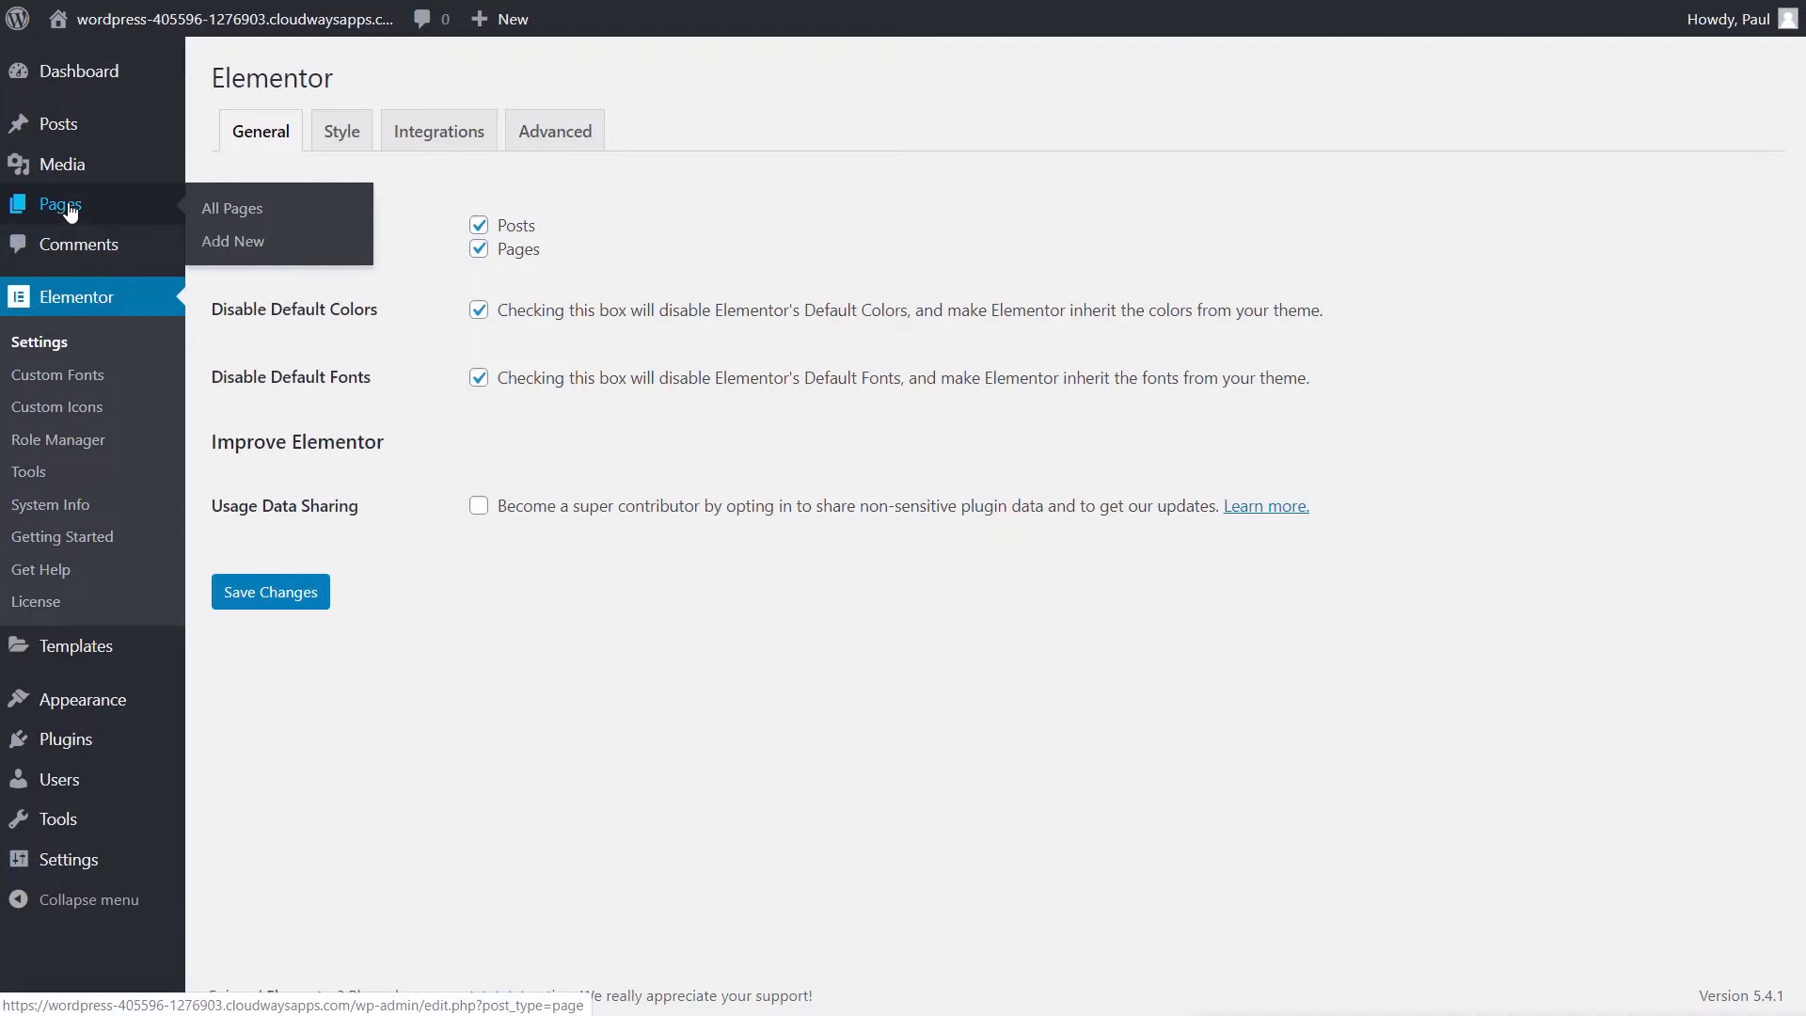
{"action": "left_click", "coordinate": [255, 244]}
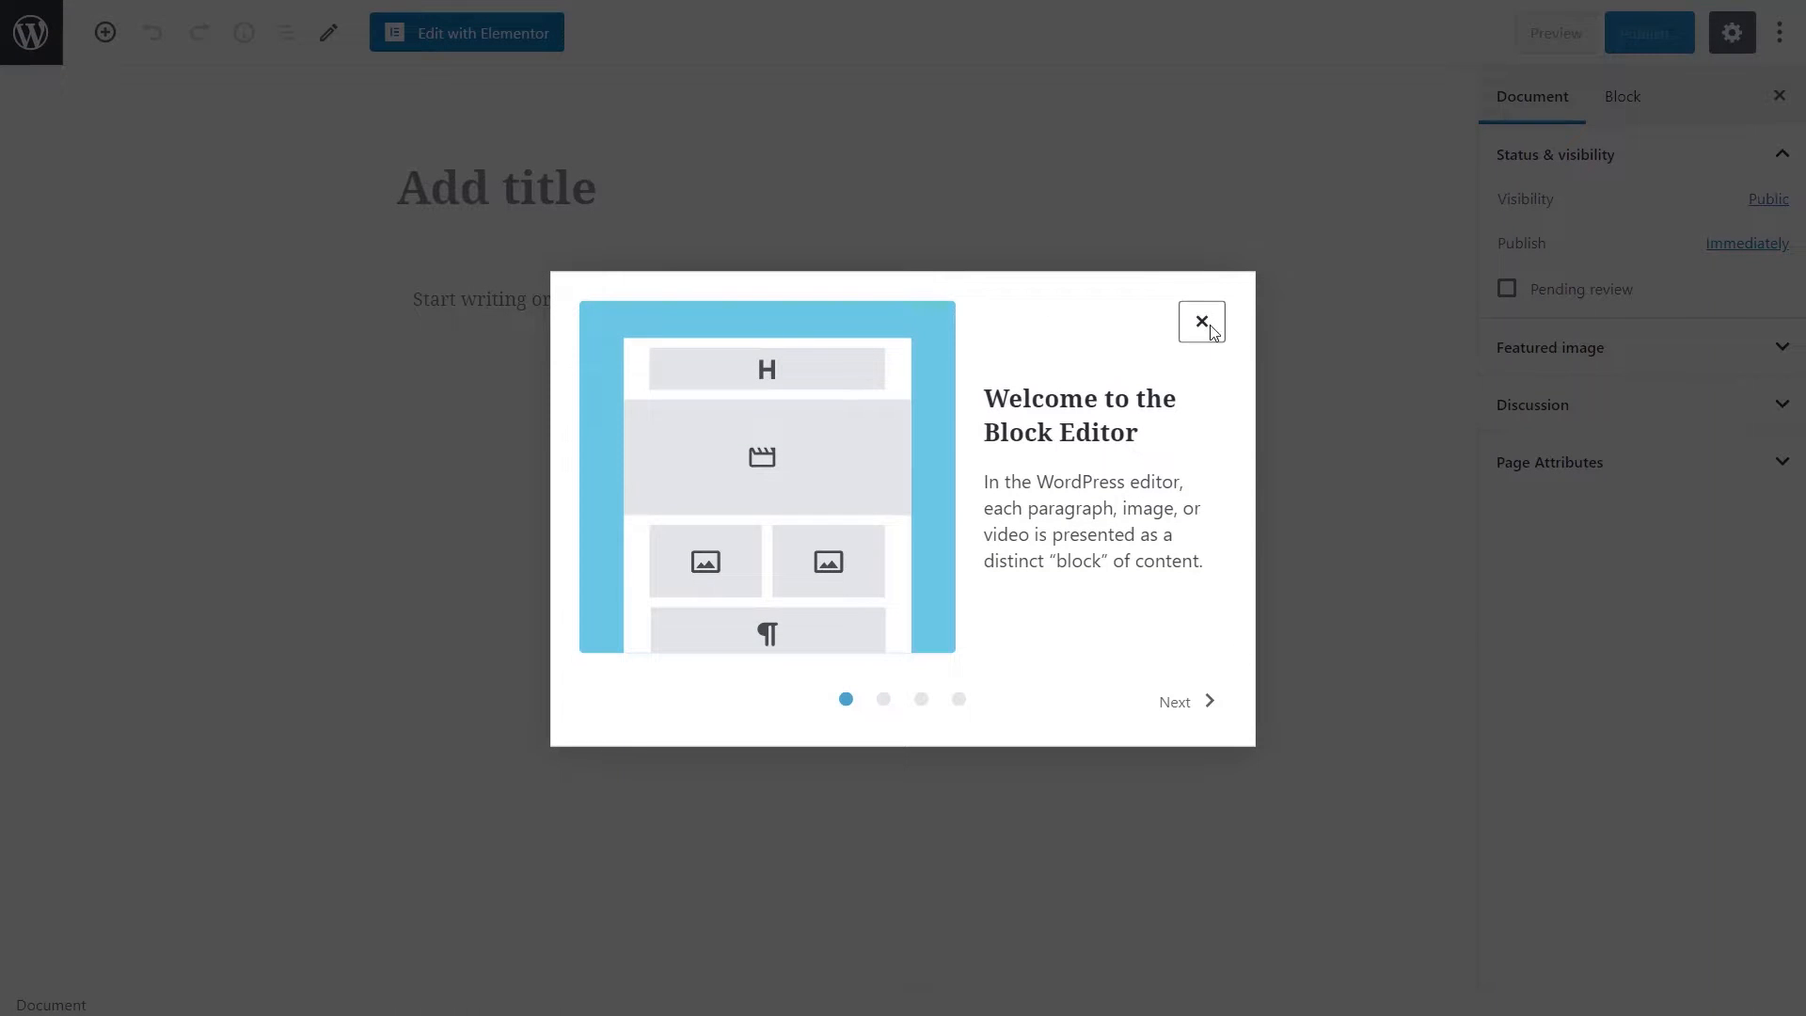
{"action": "left_click", "coordinate": [1201, 321]}
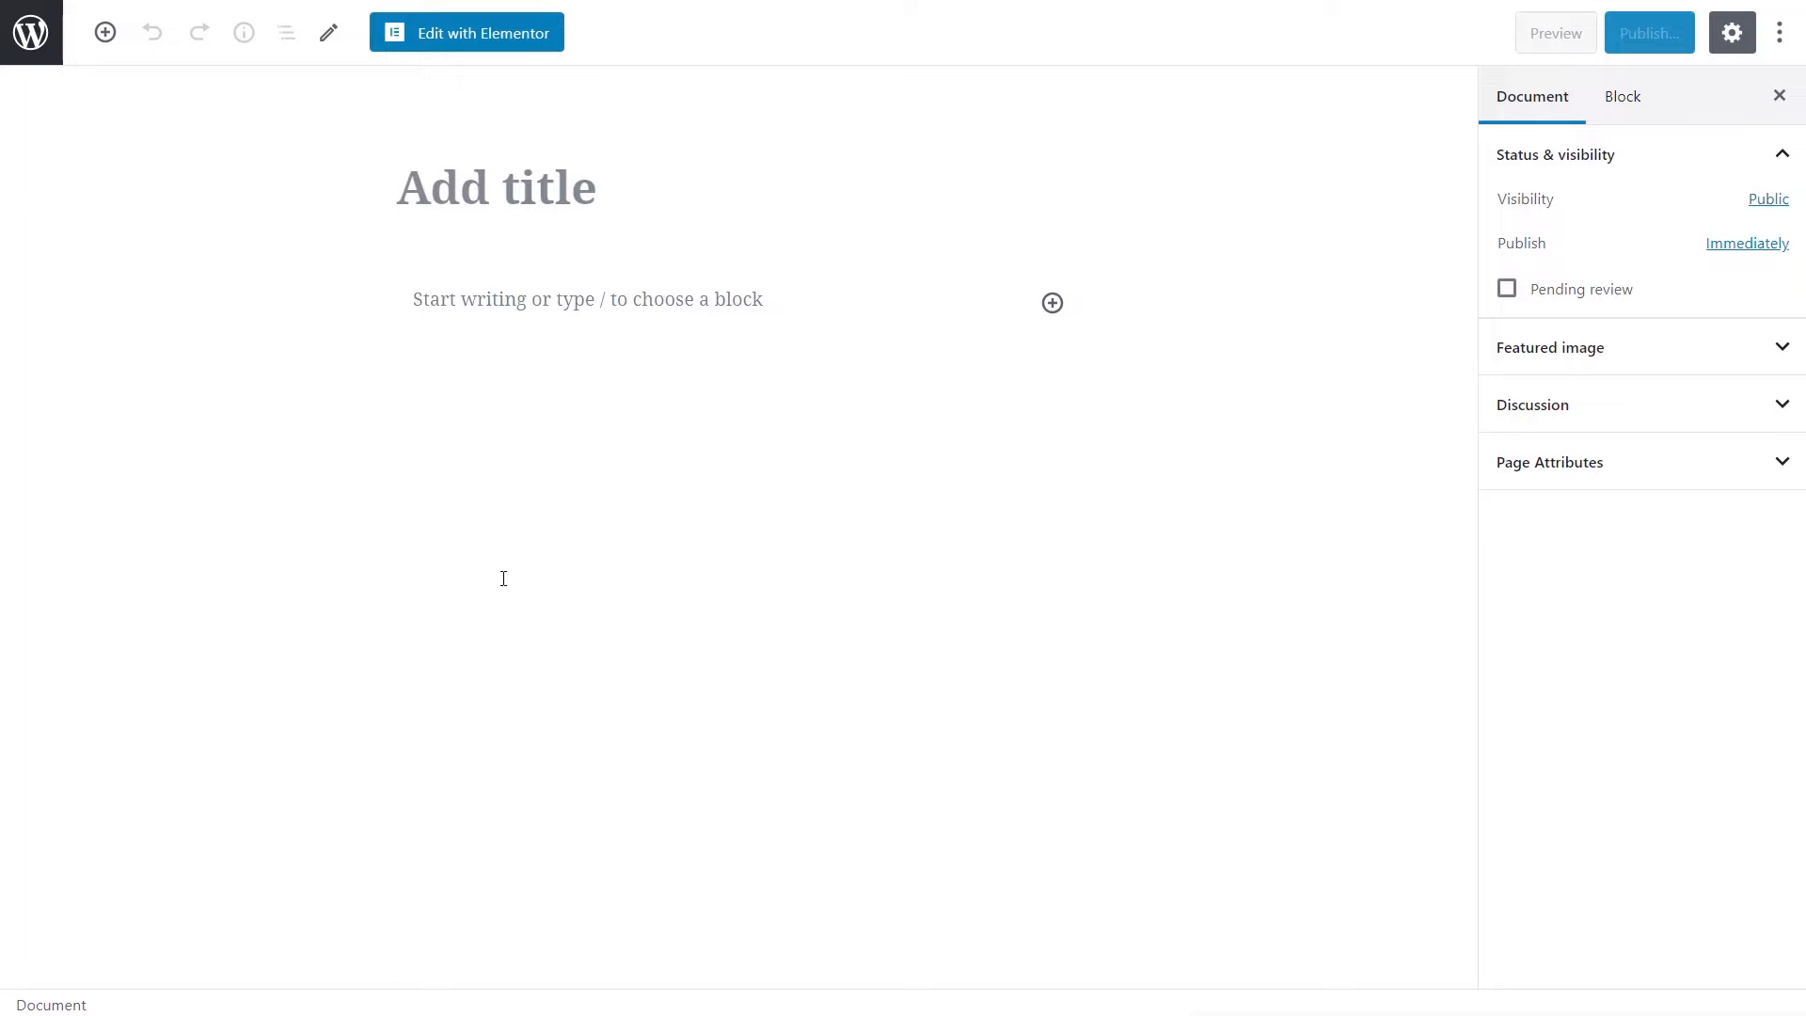
{"action": "left_click", "coordinate": [609, 212]}
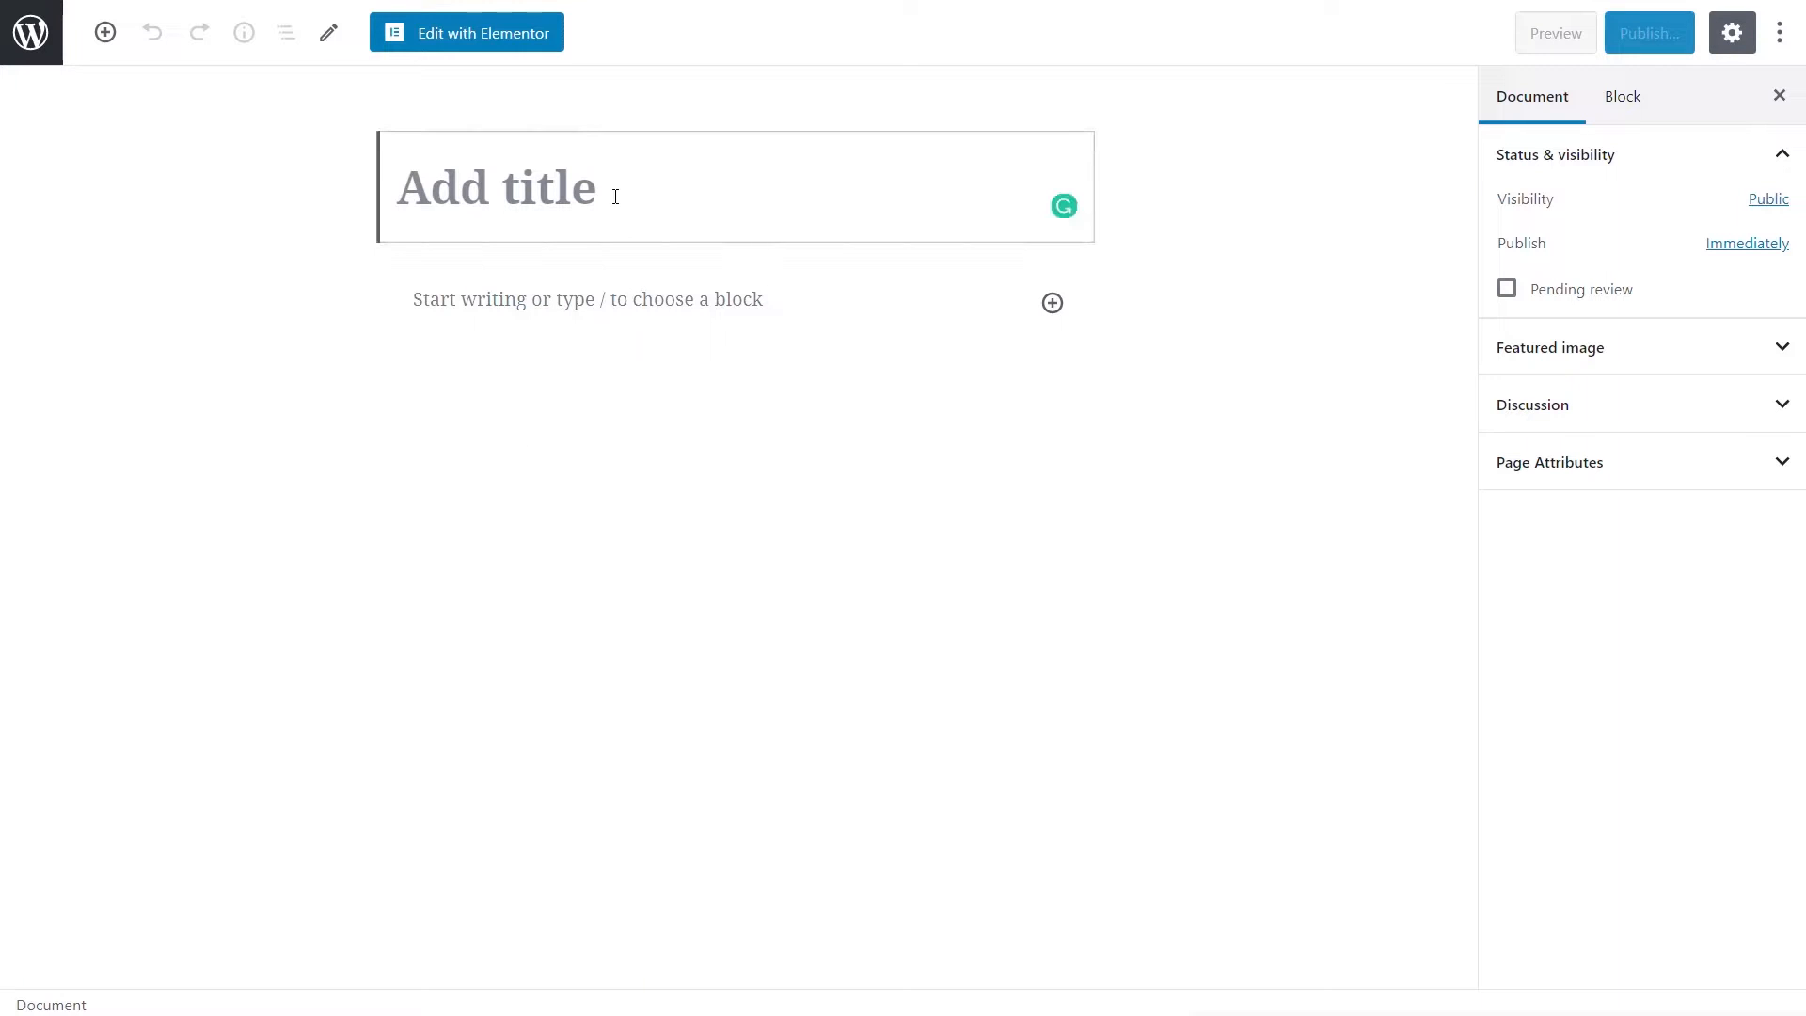
{"action": "type", "text": "Theme "}
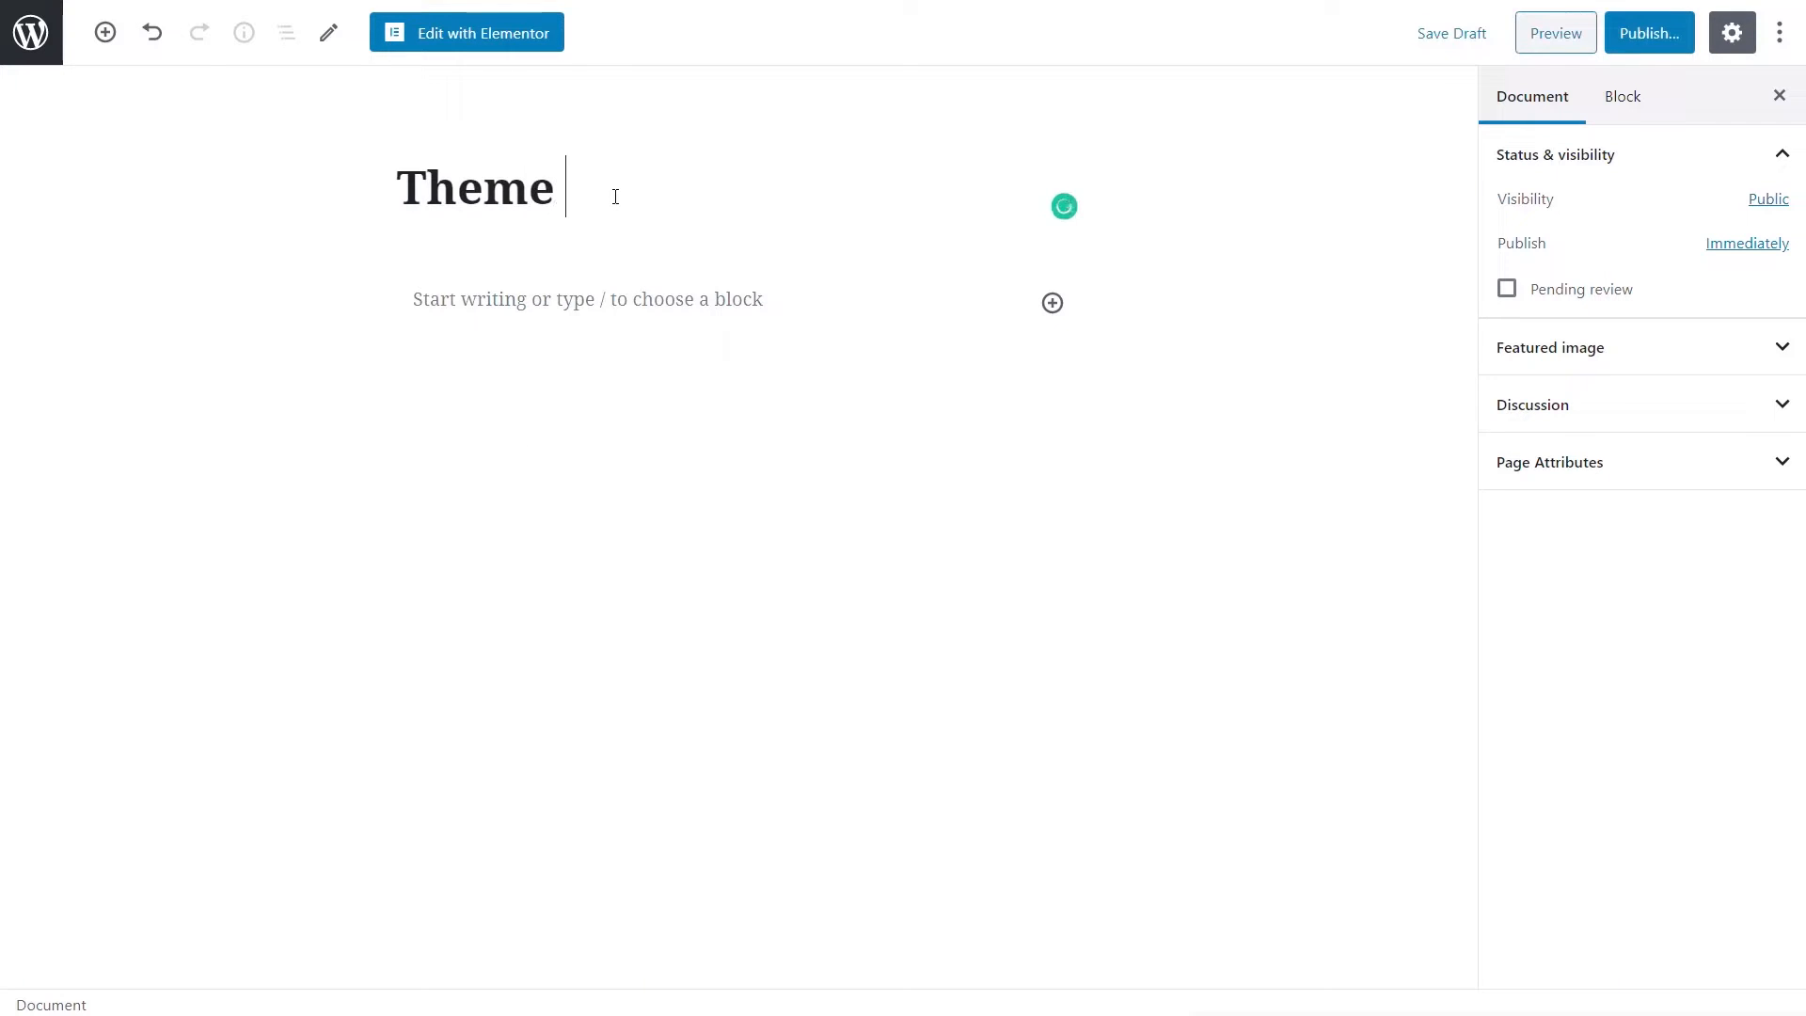
{"action": "type", "text": "Style Test"}
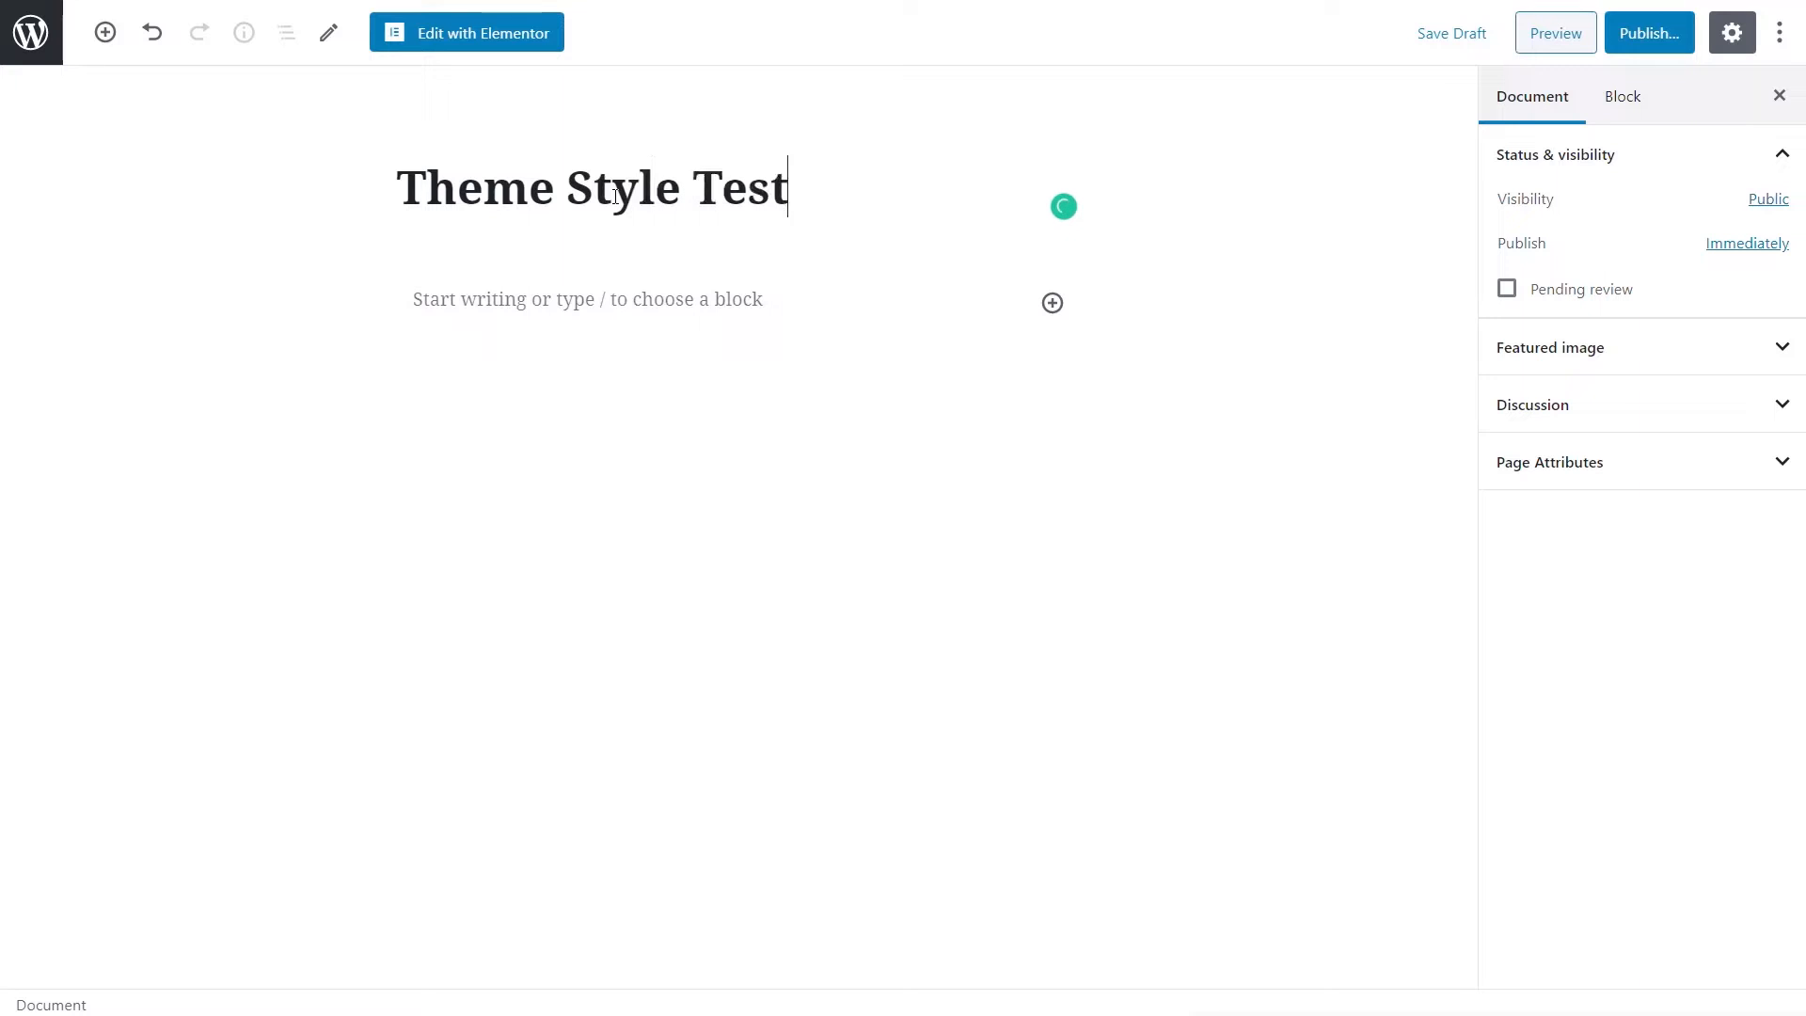
- Publish the page with Private visibility and open it in Elementor
{"action": "left_click", "coordinate": [1649, 43]}
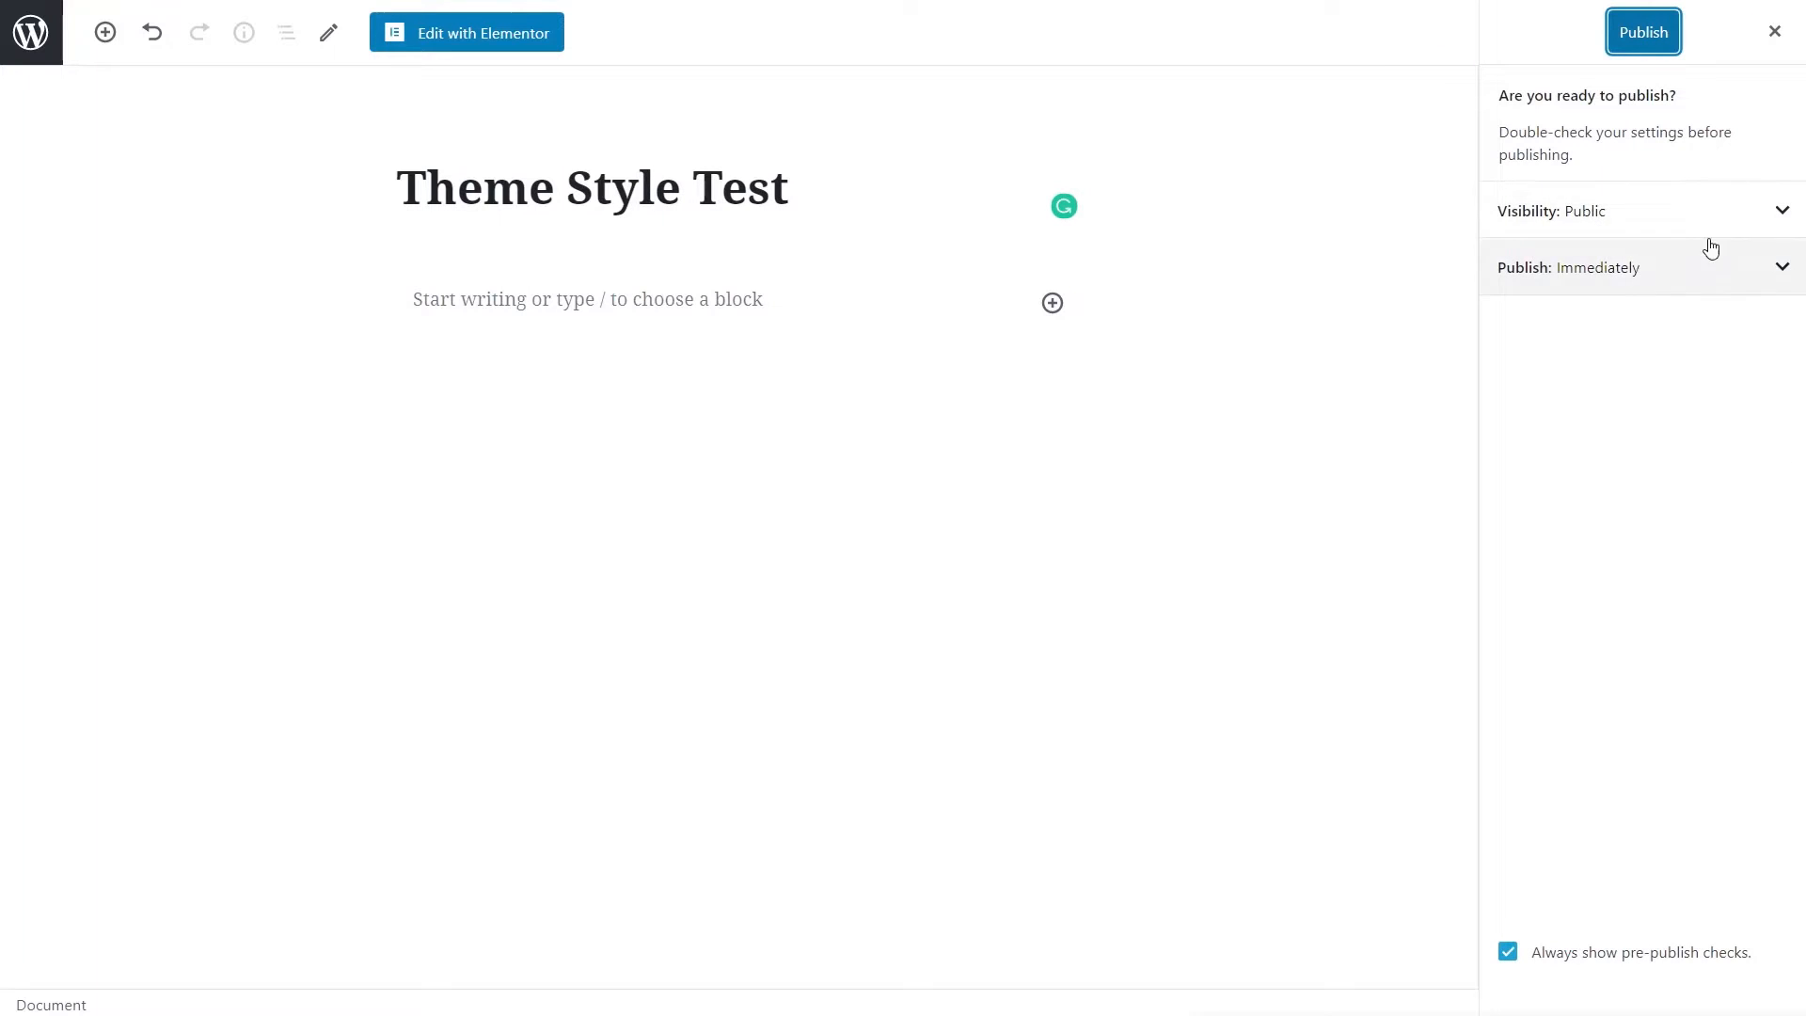
{"action": "left_click", "coordinate": [1636, 216]}
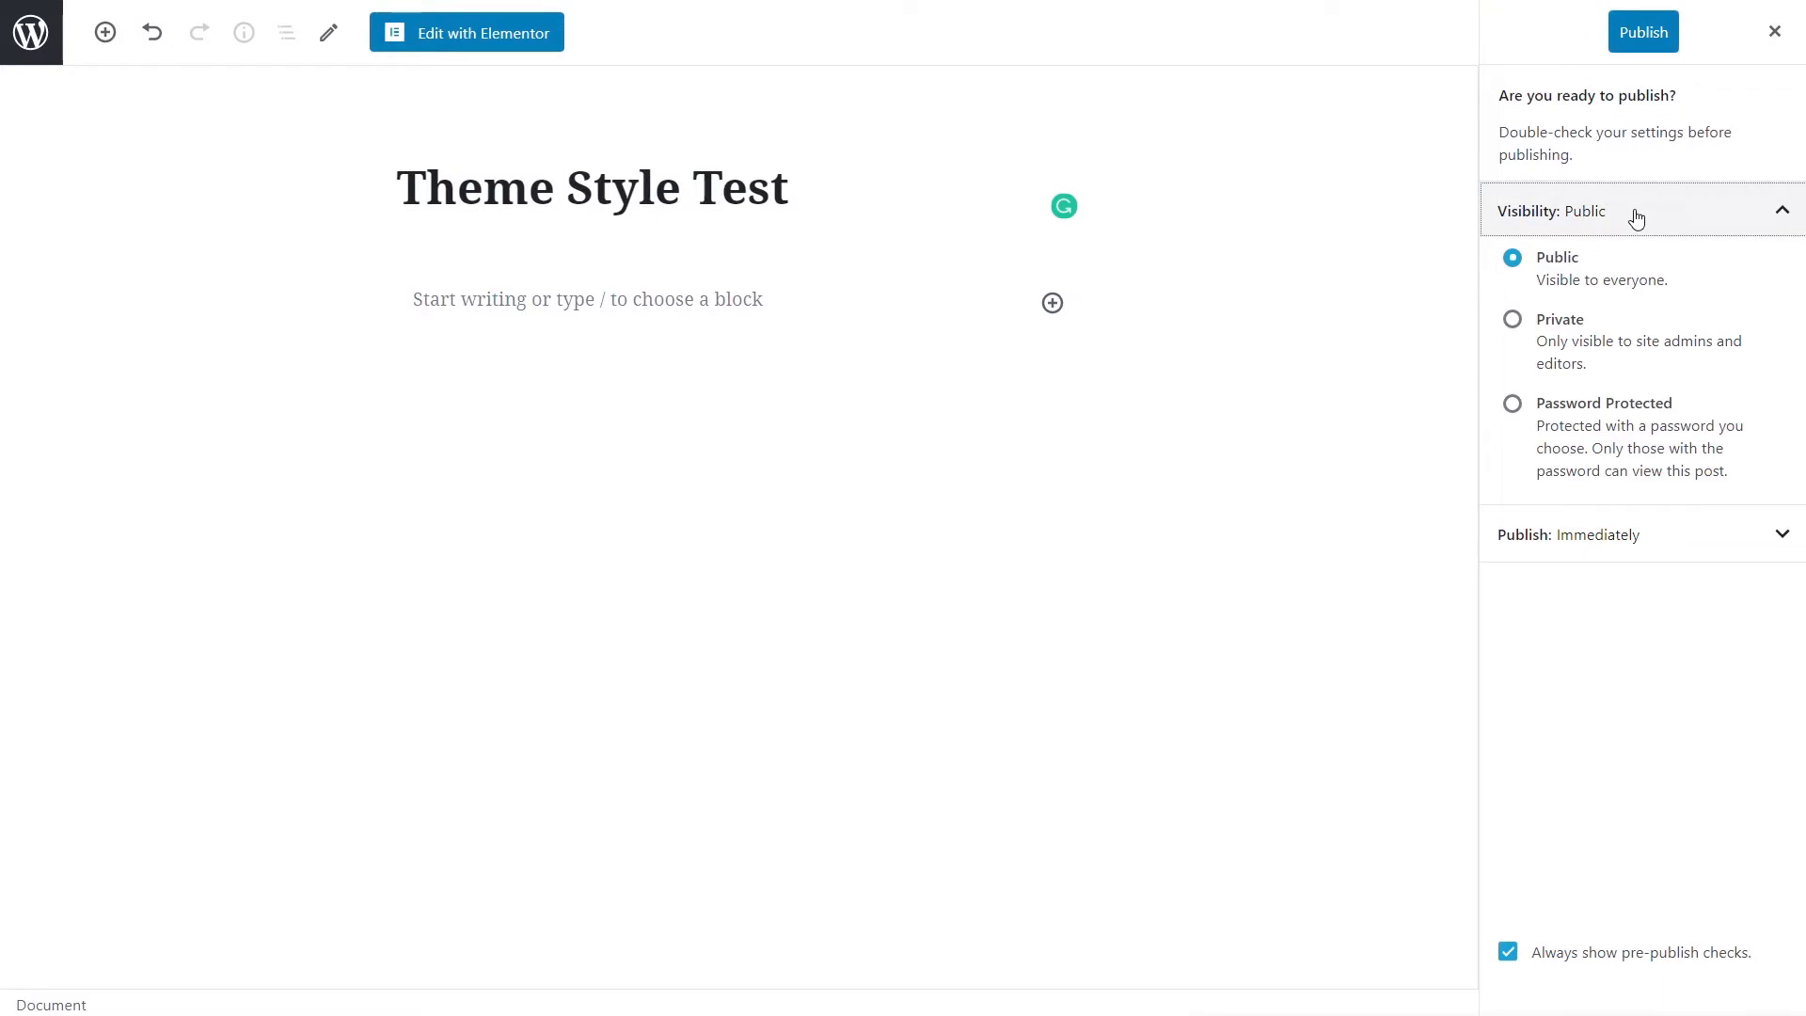
{"action": "left_click", "coordinate": [1580, 328]}
{"action": "left_click", "coordinate": [1014, 117]}
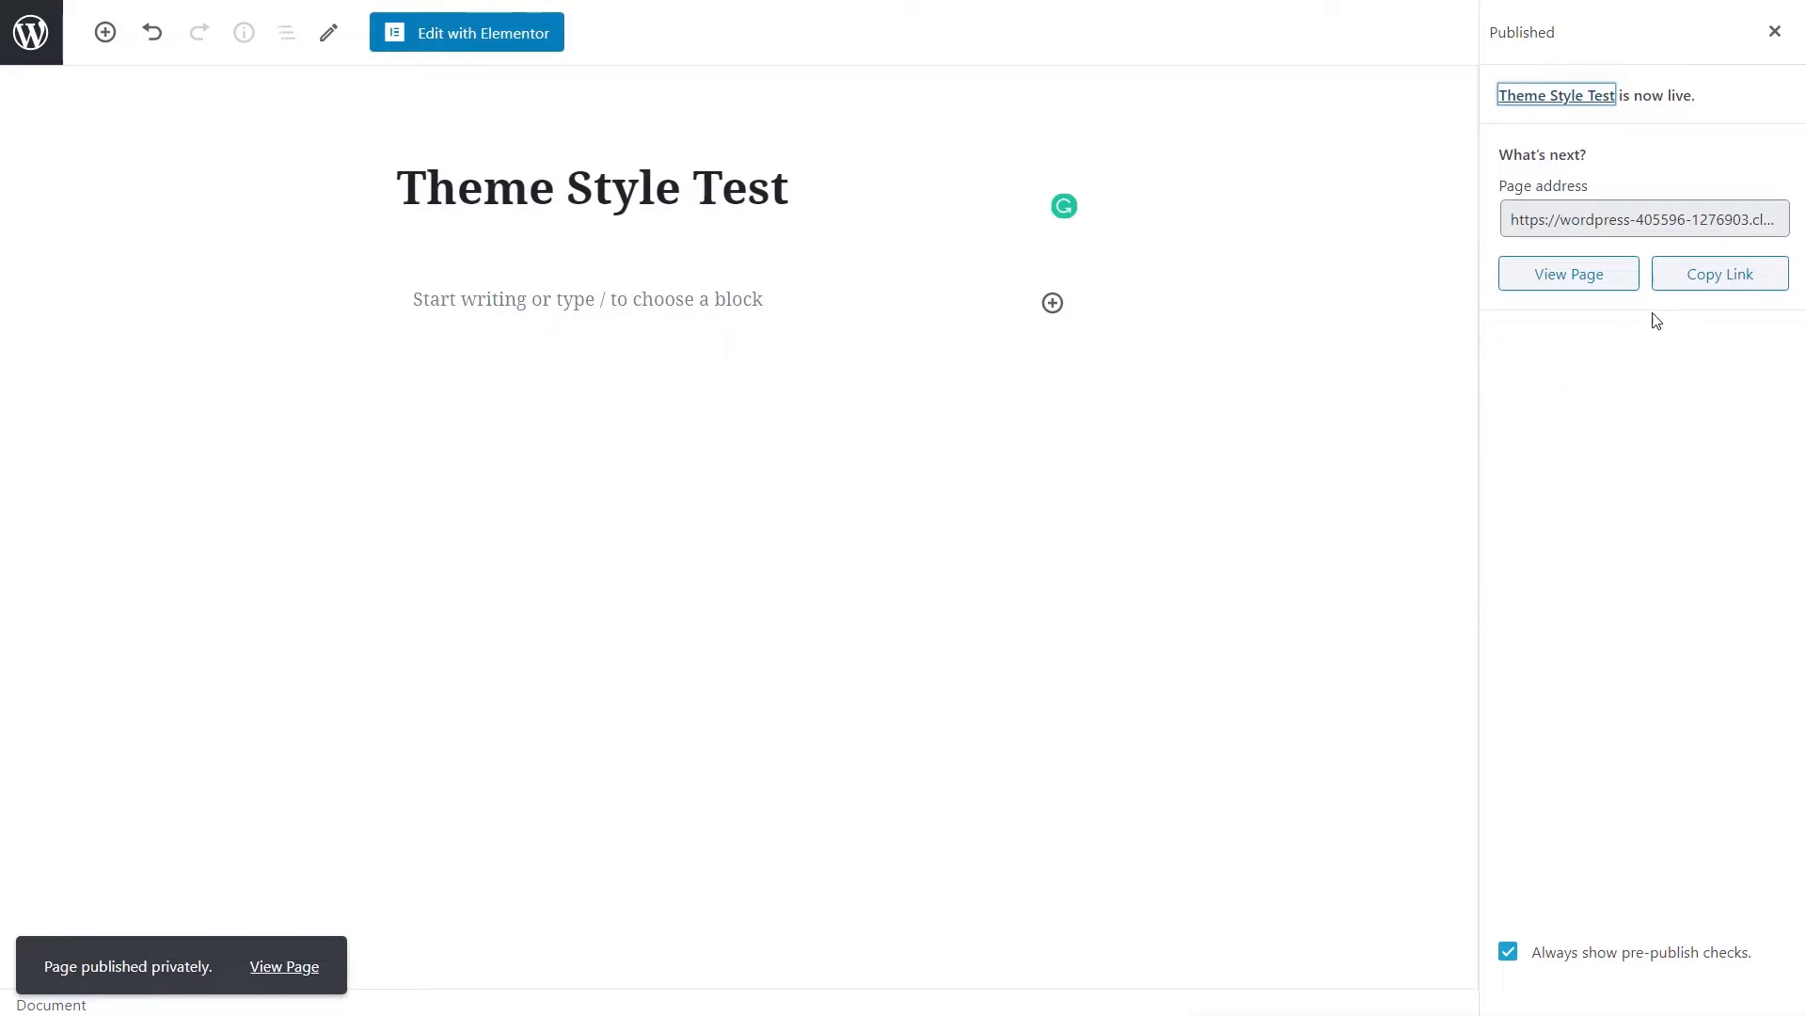
{"action": "left_click", "coordinate": [506, 38]}
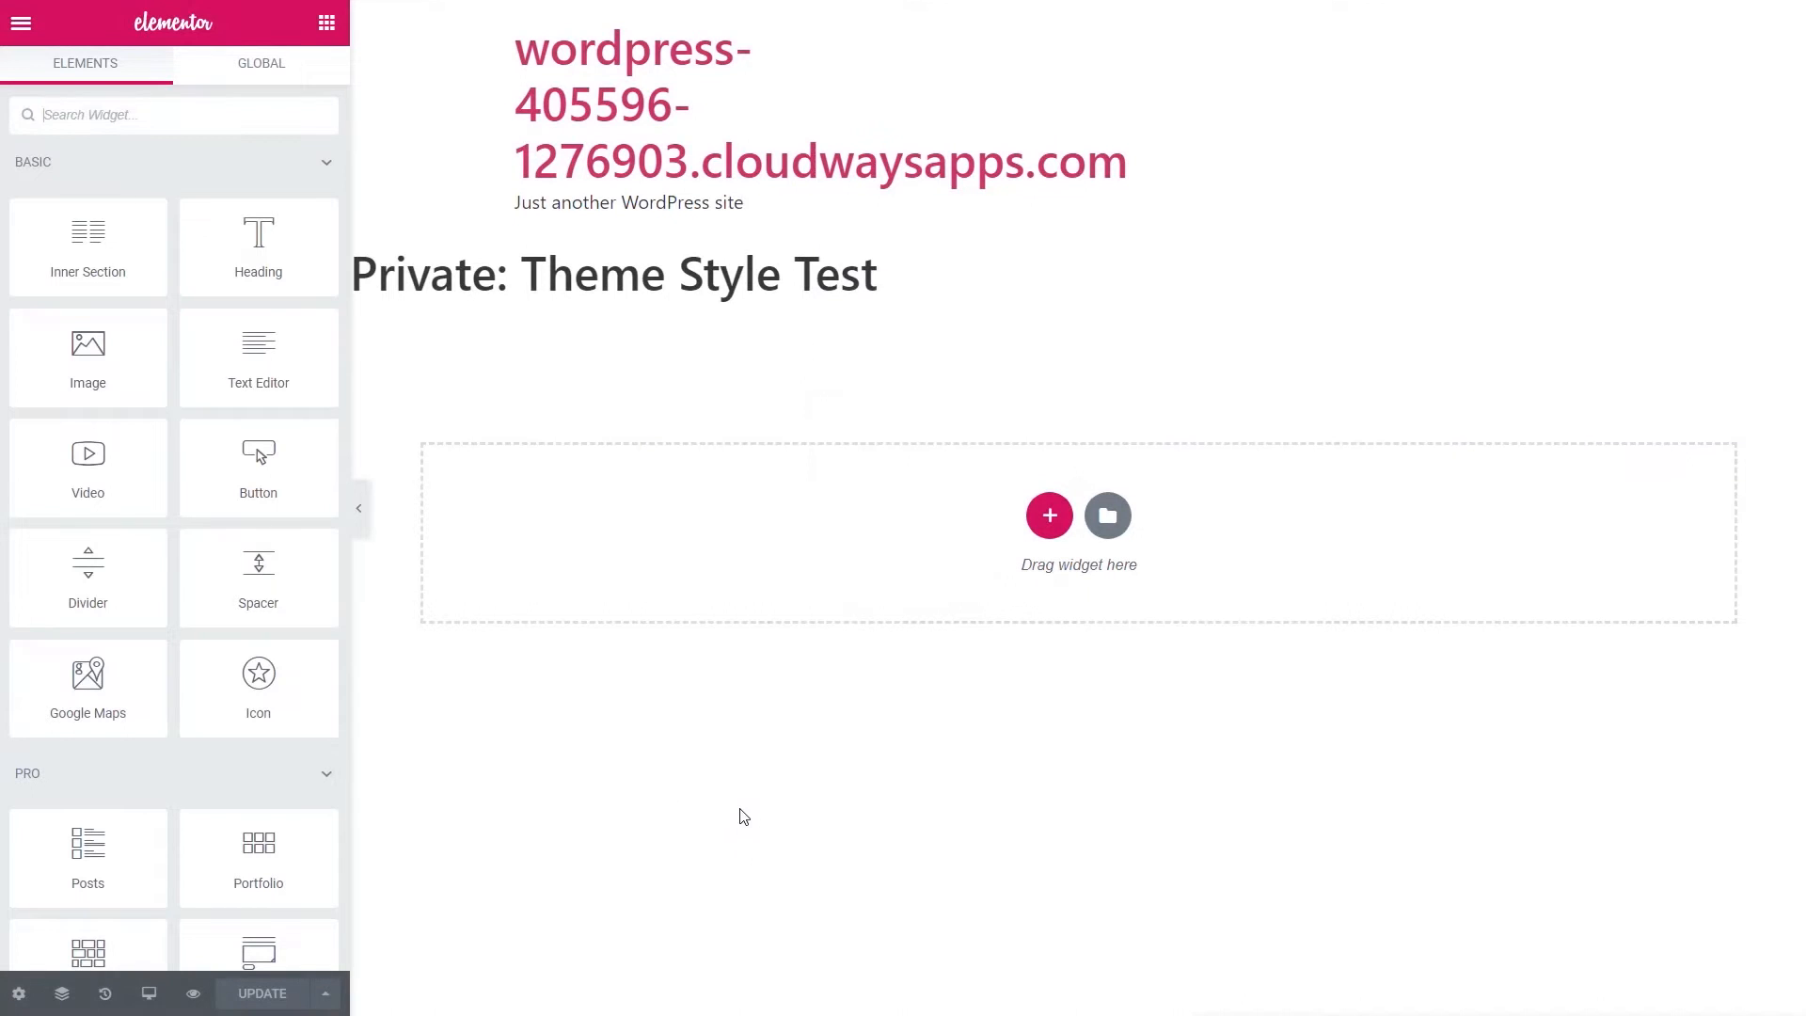
- Import the Theme Style Preview template JSON file into My Templates
{"action": "left_click", "coordinate": [1108, 520]}
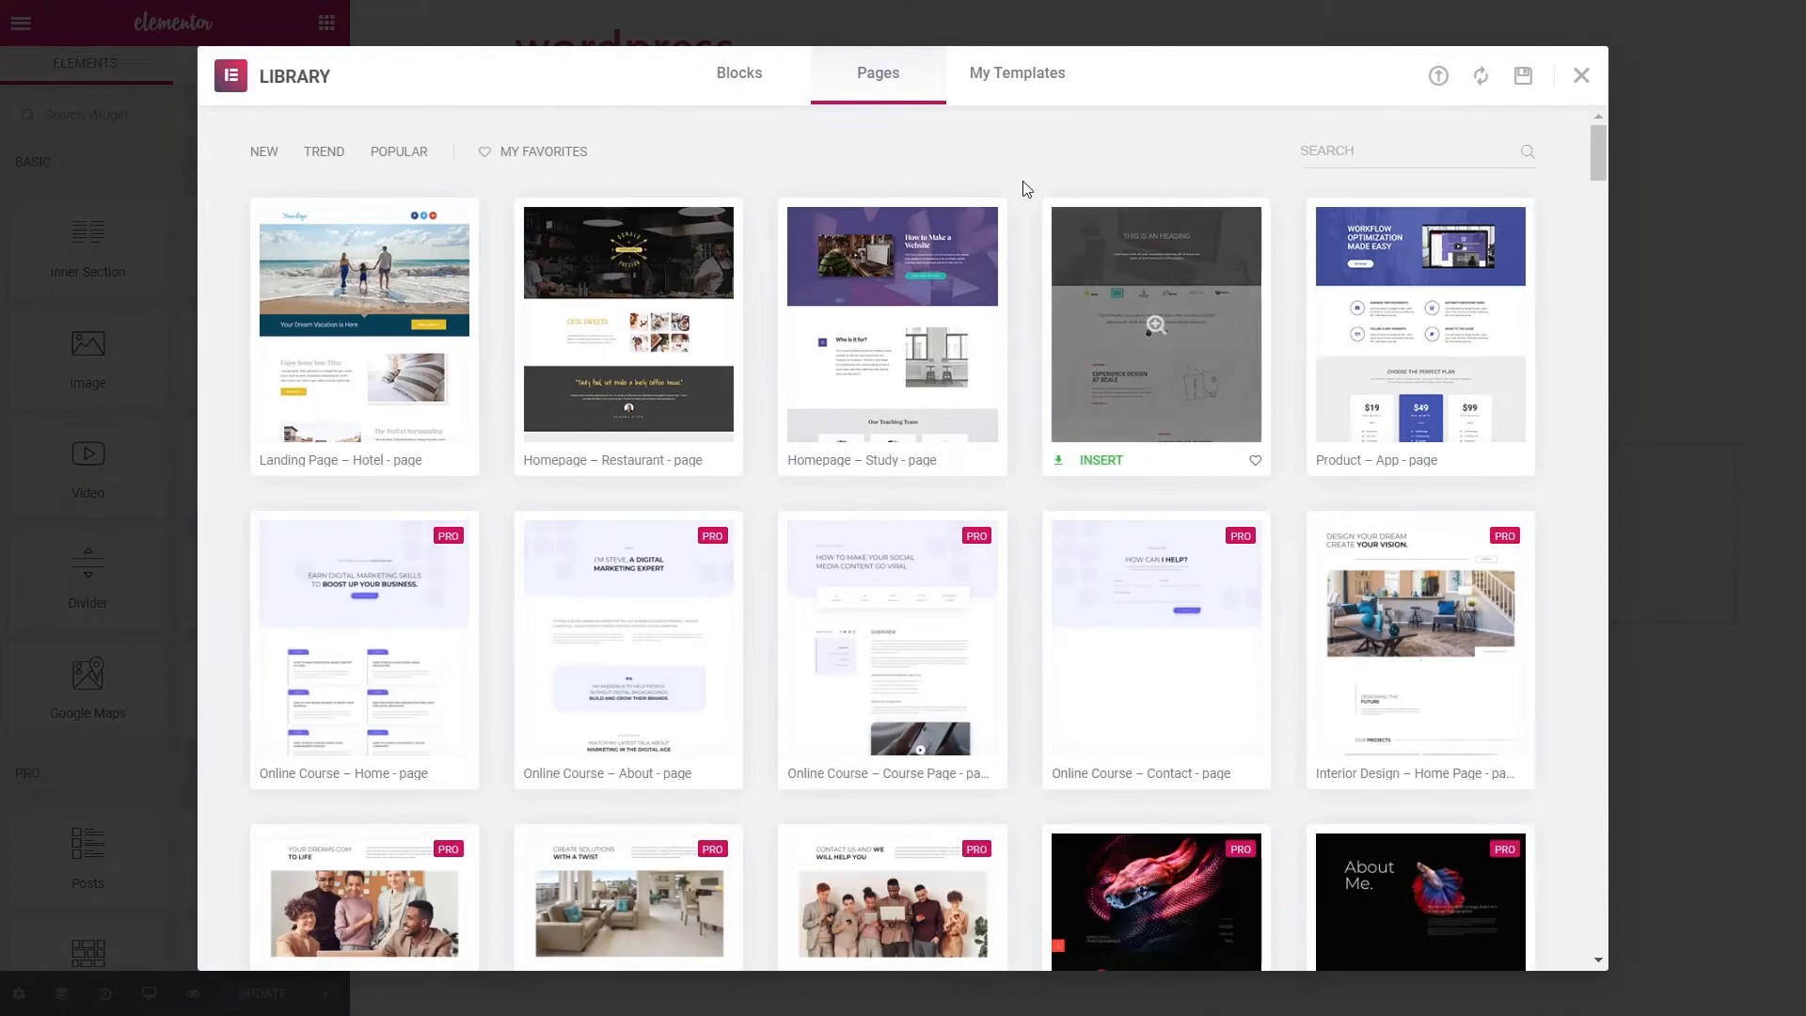
{"action": "left_click", "coordinate": [1023, 72]}
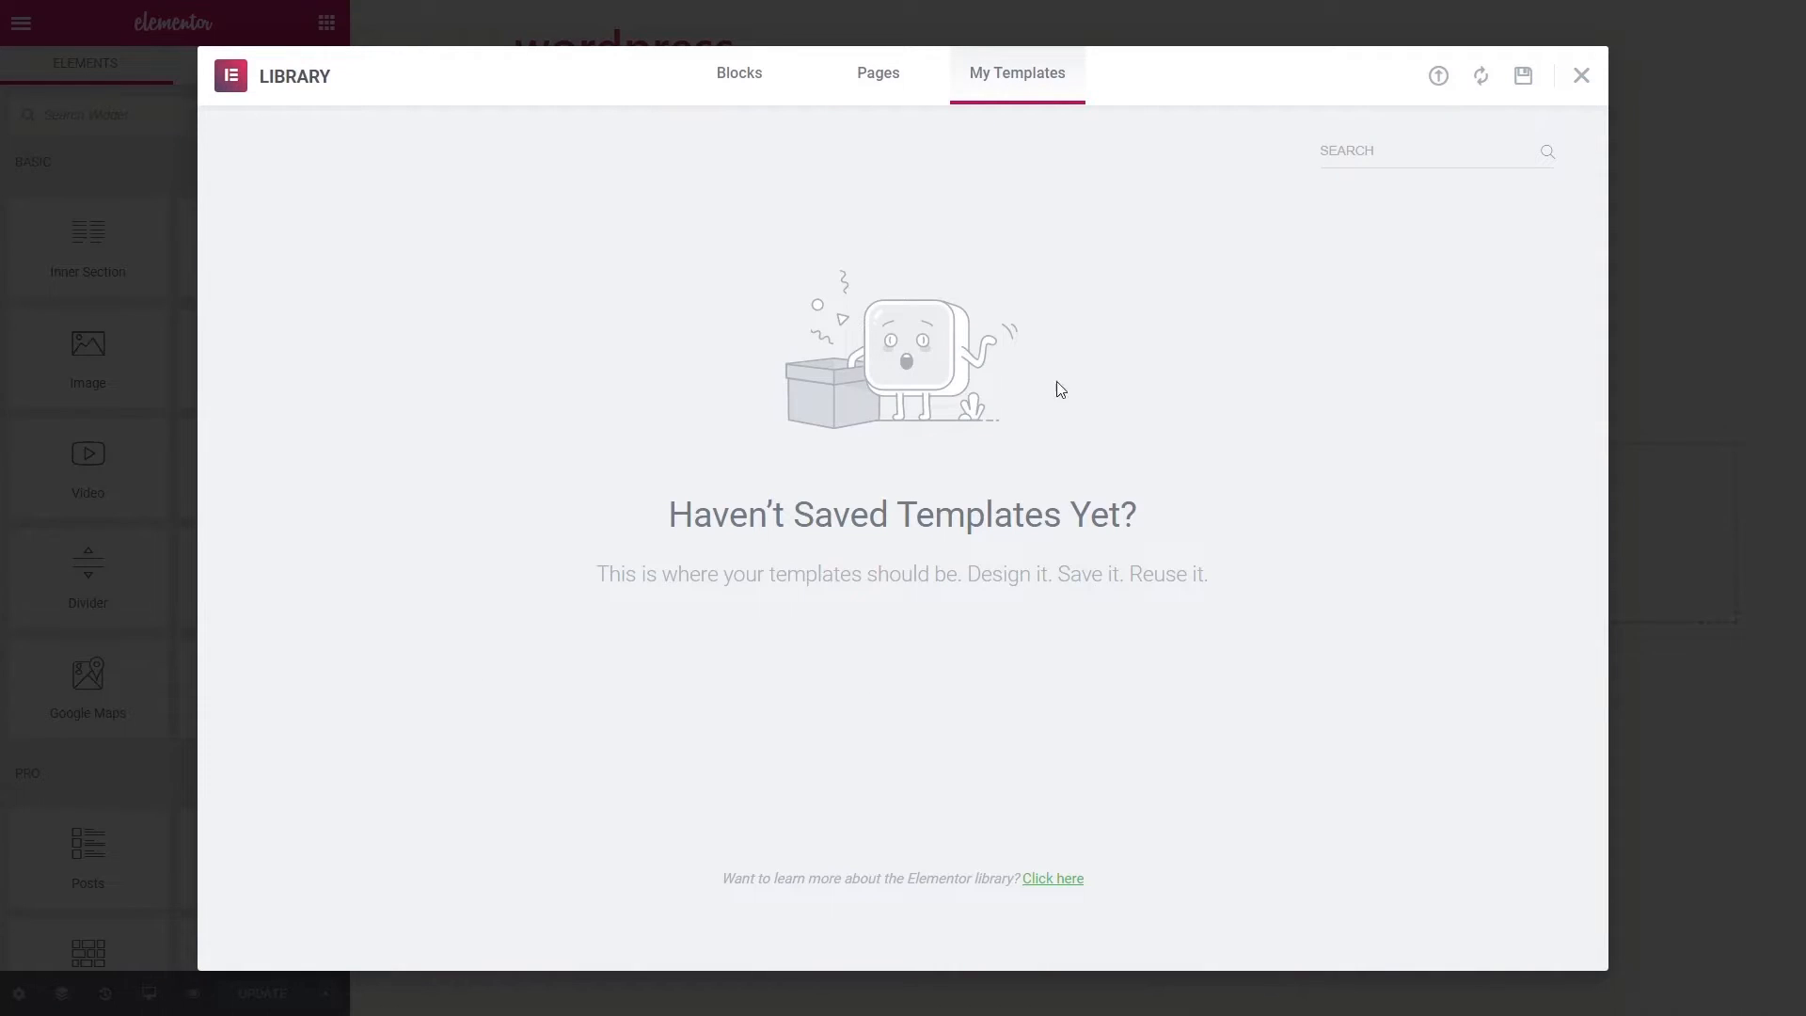
{"action": "left_click", "coordinate": [1440, 78]}
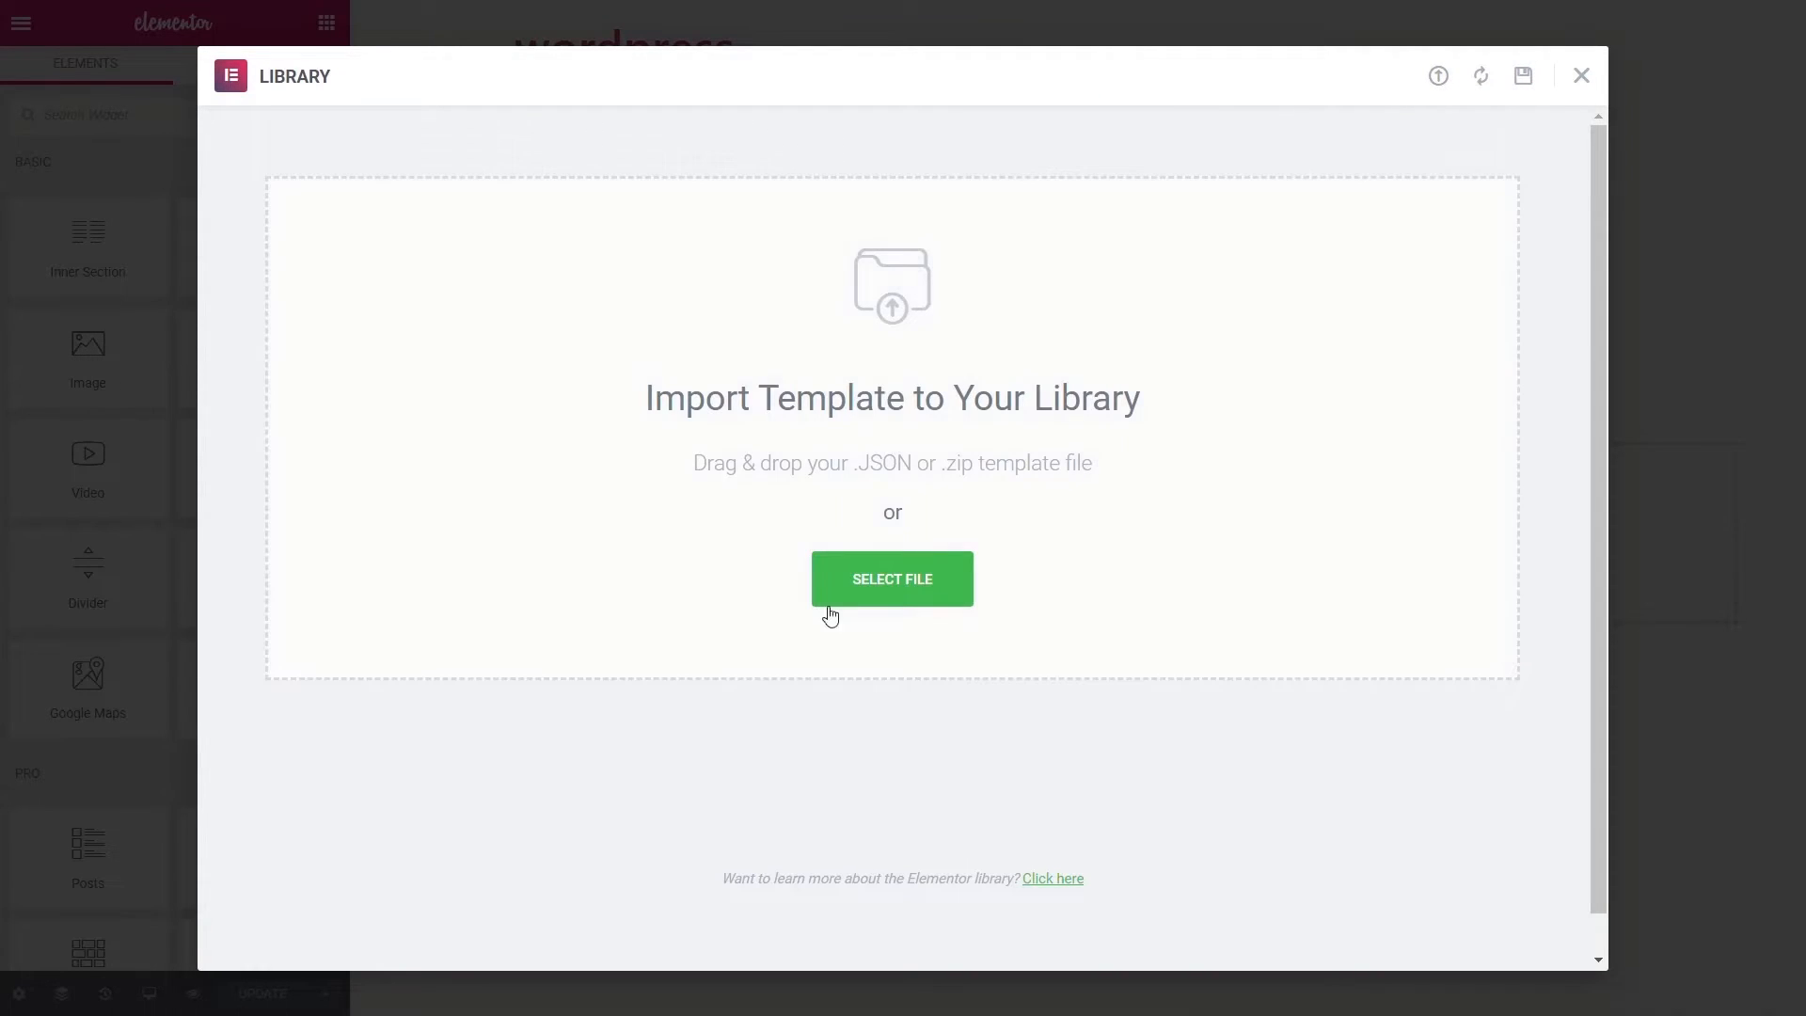
{"action": "left_click_drag", "start_coordinate": [847, 1006], "coordinate": [799, 541]}
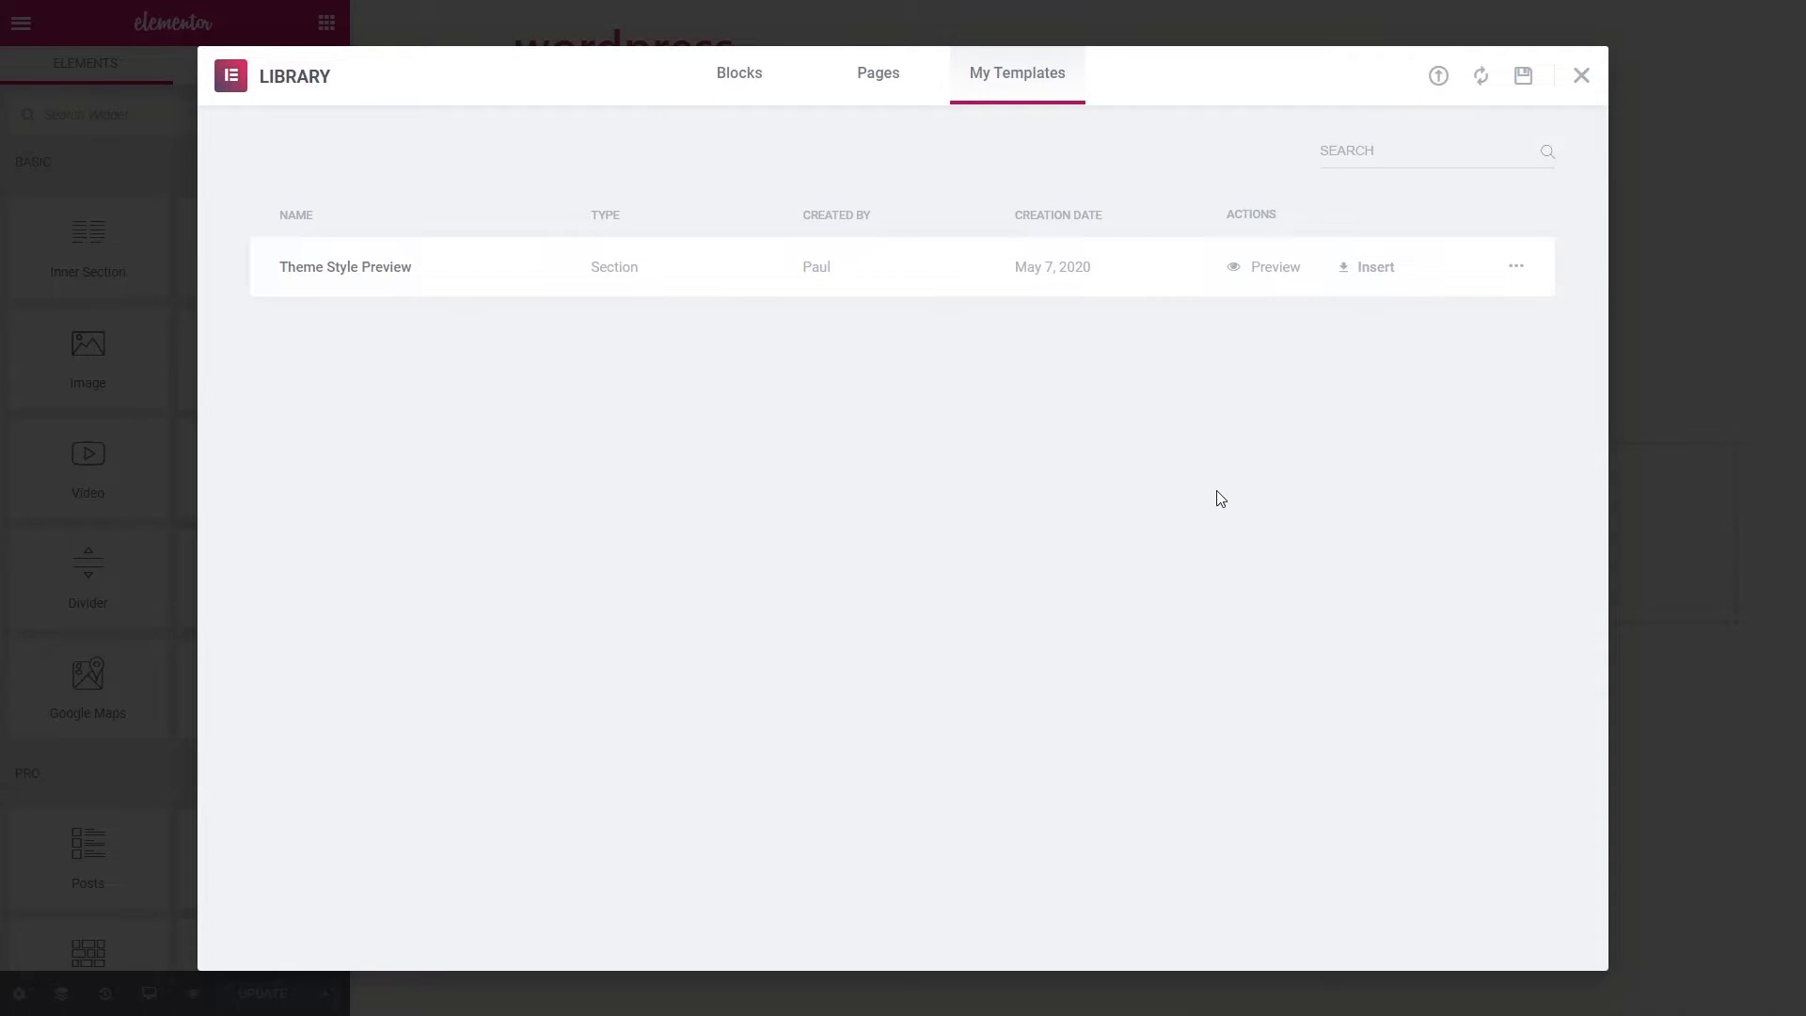
- Insert the Theme Style Preview template, applying its document settings too
{"action": "left_click", "coordinate": [1365, 271]}
{"action": "left_click", "coordinate": [1050, 602]}
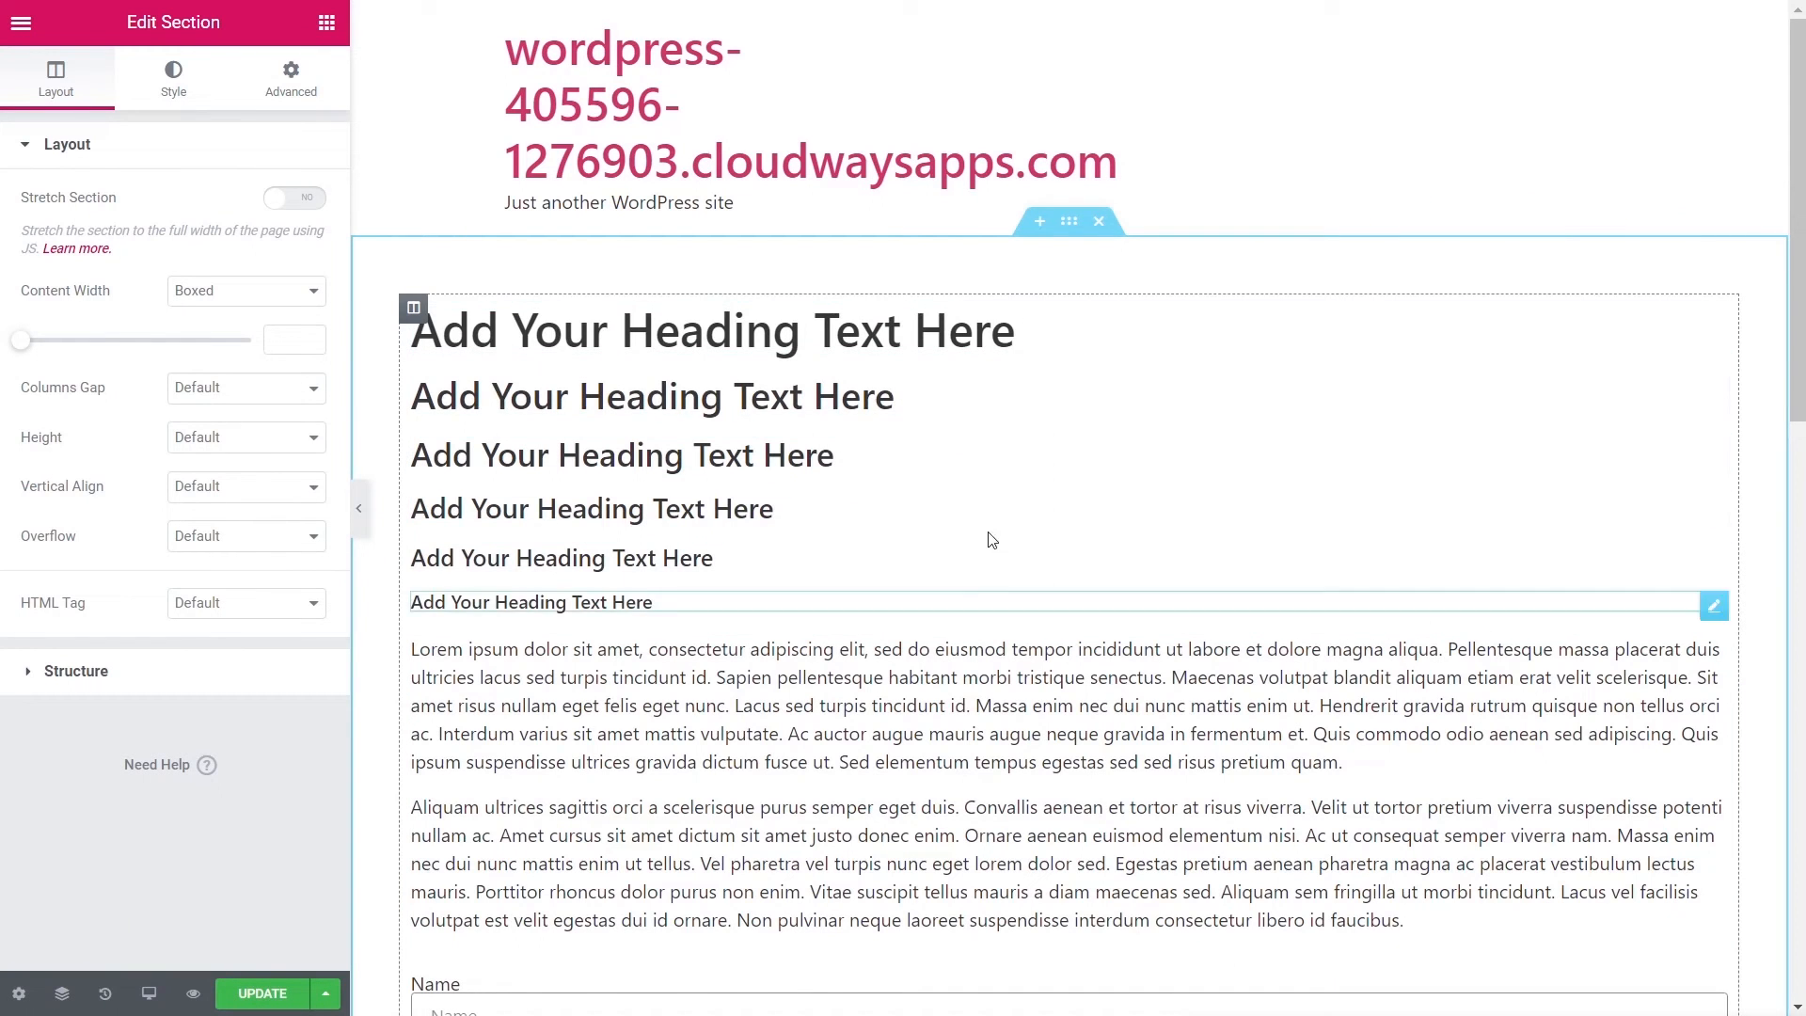
{"action": "scroll", "coordinate": [960, 697], "scroll_direction": "down", "scroll_amount": 10}
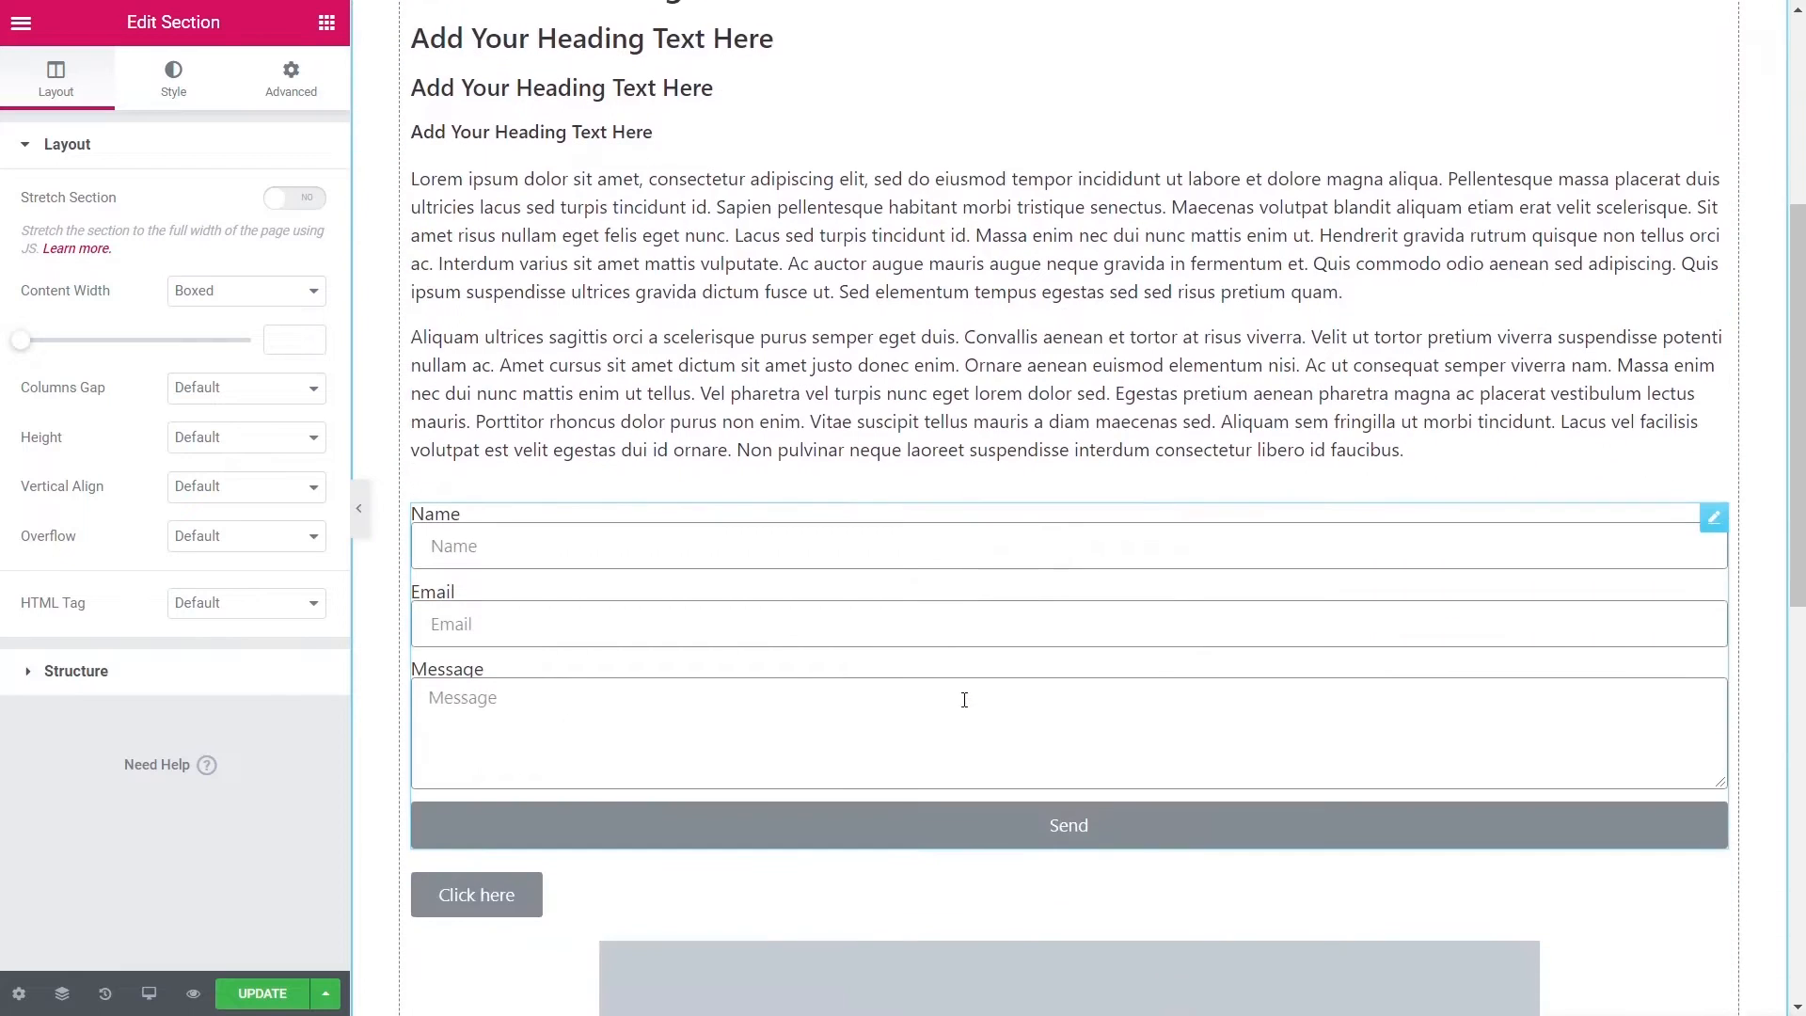
{"action": "scroll", "coordinate": [964, 703], "scroll_direction": "down", "scroll_amount": 5}
{"action": "scroll", "coordinate": [964, 703], "scroll_direction": "up", "scroll_amount": 9}
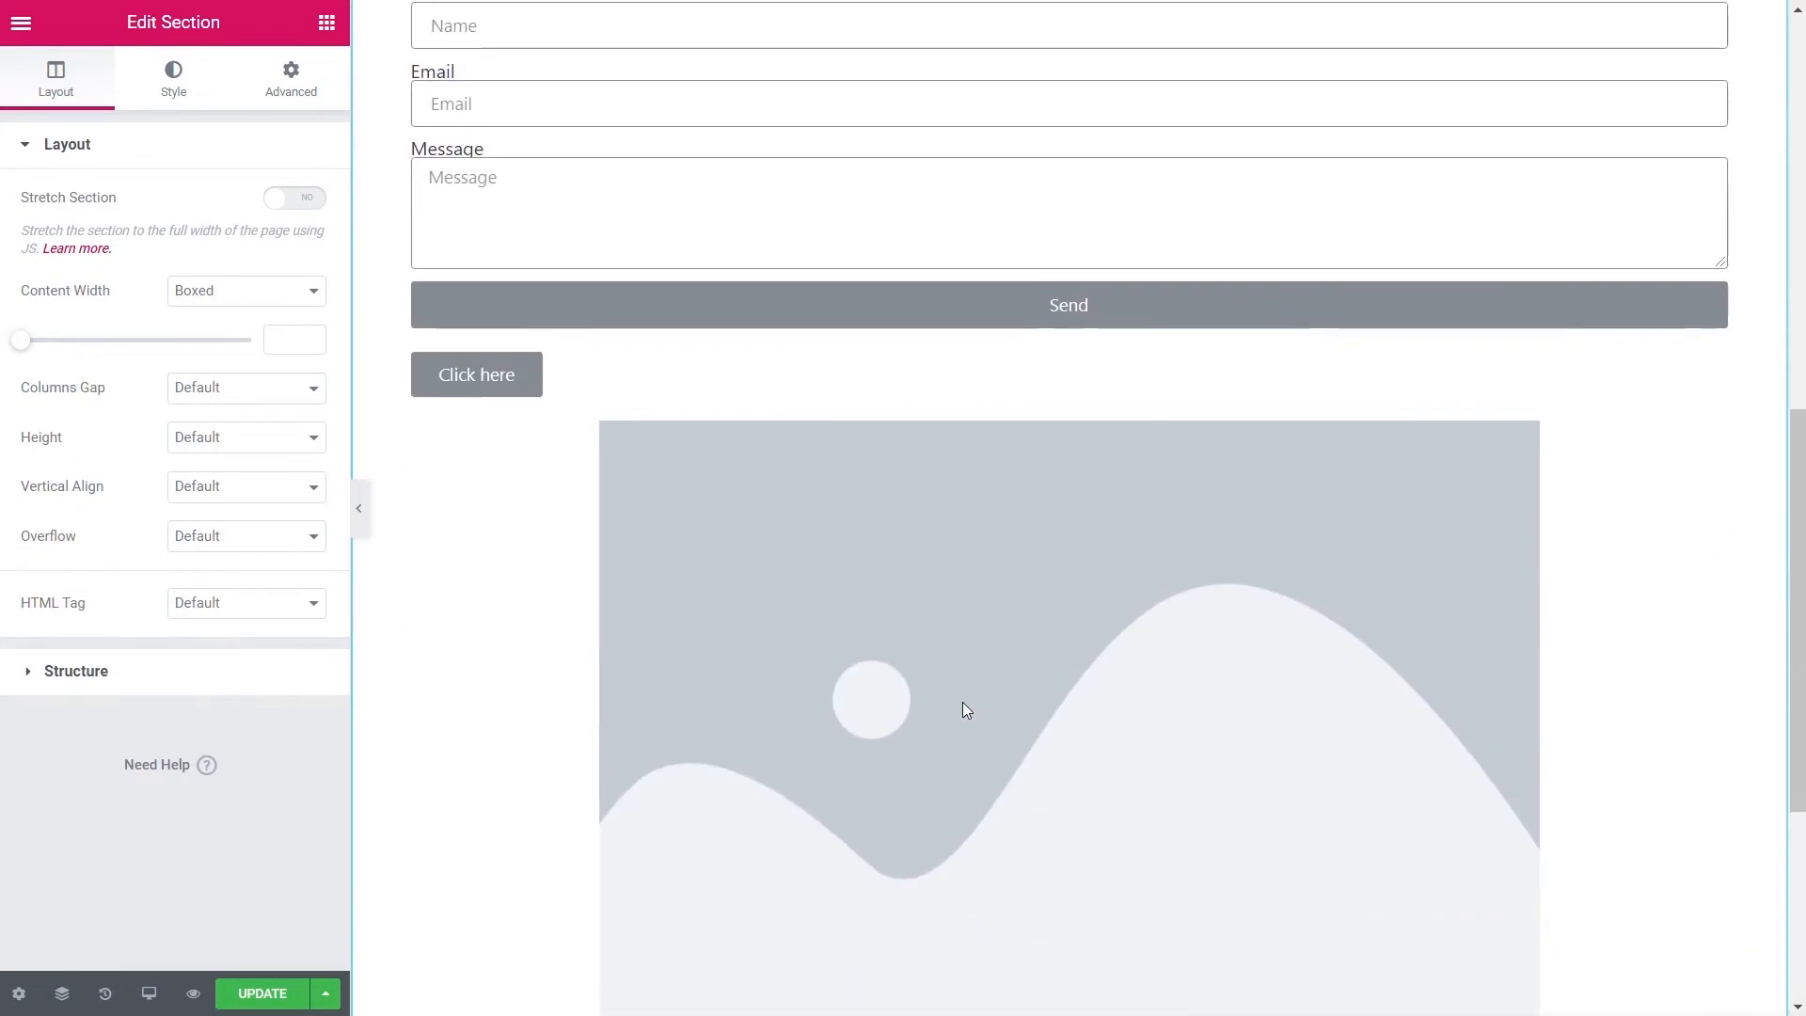
{"action": "scroll", "coordinate": [964, 701], "scroll_direction": "up", "scroll_amount": 3}
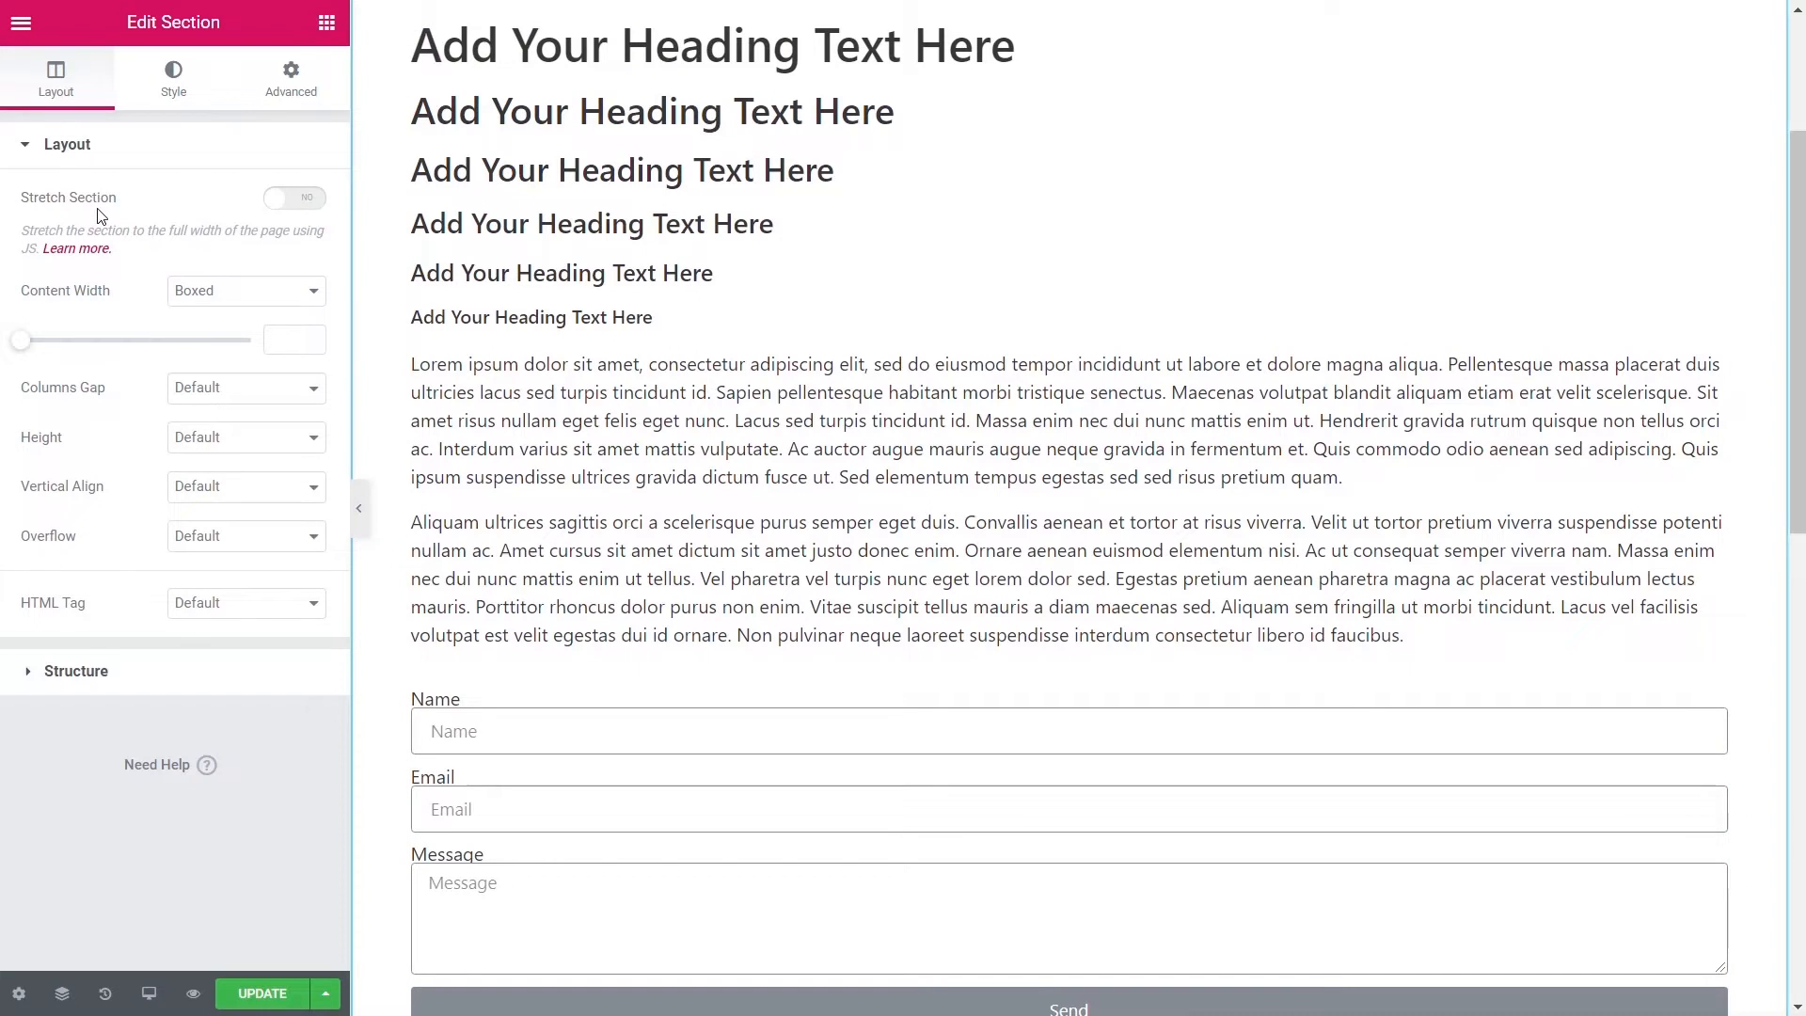
- Open Elementor's Theme Style settings from the main editor menu
{"action": "left_click", "coordinate": [19, 26]}
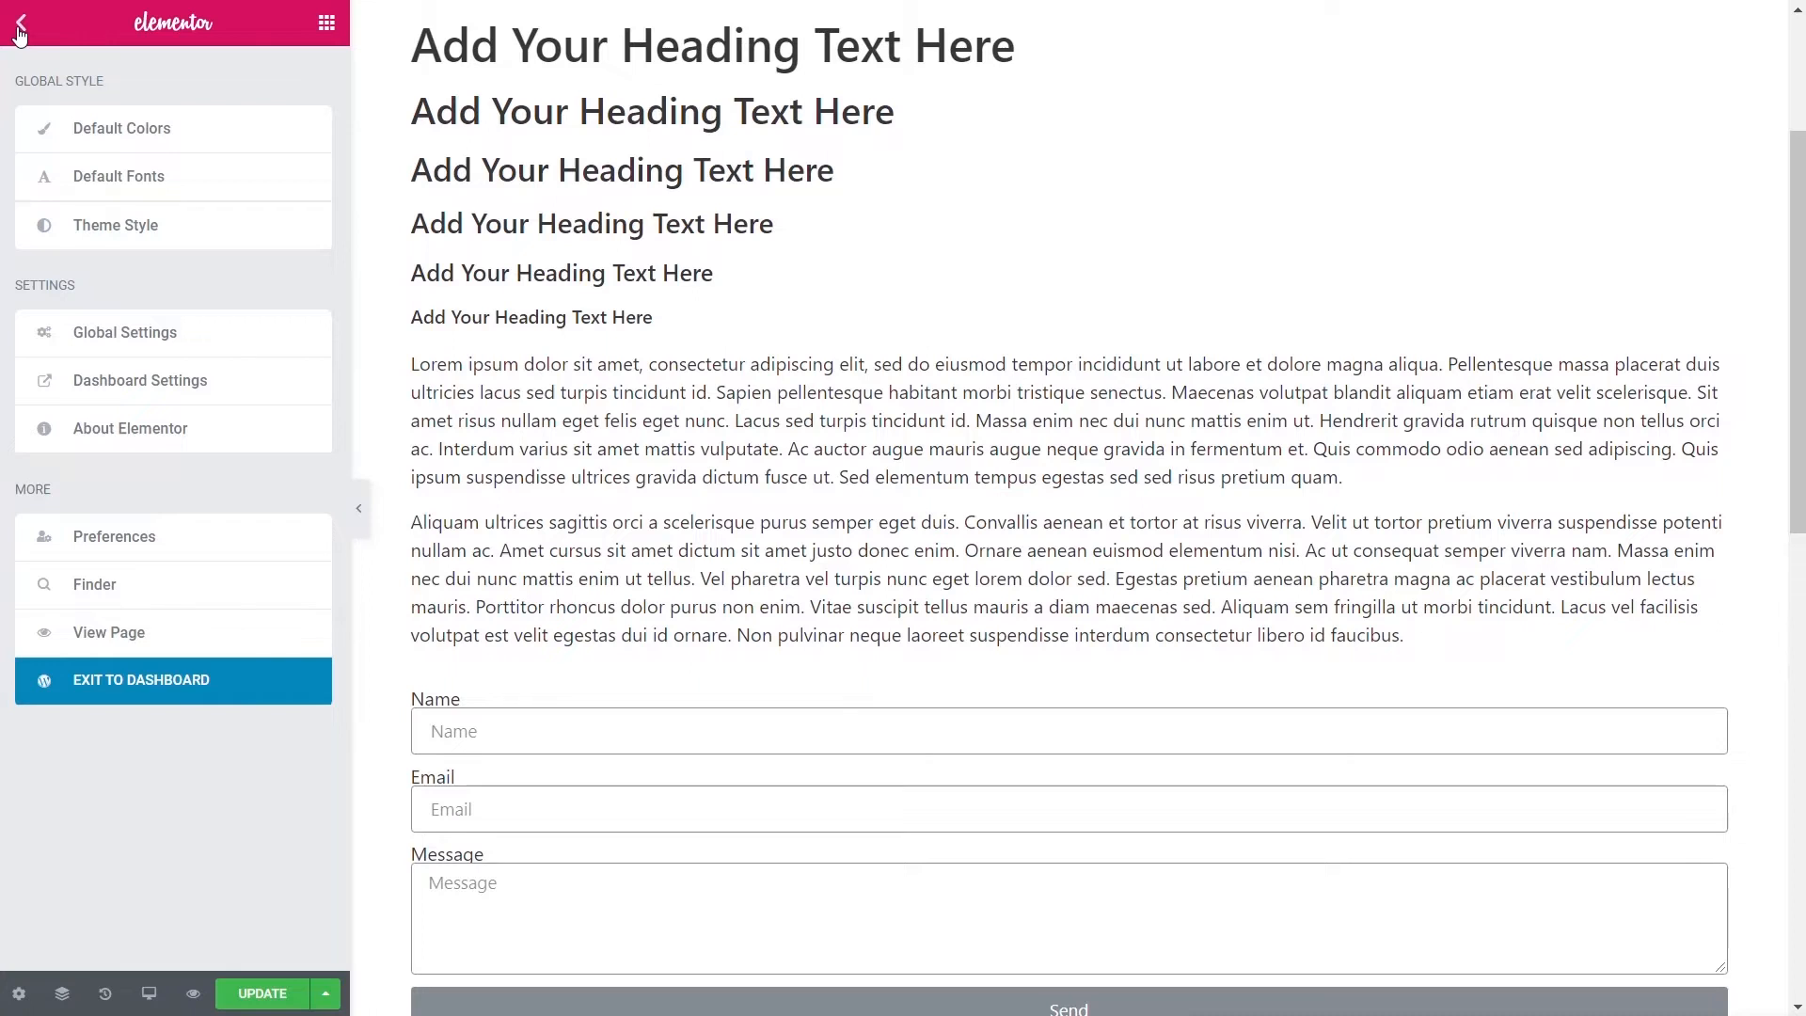
{"action": "left_click", "coordinate": [118, 230]}
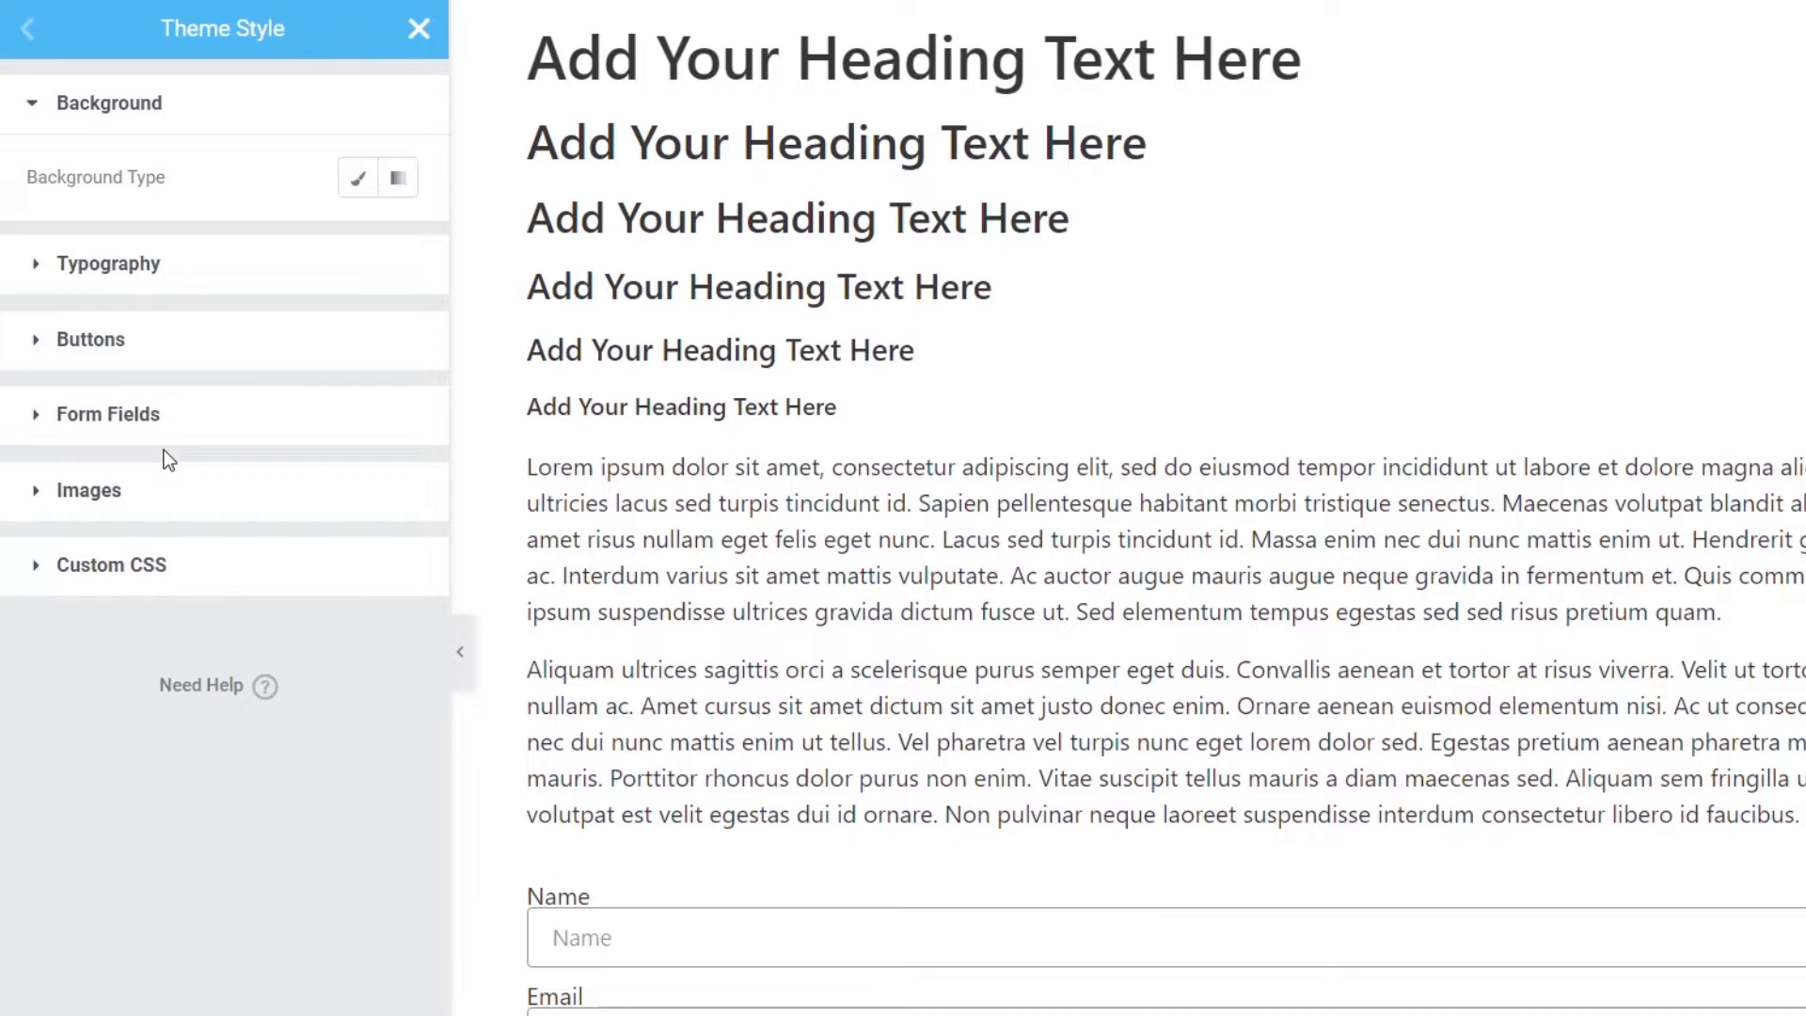
{"action": "scroll", "coordinate": [822, 799], "scroll_direction": "down", "scroll_amount": 10}
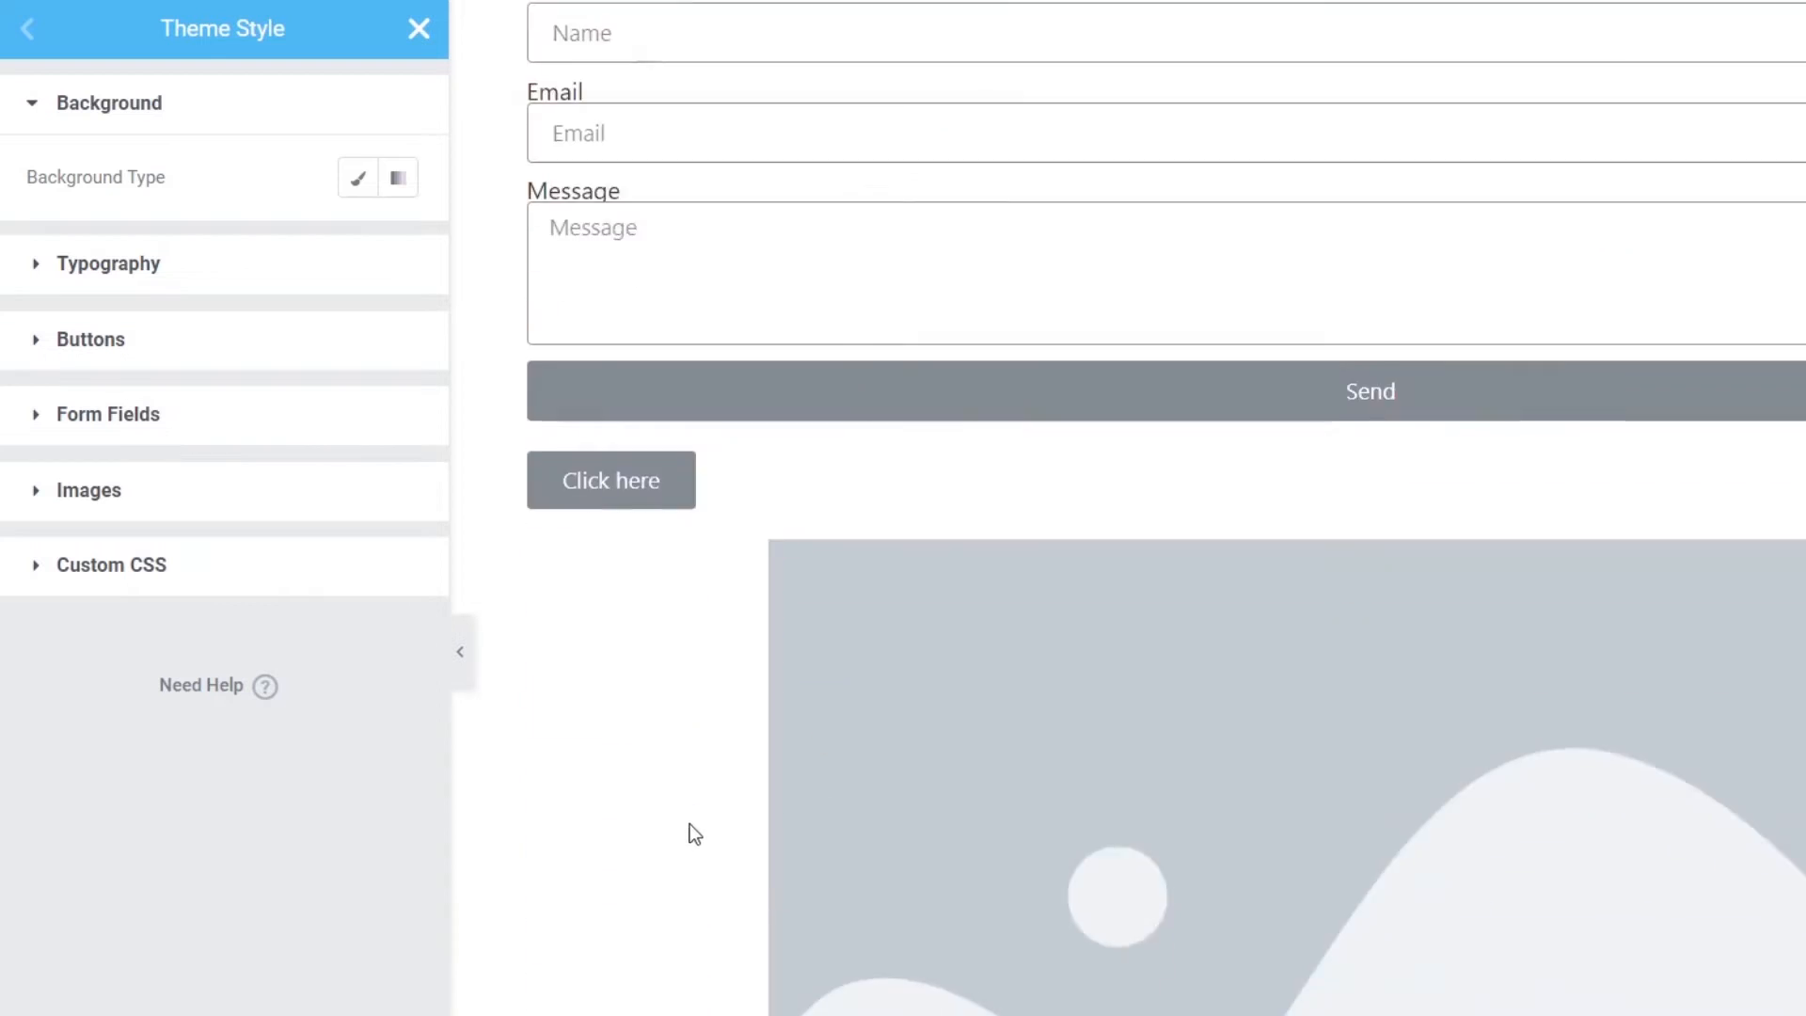
{"action": "scroll", "coordinate": [691, 832], "scroll_direction": "up", "scroll_amount": 12}
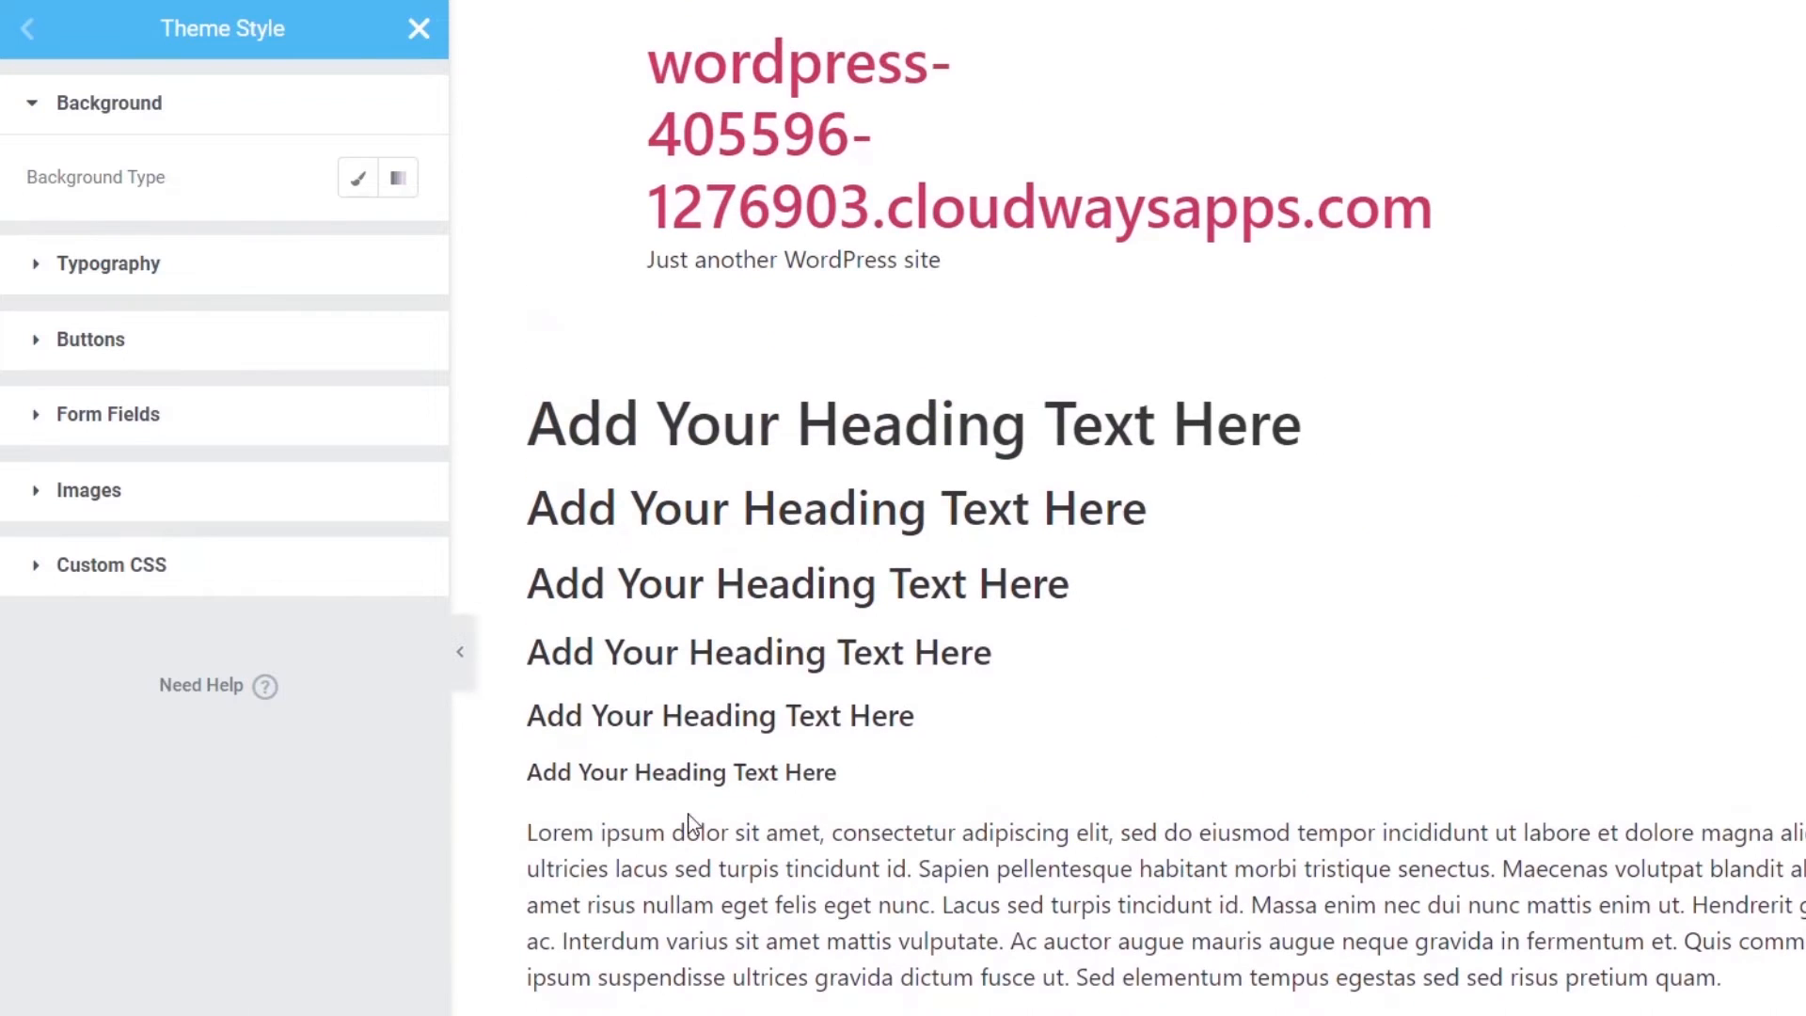
- Set the page background type to Classic, trying red #C53535 before clearing the colour to none
{"action": "left_click", "coordinate": [361, 193]}
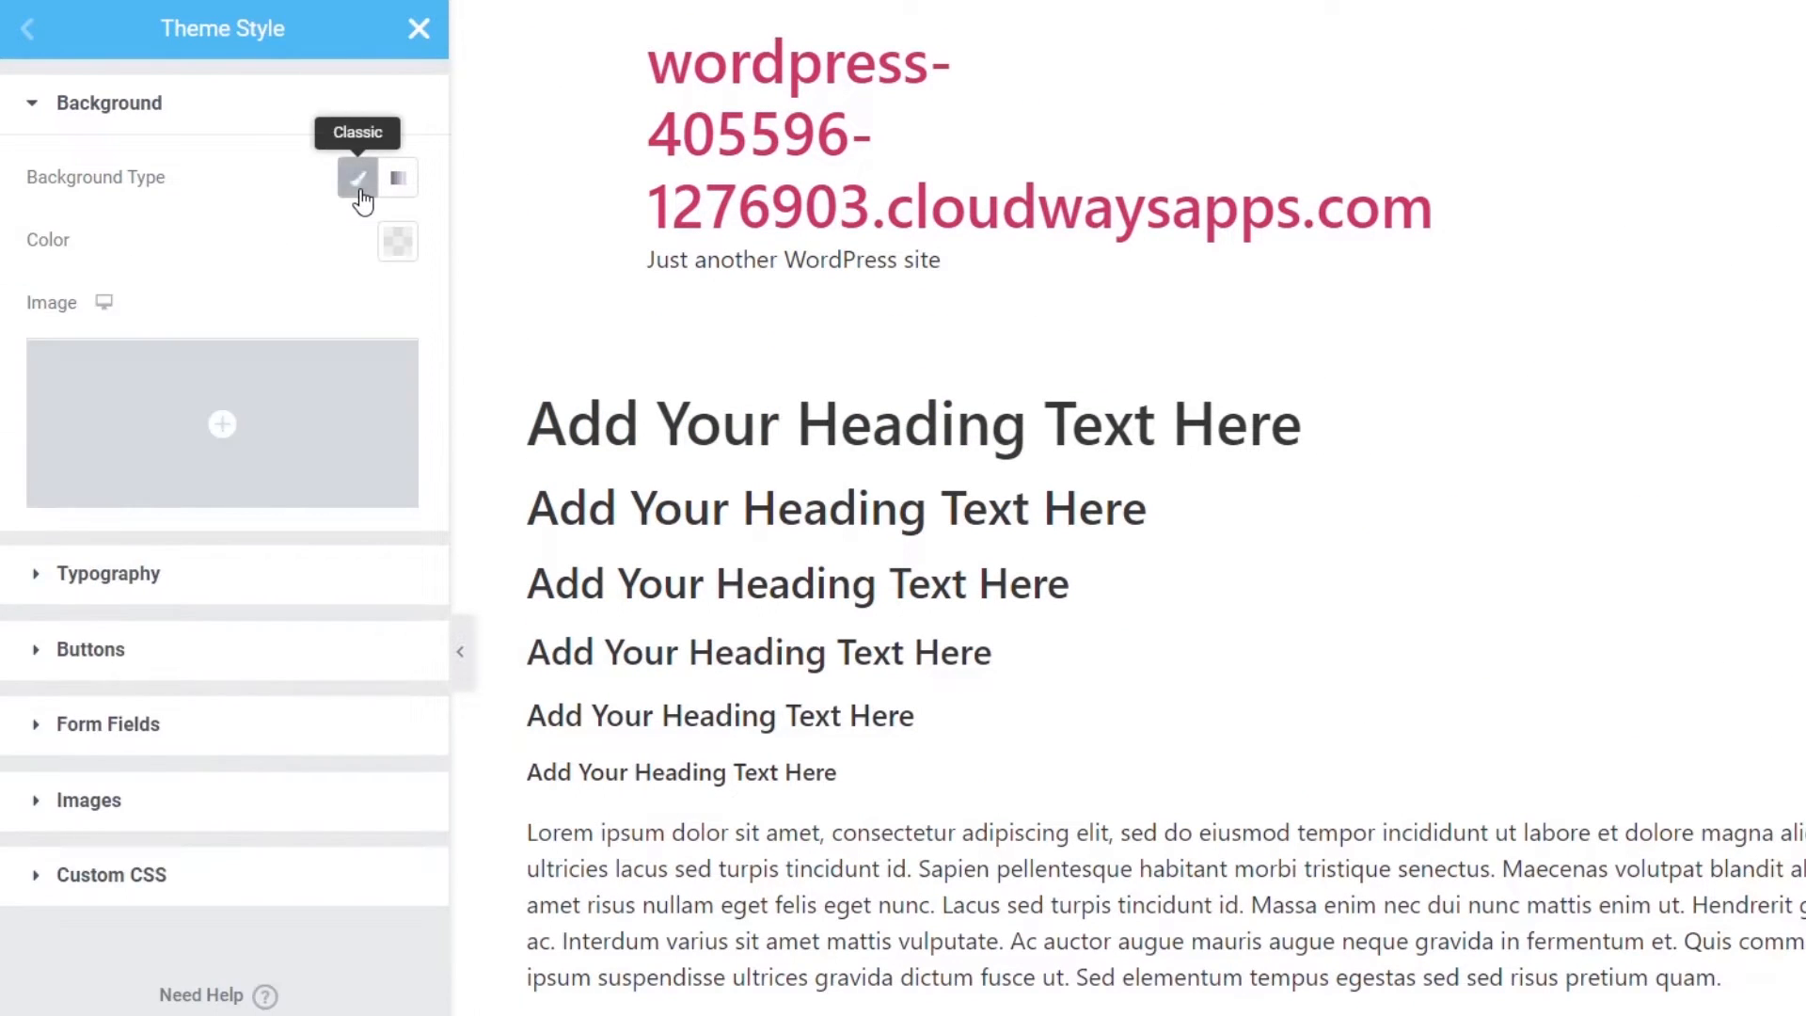
{"action": "left_click", "coordinate": [398, 241]}
{"action": "left_click", "coordinate": [272, 550]}
{"action": "left_click", "coordinate": [304, 534]}
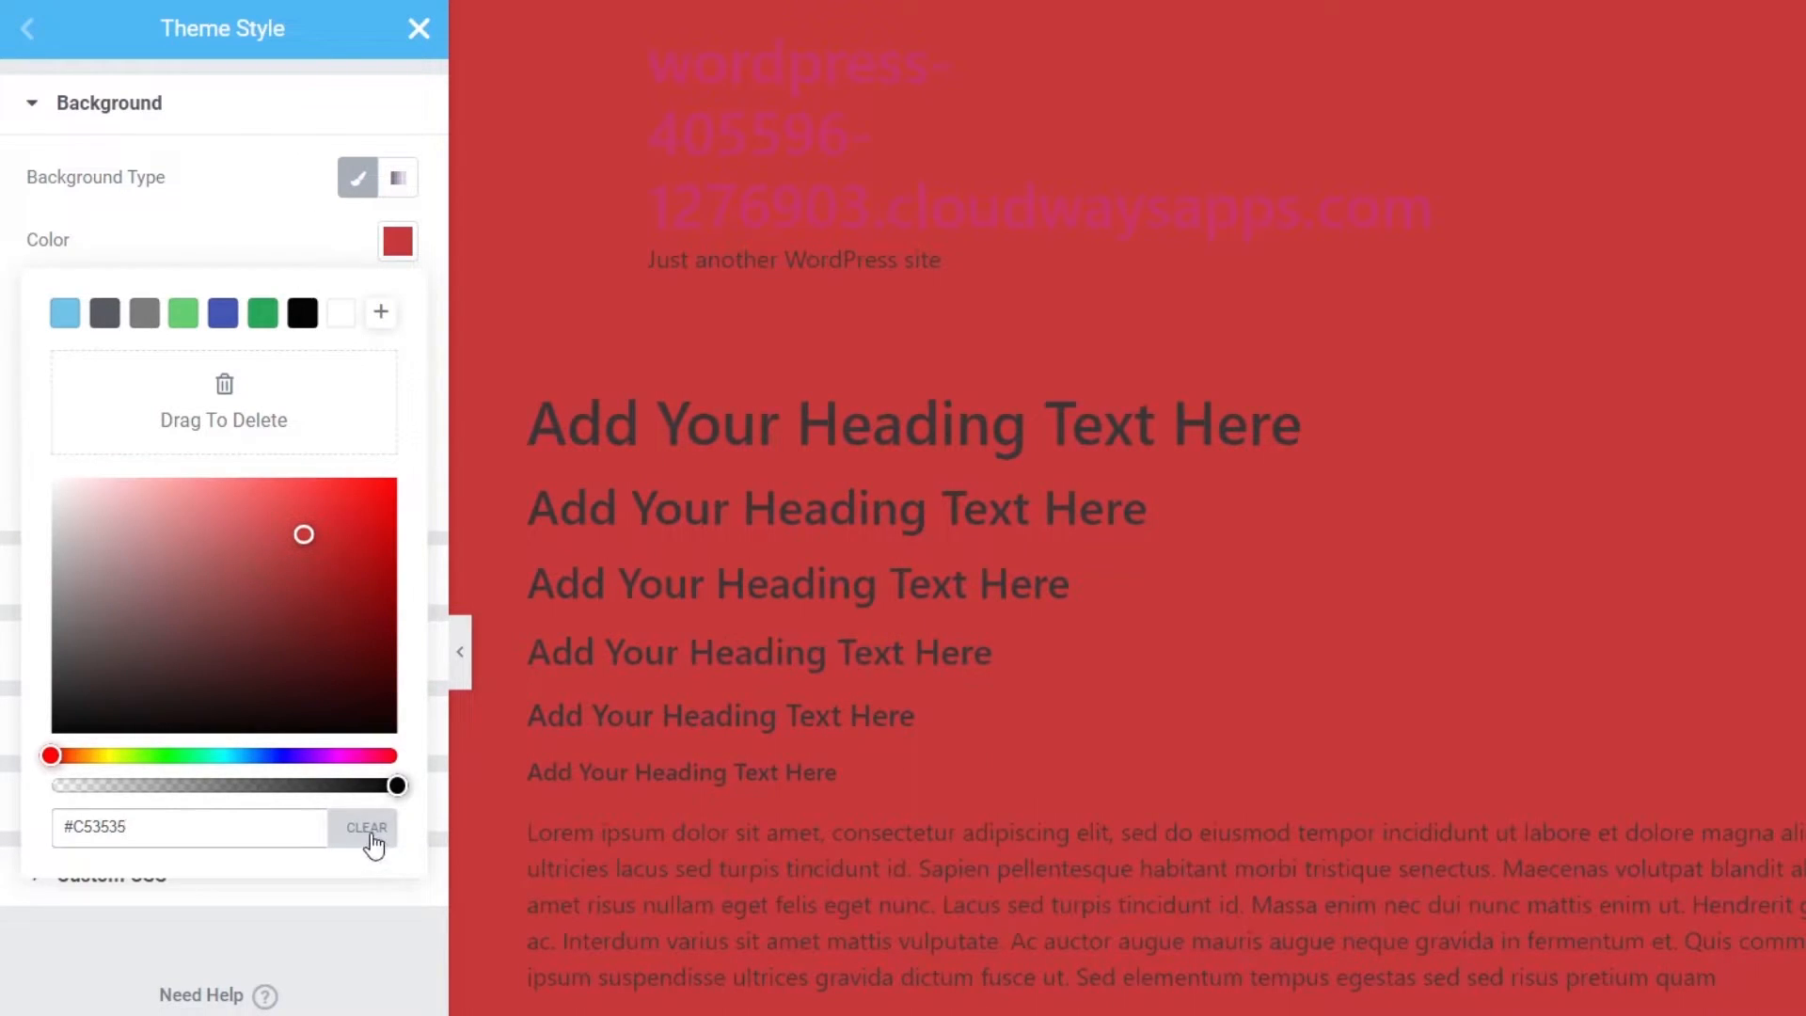
{"action": "left_click", "coordinate": [368, 829]}
{"action": "left_click", "coordinate": [217, 233]}
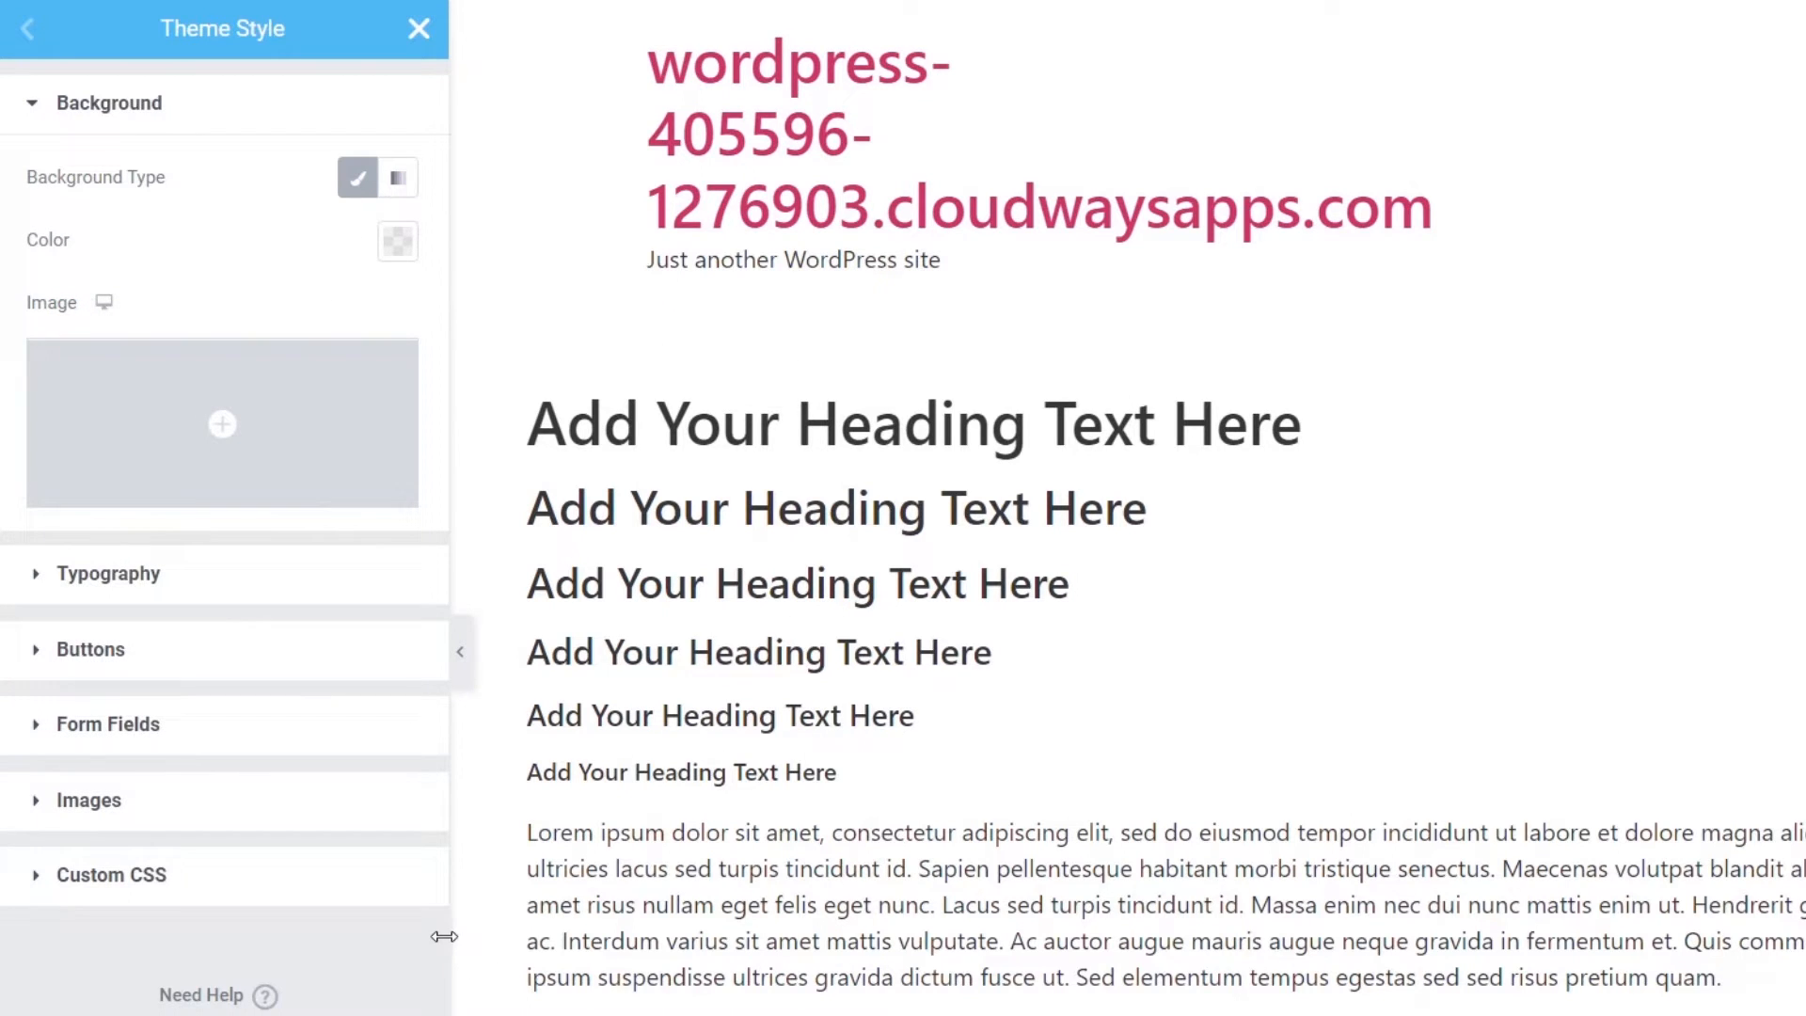
- Set the body text colour to grey #7A7A7A
{"action": "left_click", "coordinate": [131, 585]}
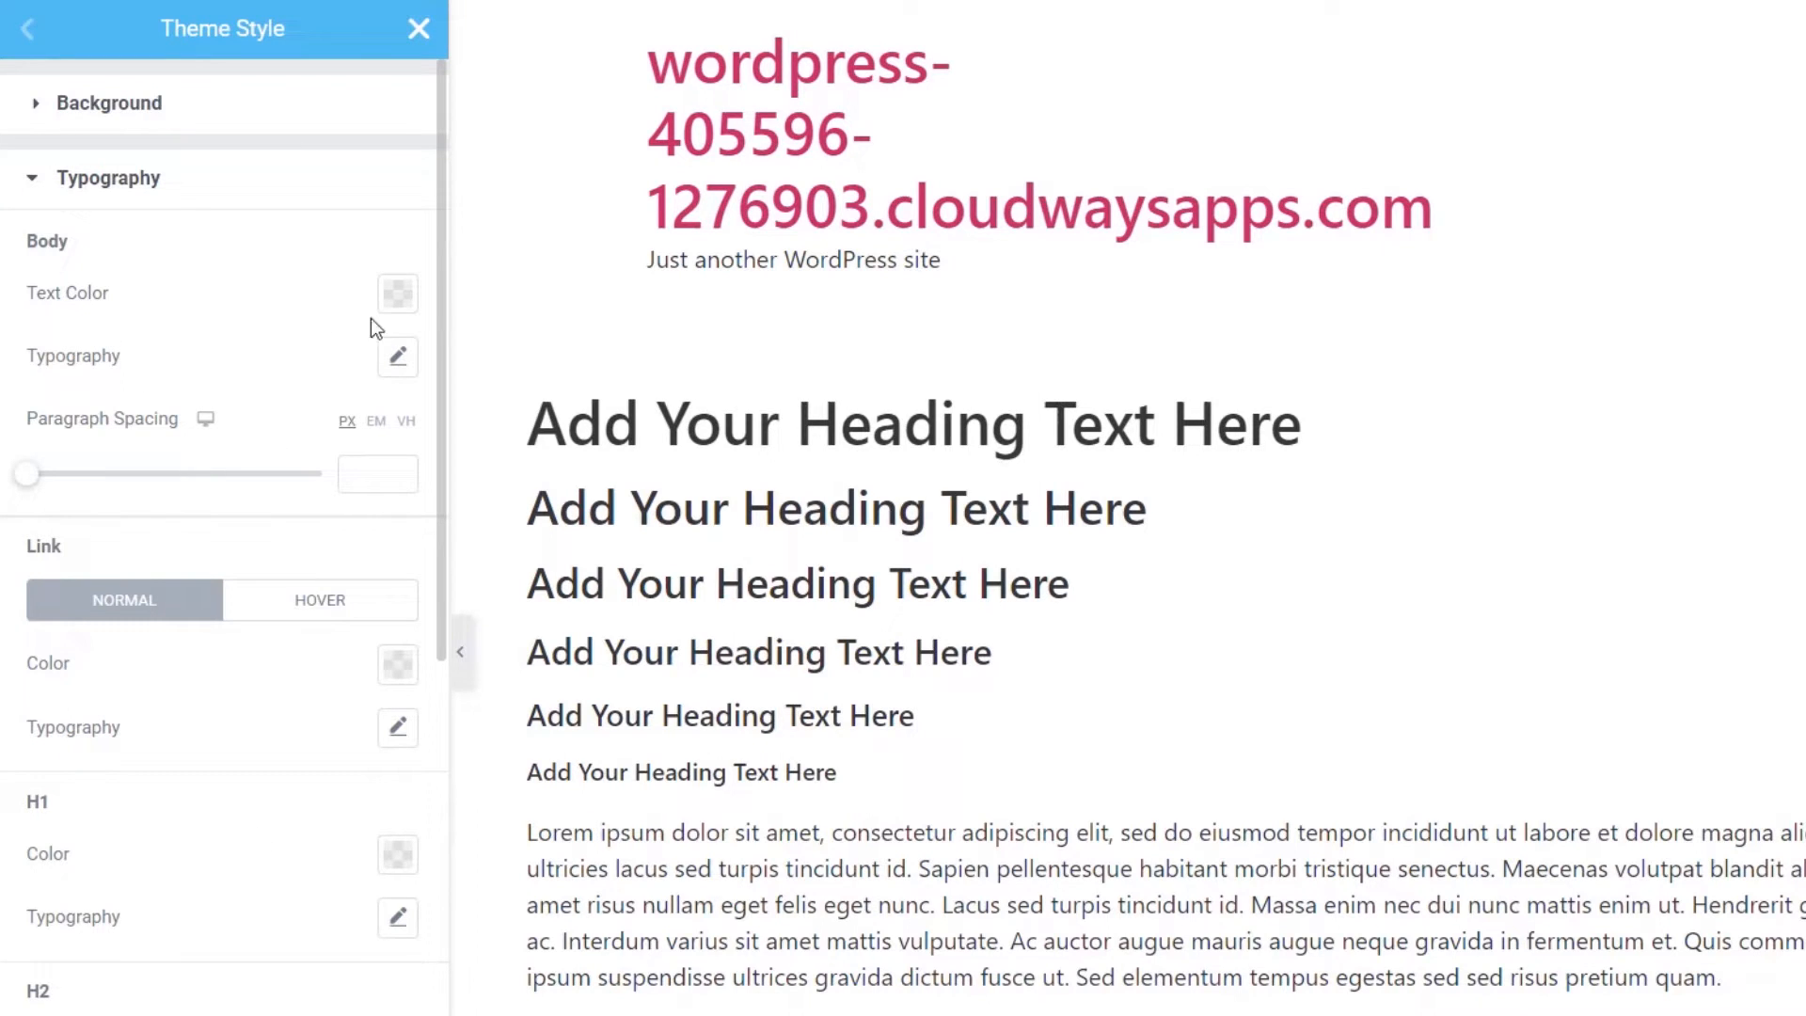
{"action": "left_click", "coordinate": [398, 293]}
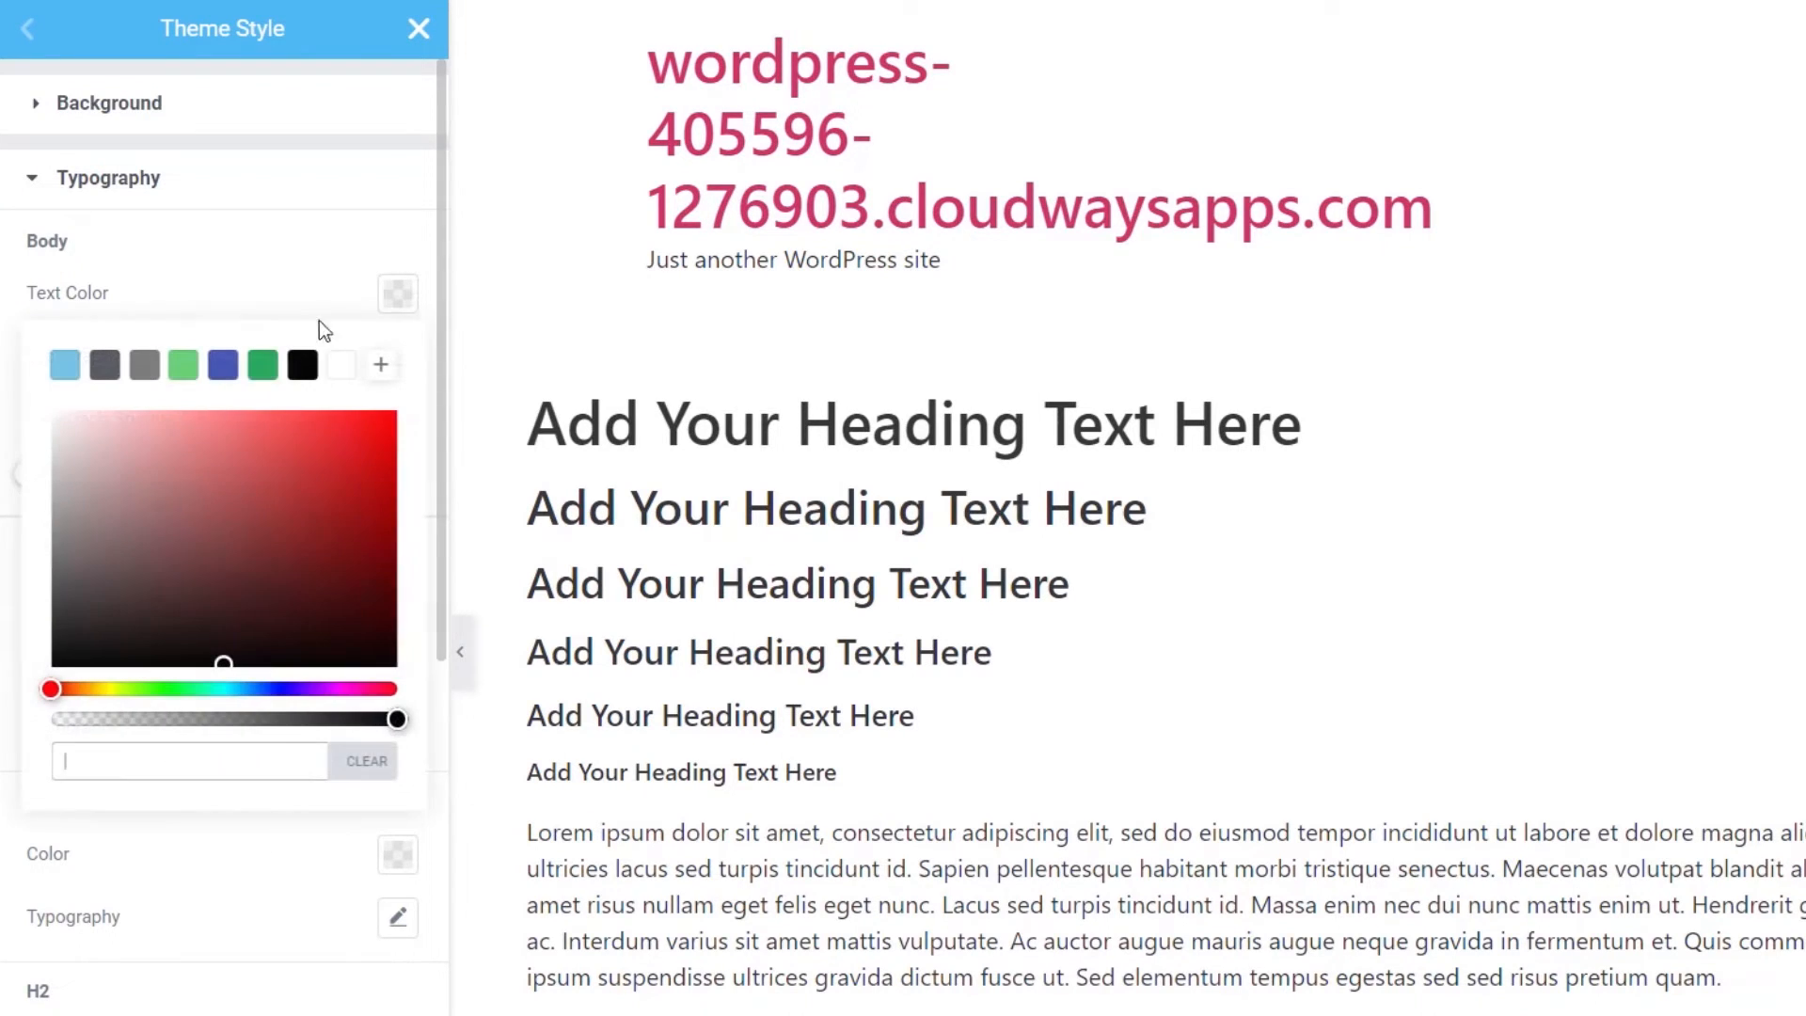
{"action": "left_click", "coordinate": [143, 366]}
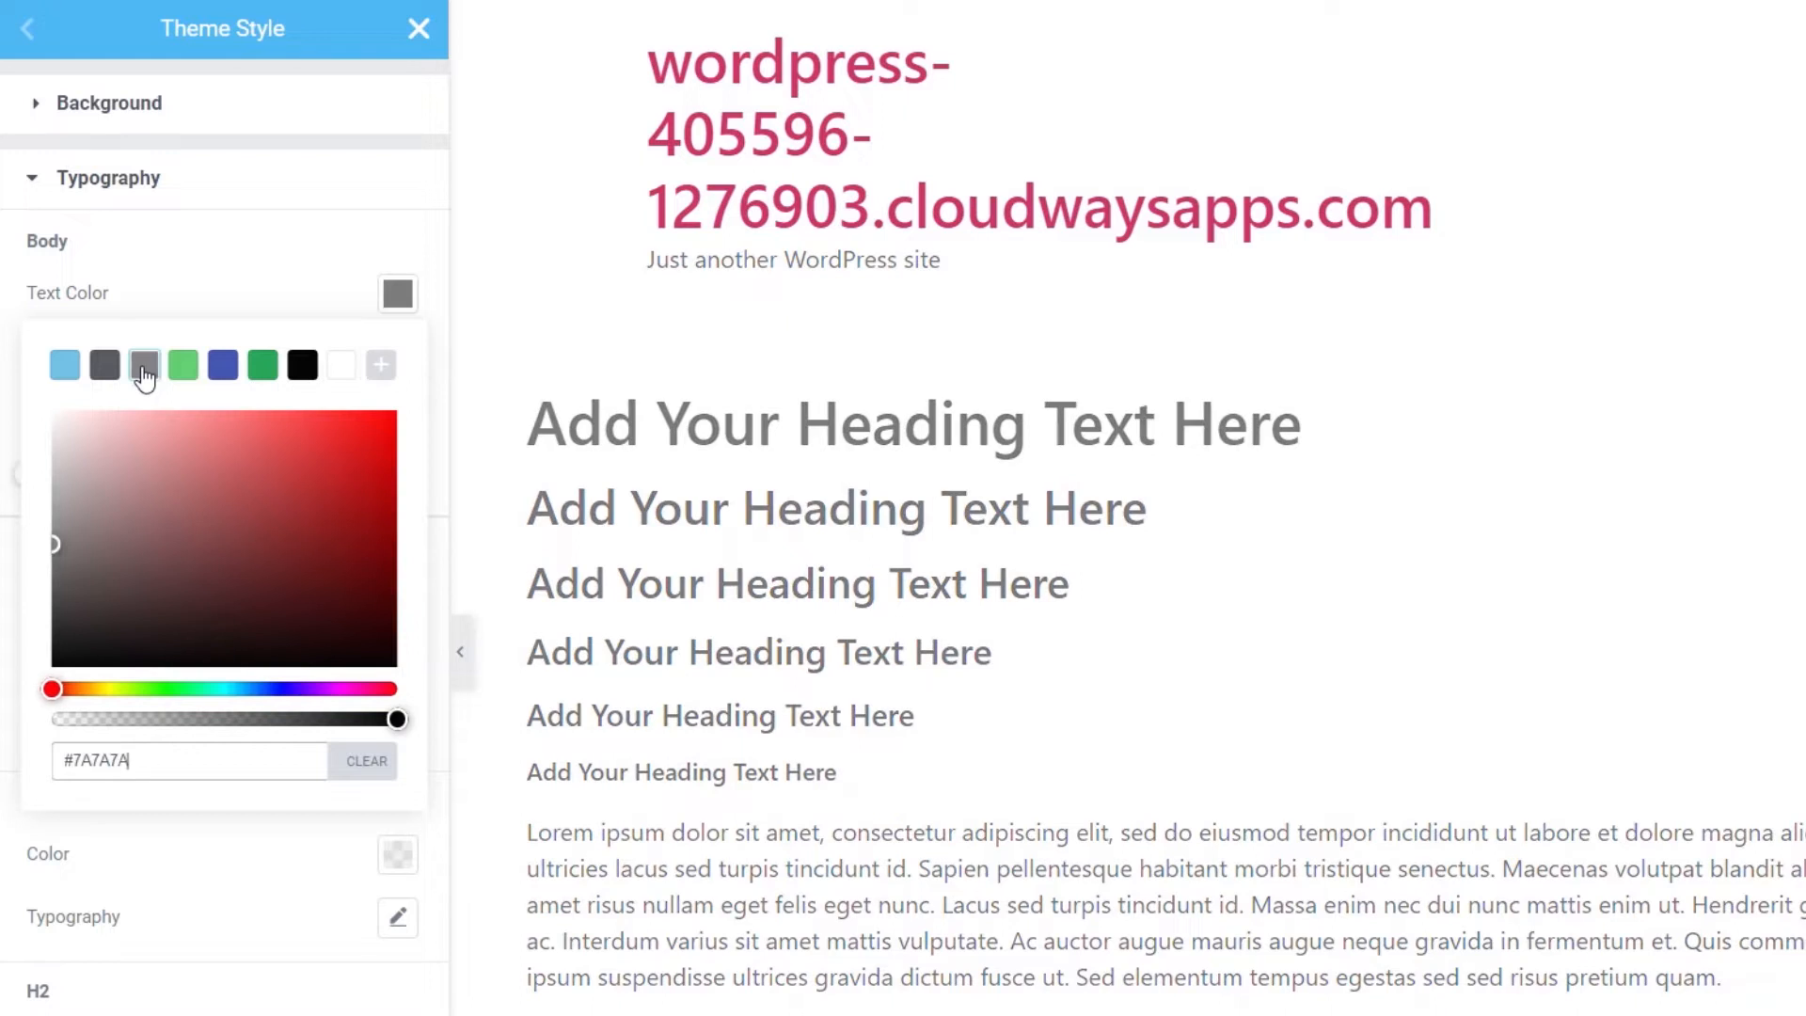
{"action": "left_click", "coordinate": [256, 274]}
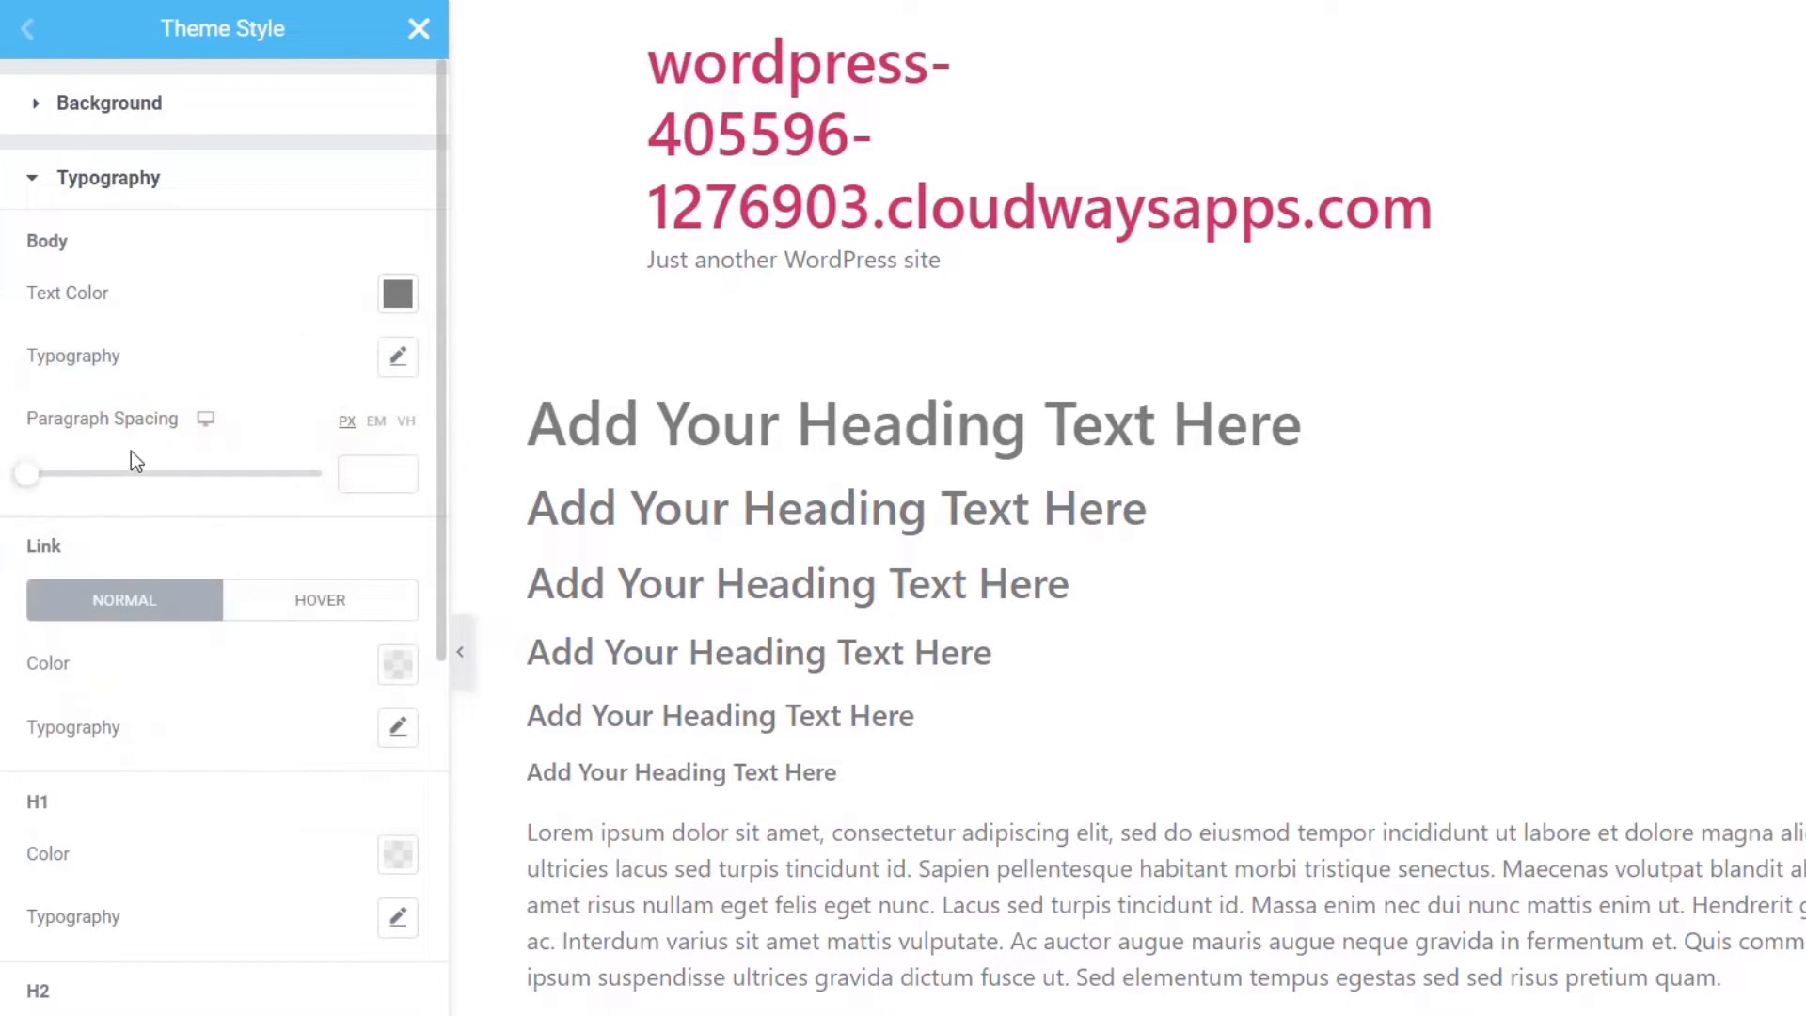
- Give body text Open Sans, 16 px, weight 300 and a 30 px line height
{"action": "left_click", "coordinate": [399, 359]}
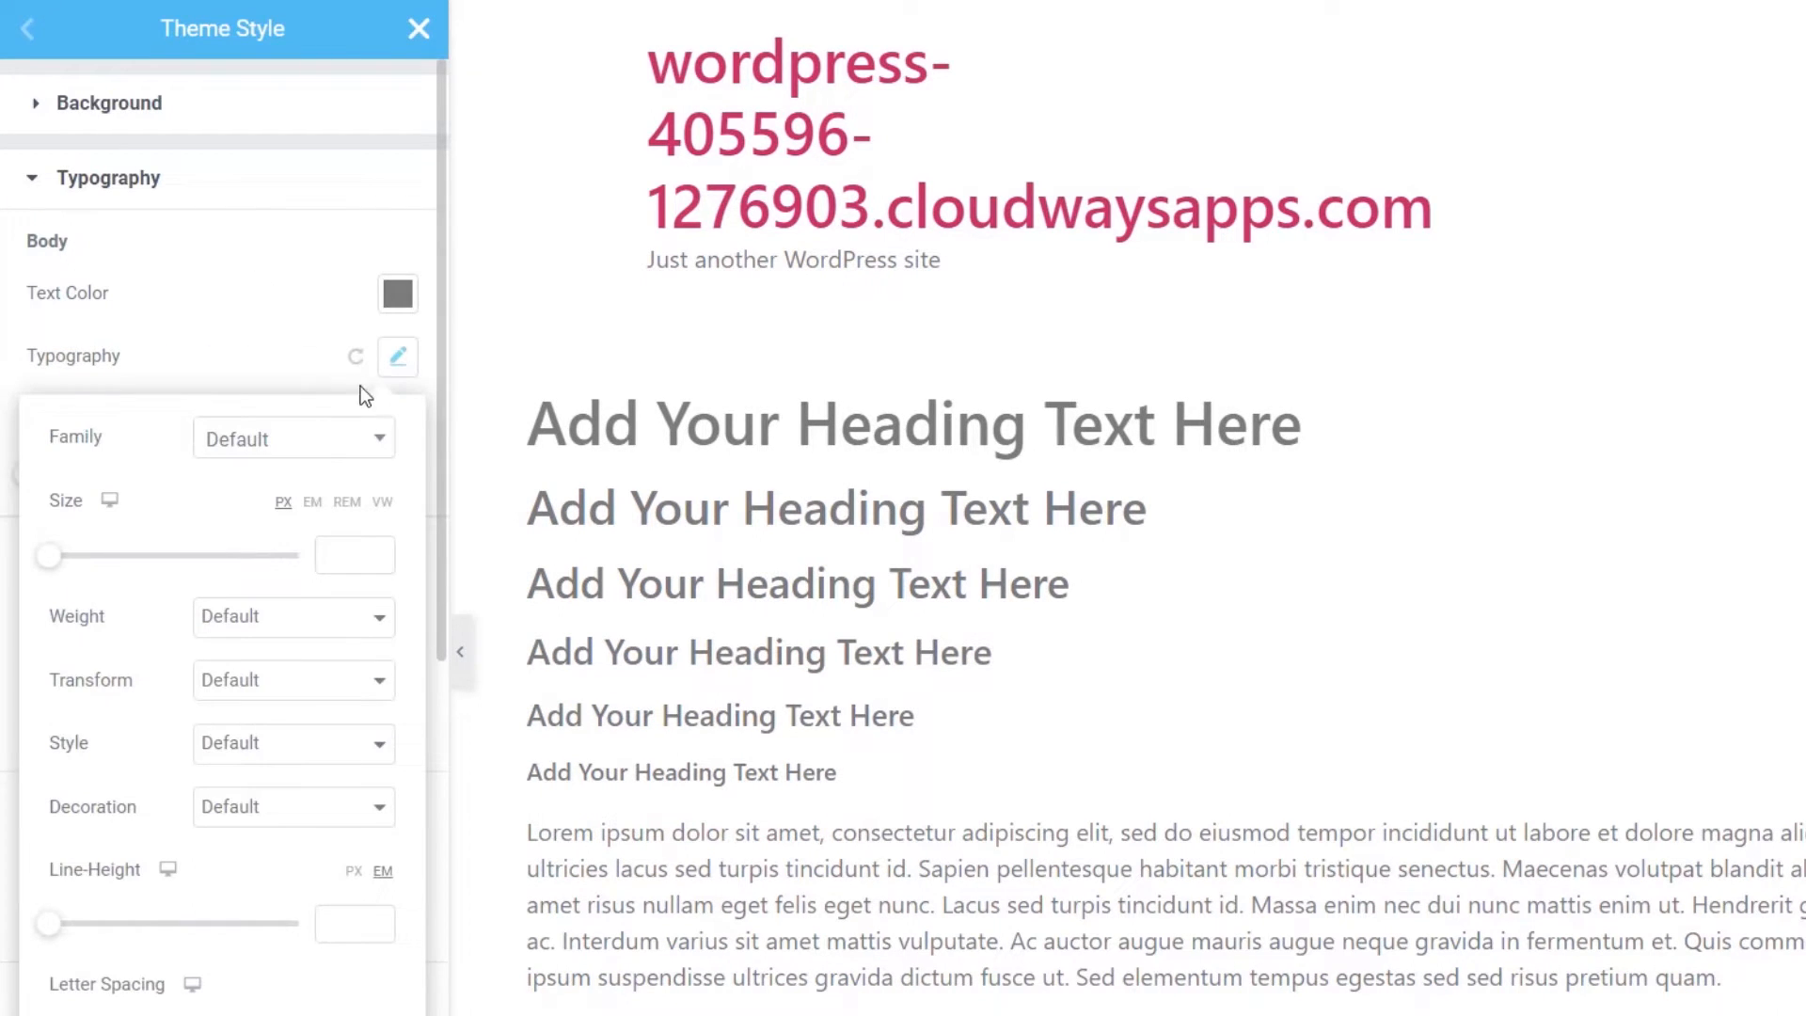
{"action": "left_click", "coordinate": [324, 439]}
{"action": "type", "text": "open"}
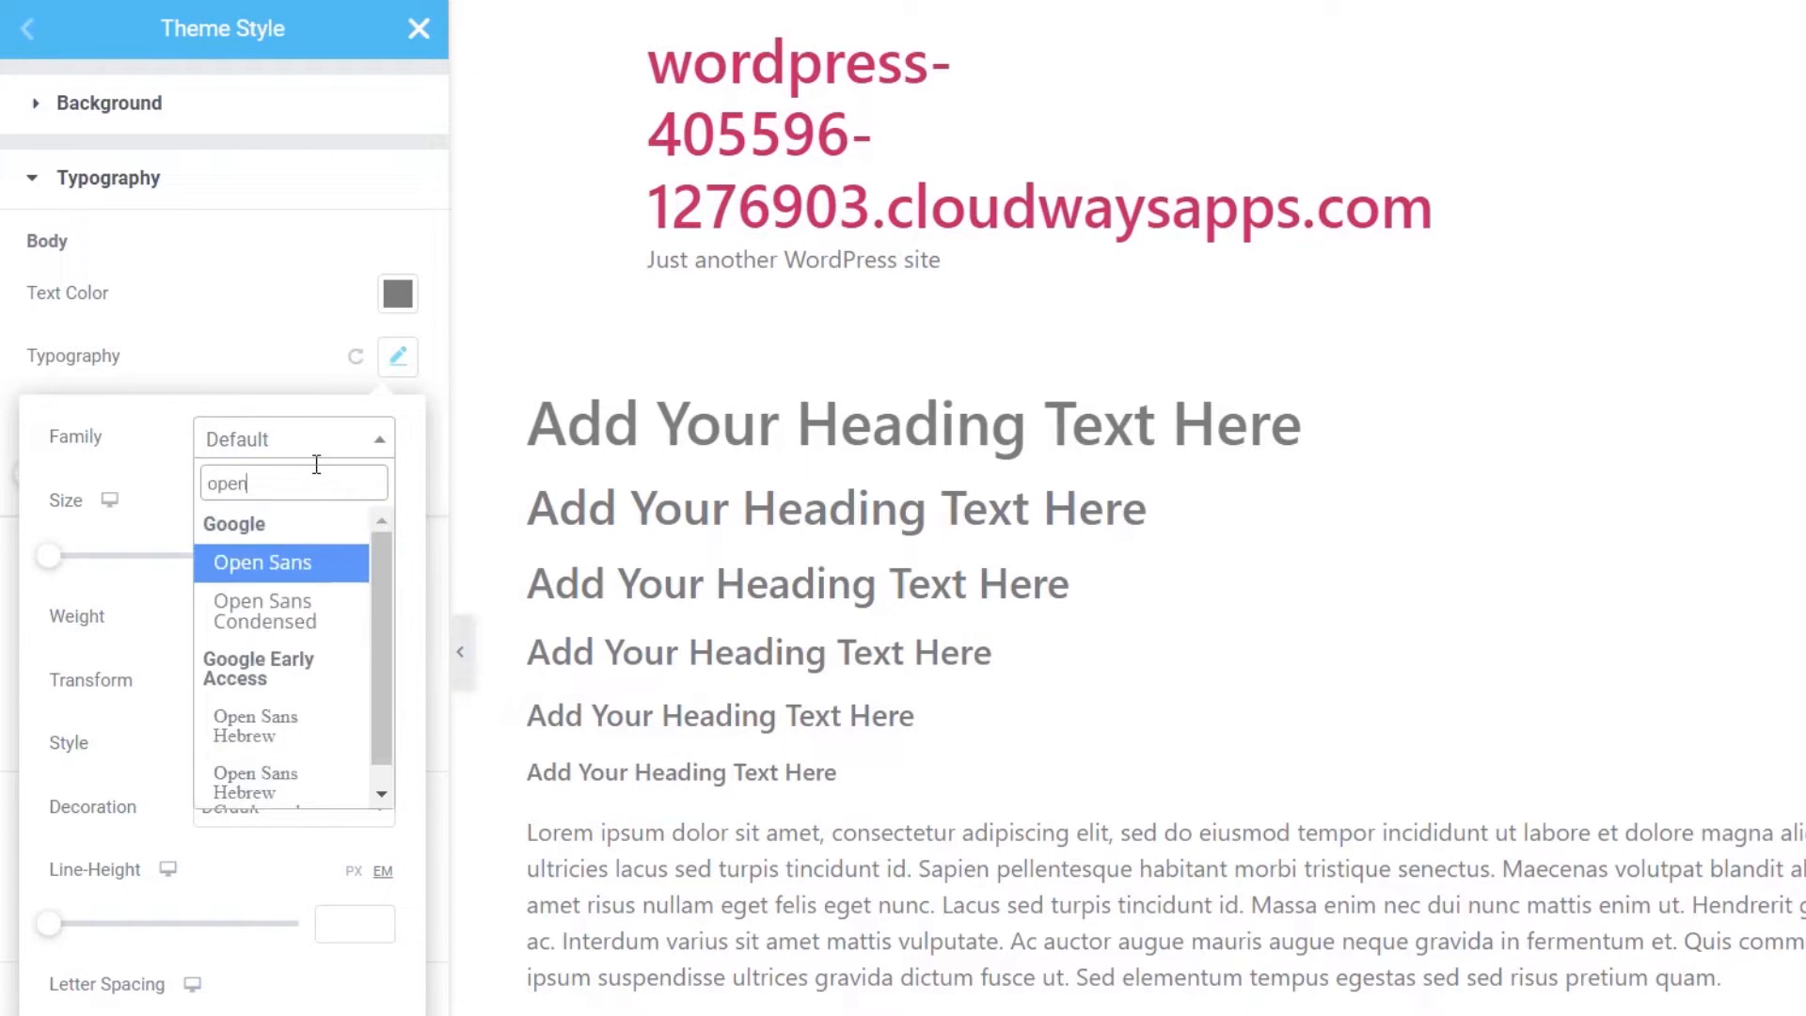
{"action": "left_click", "coordinate": [273, 569]}
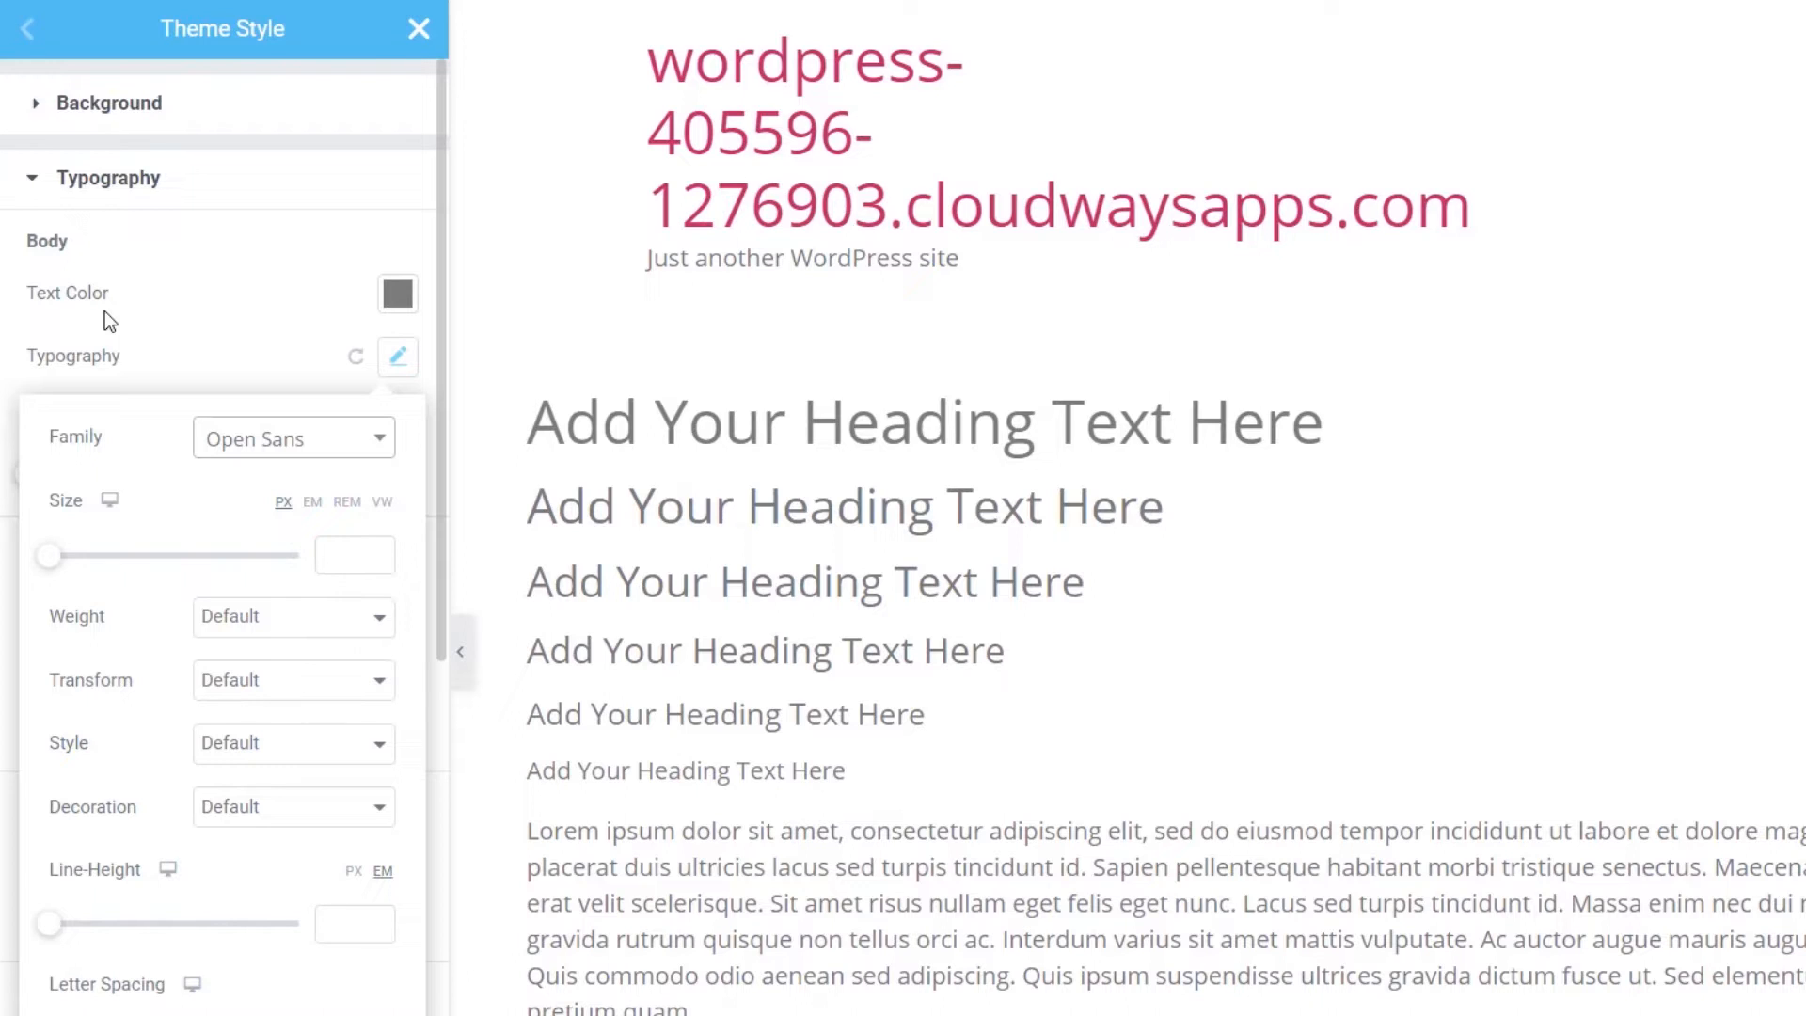
{"action": "left_click", "coordinate": [340, 559]}
{"action": "type", "text": "16"}
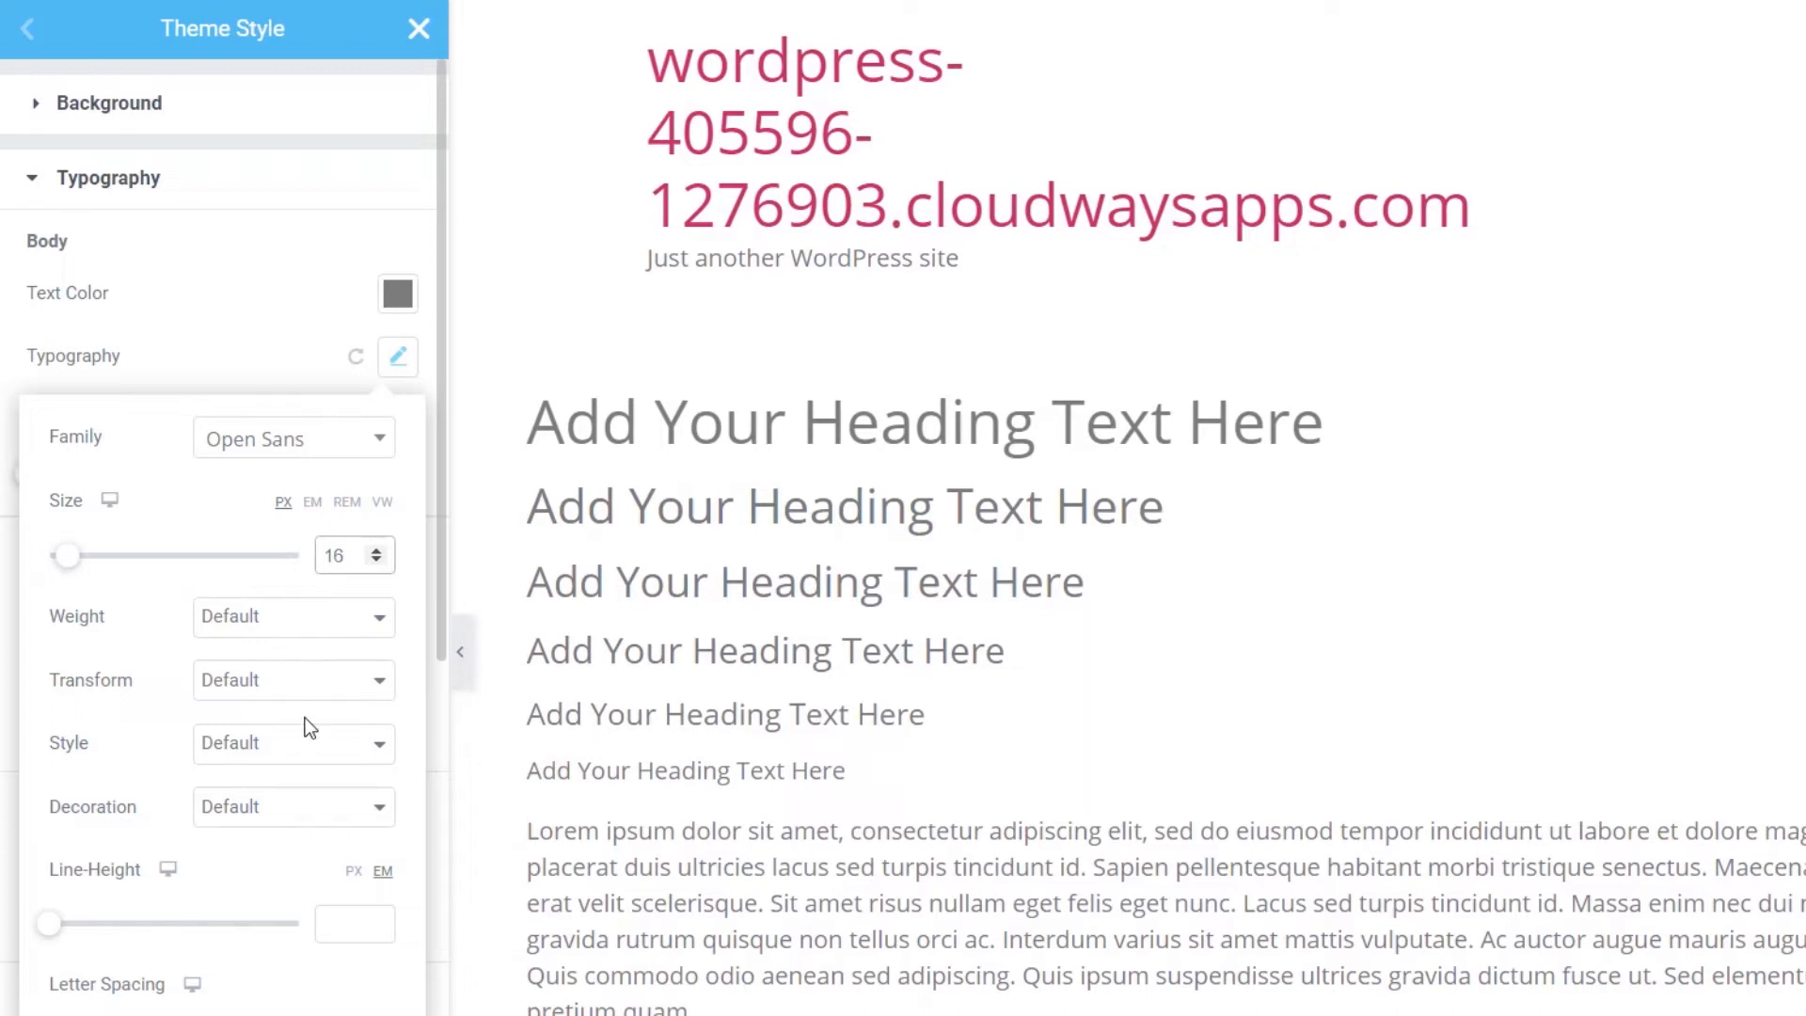
{"action": "left_click", "coordinate": [252, 621]}
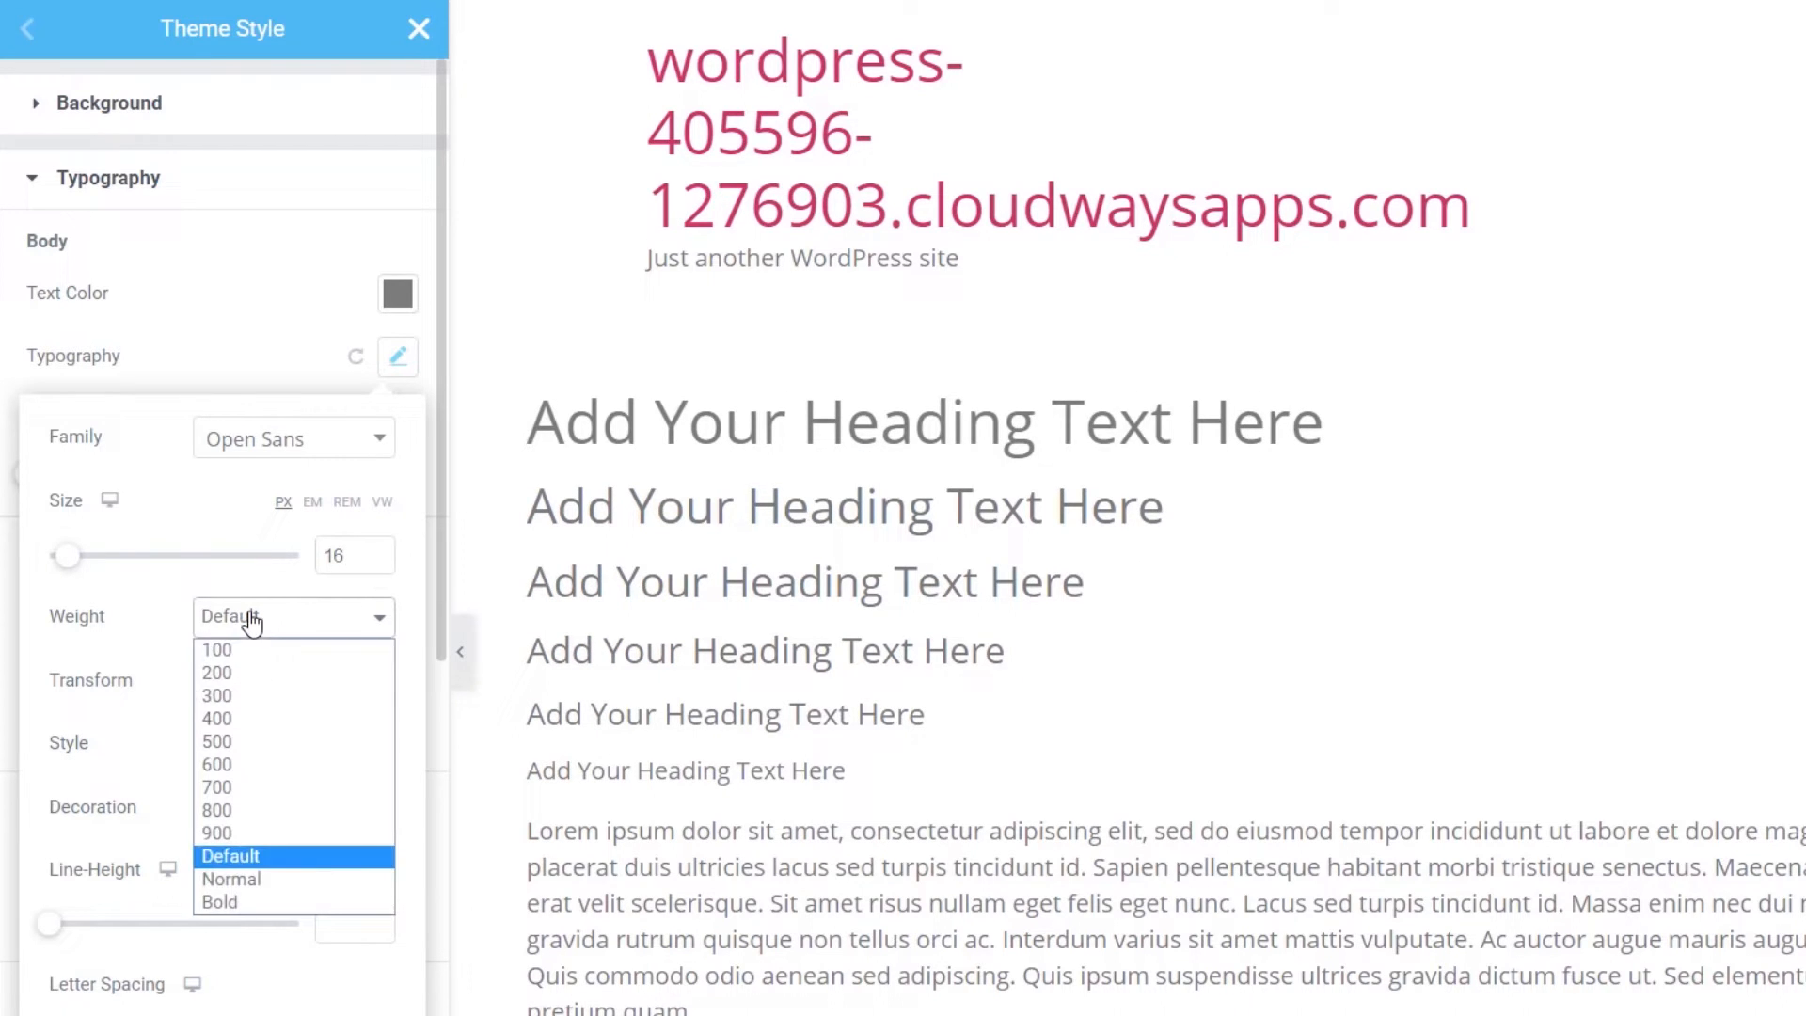
{"action": "left_click", "coordinate": [257, 692]}
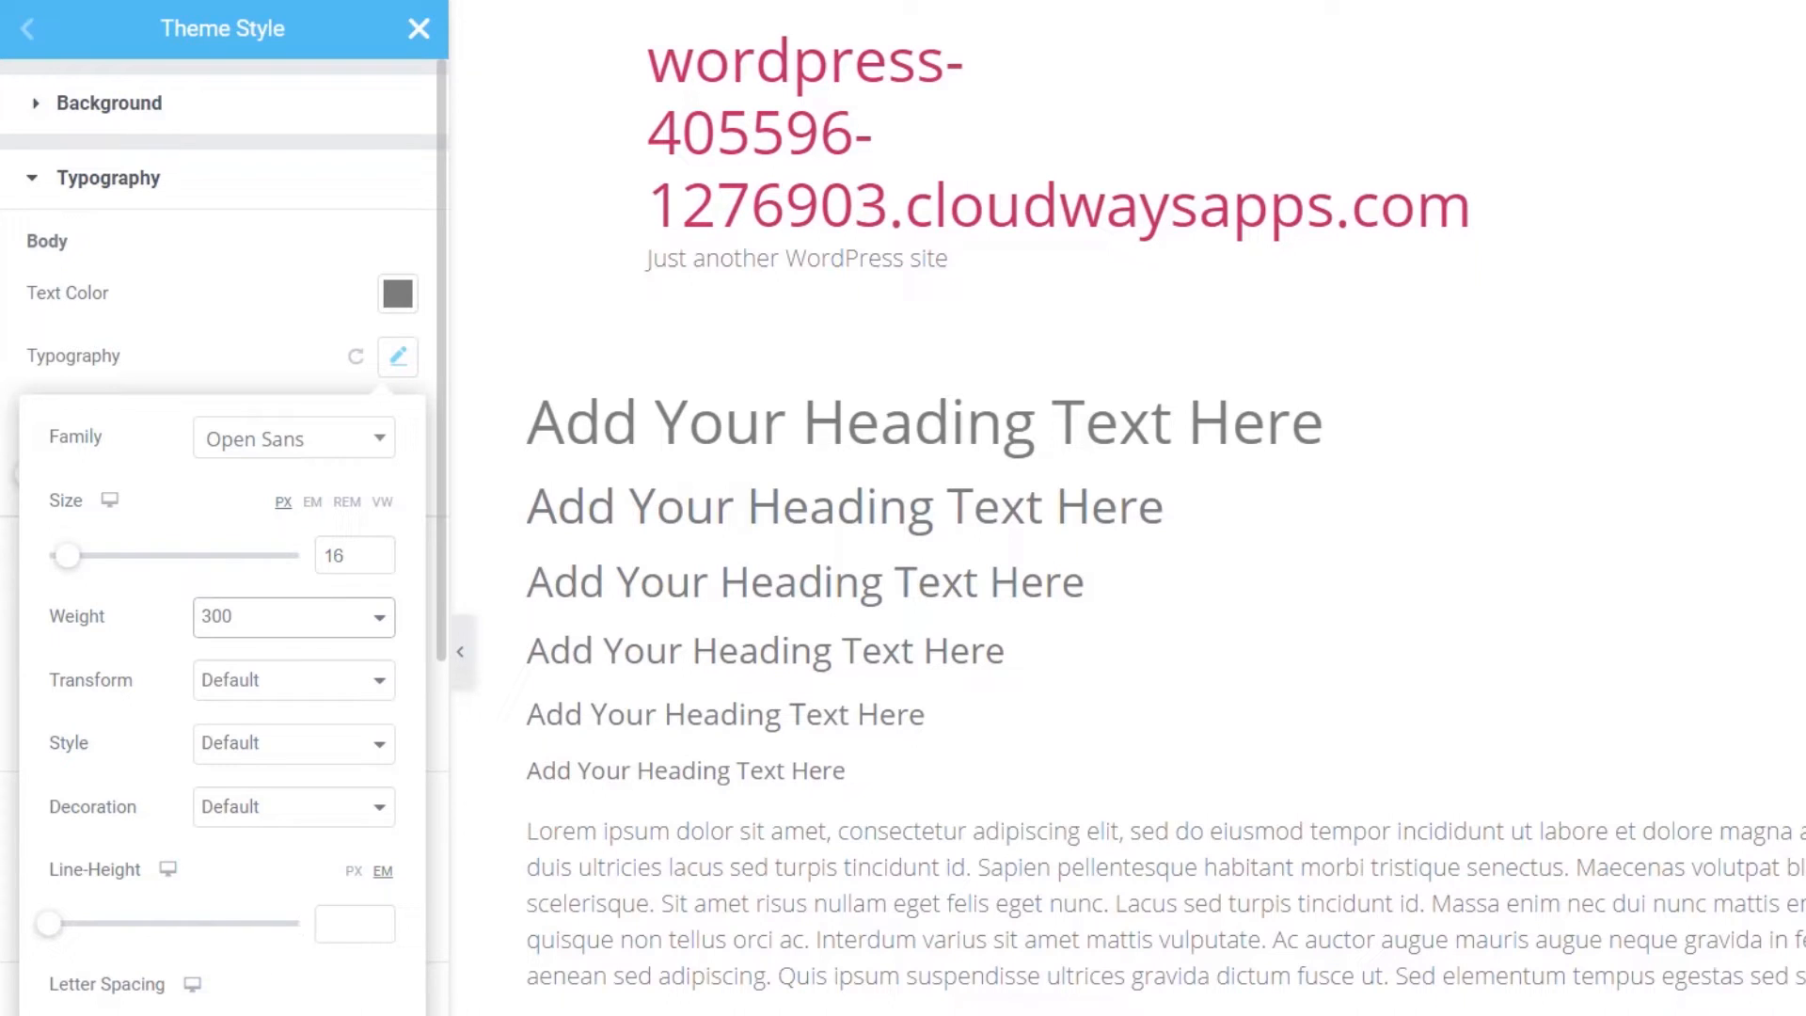
{"action": "left_click", "coordinate": [334, 922]}
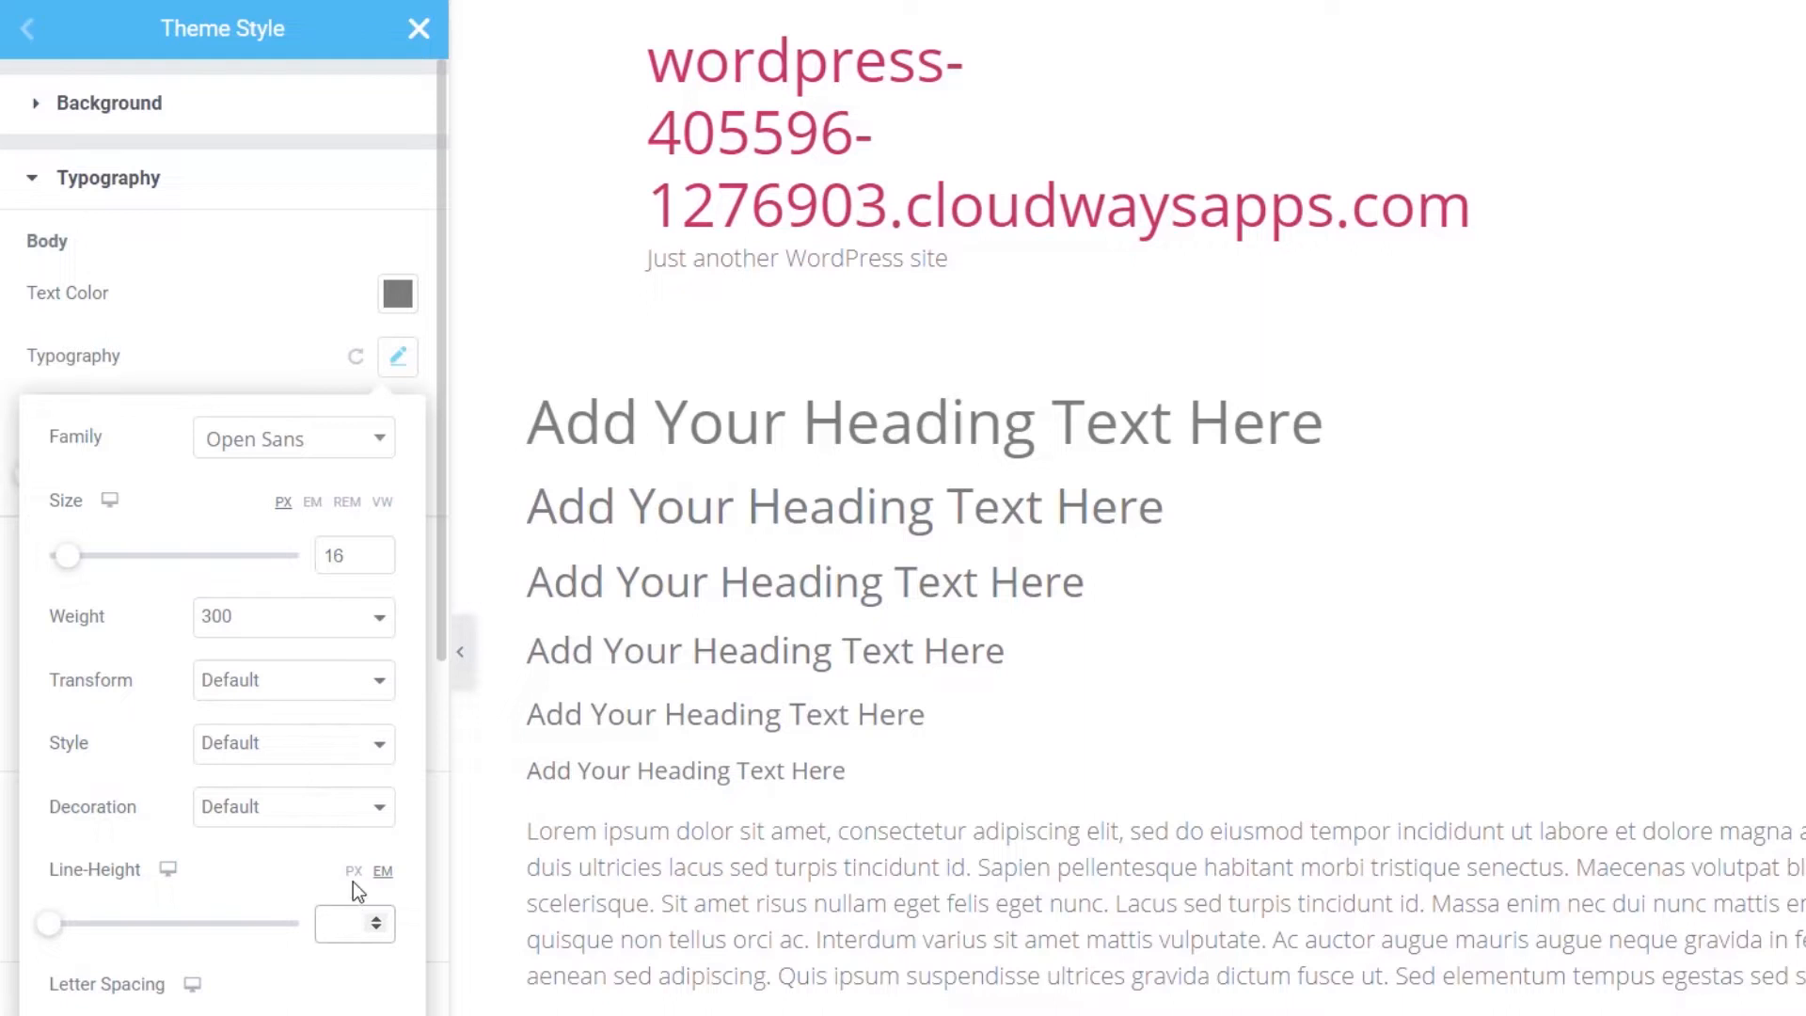
{"action": "left_click", "coordinate": [354, 871]}
{"action": "type", "text": "30"}
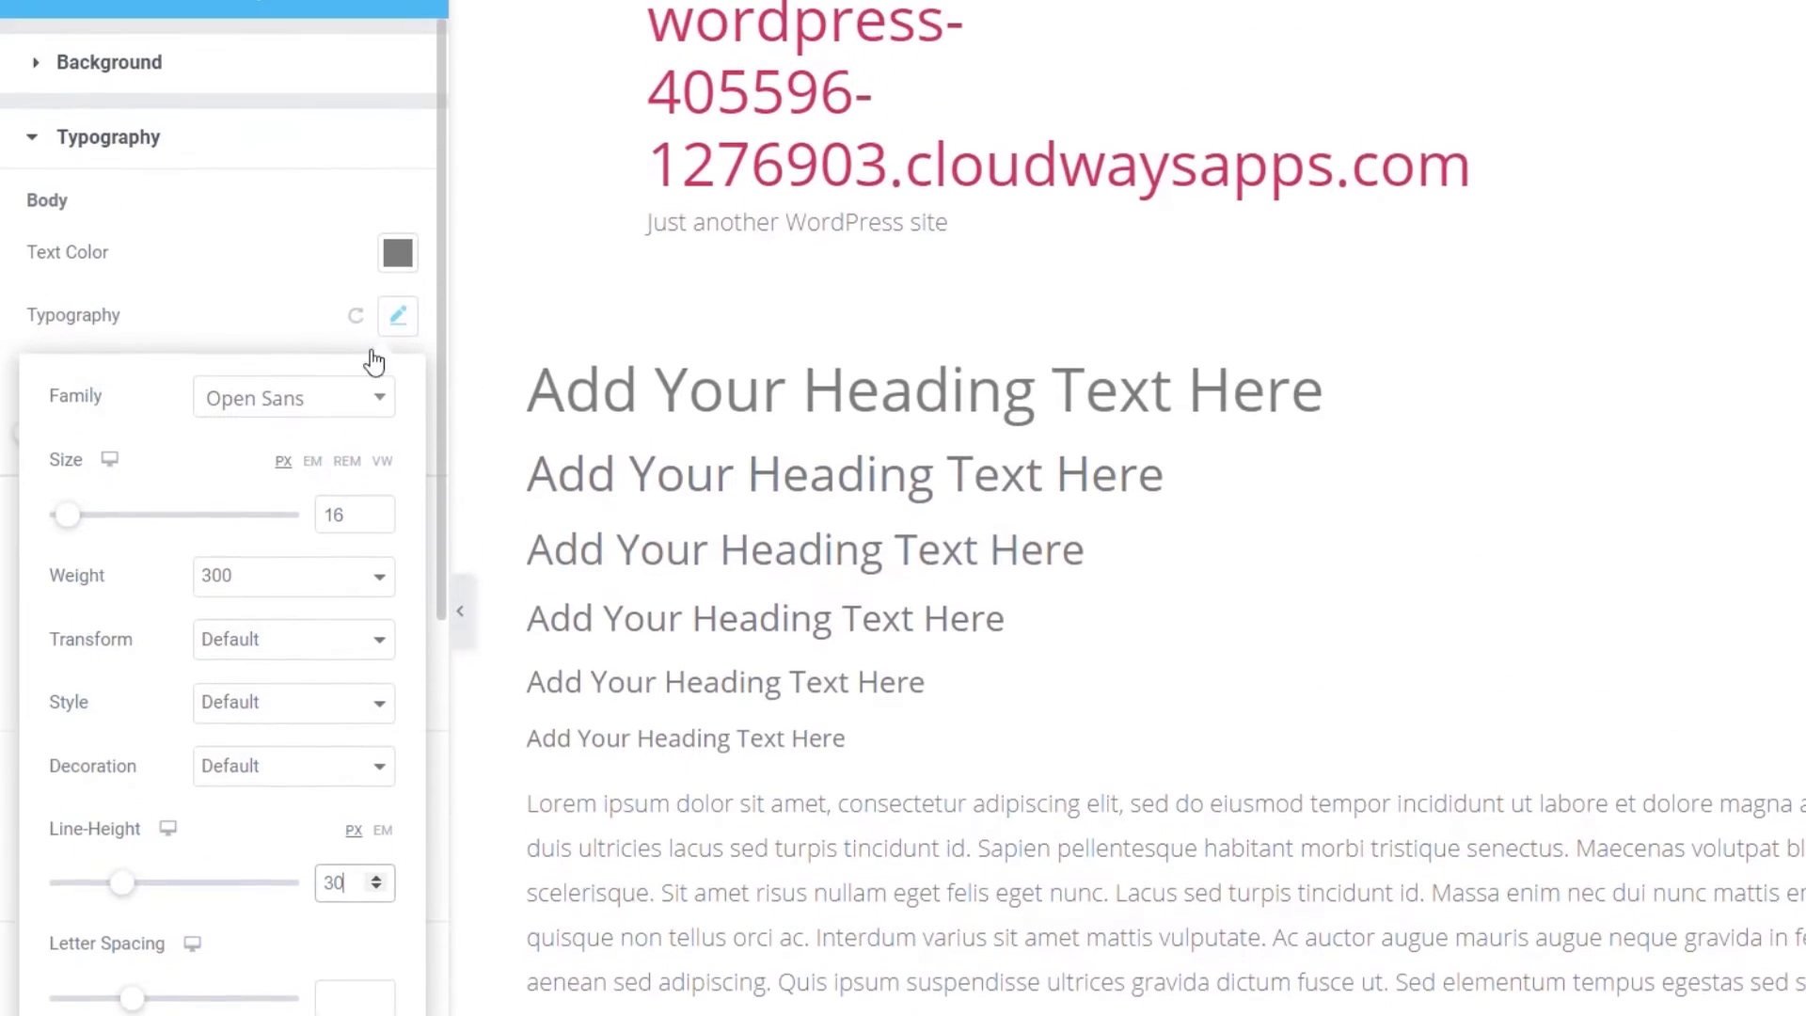
{"action": "left_click", "coordinate": [290, 319]}
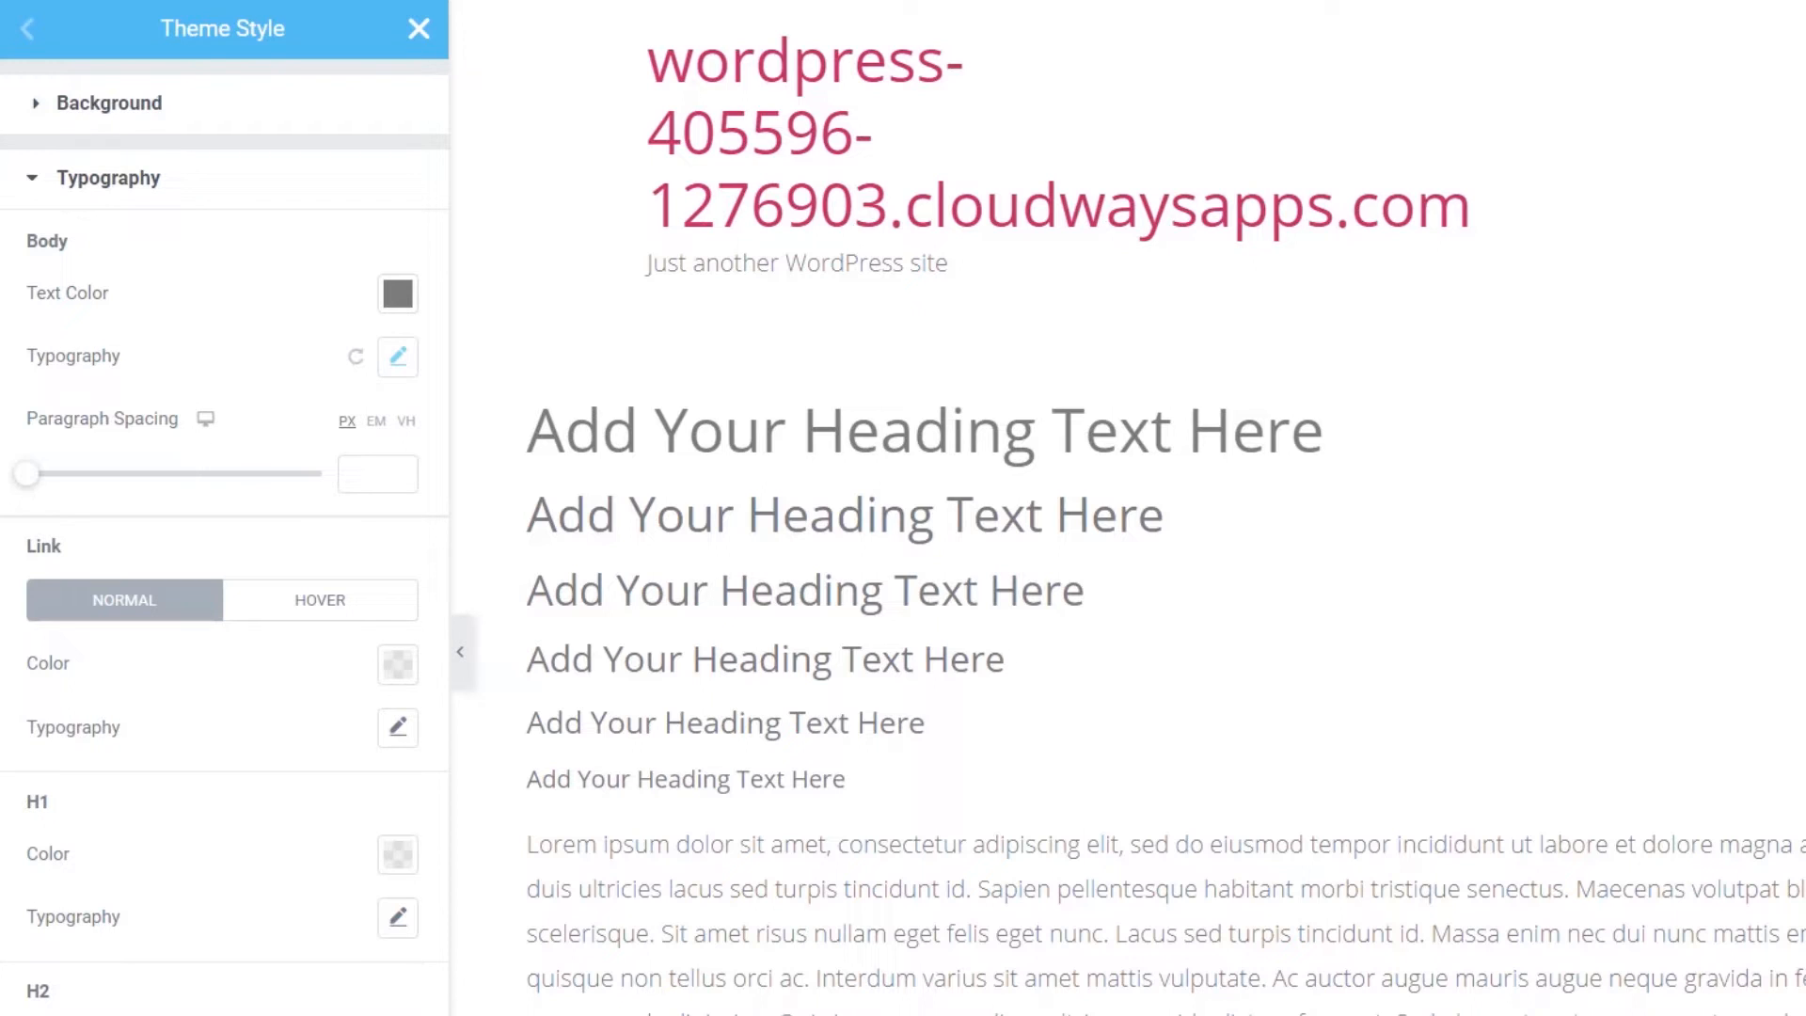
- Make H1 headings dark grey #54595F
{"action": "left_click", "coordinate": [398, 856]}
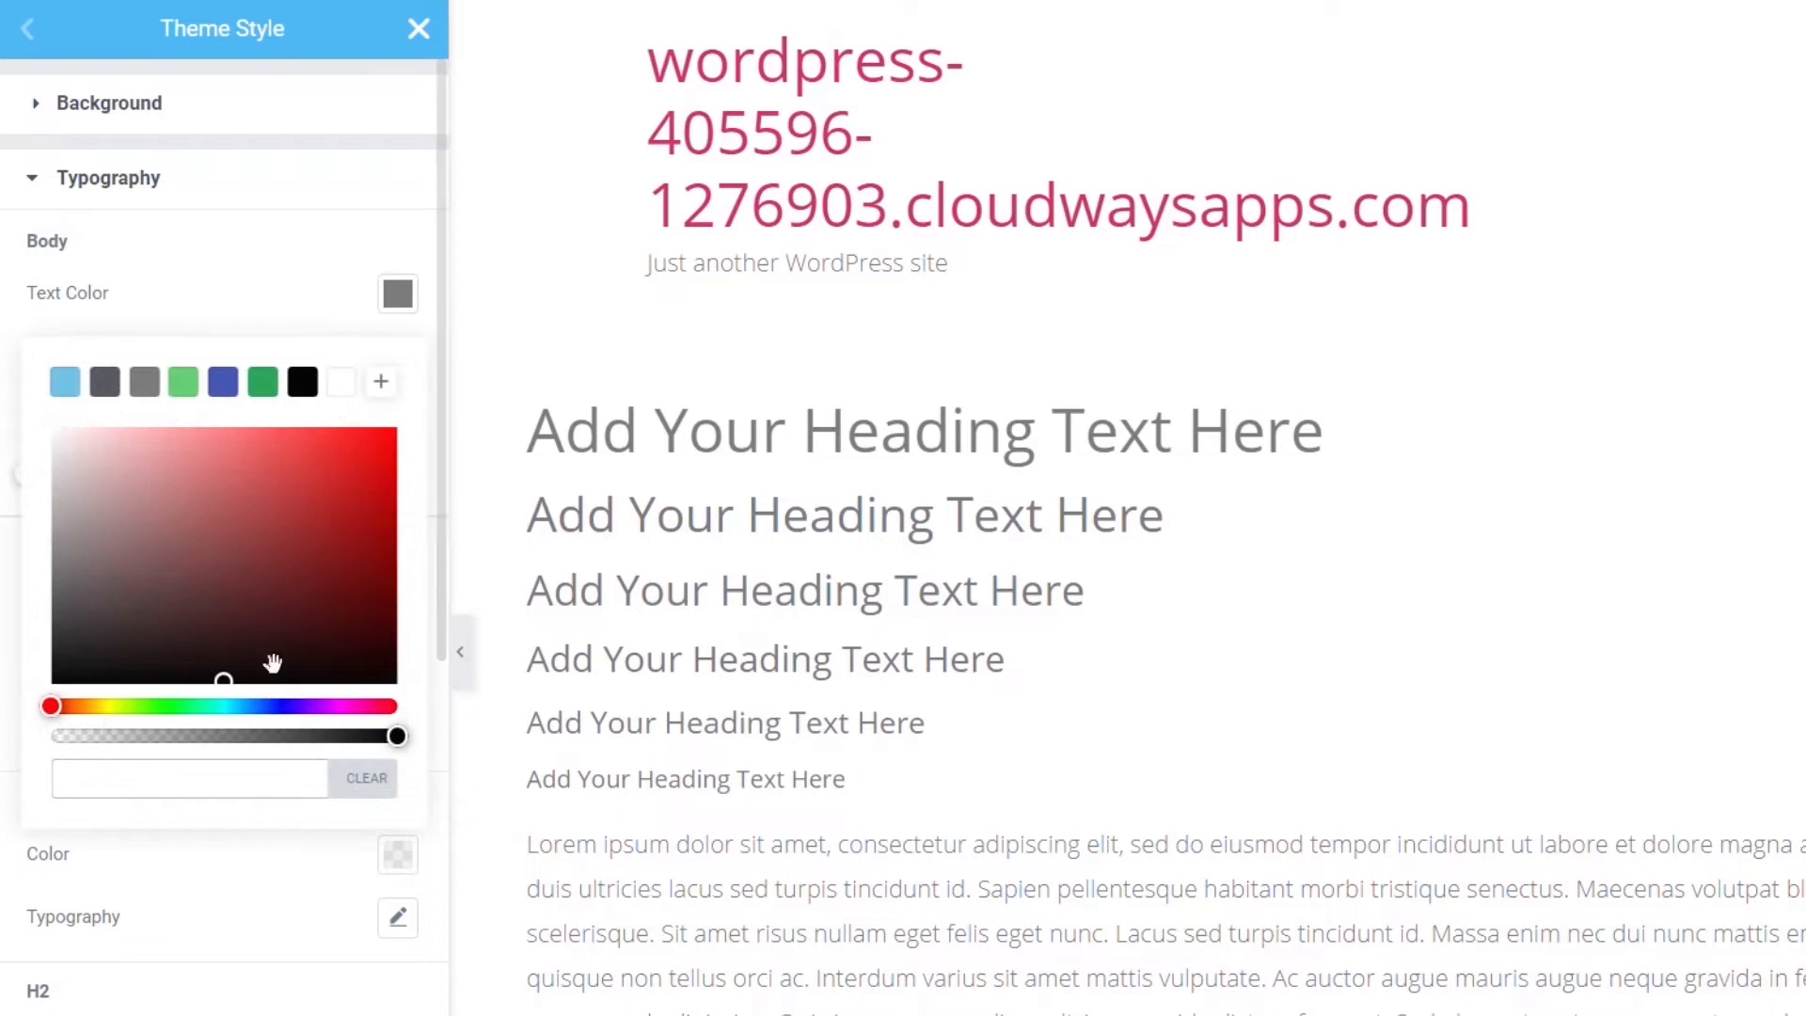
{"action": "left_click", "coordinate": [107, 396]}
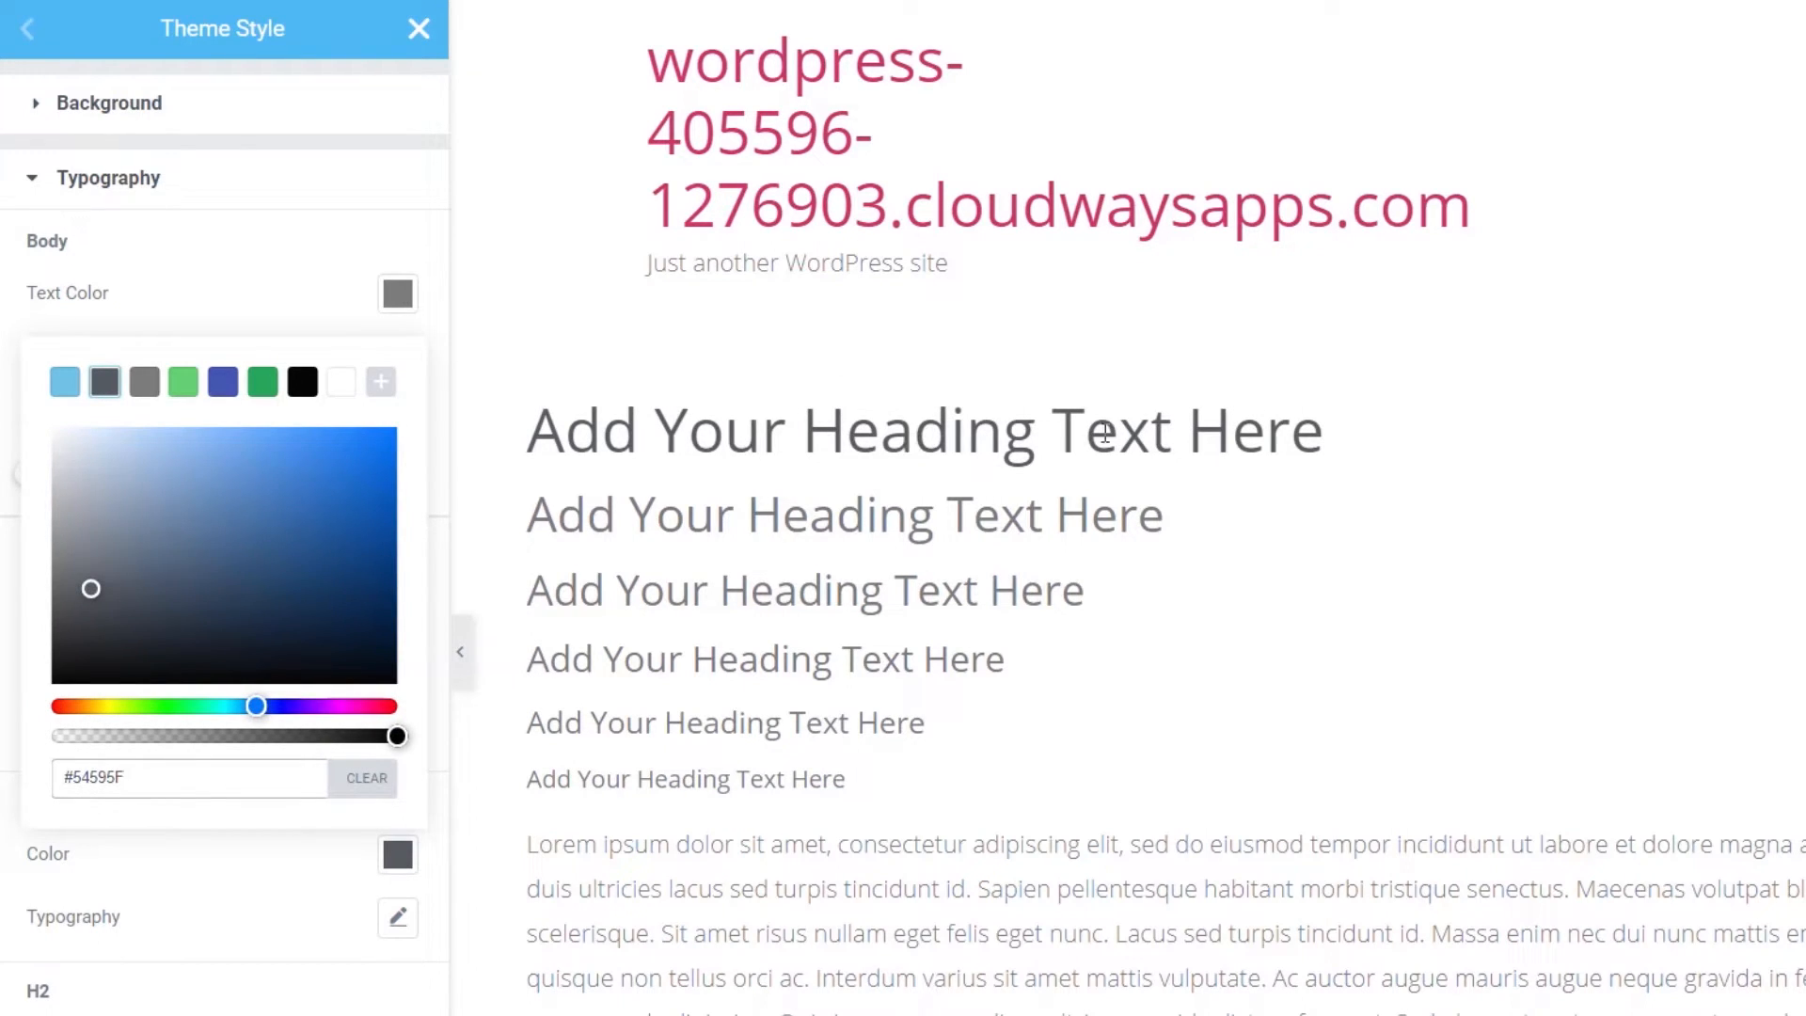
{"action": "left_click", "coordinate": [218, 872]}
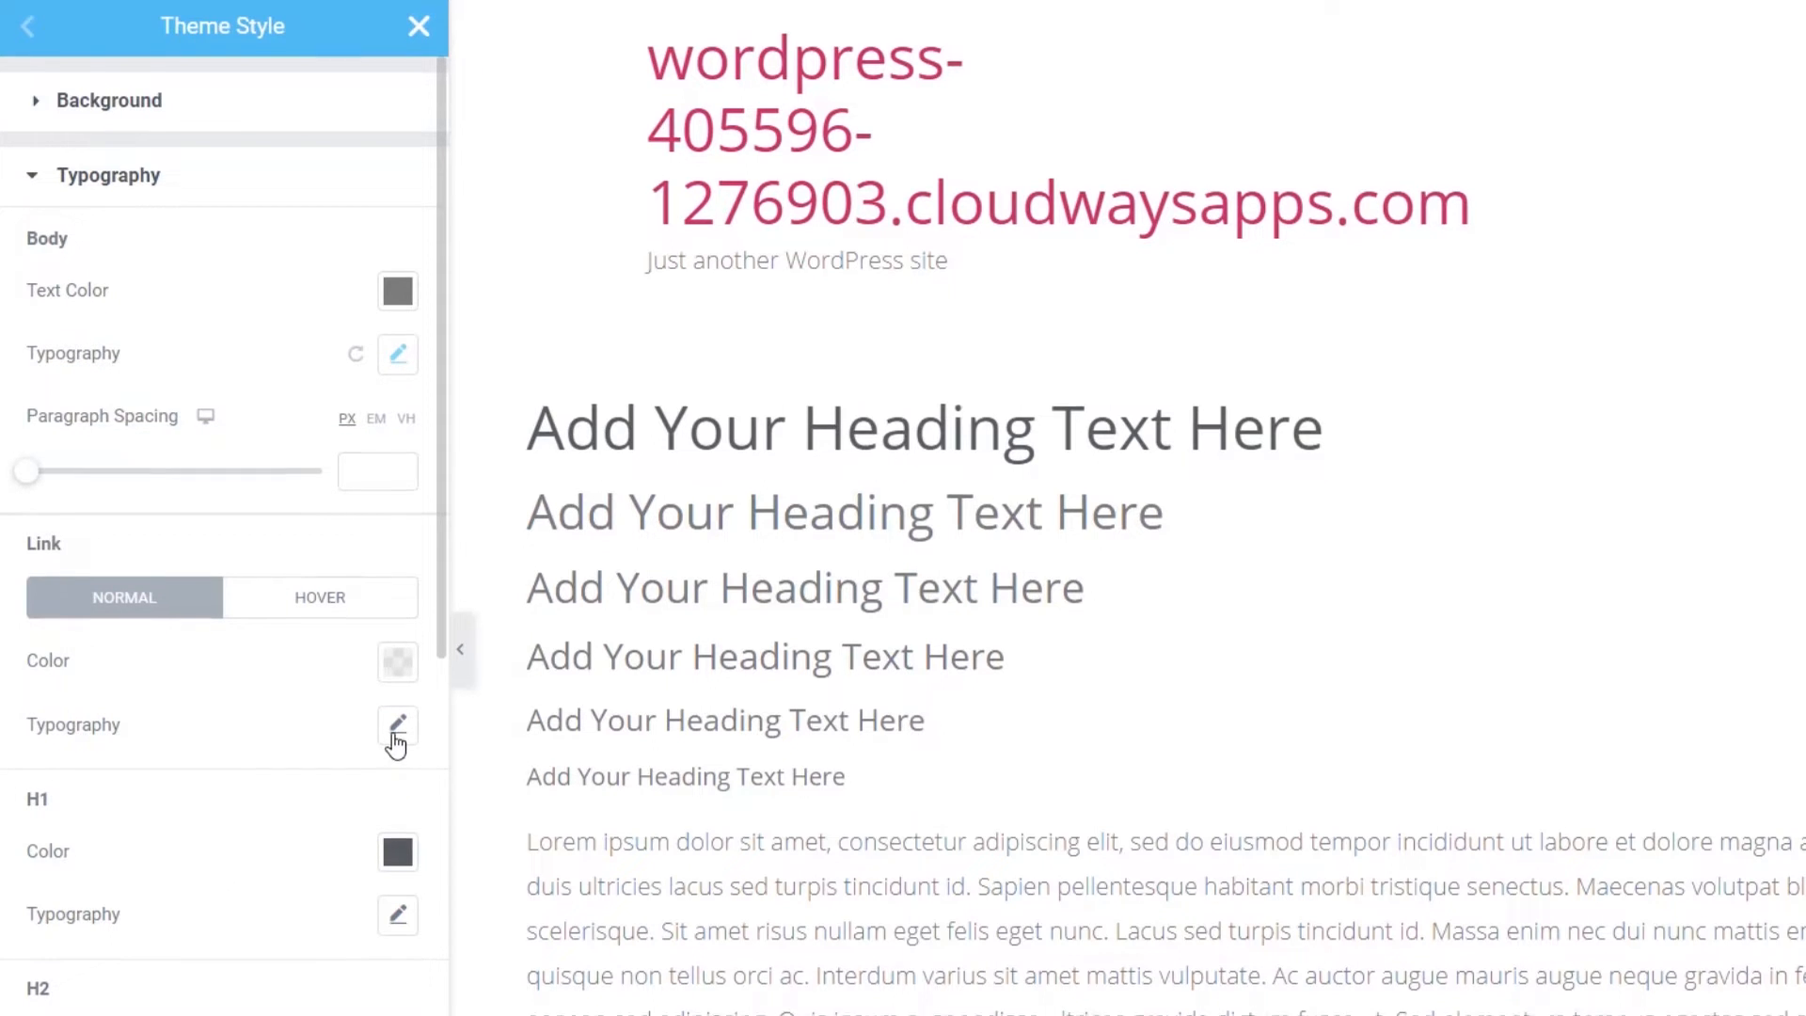
- Set the H1 font to Muli at 50 px
{"action": "scroll", "coordinate": [399, 677], "scroll_direction": "down", "scroll_amount": 3}
{"action": "left_click", "coordinate": [399, 642]}
{"action": "scroll", "coordinate": [297, 624], "scroll_direction": "down", "scroll_amount": 5}
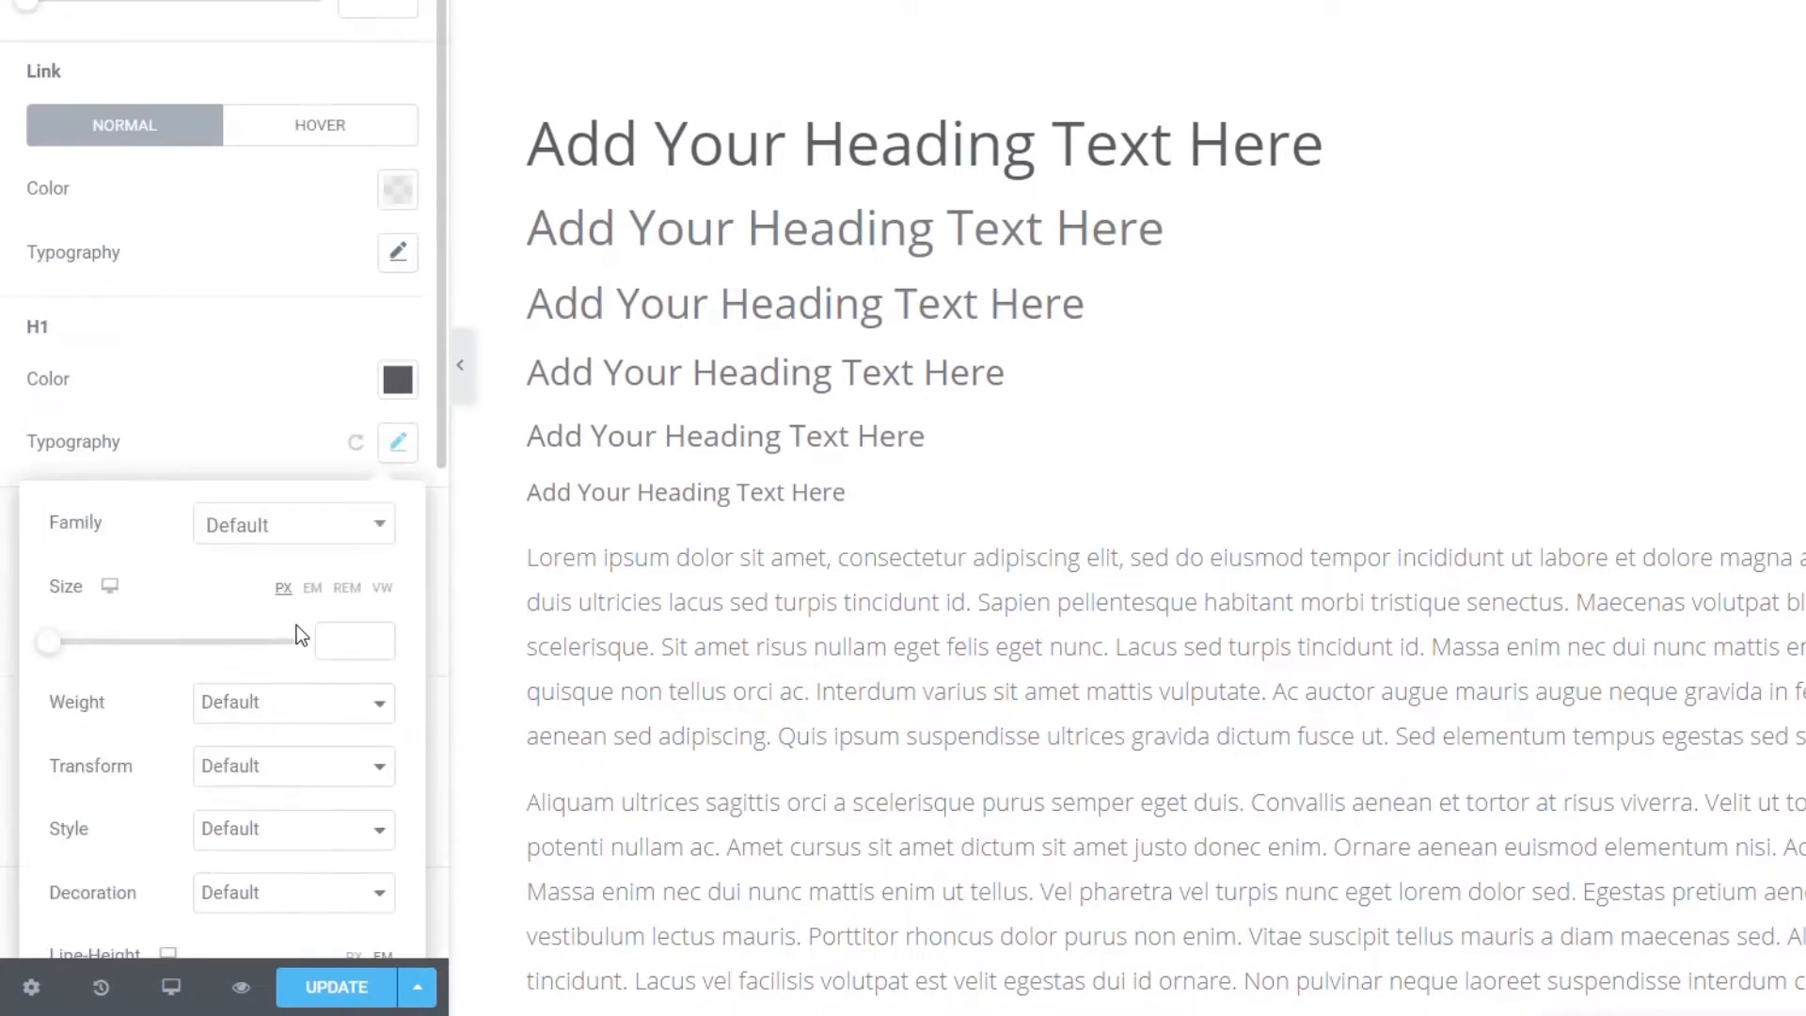
{"action": "left_click", "coordinate": [291, 150]}
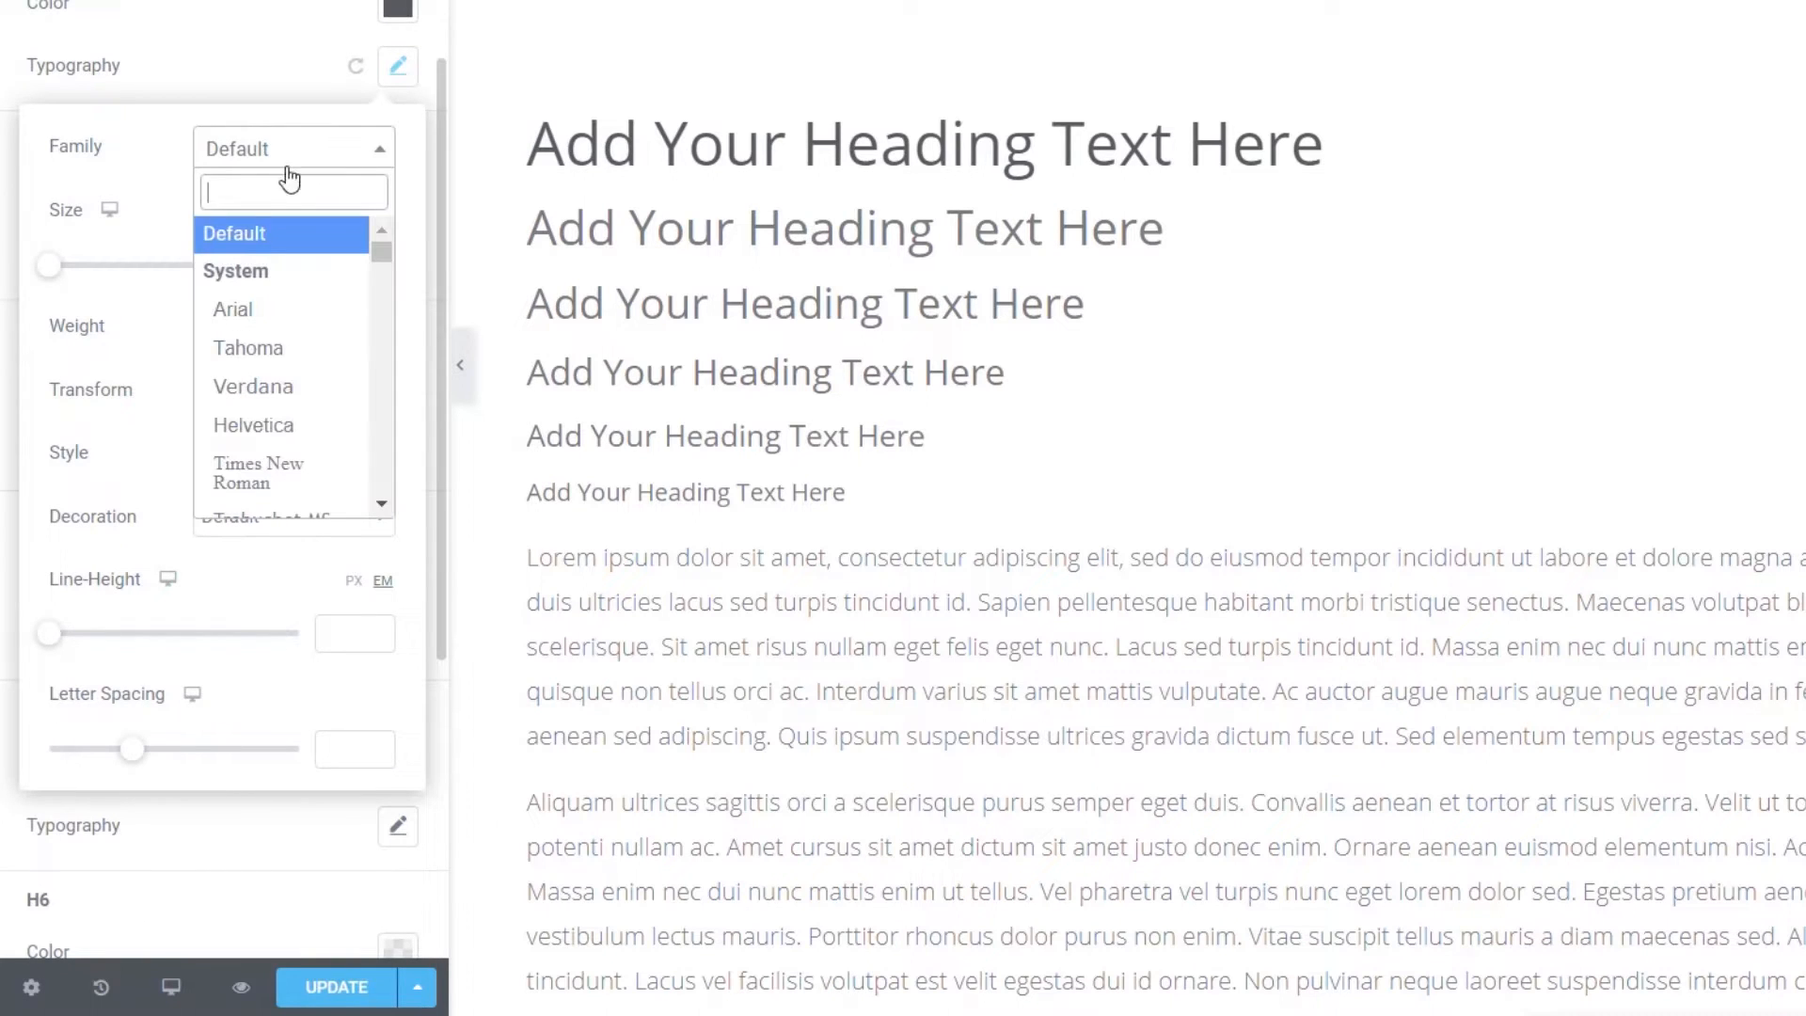
{"action": "type", "text": "mul"}
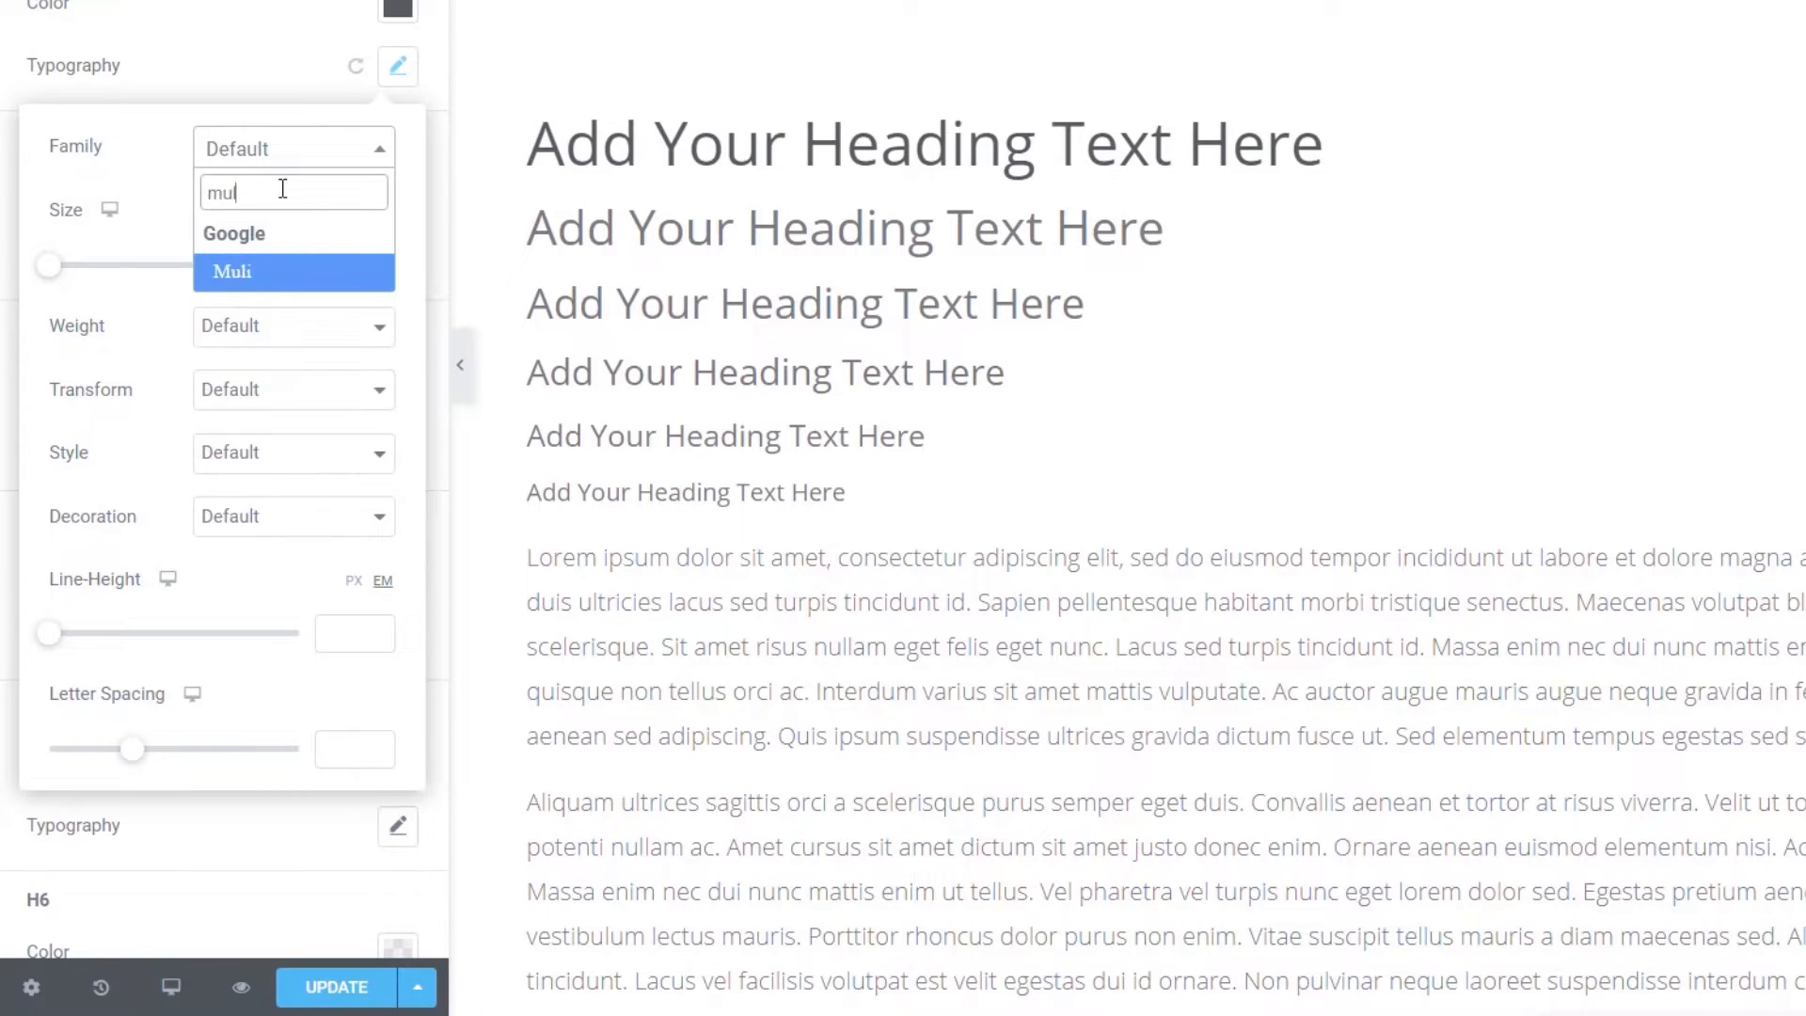
{"action": "left_click", "coordinate": [249, 278]}
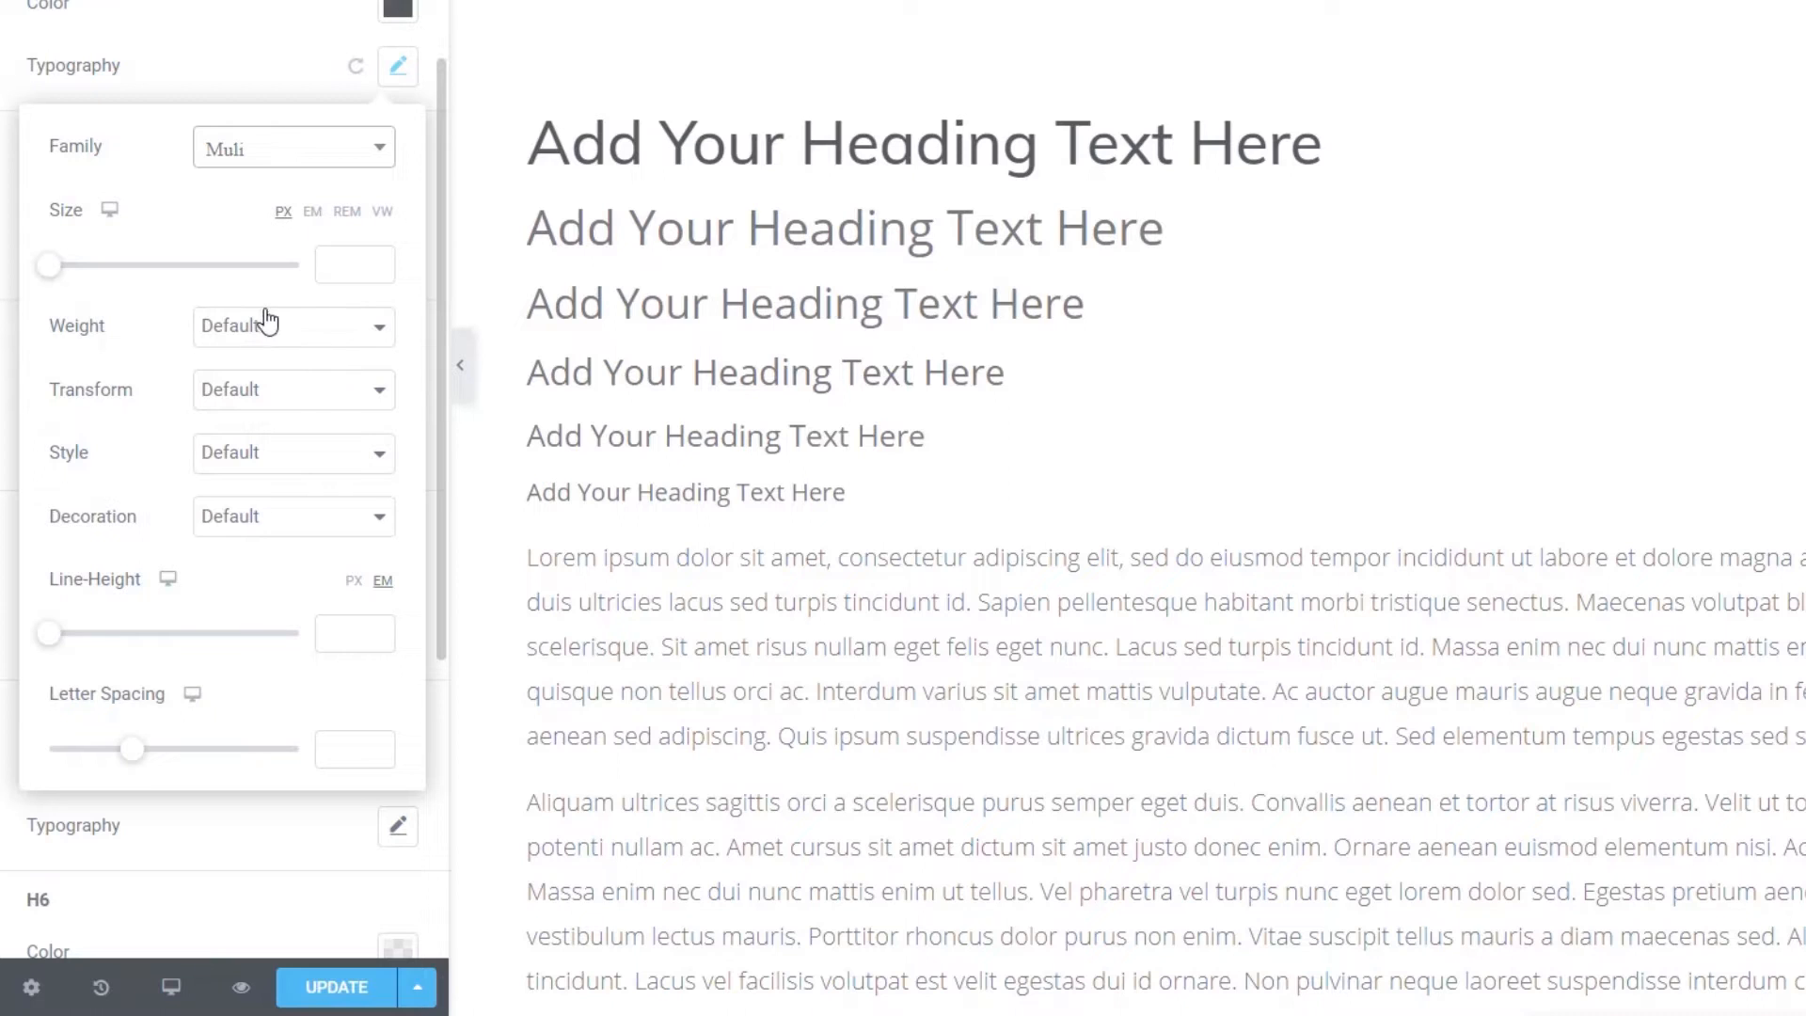
{"action": "left_click", "coordinate": [328, 267]}
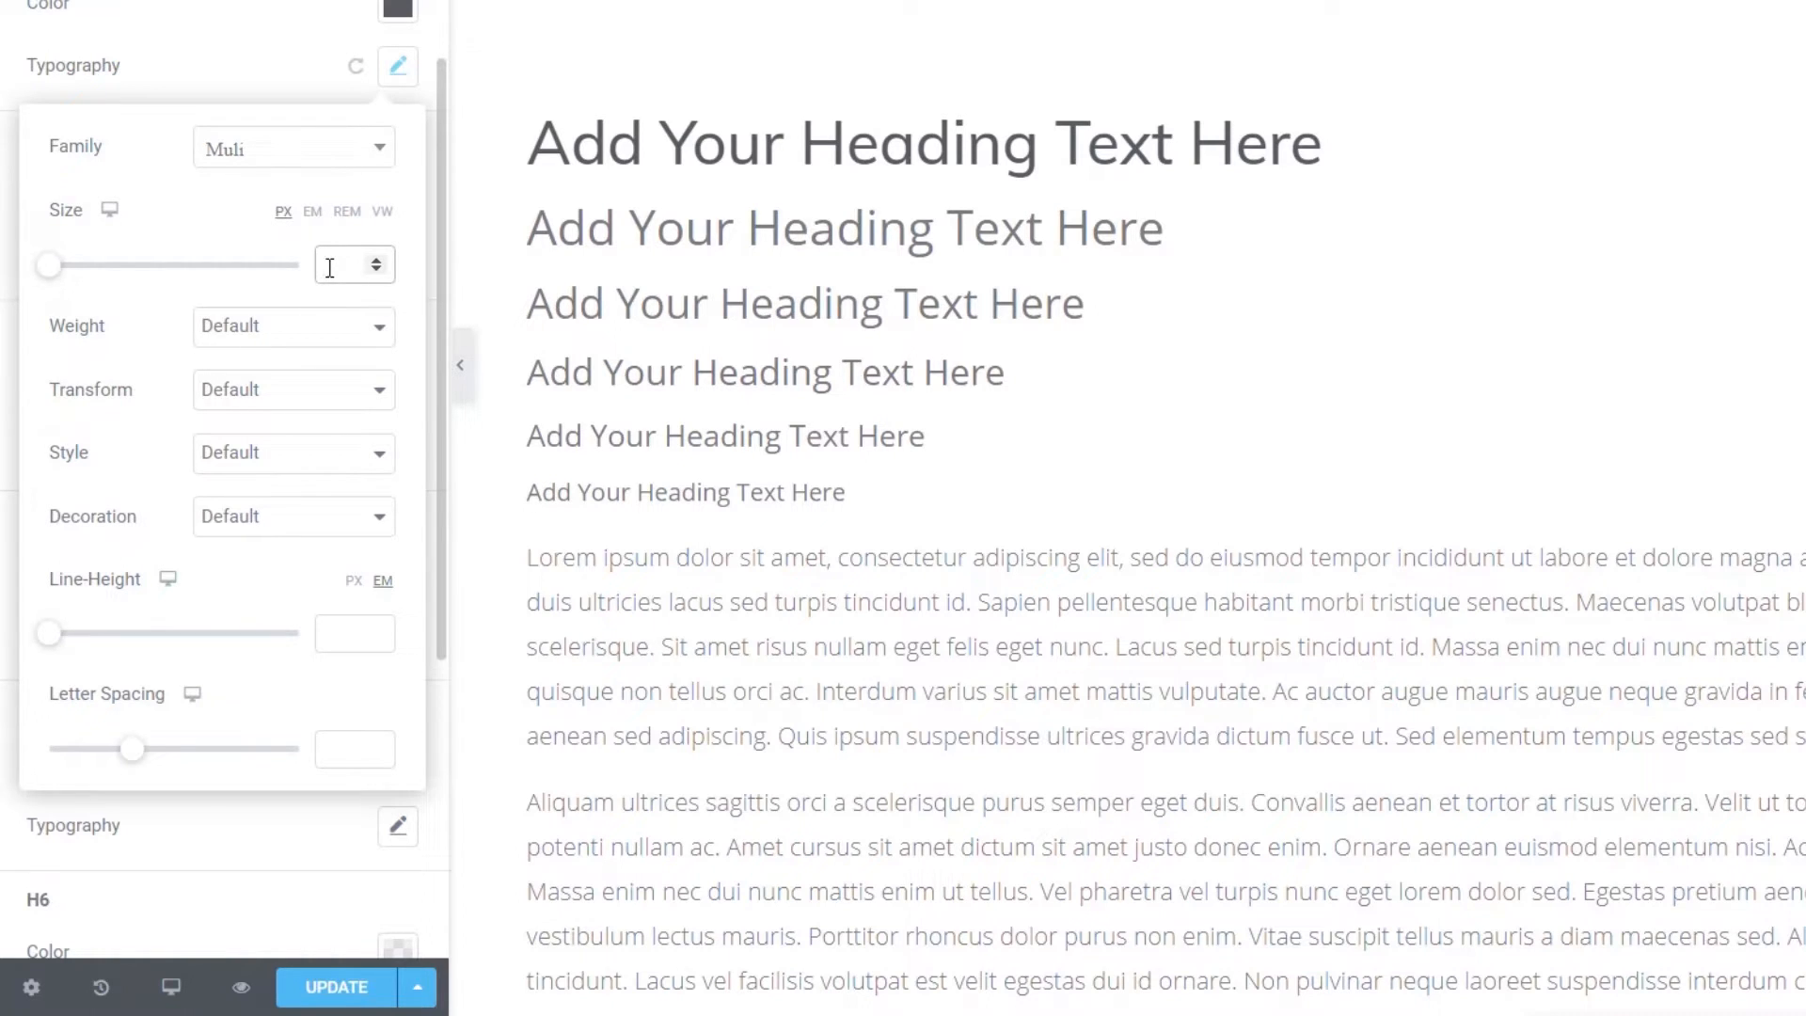
{"action": "type", "text": "1"}
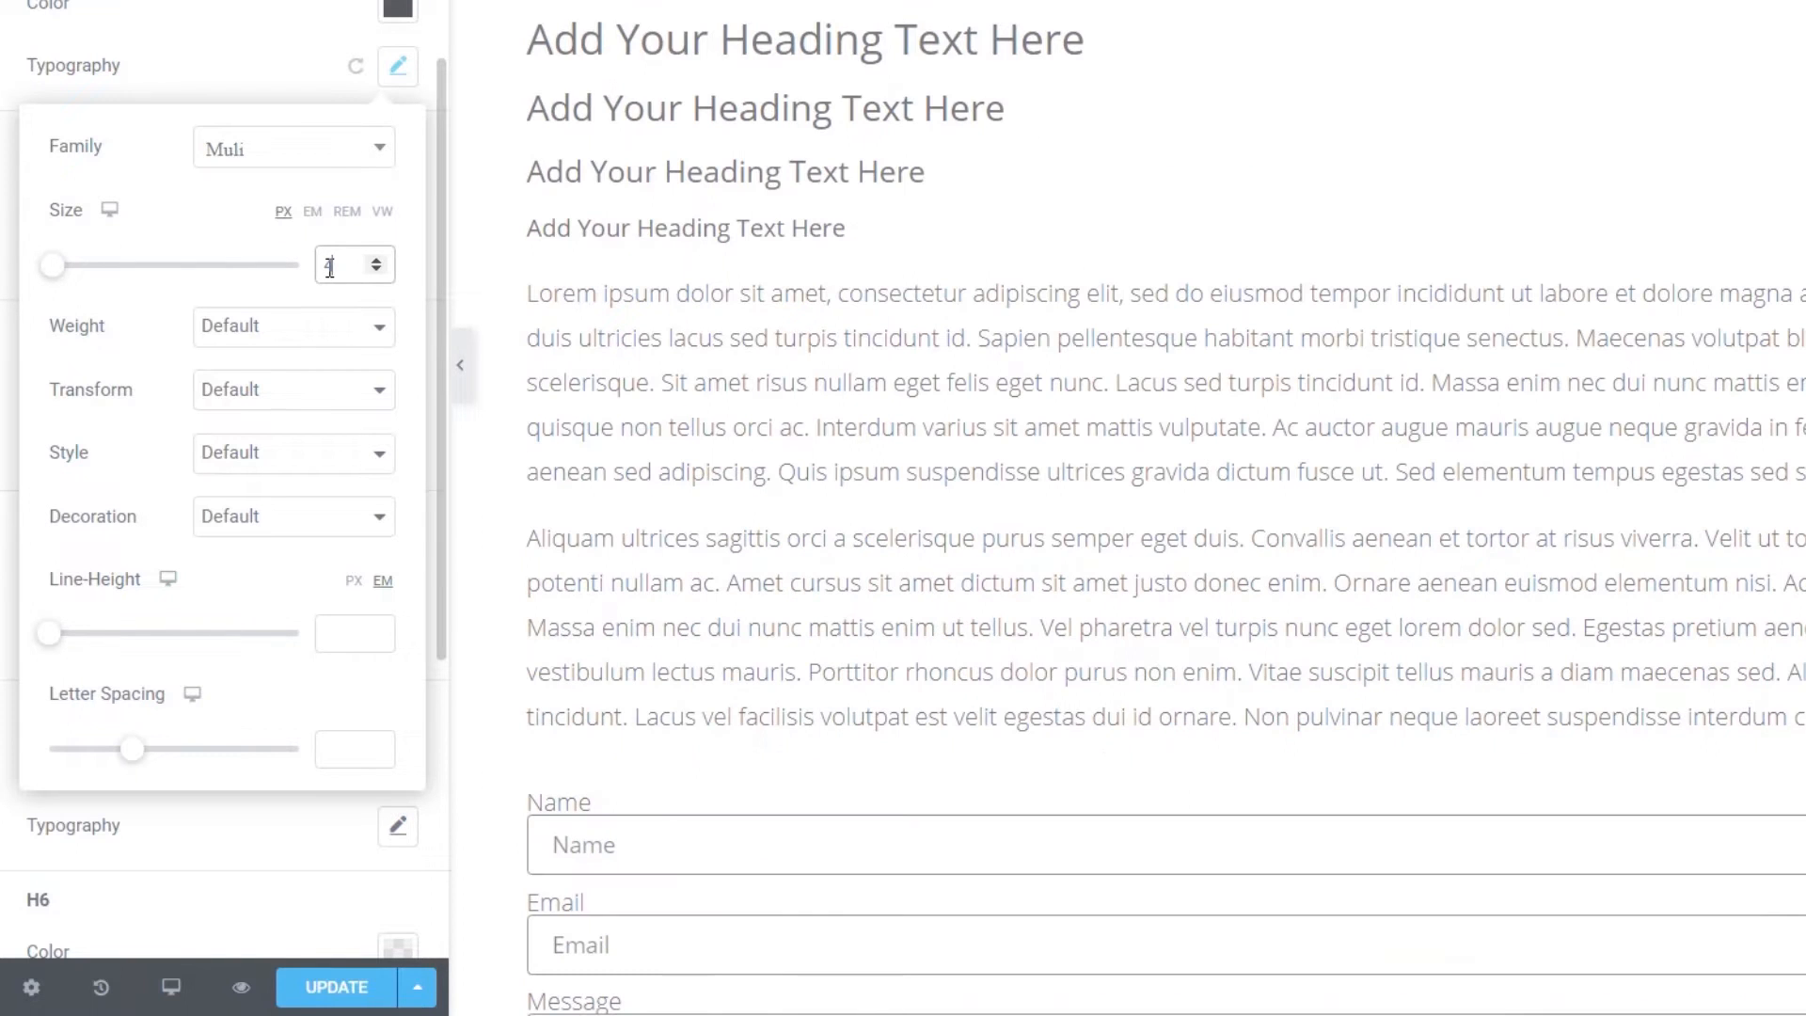
{"action": "type", "text": "5"}
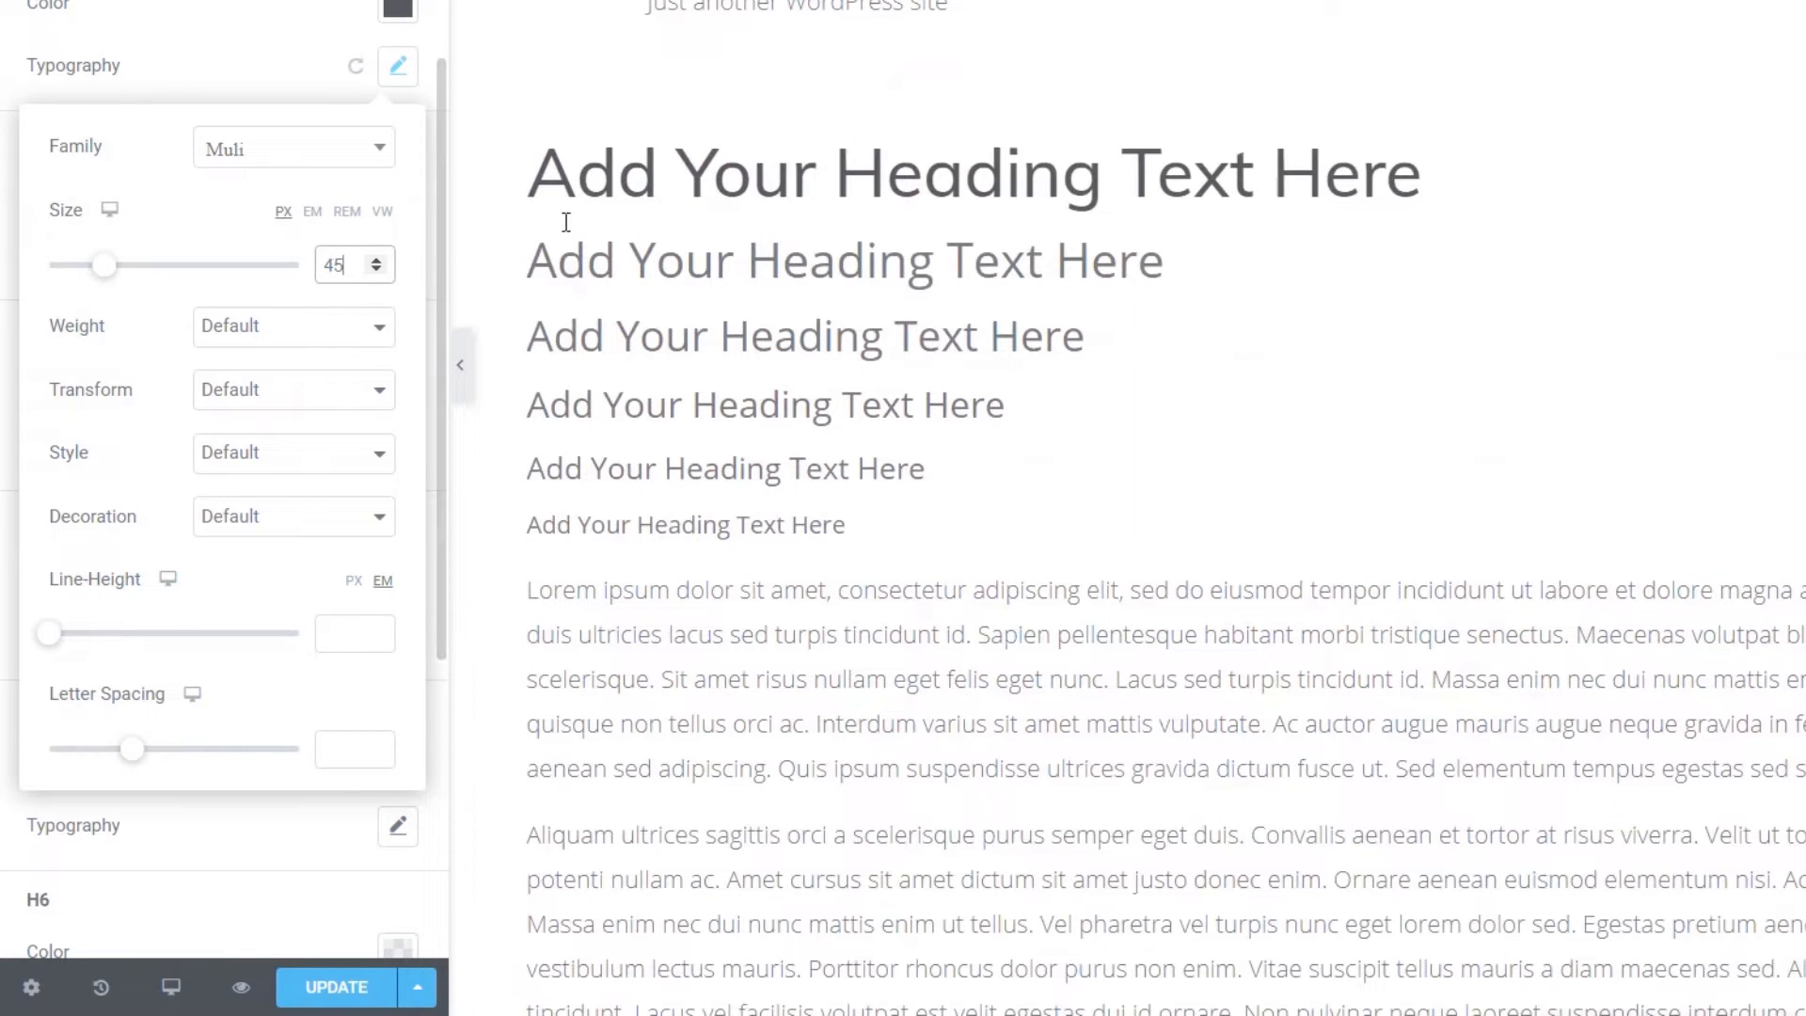
{"action": "left_click", "coordinate": [377, 262]}
{"action": "left_click", "coordinate": [377, 261]}
{"action": "left_click", "coordinate": [377, 262]}
{"action": "left_click", "coordinate": [377, 261]}
{"action": "left_click", "coordinate": [377, 261]}
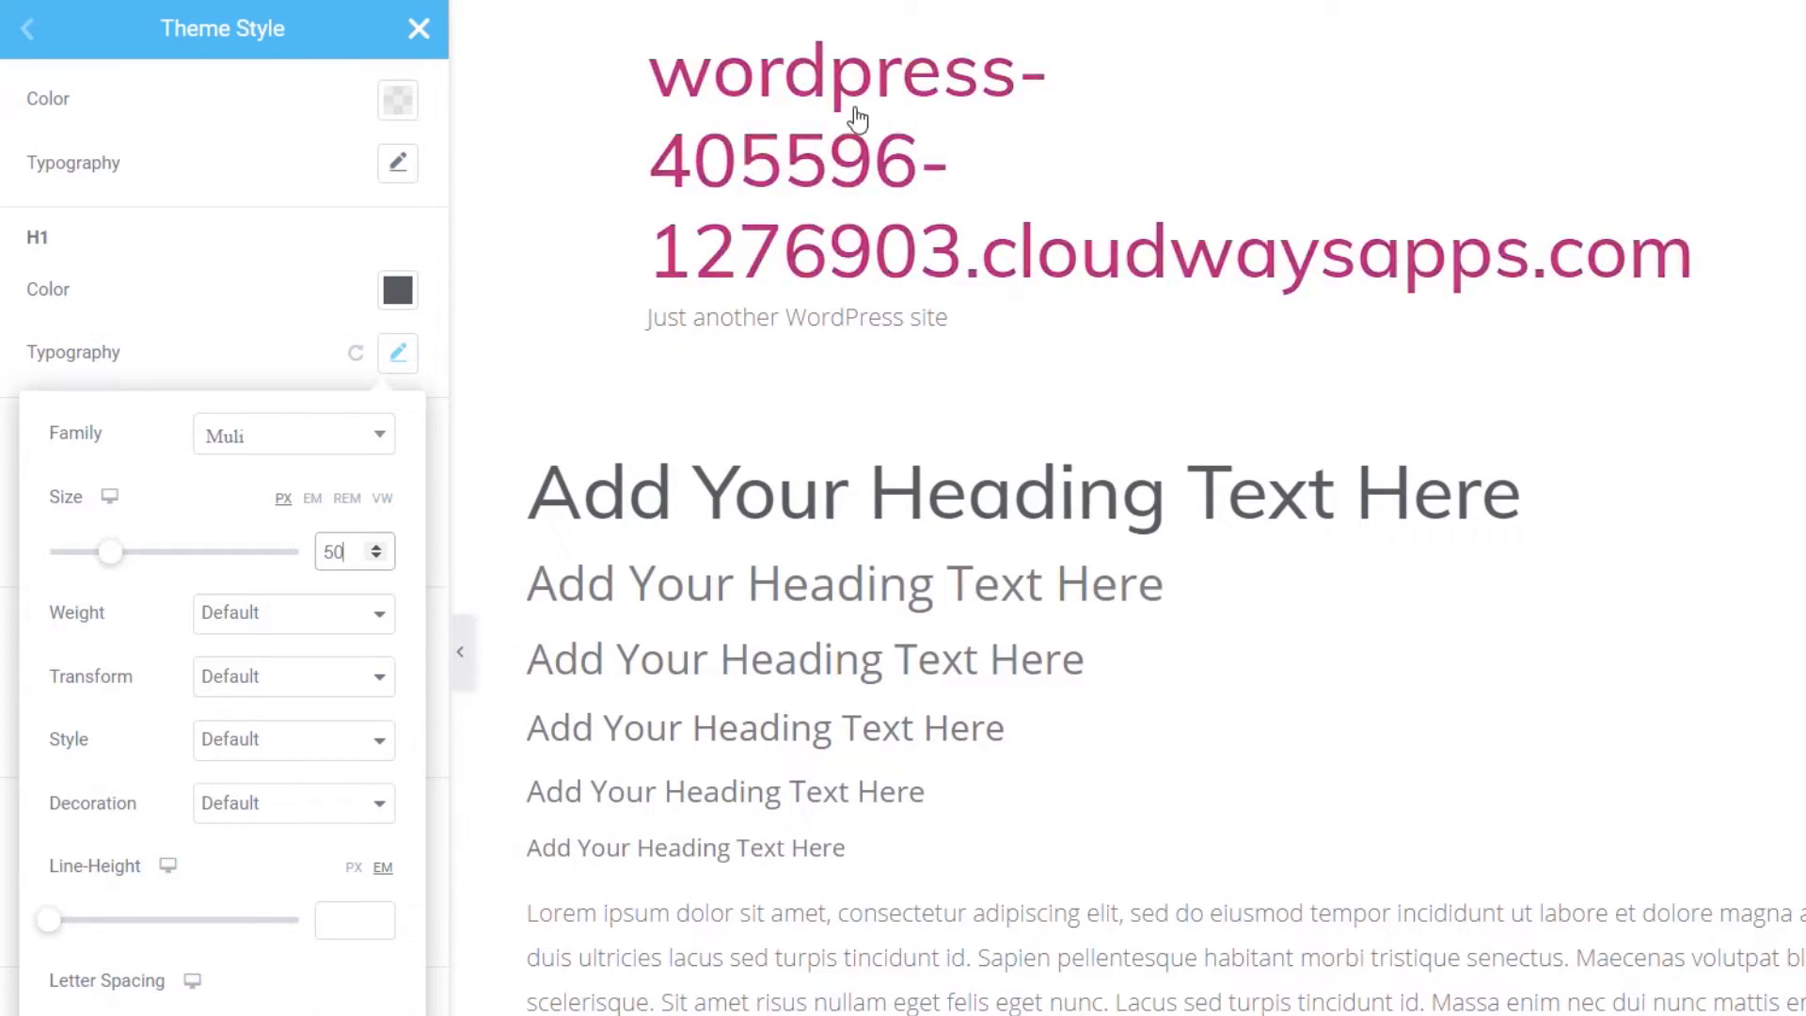
- Set the H1 font weight to 300 after trying 100 and 800
{"action": "left_click", "coordinate": [292, 616]}
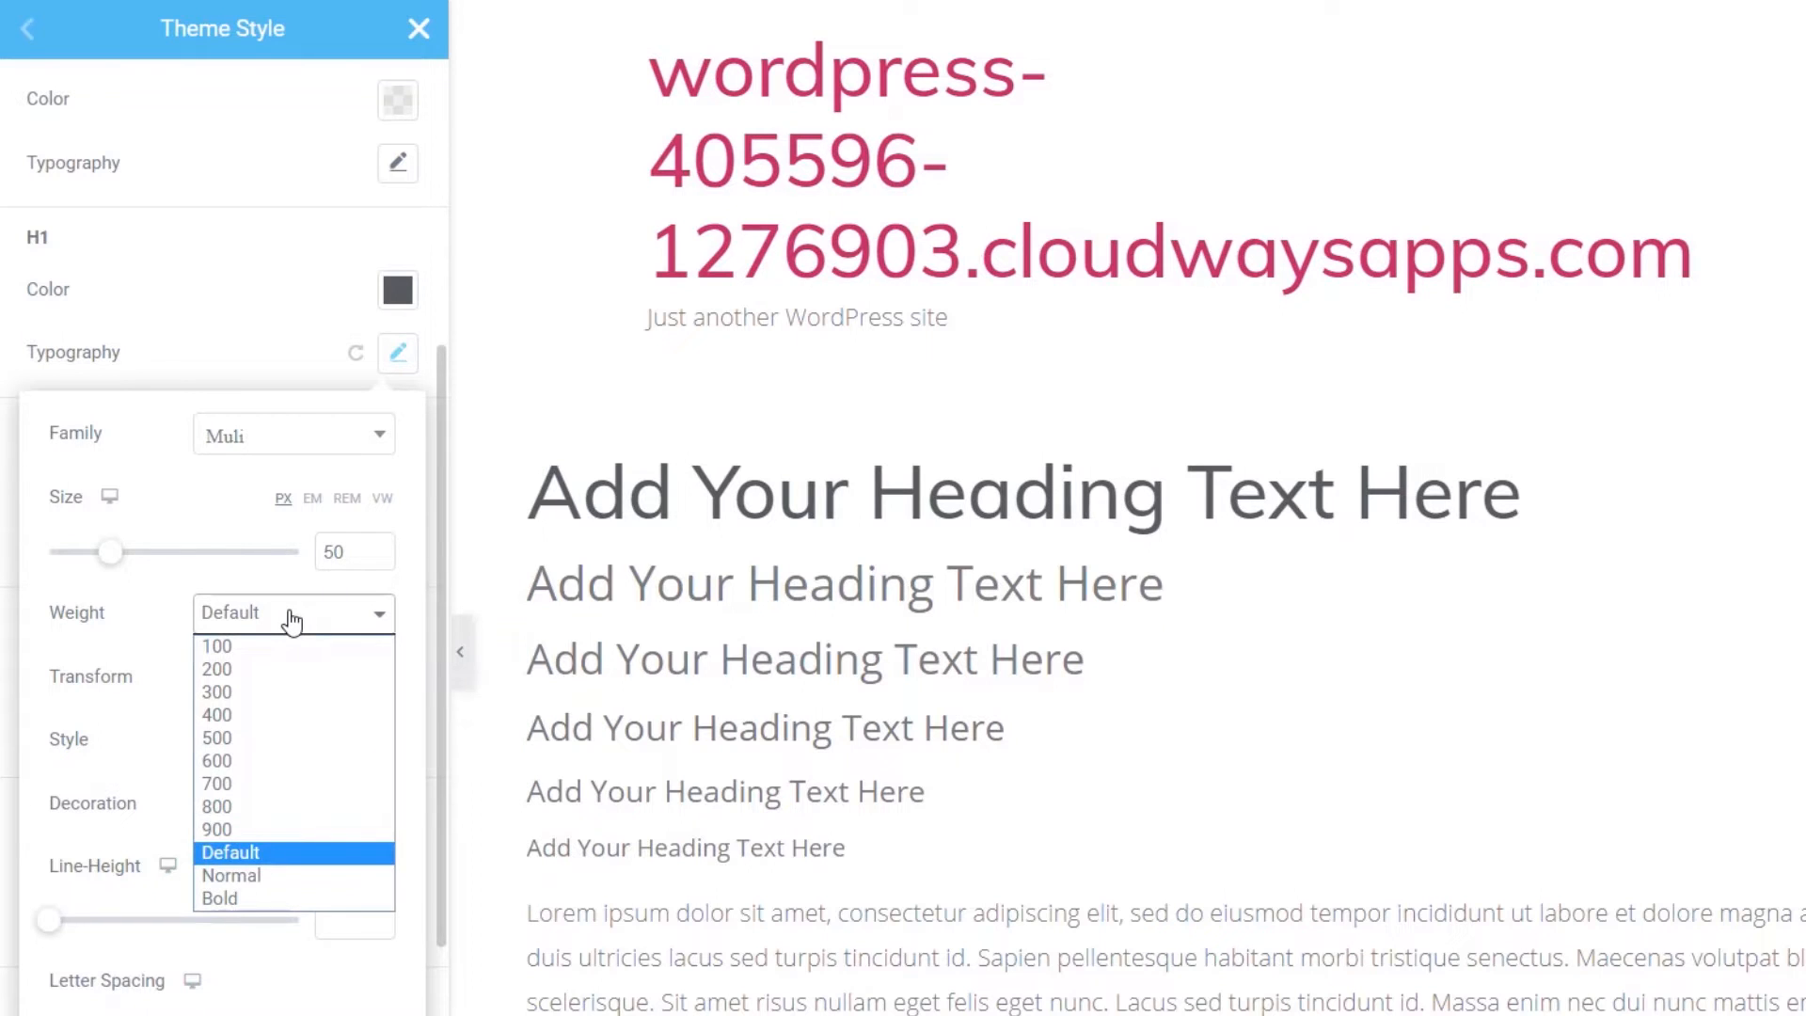
{"action": "left_click", "coordinate": [274, 647]}
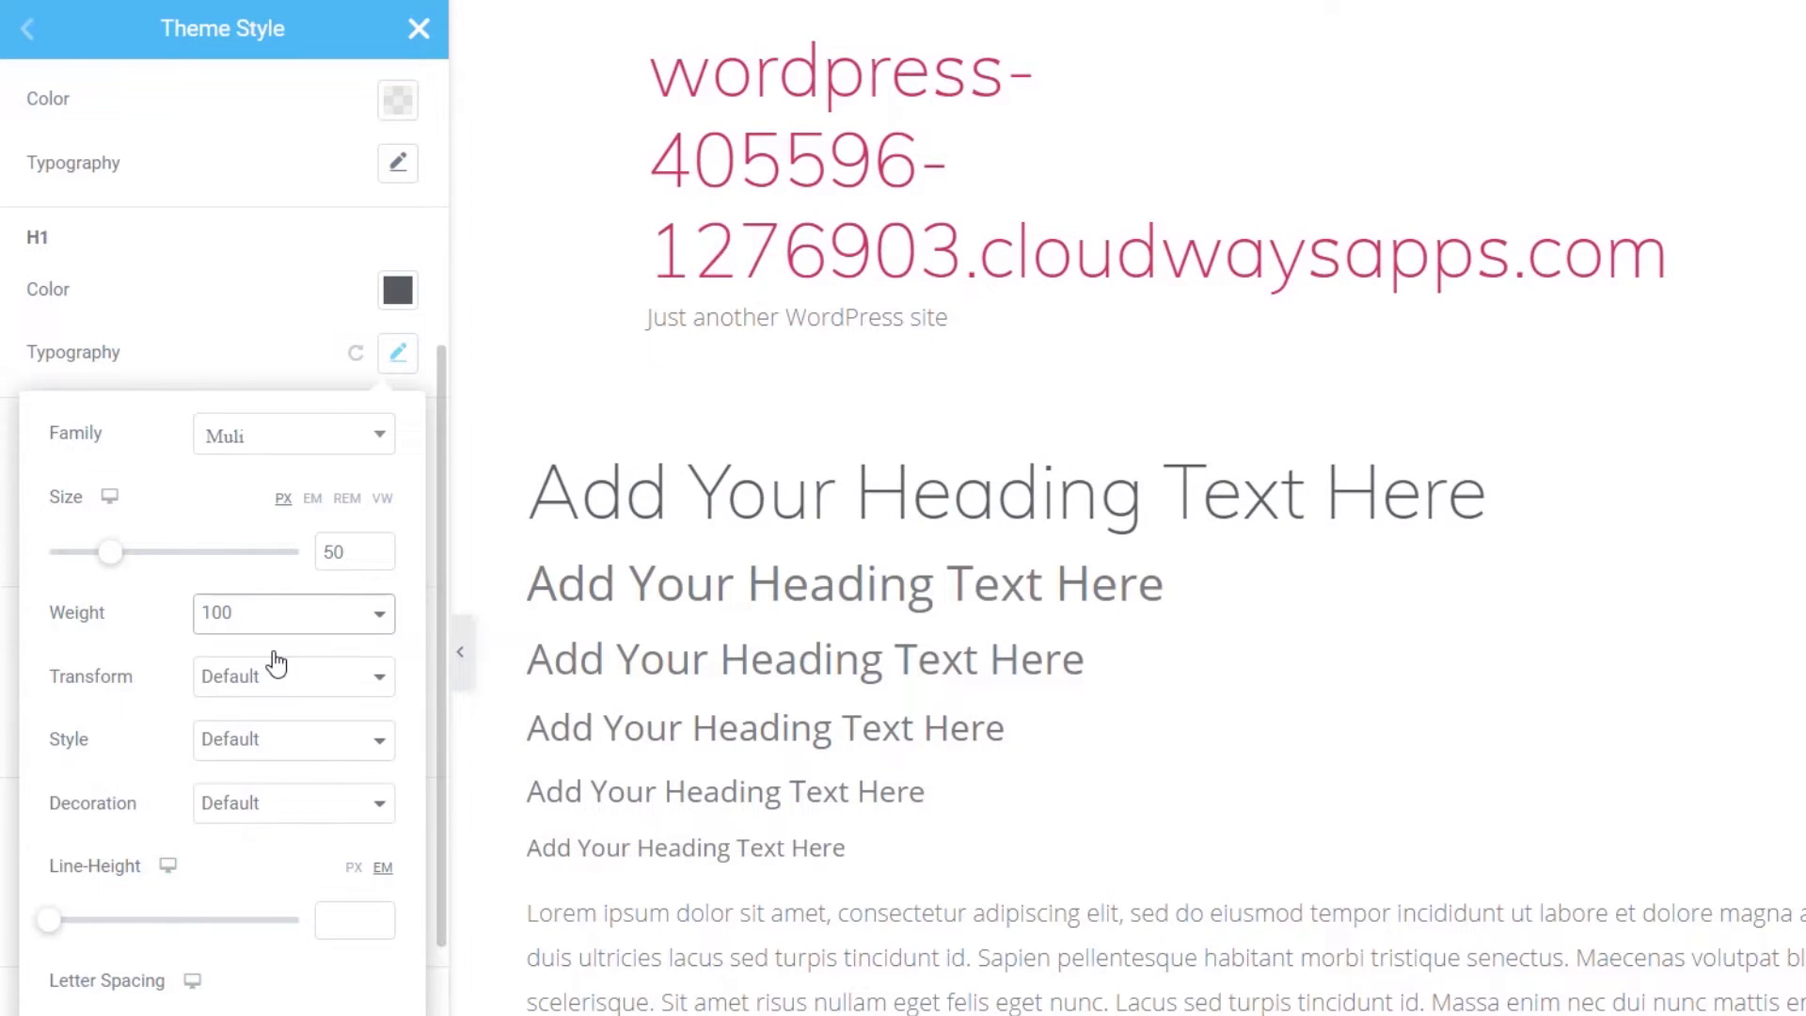
{"action": "left_click", "coordinate": [294, 613]}
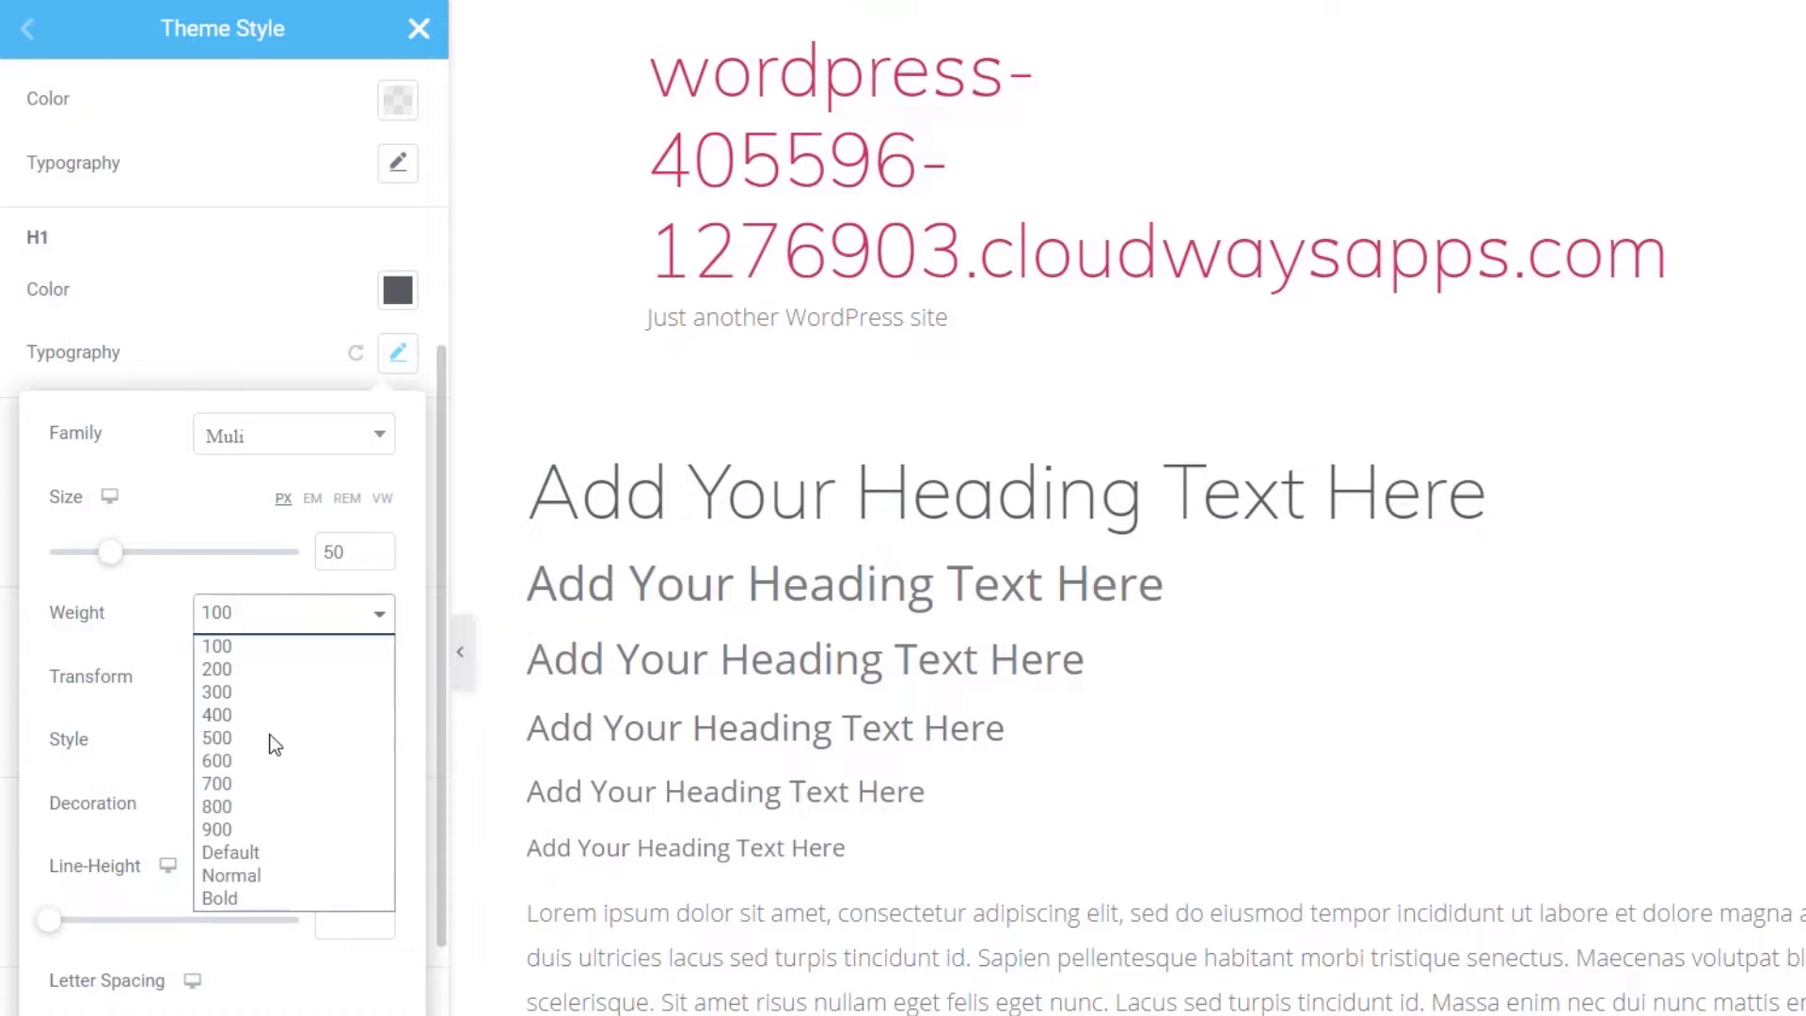
{"action": "left_click", "coordinate": [256, 813]}
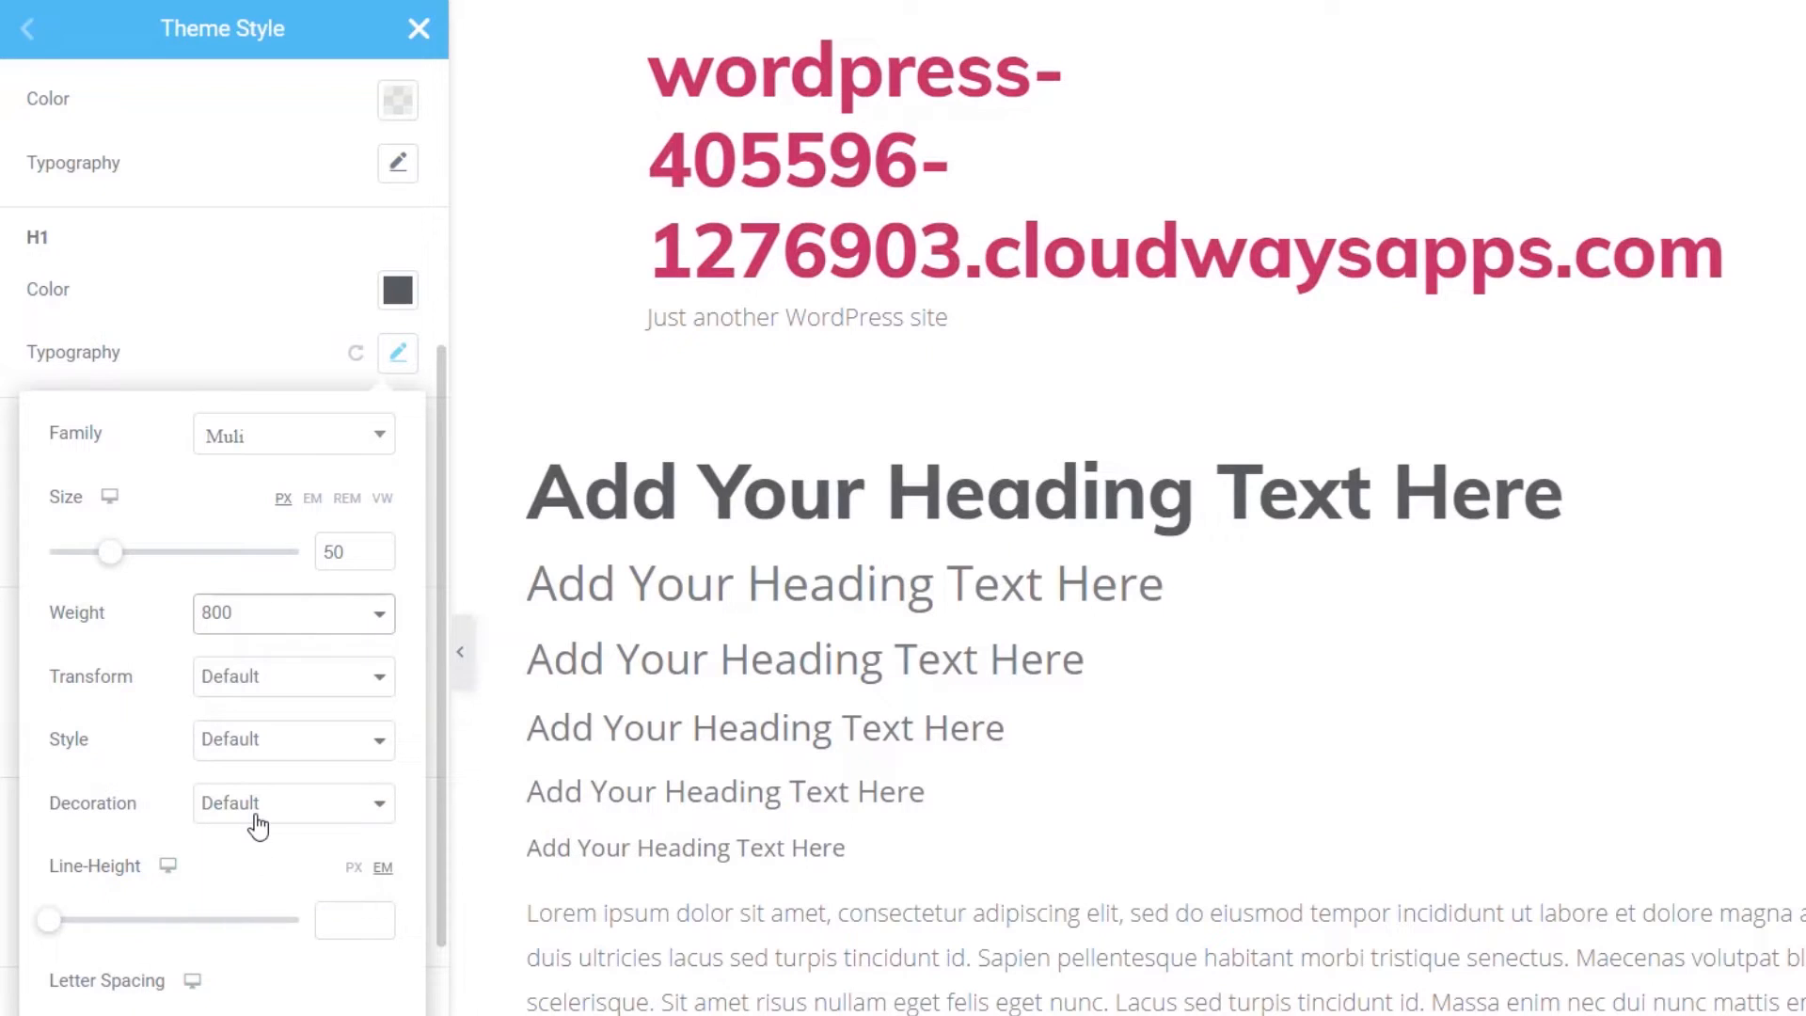
{"action": "left_click", "coordinate": [282, 621]}
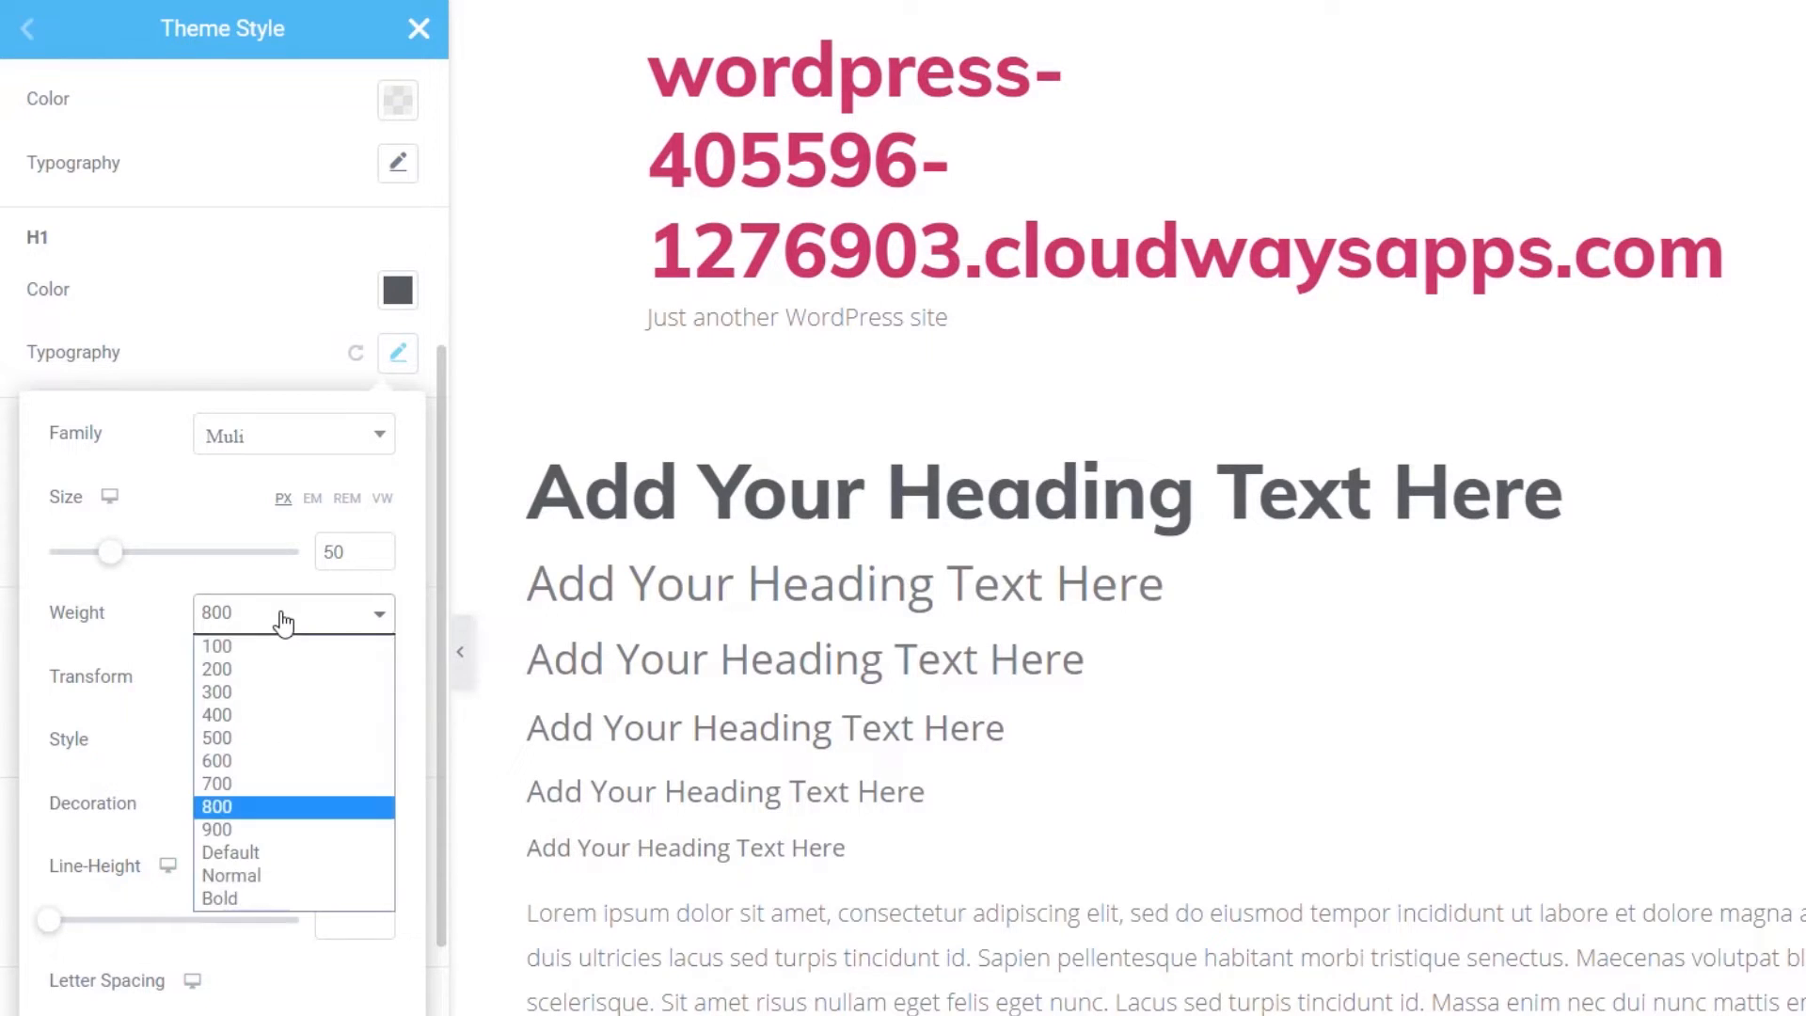
{"action": "left_click", "coordinate": [269, 648]}
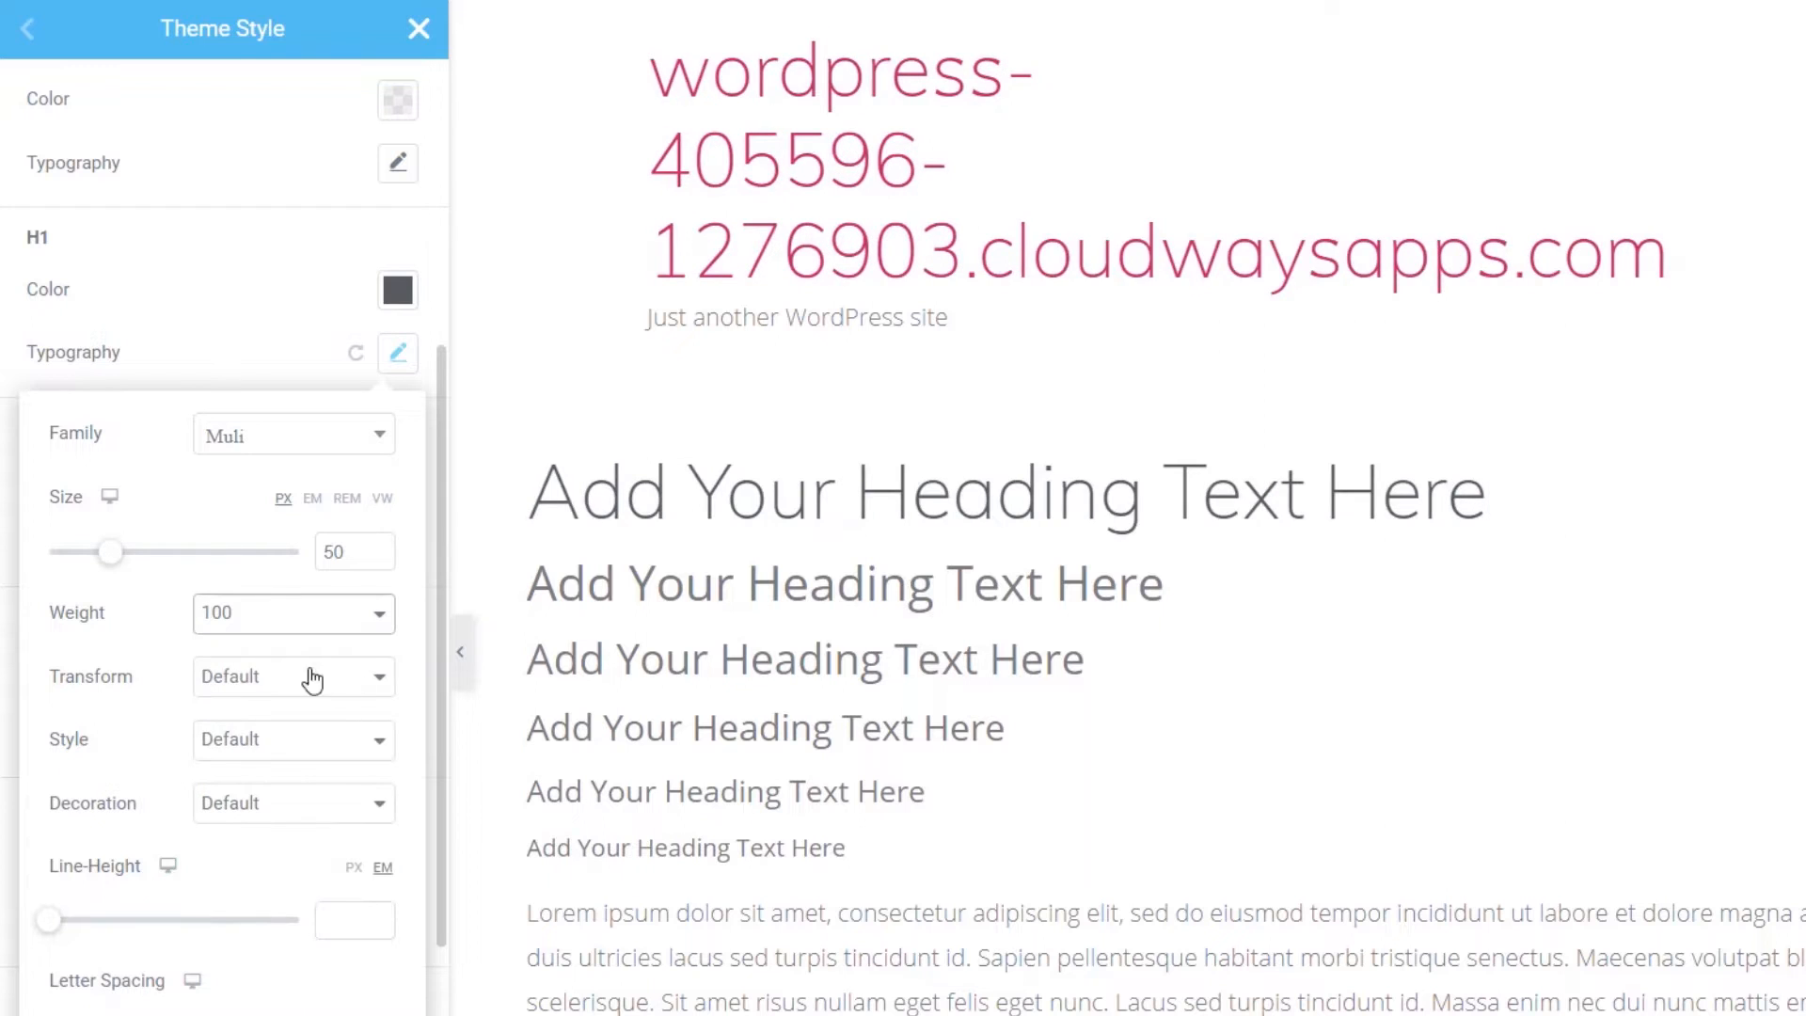
{"action": "left_click", "coordinate": [266, 613]}
{"action": "left_click", "coordinate": [257, 693]}
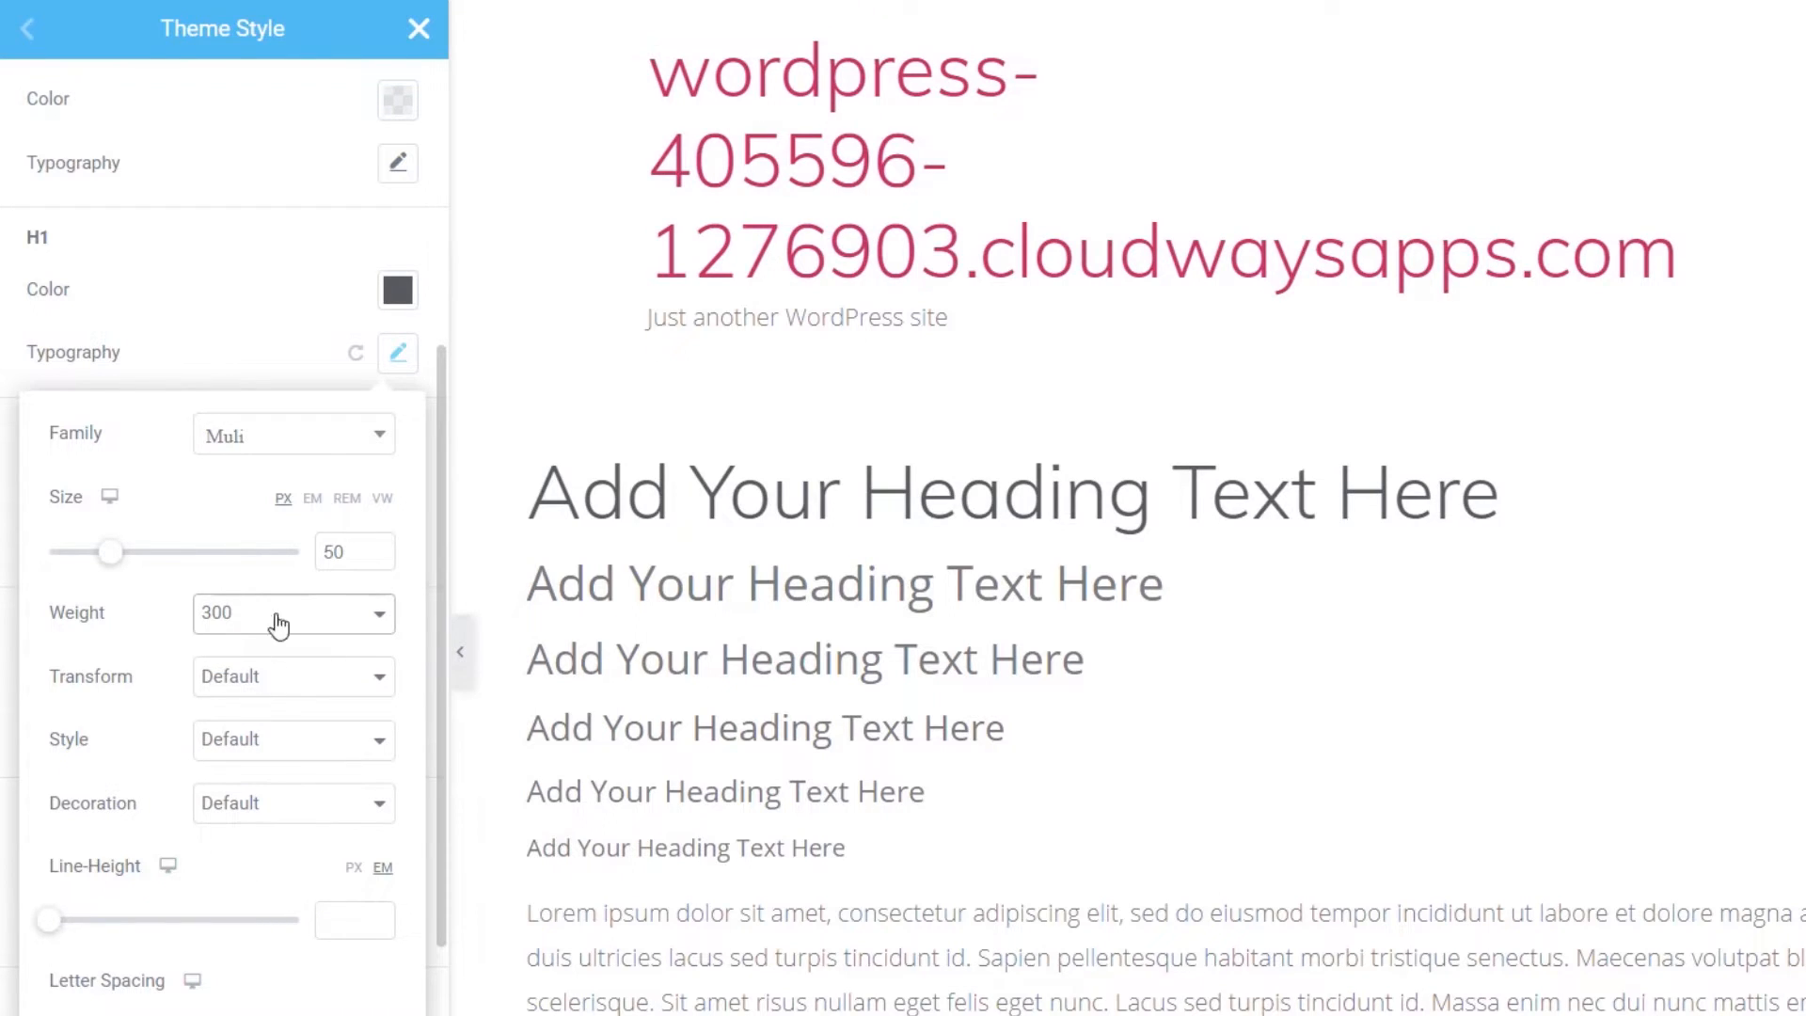
{"action": "left_click", "coordinate": [396, 357]}
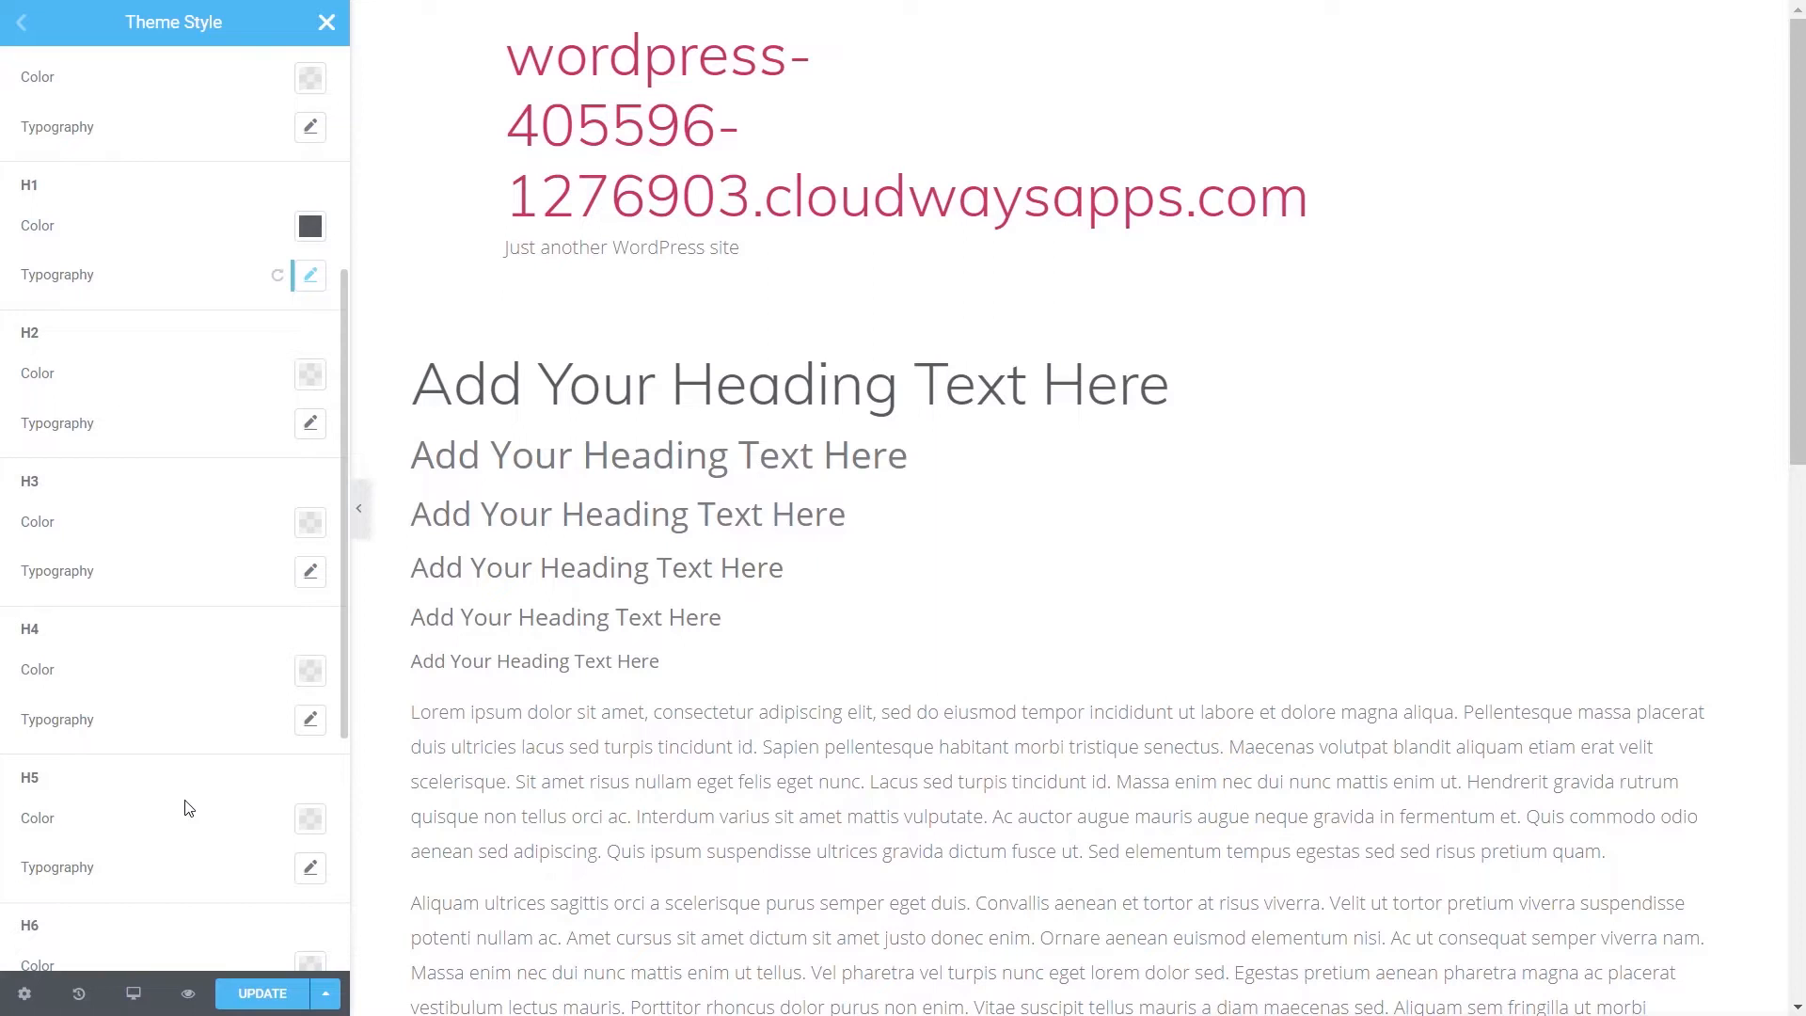
- Scroll the preview to the contact form and expand the Buttons style section
{"action": "scroll", "coordinate": [188, 807], "scroll_direction": "down", "scroll_amount": 5}
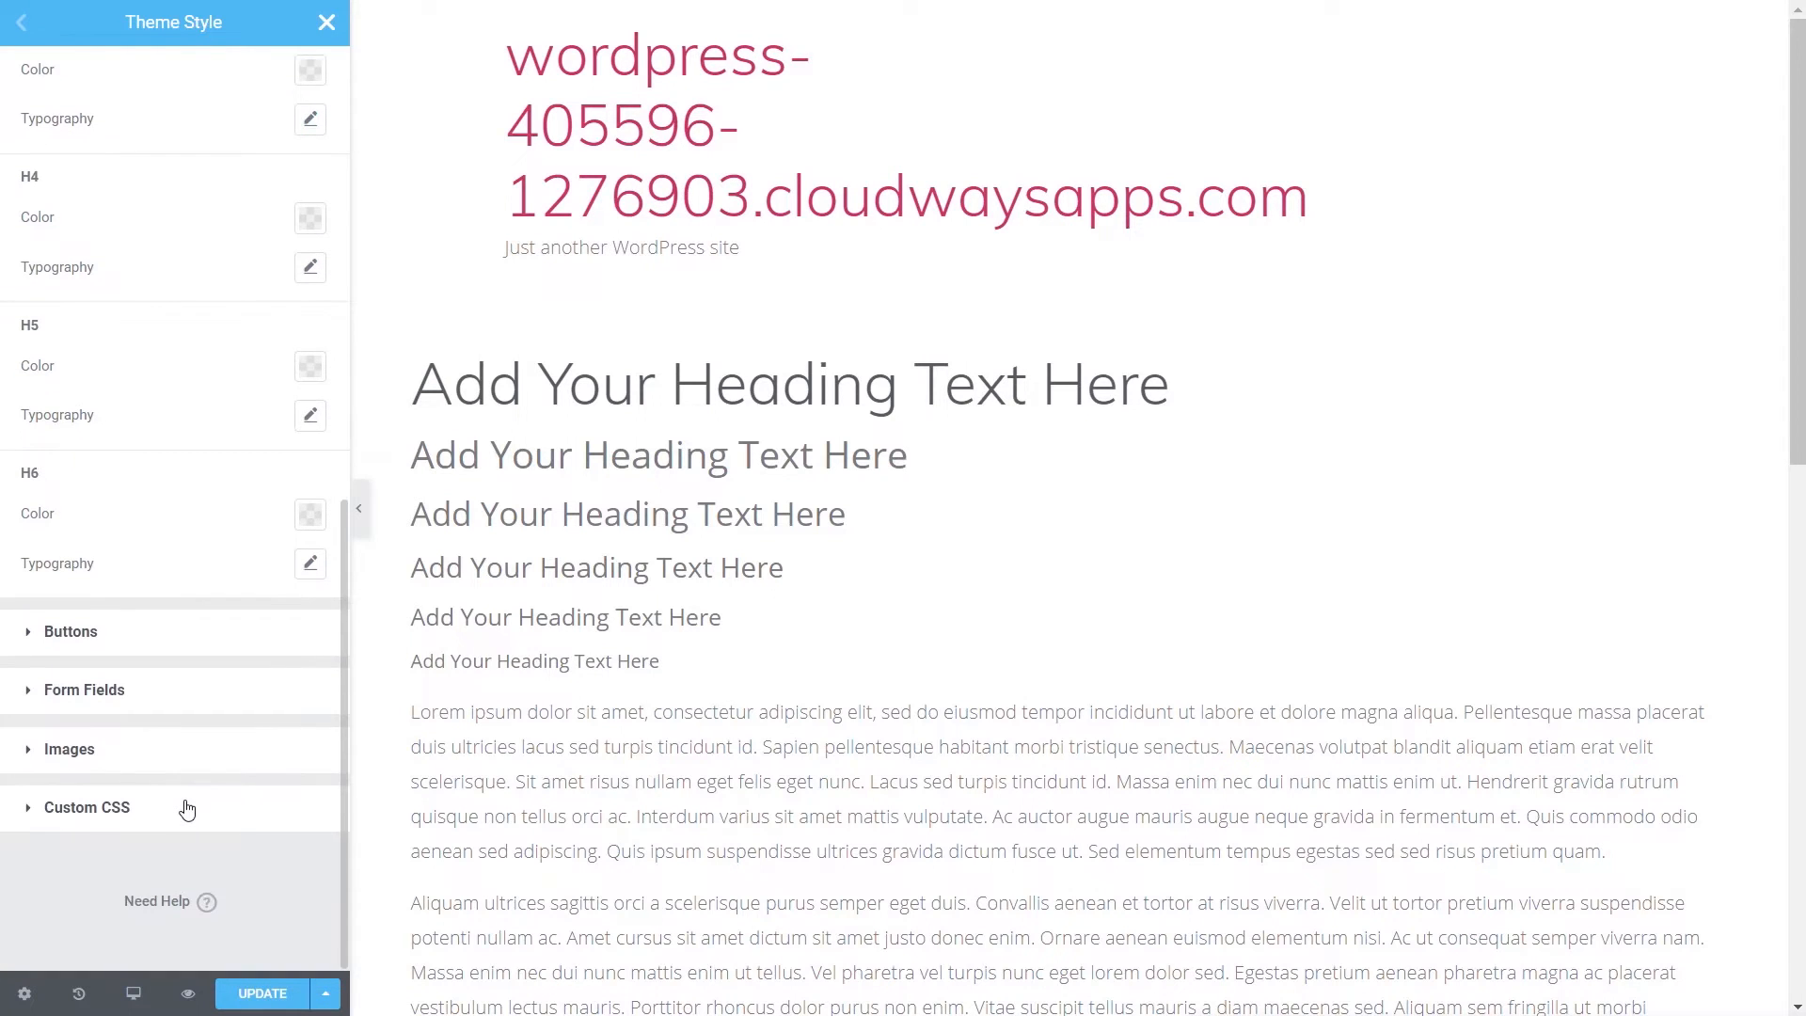
{"action": "scroll", "coordinate": [805, 750], "scroll_direction": "down", "scroll_amount": 5}
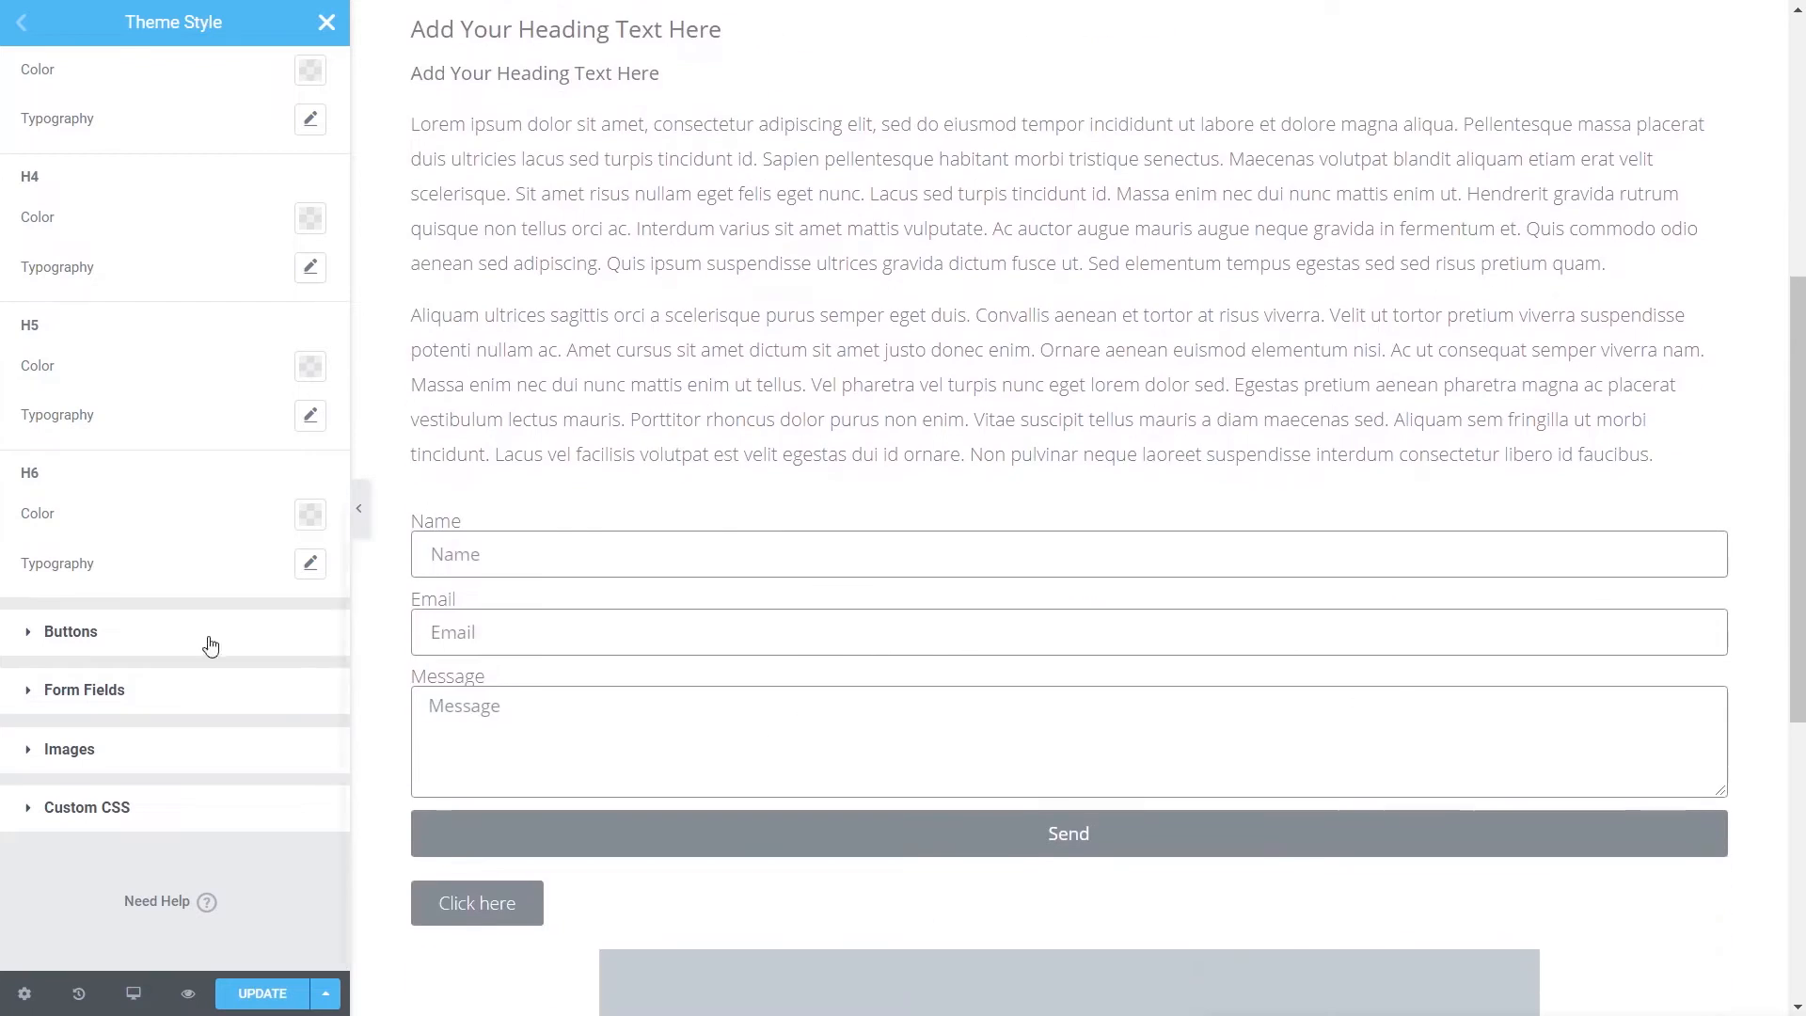
{"action": "left_click", "coordinate": [120, 635]}
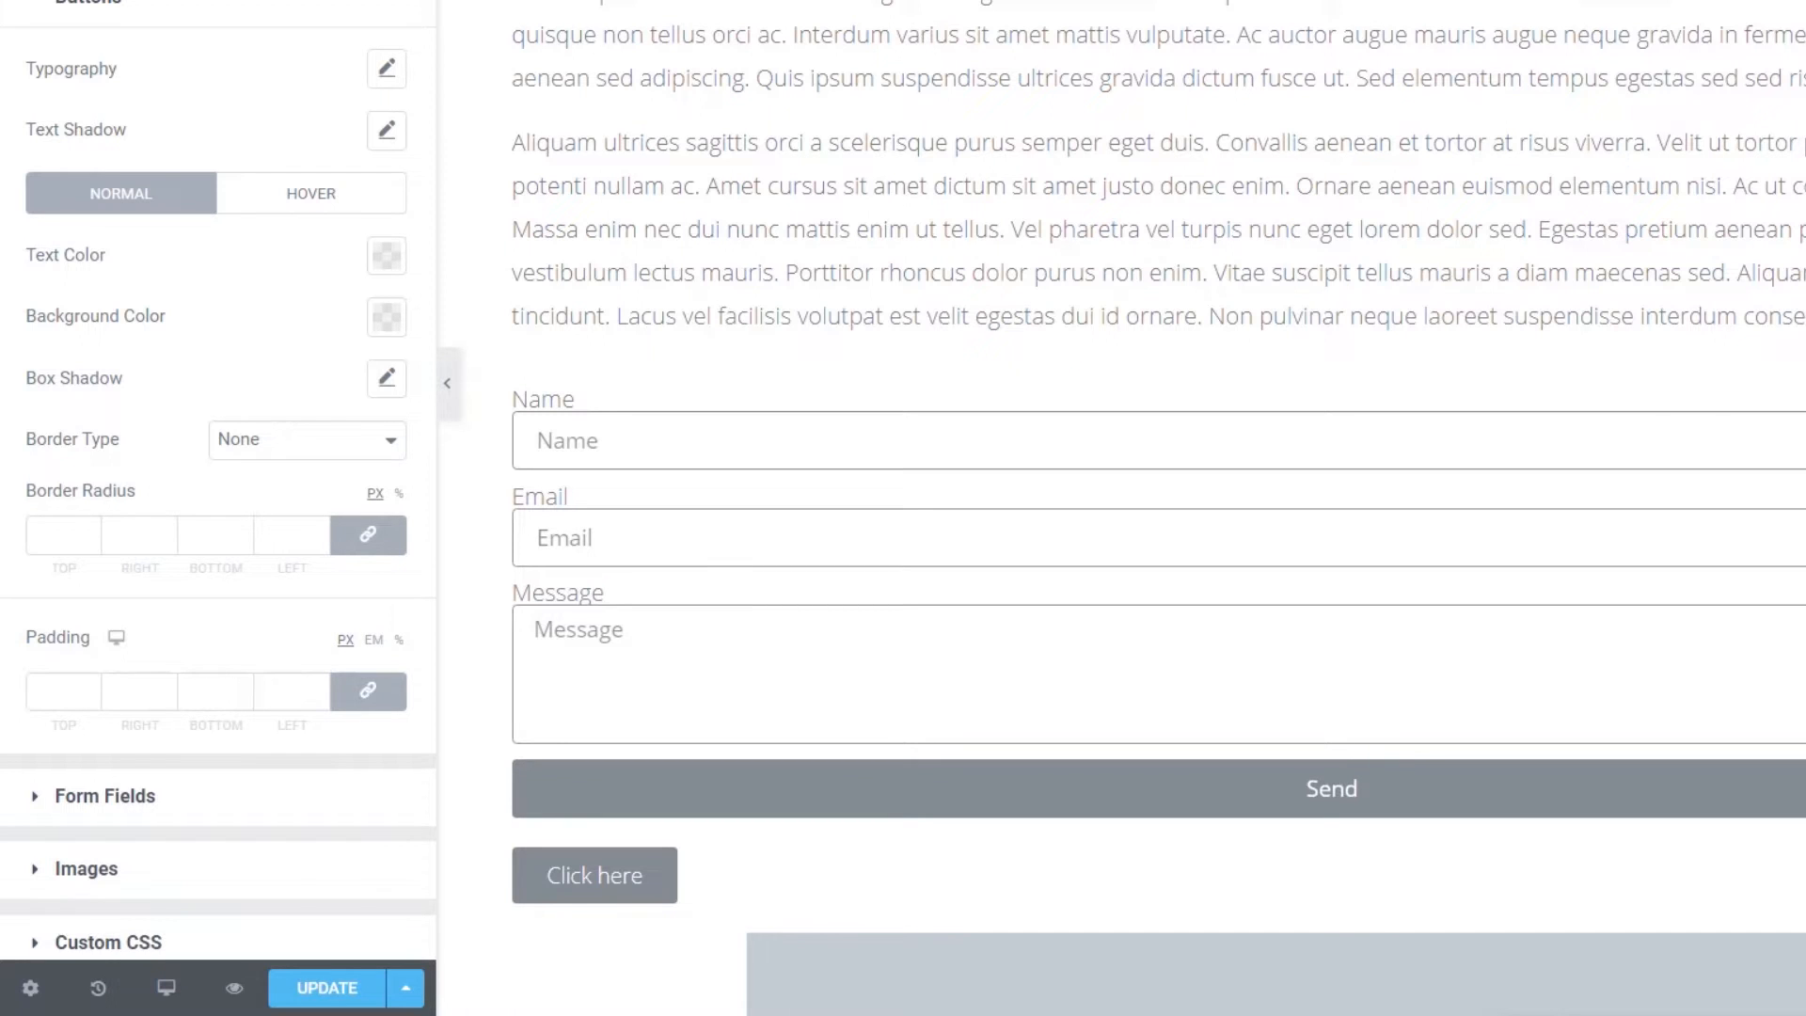
- Set the button font to Muli, trying sizes 16 and 18
{"action": "left_click", "coordinate": [388, 71]}
{"action": "left_click", "coordinate": [293, 150]}
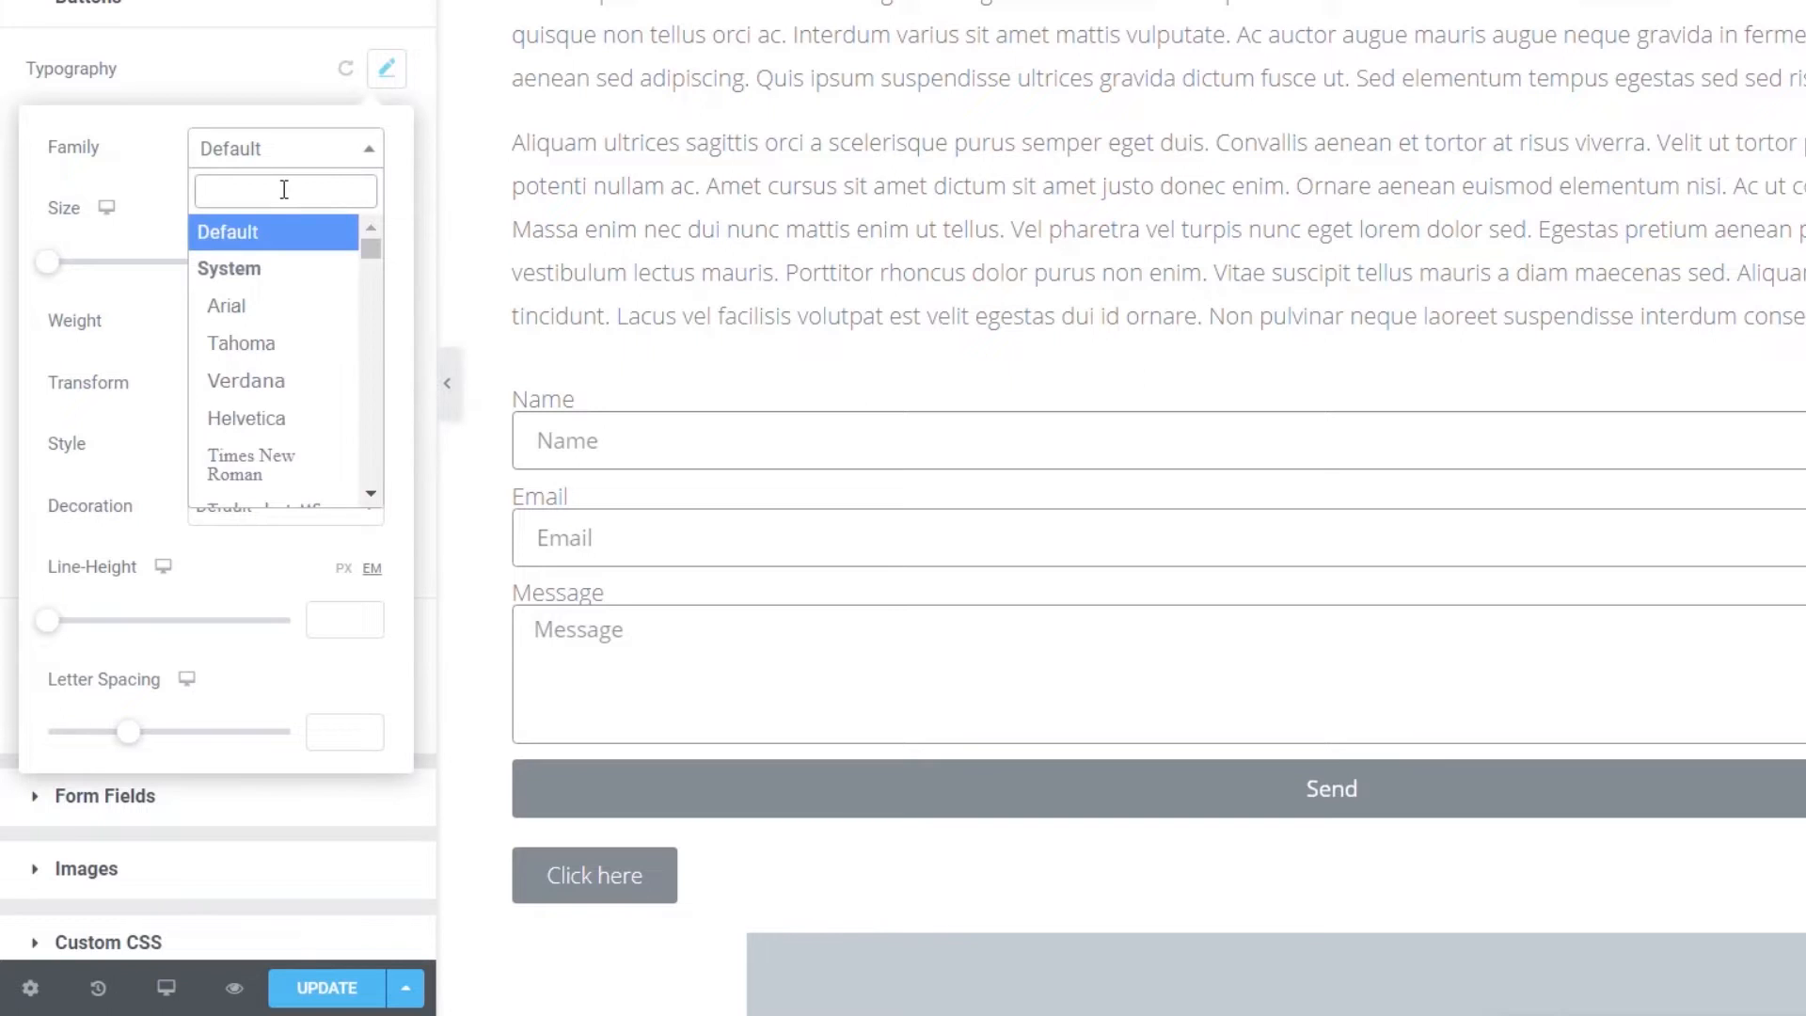
{"action": "type", "text": "muli"}
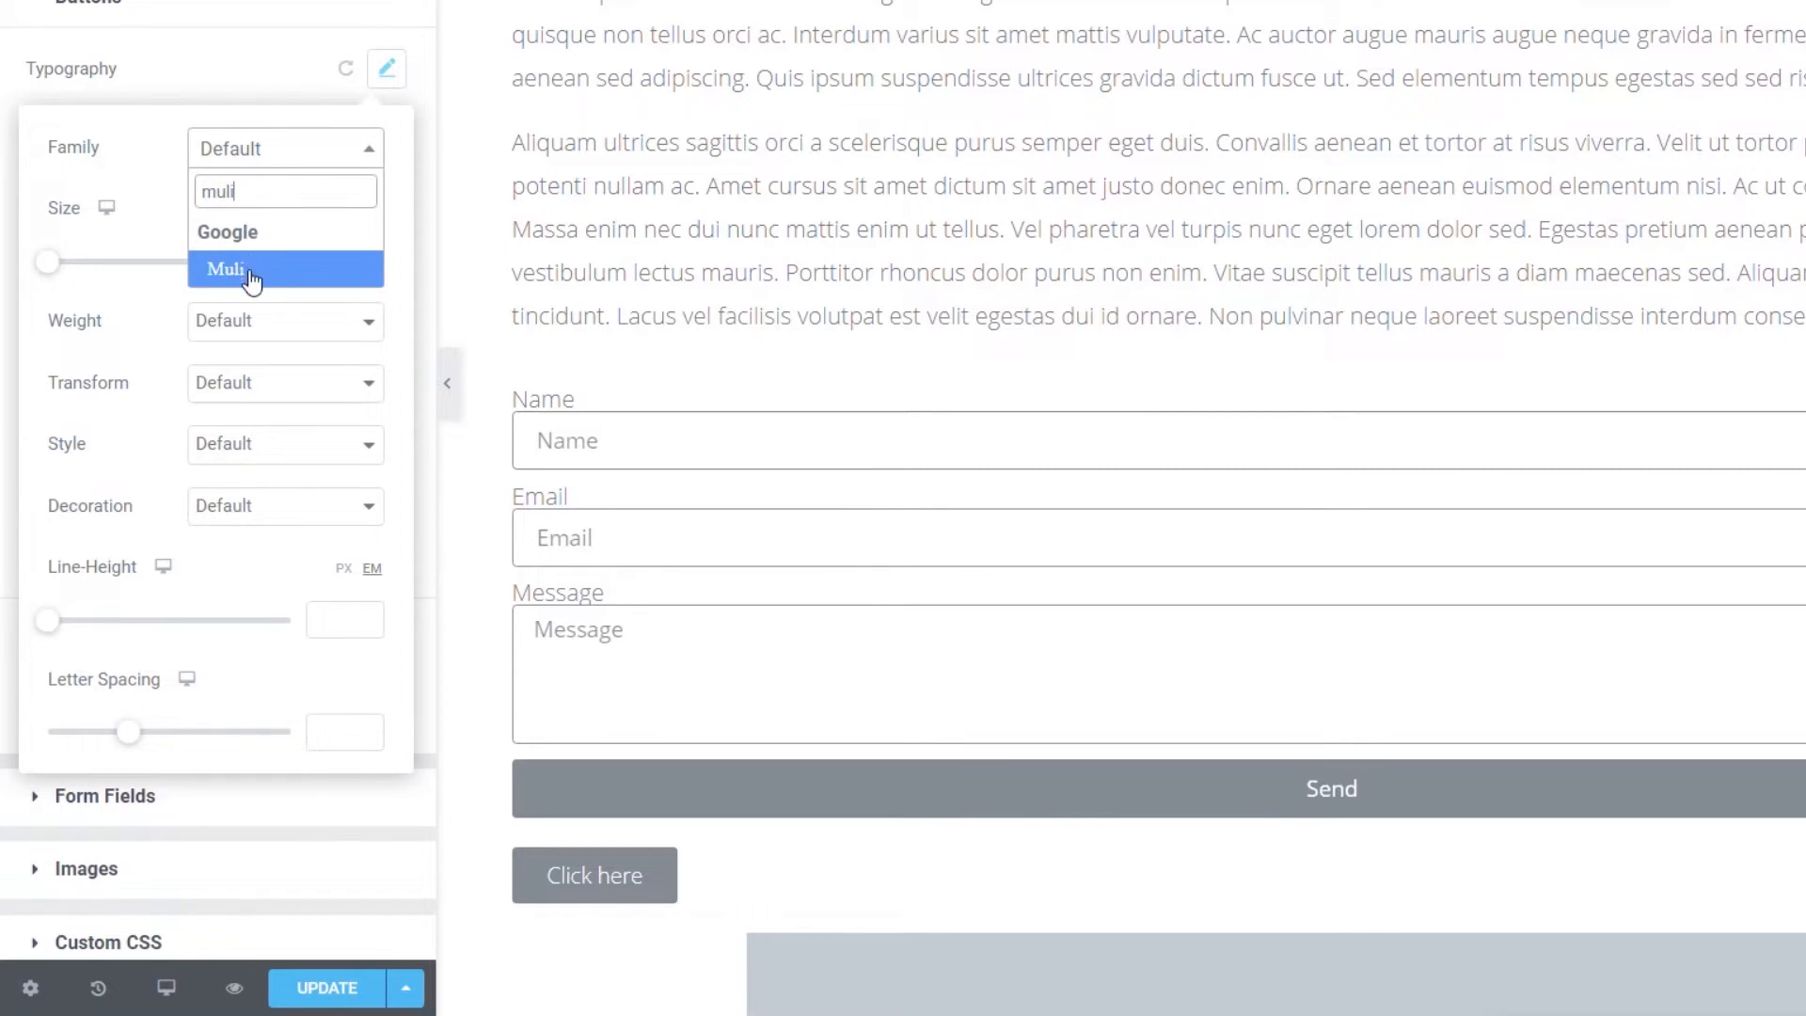
{"action": "left_click", "coordinate": [252, 277]}
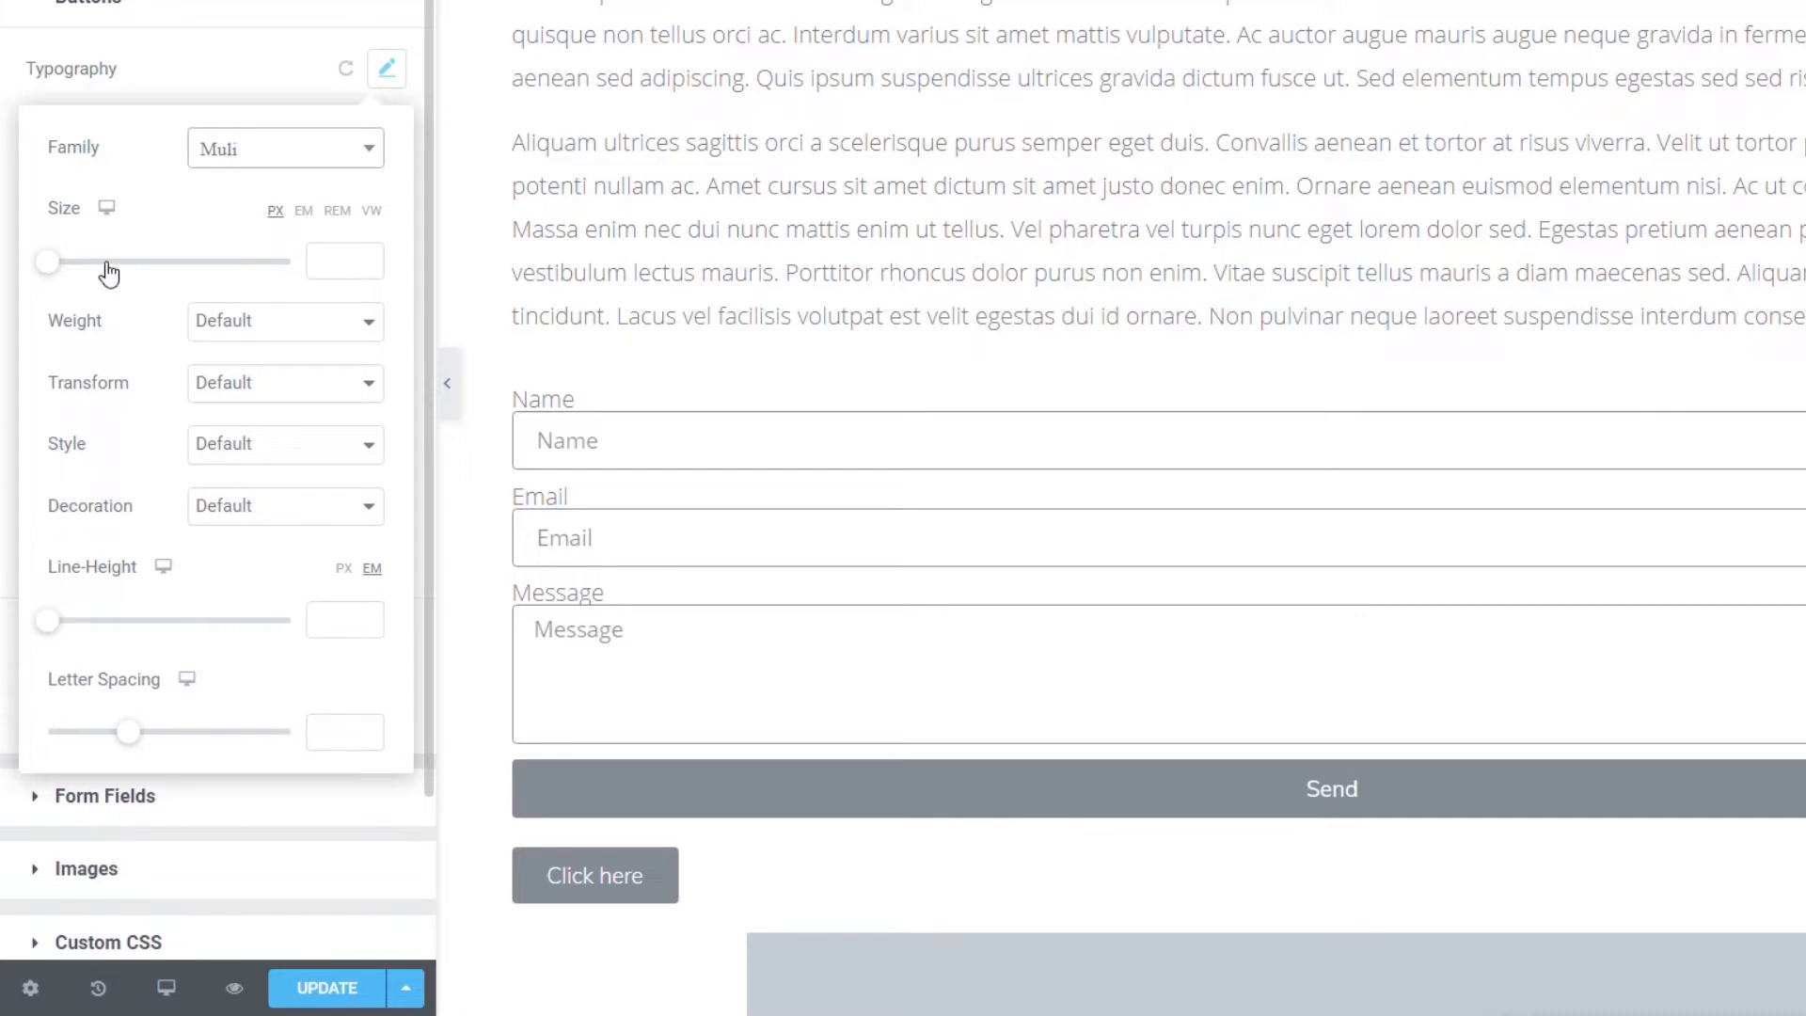
{"action": "left_click", "coordinate": [341, 257]}
{"action": "type", "text": "16"}
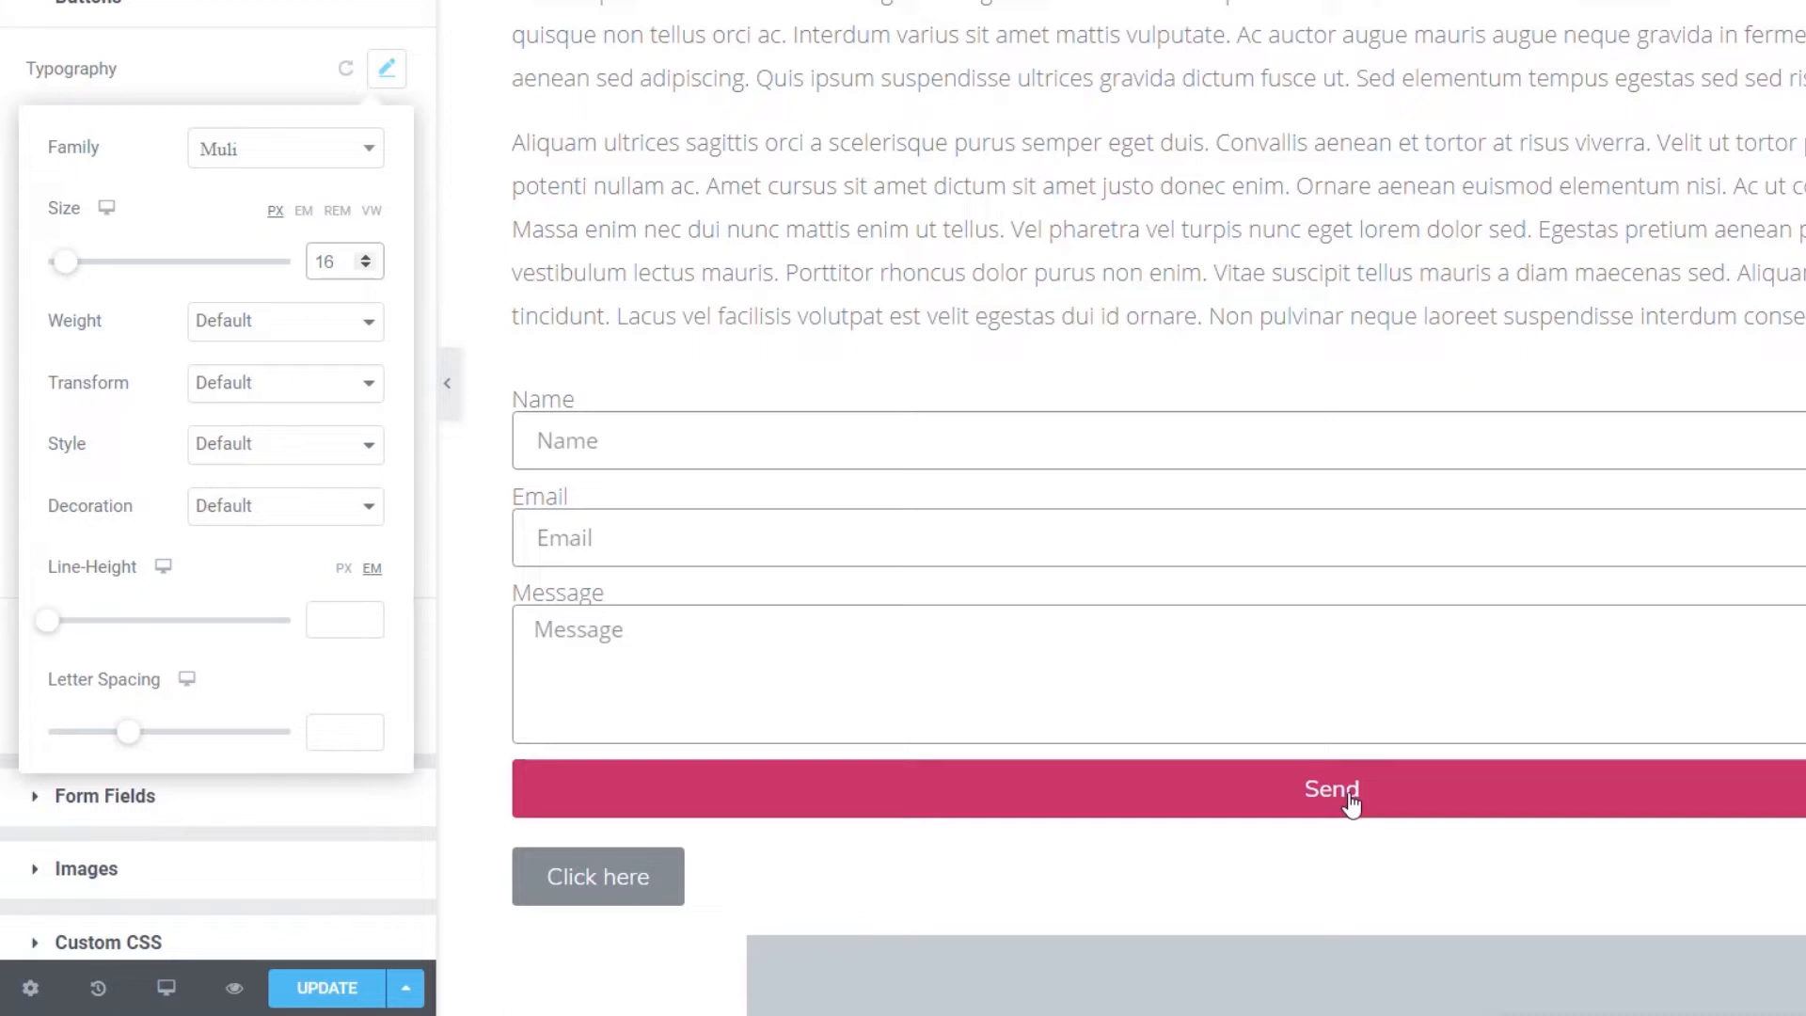
{"action": "left_click", "coordinate": [366, 257]}
{"action": "left_click", "coordinate": [366, 258]}
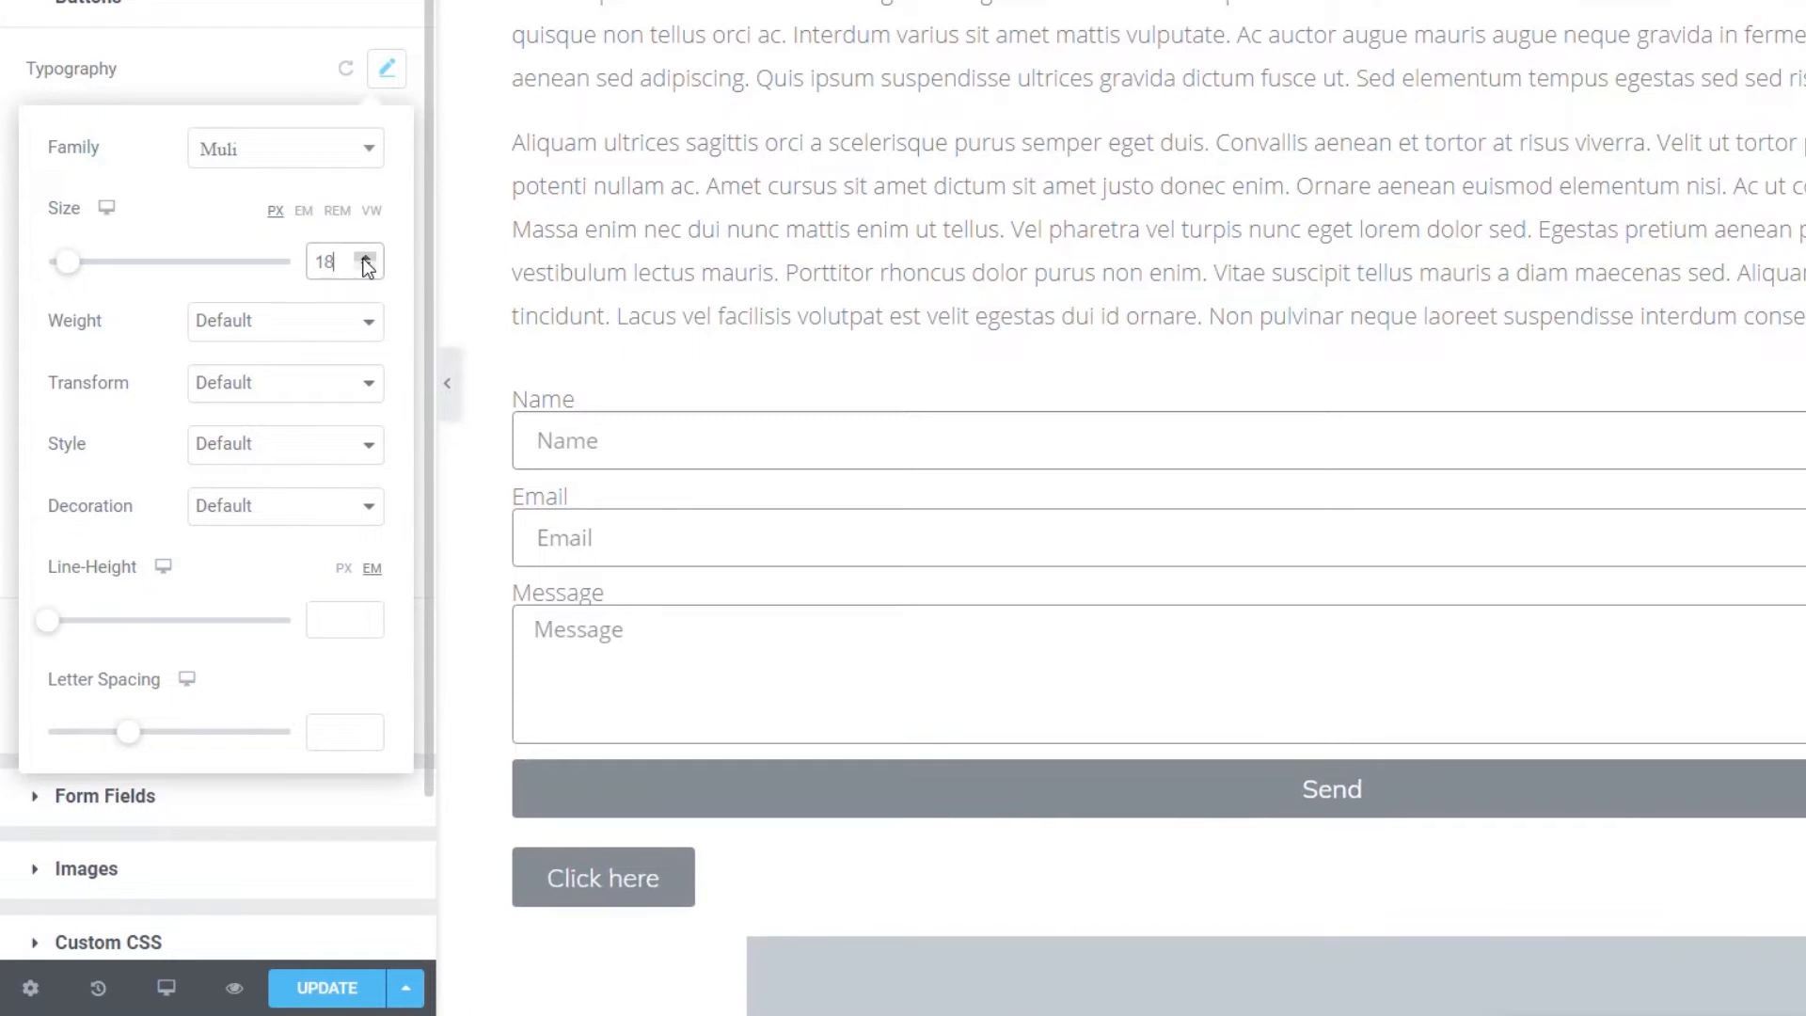
- Give button text weight 500, uppercase transform, and size back at 16 px
{"action": "left_click", "coordinate": [279, 331]}
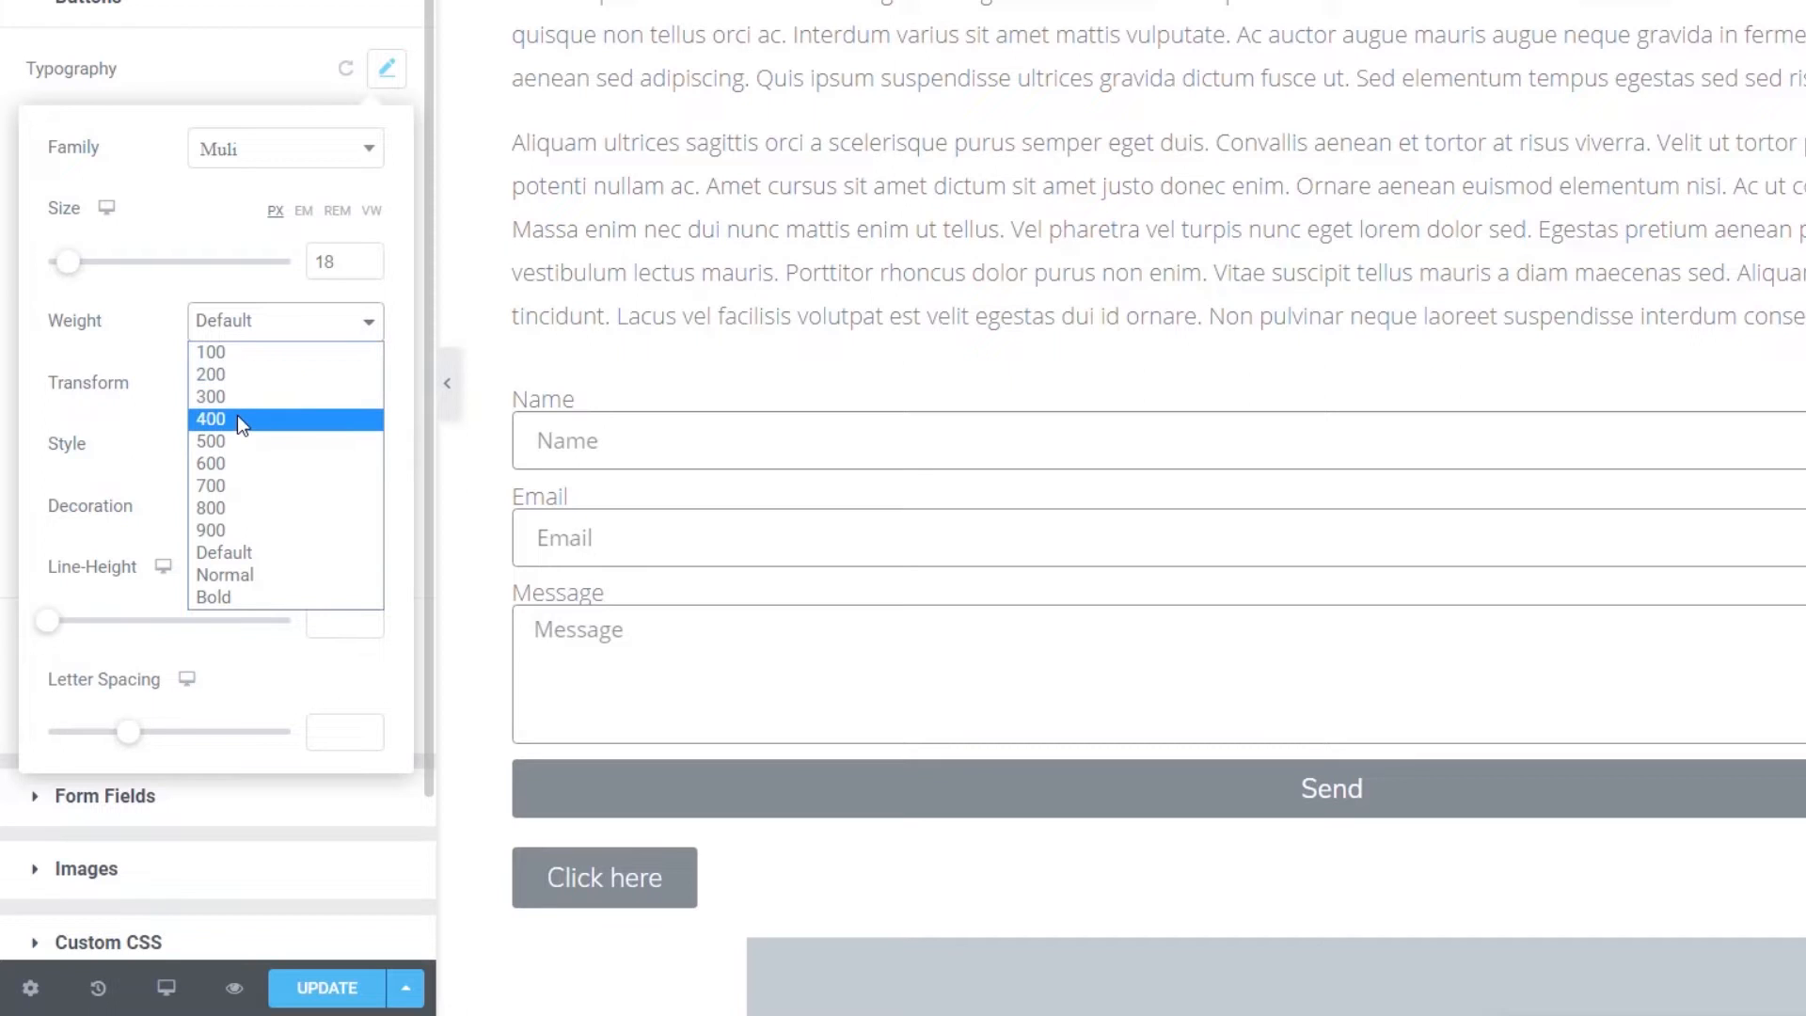
{"action": "left_click", "coordinate": [239, 418]}
{"action": "left_click", "coordinate": [263, 340]}
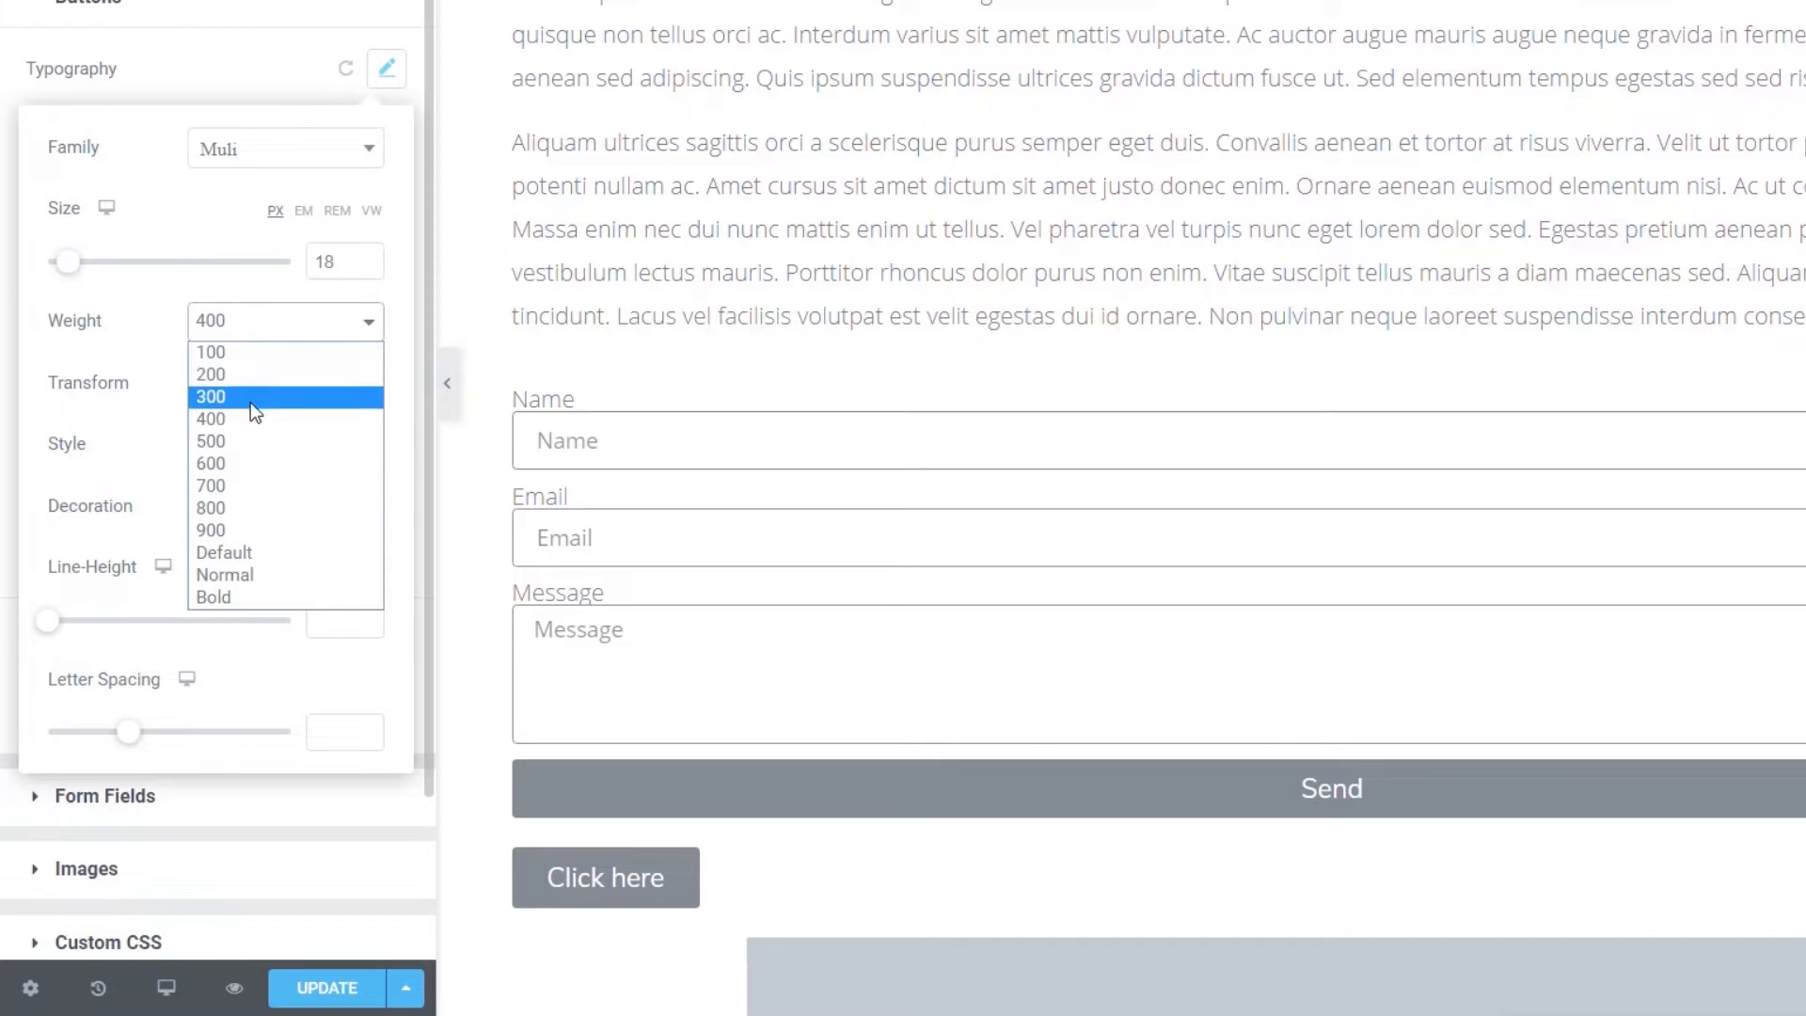
{"action": "left_click", "coordinate": [246, 438]}
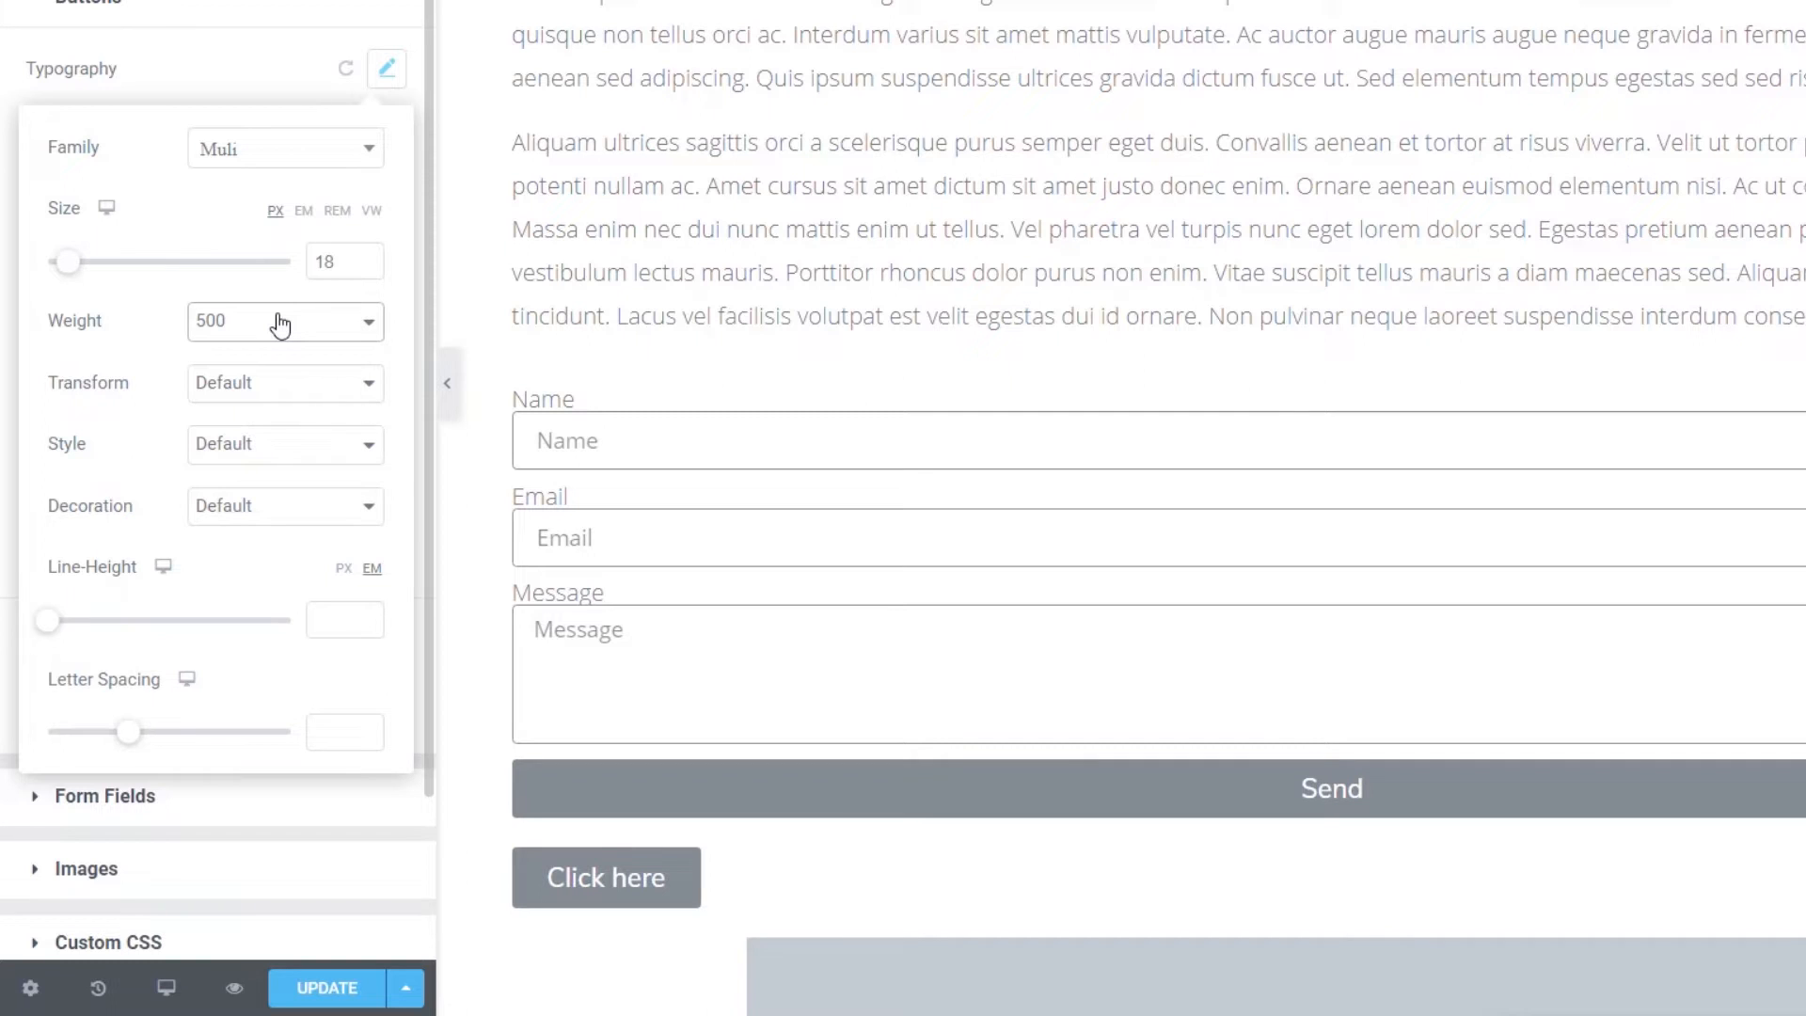
{"action": "left_click", "coordinate": [269, 386]}
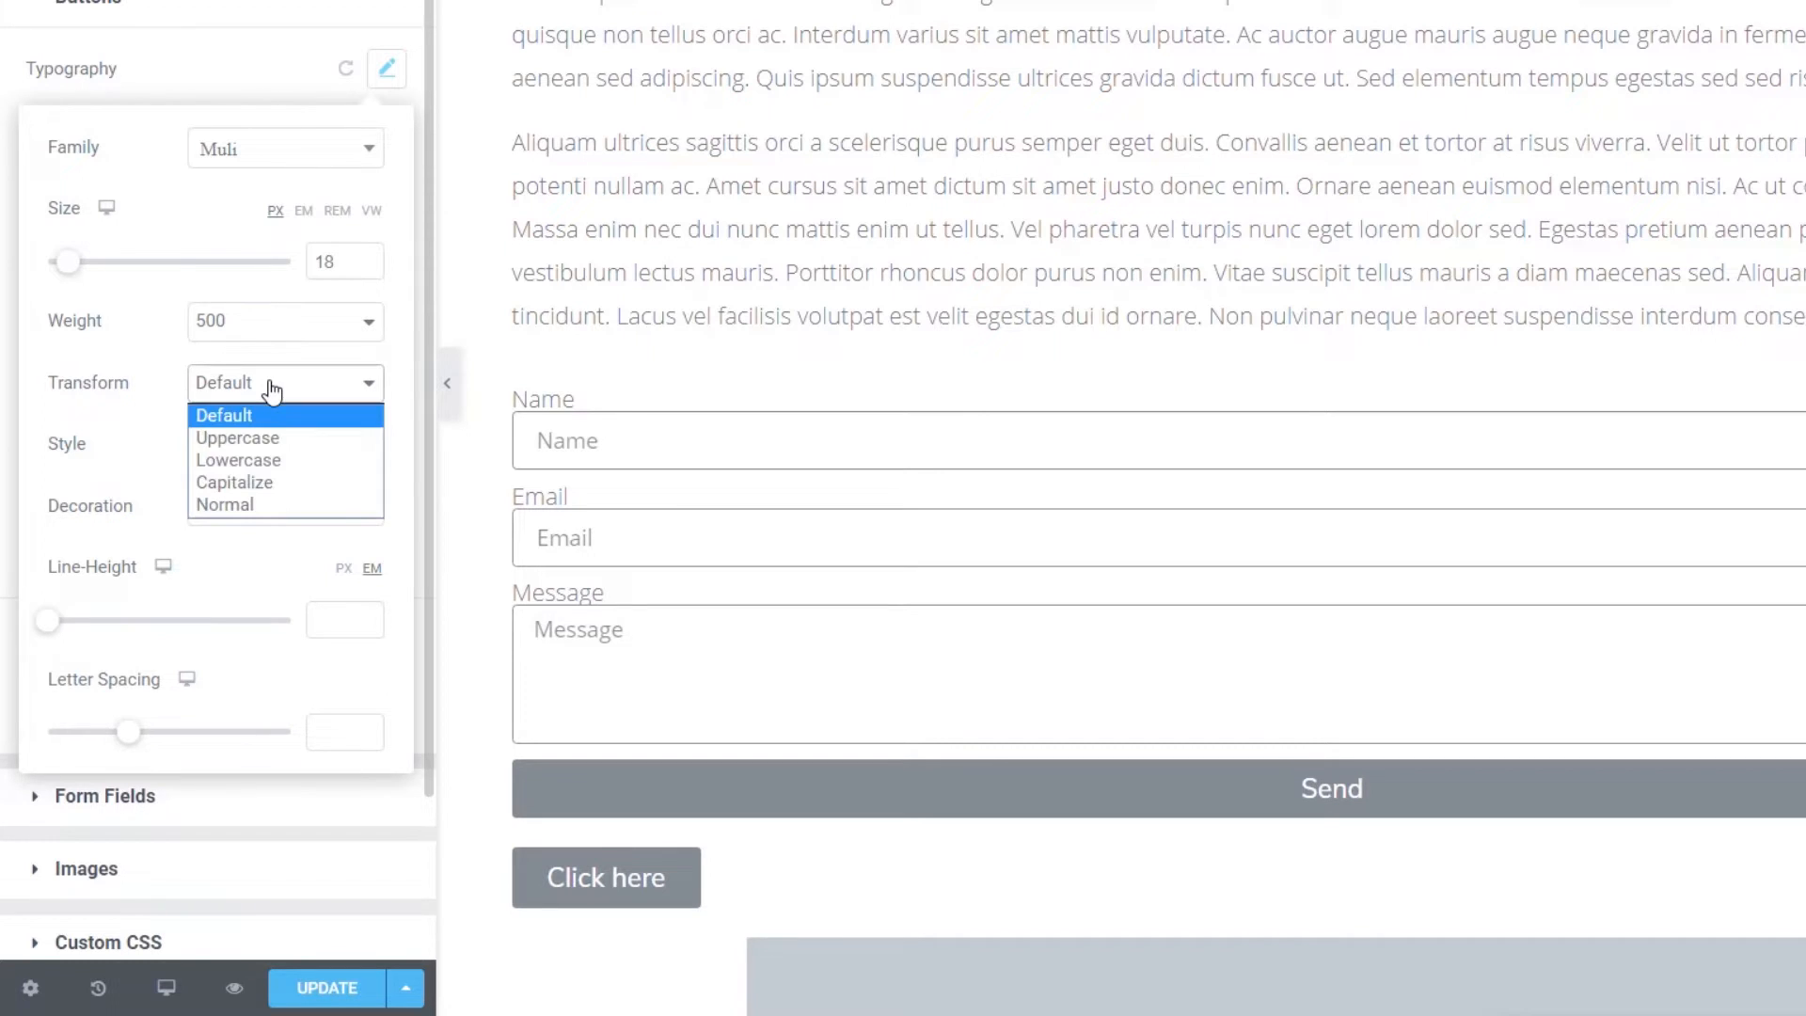
{"action": "left_click", "coordinate": [263, 437]}
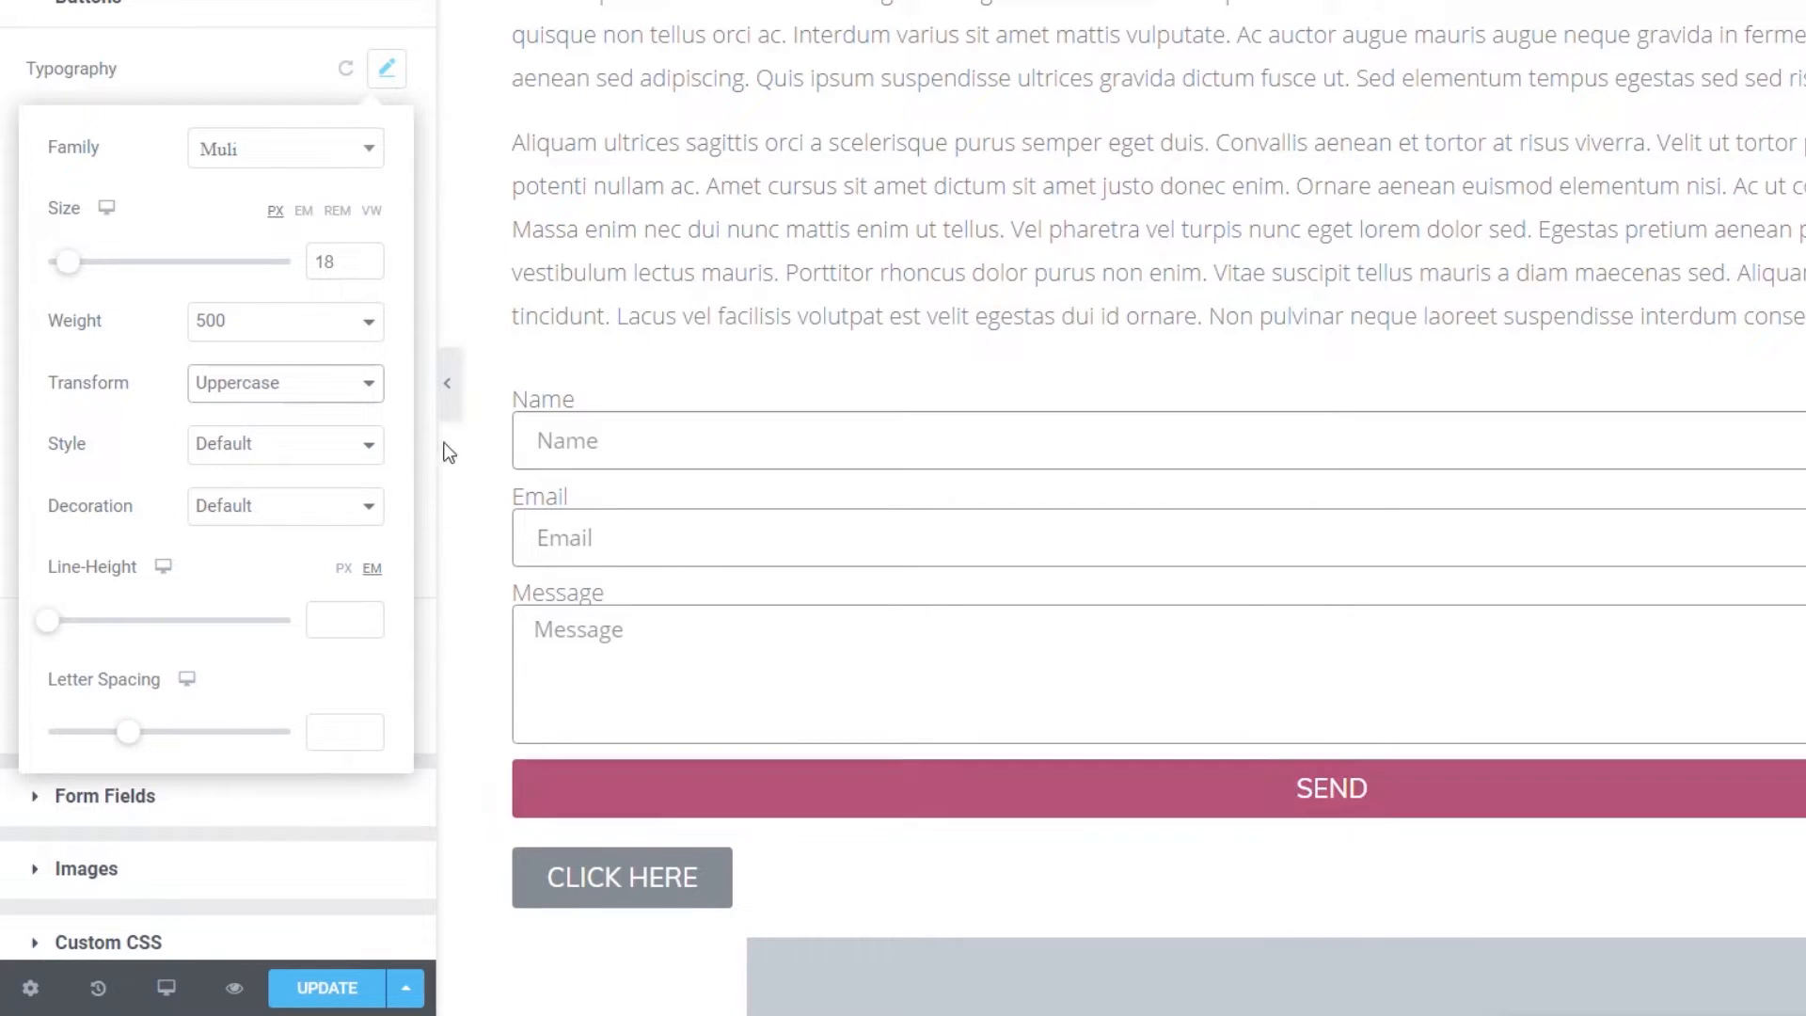
{"action": "left_click", "coordinate": [368, 267]}
{"action": "left_click", "coordinate": [369, 267]}
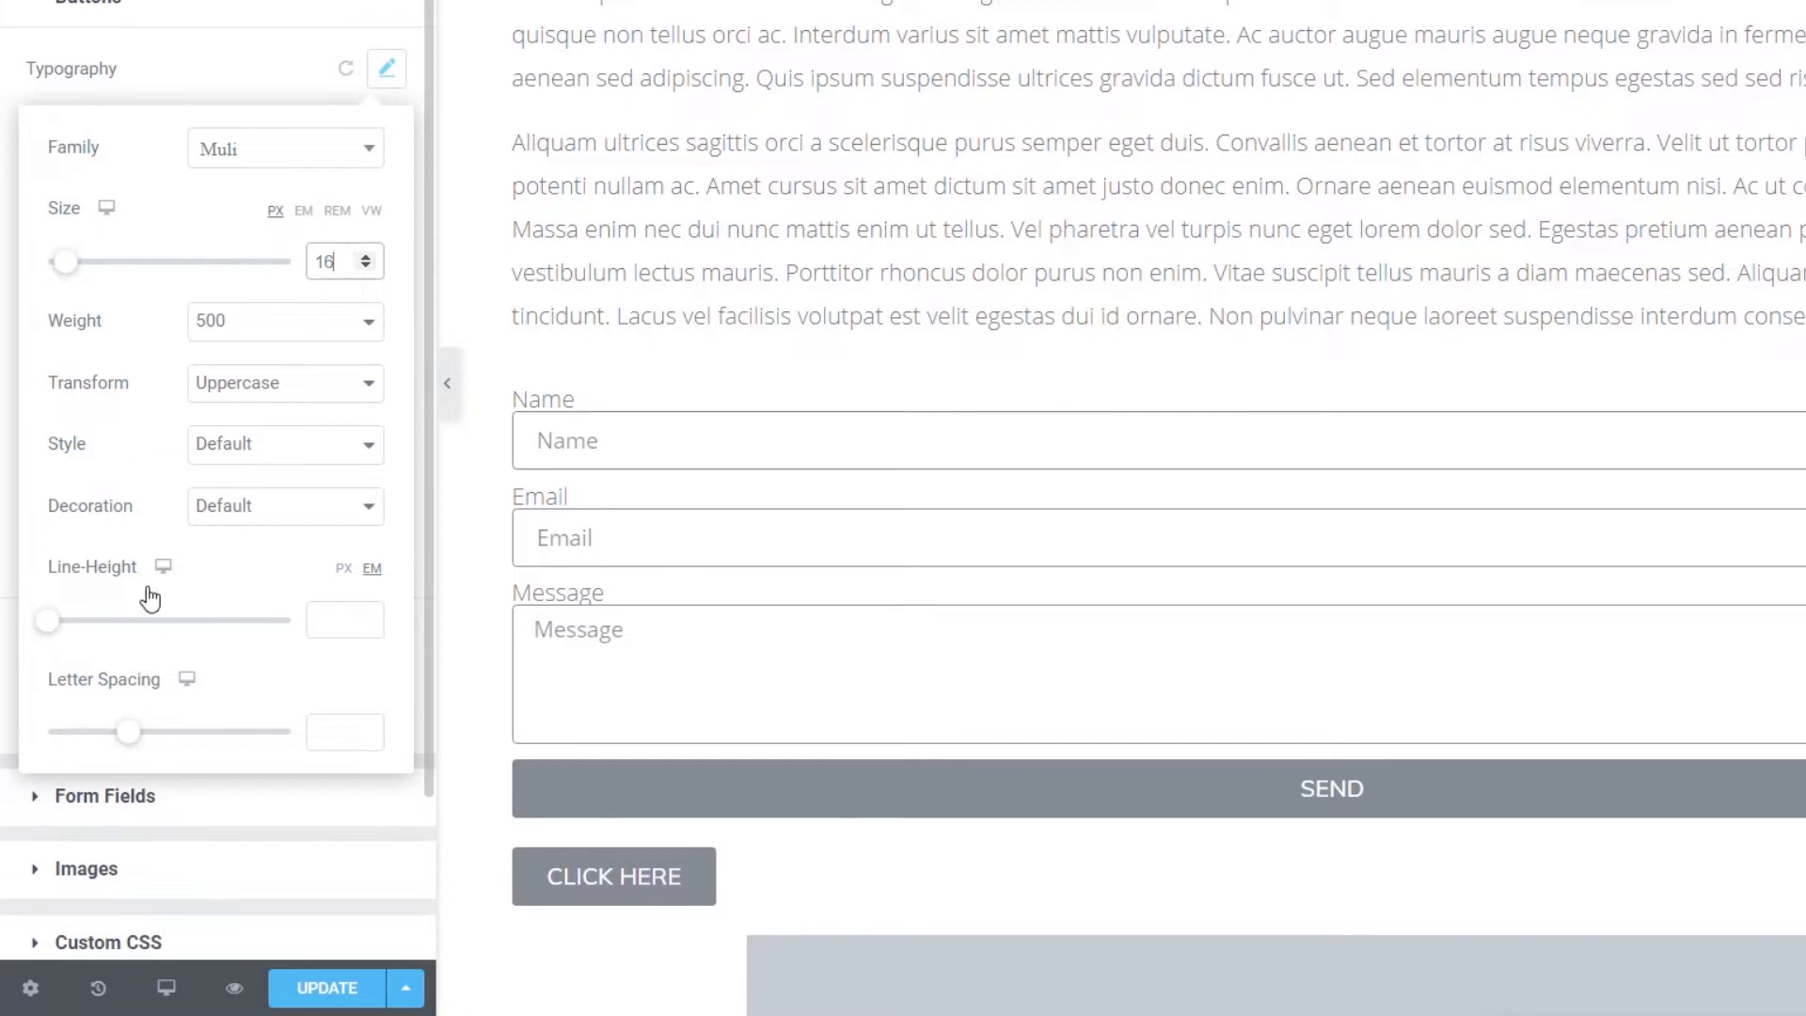
{"action": "left_click", "coordinate": [386, 70]}
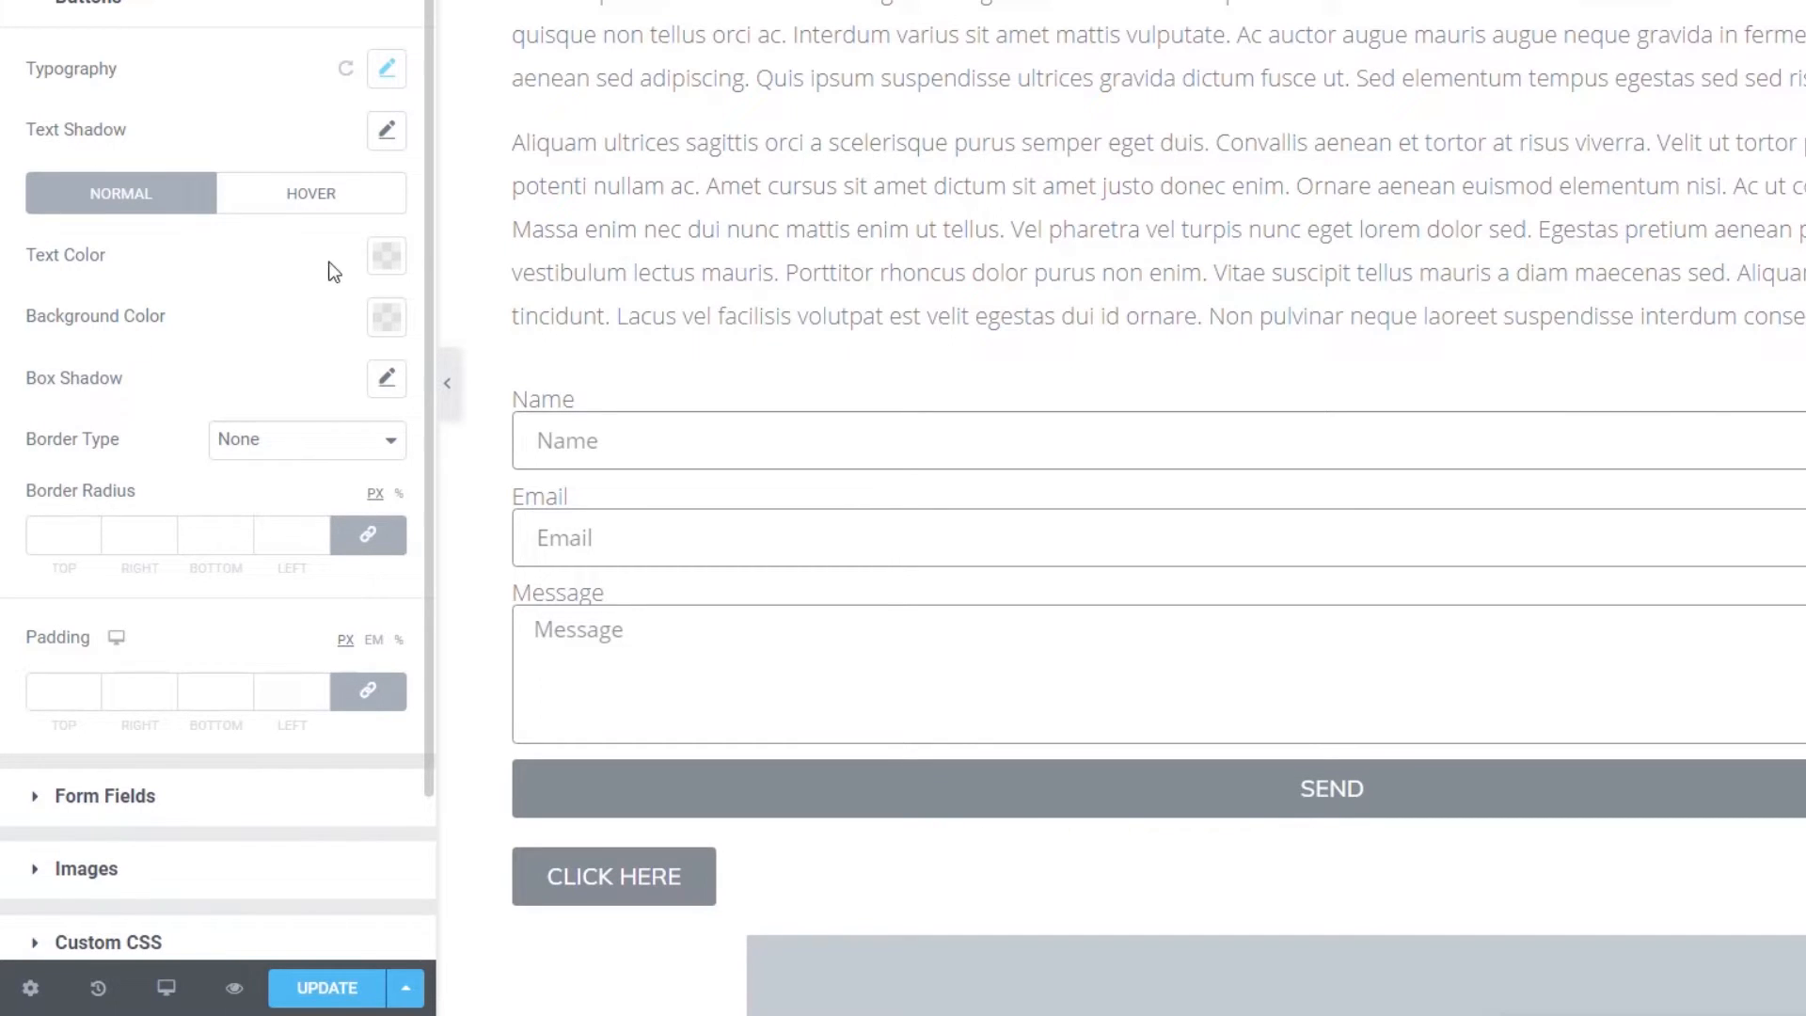
- Make button text dark grey and the button background white
{"action": "left_click", "coordinate": [394, 264]}
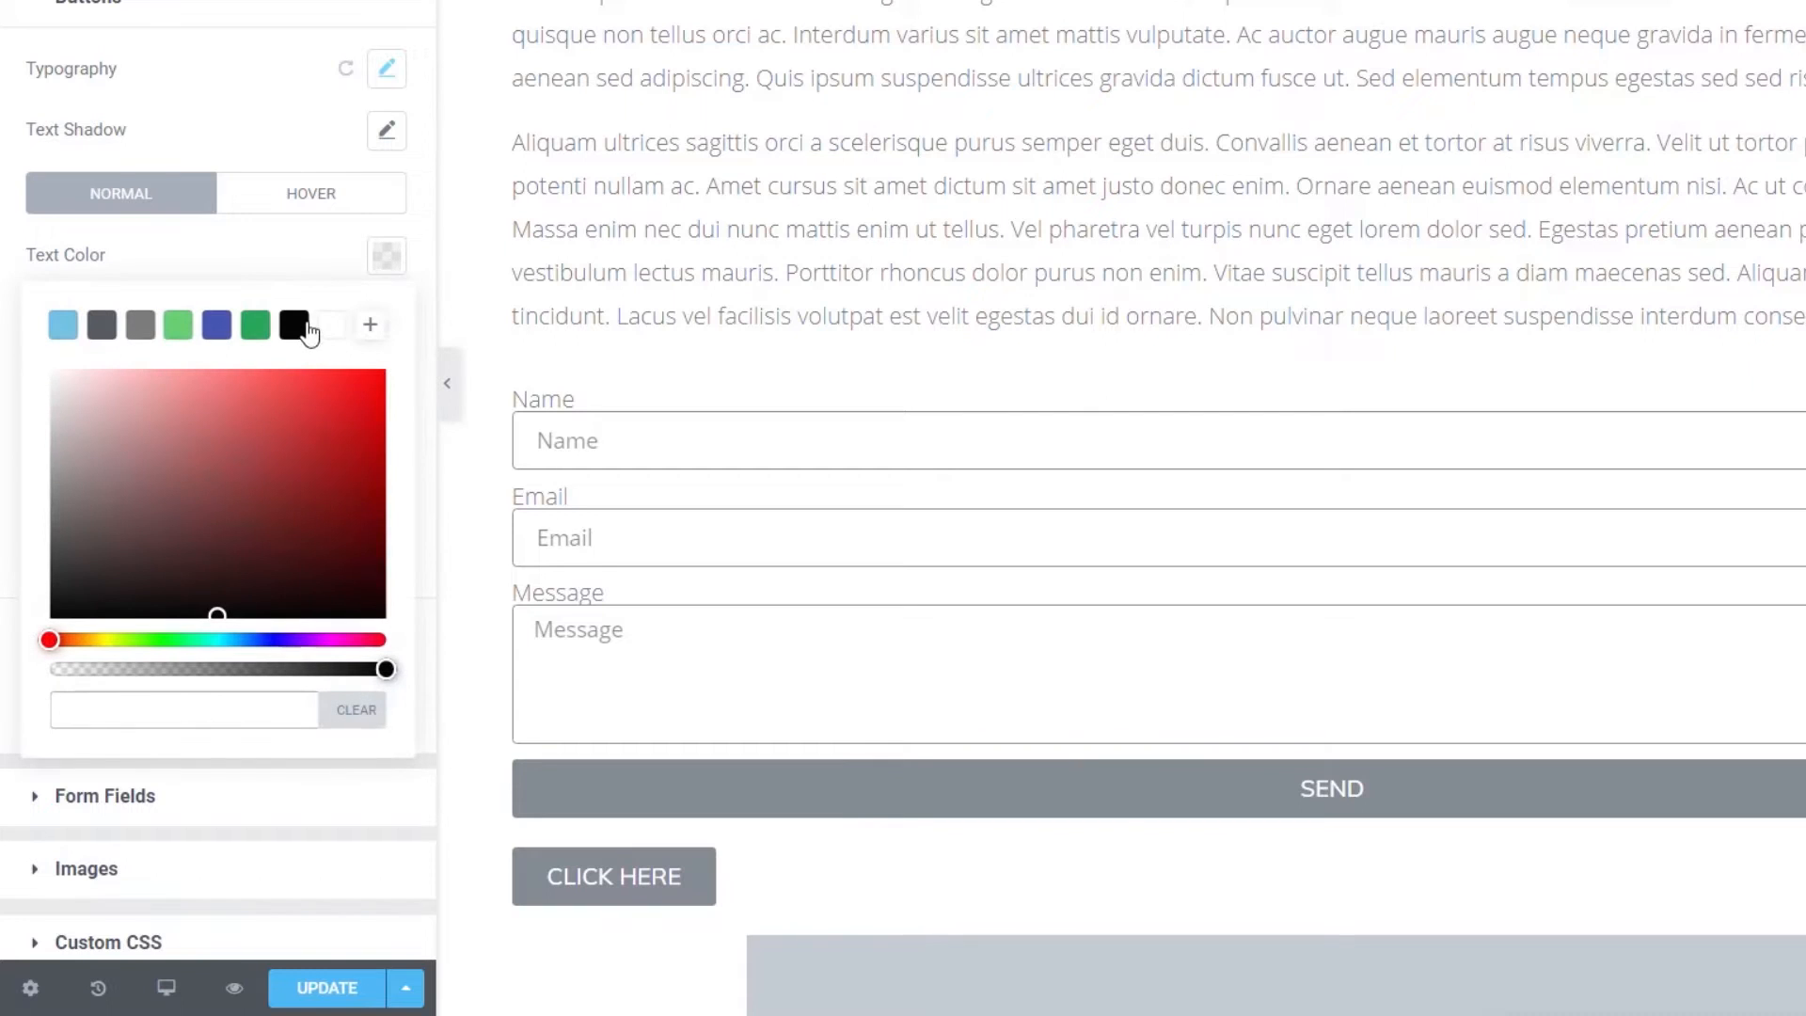
{"action": "left_click", "coordinate": [101, 325]}
{"action": "left_click", "coordinate": [249, 266]}
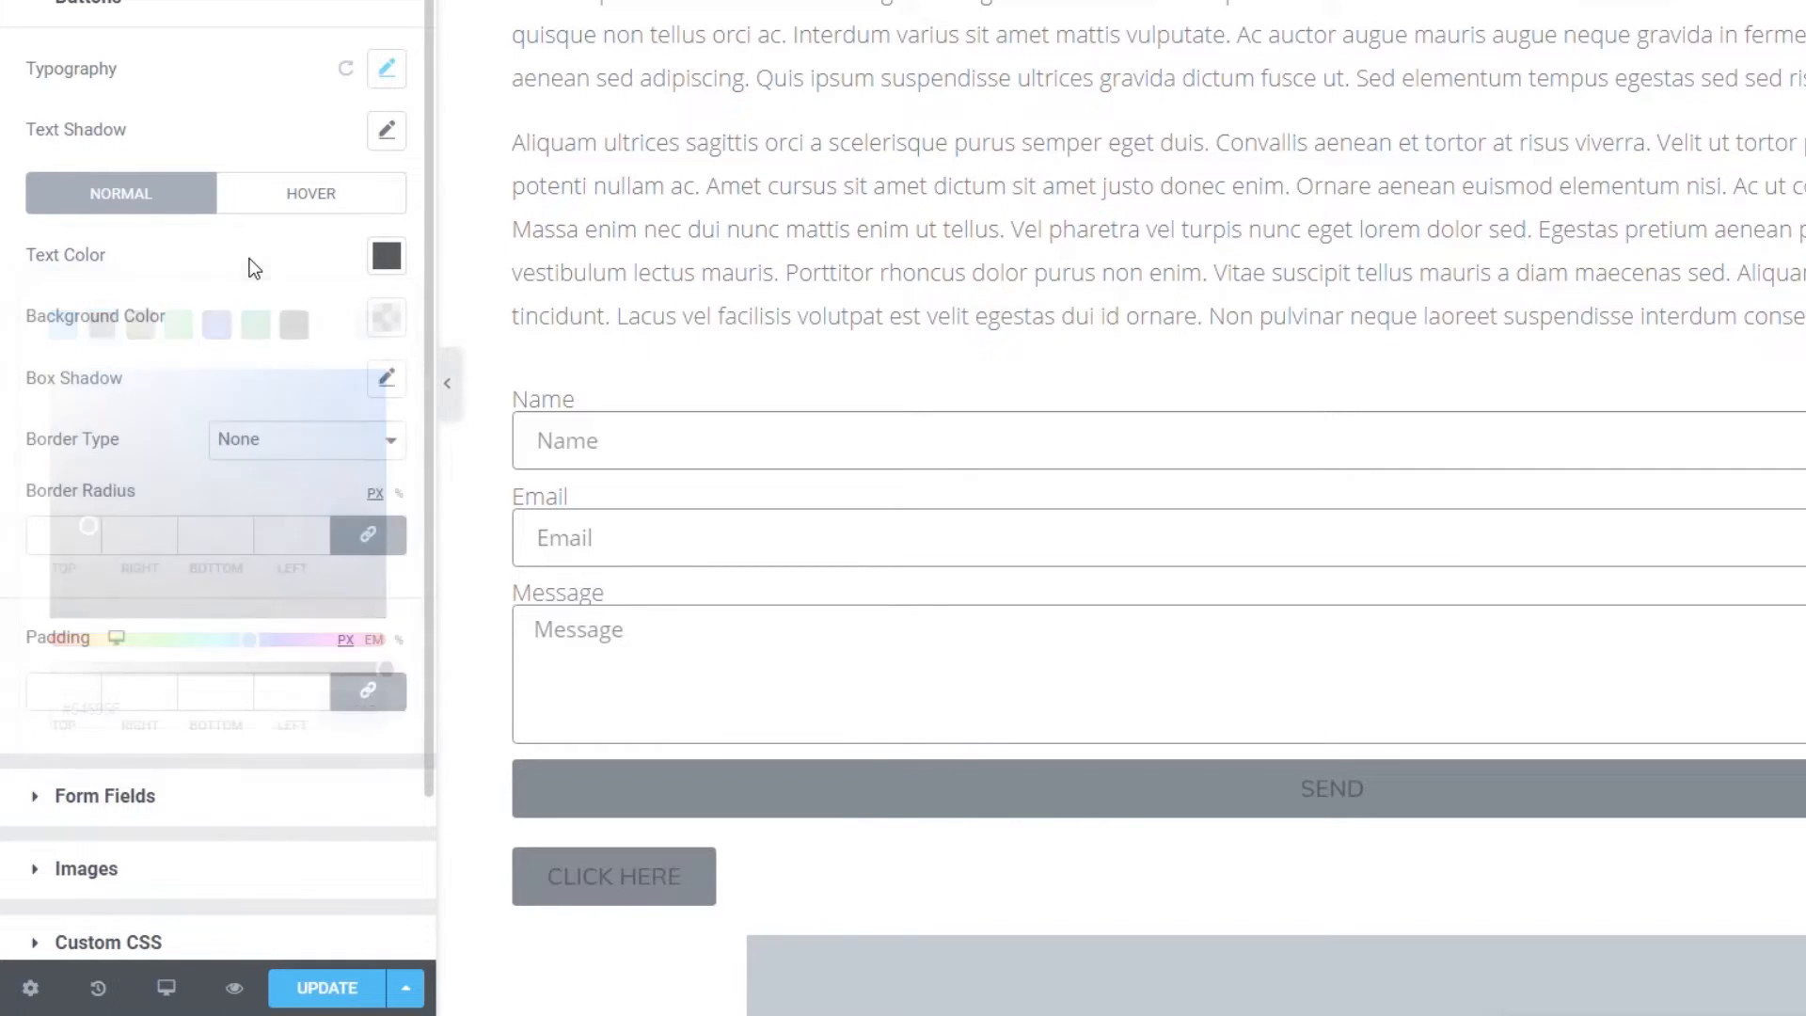
{"action": "left_click", "coordinate": [386, 317]}
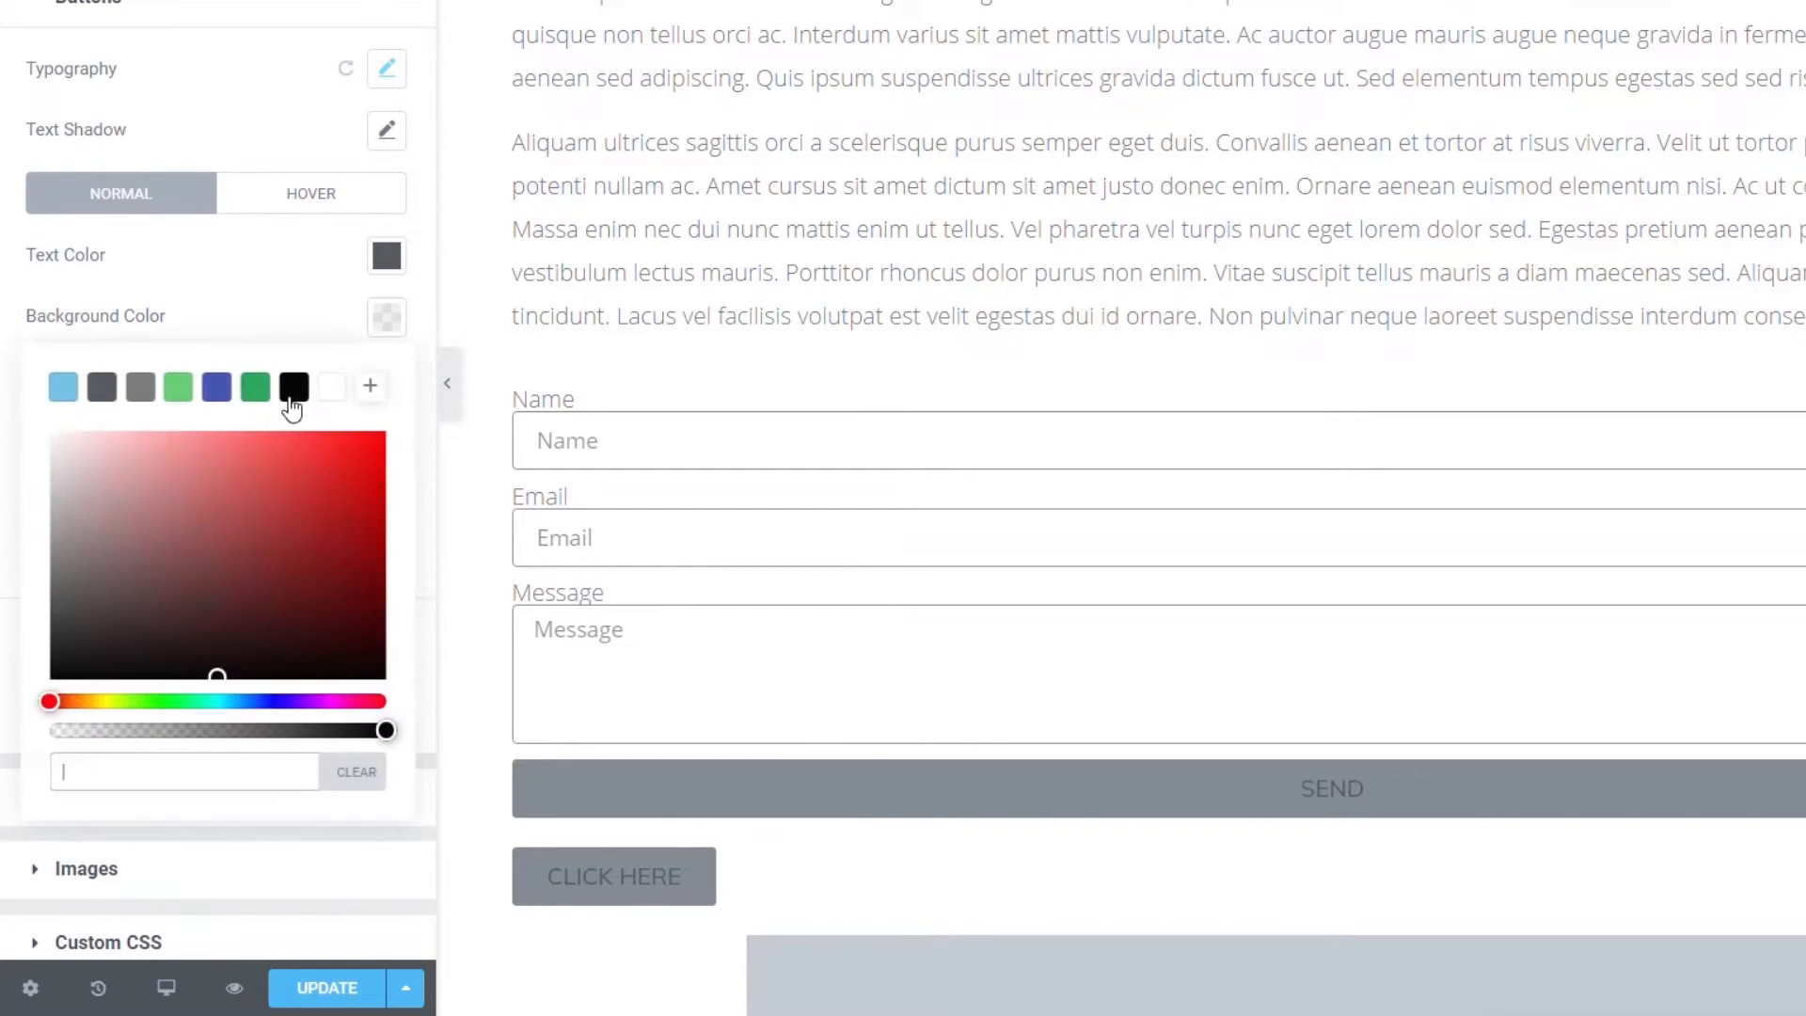
{"action": "left_click", "coordinate": [333, 387]}
{"action": "left_click", "coordinate": [293, 324]}
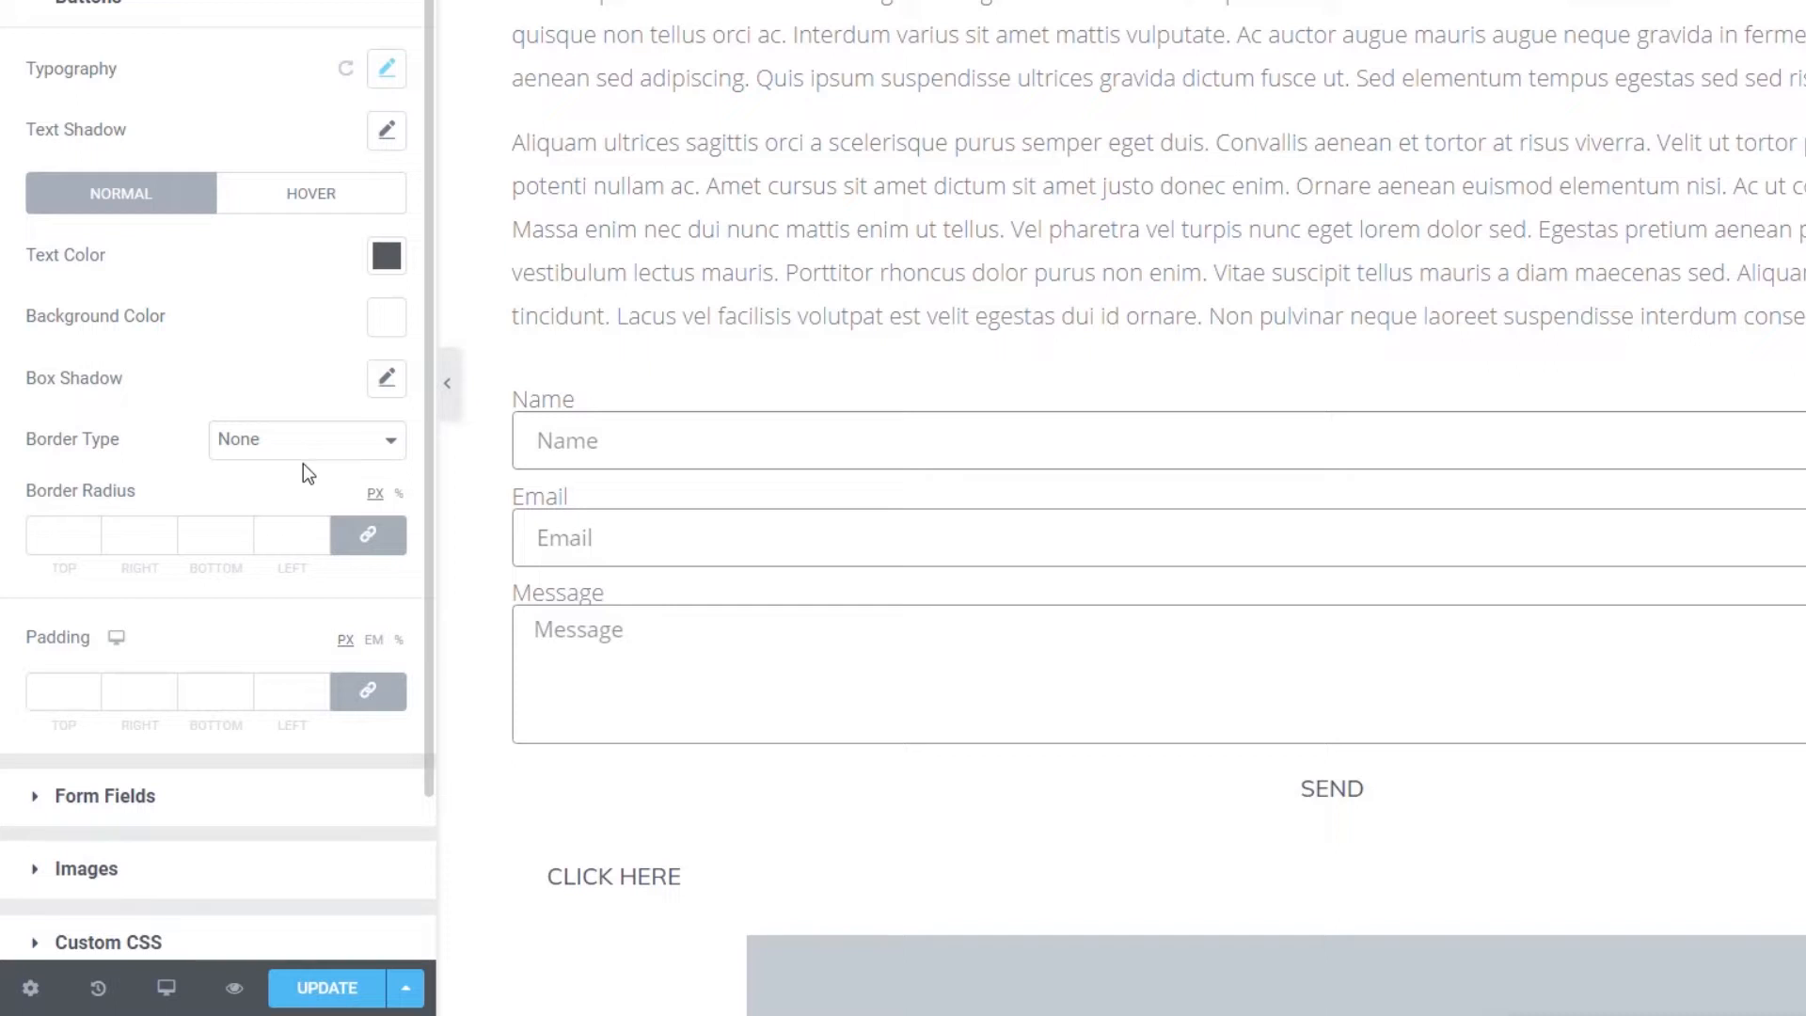
- Add a soft button box shadow with blur 14 and colour rgba(0, 0, 0, 0.09)
{"action": "left_click", "coordinate": [387, 379]}
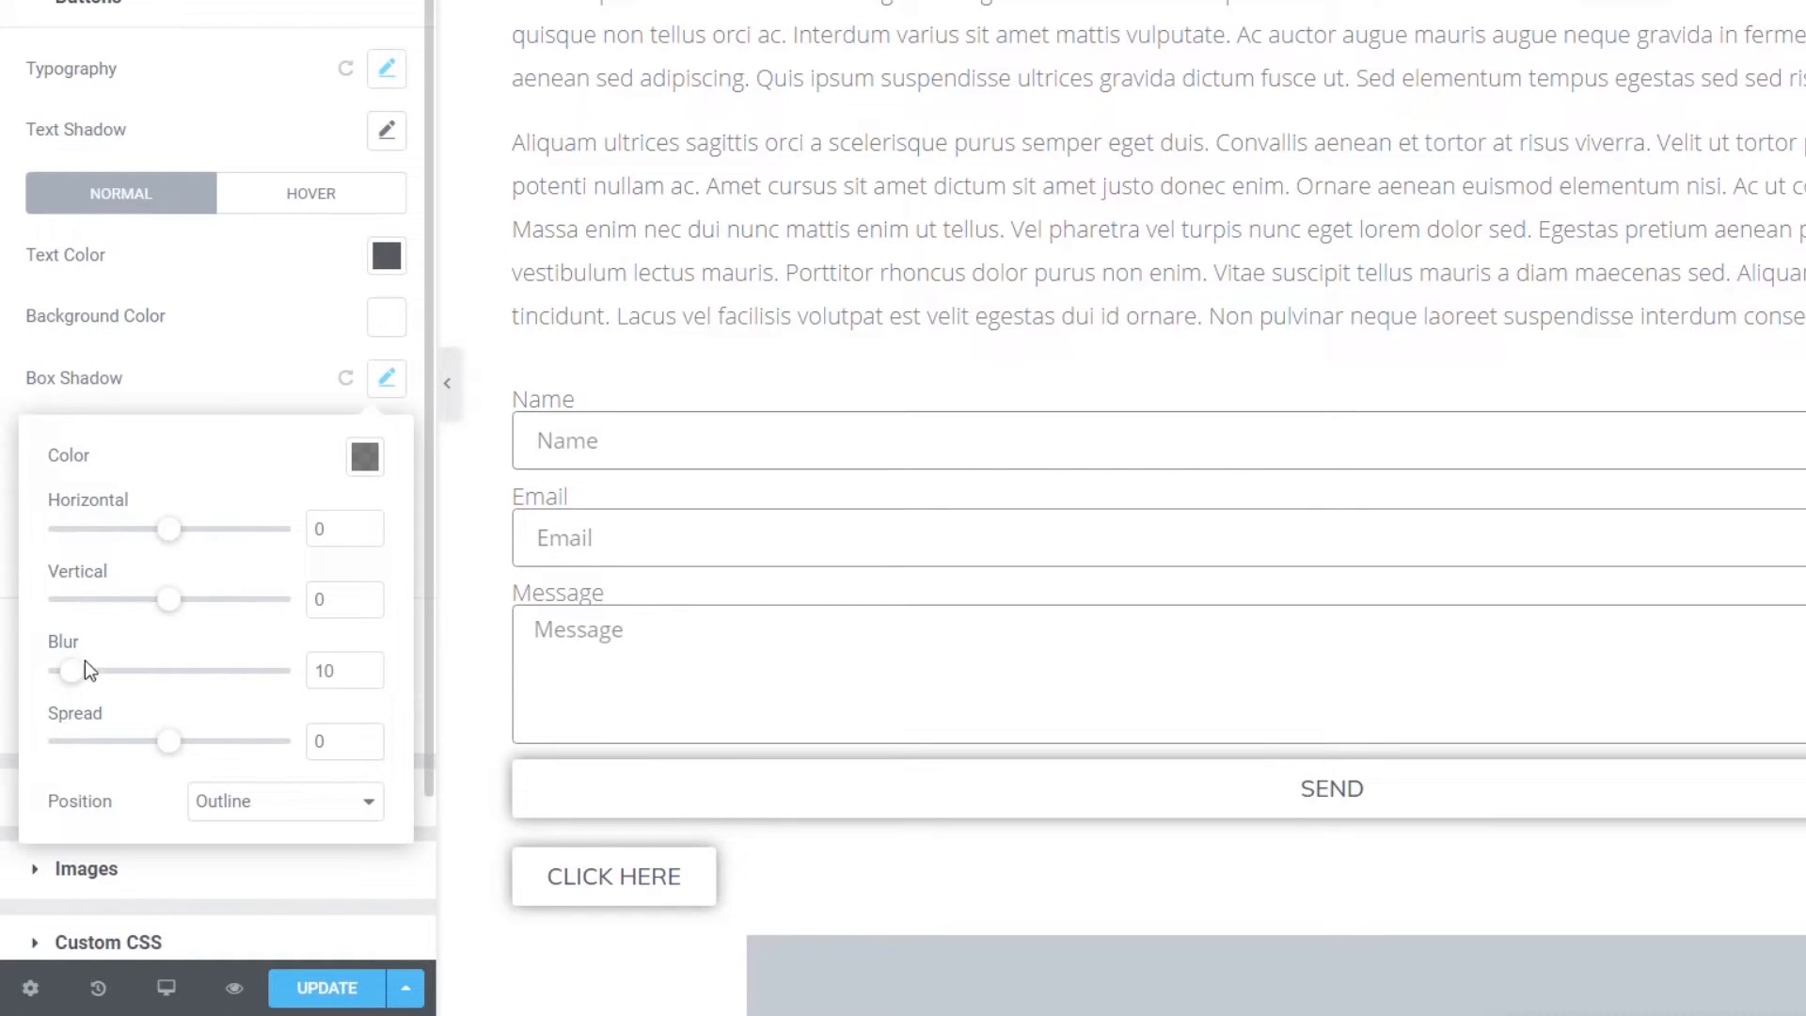
{"action": "left_click_drag", "start_coordinate": [68, 675], "coordinate": [81, 679]}
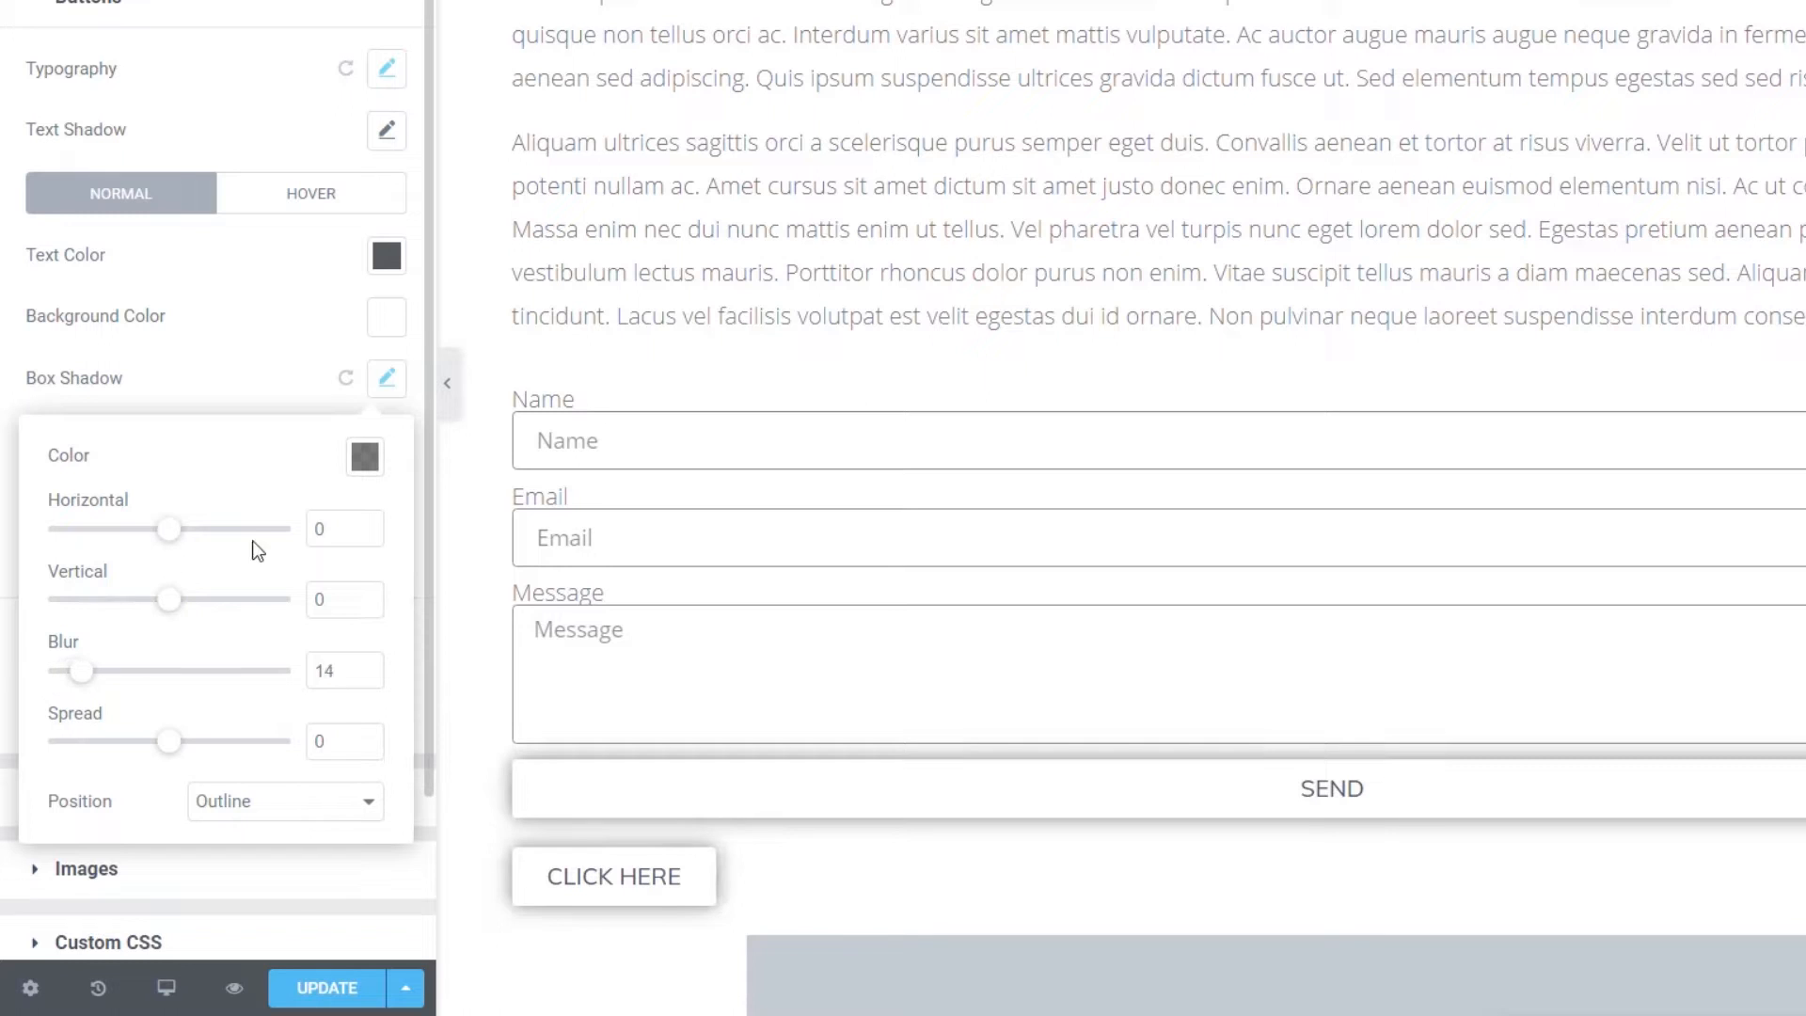
{"action": "left_click", "coordinate": [366, 458]}
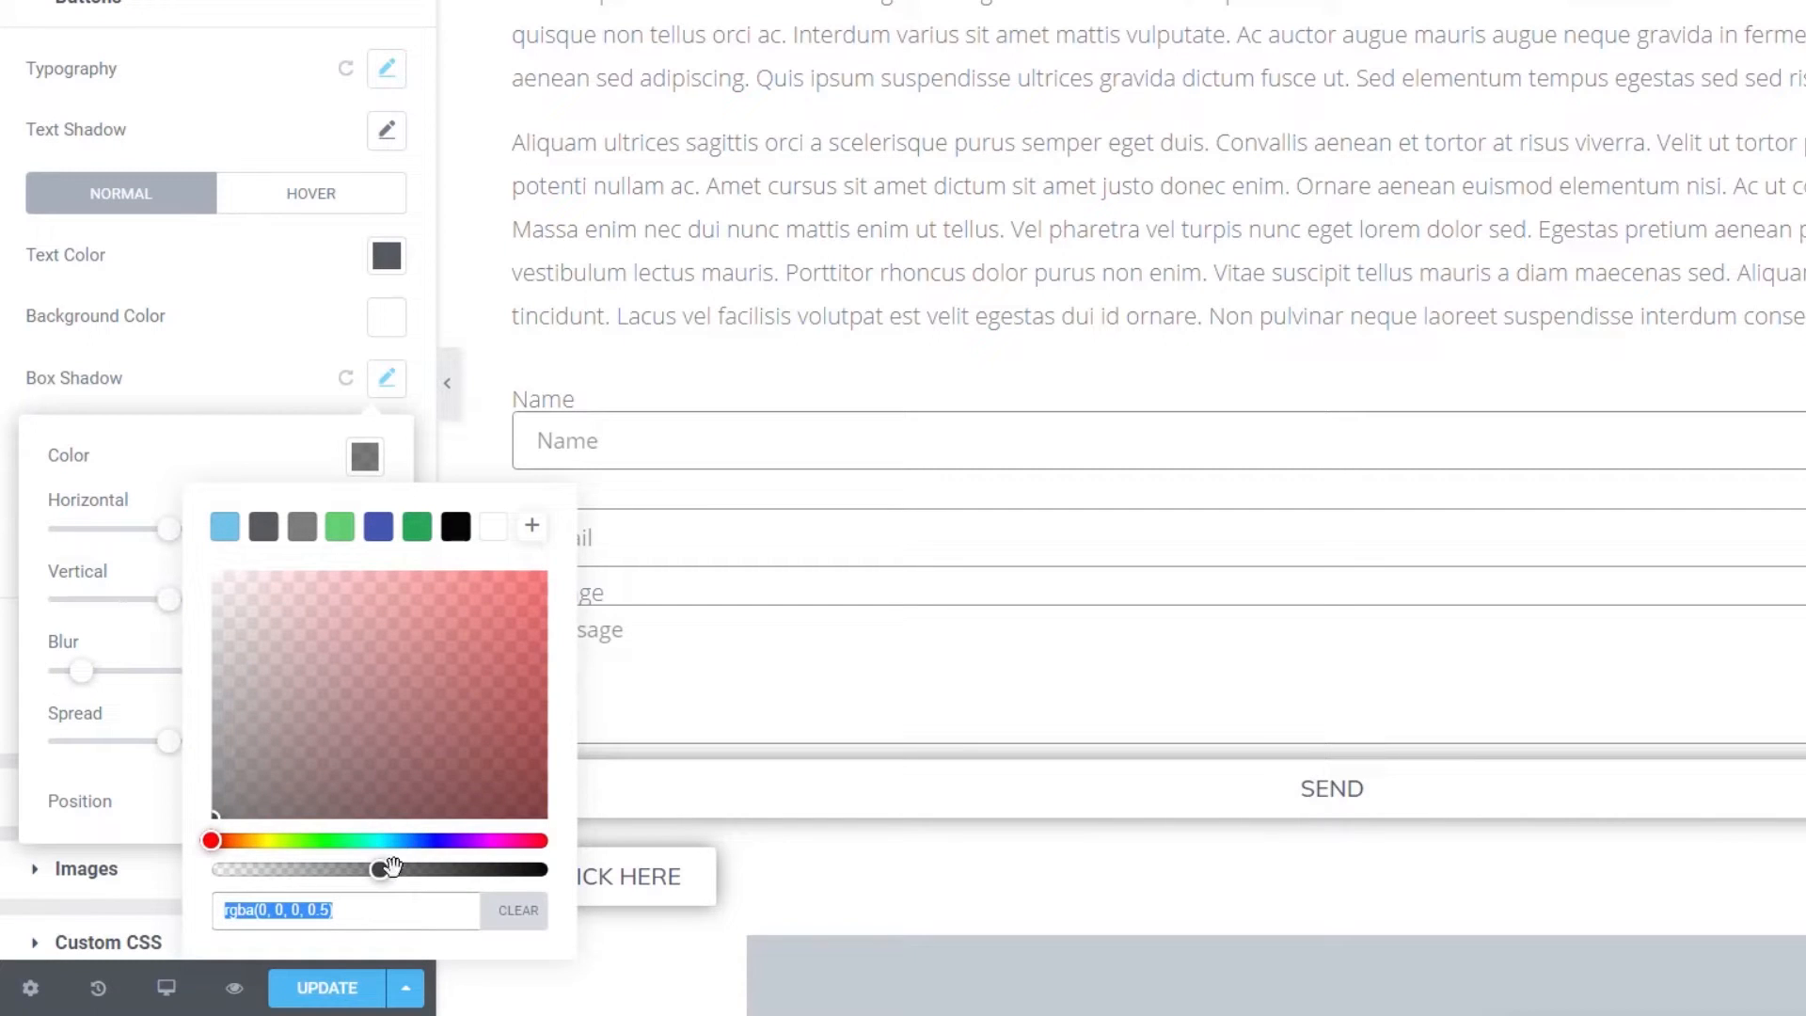
{"action": "left_click_drag", "start_coordinate": [392, 866], "coordinate": [242, 872]}
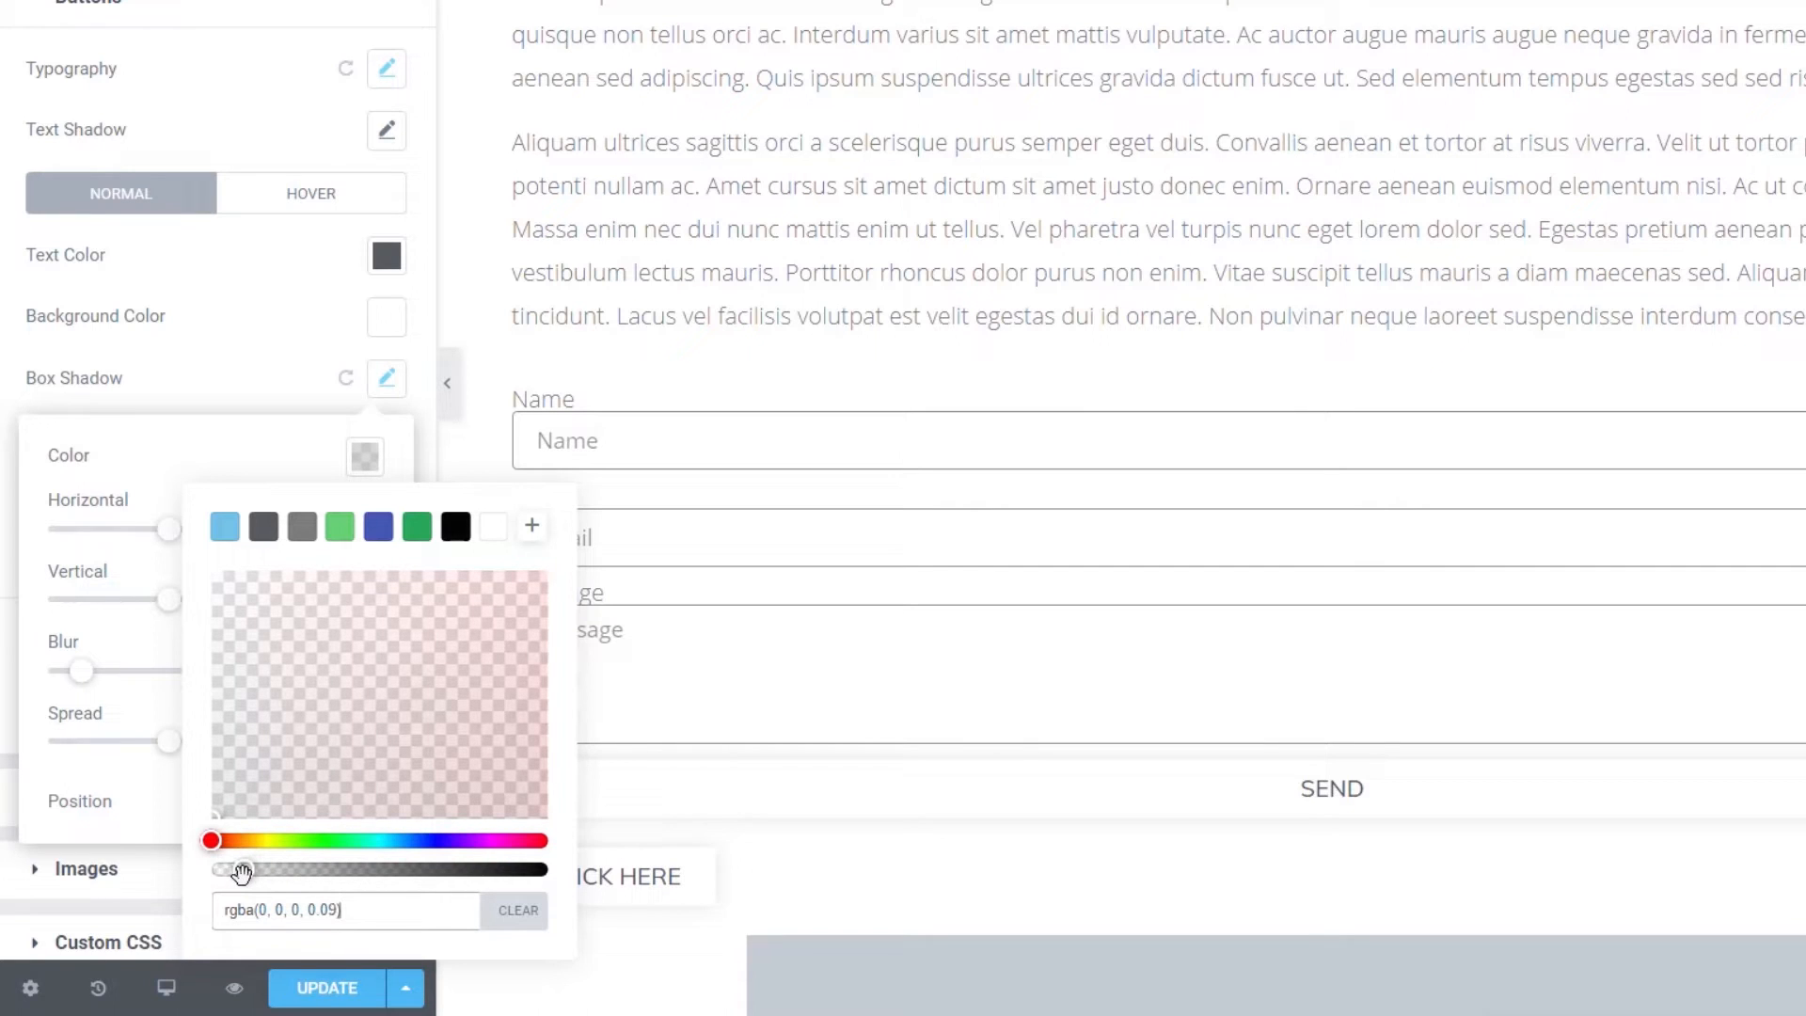
{"action": "left_click", "coordinate": [235, 374]}
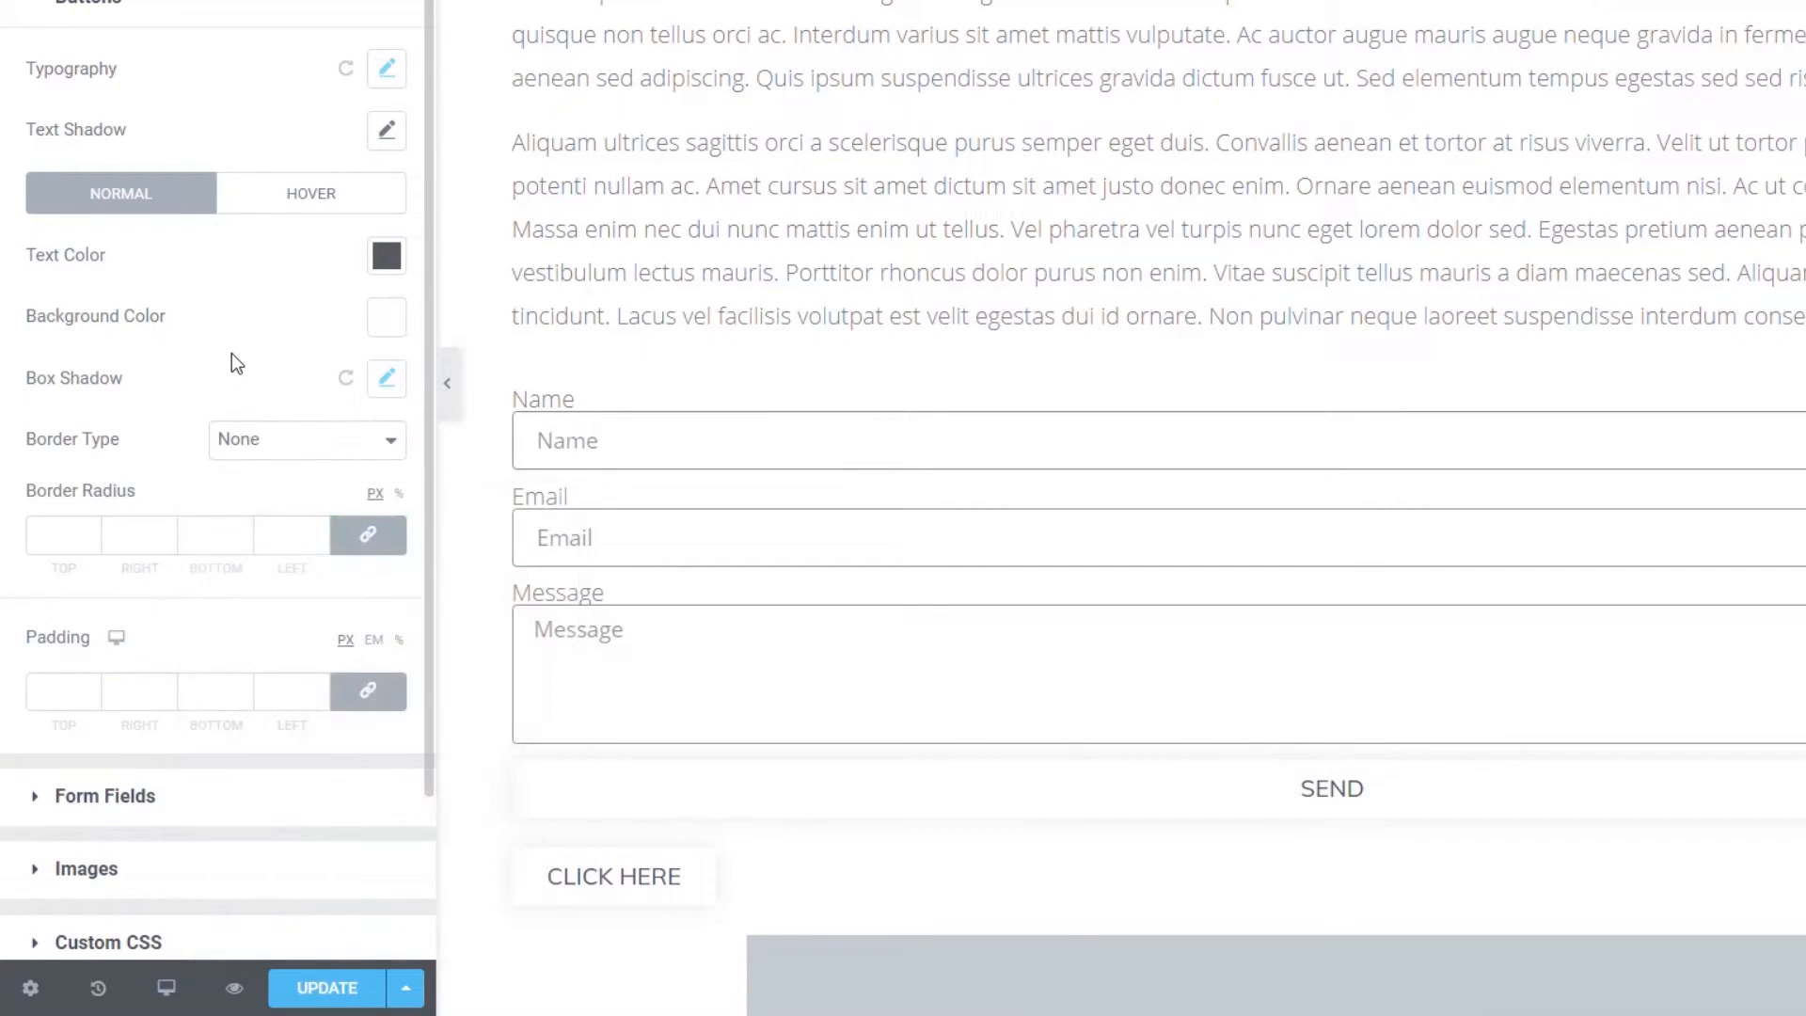
- Set button border radius to 0 and start entering unlinked padding values
{"action": "left_click", "coordinate": [63, 533]}
{"action": "type", "text": "0"}
{"action": "left_click", "coordinate": [57, 692]}
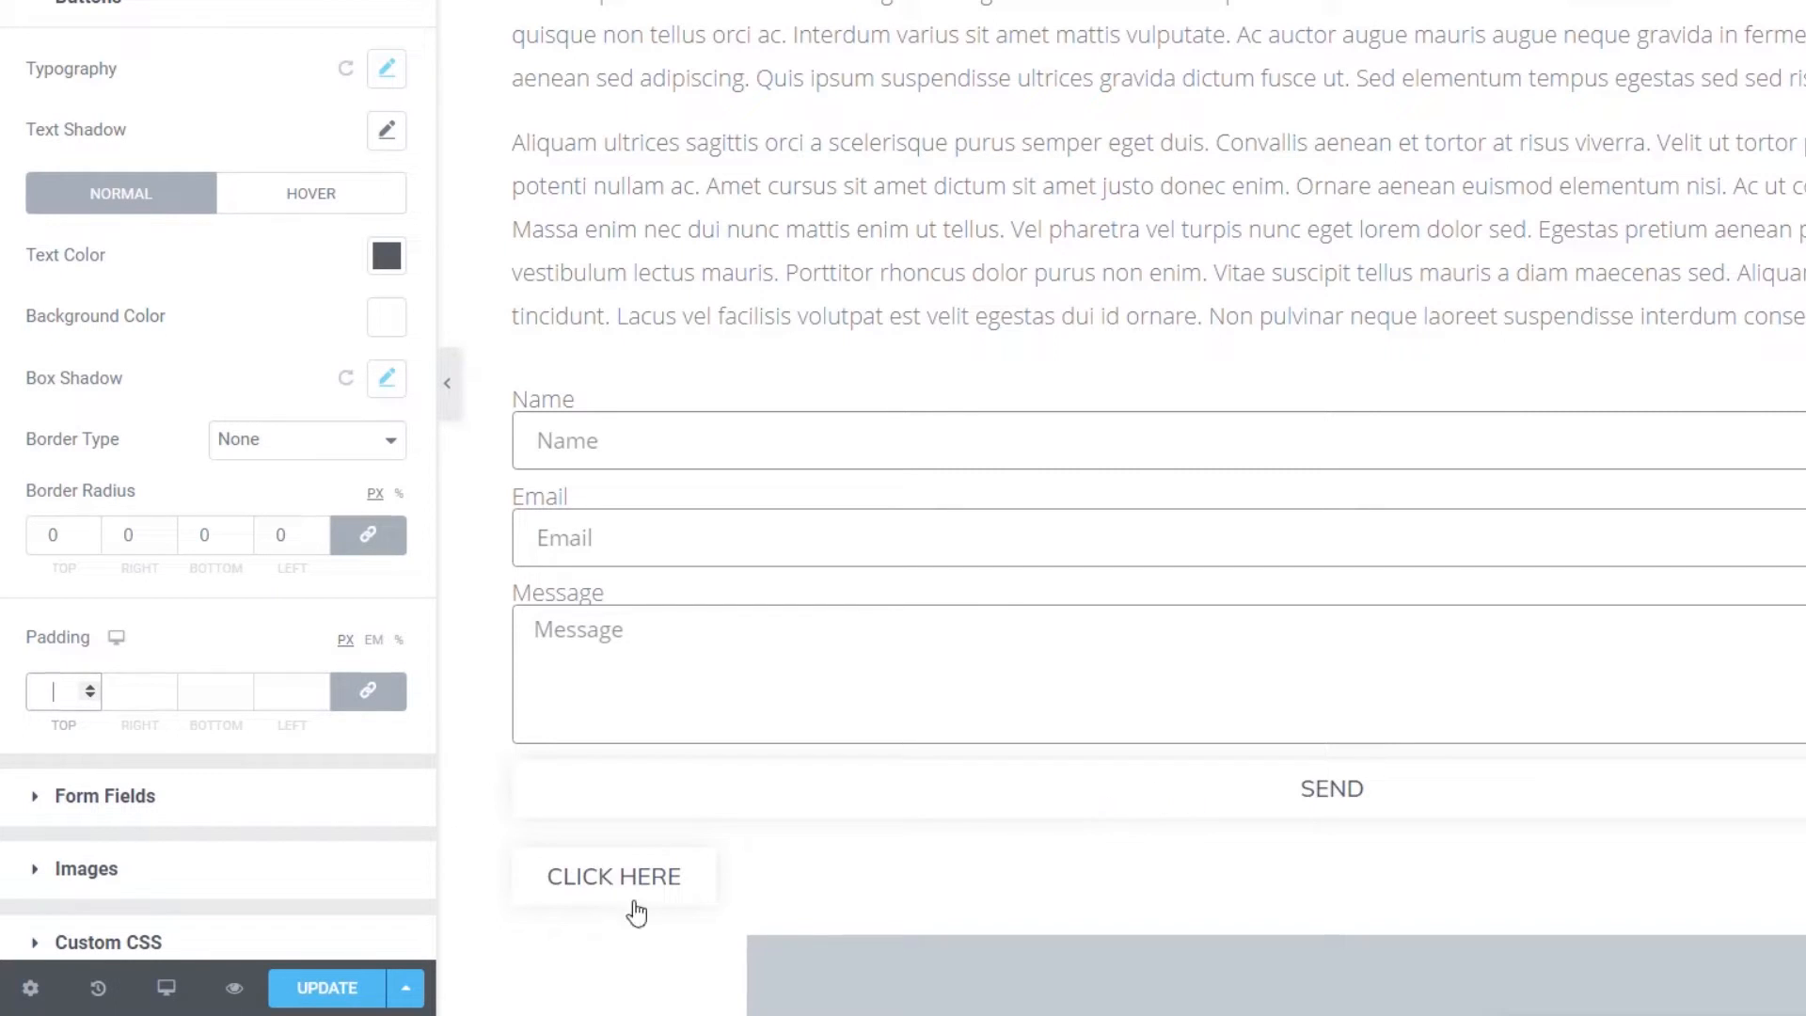
{"action": "scroll", "coordinate": [924, 826], "scroll_direction": "down", "scroll_amount": 3}
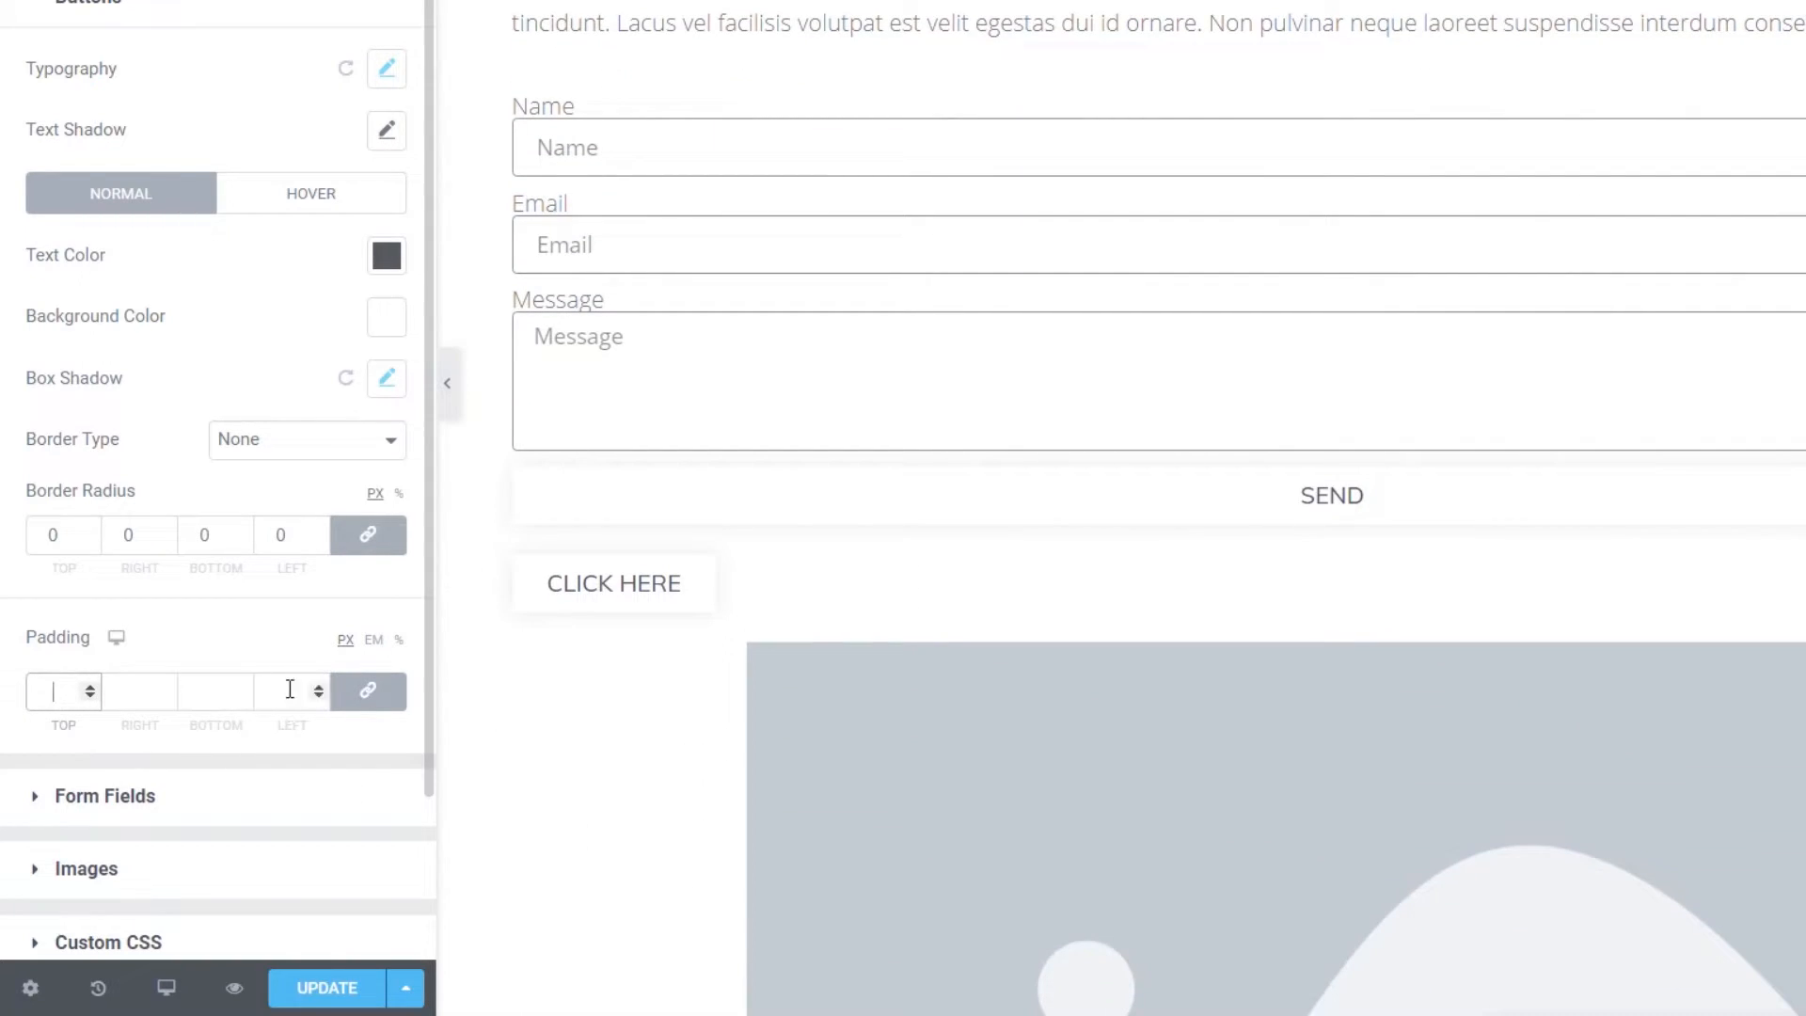
{"action": "left_click", "coordinate": [368, 690]}
{"action": "left_click", "coordinate": [56, 702]}
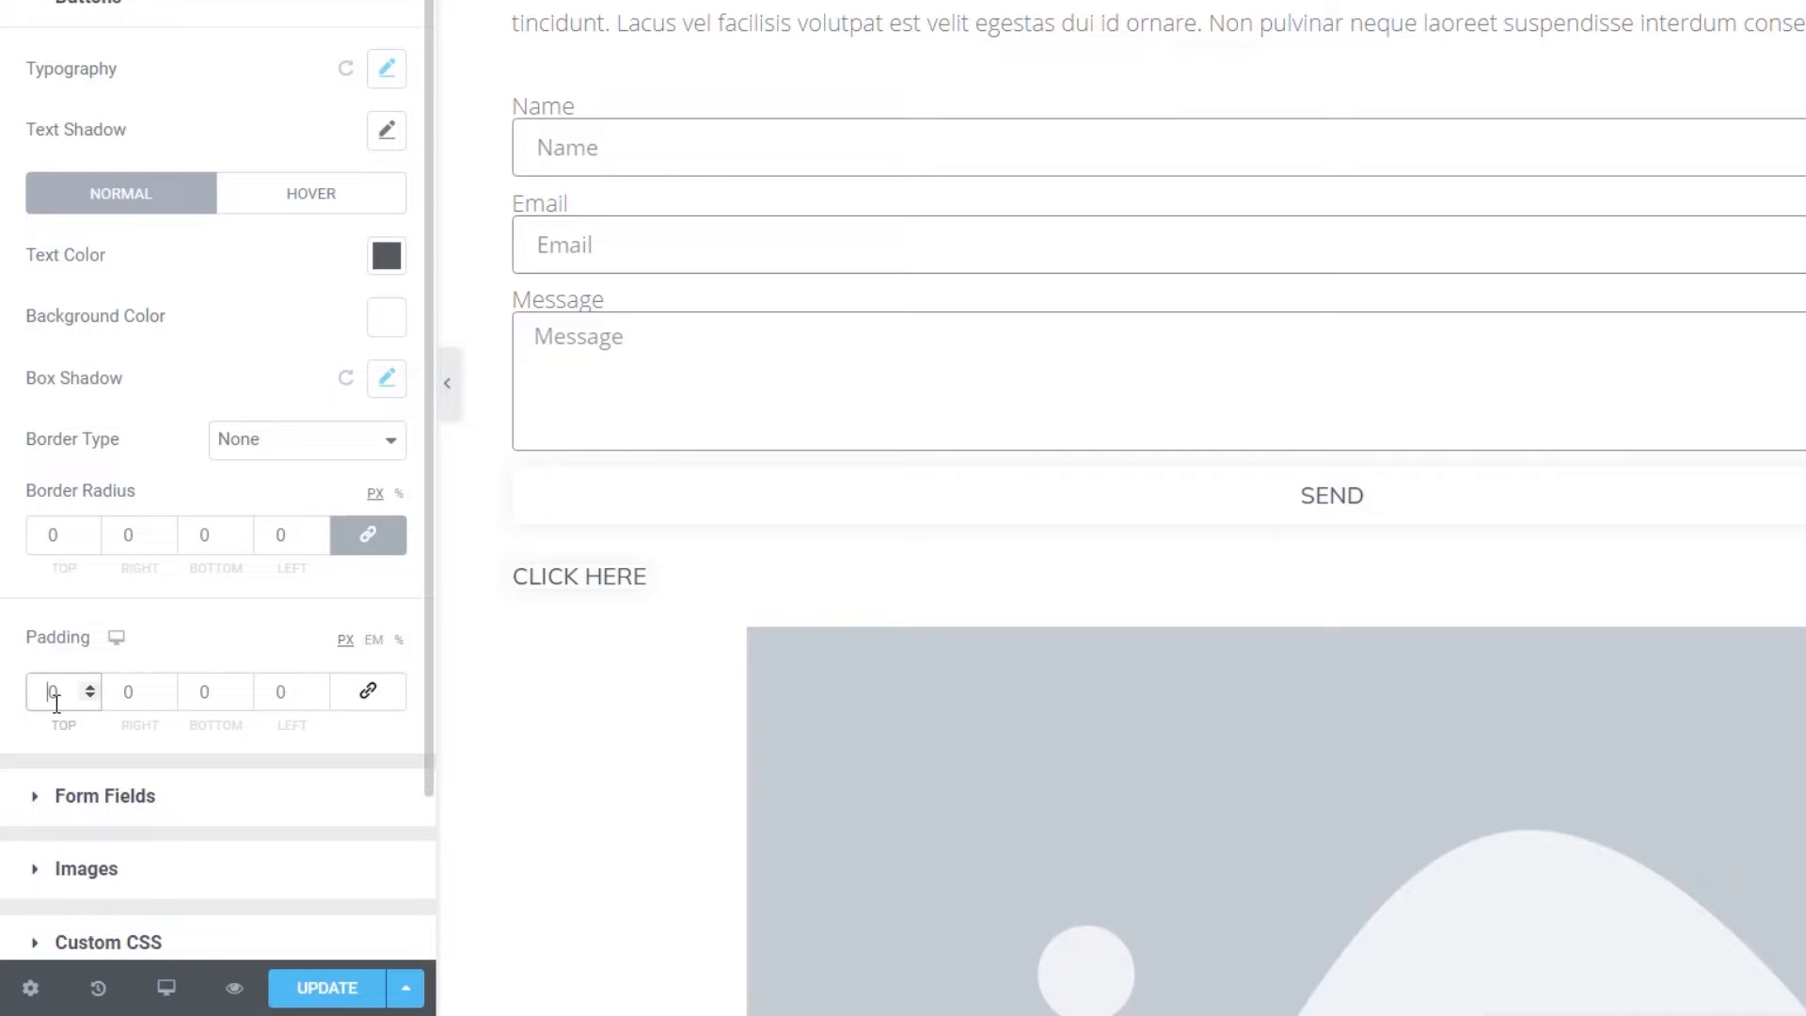
{"action": "type", "text": "1"}
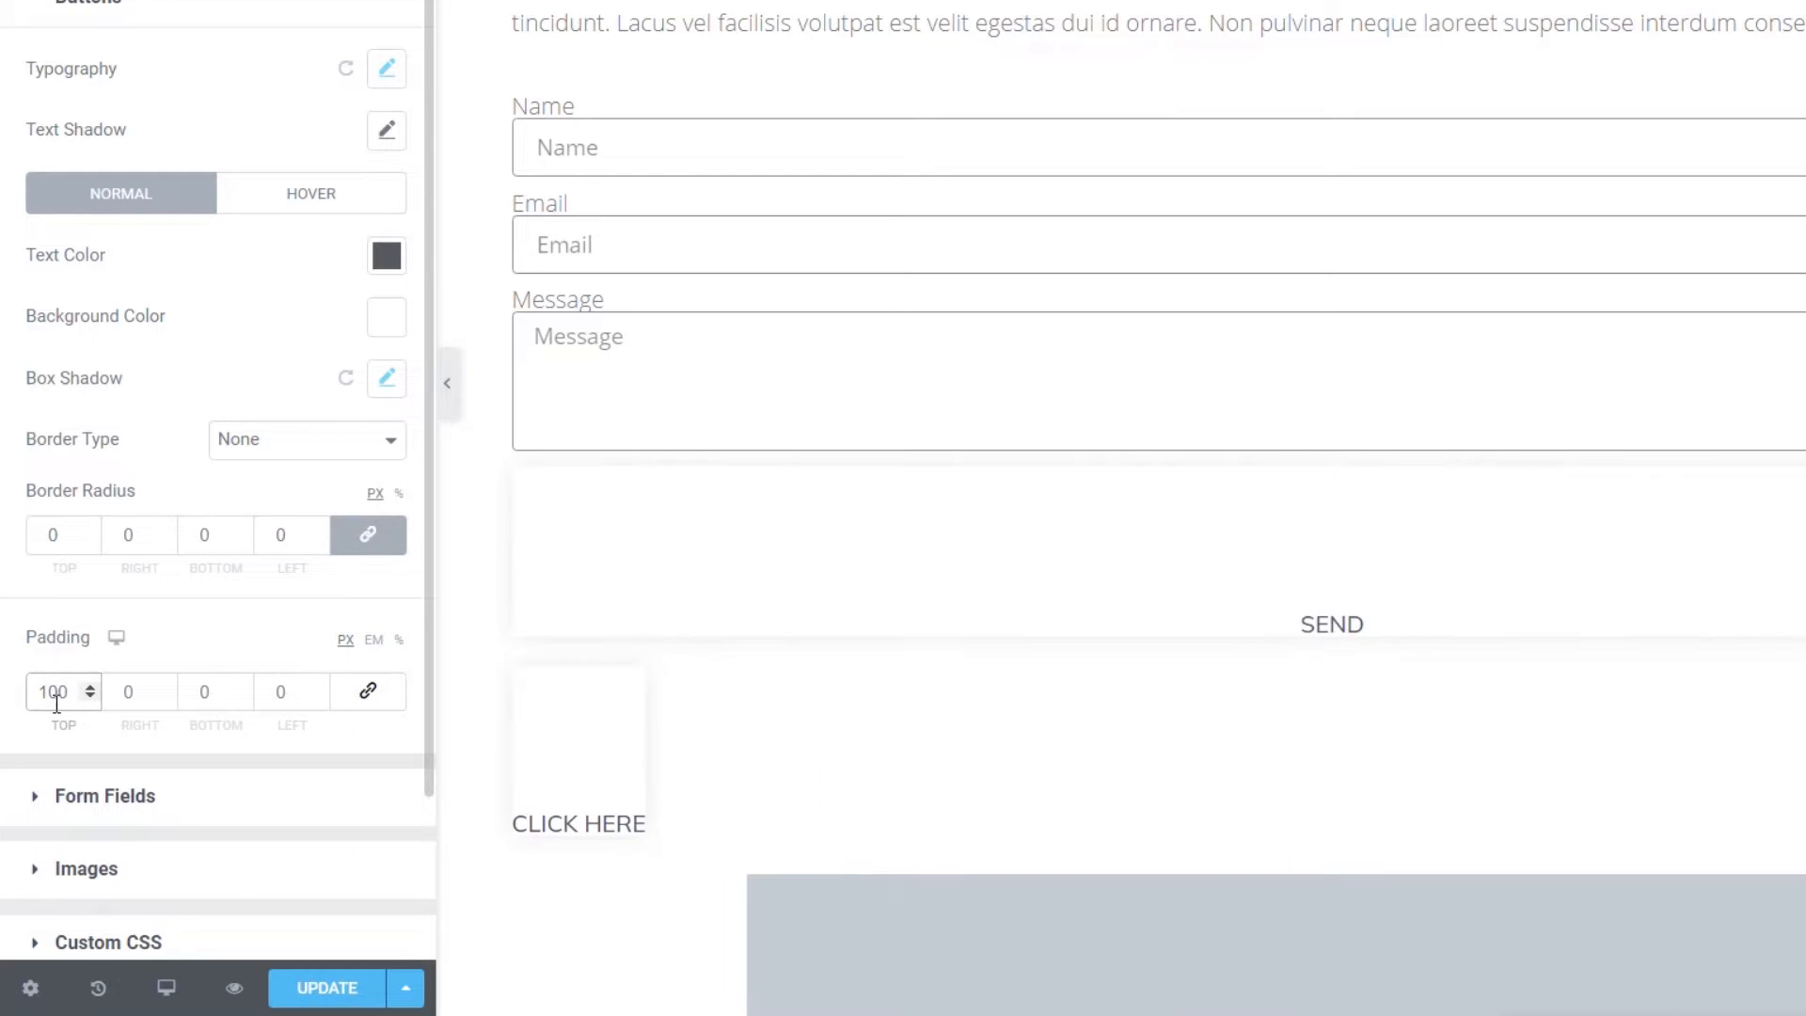
{"action": "left_click", "coordinate": [199, 691]}
{"action": "type", "text": "1"}
{"action": "left_click", "coordinate": [124, 691]}
{"action": "type", "text": "500"}
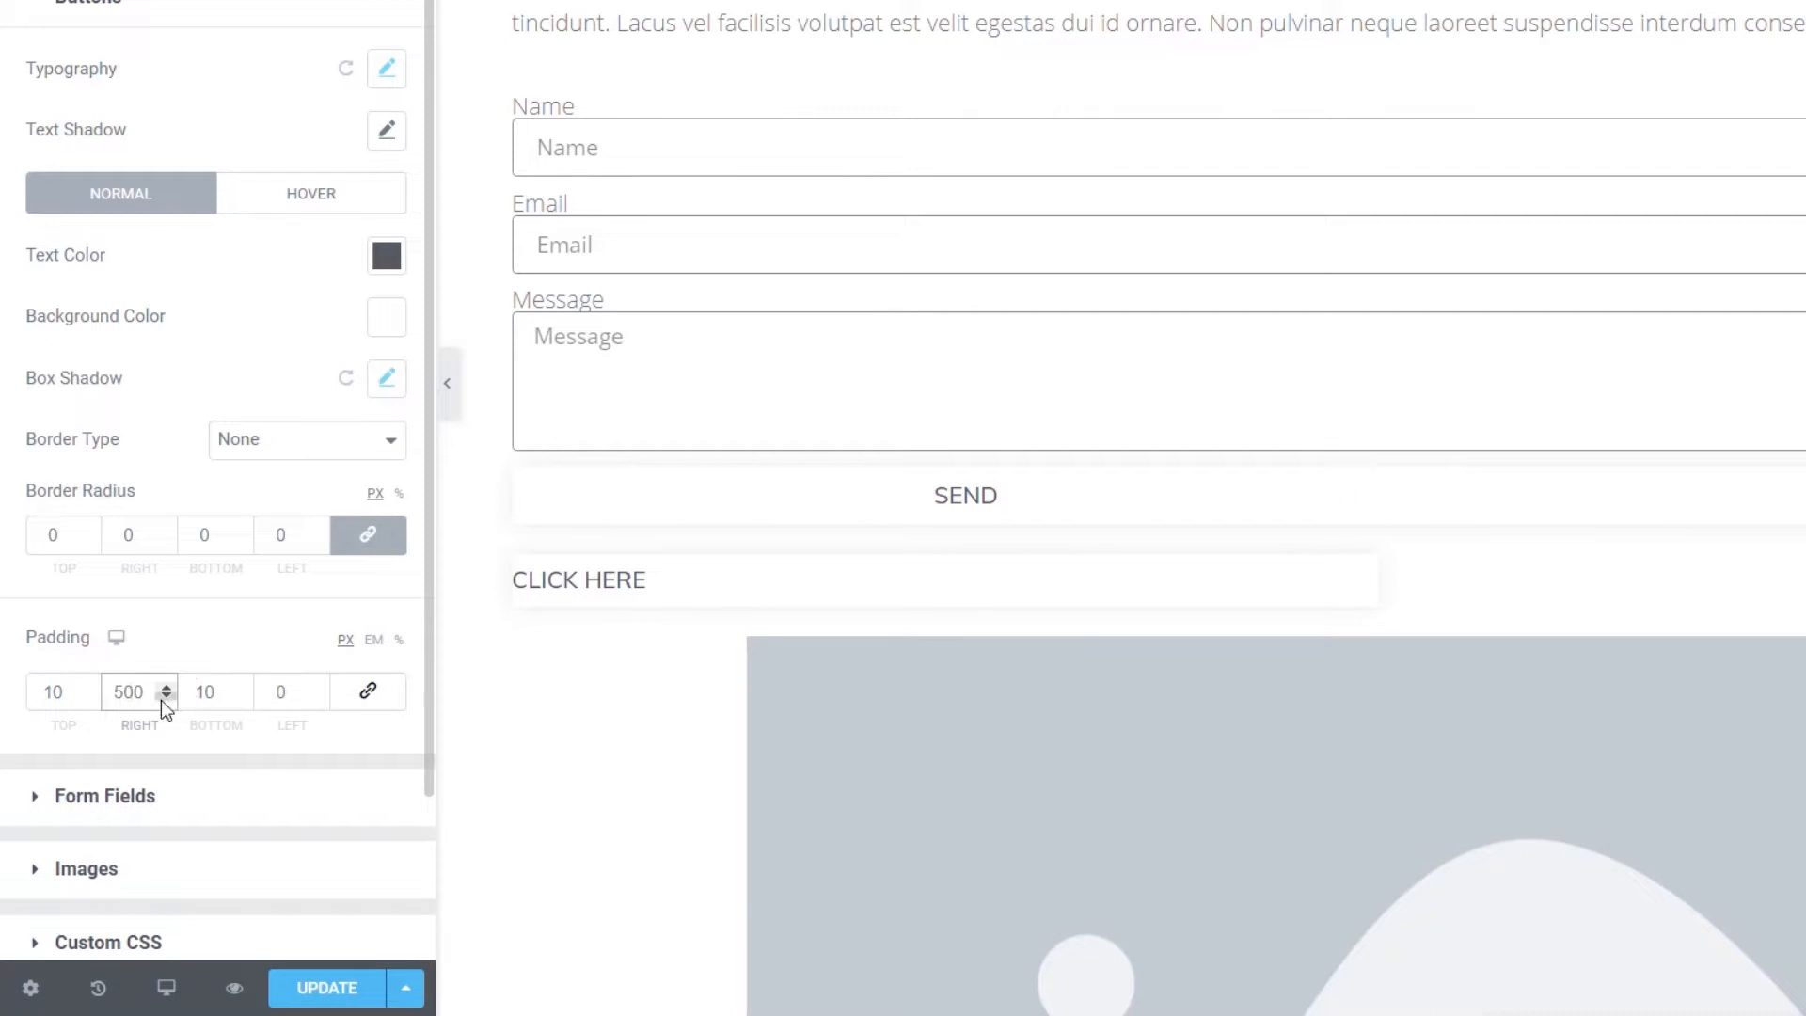
- Correct the button padding to 15 top/bottom and 50 left/right
{"action": "key", "text": "Delete"}
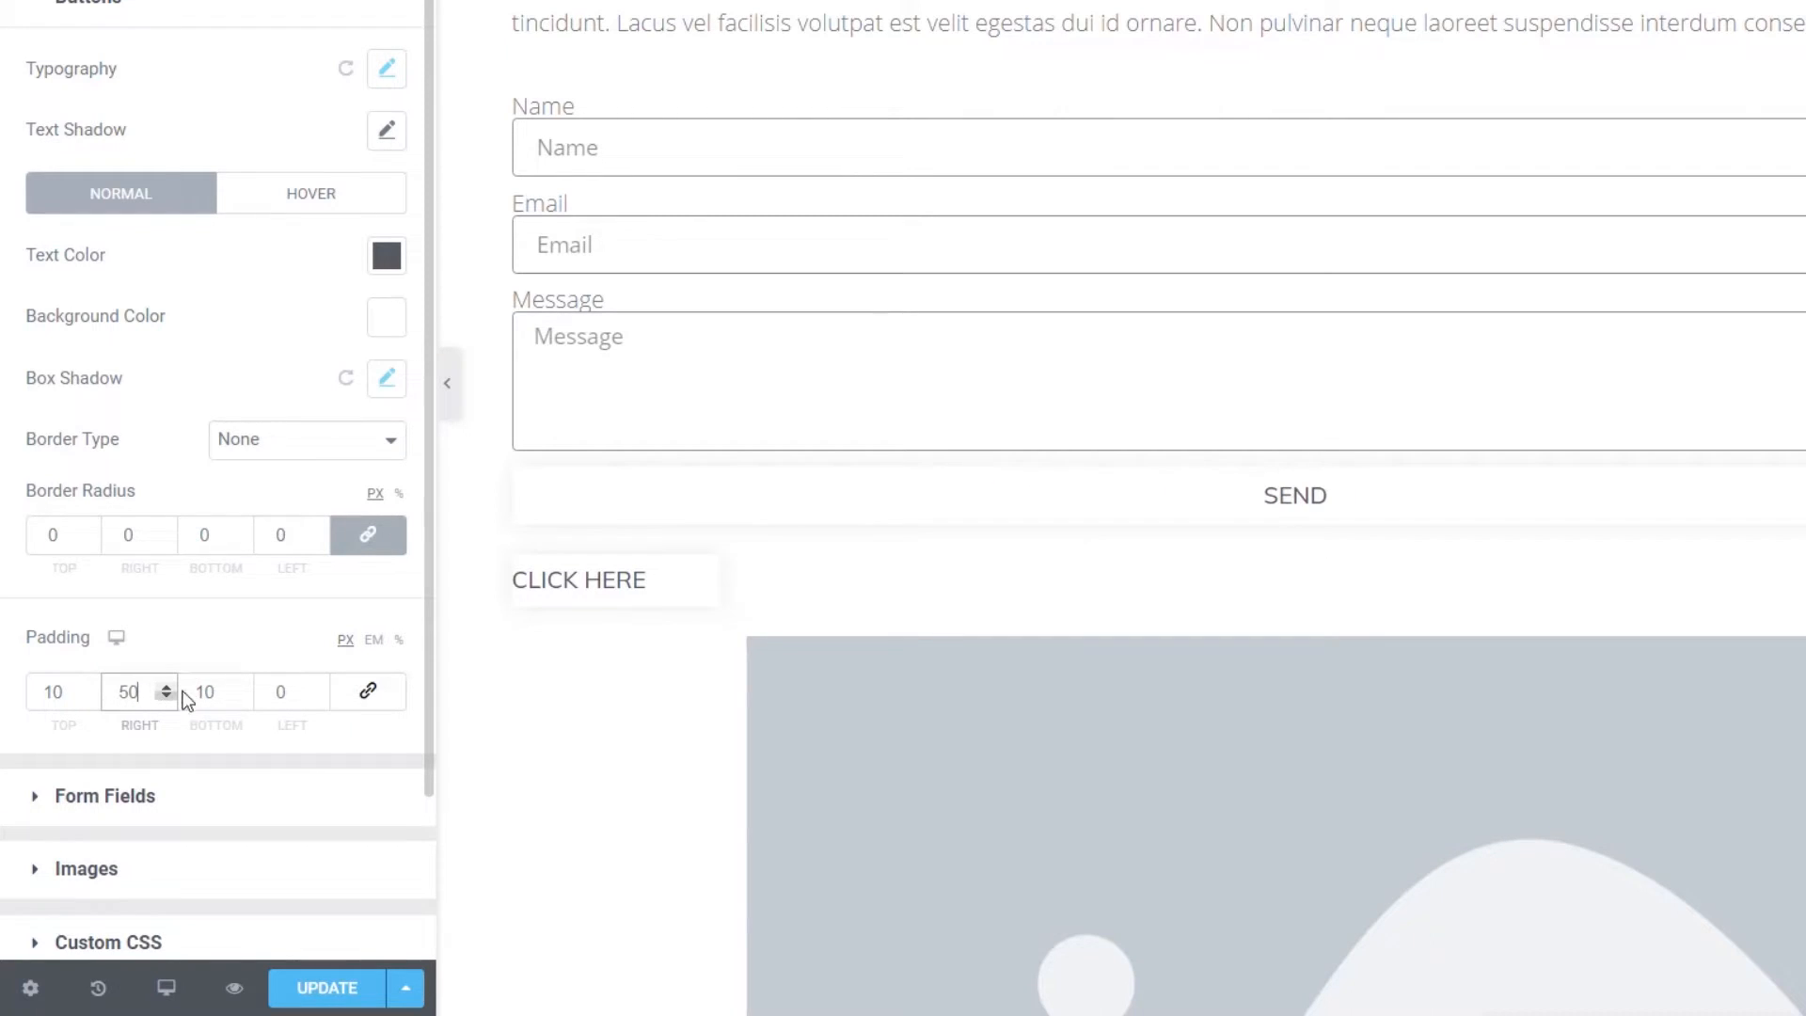
{"action": "left_click", "coordinate": [262, 693]}
{"action": "type", "text": "5"}
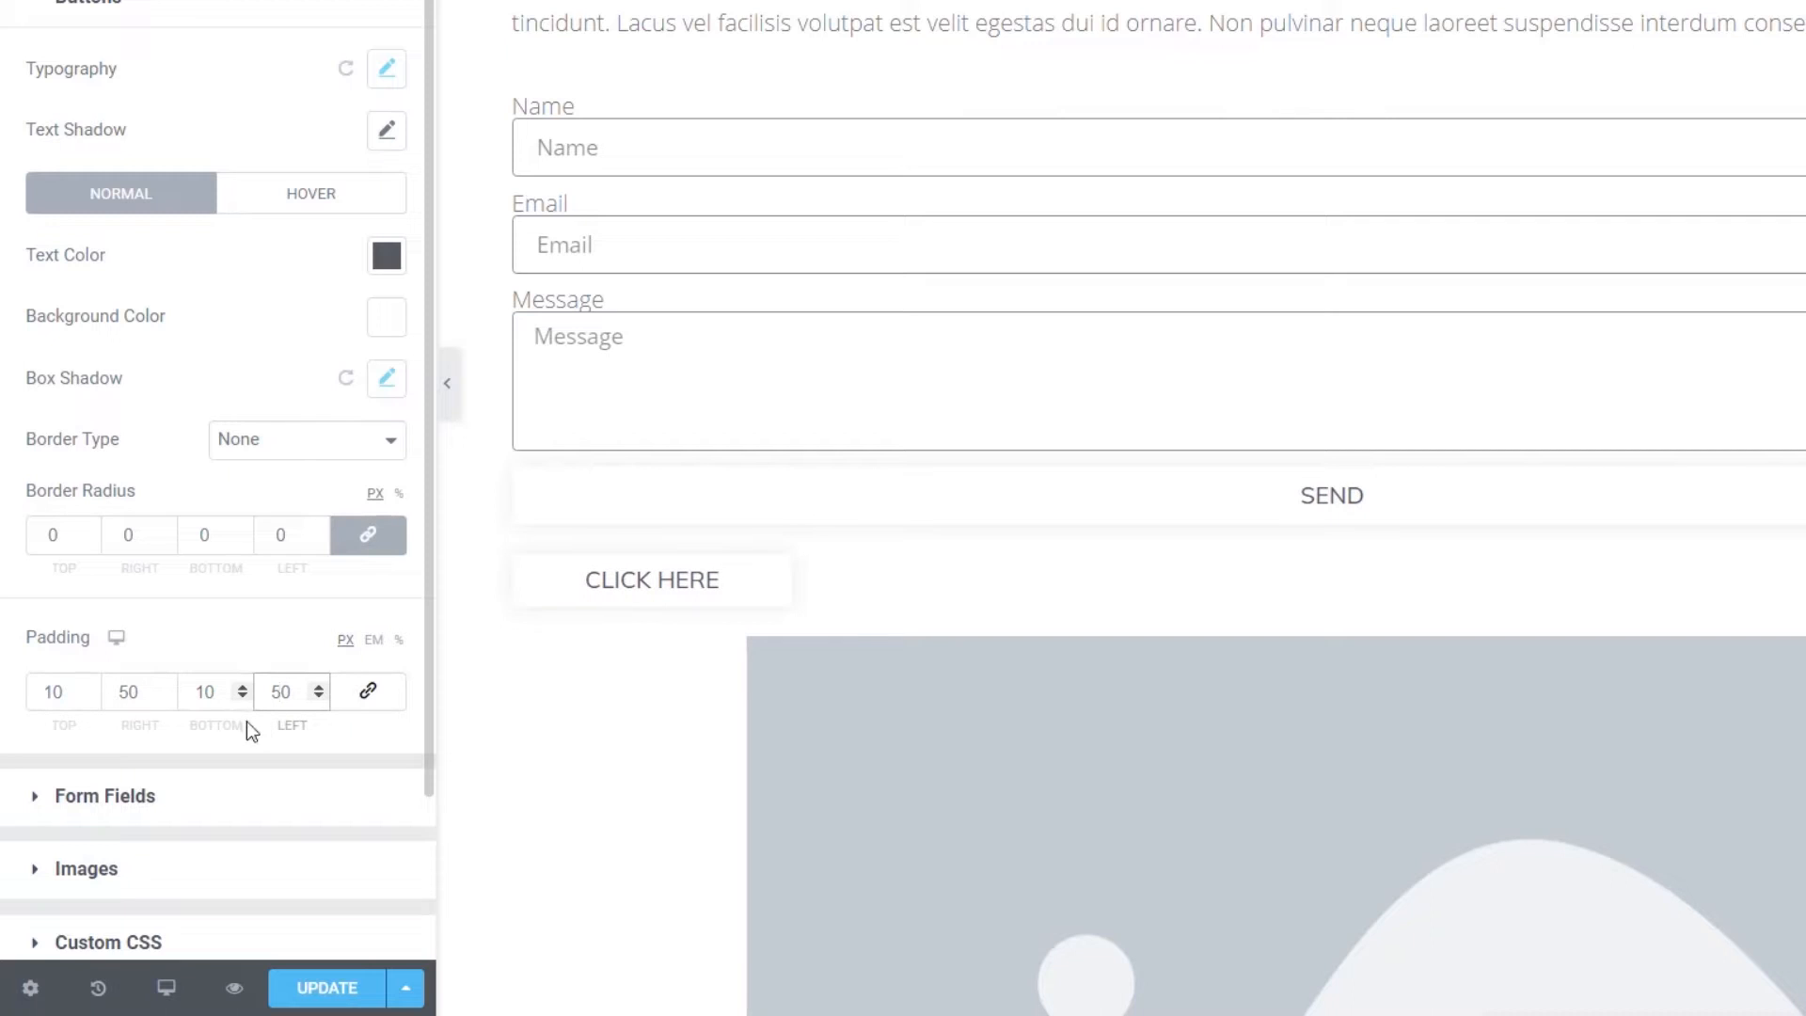
{"action": "left_click", "coordinate": [57, 696]}
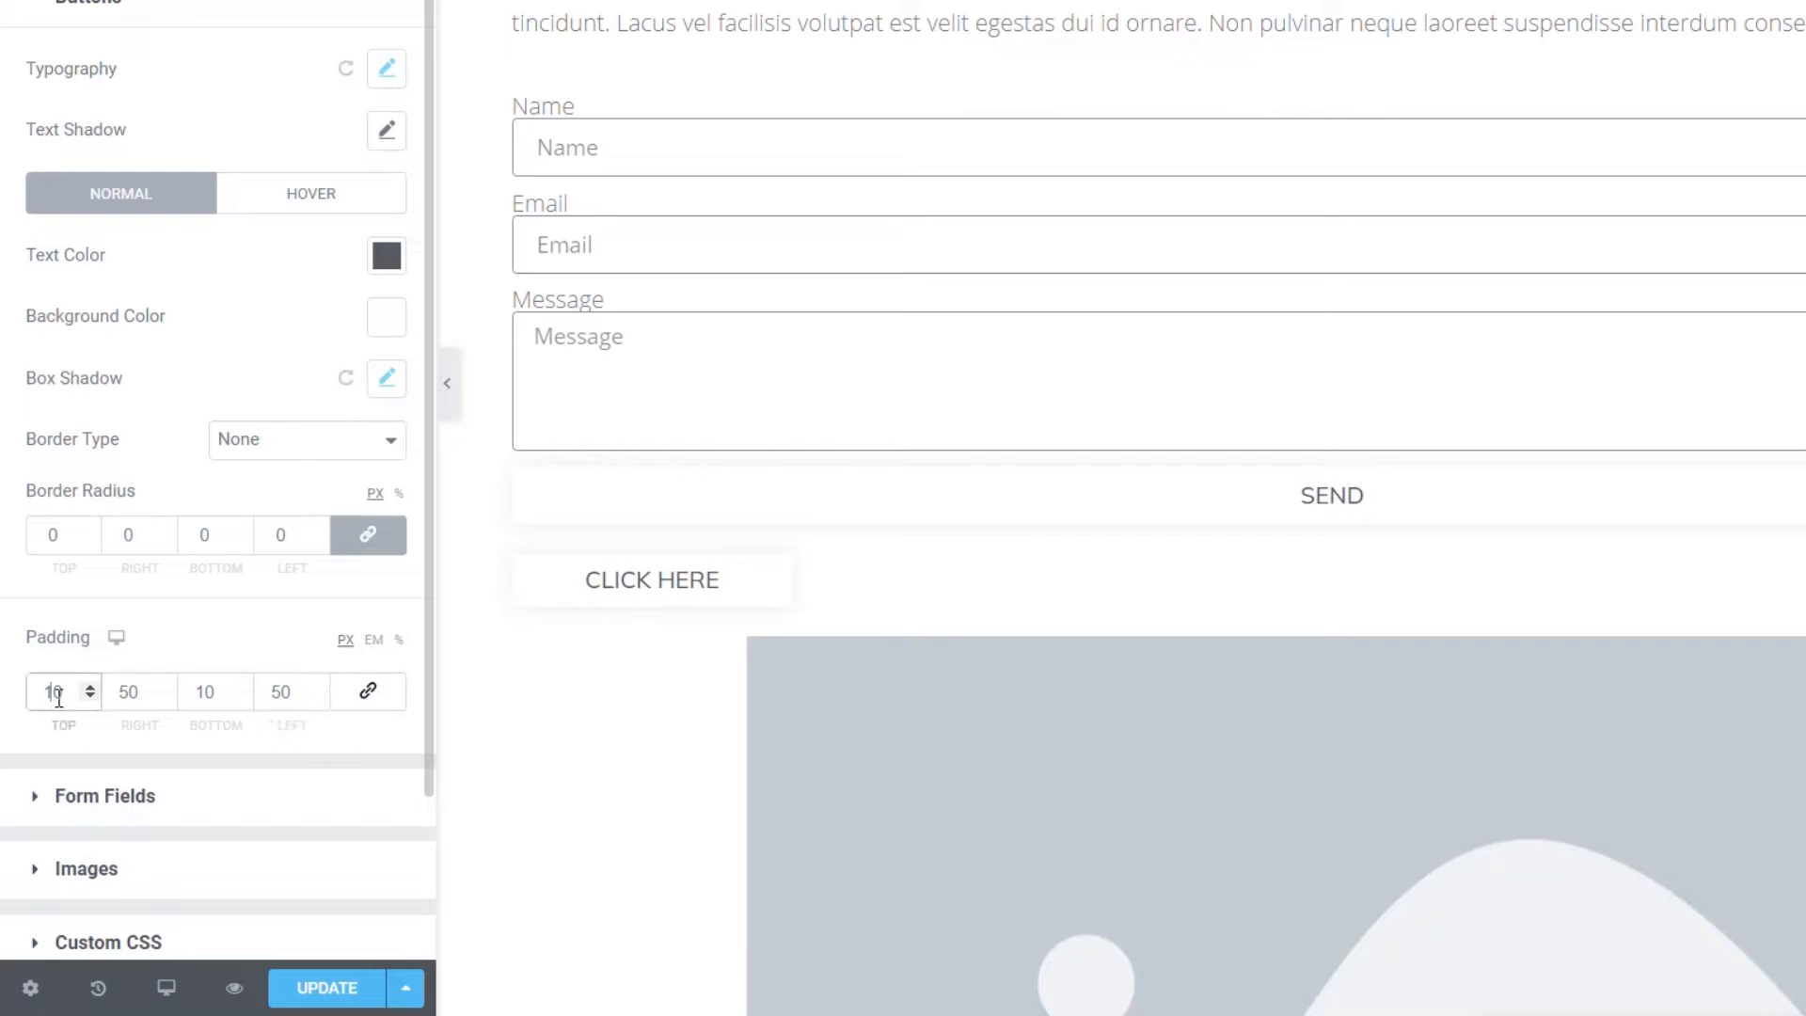
{"action": "left_click_drag", "start_coordinate": [58, 697], "coordinate": [63, 697]}
{"action": "type", "text": "5"}
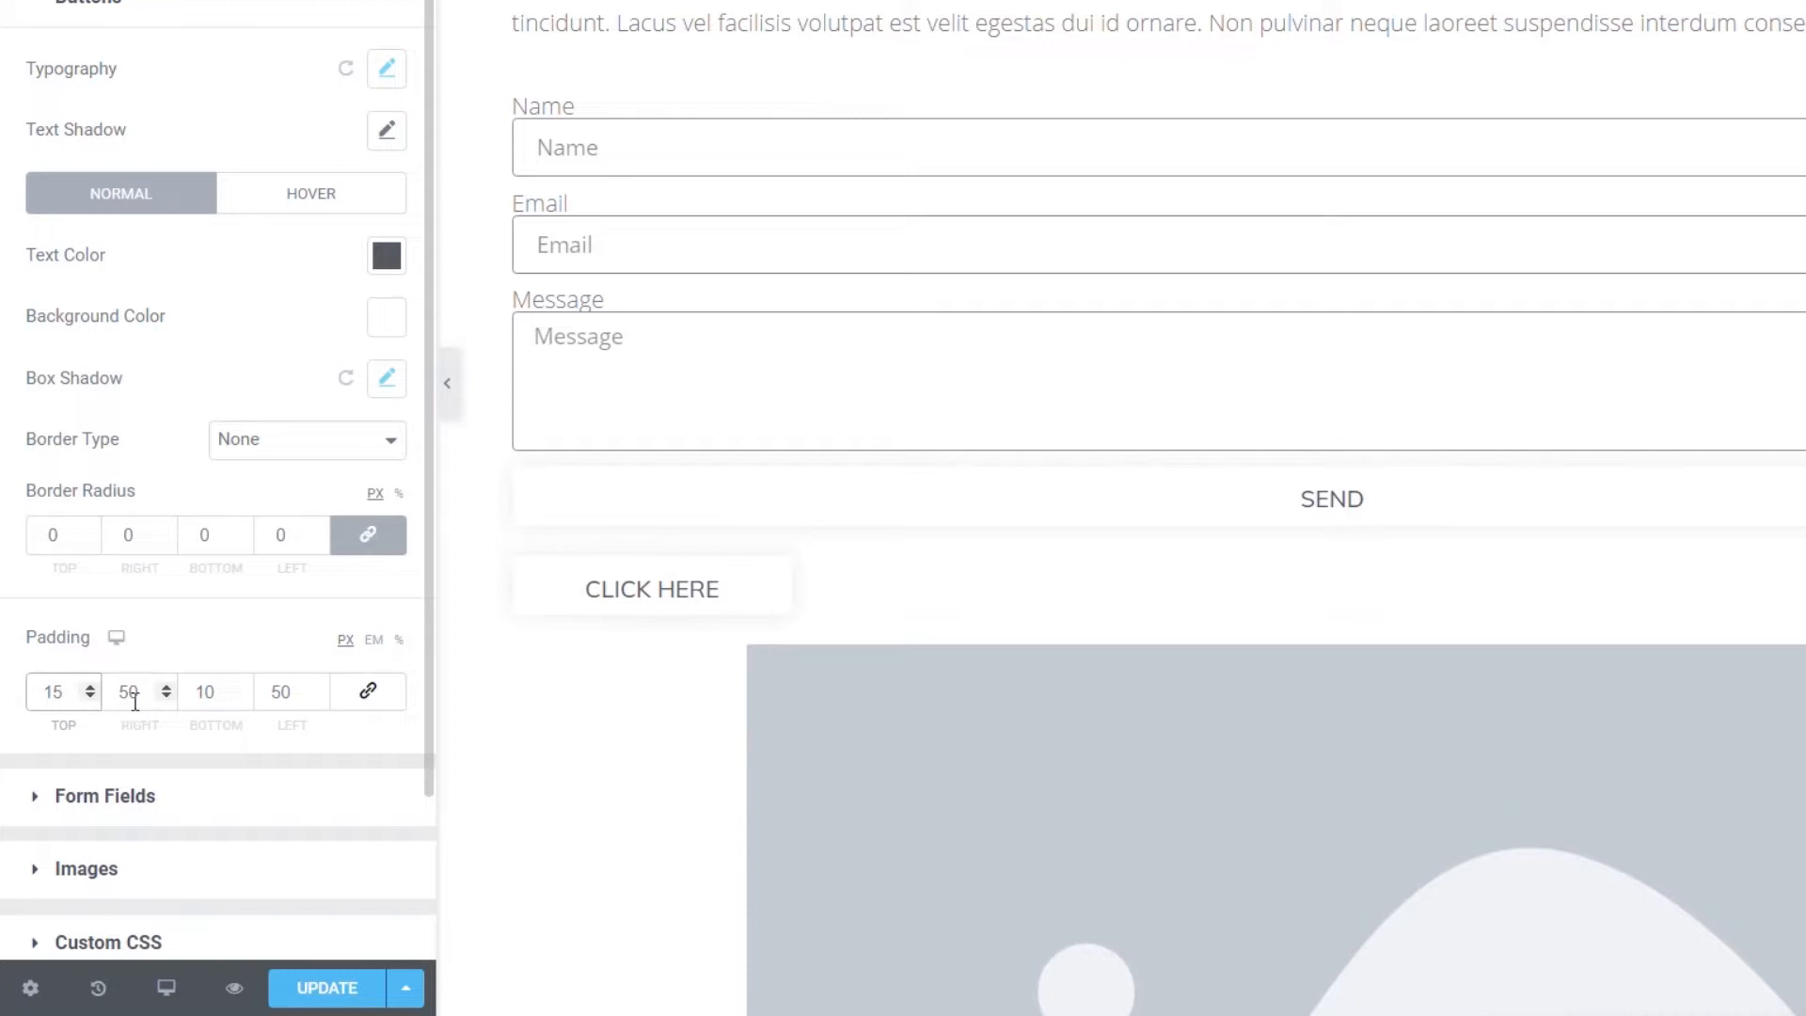
{"action": "left_click_drag", "start_coordinate": [202, 693], "coordinate": [215, 693]}
{"action": "type", "text": "5"}
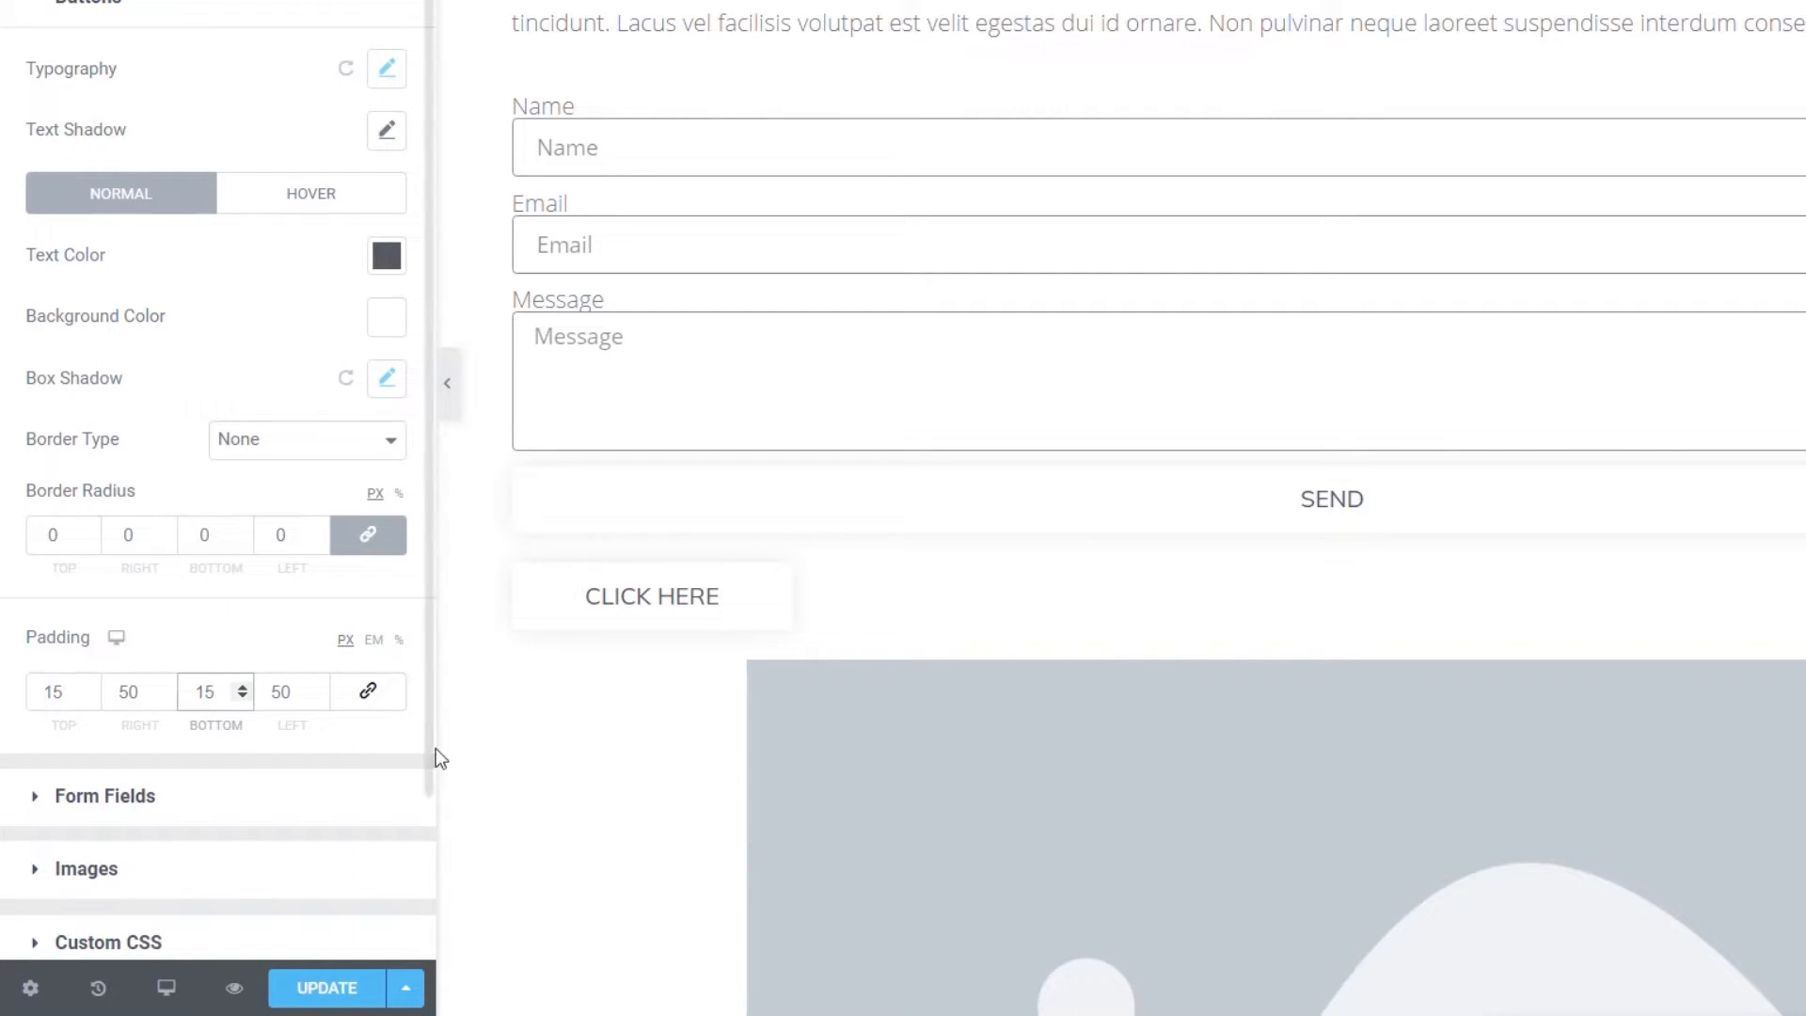
- Strengthen the button shadow slightly to rgba(0, 0, 0, 0.13)
{"action": "left_click", "coordinate": [389, 264]}
{"action": "left_click", "coordinate": [388, 263]}
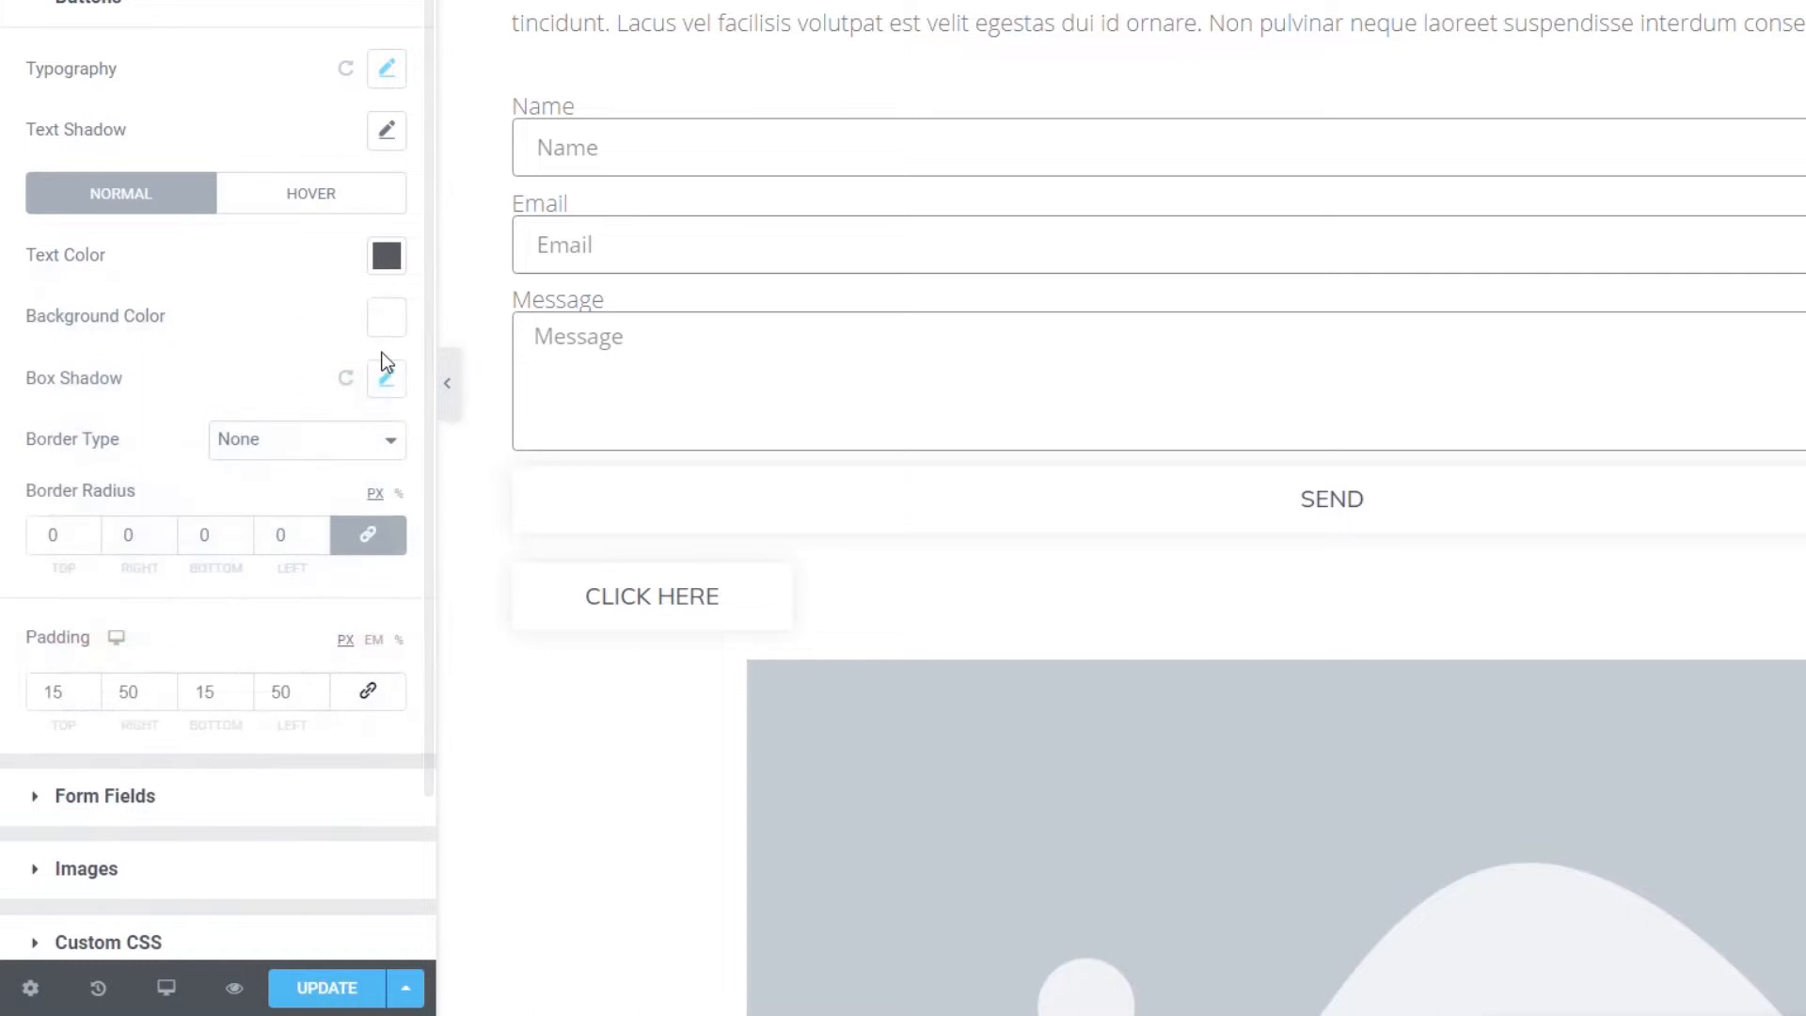
{"action": "left_click", "coordinate": [387, 379]}
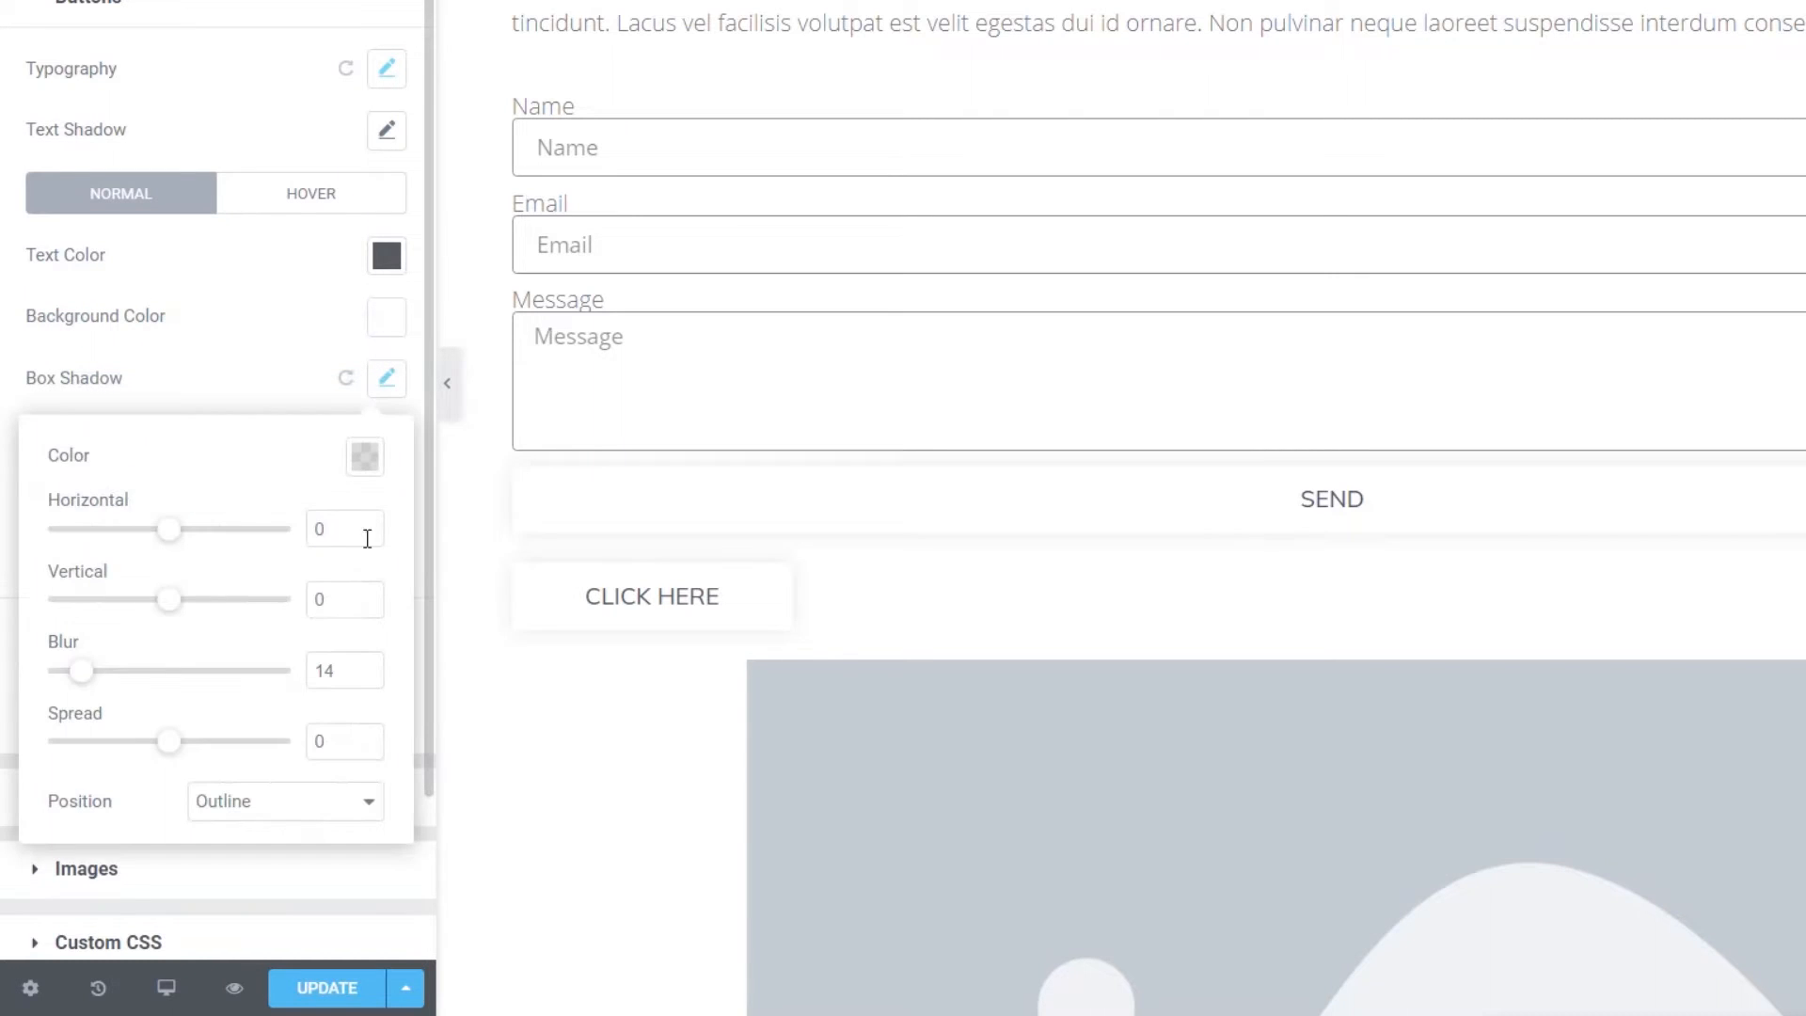
{"action": "left_click", "coordinate": [365, 457]}
{"action": "left_click_drag", "start_coordinate": [241, 873], "coordinate": [254, 871]}
{"action": "left_click", "coordinate": [297, 350]}
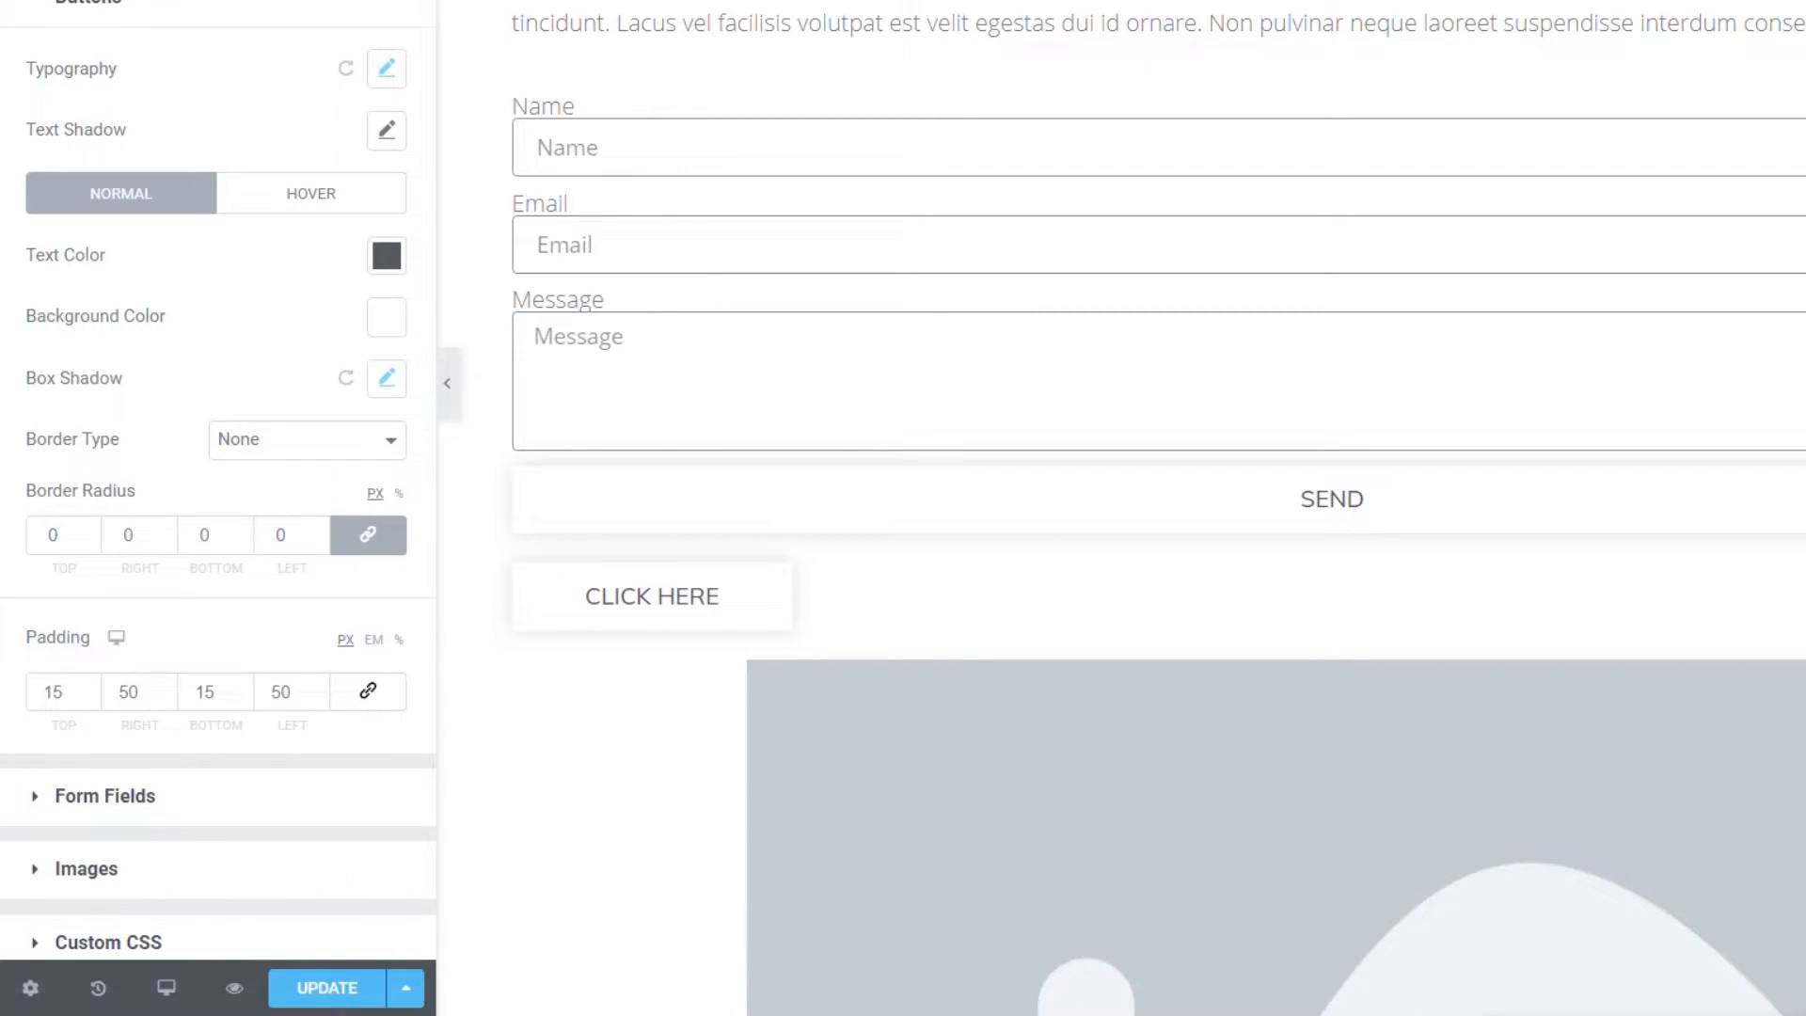
{"action": "left_click", "coordinate": [310, 198]}
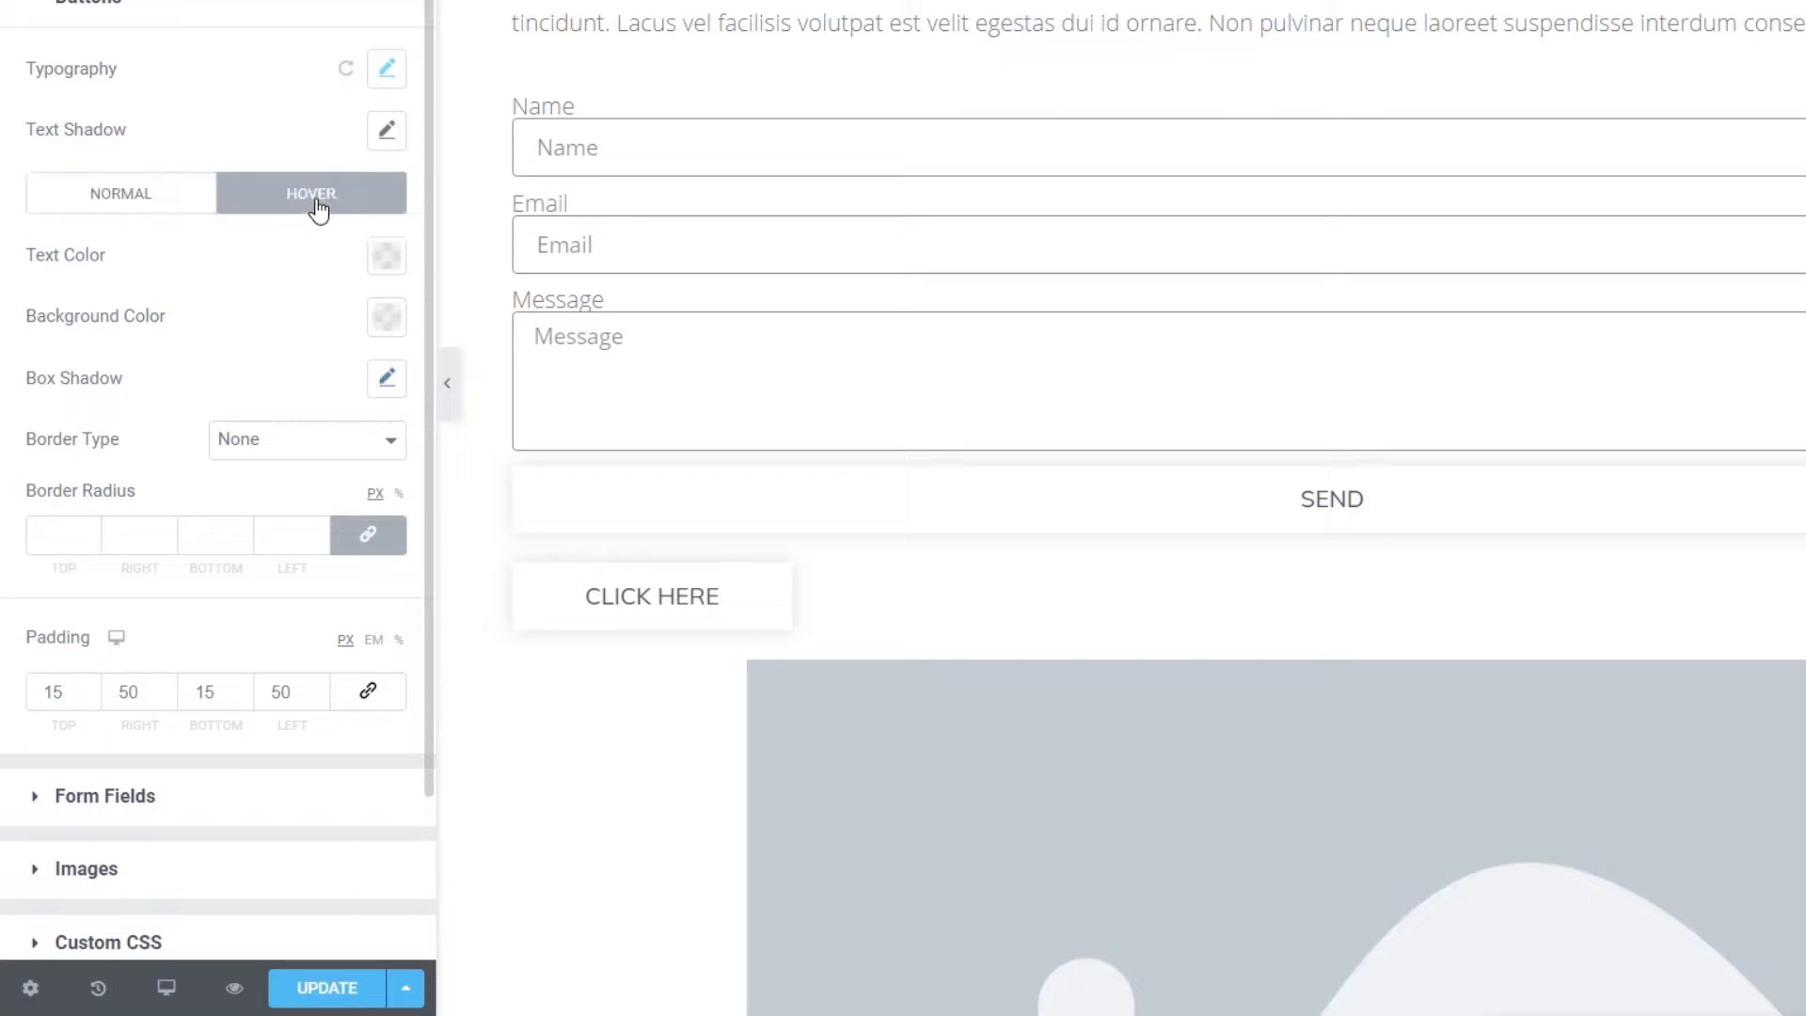
- Set the hover text colour to black after trying medium grey
{"action": "left_click", "coordinate": [387, 256]}
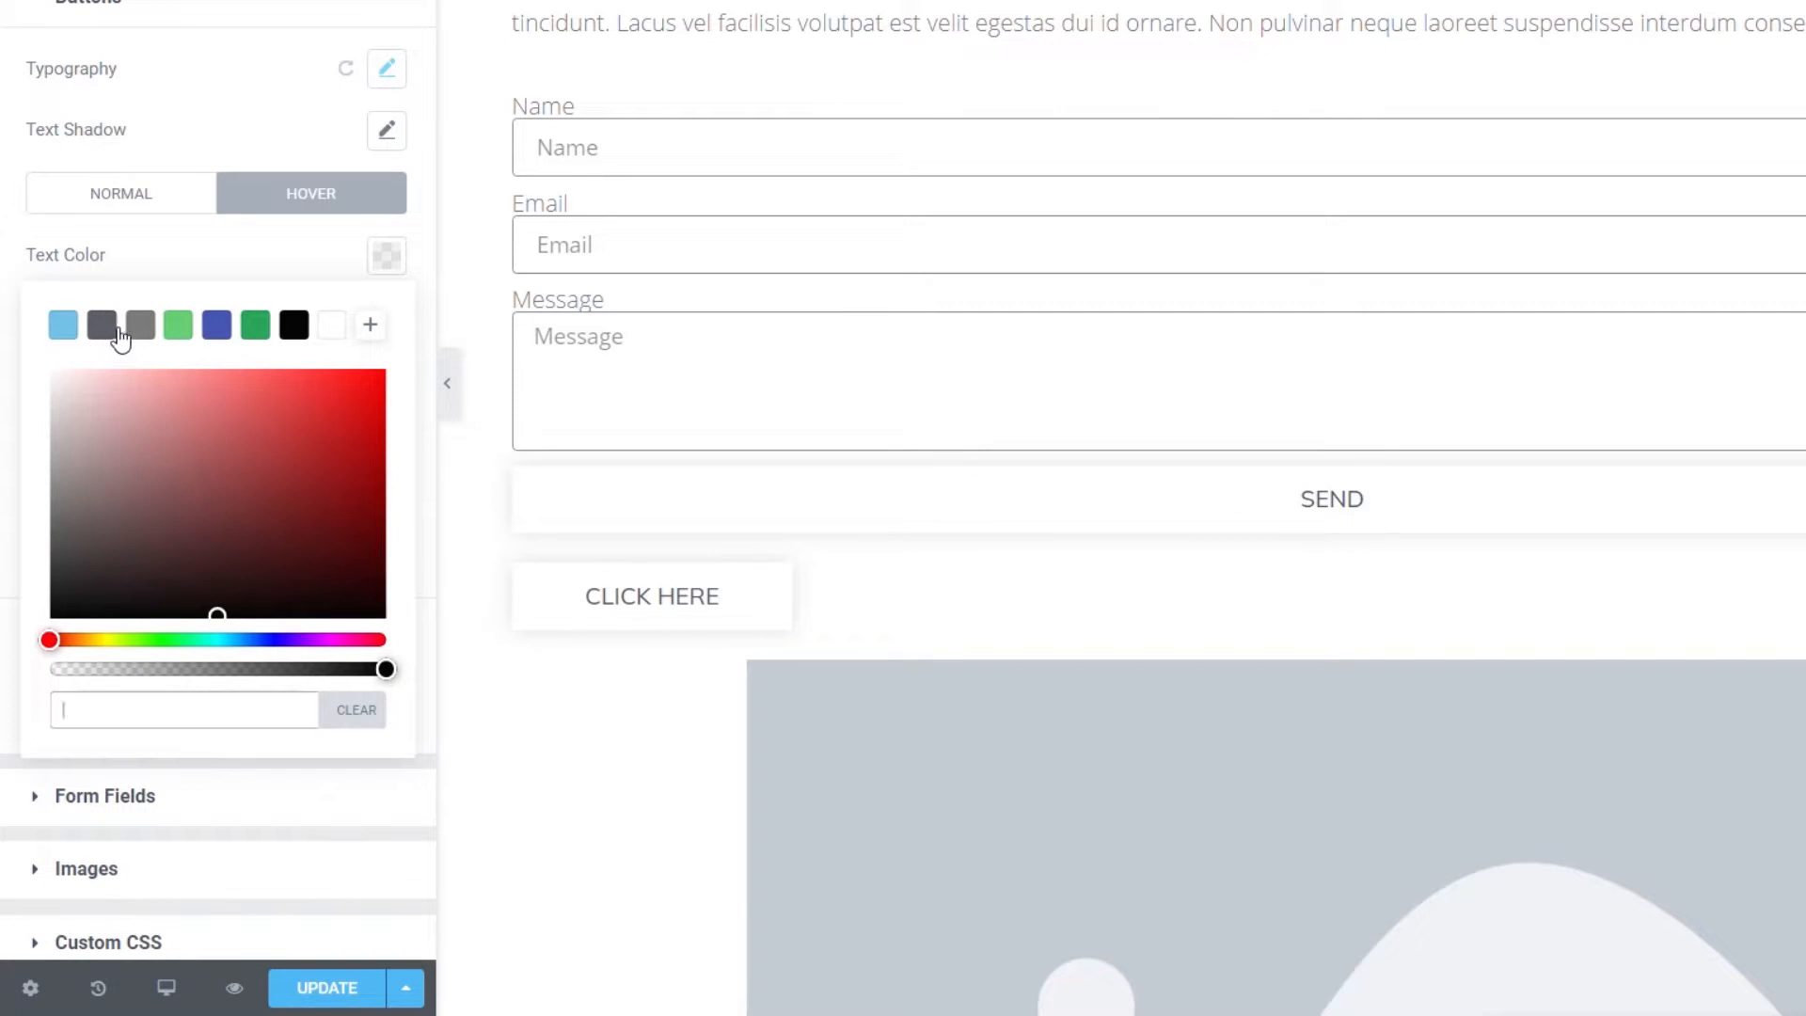
{"action": "left_click", "coordinate": [142, 331]}
{"action": "left_click", "coordinate": [294, 324]}
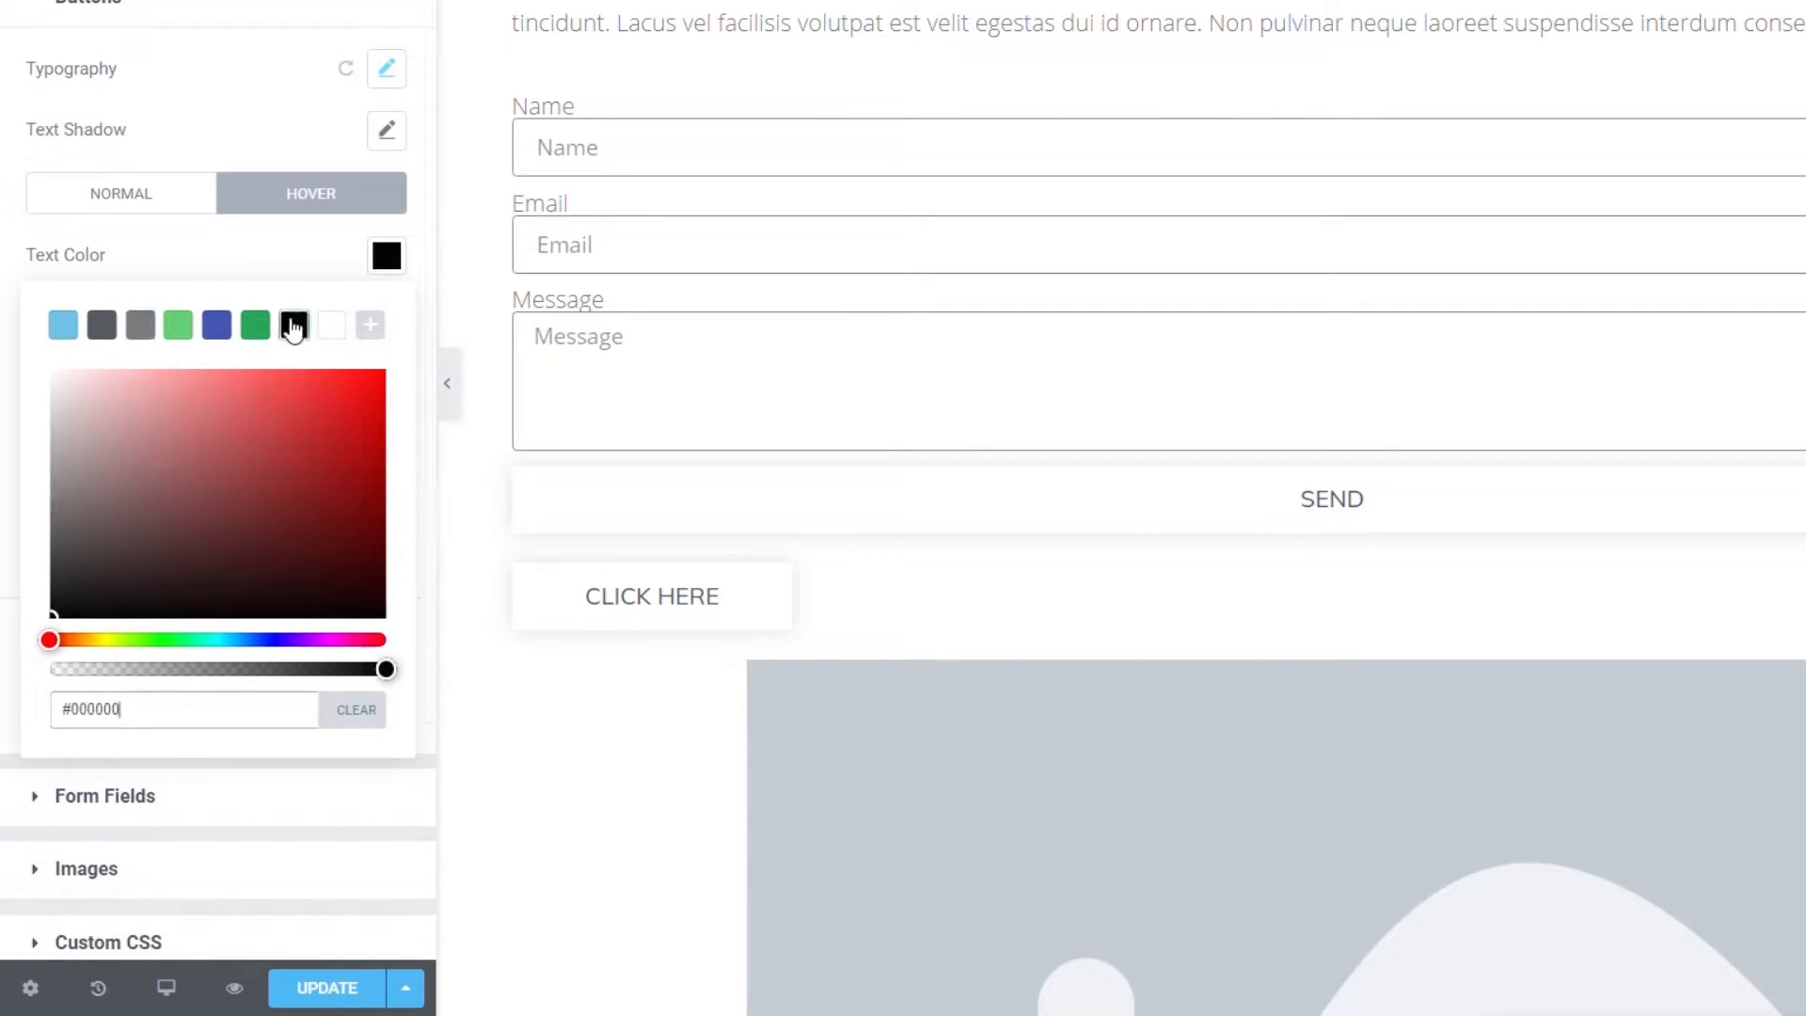
{"action": "left_click", "coordinate": [303, 252]}
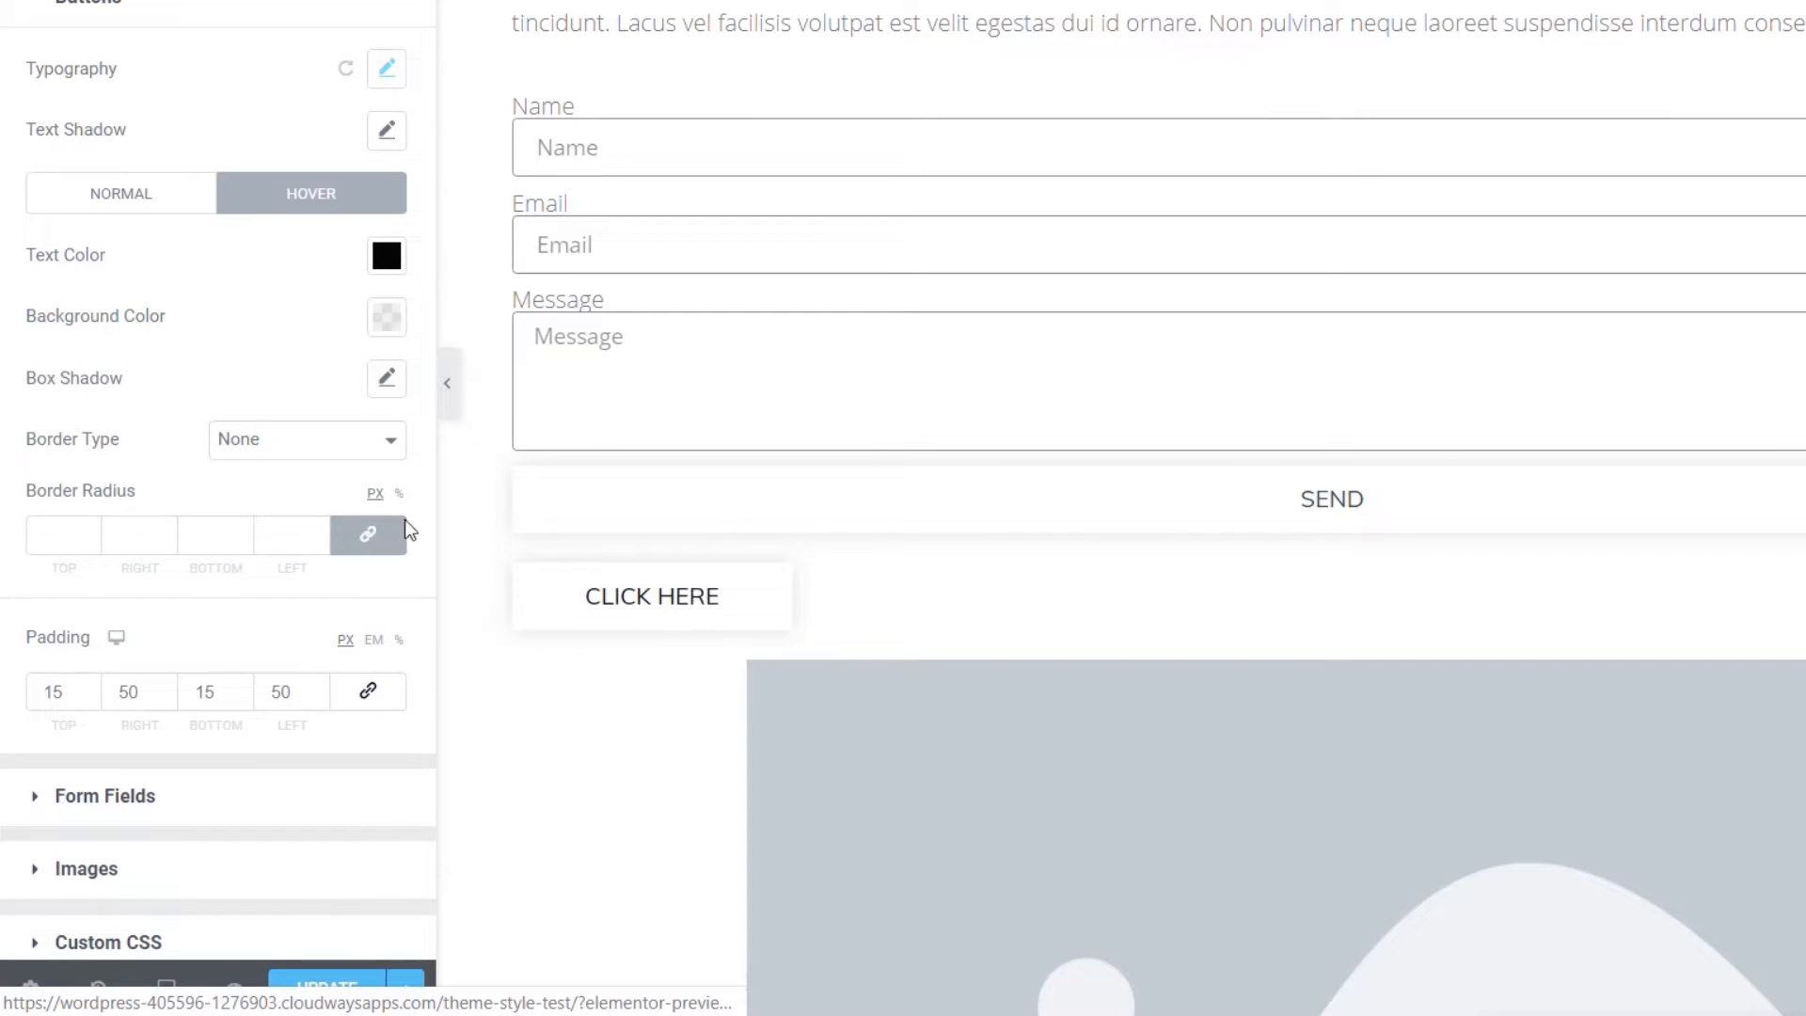
- Set the hover box shadow colour to rgba(0, 0, 0, 0.27)
{"action": "left_click", "coordinate": [386, 378]}
{"action": "left_click", "coordinate": [365, 458]}
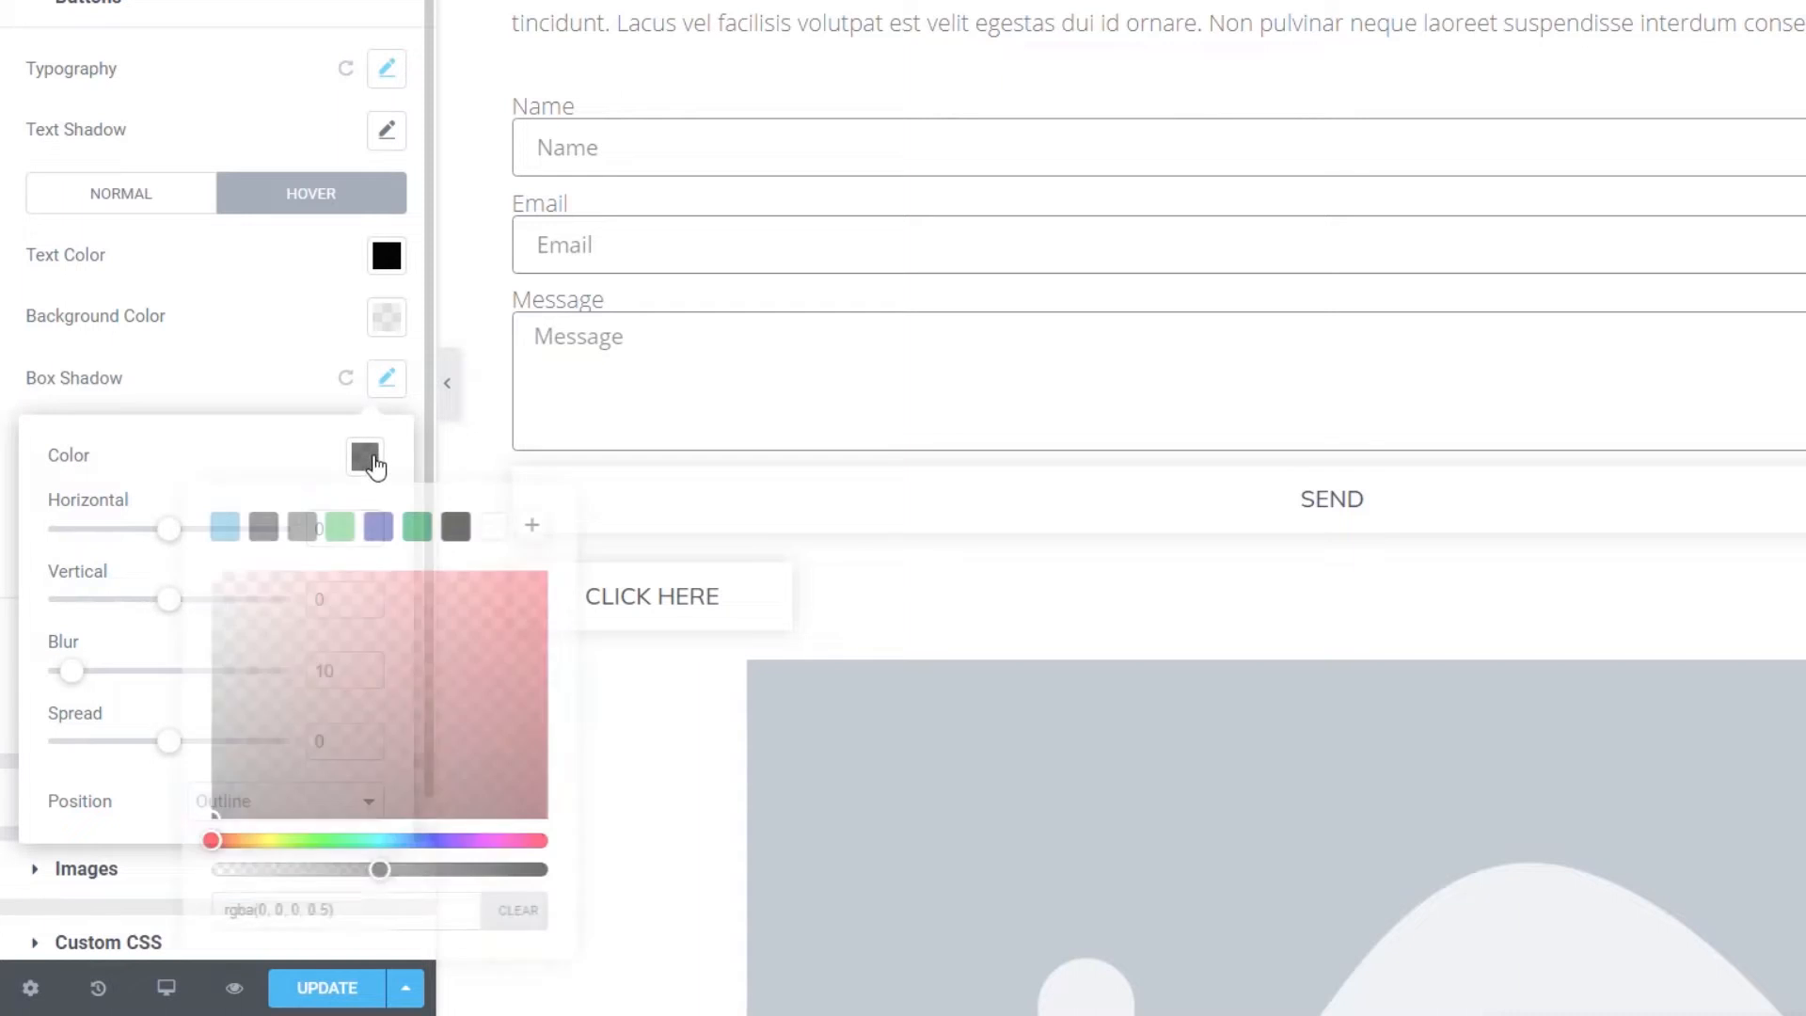
{"action": "left_click_drag", "start_coordinate": [372, 866], "coordinate": [377, 867]}
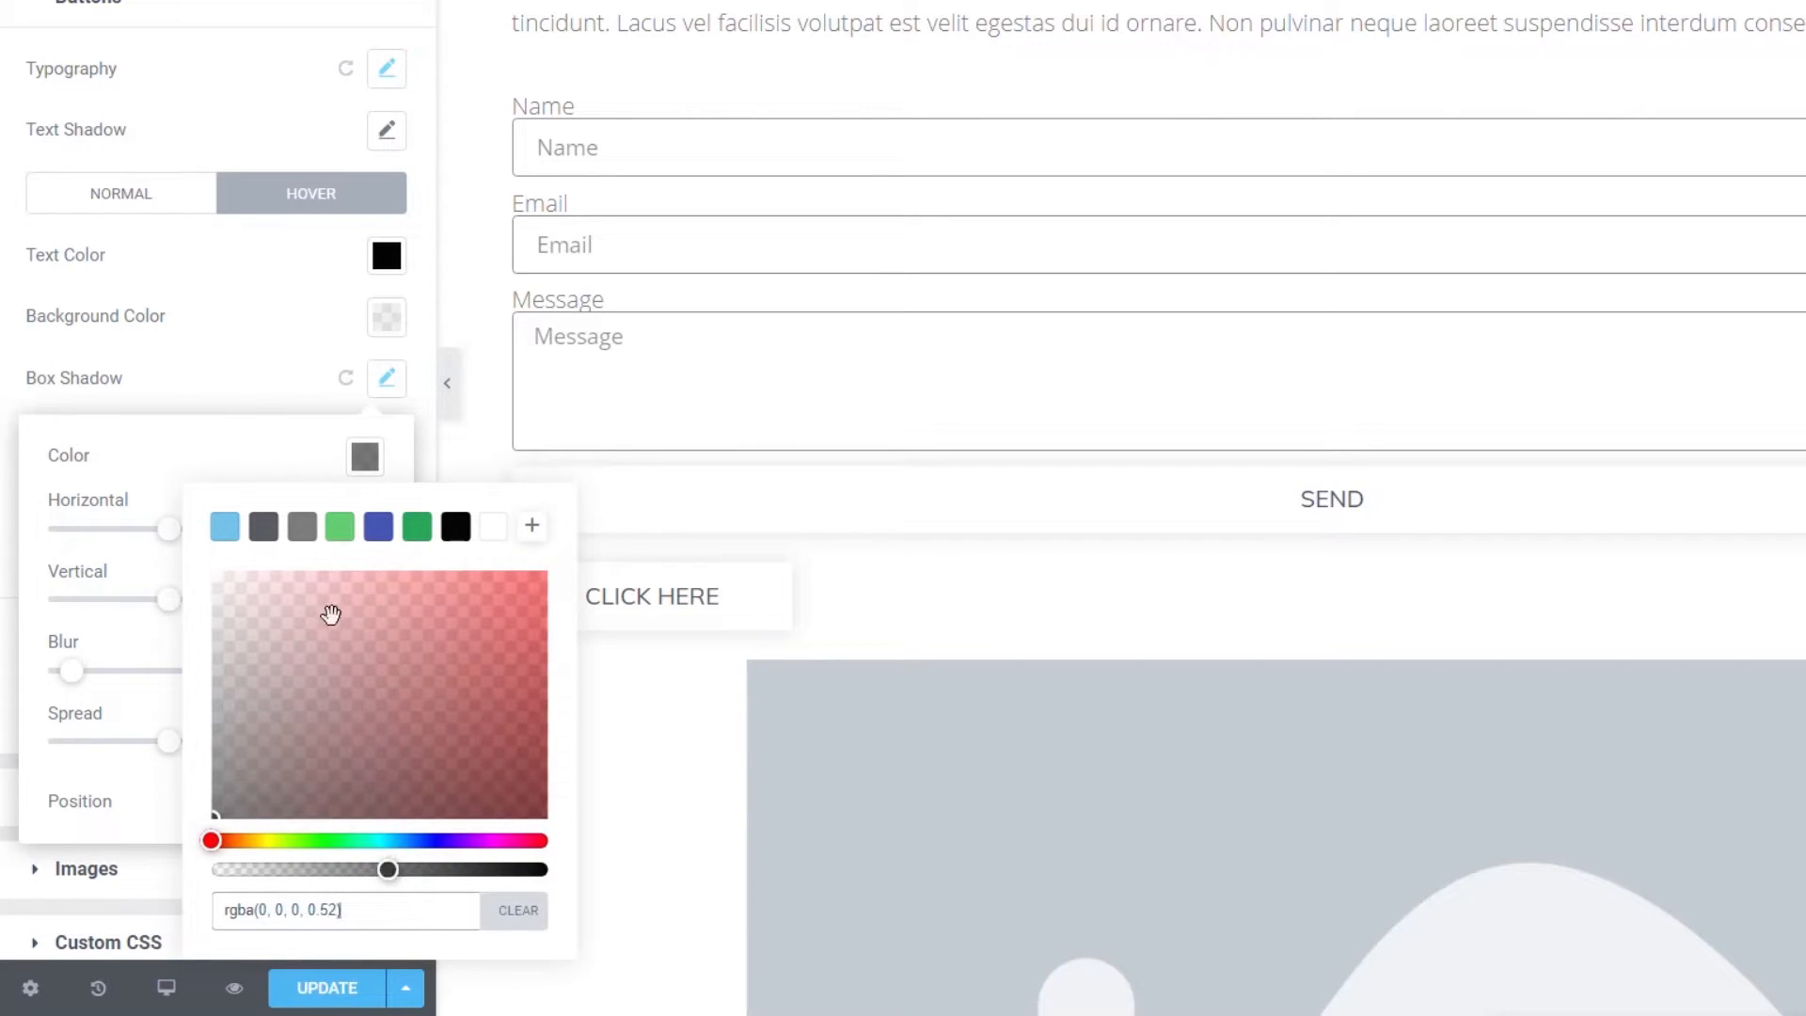
{"action": "left_click", "coordinate": [242, 381]}
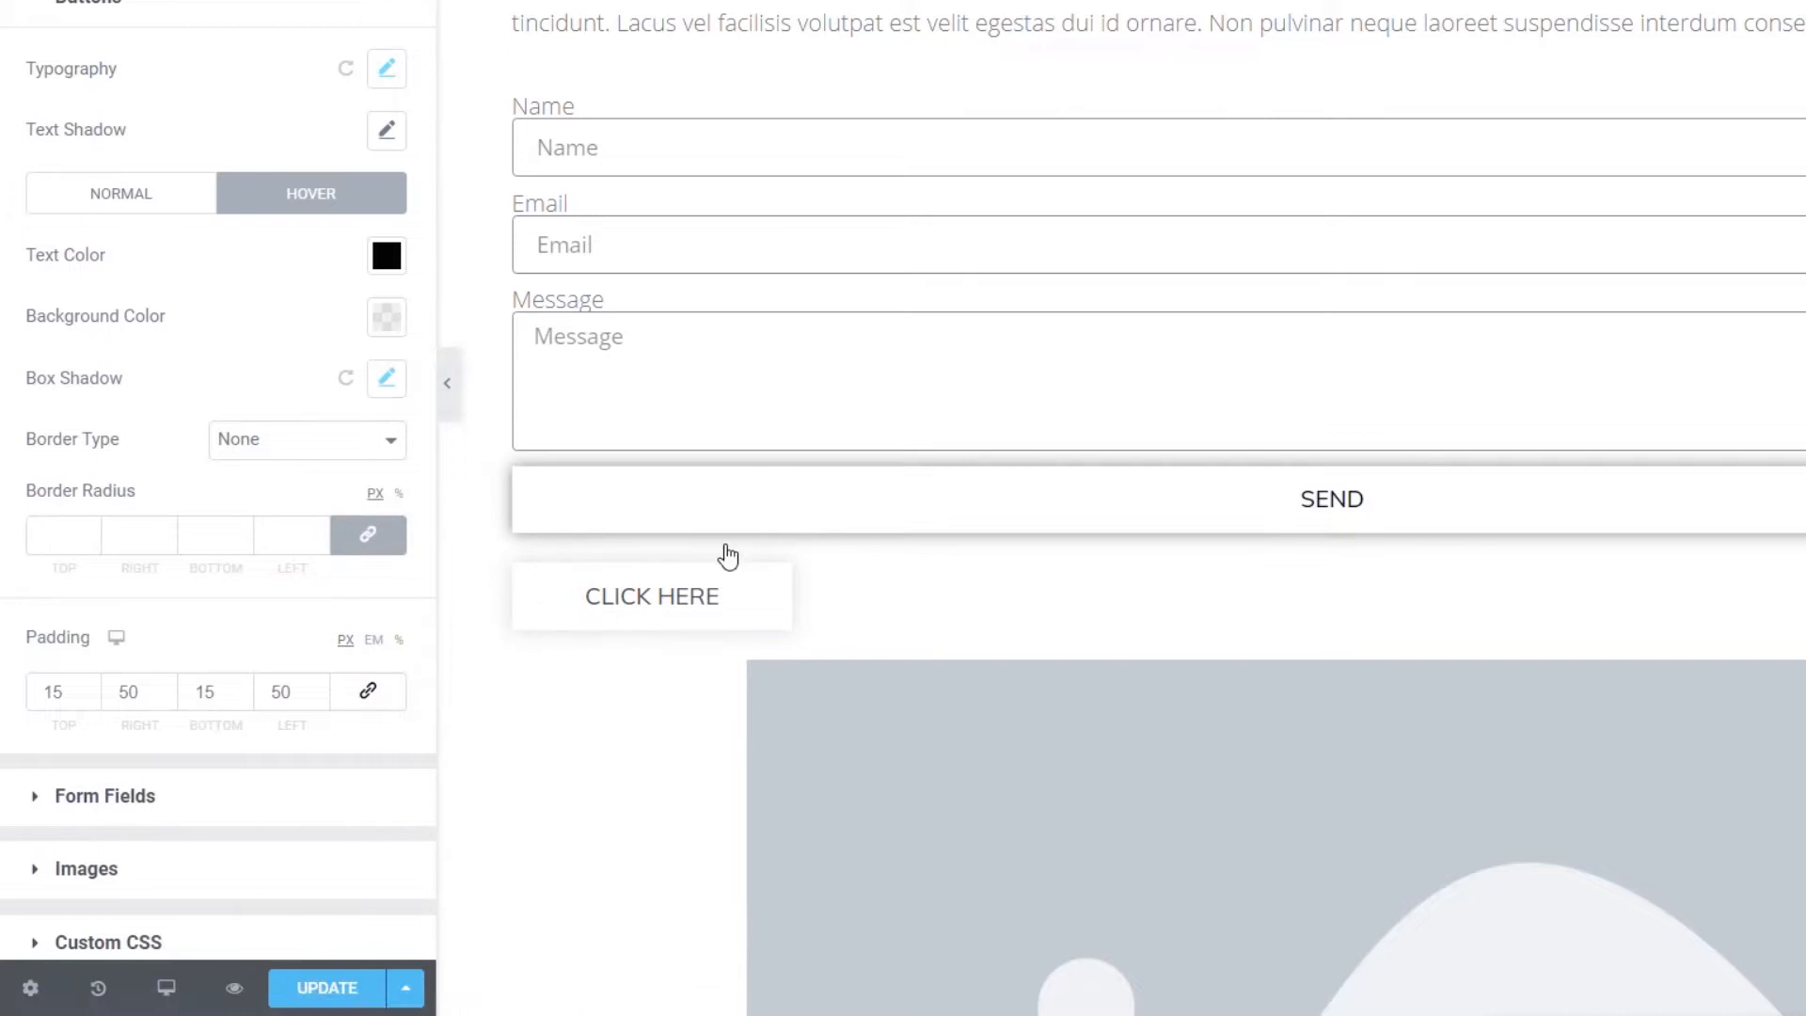
{"action": "left_click", "coordinate": [386, 379]}
{"action": "left_click", "coordinate": [367, 456]}
{"action": "left_click", "coordinate": [388, 869]}
{"action": "left_click_drag", "start_coordinate": [388, 870], "coordinate": [301, 869]}
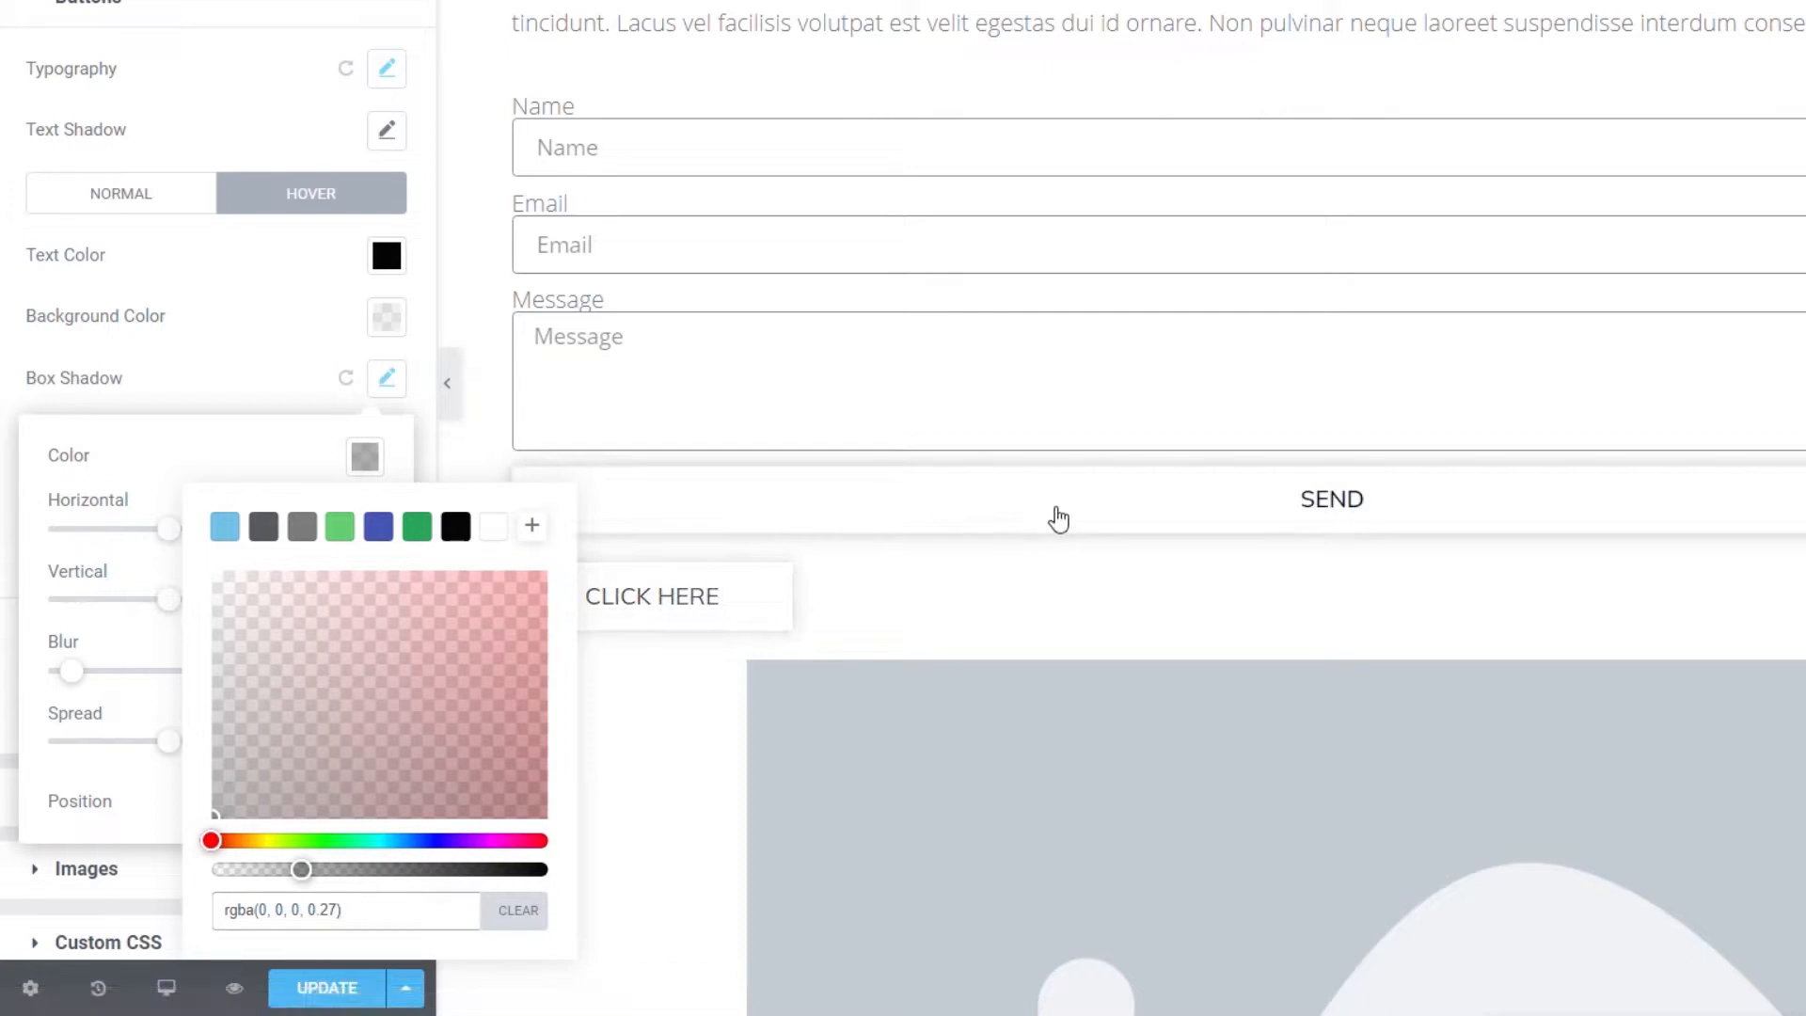
{"action": "left_click", "coordinate": [249, 344]}
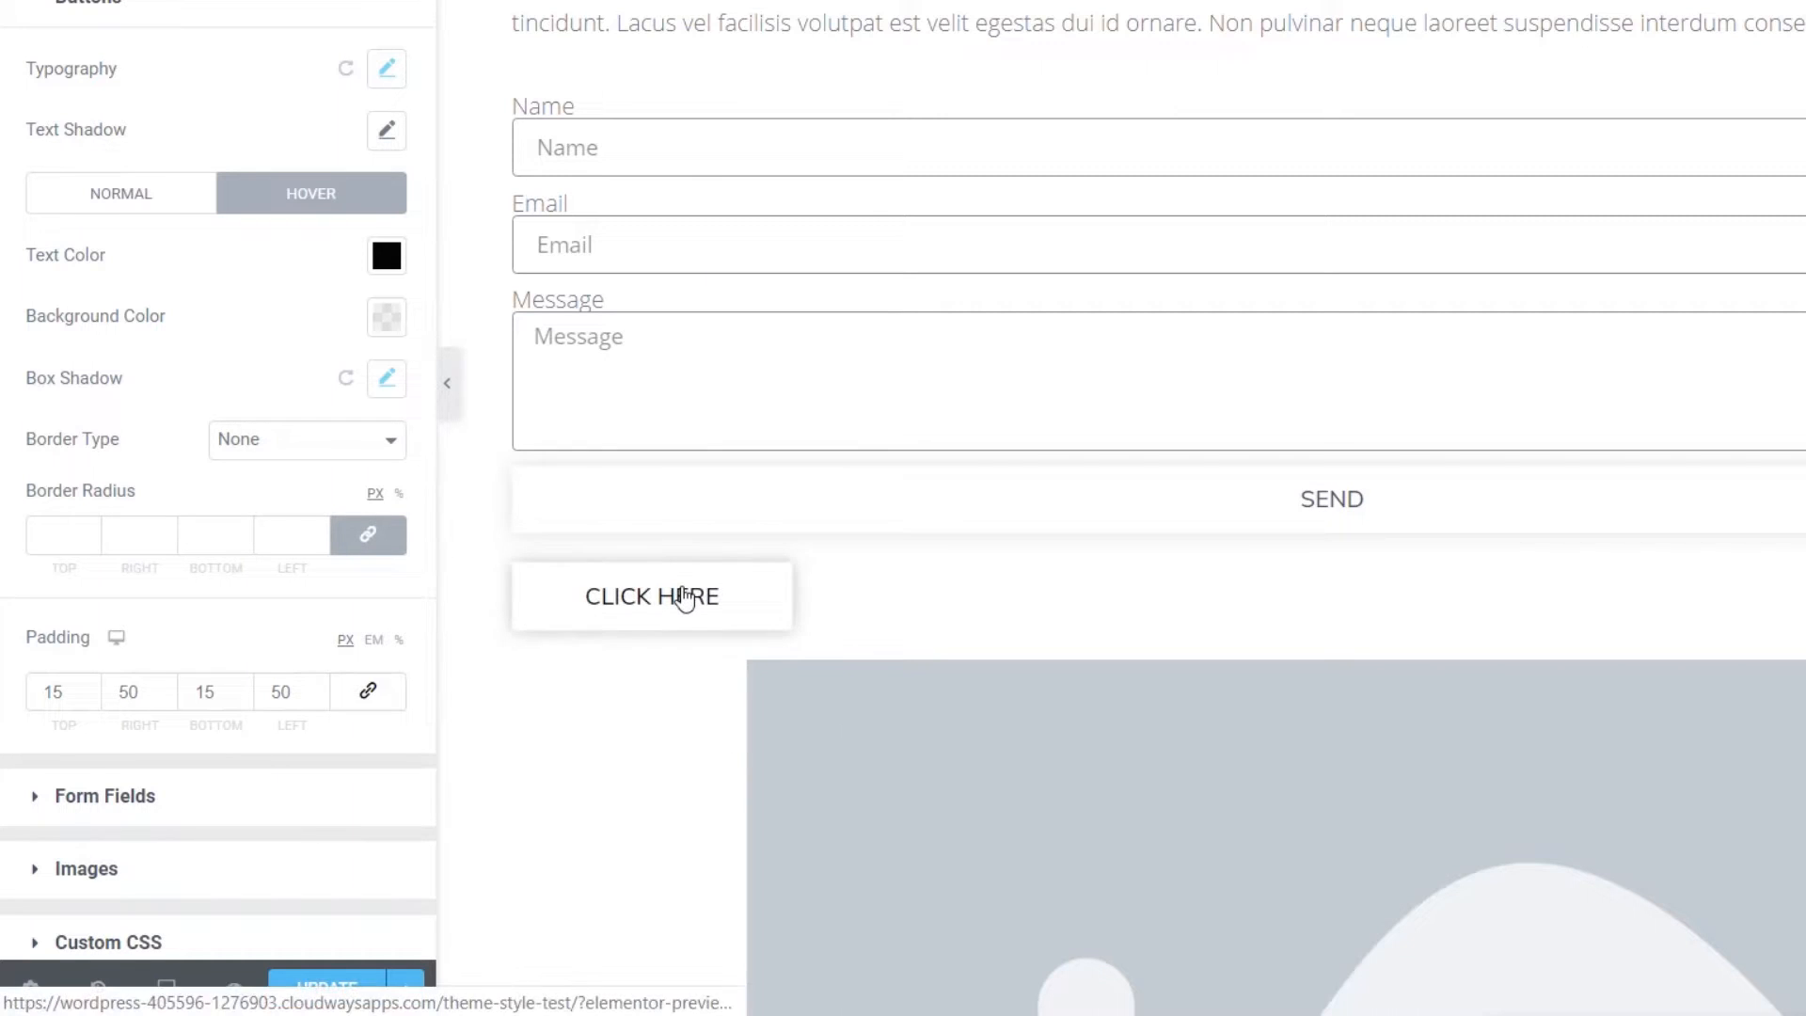
{"action": "scroll", "coordinate": [895, 687], "scroll_direction": "down", "scroll_amount": 3}
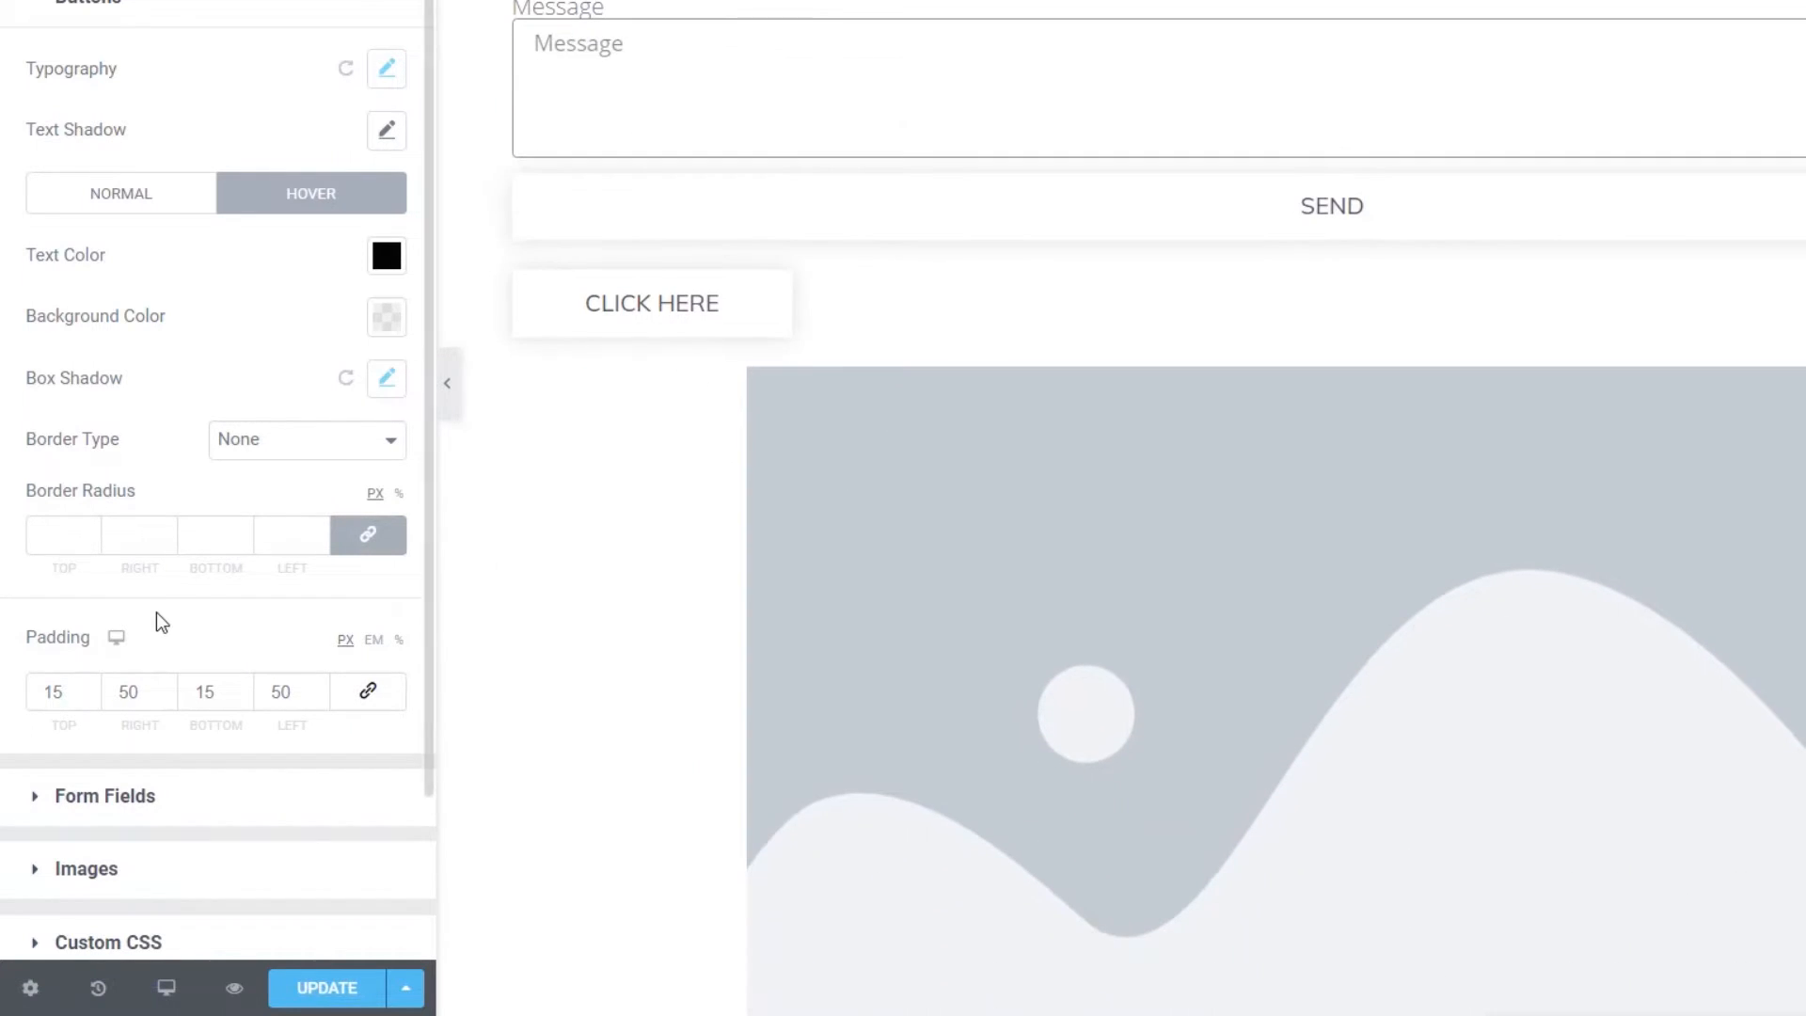
{"action": "scroll", "coordinate": [156, 613], "scroll_direction": "down", "scroll_amount": 2}
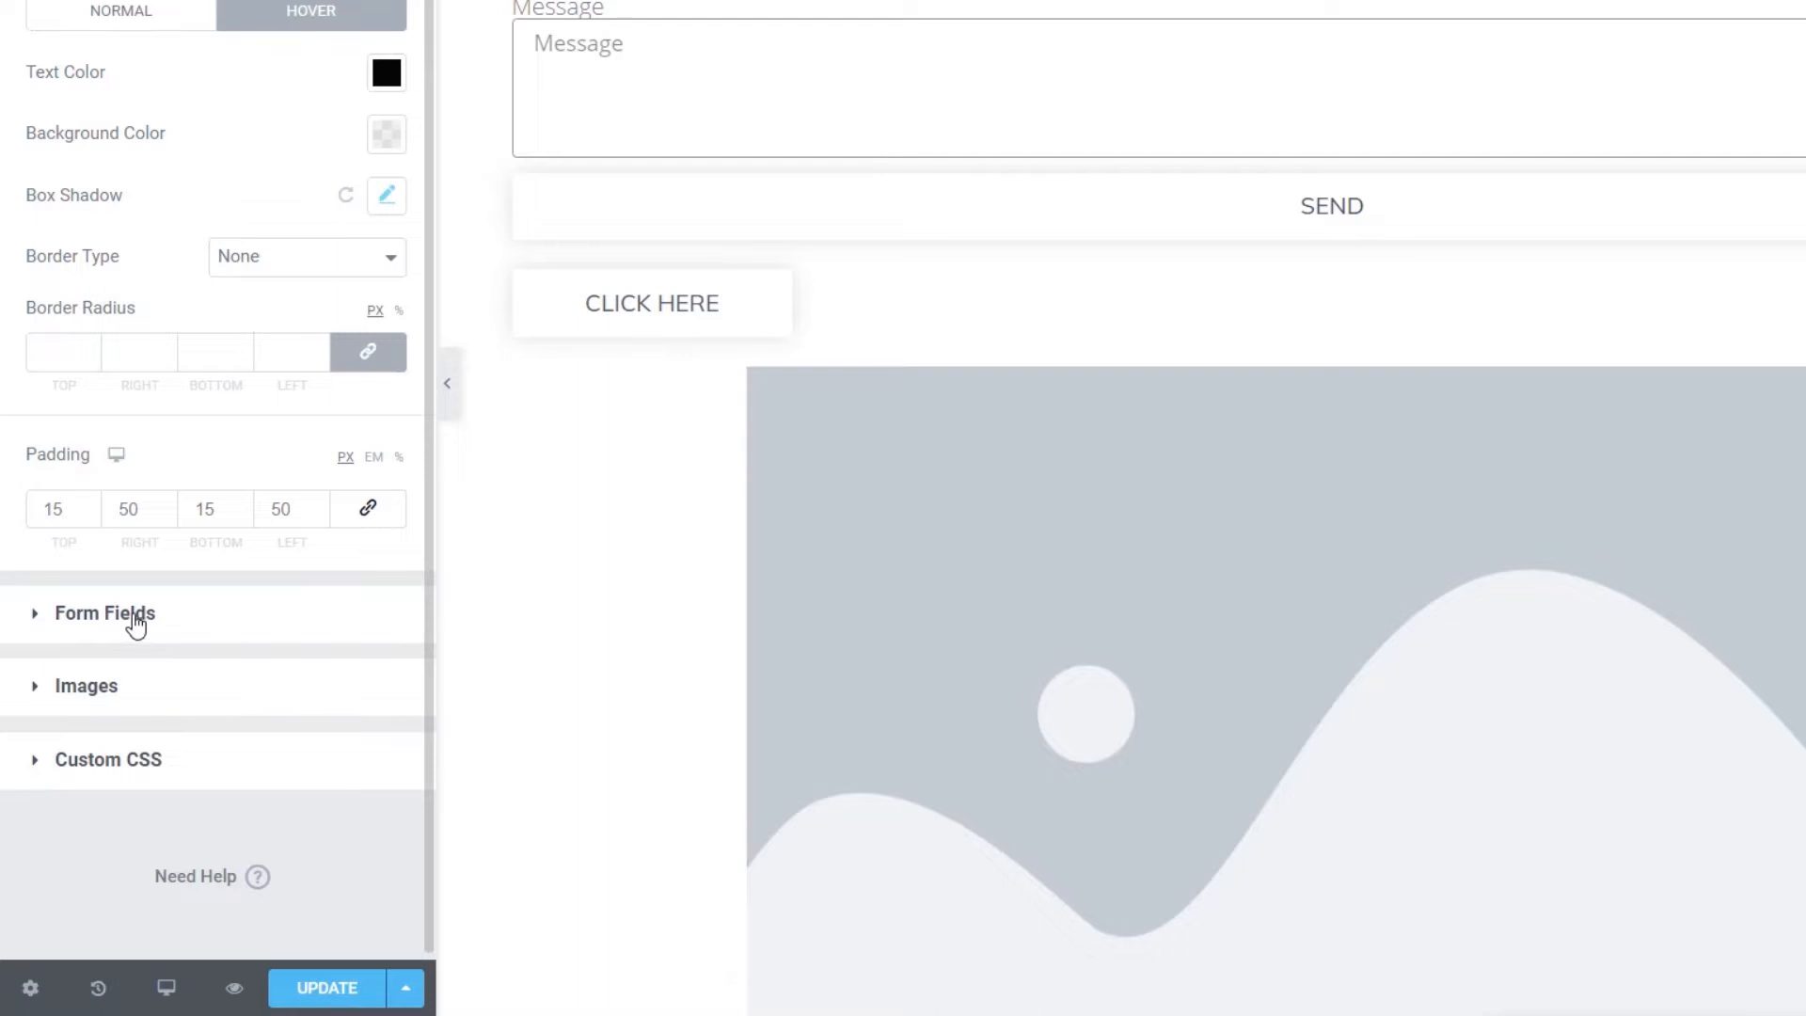
- Review the Form Fields styling in the form preview, then save with Update
{"action": "left_click", "coordinate": [137, 624]}
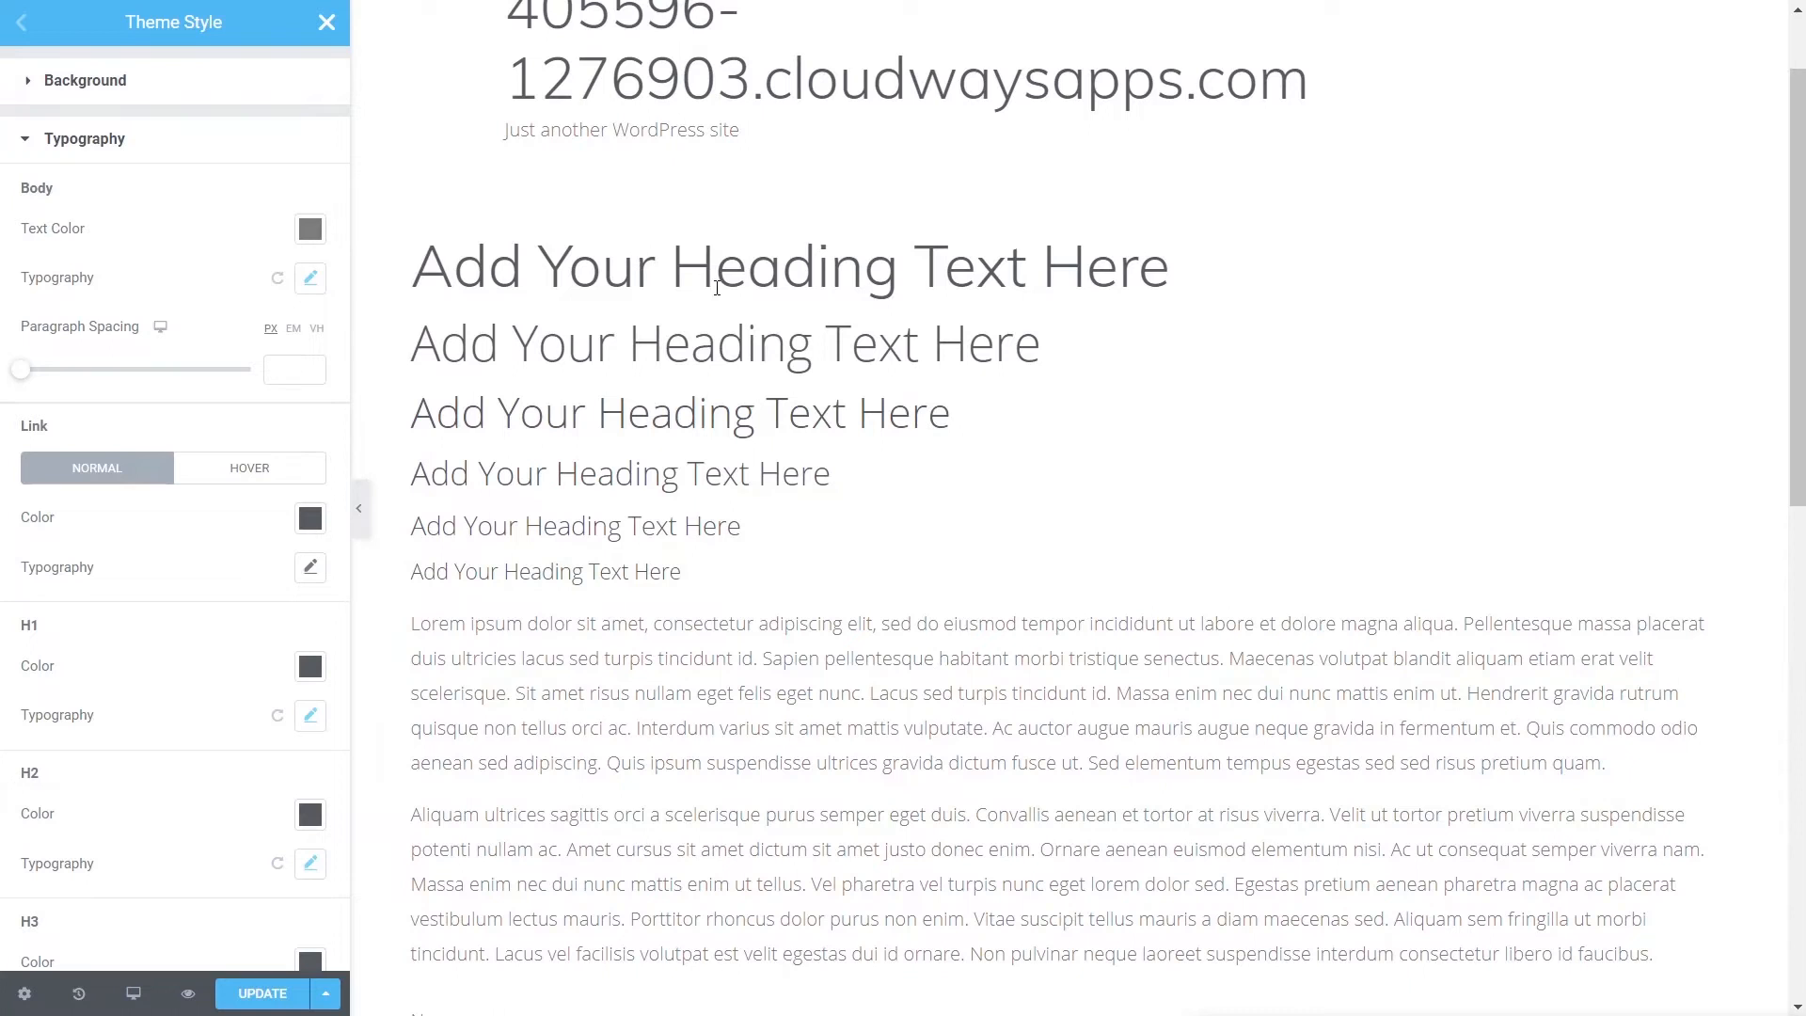
{"action": "scroll", "coordinate": [1003, 718], "scroll_direction": "down", "scroll_amount": 6}
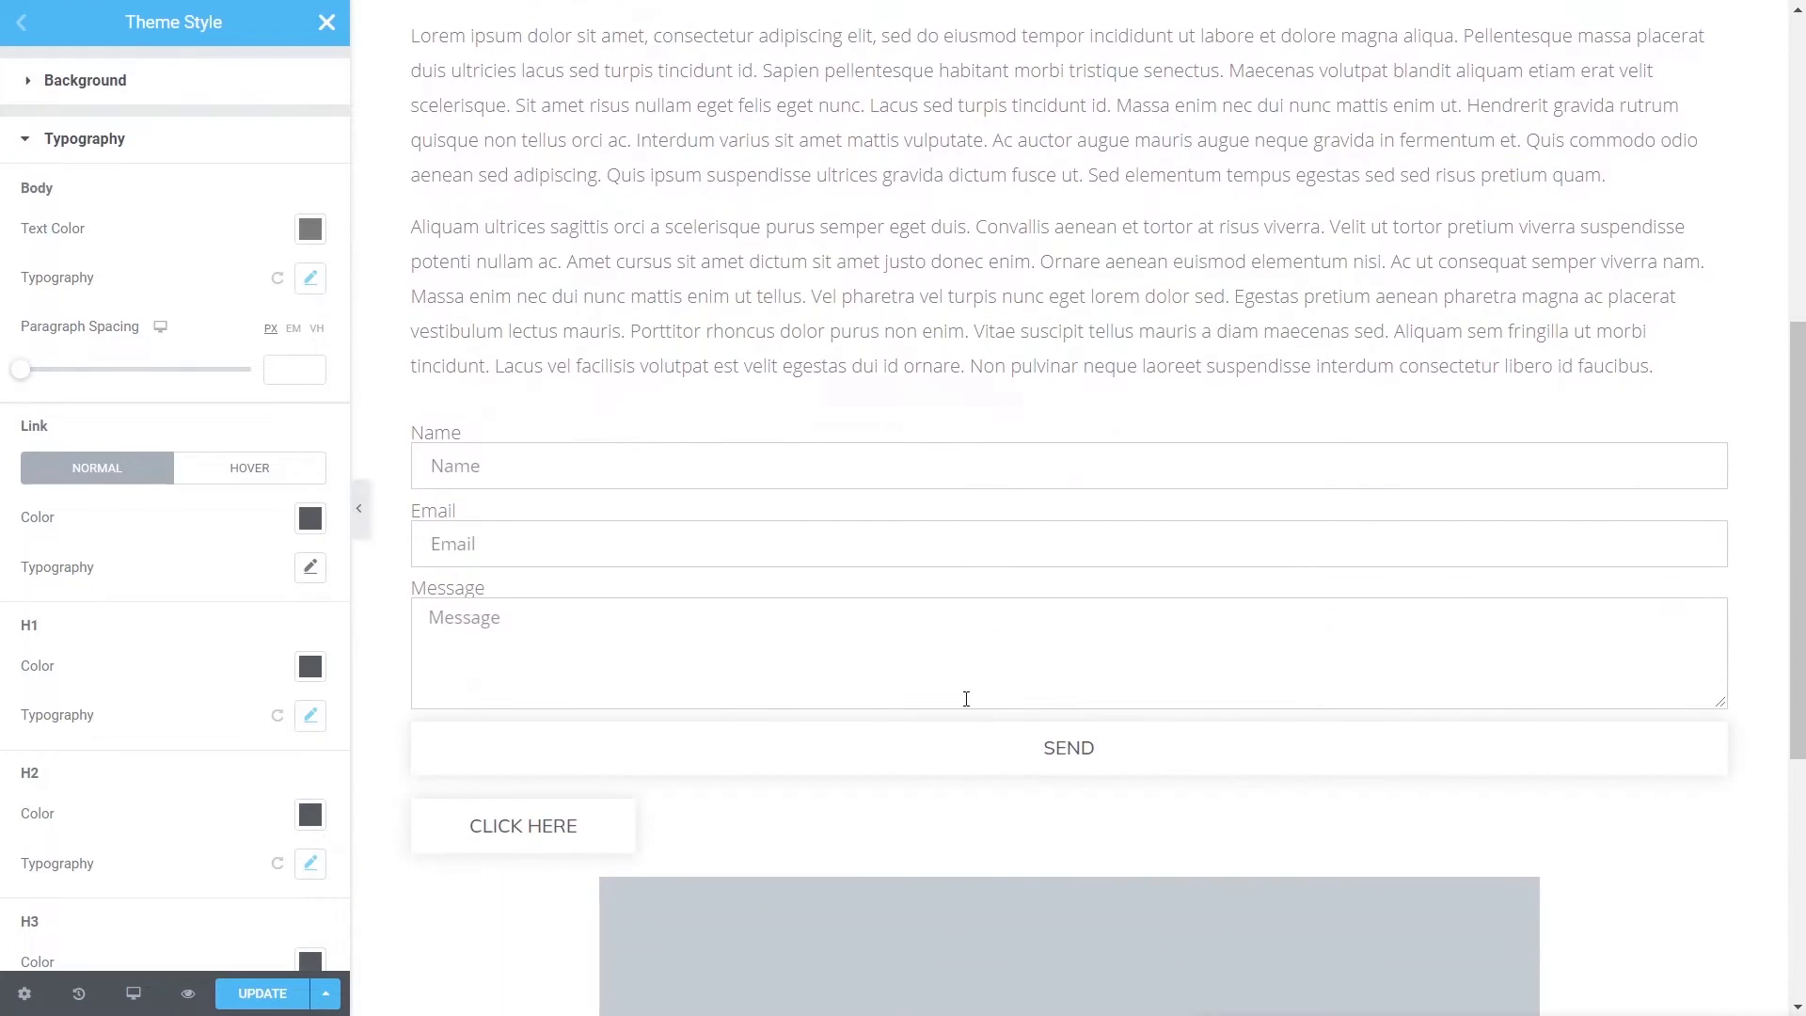
{"action": "left_click", "coordinate": [851, 640]}
{"action": "scroll", "coordinate": [851, 643], "scroll_direction": "down", "scroll_amount": 1}
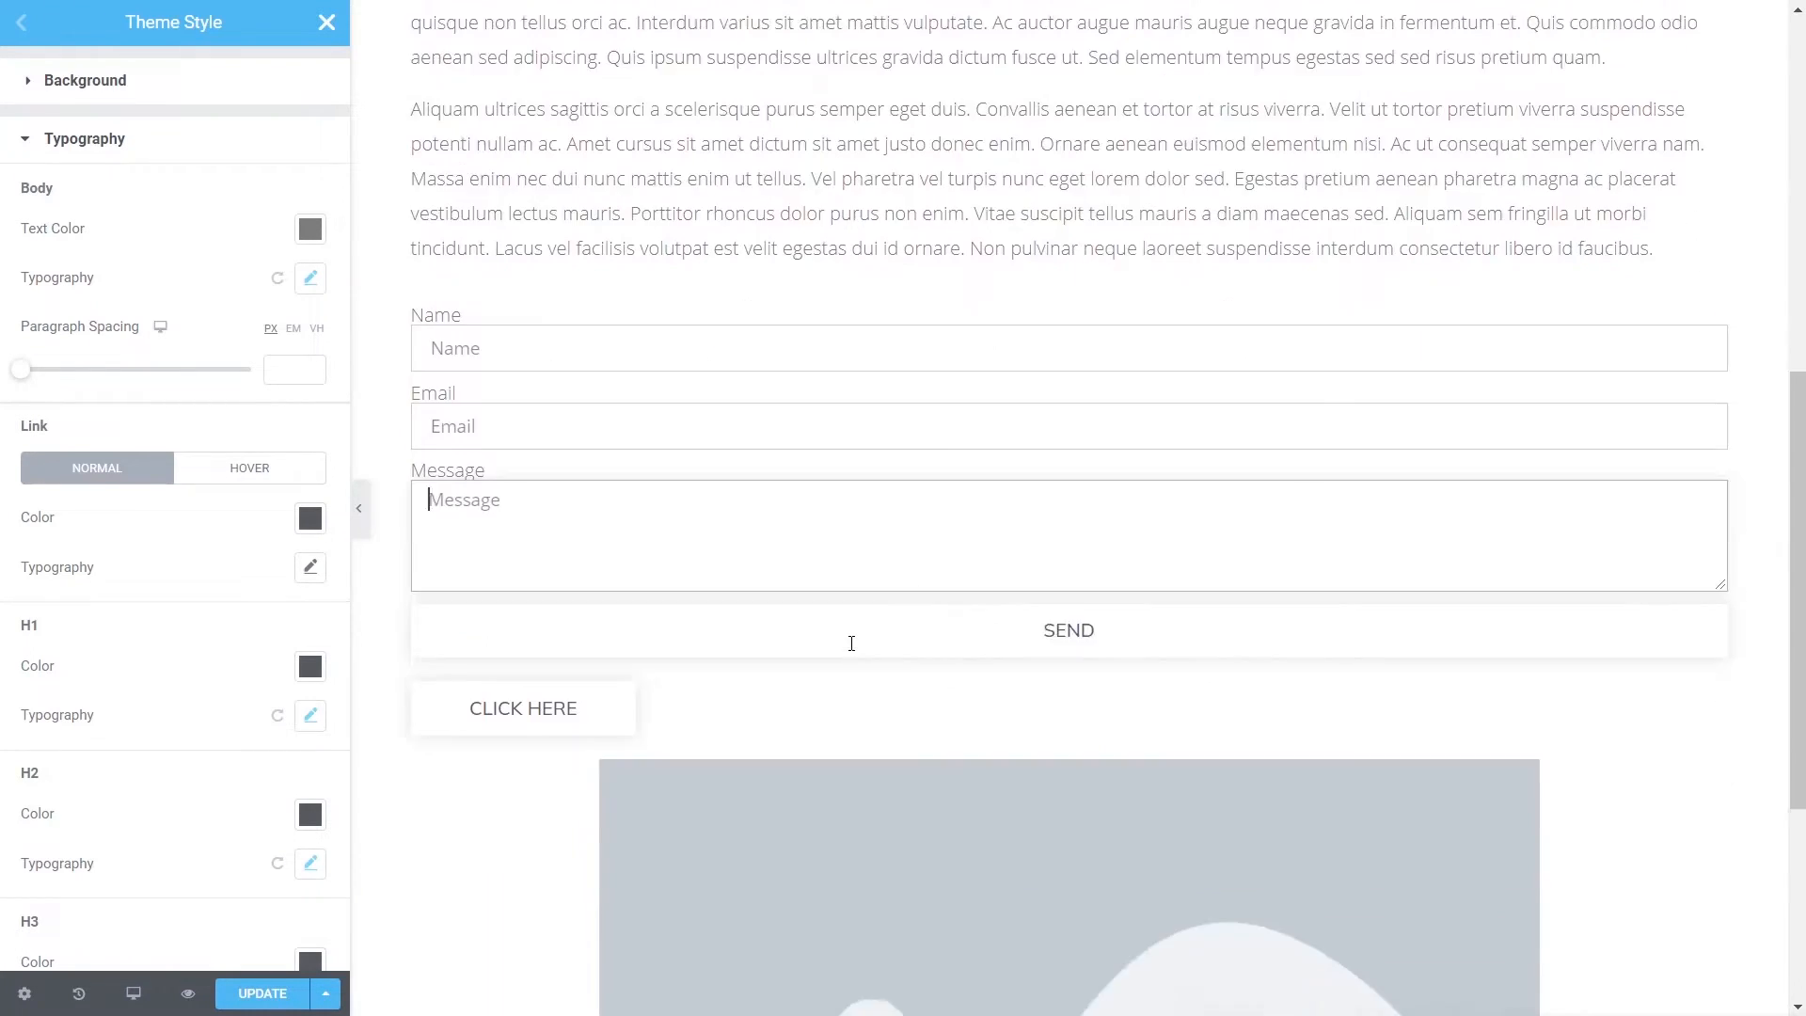
{"action": "scroll", "coordinate": [851, 643], "scroll_direction": "down", "scroll_amount": 3}
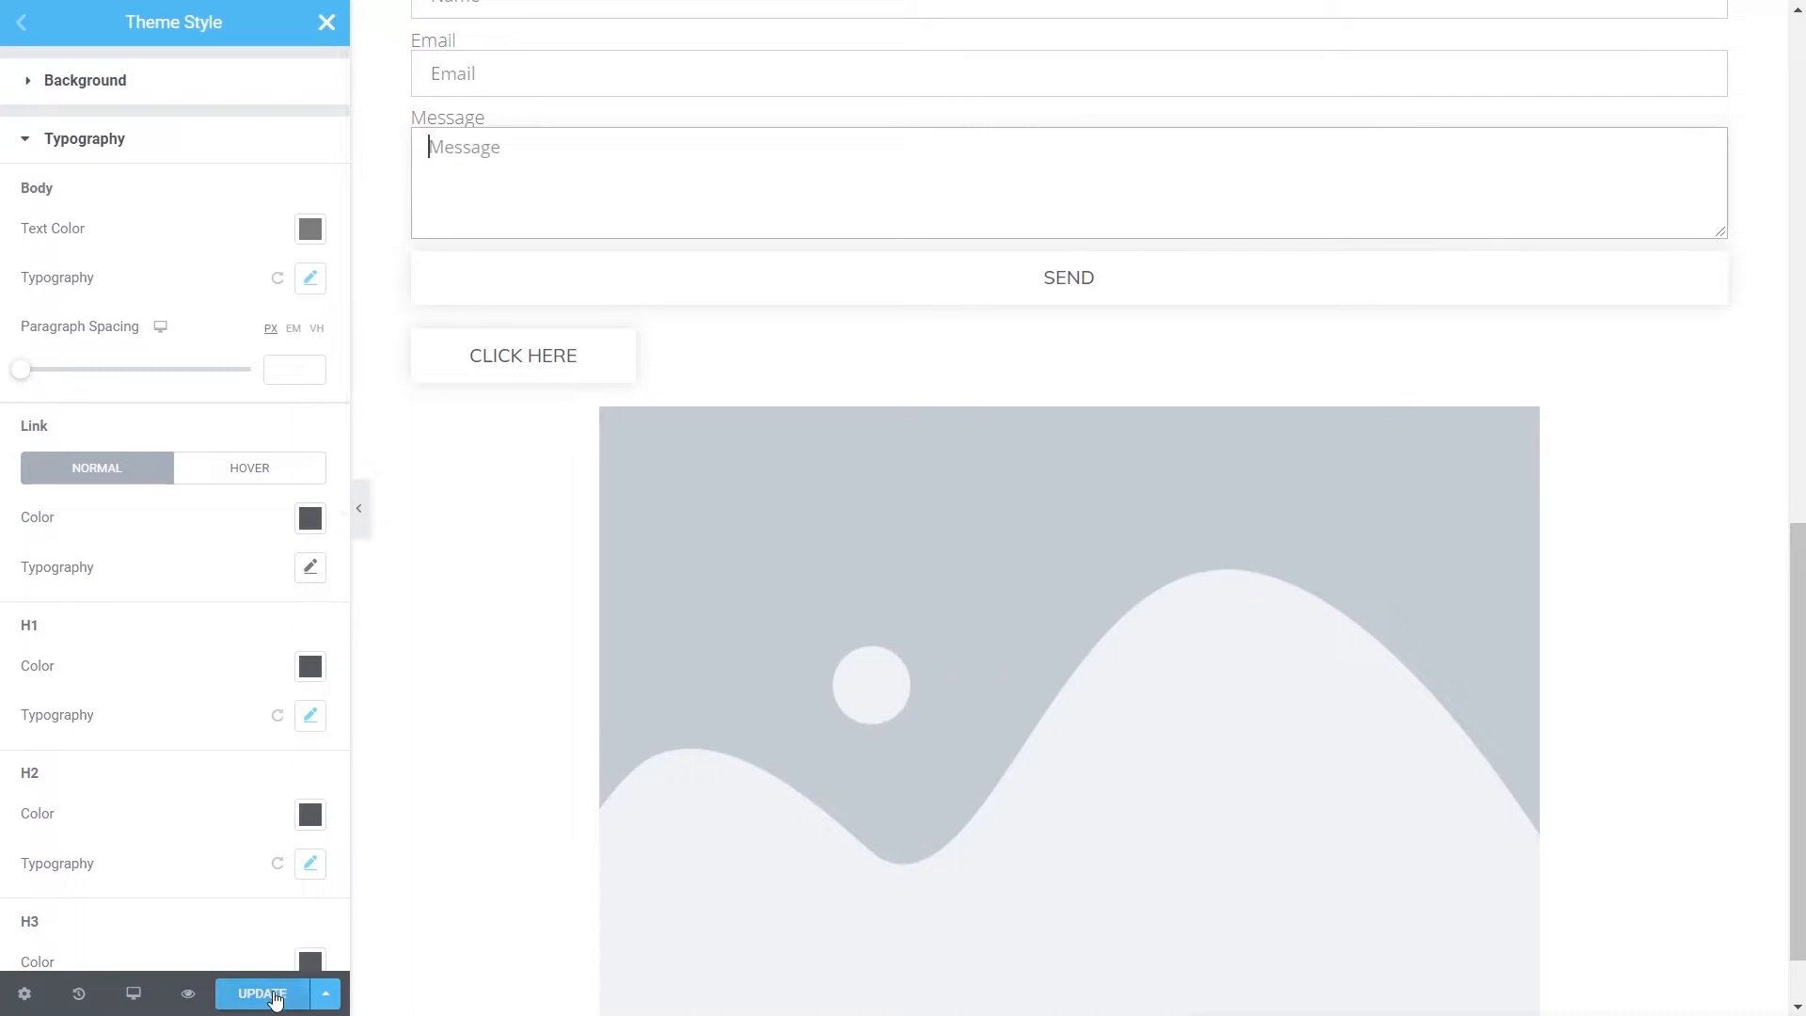
{"action": "left_click", "coordinate": [272, 995]}
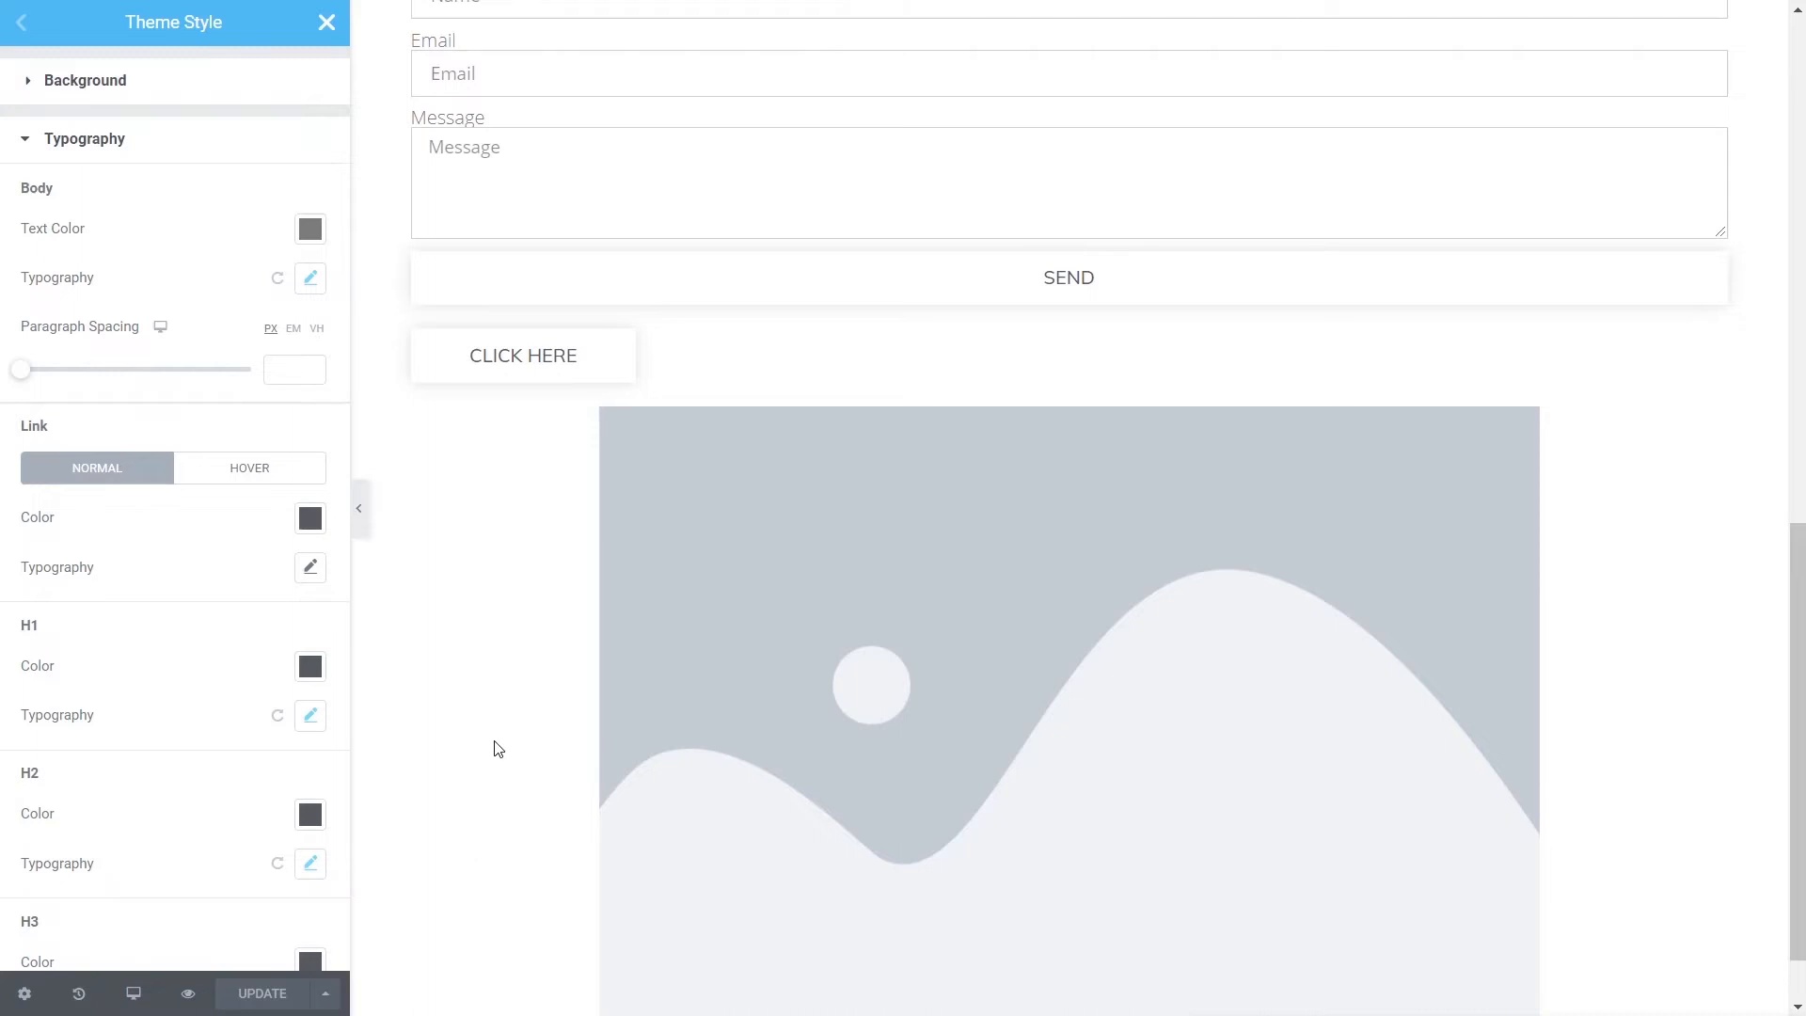
- Close Theme Style and choose Exit to Dashboard from the main menu
{"action": "scroll", "coordinate": [495, 746], "scroll_direction": "up", "scroll_amount": 7}
{"action": "left_click", "coordinate": [327, 22]}
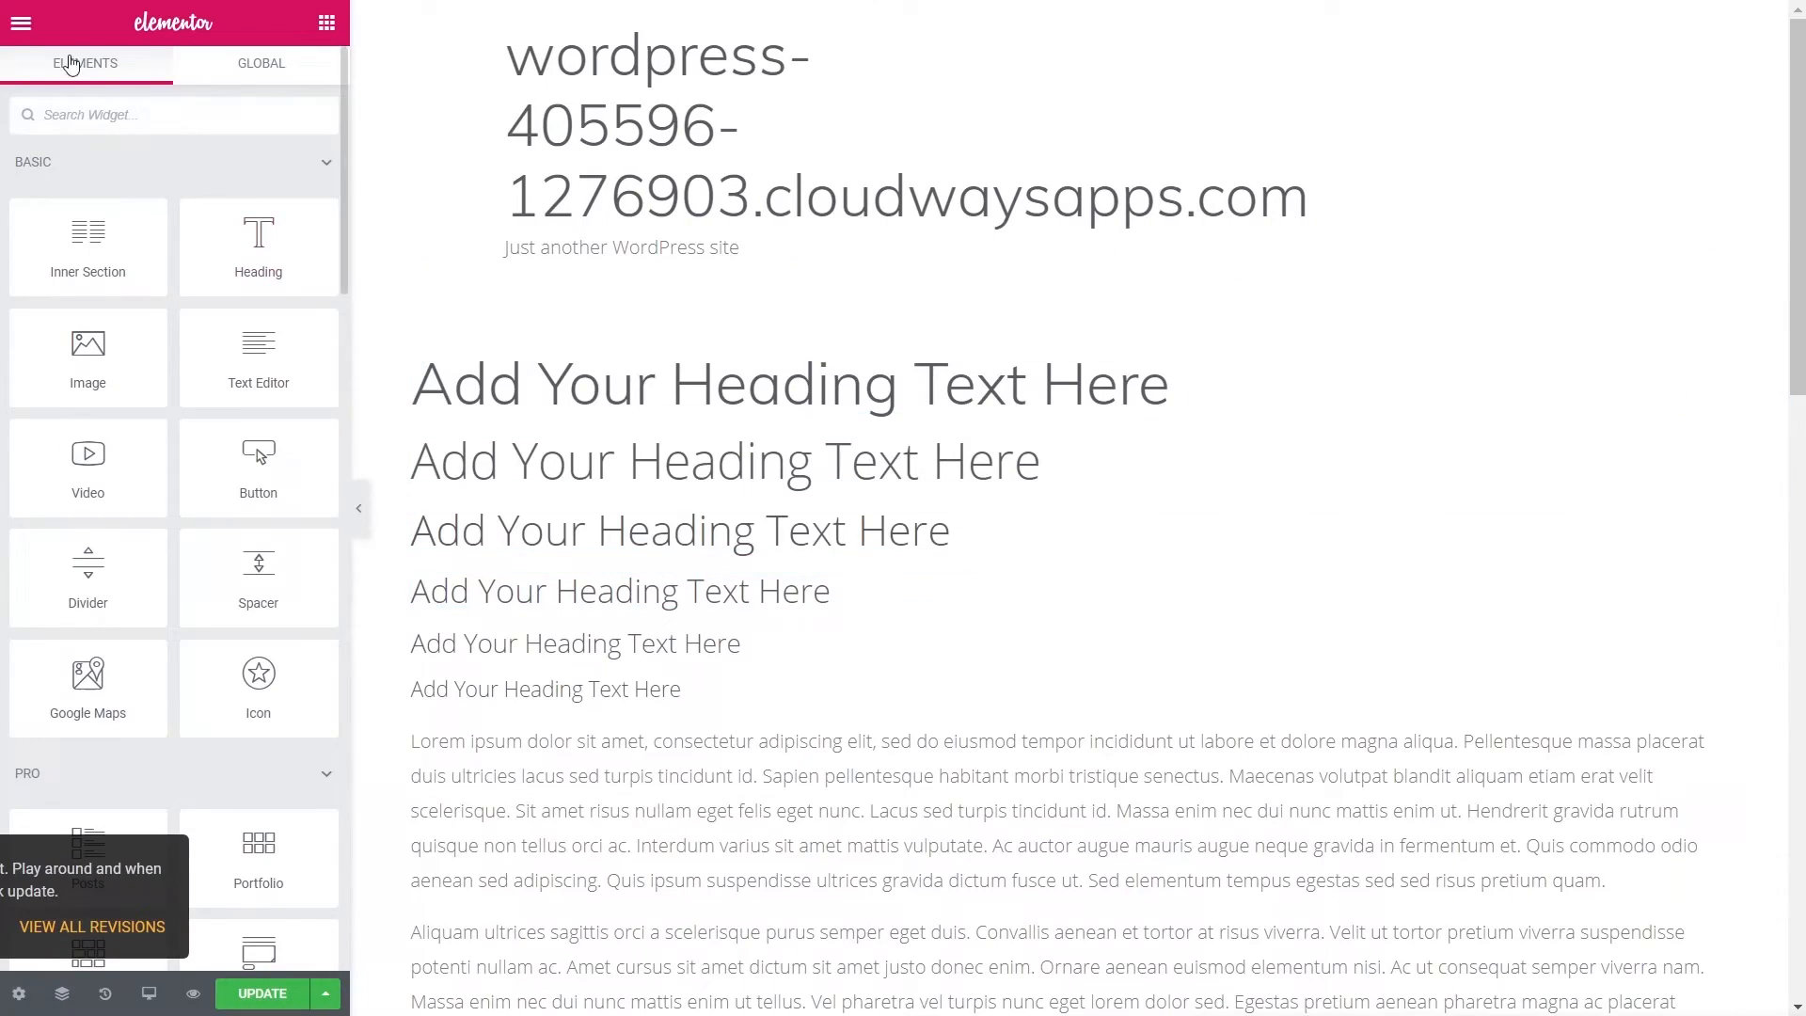
{"action": "left_click", "coordinate": [21, 23]}
{"action": "left_click", "coordinate": [221, 691]}
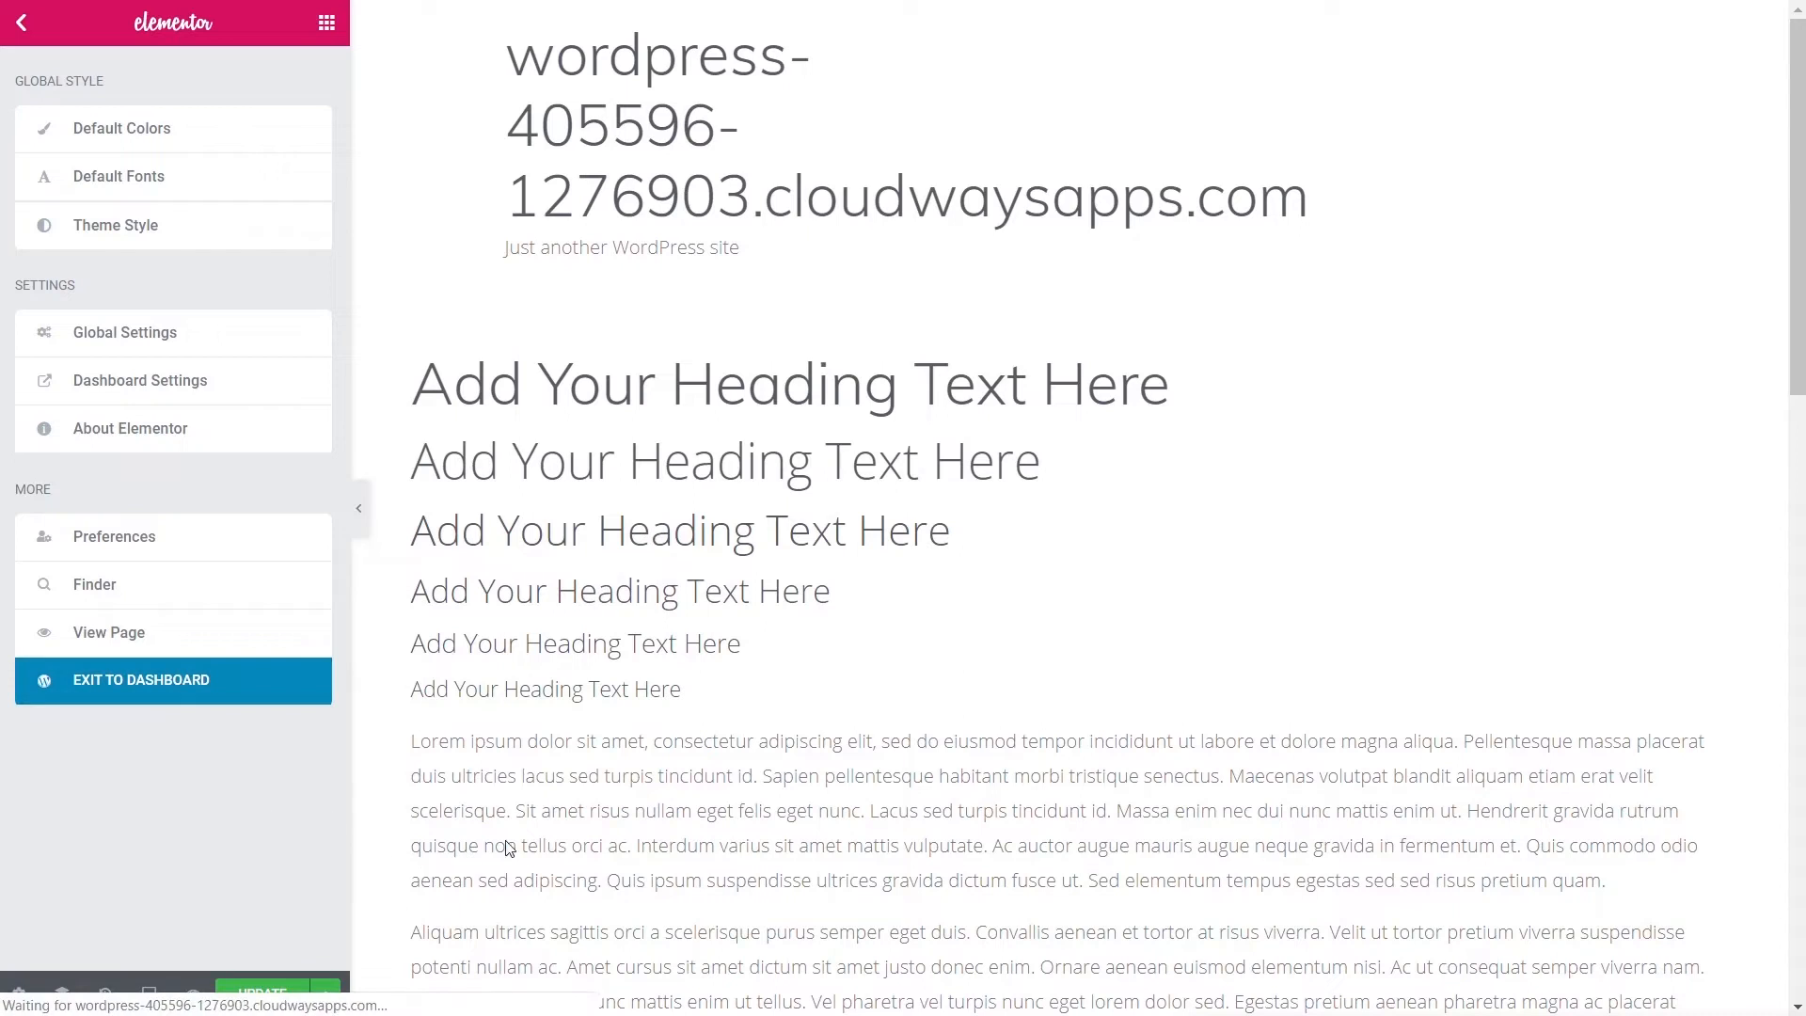
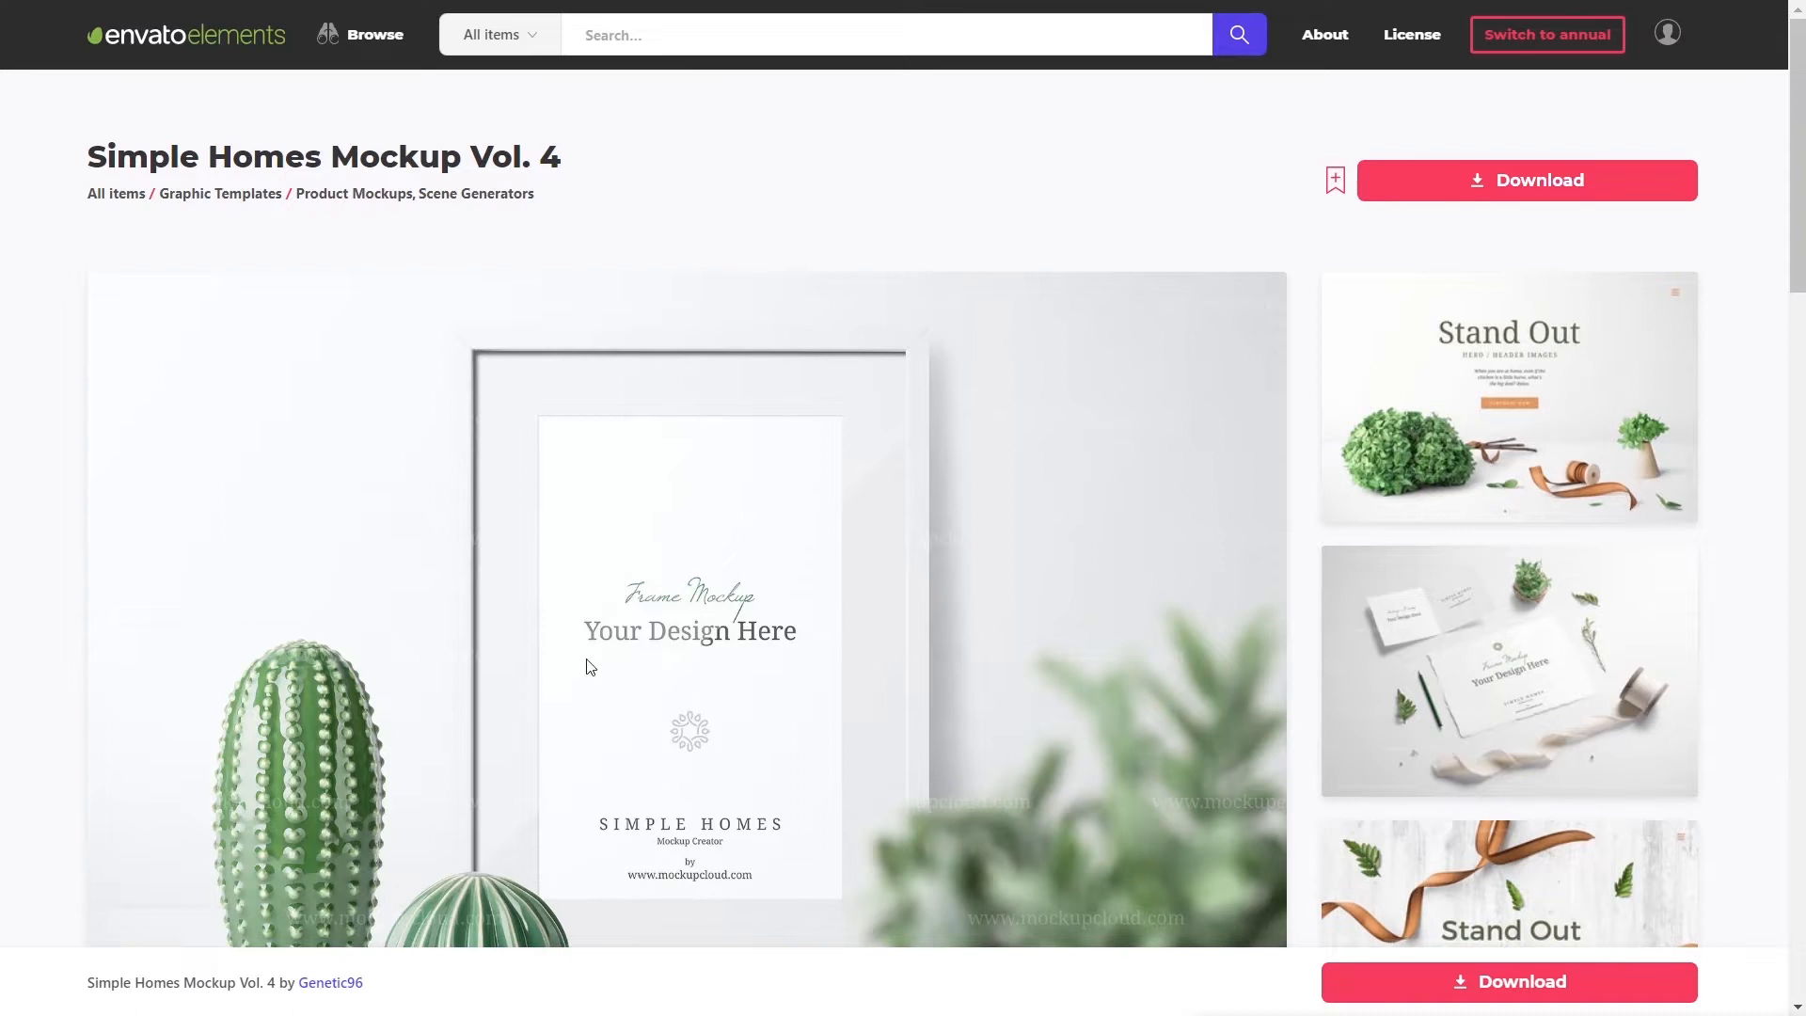
- Page through the Simple Homes Mockup Vol. 4 previews up to 'Check my portfolio', then download the zip
{"action": "left_click", "coordinate": [747, 649]}
{"action": "scroll", "coordinate": [700, 662], "scroll_direction": "down", "scroll_amount": 3}
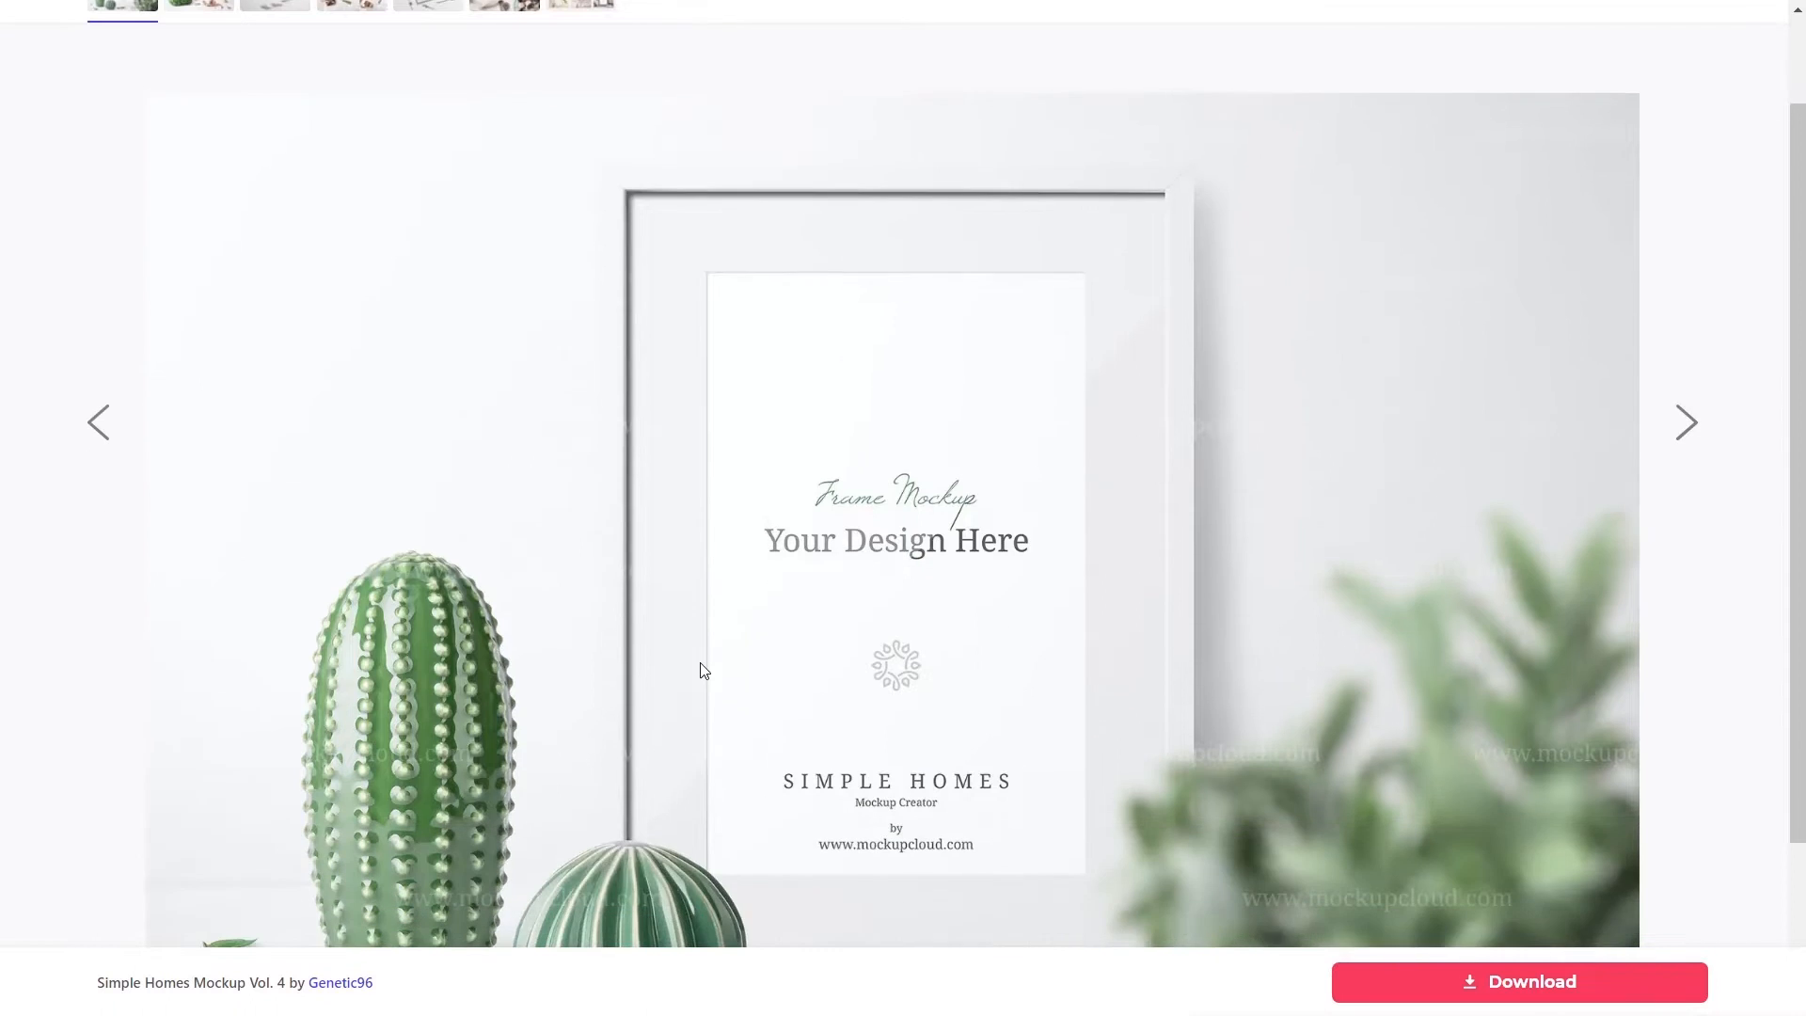
{"action": "scroll", "coordinate": [700, 662], "scroll_direction": "up", "scroll_amount": 3}
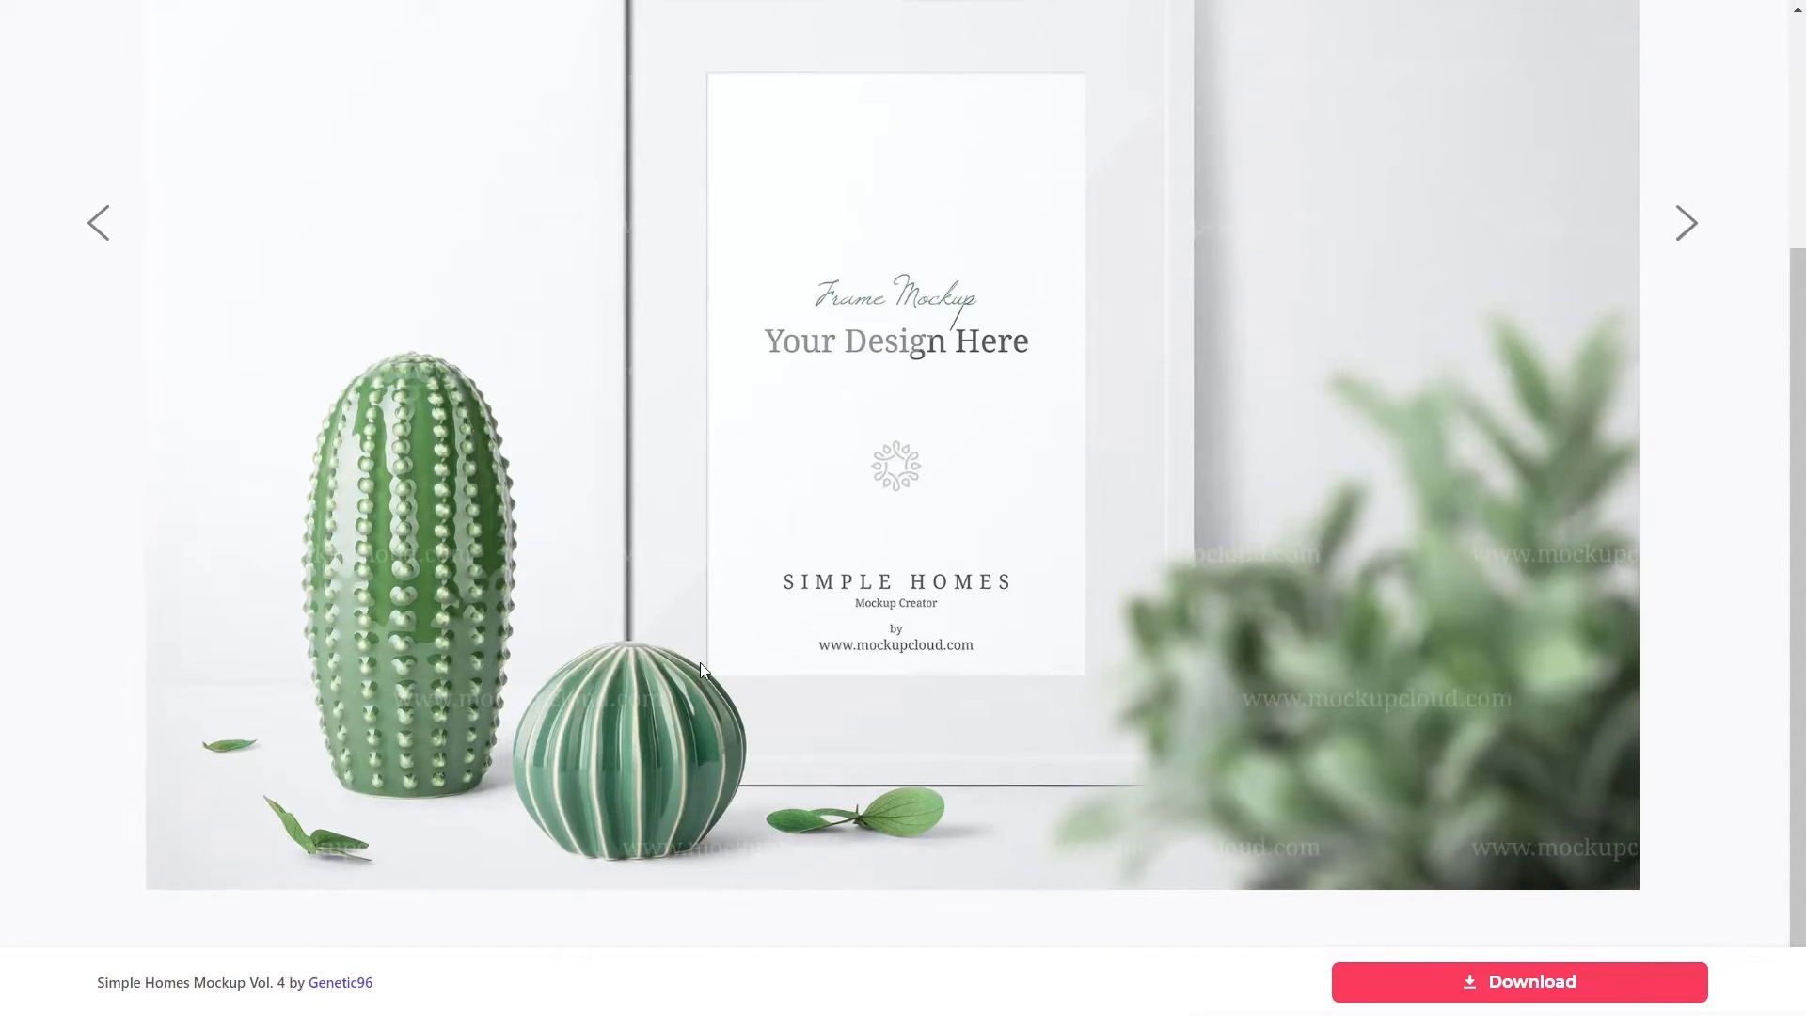
{"action": "left_click", "coordinate": [205, 110]}
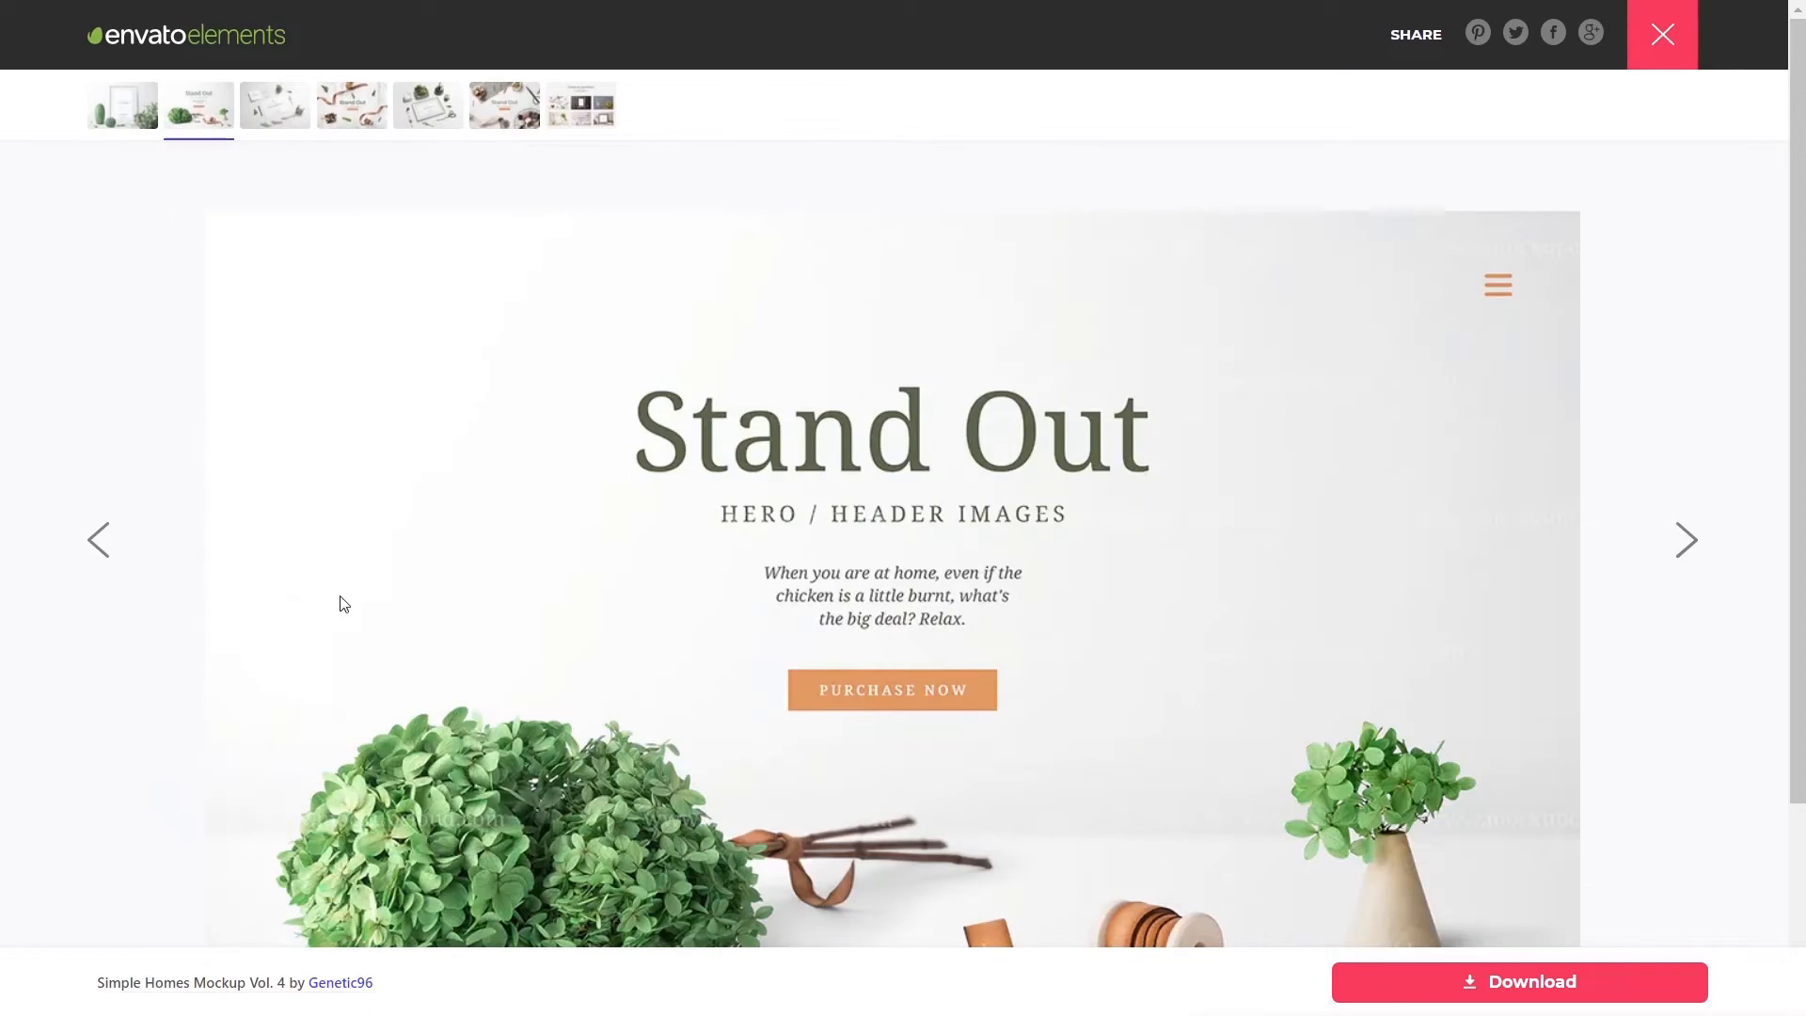
{"action": "scroll", "coordinate": [348, 602], "scroll_direction": "down", "scroll_amount": 3}
{"action": "scroll", "coordinate": [348, 602], "scroll_direction": "up", "scroll_amount": 3}
{"action": "left_click", "coordinate": [284, 101]}
{"action": "left_click", "coordinate": [363, 109]}
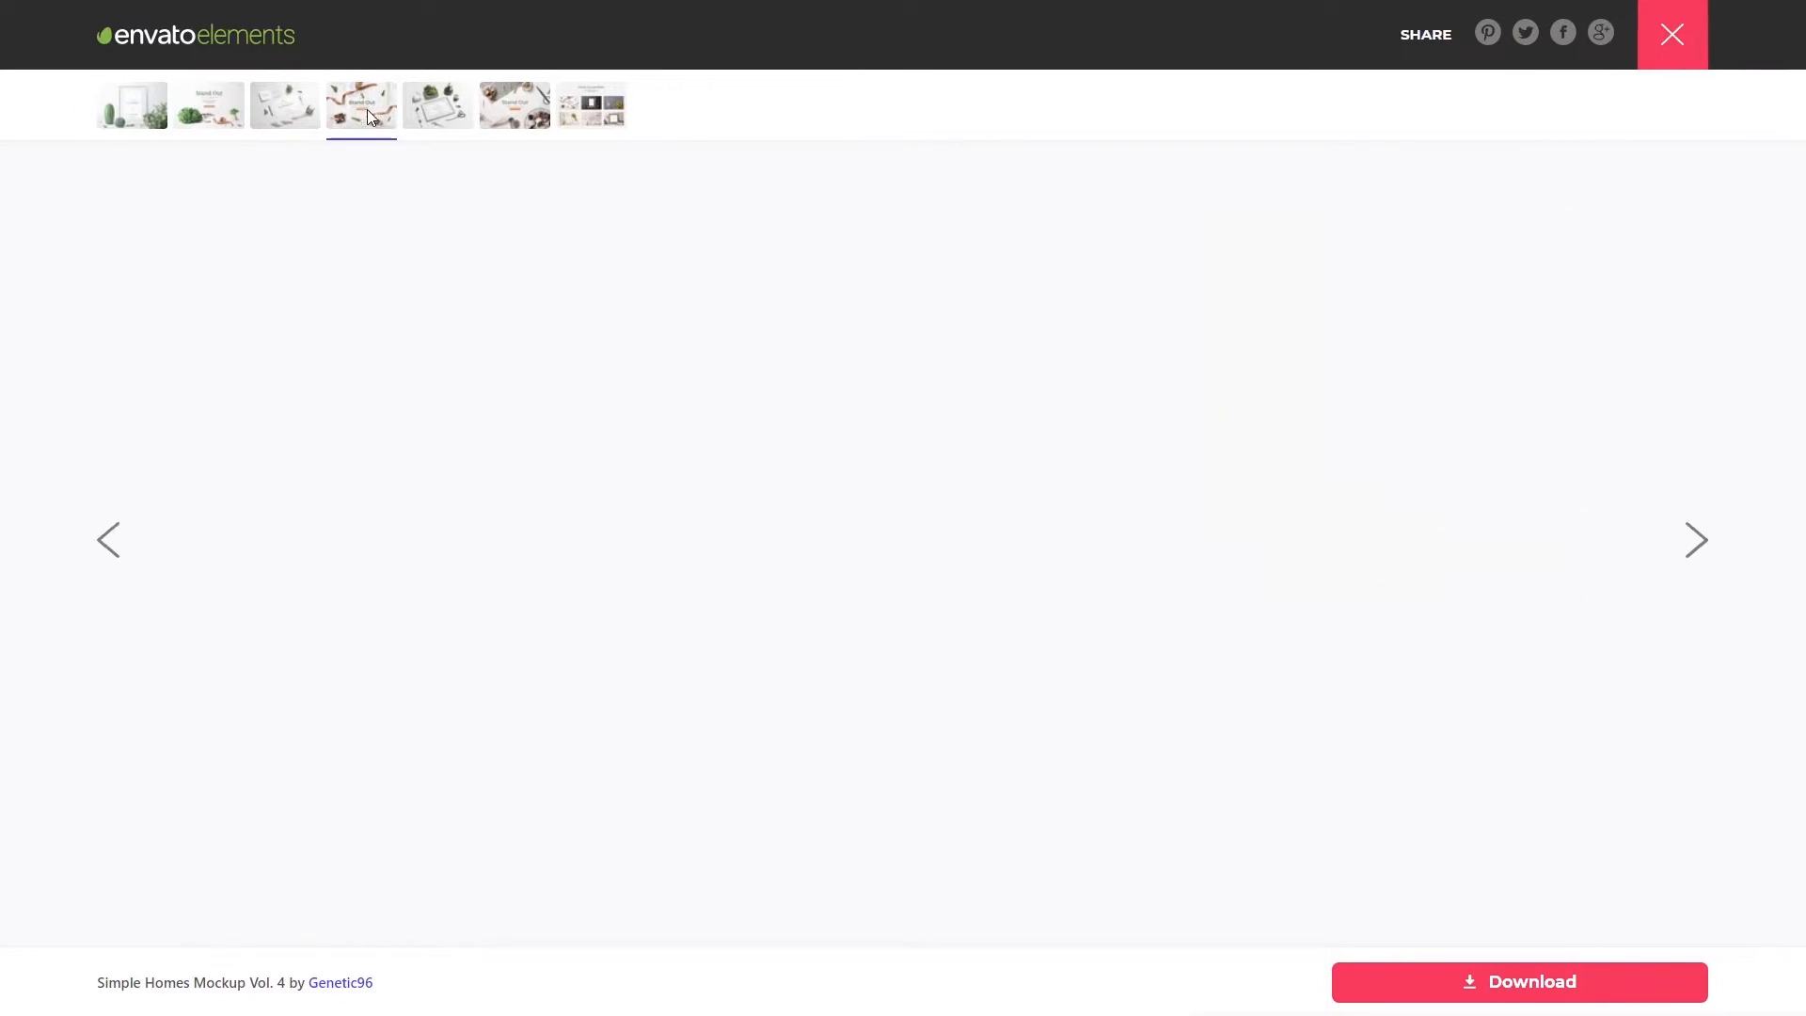
{"action": "left_click", "coordinate": [438, 110]}
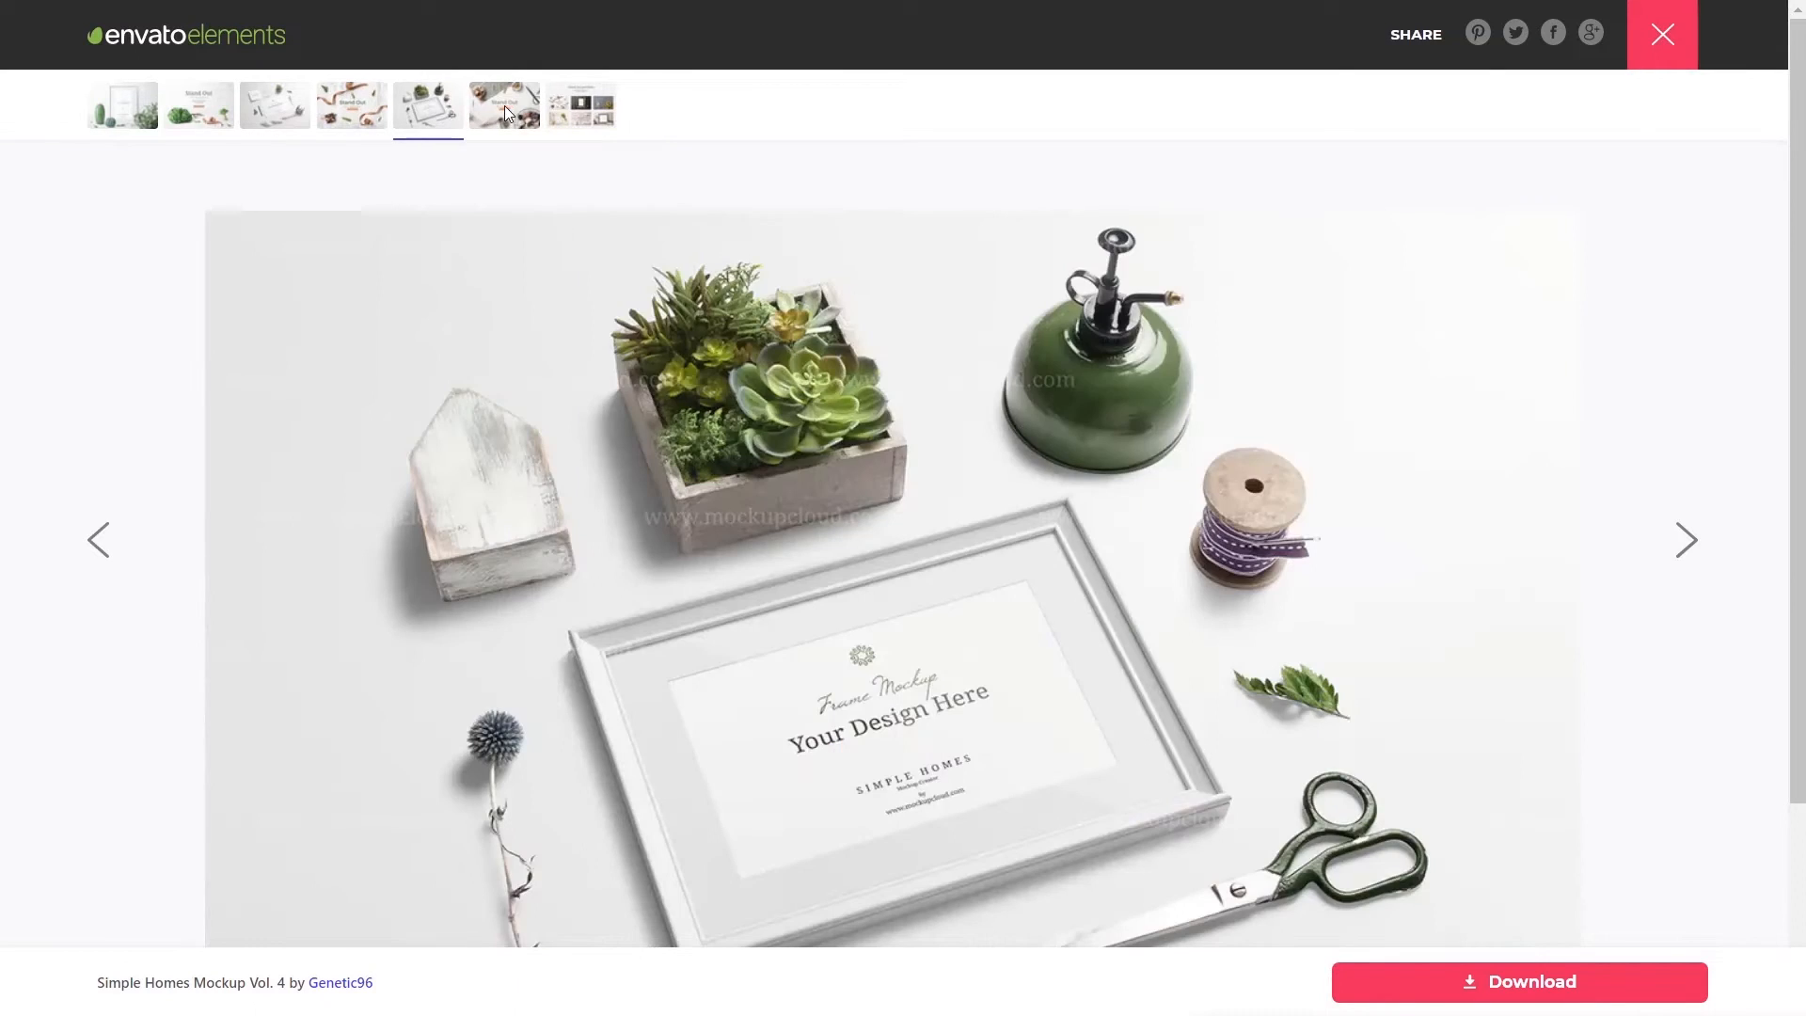
{"action": "left_click", "coordinate": [504, 111]}
{"action": "left_click", "coordinate": [588, 113]}
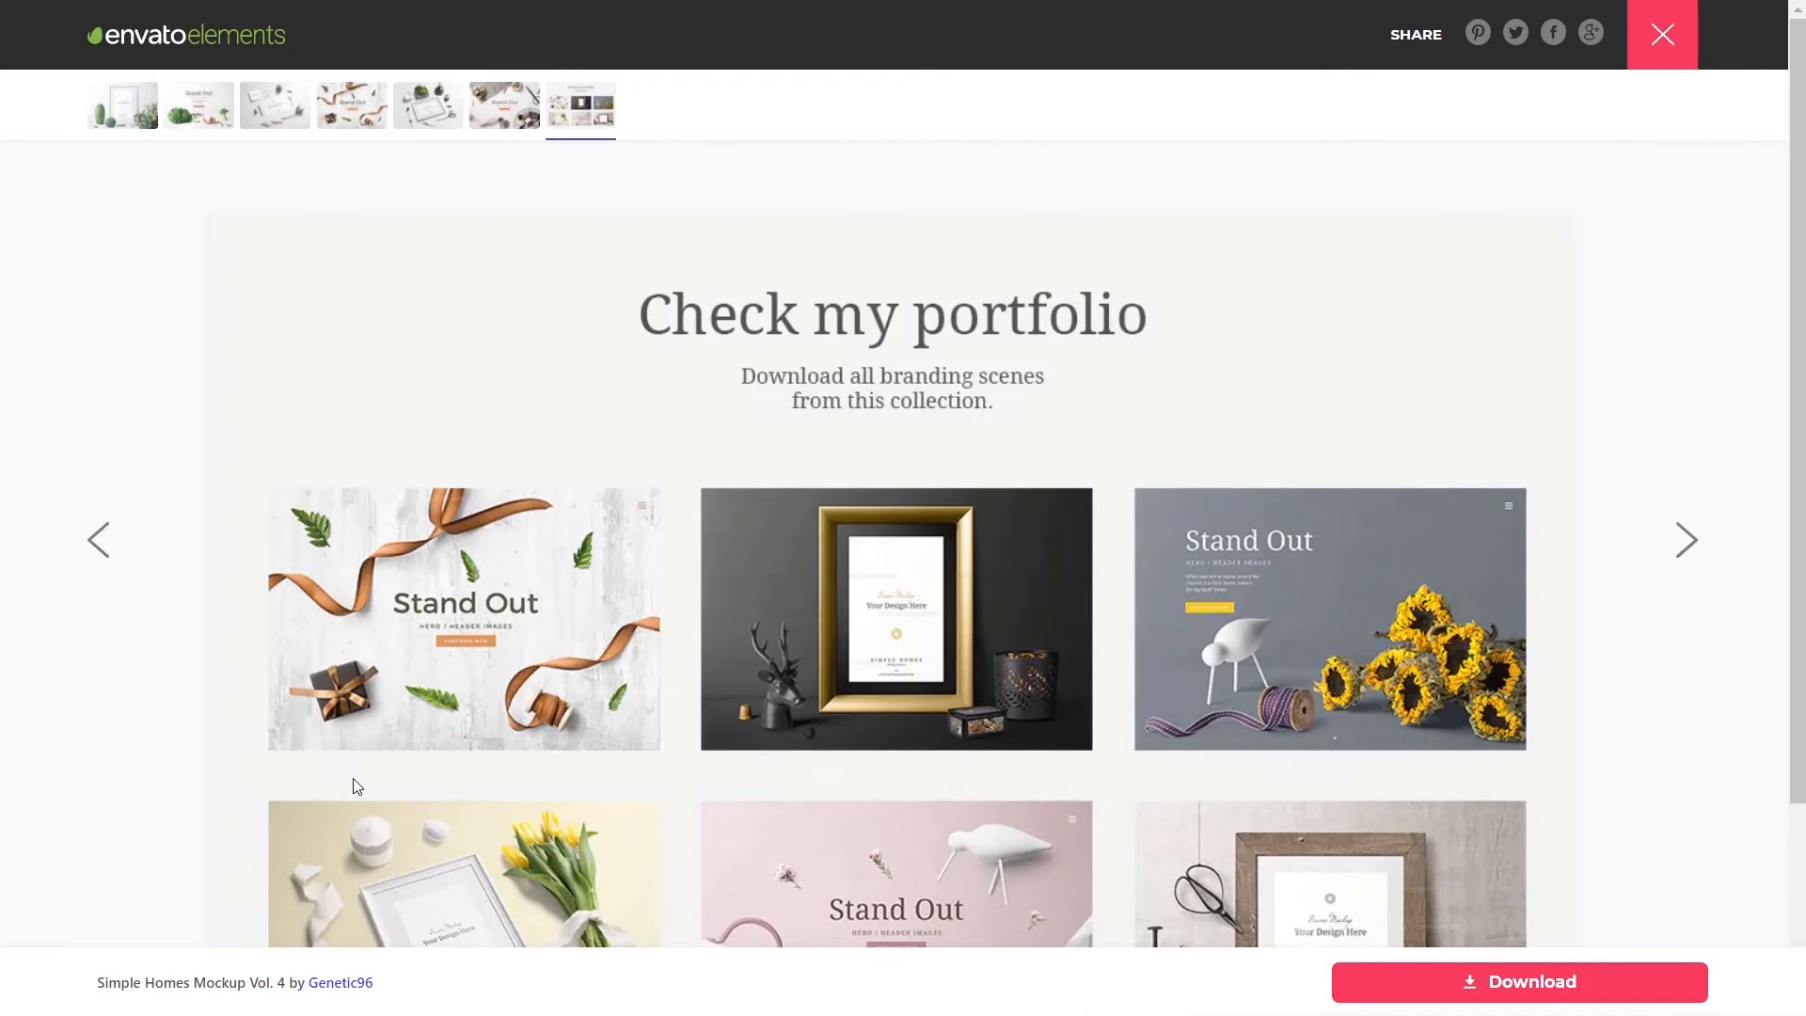
{"action": "scroll", "coordinate": [357, 786], "scroll_direction": "down", "scroll_amount": 3}
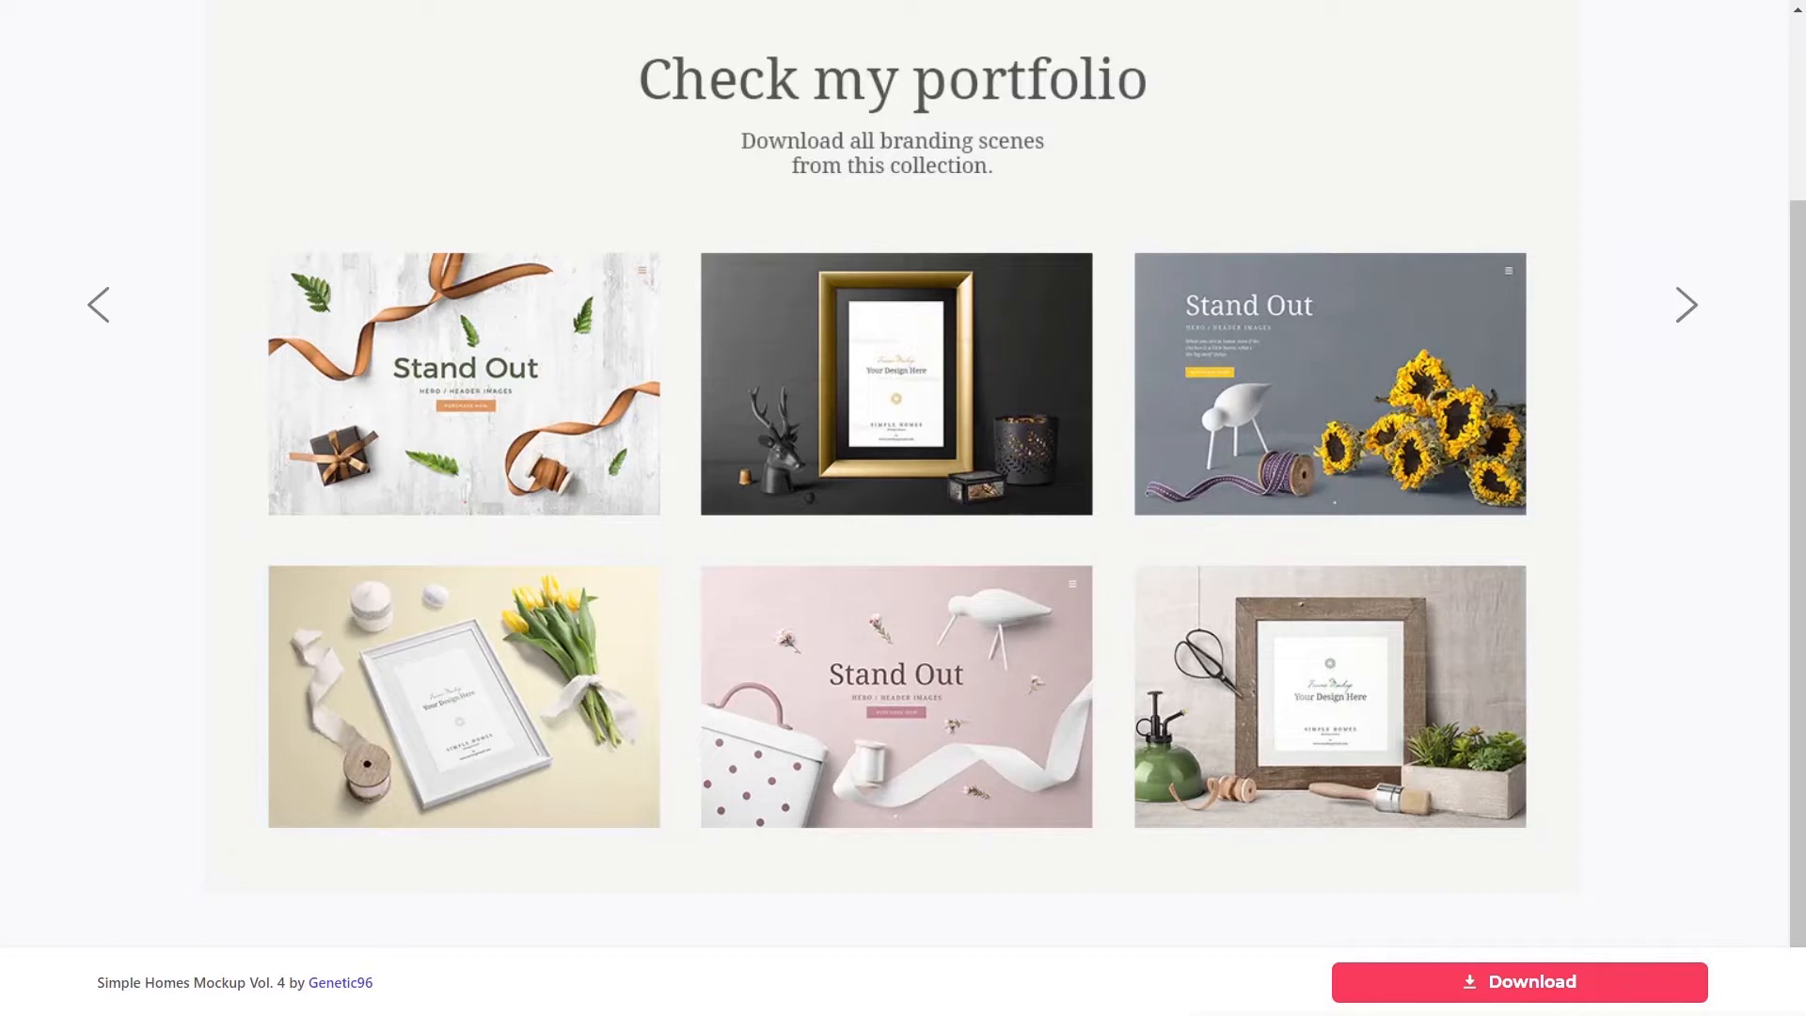
{"action": "left_click", "coordinate": [1532, 982]}
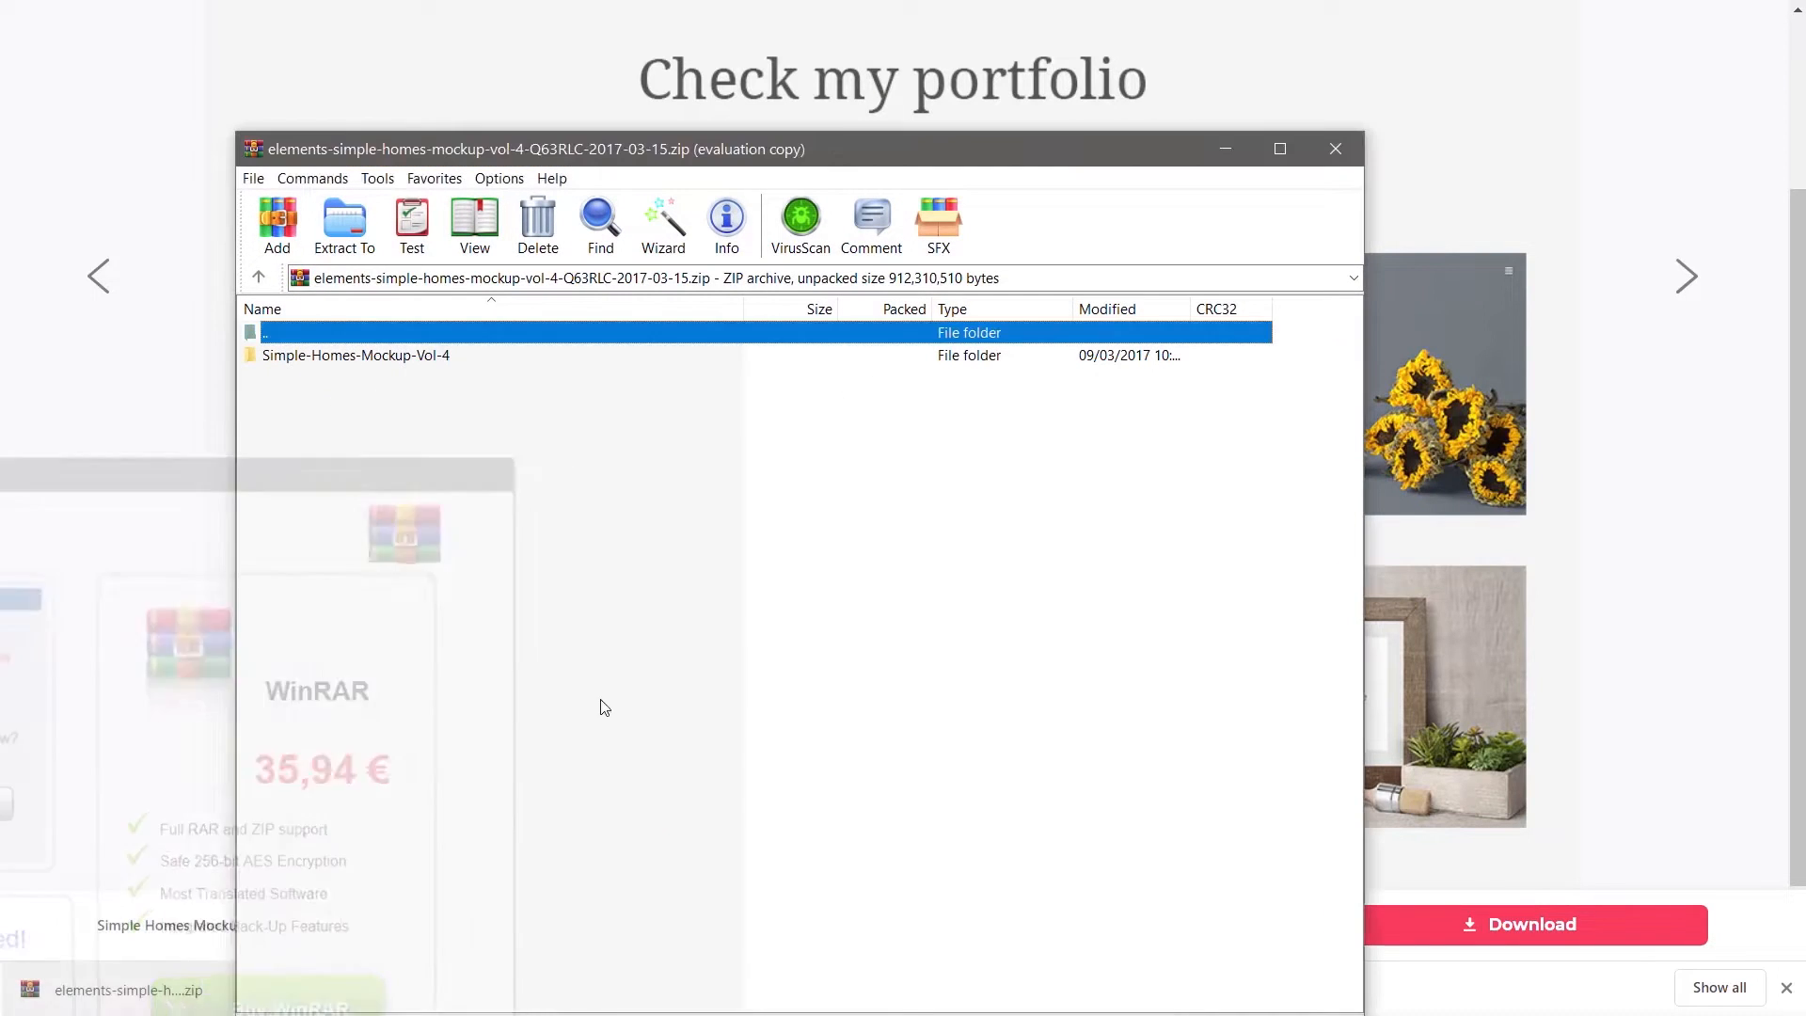
- Open the Simple-Homes-Mockup-Vol-4 folder, drag all six PSD files out, and close WinRAR
{"action": "left_click_drag", "start_coordinate": [861, 149], "coordinate": [994, 75]}
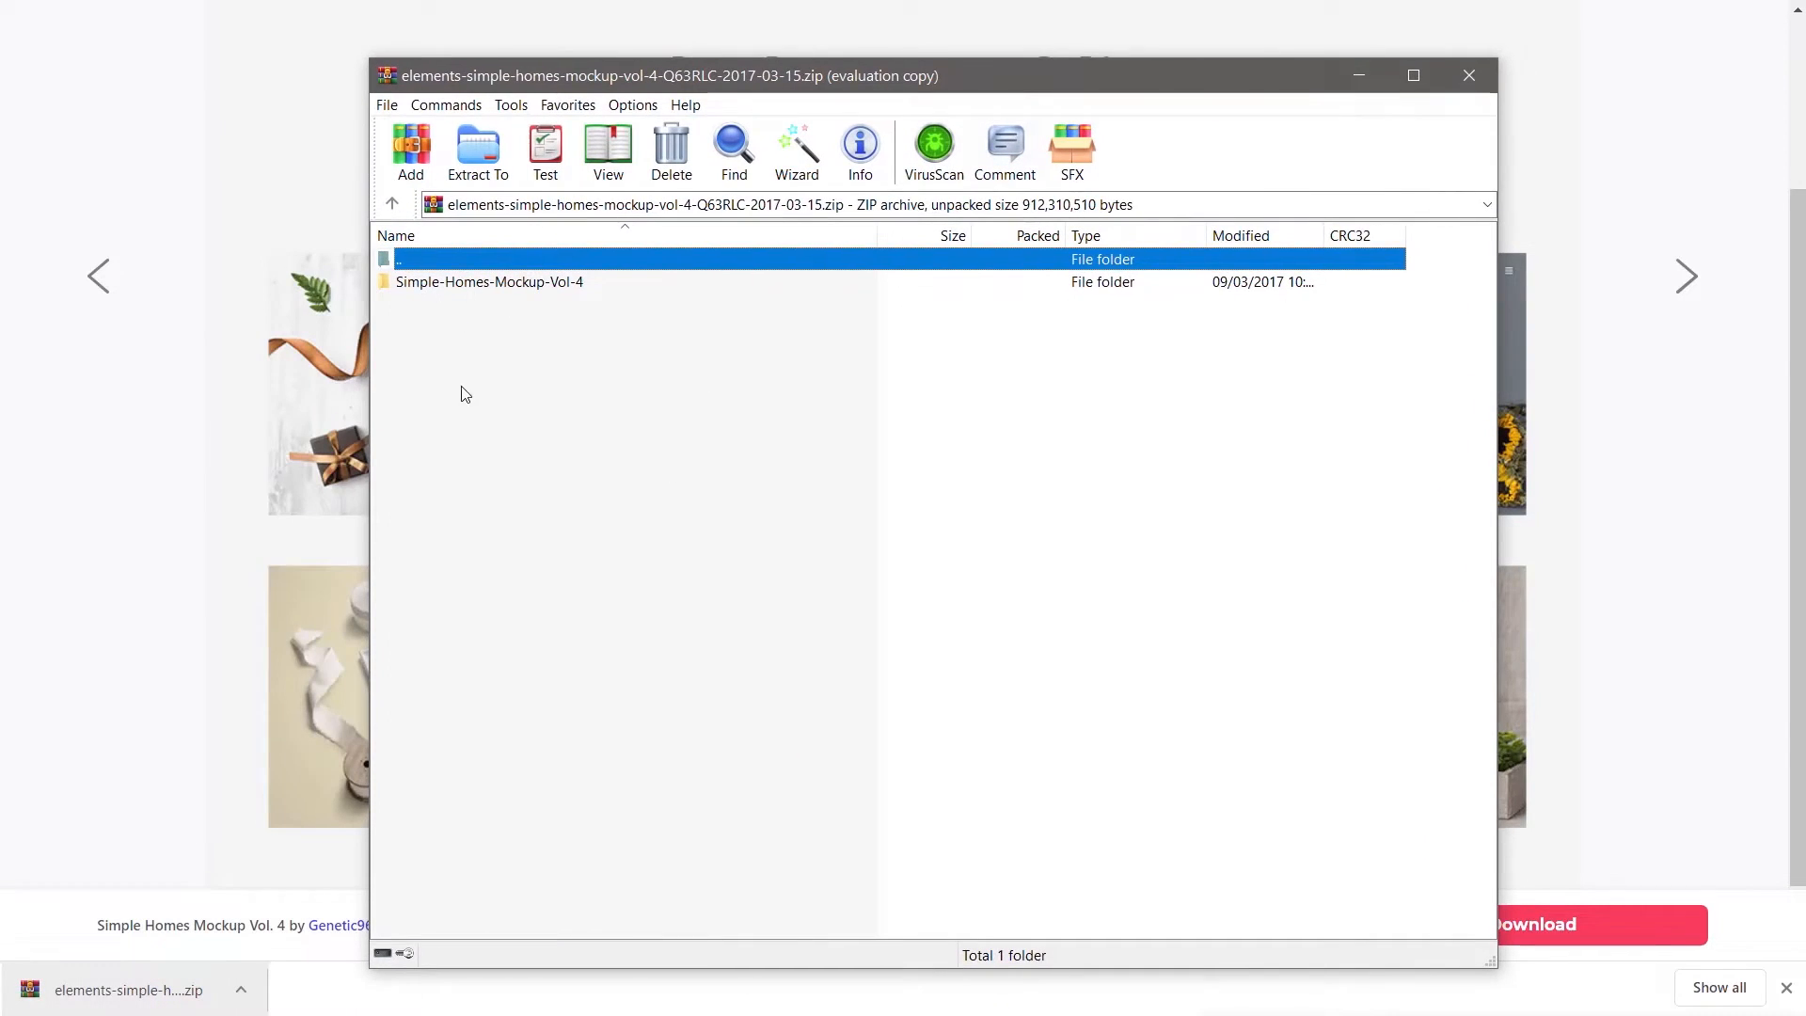
{"action": "double_click", "coordinate": [548, 284]}
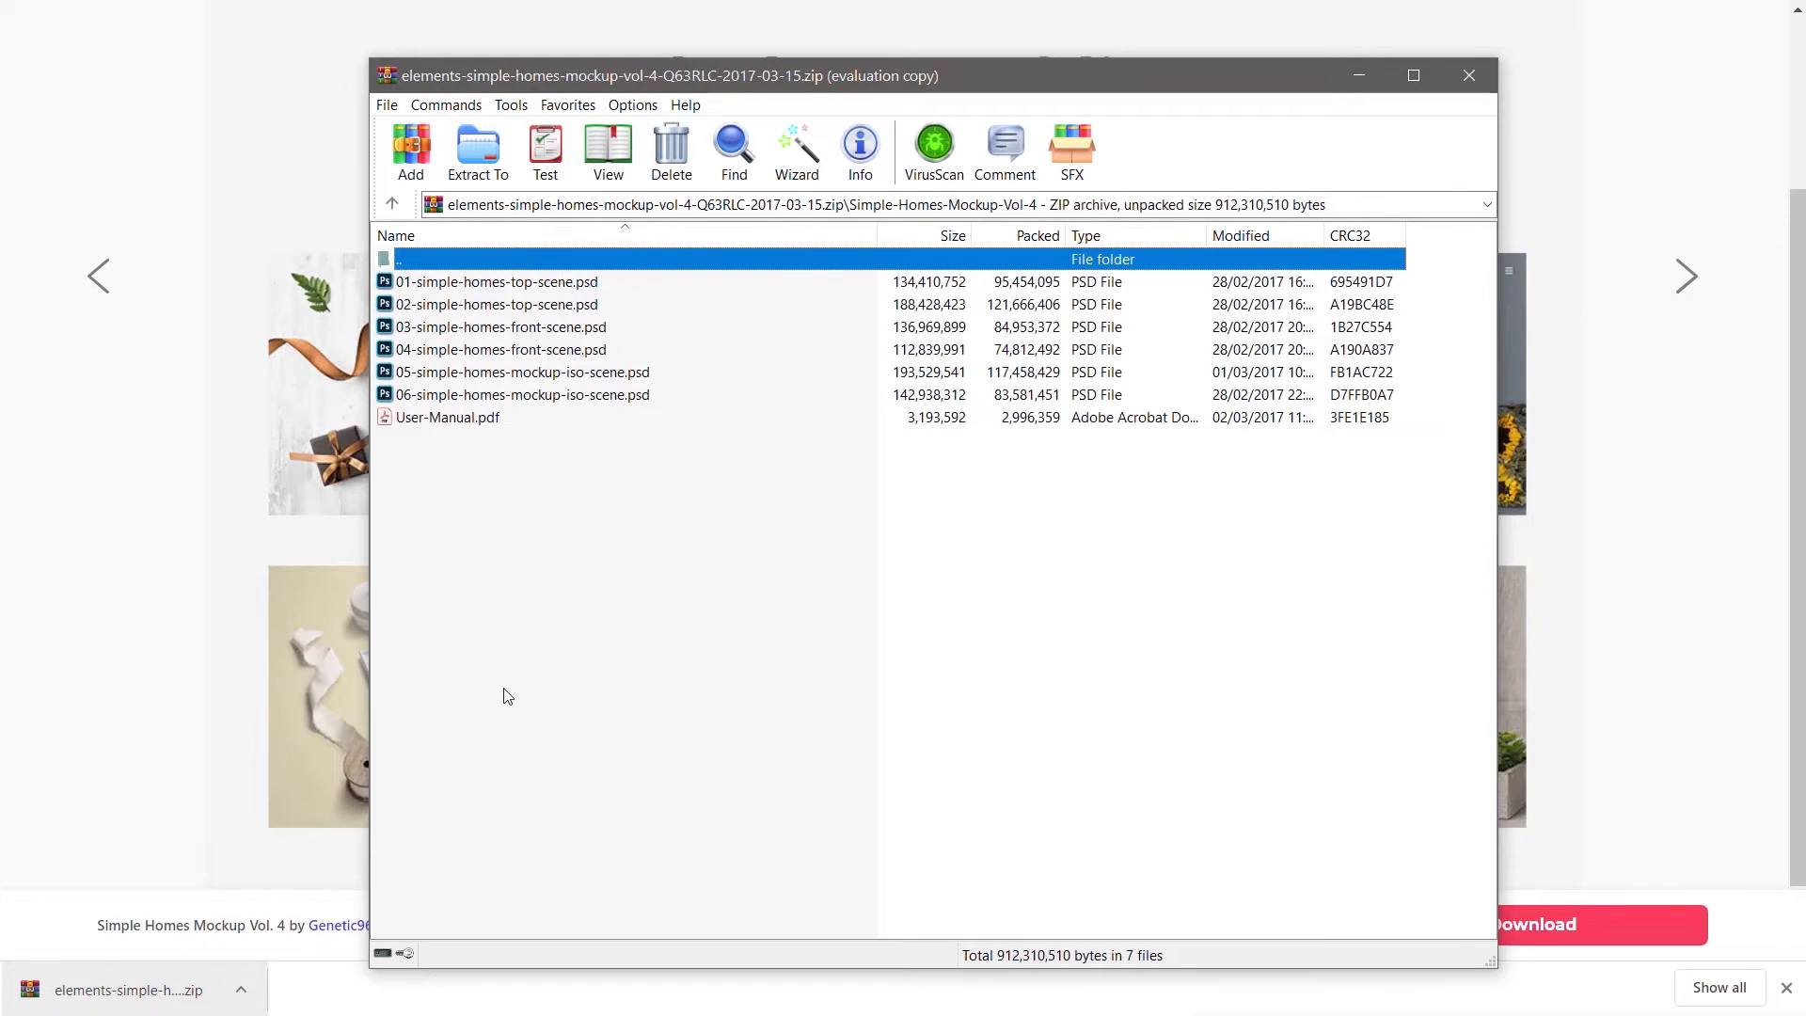
{"action": "left_click", "coordinate": [471, 397]}
{"action": "left_click", "coordinate": [525, 284], "text": "shift"}
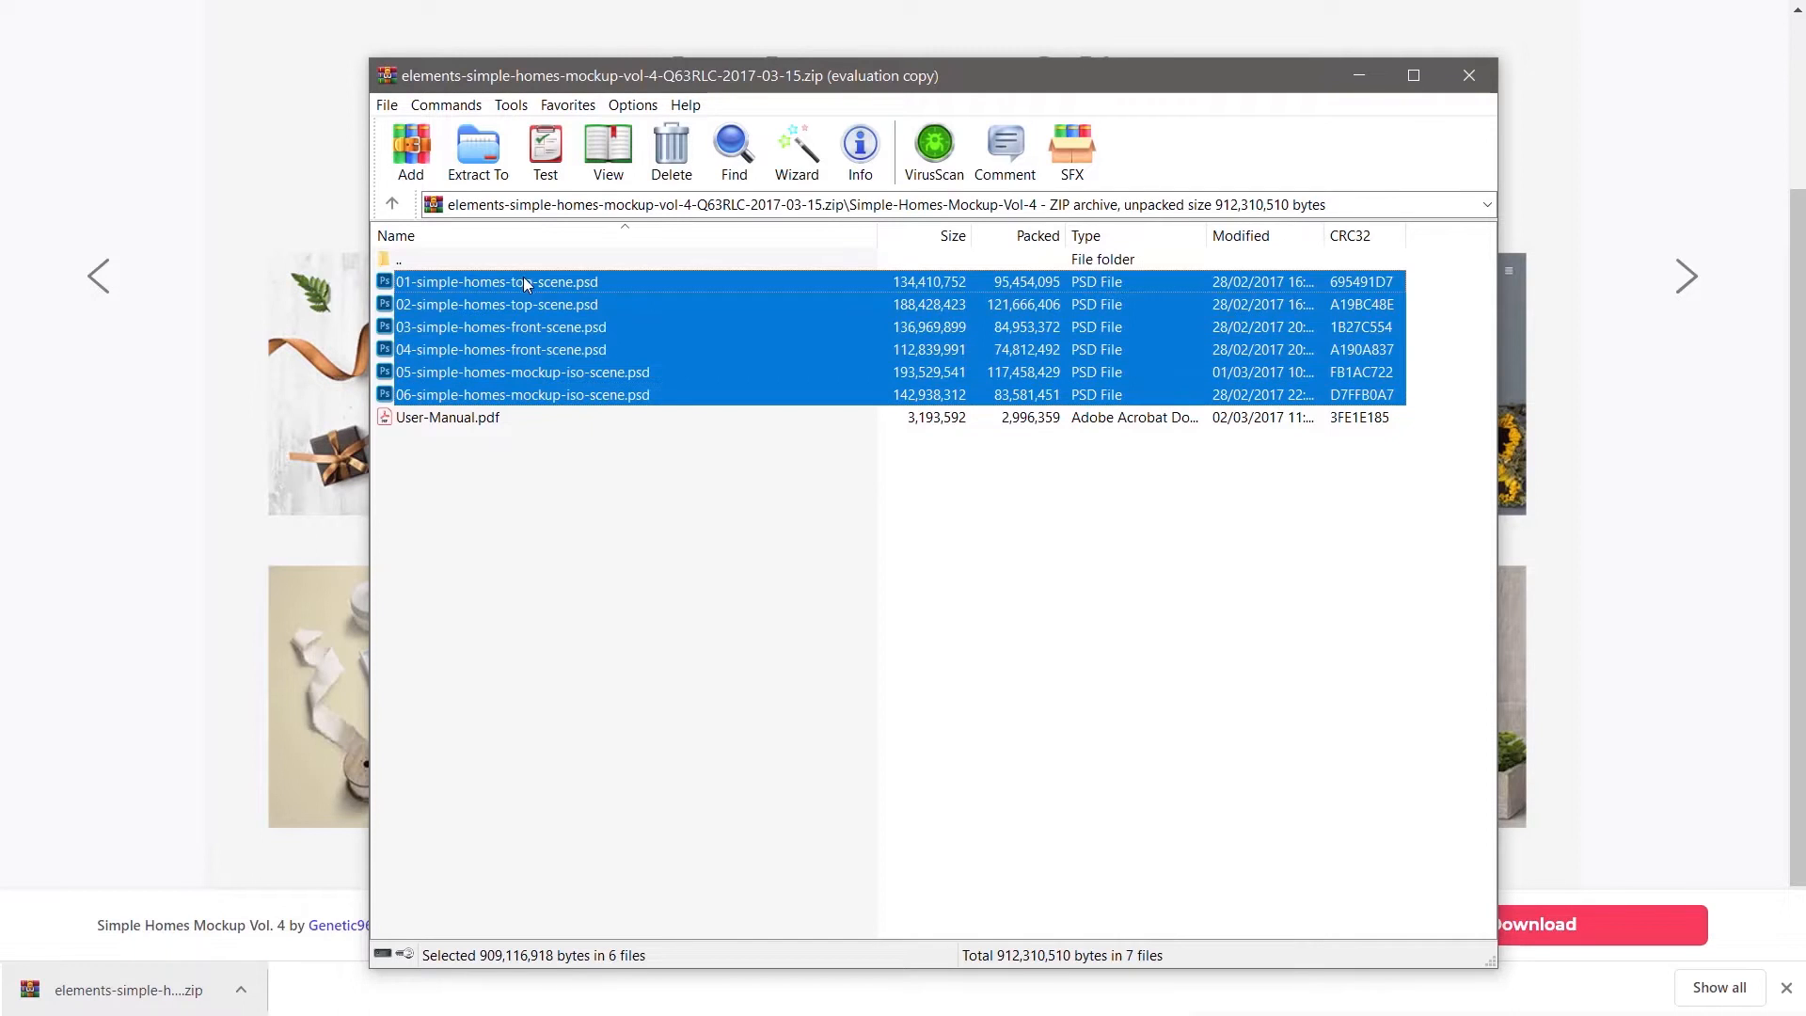
{"action": "left_click_drag", "start_coordinate": [527, 285], "coordinate": [116, 468]}
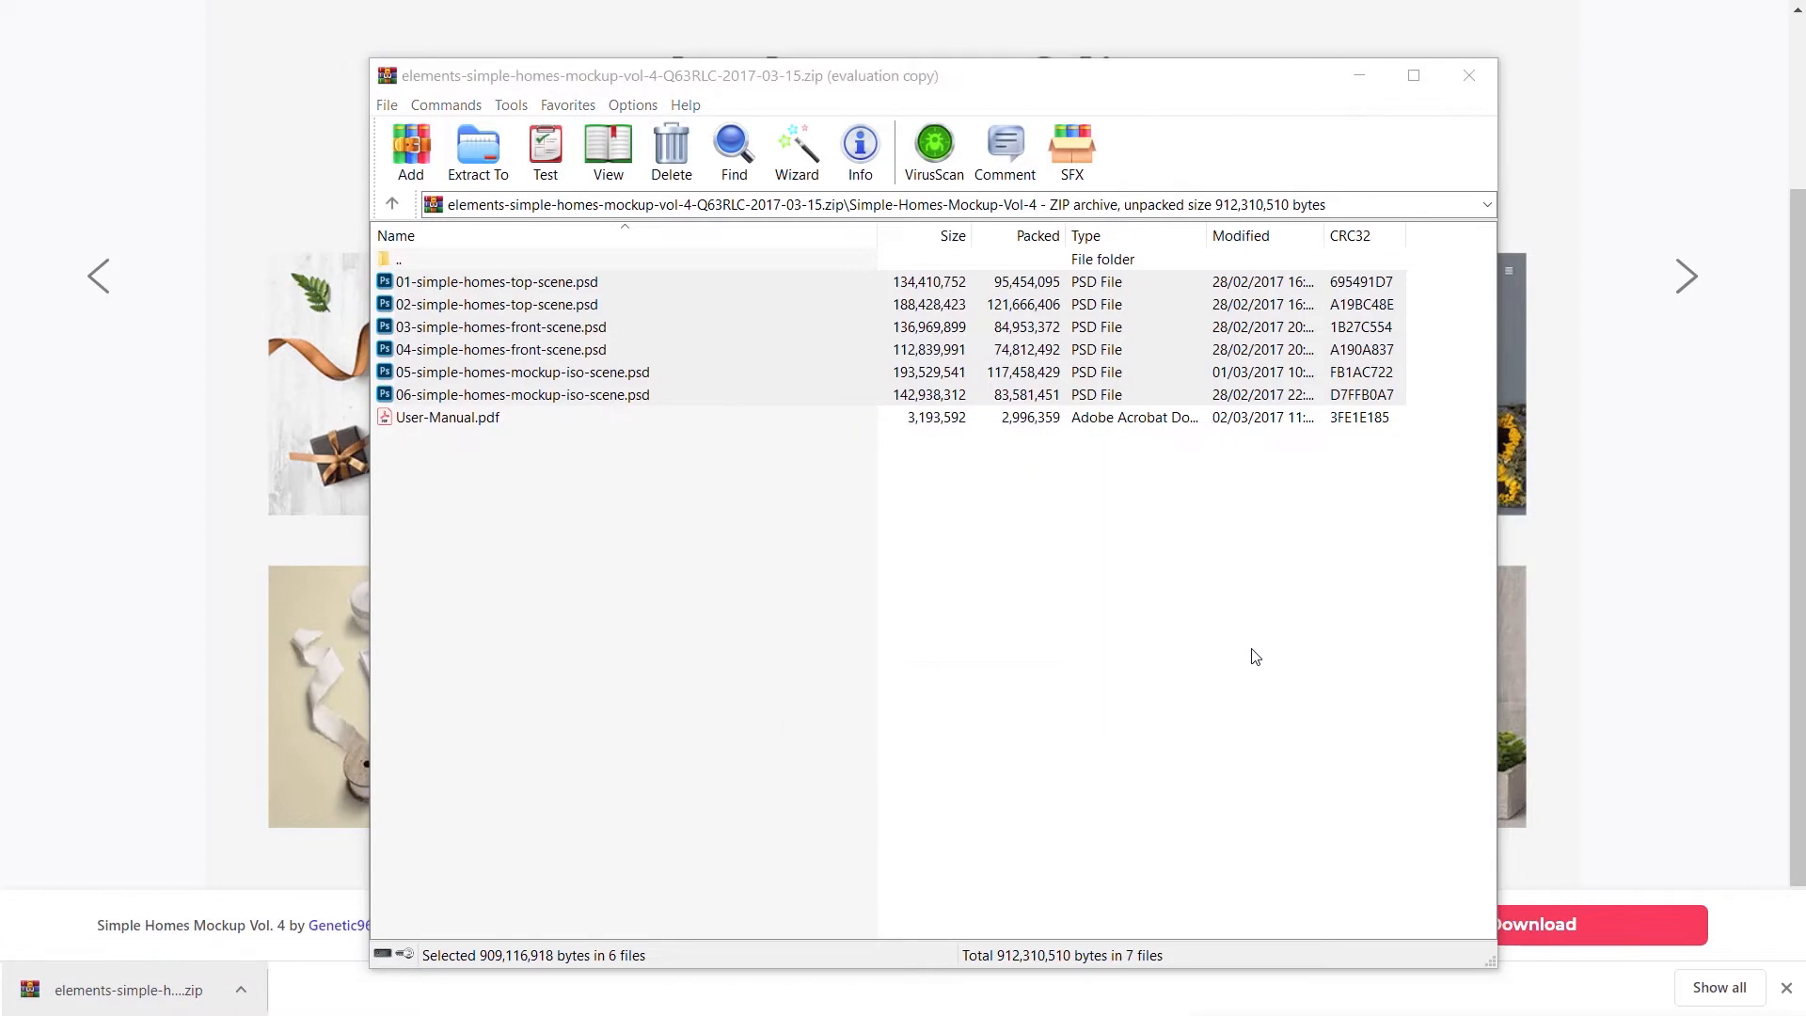
{"action": "left_click", "coordinate": [1469, 76]}
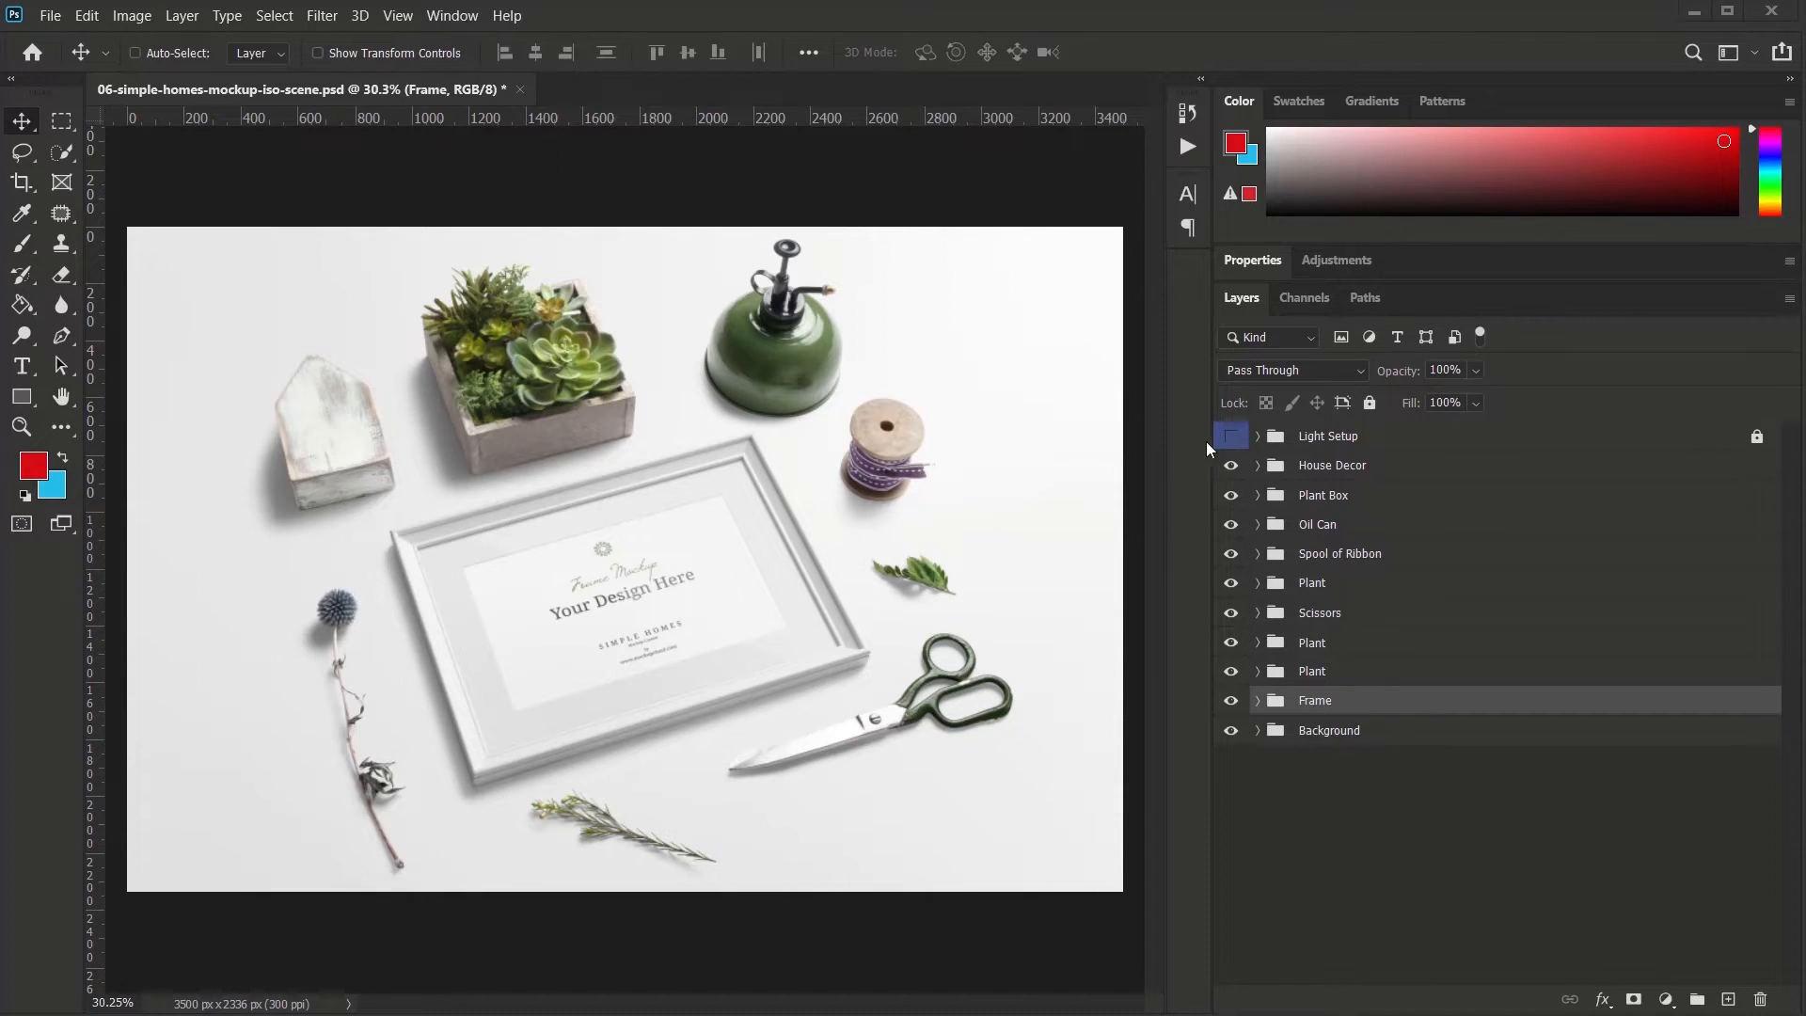
- Check the Plant Box layer, expand the Frame group, and open the Your Design smart object
{"action": "left_click", "coordinate": [1231, 495]}
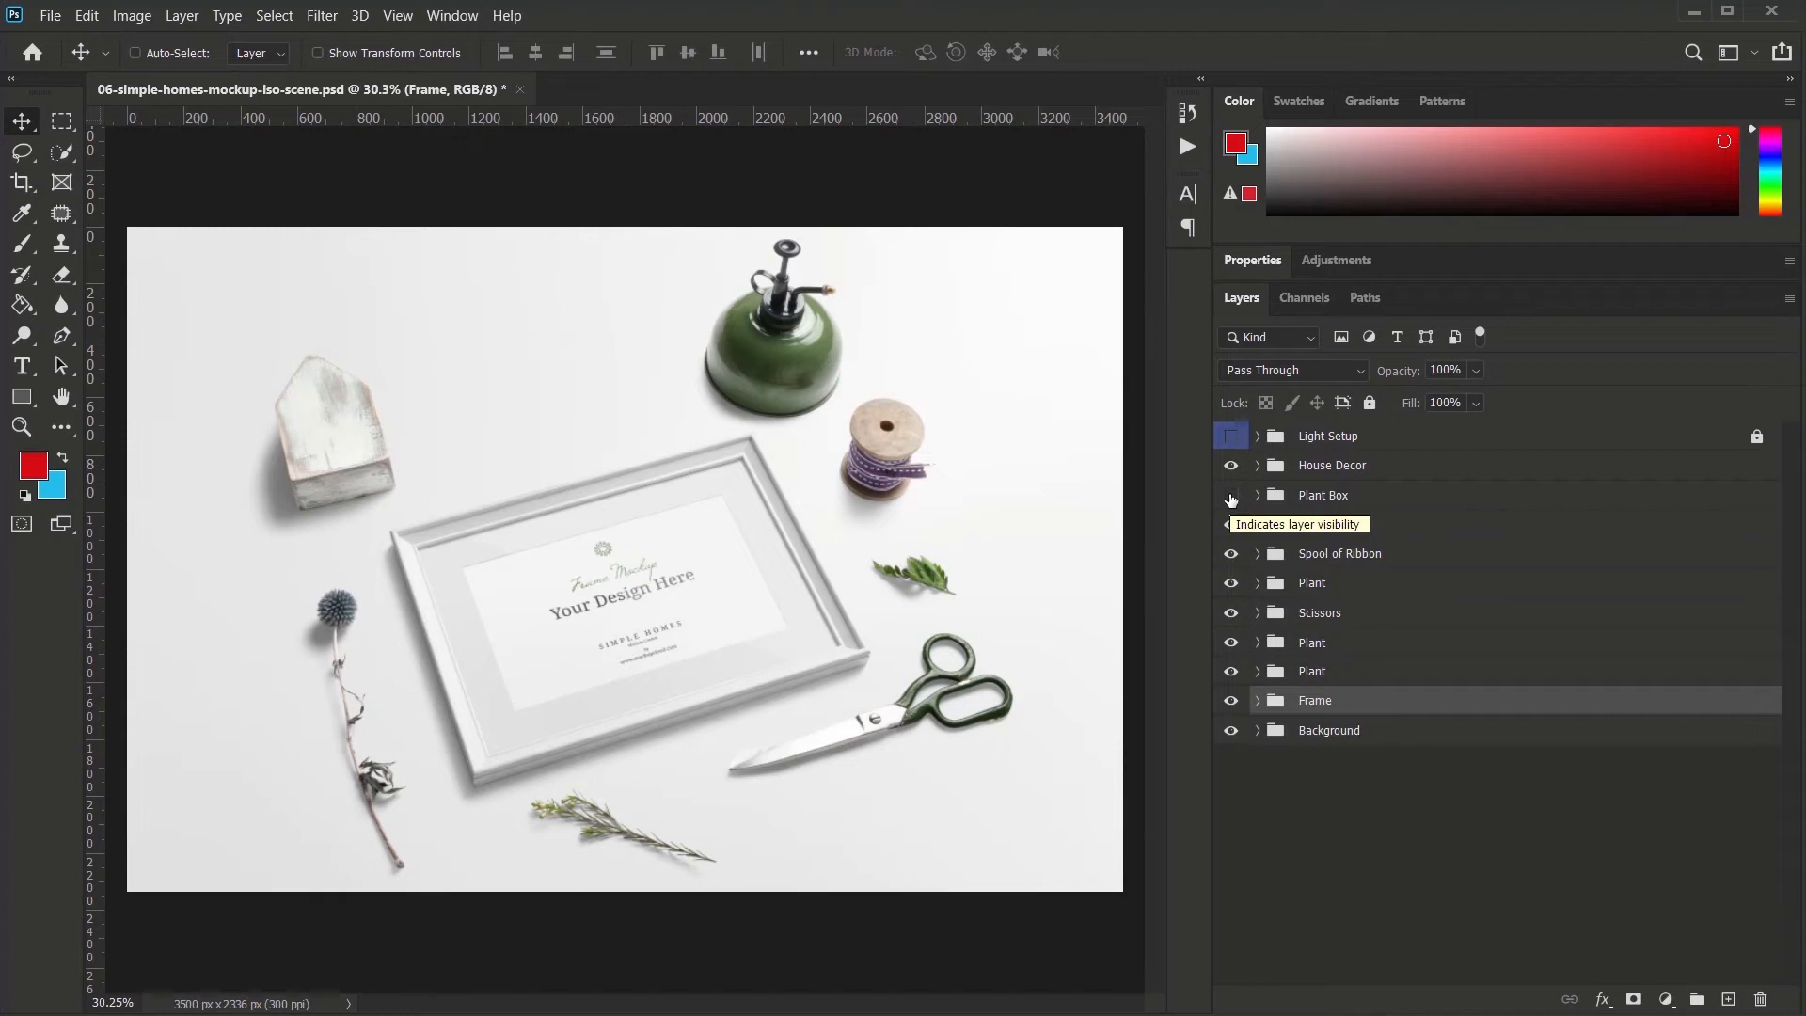
{"action": "left_click", "coordinate": [1230, 496]}
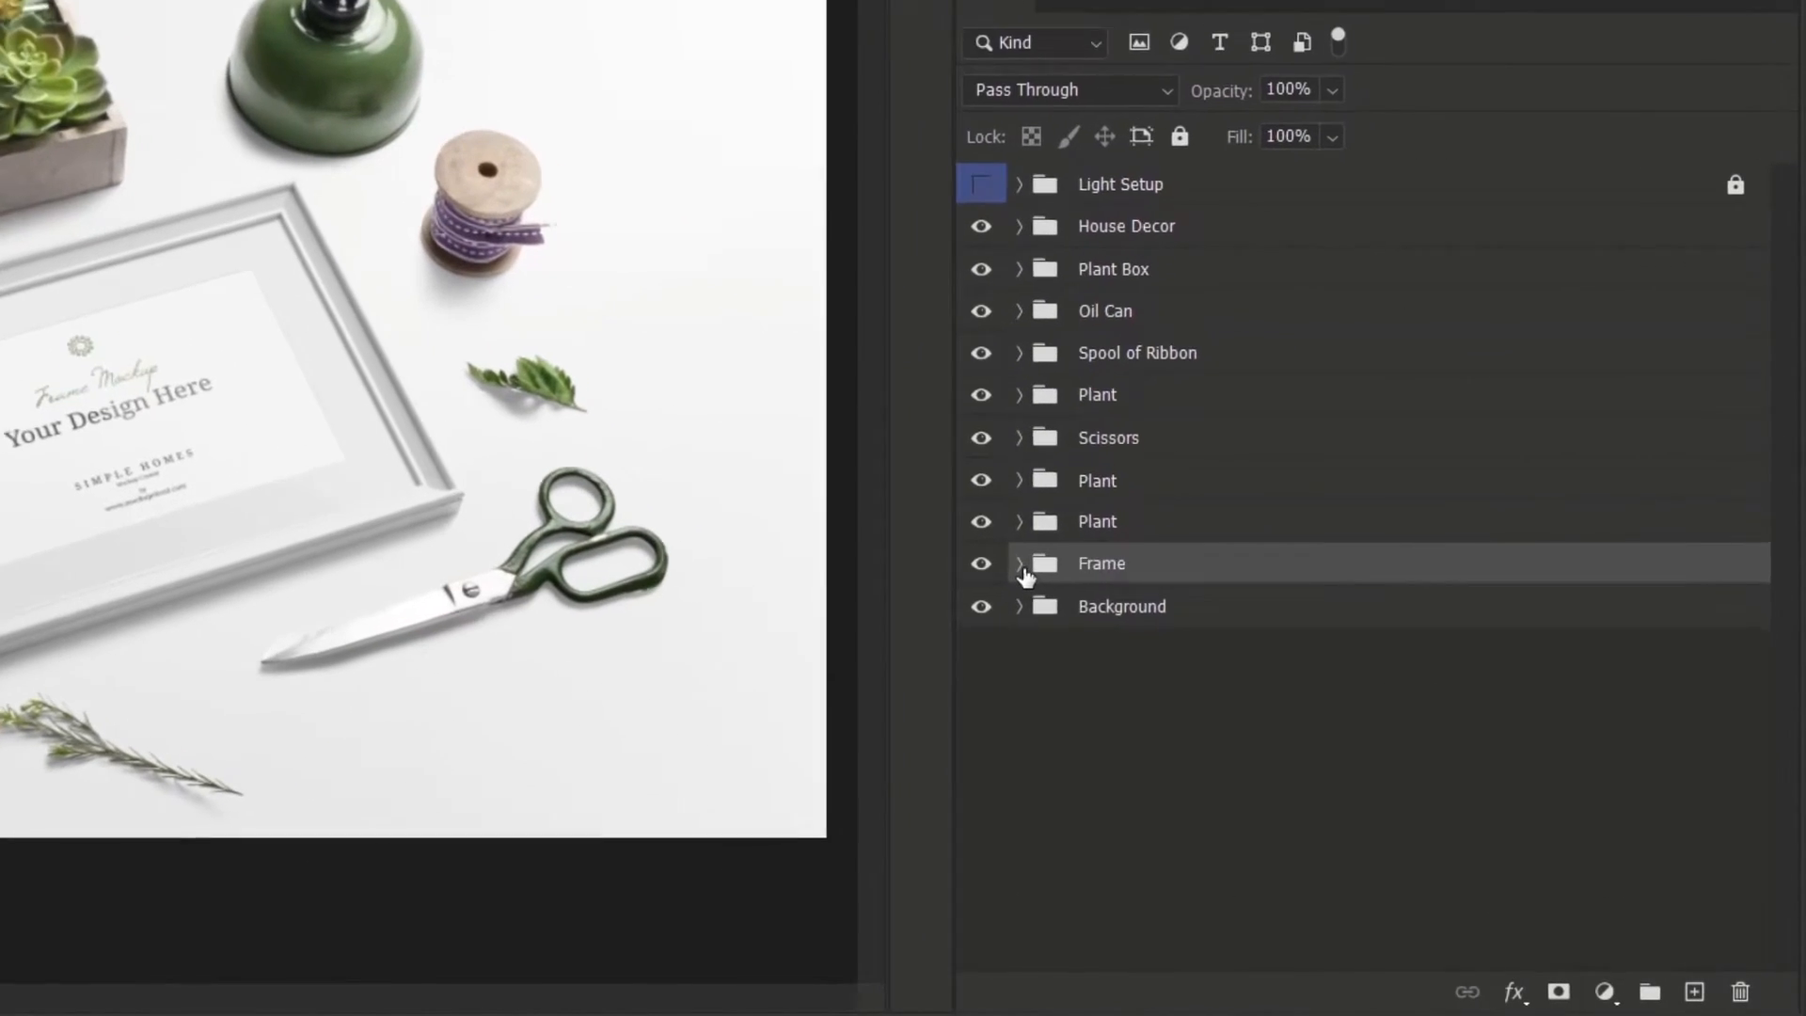
{"action": "left_click", "coordinate": [1191, 662]}
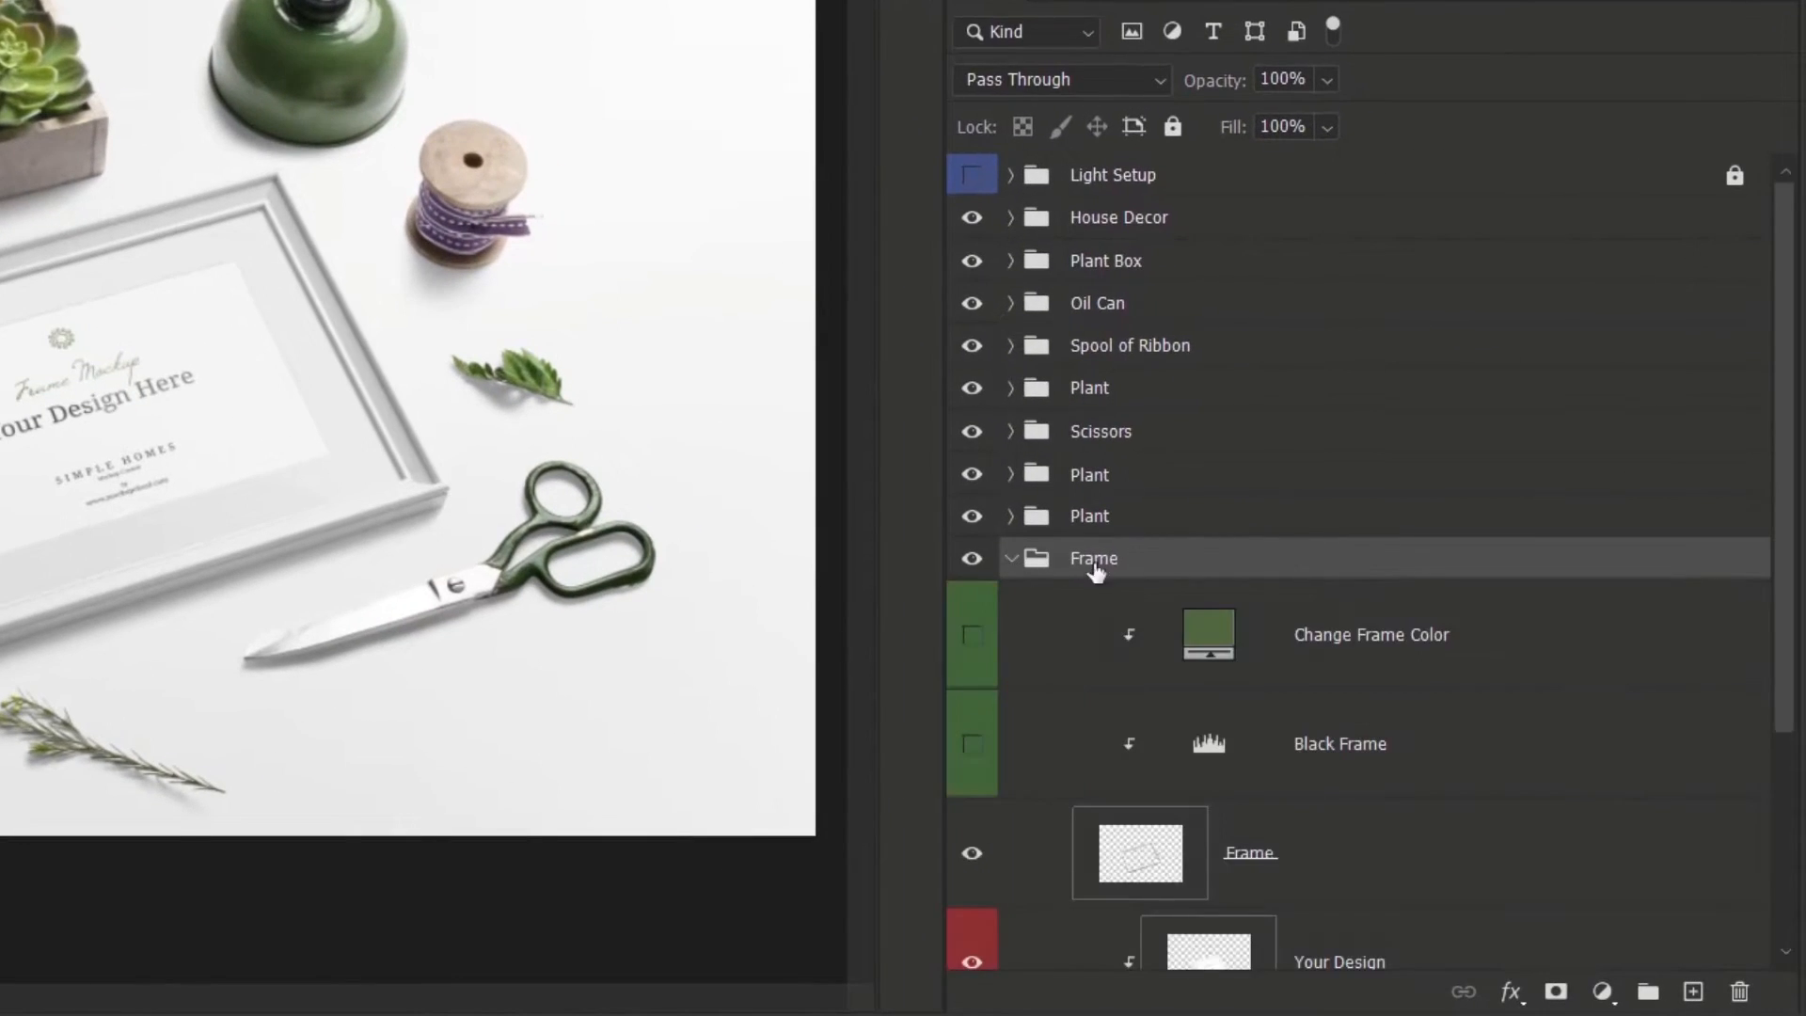
{"action": "scroll", "coordinate": [1448, 690], "scroll_direction": "down", "scroll_amount": 3}
{"action": "scroll", "coordinate": [1354, 616], "scroll_direction": "down", "scroll_amount": 2}
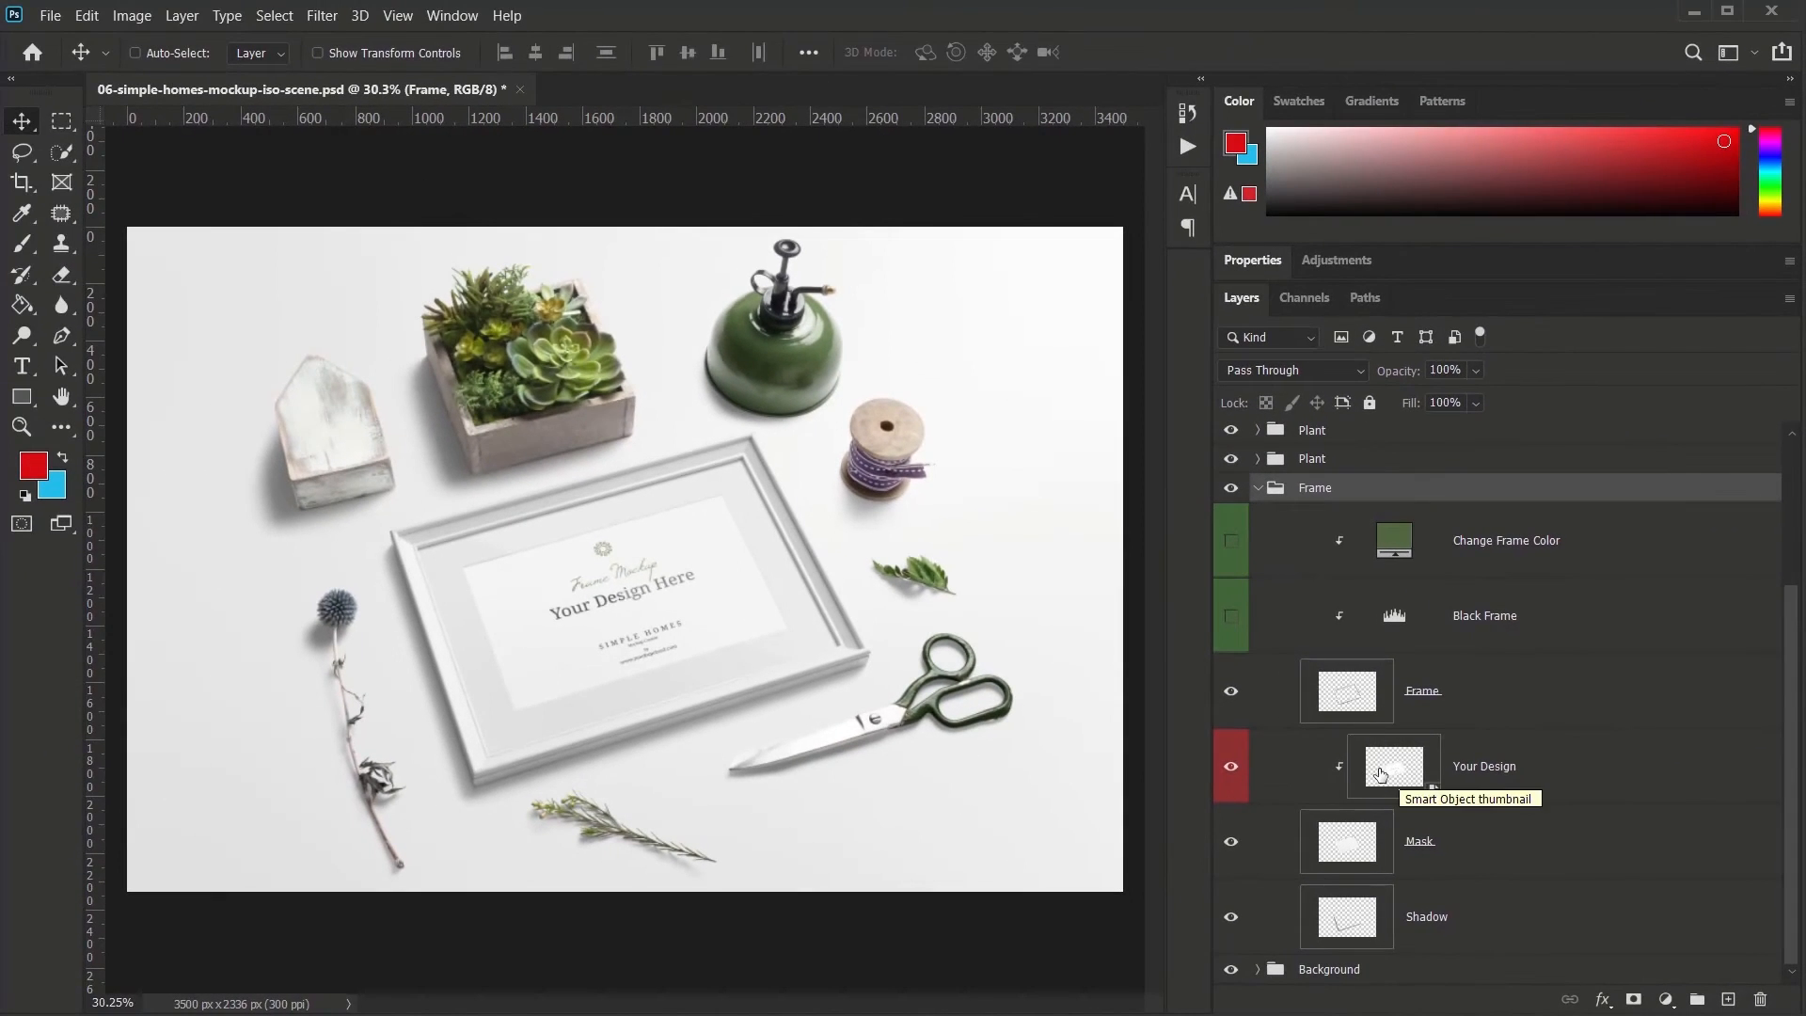
{"action": "left_click", "coordinate": [1320, 727]}
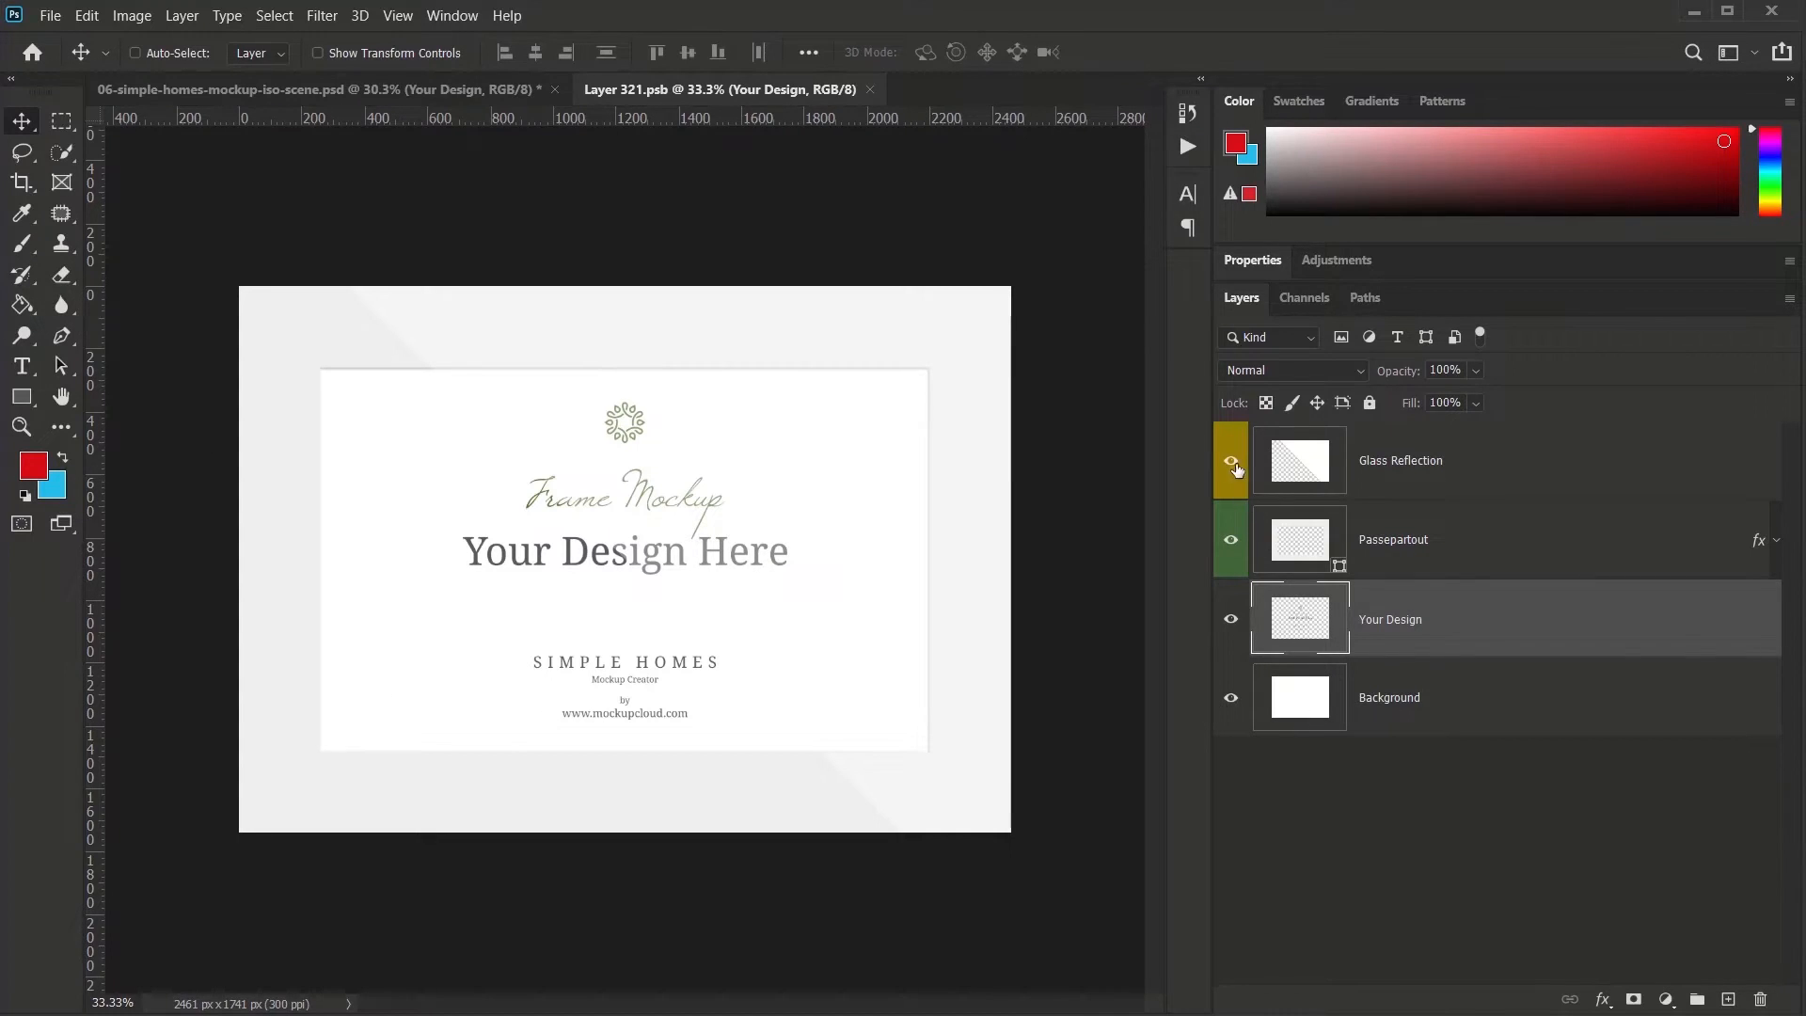
- Check the Passepartout mat layer, then open Red Cabbage.jpg as a new Photoshop document
{"action": "left_click", "coordinate": [1230, 539]}
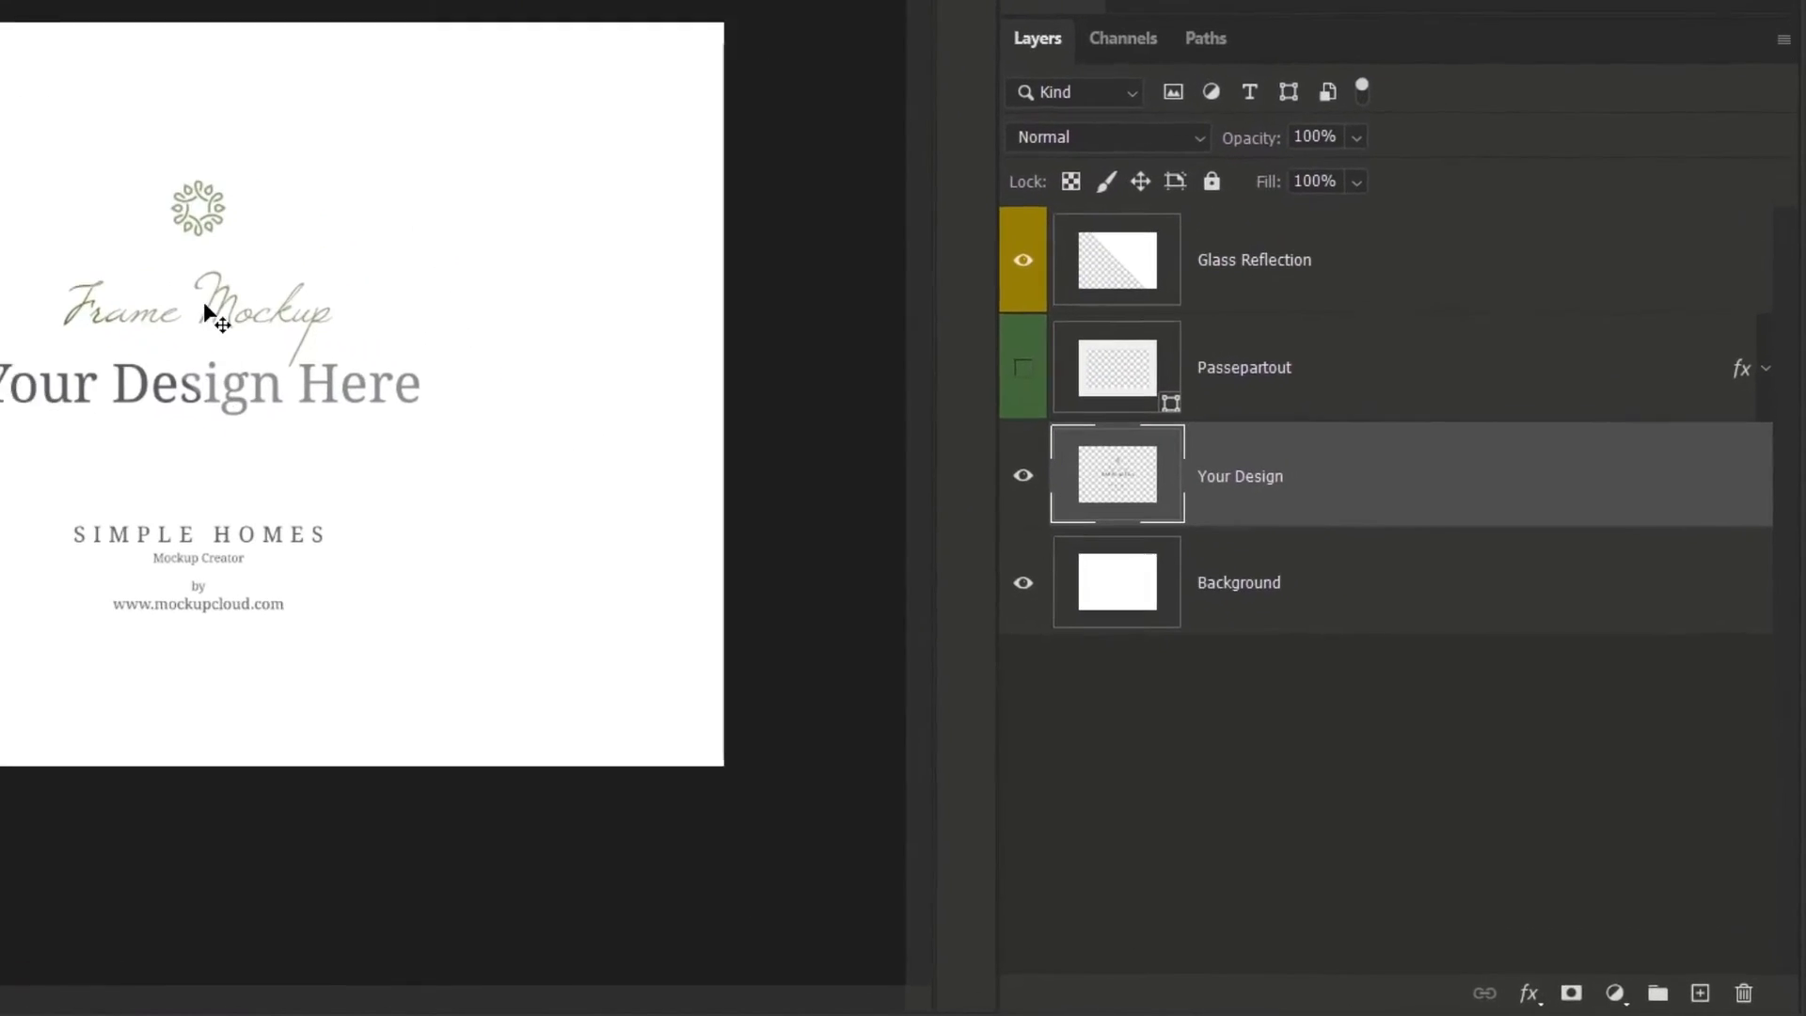
{"action": "left_click", "coordinate": [1008, 361]}
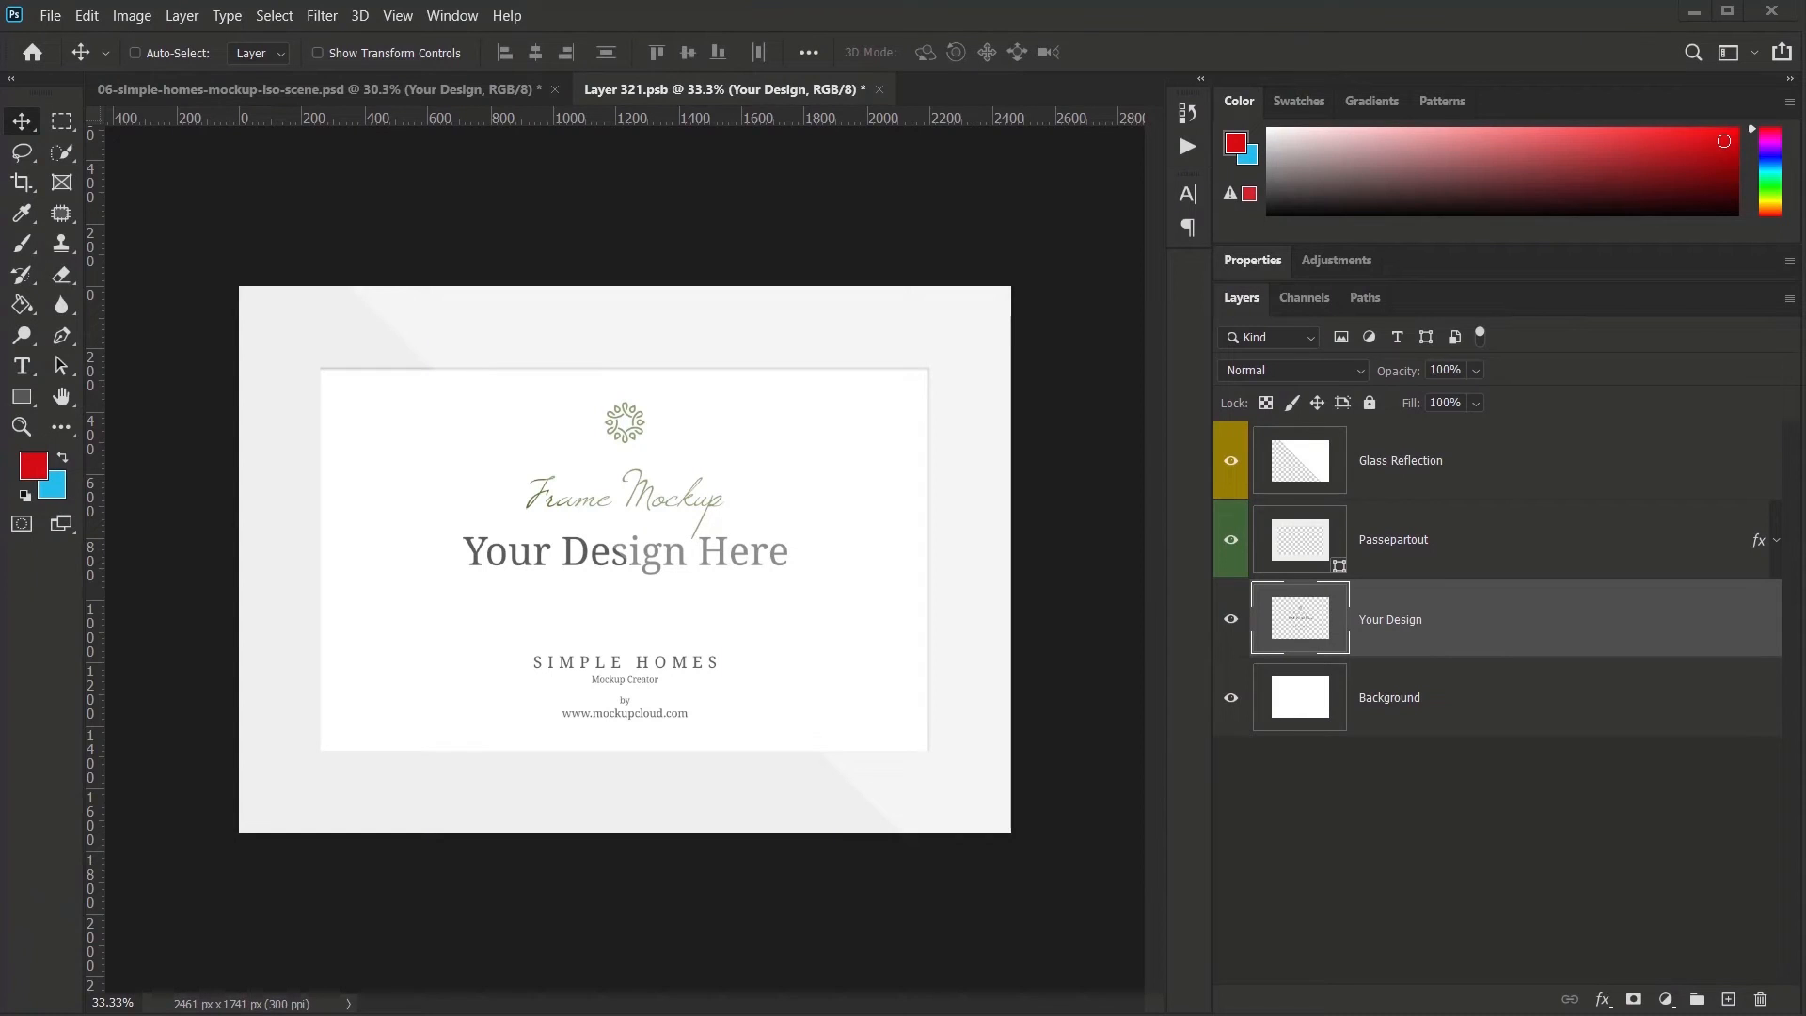
{"action": "left_click_drag", "start_coordinate": [810, 178], "coordinate": [947, 95]}
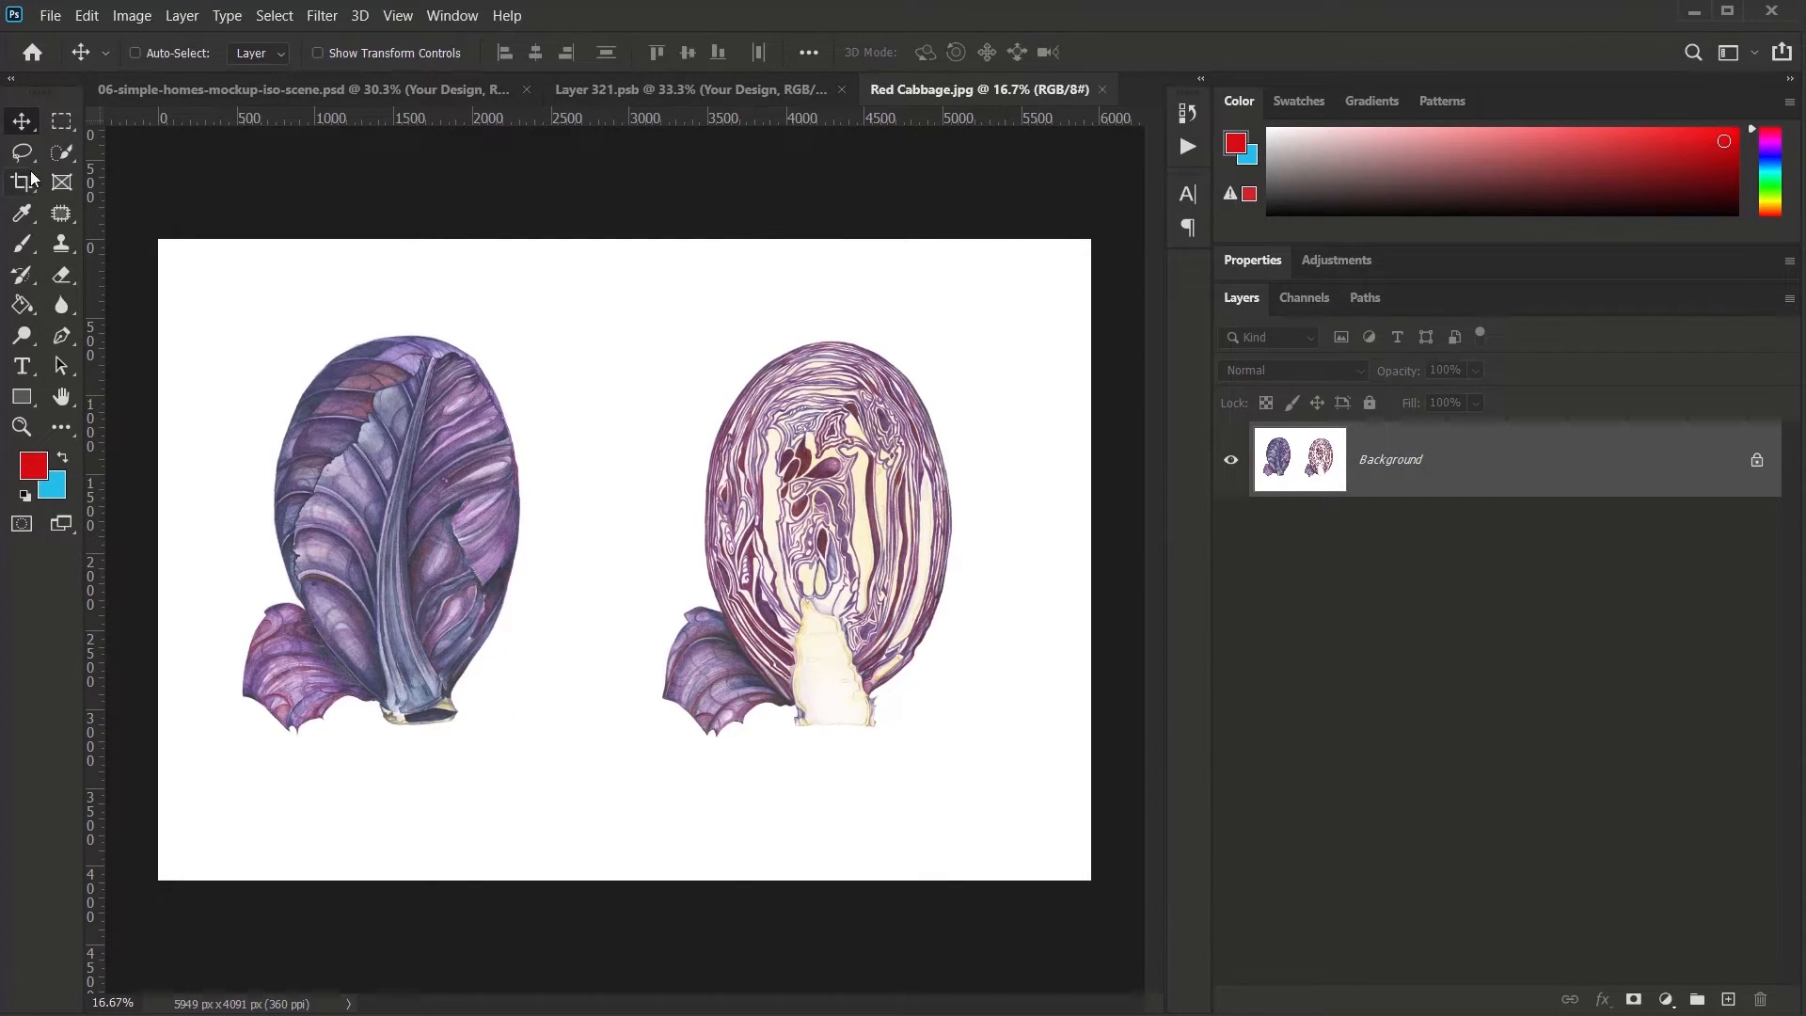
- Copy the red-cabbage illustration into the Layer 321.psb smart object document
{"action": "left_click", "coordinate": [669, 91]}
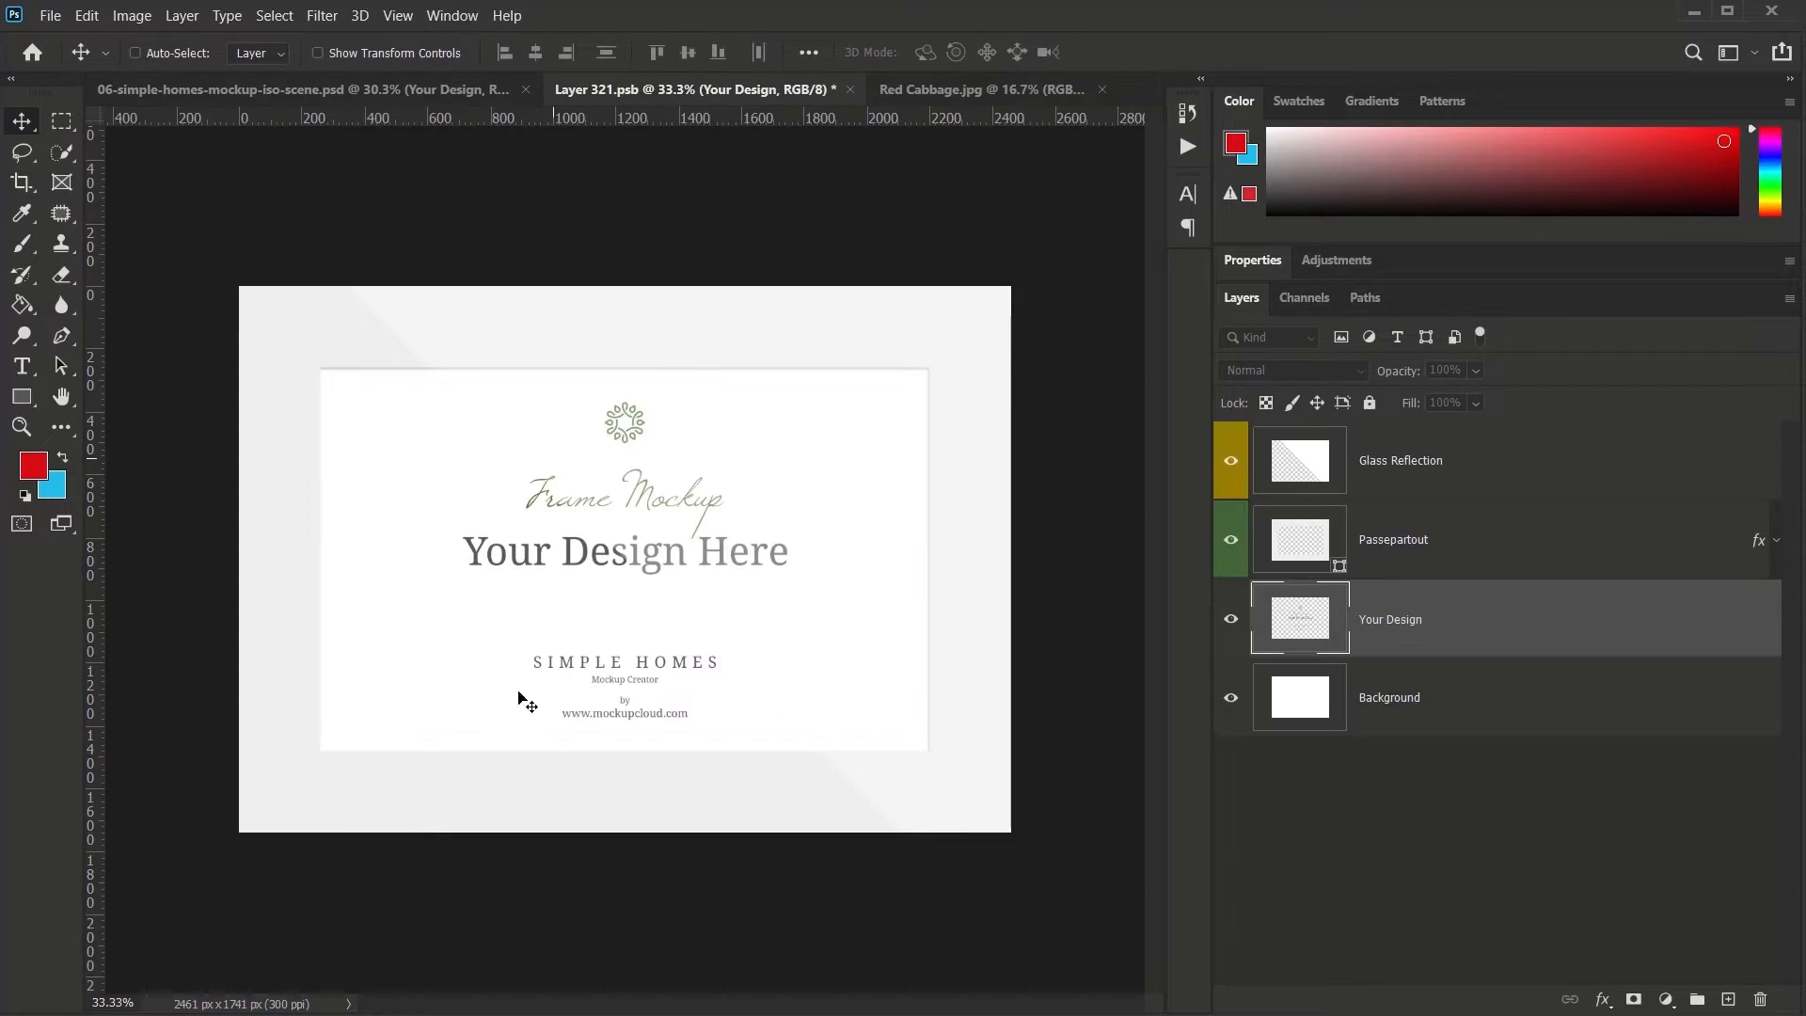
{"action": "left_click", "coordinate": [993, 90]}
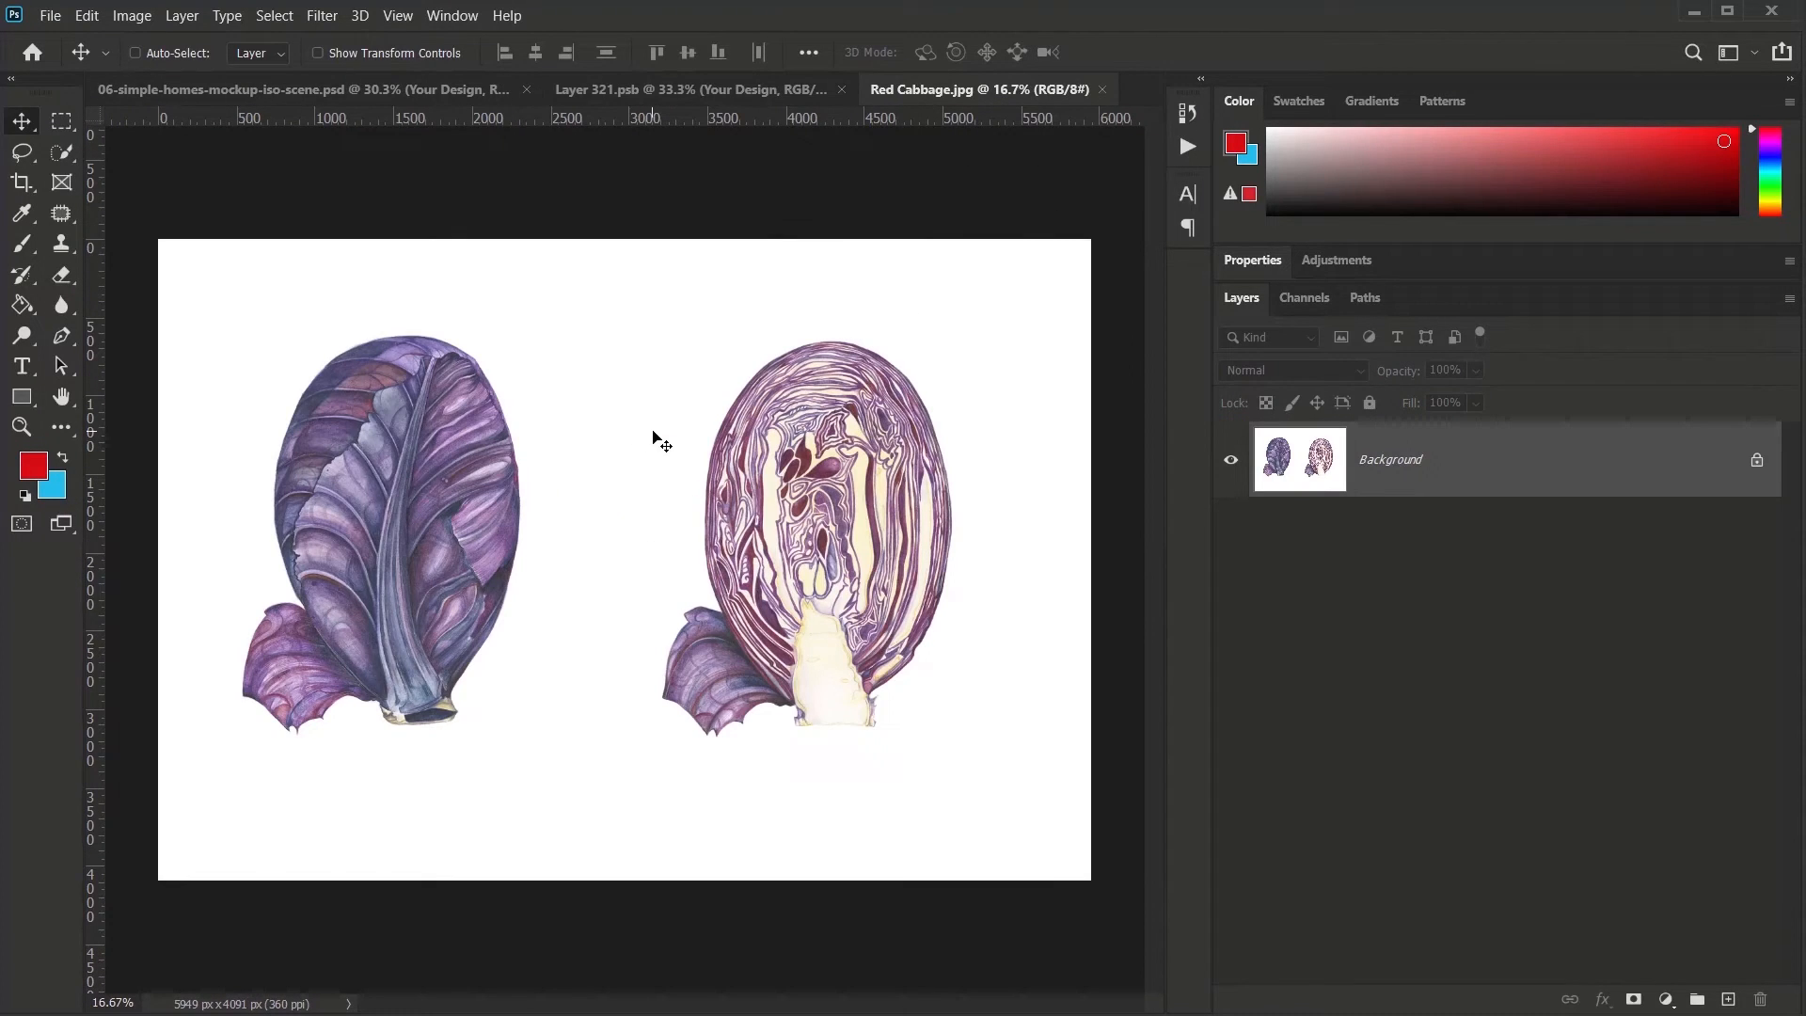
{"action": "left_click_drag", "start_coordinate": [655, 436], "coordinate": [636, 579]}
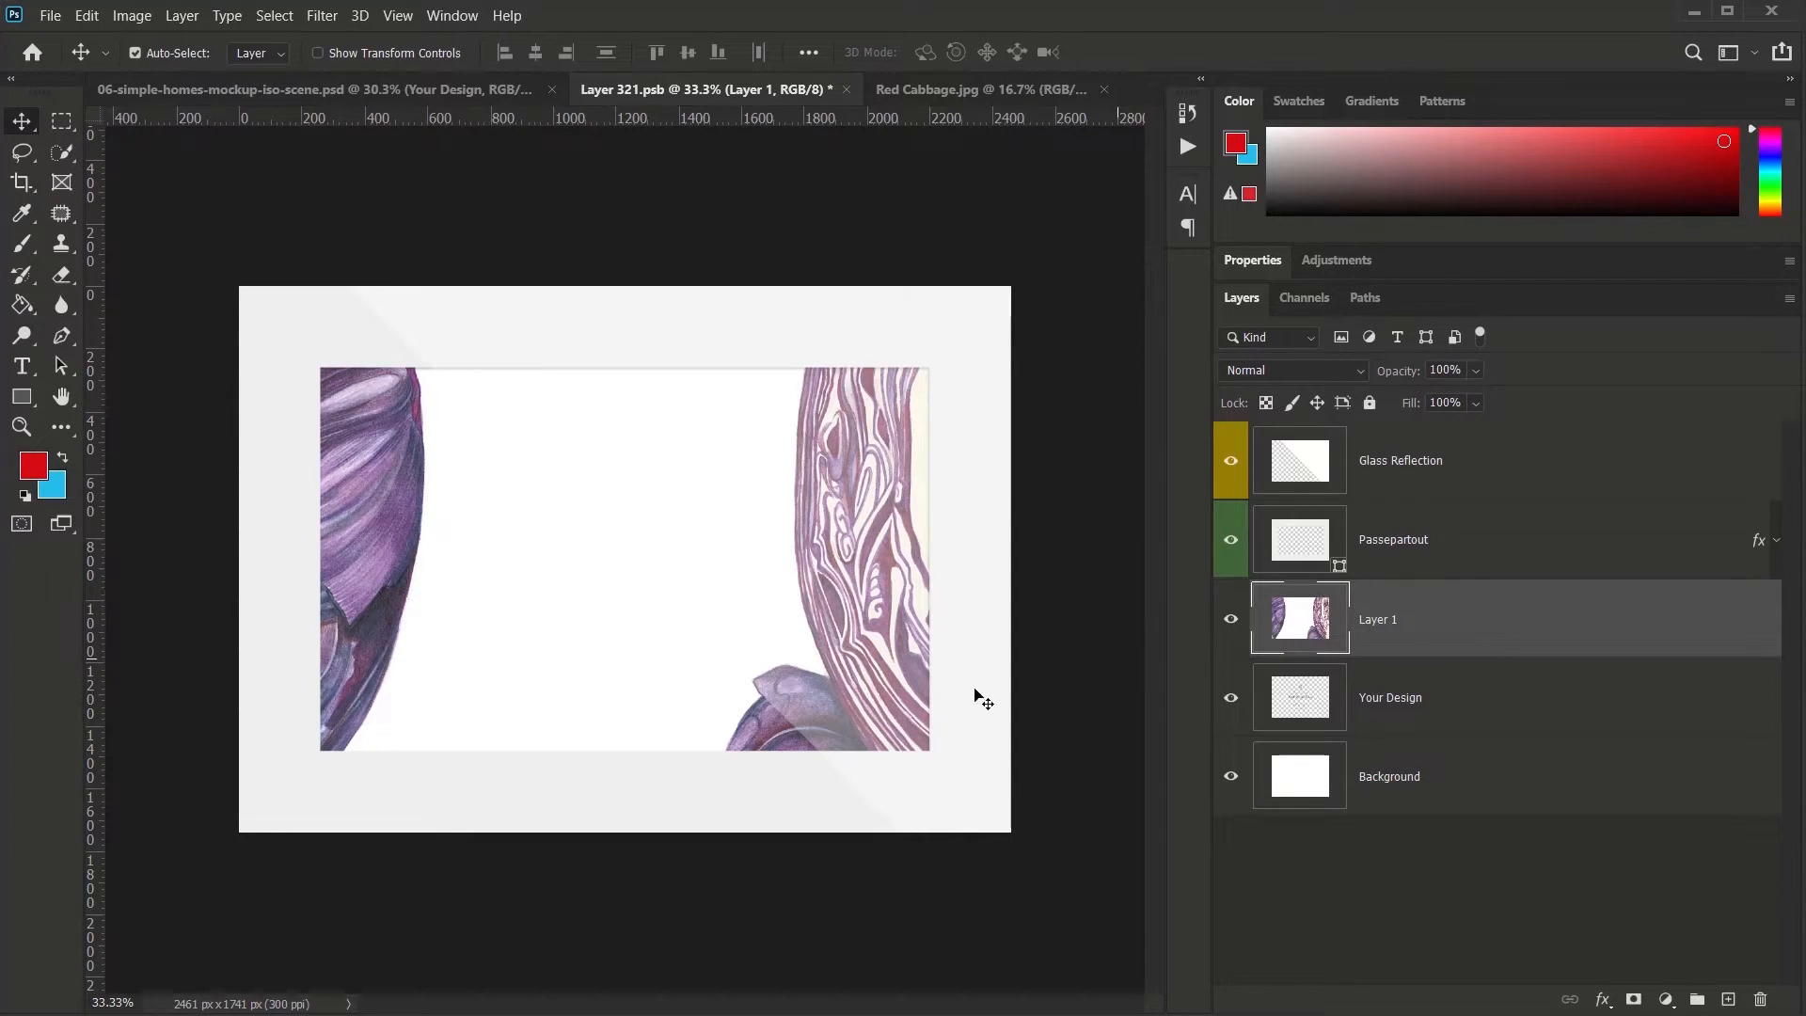
{"action": "scroll", "coordinate": [781, 714], "scroll_direction": "down", "scroll_amount": 3}
{"action": "scroll", "coordinate": [781, 715], "scroll_direction": "down", "scroll_amount": 3}
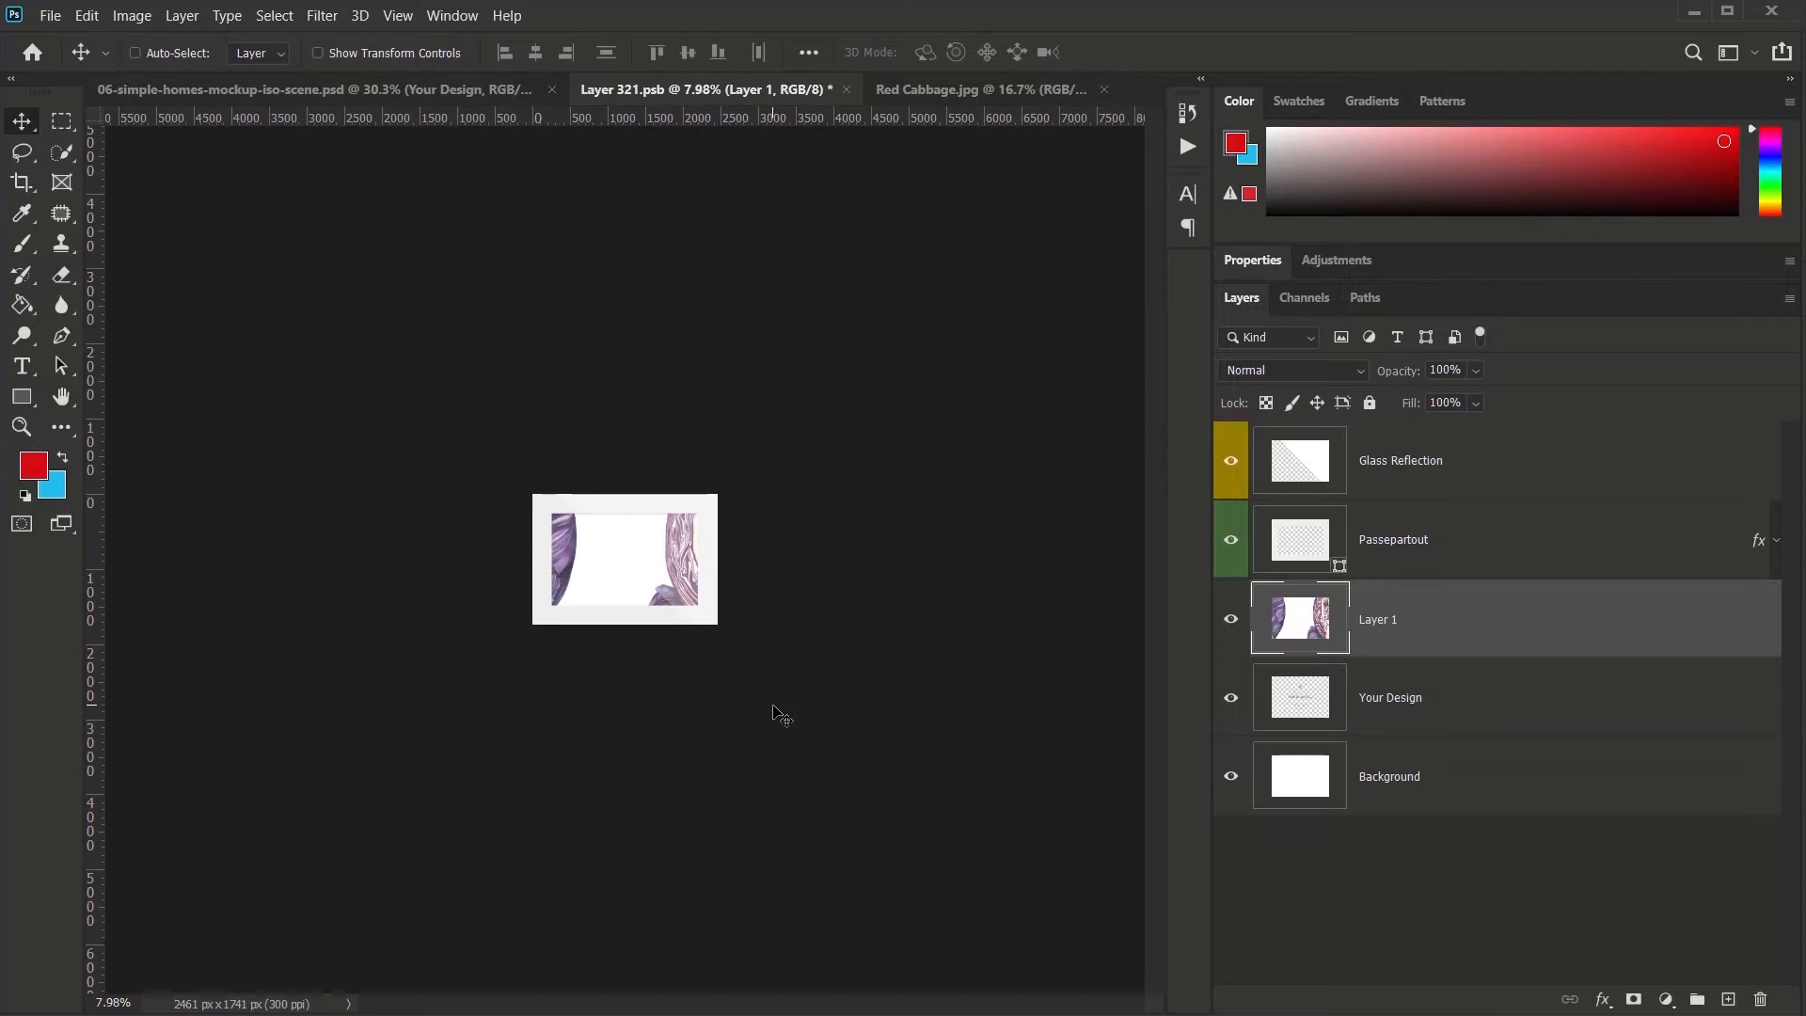
- Scale the cabbage layer to about 37.96%, nudge it into the frame, and save
{"action": "key", "text": "ctrl+t"}
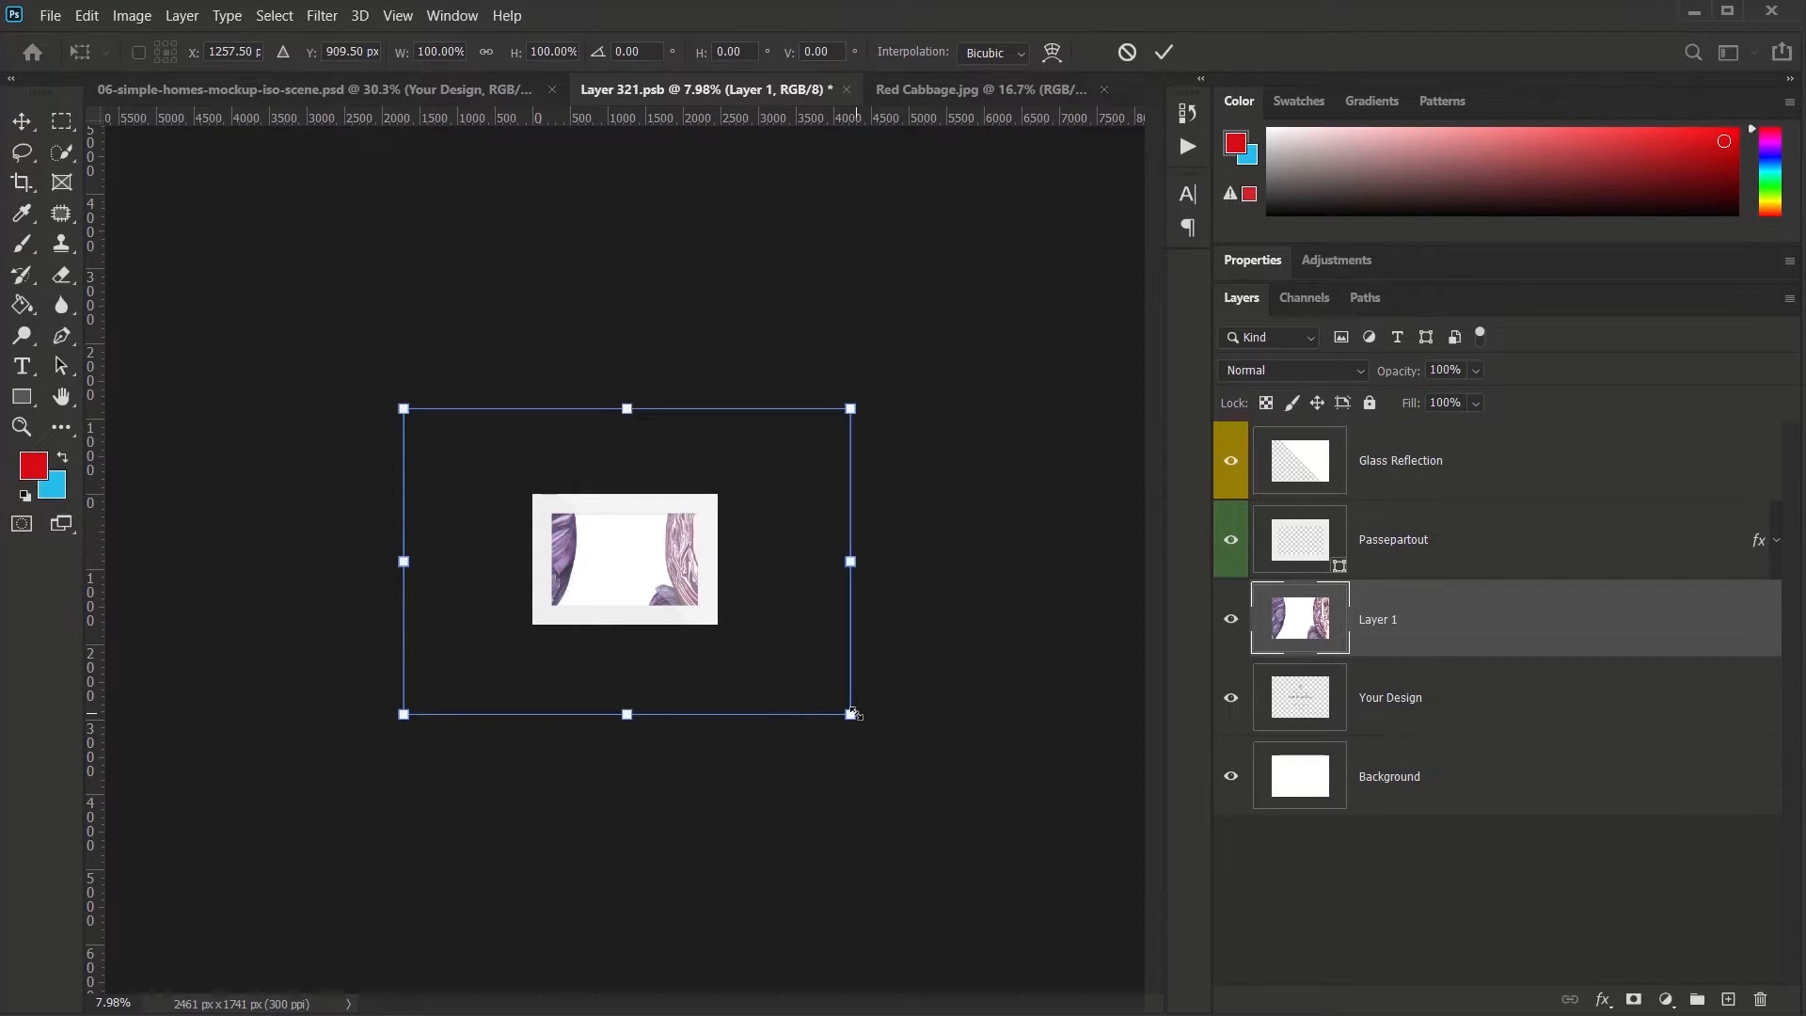
{"action": "left_click_drag", "start_coordinate": [852, 714], "coordinate": [707, 633]}
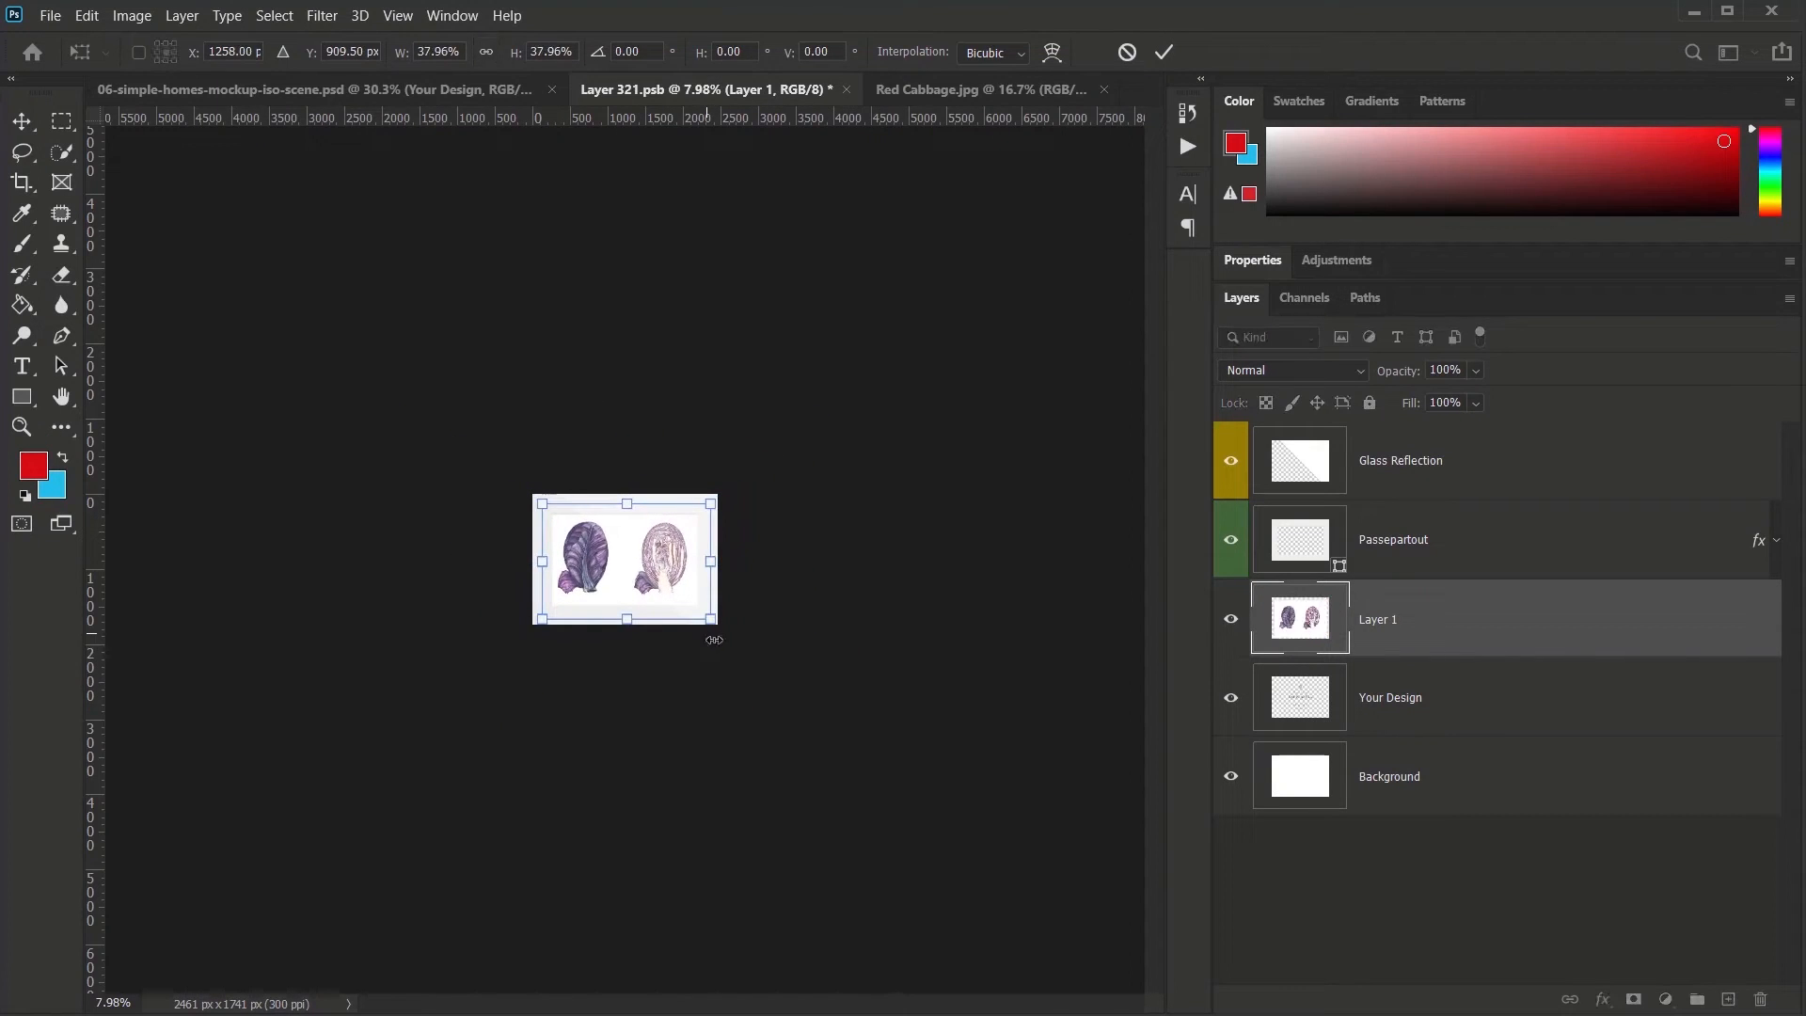
{"action": "scroll", "coordinate": [752, 671], "scroll_direction": "up", "scroll_amount": 9}
{"action": "scroll", "coordinate": [751, 672], "scroll_direction": "up", "scroll_amount": 6}
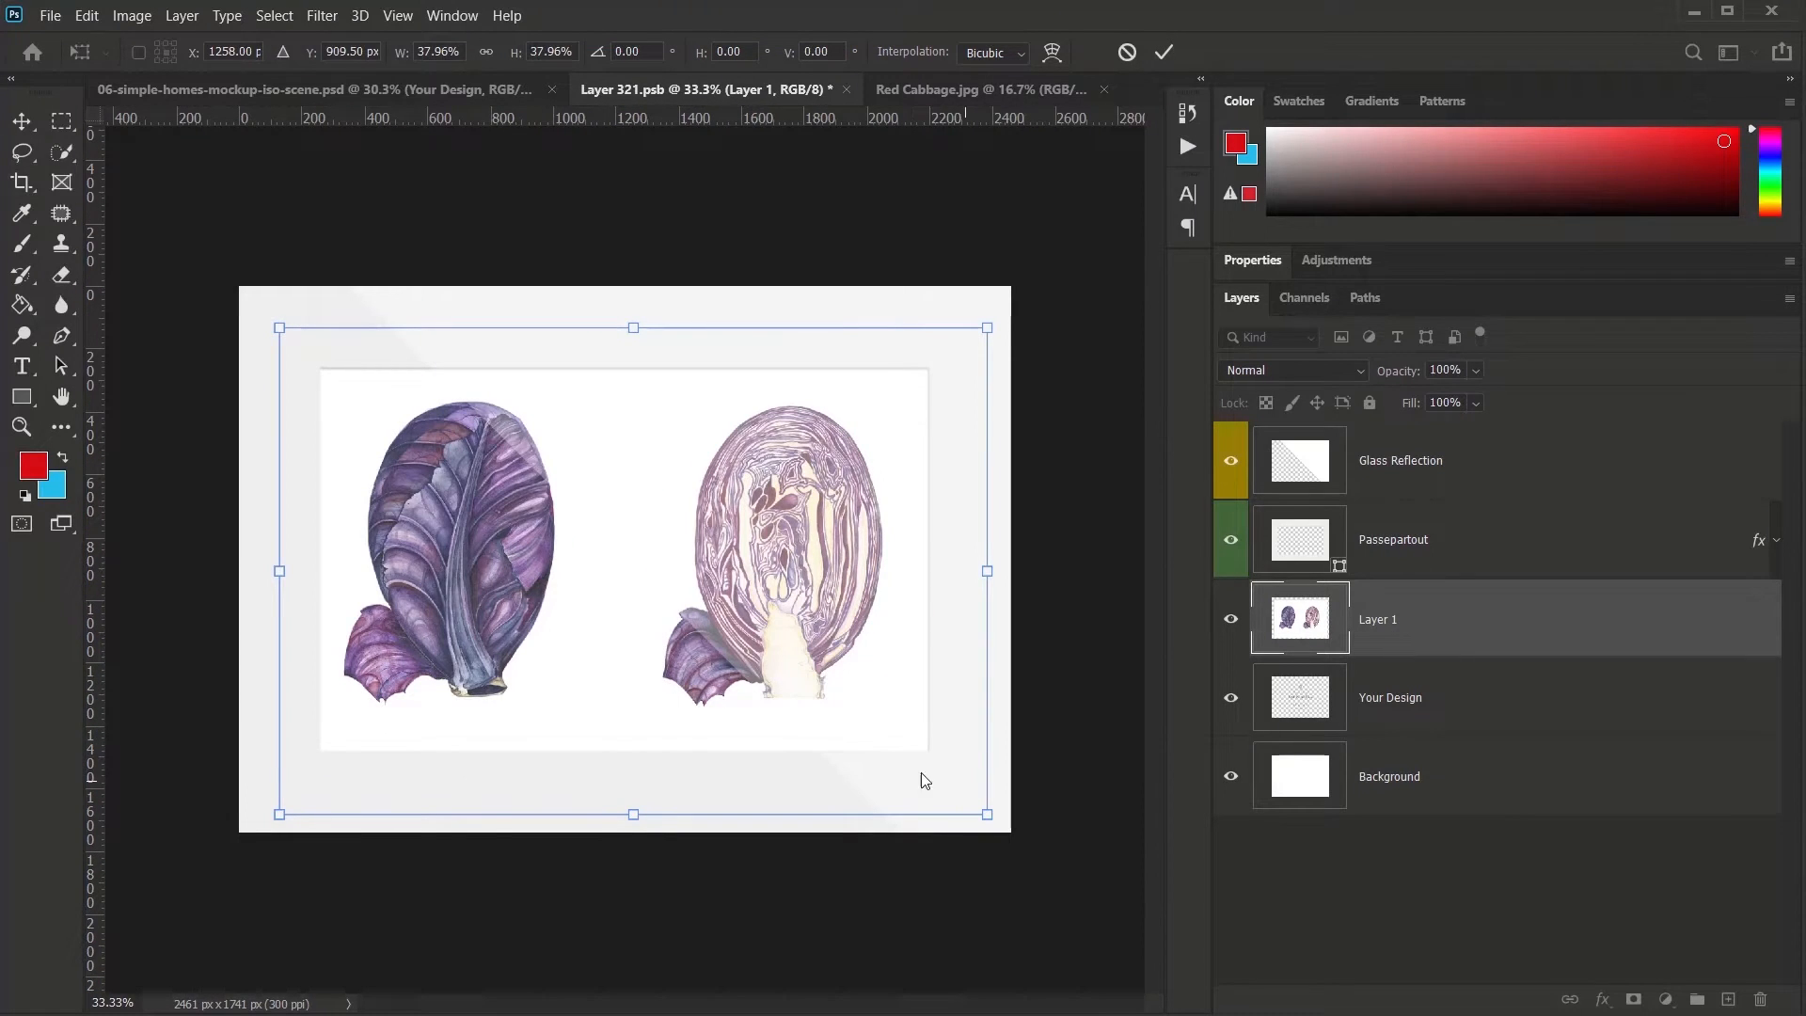
{"action": "left_click_drag", "start_coordinate": [771, 643], "coordinate": [777, 650]}
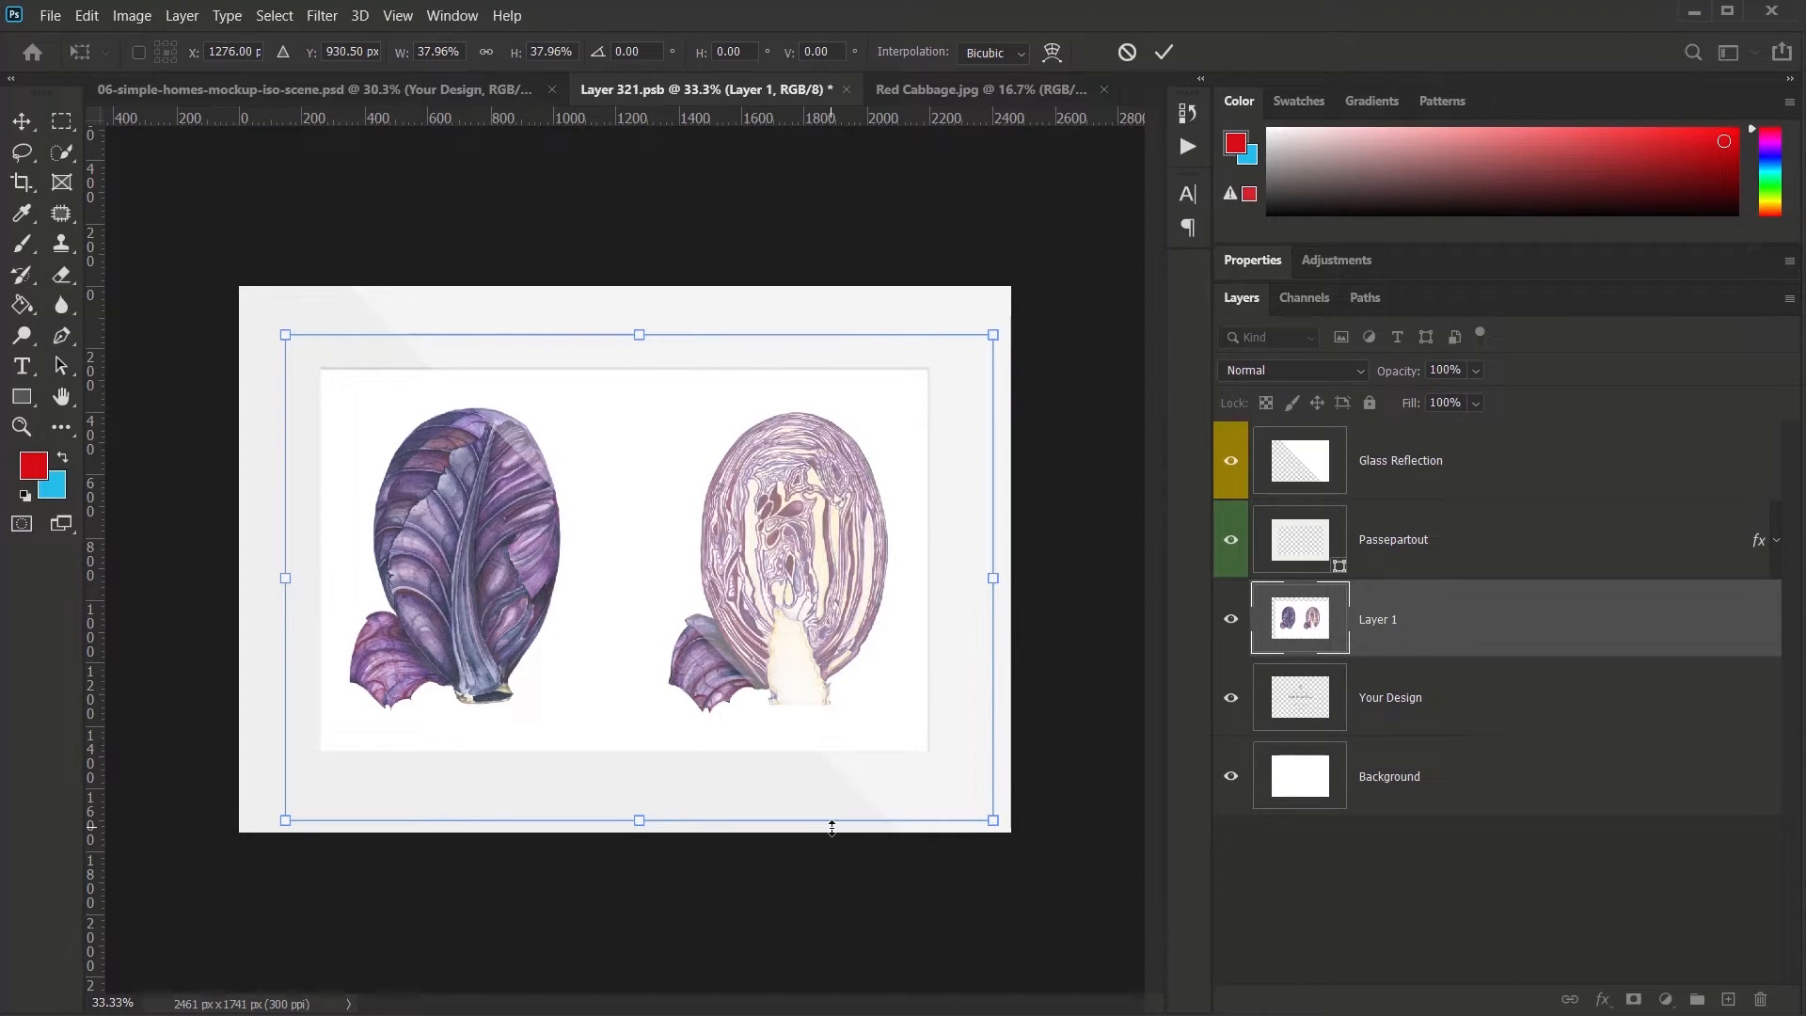
{"action": "key", "text": "Return"}
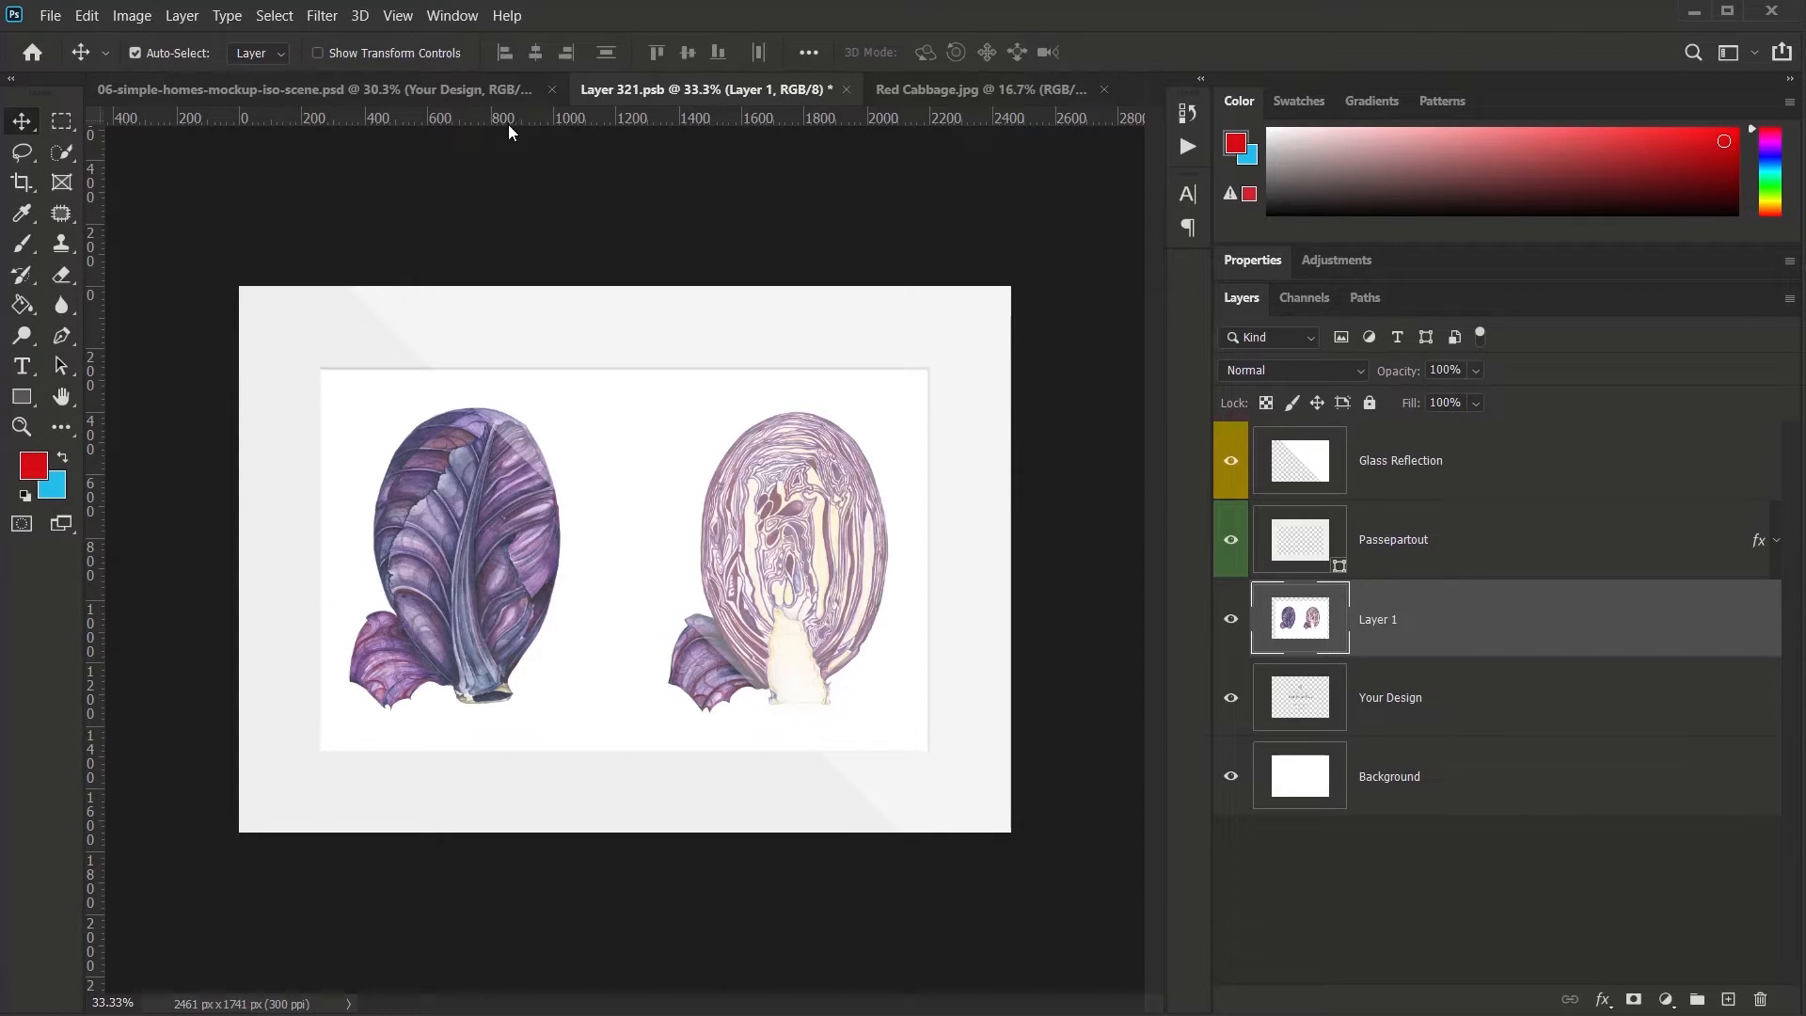
{"action": "key", "text": "ctrl+s"}
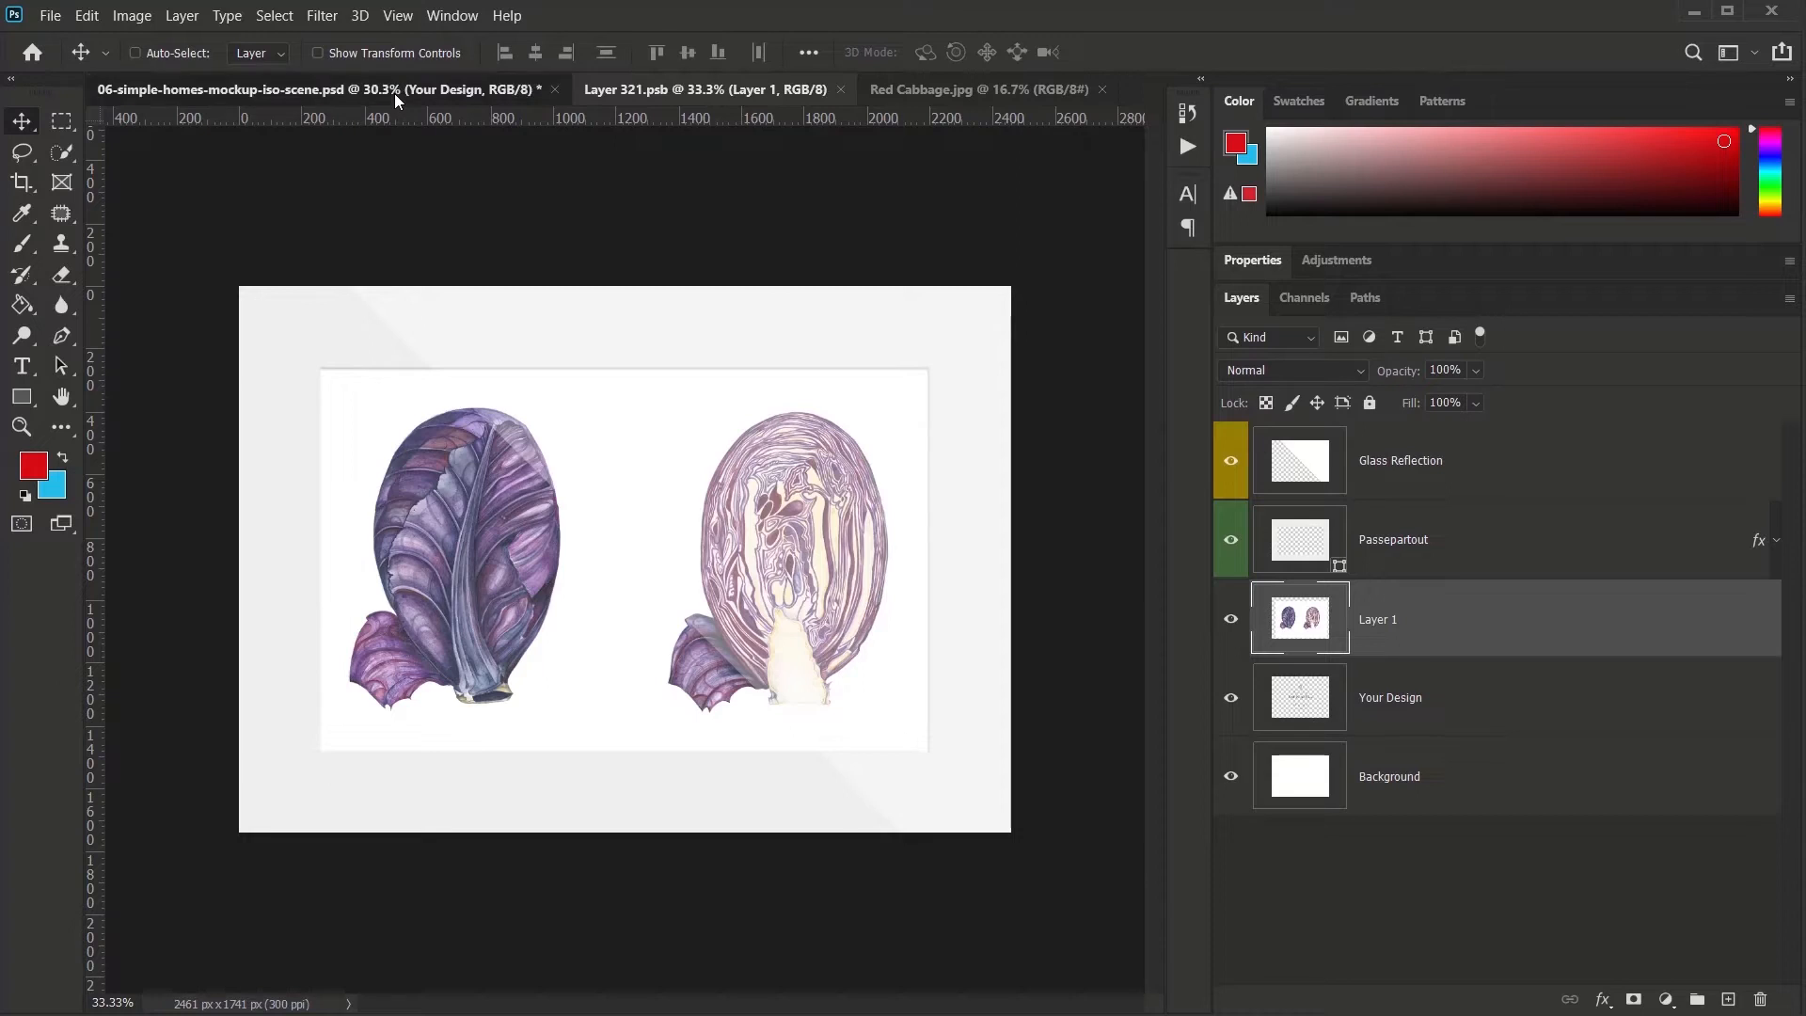
- Return to the 06-simple-homes-mockup-iso-scene.psd mockup and bring up the File menu
{"action": "left_click", "coordinate": [393, 94]}
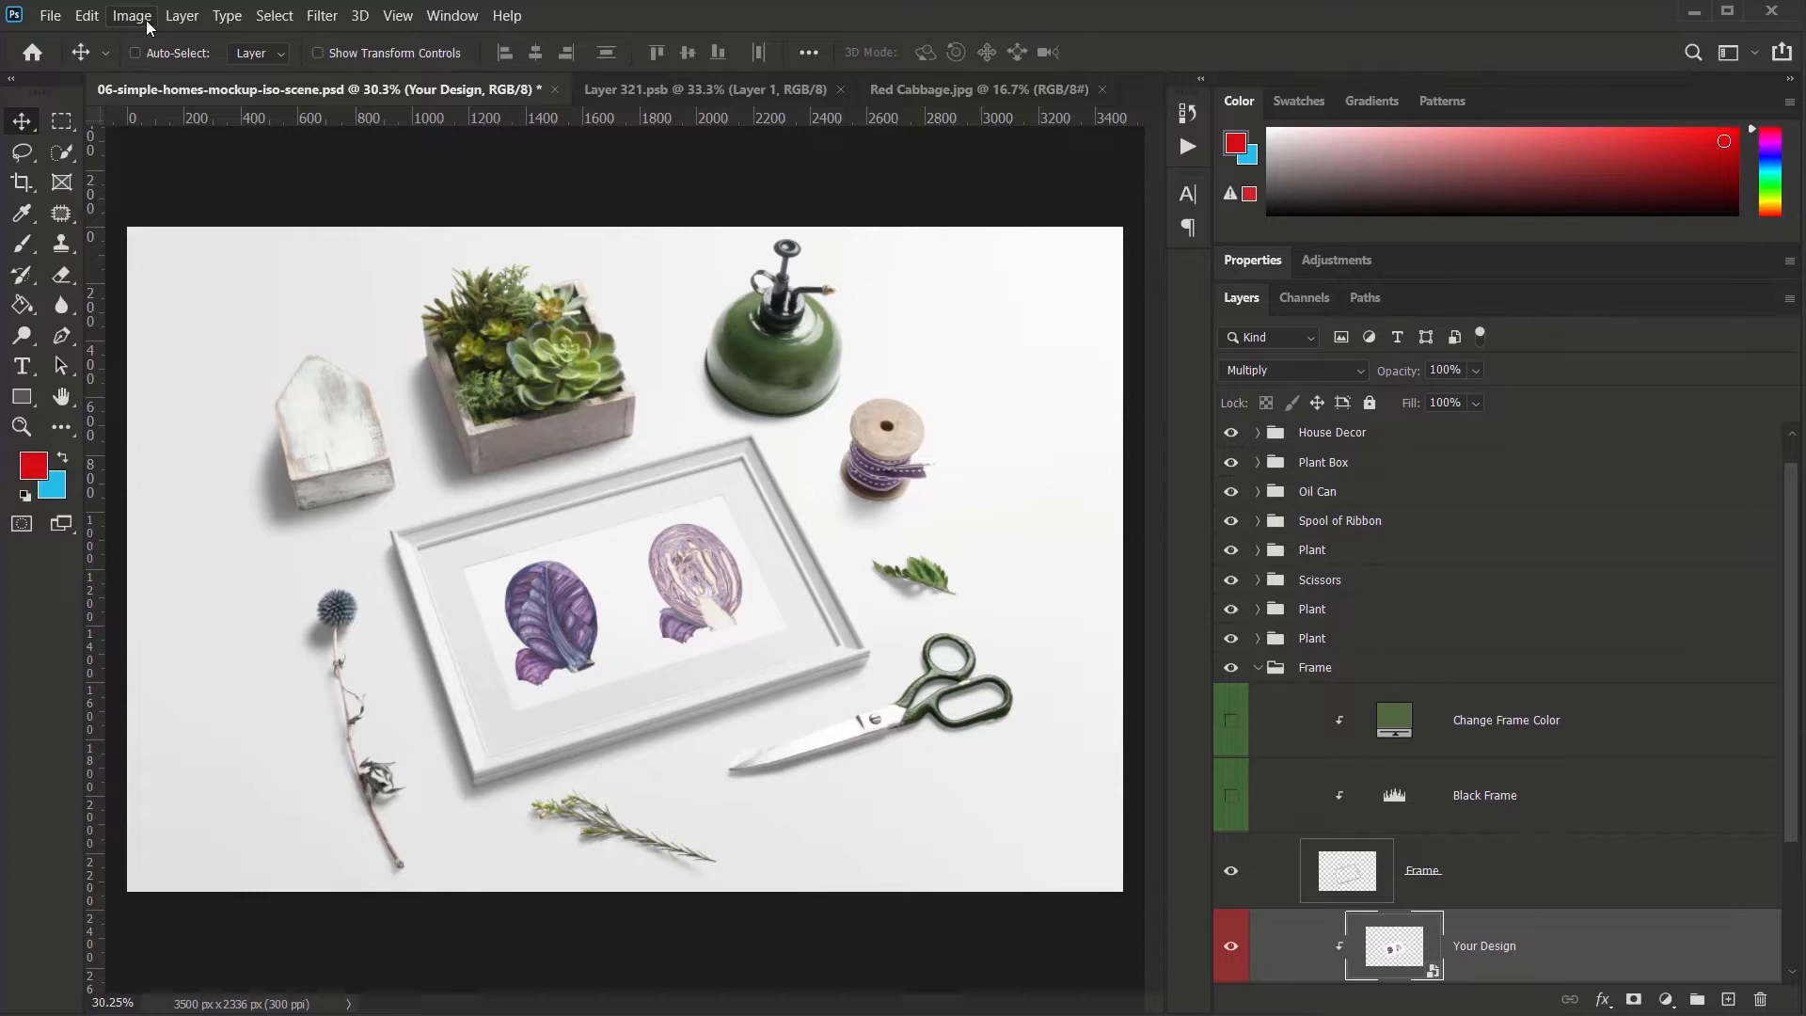
{"action": "left_click", "coordinate": [50, 19]}
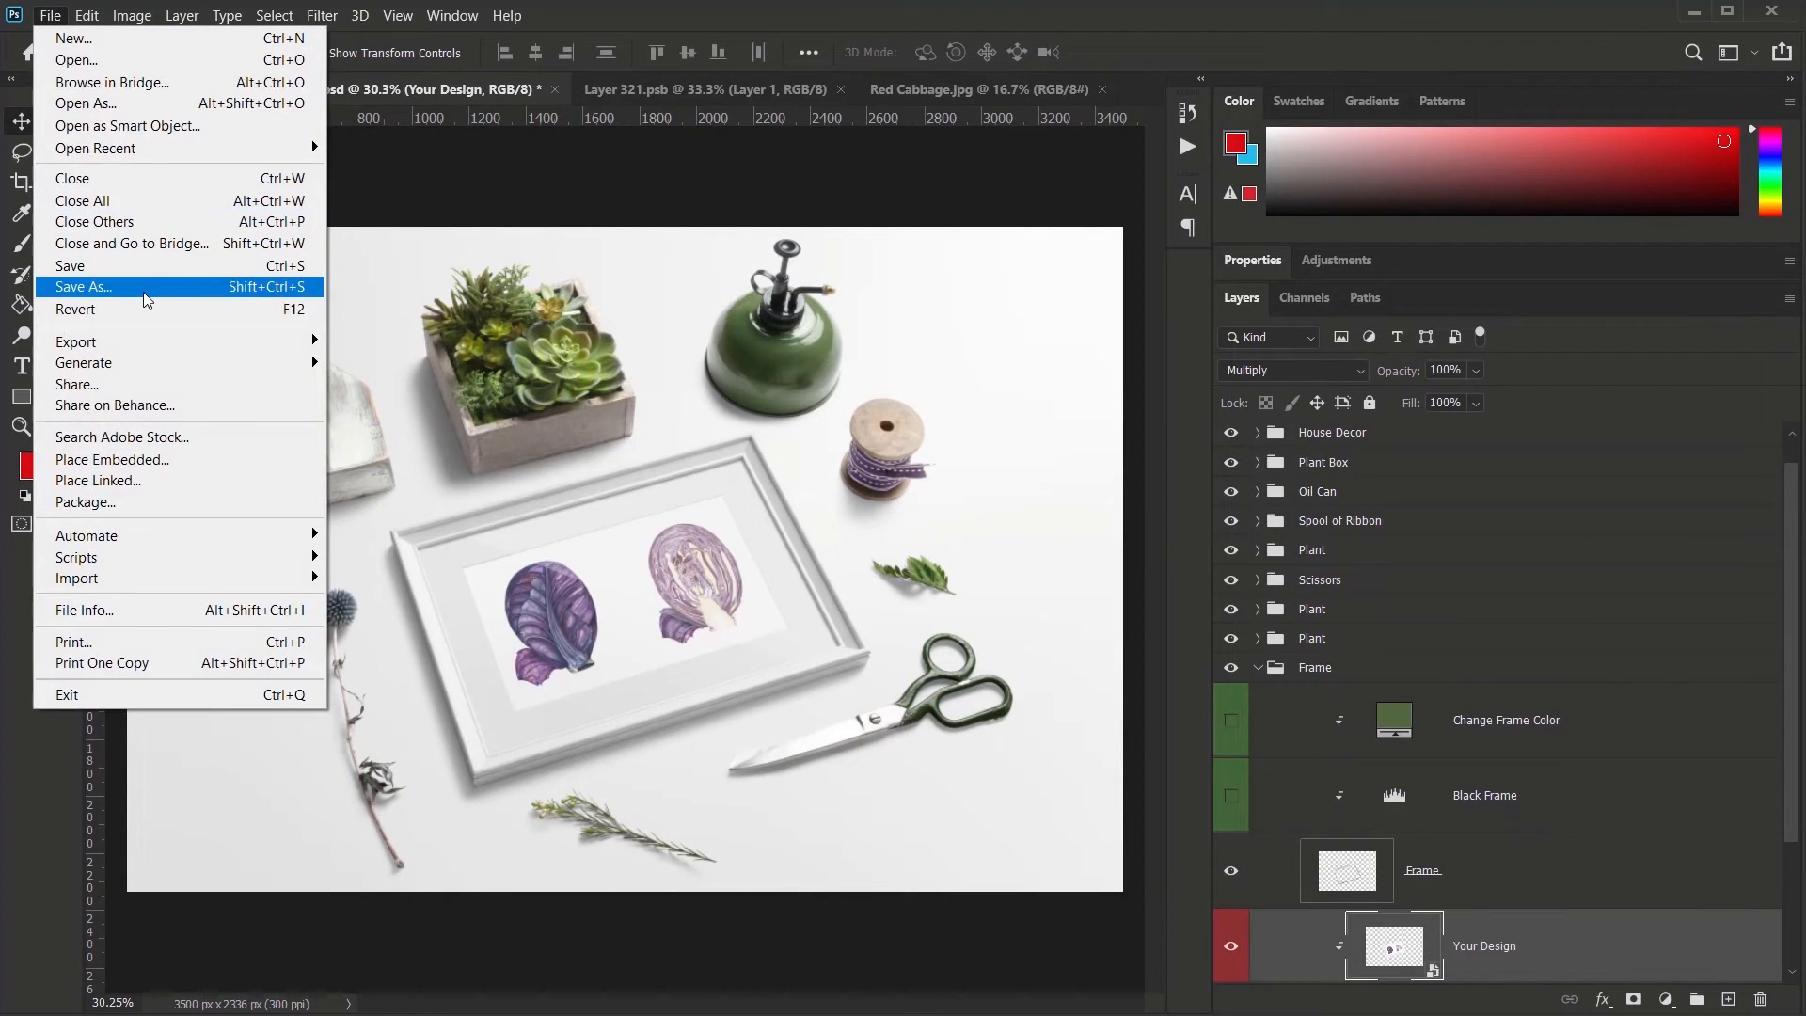
- Open Save for Web (Legacy) and compare the Original, Optimized, 2-Up and 4-Up previews at 25% zoom
{"action": "mouse_move", "coordinate": [141, 342]}
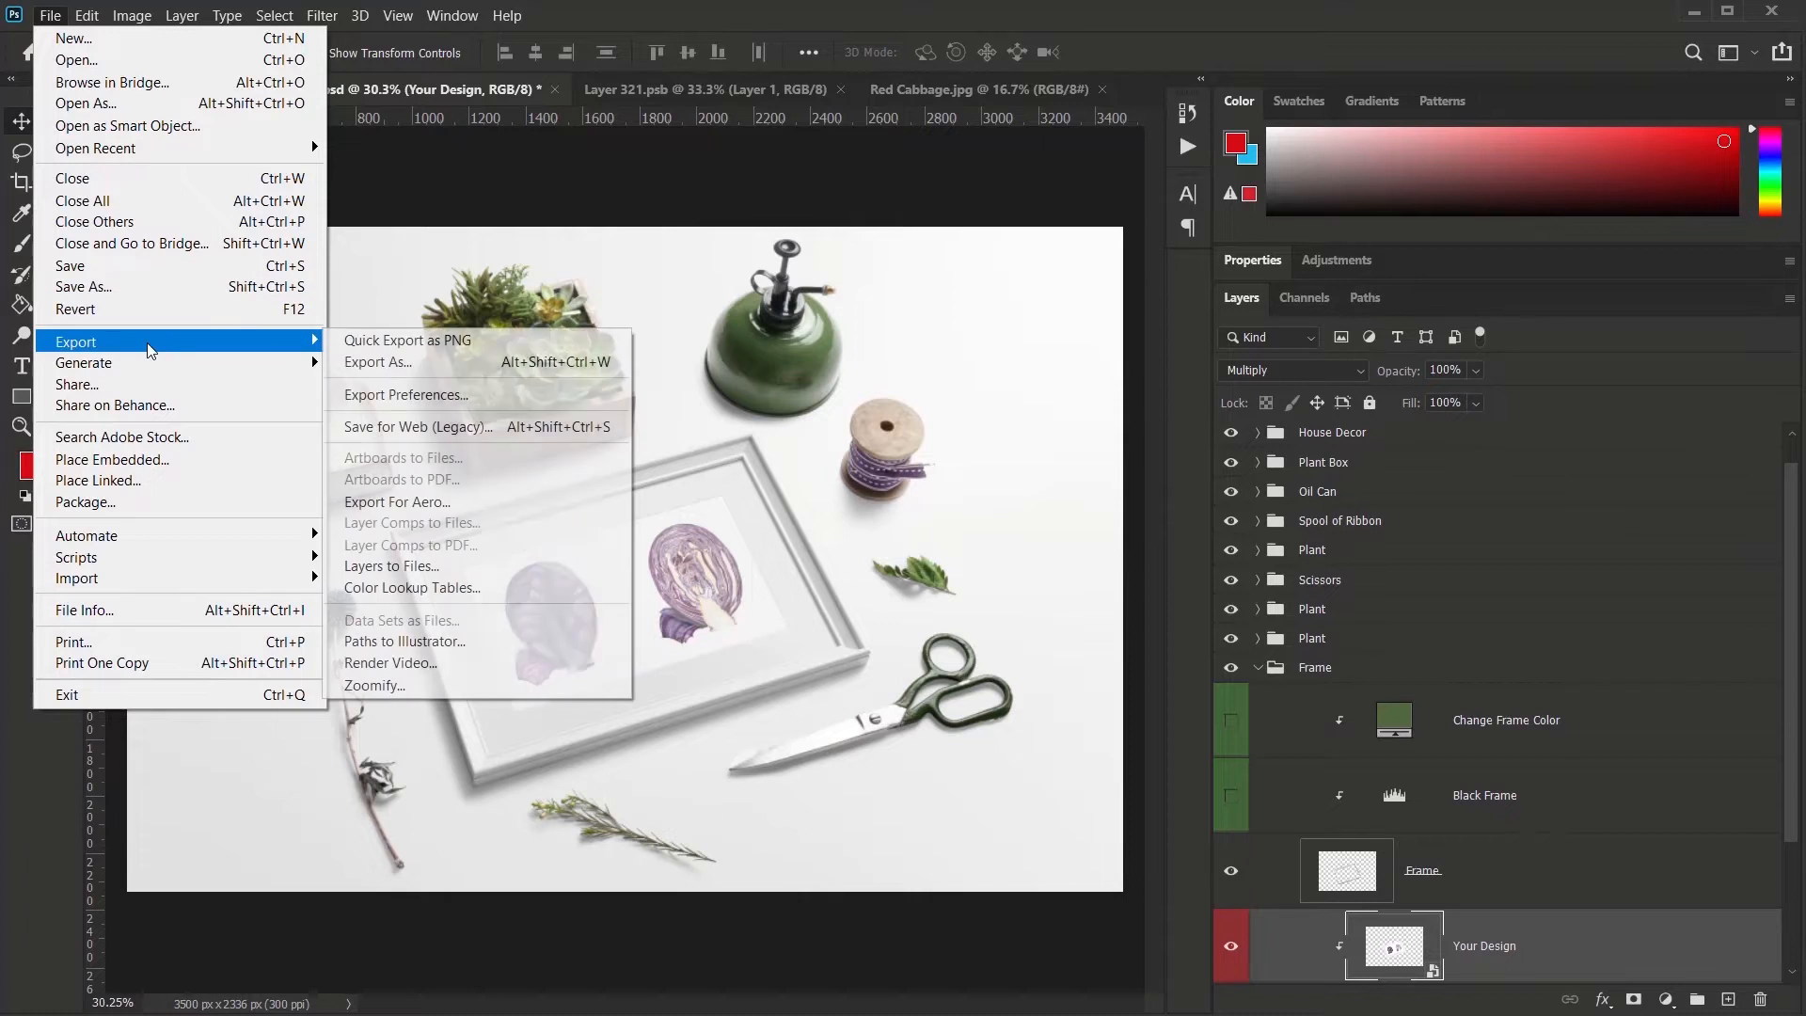
{"action": "left_click", "coordinate": [465, 427]}
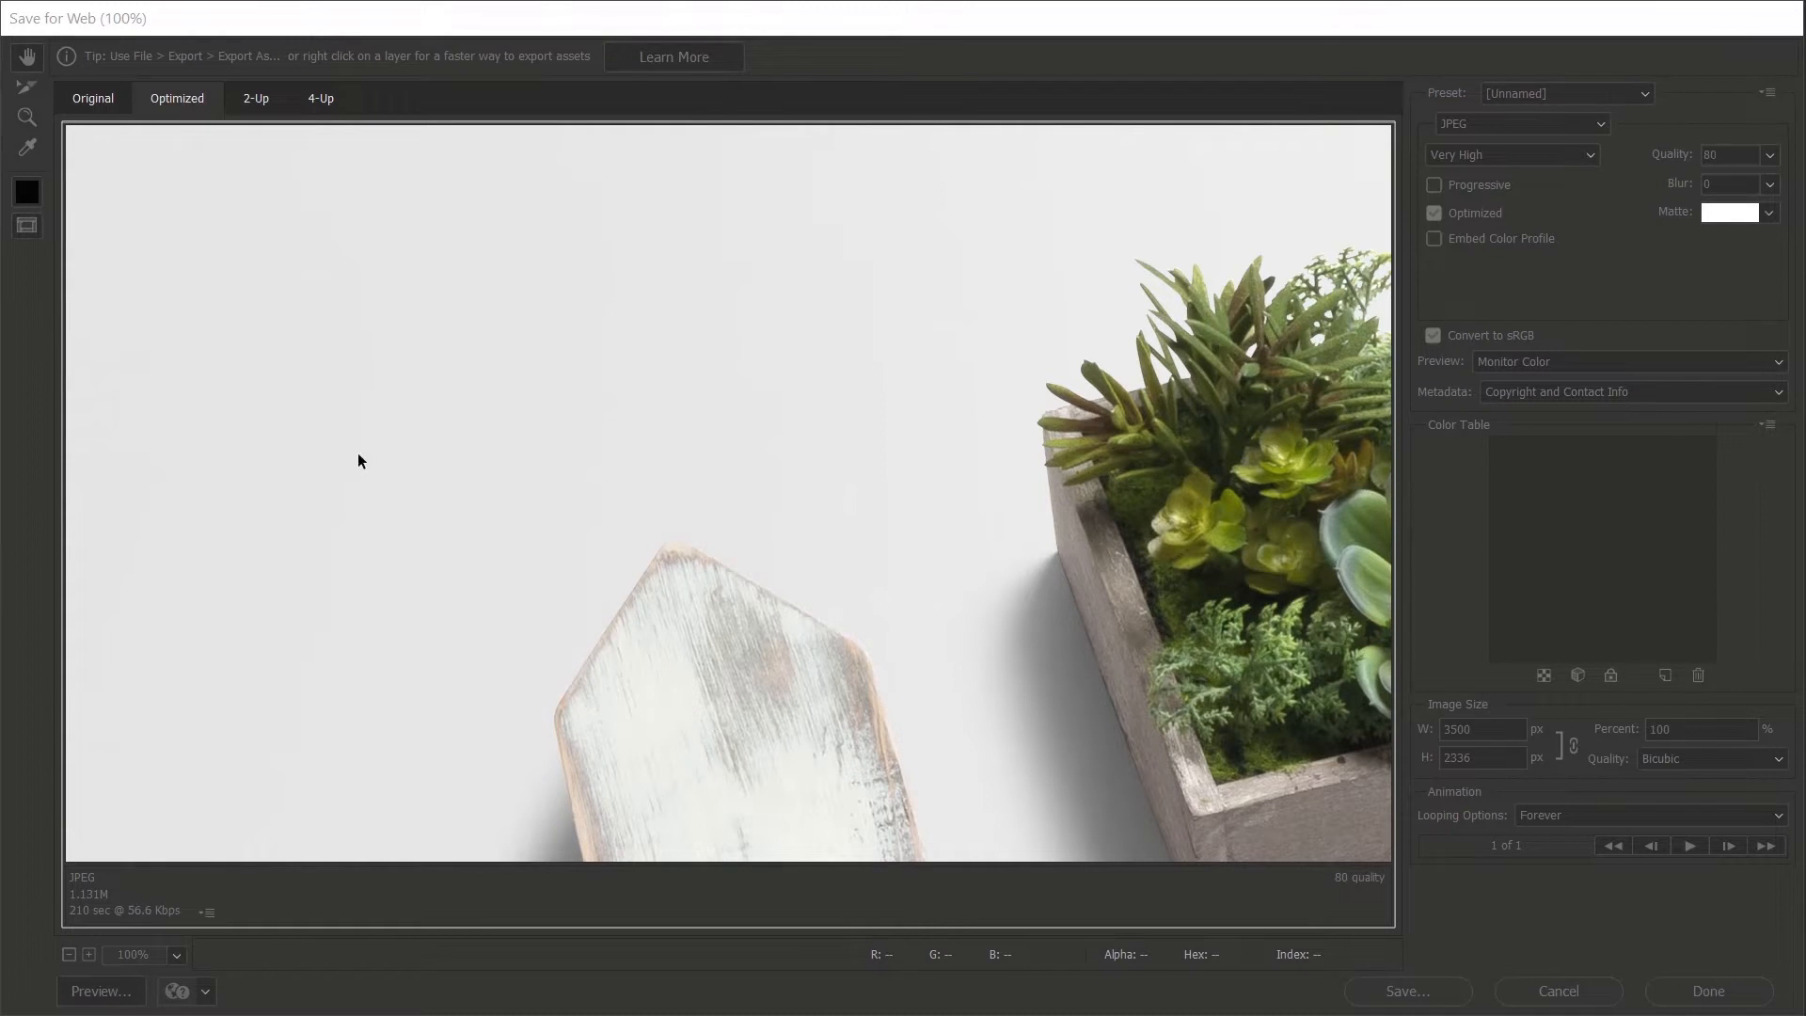
{"action": "left_click", "coordinate": [84, 101]}
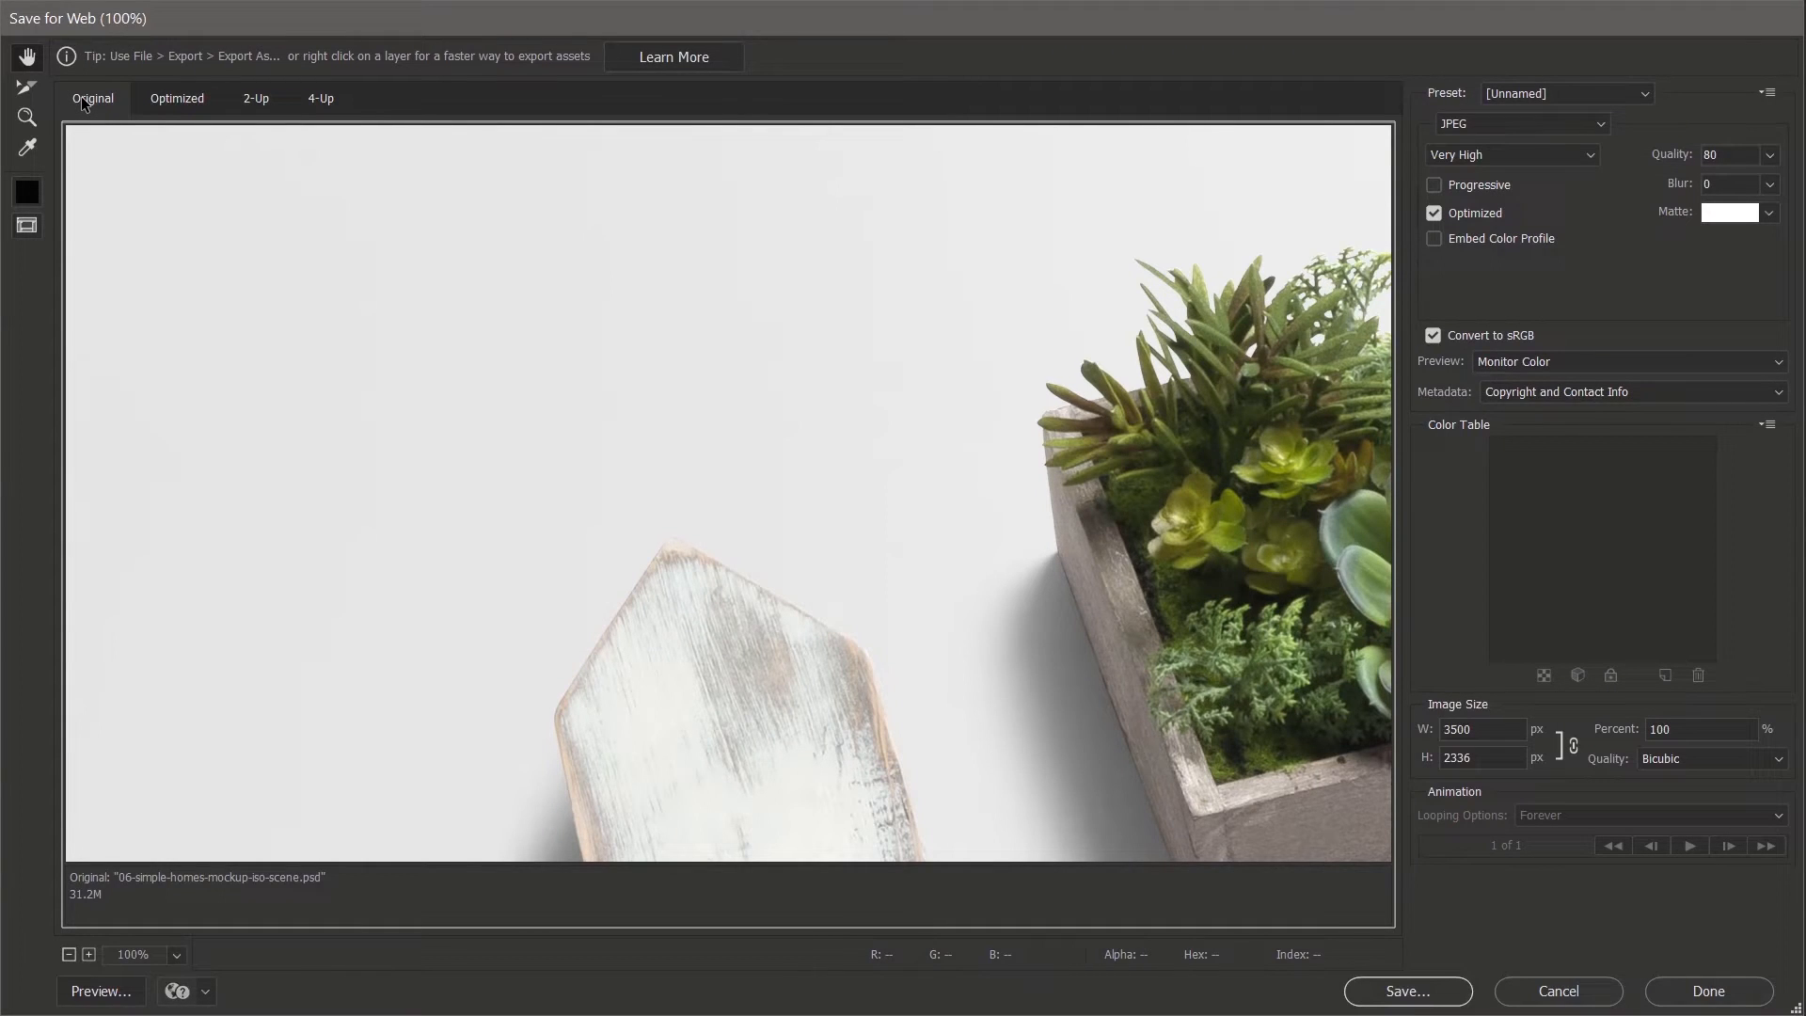
{"action": "left_click", "coordinate": [176, 99]}
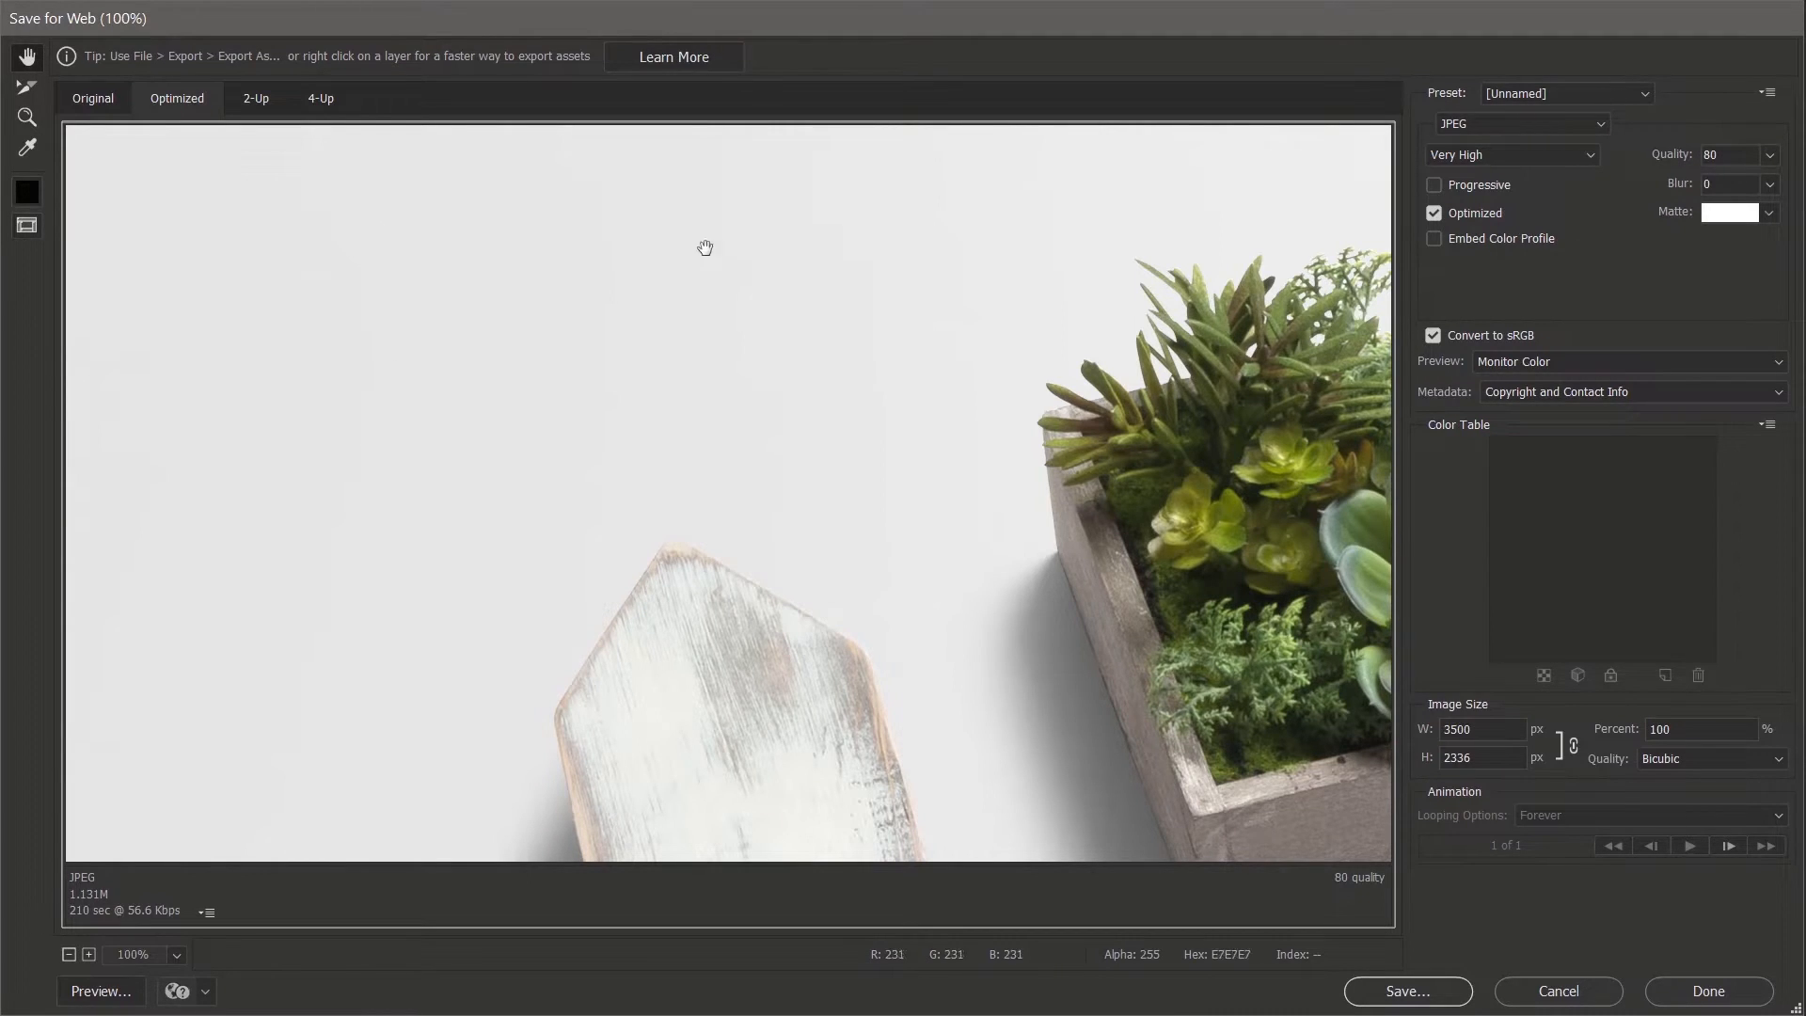
{"action": "left_click", "coordinate": [256, 101]}
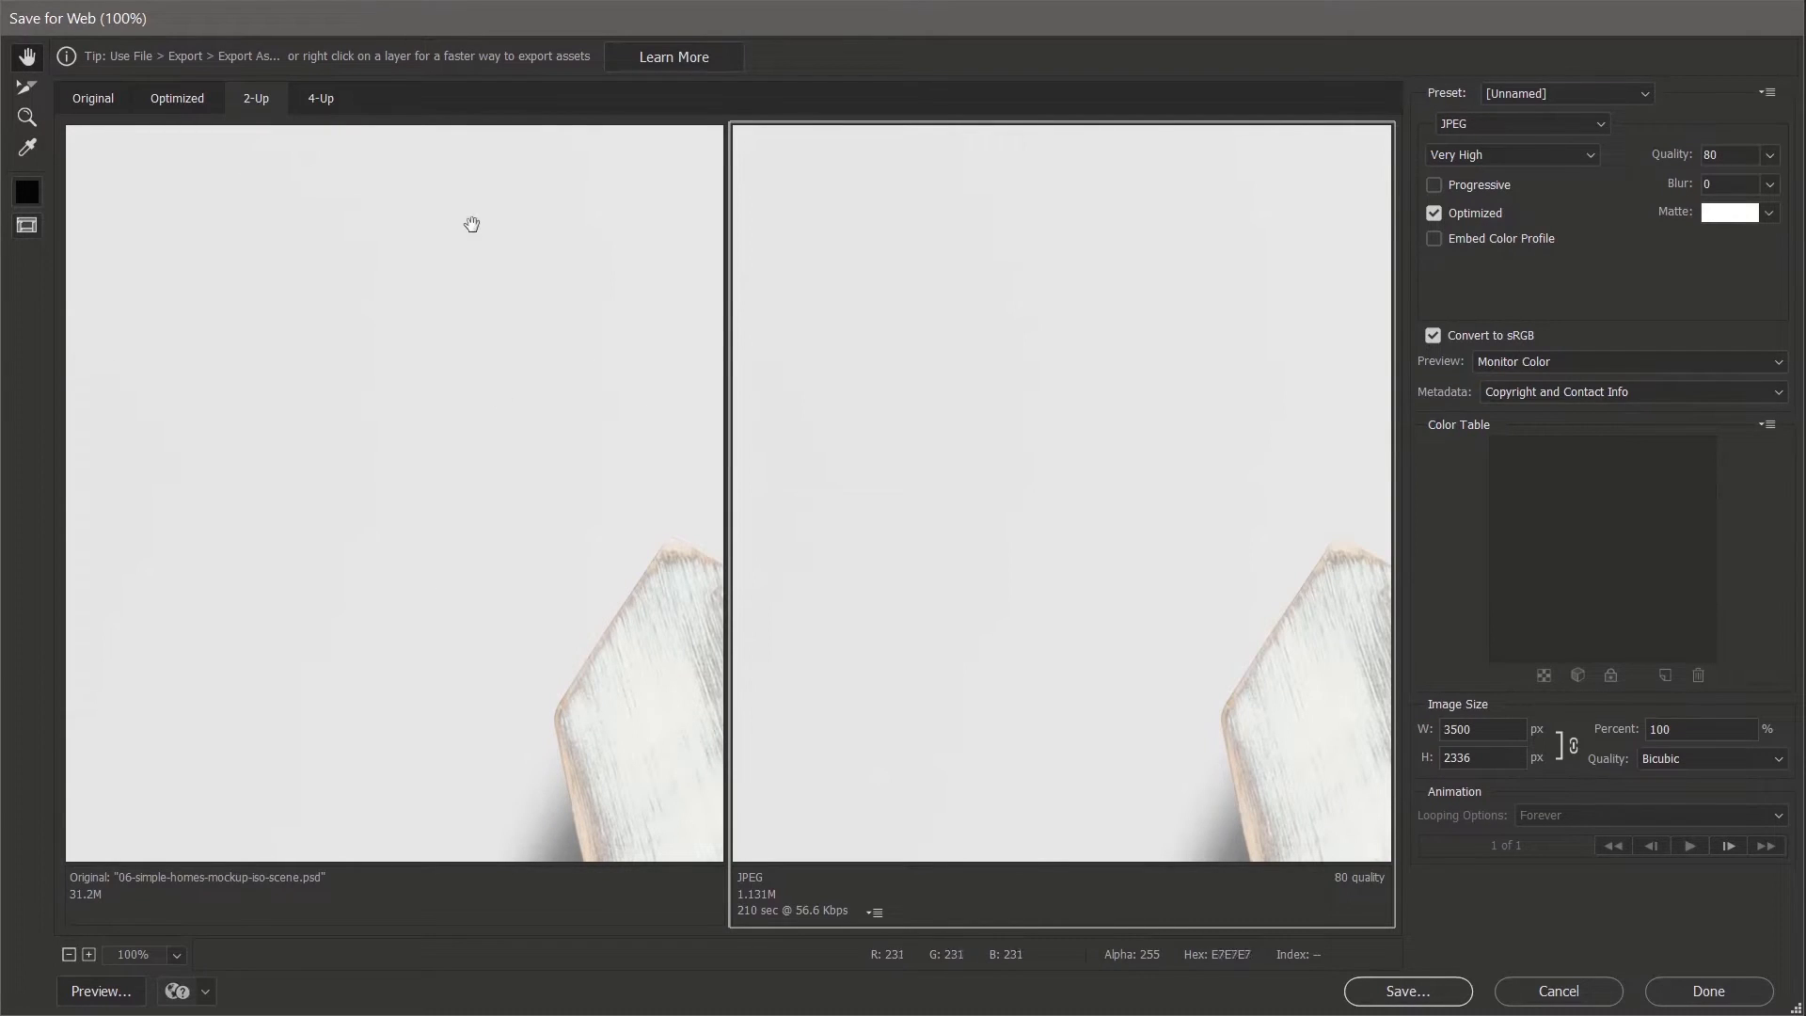
{"action": "left_click", "coordinate": [325, 99]}
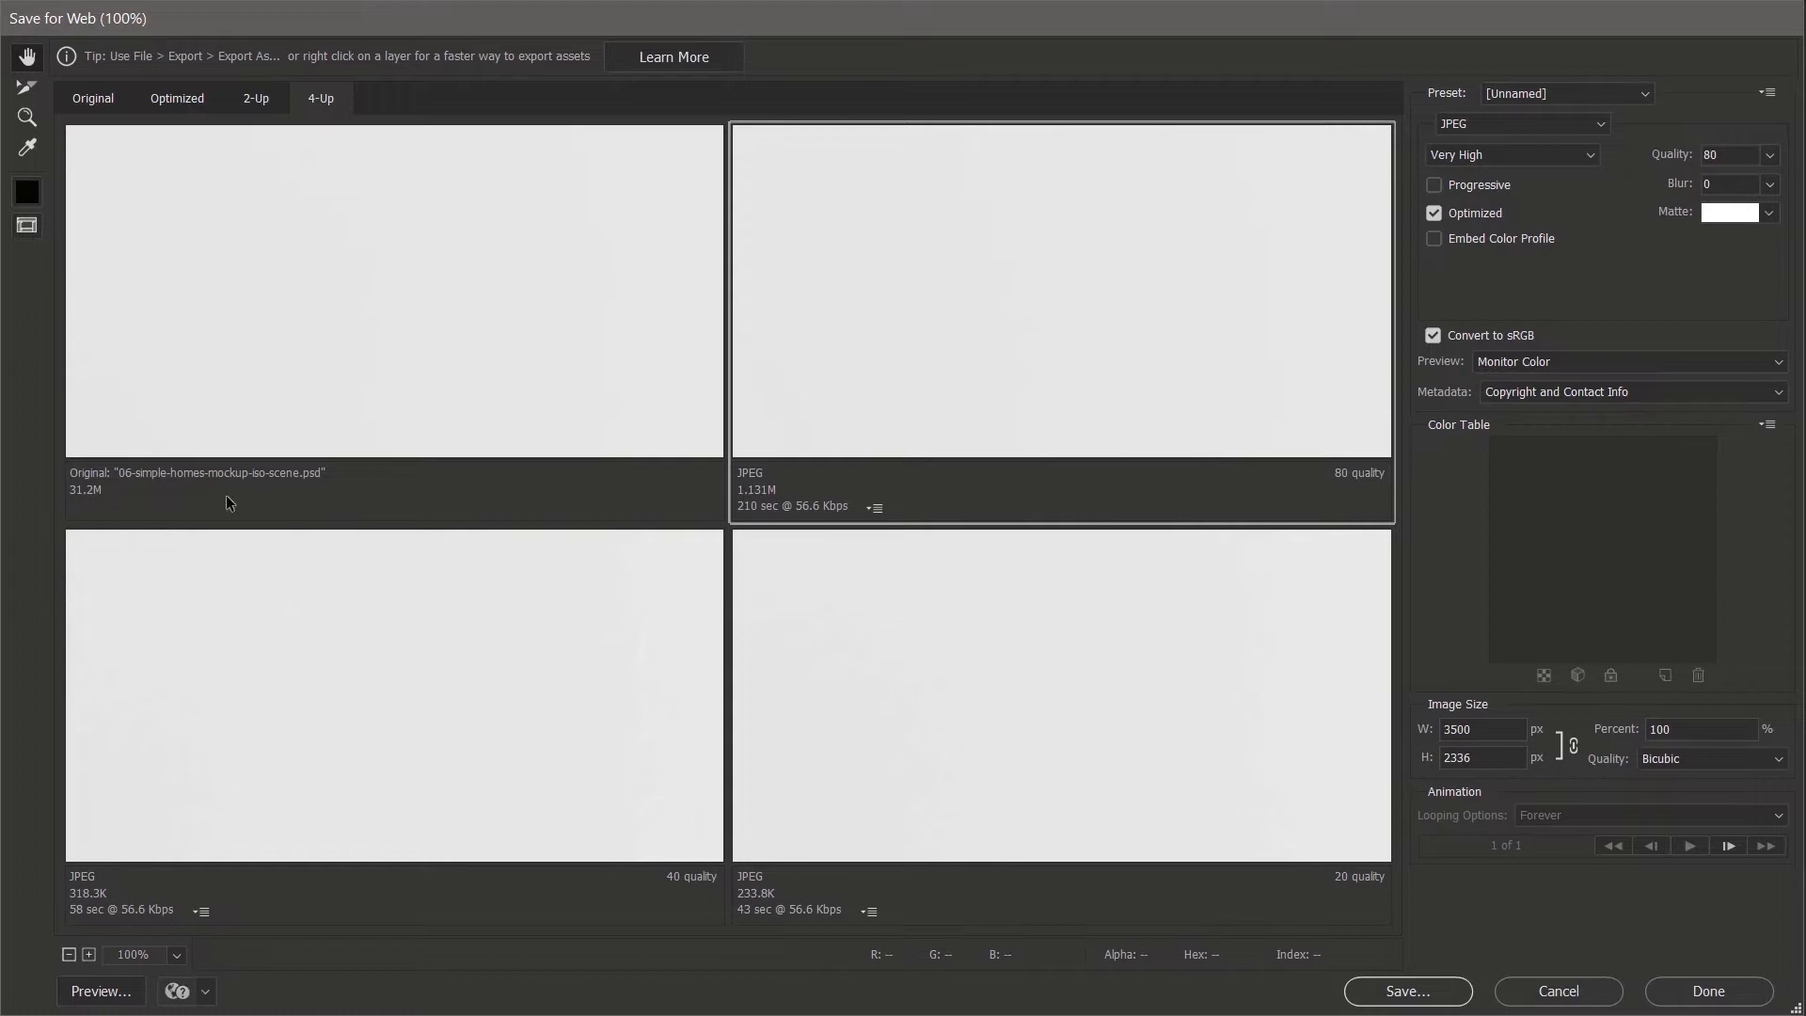
{"action": "left_click", "coordinate": [27, 117]}
{"action": "left_click", "coordinate": [355, 303], "text": "alt"}
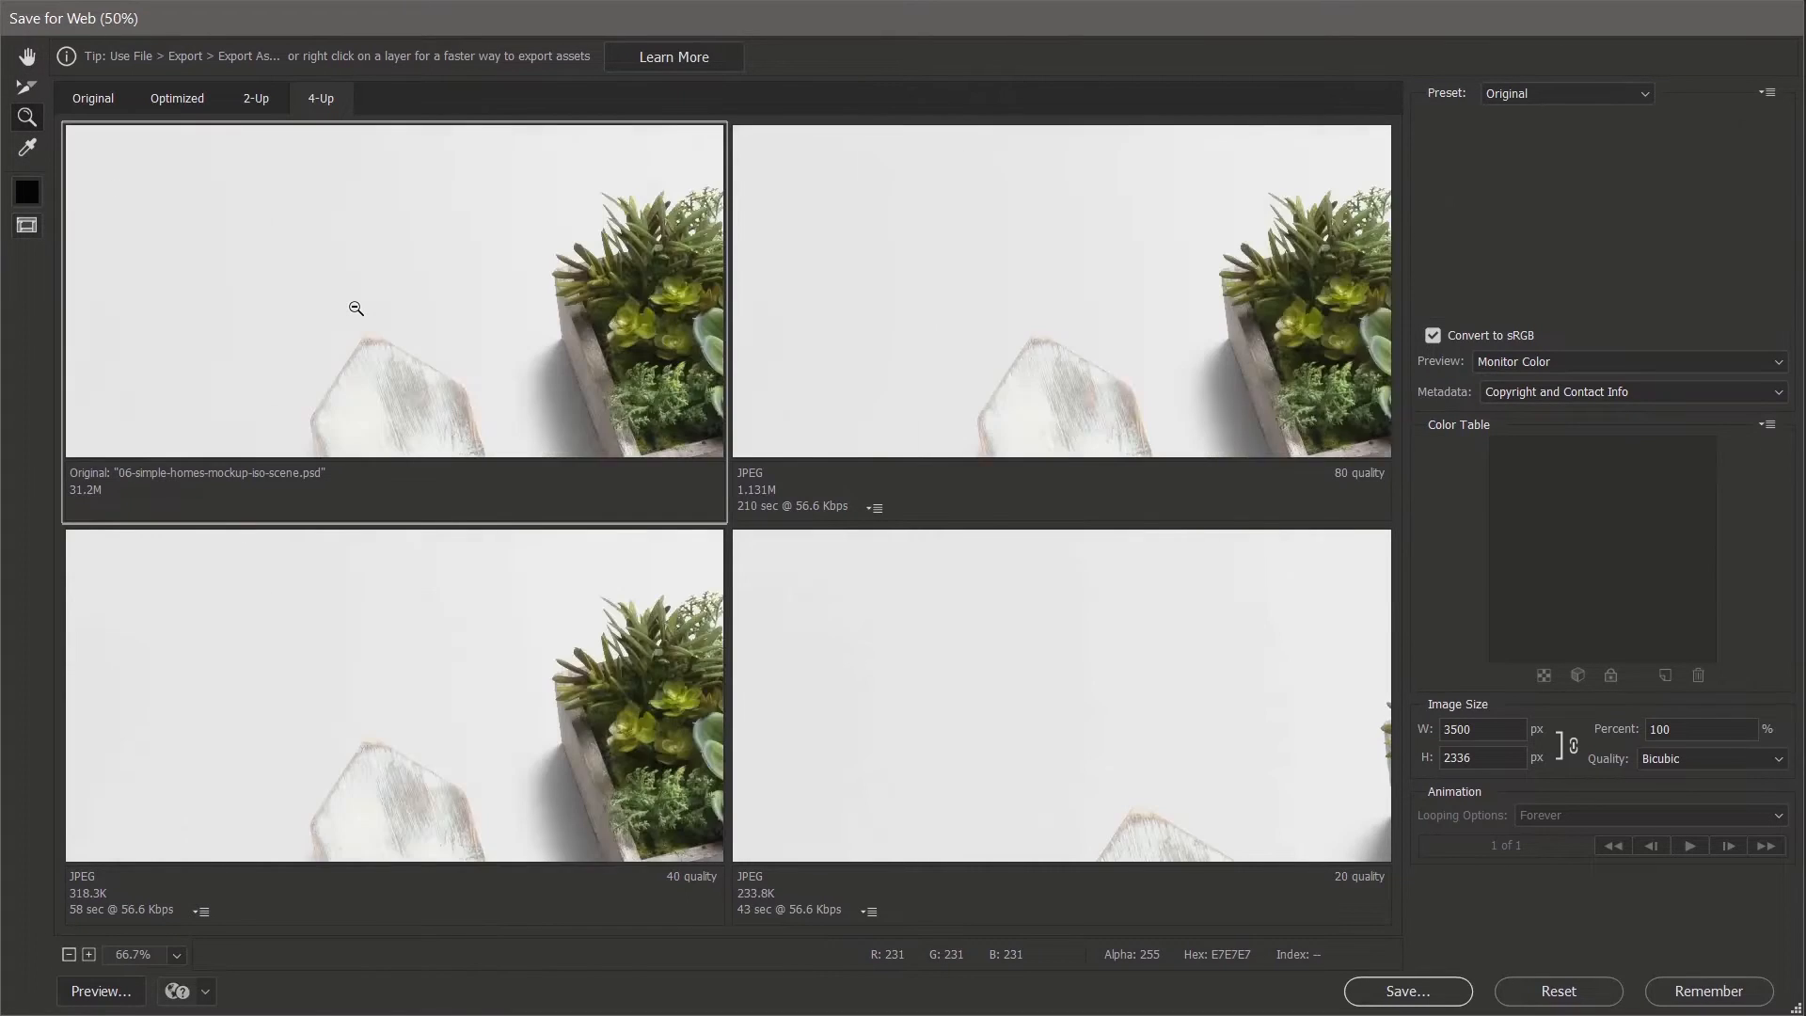
{"action": "left_click", "coordinate": [355, 308], "text": "alt"}
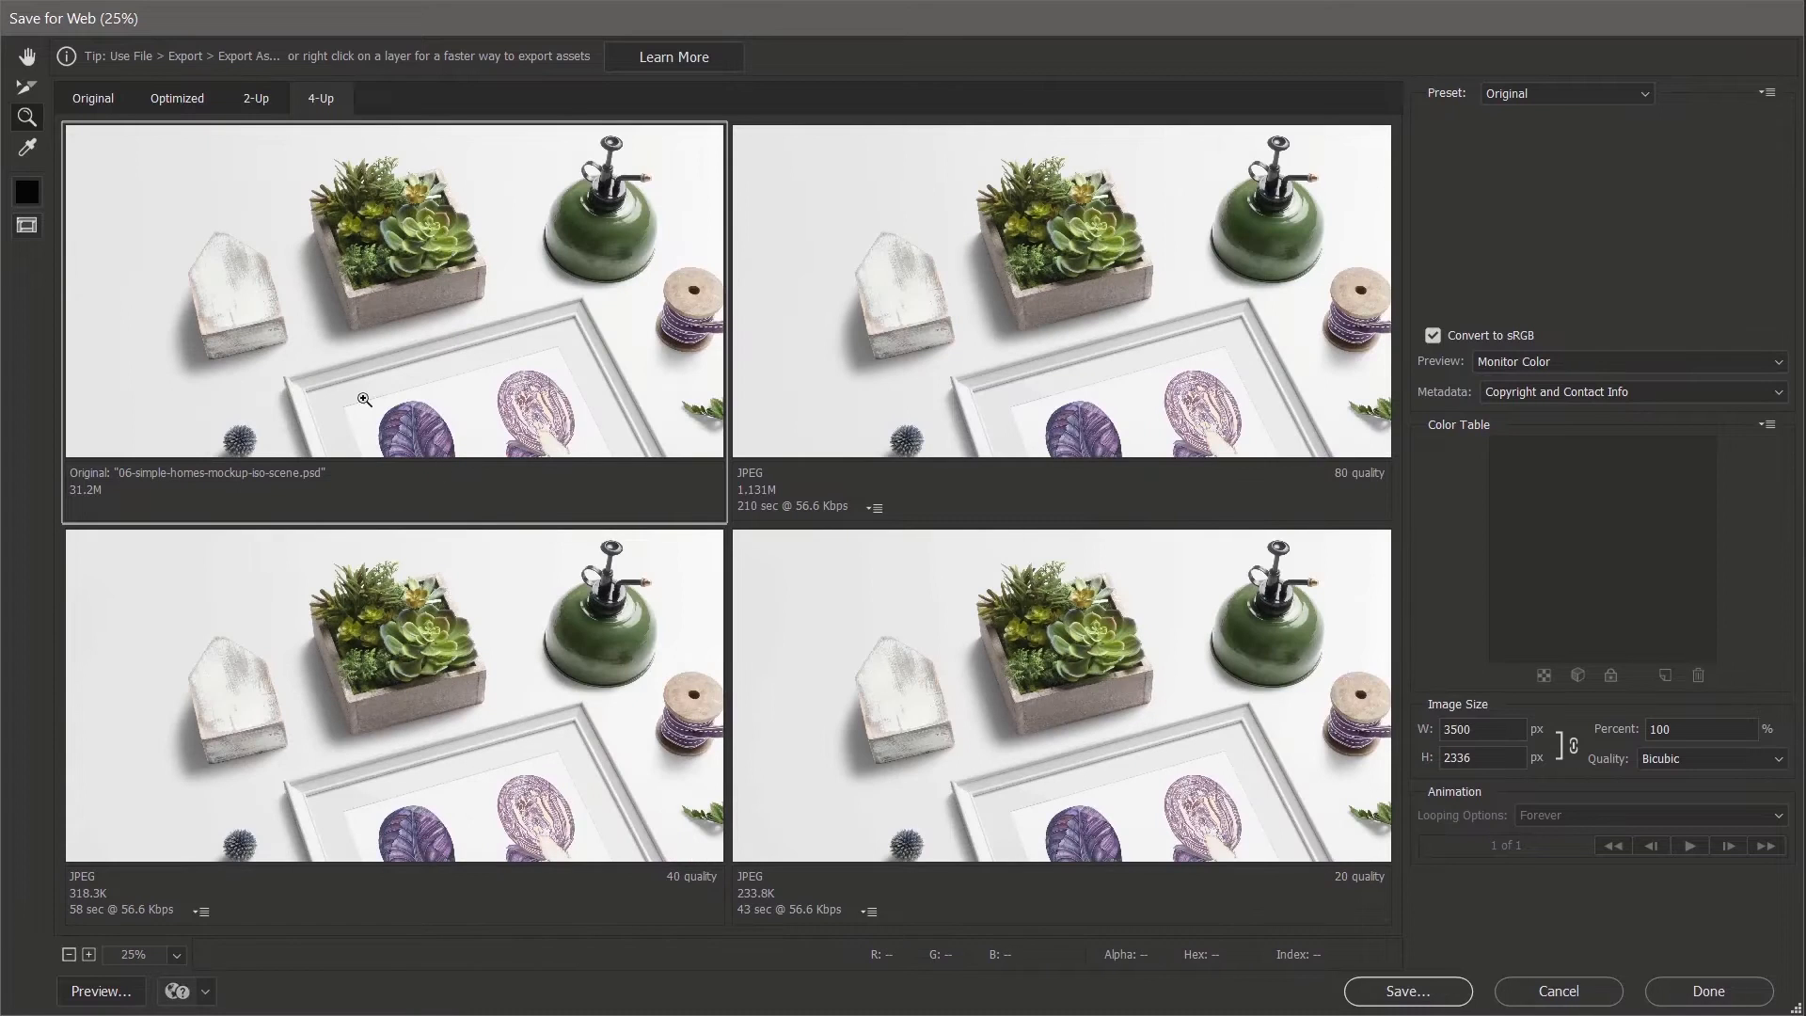
{"action": "left_click", "coordinate": [26, 60]}
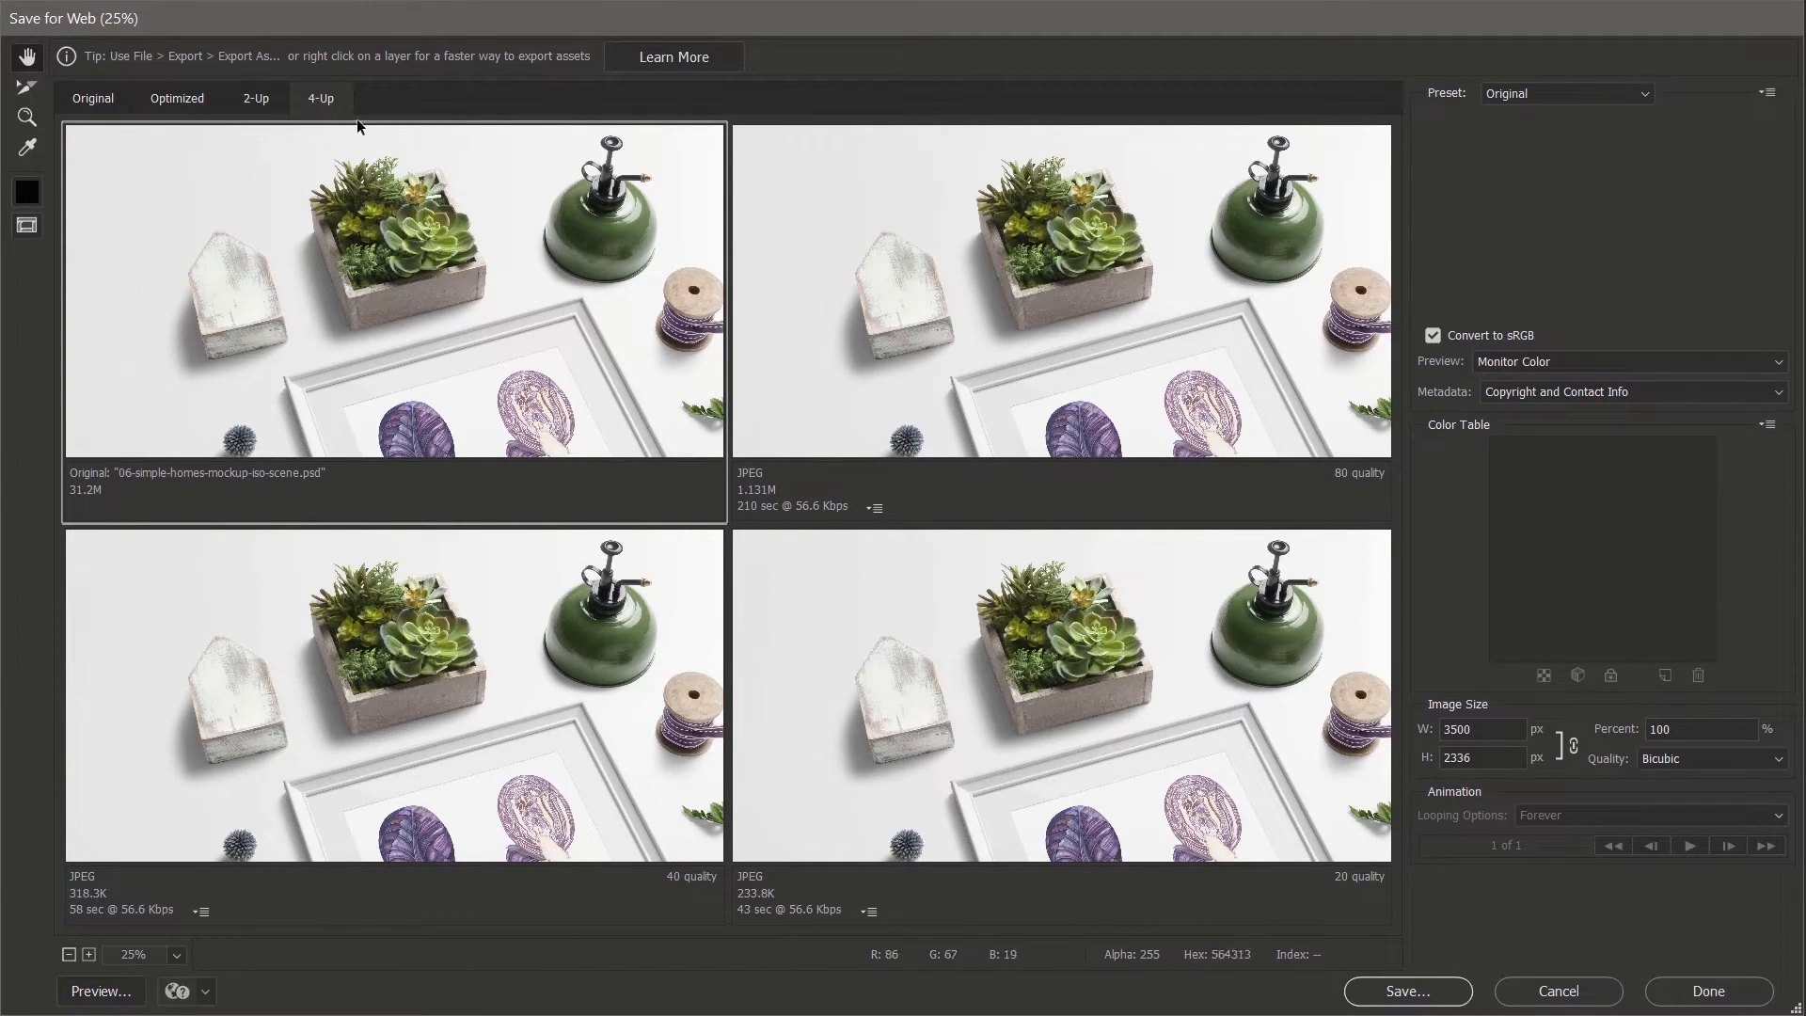
{"action": "left_click", "coordinate": [255, 98]}
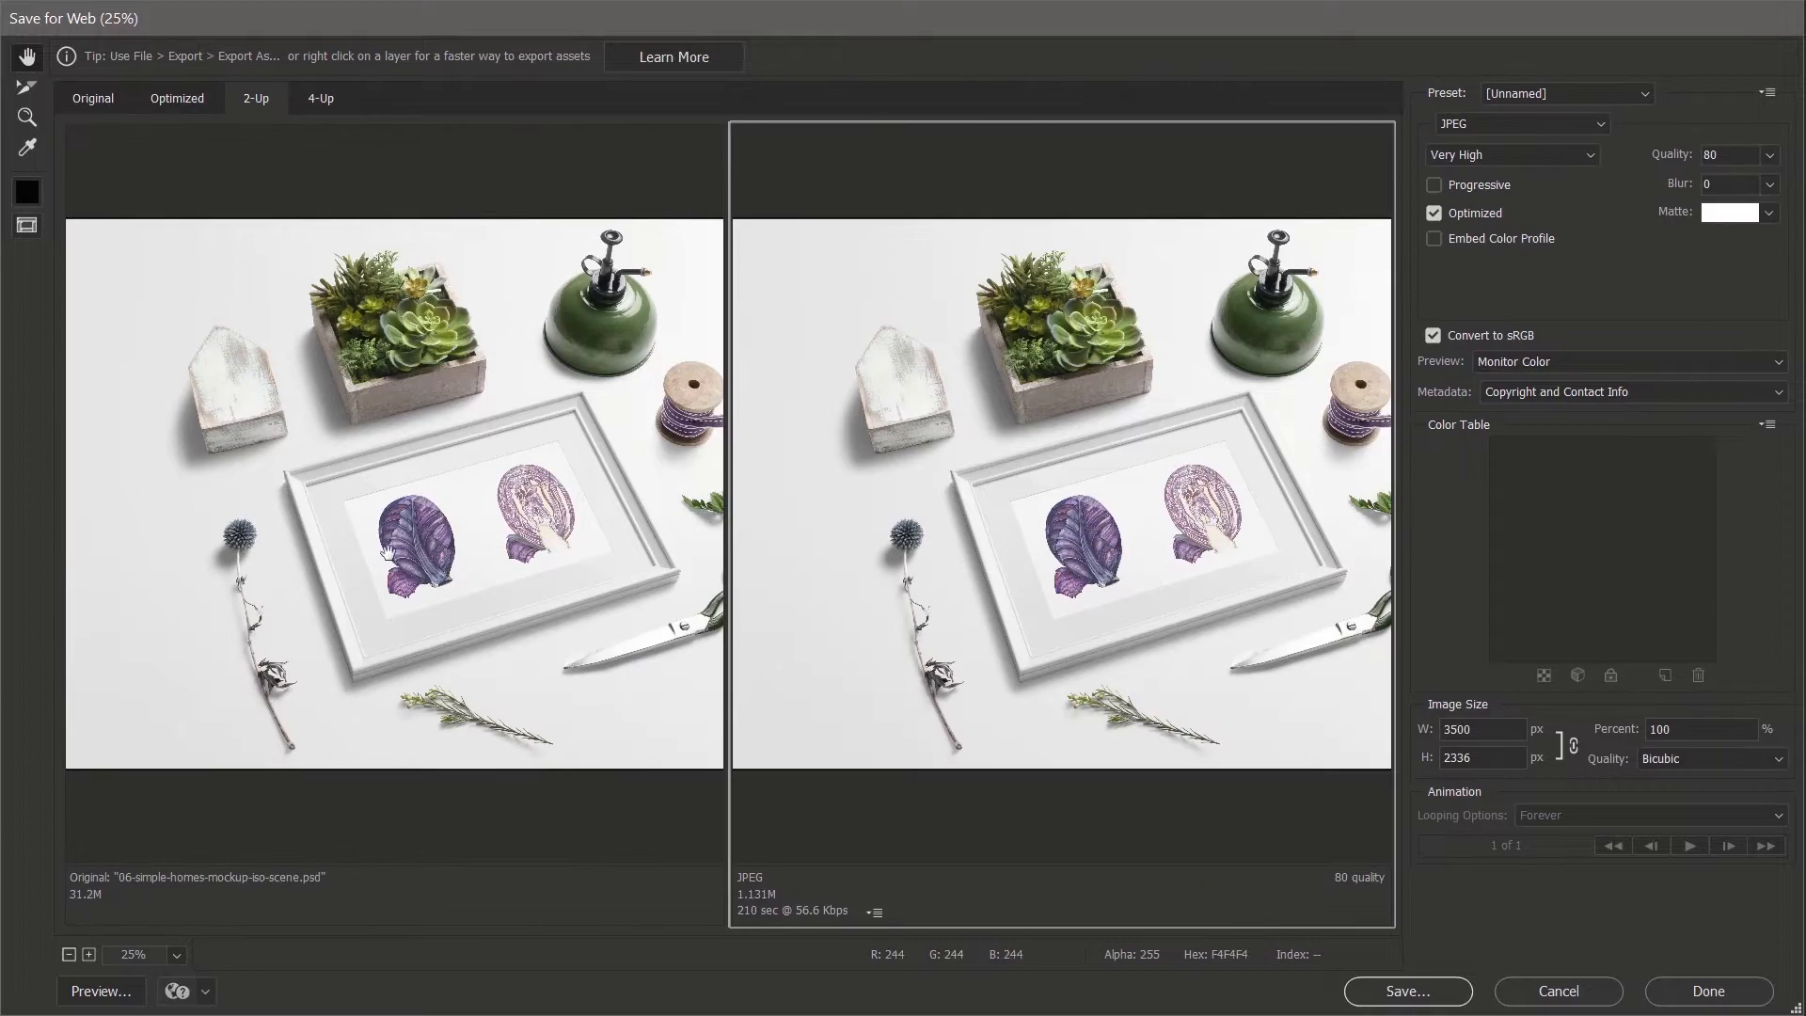
{"action": "left_click", "coordinate": [158, 98]}
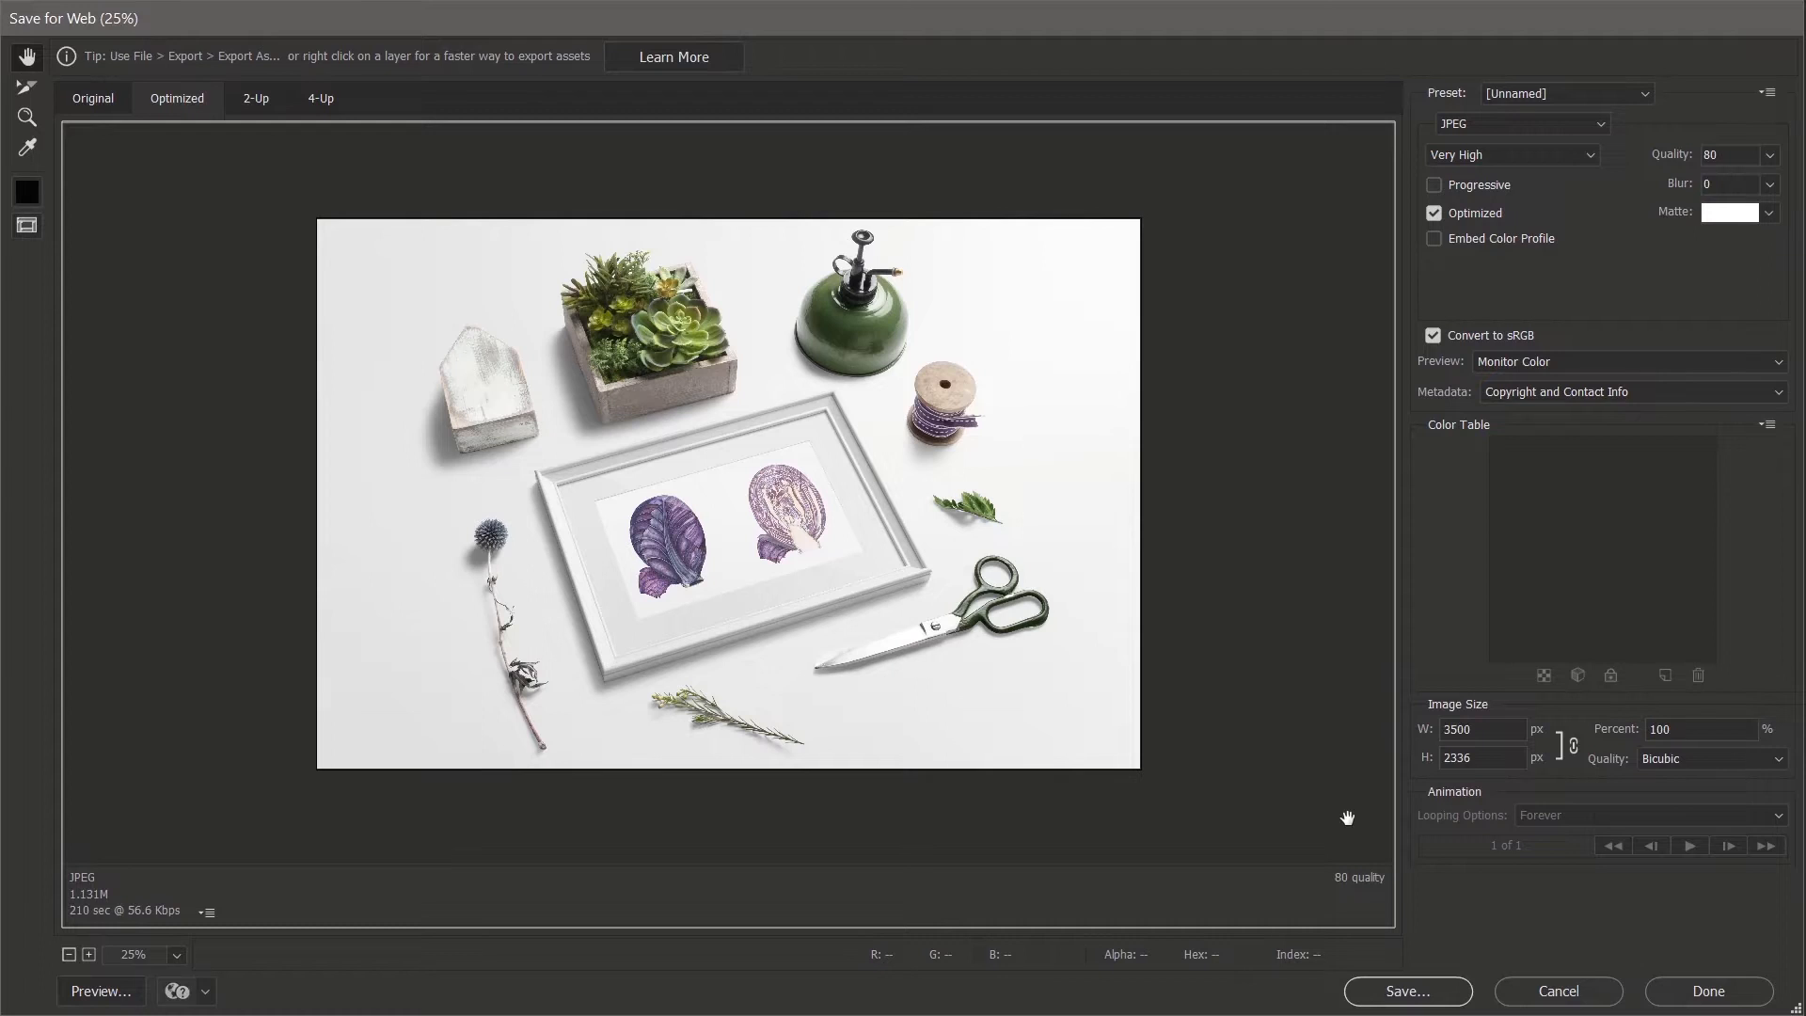
- Set the output image width to 1920 px, giving 1920 × 1281
{"action": "double_click", "coordinate": [1496, 732]}
{"action": "type", "text": "1920"}
{"action": "key", "text": "Tab"}
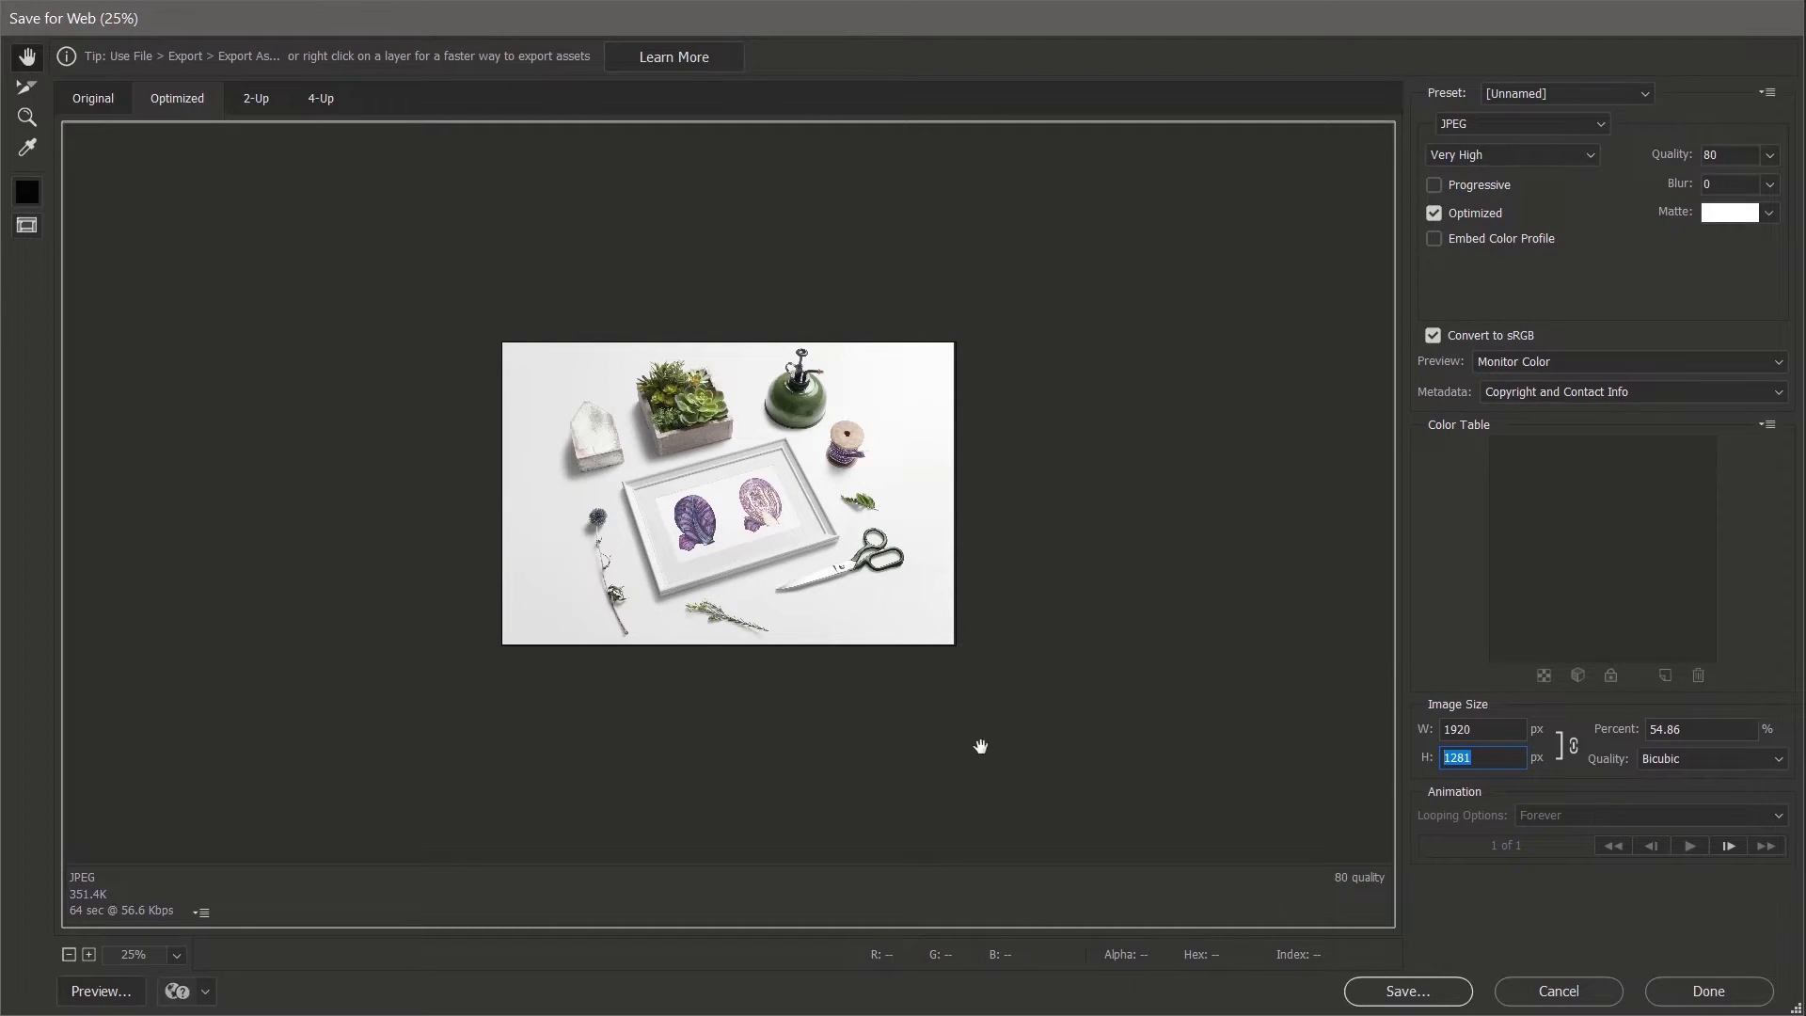
{"action": "scroll", "coordinate": [1003, 677], "scroll_direction": "up", "scroll_amount": 2}
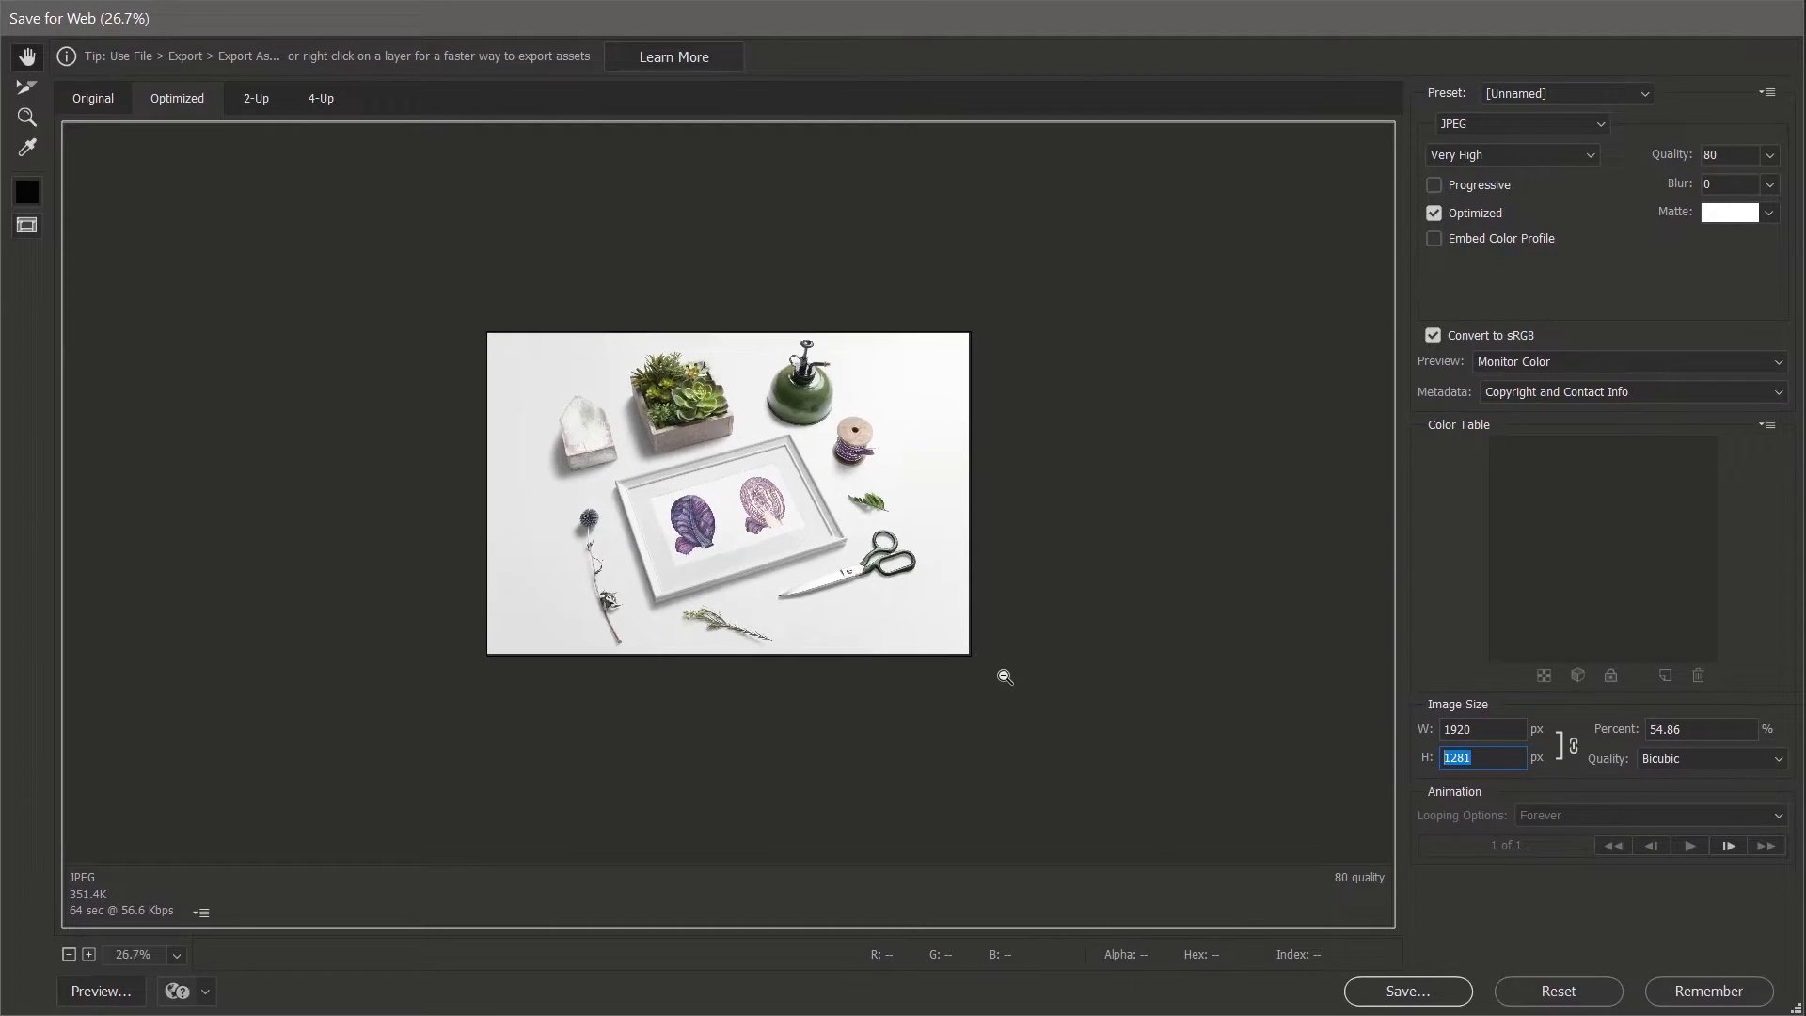
{"action": "scroll", "coordinate": [1005, 676], "scroll_direction": "up", "scroll_amount": 4}
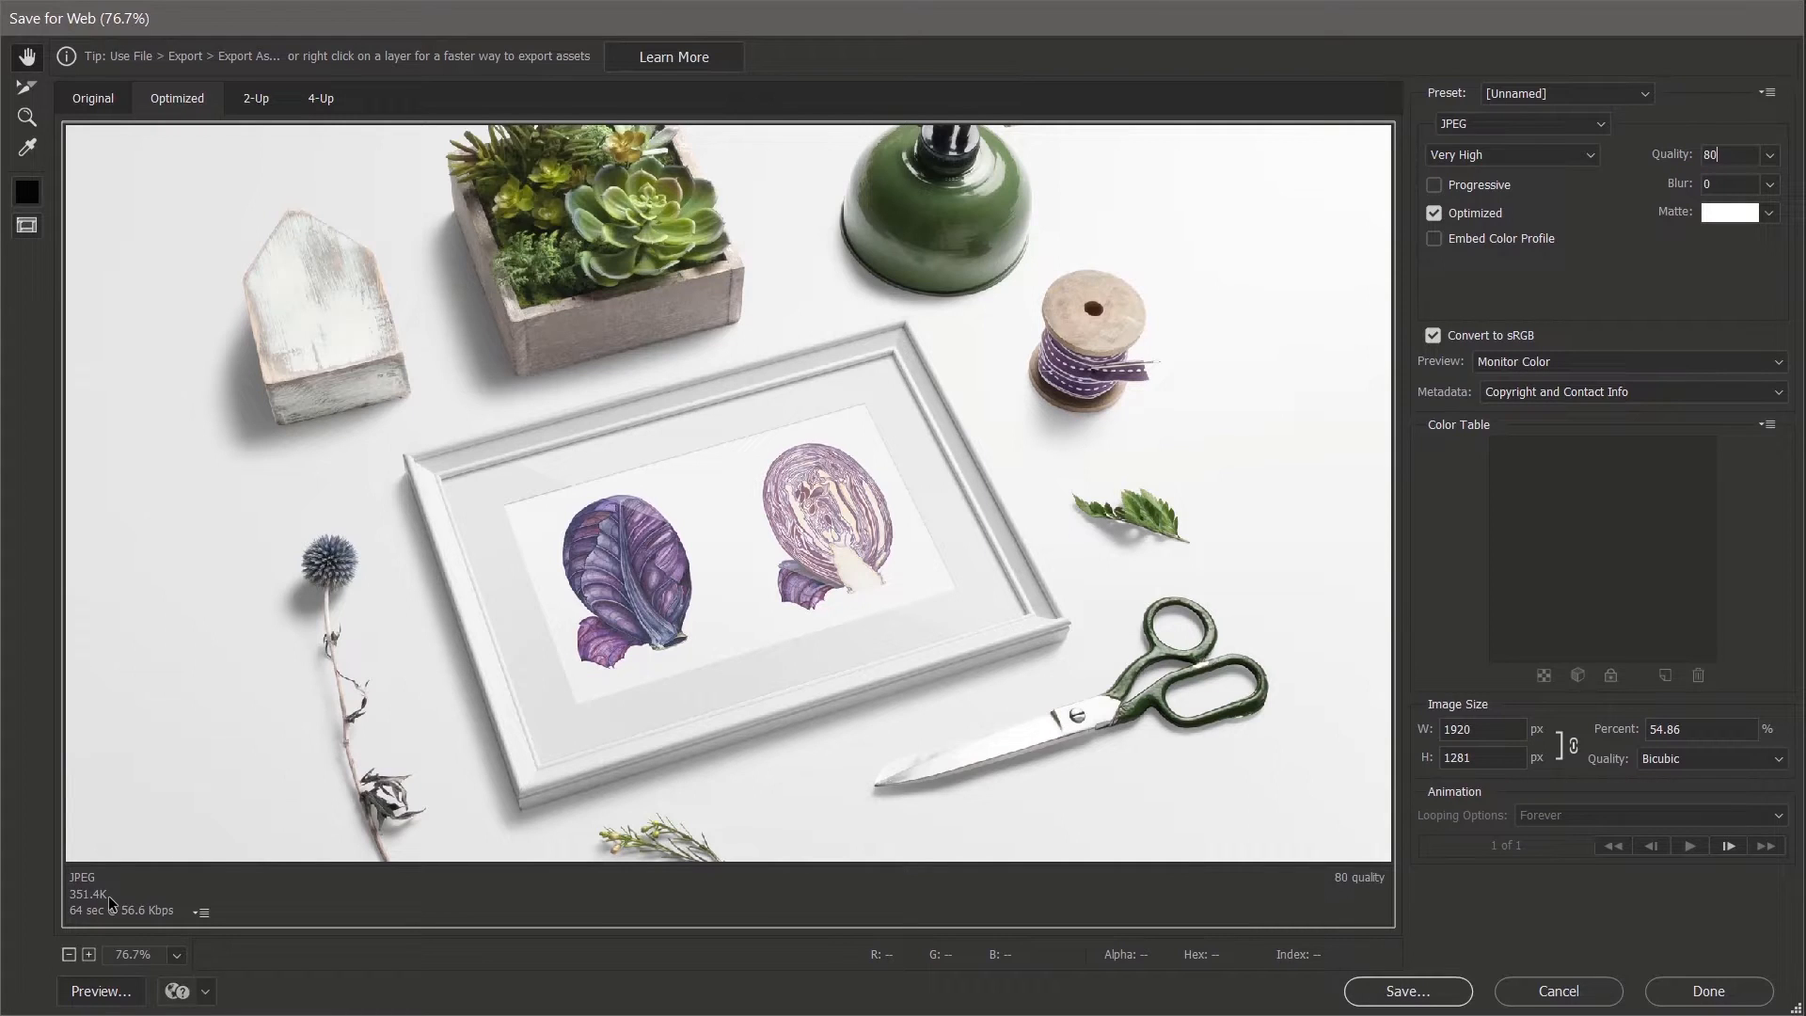
- Set JPEG quality to 40 (119.8K) and zoom to 200% to check the thistle for artefacts
{"action": "double_click", "coordinate": [1710, 155]}
{"action": "type", "text": "40"}
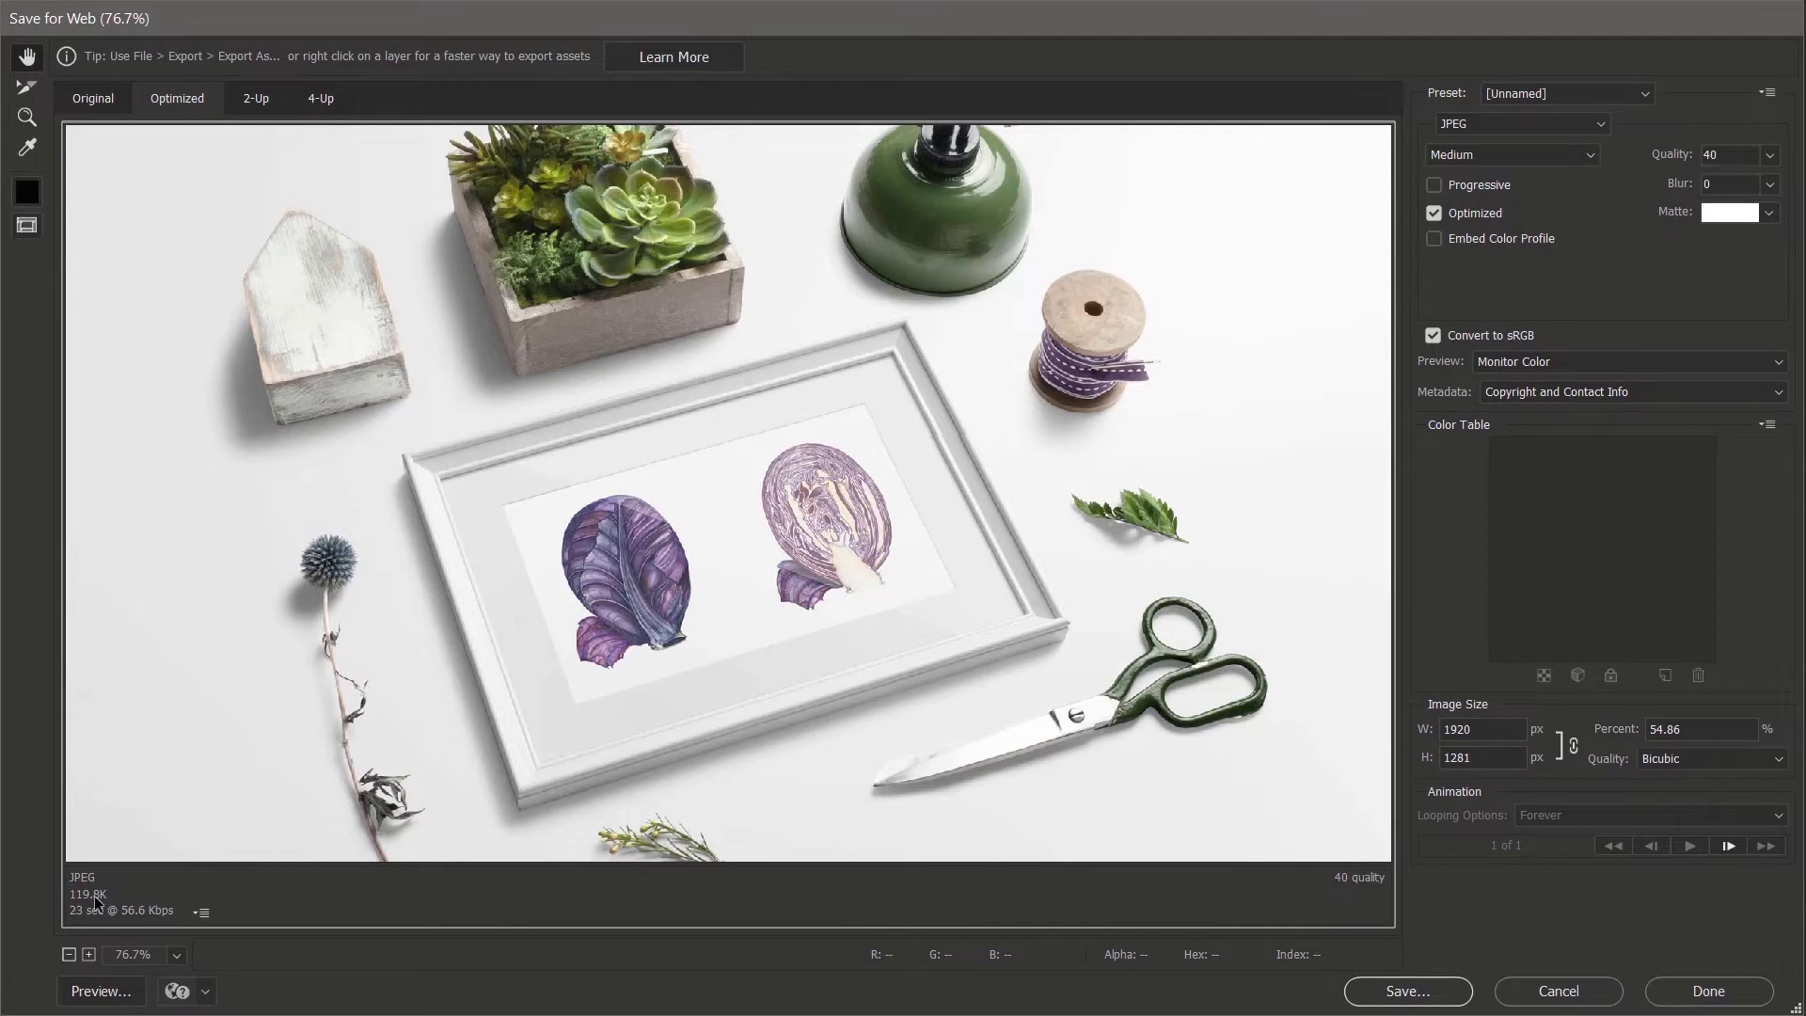
{"action": "left_click", "coordinate": [41, 123]}
{"action": "left_click", "coordinate": [279, 471]}
{"action": "left_click", "coordinate": [506, 571]}
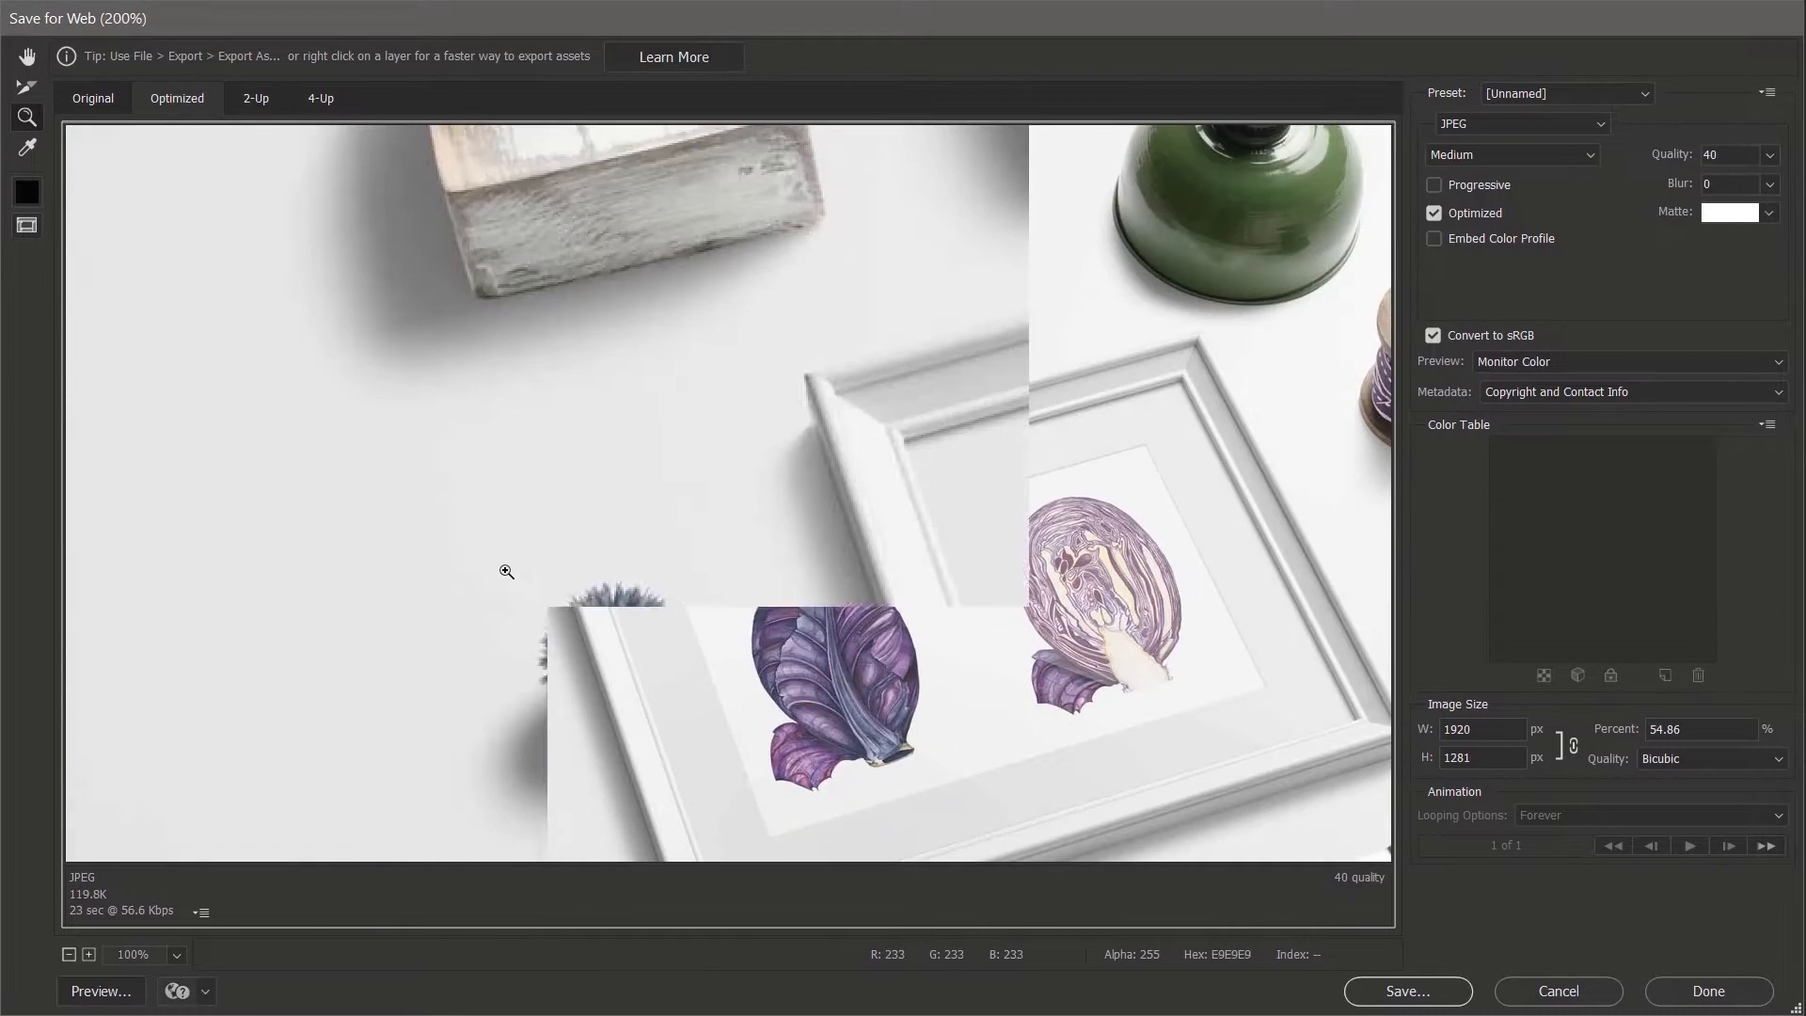
{"action": "left_click", "coordinate": [720, 637]}
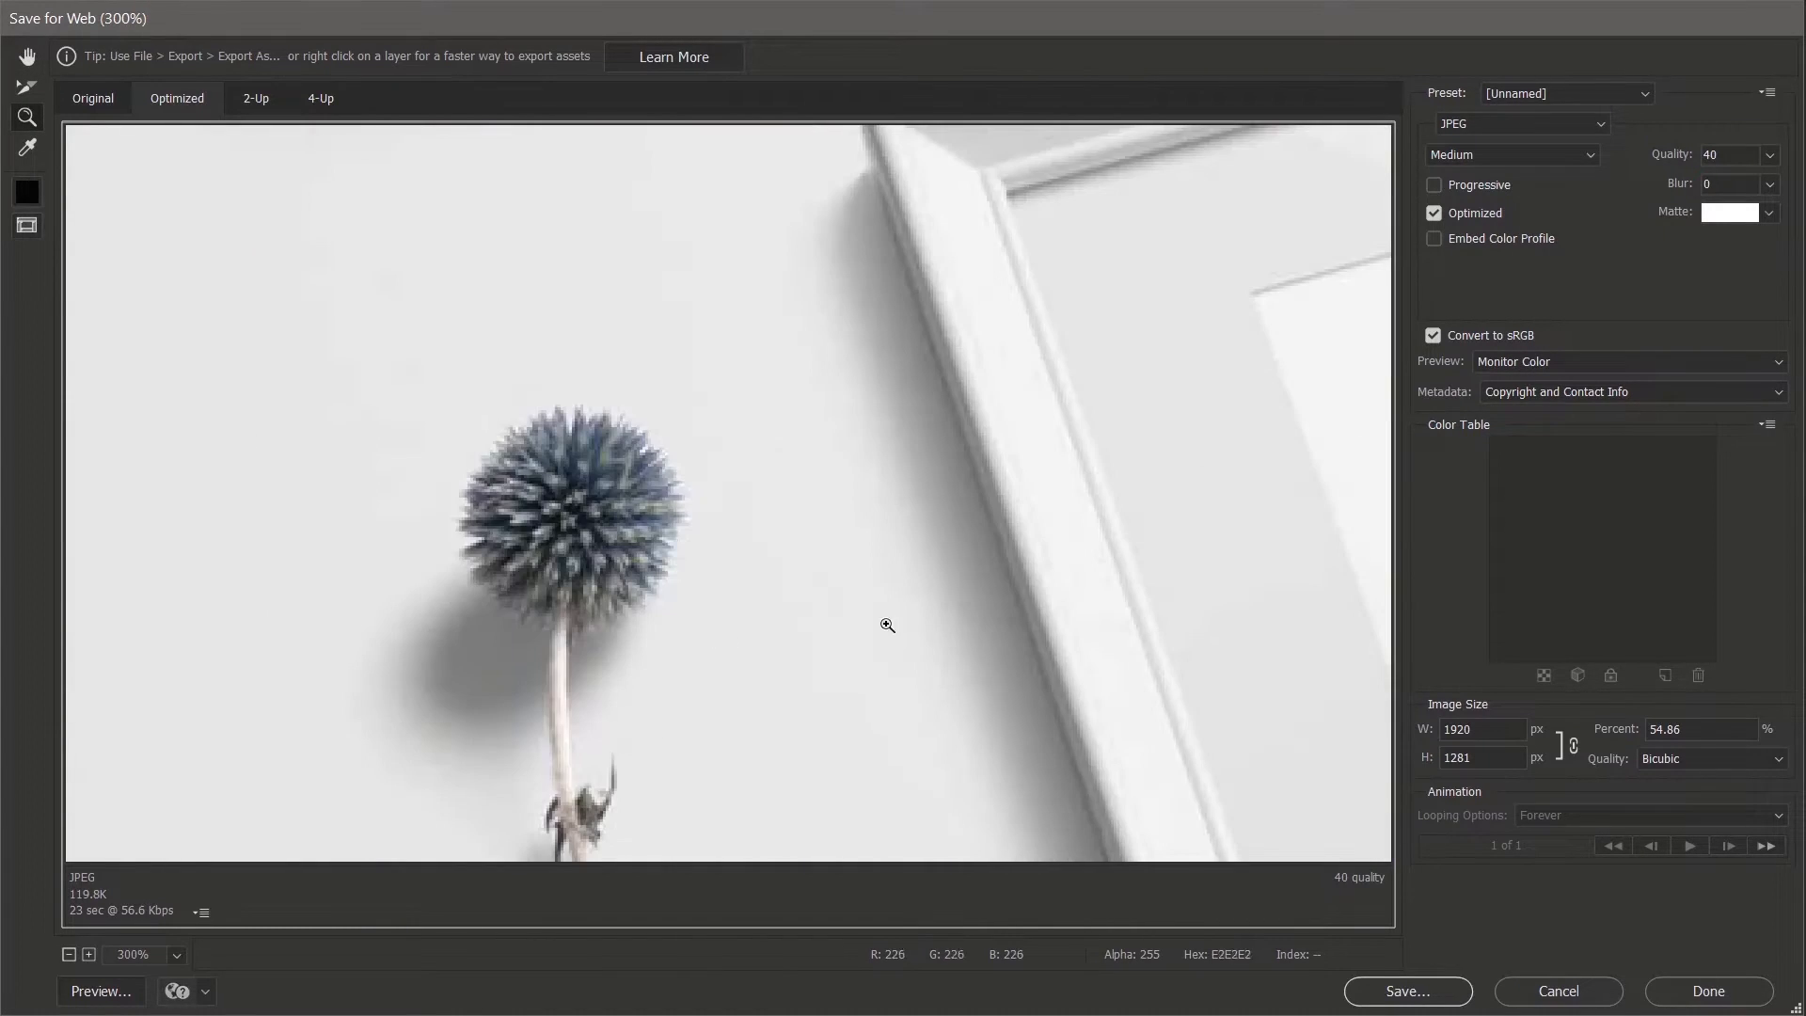
{"action": "left_click", "coordinate": [568, 515], "text": "alt"}
{"action": "left_click", "coordinate": [827, 524], "text": "alt"}
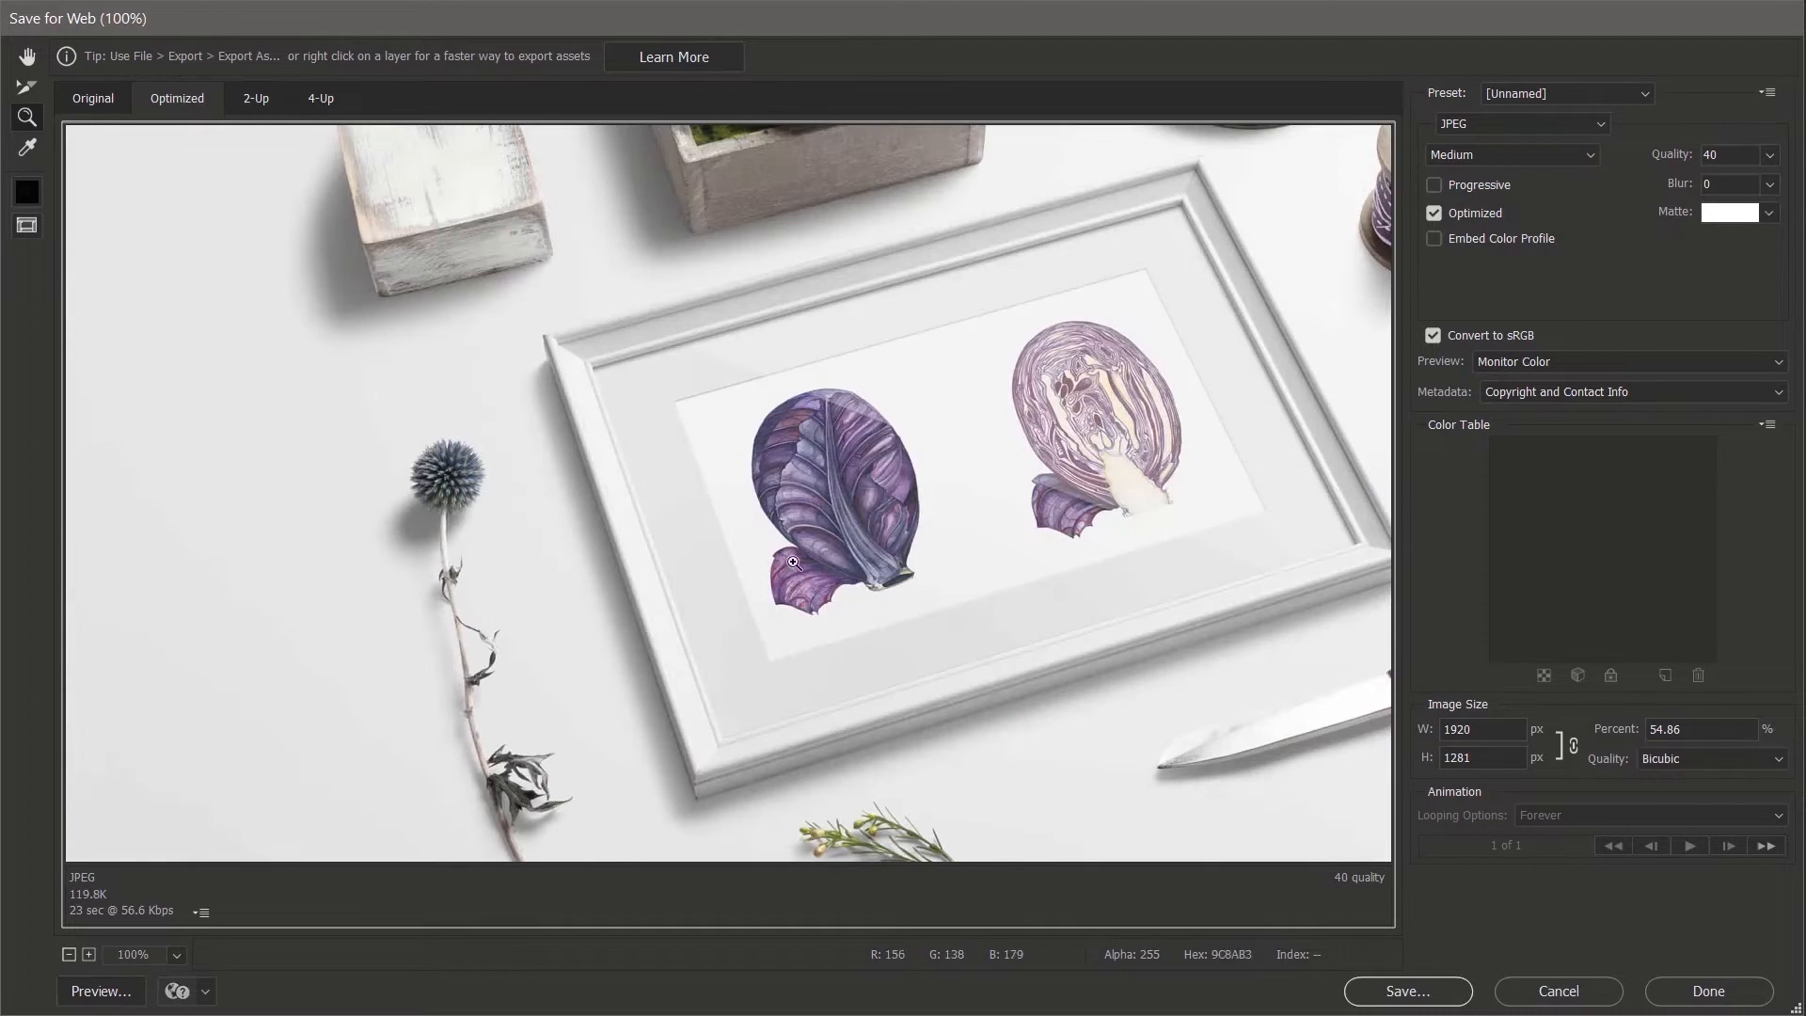
- Pan around the preview to inspect the framed cabbage print, then proceed to save
{"action": "key", "text": "h"}
{"action": "left_click_drag", "start_coordinate": [854, 586], "coordinate": [626, 597]}
{"action": "left_click_drag", "start_coordinate": [775, 552], "coordinate": [708, 571]}
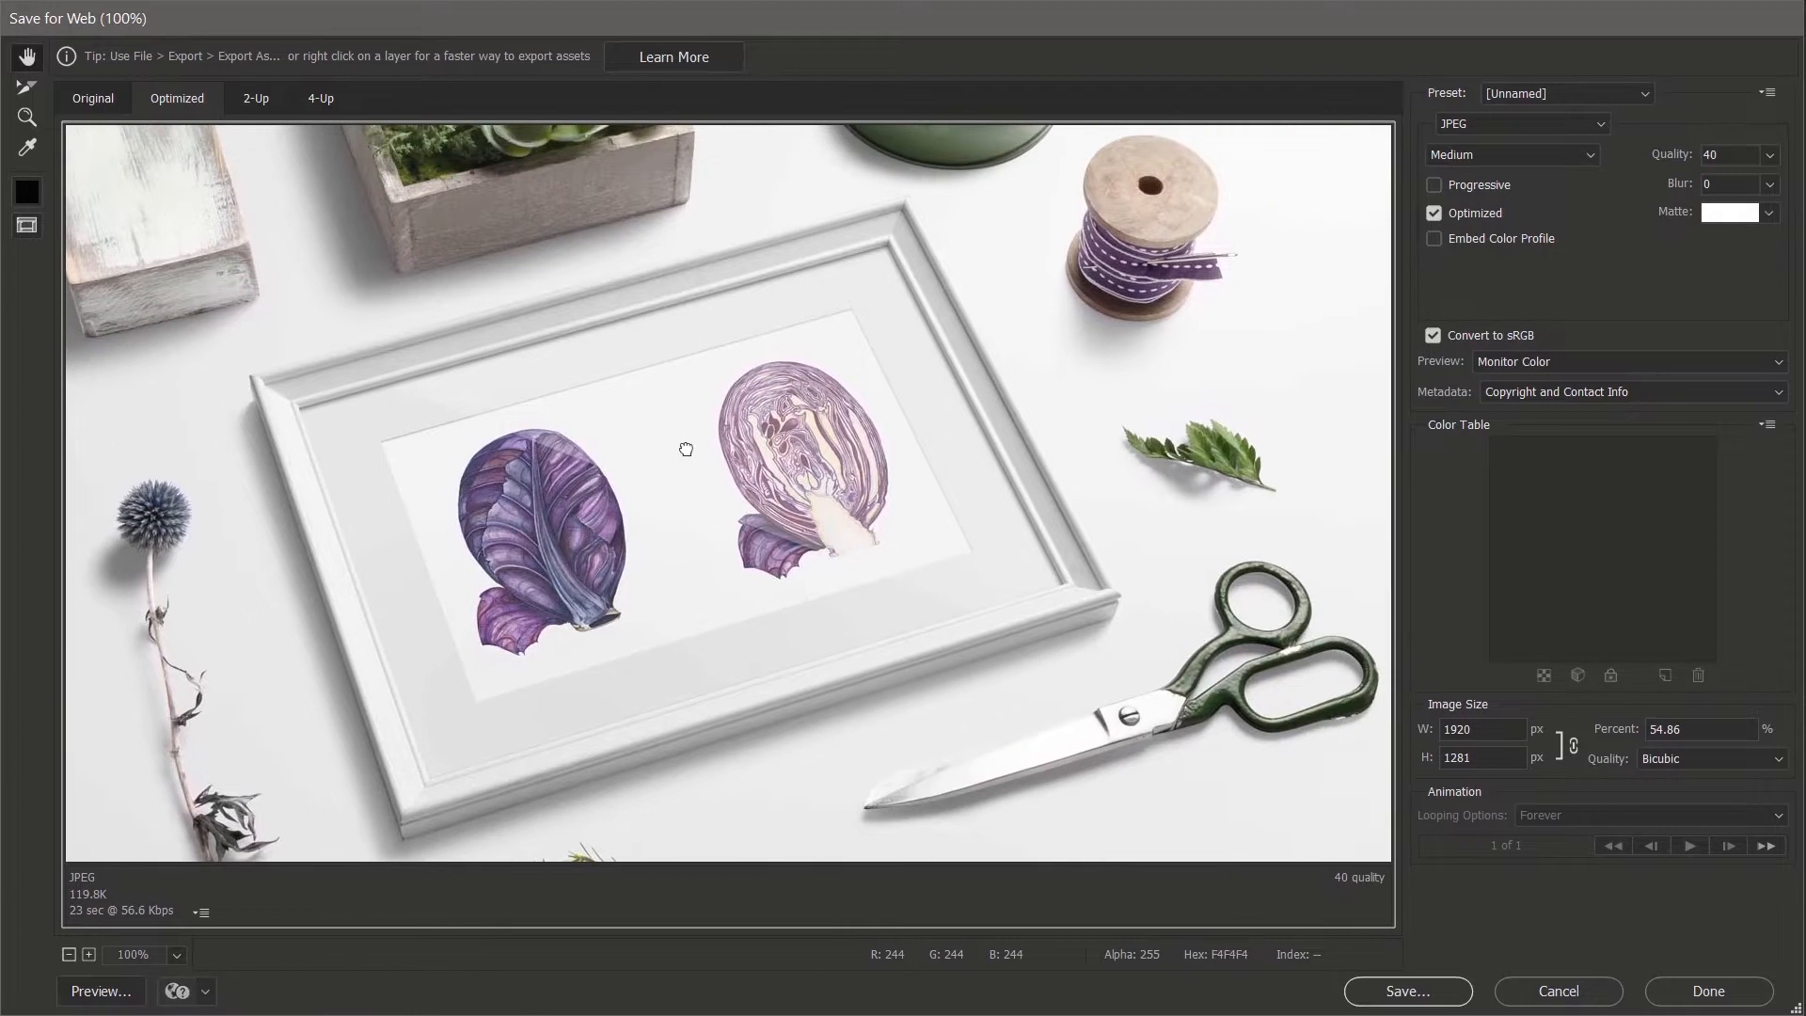
{"action": "left_click_drag", "start_coordinate": [685, 448], "coordinate": [714, 504]}
{"action": "left_click_drag", "start_coordinate": [668, 608], "coordinate": [757, 432]}
{"action": "left_click_drag", "start_coordinate": [717, 544], "coordinate": [719, 598]}
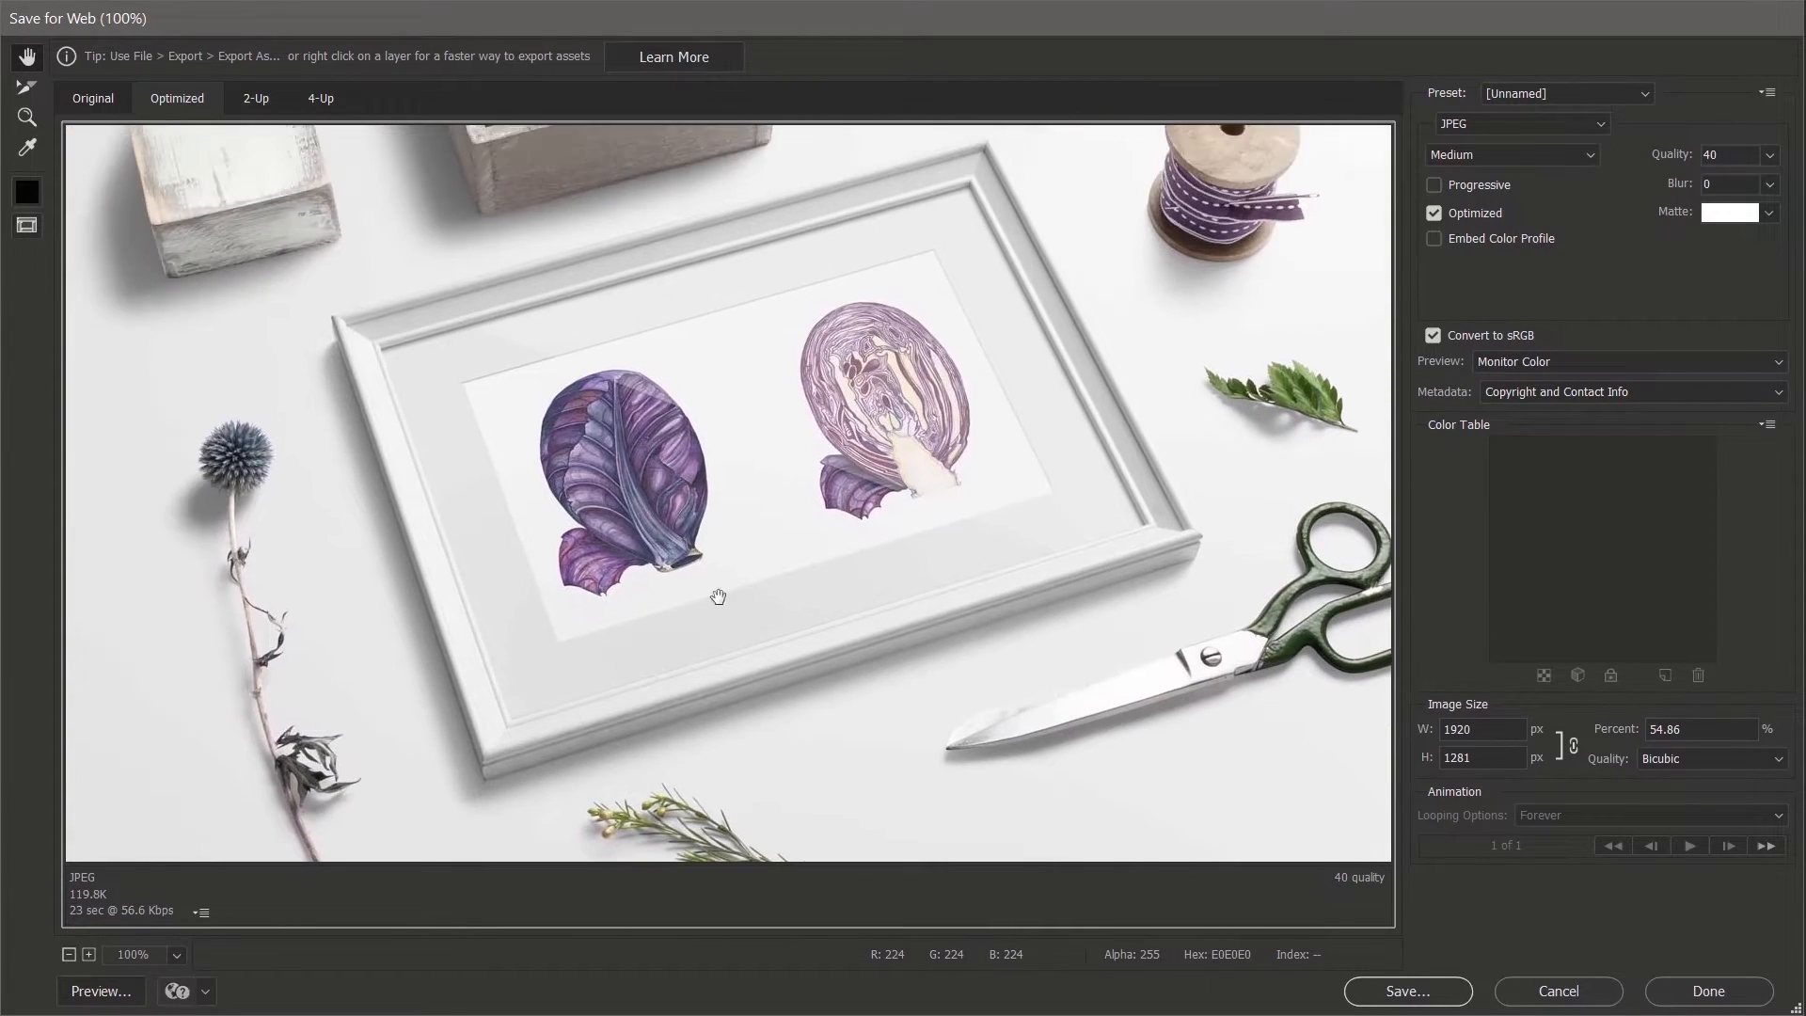
{"action": "left_click_drag", "start_coordinate": [606, 510], "coordinate": [622, 557]}
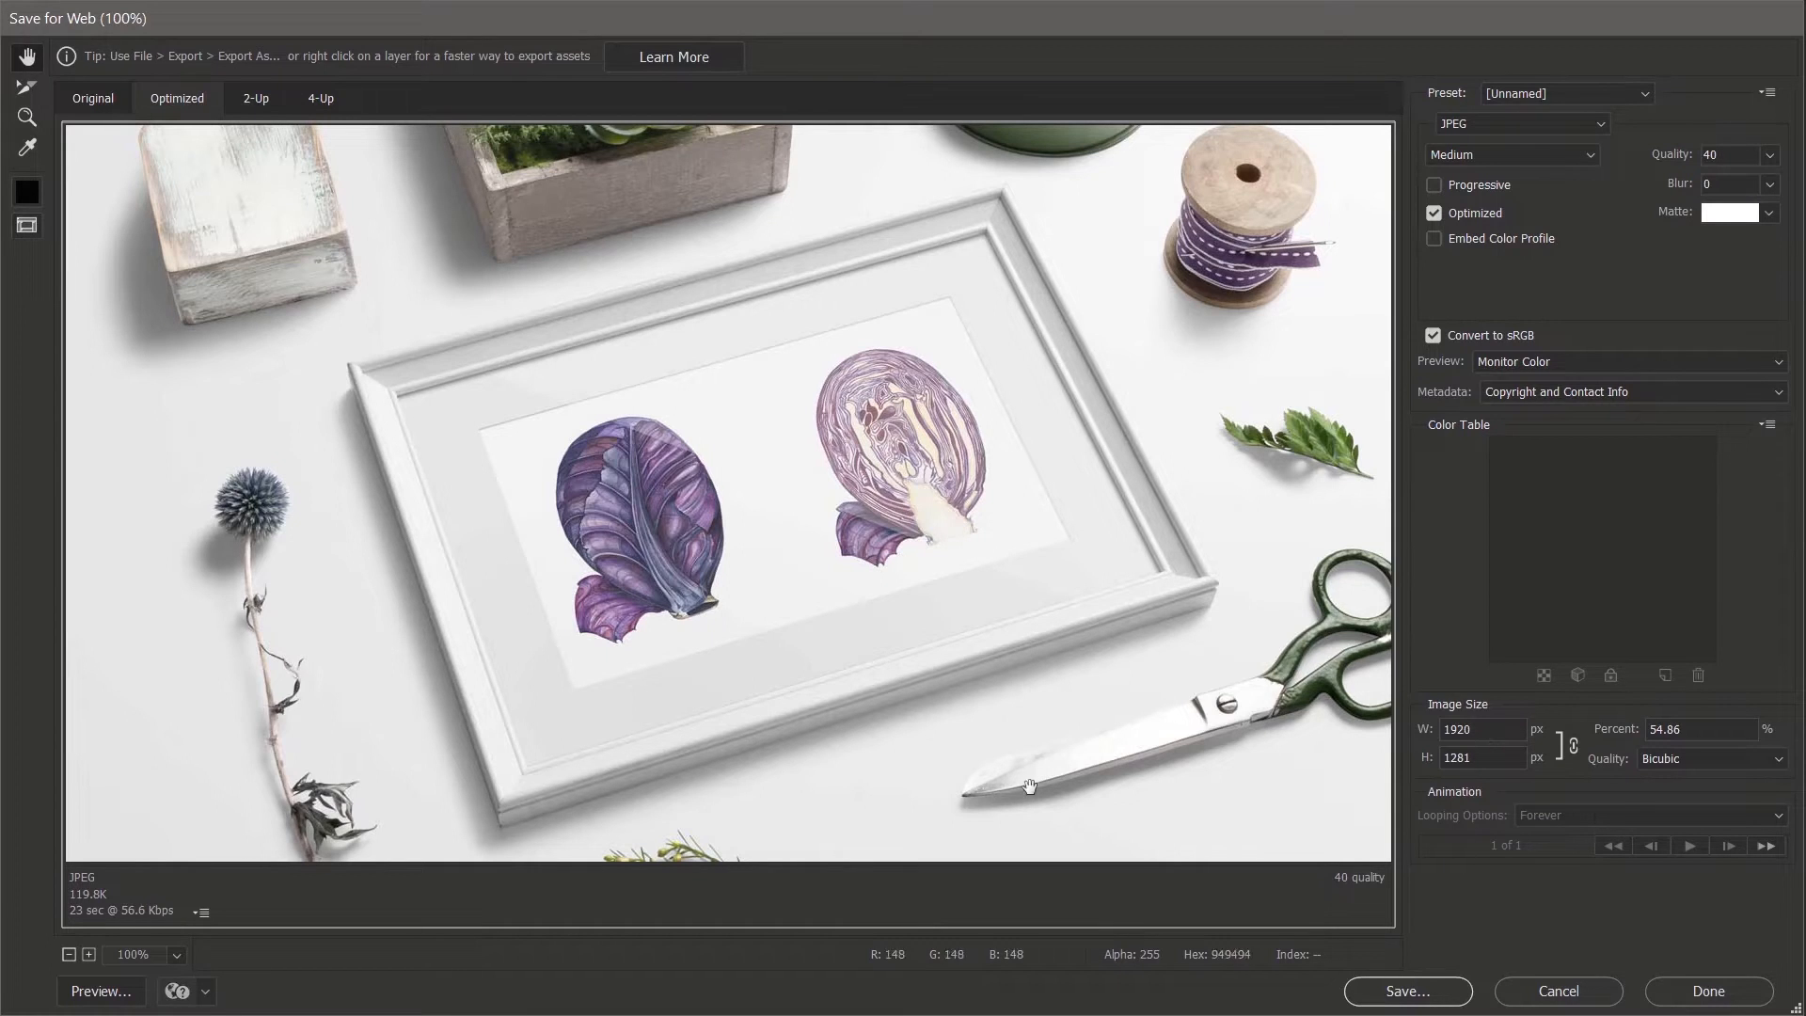
{"action": "left_click", "coordinate": [1408, 992]}
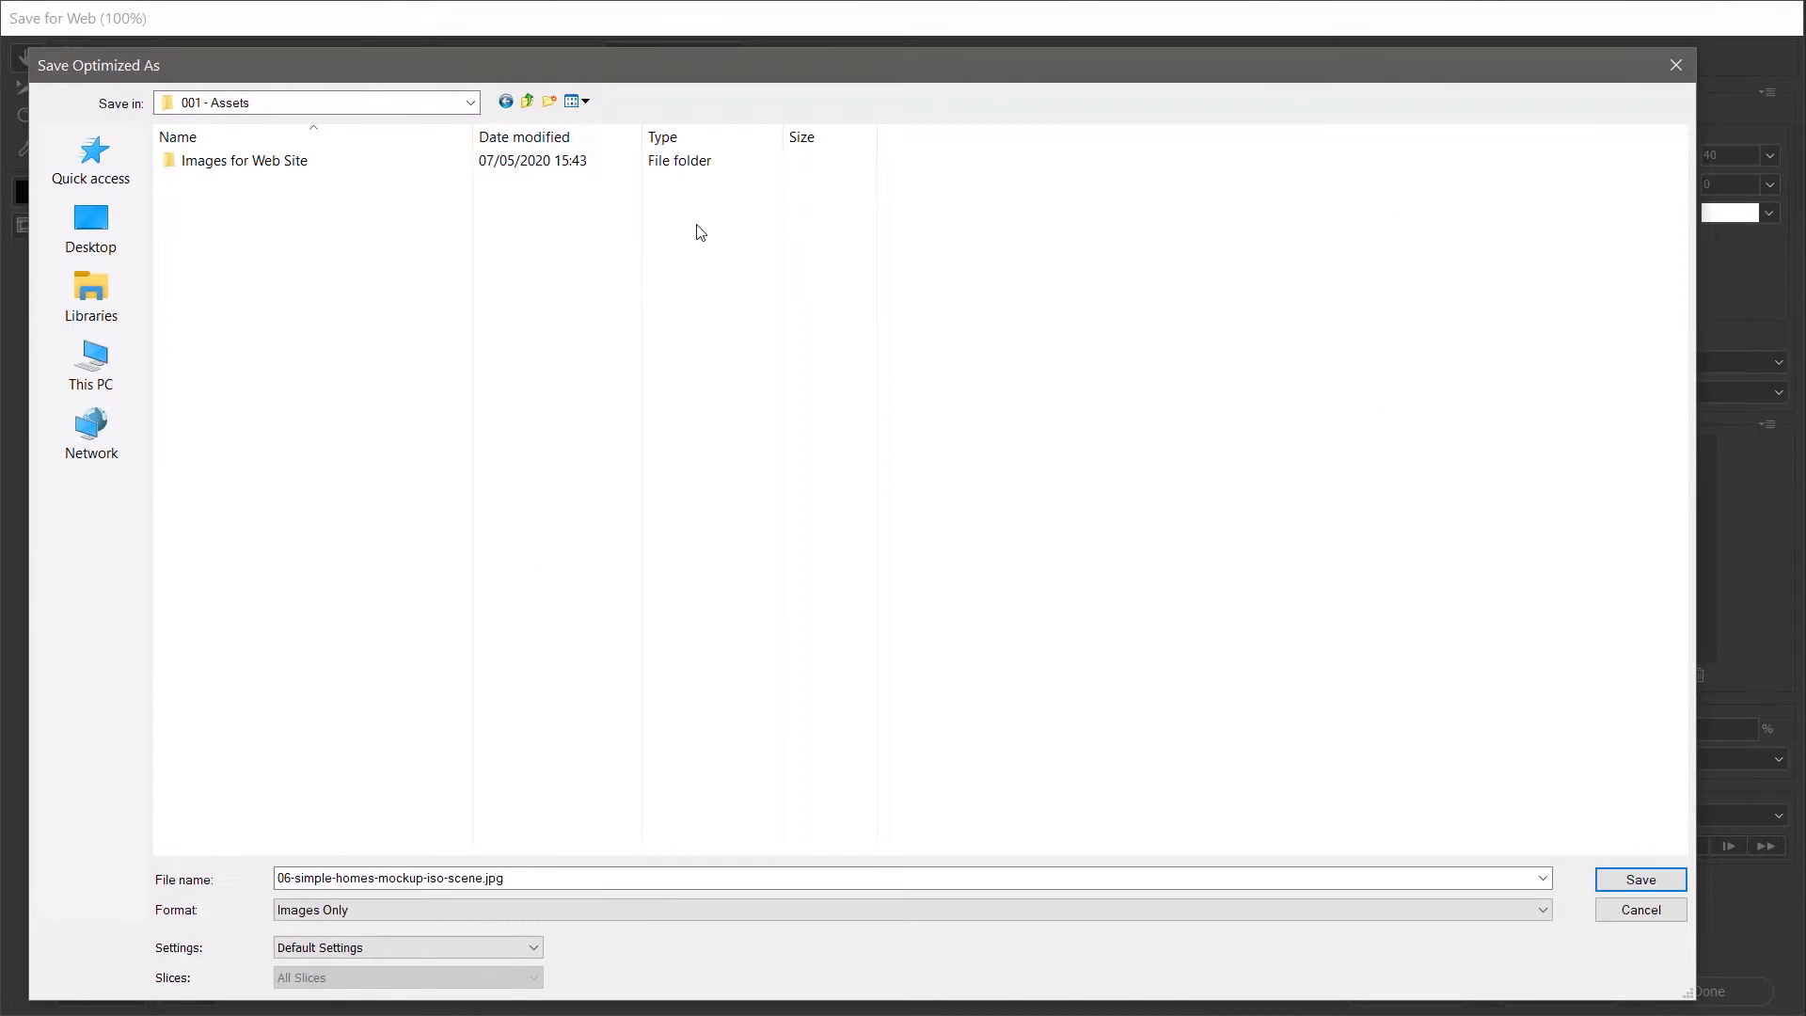
- Open the Images for Web Site folder, name the file Hero-Image, and save it
{"action": "double_click", "coordinate": [231, 162]}
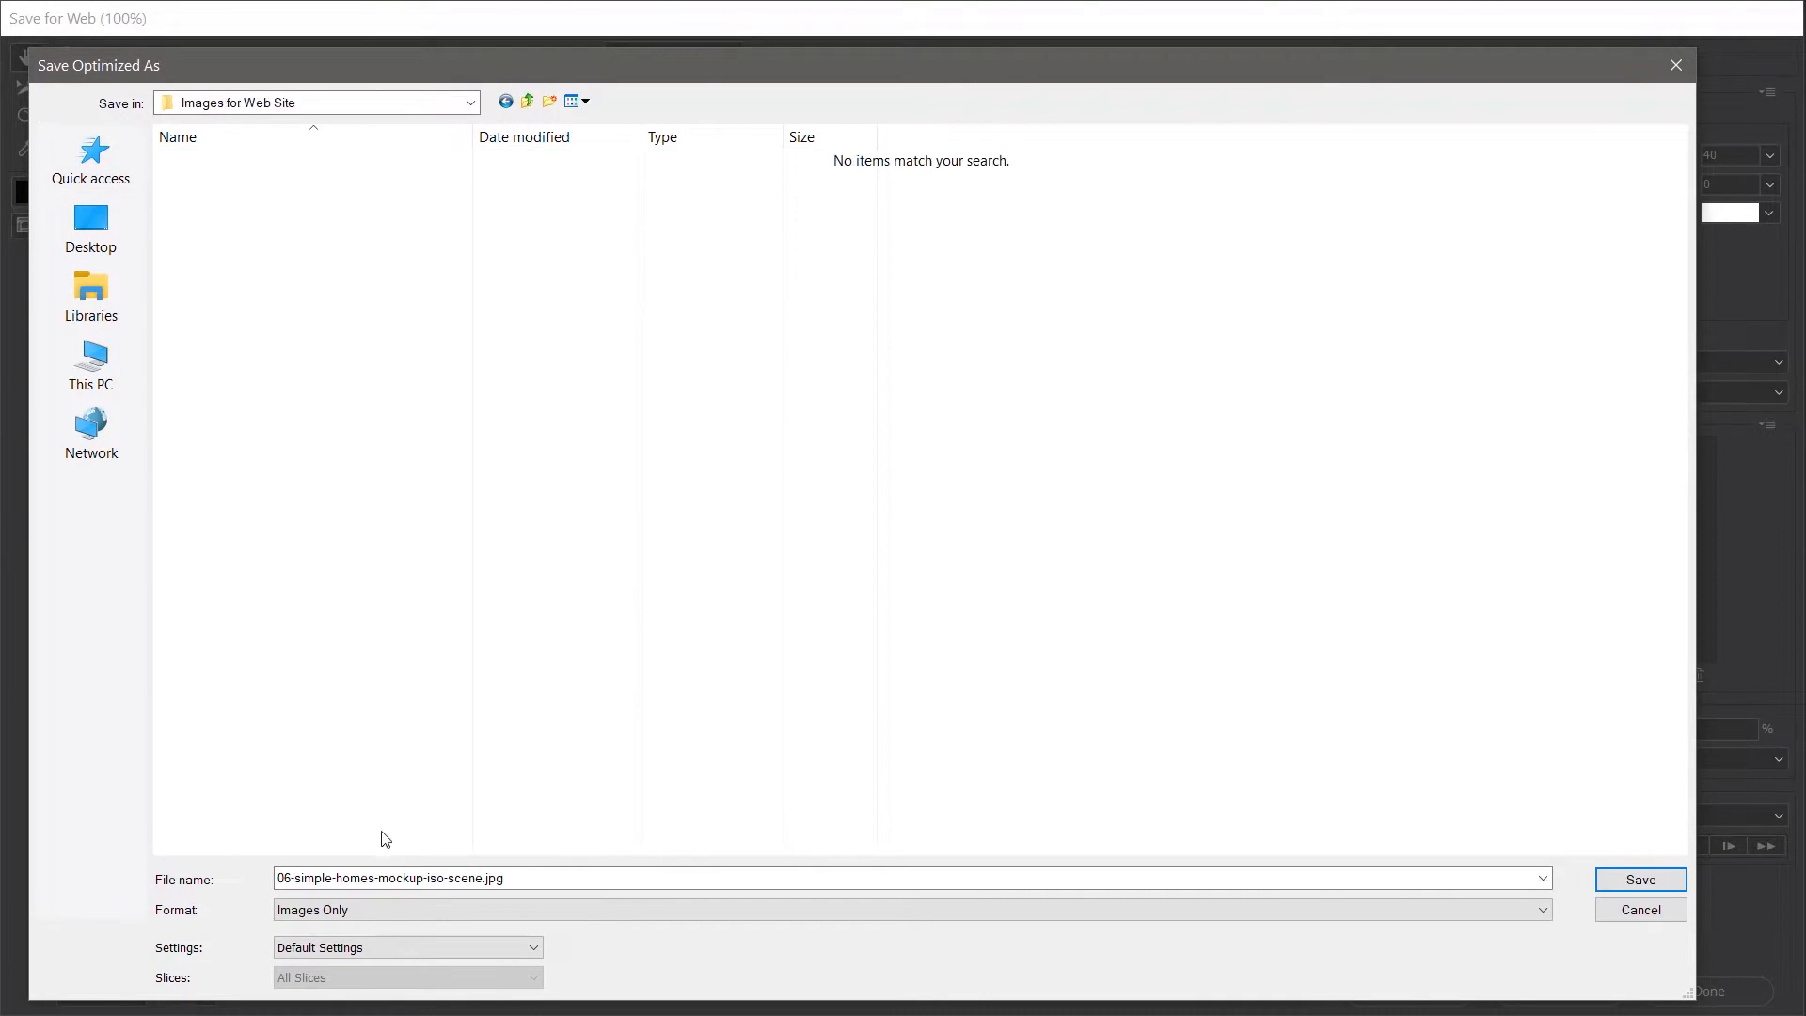
{"action": "left_click", "coordinate": [548, 874]}
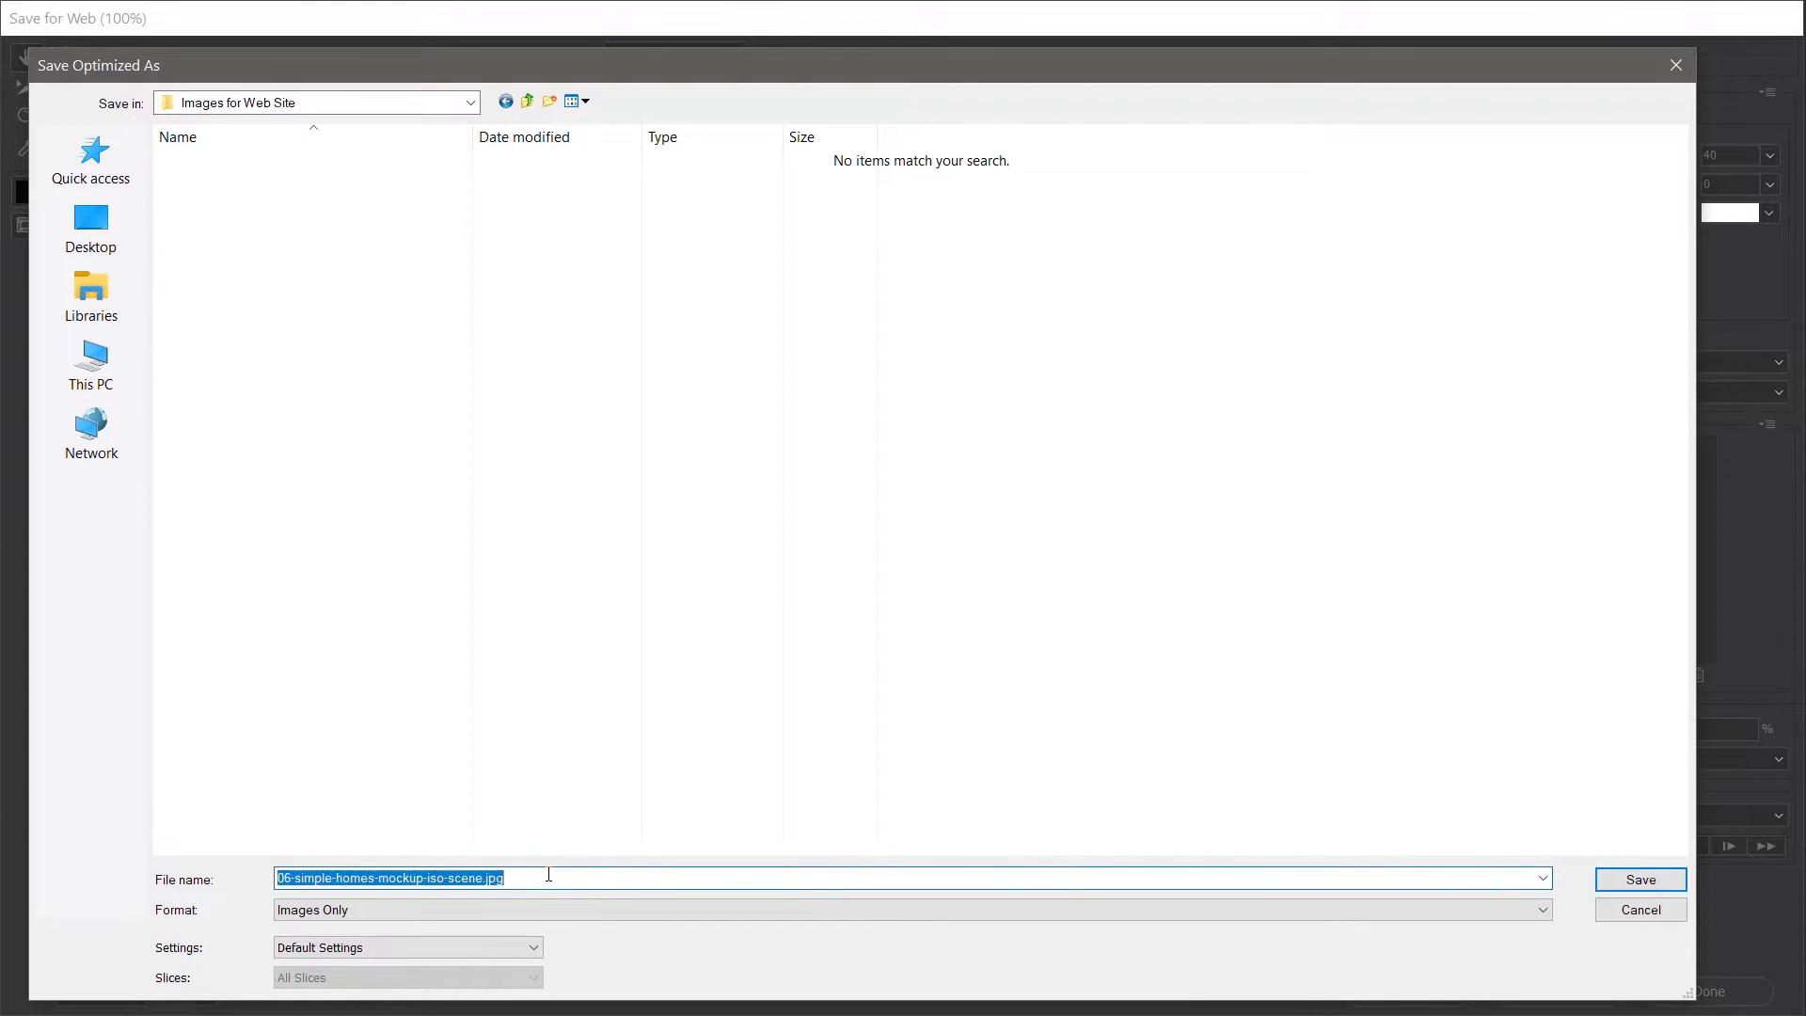
{"action": "type", "text": "Hero"}
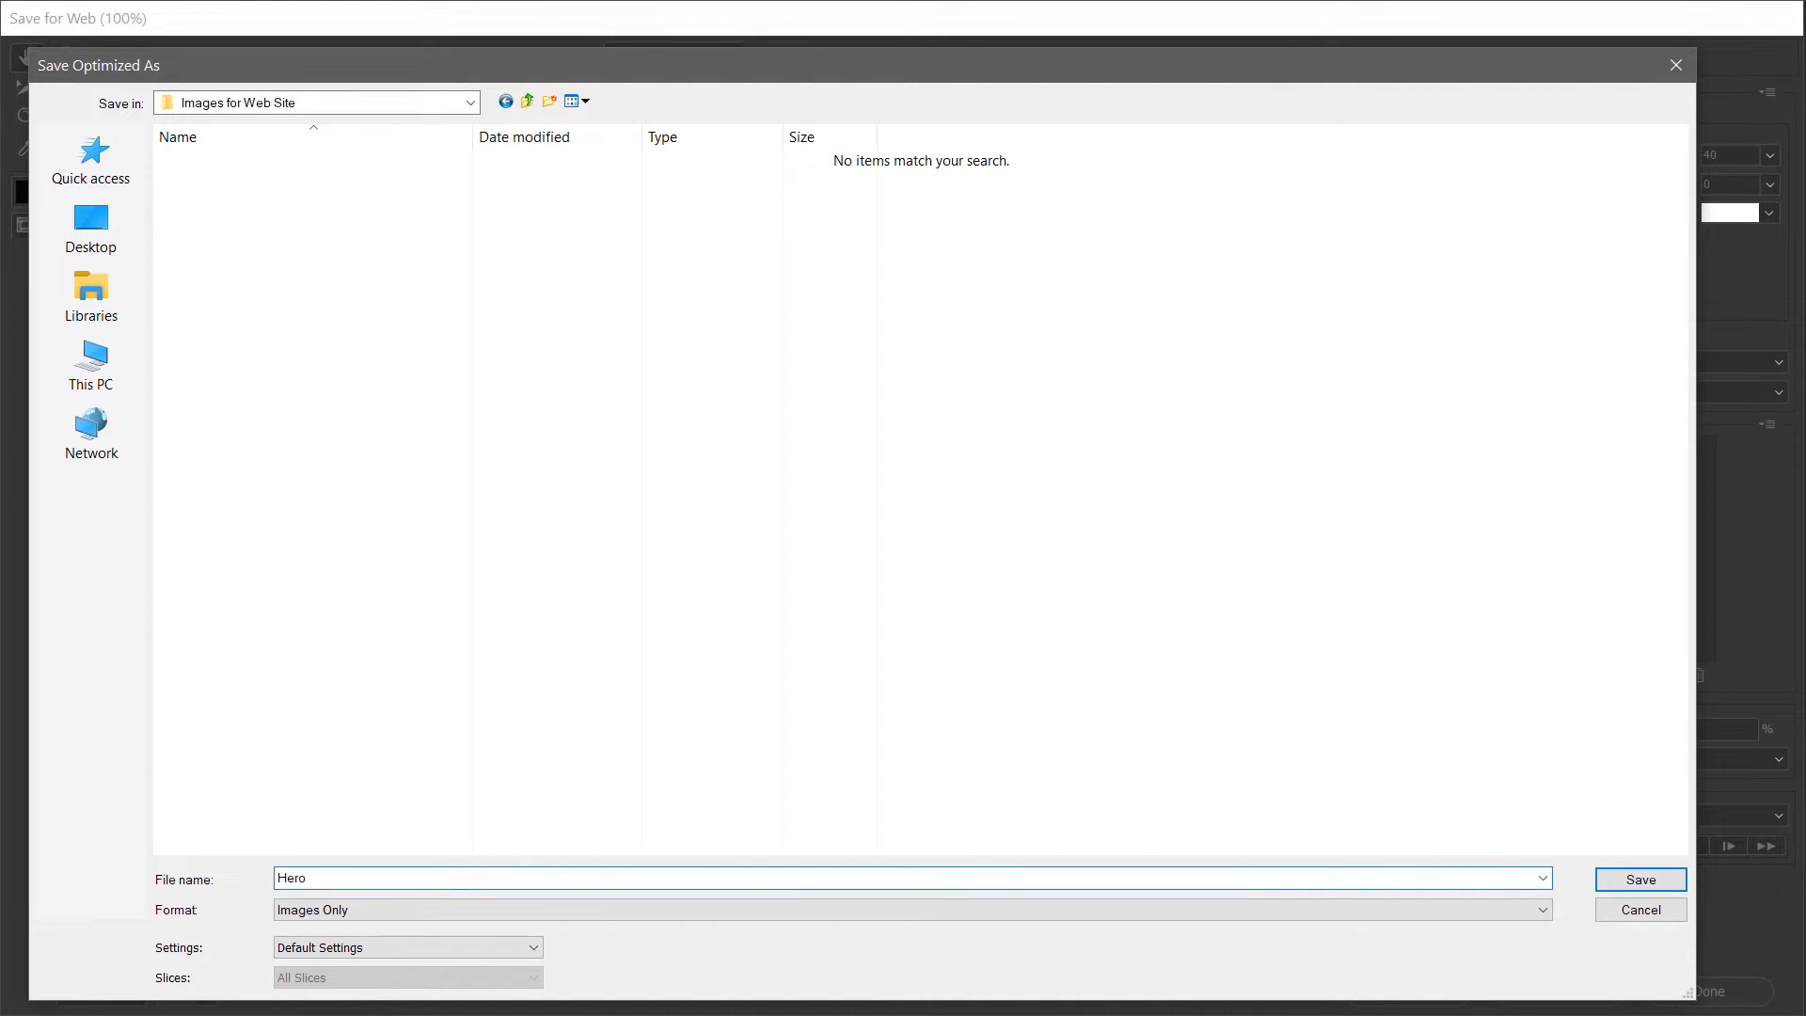
{"action": "type", "text": "-Image"}
{"action": "left_click", "coordinate": [1641, 881]}
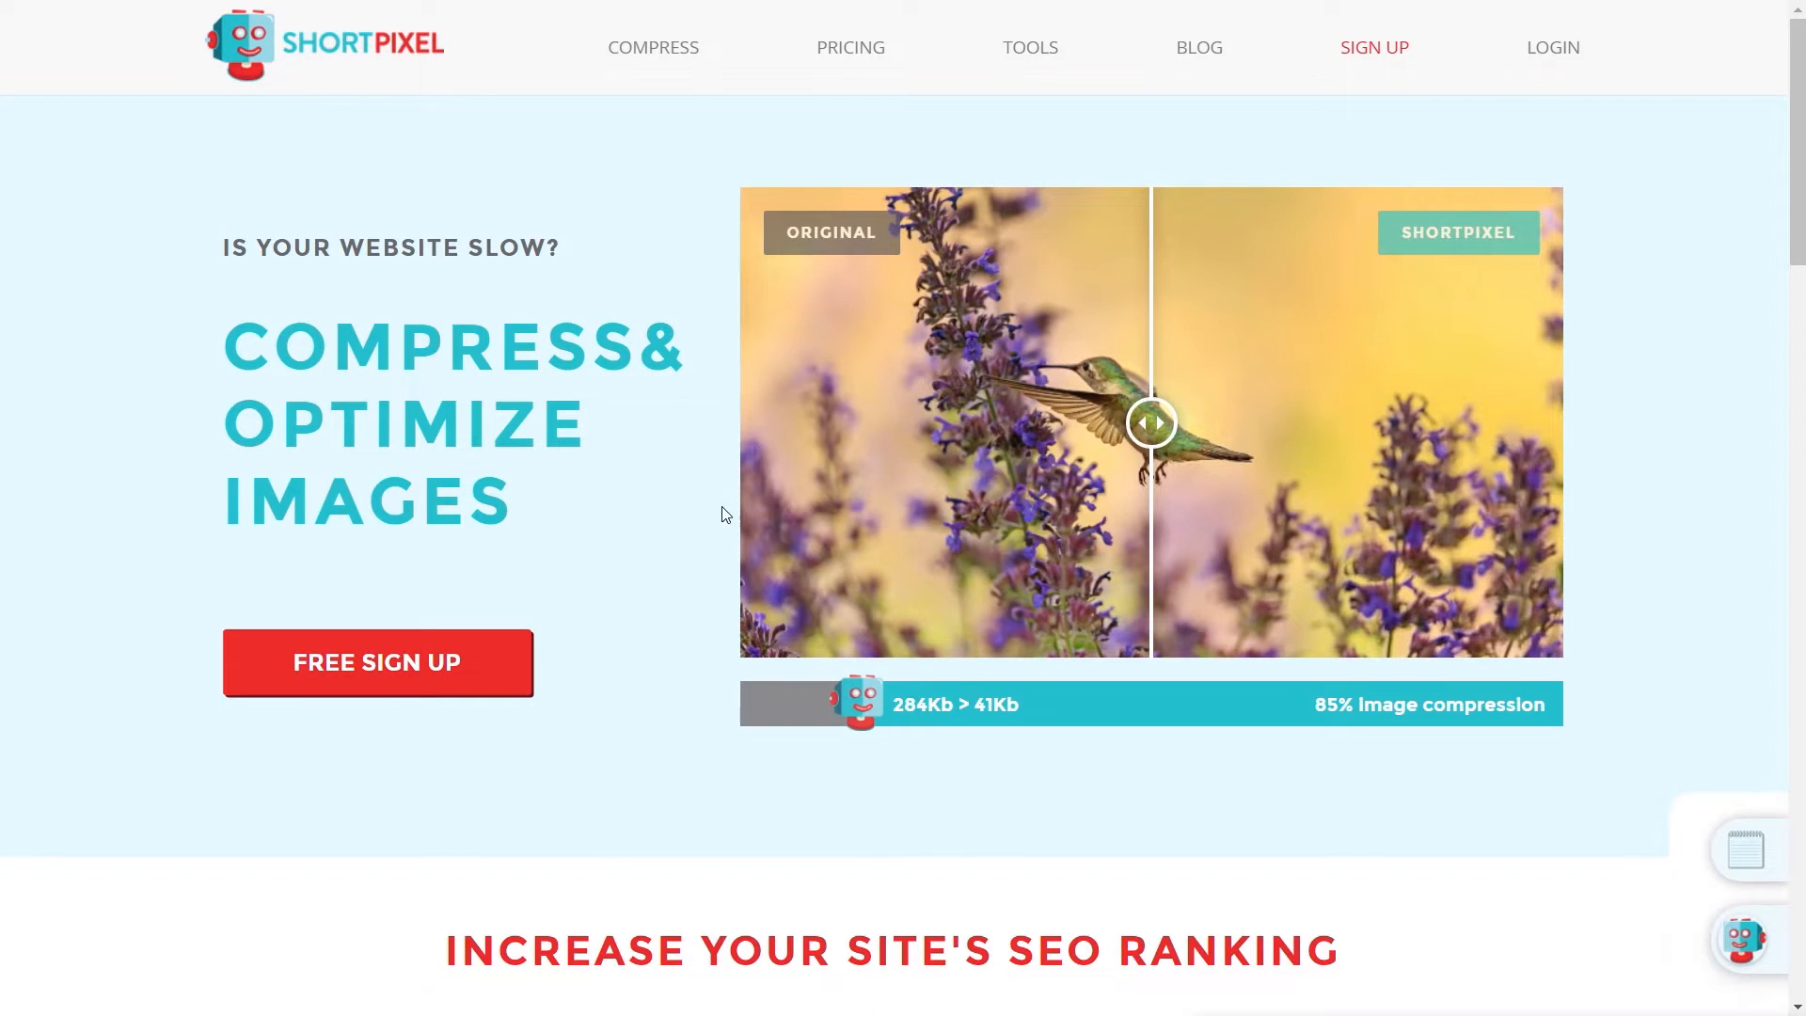
- Upload the hero image to ShortPixel's compressor, compare before and after, and download the 57.4 KB result
{"action": "left_click", "coordinate": [659, 70]}
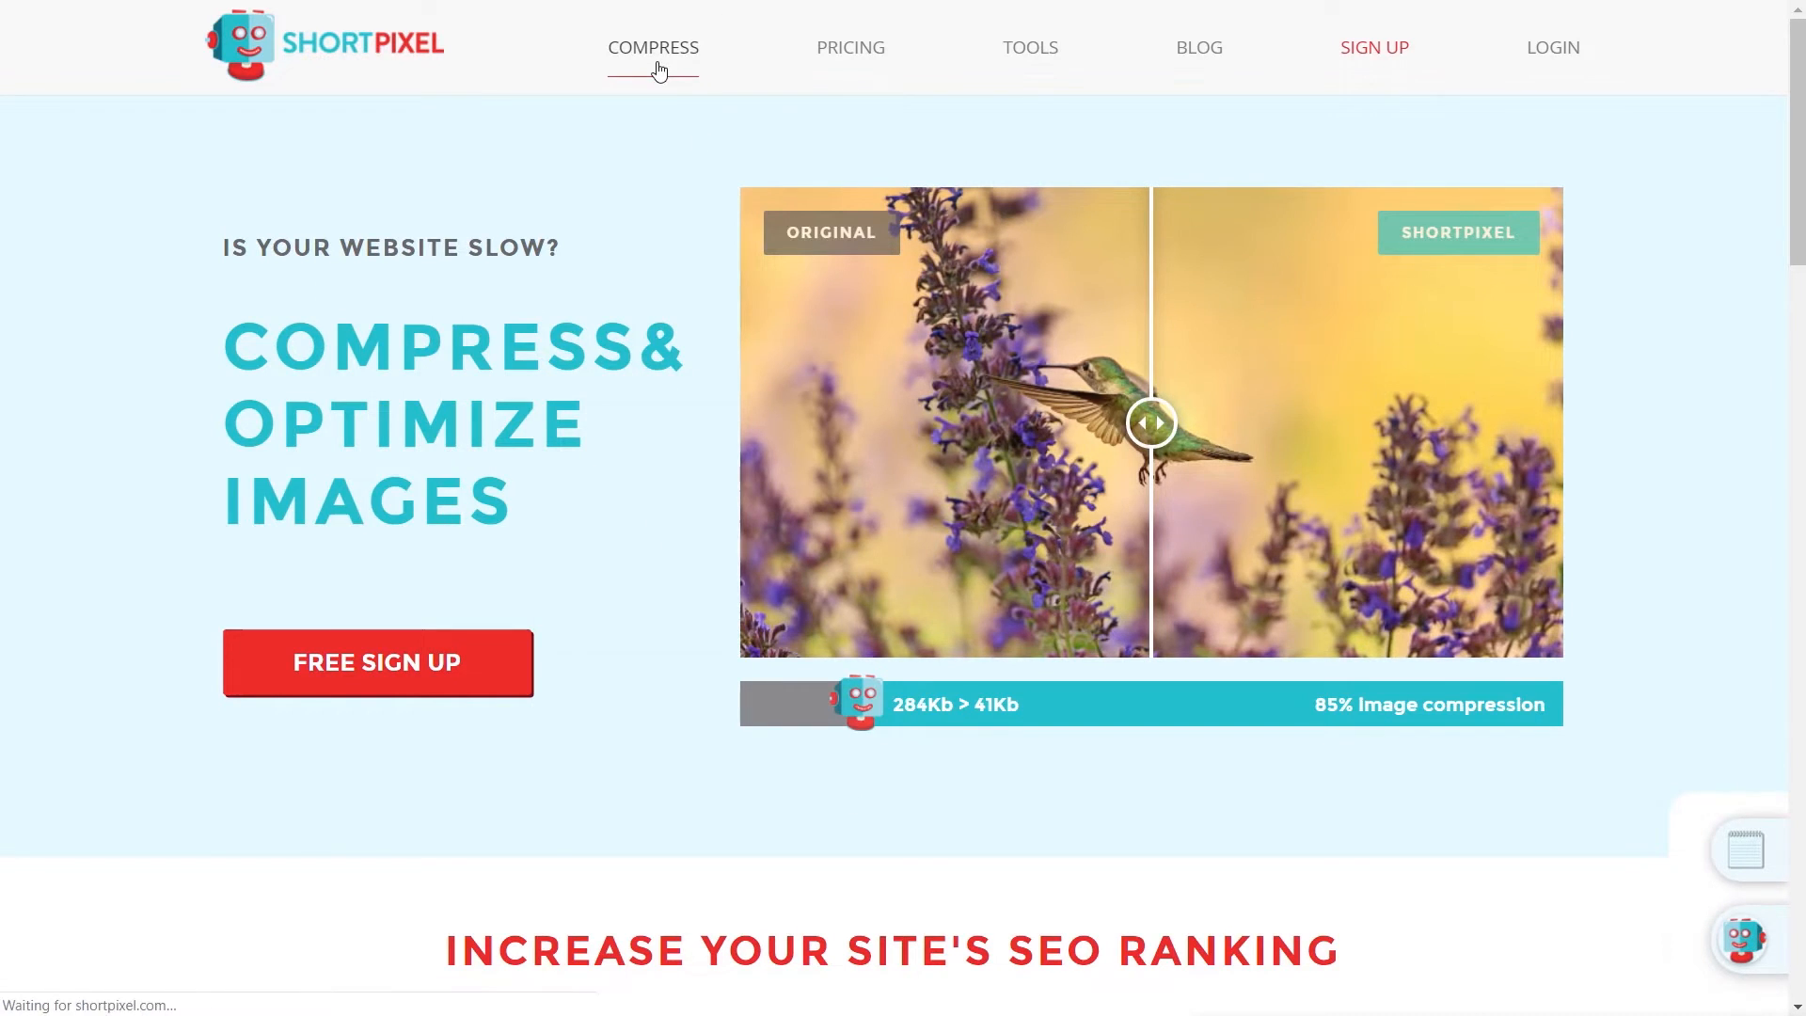
{"action": "left_click_drag", "start_coordinate": [5, 530], "coordinate": [311, 530]}
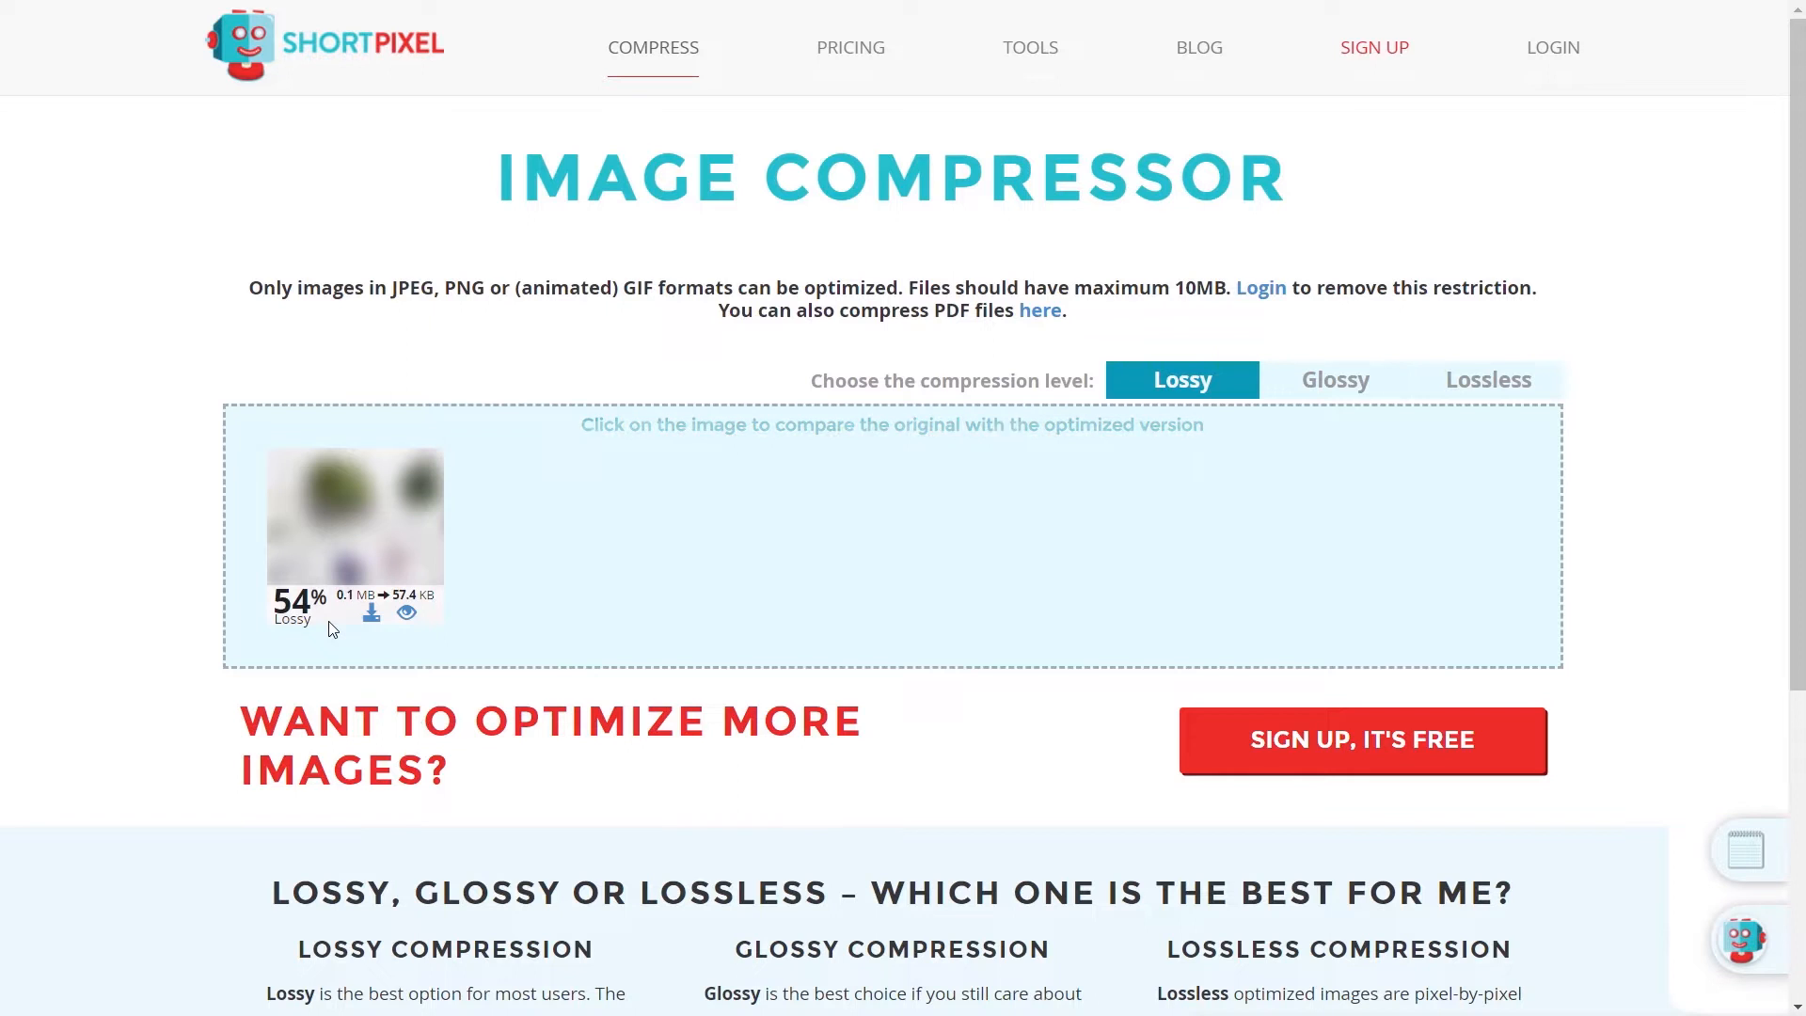
{"action": "left_click", "coordinate": [406, 616]}
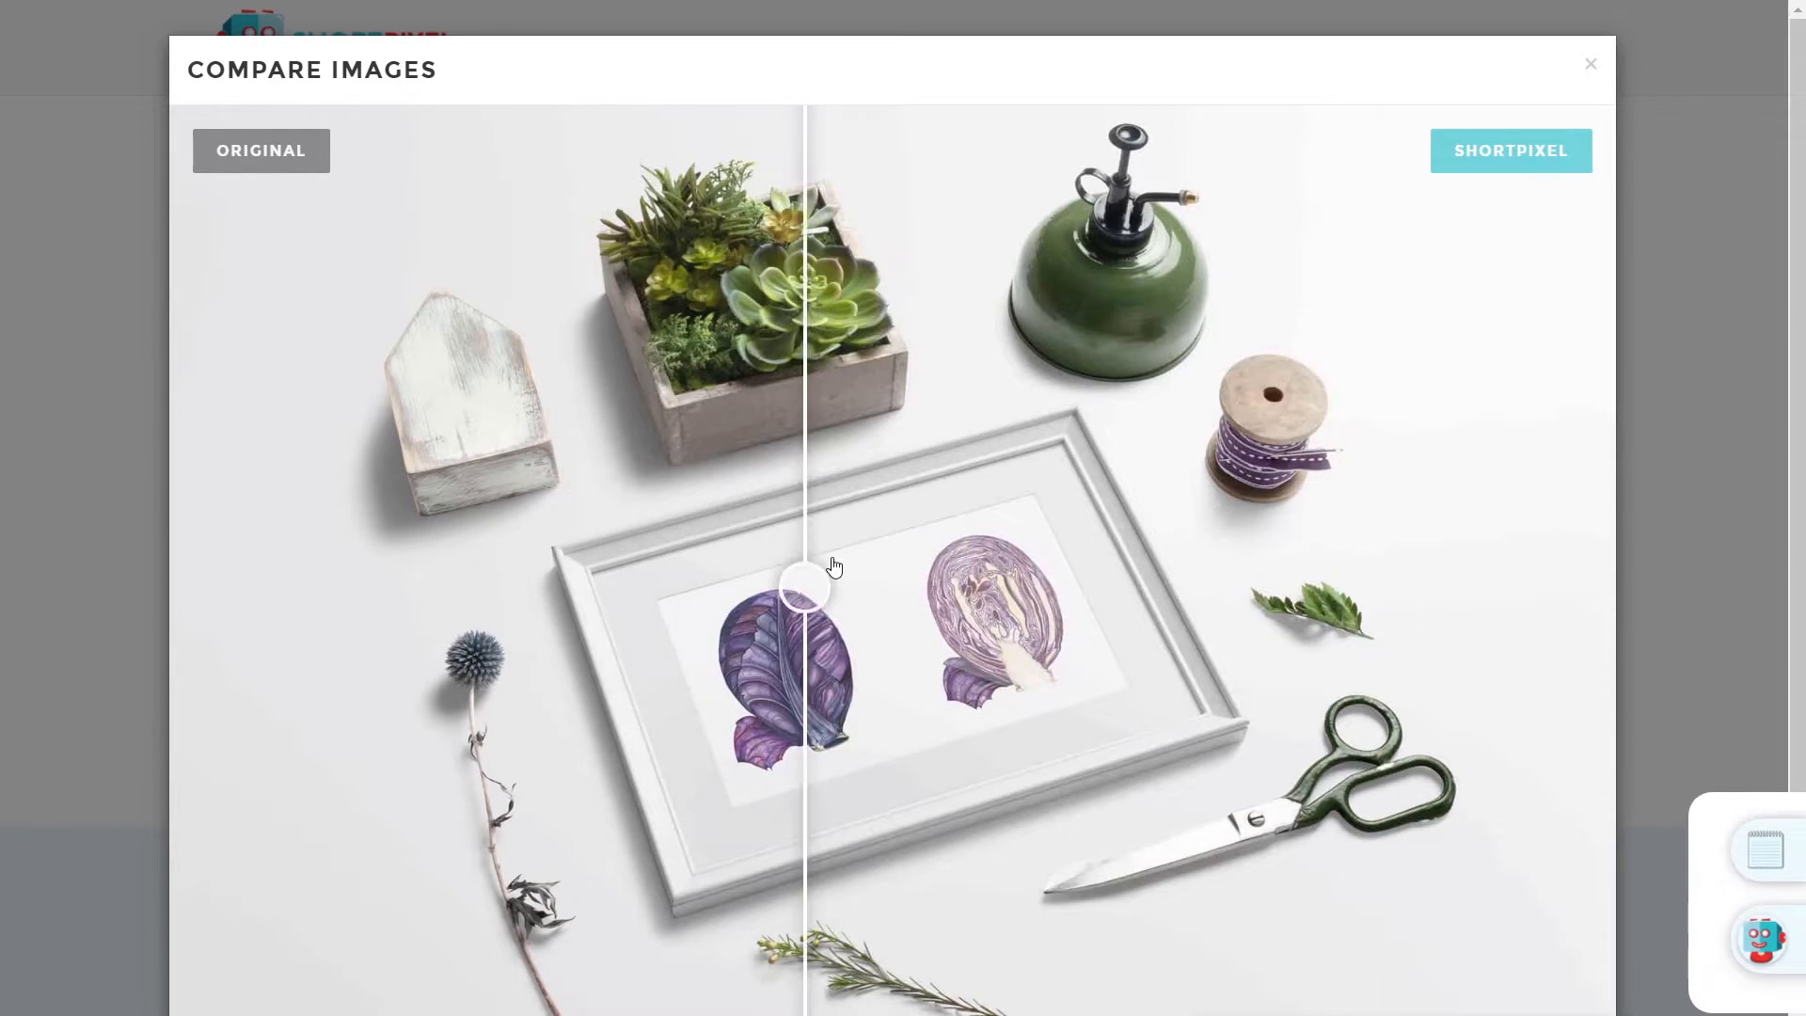
{"action": "left_click", "coordinate": [1589, 64]}
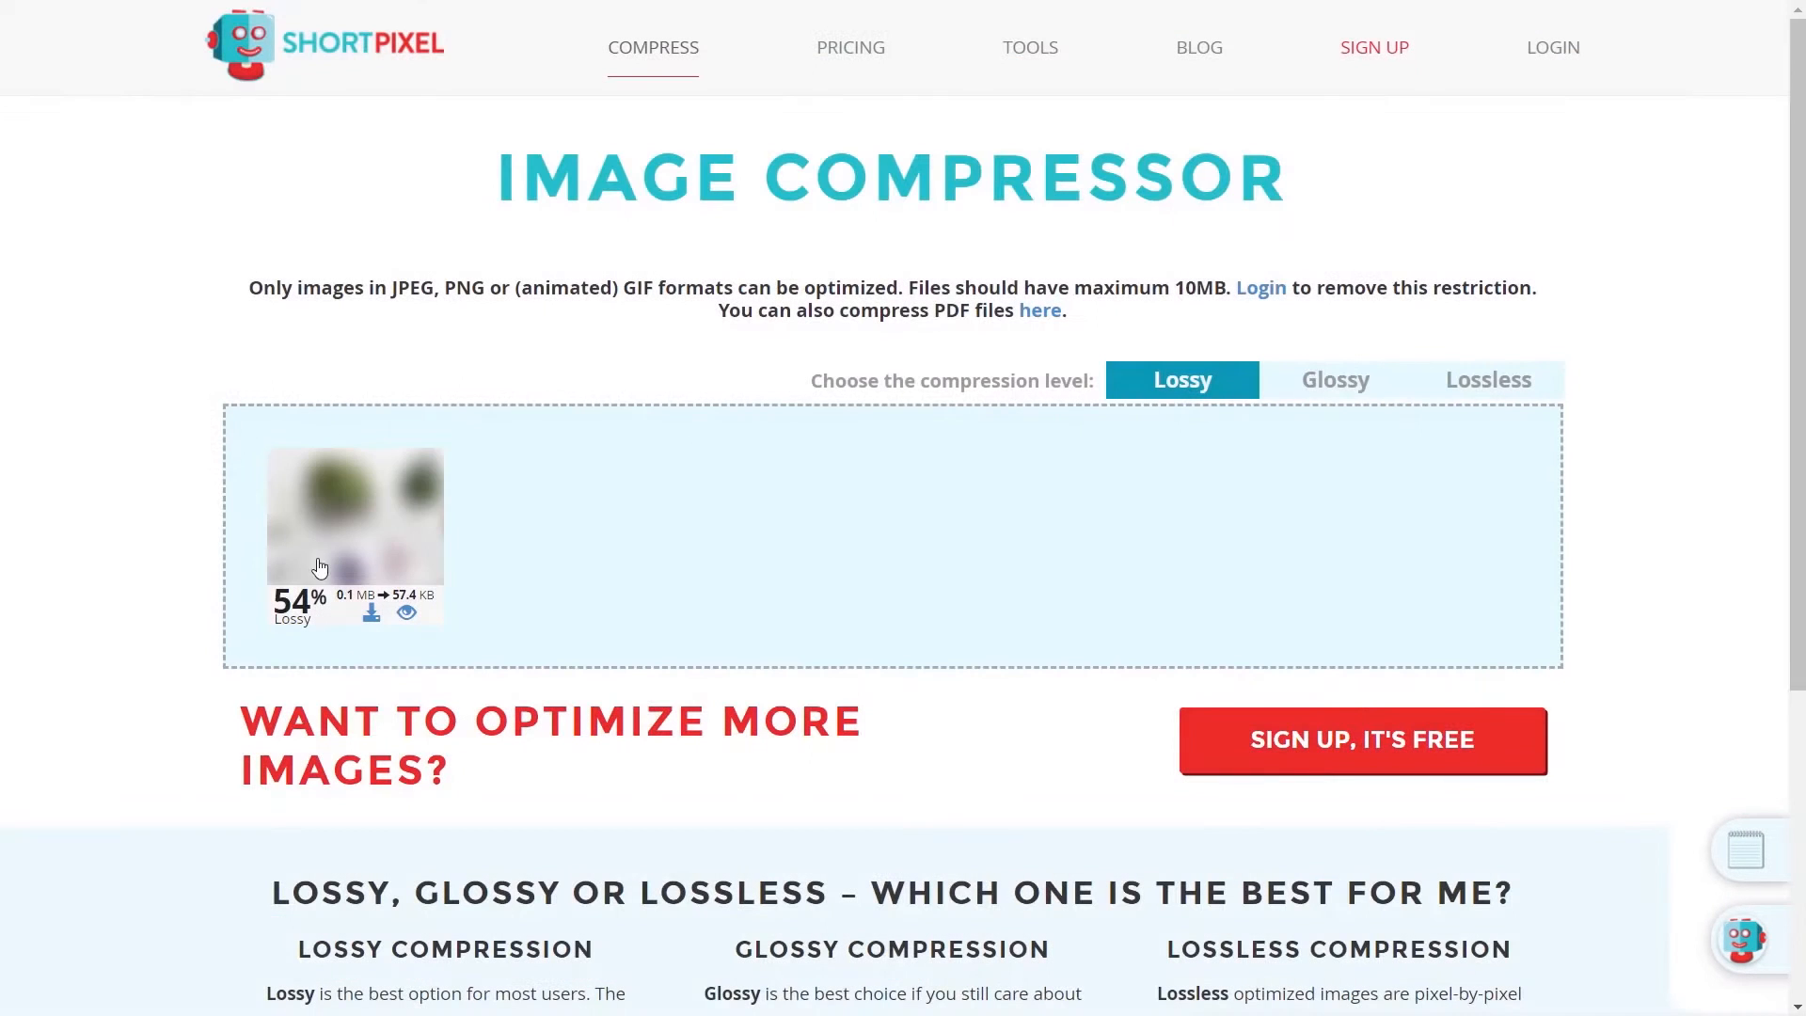
{"action": "left_click", "coordinate": [373, 617]}
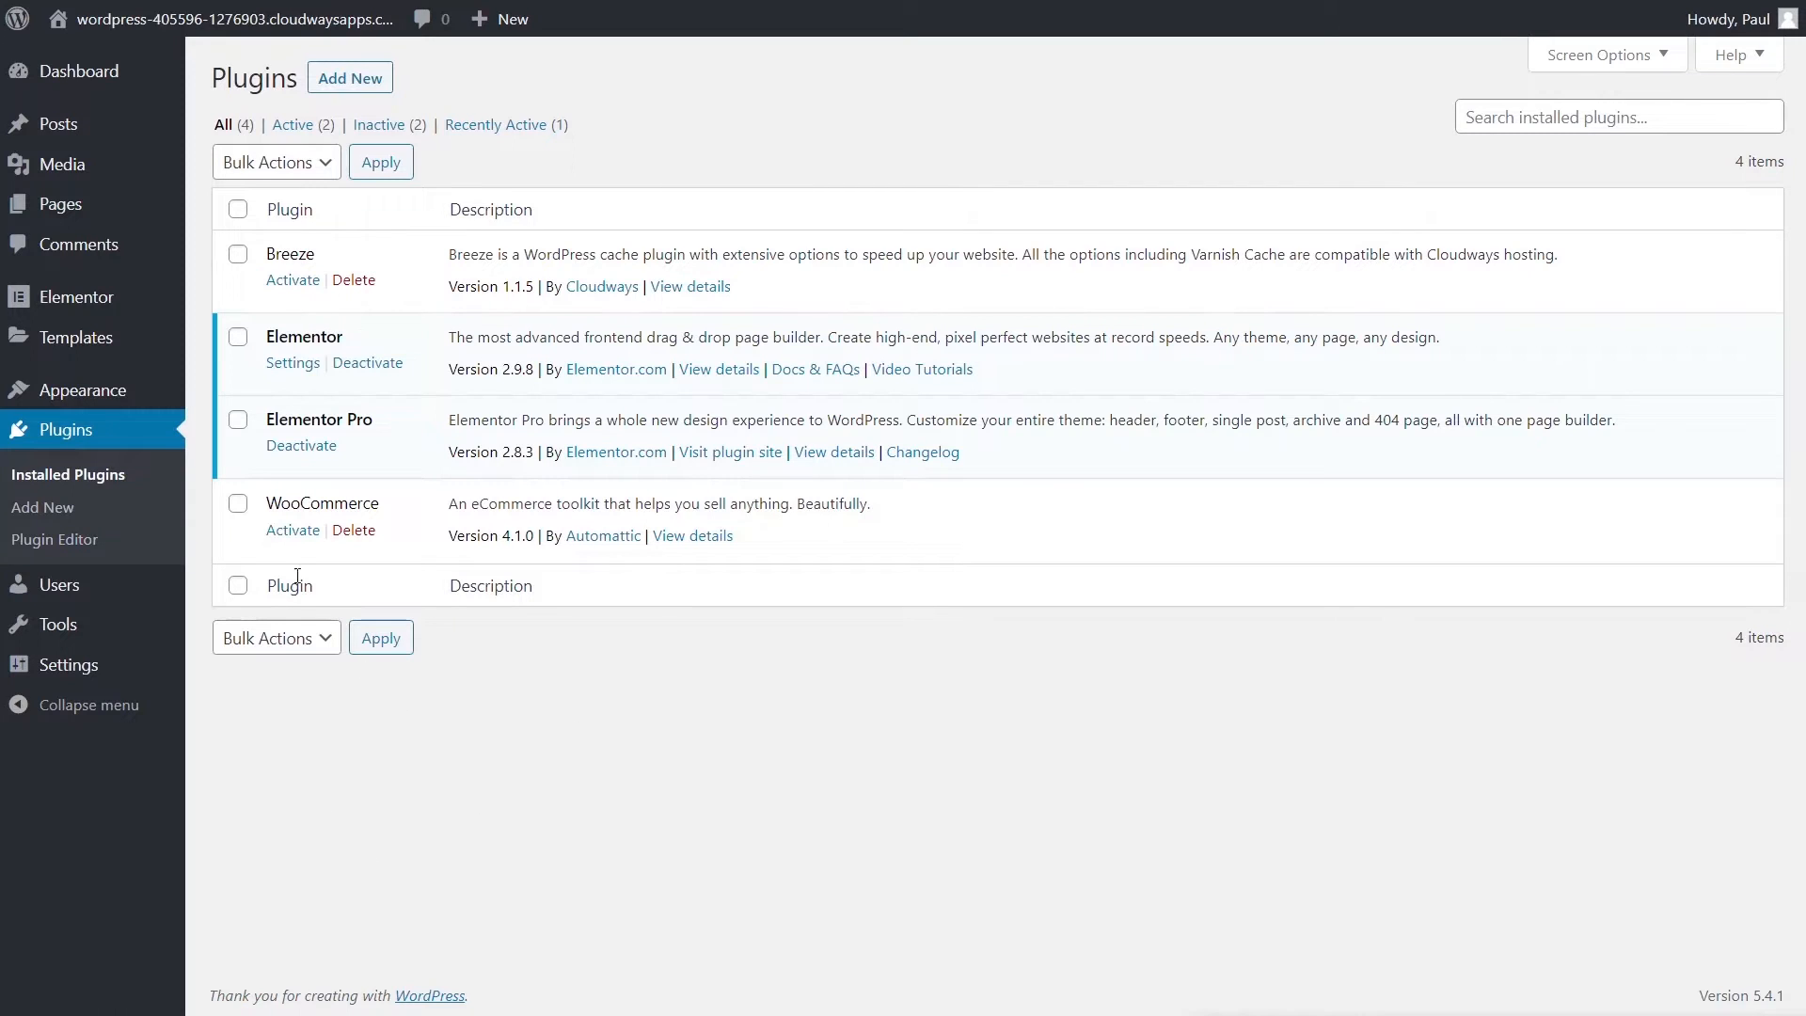
- Activate WooCommerce in the Installed Plugins list
{"action": "left_click", "coordinate": [292, 530]}
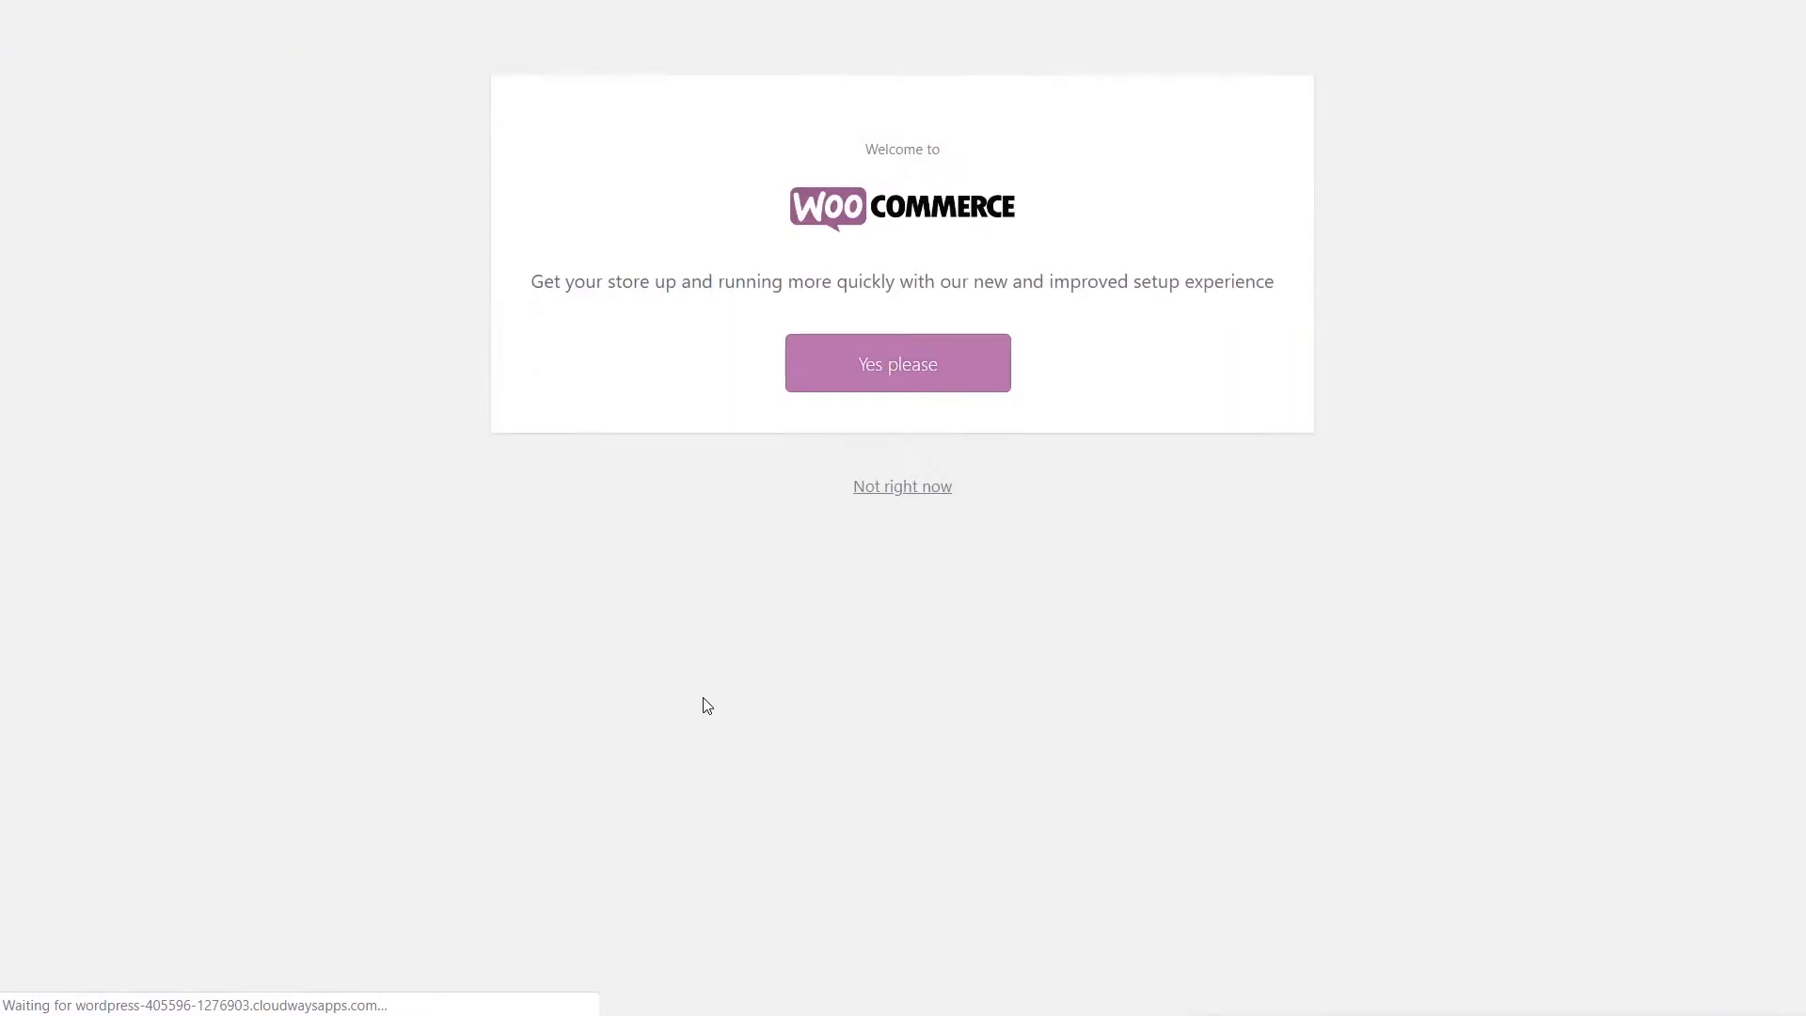
- Begin the guided WooCommerce setup, enter the store address, and accept the usage-tracking prompt
{"action": "left_click", "coordinate": [920, 368]}
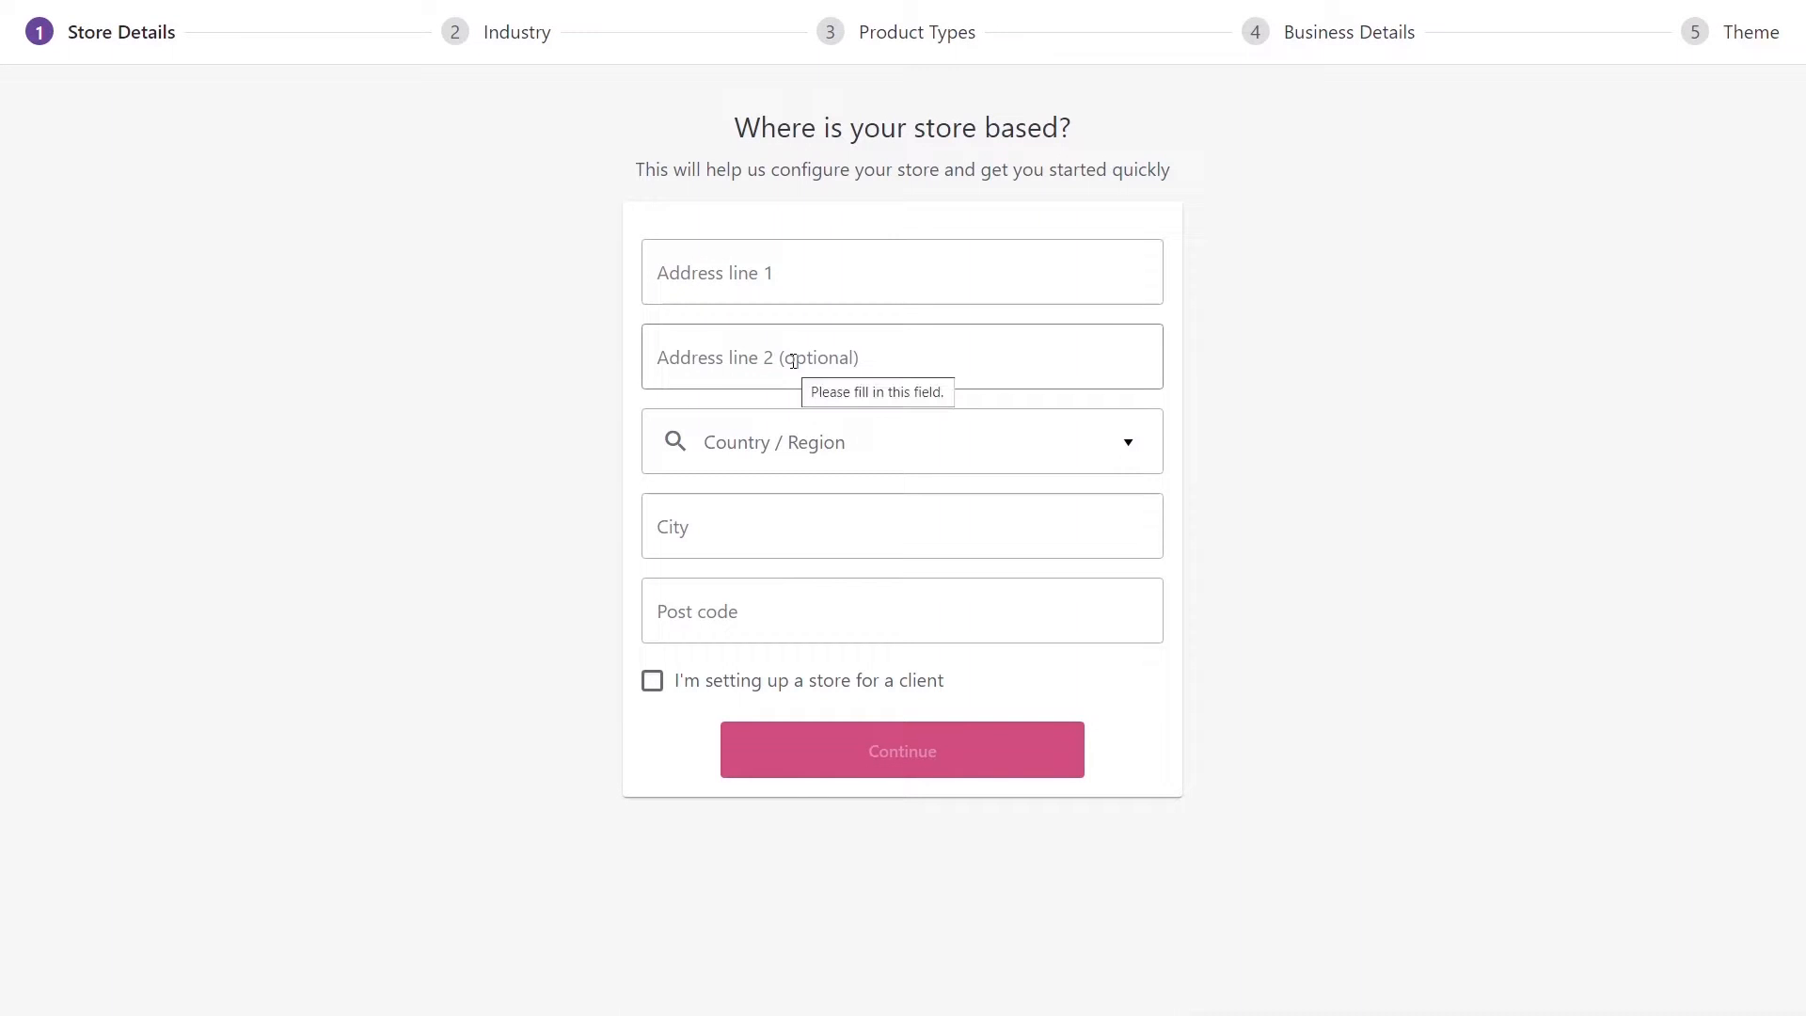
{"action": "left_click", "coordinate": [824, 274]}
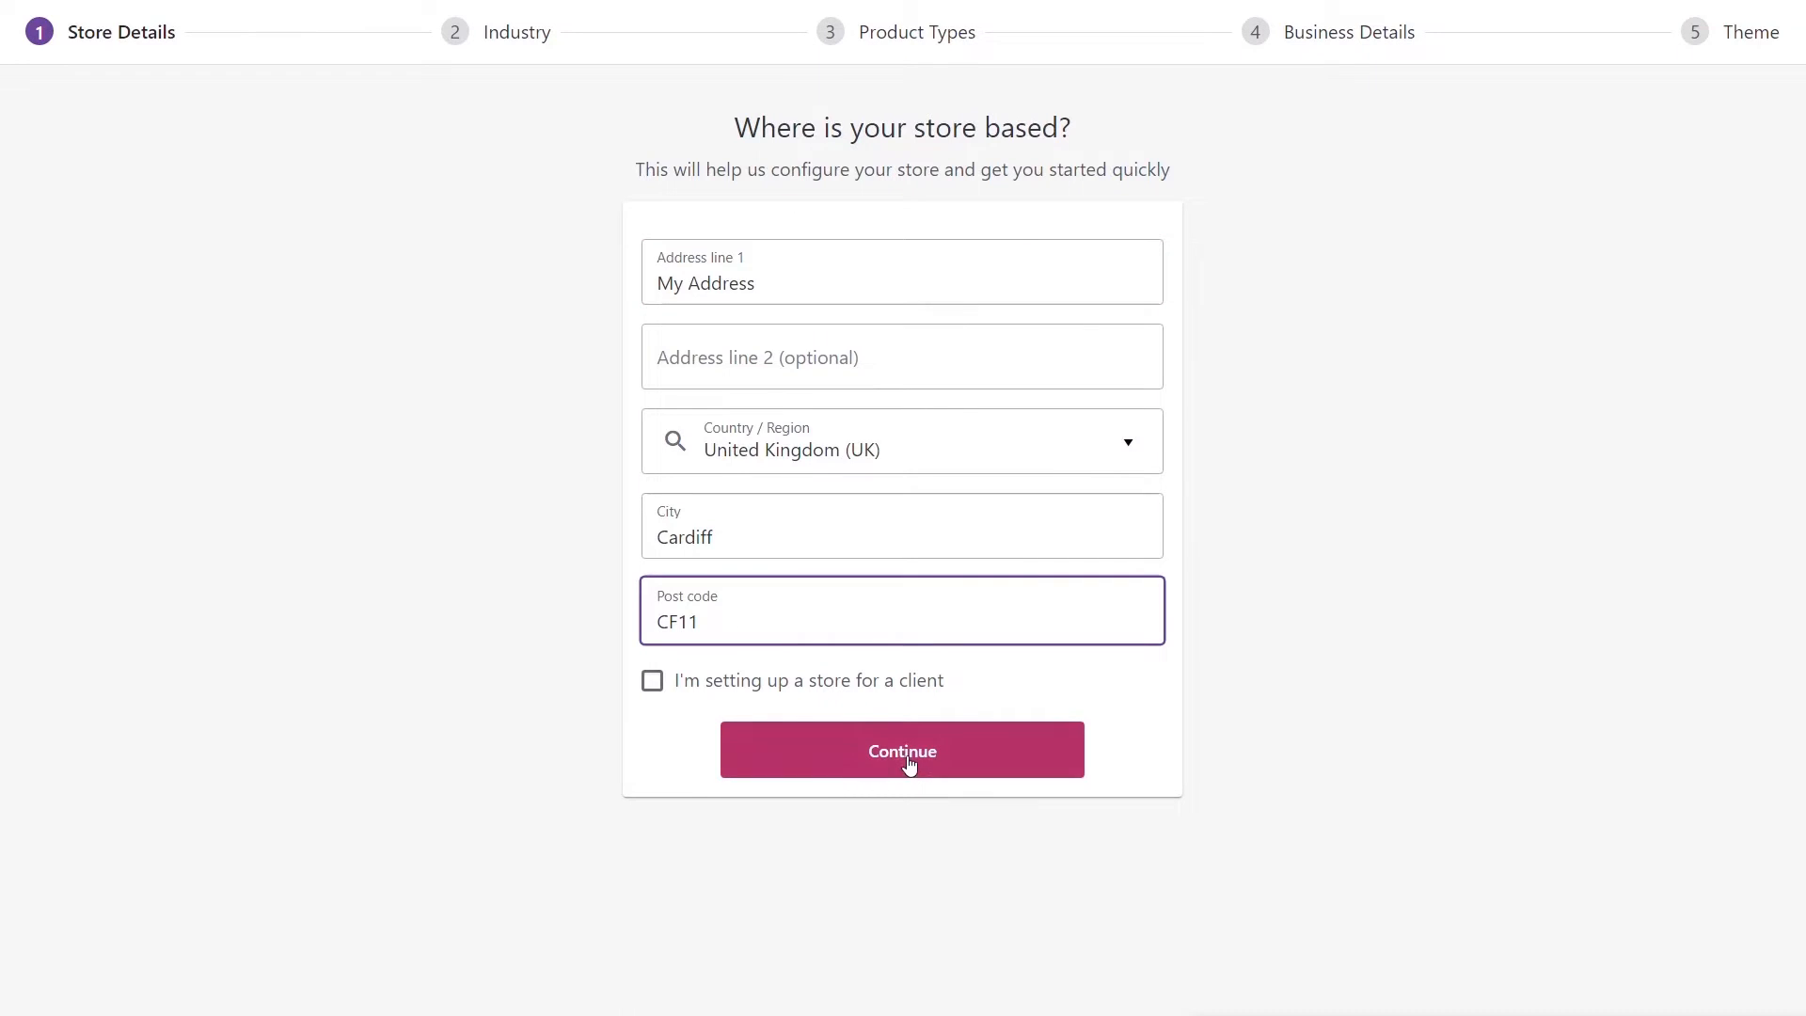
{"action": "left_click", "coordinate": [909, 762]}
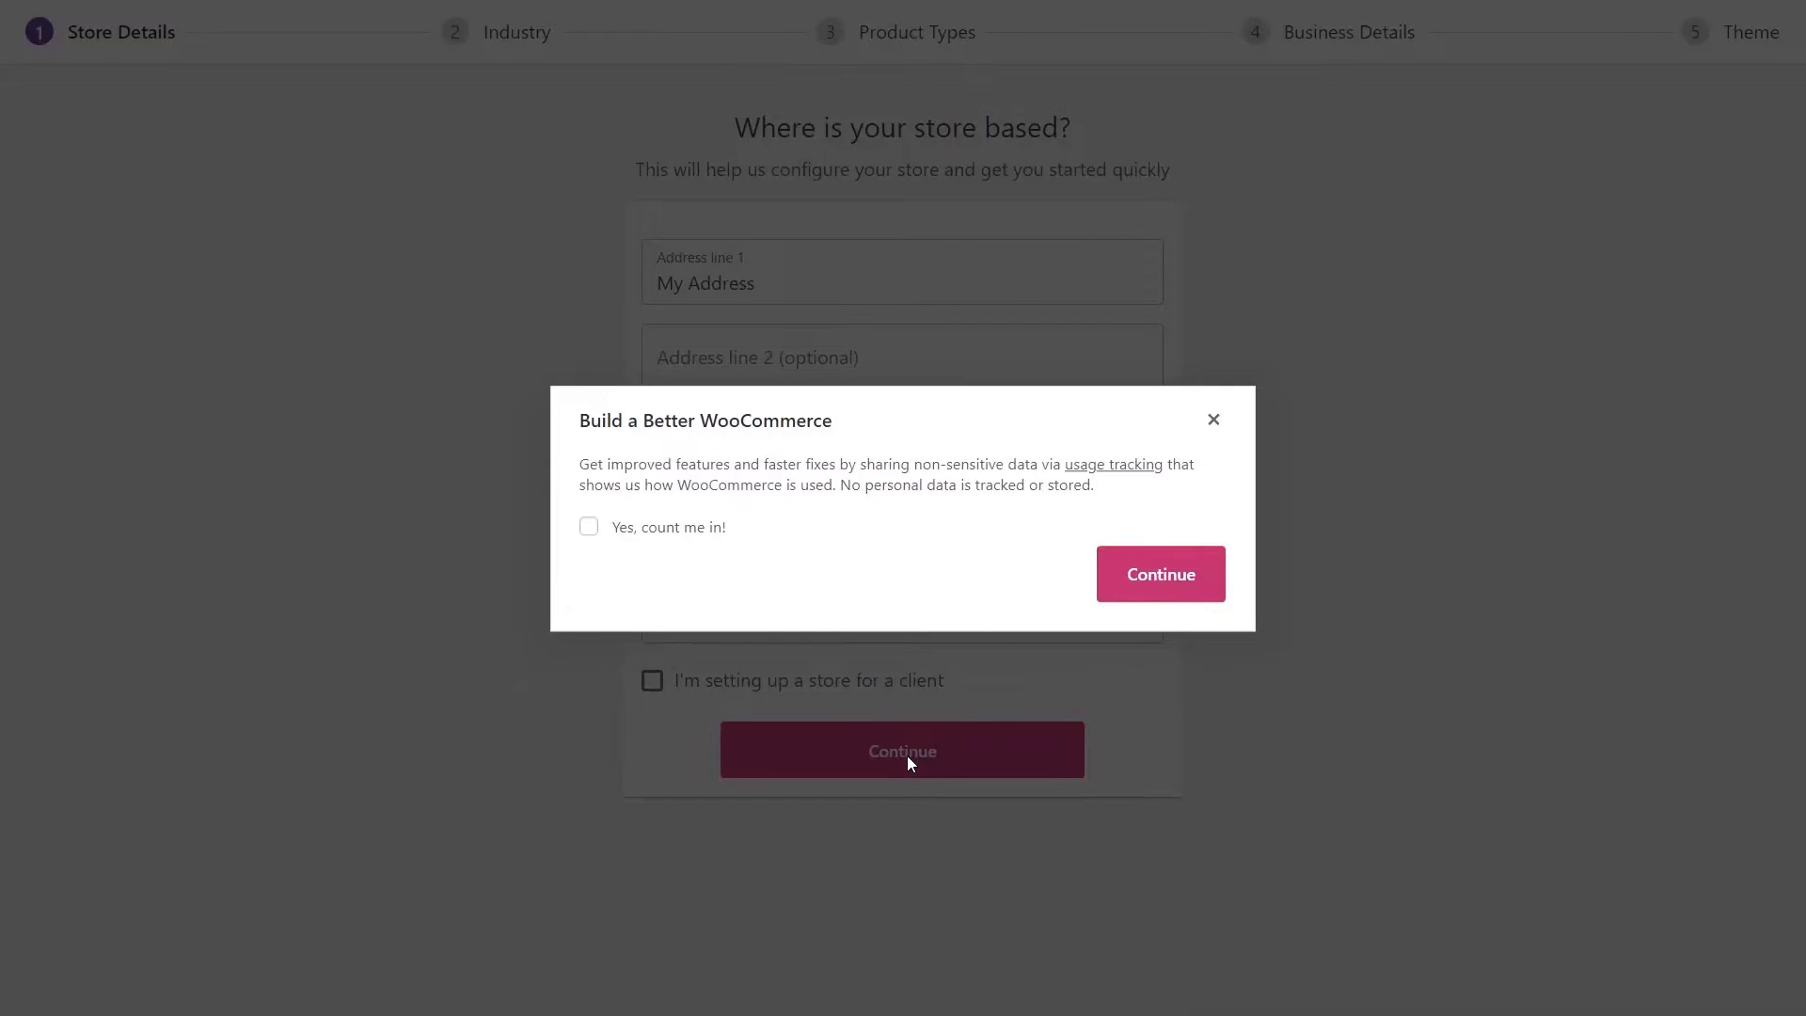
{"action": "left_click", "coordinate": [1153, 584]}
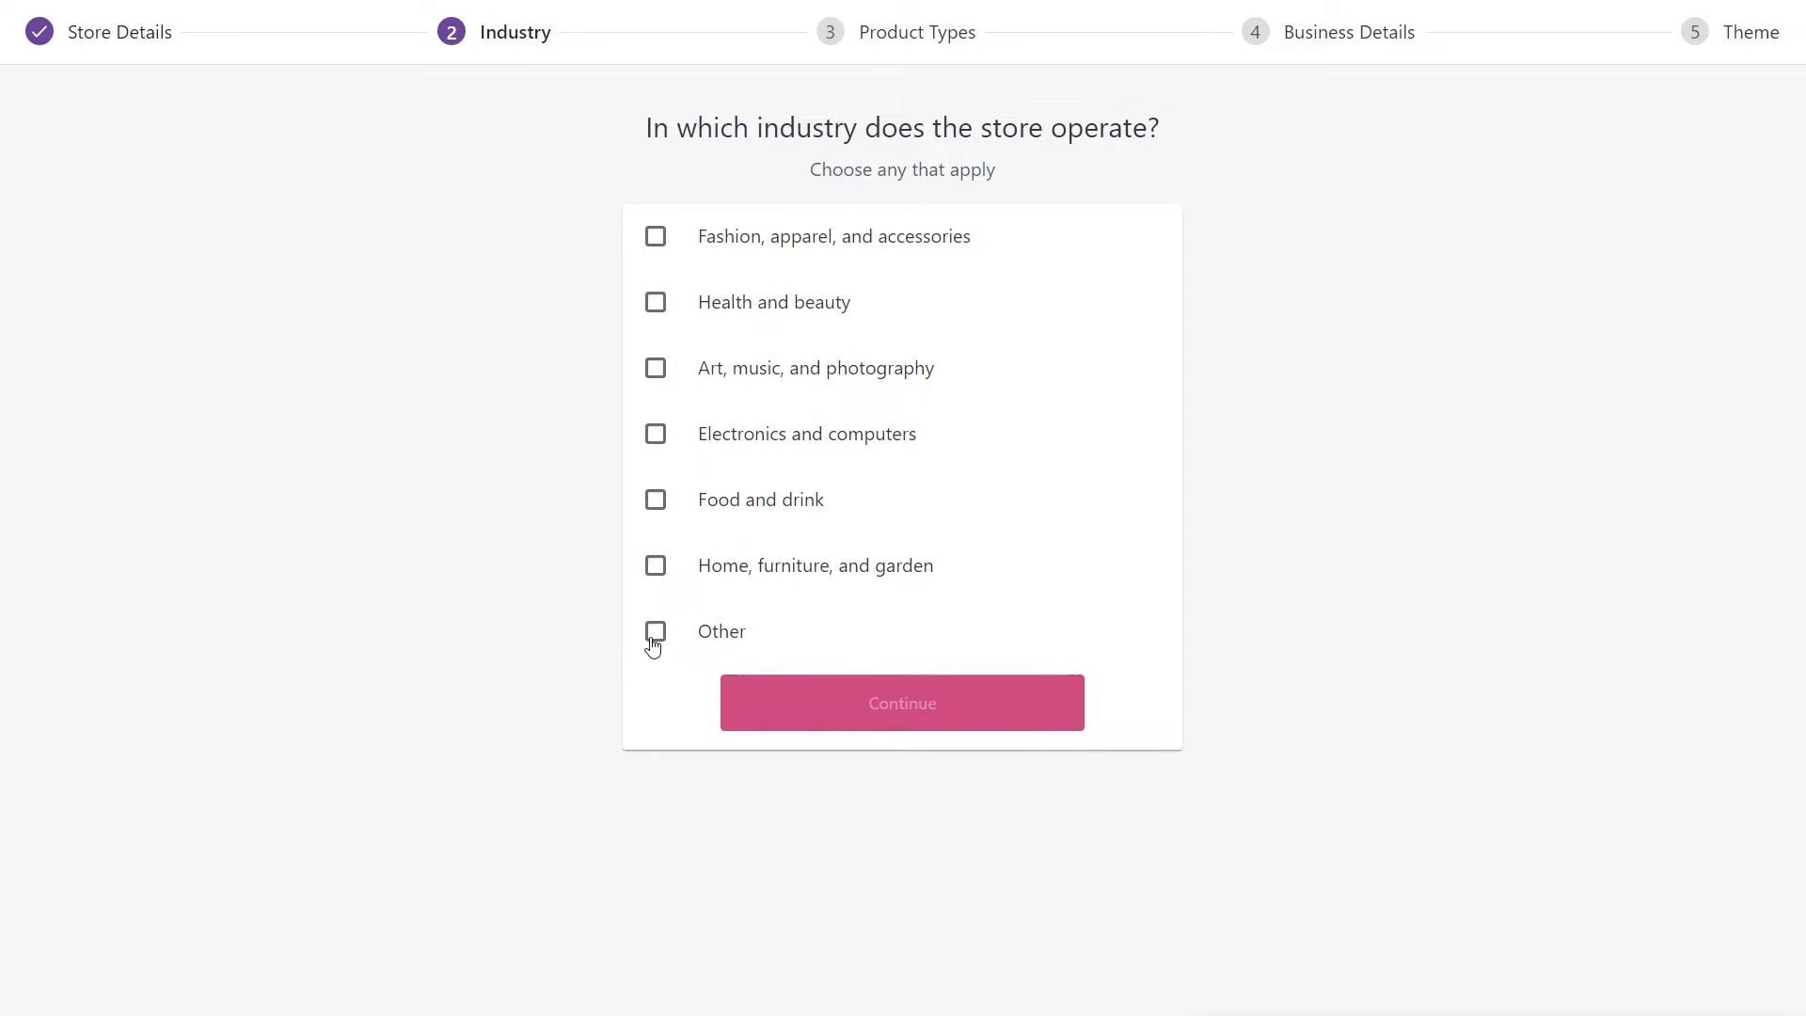
- Choose Art, music, and photography as the industry and Physical products as the product type
{"action": "left_click", "coordinate": [658, 371]}
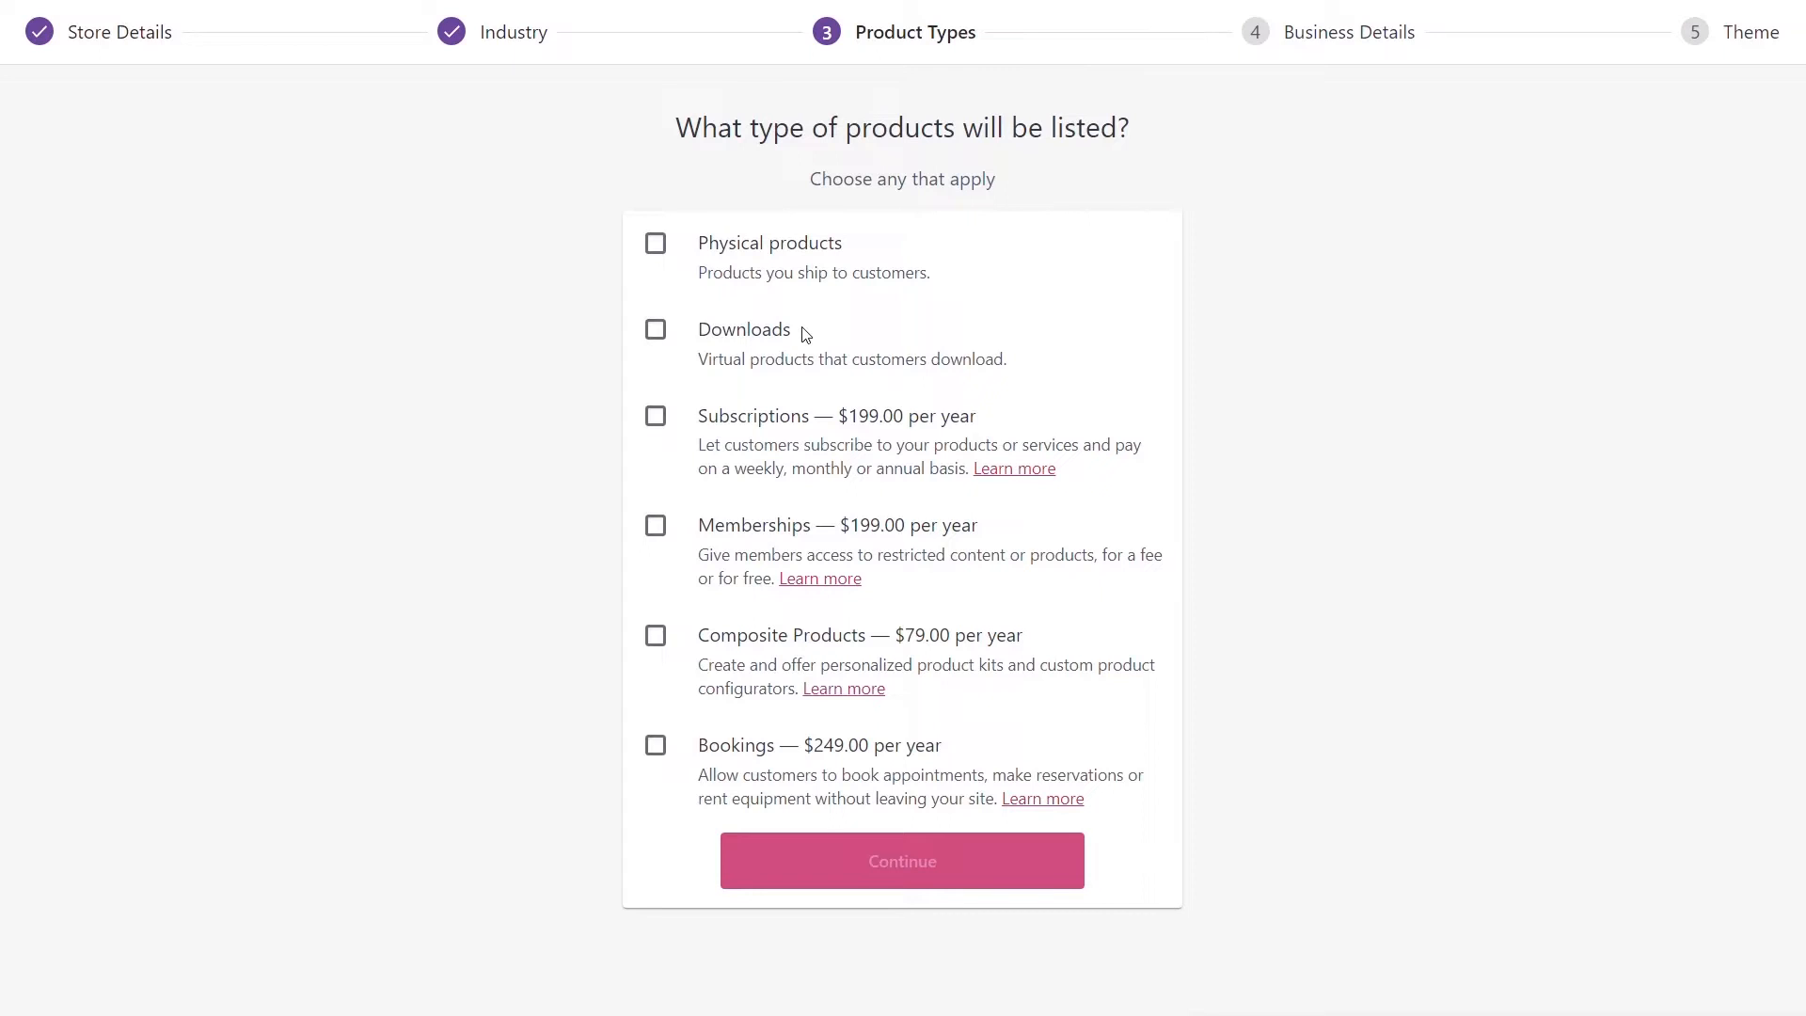
{"action": "left_click", "coordinate": [655, 247]}
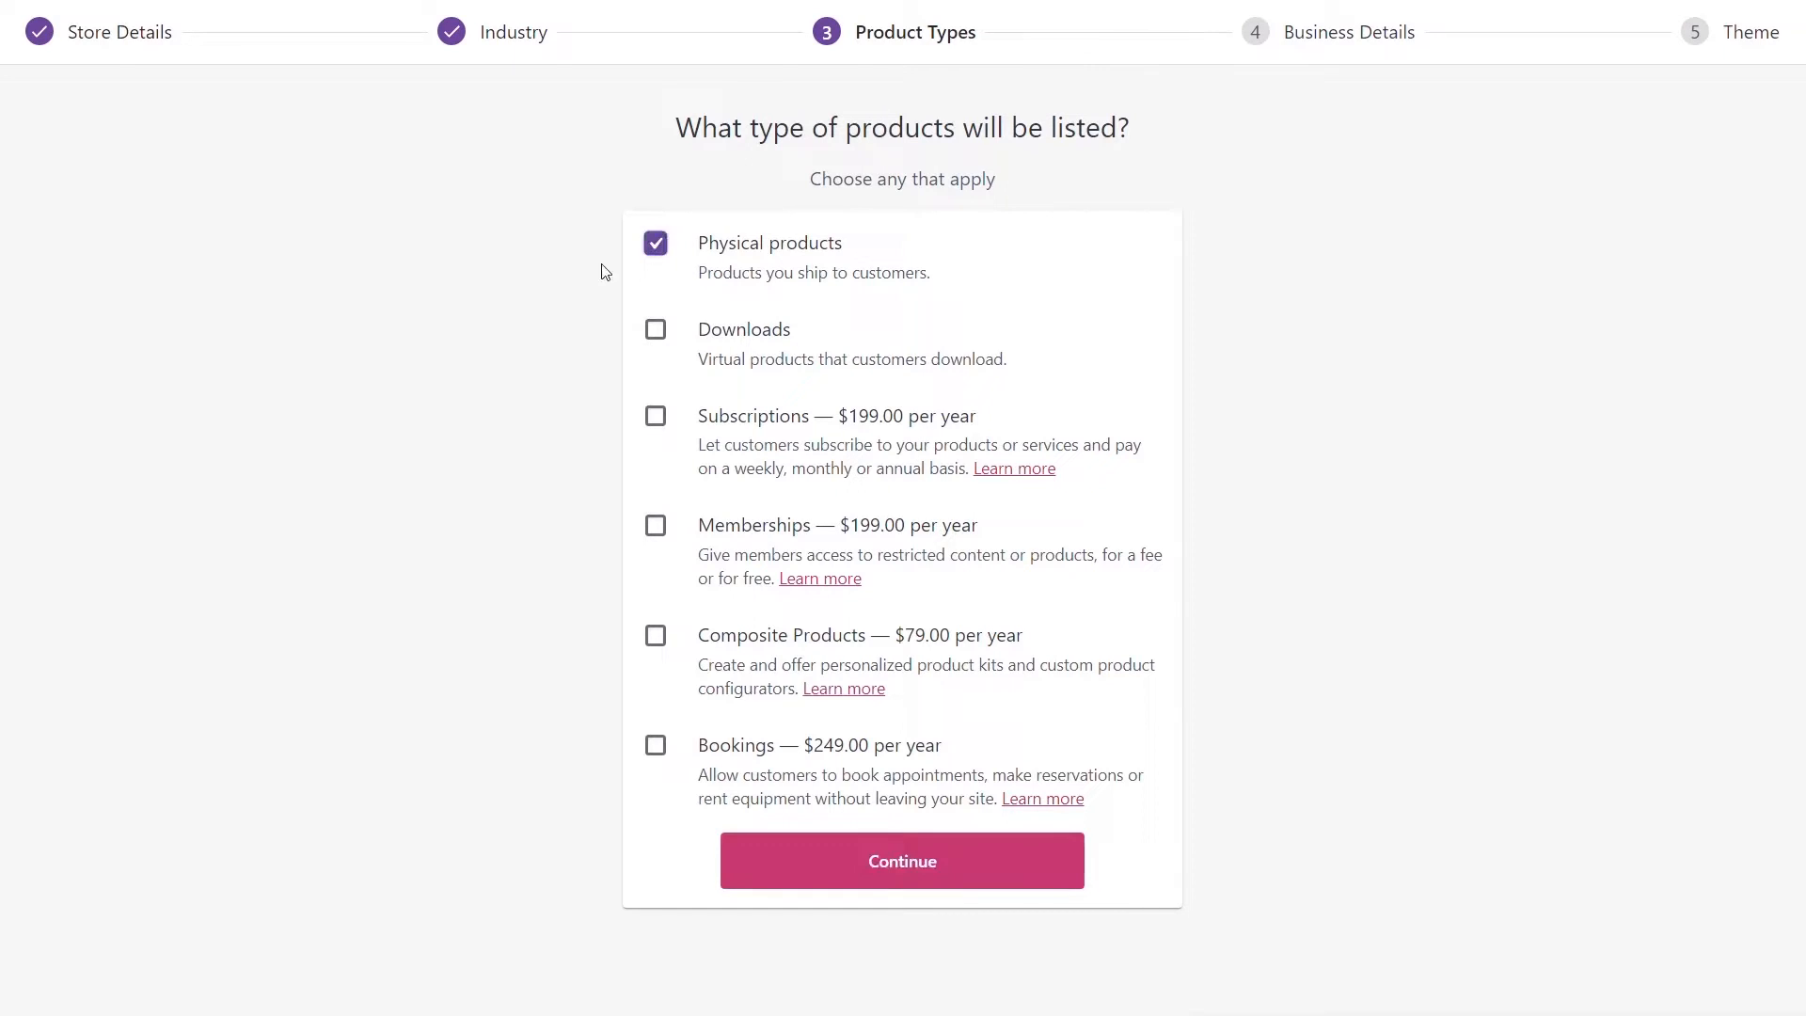
{"action": "left_click", "coordinate": [903, 869]}
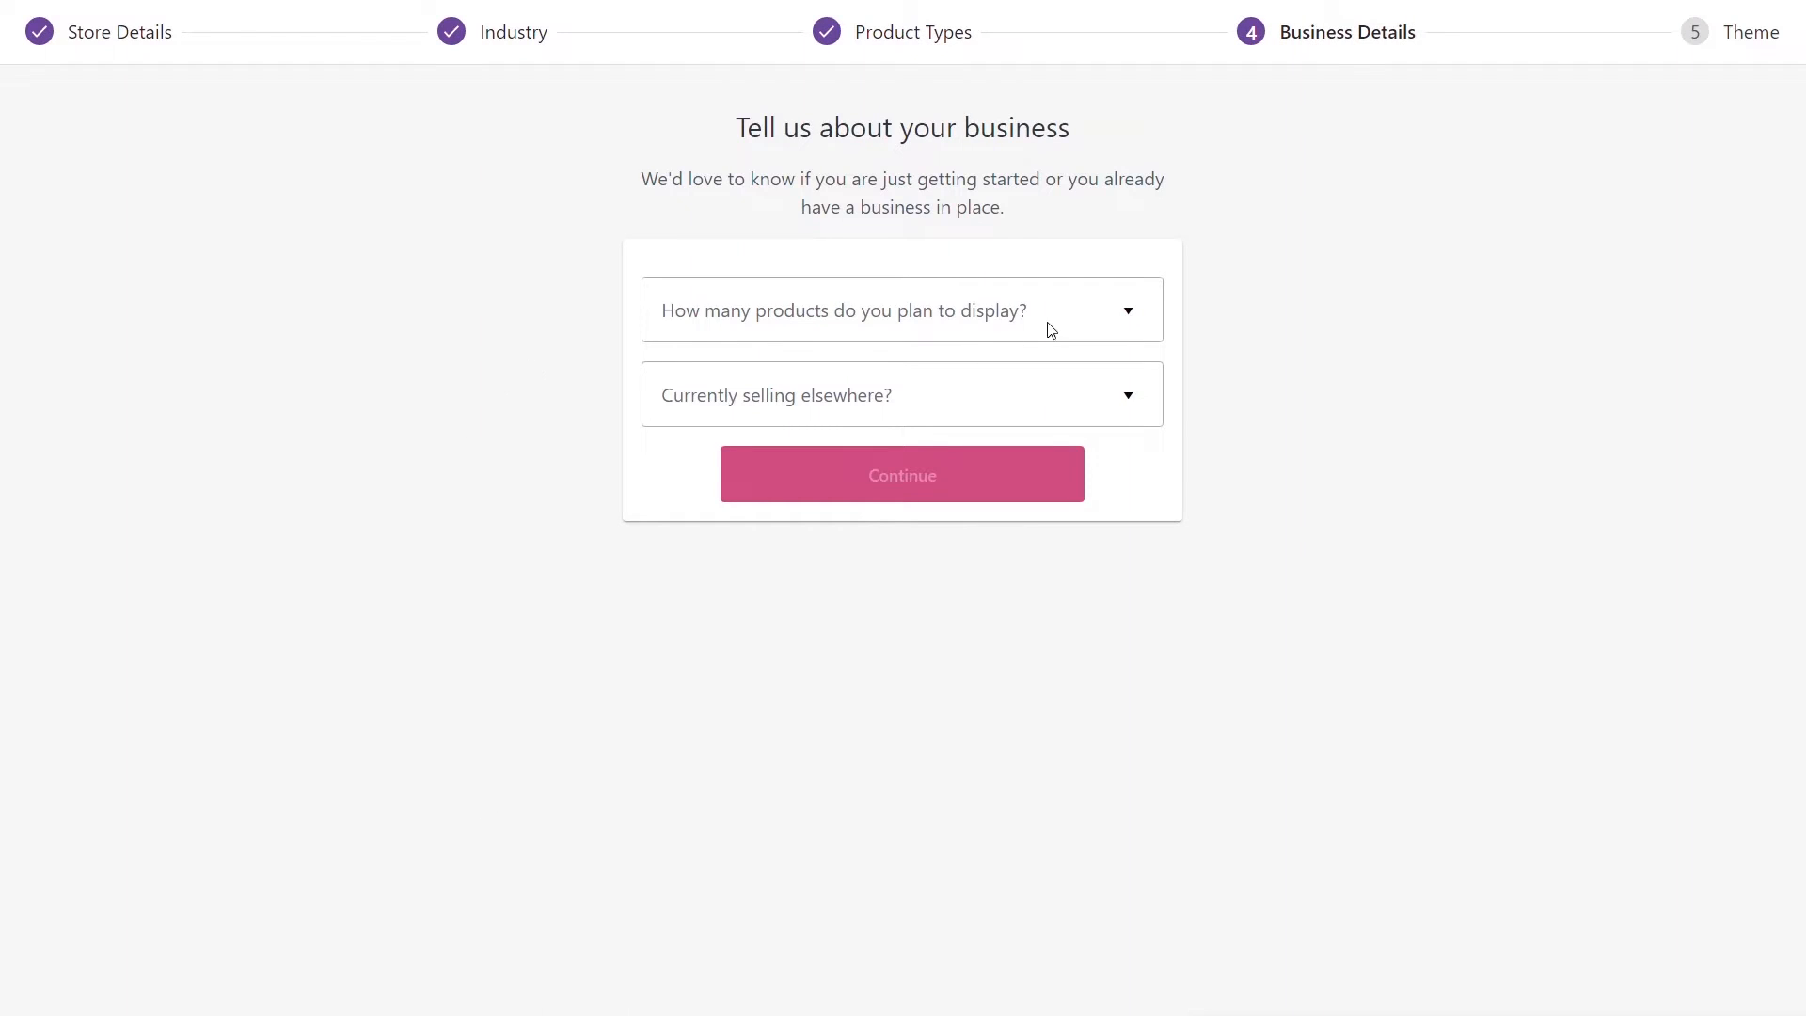
- Set 11 - 100 products, answer No to selling elsewhere, and switch off Google Ads, Mailchimp and Facebook add-ons
{"action": "left_click", "coordinate": [1108, 317]}
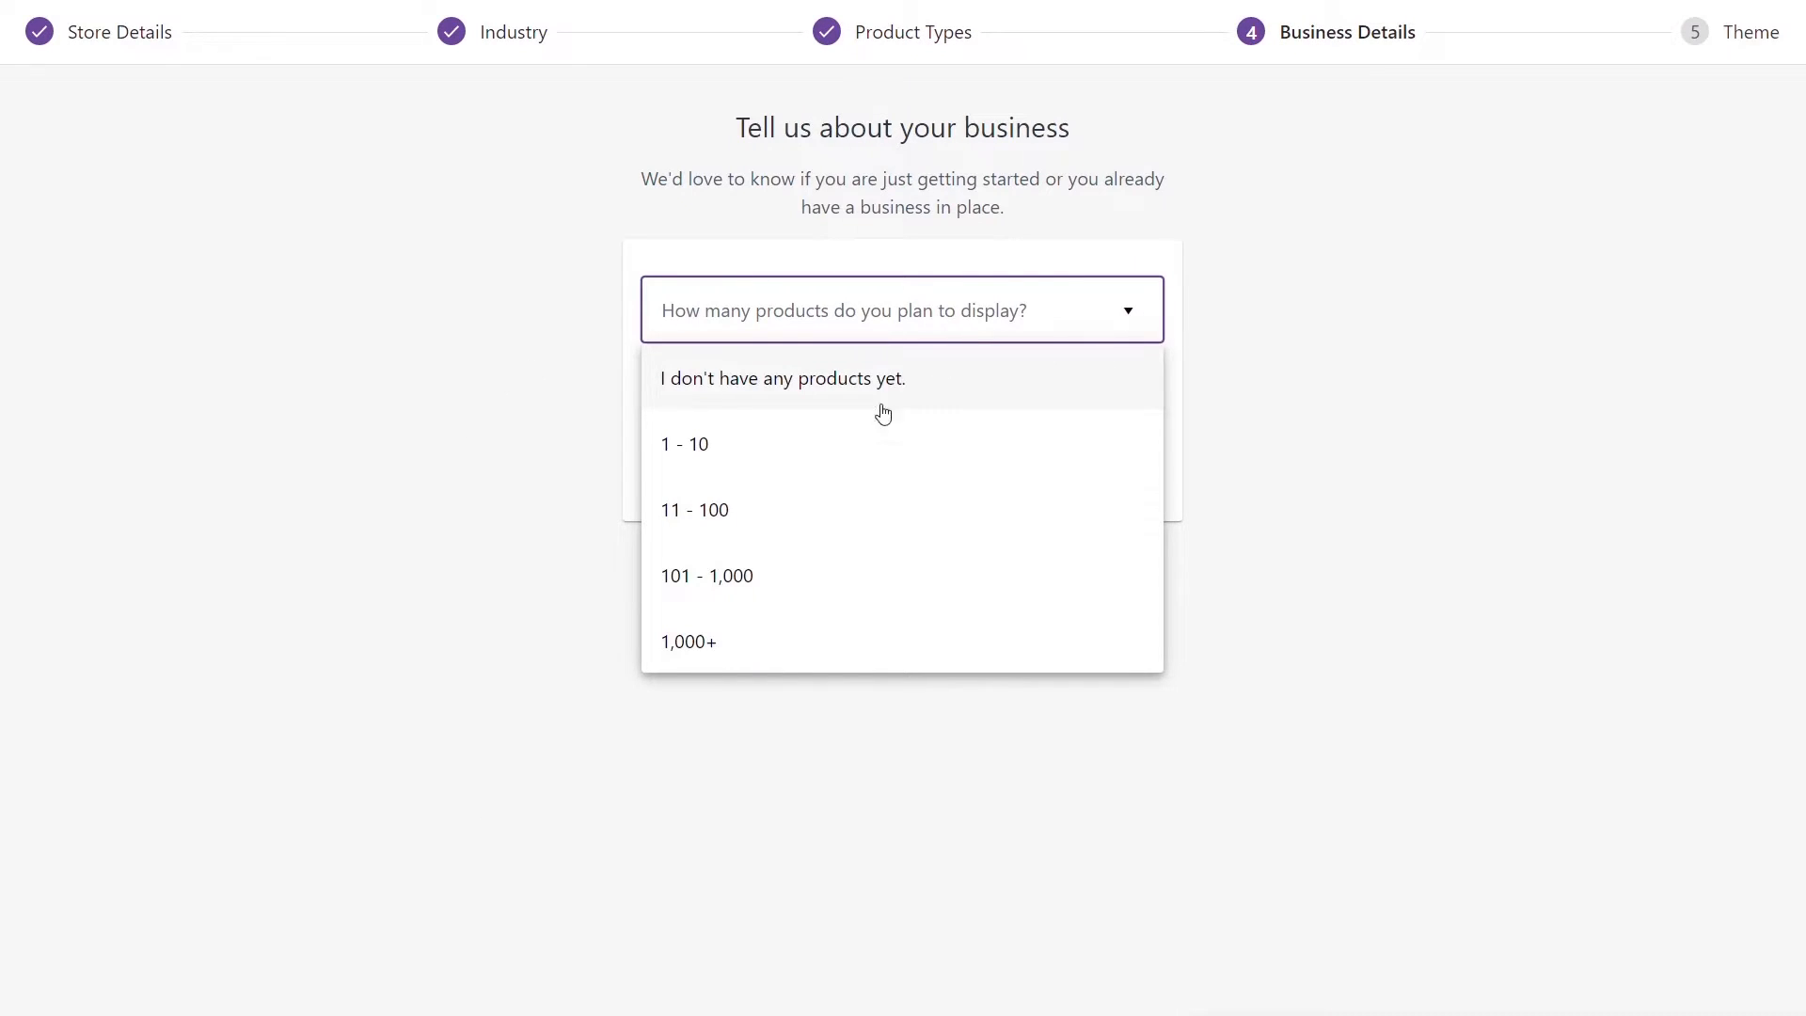
{"action": "left_click", "coordinate": [746, 518]}
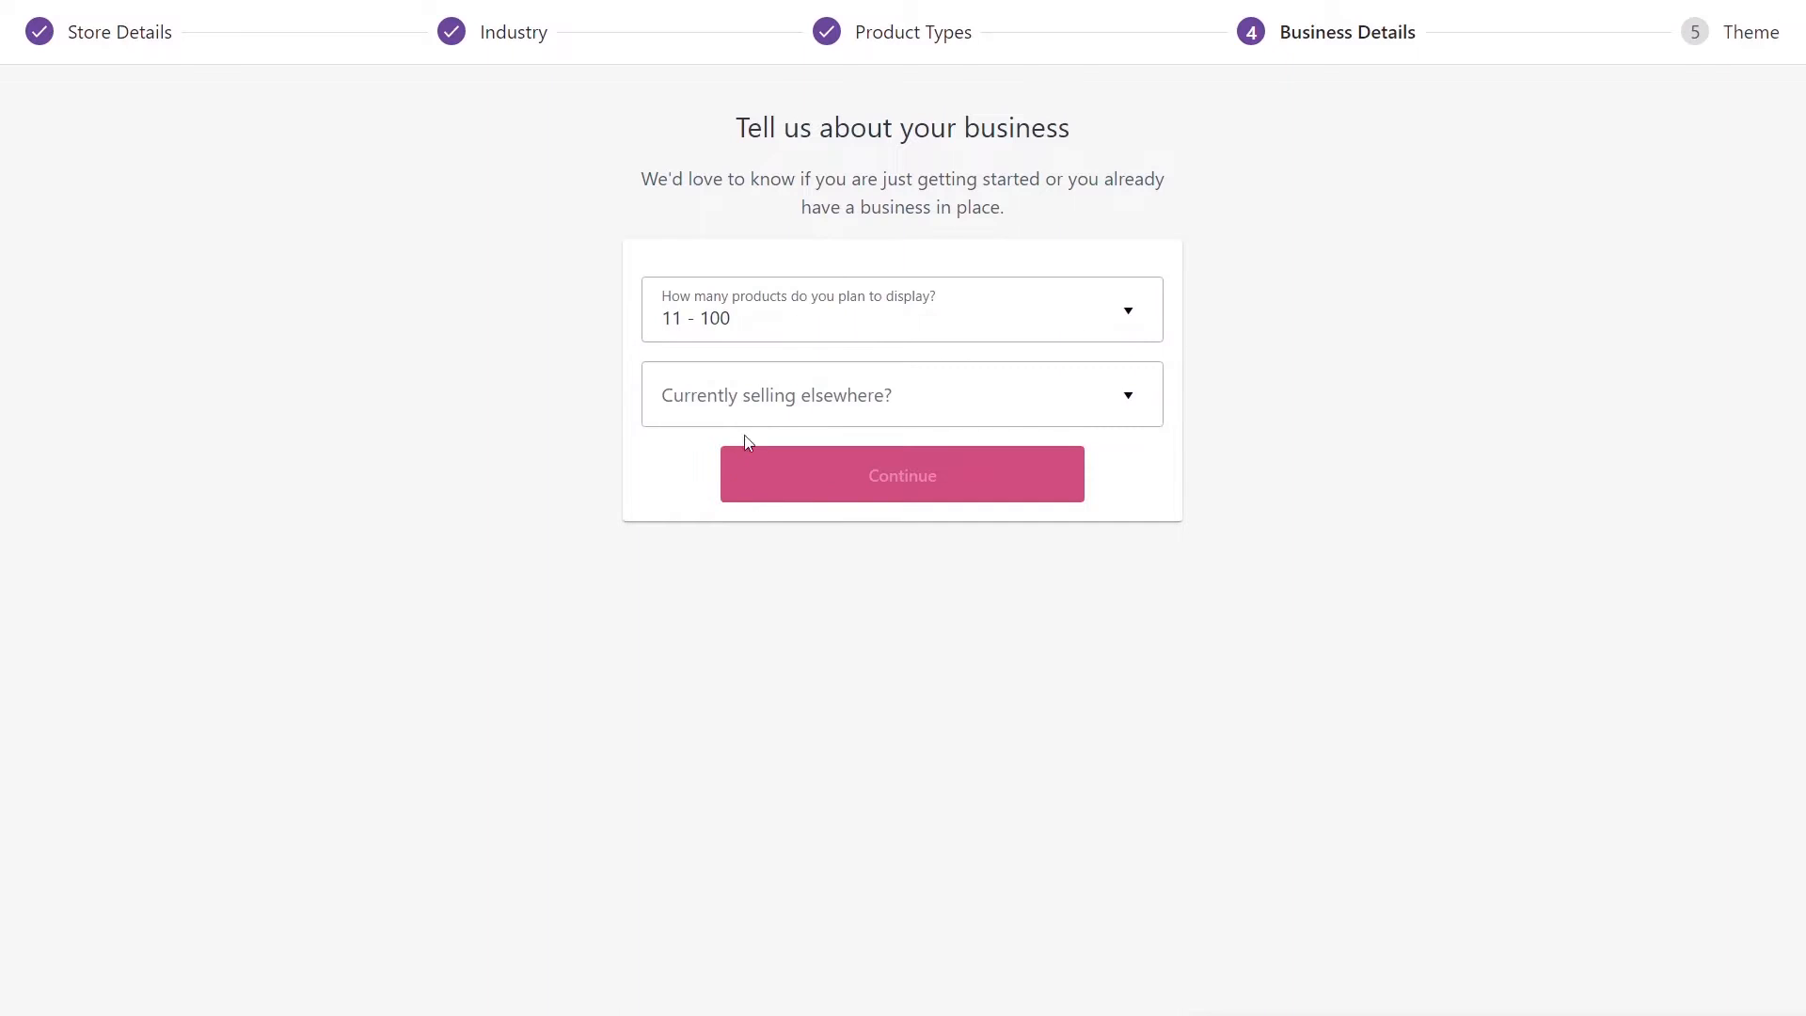
{"action": "left_click", "coordinate": [863, 406]}
{"action": "left_click", "coordinate": [725, 458]}
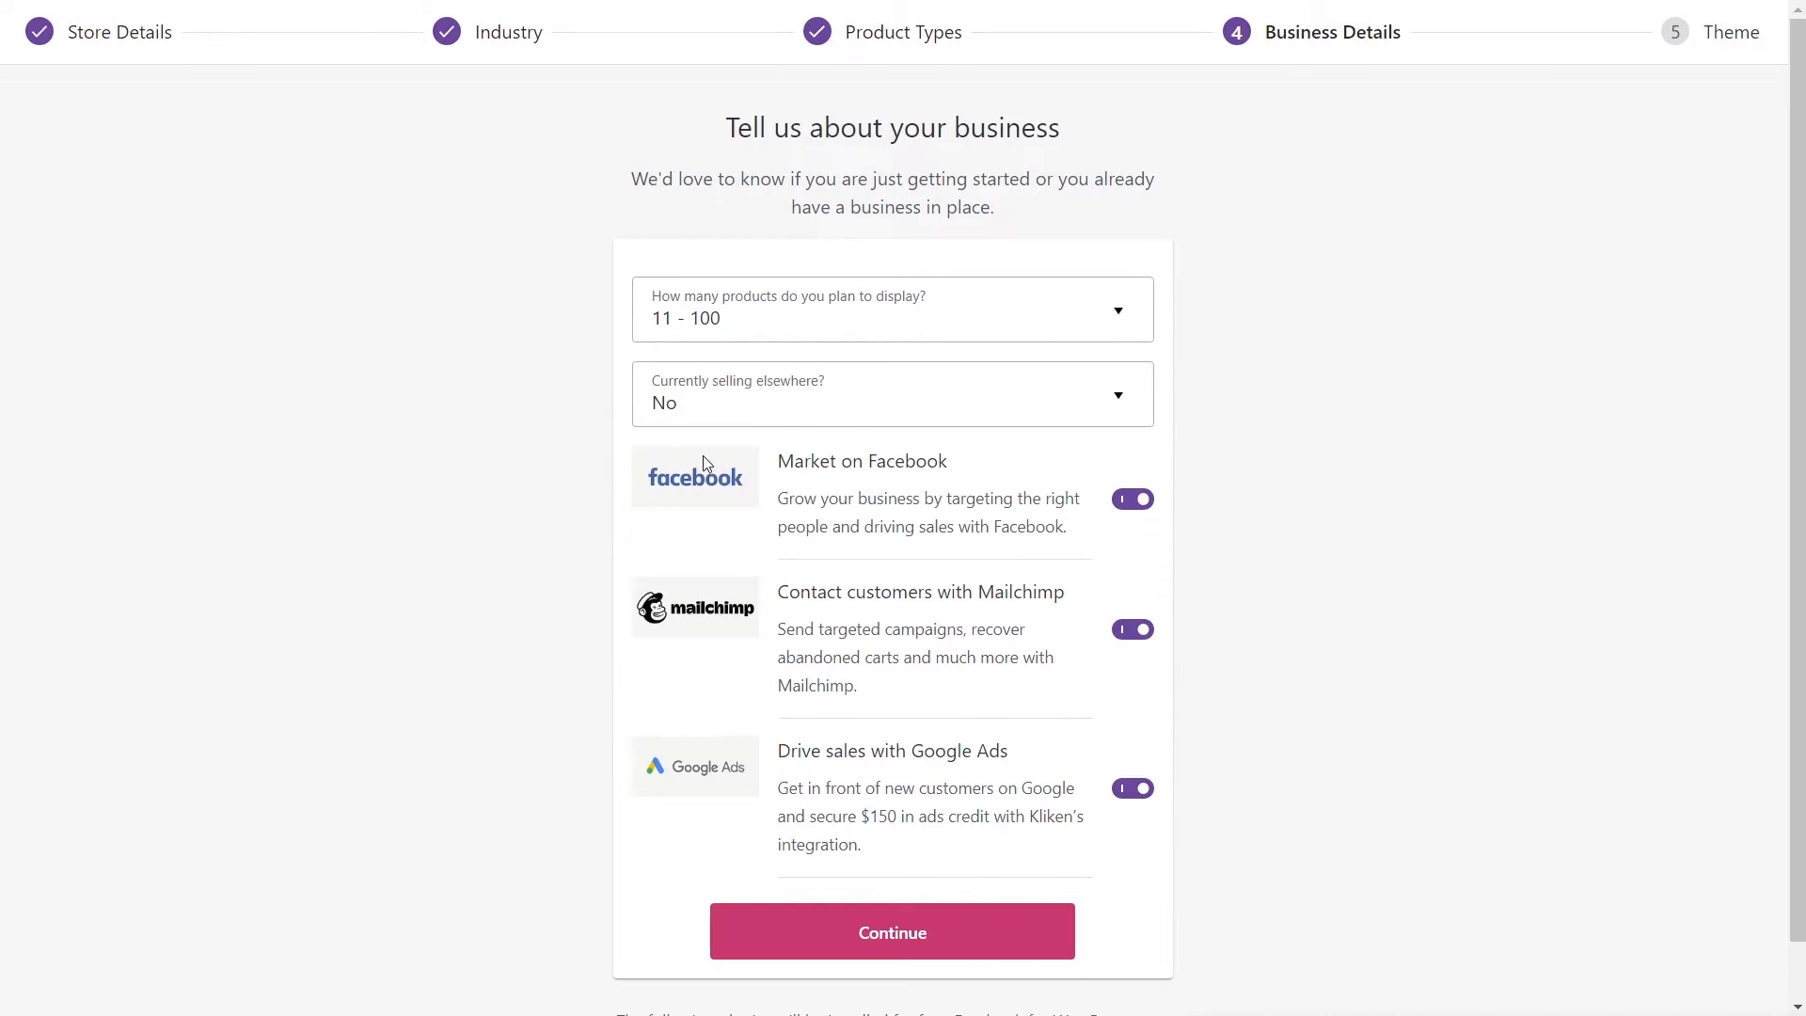
{"action": "scroll", "coordinate": [1370, 555], "scroll_direction": "down", "scroll_amount": 1}
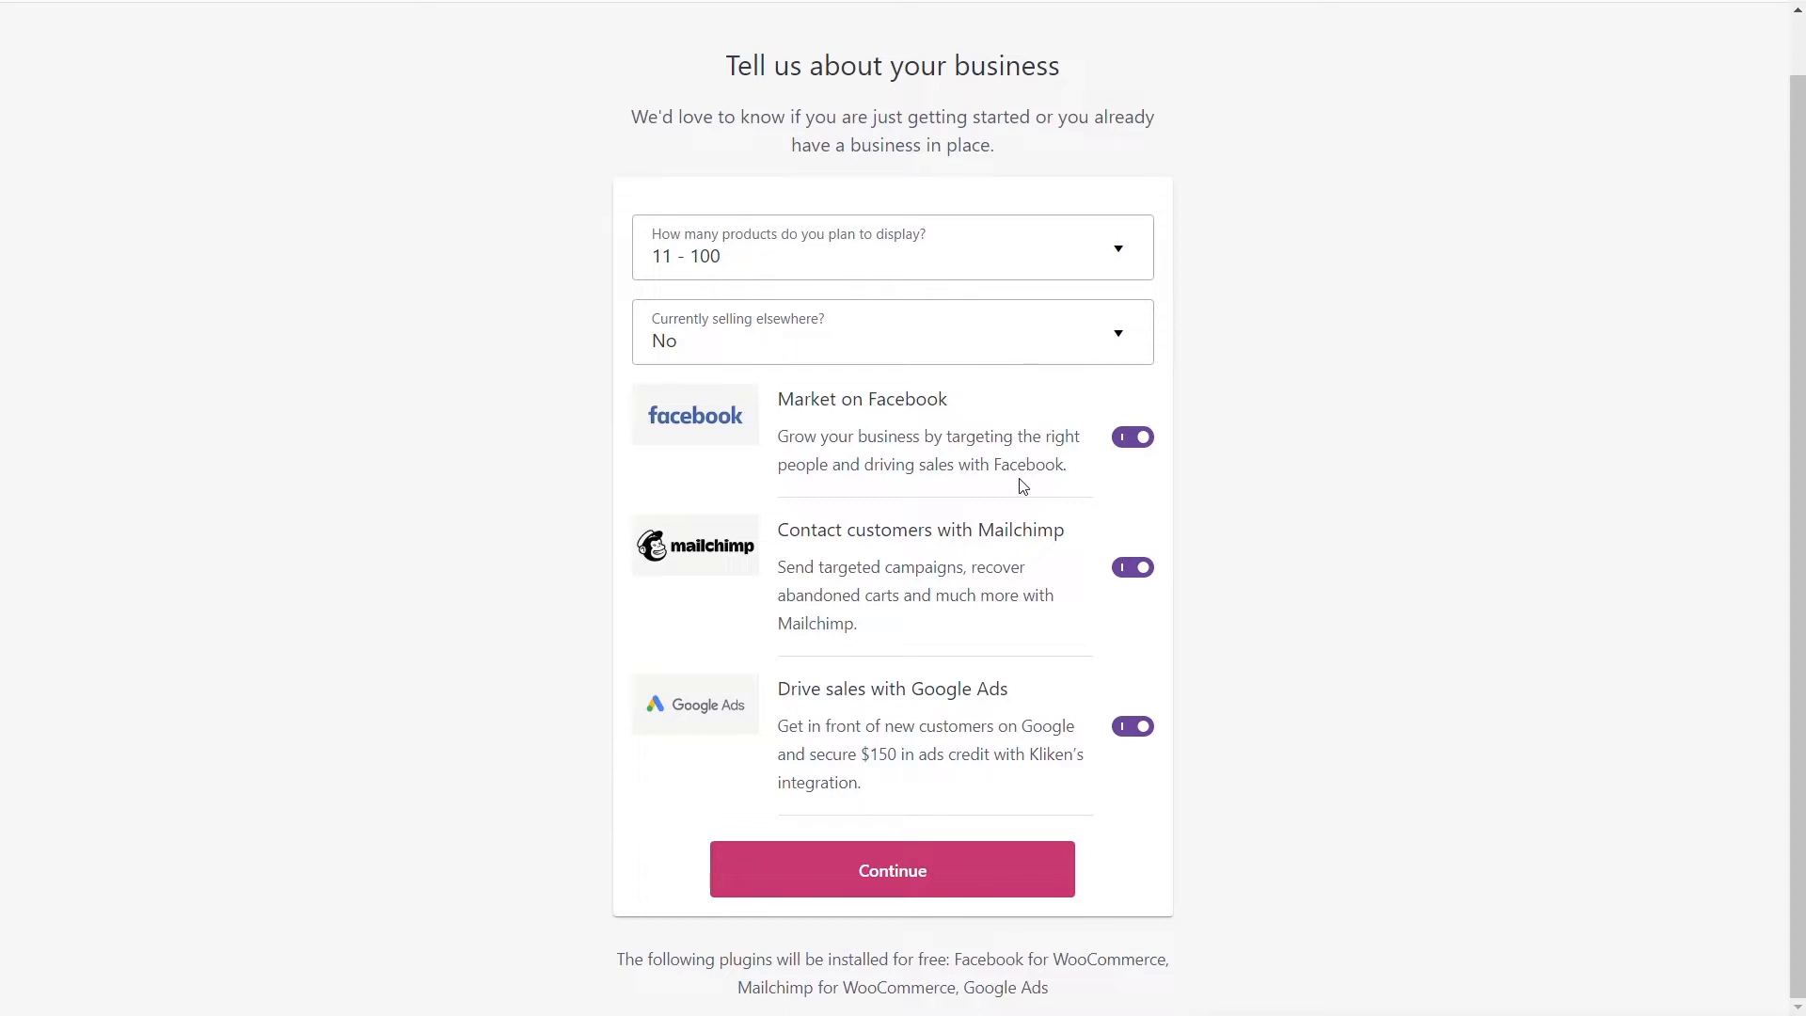
{"action": "left_click", "coordinate": [1123, 726]}
{"action": "left_click", "coordinate": [1128, 569]}
{"action": "left_click", "coordinate": [1132, 437]}
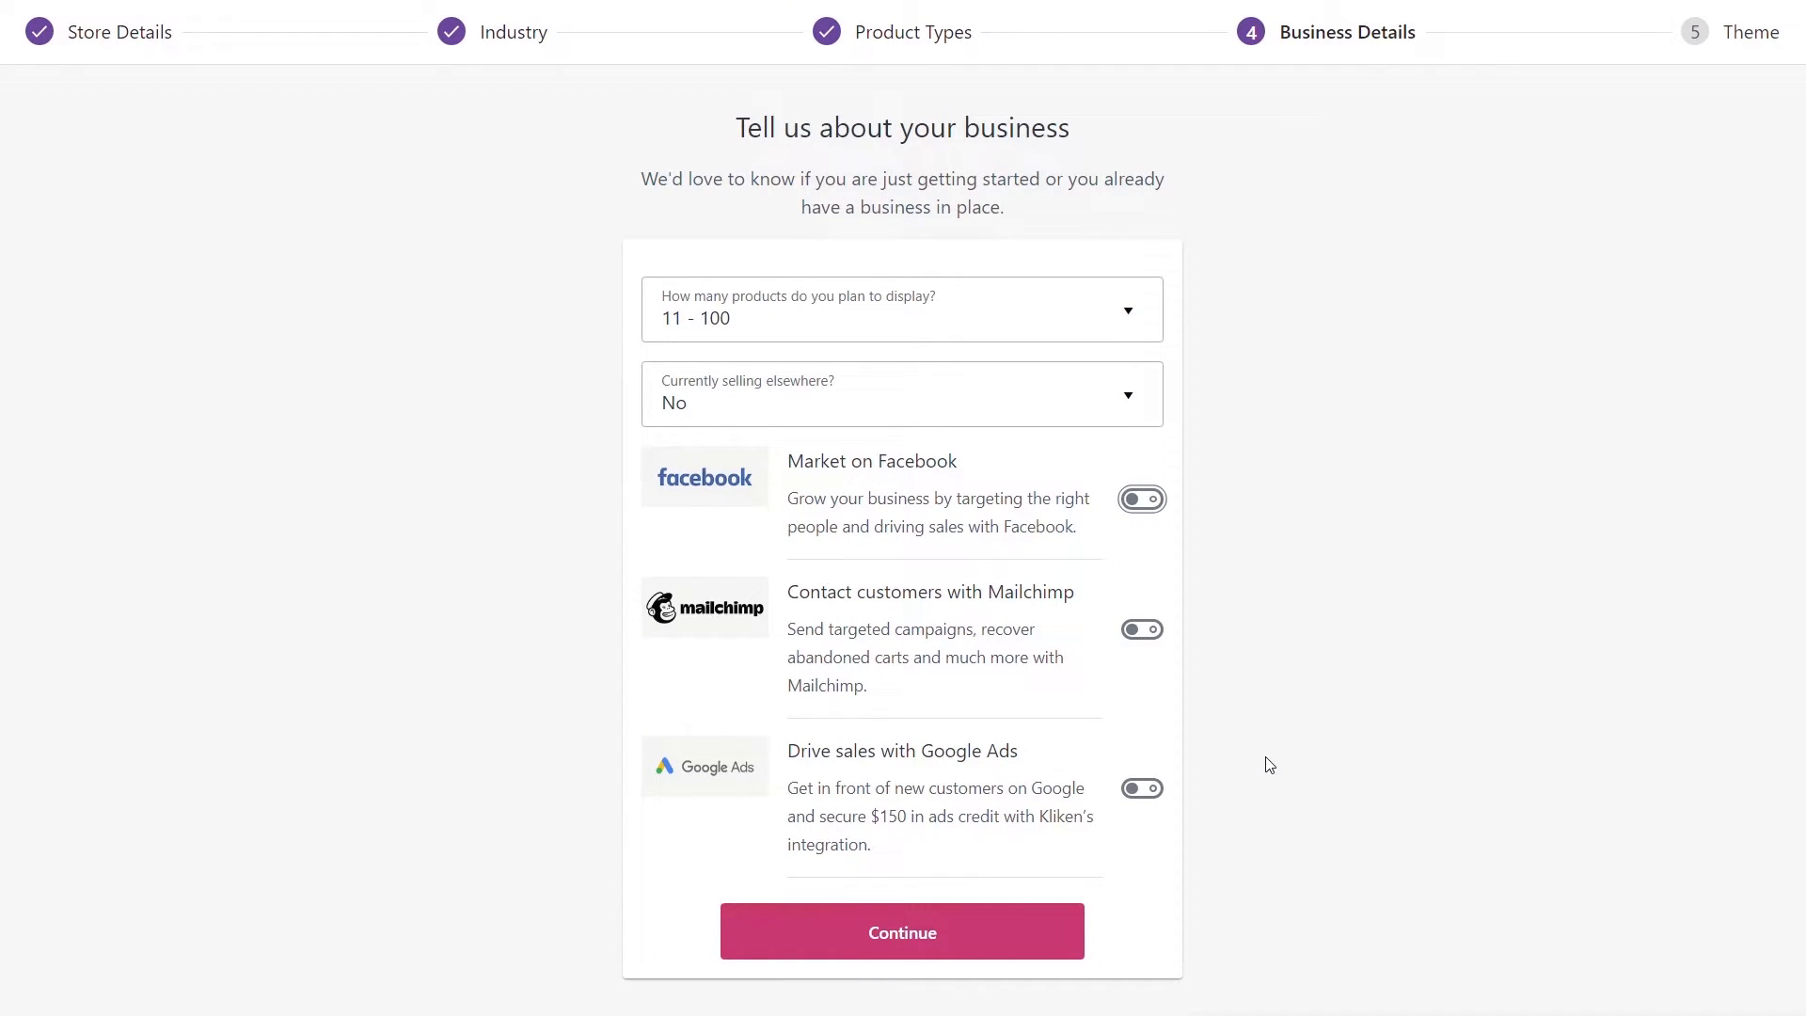
{"action": "left_click", "coordinate": [858, 945]}
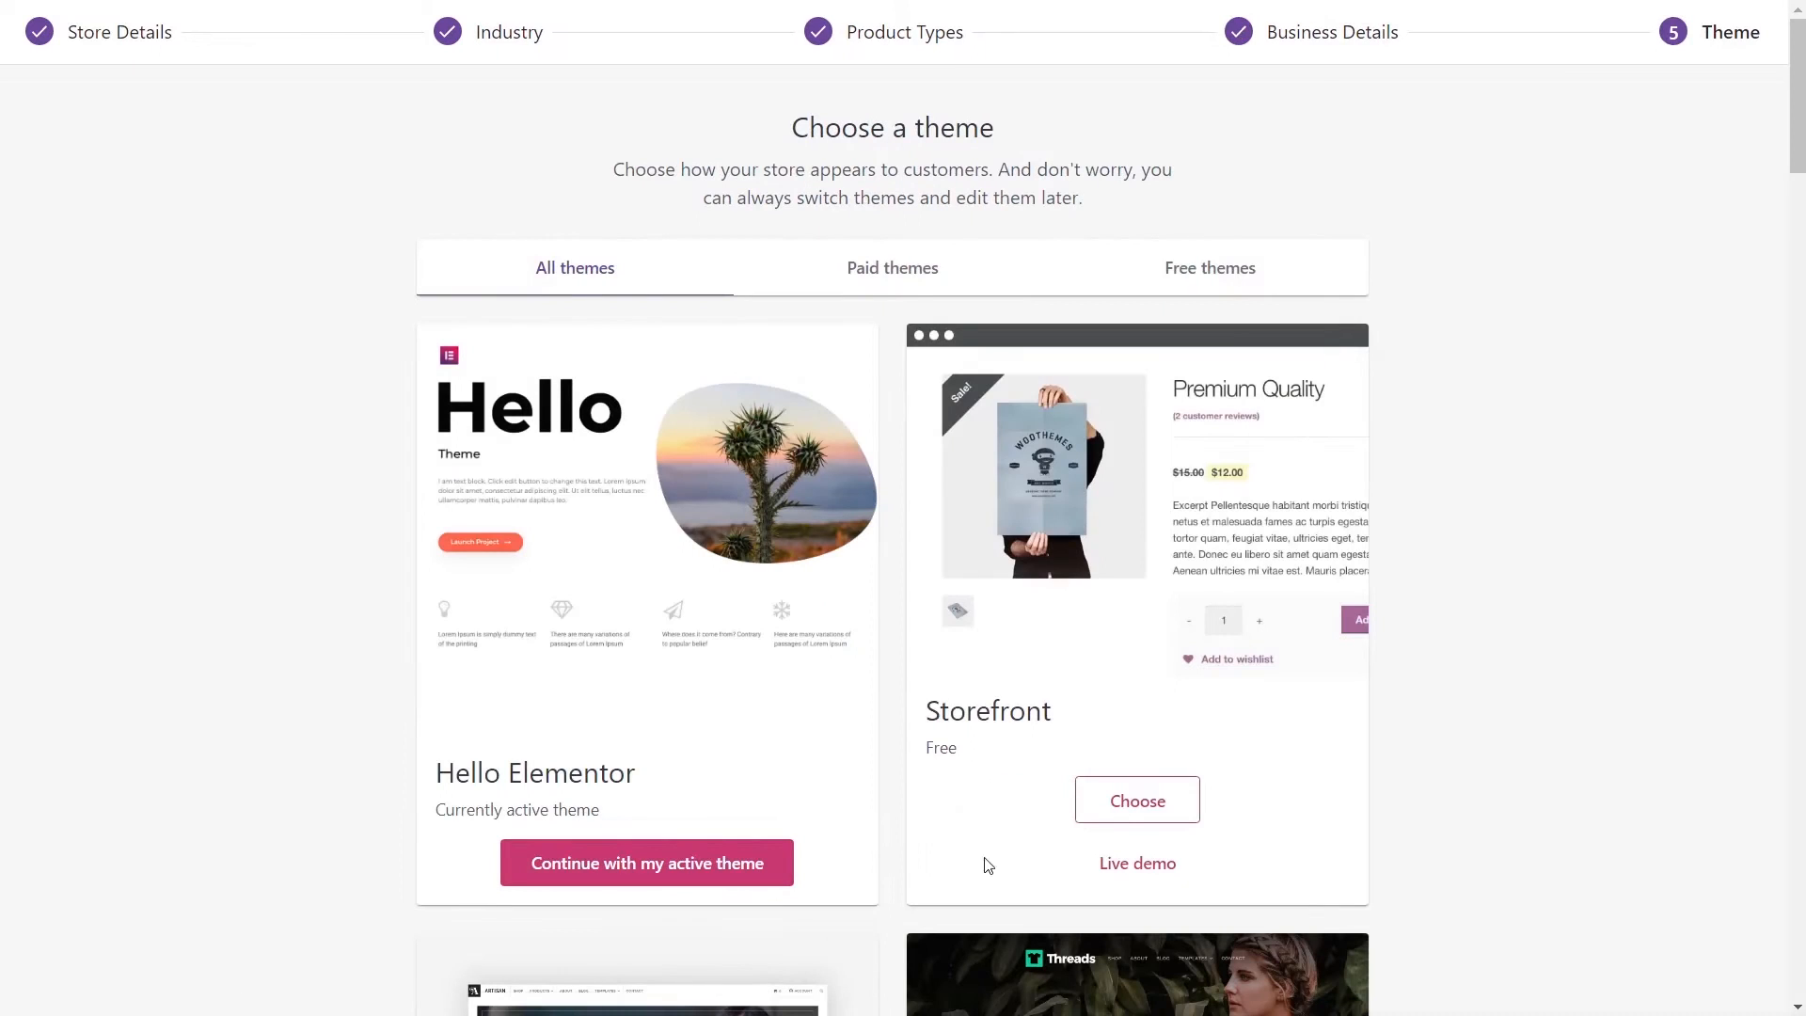
- Skip the theme choice, decline Jetpack and WooCommerce Services, and dismiss the almost-there message
{"action": "scroll", "coordinate": [1491, 686], "scroll_direction": "down", "scroll_amount": 20}
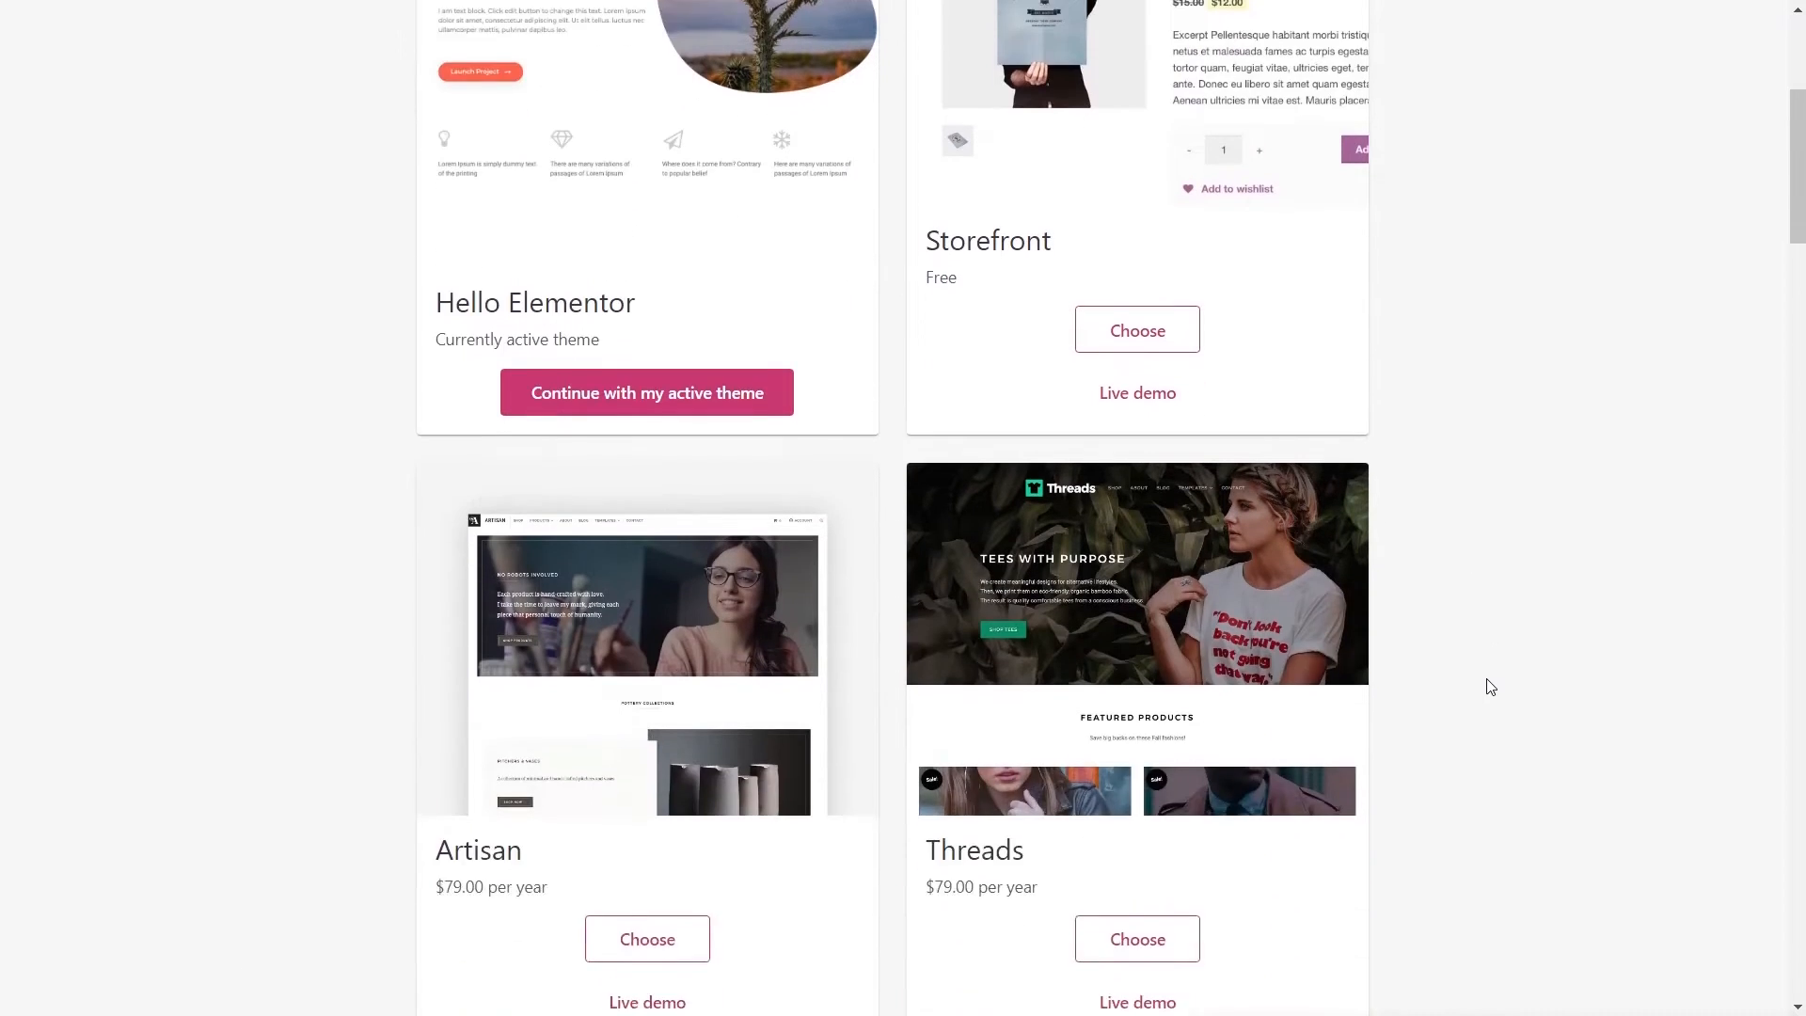
{"action": "scroll", "coordinate": [1491, 687], "scroll_direction": "down", "scroll_amount": 12}
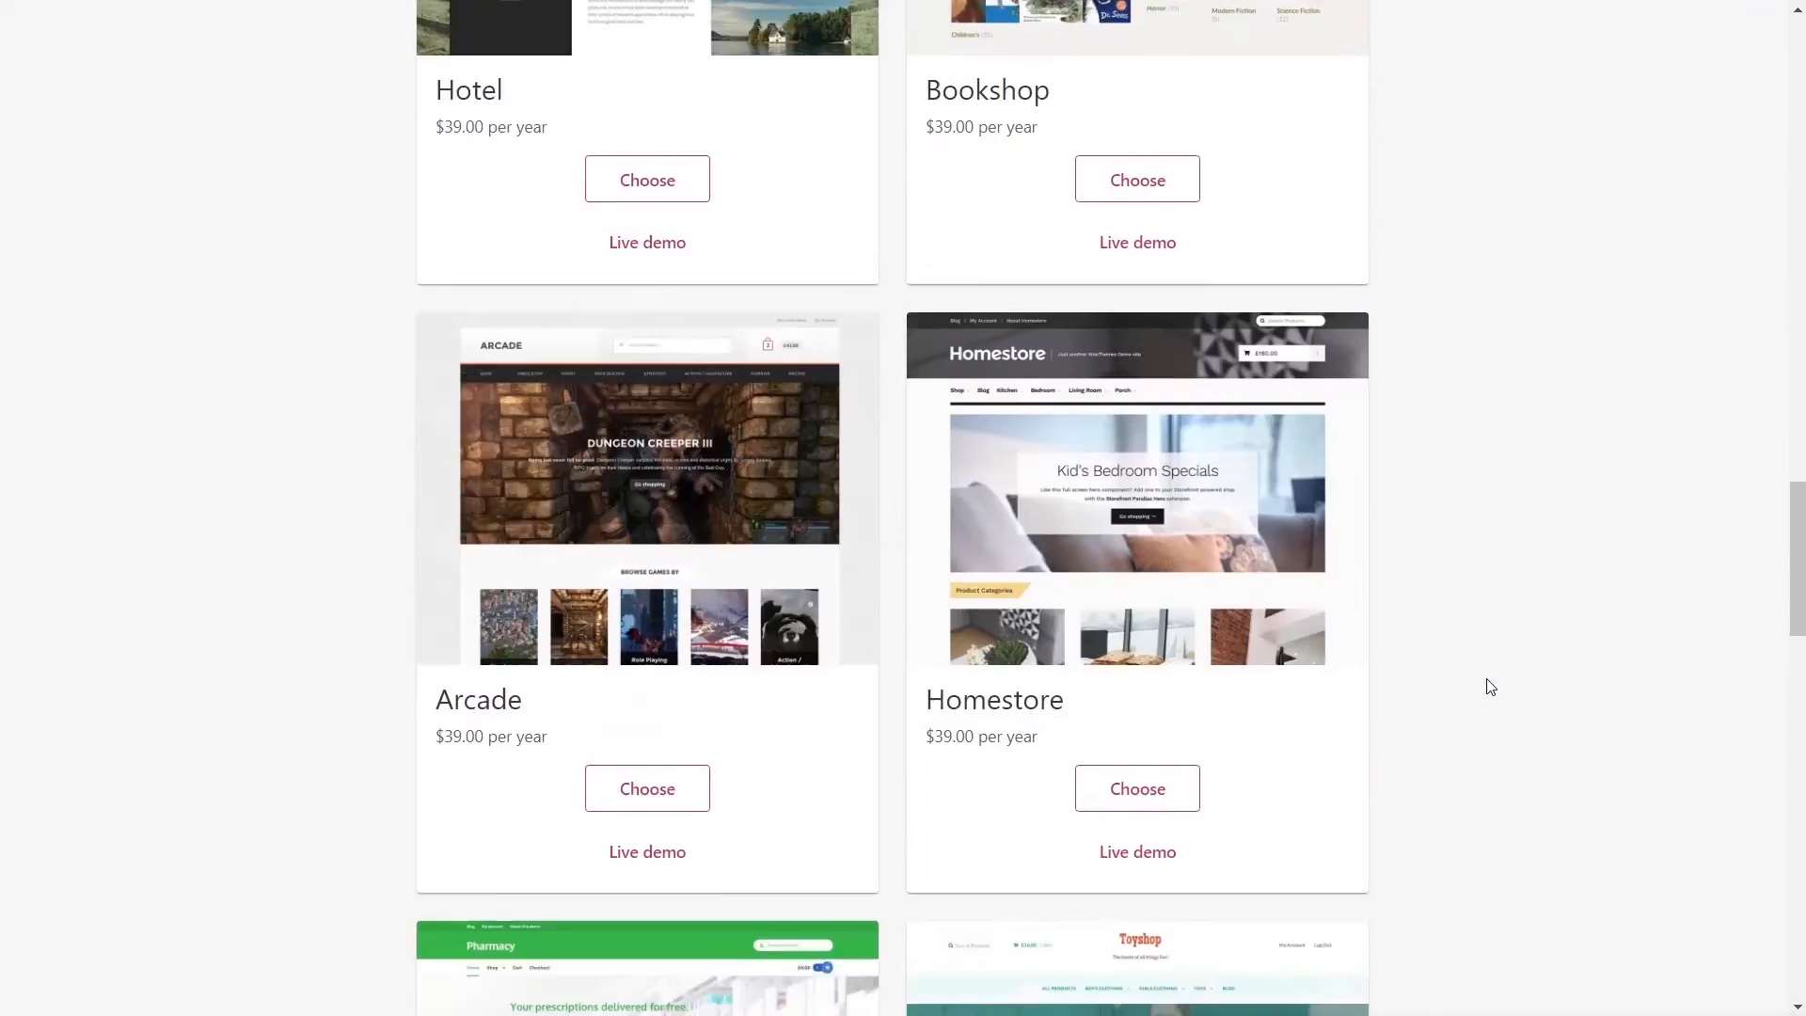
{"action": "scroll", "coordinate": [1491, 686], "scroll_direction": "up", "scroll_amount": 20}
{"action": "scroll", "coordinate": [1491, 686], "scroll_direction": "up", "scroll_amount": 15}
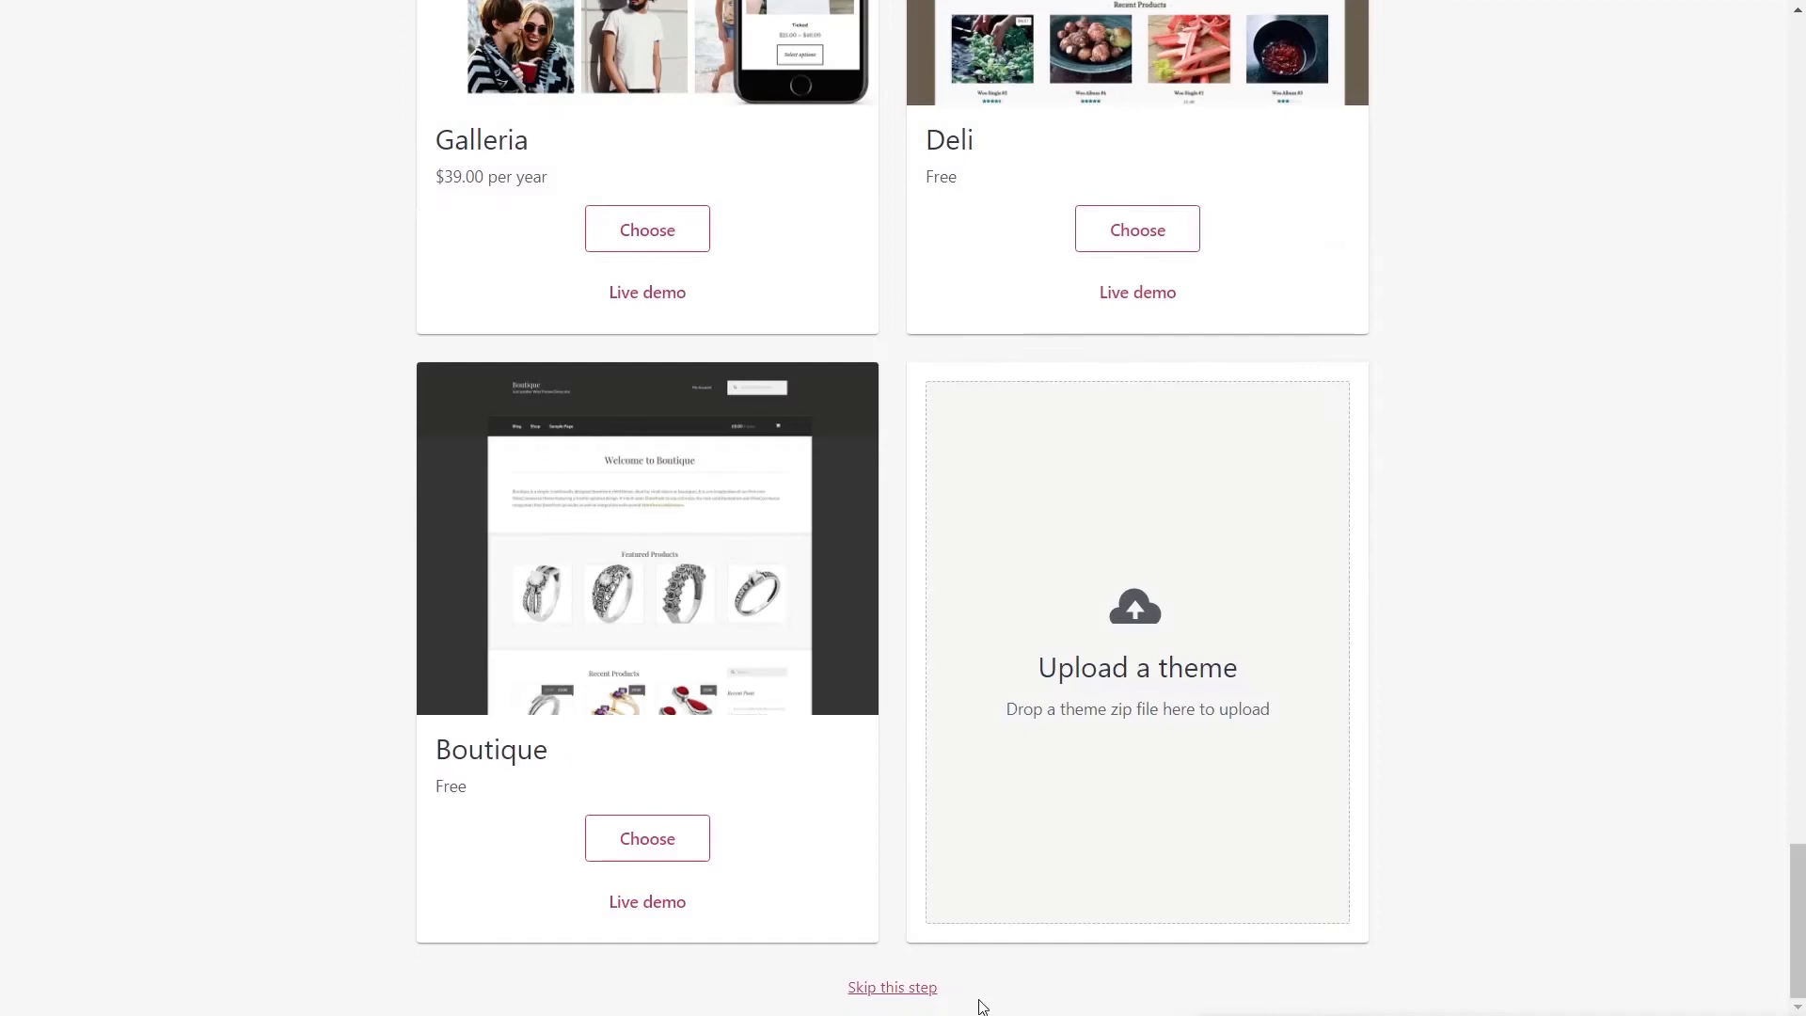
{"action": "left_click", "coordinate": [903, 983]}
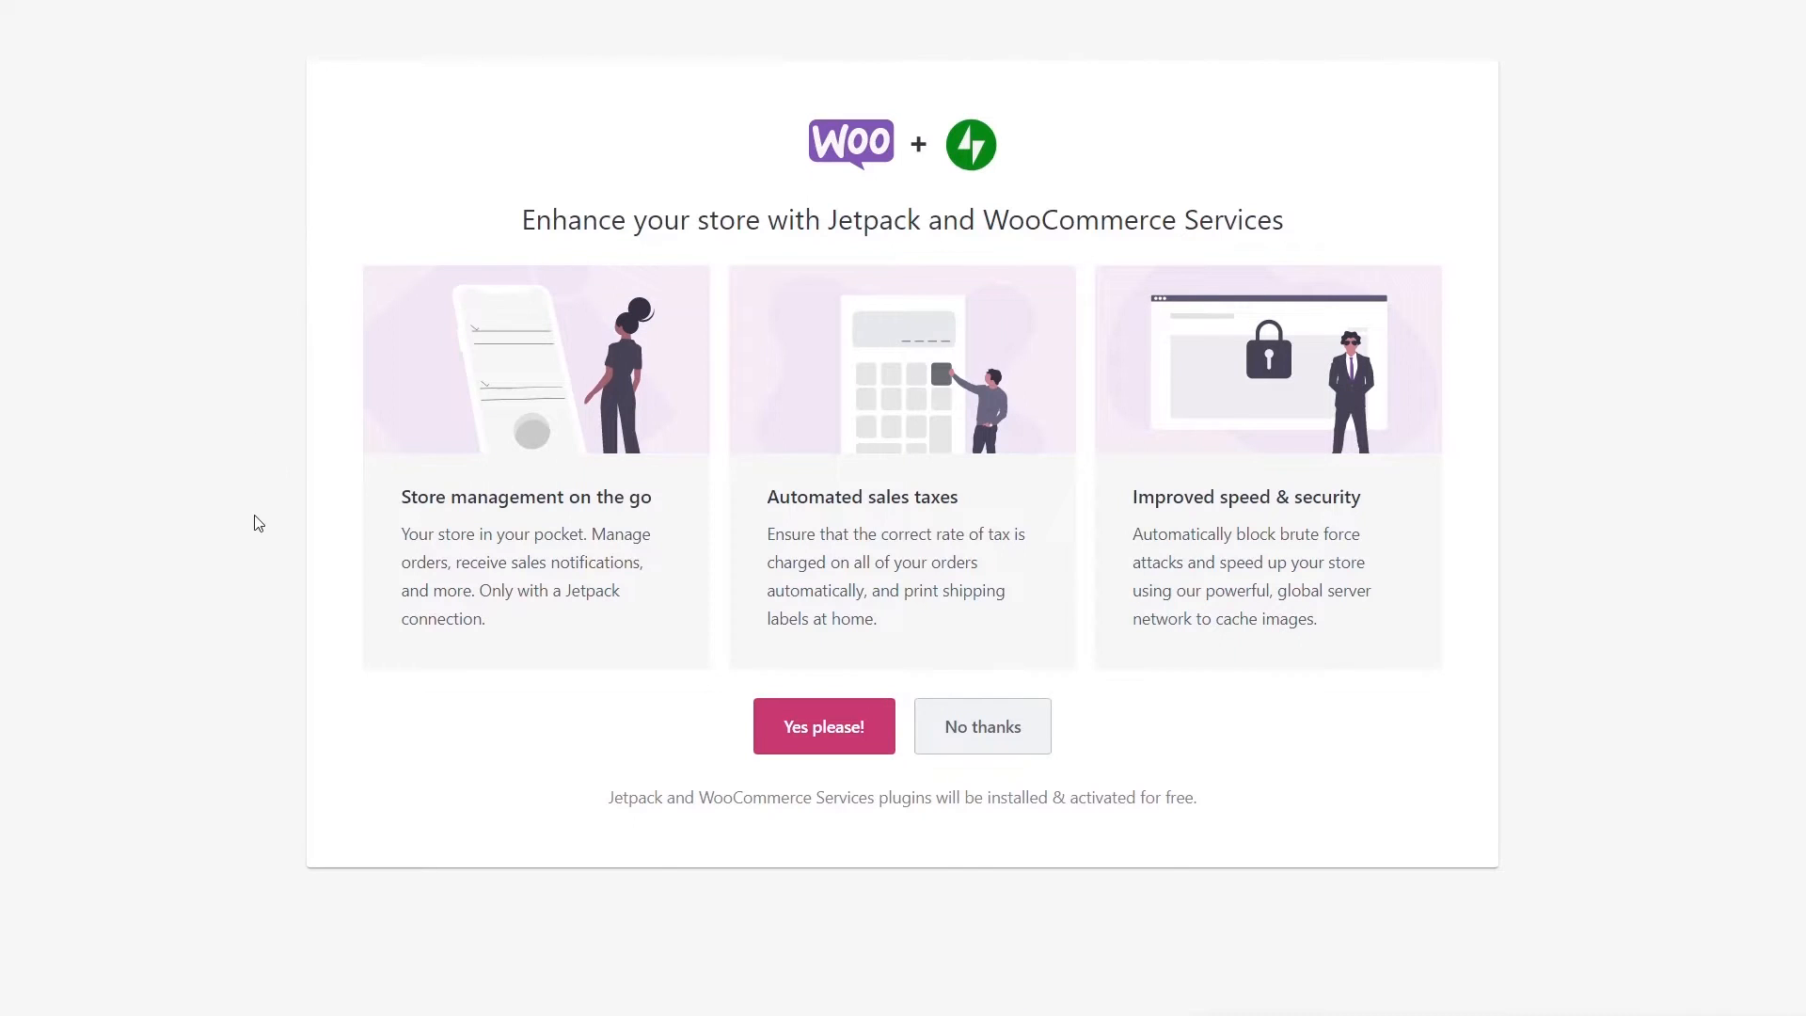
{"action": "left_click", "coordinate": [963, 738]}
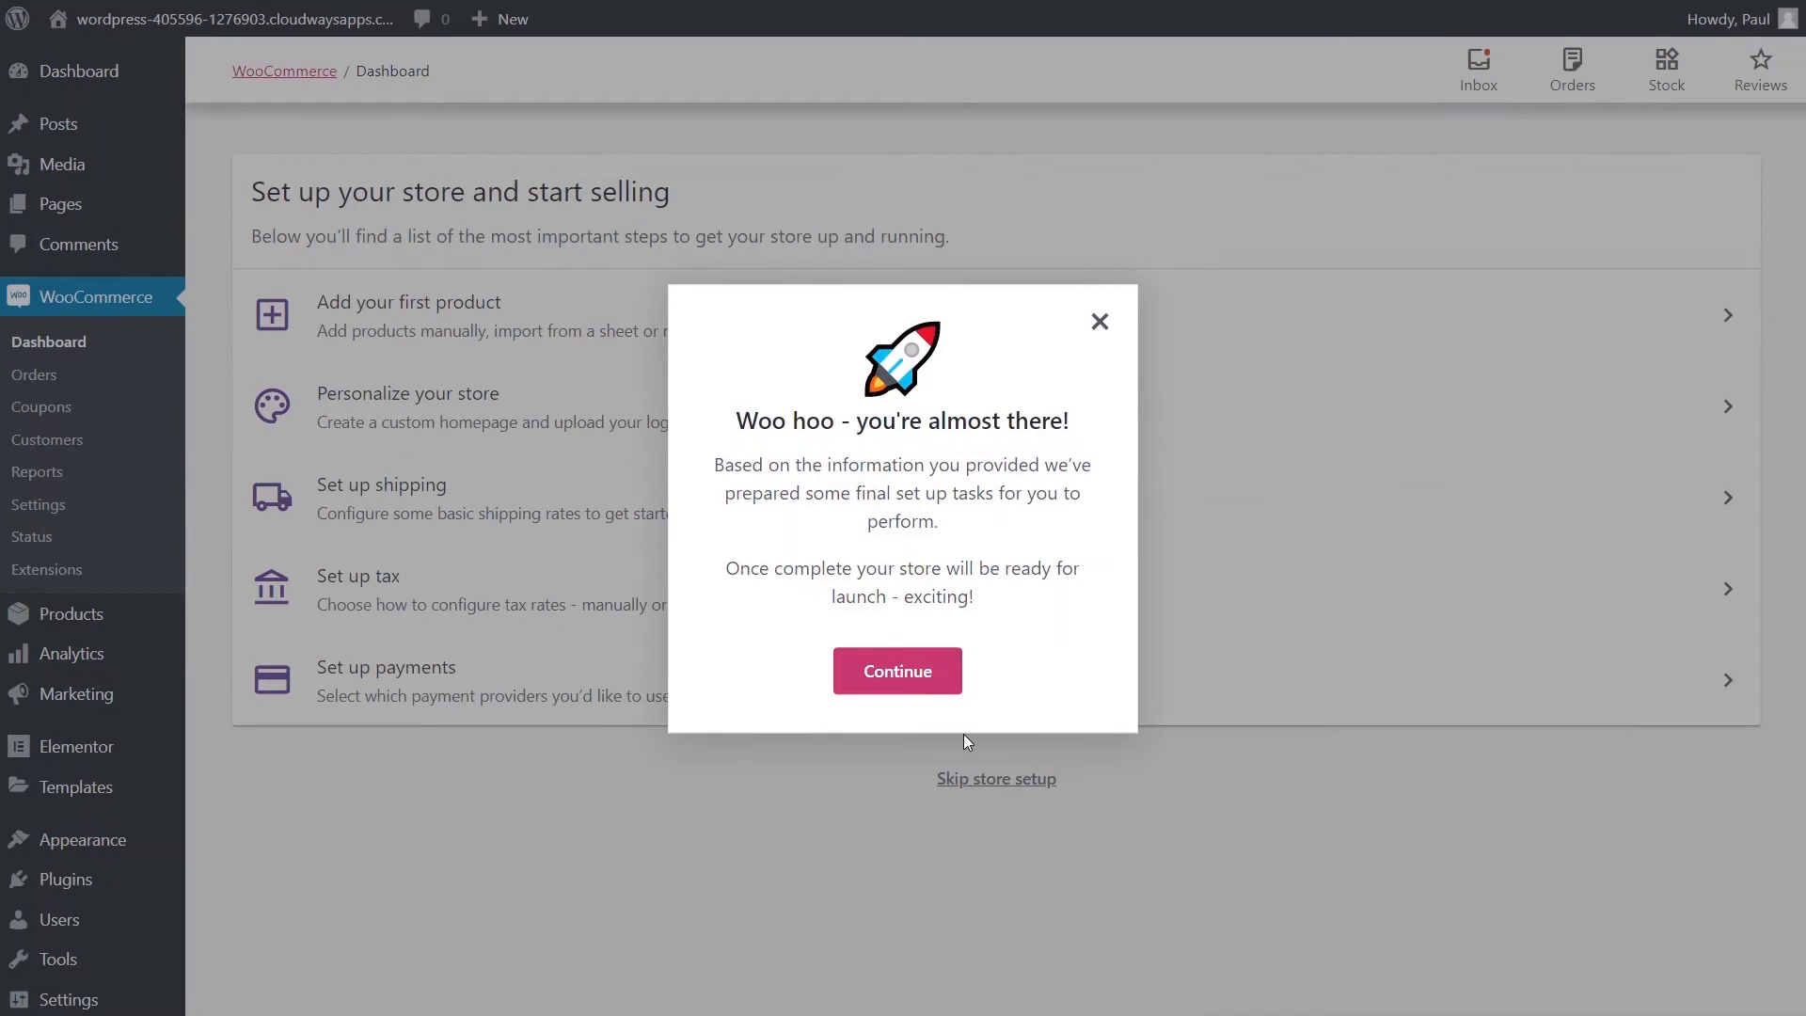
{"action": "left_click", "coordinate": [918, 675]}
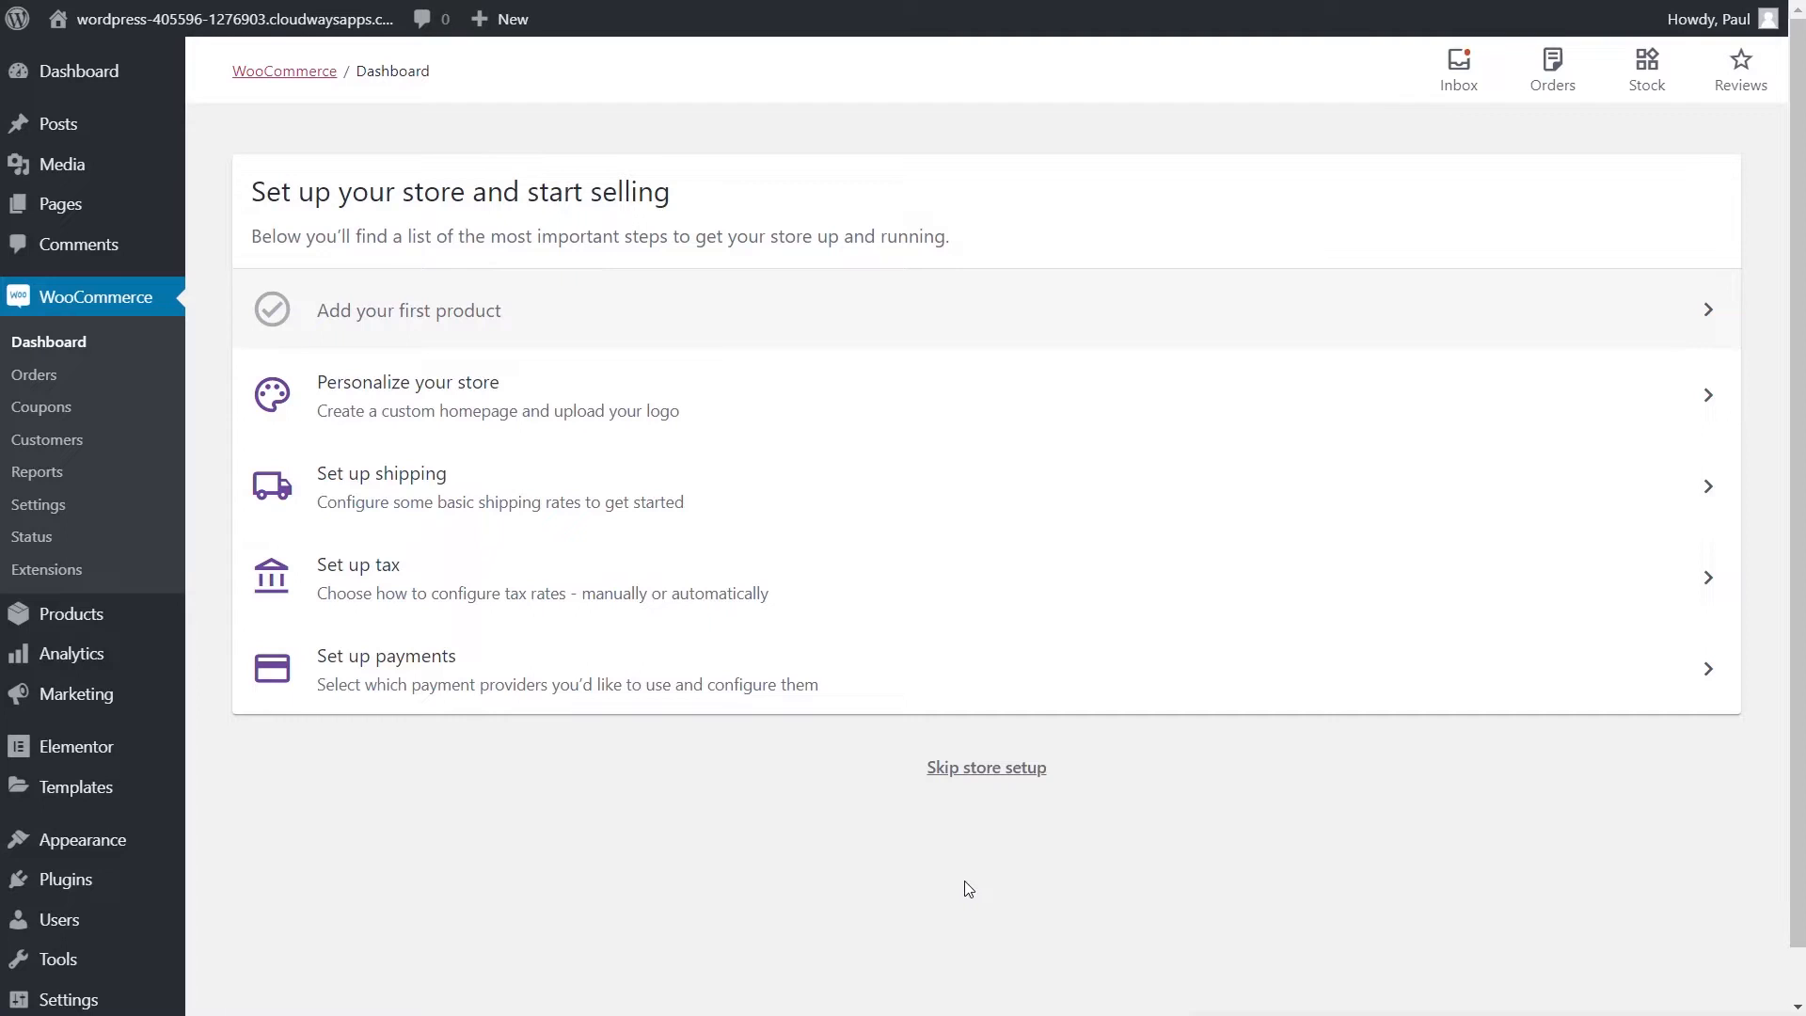
- Confirm the store location, set a £3.95 UK shipping rate with rest-of-world off, and skip label printing
{"action": "left_click", "coordinate": [475, 512]}
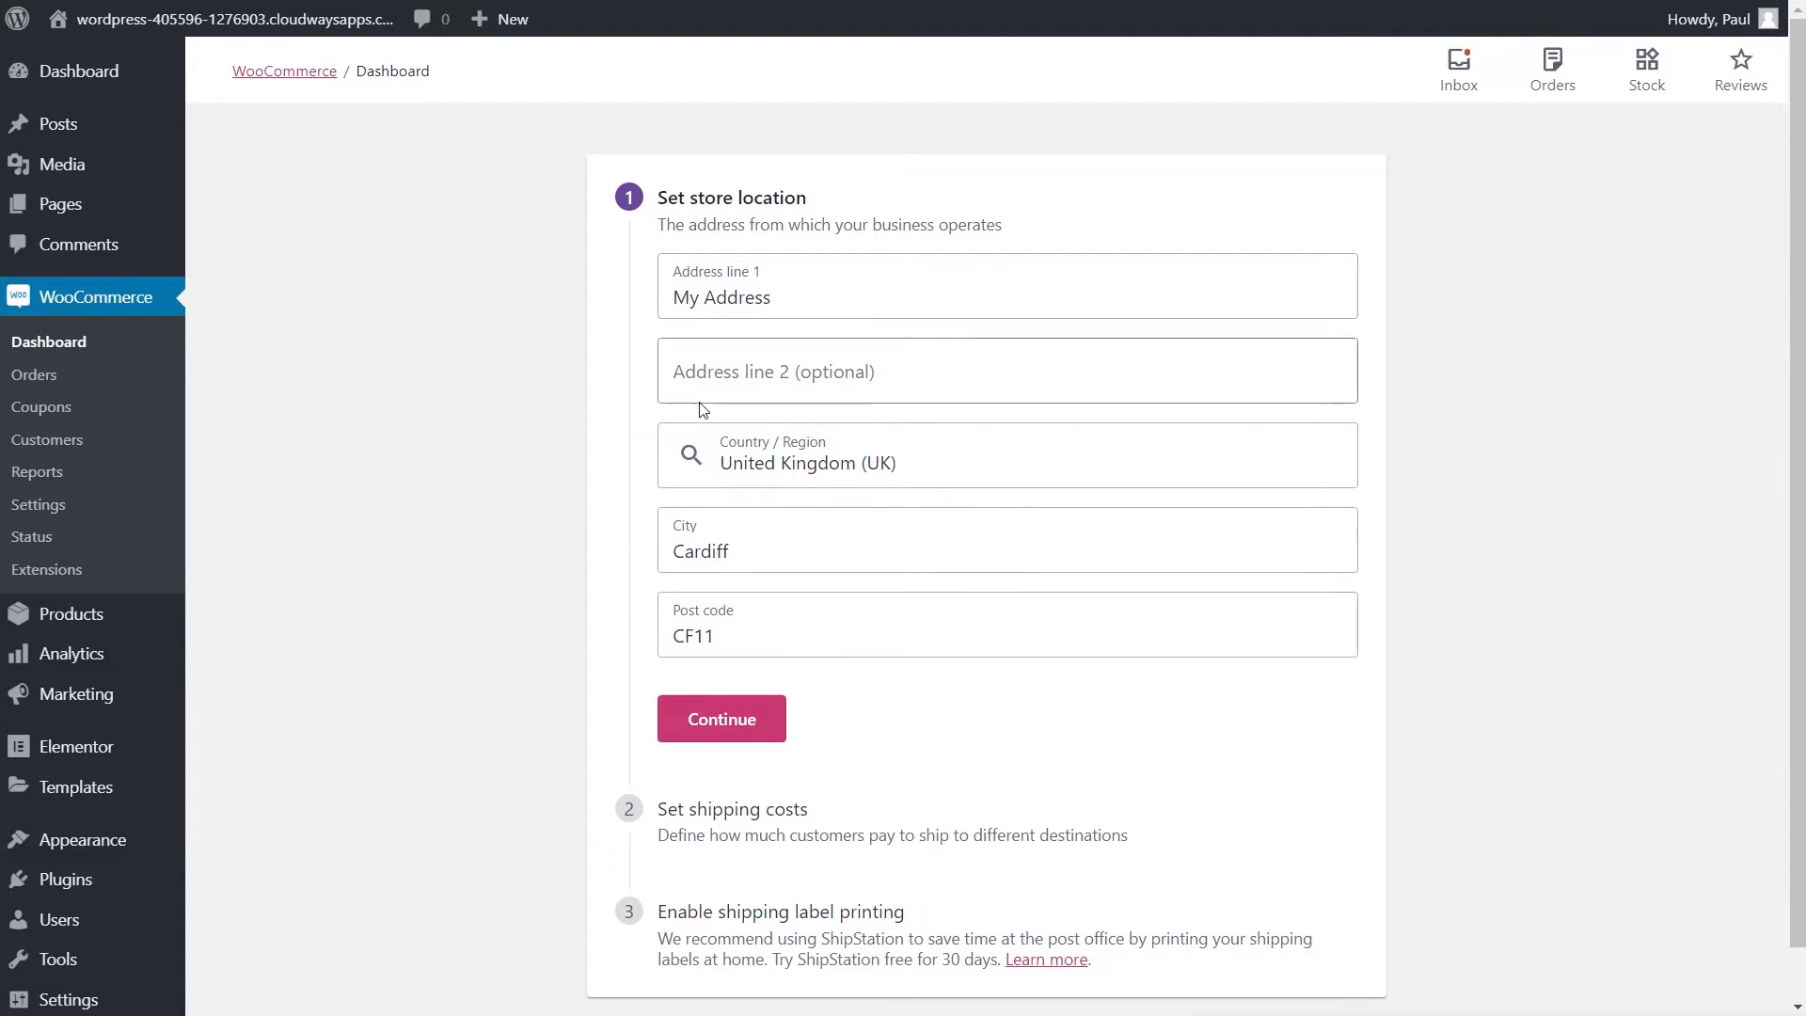
{"action": "scroll", "coordinate": [485, 611], "scroll_direction": "down", "scroll_amount": 1}
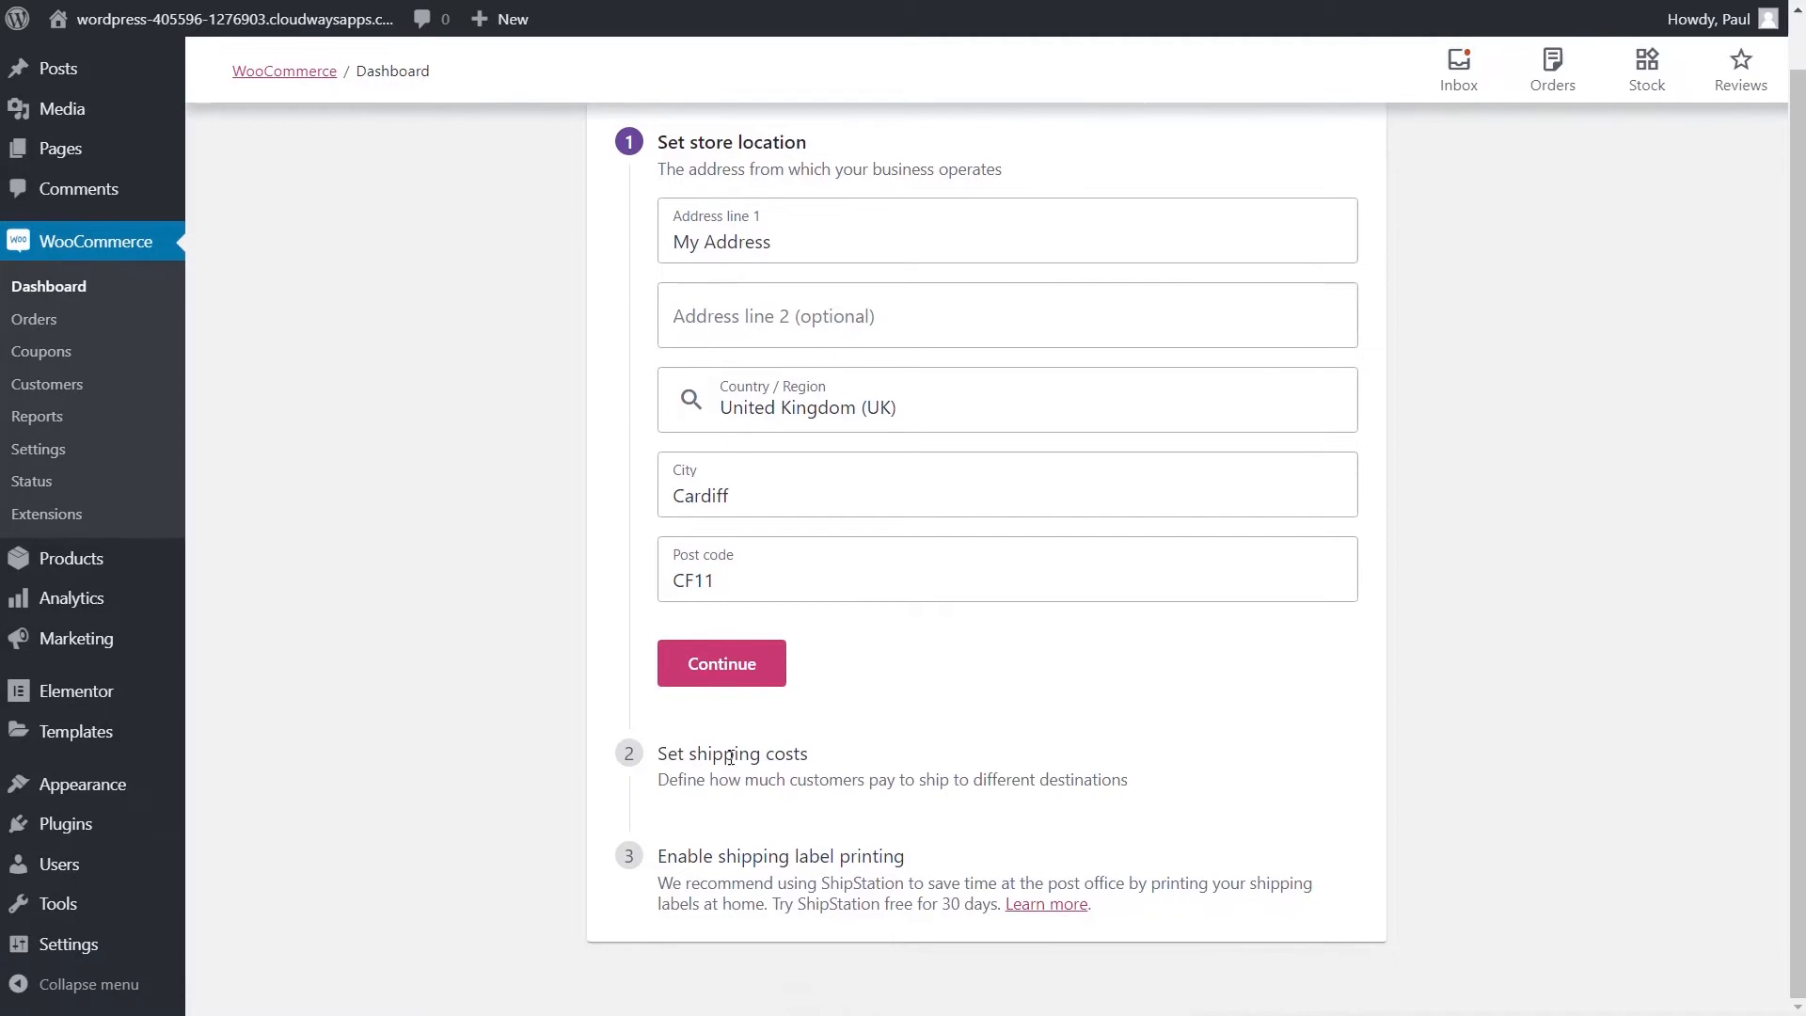
{"action": "left_click", "coordinate": [729, 668]}
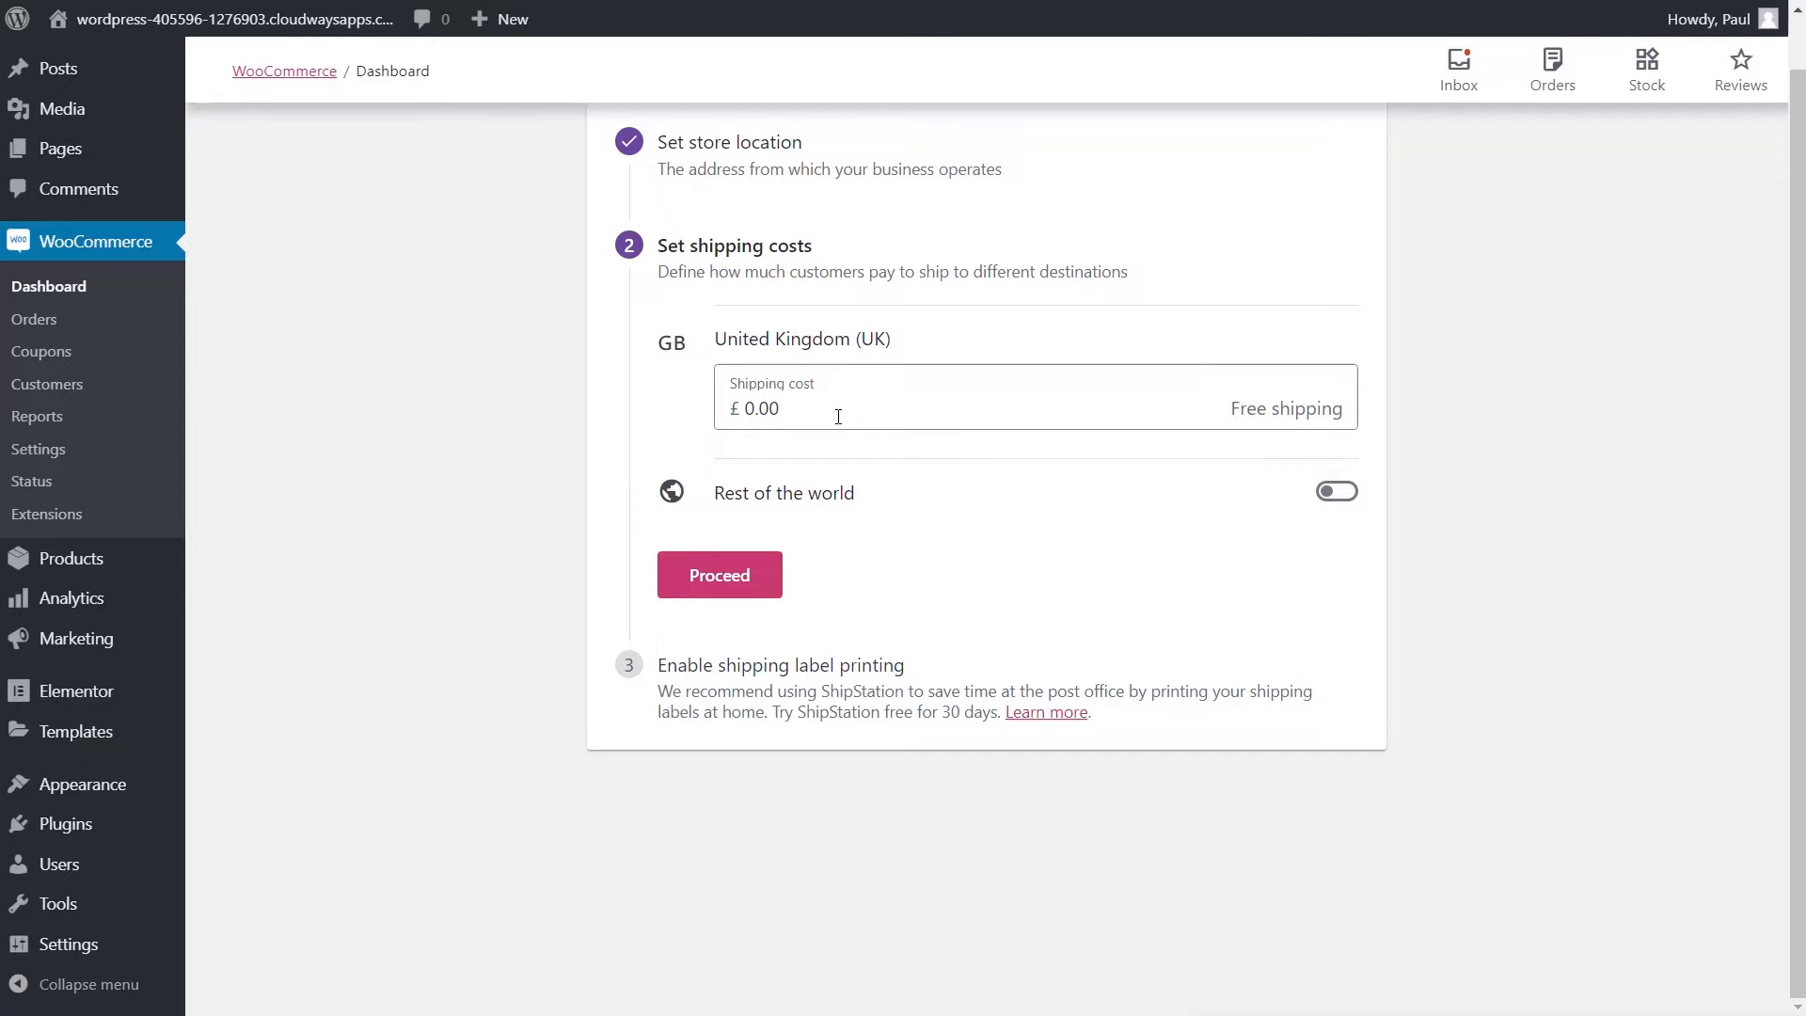
{"action": "left_click_drag", "start_coordinate": [834, 416], "coordinate": [745, 420]}
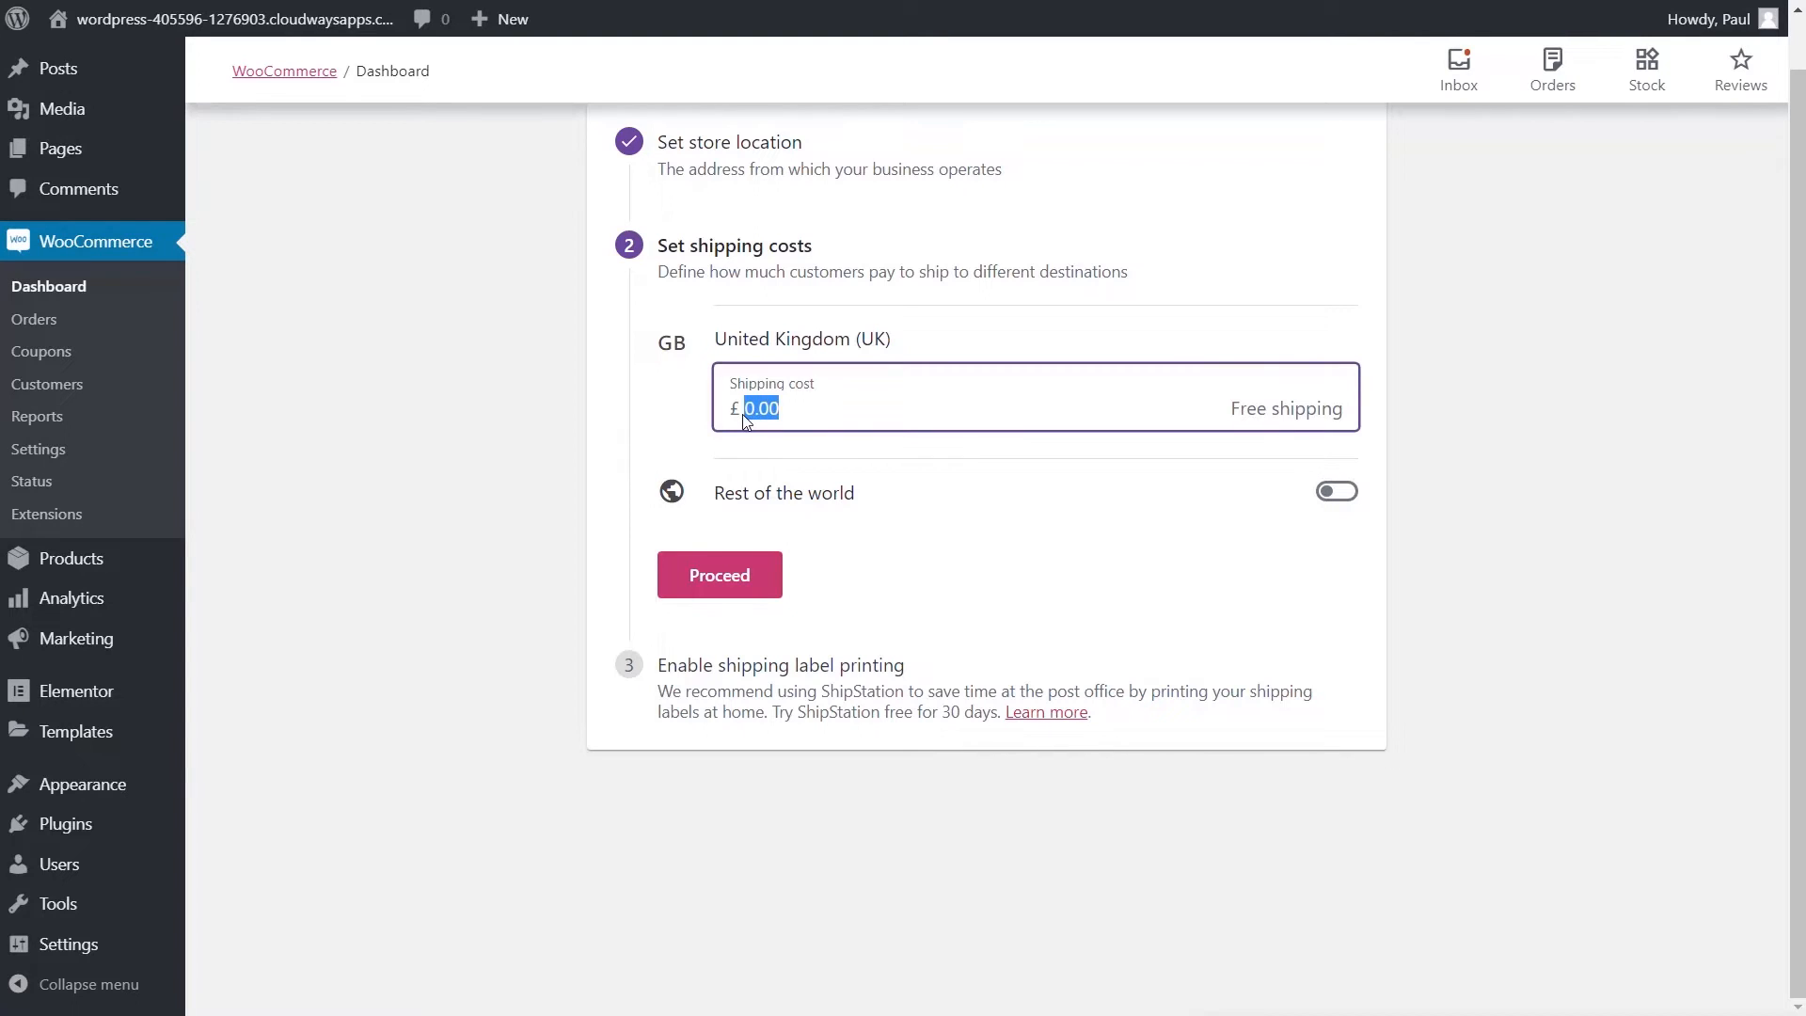
{"action": "type", "text": "3.95"}
{"action": "left_click", "coordinate": [1347, 499]}
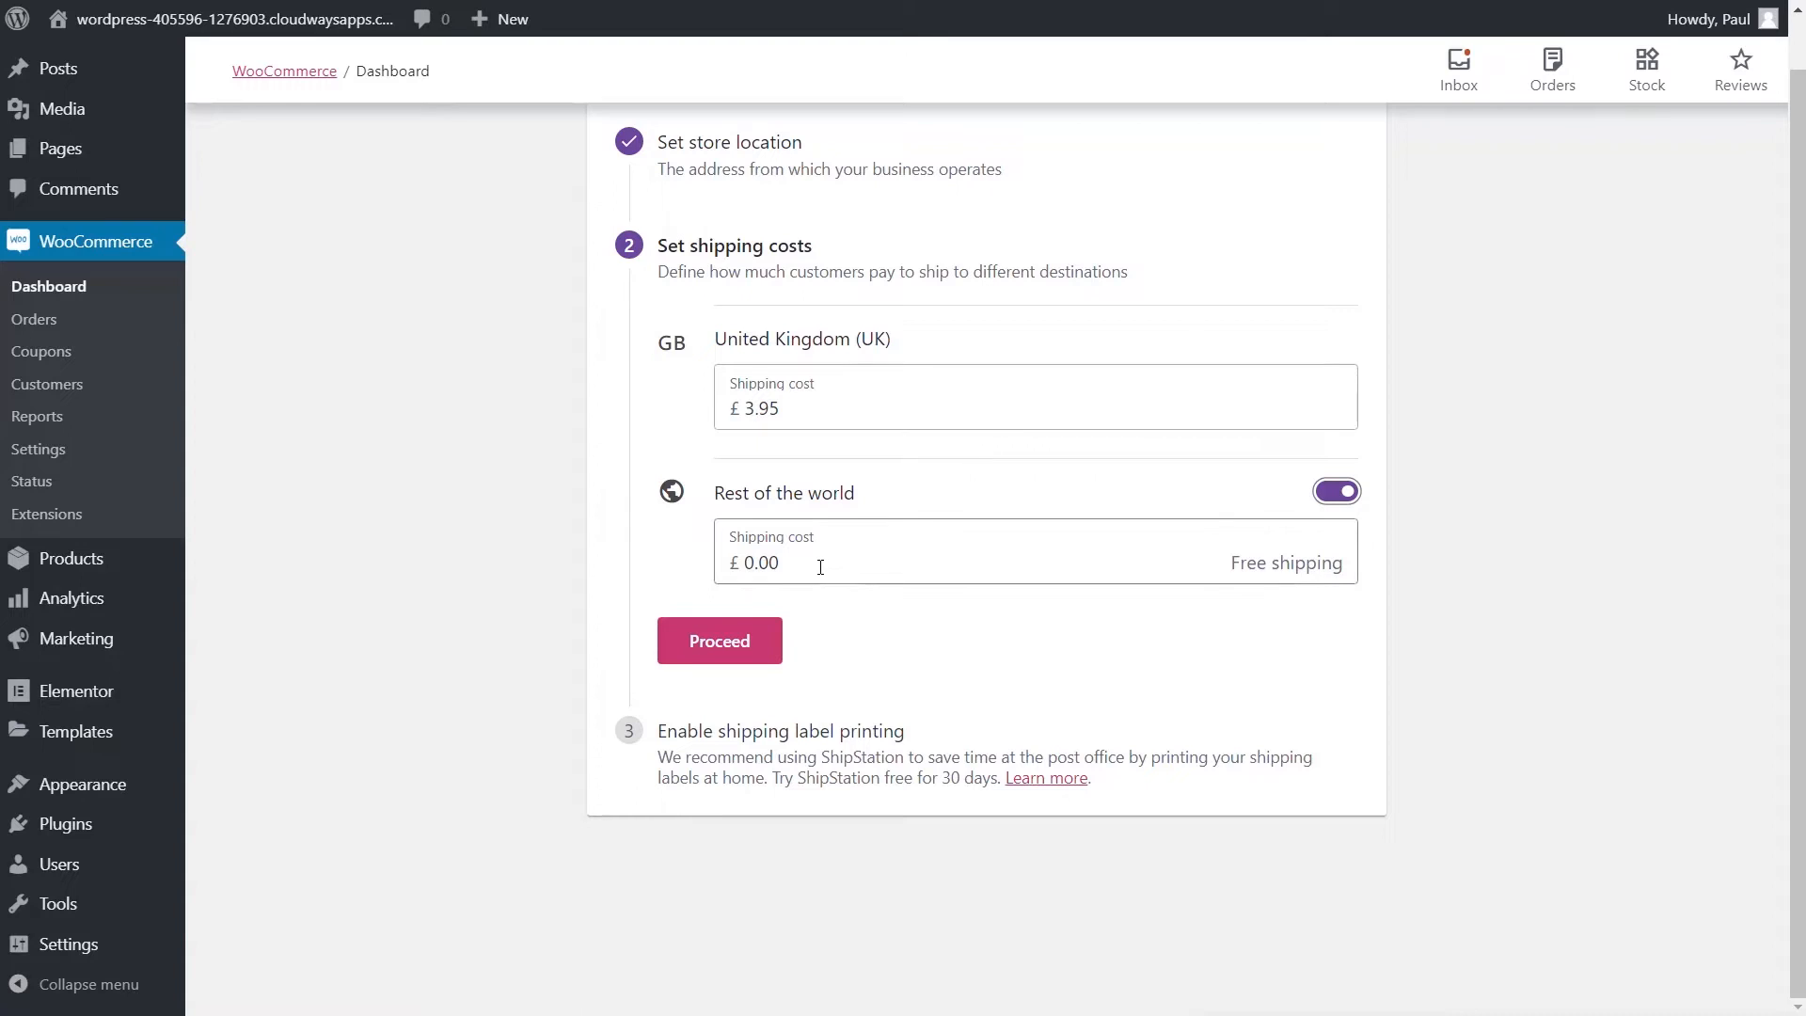
{"action": "left_click", "coordinate": [1335, 496]}
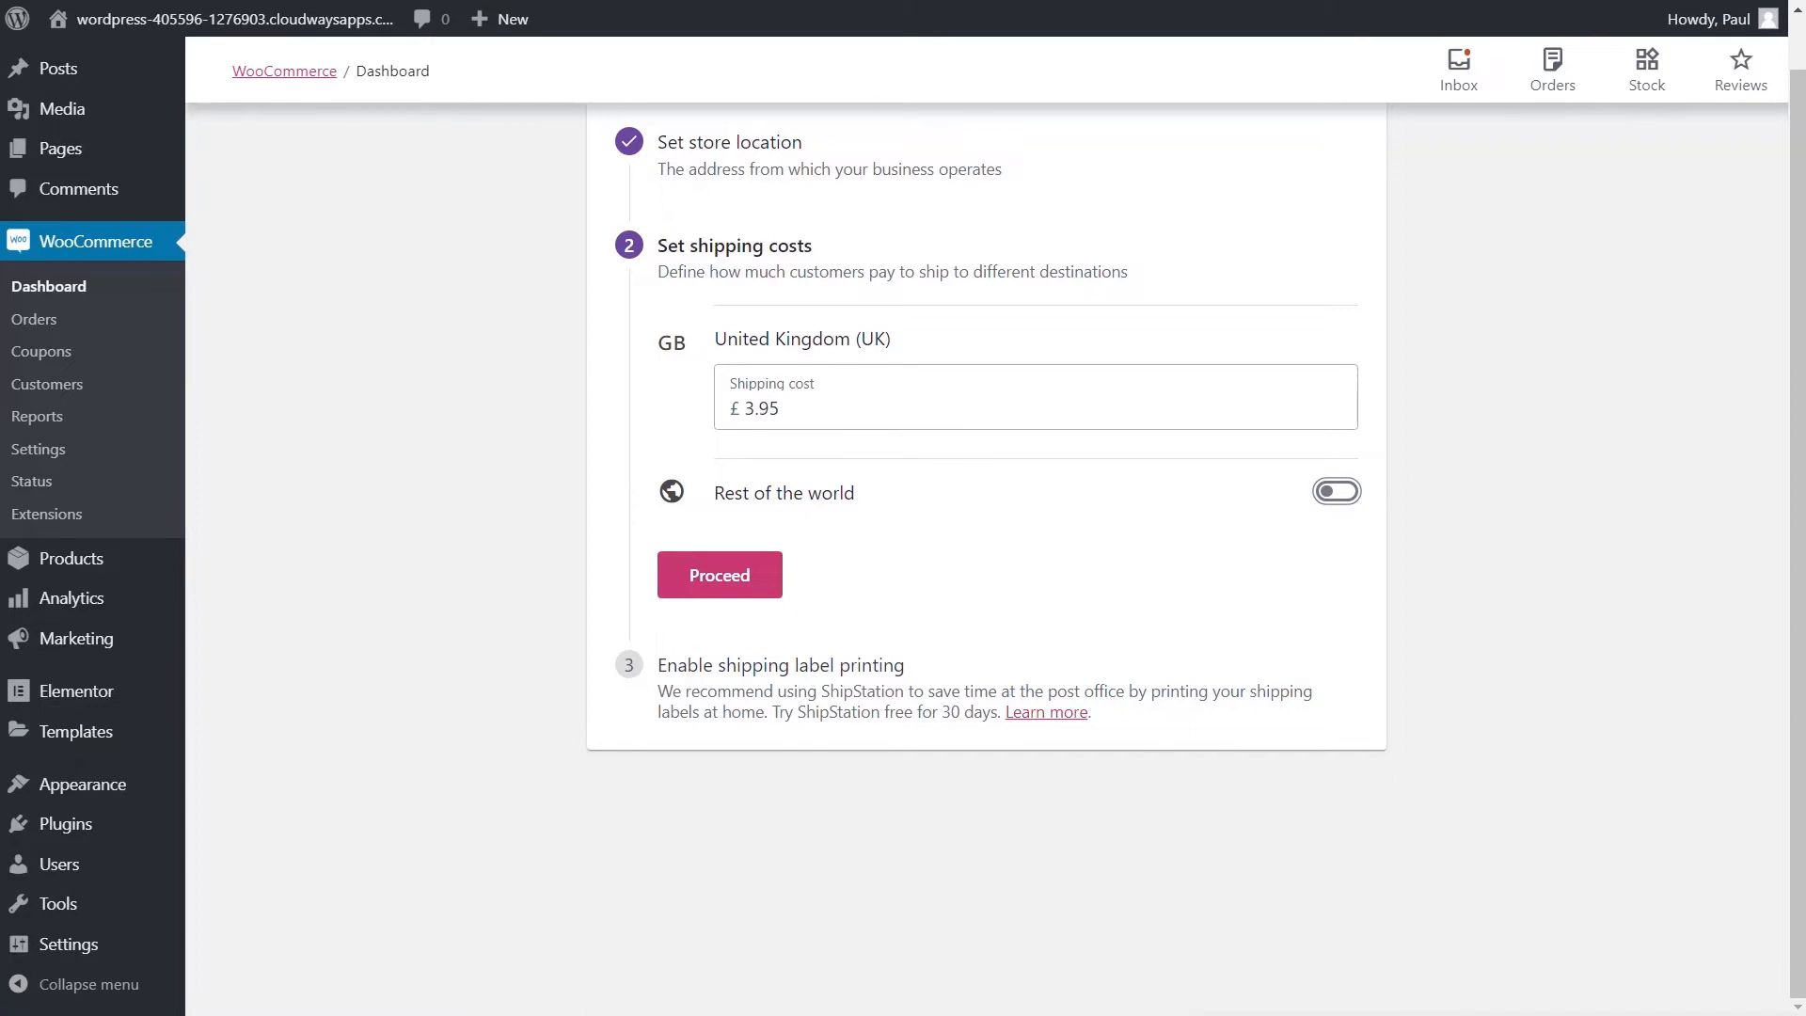
{"action": "left_click", "coordinate": [1291, 835]}
{"action": "left_click", "coordinate": [717, 578]}
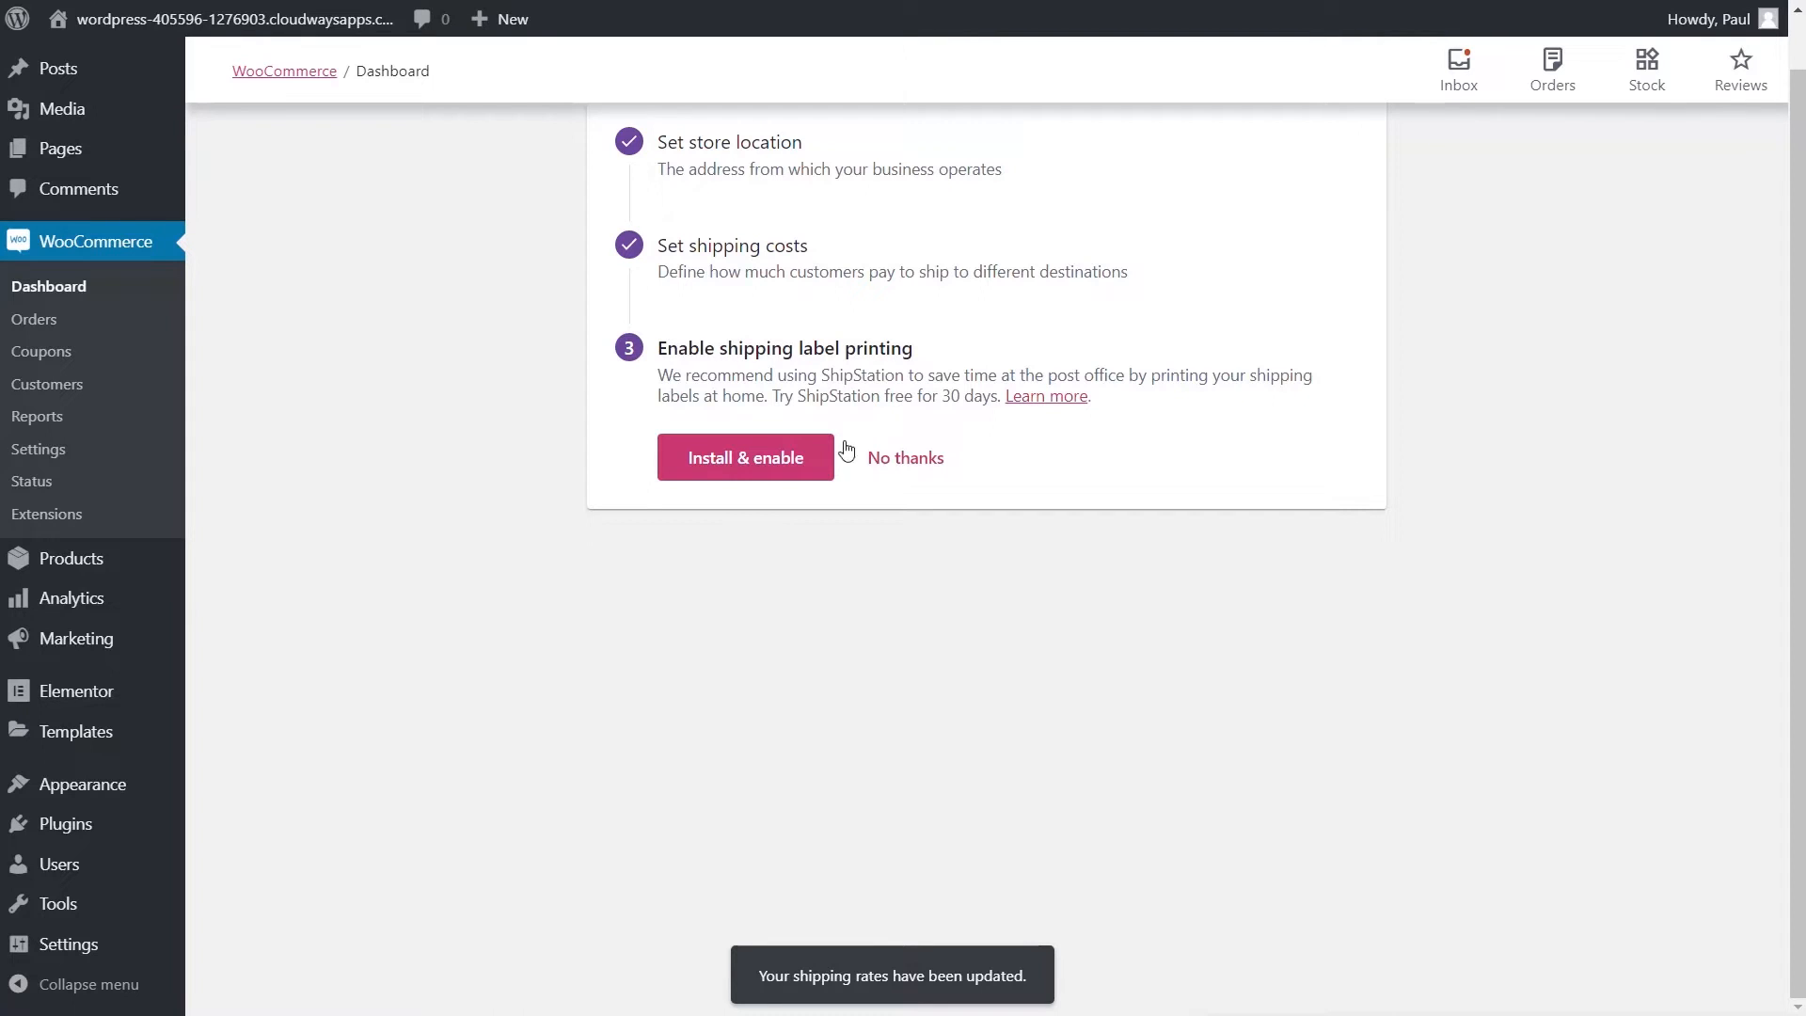
{"action": "left_click", "coordinate": [892, 463]}
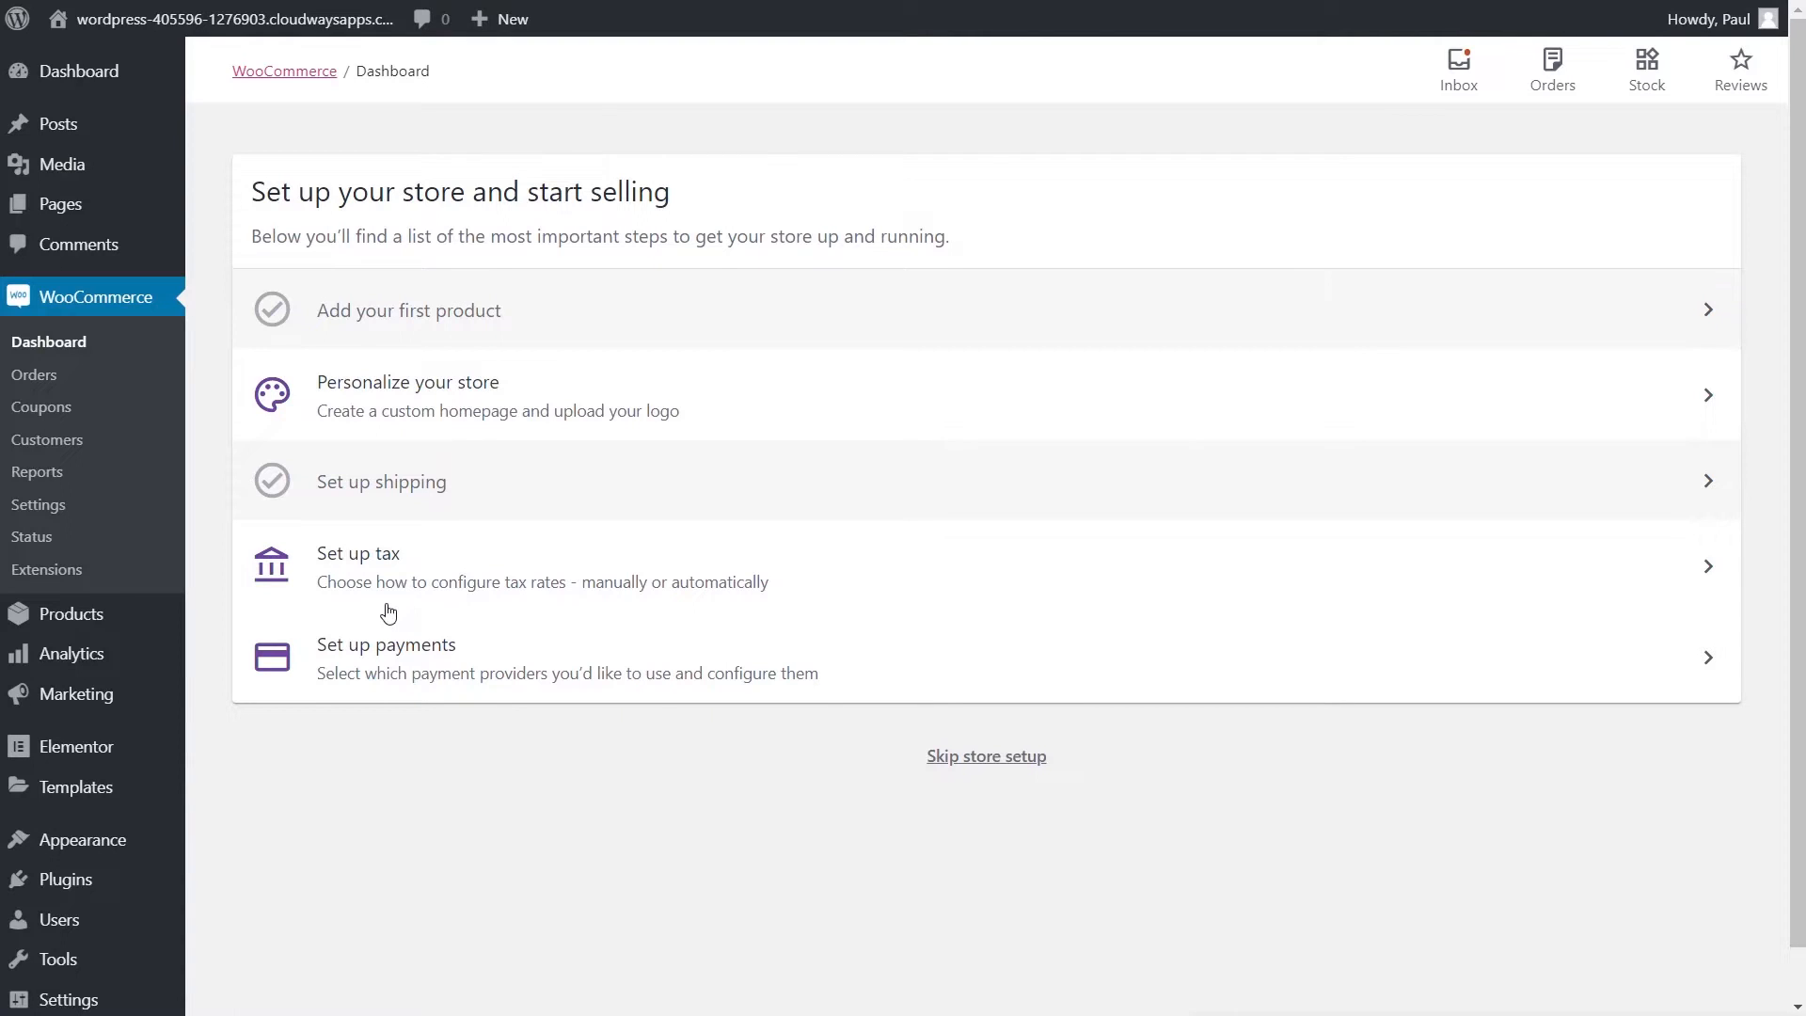
- Switch on Cash on delivery in the payments task and finish with Done
{"action": "left_click", "coordinate": [439, 677]}
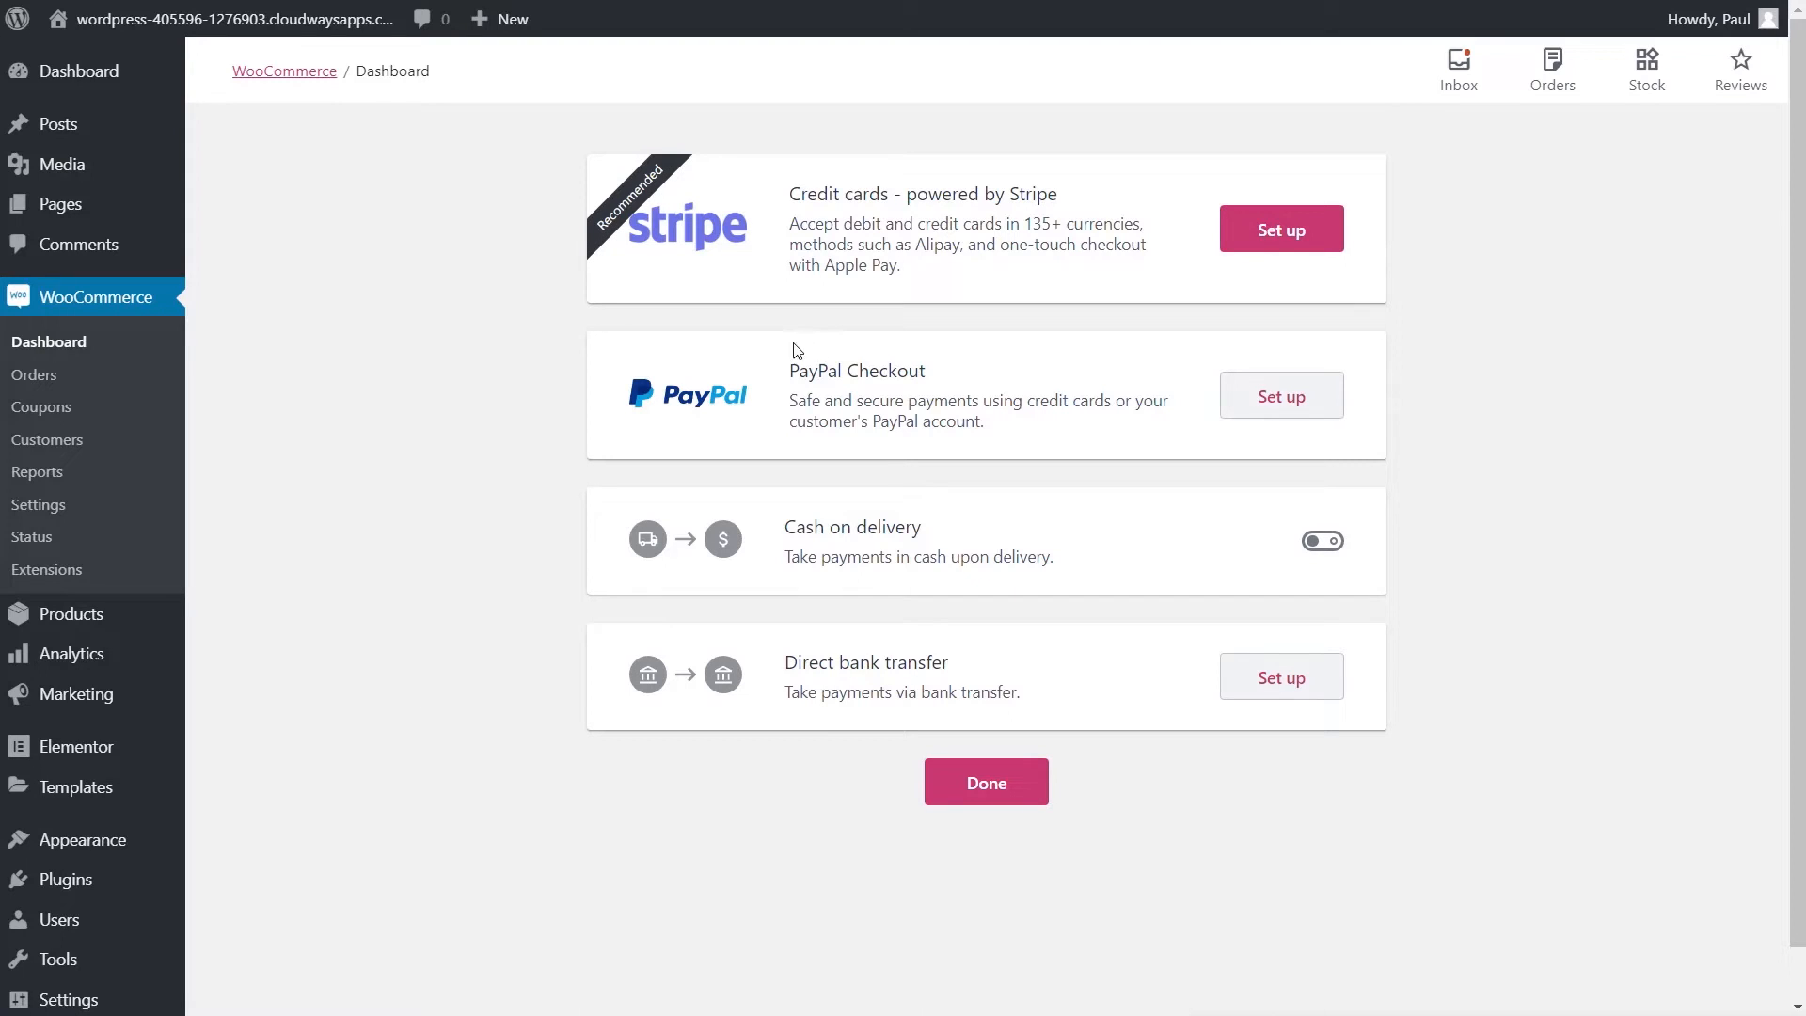
{"action": "left_click", "coordinate": [1322, 545]}
{"action": "left_click", "coordinate": [929, 792]}
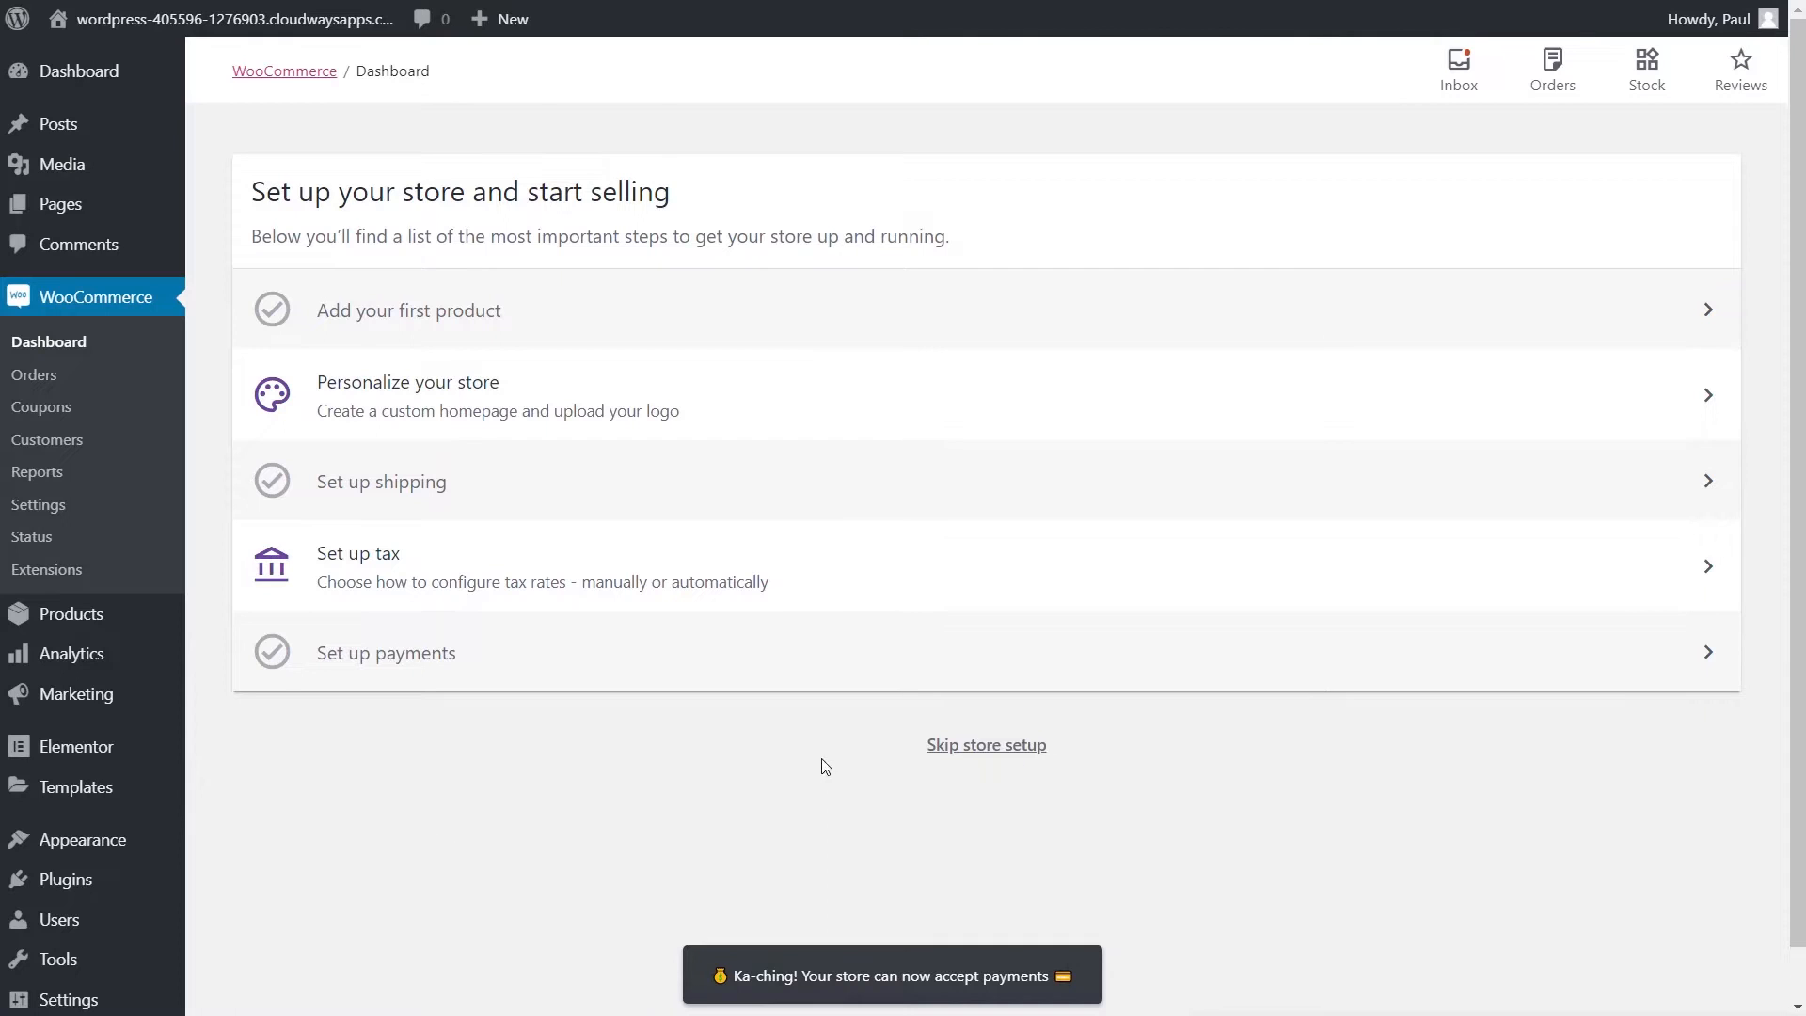
- Skip the remaining WooCommerce store setup tasks
{"action": "left_click", "coordinate": [955, 746]}
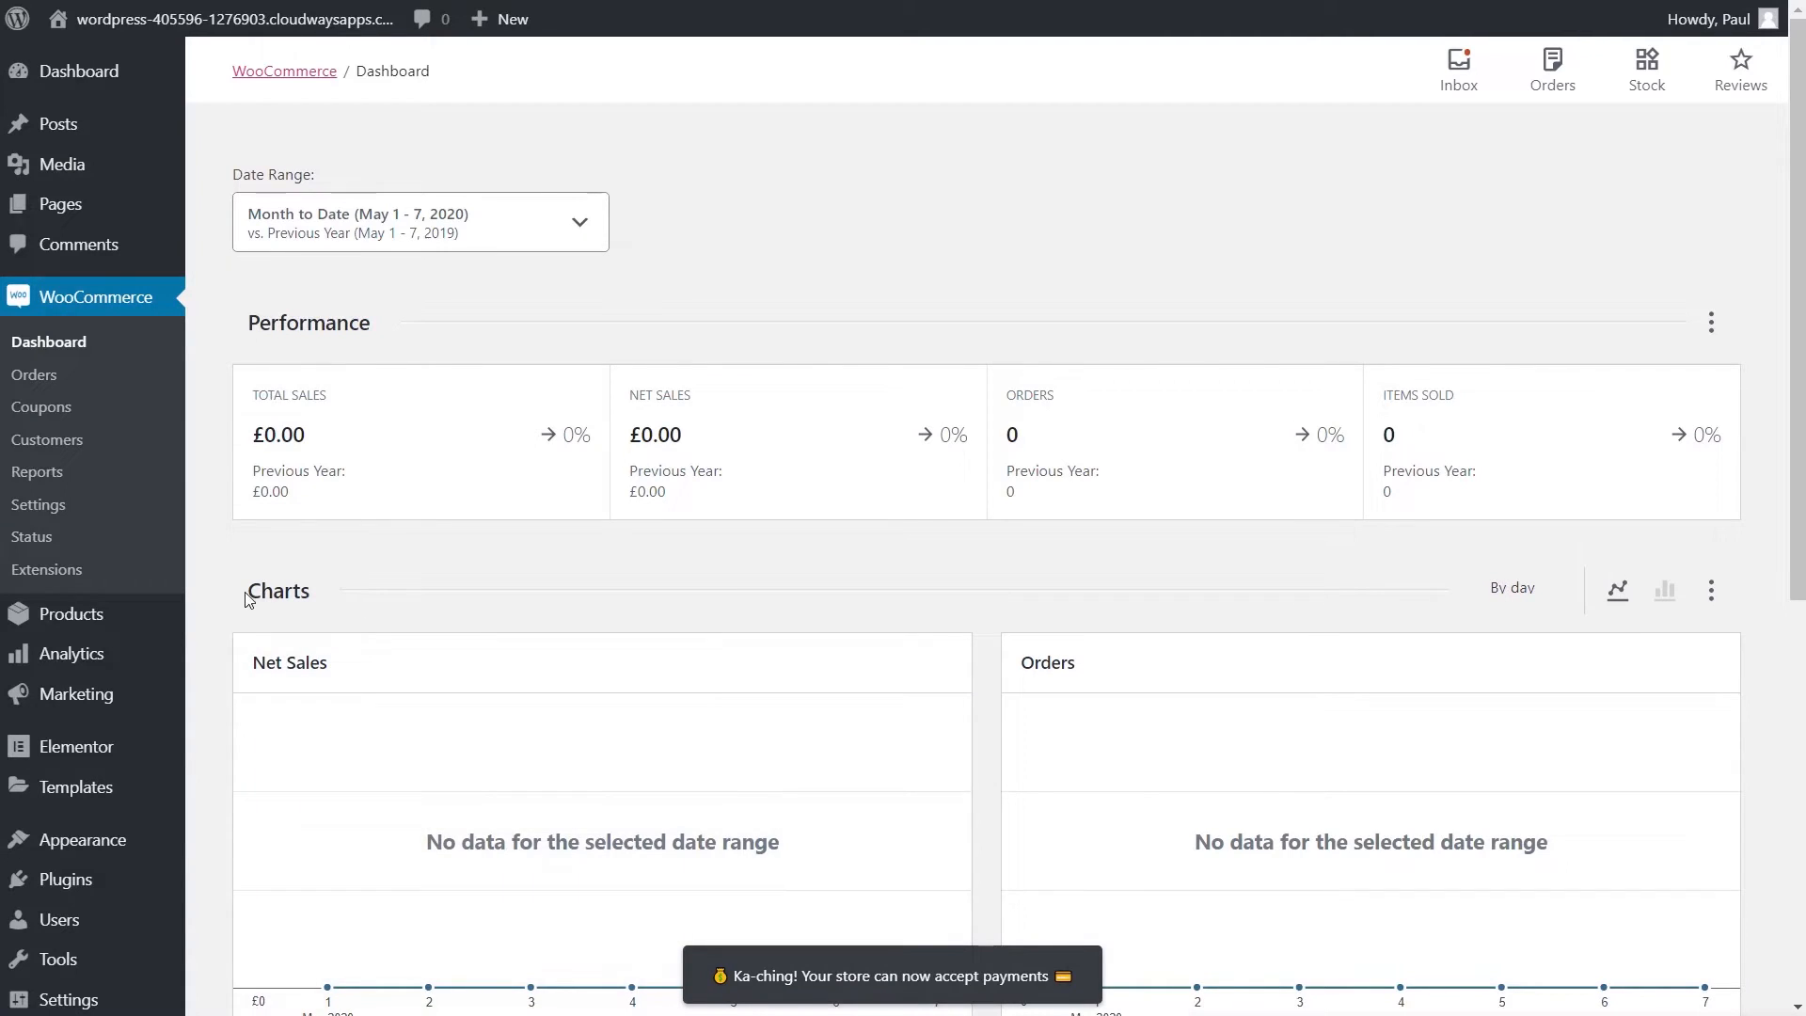
{"action": "scroll", "coordinate": [247, 597], "scroll_direction": "down", "scroll_amount": 5}
{"action": "scroll", "coordinate": [246, 600], "scroll_direction": "down", "scroll_amount": 3}
{"action": "scroll", "coordinate": [243, 604], "scroll_direction": "up", "scroll_amount": 7}
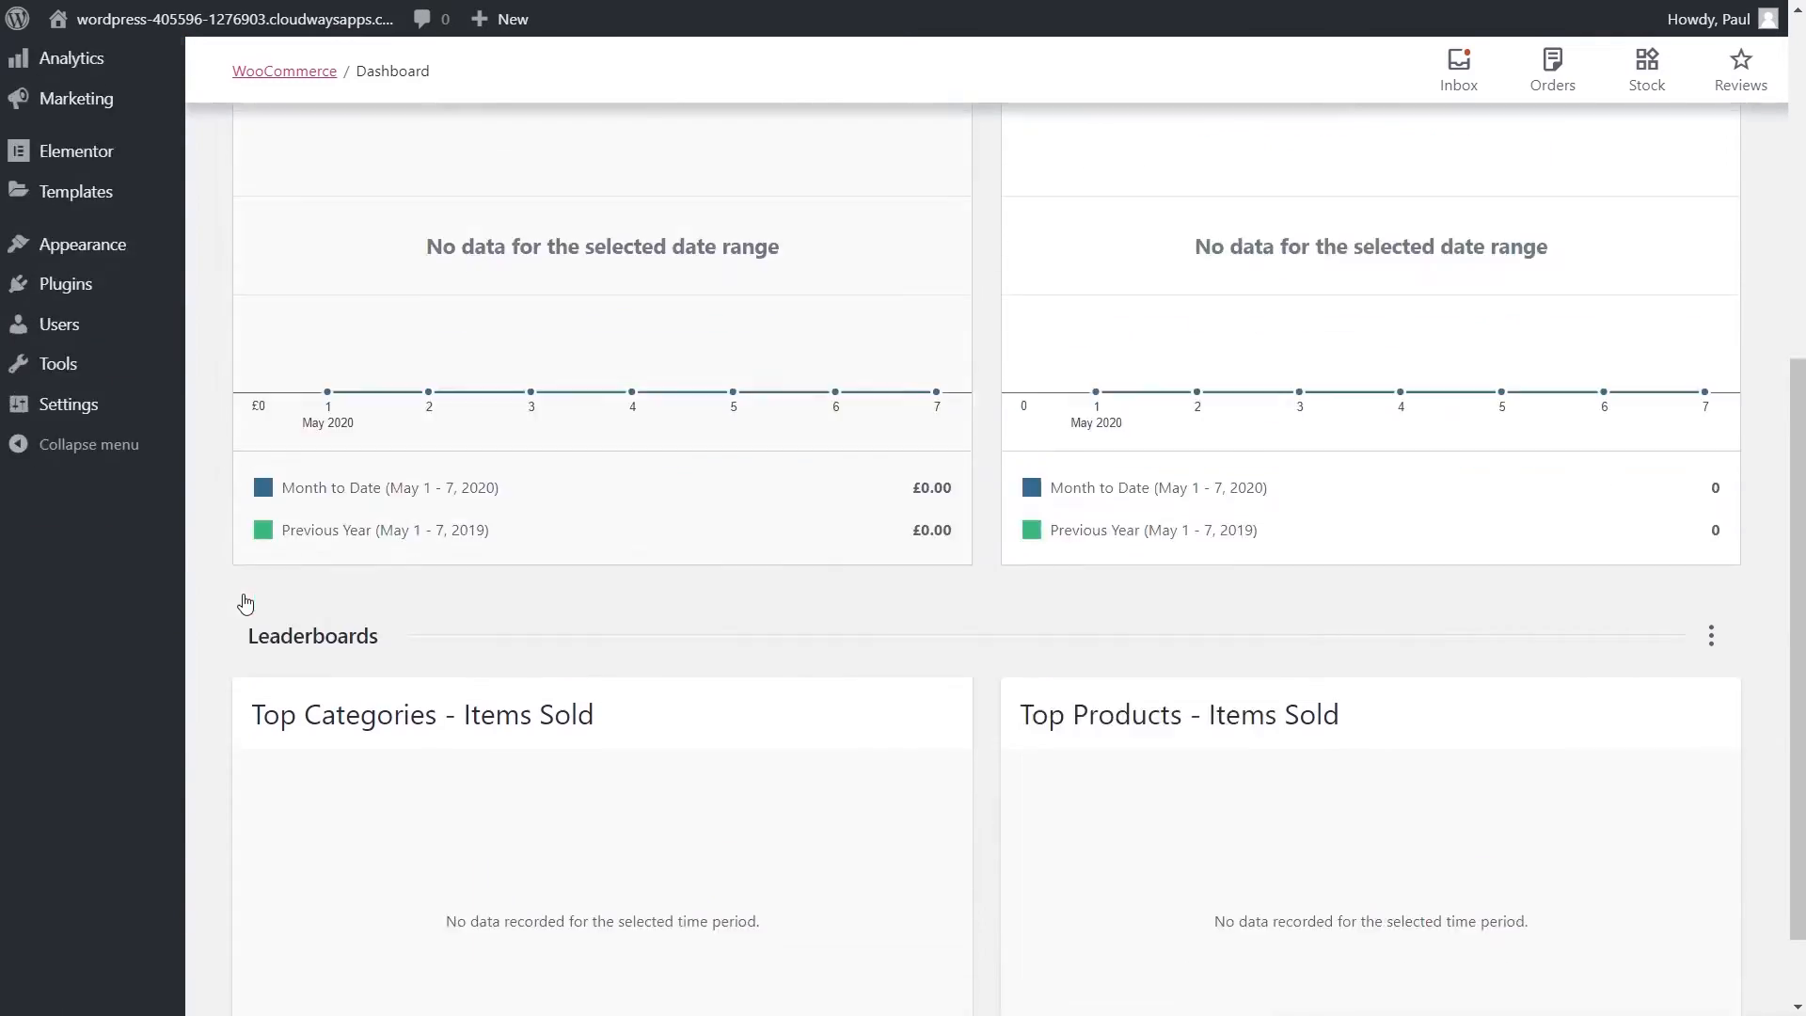
{"action": "scroll", "coordinate": [243, 602], "scroll_direction": "up", "scroll_amount": 1}
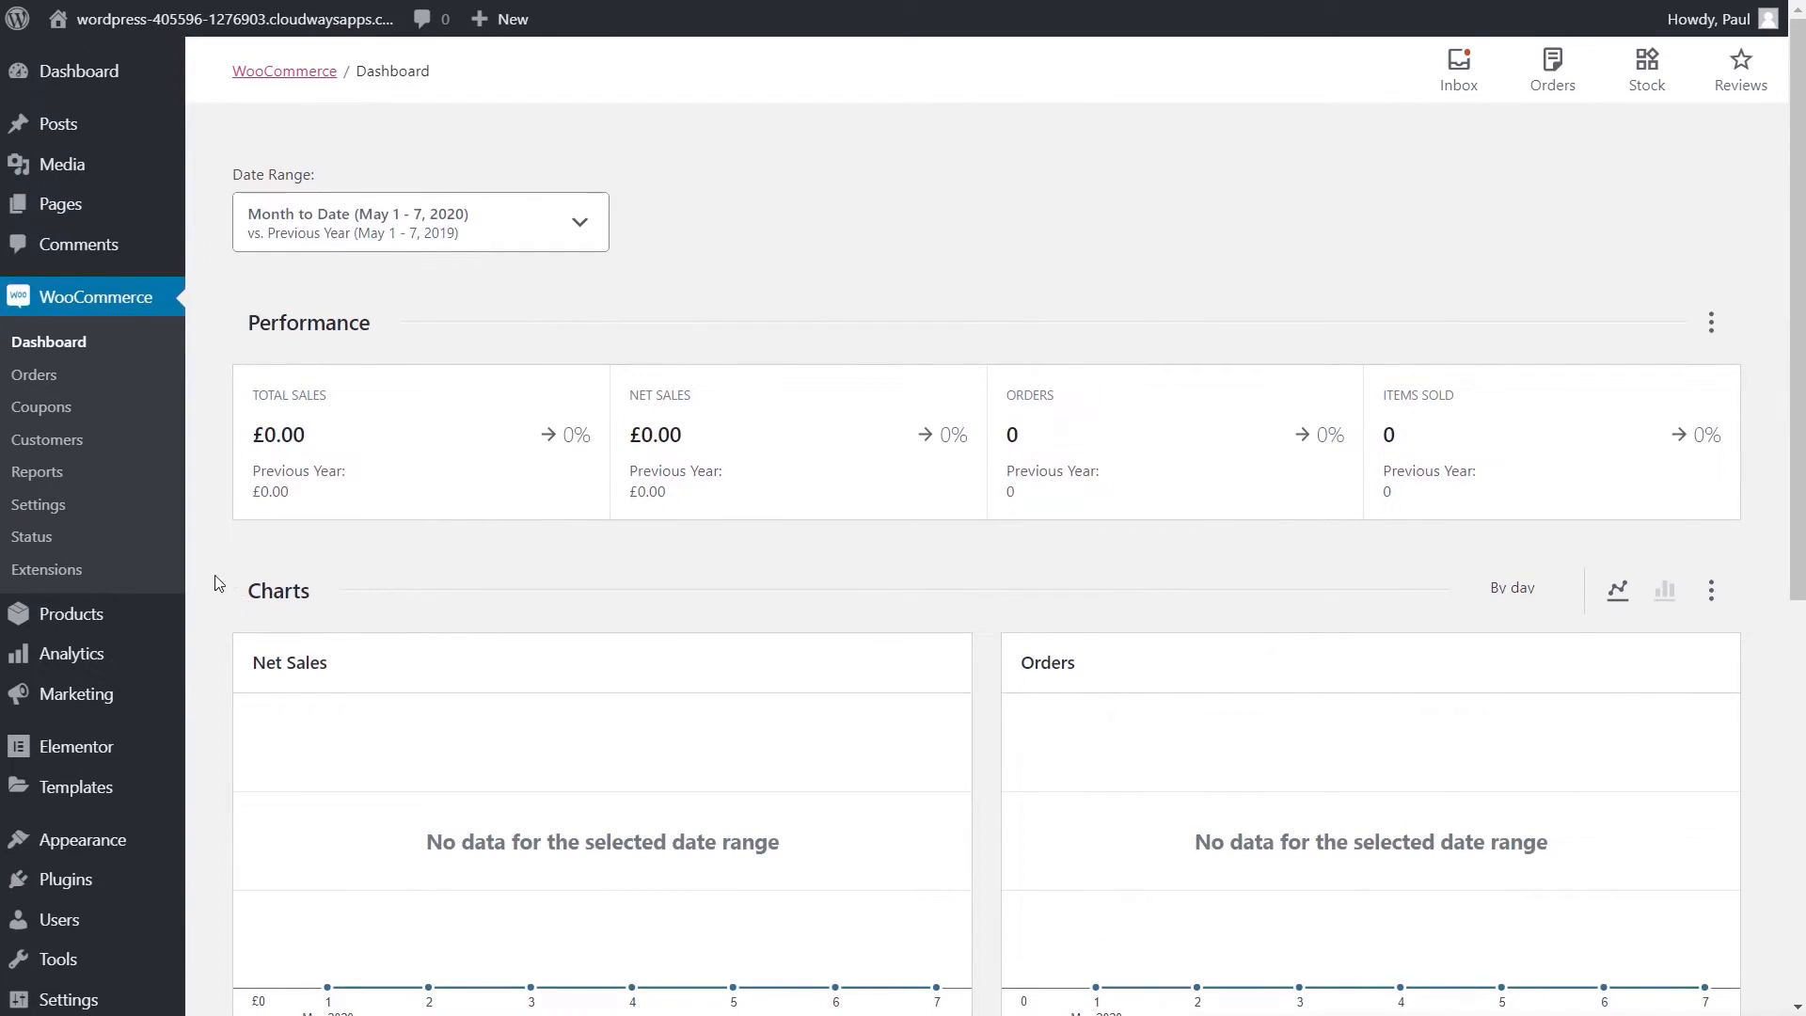
- Open the Mixed Flowers product from All Products and scroll through its details
{"action": "mouse_move", "coordinate": [141, 613]}
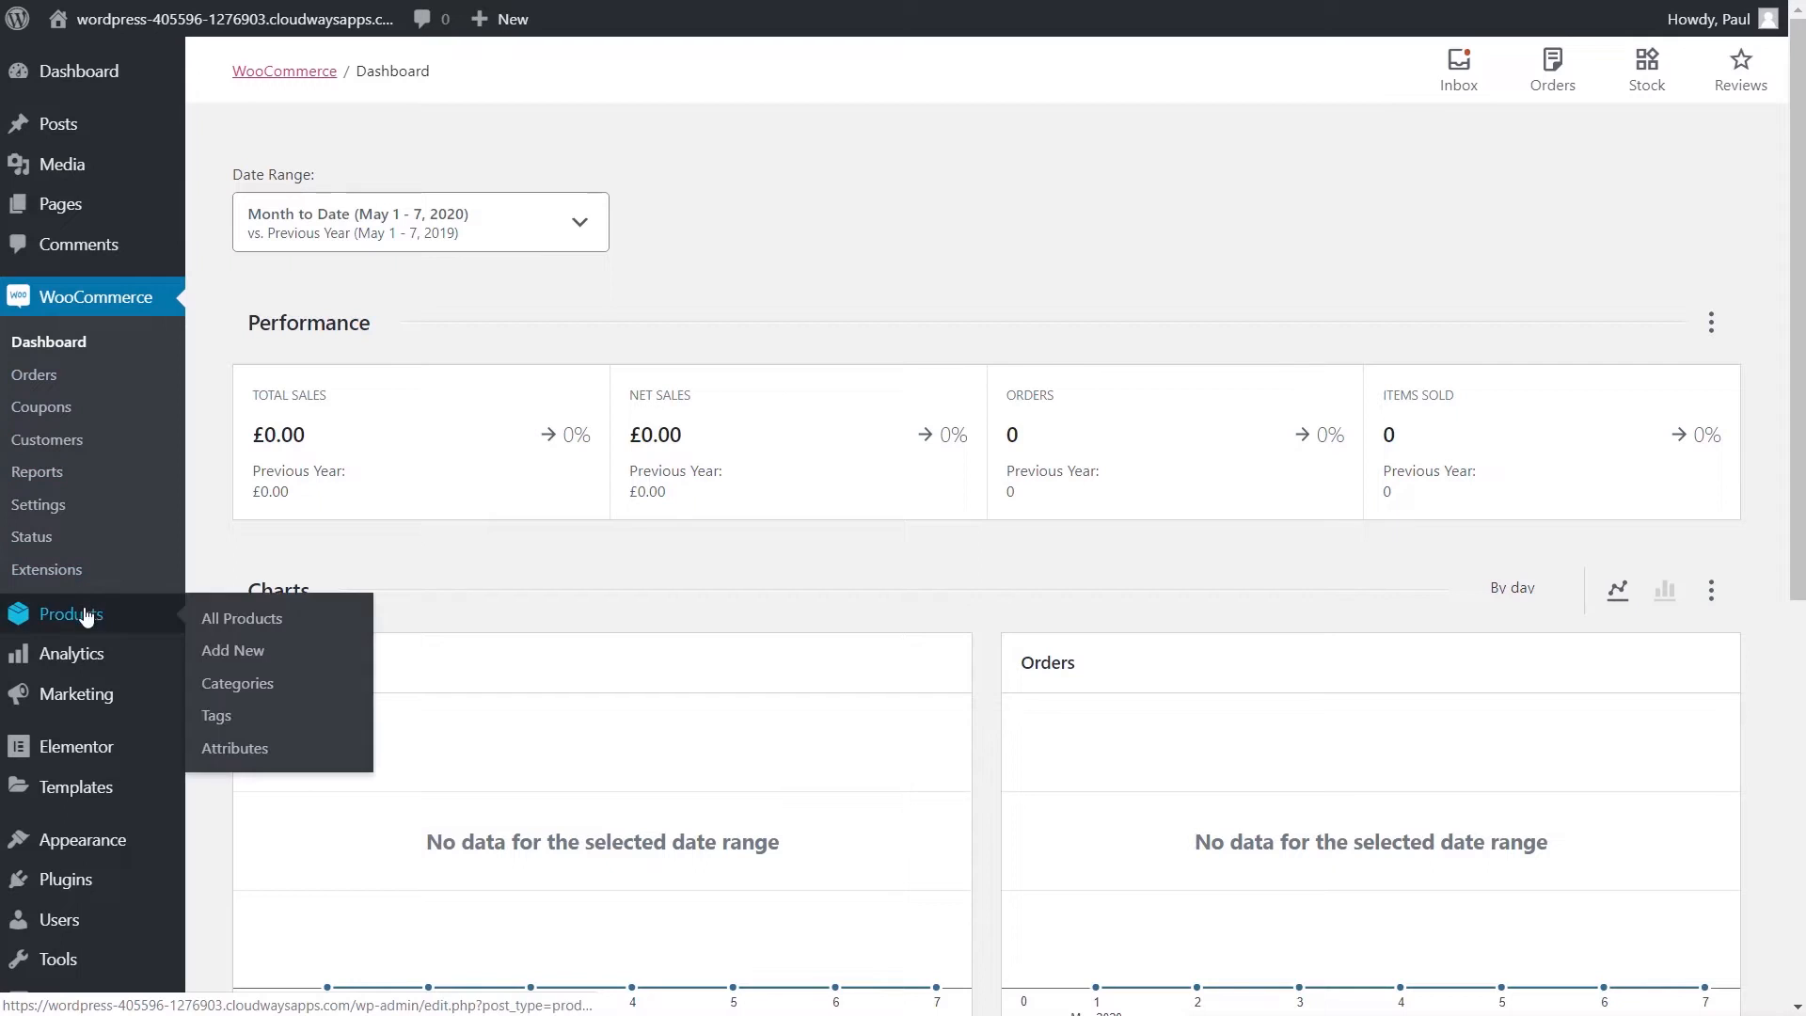
{"action": "left_click", "coordinate": [234, 622]}
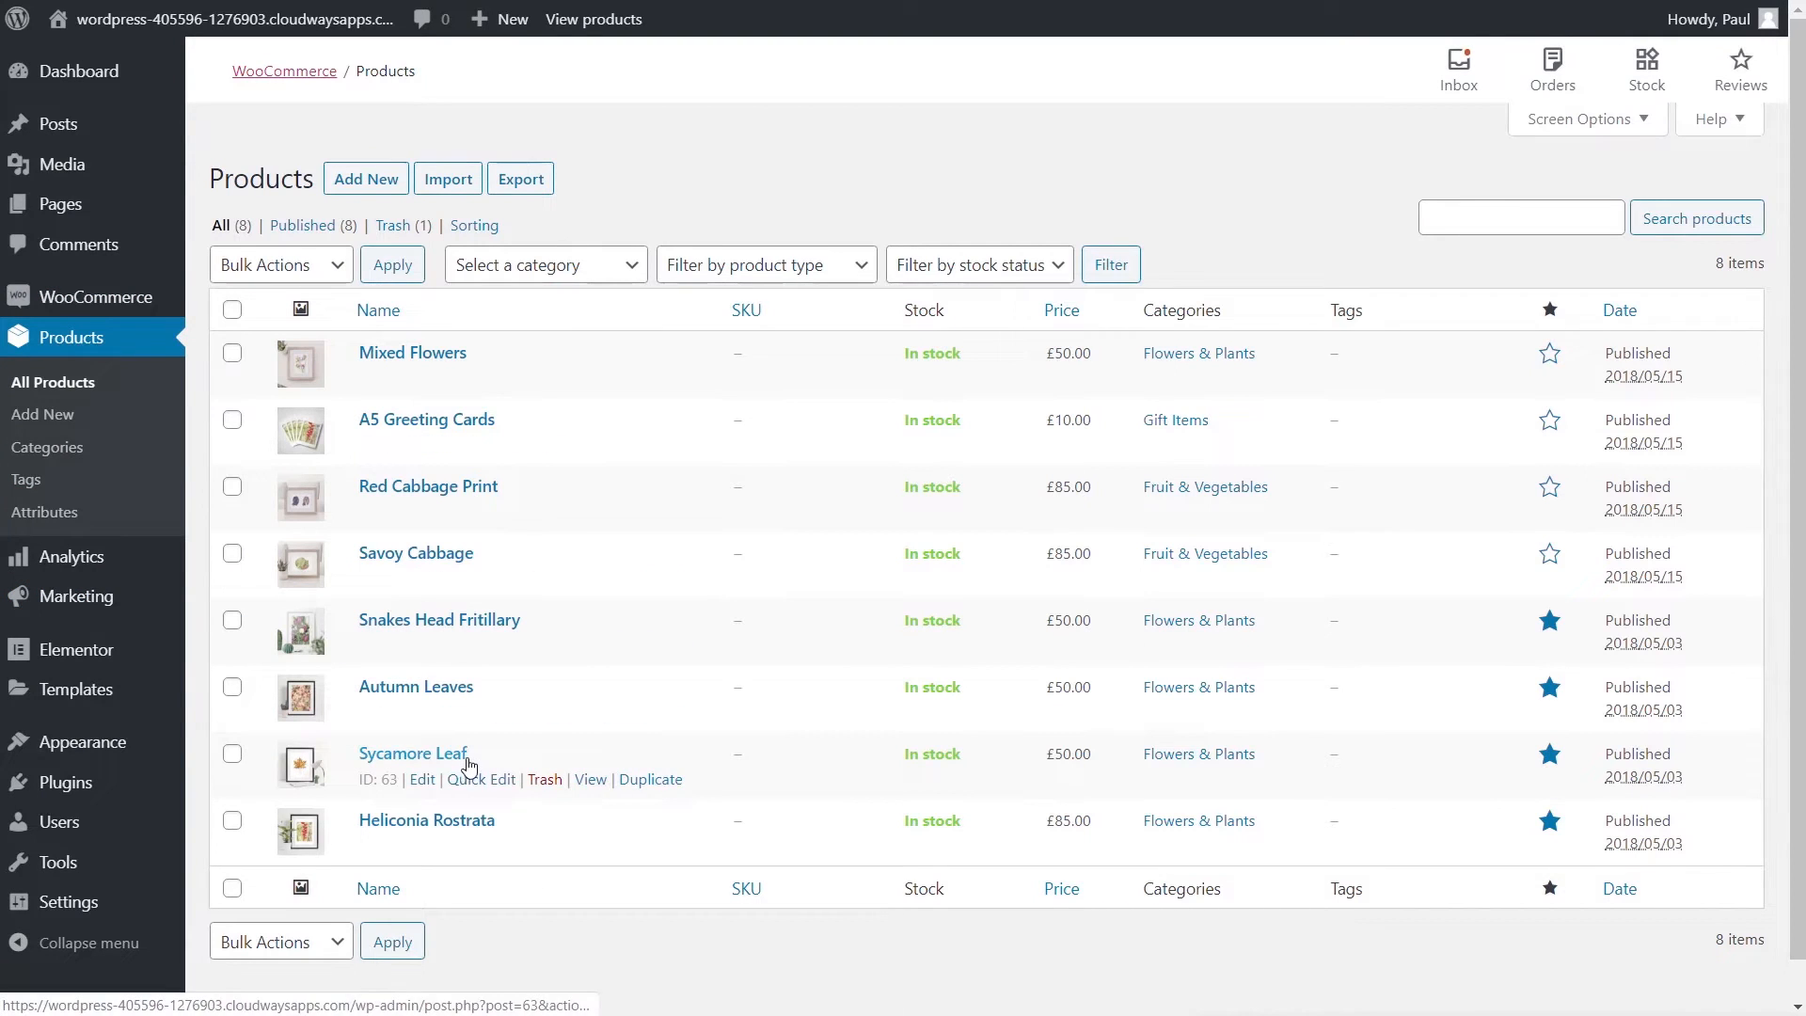
{"action": "left_click", "coordinate": [420, 353]}
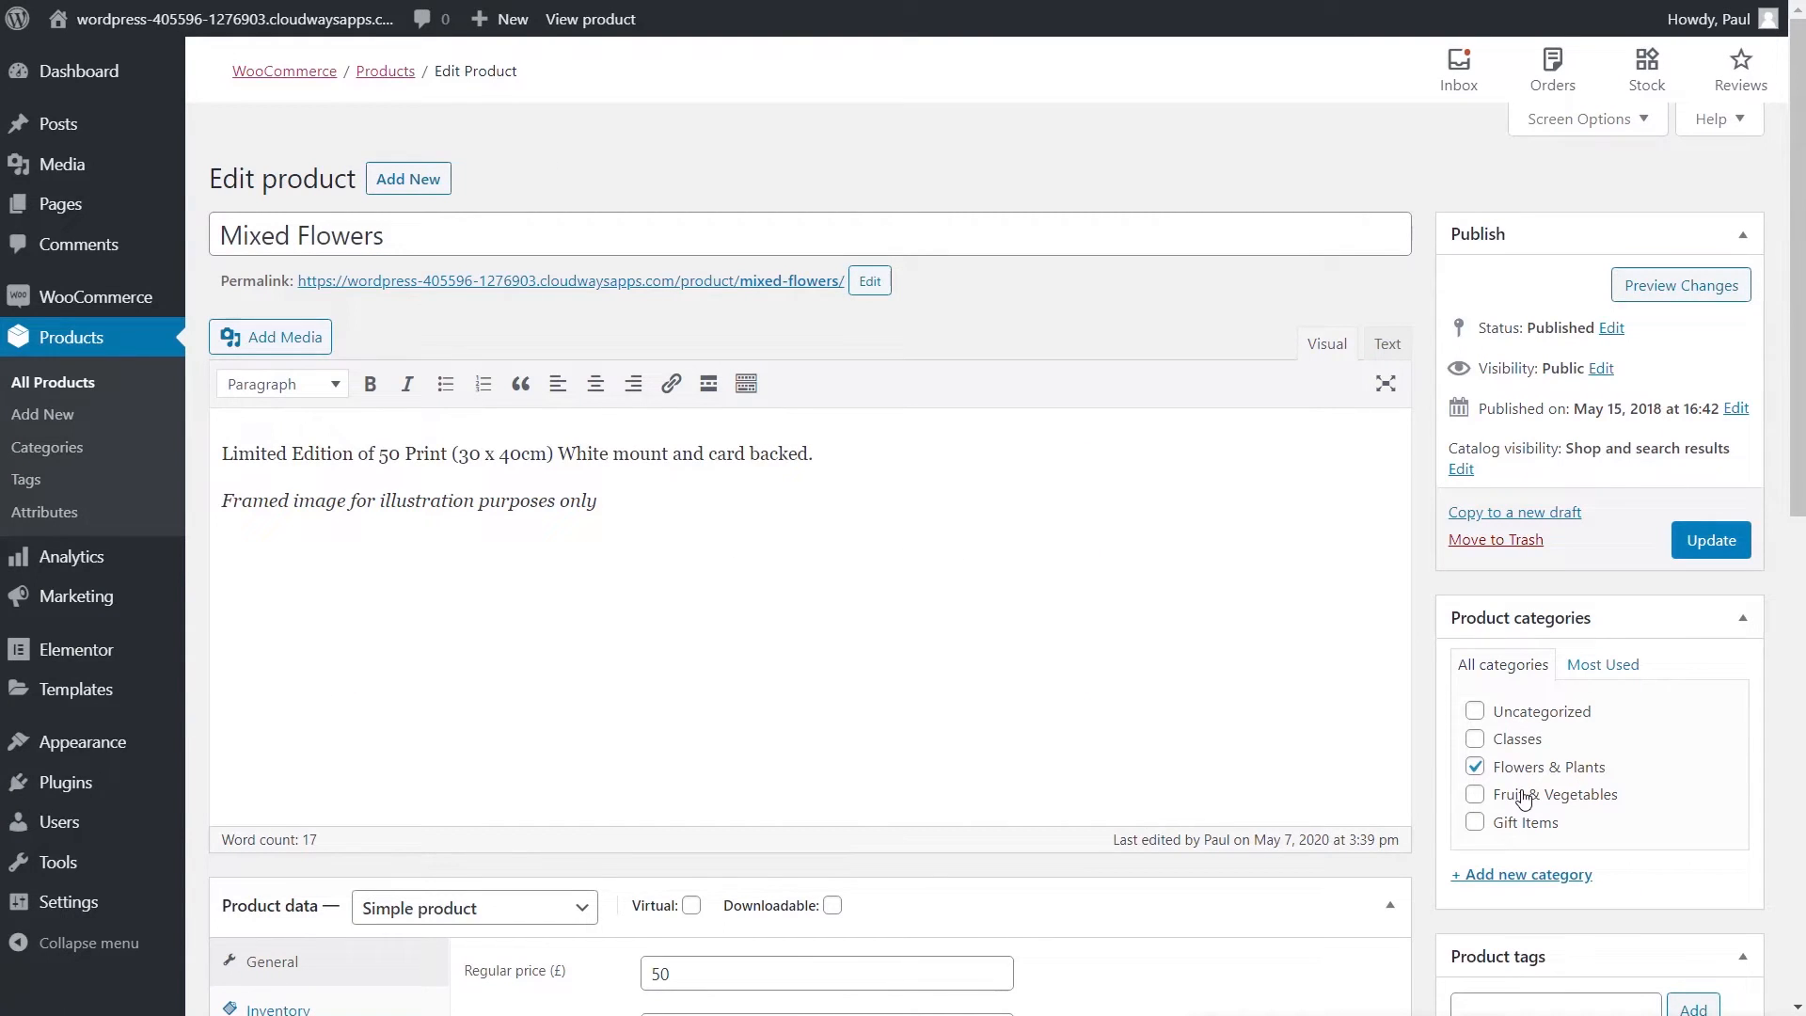
{"action": "scroll", "coordinate": [1523, 797], "scroll_direction": "down", "scroll_amount": 5}
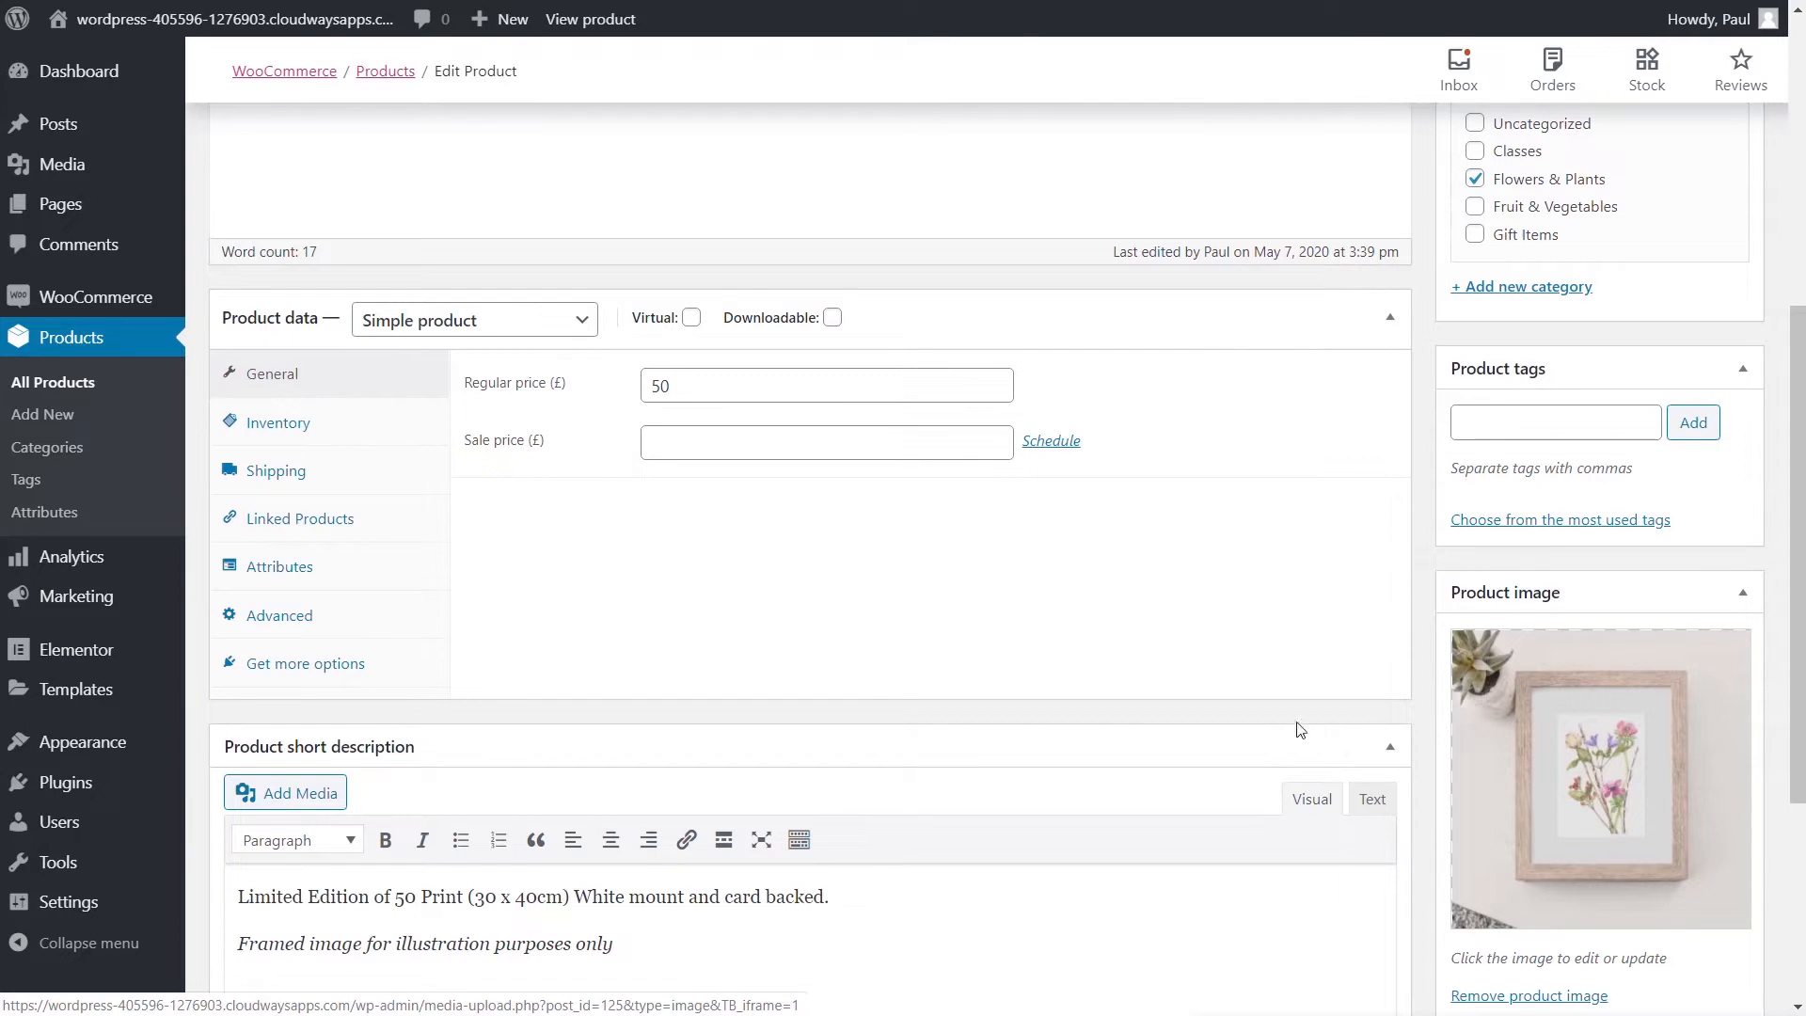
{"action": "scroll", "coordinate": [1038, 584], "scroll_direction": "down", "scroll_amount": 2}
{"action": "scroll", "coordinate": [1038, 584], "scroll_direction": "down", "scroll_amount": 2}
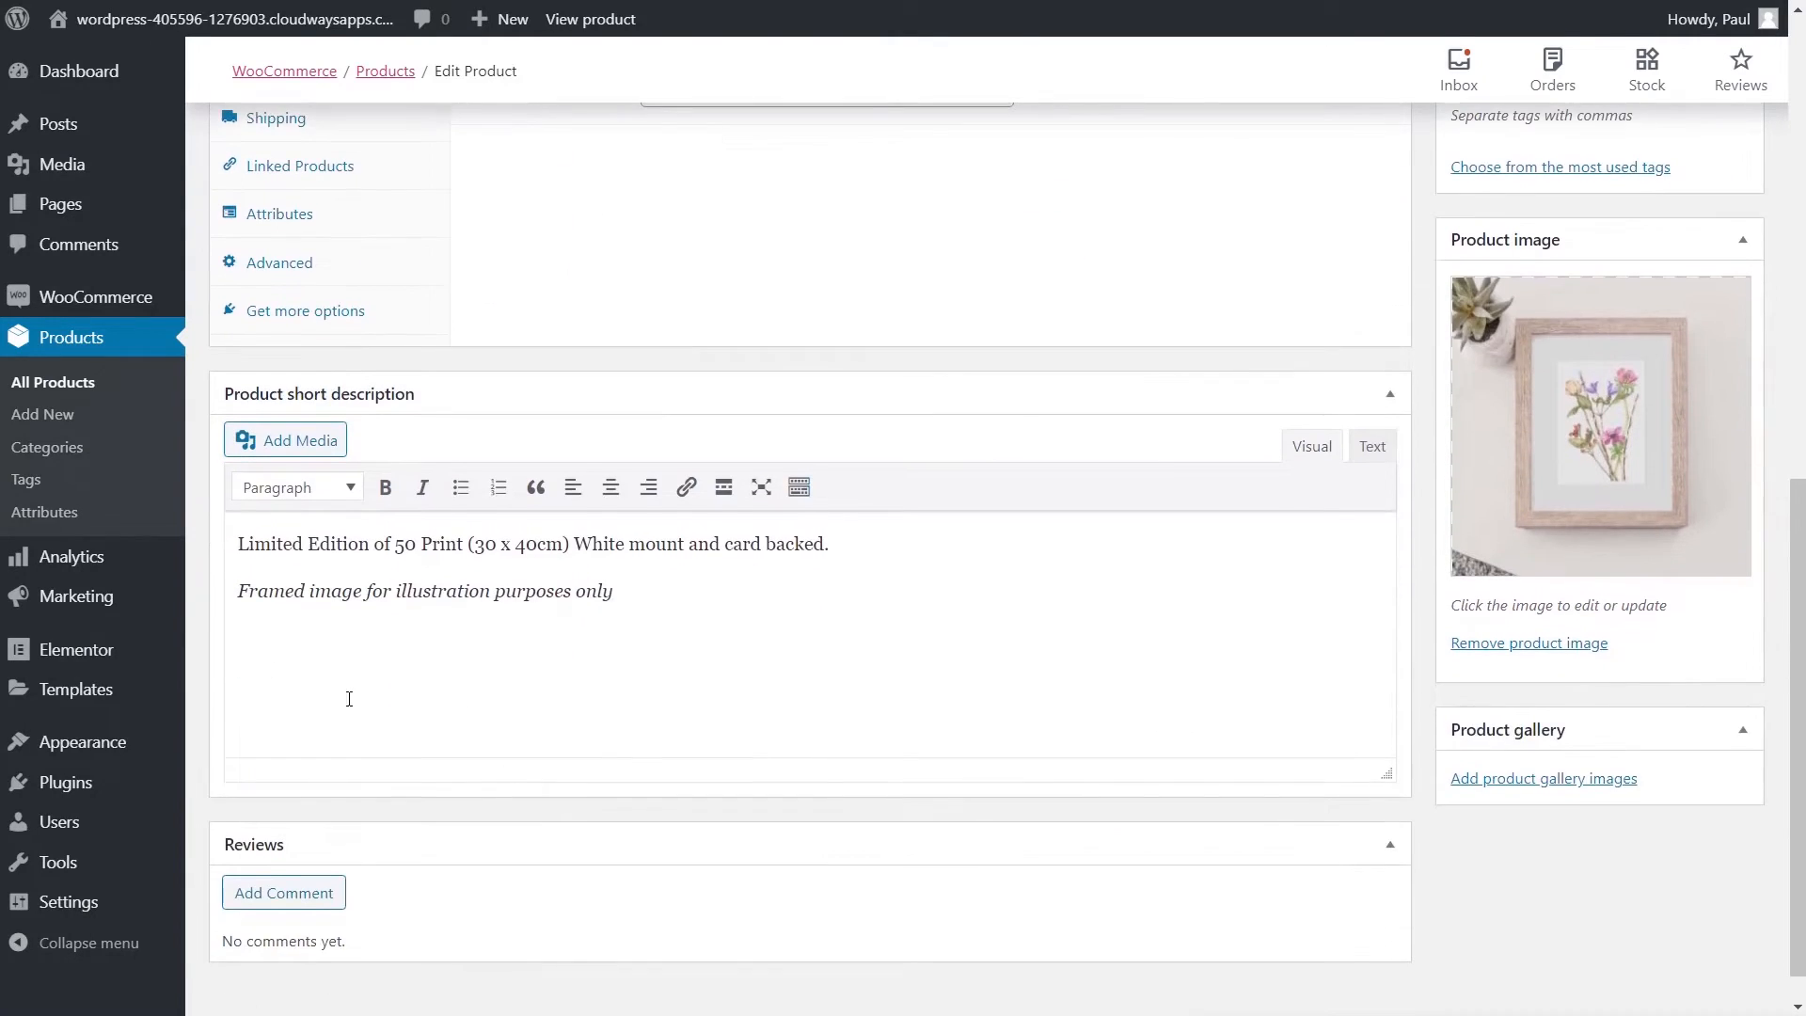
{"action": "scroll", "coordinate": [875, 663], "scroll_direction": "up", "scroll_amount": 11}
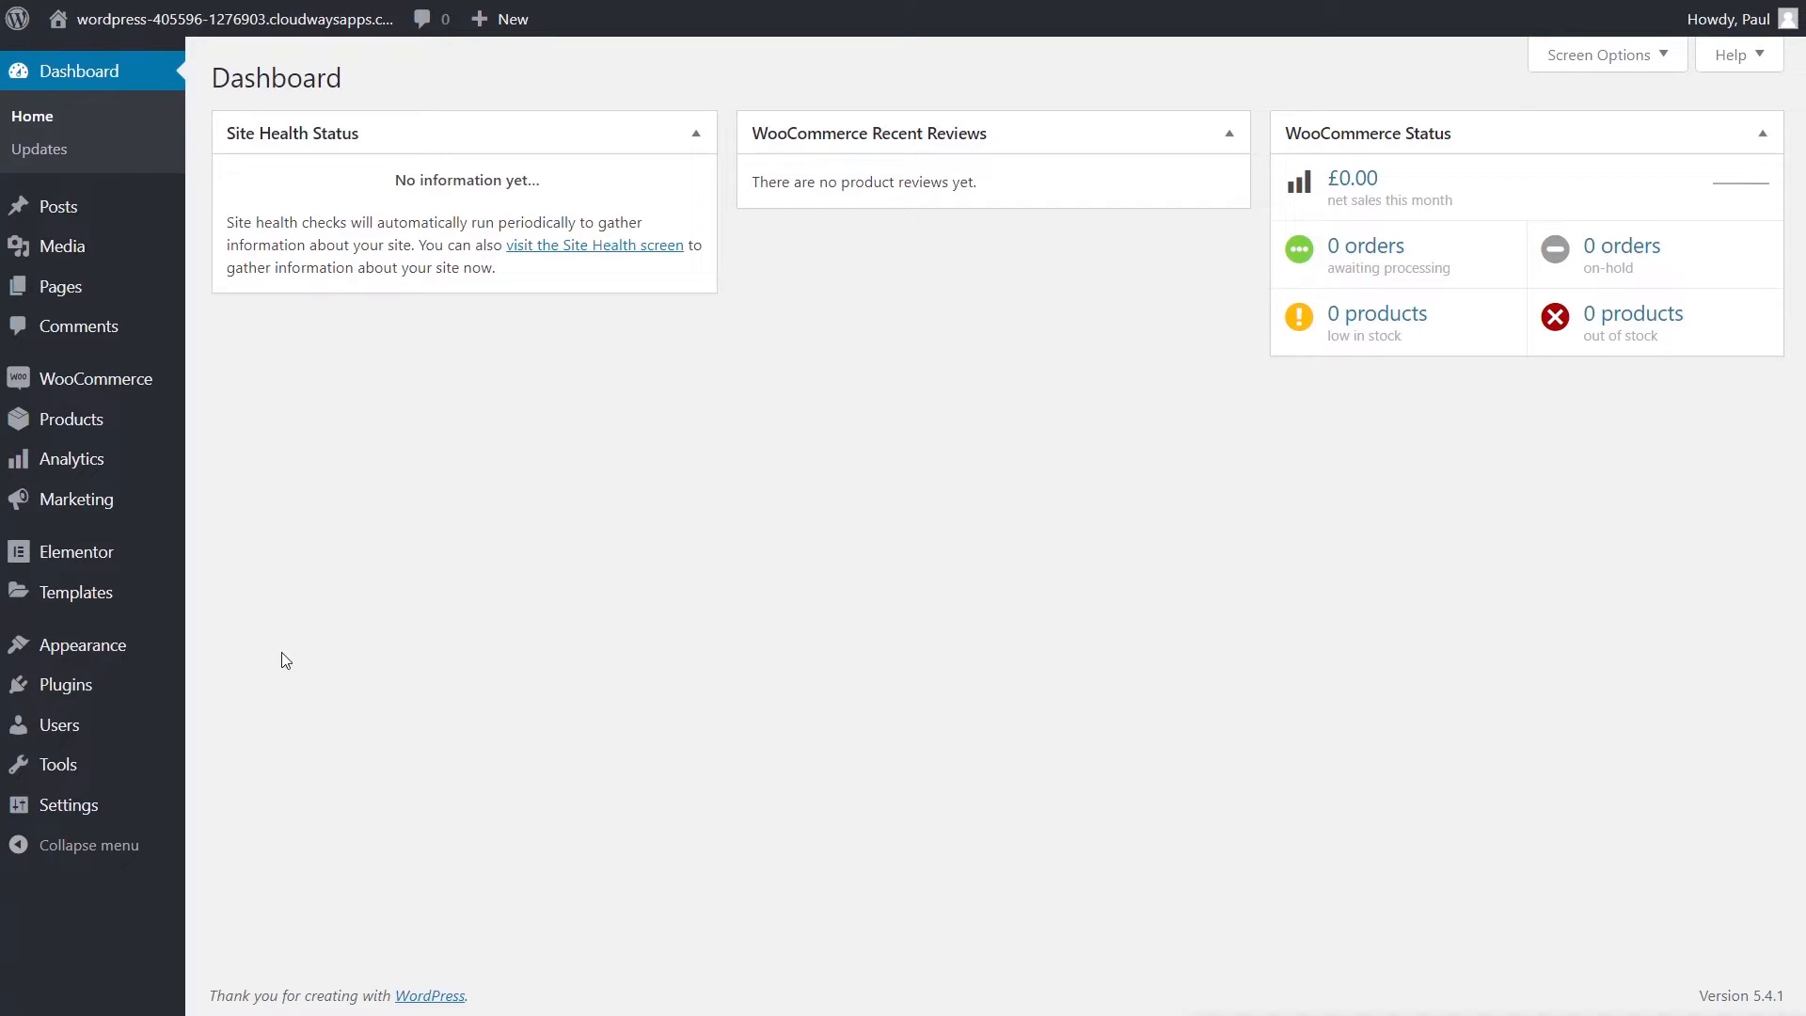
- In Site Identity, set the site title to 'Art Site' and clear the tagline
{"action": "mouse_move", "coordinate": [136, 606]}
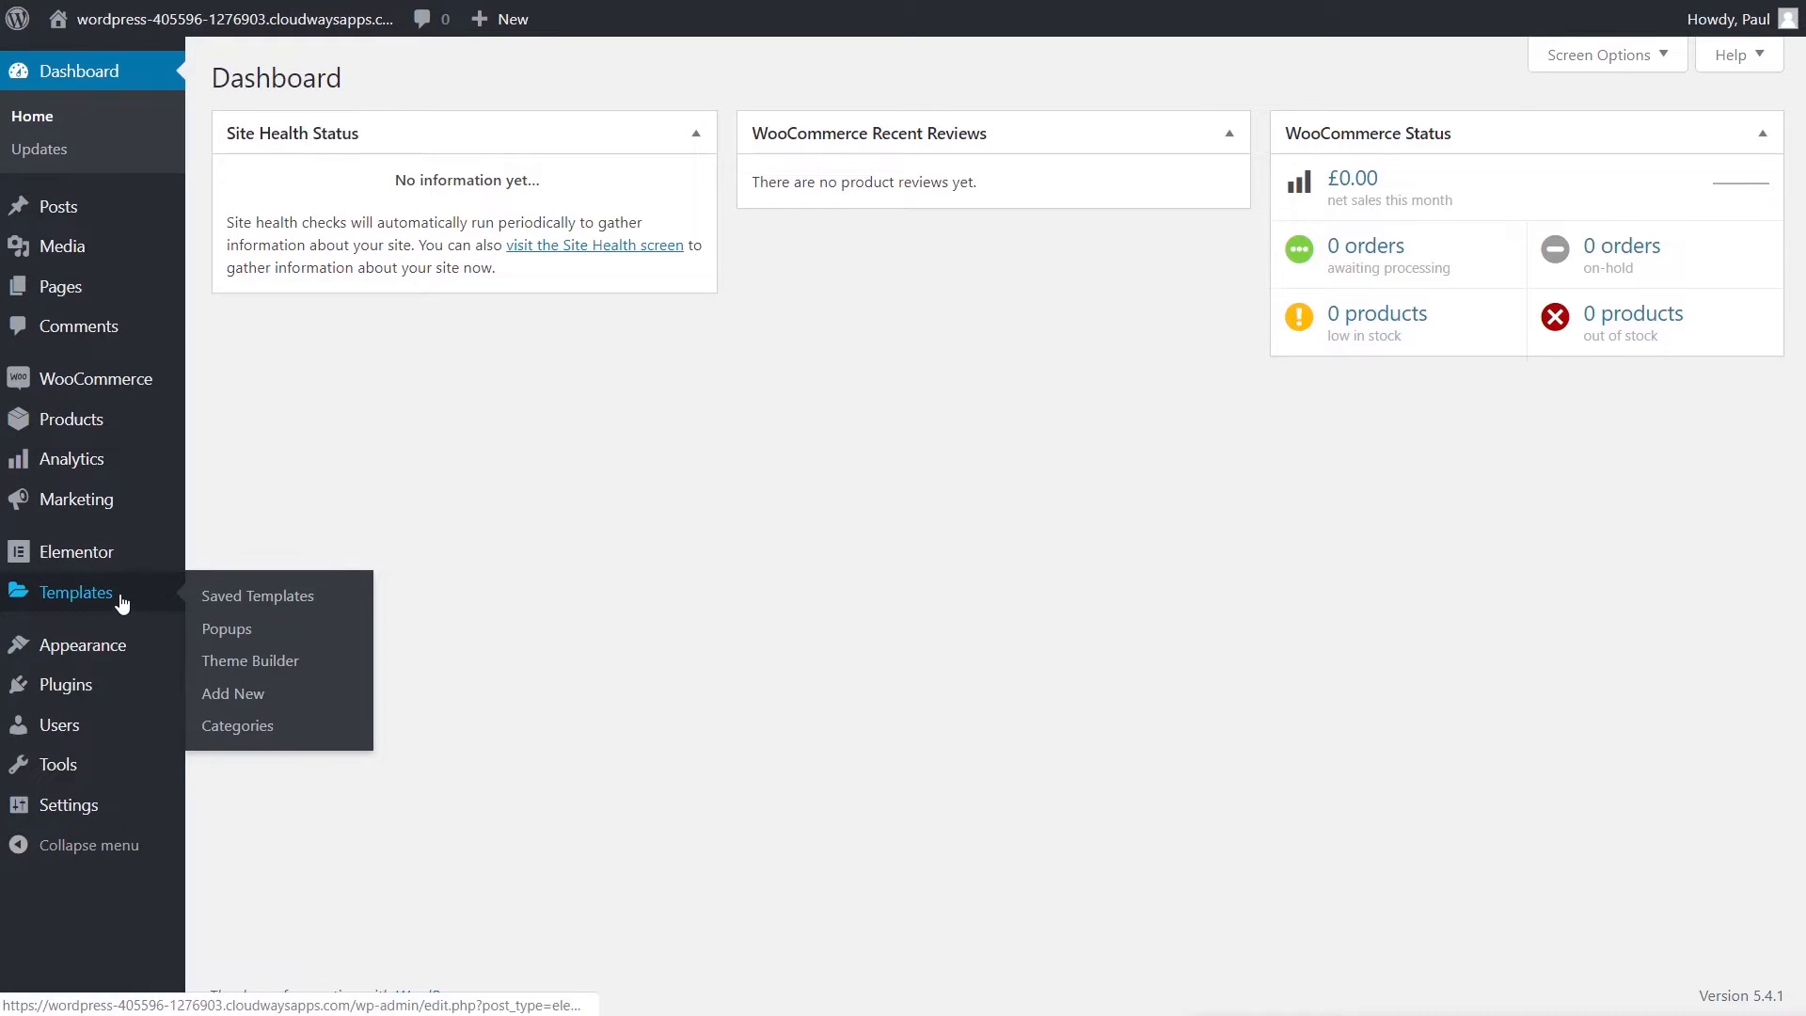
{"action": "mouse_move", "coordinate": [103, 651]}
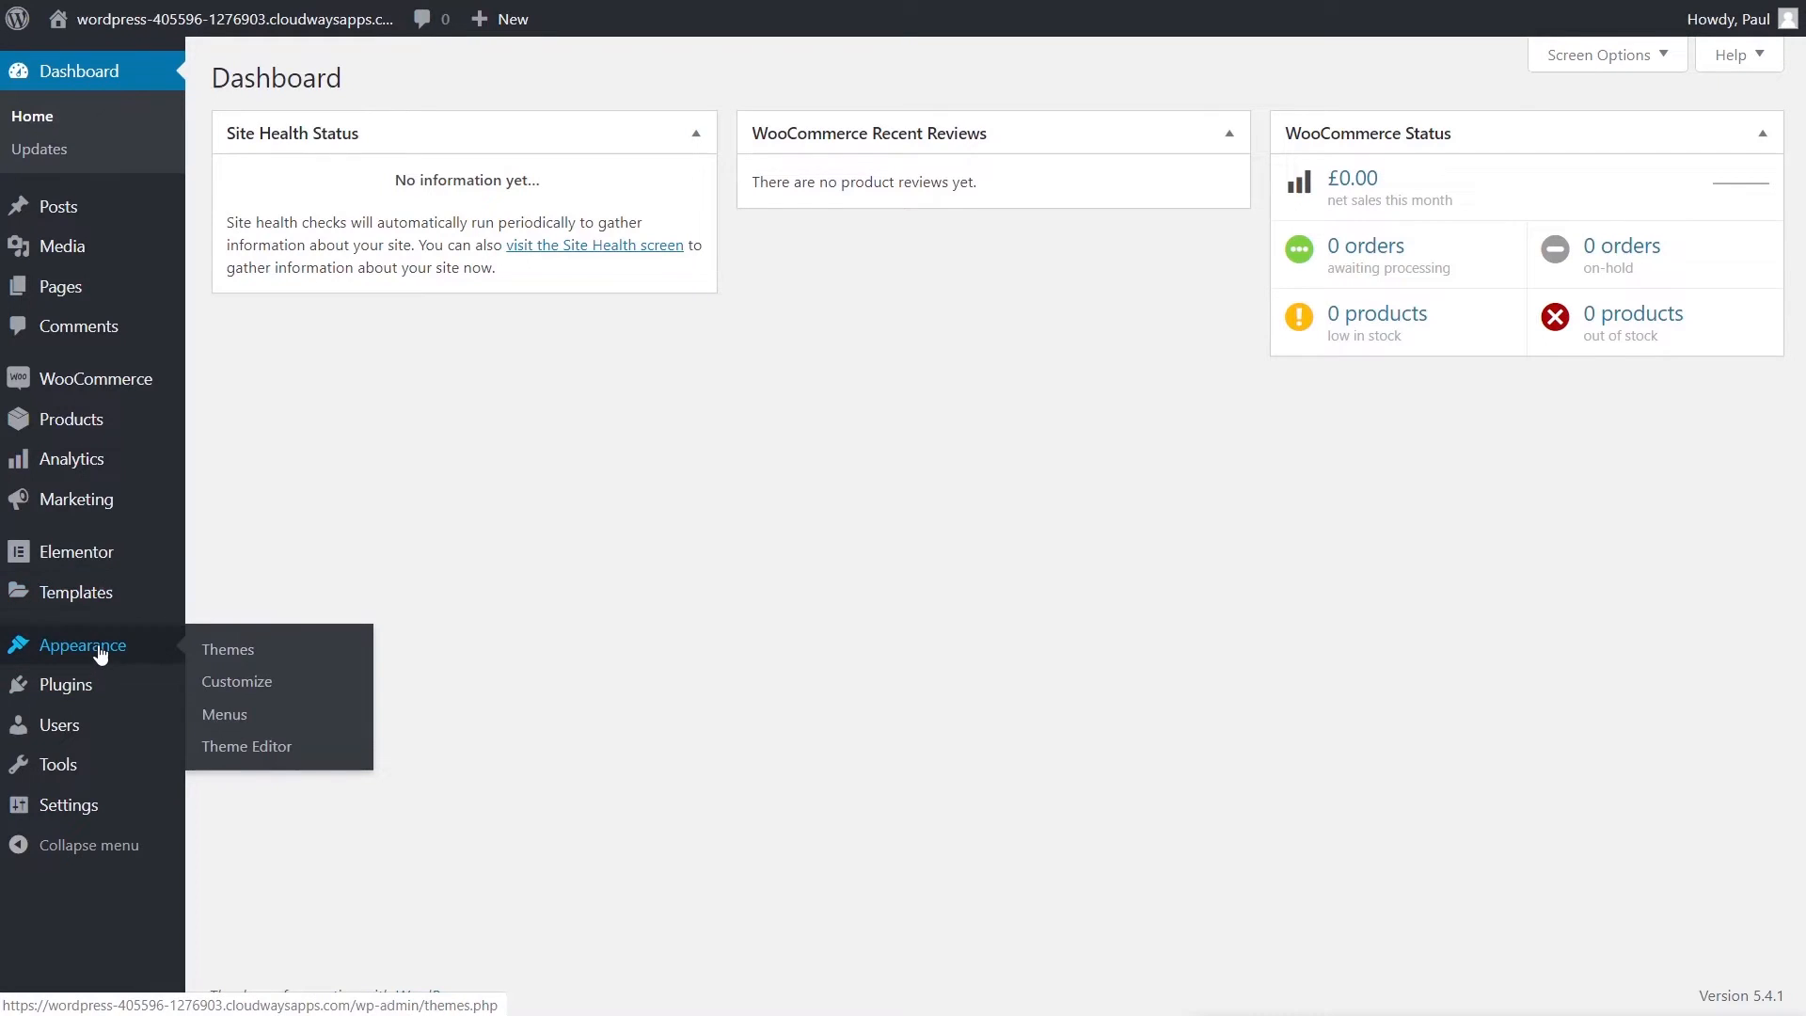
{"action": "left_click", "coordinate": [250, 688]}
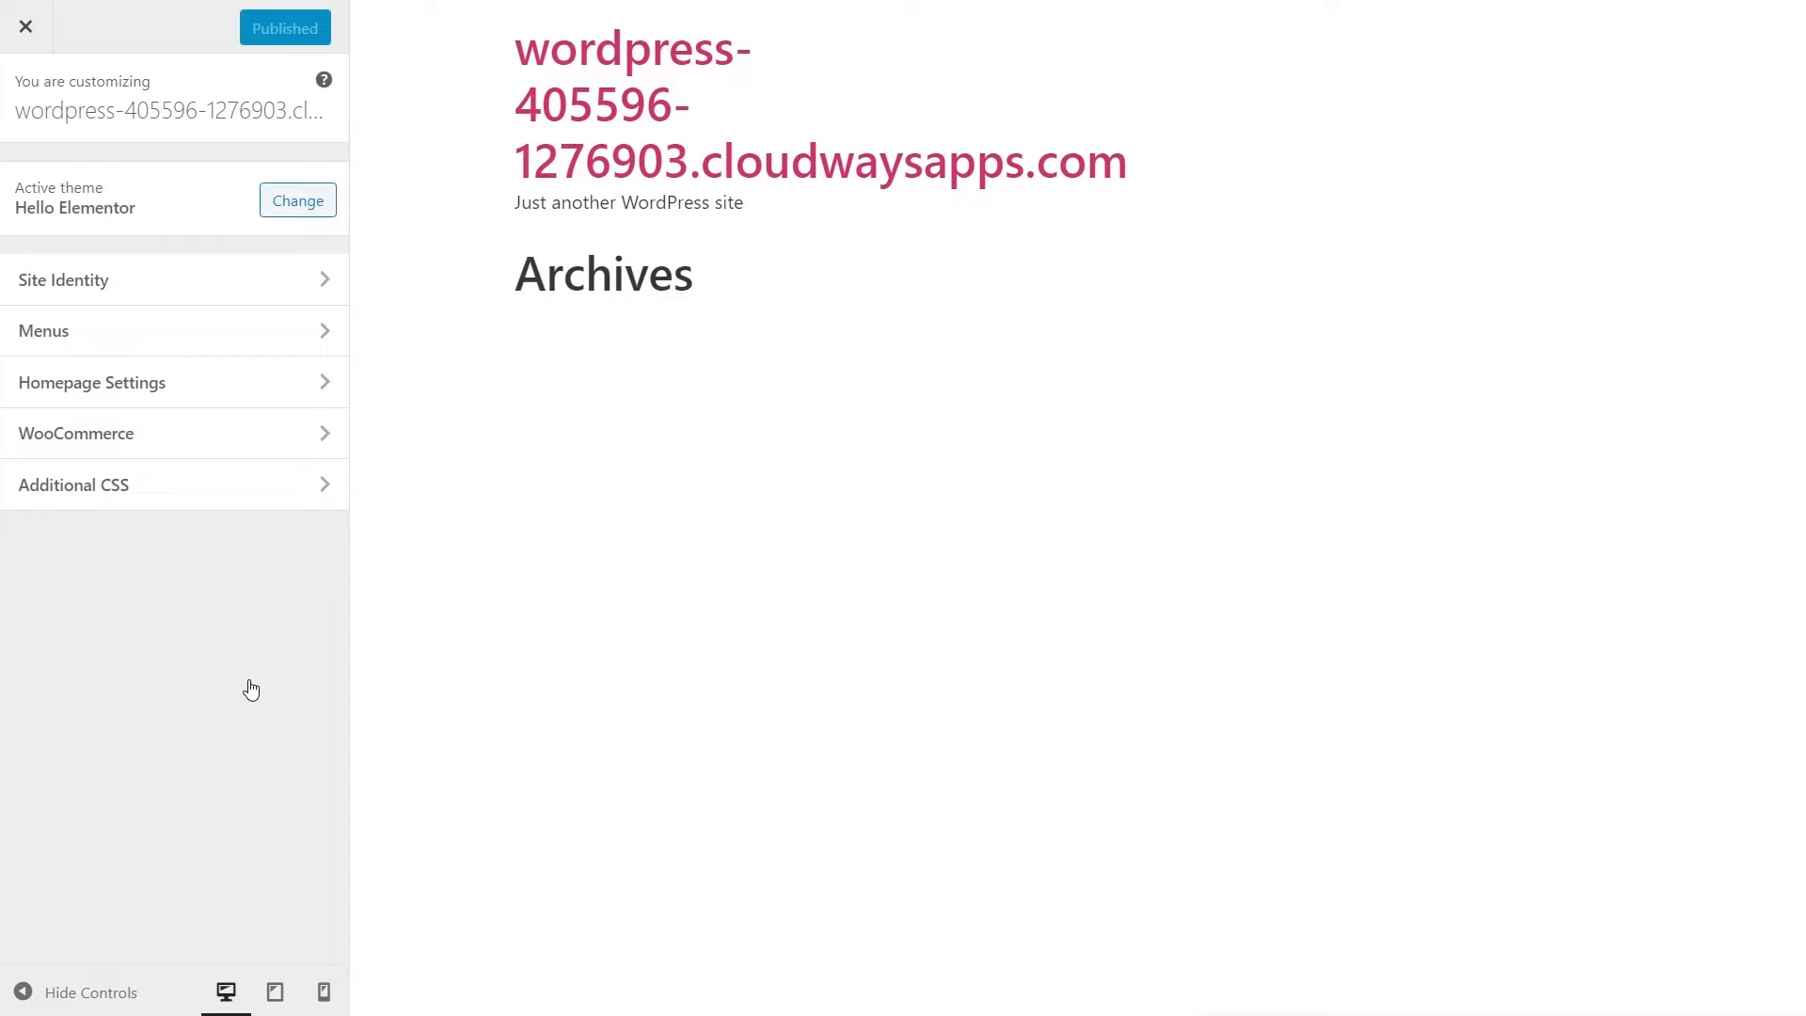
{"action": "left_click", "coordinate": [249, 292]}
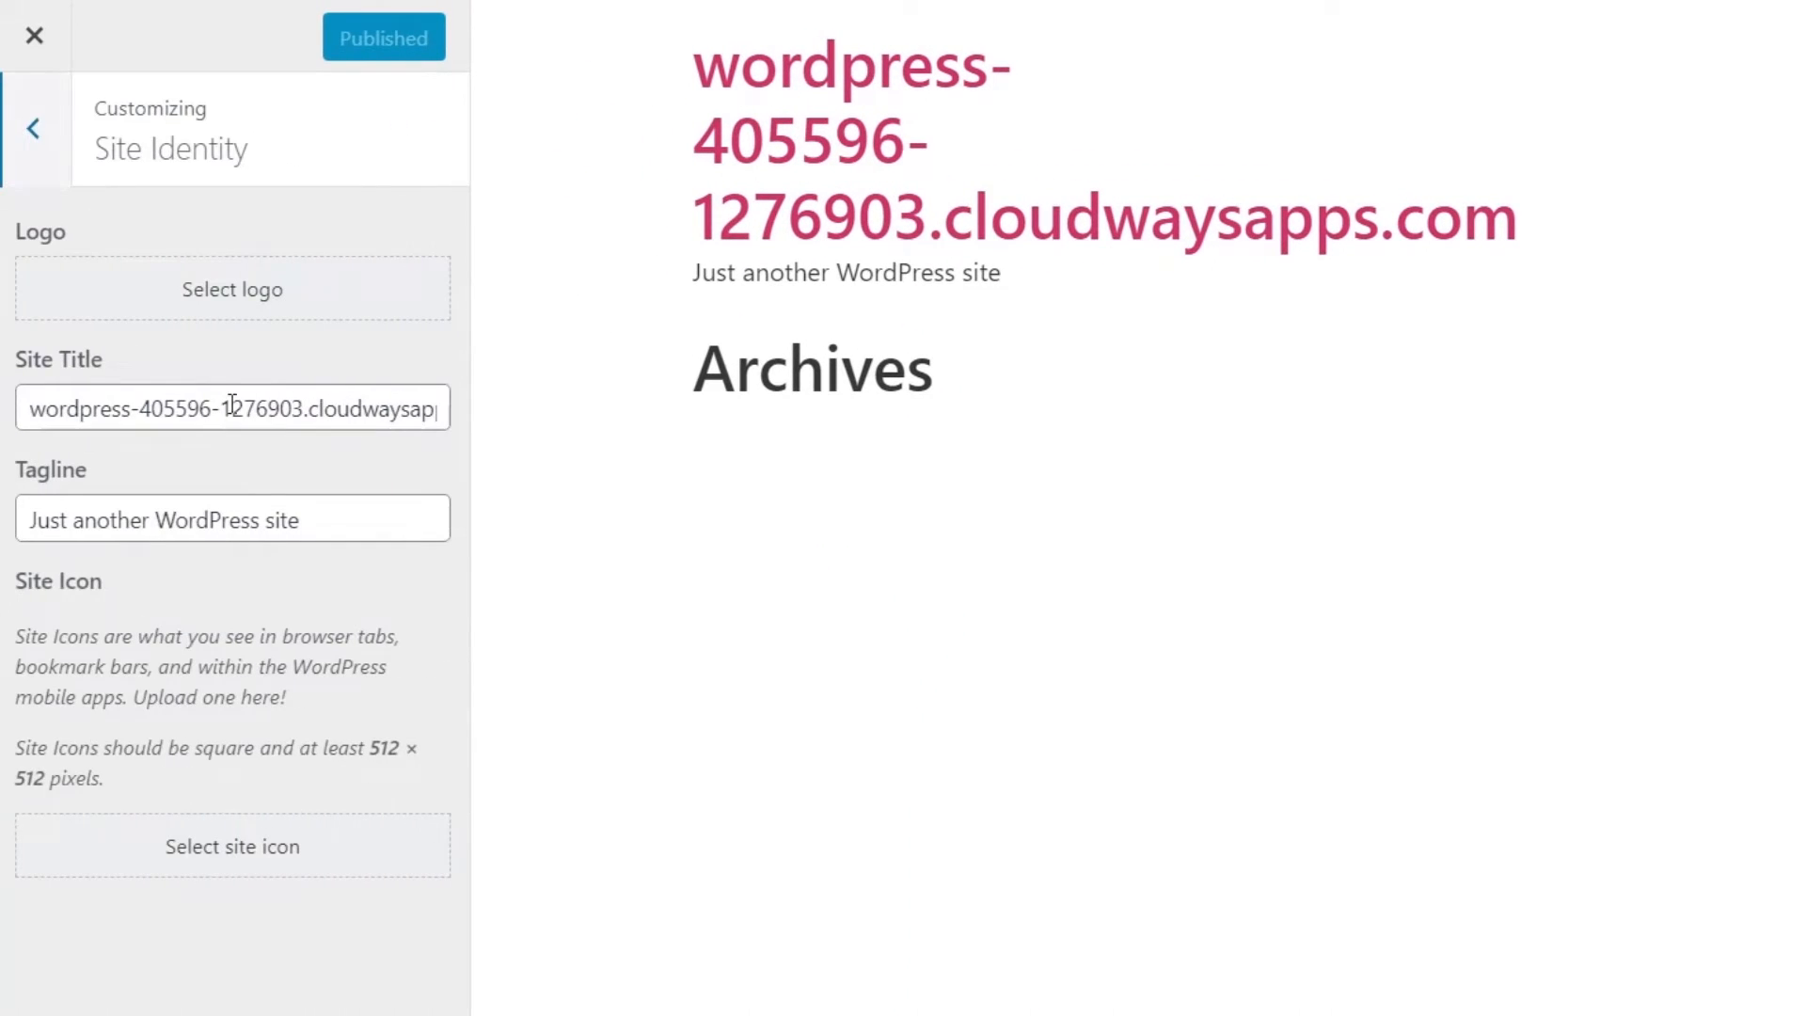
{"action": "left_click", "coordinate": [274, 412]}
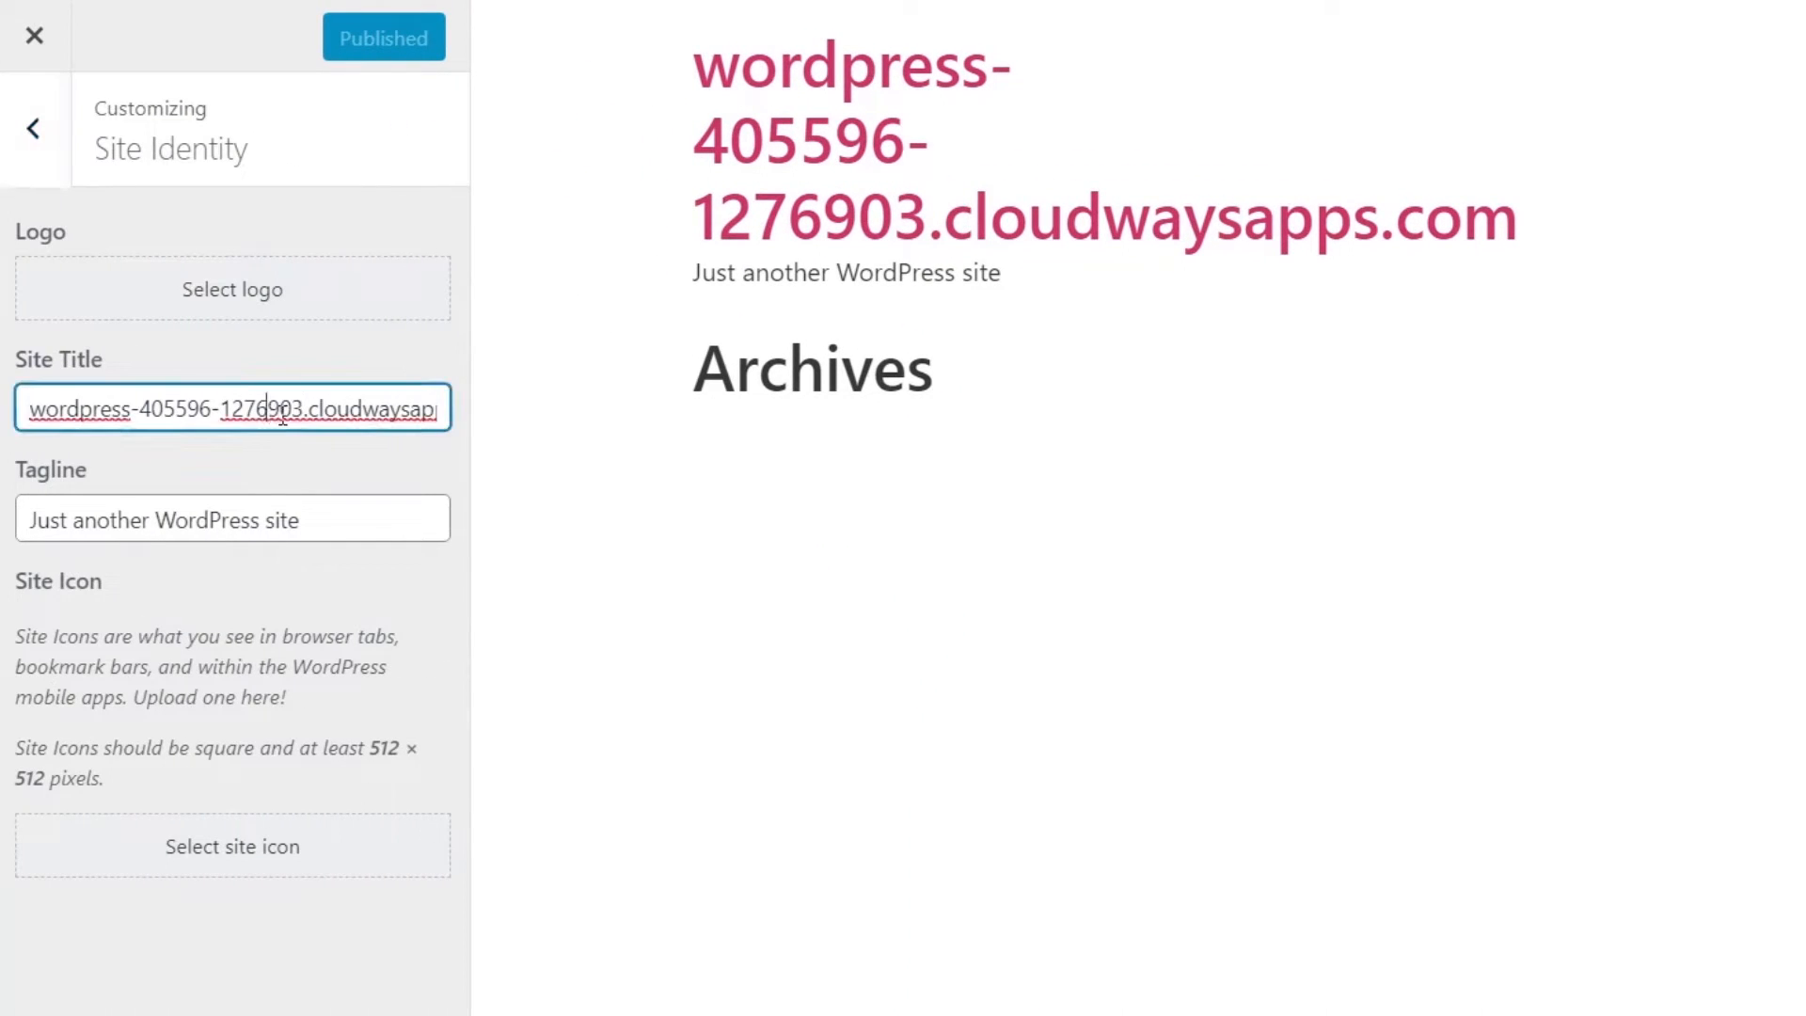
{"action": "key", "text": "ctrl+a"}
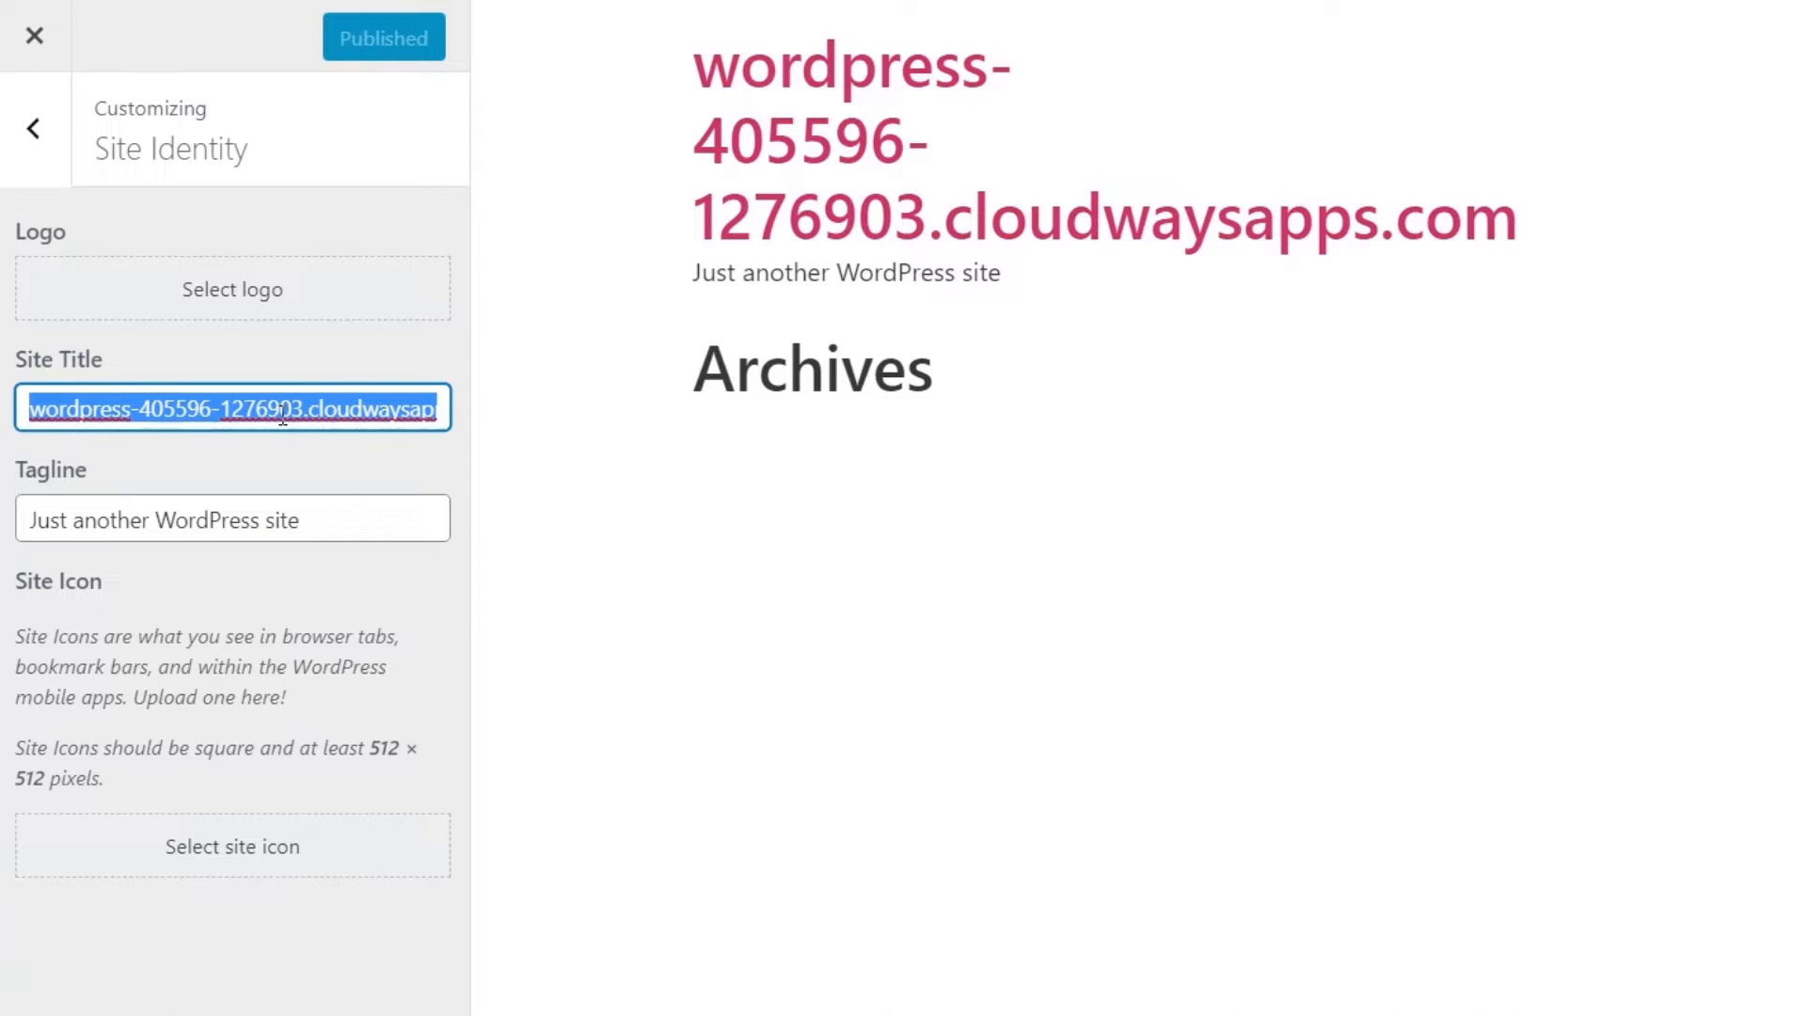
{"action": "type", "text": "Art Site"}
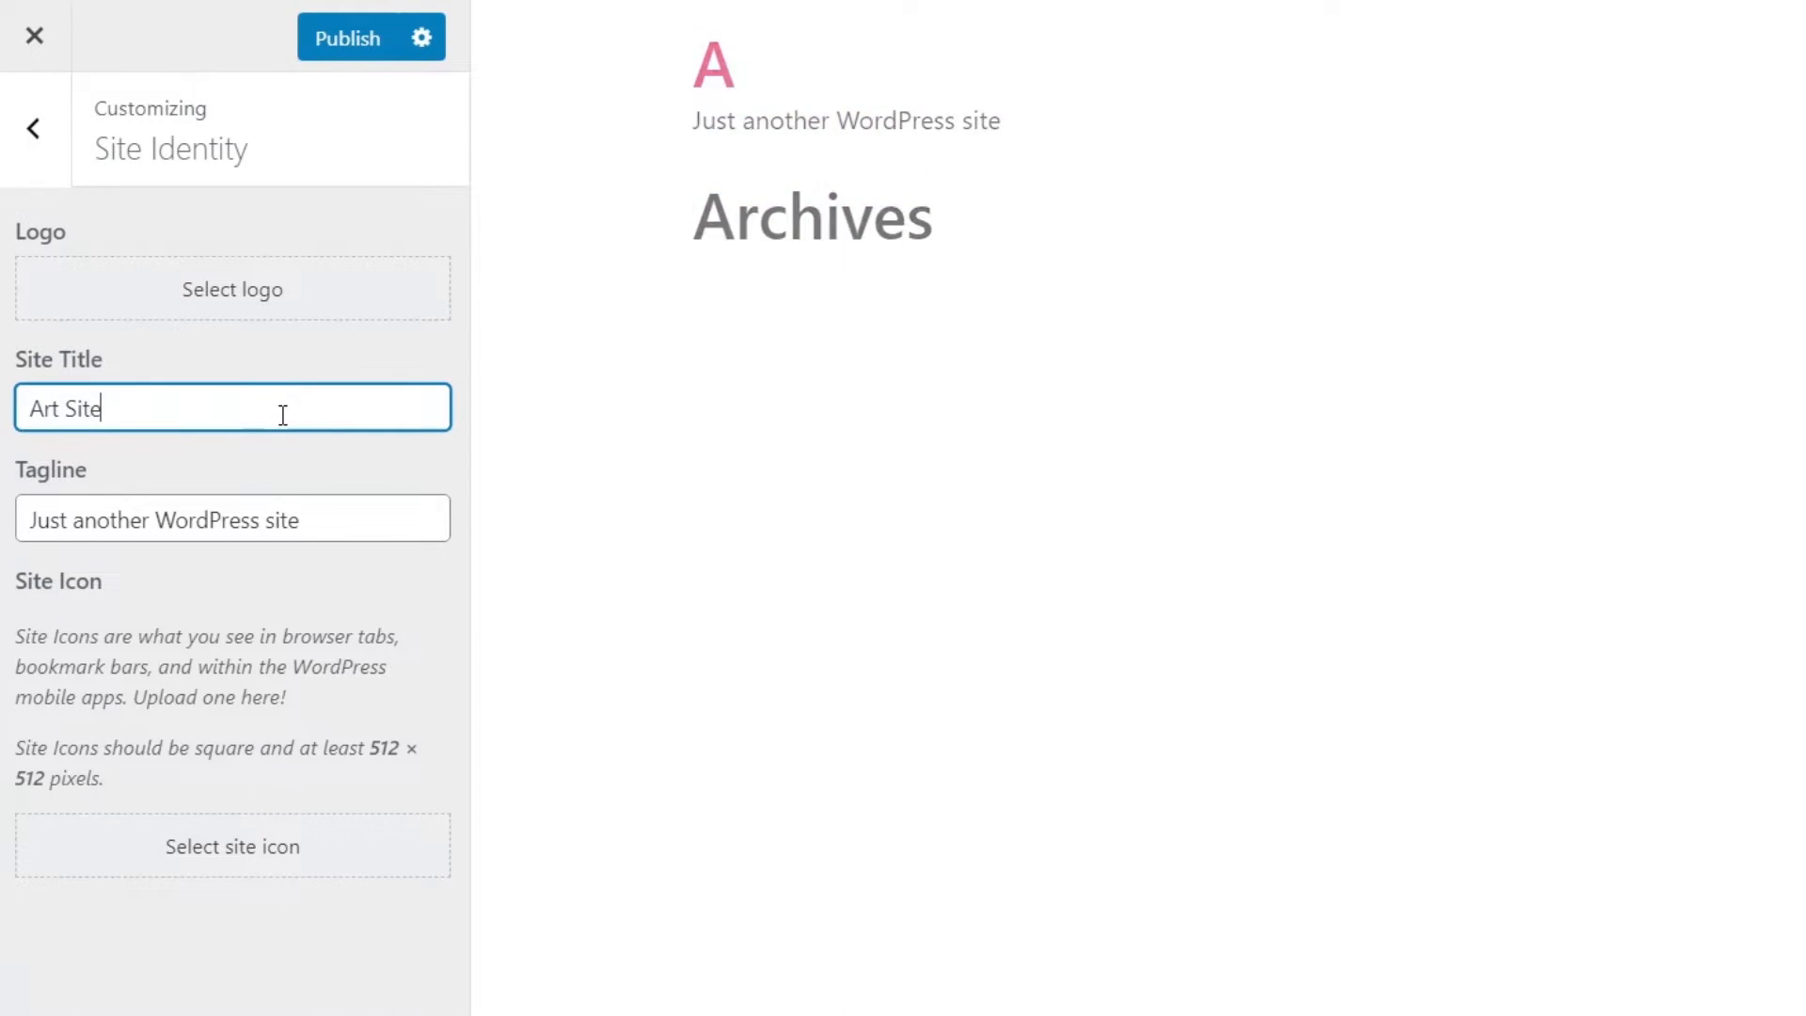
{"action": "left_click", "coordinate": [330, 516]}
{"action": "key", "text": "ctrl+a"}
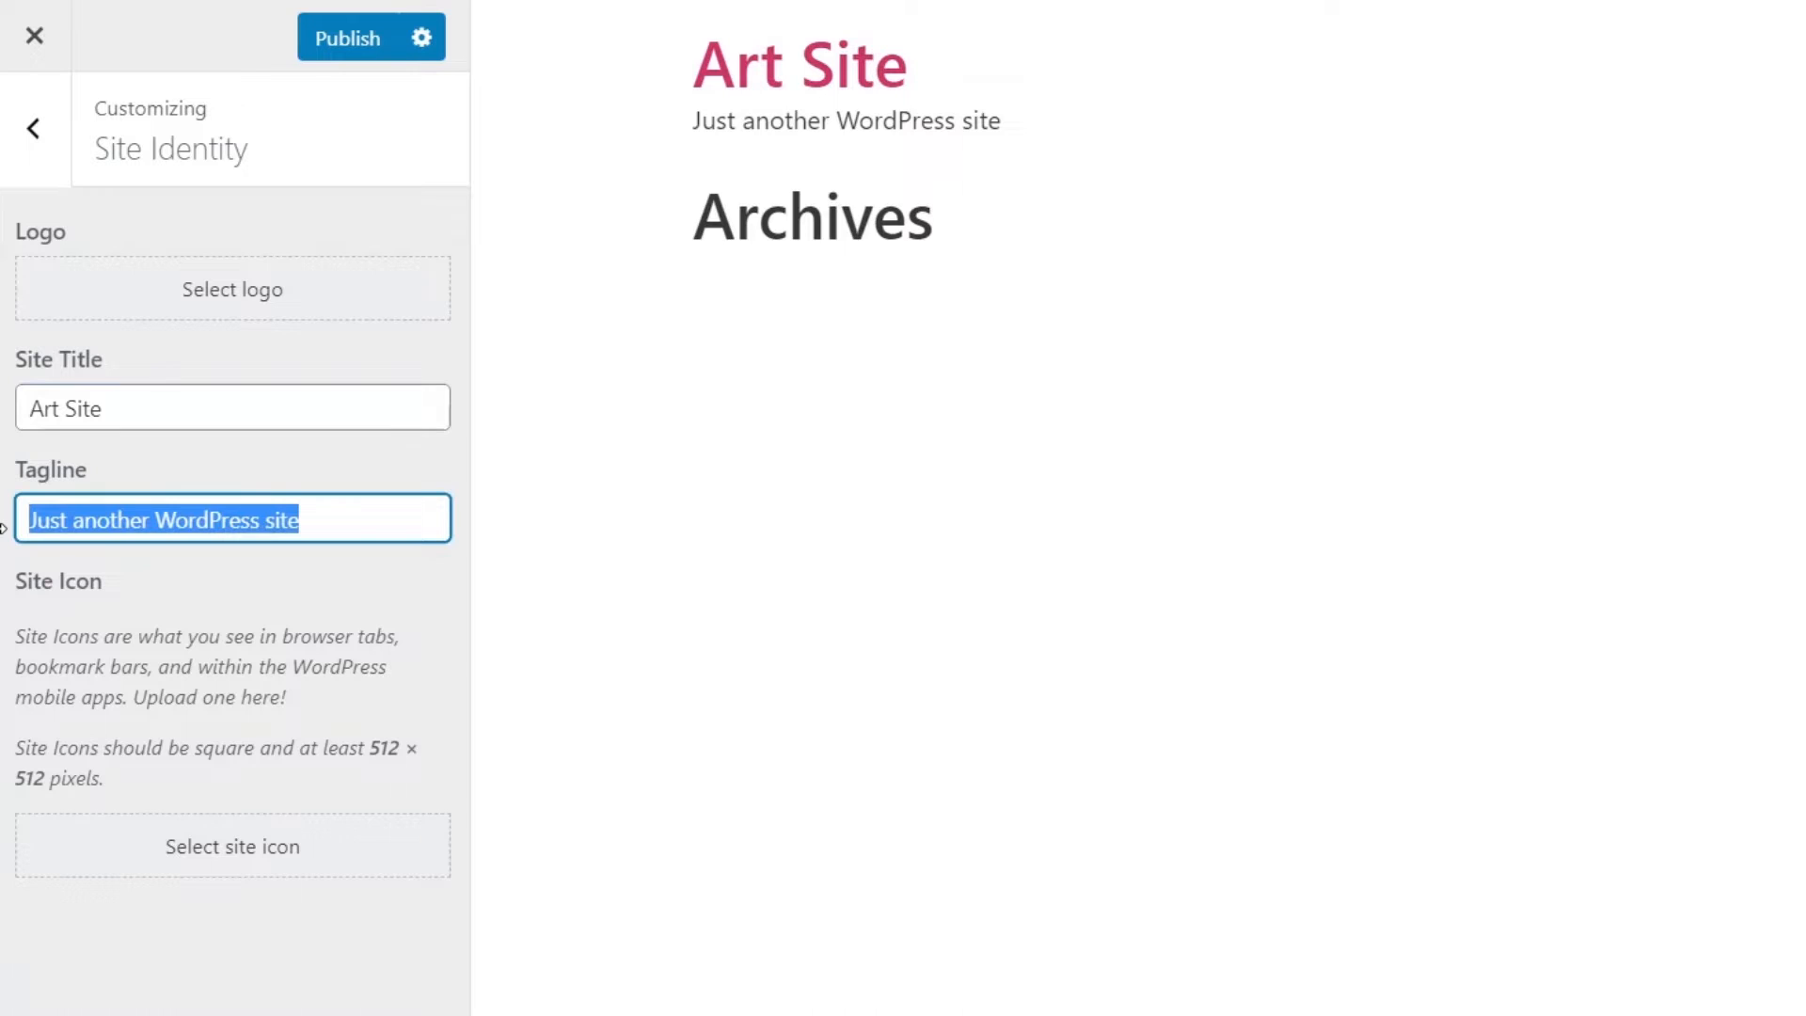
{"action": "key", "text": "BackSpace"}
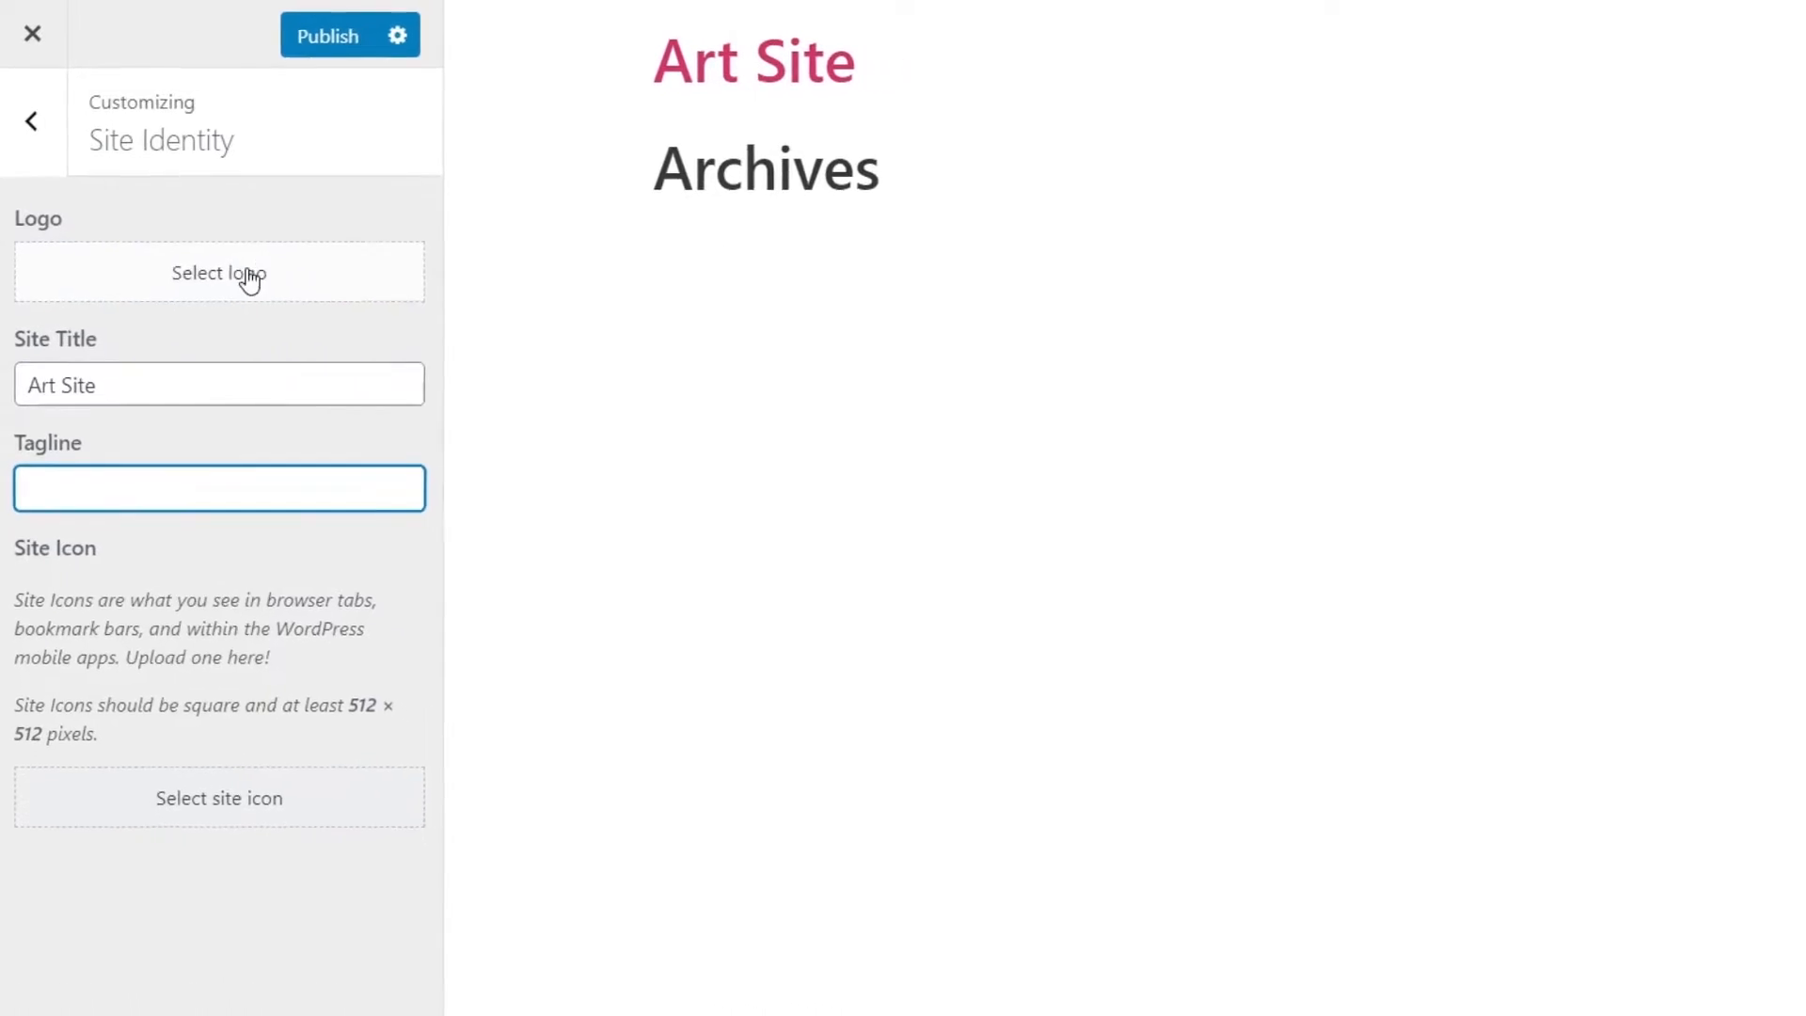
- Upload Logo.png with alt text 'Logo' and set it as the uncropped site logo
{"action": "left_click", "coordinate": [244, 278]}
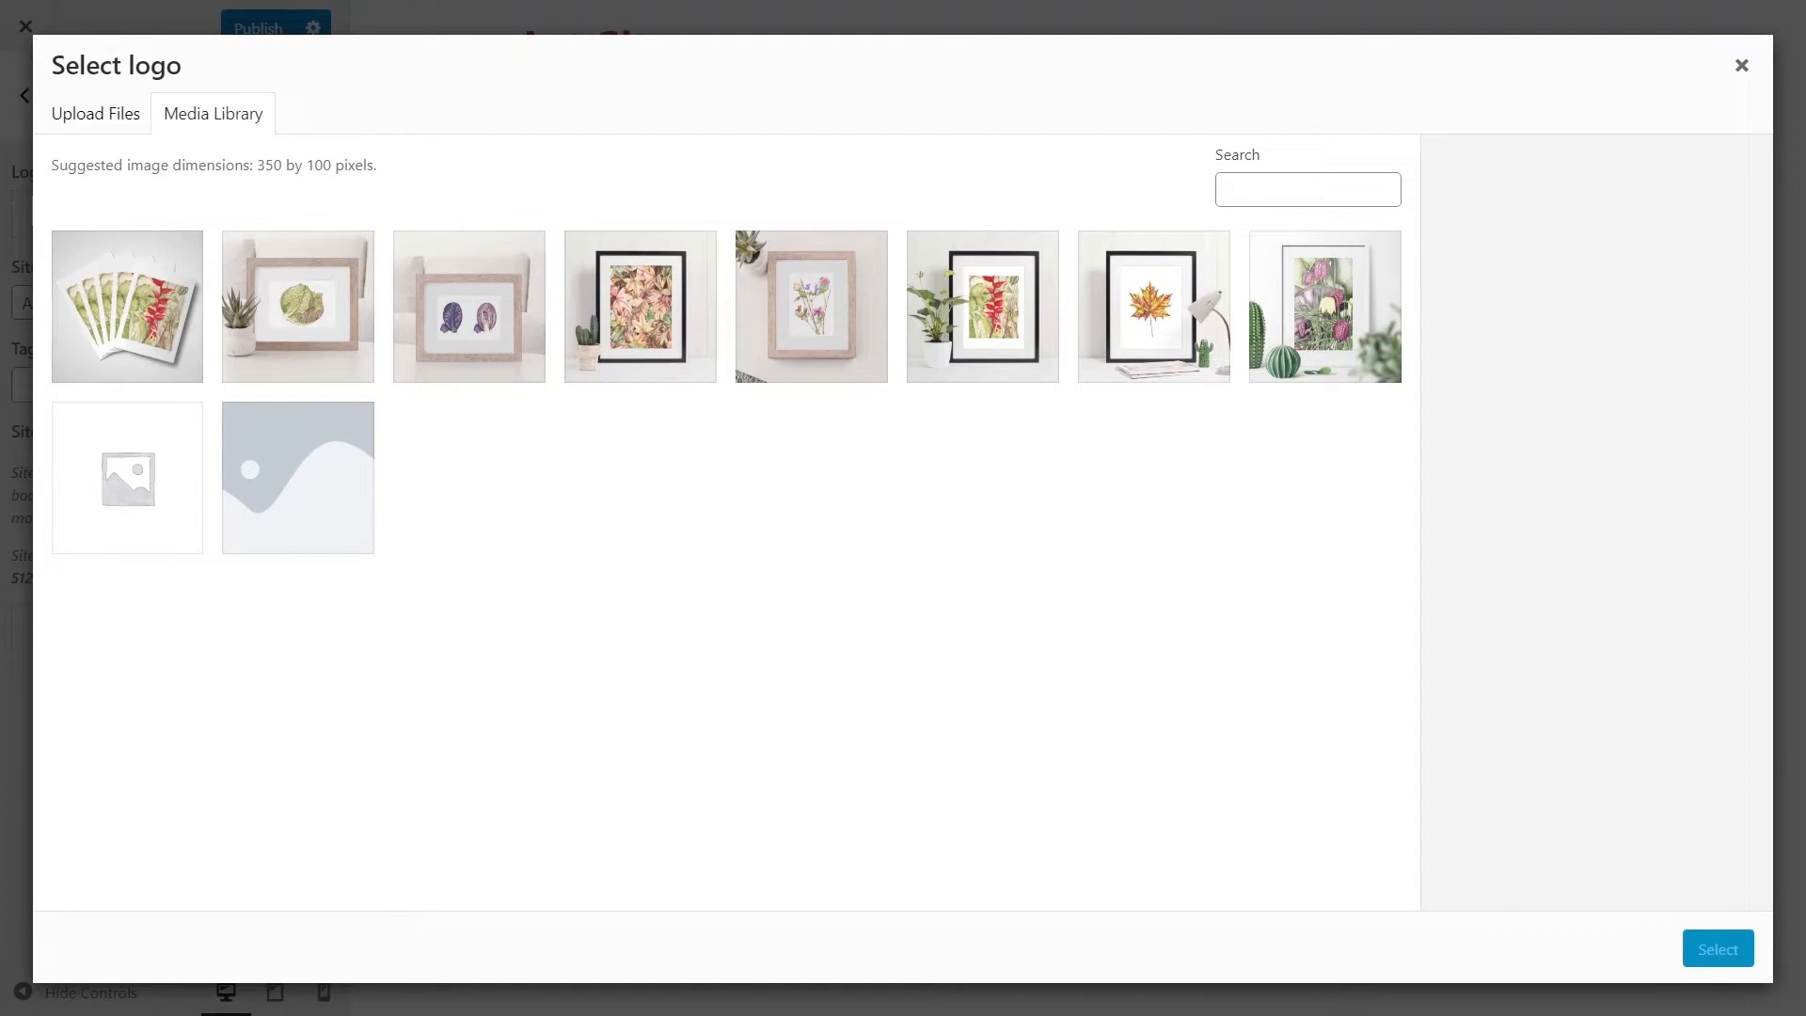
{"action": "left_click_drag", "start_coordinate": [0, 617], "coordinate": [647, 618]}
{"action": "left_click_drag", "start_coordinate": [647, 617], "coordinate": [647, 618]}
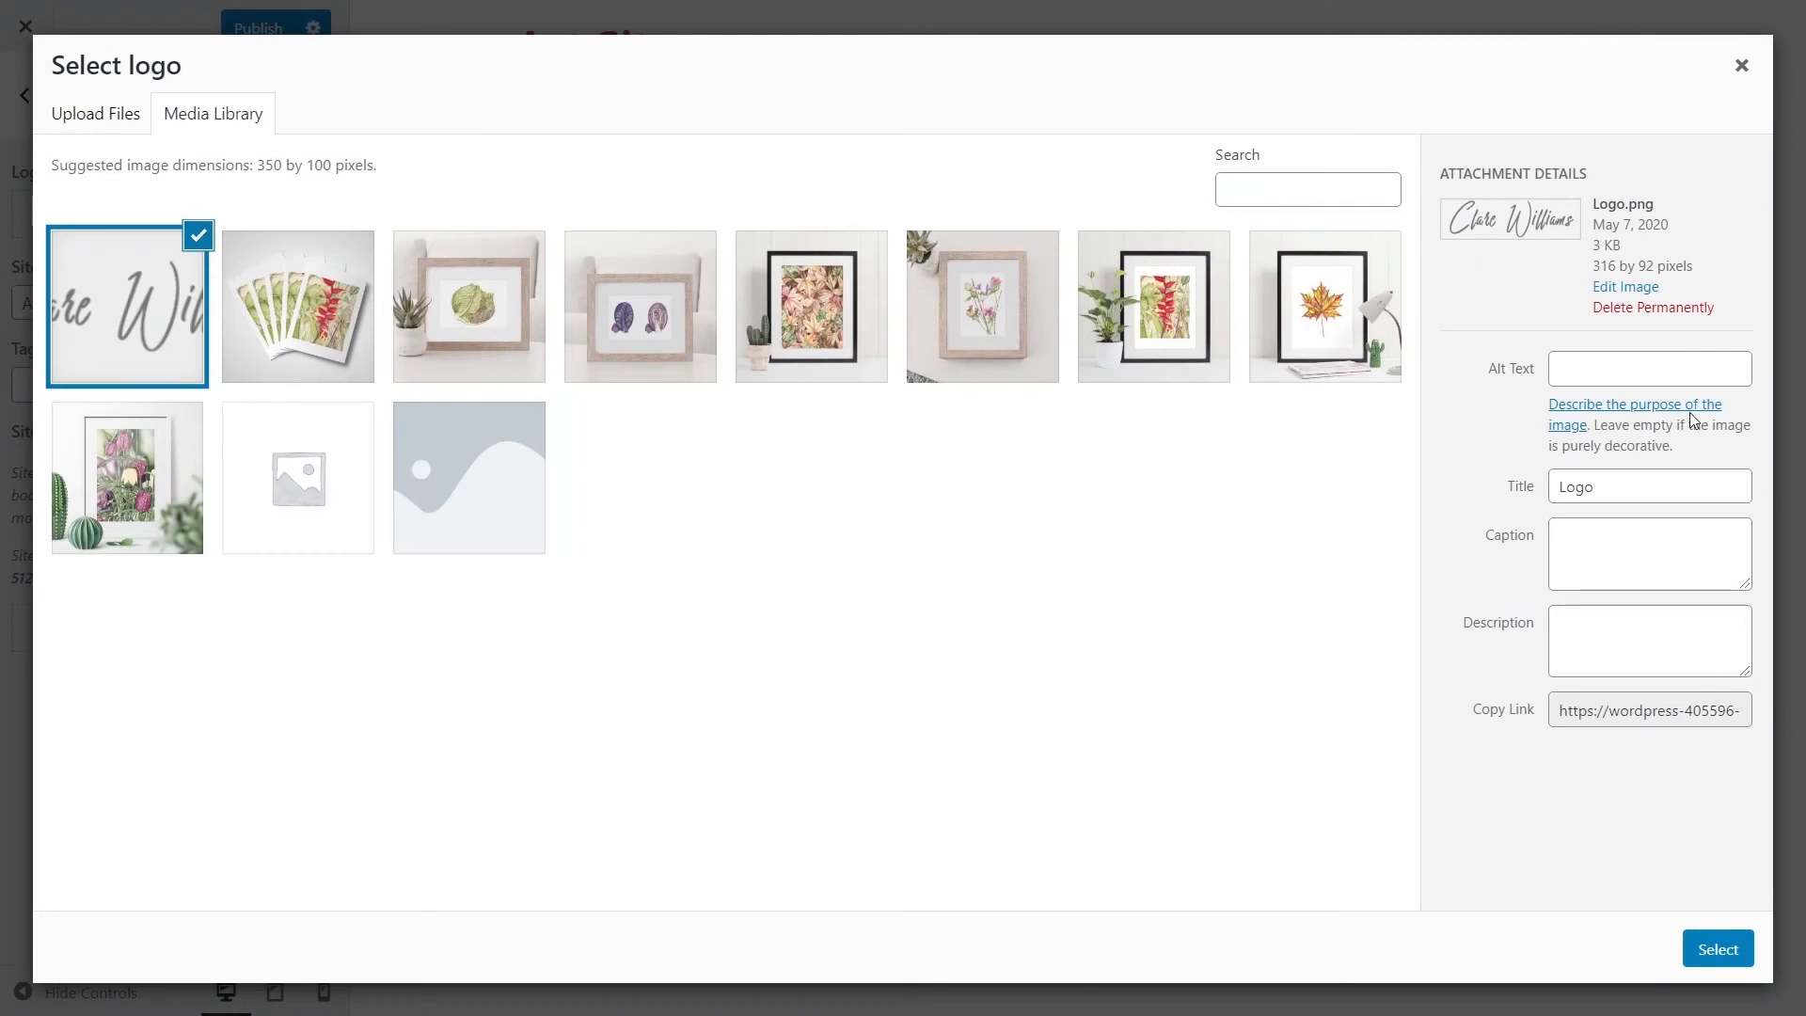
{"action": "left_click", "coordinate": [1659, 367]}
{"action": "type", "text": "Logo"}
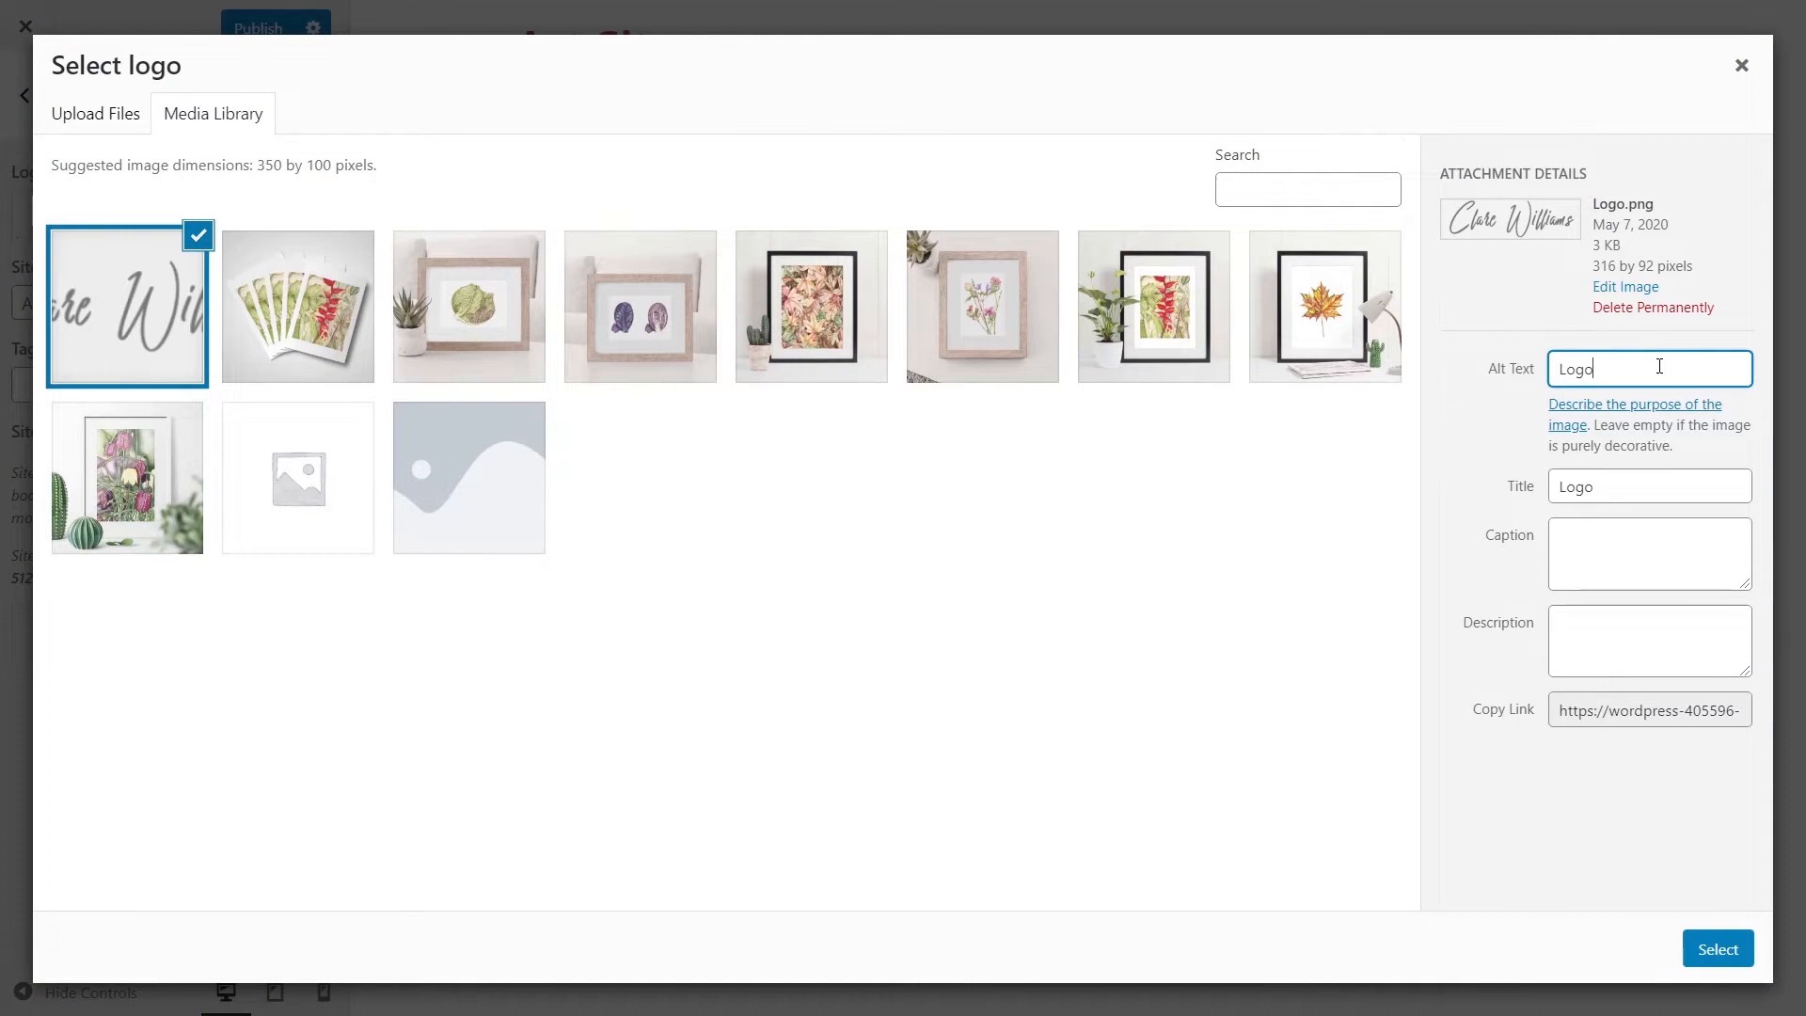
{"action": "left_click", "coordinate": [1599, 574]}
{"action": "left_click", "coordinate": [1717, 949]}
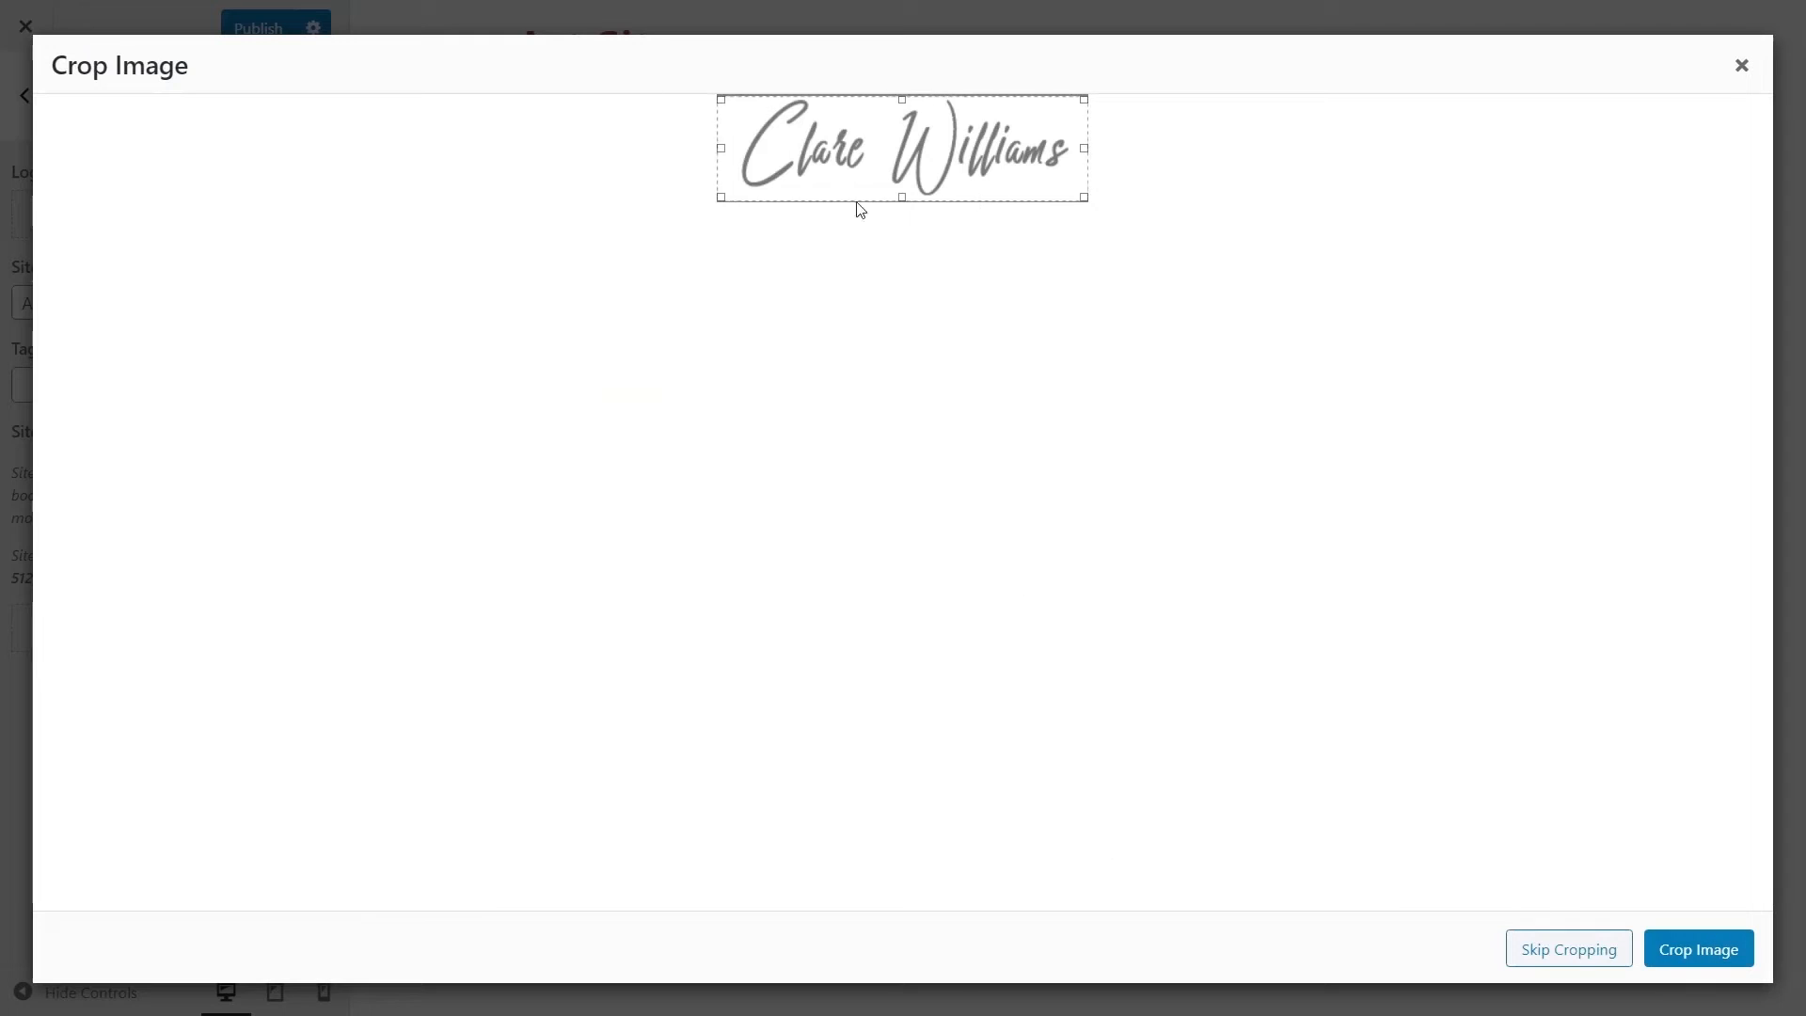
{"action": "left_click", "coordinate": [1581, 951]}
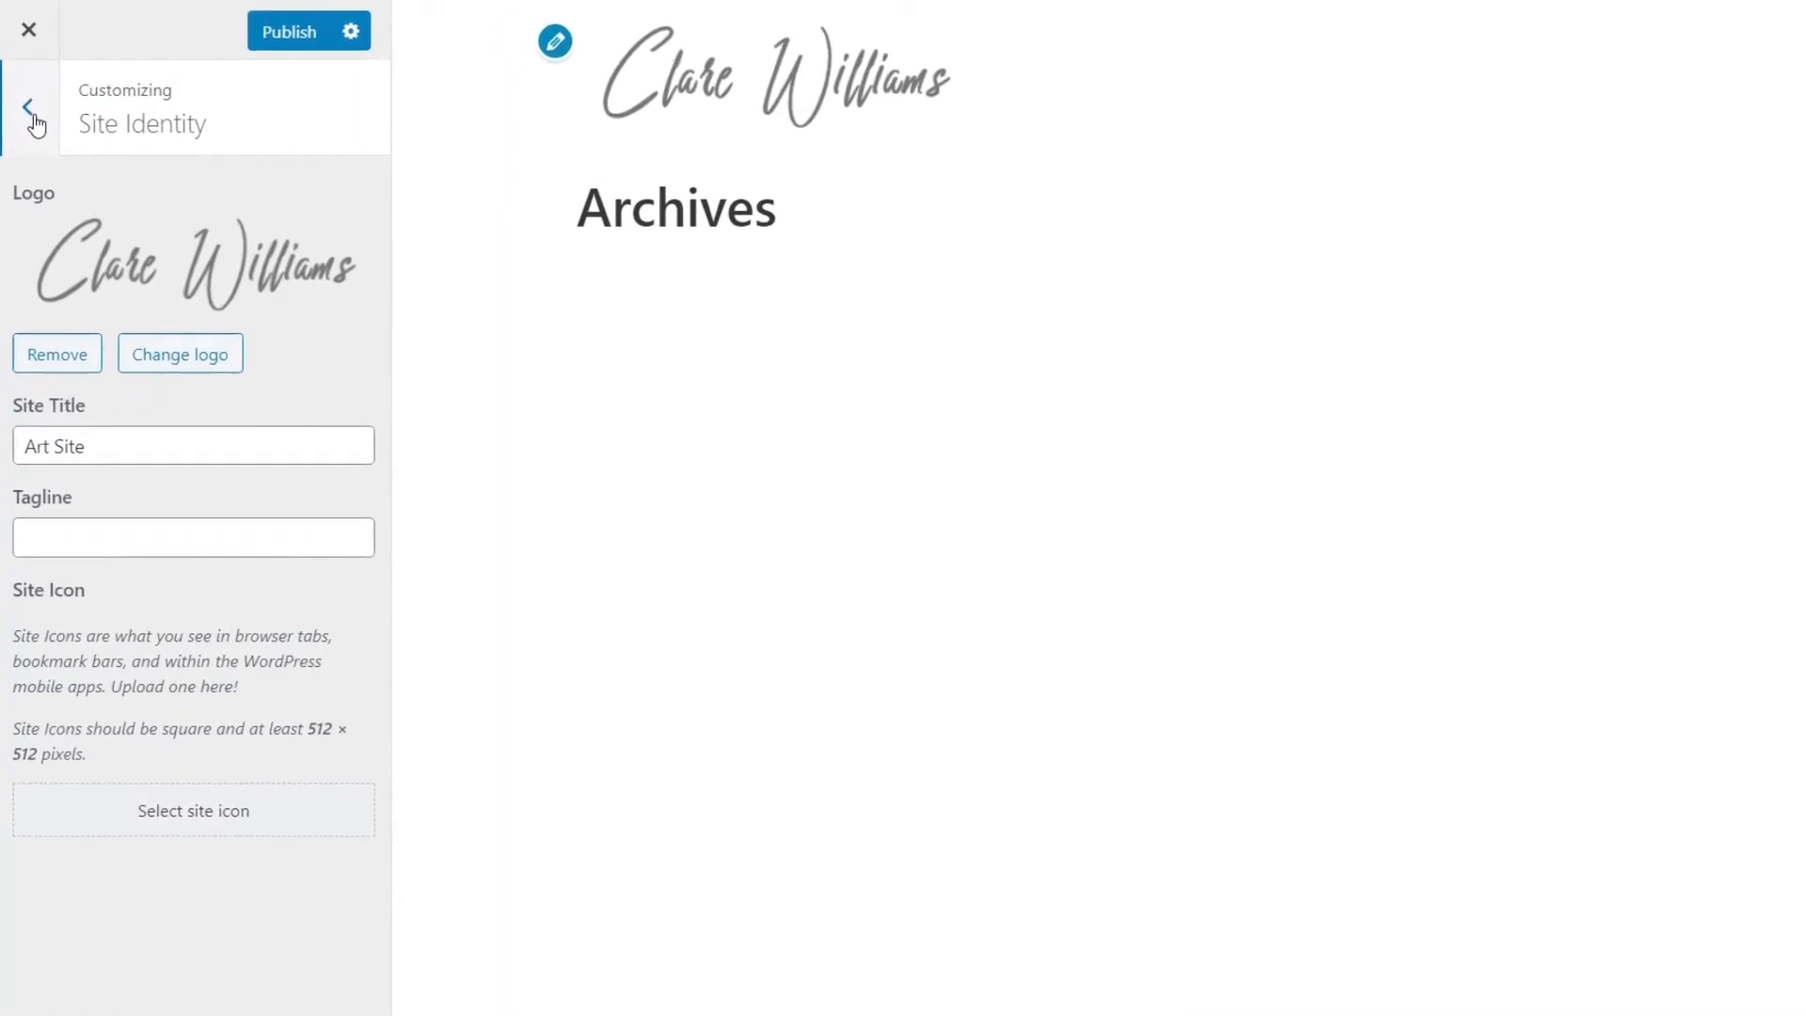
- Create a new menu named 'Main Menu' assigned to the Primary location
{"action": "left_click", "coordinate": [36, 121]}
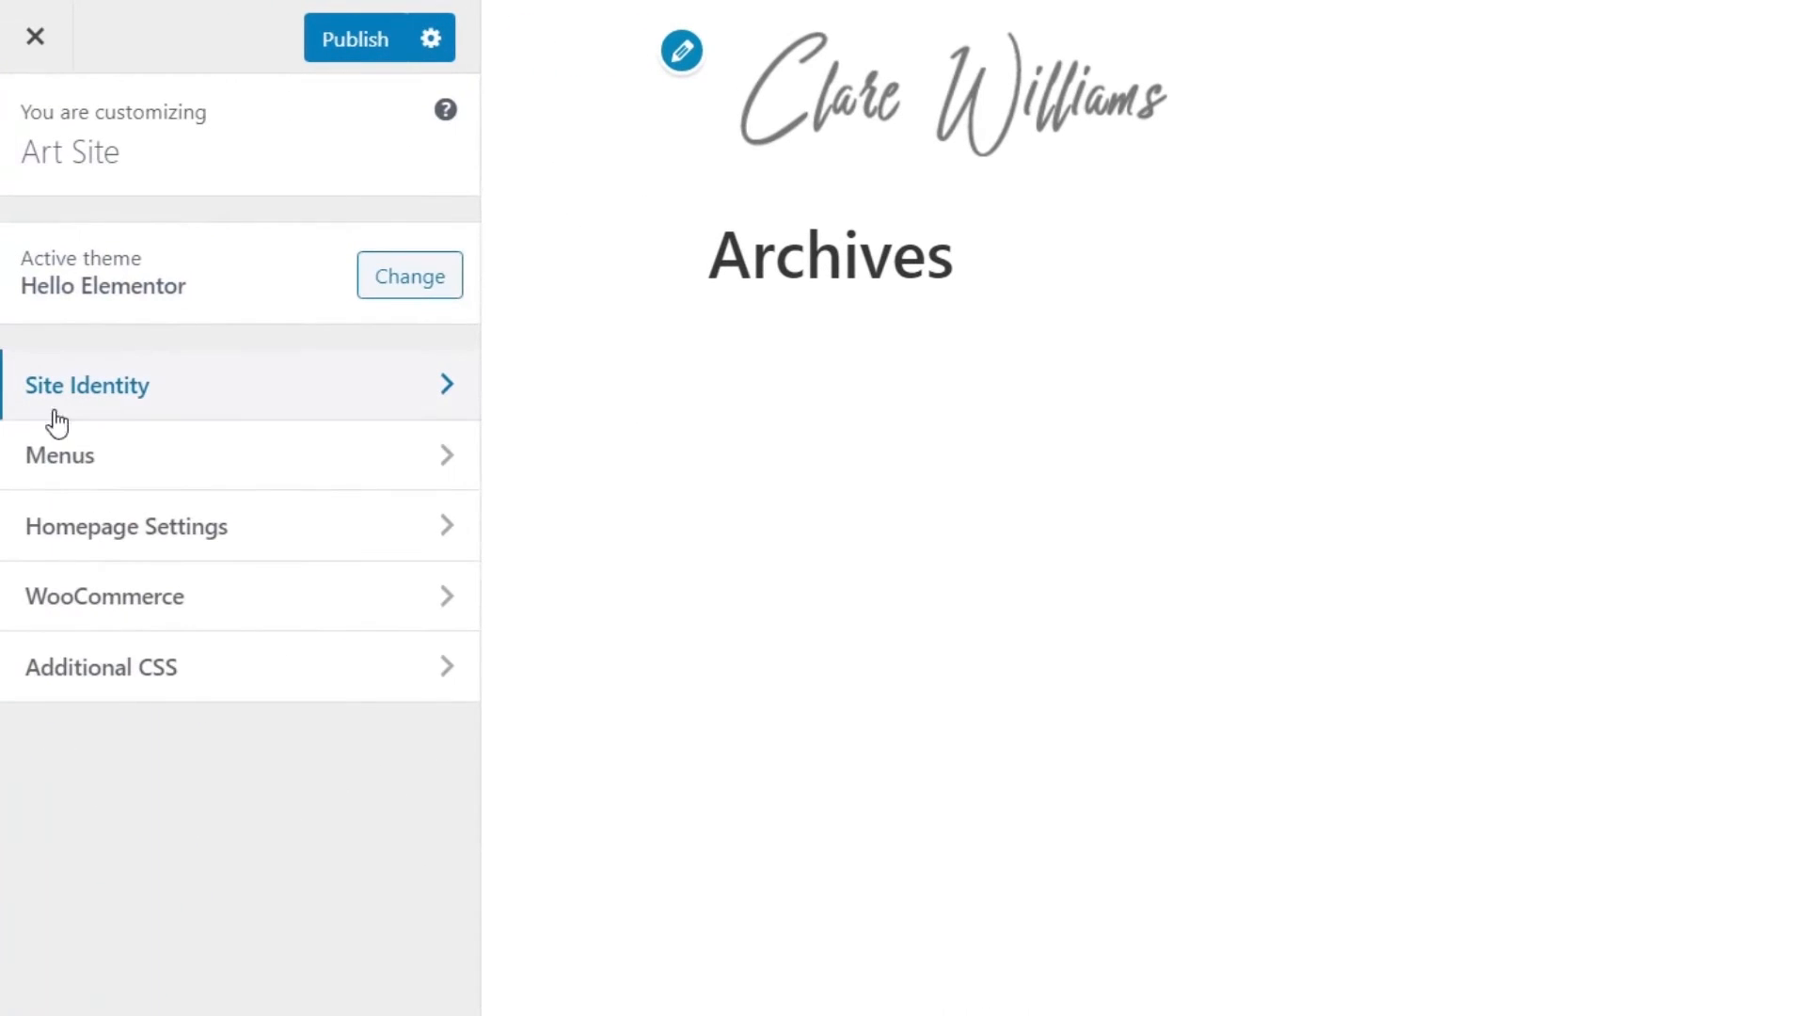
{"action": "left_click", "coordinate": [95, 382]}
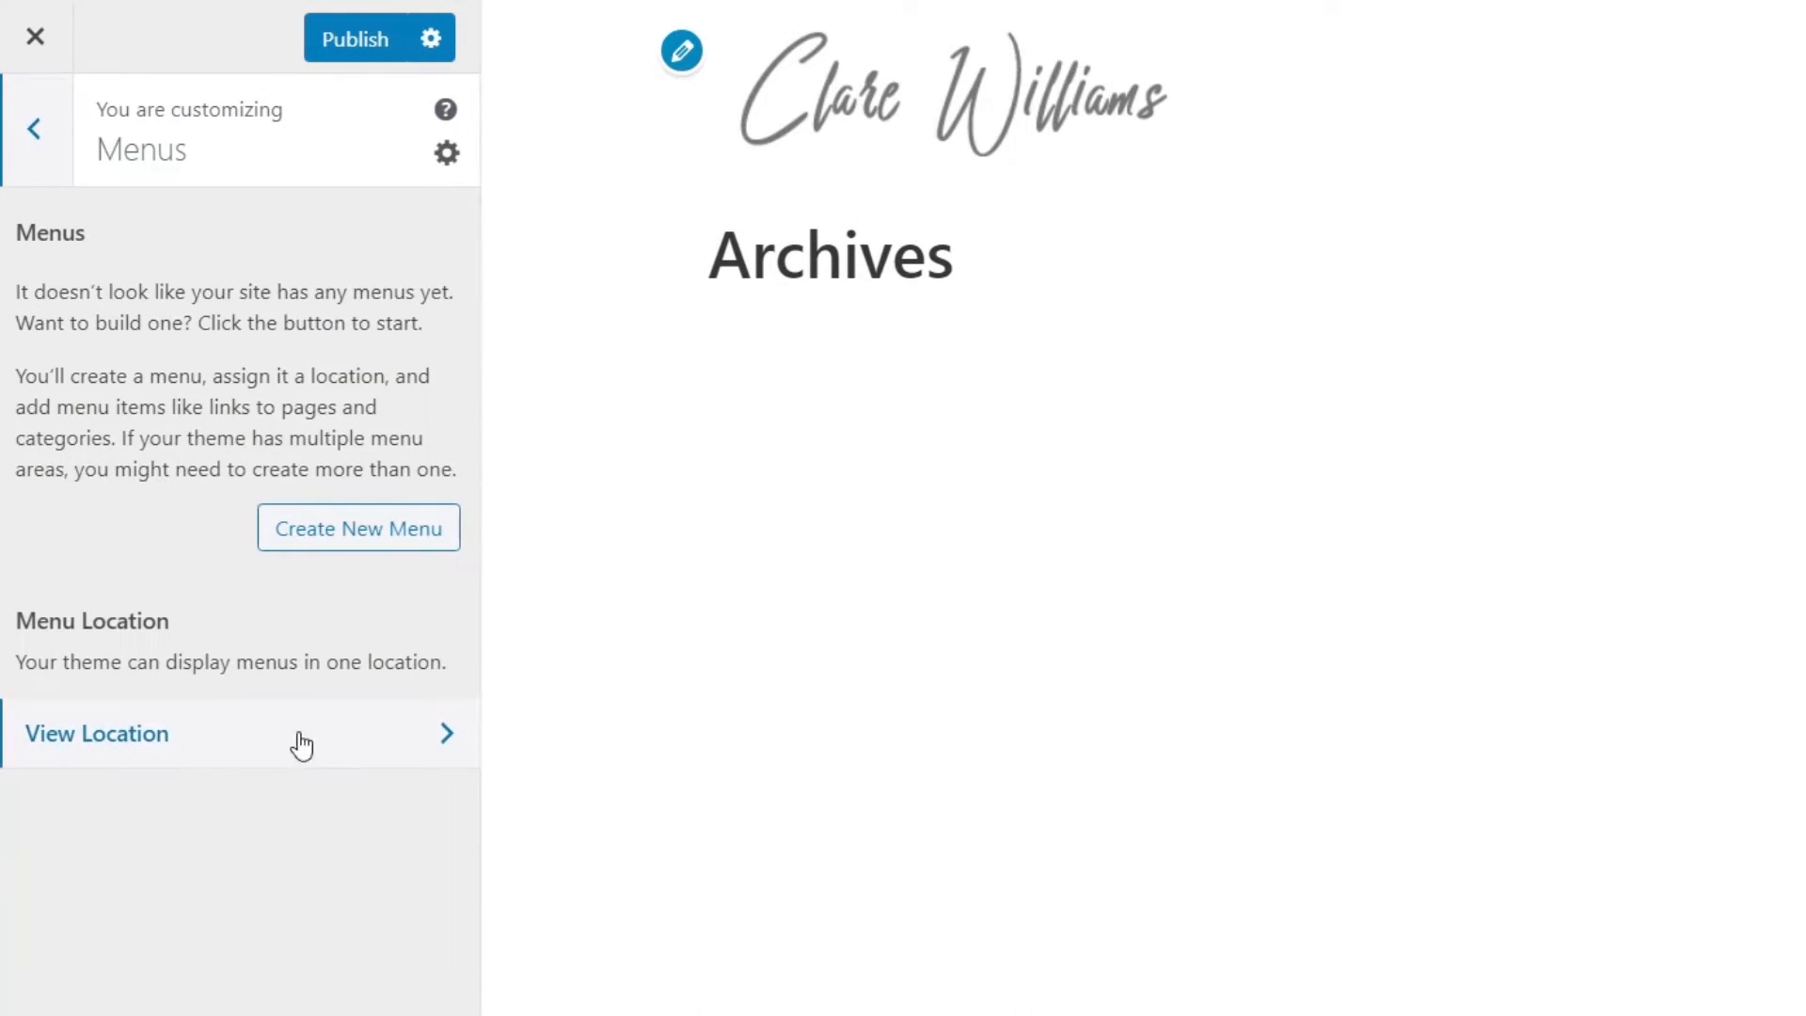
{"action": "left_click", "coordinate": [338, 536]}
{"action": "left_click", "coordinate": [143, 283]}
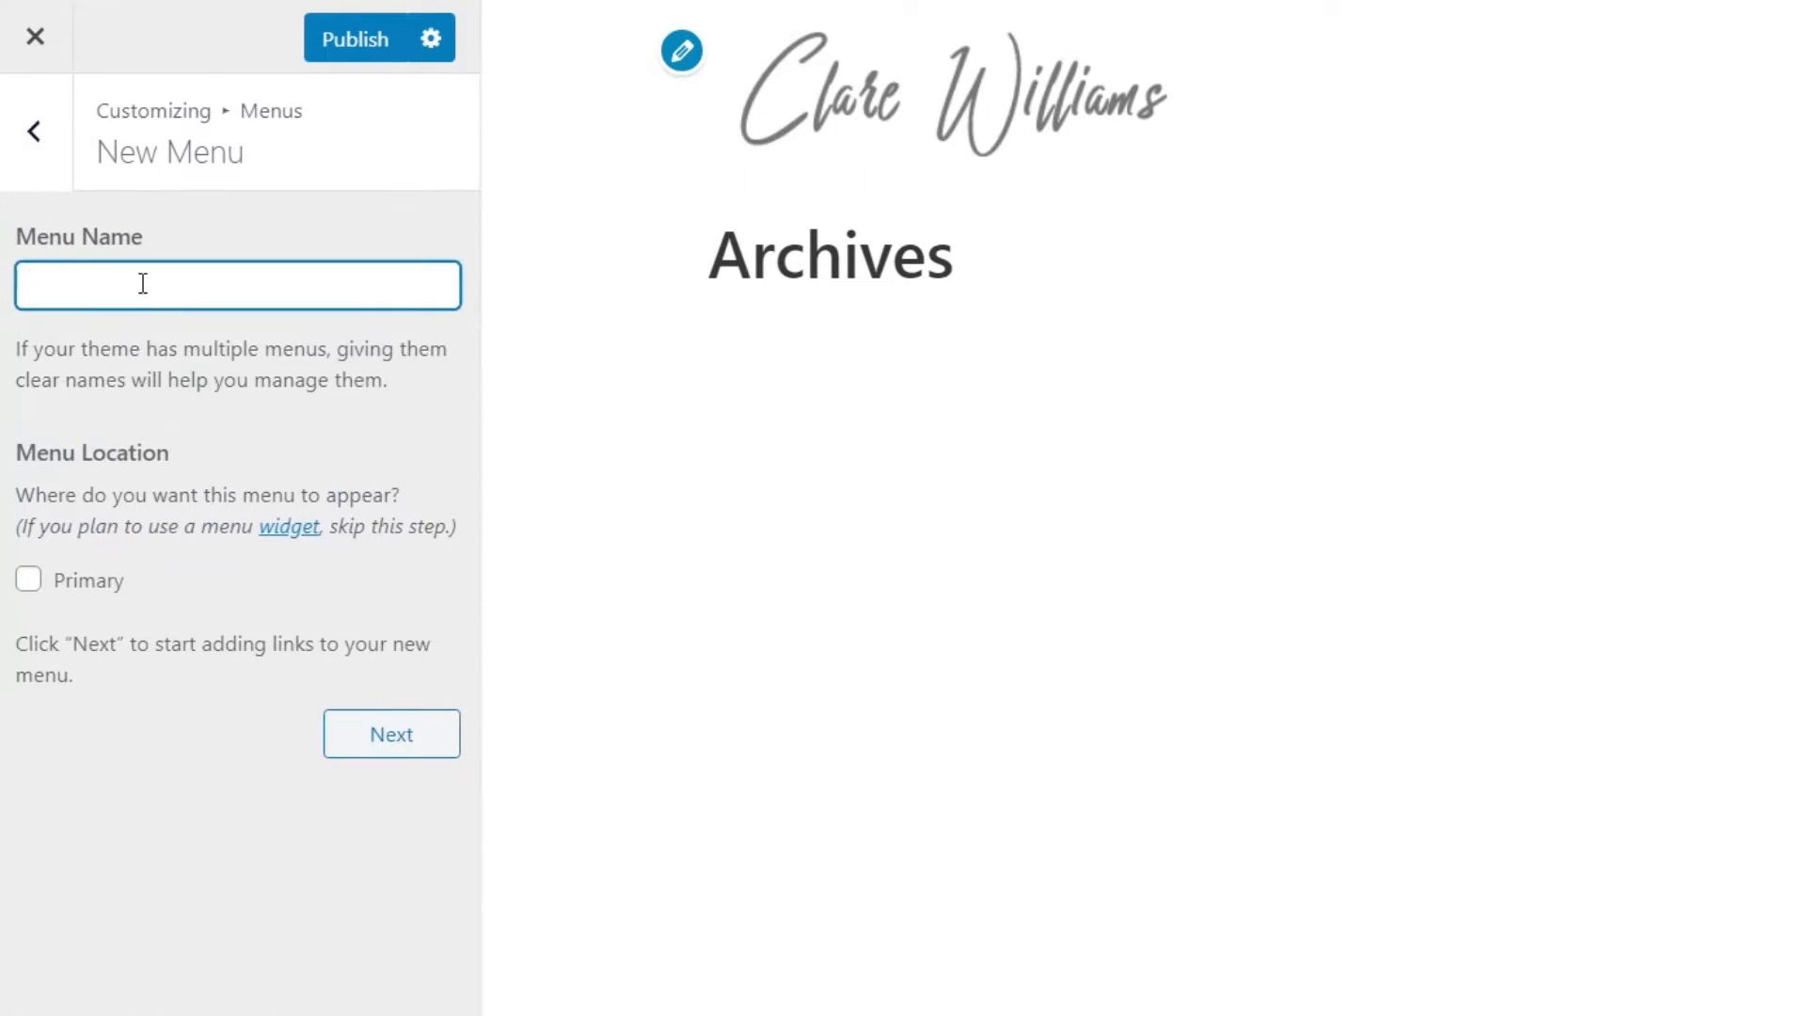
{"action": "type", "text": "Main Menu"}
{"action": "left_click", "coordinate": [30, 582]}
{"action": "left_click", "coordinate": [415, 748]}
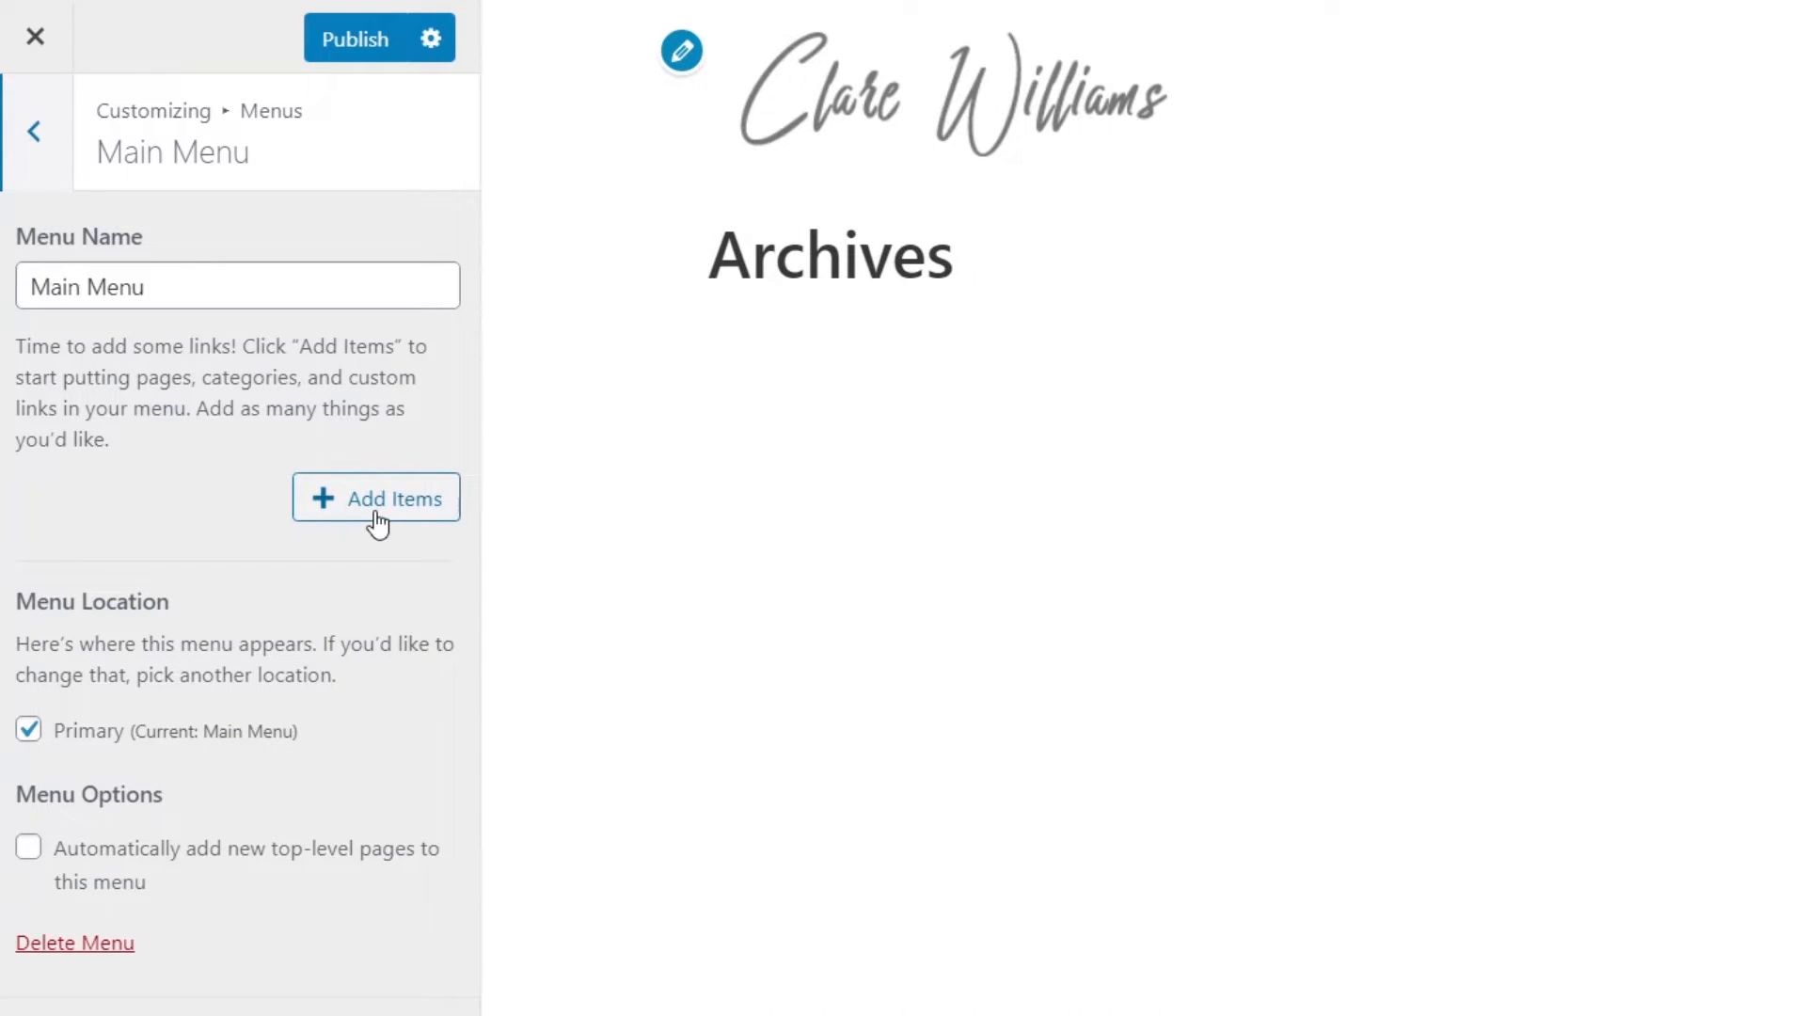
- Add Home, Shop and Cart to Main Menu with Cart below Shop, and publish
{"action": "left_click", "coordinate": [373, 522]}
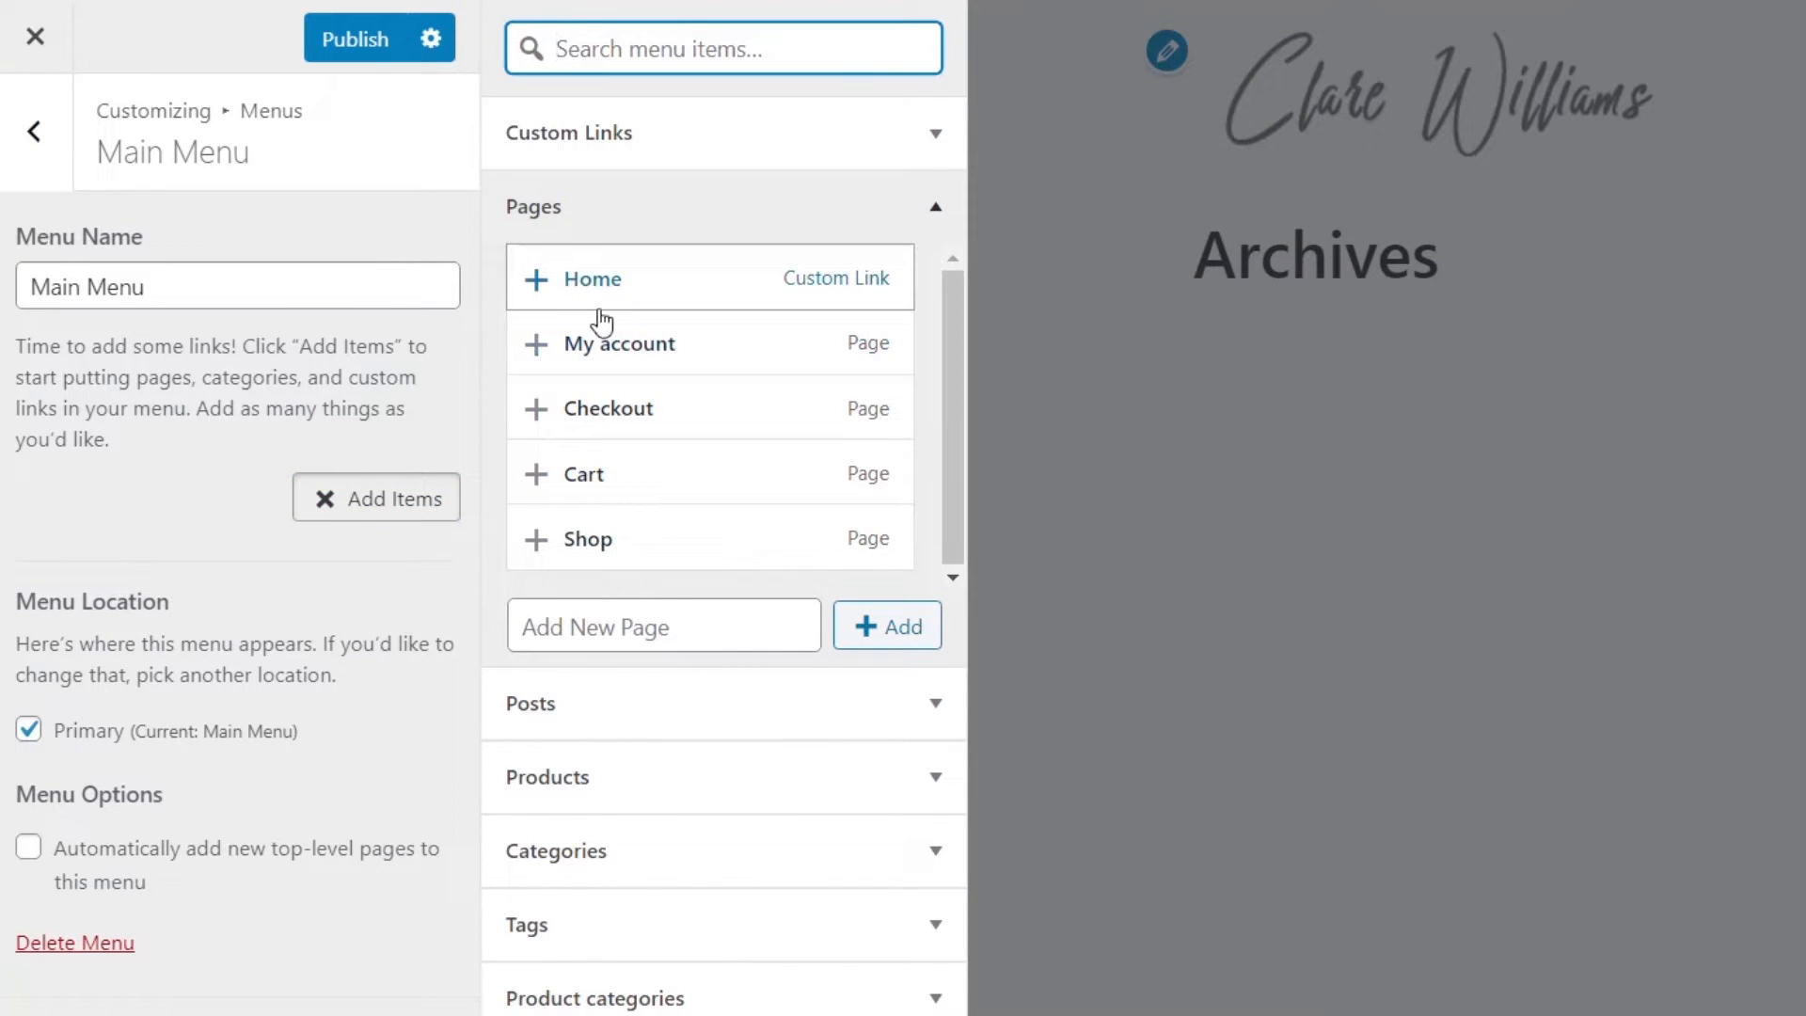
{"action": "left_click", "coordinate": [540, 284]}
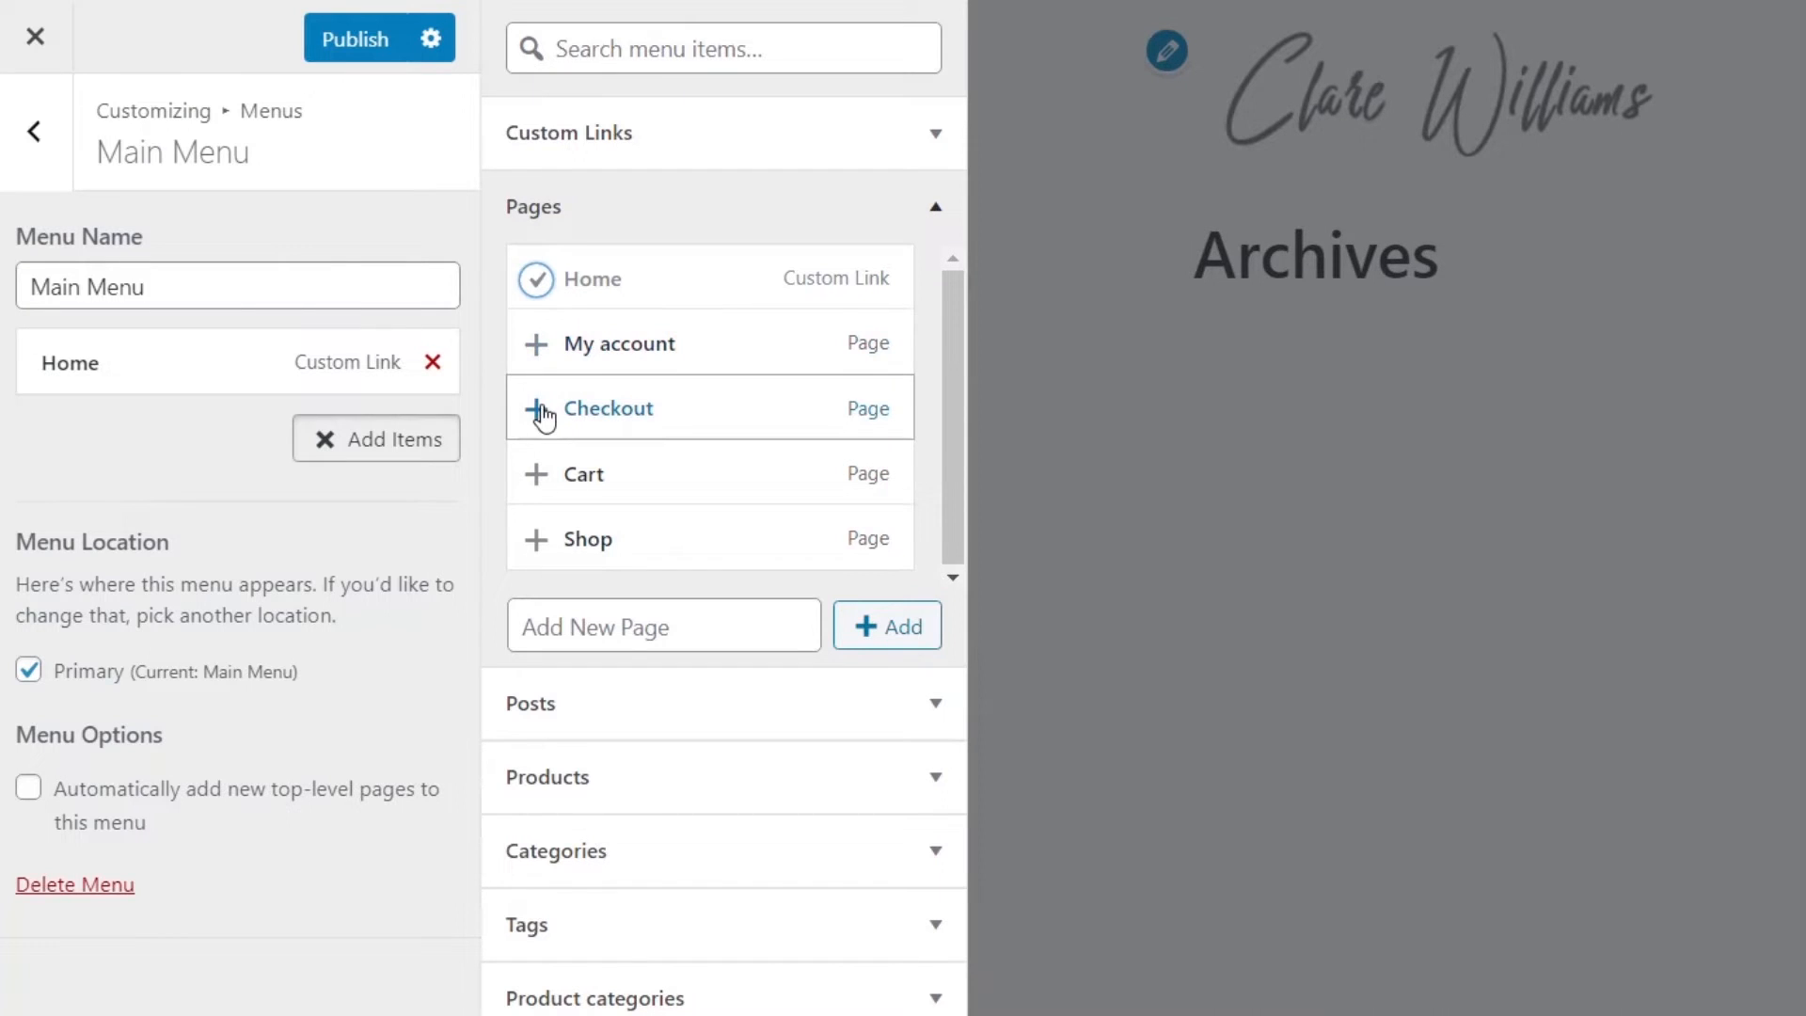
{"action": "left_click", "coordinate": [538, 477]}
{"action": "left_click", "coordinate": [538, 541]}
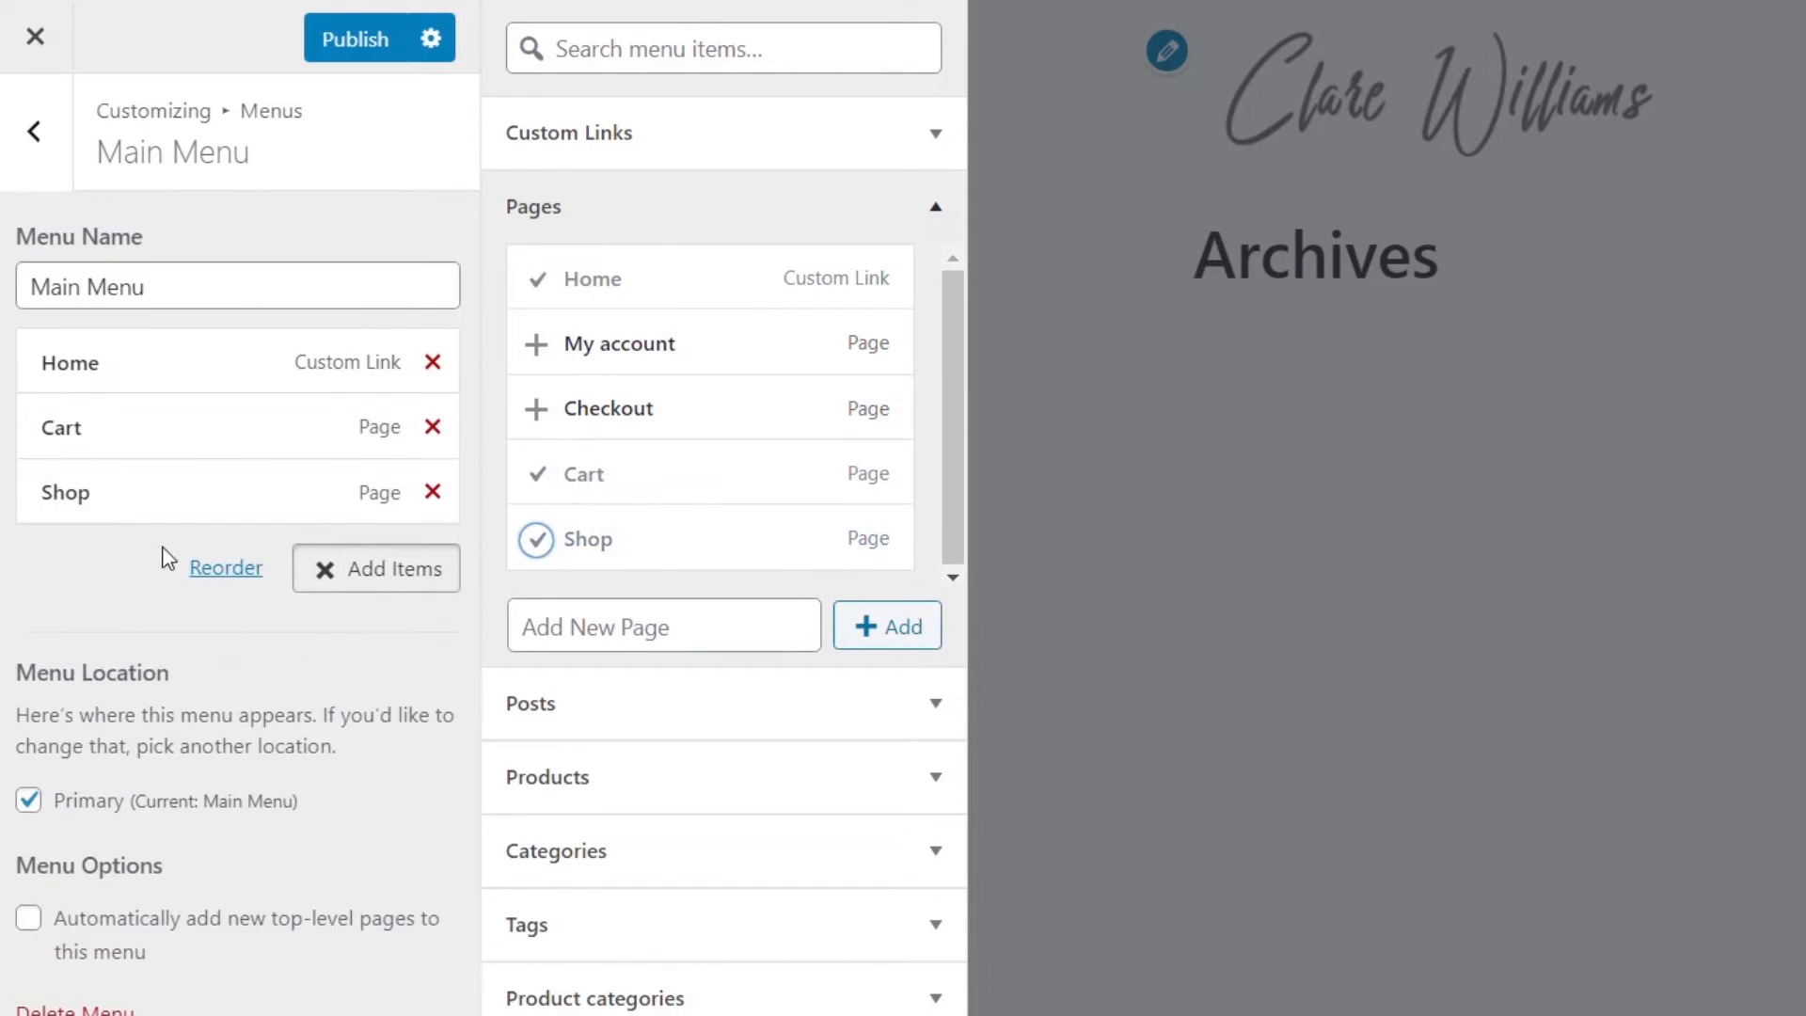
{"action": "left_click_drag", "start_coordinate": [149, 436], "coordinate": [160, 498]}
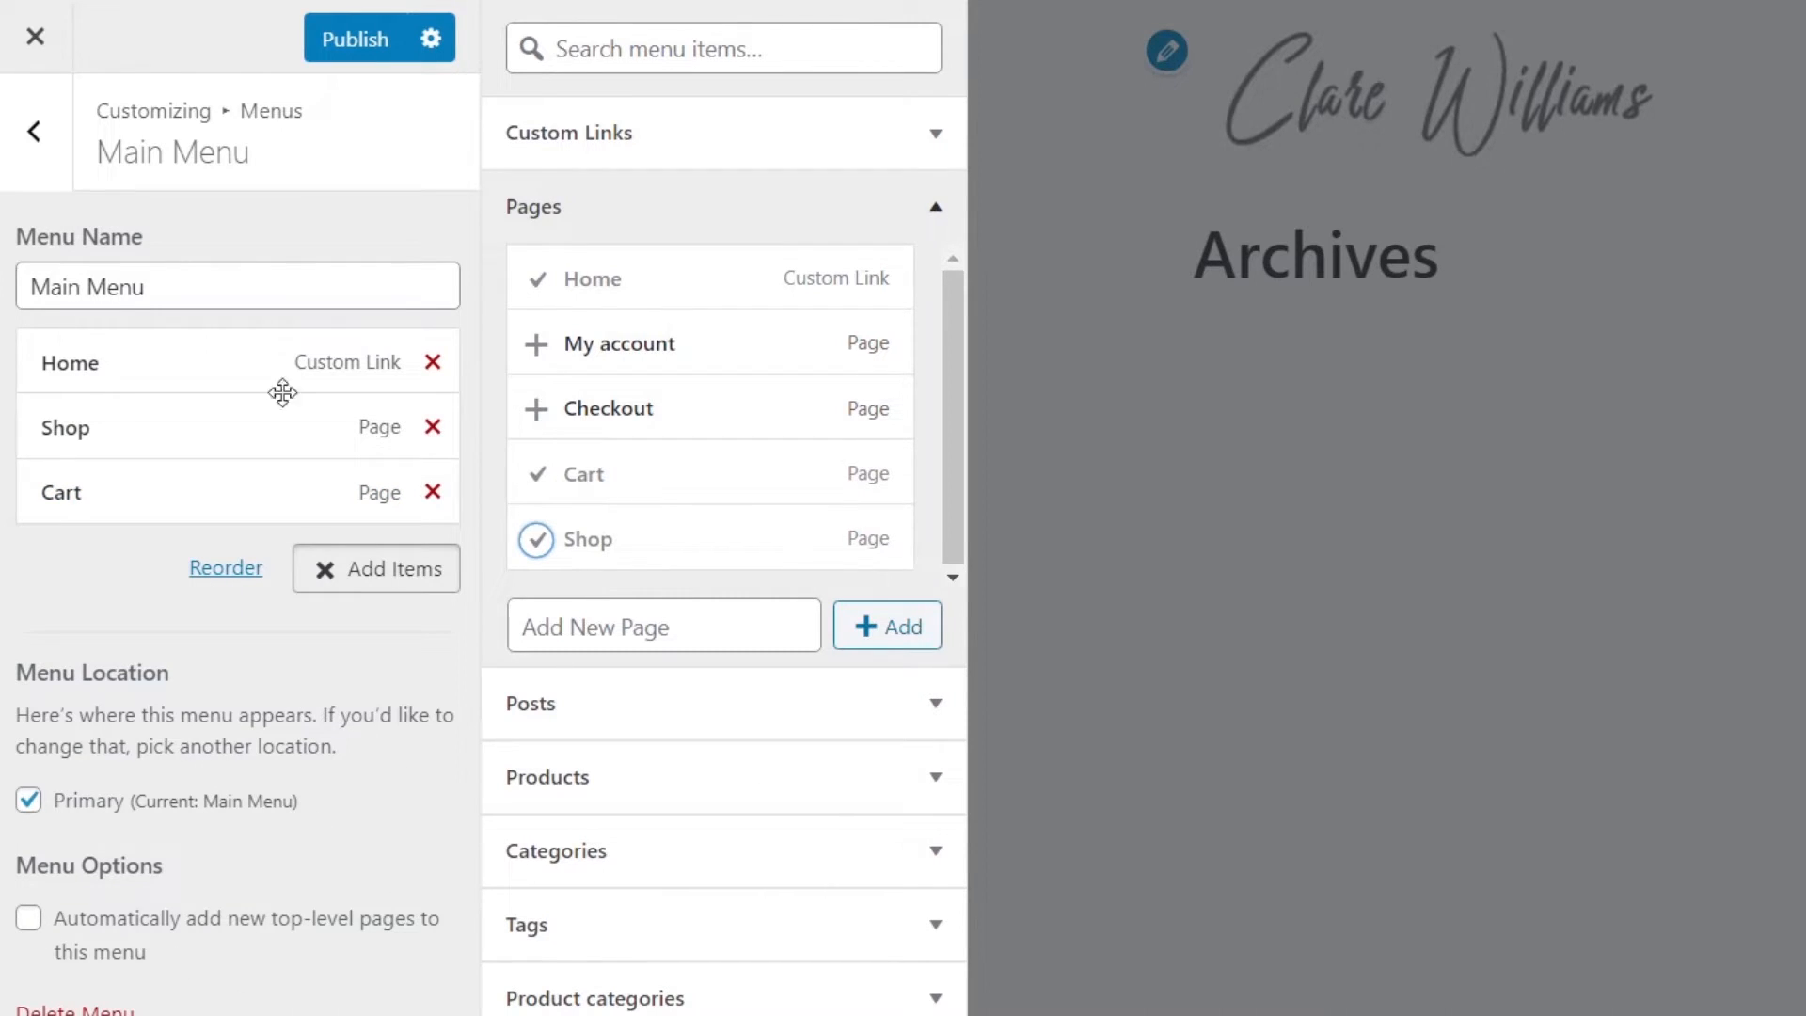
{"action": "left_click", "coordinate": [372, 49]}
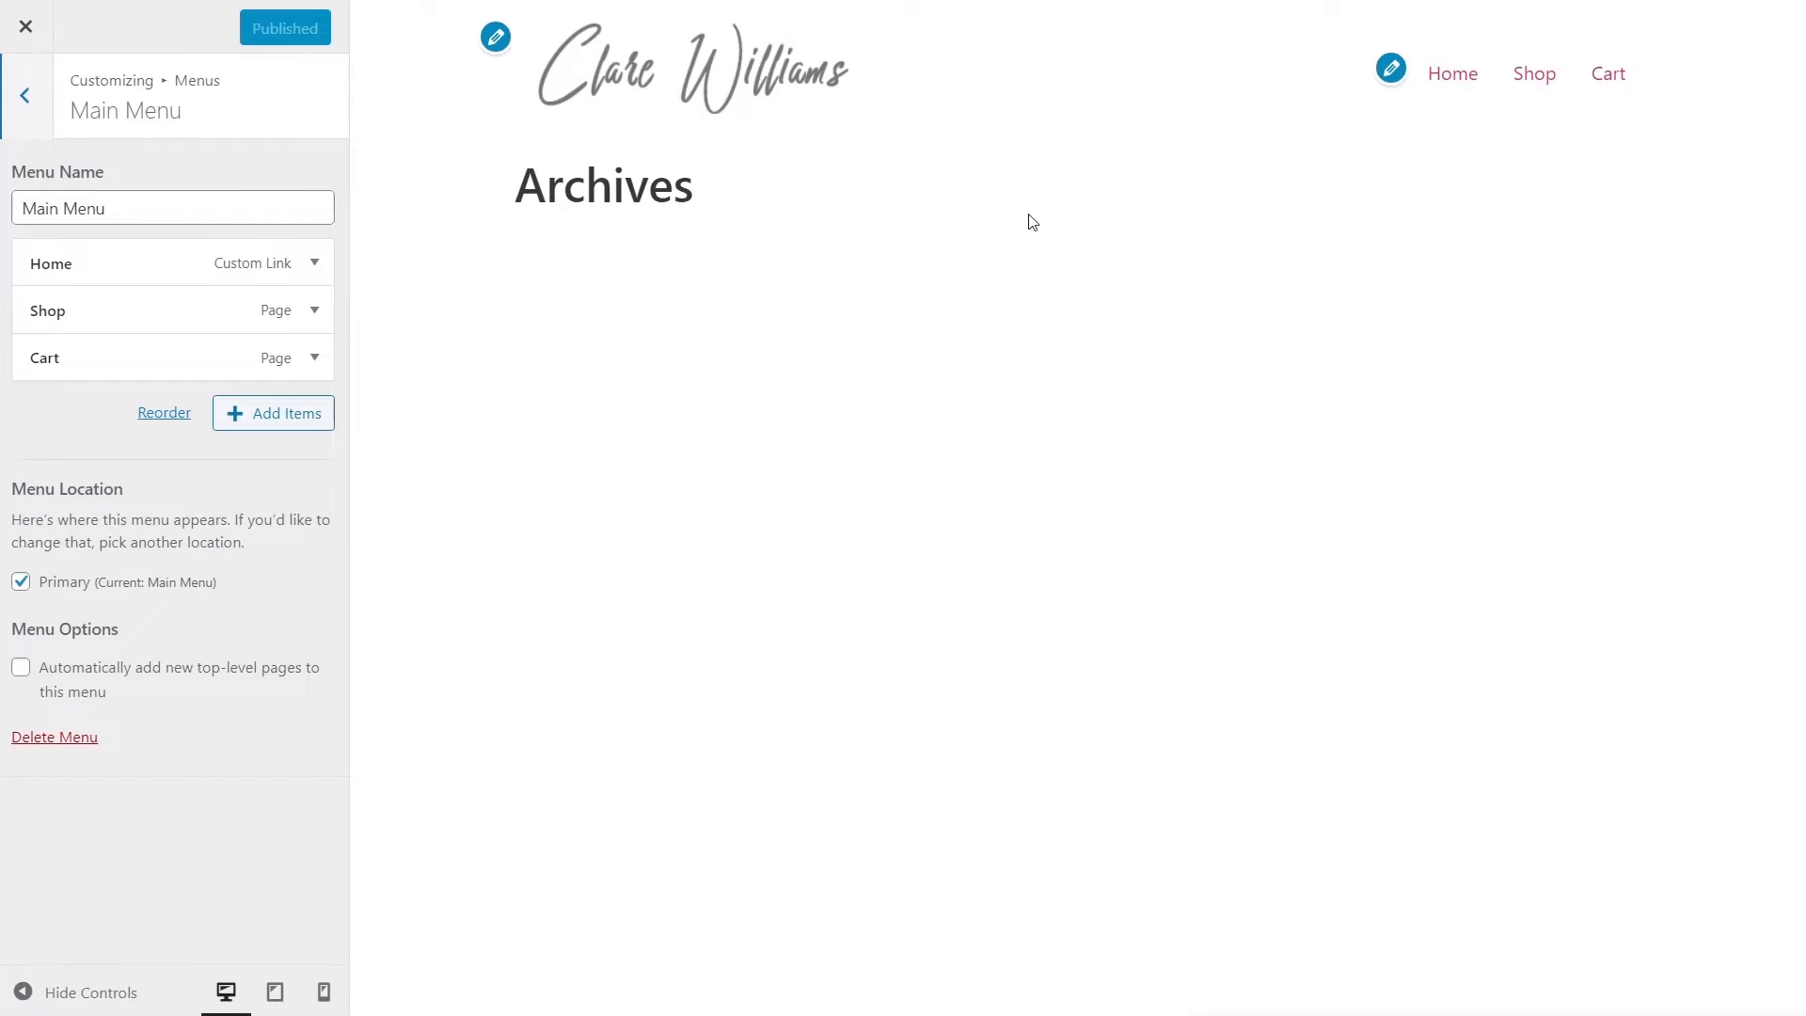
- Look at the homepage display settings, then close the Customizer
{"action": "left_click", "coordinate": [25, 95]}
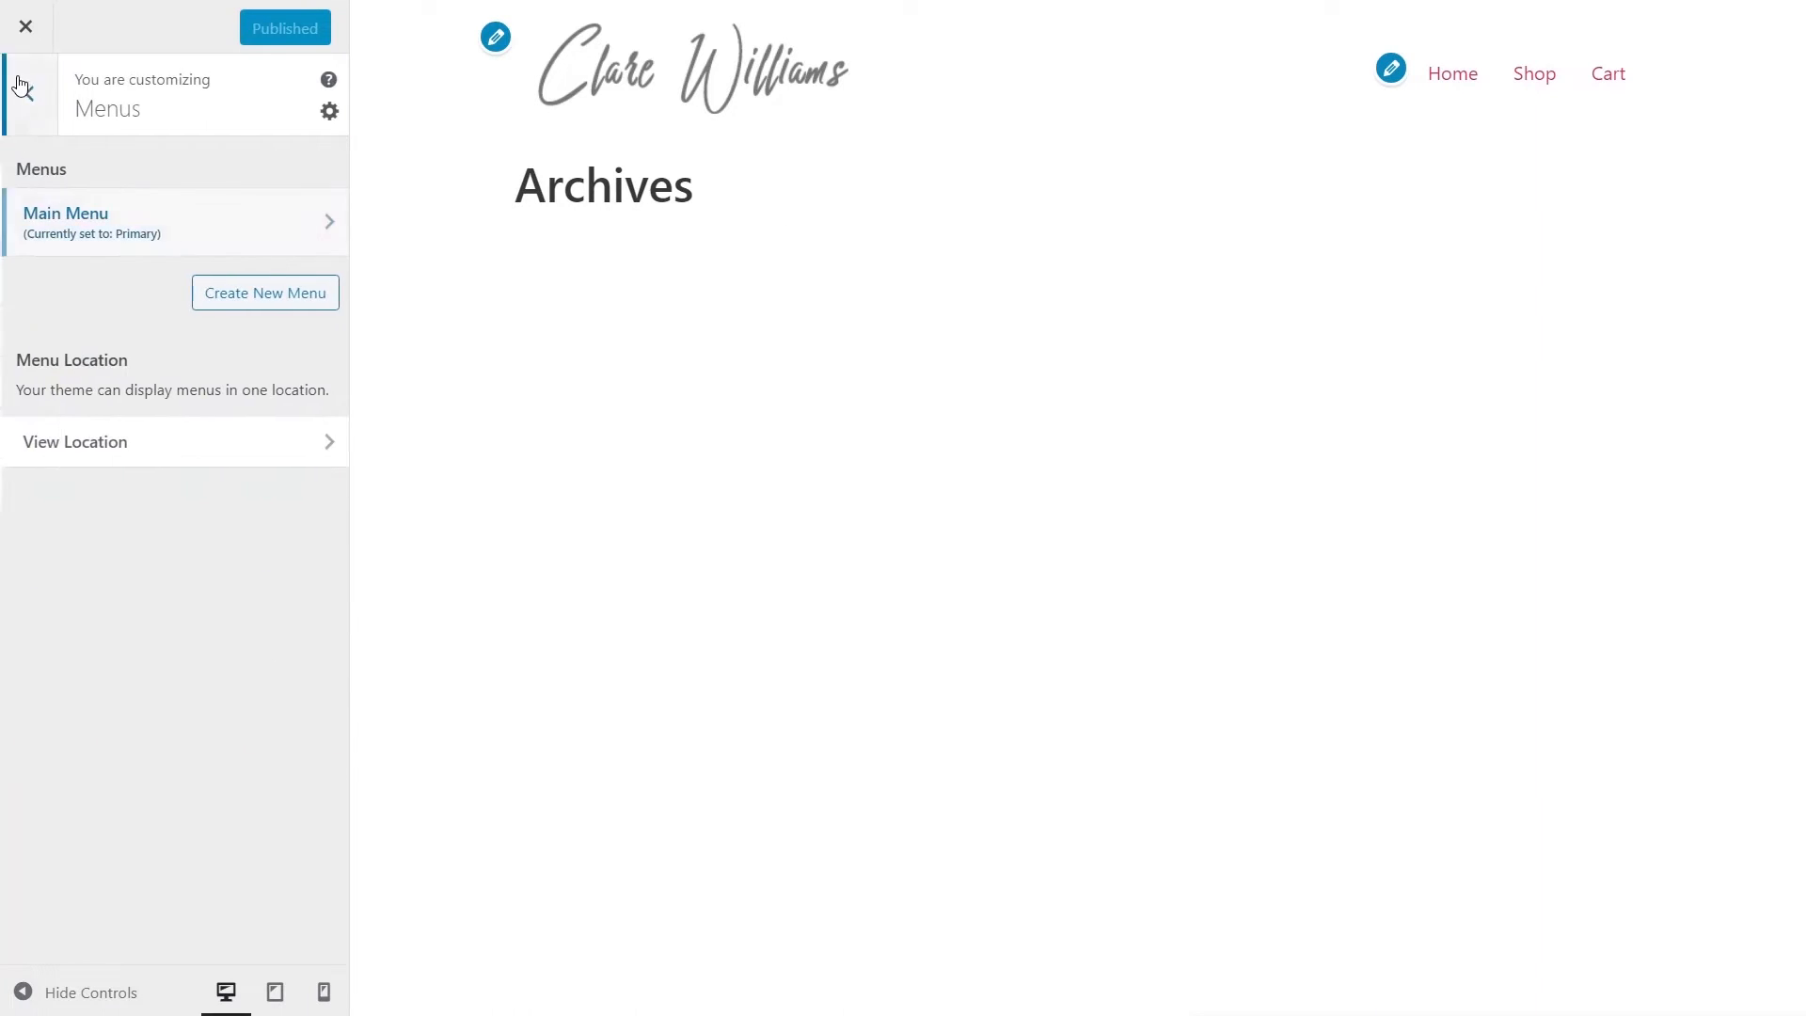
{"action": "left_click", "coordinate": [21, 88]}
{"action": "left_click", "coordinate": [109, 395]}
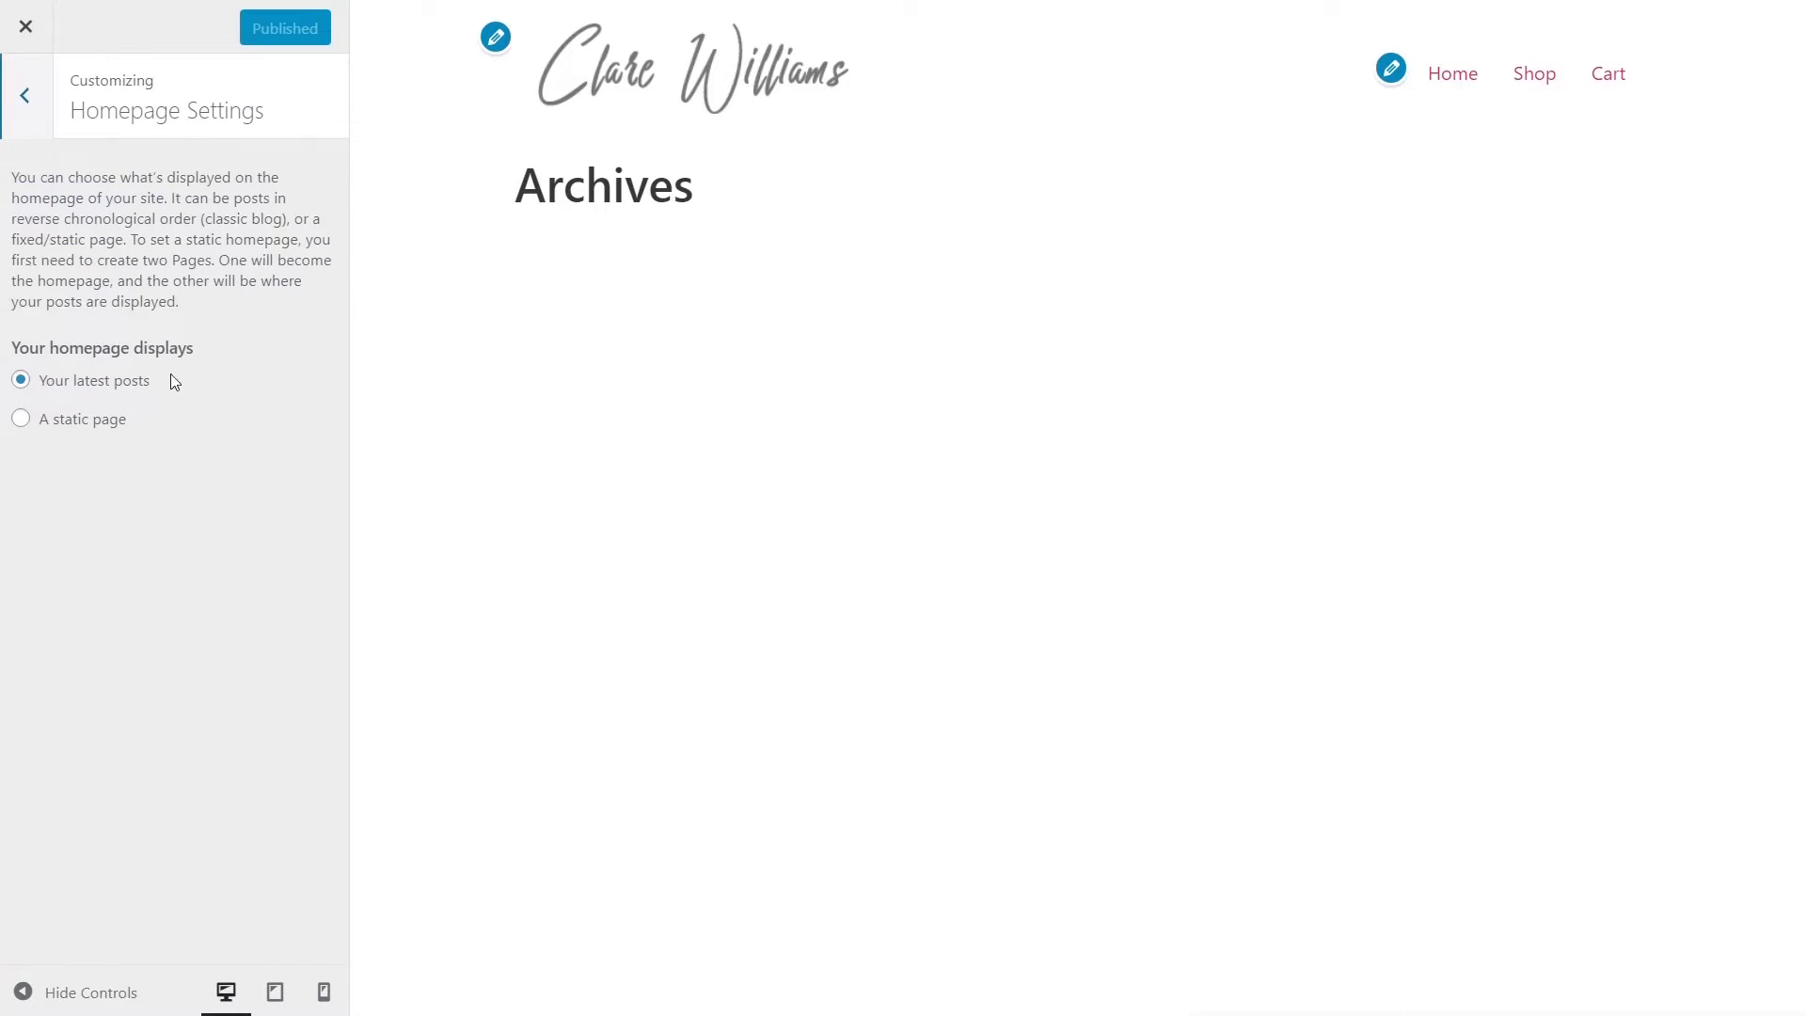
{"action": "left_click", "coordinate": [30, 97]}
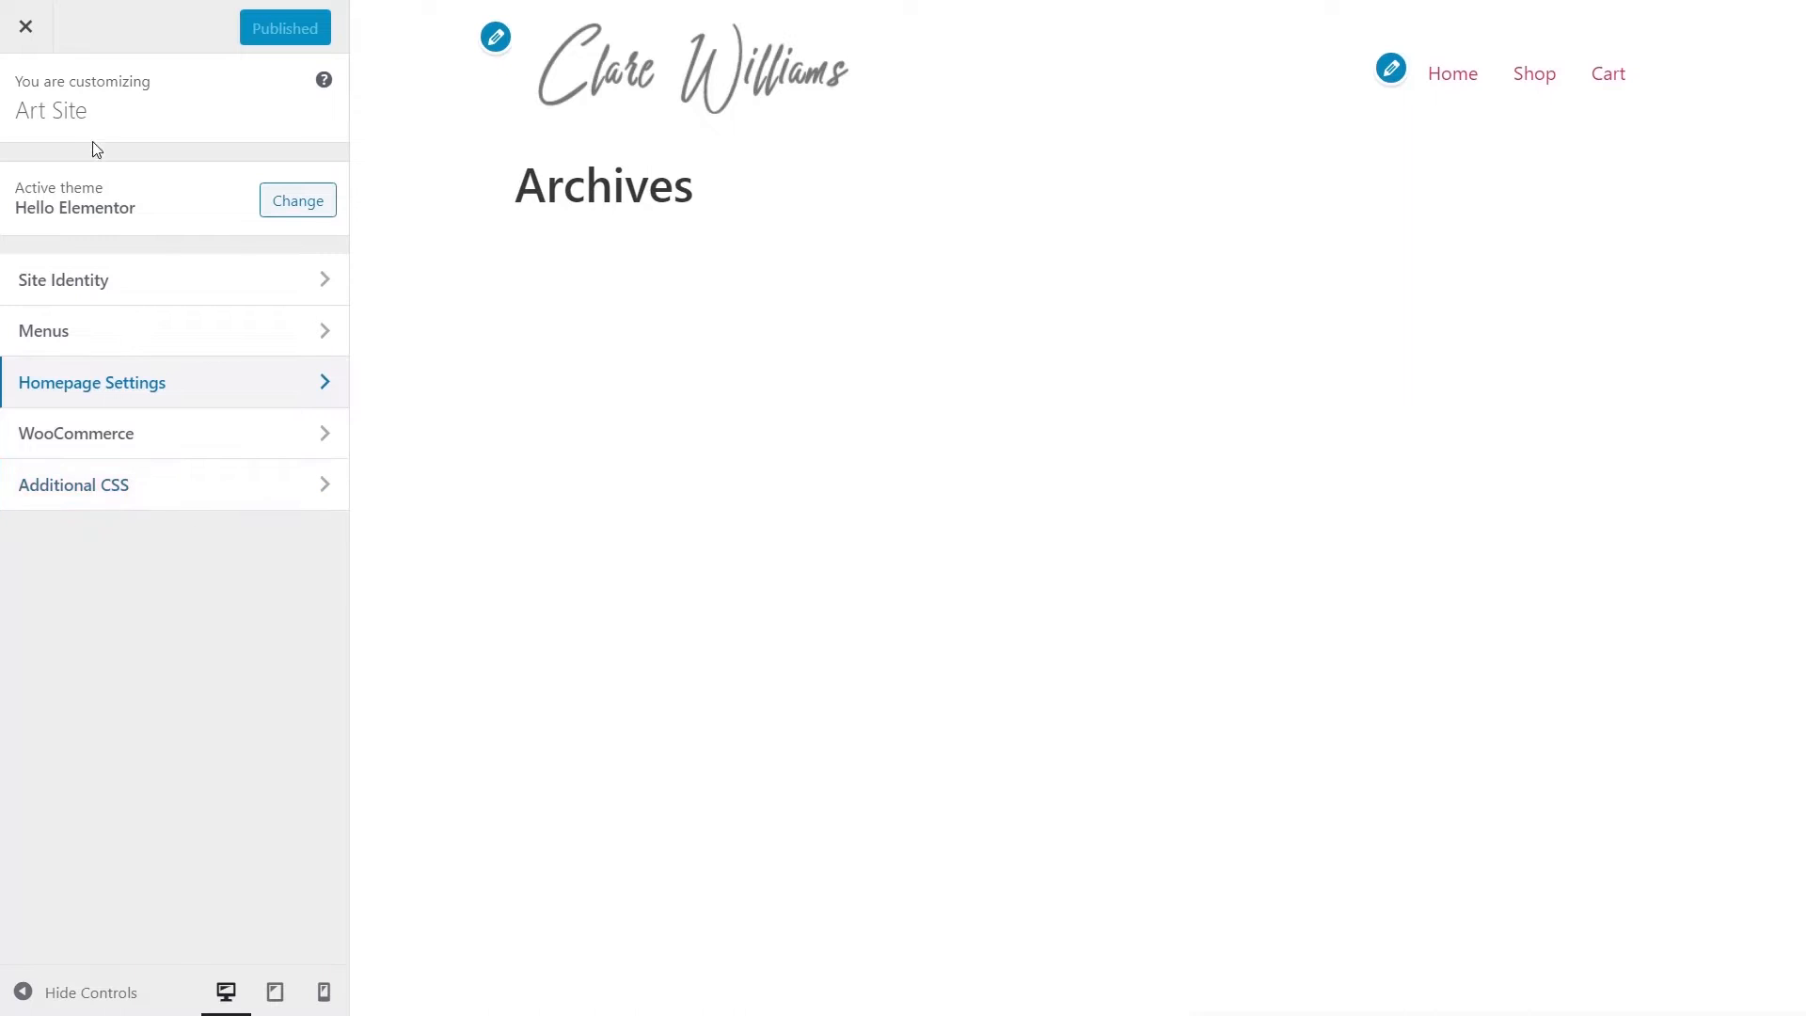
{"action": "left_click", "coordinate": [25, 28]}
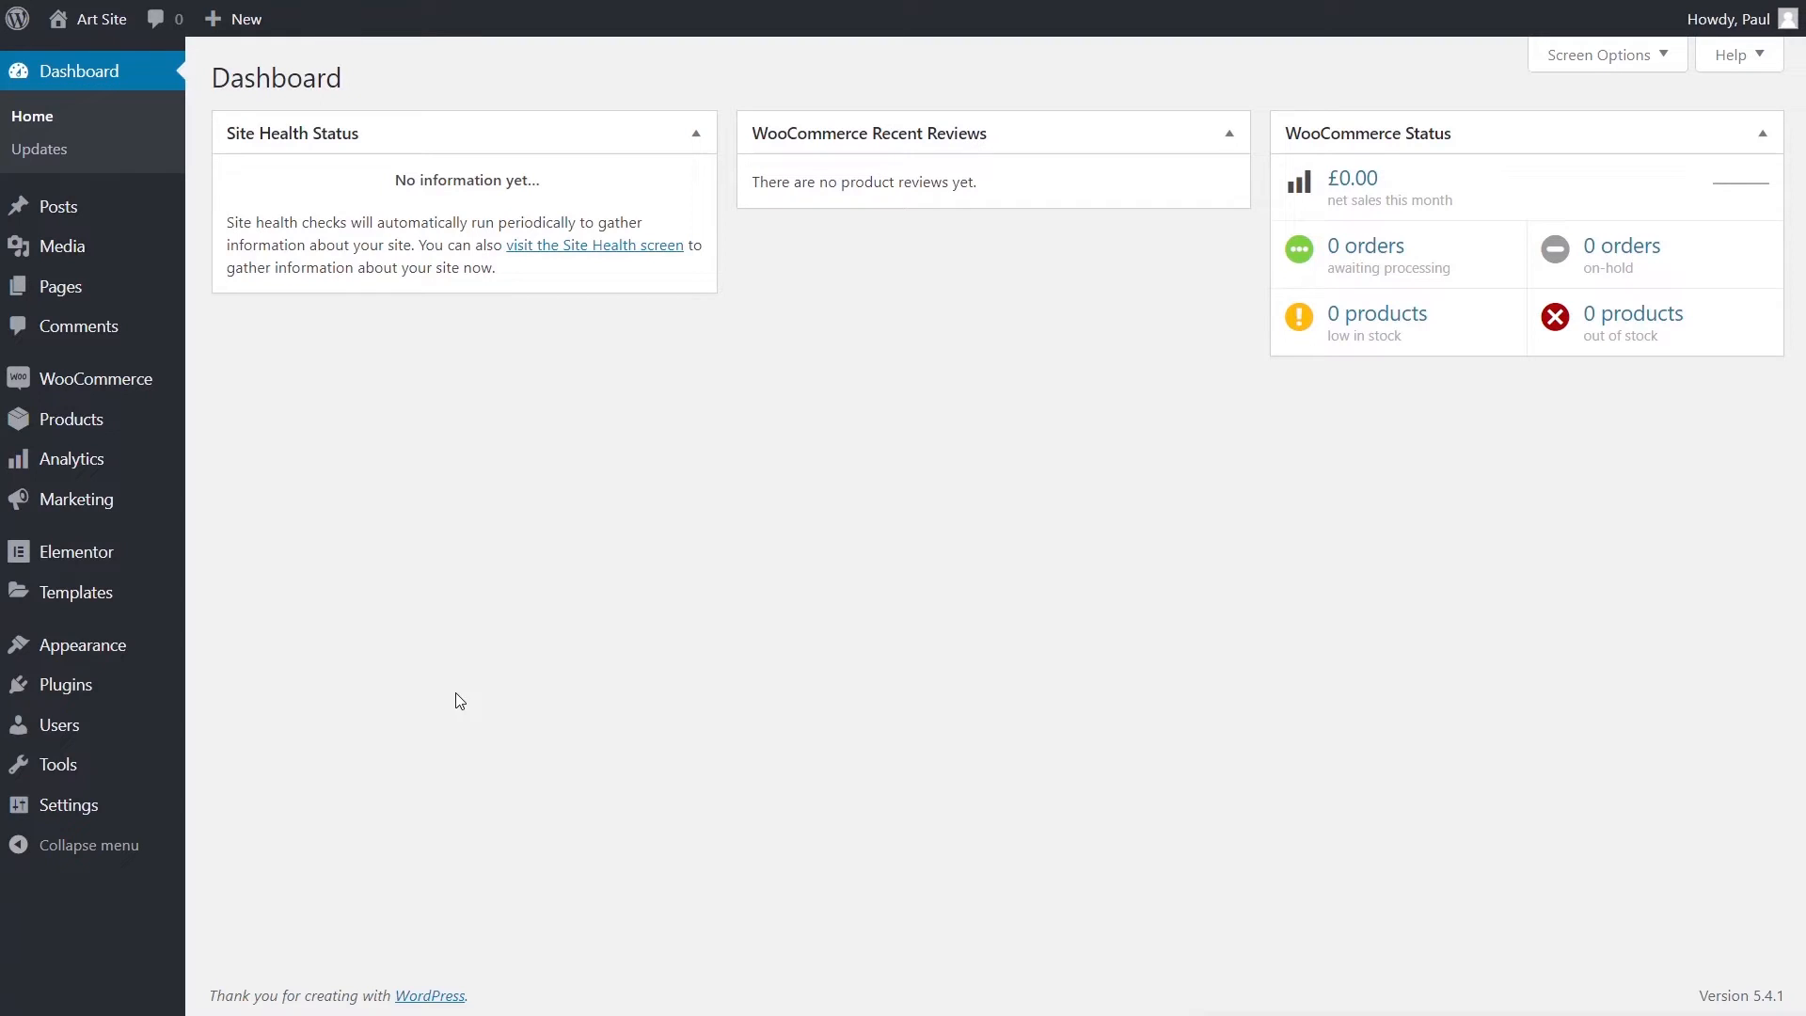
- Add a new Header theme-builder template named 'Default Header' and create it
{"action": "mouse_move", "coordinate": [88, 613]}
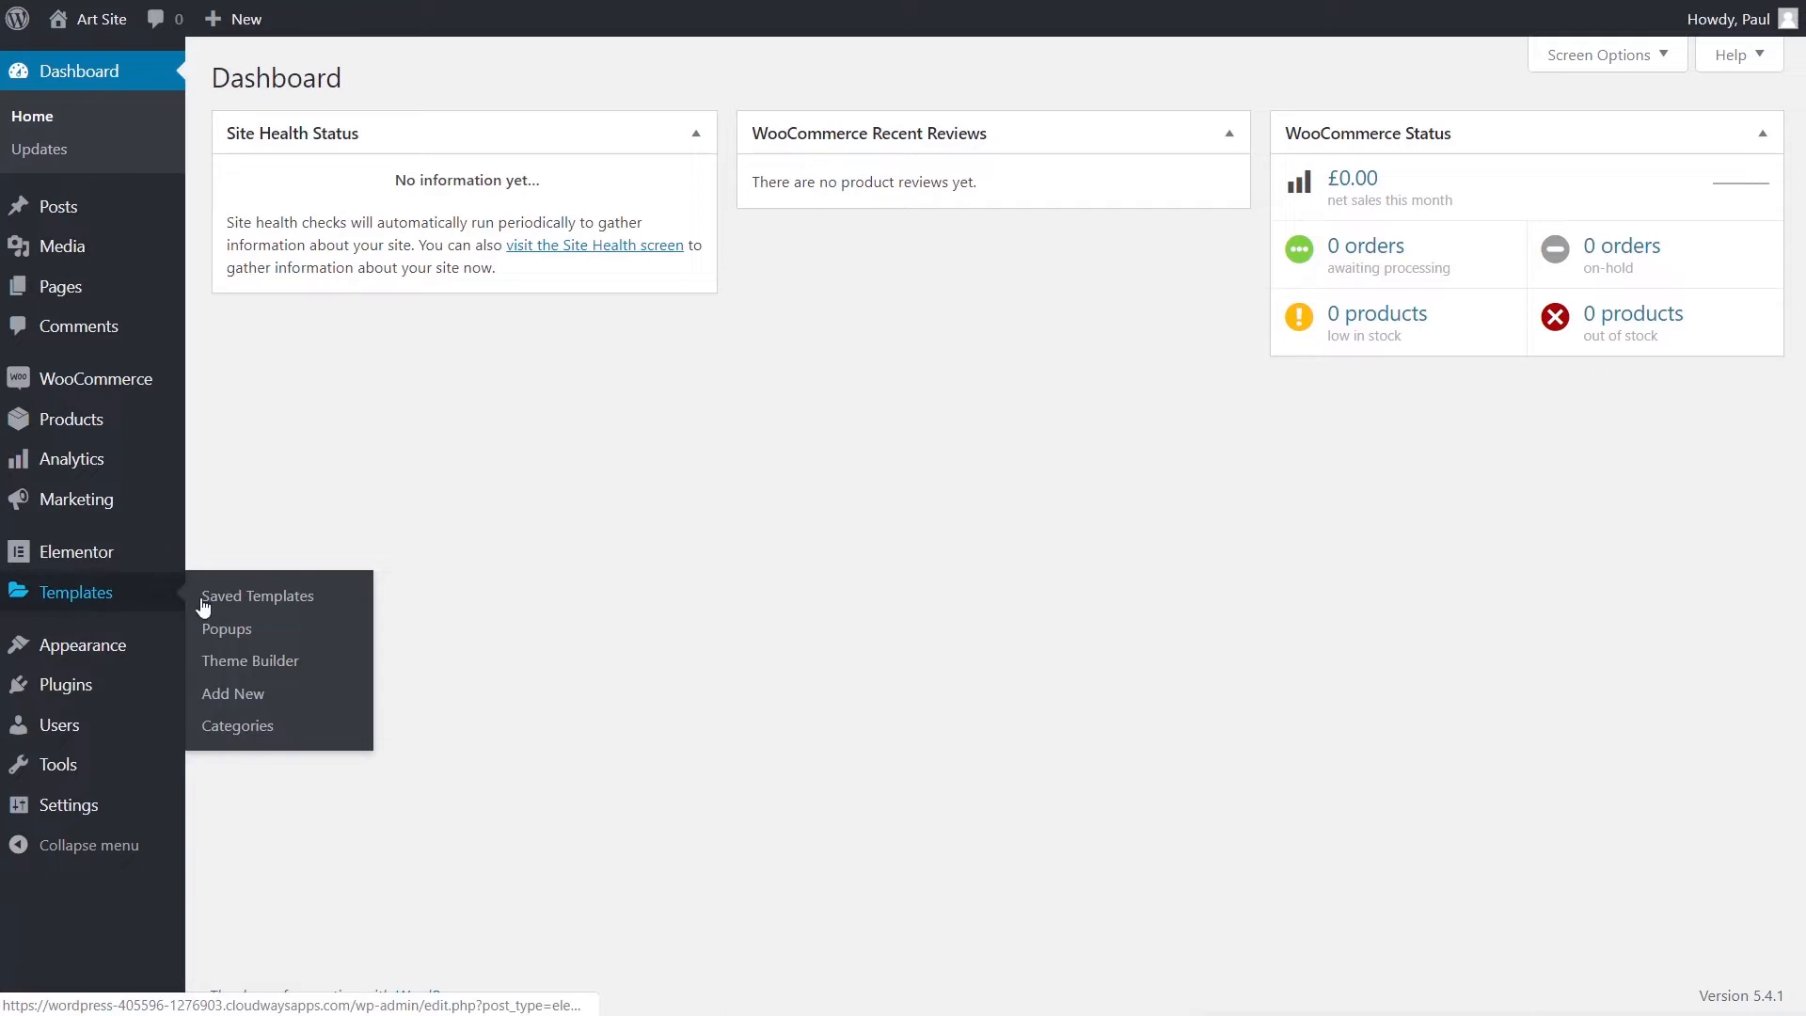
{"action": "left_click", "coordinate": [267, 673]}
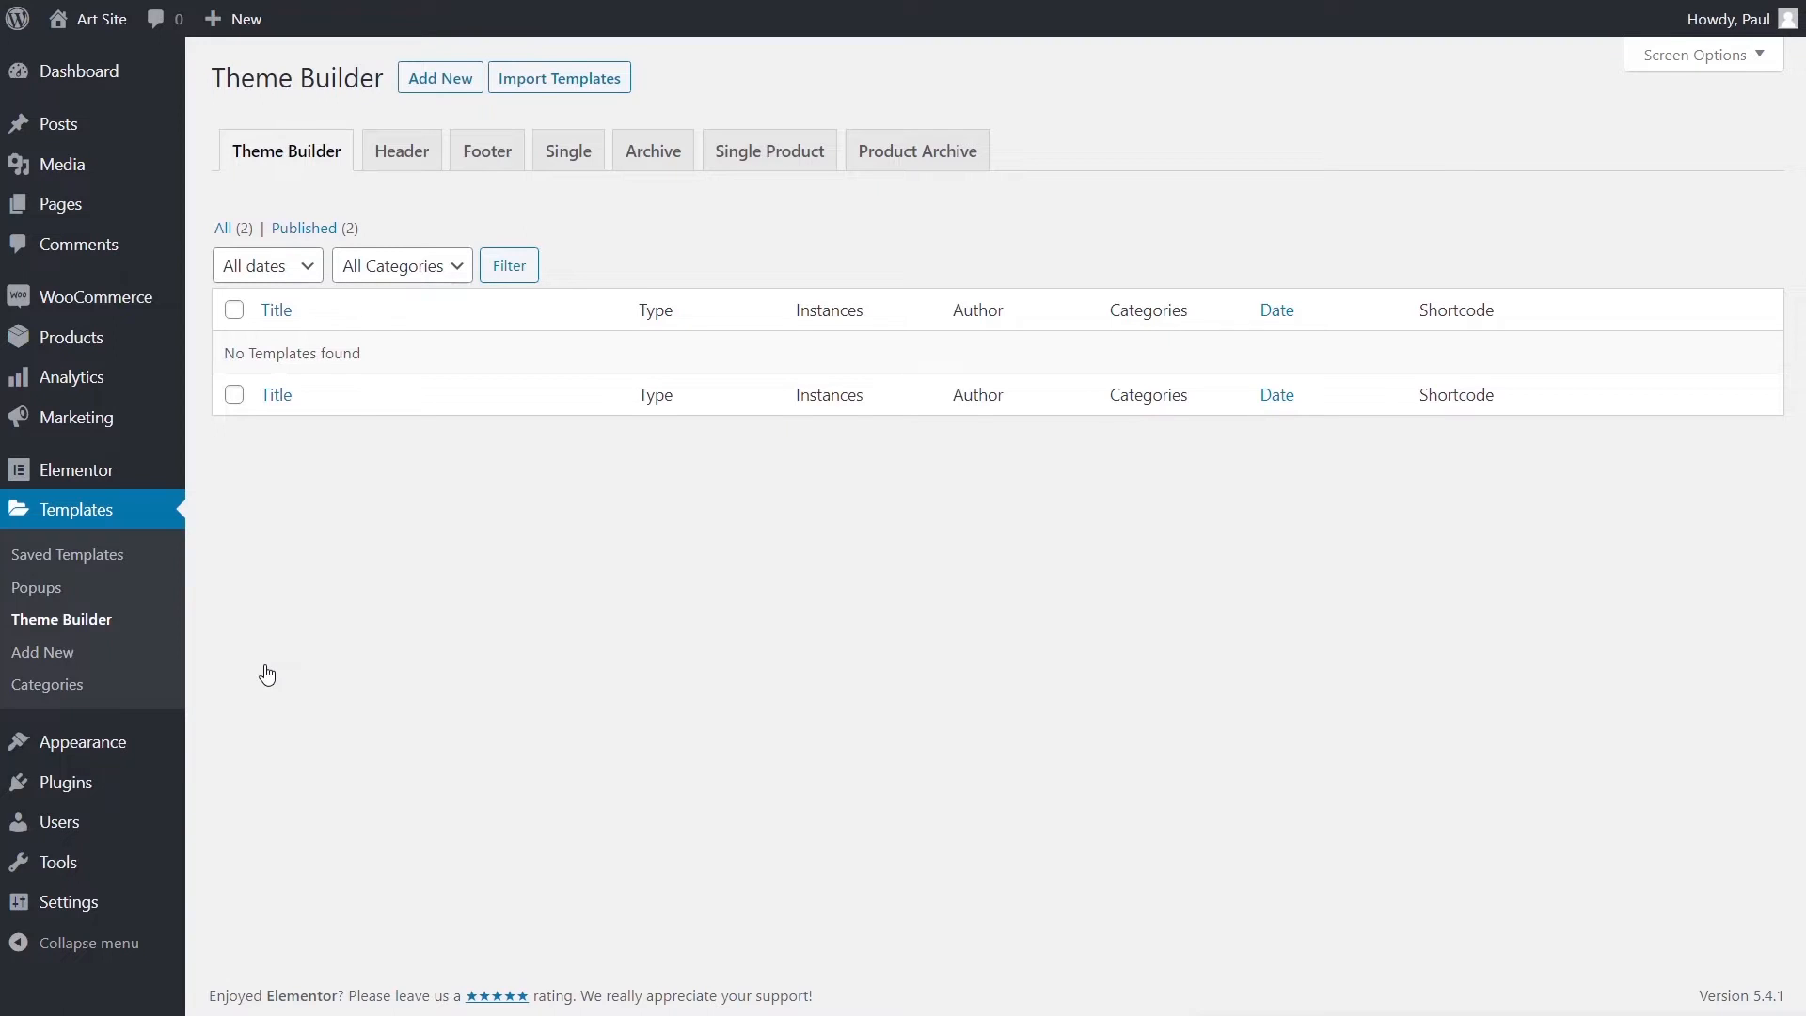
{"action": "left_click", "coordinate": [468, 89]}
{"action": "left_click", "coordinate": [1170, 513]}
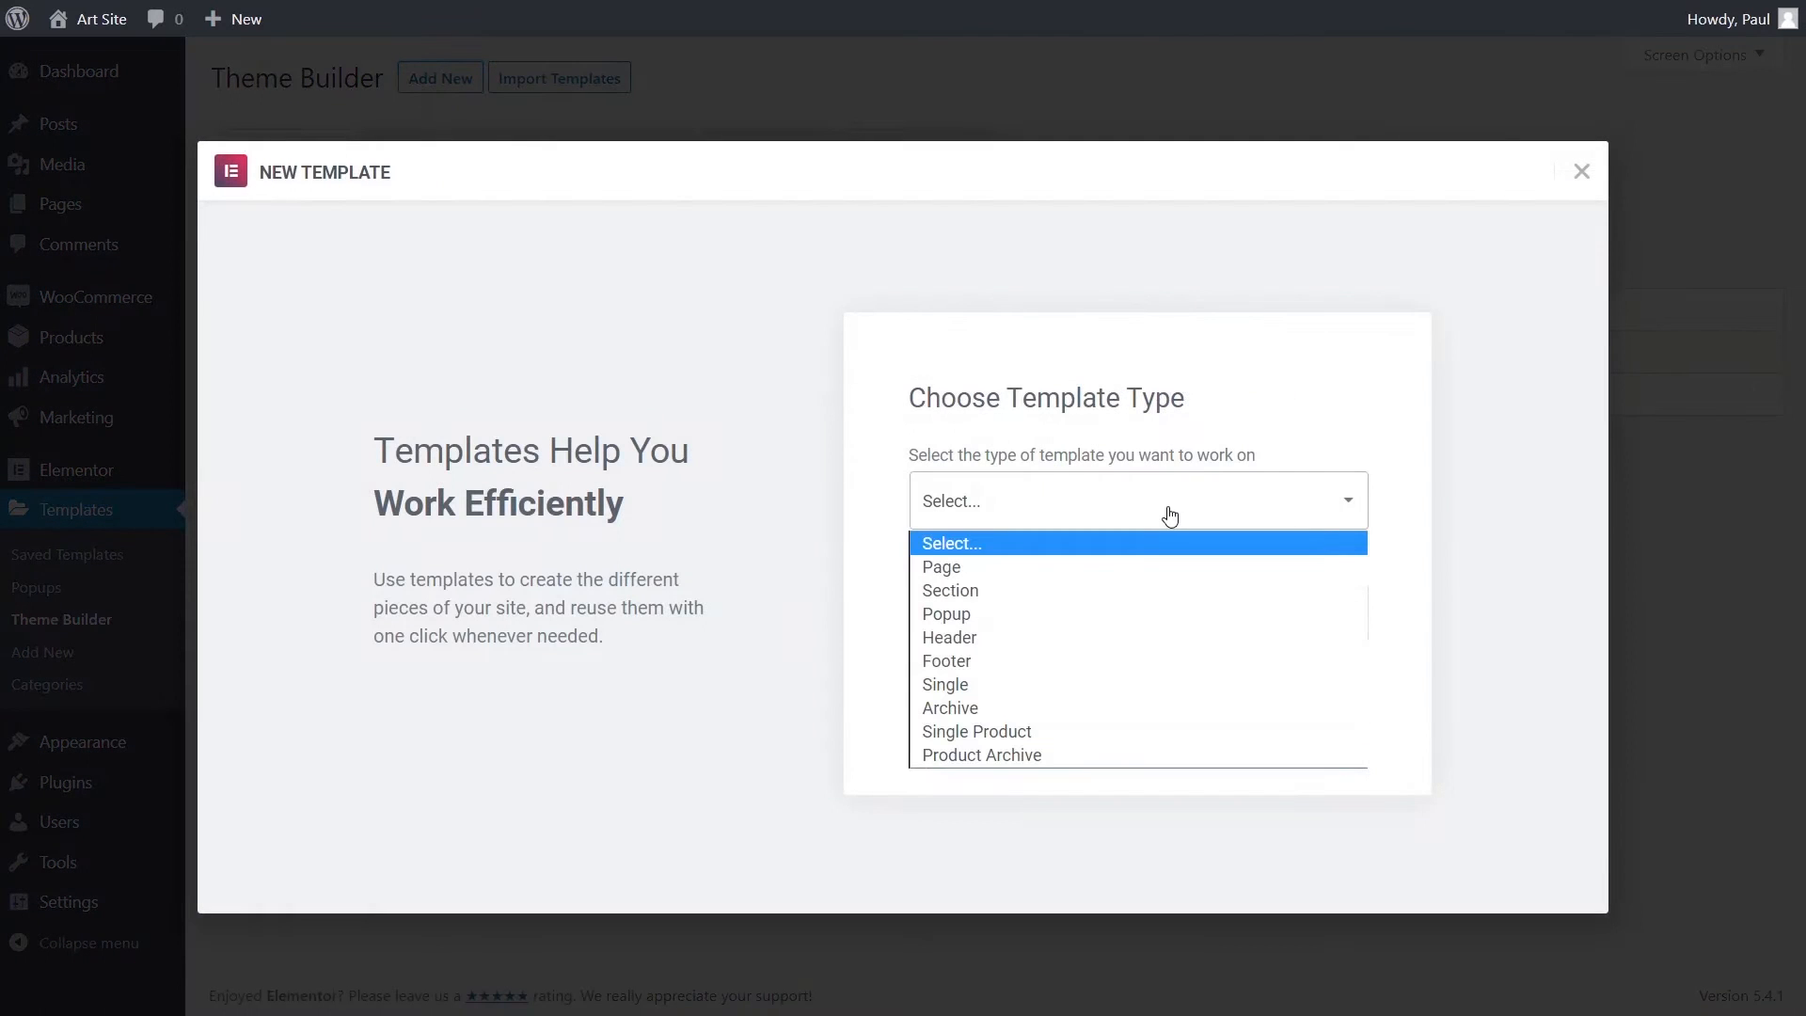
{"action": "left_click", "coordinate": [1006, 636]}
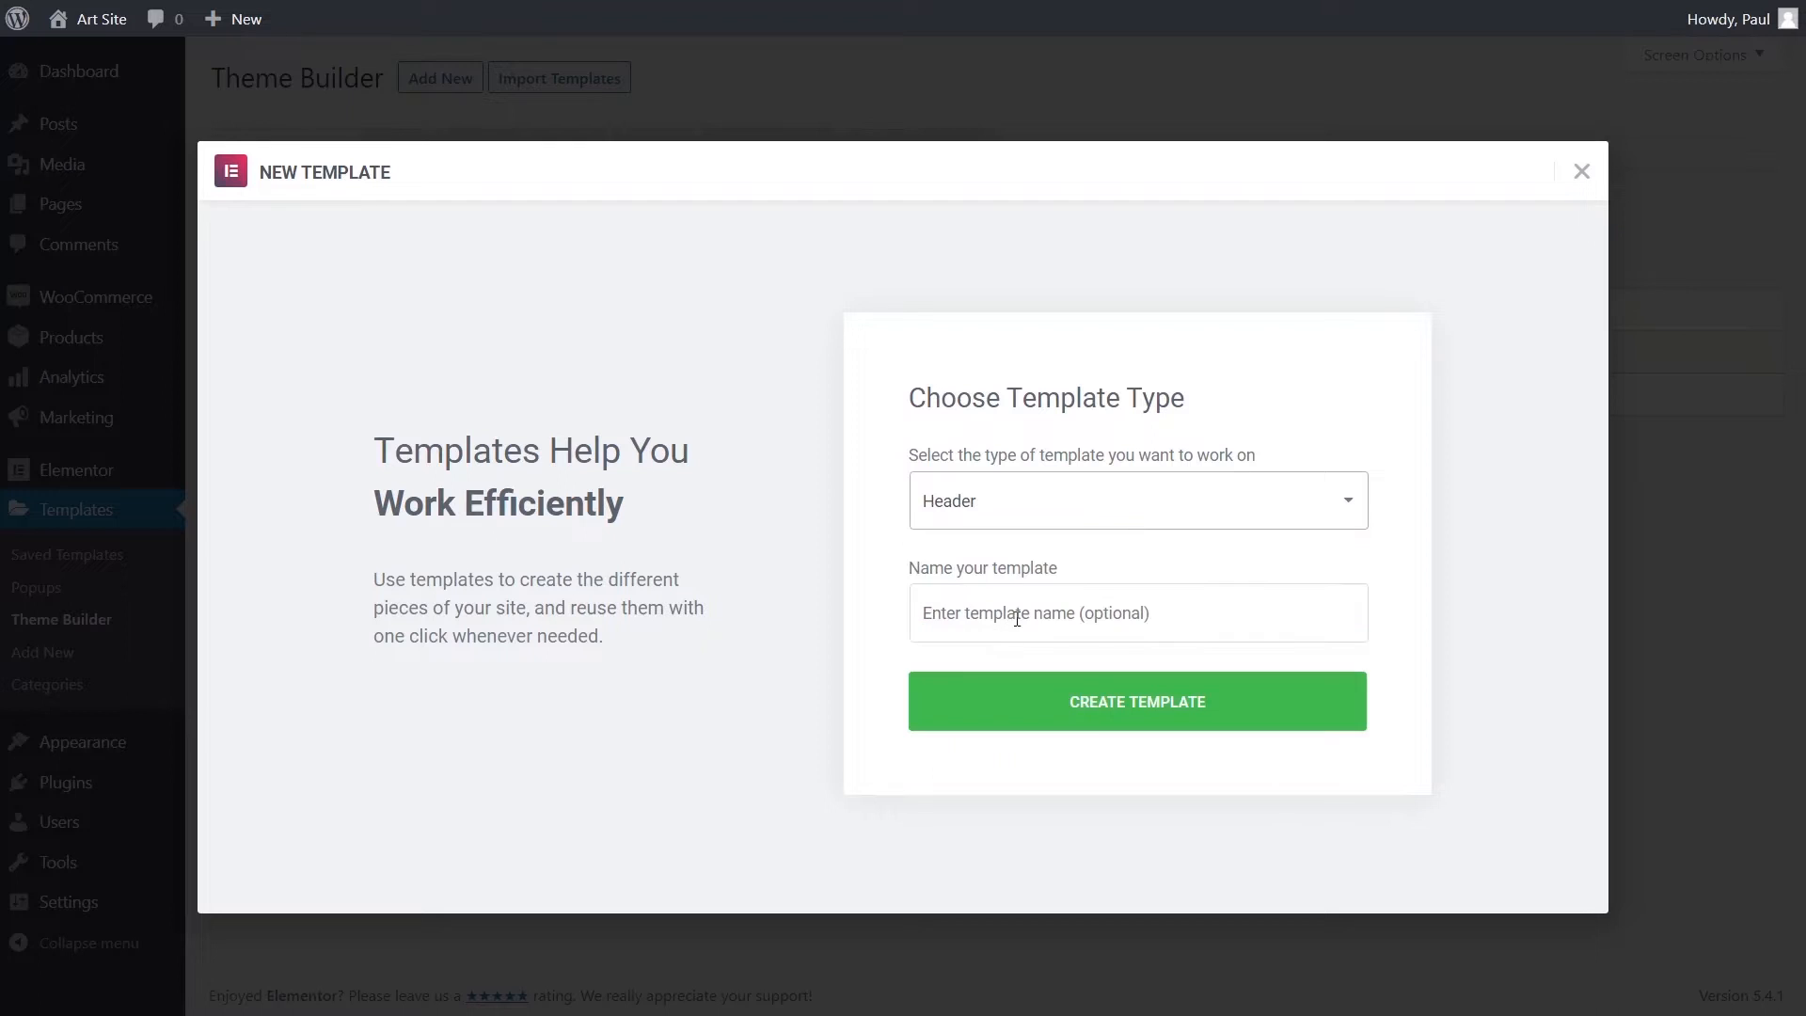
{"action": "left_click", "coordinate": [1020, 616]}
{"action": "type", "text": "Default Header"}
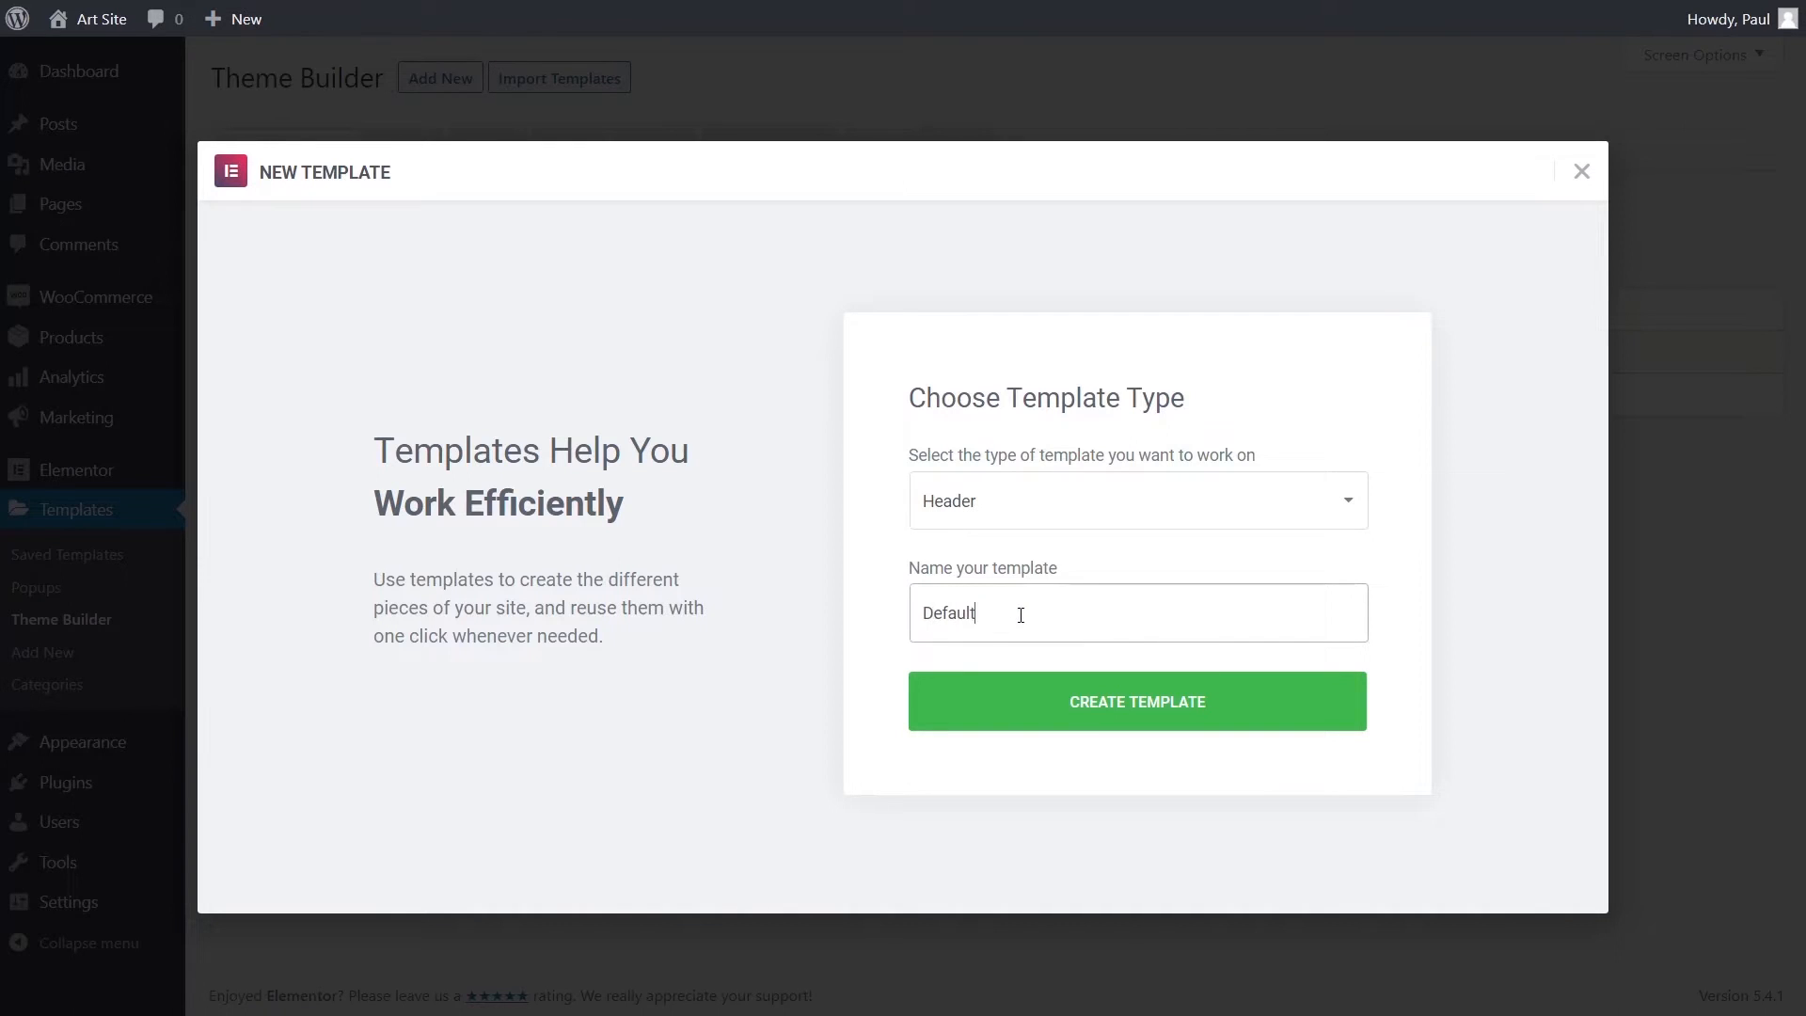
{"action": "left_click", "coordinate": [1132, 718]}
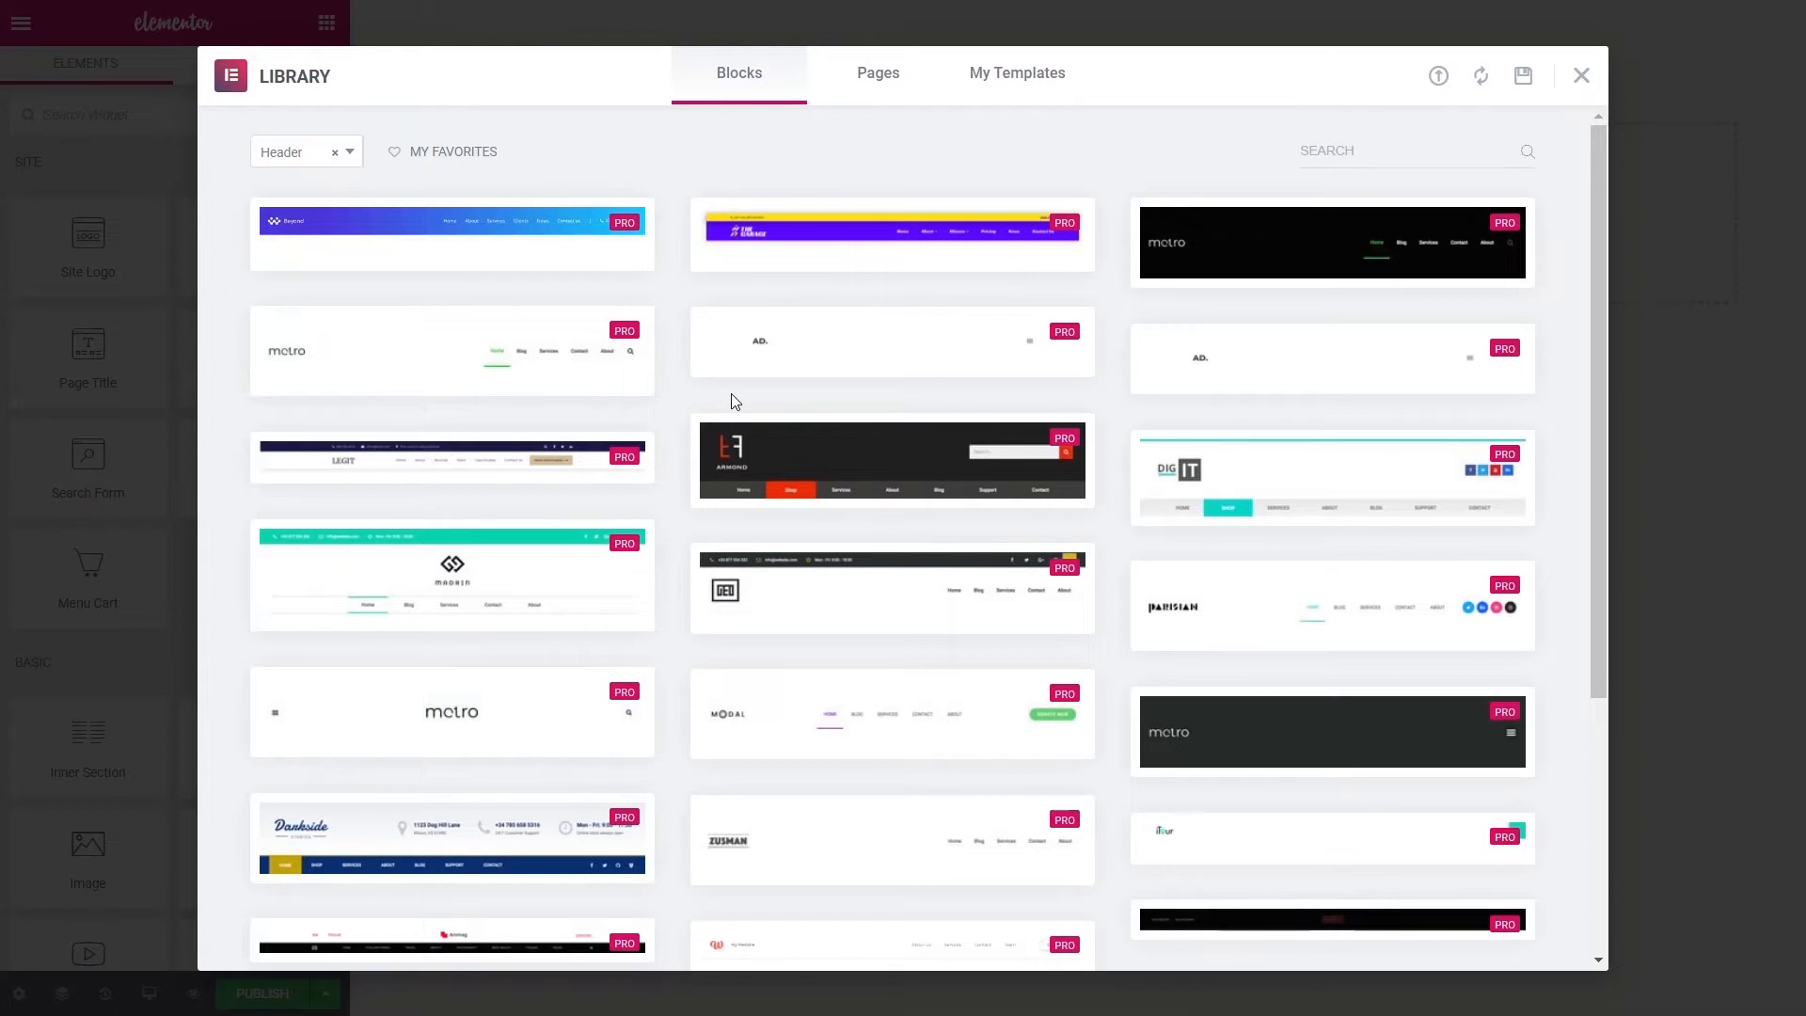
- Close the template library to reveal the empty Default Header template
{"action": "left_click", "coordinate": [1581, 75]}
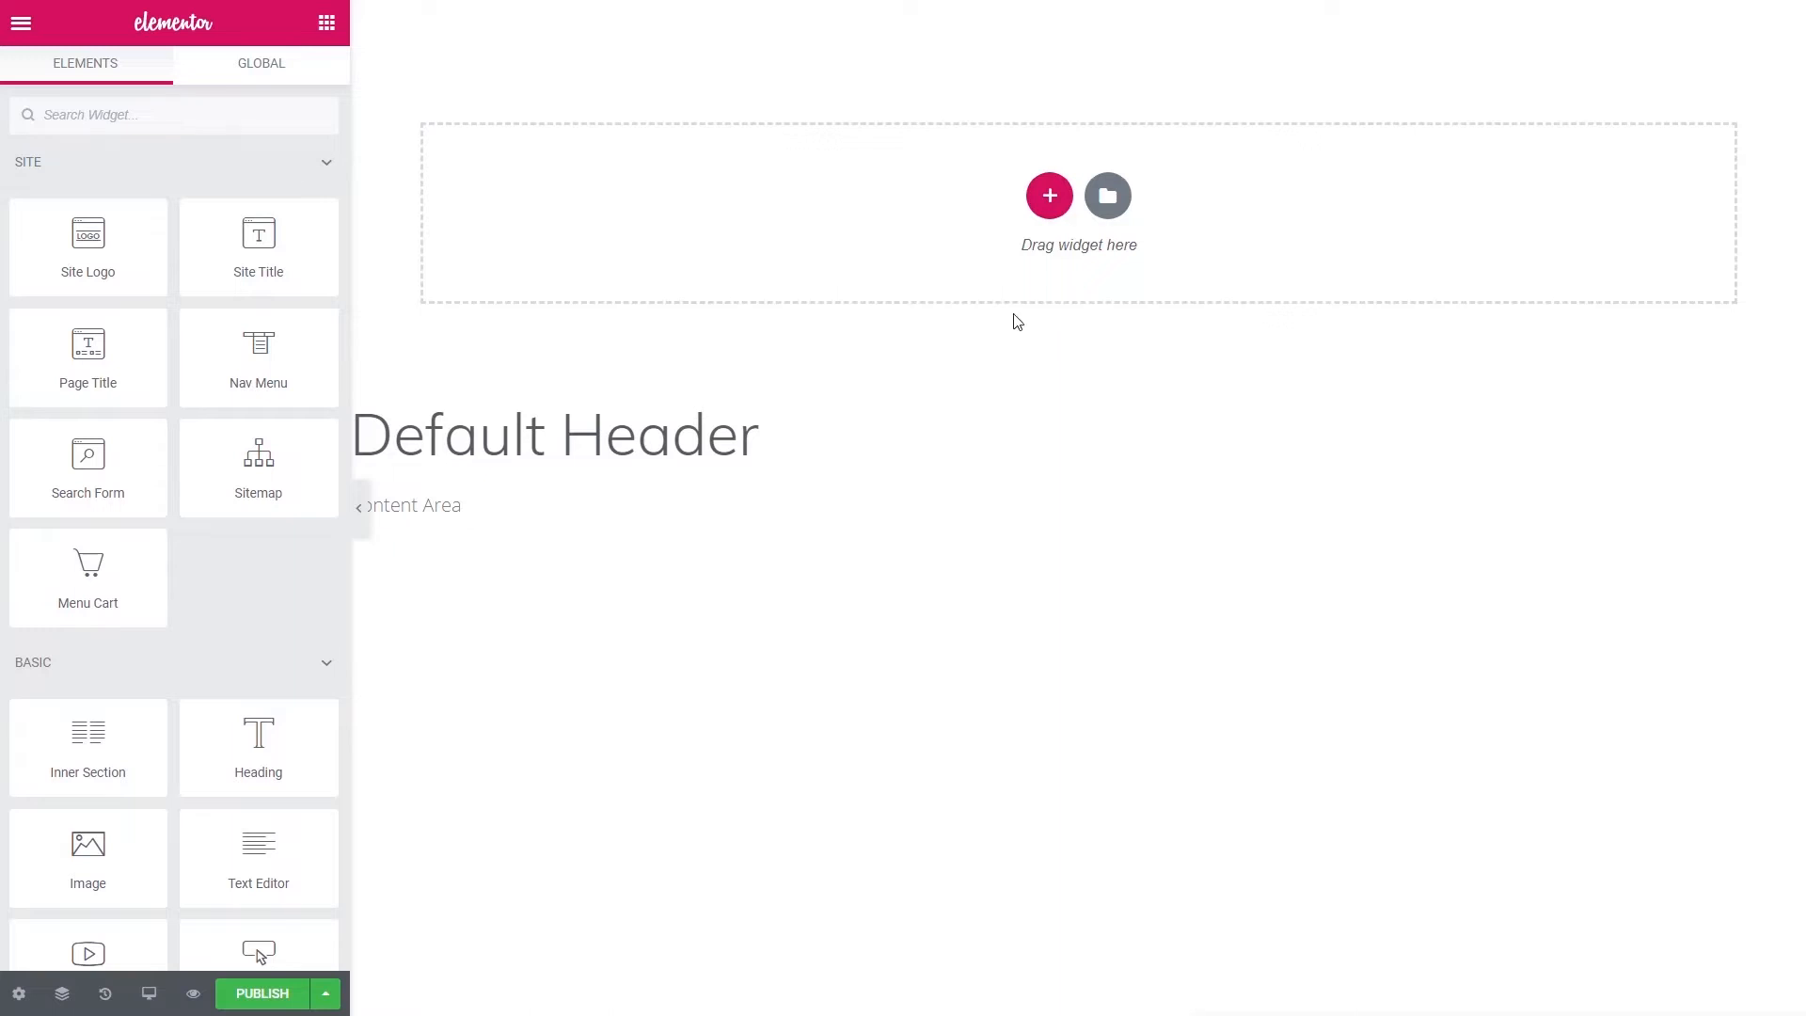
- Add a one-column section to the header and place the Site Logo widget in it
{"action": "left_click", "coordinate": [1048, 197]}
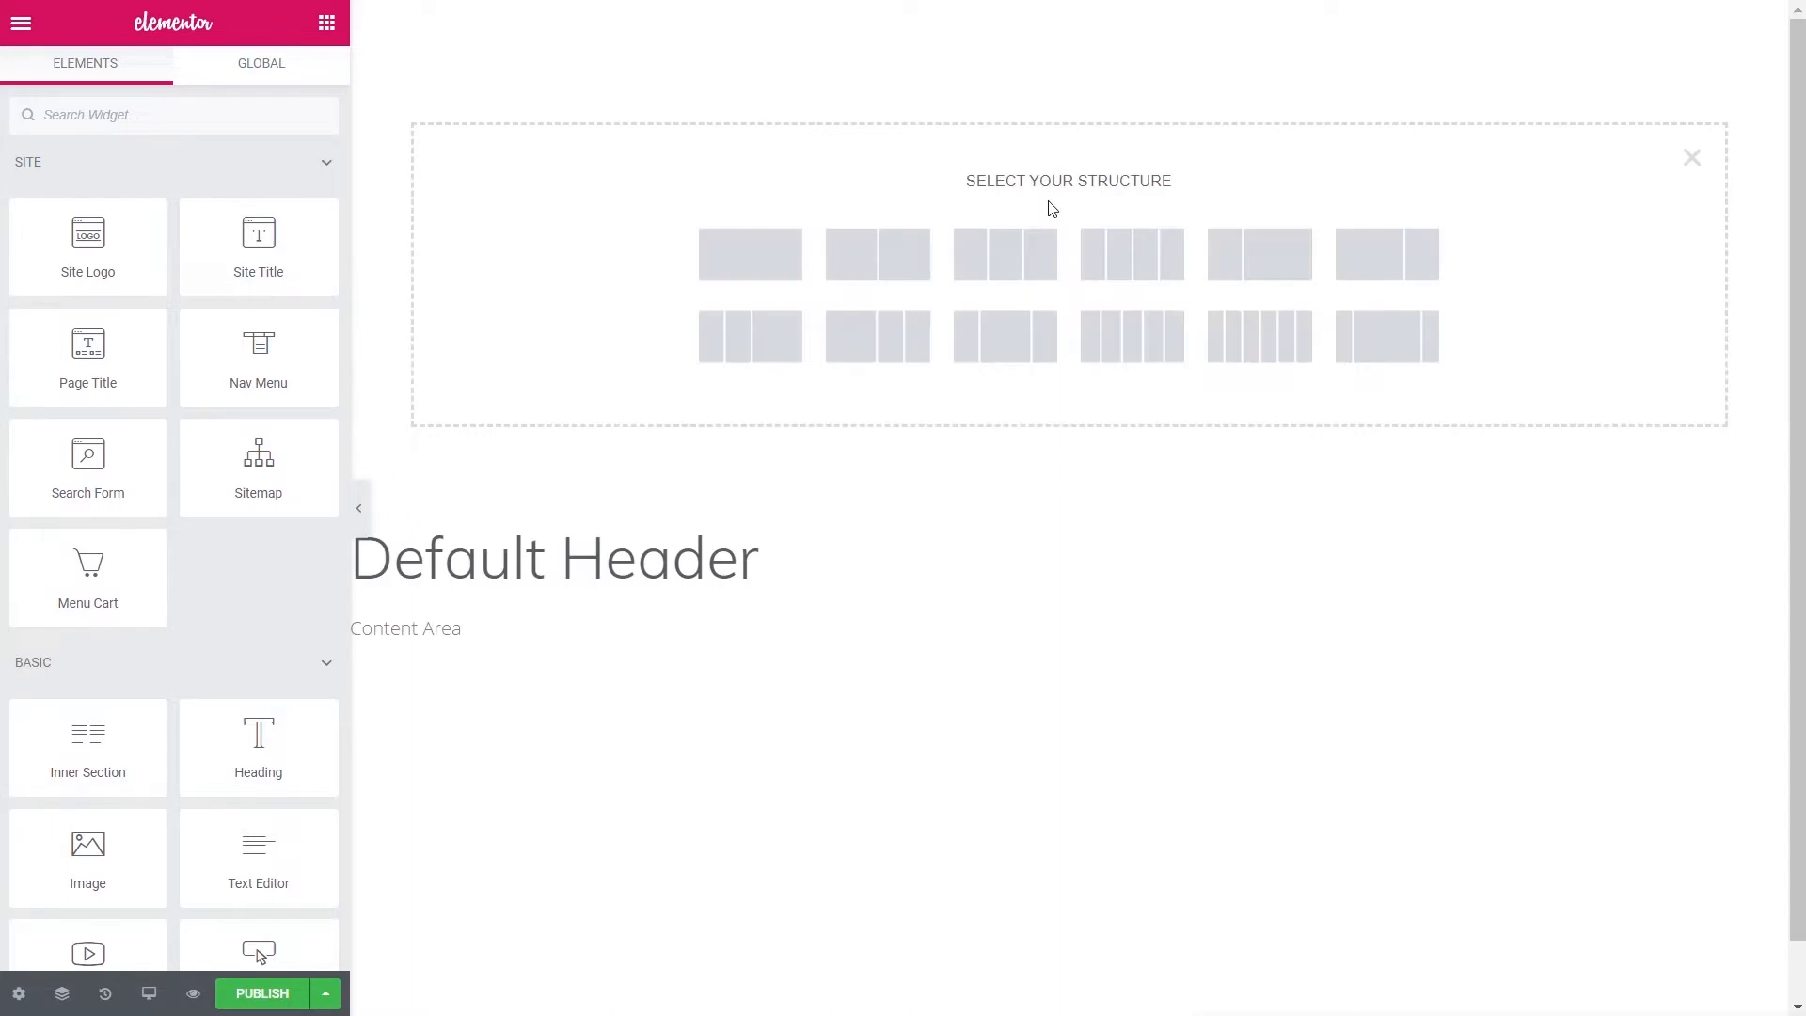
{"action": "left_click", "coordinate": [790, 250]}
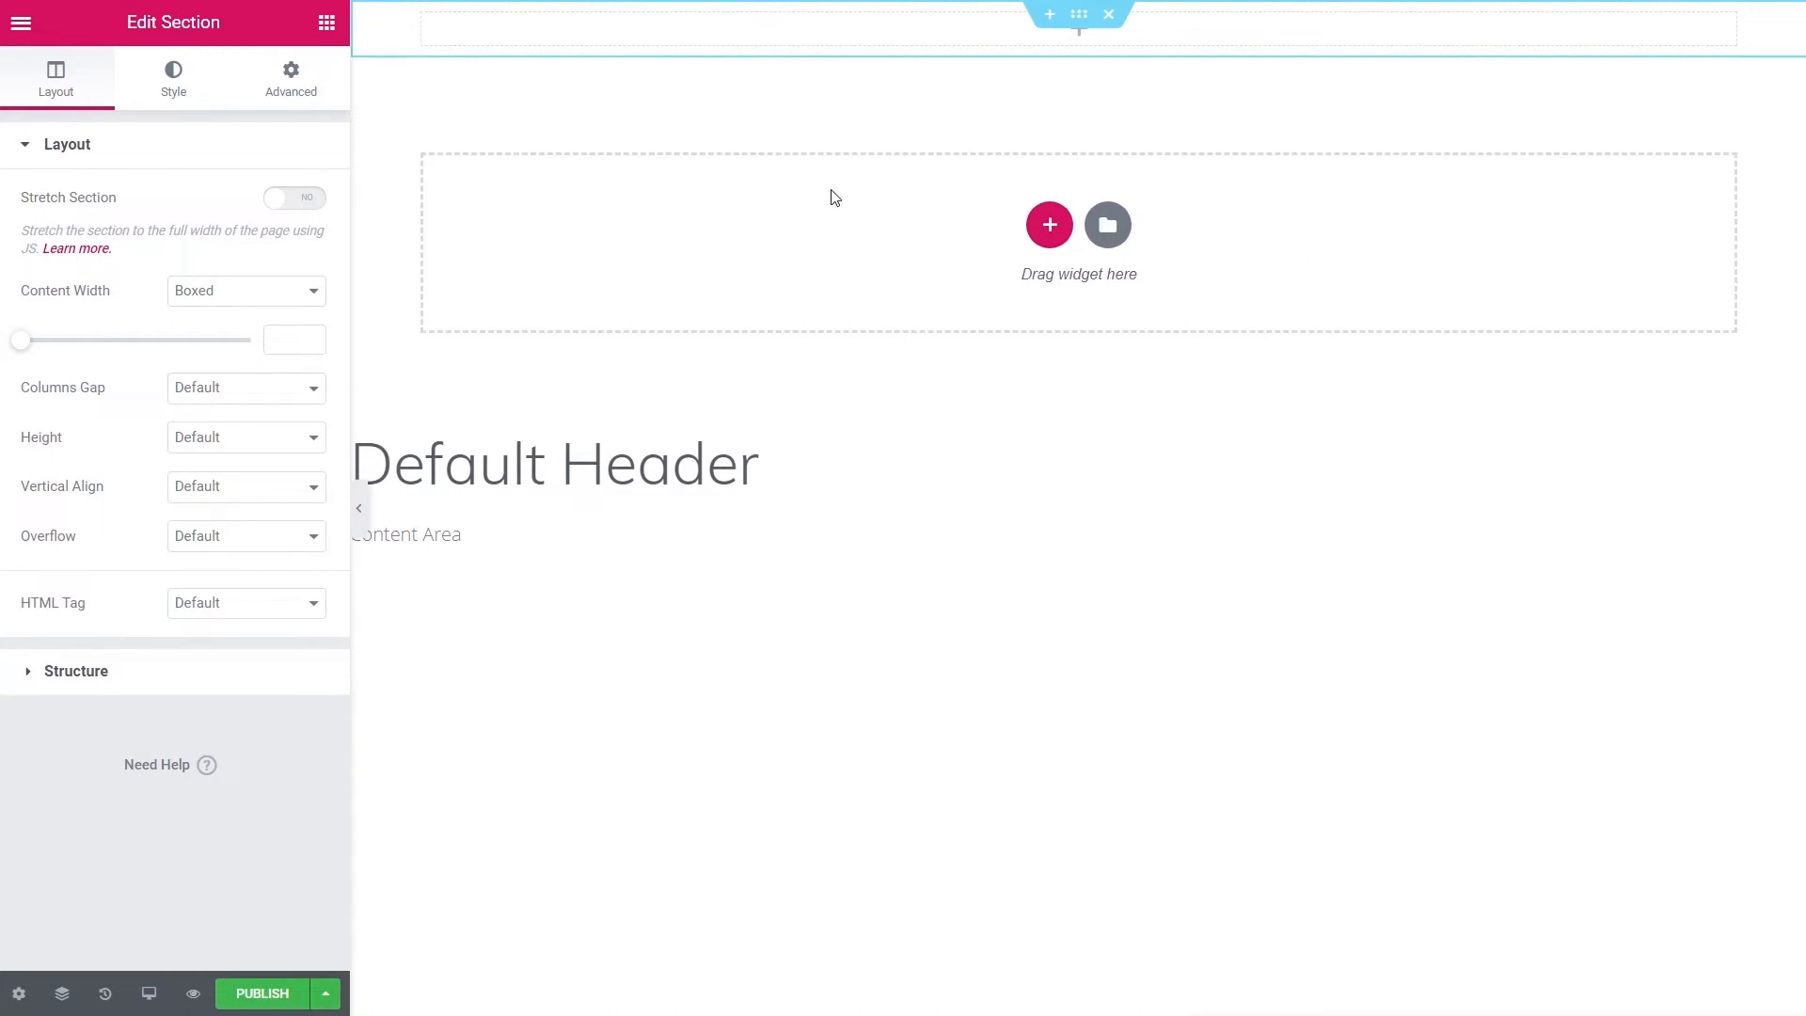
{"action": "left_click", "coordinate": [326, 22]}
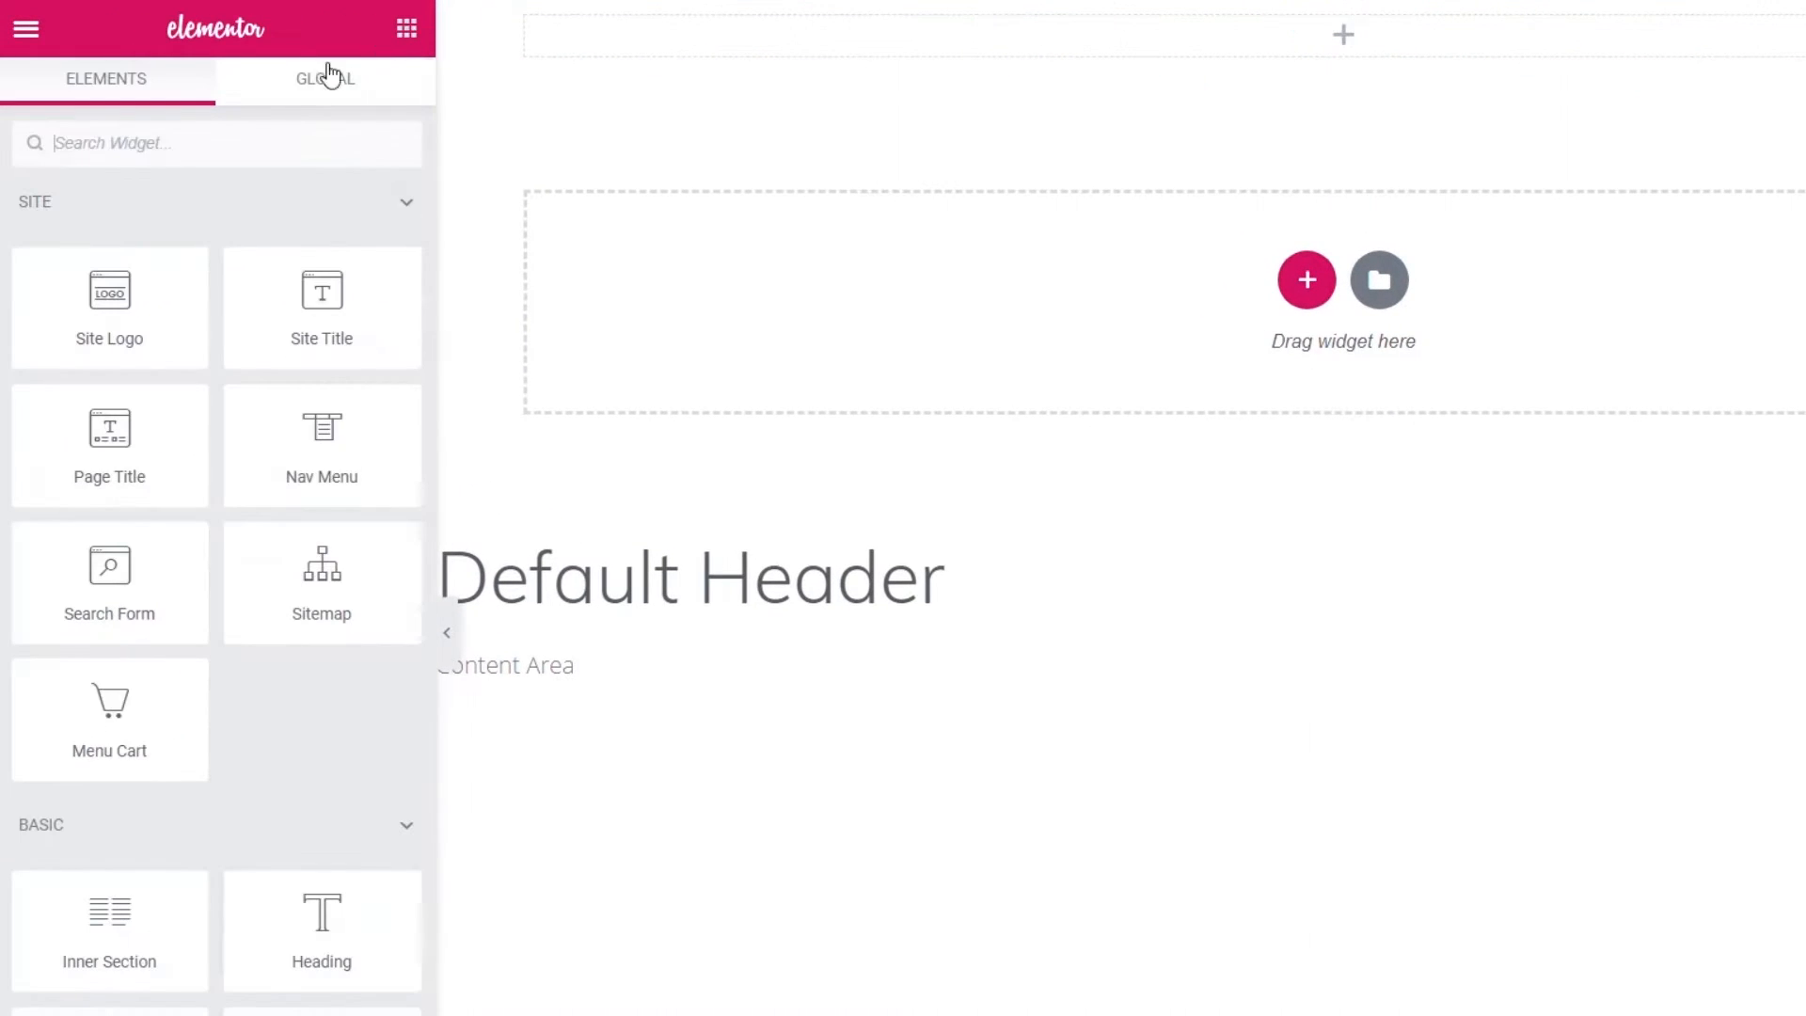
{"action": "left_click", "coordinate": [224, 142]}
{"action": "type", "text": "logo"}
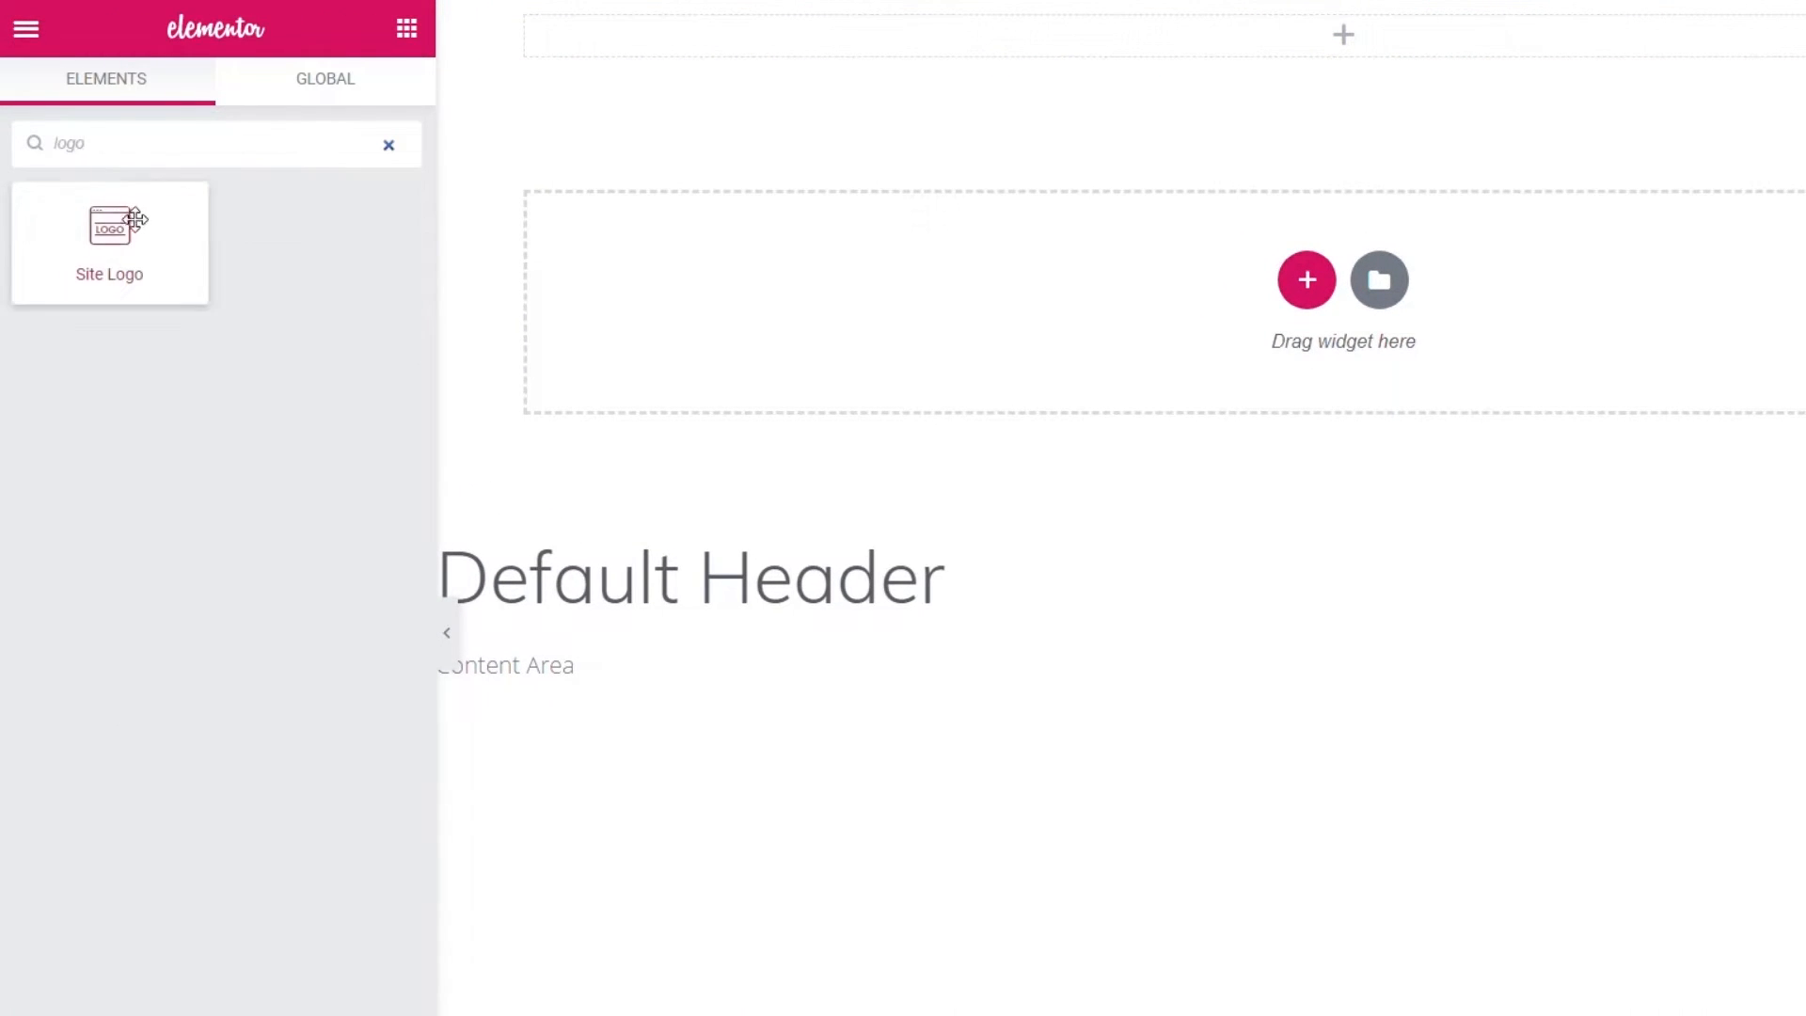
{"action": "left_click_drag", "start_coordinate": [134, 219], "coordinate": [1368, 33]}
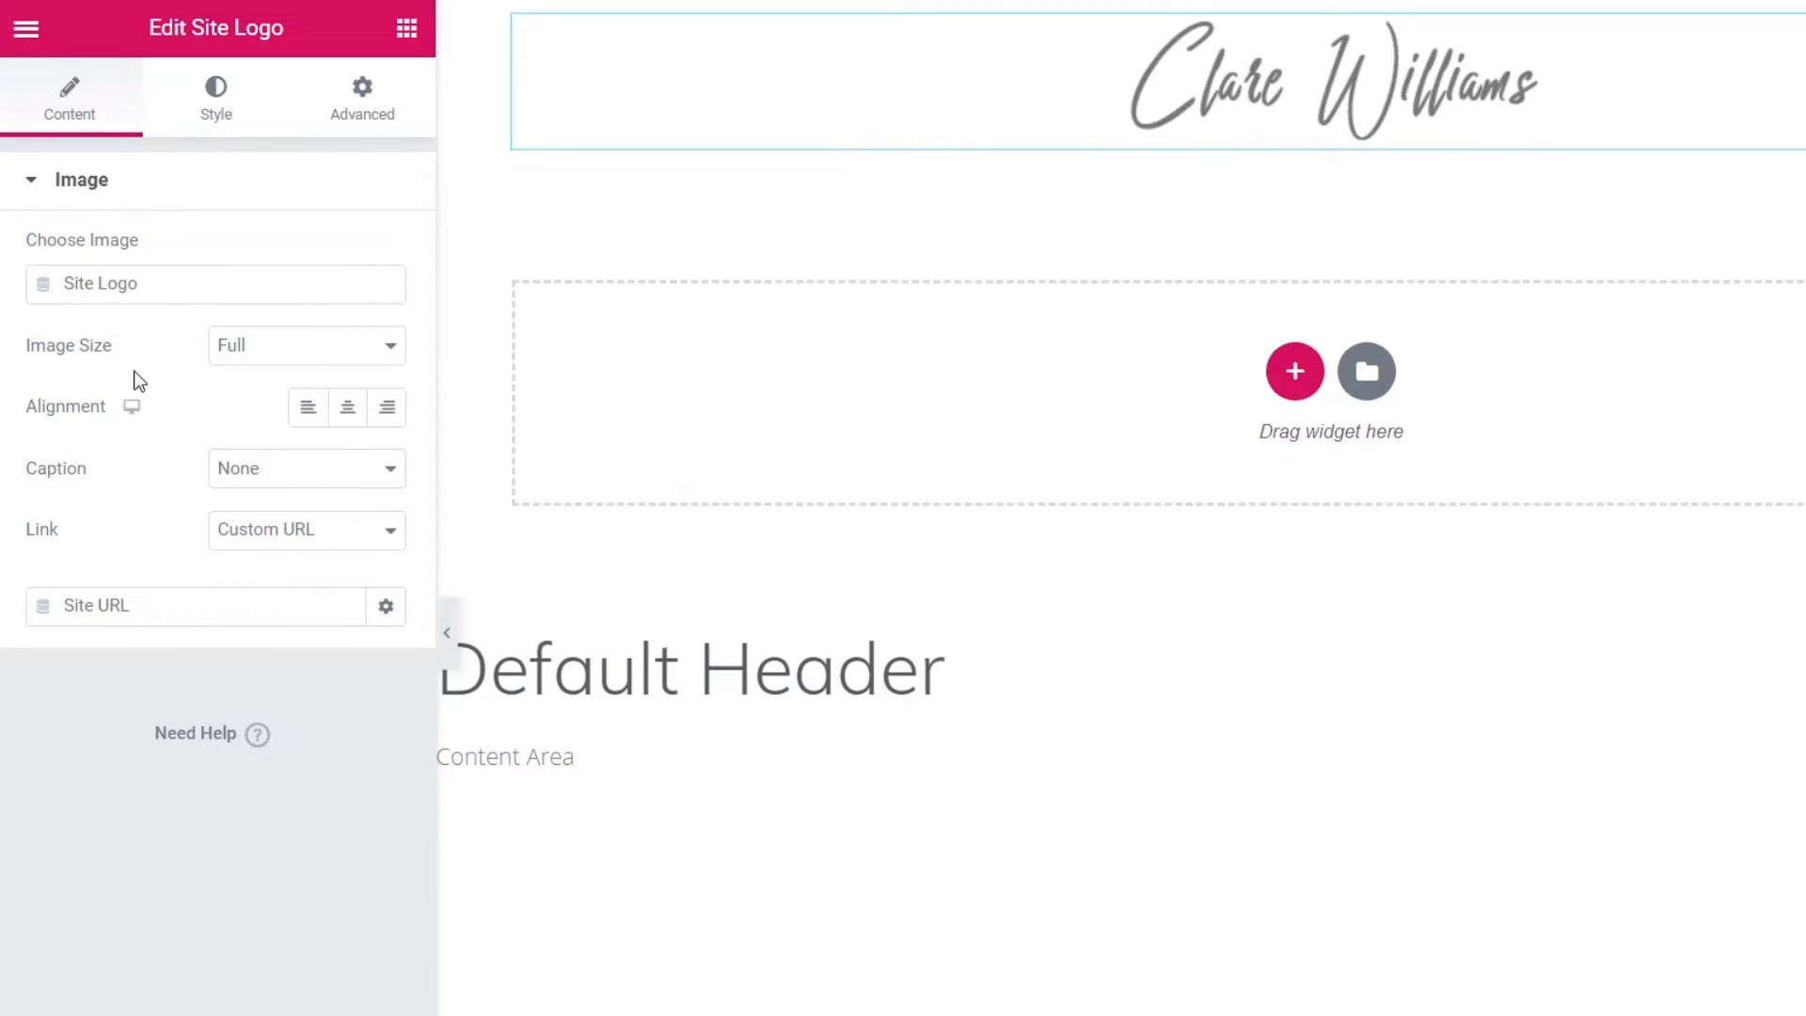
- Keep the logo's link set to Custom URL
{"action": "left_click", "coordinate": [296, 543]}
{"action": "left_click", "coordinate": [165, 532]}
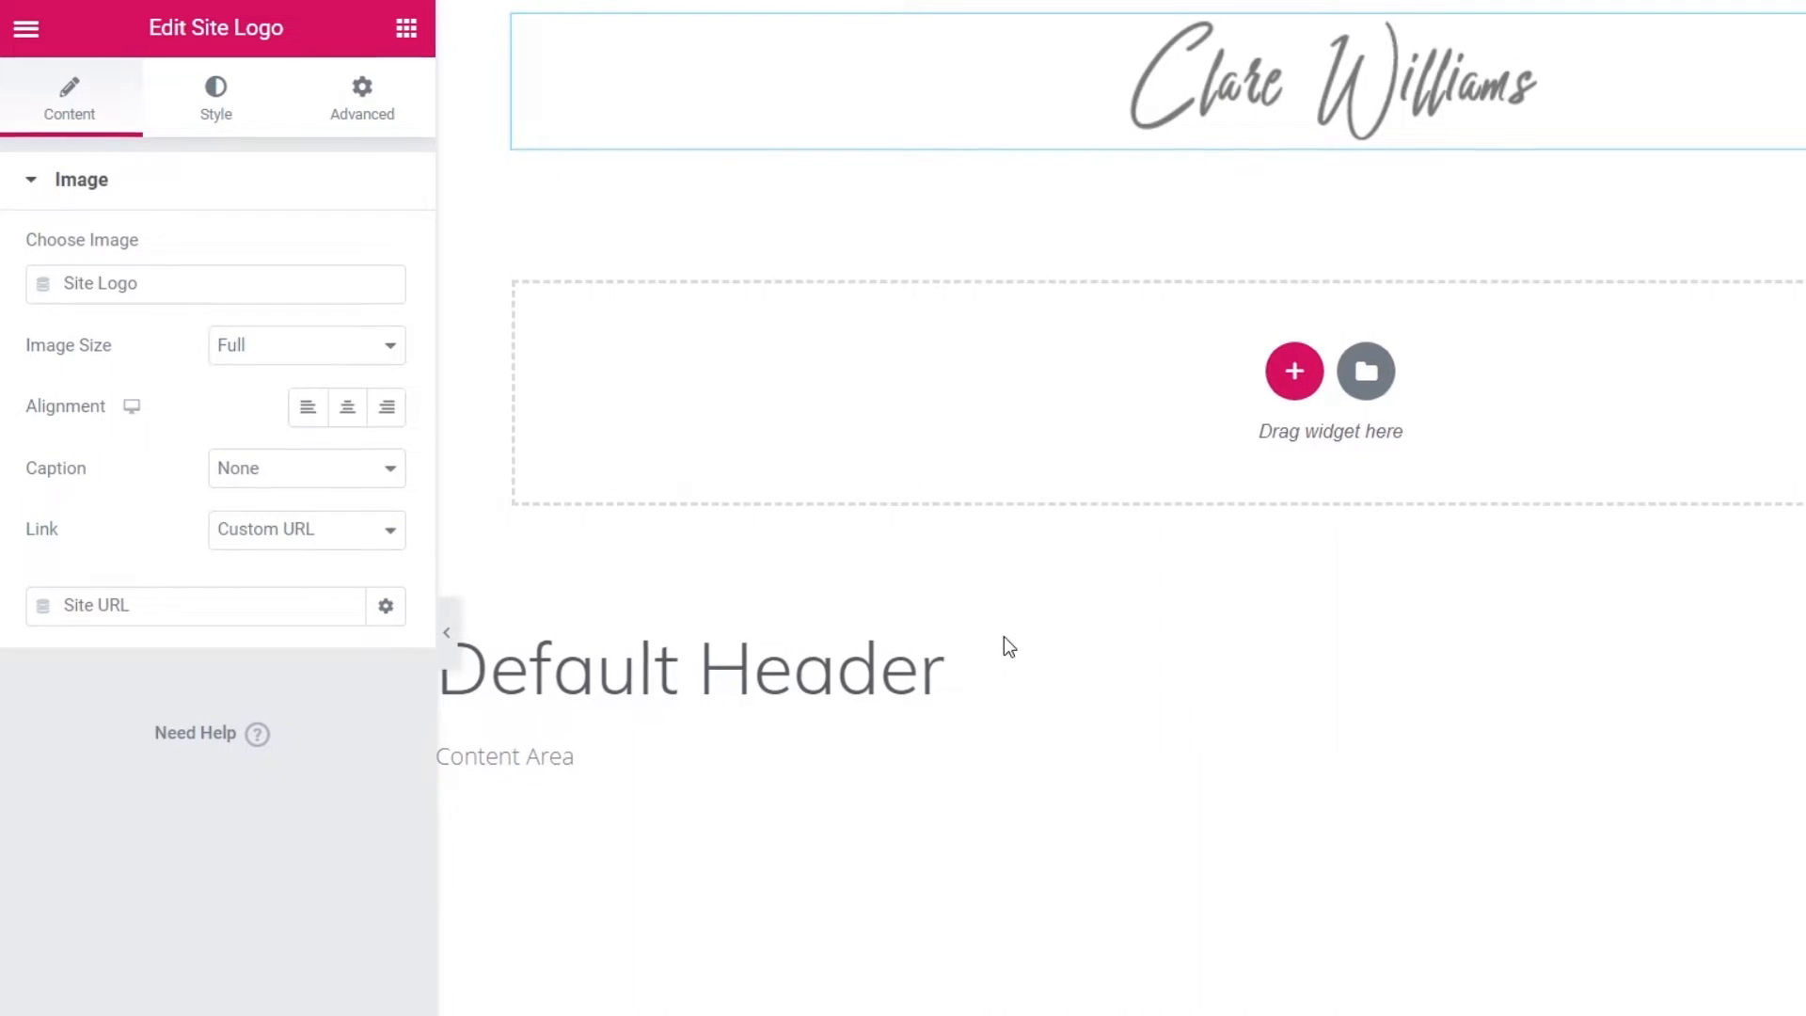
{"action": "left_click", "coordinate": [406, 27]}
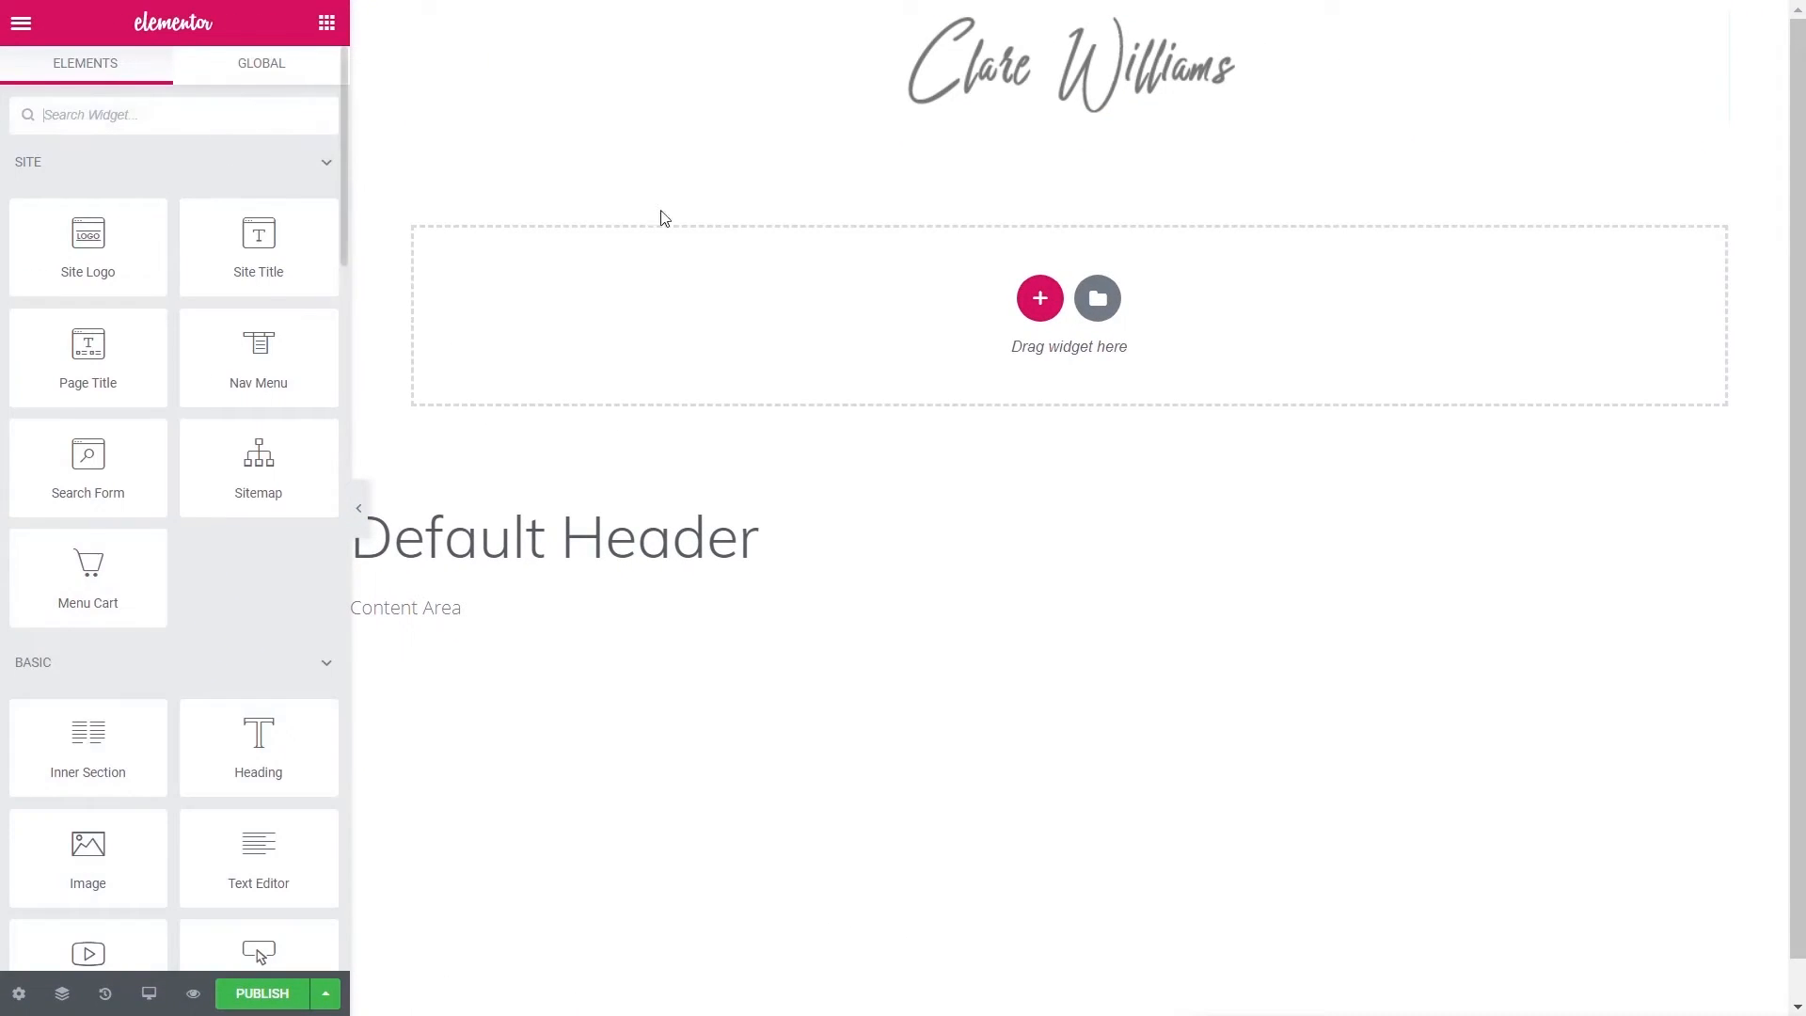
- Add a second one-column section and drop the Nav Menu widget into it
{"action": "left_click", "coordinate": [1039, 298]}
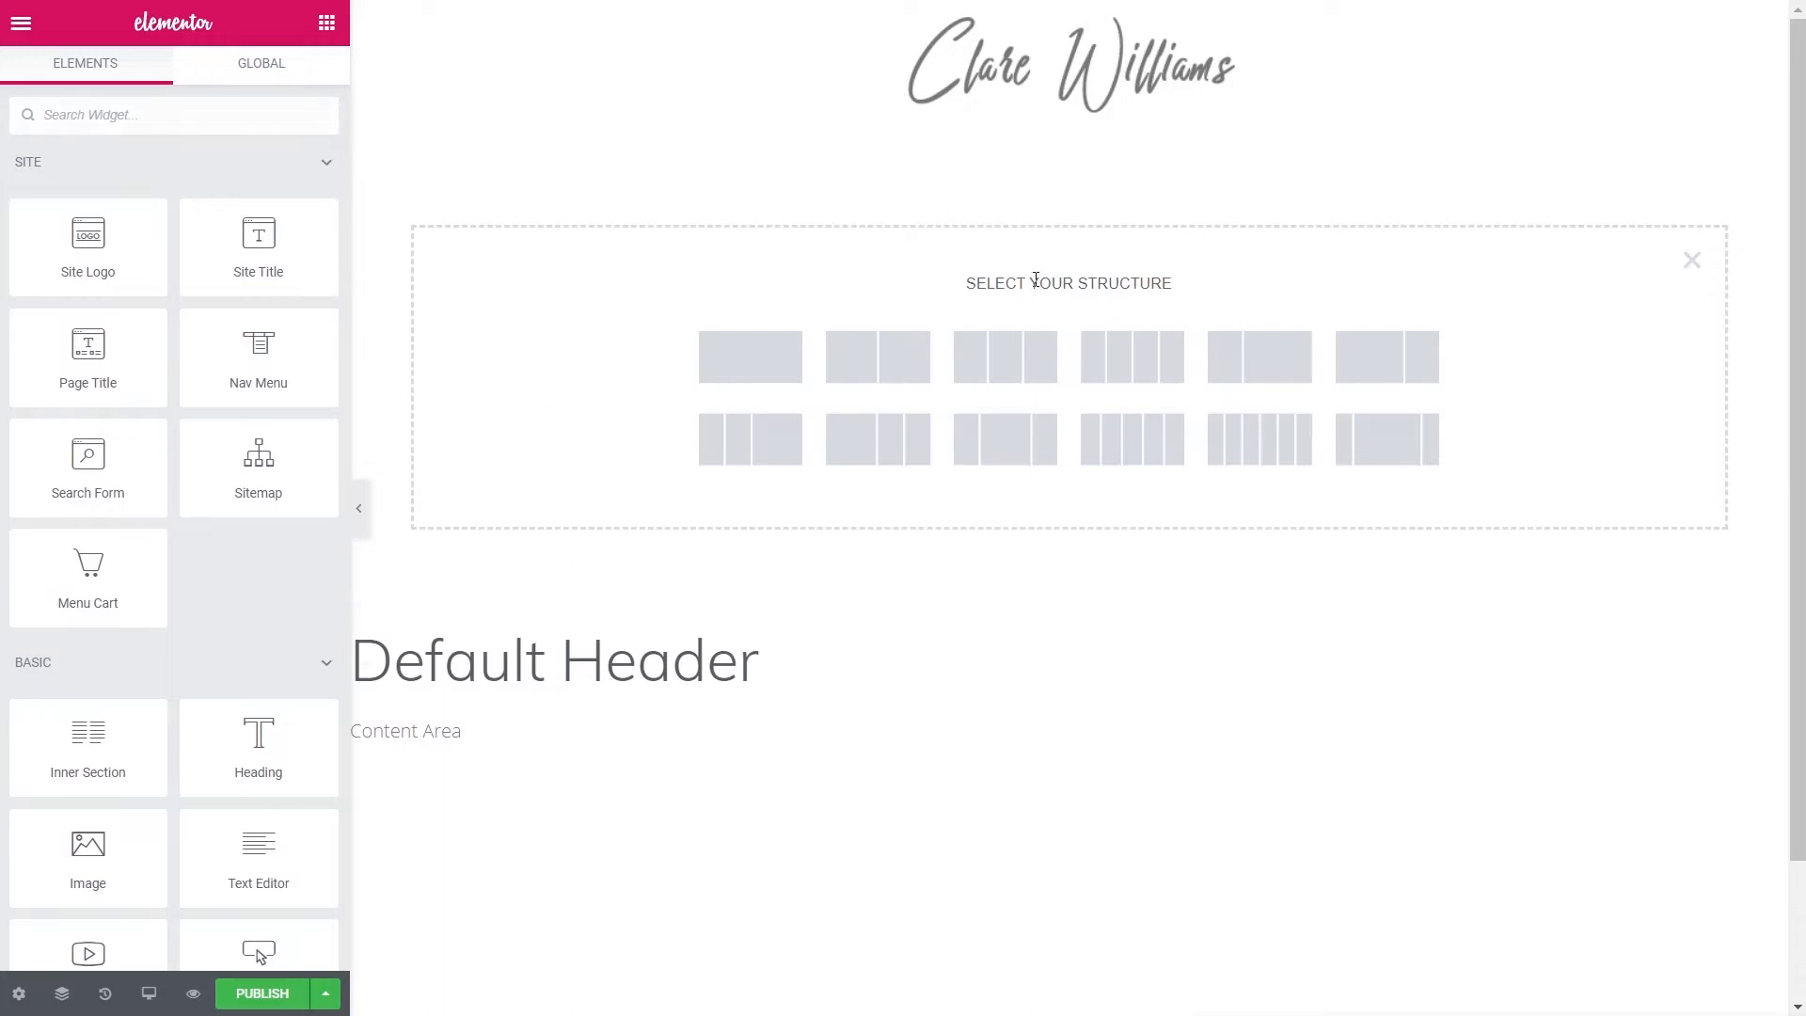
{"action": "left_click", "coordinate": [765, 355]}
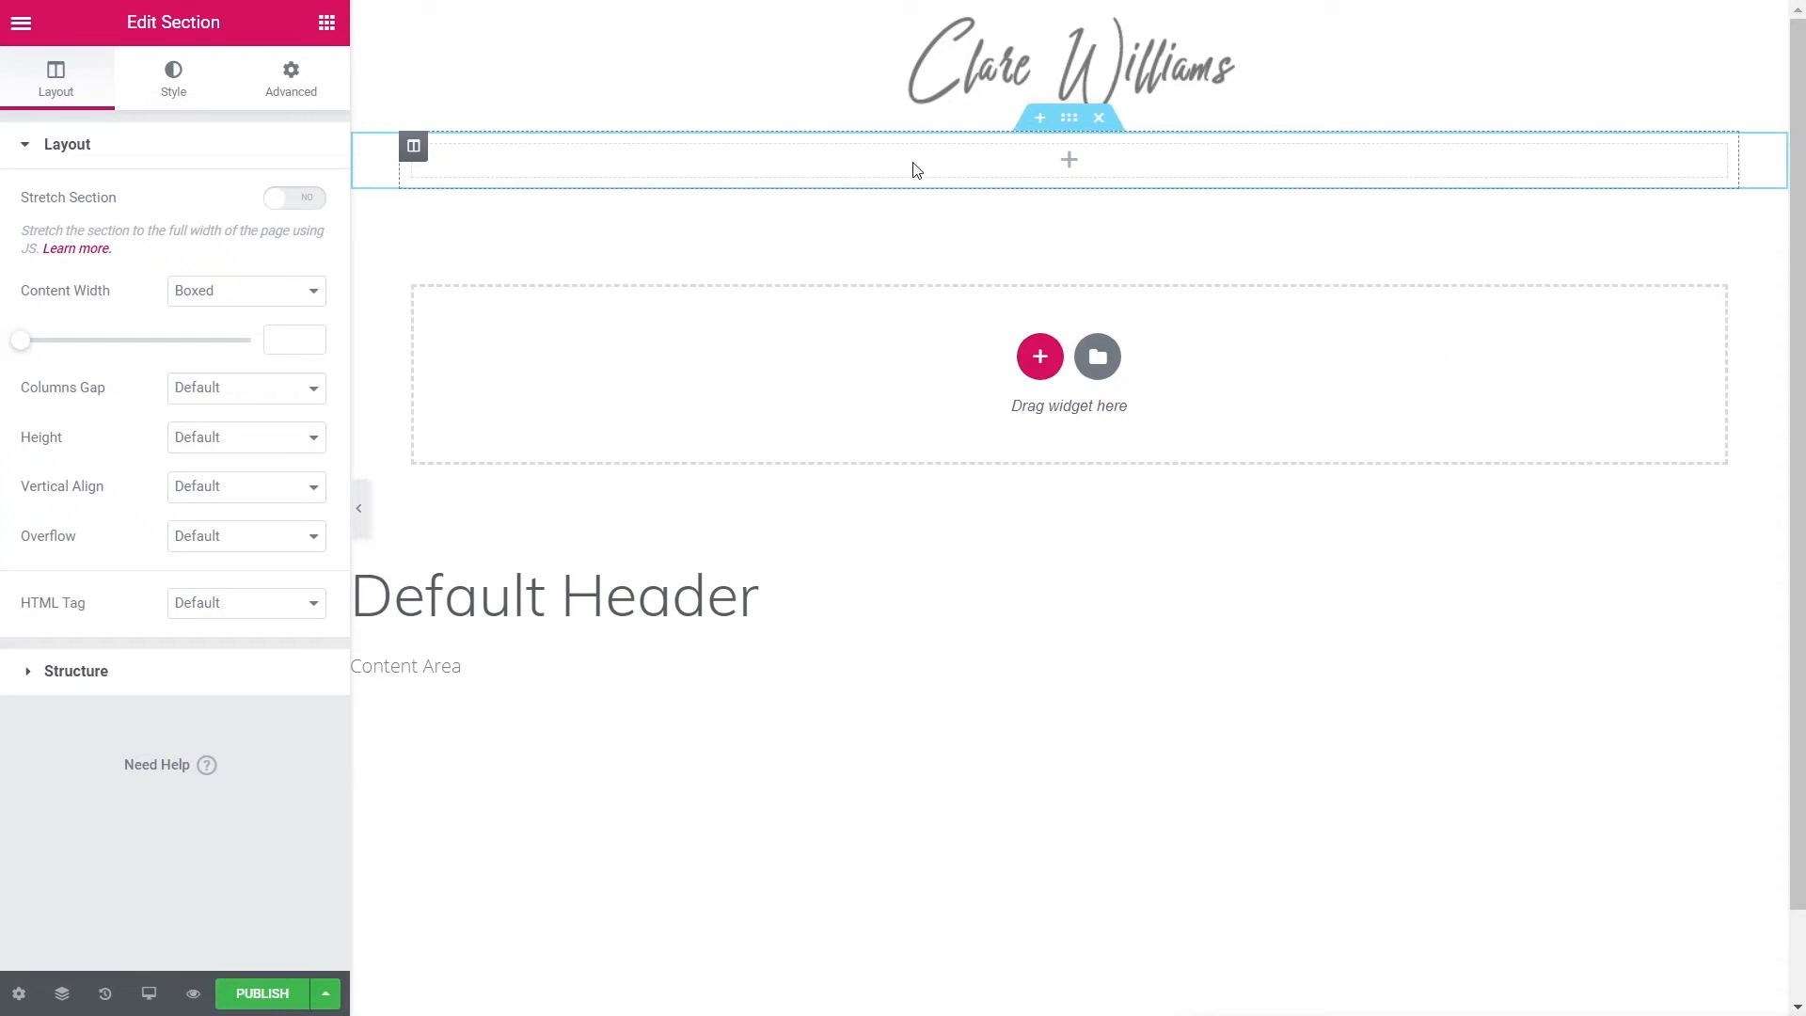
{"action": "left_click", "coordinate": [326, 29]}
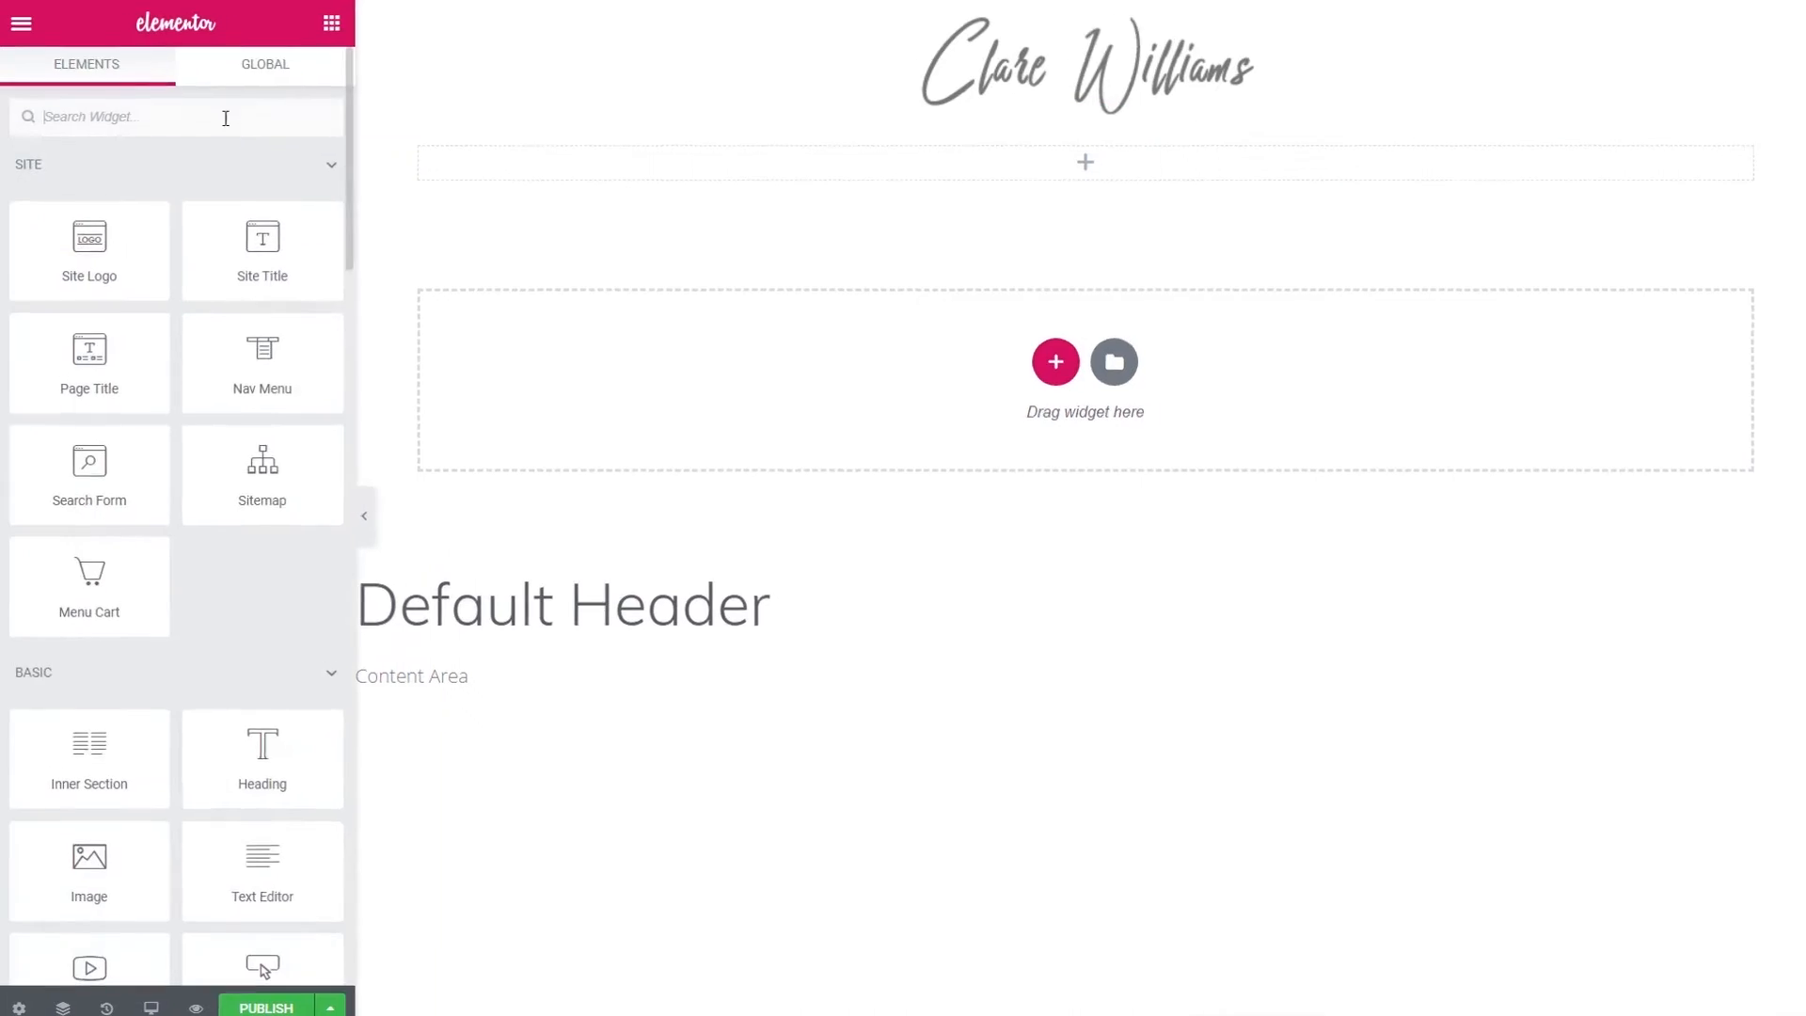
{"action": "left_click", "coordinate": [187, 116]}
{"action": "type", "text": "ns"}
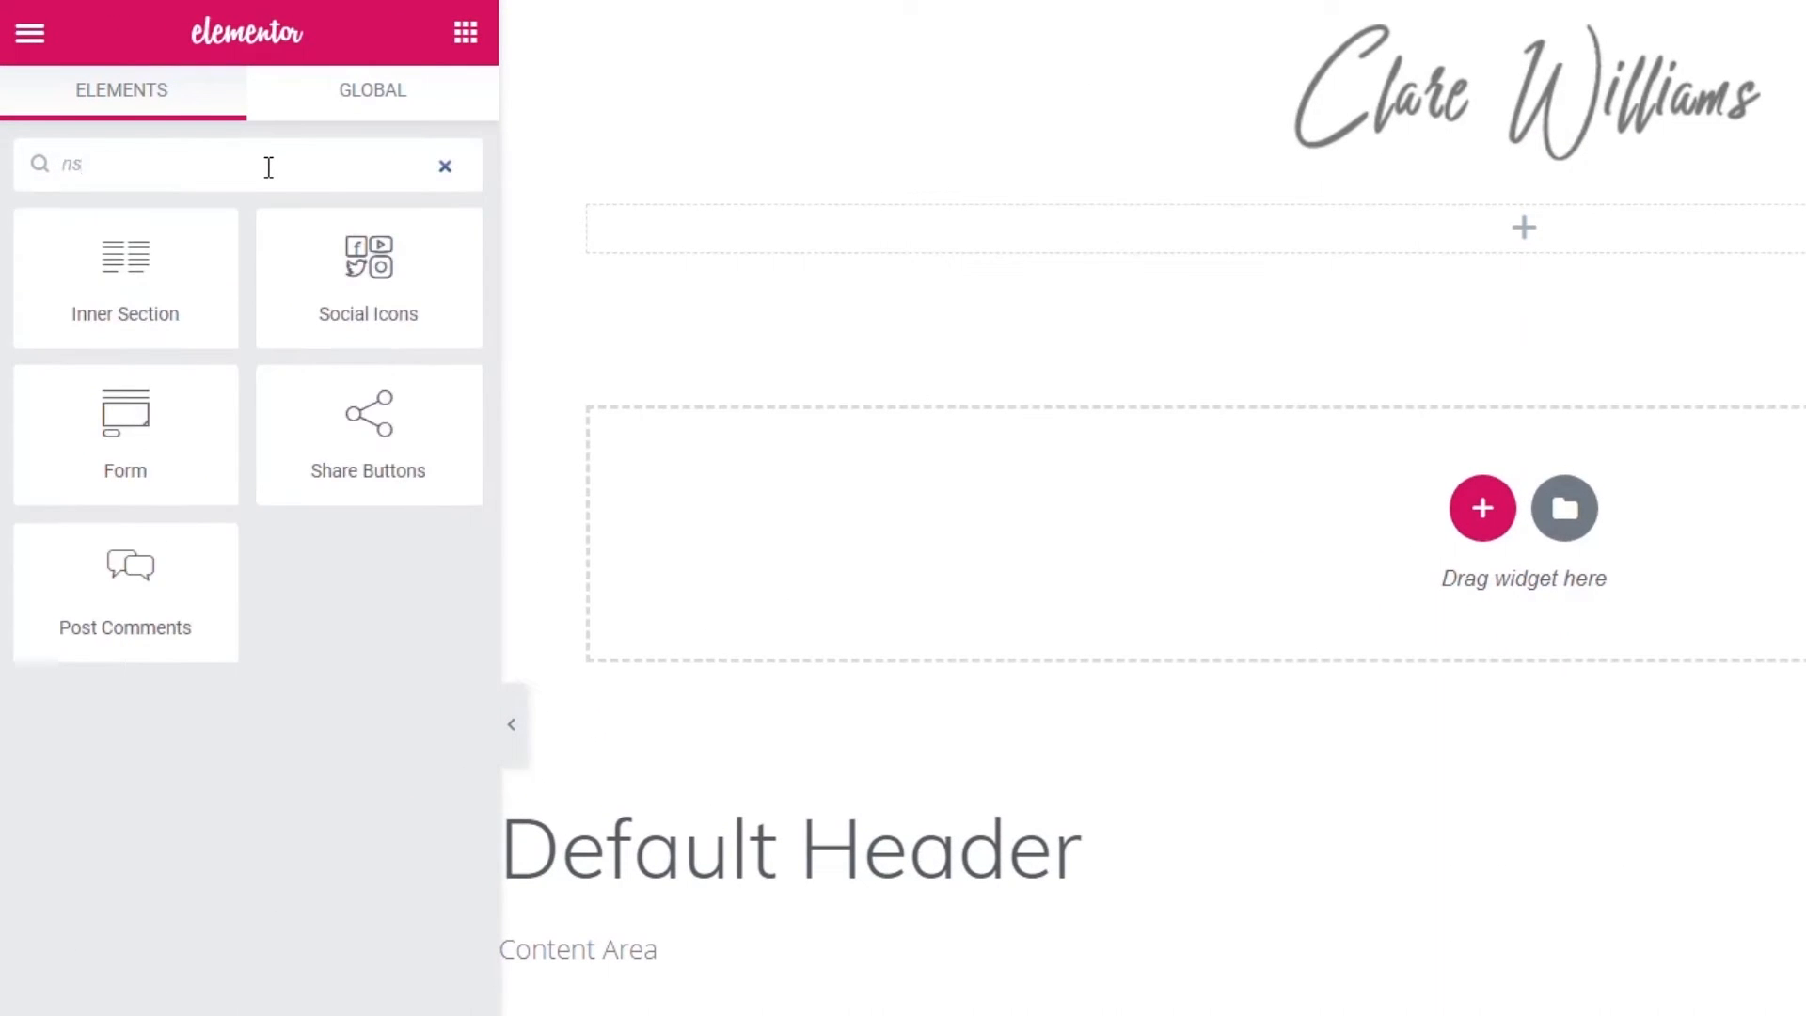
{"action": "key", "text": "BackSpace"}
{"action": "key", "text": "BackSpace"}
{"action": "type", "text": "nav"}
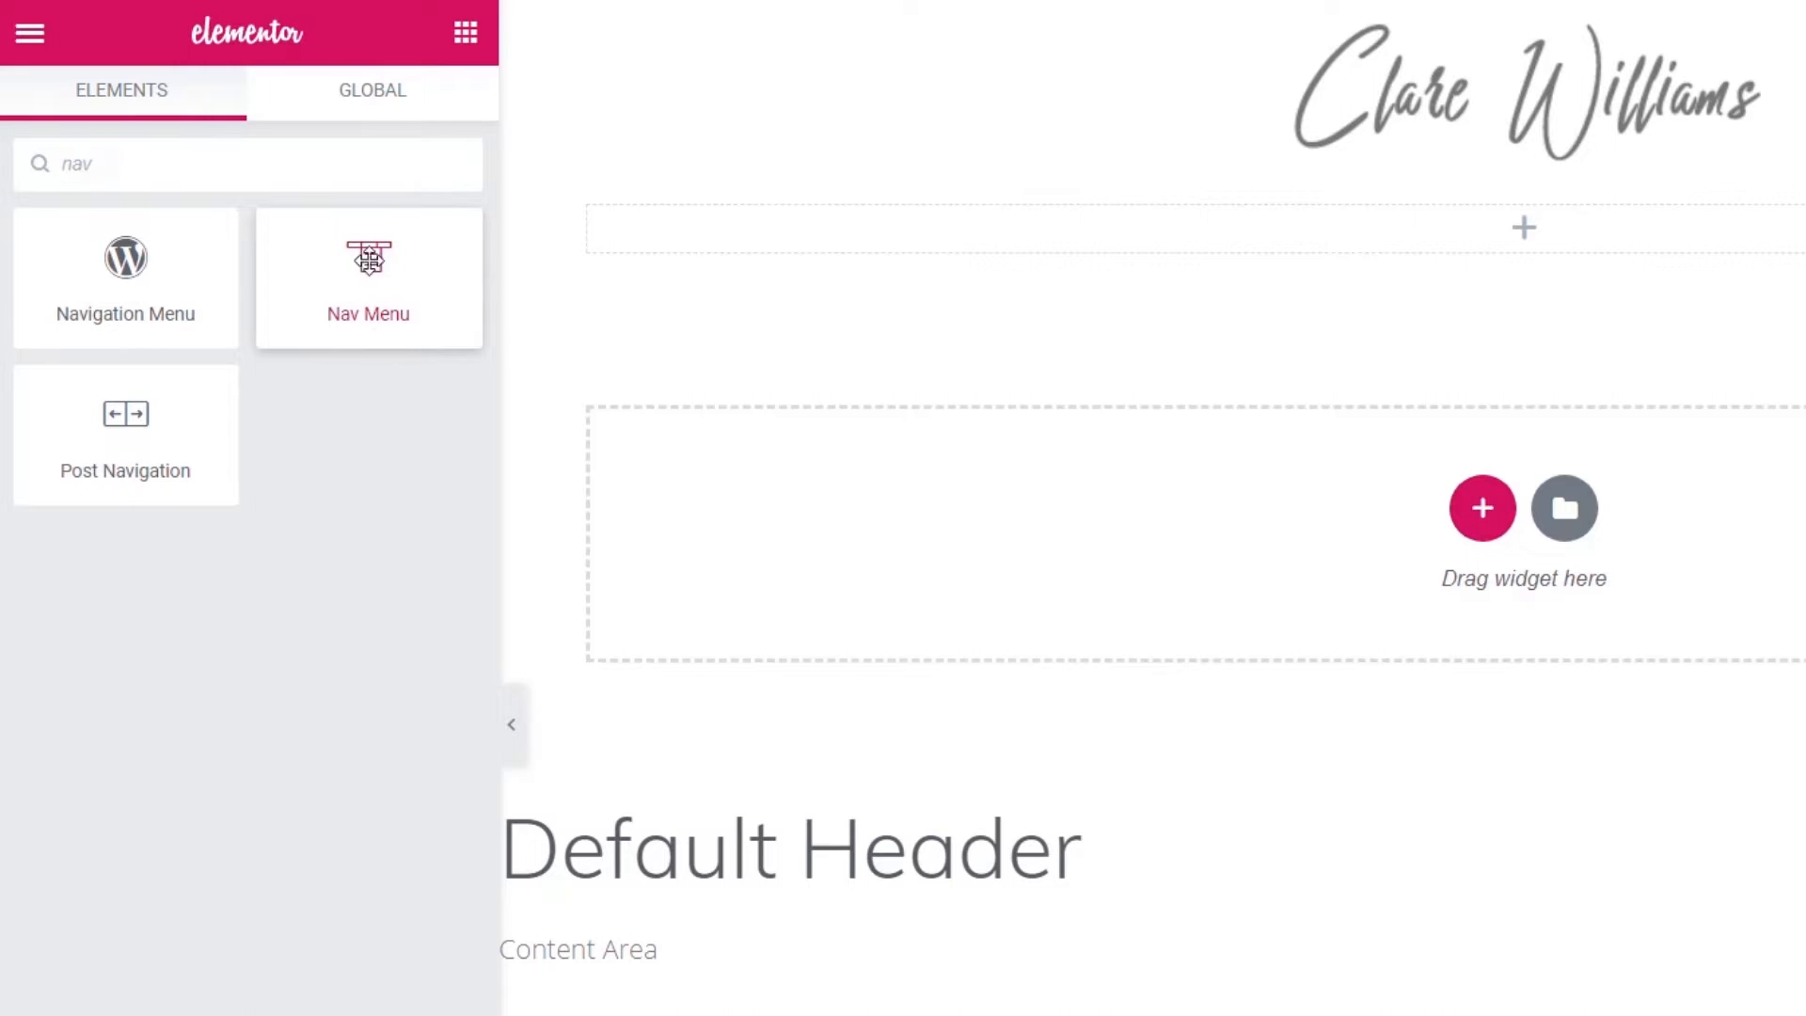
{"action": "left_click_drag", "start_coordinate": [370, 259], "coordinate": [1129, 228]}
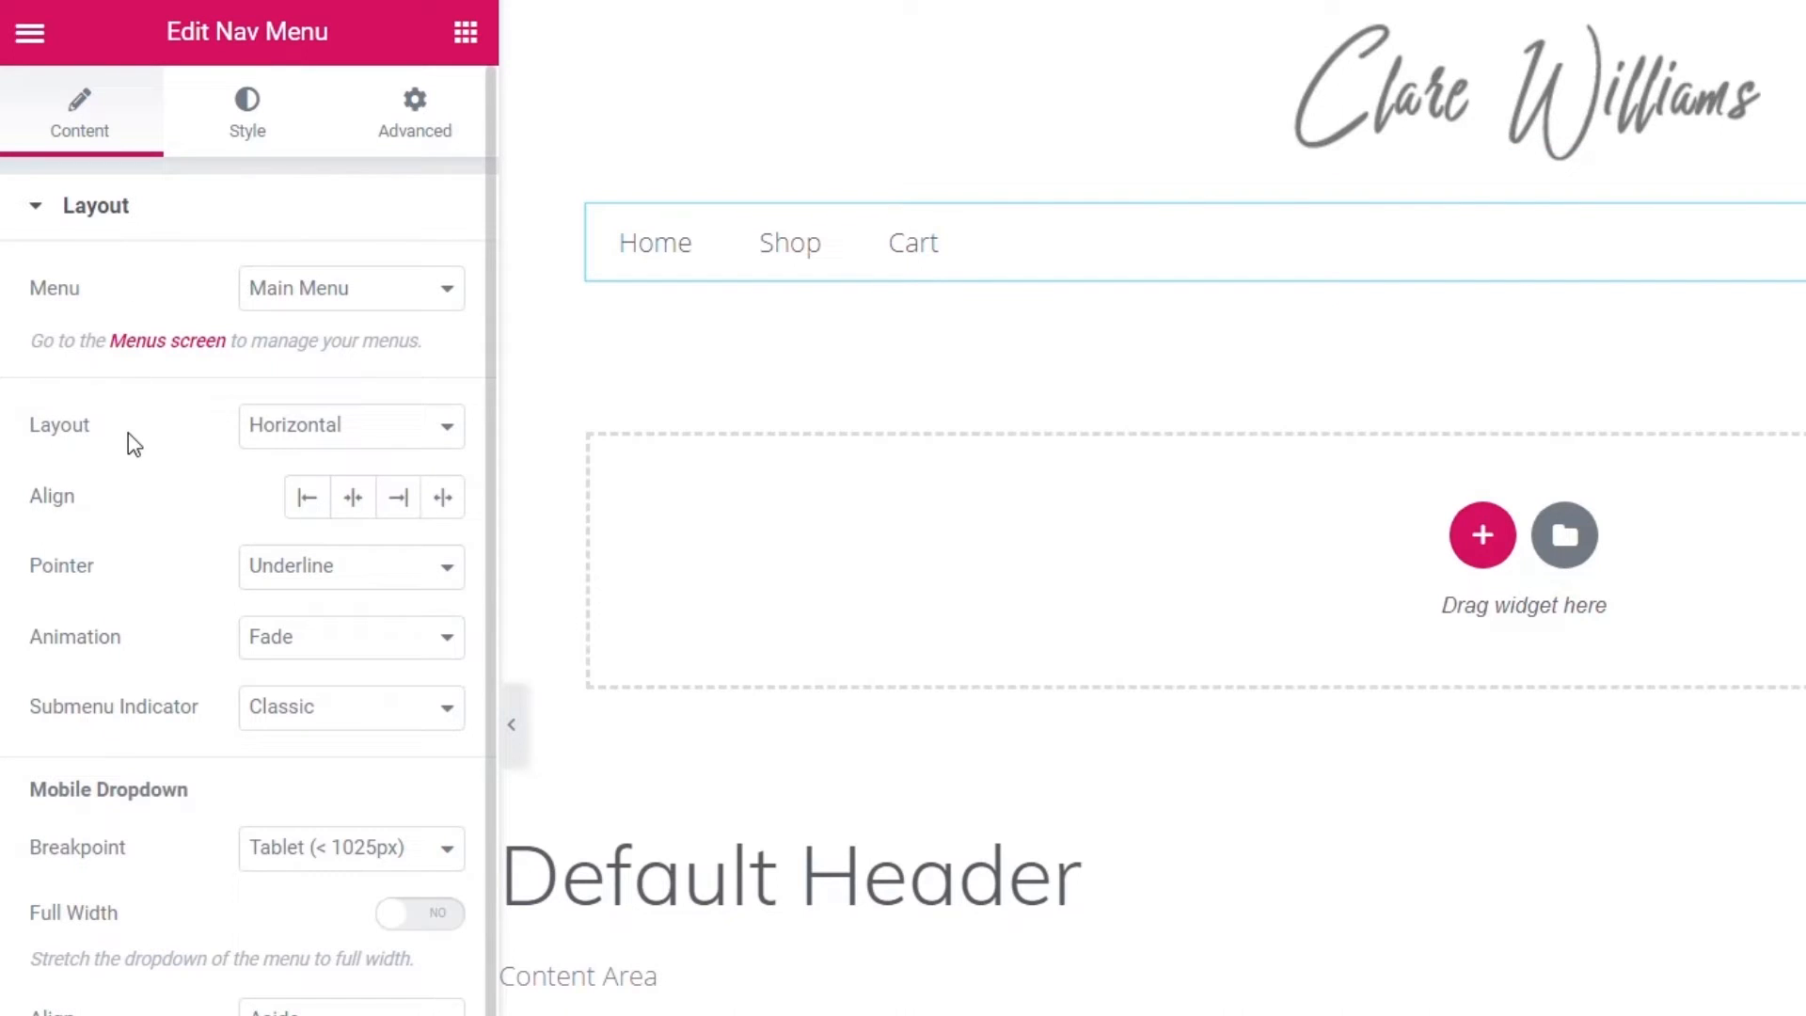
- Keep Main Menu as the displayed menu and centre-align its Home, Shop and Cart items
{"action": "left_click", "coordinate": [310, 293]}
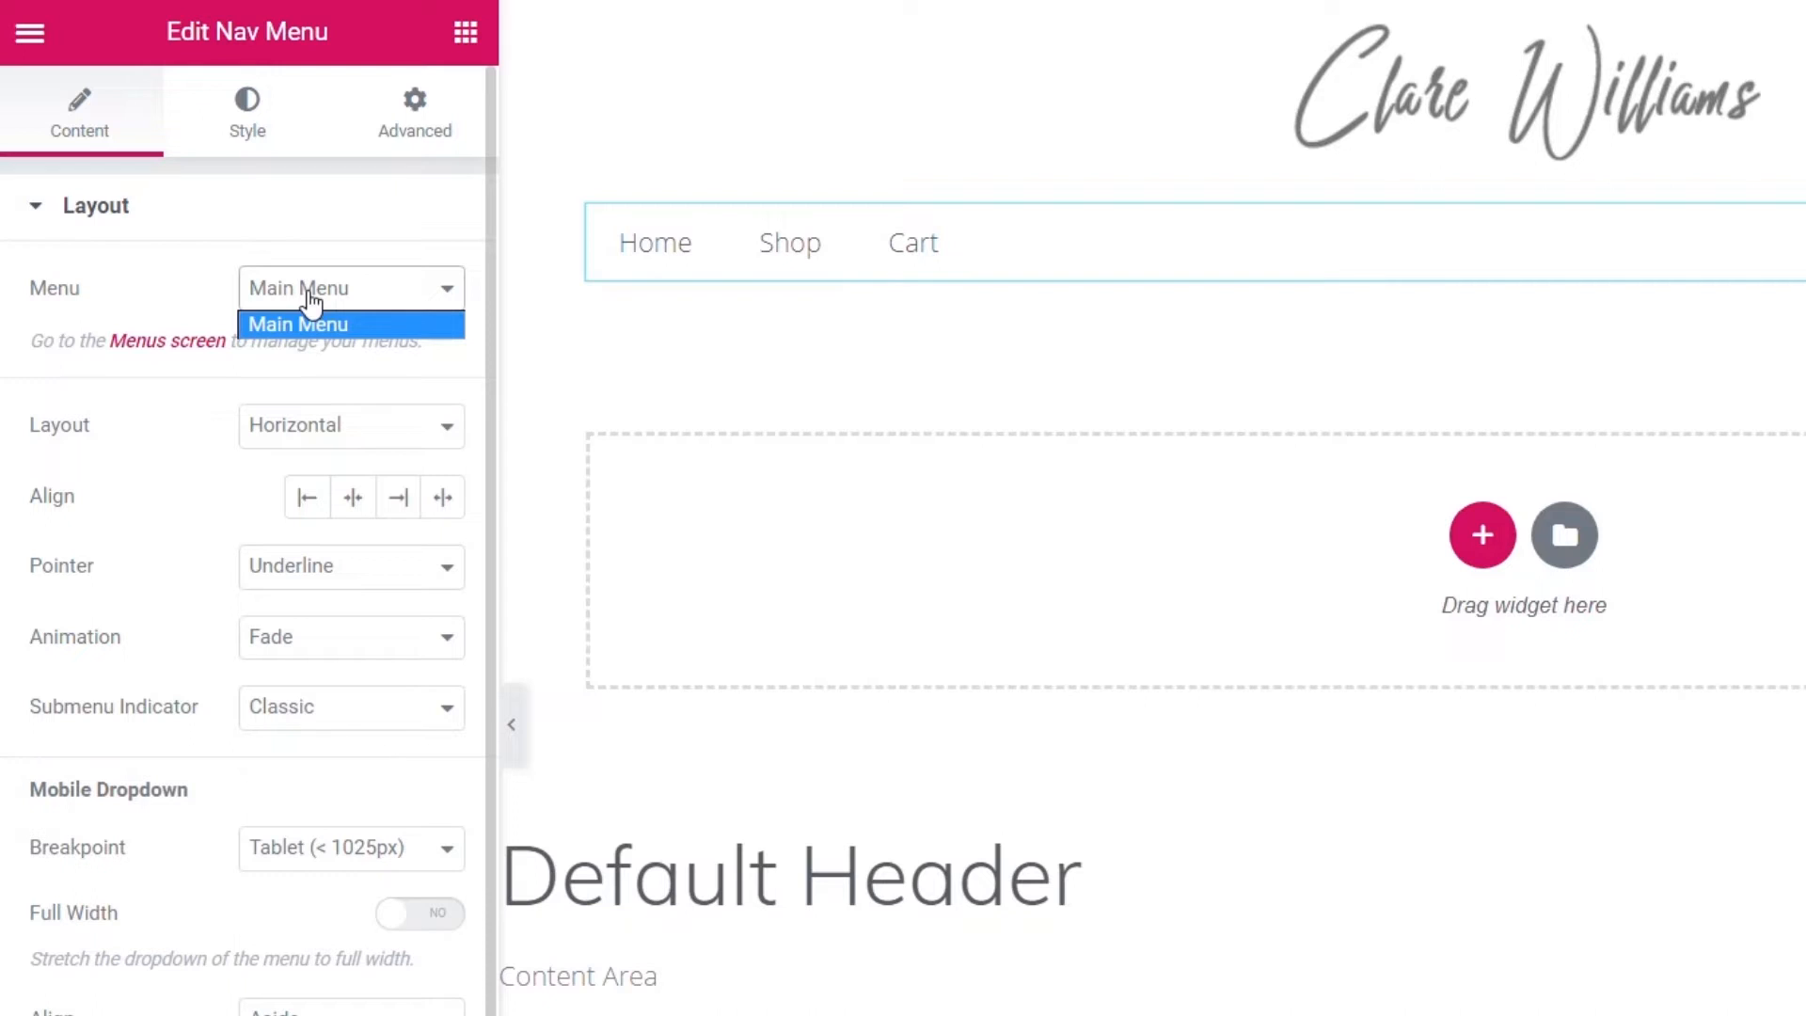
{"action": "left_click", "coordinate": [376, 303]}
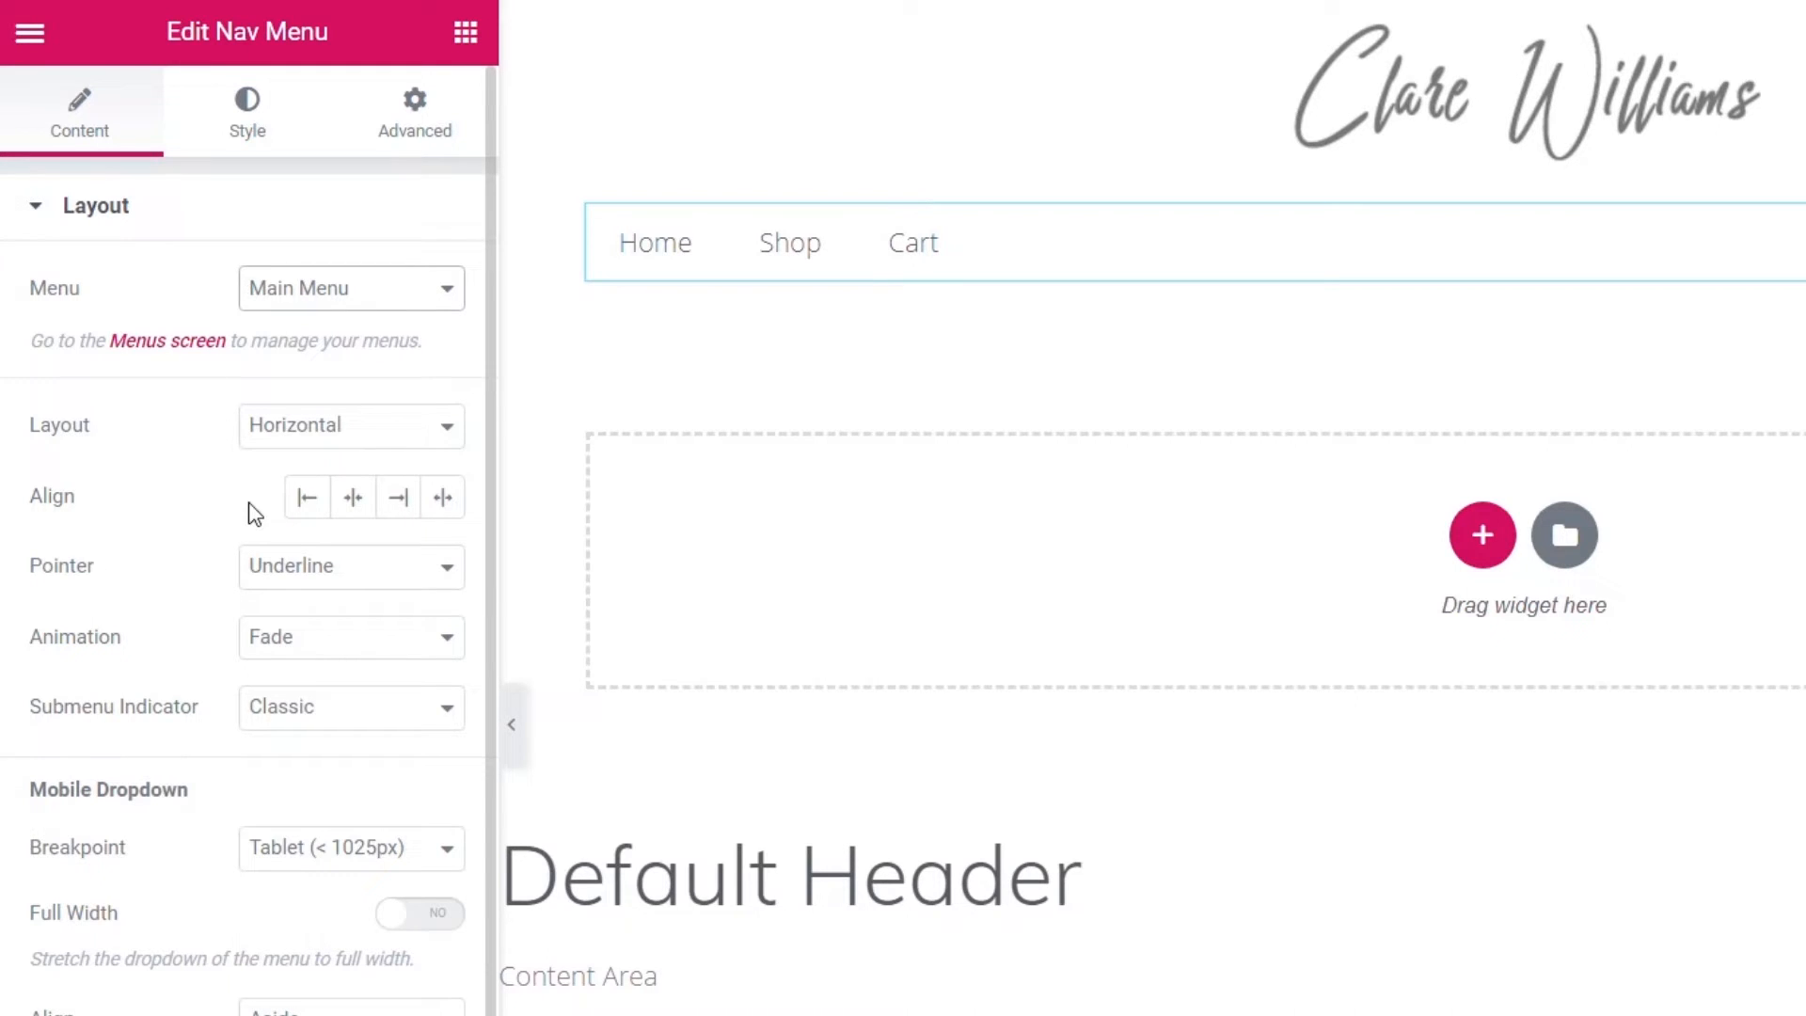
{"action": "left_click", "coordinate": [353, 508]}
{"action": "left_click", "coordinate": [443, 505]}
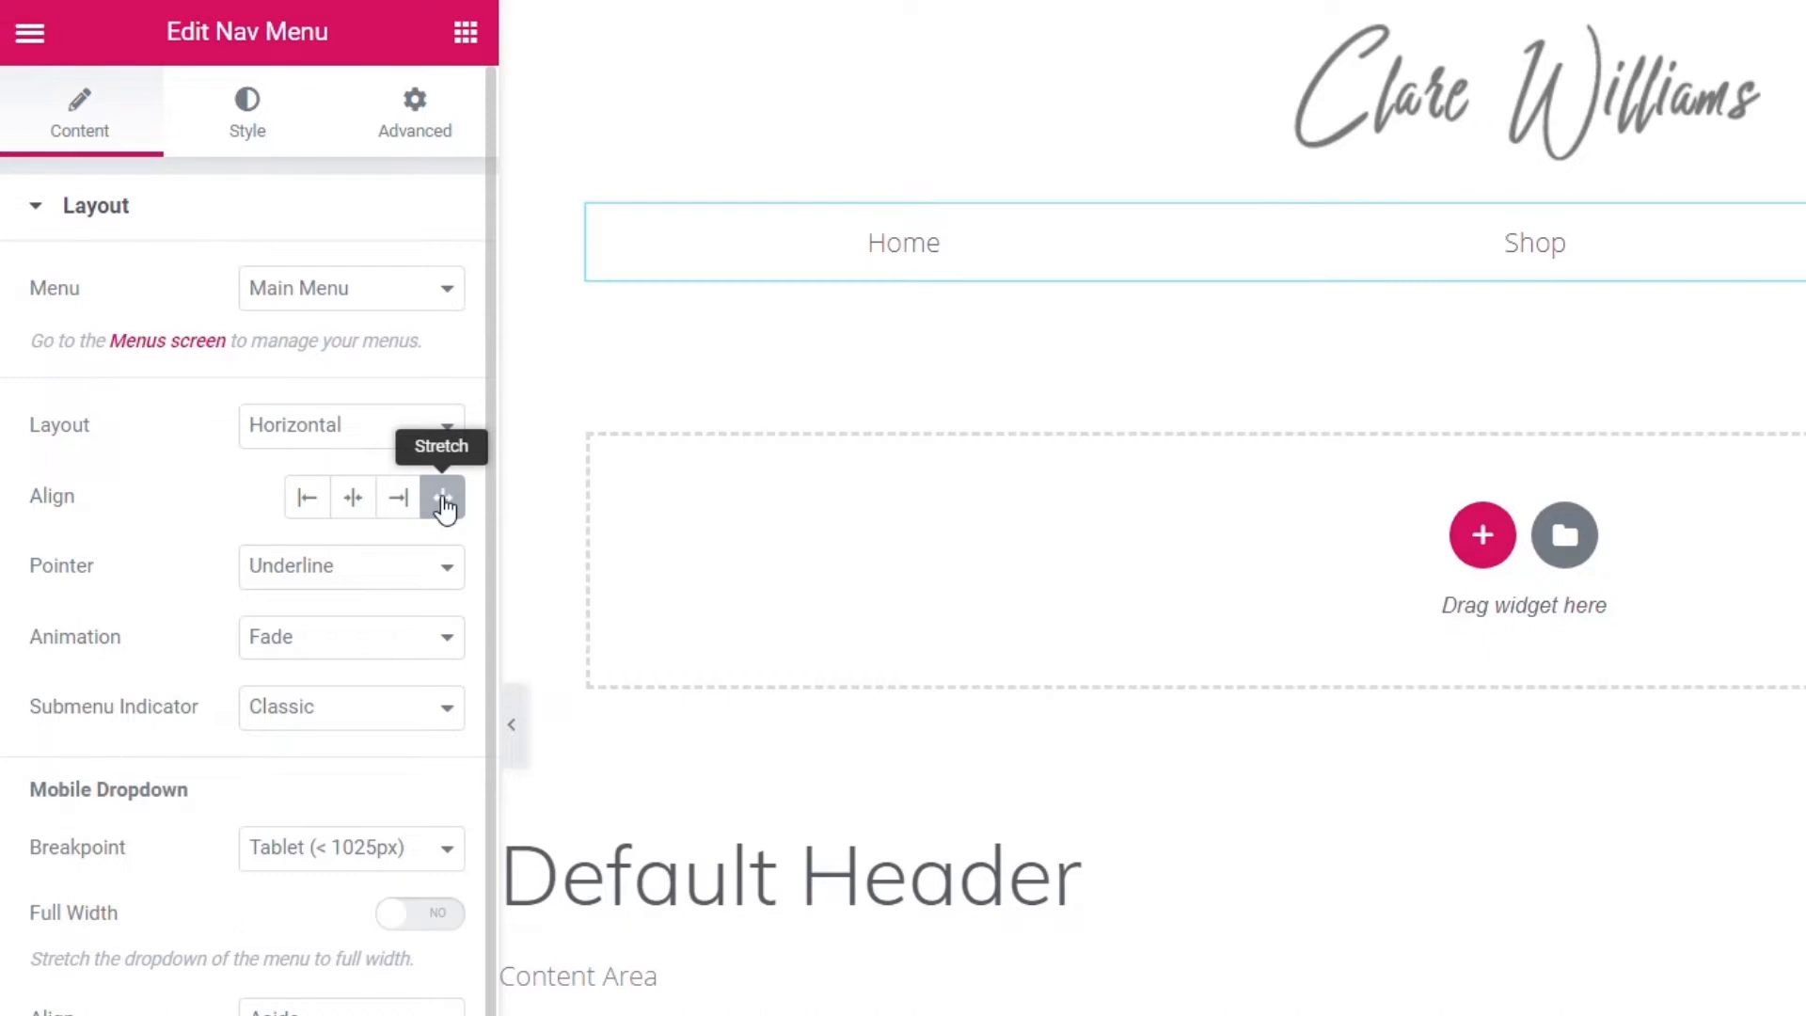
{"action": "left_click", "coordinate": [357, 500]}
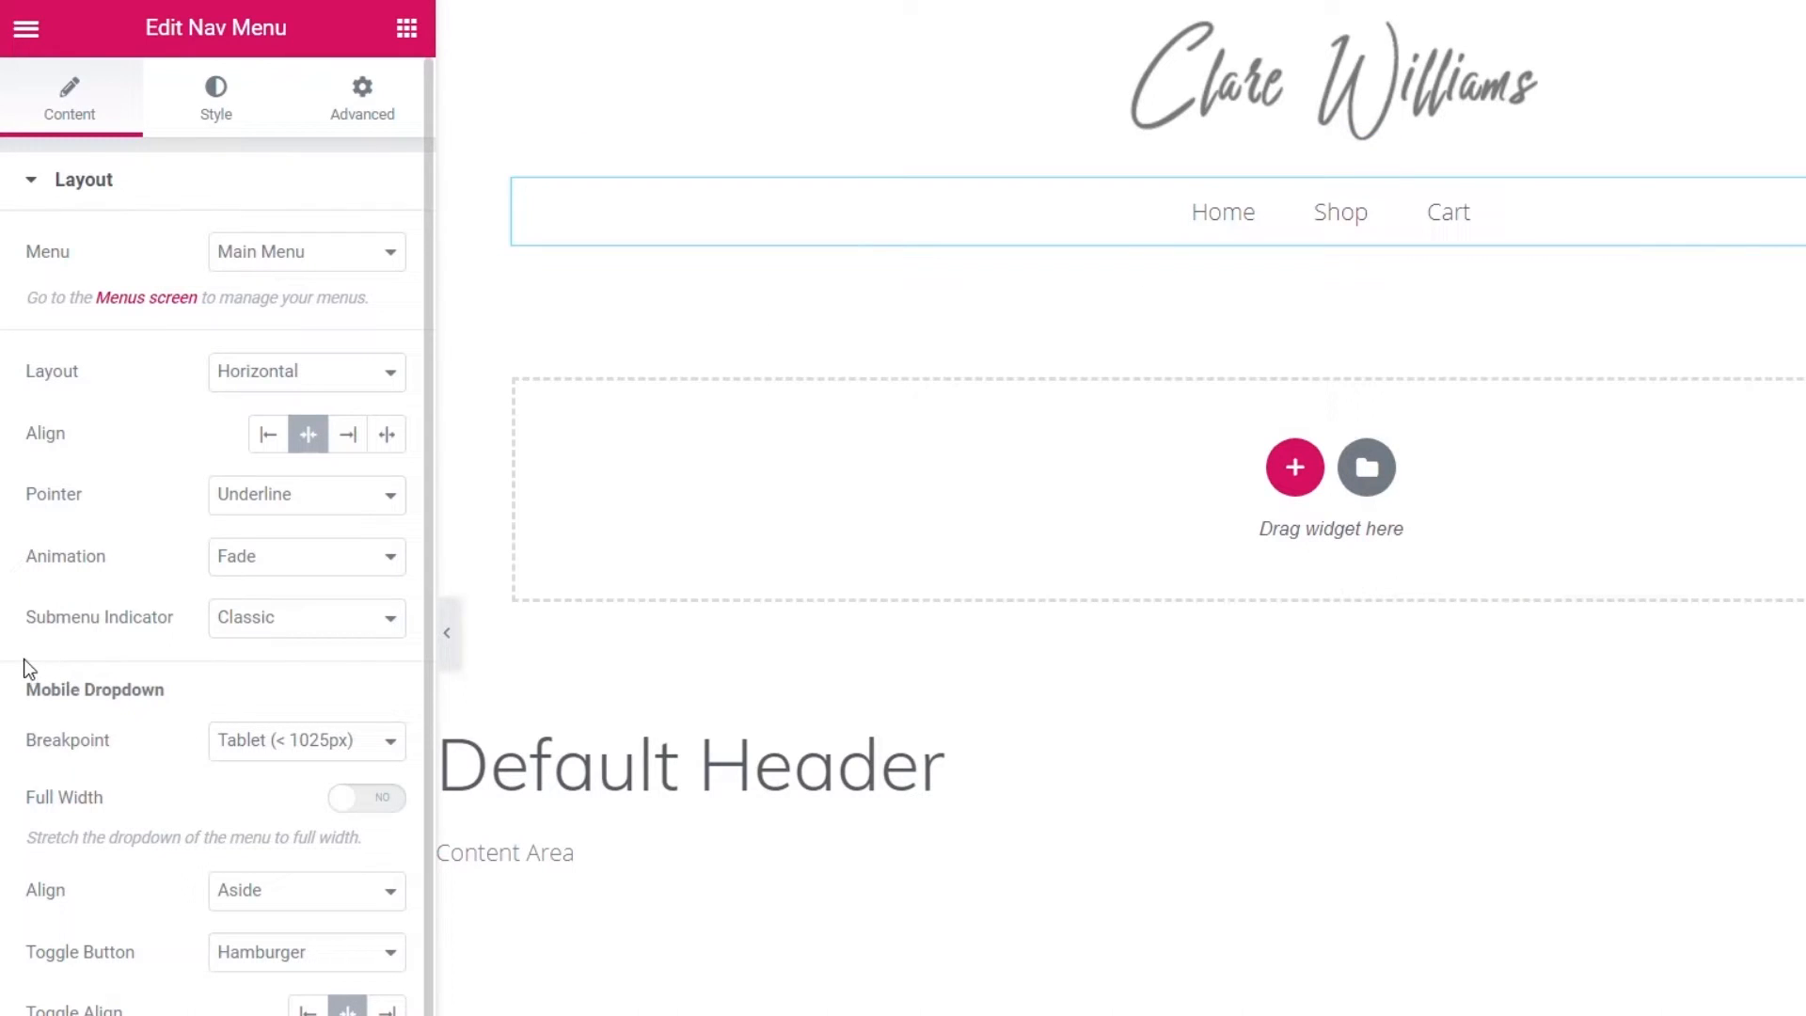
- Keep the menu's Underline hover pointer after trying Background, and show the Nav Menu style settings
{"action": "left_click", "coordinate": [264, 506]}
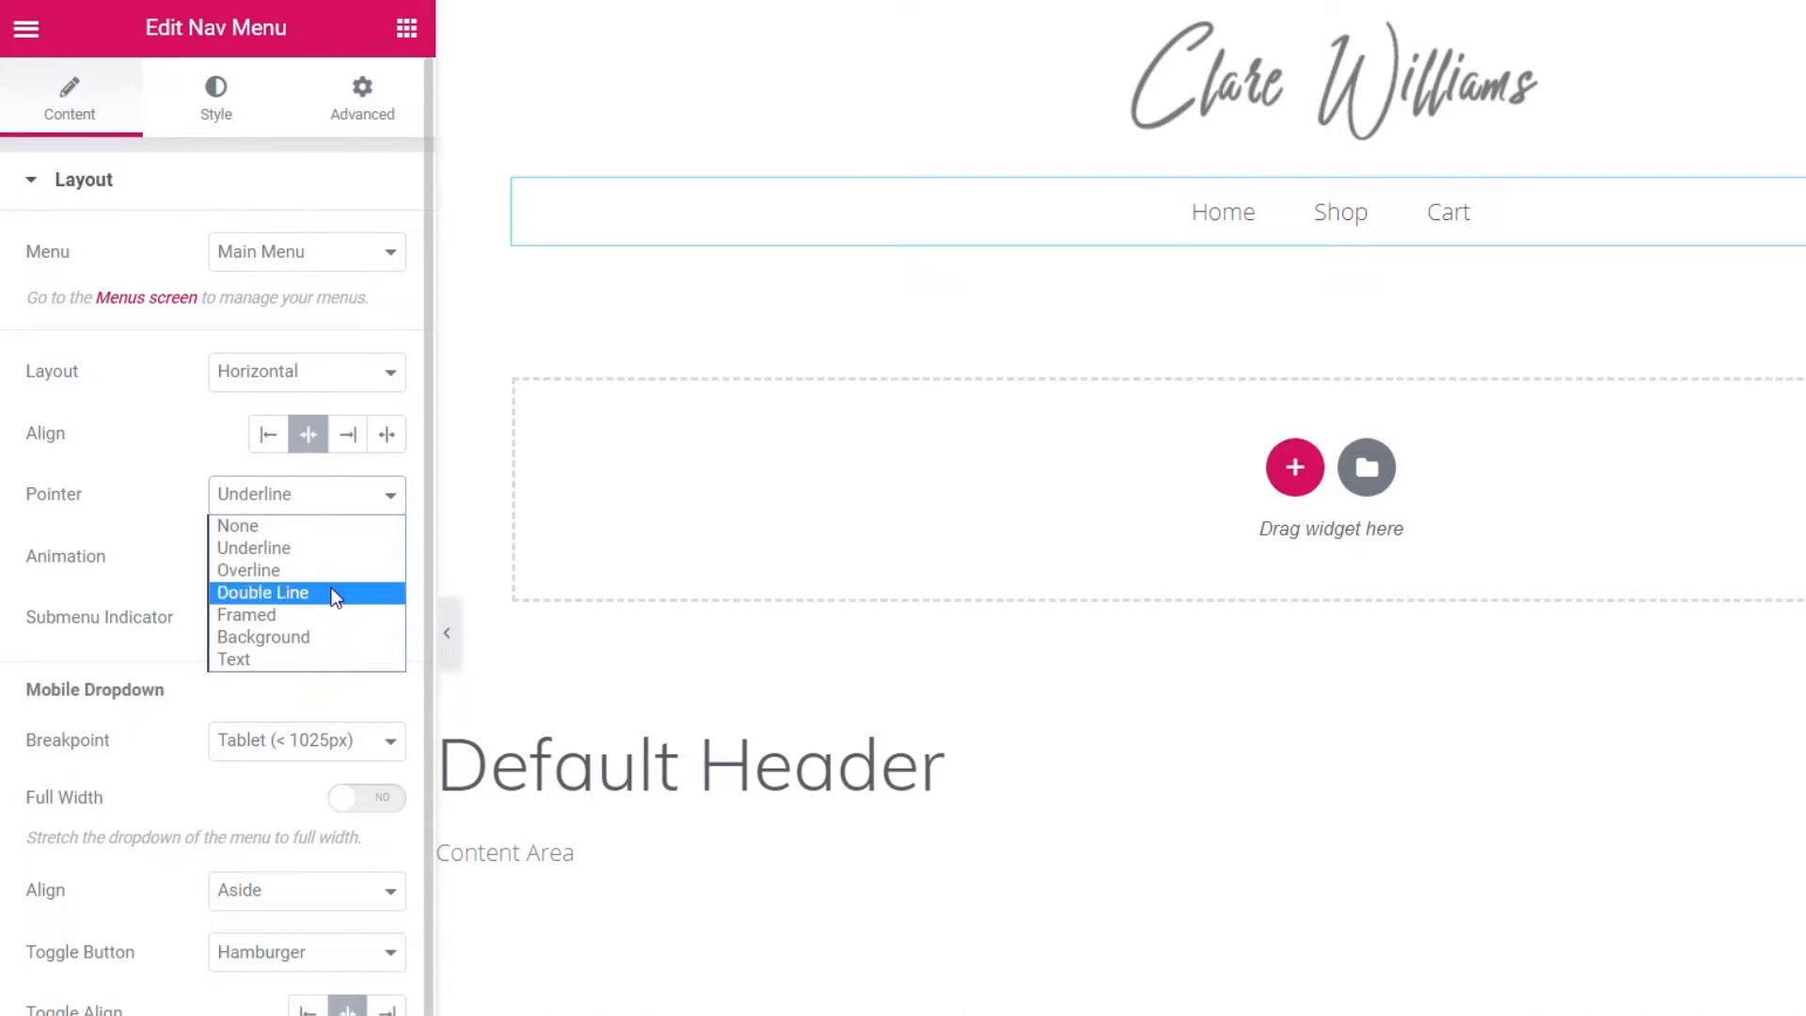
{"action": "left_click", "coordinate": [324, 640]}
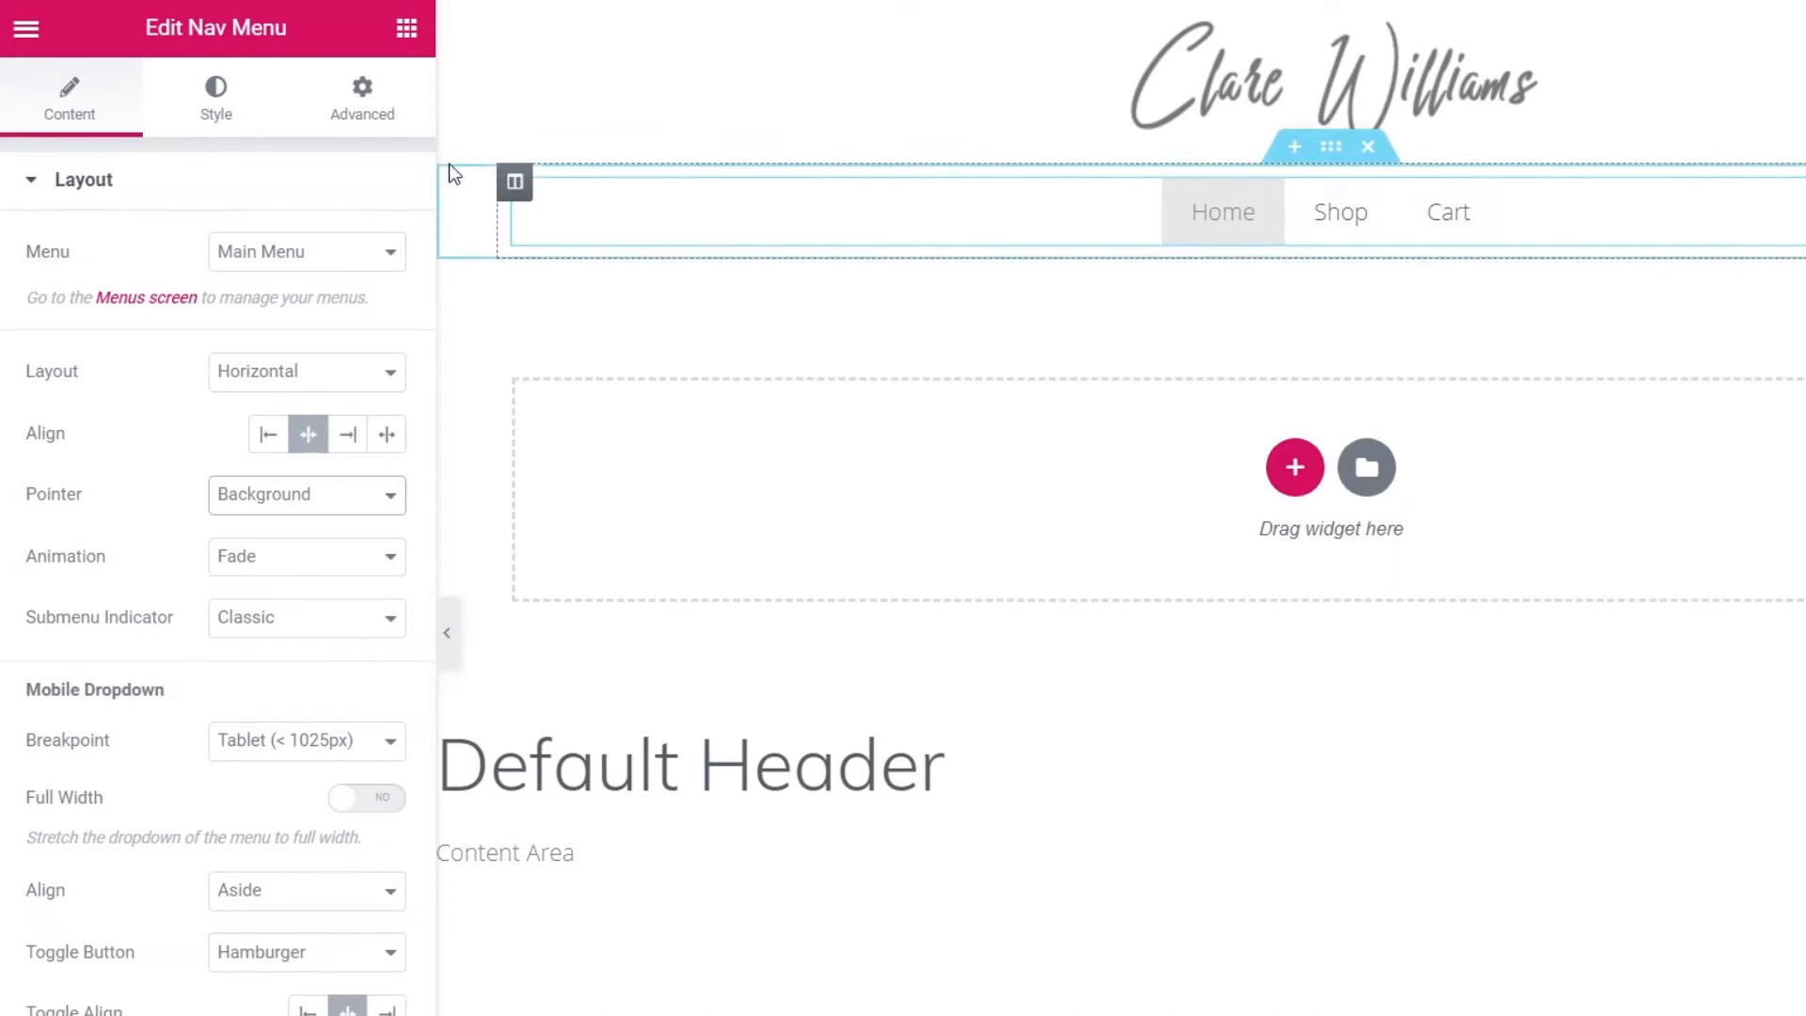
{"action": "left_click", "coordinate": [219, 99]}
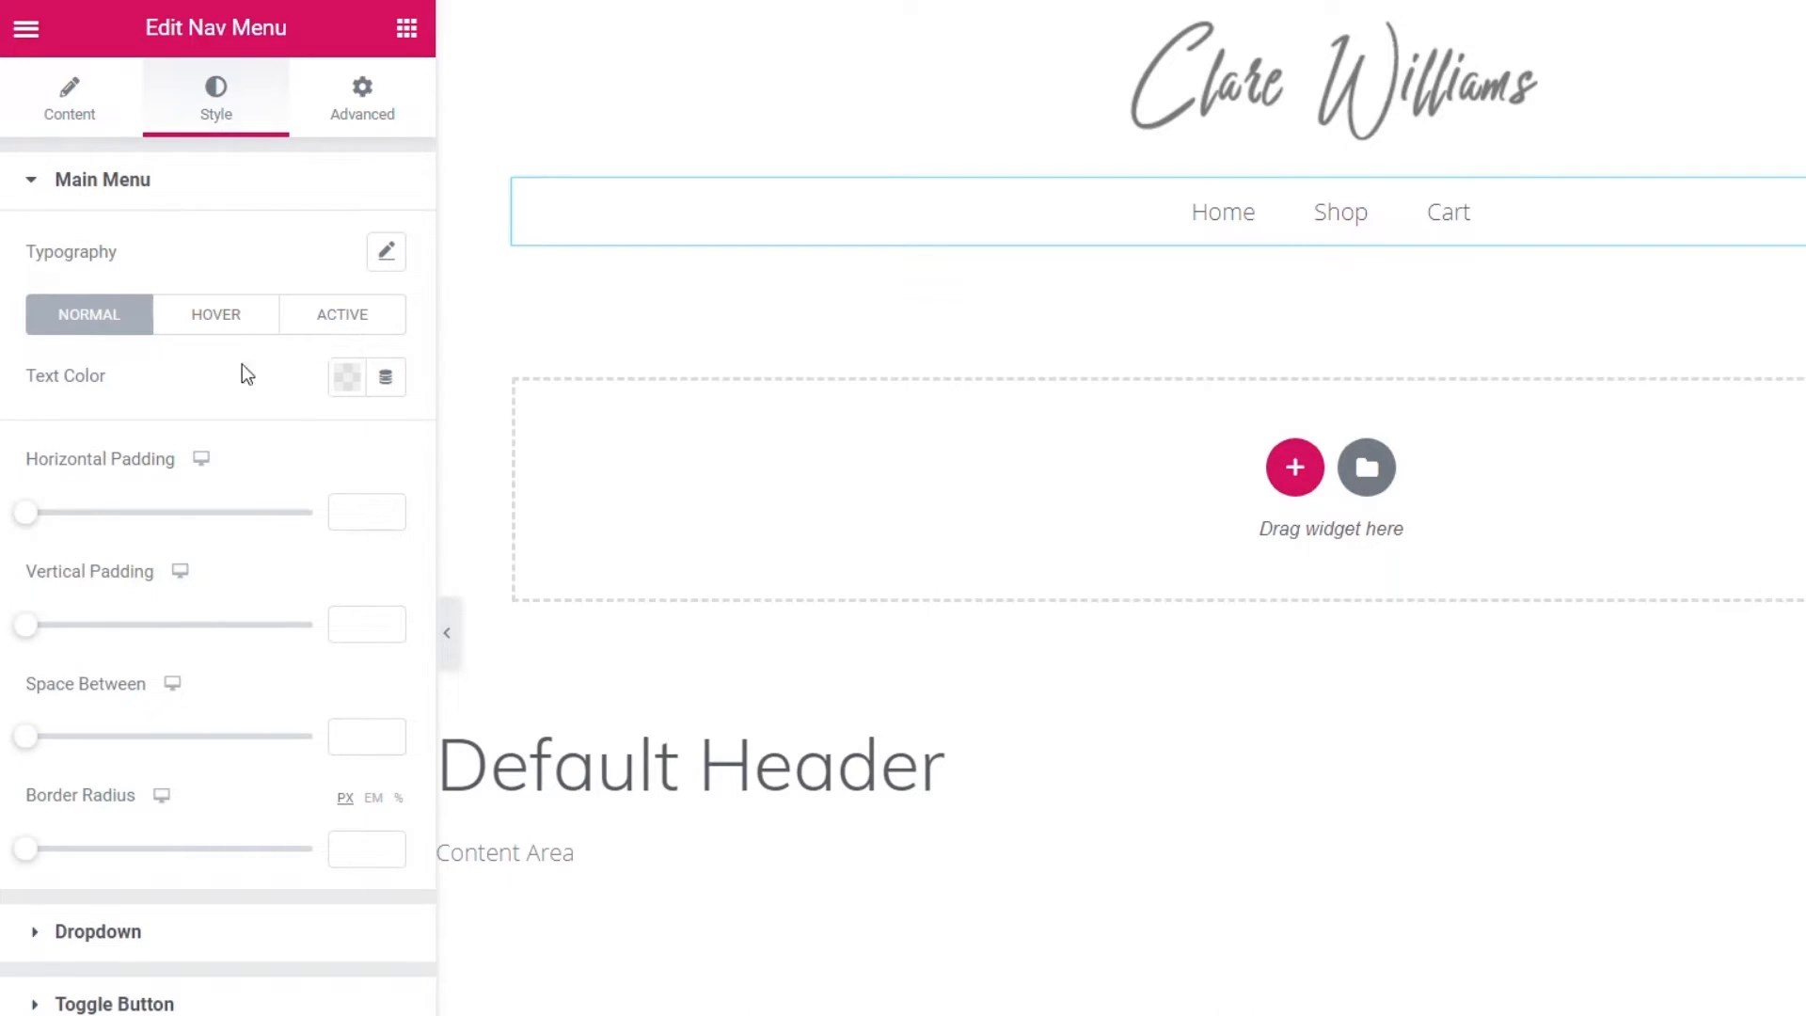
{"action": "left_click", "coordinate": [119, 945]}
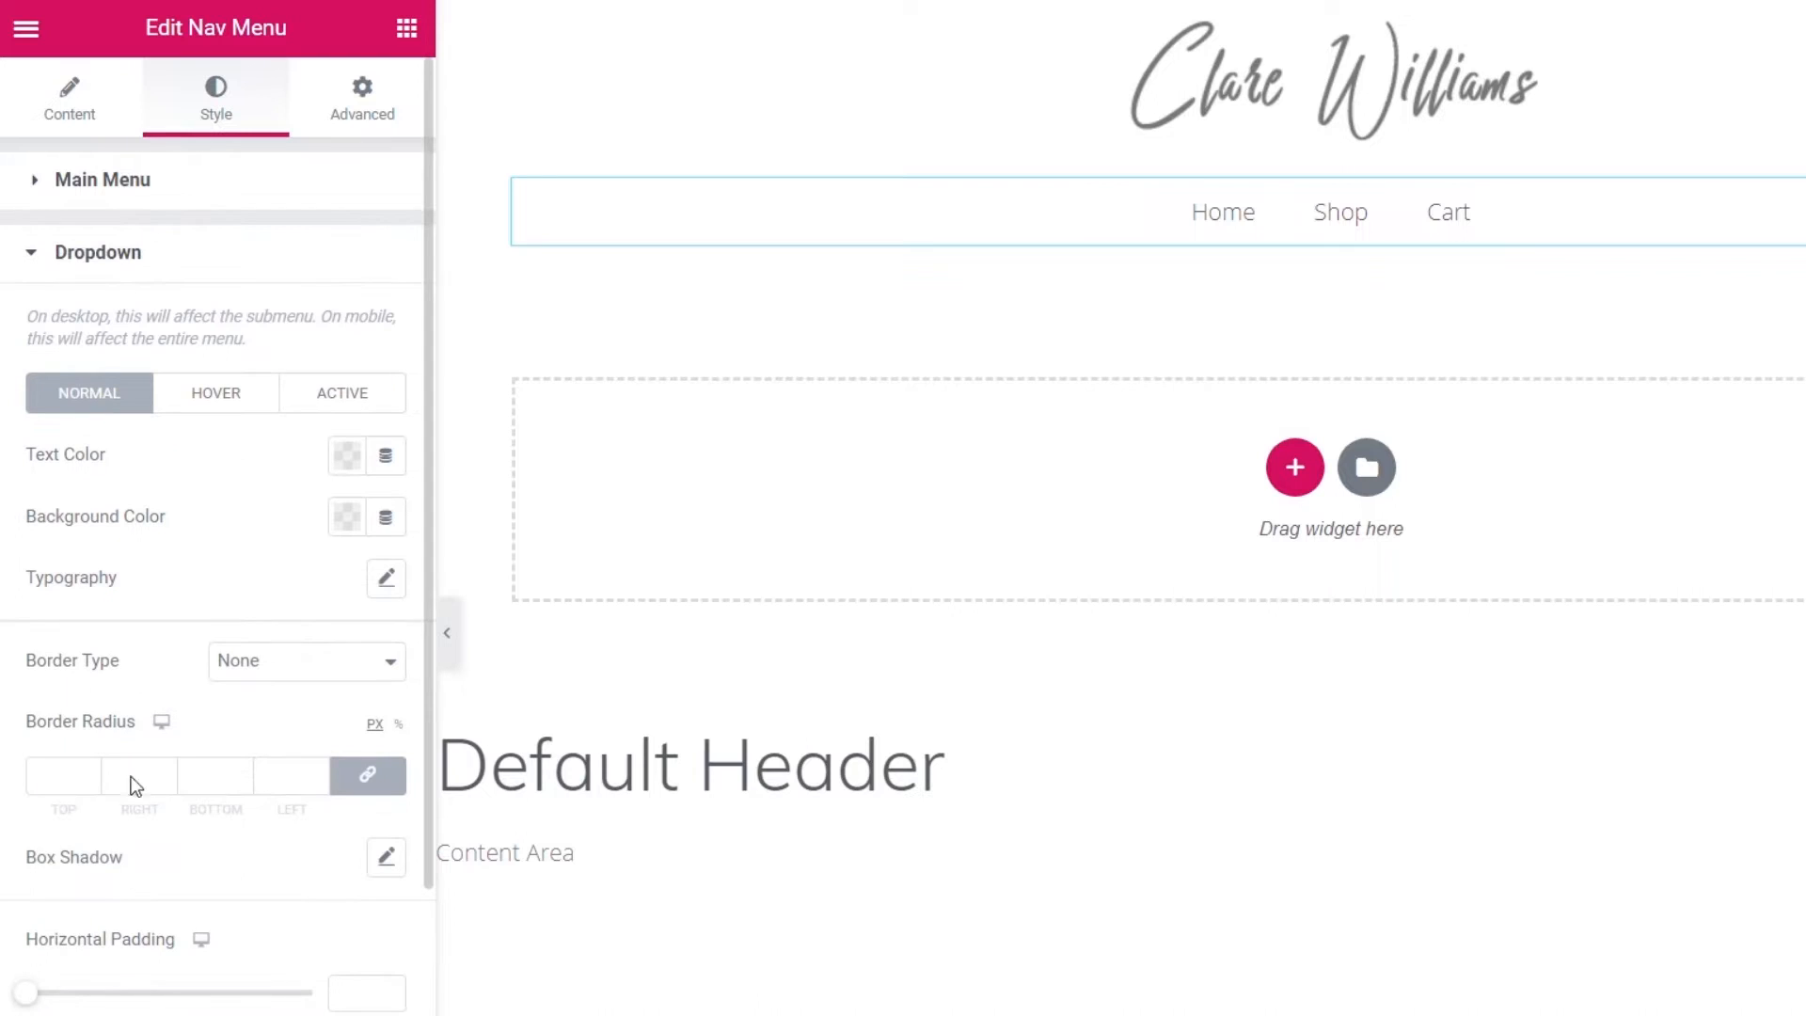
{"action": "left_click", "coordinate": [40, 179]}
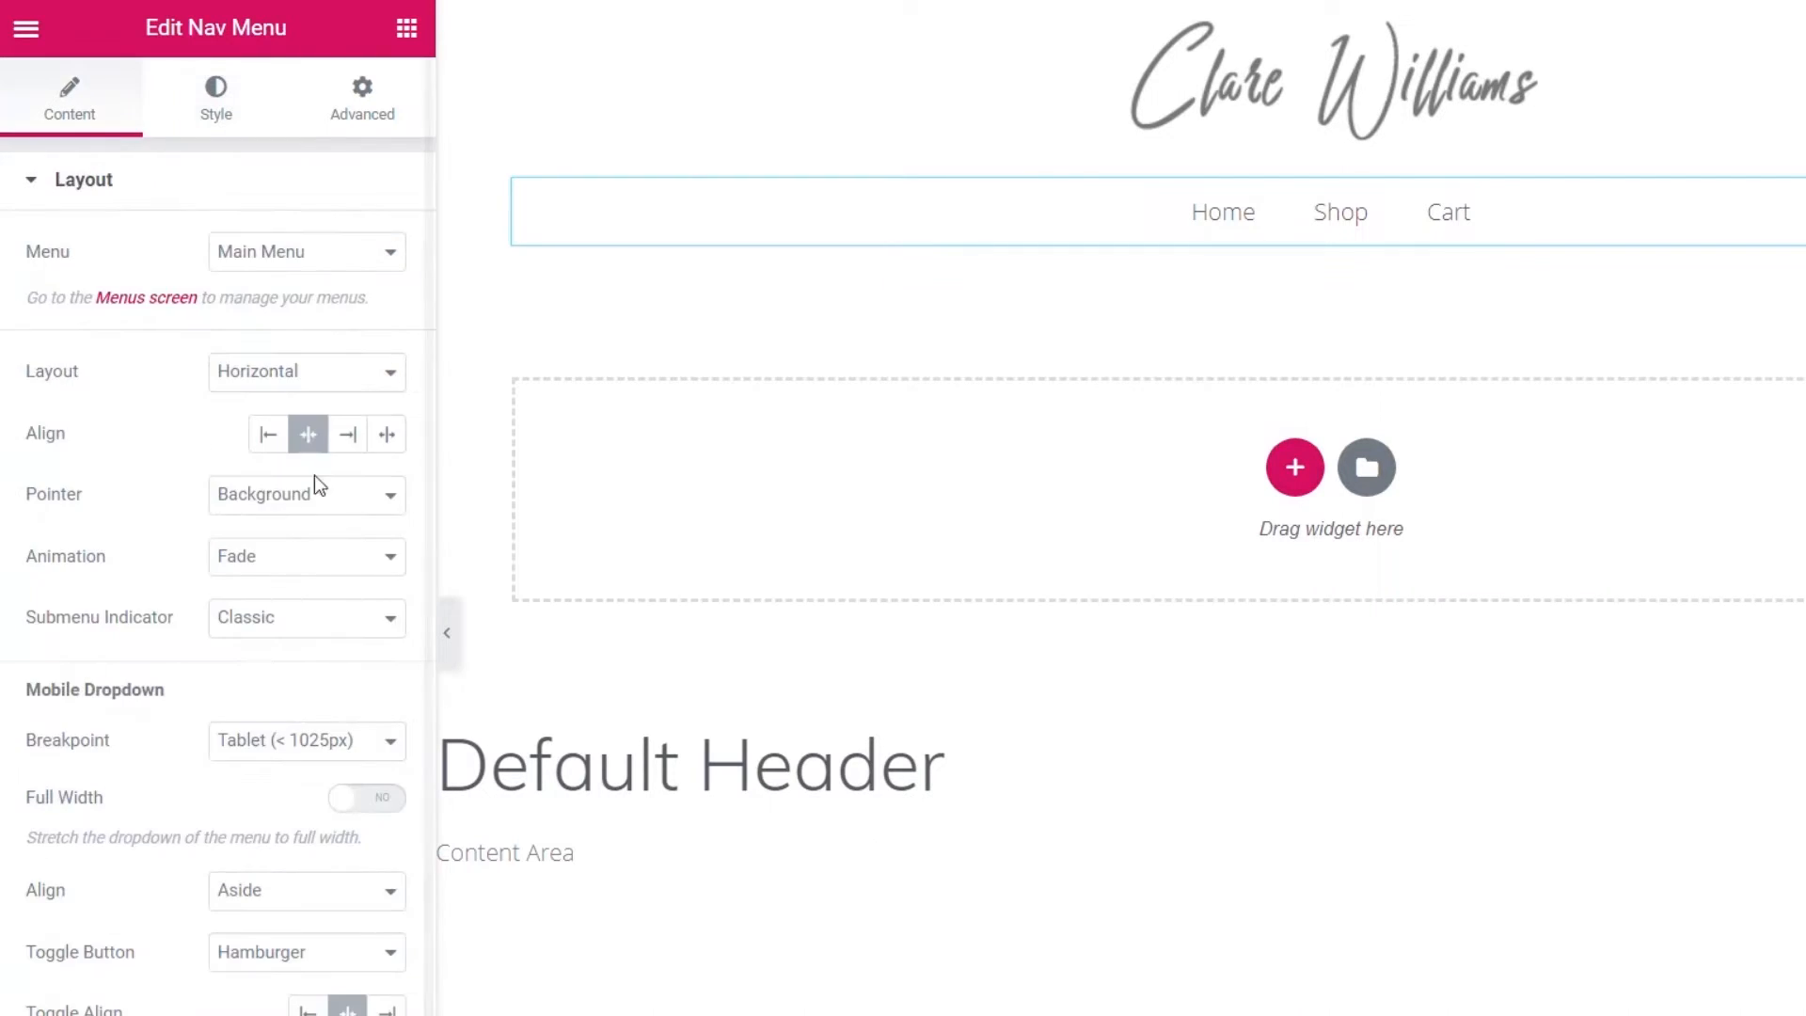
{"action": "left_click", "coordinate": [272, 505]}
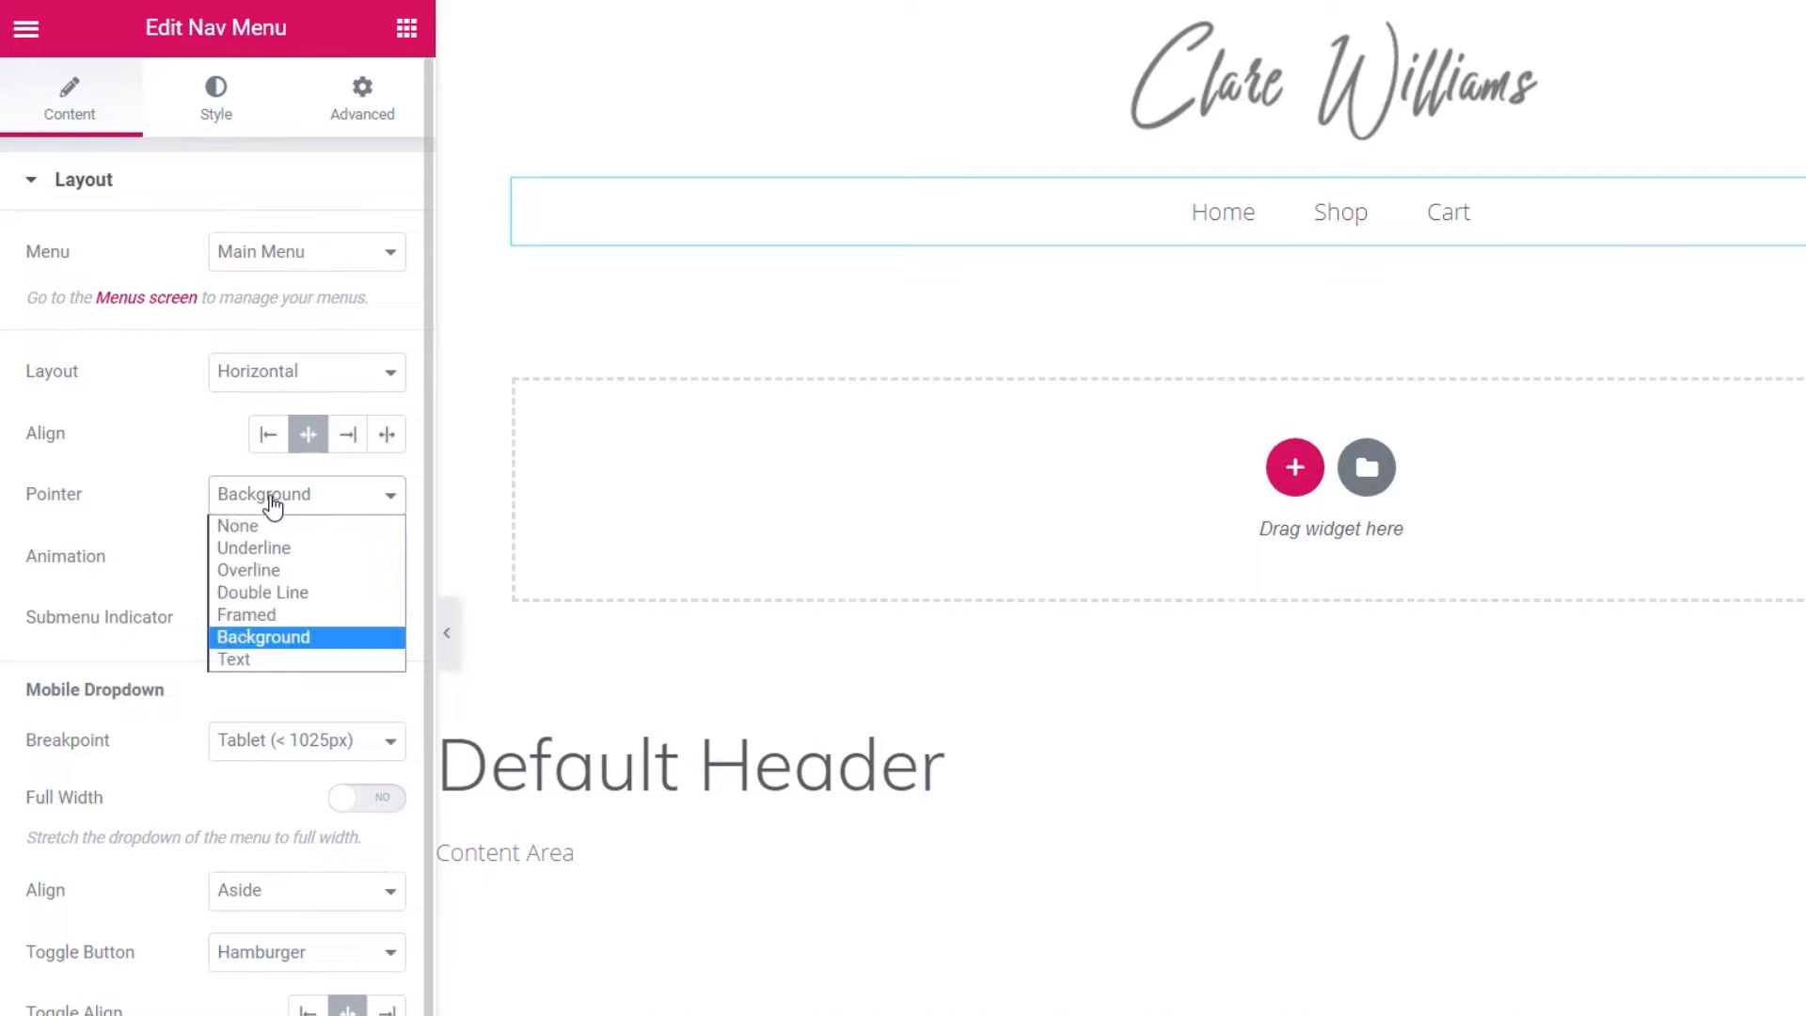
{"action": "left_click", "coordinate": [266, 548]}
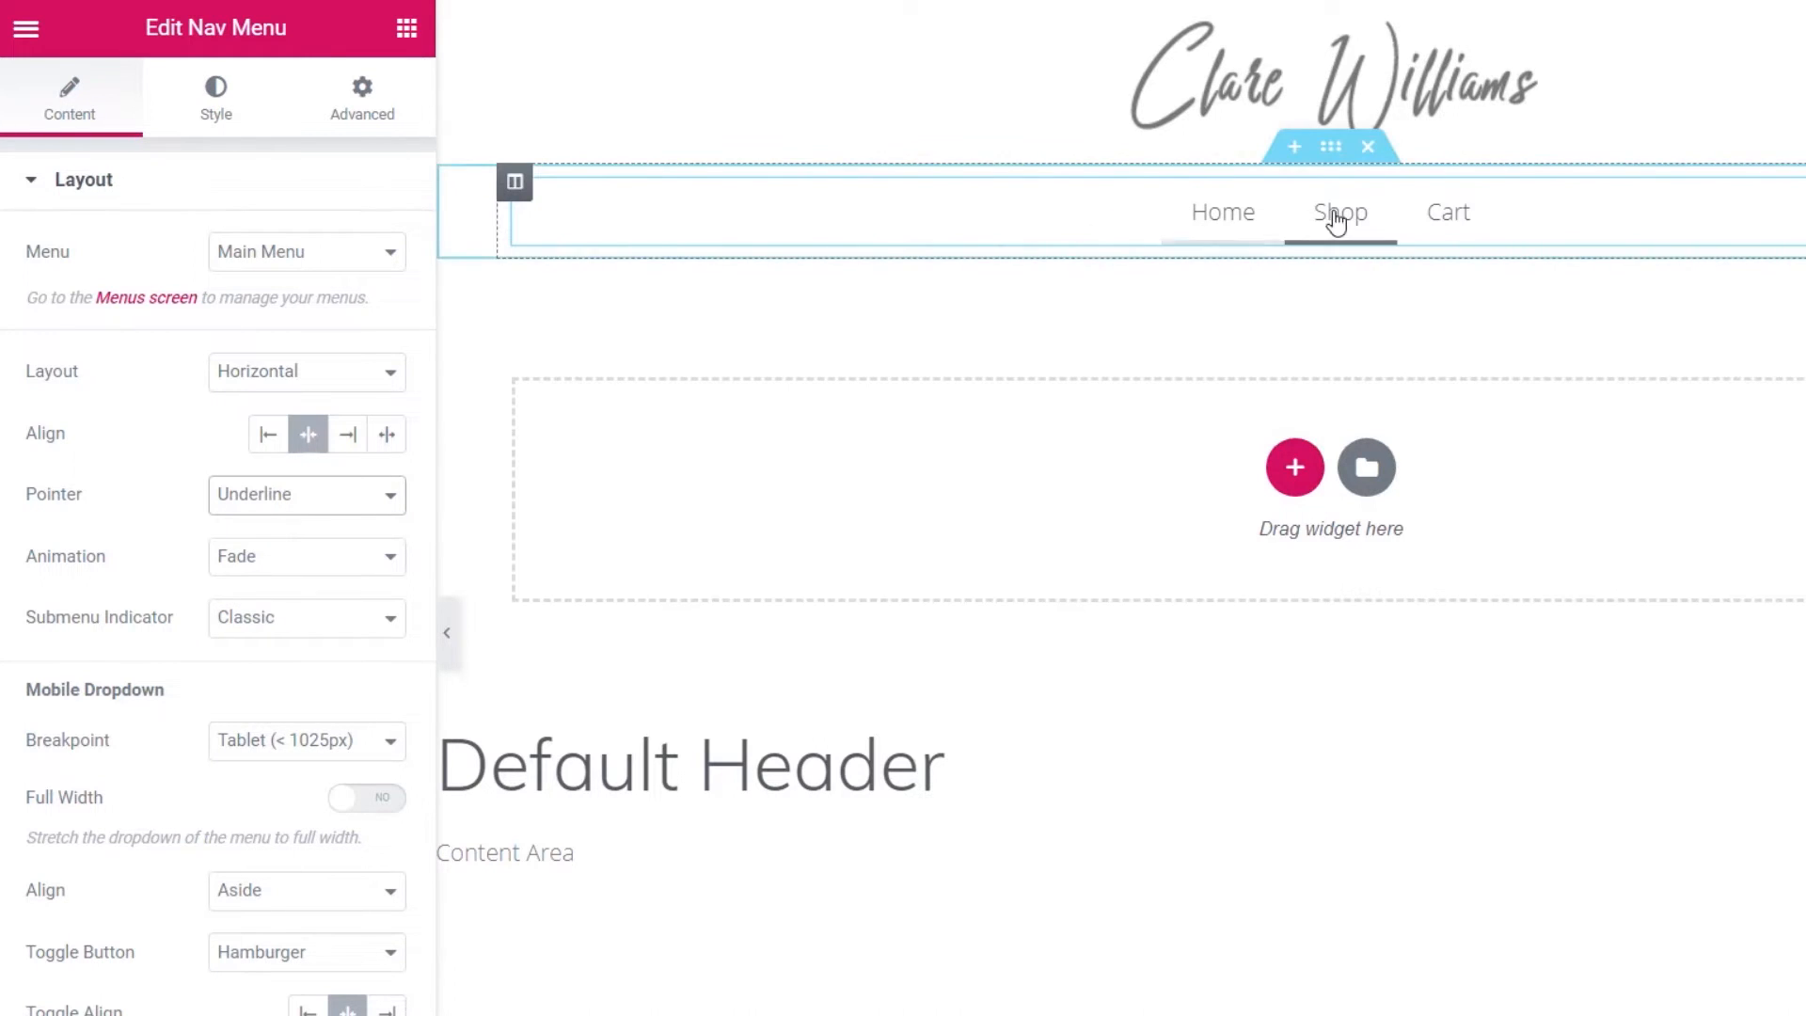
{"action": "left_click", "coordinate": [246, 108]}
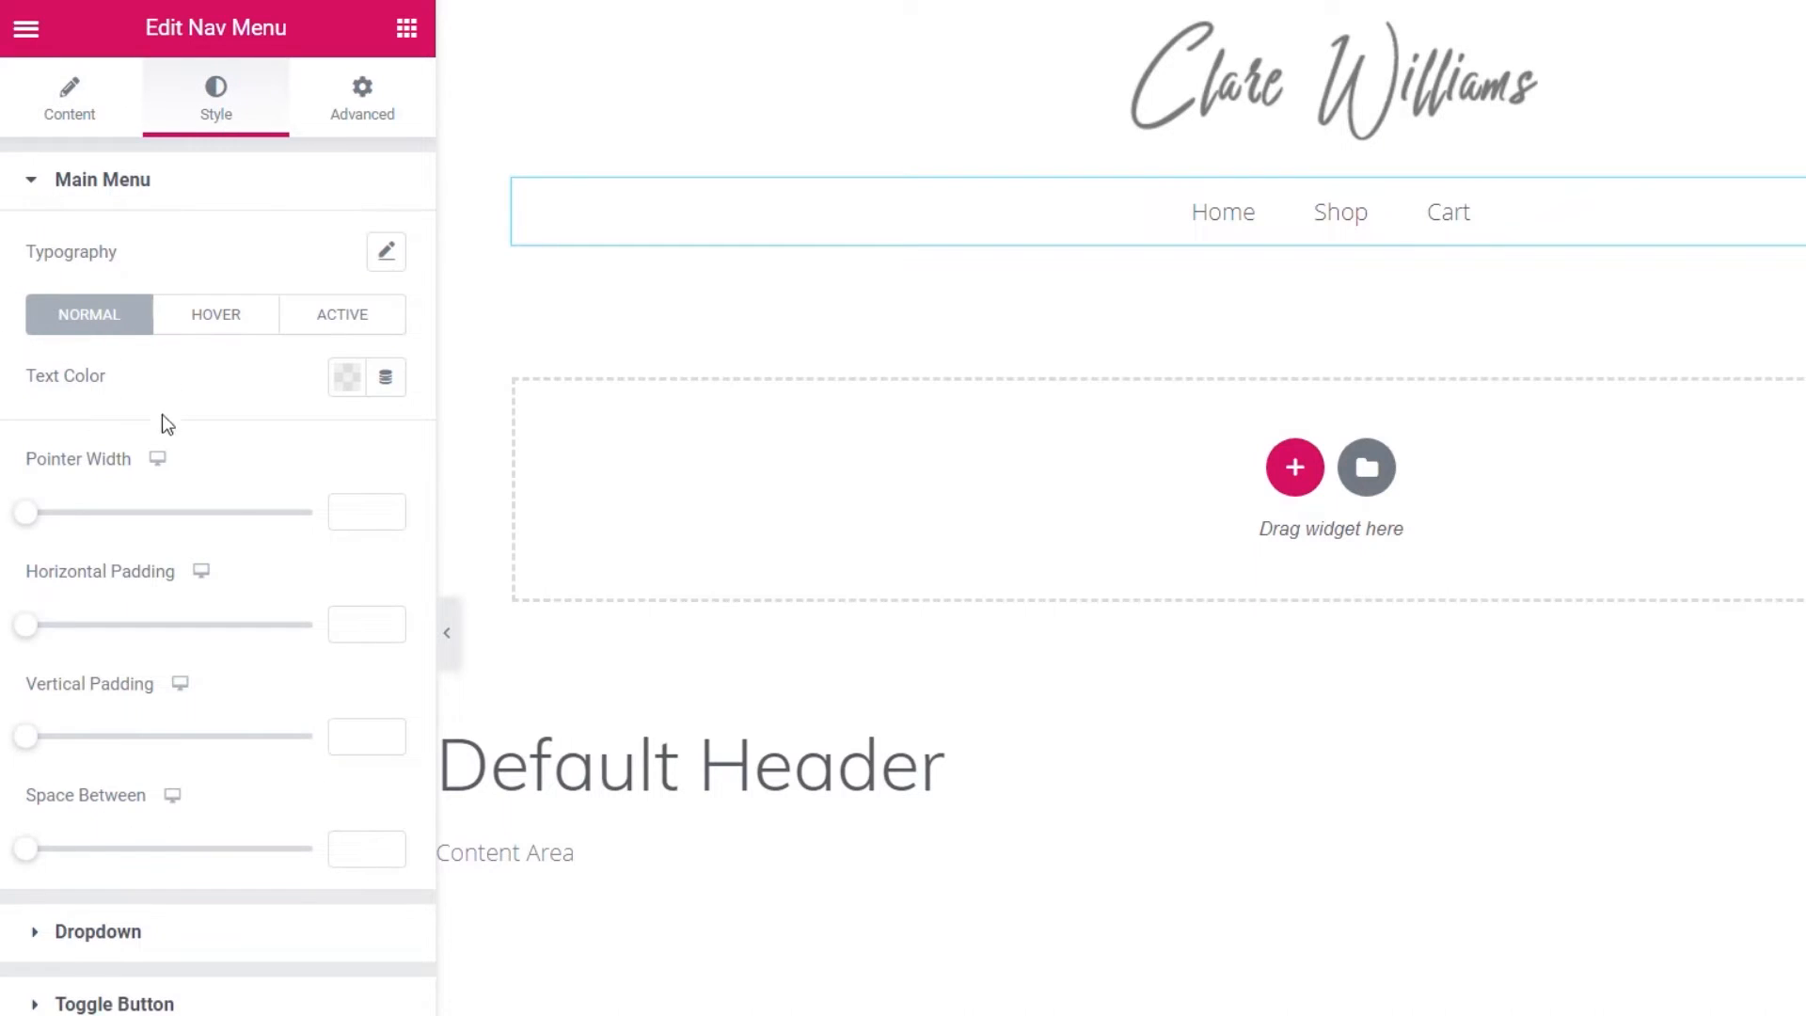
- Set the menu item typography to weight 500 and uppercase
{"action": "left_click", "coordinate": [387, 267]}
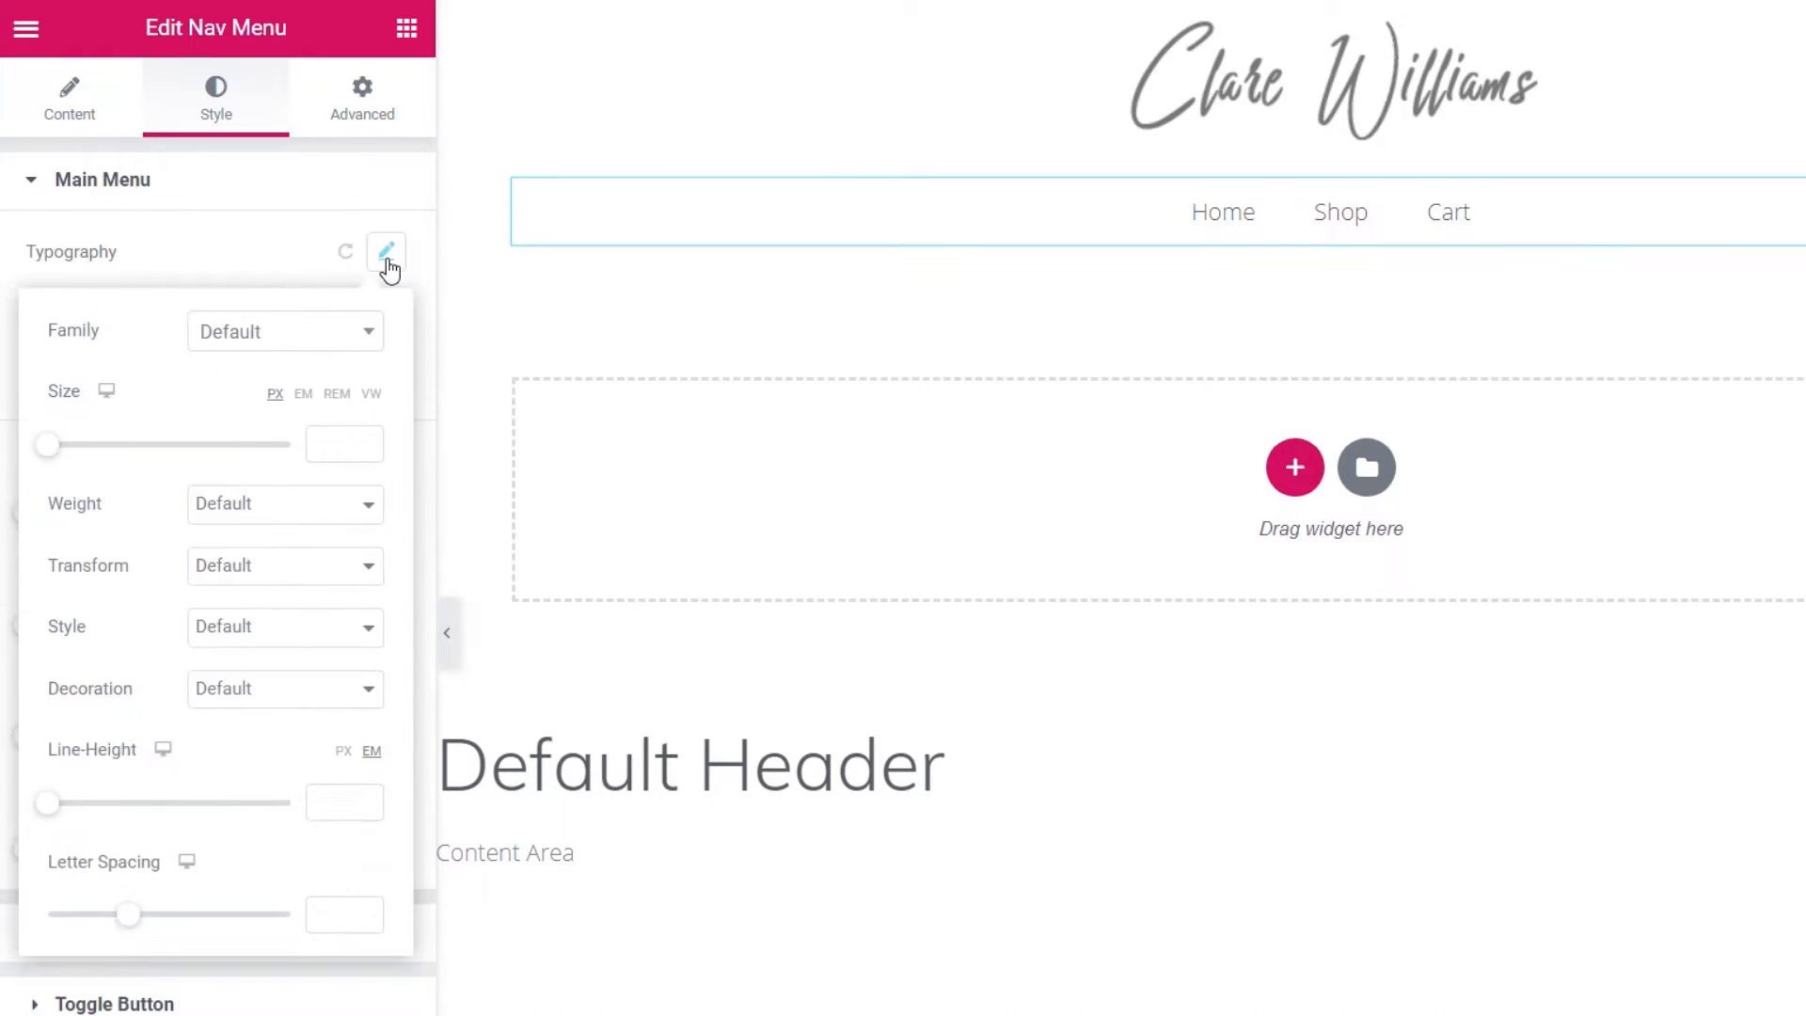
{"action": "left_click", "coordinate": [246, 512]}
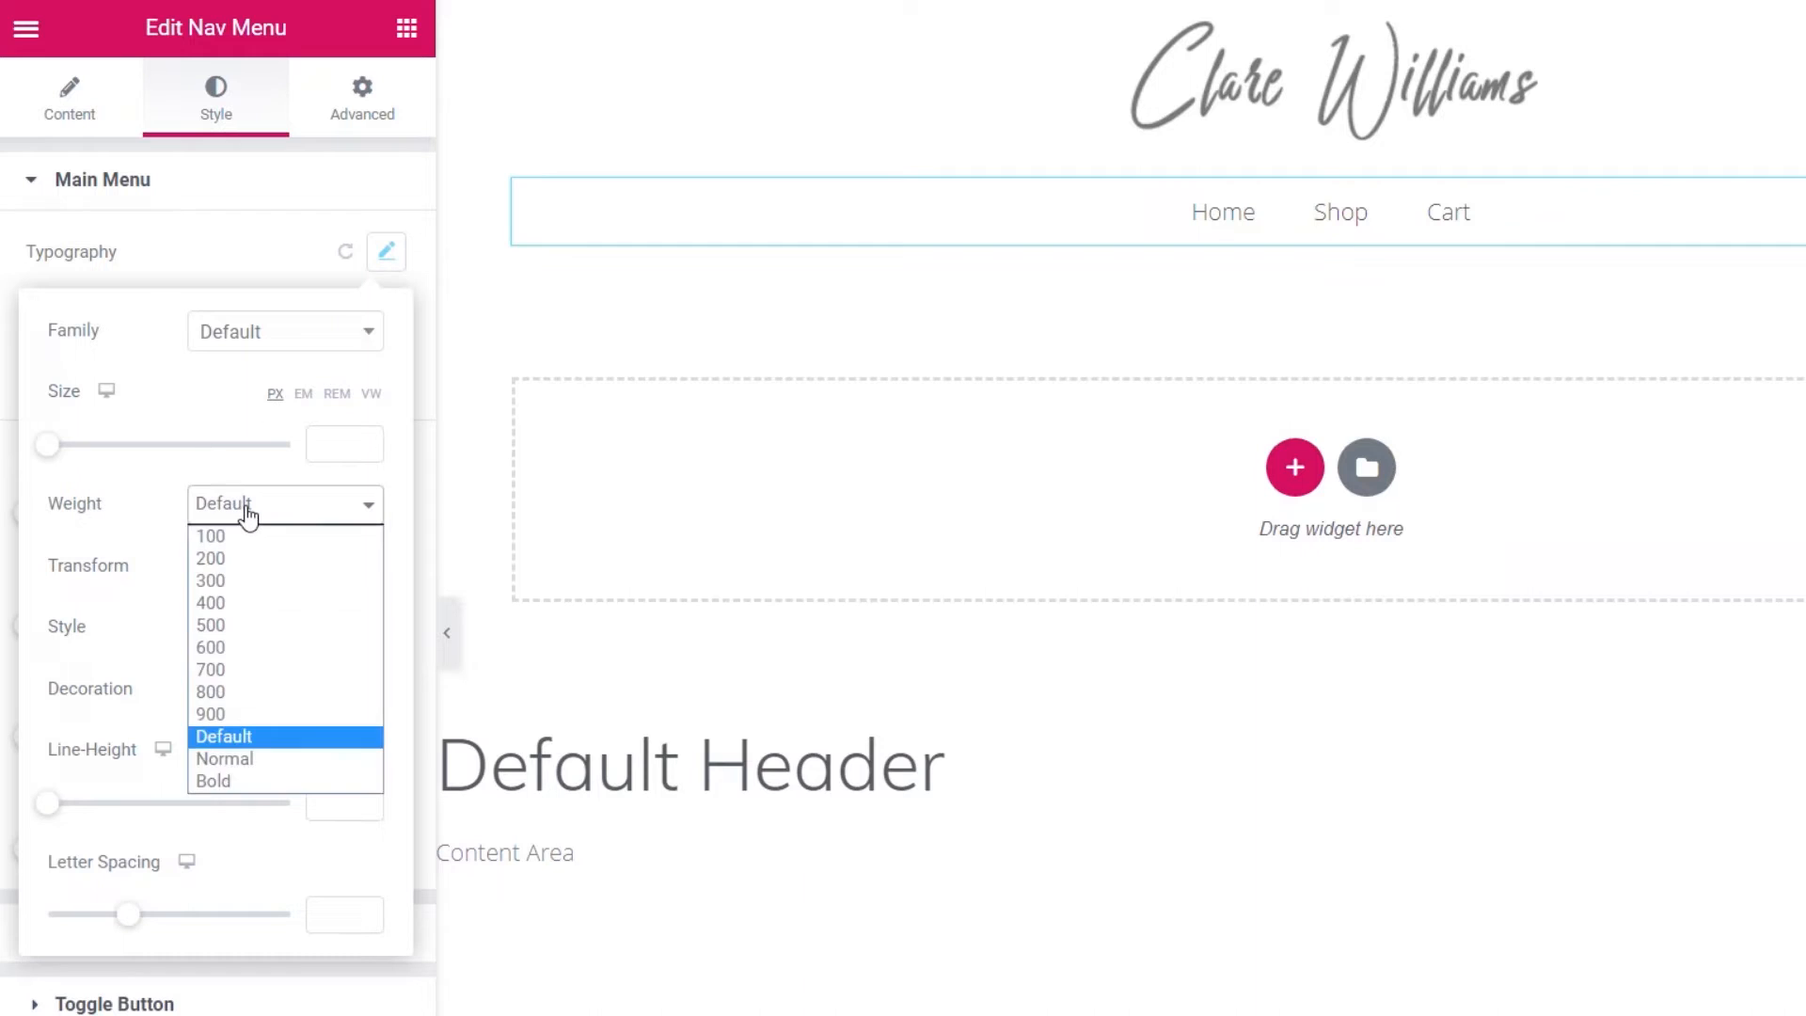
{"action": "left_click", "coordinate": [236, 628]}
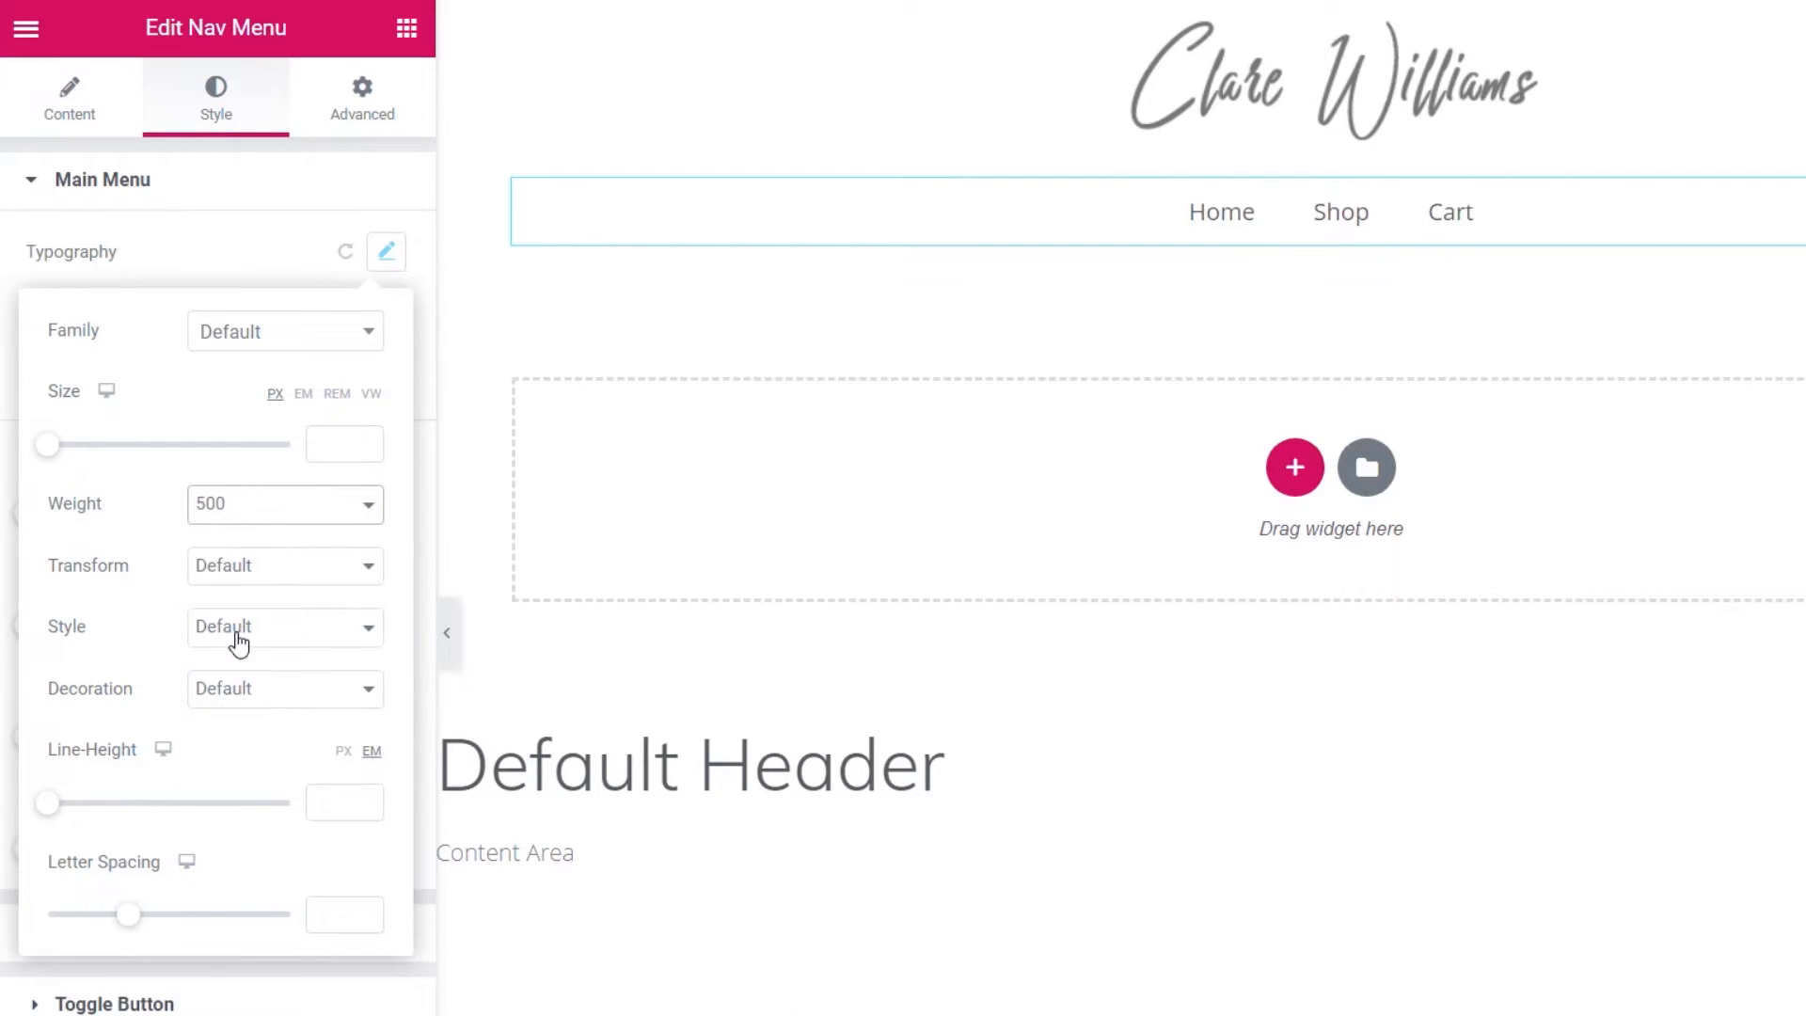
{"action": "left_click", "coordinate": [282, 569]}
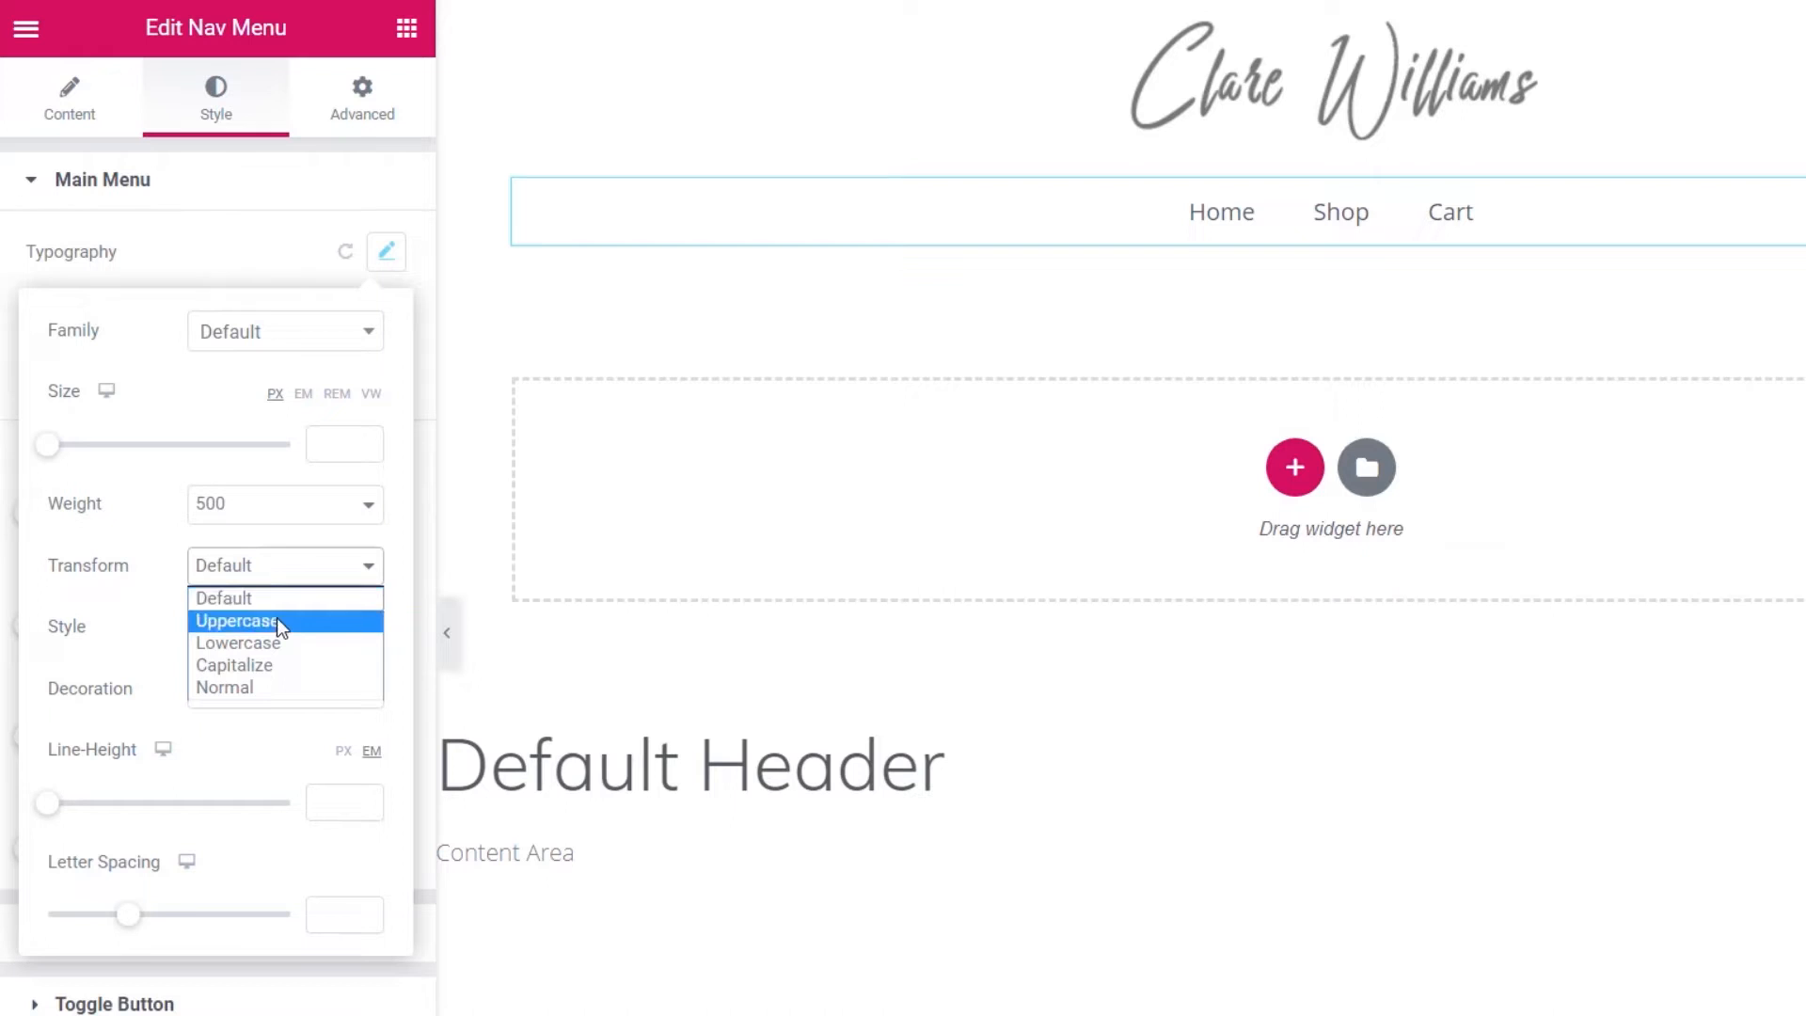
{"action": "left_click", "coordinate": [278, 620]}
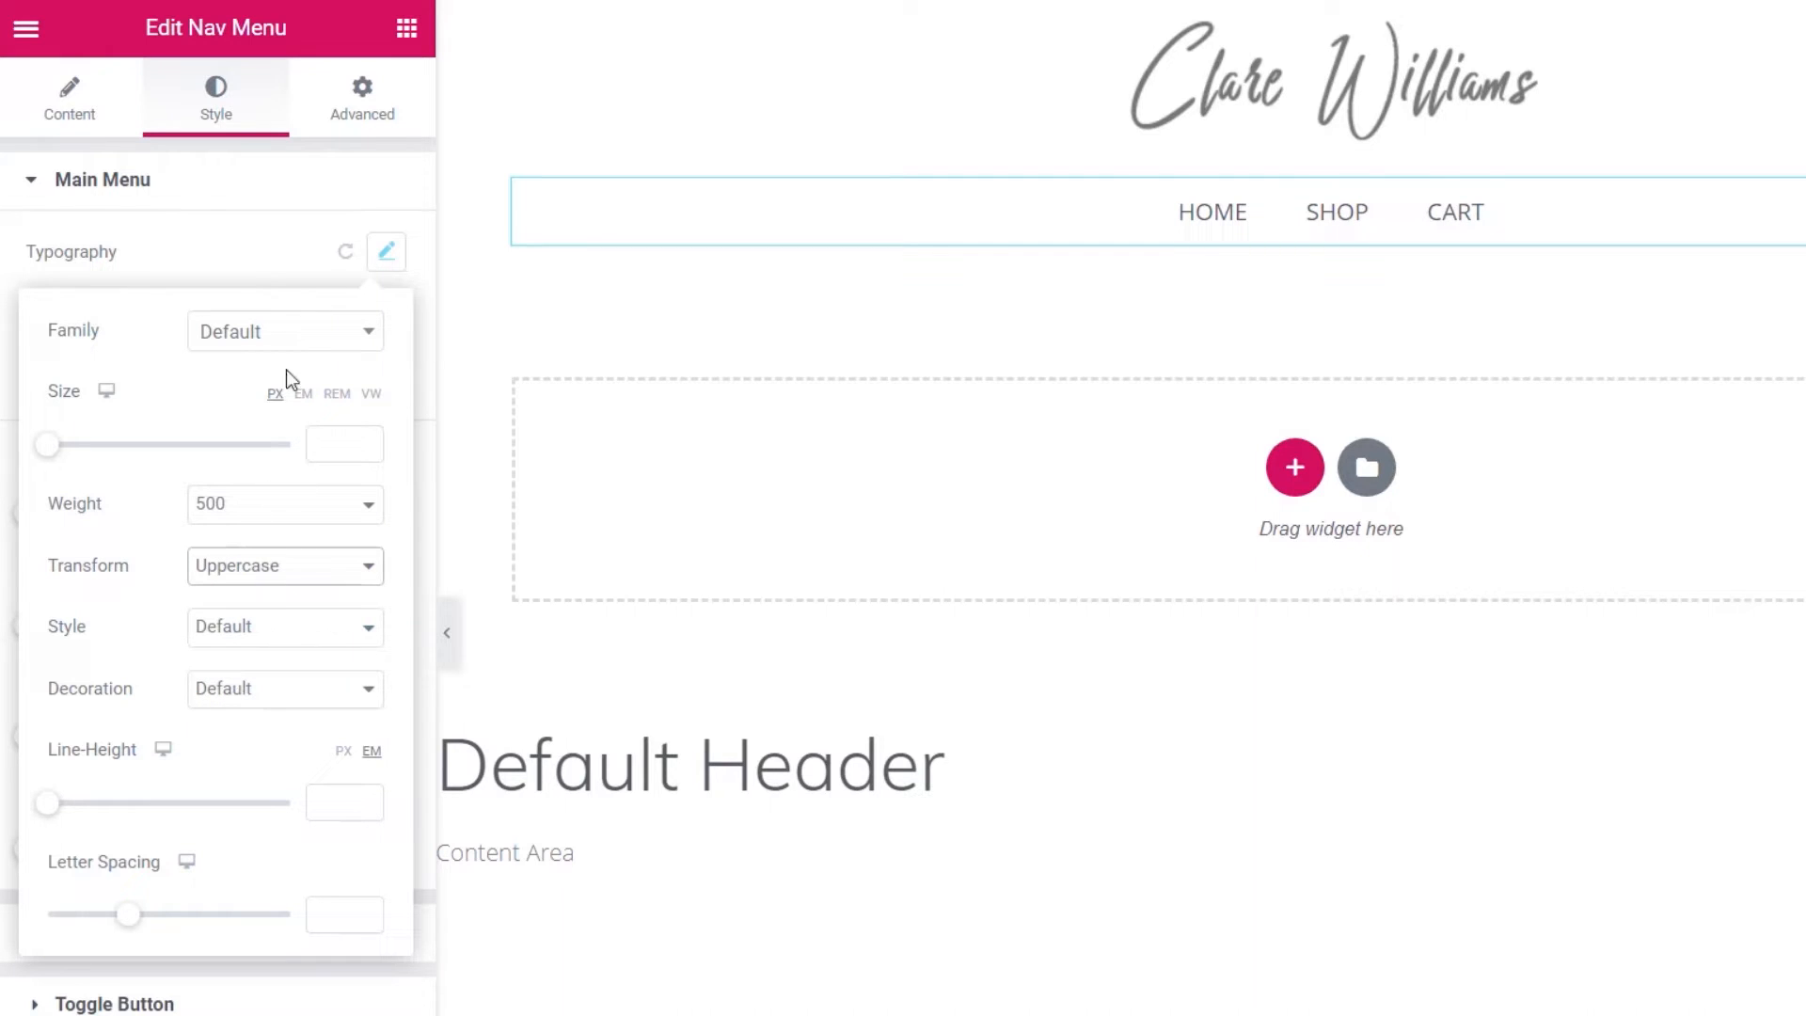
{"action": "left_click", "coordinate": [262, 256]}
- Colour the menu text grey (#797979)
{"action": "left_click", "coordinate": [346, 376]}
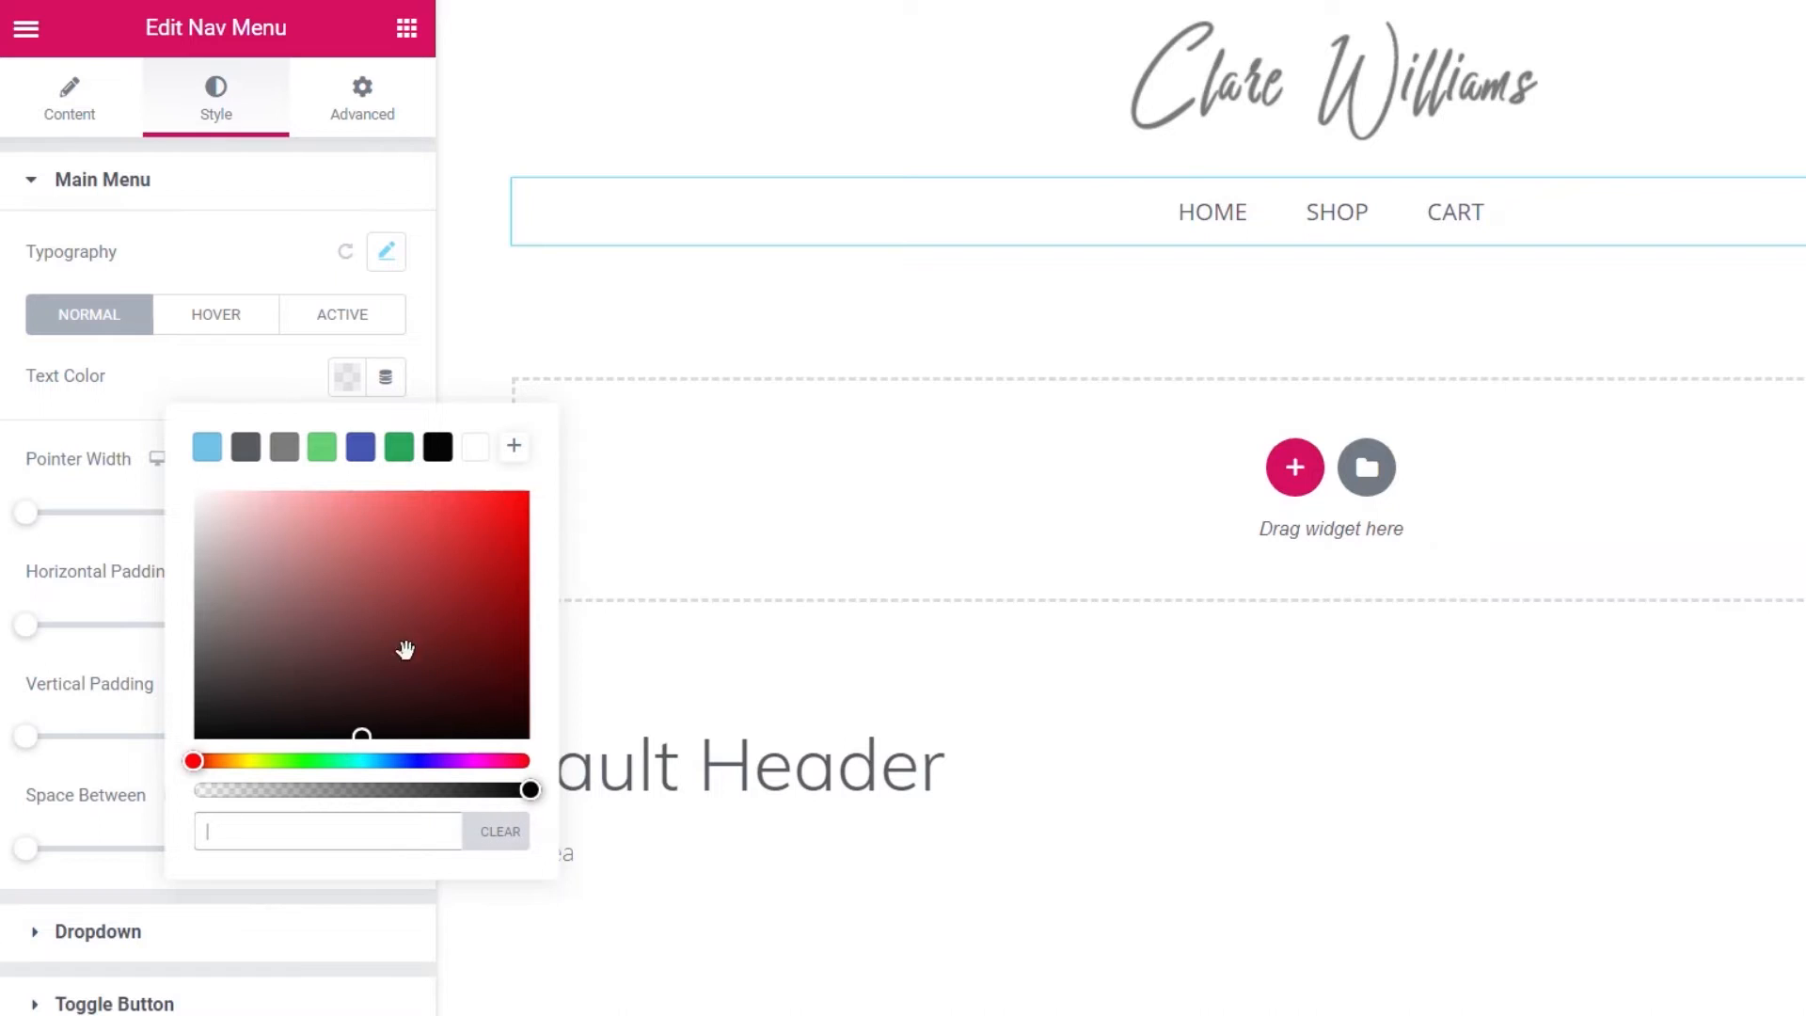
{"action": "left_click_drag", "start_coordinate": [361, 738], "coordinate": [161, 617]}
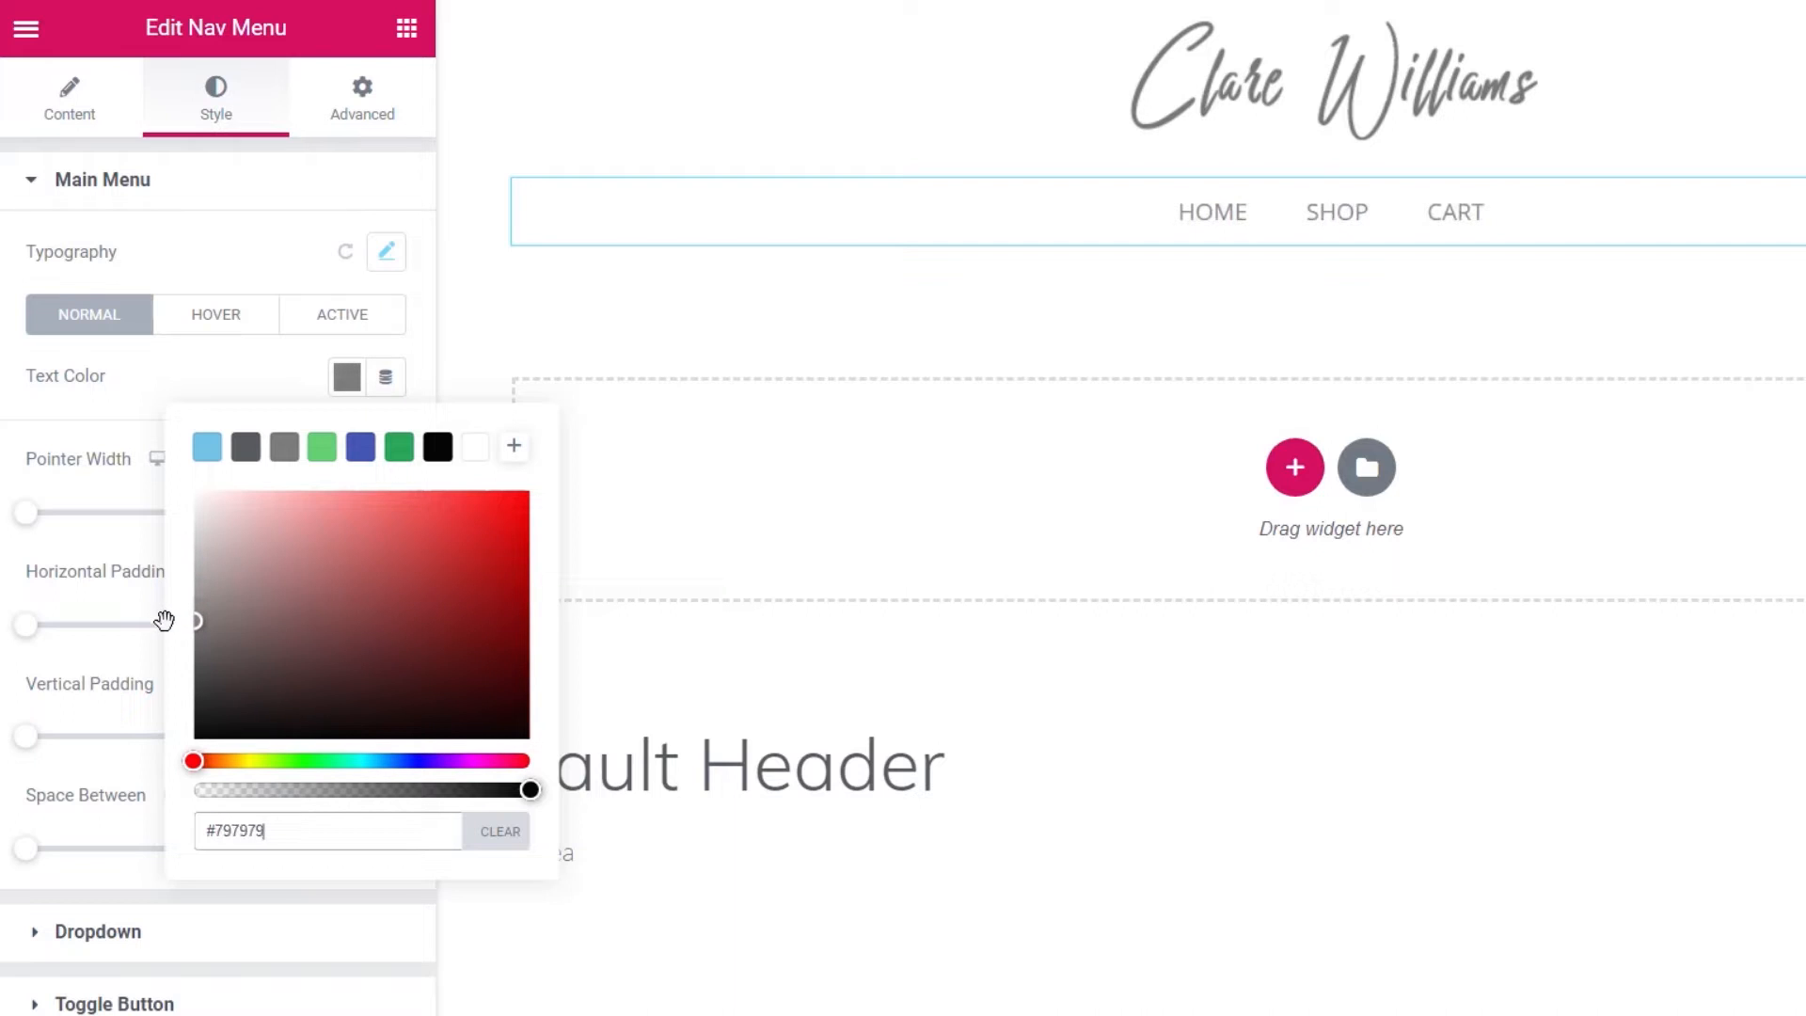
{"action": "left_click", "coordinate": [200, 353]}
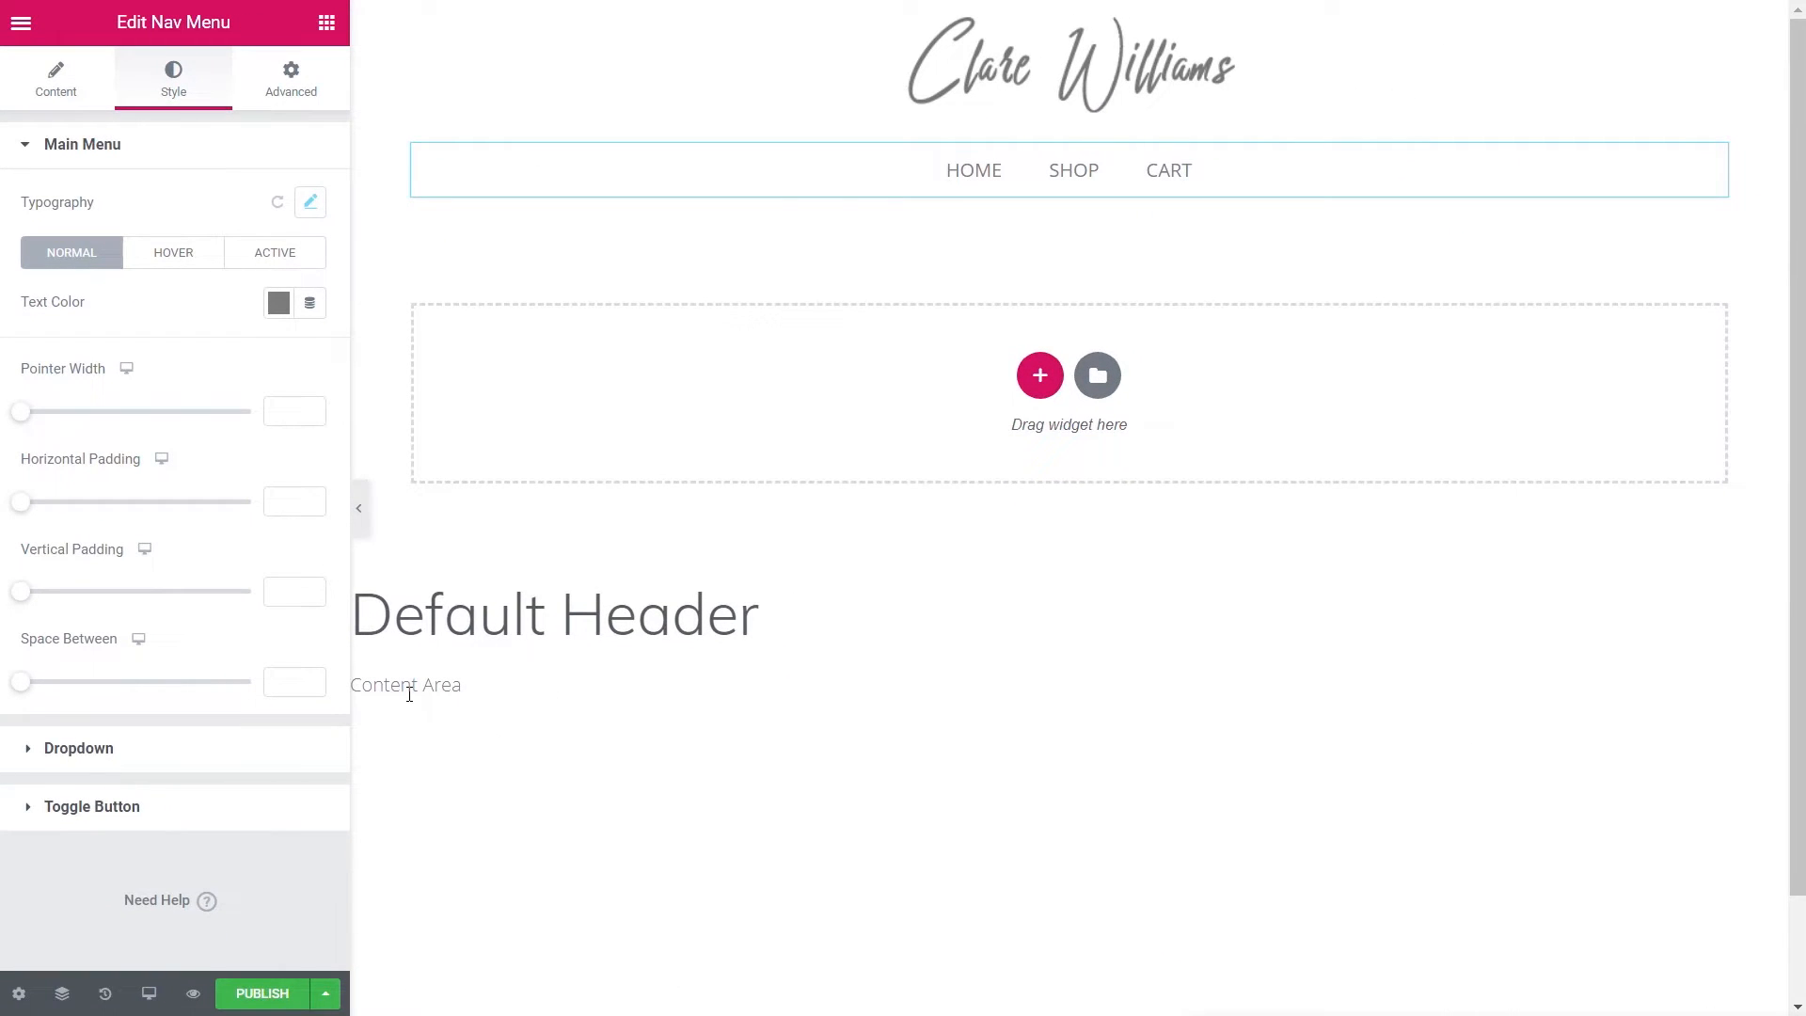
- Publish the Default Header with an Include / Entire Site display condition
{"action": "left_click", "coordinate": [246, 993]}
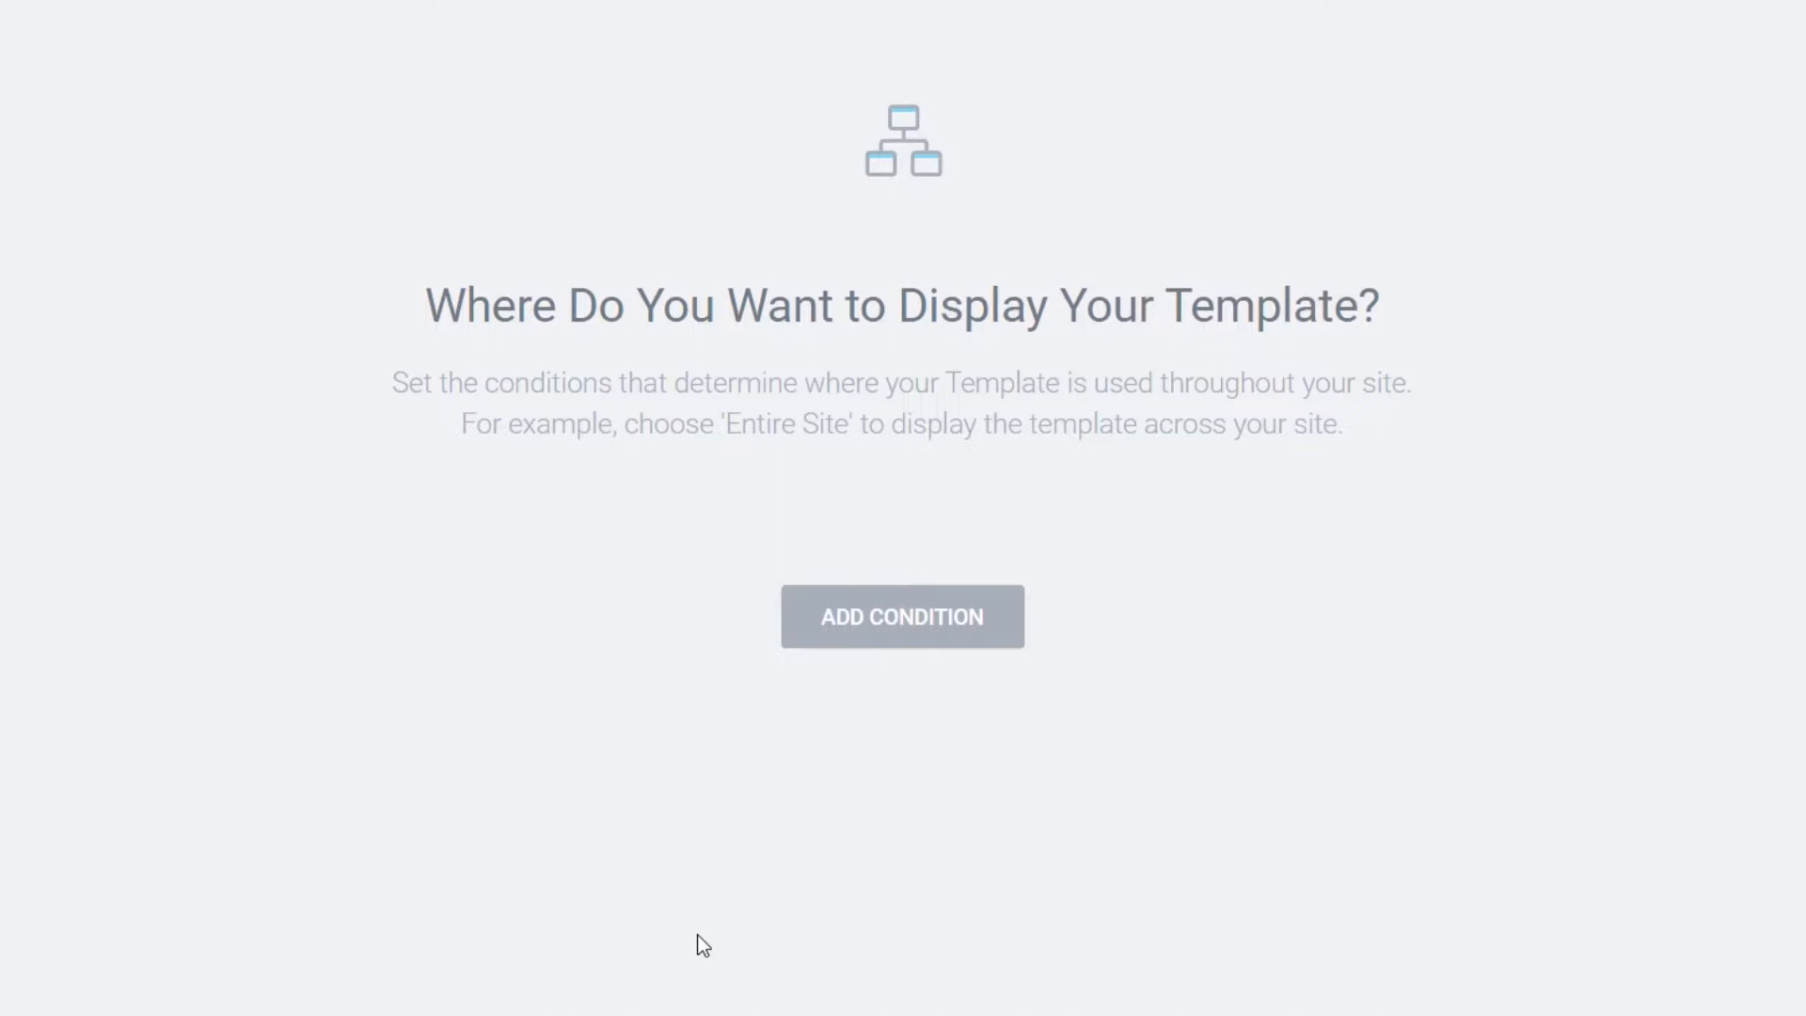
{"action": "left_click", "coordinate": [893, 620]}
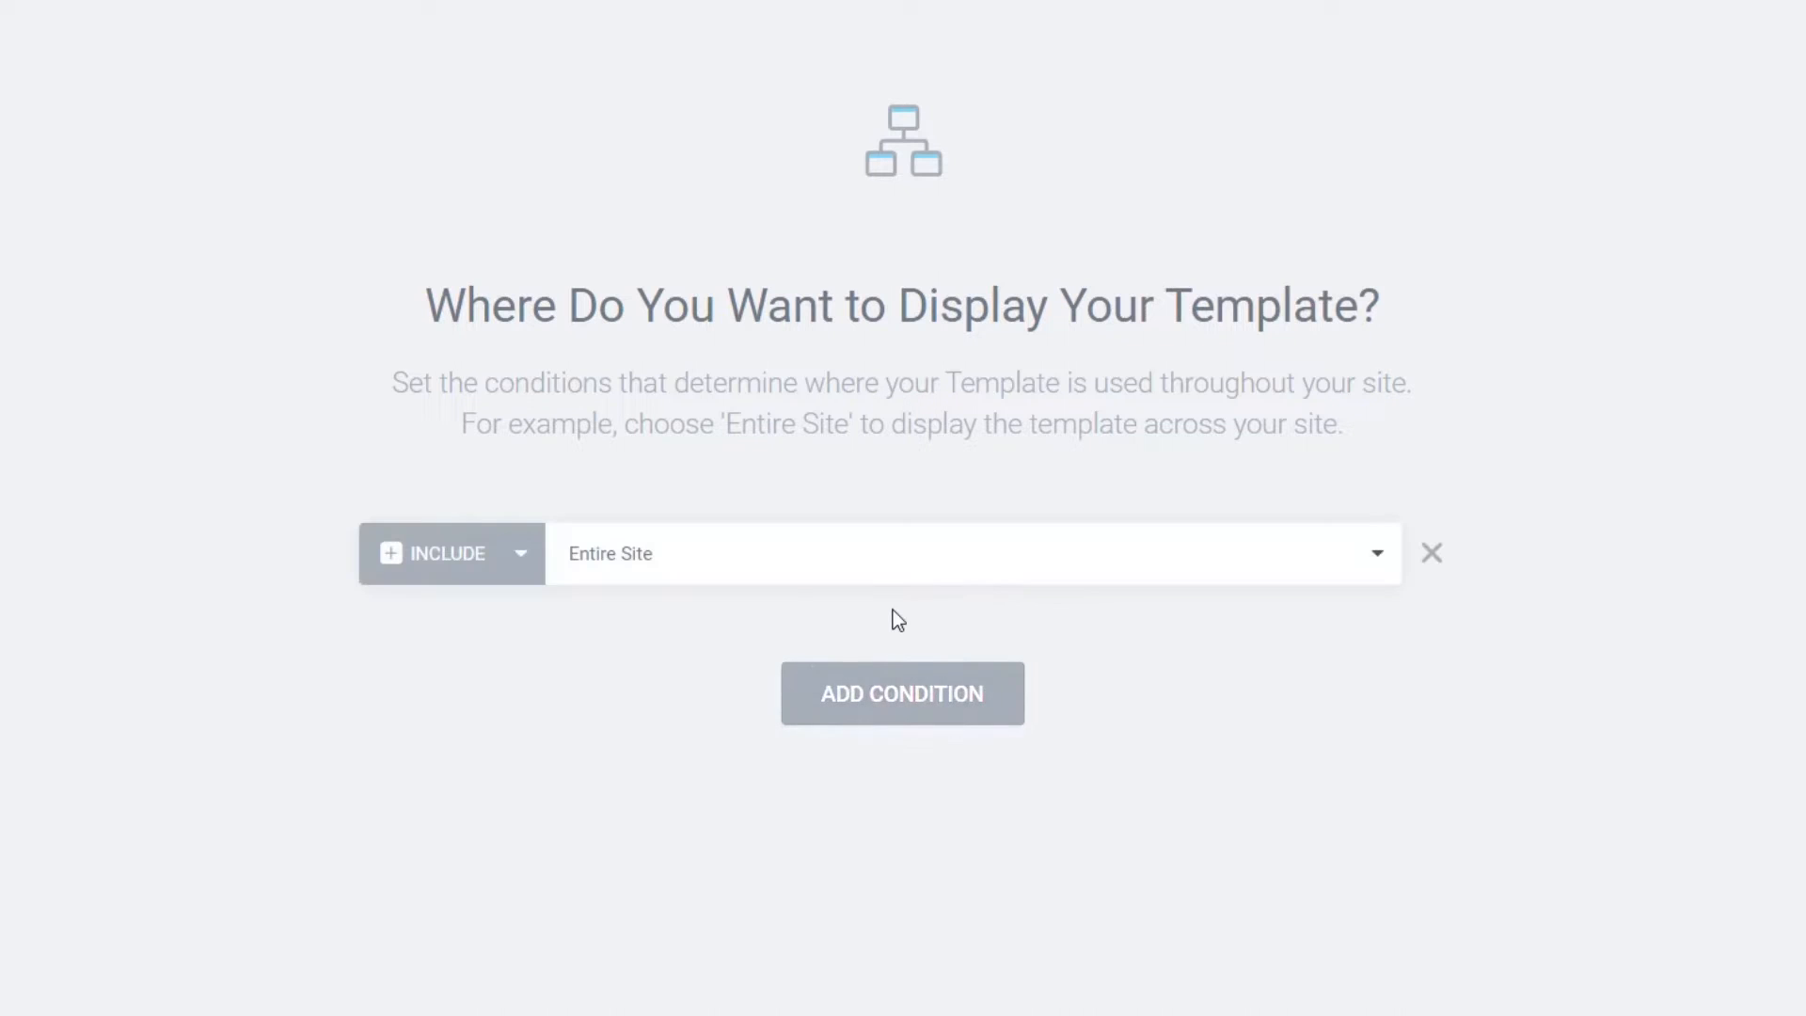
{"action": "left_click", "coordinate": [508, 571]}
{"action": "left_click", "coordinate": [657, 698]}
{"action": "left_click", "coordinate": [625, 564]}
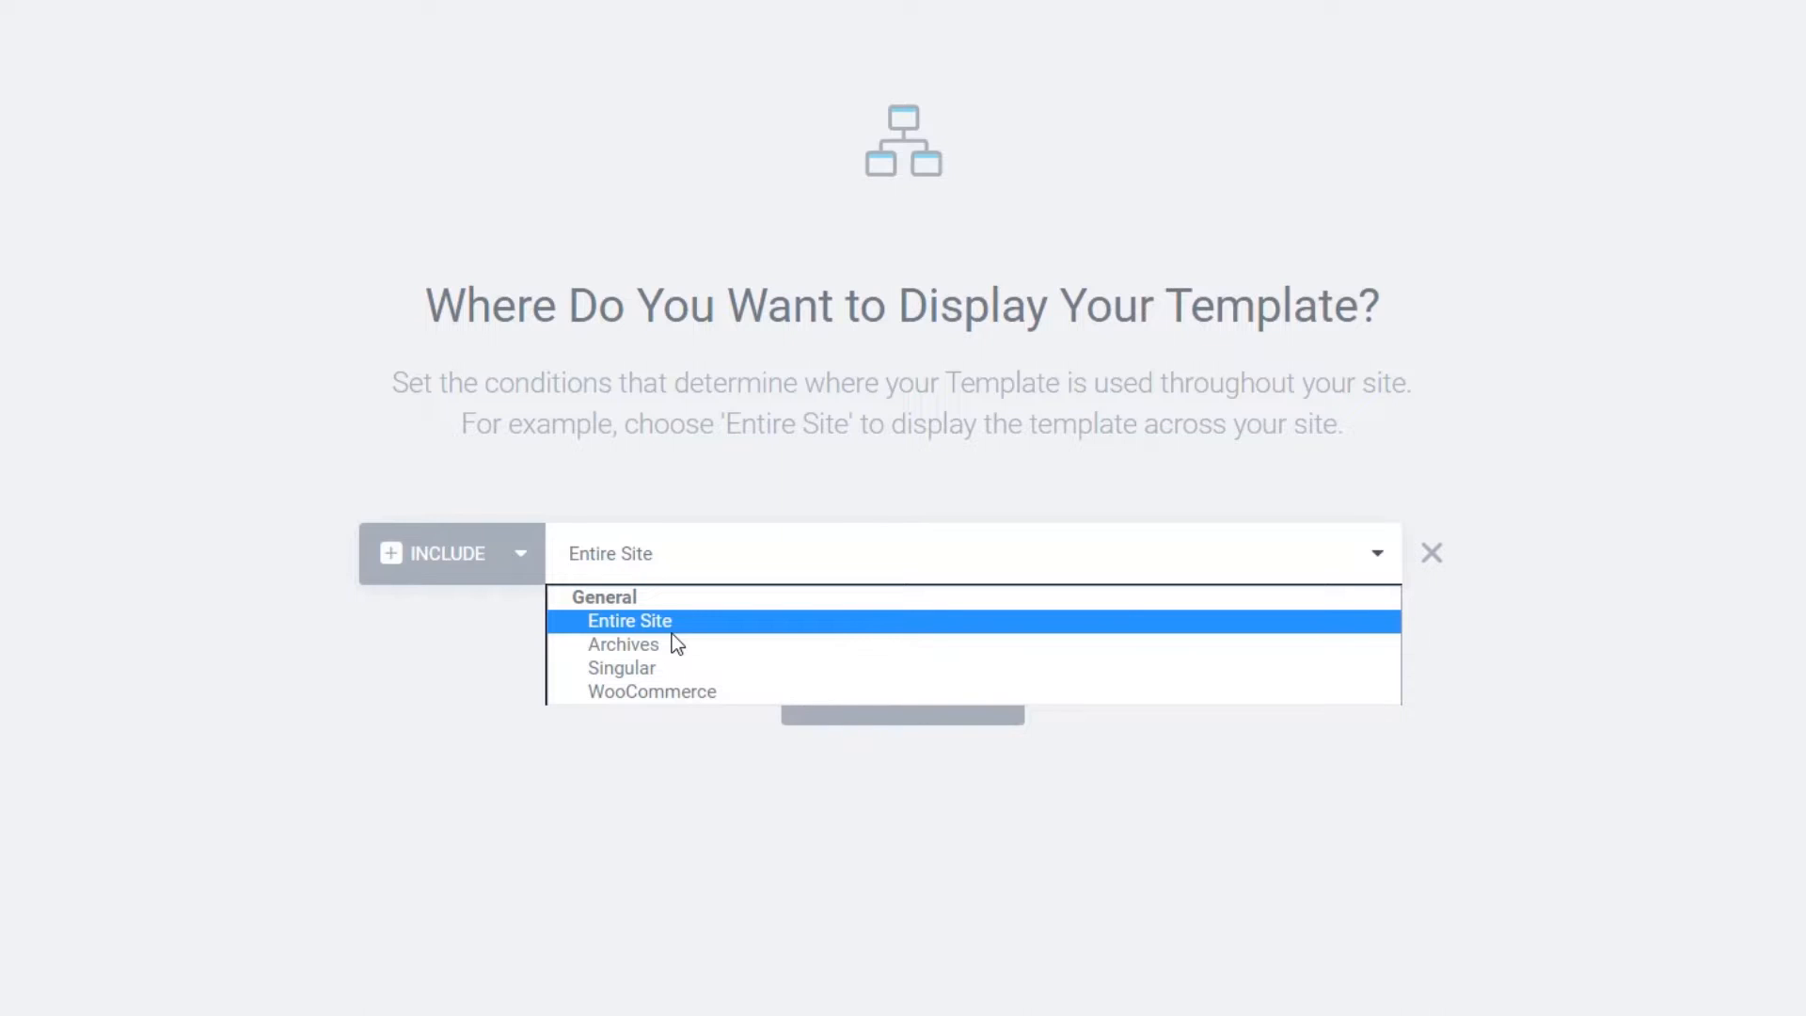
{"action": "left_click", "coordinate": [391, 651]}
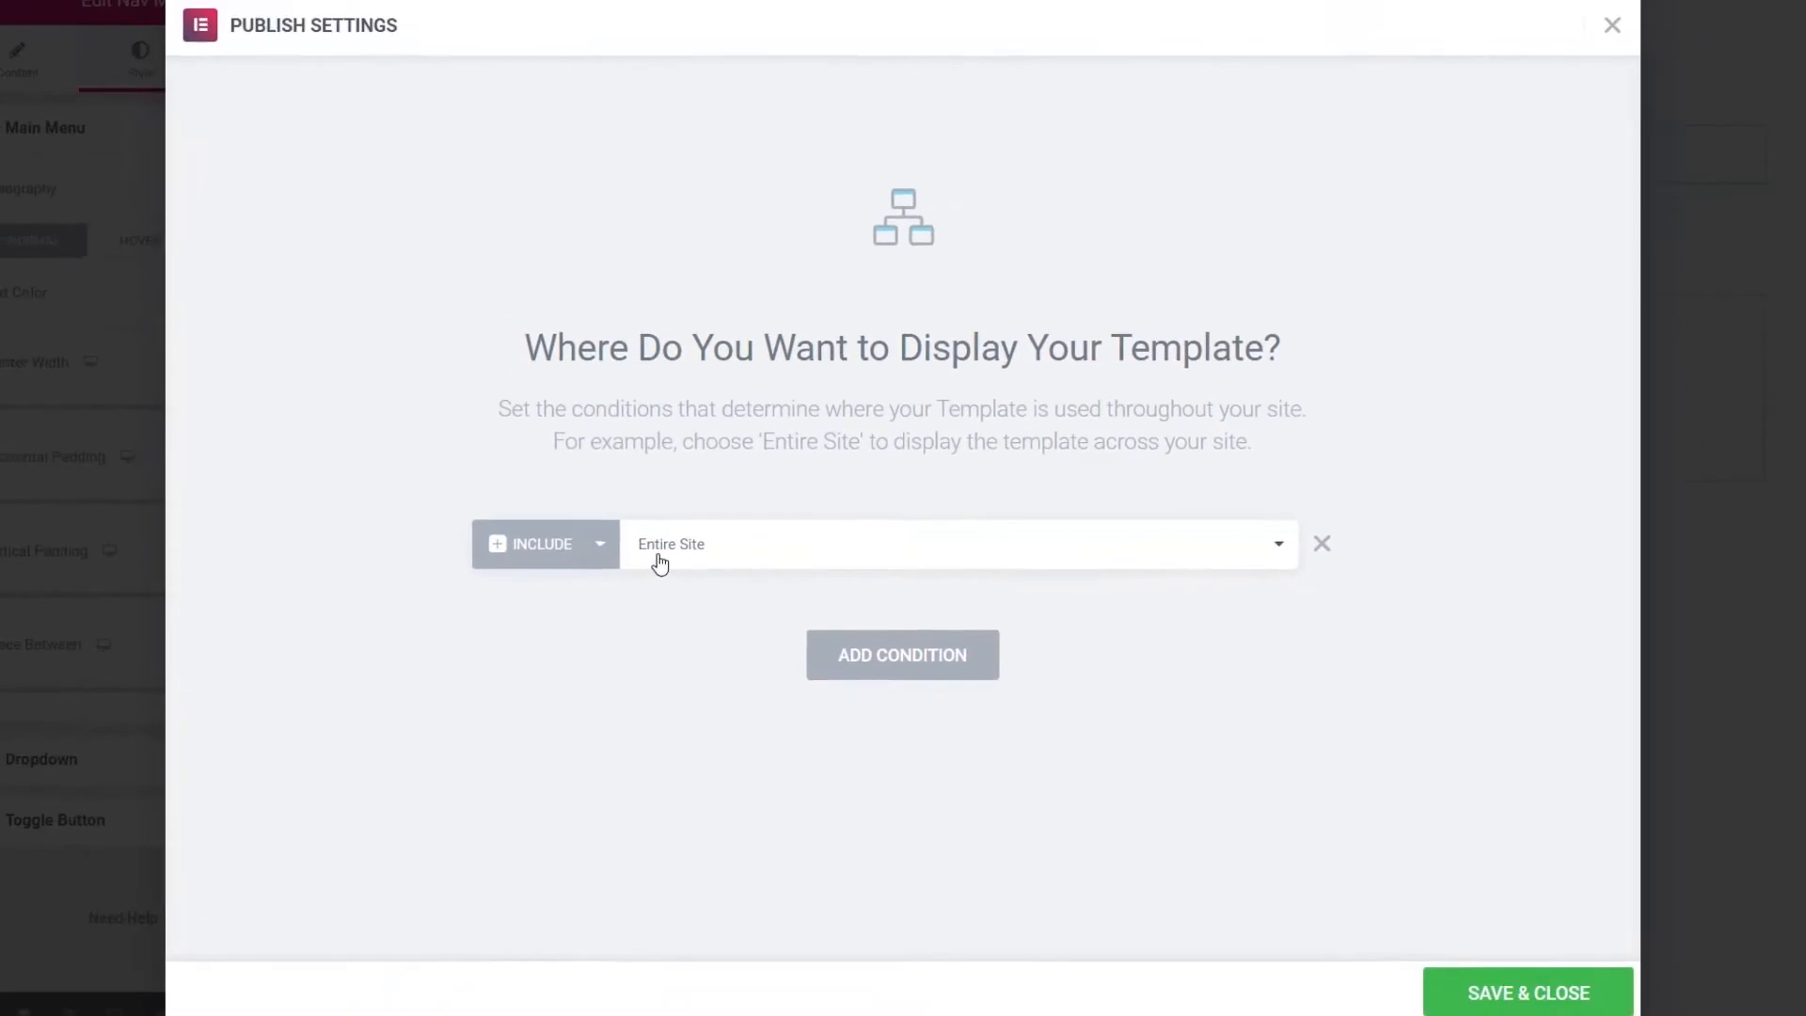
{"action": "left_click", "coordinate": [1524, 971]}
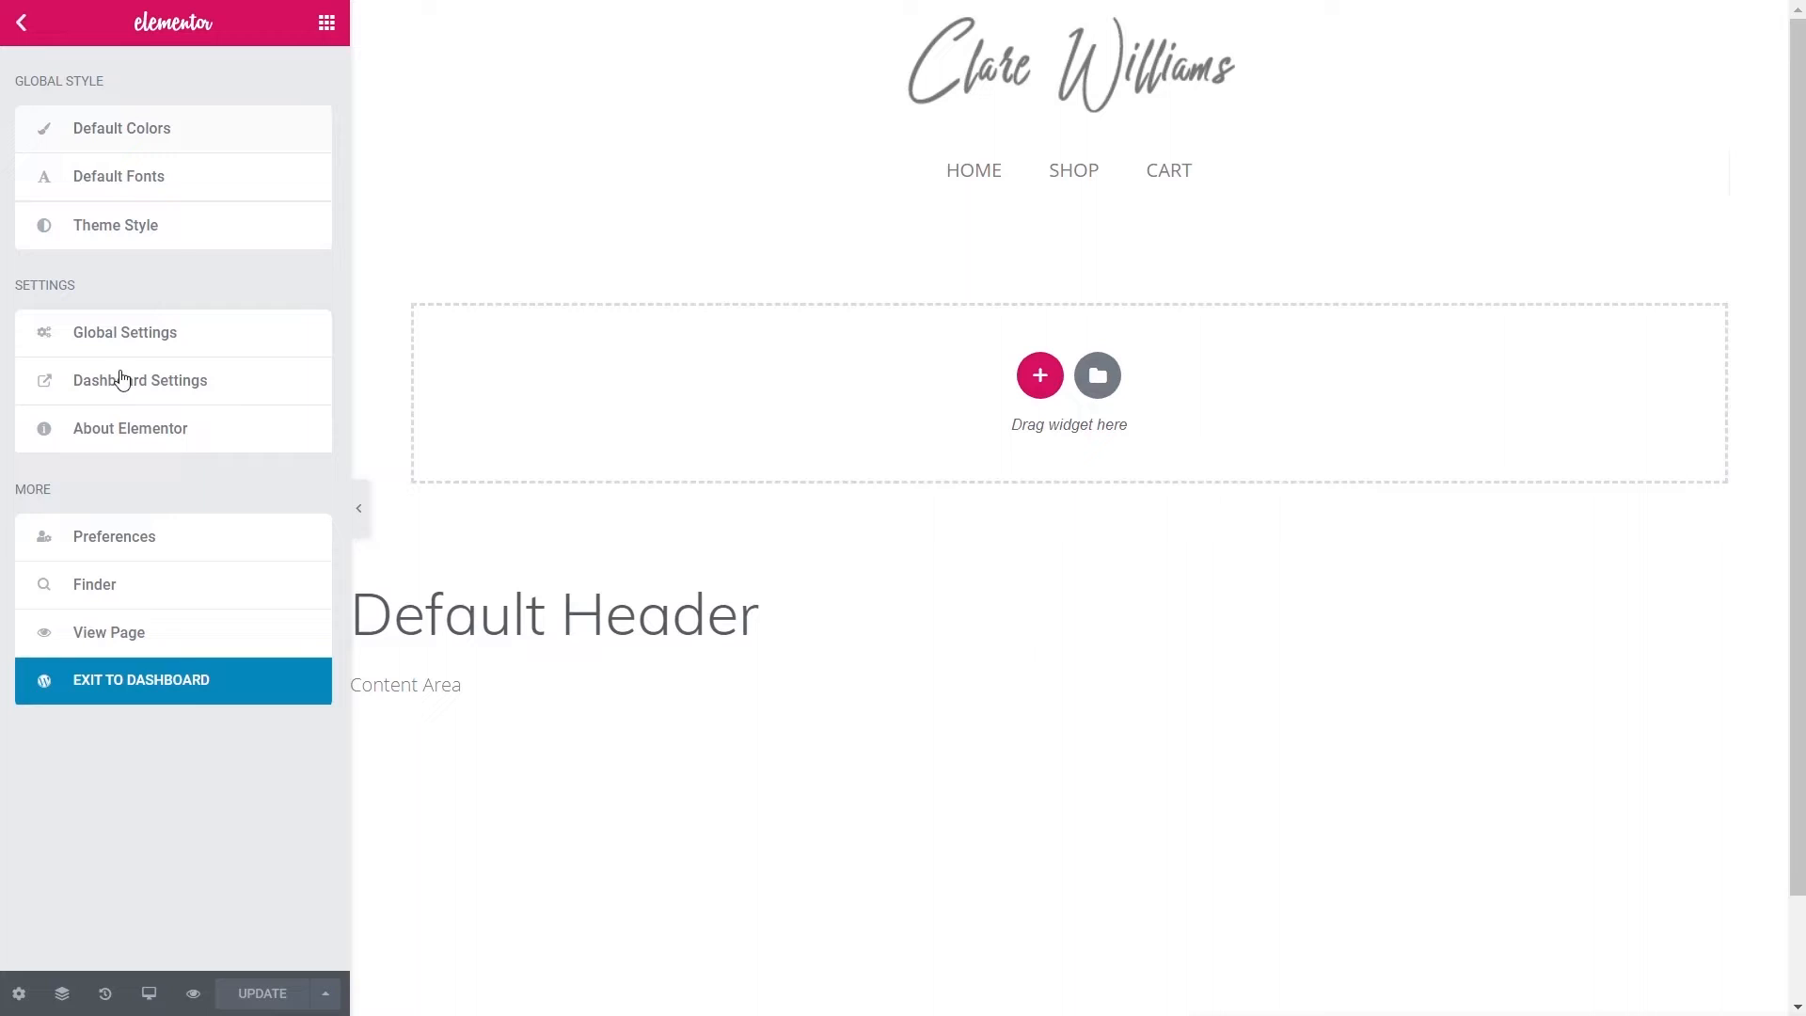
- Create a new Theme Builder footer template named Default Footer and scroll through its blocks
{"action": "left_click", "coordinate": [188, 696]}
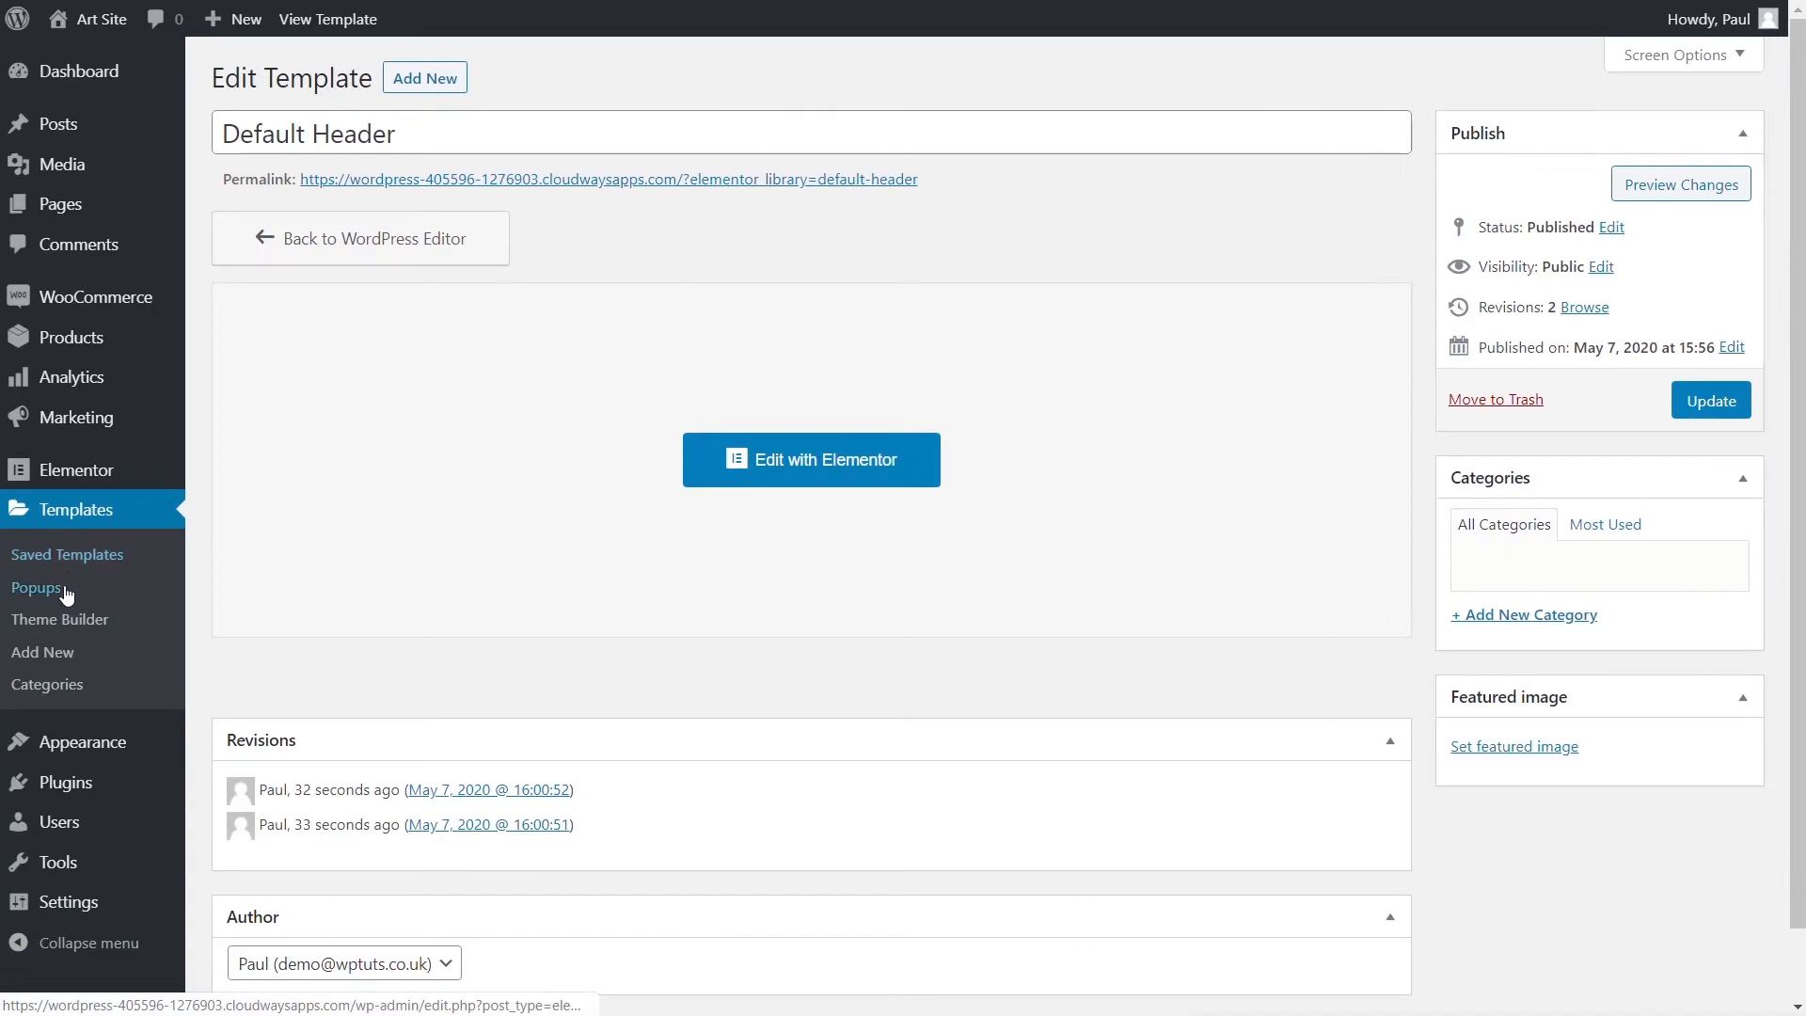
{"action": "left_click", "coordinate": [60, 620]}
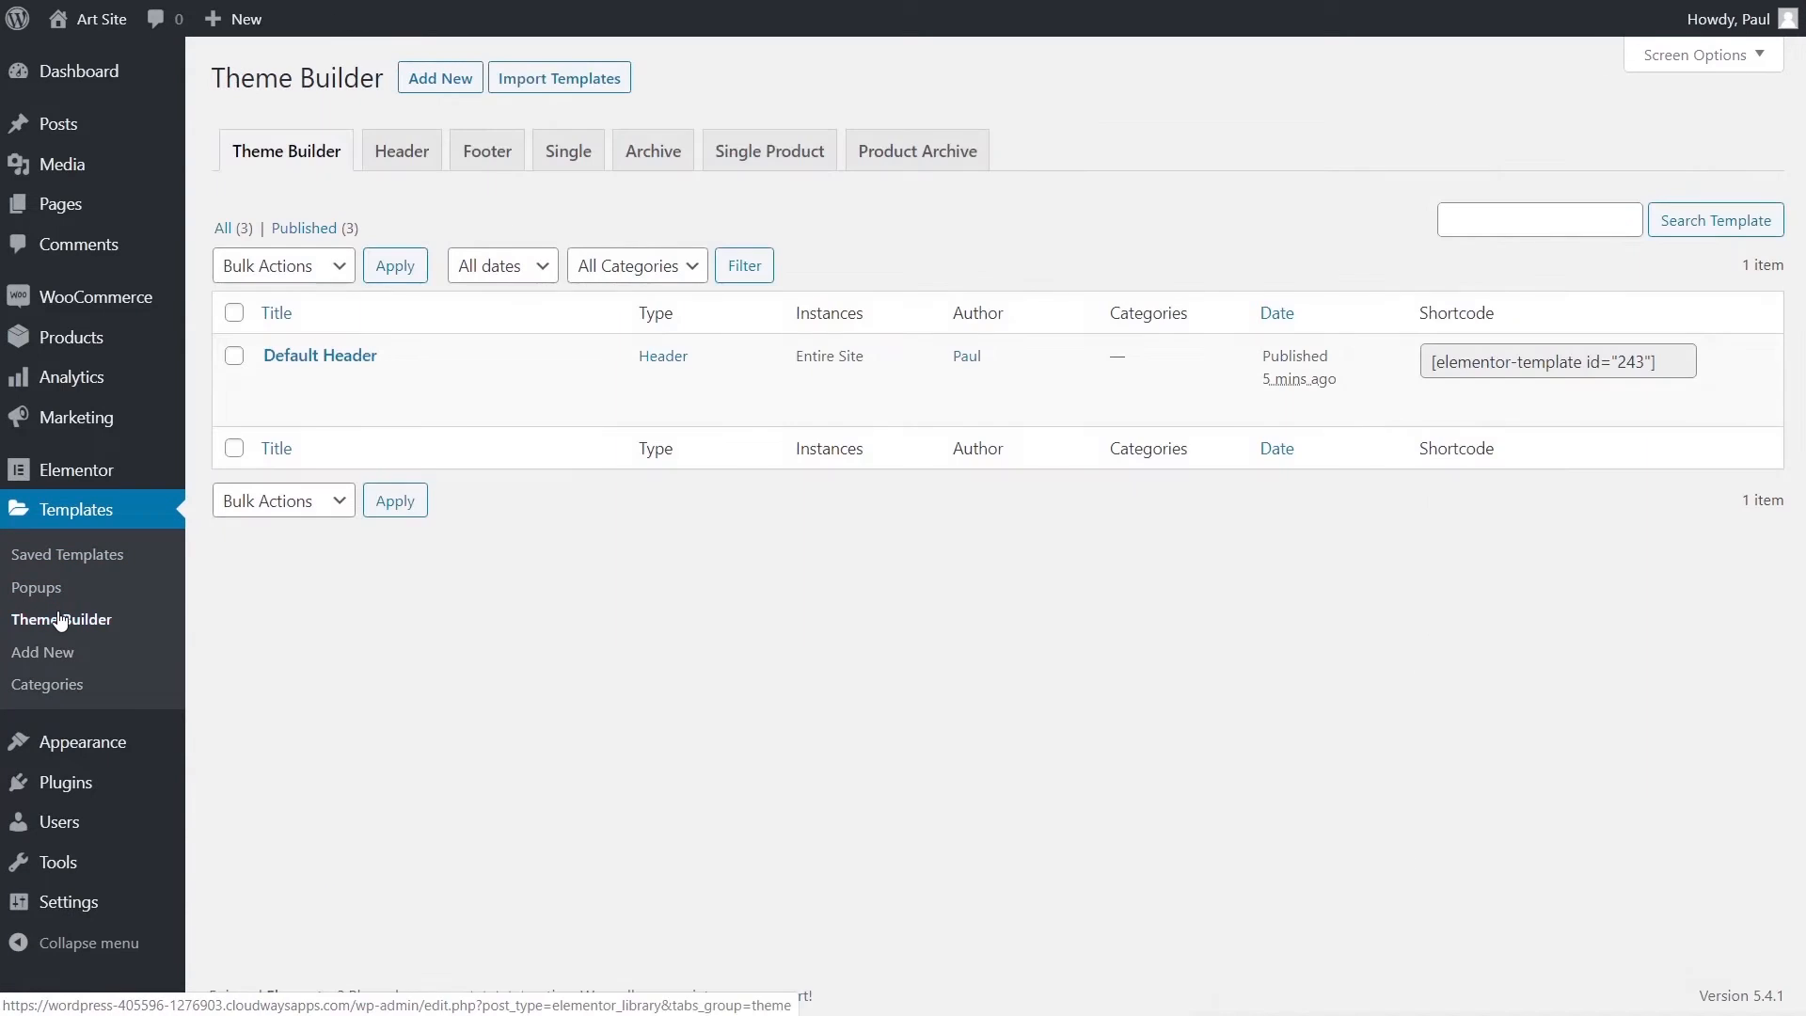
{"action": "left_click", "coordinate": [498, 162]}
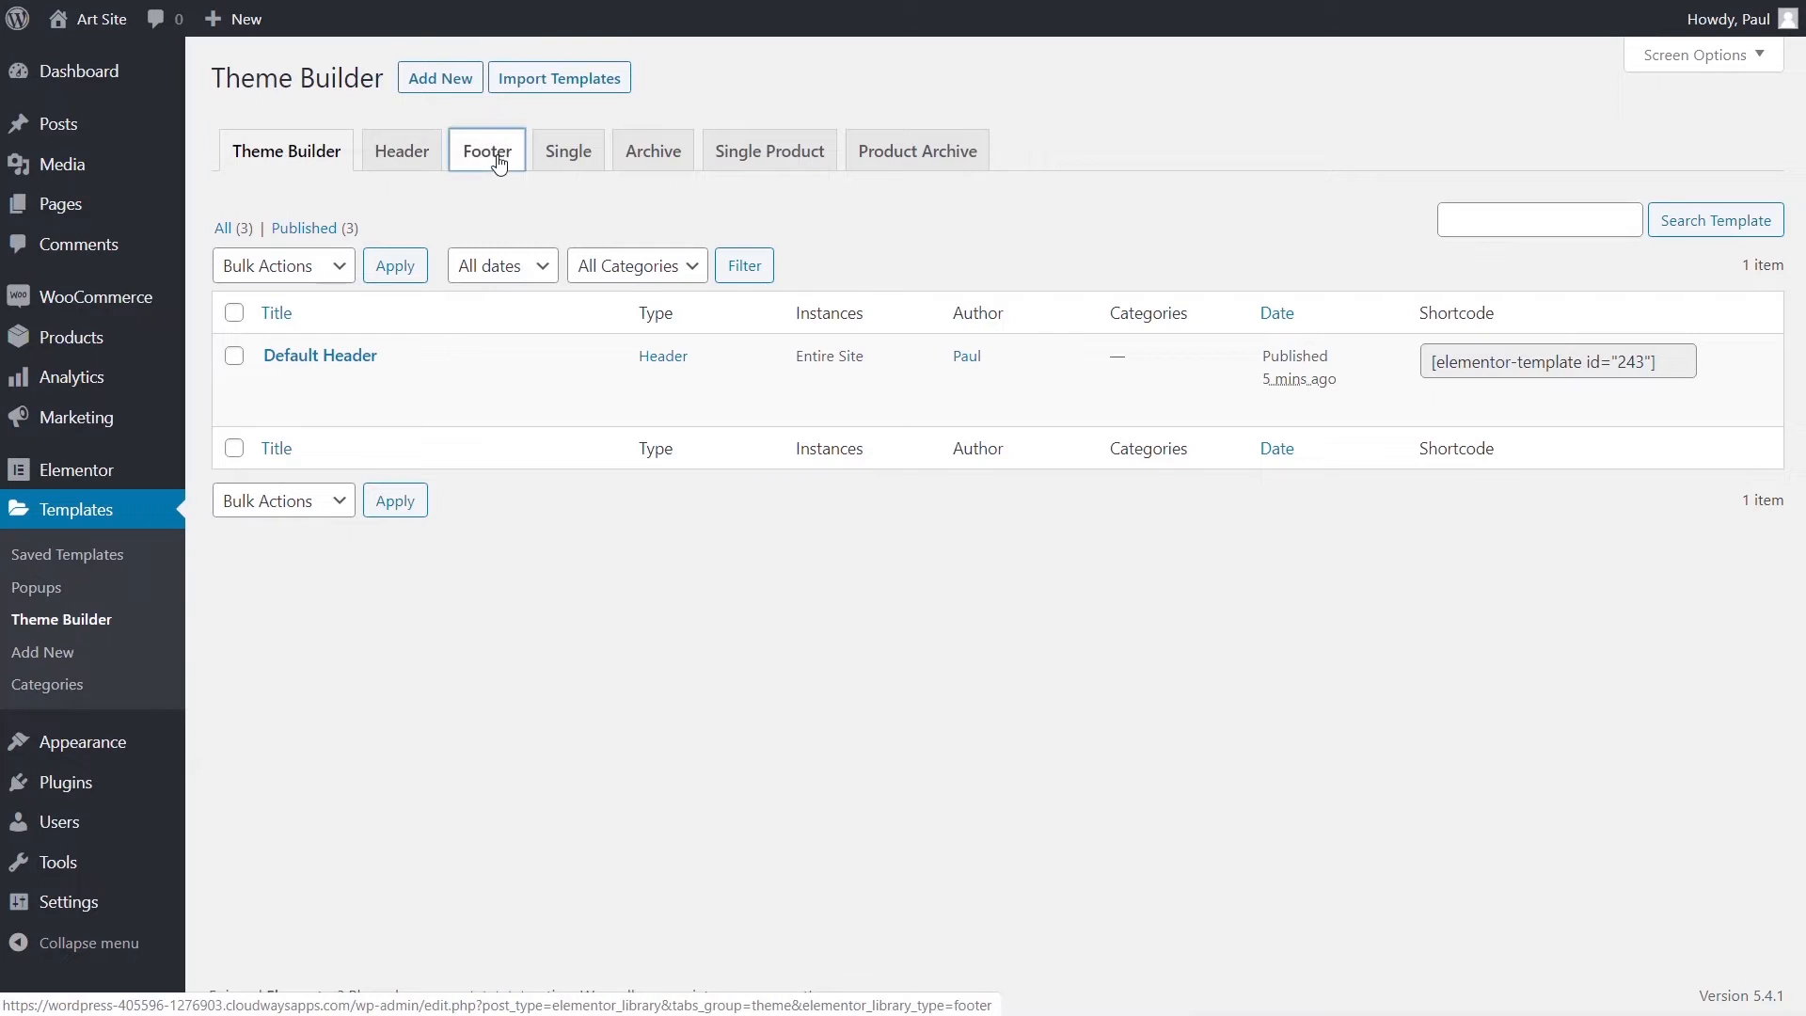
{"action": "left_click", "coordinate": [975, 591]}
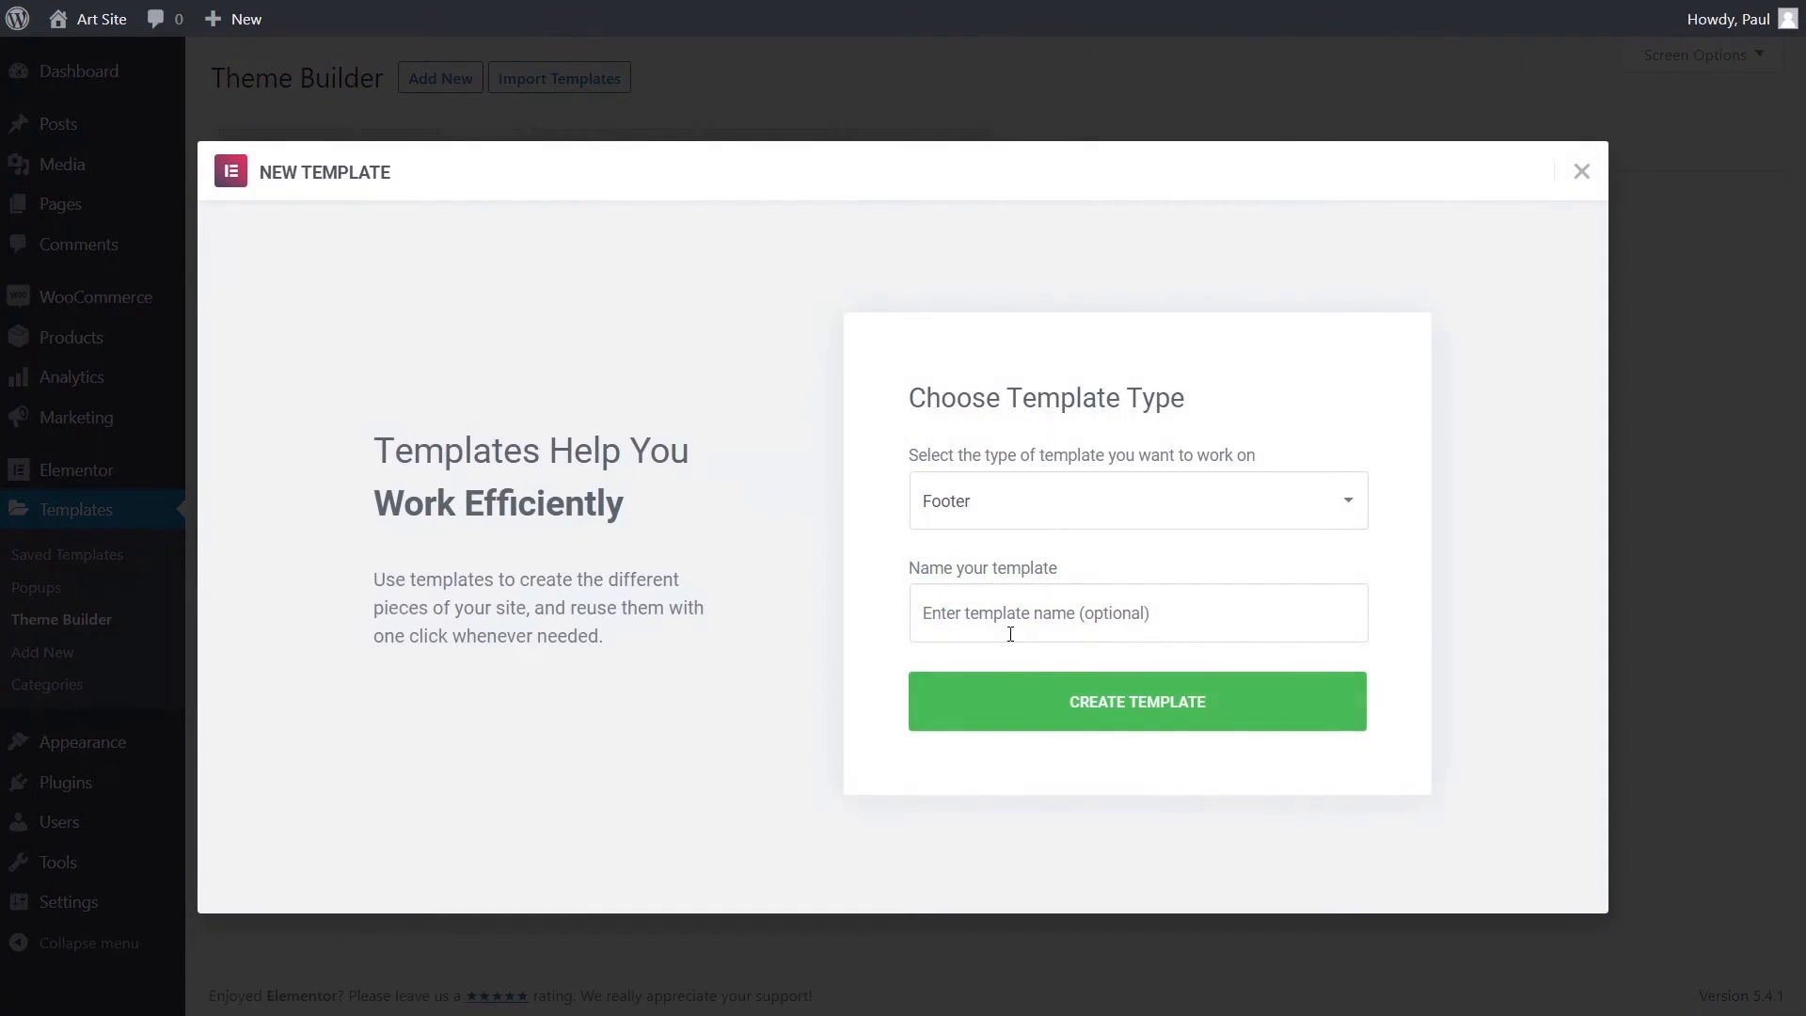
{"action": "left_click", "coordinate": [1010, 633]}
{"action": "type", "text": "Default Footer"}
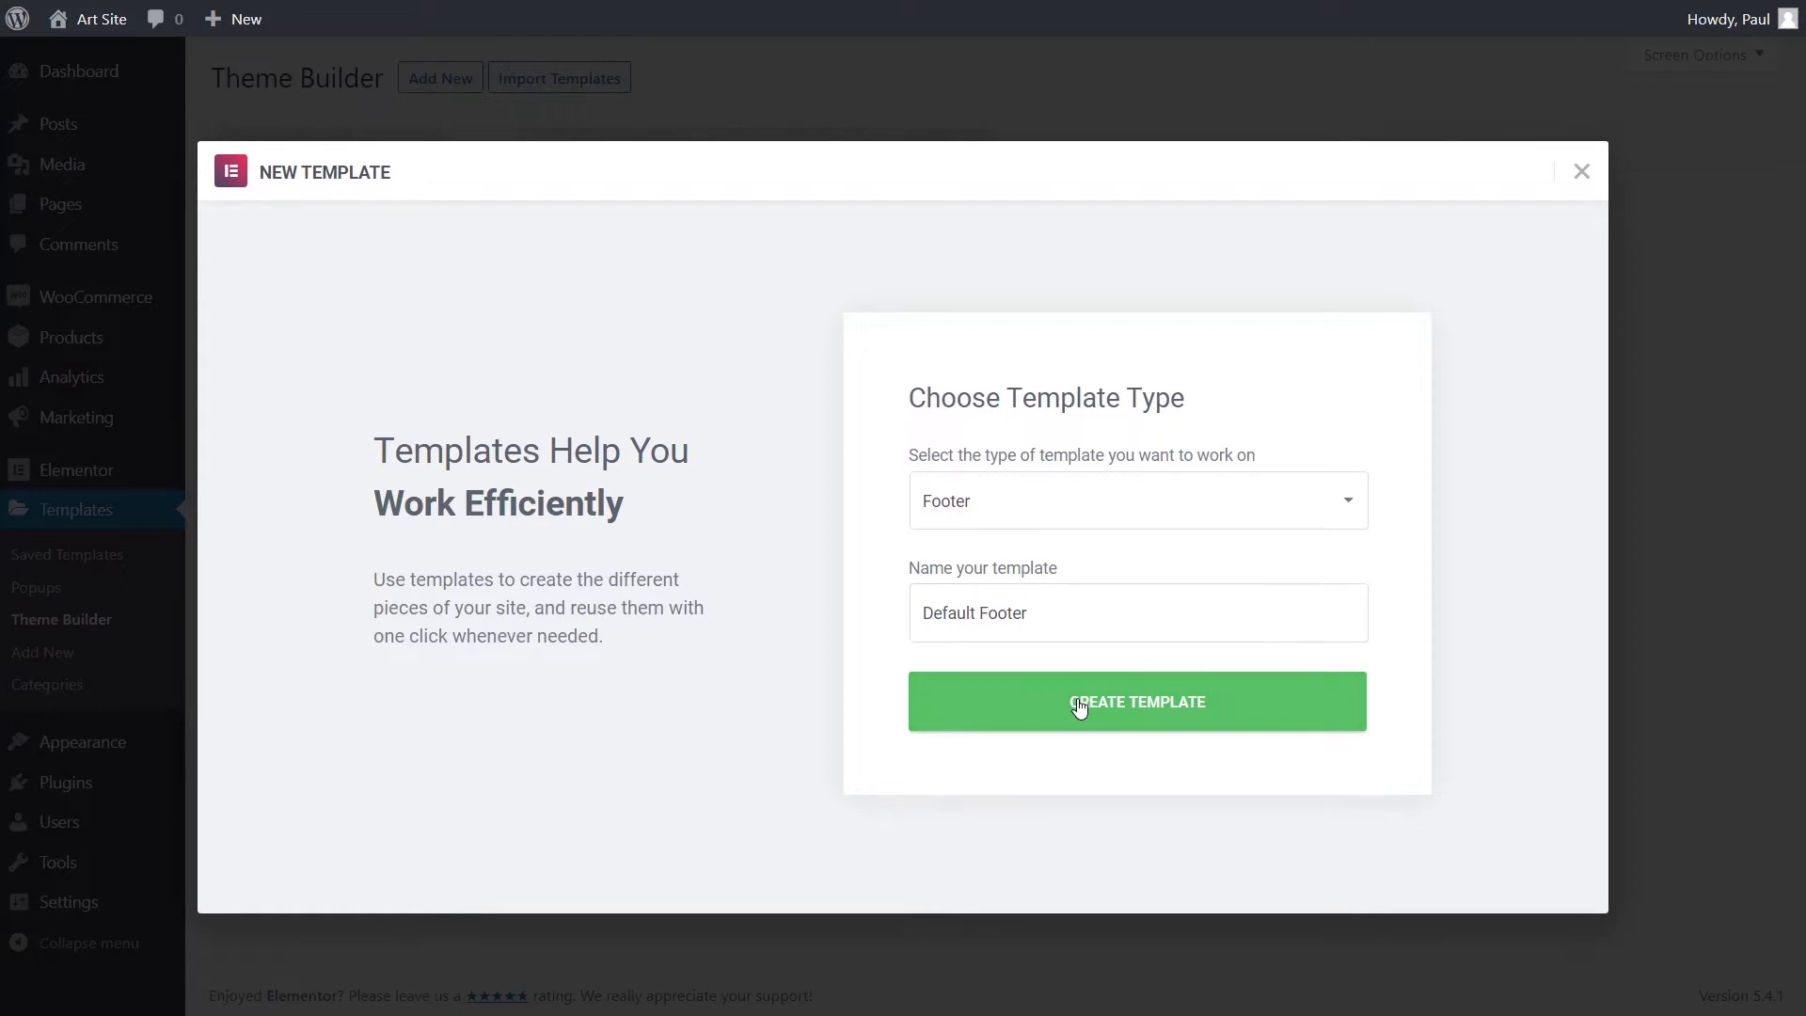
{"action": "left_click", "coordinate": [1033, 712]}
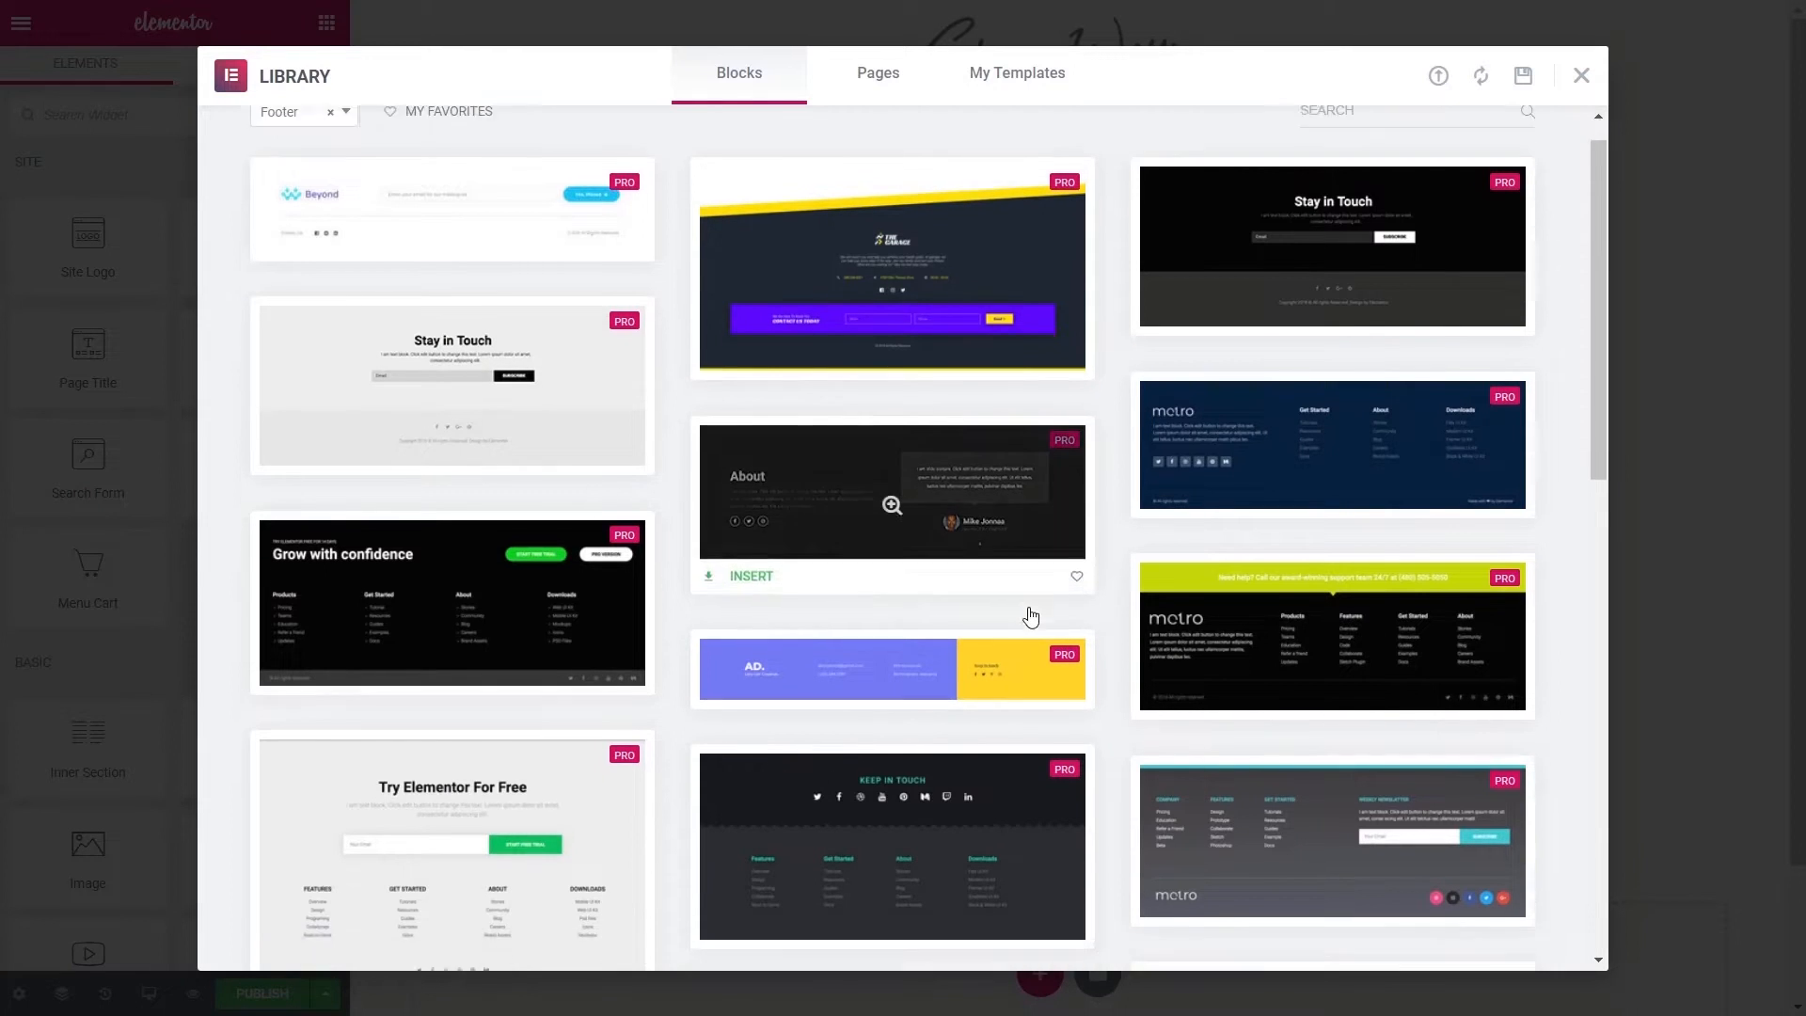
{"action": "scroll", "coordinate": [1028, 613], "scroll_direction": "down", "scroll_amount": 5}
{"action": "scroll", "coordinate": [1029, 613], "scroll_direction": "down", "scroll_amount": 4}
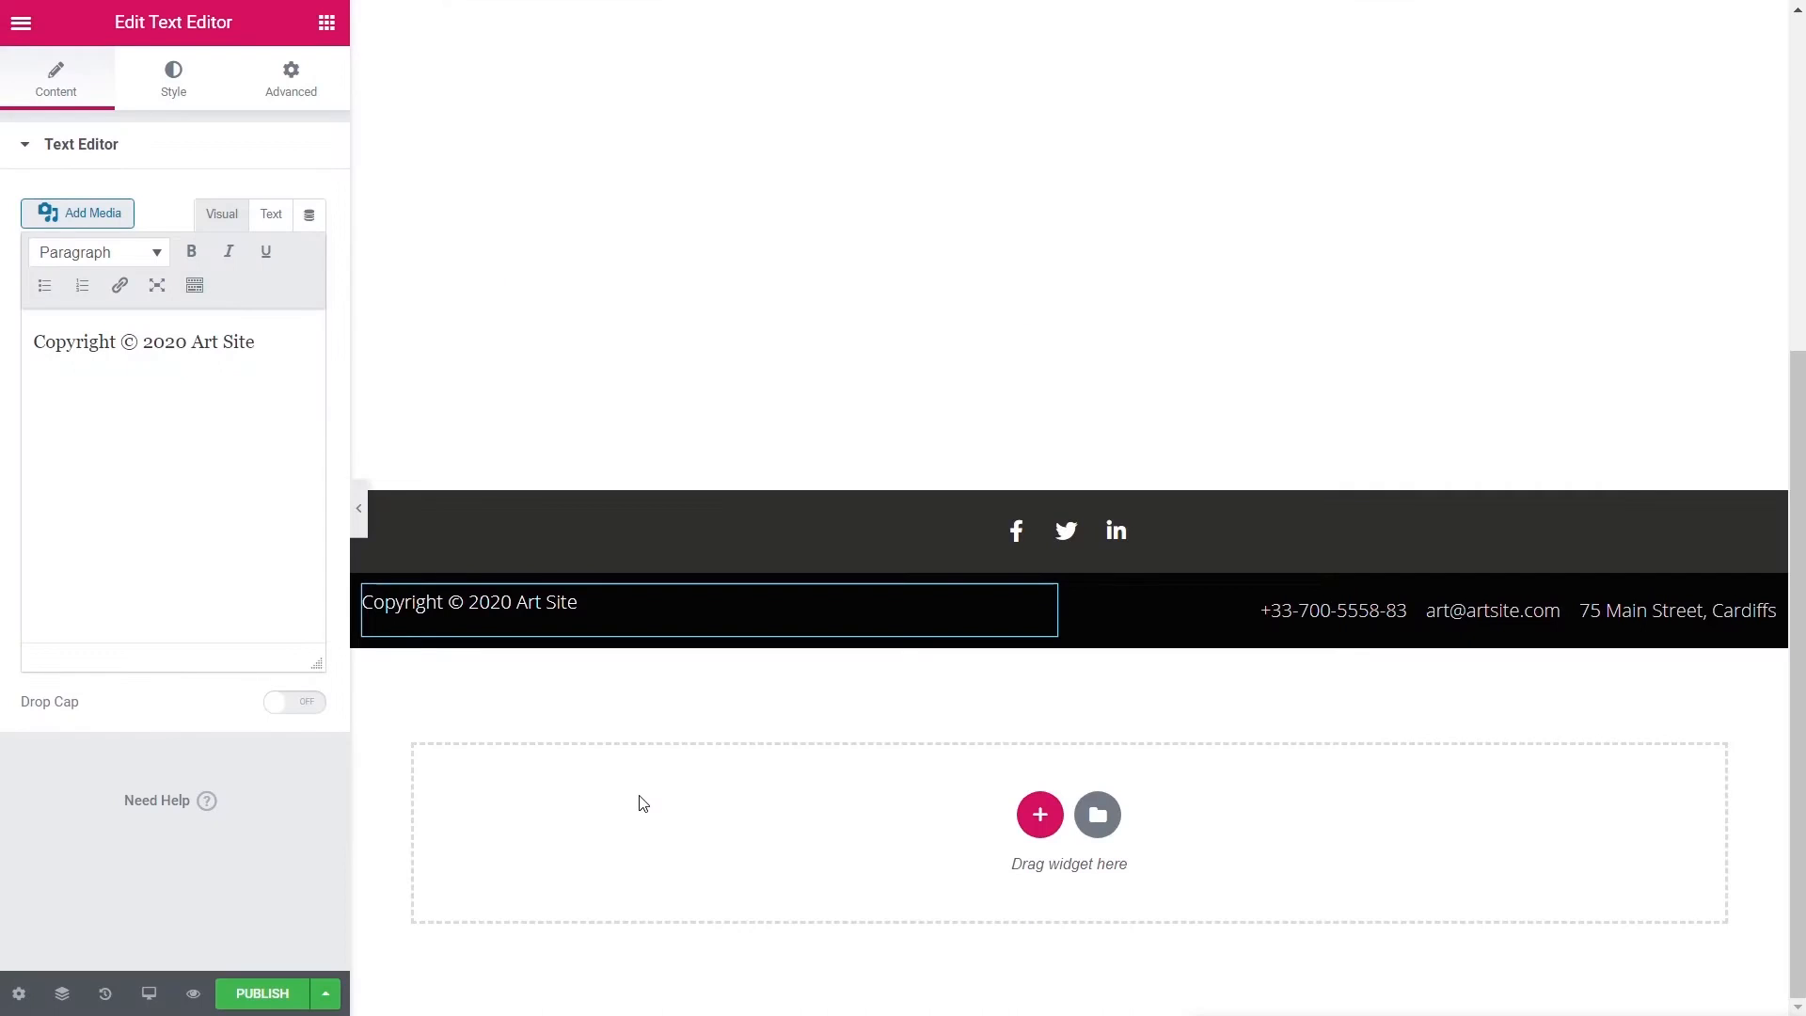
- Publish the Default Footer with an Entire Site display condition
{"action": "left_click", "coordinate": [262, 994]}
{"action": "left_click", "coordinate": [878, 588]}
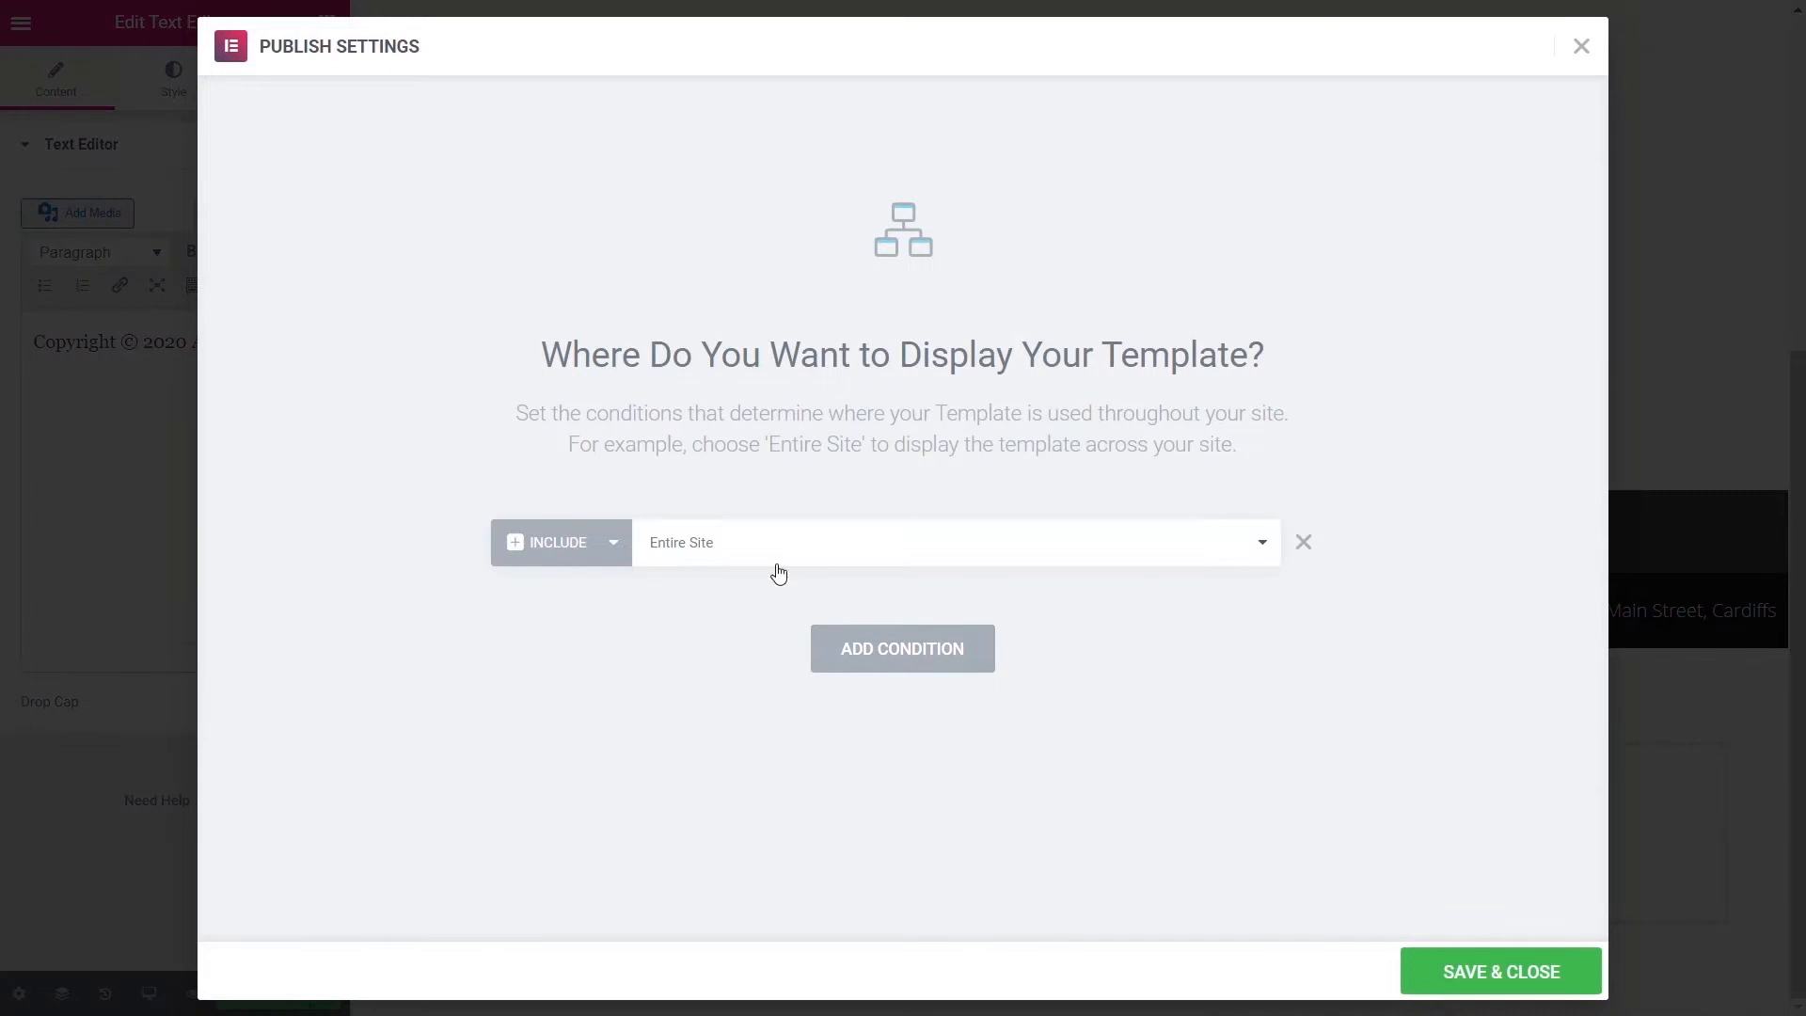
{"action": "left_click", "coordinate": [1523, 972]}
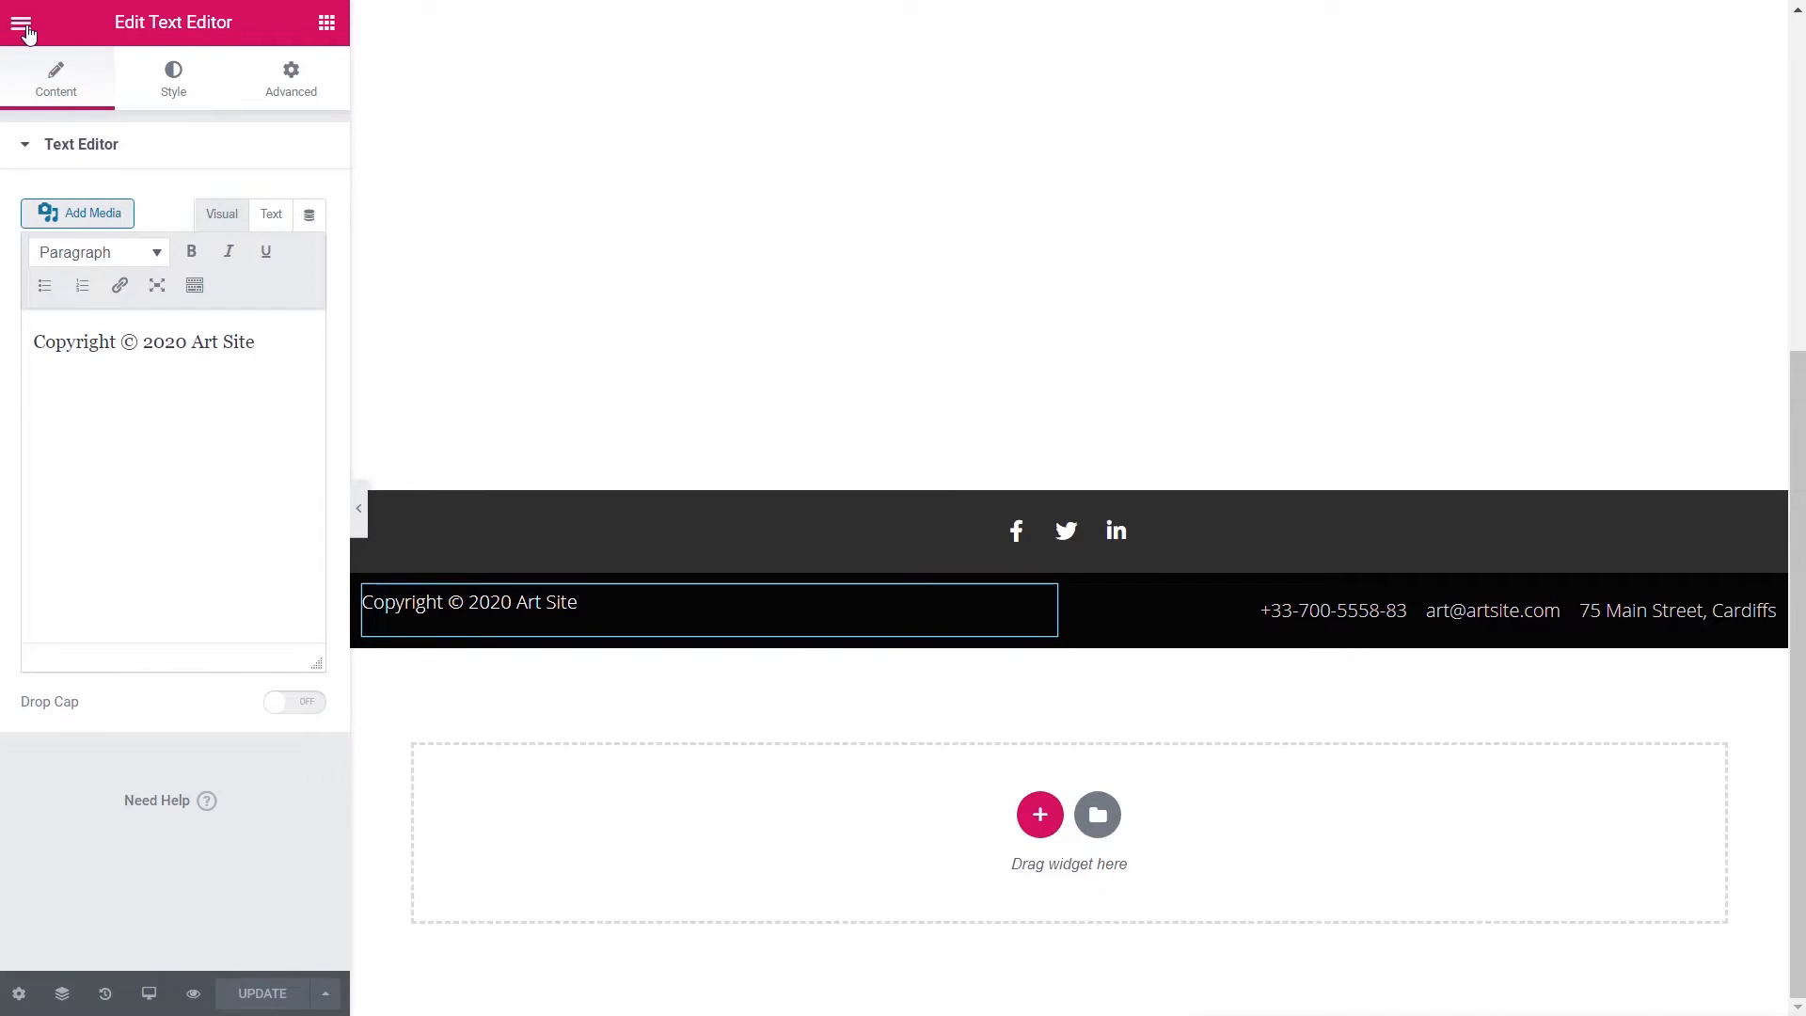
- Return to the dashboard and start a new page titled Homepage
{"action": "left_click", "coordinate": [20, 22]}
{"action": "left_click", "coordinate": [134, 684]}
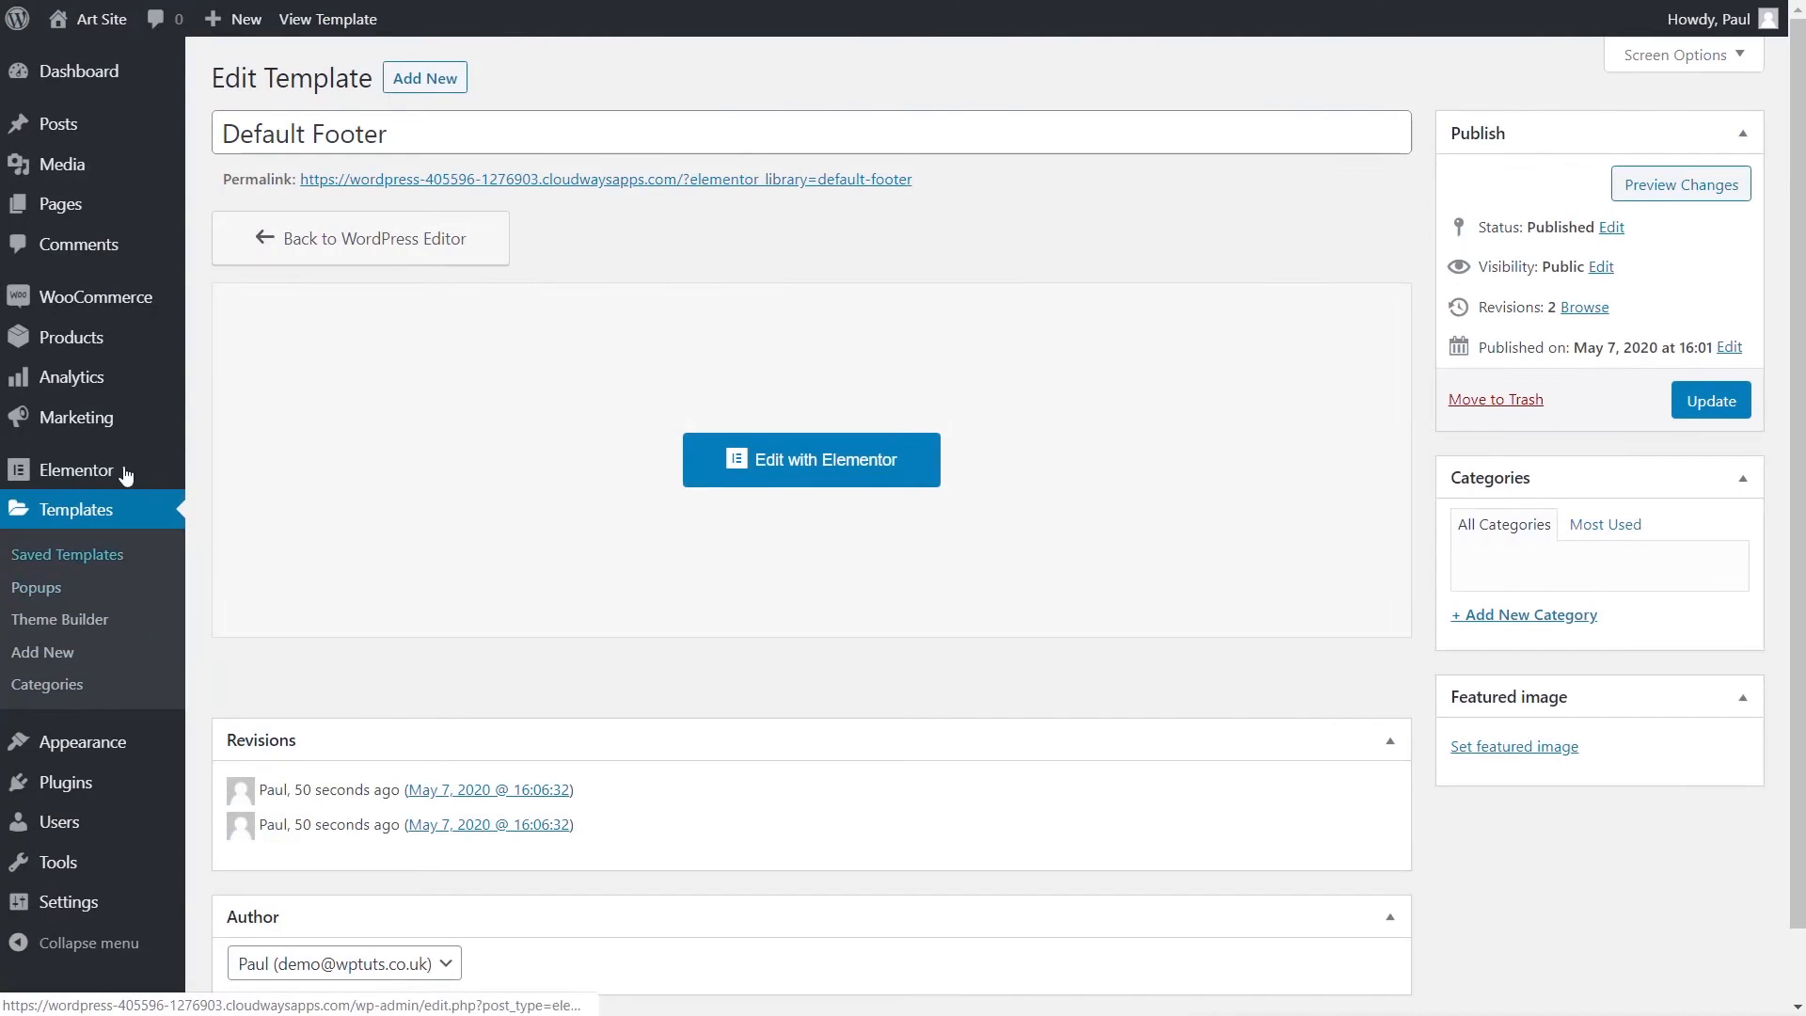
{"action": "mouse_move", "coordinate": [61, 202]}
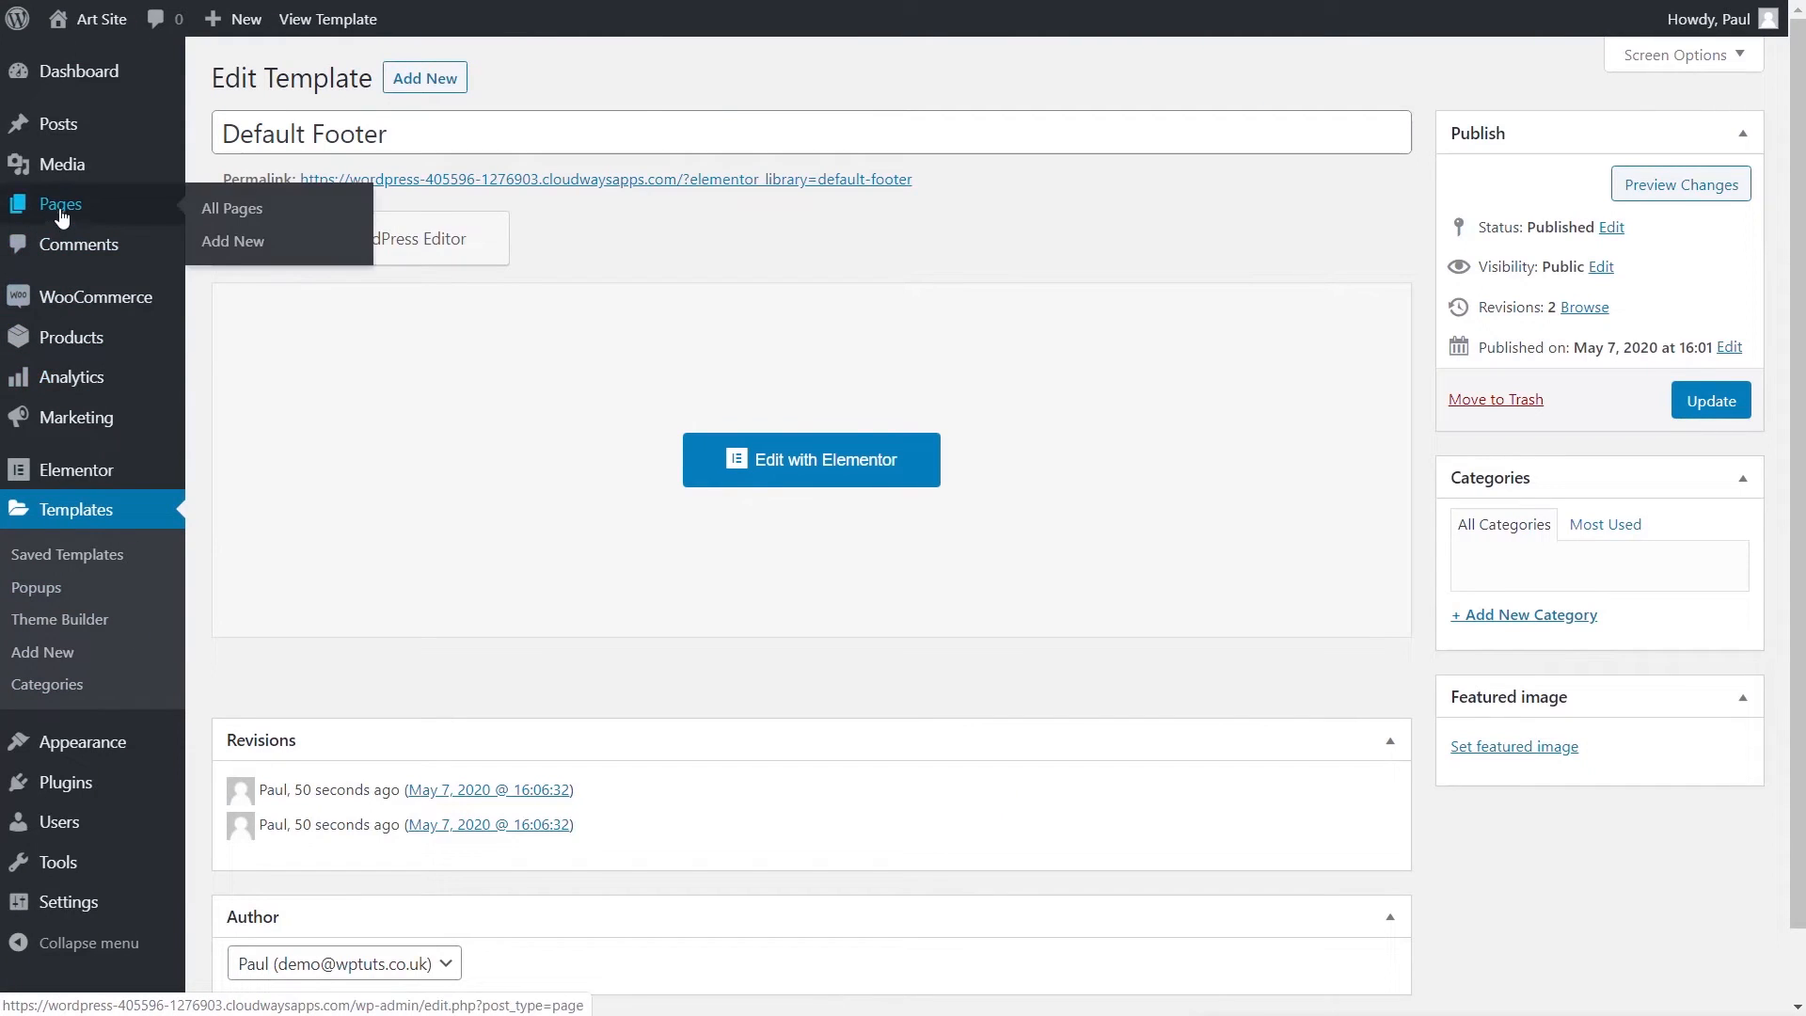
{"action": "left_click", "coordinate": [228, 243]}
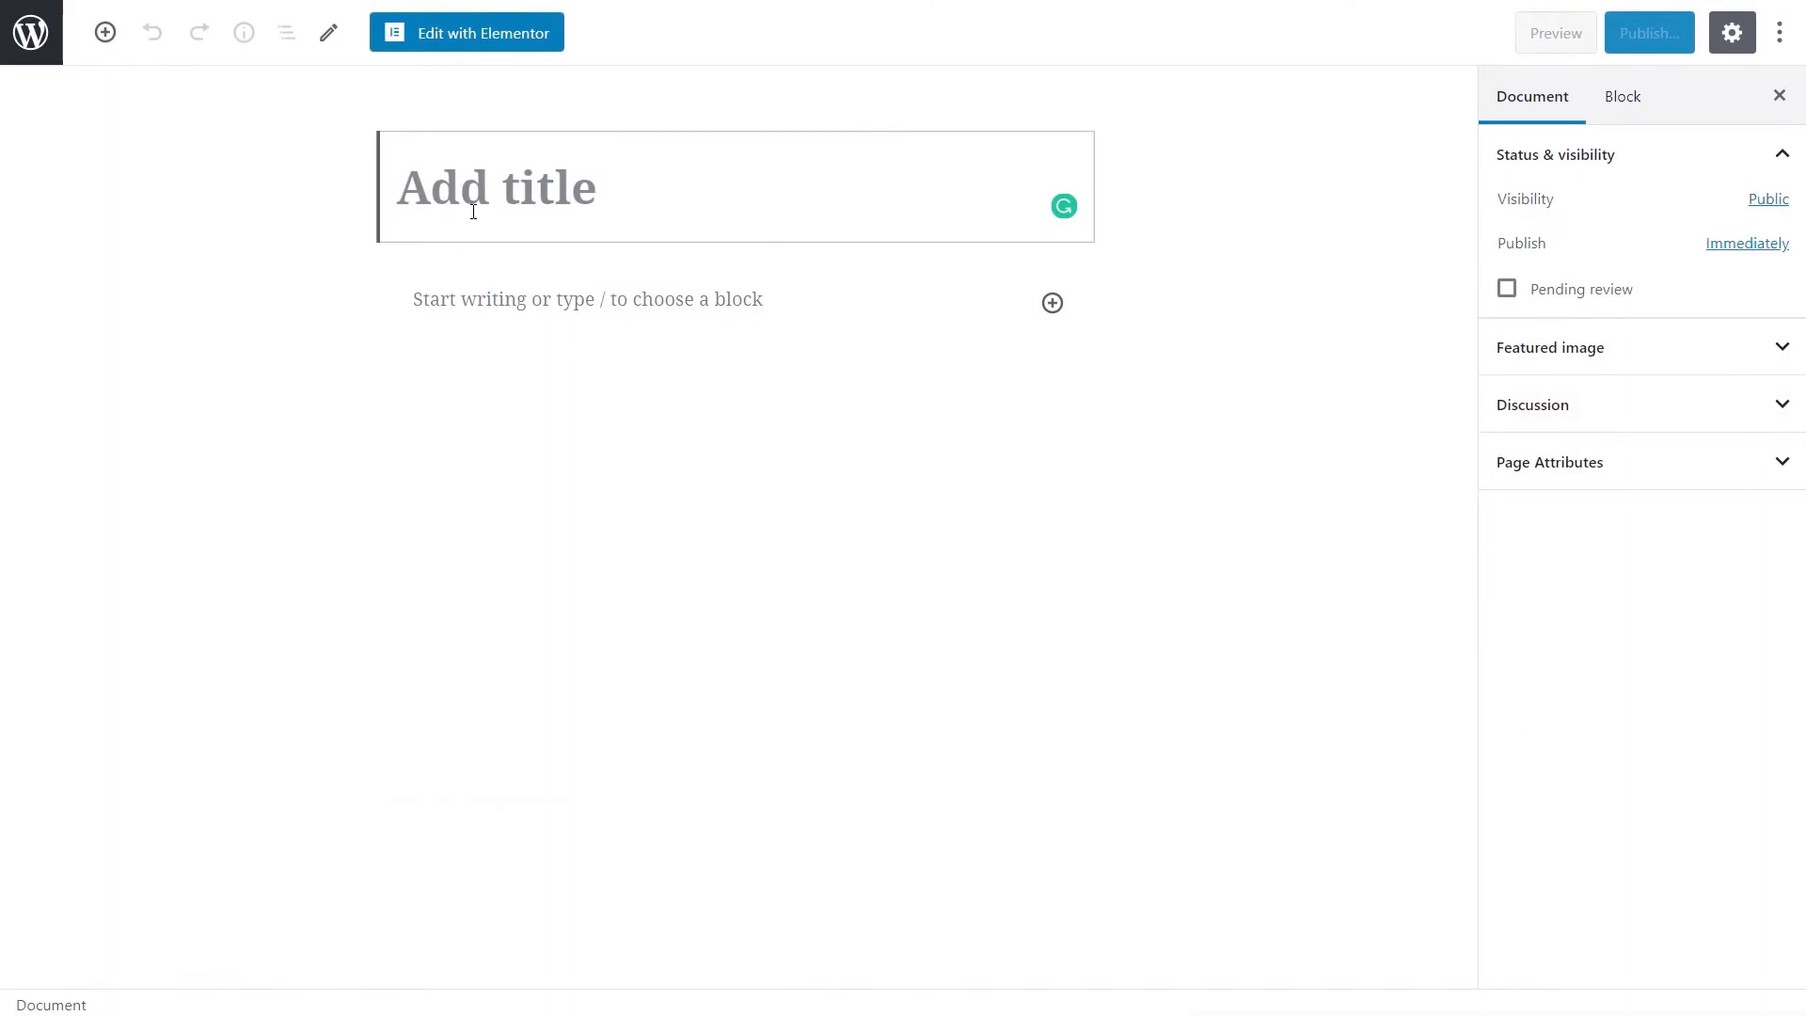
{"action": "type", "text": "Homepage"}
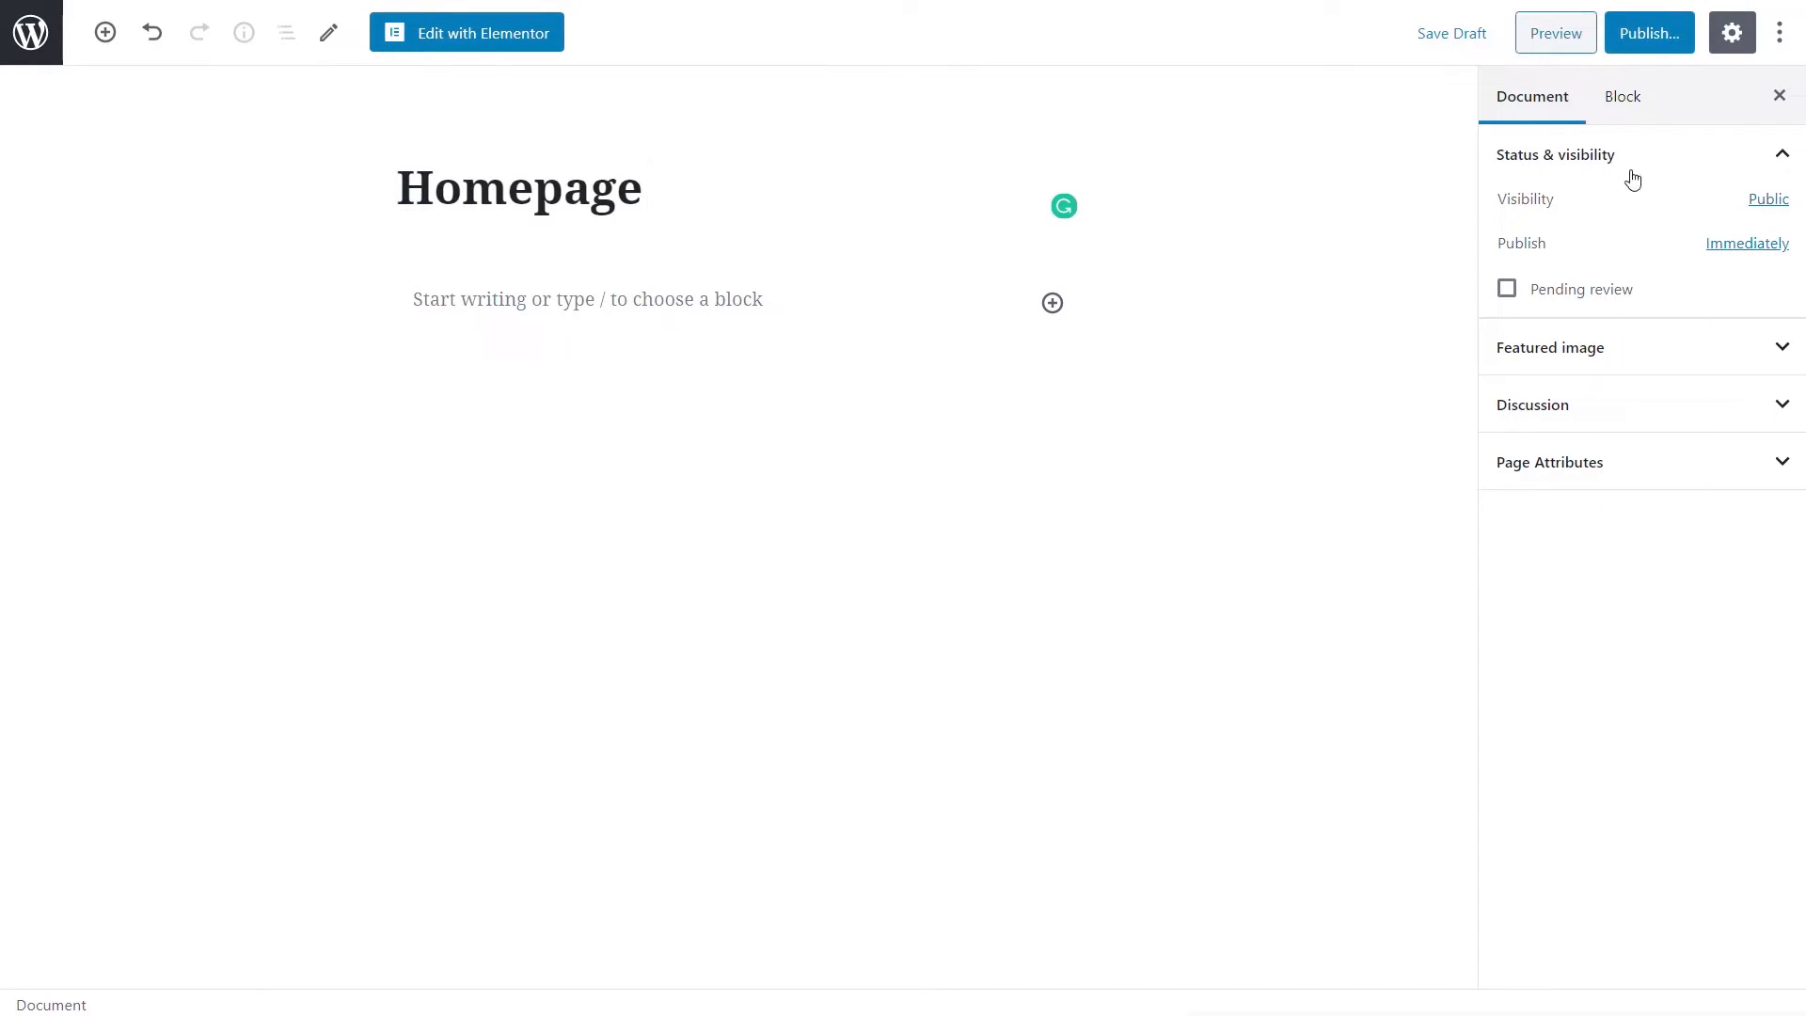
- Publish the Homepage and open it with Elementor
{"action": "left_click", "coordinate": [1662, 38]}
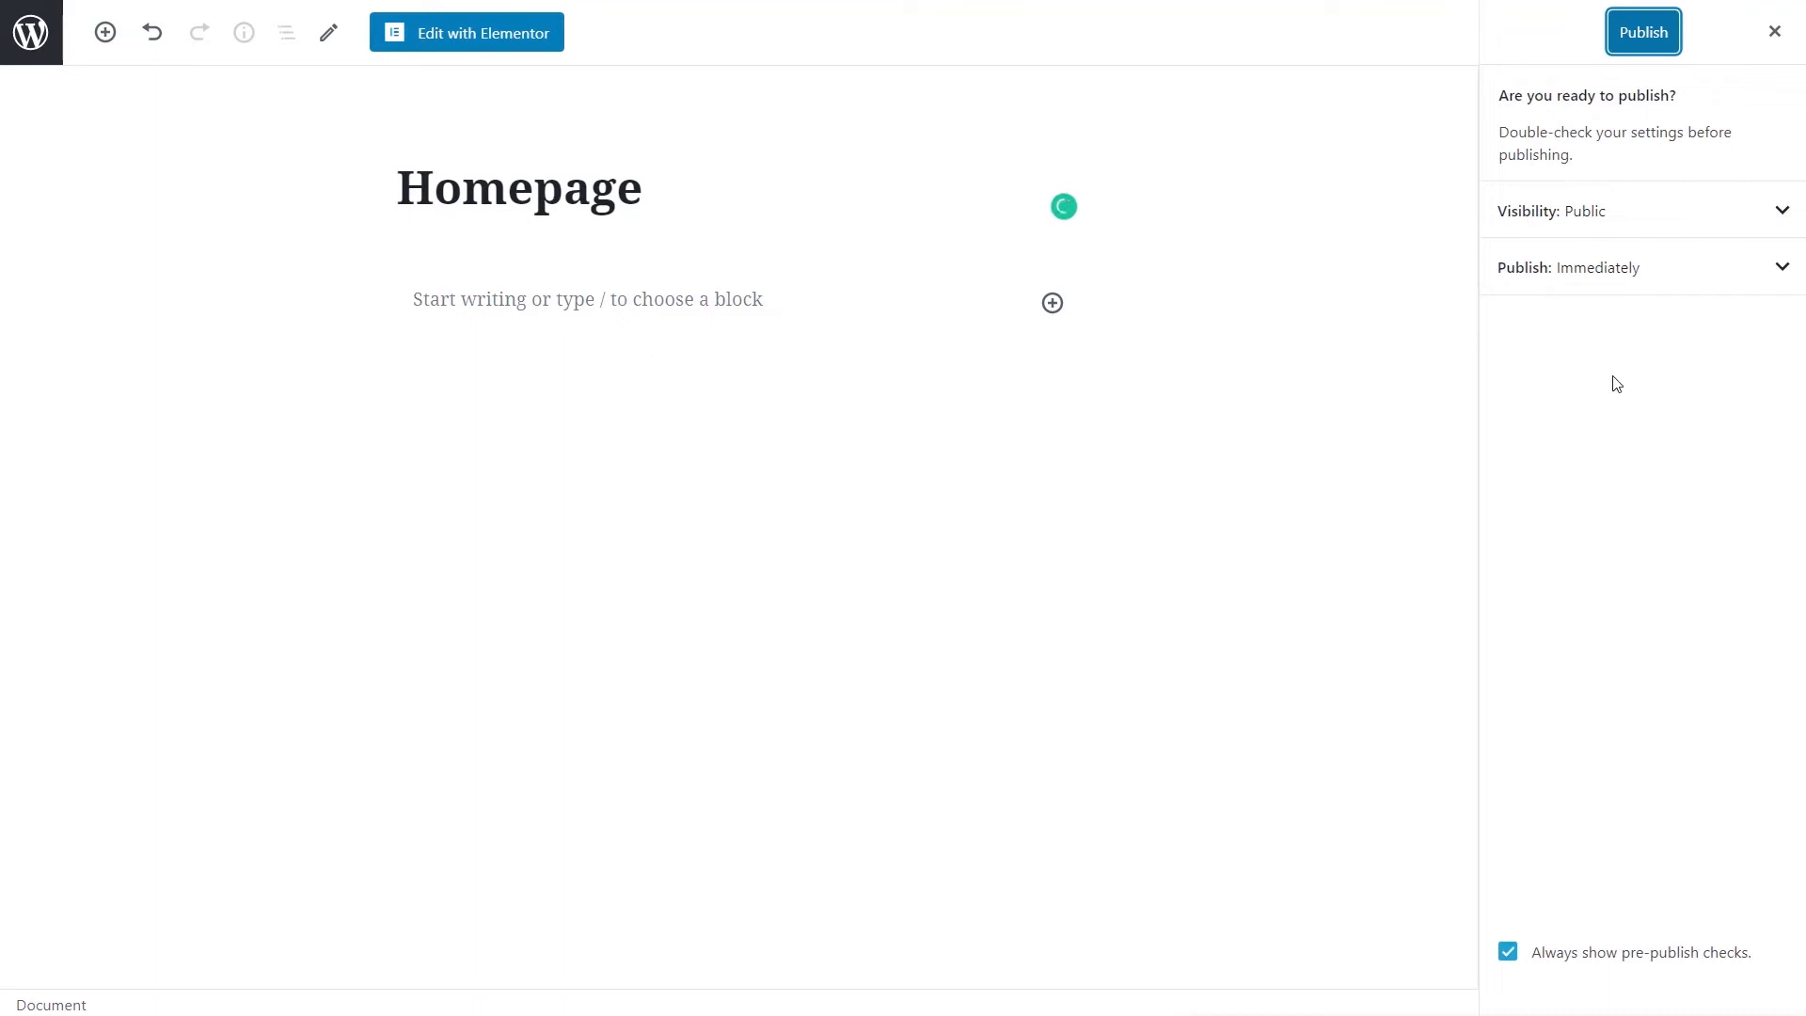
{"action": "left_click", "coordinate": [1651, 43]}
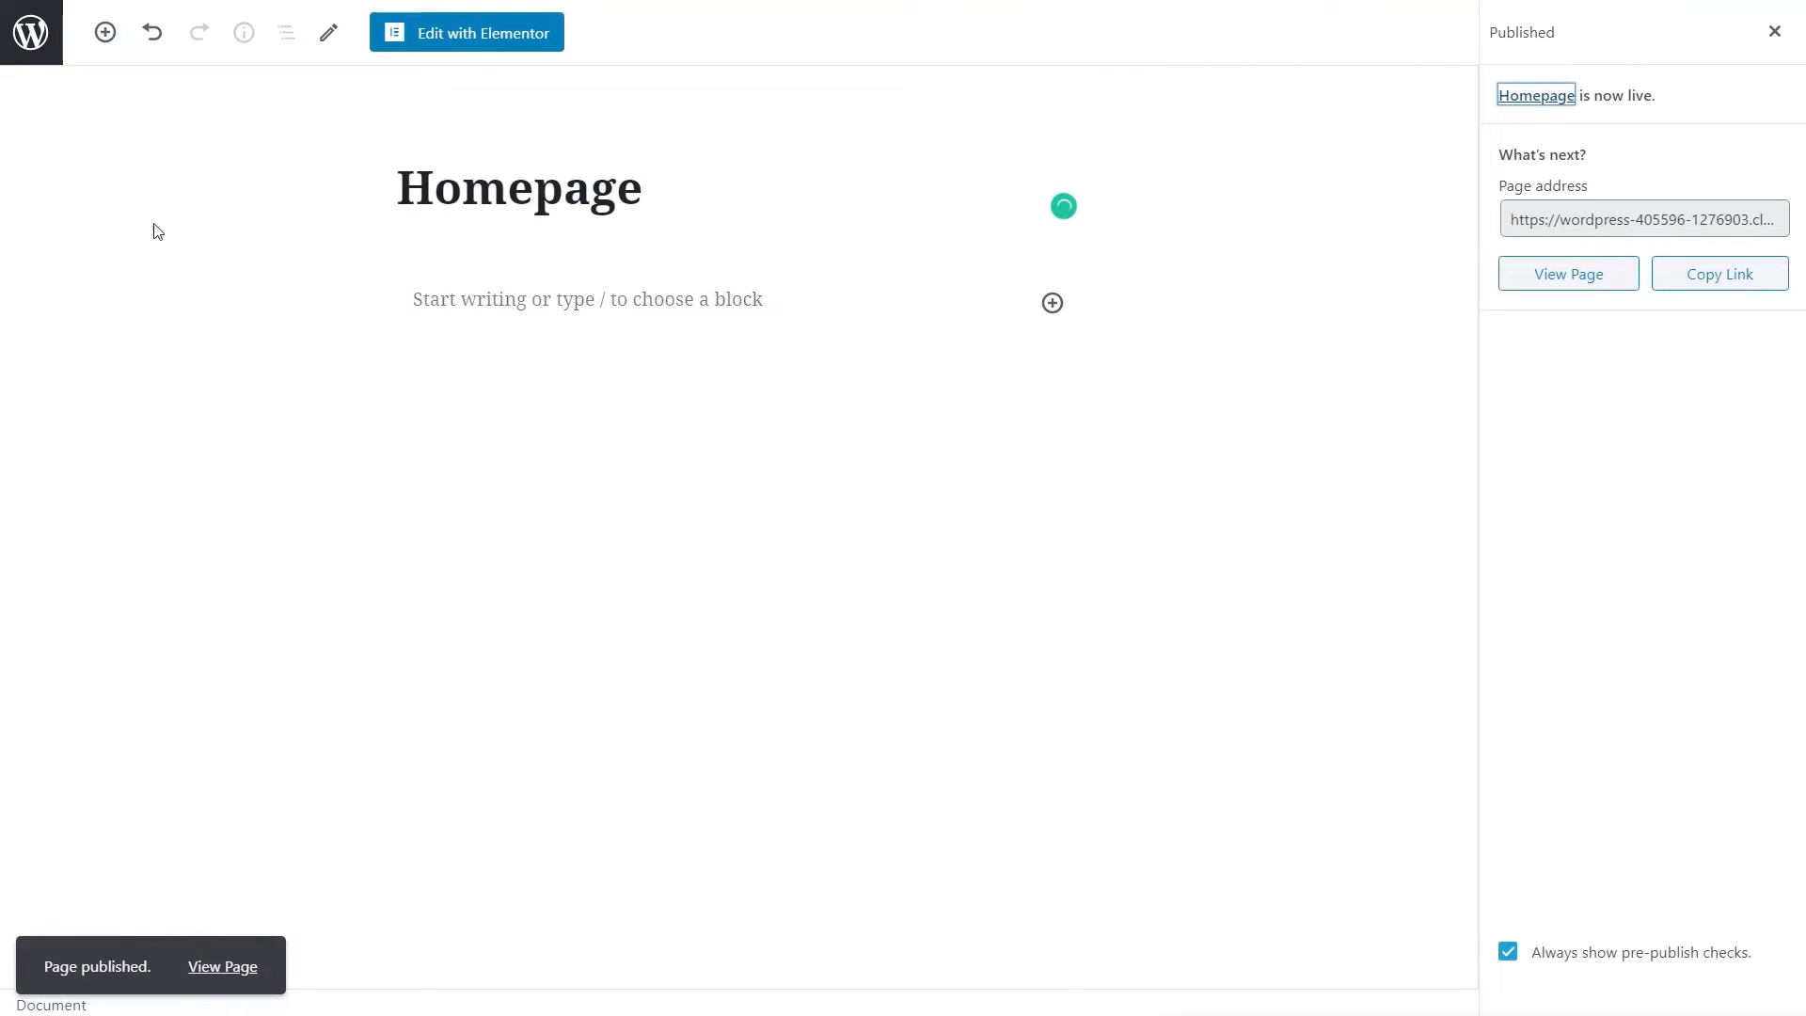
{"action": "left_click", "coordinate": [458, 44]}
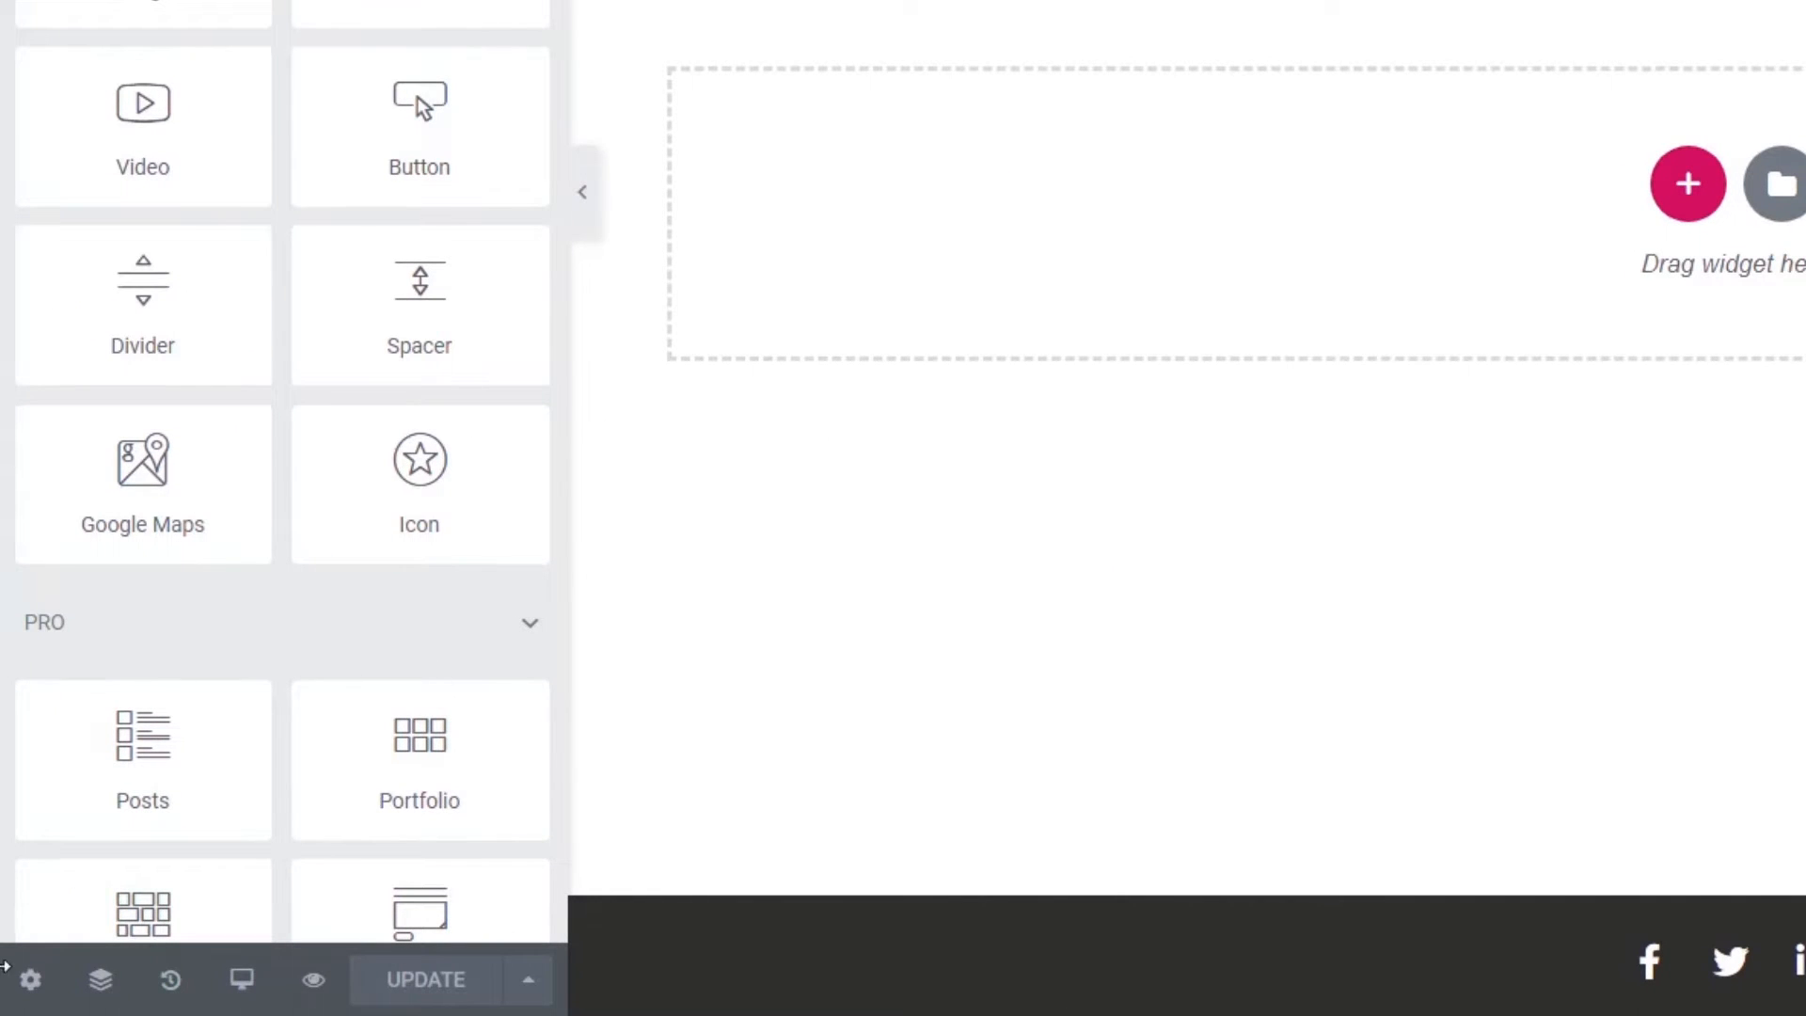
- Turn on Hide Title for the Homepage and add a single-column section
{"action": "left_click", "coordinate": [30, 982]}
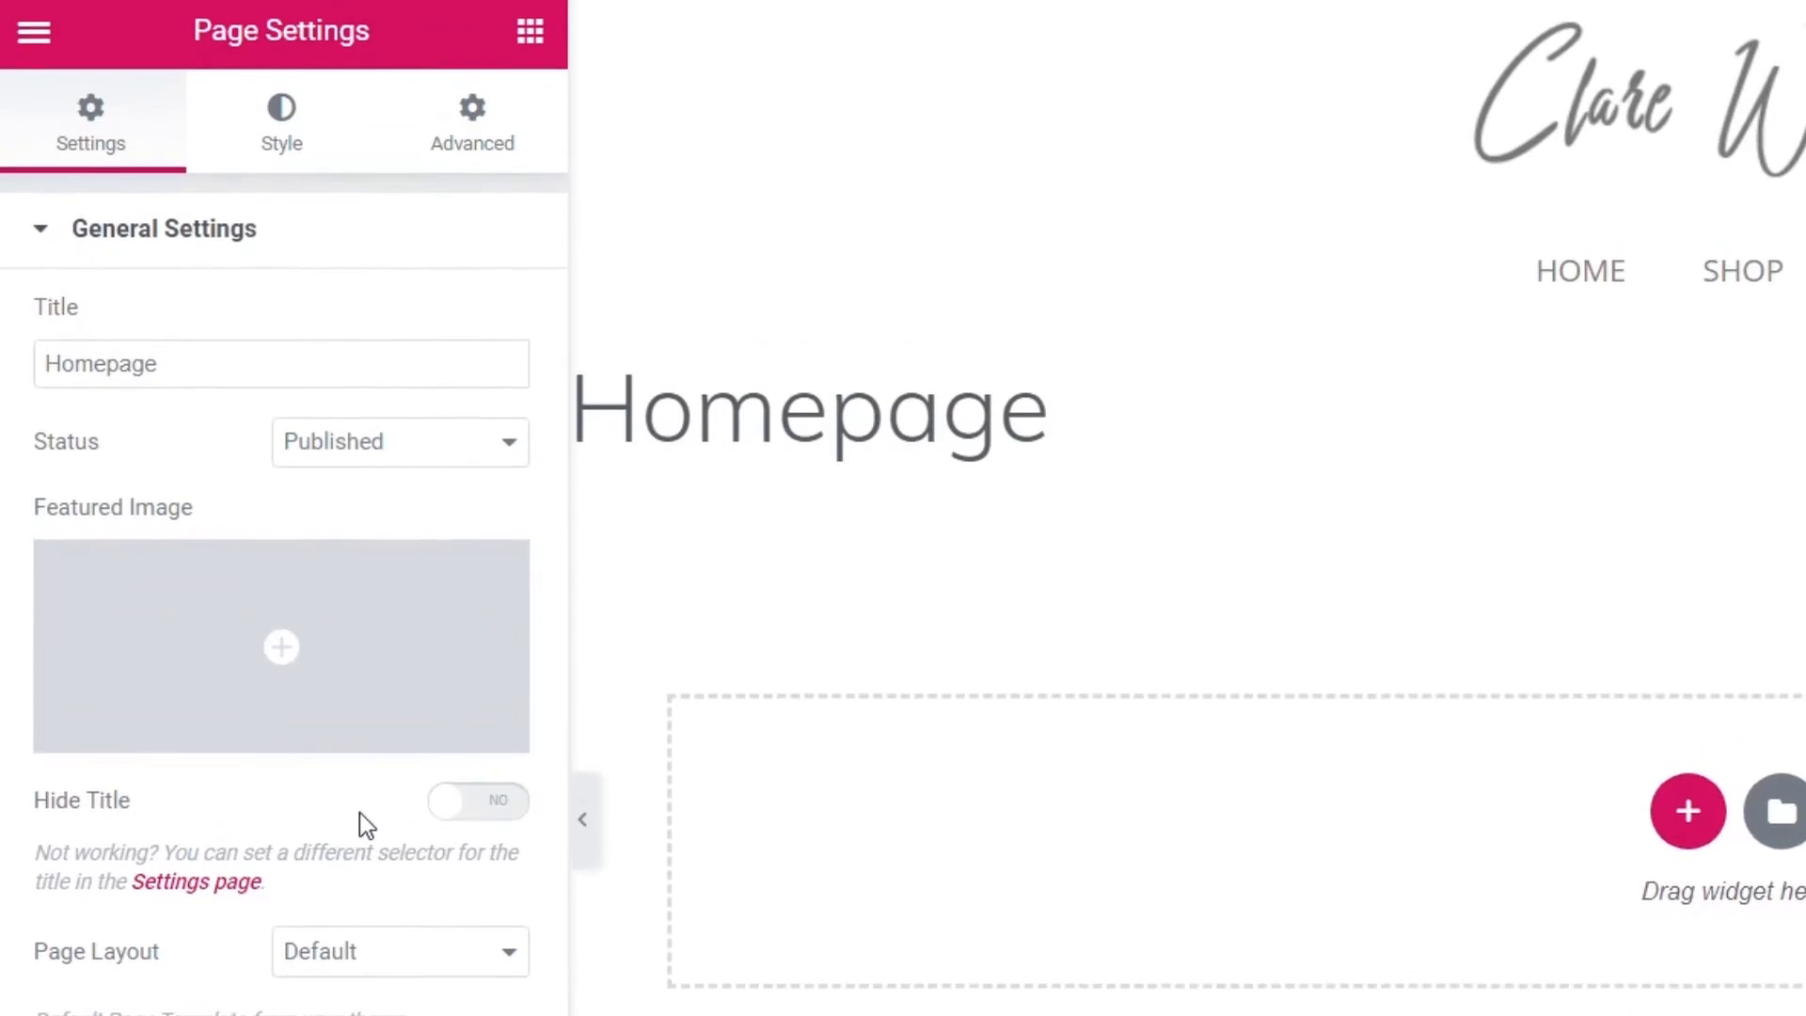
{"action": "left_click", "coordinate": [506, 176]}
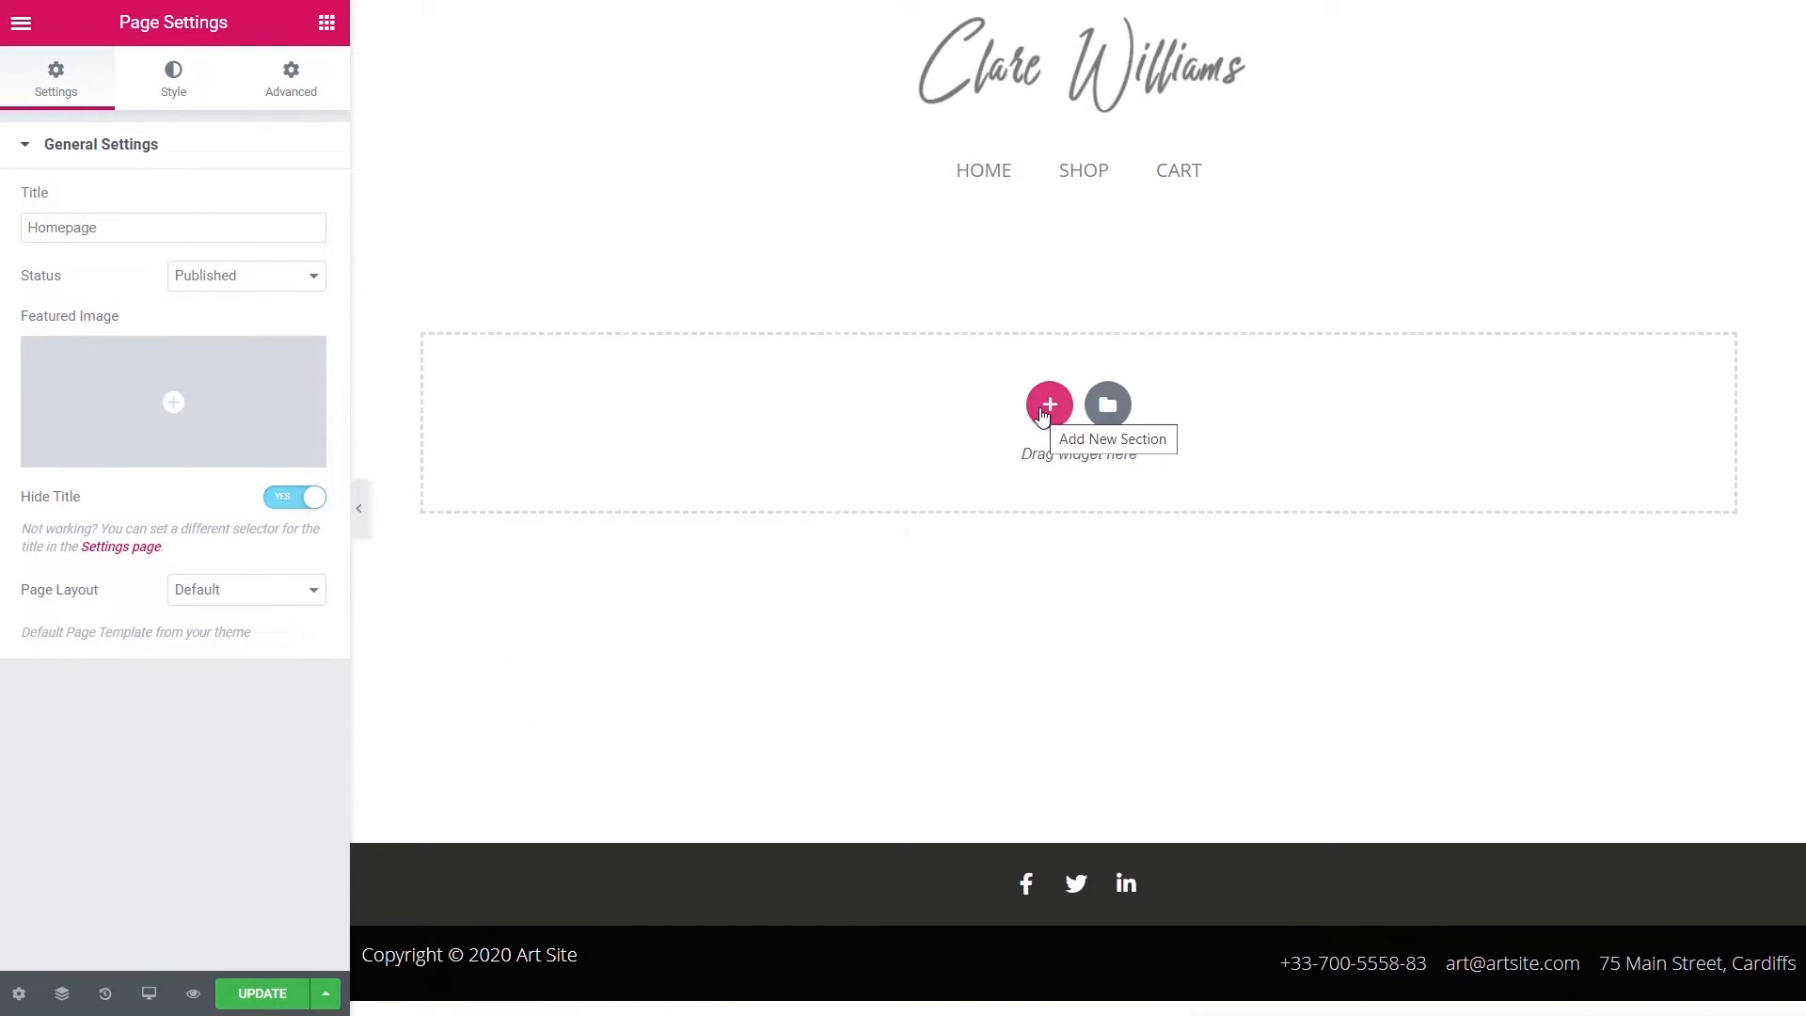
{"action": "left_click", "coordinate": [1046, 414]}
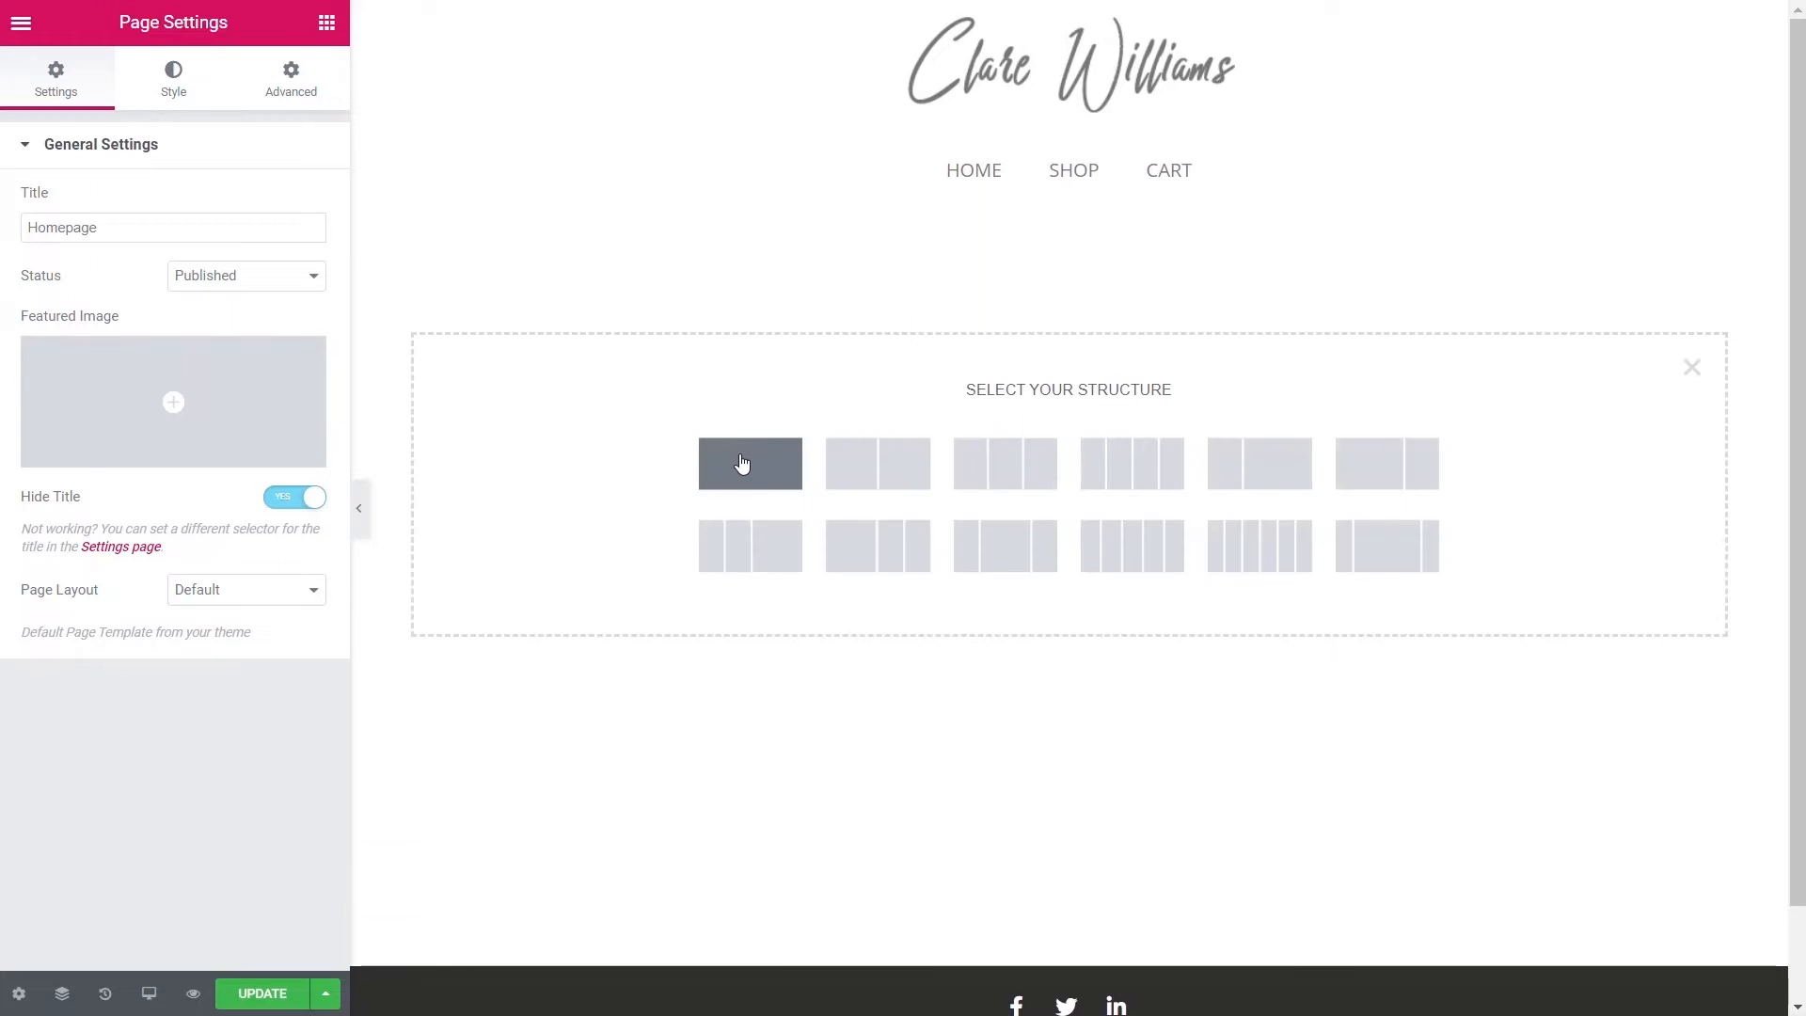
{"action": "left_click", "coordinate": [743, 462]}
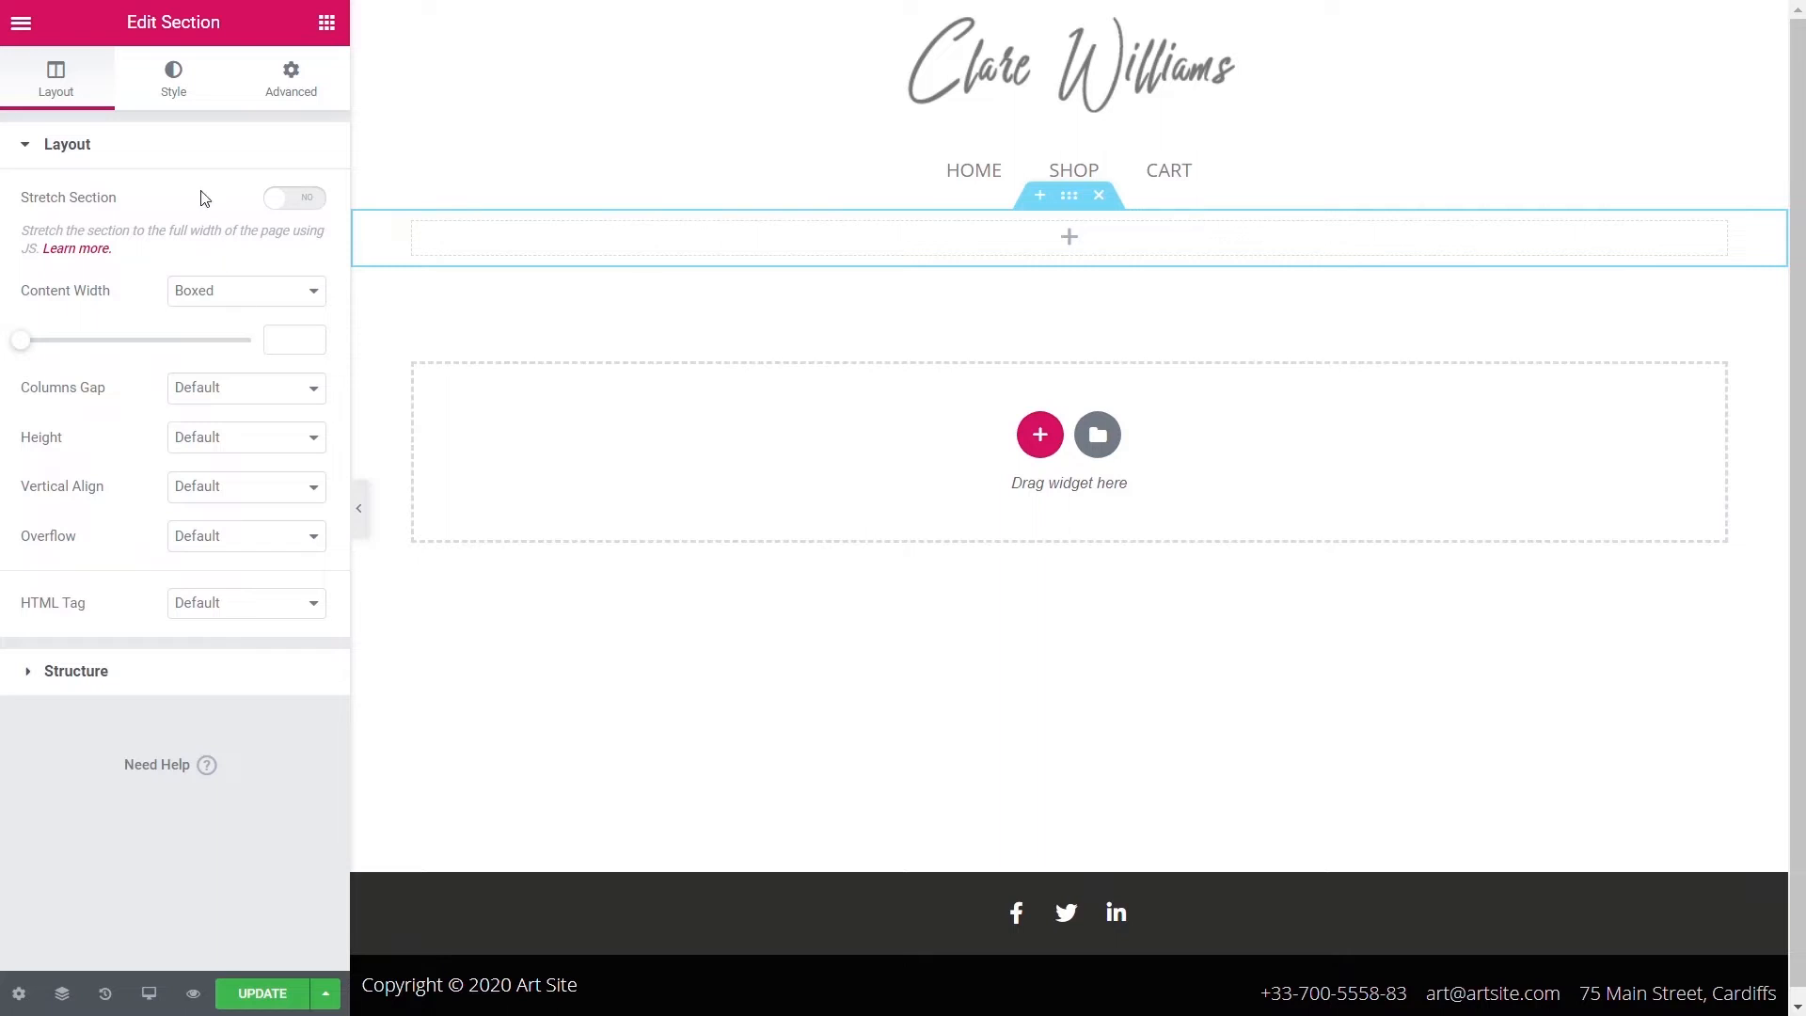
- Upload Hero-Image.jpg with alt text 'Hero Image' and use it as the section's classic background
{"action": "left_click", "coordinate": [166, 85]}
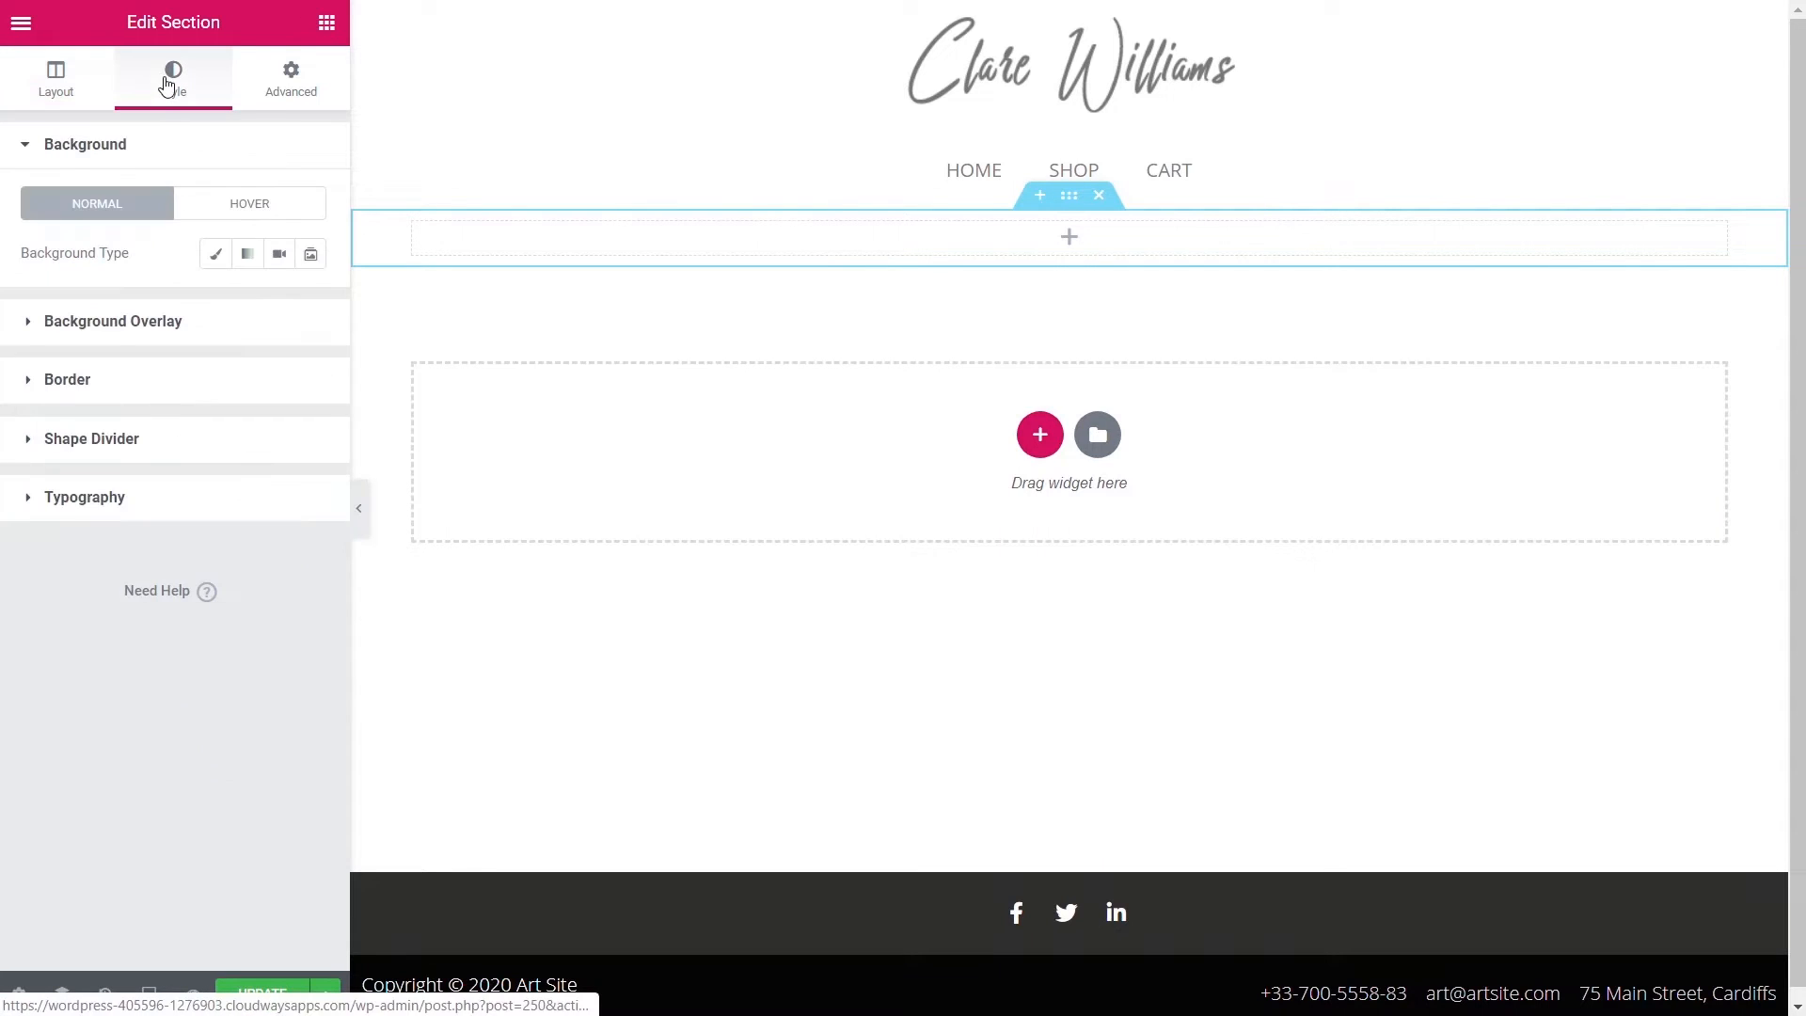
{"action": "left_click", "coordinate": [217, 256]}
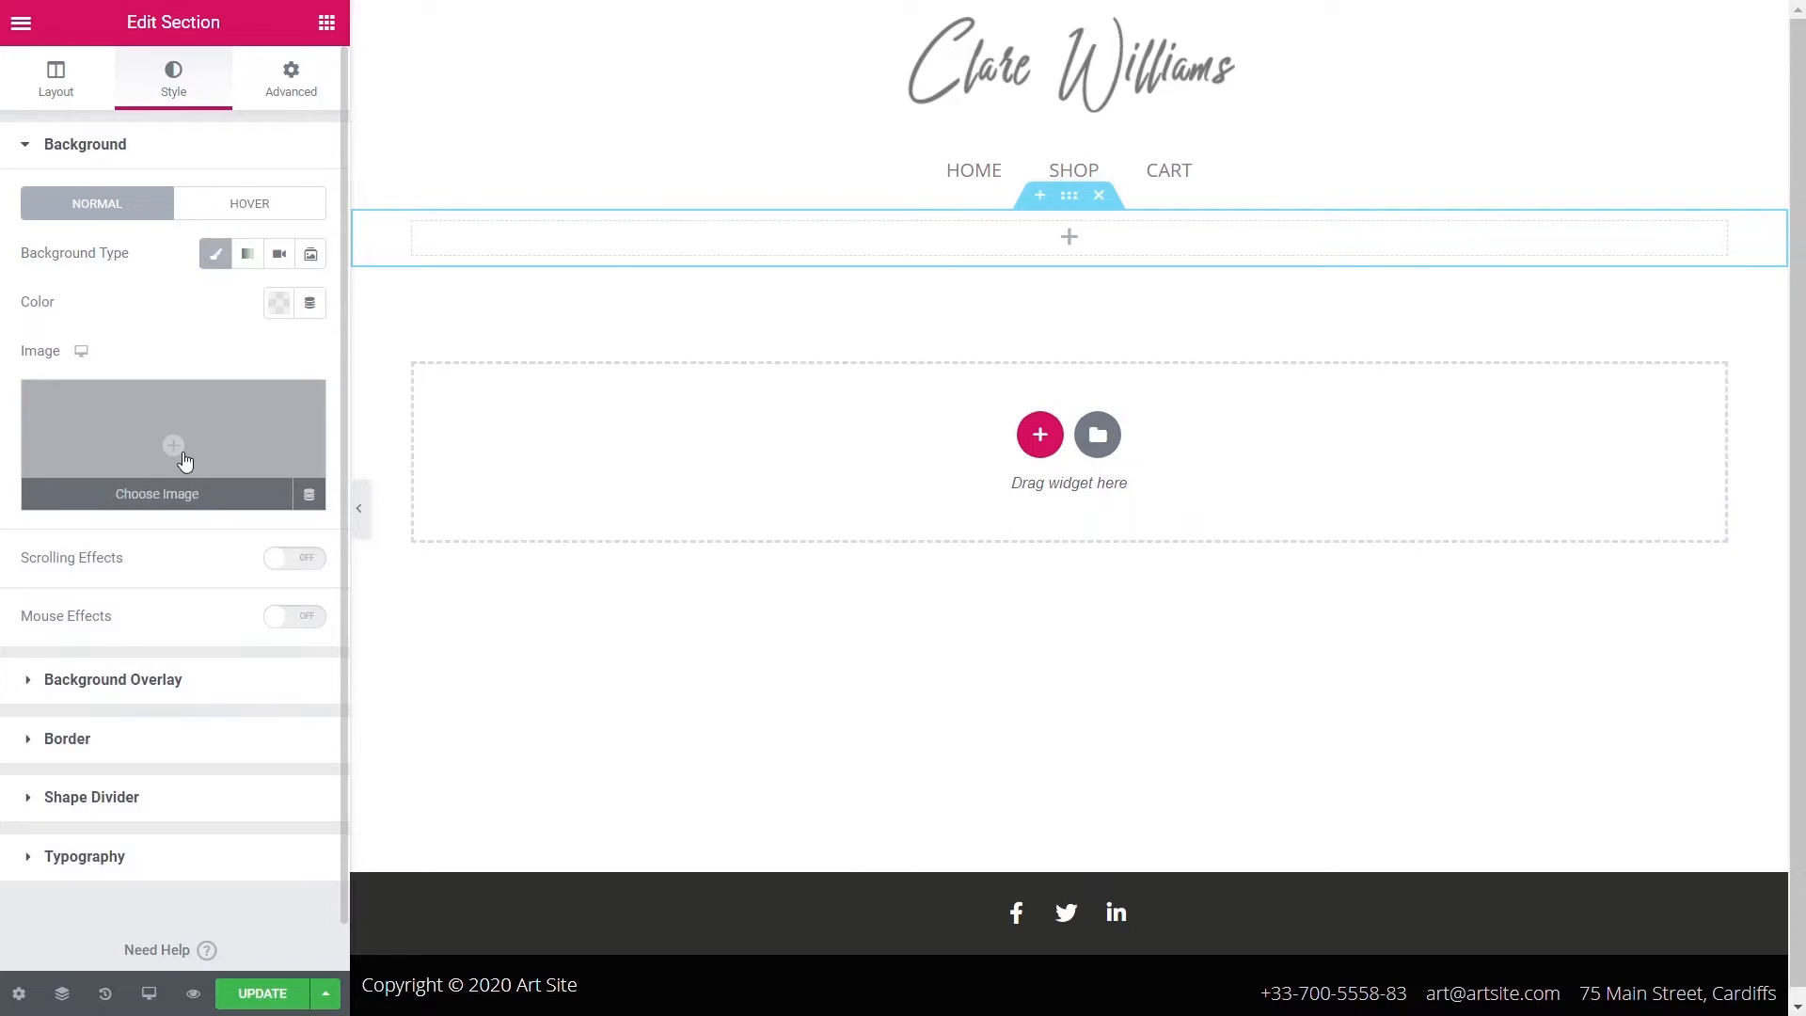
{"action": "left_click", "coordinate": [184, 457]}
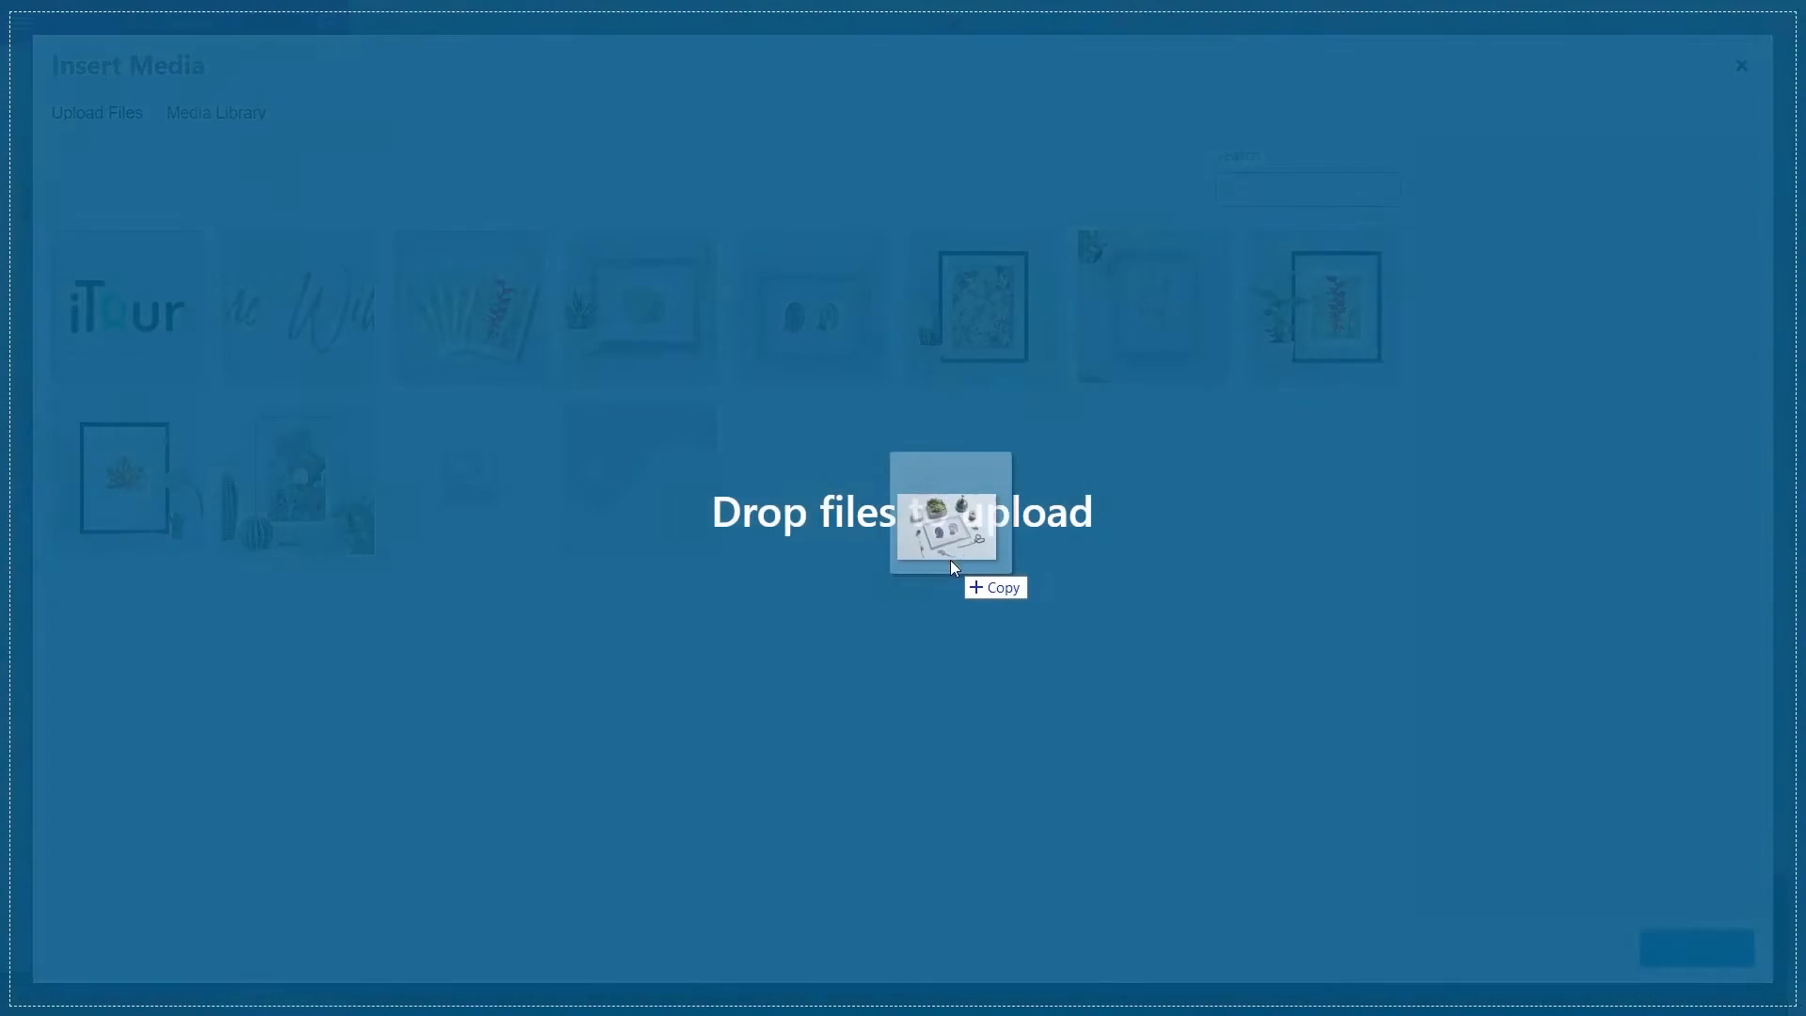
{"action": "left_click_drag", "start_coordinate": [950, 561], "coordinate": [539, 671]}
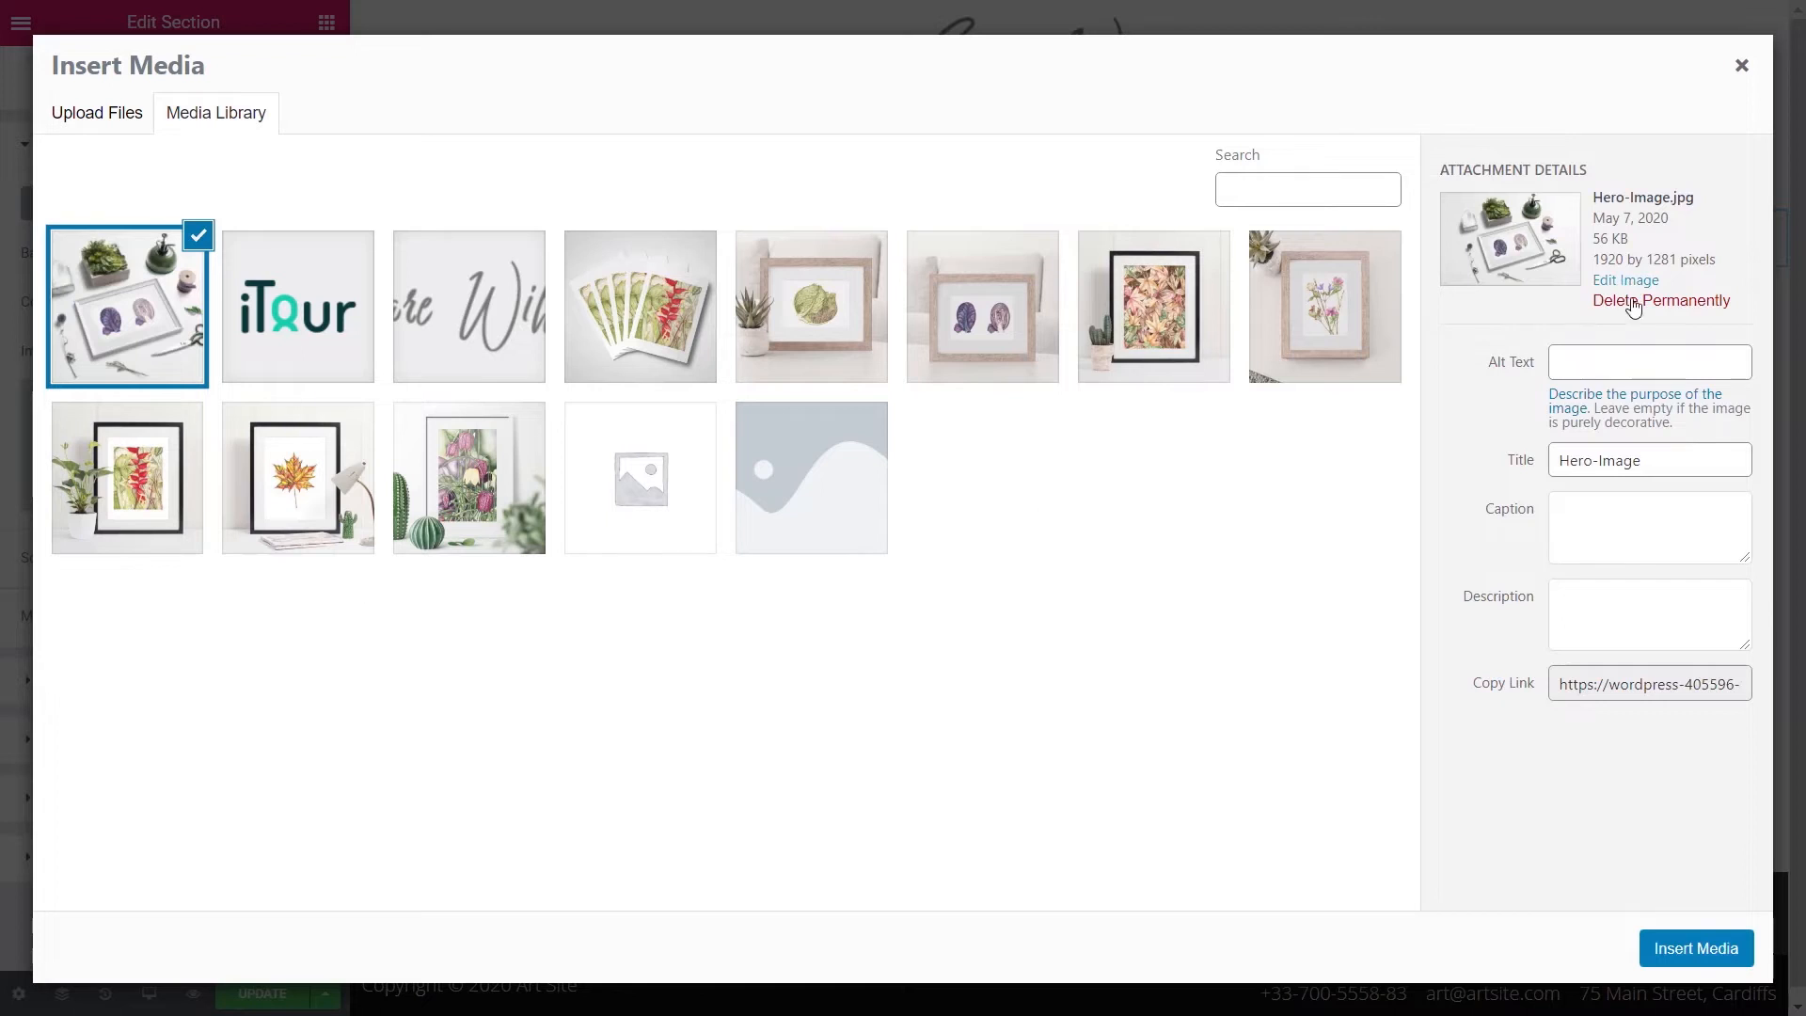
{"action": "left_click", "coordinate": [1626, 361]}
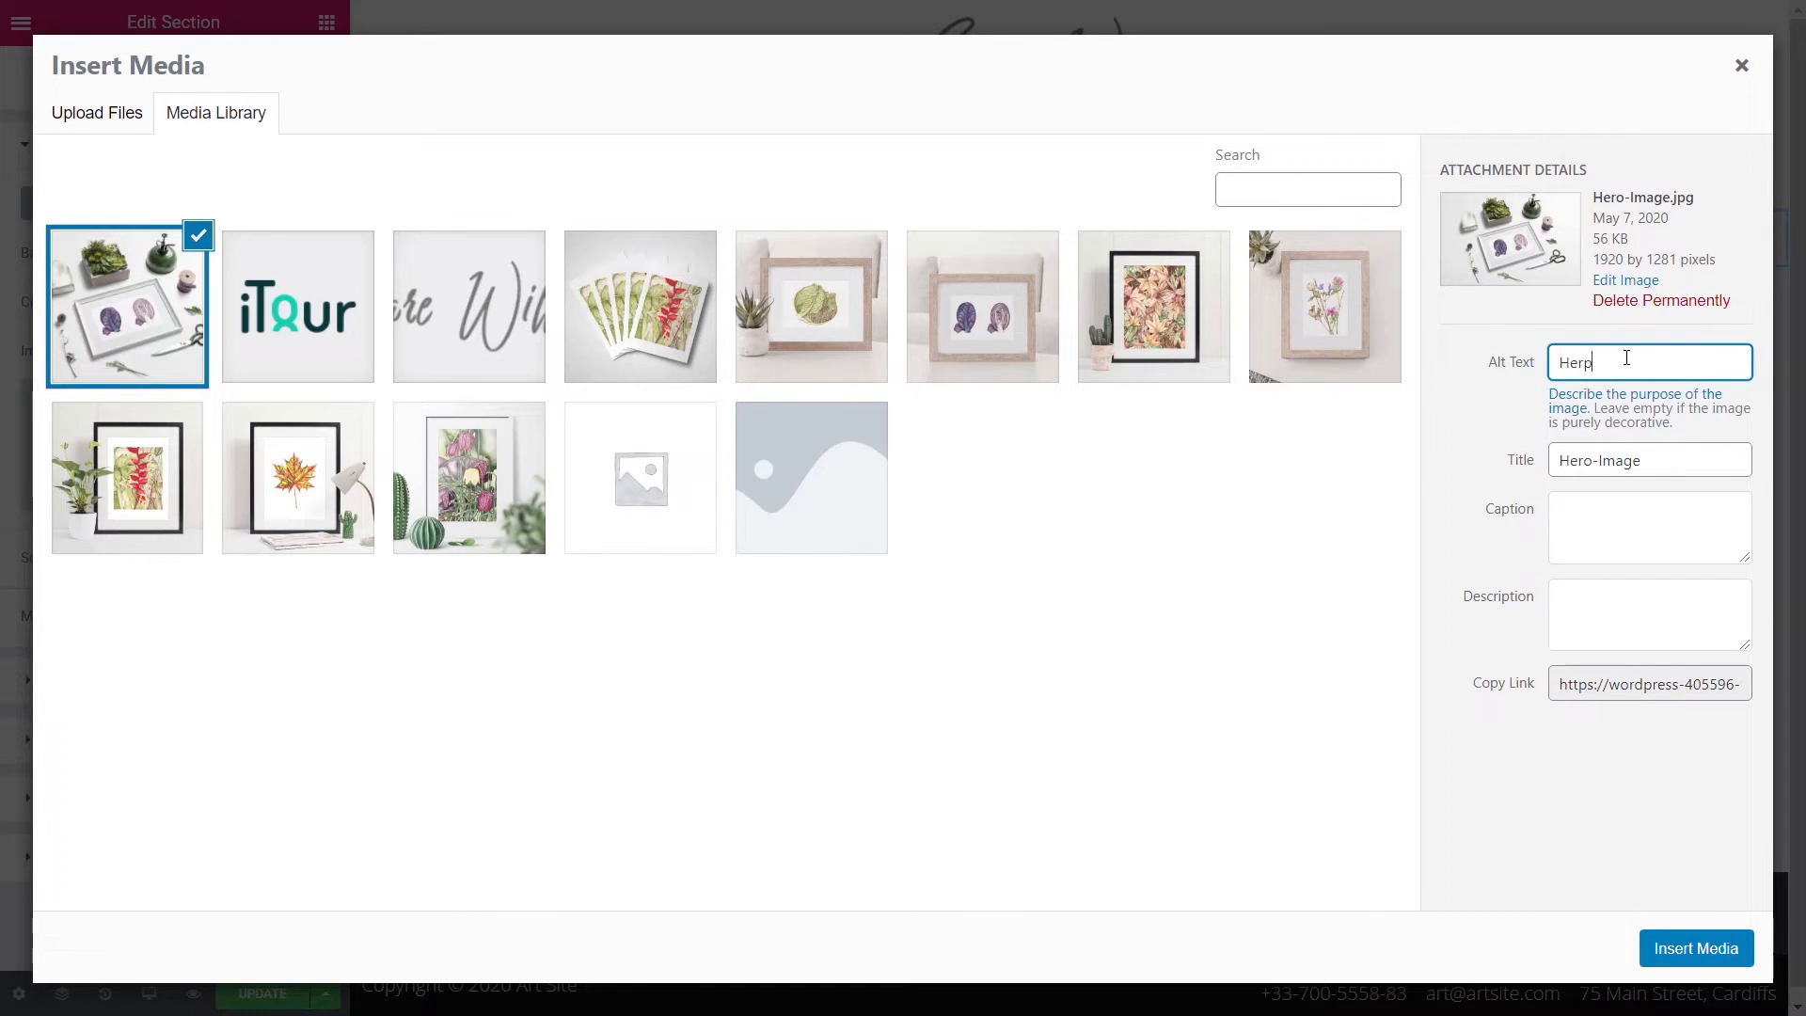
{"action": "type", "text": "Hero Image"}
{"action": "left_click", "coordinate": [1688, 951]}
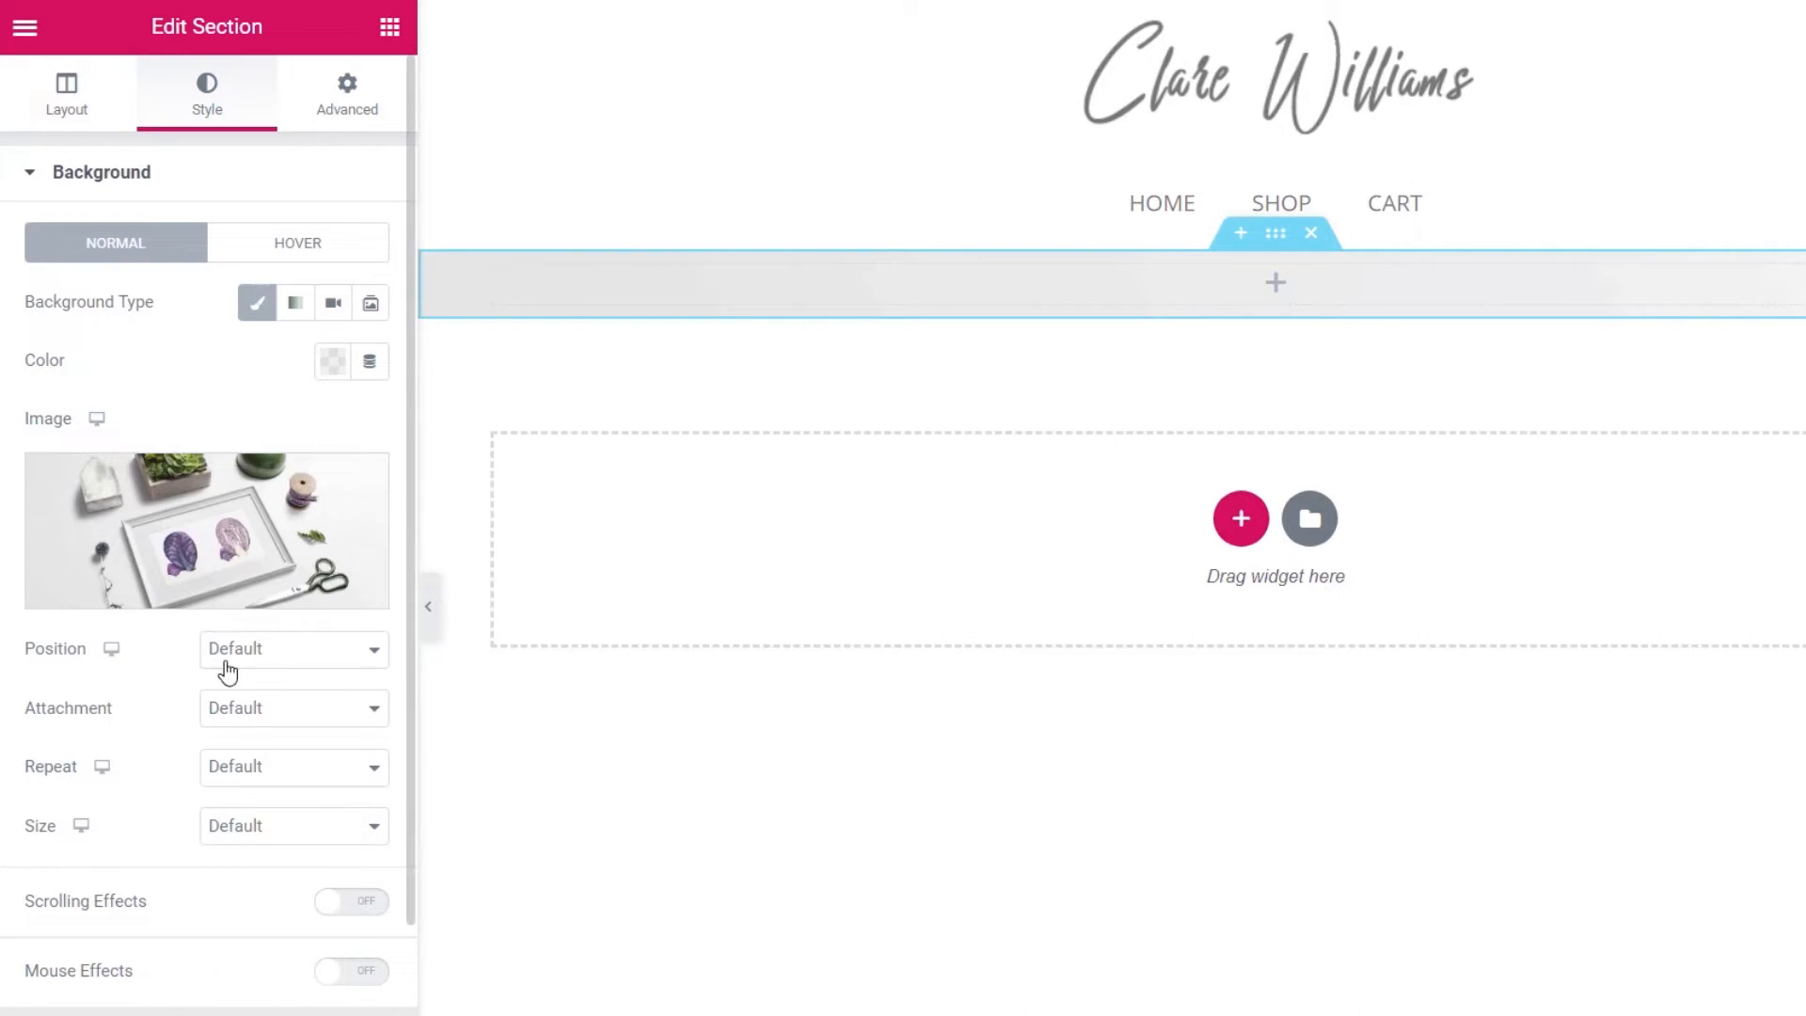
- Set the background image to Center Center position, Fixed attachment, No-repeat and Cover size
{"action": "left_click", "coordinate": [273, 655]}
{"action": "left_click", "coordinate": [277, 701]}
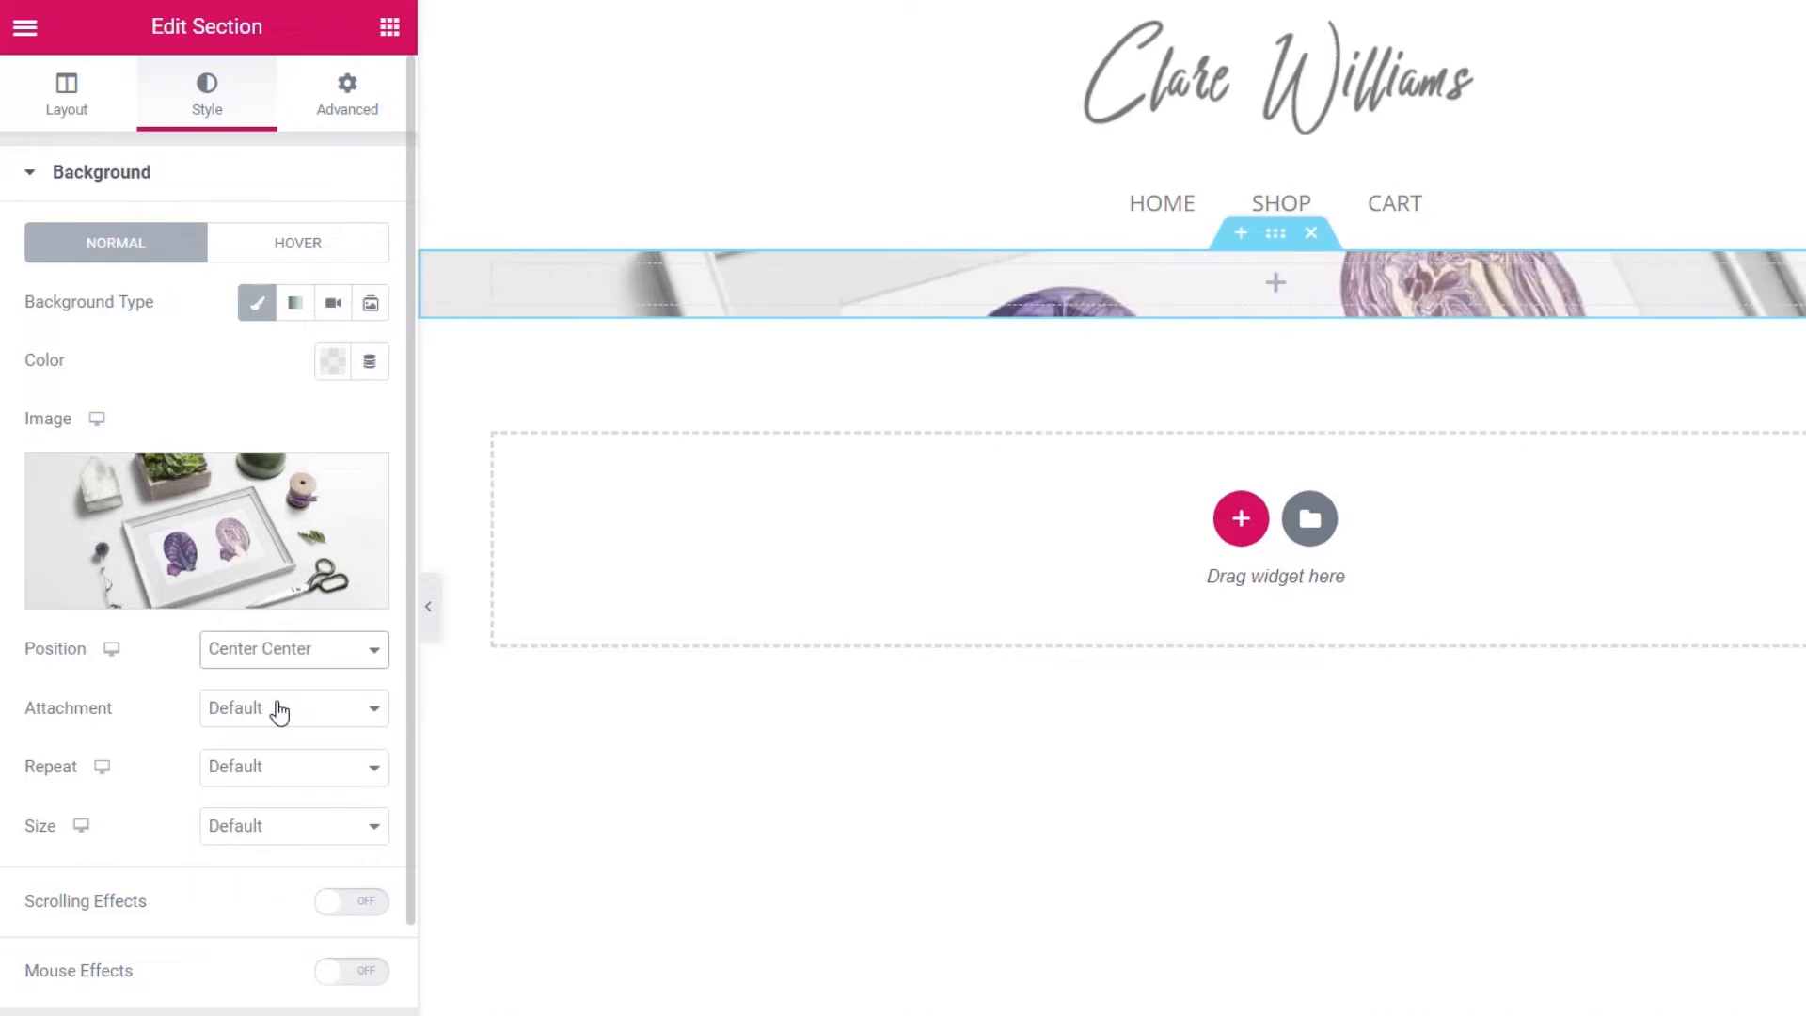
{"action": "left_click", "coordinate": [275, 721]}
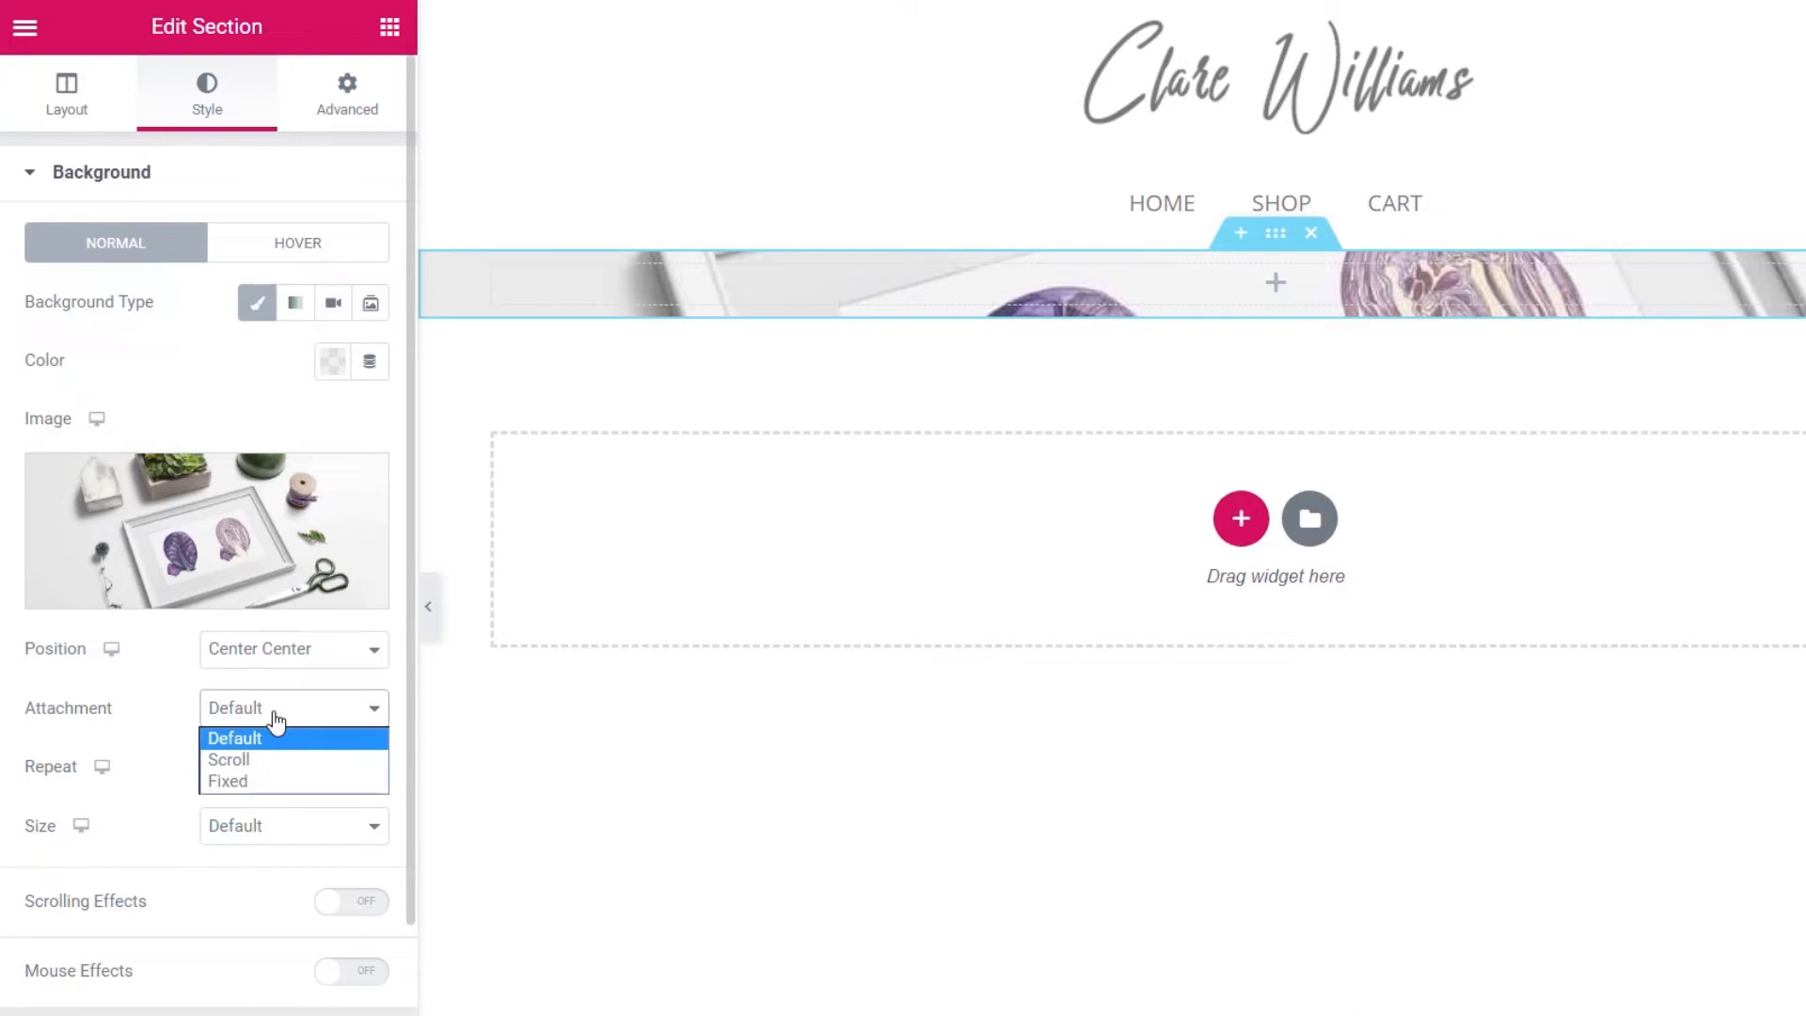
{"action": "left_click", "coordinate": [276, 777]}
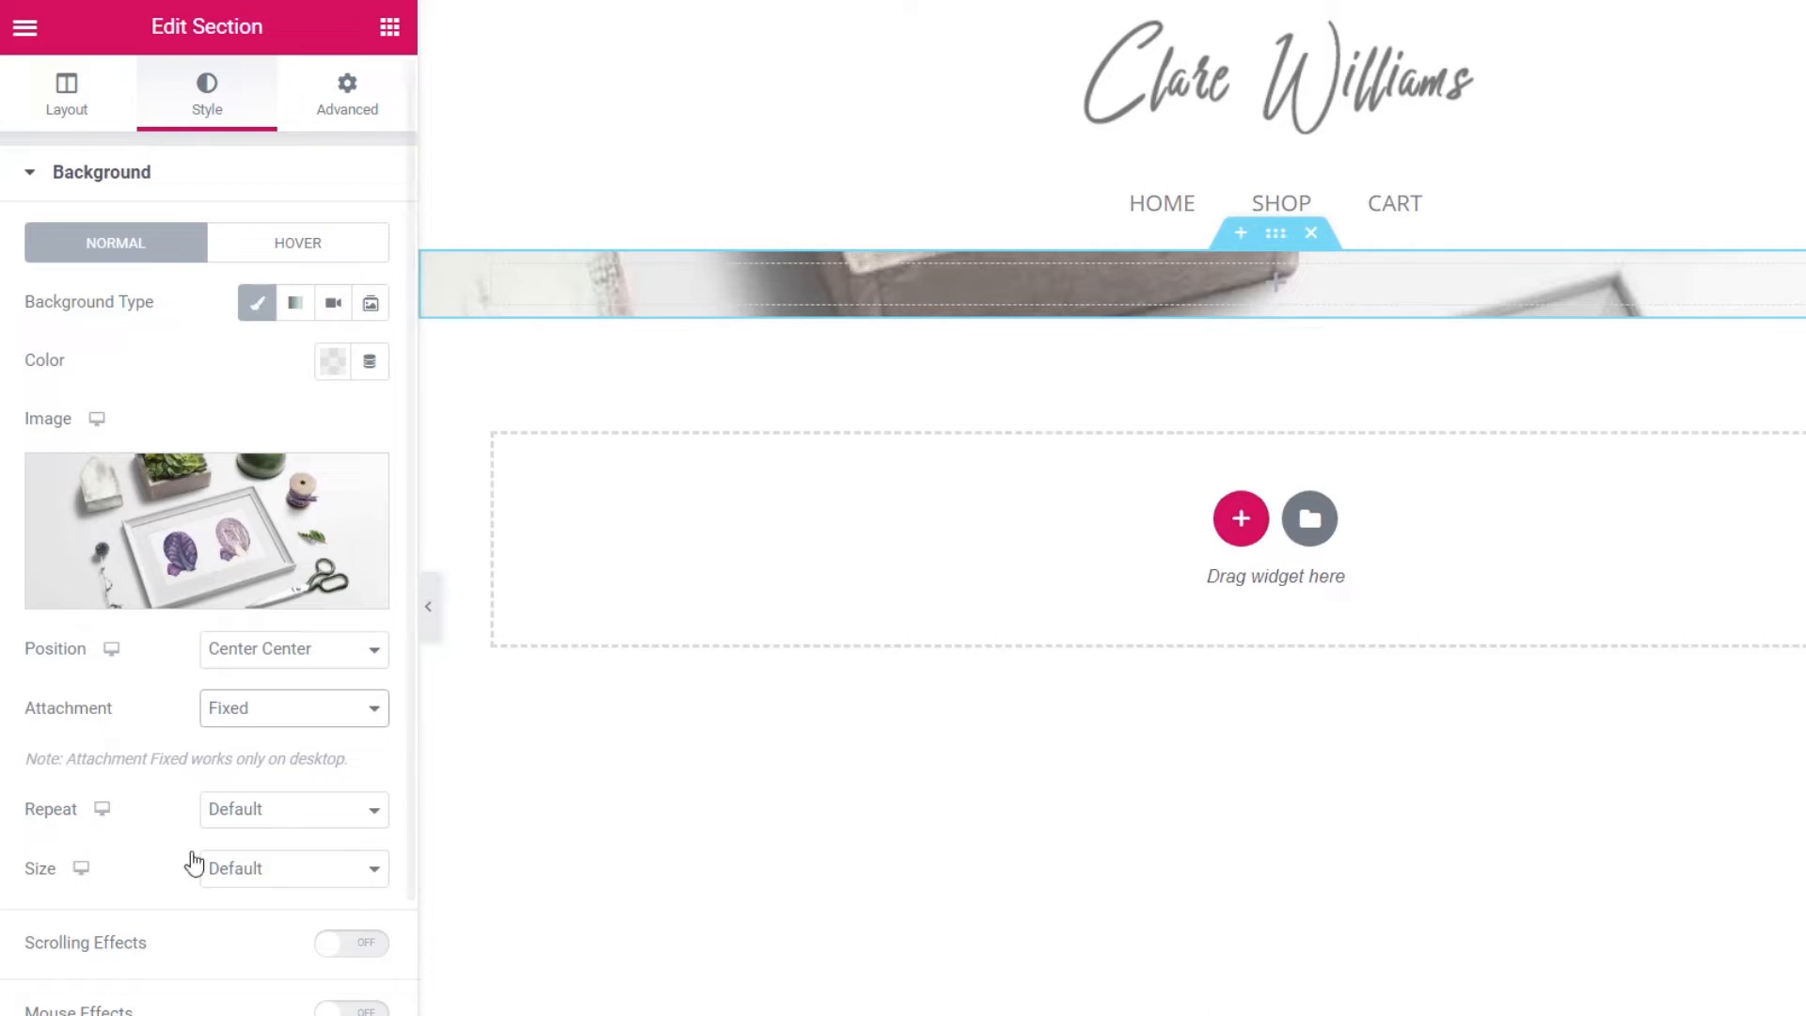
{"action": "left_click", "coordinate": [312, 814]}
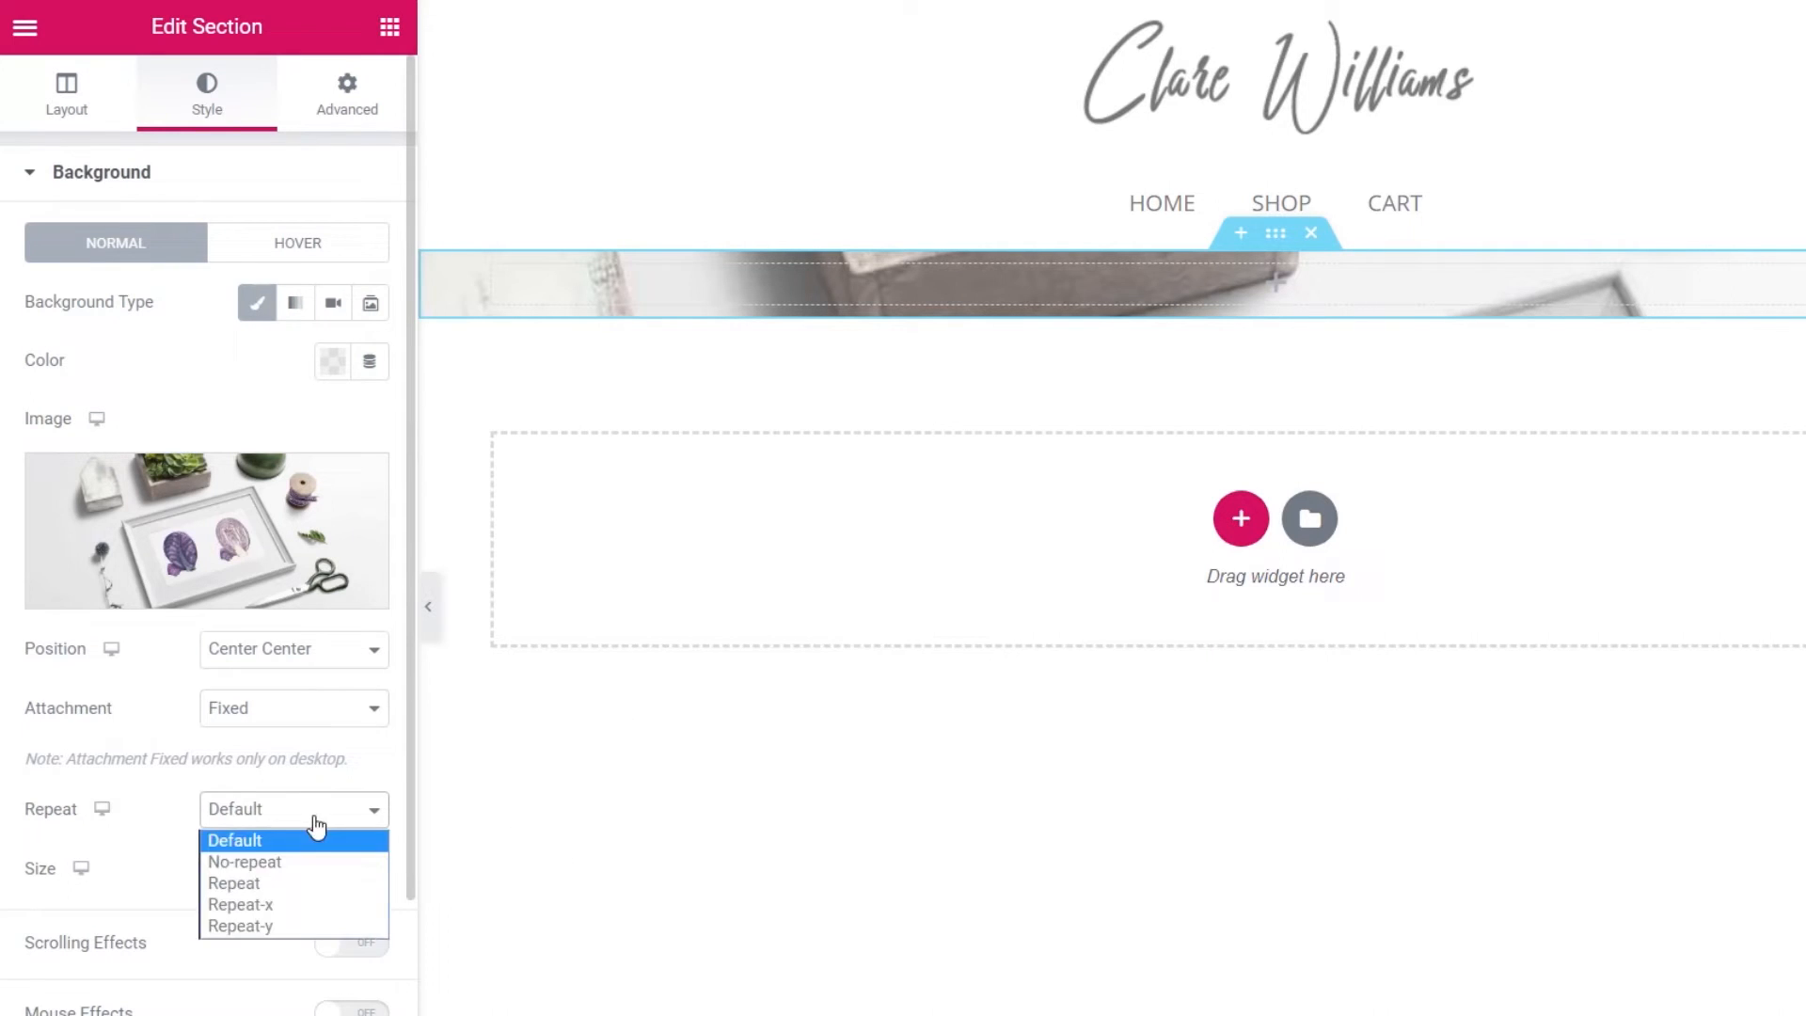
{"action": "left_click", "coordinate": [298, 873]}
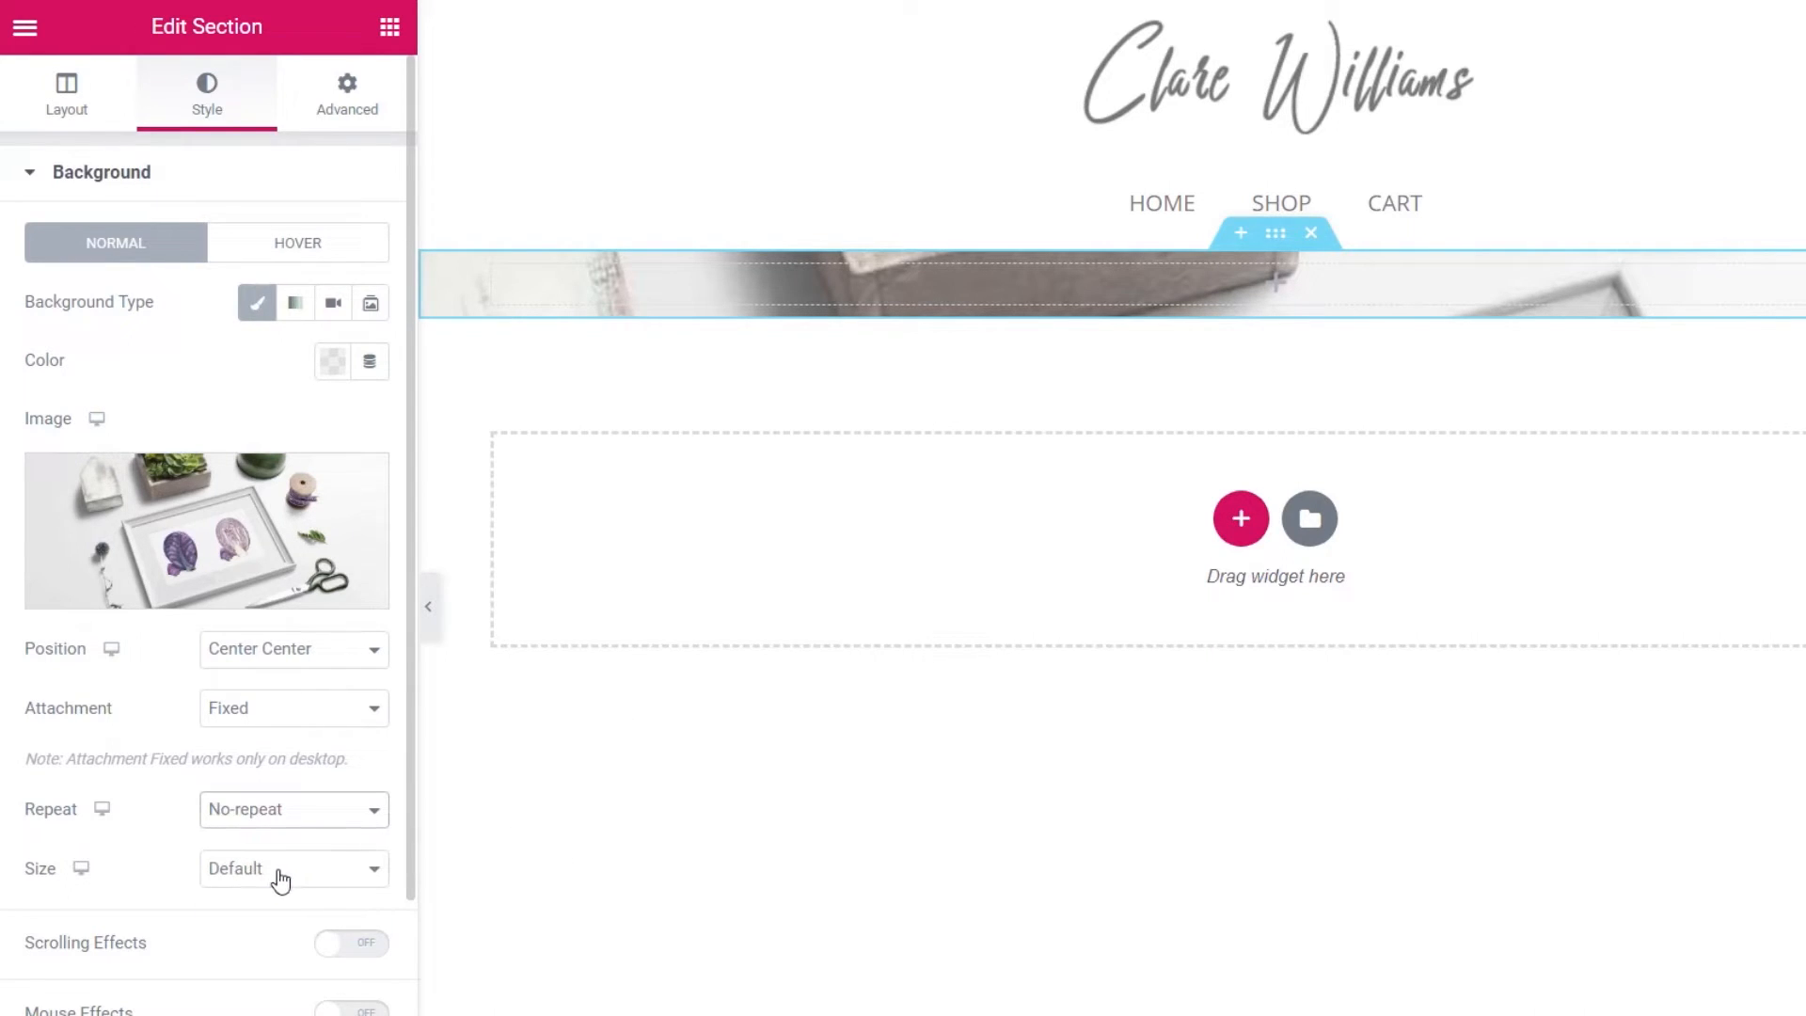
{"action": "left_click", "coordinate": [280, 878]}
{"action": "left_click", "coordinate": [236, 942]}
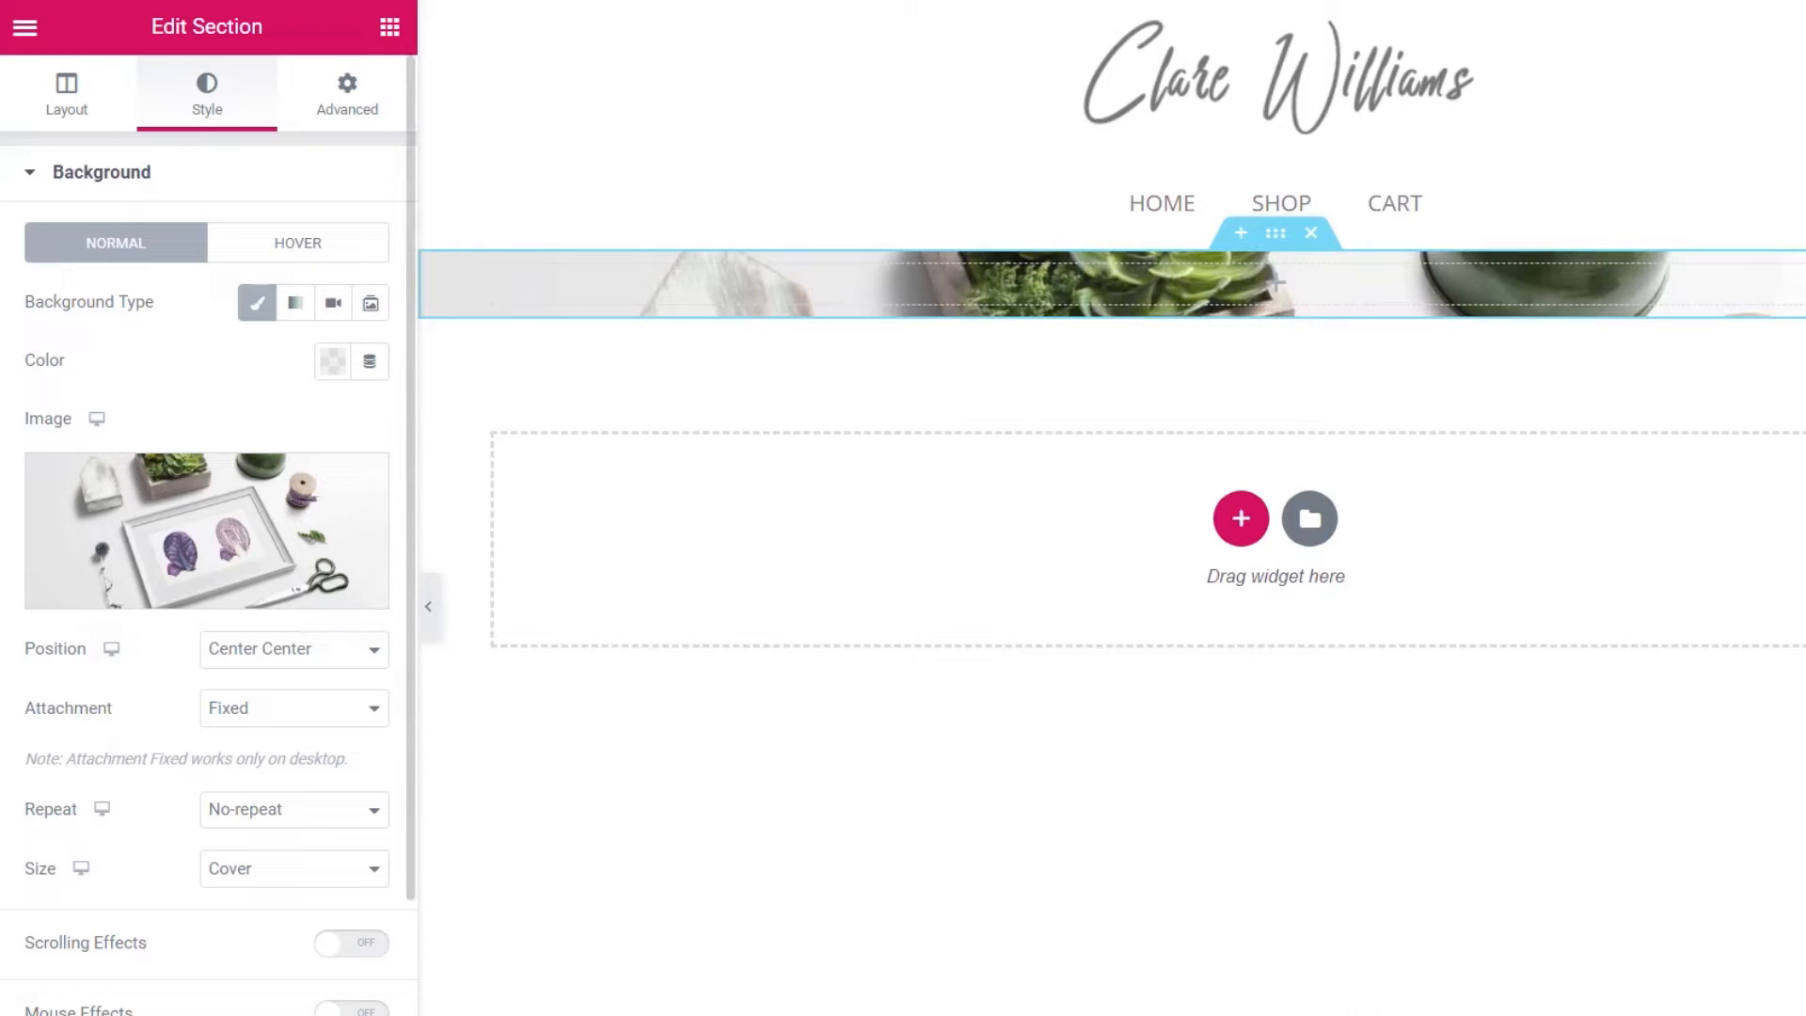
{"action": "left_click", "coordinate": [226, 1015]}
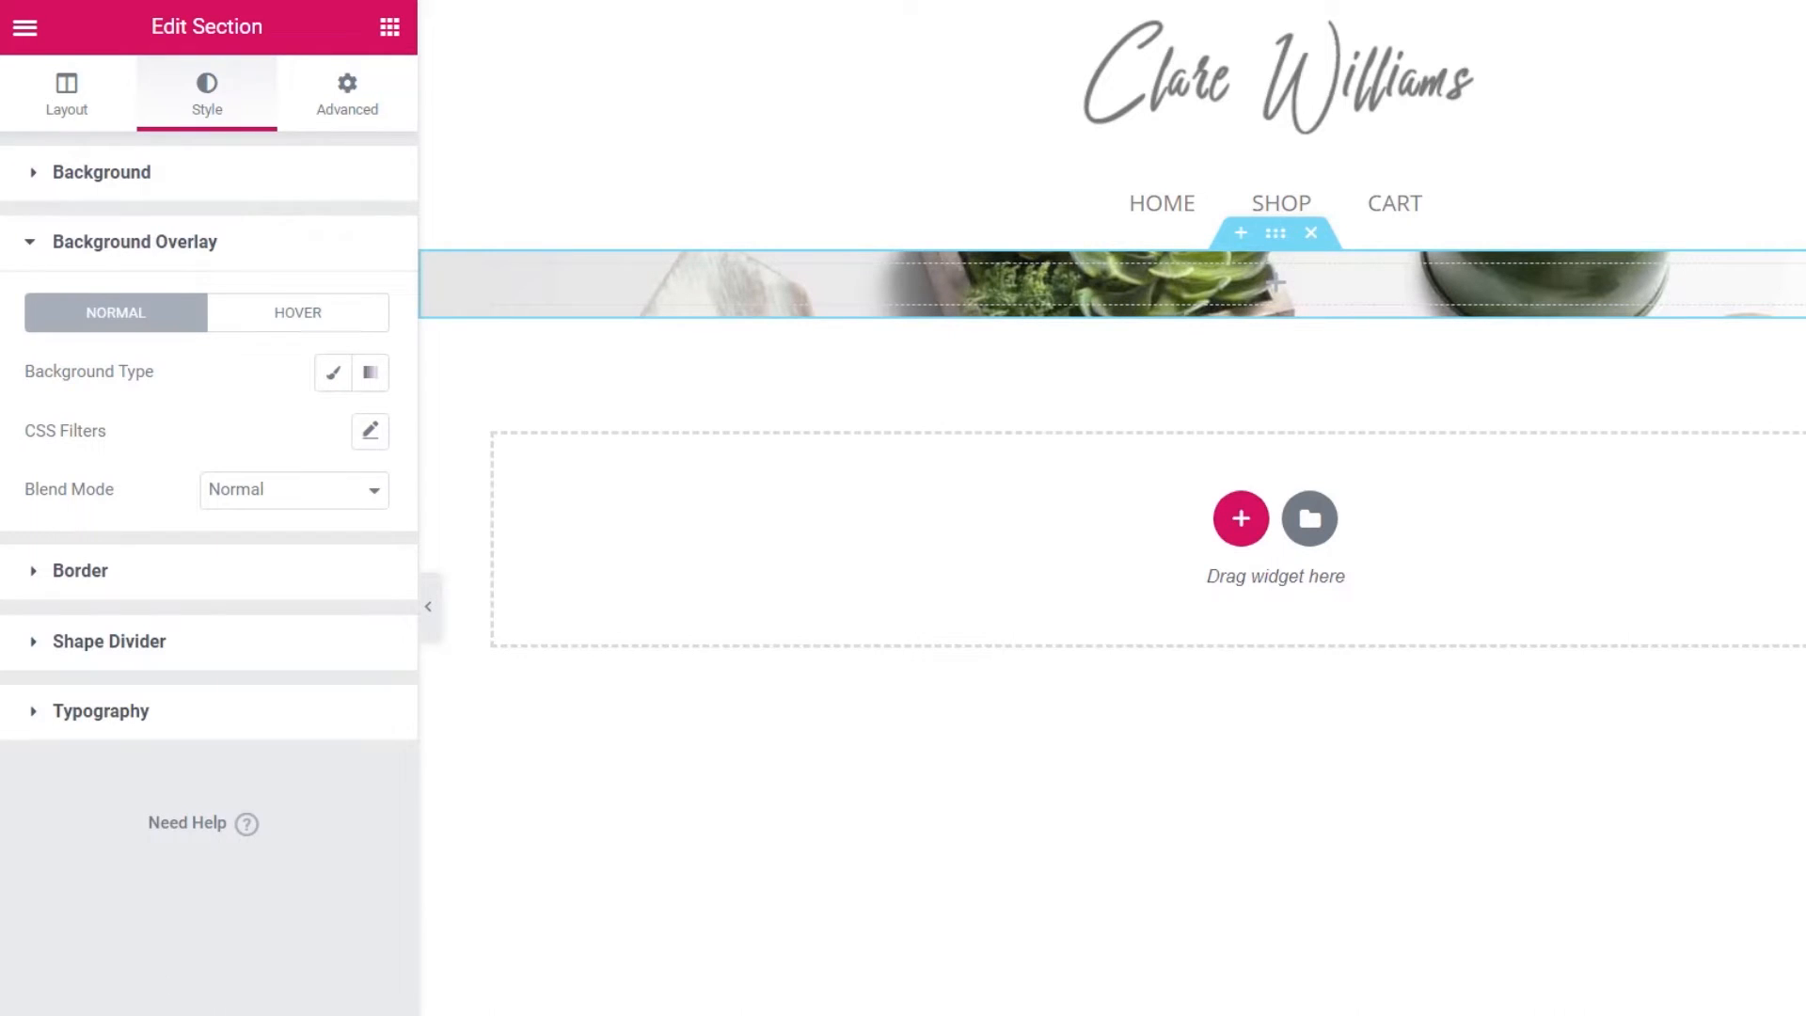
- Add a classic black background overlay with opacity lowered to 0.4
{"action": "left_click", "coordinate": [329, 378]}
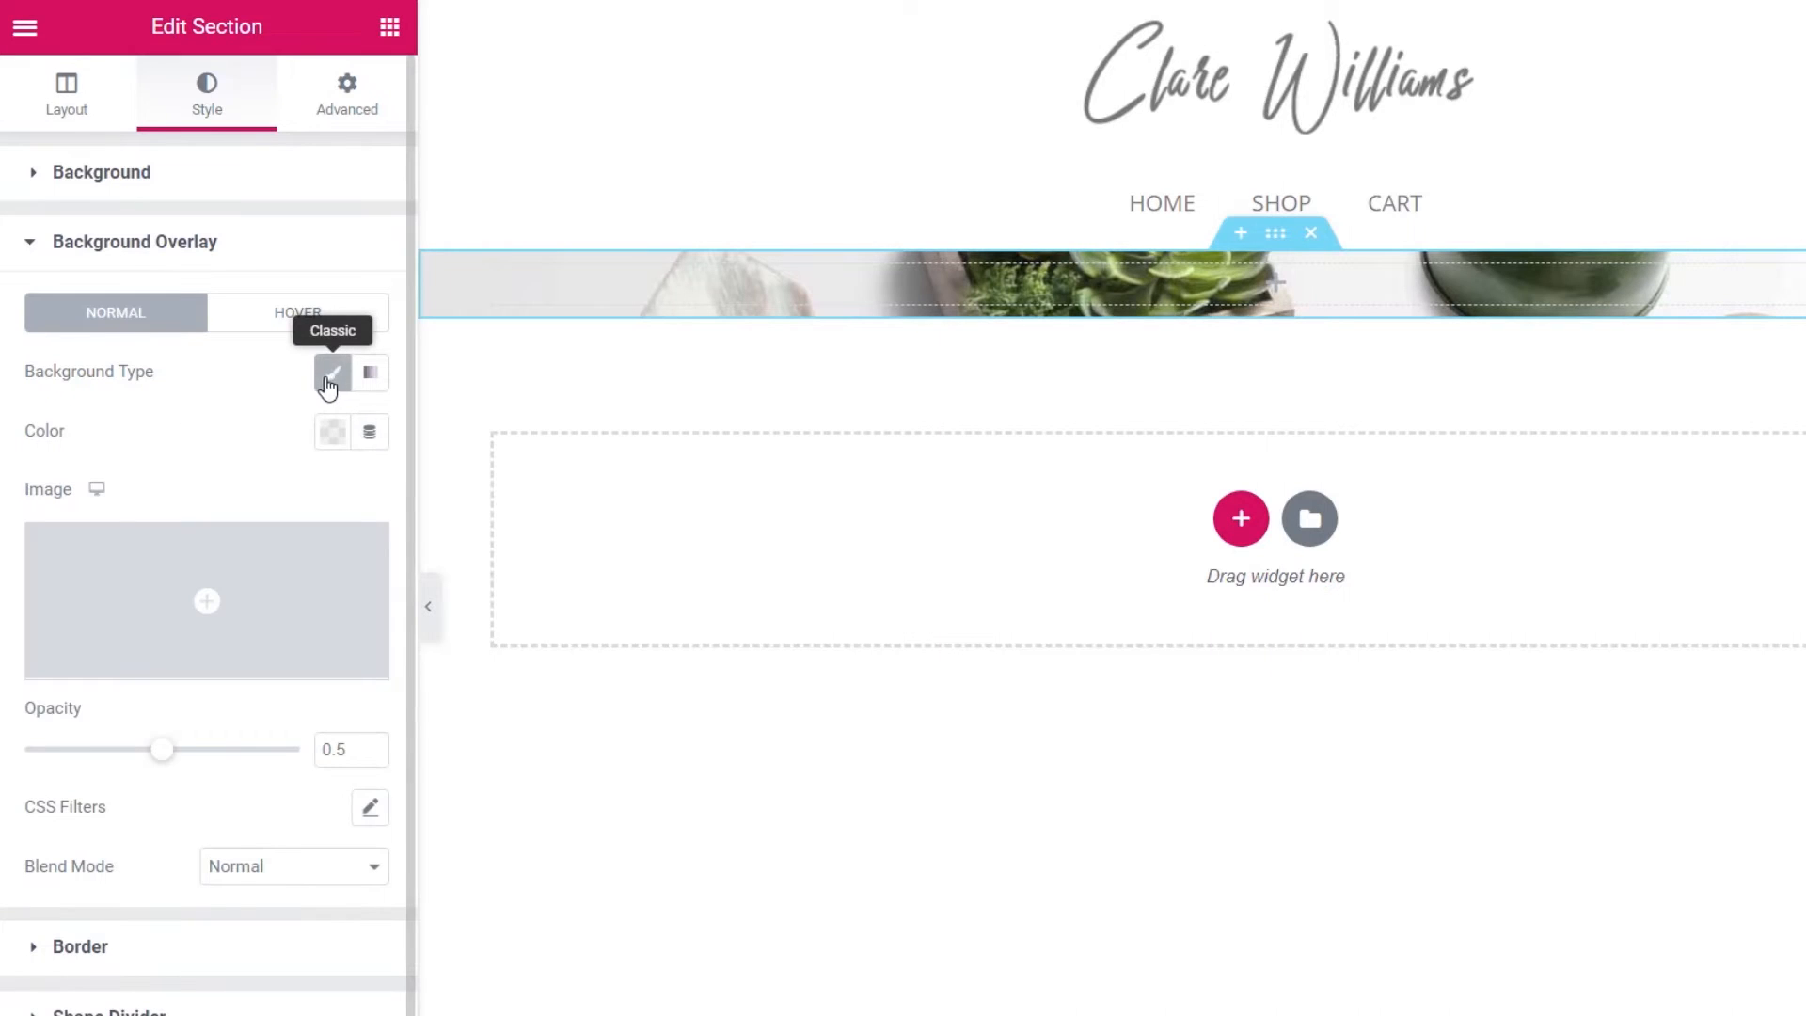
{"action": "left_click", "coordinate": [331, 438]}
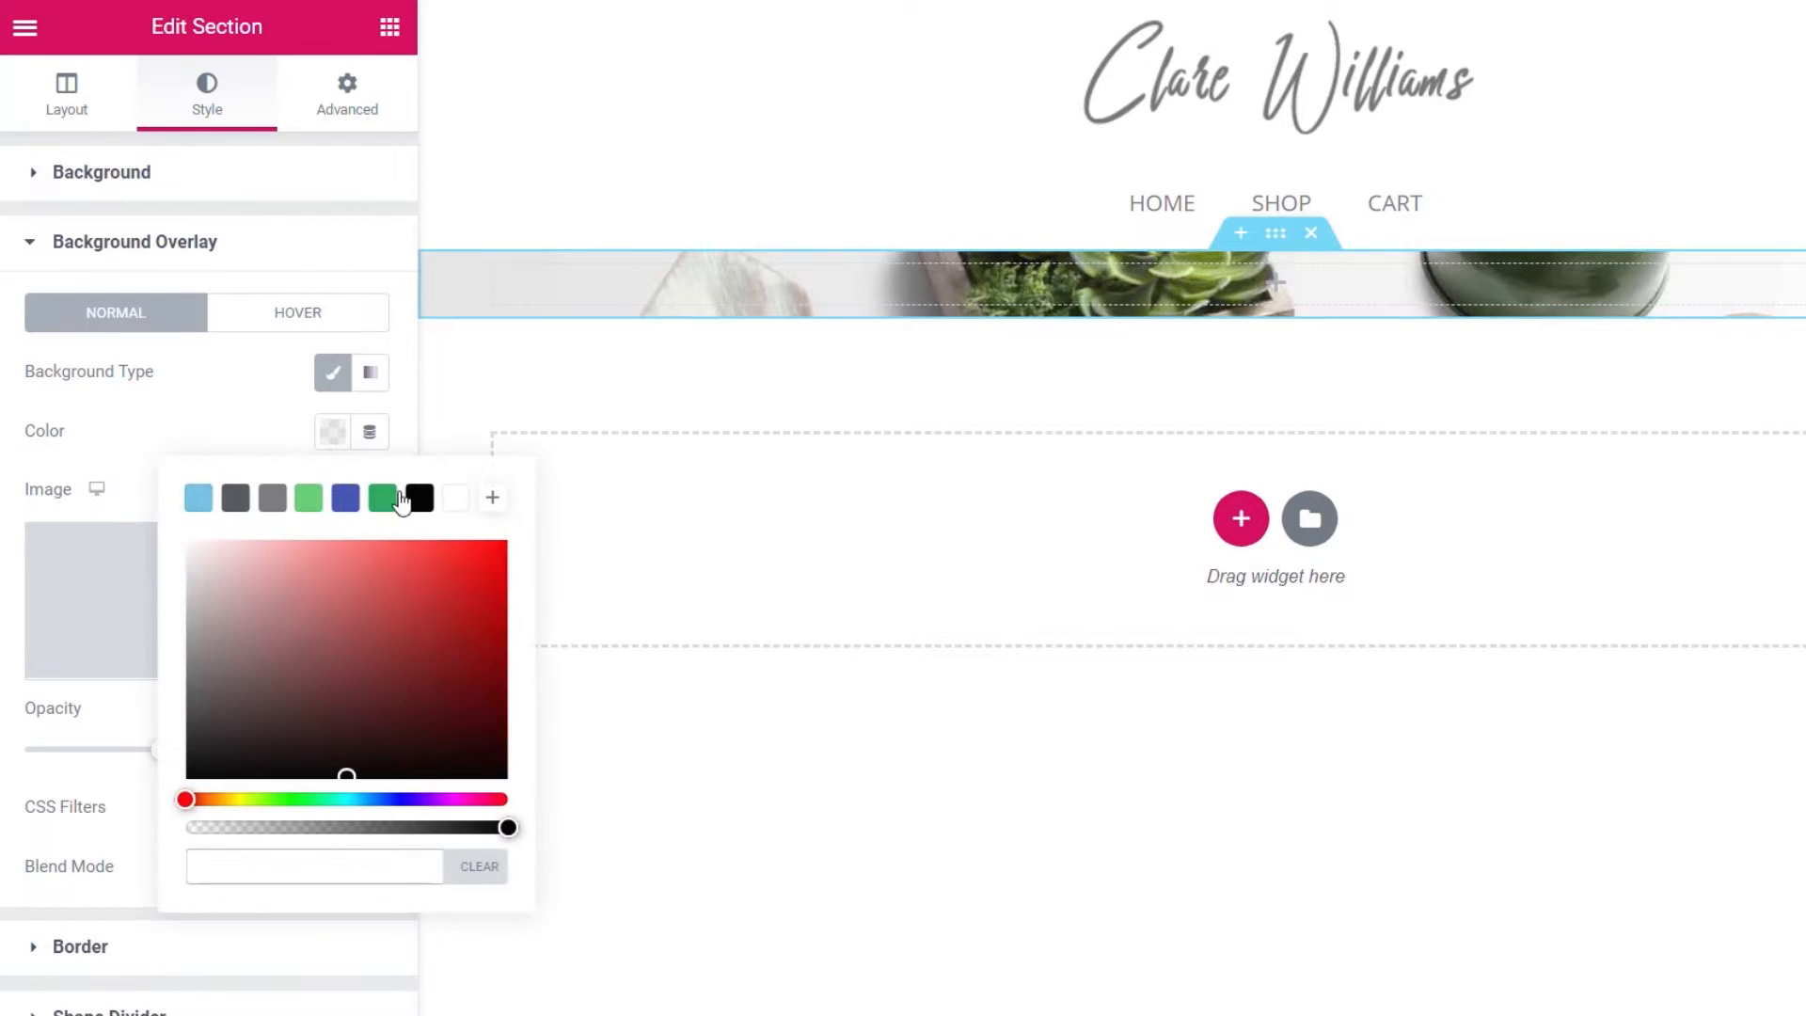
{"action": "left_click", "coordinate": [422, 502]}
{"action": "left_click", "coordinate": [215, 410]}
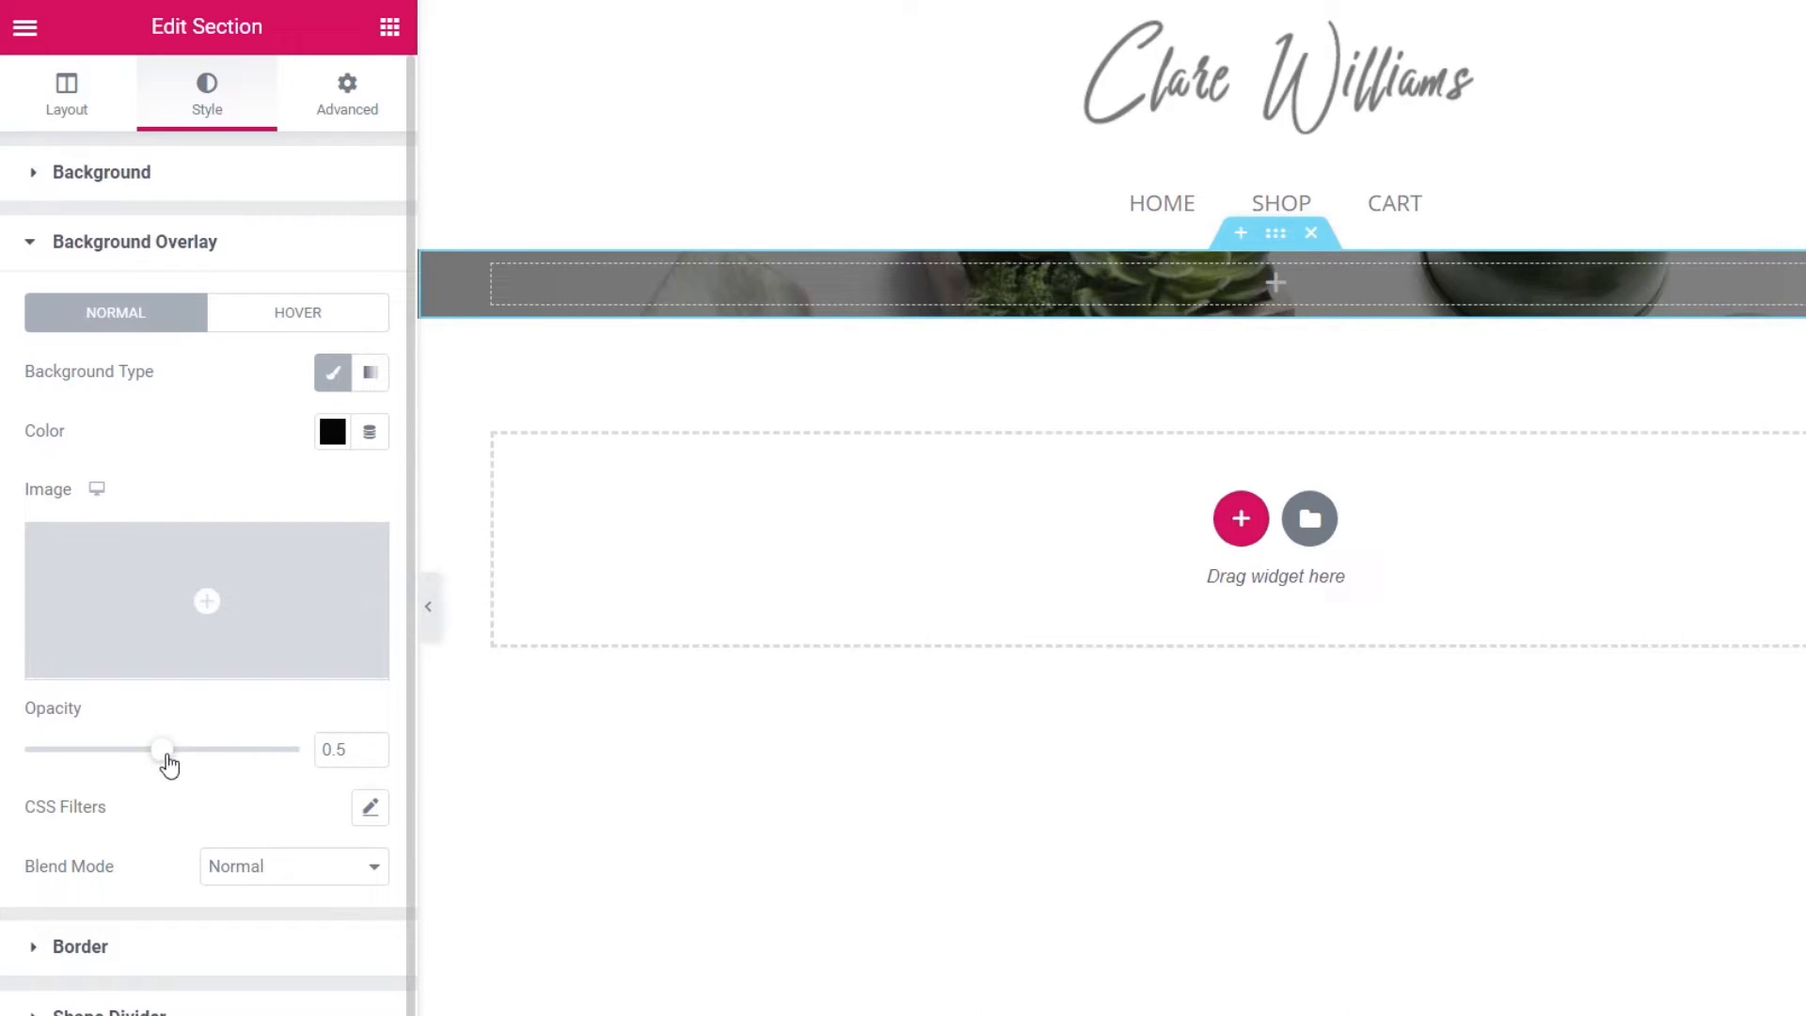
{"action": "left_click_drag", "start_coordinate": [164, 752], "coordinate": [141, 765]}
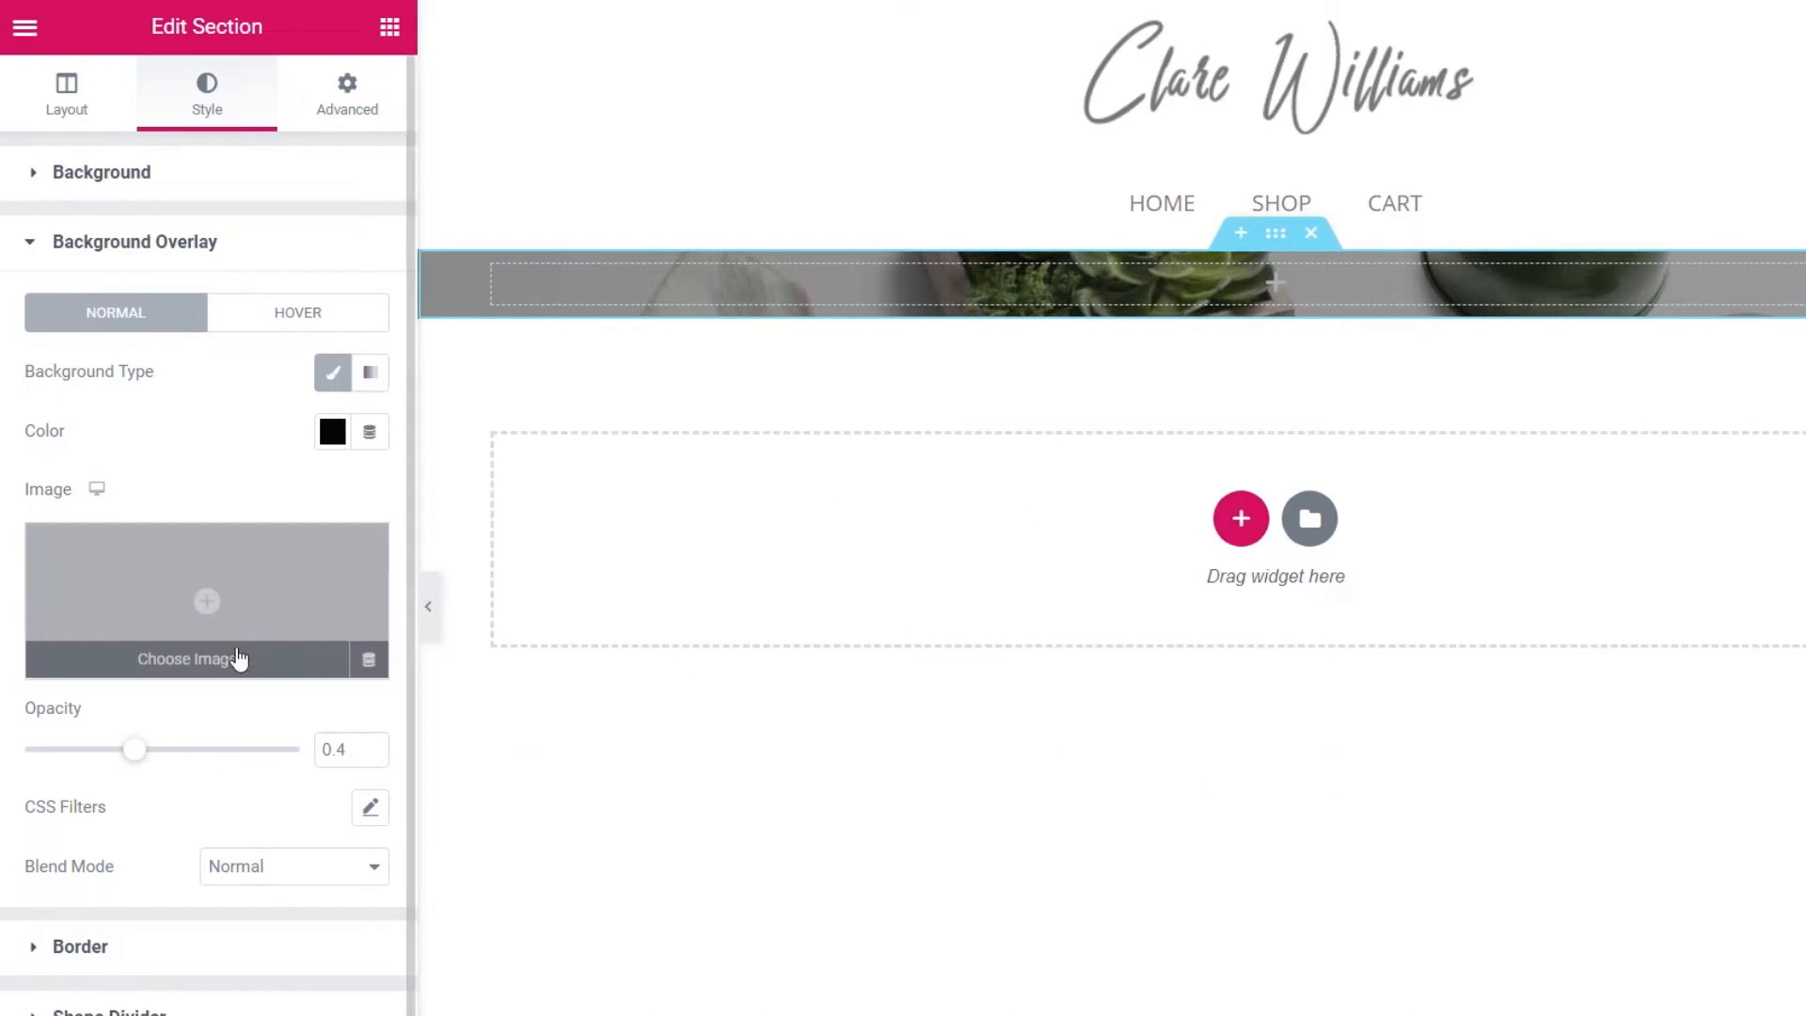
{"action": "left_click", "coordinate": [68, 102]}
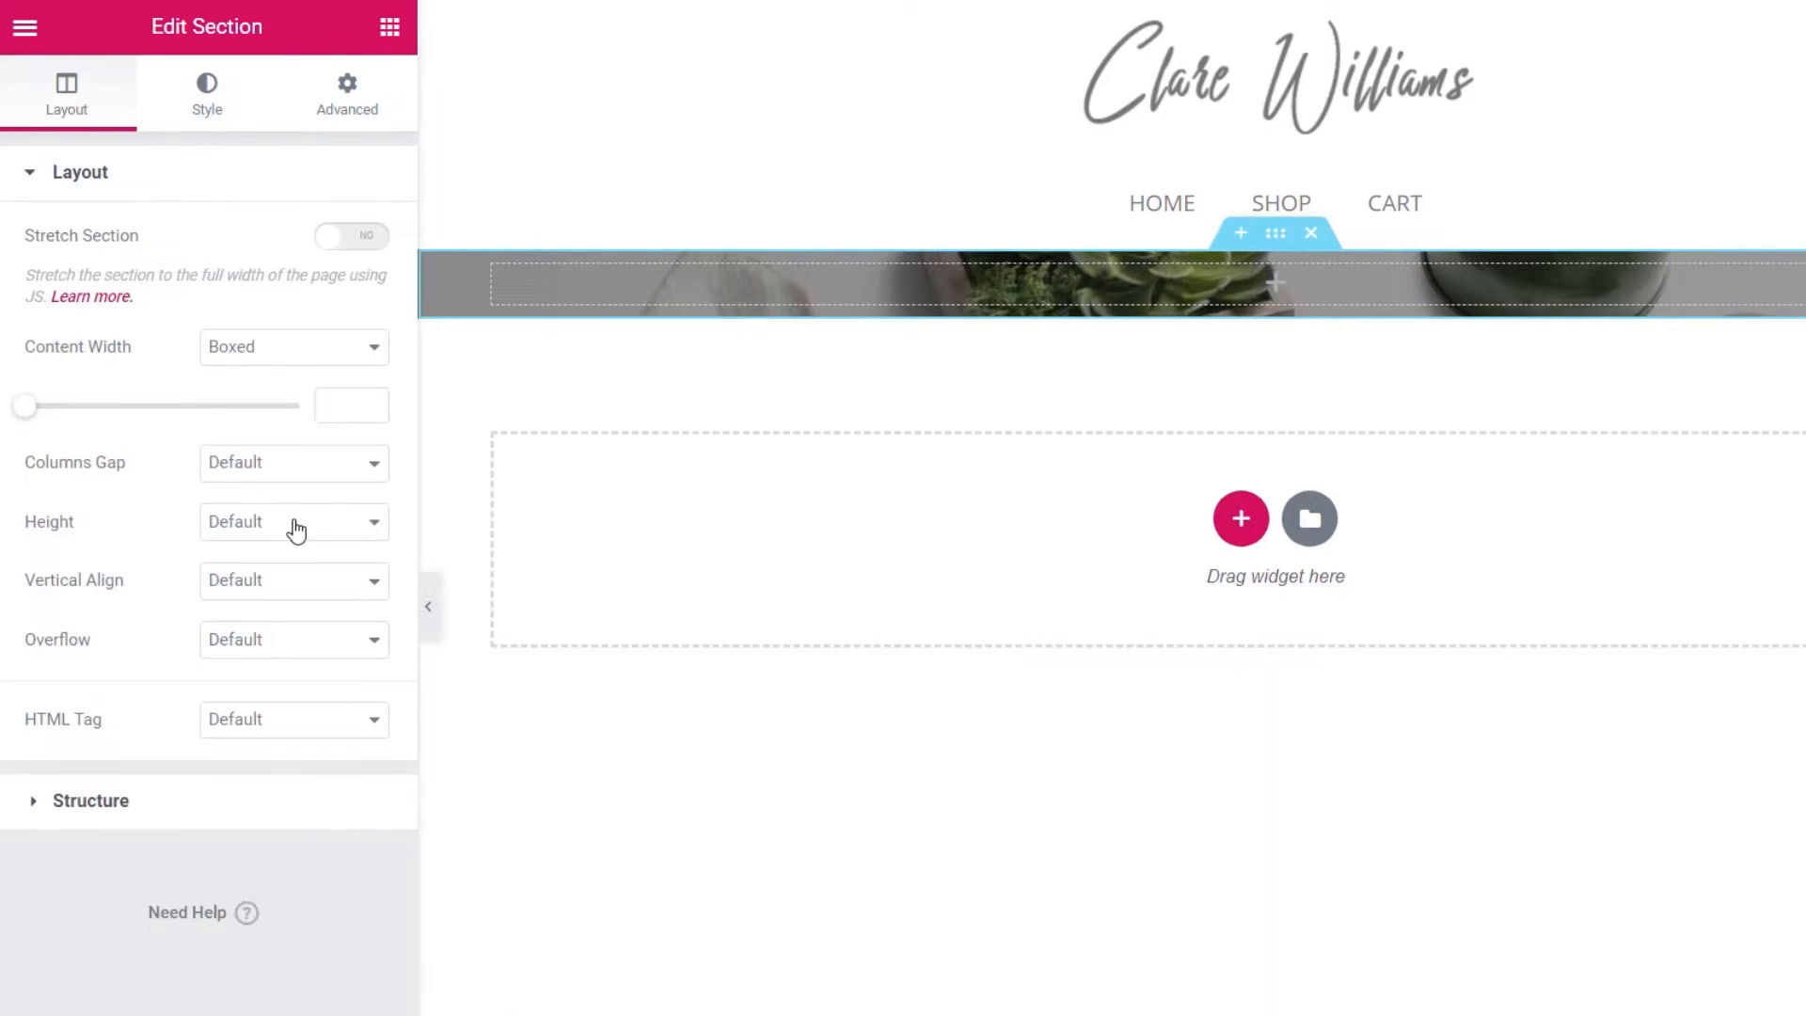
- Set the section height to Min Height with a 500 px minimum
{"action": "left_click", "coordinate": [235, 527]}
{"action": "left_click", "coordinate": [243, 595]}
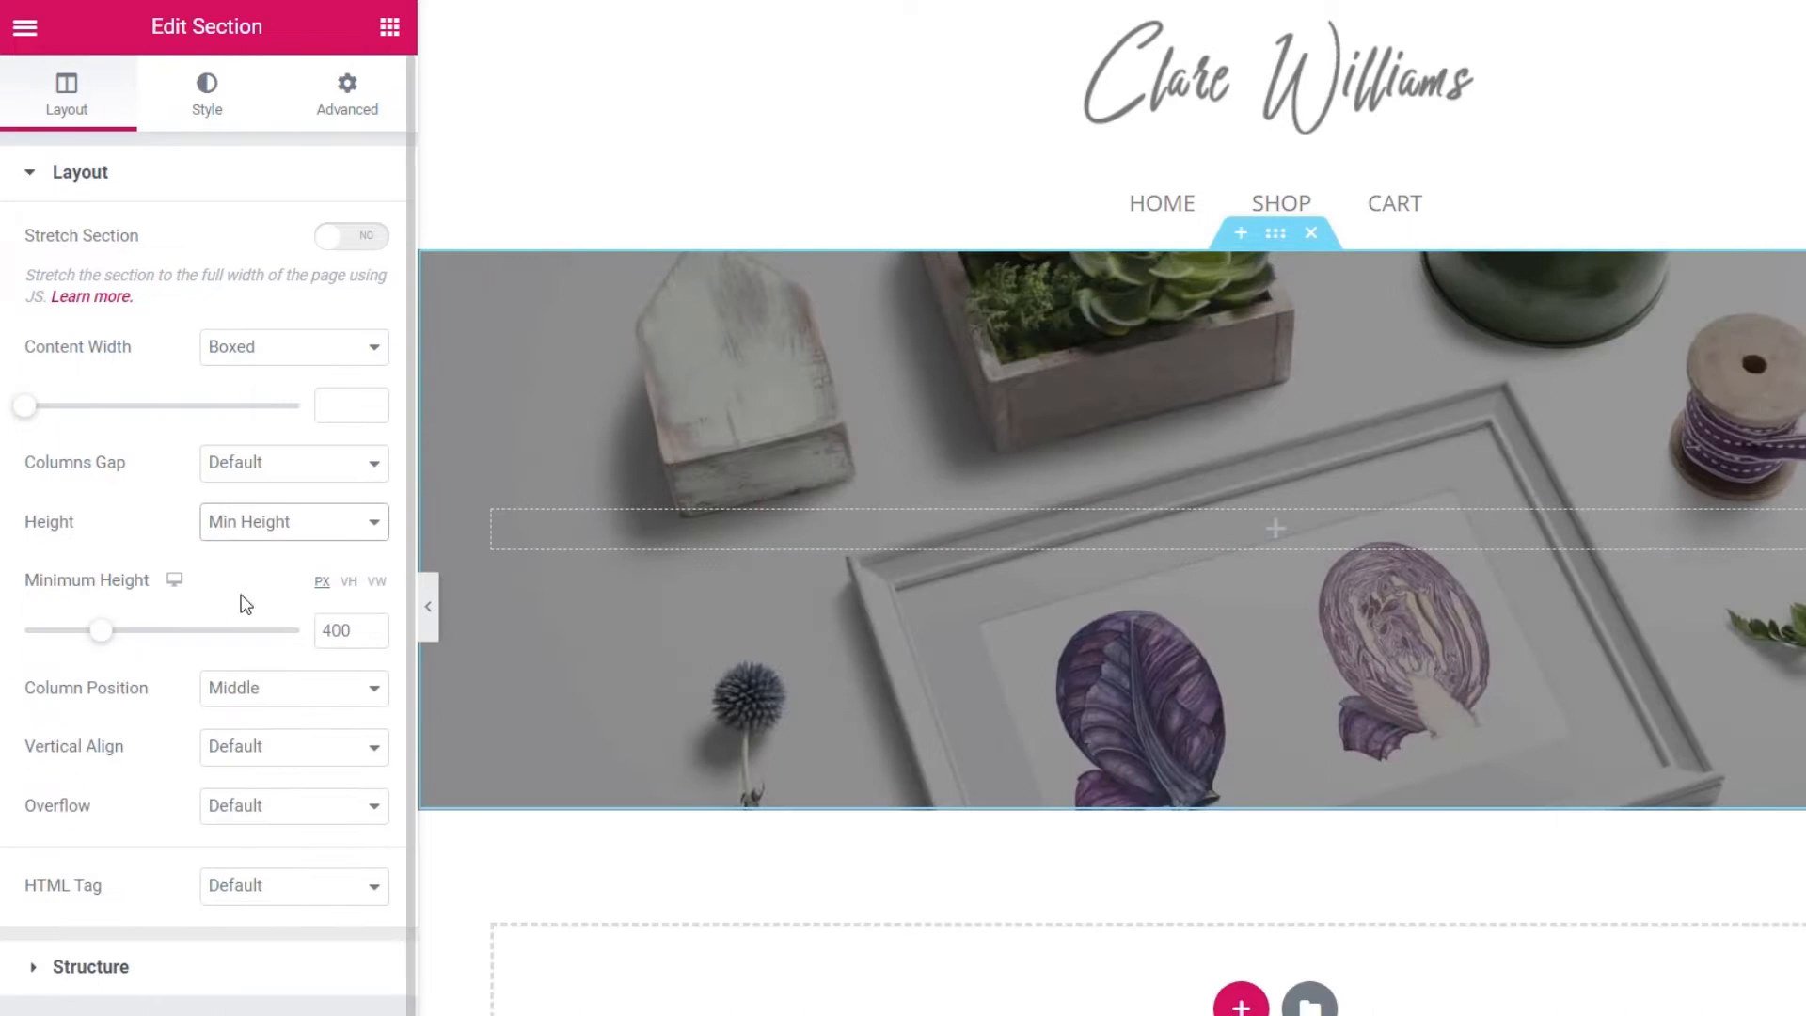
{"action": "left_click_drag", "start_coordinate": [109, 635], "coordinate": [130, 647]}
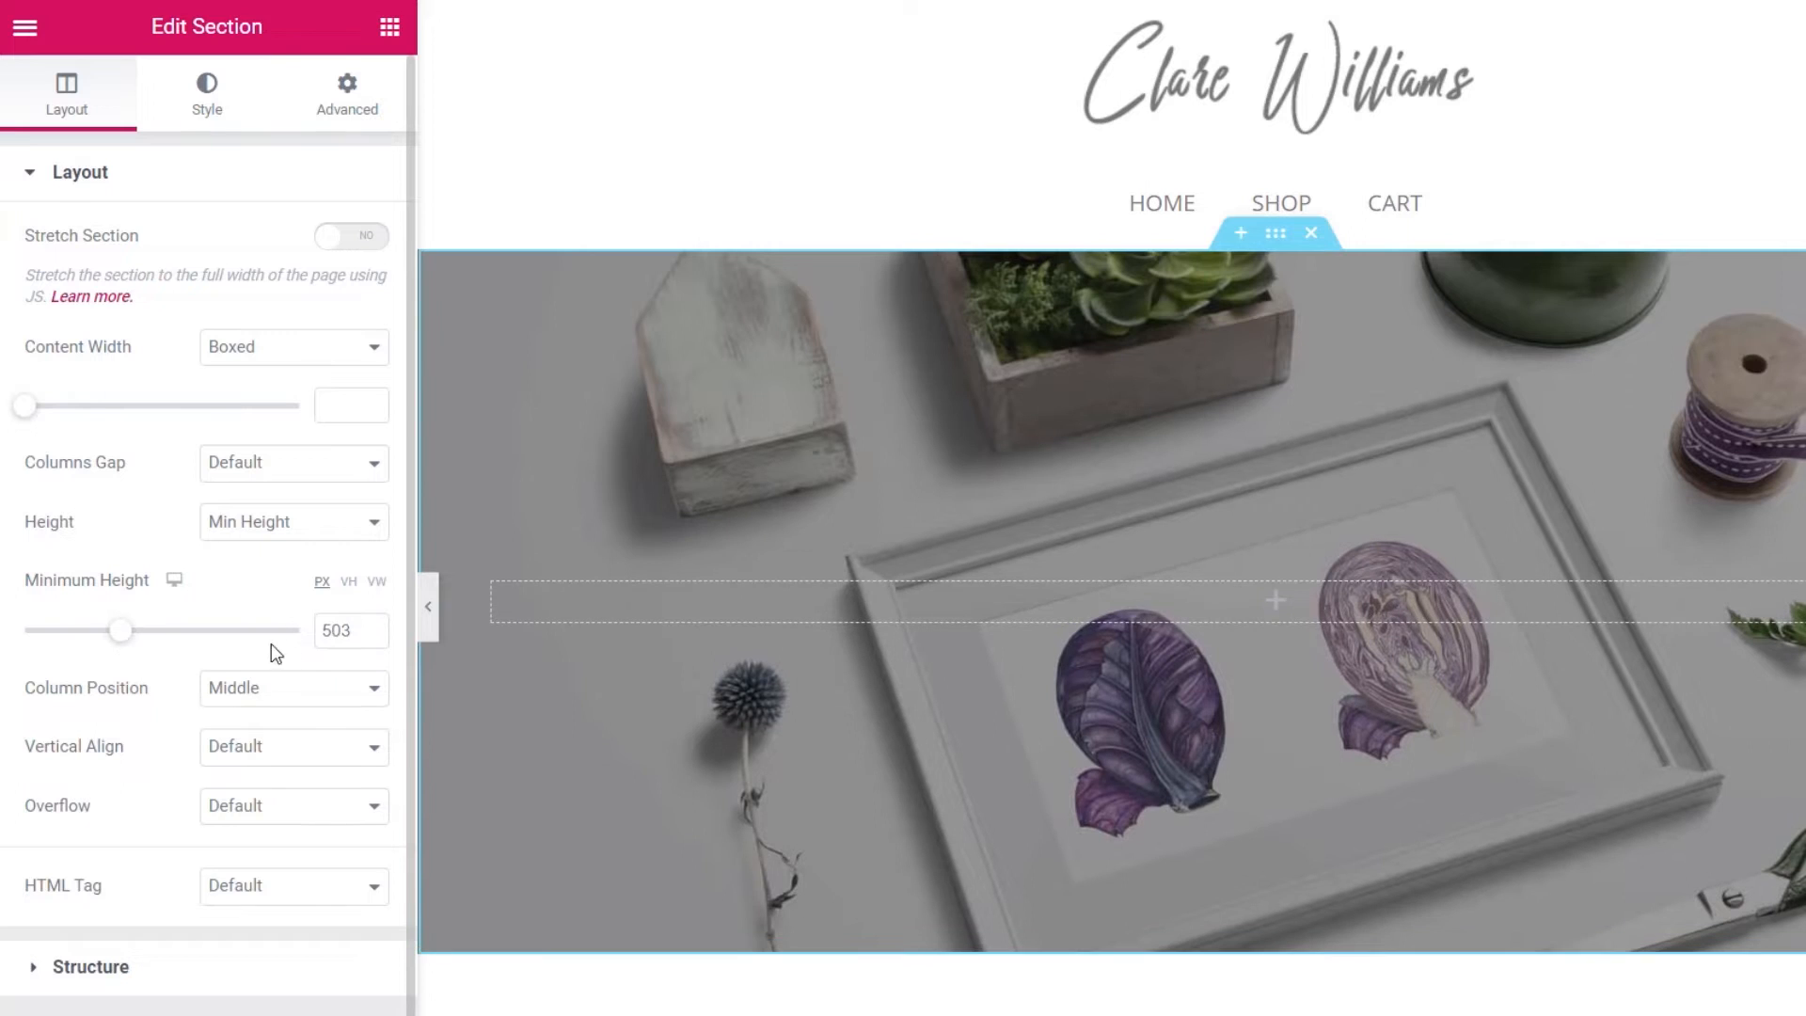
{"action": "left_click", "coordinate": [373, 637]}
{"action": "left_click", "coordinate": [373, 637]}
{"action": "left_click", "coordinate": [372, 637]}
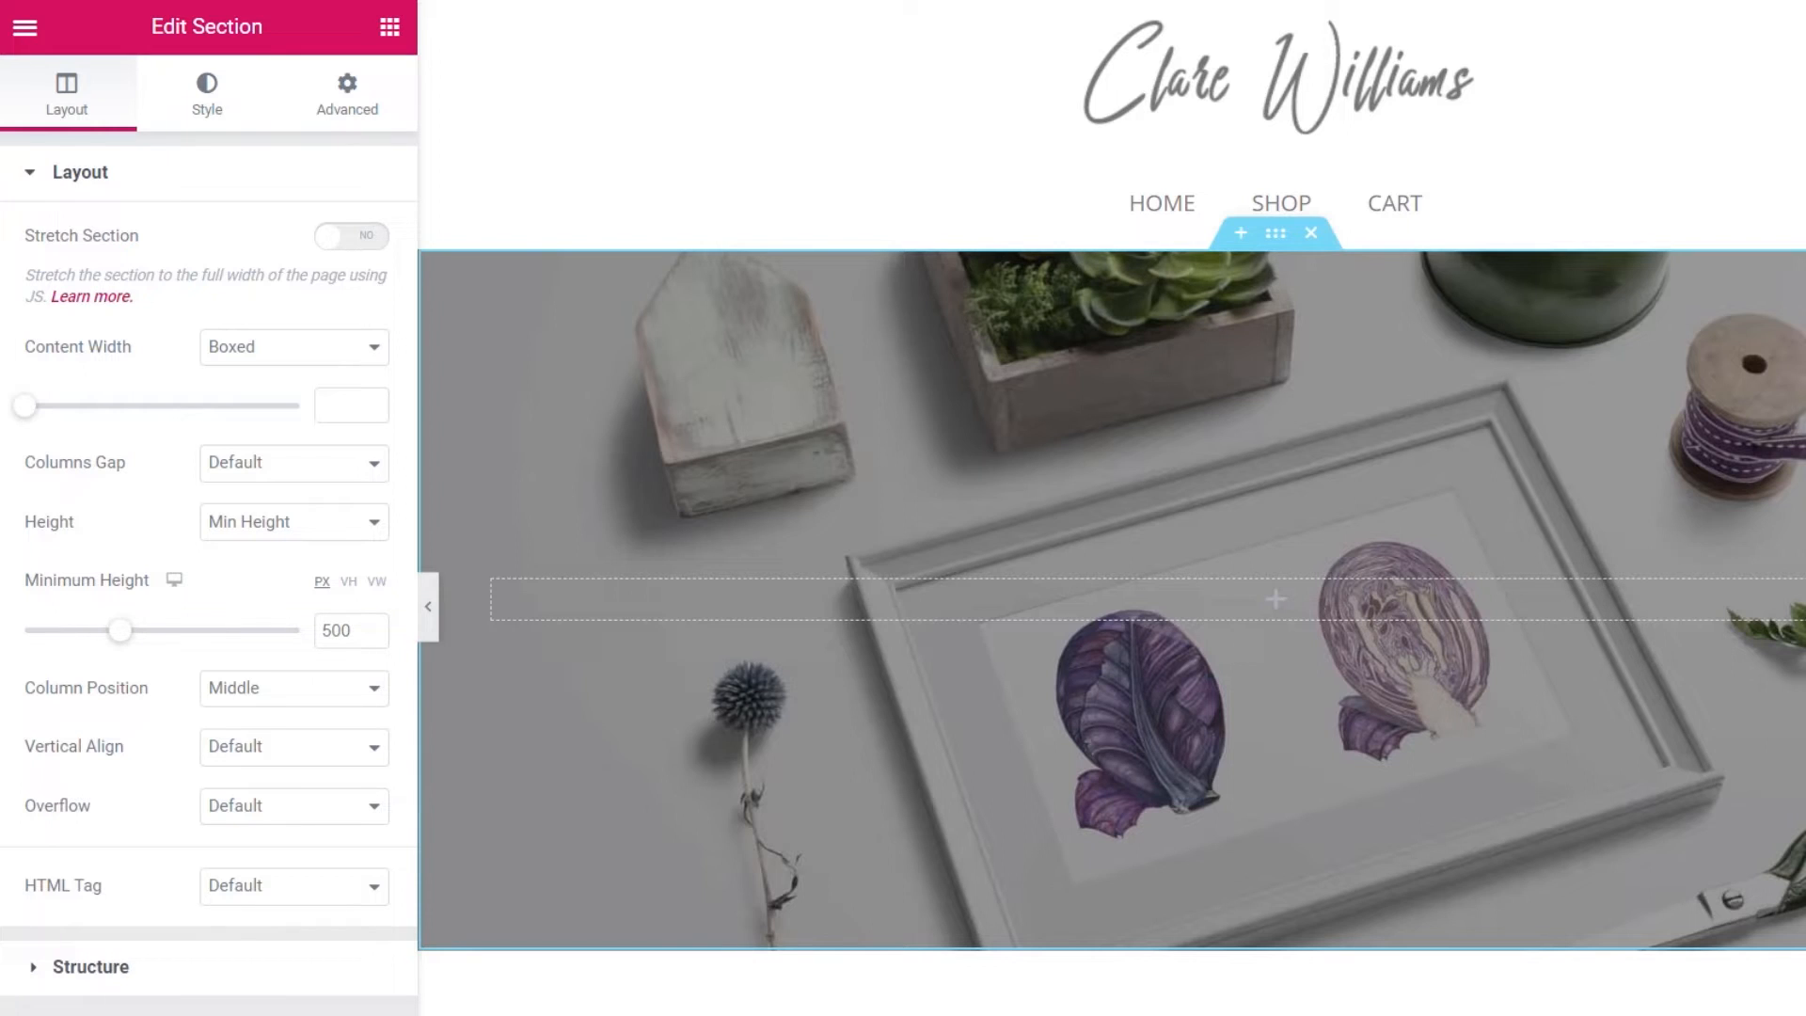
- Drop a Heading widget into the hero section and paste in the 'The Works of' title with the artist's name
{"action": "left_click", "coordinate": [389, 27]}
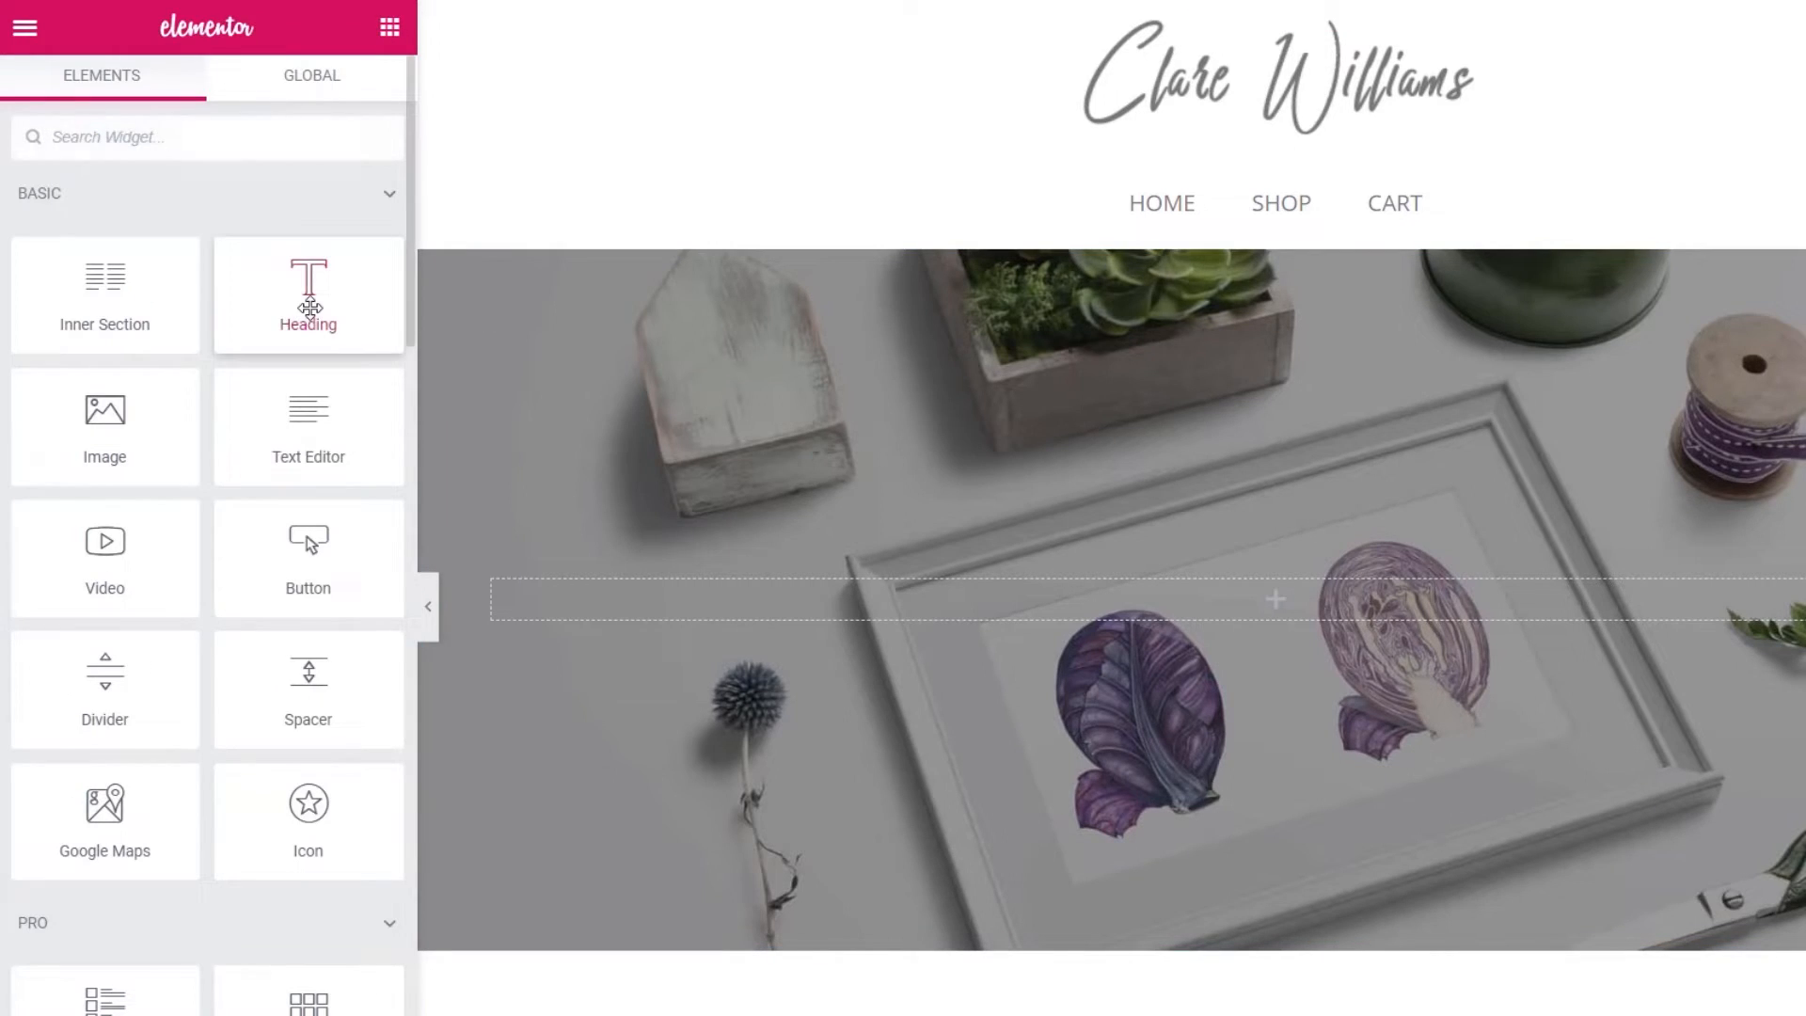
{"action": "left_click_drag", "start_coordinate": [310, 307], "coordinate": [1060, 588]}
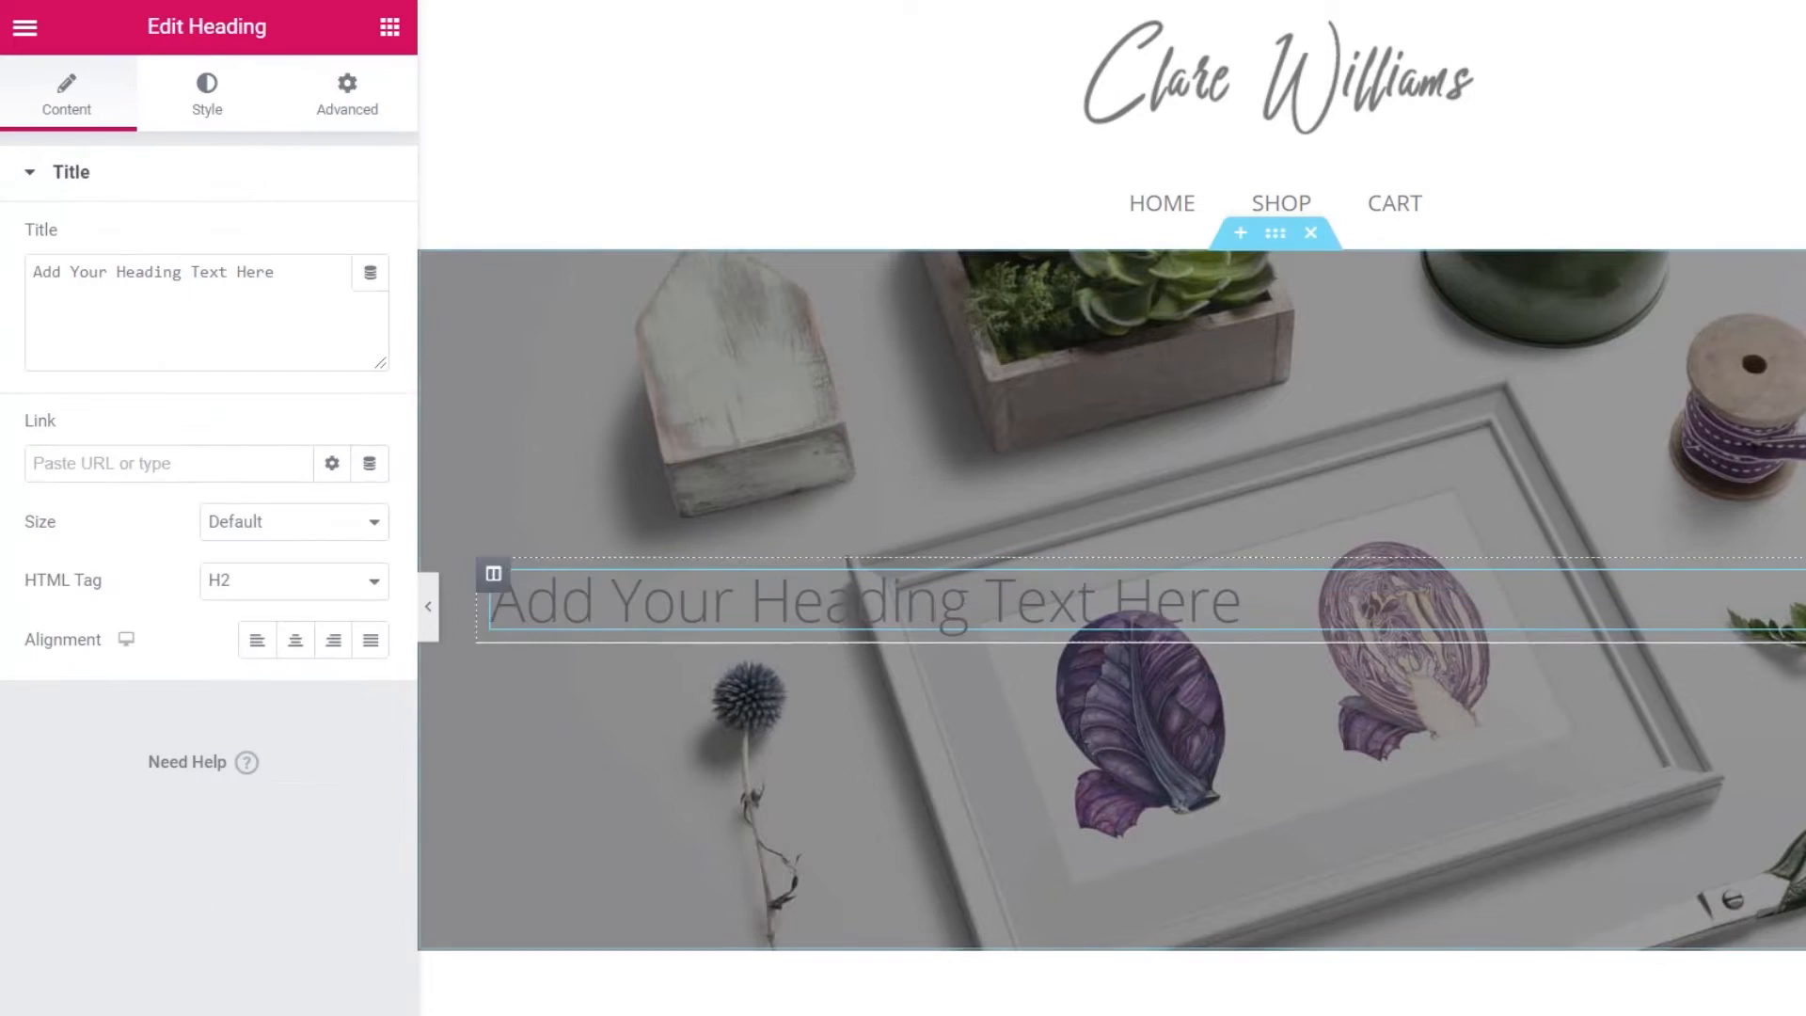
{"action": "left_click_drag", "start_coordinate": [131, 284], "coordinate": [27, 284]}
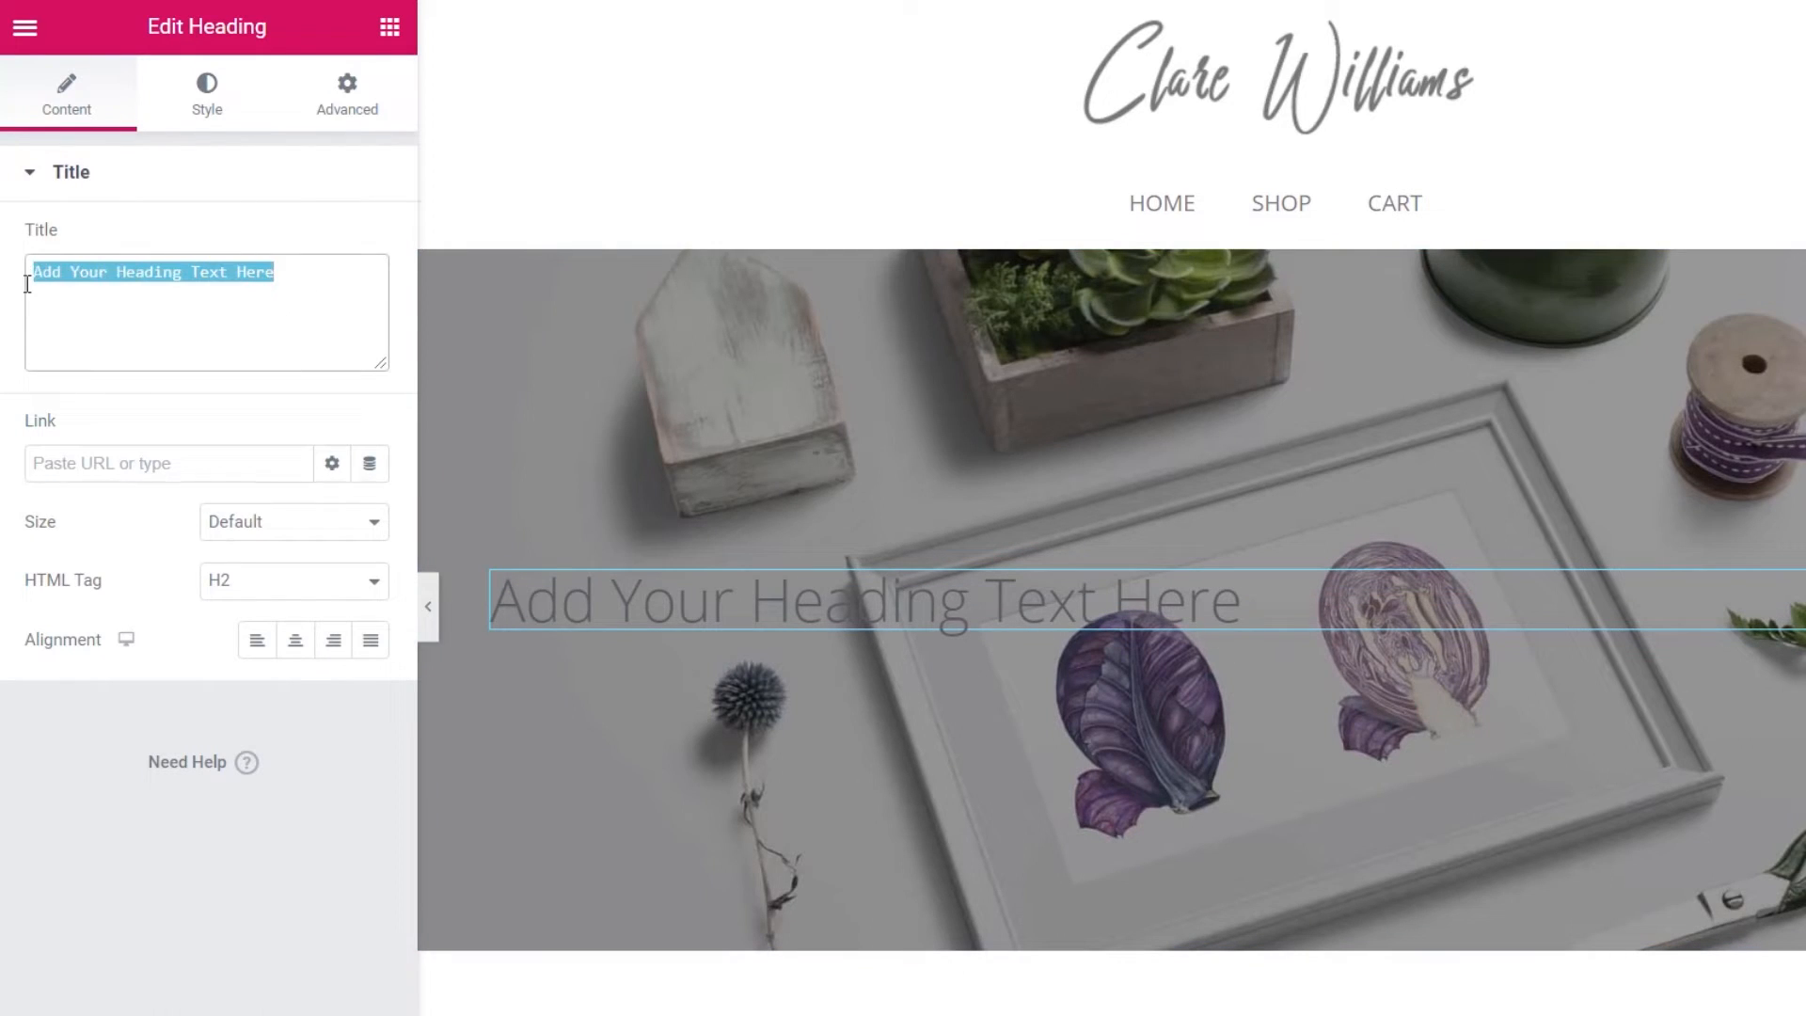
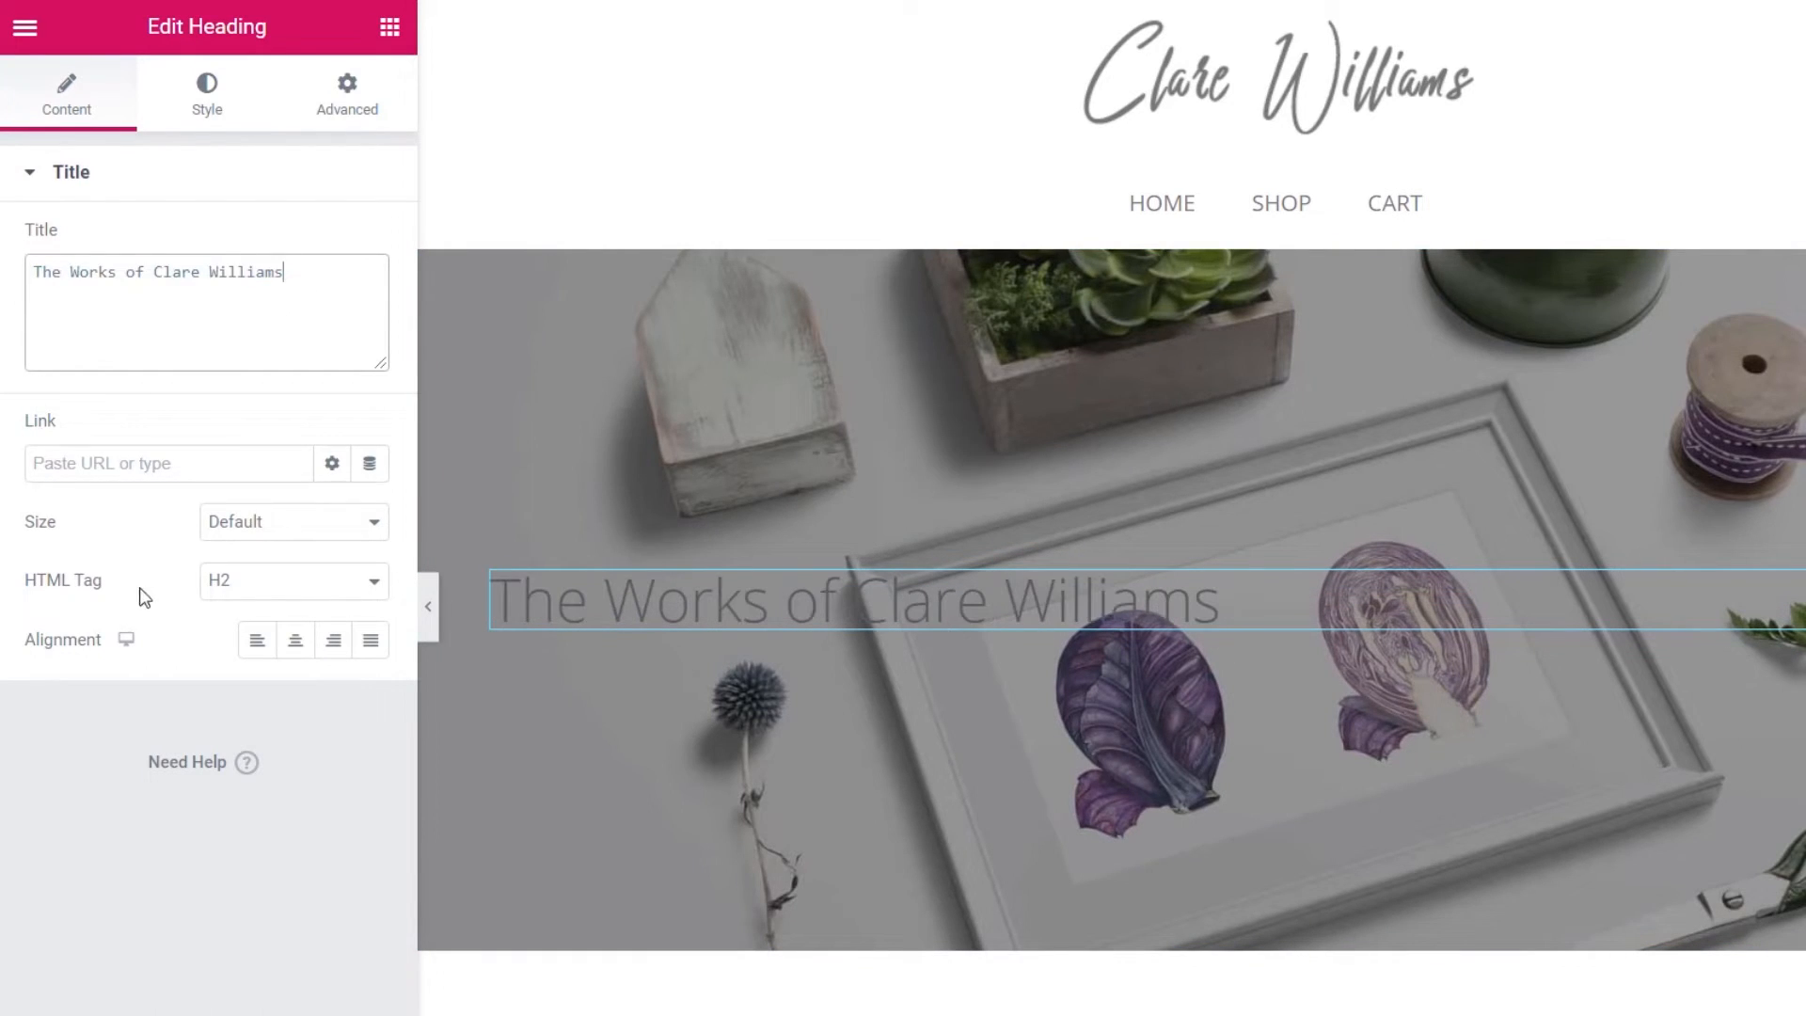
- Make the heading an H4 and centre-align it
{"action": "left_click", "coordinate": [268, 594]}
{"action": "left_click", "coordinate": [267, 674]}
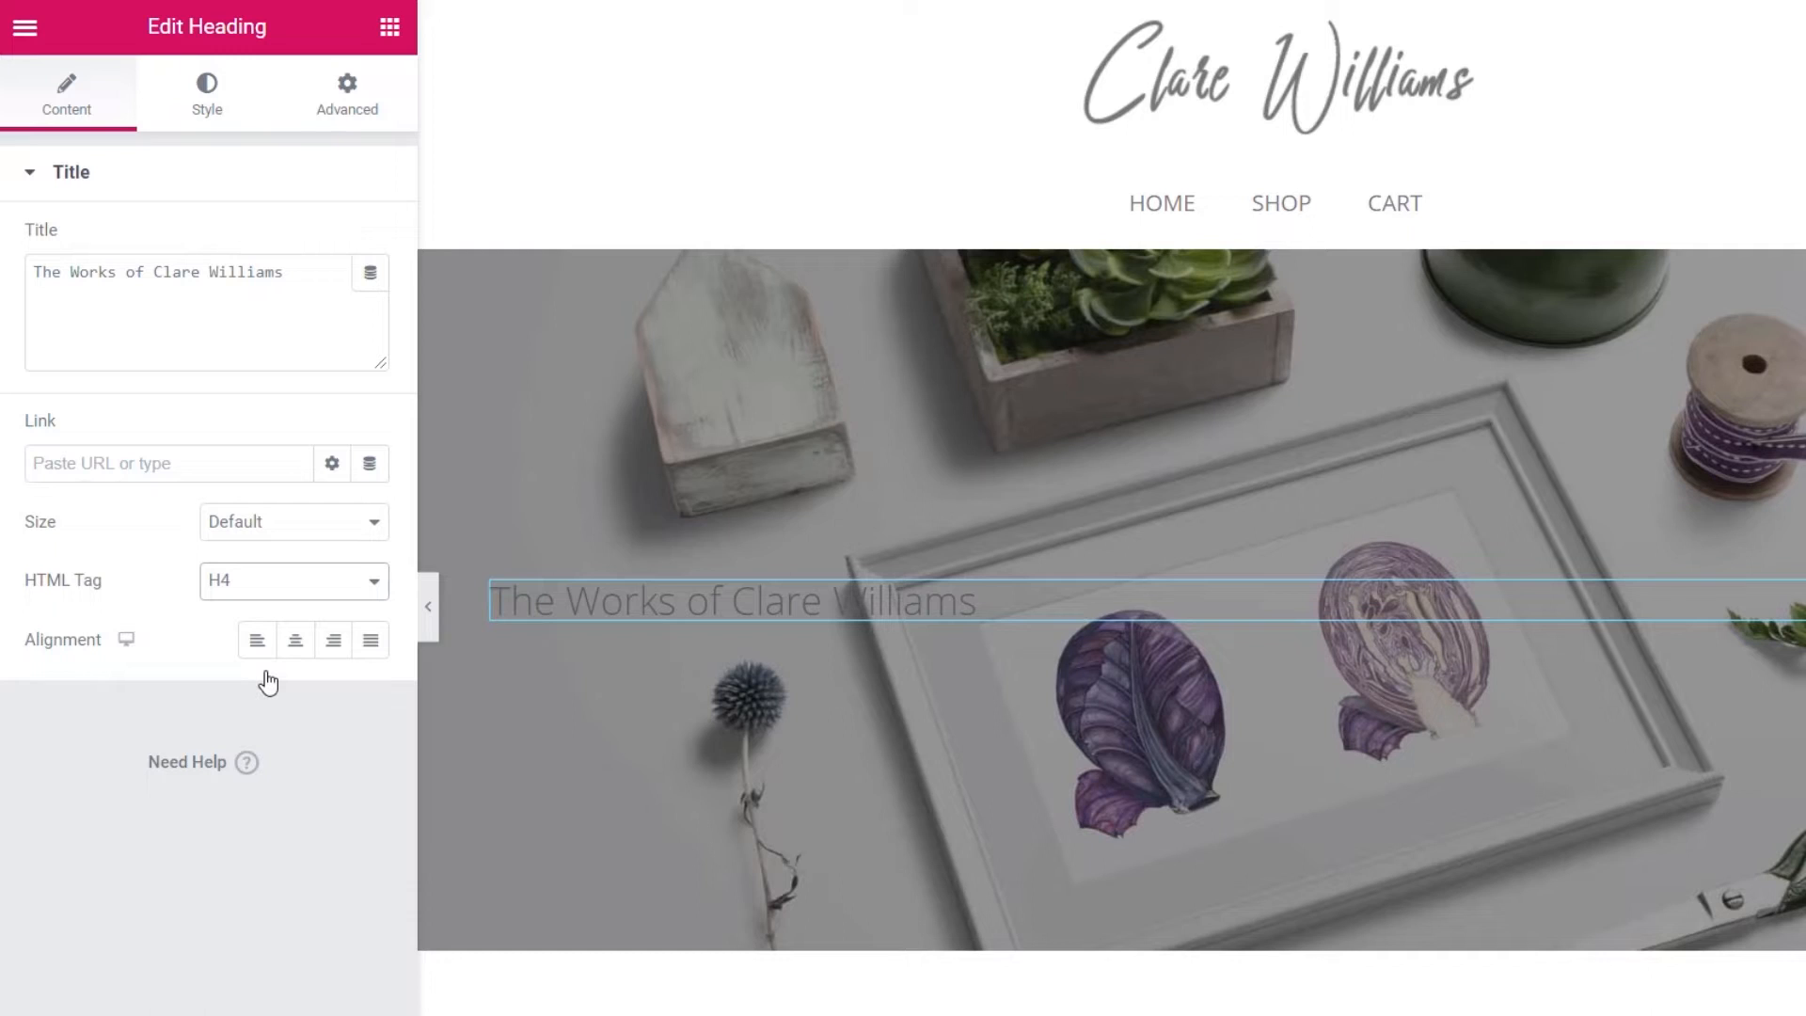
{"action": "left_click", "coordinate": [293, 643]}
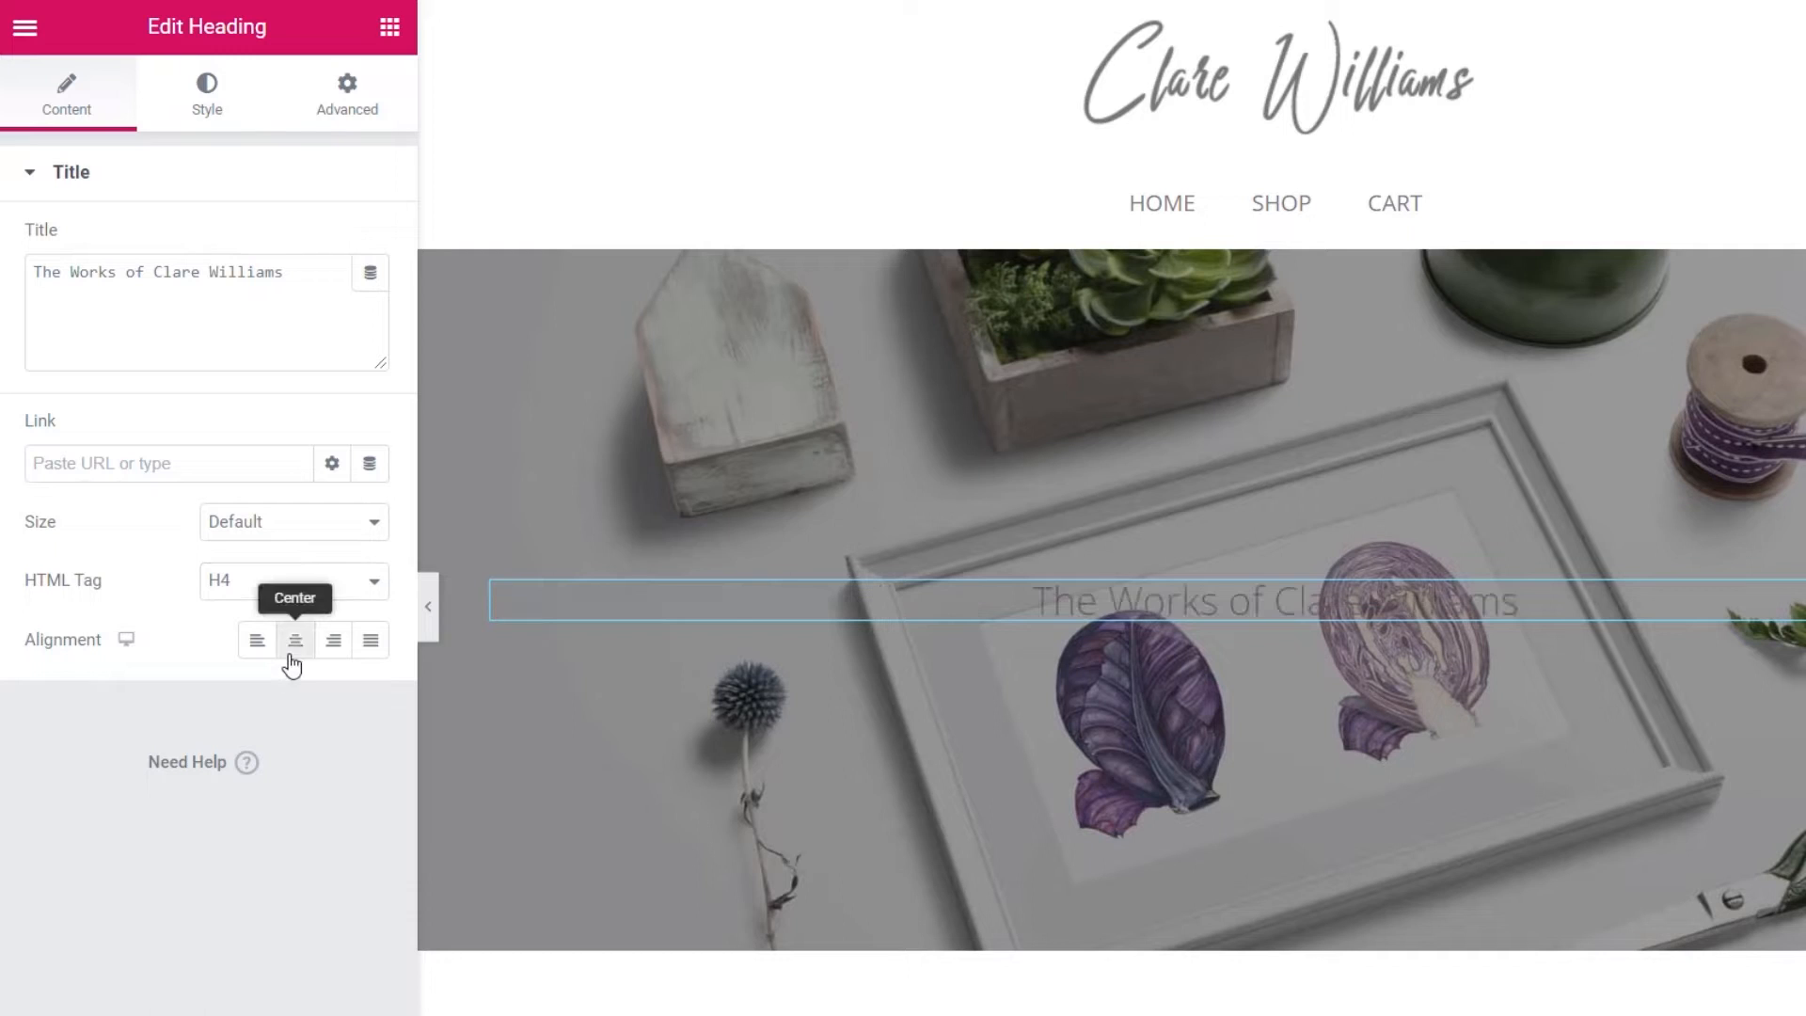
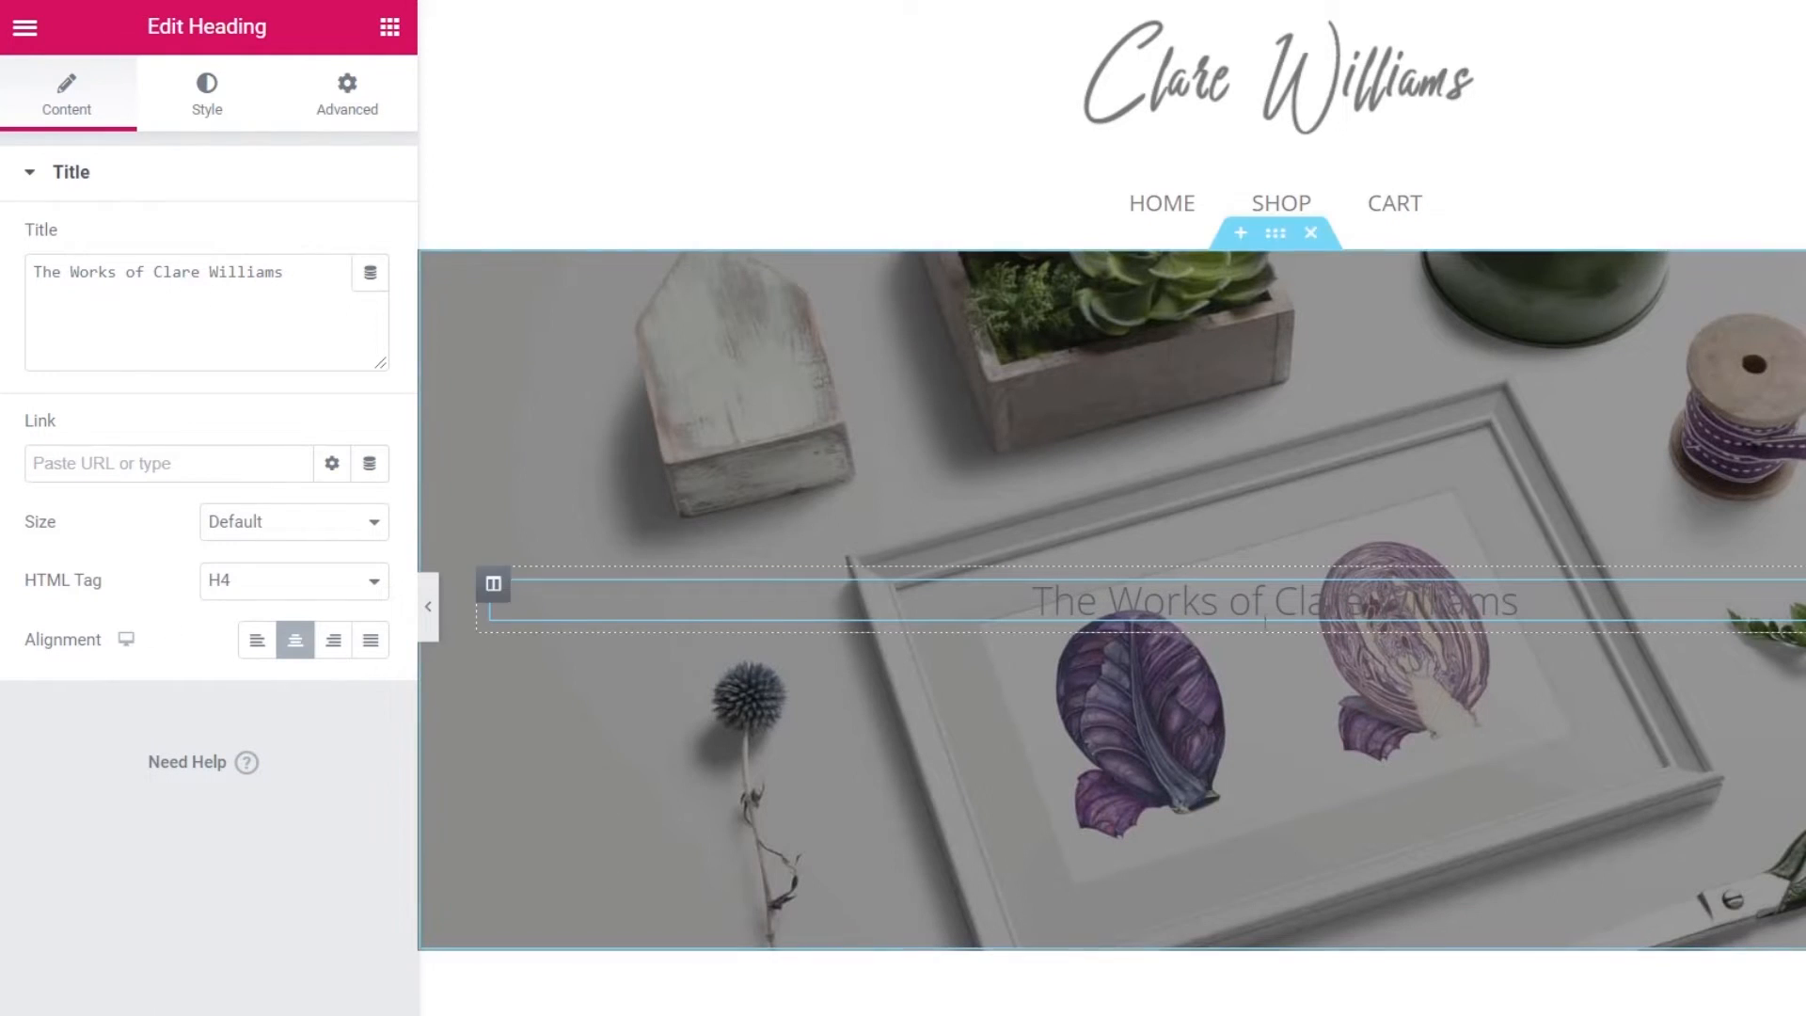
- Make the hero heading's text colour white (#FFFFFF)
{"action": "left_click", "coordinate": [198, 106]}
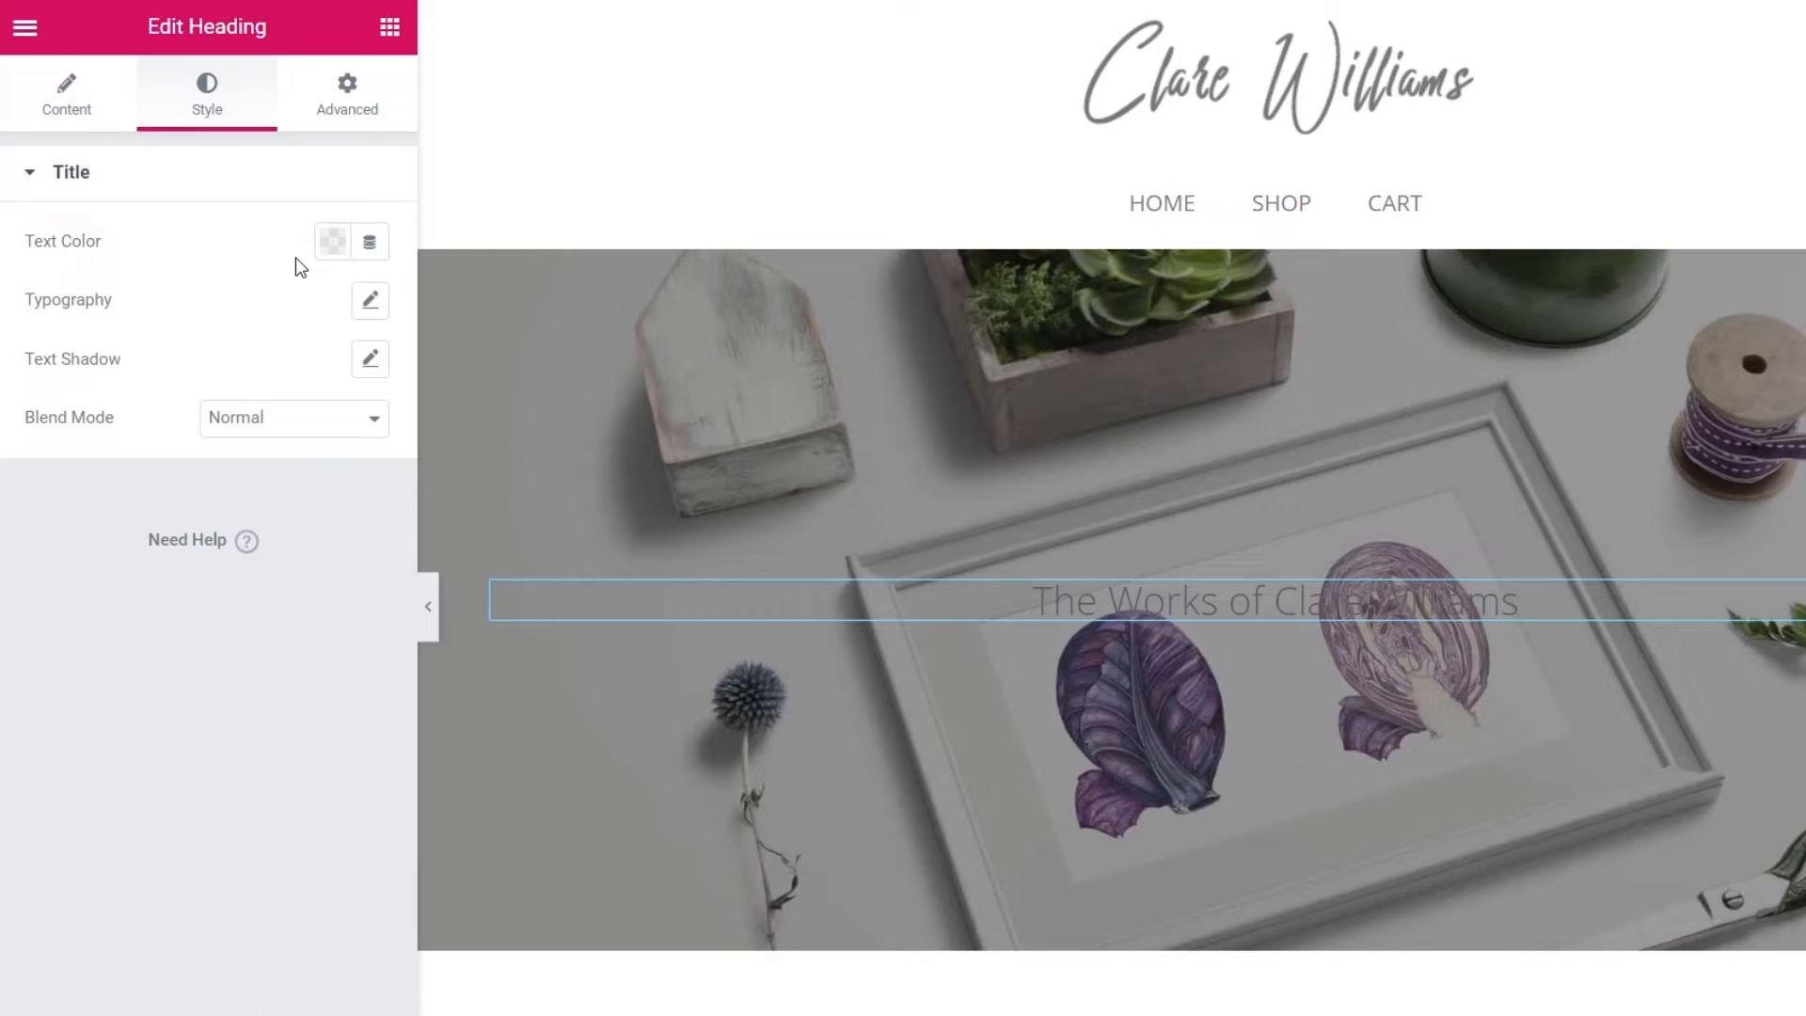
{"action": "left_click", "coordinate": [333, 247]}
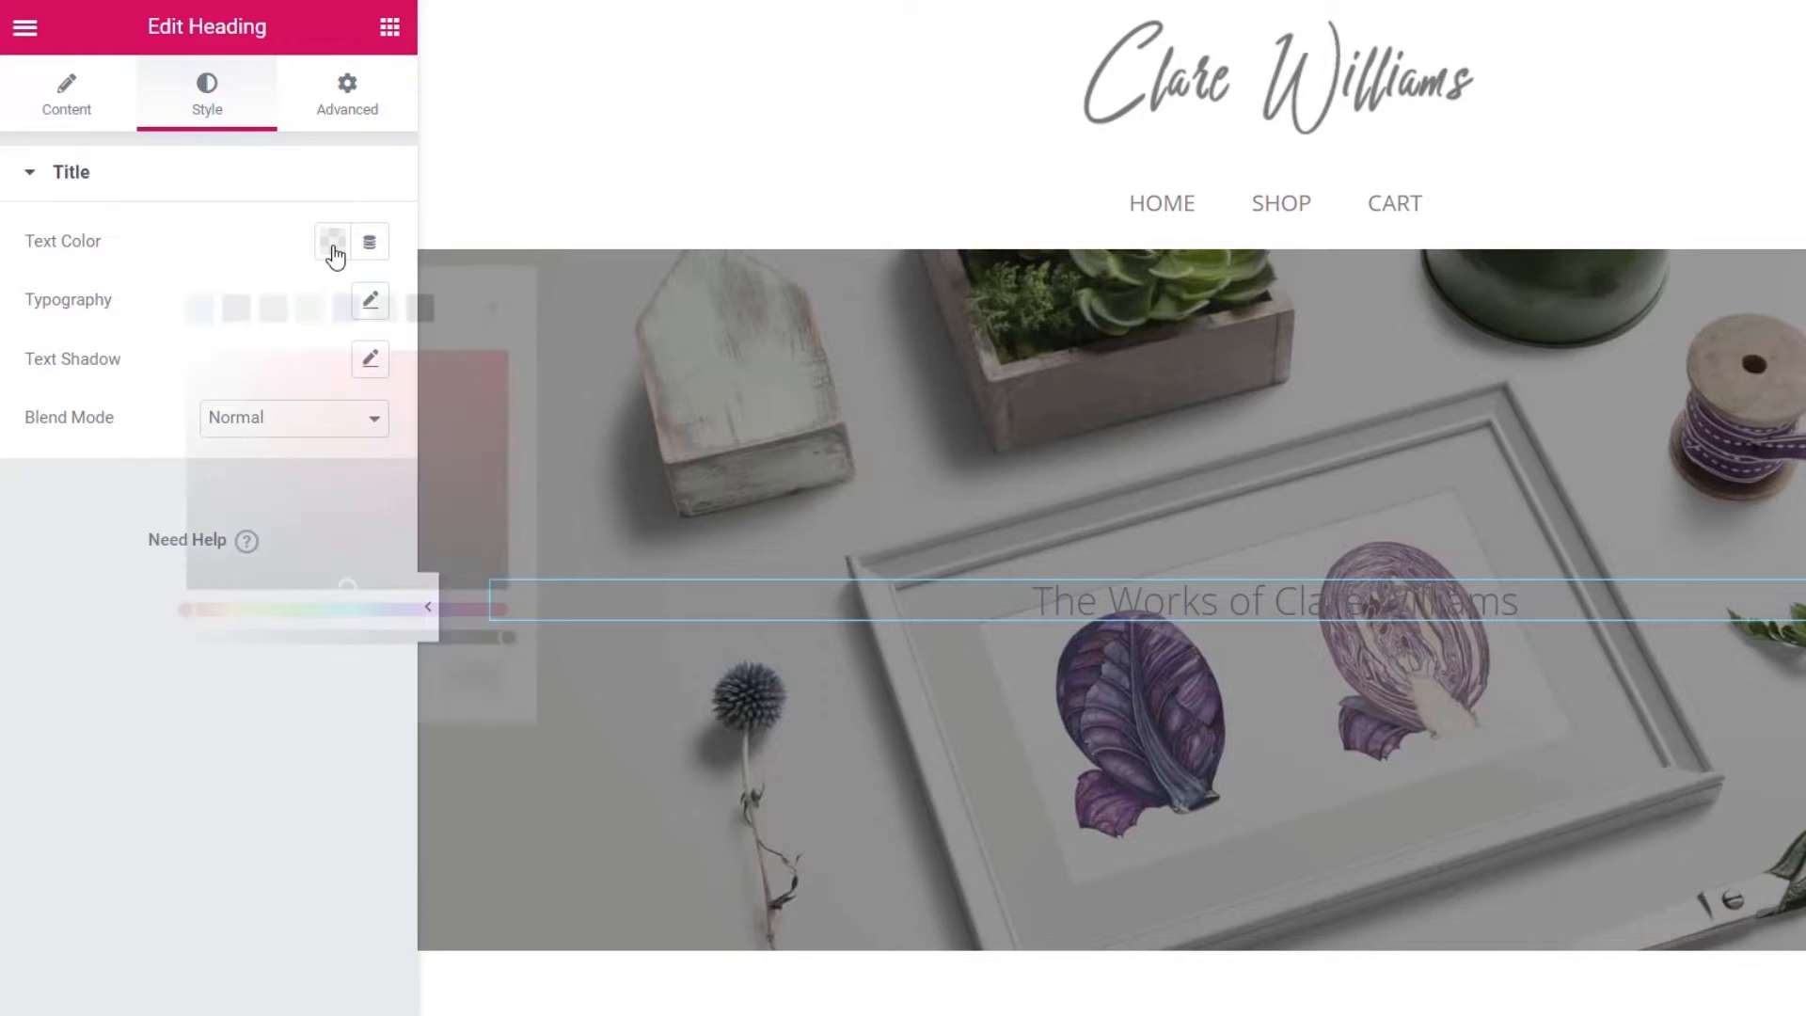
{"action": "left_click", "coordinate": [454, 310]}
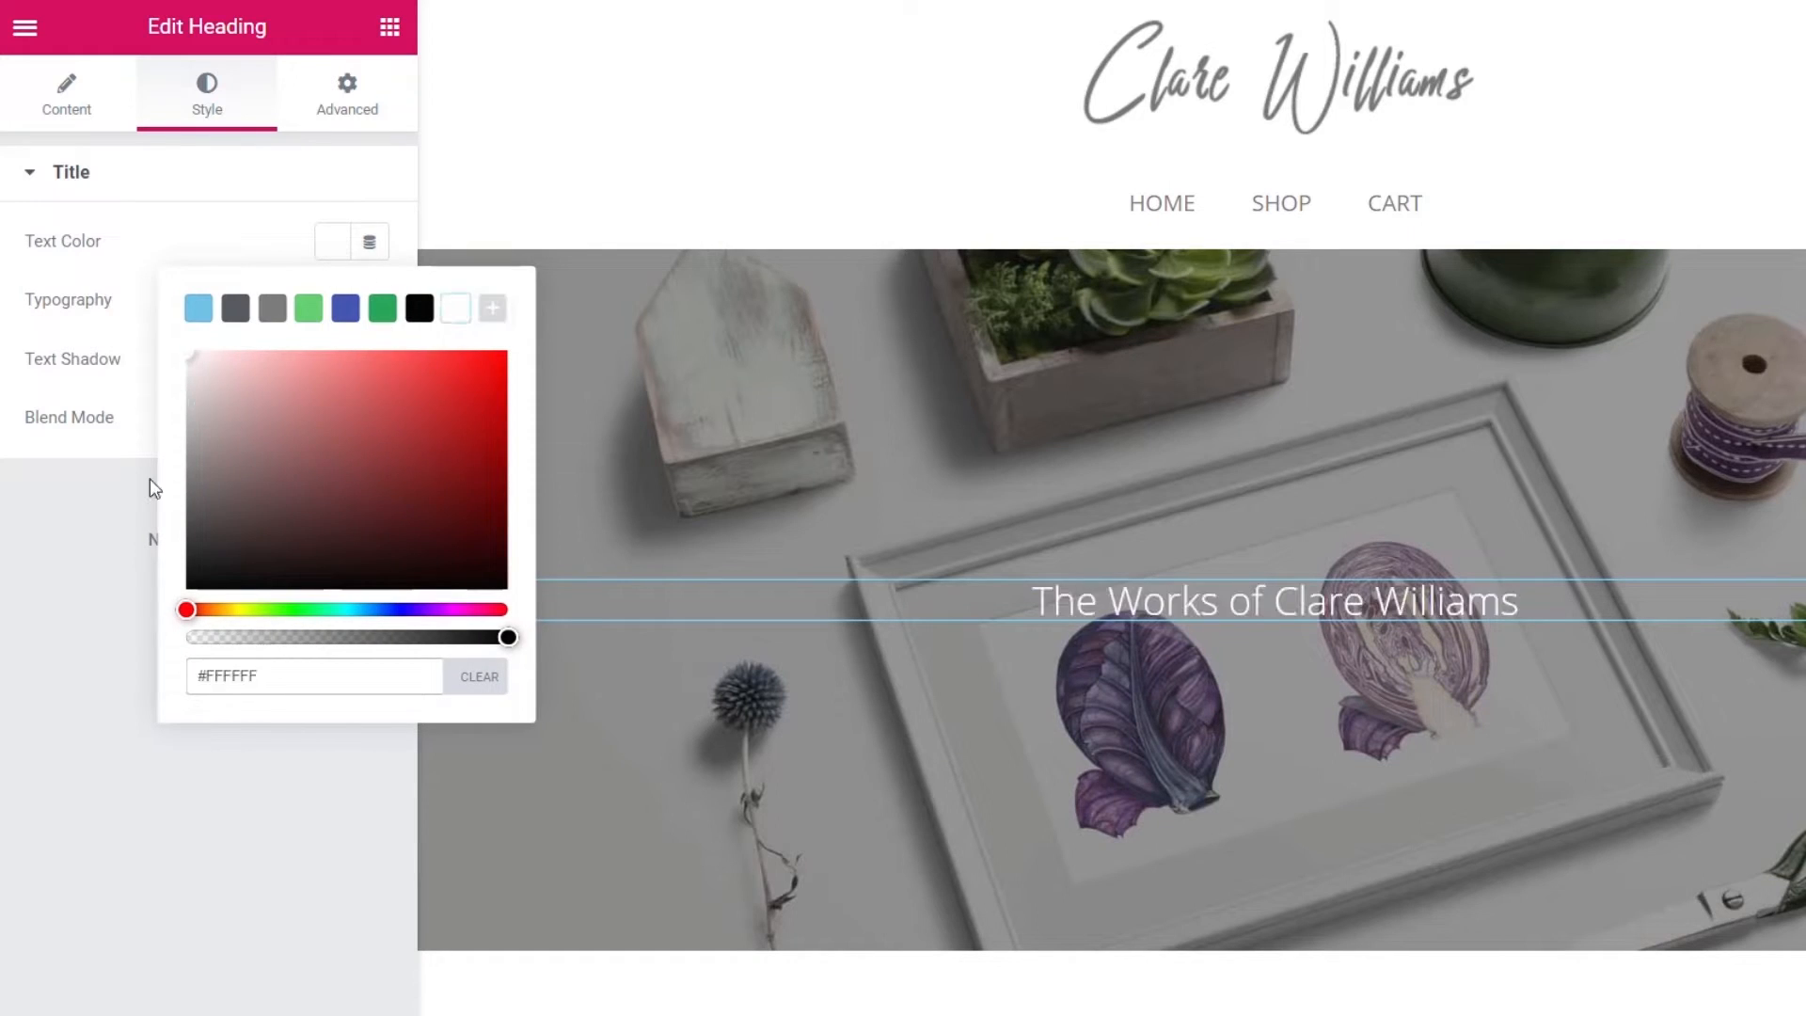
{"action": "left_click", "coordinate": [81, 547]}
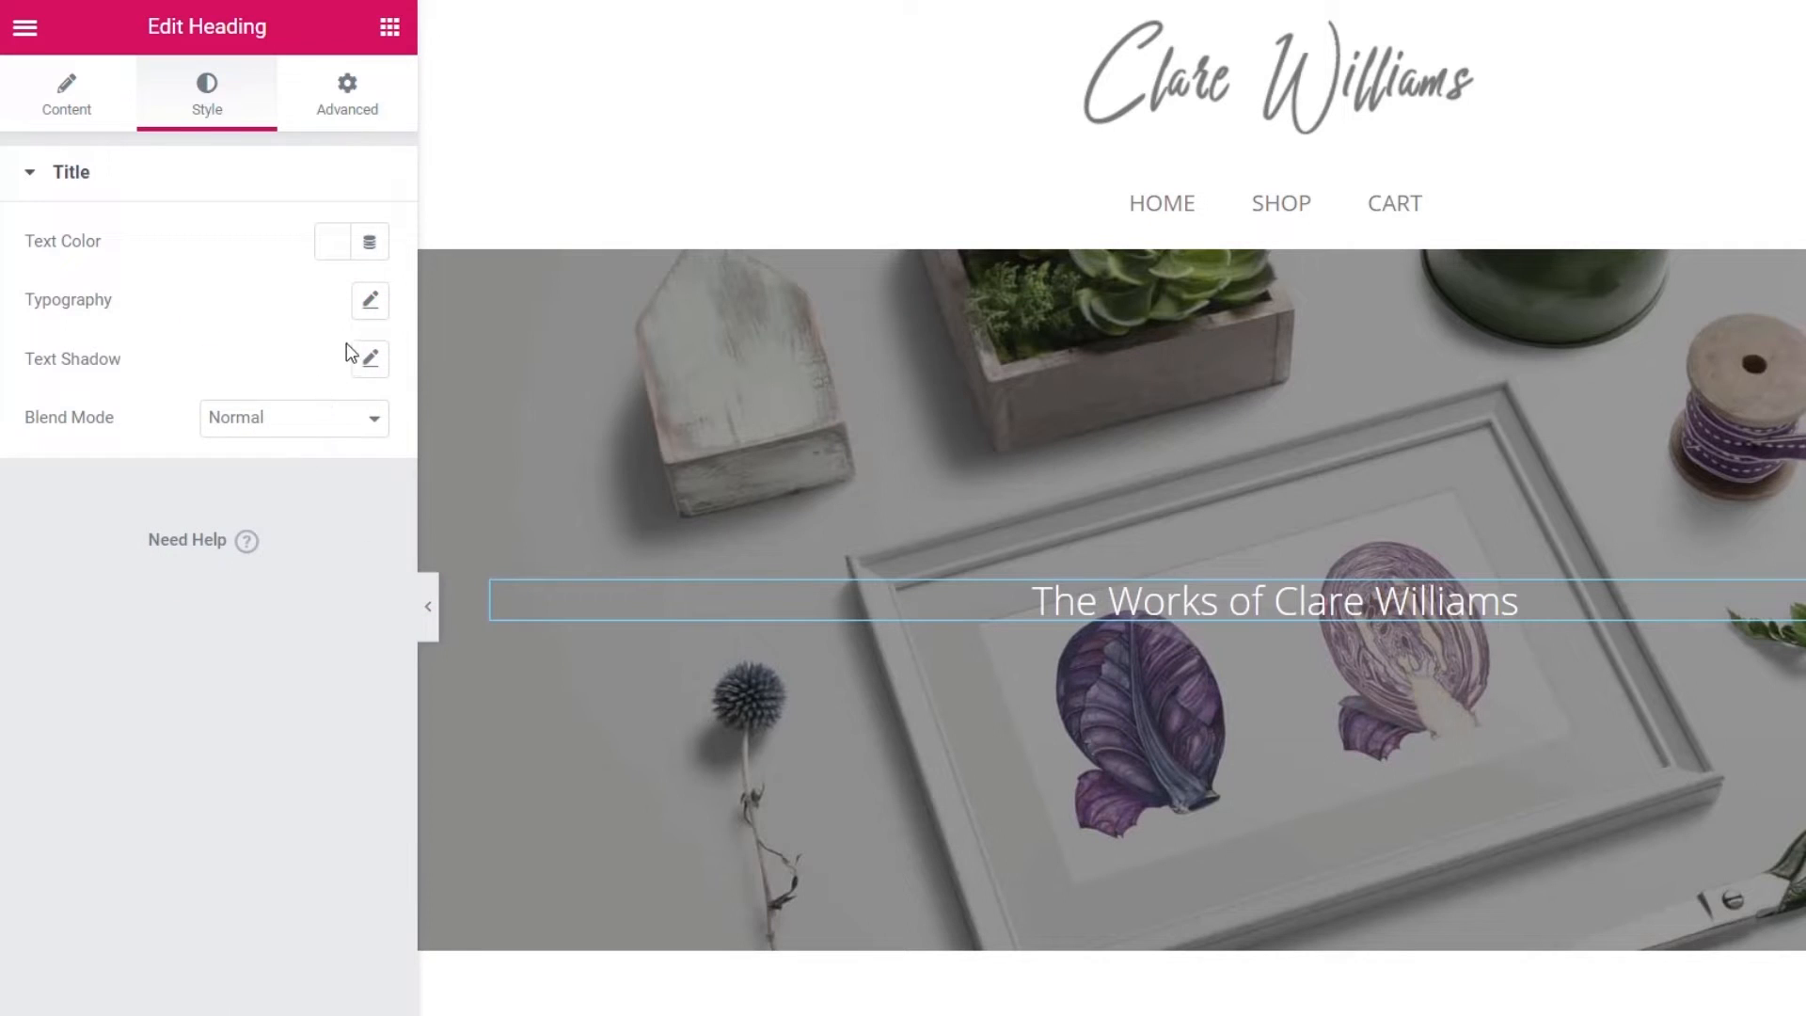
- Set the heading typography to 16 px, weight 200, uppercase, with letter spacing 7
{"action": "left_click", "coordinate": [372, 301]}
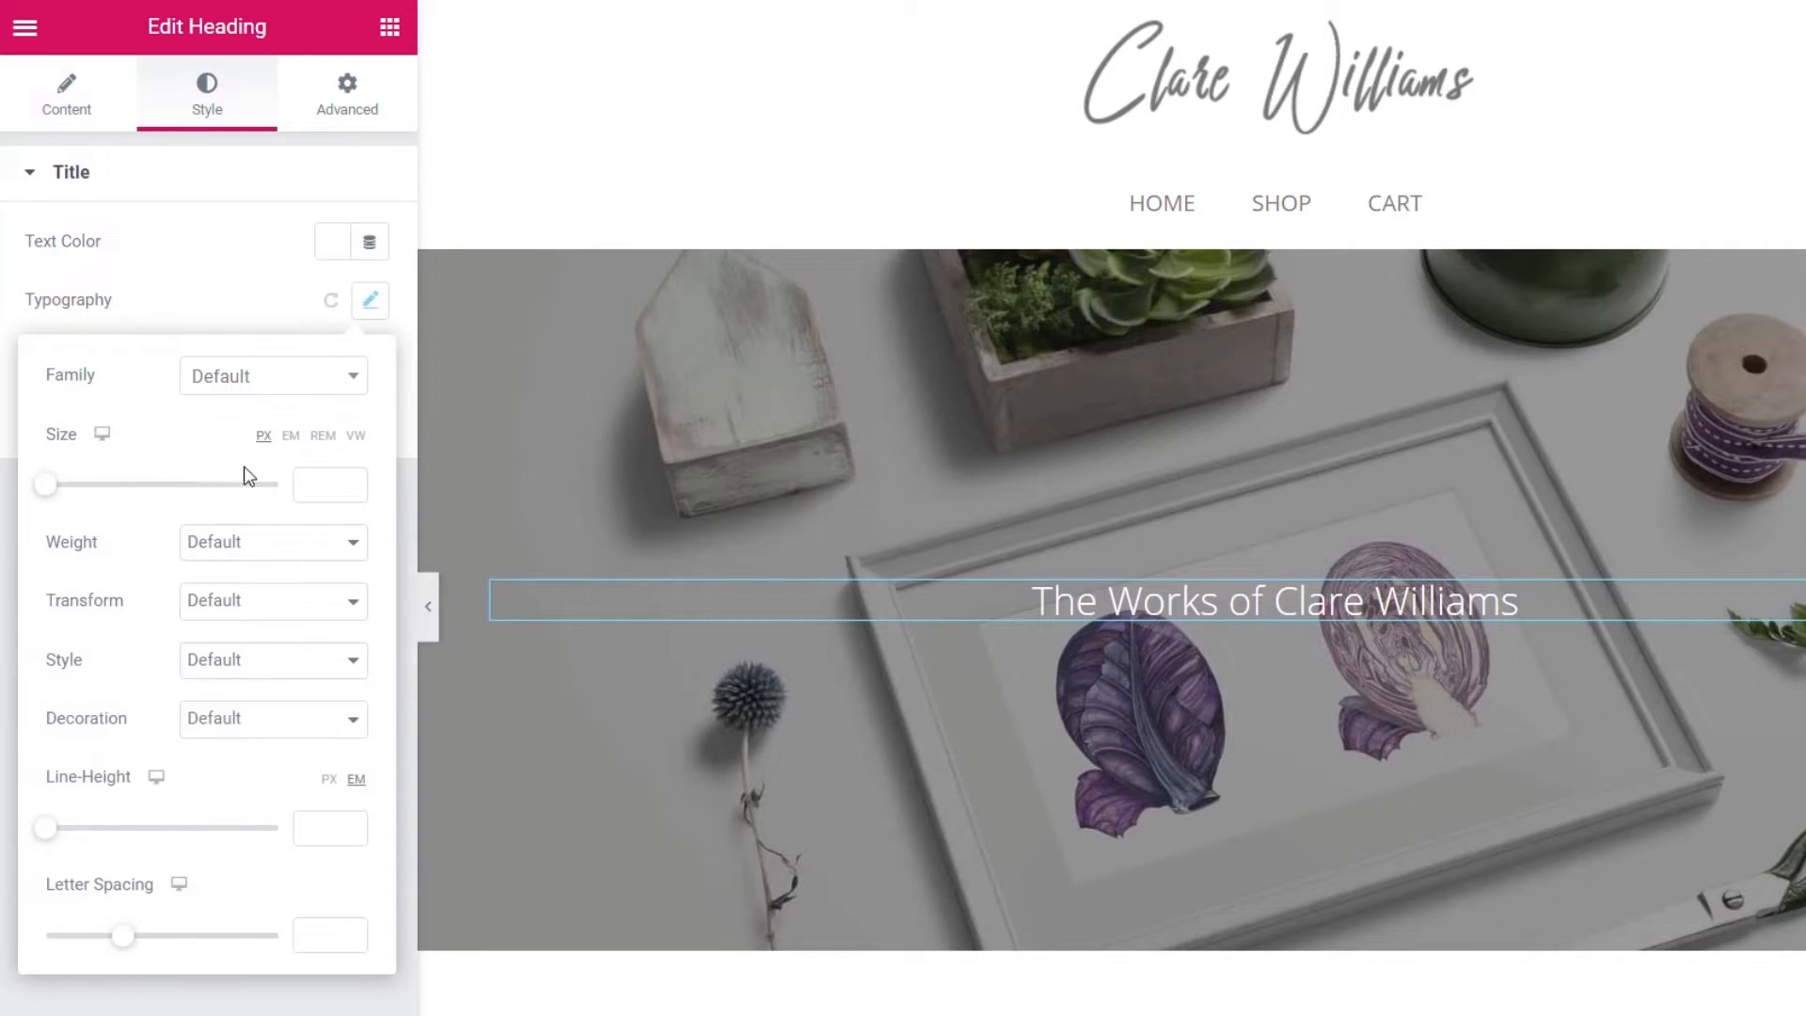
{"action": "left_click", "coordinate": [306, 482]}
{"action": "type", "text": "16"}
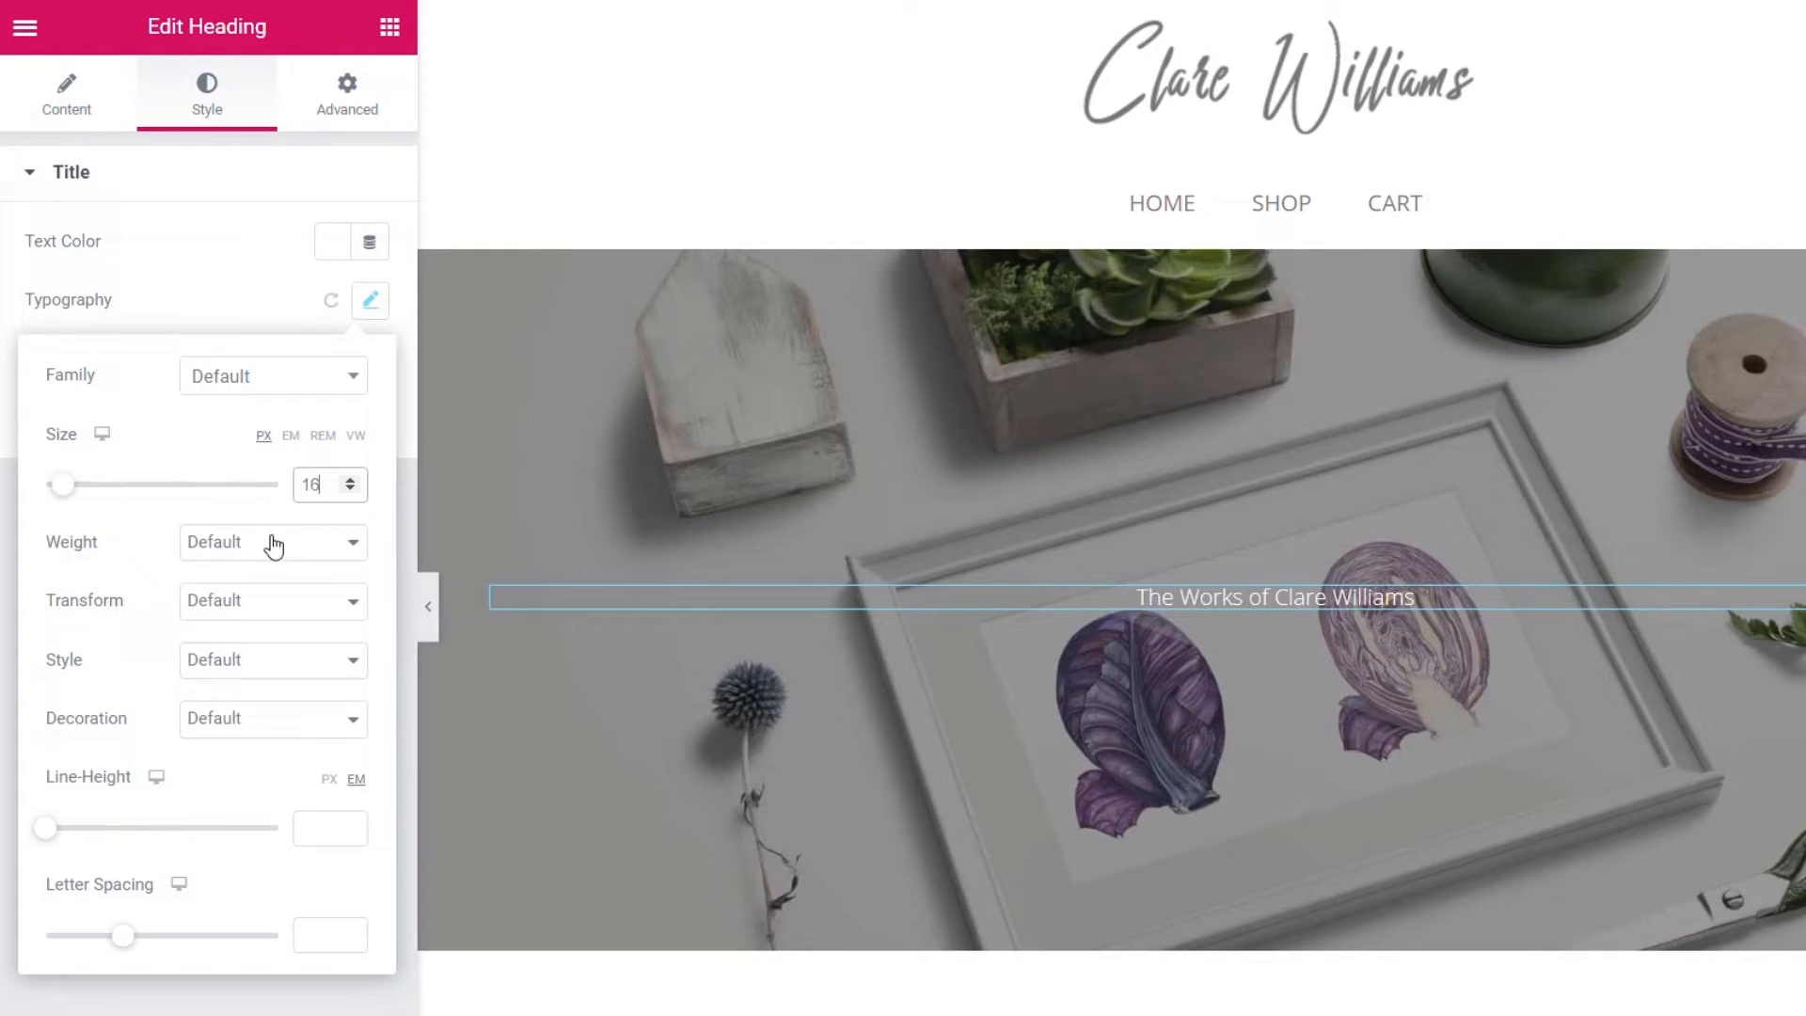
{"action": "left_click", "coordinate": [266, 543]}
{"action": "left_click", "coordinate": [248, 596]}
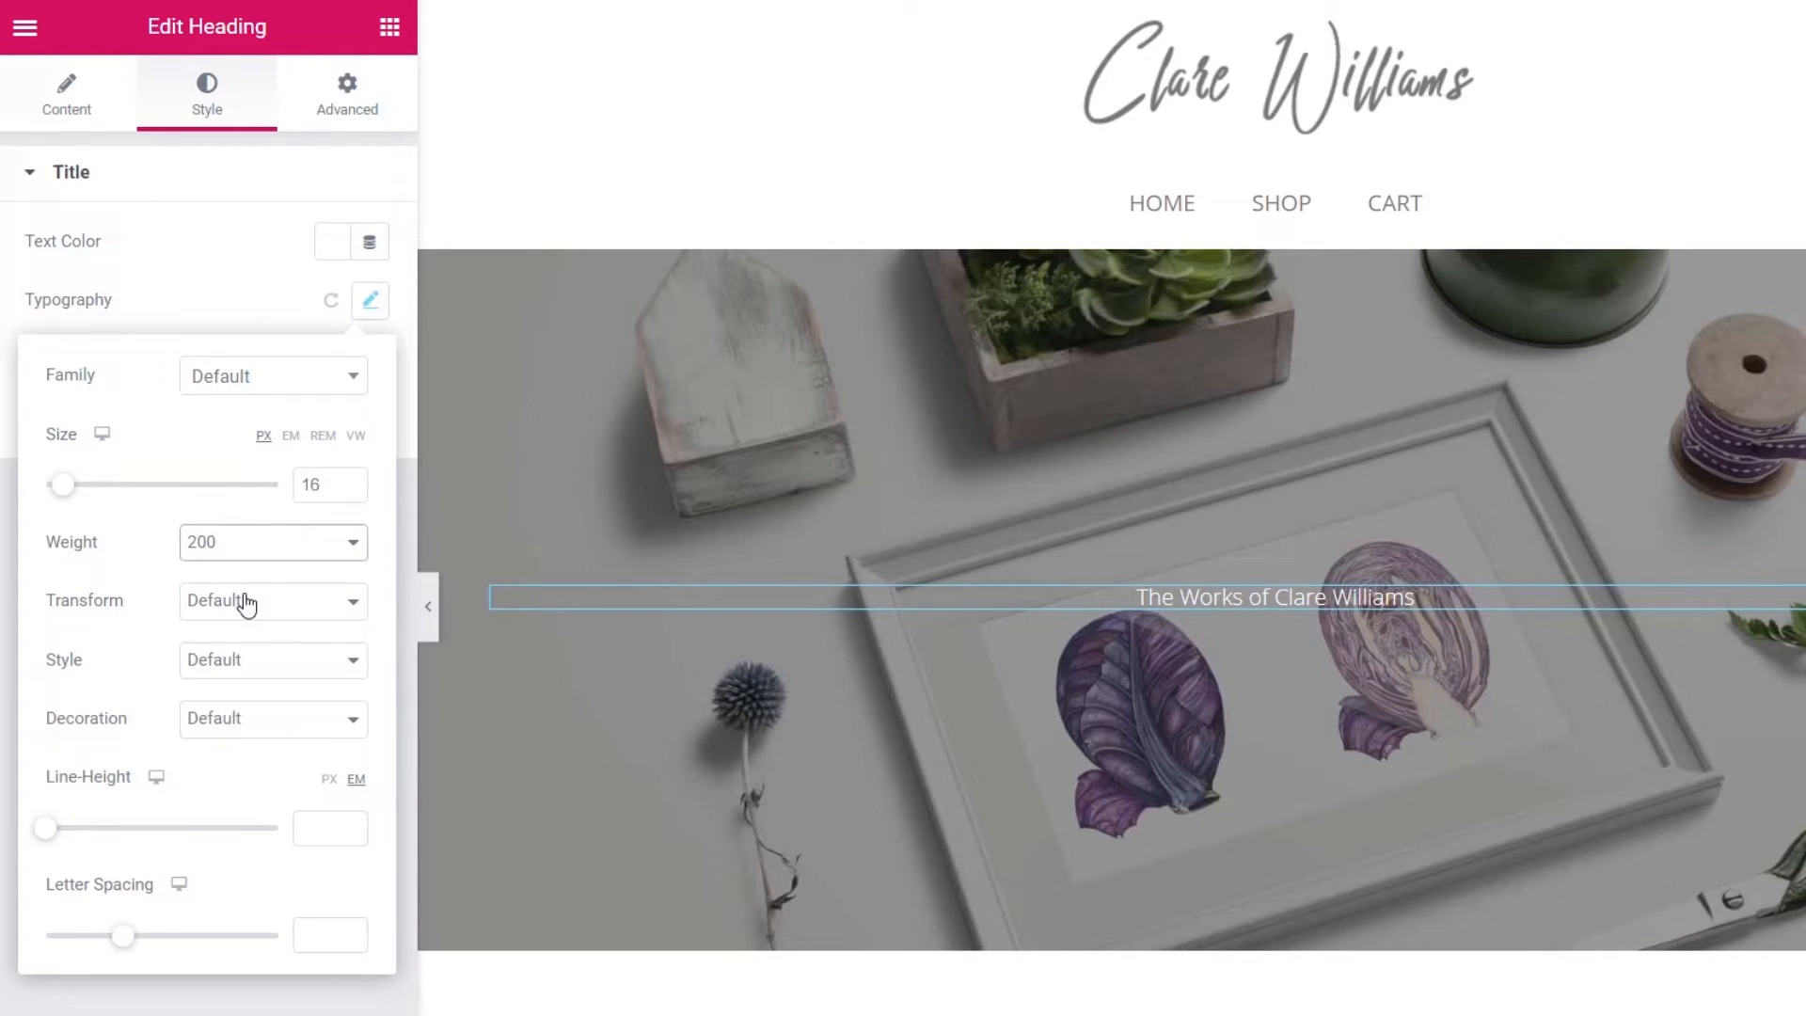
{"action": "left_click", "coordinate": [225, 598]}
{"action": "left_click", "coordinate": [239, 655]}
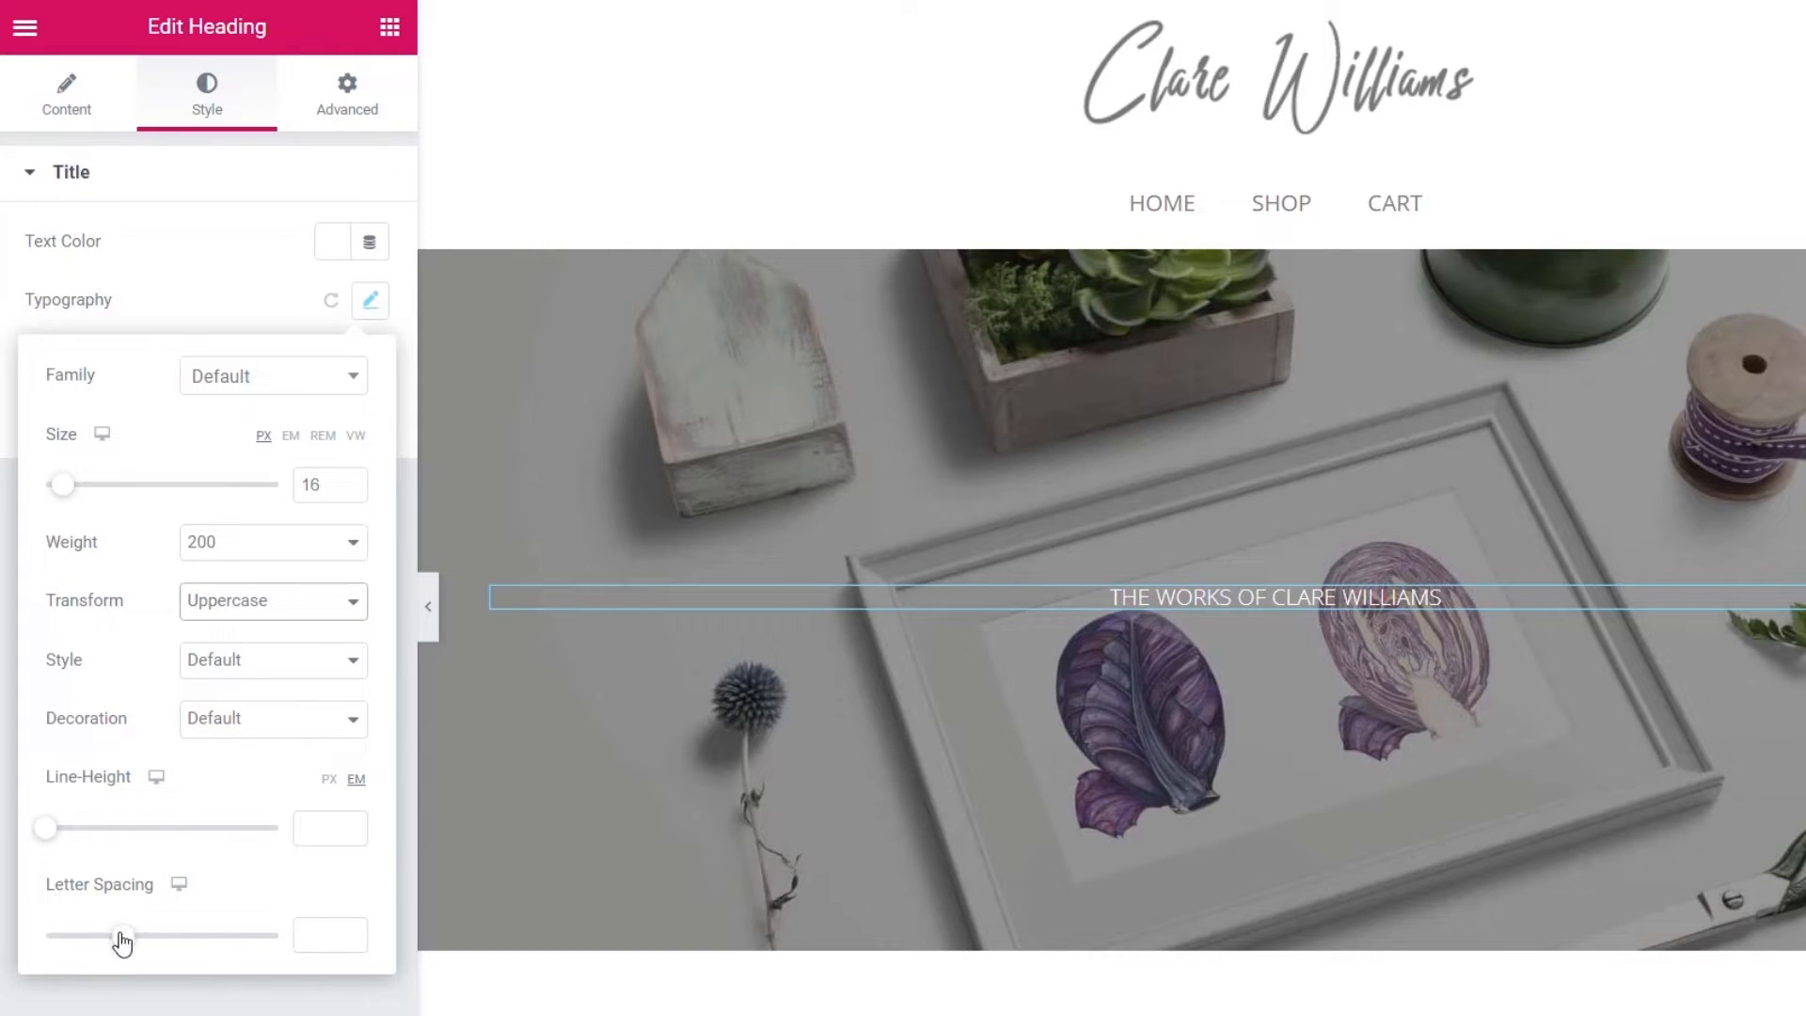
{"action": "left_click_drag", "start_coordinate": [121, 935], "coordinate": [231, 943]}
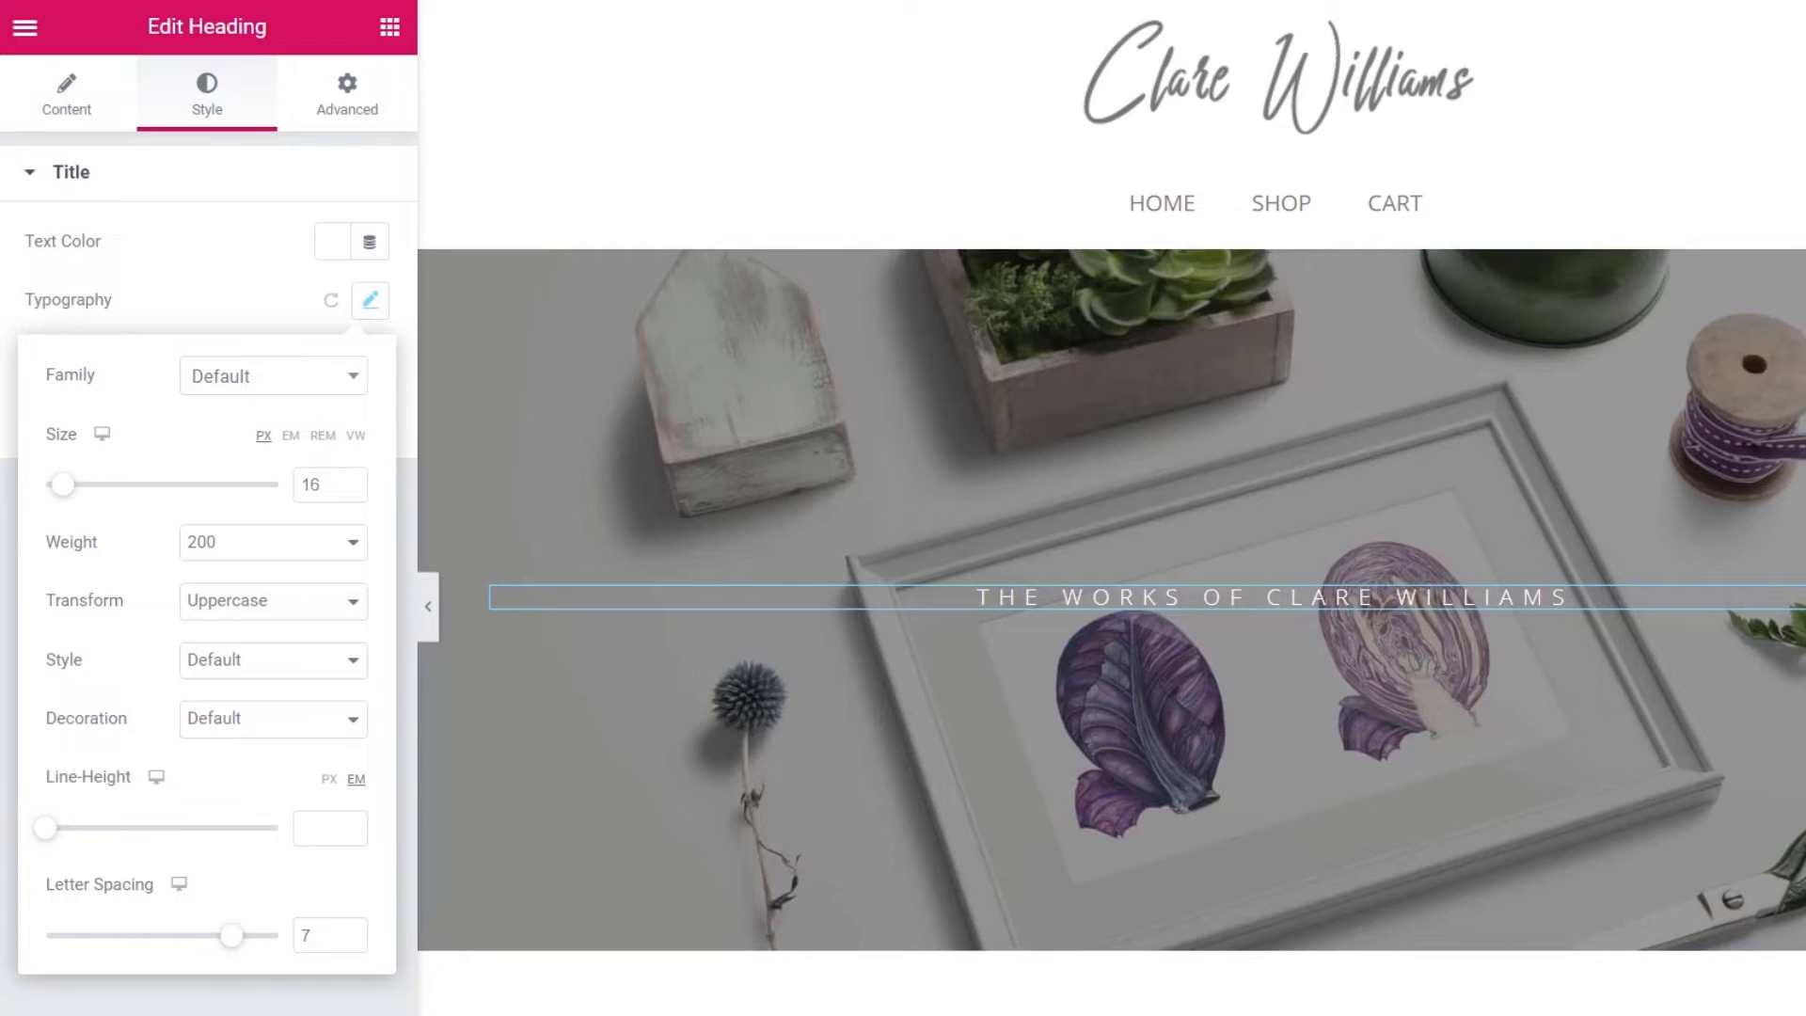
{"action": "left_click", "coordinate": [216, 993]}
{"action": "left_click", "coordinate": [389, 26]}
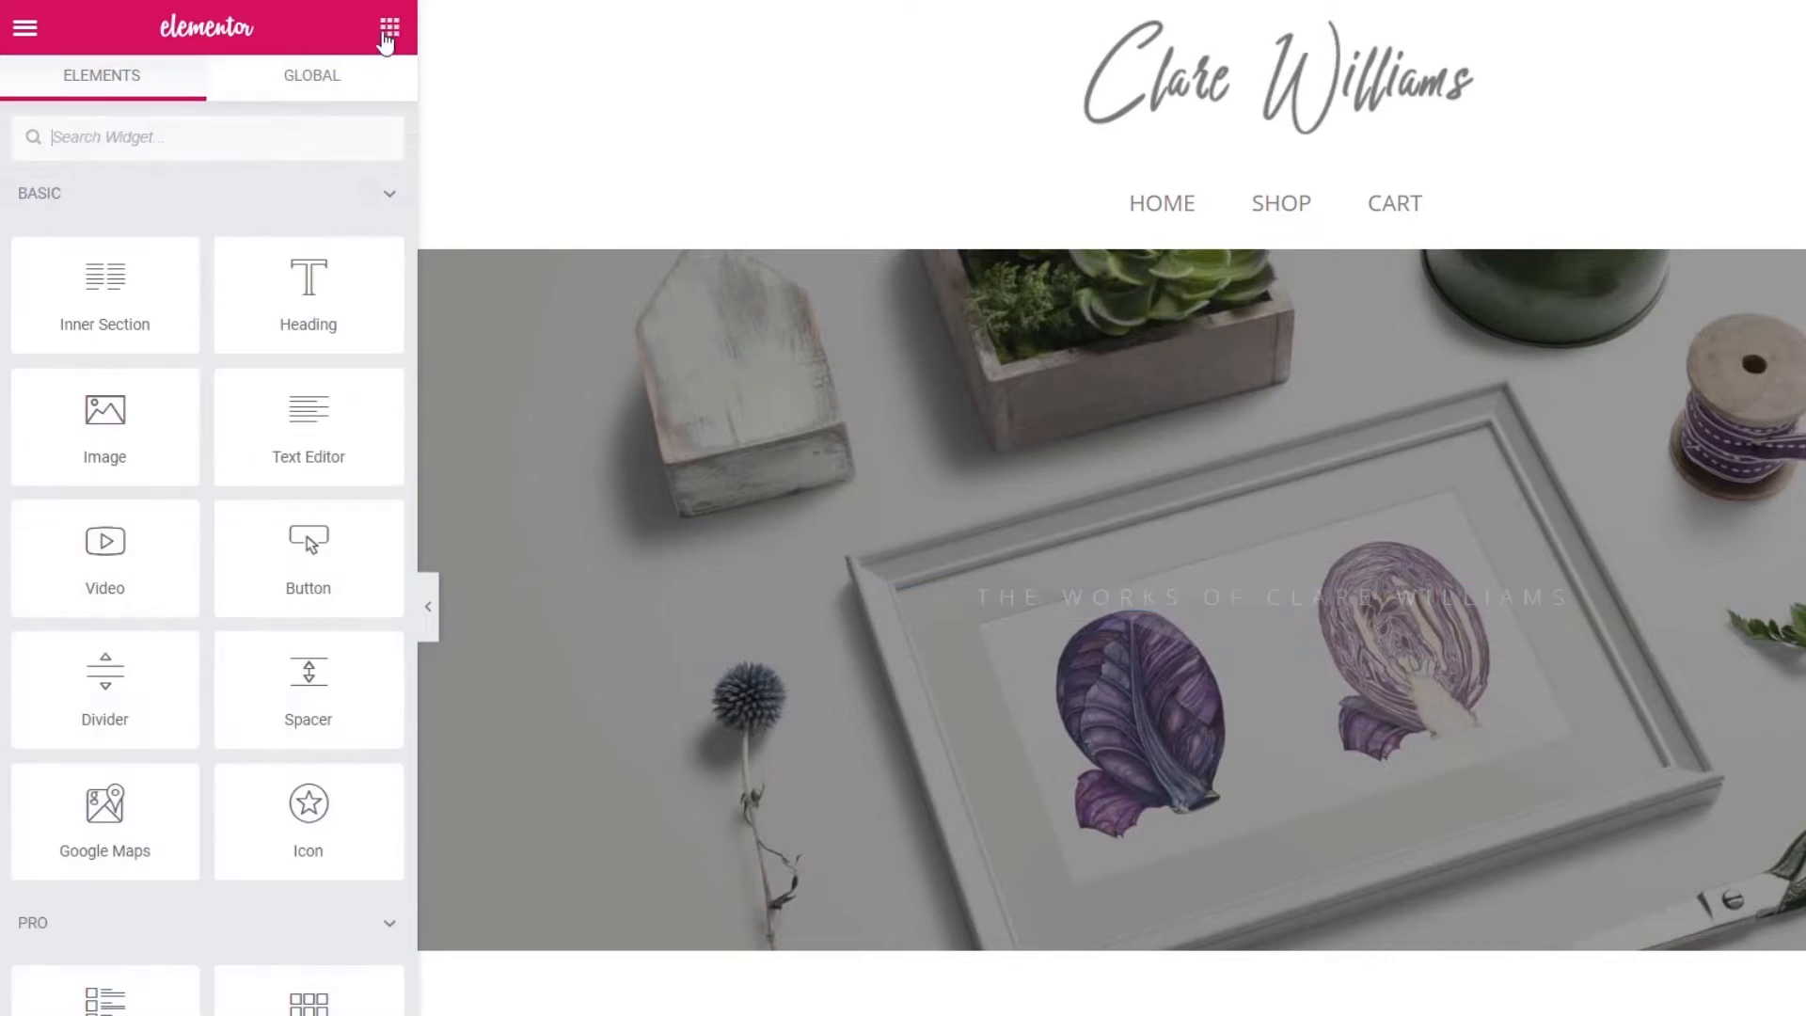
- Add a centred H1 heading reading 'BOTANICAL ART' below the tagline
{"action": "left_click_drag", "start_coordinate": [313, 287], "coordinate": [1171, 613]}
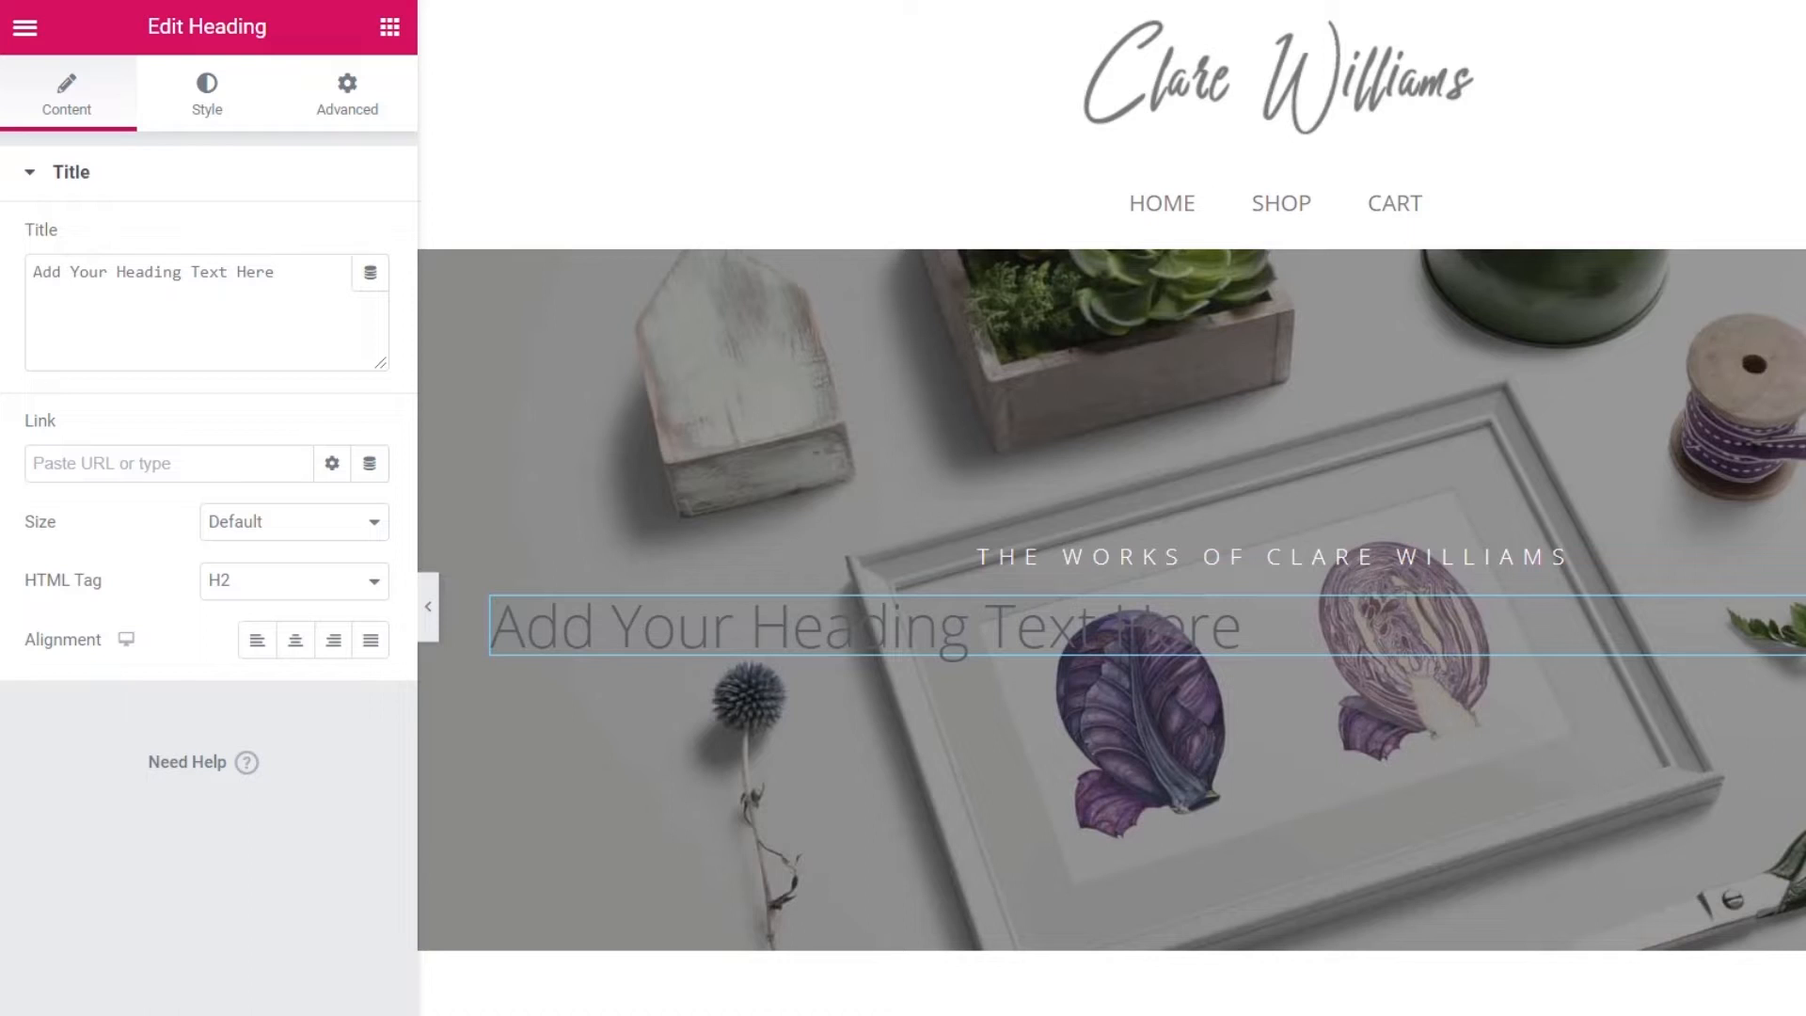
{"action": "left_click_drag", "start_coordinate": [282, 274], "coordinate": [20, 290]}
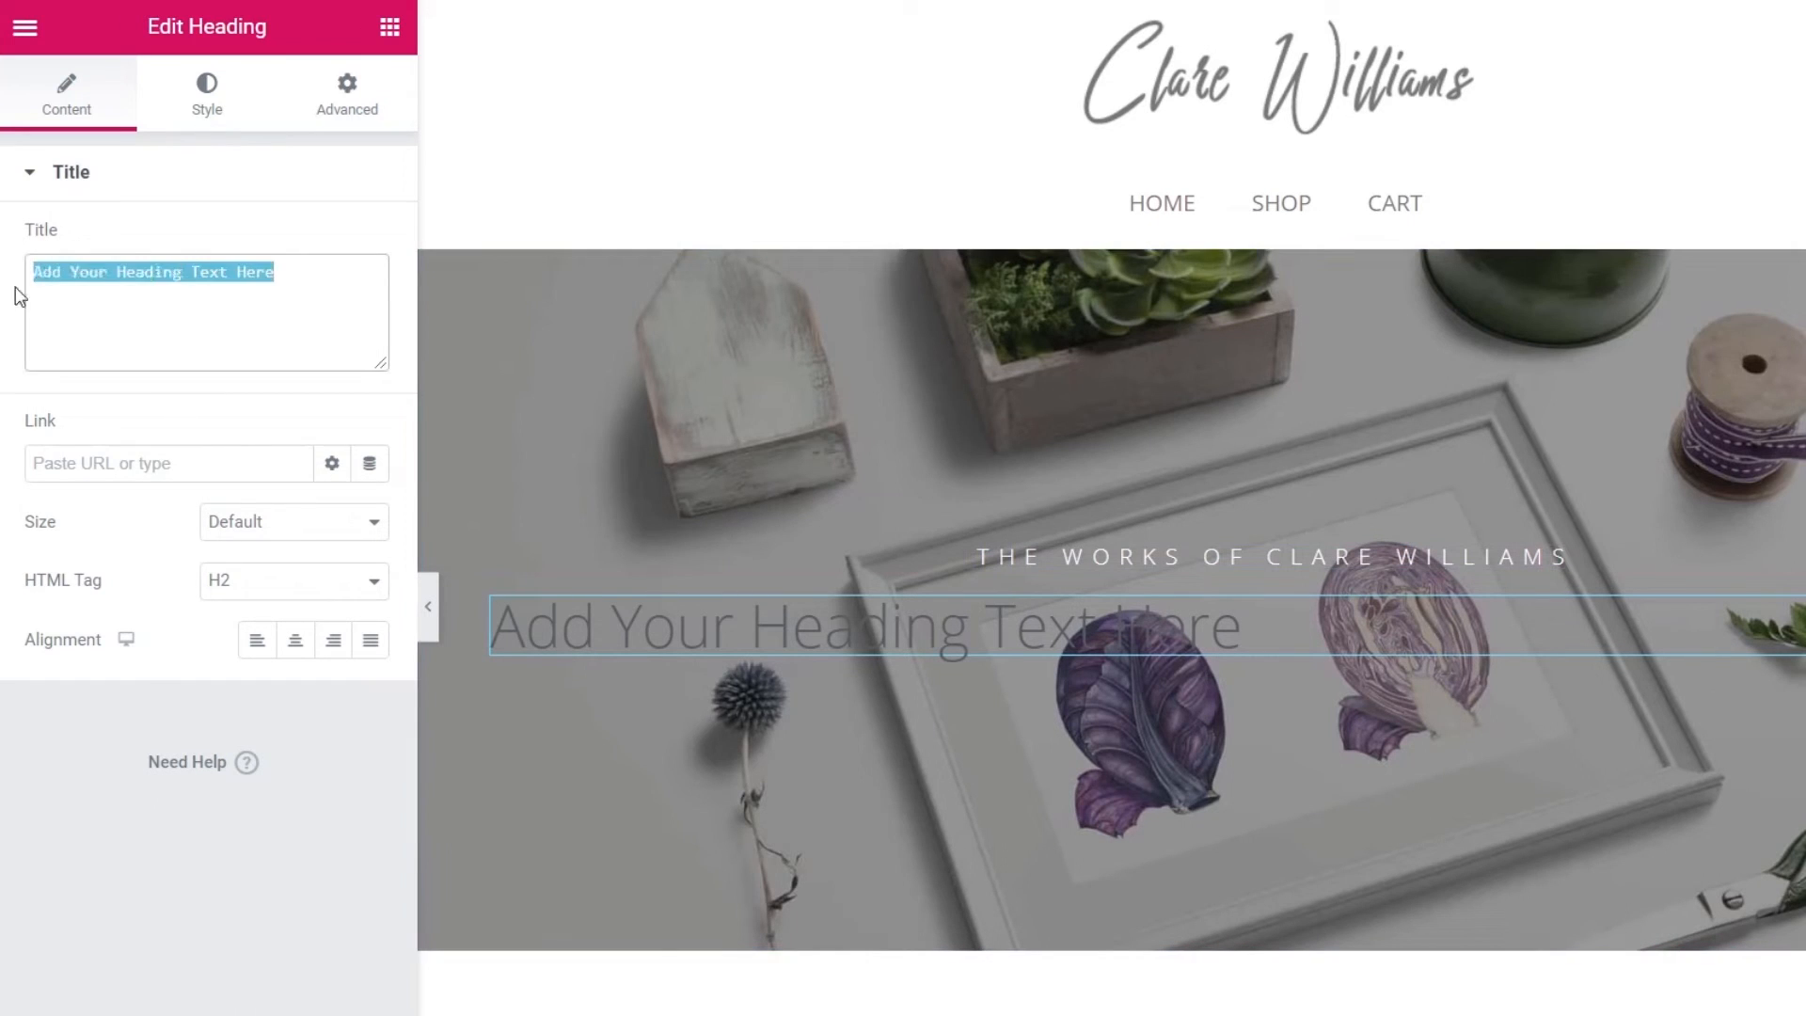
{"action": "type", "text": "BOTANICAL ART"}
{"action": "left_click", "coordinate": [257, 583]}
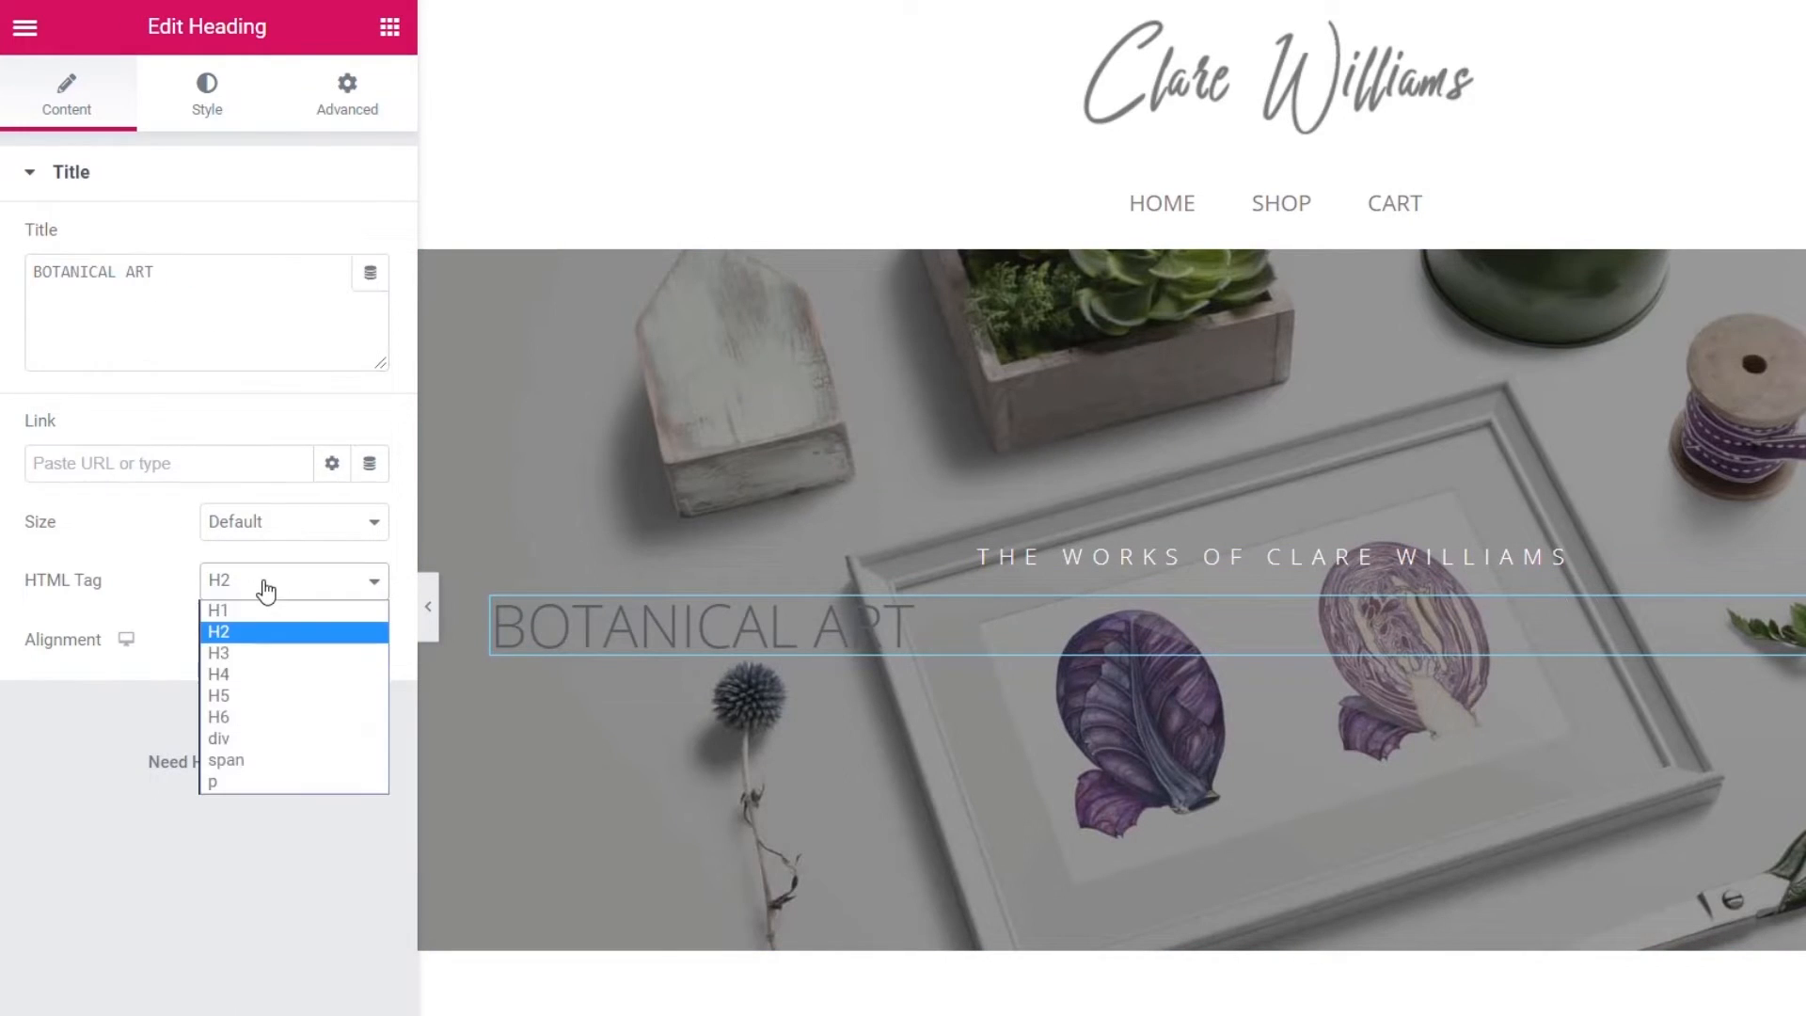
{"action": "left_click", "coordinate": [254, 613]}
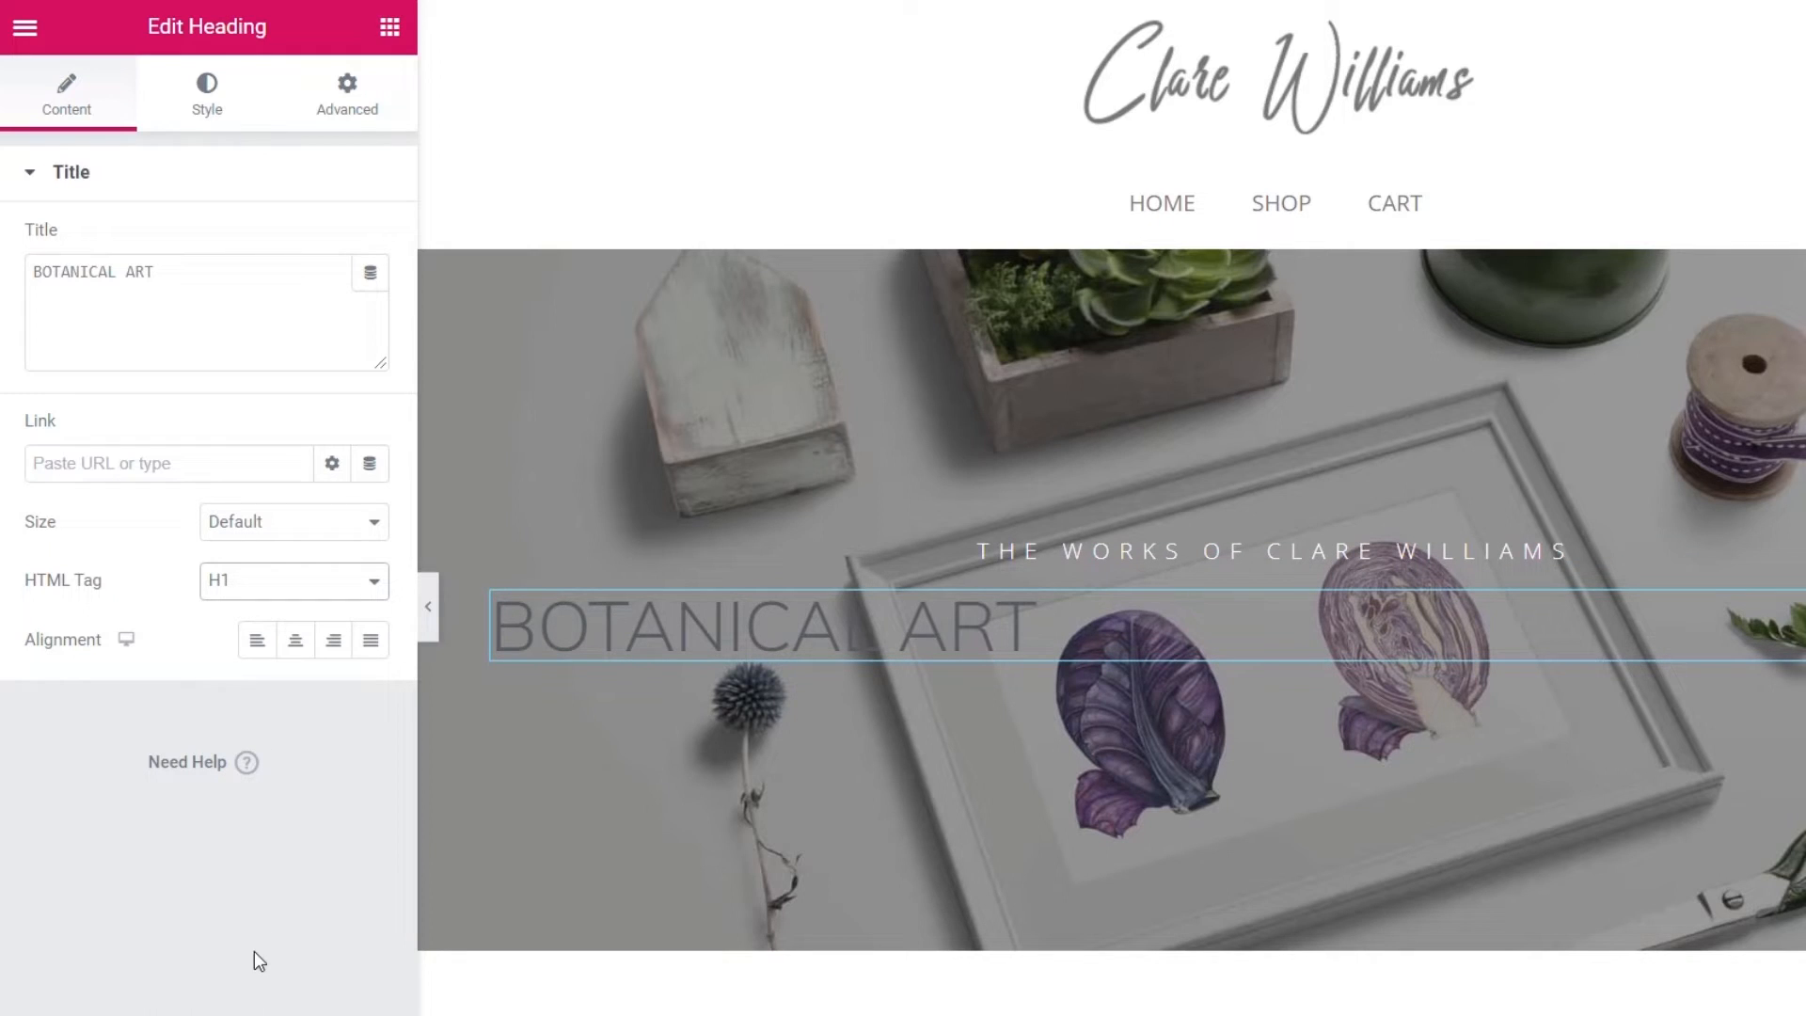
{"action": "left_click", "coordinate": [295, 640]}
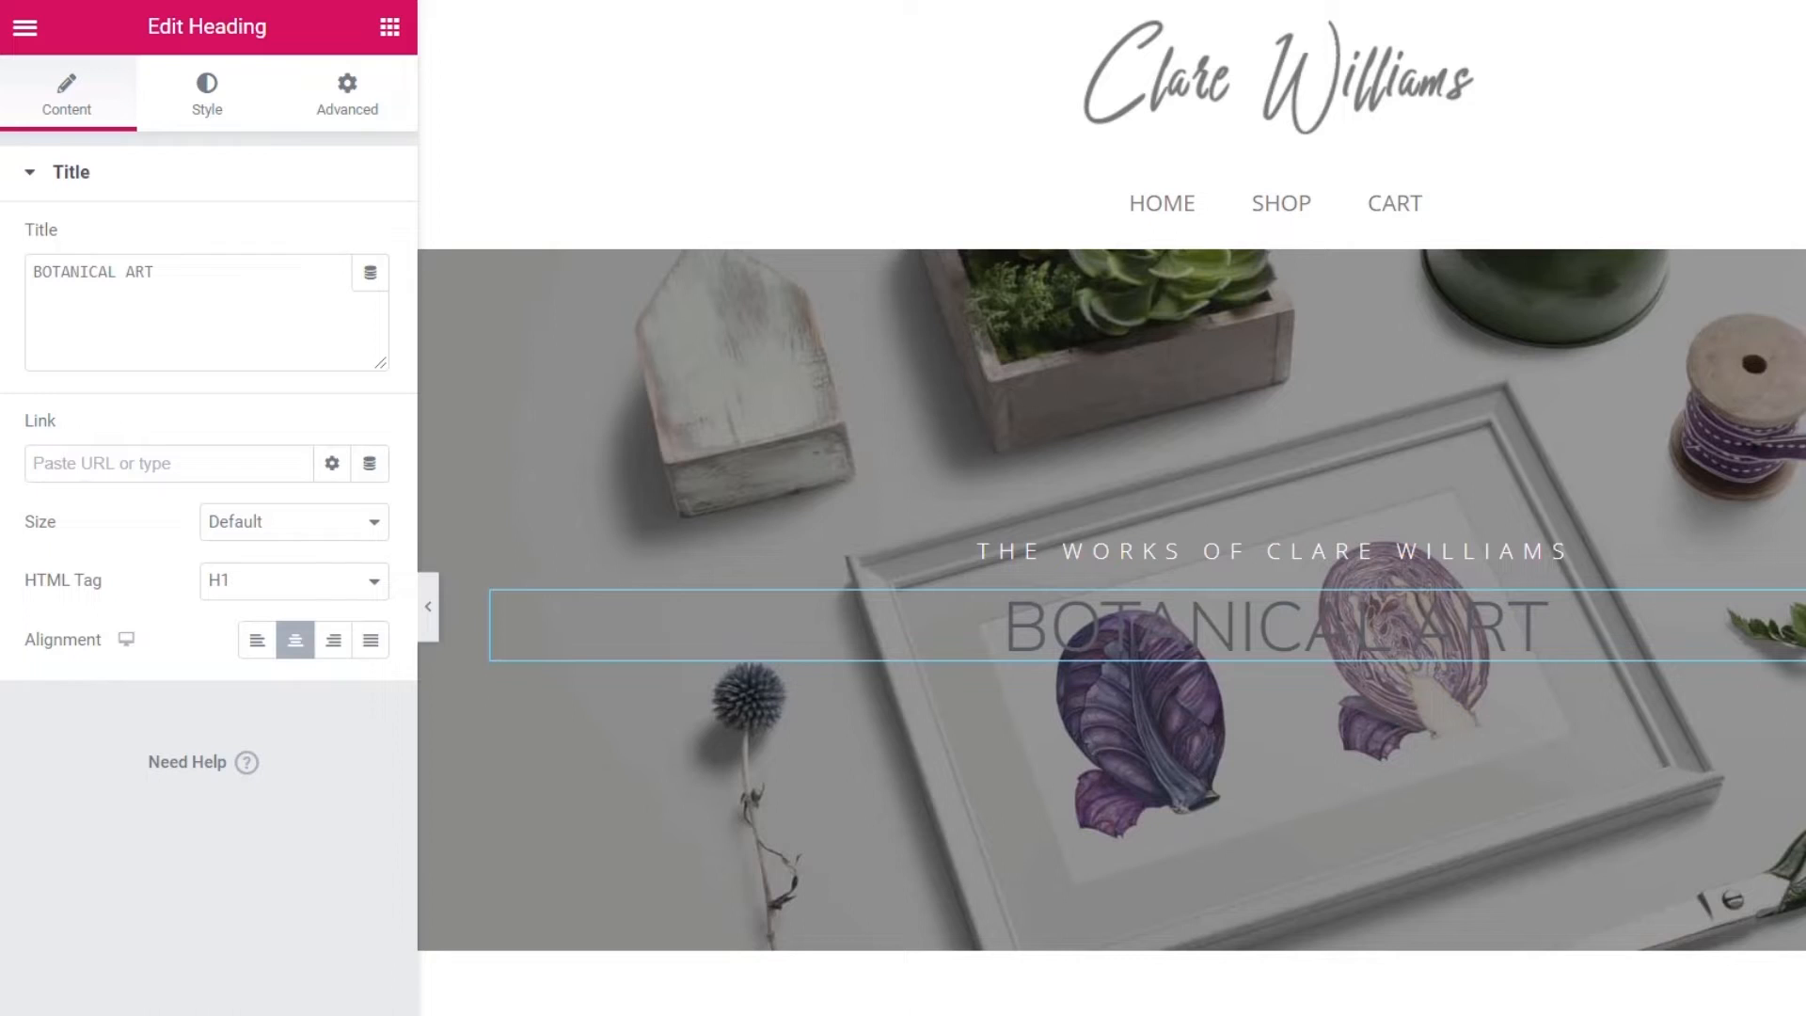
- Style BOTANICAL ART white at 110 px, weight 400, uppercase
{"action": "left_click", "coordinate": [207, 105]}
{"action": "left_click", "coordinate": [334, 244]}
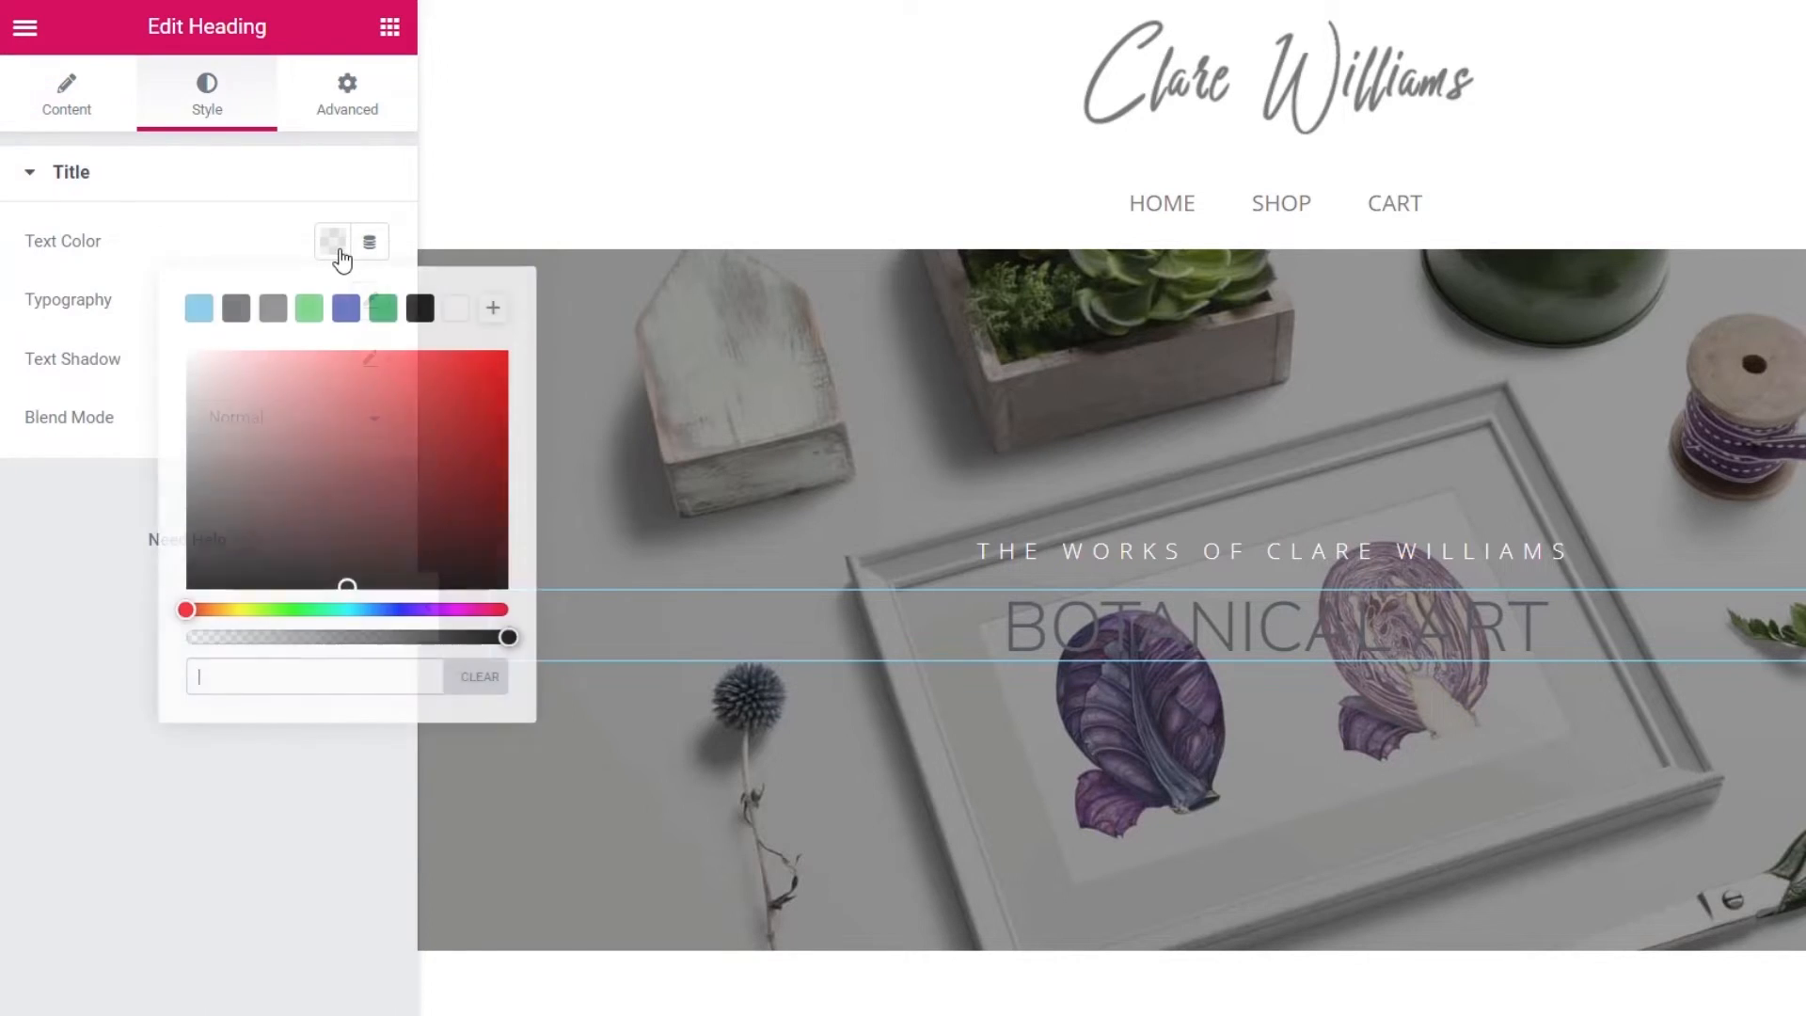
{"action": "left_click", "coordinate": [455, 318]}
{"action": "left_click", "coordinate": [132, 804]}
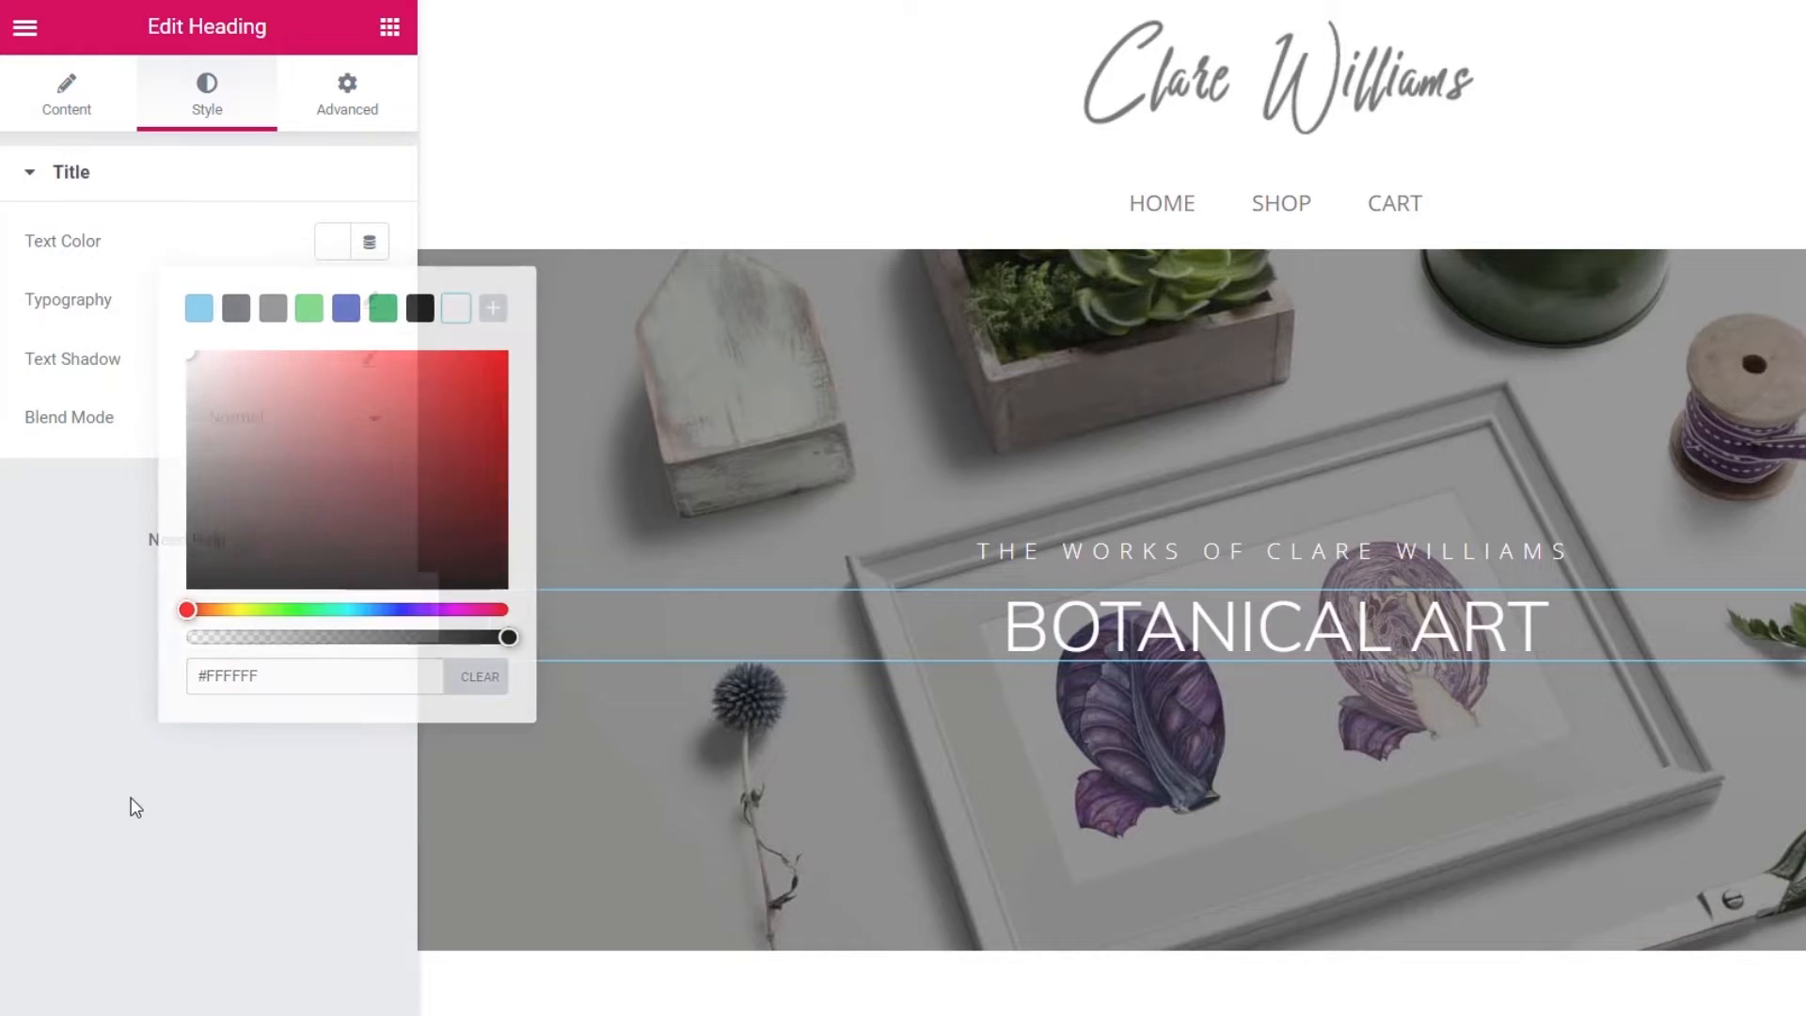
{"action": "left_click", "coordinate": [369, 303]}
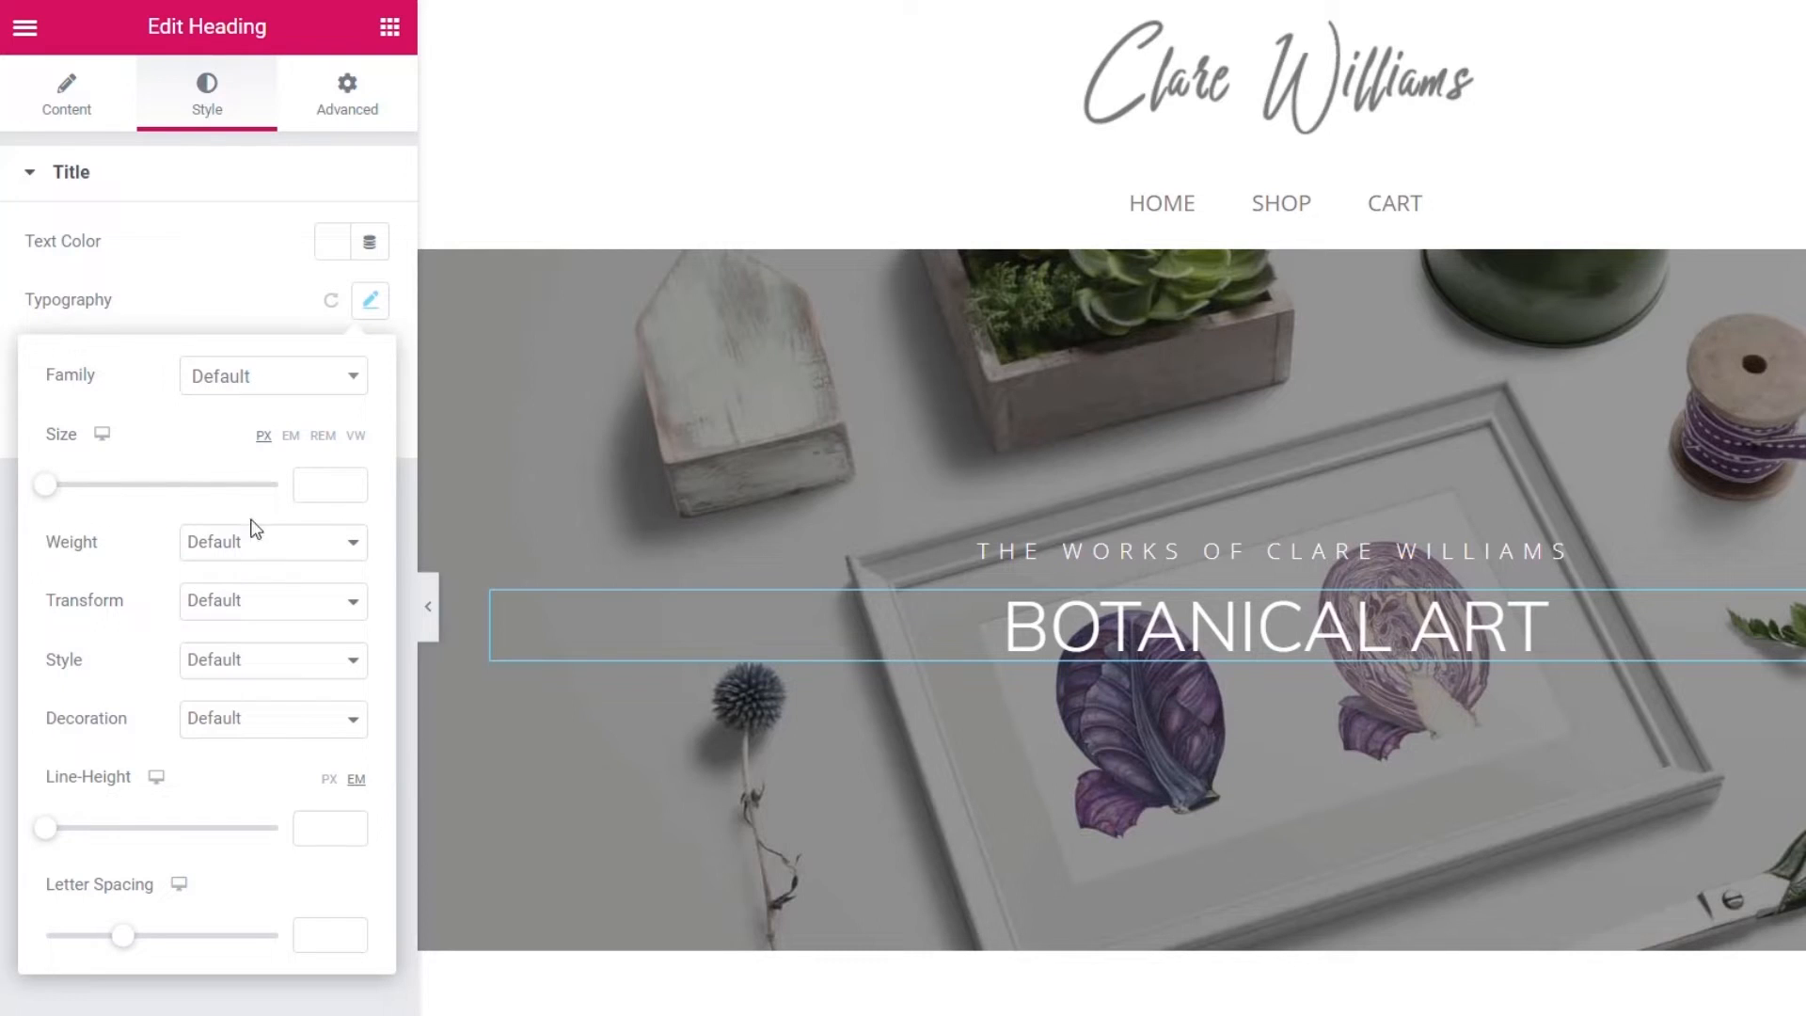
{"action": "left_click", "coordinate": [307, 487]}
{"action": "type", "text": "110"}
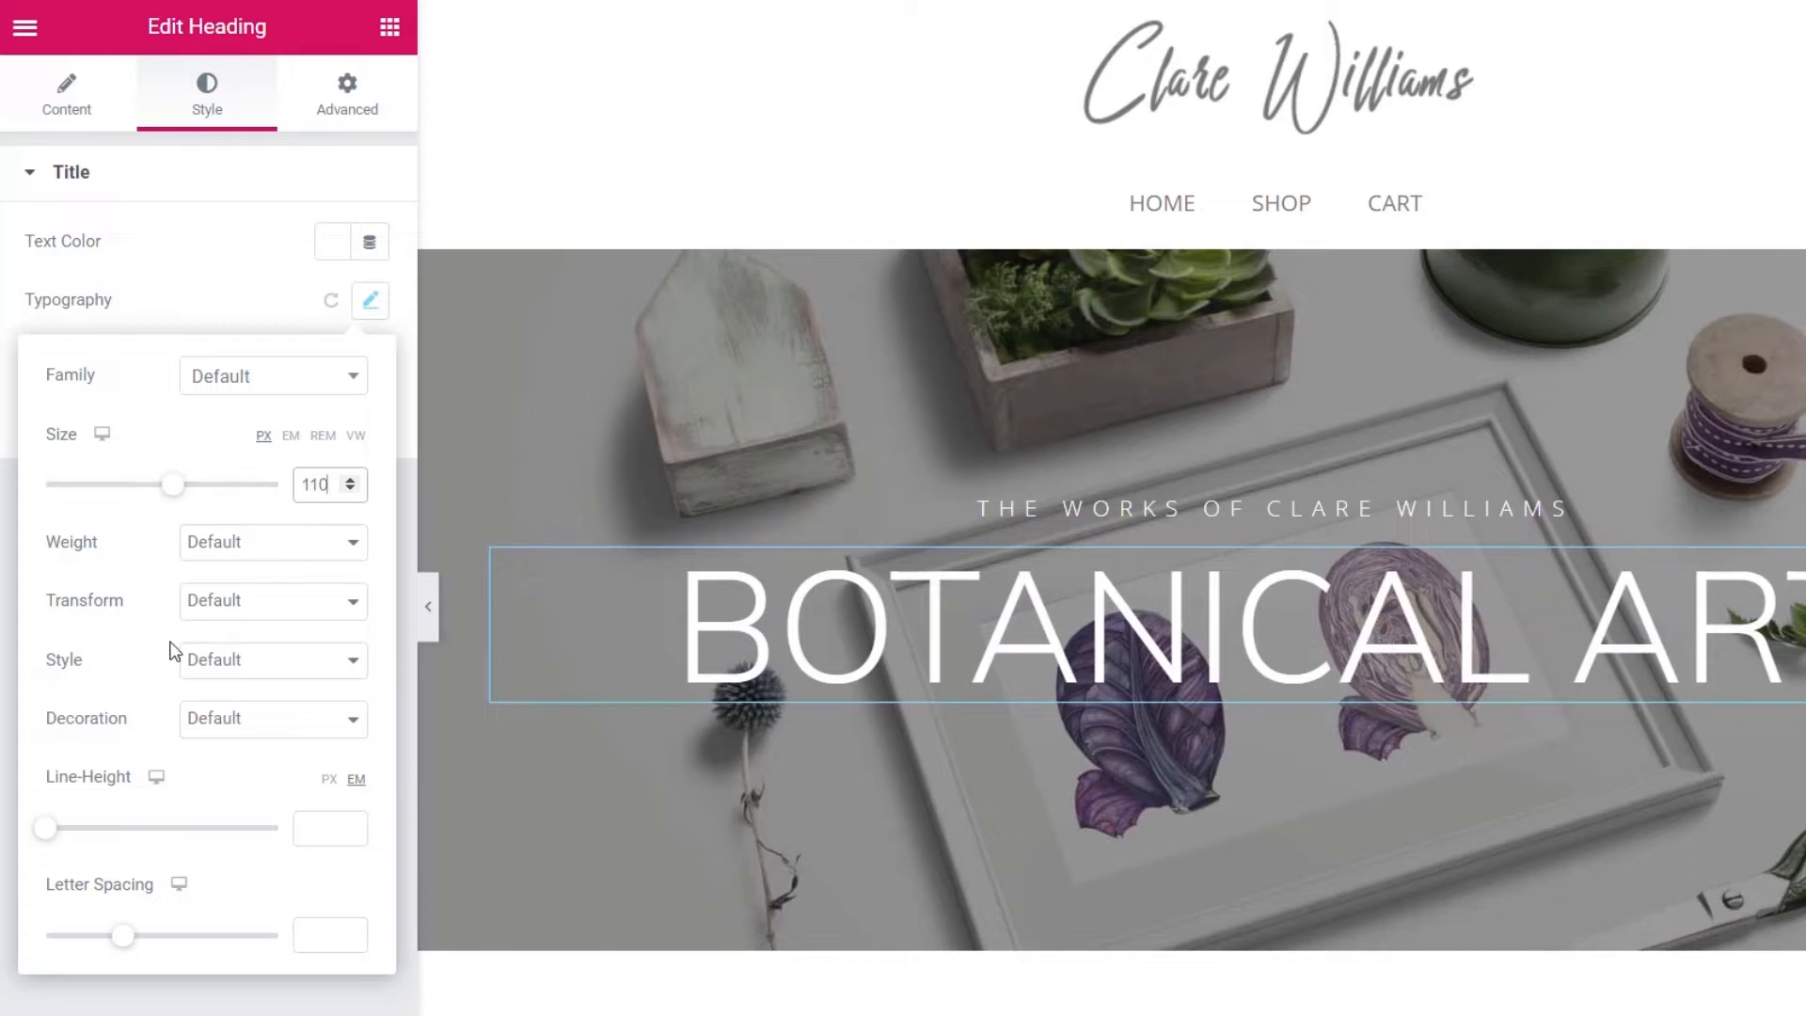
{"action": "left_click", "coordinate": [245, 548]}
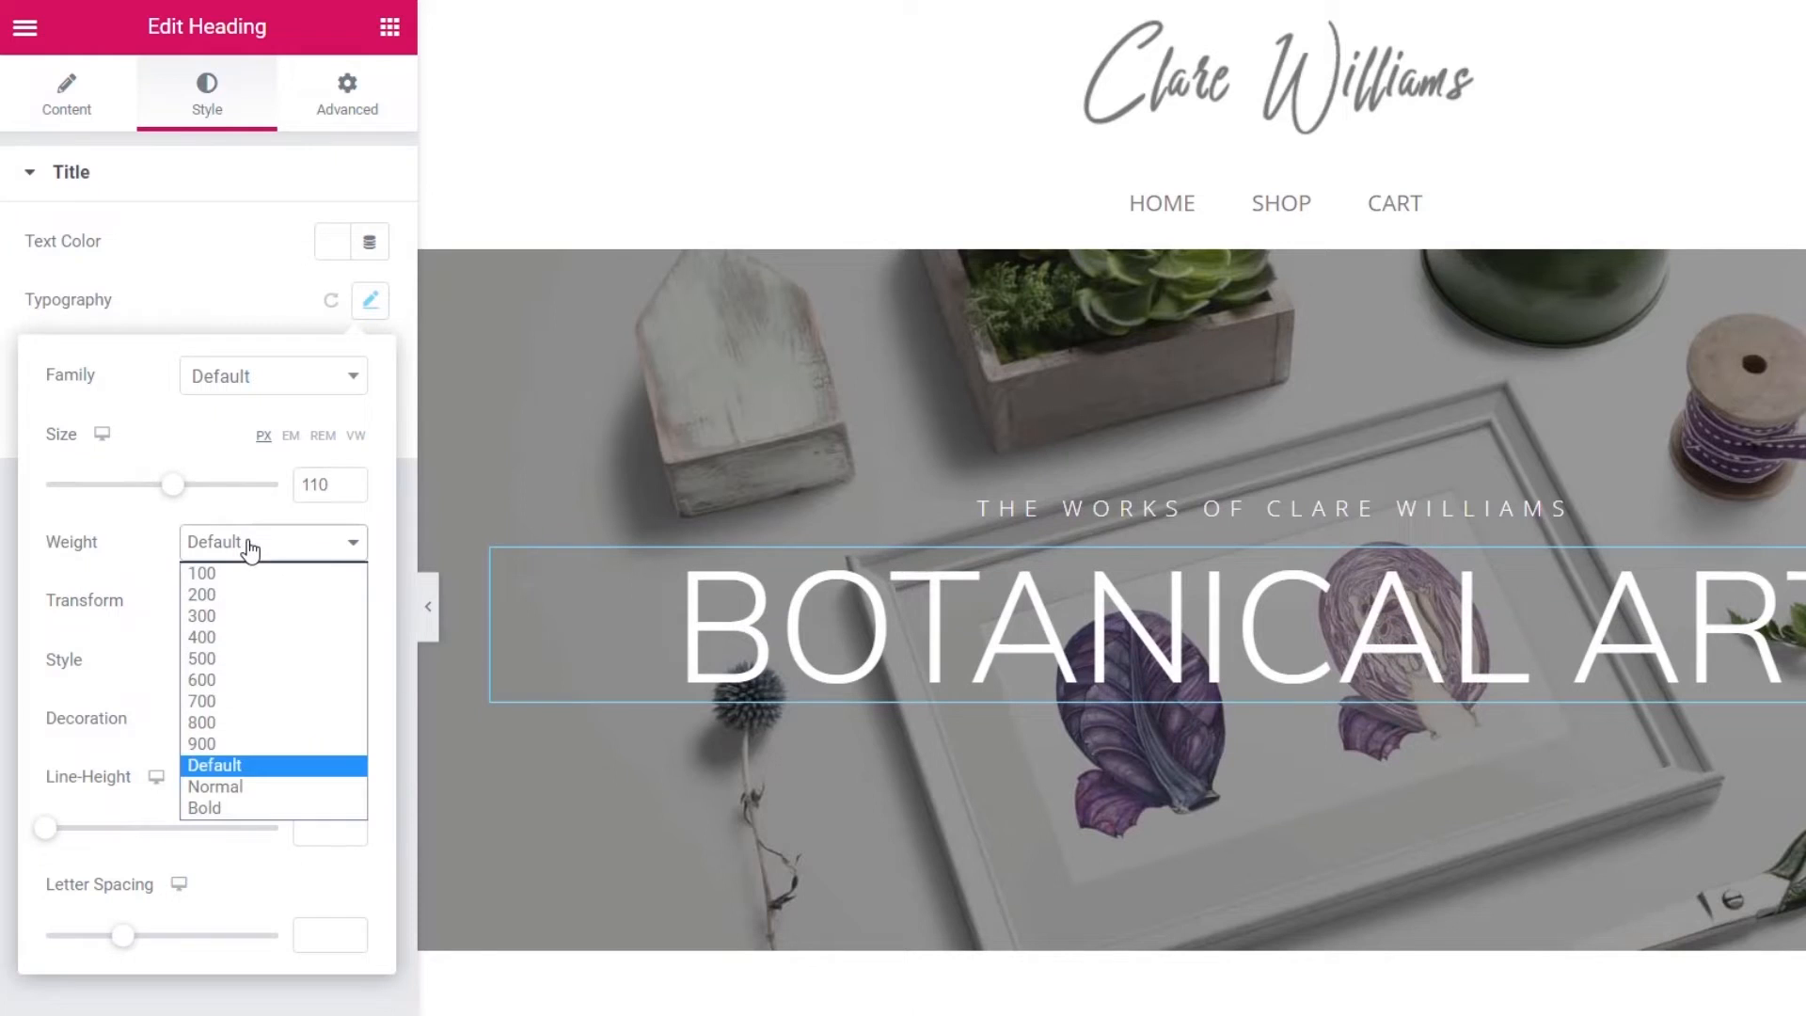
{"action": "left_click", "coordinate": [235, 636]}
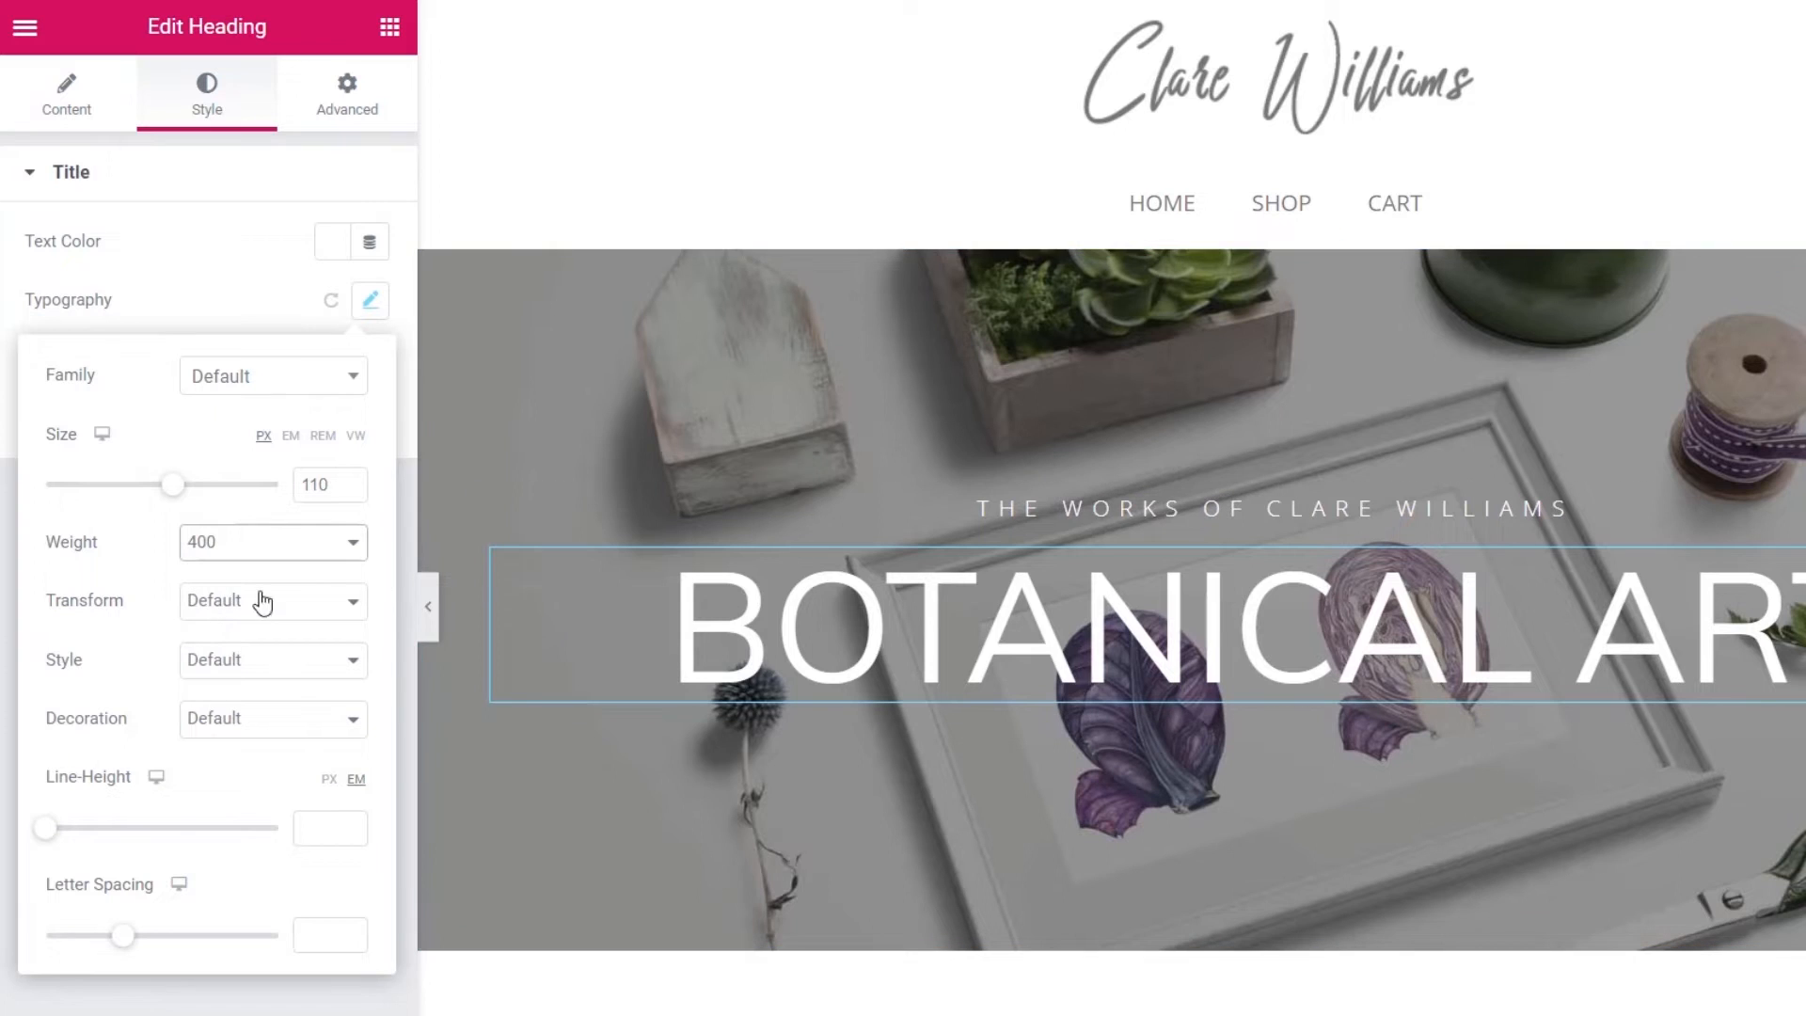
{"action": "left_click", "coordinate": [220, 603]}
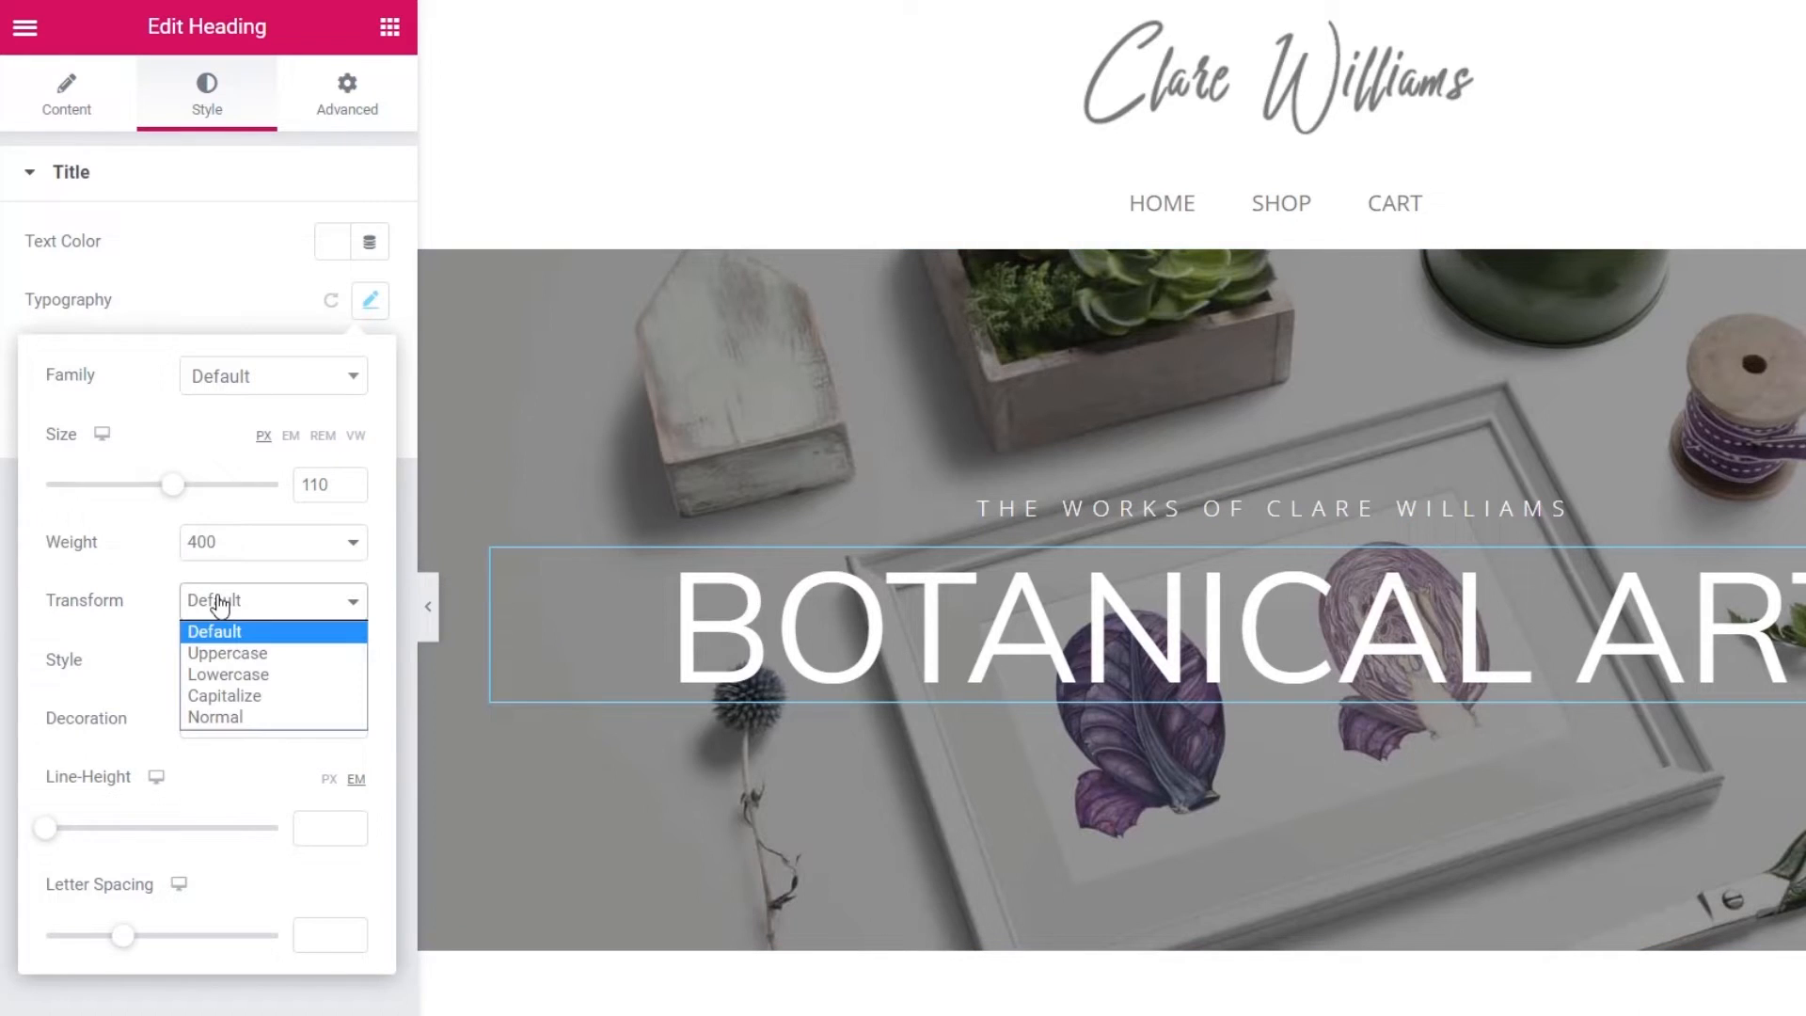
{"action": "left_click", "coordinate": [230, 652]}
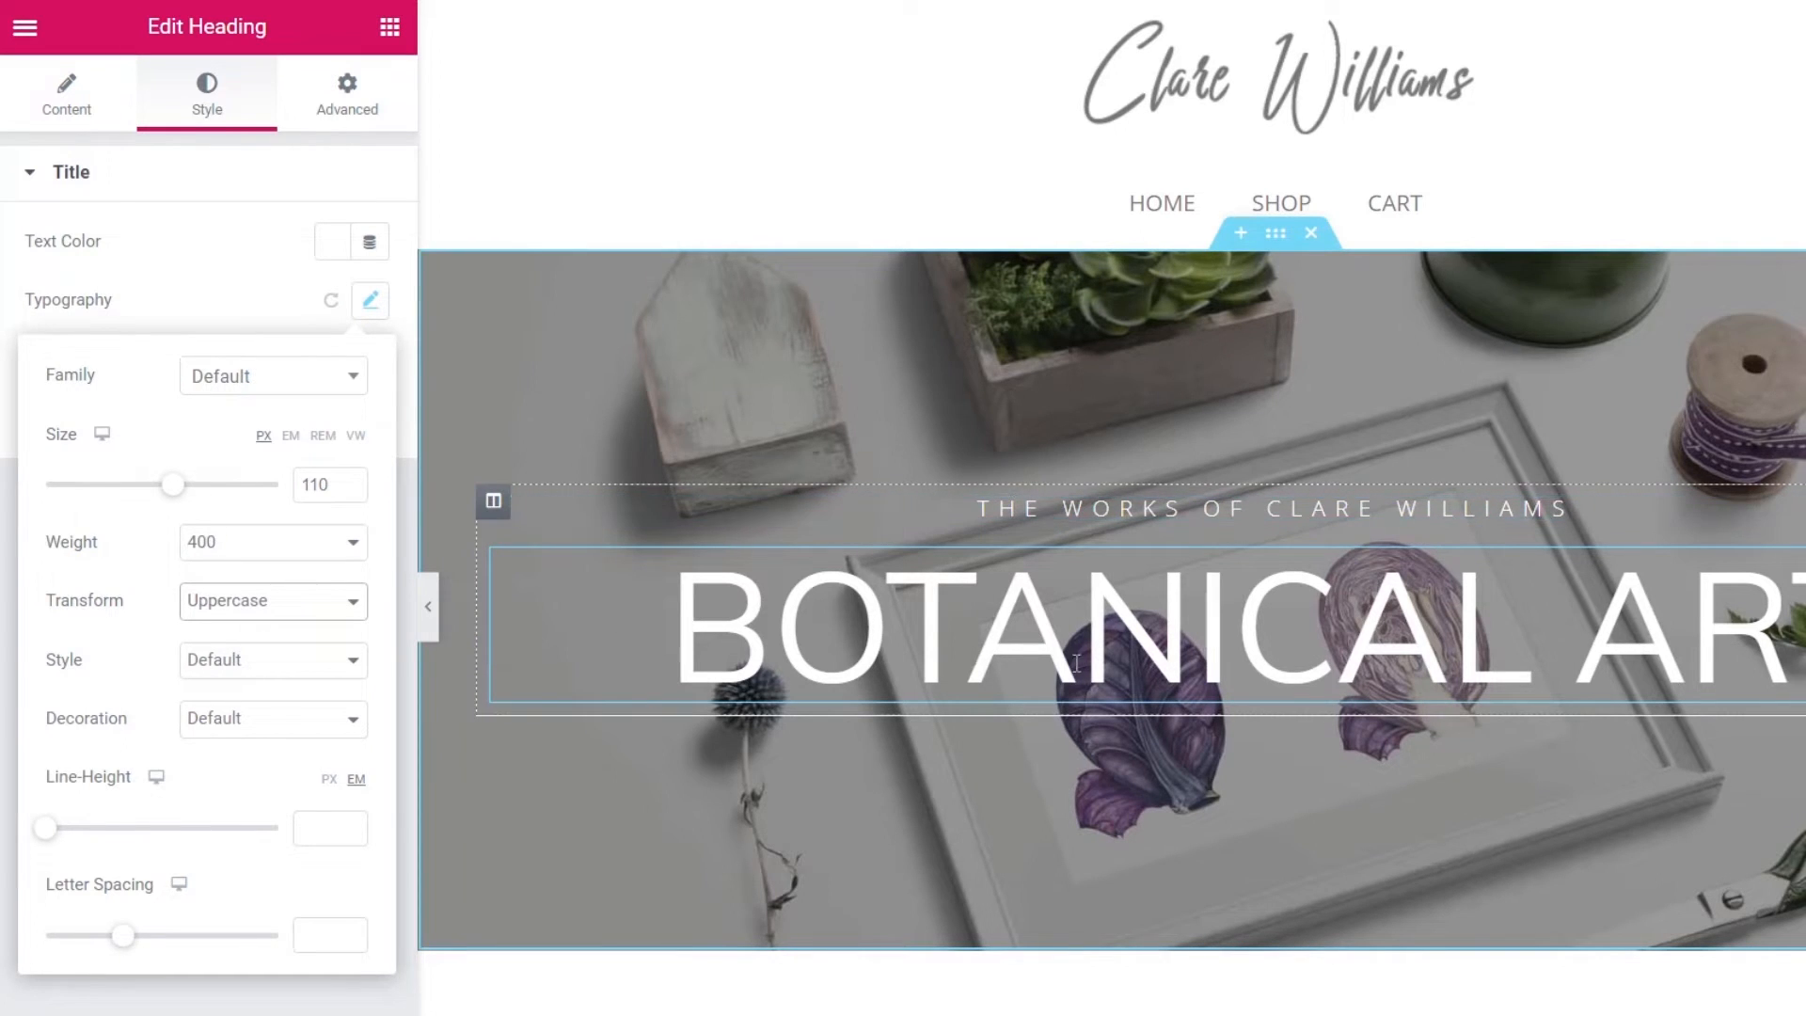
- Add a centred button labelled 'Shop The Collection' below the BOTANICAL ART heading
{"action": "left_click", "coordinate": [388, 27]}
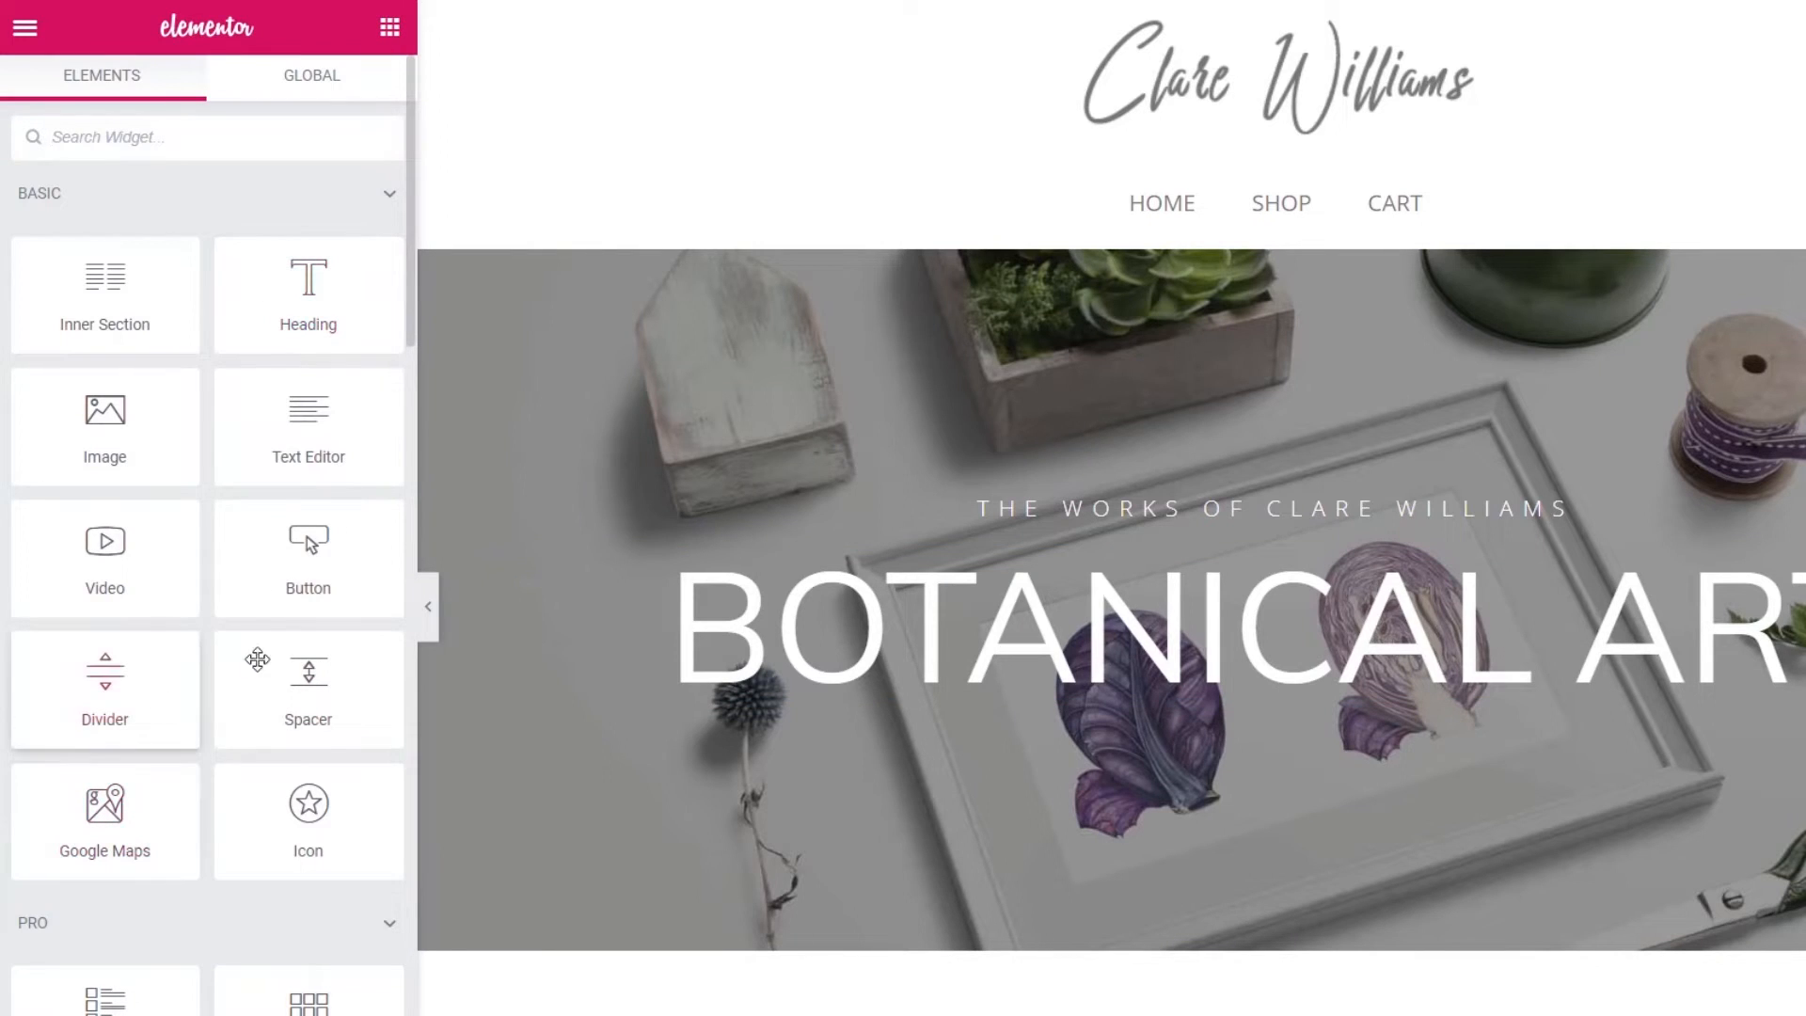
{"action": "left_click_drag", "start_coordinate": [310, 574], "coordinate": [1312, 705]}
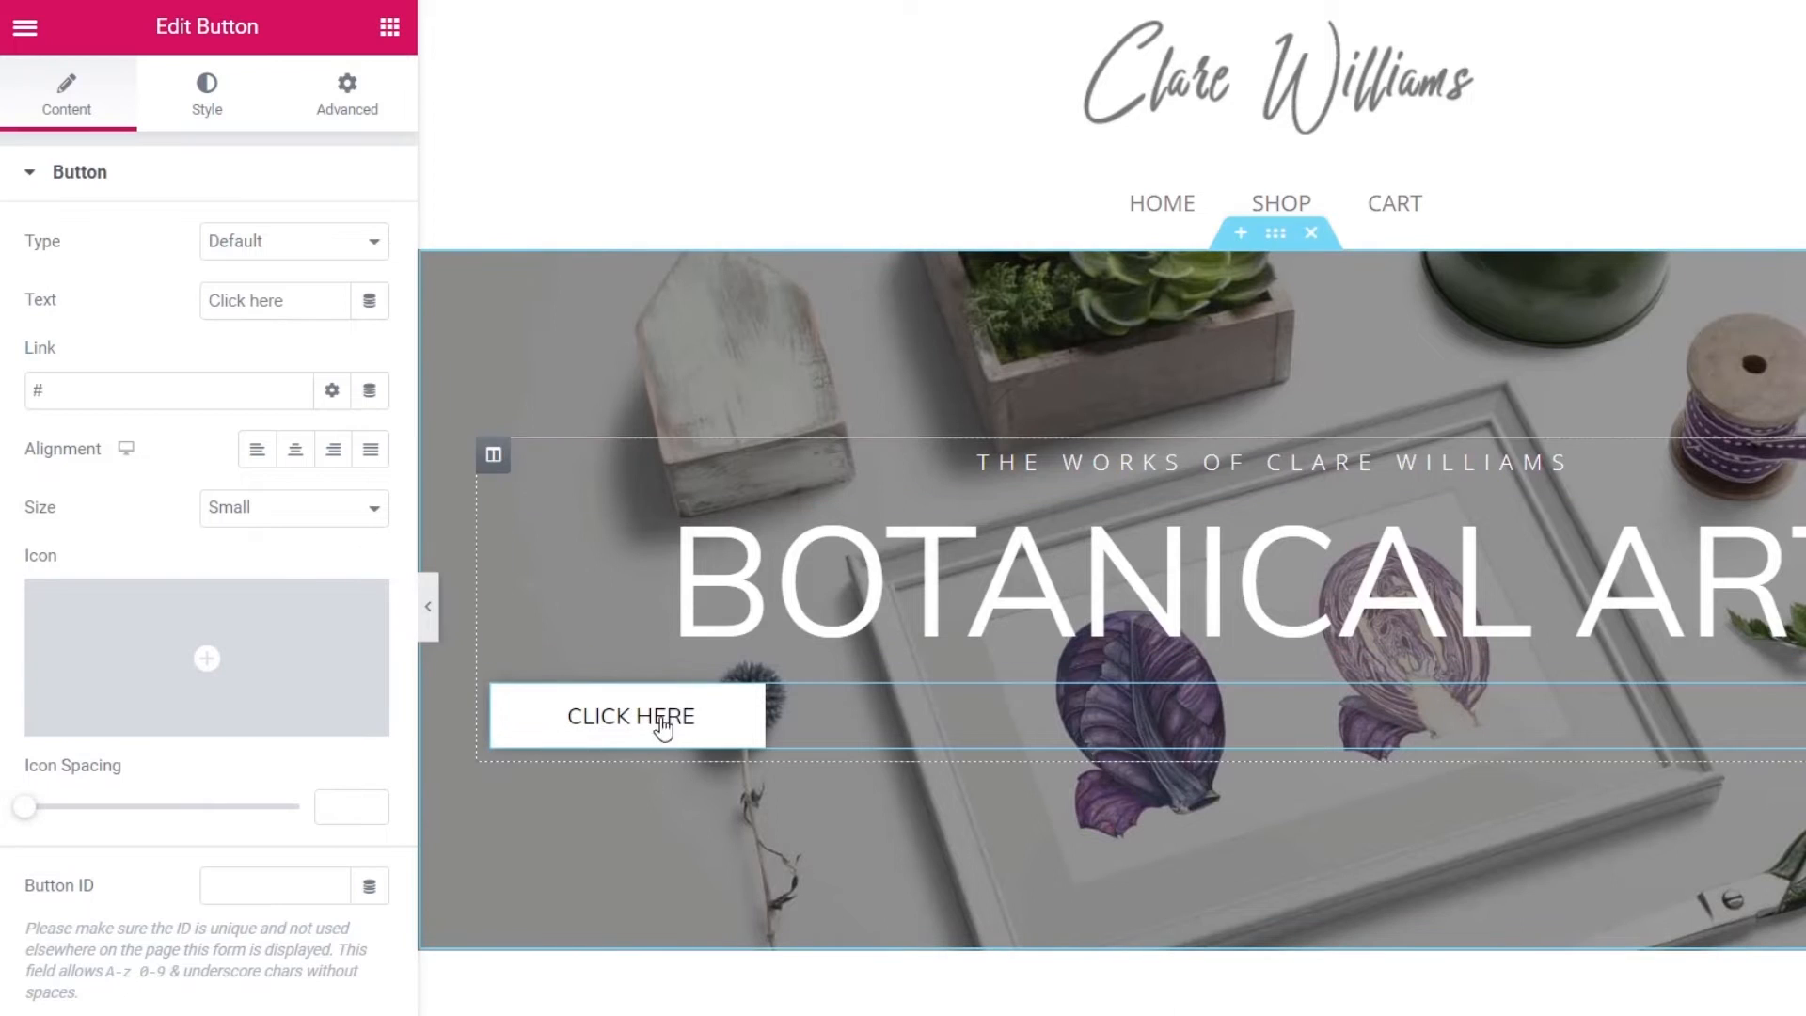
{"action": "left_click", "coordinate": [295, 450]}
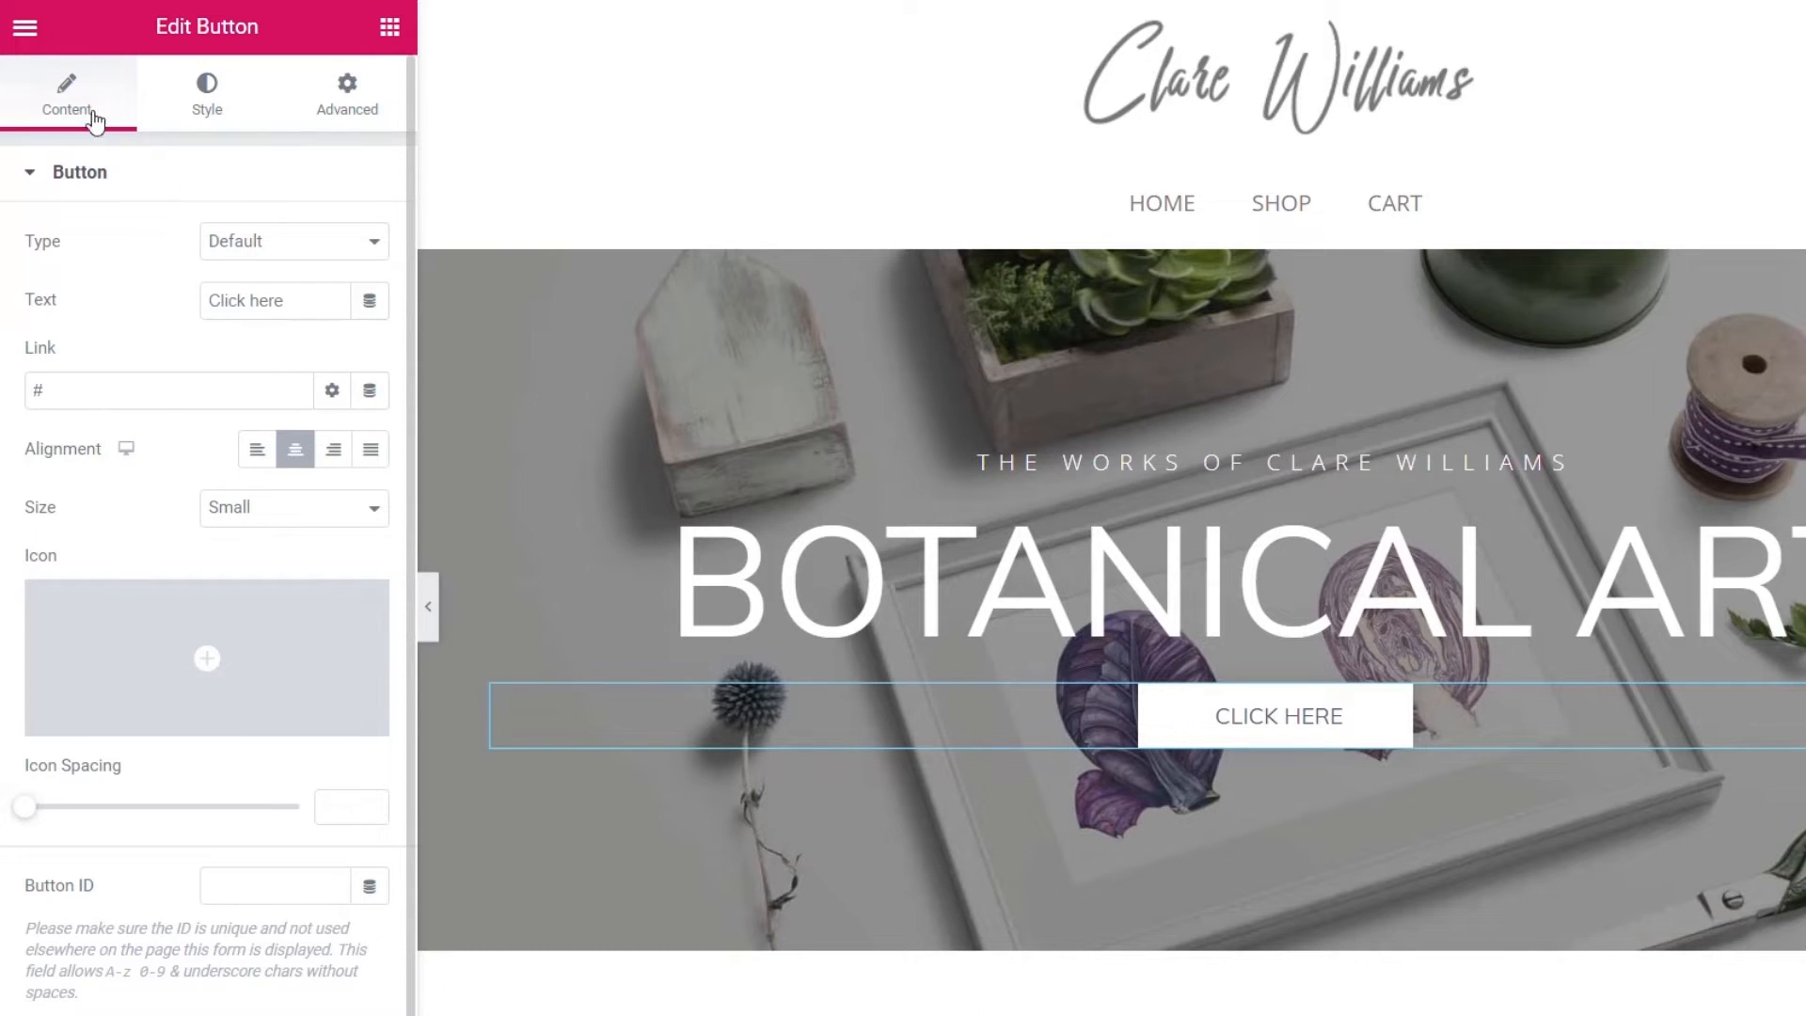
{"action": "left_click_drag", "start_coordinate": [295, 302], "coordinate": [196, 301]}
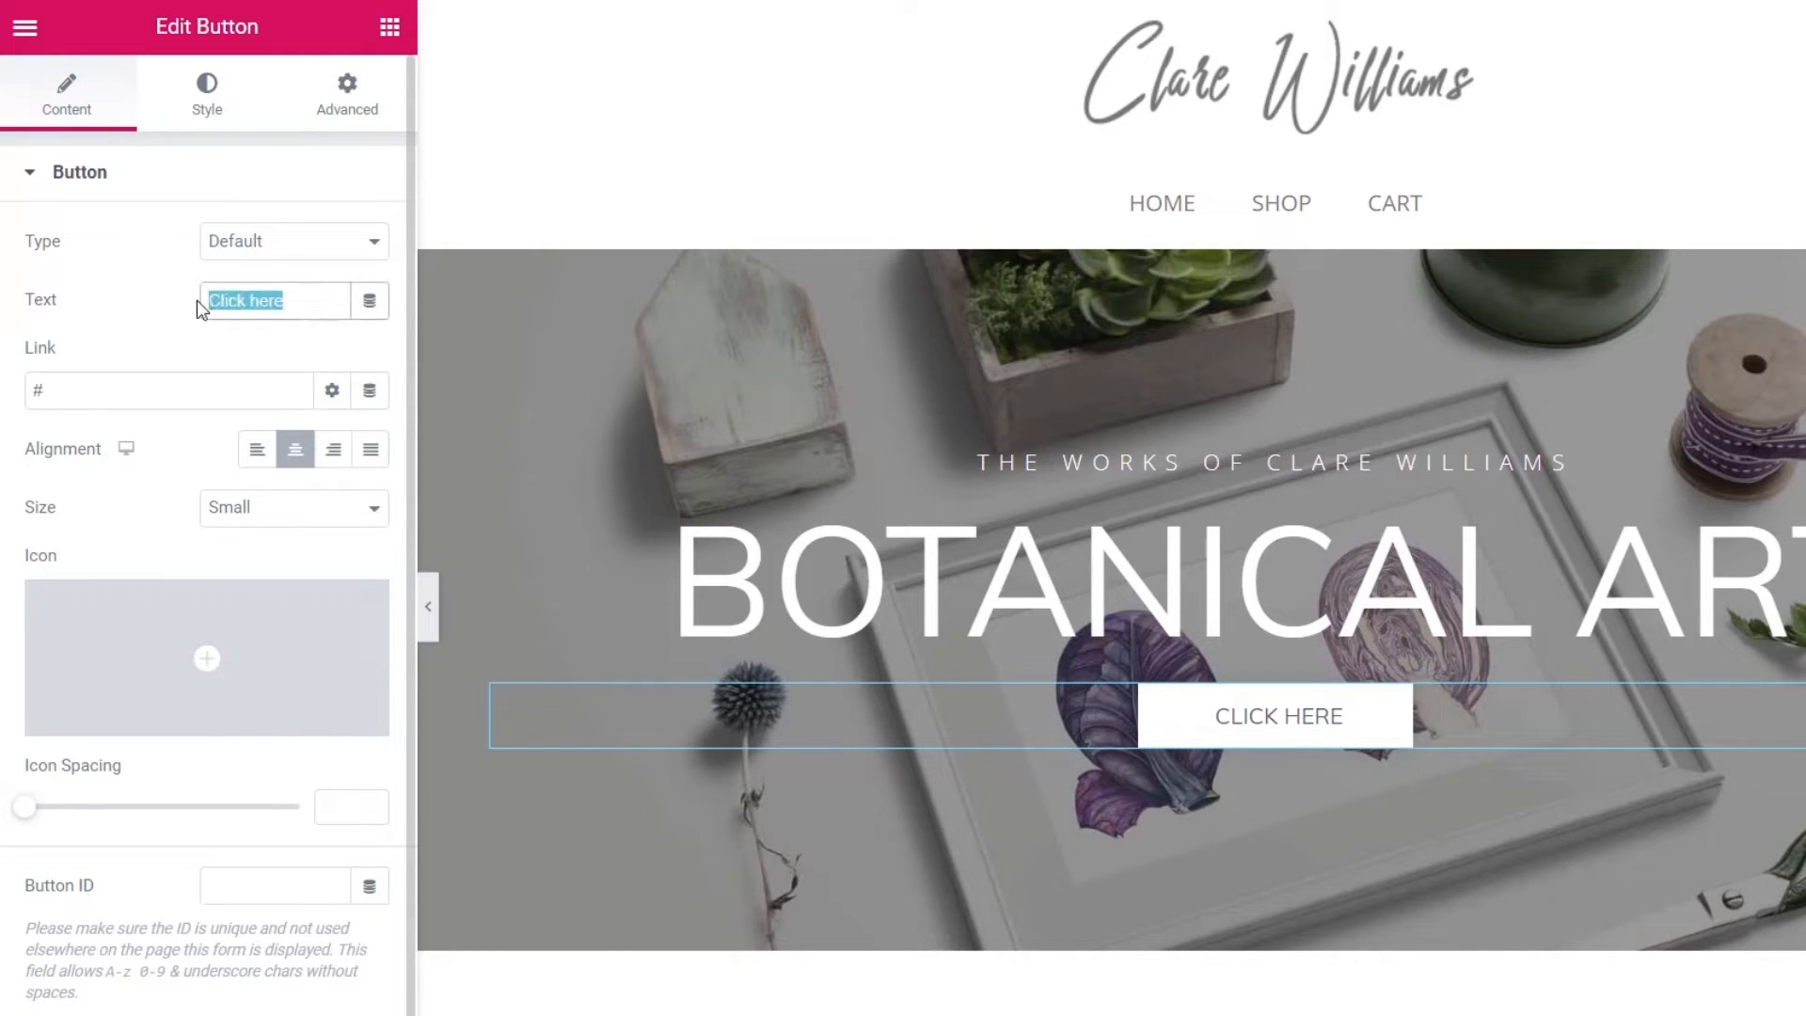
{"action": "type", "text": "Sop"}
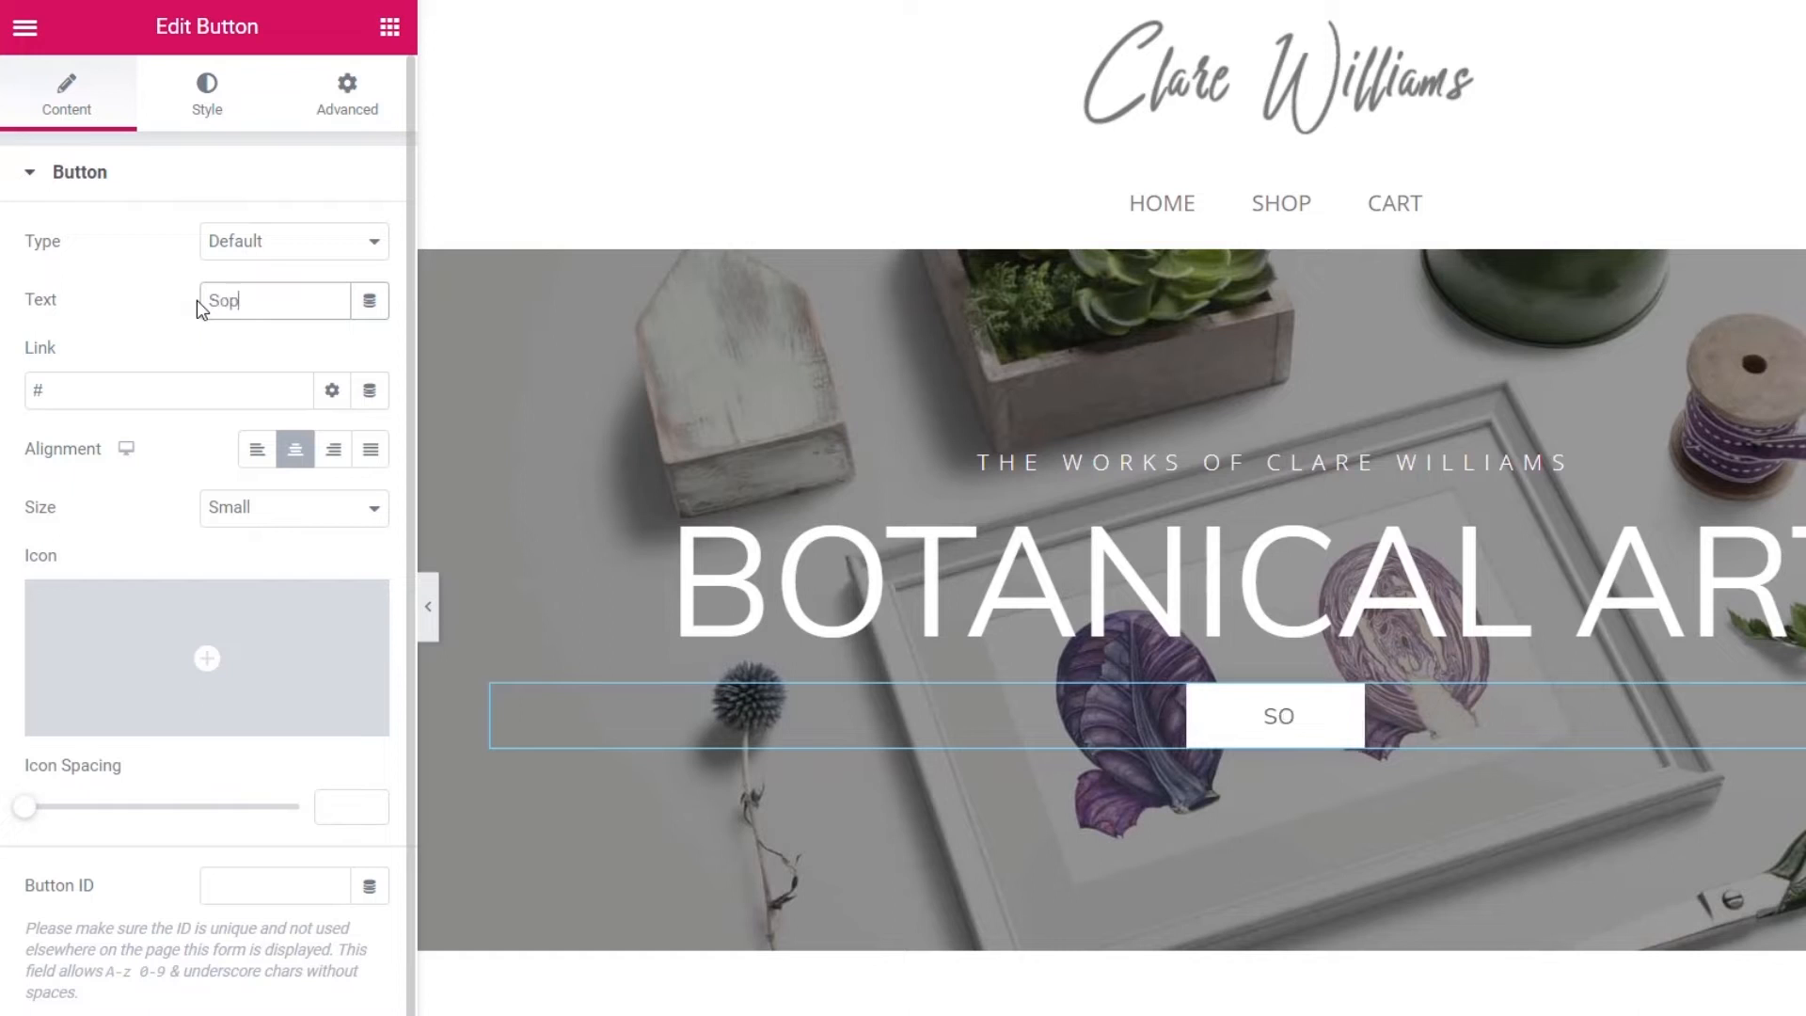
{"action": "type", "text": " The Collec"}
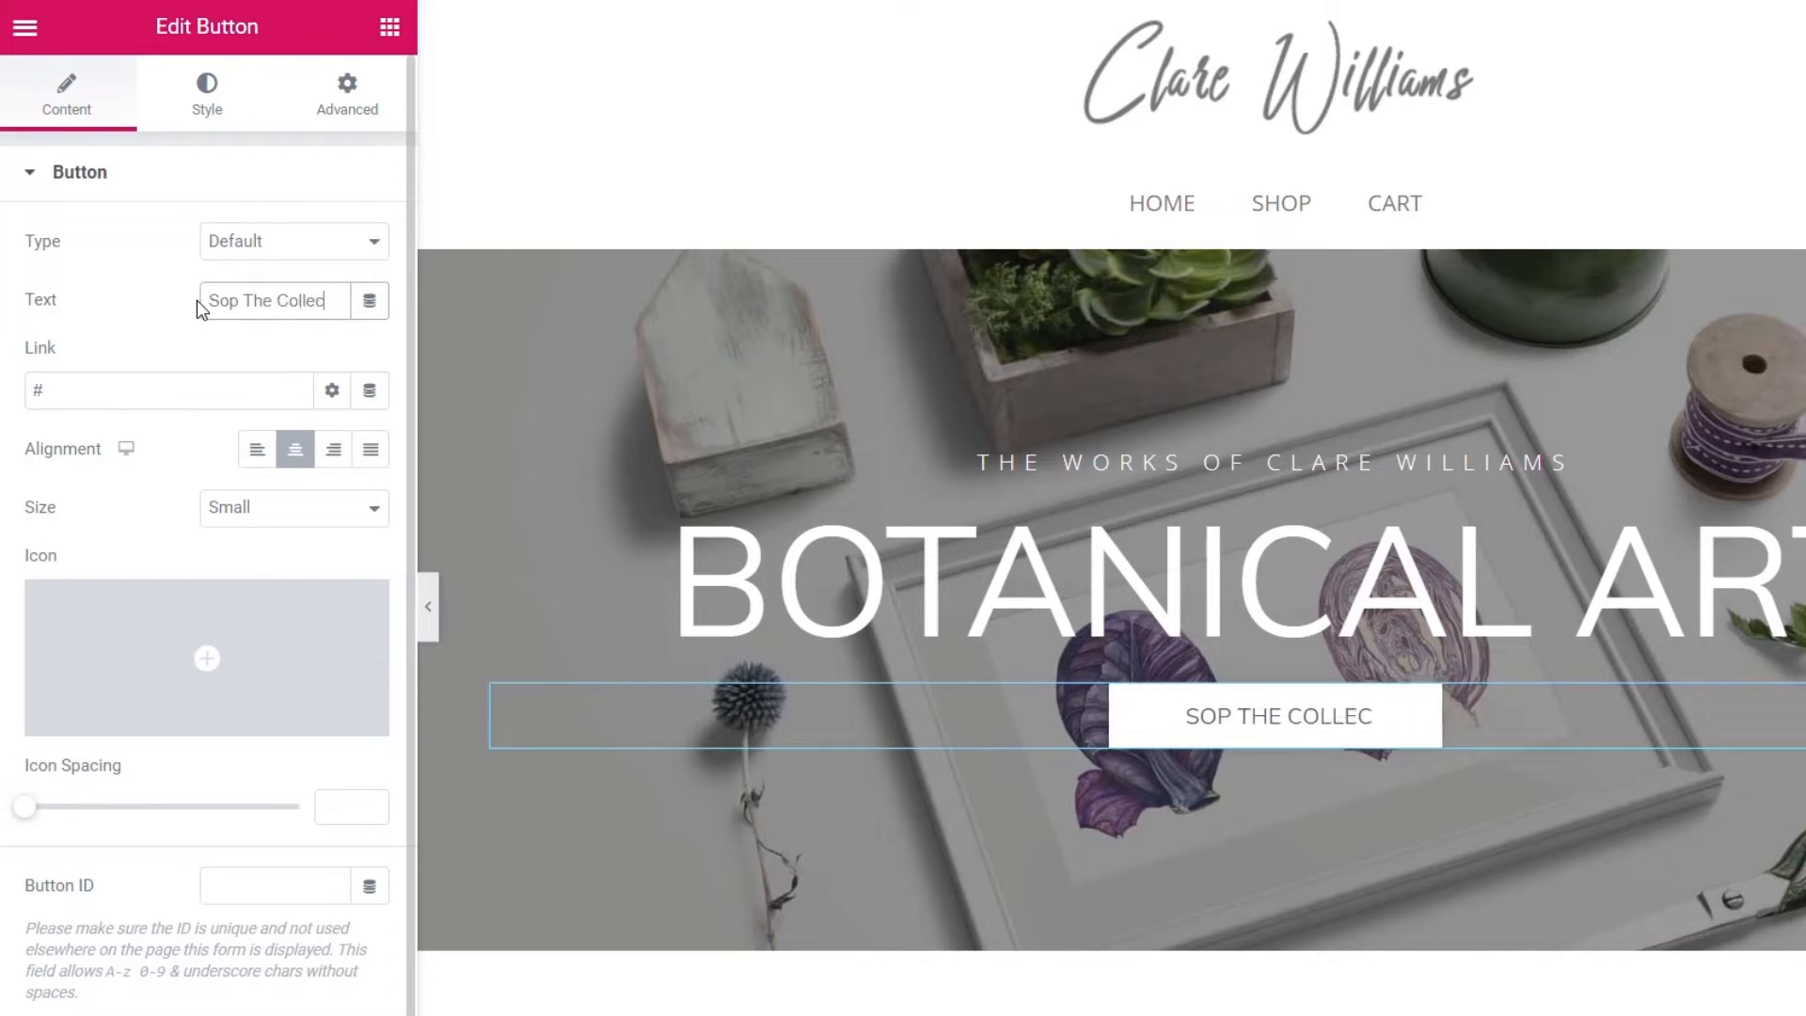
{"action": "type", "text": "tionh"}
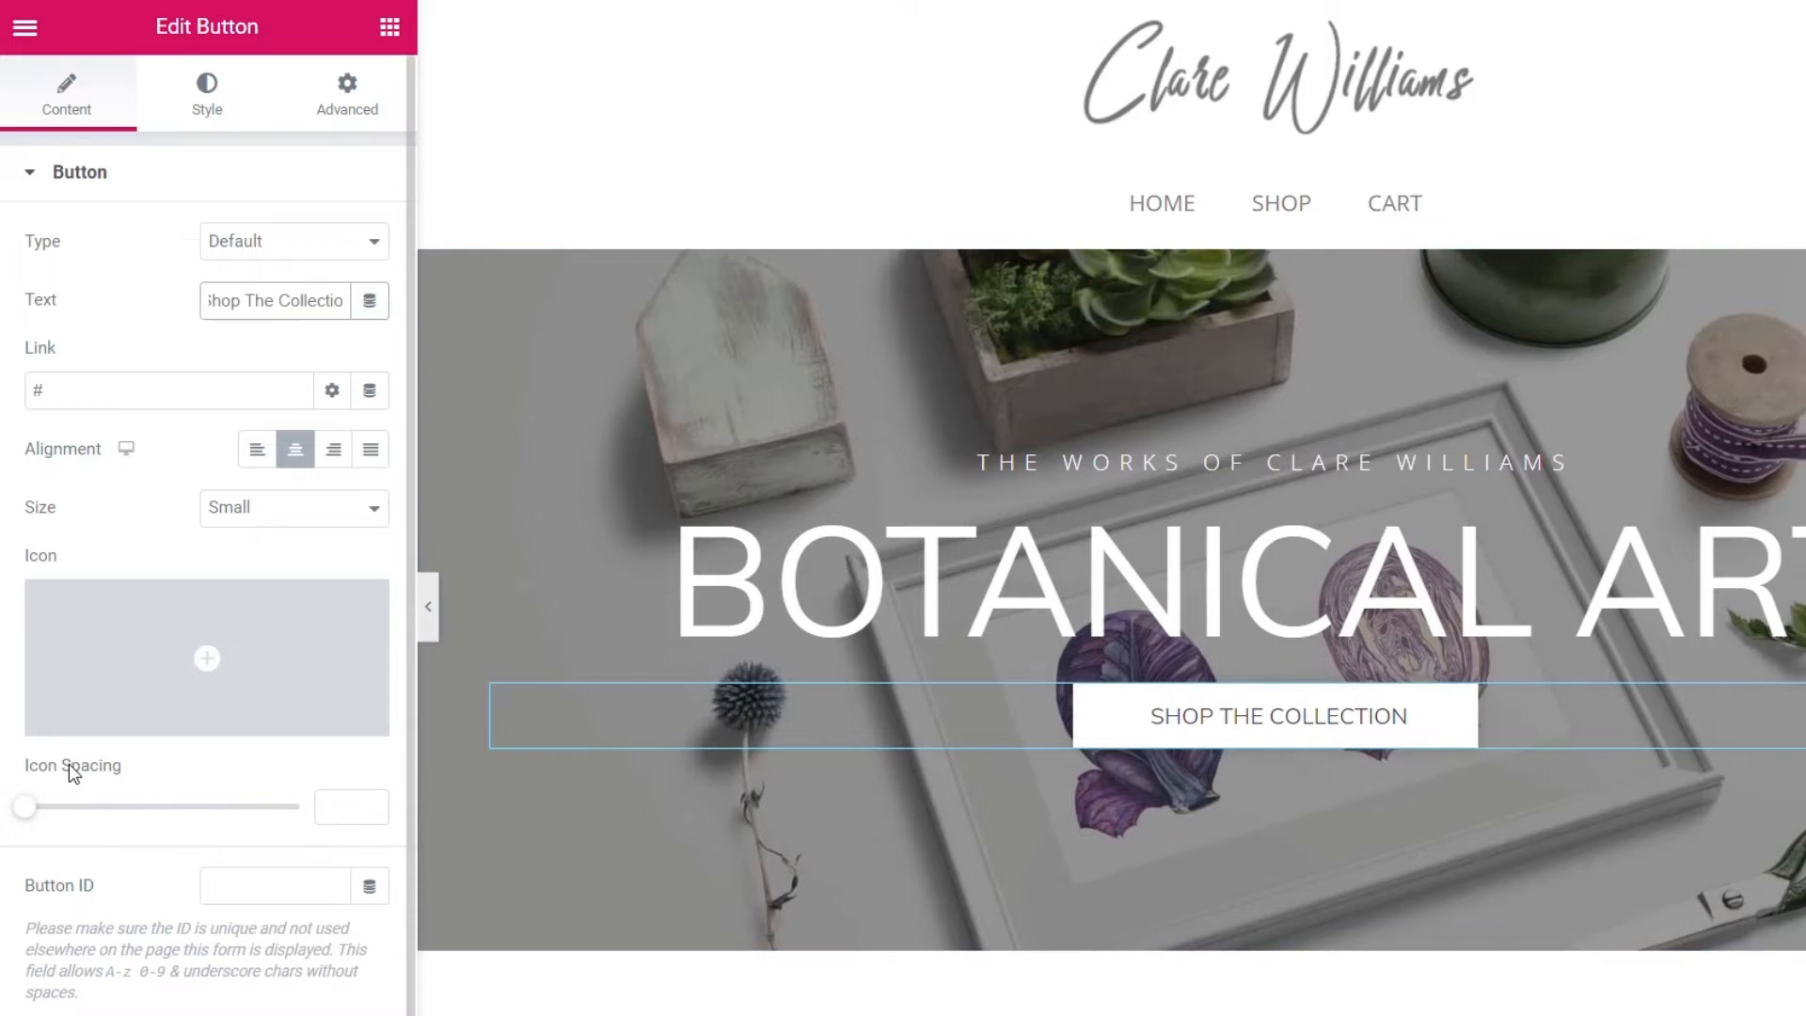
- Give the button's box shadow 0 blur and a nearly transparent colour (alpha 0.05)
{"action": "left_click", "coordinate": [217, 99]}
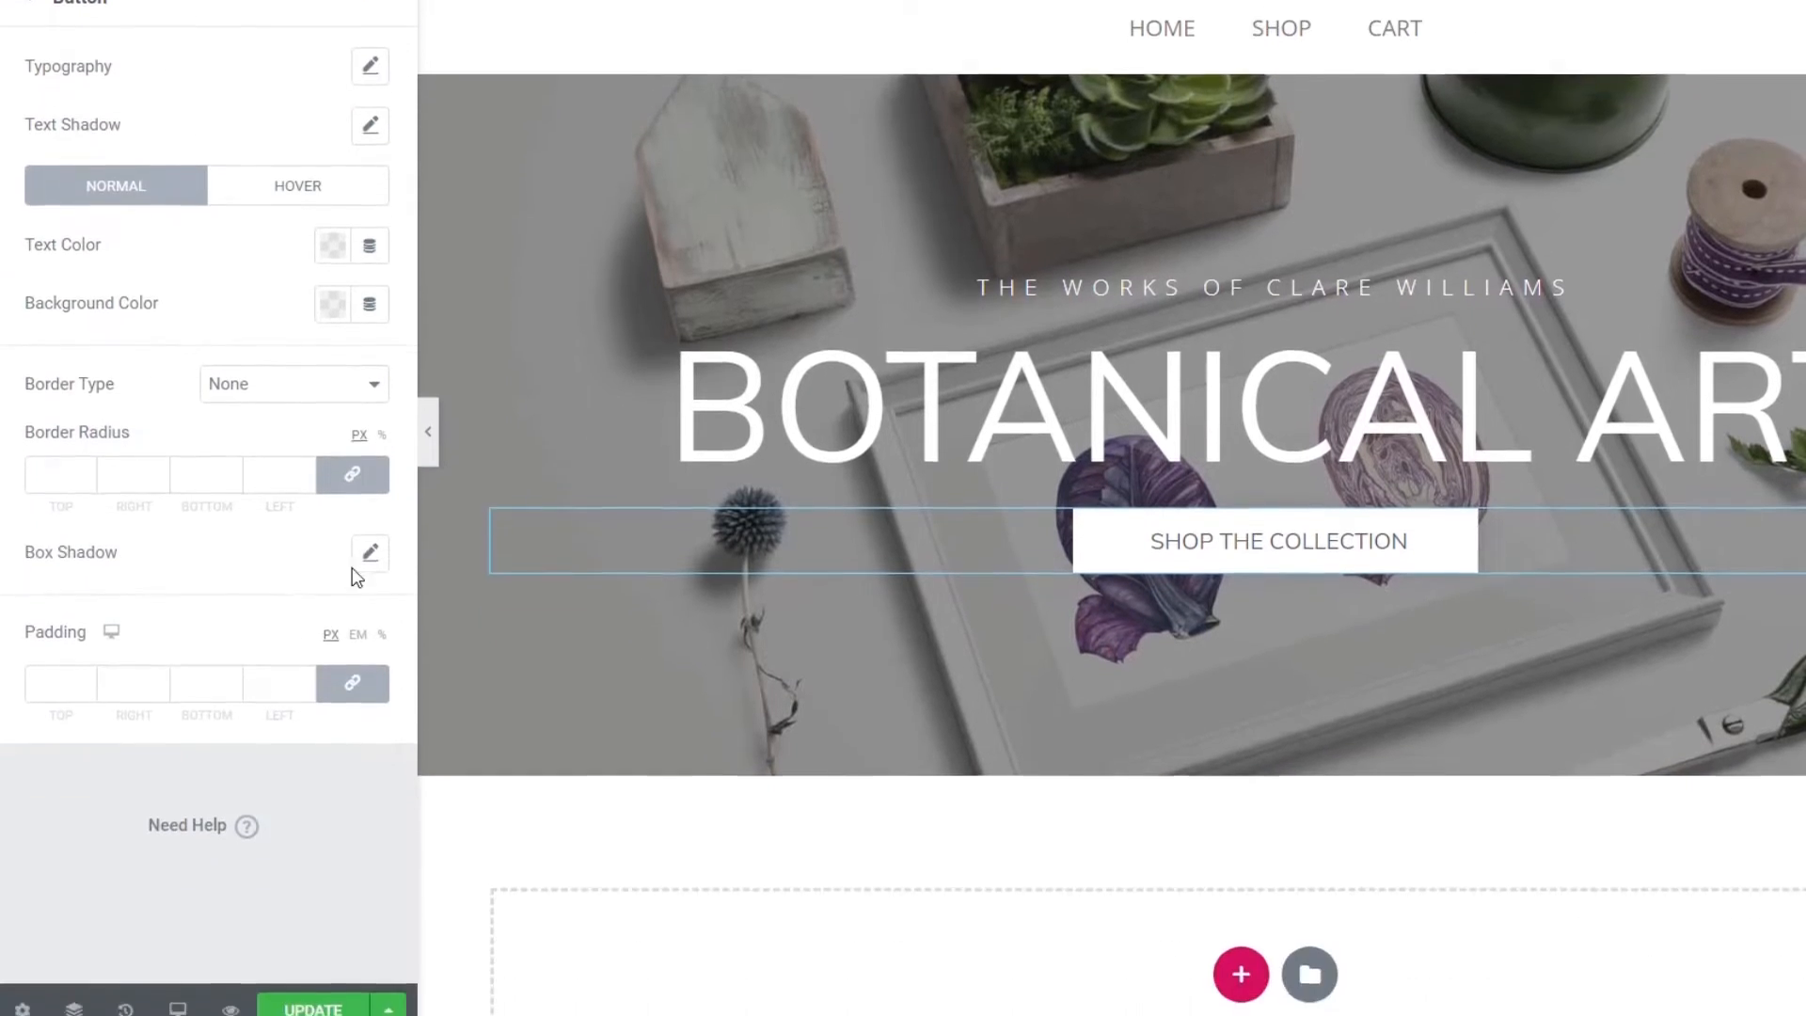
{"action": "left_click", "coordinate": [370, 533]}
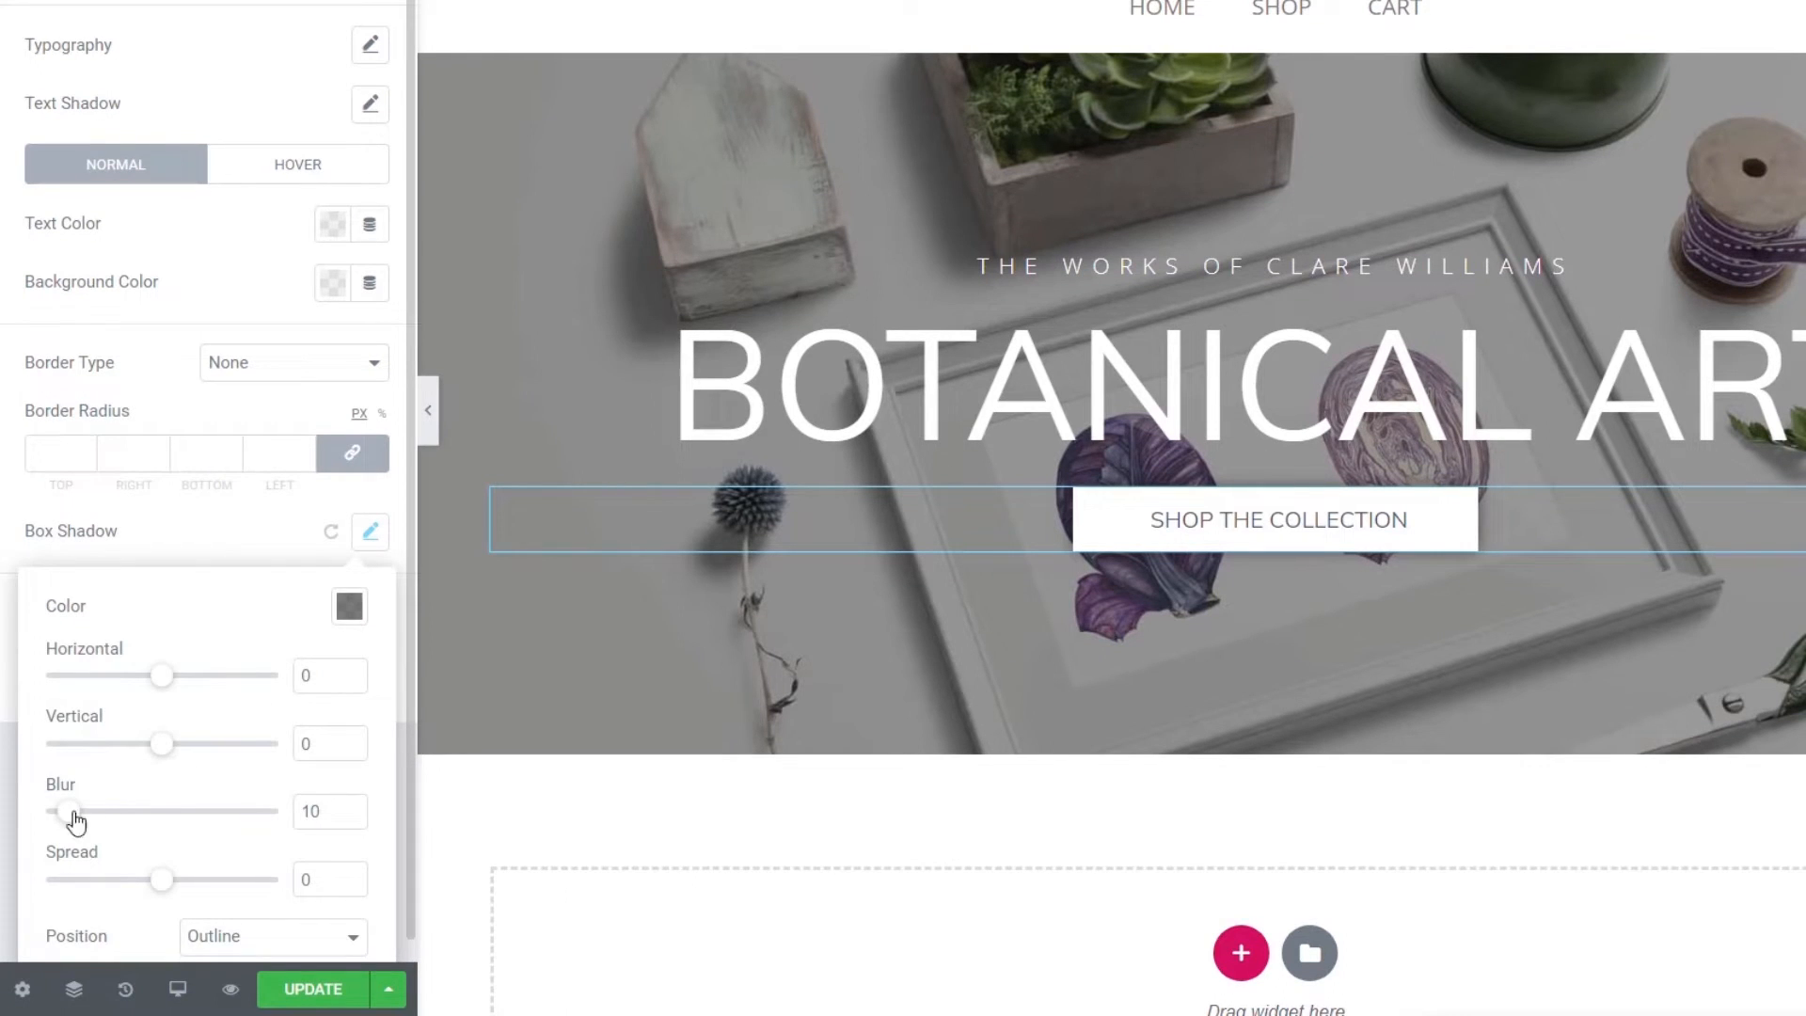
{"action": "left_click_drag", "start_coordinate": [75, 820], "coordinate": [19, 814]}
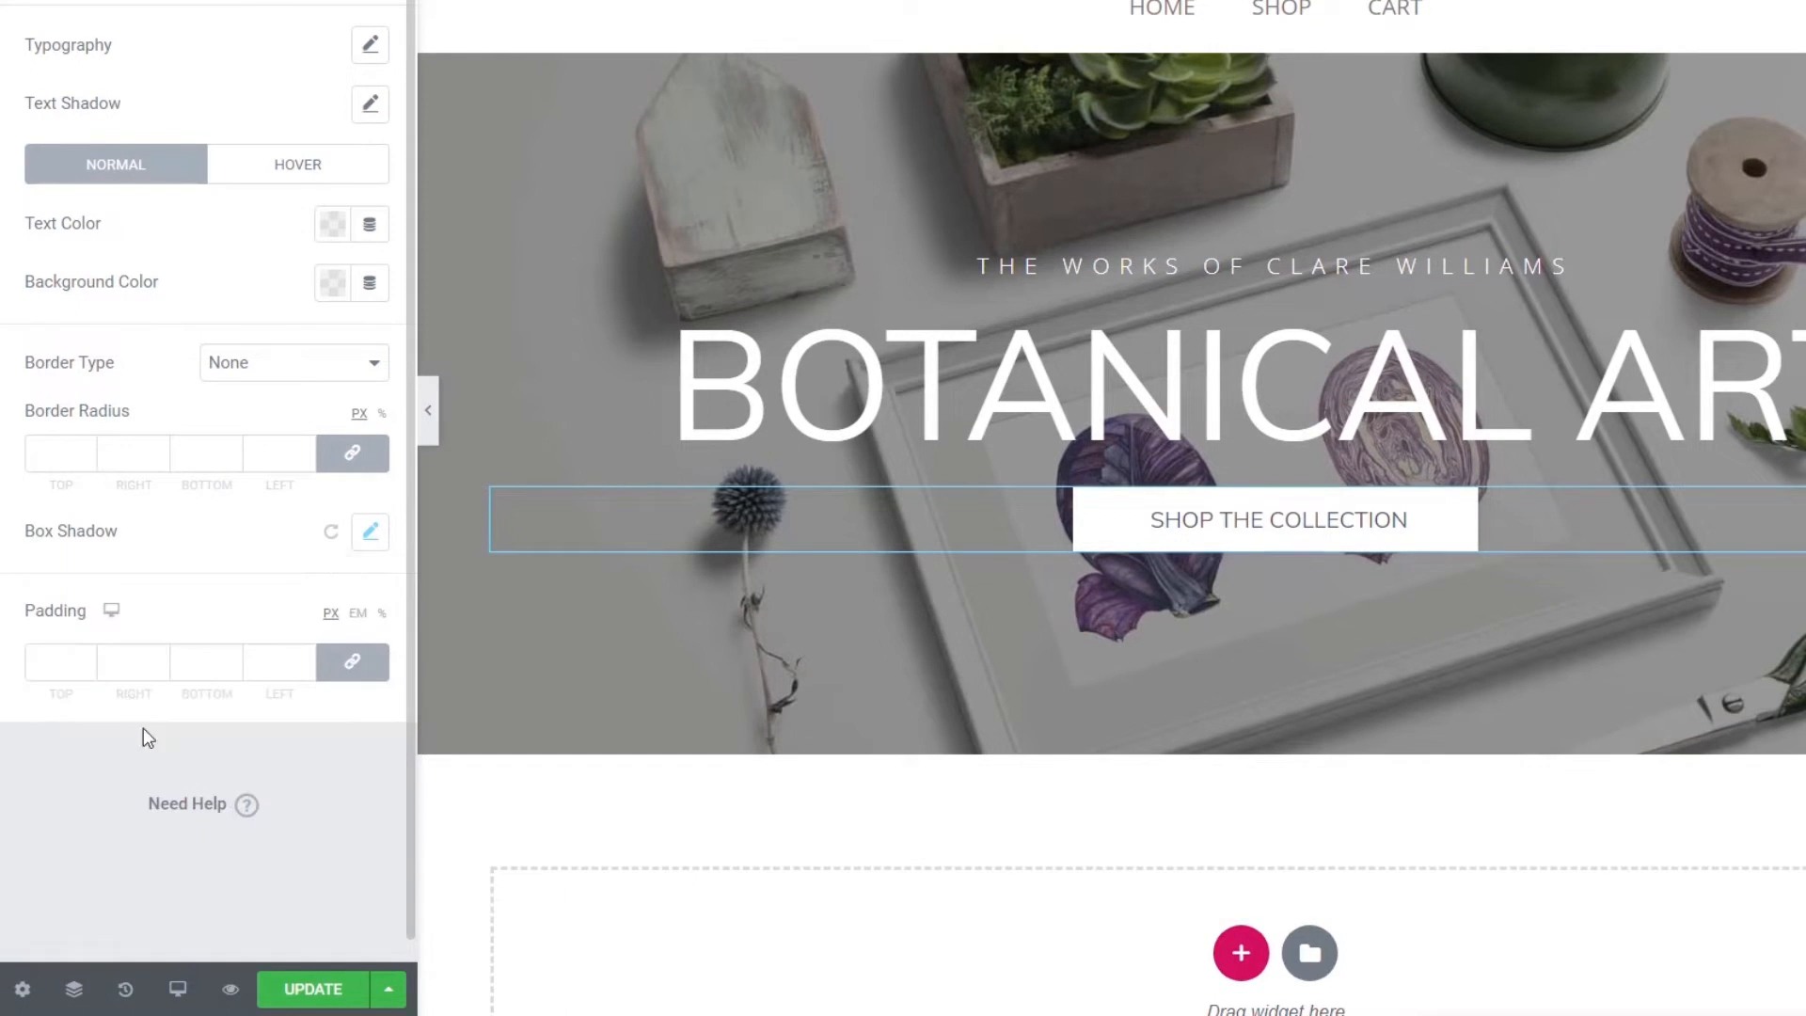
{"action": "left_click", "coordinate": [371, 532]}
{"action": "left_click", "coordinate": [363, 609]}
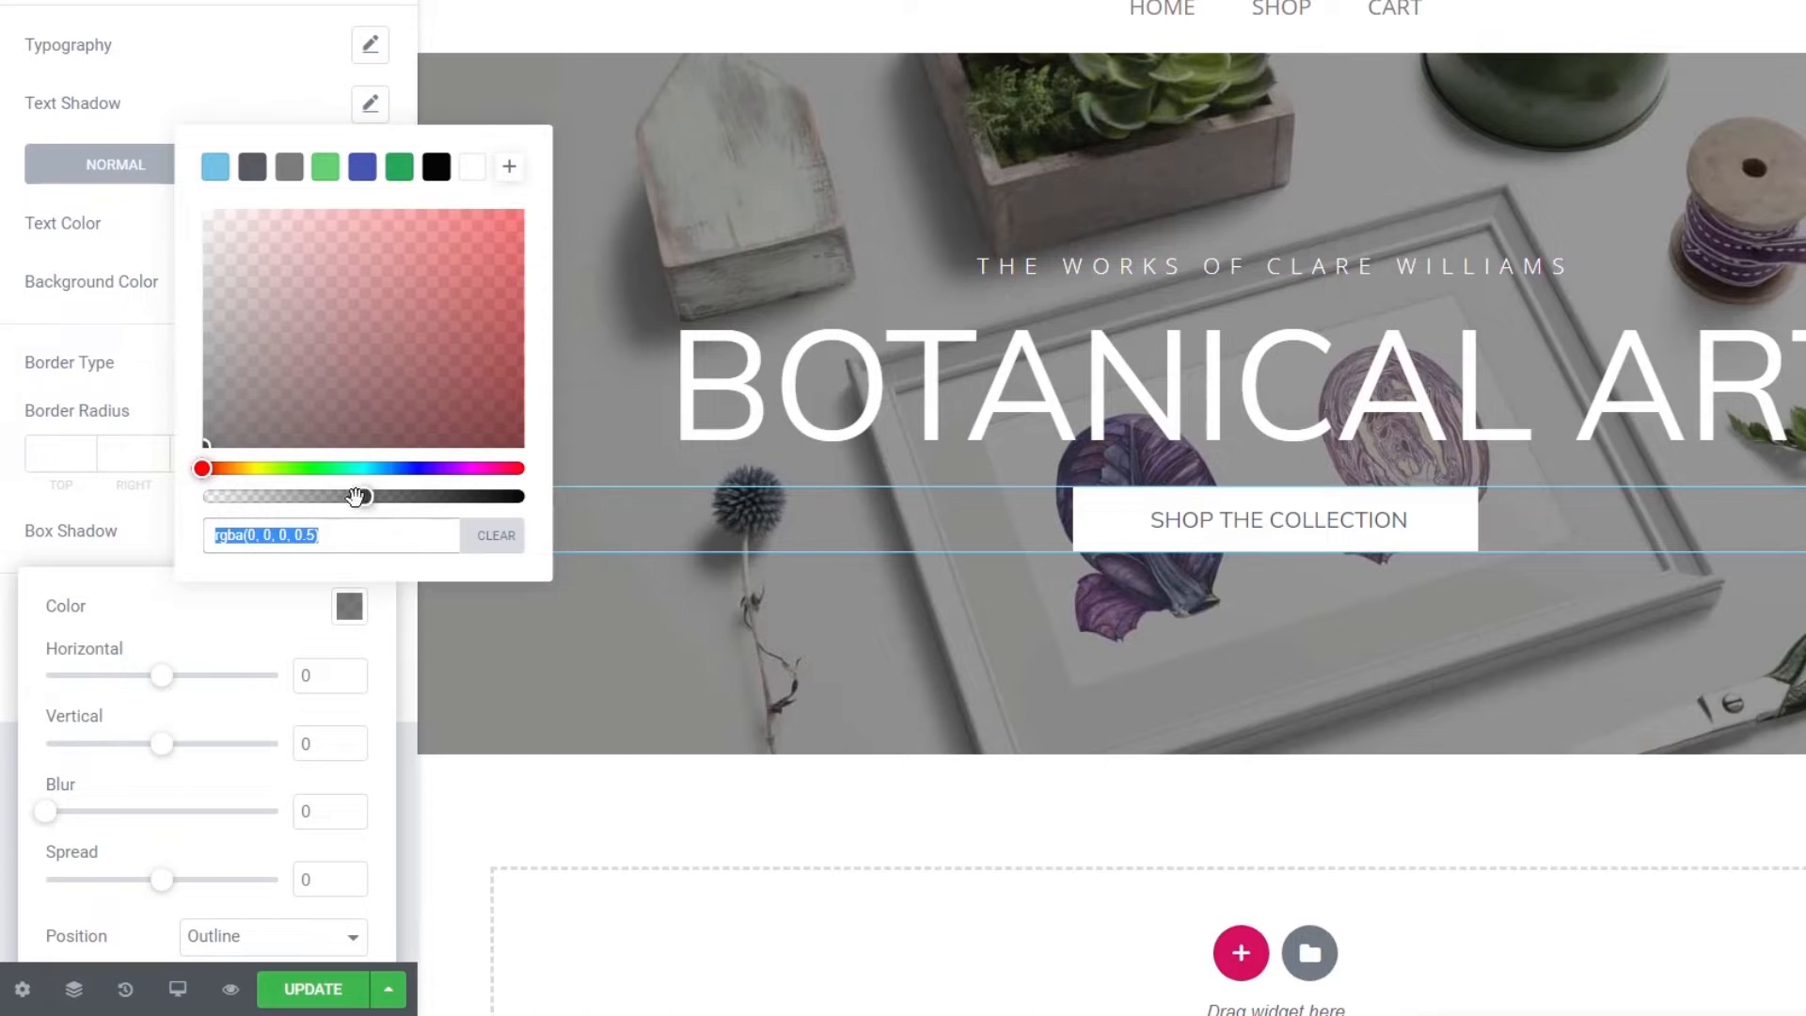
{"action": "left_click_drag", "start_coordinate": [363, 496], "coordinate": [215, 496]}
{"action": "left_click", "coordinate": [104, 526]}
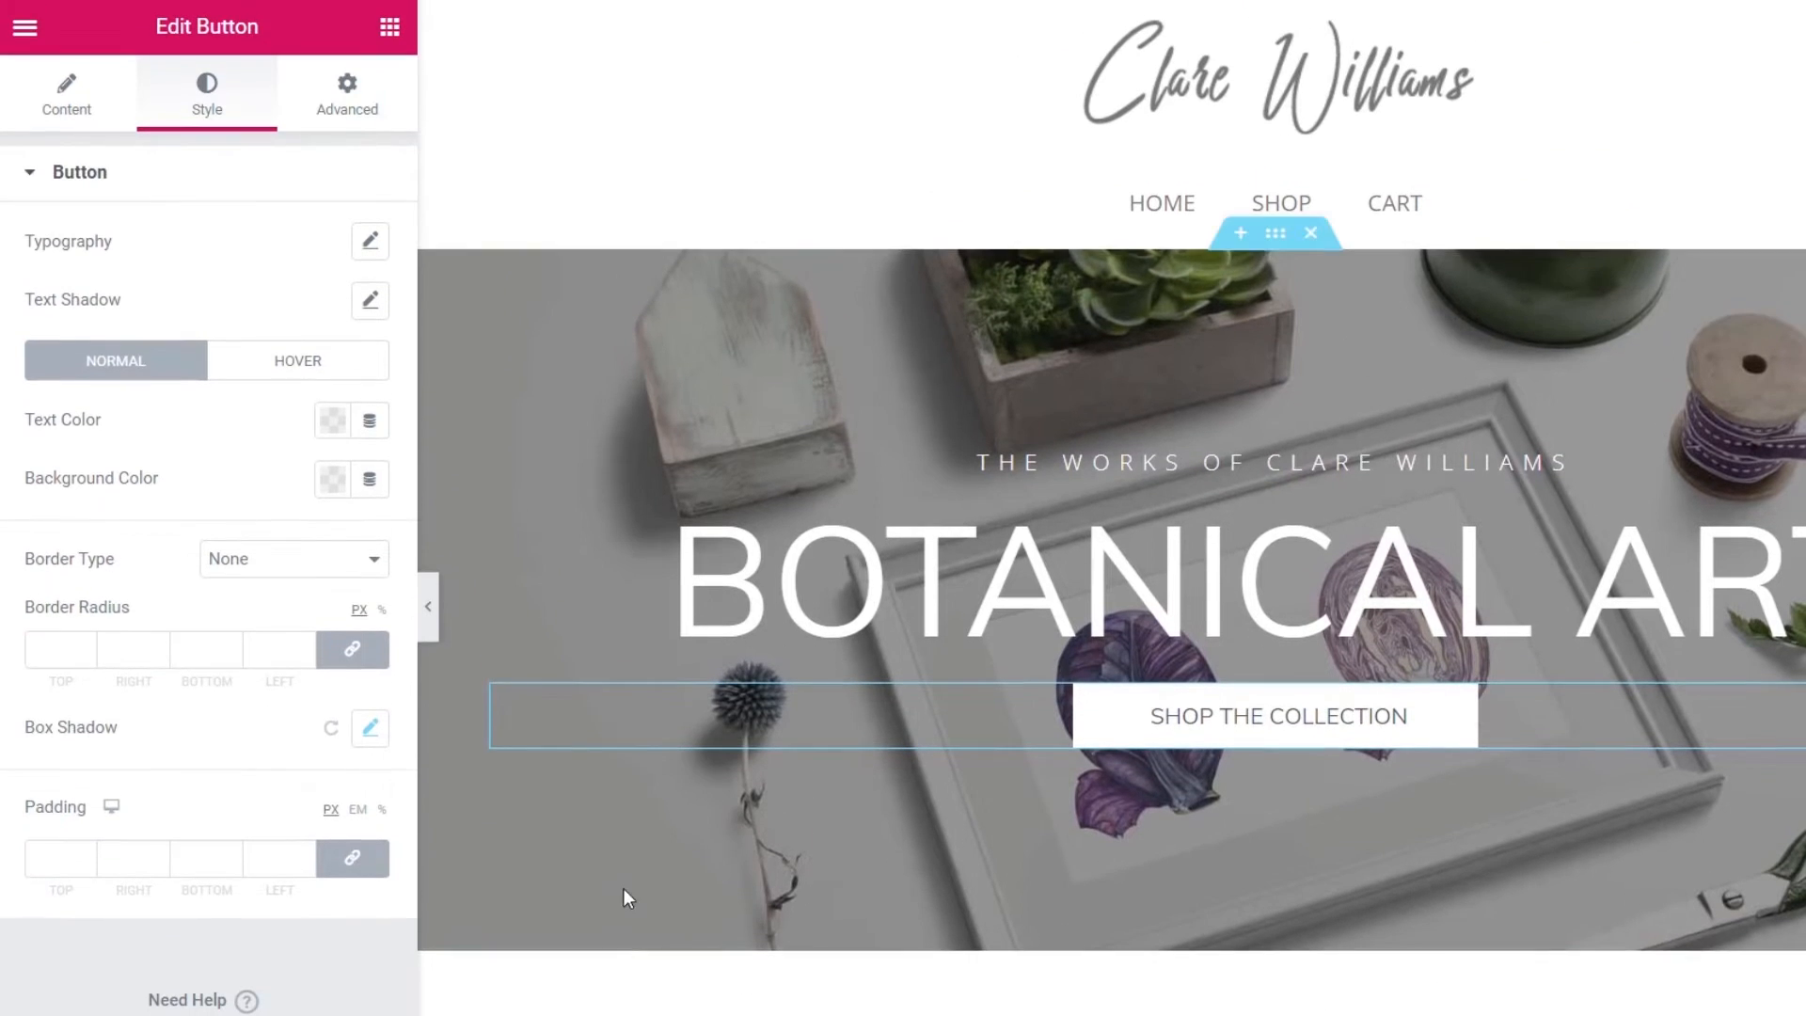
- Set the hero section's Minimum Height to 650 px
{"action": "left_click", "coordinate": [1276, 235]}
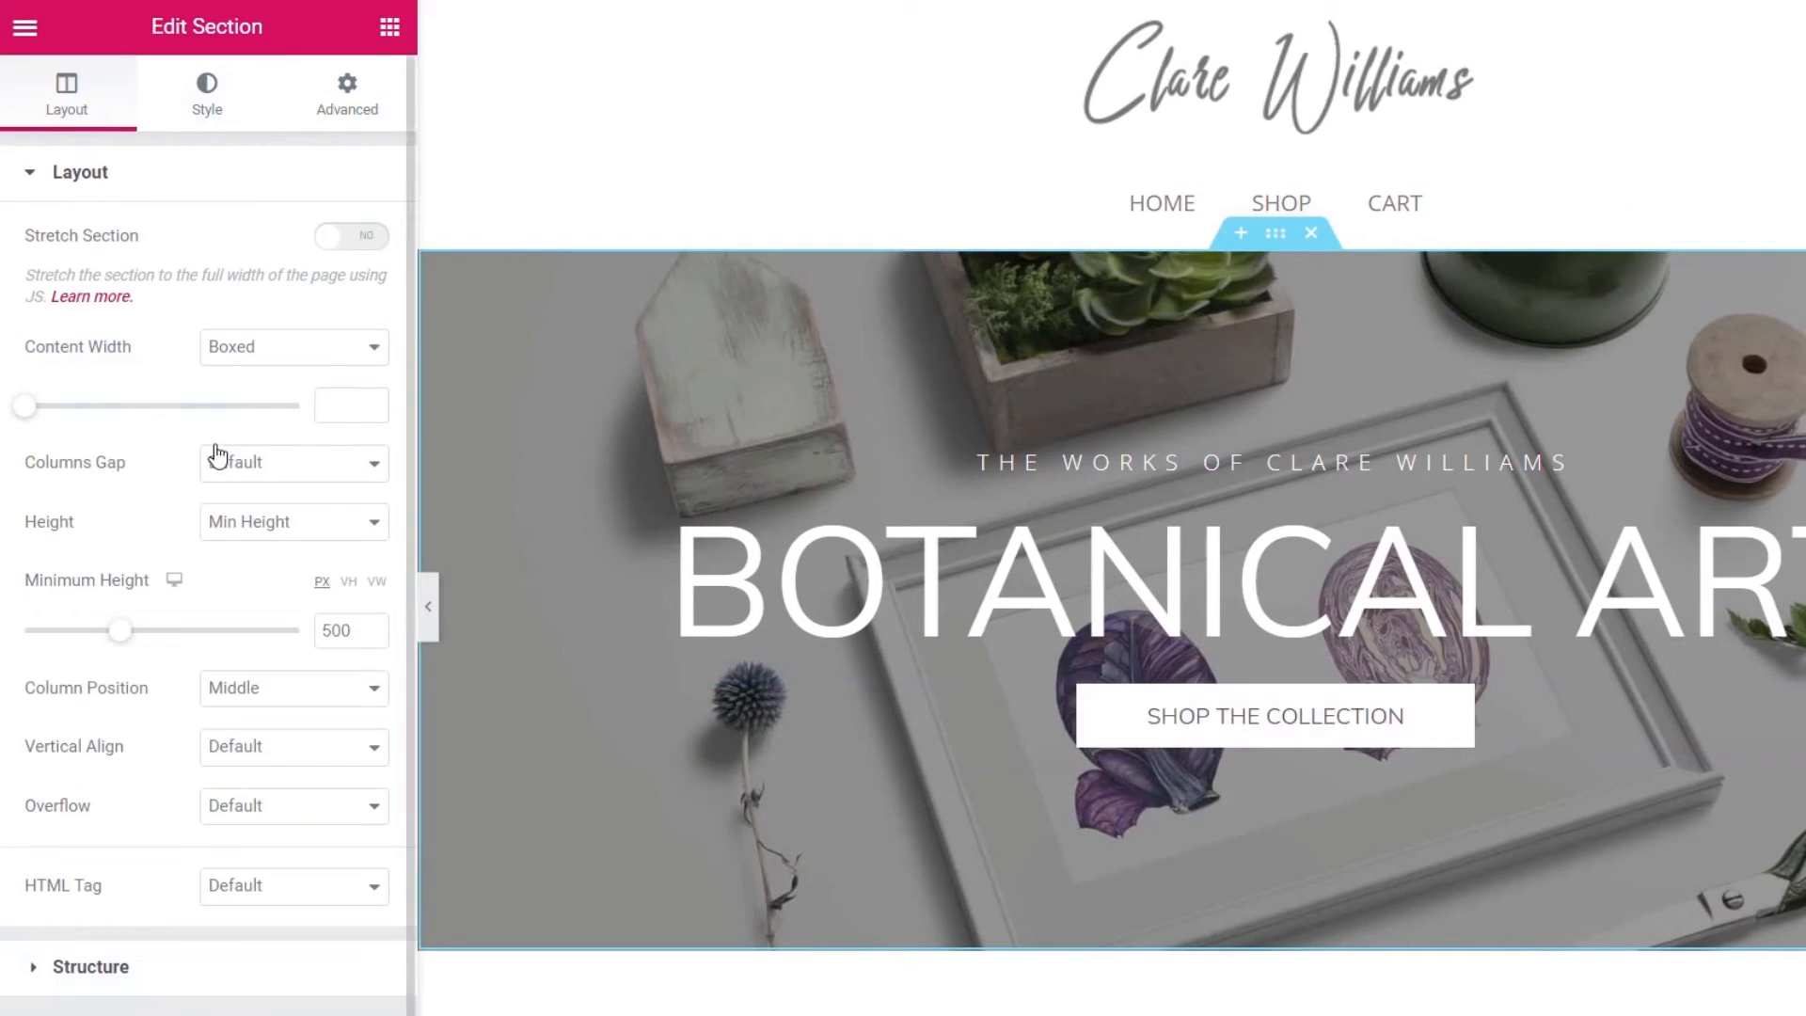
{"action": "left_click_drag", "start_coordinate": [126, 640], "coordinate": [157, 645]}
{"action": "left_click", "coordinate": [372, 637]}
{"action": "left_click", "coordinate": [372, 637]}
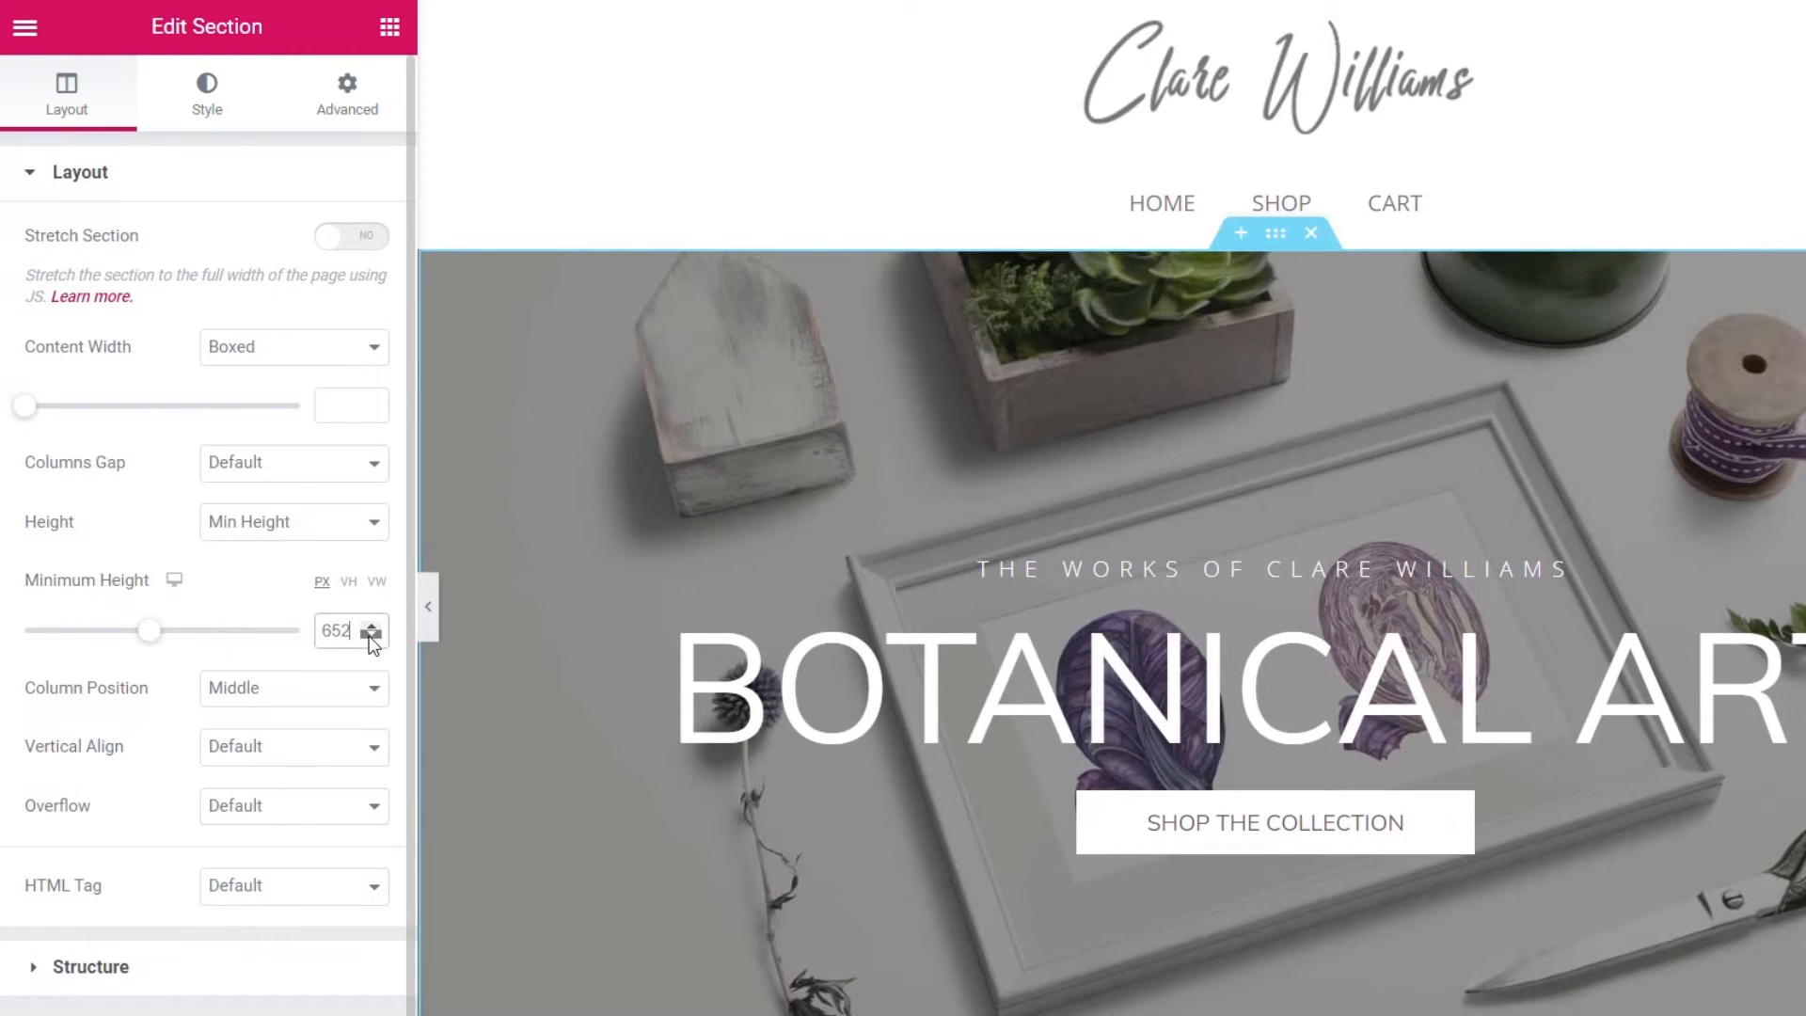
{"action": "left_click", "coordinate": [372, 637]}
{"action": "left_click", "coordinate": [372, 637]}
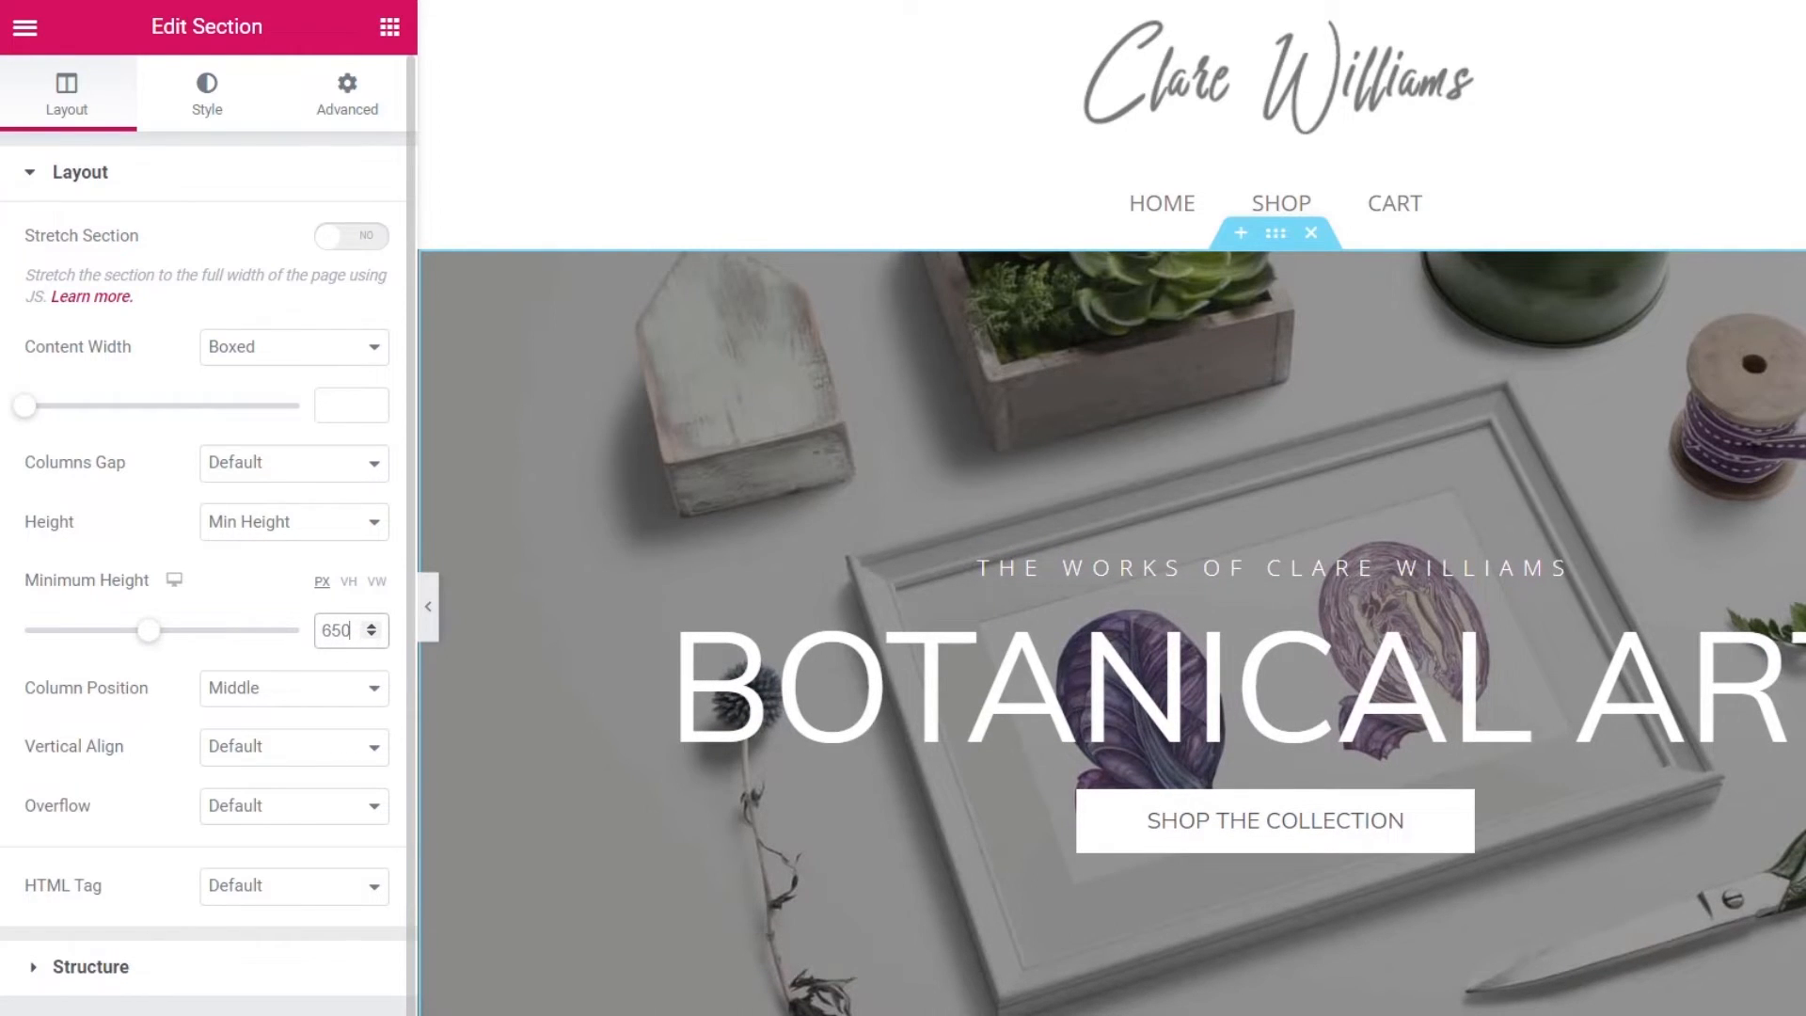
{"action": "scroll", "coordinate": [893, 918], "scroll_direction": "down", "scroll_amount": 5}
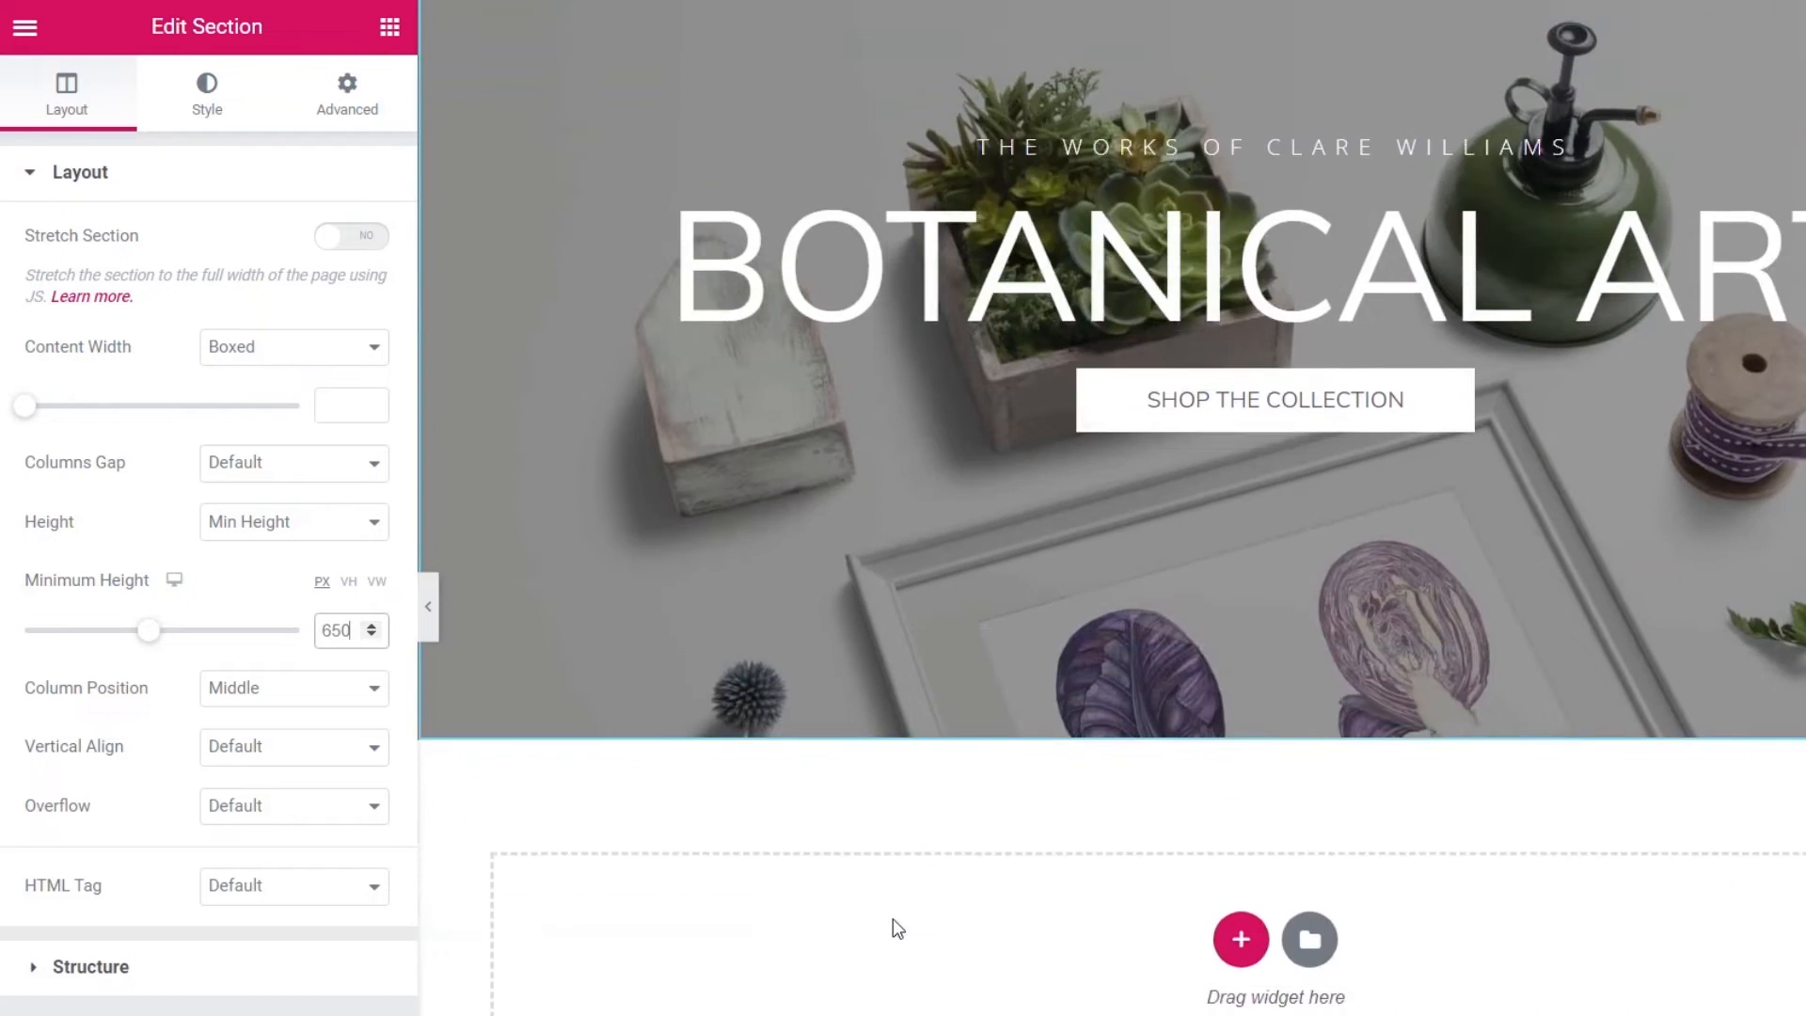
{"action": "scroll", "coordinate": [894, 918], "scroll_direction": "up", "scroll_amount": 5}
{"action": "scroll", "coordinate": [893, 918], "scroll_direction": "down", "scroll_amount": 1}
{"action": "scroll", "coordinate": [893, 917], "scroll_direction": "down", "scroll_amount": 5}
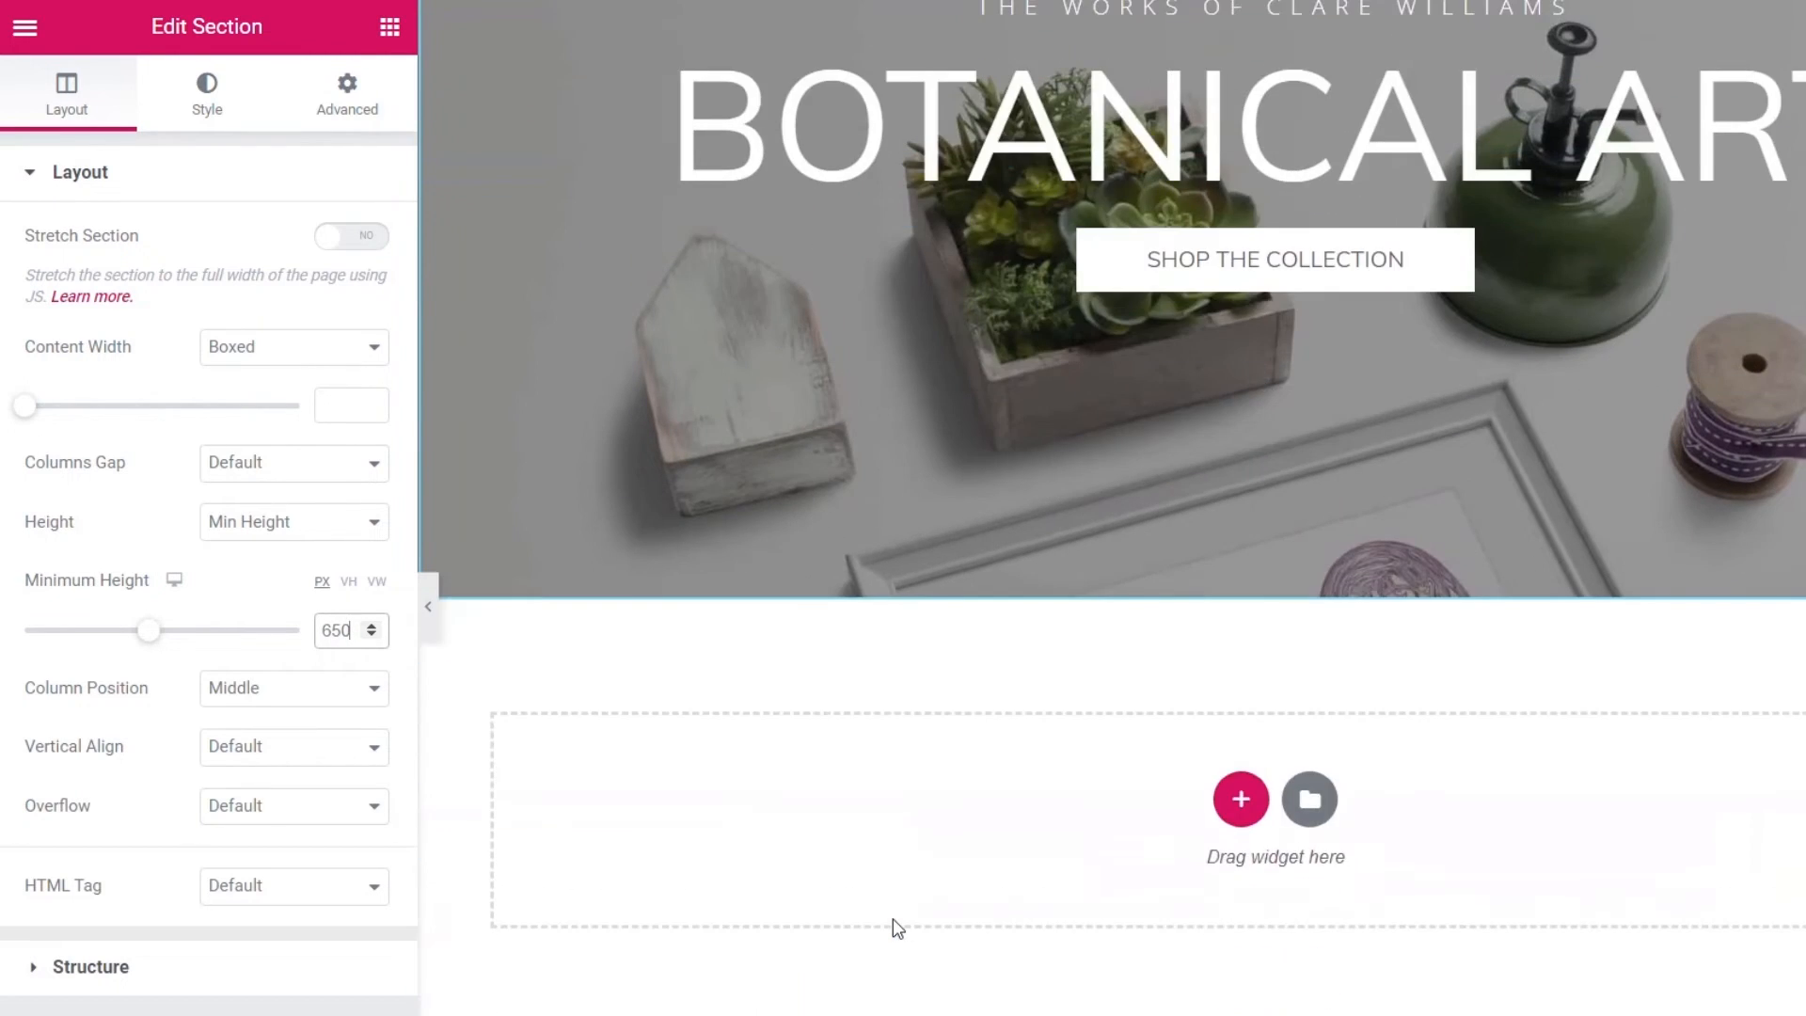
{"action": "scroll", "coordinate": [893, 922], "scroll_direction": "up", "scroll_amount": 6}
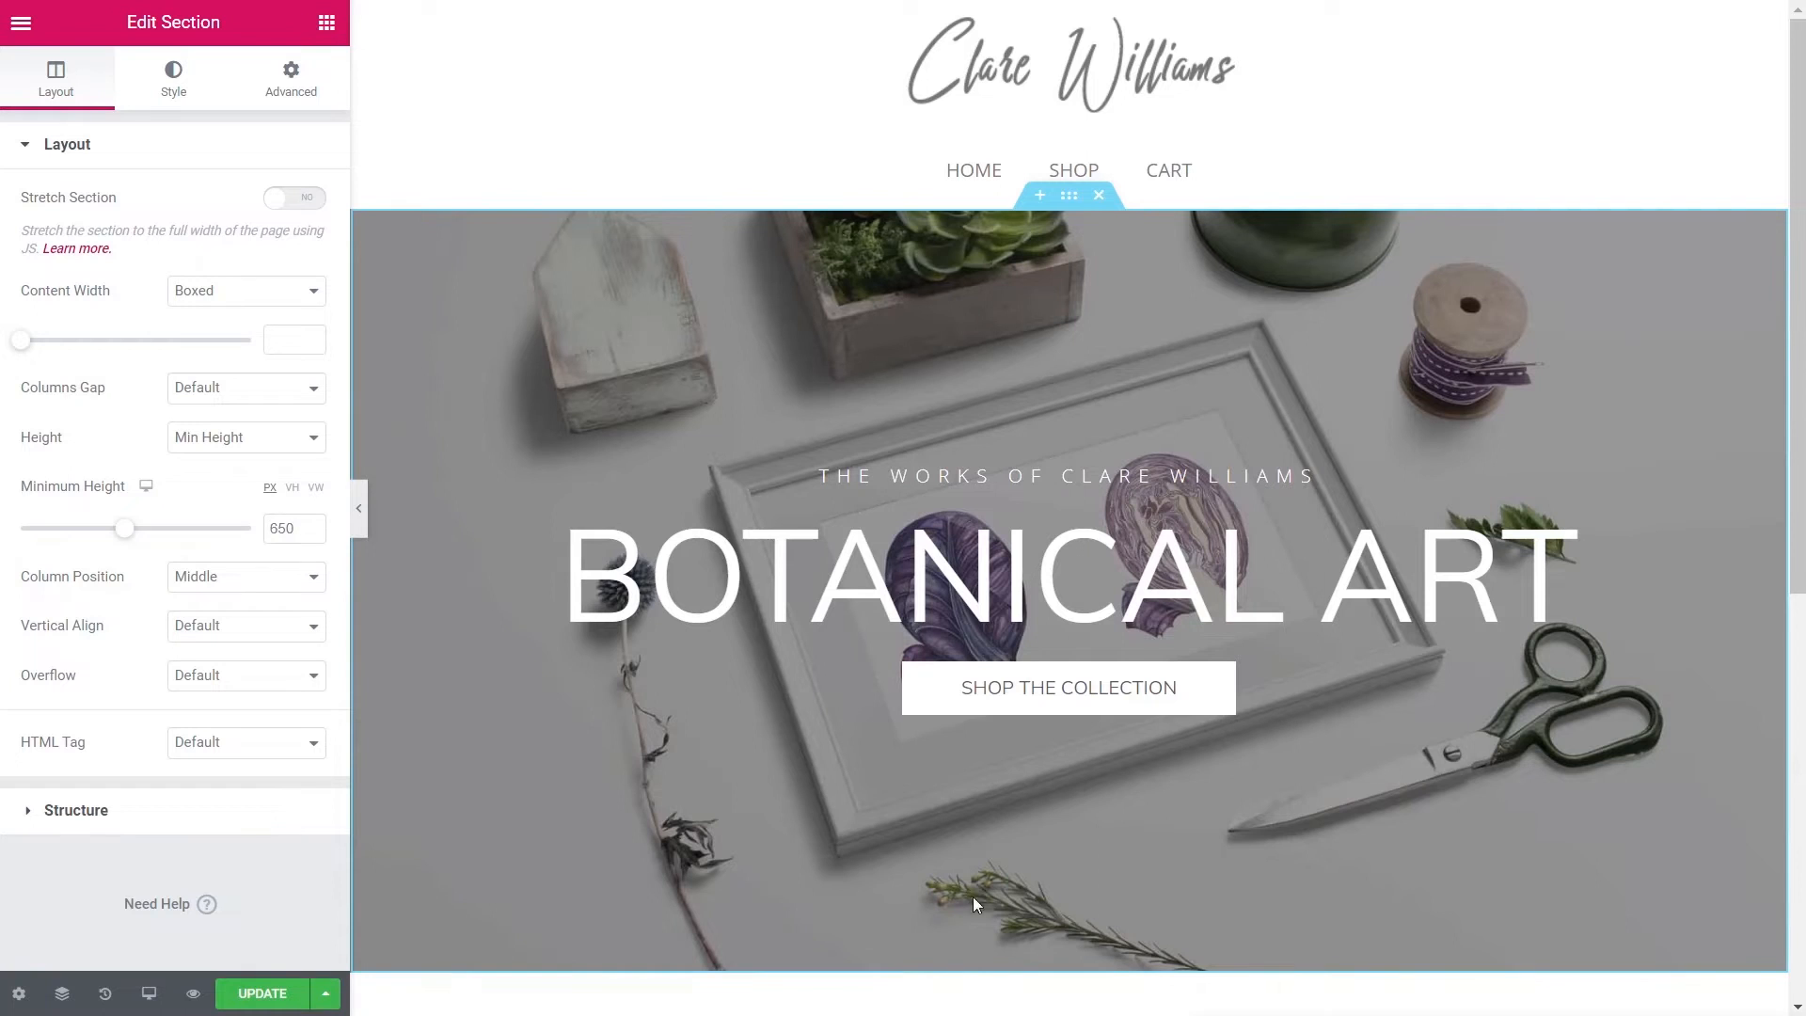
{"action": "scroll", "coordinate": [982, 766], "scroll_direction": "down", "scroll_amount": 4}
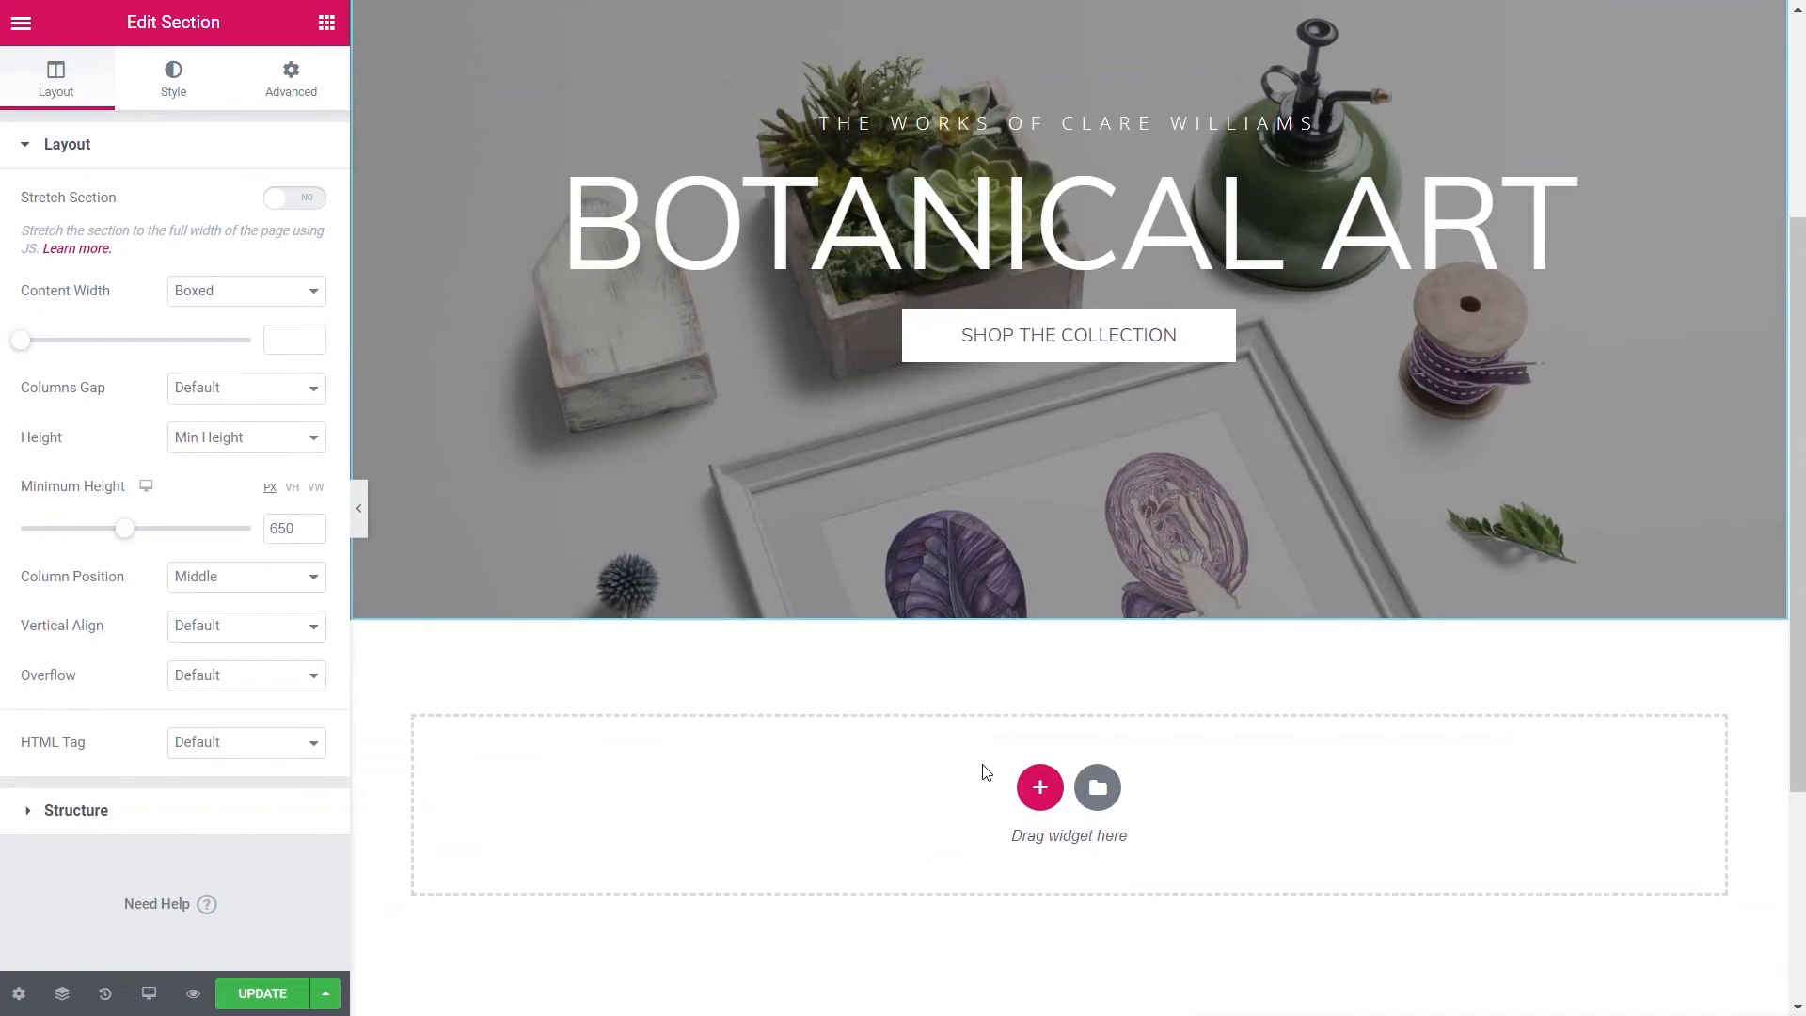
{"action": "scroll", "coordinate": [986, 771], "scroll_direction": "down", "scroll_amount": 3}
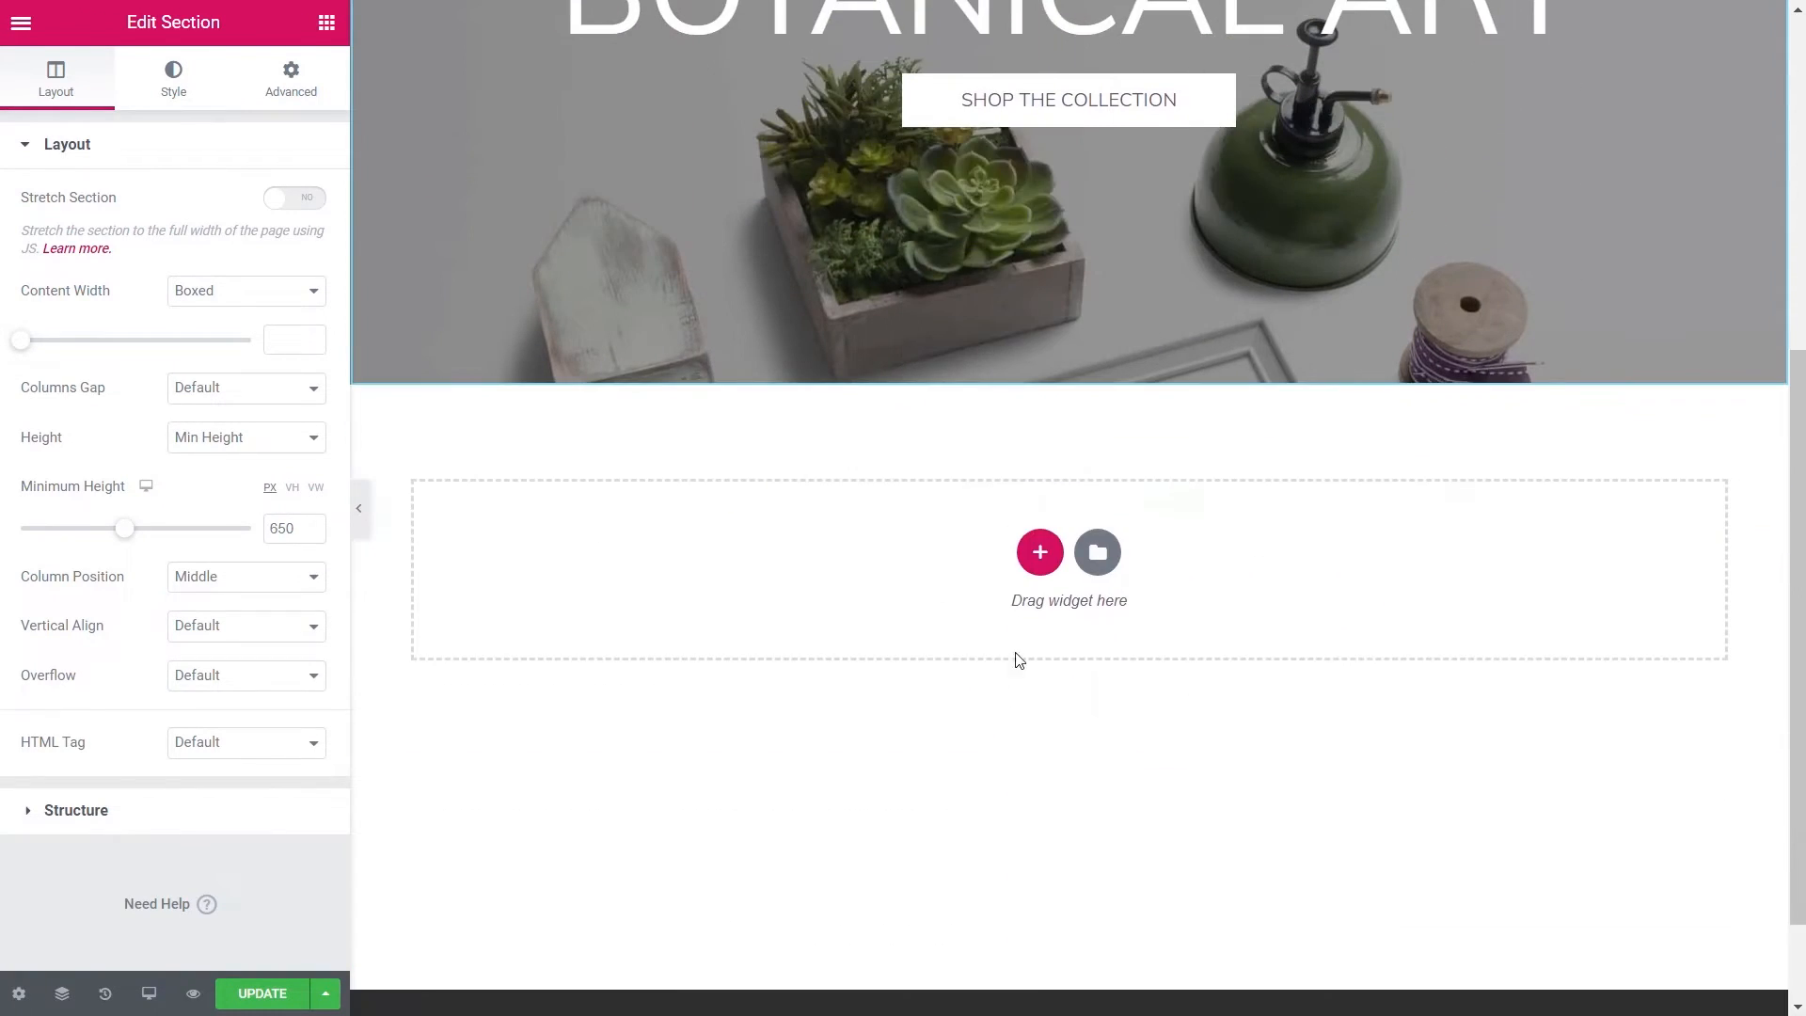
- Insert a two-column section under the hero, pad it 70 px top and bottom, and drop a Heading into the left column
{"action": "left_click", "coordinate": [1039, 552]}
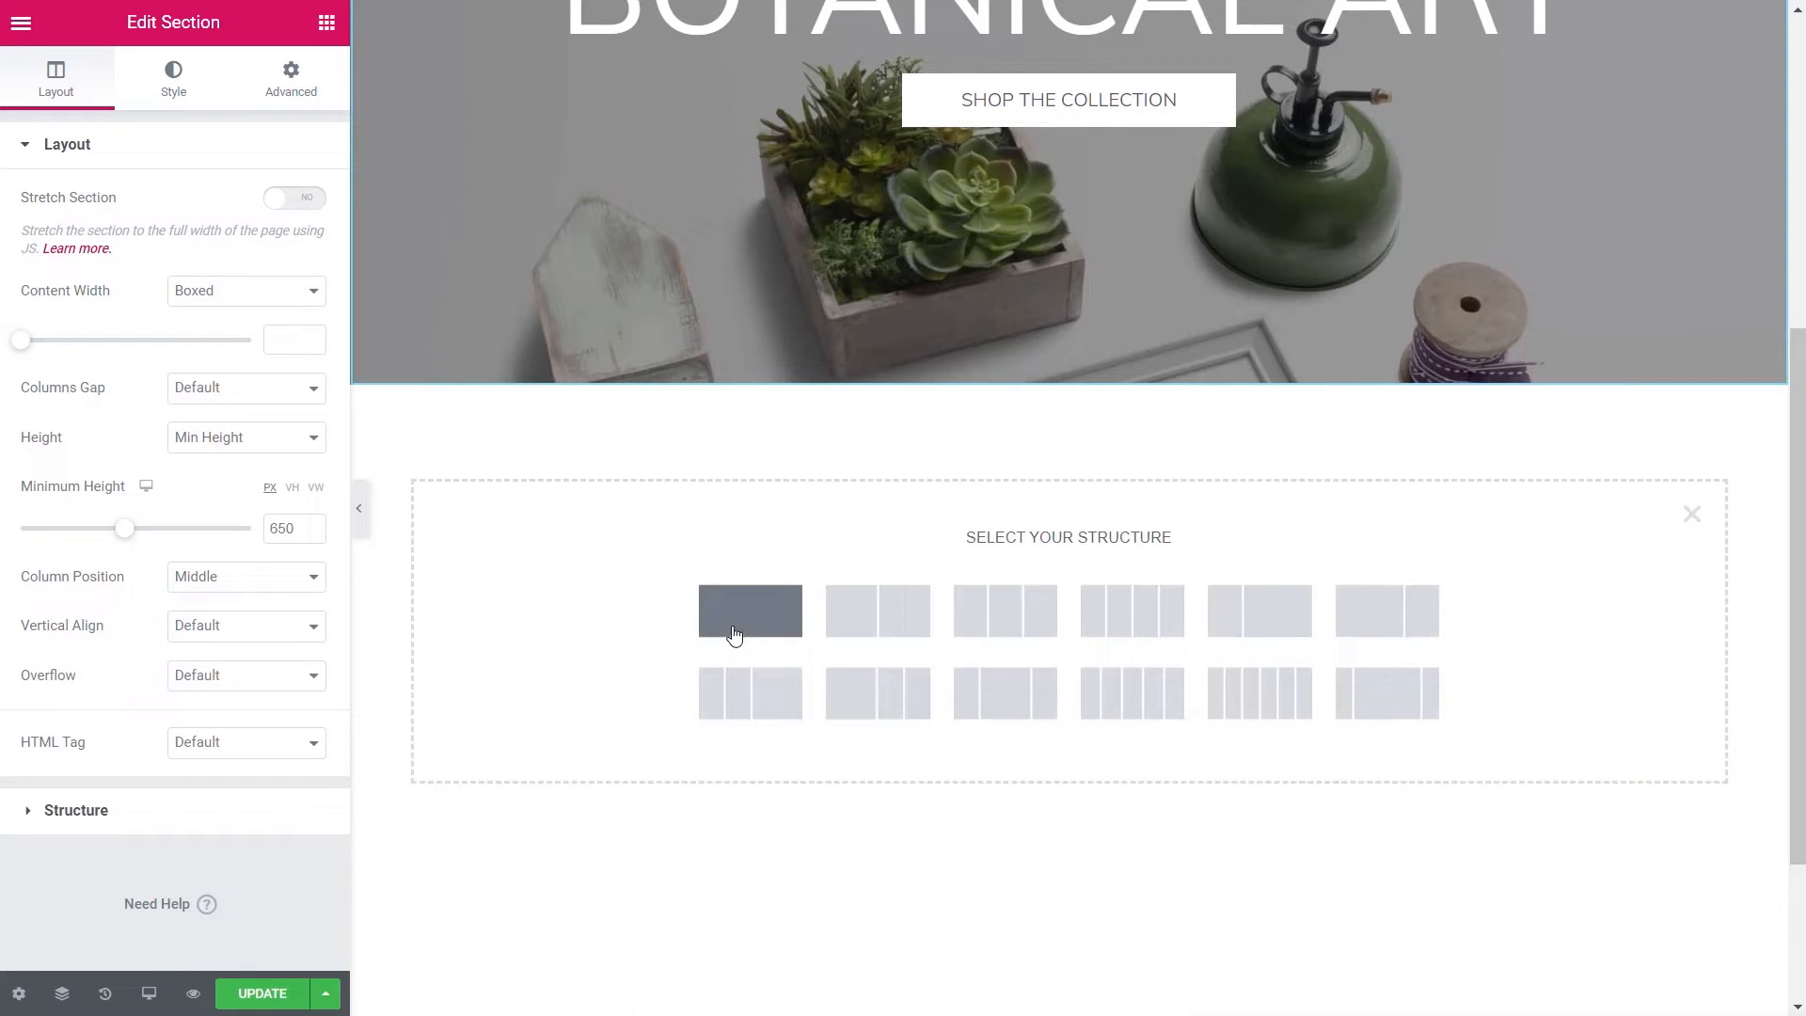
{"action": "left_click", "coordinate": [870, 627]}
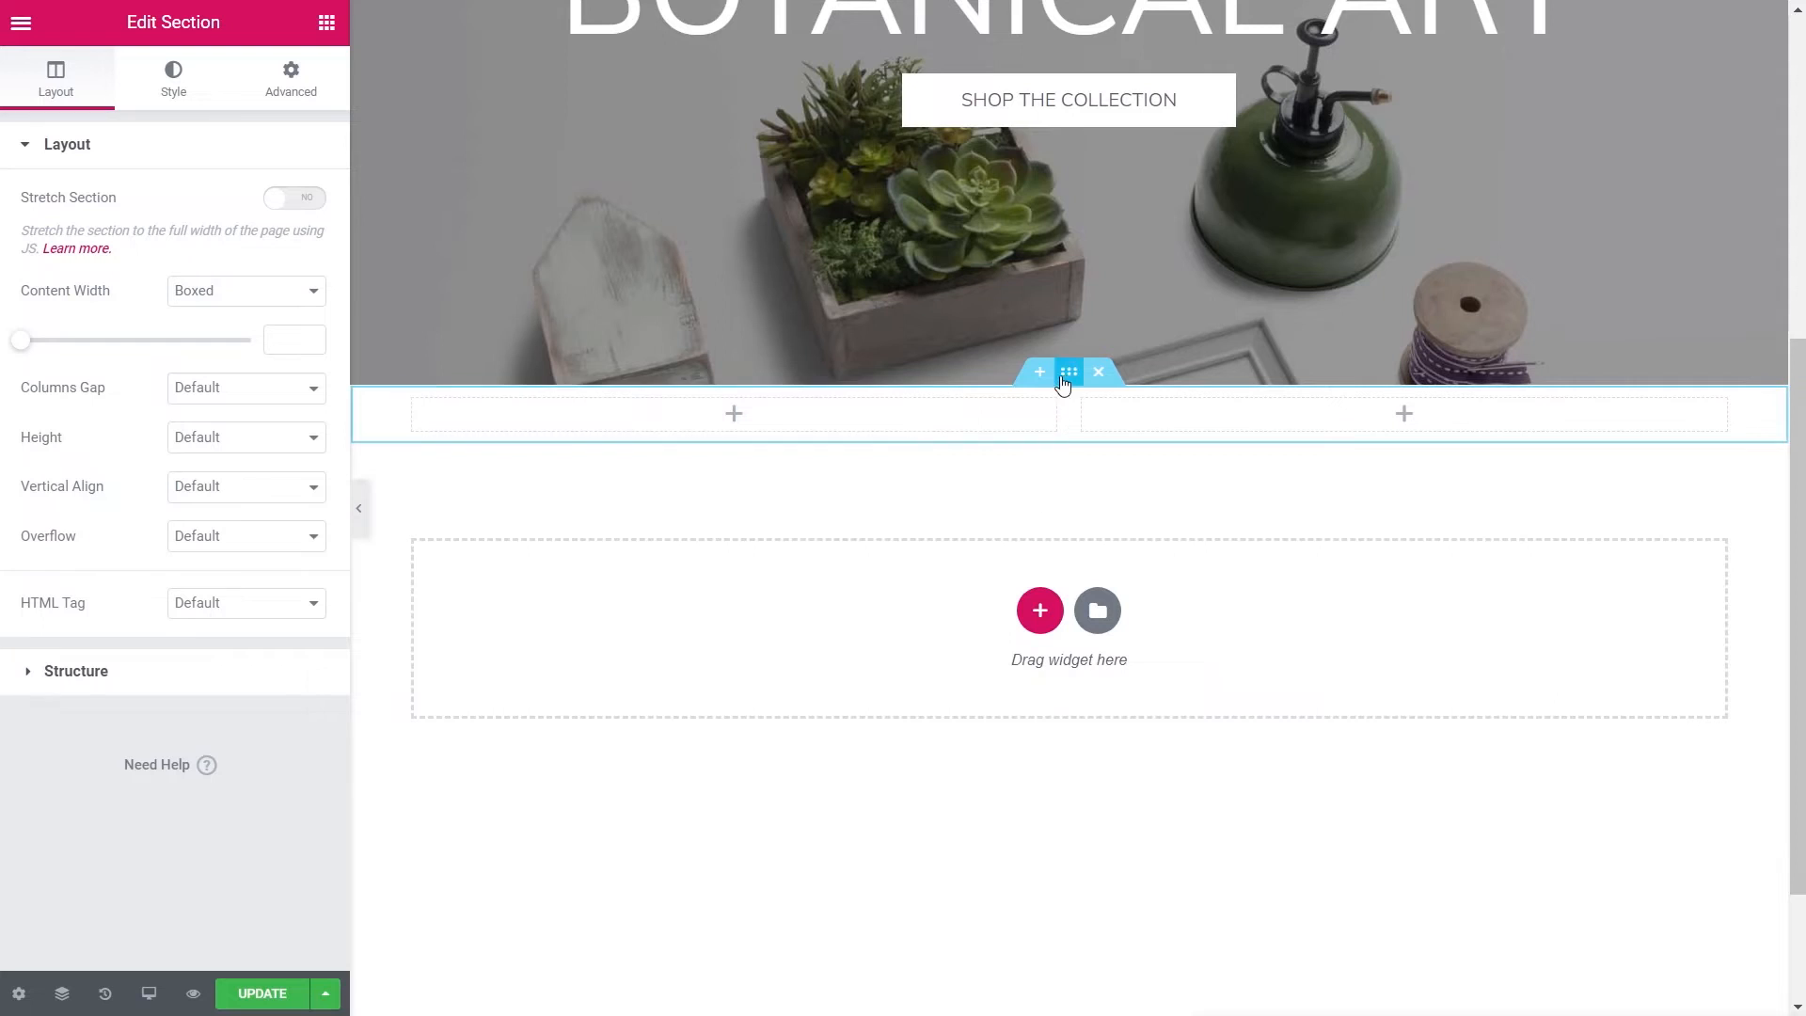
{"action": "left_click", "coordinate": [305, 86]}
{"action": "left_click", "coordinate": [294, 351]}
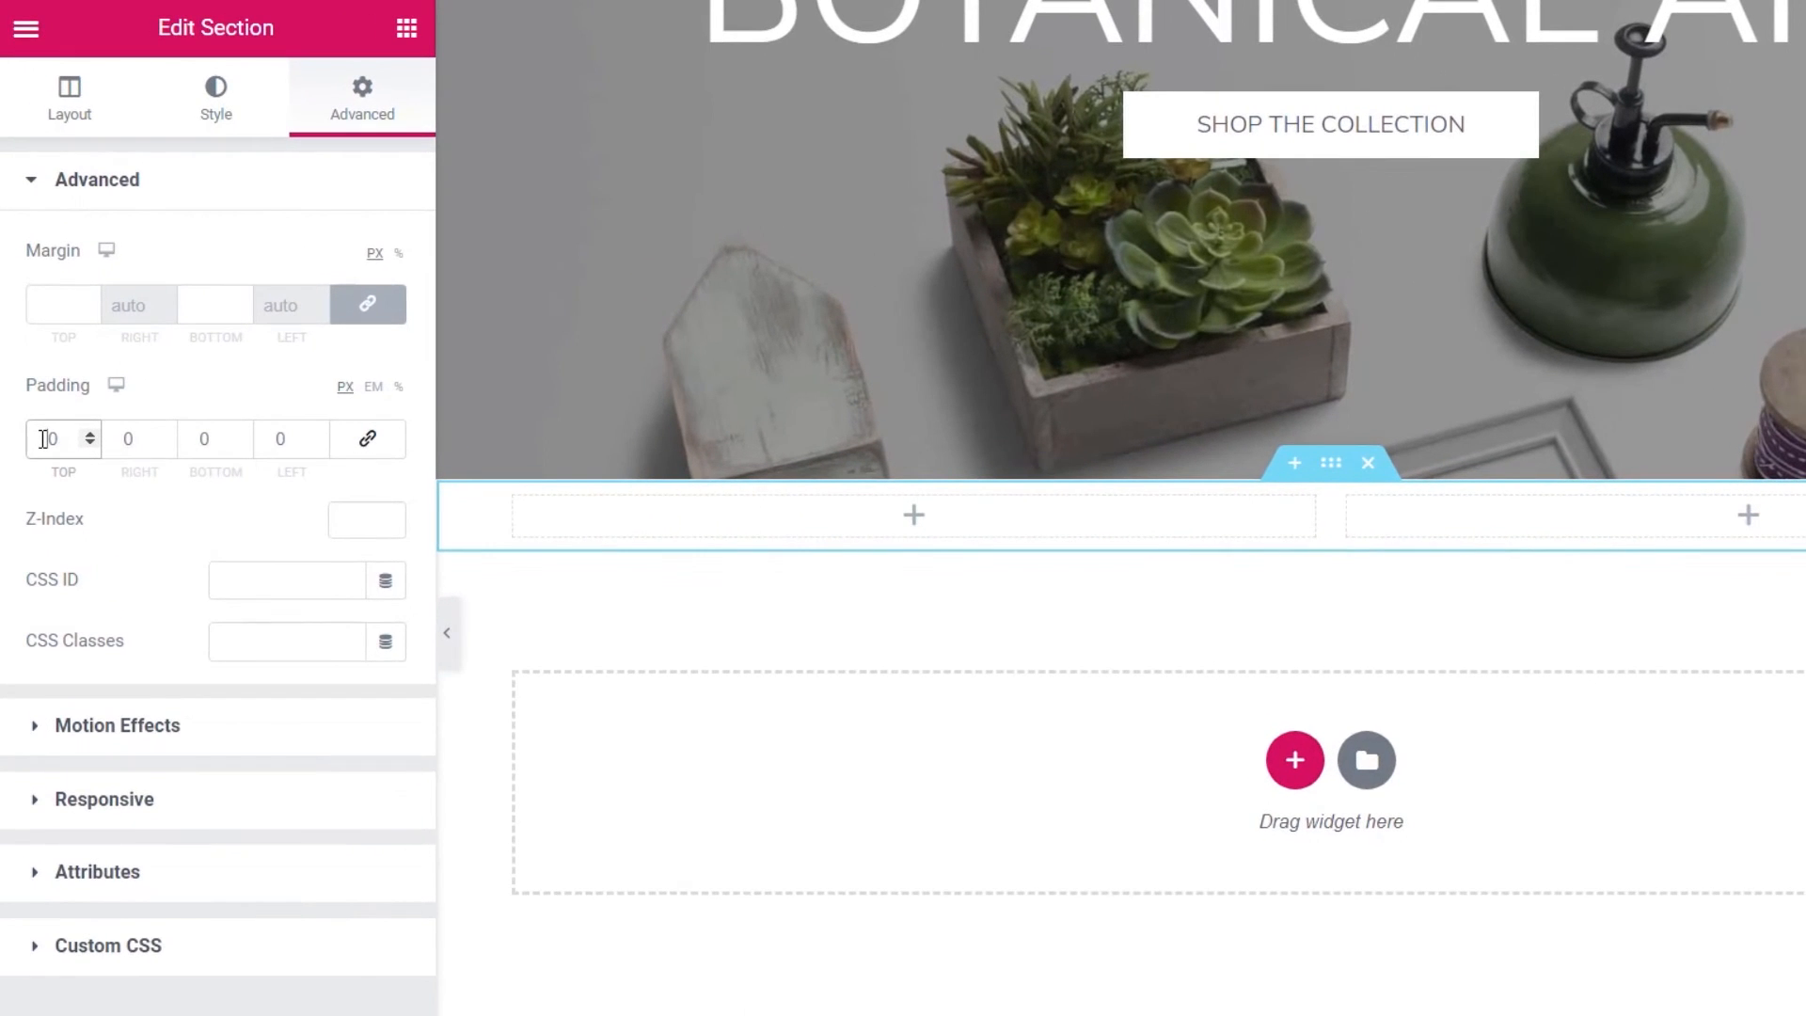
{"action": "type", "text": "70"}
{"action": "left_click", "coordinate": [199, 438]}
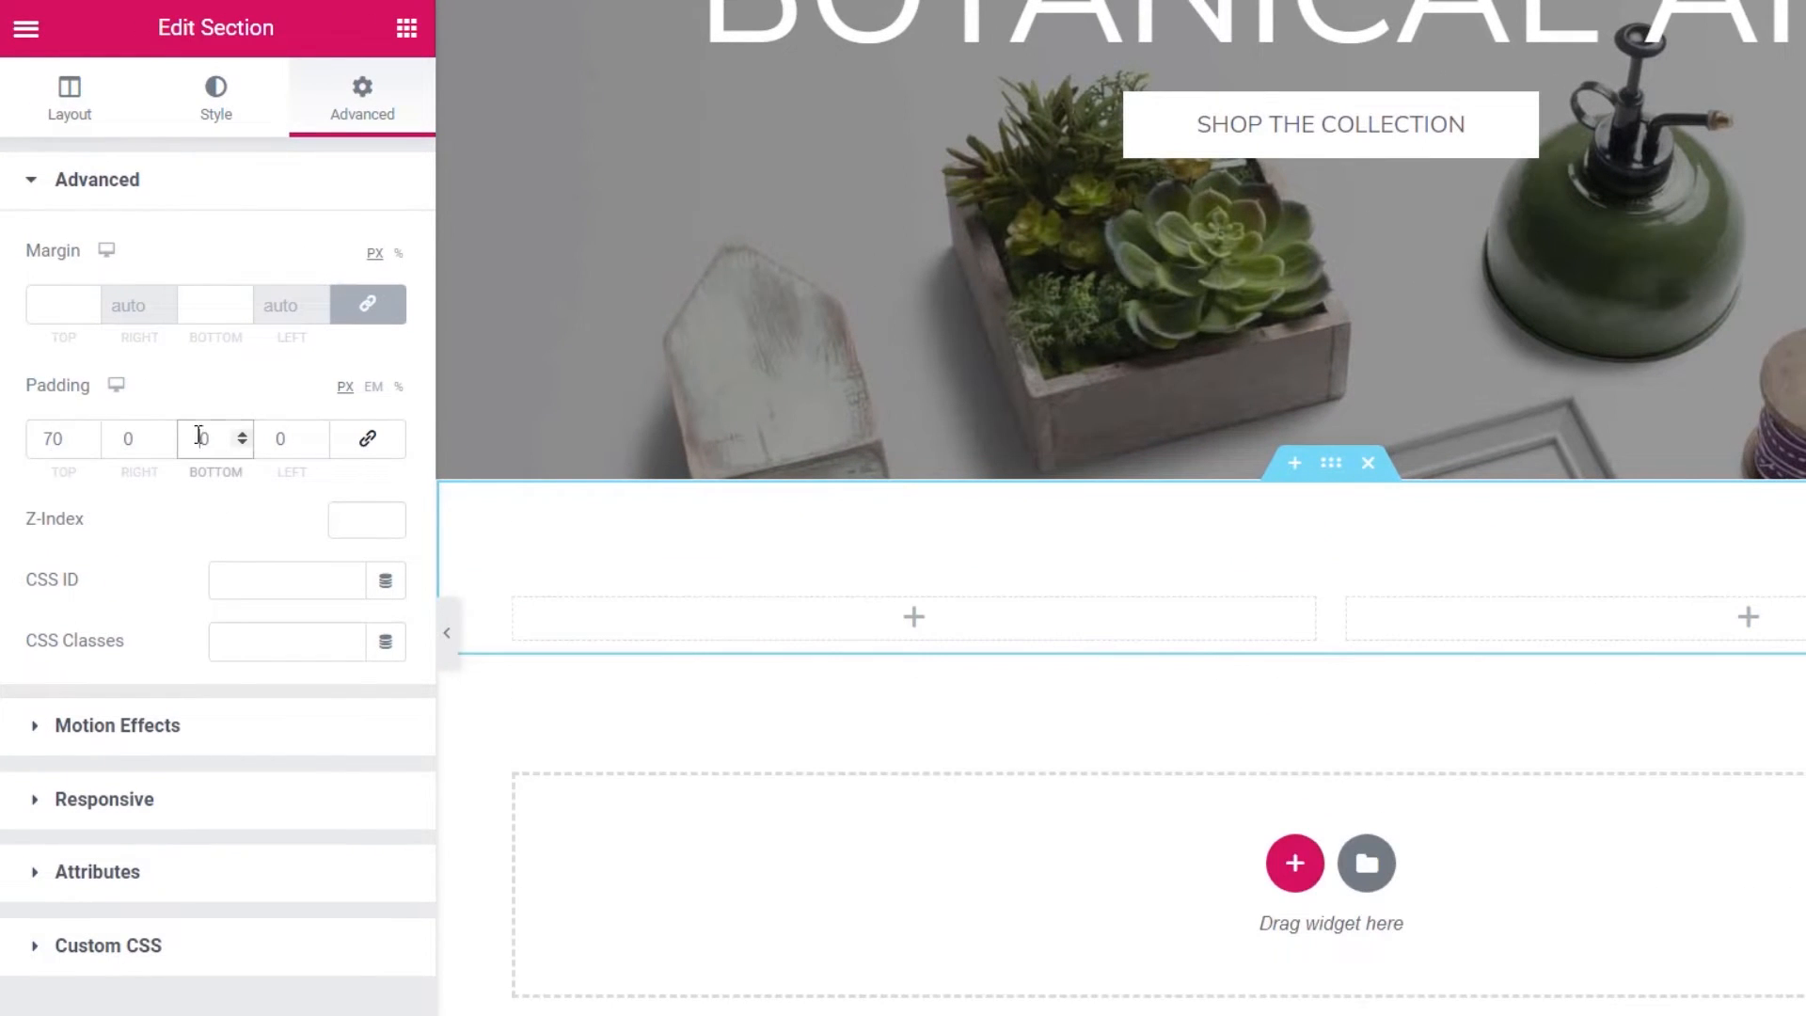
{"action": "type", "text": "70"}
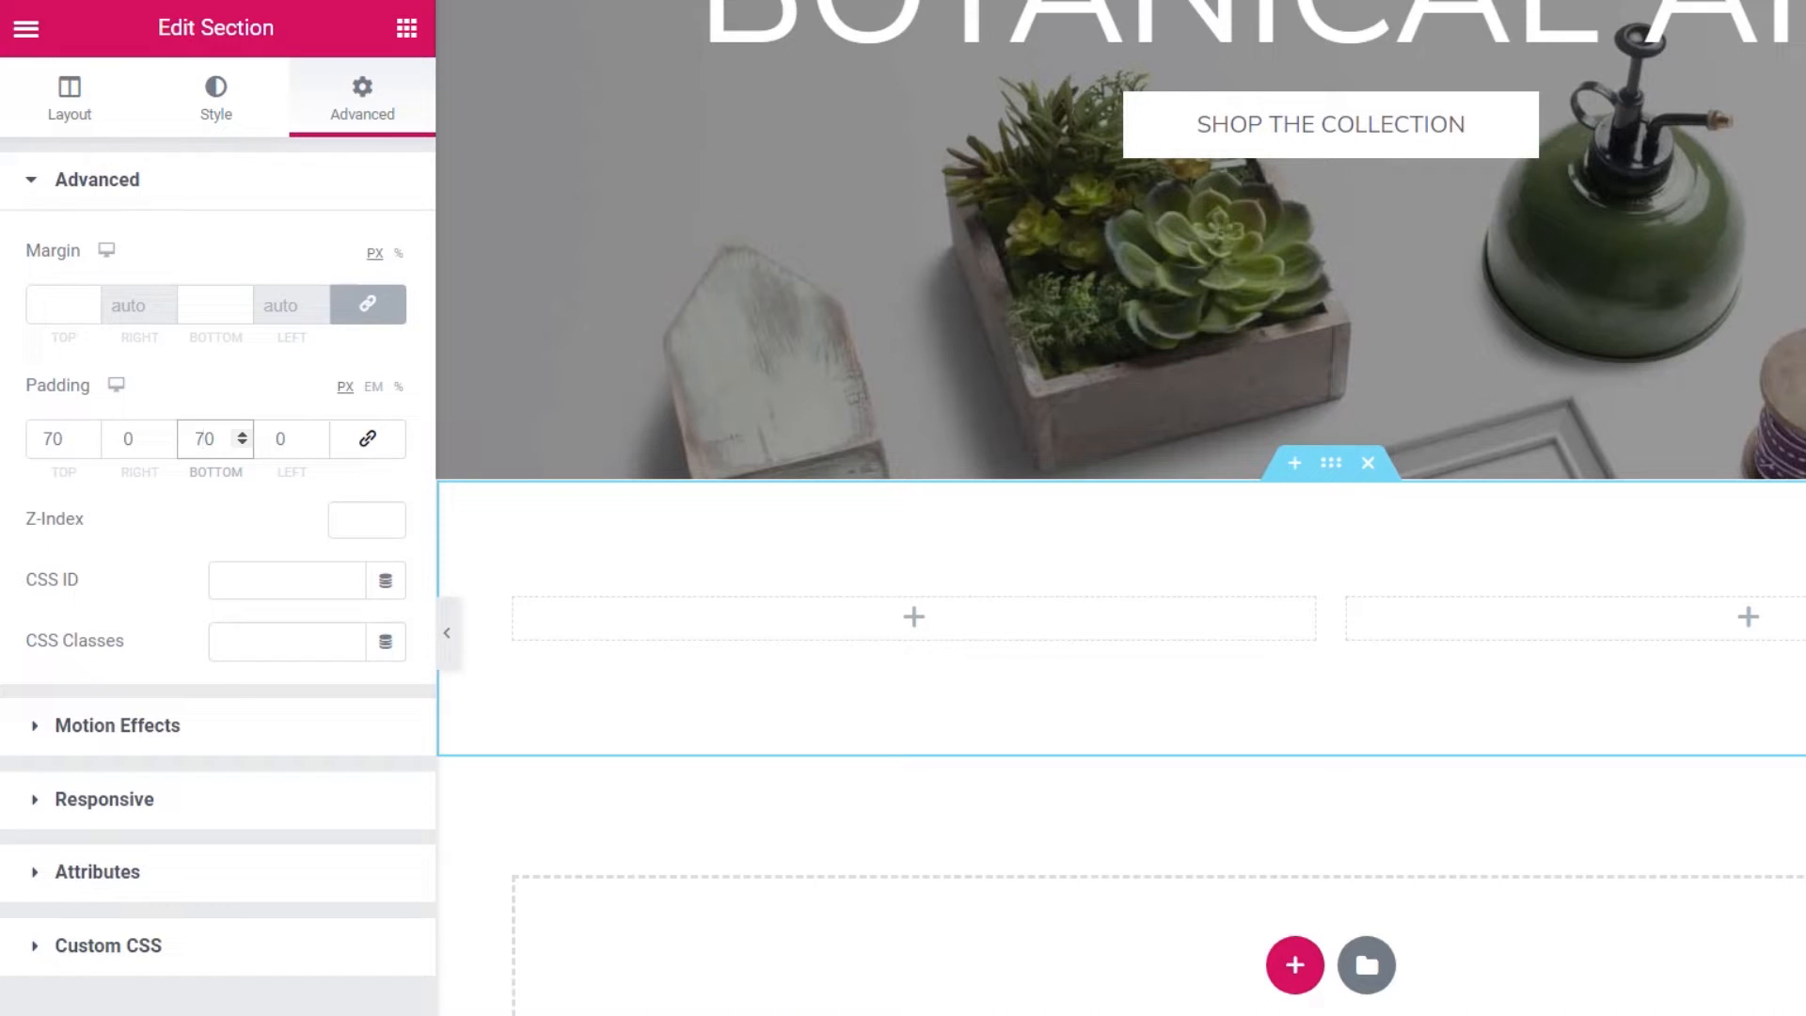
{"action": "left_click", "coordinate": [406, 28]}
{"action": "left_click_drag", "start_coordinate": [308, 288], "coordinate": [894, 617]}
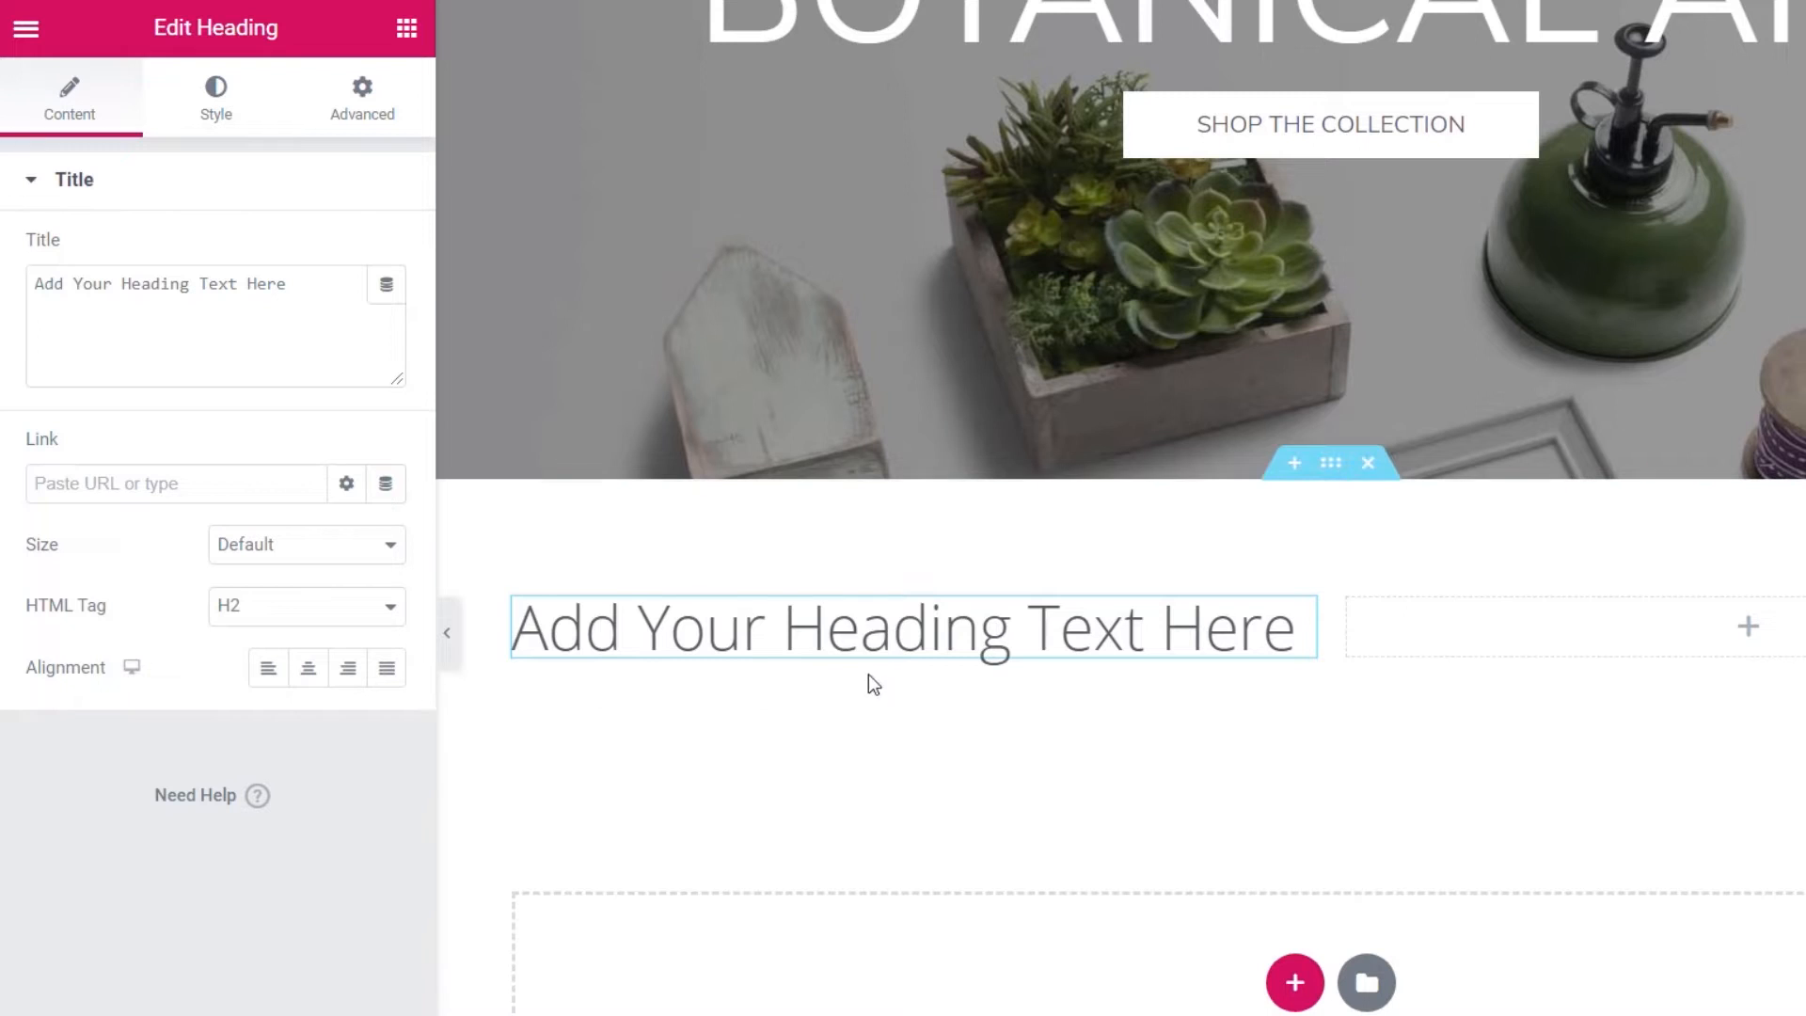
- Change the left heading to the artist's name as a right-aligned H3
{"action": "left_click_drag", "start_coordinate": [324, 280], "coordinate": [16, 273]}
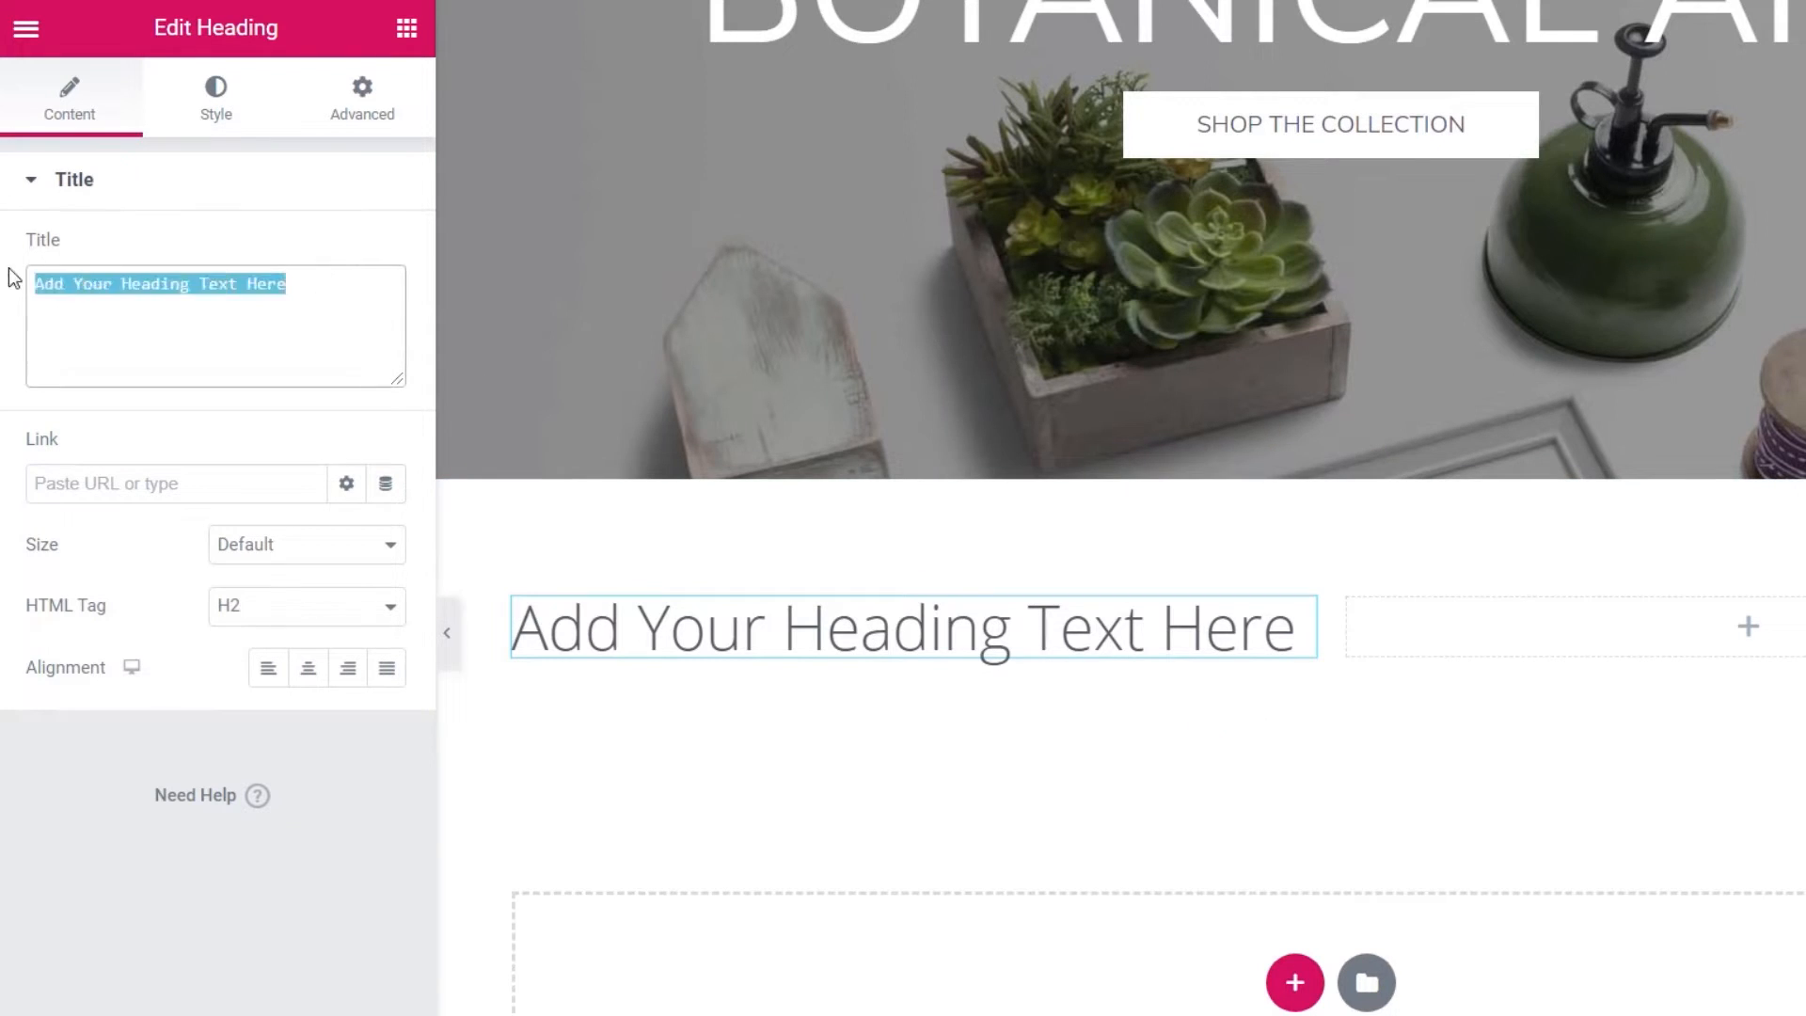
{"action": "left_click", "coordinate": [308, 607]}
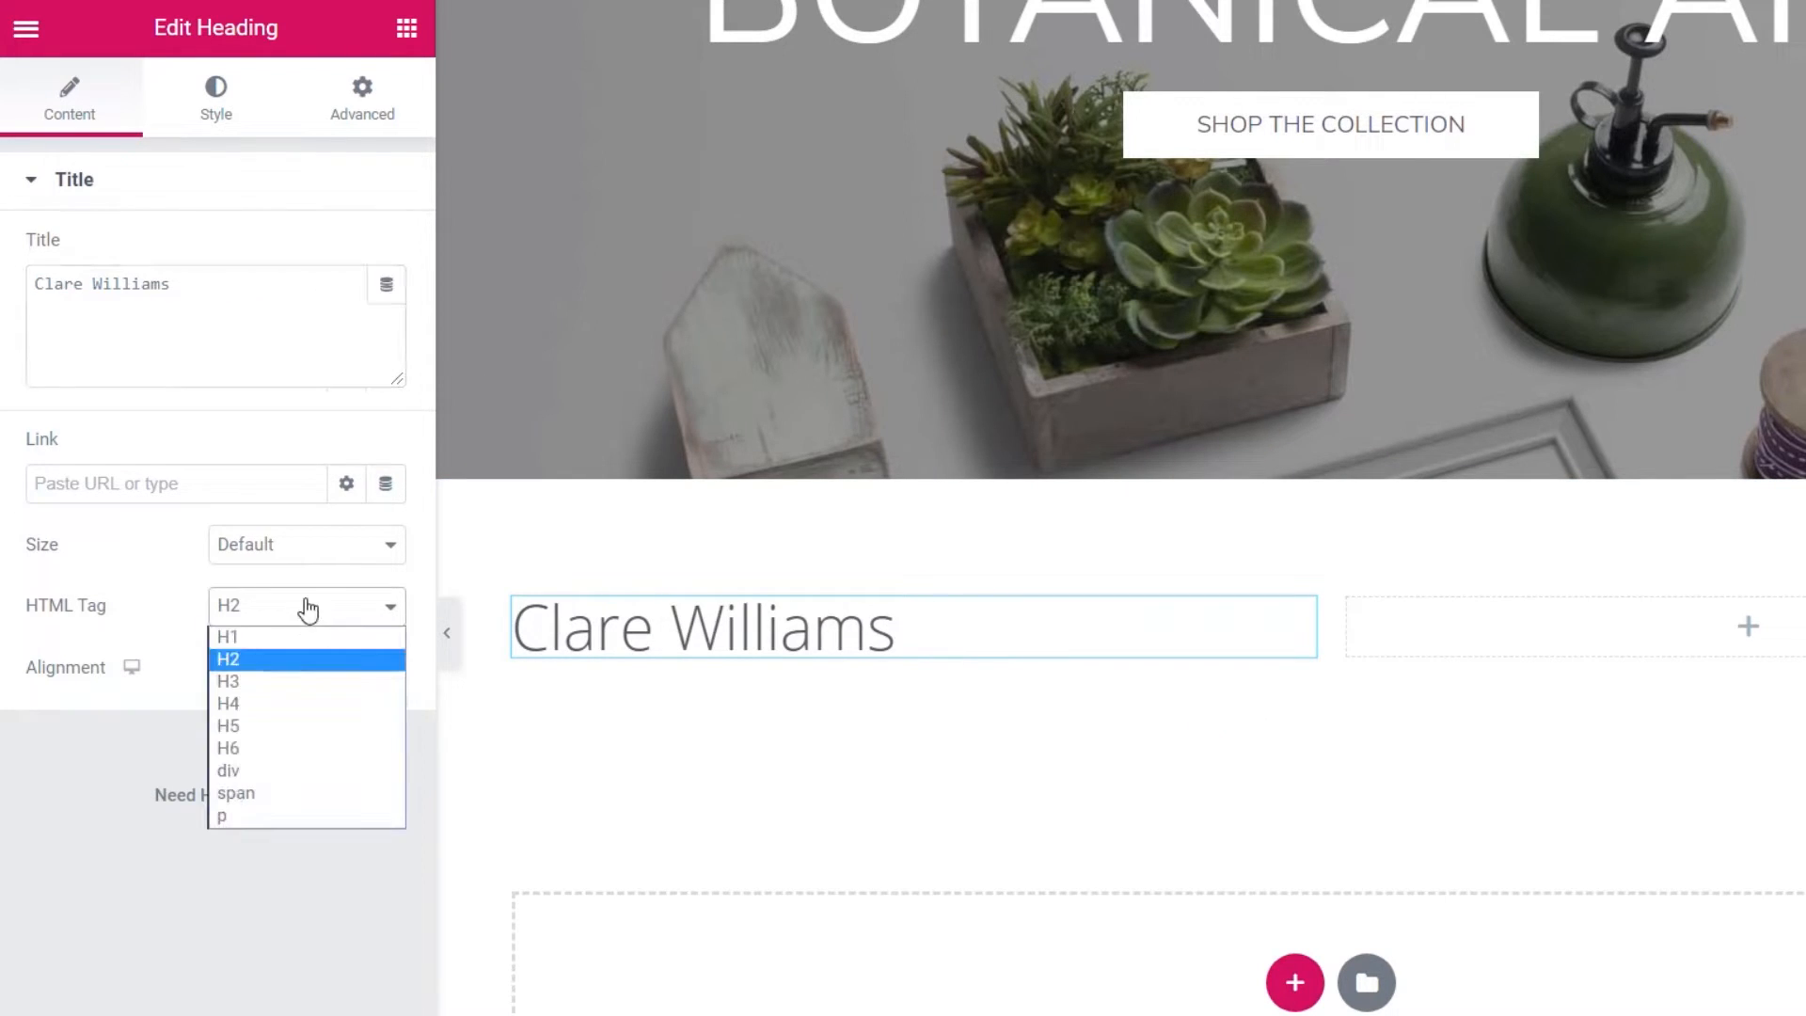
{"action": "left_click", "coordinate": [254, 682]}
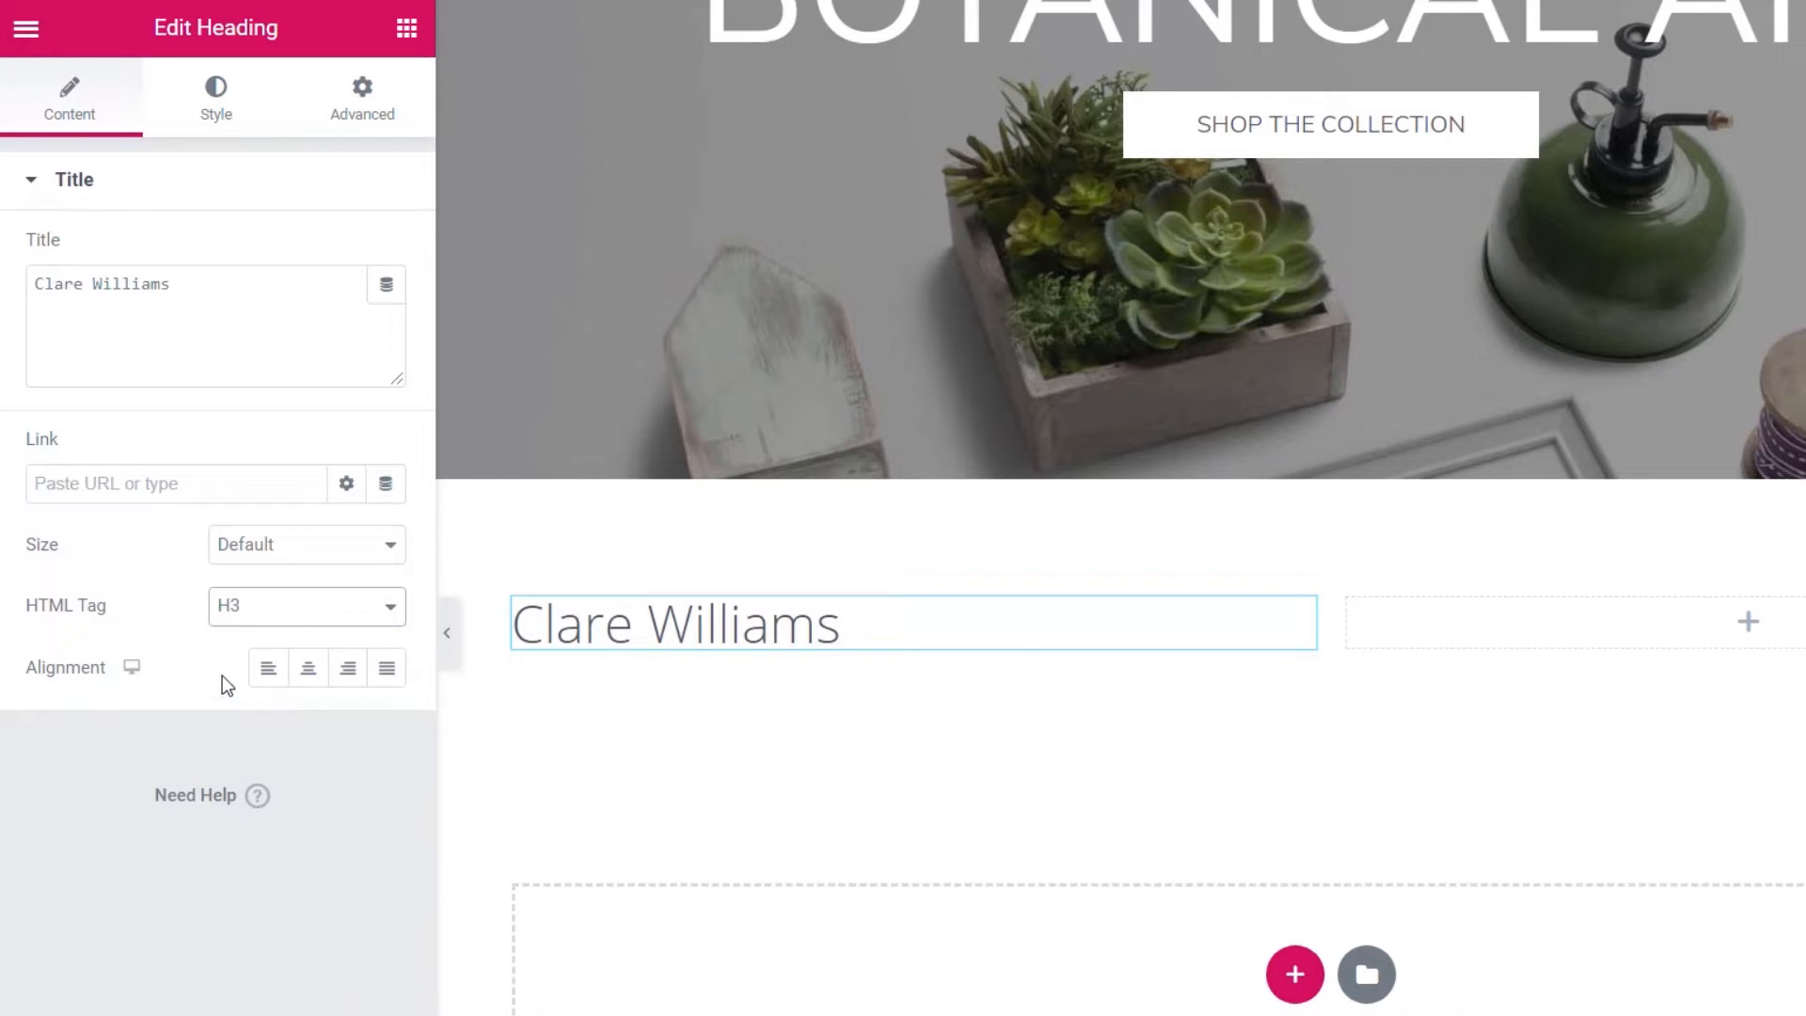
{"action": "left_click", "coordinate": [349, 670]}
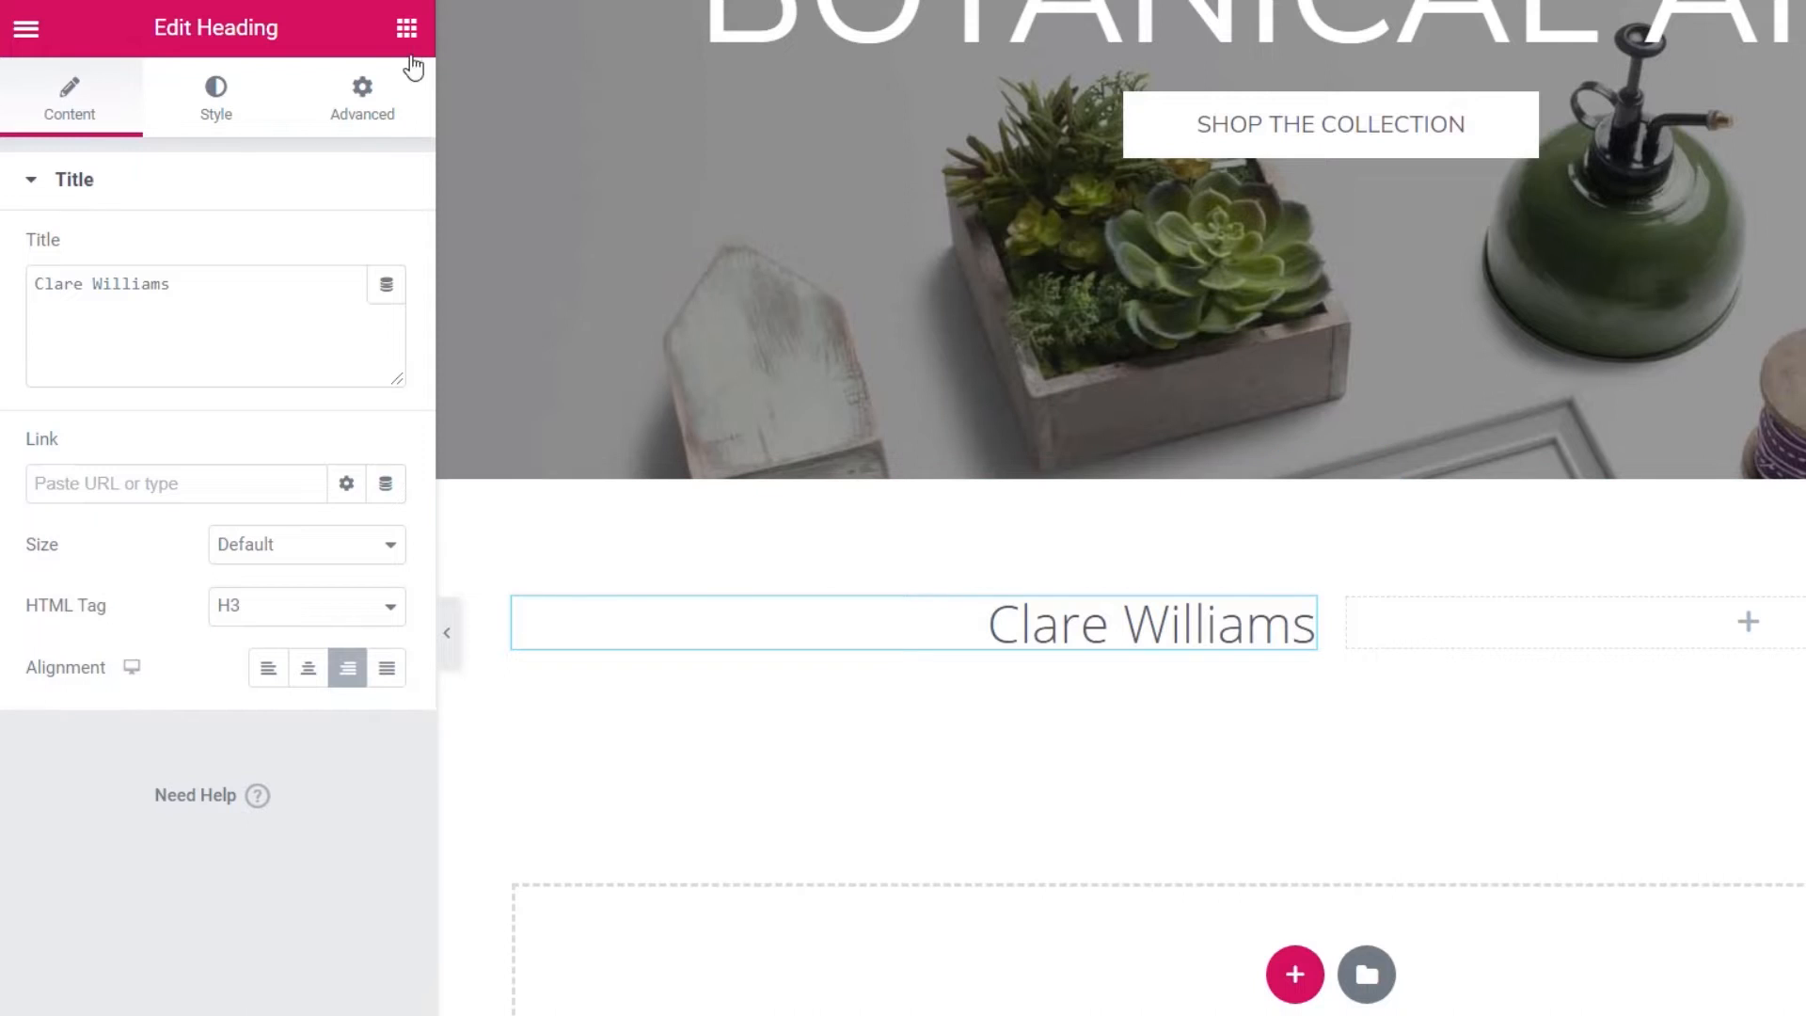
- Add a divider and a right-aligned H4 'Botanical Artist' heading under the name
{"action": "left_click", "coordinate": [406, 27]}
{"action": "left_click_drag", "start_coordinate": [113, 715], "coordinate": [1198, 651]}
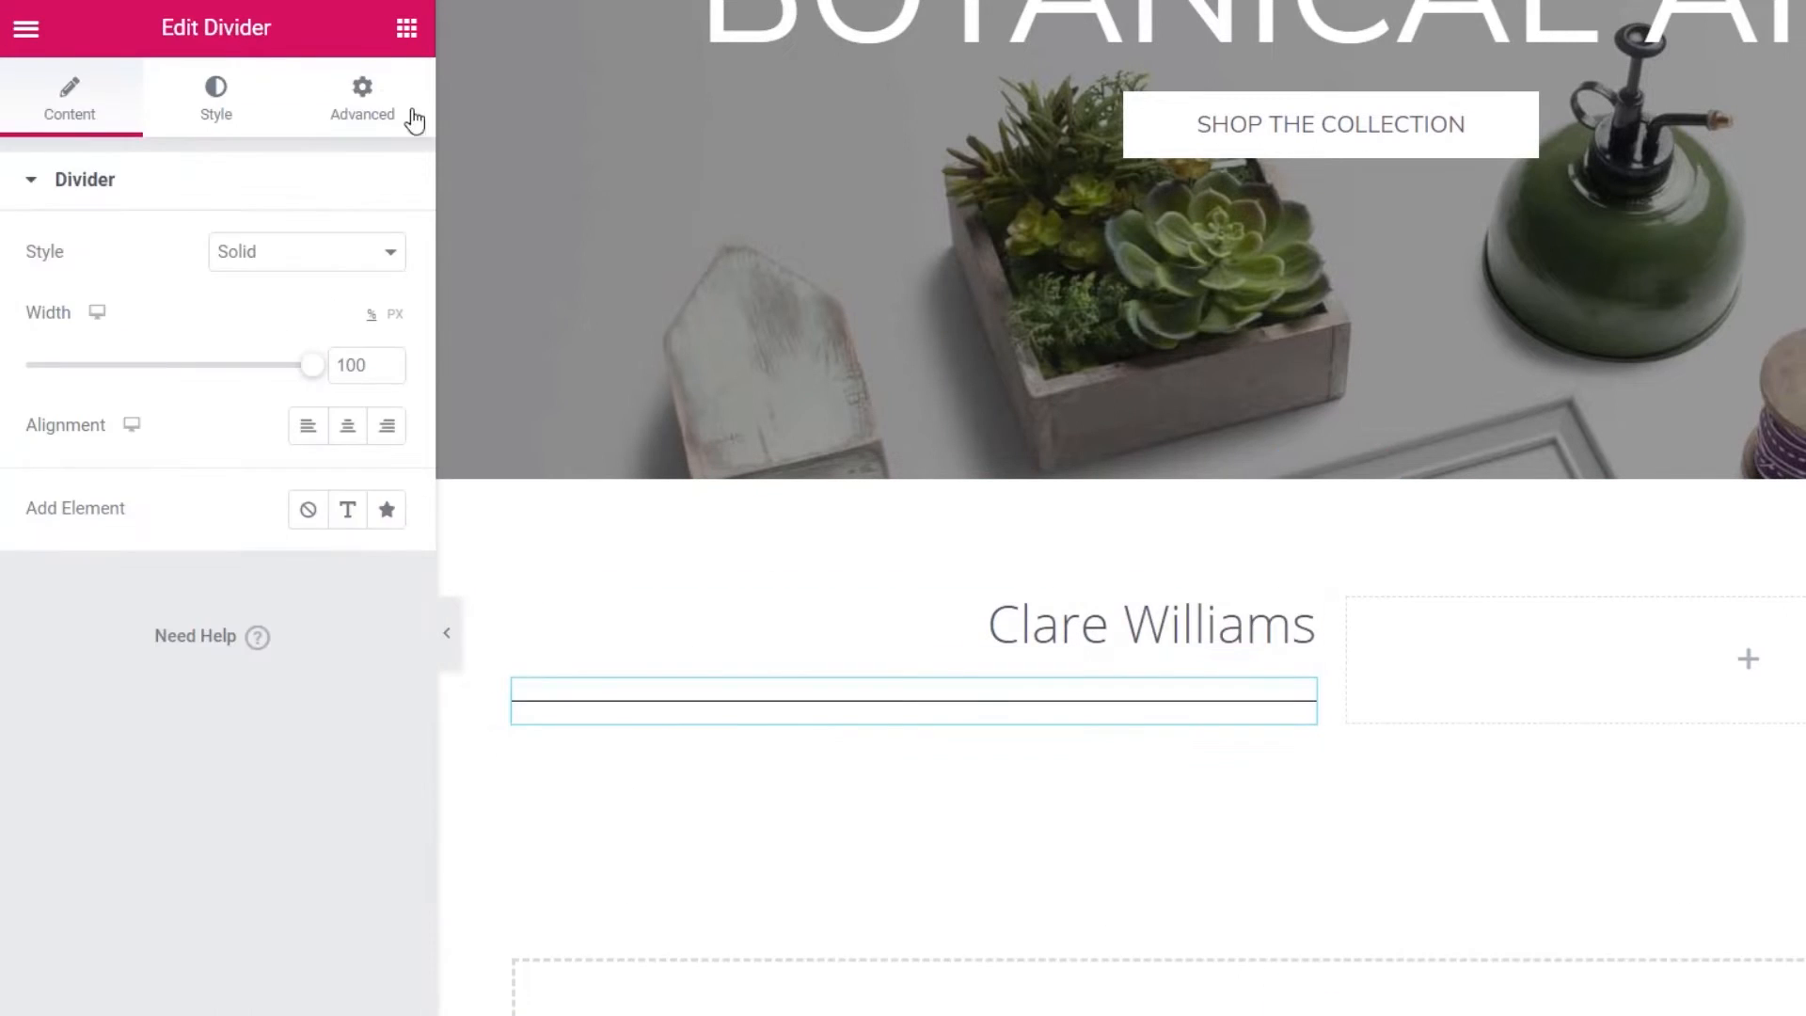
{"action": "left_click", "coordinate": [407, 27]}
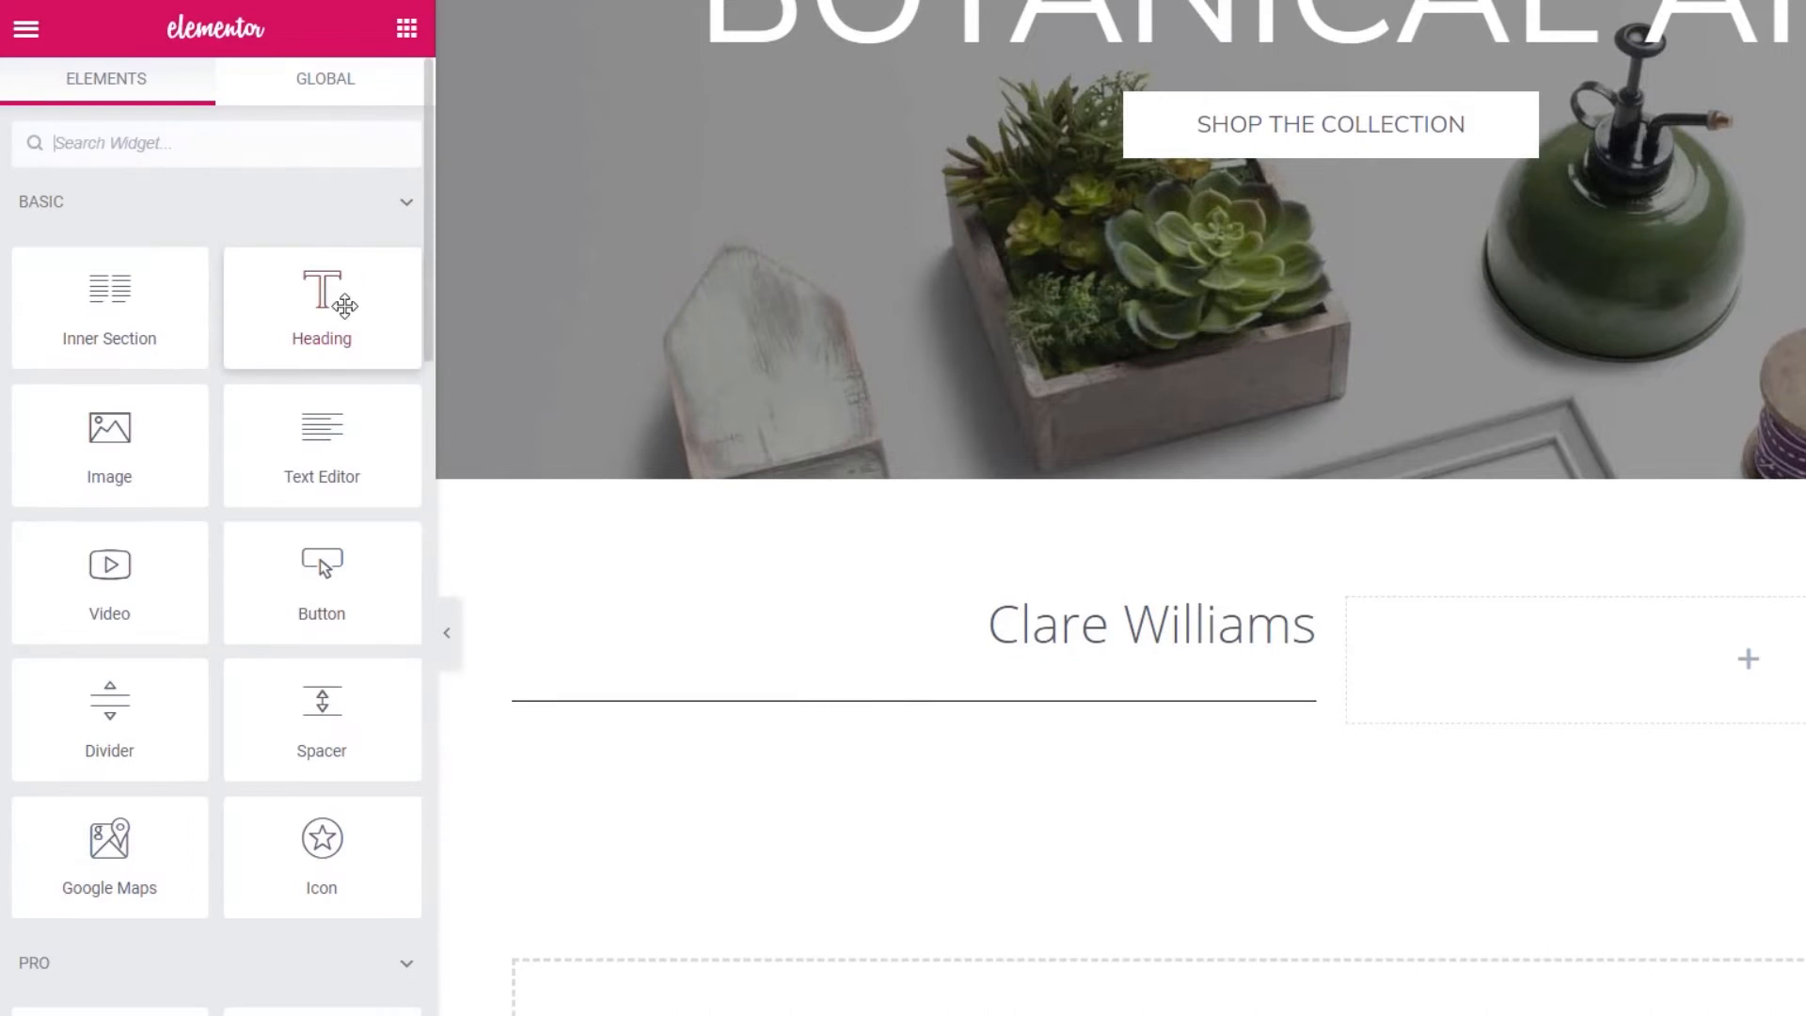
{"action": "left_click_drag", "start_coordinate": [325, 301], "coordinate": [1077, 717]}
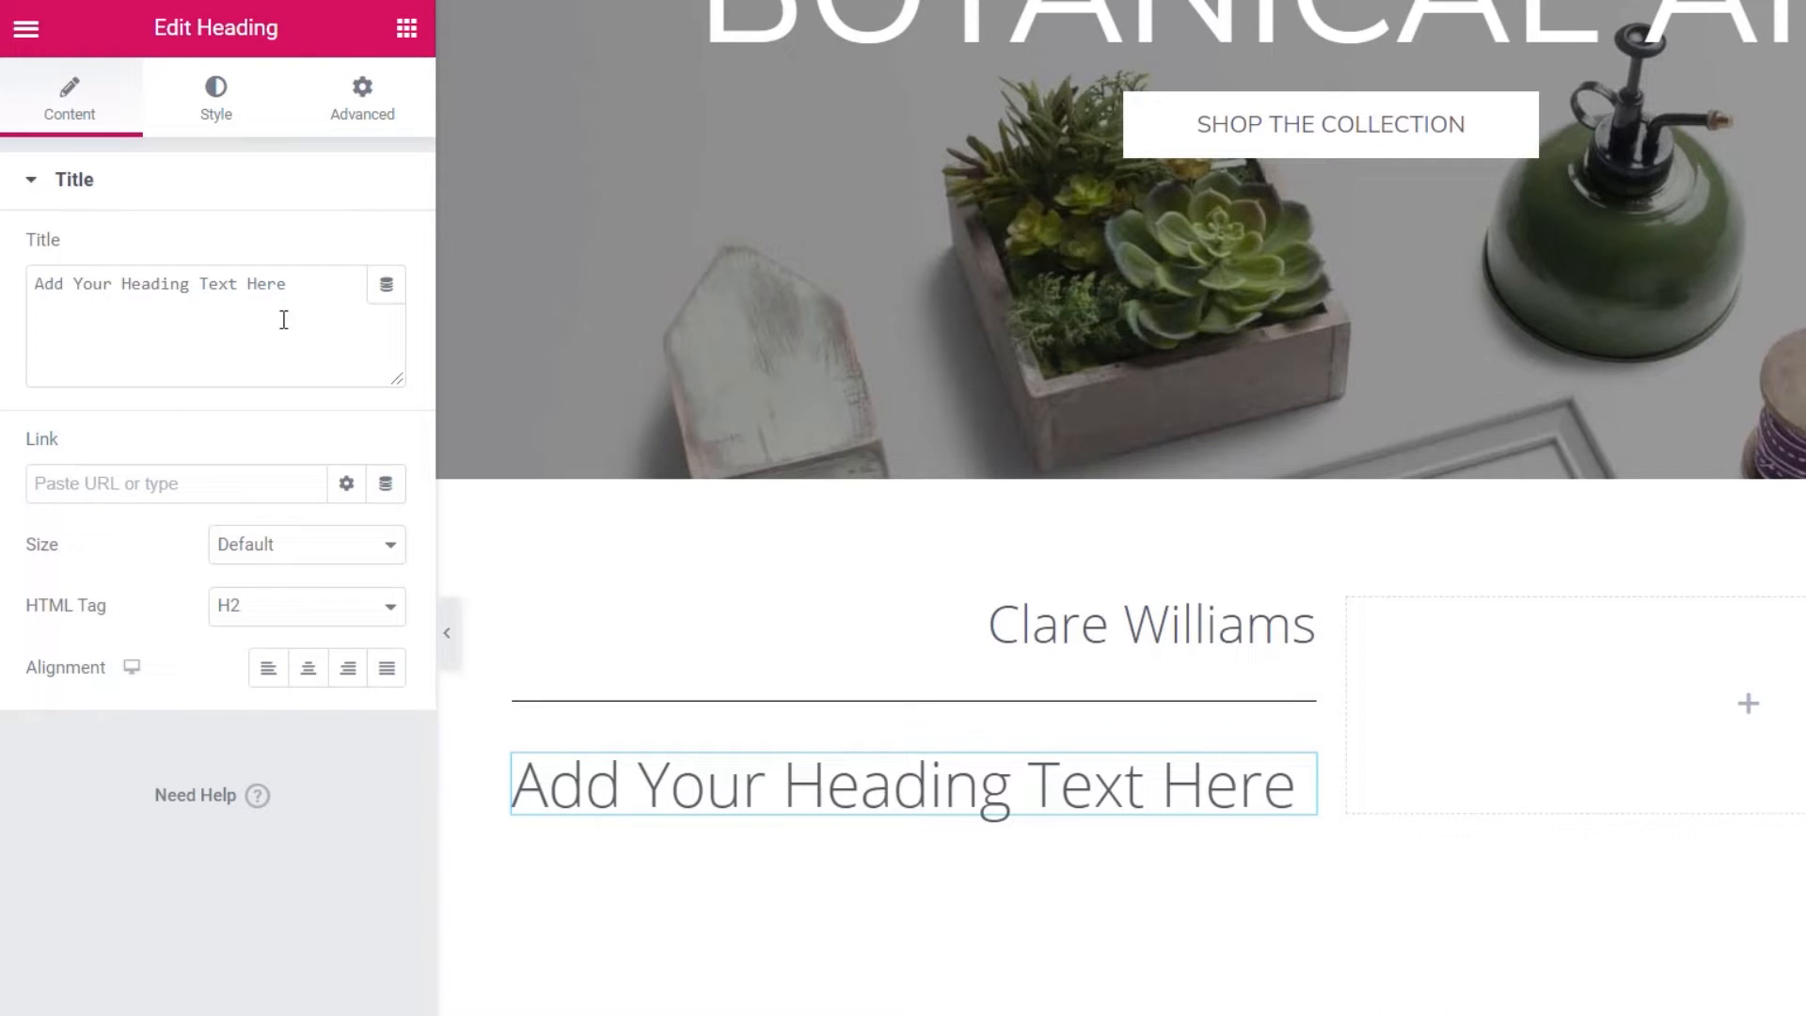
{"action": "left_click_drag", "start_coordinate": [301, 284], "coordinate": [34, 284]}
{"action": "type", "text": "Botanical Artist"}
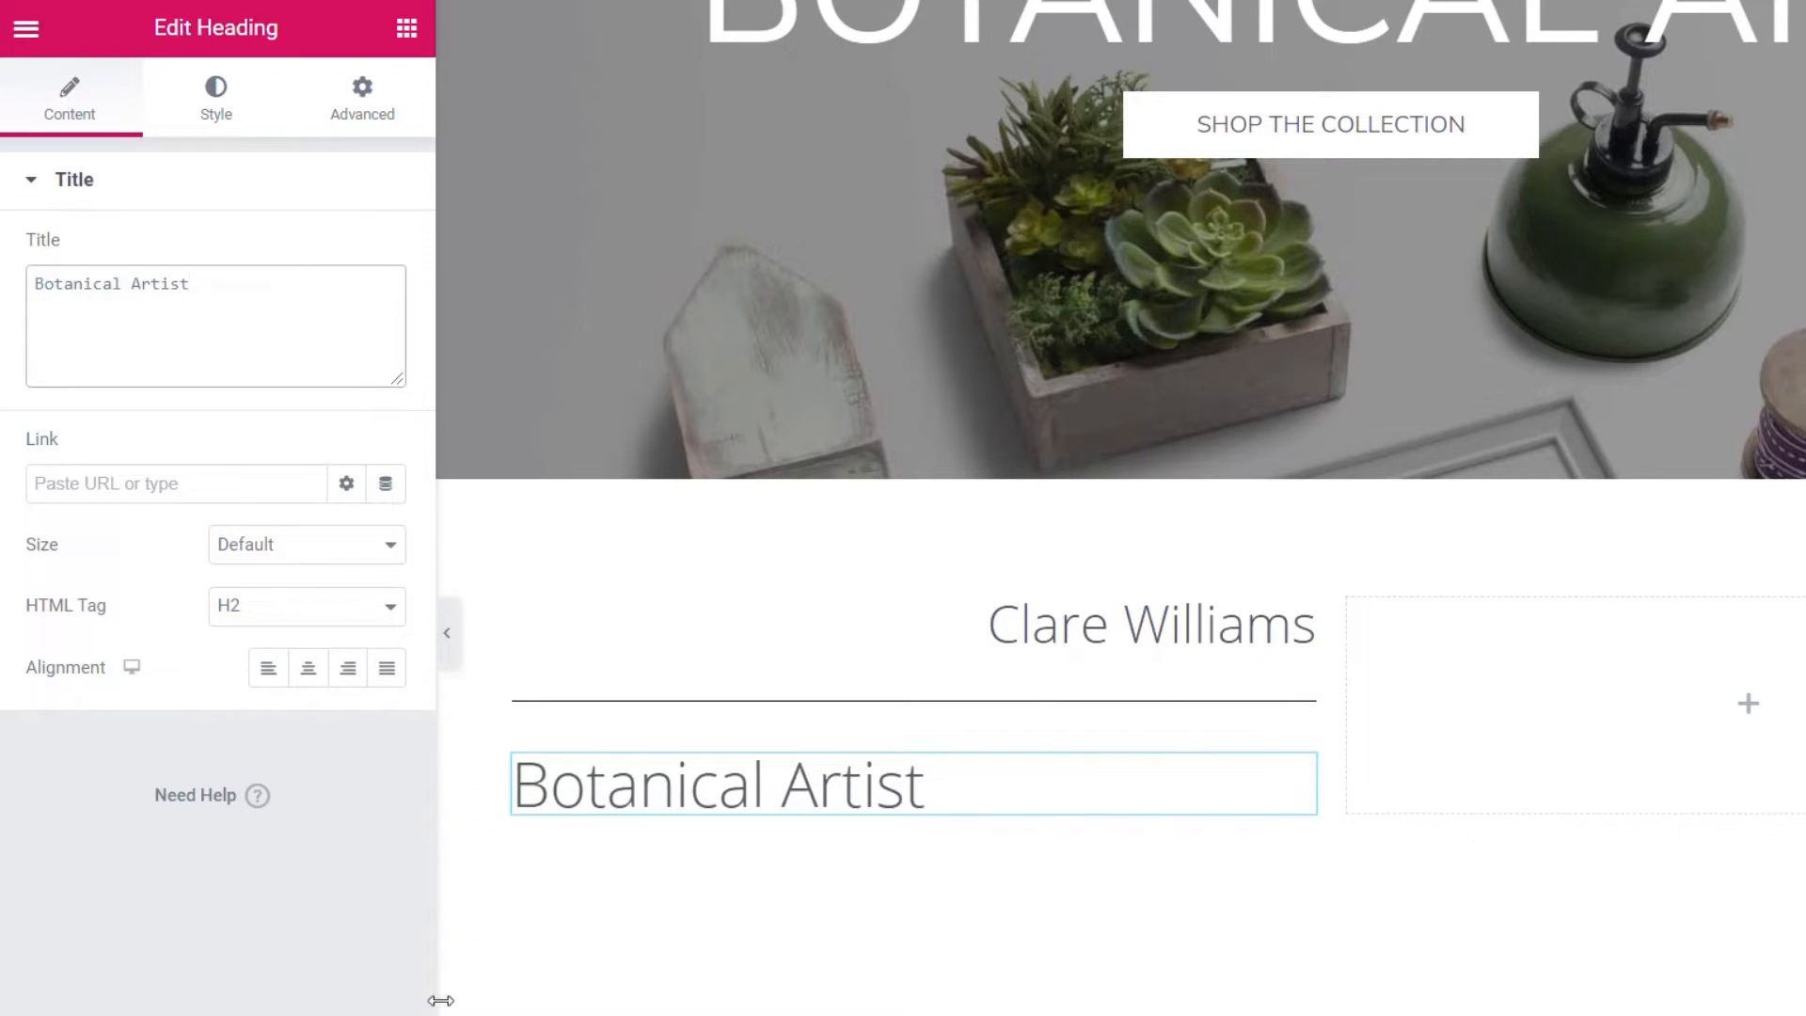
{"action": "left_click", "coordinate": [347, 675]}
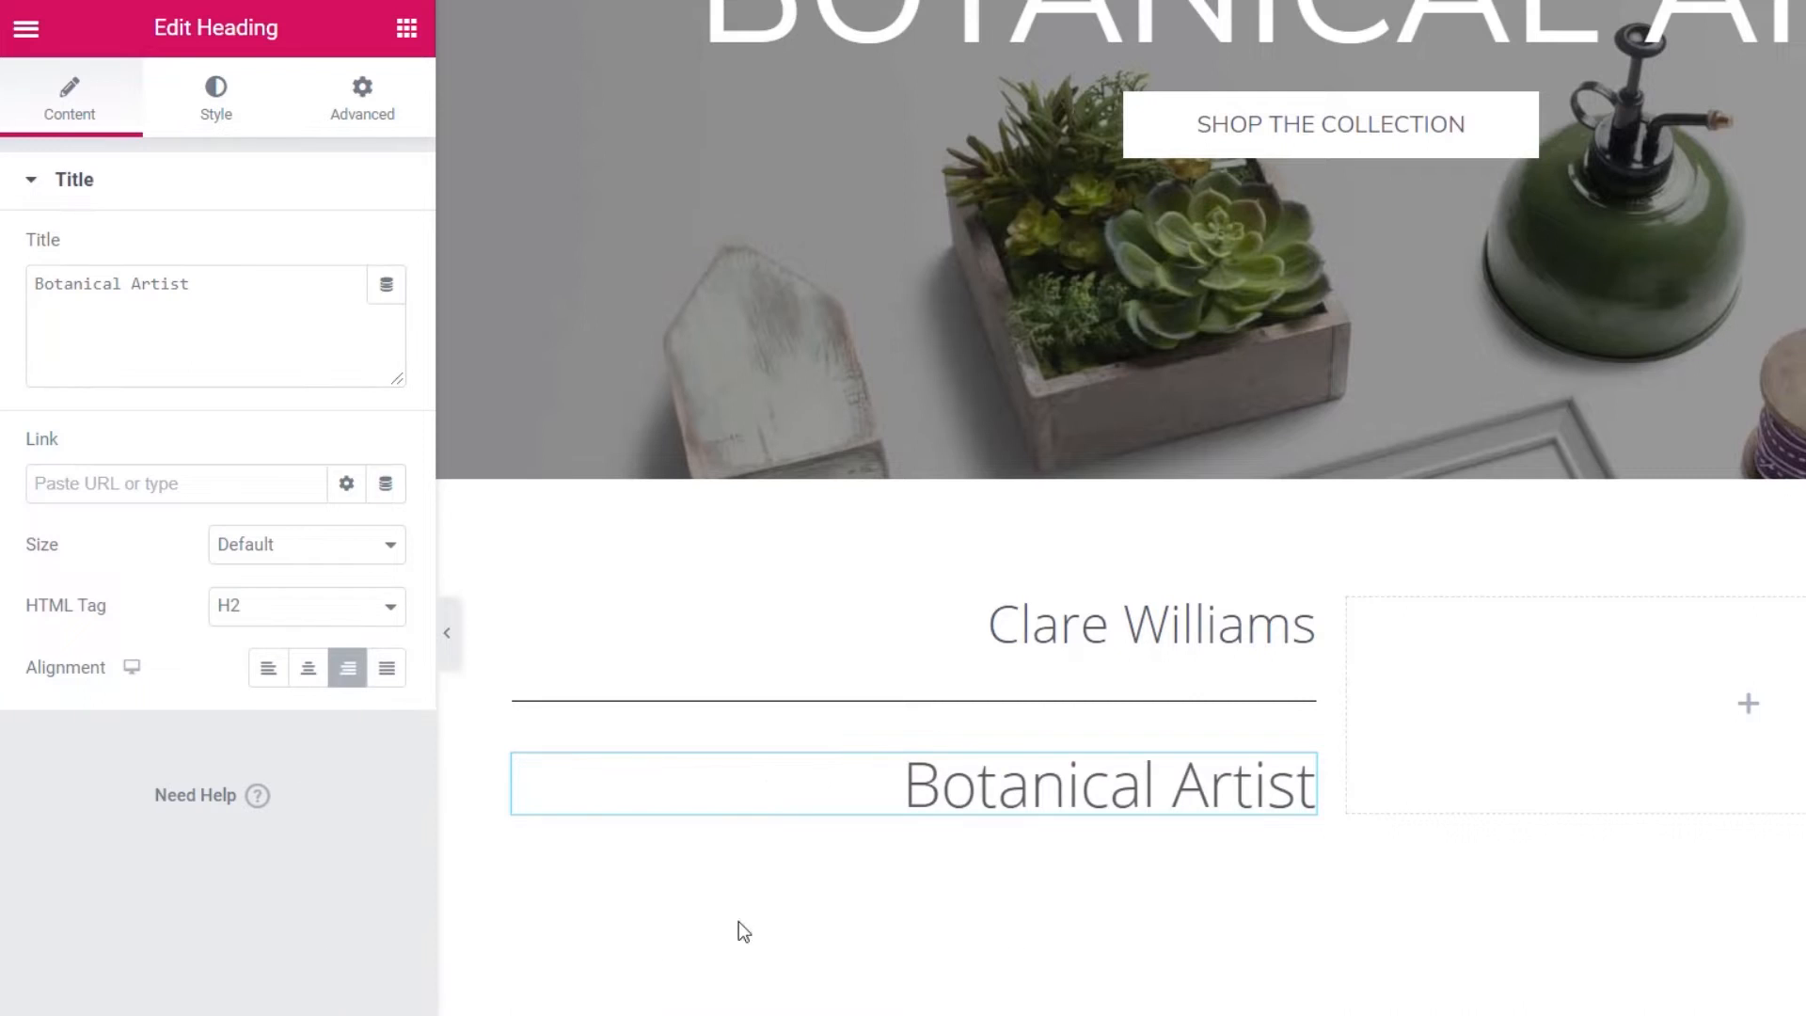
{"action": "left_click", "coordinate": [264, 606]}
{"action": "left_click", "coordinate": [230, 703]}
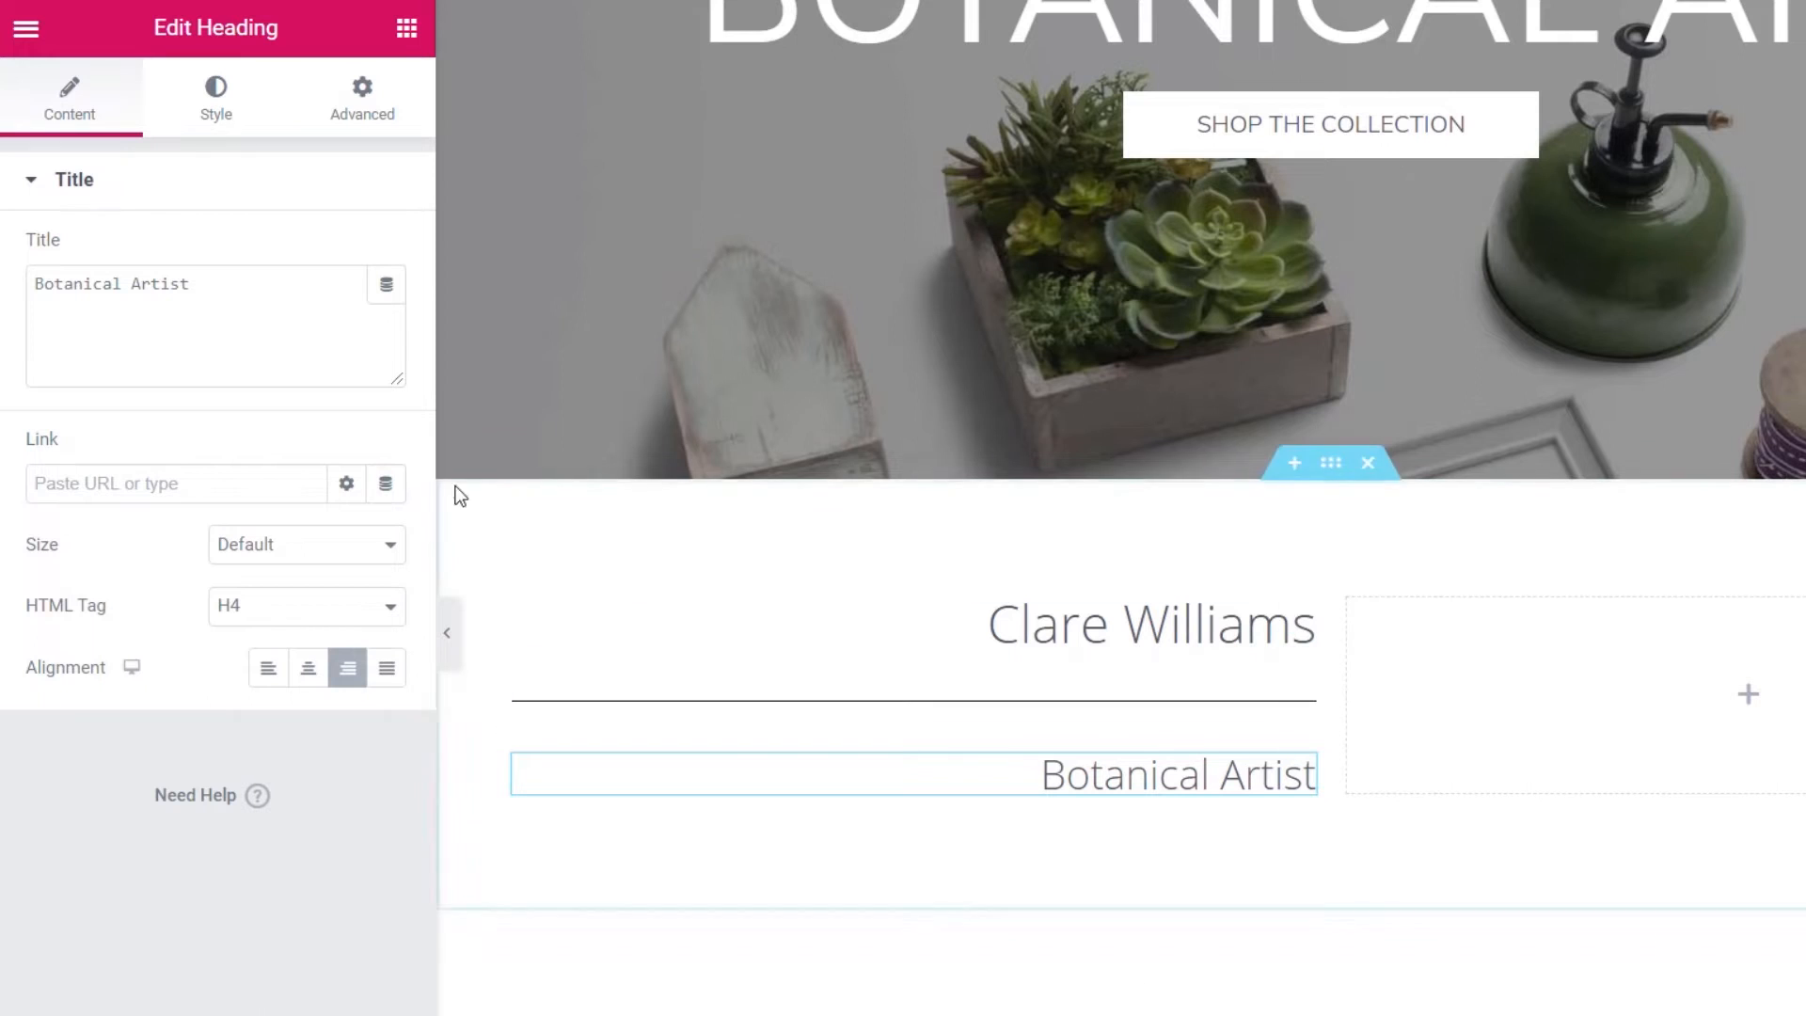
- Add a Text Editor widget to the empty right column
{"action": "right_click", "coordinate": [408, 43]}
{"action": "left_click", "coordinate": [318, 55]}
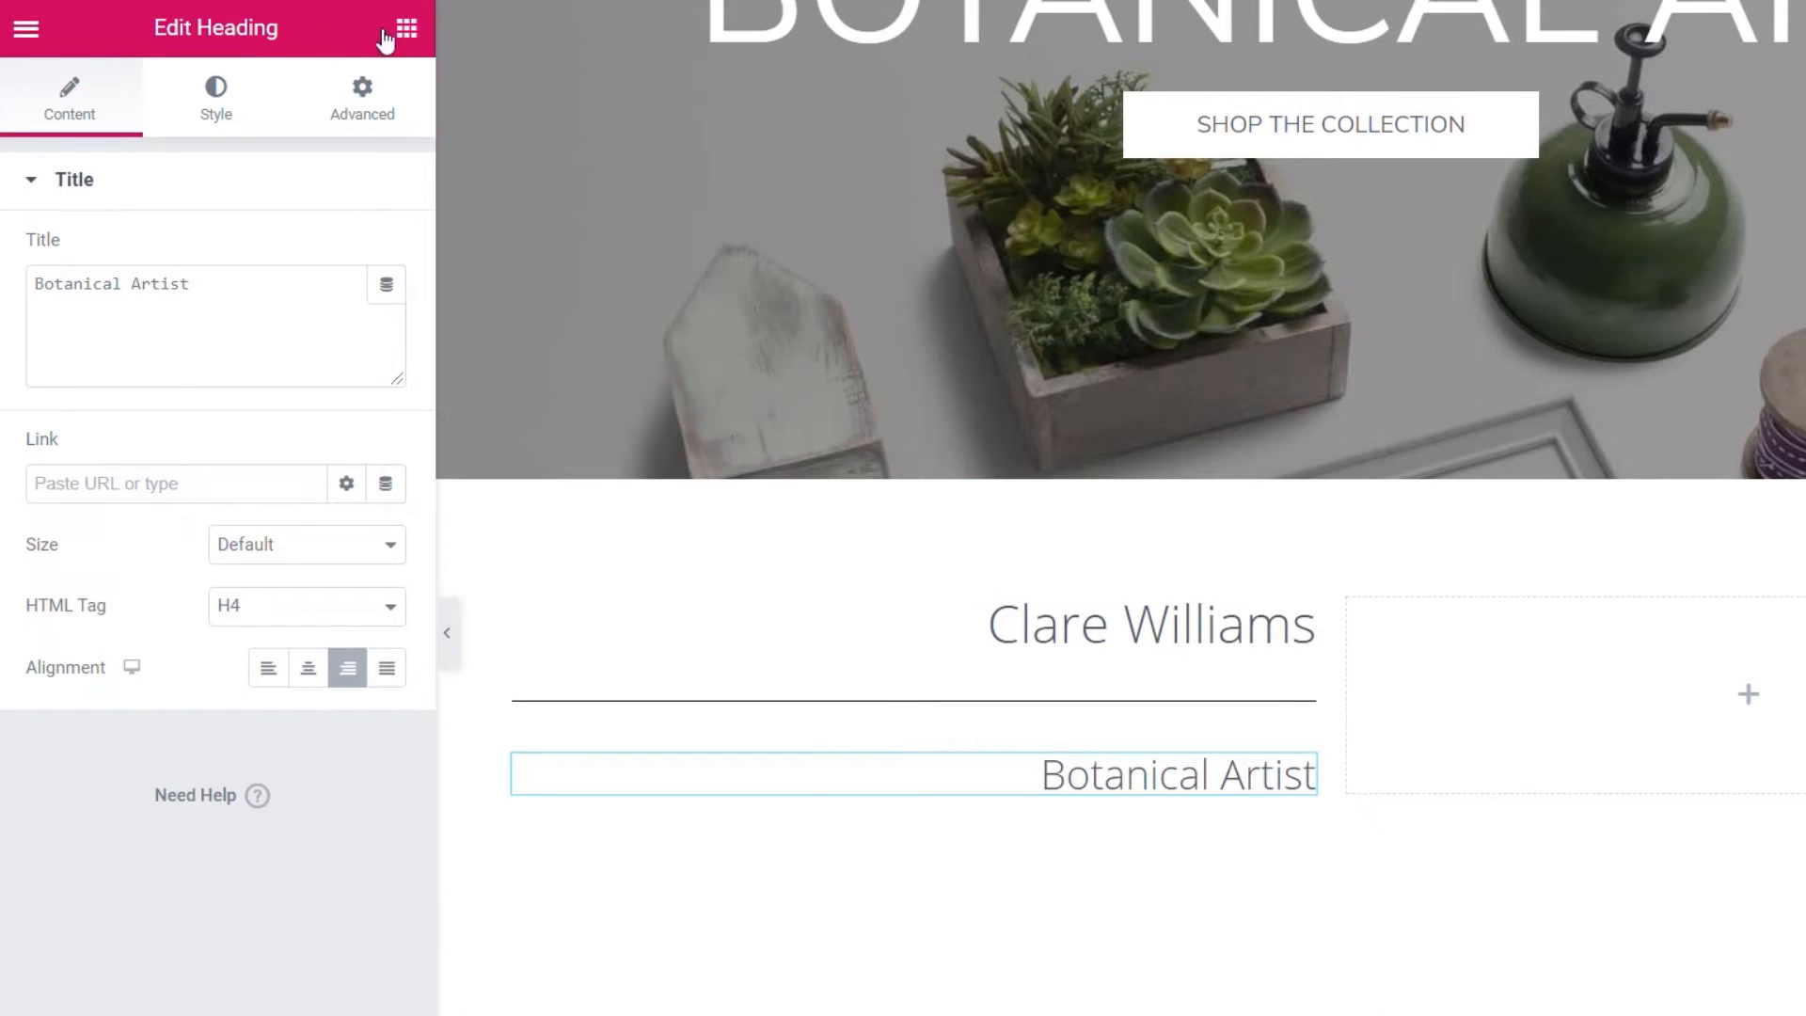
{"action": "left_click", "coordinate": [405, 36]}
{"action": "left_click_drag", "start_coordinate": [293, 463], "coordinate": [1466, 745]}
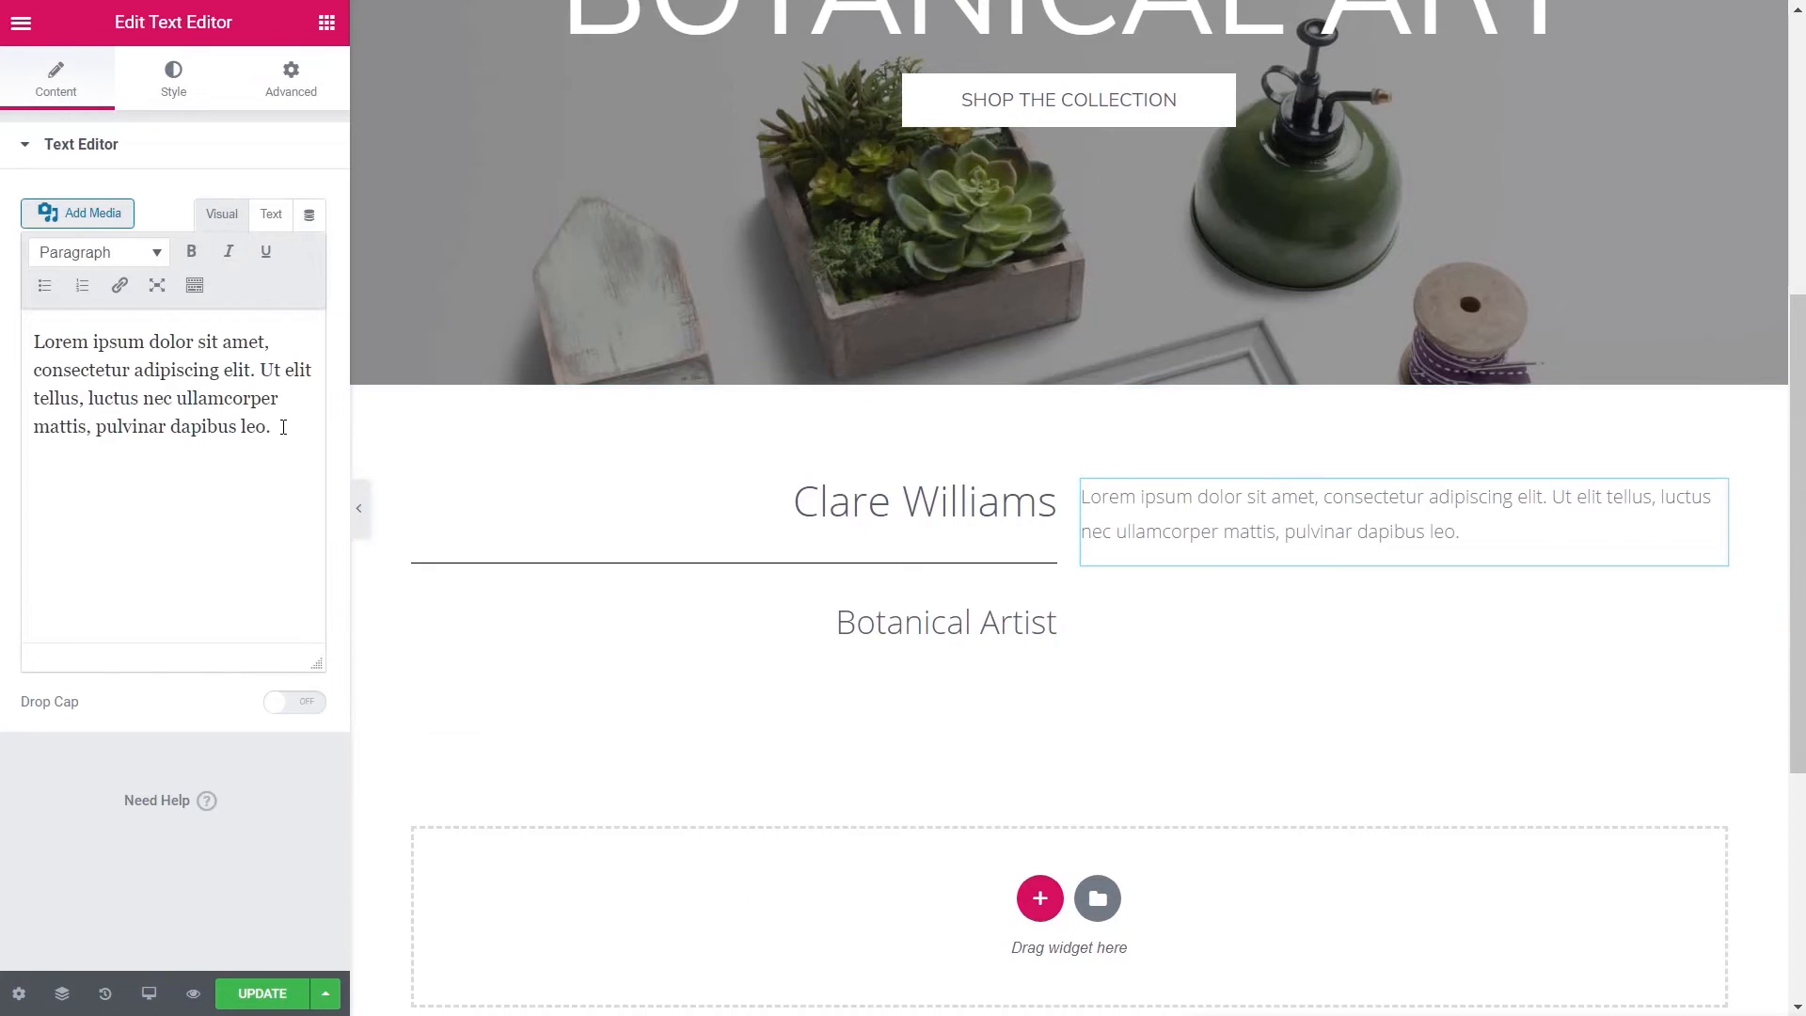
- Replace the placeholder text with the pasted artist bio and correct 'traveled' to 'travelled'
{"action": "left_click_drag", "start_coordinate": [283, 427], "coordinate": [15, 345]}
{"action": "type", "text": "From an early age I have had an interest in flowers and Art helped by the fact that my Grandmother was a freehand painter for Wedgwood.  Growing up on Anglesey my love of the sea, mountains, flora and fauna was created. I went on to study Art in Bangor under the influential Peter Prendergast. Thereafter I studied for a degree in Visual Arts in Cheltenham. I have managed to live in some wonderful places and traveled around the world to many influential and beautiful countries. I have taken inspiration from many places but in particular I have been taken by the Cayman Islands and Tuscany."}
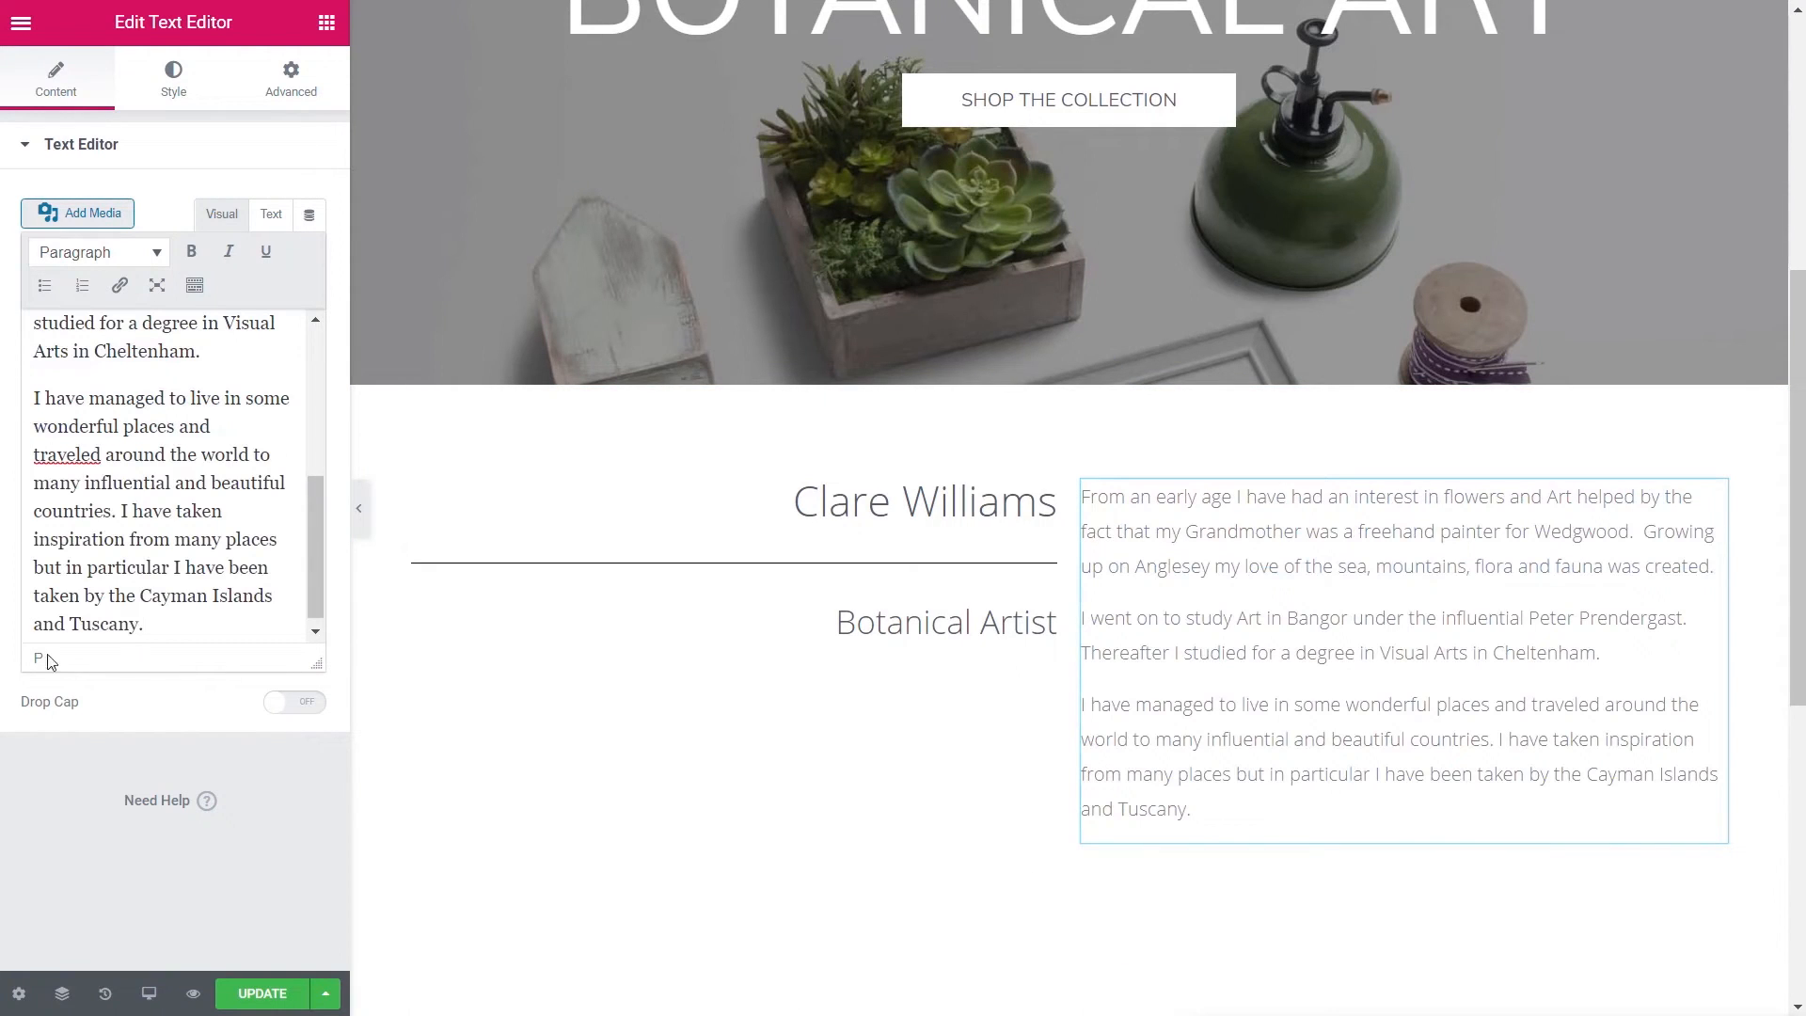
{"action": "right_click", "coordinate": [62, 459]}
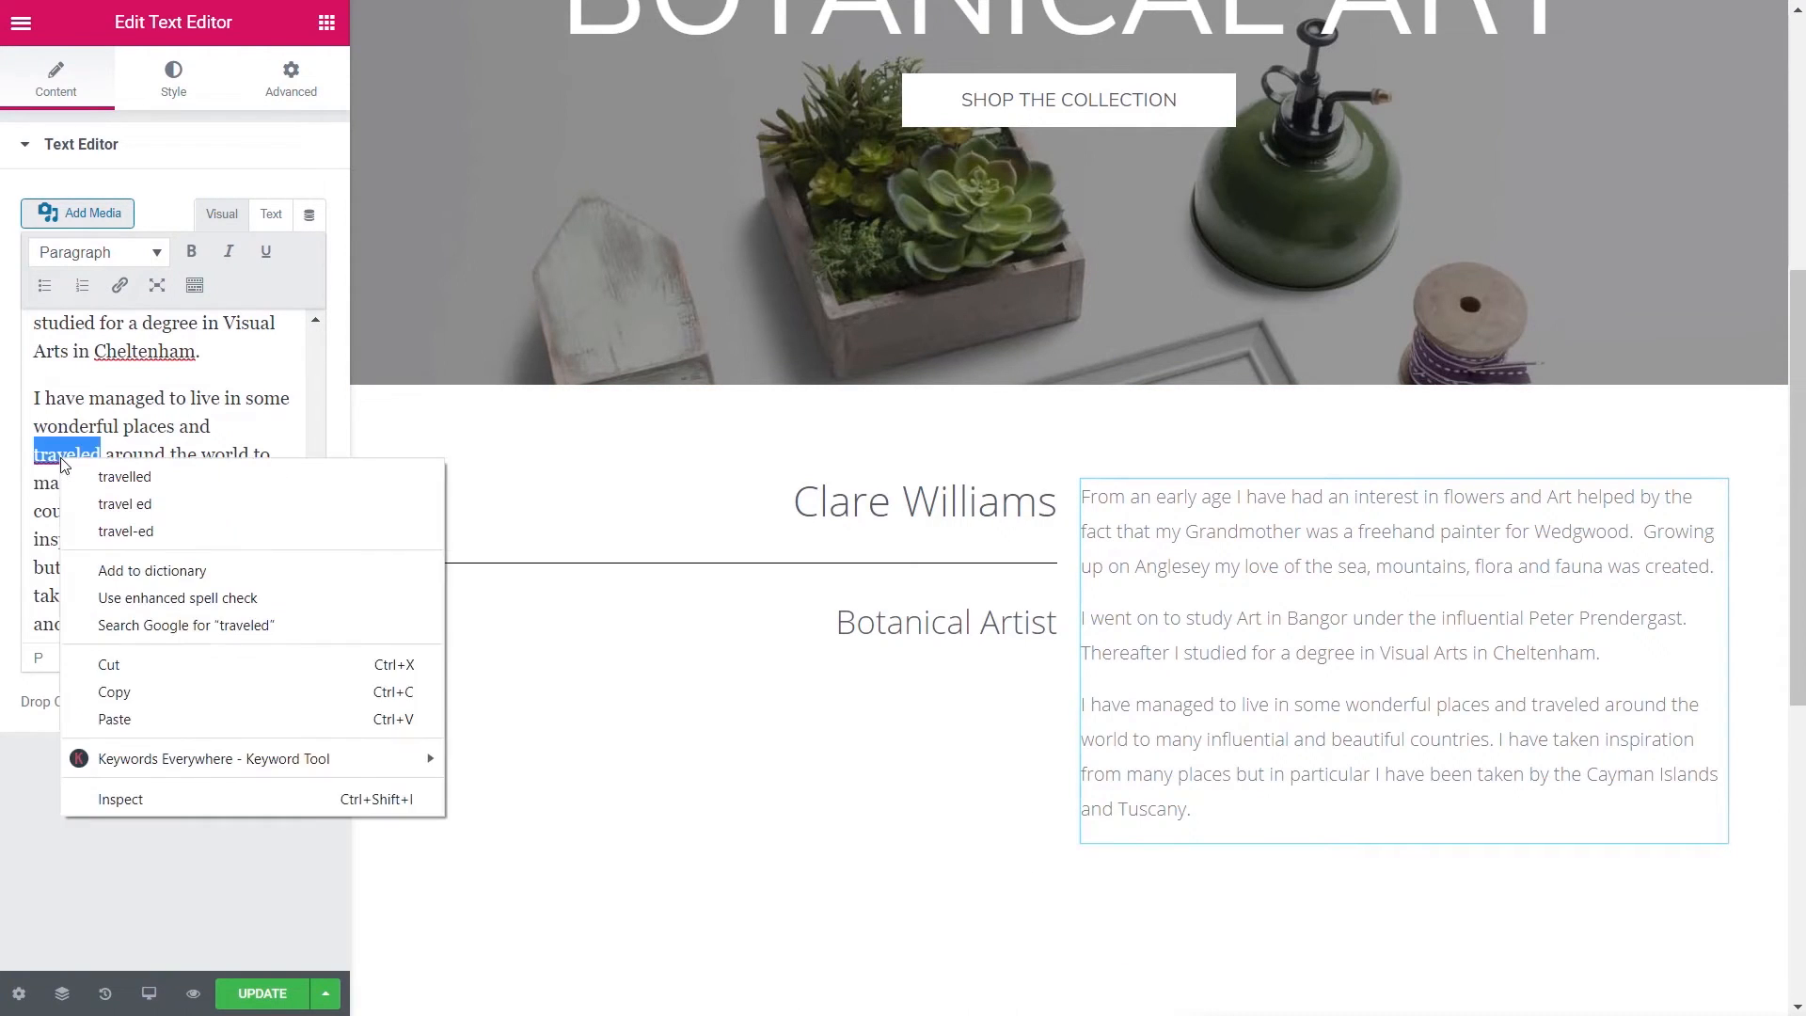
{"action": "left_click", "coordinate": [108, 474]}
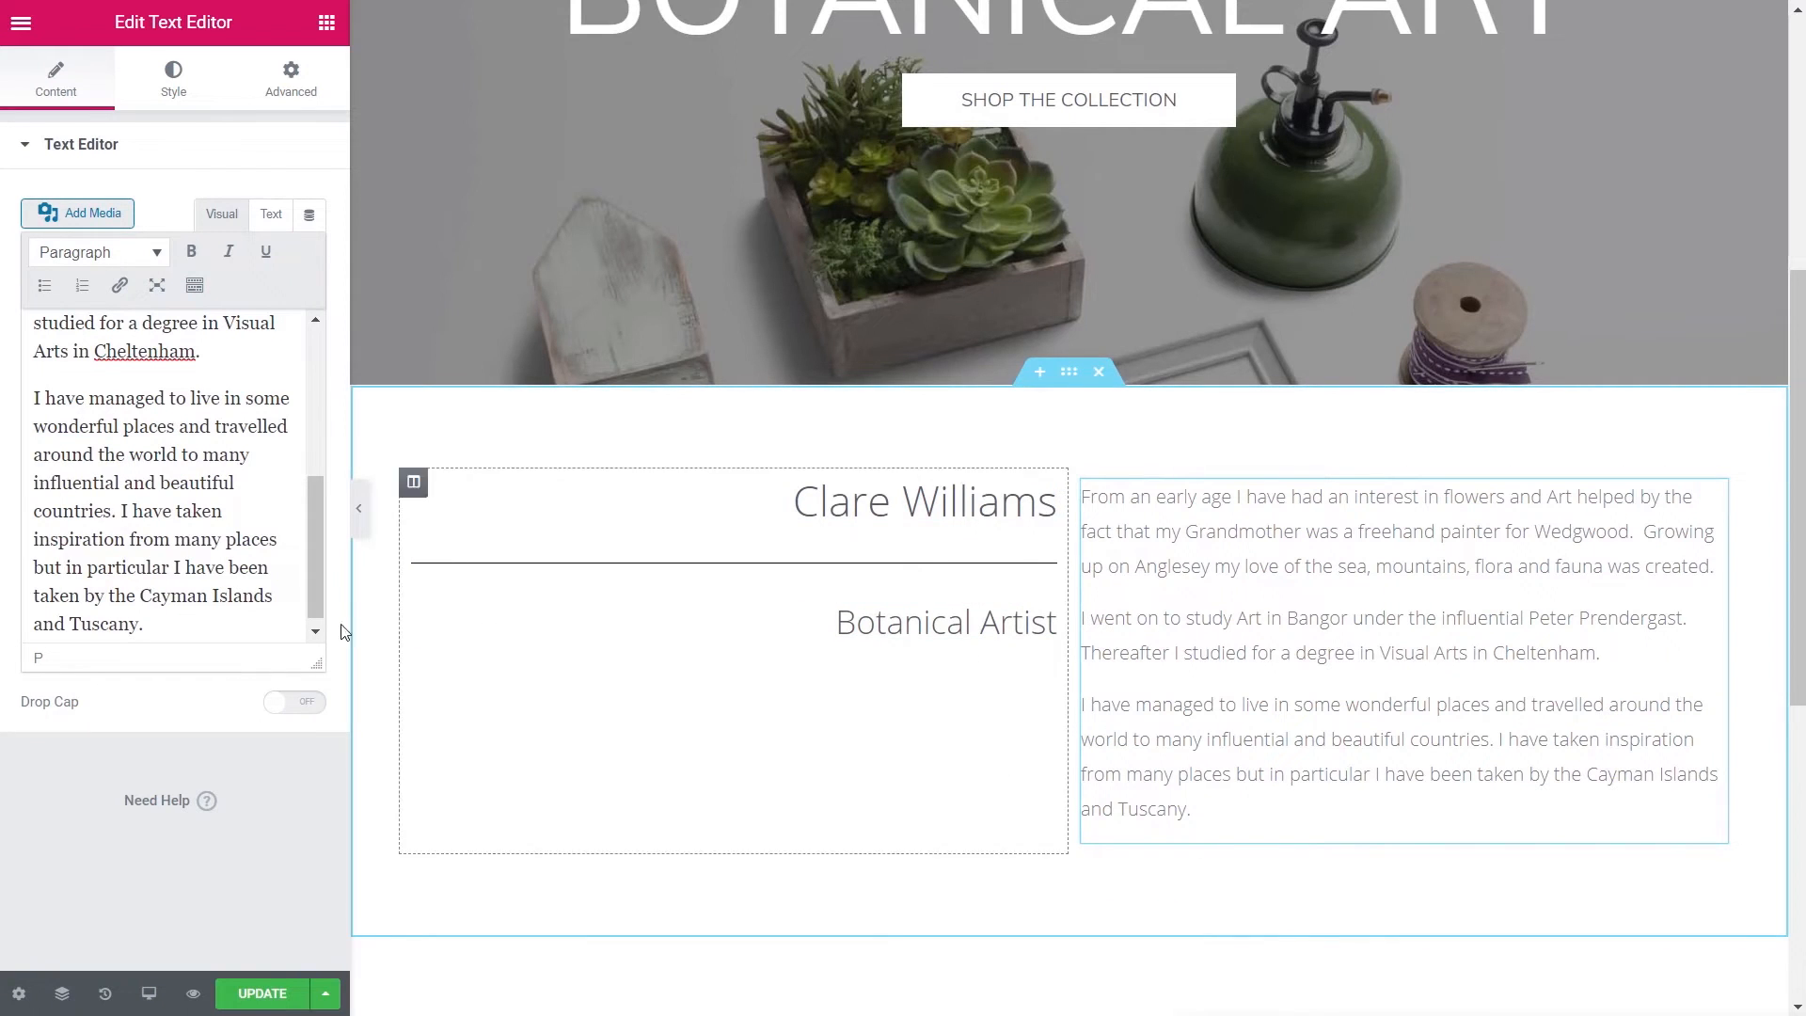
- Add a button below the bio labelled 'Read More'
{"action": "left_click", "coordinate": [326, 22]}
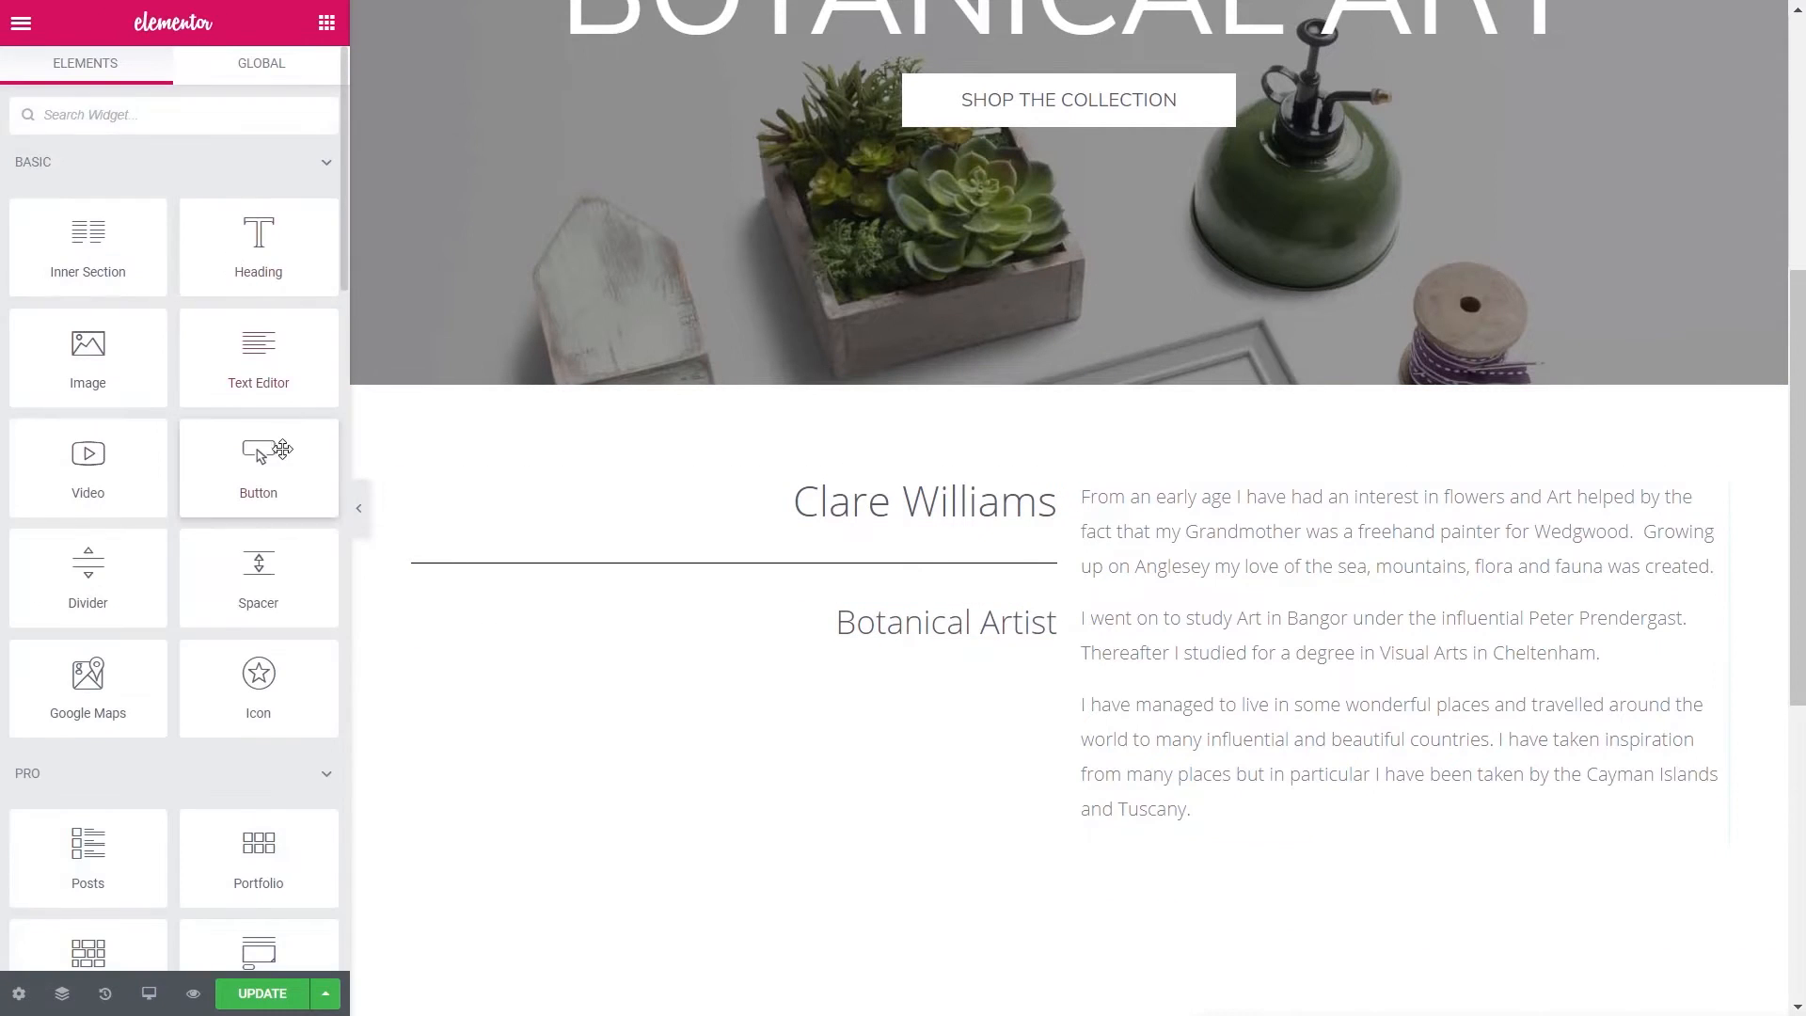
{"action": "left_click_drag", "start_coordinate": [262, 452], "coordinate": [1223, 837]}
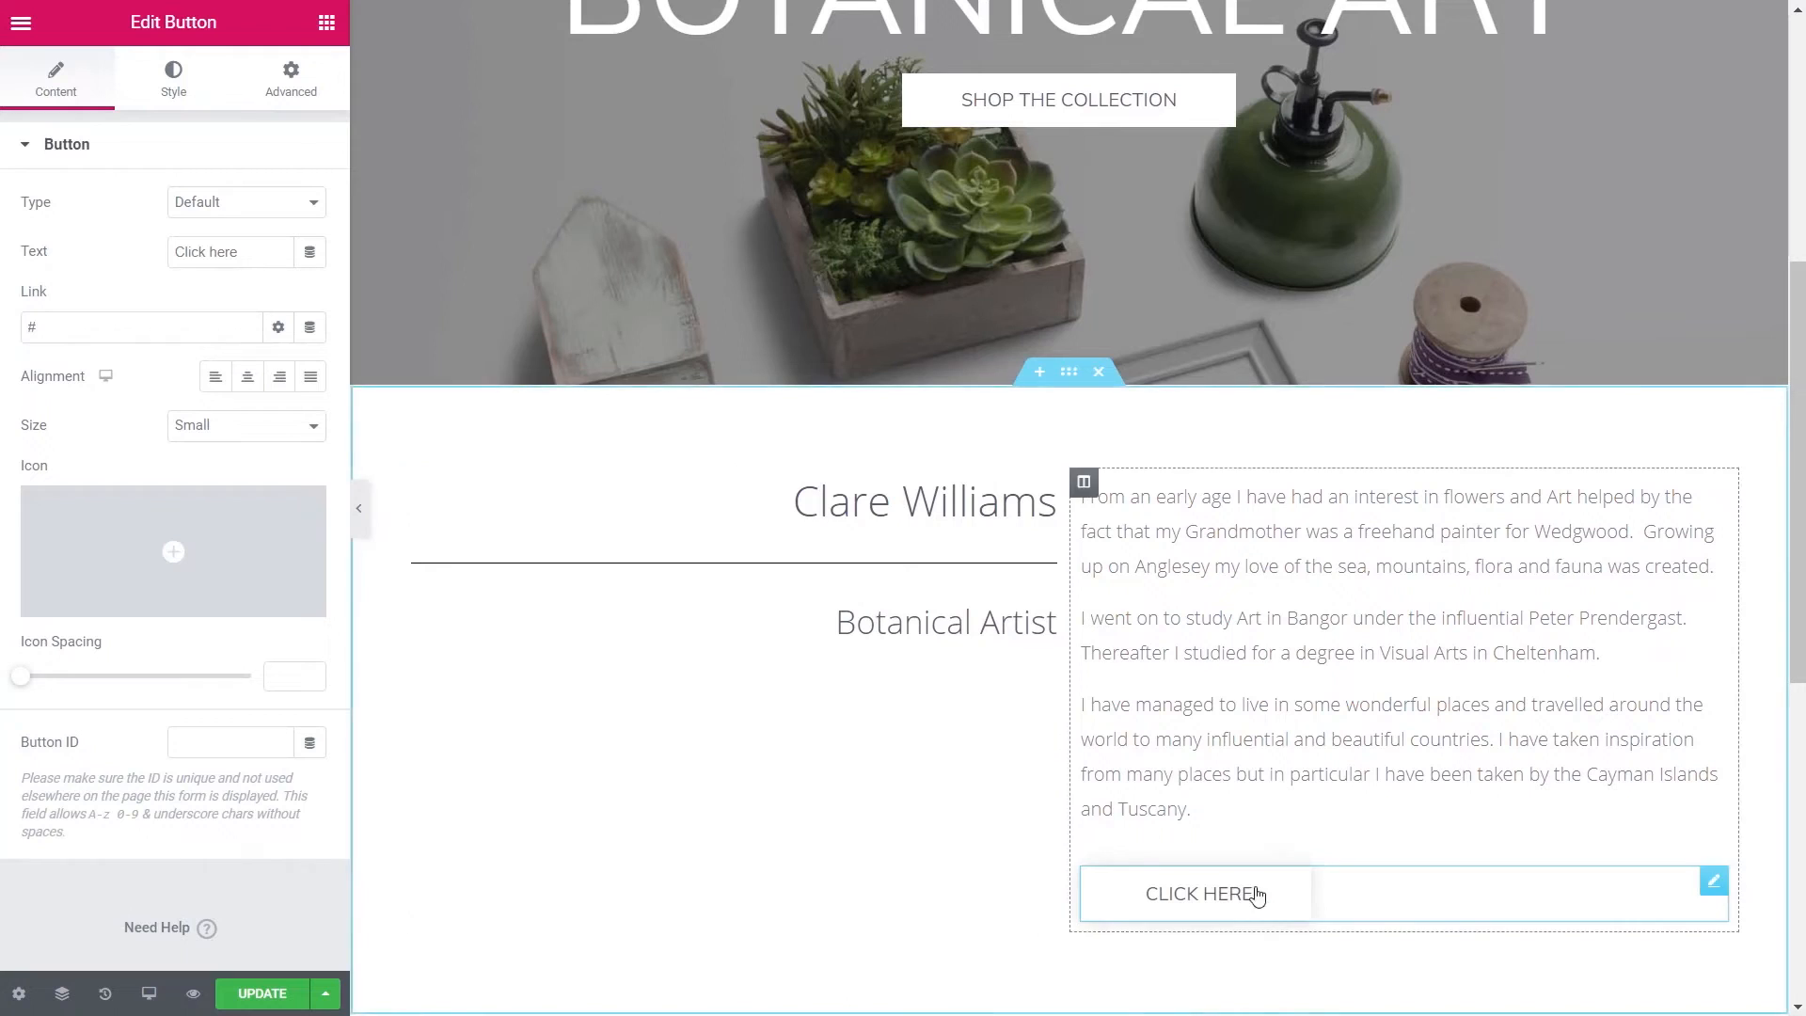
{"action": "left_click_drag", "start_coordinate": [256, 251], "coordinate": [166, 258]}
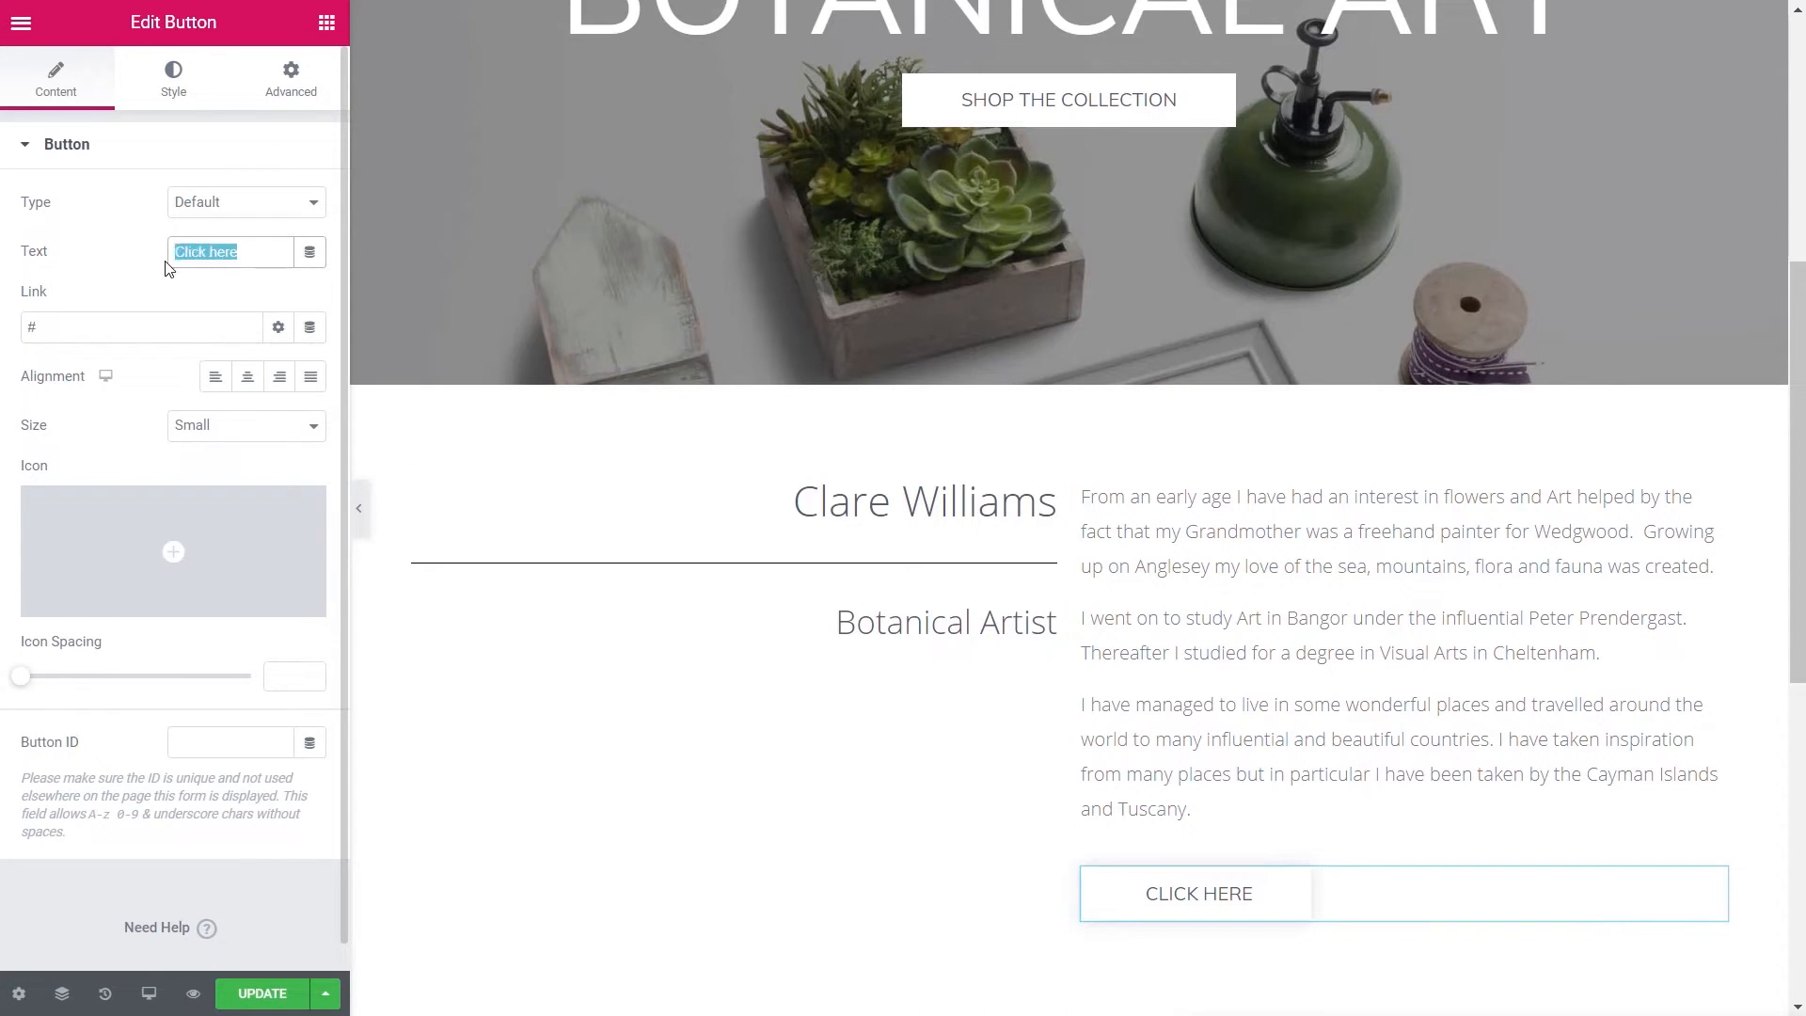
{"action": "type", "text": "Read"}
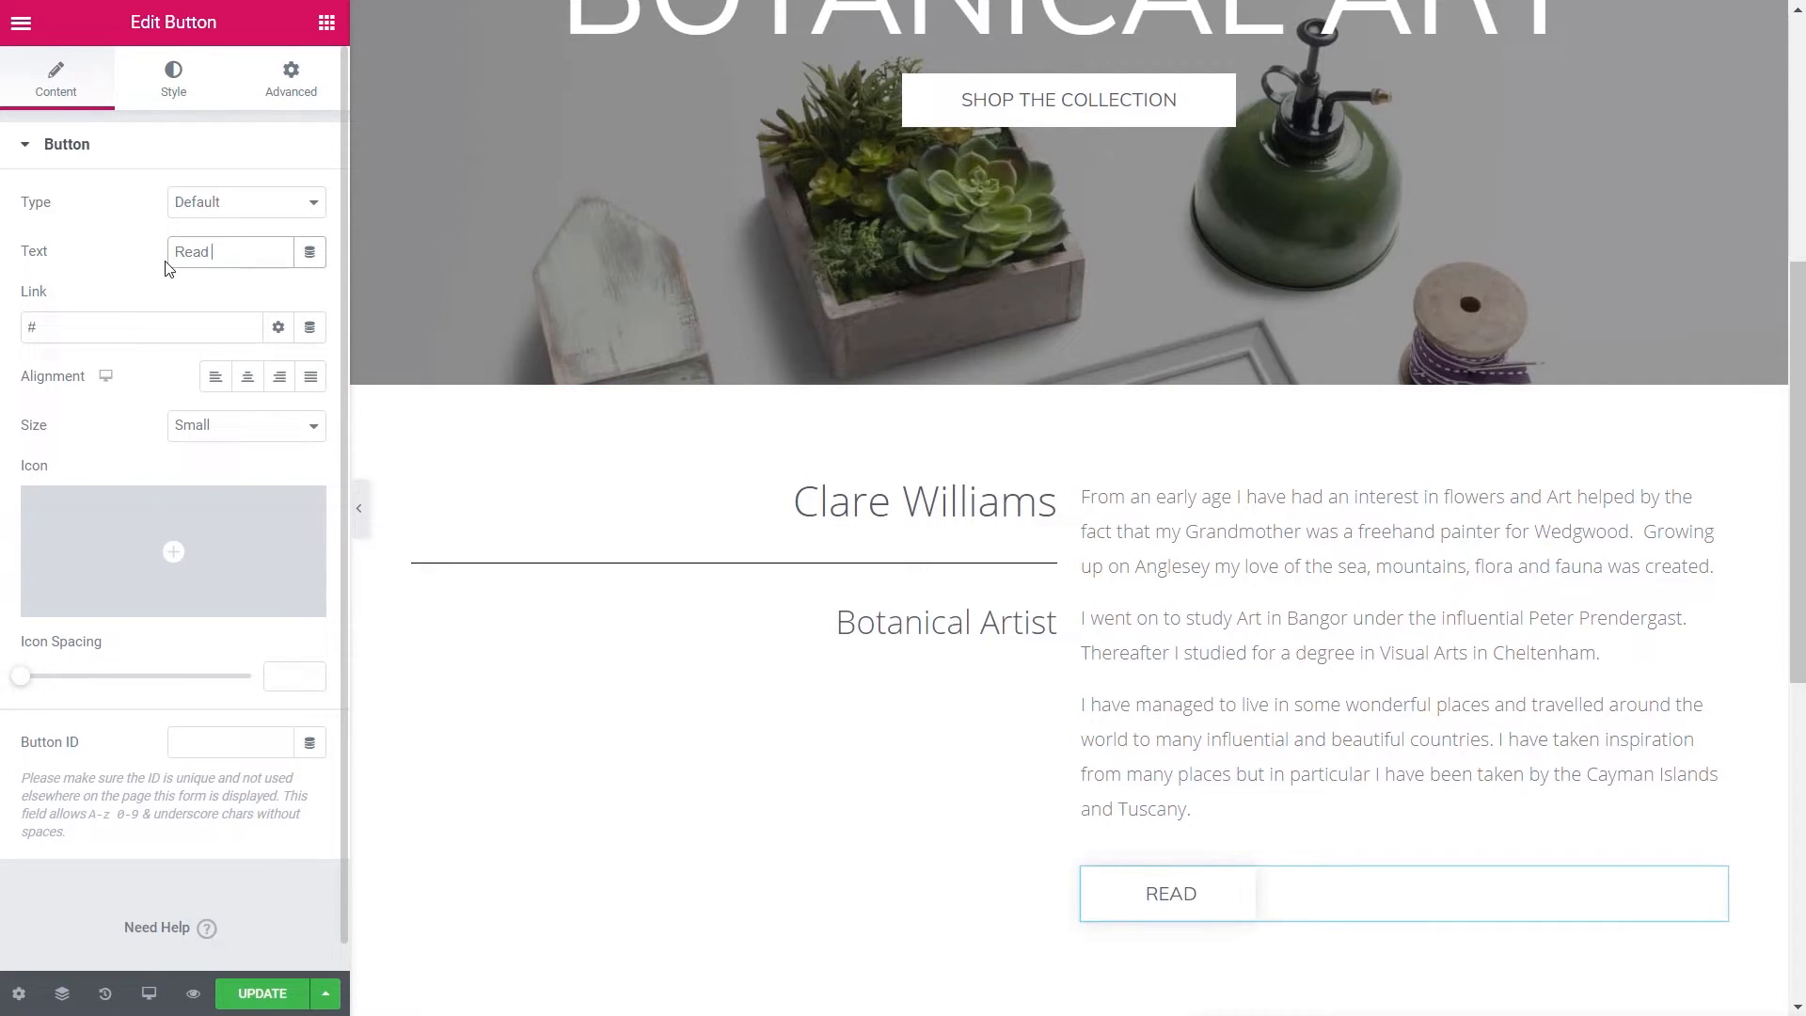
{"action": "type", "text": " More"}
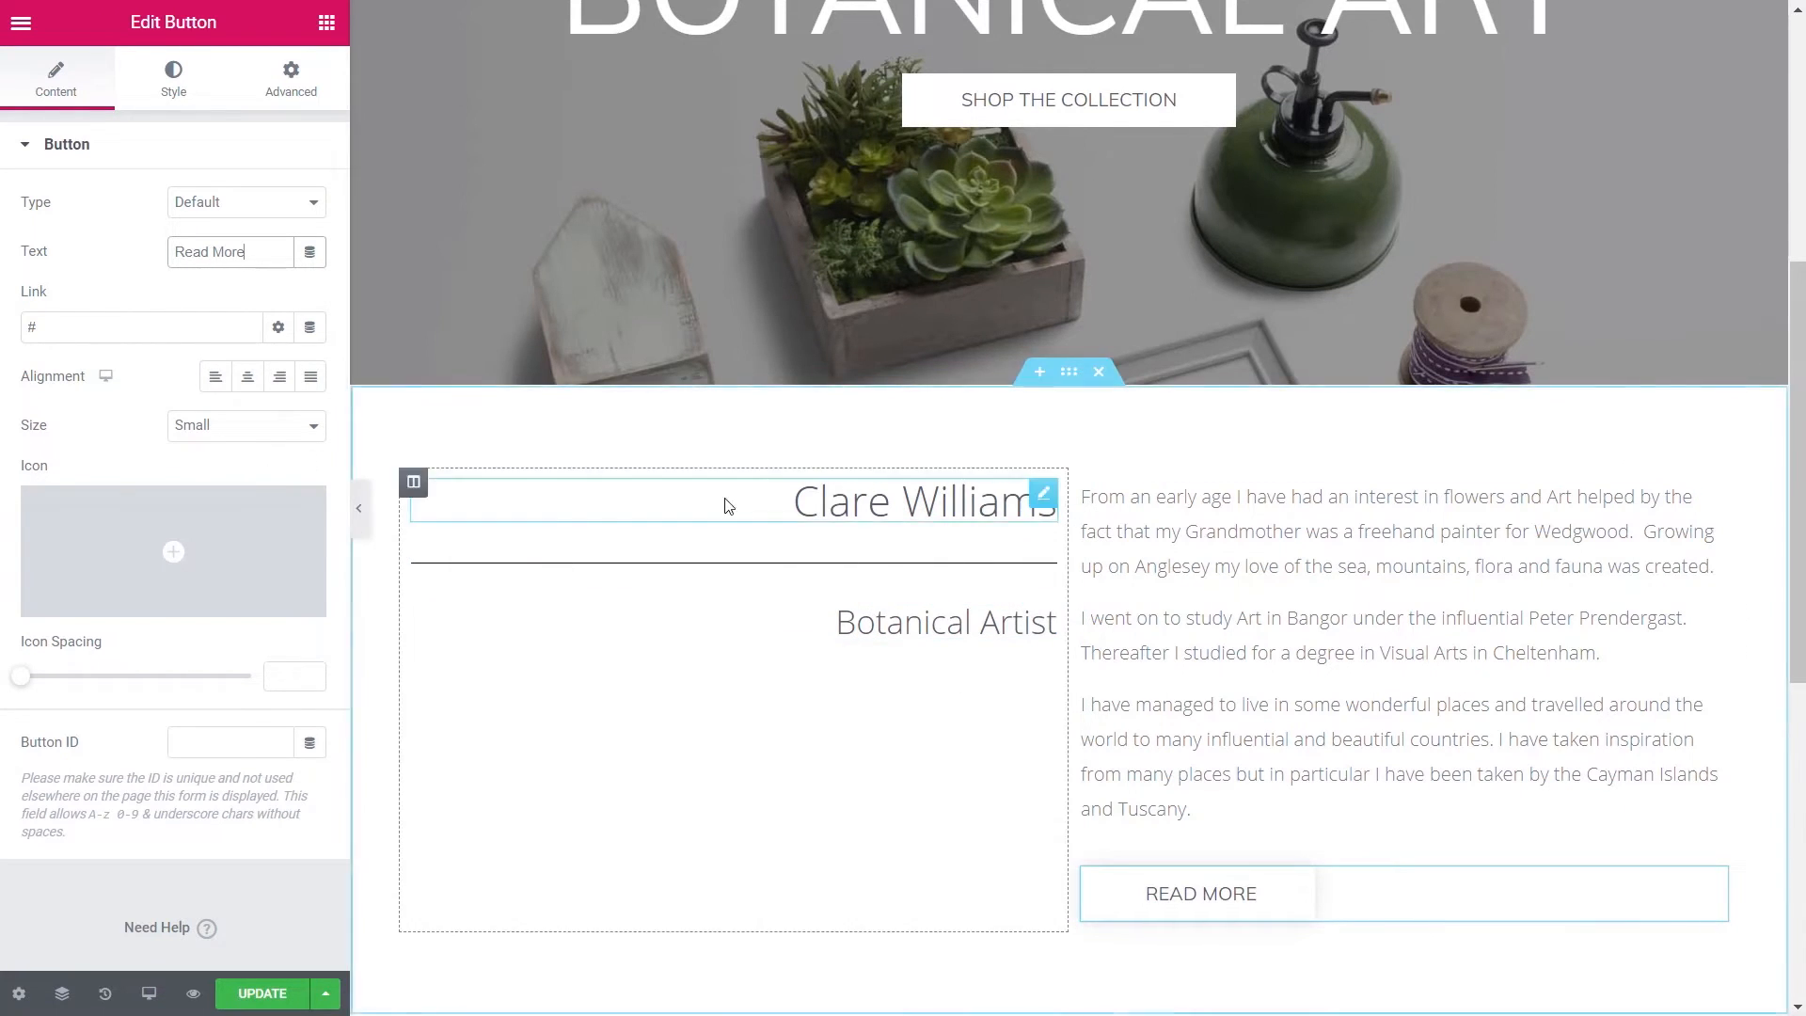
- Set the left column's vertical alignment to Middle and its width to 40%
{"action": "left_click", "coordinate": [418, 491]}
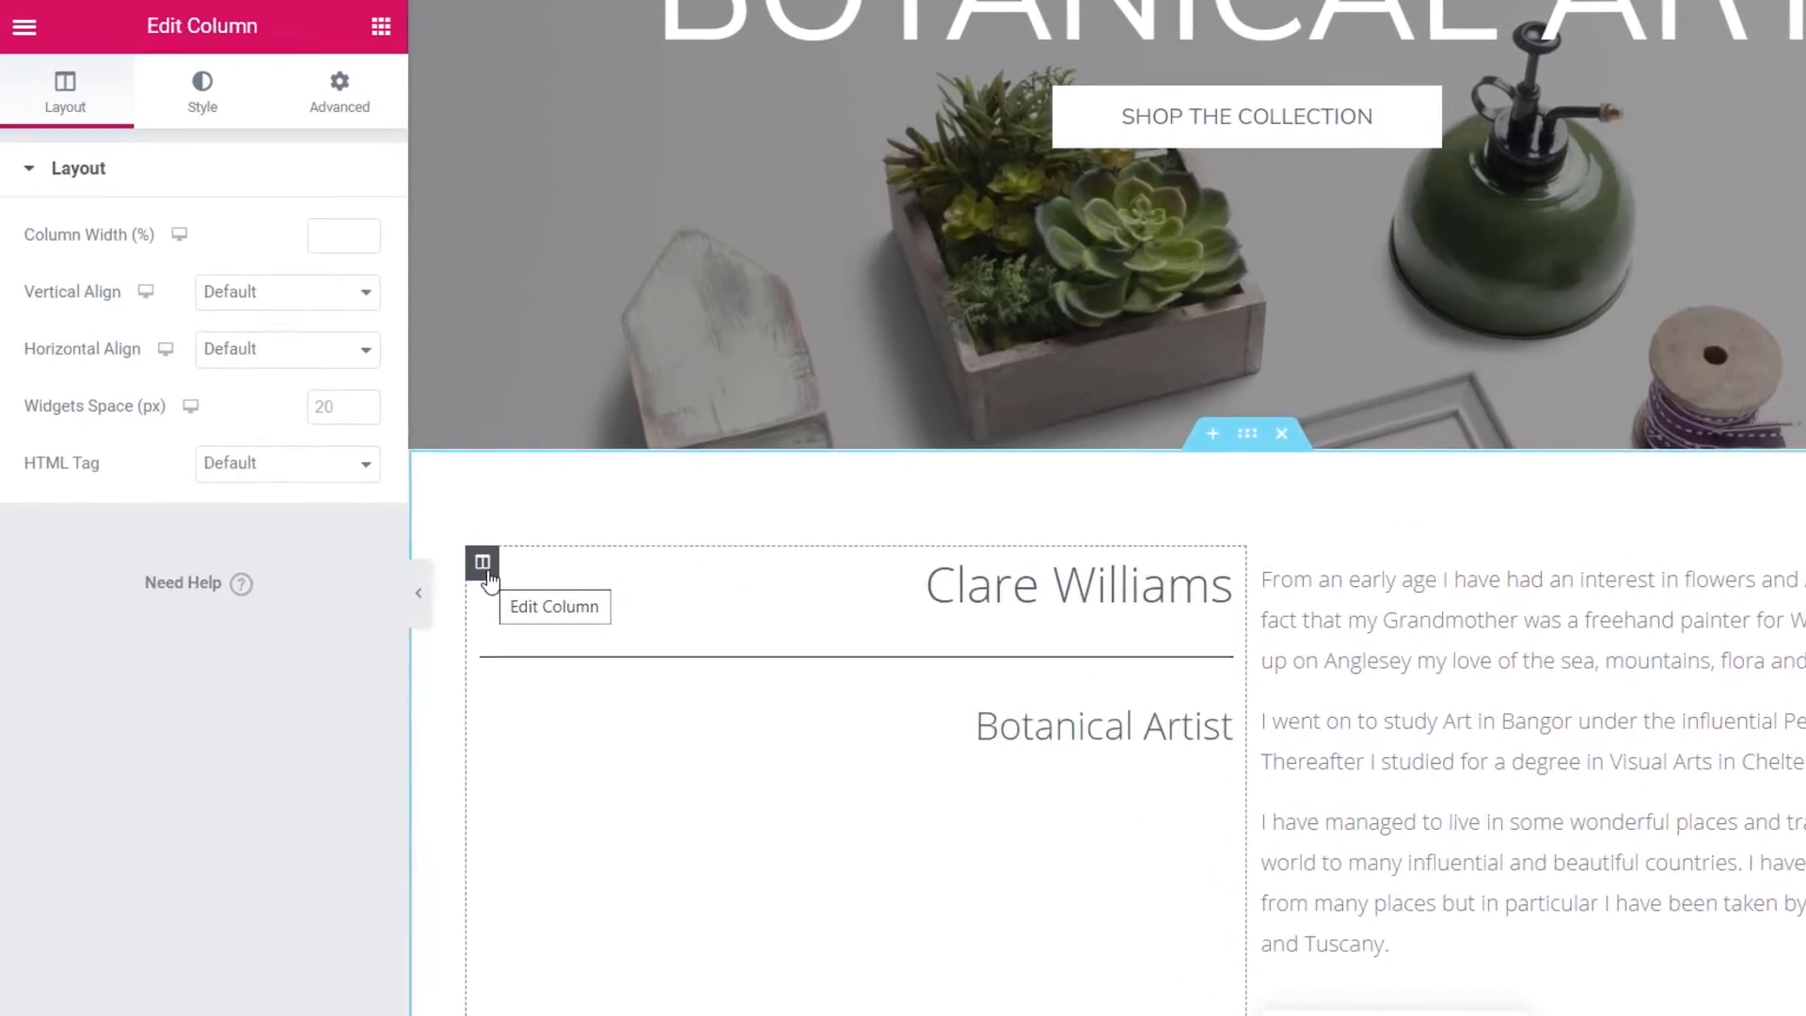
{"action": "left_click", "coordinate": [263, 371]}
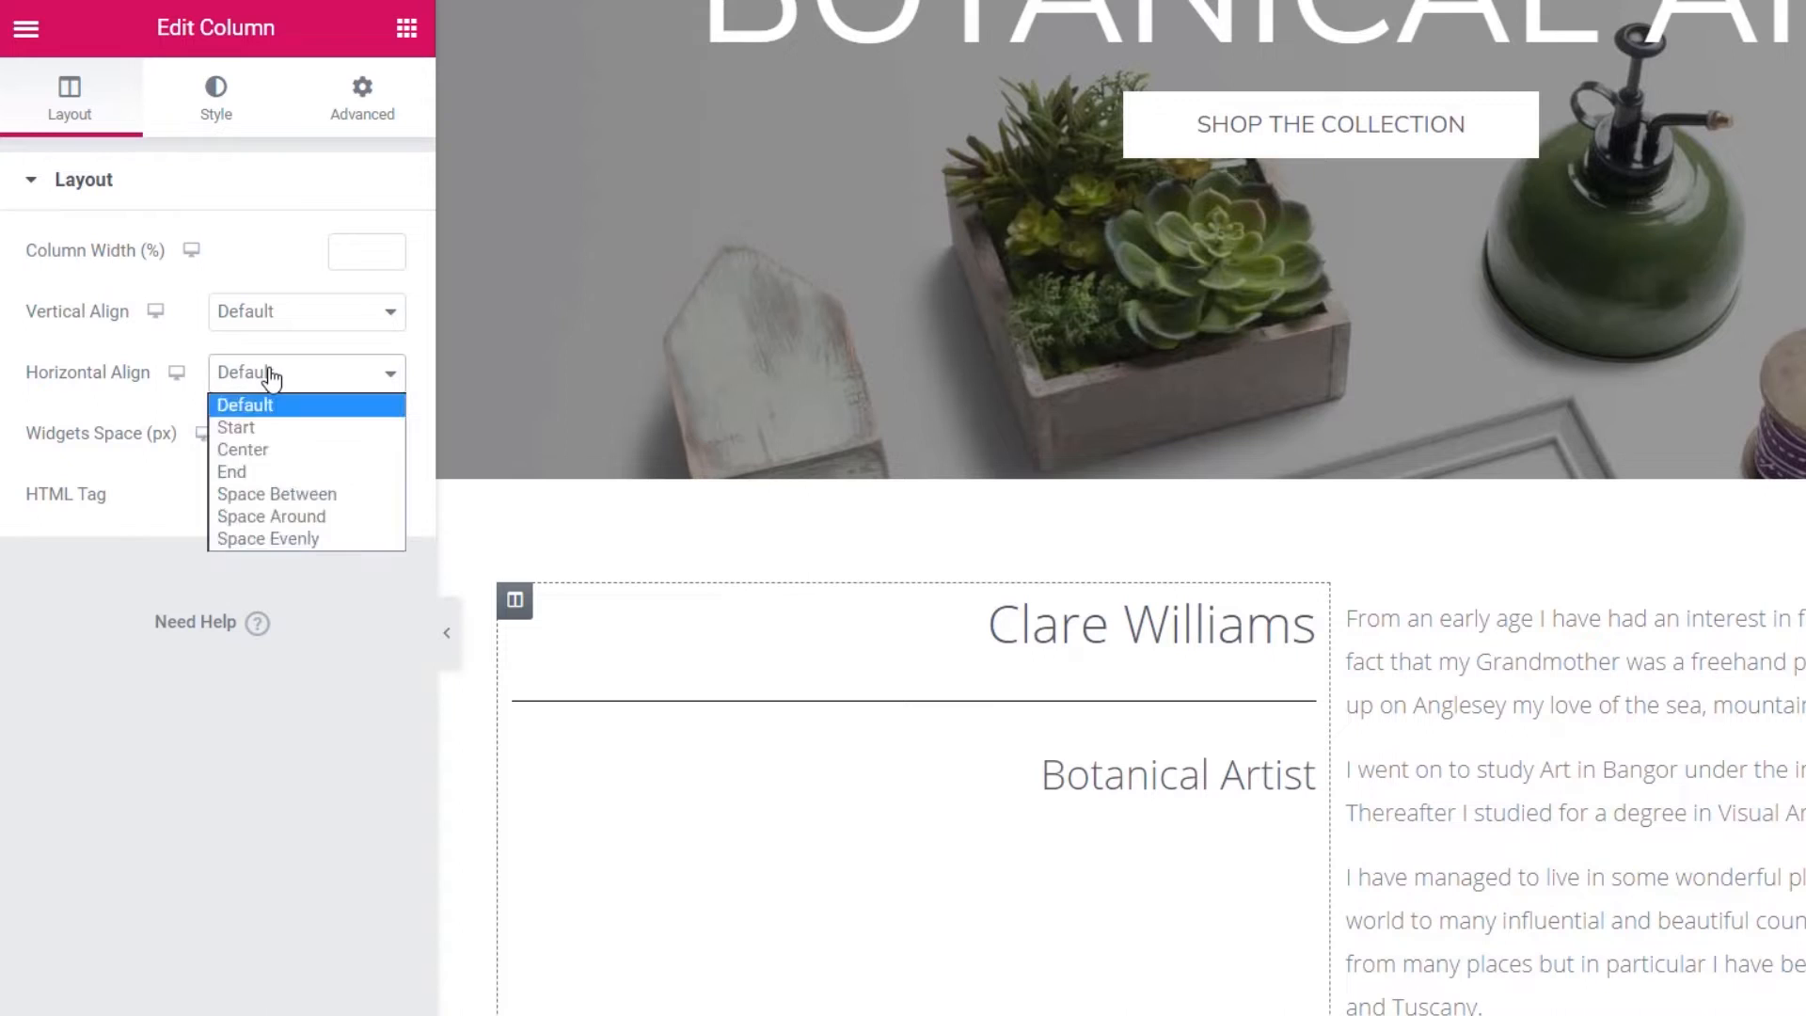
{"action": "left_click", "coordinate": [281, 318]}
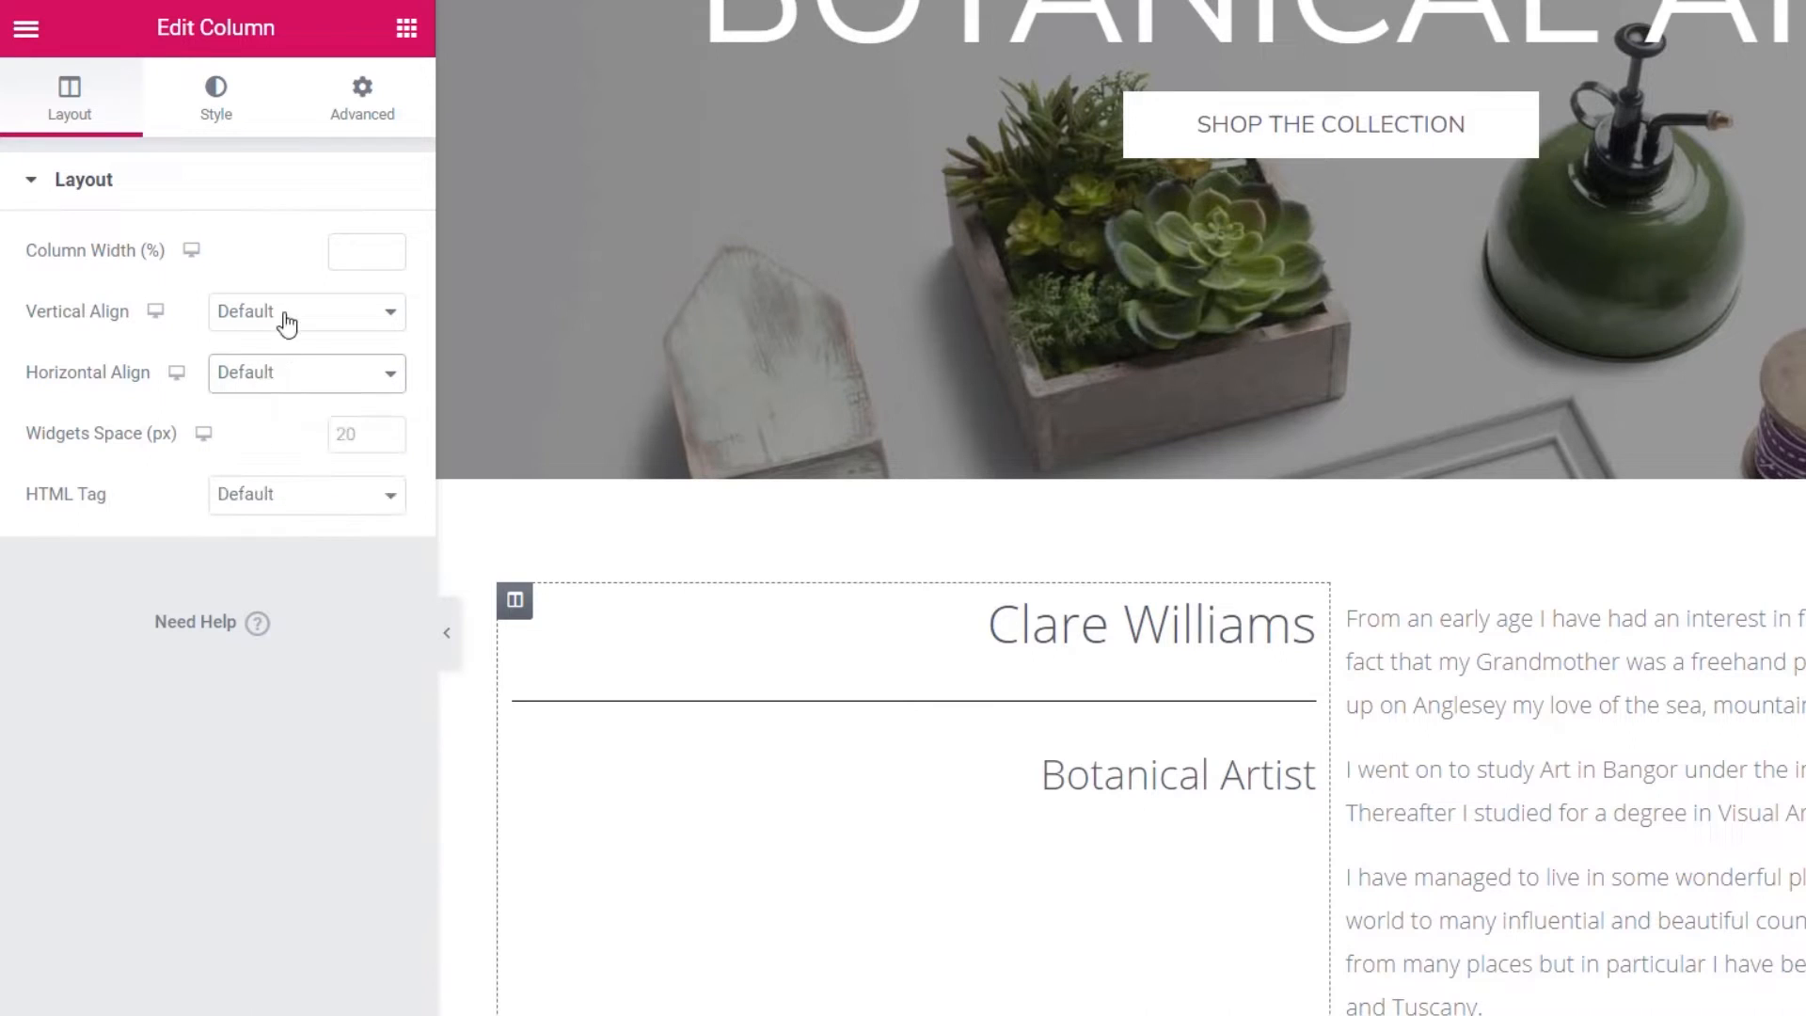
{"action": "left_click", "coordinate": [277, 313]}
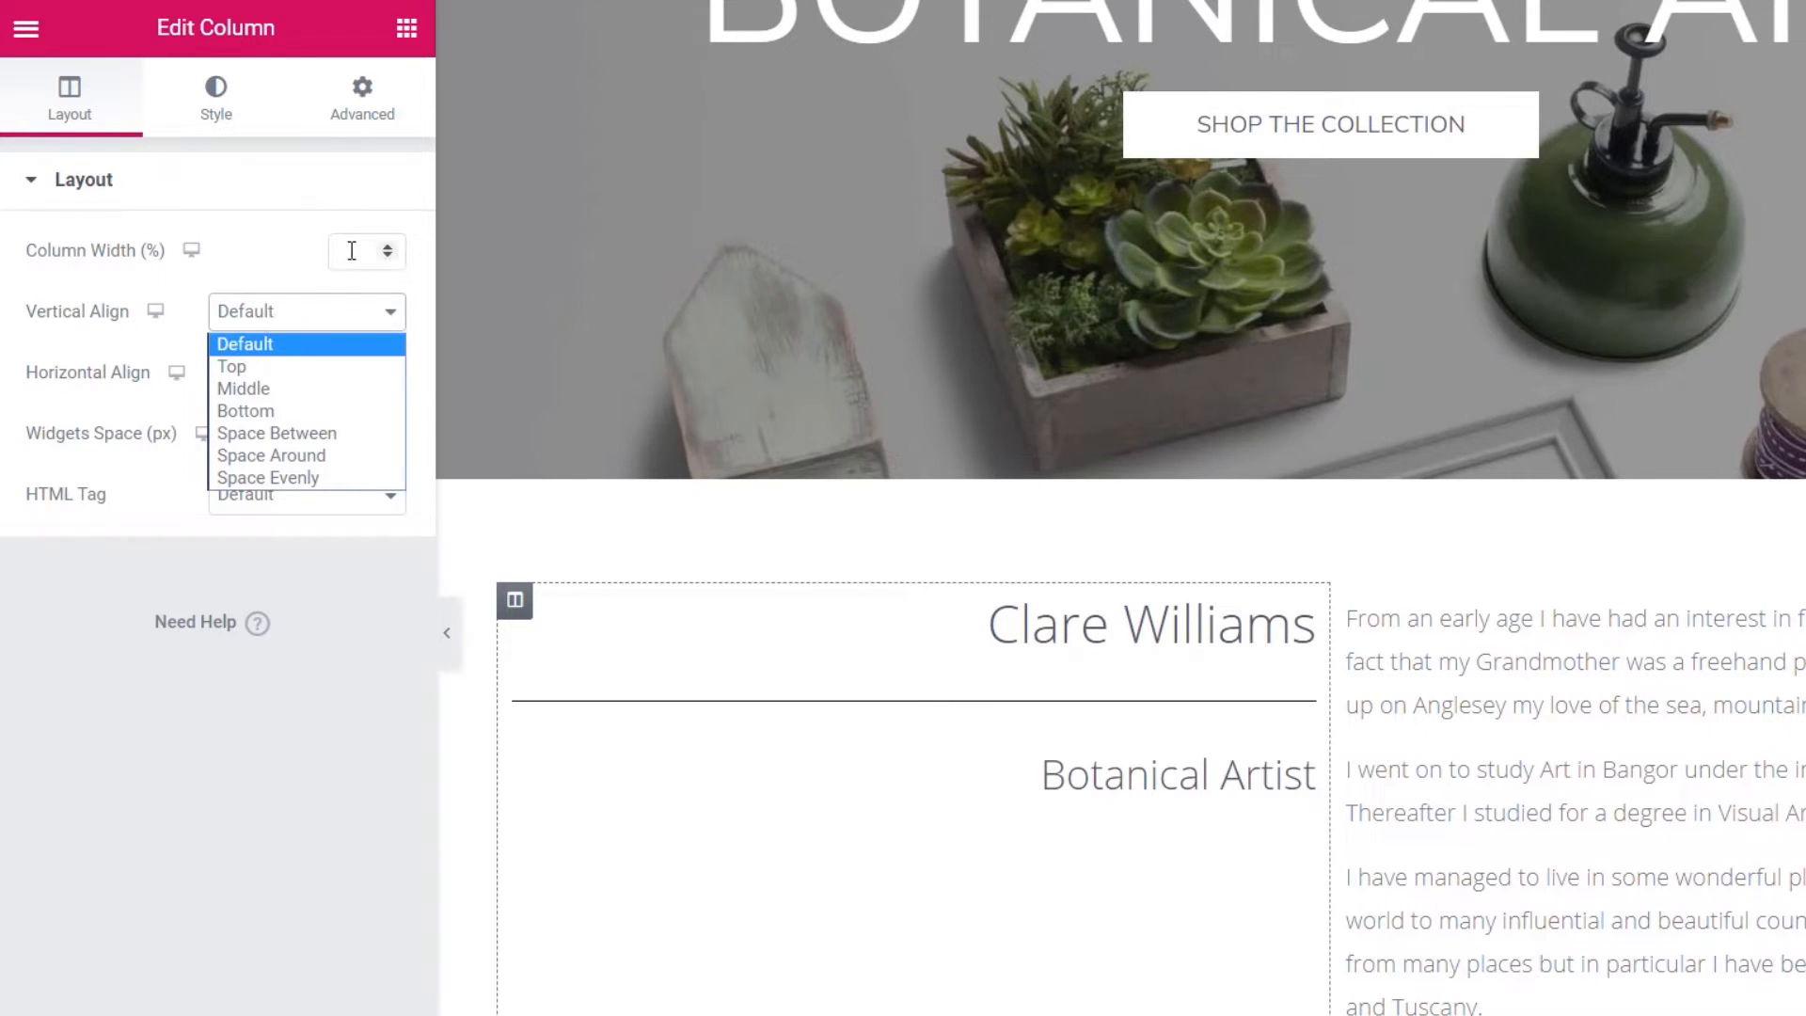
{"action": "left_click", "coordinate": [267, 387]}
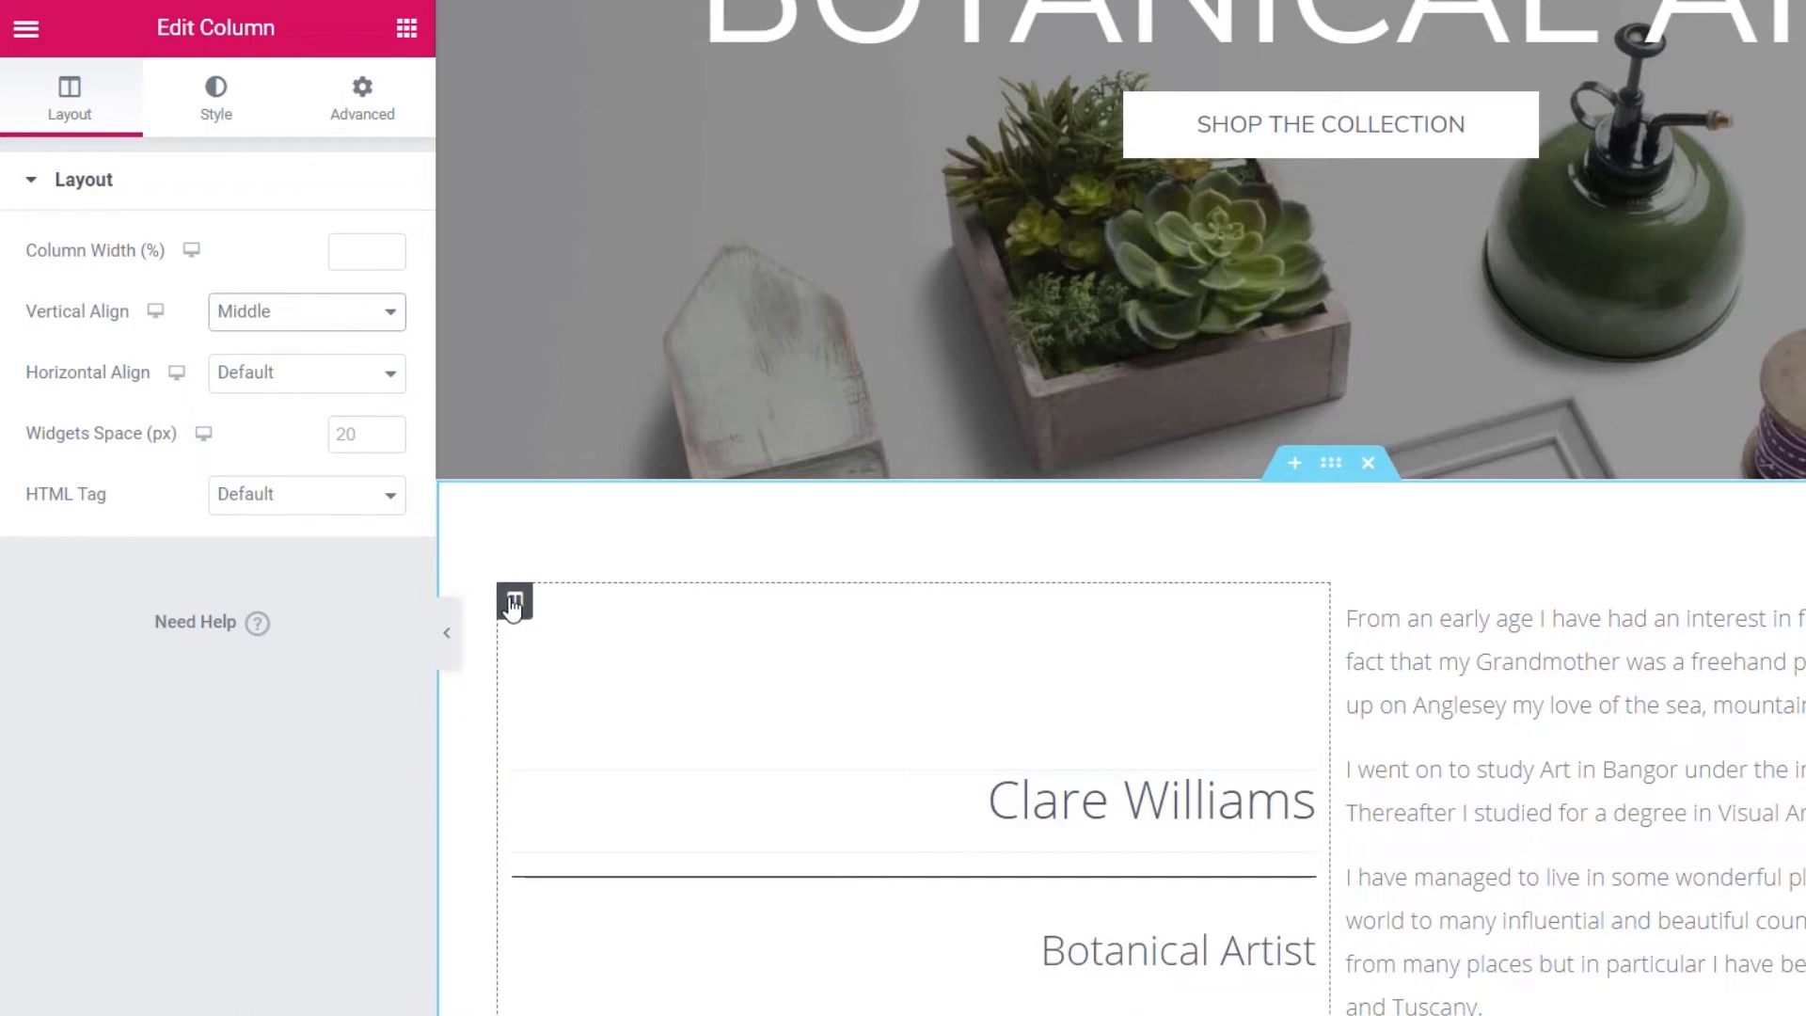
{"action": "left_click", "coordinate": [344, 248]}
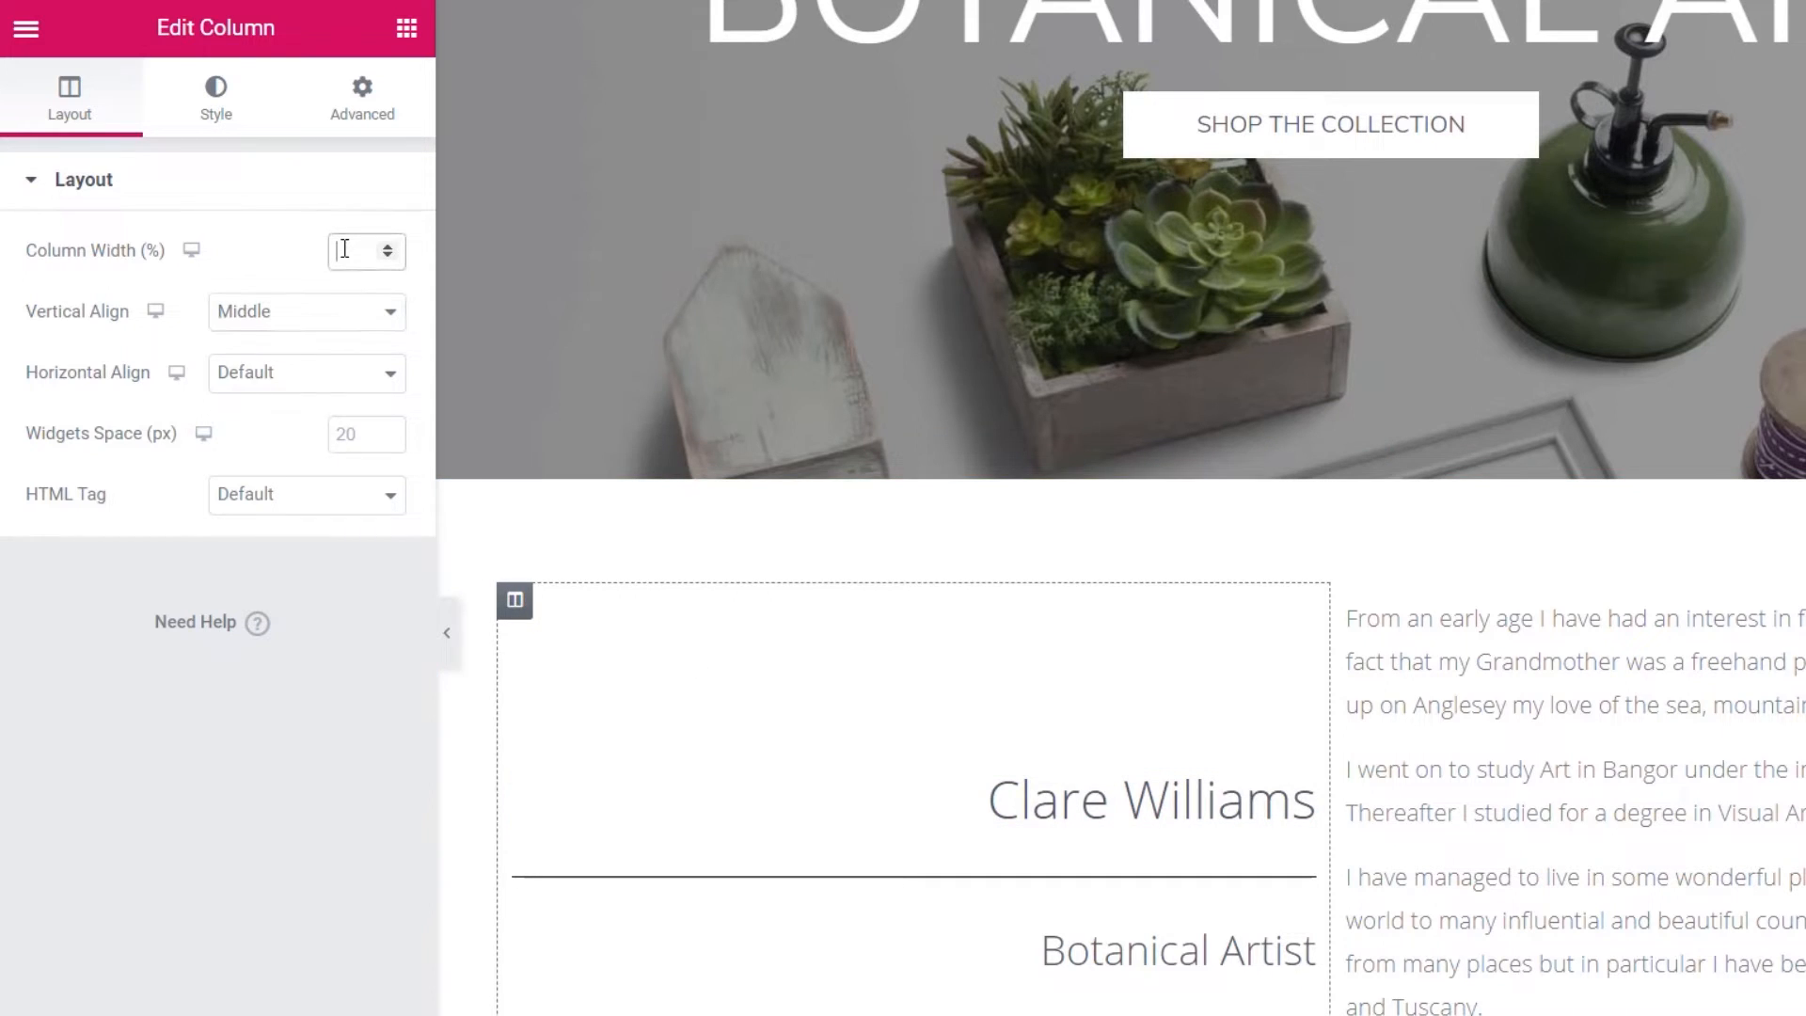
{"action": "type", "text": "40"}
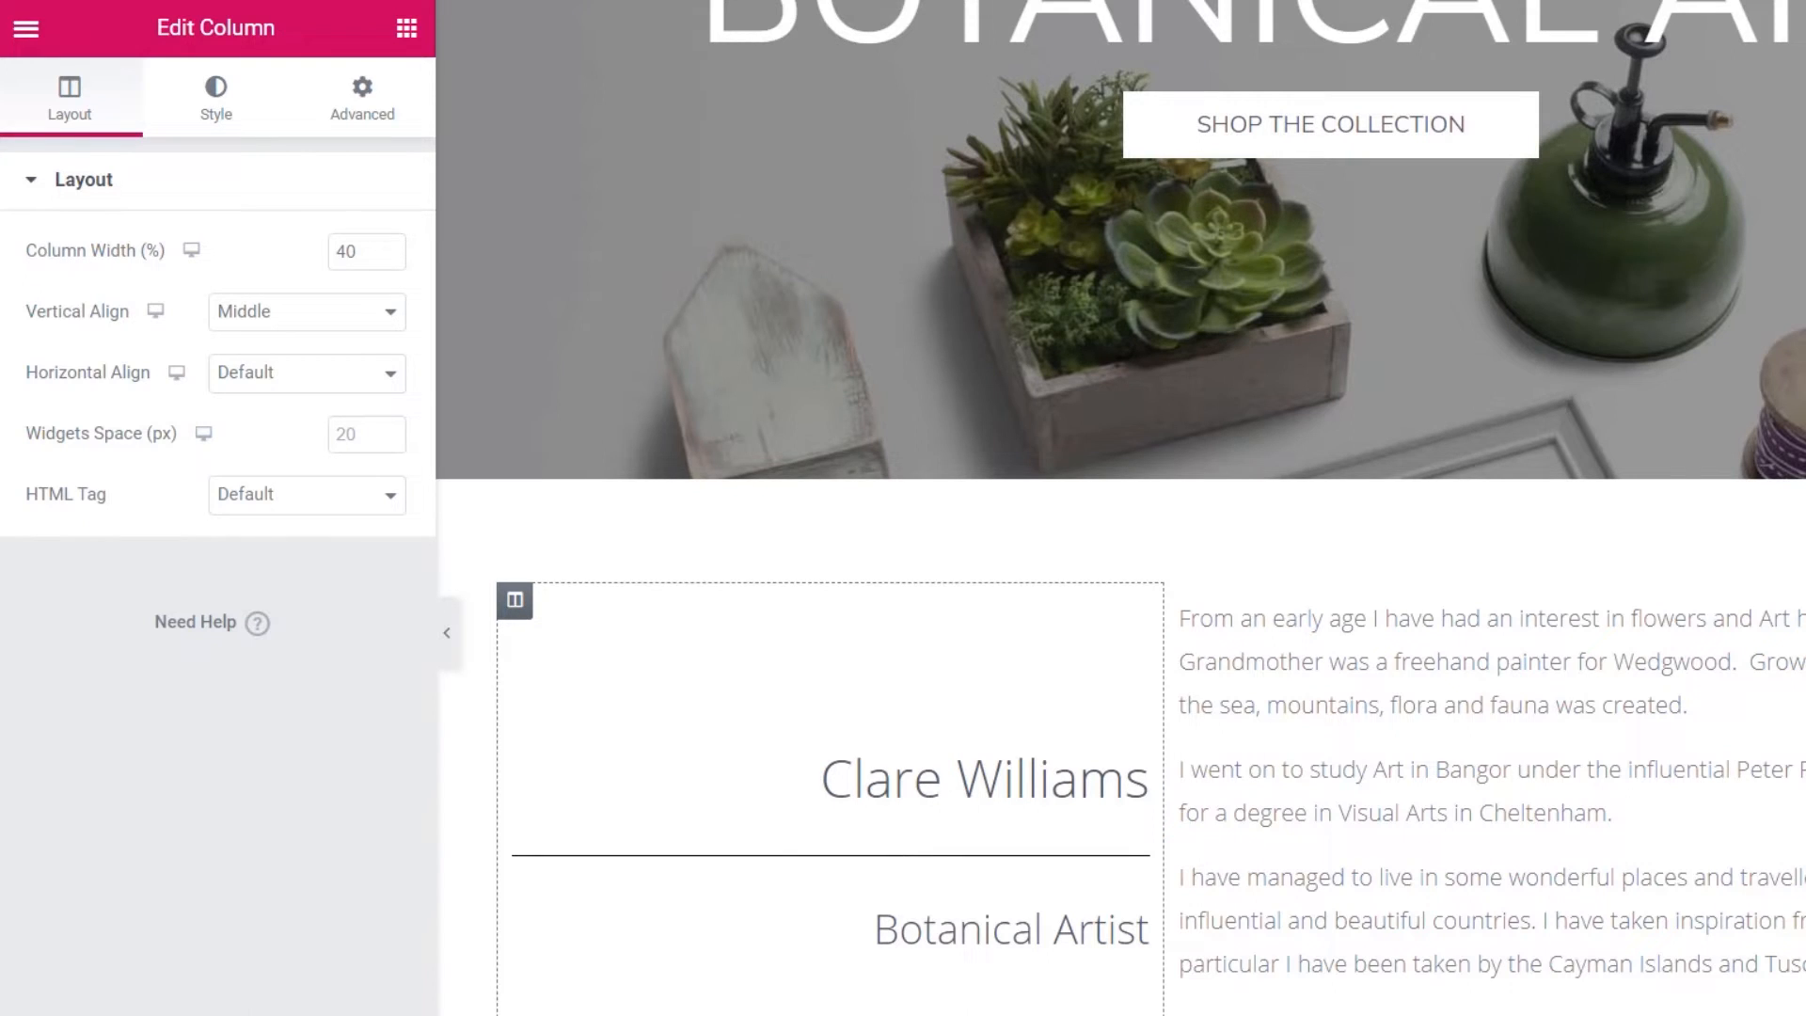
- Give the artist-name heading an 80 px font size with weight 100
{"action": "left_click", "coordinate": [1081, 779]}
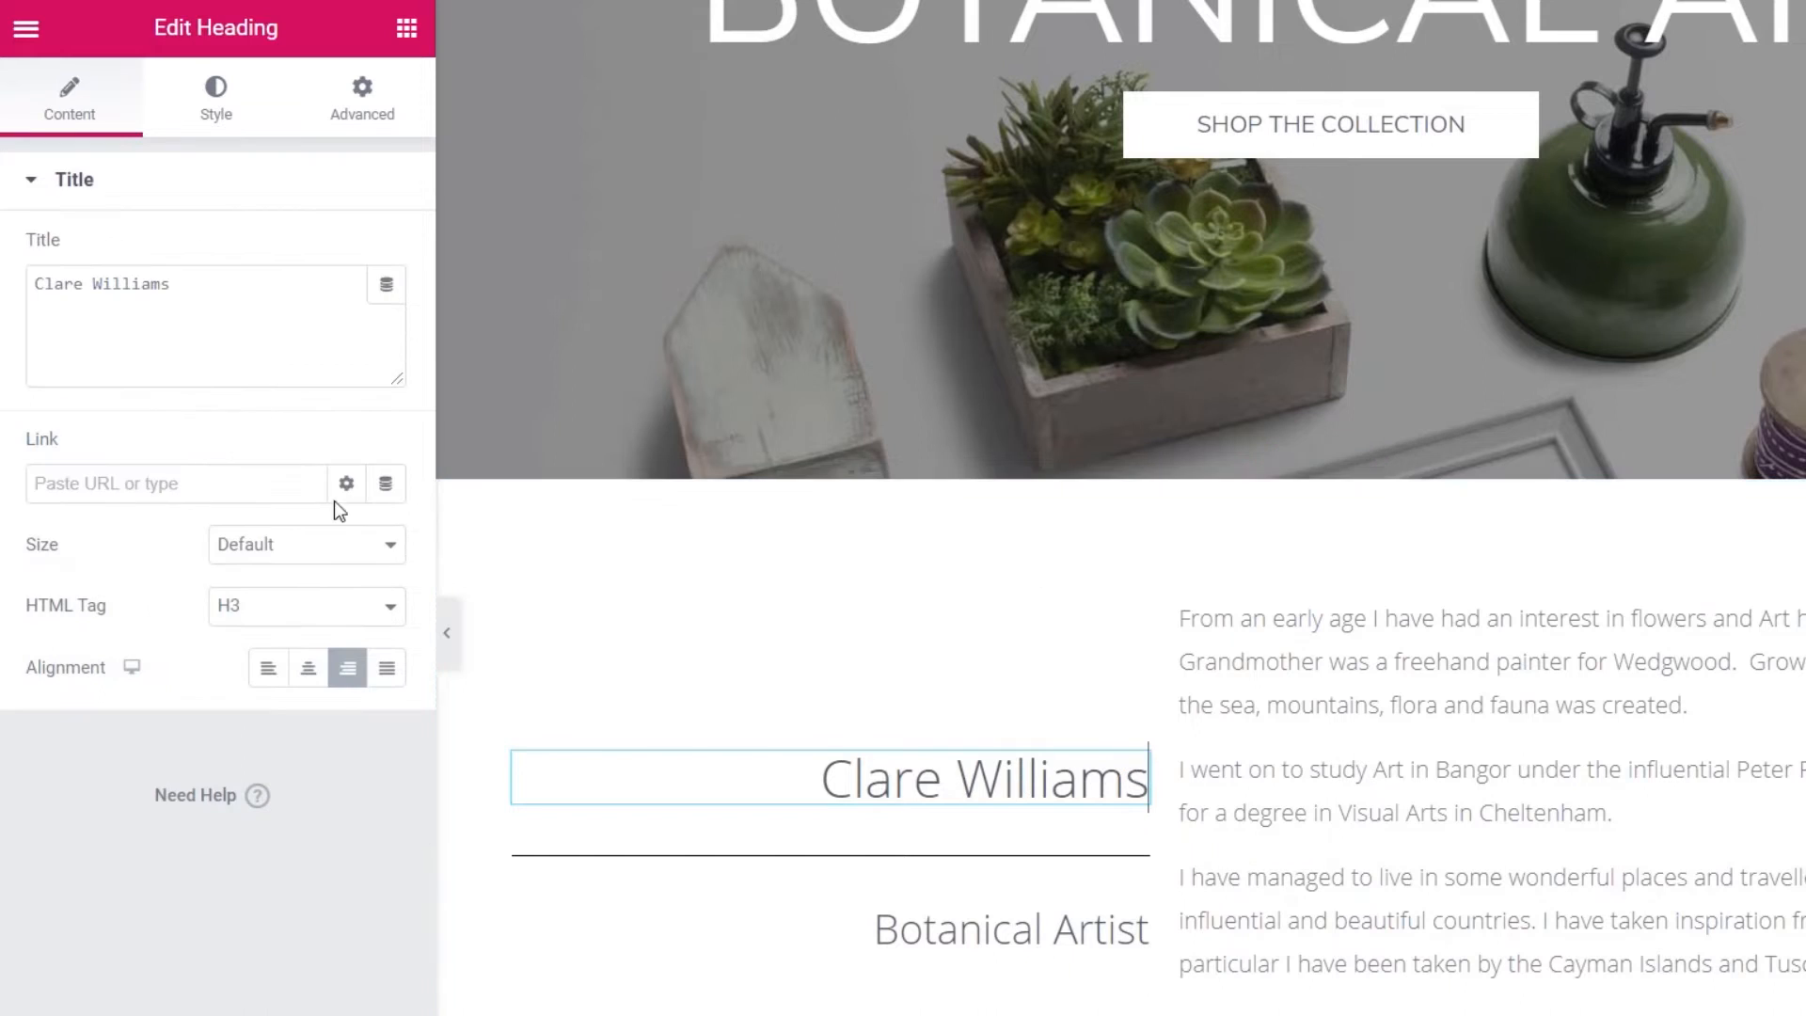
{"action": "left_click", "coordinate": [212, 117]}
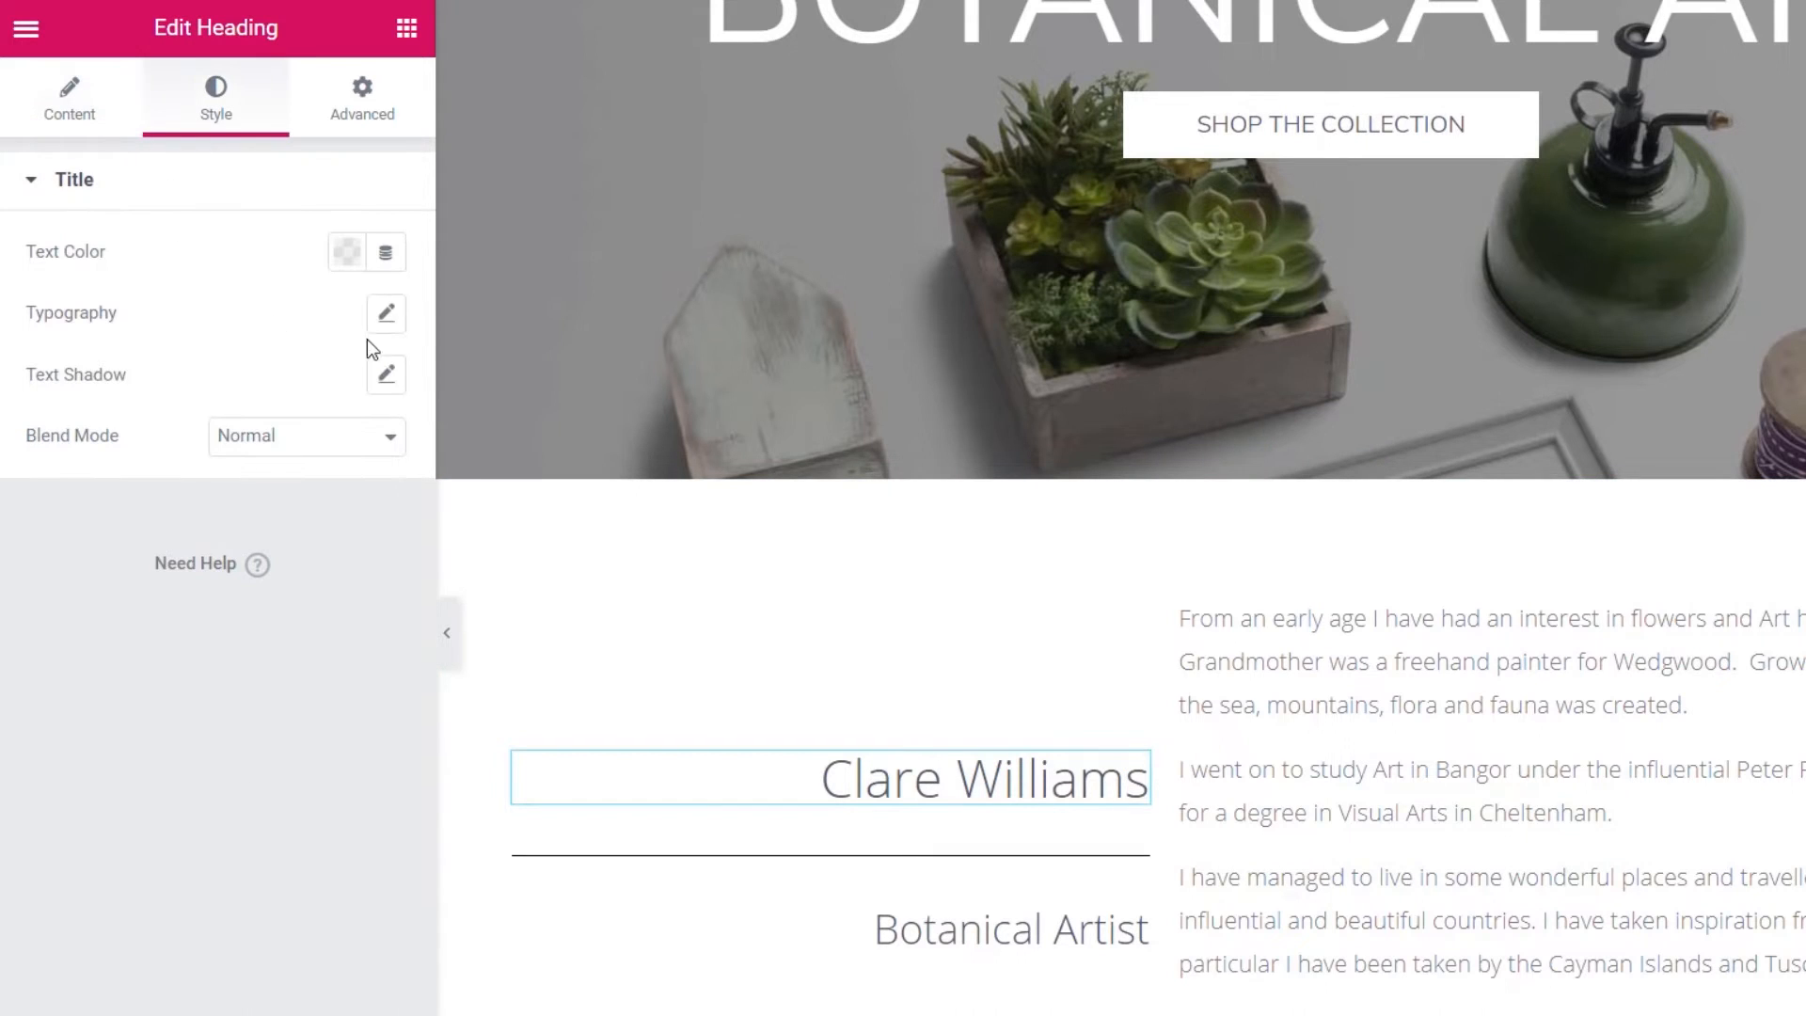
{"action": "left_click", "coordinate": [384, 314]}
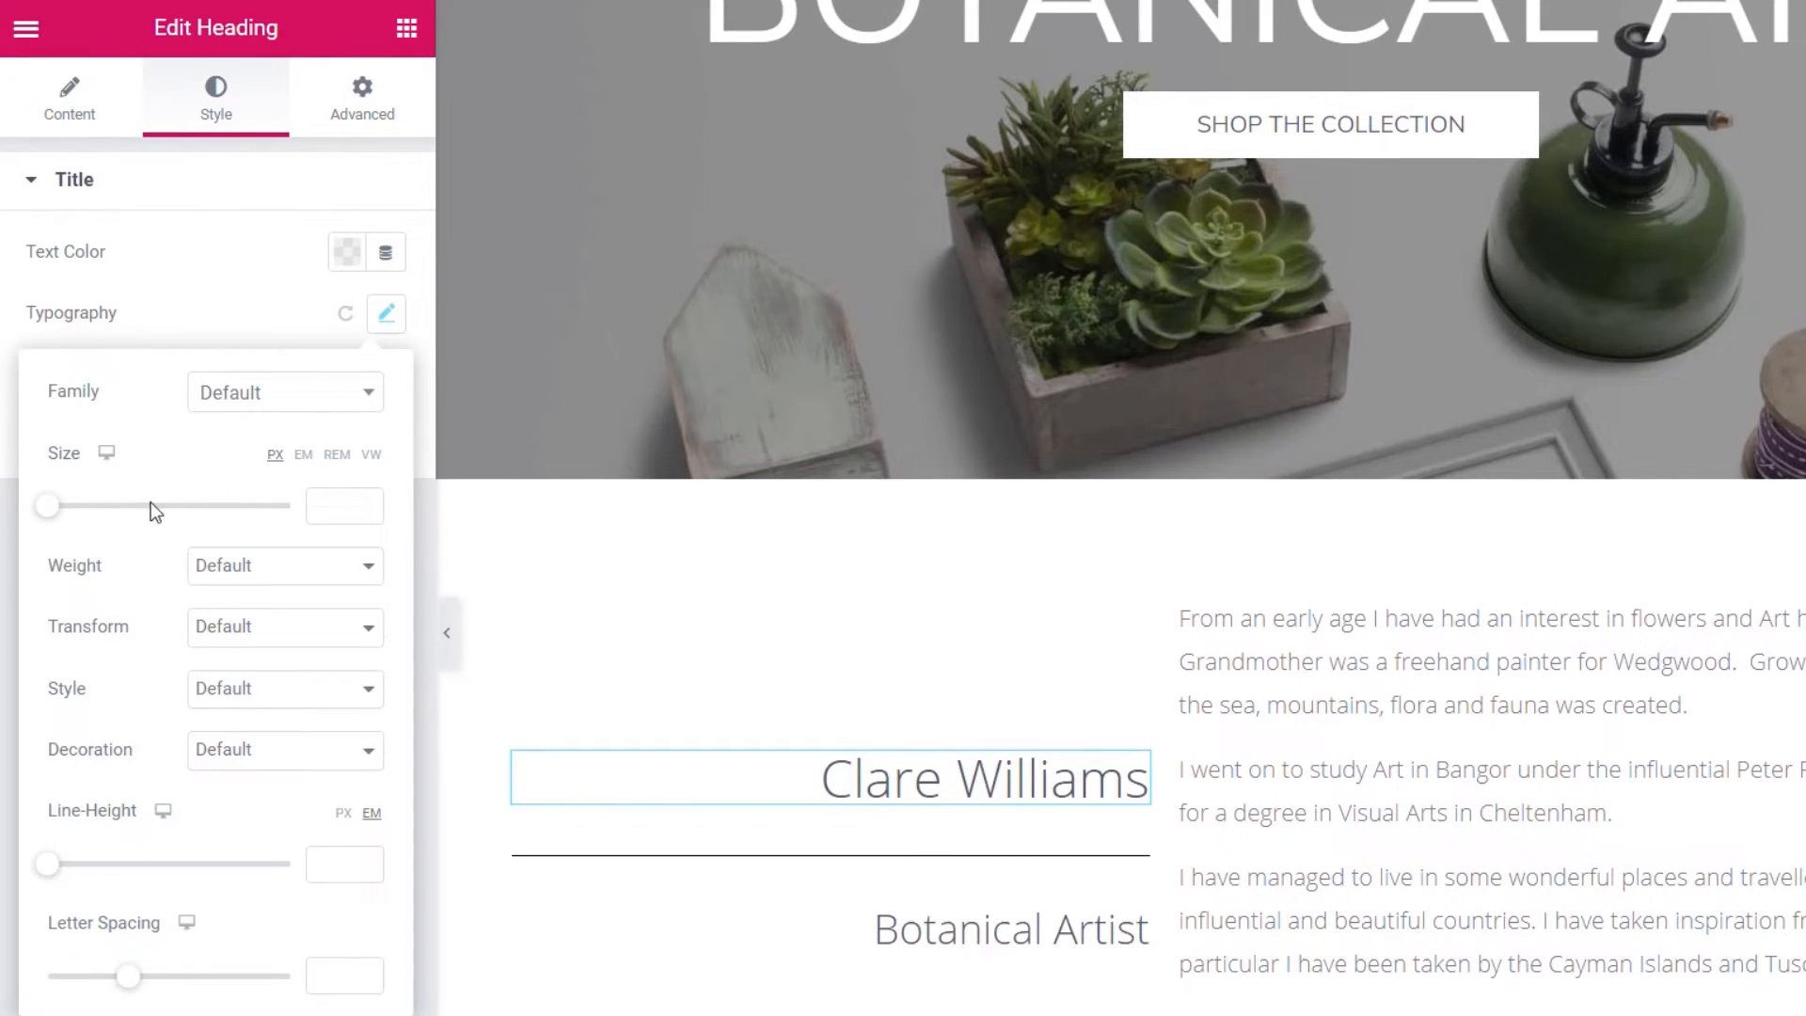
{"action": "left_click_drag", "start_coordinate": [71, 504], "coordinate": [149, 512]}
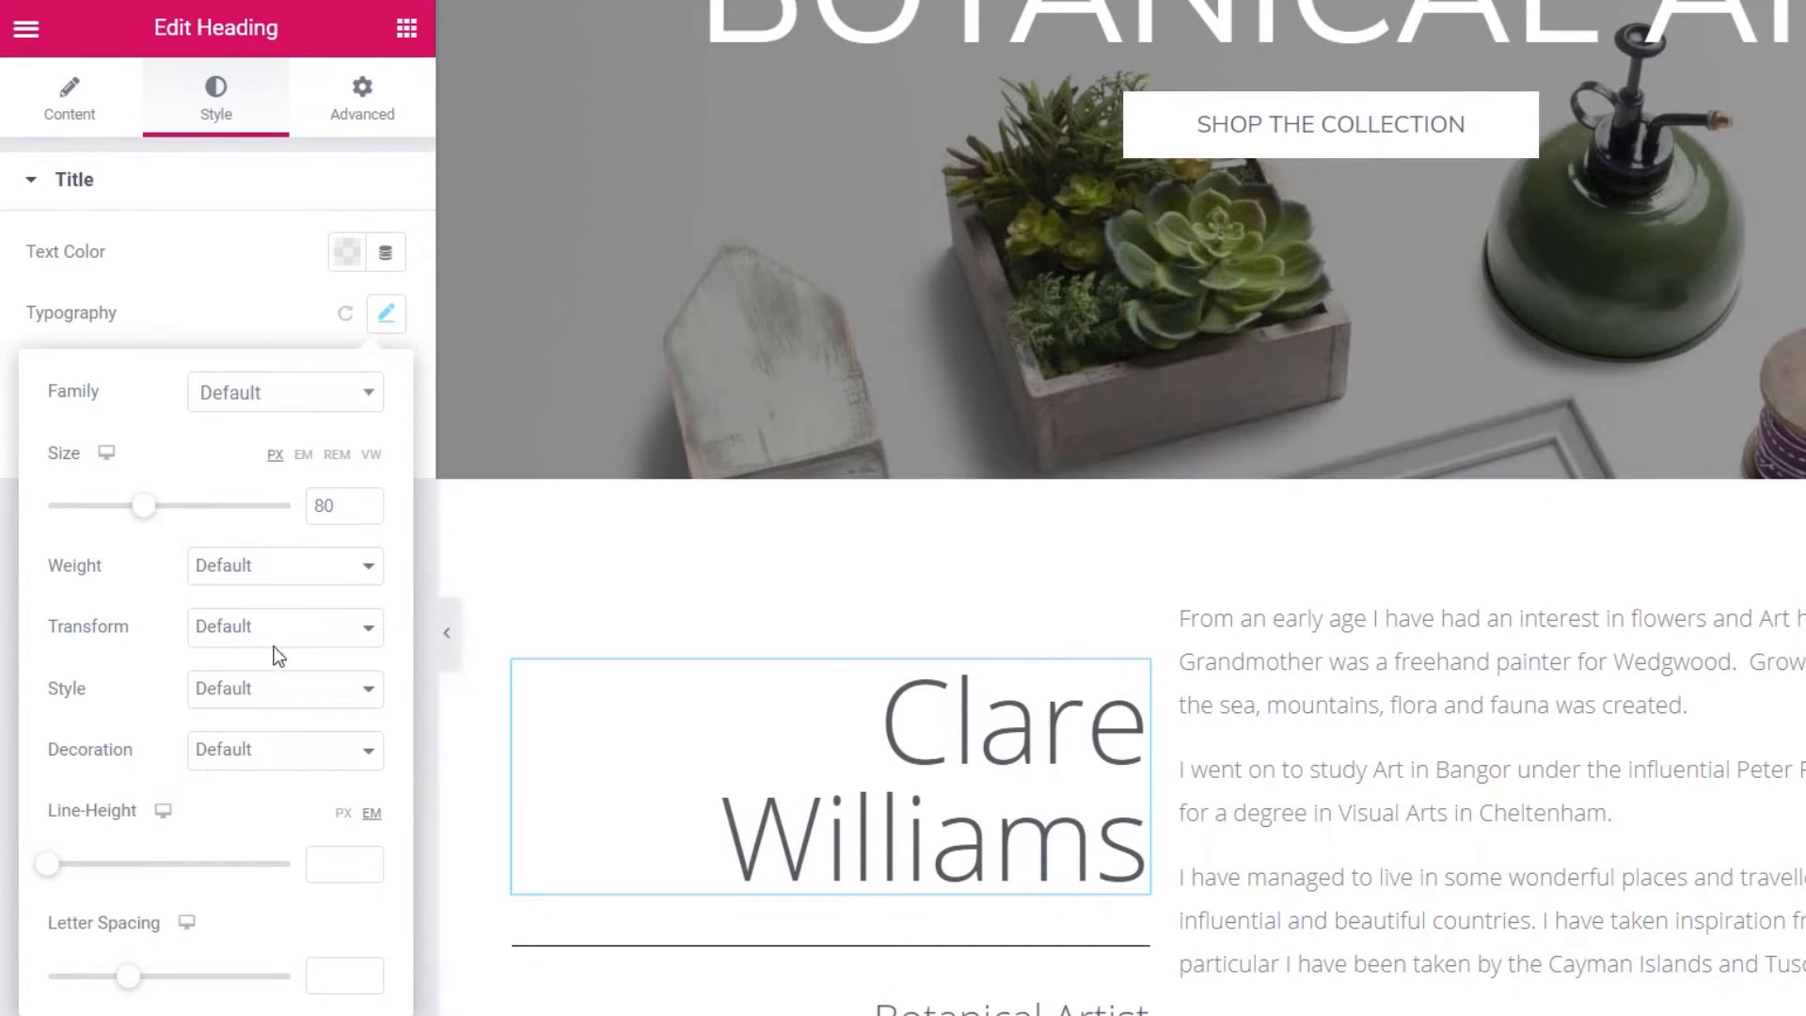
{"action": "left_click", "coordinate": [284, 572]}
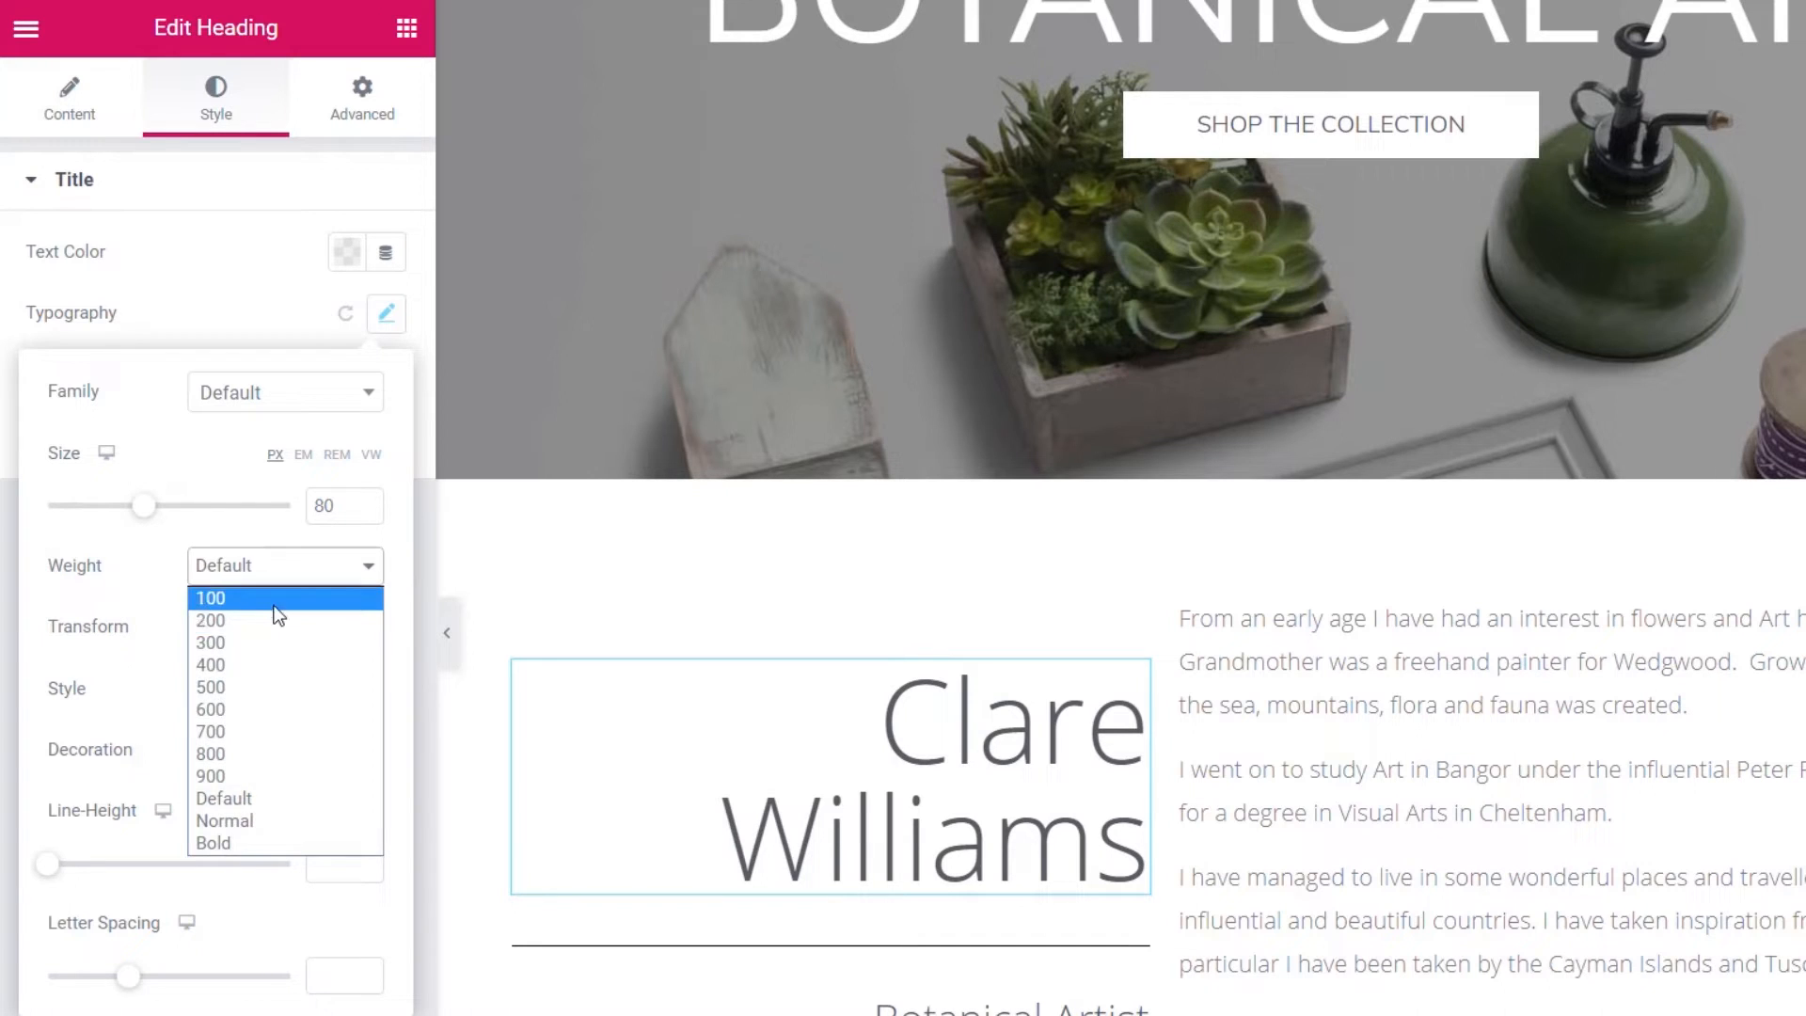
{"action": "left_click", "coordinate": [273, 598]}
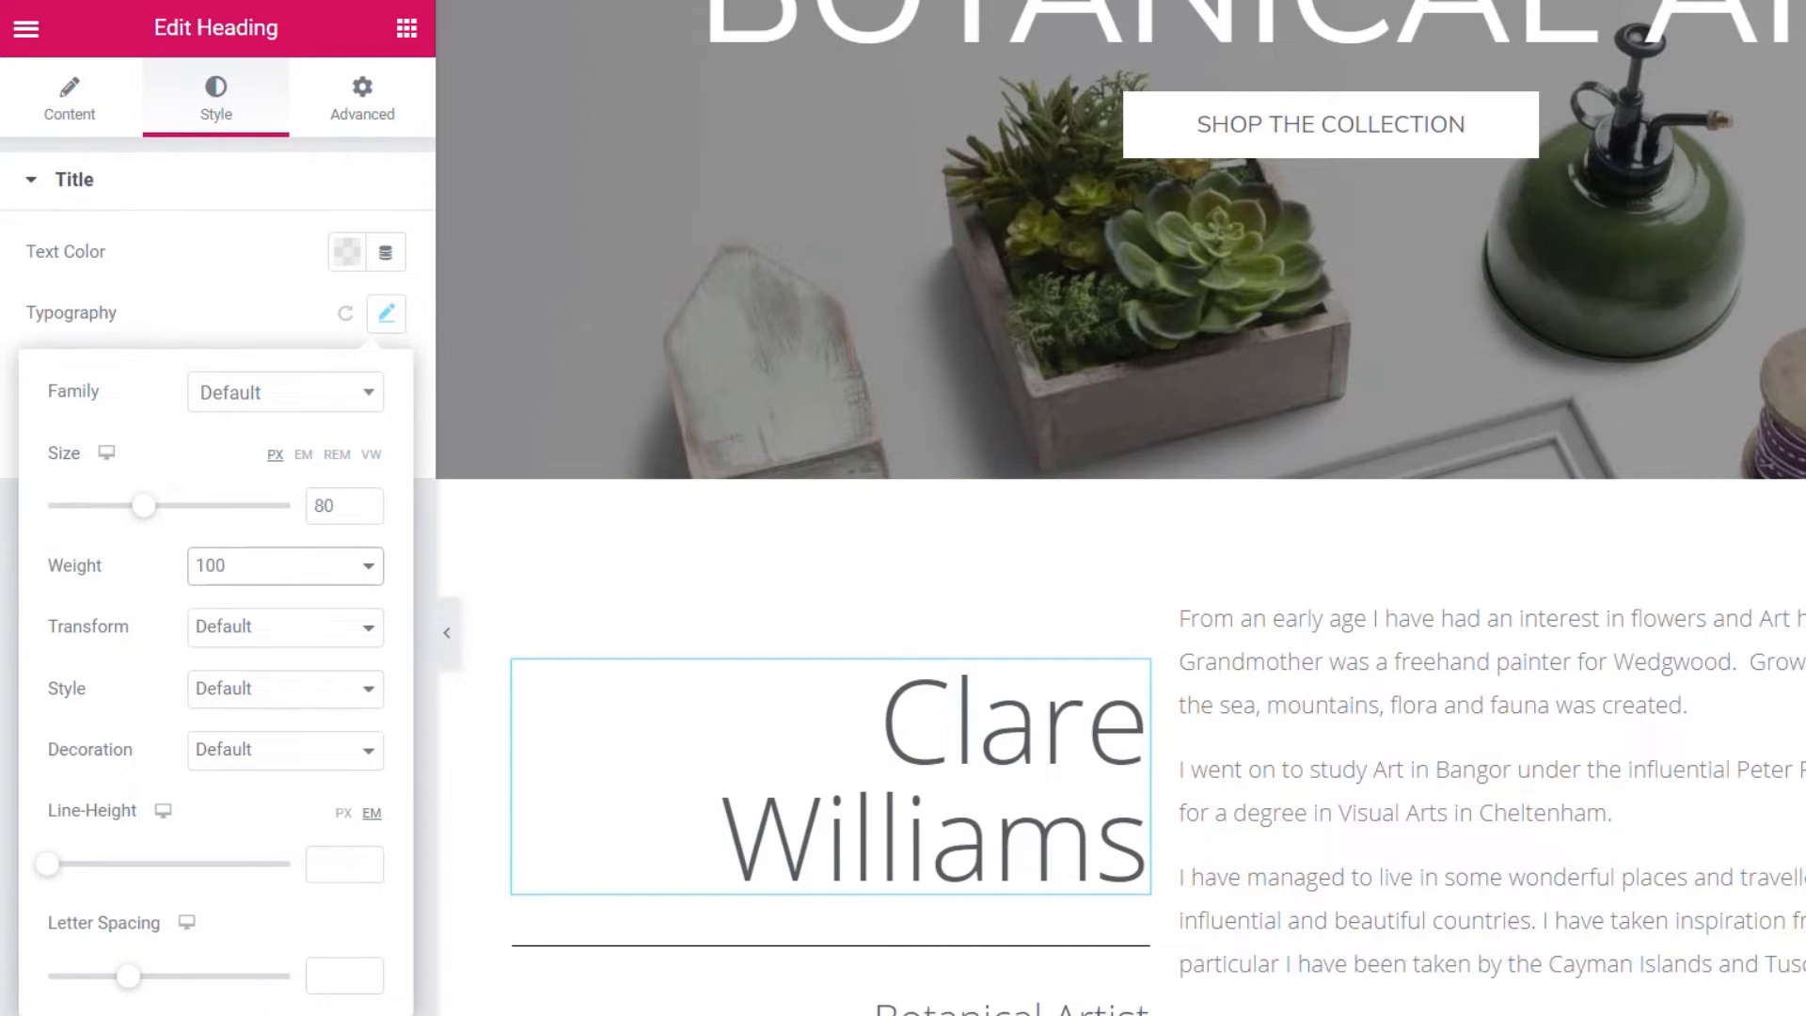
{"action": "left_click", "coordinate": [916, 952]}
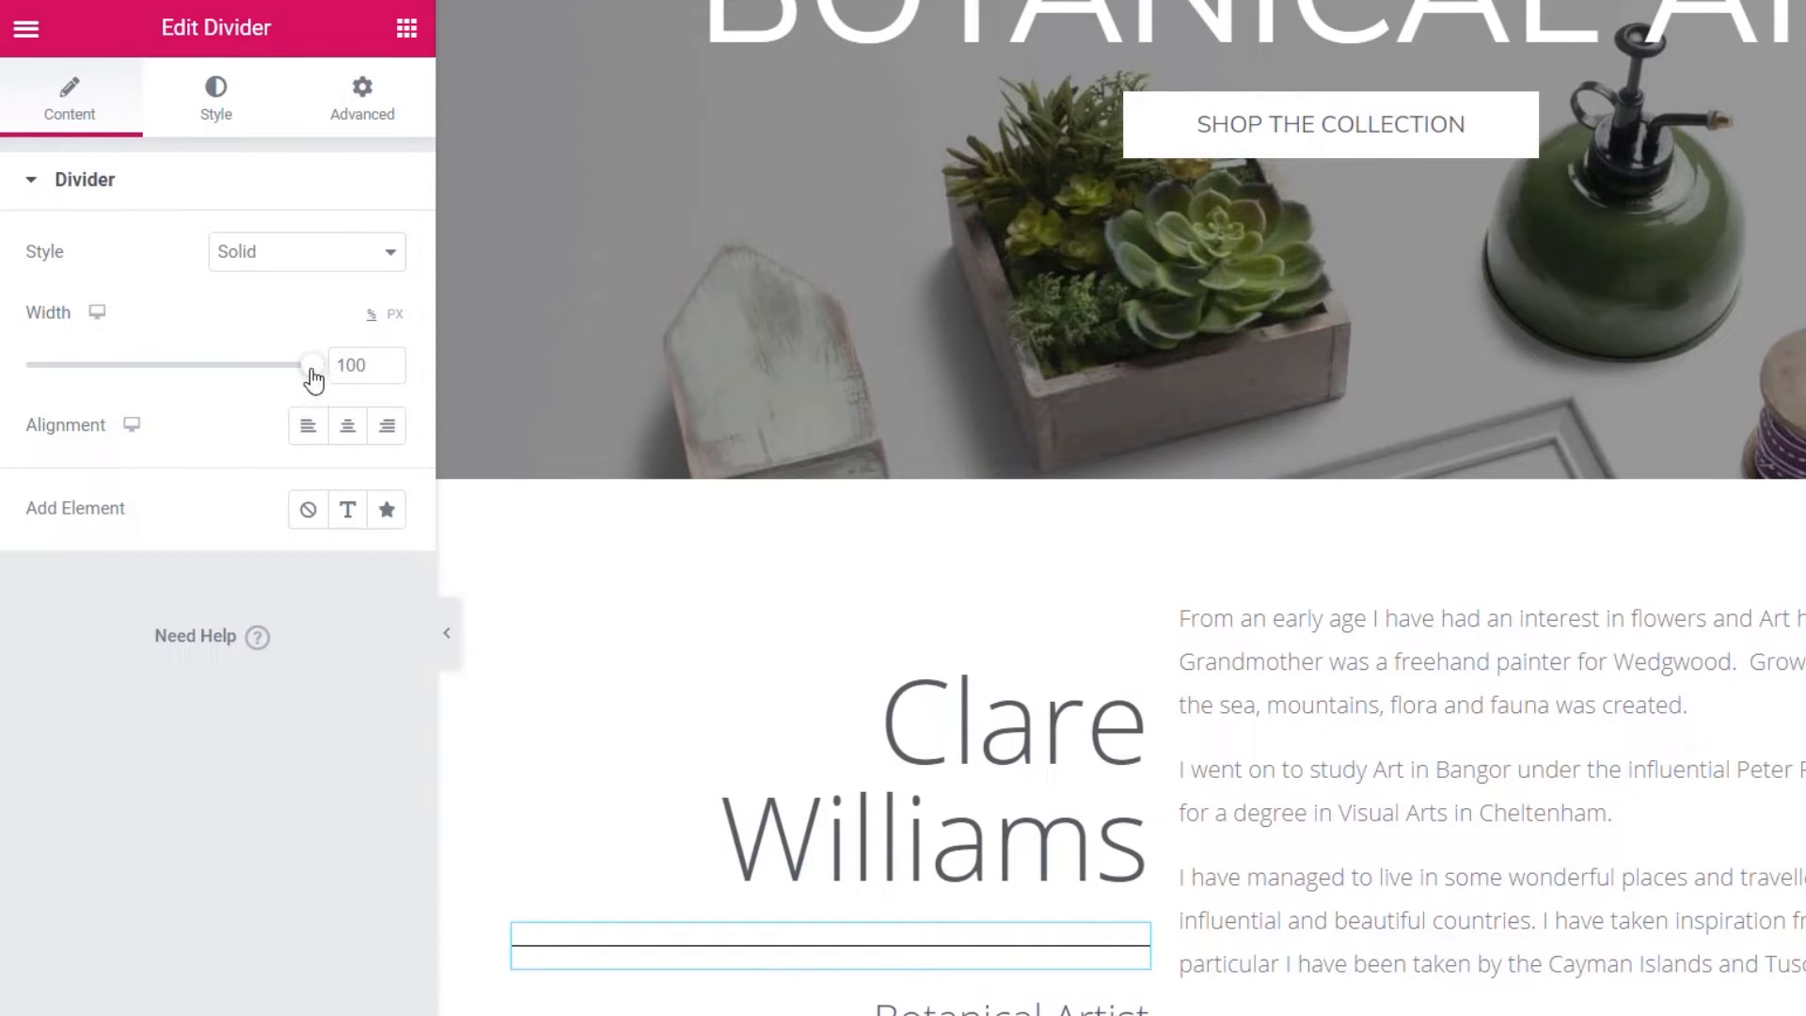
- Shorten the divider to 20 px, align it right, and make it dotted
{"action": "left_click_drag", "start_coordinate": [313, 379], "coordinate": [82, 385]}
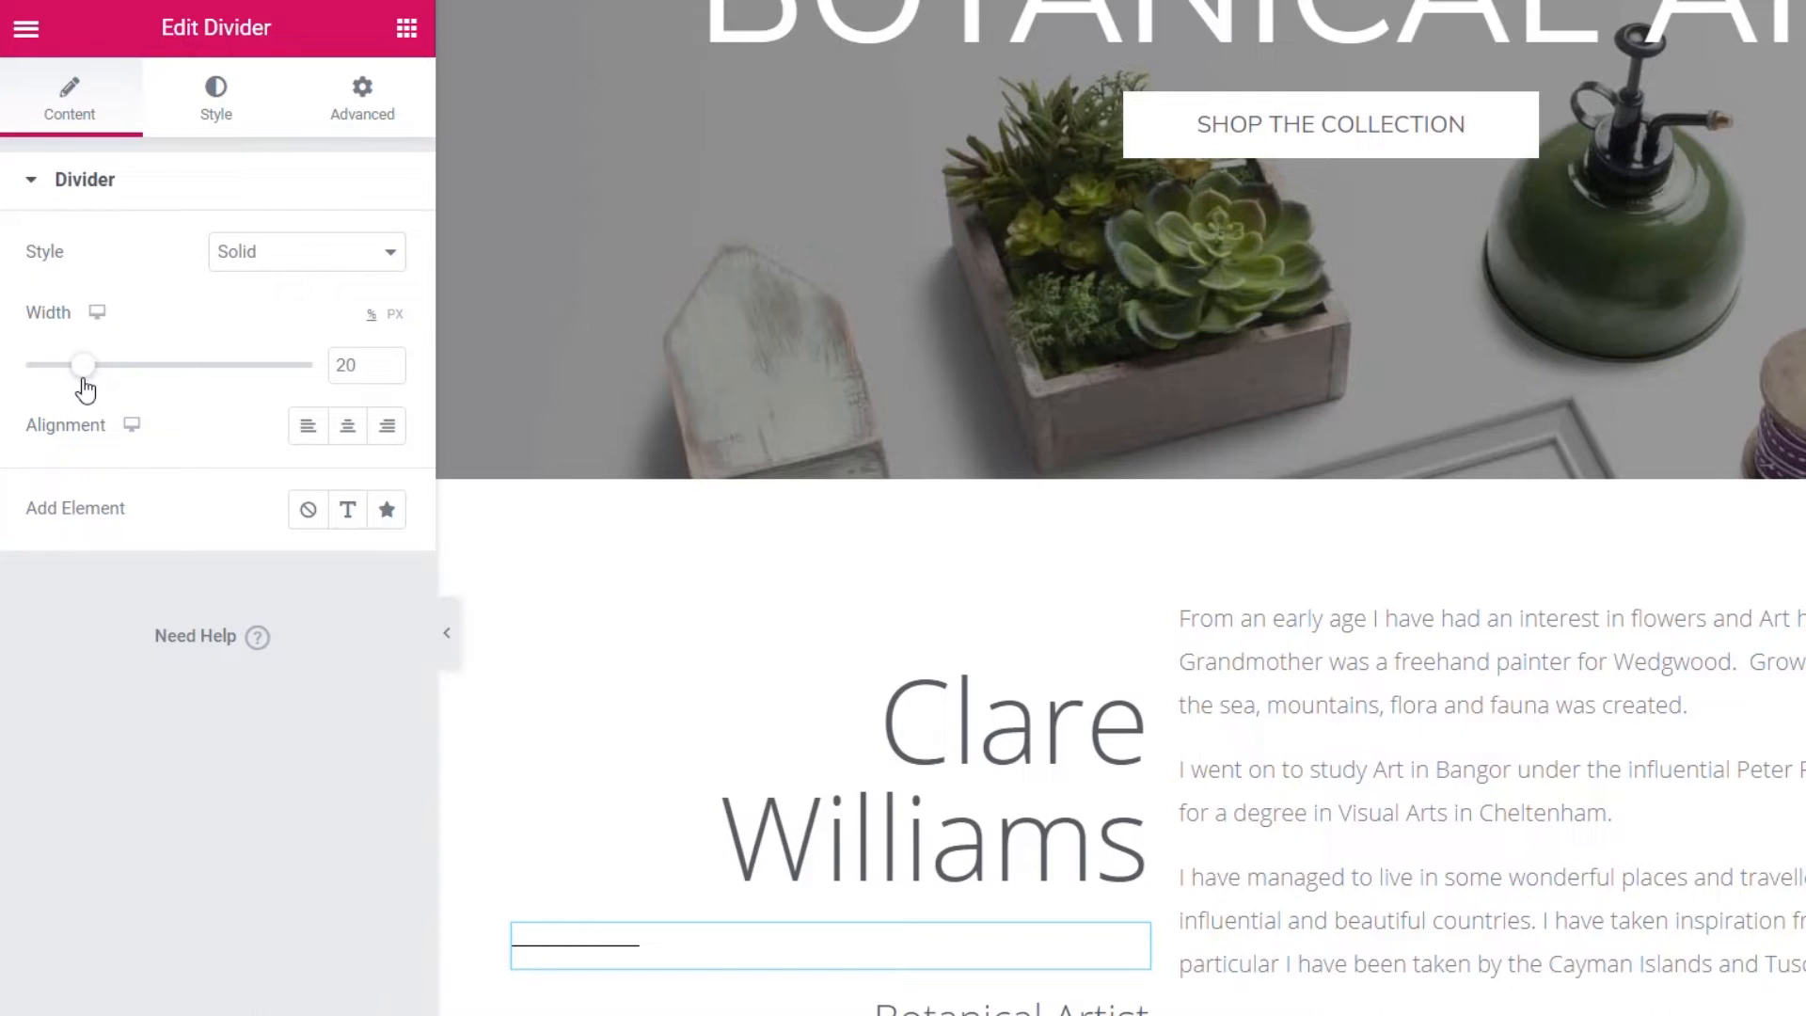
{"action": "left_click", "coordinate": [385, 430]}
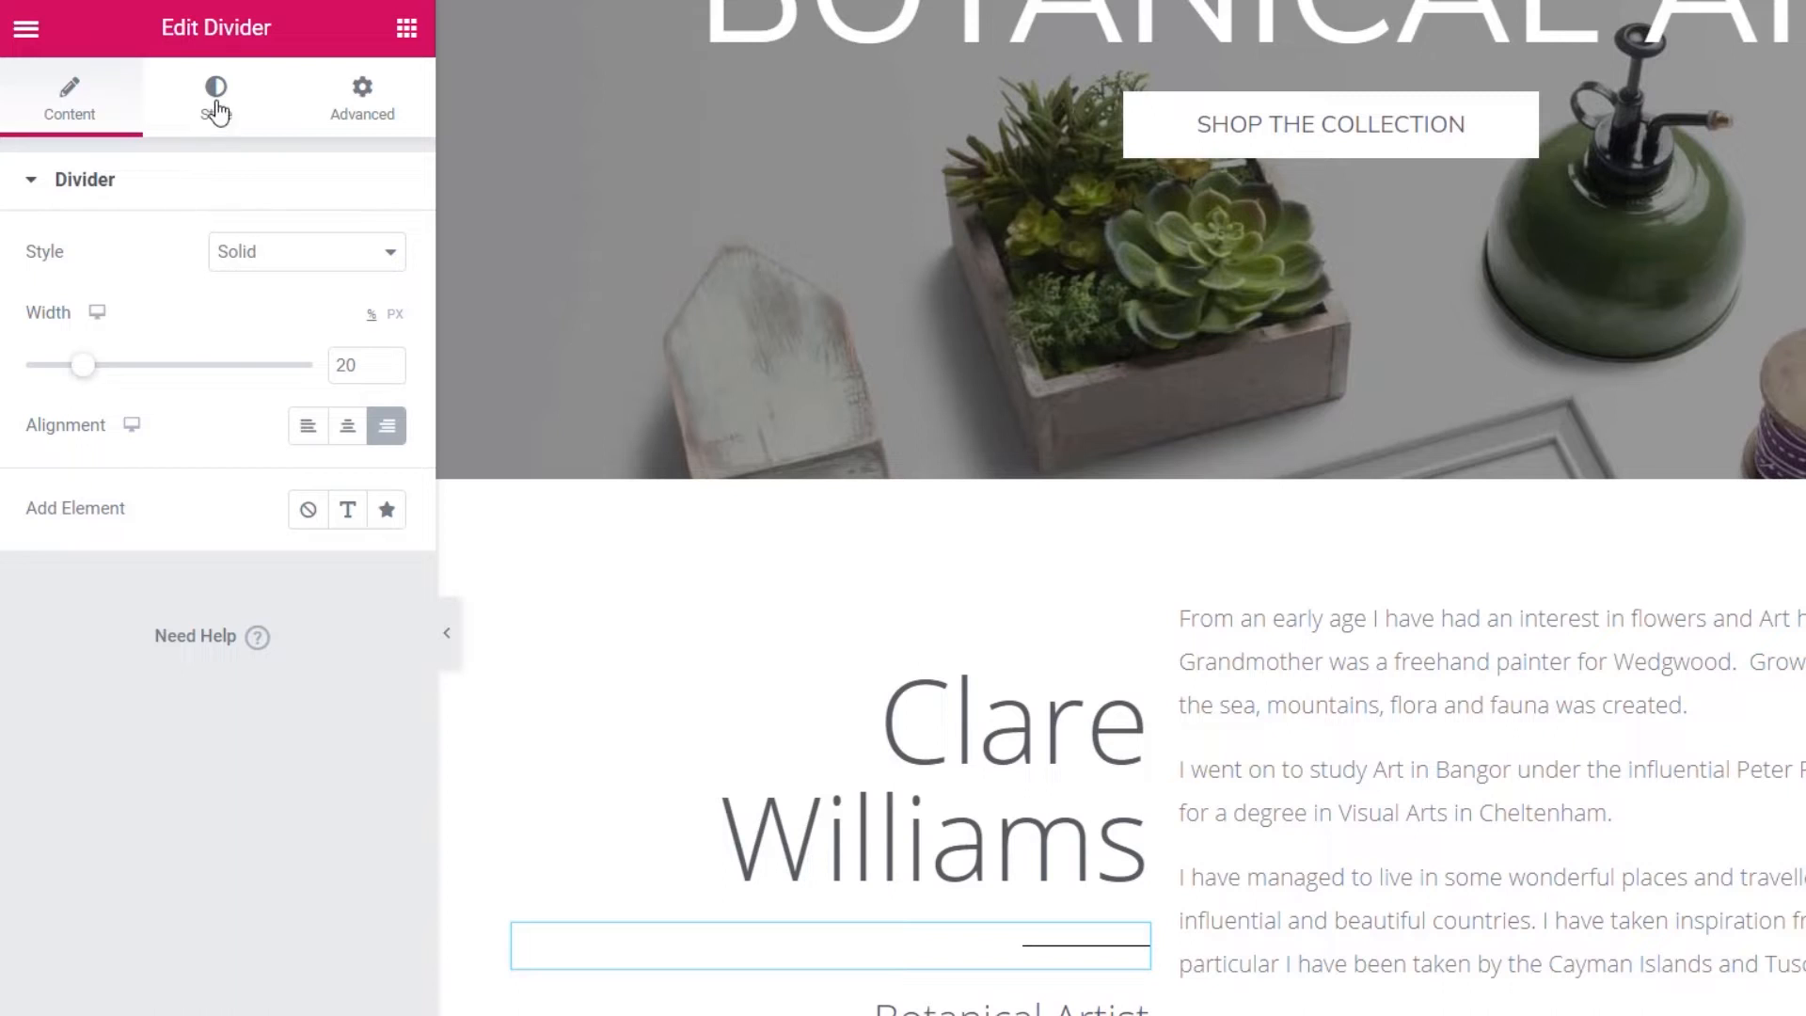
{"action": "left_click", "coordinate": [285, 264]}
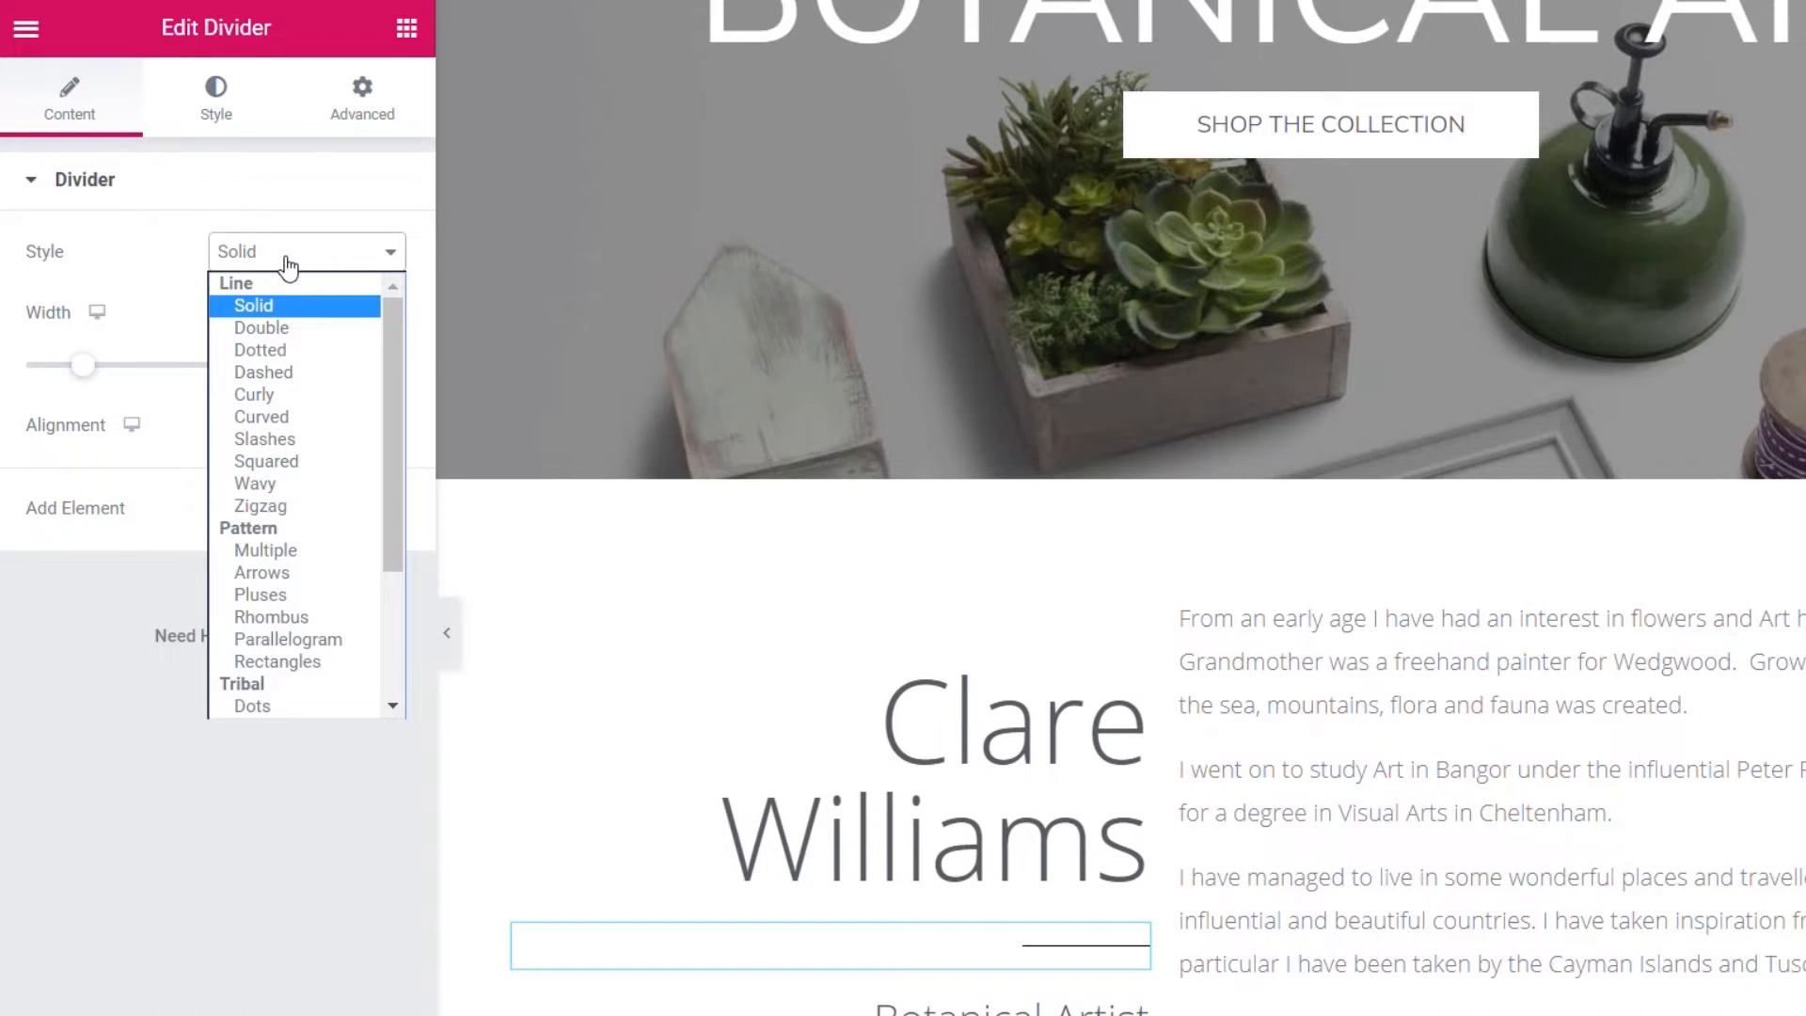
{"action": "left_click", "coordinate": [291, 348]}
- Fade the divider colour to a mostly transparent black (#0000002E)
{"action": "left_click", "coordinate": [216, 97]}
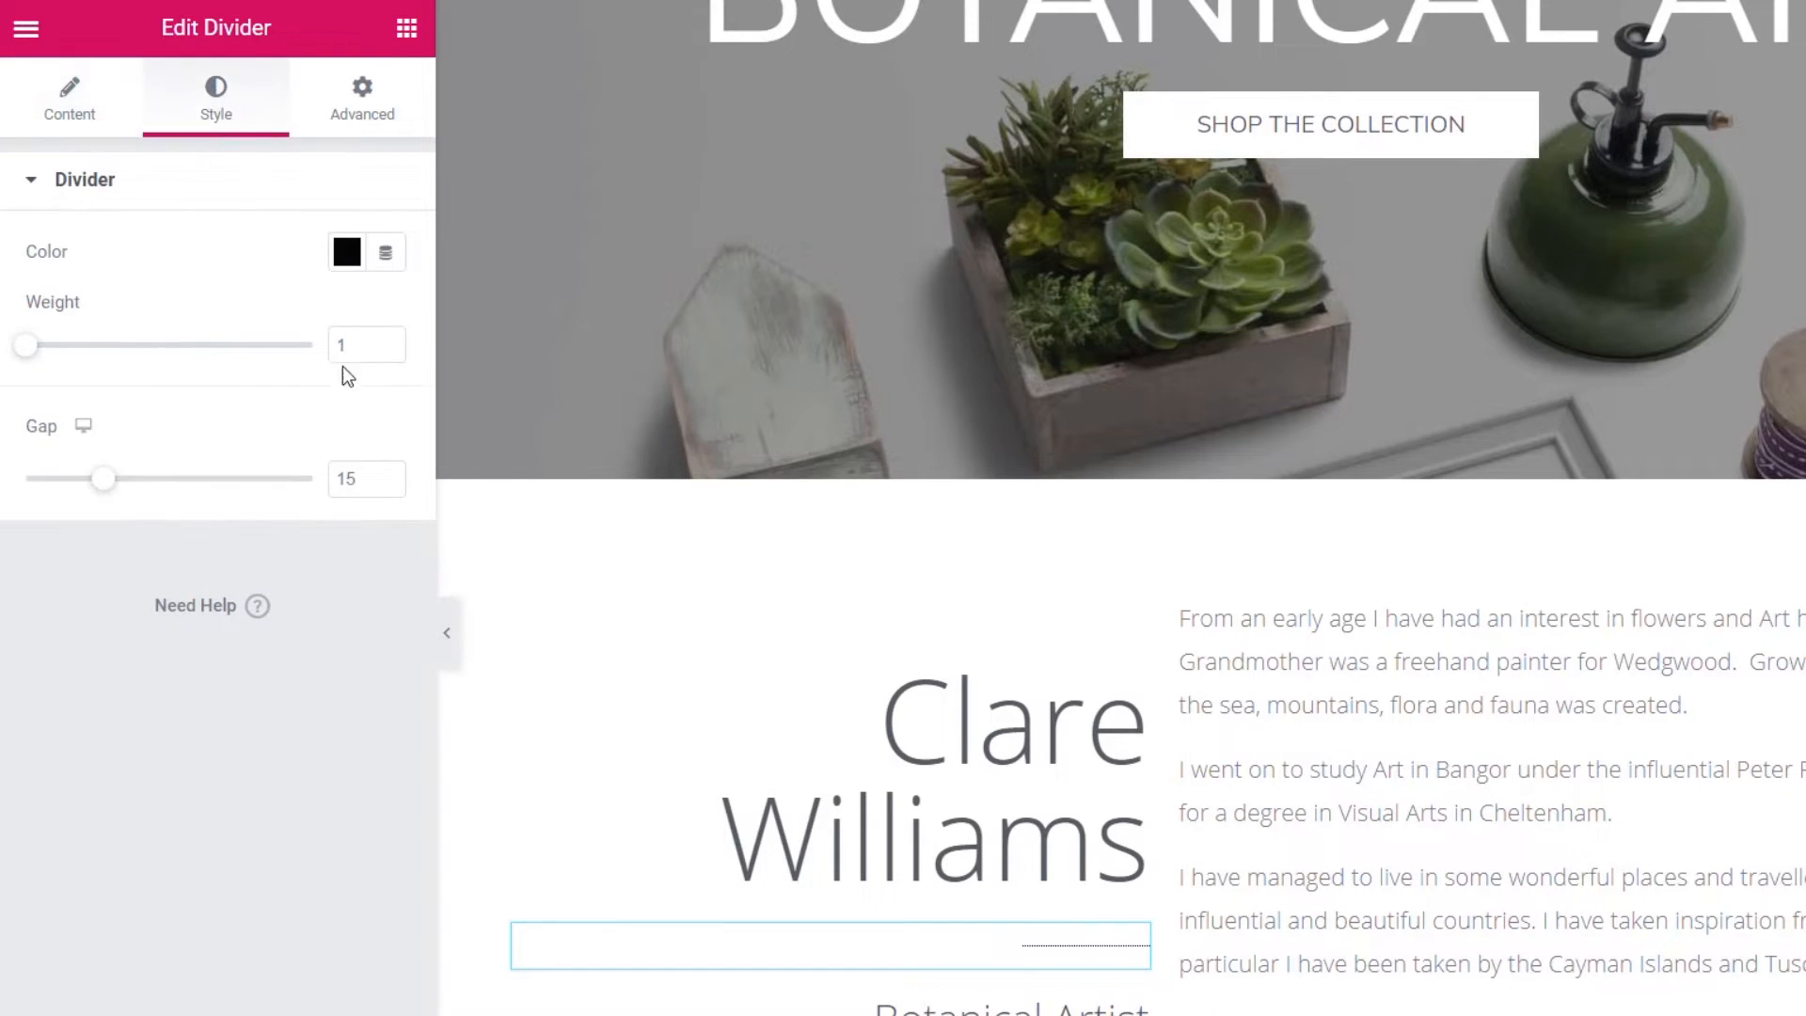
{"action": "left_click", "coordinate": [347, 254]}
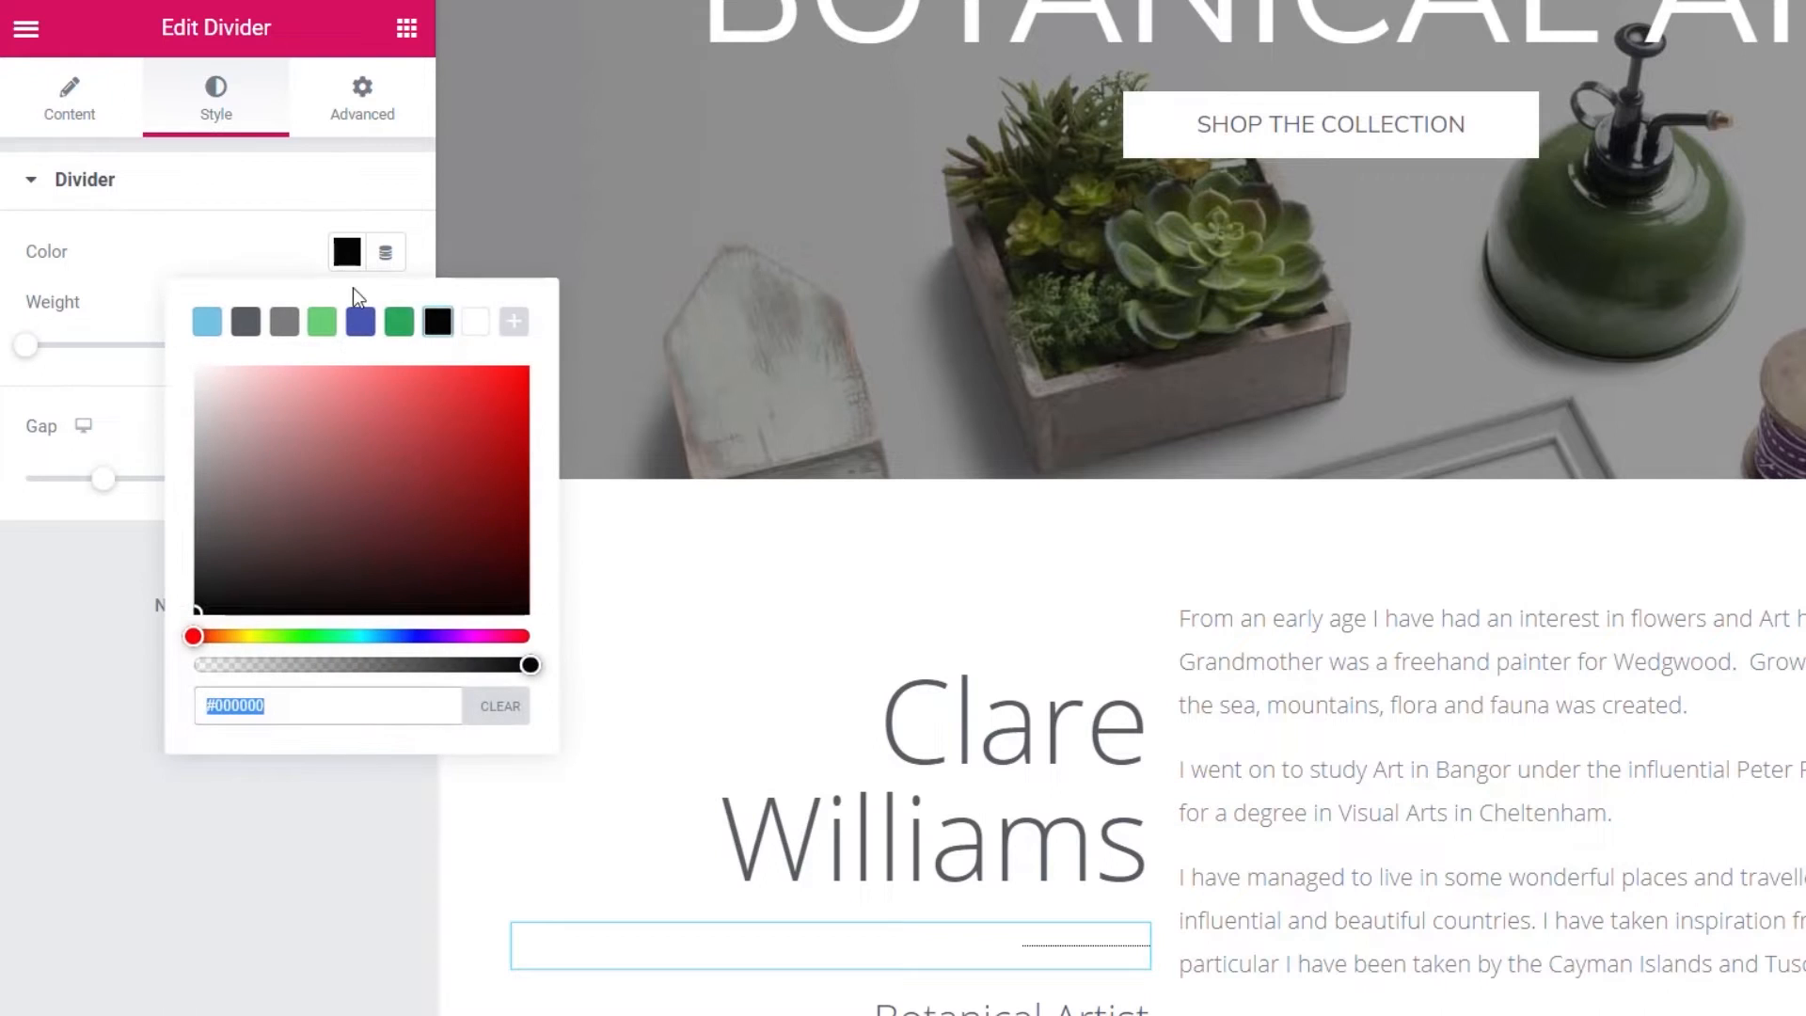
{"action": "left_click_drag", "start_coordinate": [464, 667], "coordinate": [257, 667]}
{"action": "left_click", "coordinate": [275, 872]}
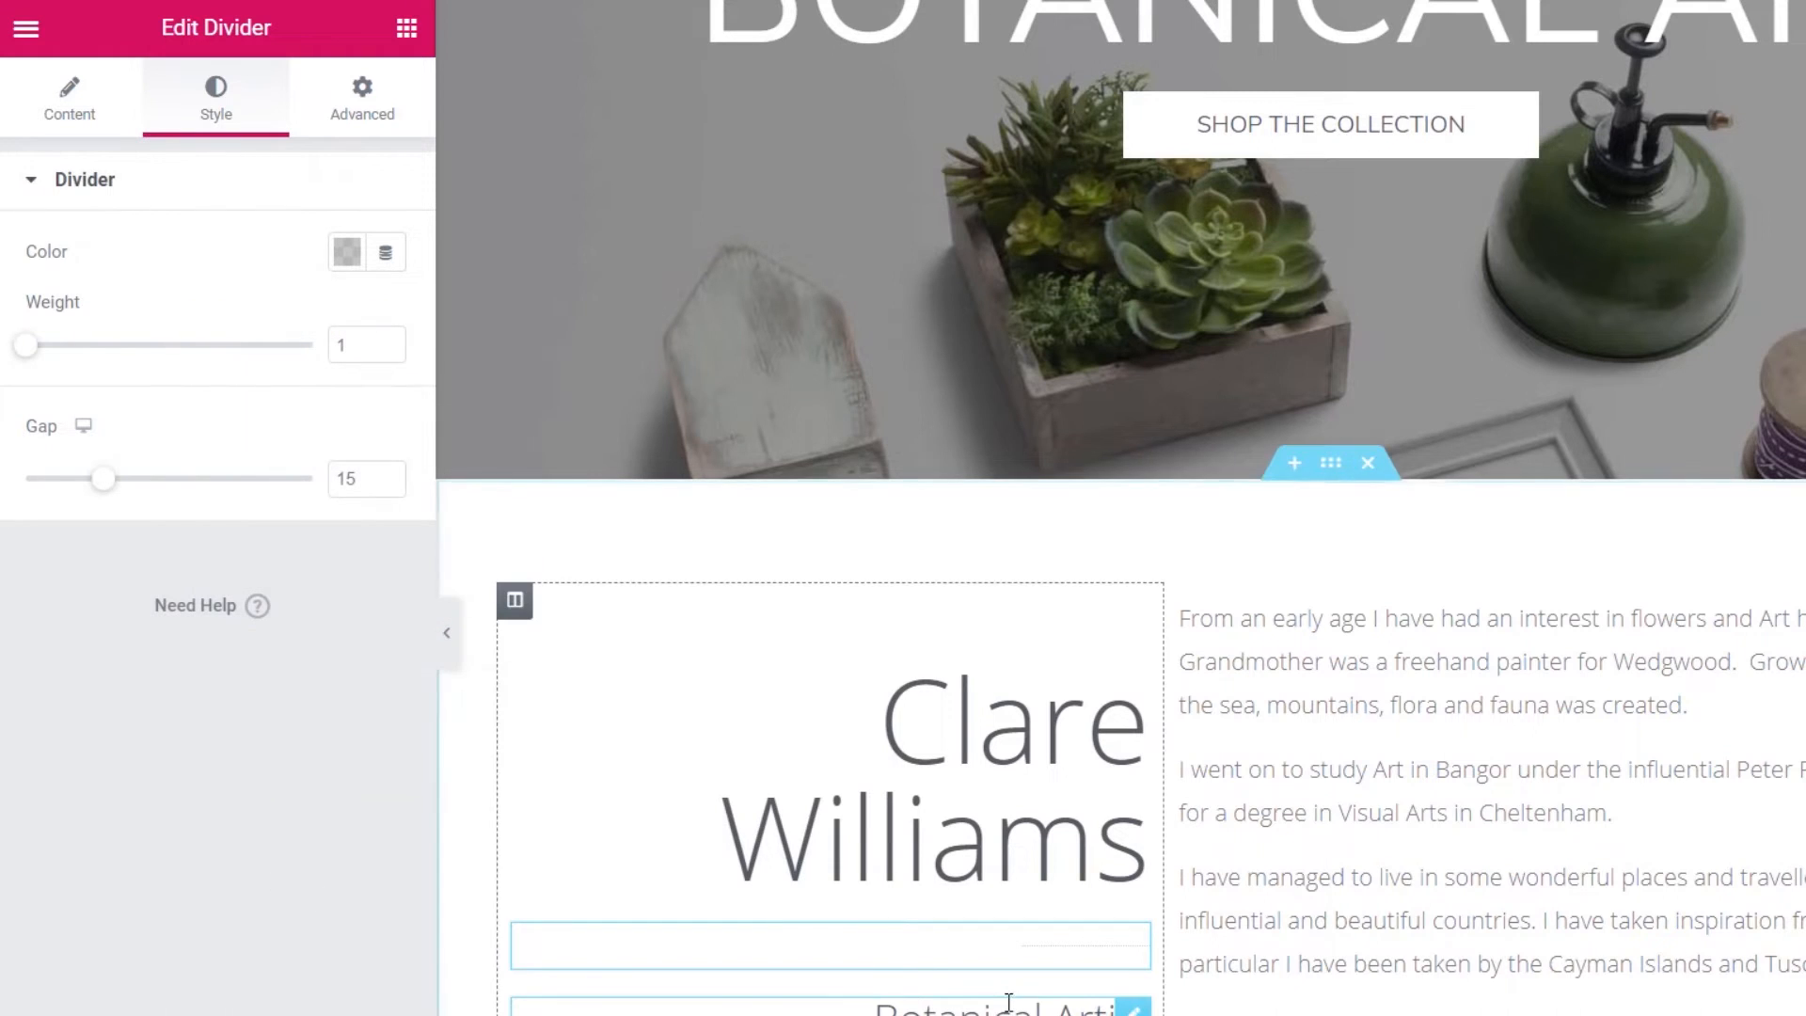
{"action": "left_click", "coordinate": [1016, 1002]}
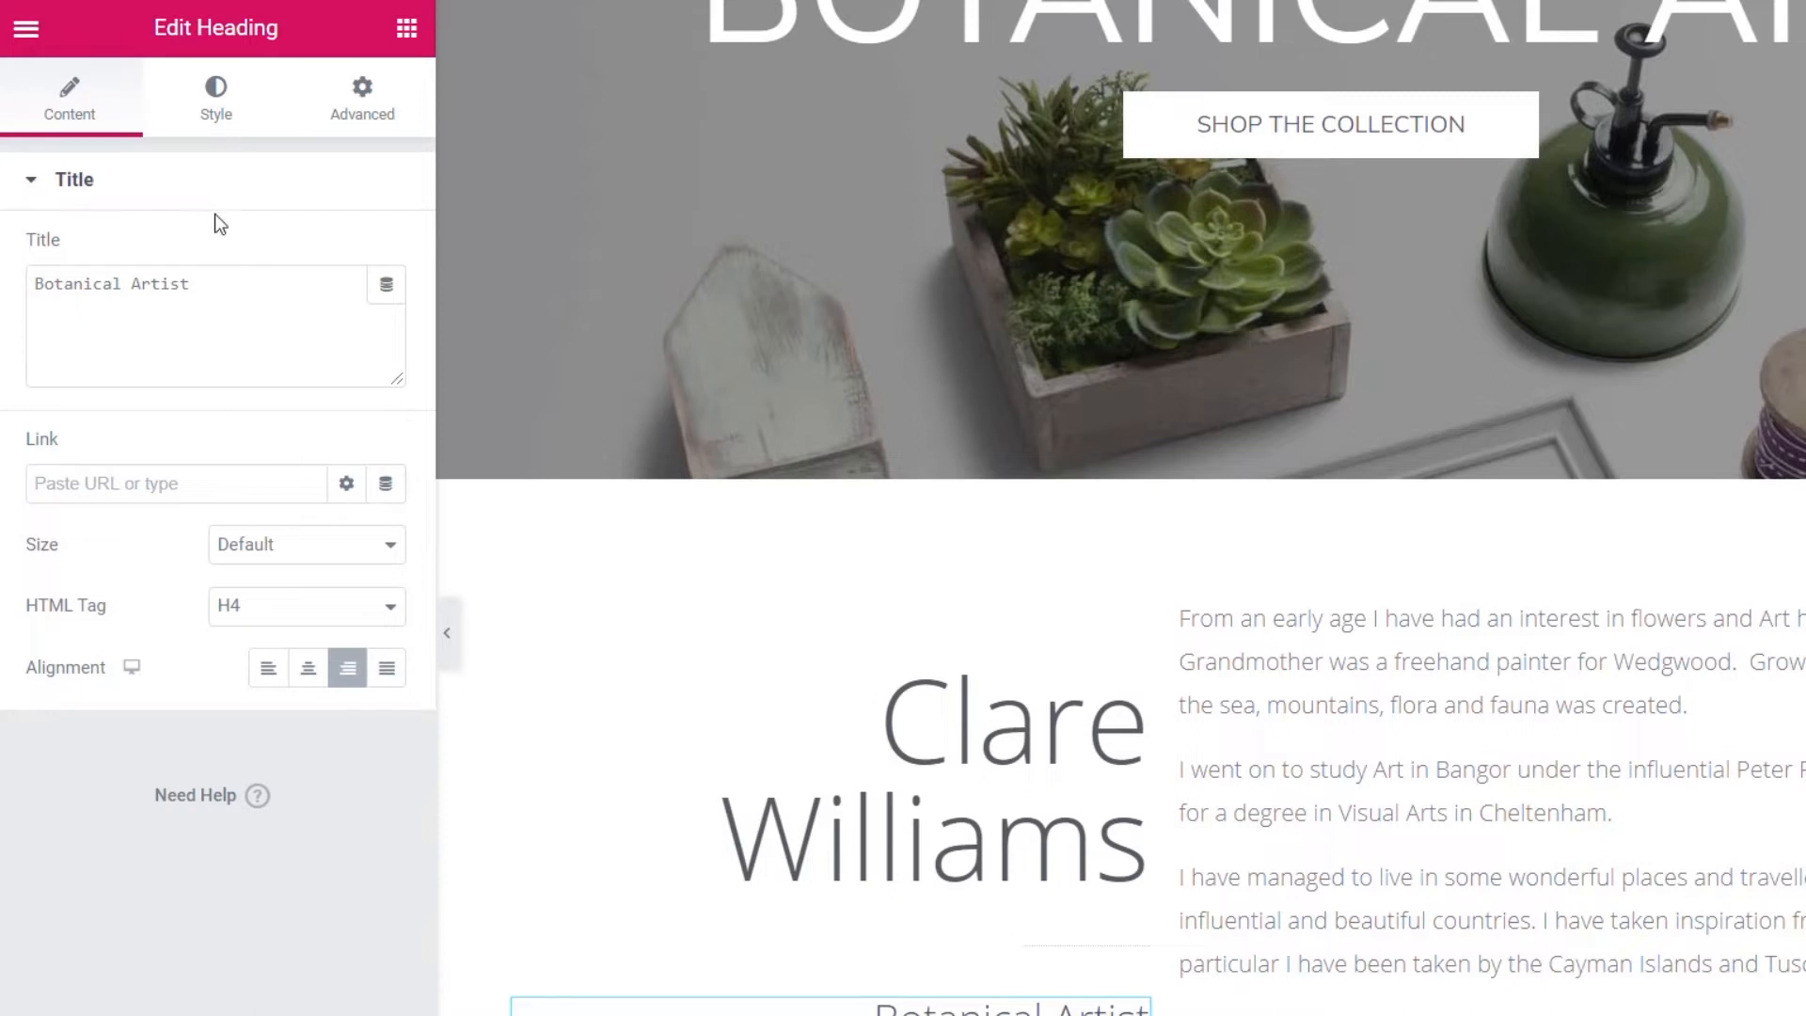
- Colour the Botanical Artist subtitle light grey #A3A3A3 and reduce the divider gap to 5
{"action": "left_click", "coordinate": [219, 103]}
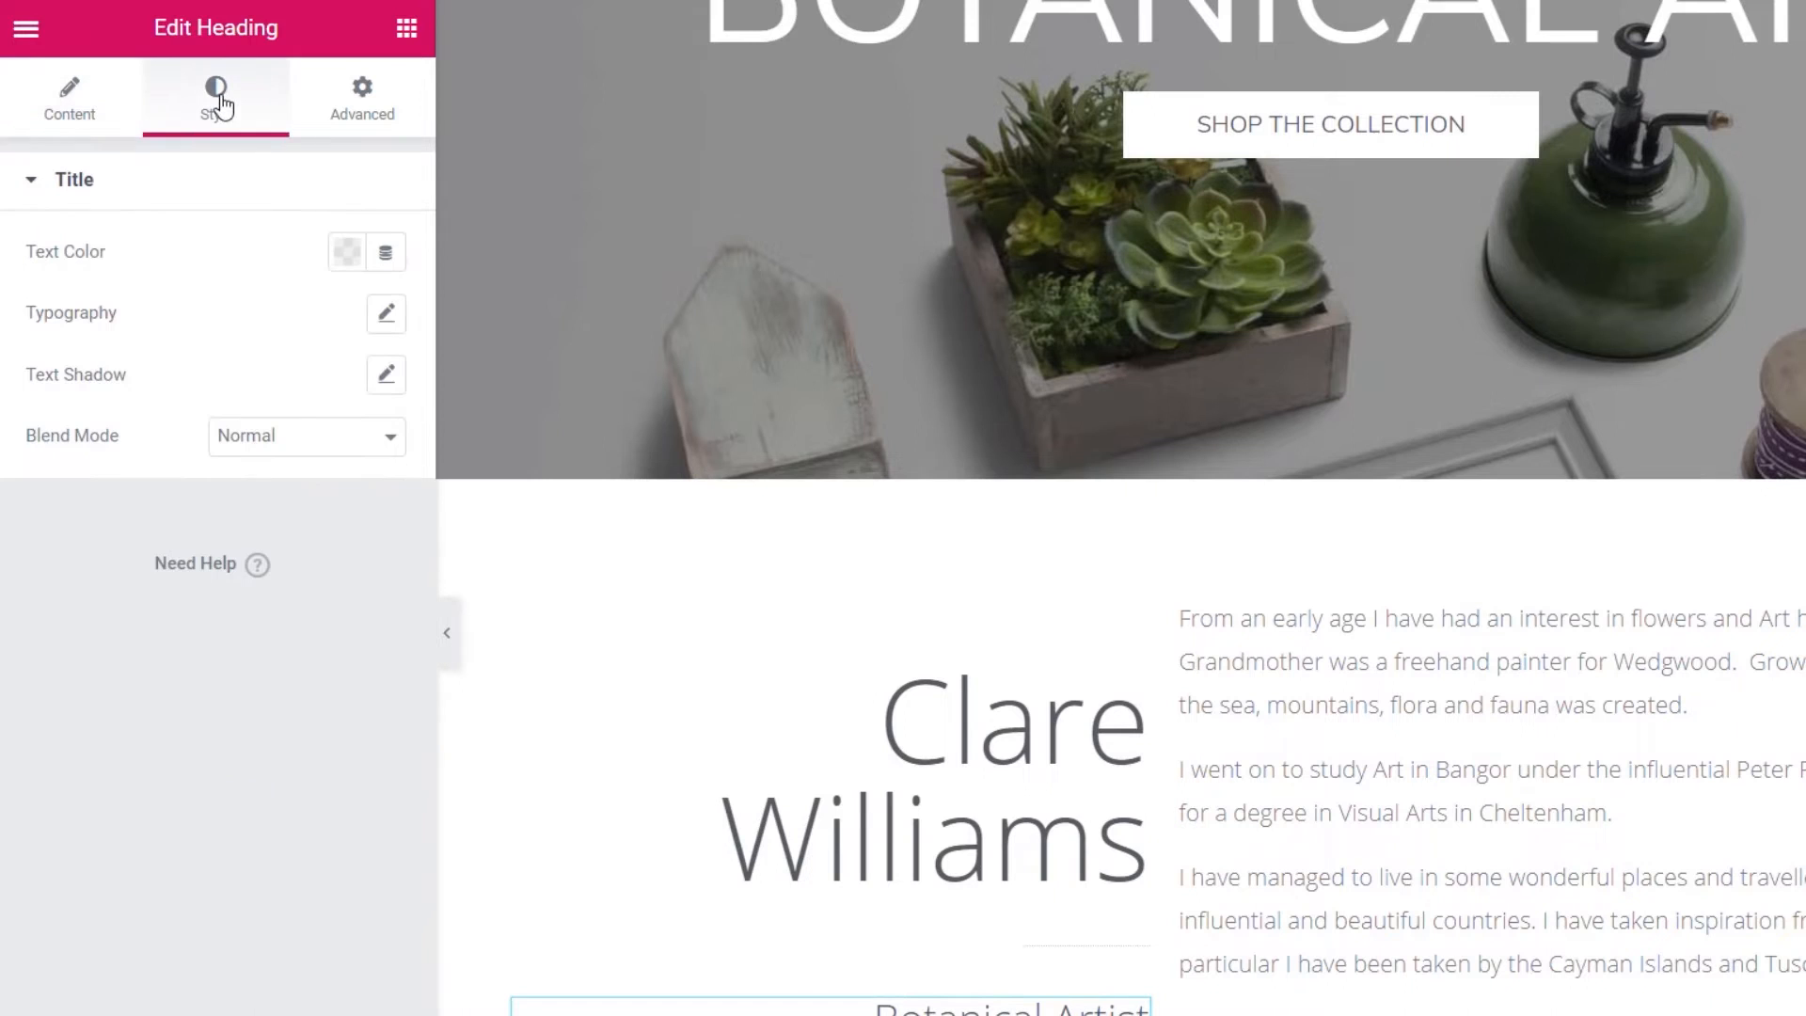
{"action": "left_click", "coordinate": [346, 254]}
{"action": "left_click", "coordinate": [282, 324]}
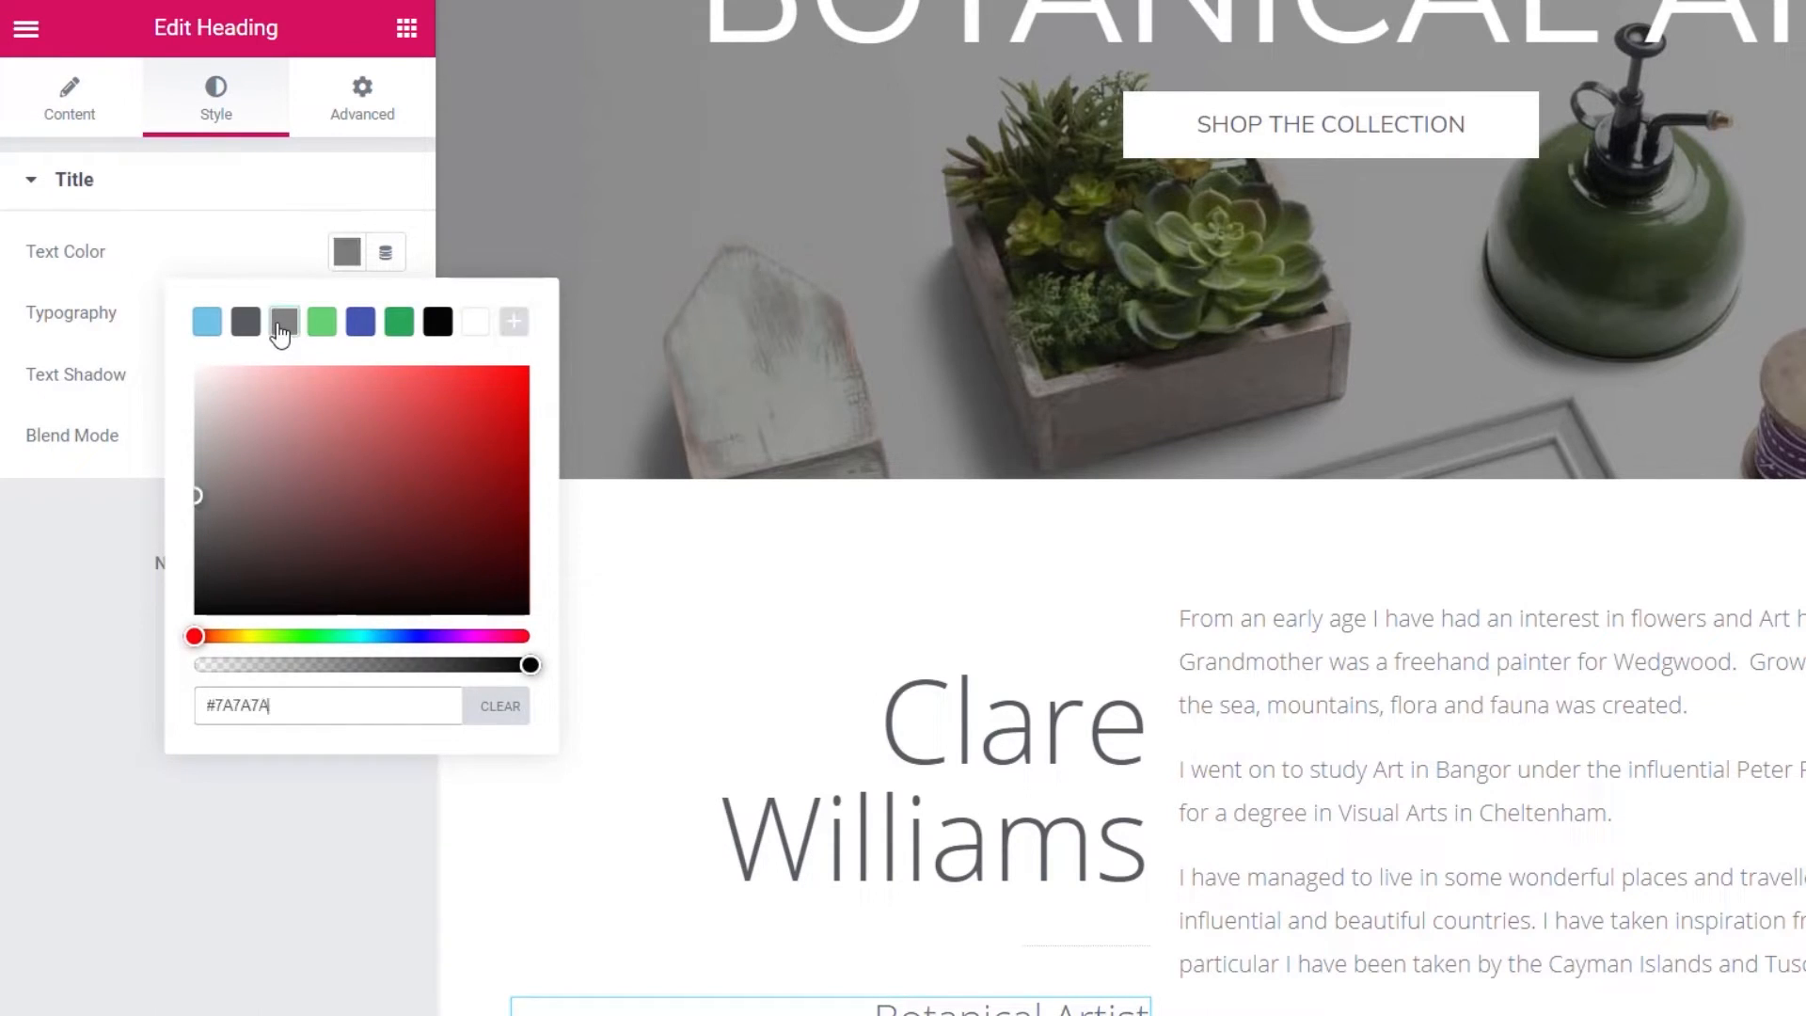
{"action": "left_click_drag", "start_coordinate": [192, 498], "coordinate": [188, 455]}
{"action": "left_click", "coordinate": [202, 929]}
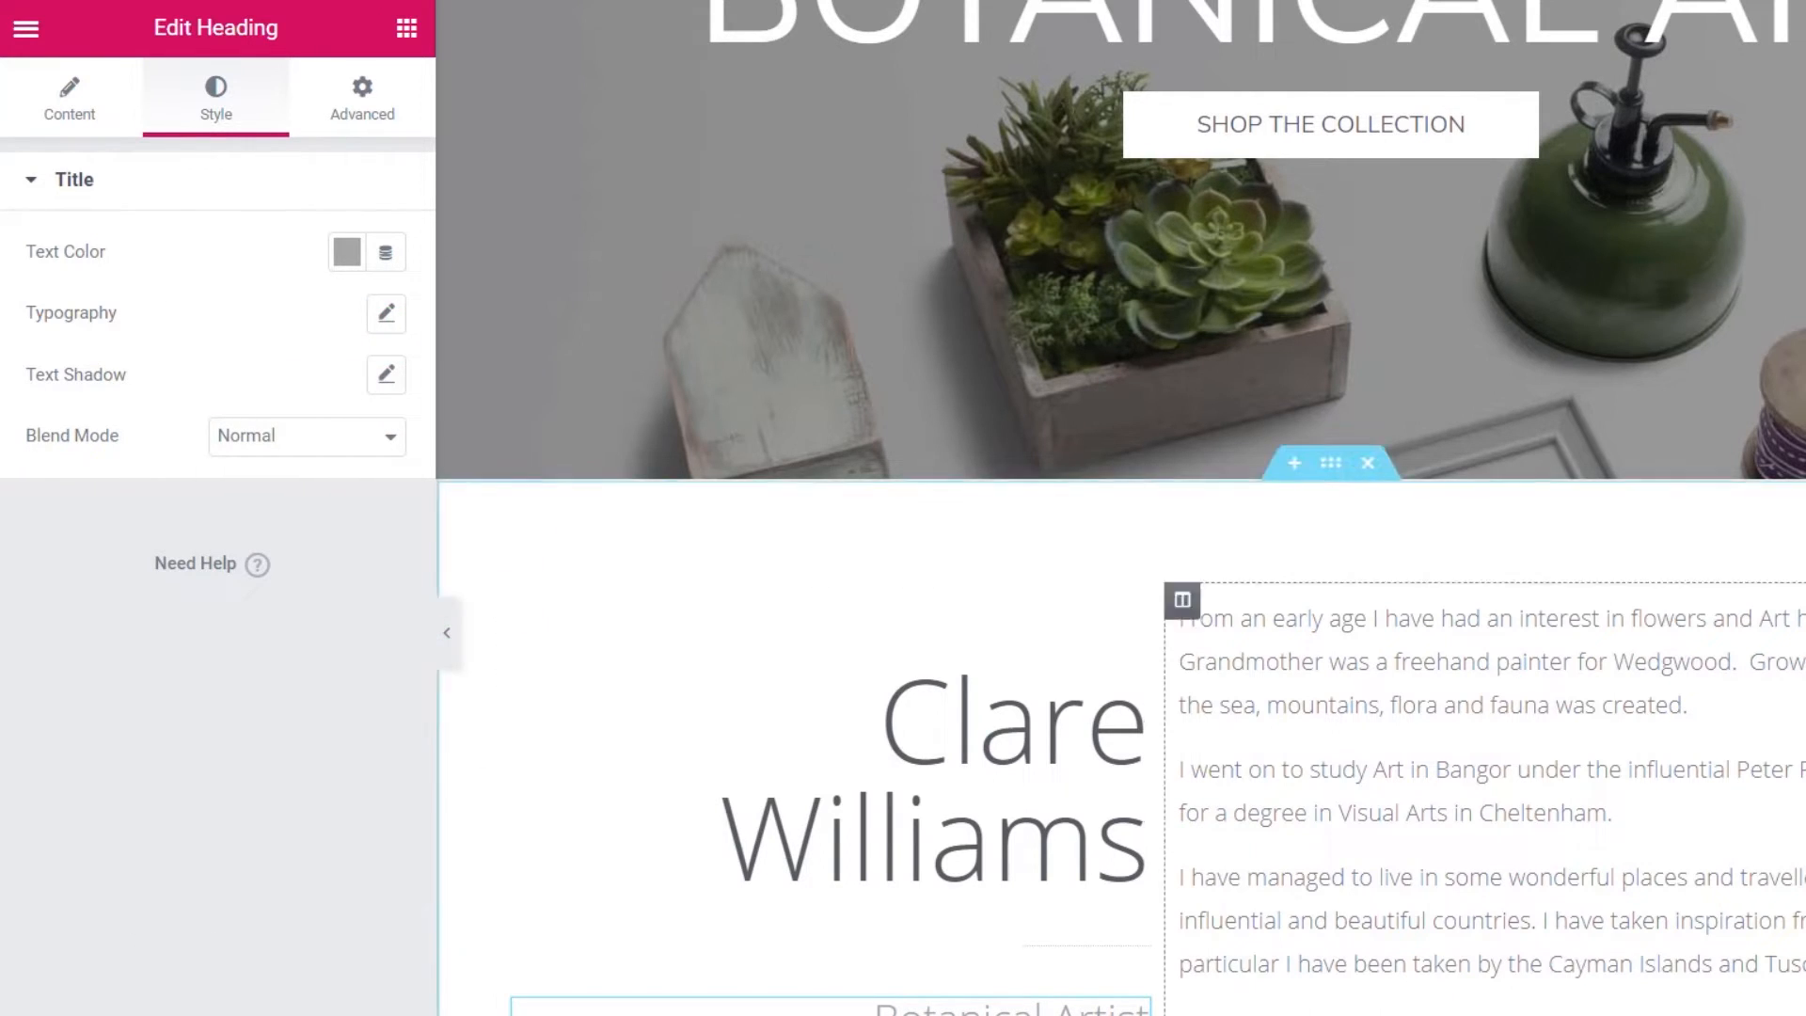
{"action": "left_click", "coordinate": [1102, 946]}
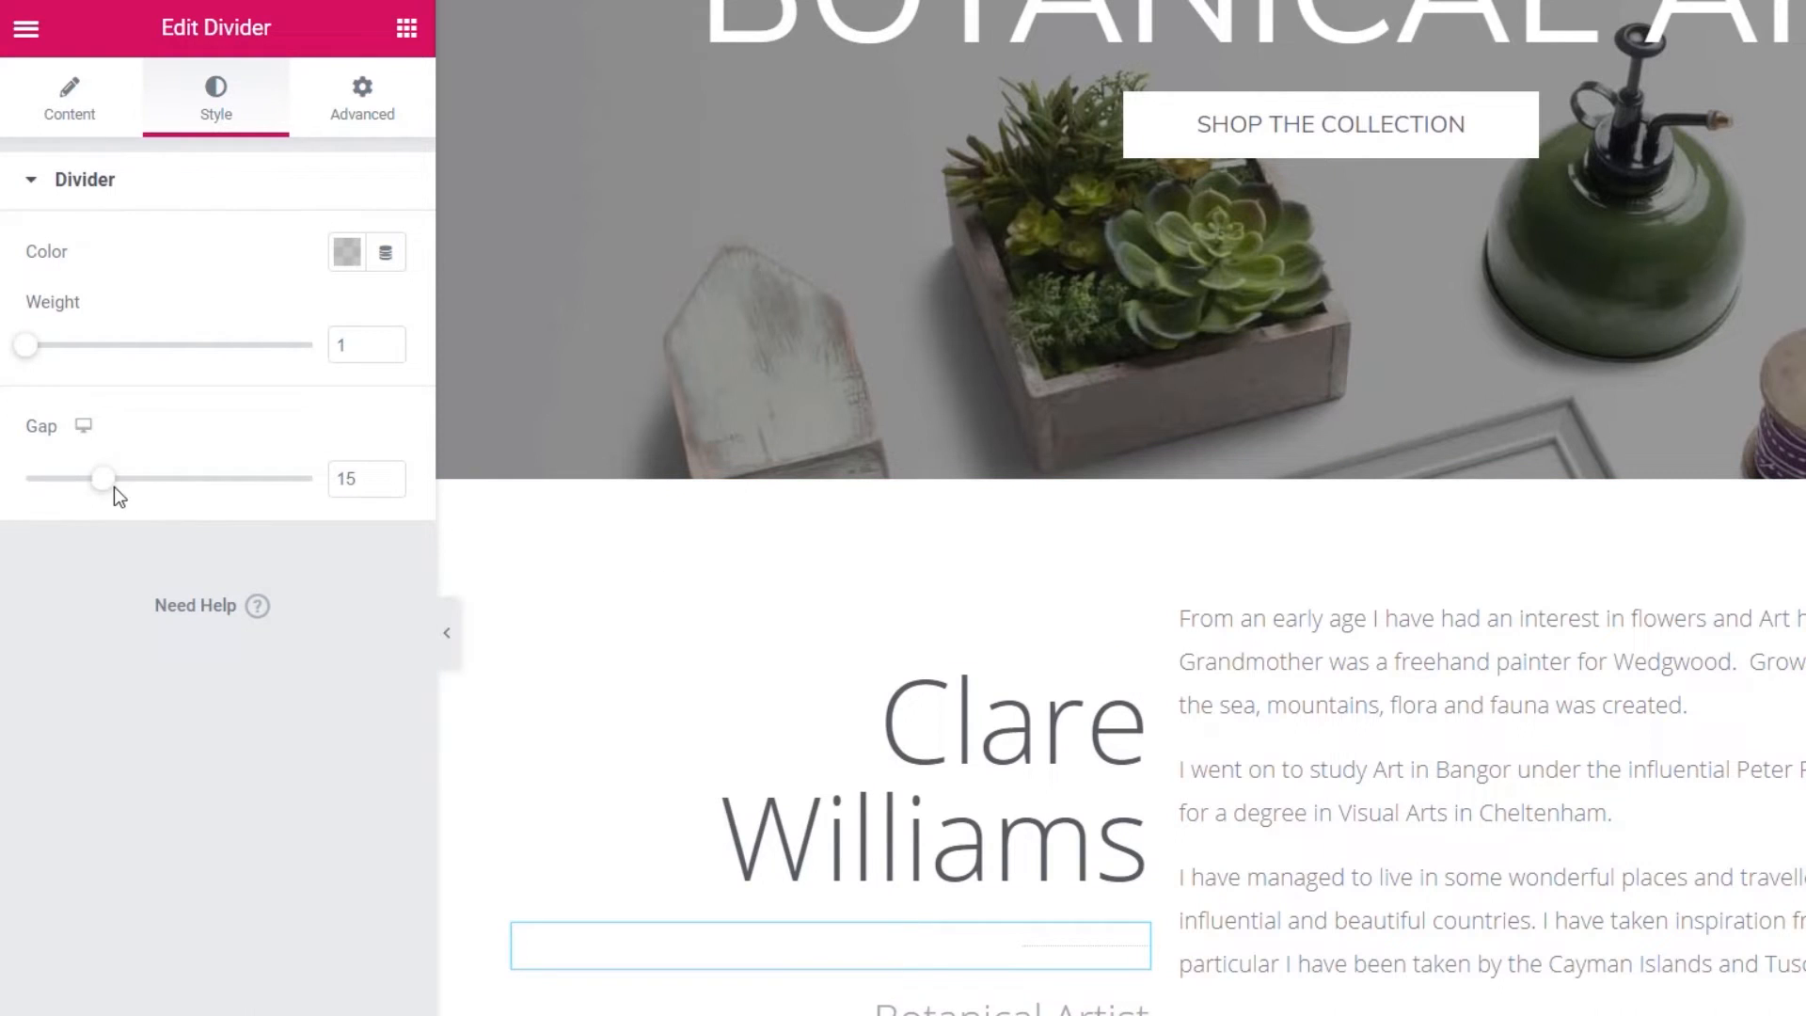
{"action": "left_click_drag", "start_coordinate": [102, 479], "coordinate": [43, 499]}
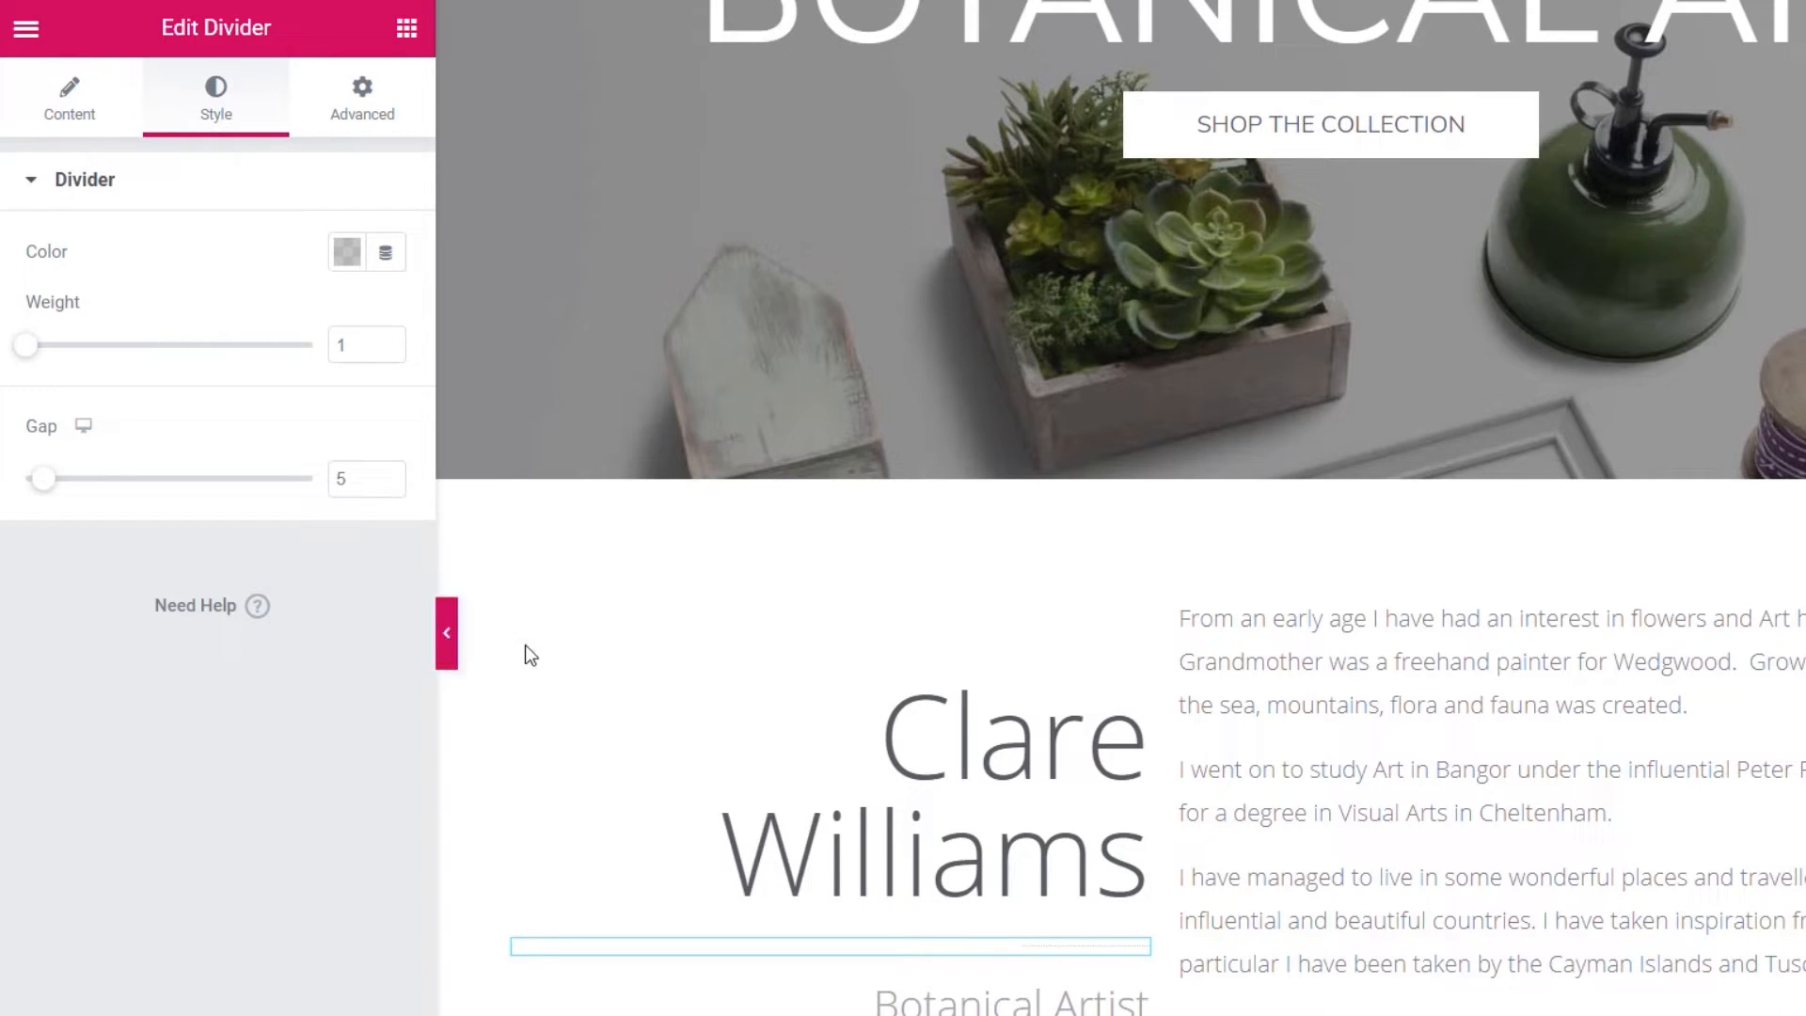
- Give the name column 50 px of right padding with padding unlinked
{"action": "left_click", "coordinate": [517, 606]}
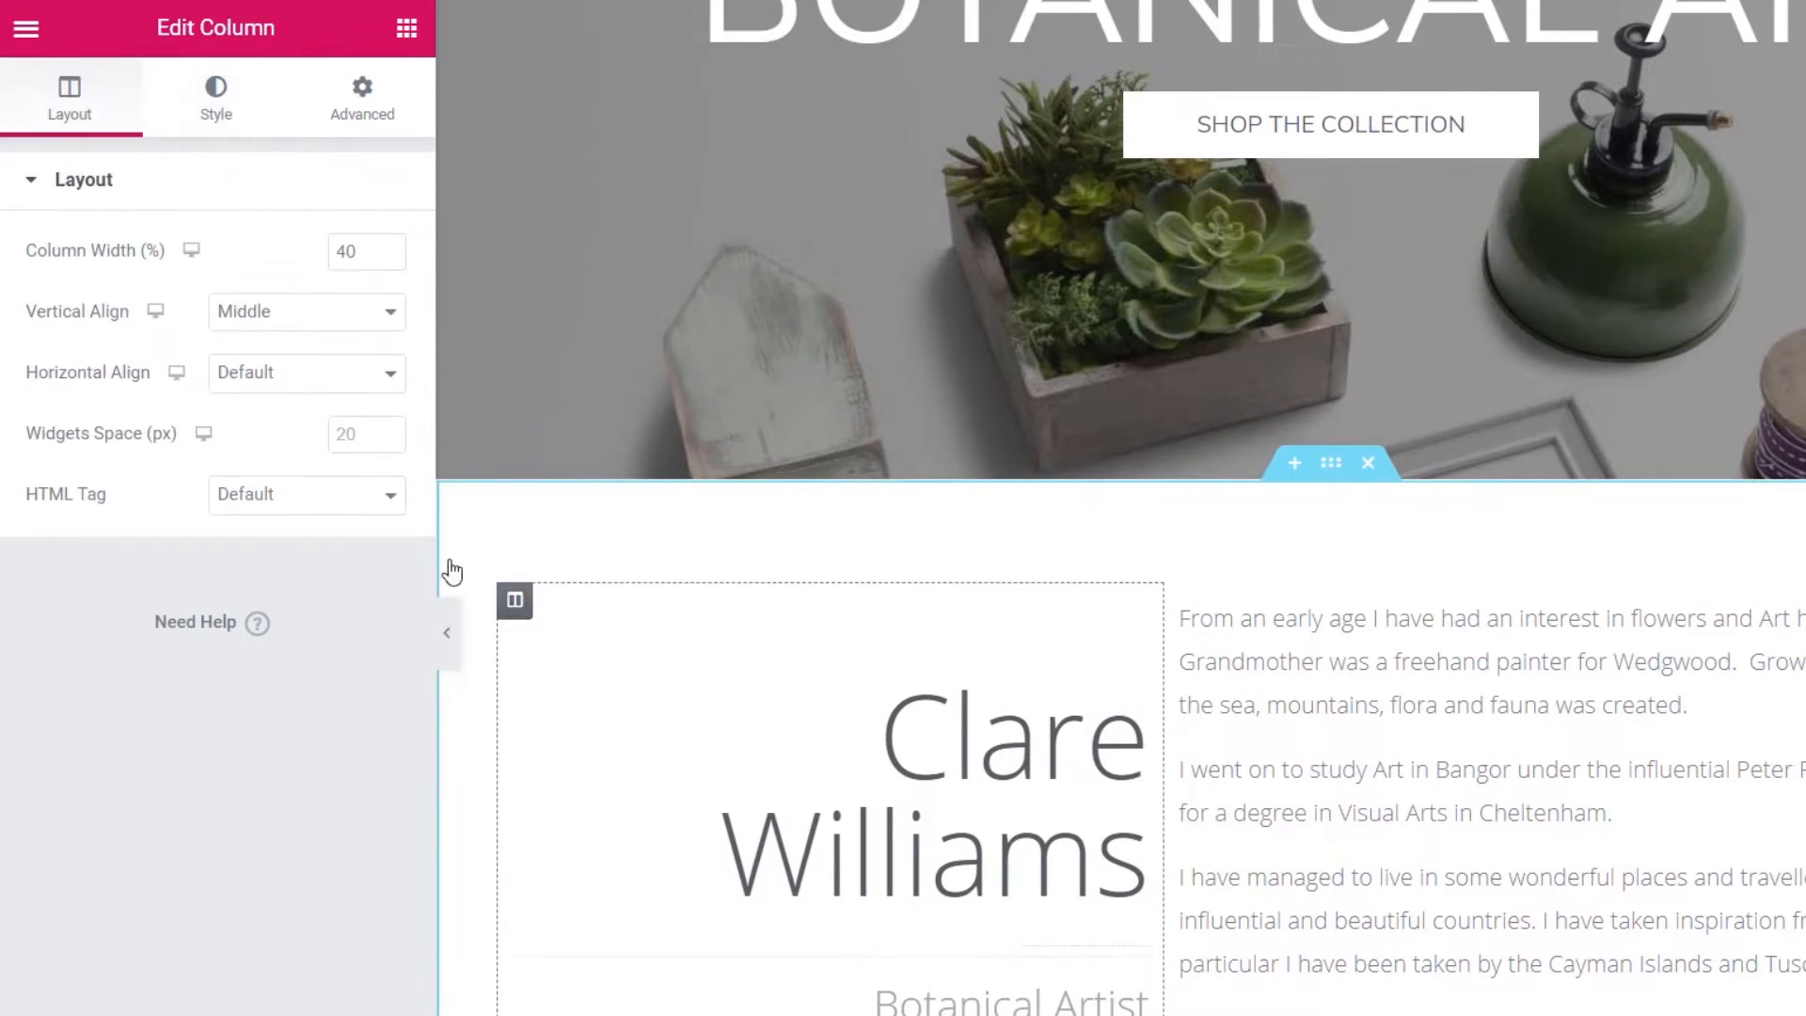
{"action": "left_click", "coordinate": [362, 111]}
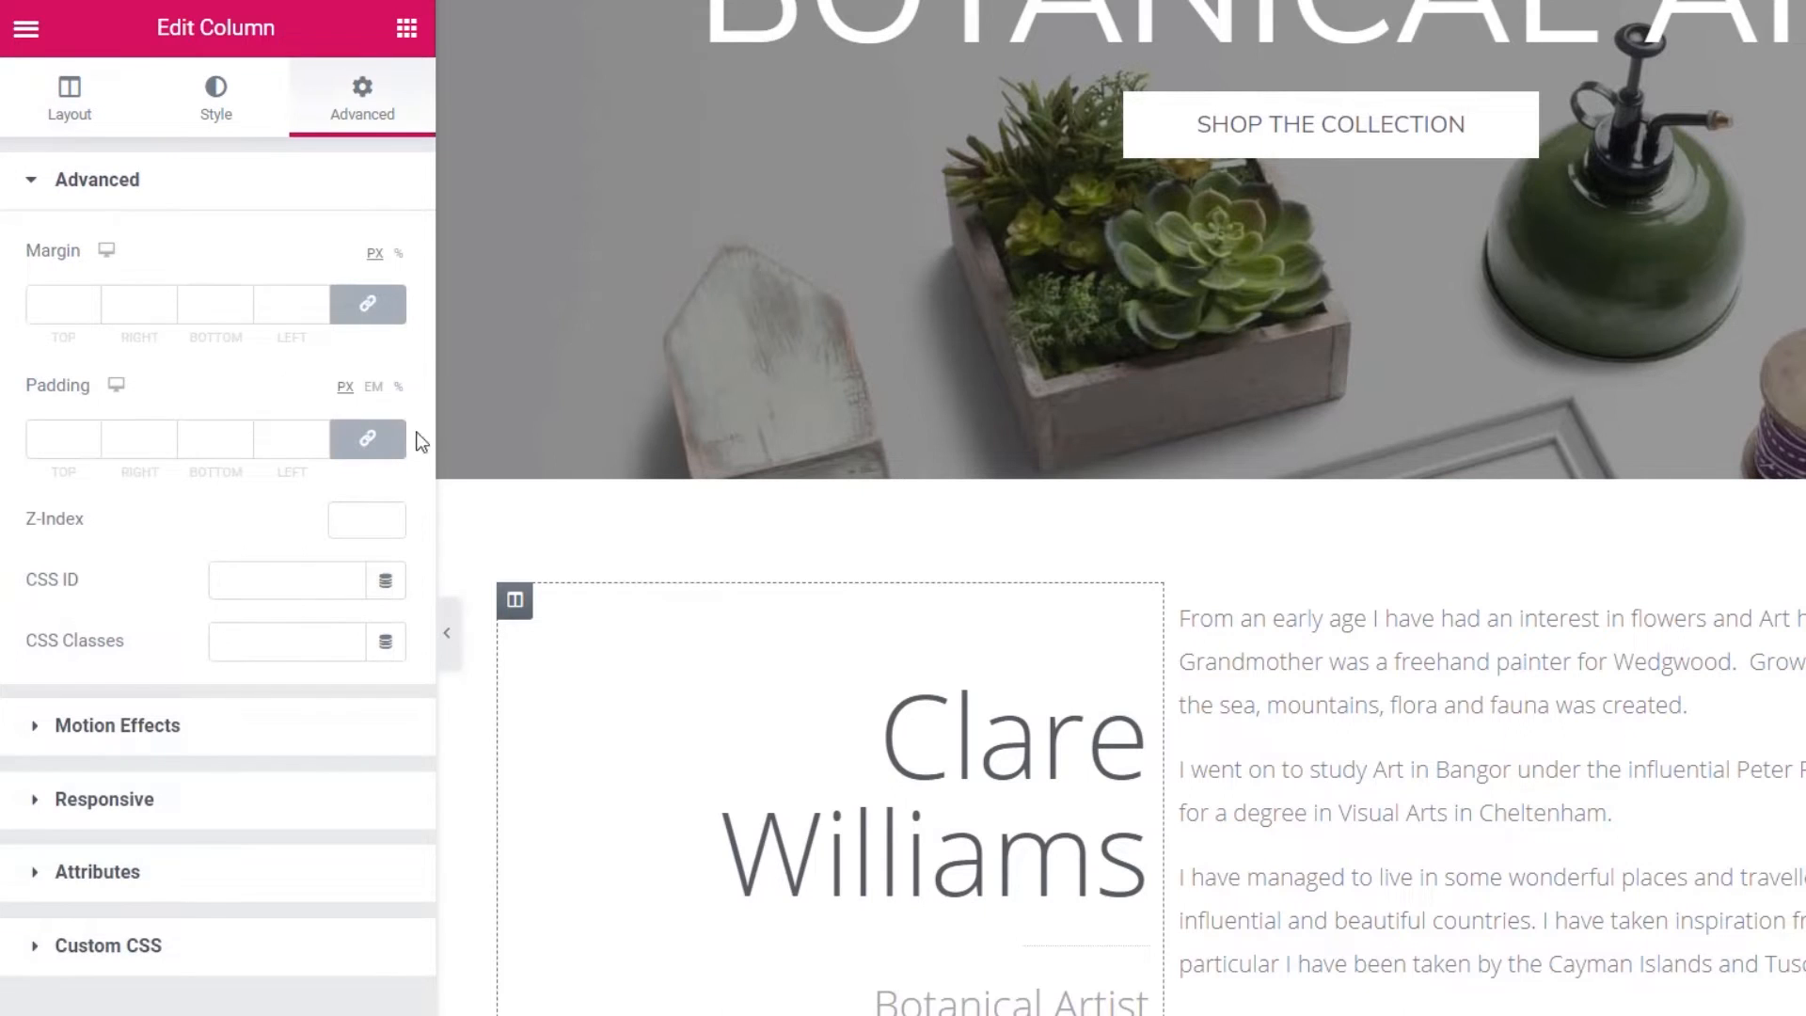
{"action": "left_click", "coordinate": [368, 438]}
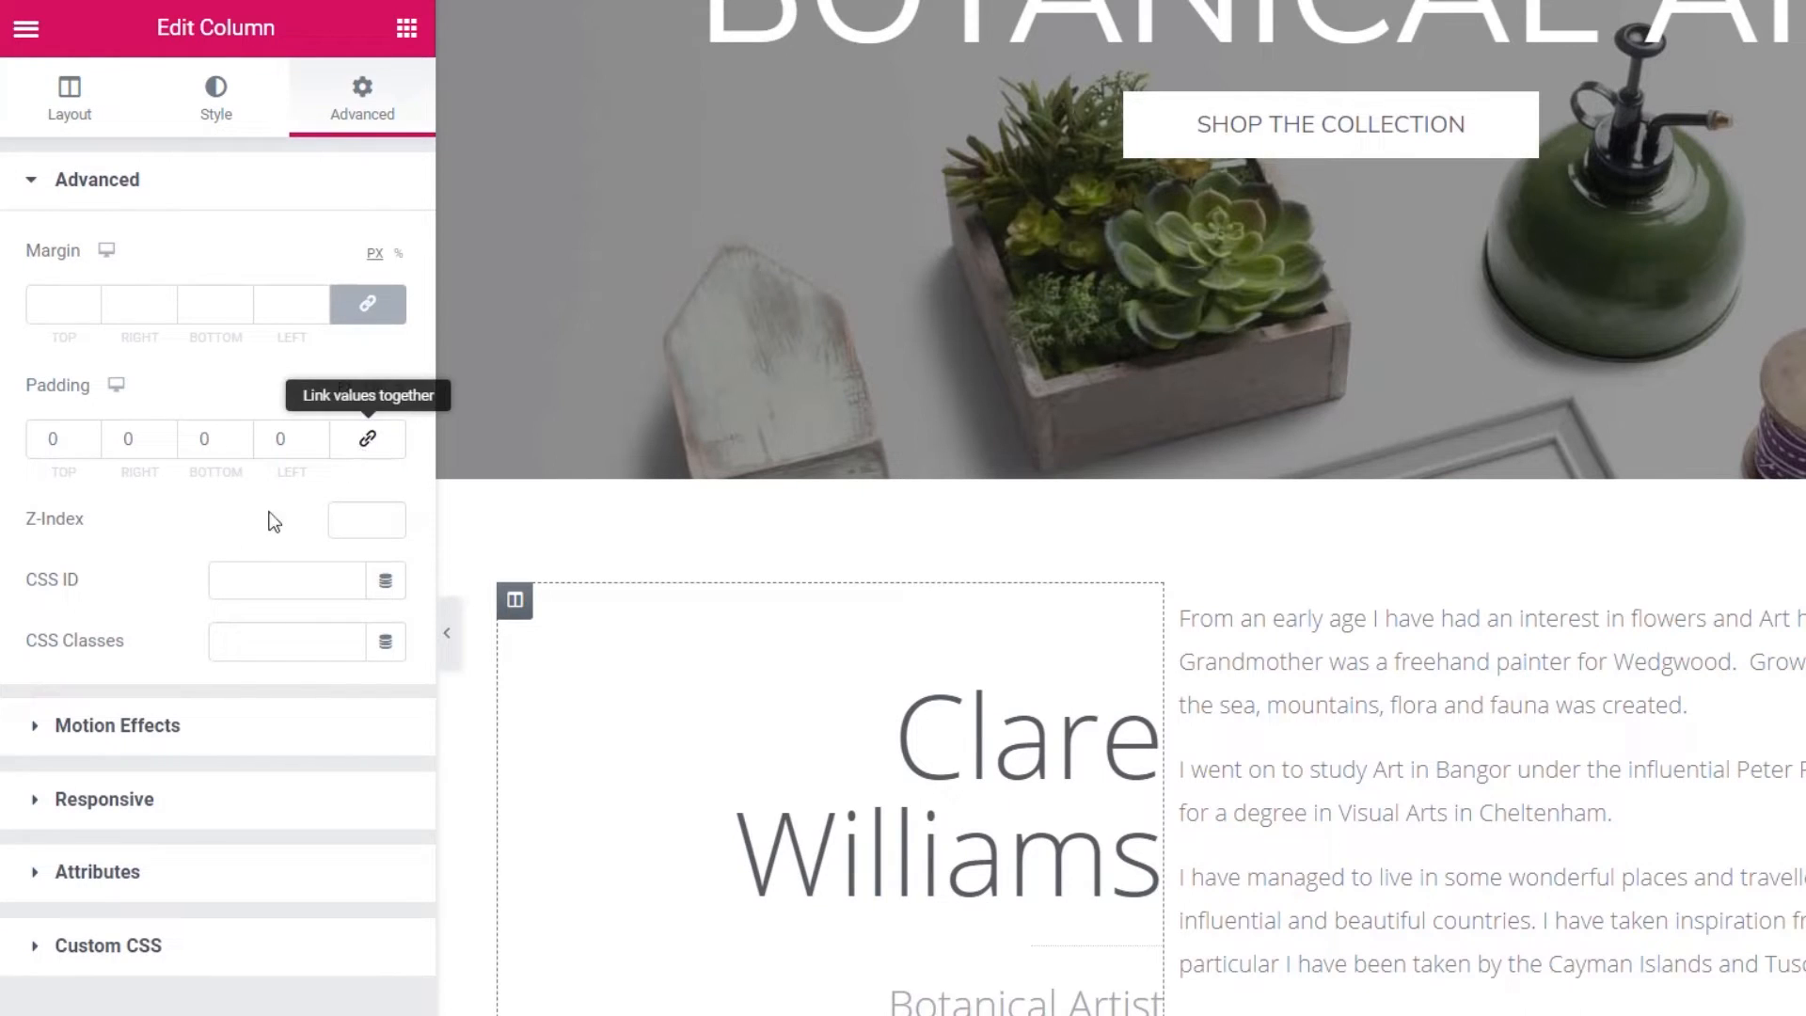
{"action": "left_click", "coordinate": [122, 439]}
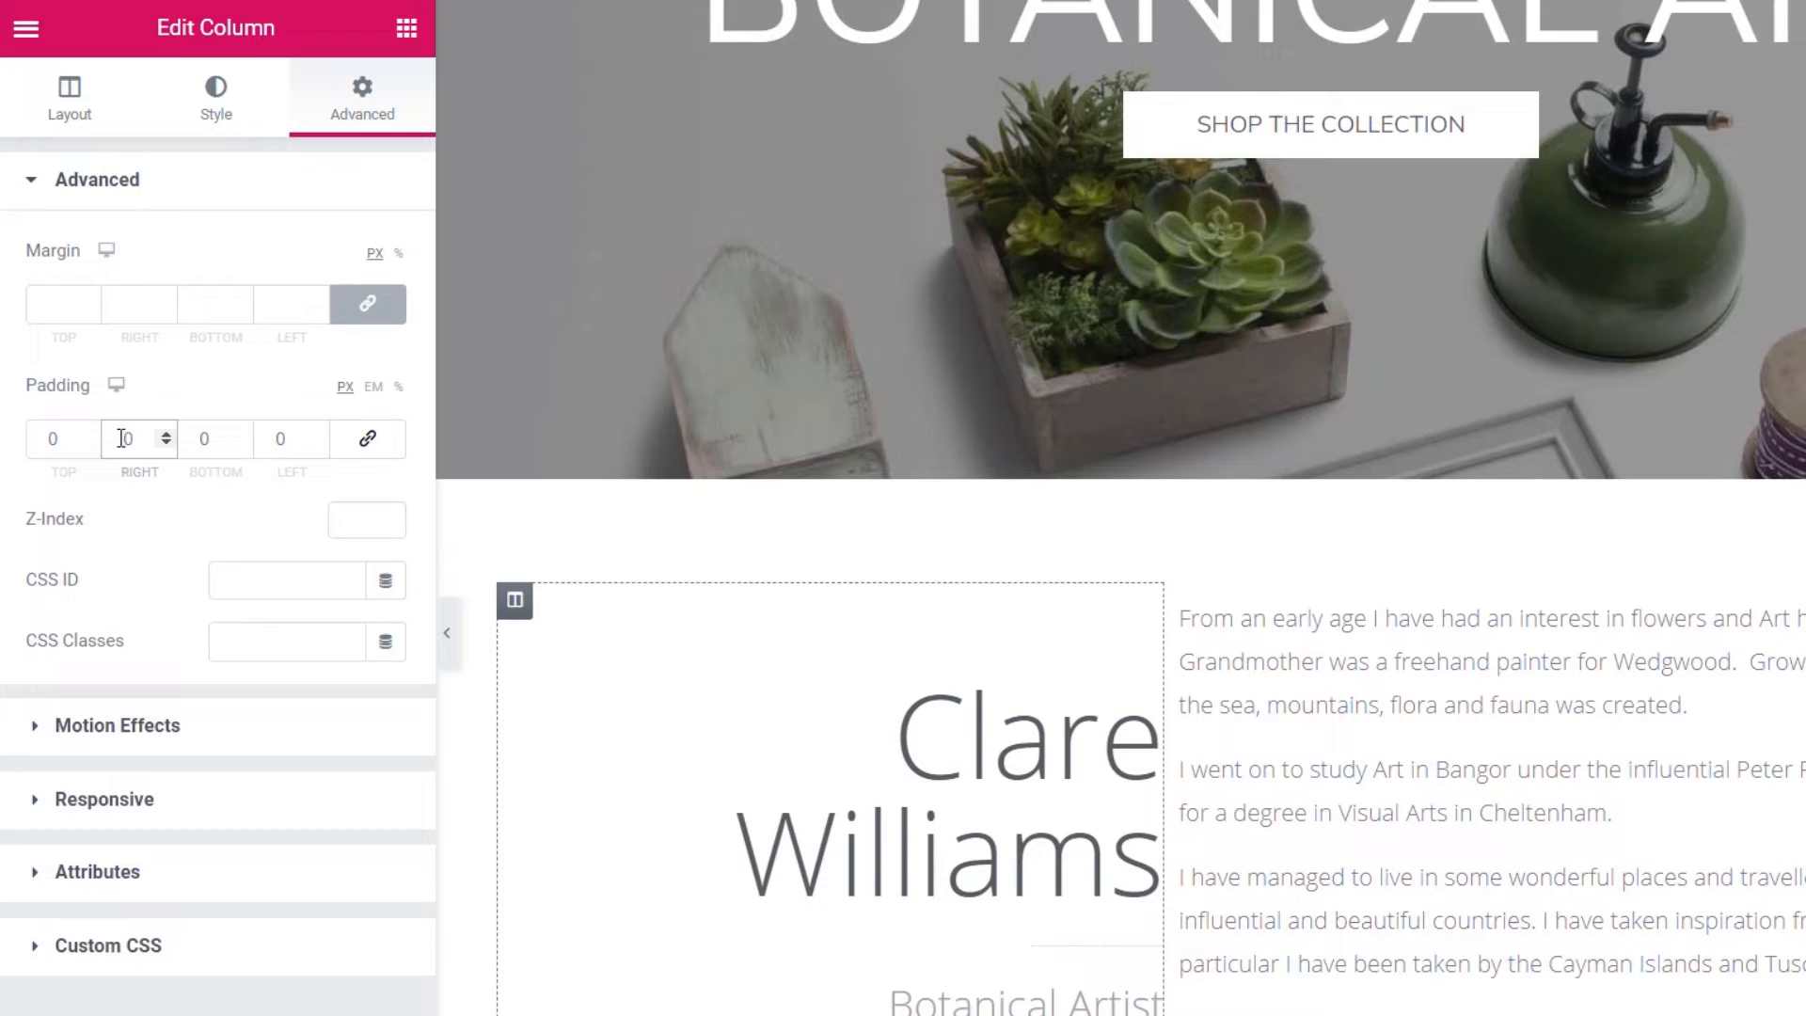
{"action": "type", "text": "5"}
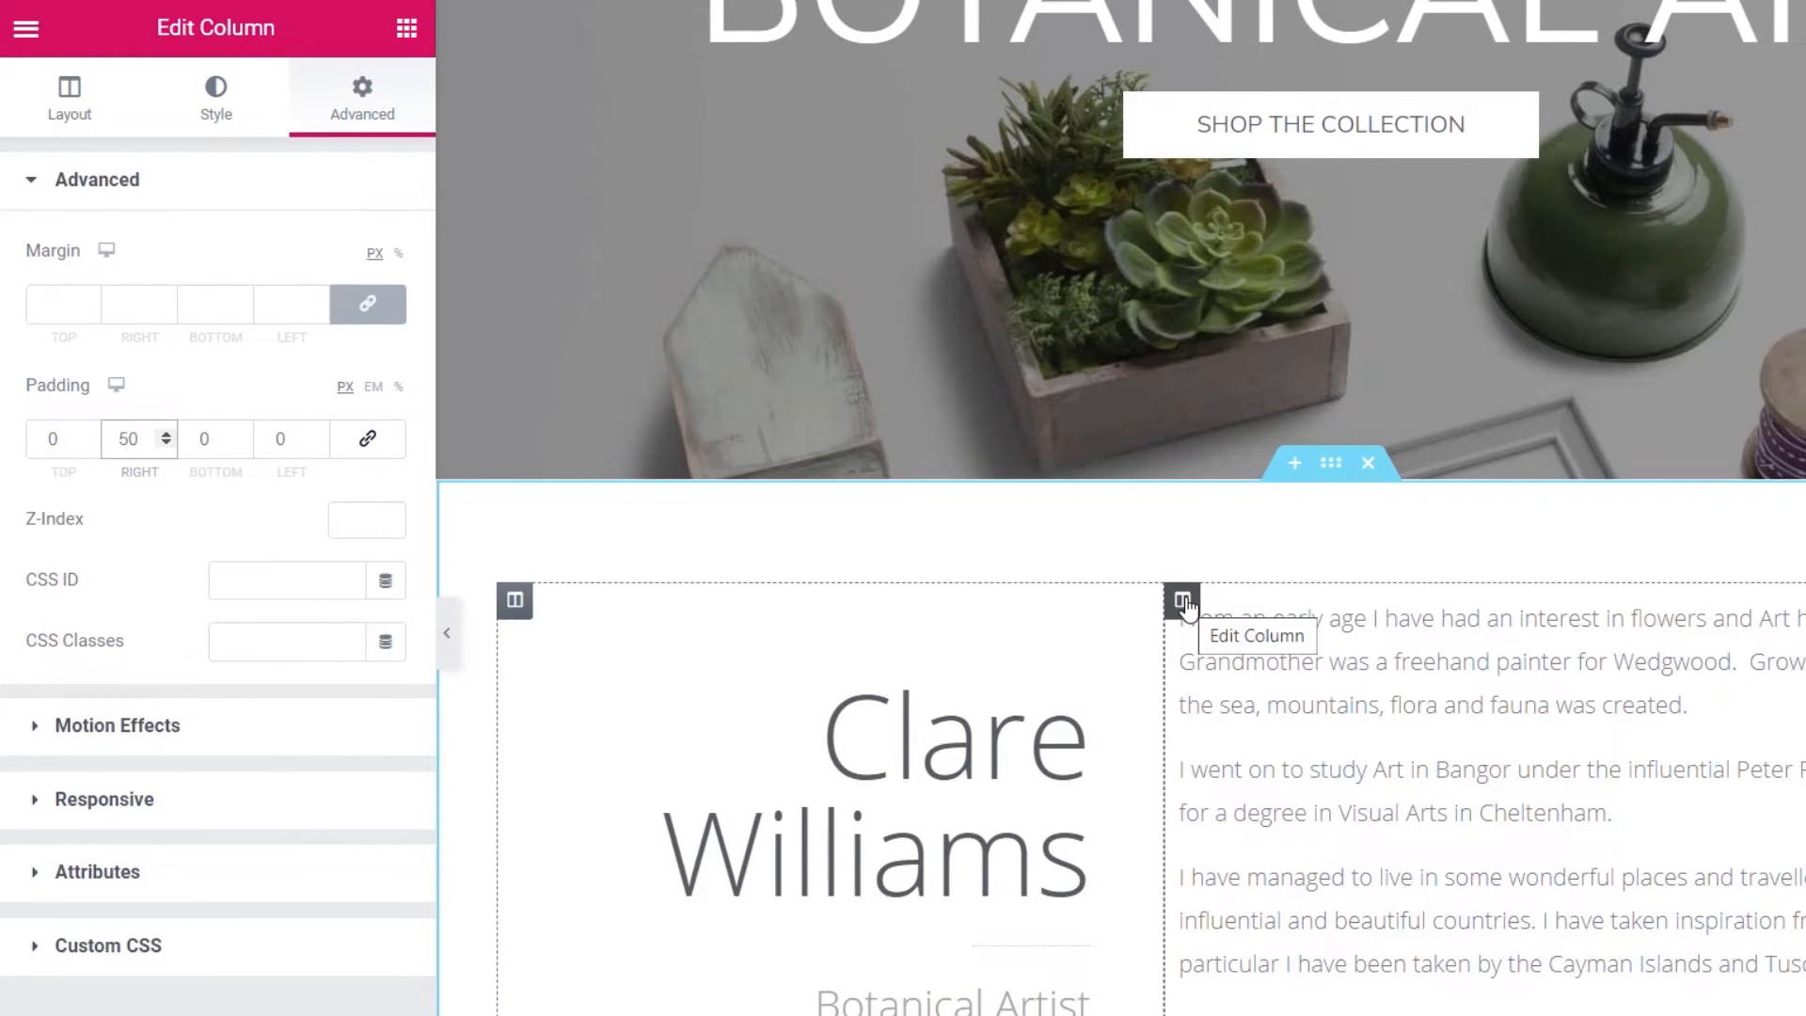
- Give the bio text column 50 px of left padding with padding unlinked
{"action": "left_click", "coordinate": [1183, 602]}
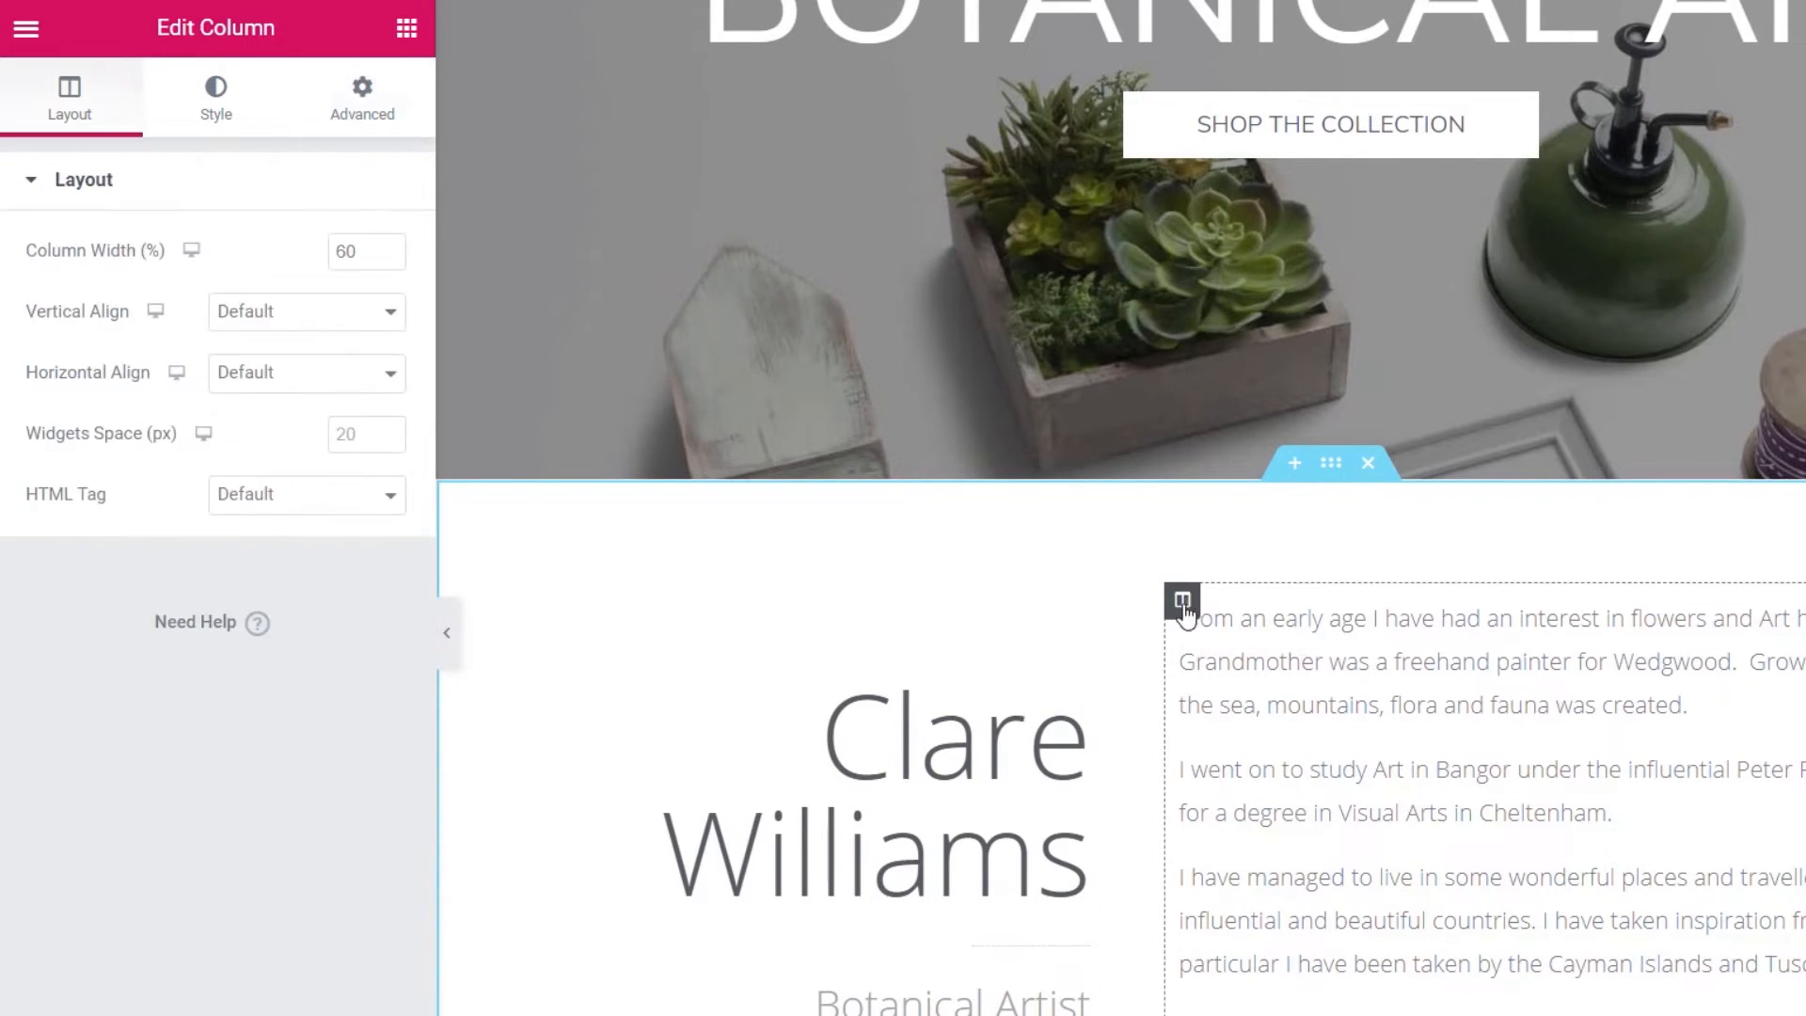
{"action": "left_click", "coordinate": [363, 100]}
{"action": "left_click", "coordinate": [368, 439]}
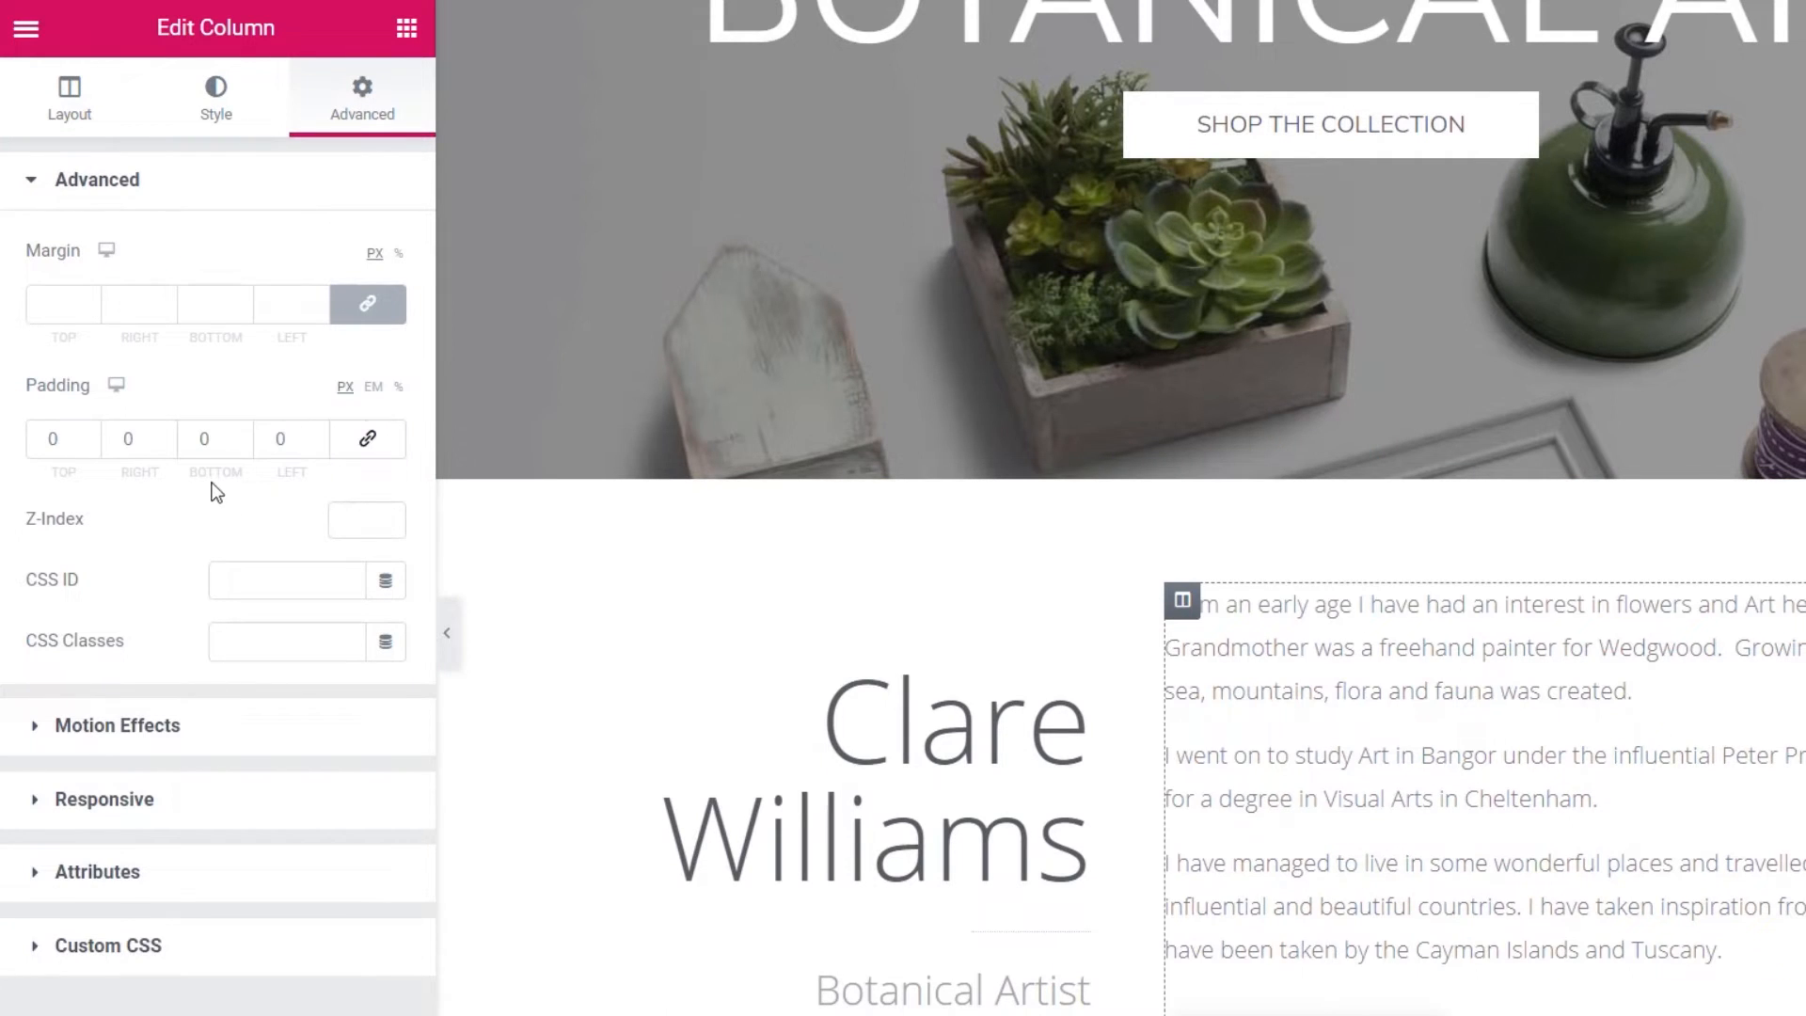
{"action": "left_click", "coordinate": [284, 441]}
{"action": "type", "text": "5"}
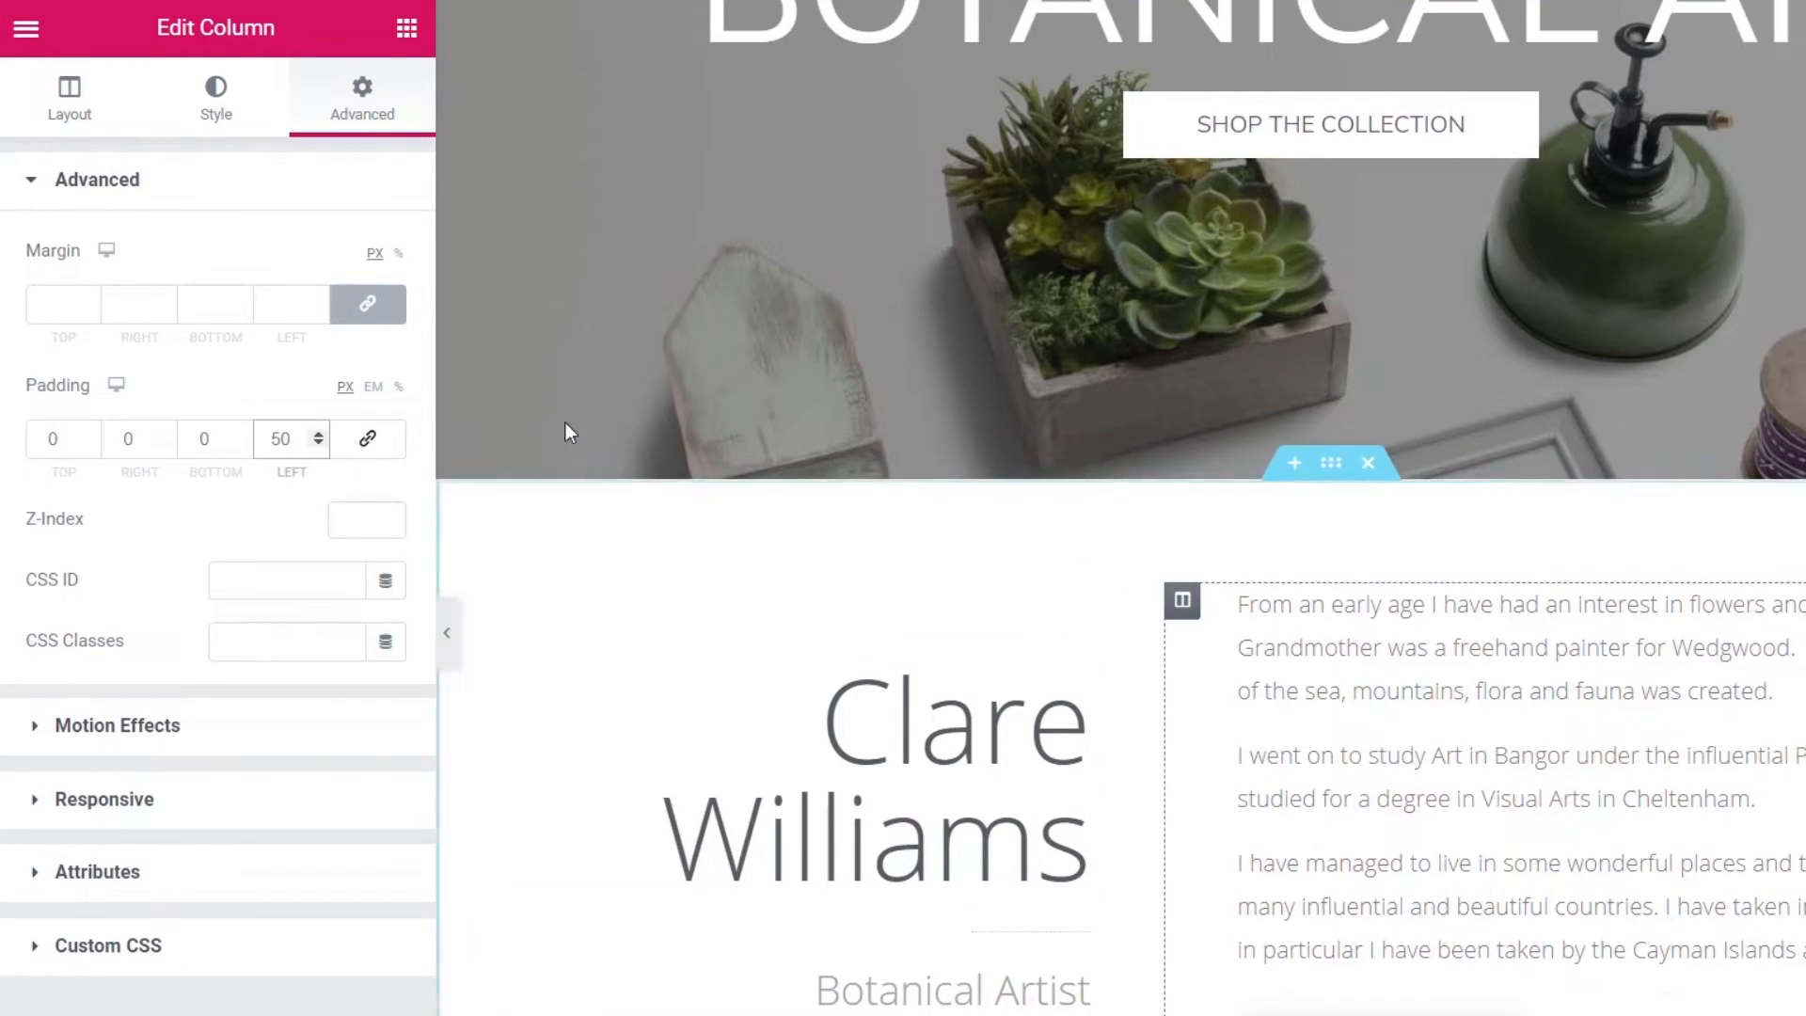
- Give the about section a classic #fcfcfc background colour
{"action": "left_click", "coordinate": [214, 117]}
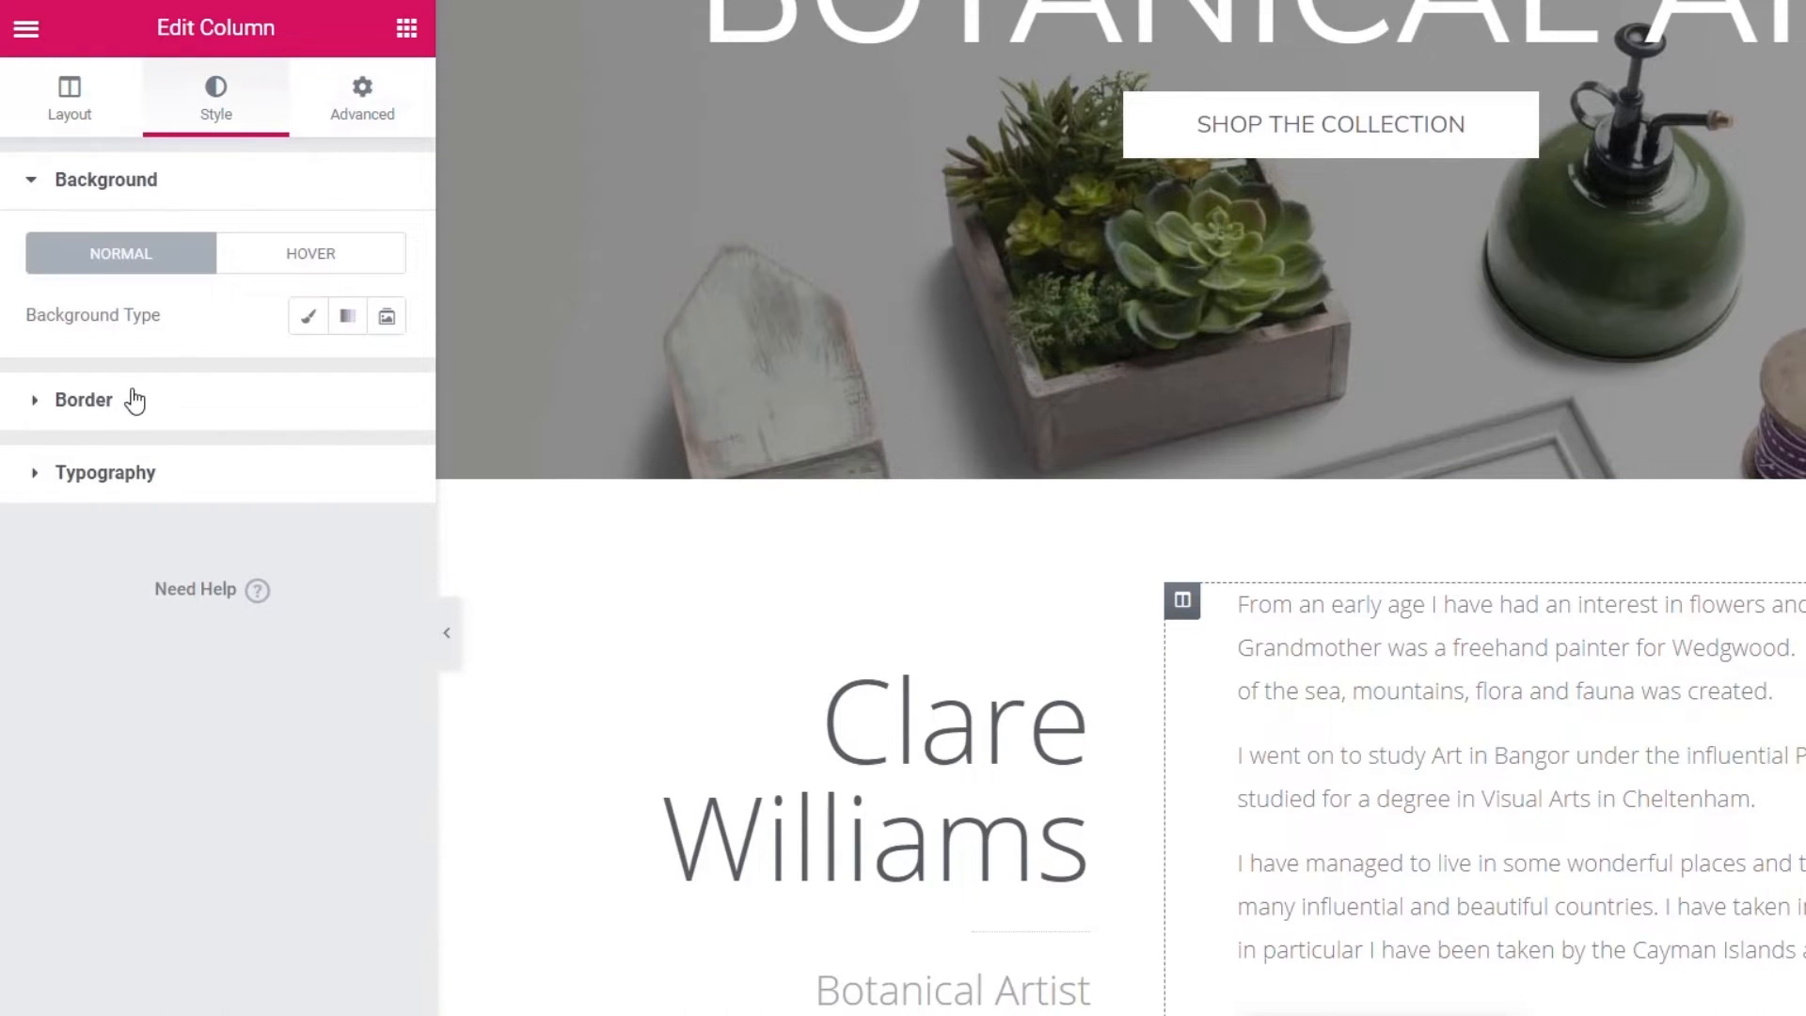
{"action": "left_click", "coordinate": [1330, 463]}
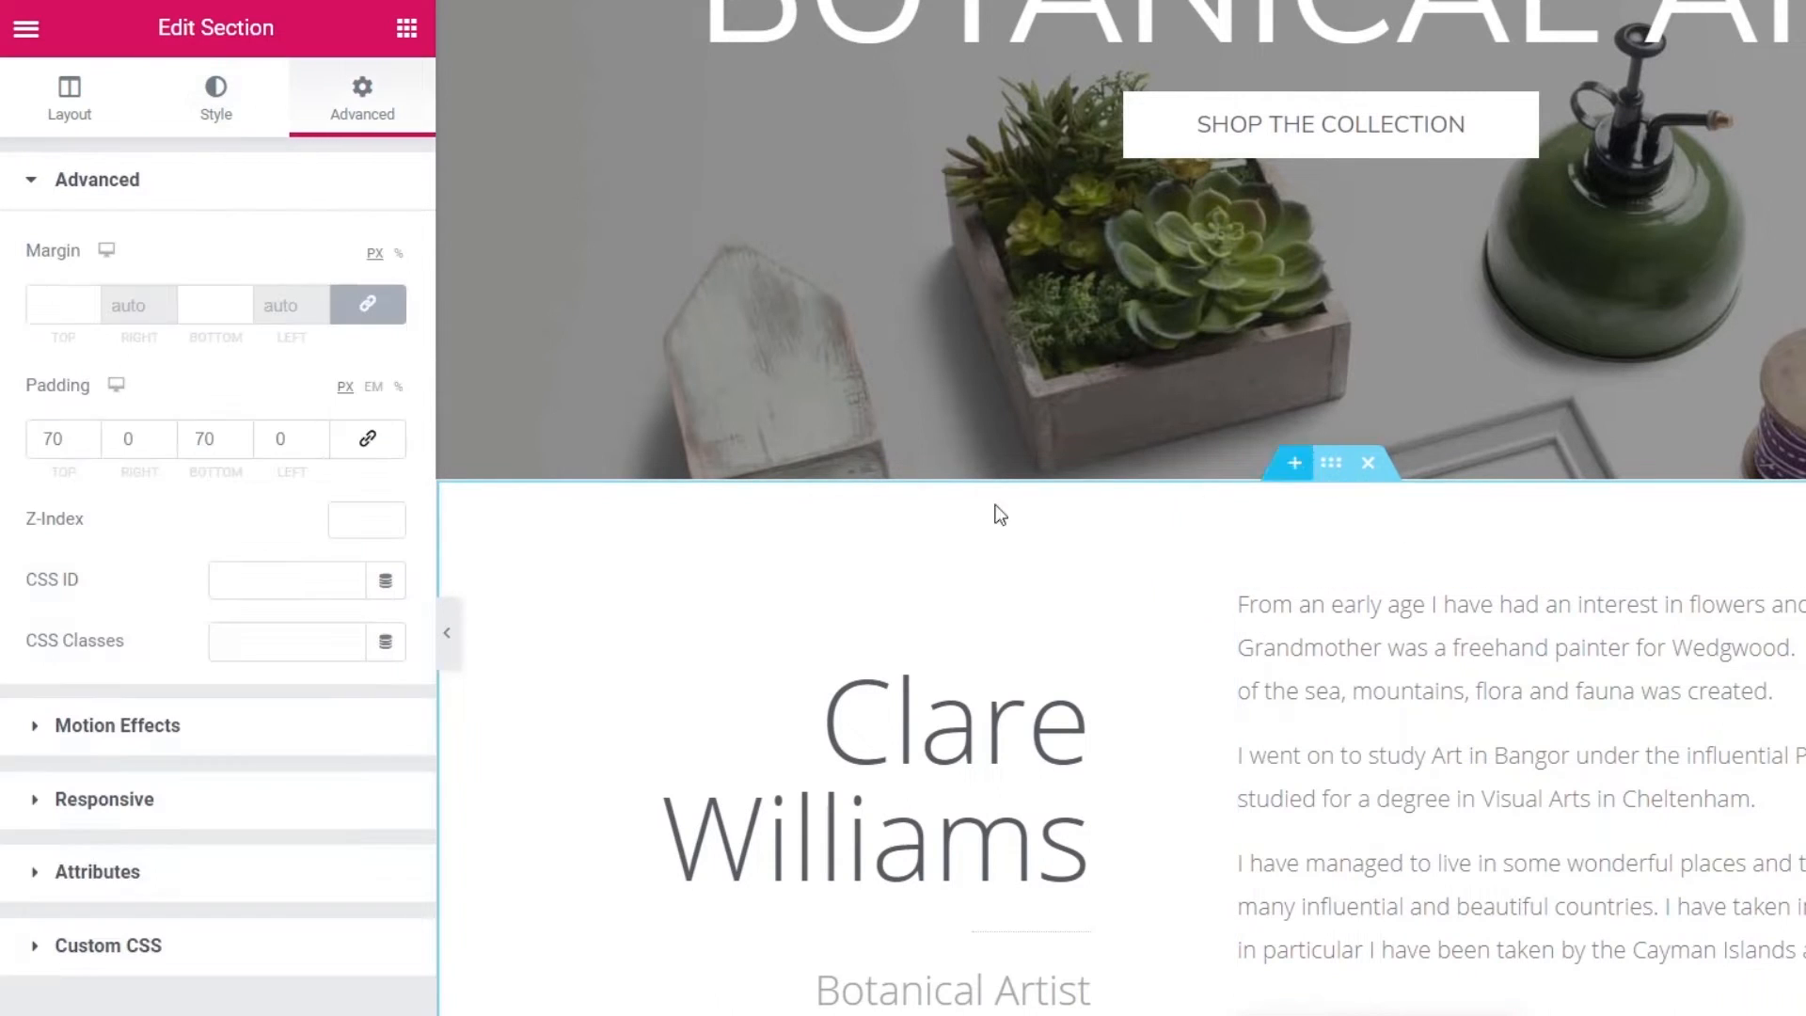
{"action": "left_click", "coordinate": [214, 111]}
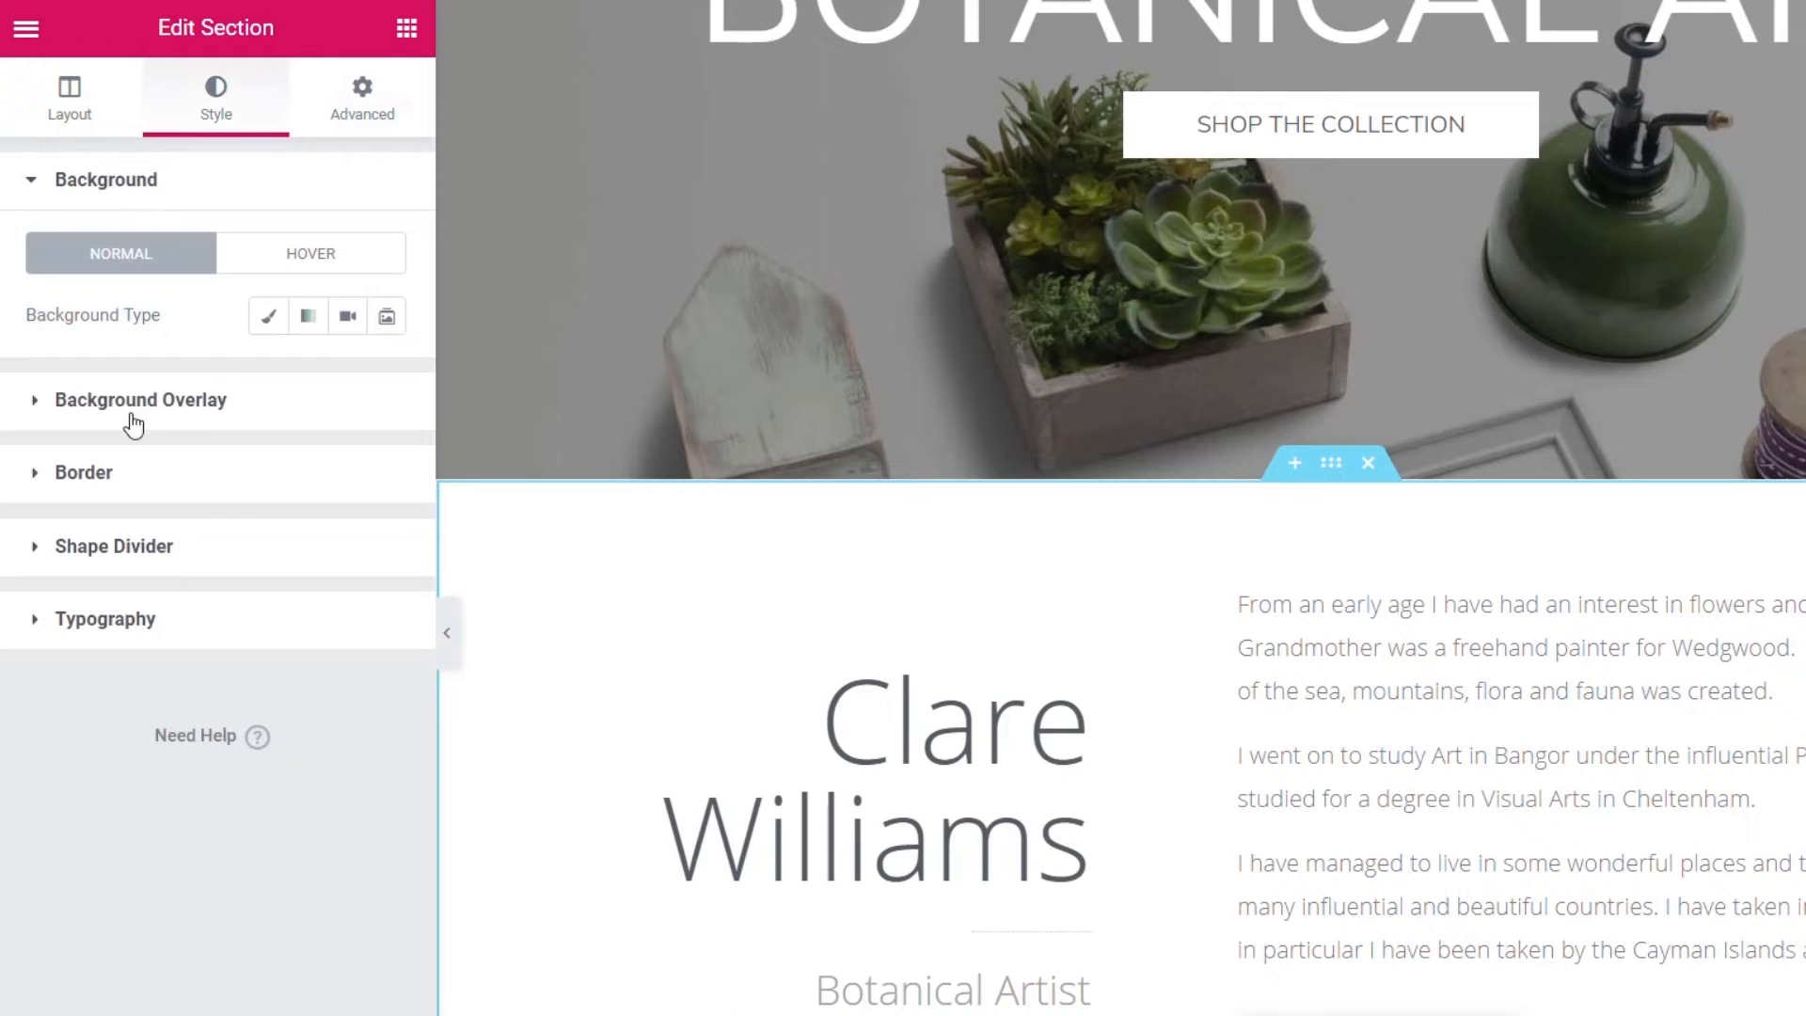
{"action": "left_click", "coordinate": [266, 317]}
{"action": "left_click", "coordinate": [348, 379]}
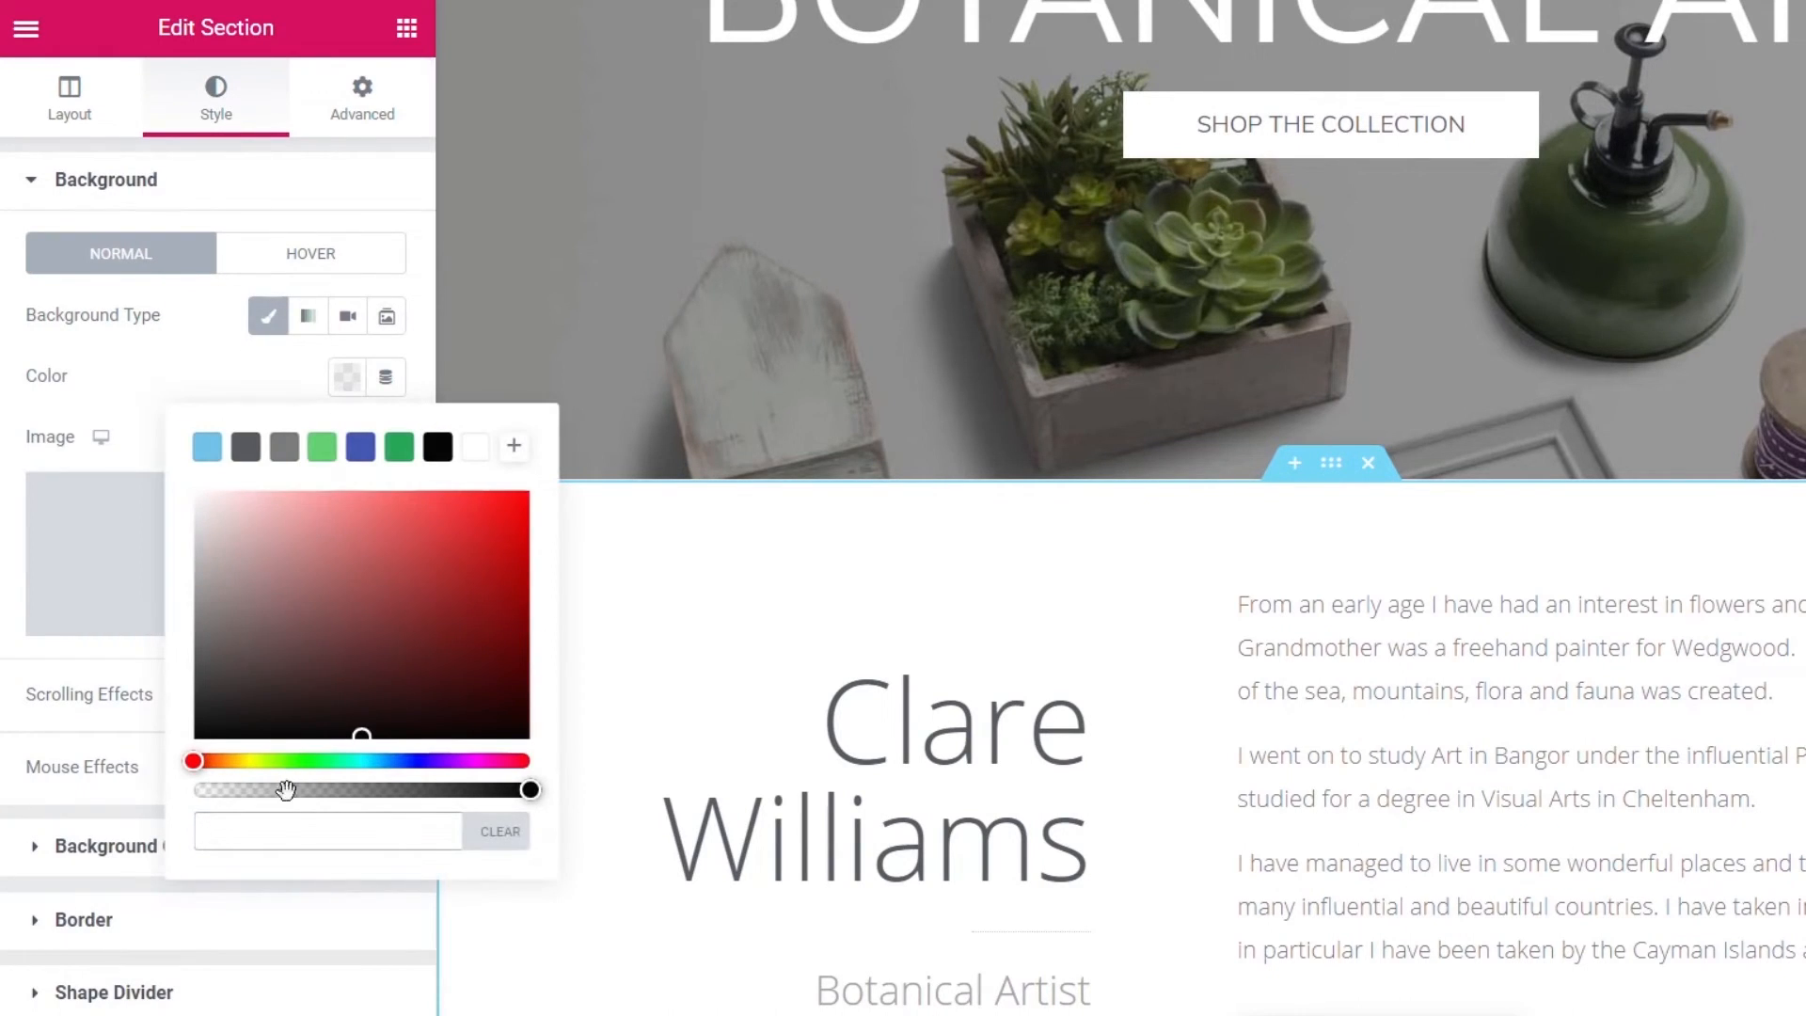
{"action": "type", "text": "#fcfcfc"}
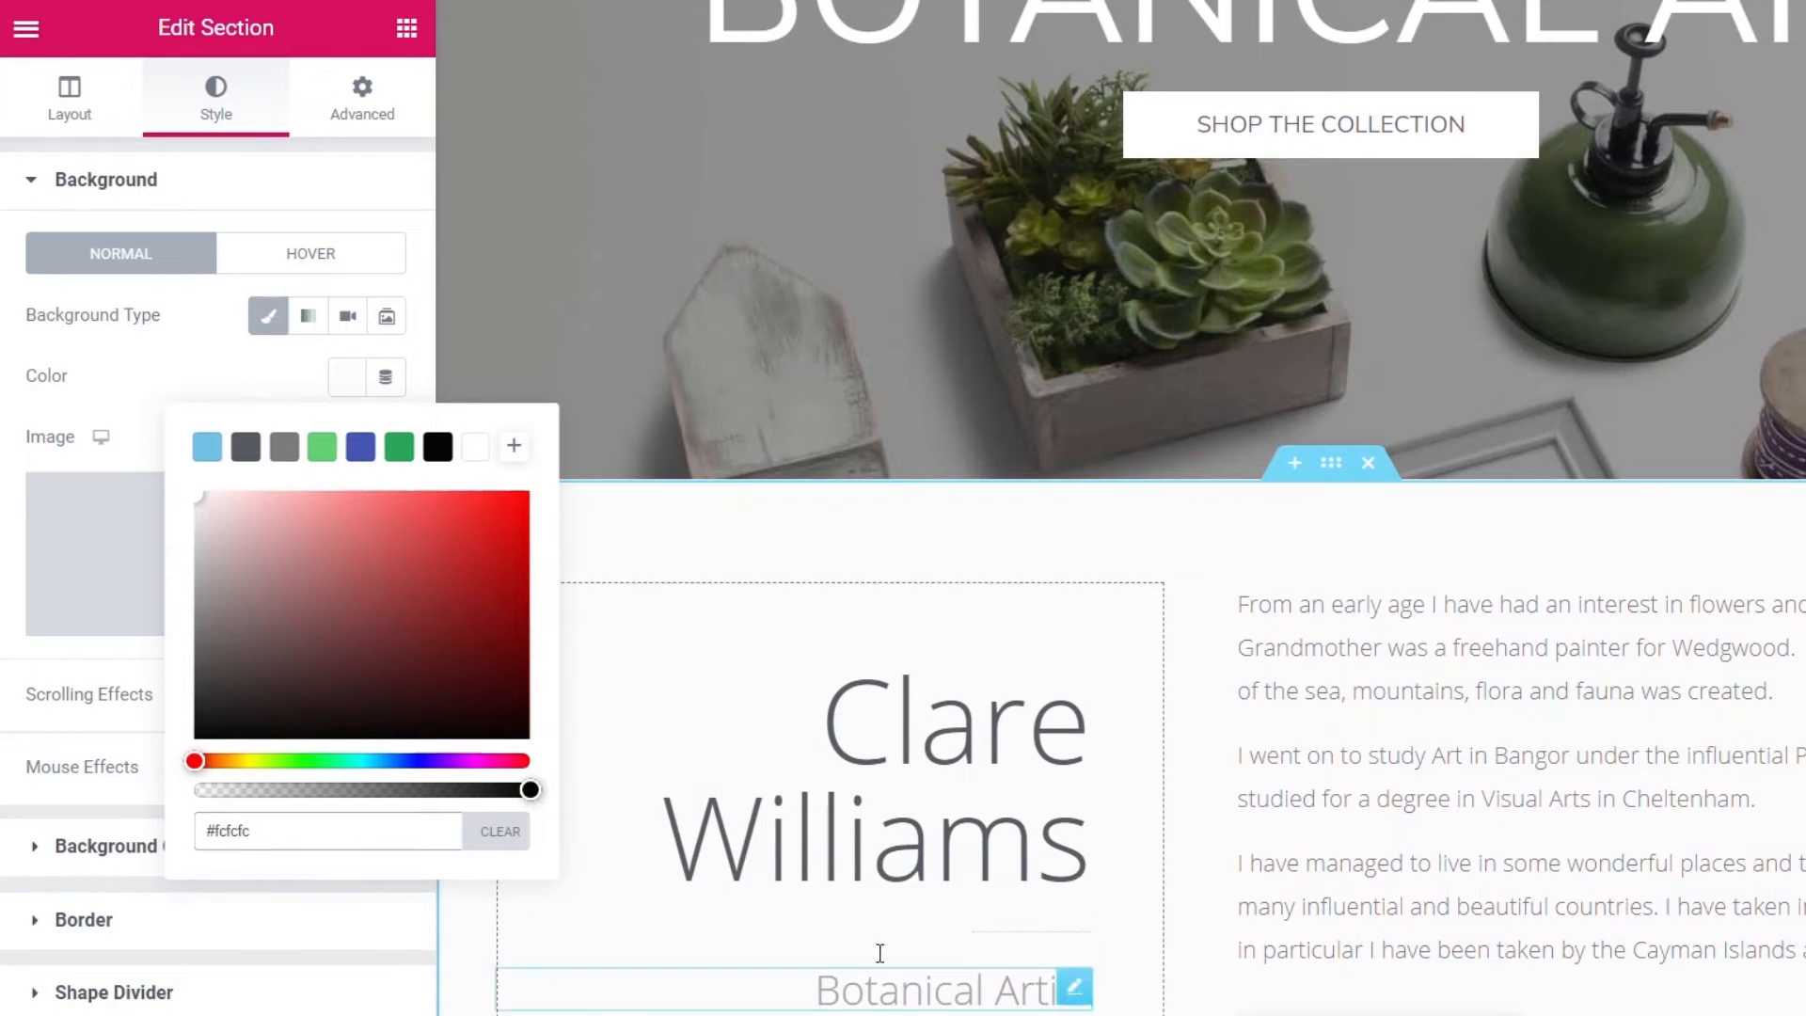
{"action": "key", "text": "Escape"}
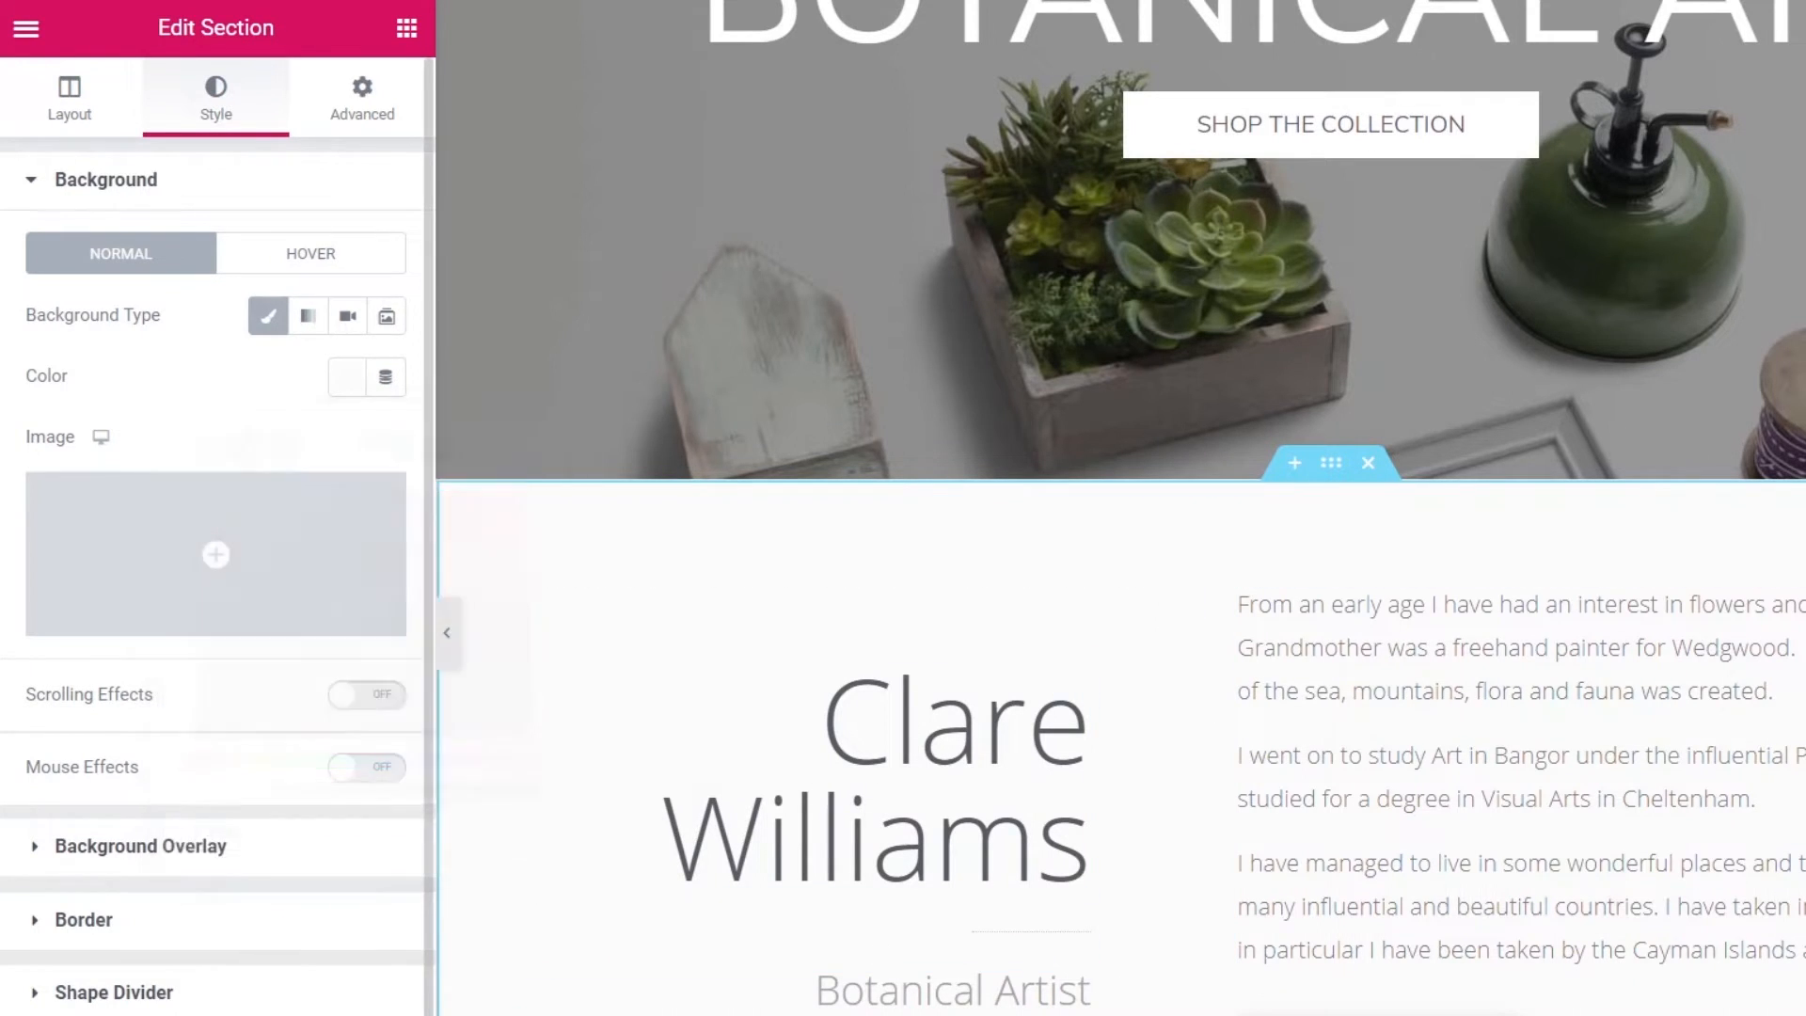
- Add a solid 1 px bottom border in light grey #EFEFEF to the about section
{"action": "left_click", "coordinate": [98, 919]}
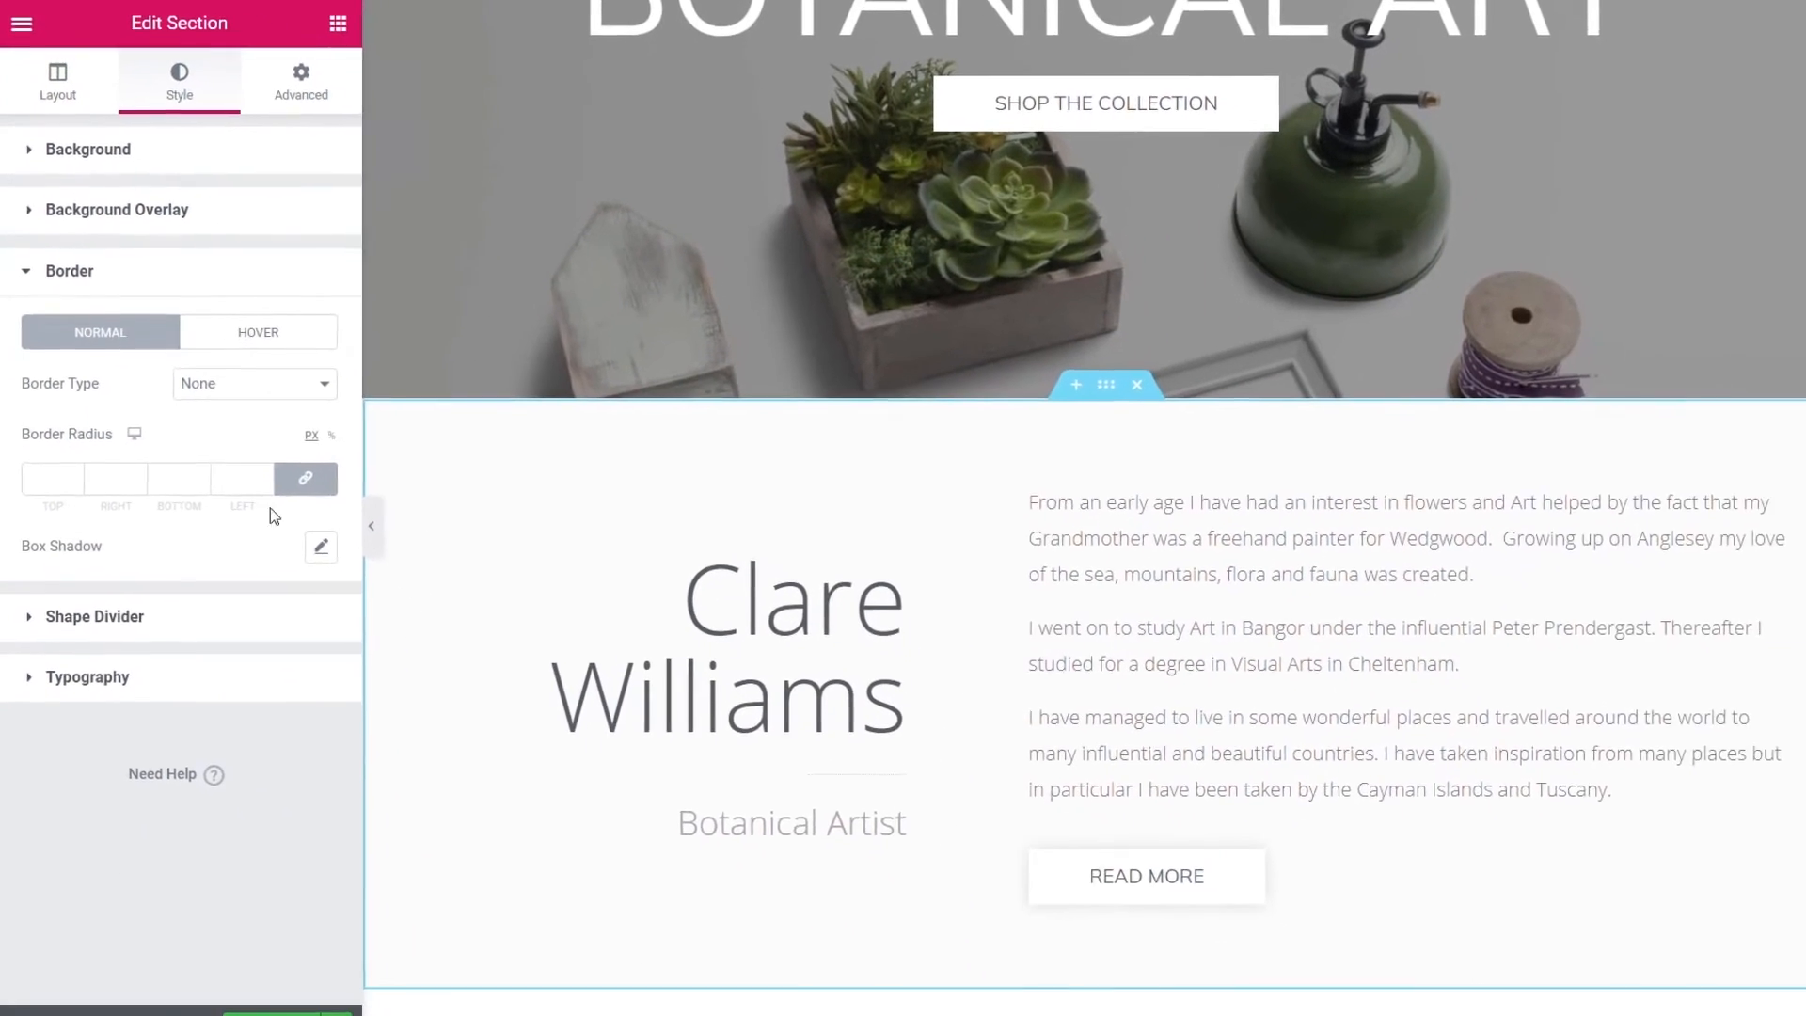
{"action": "left_click", "coordinate": [317, 461]}
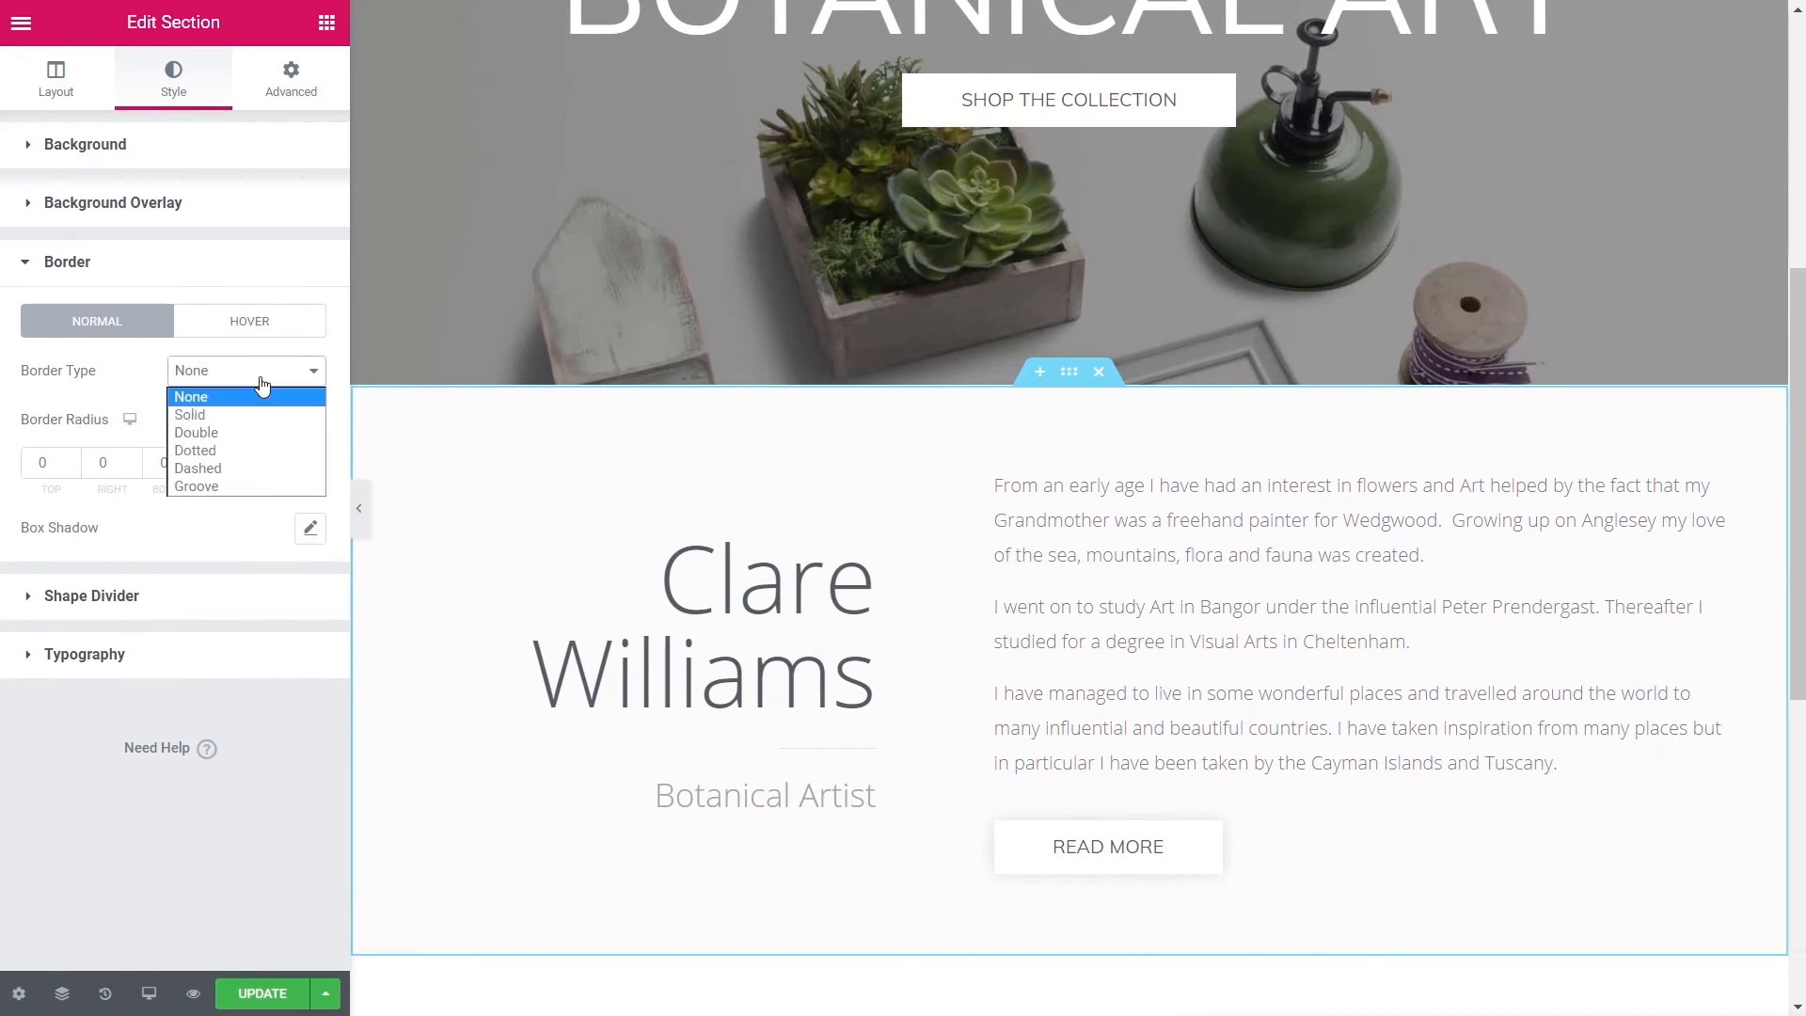
{"action": "left_click", "coordinate": [230, 414]}
{"action": "left_click", "coordinate": [294, 462]}
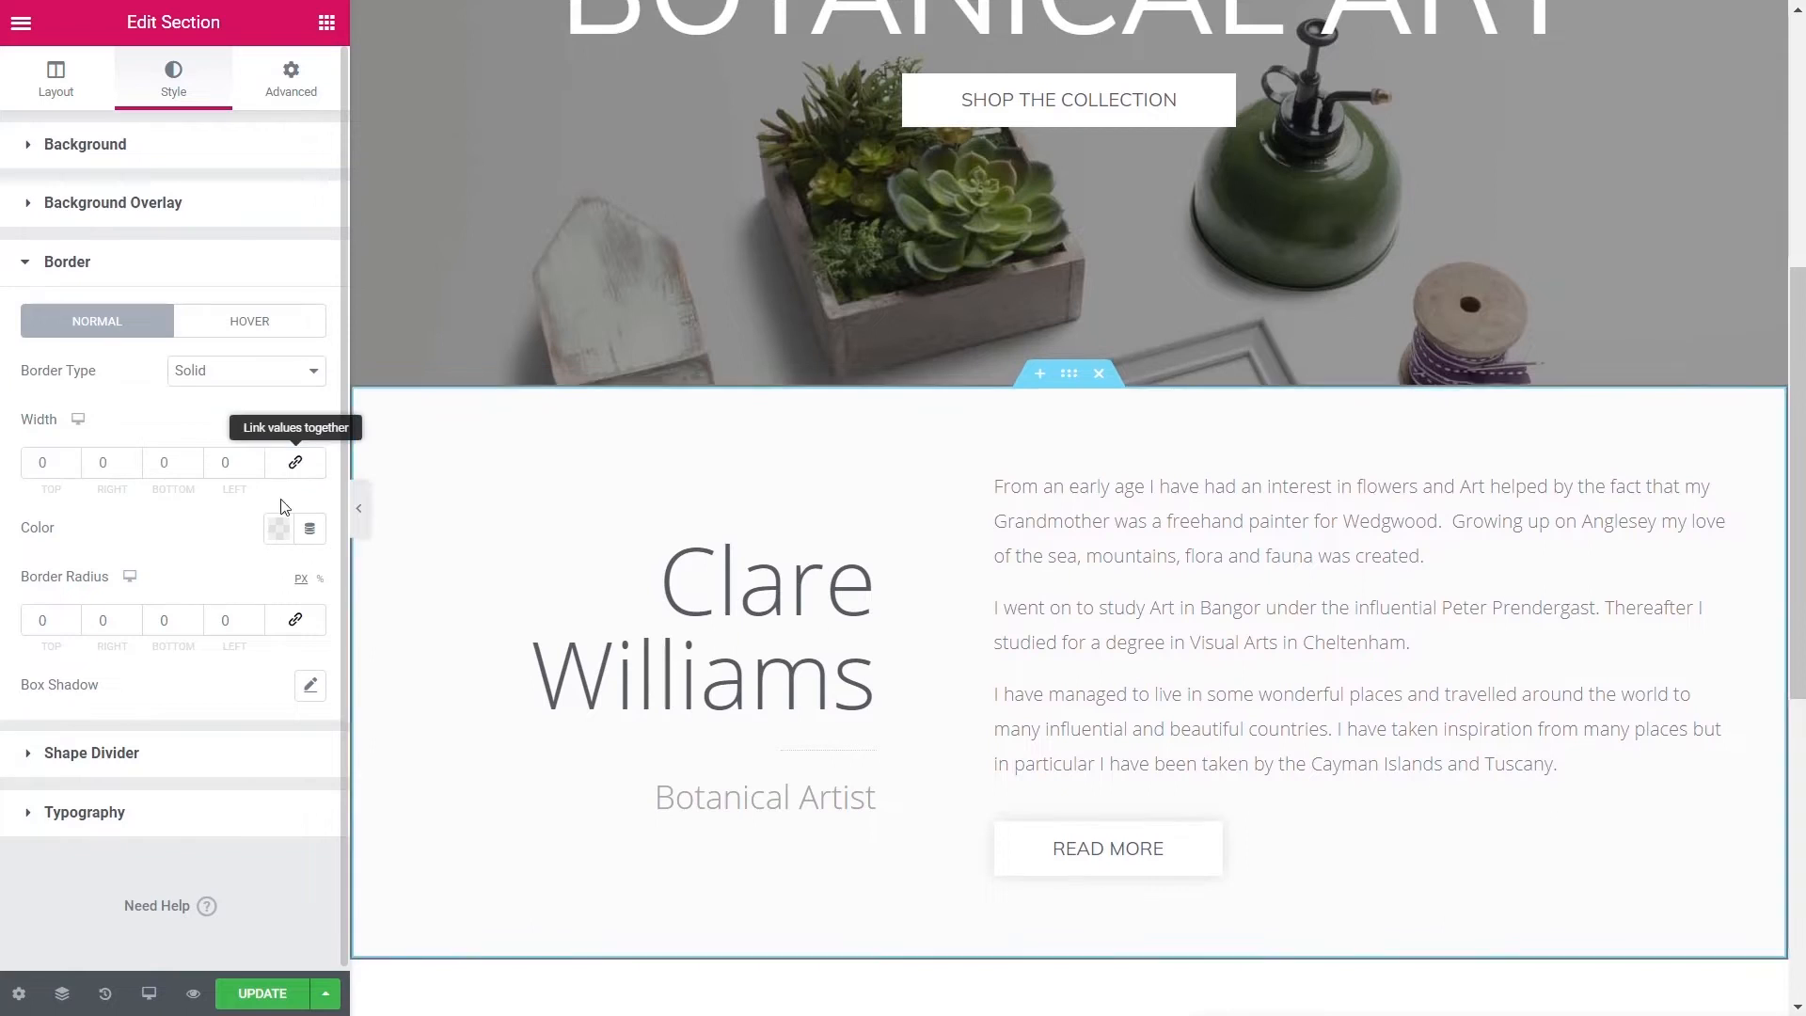
{"action": "double_click", "coordinate": [167, 464]}
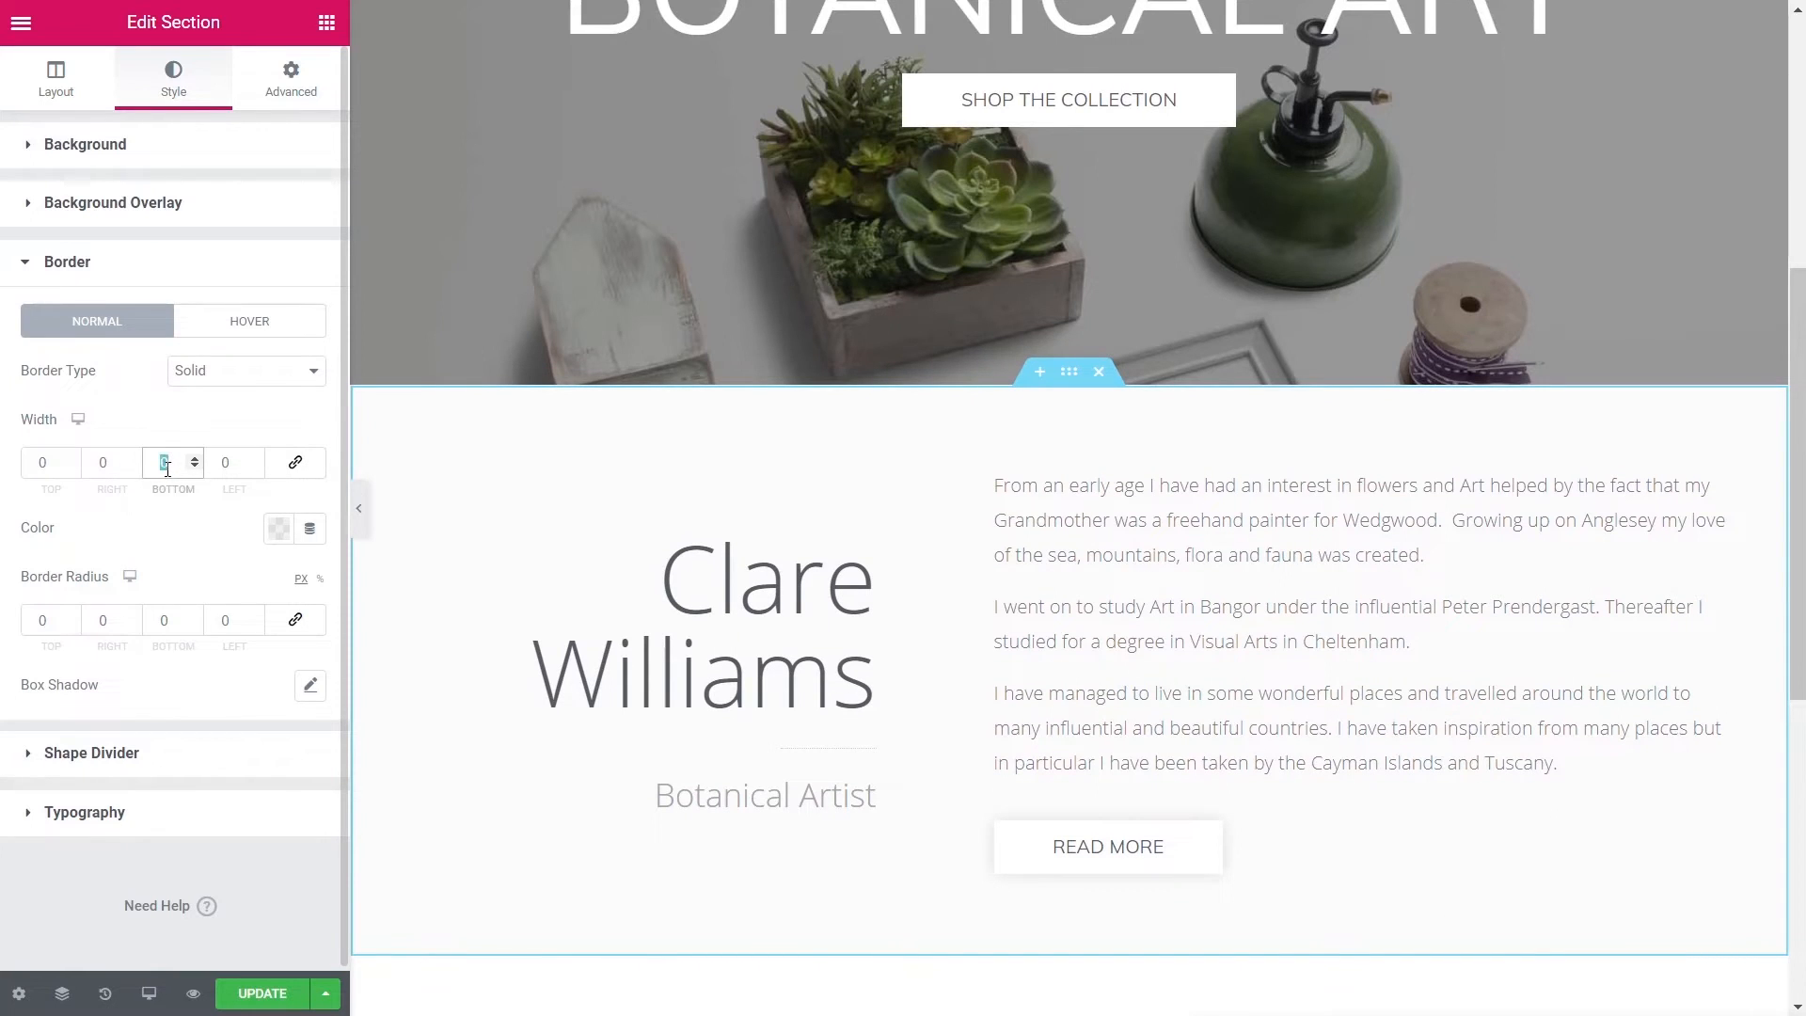
{"action": "type", "text": "1"}
{"action": "left_click", "coordinate": [278, 527]}
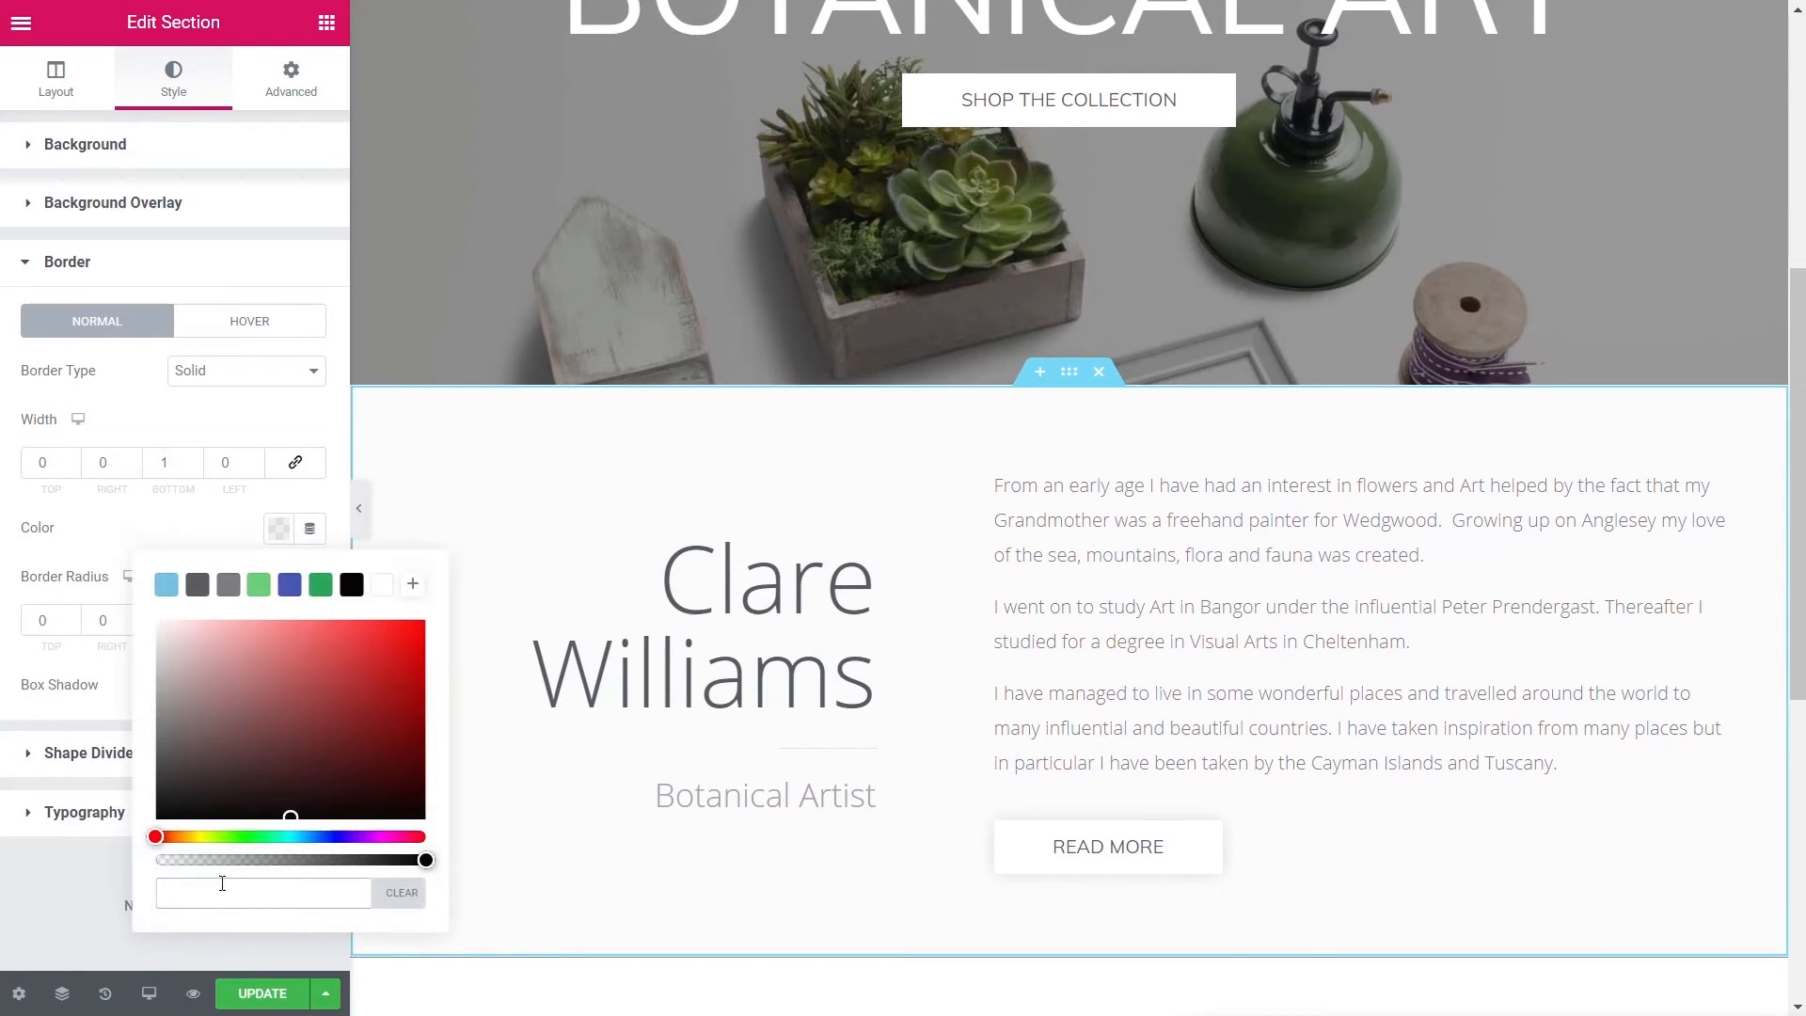
{"action": "type", "text": "#fcfcfc"}
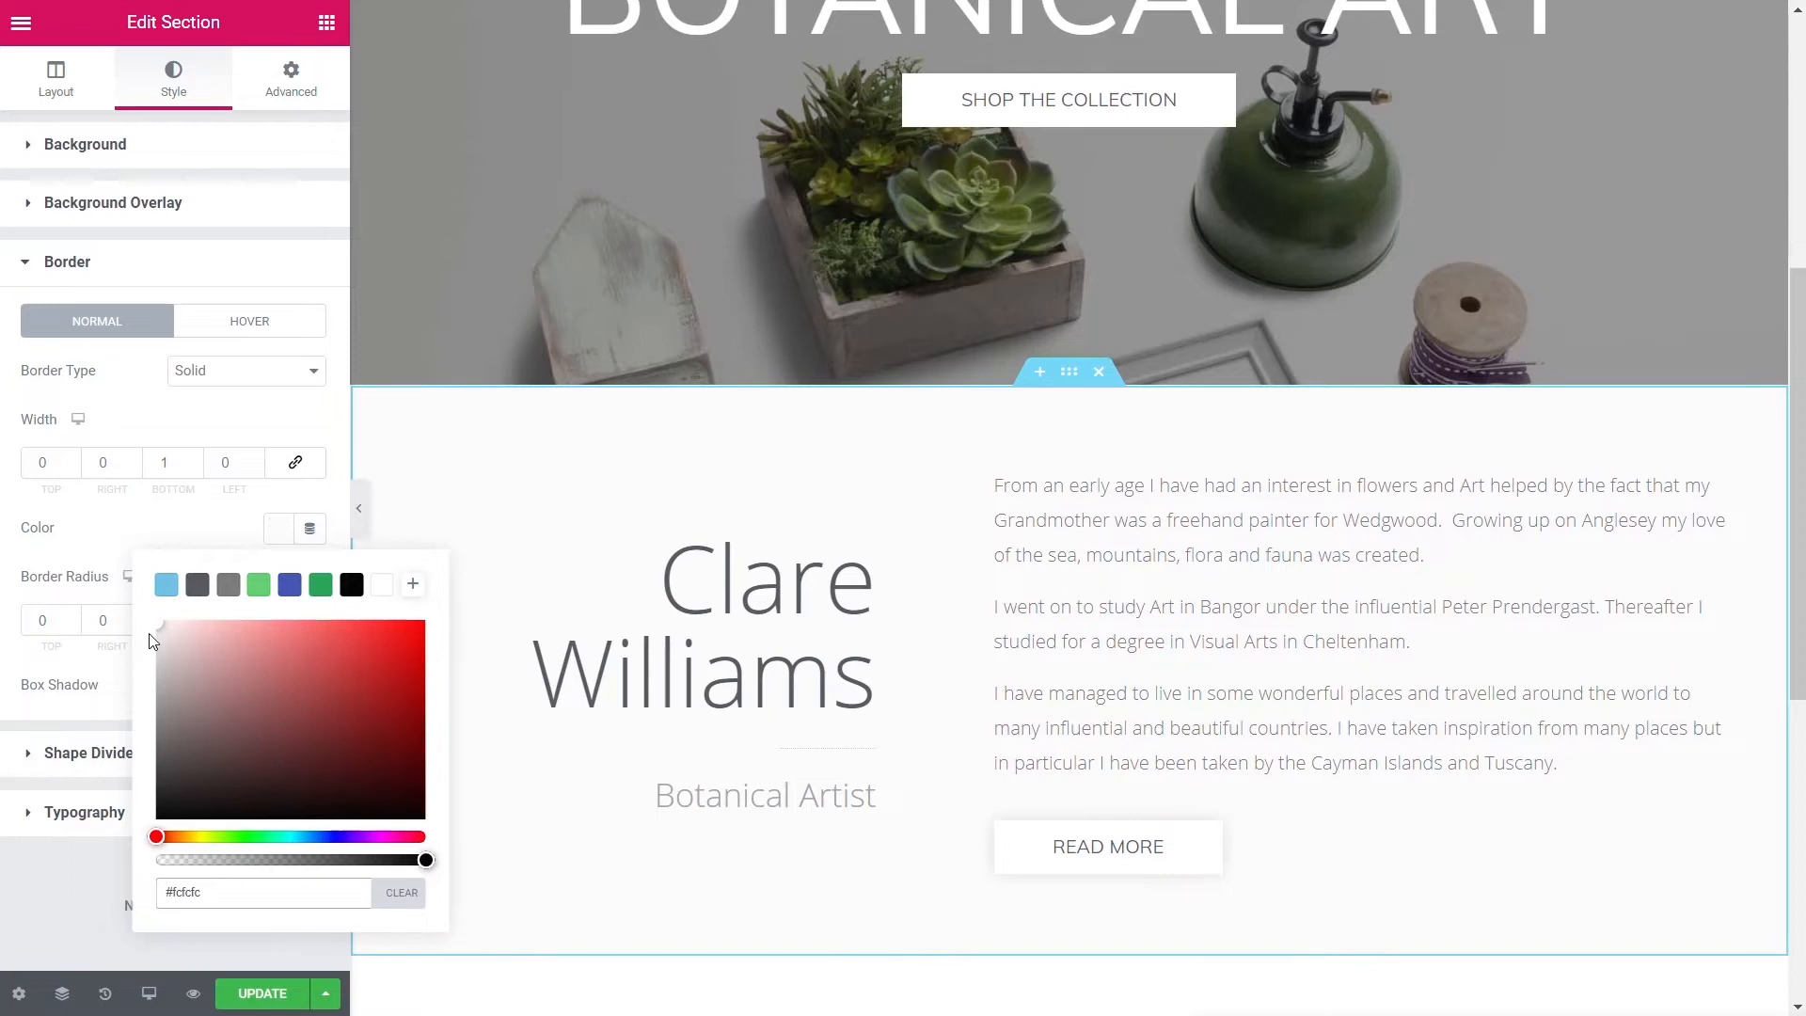
{"action": "left_click_drag", "start_coordinate": [156, 623], "coordinate": [155, 631]}
{"action": "left_click", "coordinate": [43, 866]}
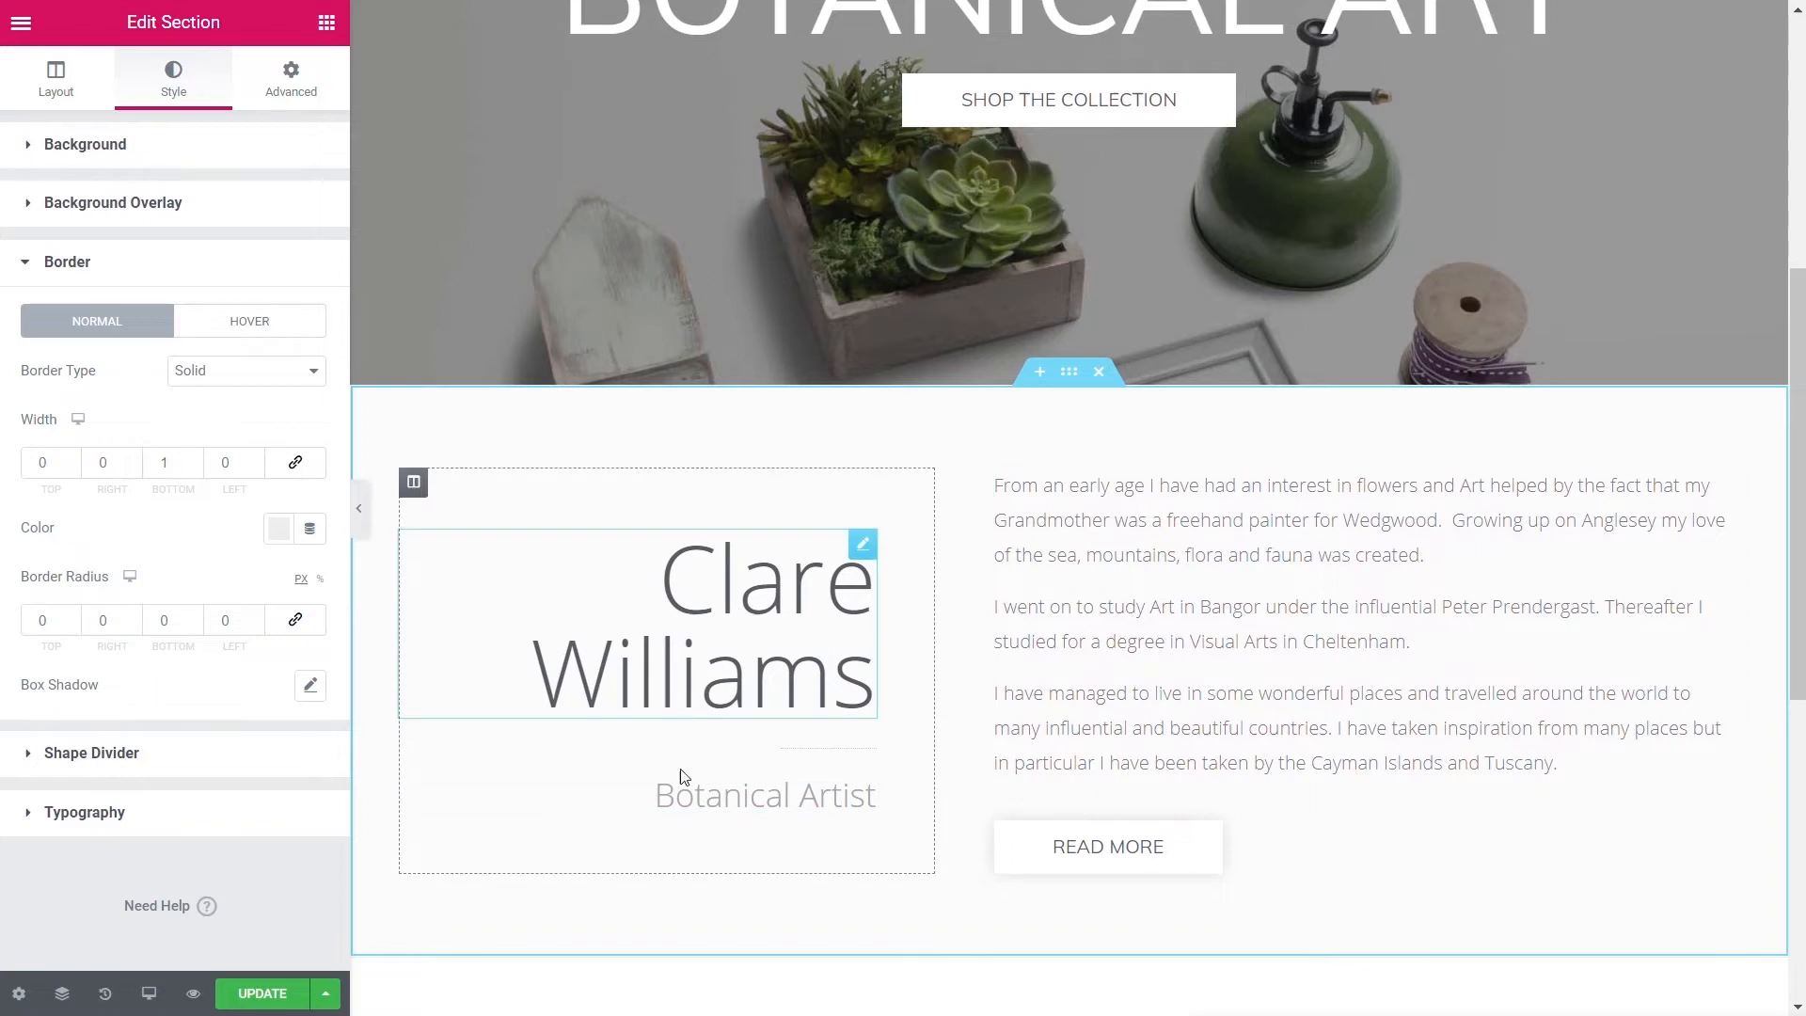
{"action": "scroll", "coordinate": [732, 860], "scroll_direction": "down", "scroll_amount": 5}
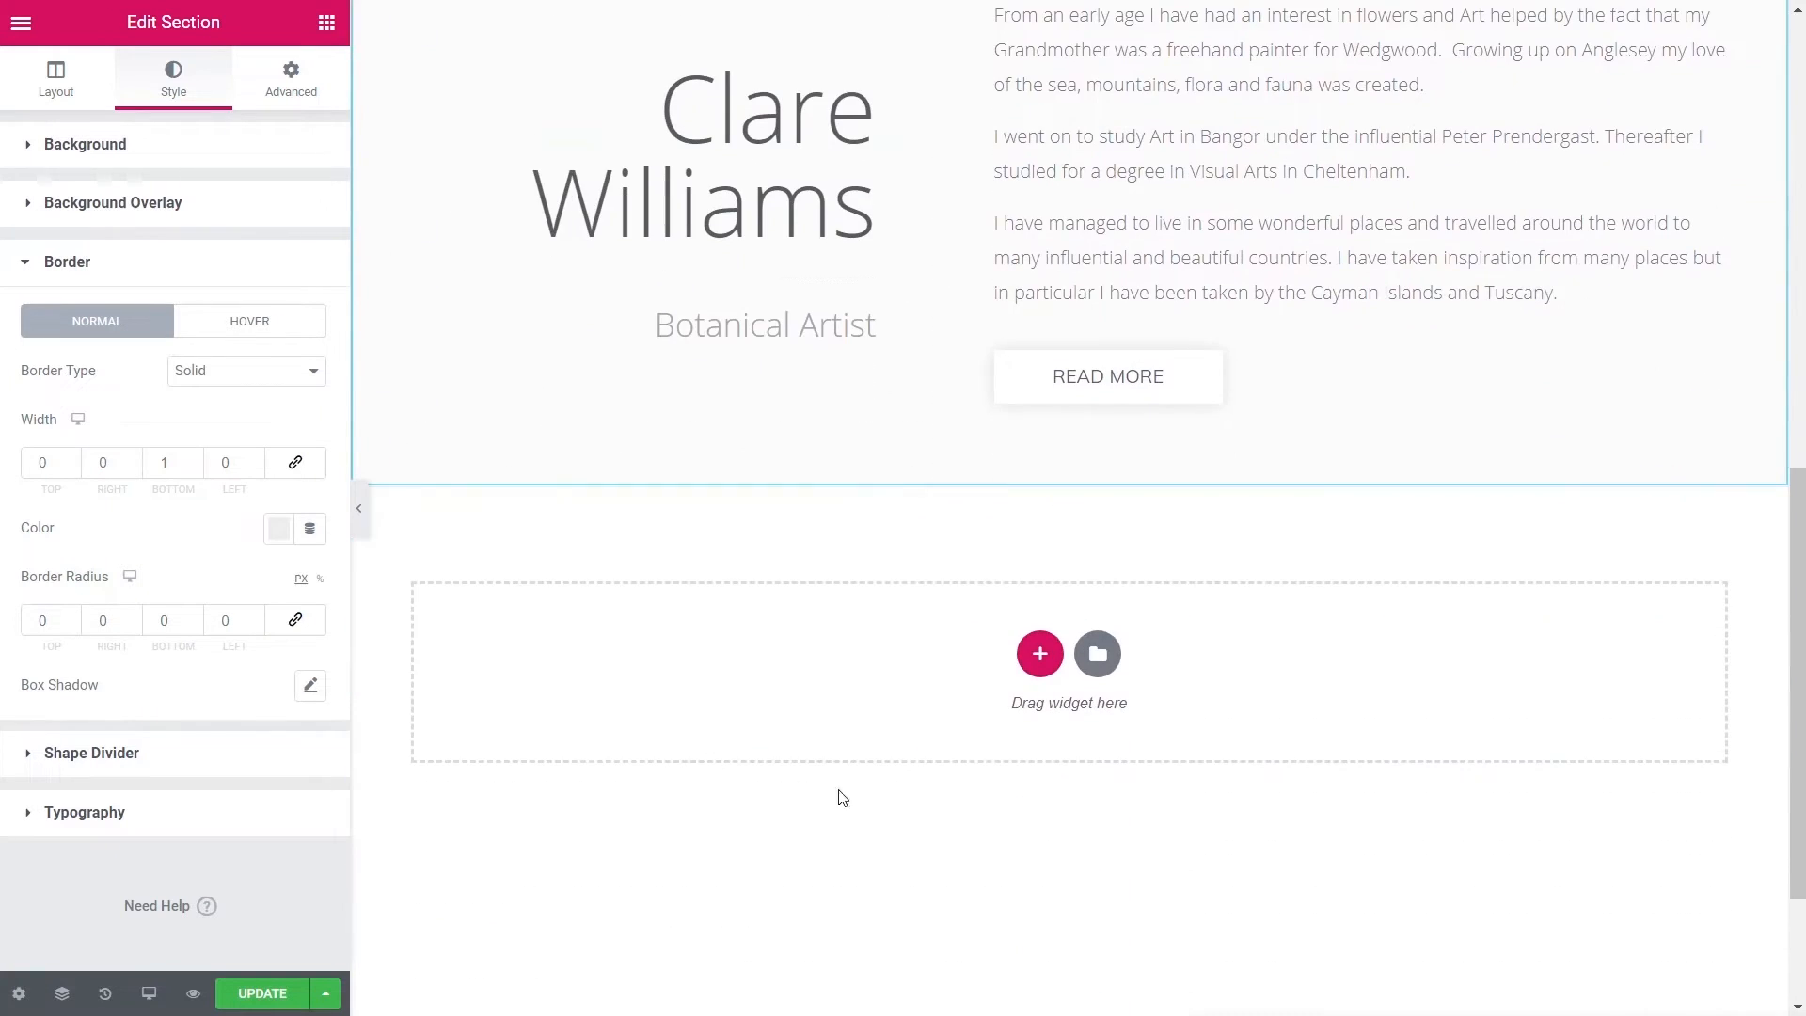
- Insert a two-column section below the about text with unlinked padding, Top and Bottom 70
{"action": "left_click", "coordinate": [1041, 651]}
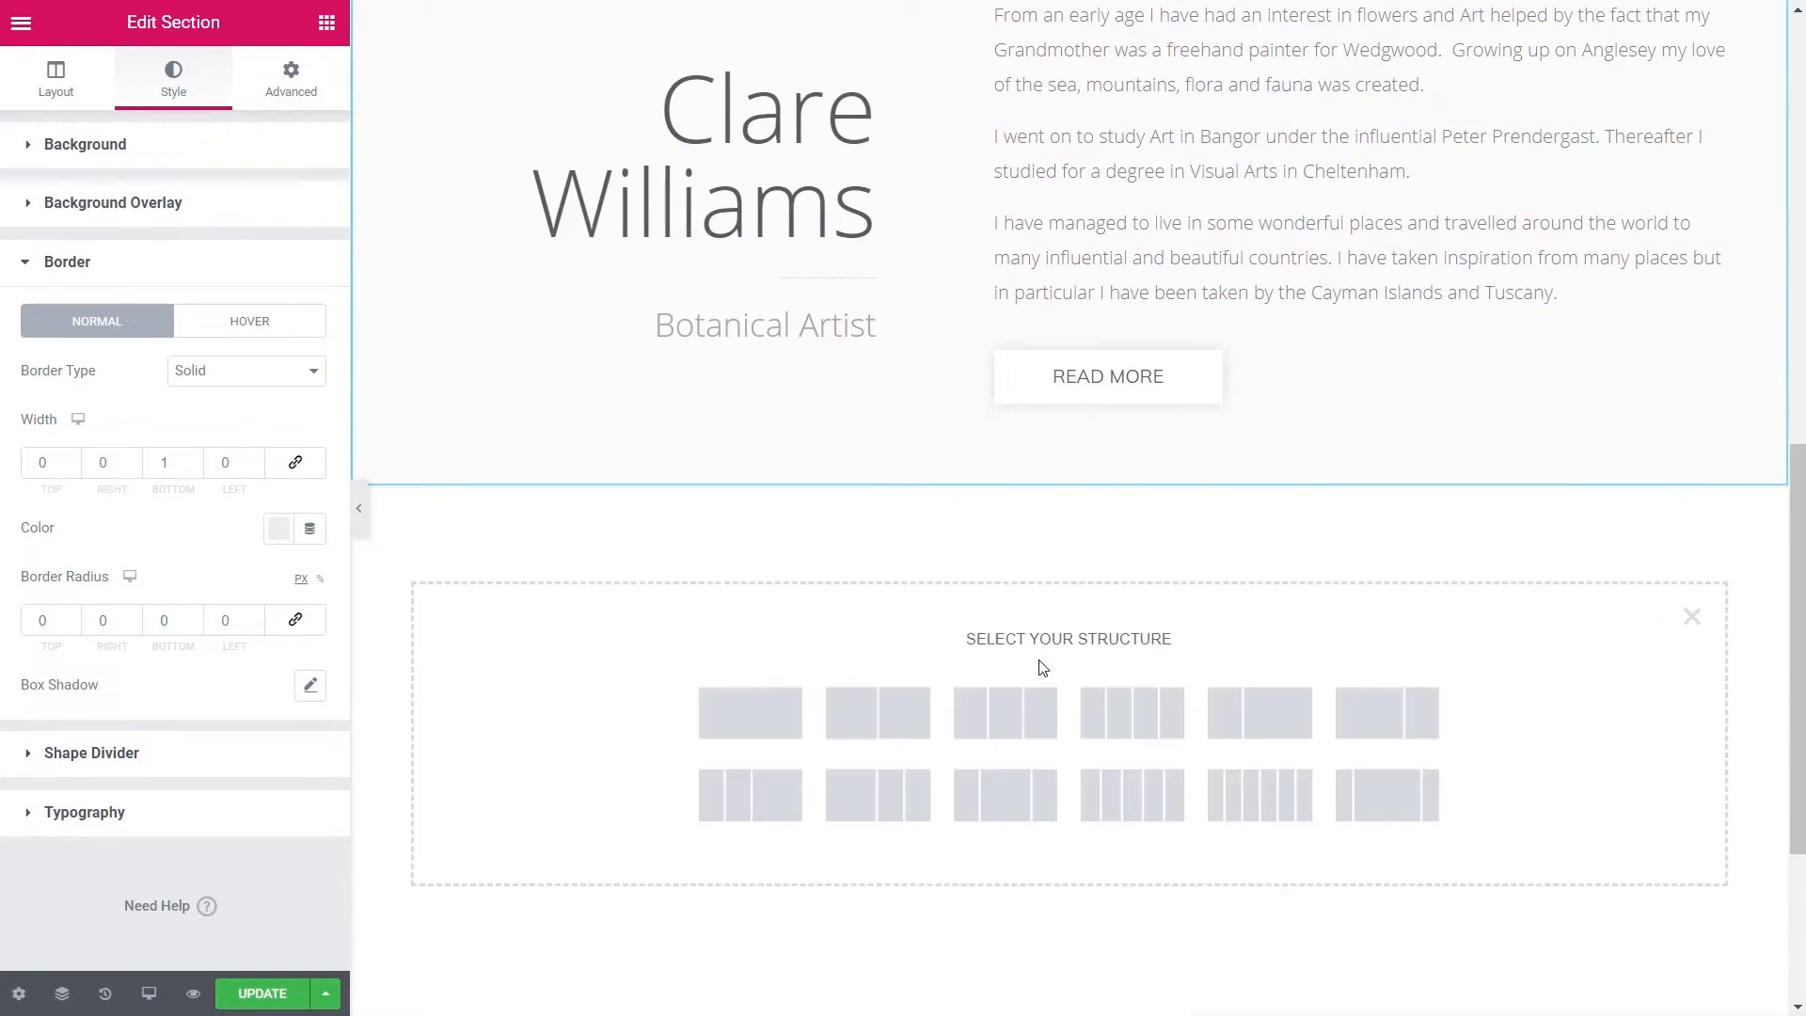
{"action": "left_click", "coordinate": [875, 729]}
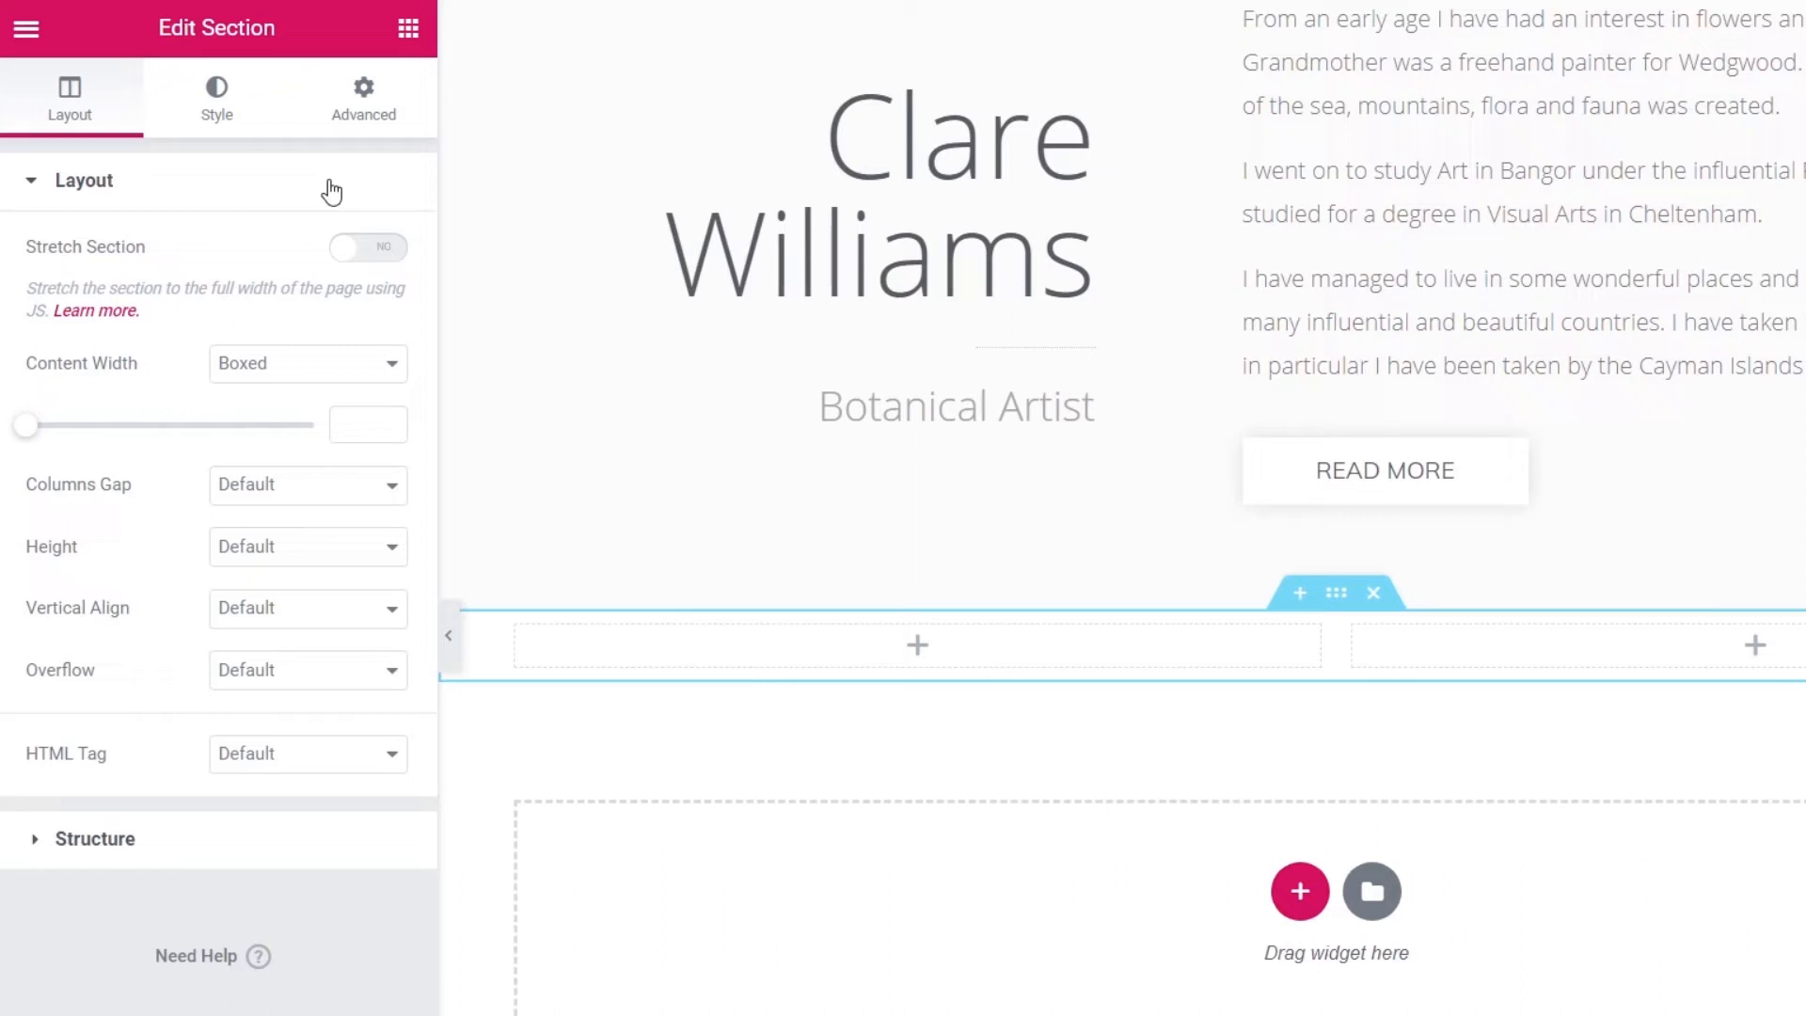
{"action": "left_click", "coordinate": [363, 105]}
{"action": "left_click", "coordinate": [369, 440]}
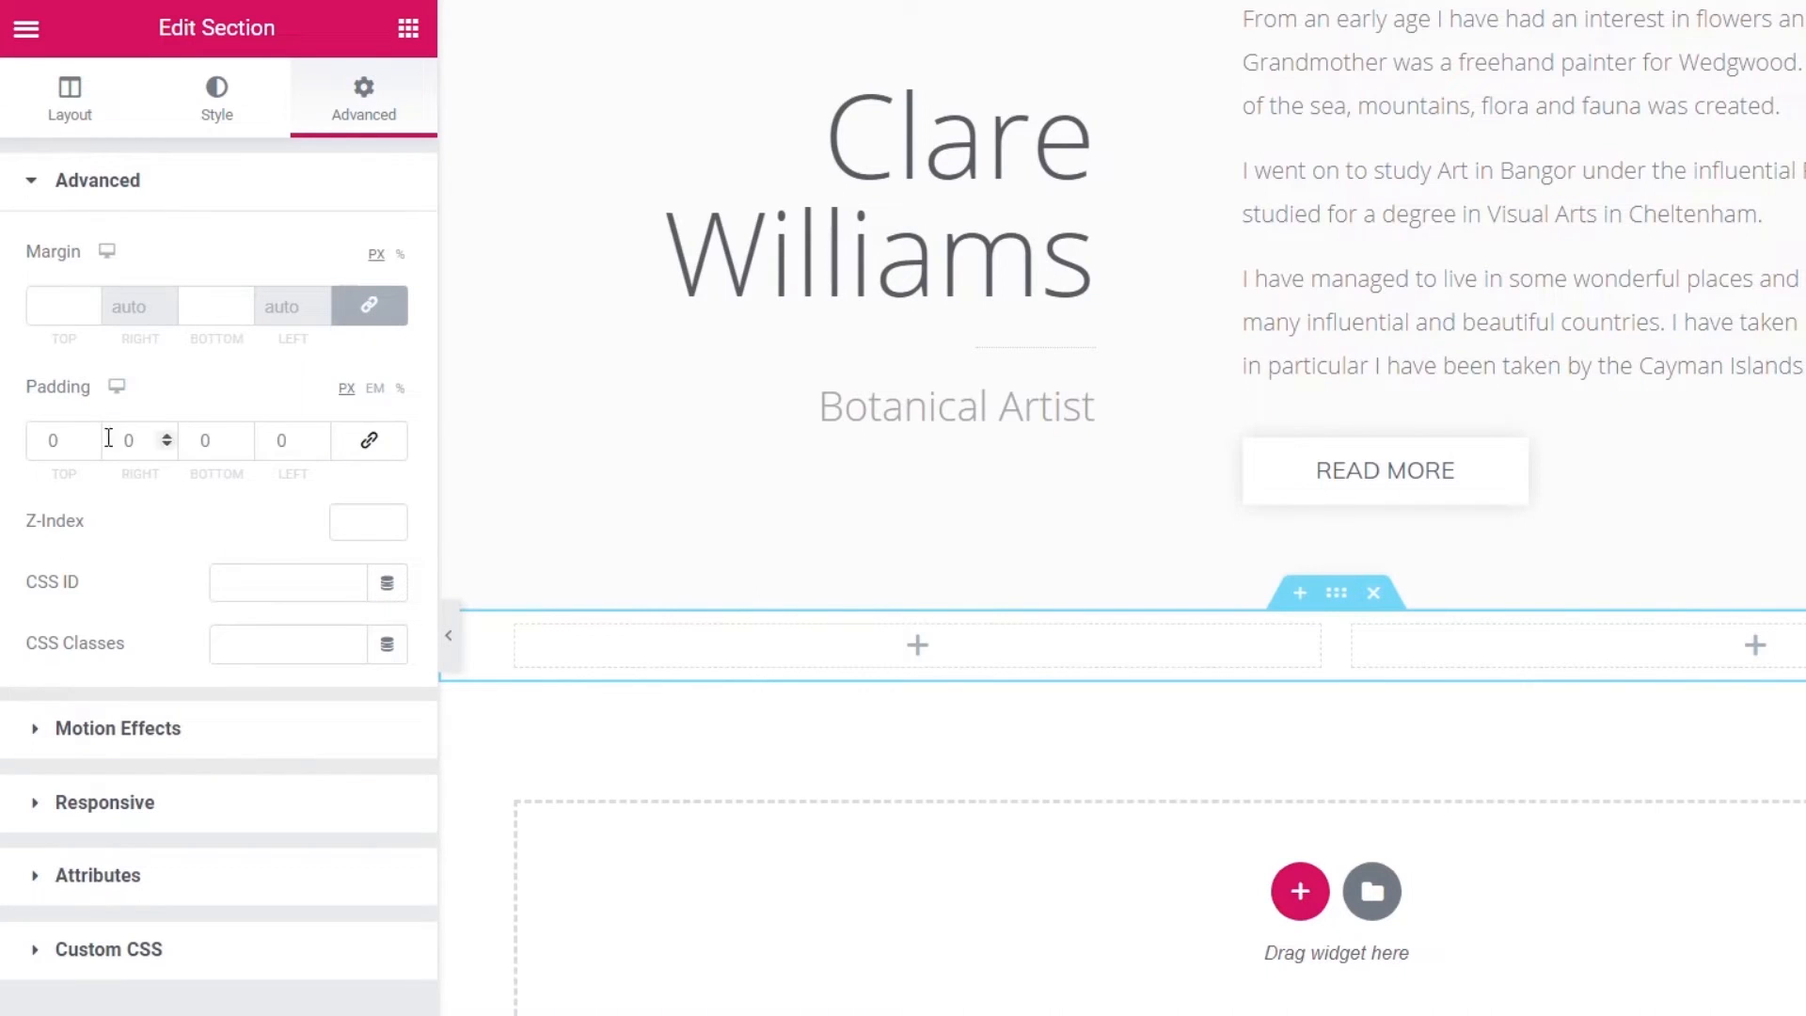
{"action": "left_click", "coordinate": [40, 440]}
{"action": "type", "text": "7"}
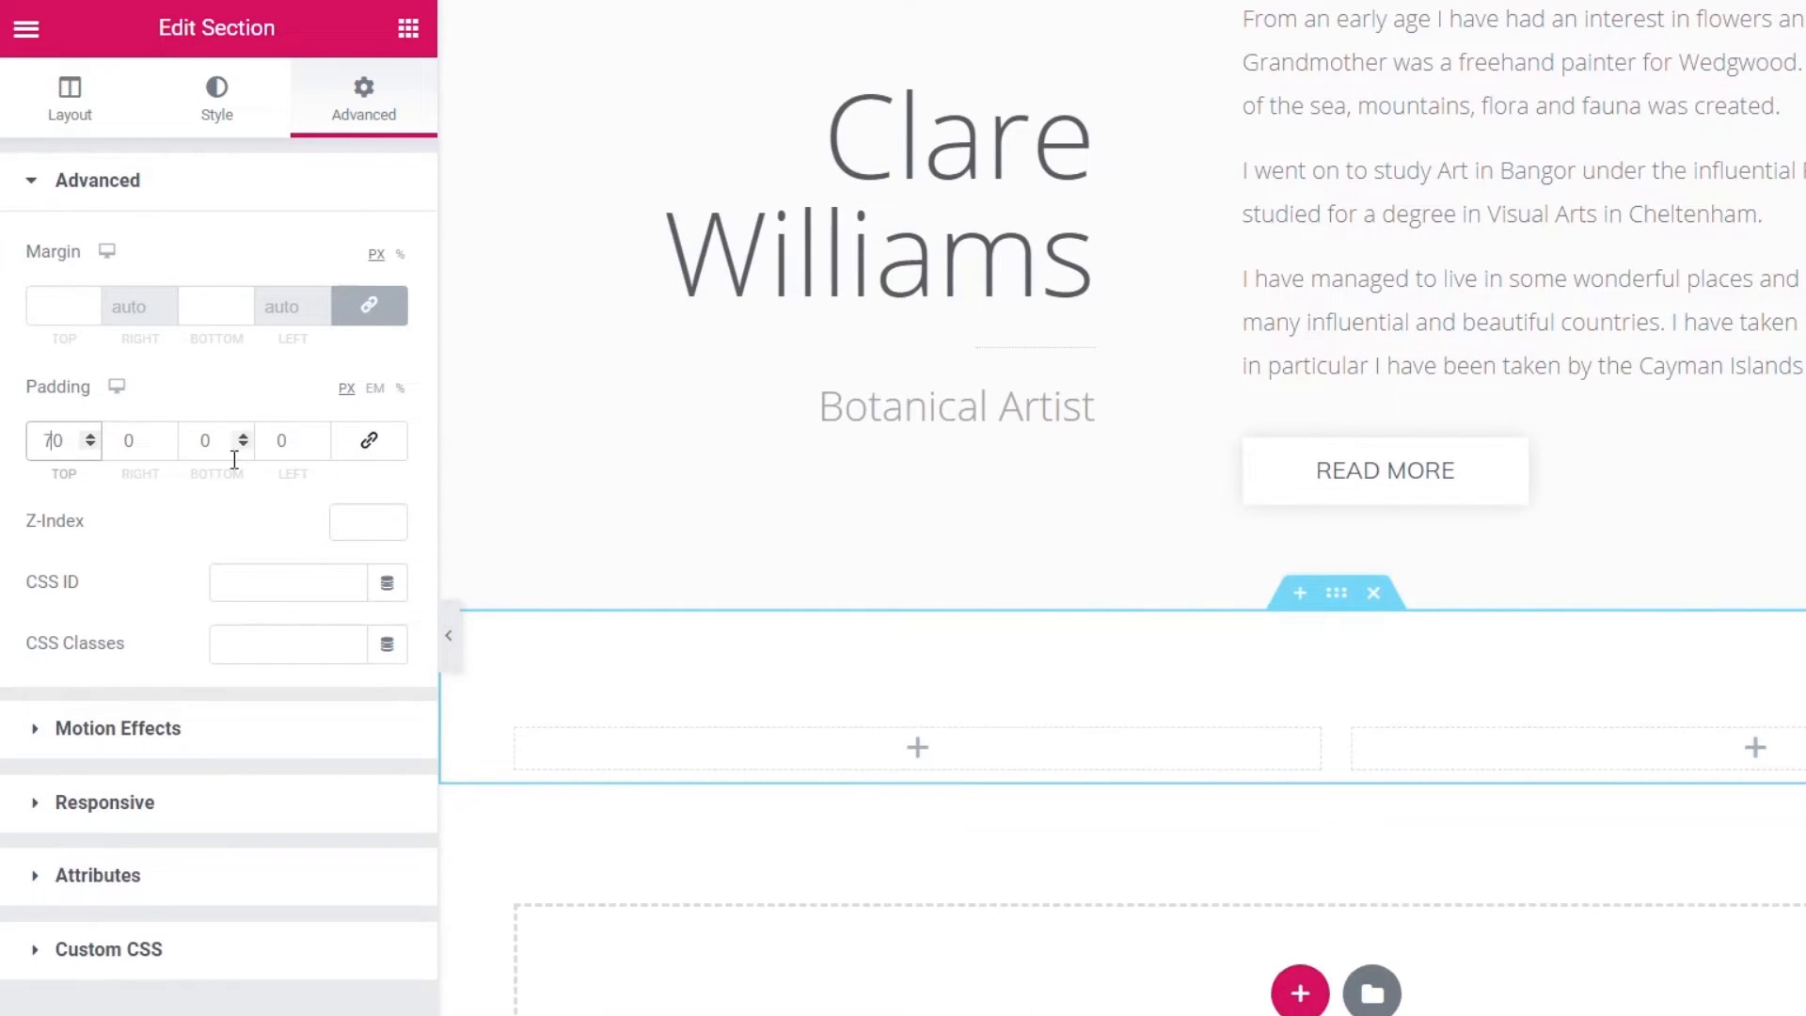
{"action": "left_click", "coordinate": [198, 440]}
{"action": "type", "text": "7"}
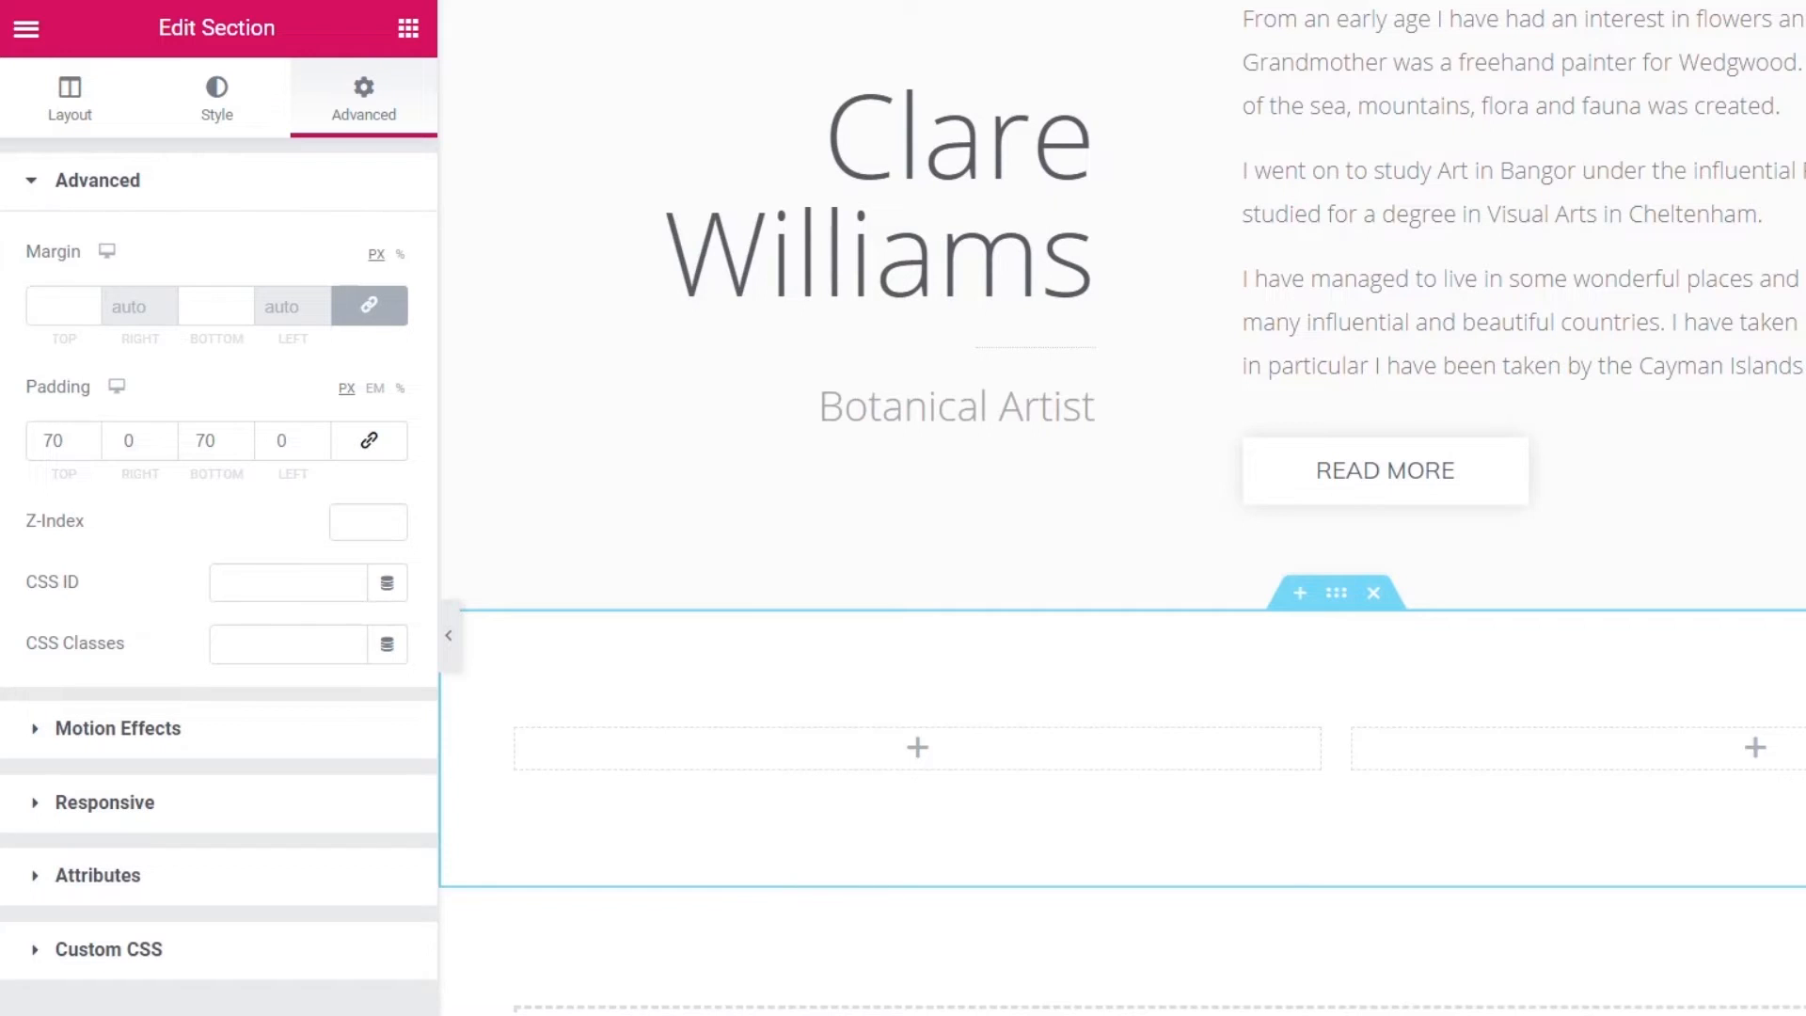
- Drag a Call to Action widget into the left column, set its skin to Cover, and choose an image
{"action": "left_click", "coordinate": [408, 28]}
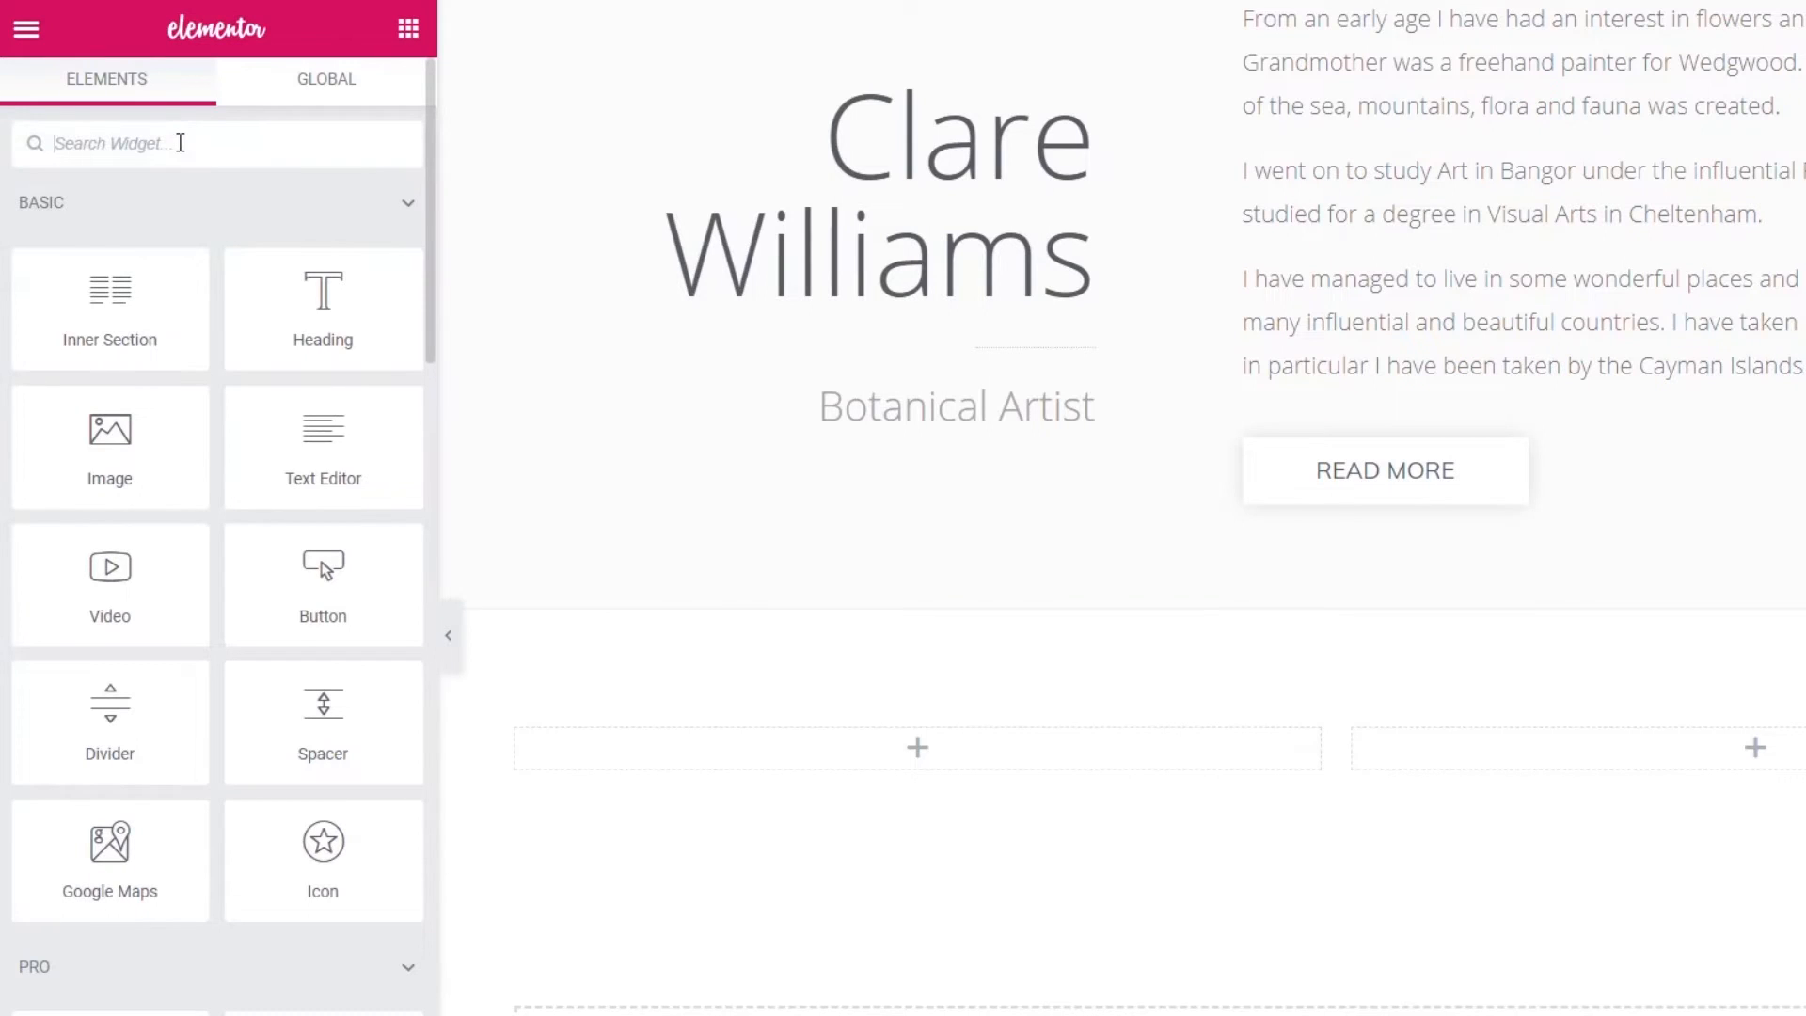
{"action": "type", "text": "call"}
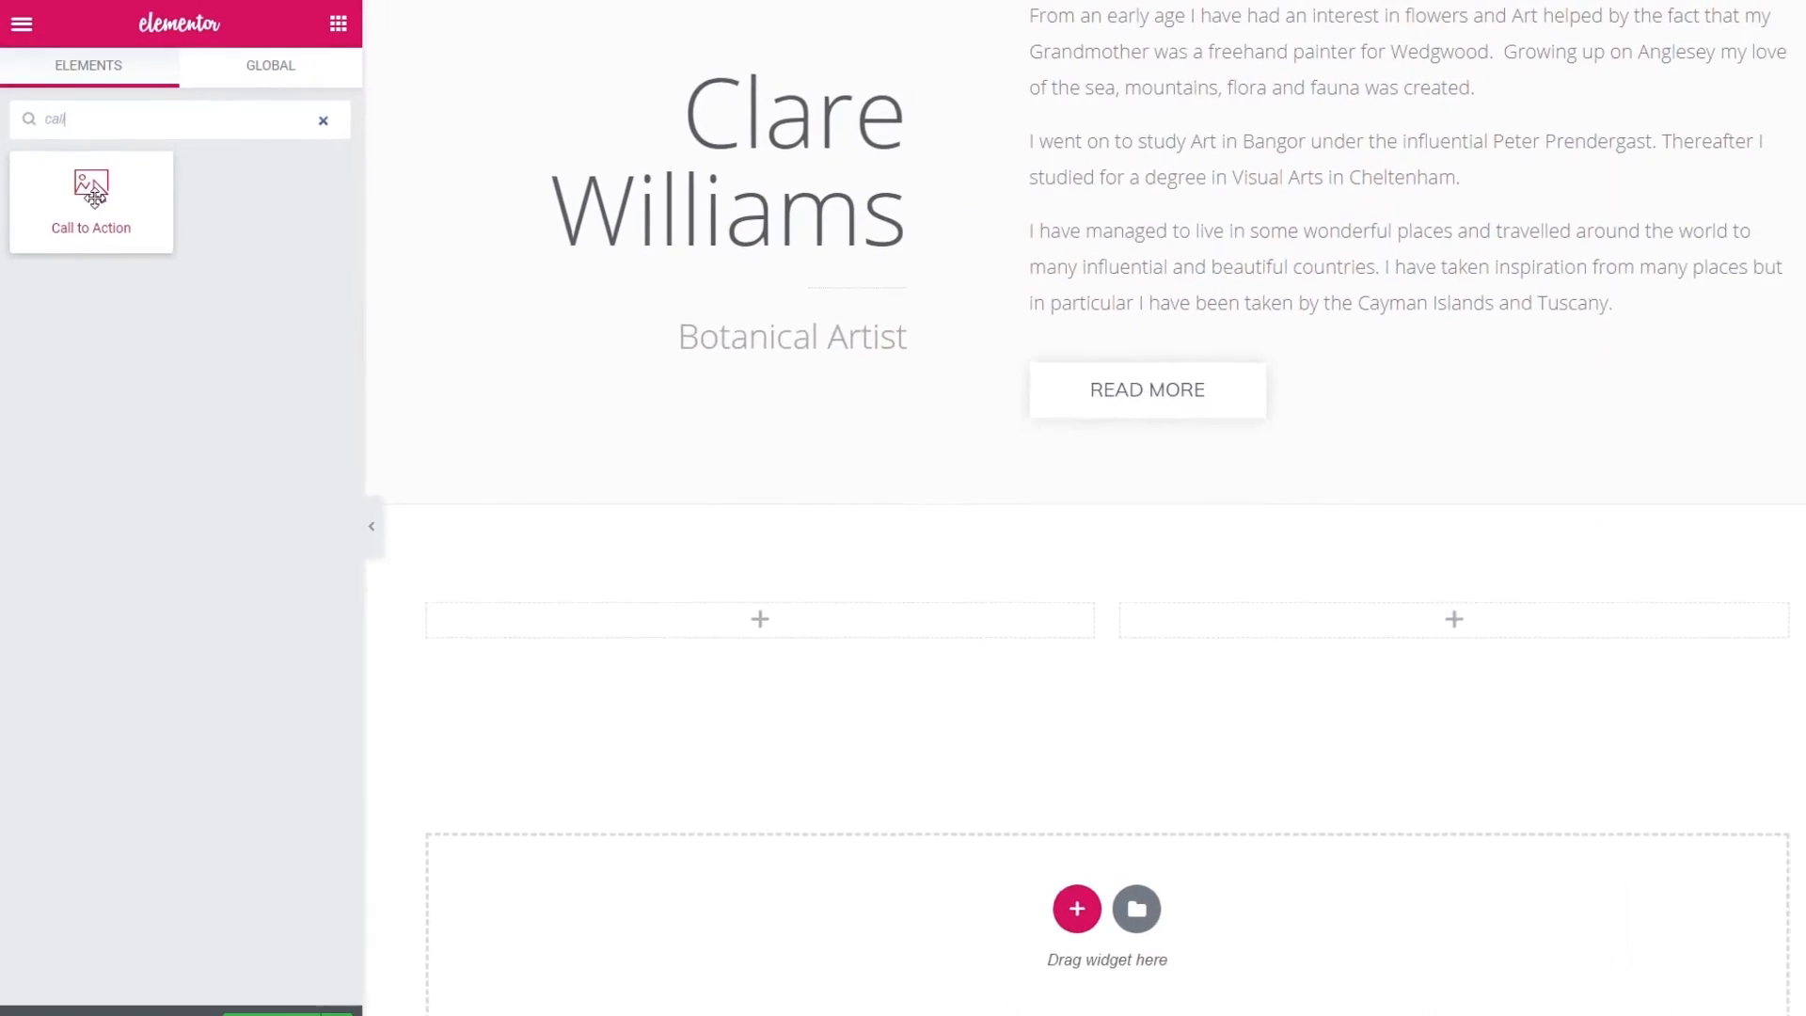
{"action": "left_click_drag", "start_coordinate": [94, 196], "coordinate": [485, 704]}
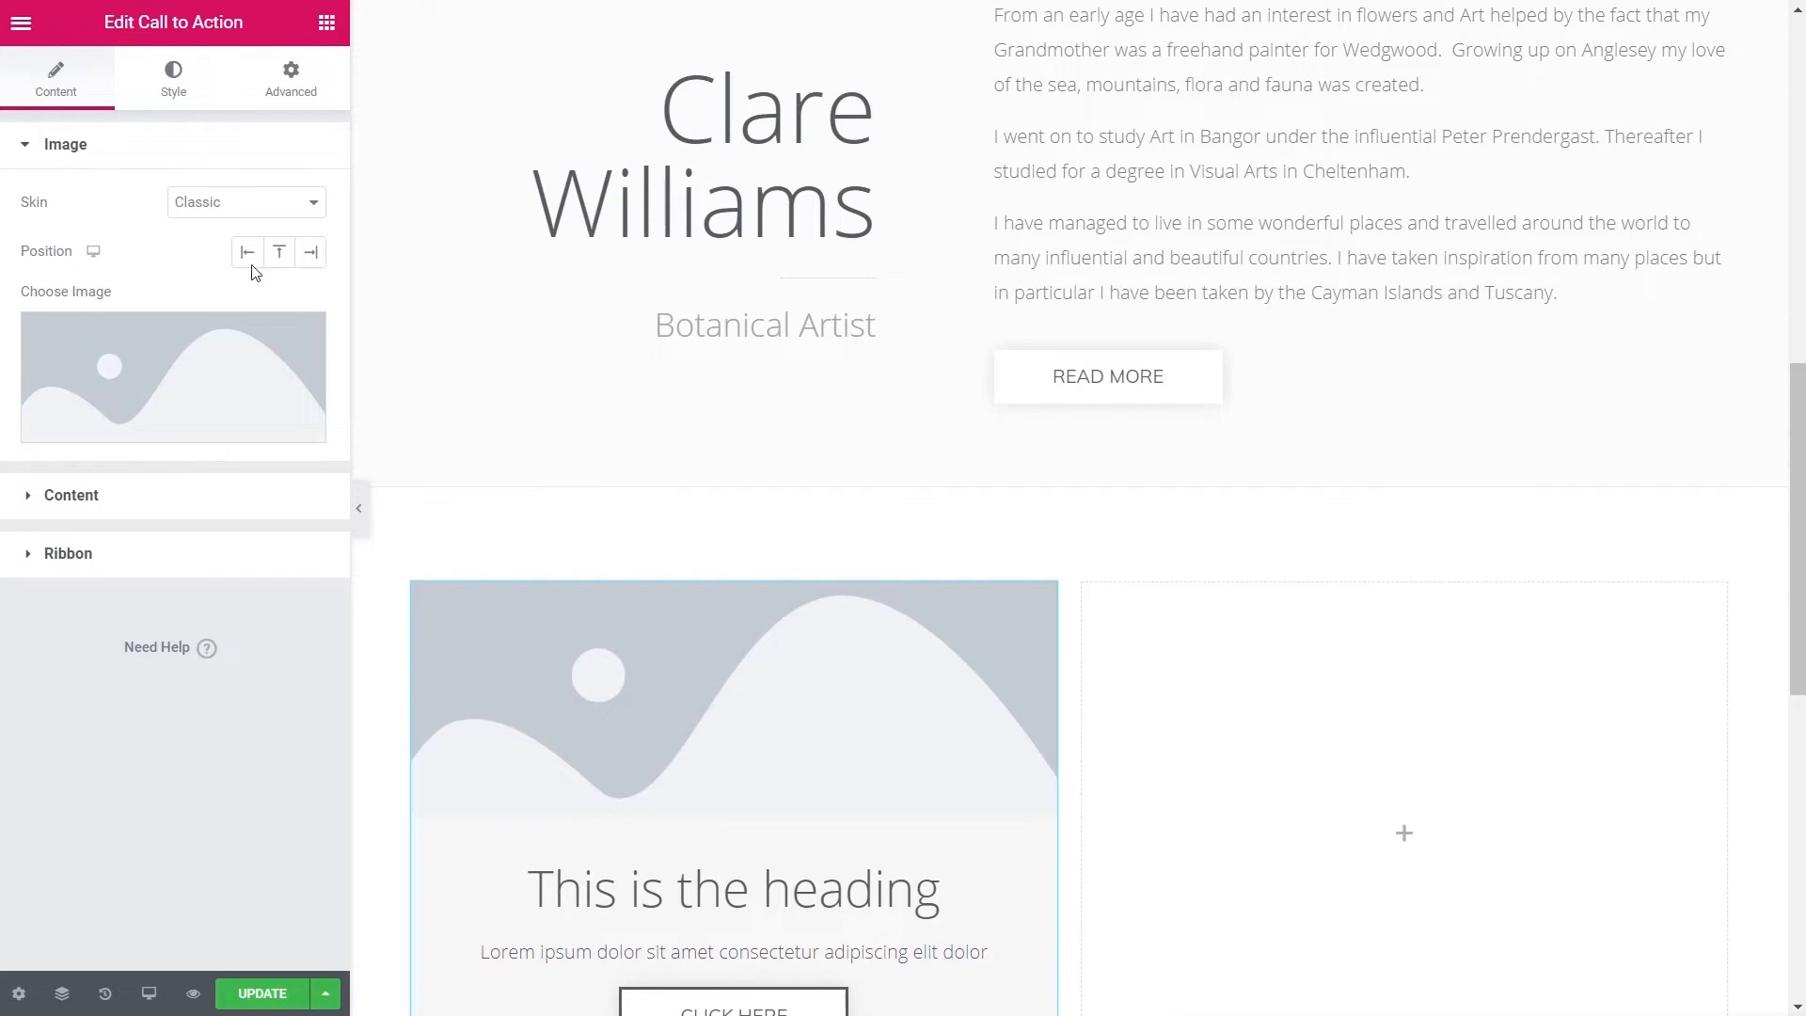
{"action": "left_click", "coordinate": [235, 201]}
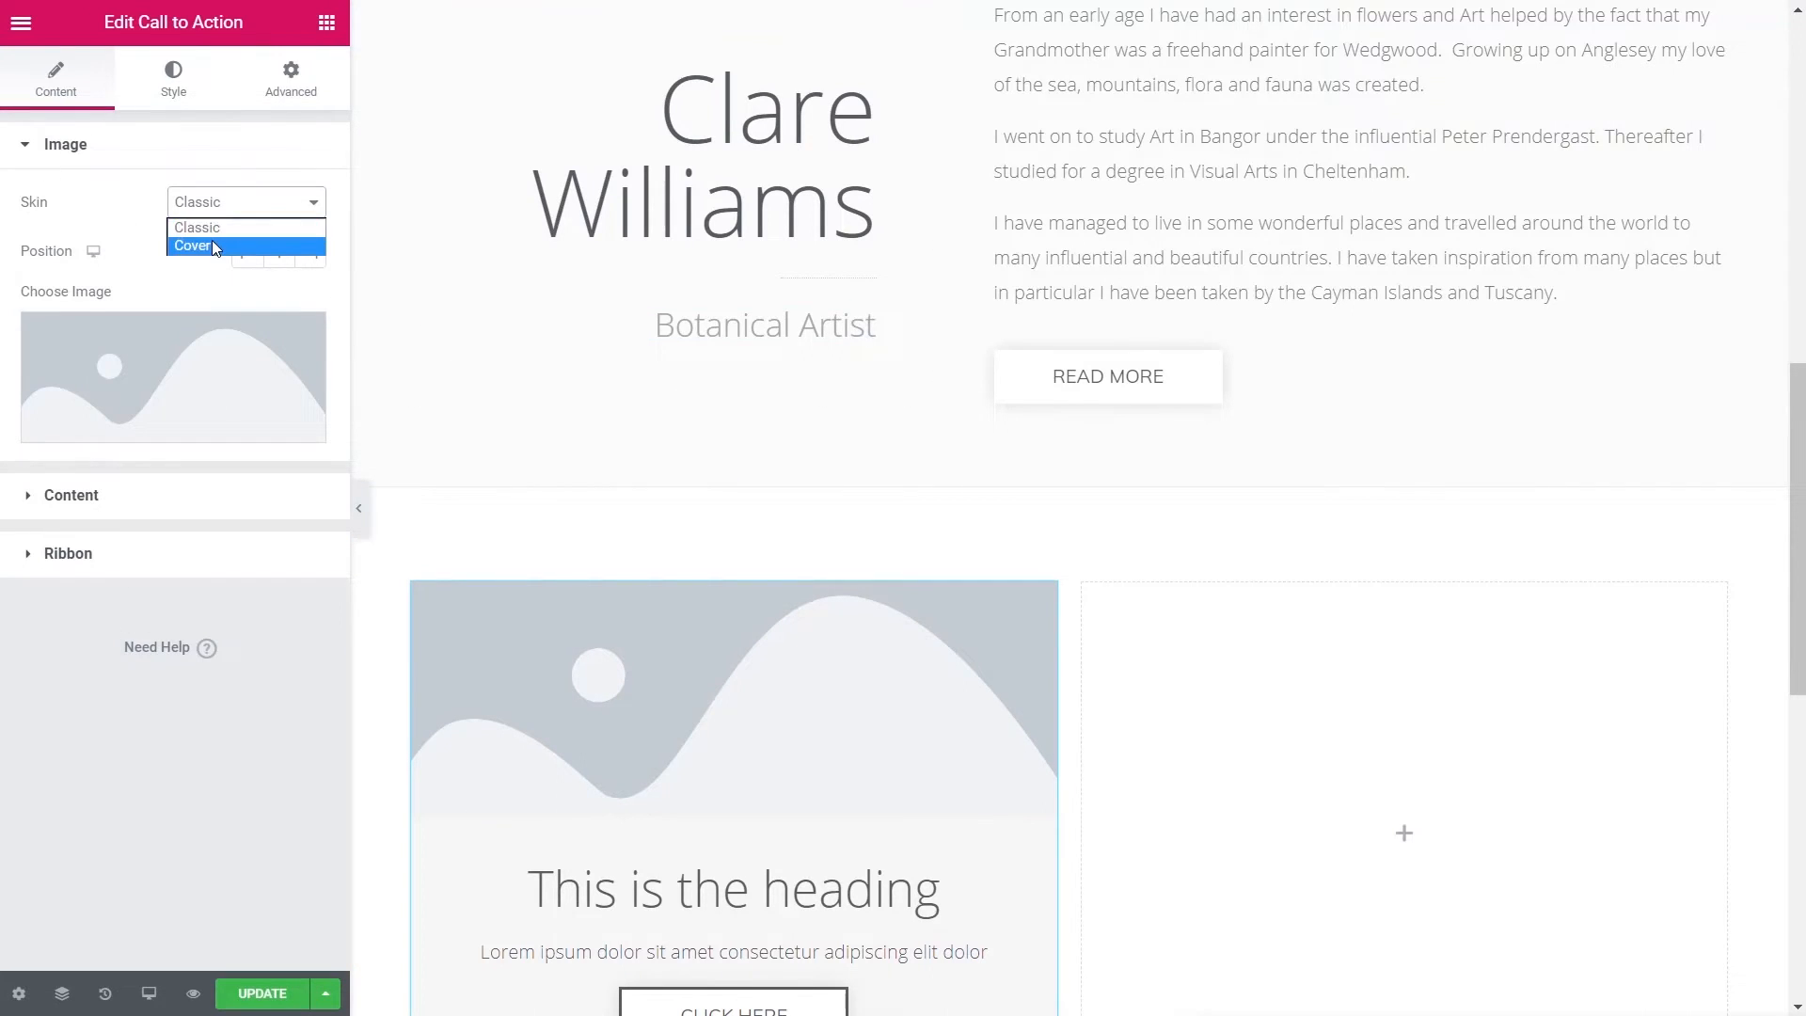
{"action": "left_click", "coordinate": [212, 244]}
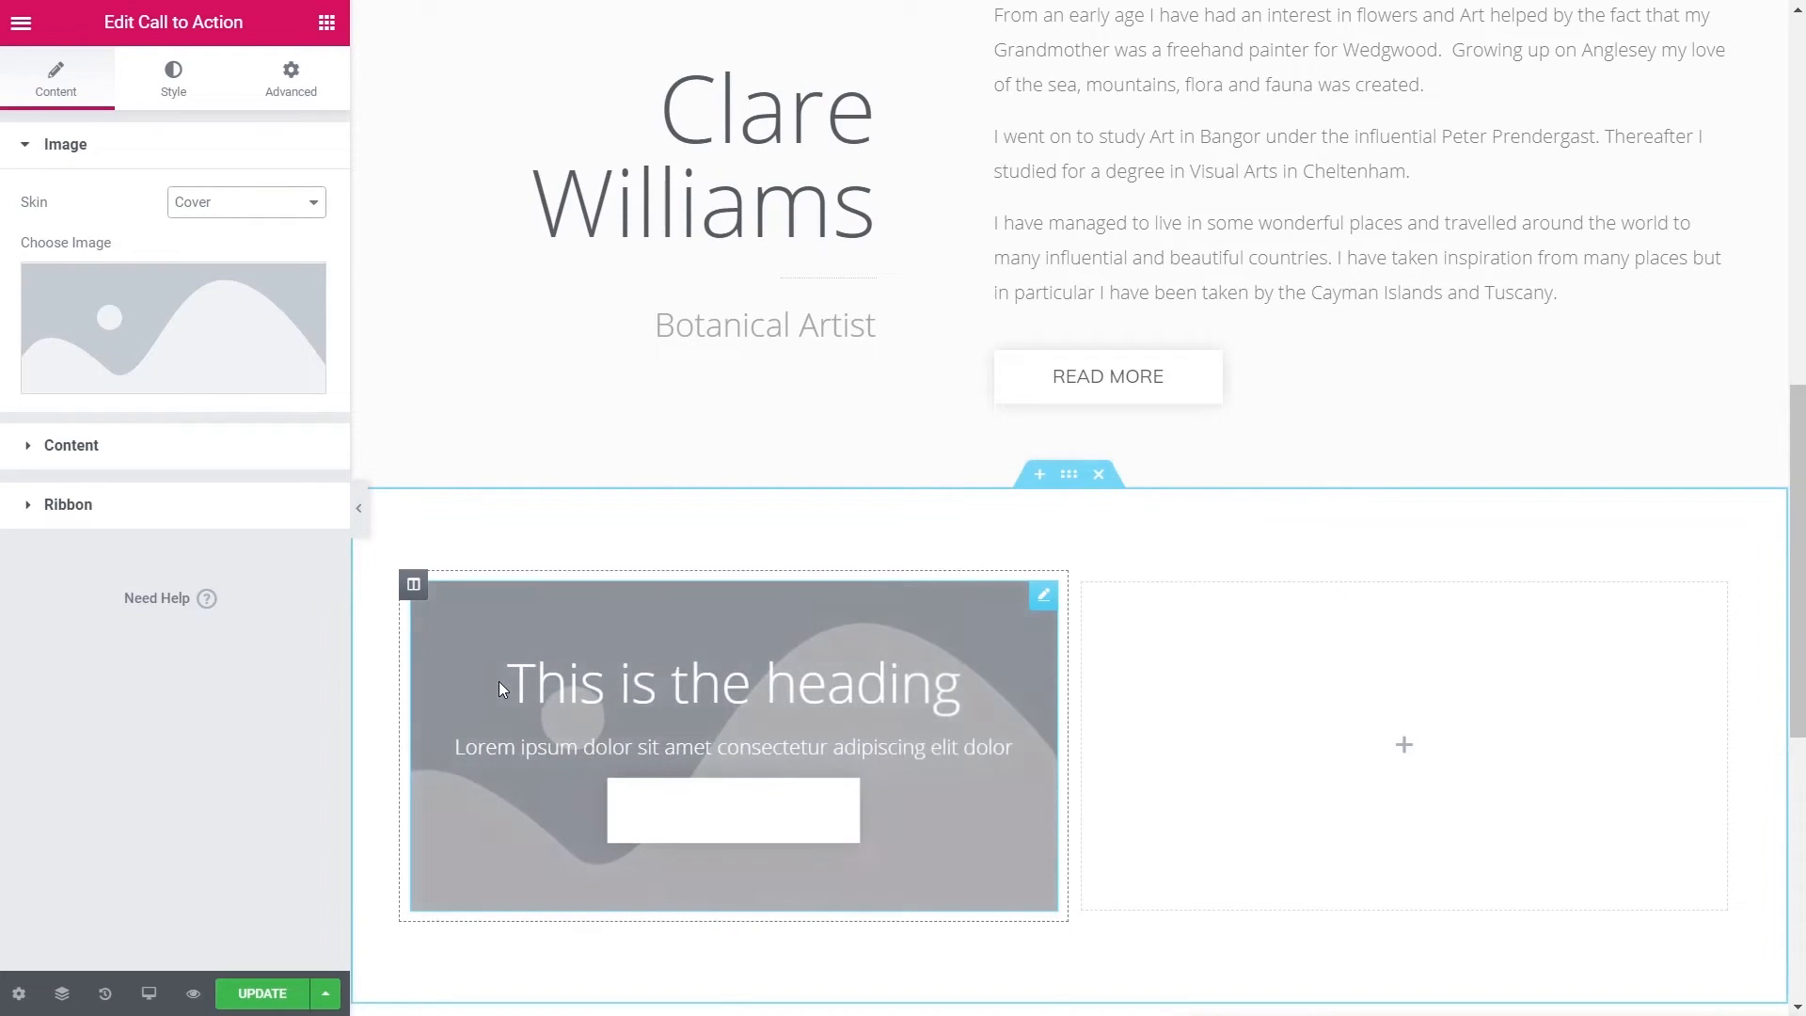
{"action": "left_click", "coordinate": [175, 322]}
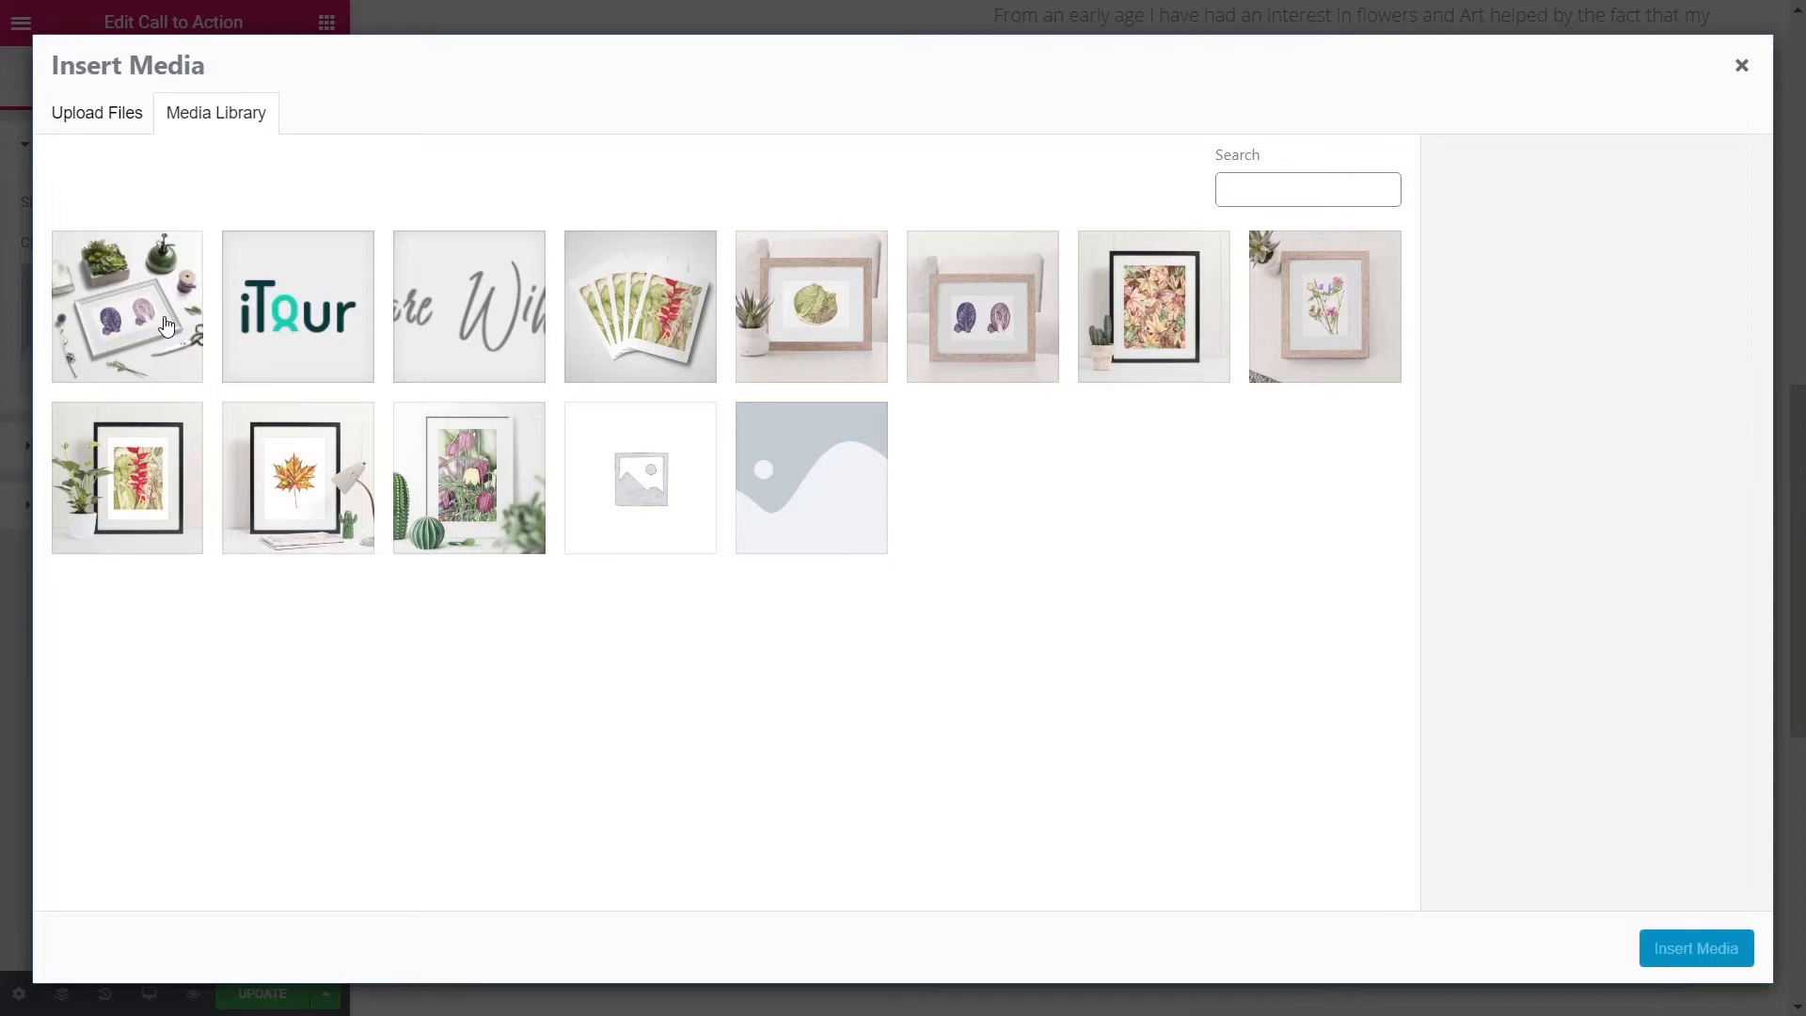
- Insert 01.jpg as the card's cover image and set Image Size to Full
{"action": "left_click", "coordinate": [448, 455]}
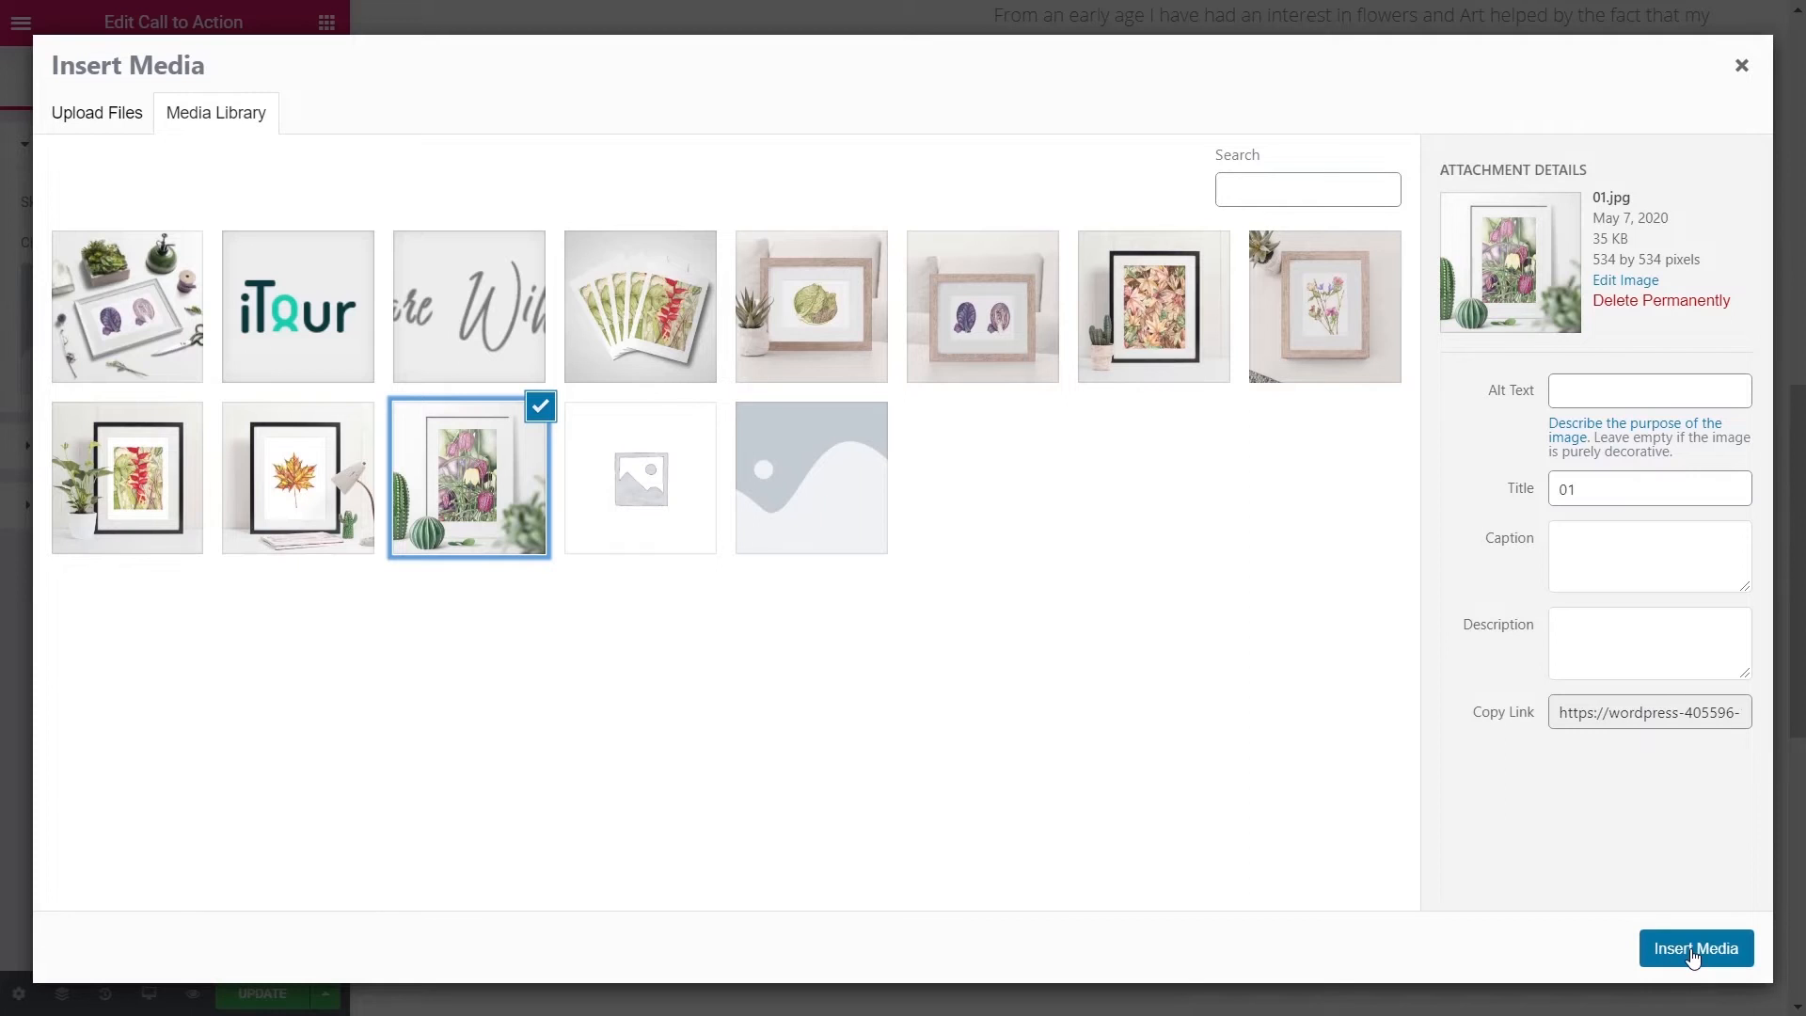
{"action": "left_click", "coordinate": [1677, 951]}
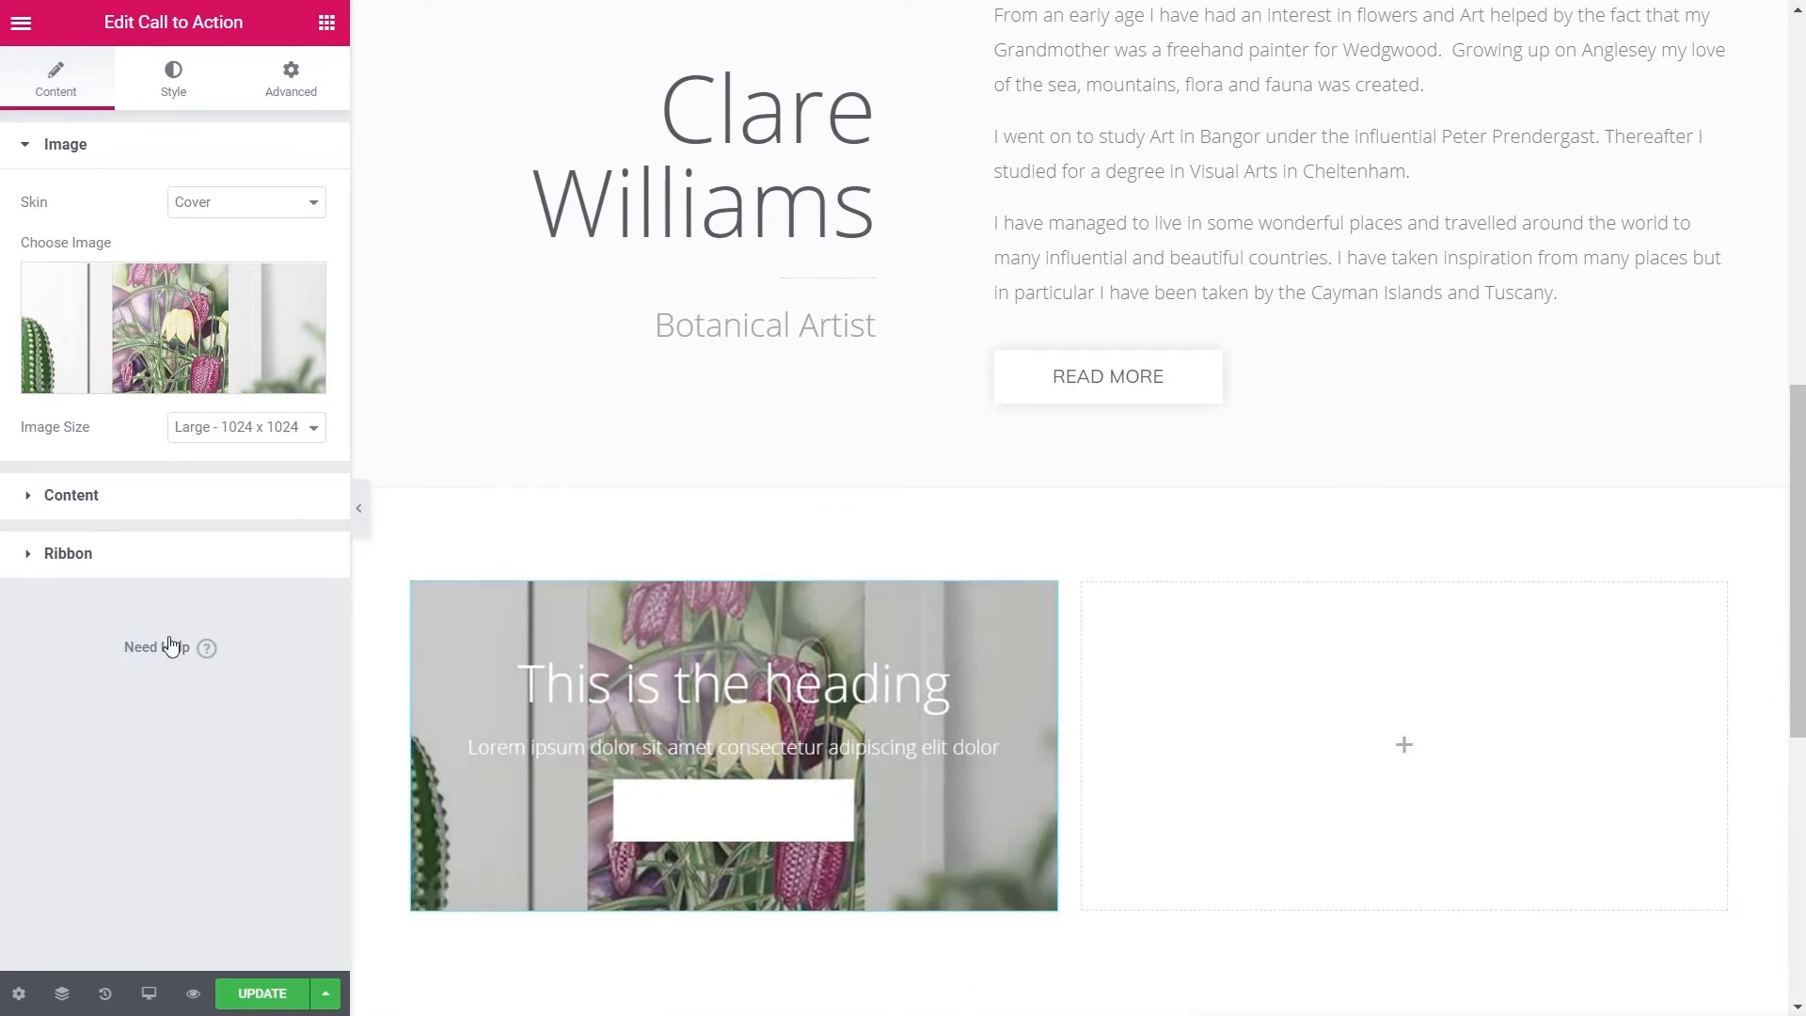
{"action": "left_click", "coordinate": [198, 432]}
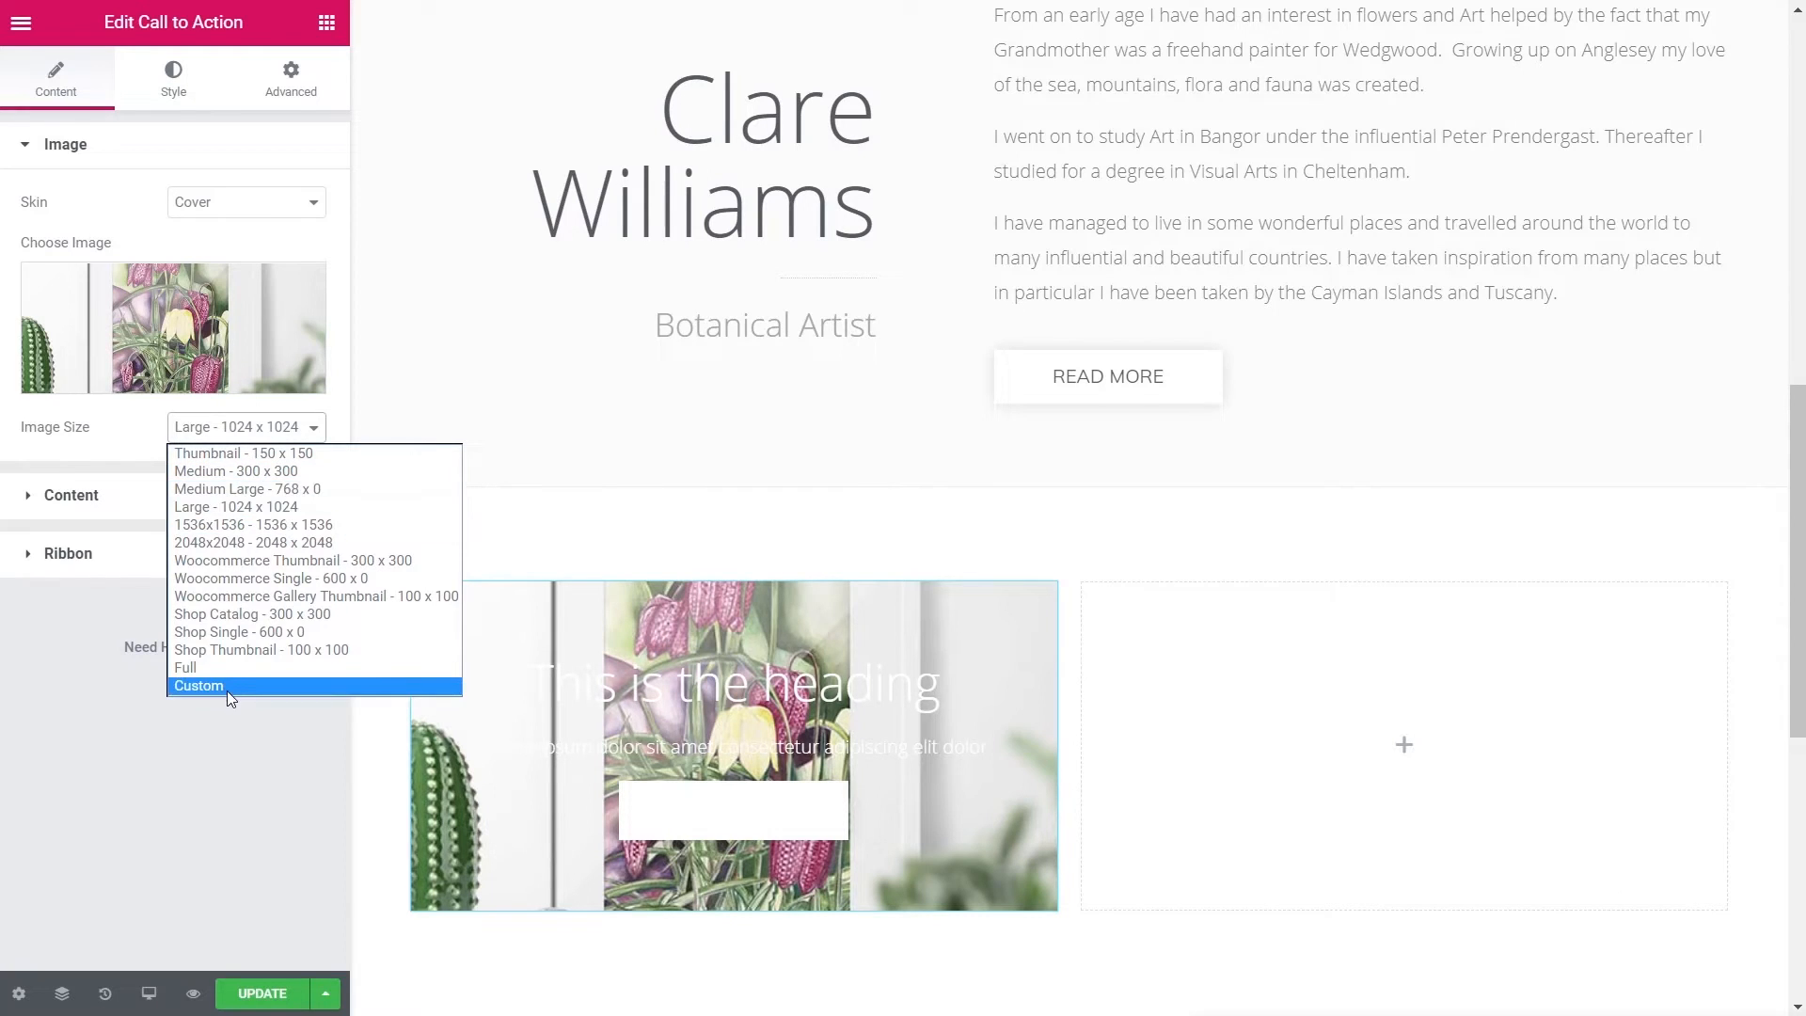
{"action": "left_click", "coordinate": [214, 668]}
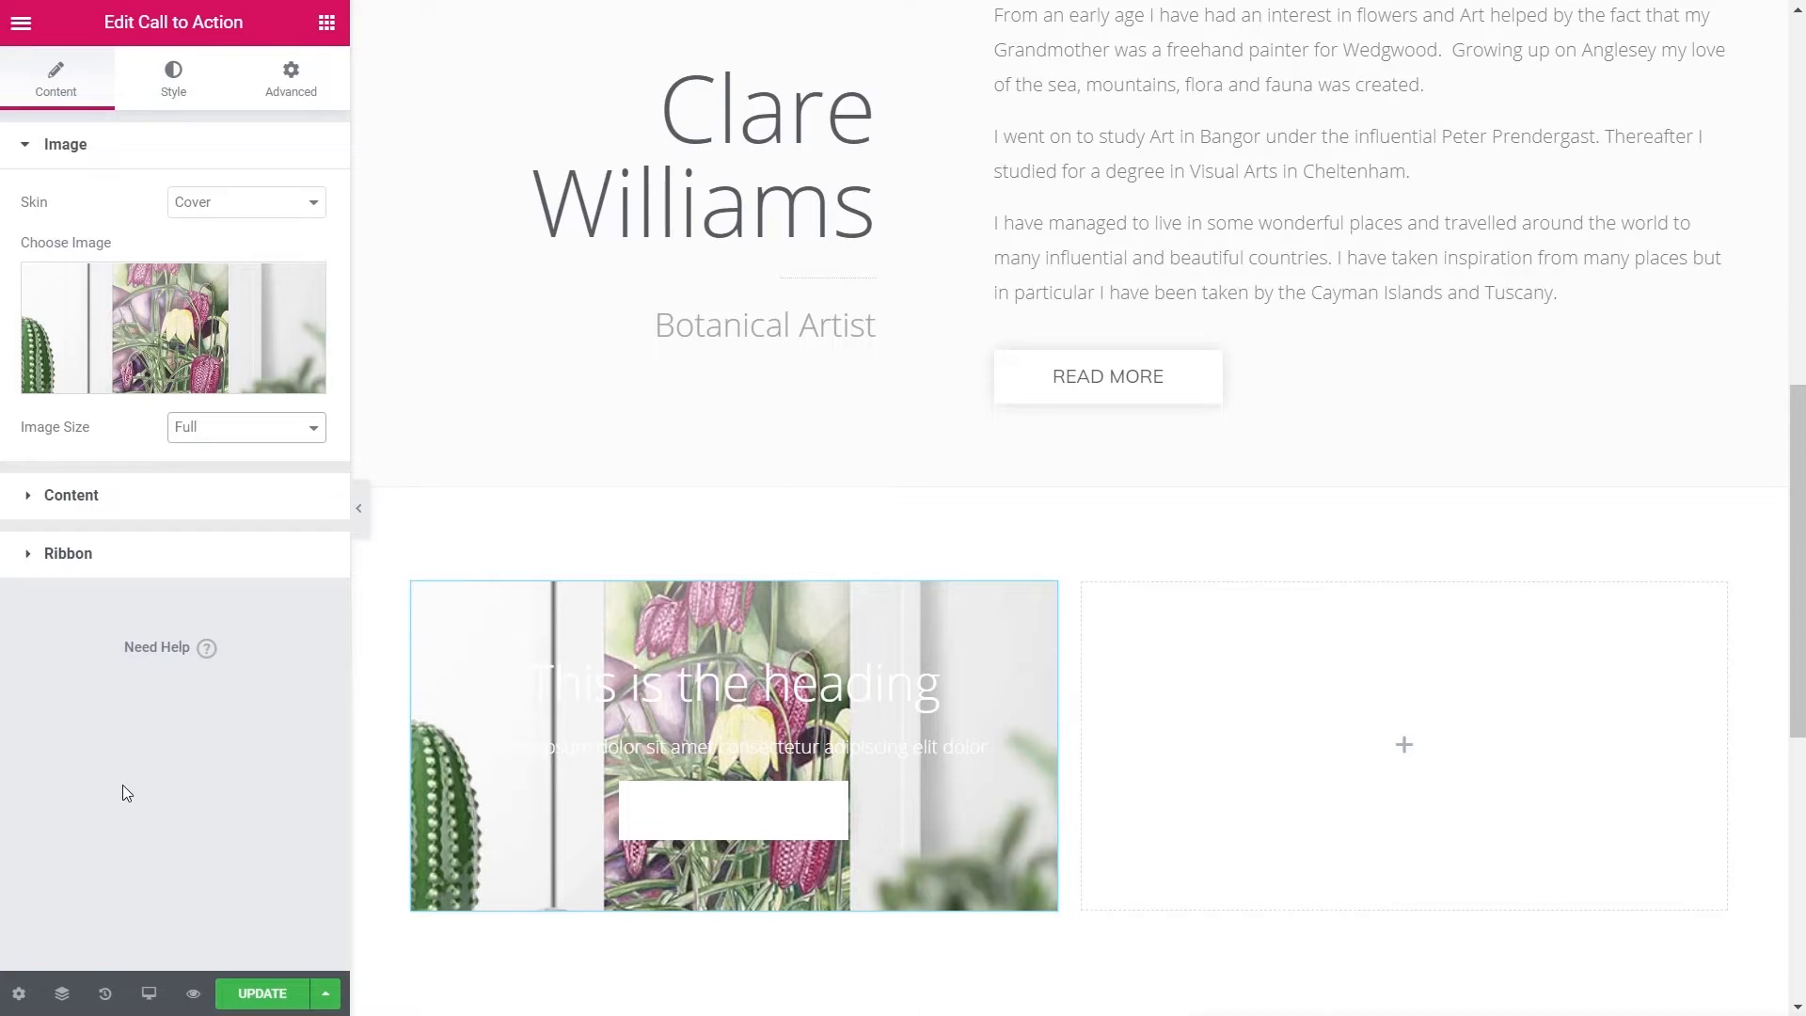
{"action": "left_click", "coordinate": [74, 496]}
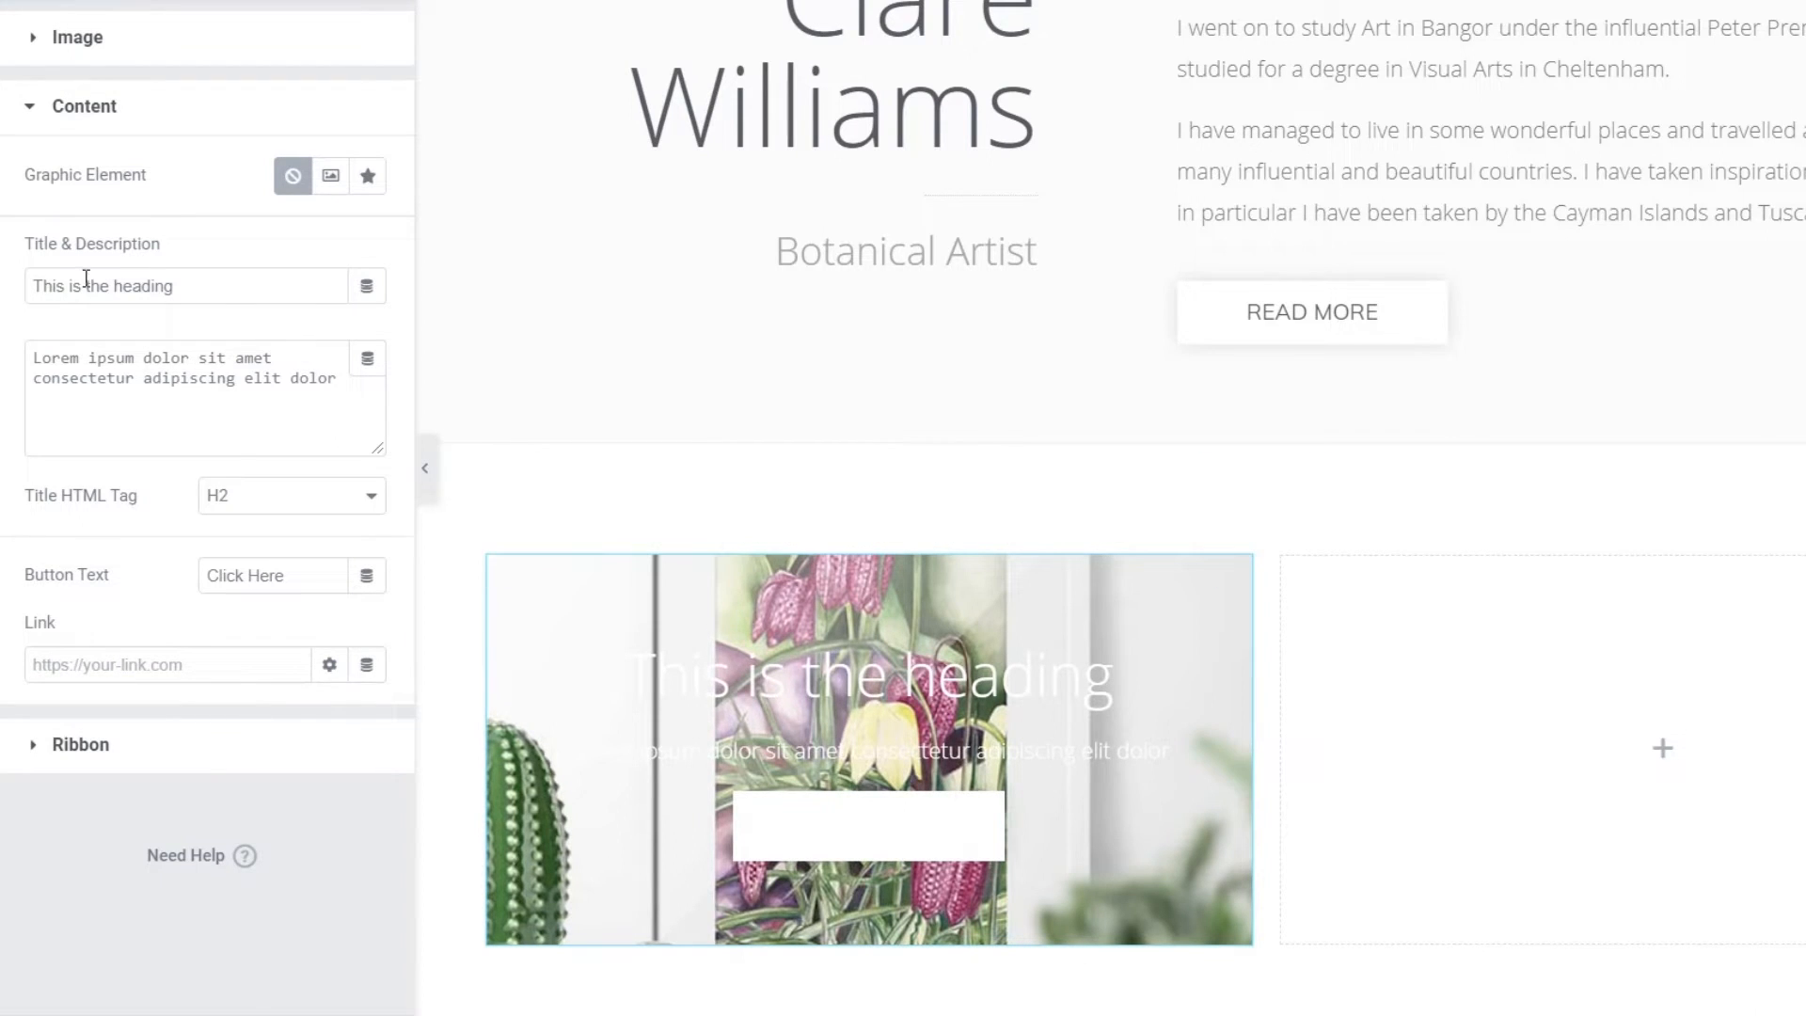
- Retitle the card 'Shop For Prints' and delete the placeholder description
{"action": "left_click_drag", "start_coordinate": [178, 284], "coordinate": [13, 296]}
{"action": "type", "text": "S"}
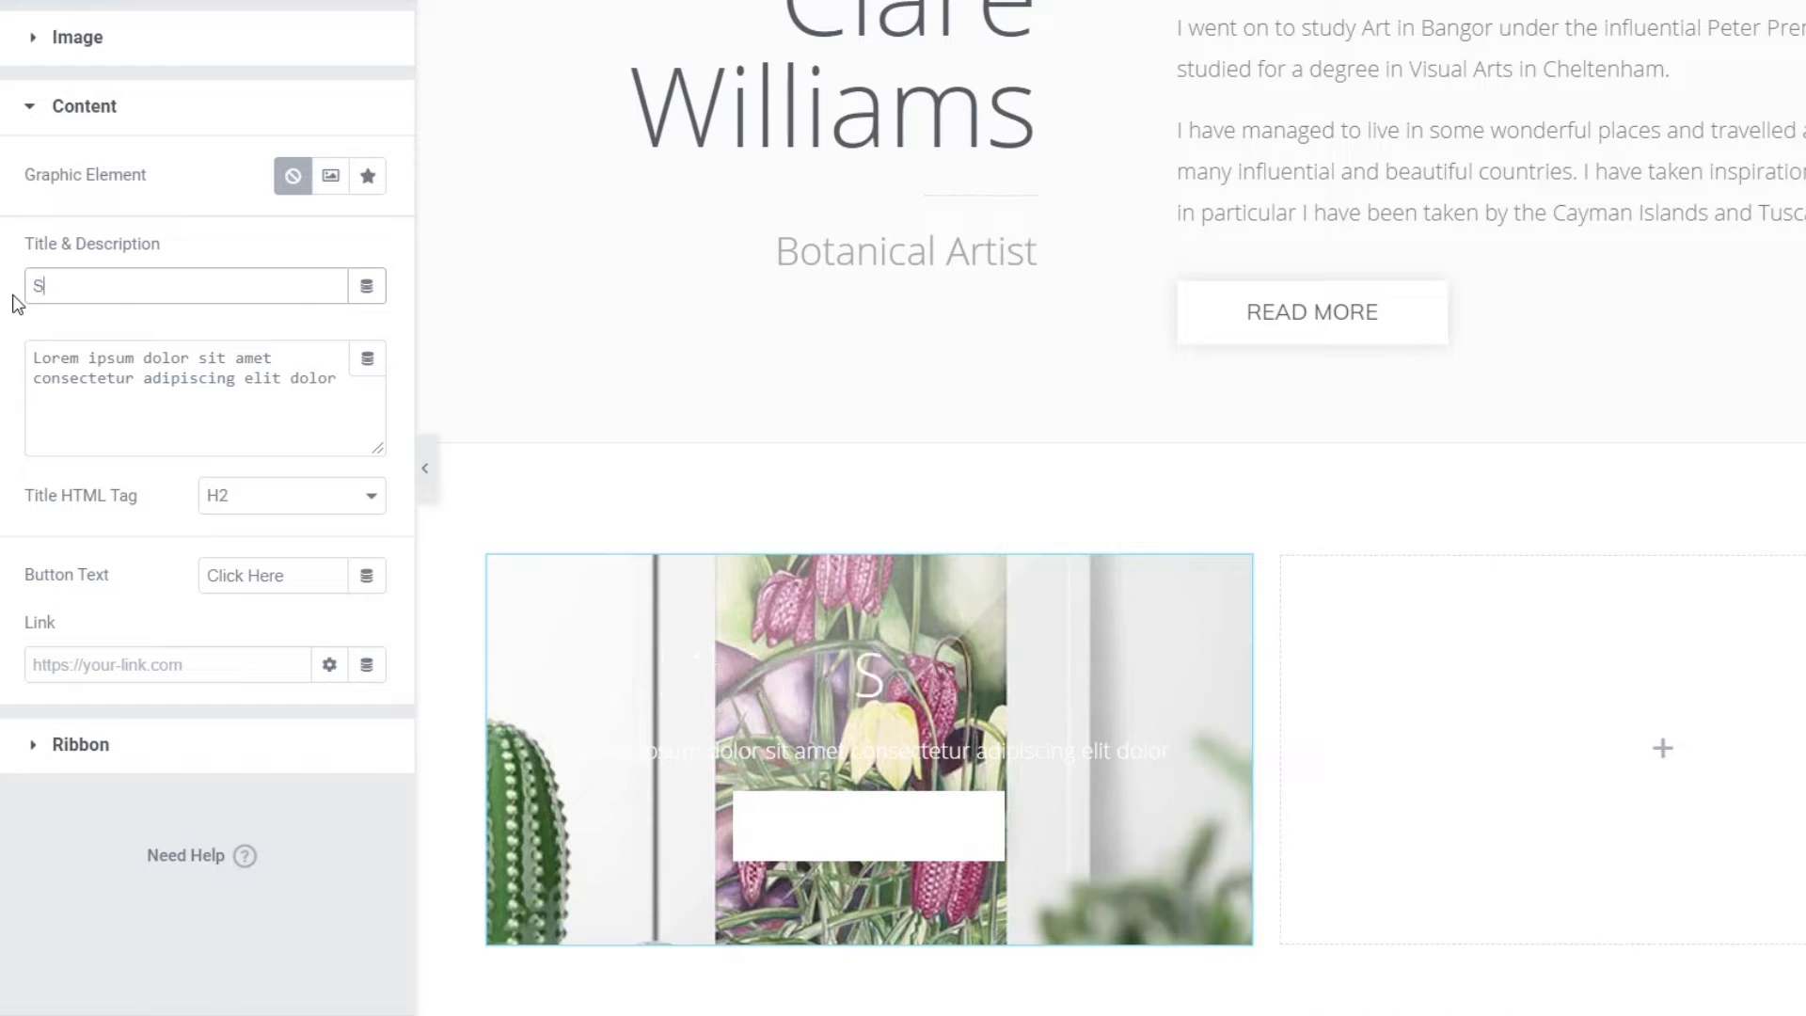
{"action": "type", "text": "hop For"}
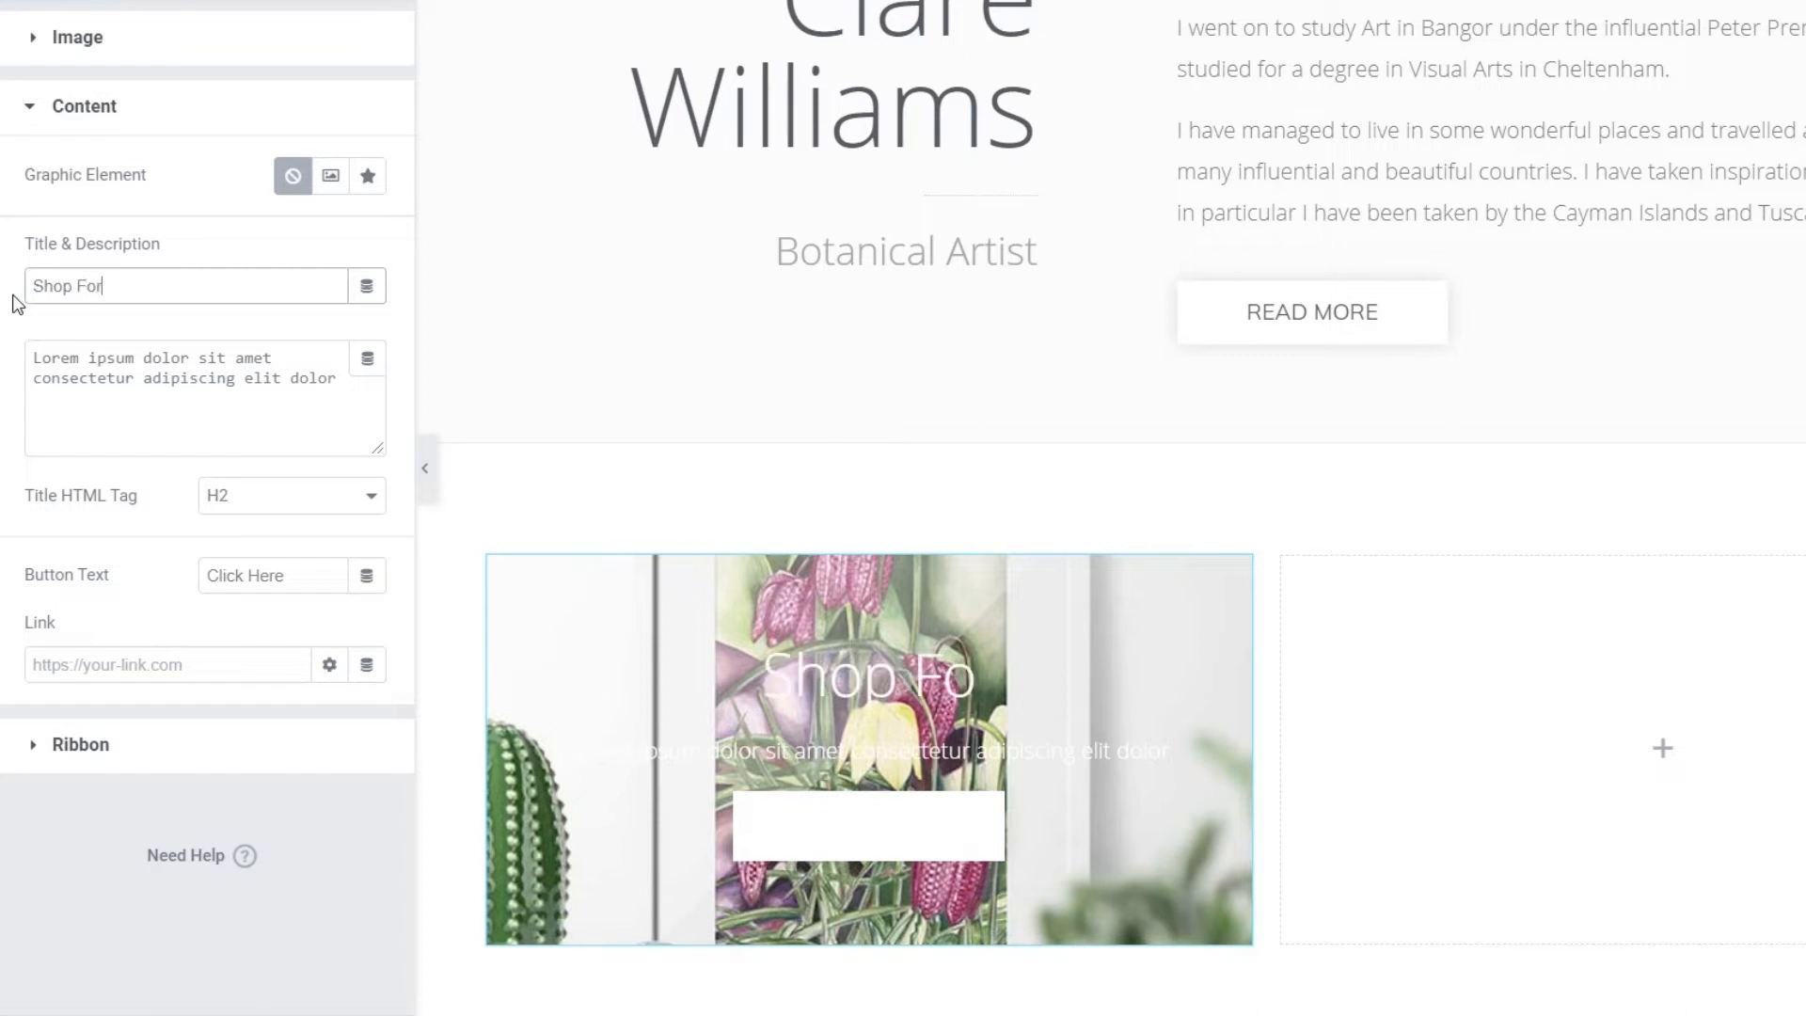
{"action": "type", "text": " Prints"}
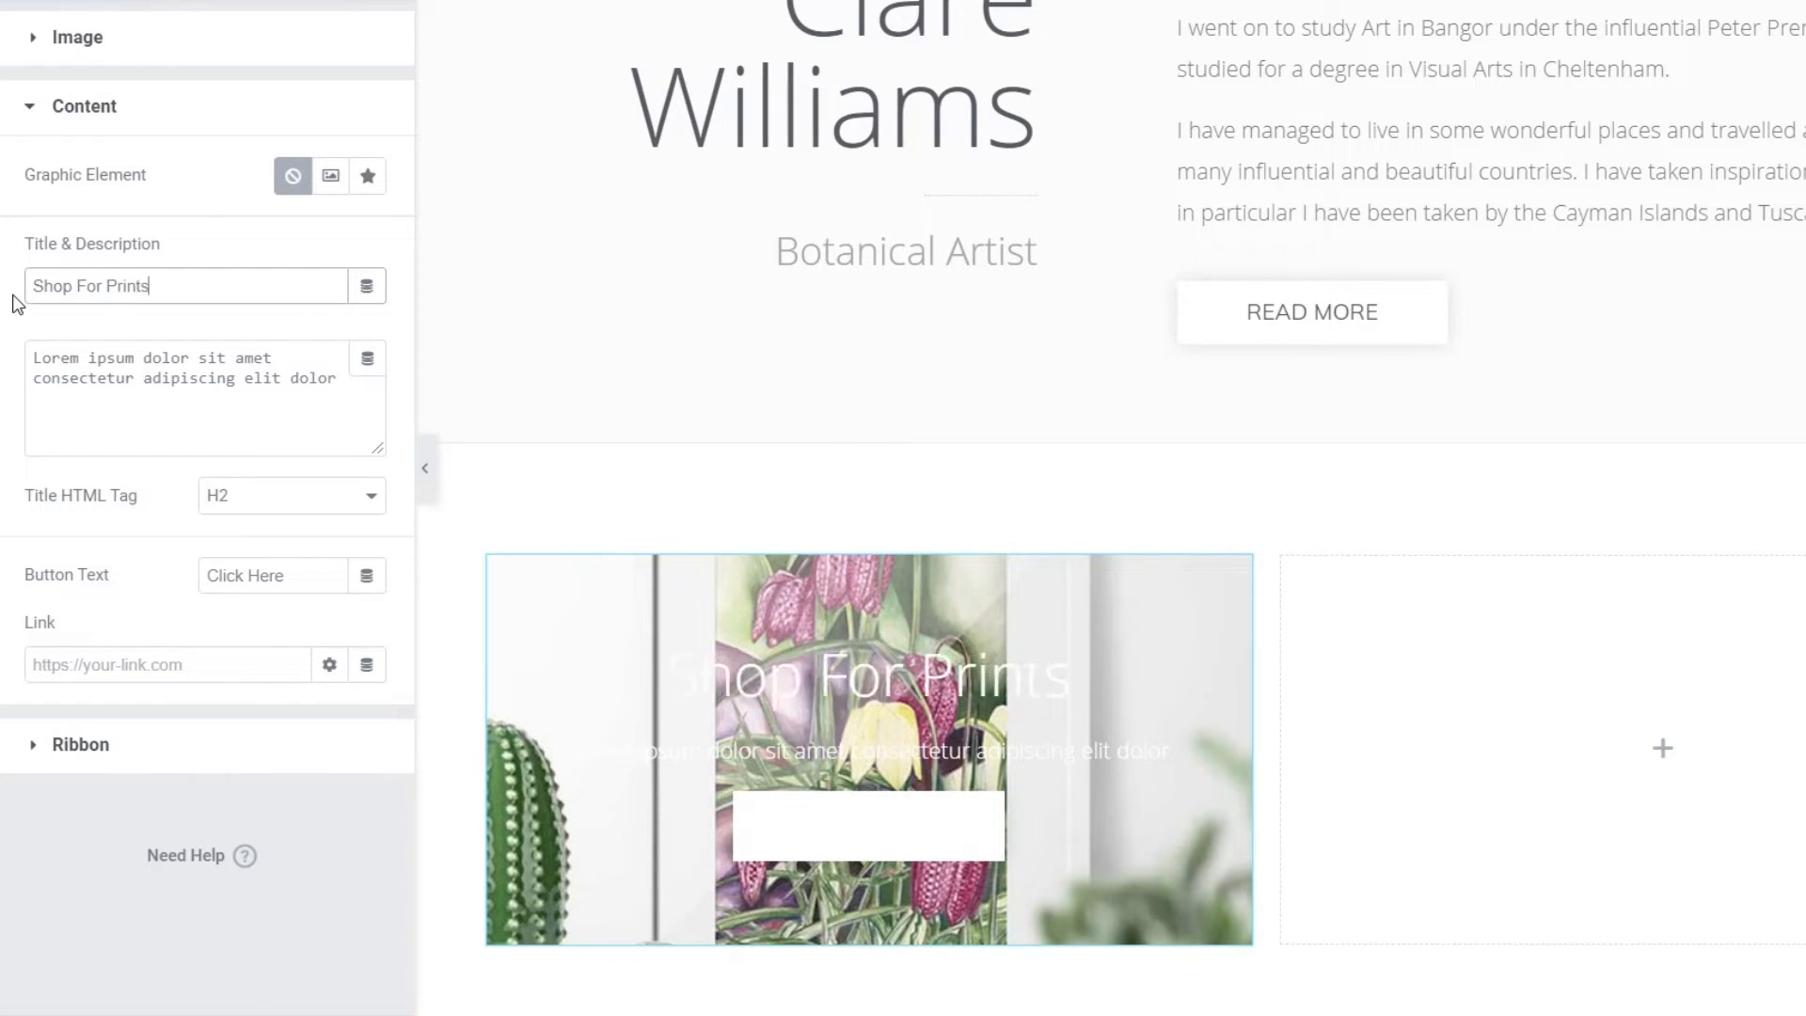
{"action": "double_click", "coordinate": [263, 379]}
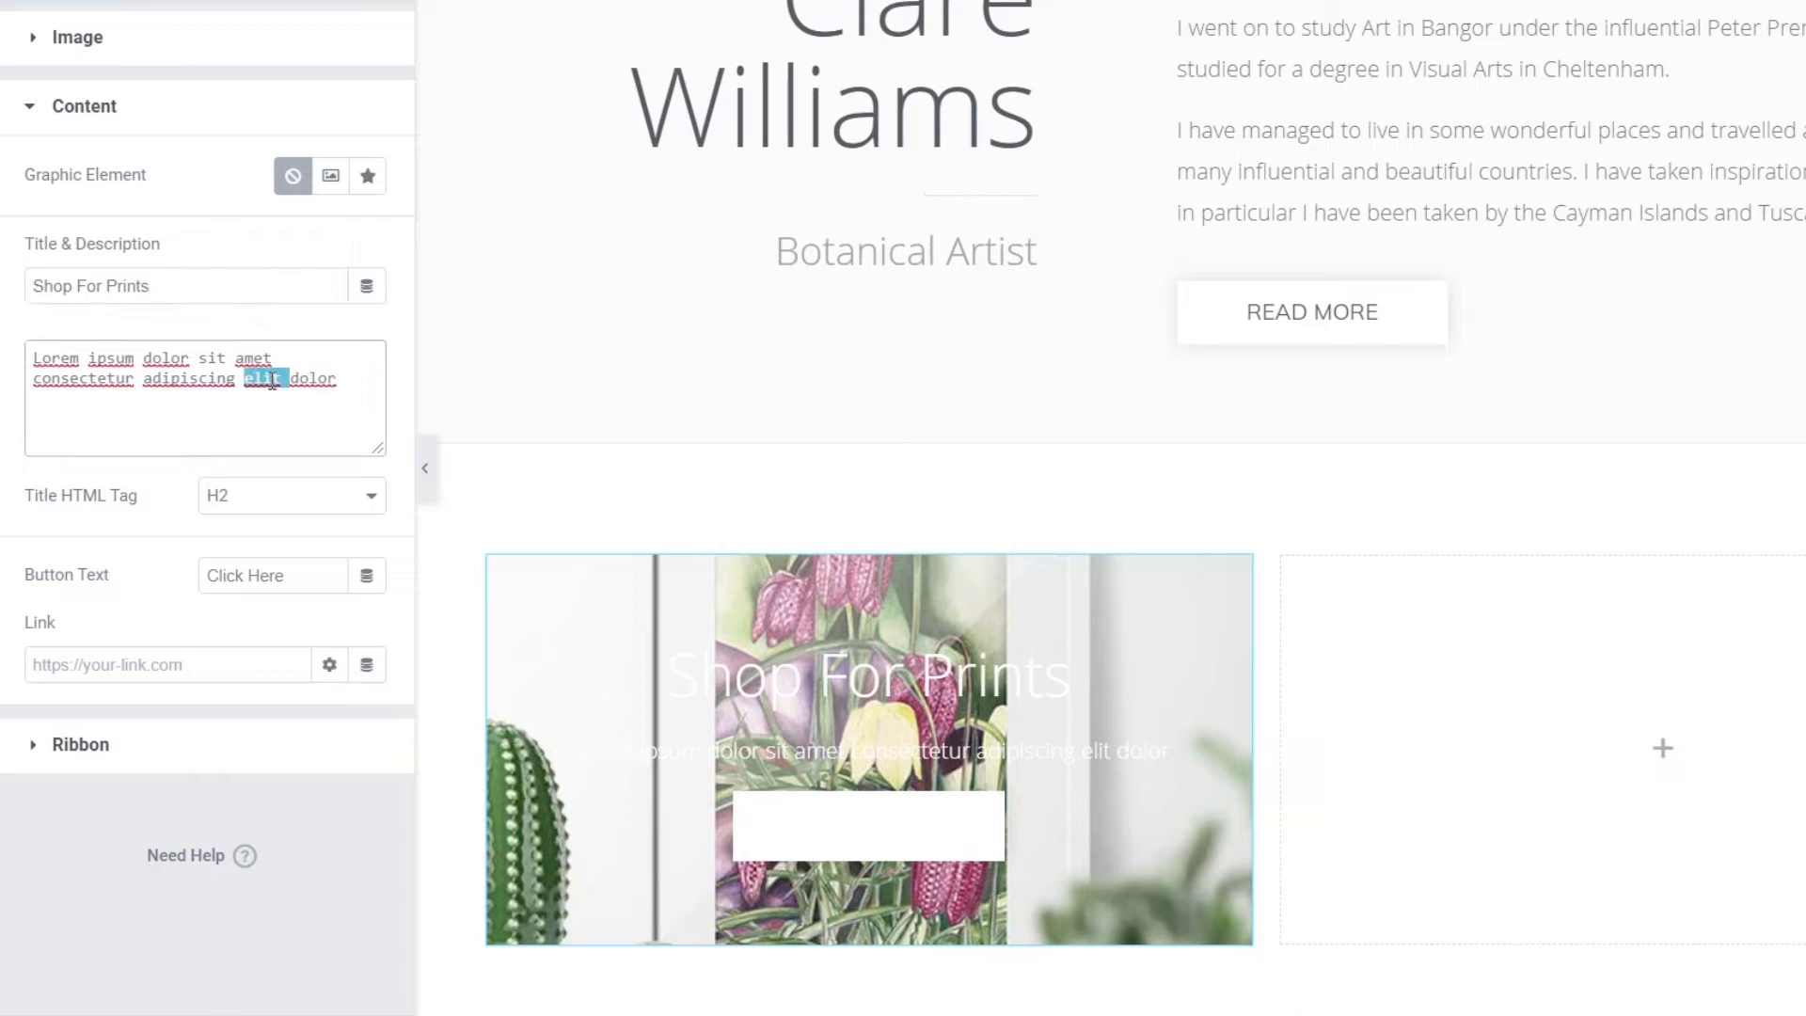
{"action": "key", "text": "ctrl+a"}
{"action": "key", "text": "BackSpace"}
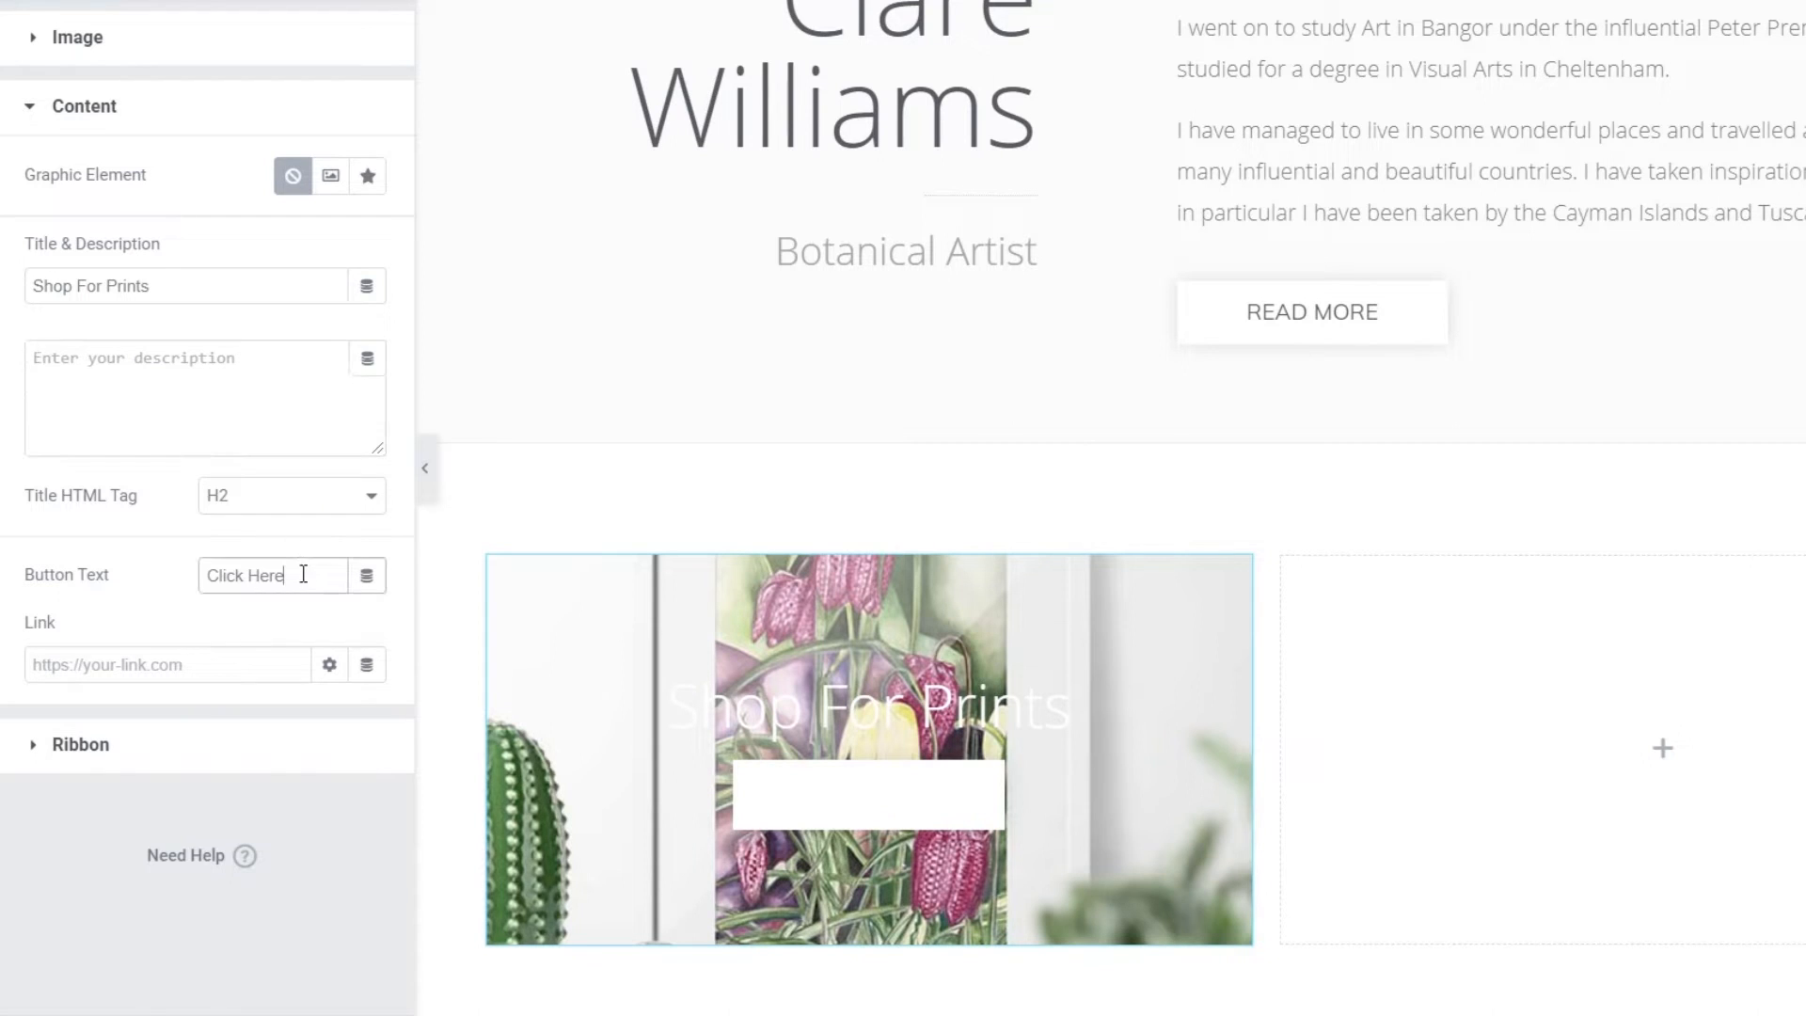
- Set the button text to 'Start Shopping' and its link to /shop/
{"action": "left_click_drag", "start_coordinate": [301, 575], "coordinate": [198, 578]}
{"action": "type", "text": "Star"}
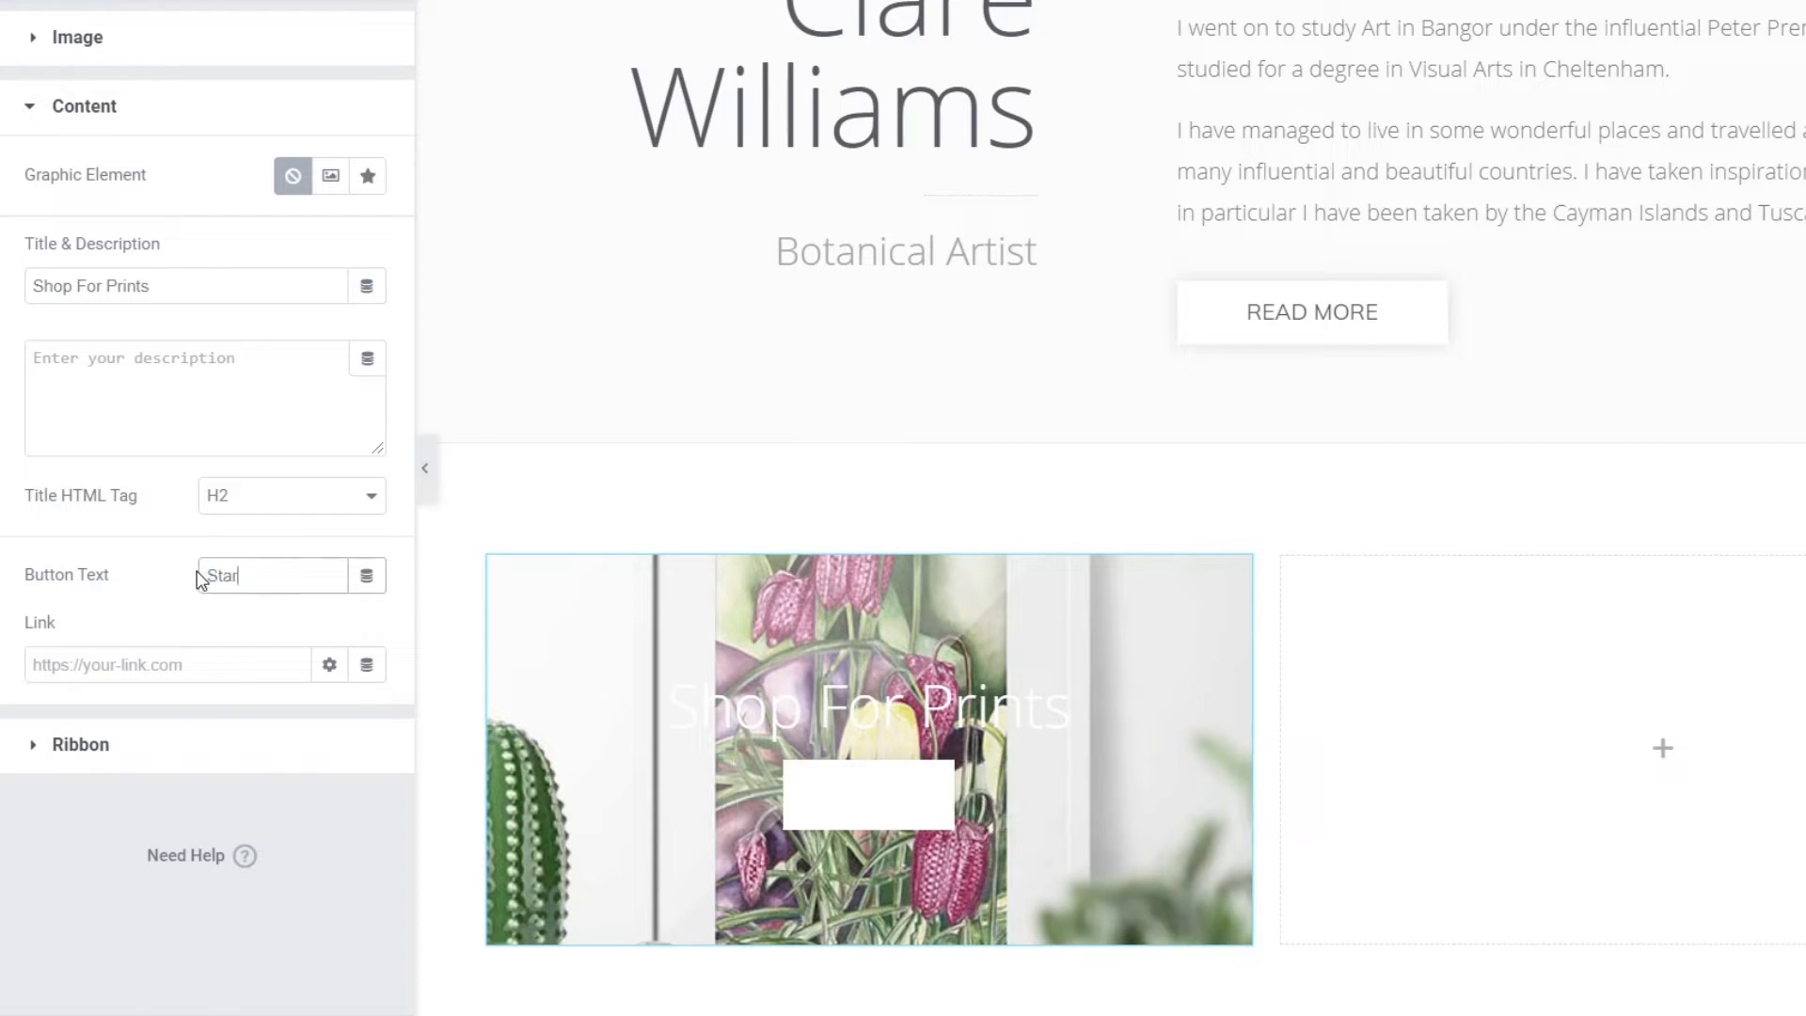
{"action": "type", "text": "t Shopping"}
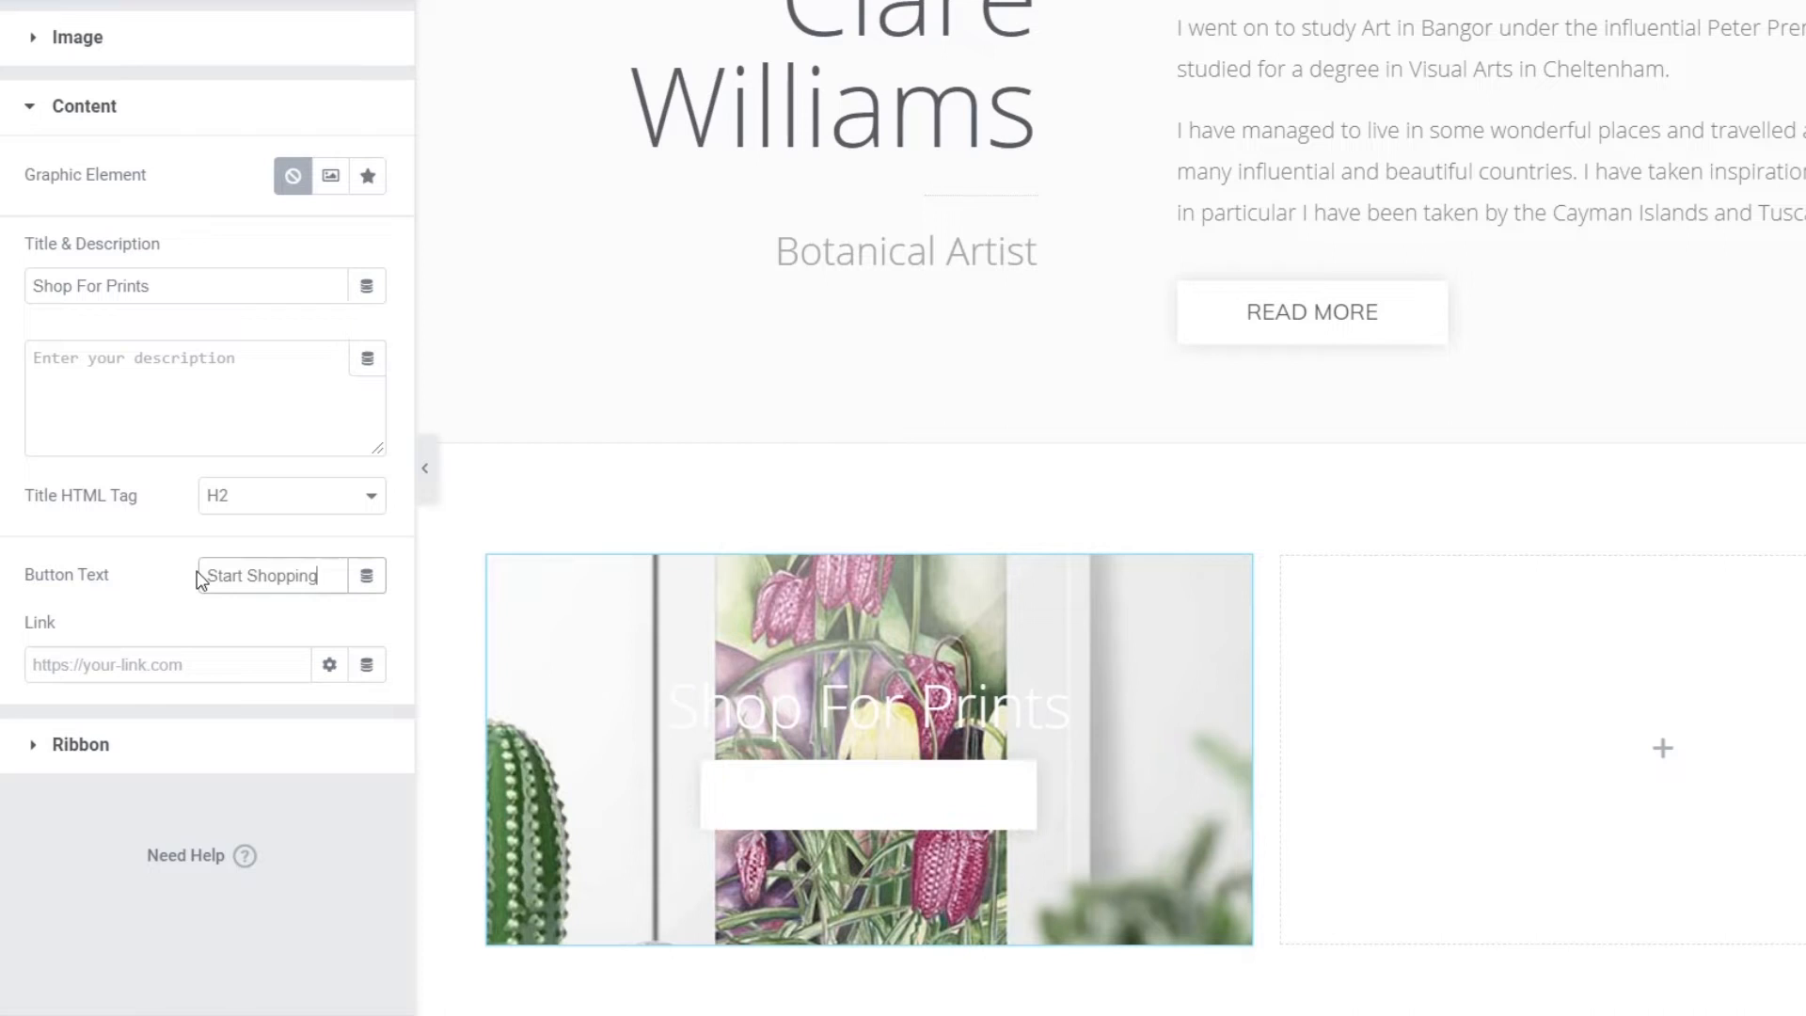
{"action": "left_click", "coordinate": [105, 665]}
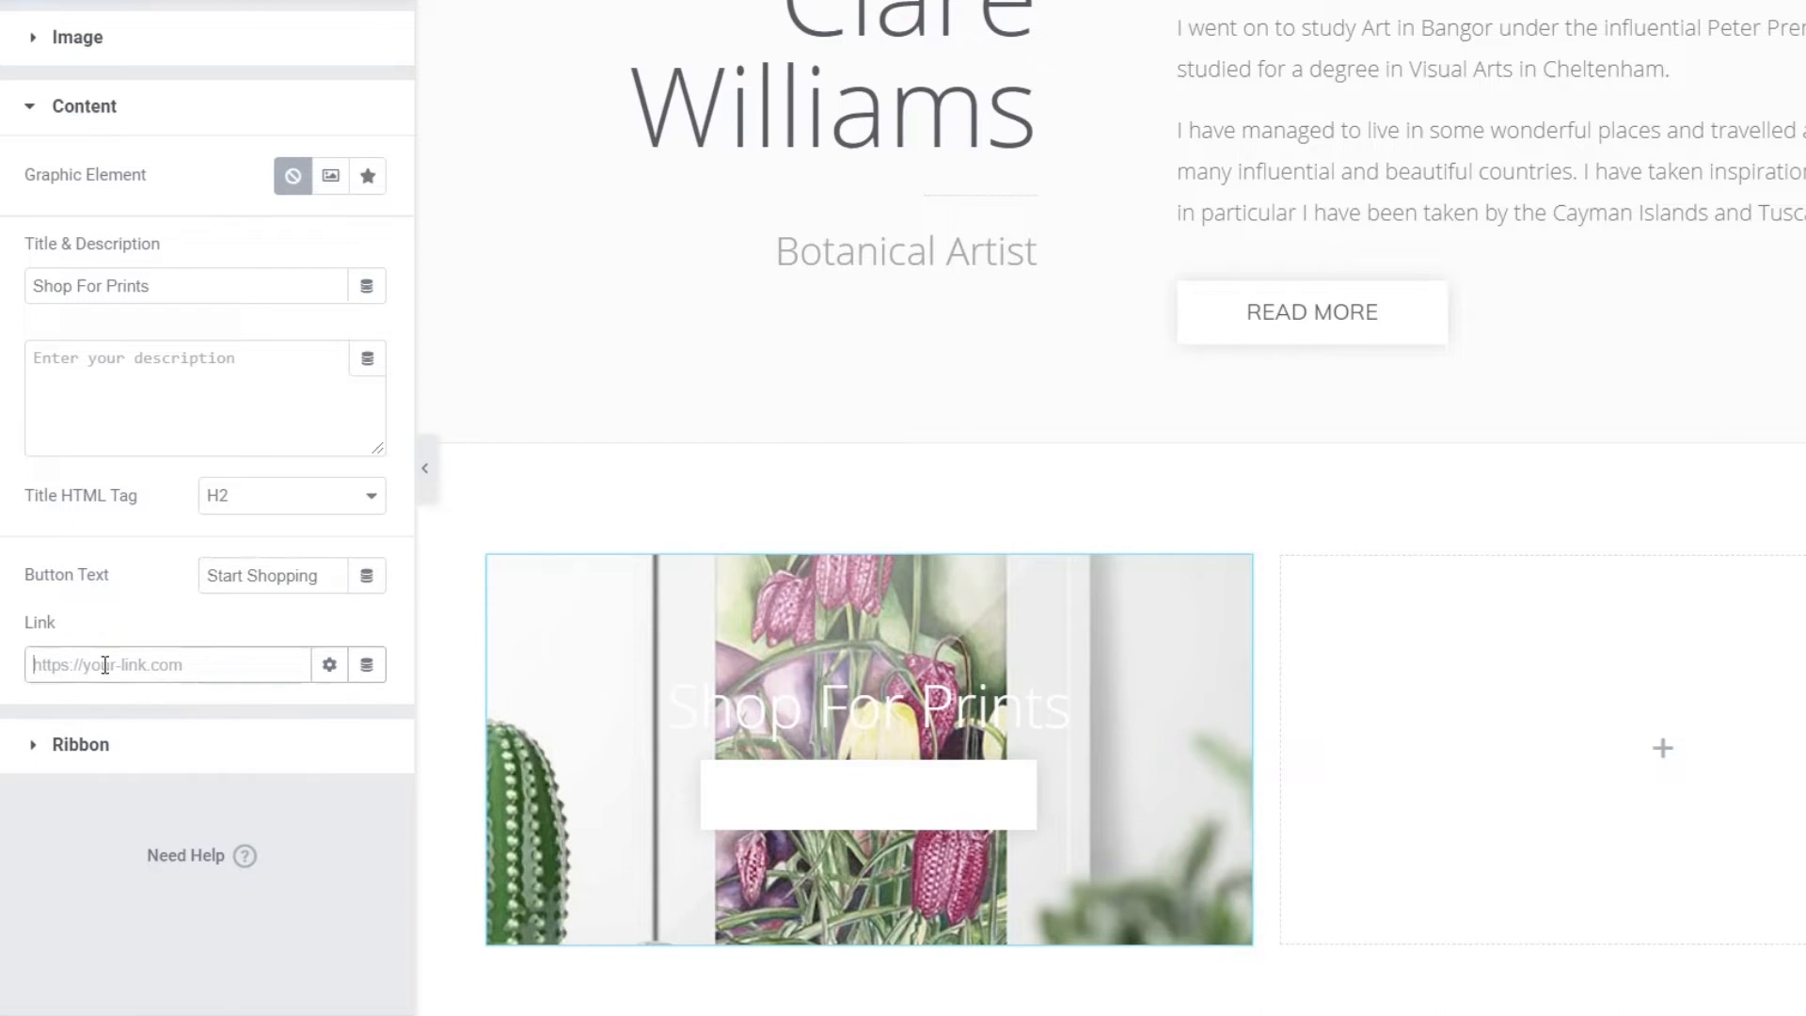
{"action": "type", "text": "/shop/"}
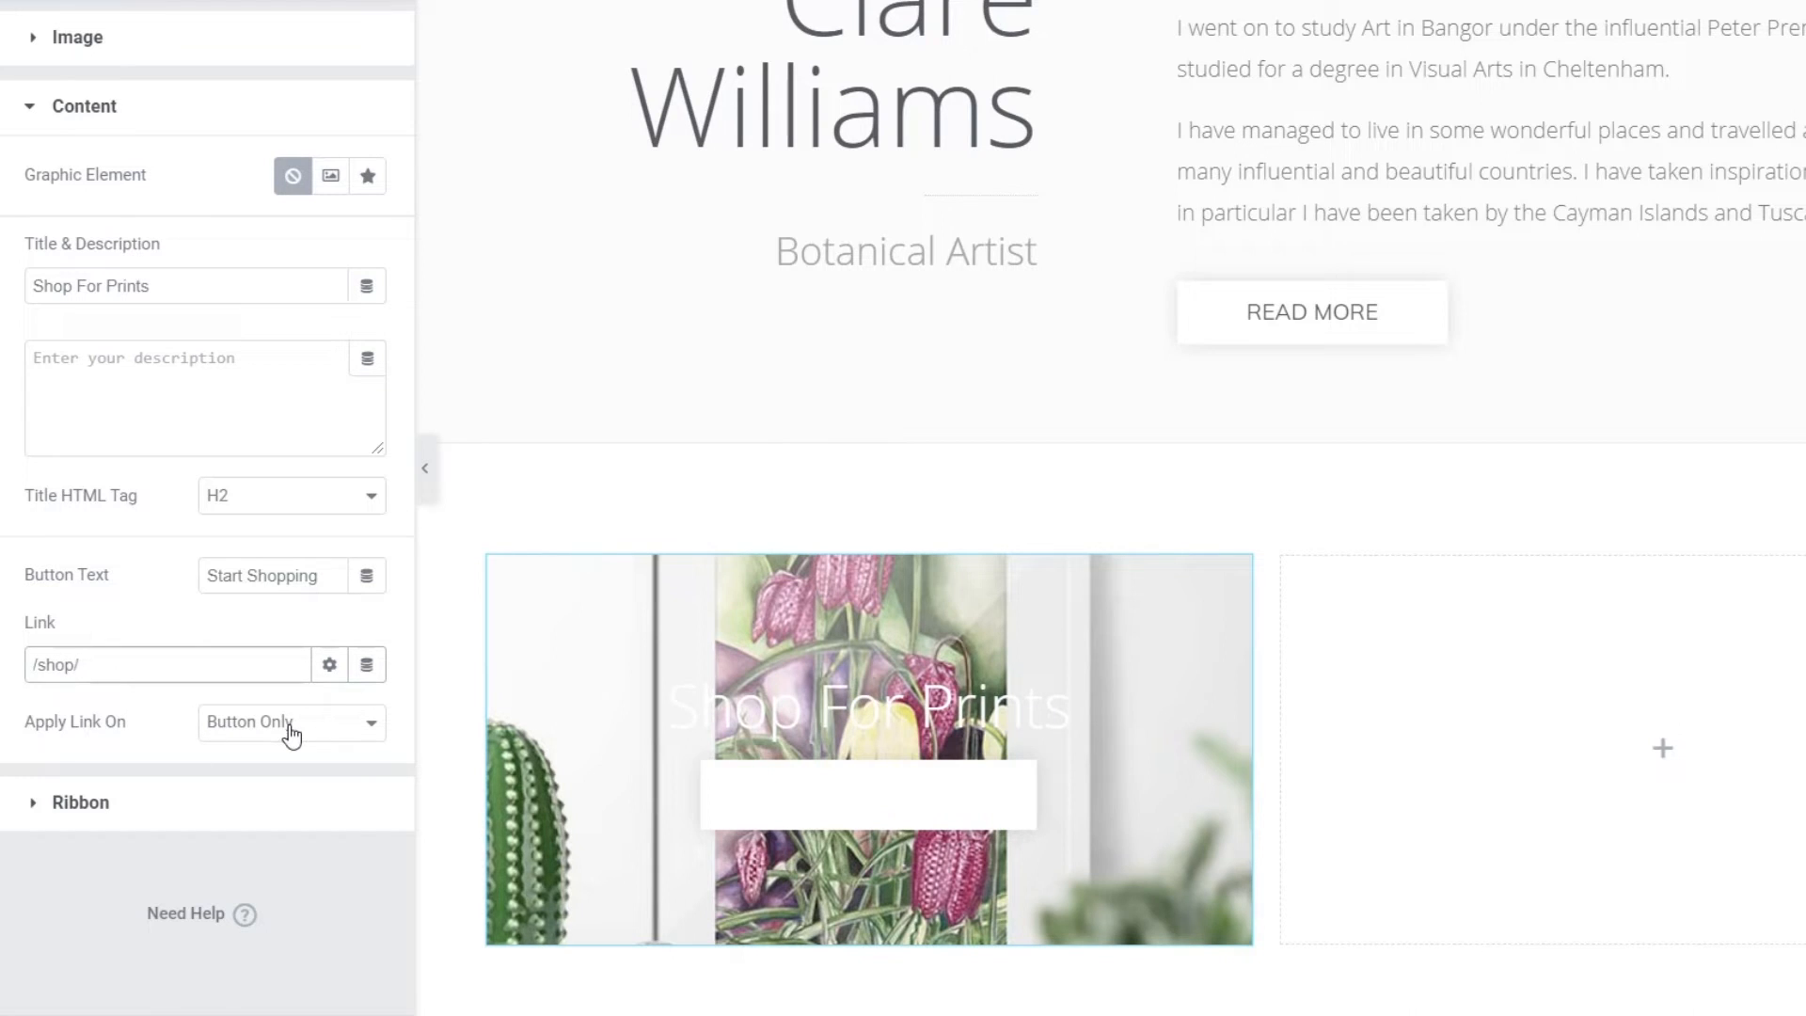
{"action": "left_click", "coordinate": [67, 804]}
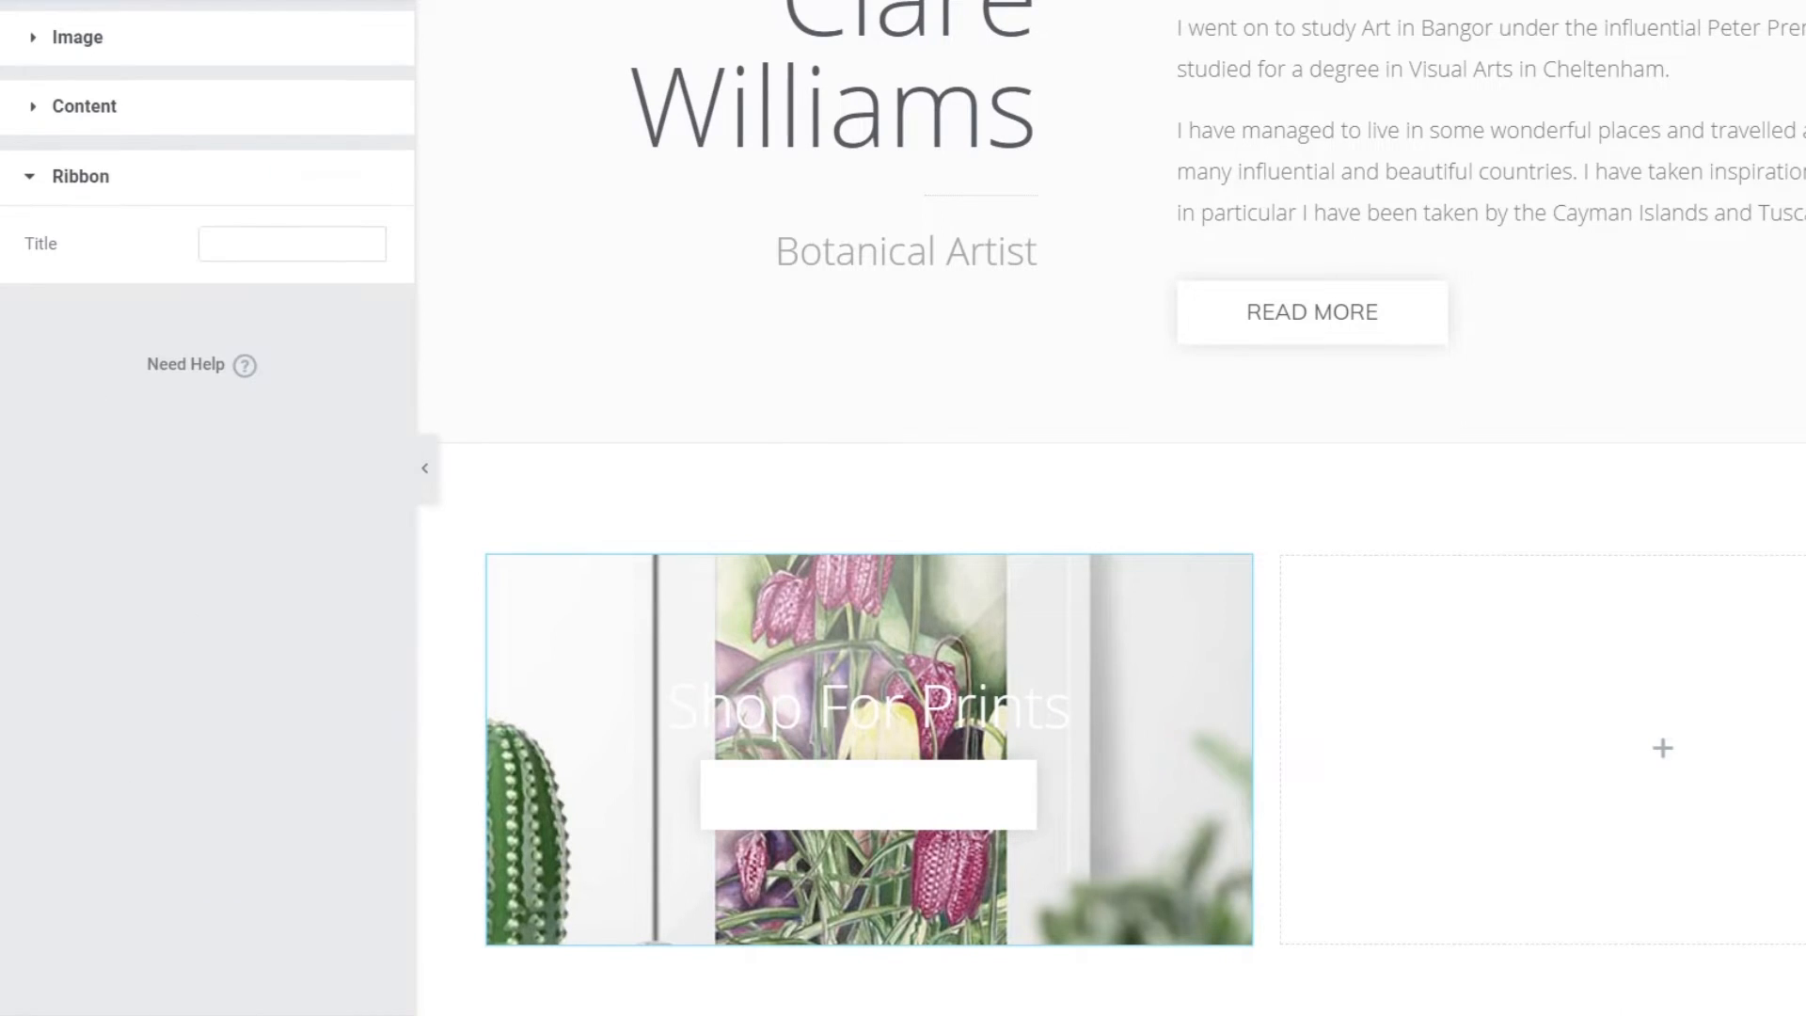
{"action": "left_click", "coordinate": [90, 188]}
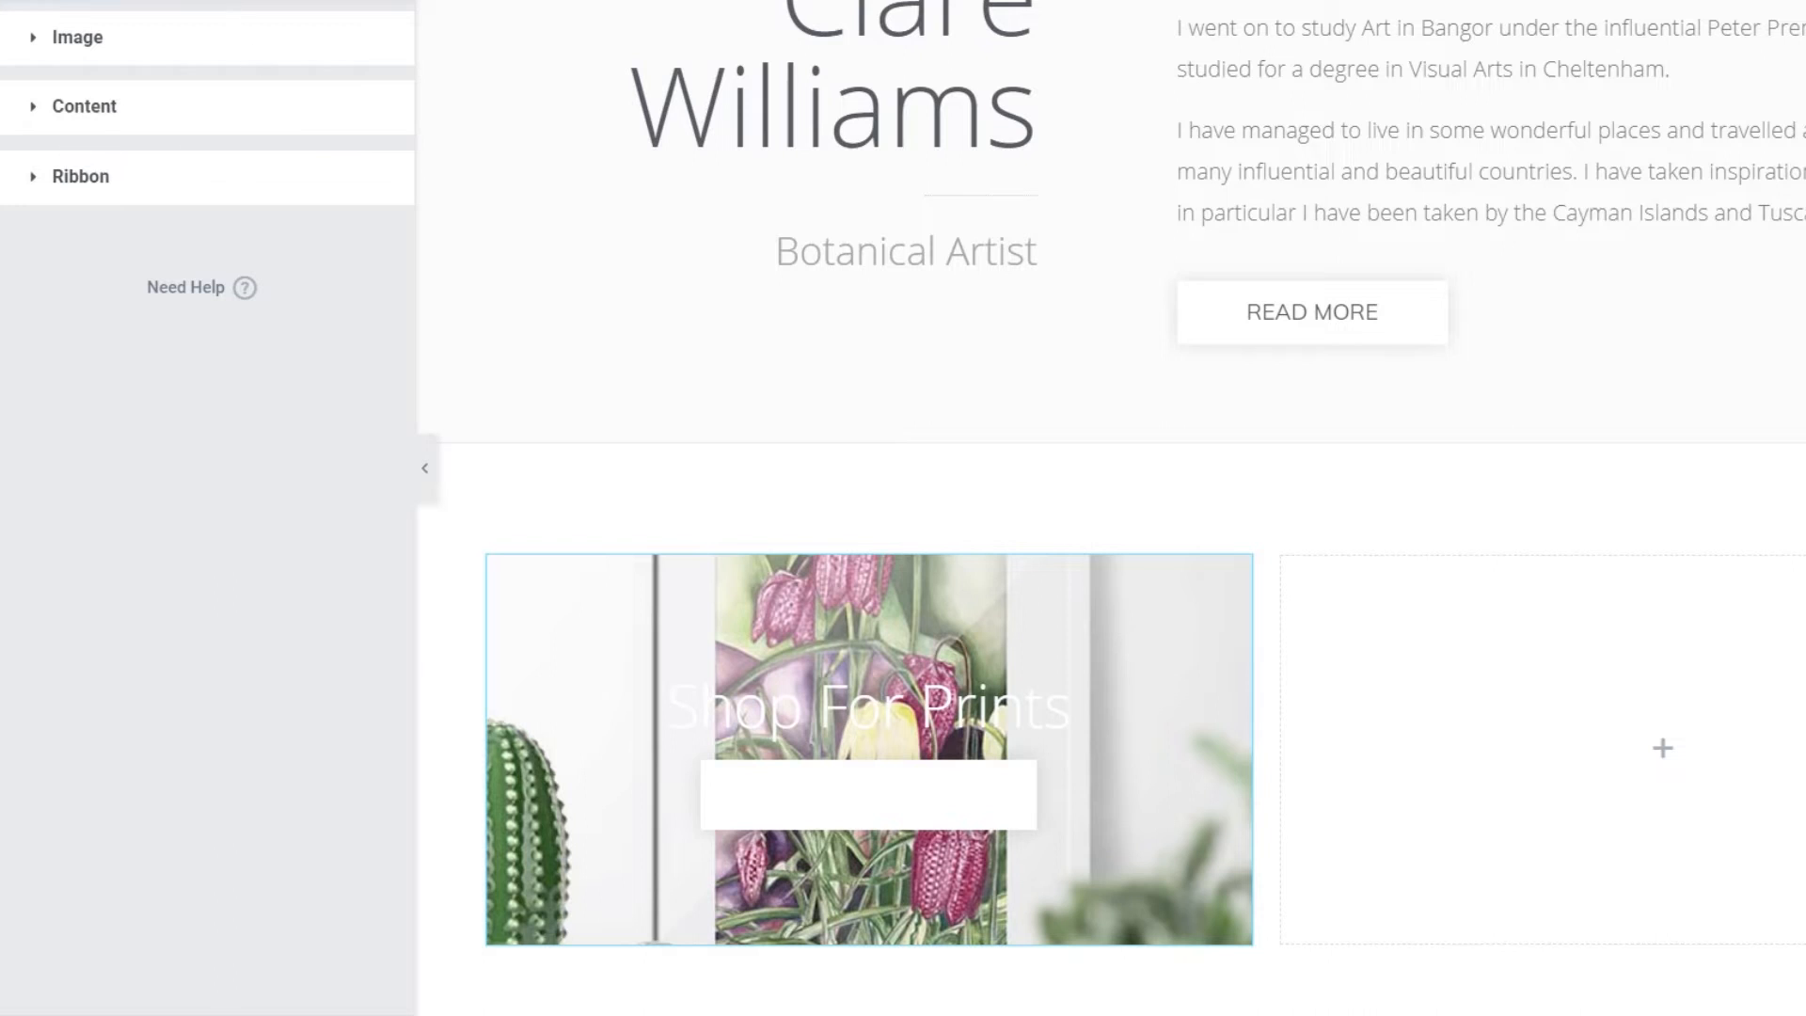
- Set the card's box height to 360 px
{"action": "left_click", "coordinate": [206, 1]}
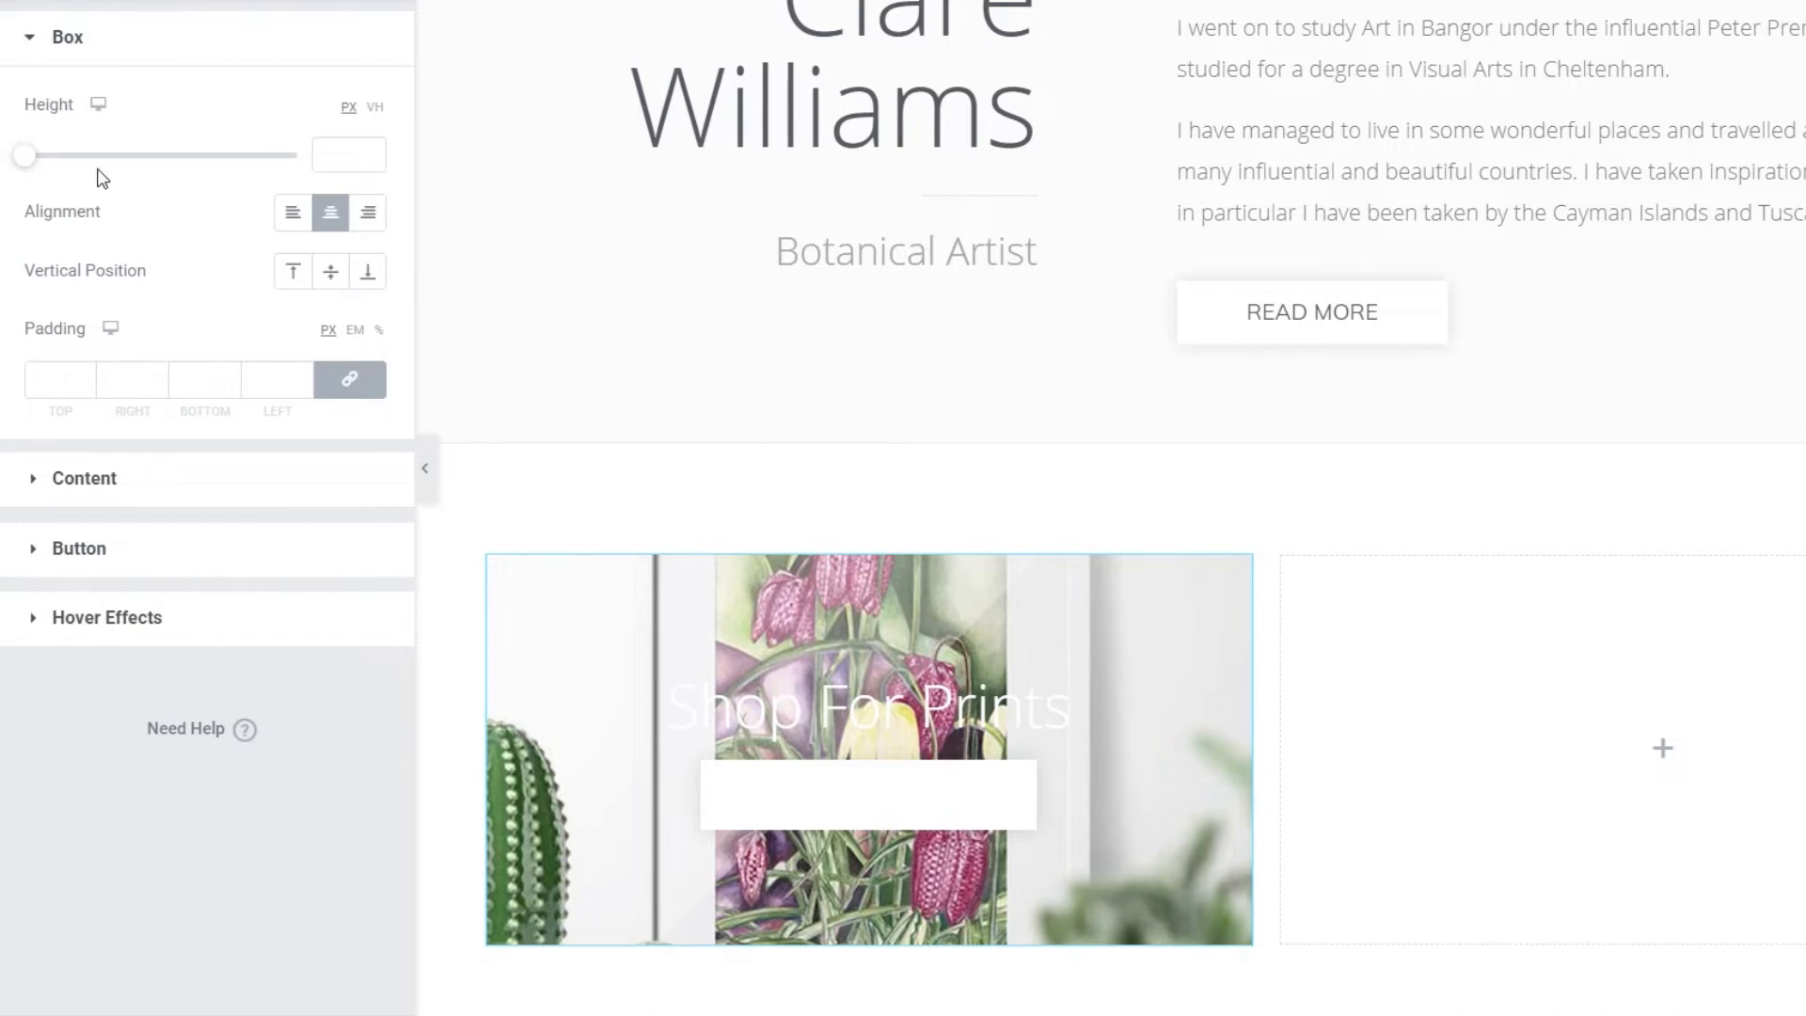
{"action": "left_click_drag", "start_coordinate": [27, 162], "coordinate": [110, 164]}
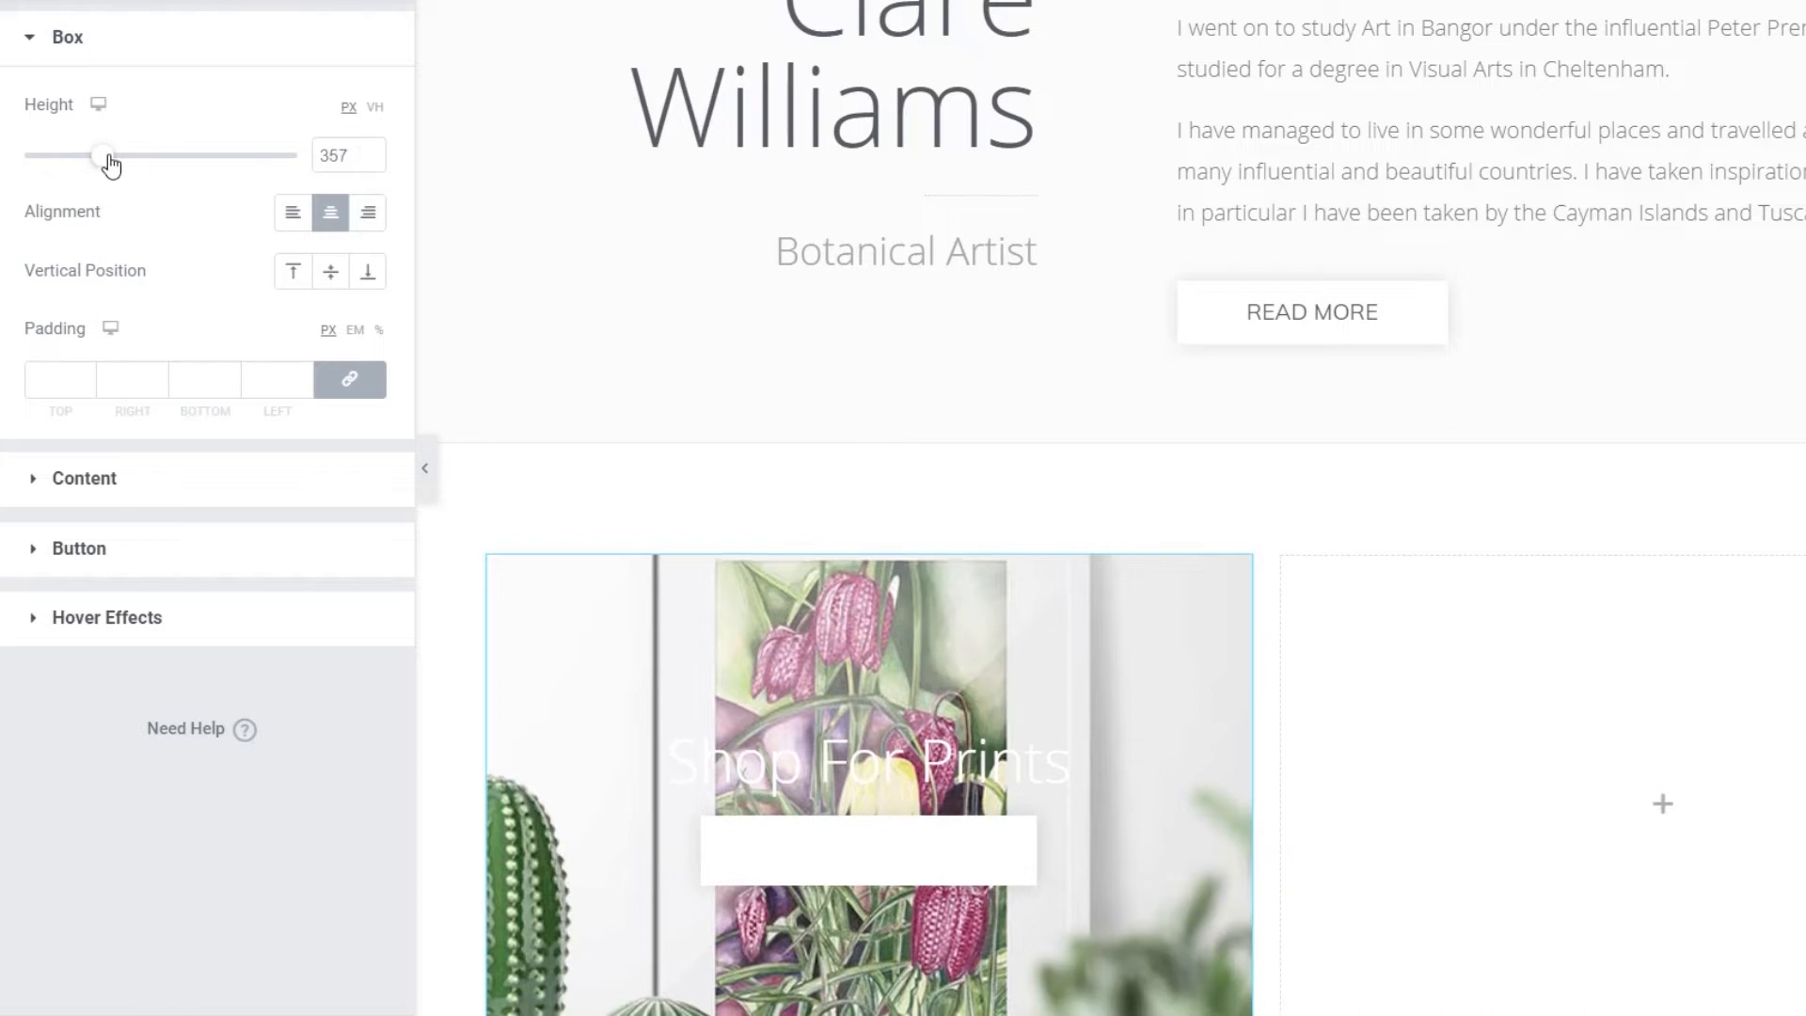
{"action": "left_click", "coordinate": [369, 152]}
{"action": "left_click", "coordinate": [369, 151]}
{"action": "left_click", "coordinate": [368, 152]}
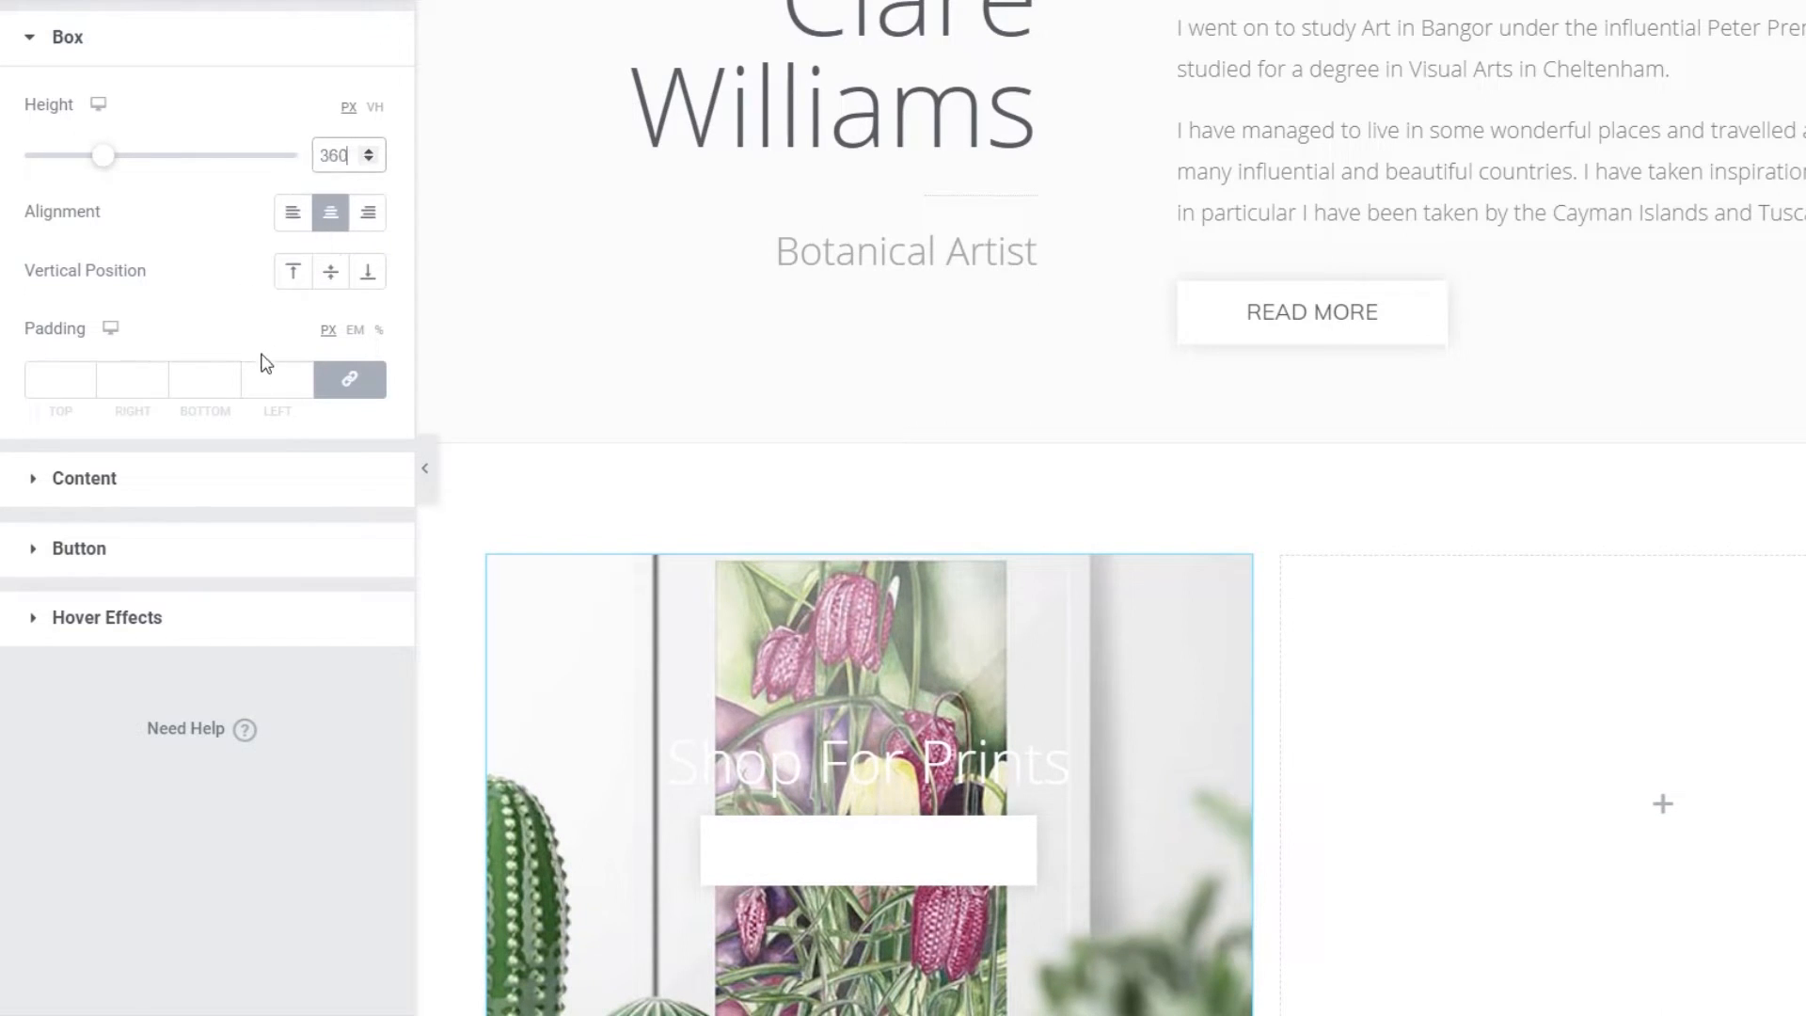
- Make the Shop For Prints title colour white (#FFFFFF)
{"action": "left_click", "coordinate": [84, 478]}
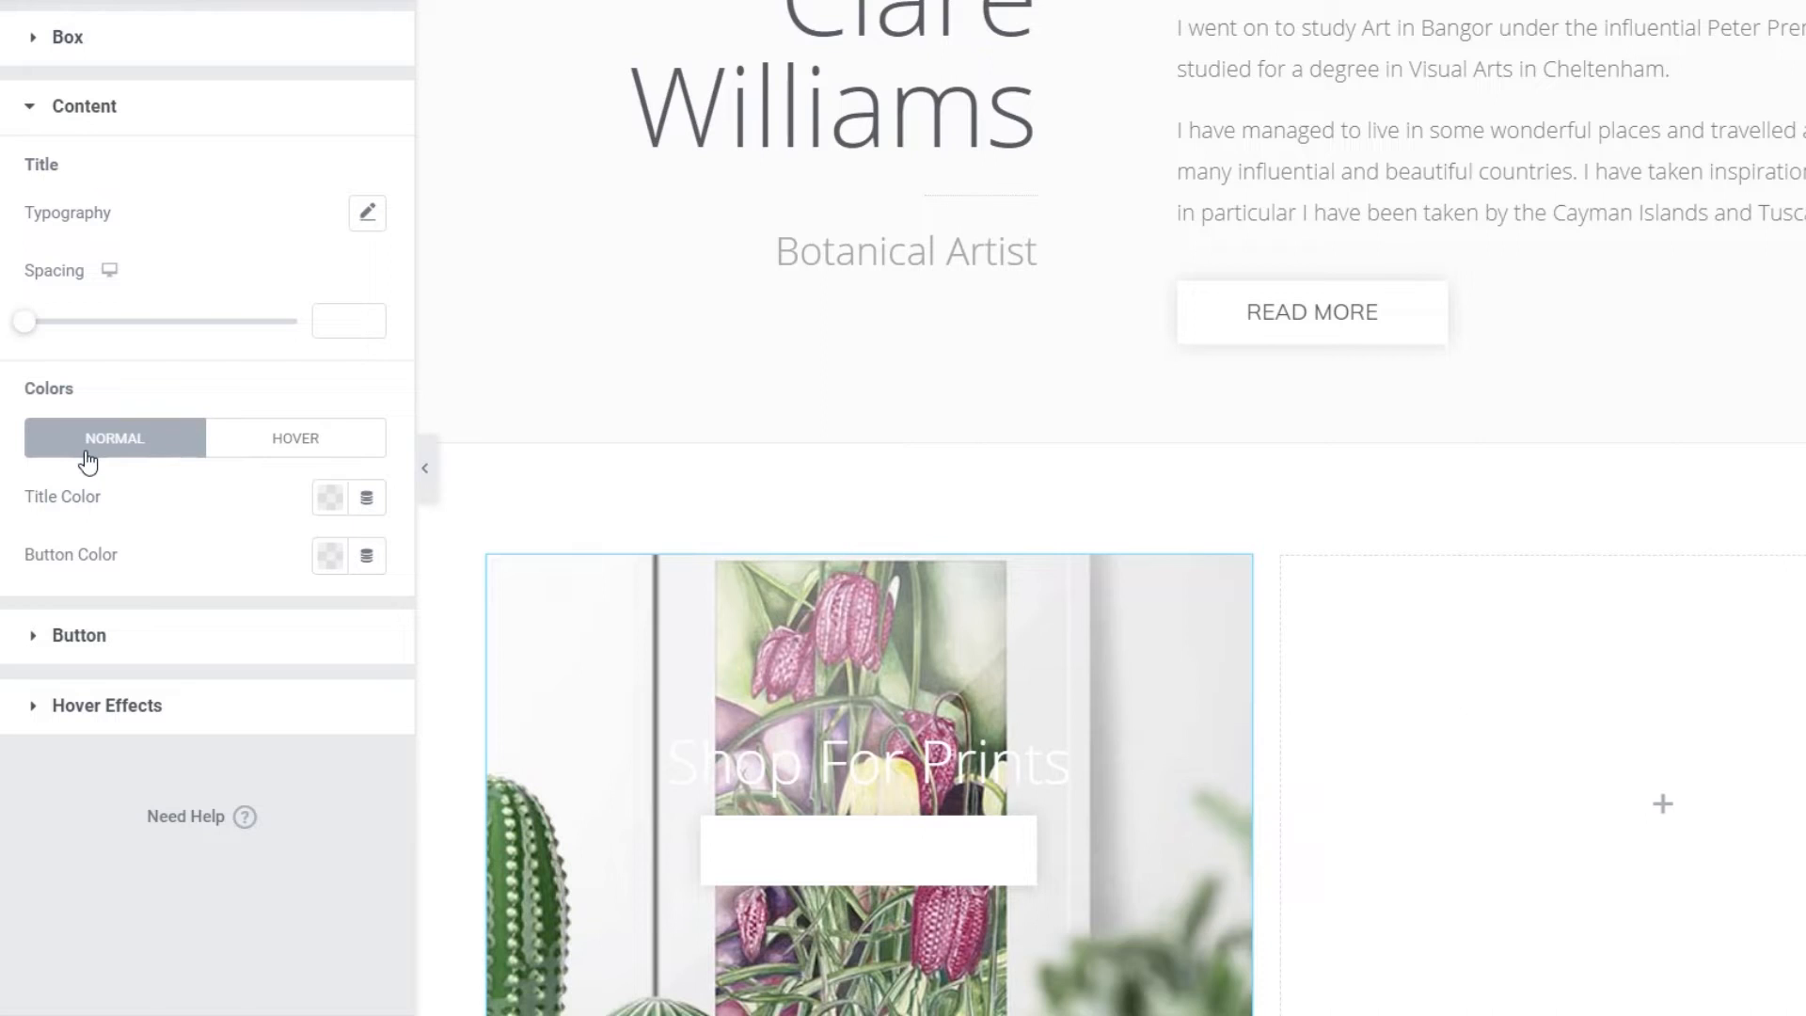
{"action": "left_click", "coordinate": [328, 498]}
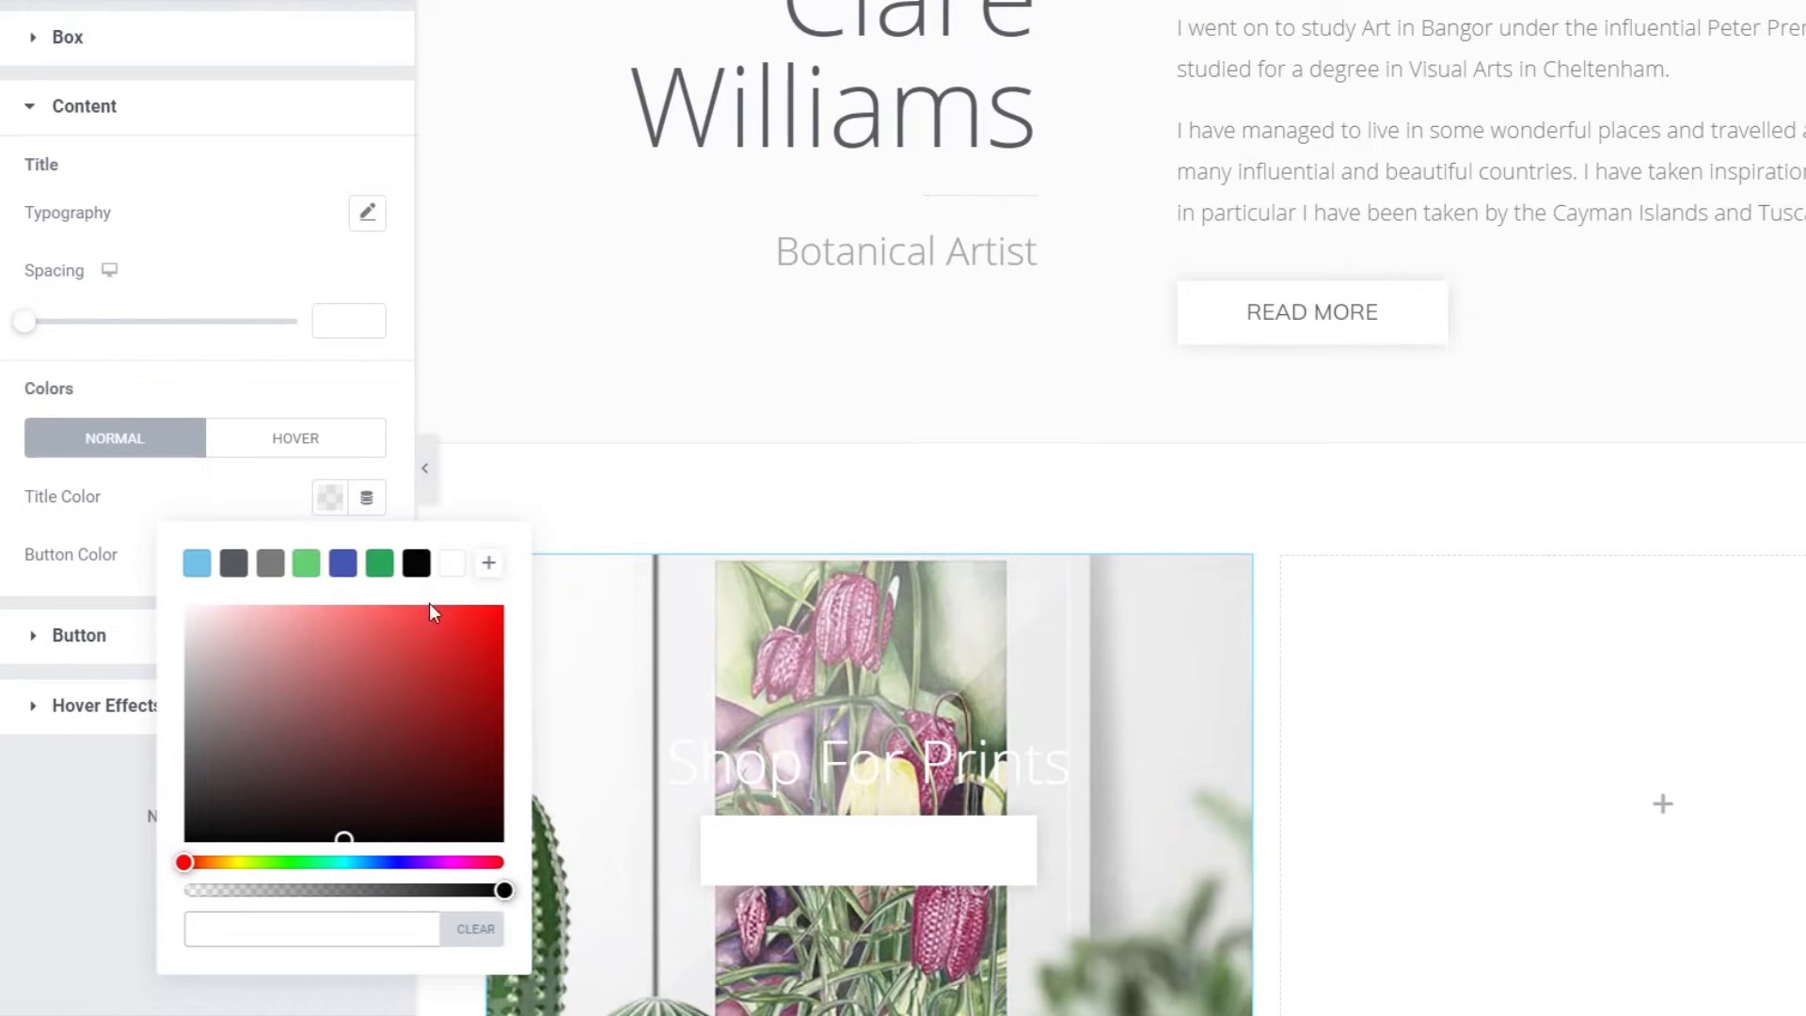
{"action": "left_click", "coordinate": [453, 564]}
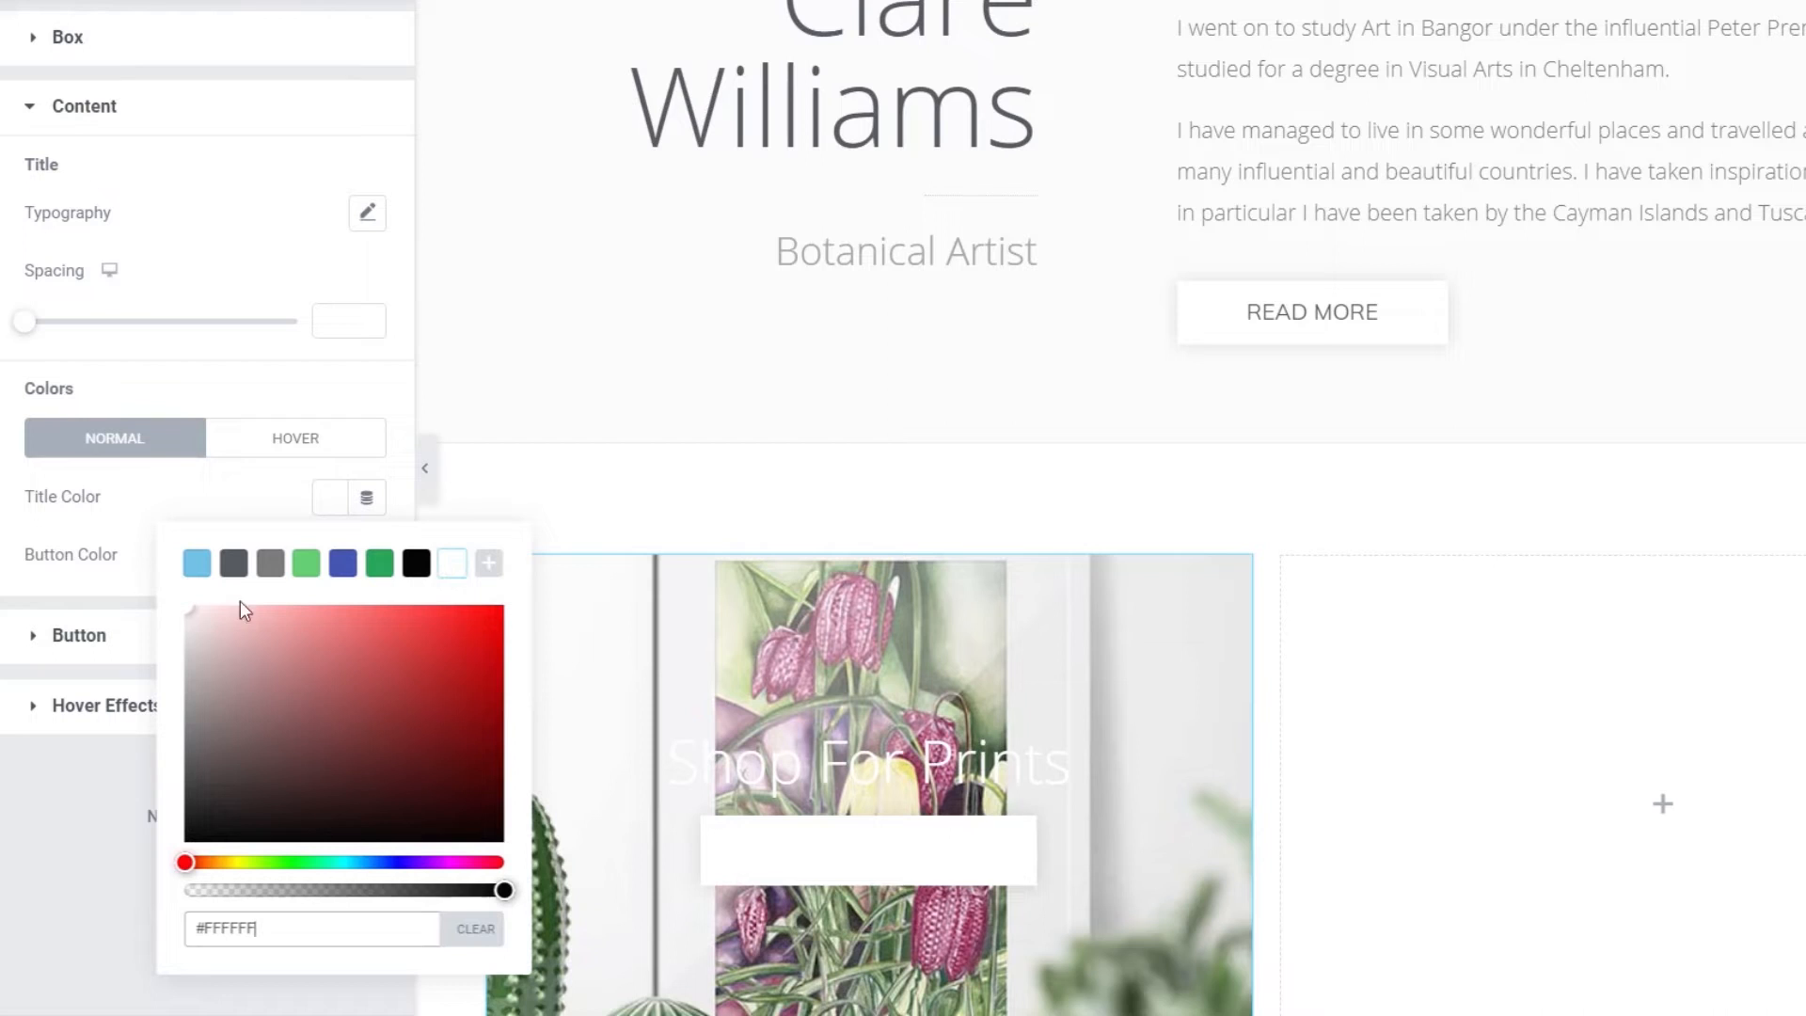
{"action": "left_click", "coordinate": [94, 796]}
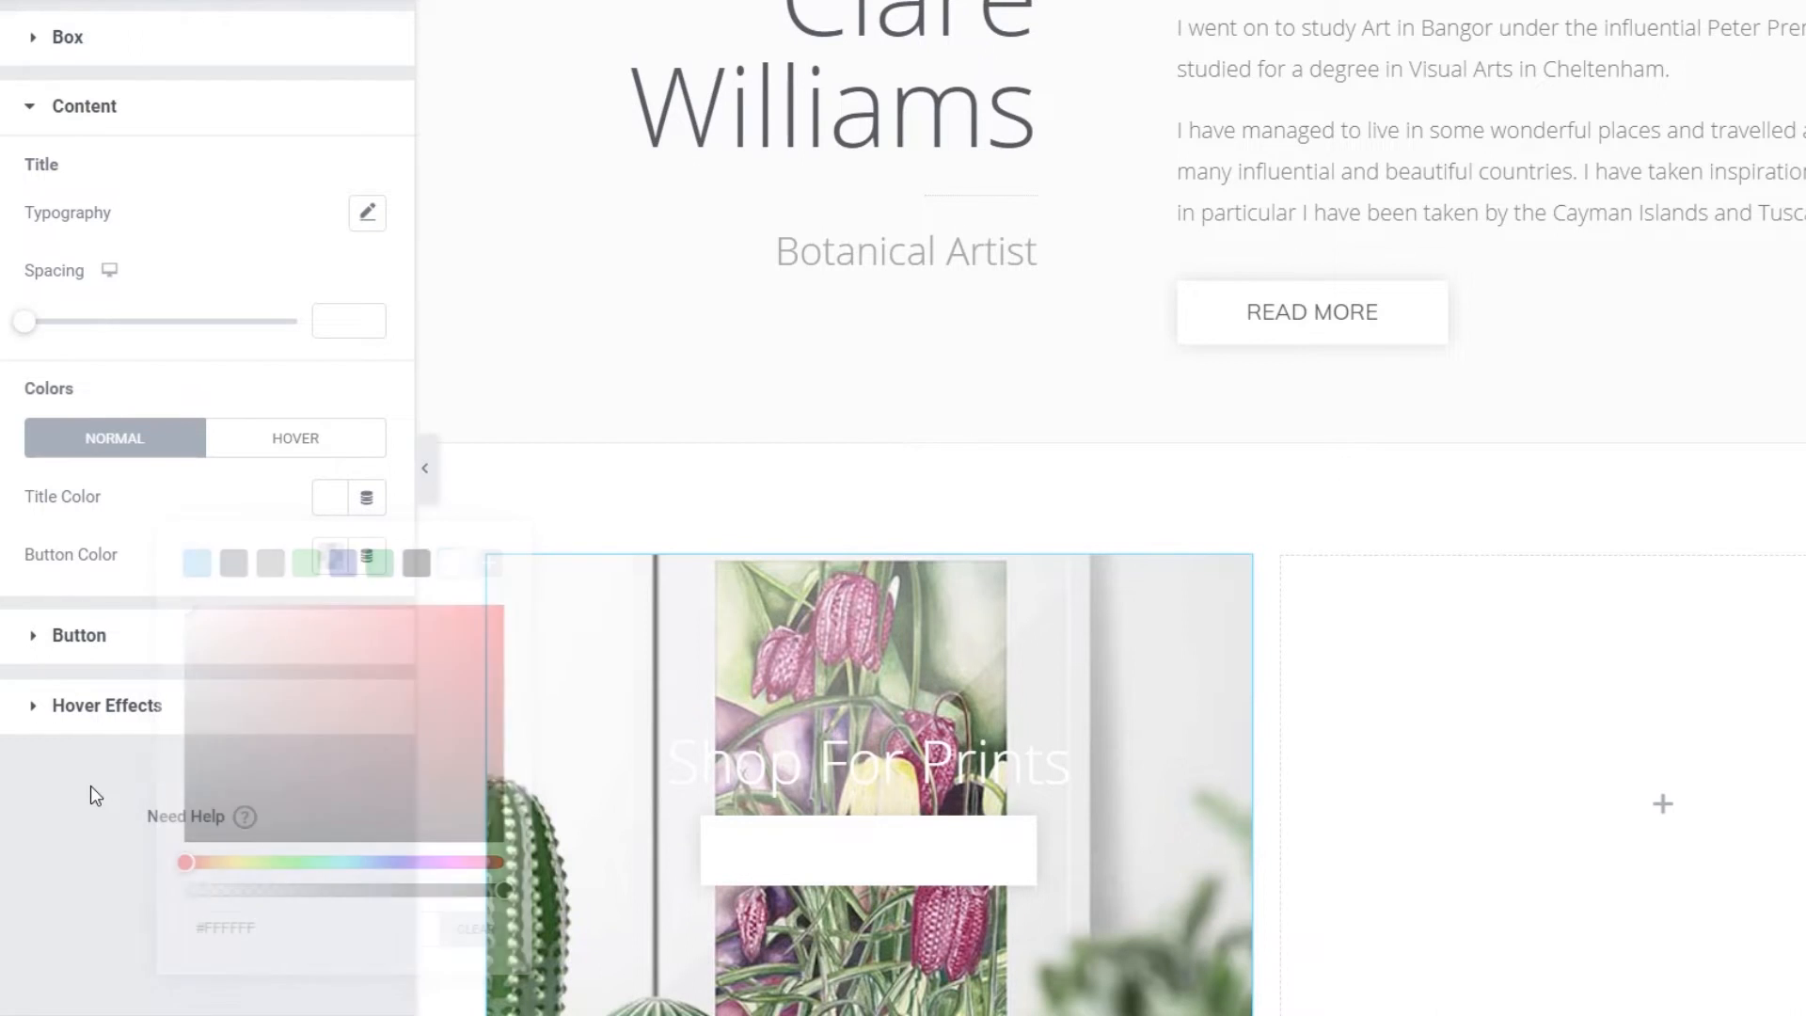
{"action": "left_click", "coordinate": [84, 649]}
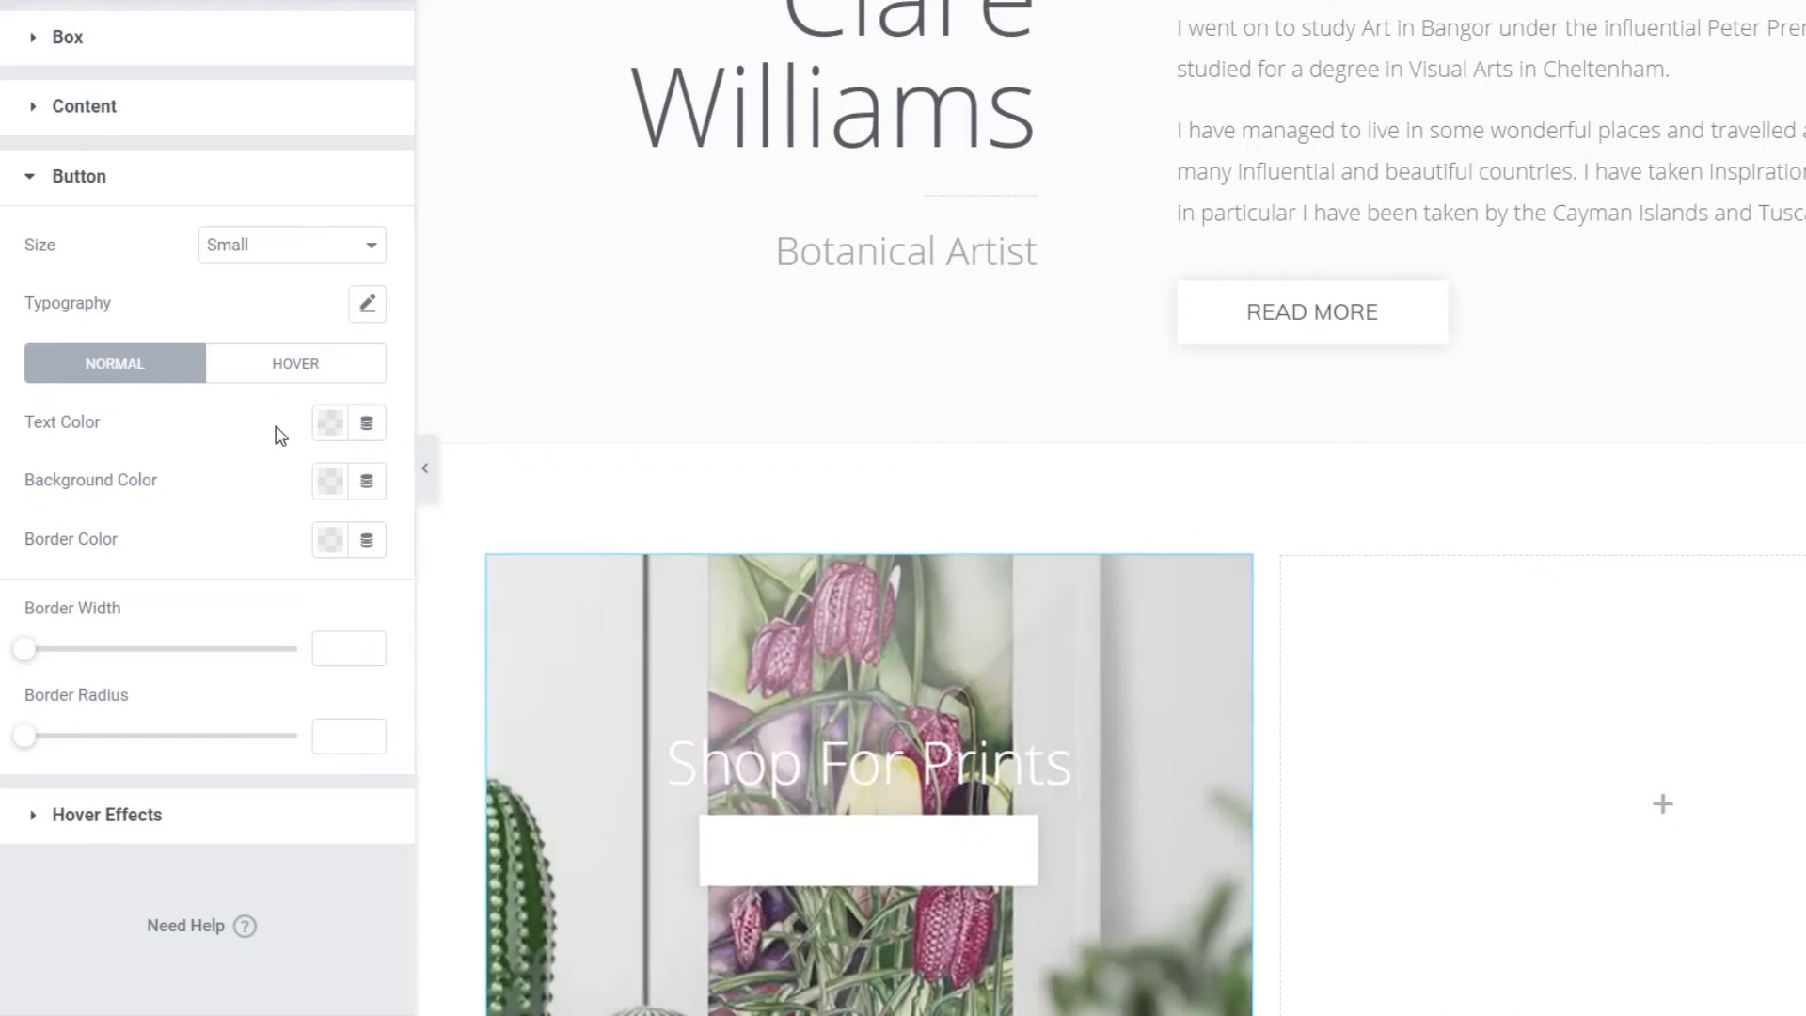
- Set the button's normal text colour to dark grey #54595F
{"action": "left_click", "coordinate": [329, 423]}
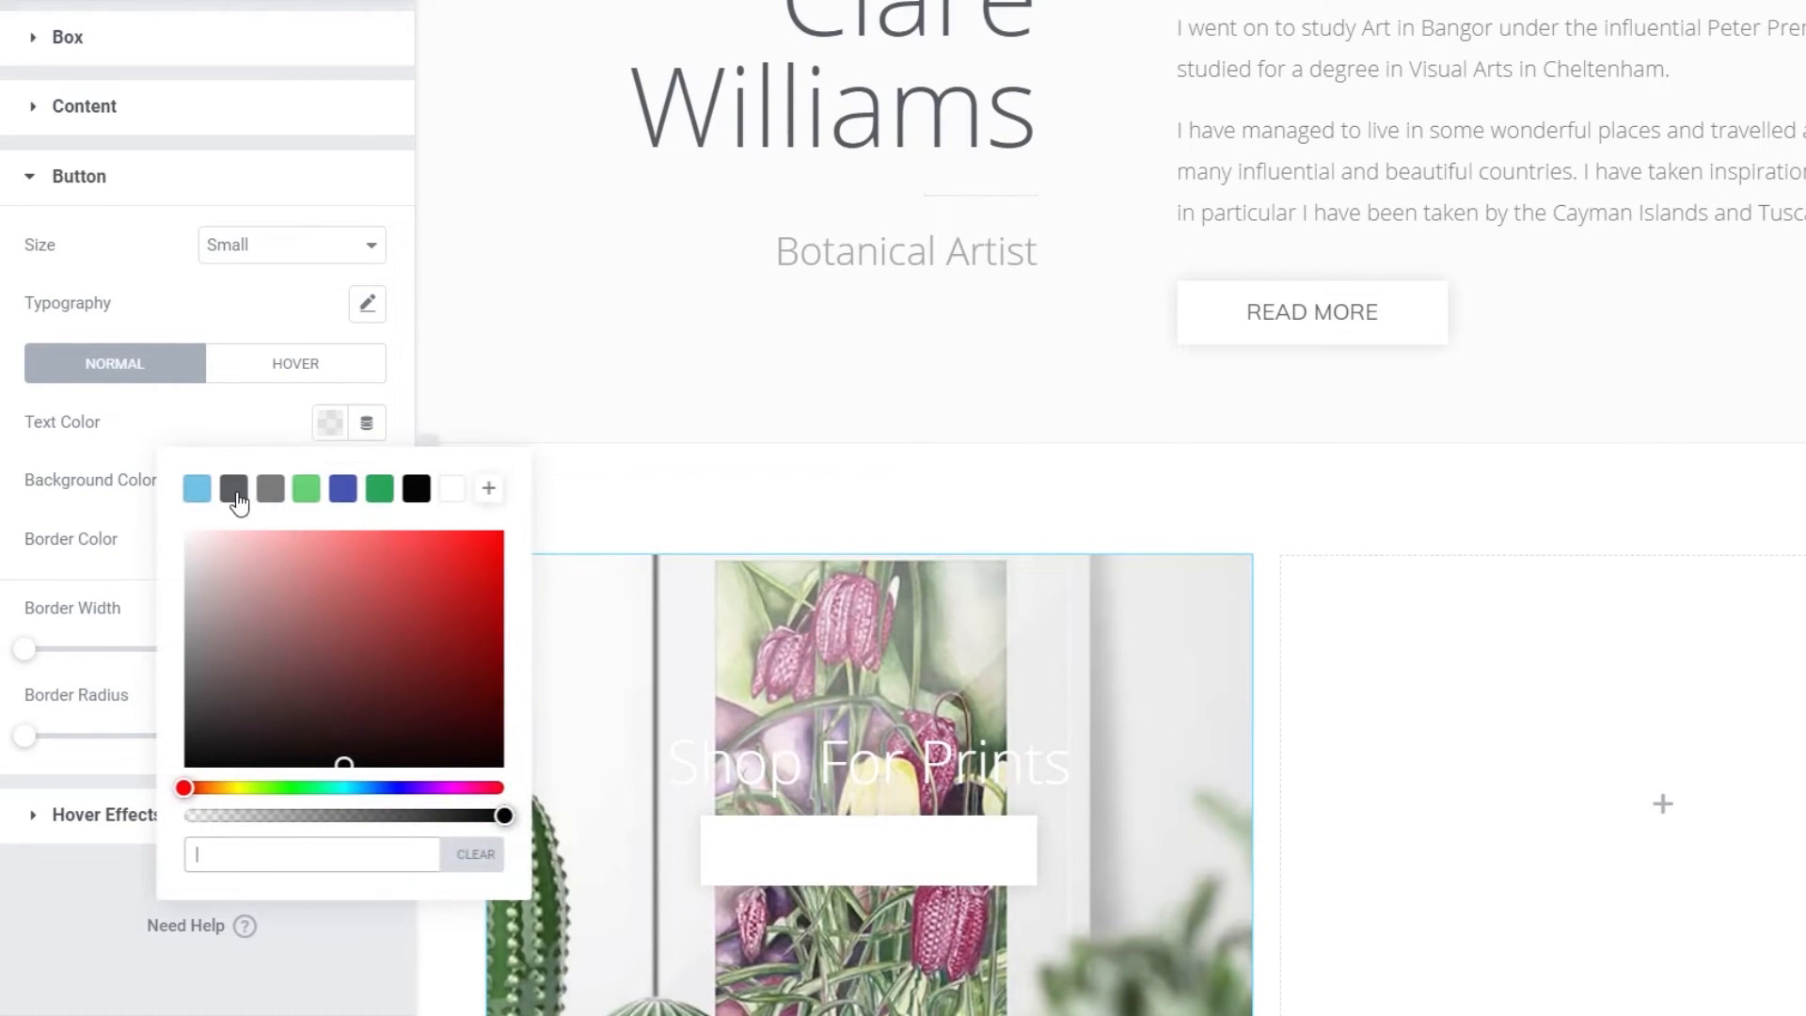
{"action": "left_click", "coordinate": [234, 489]}
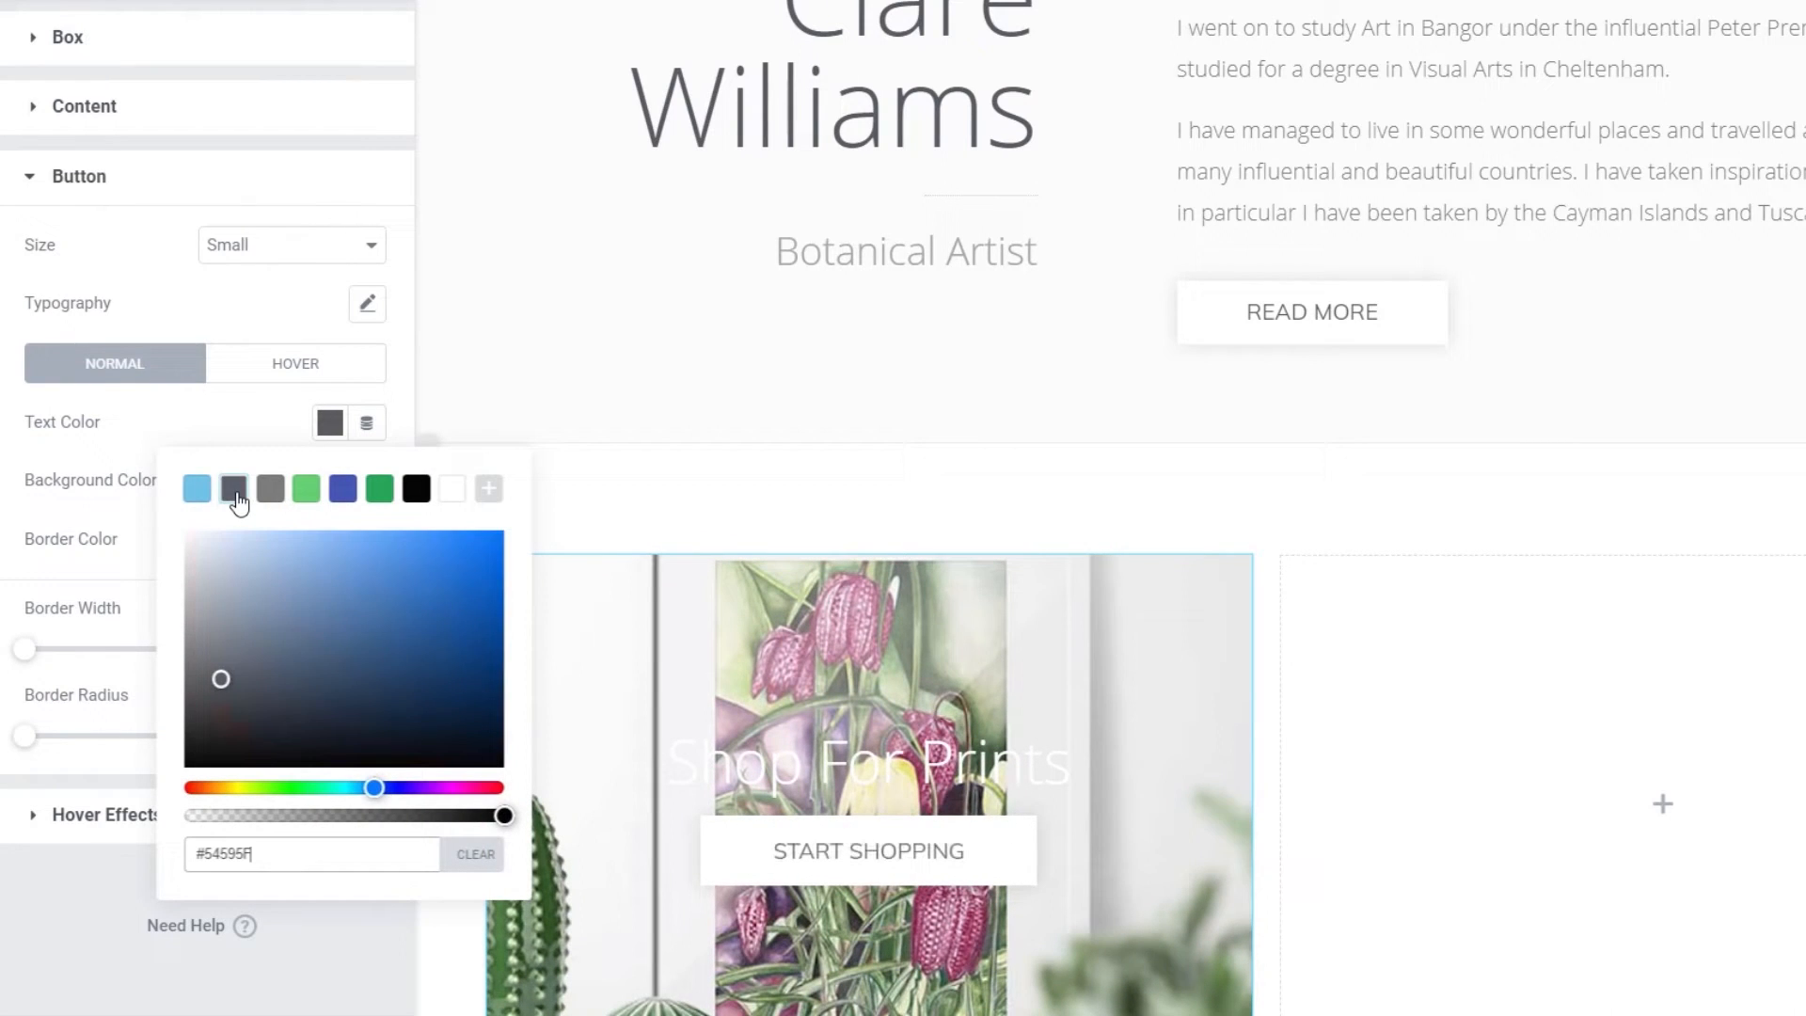
{"action": "left_click", "coordinate": [83, 448]}
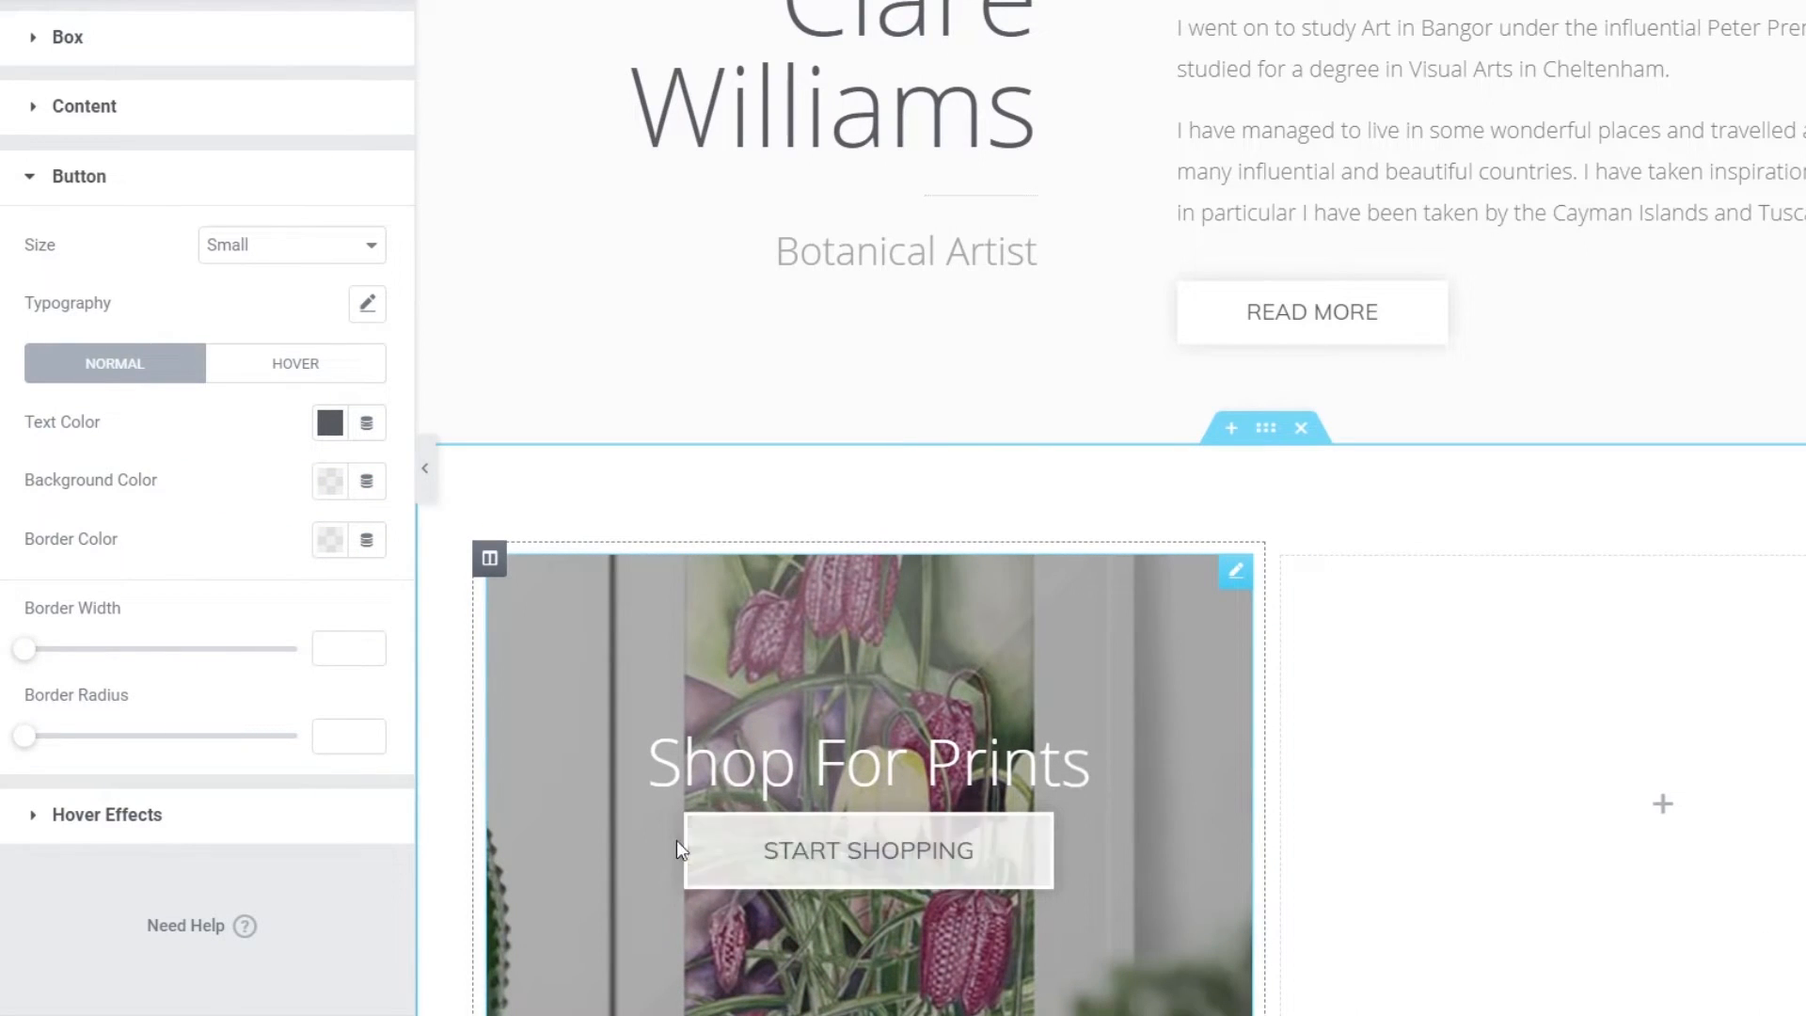
- On hover, give the button dark grey text and a white background
{"action": "left_click", "coordinate": [299, 372]}
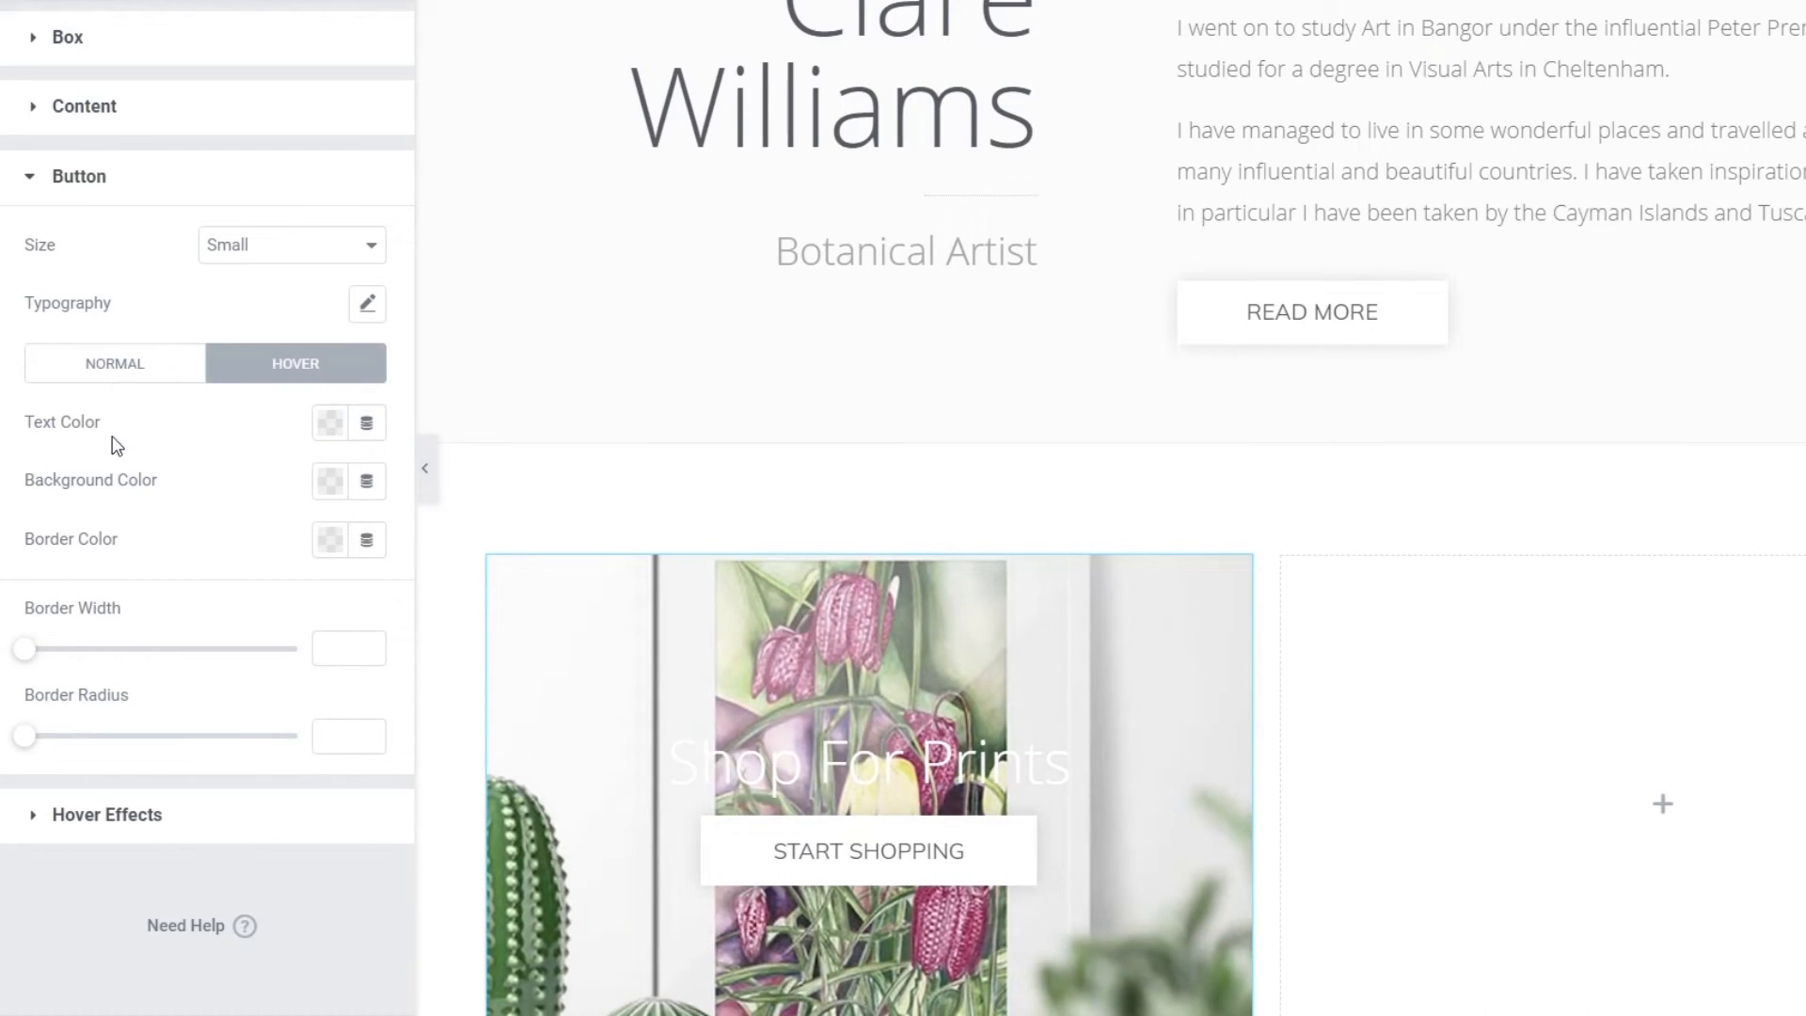
{"action": "left_click", "coordinate": [326, 435]}
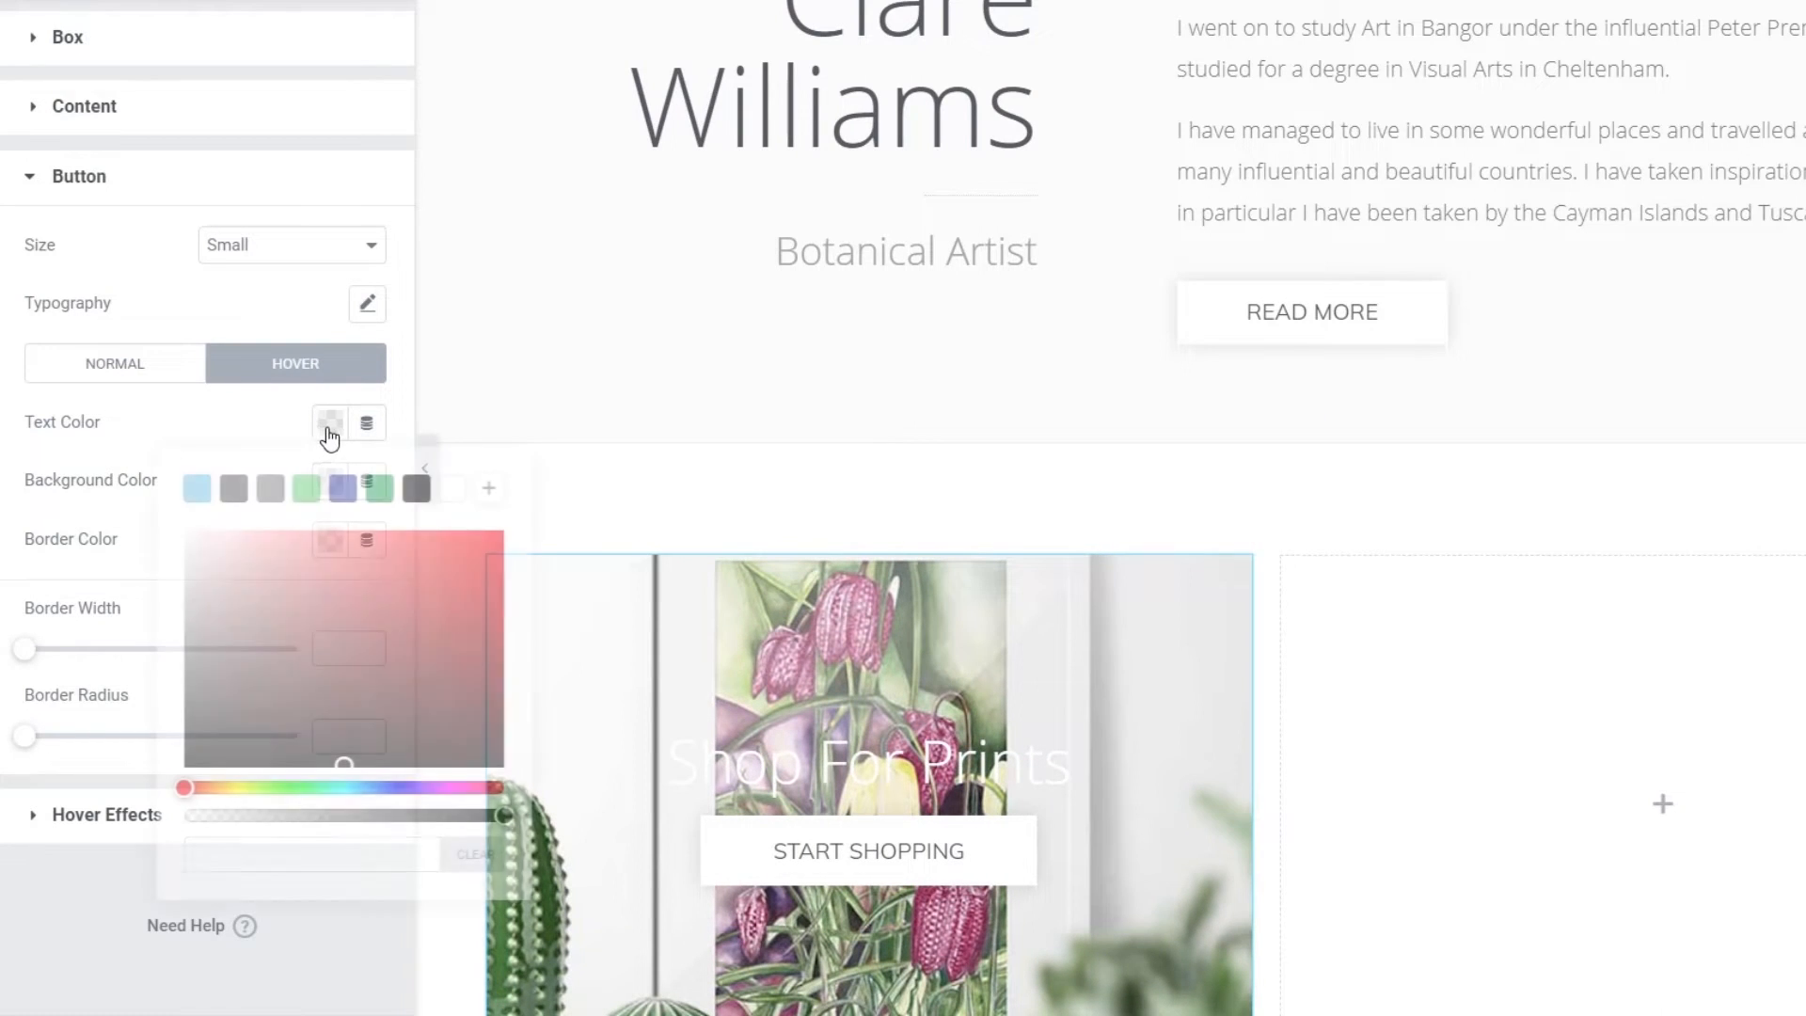
{"action": "left_click", "coordinate": [233, 489]}
{"action": "left_click", "coordinate": [175, 451]}
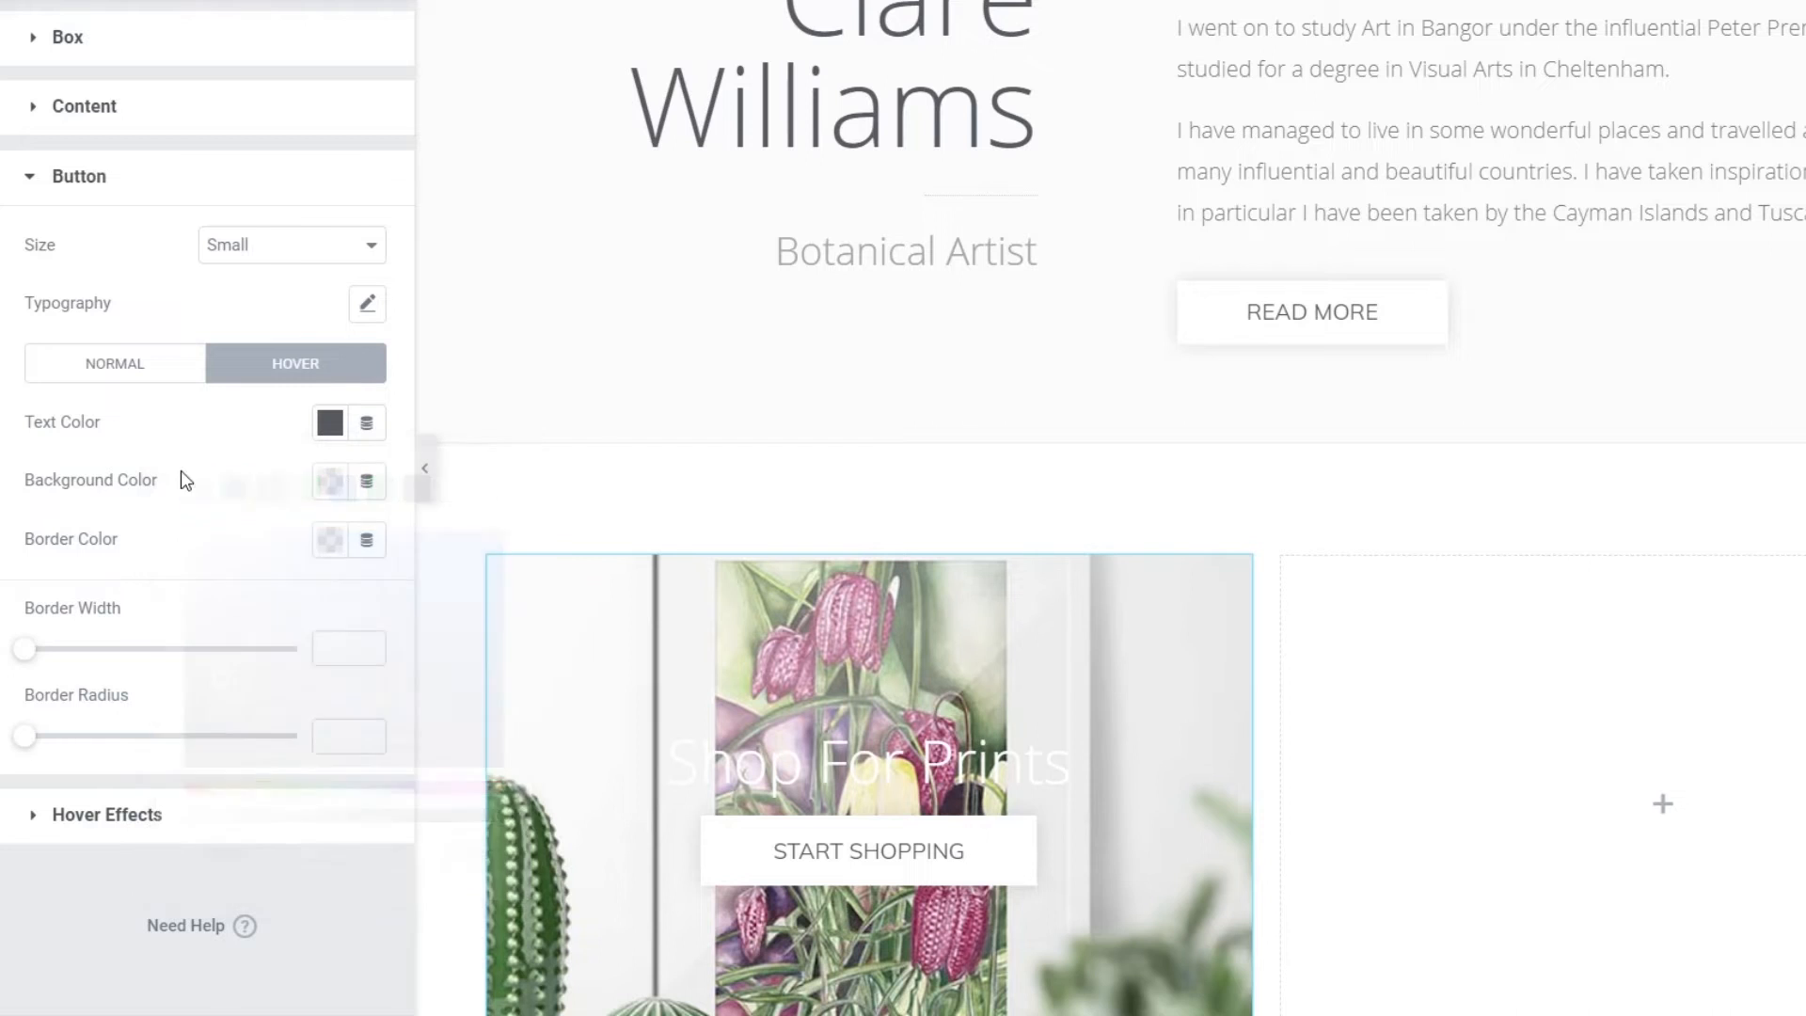
{"action": "left_click", "coordinate": [329, 481]}
{"action": "left_click", "coordinate": [451, 547]}
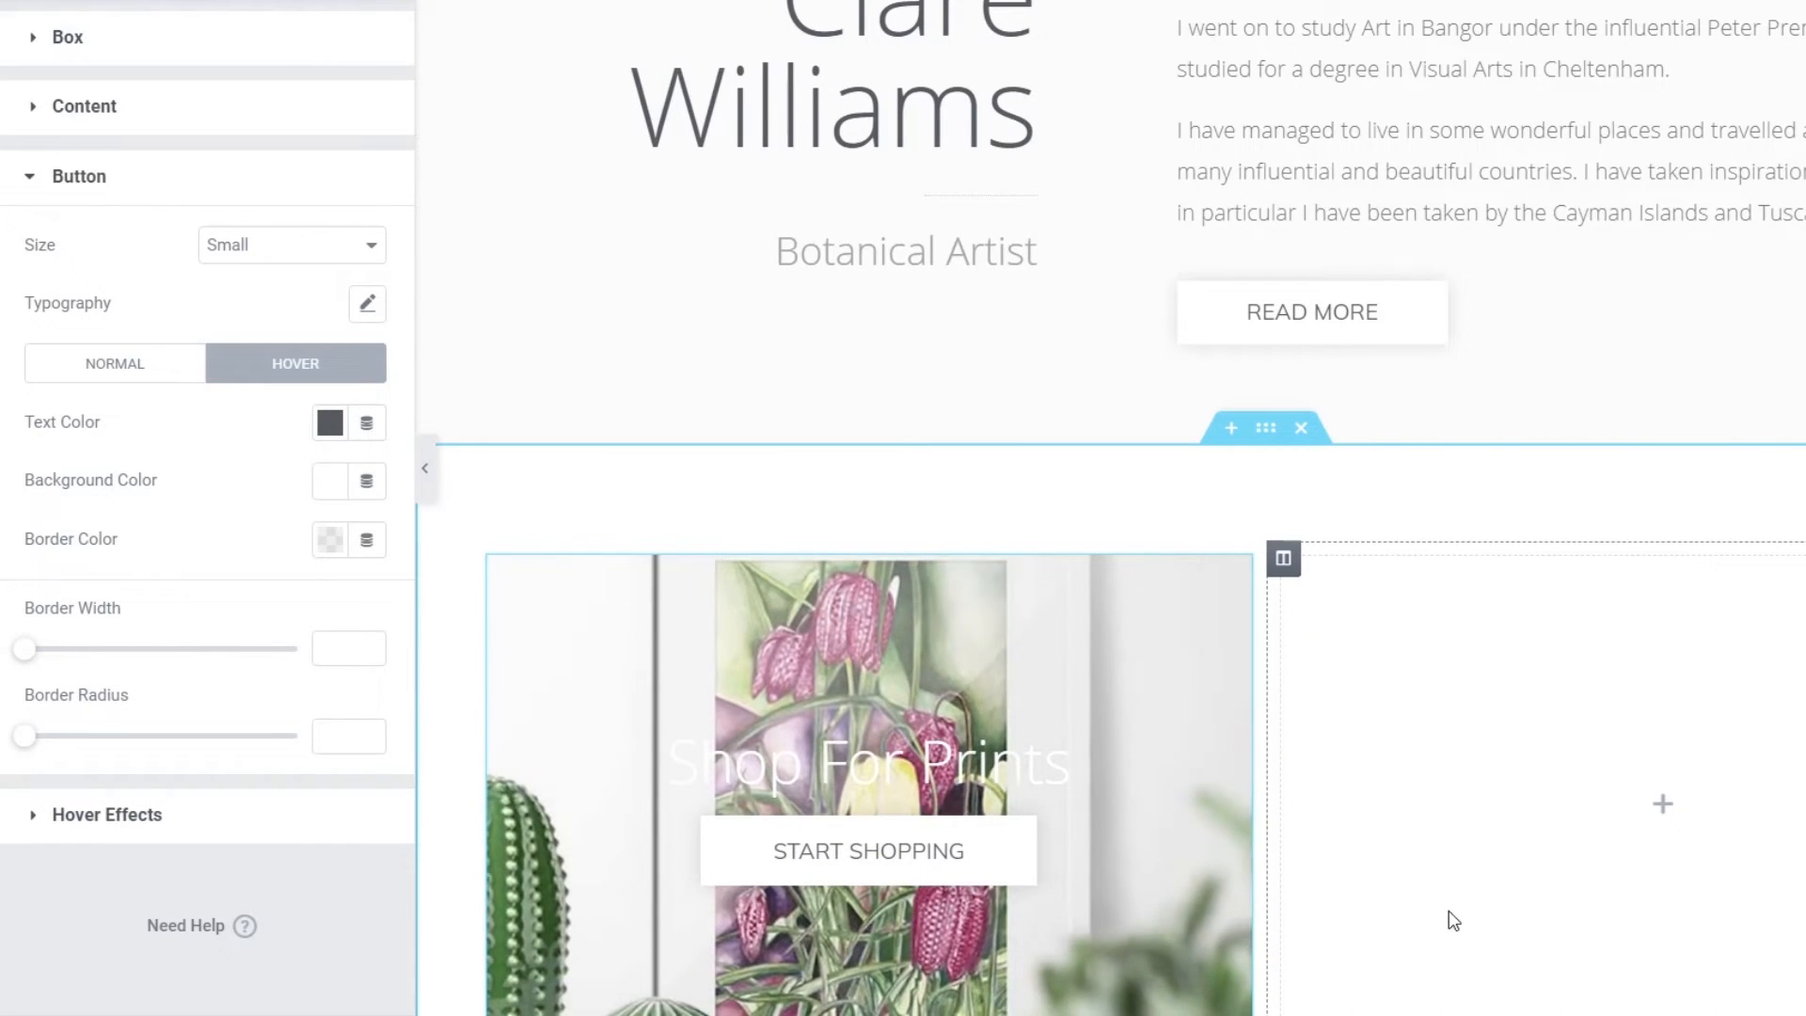
{"action": "scroll", "coordinate": [1456, 880], "scroll_direction": "down", "scroll_amount": 2}
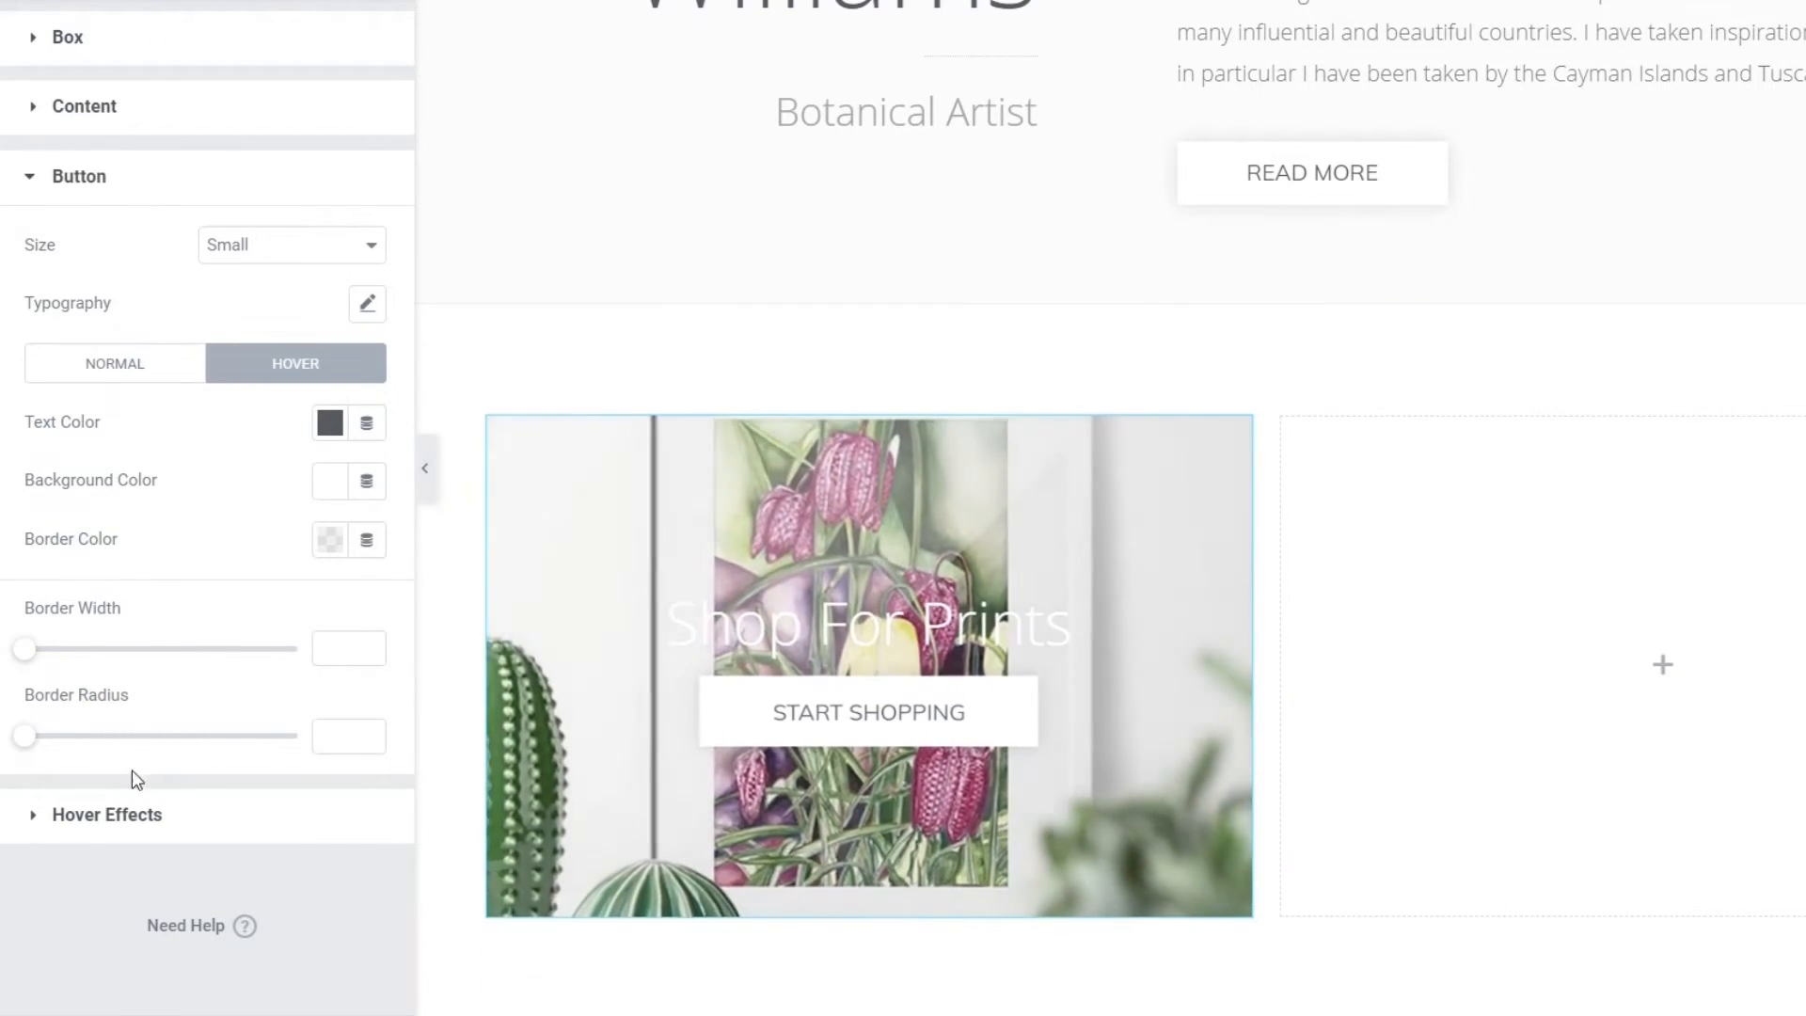
- Set Content Hover Animation to None and add a mostly transparent black image overlay
{"action": "left_click", "coordinate": [130, 816]}
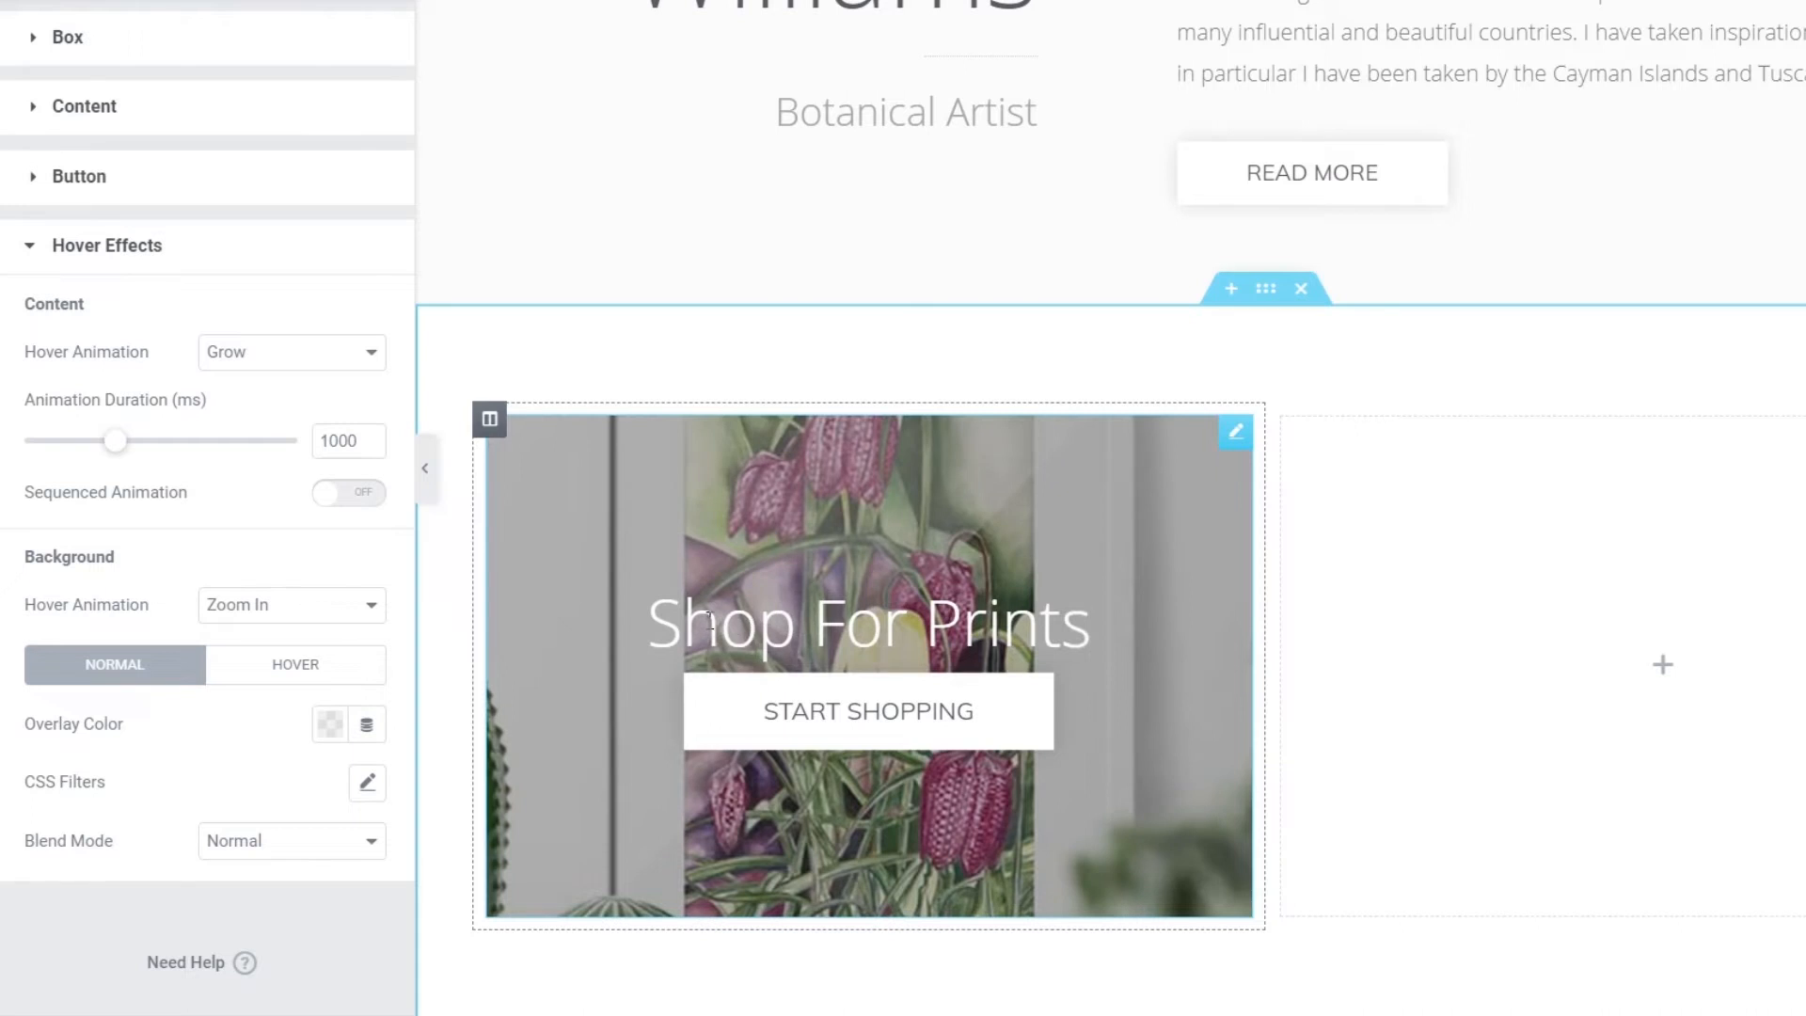
{"action": "left_click", "coordinate": [308, 367]}
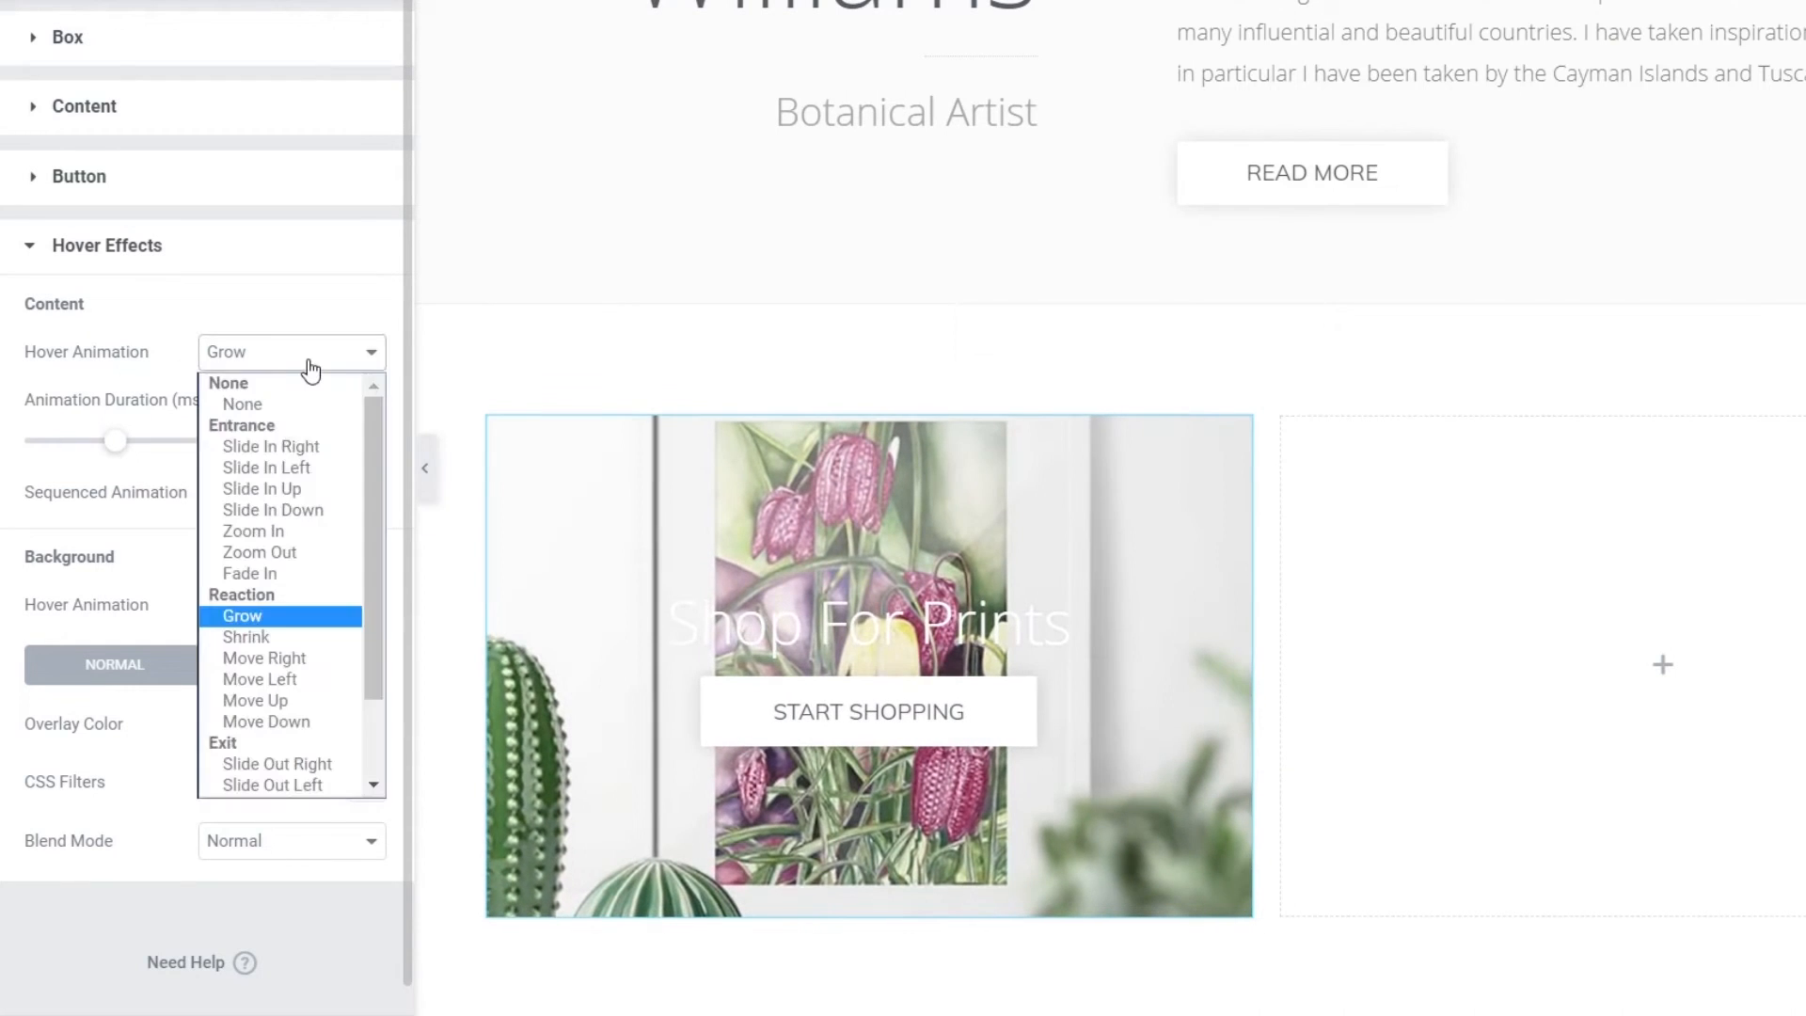
{"action": "left_click", "coordinate": [243, 403]}
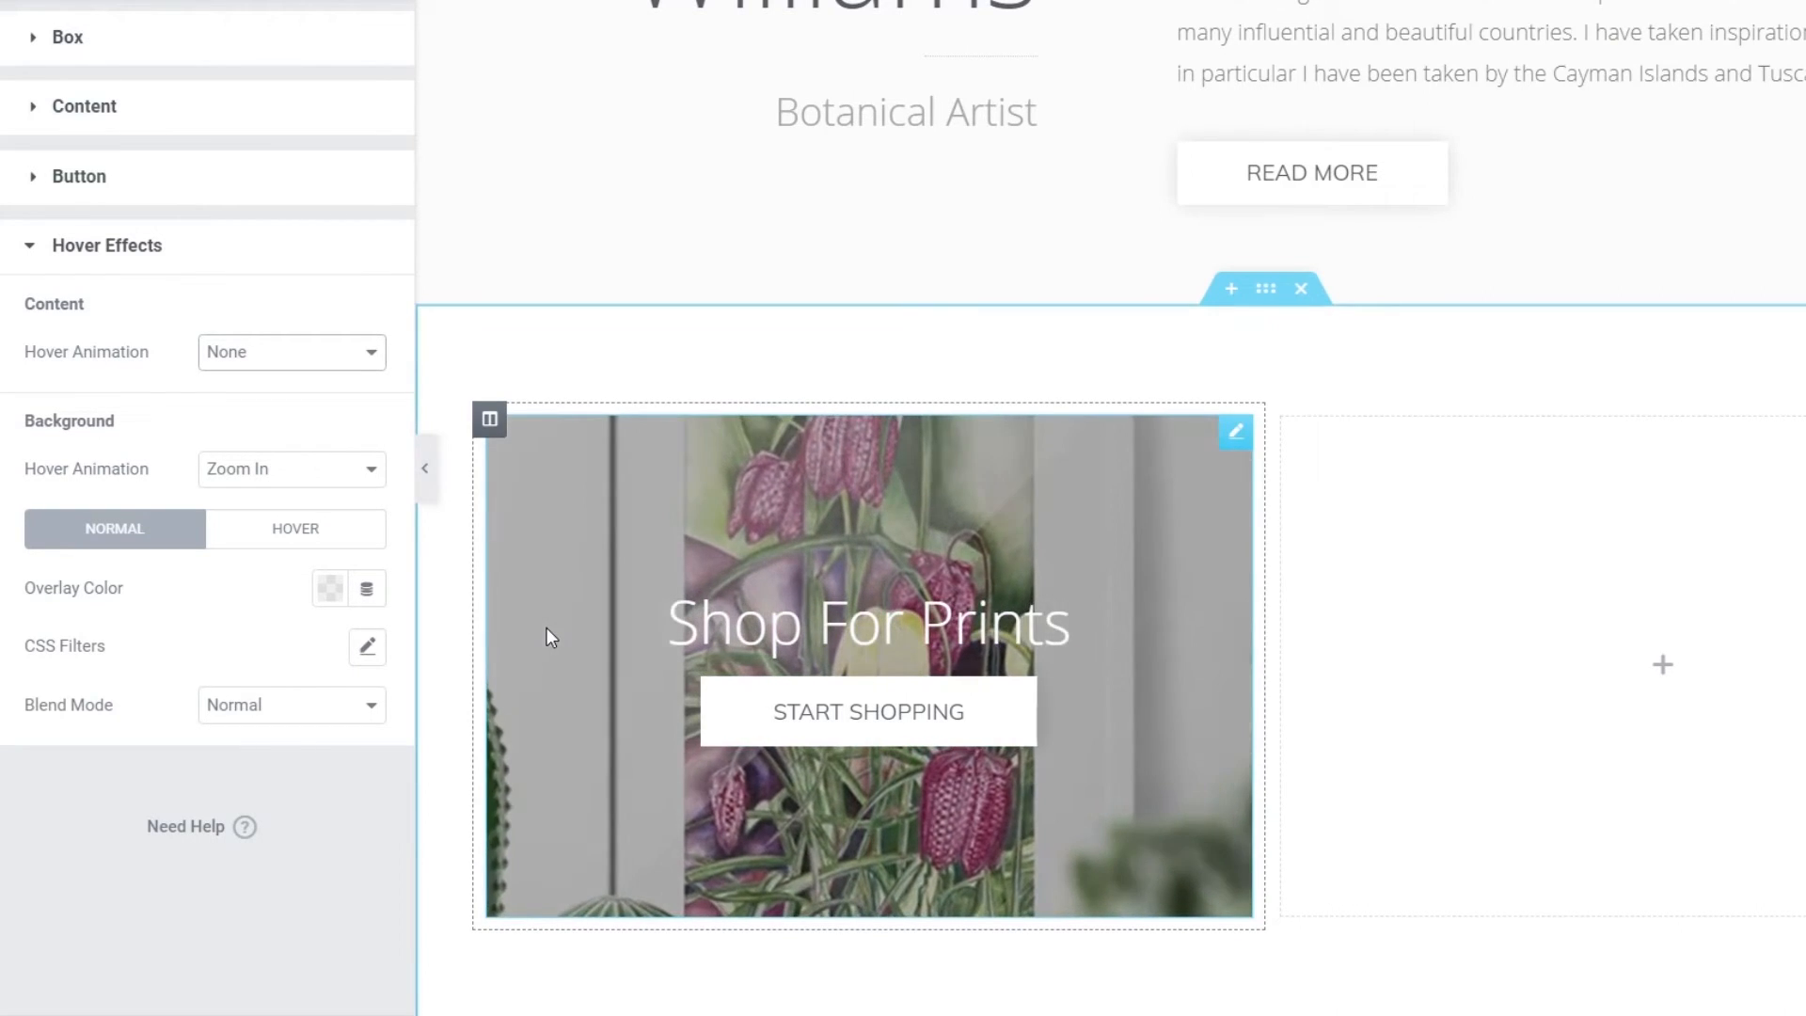
{"action": "left_click", "coordinate": [337, 595]}
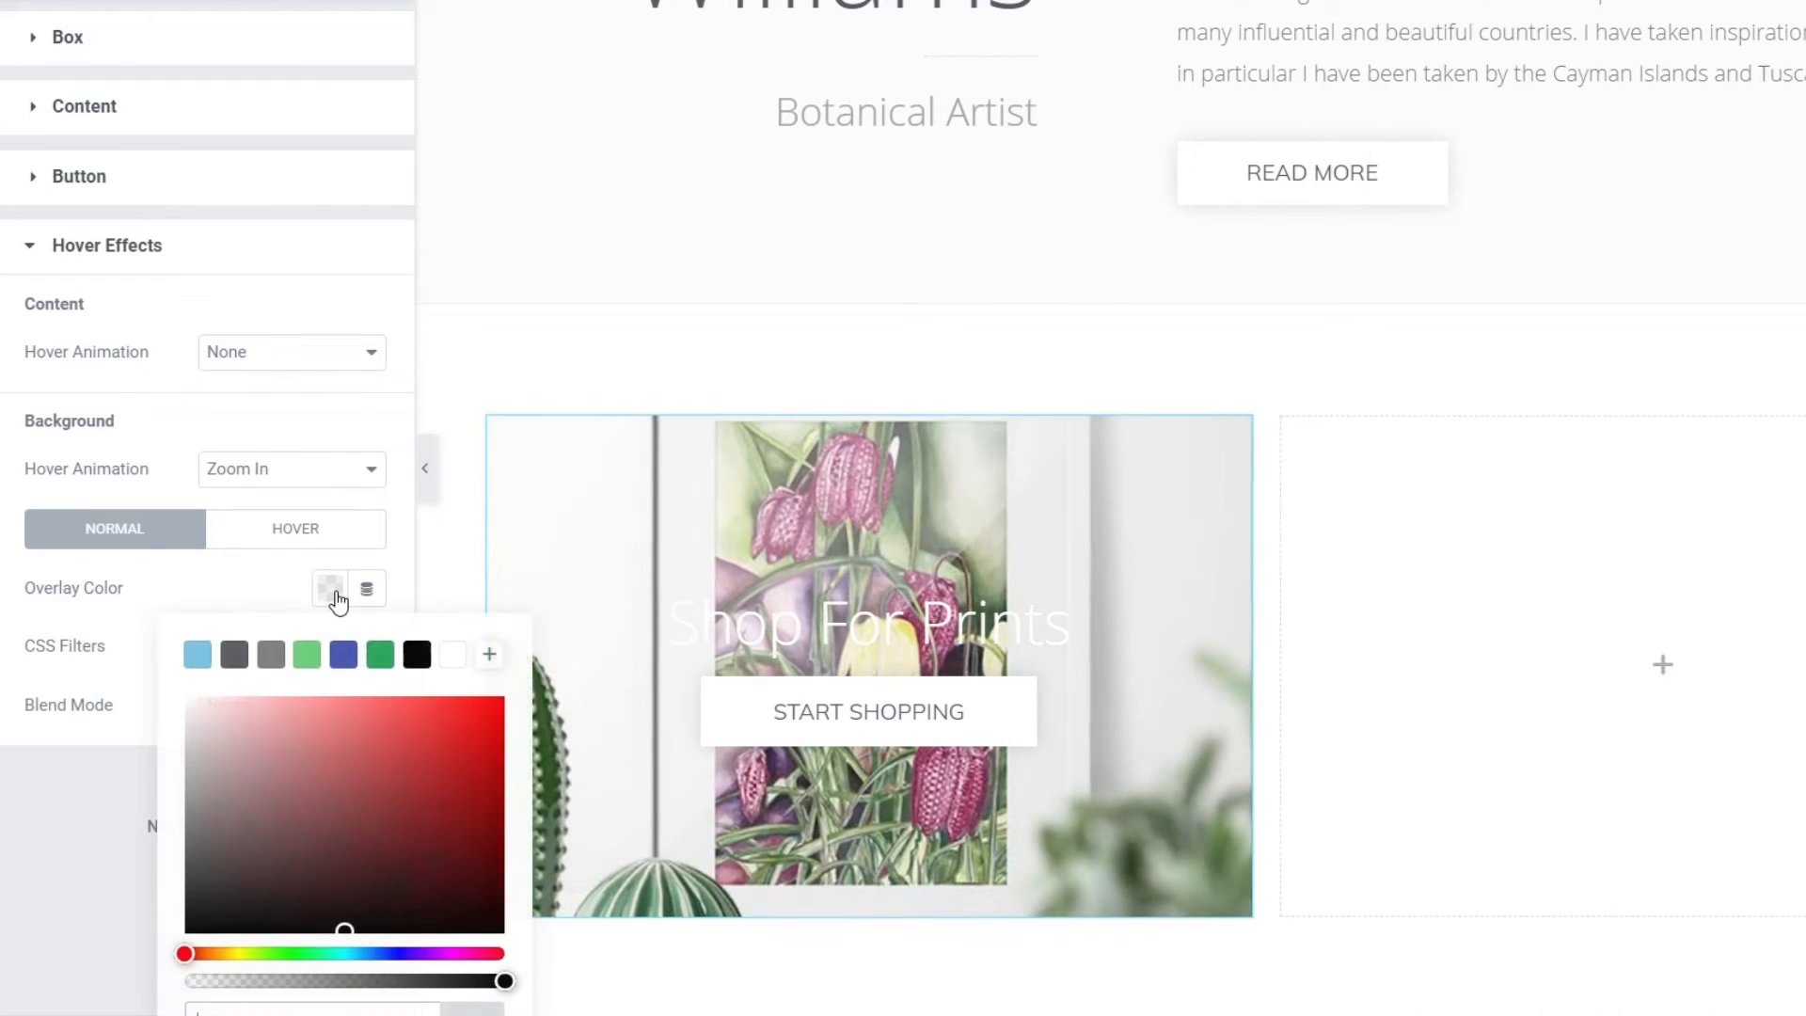
{"action": "left_click", "coordinate": [420, 661]}
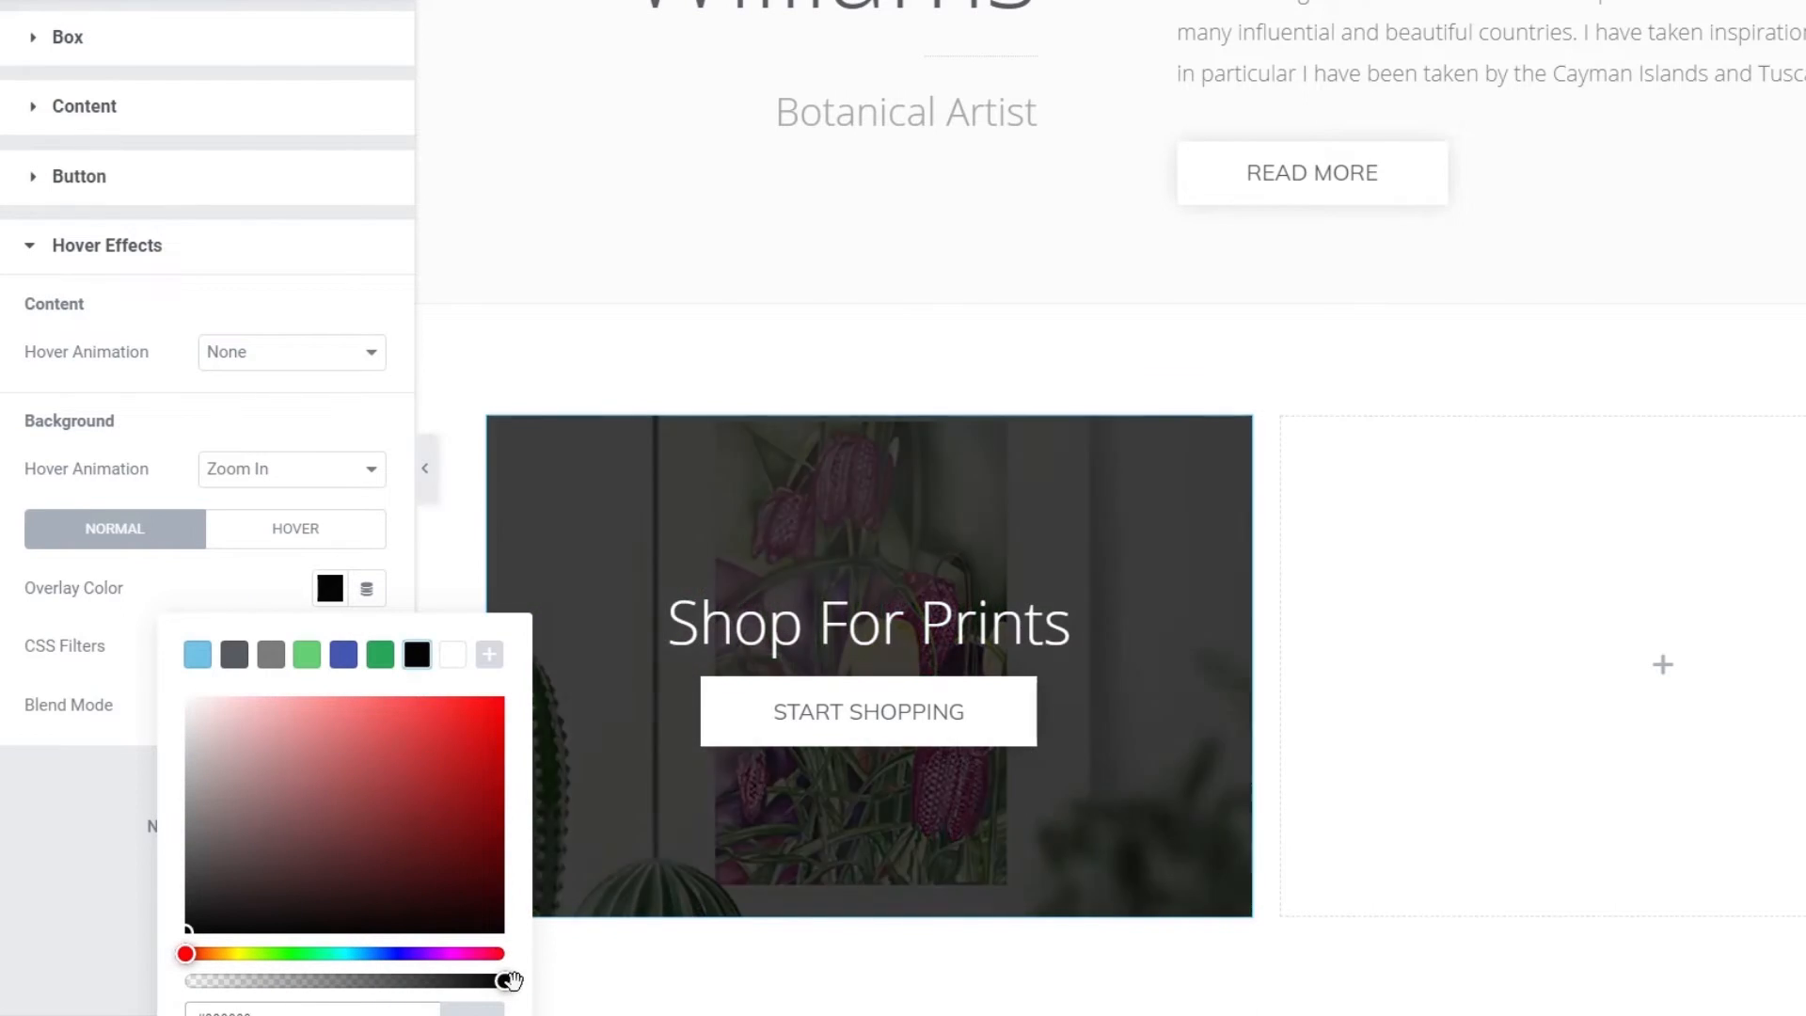
{"action": "left_click_drag", "start_coordinate": [505, 981], "coordinate": [259, 979]}
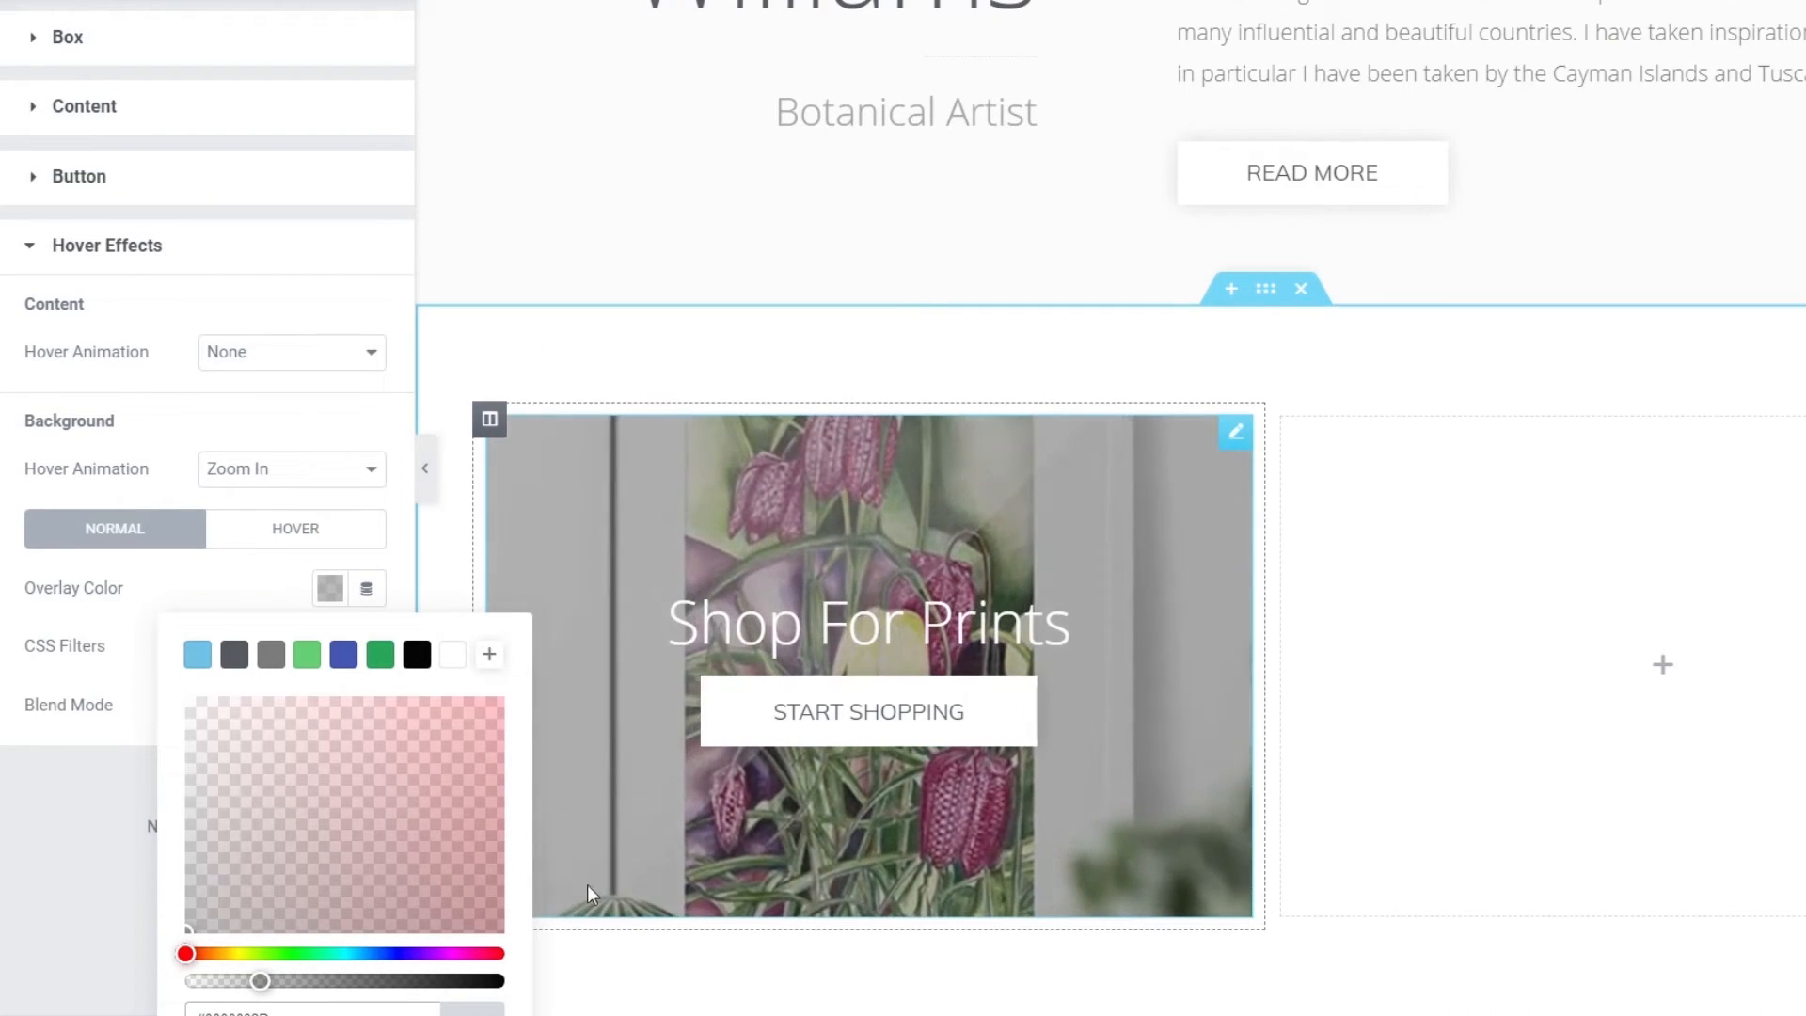
{"action": "left_click", "coordinate": [59, 884]}
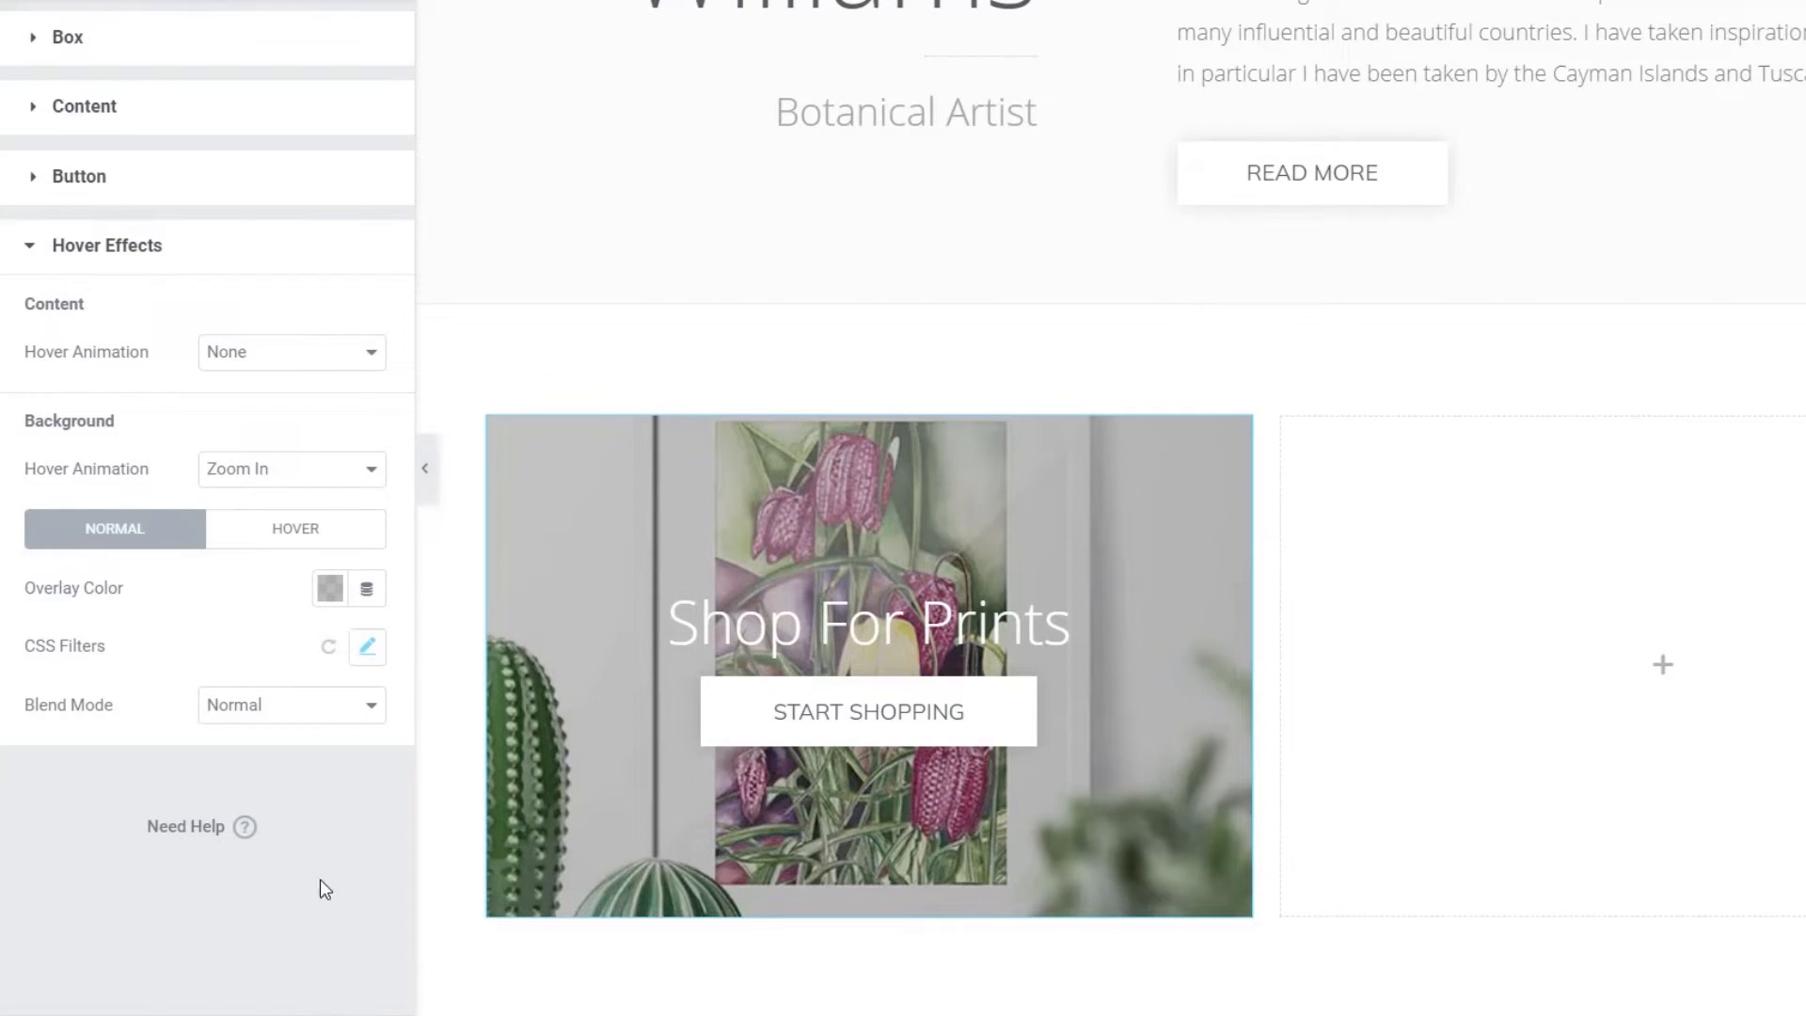
- Blur the card image to 4.6 via hover-state CSS Filters
{"action": "left_click", "coordinate": [308, 535]}
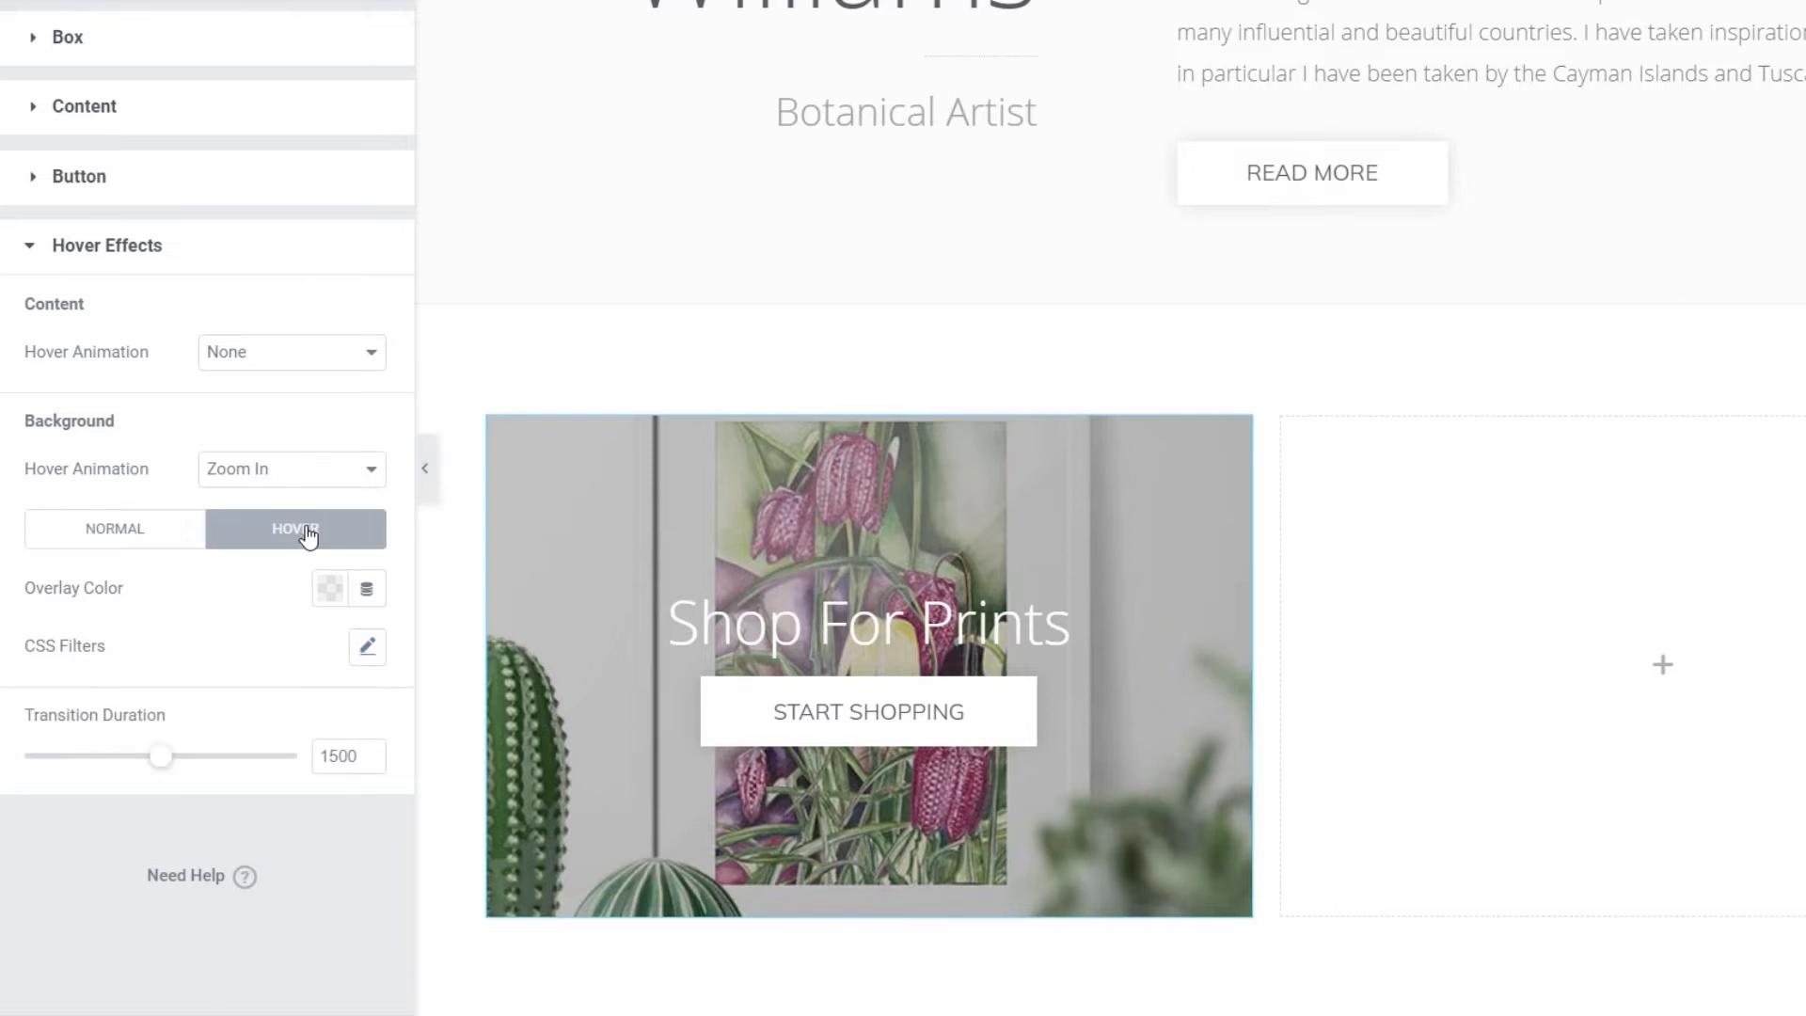
{"action": "left_click", "coordinate": [367, 646]}
{"action": "left_click_drag", "start_coordinate": [42, 743], "coordinate": [158, 745]}
{"action": "mouse_move", "coordinate": [617, 622]}
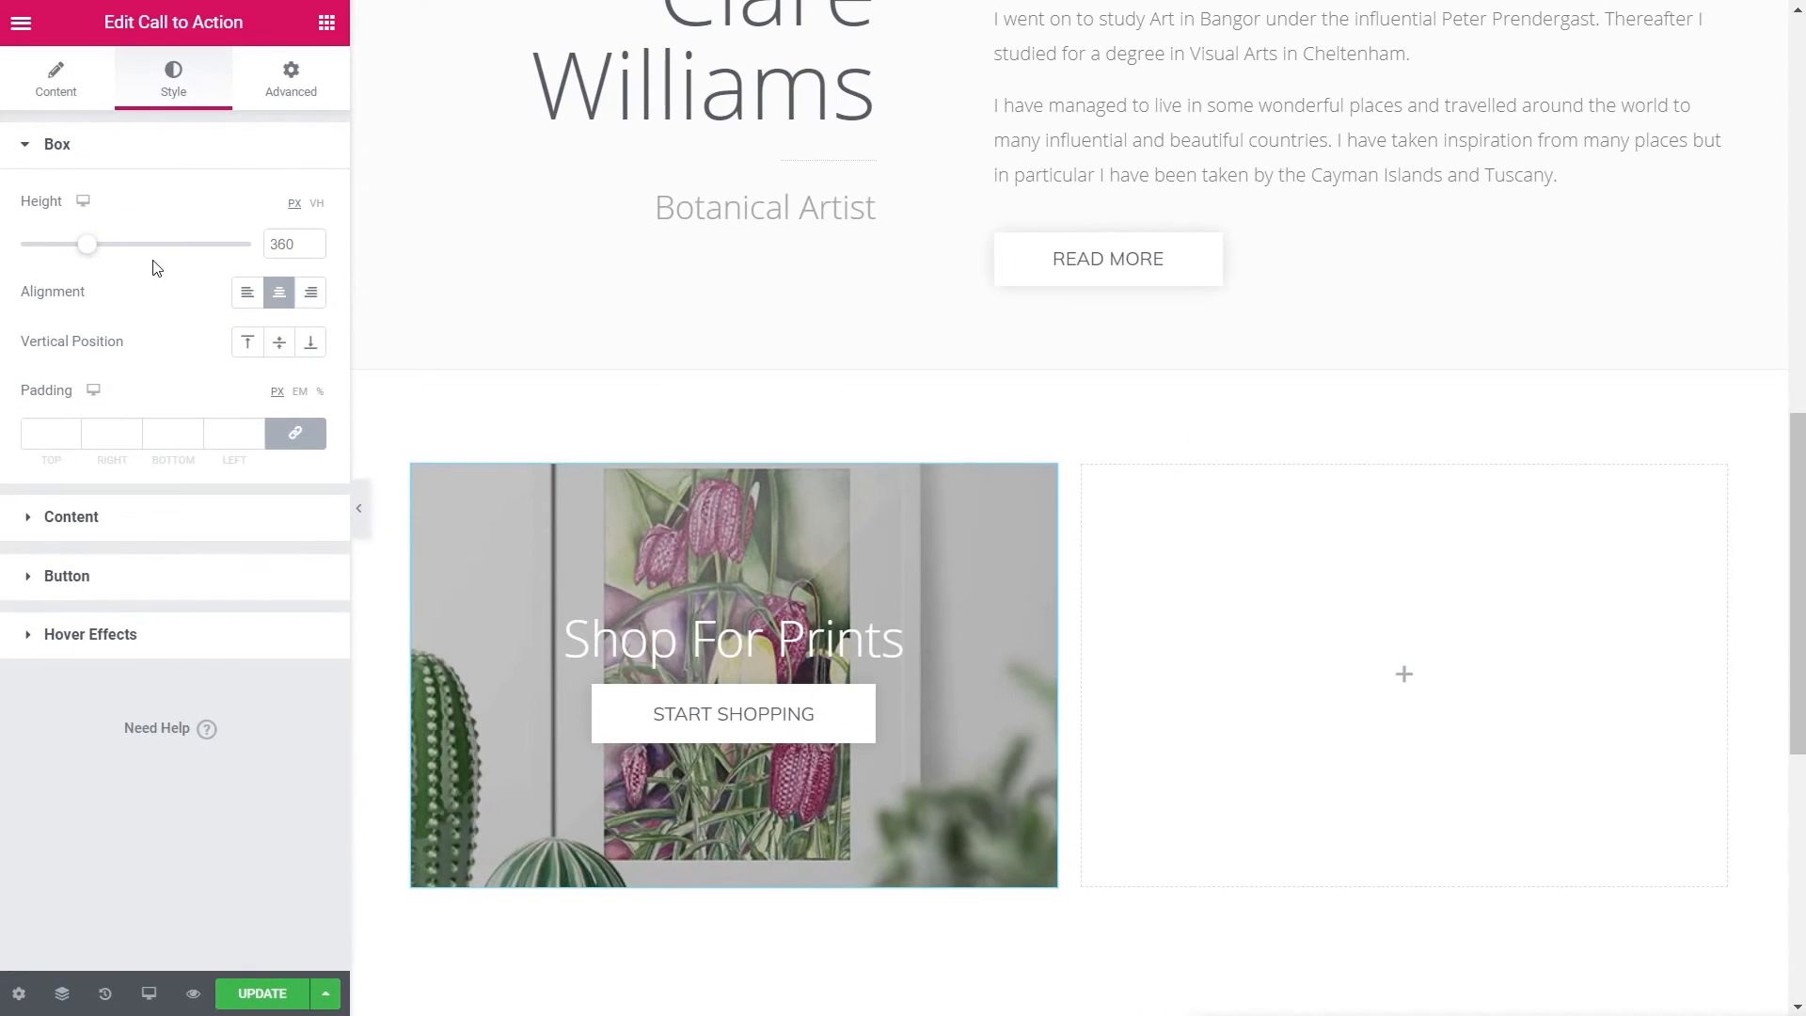
- Replace the Shop For Prints card image with prints-hp-link.jpg, the framed flower print with cacti
{"action": "left_click", "coordinate": [61, 102]}
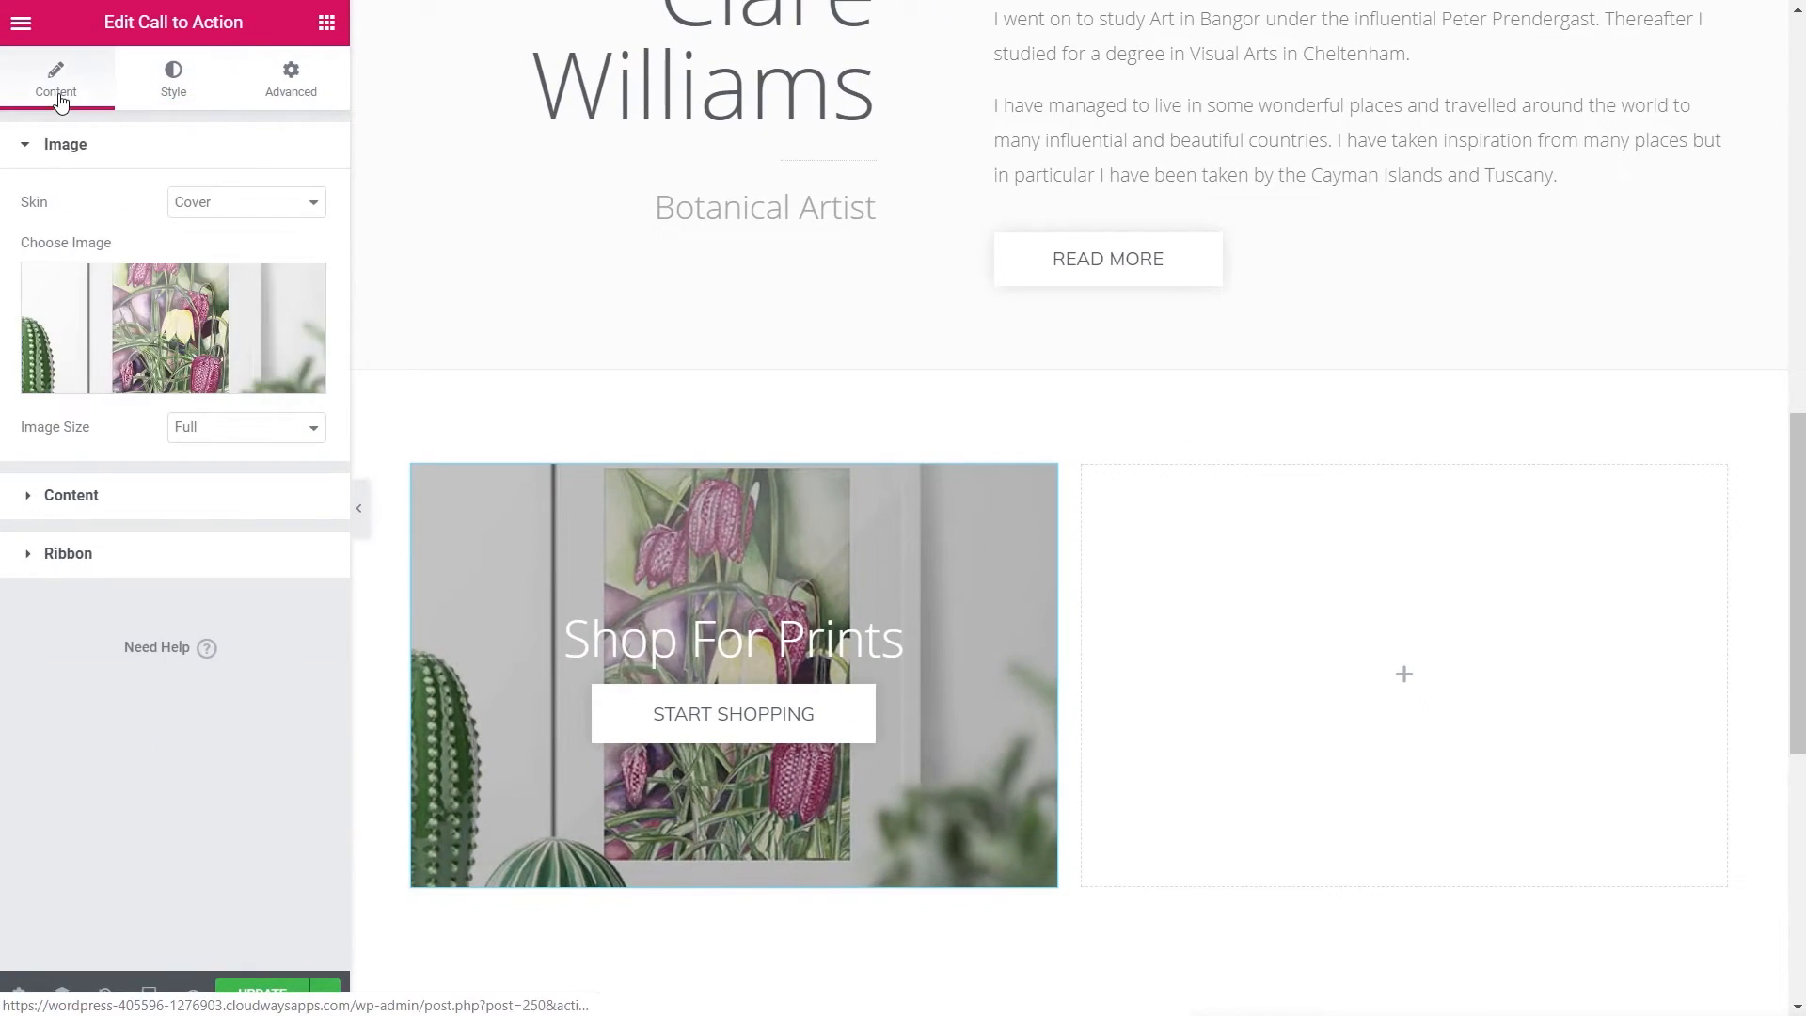
{"action": "left_click", "coordinate": [191, 335]}
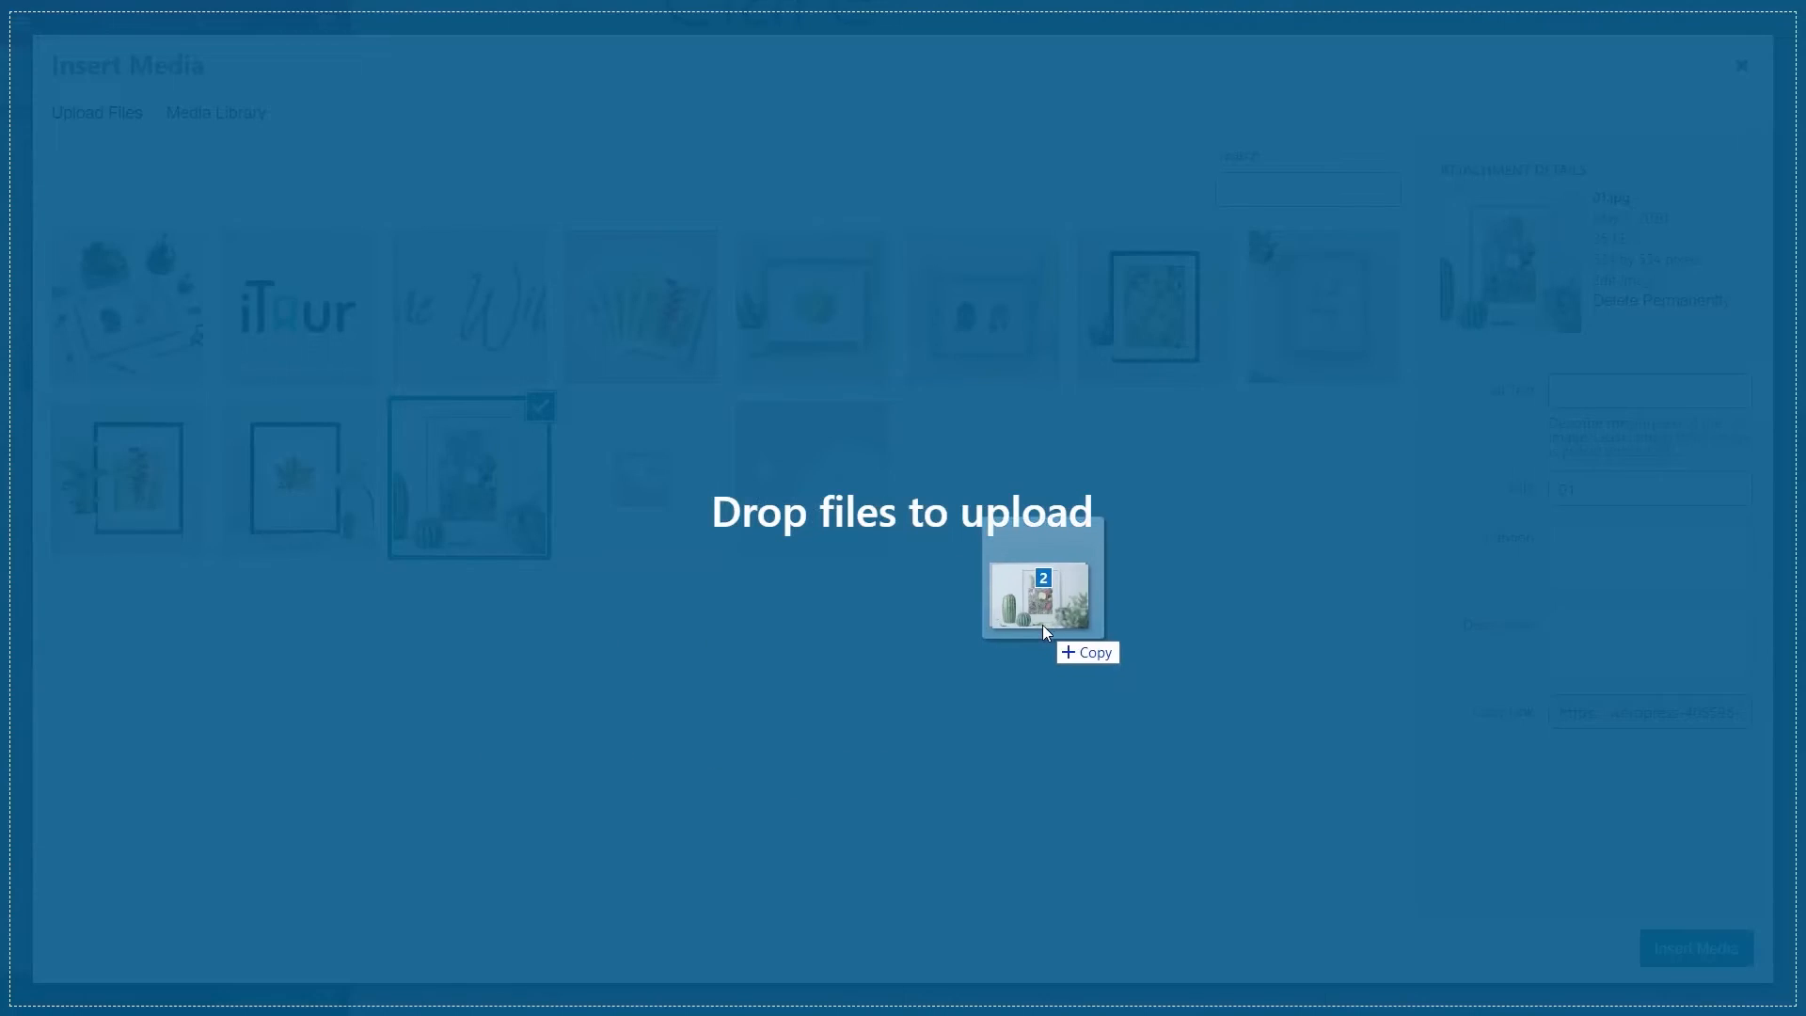
{"action": "left_click_drag", "start_coordinate": [1042, 625], "coordinate": [919, 738]}
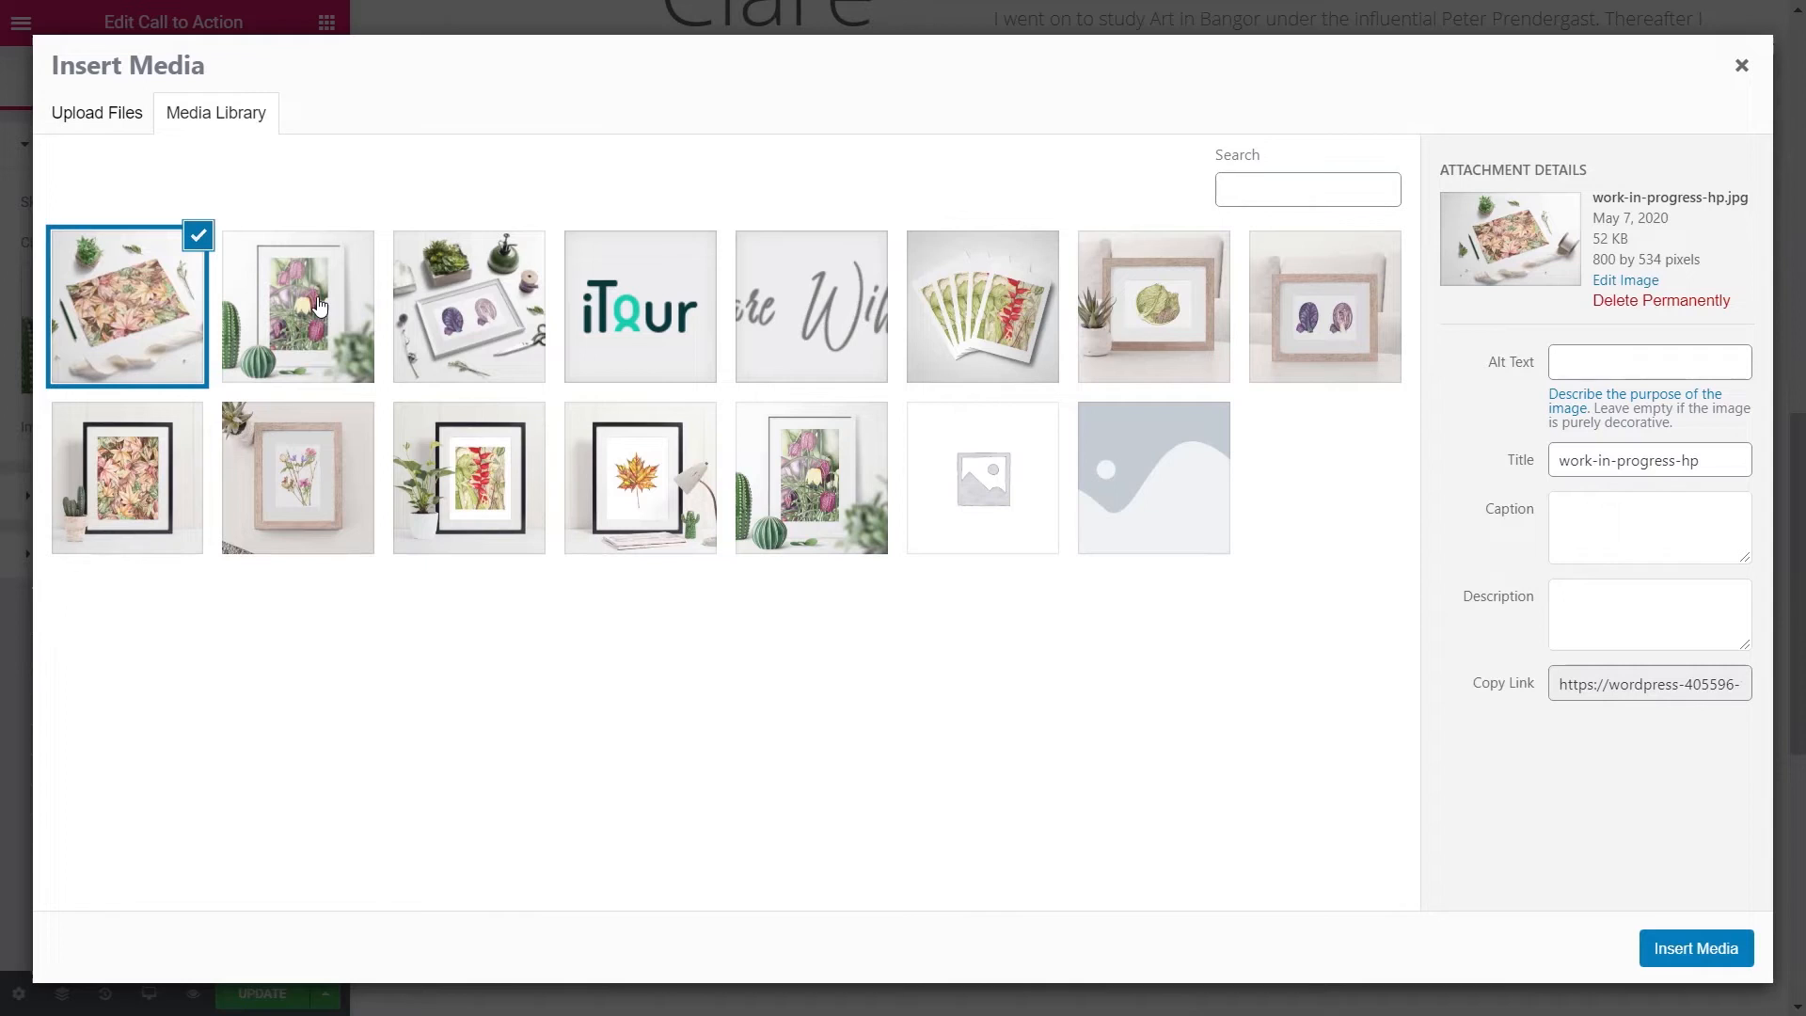
{"action": "left_click", "coordinate": [320, 297]}
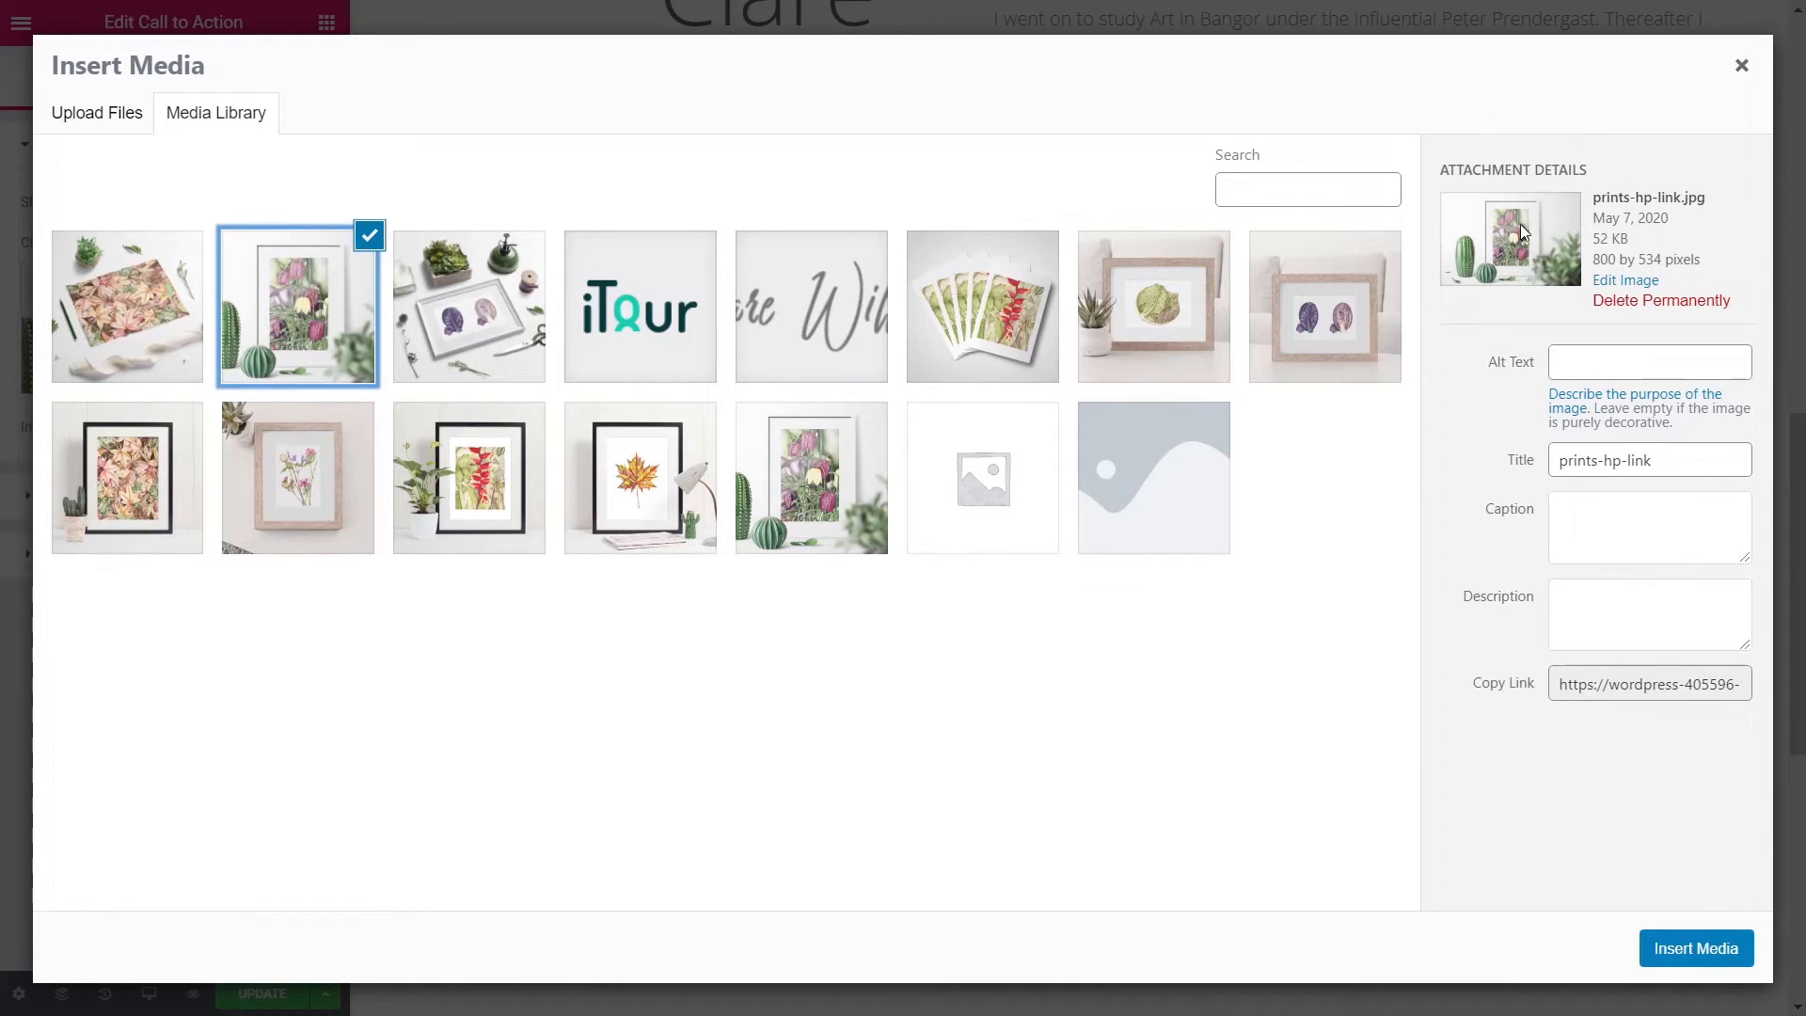
{"action": "left_click", "coordinate": [803, 482]}
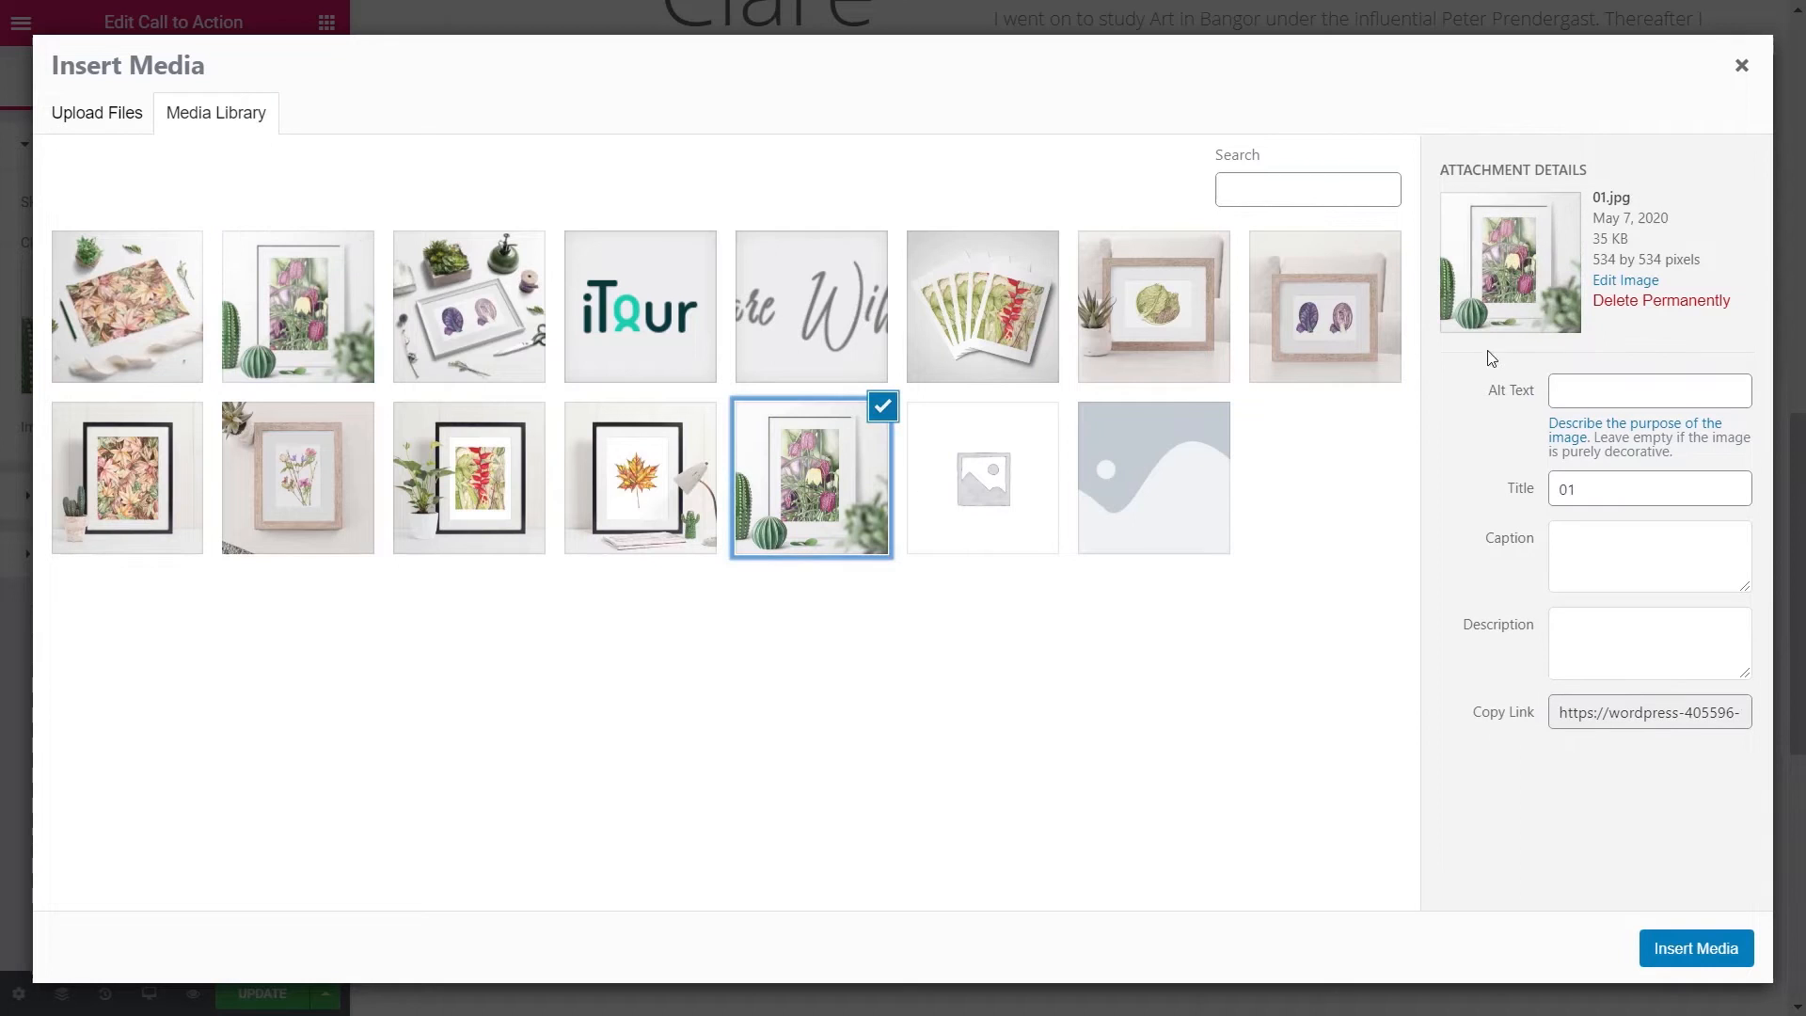
{"action": "left_click", "coordinate": [329, 299]}
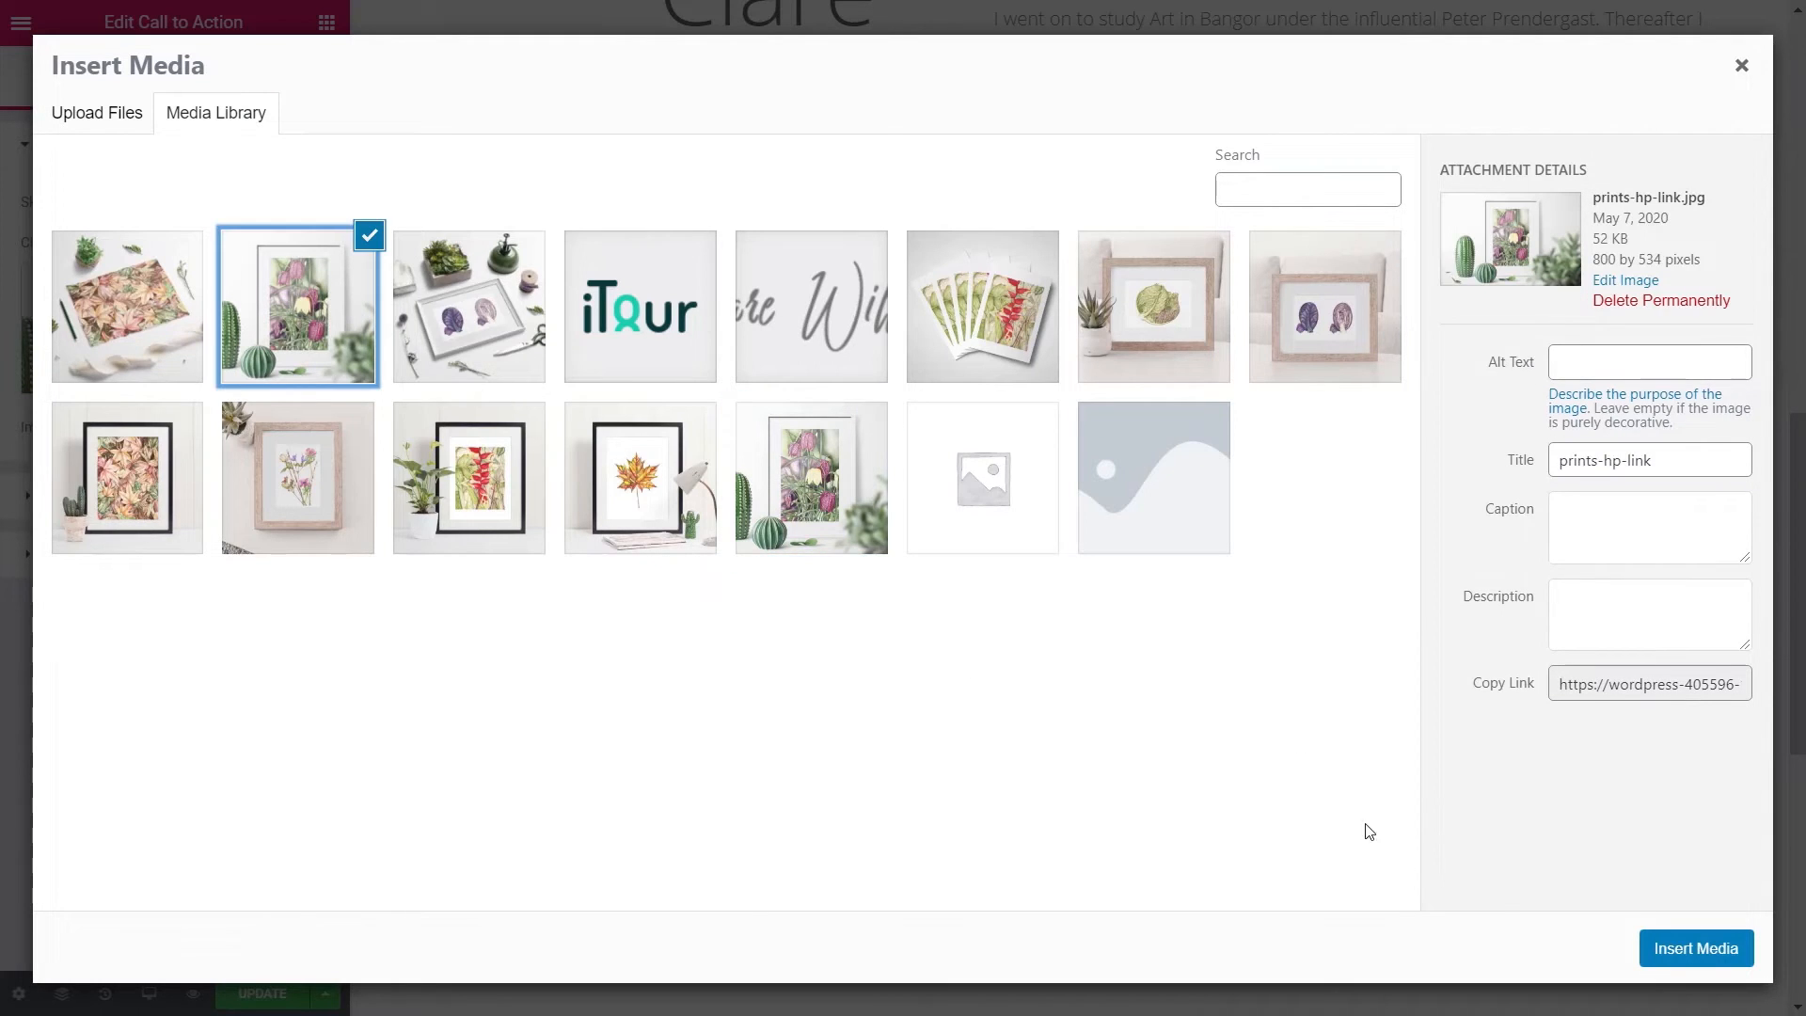
{"action": "left_click", "coordinate": [1670, 948]}
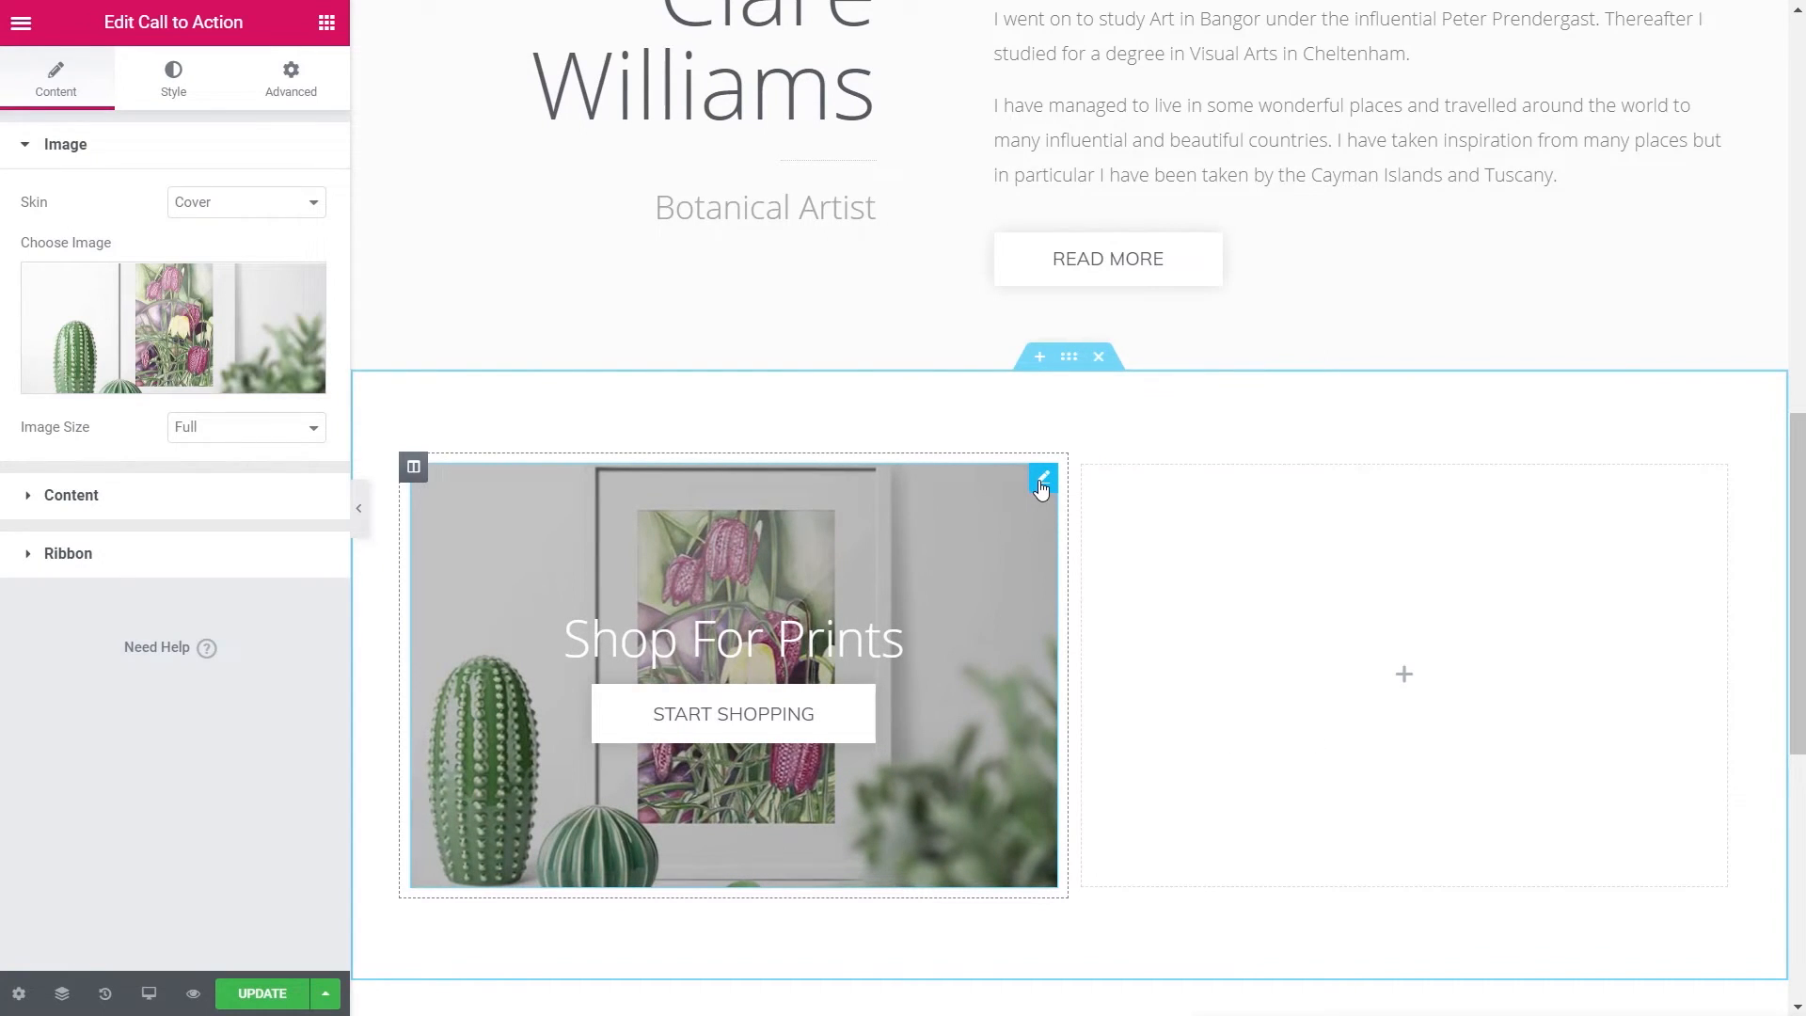
- Duplicate the Shop For Prints card into the right column and give it the floral flat-lay image
{"action": "right_click", "coordinate": [1041, 487]}
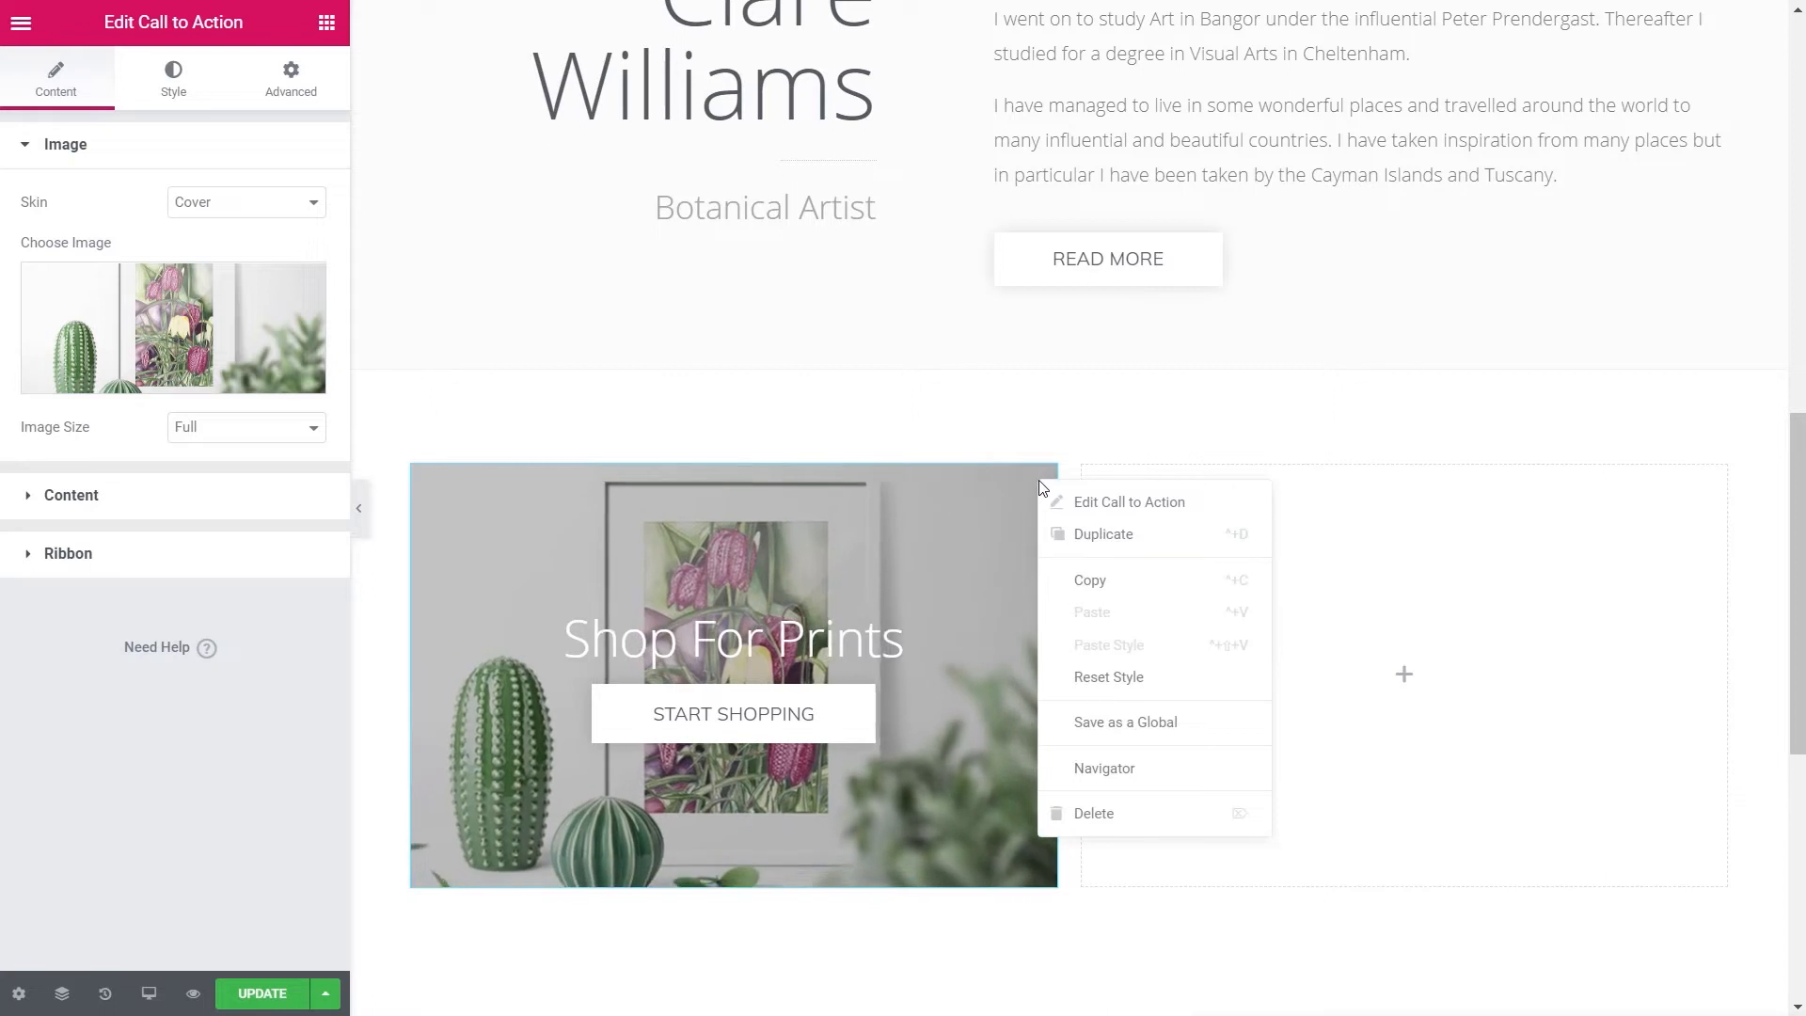
{"action": "left_click", "coordinate": [1116, 536]}
{"action": "left_click_drag", "start_coordinate": [1040, 475], "coordinate": [1164, 726]}
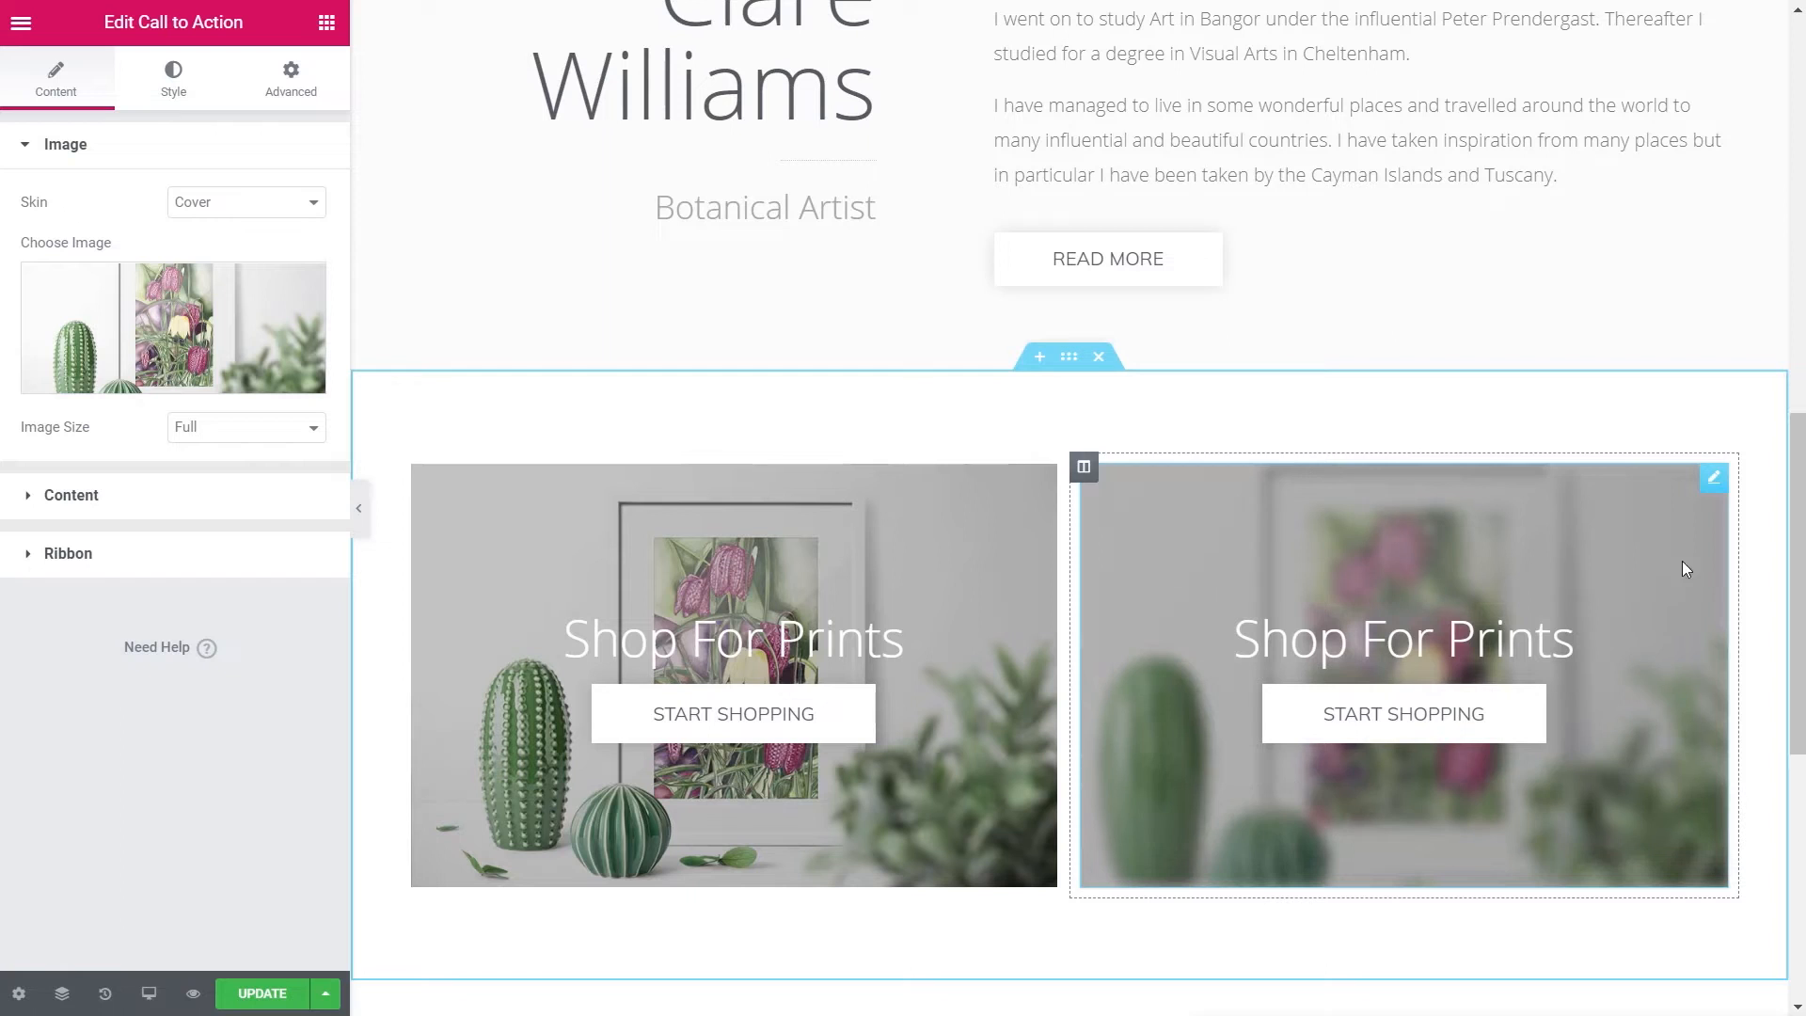
{"action": "left_click", "coordinate": [139, 310]}
{"action": "left_click", "coordinate": [111, 317]}
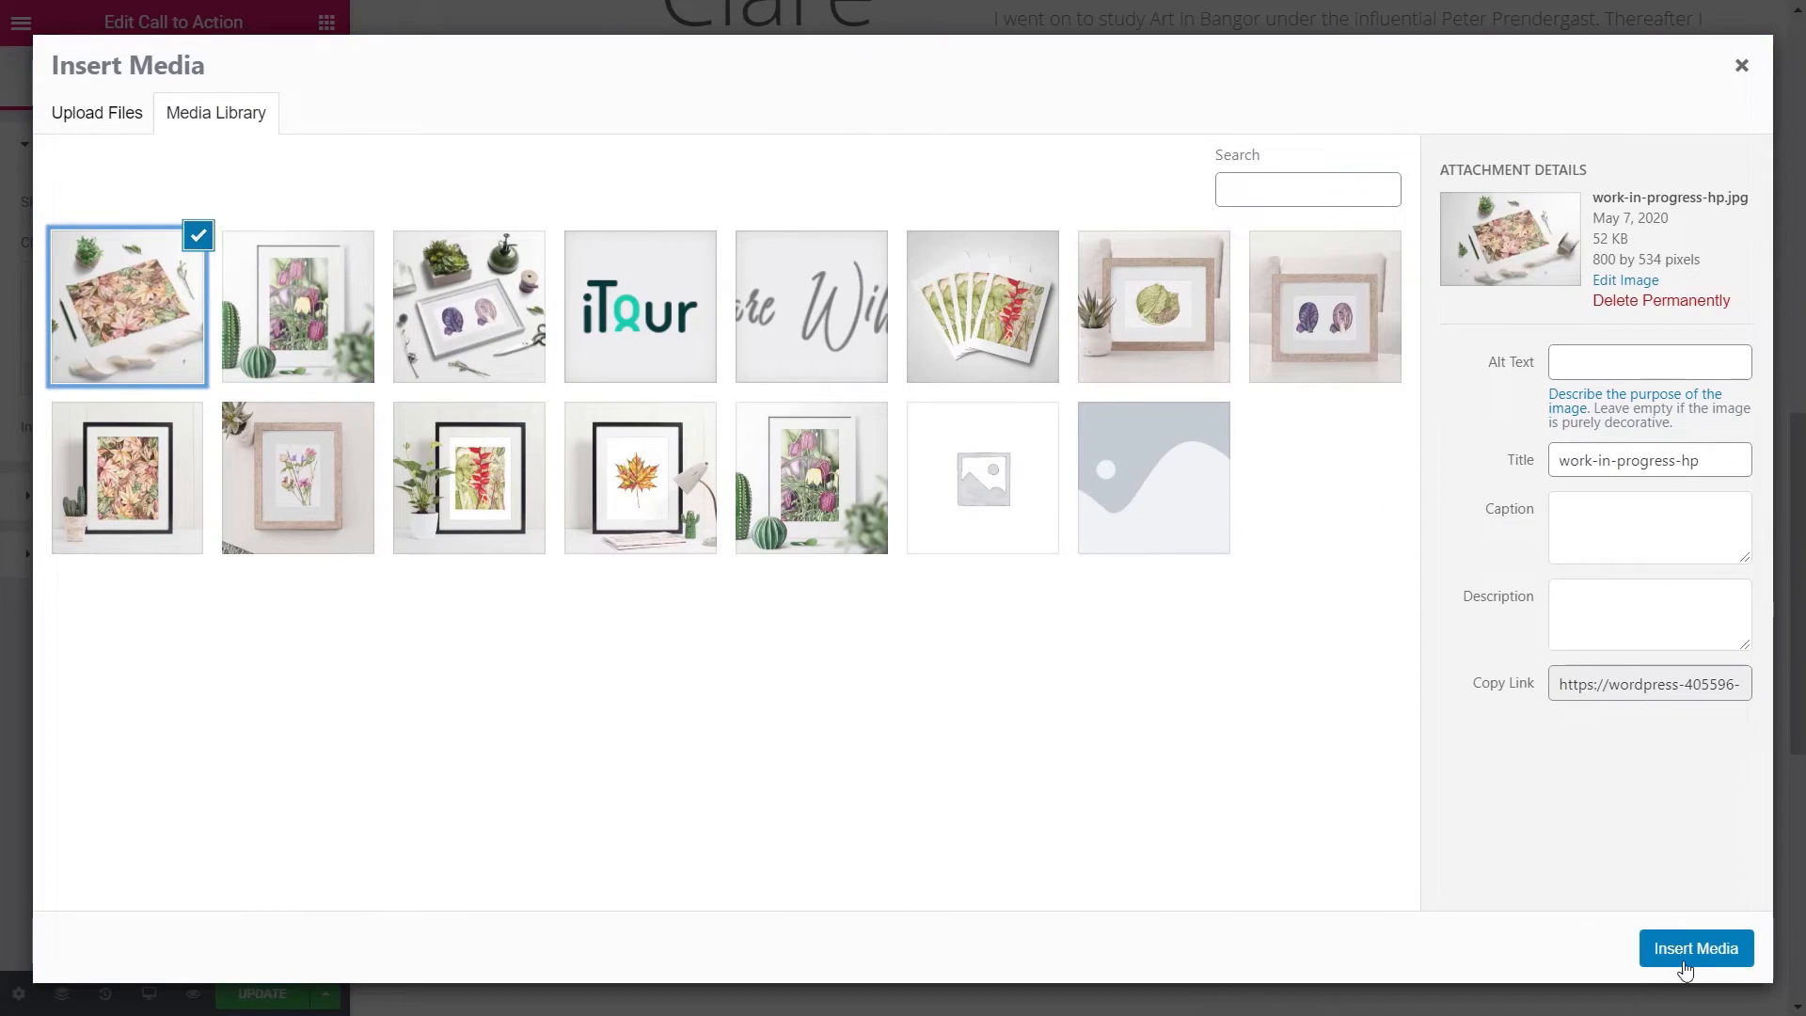
{"action": "left_click", "coordinate": [1695, 948]}
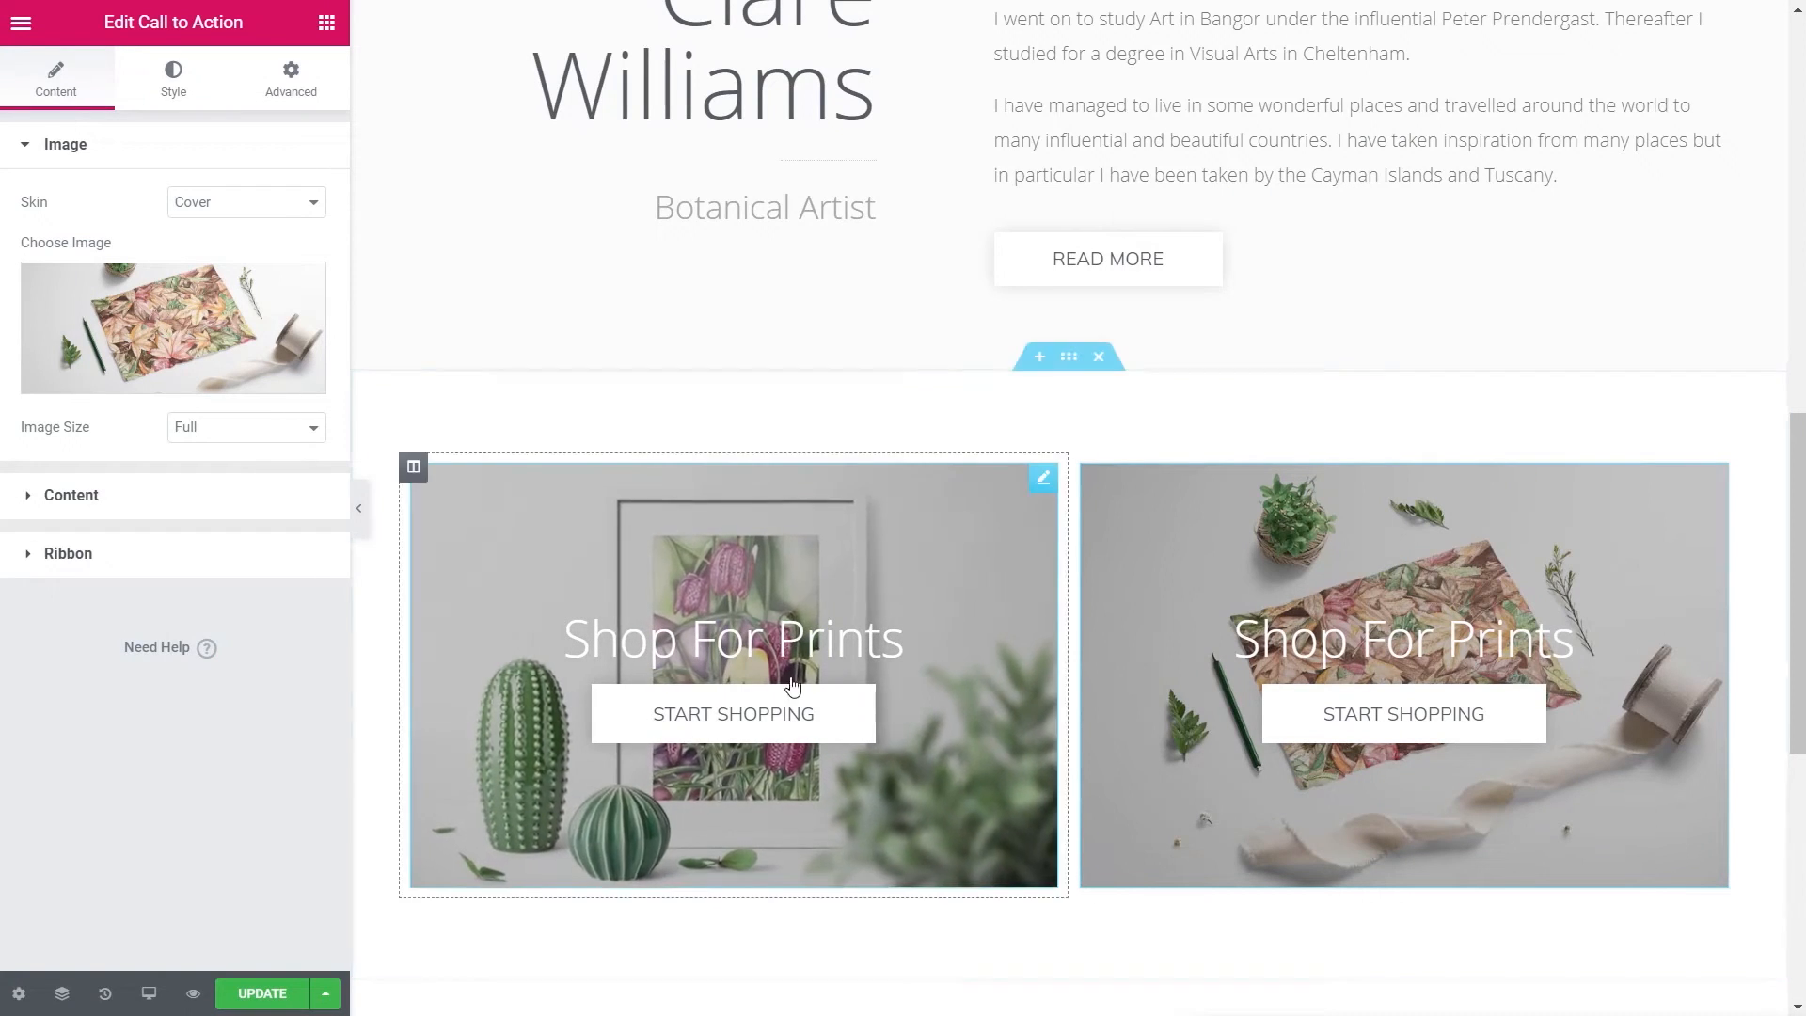
- Retitle the copy 'View My Work', clear its /shop/ link, and change the button to Start Browsing
{"action": "left_click", "coordinate": [92, 503]}
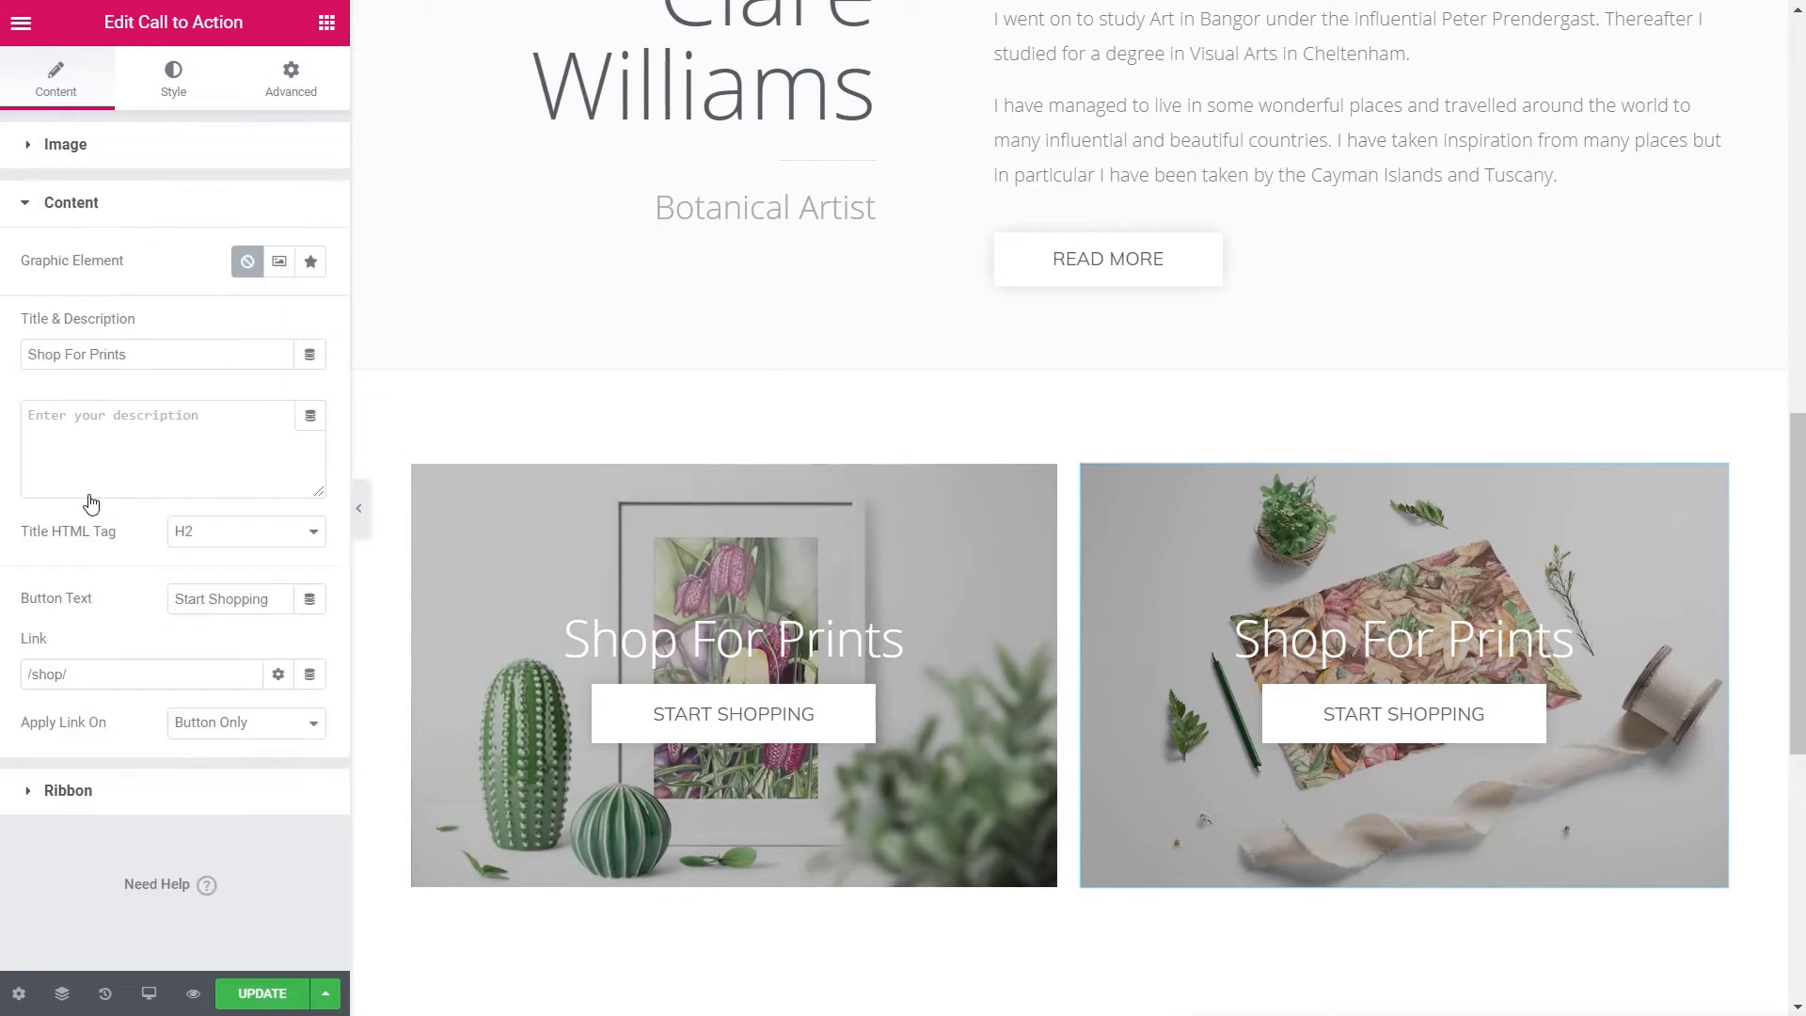
{"action": "left_click_drag", "start_coordinate": [156, 356], "coordinate": [39, 351]}
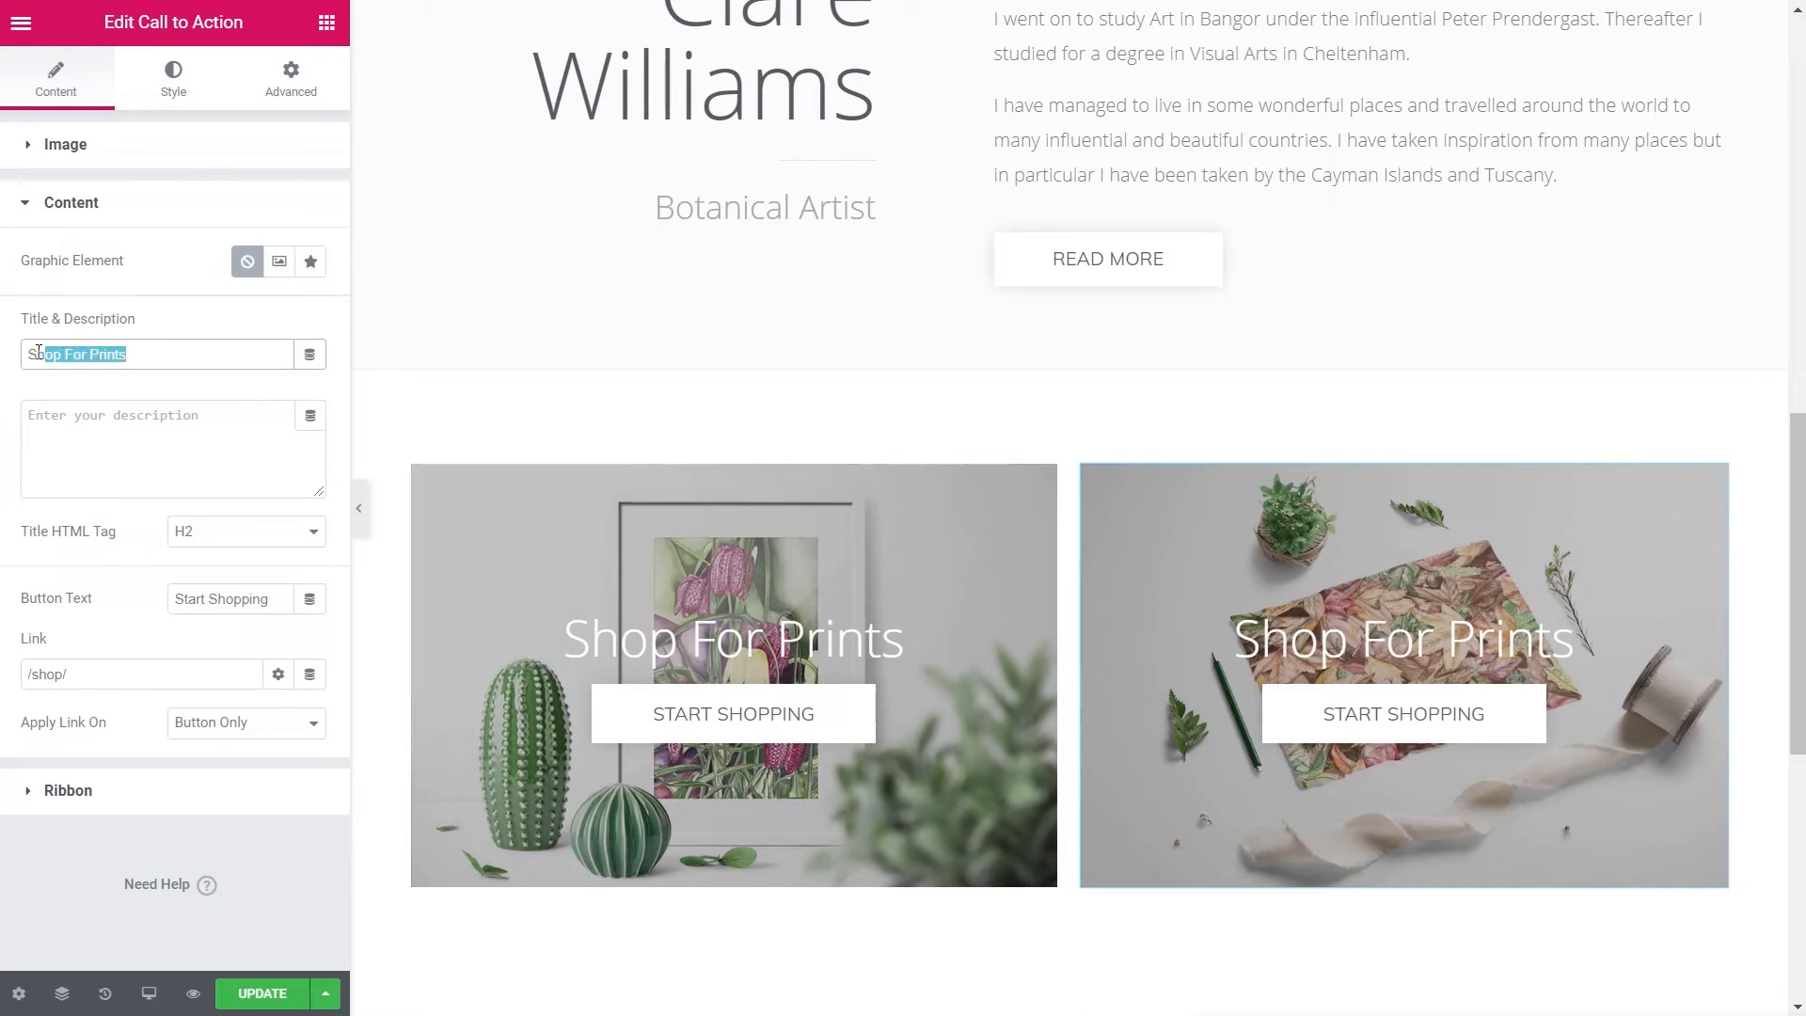
{"action": "type", "text": "View My Work"}
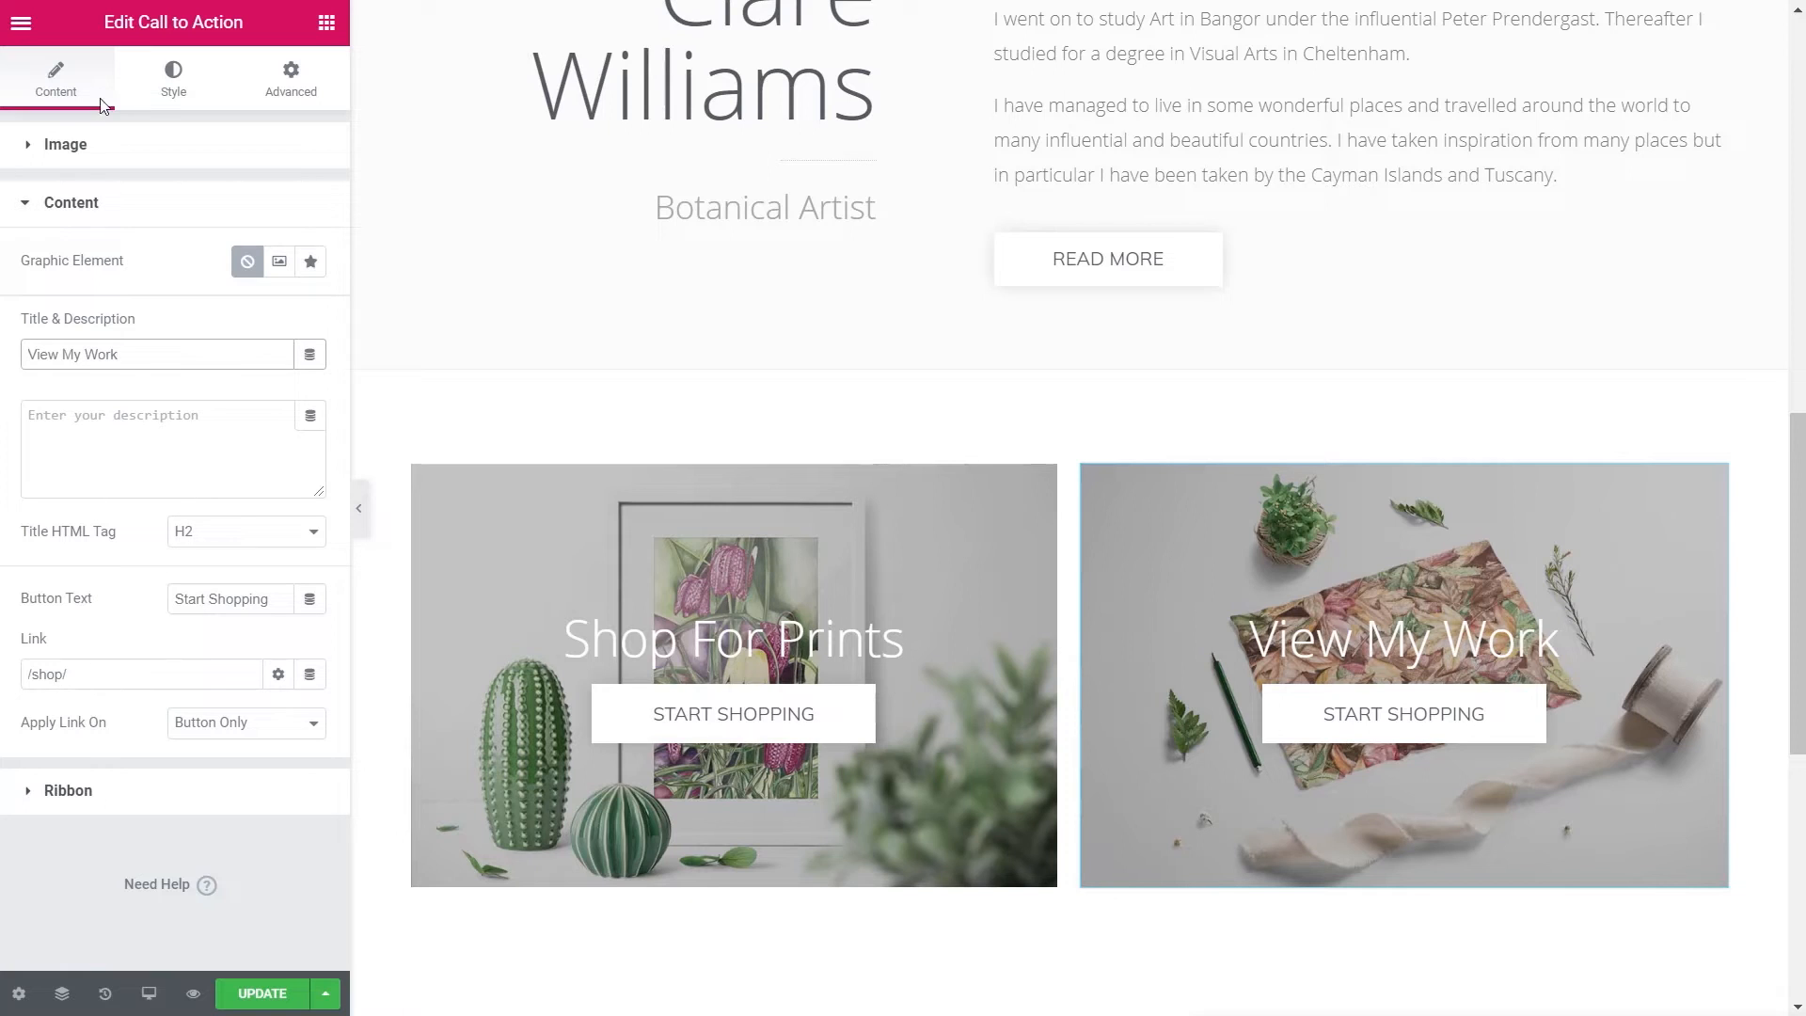
{"action": "left_click_drag", "start_coordinate": [67, 674], "coordinate": [17, 682]}
{"action": "key", "text": "BackSpace"}
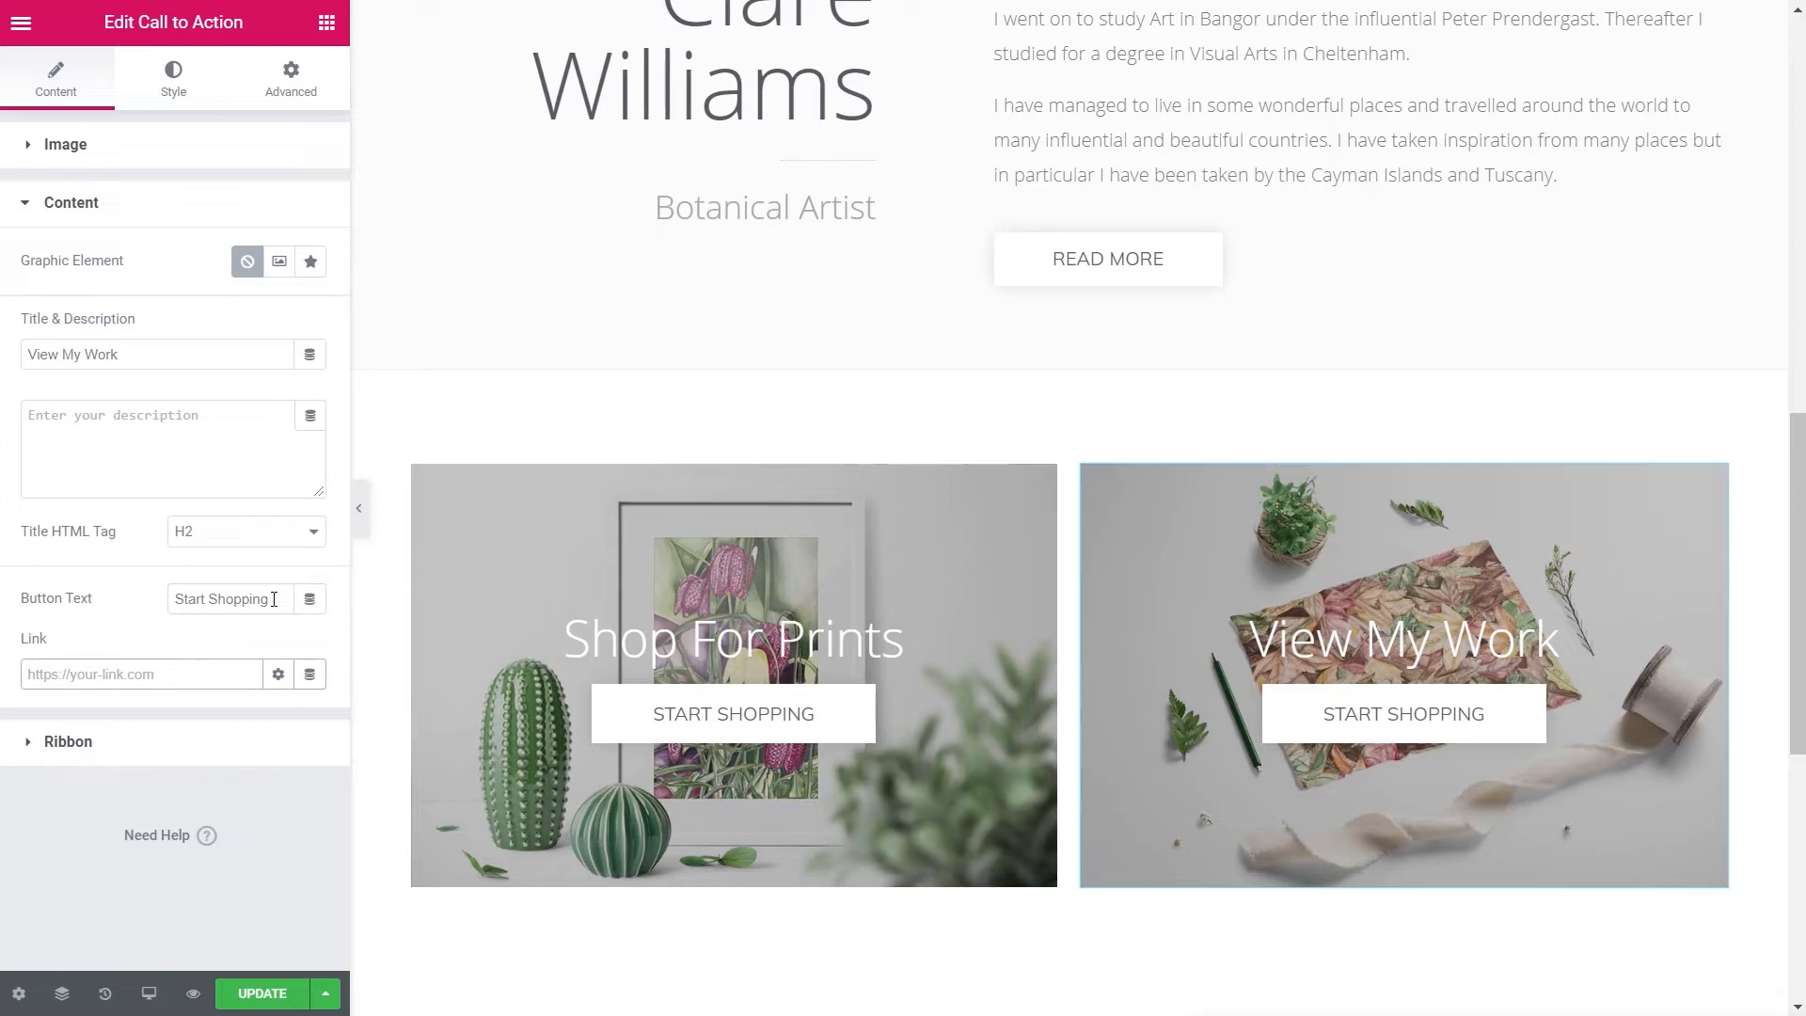
{"action": "left_click_drag", "start_coordinate": [274, 600], "coordinate": [251, 600]}
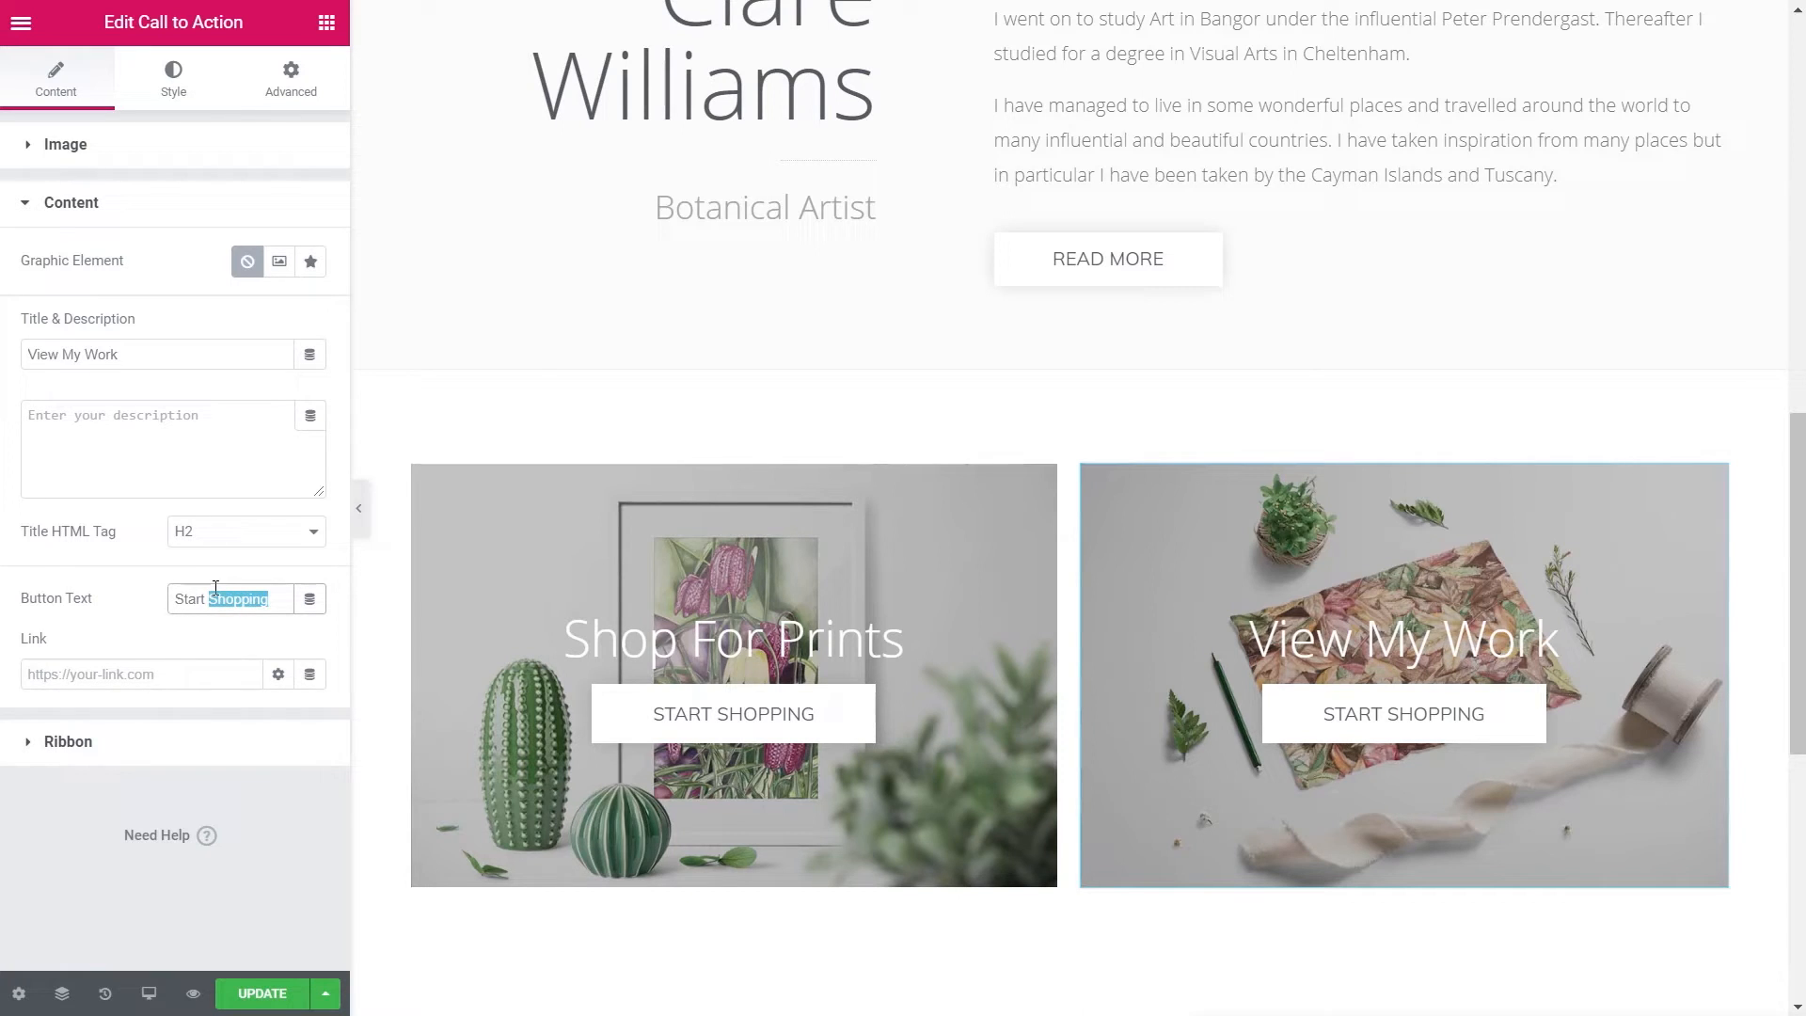
{"action": "type", "text": "Browsing"}
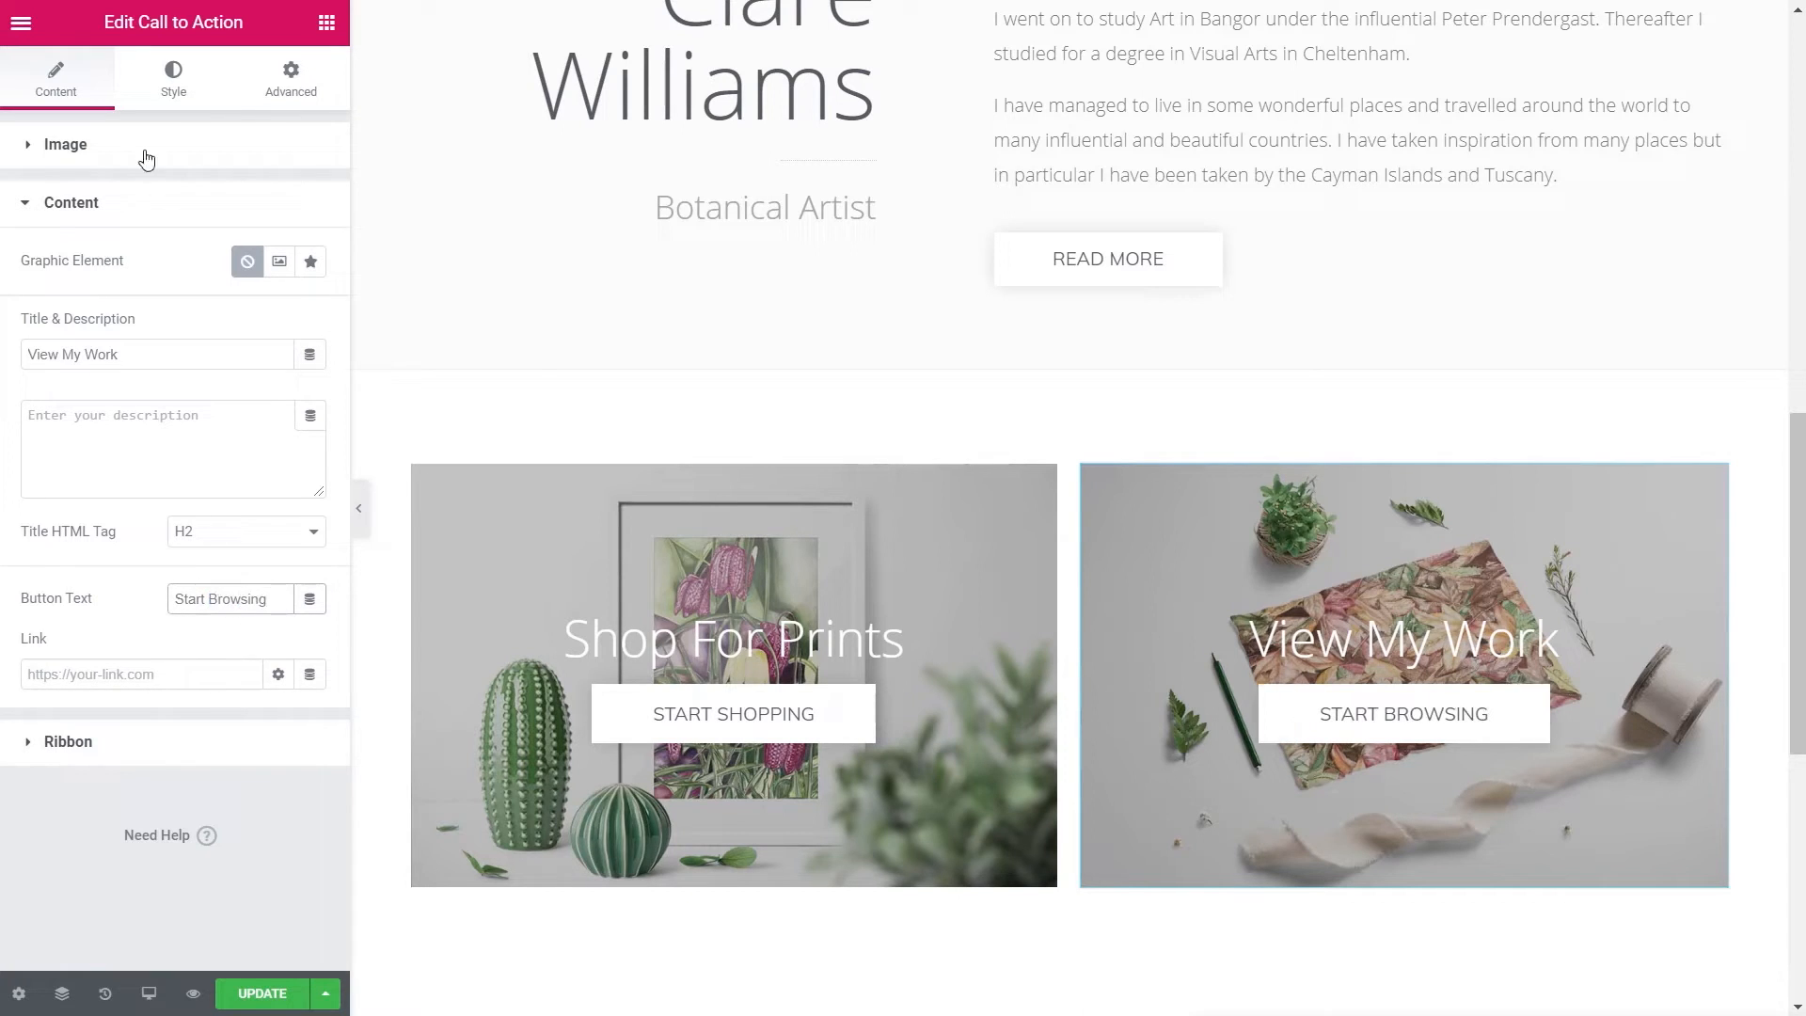
- Style the View My Work title as uppercase at a smaller 26 px size
{"action": "left_click", "coordinate": [169, 87]}
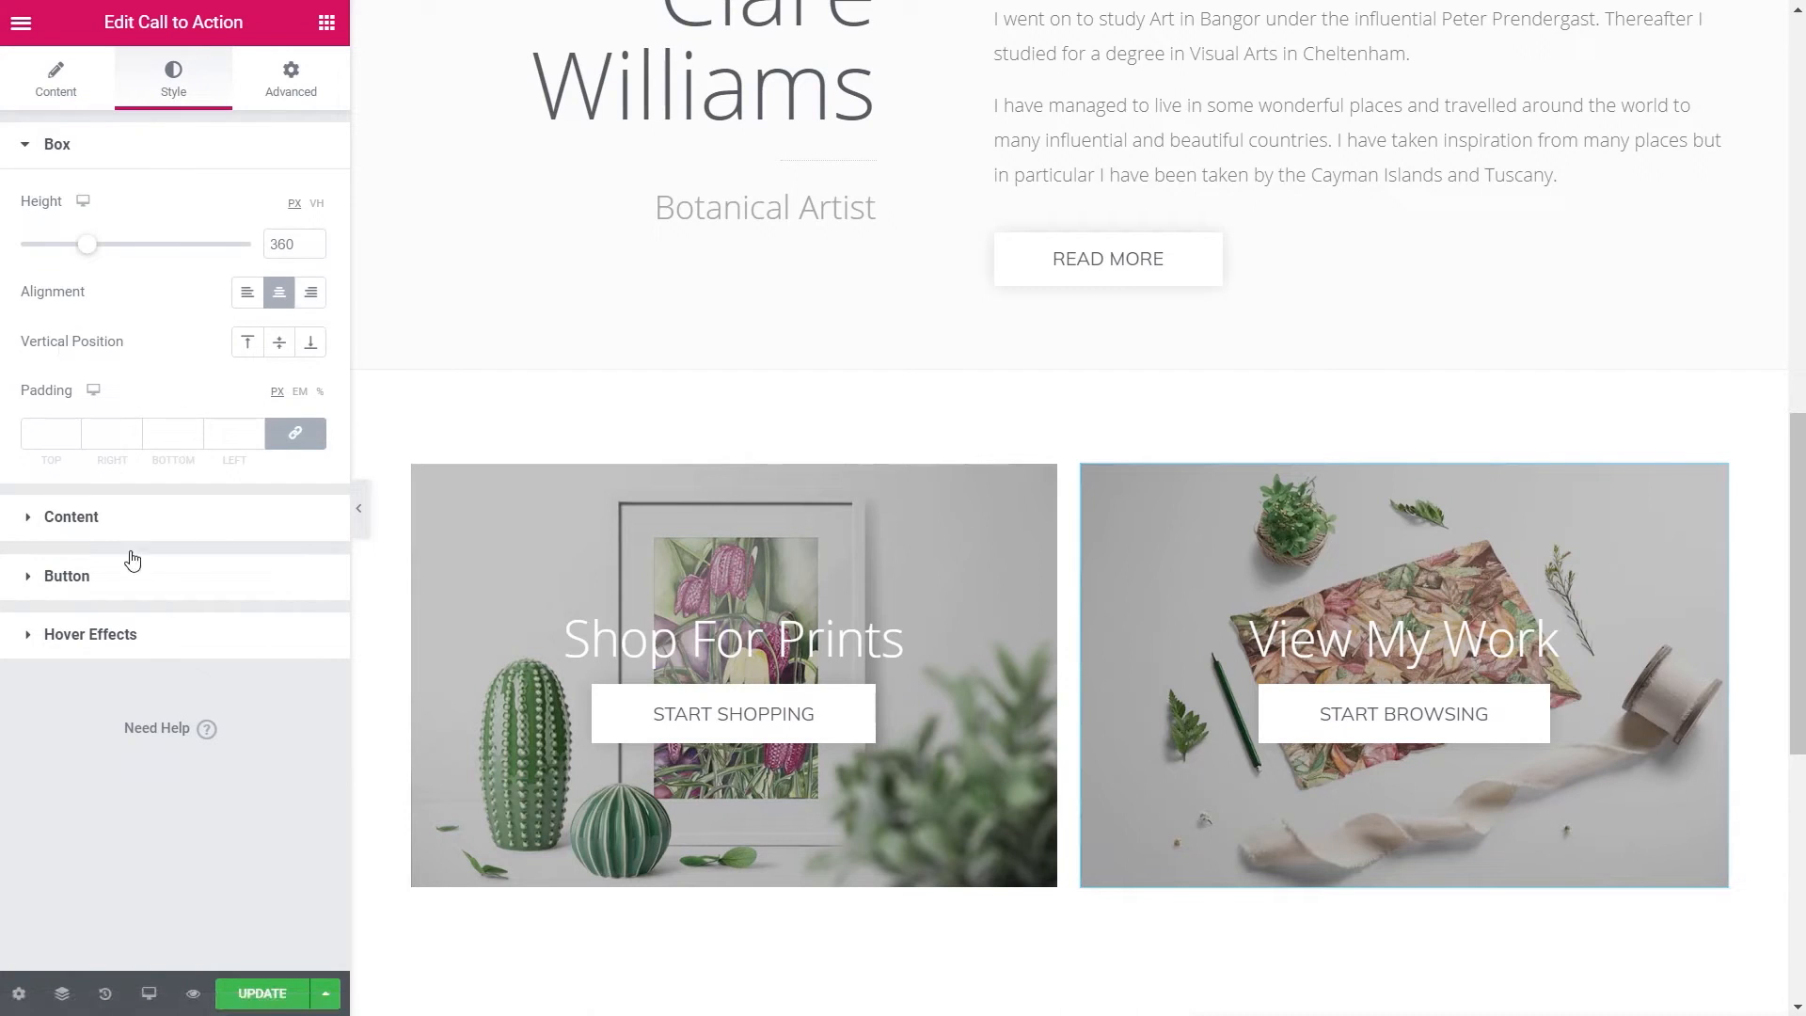
{"action": "left_click", "coordinate": [89, 527]}
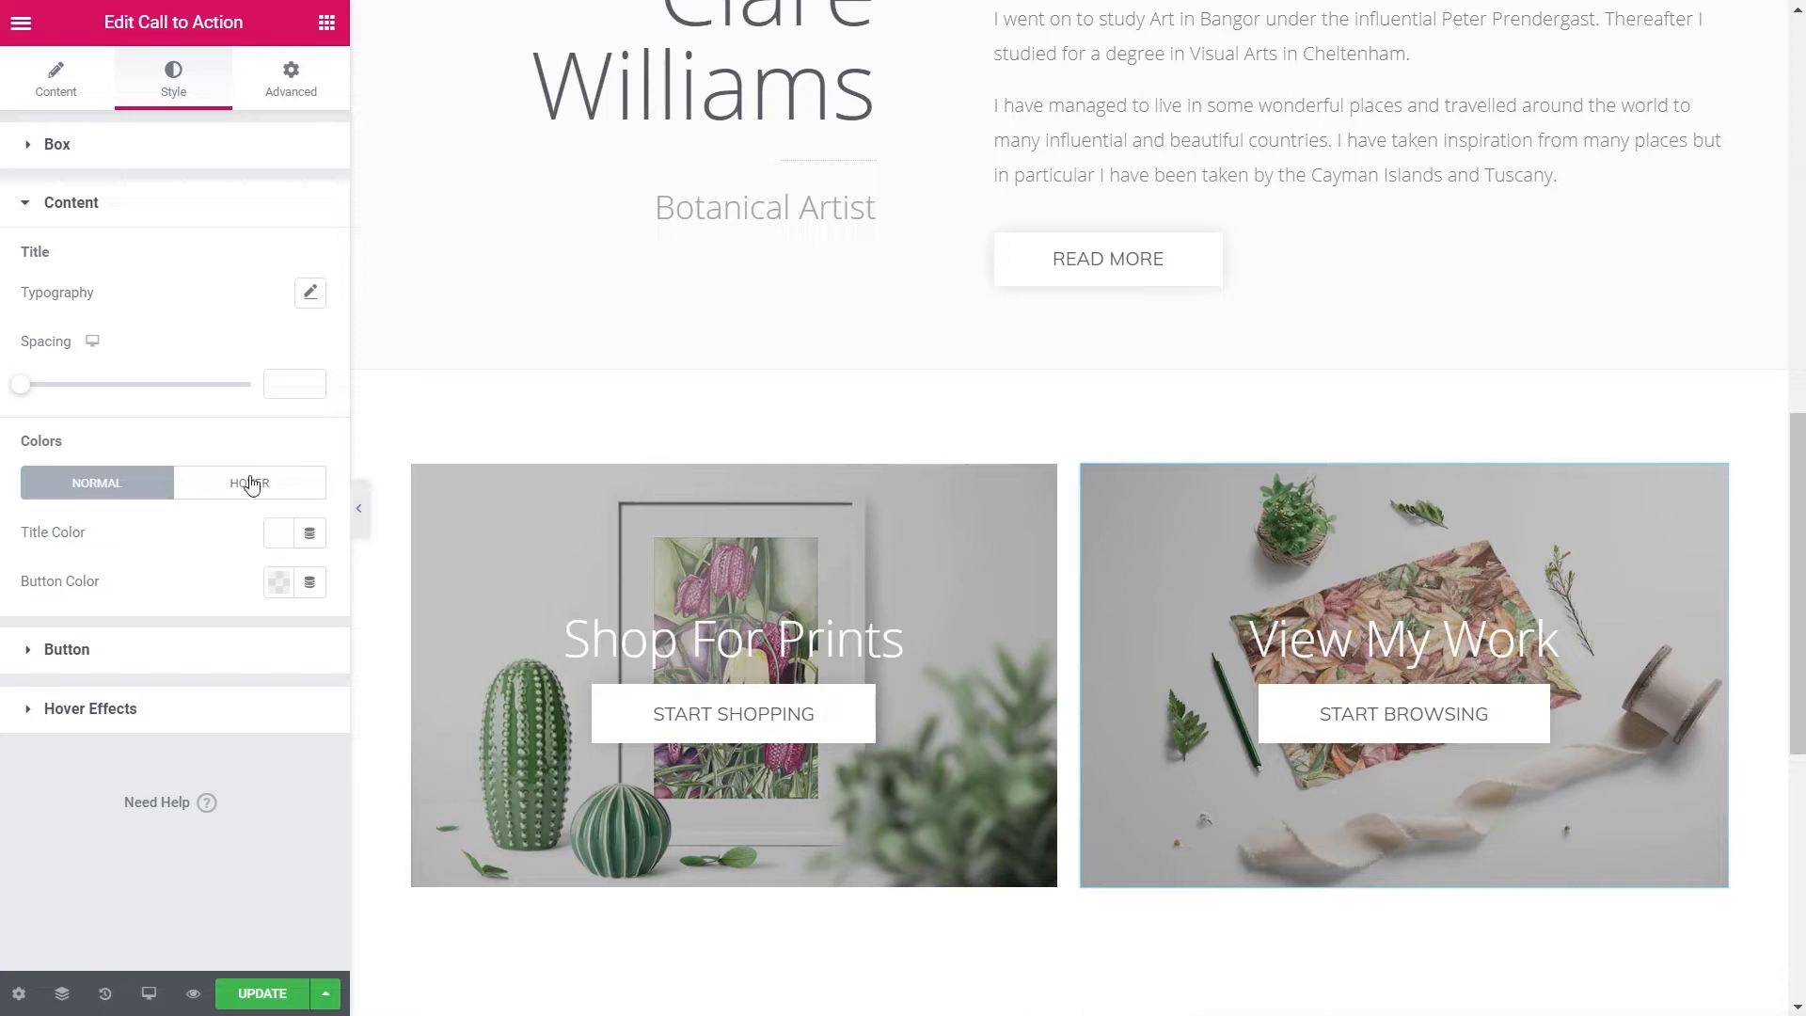
{"action": "left_click", "coordinate": [317, 292]}
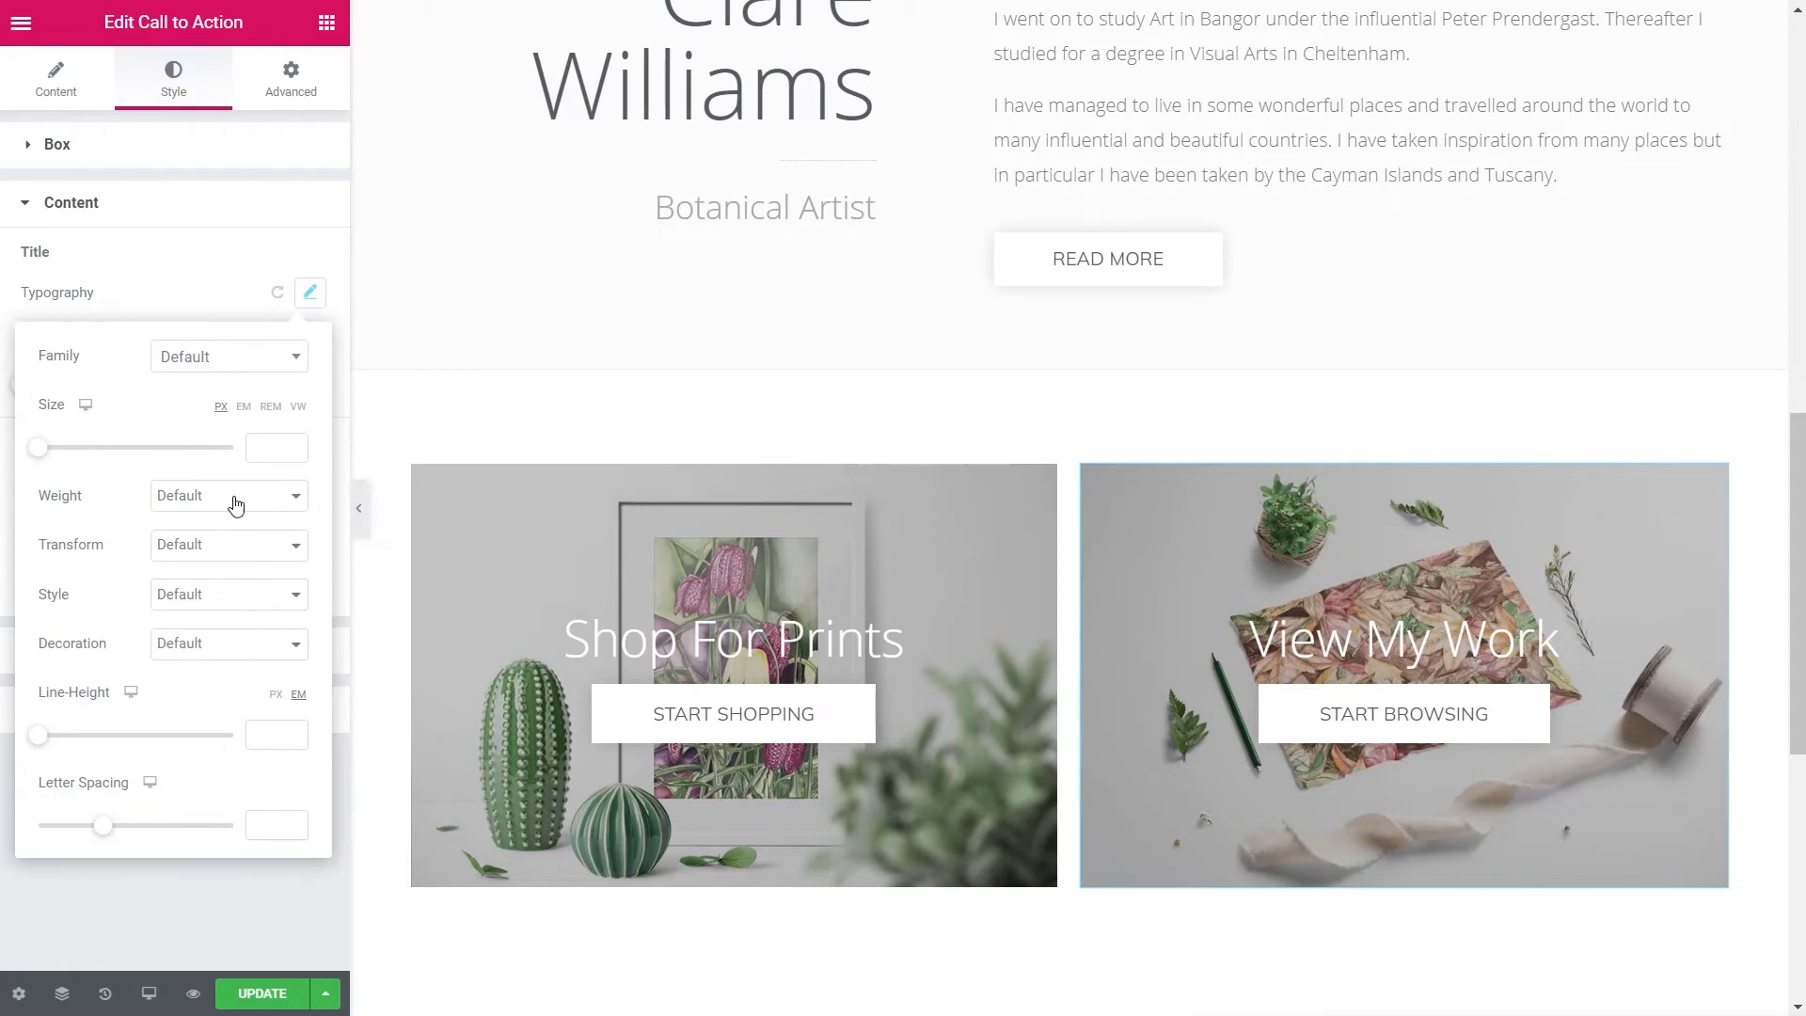
{"action": "left_click", "coordinate": [207, 548]}
{"action": "left_click", "coordinate": [210, 590]}
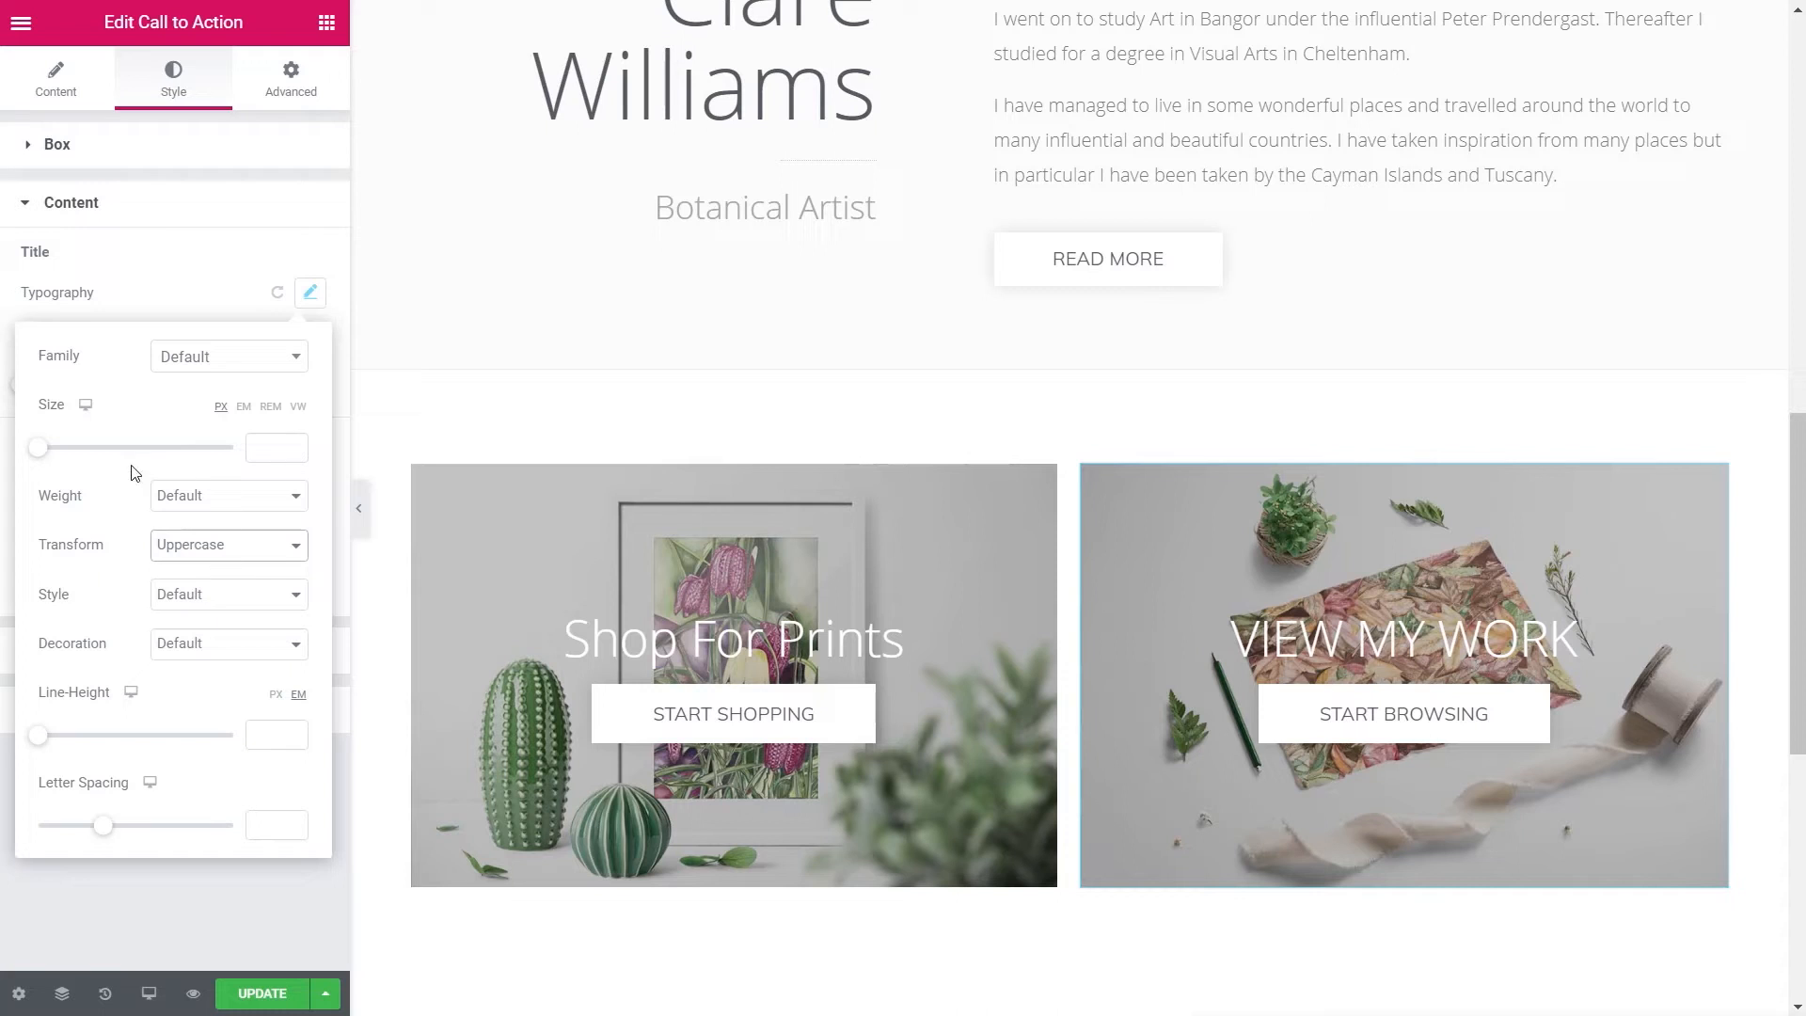
{"action": "left_click_drag", "start_coordinate": [44, 448], "coordinate": [68, 452]}
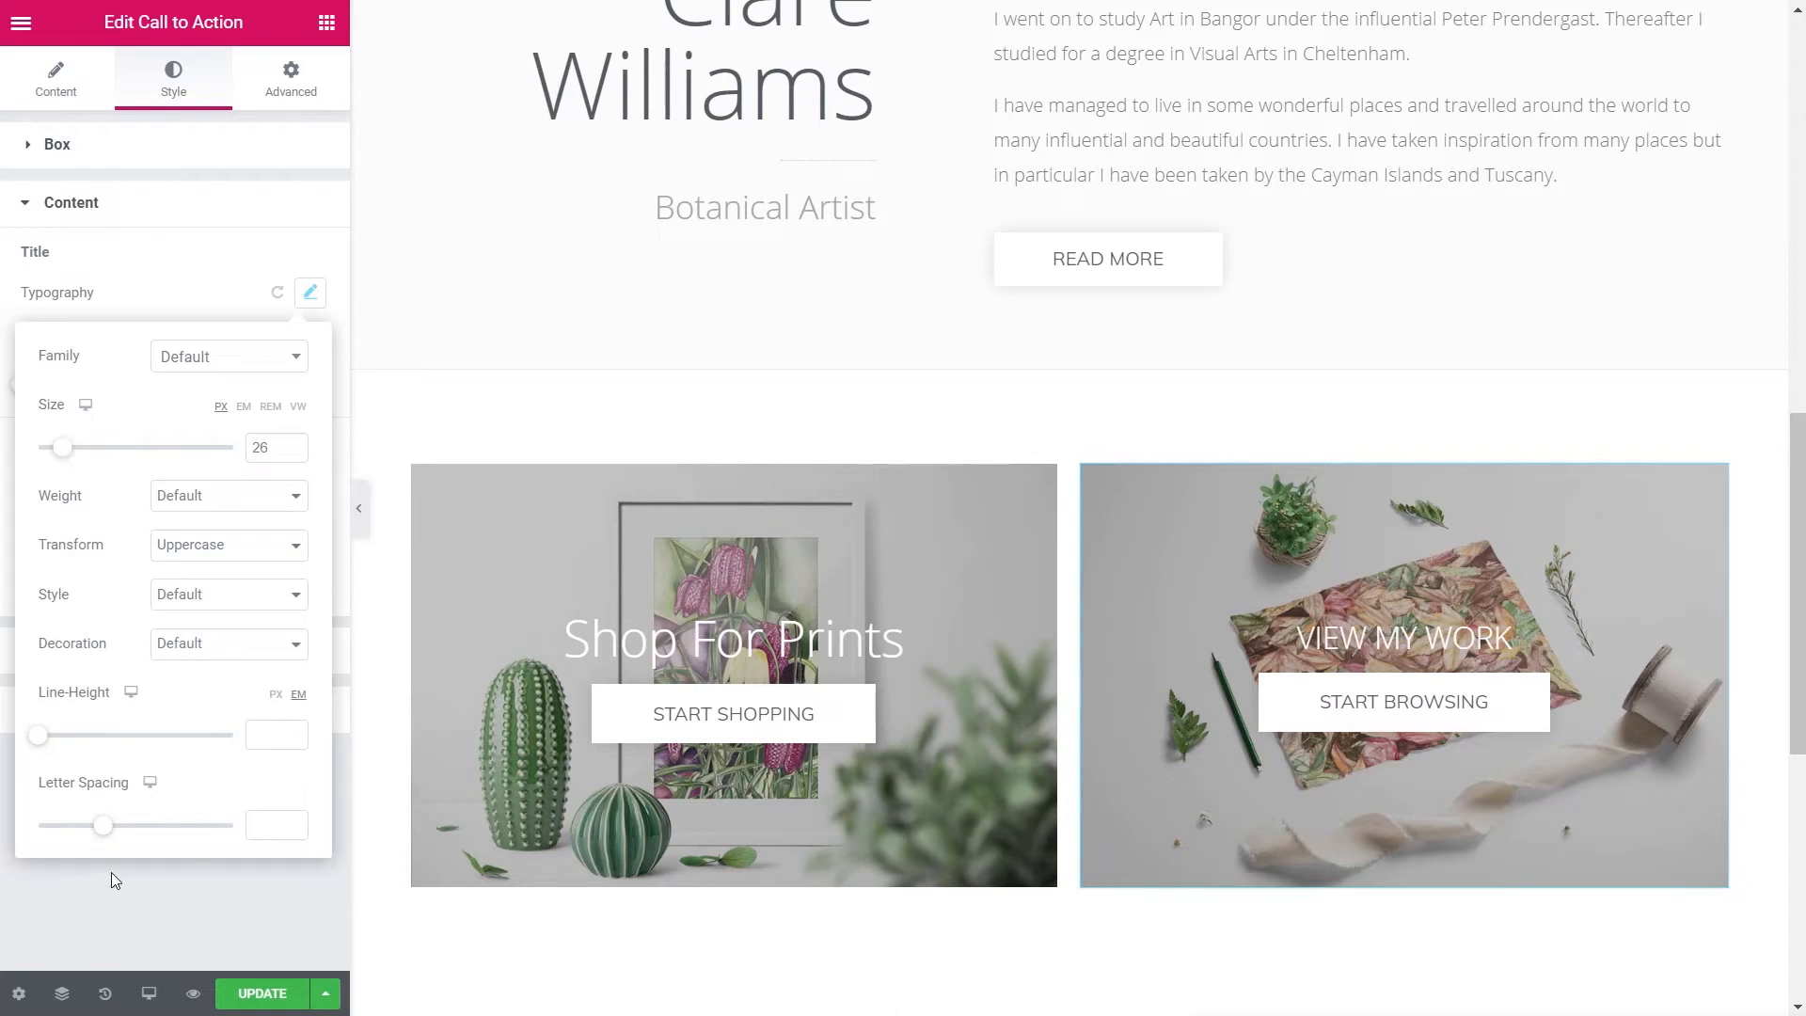
{"action": "left_click", "coordinate": [120, 900]}
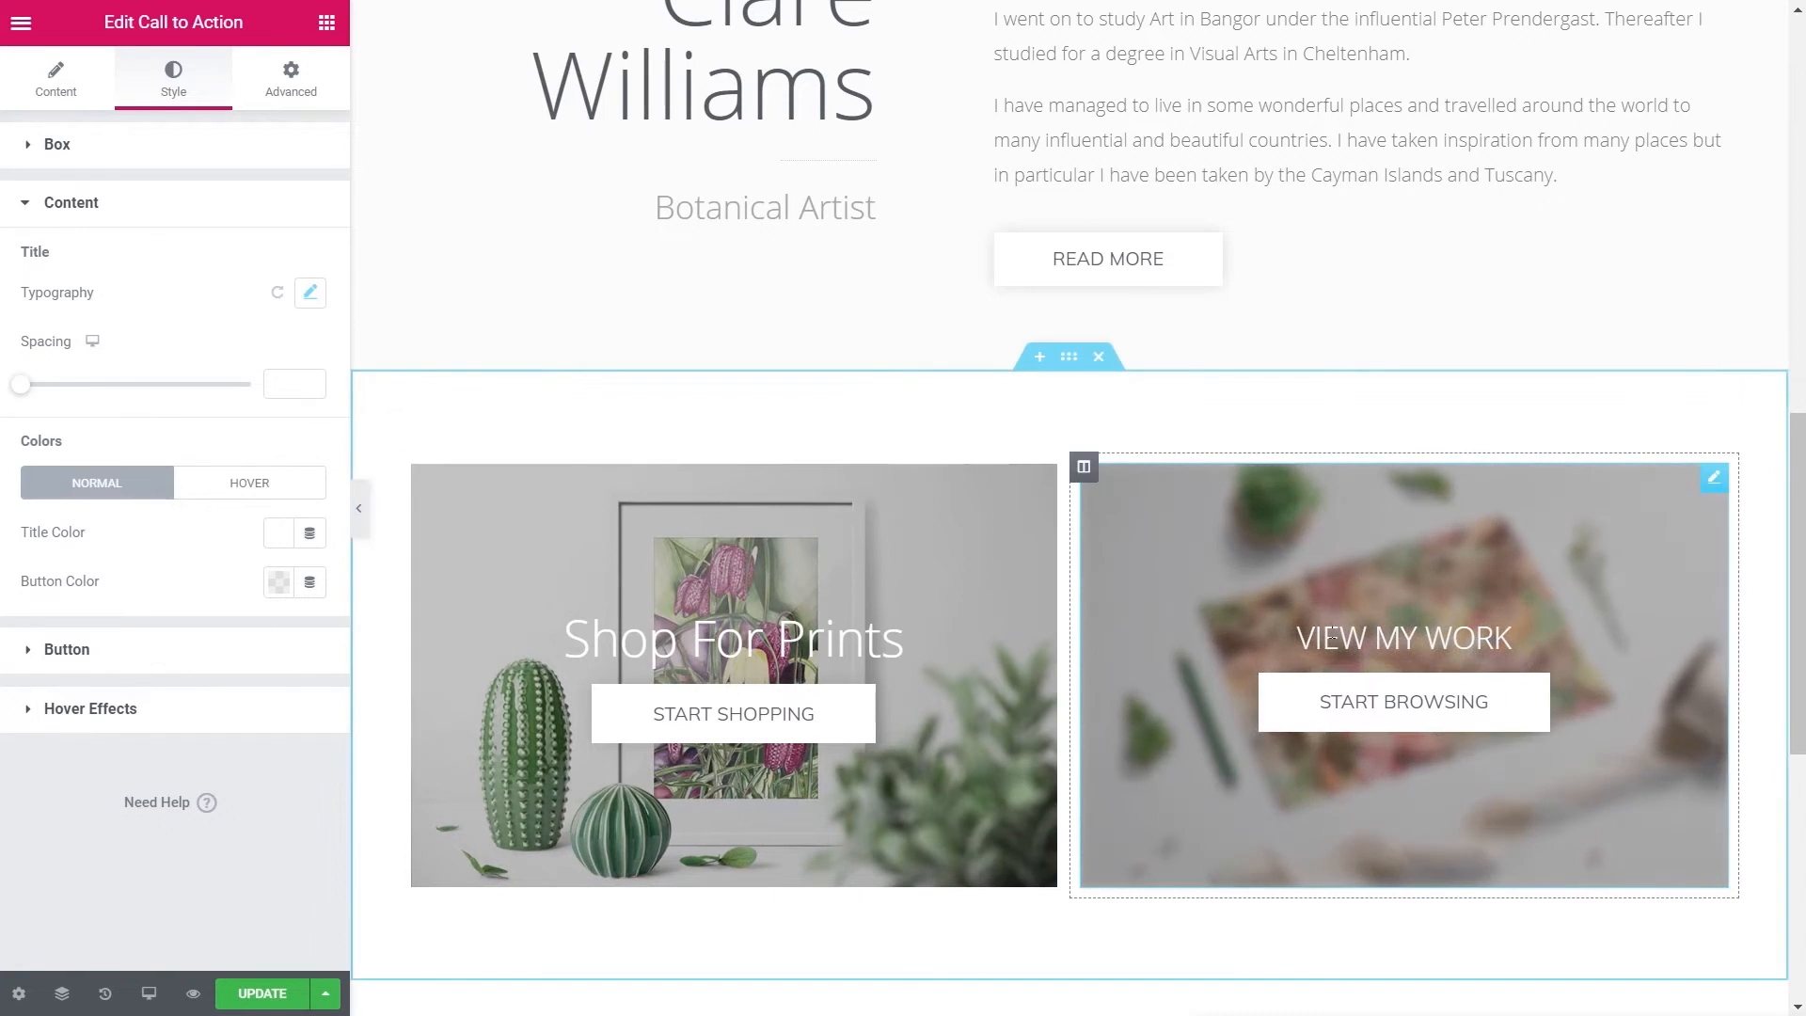
- Copy the View My Work card and paste its style onto the Shop For Prints card
{"action": "right_click", "coordinate": [1363, 642]}
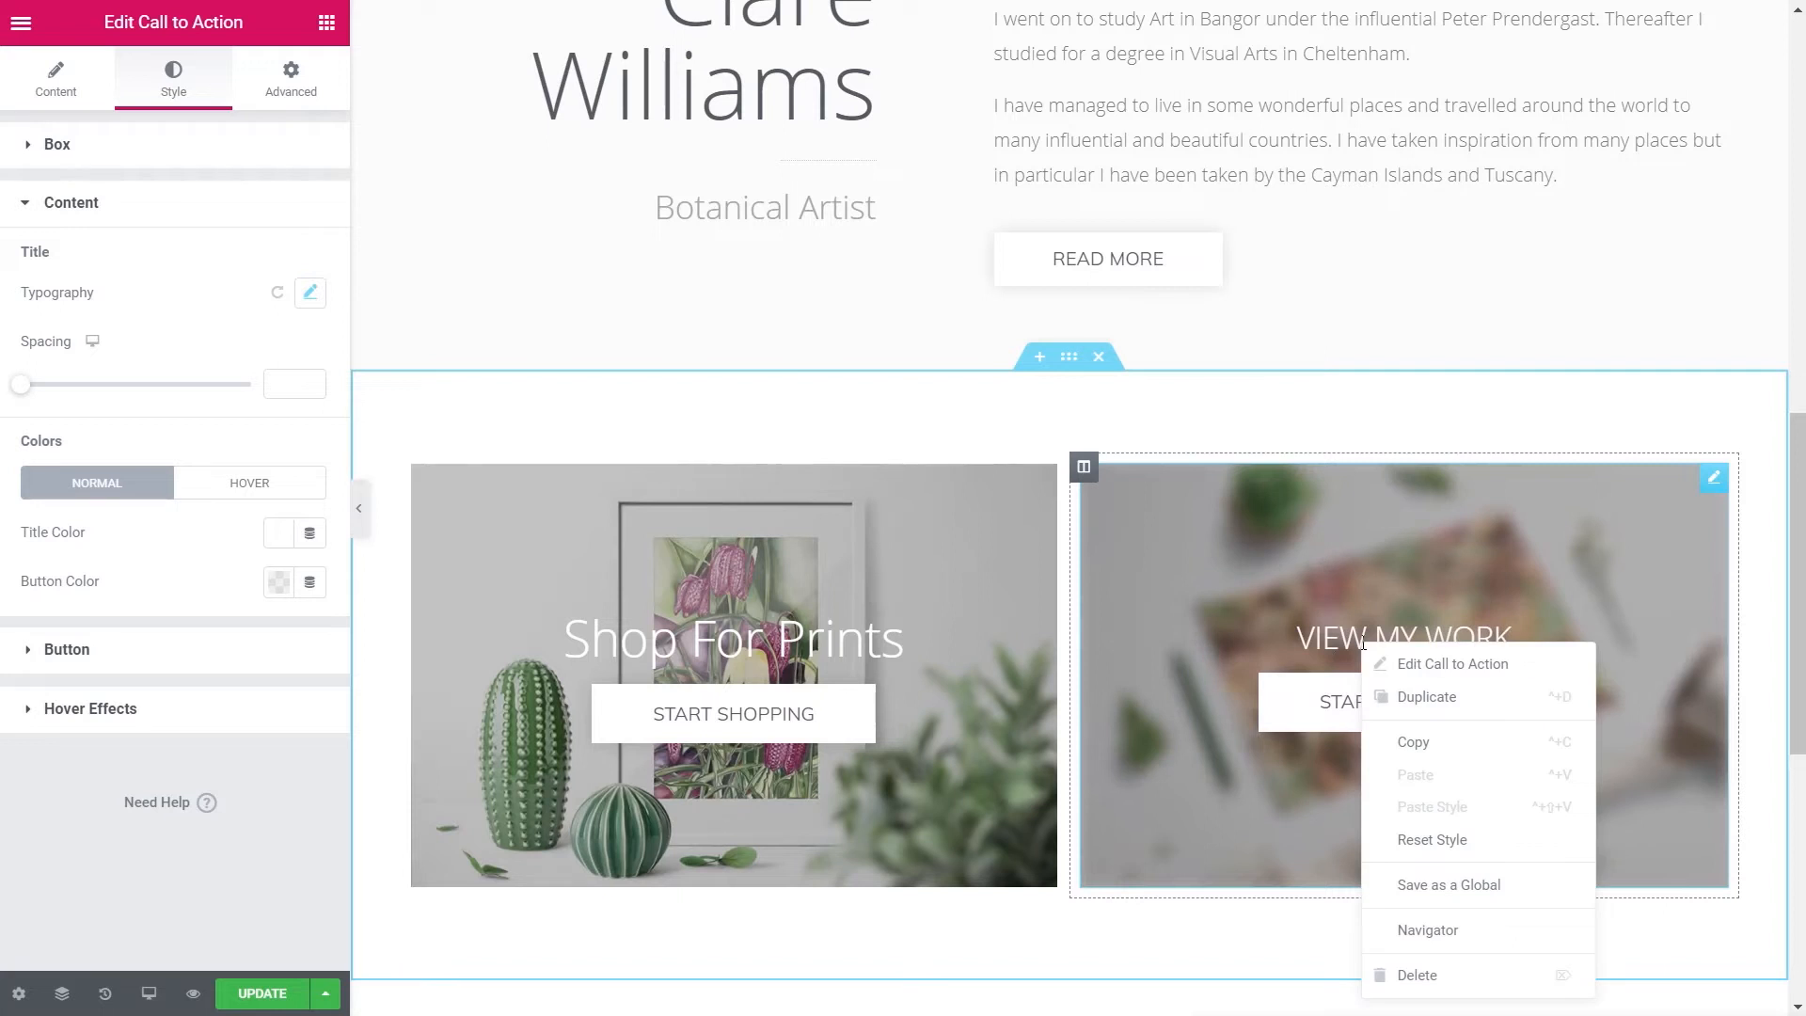
{"action": "left_click", "coordinate": [1413, 742]}
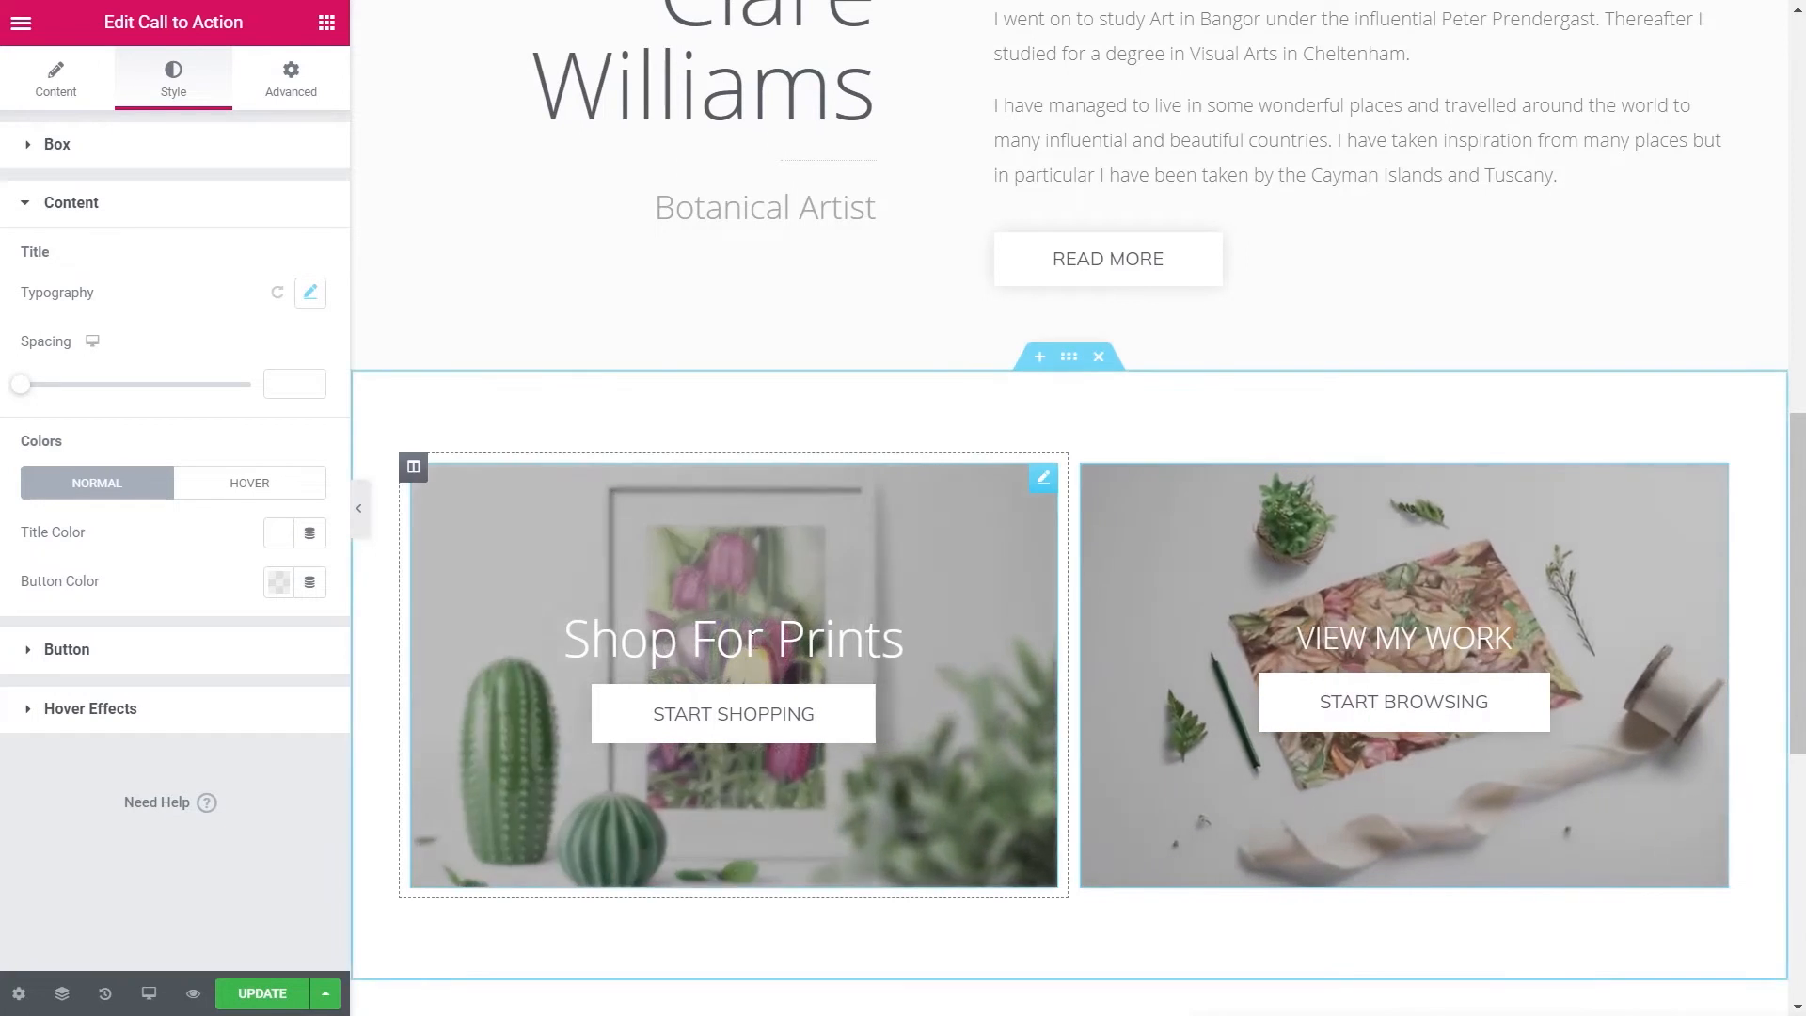
{"action": "right_click", "coordinate": [755, 641]}
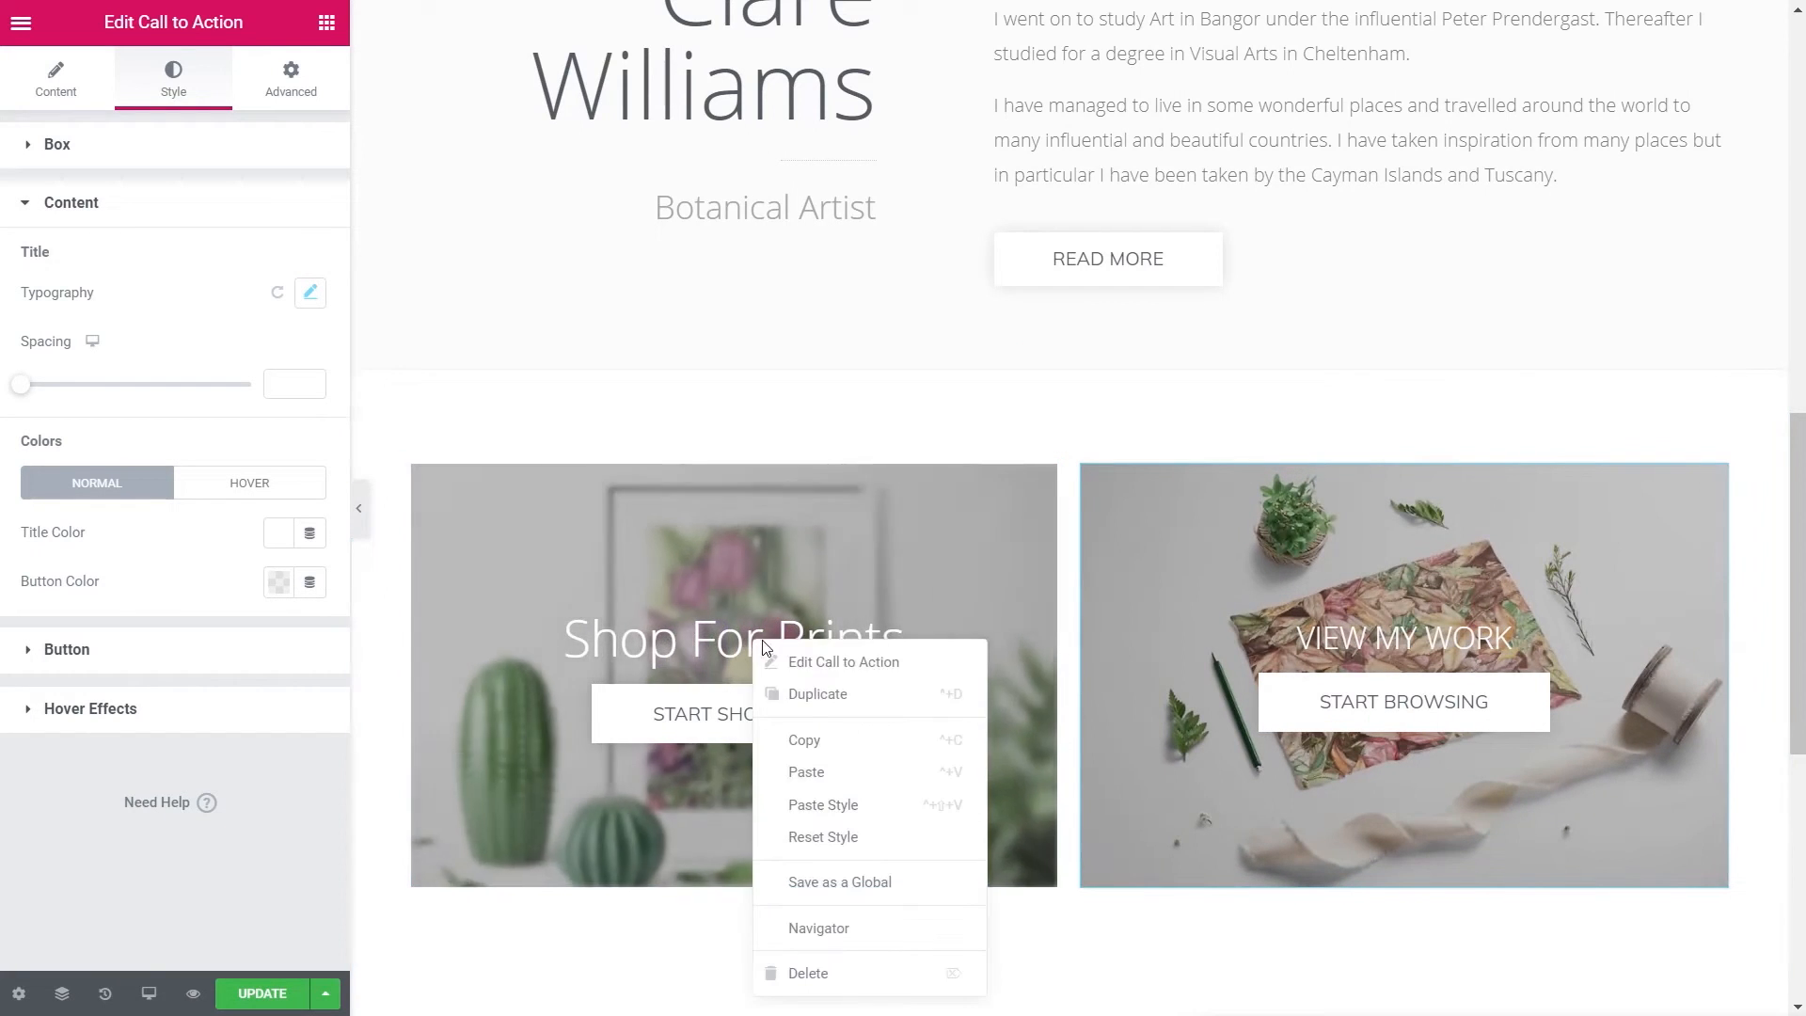
{"action": "left_click", "coordinate": [838, 807]}
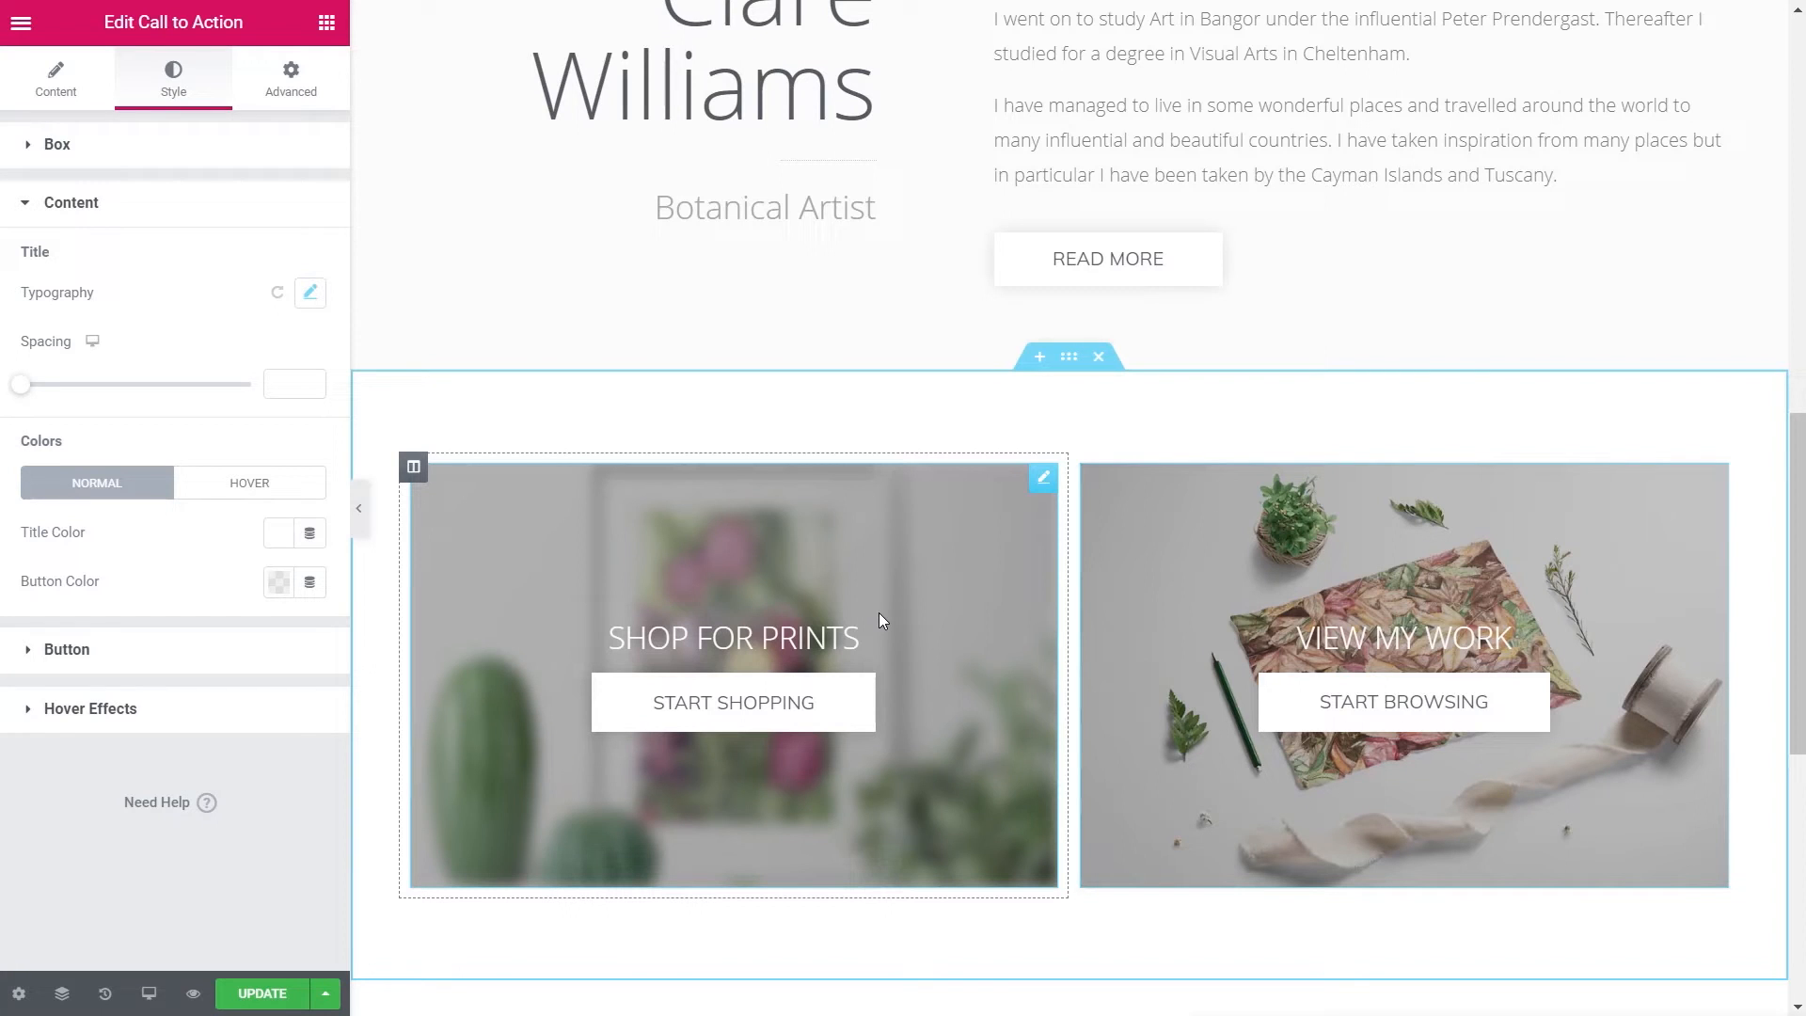
{"action": "scroll", "coordinate": [1229, 350], "scroll_direction": "down", "scroll_amount": 3}
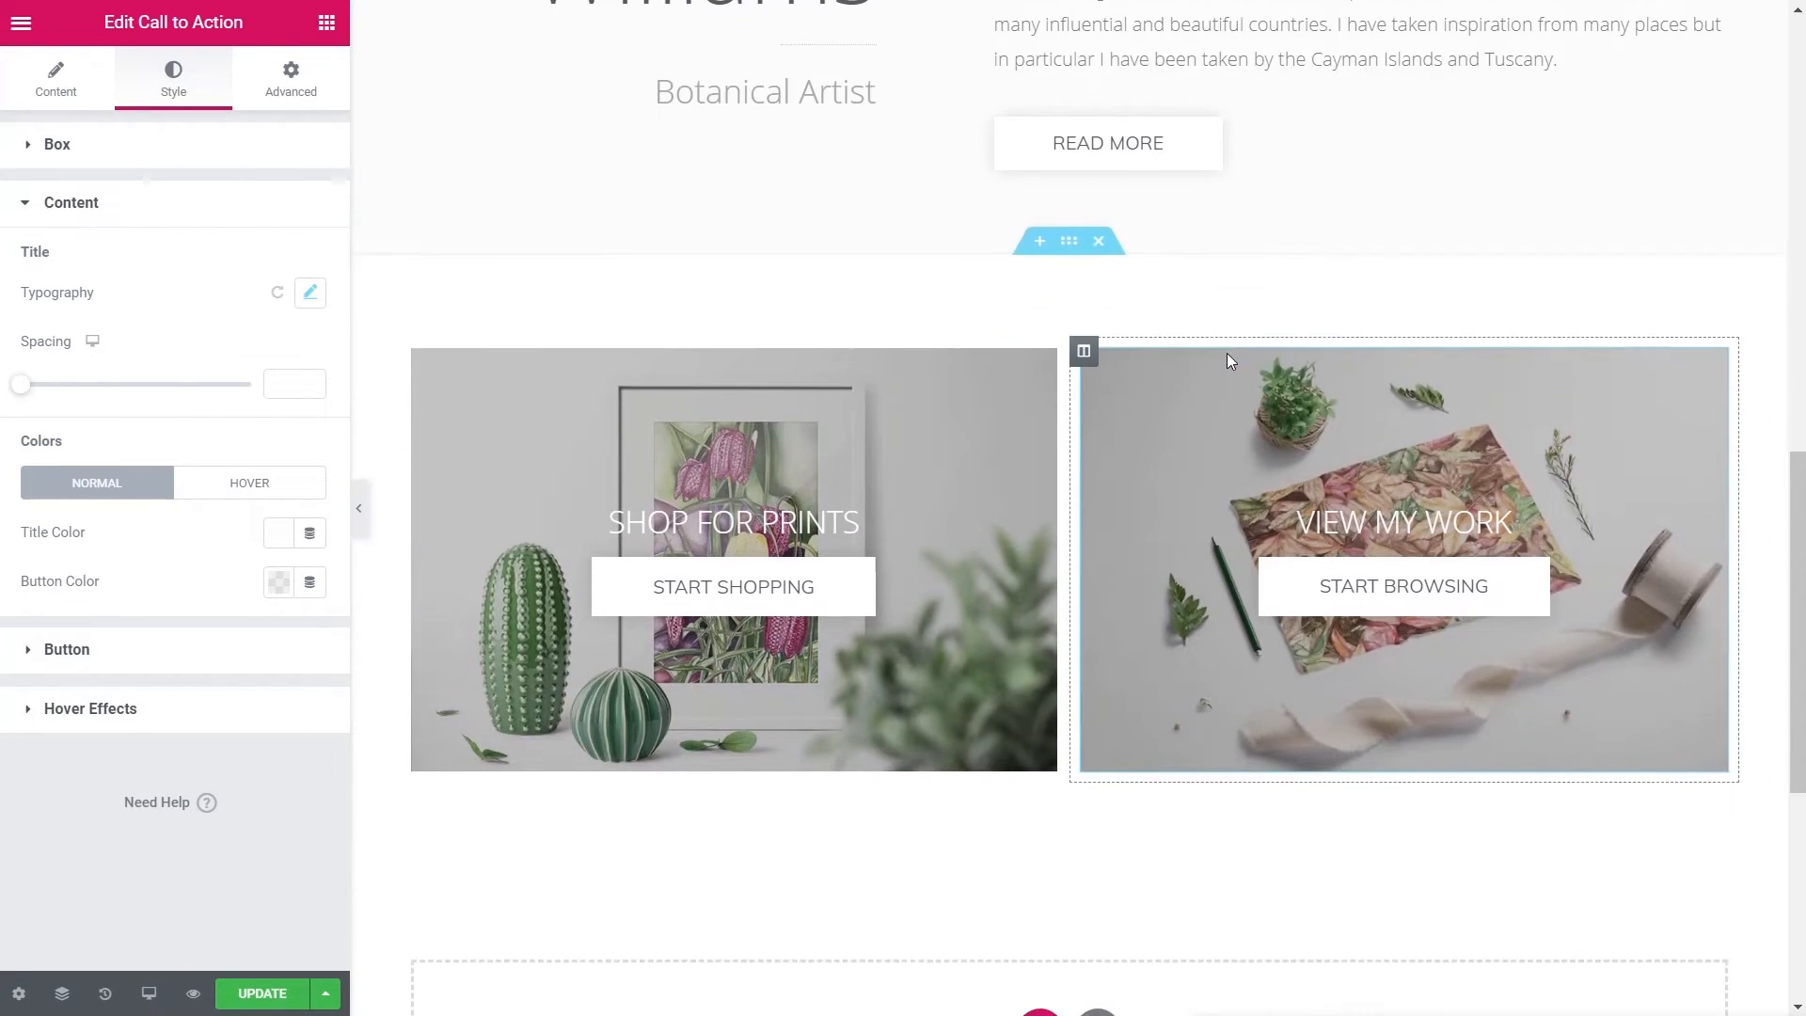
- Add a new single-column section below the two call-to-action cards
{"action": "scroll", "coordinate": [1225, 475], "scroll_direction": "down", "scroll_amount": 3}
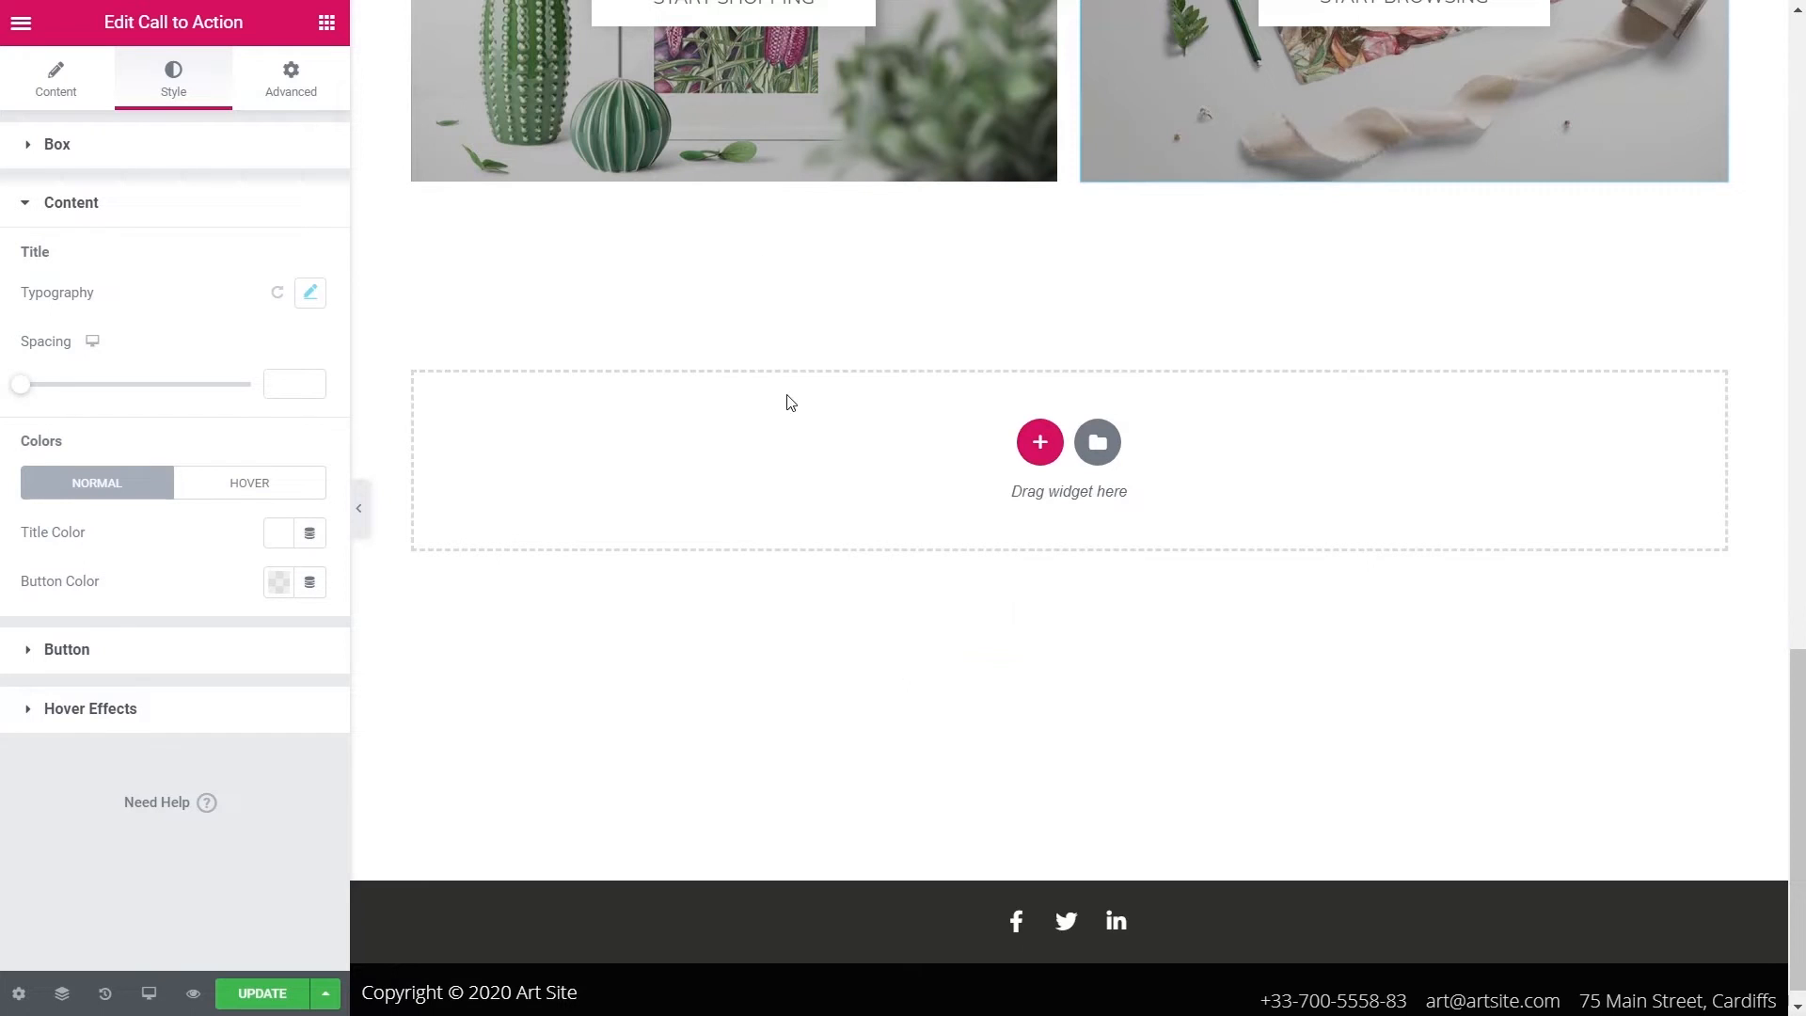
{"action": "left_click", "coordinate": [1038, 462]}
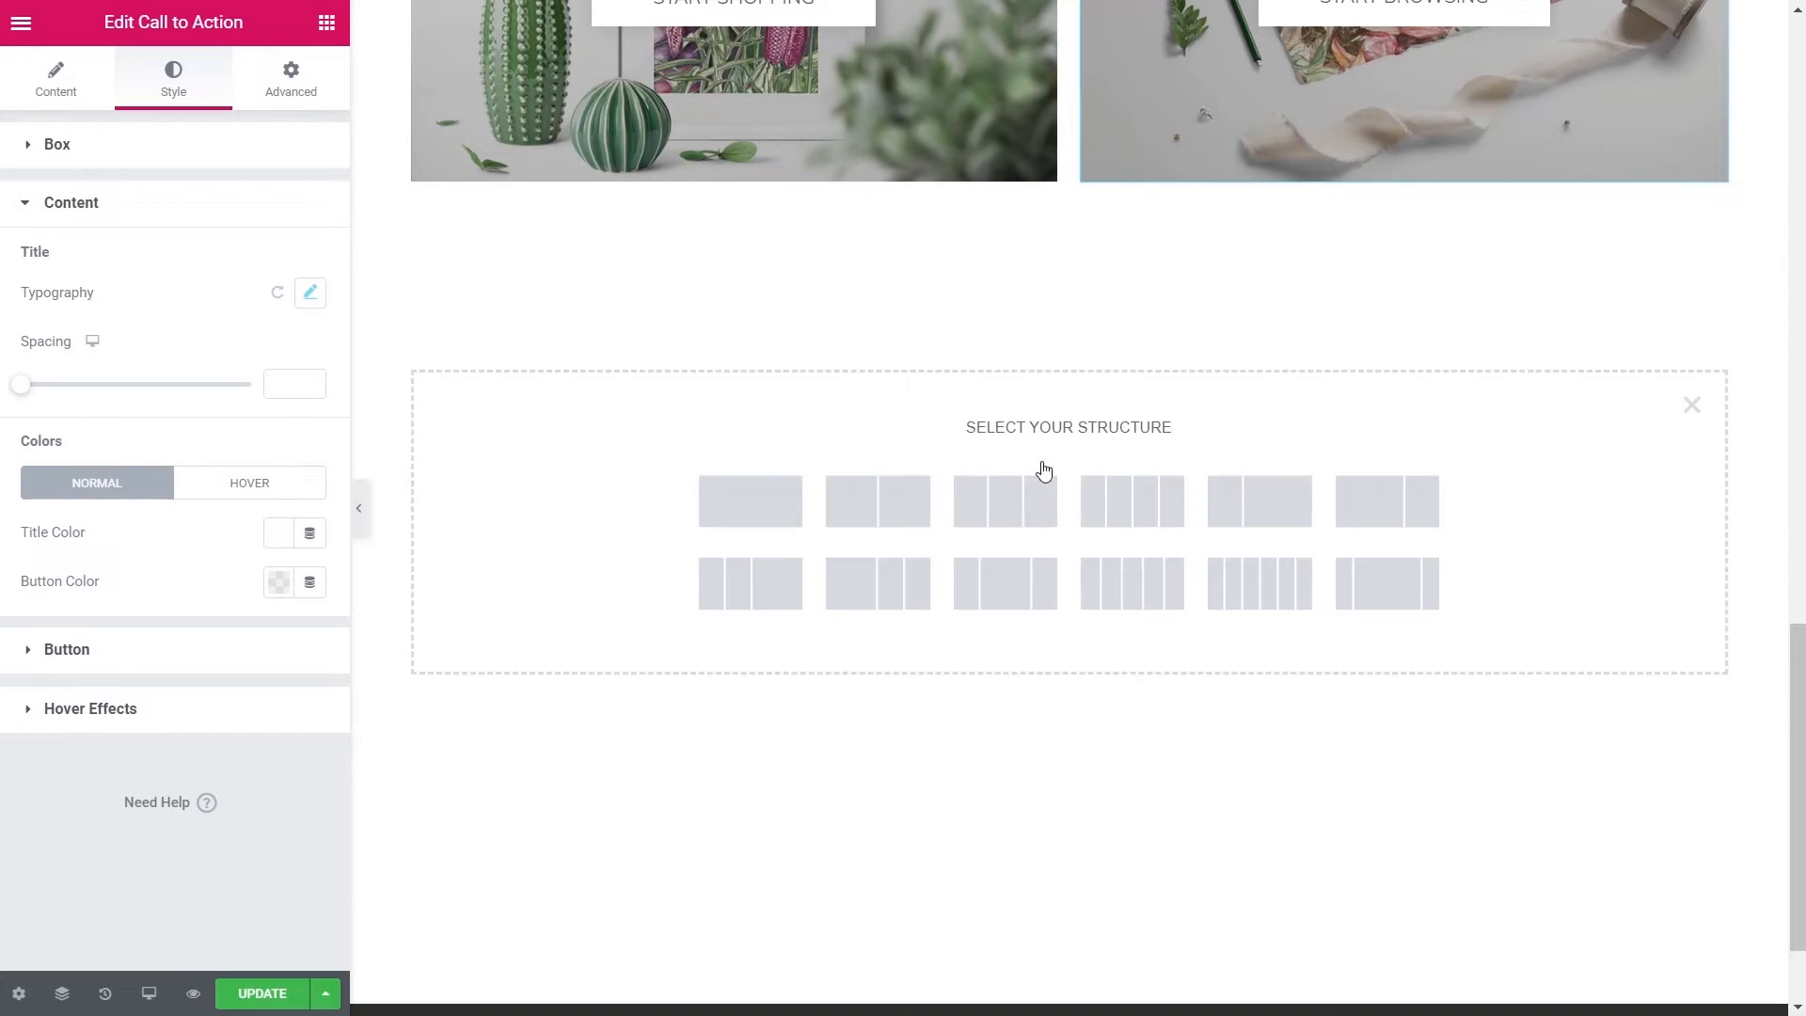
{"action": "left_click", "coordinate": [754, 513]}
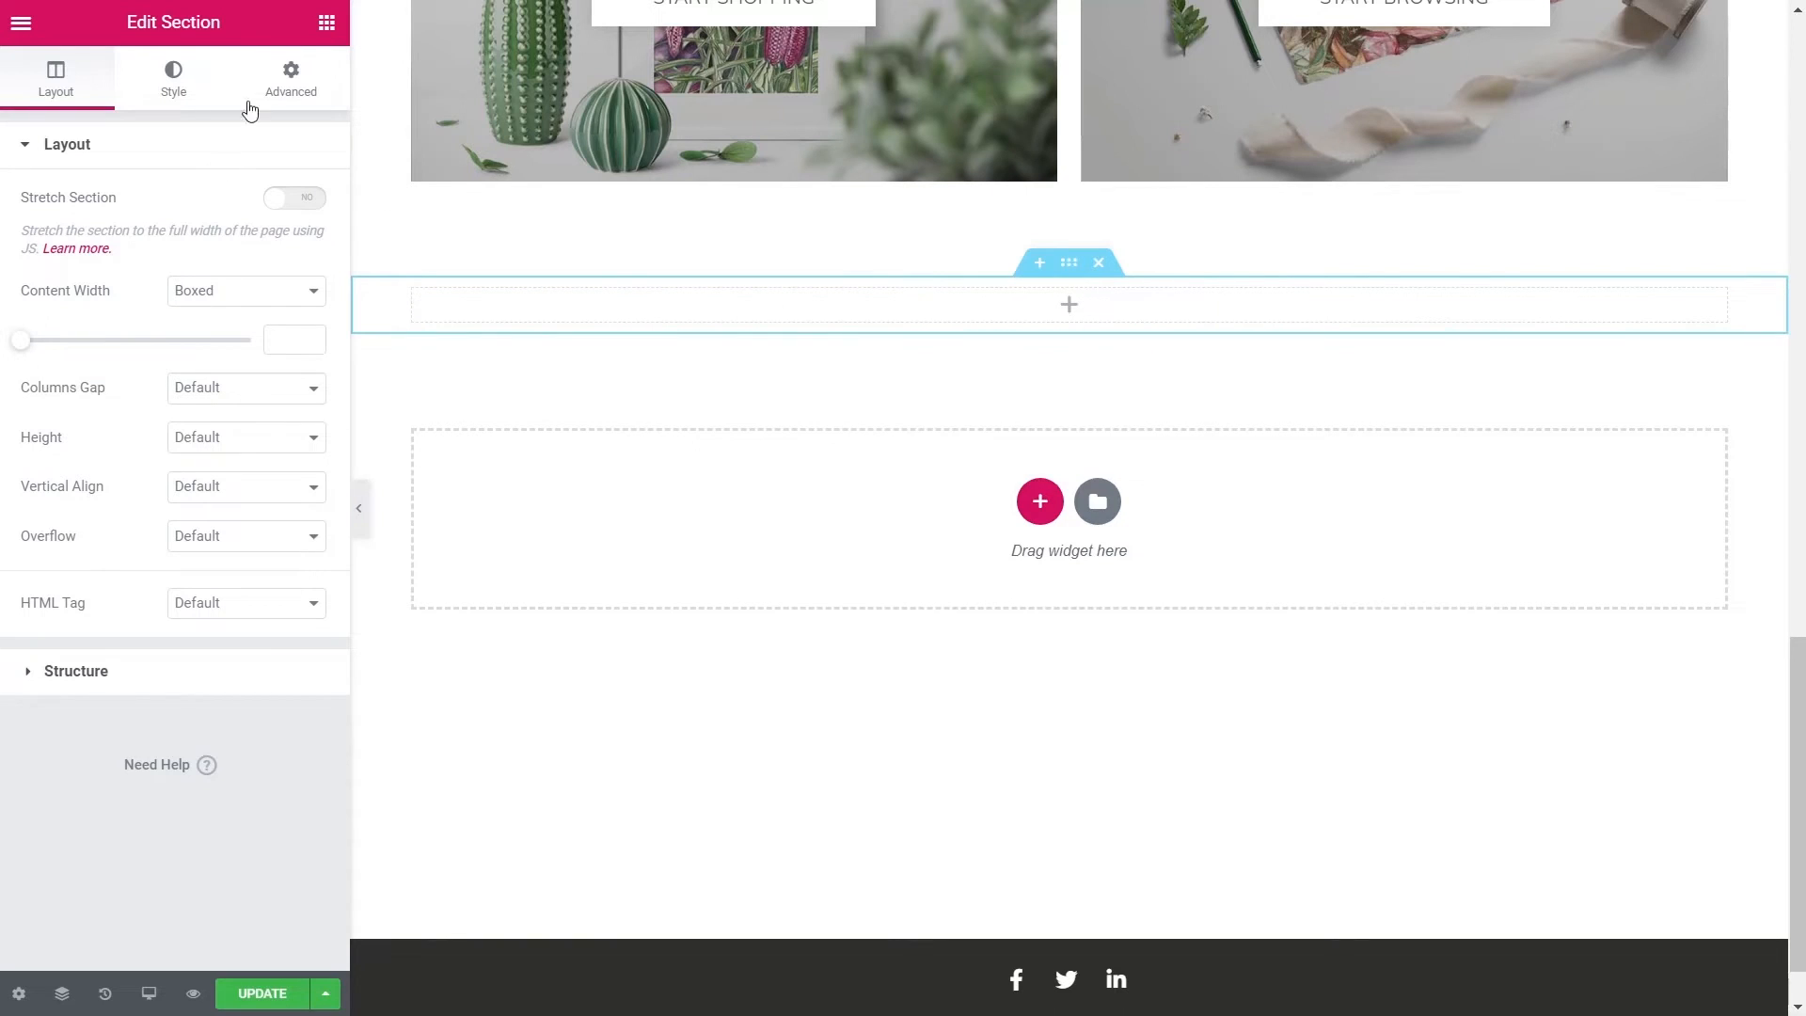
{"action": "left_click", "coordinate": [326, 23]}
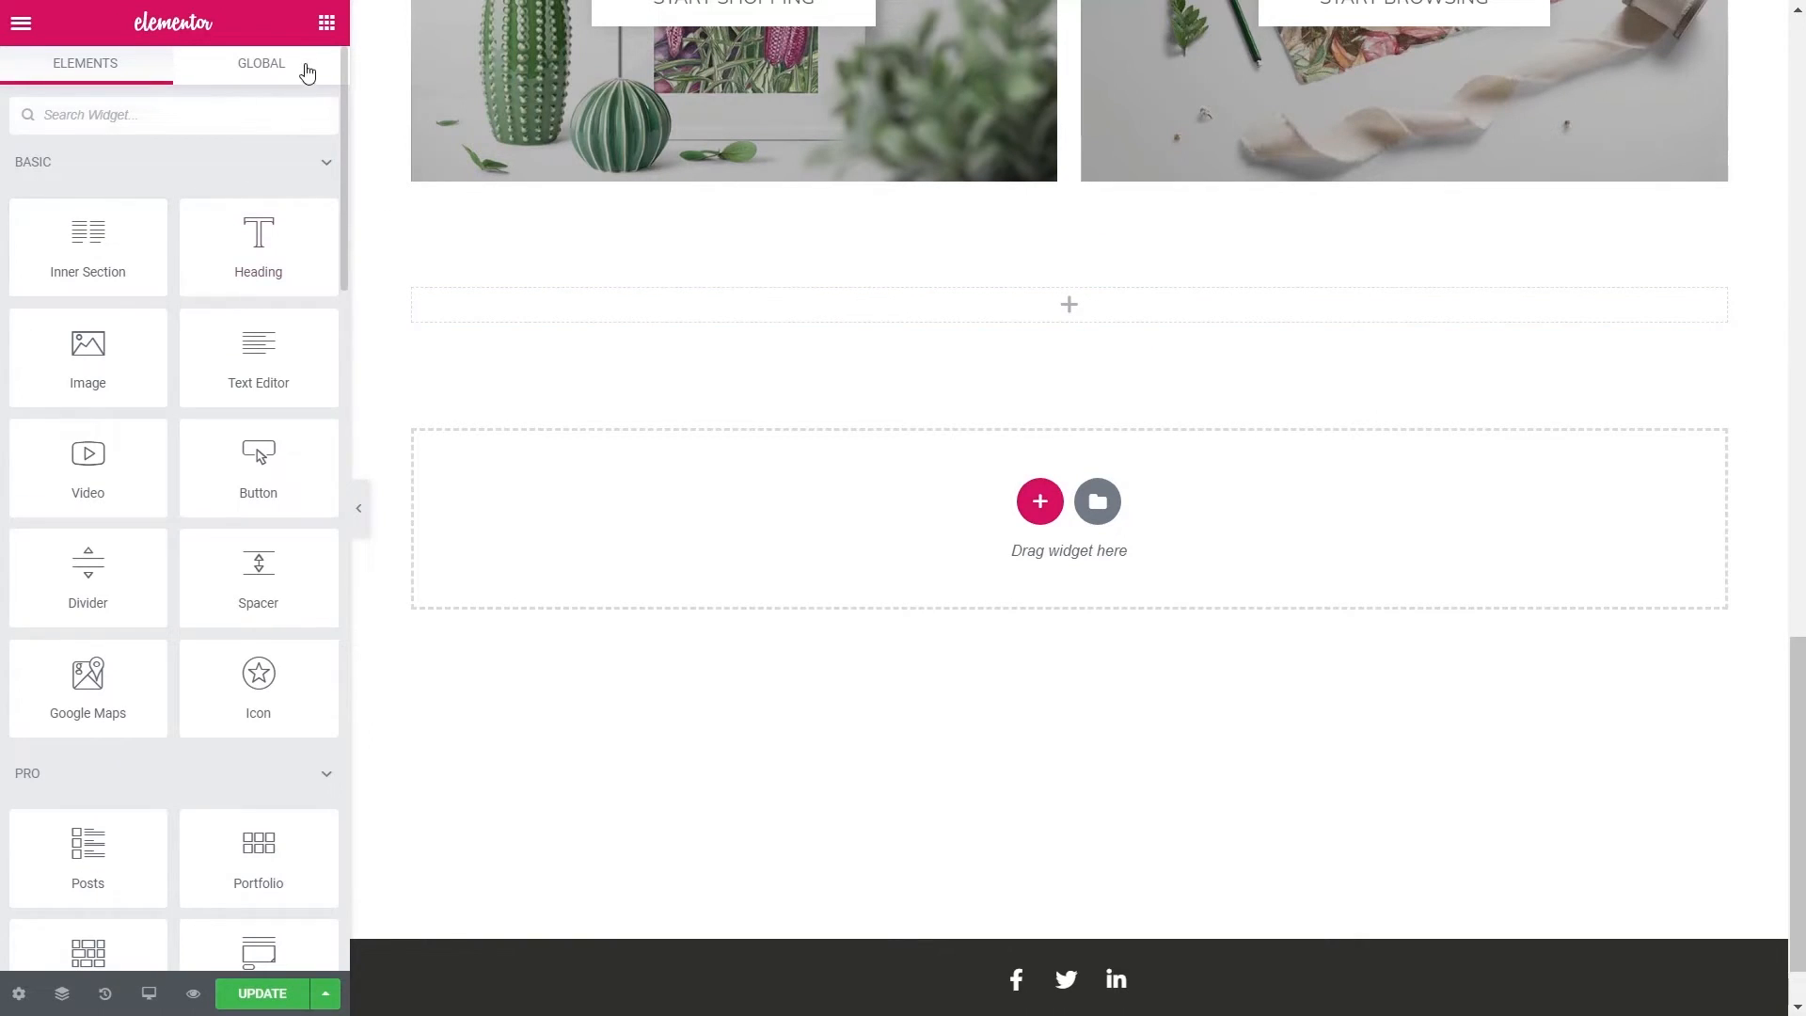
- Set the new section's padding to 70 px at top and bottom
{"action": "left_click", "coordinate": [1056, 267]}
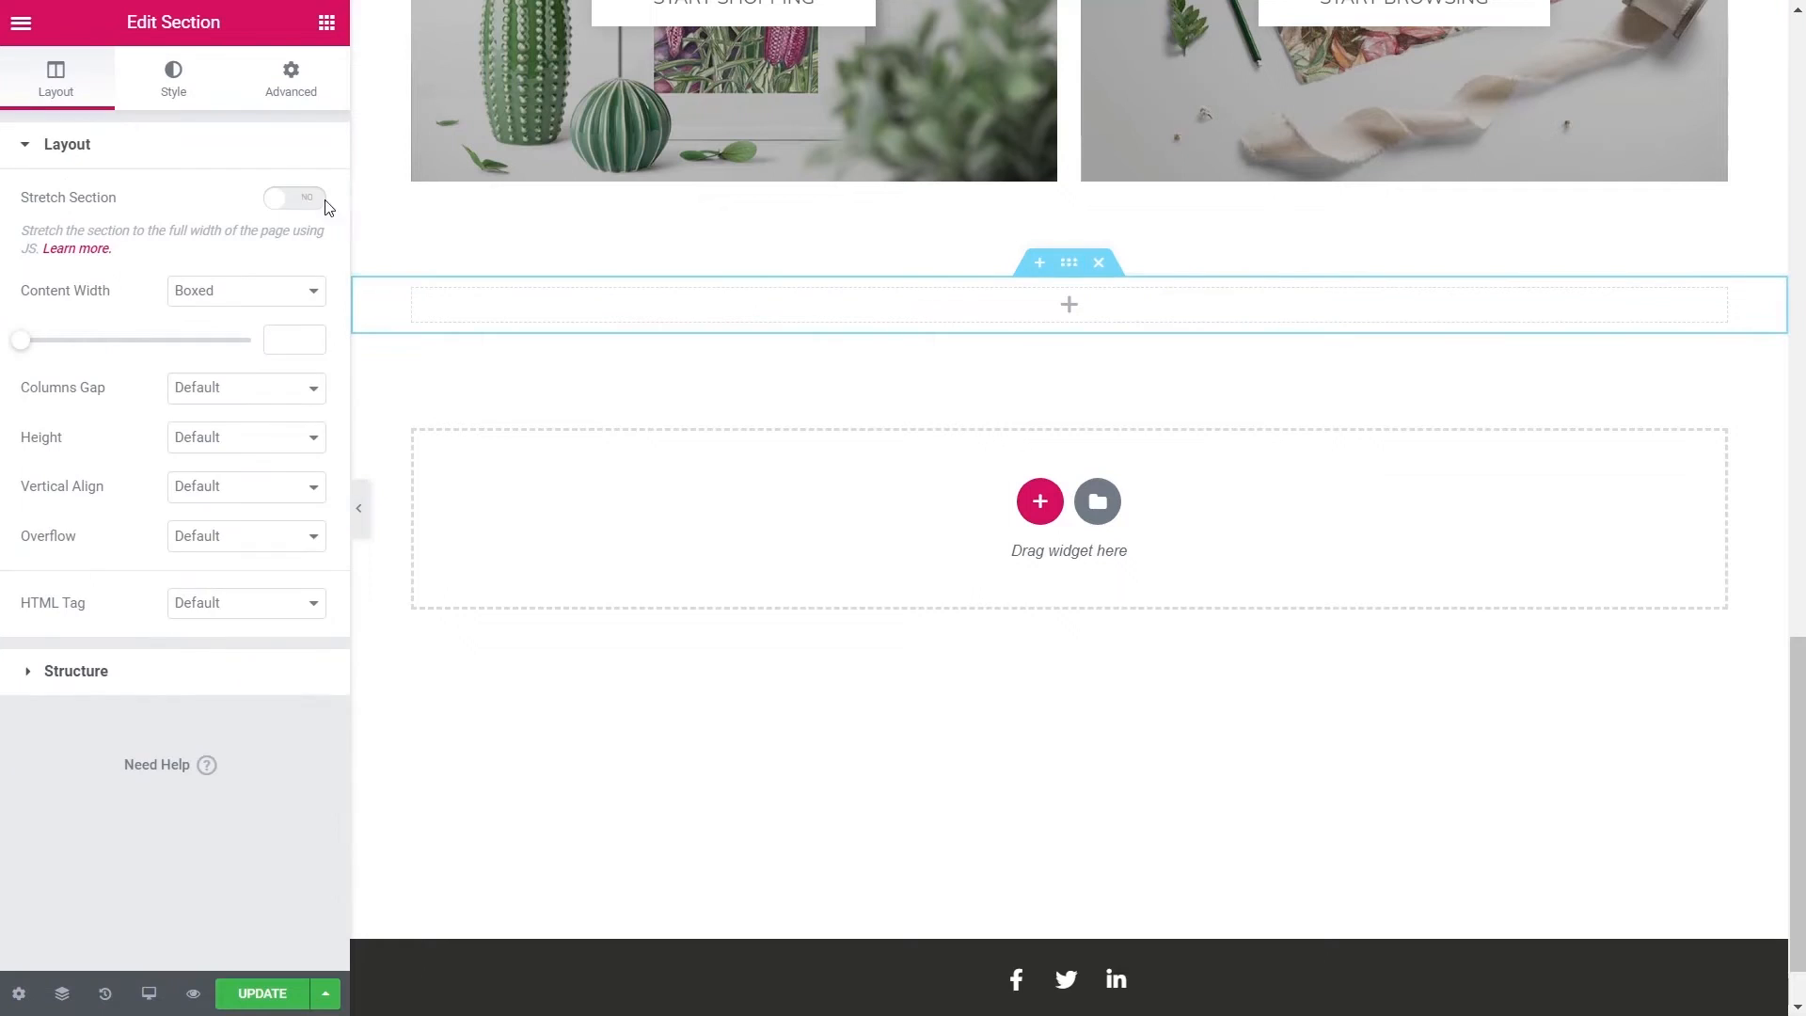
{"action": "left_click", "coordinate": [288, 76]}
{"action": "left_click", "coordinate": [297, 354]}
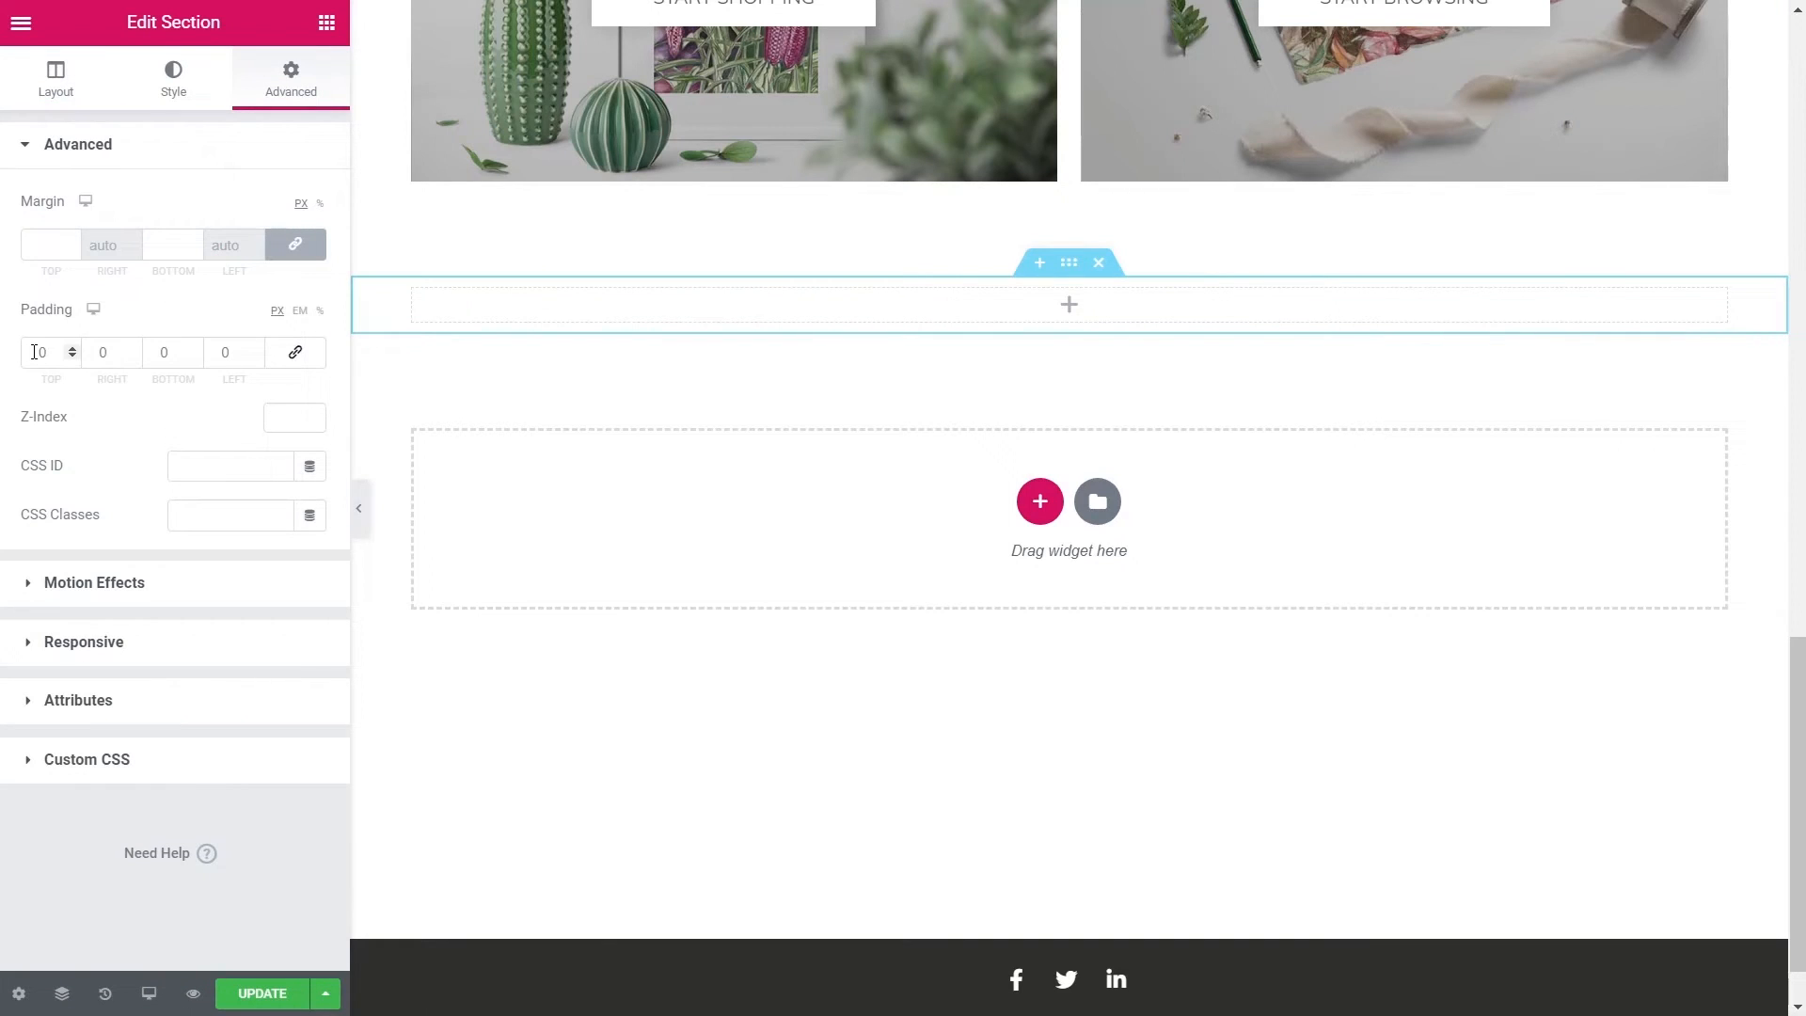
{"action": "type", "text": "70"}
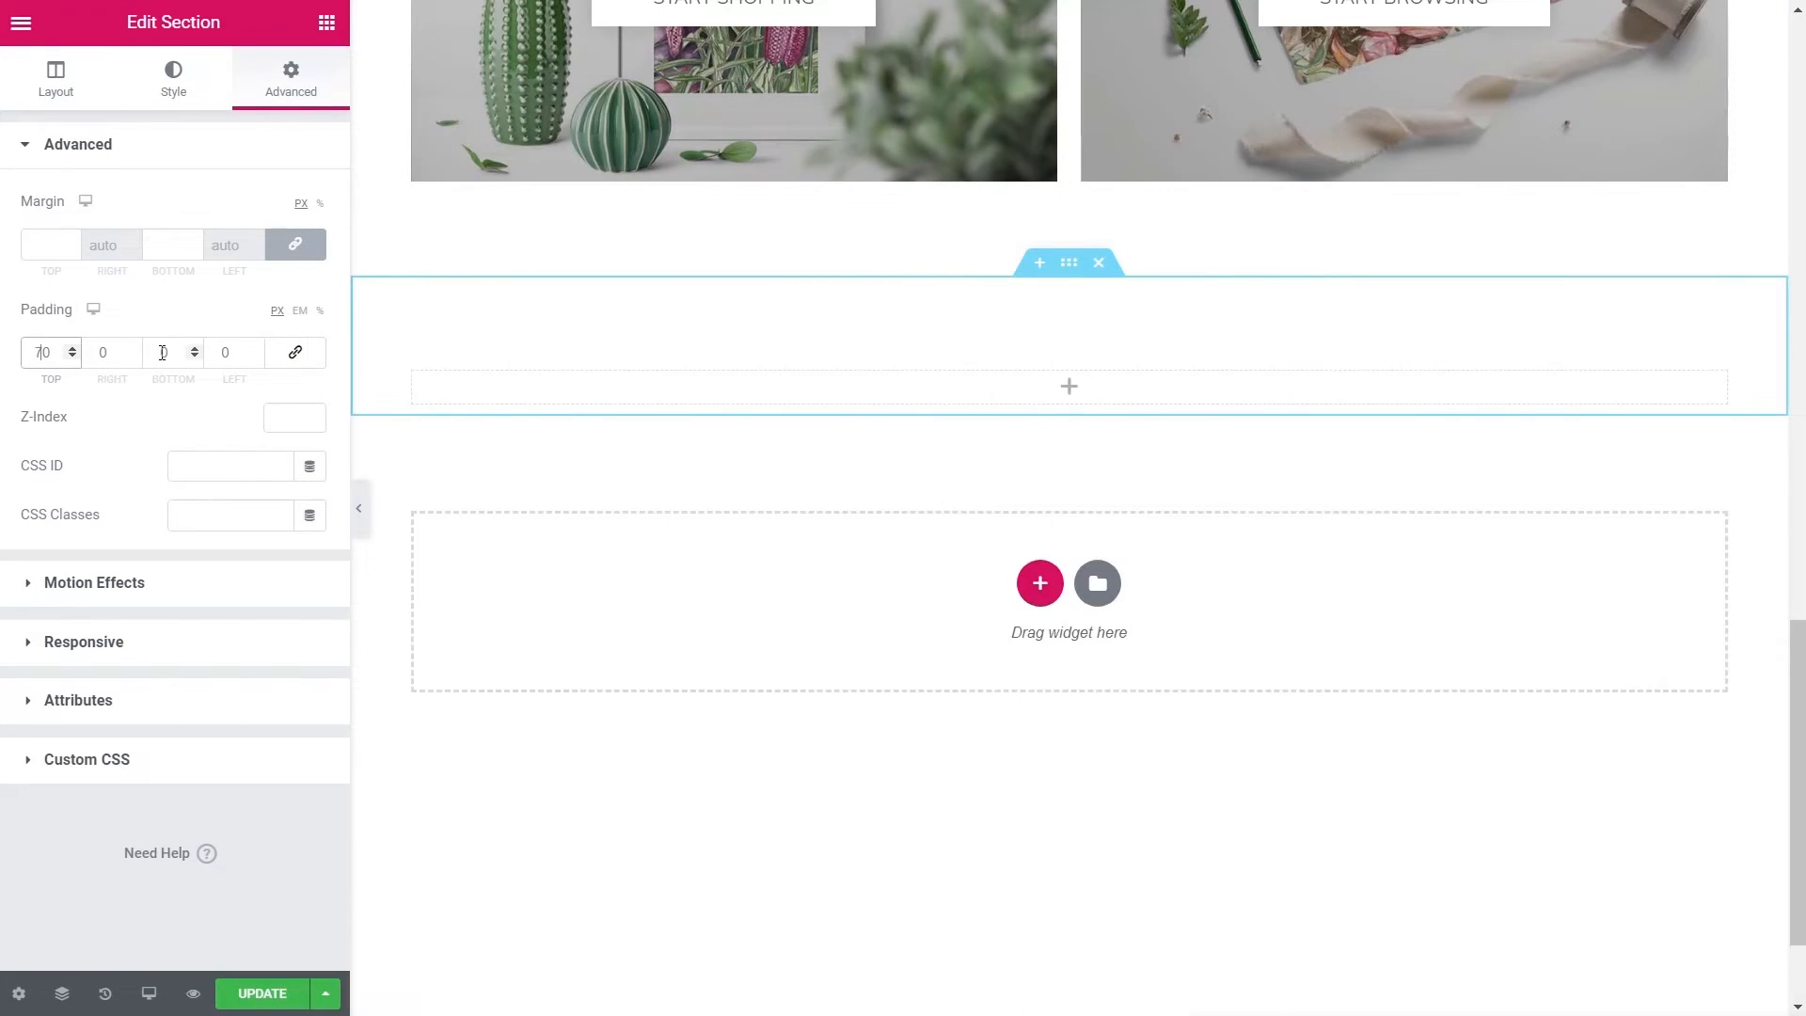
{"action": "left_click", "coordinate": [161, 355]}
{"action": "type", "text": "70"}
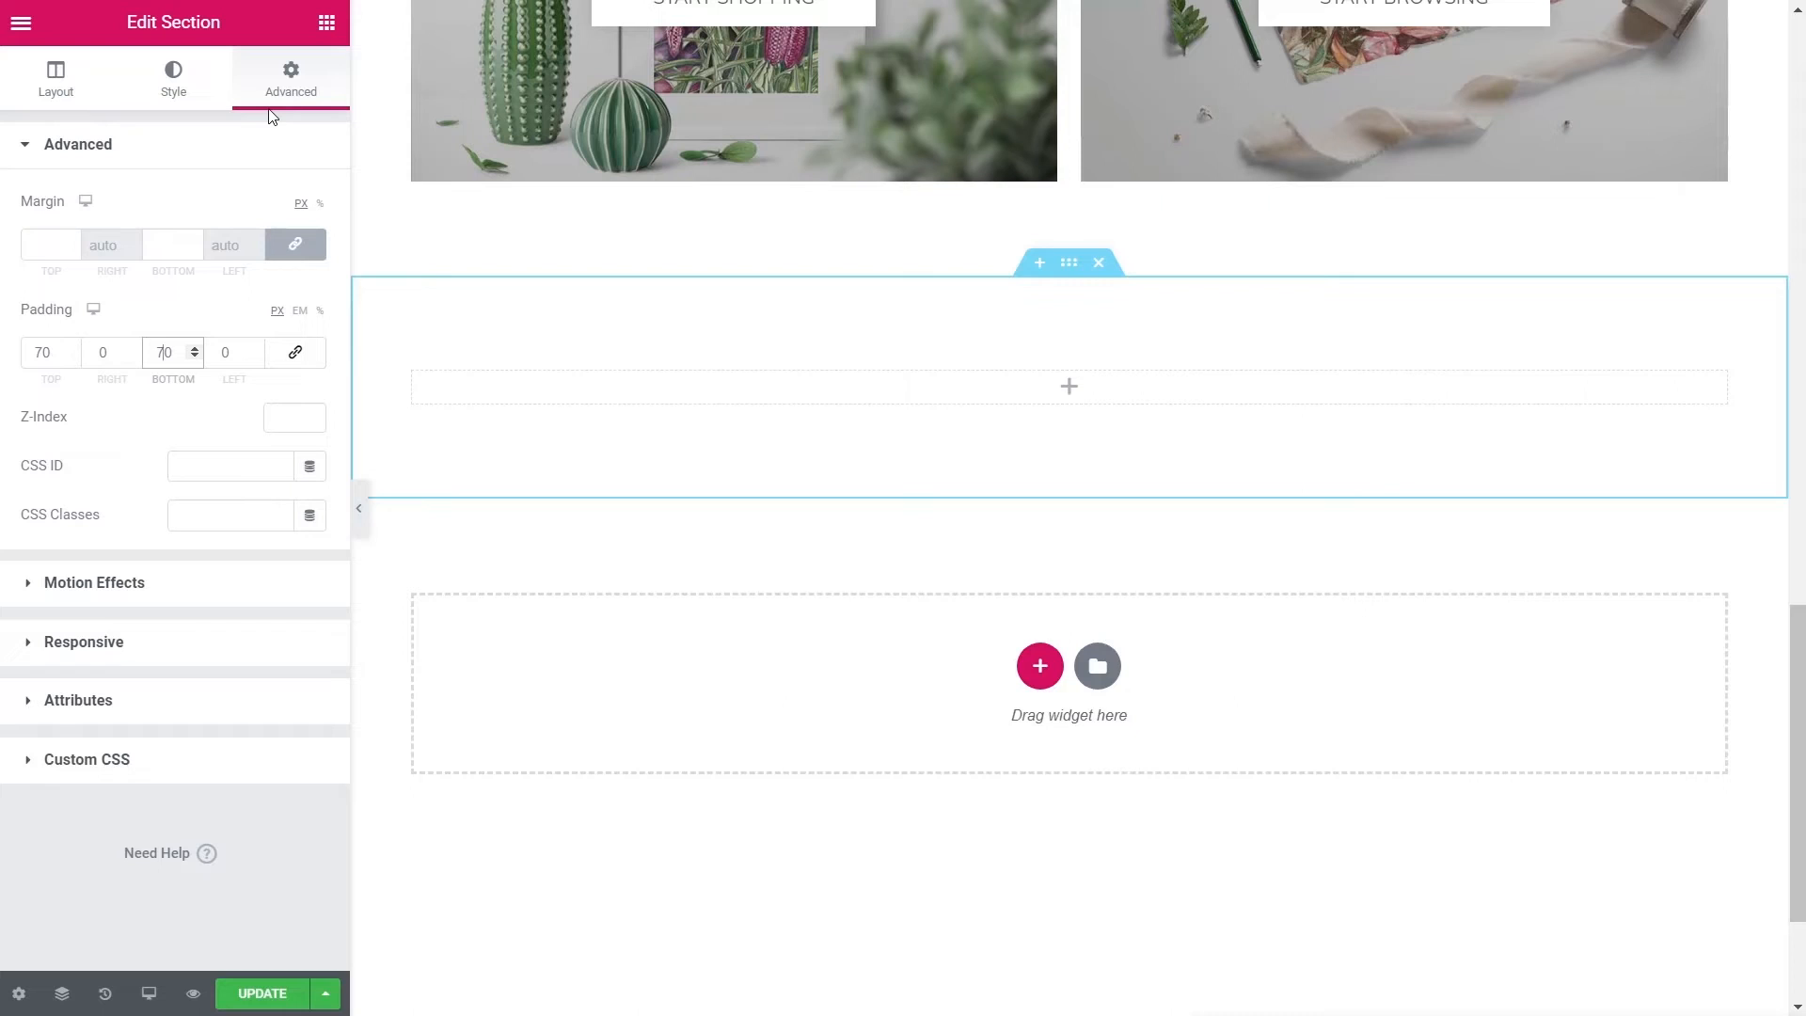
{"action": "left_click", "coordinate": [326, 21]}
- Add a Heading widget reading 'Featured Work', centre-aligned, to the new section
{"action": "left_click_drag", "start_coordinate": [259, 246], "coordinate": [915, 447]}
{"action": "left_click_drag", "start_coordinate": [239, 230], "coordinate": [31, 232]}
{"action": "key", "text": "ctrl+v"}
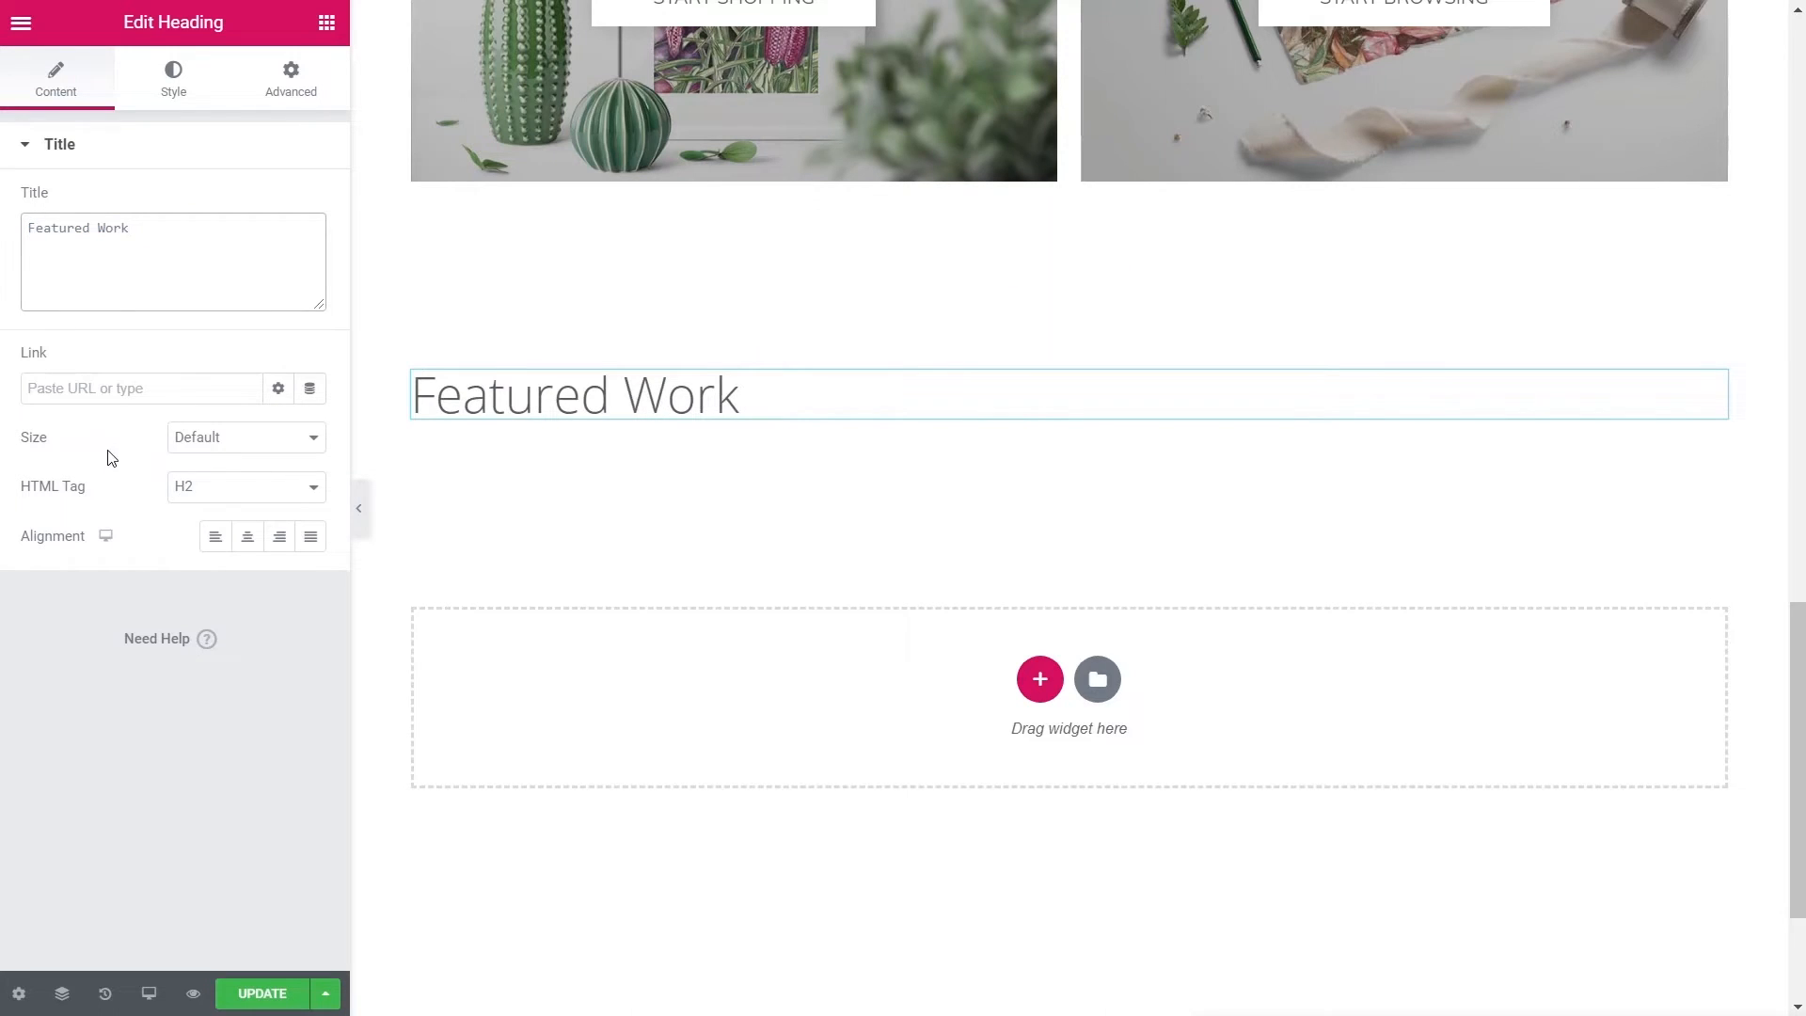
{"action": "left_click", "coordinate": [248, 539]}
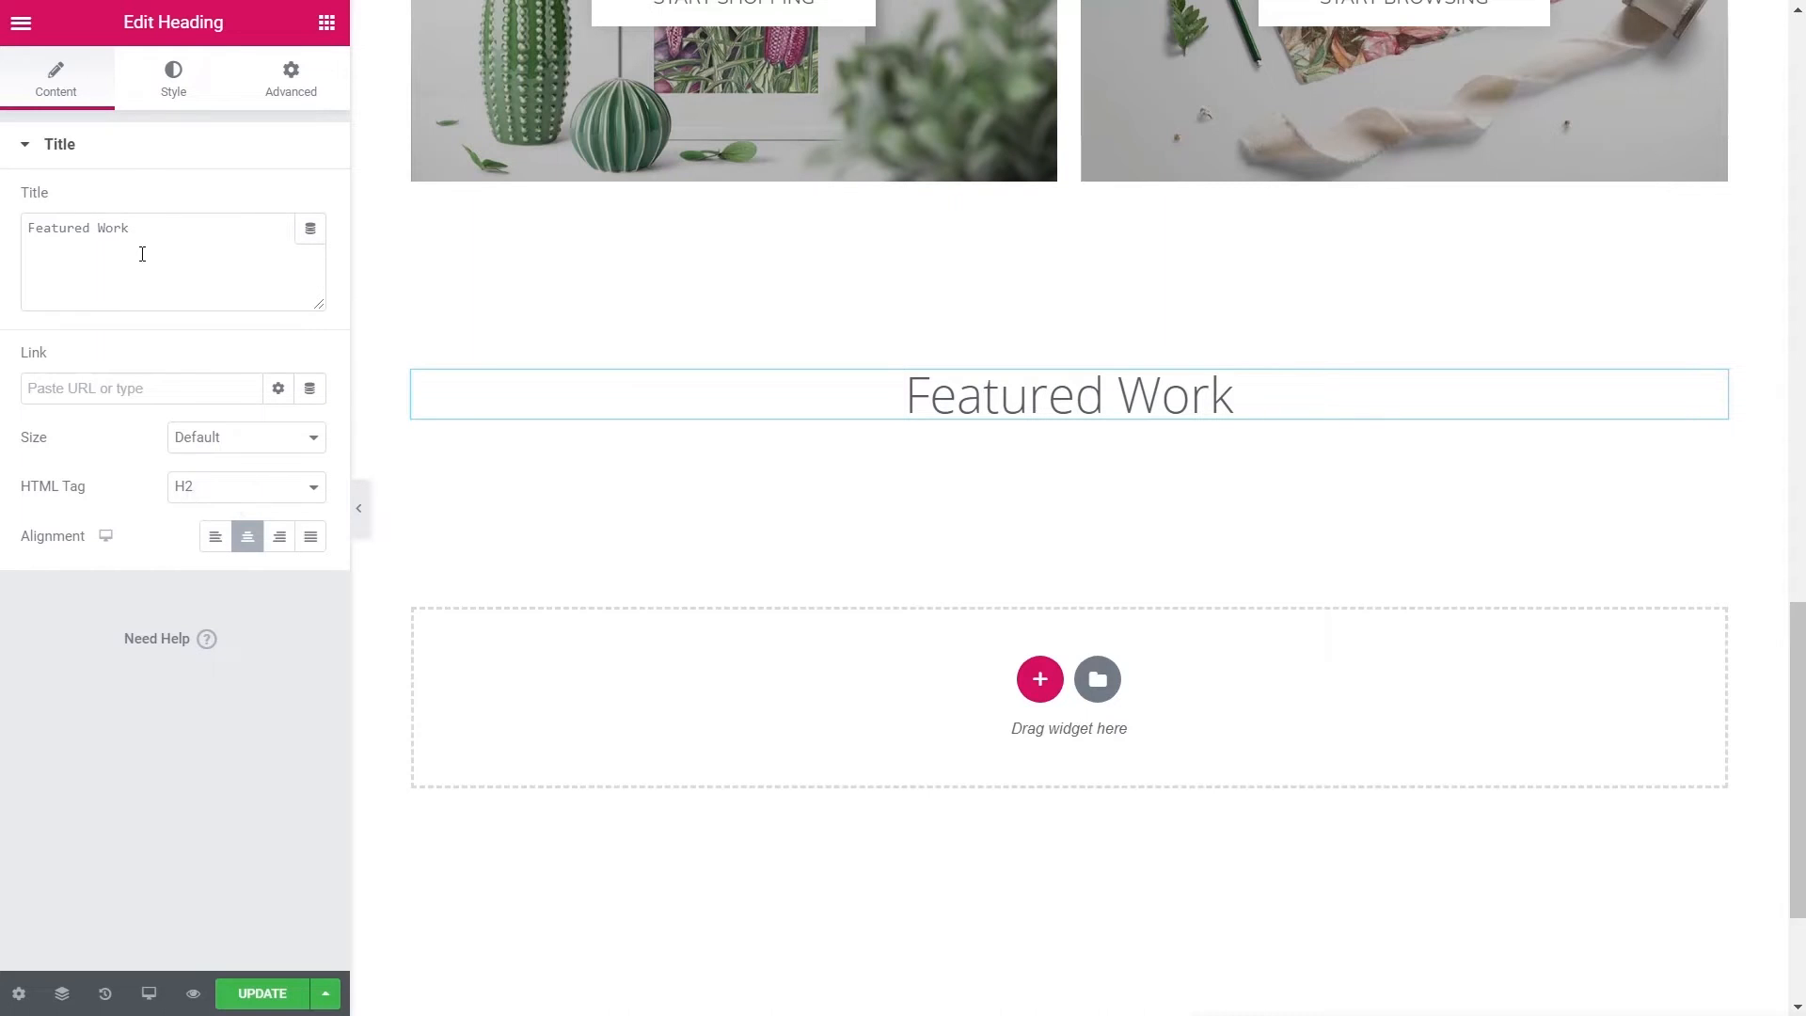
- Make the Featured Work heading uppercase and place a Divider widget beneath it
{"action": "left_click", "coordinate": [172, 87]}
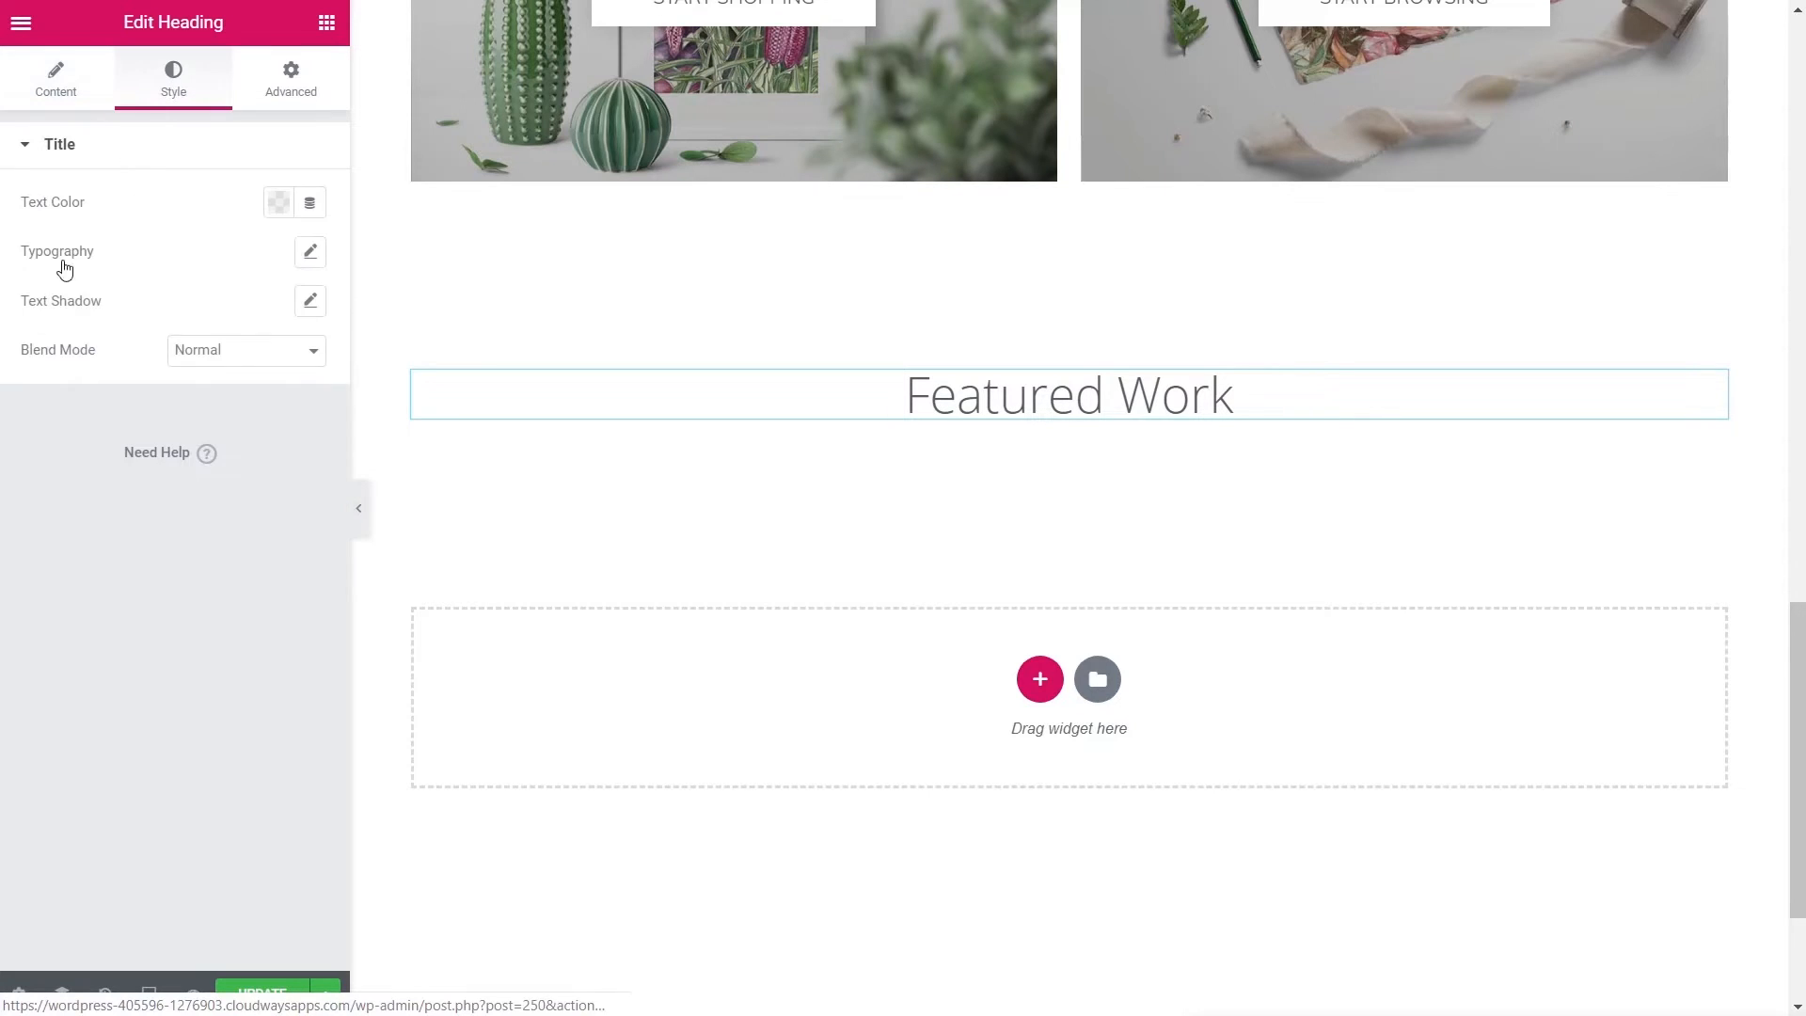
{"action": "left_click", "coordinate": [310, 255]}
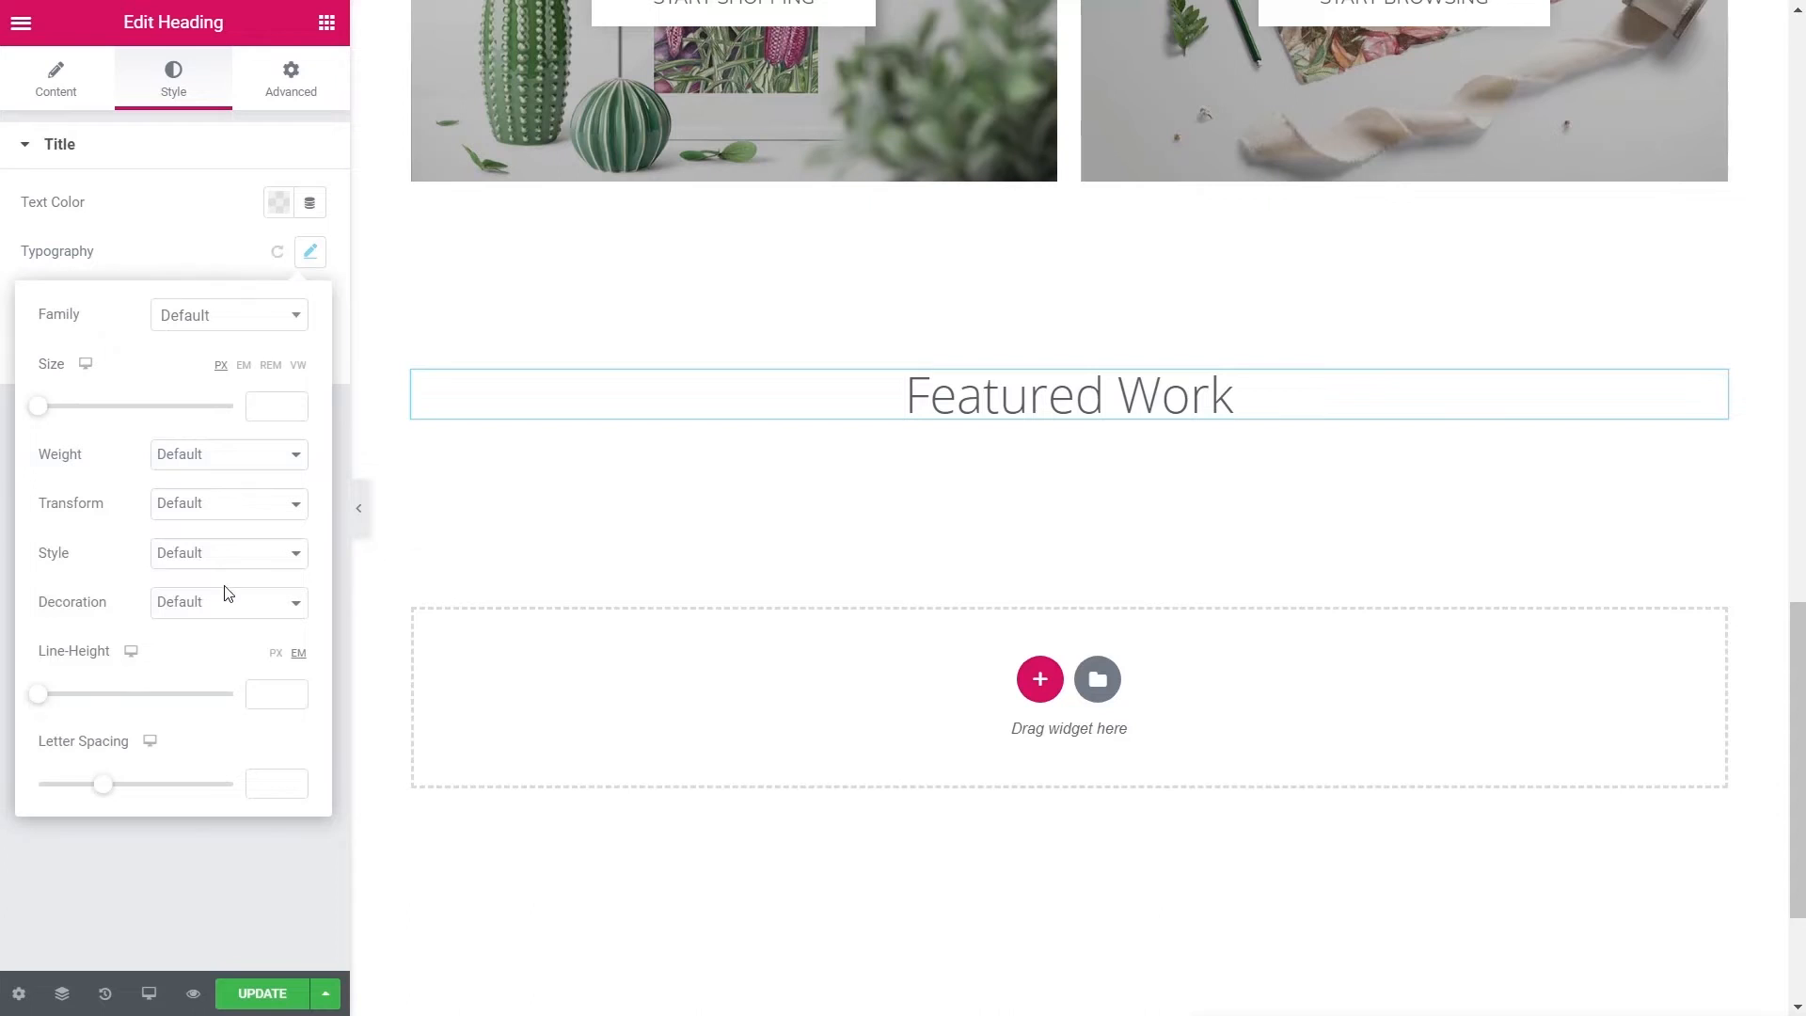
{"action": "left_click", "coordinate": [223, 513]}
{"action": "left_click", "coordinate": [213, 546]}
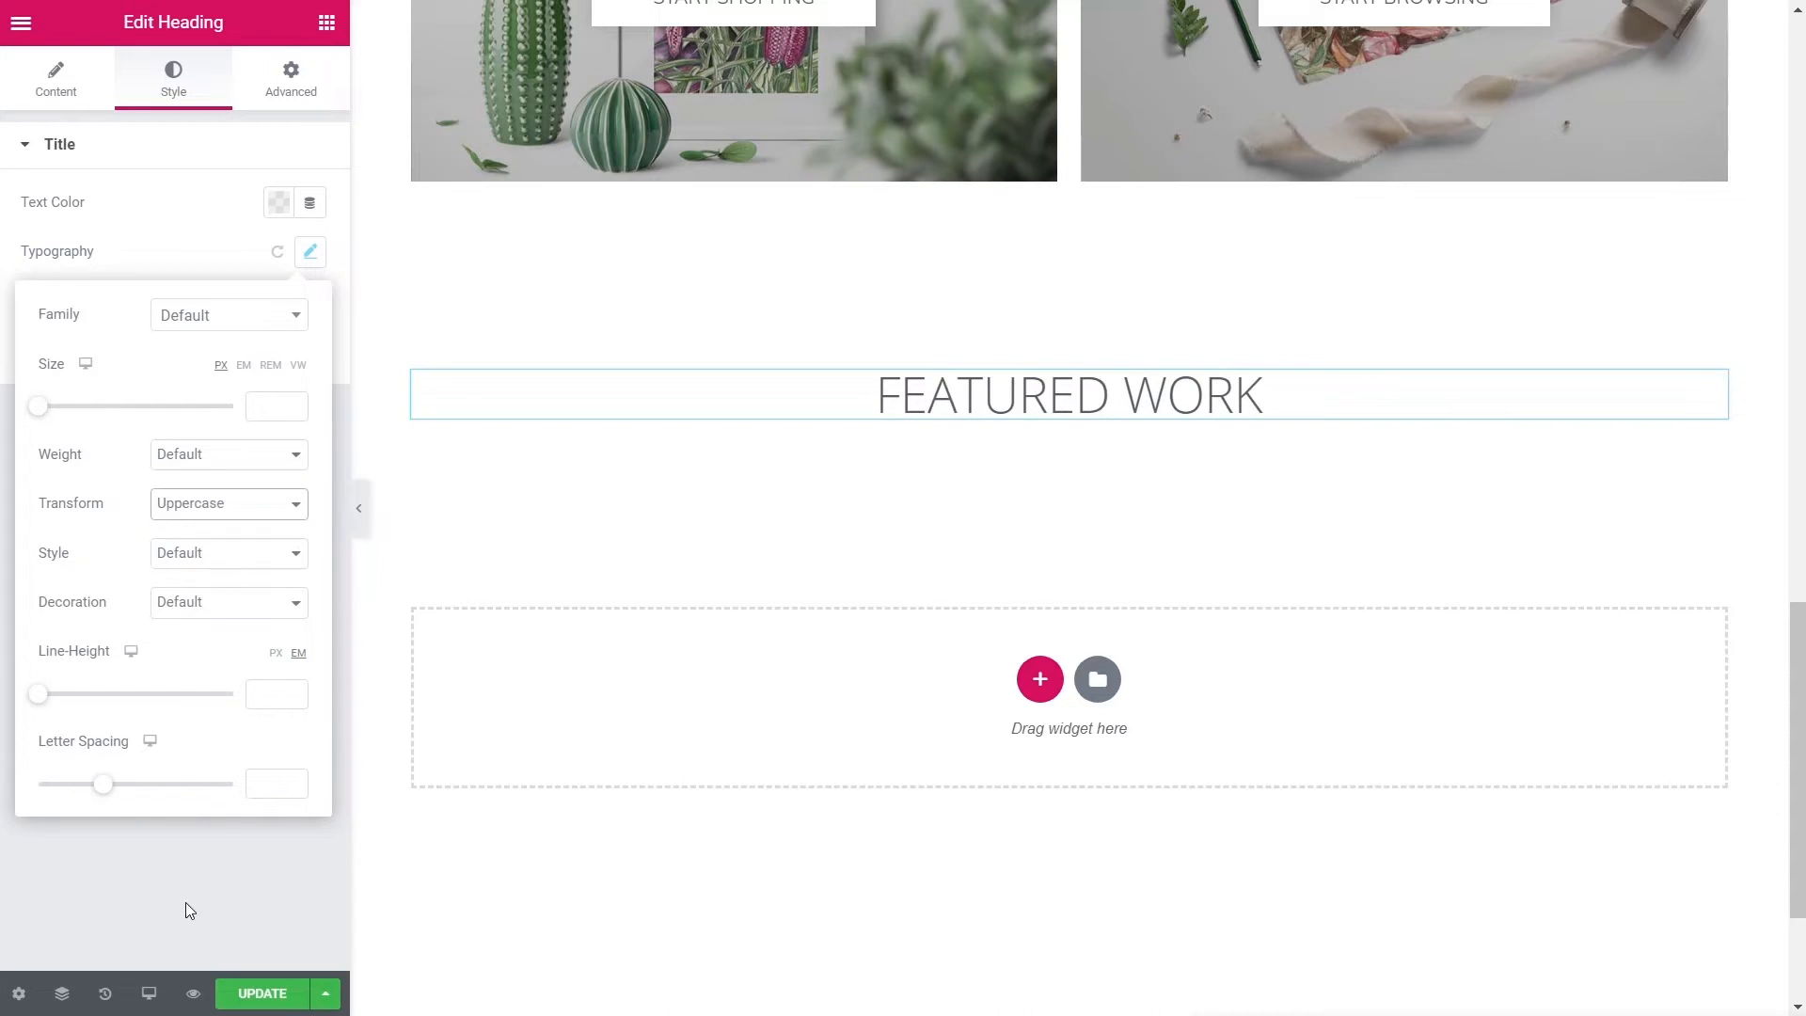
{"action": "left_click", "coordinate": [184, 867]}
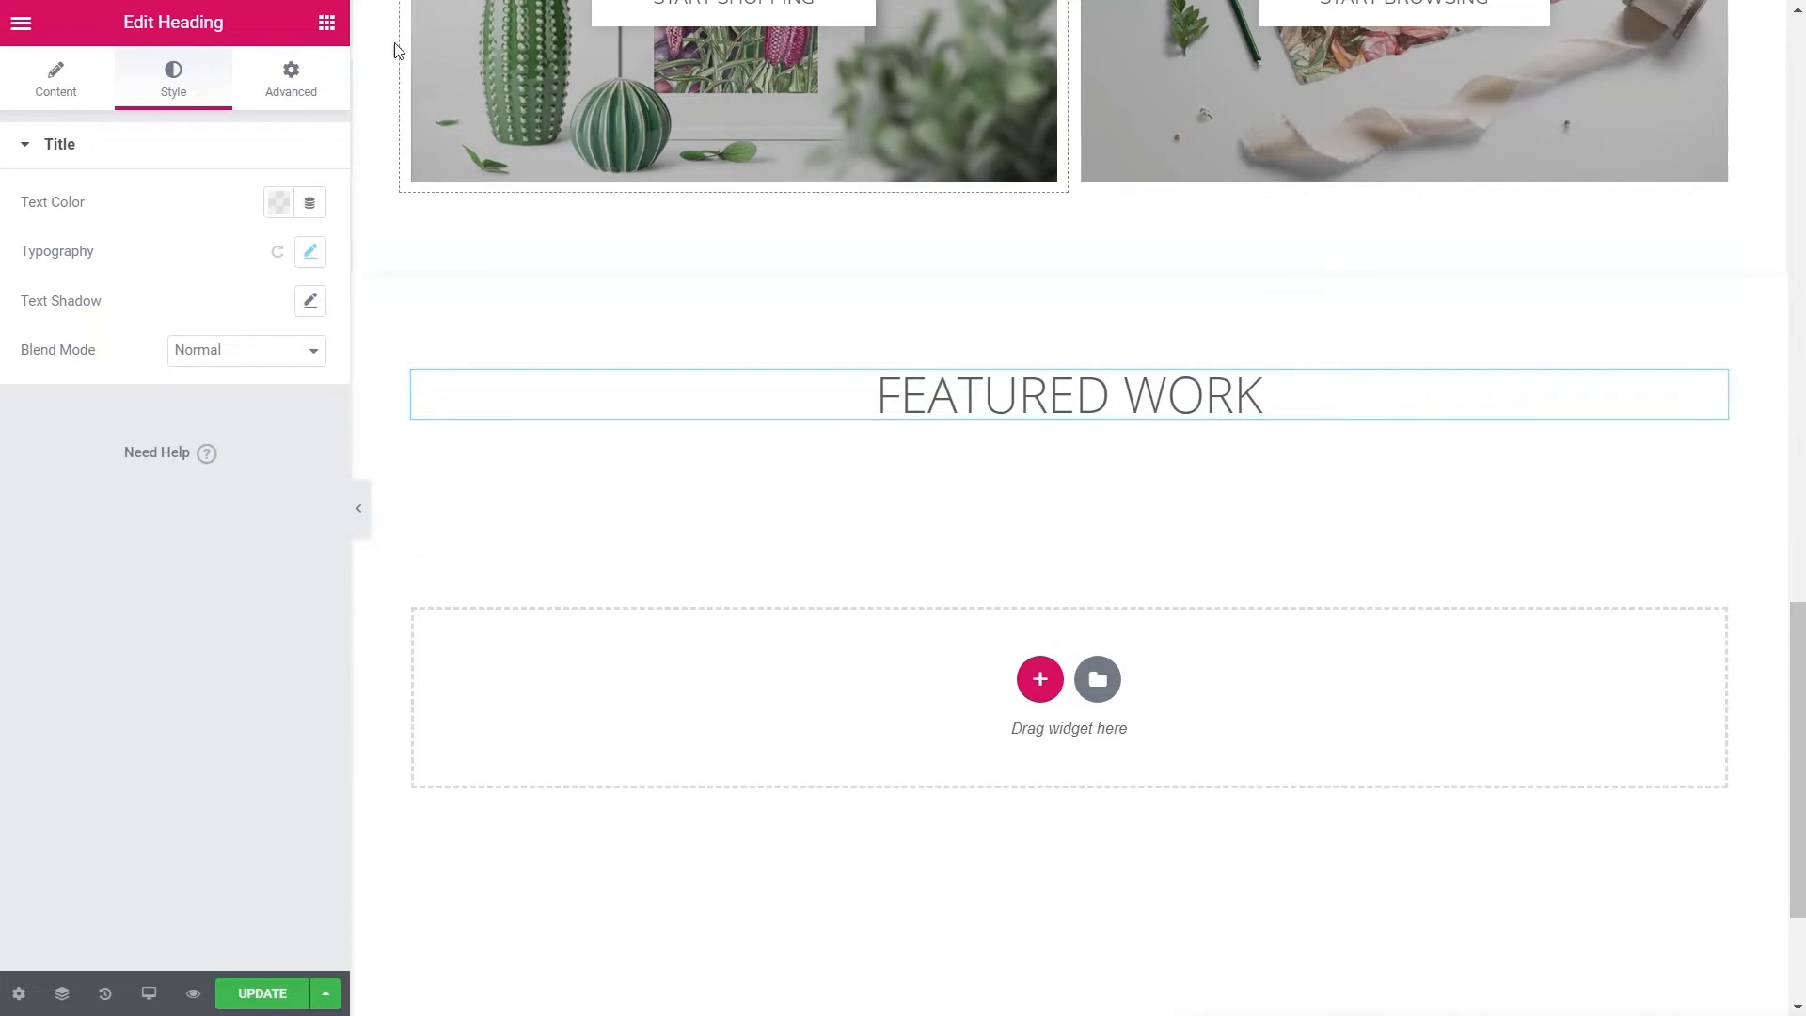
{"action": "left_click", "coordinate": [326, 23]}
{"action": "left_click_drag", "start_coordinate": [104, 569], "coordinate": [894, 442]}
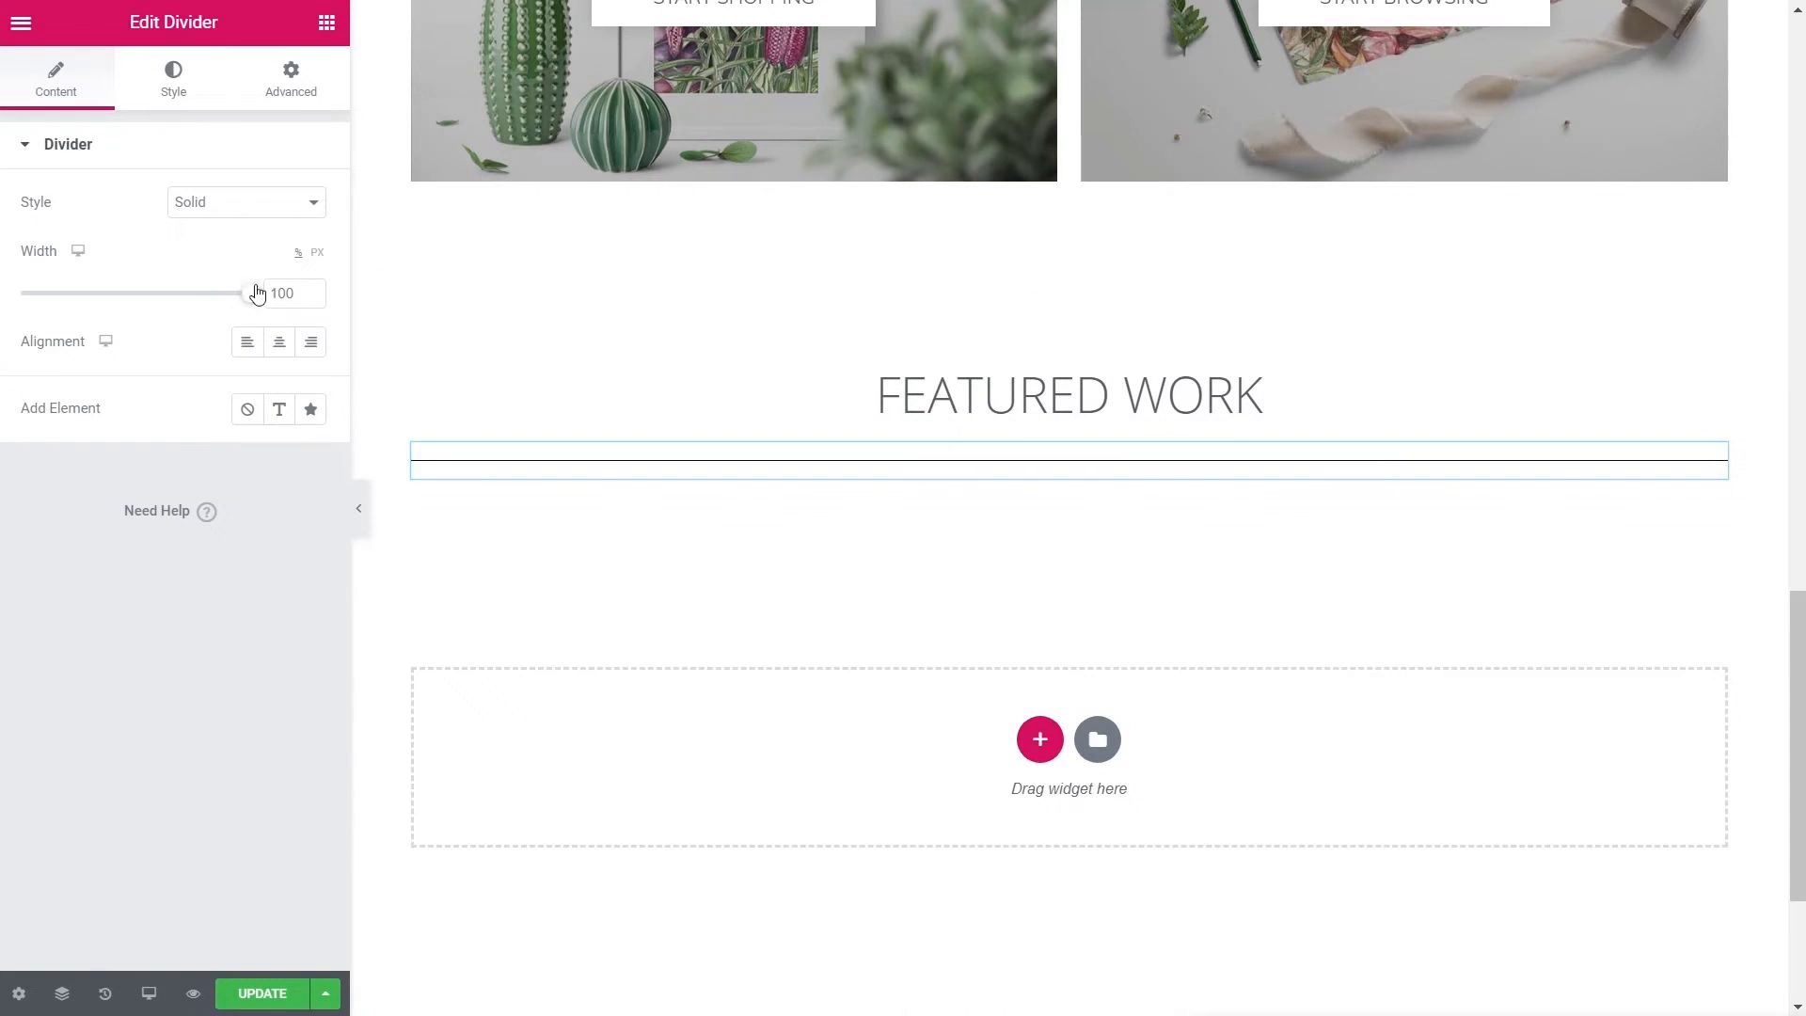
- Make the divider a short, centred, dotted line
{"action": "left_click", "coordinate": [258, 212]}
{"action": "left_click", "coordinate": [239, 278]}
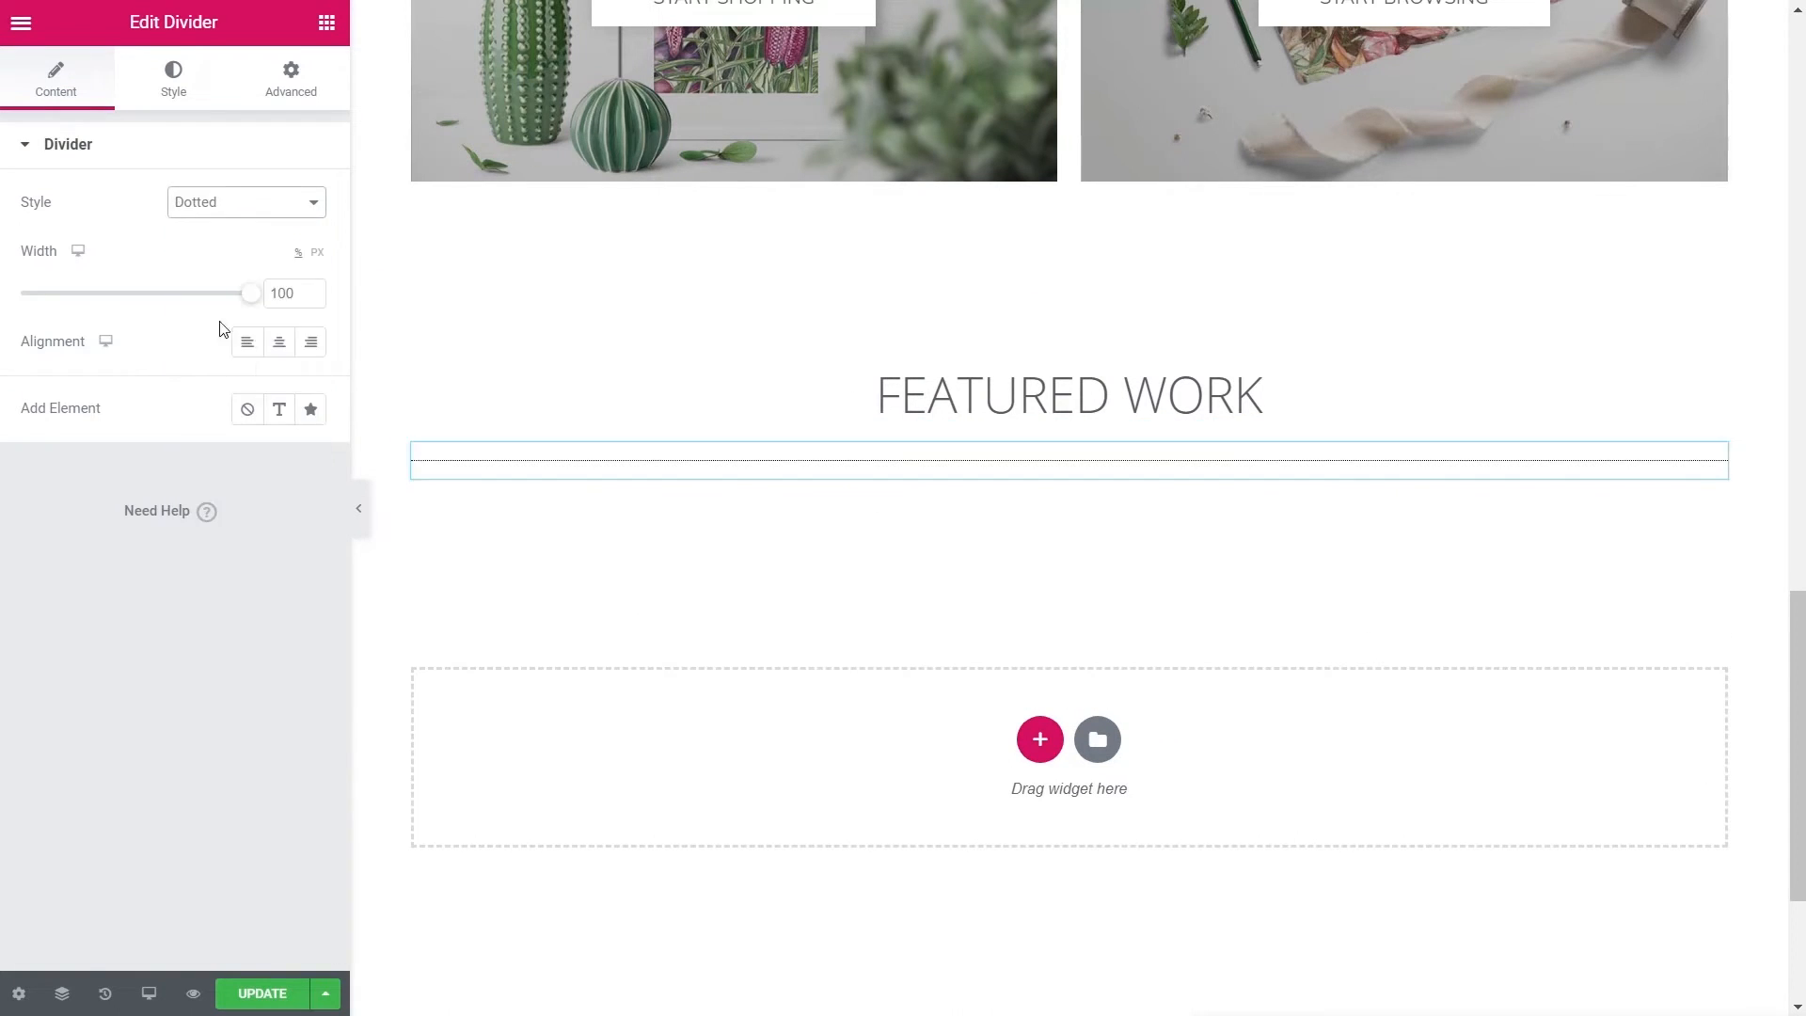
{"action": "left_click", "coordinate": [283, 350]}
{"action": "left_click_drag", "start_coordinate": [246, 296], "coordinate": [62, 312]}
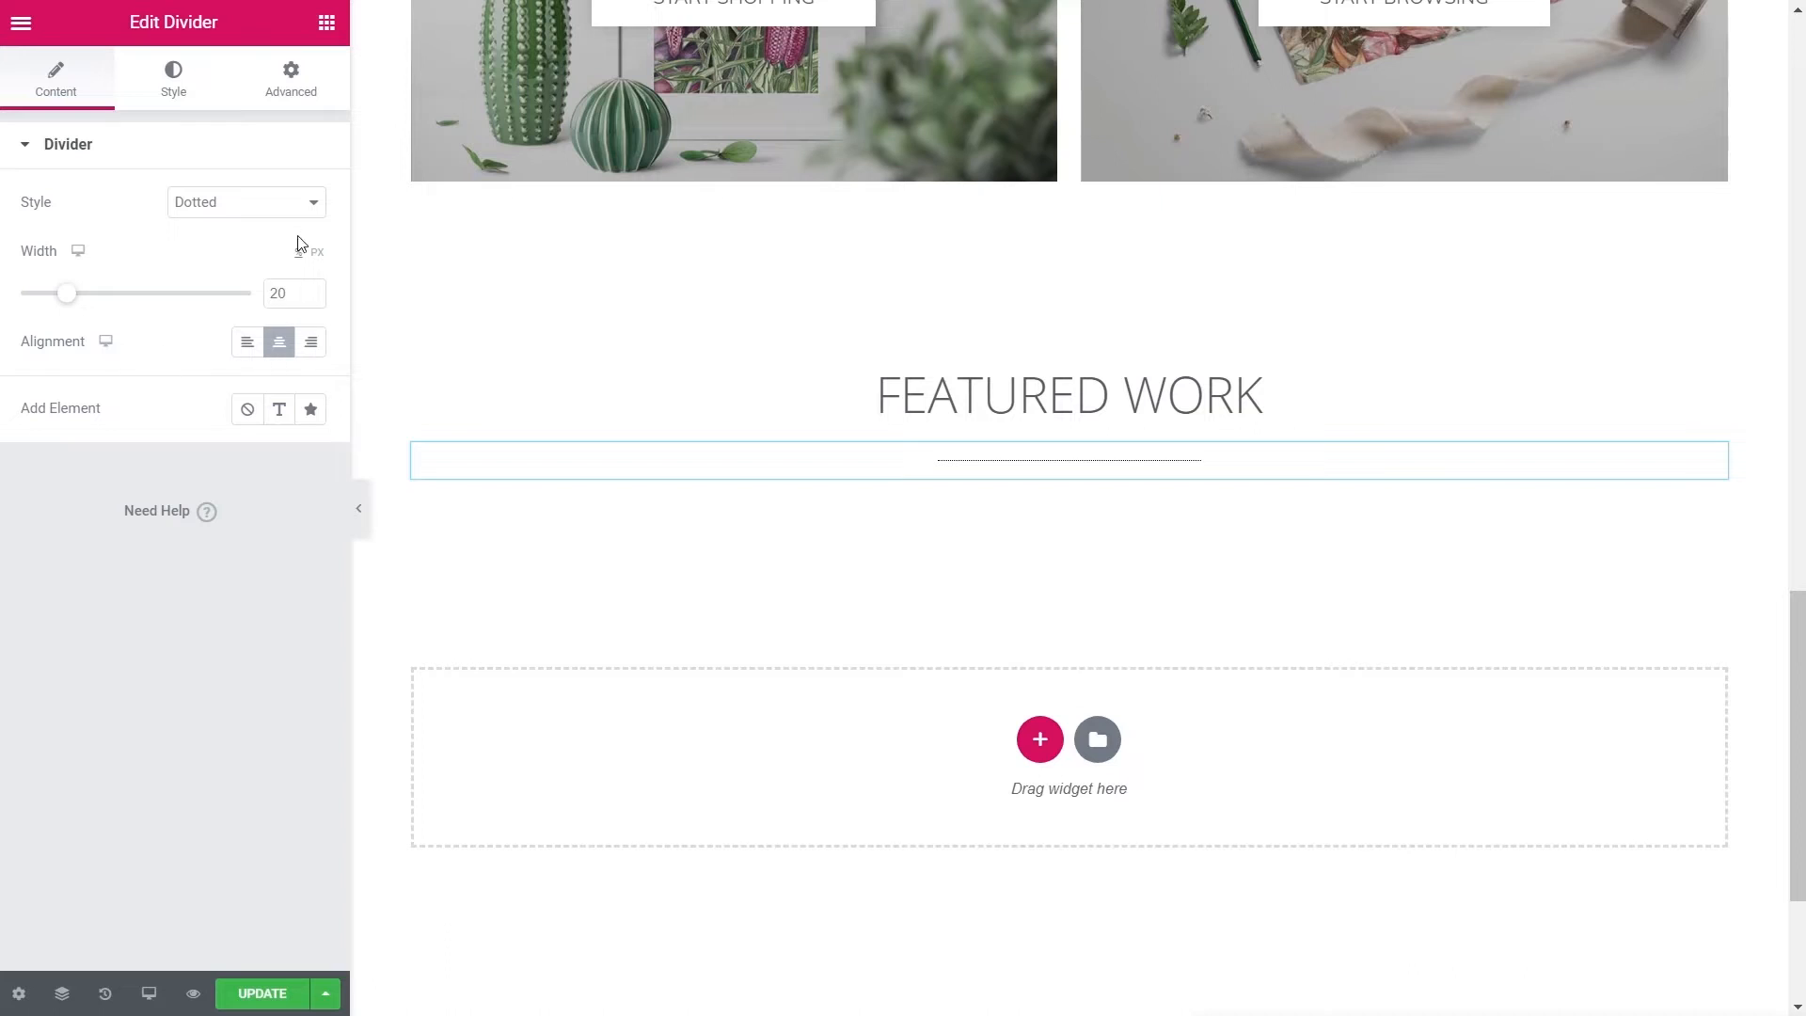
- Give the divider a 4 px gap and faint semi-transparent black colour #00000040
{"action": "left_click", "coordinate": [187, 100]}
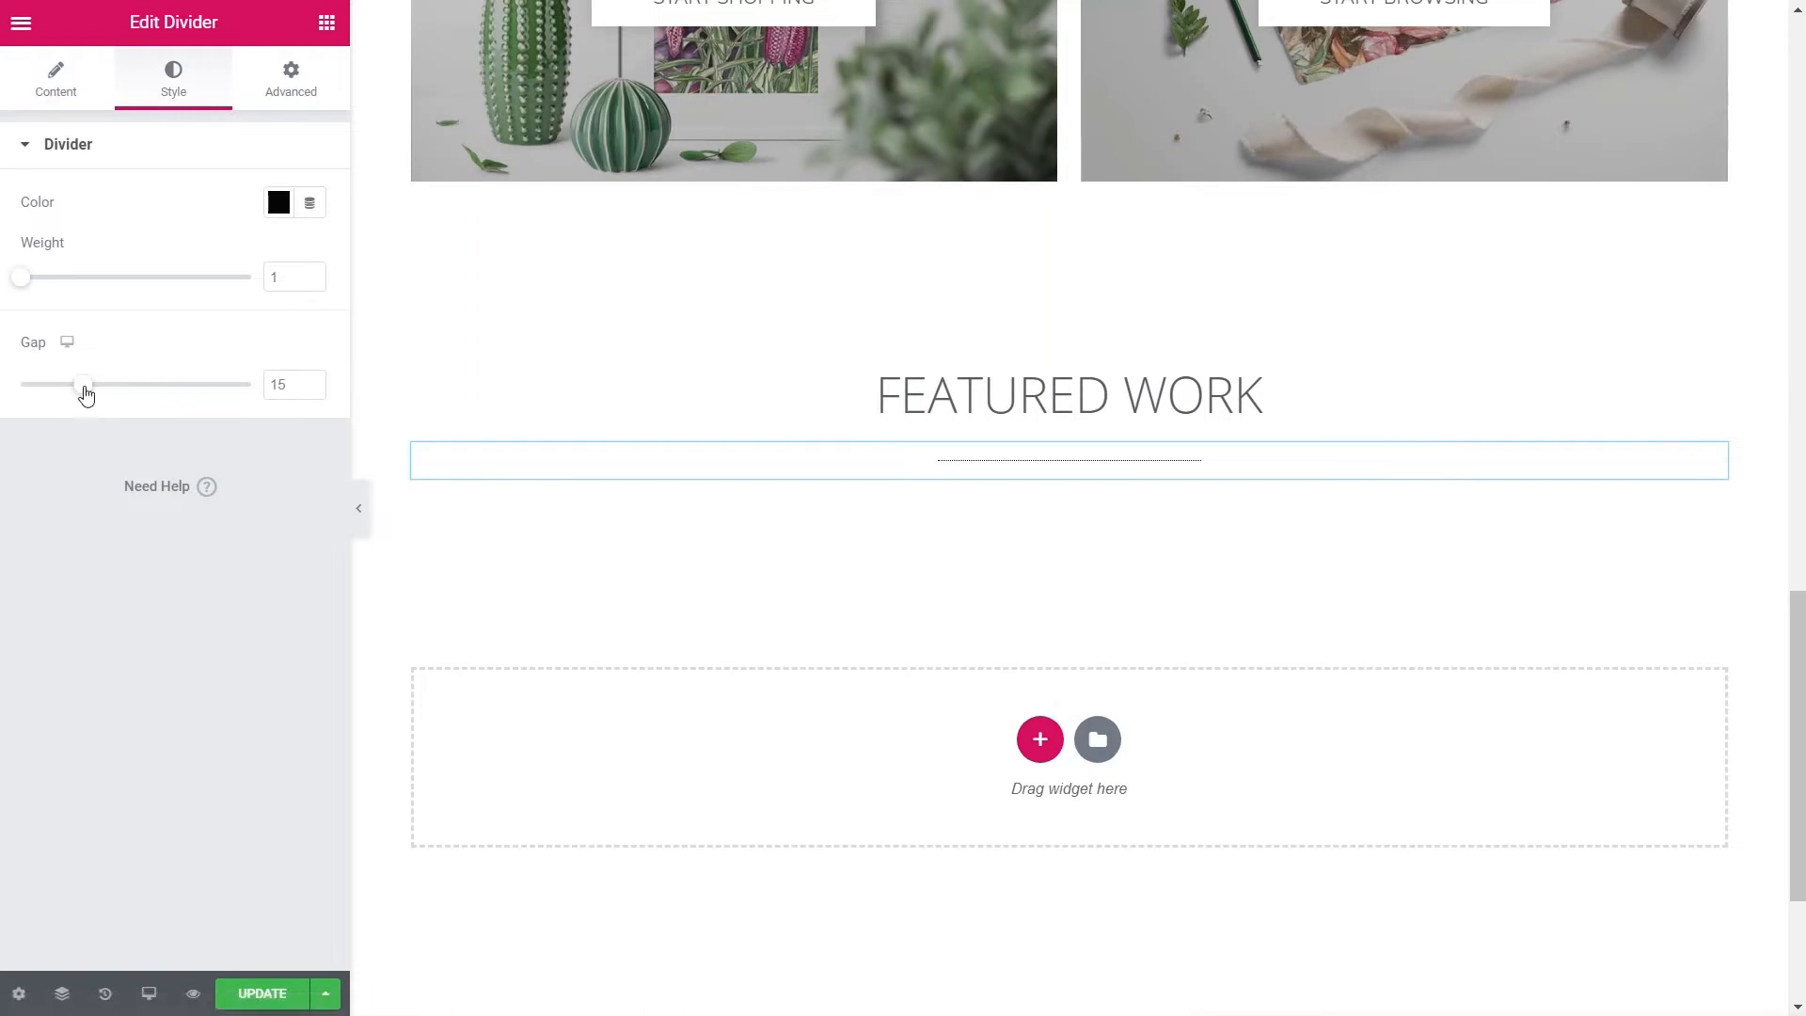
{"action": "left_click_drag", "start_coordinate": [85, 393], "coordinate": [36, 395]}
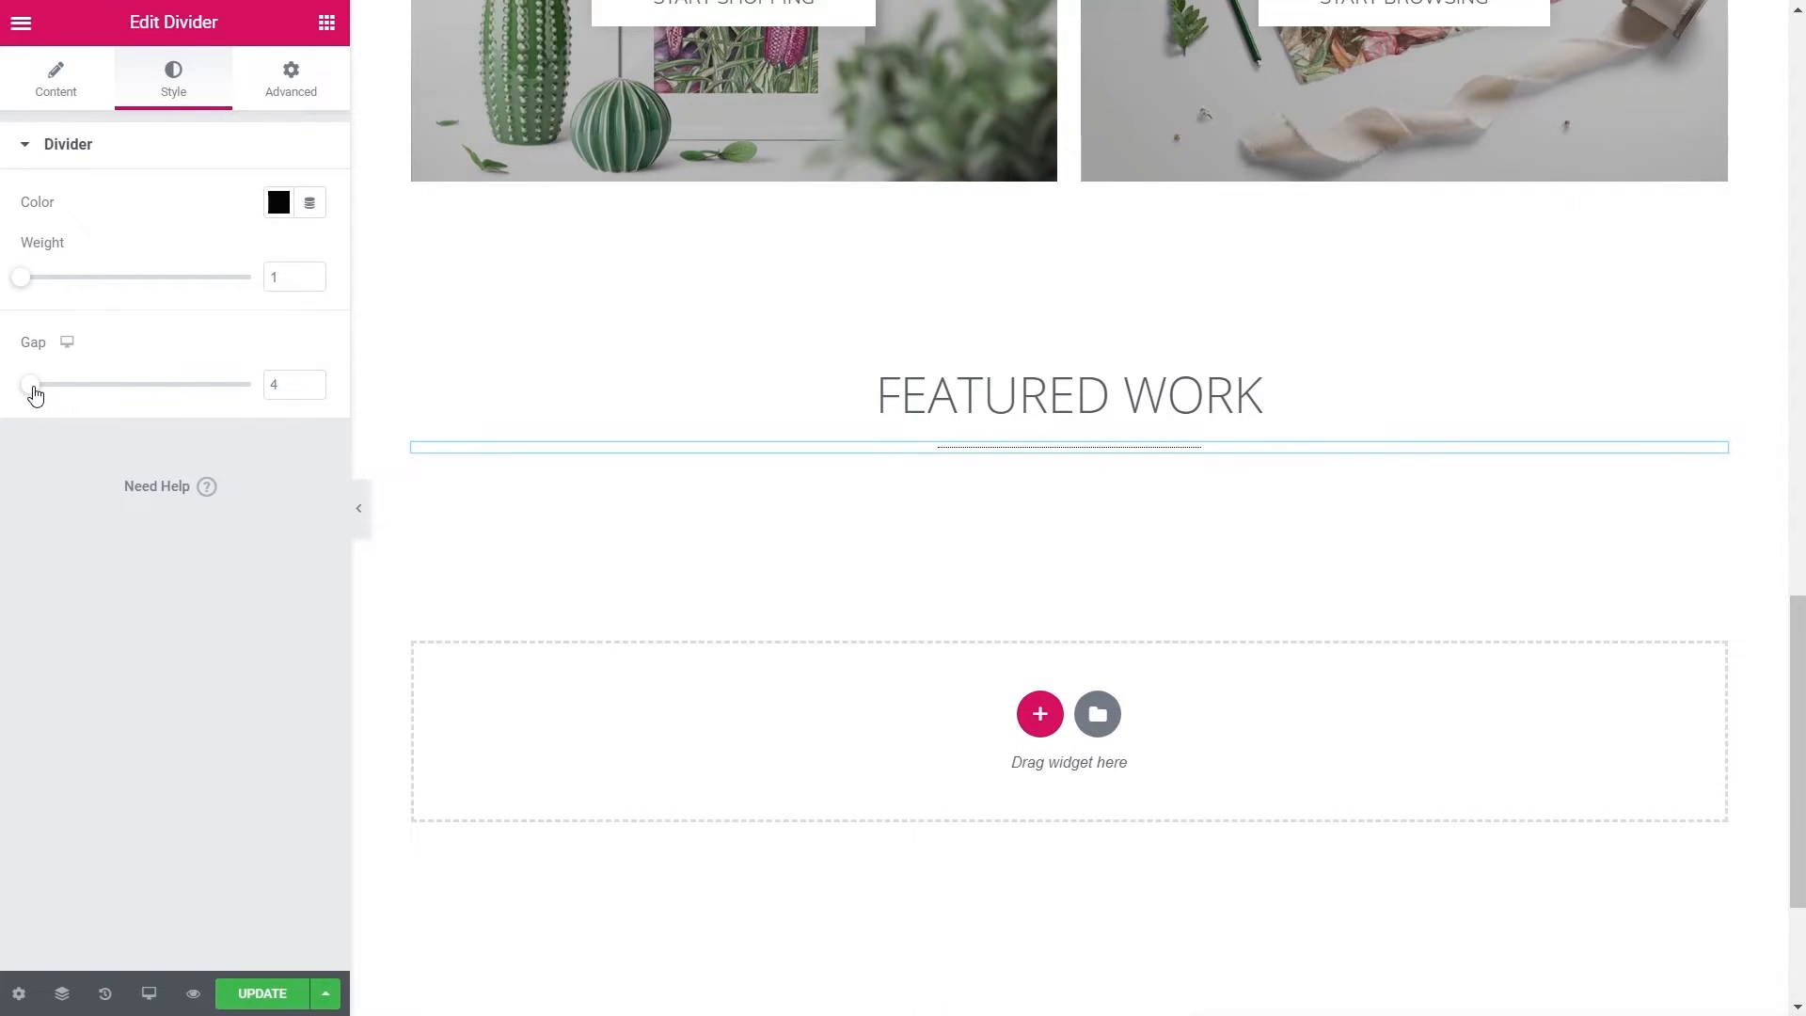
{"action": "left_click", "coordinate": [278, 204]}
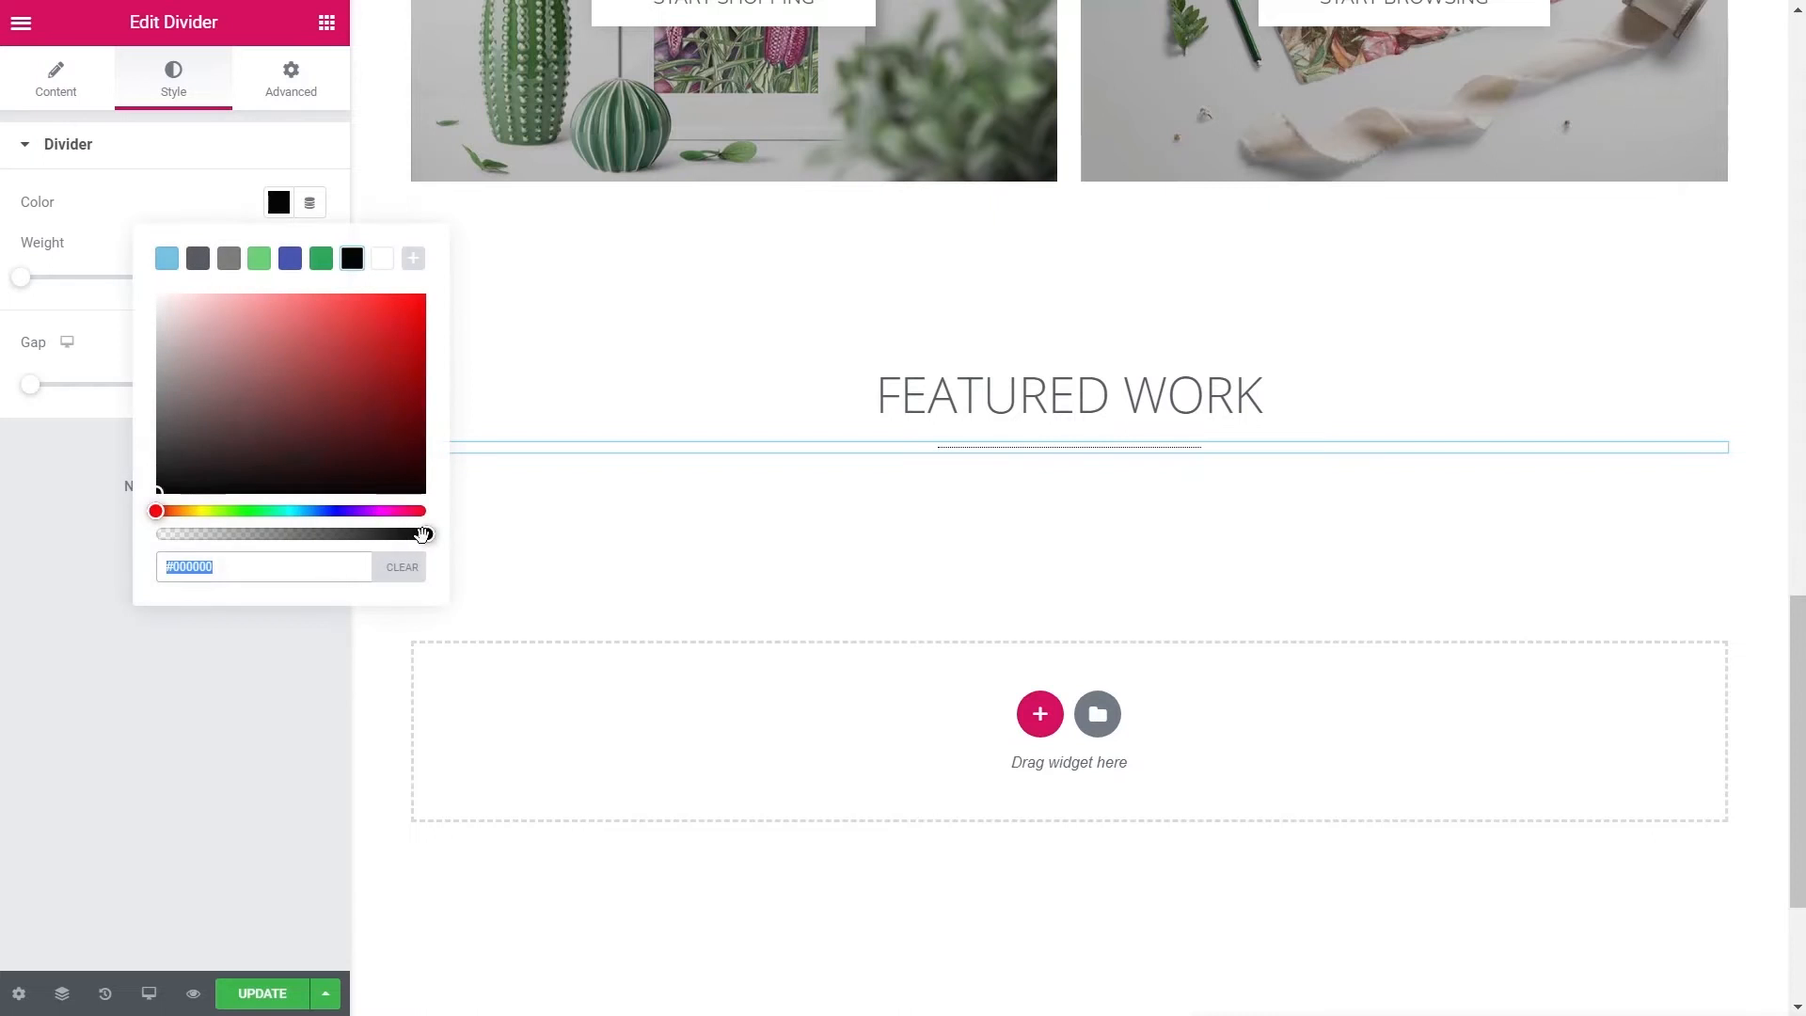
{"action": "left_click_drag", "start_coordinate": [423, 534], "coordinate": [223, 535]}
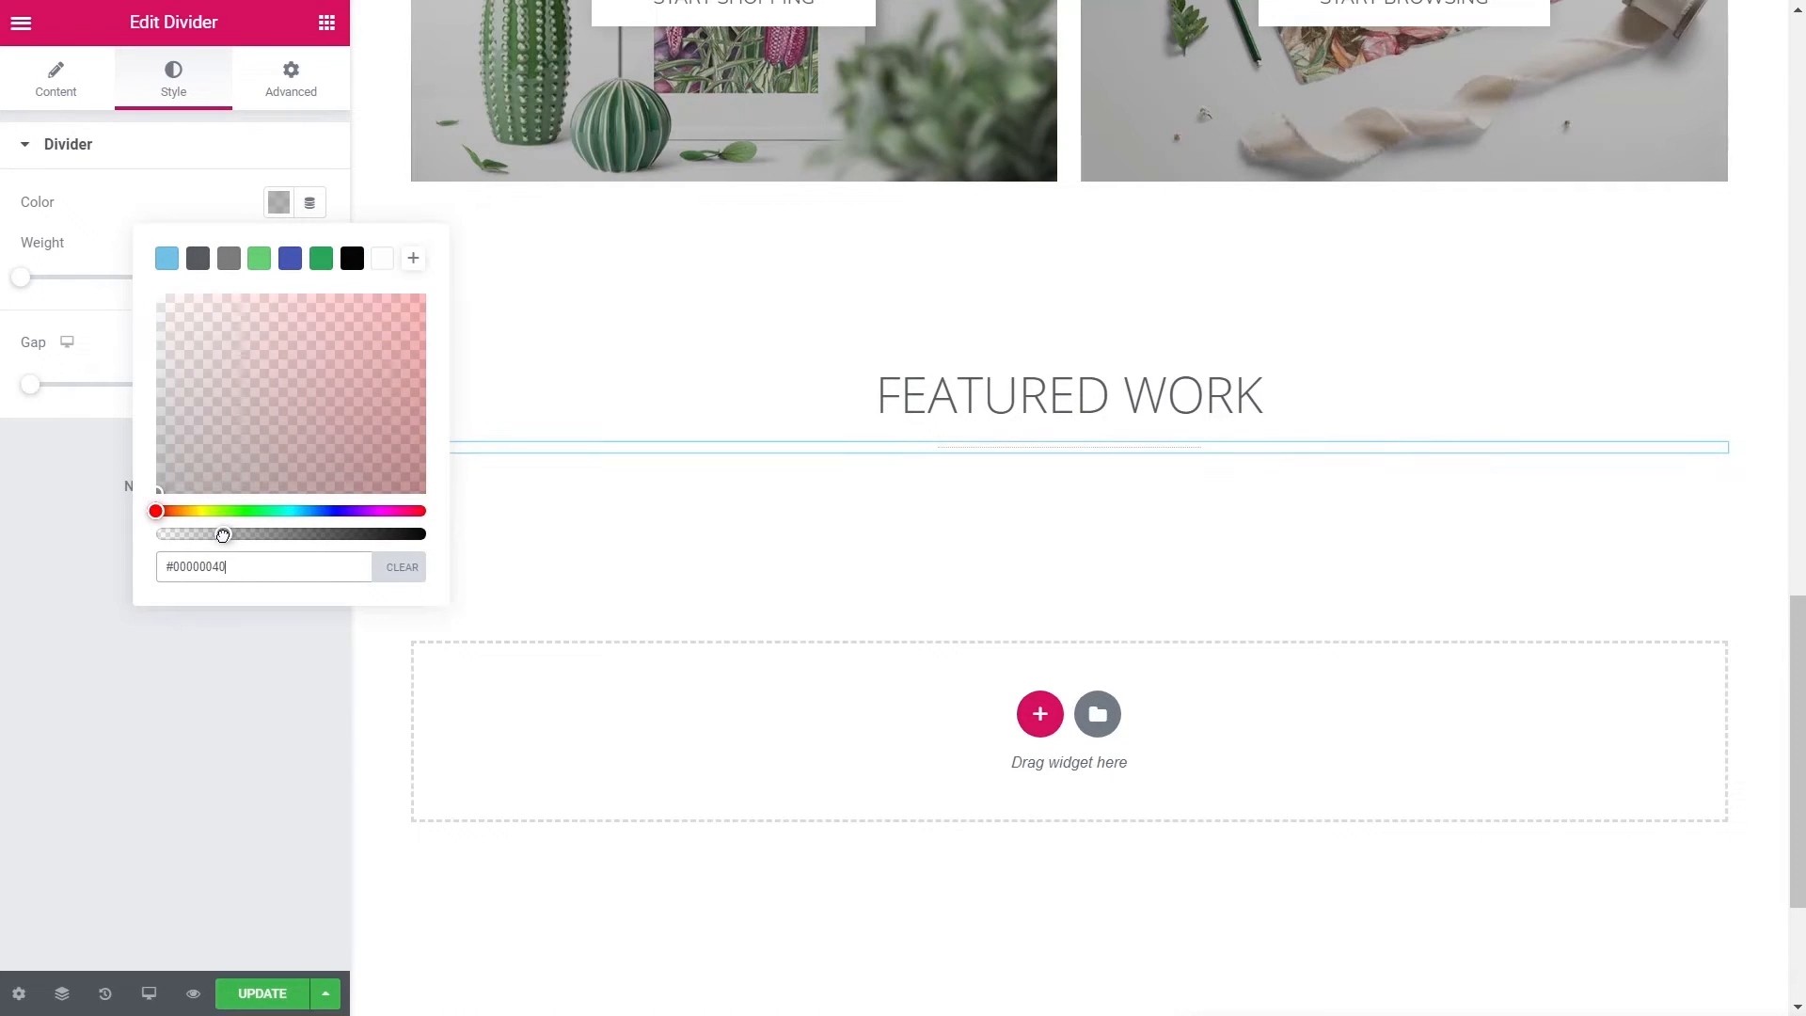
{"action": "left_click", "coordinate": [246, 771]}
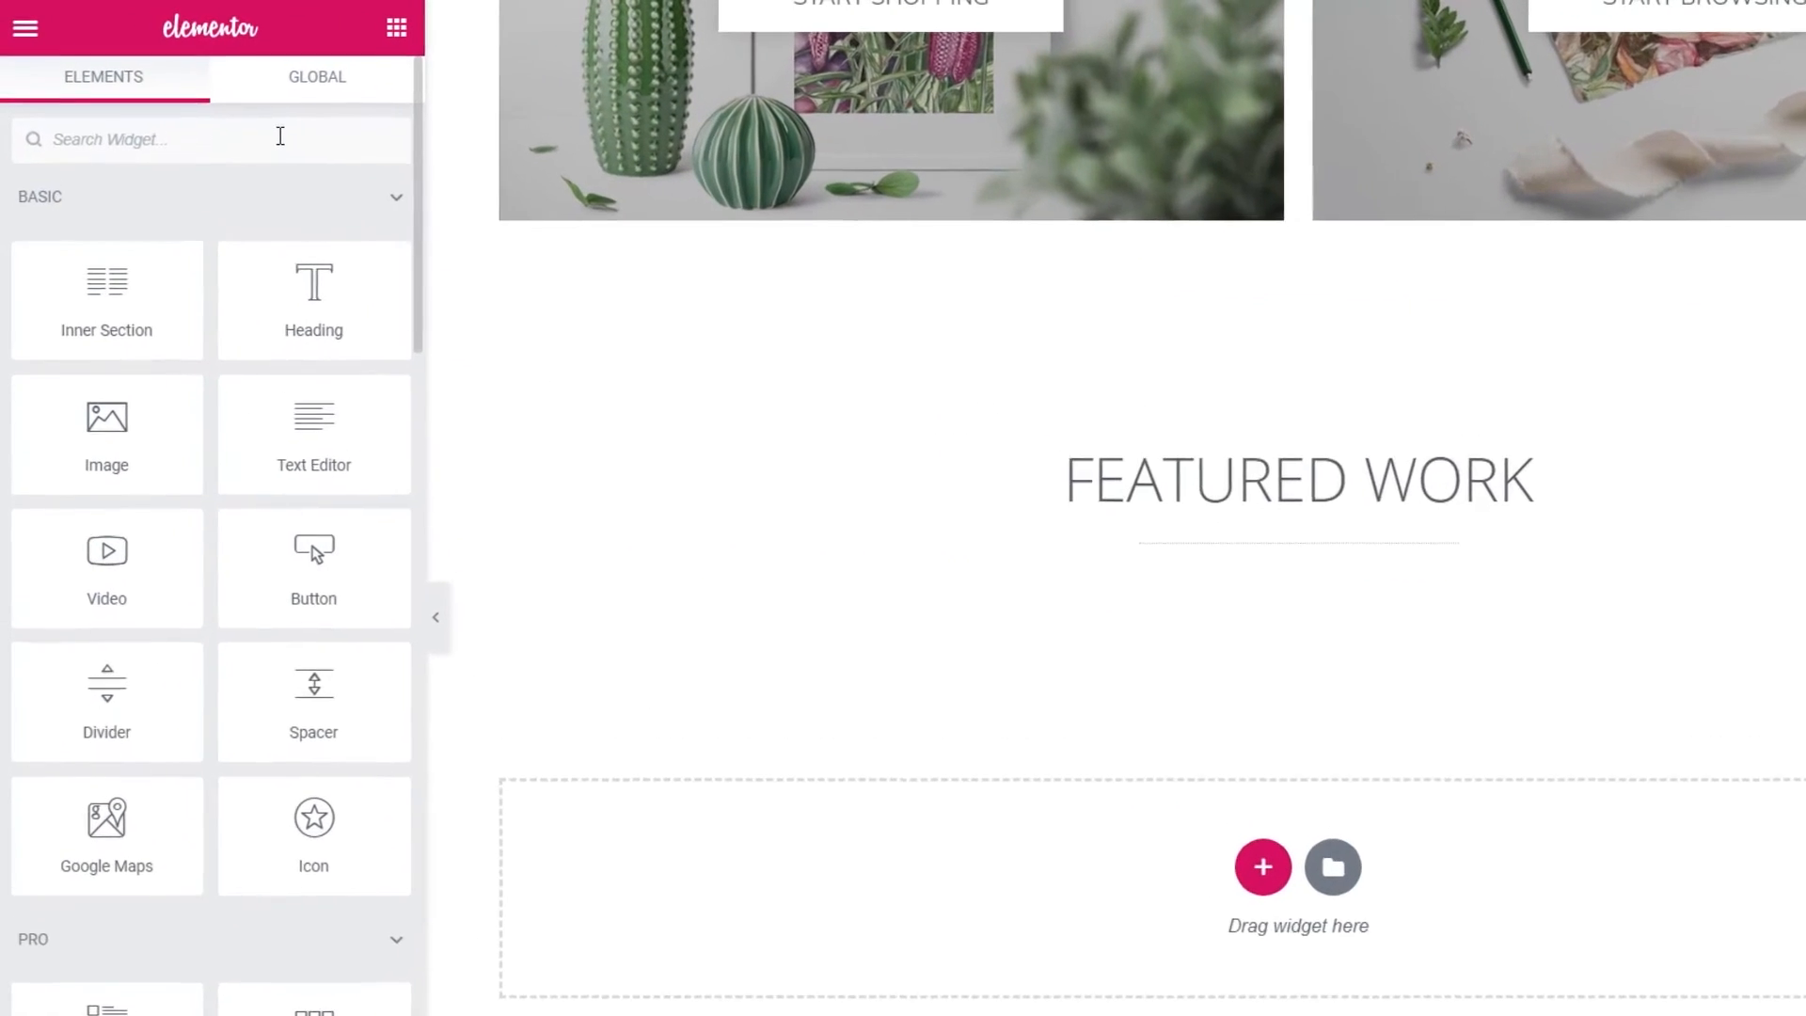
- Add the WooCommerce Products widget below the divider and set it to 1 row
{"action": "left_click", "coordinate": [280, 136]}
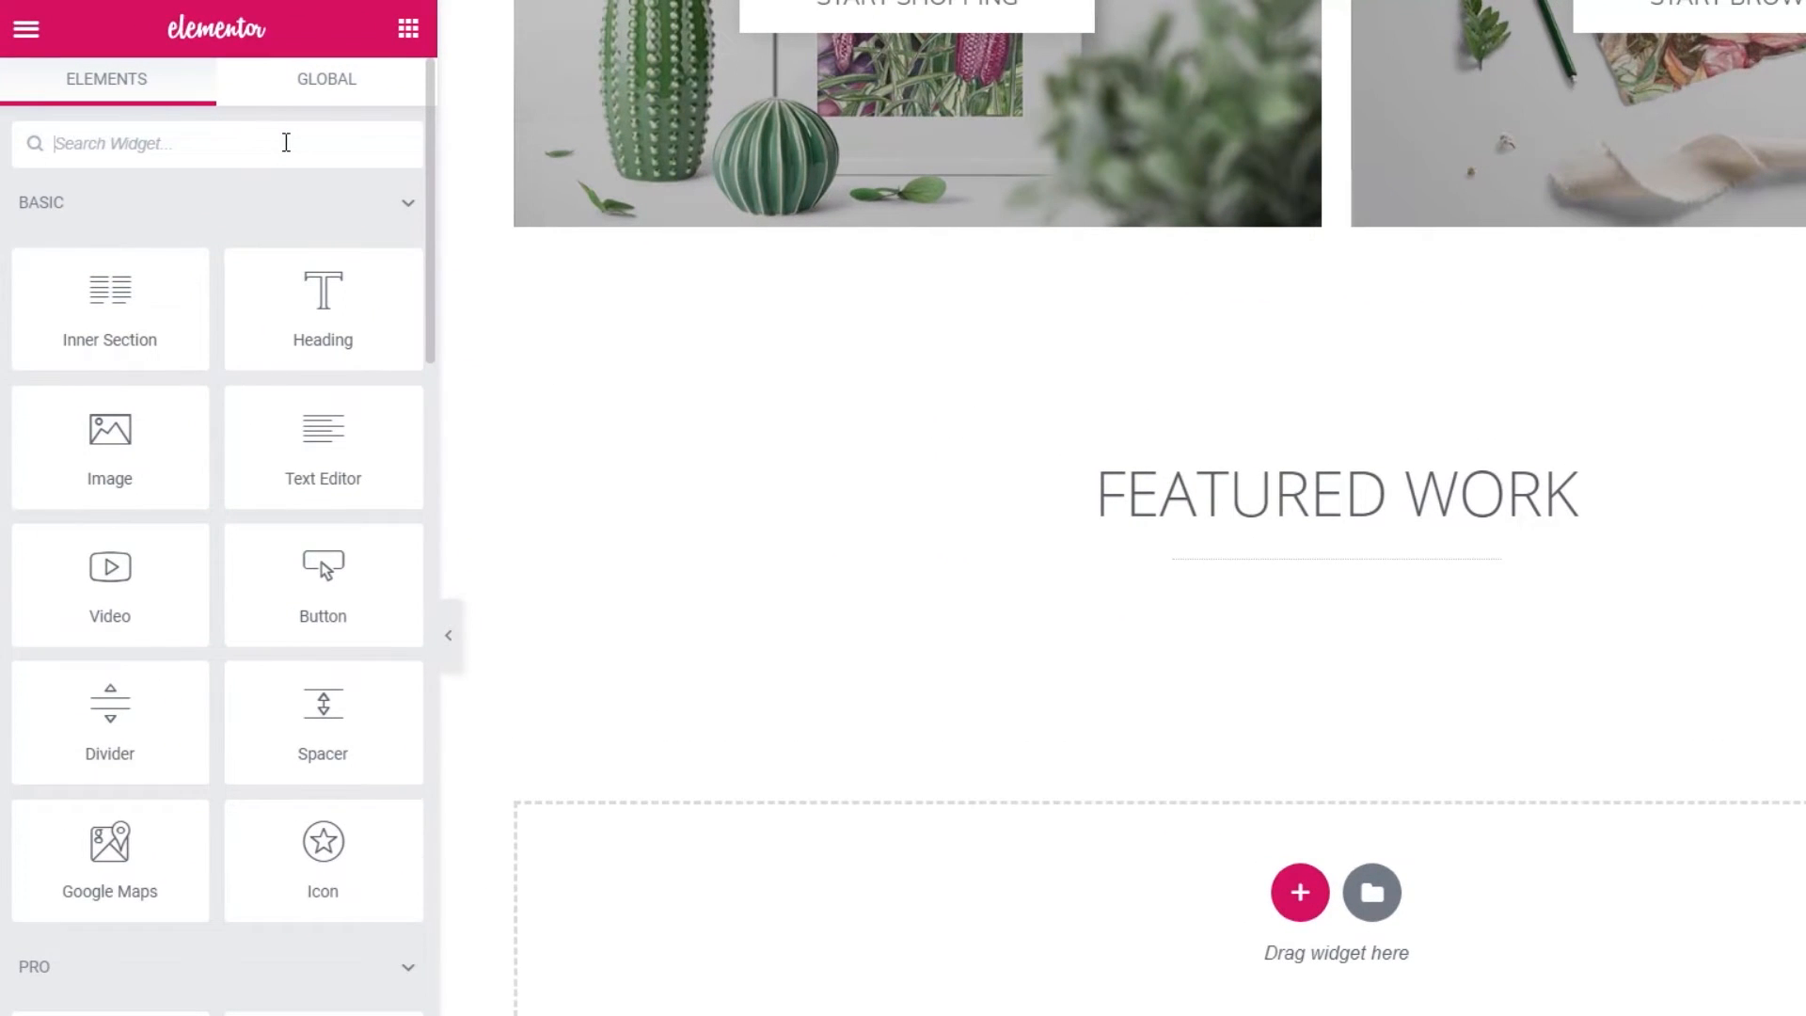
{"action": "type", "text": "woo"}
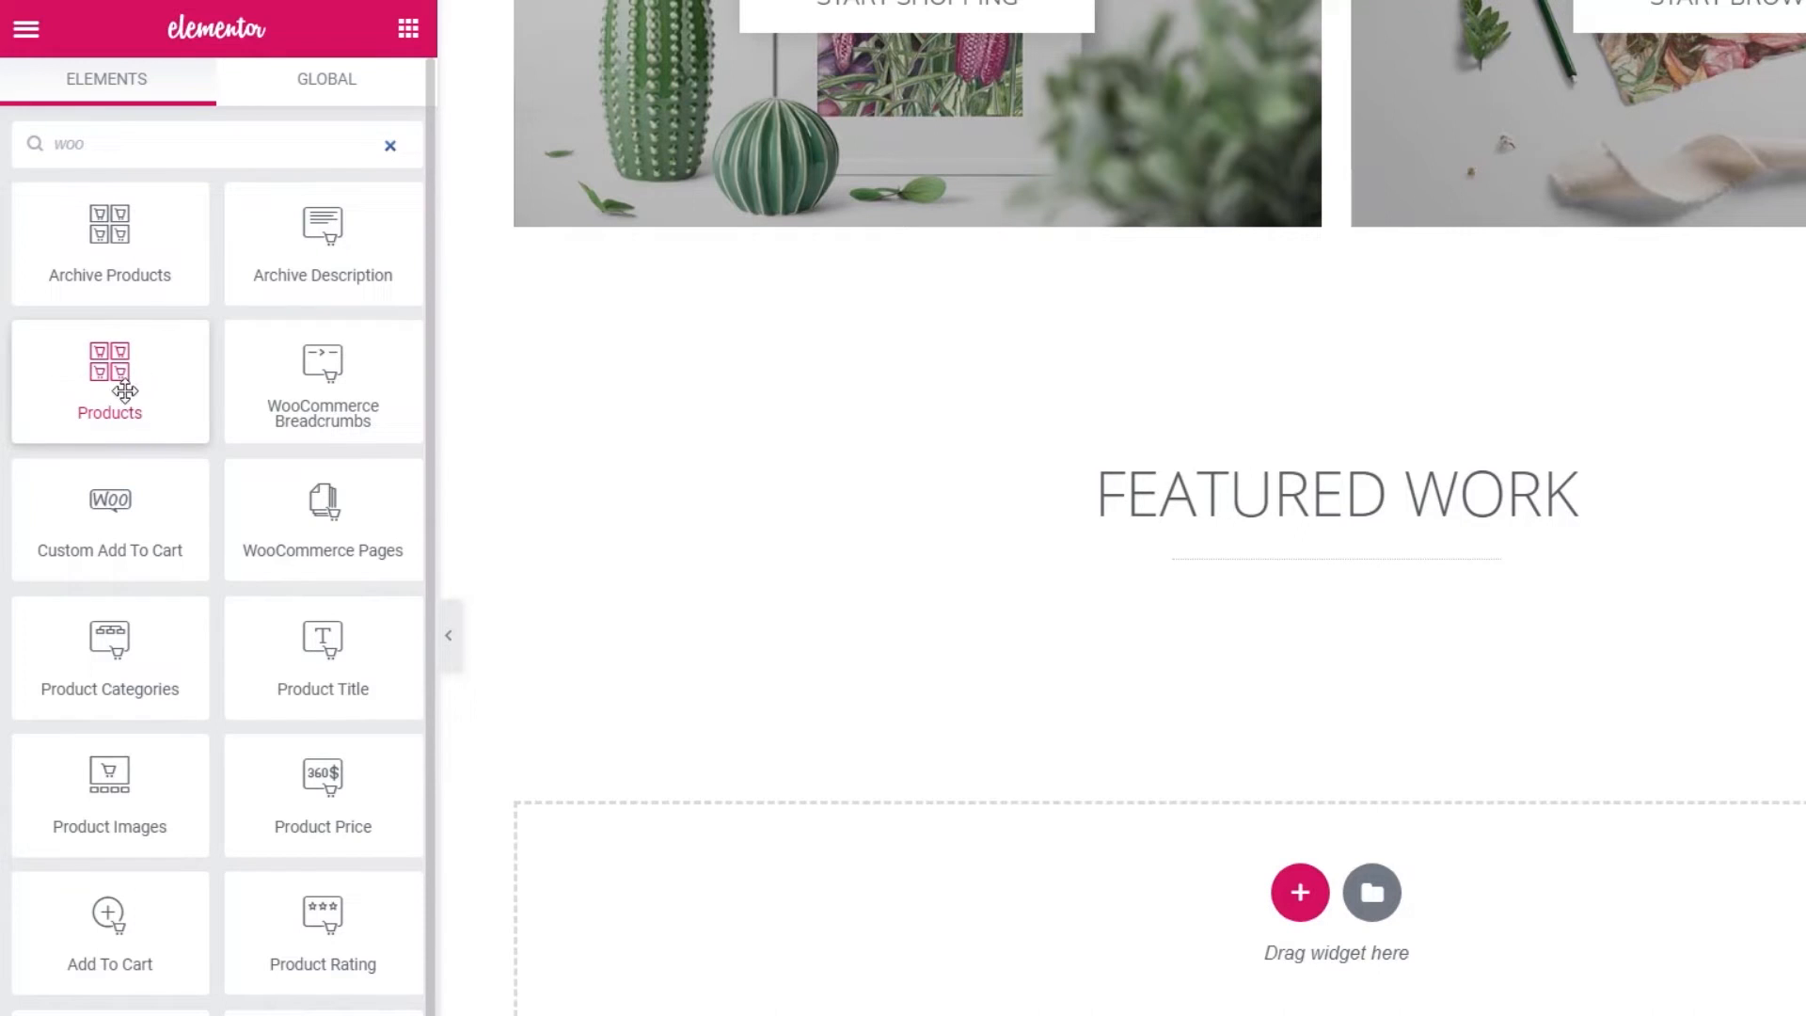
{"action": "left_click_drag", "start_coordinate": [125, 391], "coordinate": [1361, 574]}
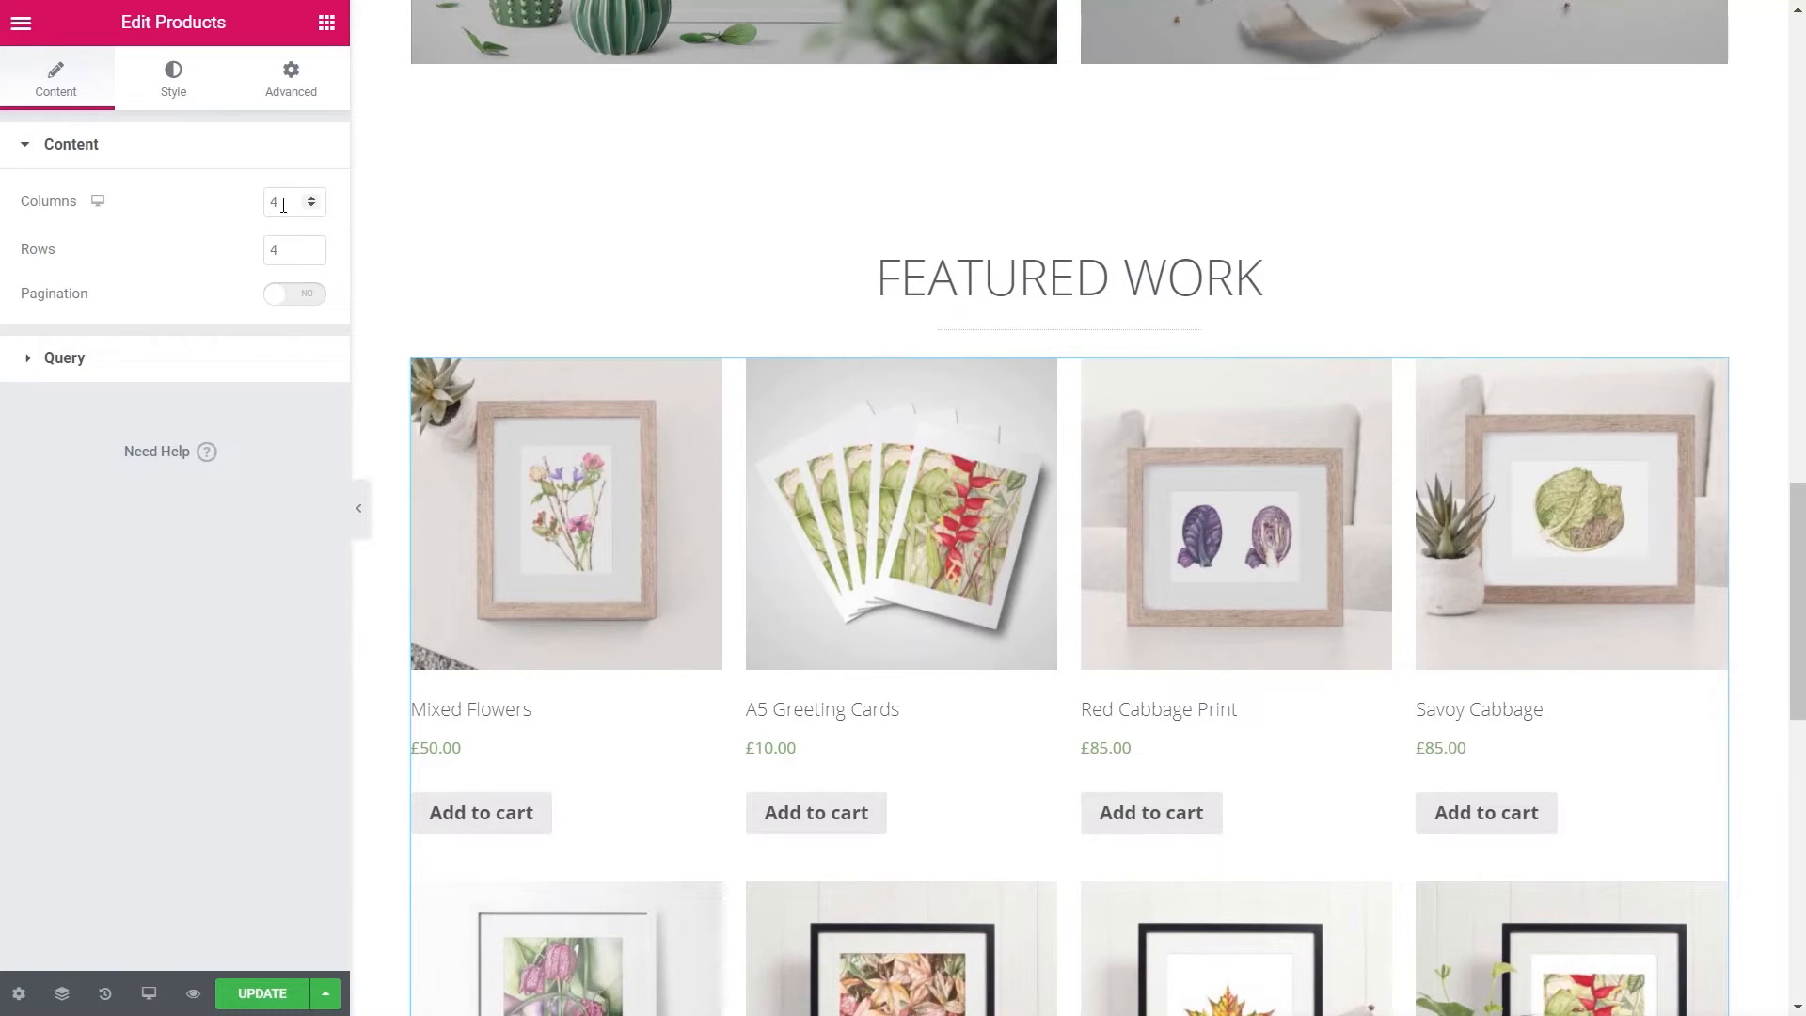
{"action": "double_click", "coordinate": [282, 249]}
{"action": "type", "text": "1"}
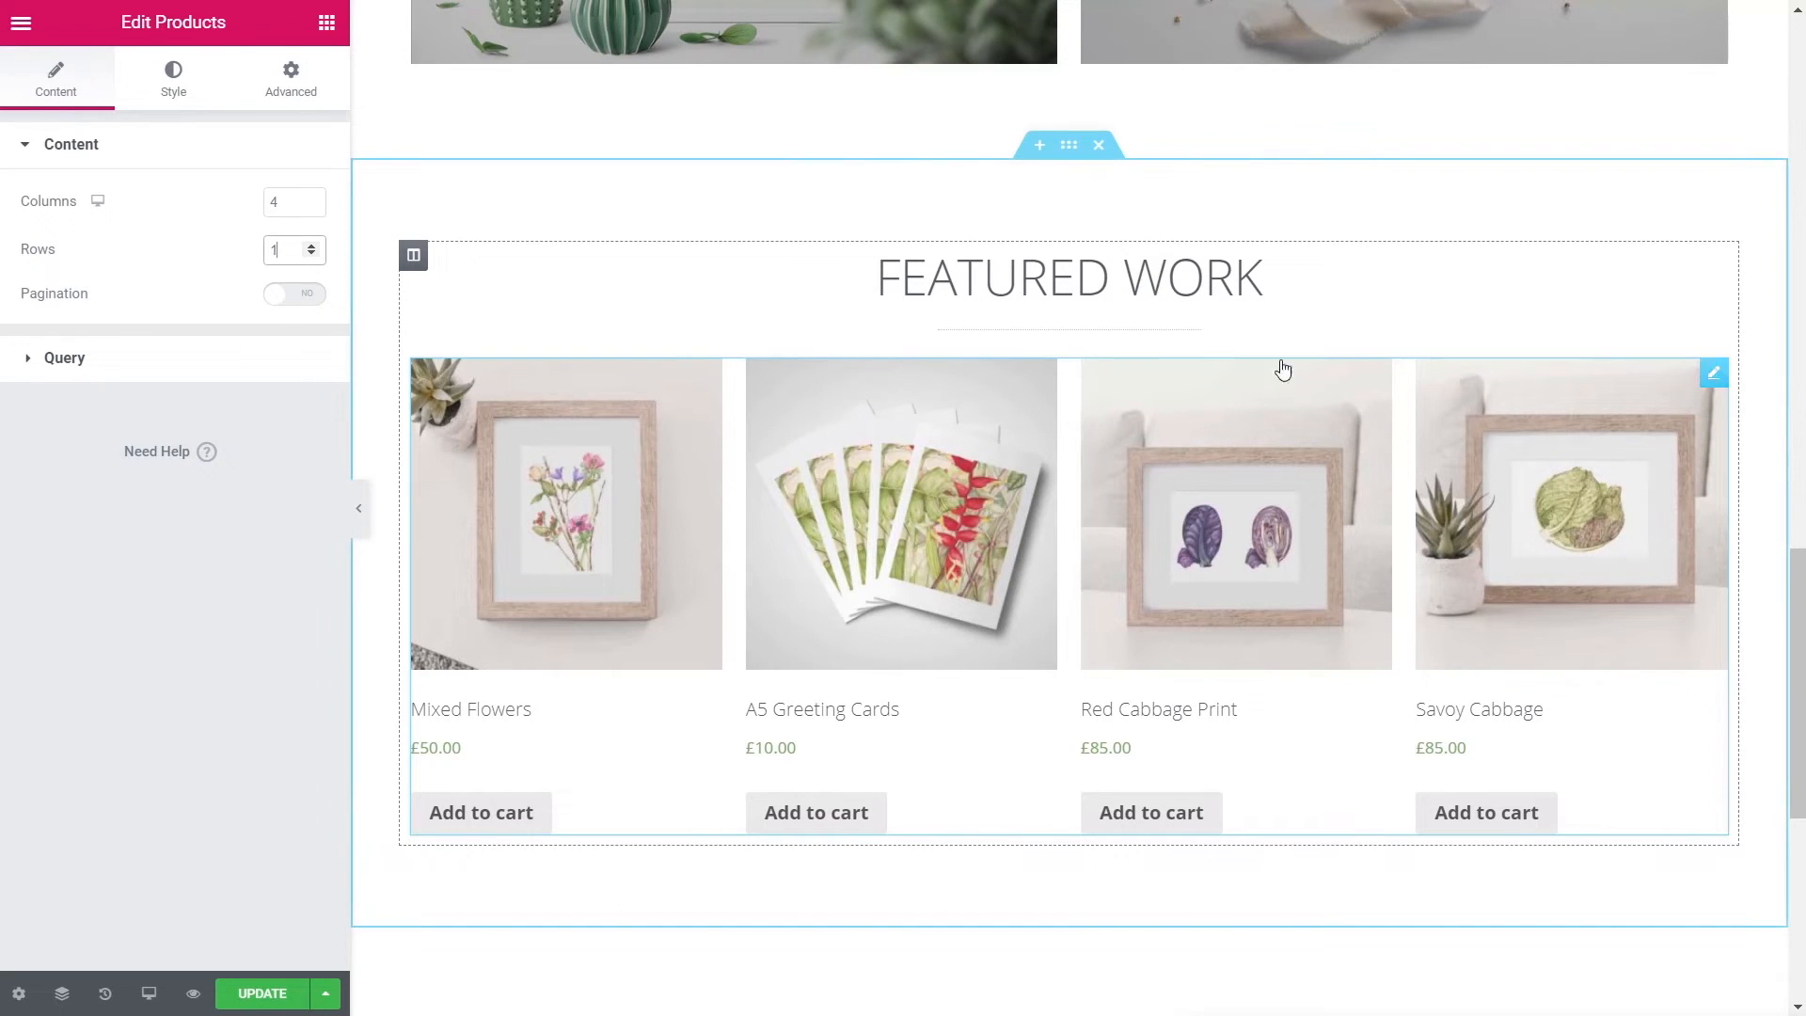
- Set the product grid's top and bottom padding to 30 px
{"action": "left_click", "coordinate": [285, 91]}
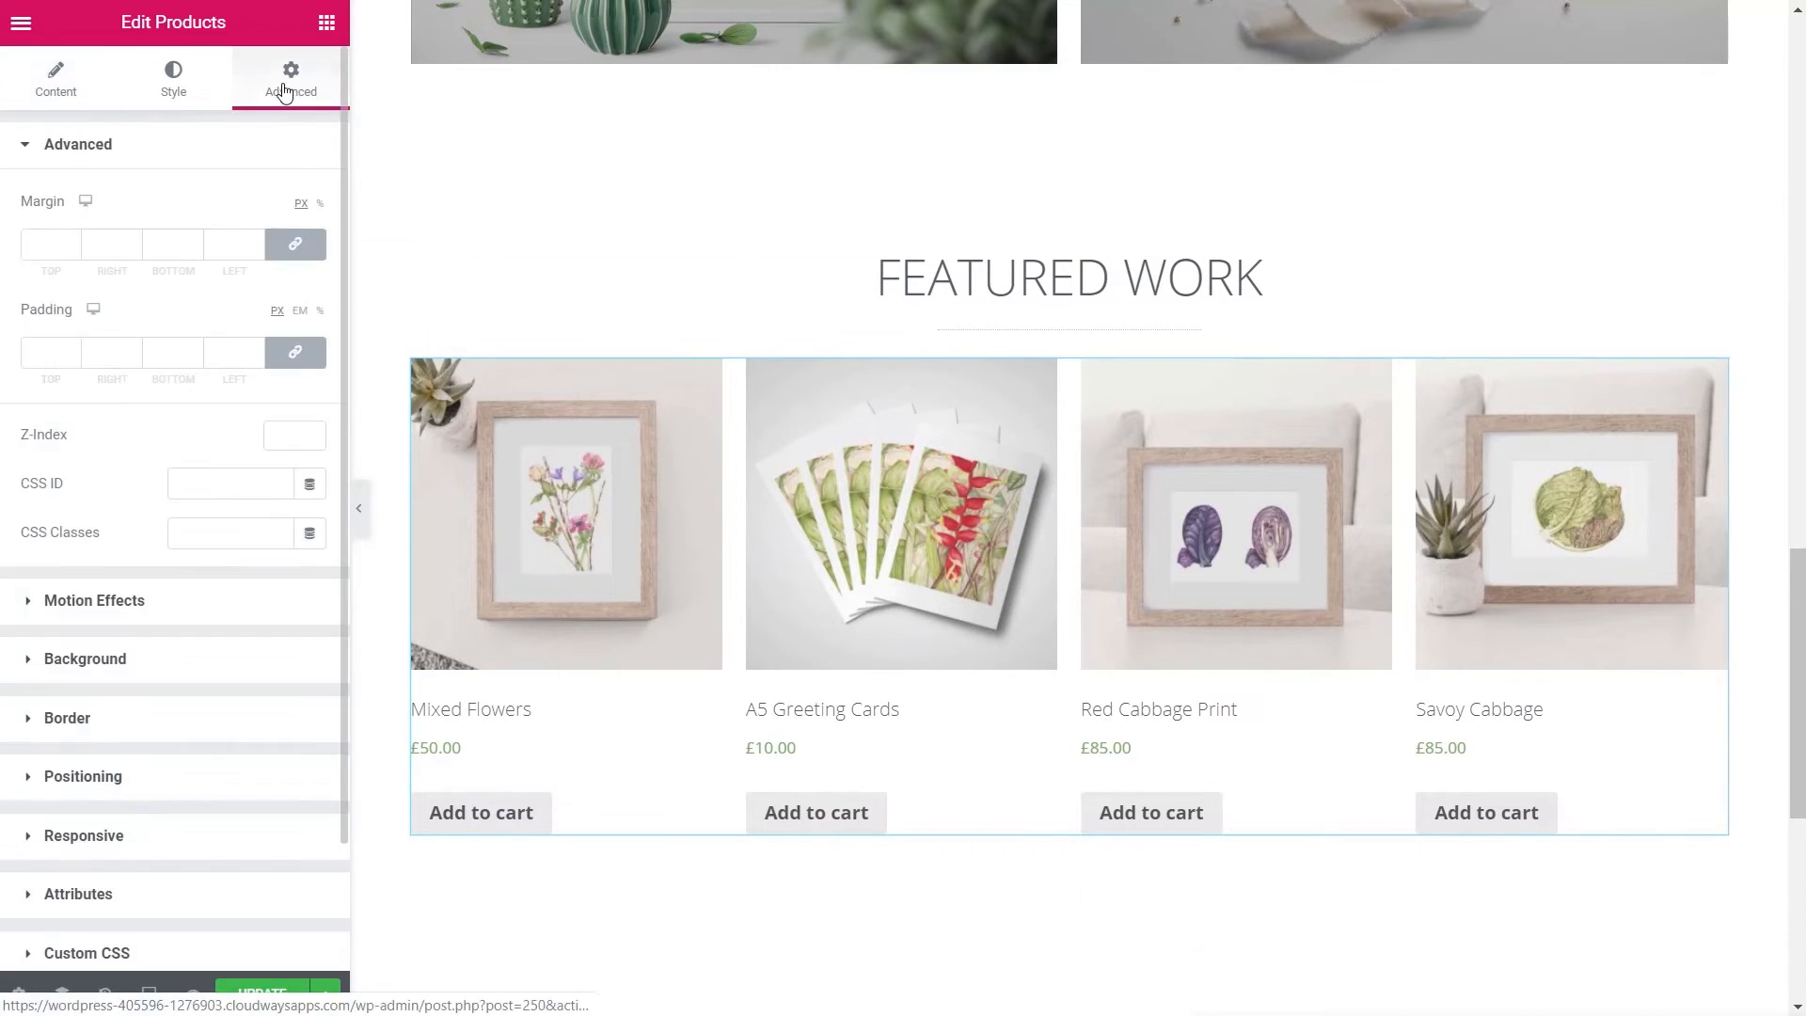
{"action": "left_click", "coordinate": [294, 352]}
{"action": "left_click", "coordinate": [36, 349]}
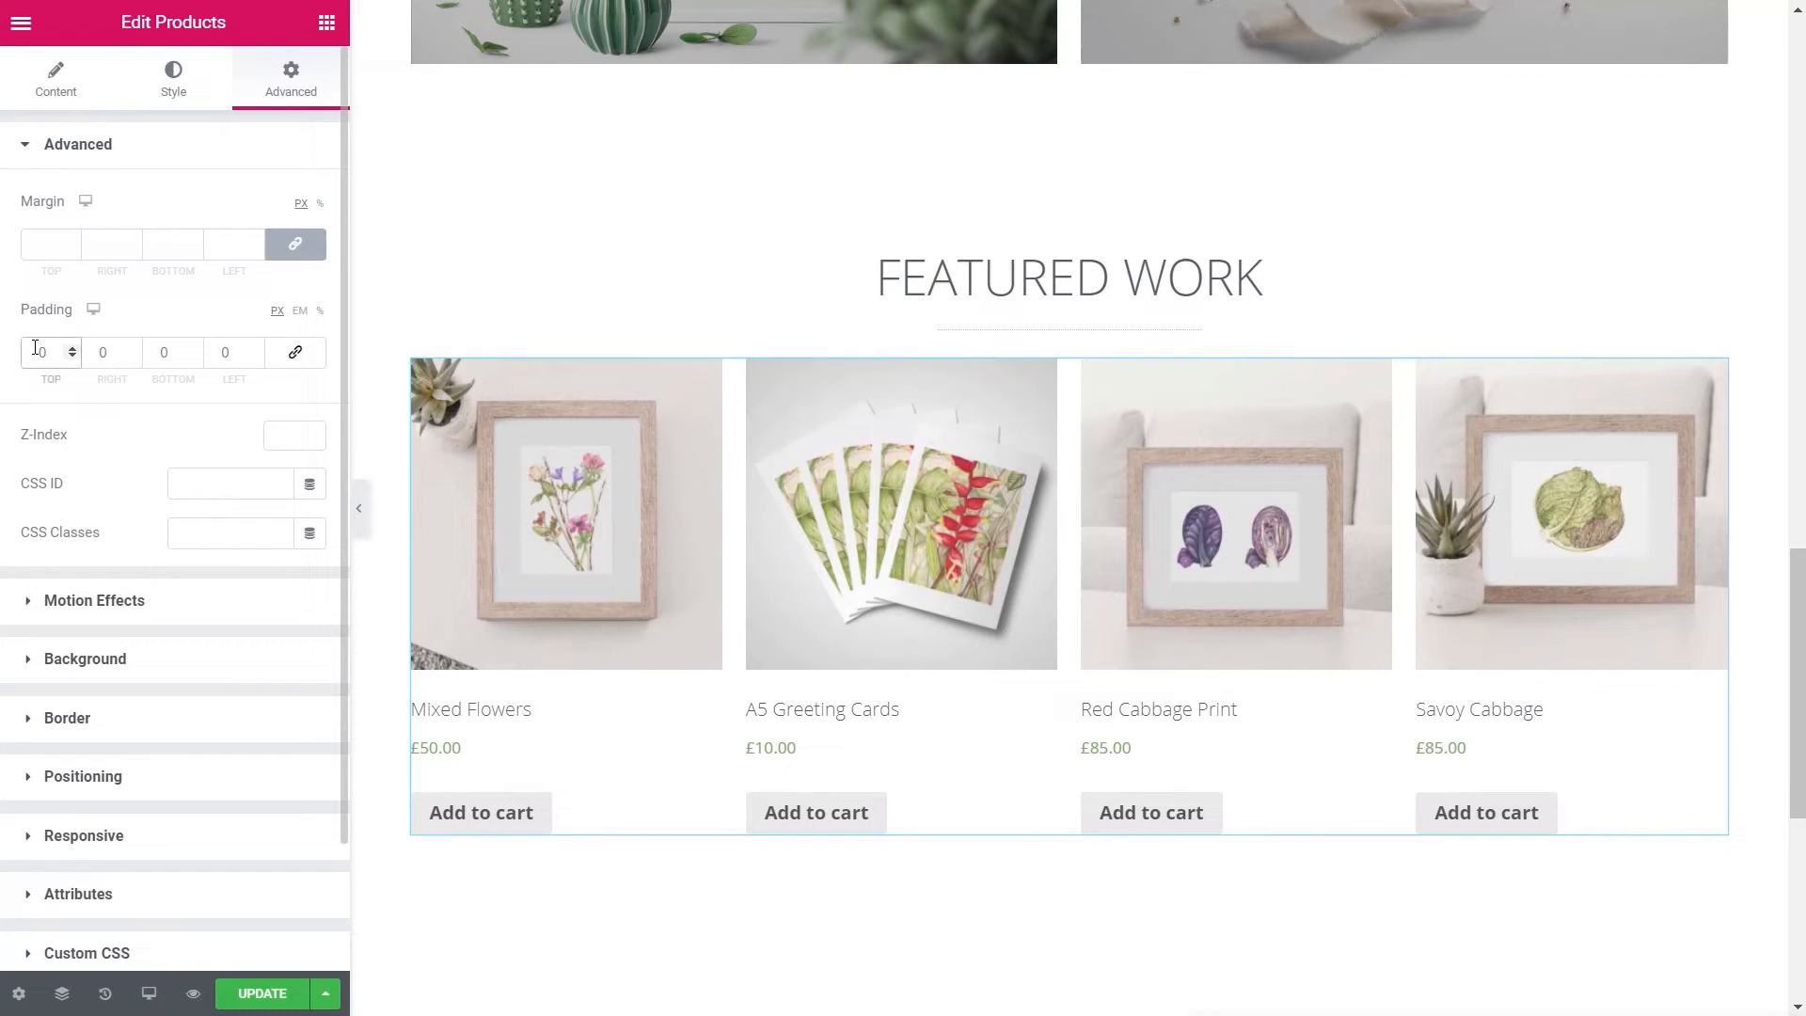
{"action": "type", "text": "3"}
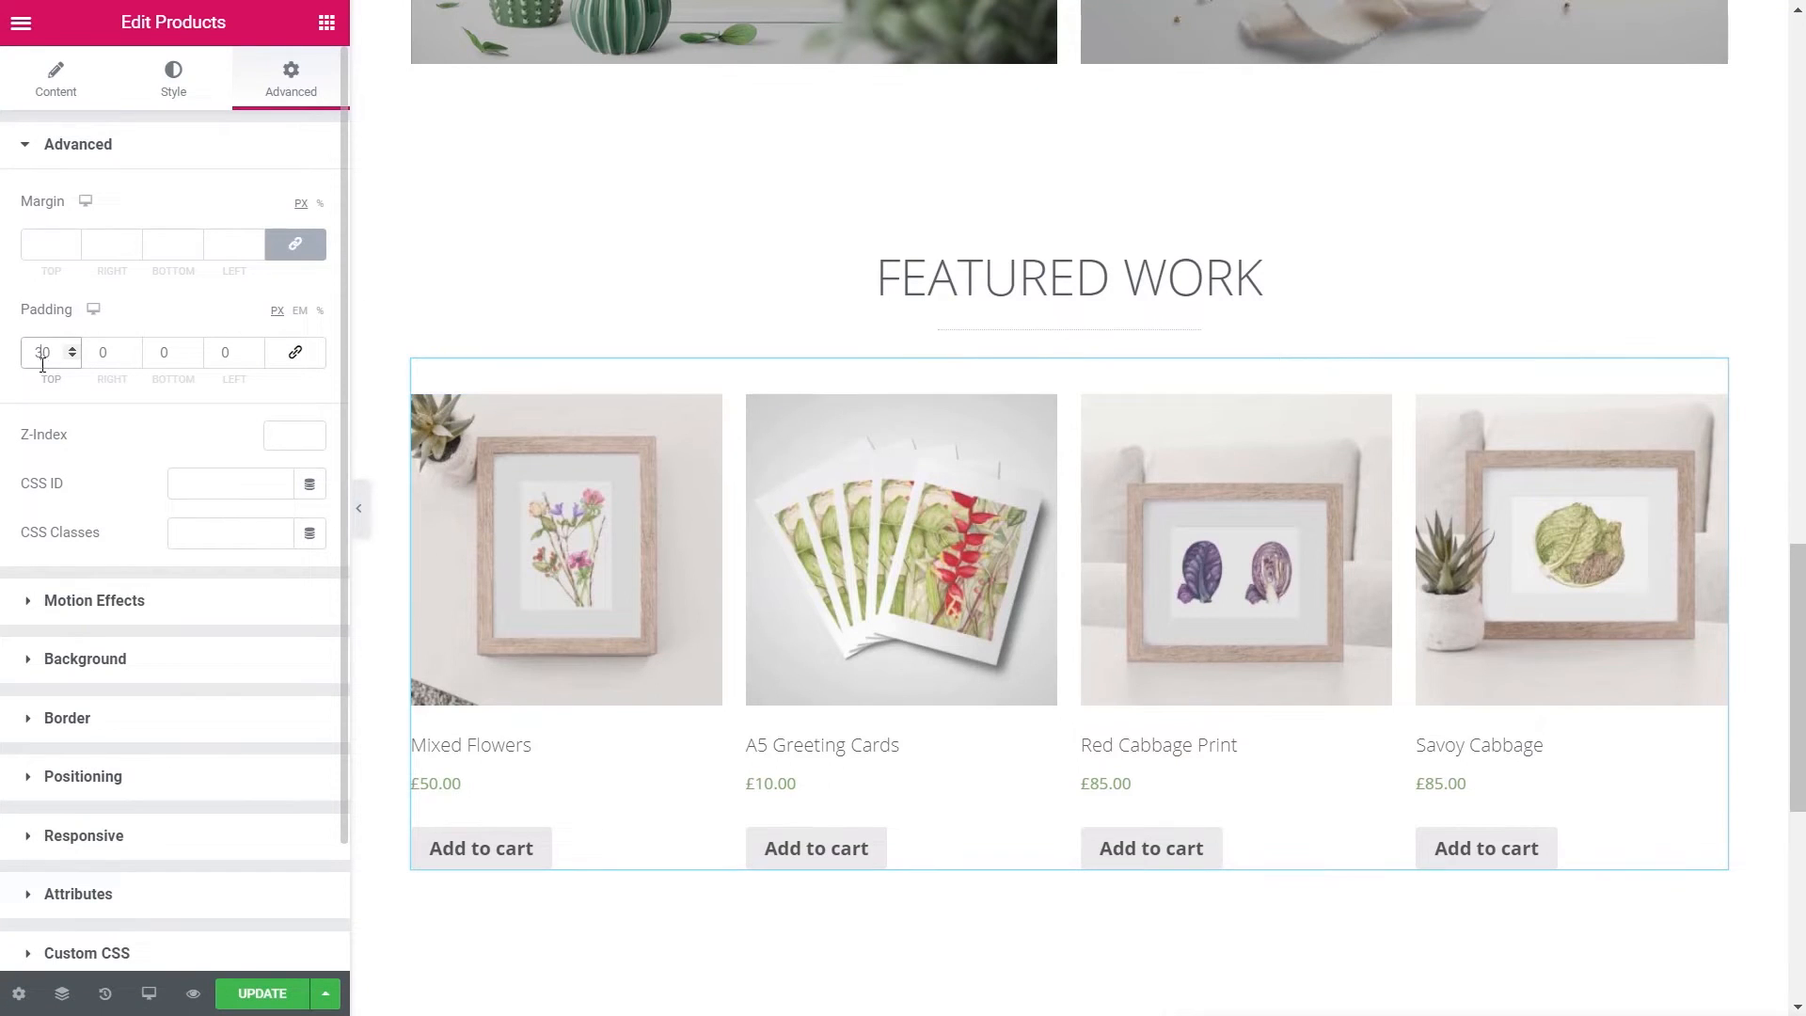
{"action": "left_click", "coordinate": [158, 356]}
{"action": "type", "text": "3"}
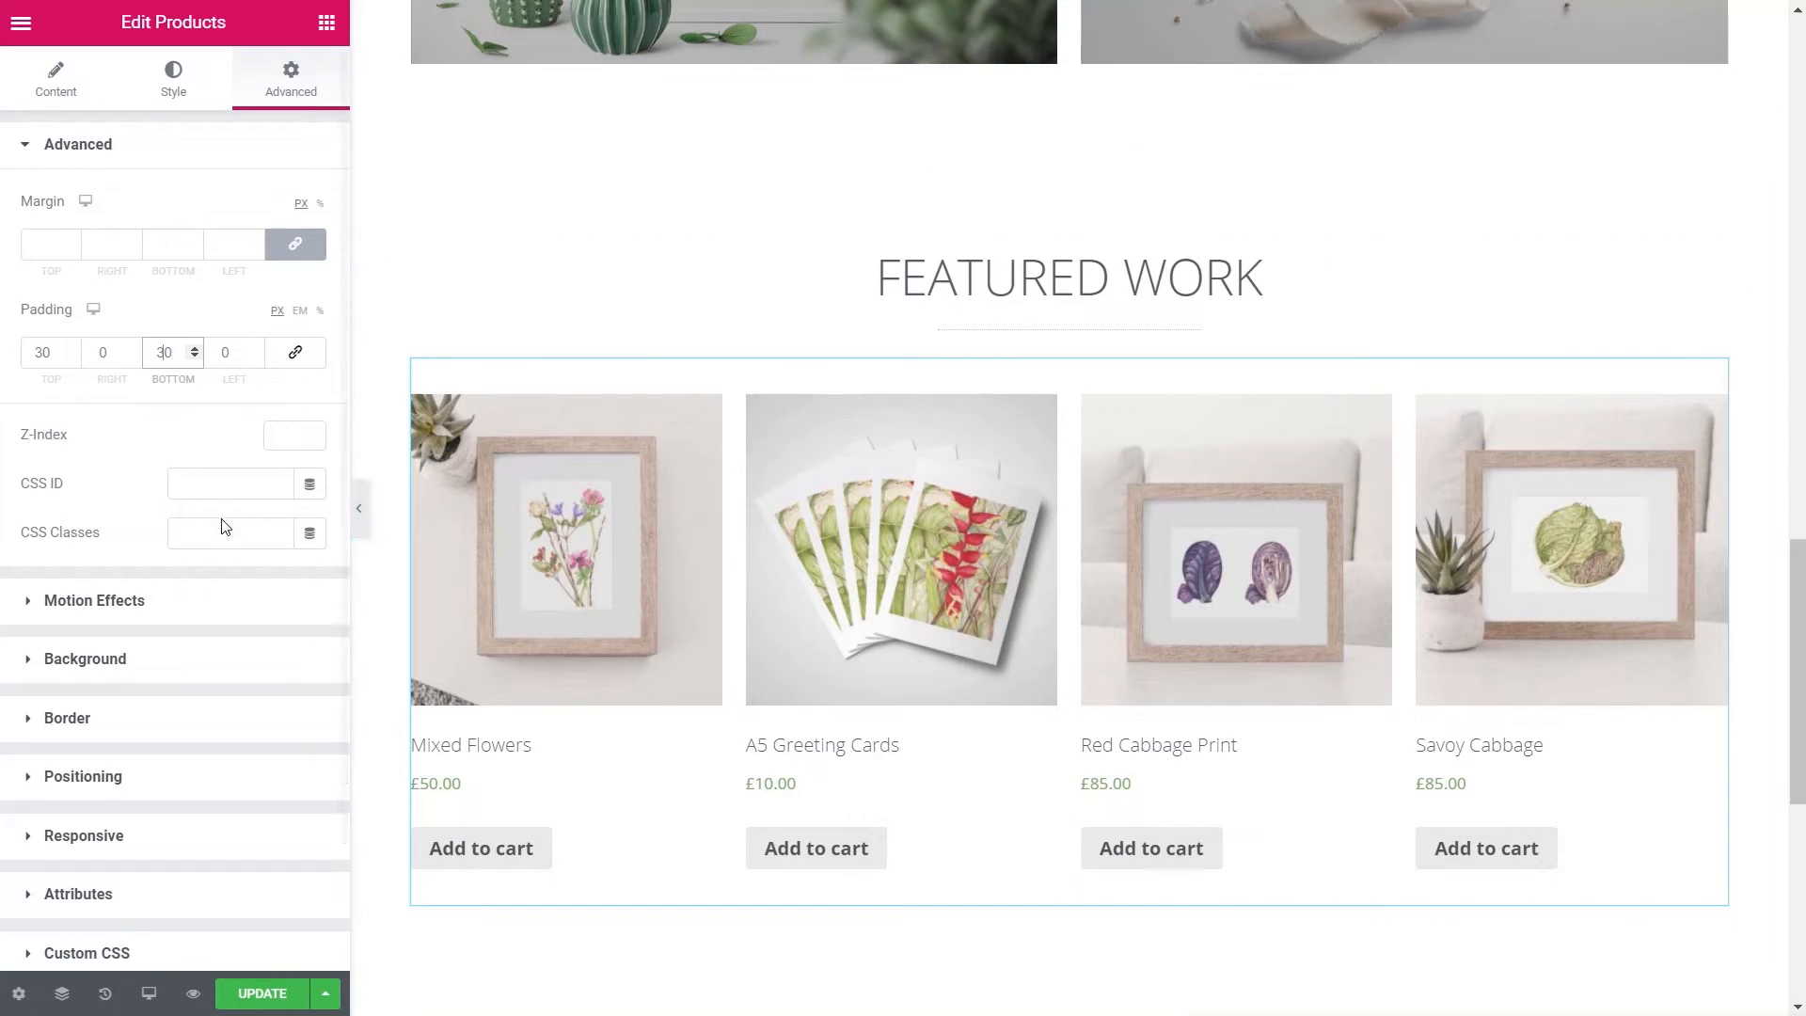
- Change the product grid's query source to Featured products
{"action": "left_click", "coordinate": [56, 80]}
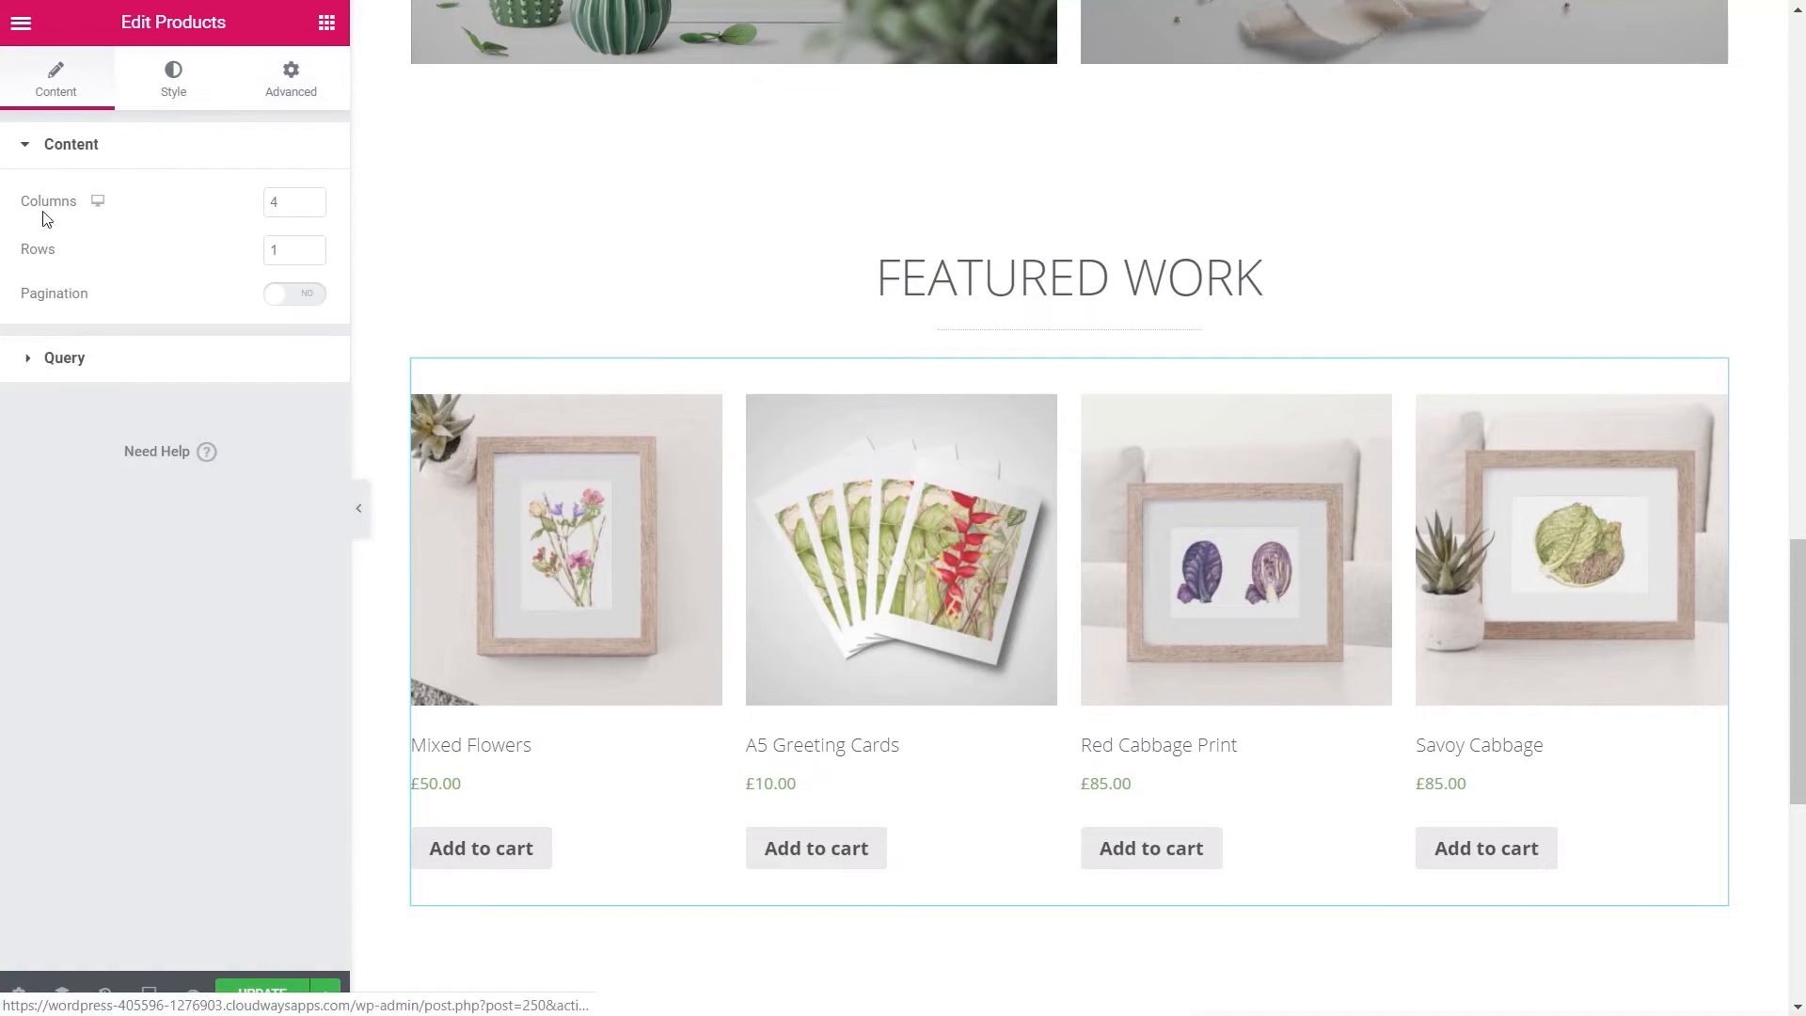
{"action": "left_click", "coordinate": [64, 358]}
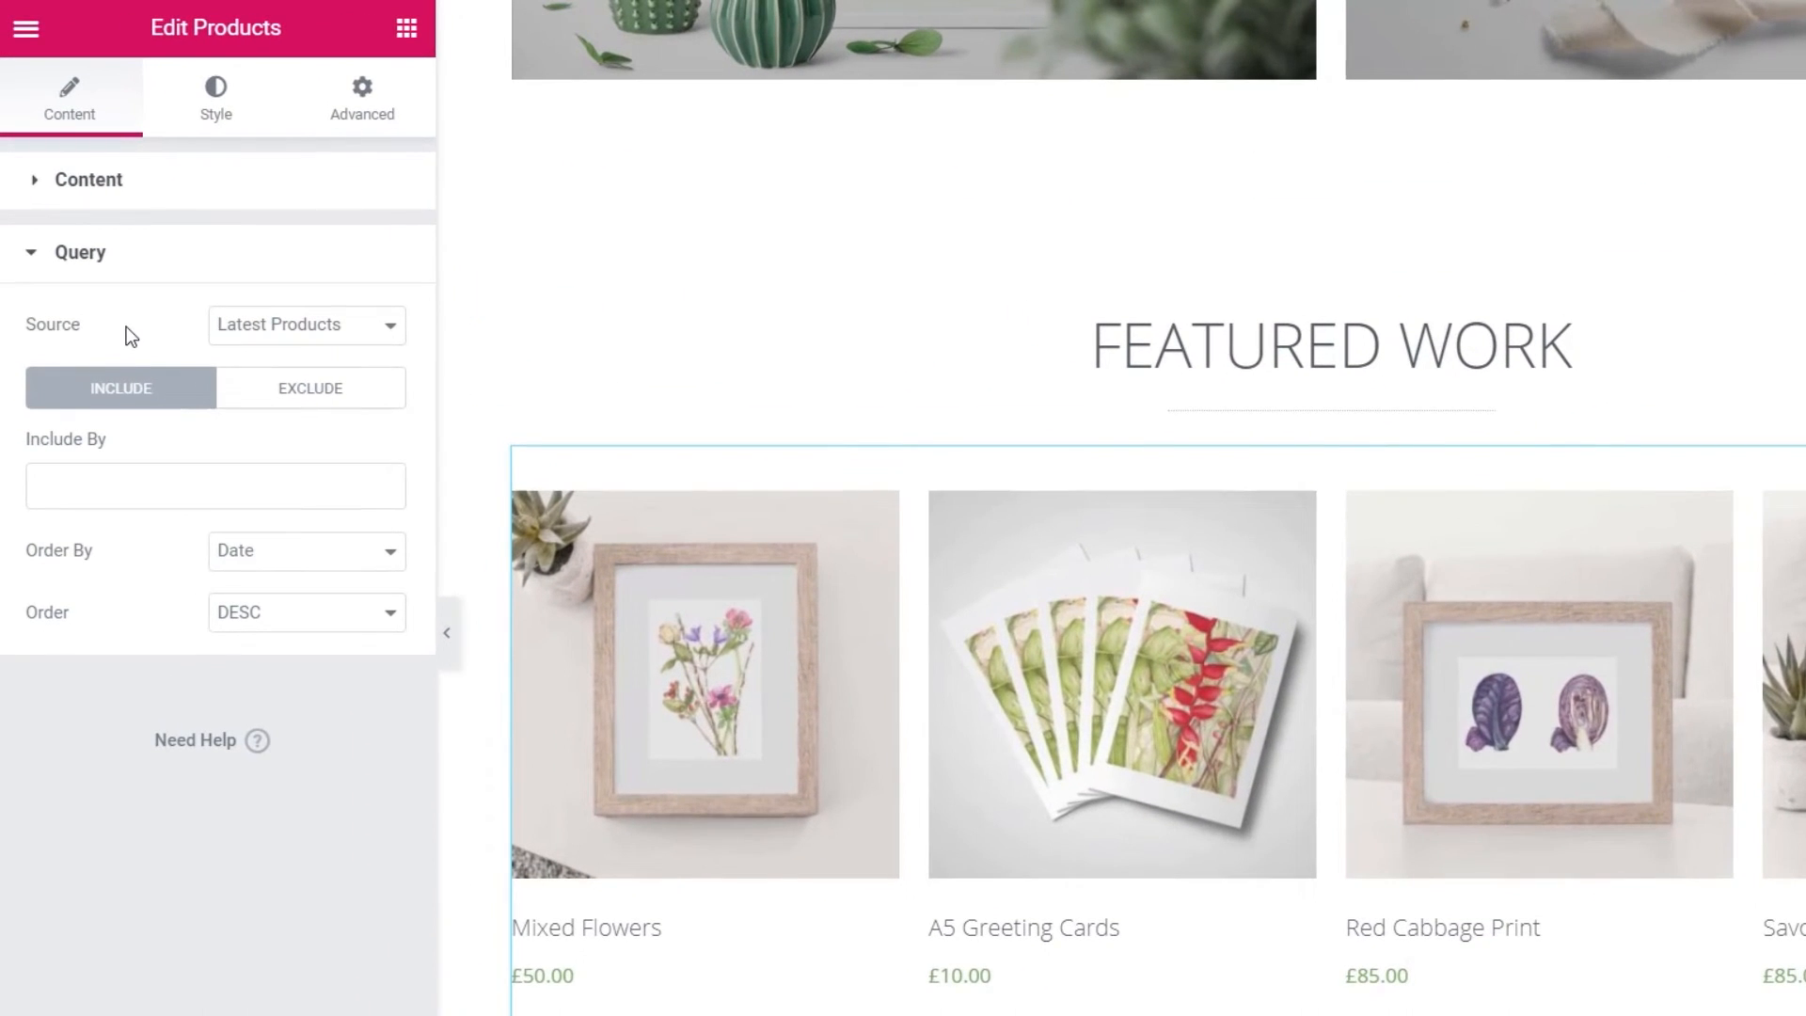
{"action": "left_click", "coordinate": [283, 333]}
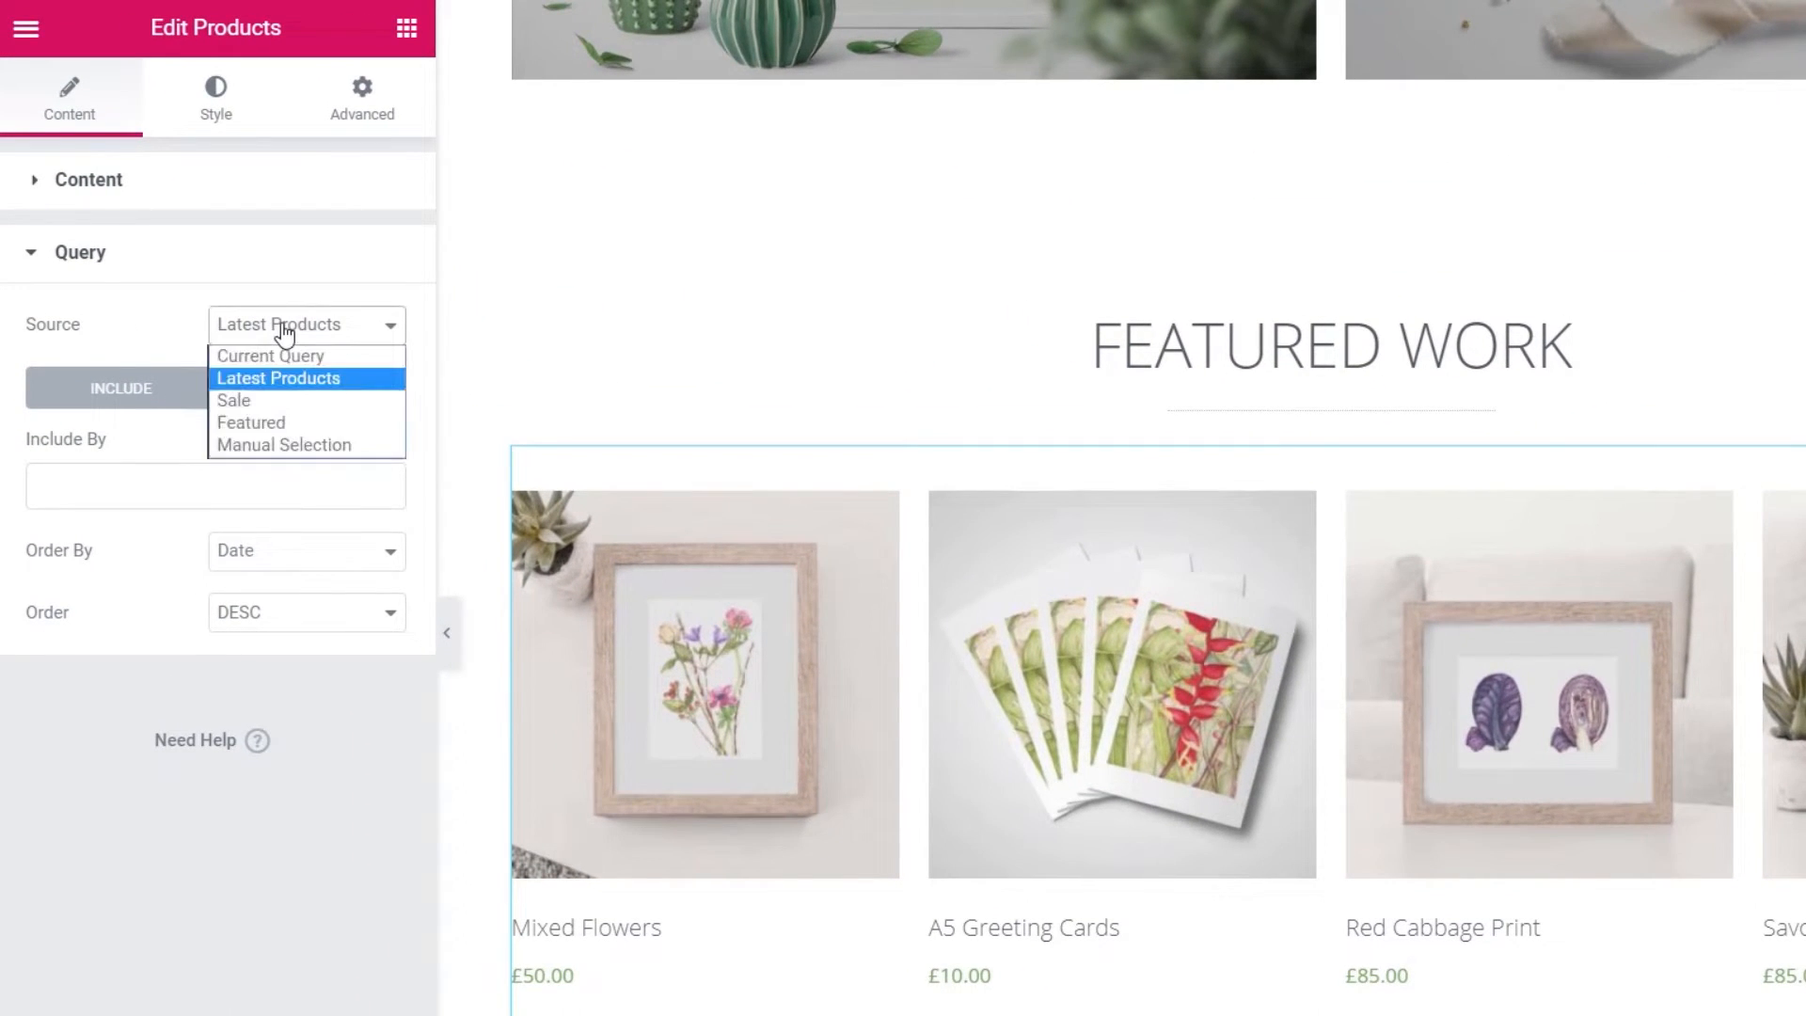
{"action": "left_click", "coordinate": [257, 423]}
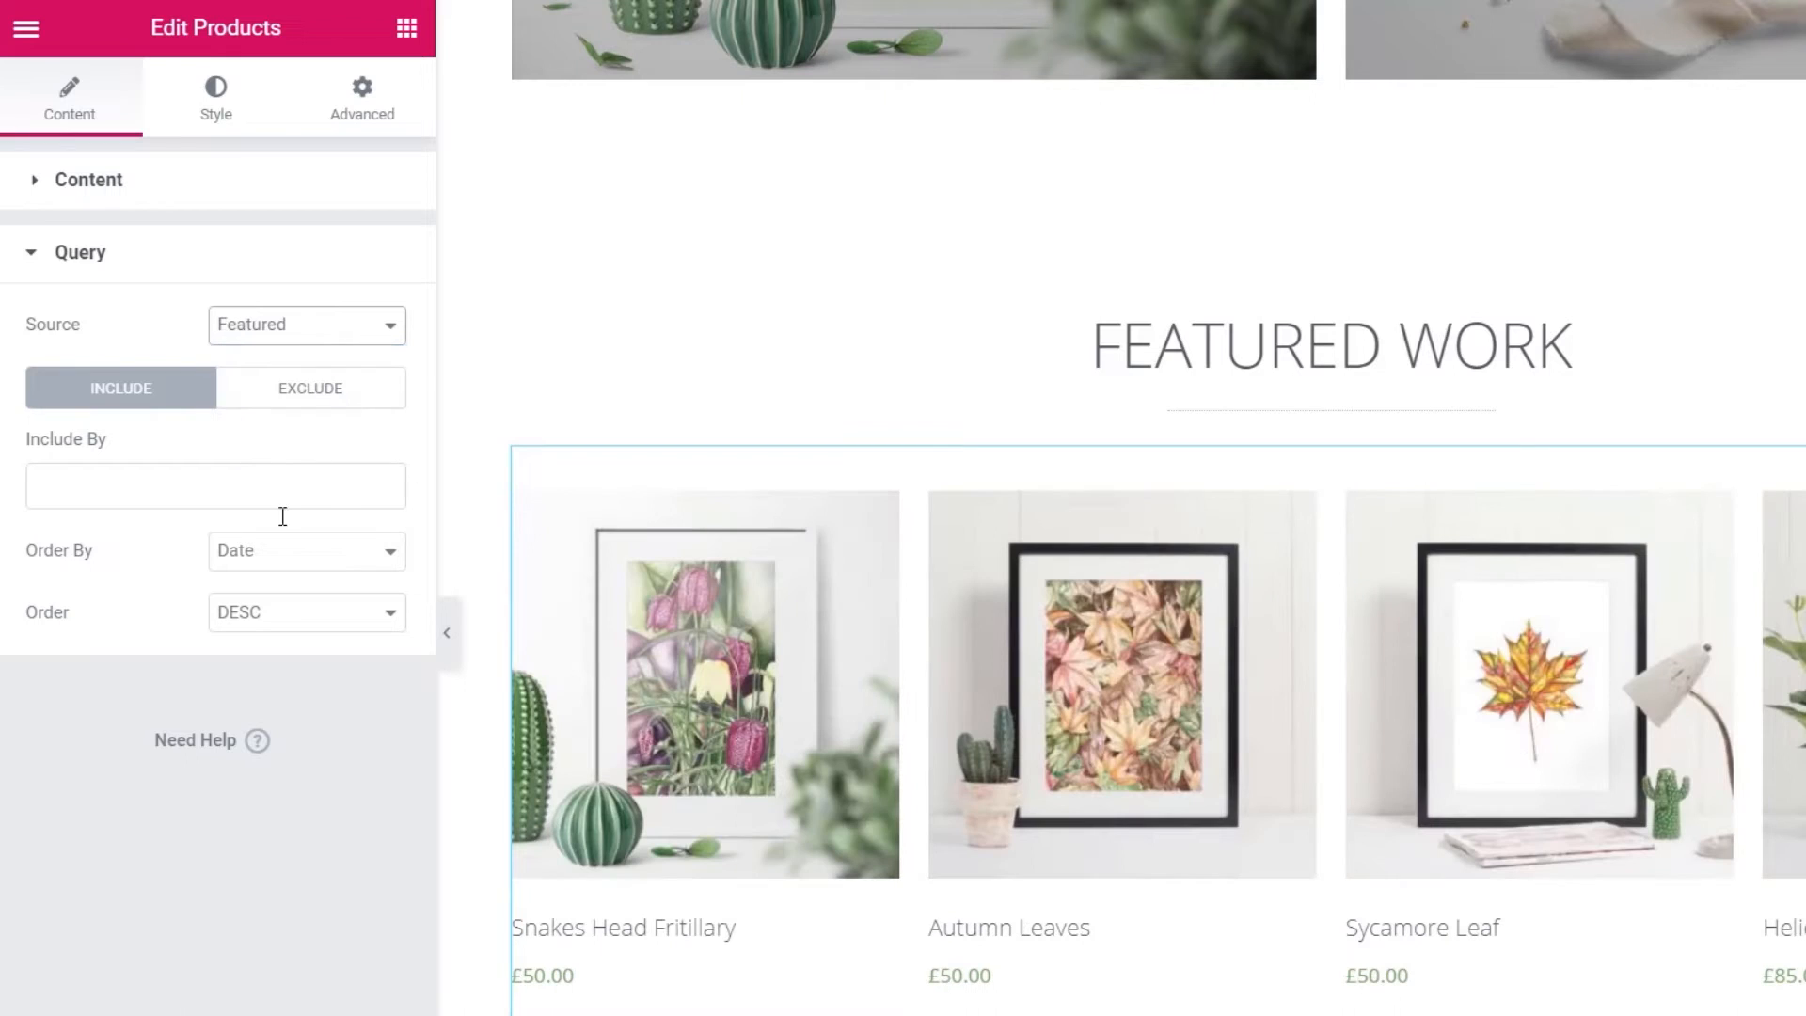
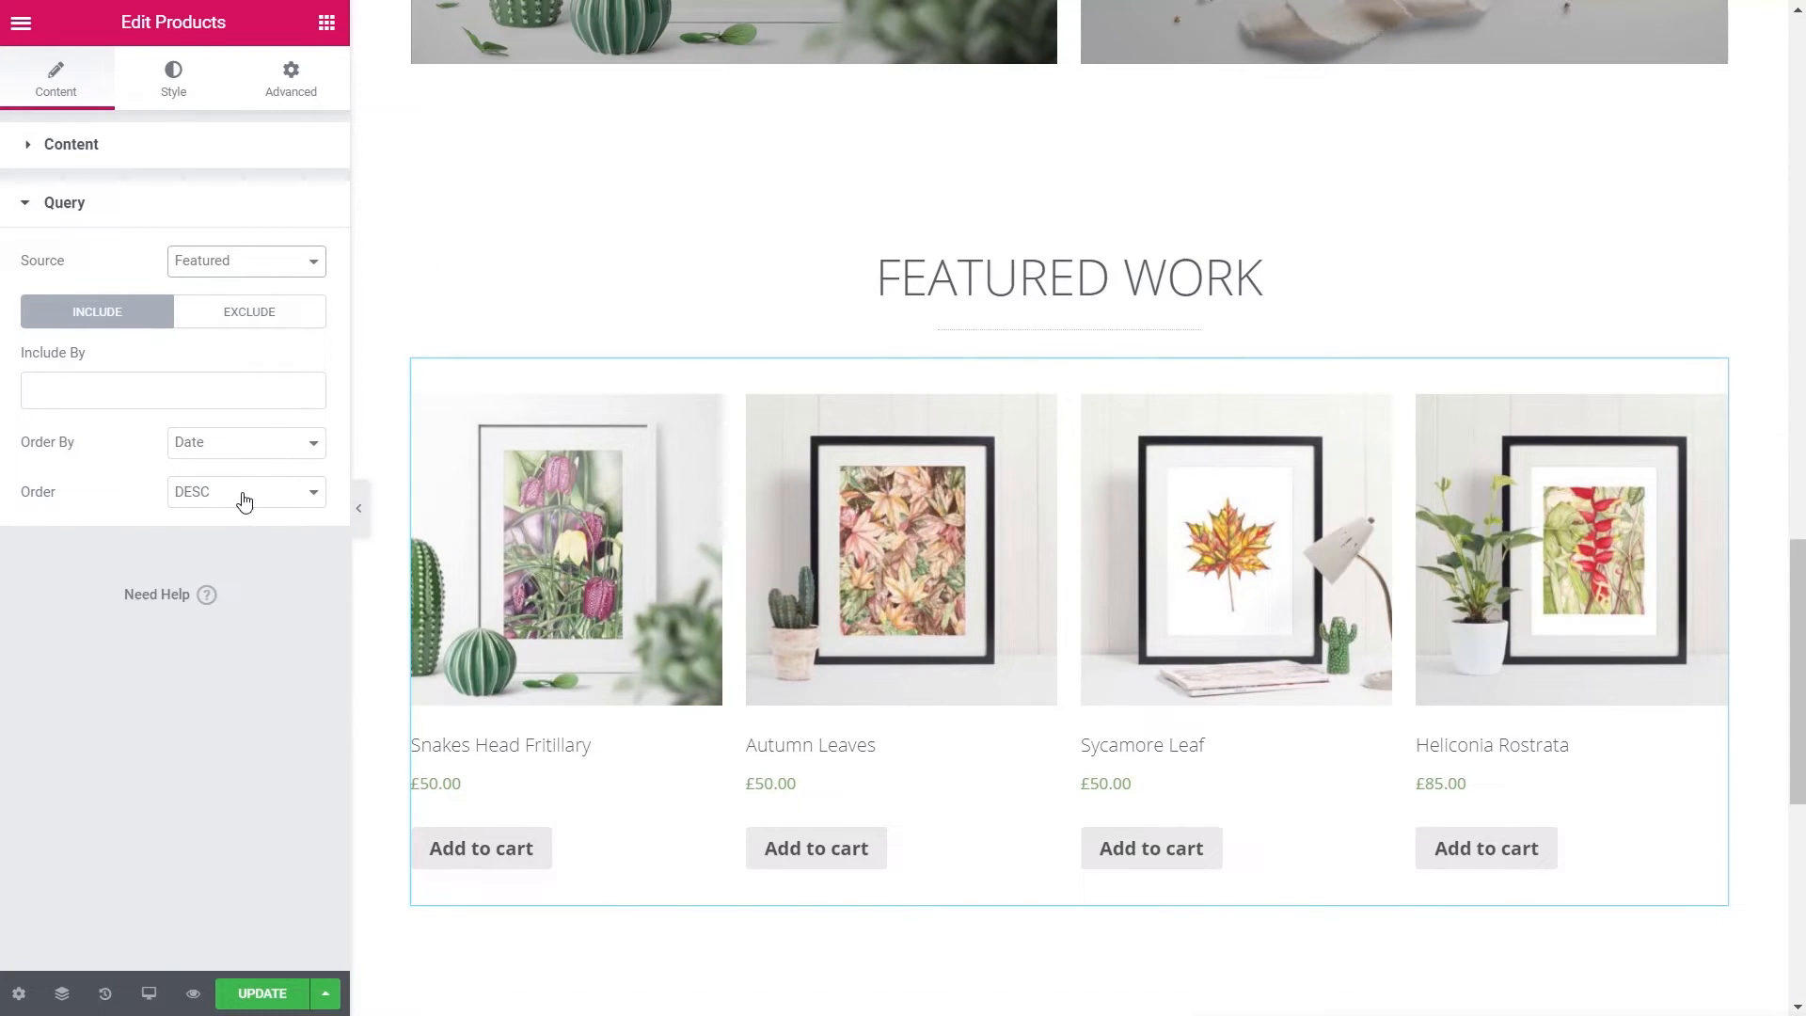
- Keep the featured products ordered by Date, descending, then move to the grid's Style settings
{"action": "left_click", "coordinate": [250, 442]}
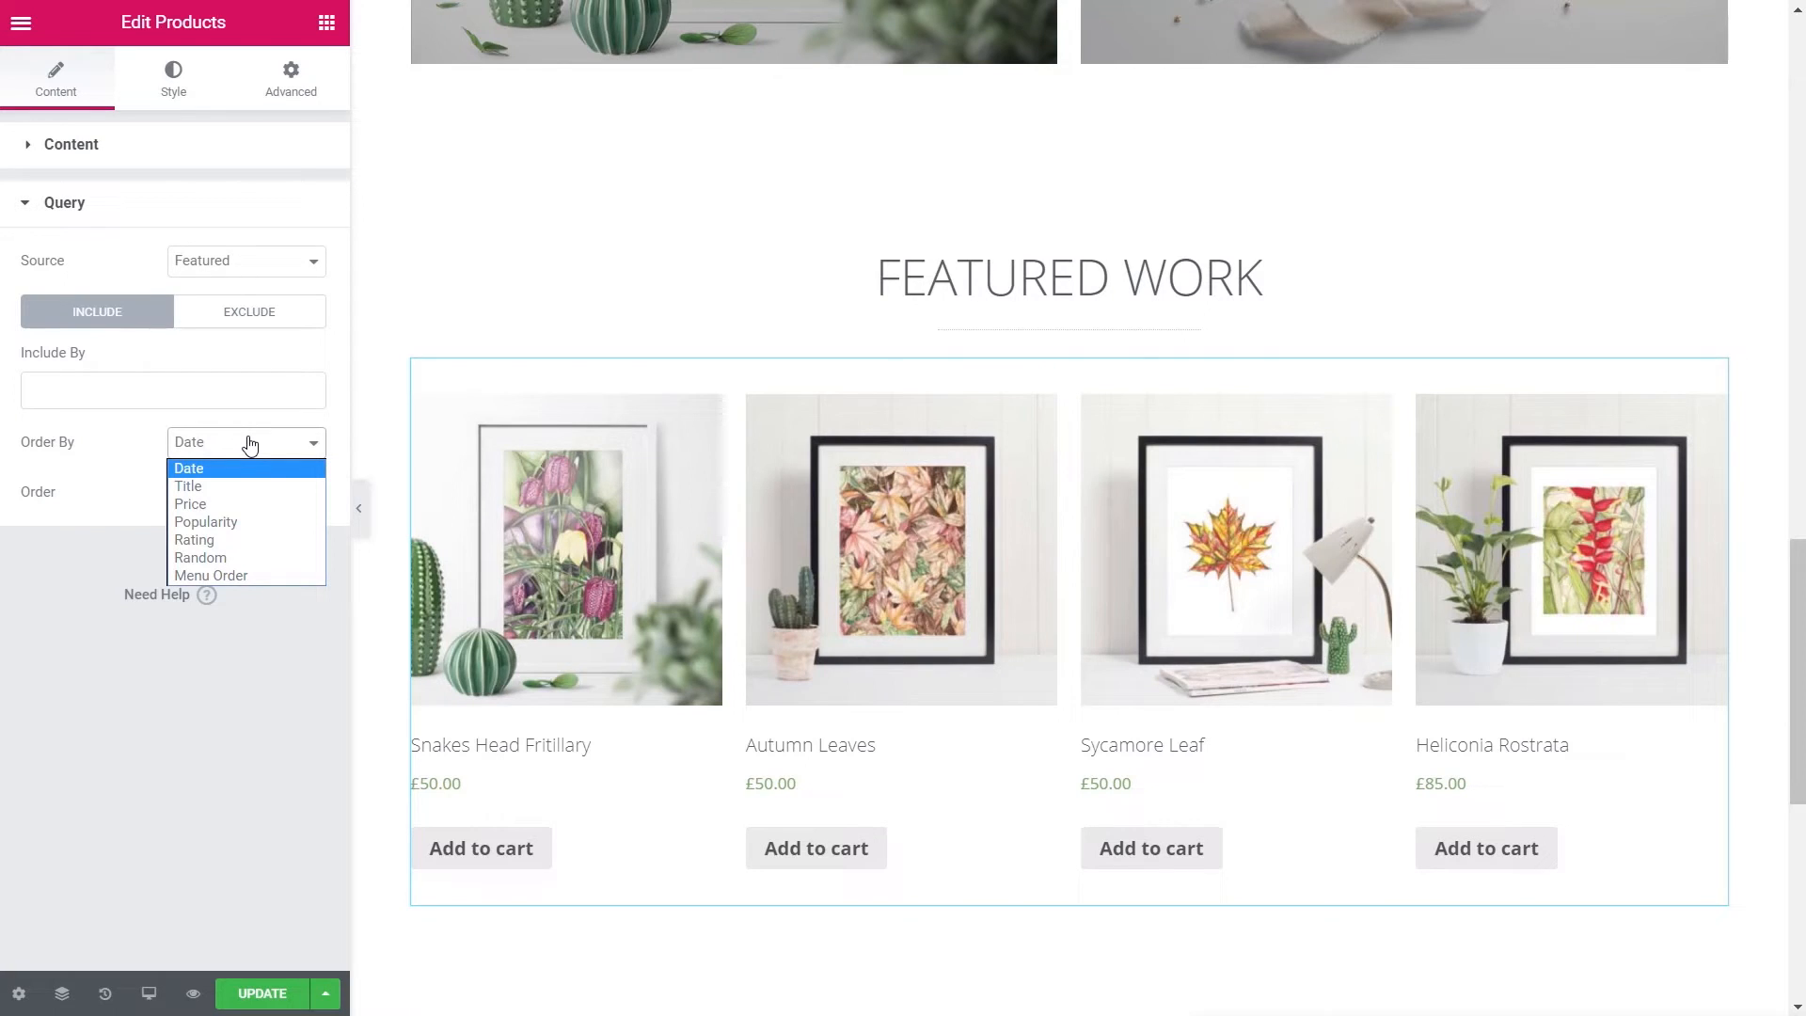
{"action": "left_click", "coordinate": [208, 772]}
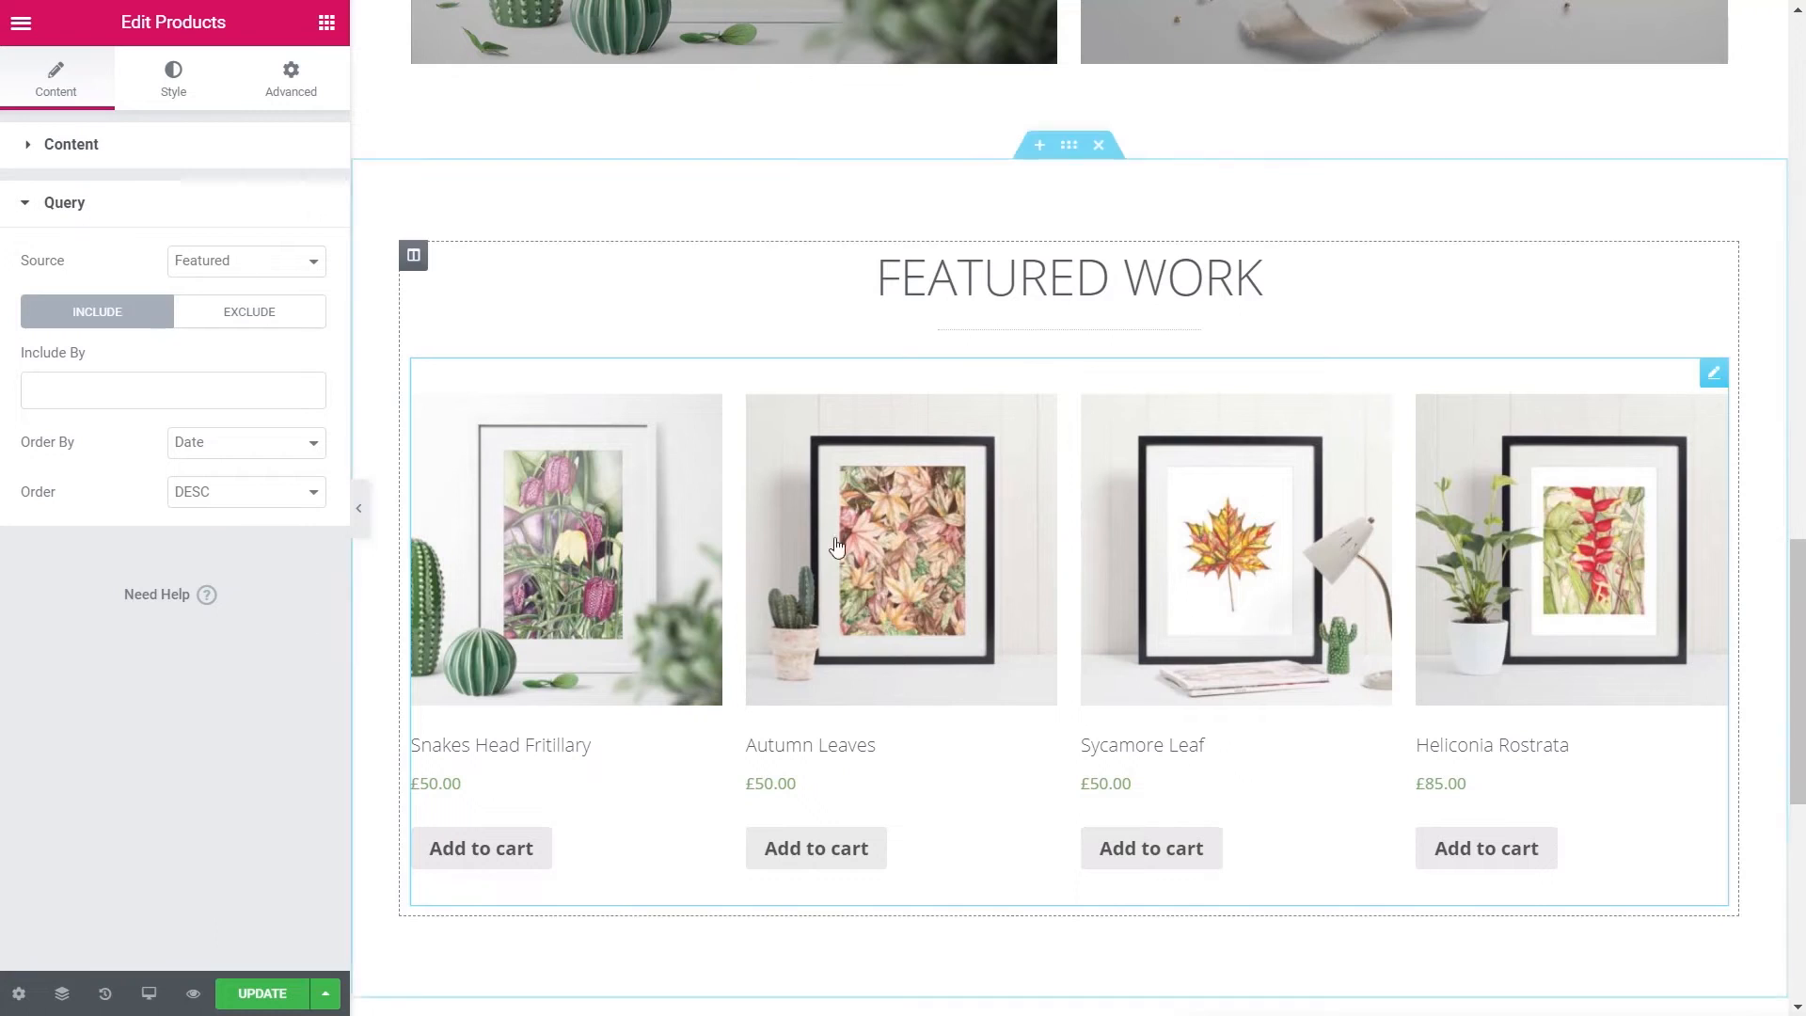
{"action": "left_click", "coordinate": [158, 85]}
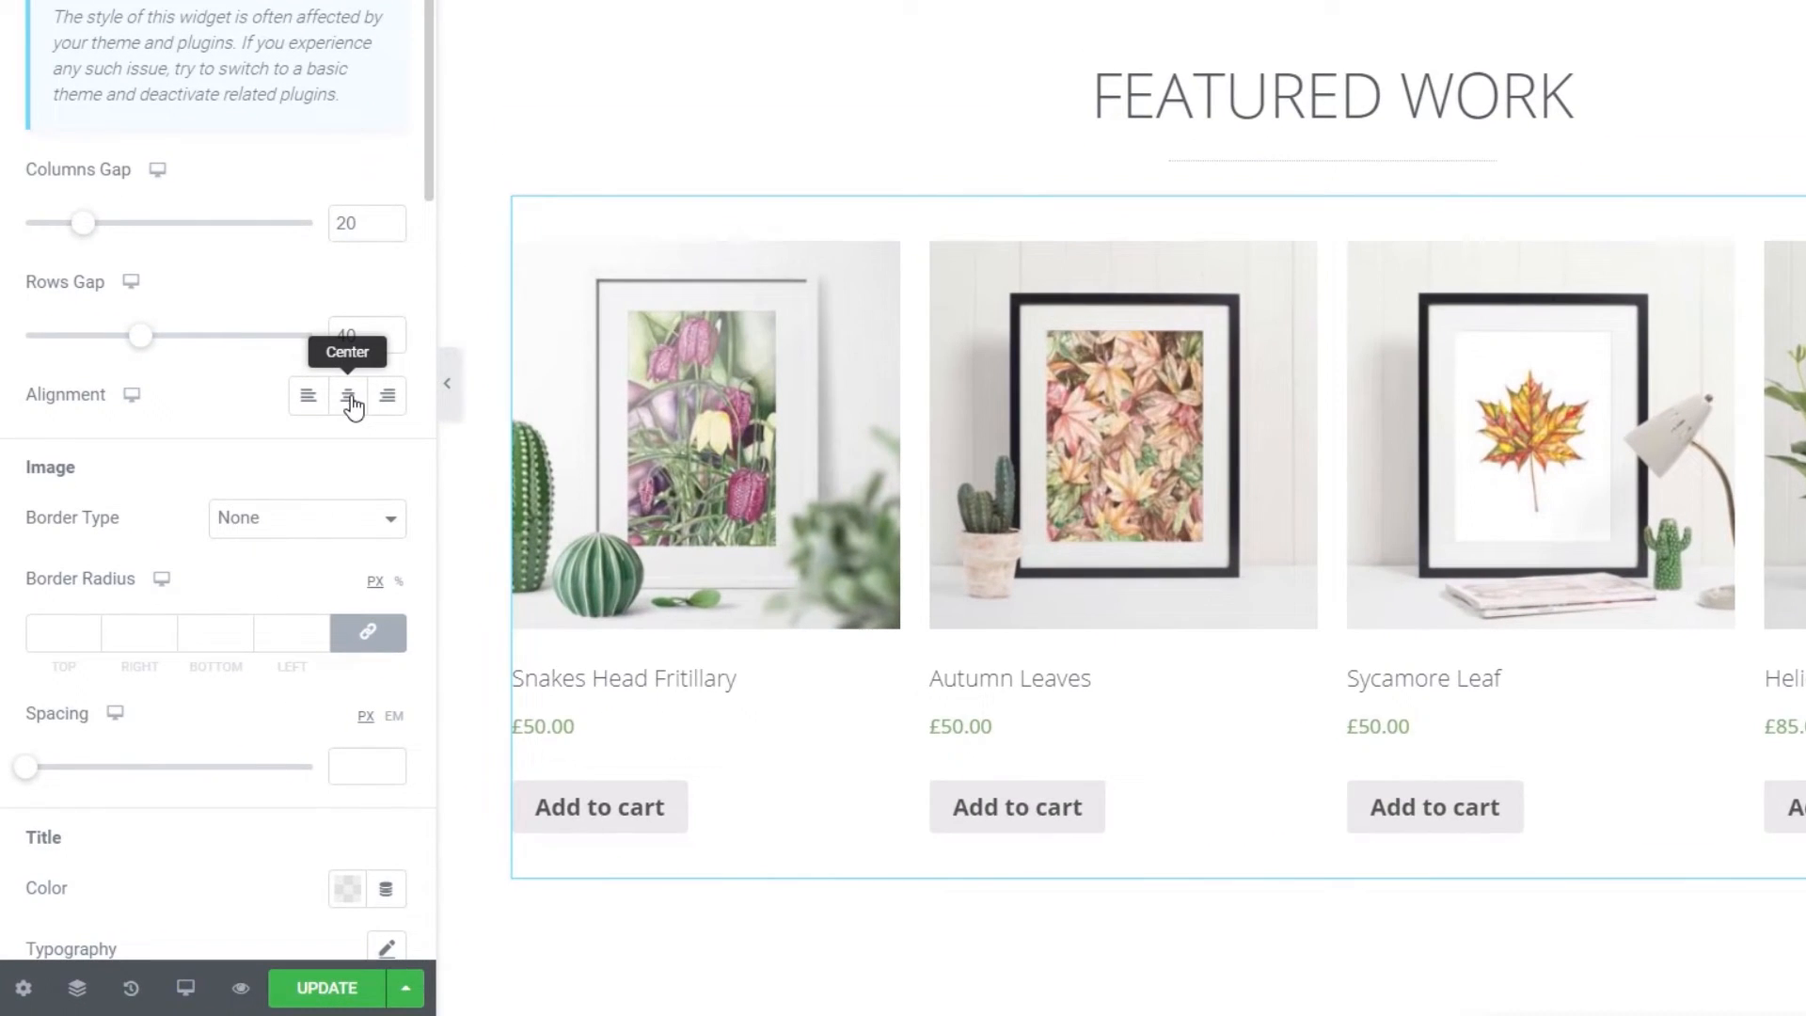
- Set the product grid alignment to Center
{"action": "left_click", "coordinate": [278, 518]}
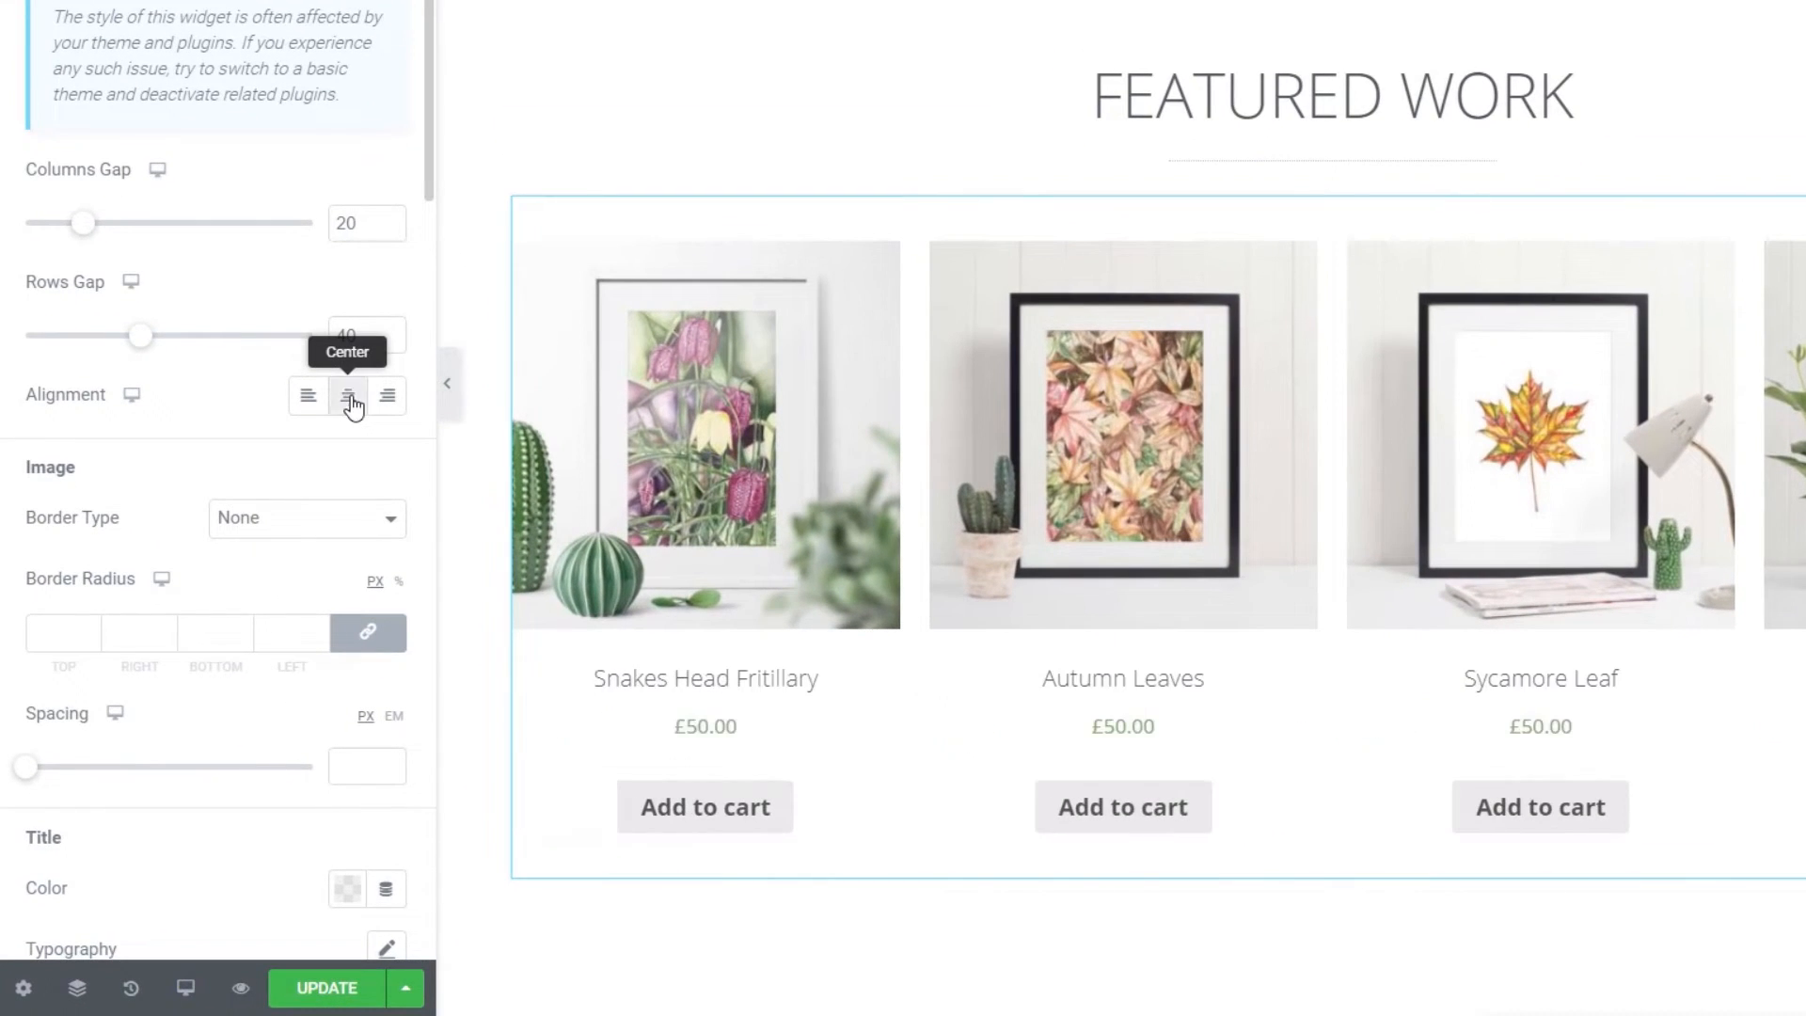
{"action": "left_click", "coordinate": [351, 402]}
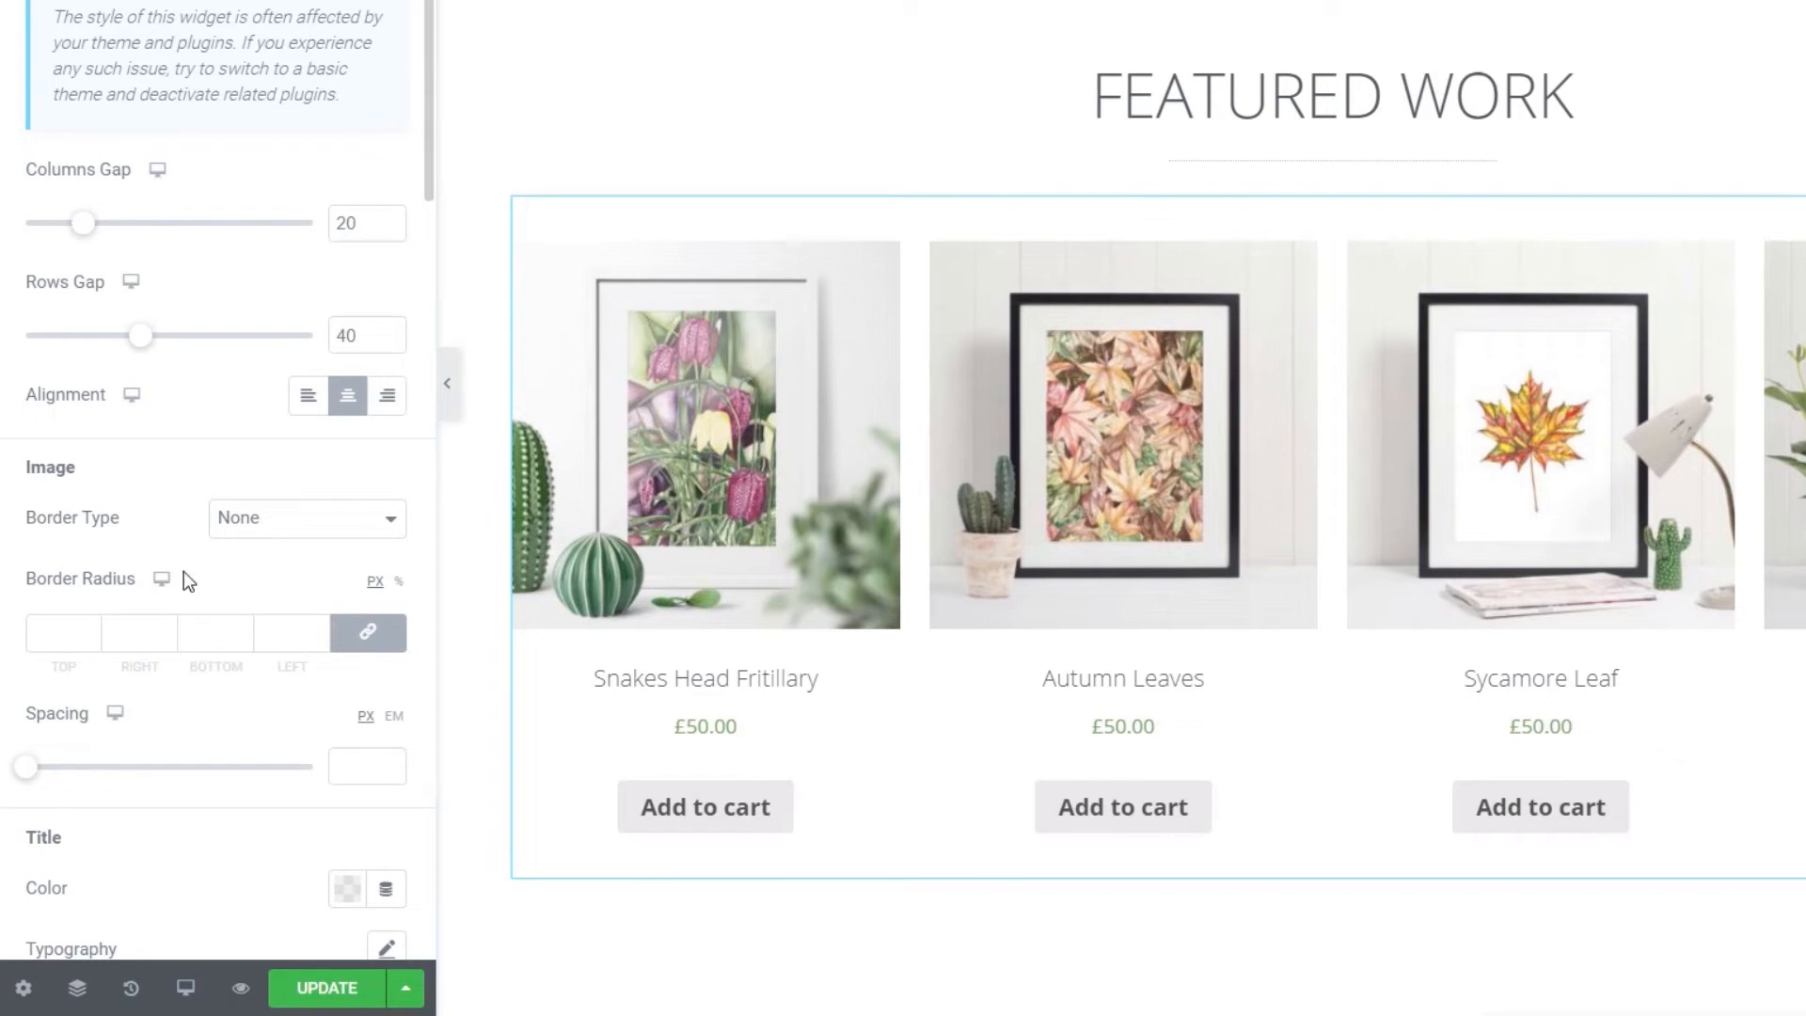
{"action": "scroll", "coordinate": [182, 524], "scroll_direction": "down", "scroll_amount": 2}
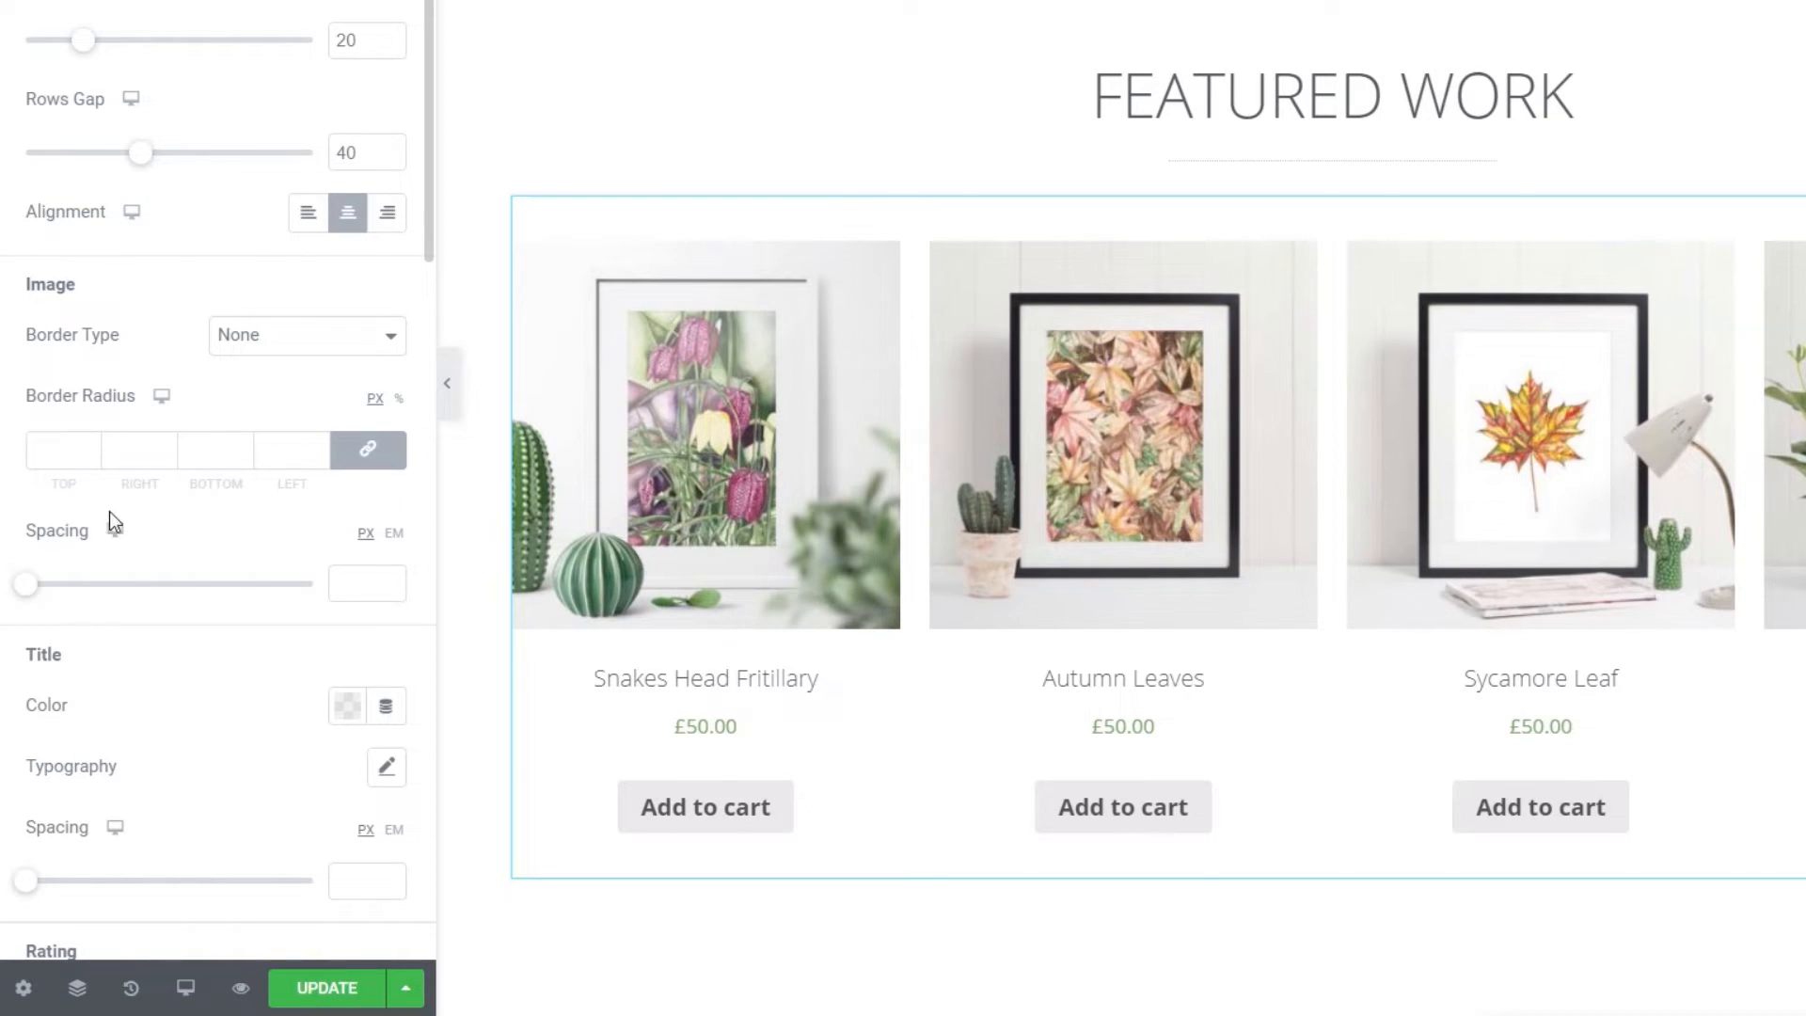
{"action": "scroll", "coordinate": [222, 632], "scroll_direction": "down", "scroll_amount": 2}
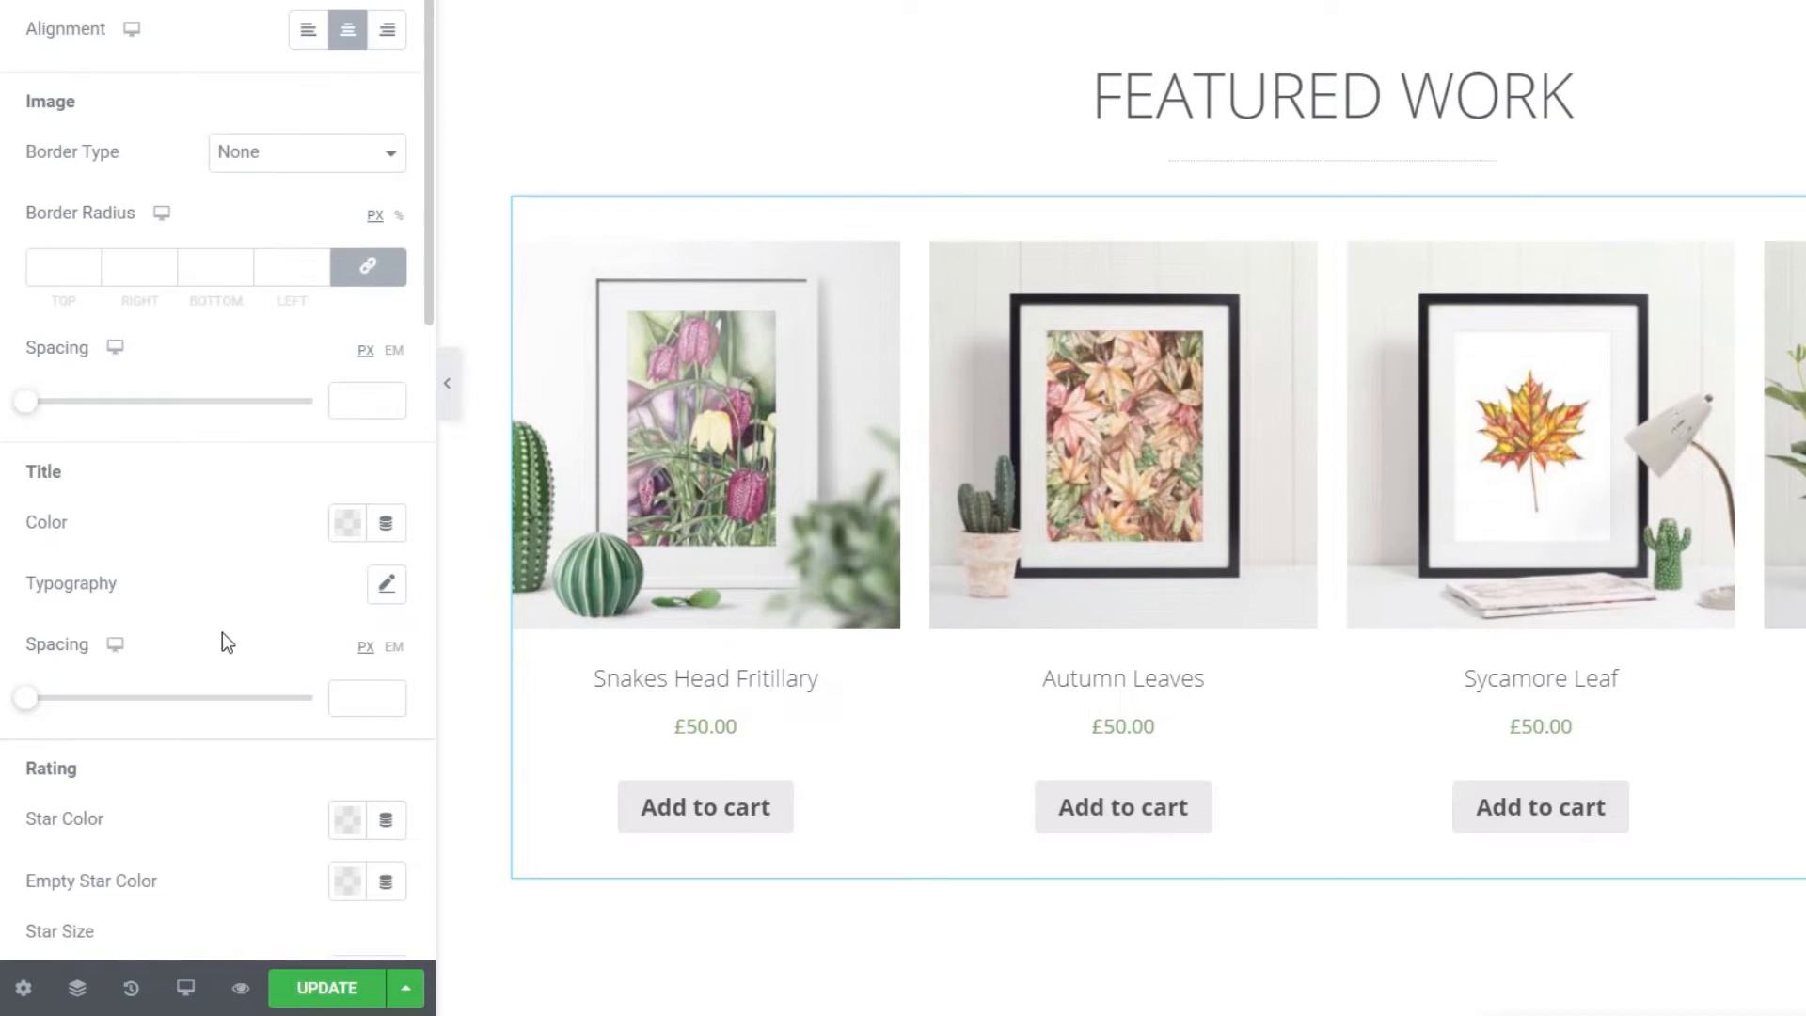
- Set the product title typography weight to 400
{"action": "left_click", "coordinate": [387, 584]}
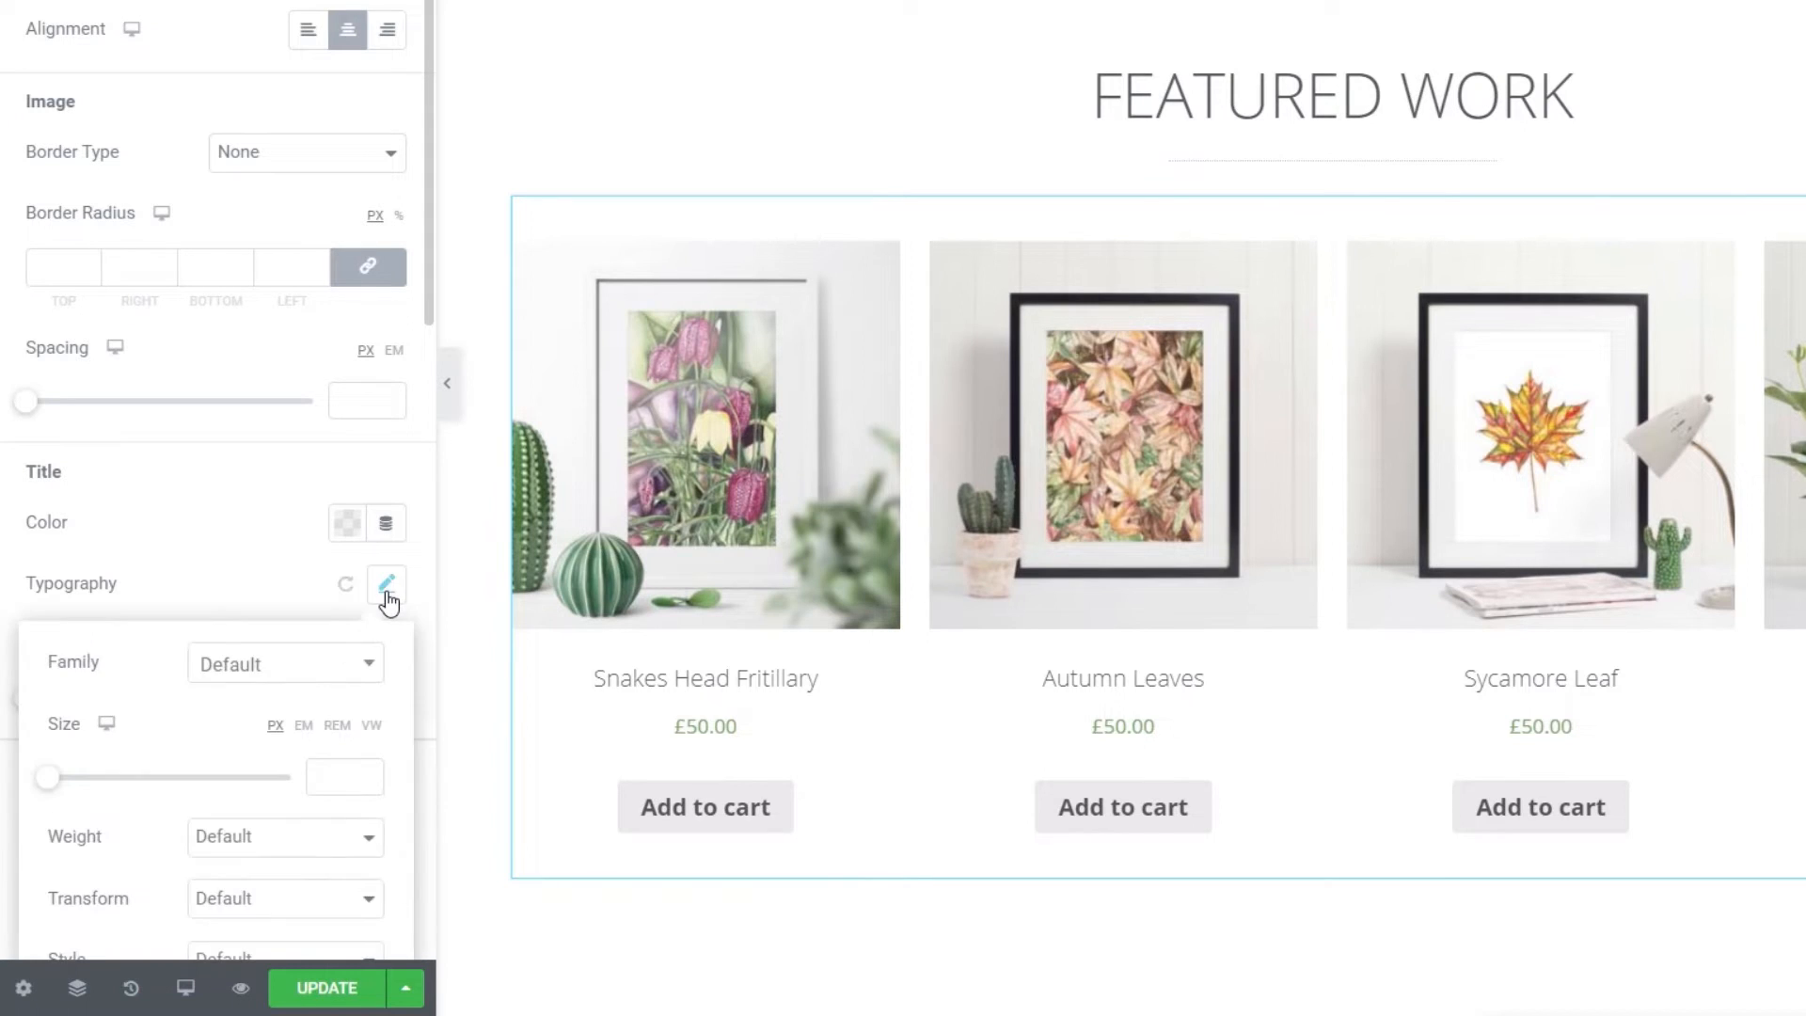
{"action": "left_click", "coordinate": [307, 840]}
{"action": "left_click", "coordinate": [274, 934]}
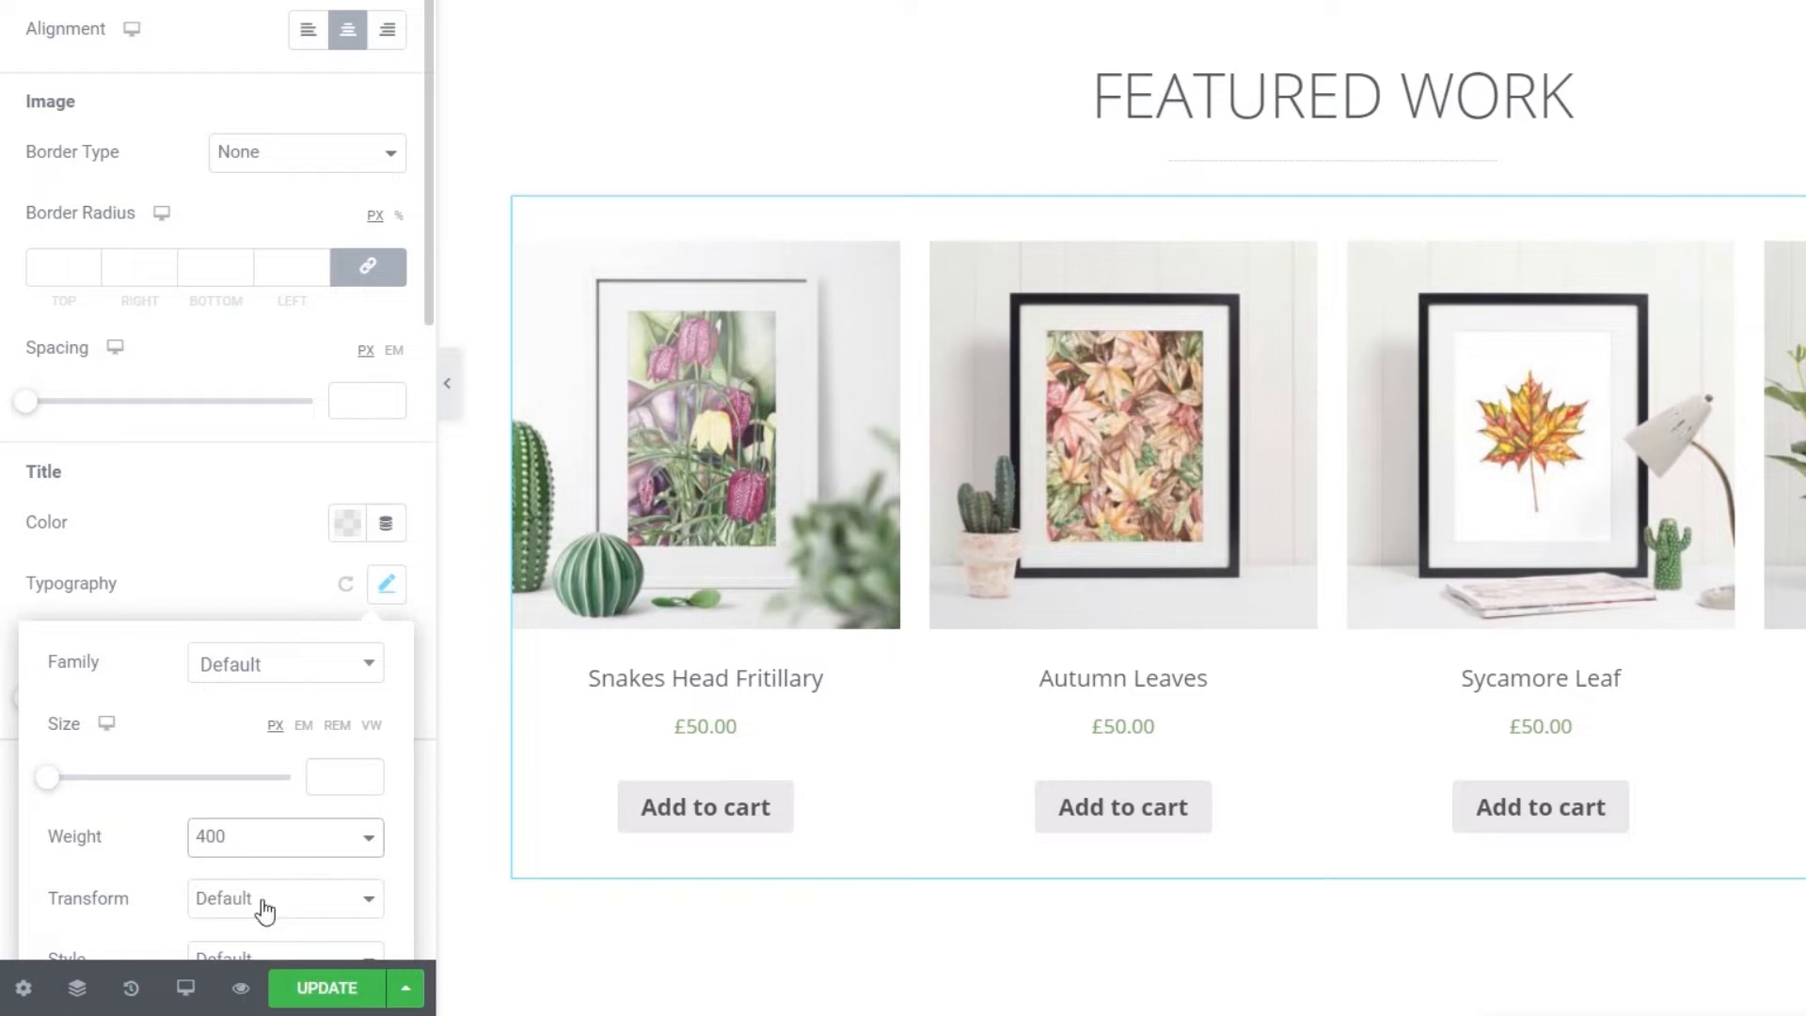
{"action": "left_click", "coordinate": [210, 500]}
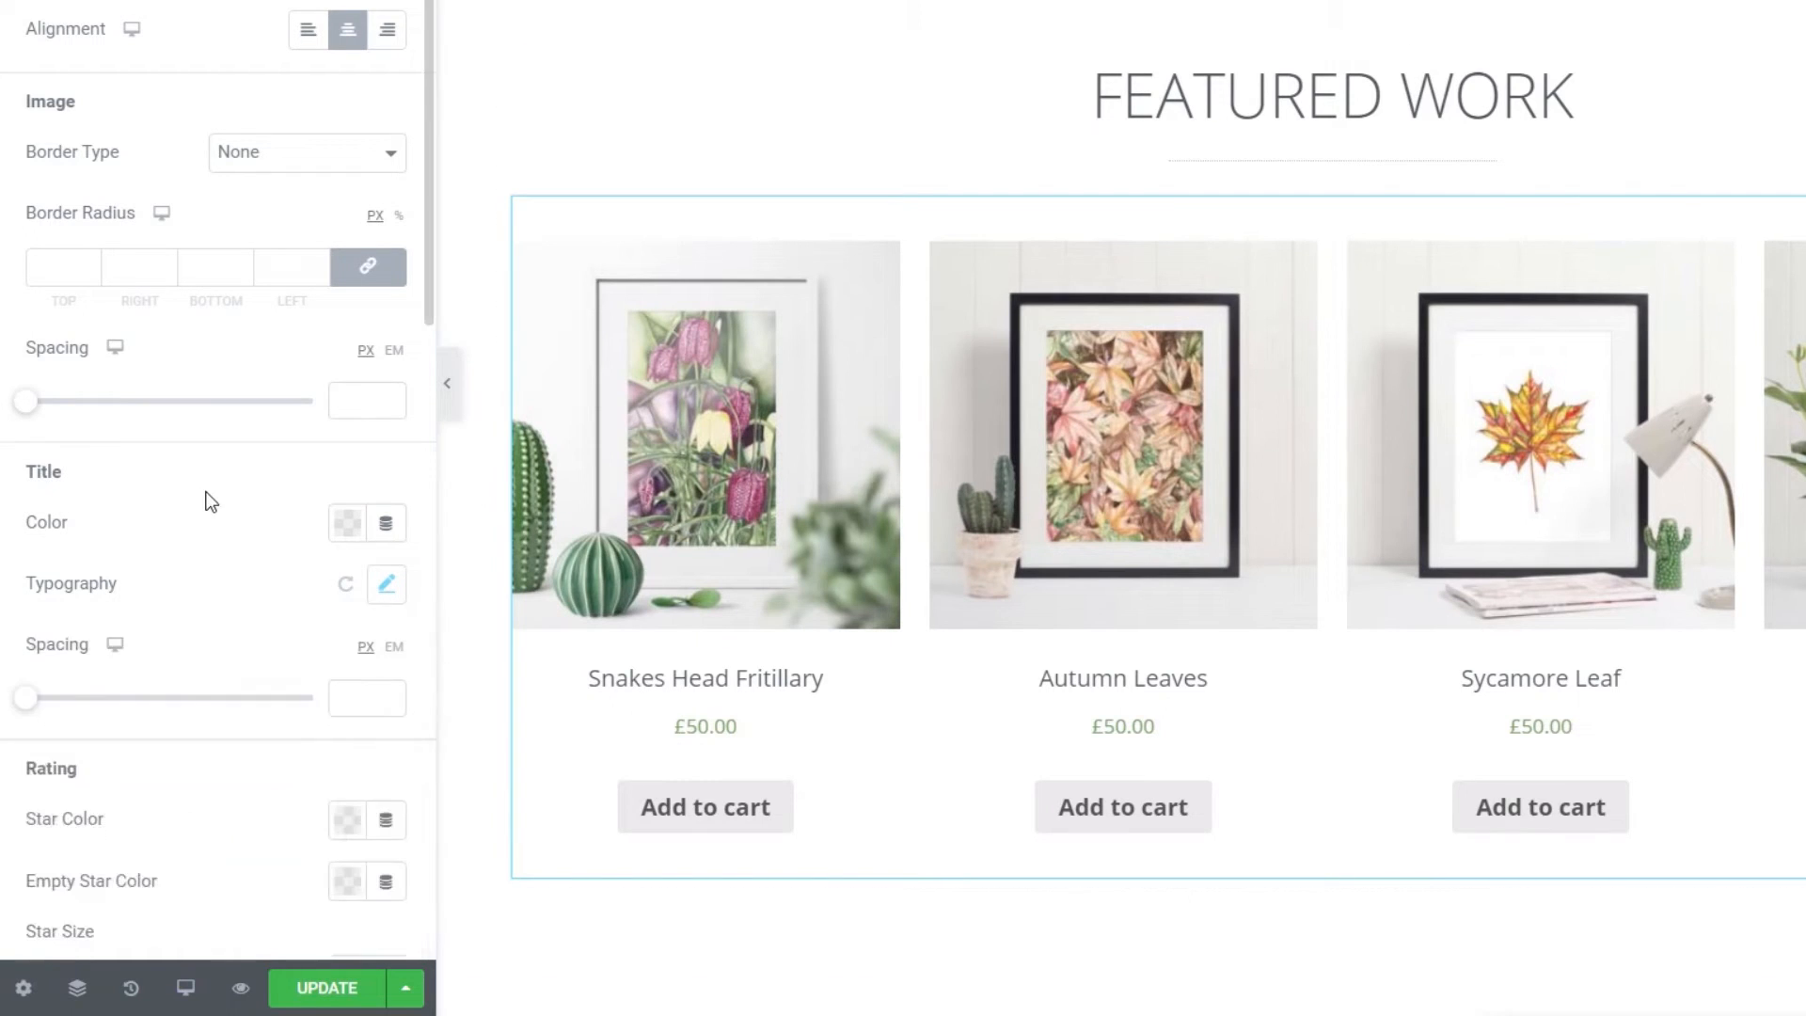
{"action": "scroll", "coordinate": [246, 561], "scroll_direction": "down", "scroll_amount": 4}
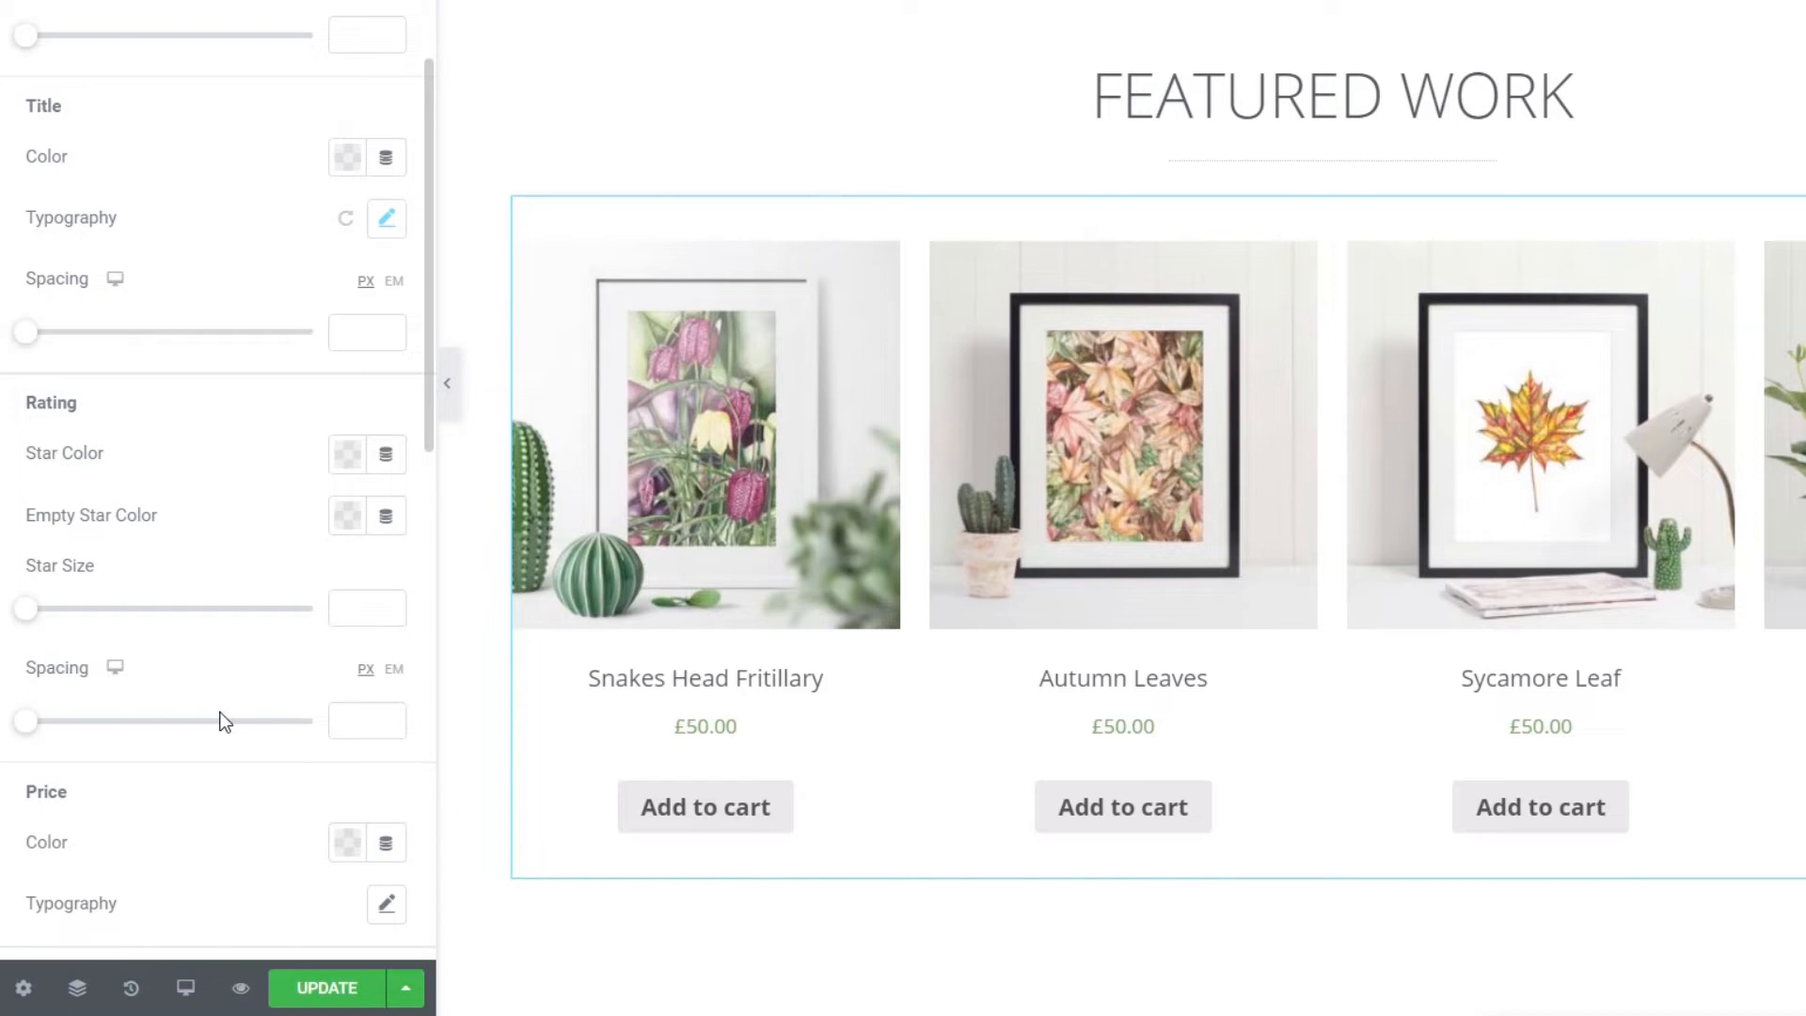
{"action": "scroll", "coordinate": [218, 712], "scroll_direction": "down", "scroll_amount": 2}
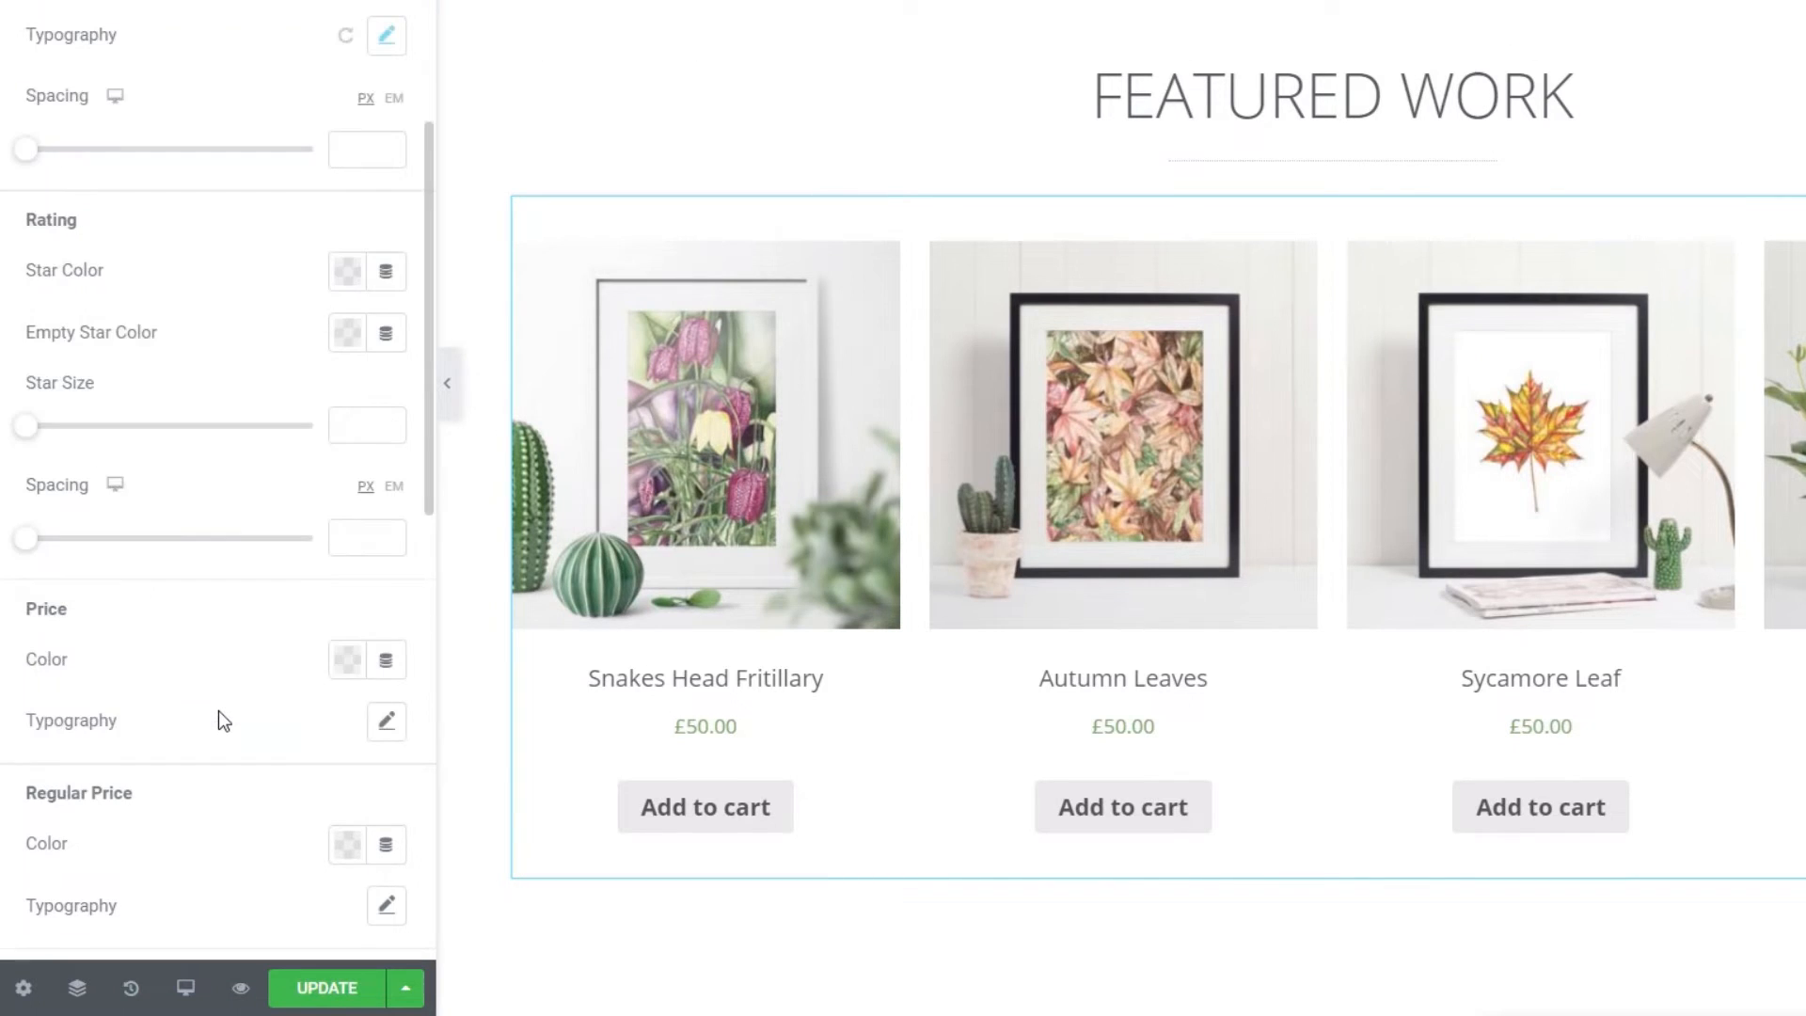
- Make the product prices dark grey (#54595F)
{"action": "left_click", "coordinate": [348, 679]}
{"action": "left_click", "coordinate": [246, 201]}
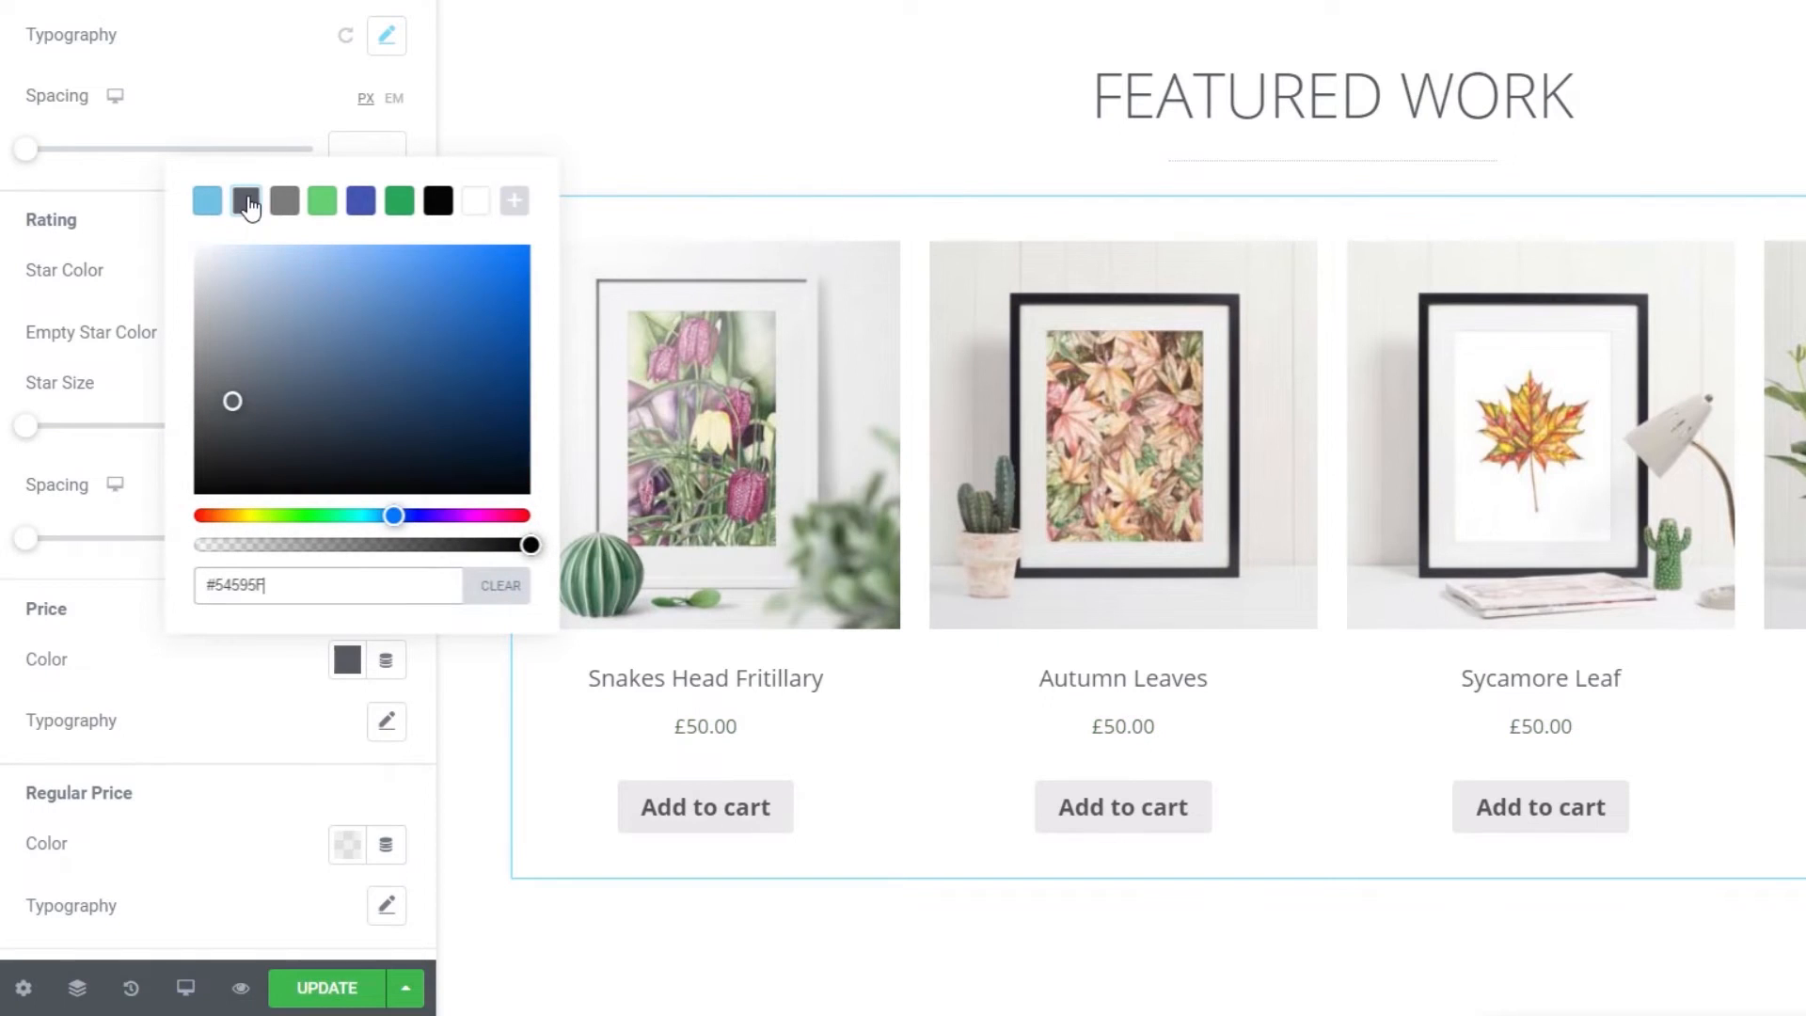
{"action": "left_click", "coordinate": [237, 719]}
- Set the price typography to 15 px size and weight 700
{"action": "left_click", "coordinate": [385, 720]}
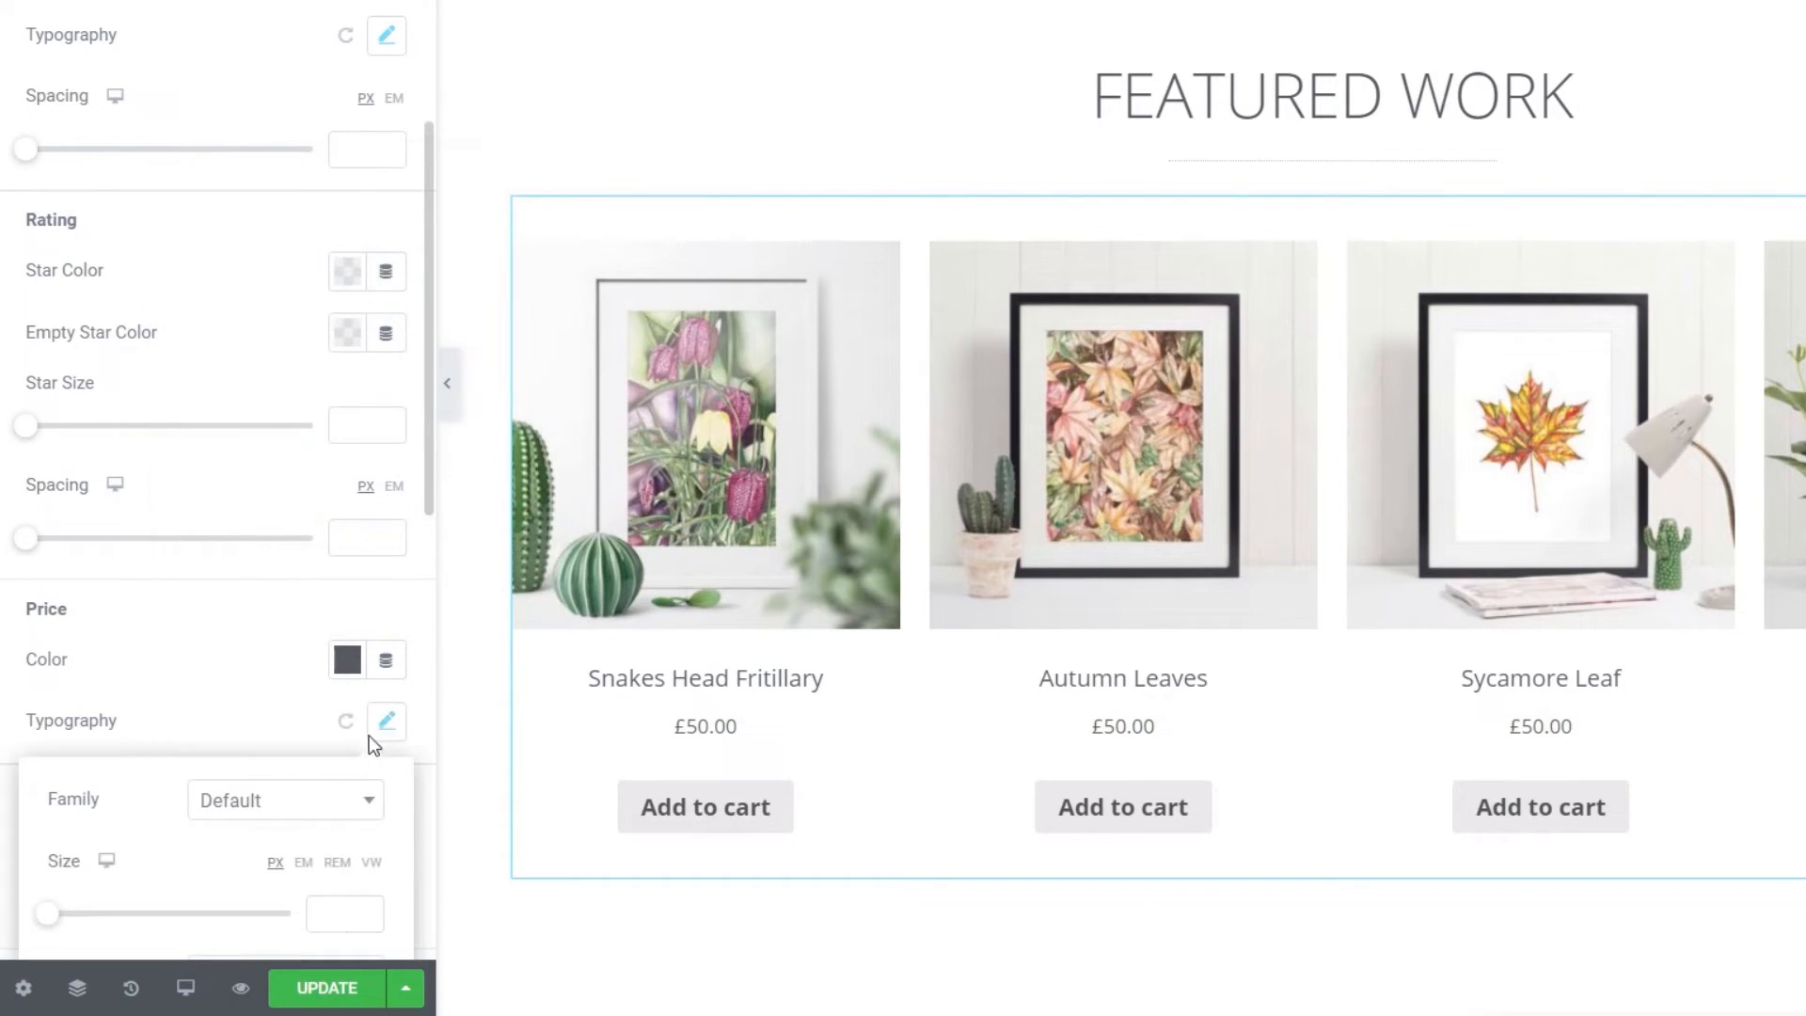
{"action": "scroll", "coordinate": [282, 659], "scroll_direction": "down", "scroll_amount": 5}
{"action": "left_click", "coordinate": [241, 430]}
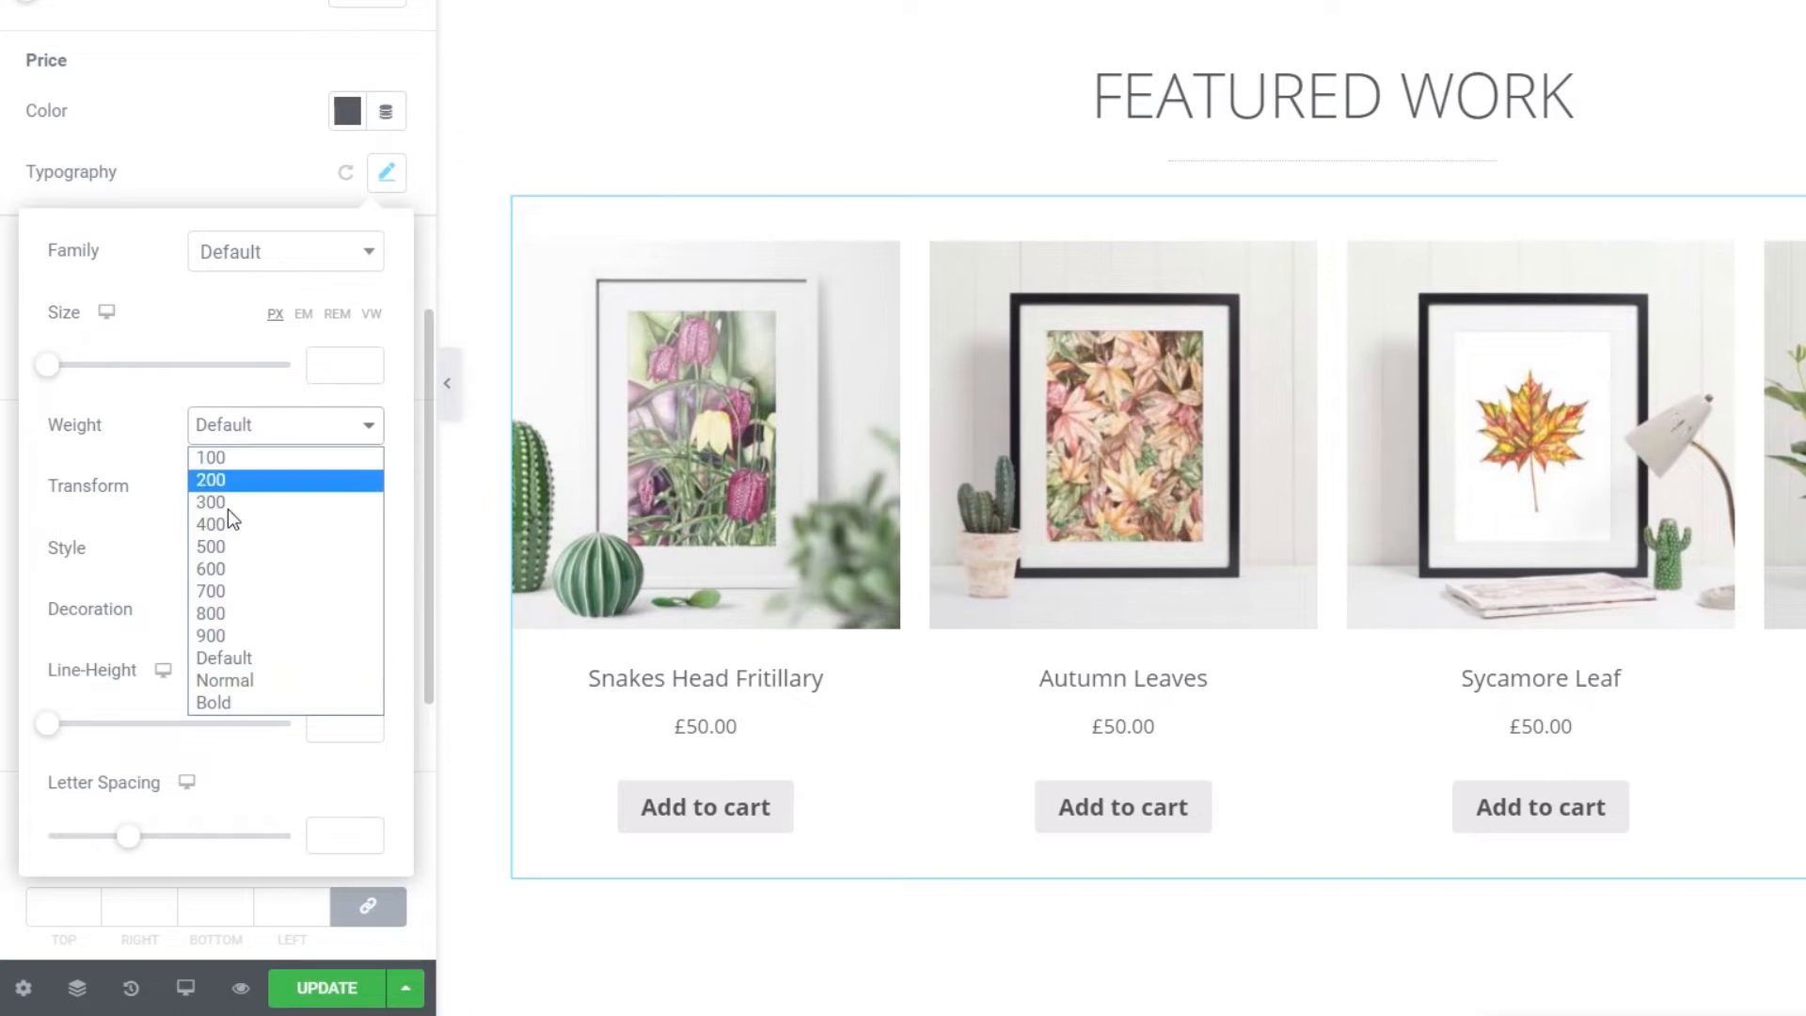
{"action": "left_click", "coordinate": [228, 527]}
{"action": "left_click", "coordinate": [252, 435]}
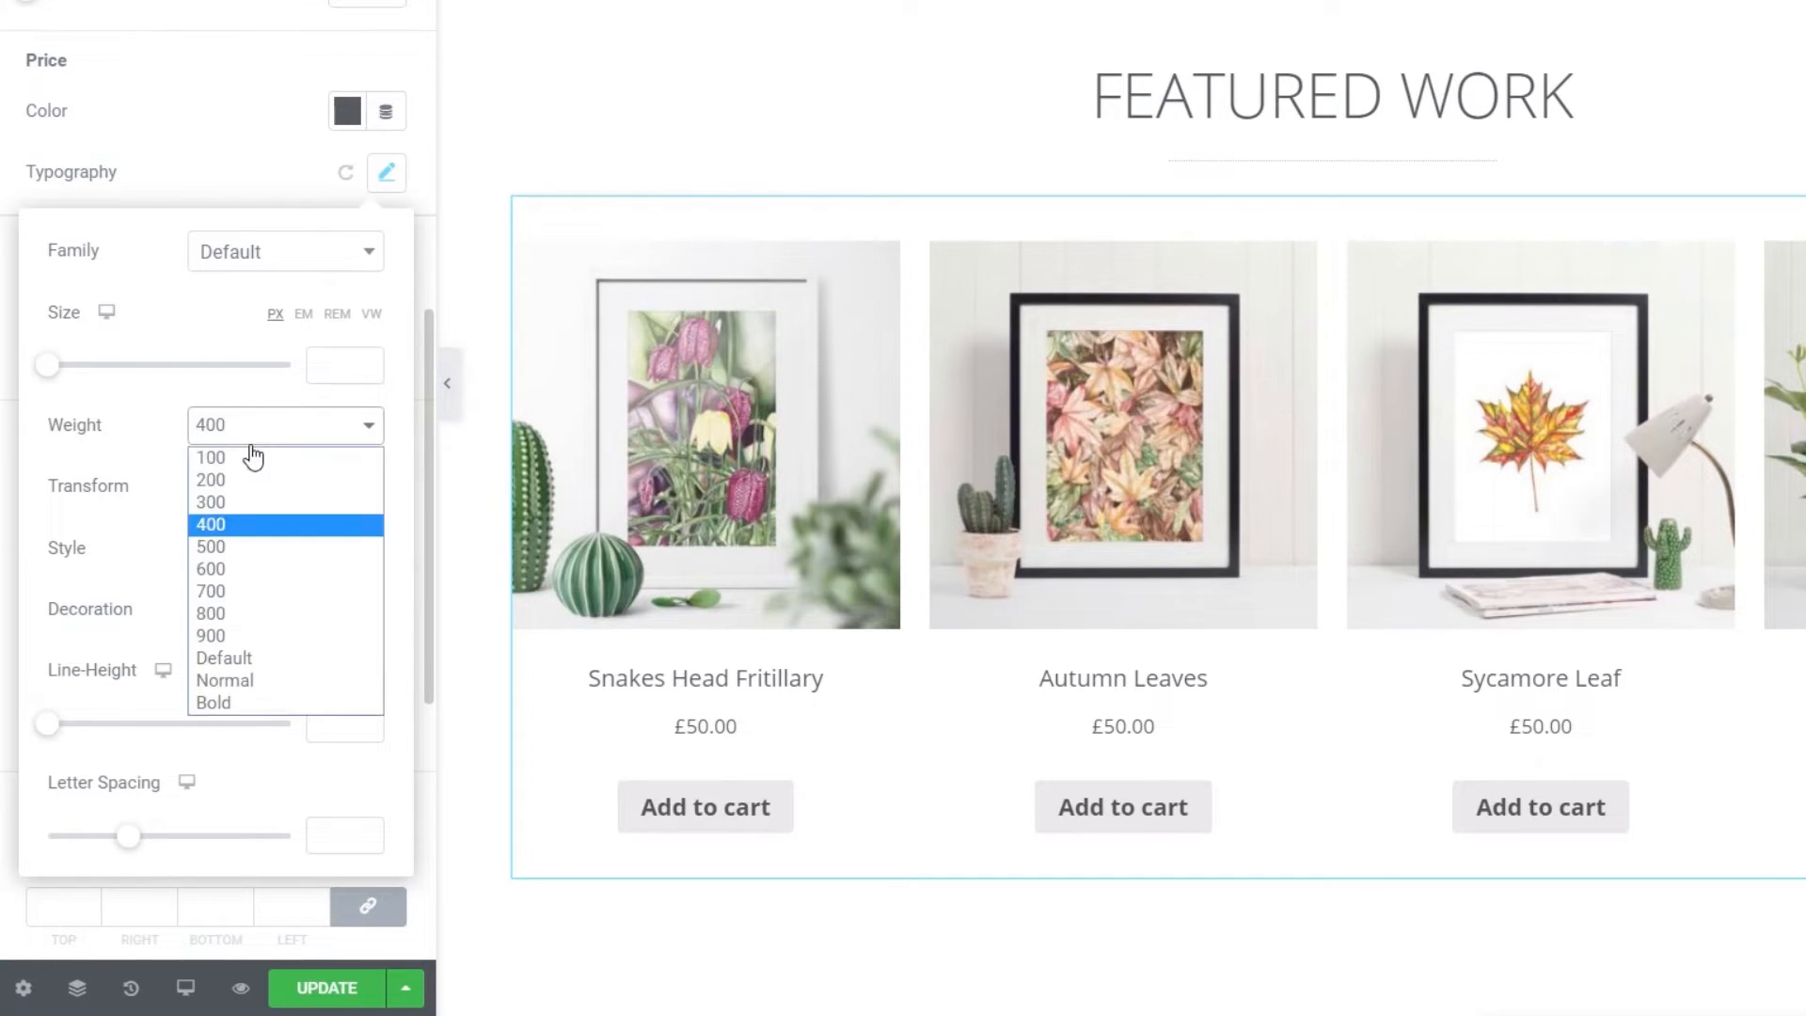
{"action": "left_click", "coordinate": [234, 545]}
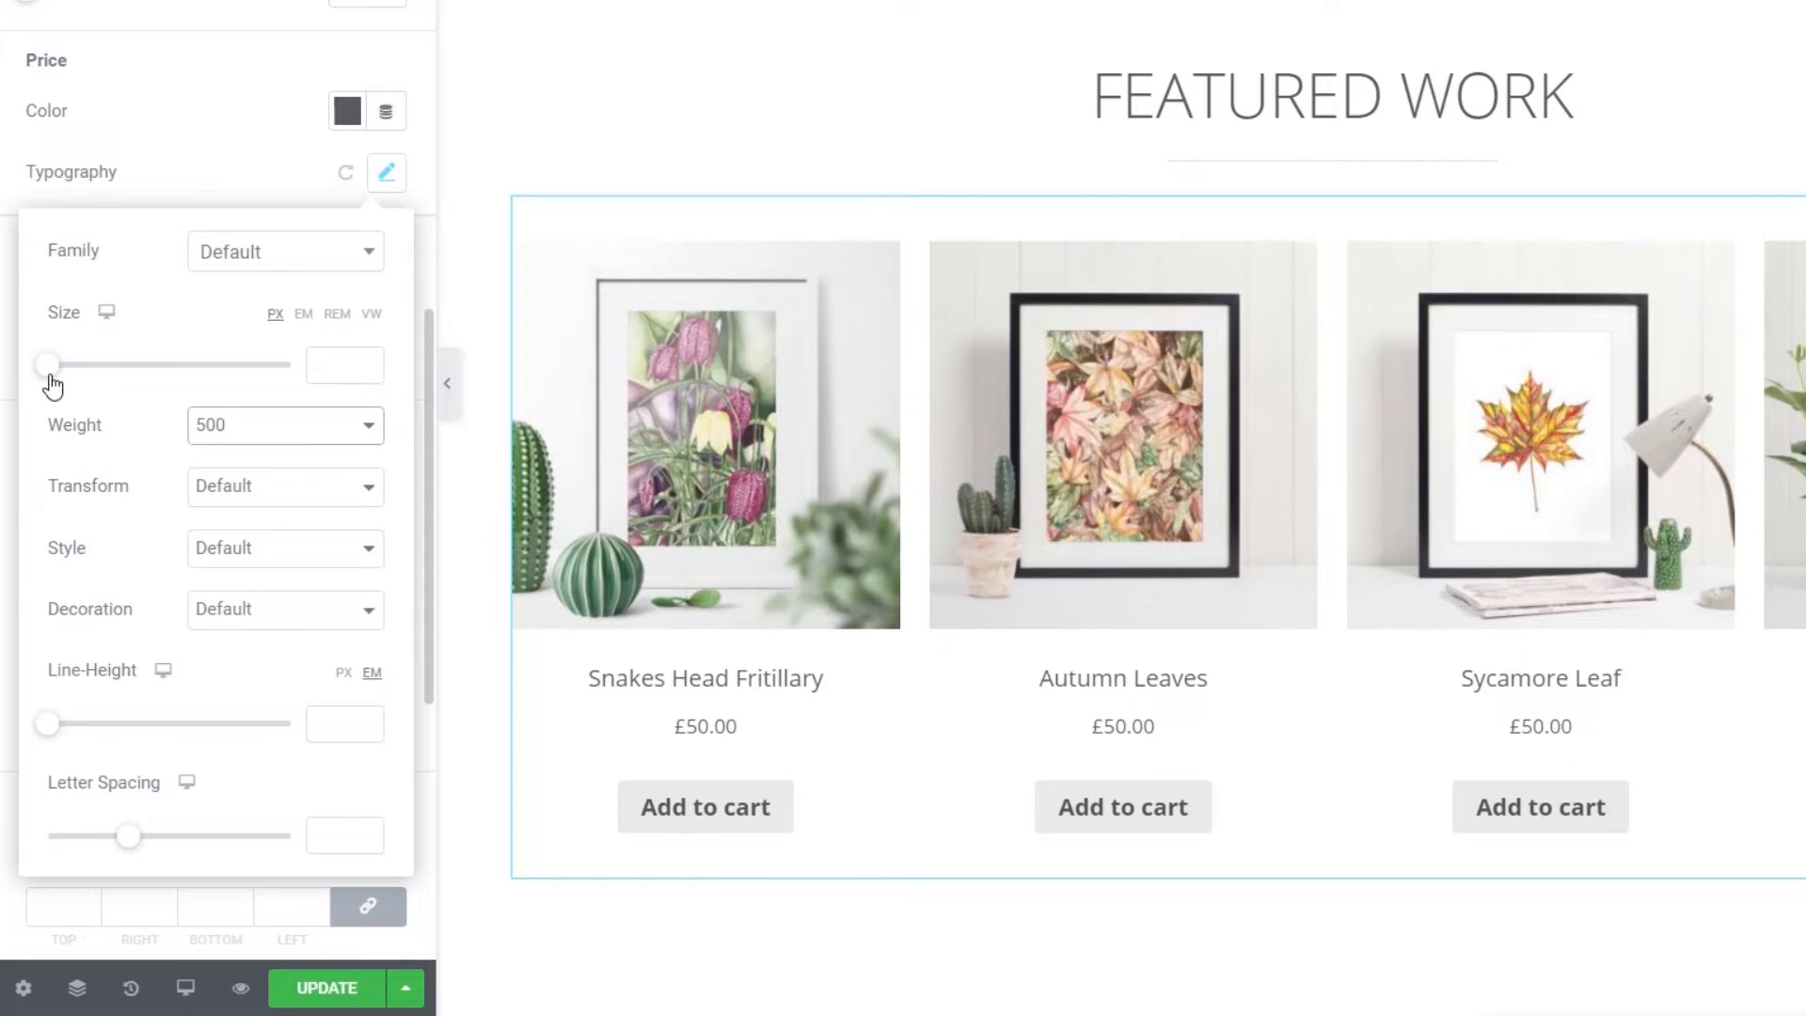
{"action": "left_click_drag", "start_coordinate": [50, 375], "coordinate": [74, 384]}
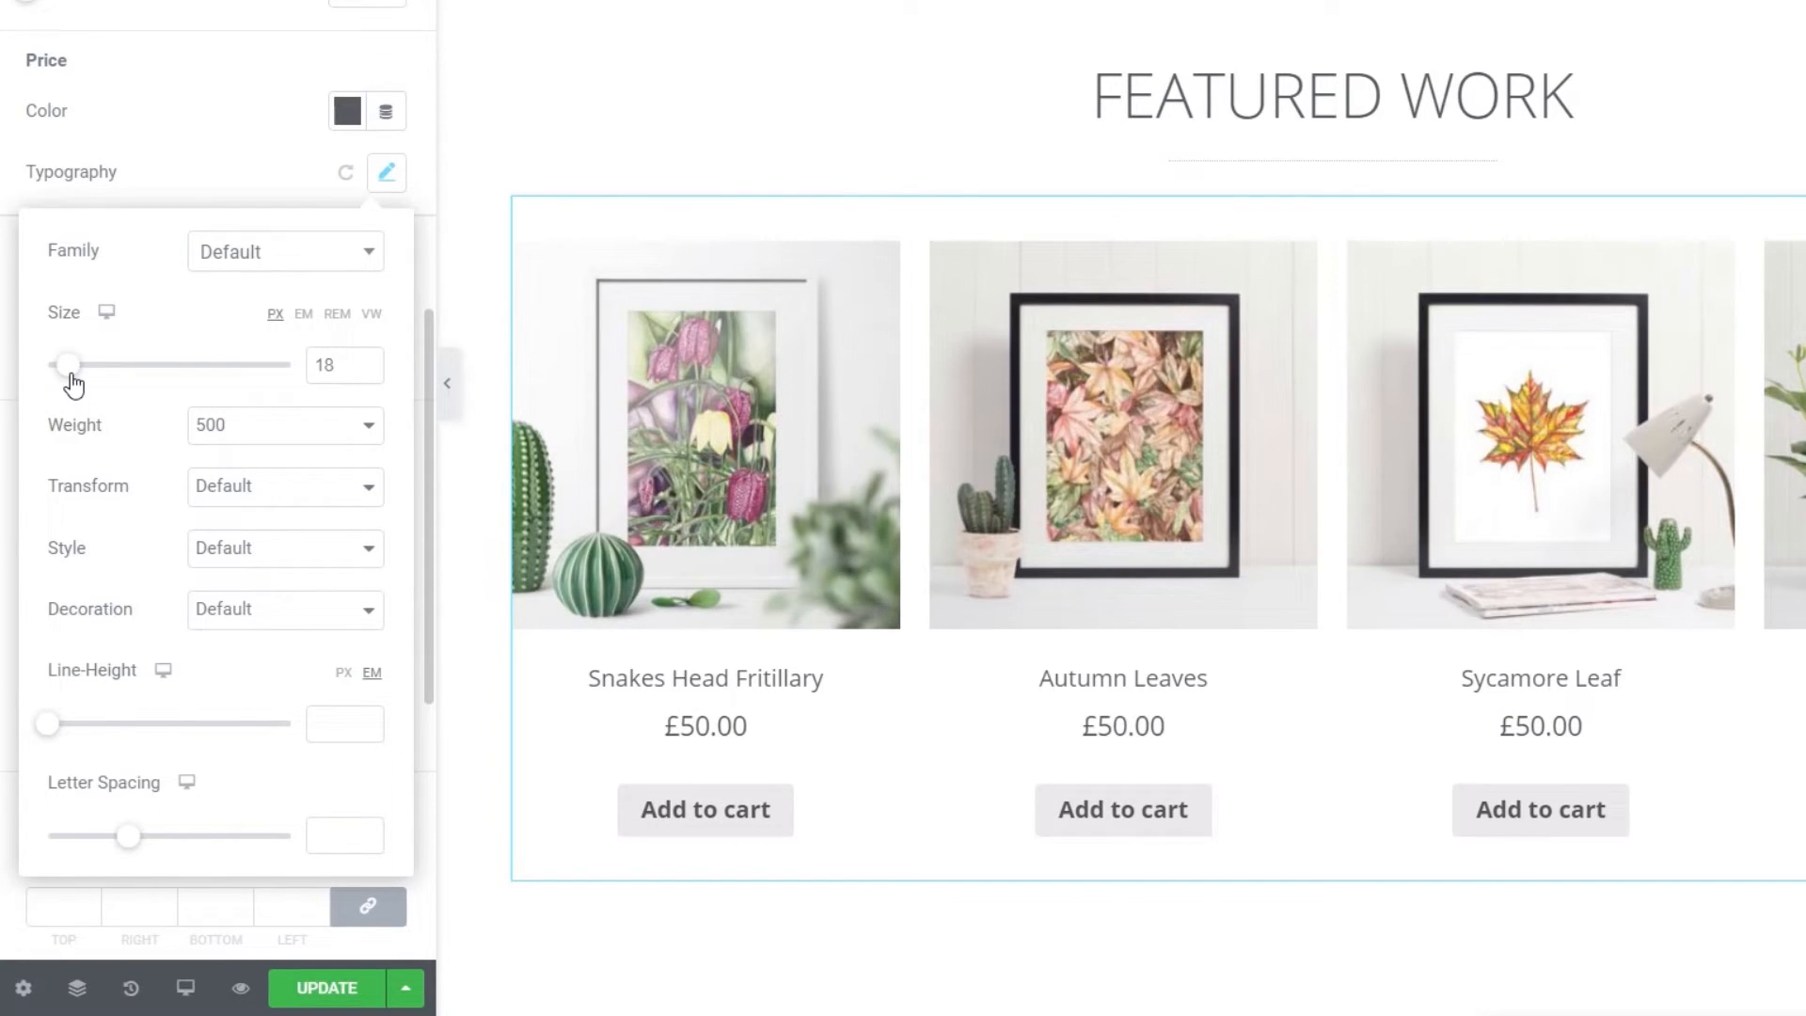
{"action": "left_click_drag", "start_coordinate": [73, 384], "coordinate": [71, 386]}
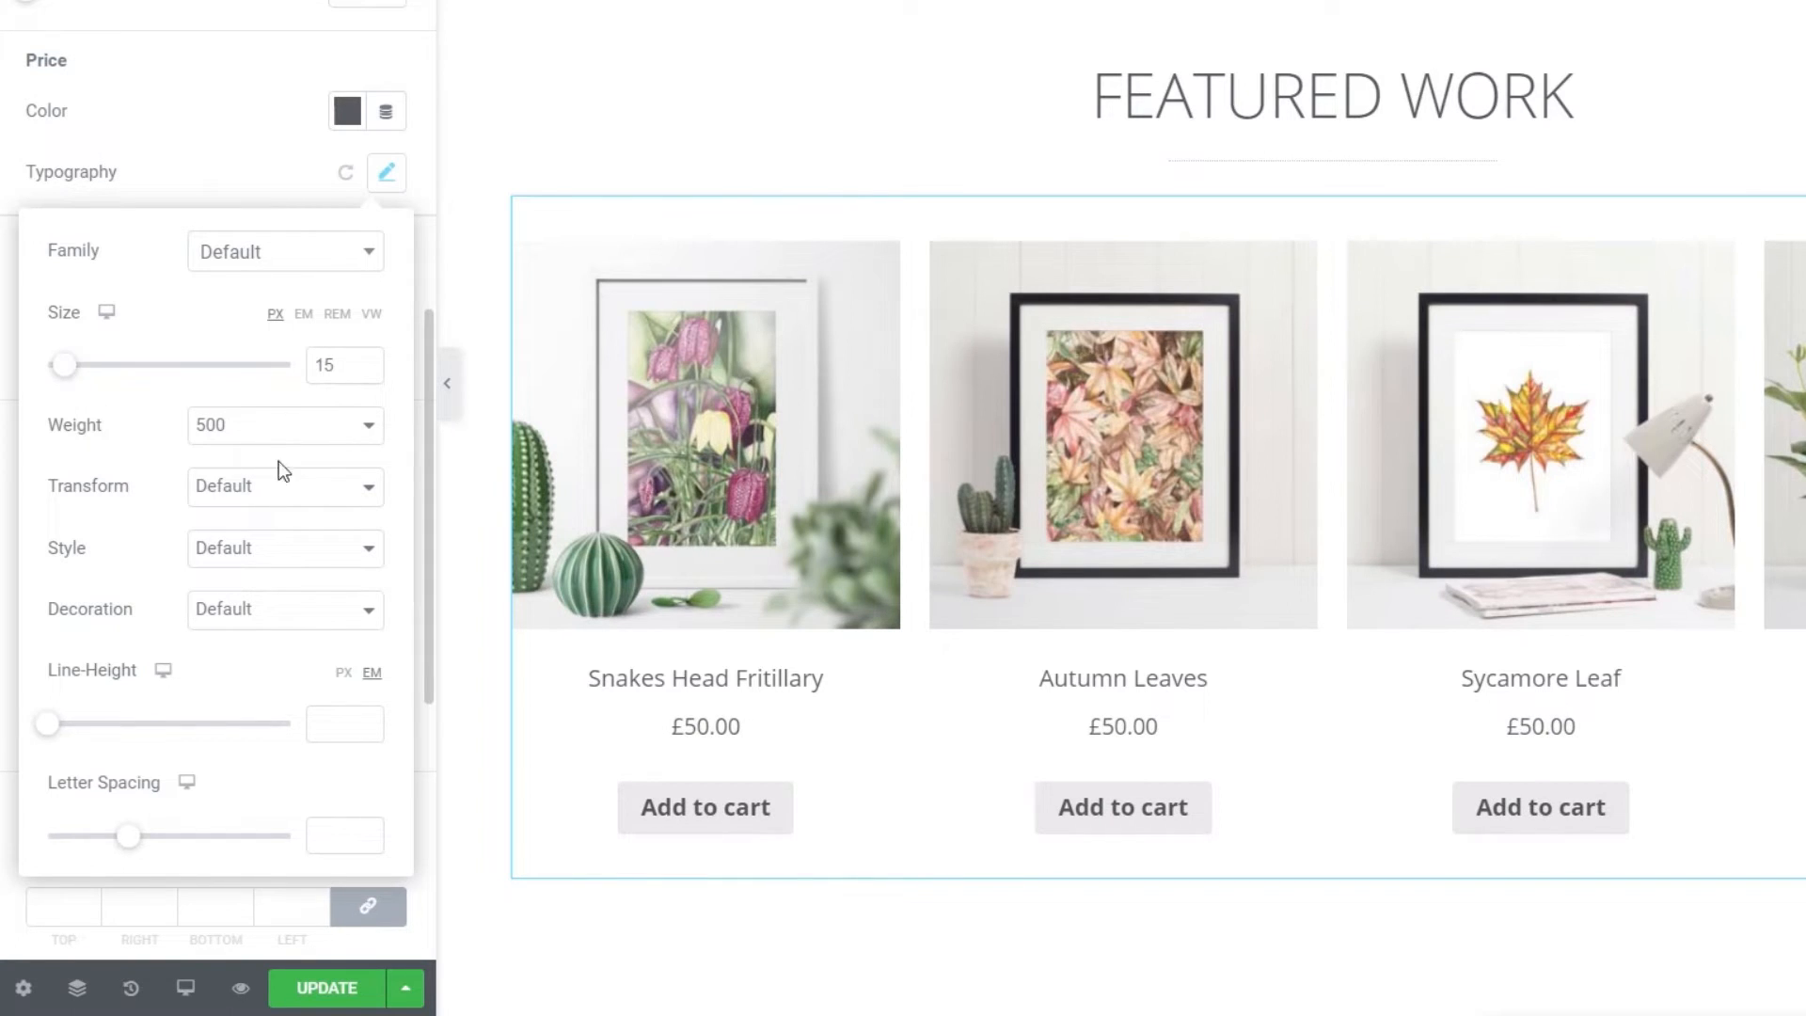
{"action": "left_click", "coordinate": [307, 431]}
{"action": "left_click", "coordinate": [218, 572]}
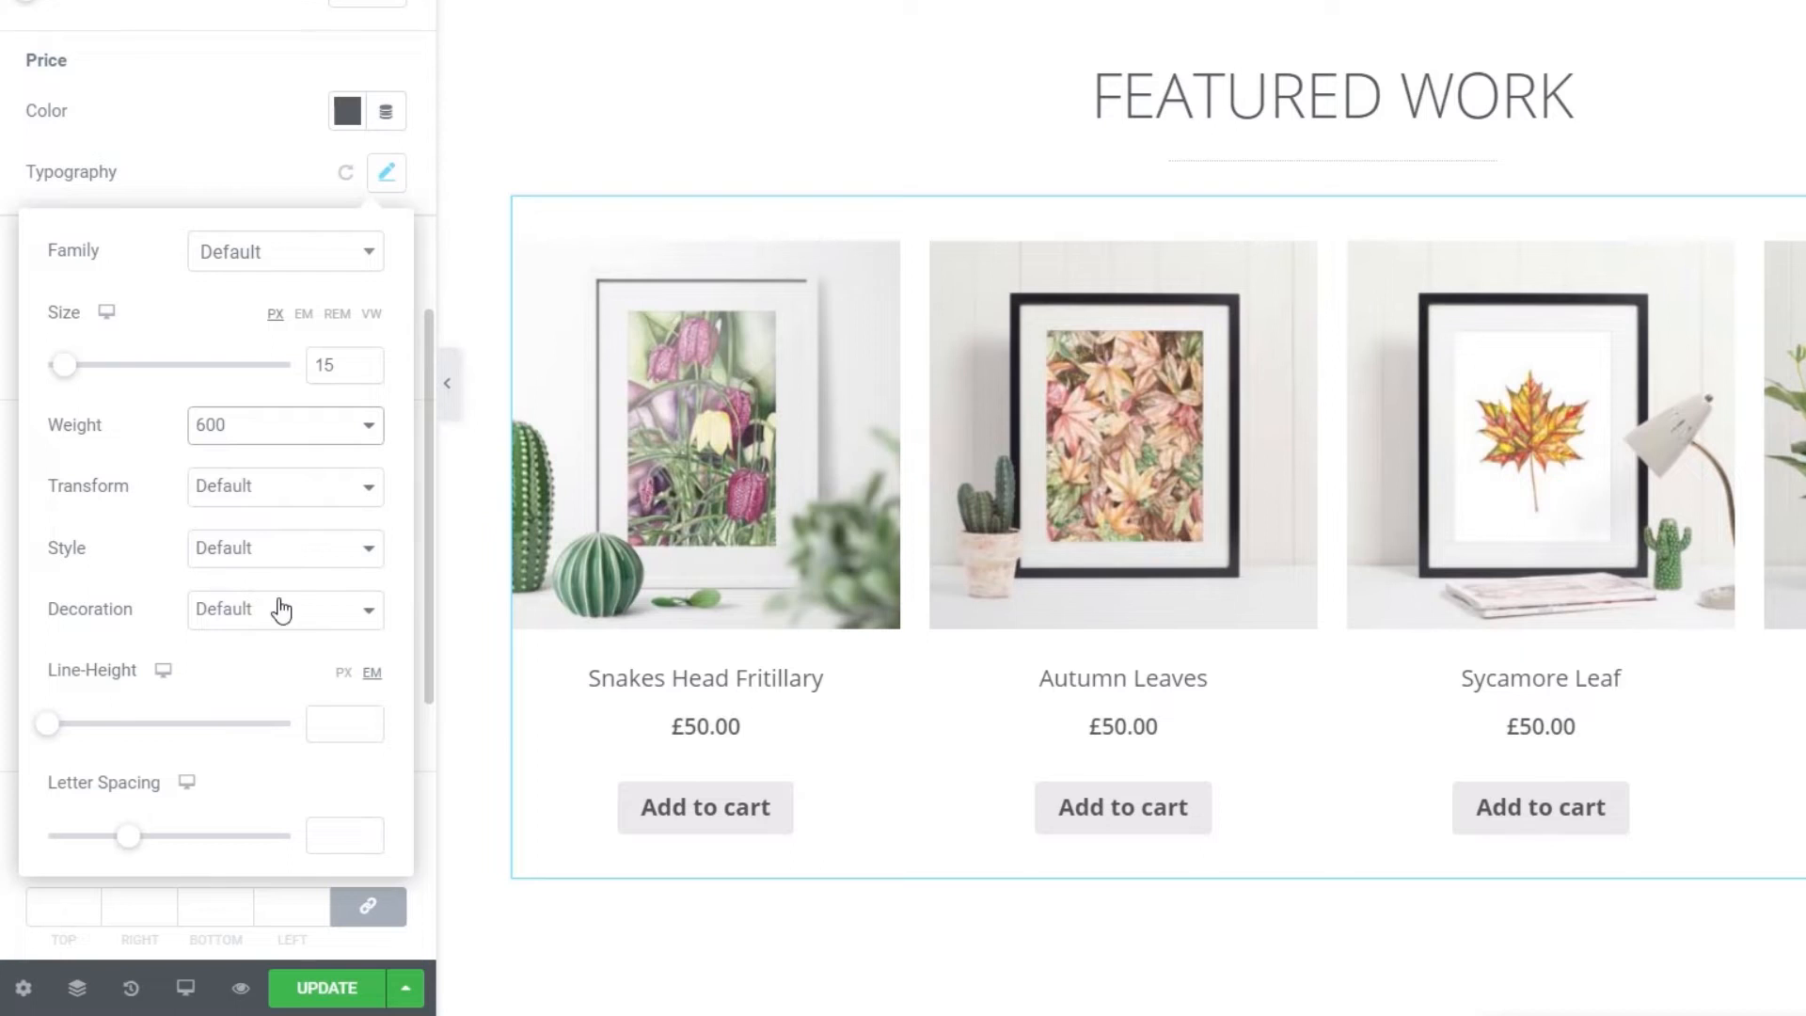
{"action": "left_click", "coordinate": [282, 434]}
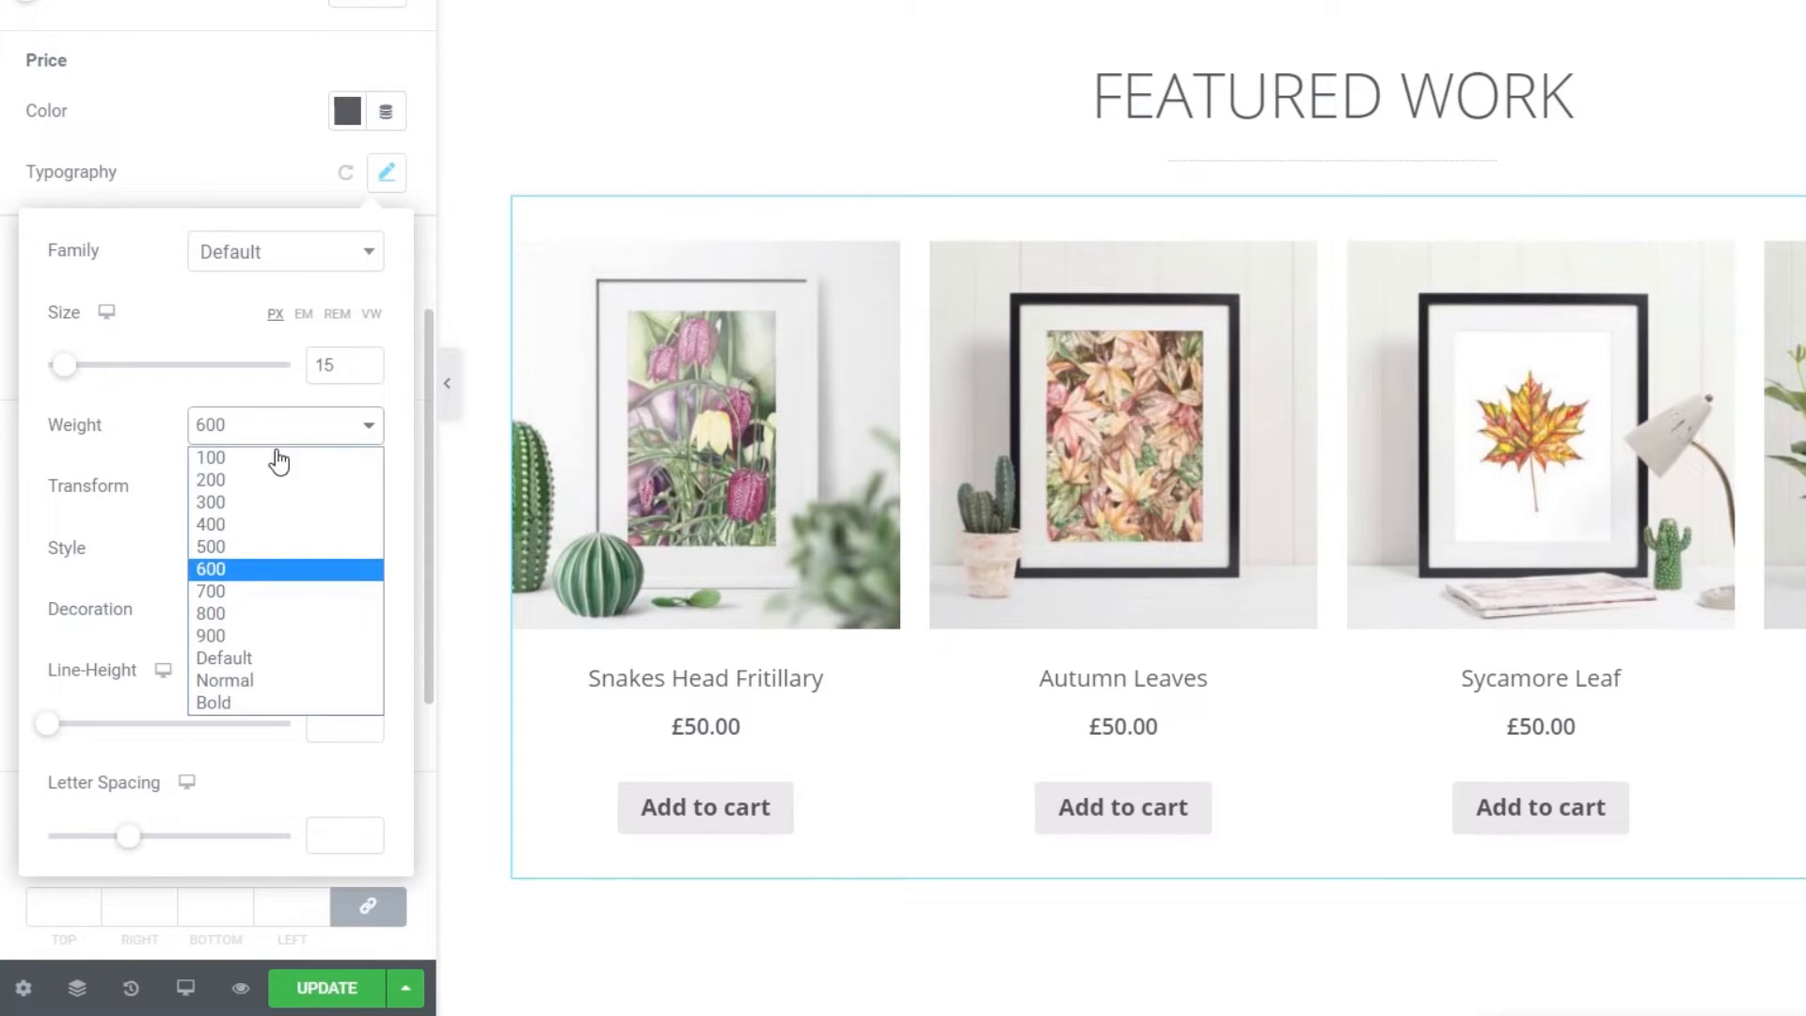
{"action": "left_click", "coordinate": [243, 592]}
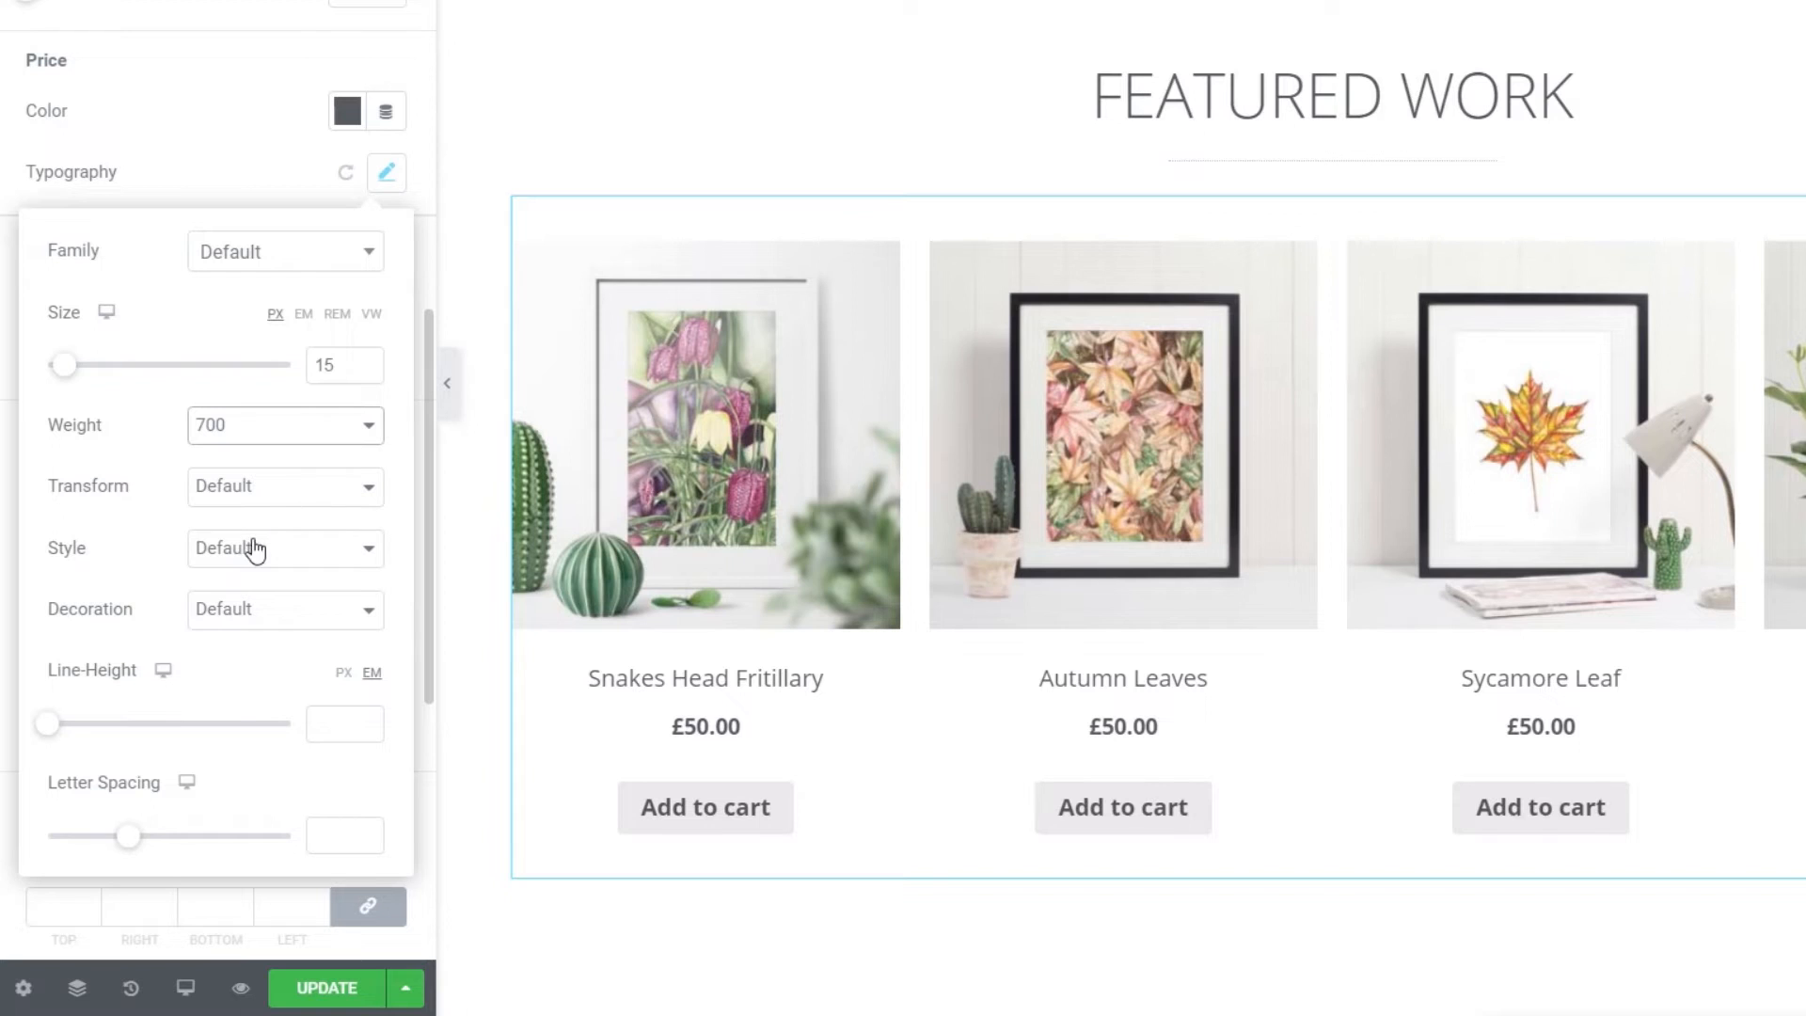
{"action": "left_click", "coordinate": [218, 150]}
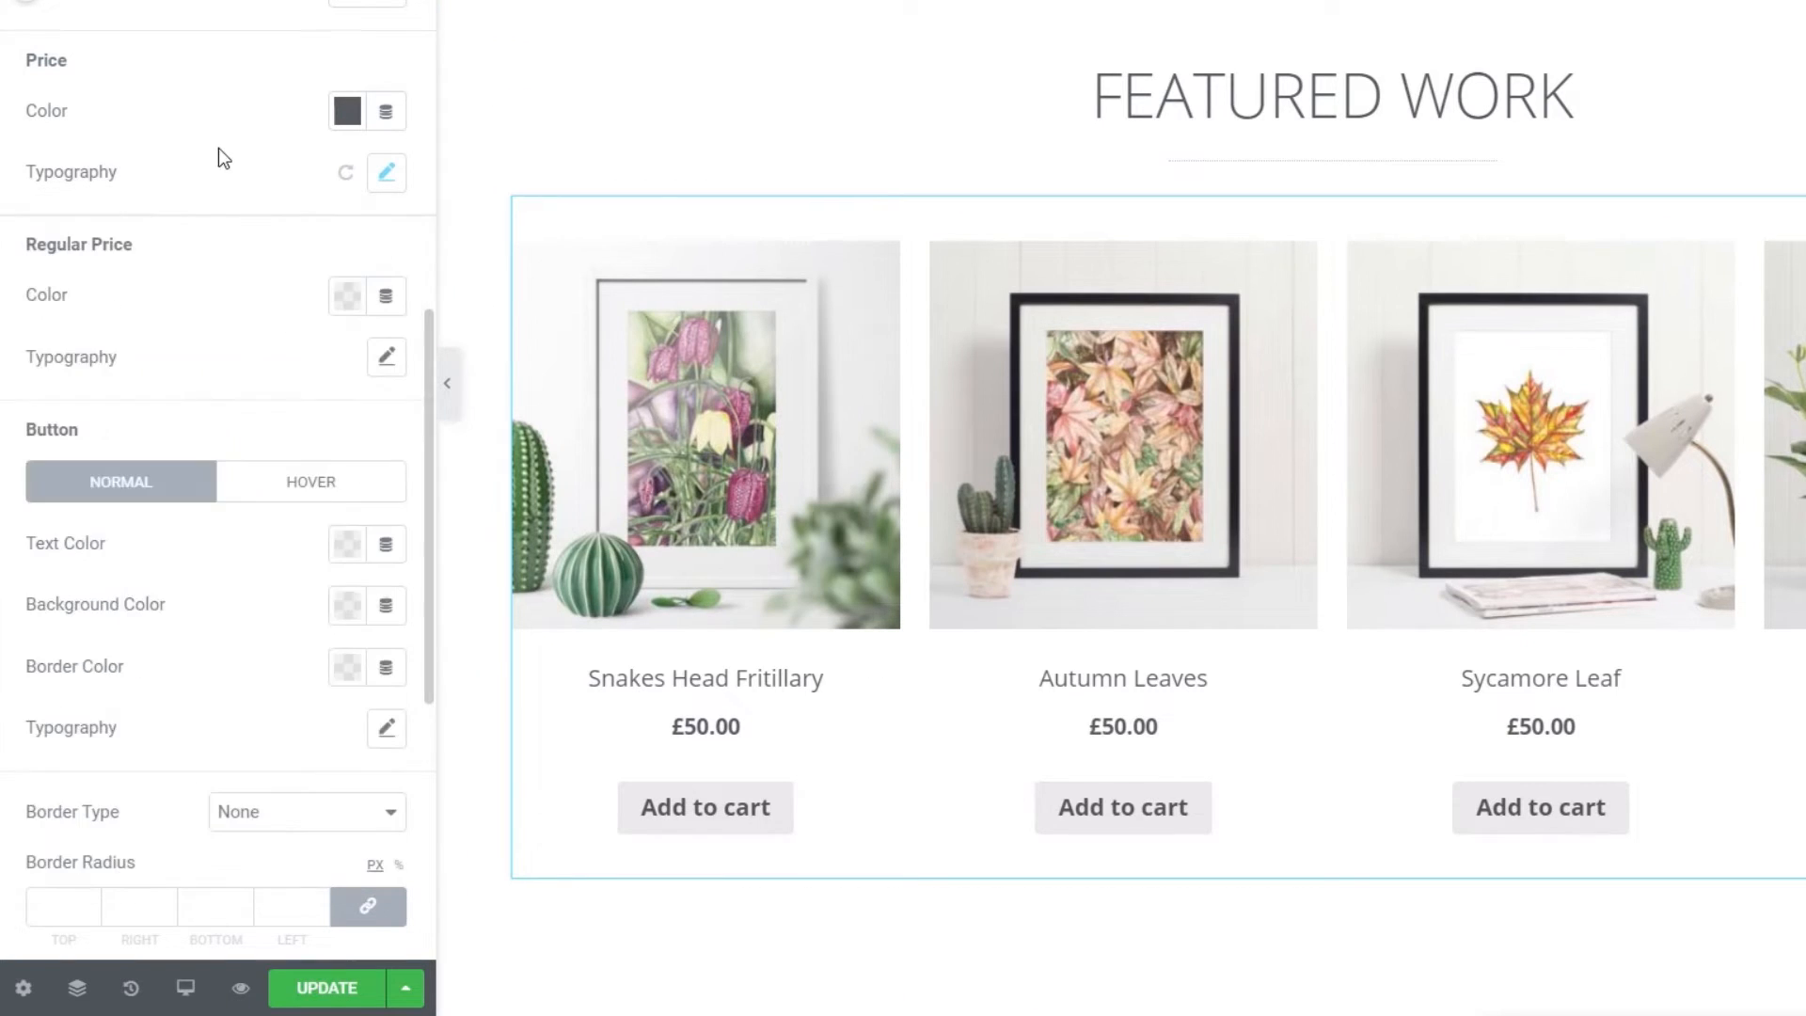
{"action": "scroll", "coordinate": [215, 656], "scroll_direction": "down", "scroll_amount": 2}
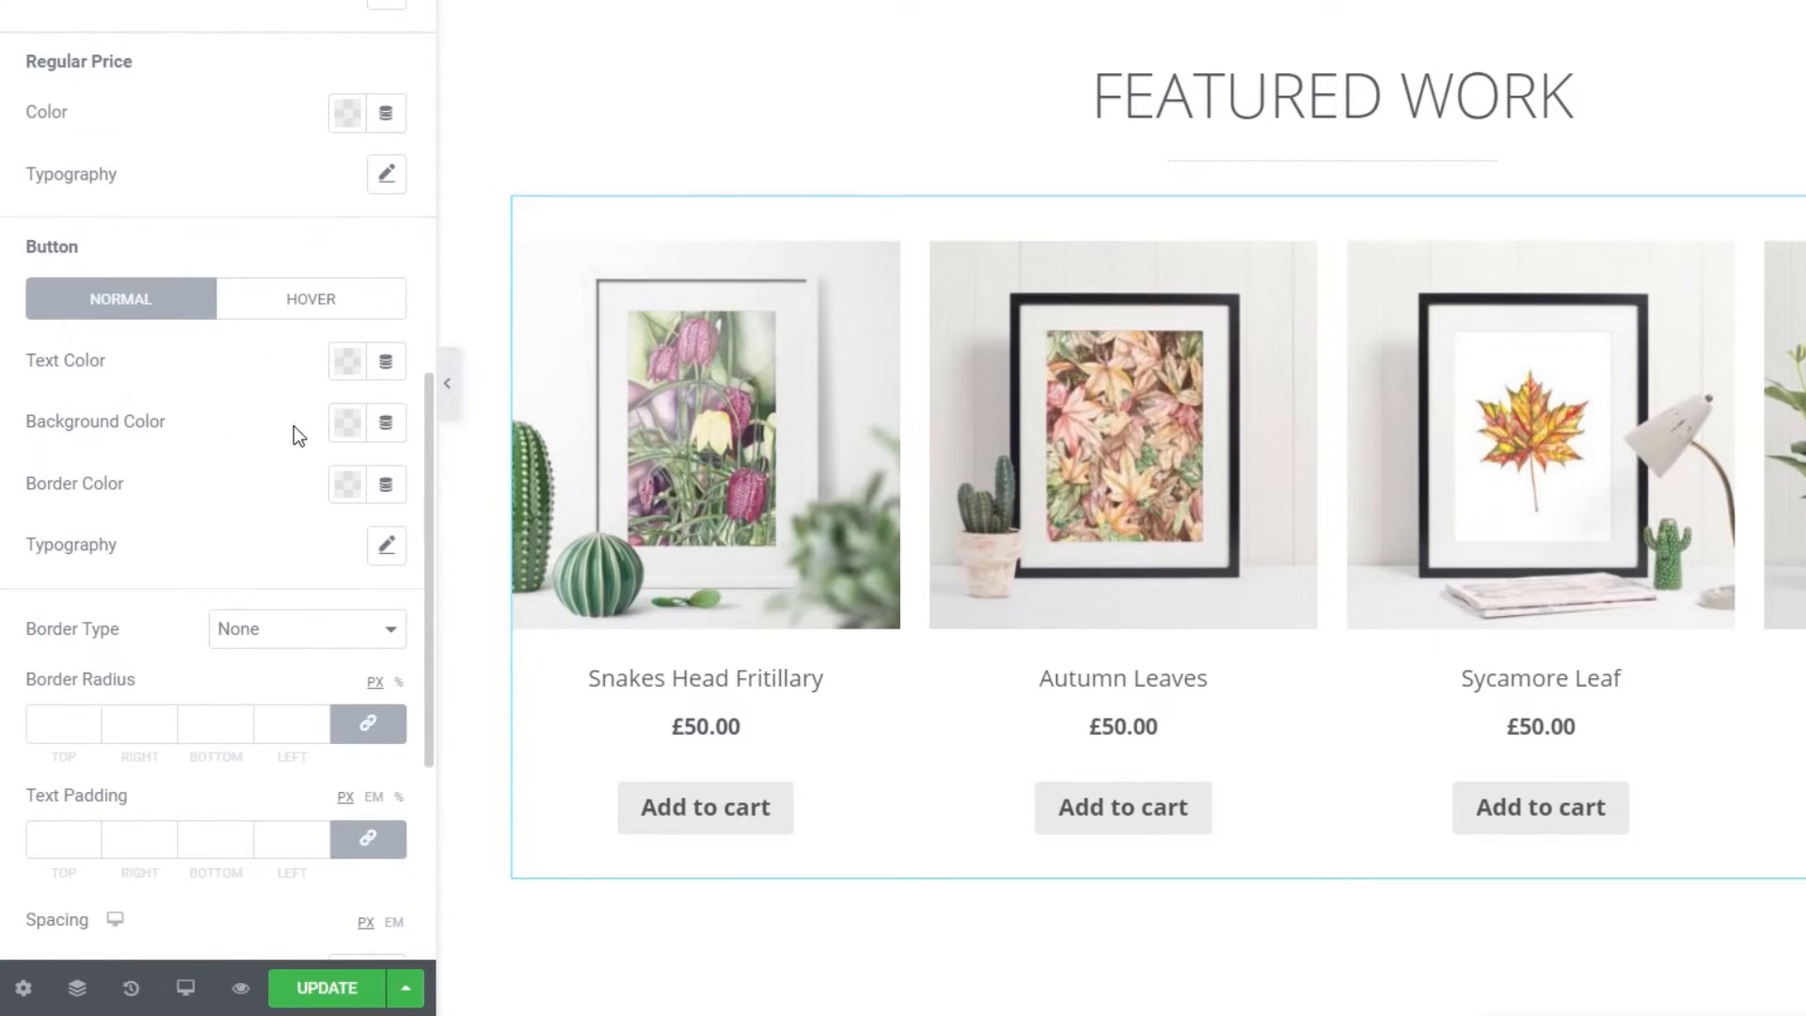
- Give the Add to Cart buttons white text on a dark grey background
{"action": "left_click", "coordinate": [347, 362]}
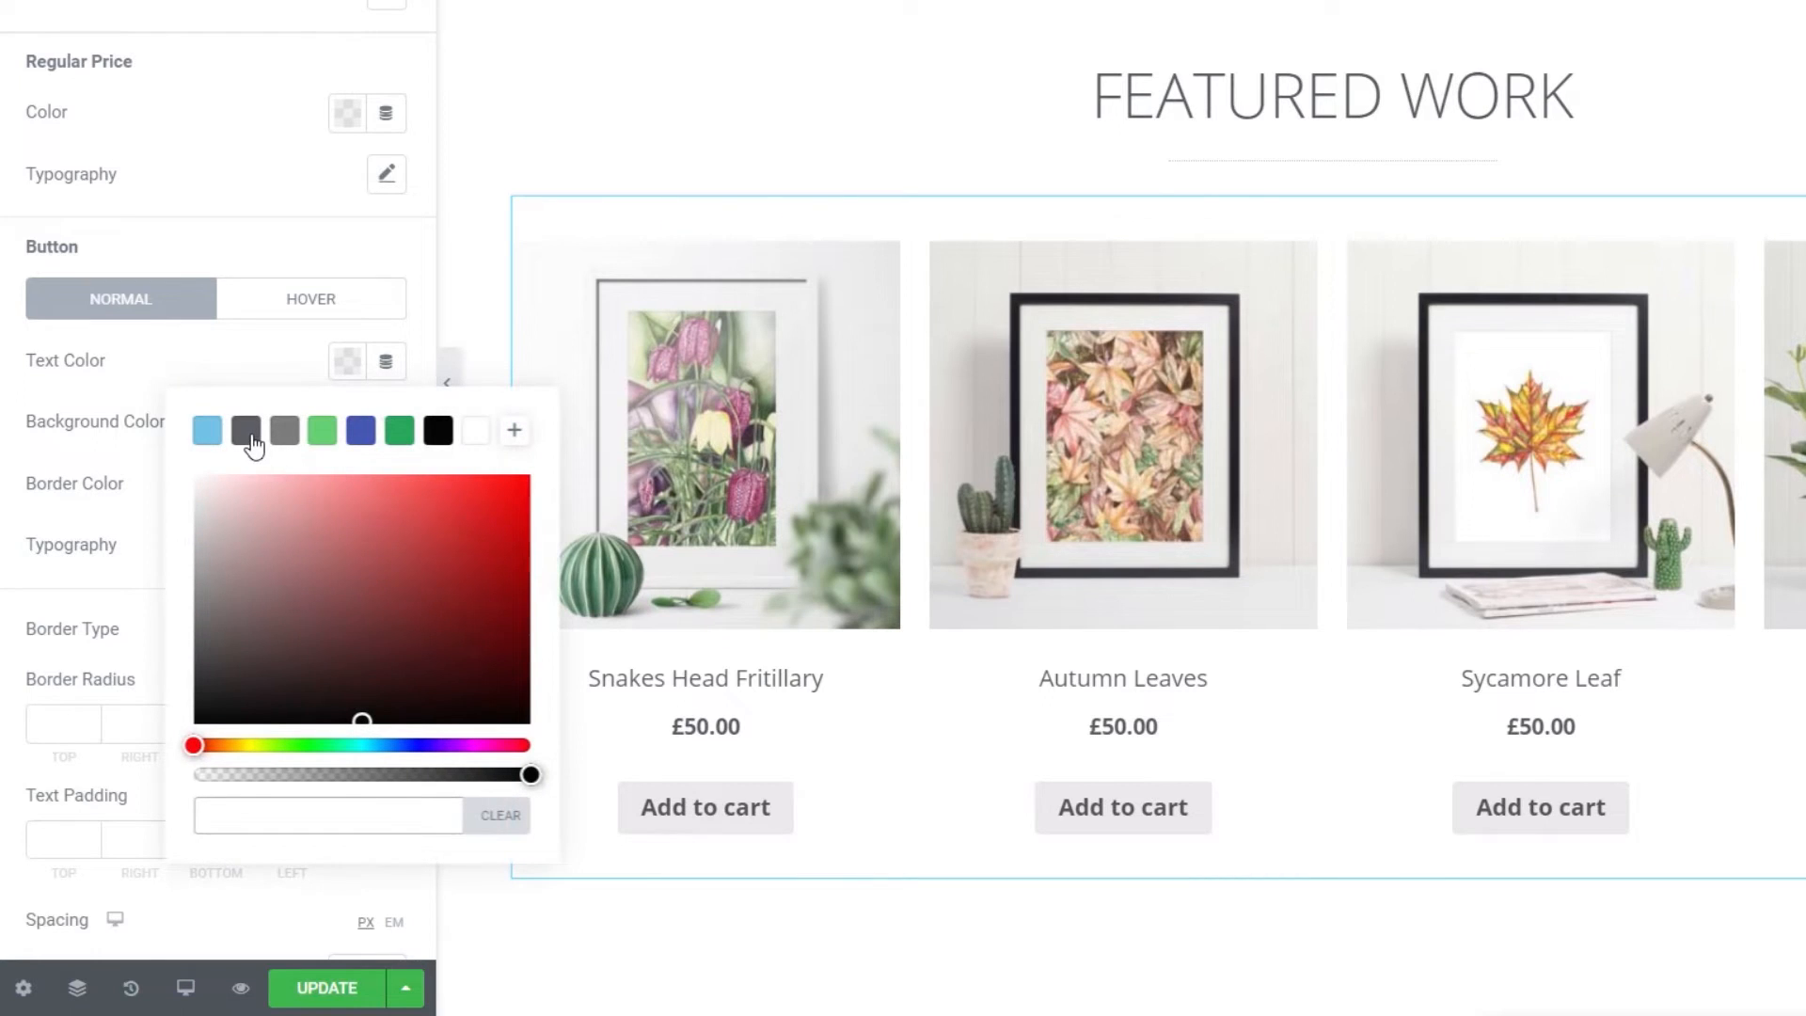
{"action": "left_click", "coordinate": [473, 434]}
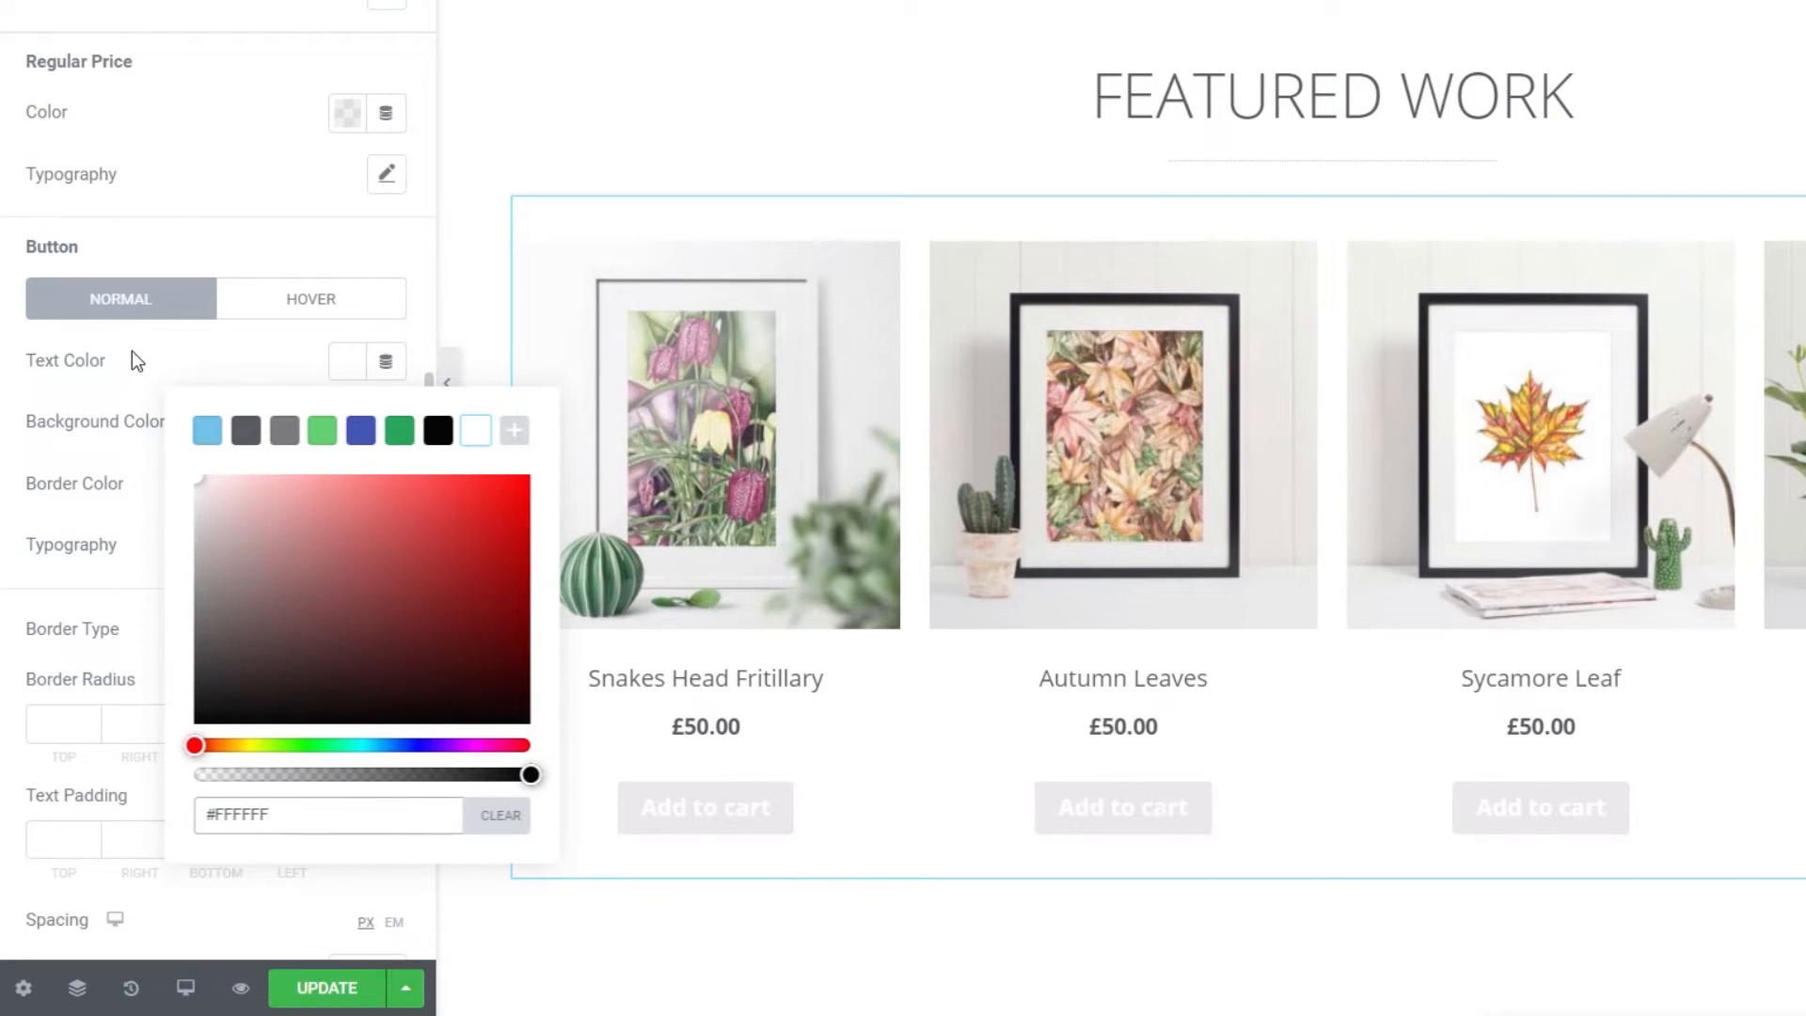
{"action": "left_click", "coordinate": [168, 346]}
{"action": "left_click", "coordinate": [344, 436]}
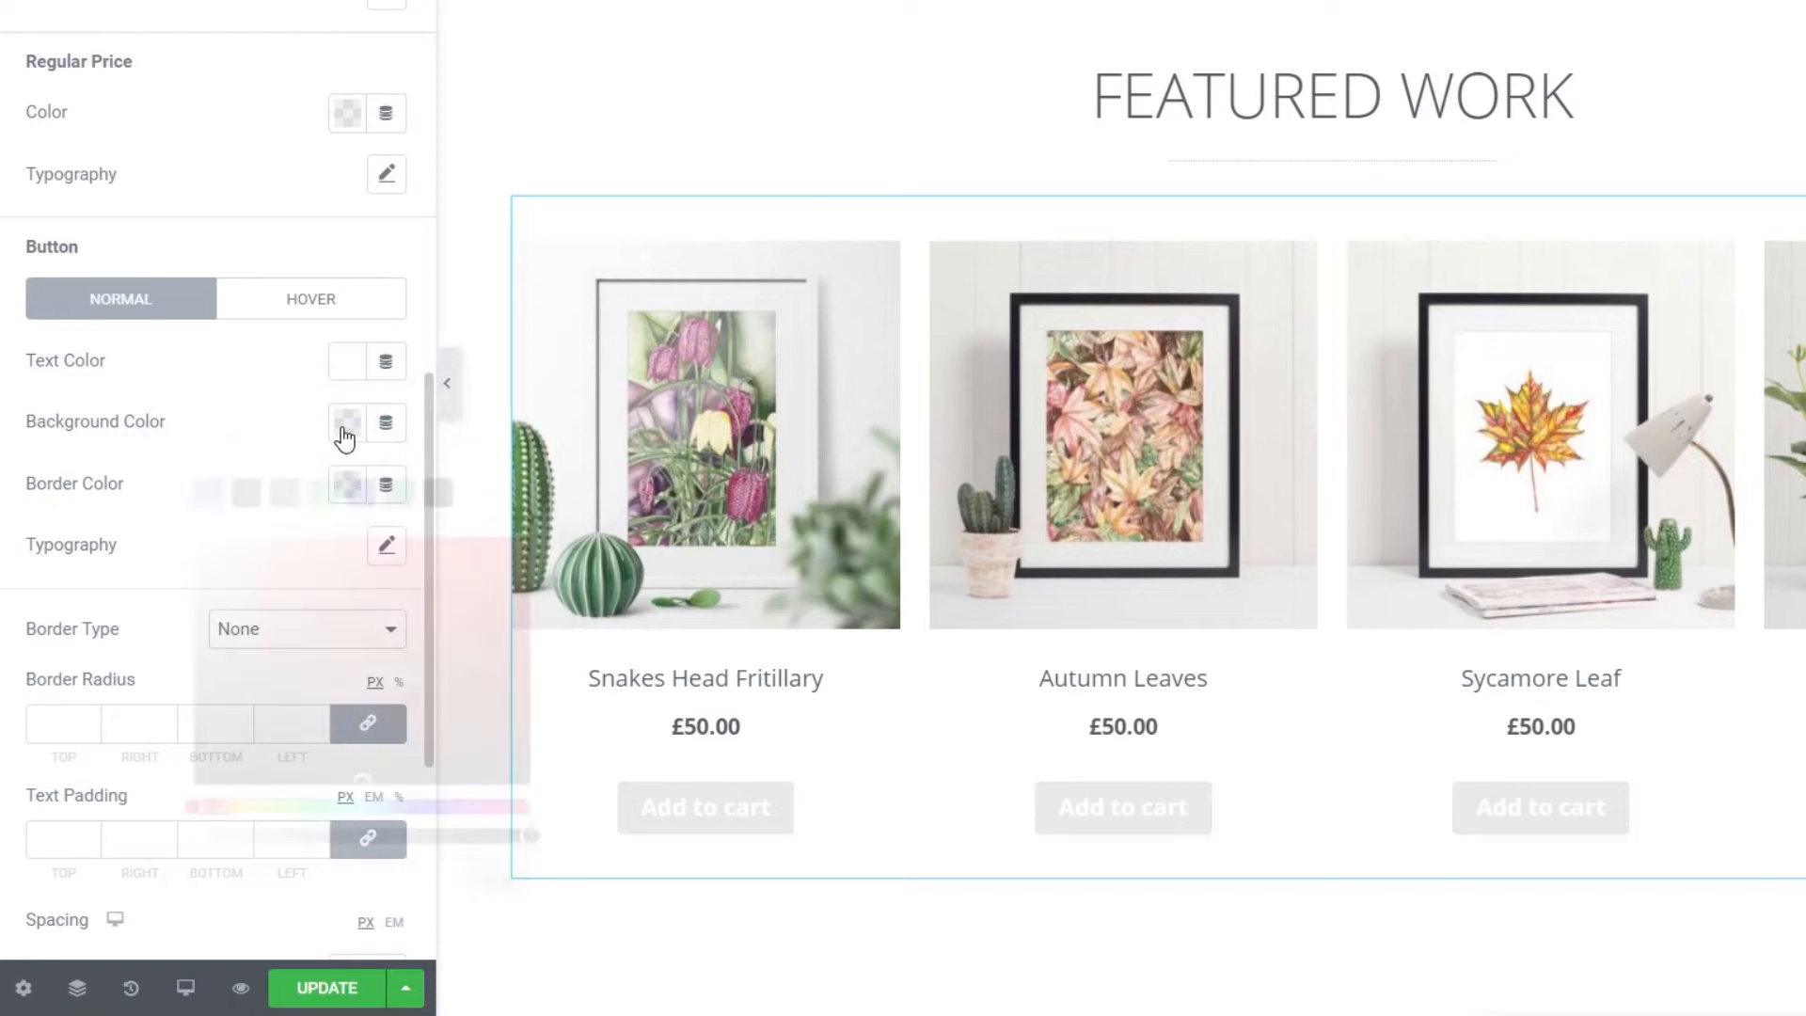
{"action": "left_click", "coordinate": [248, 495]}
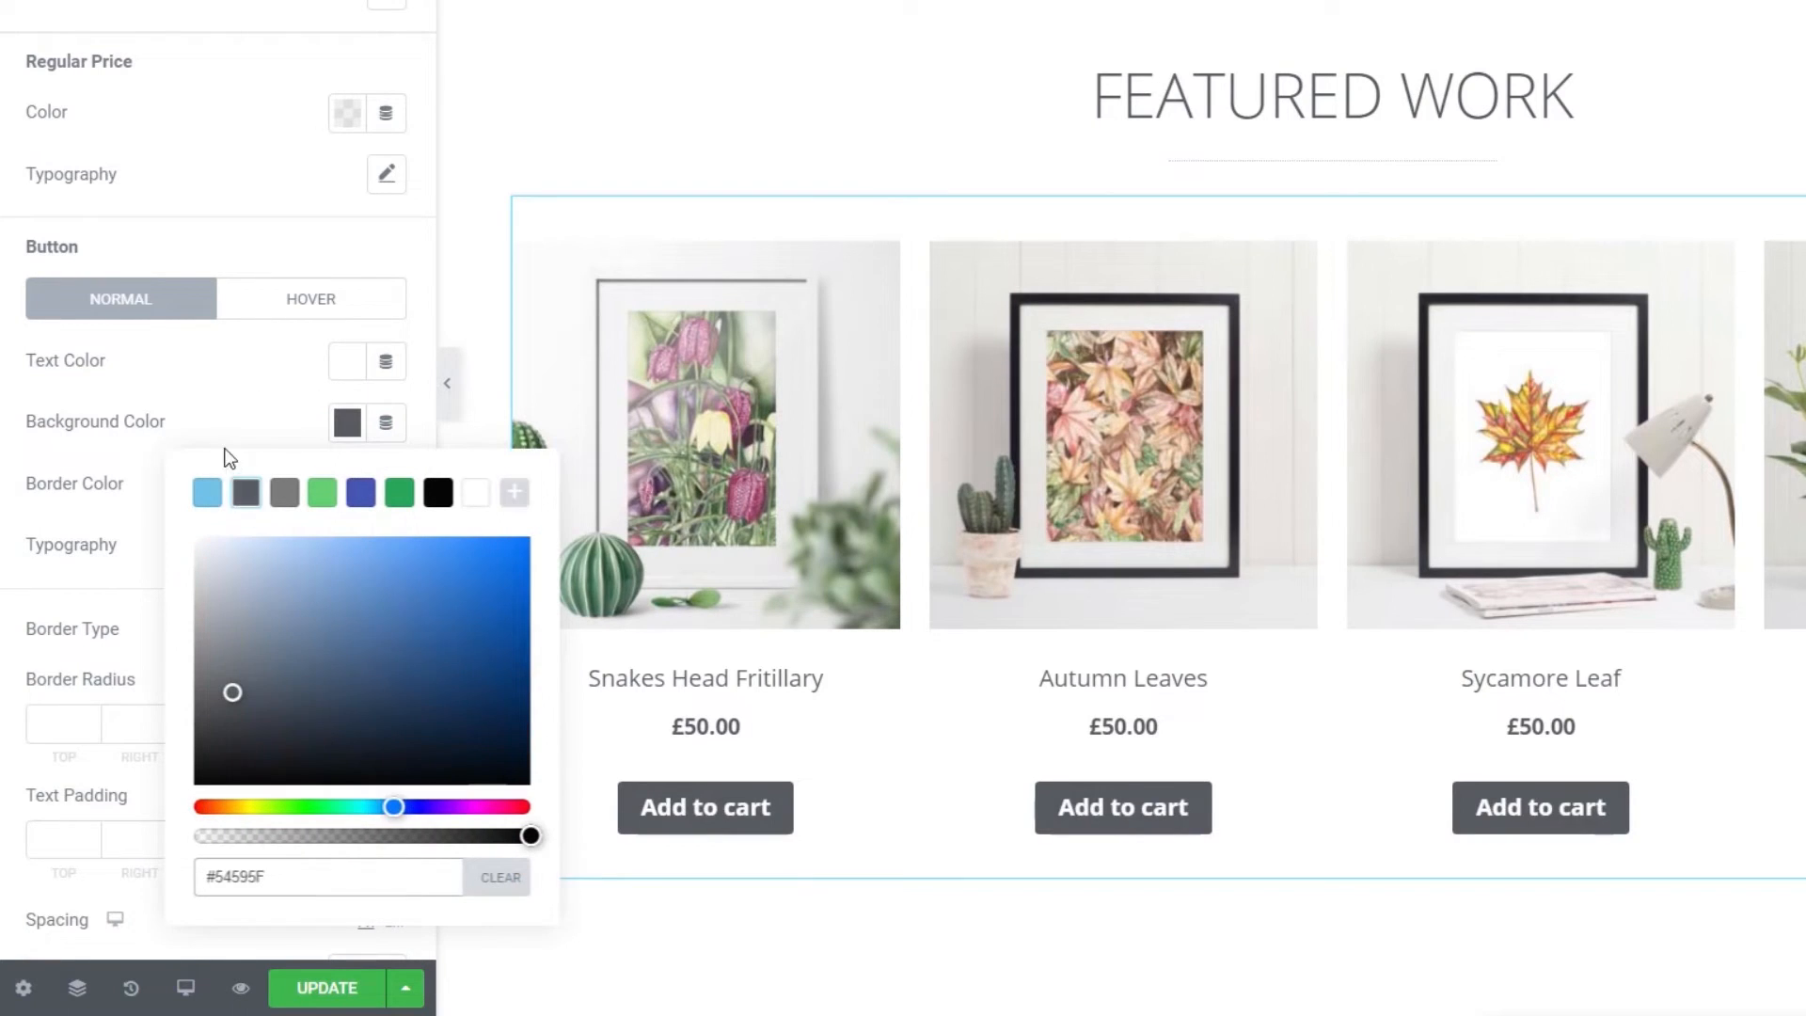
{"action": "left_click", "coordinate": [218, 393]}
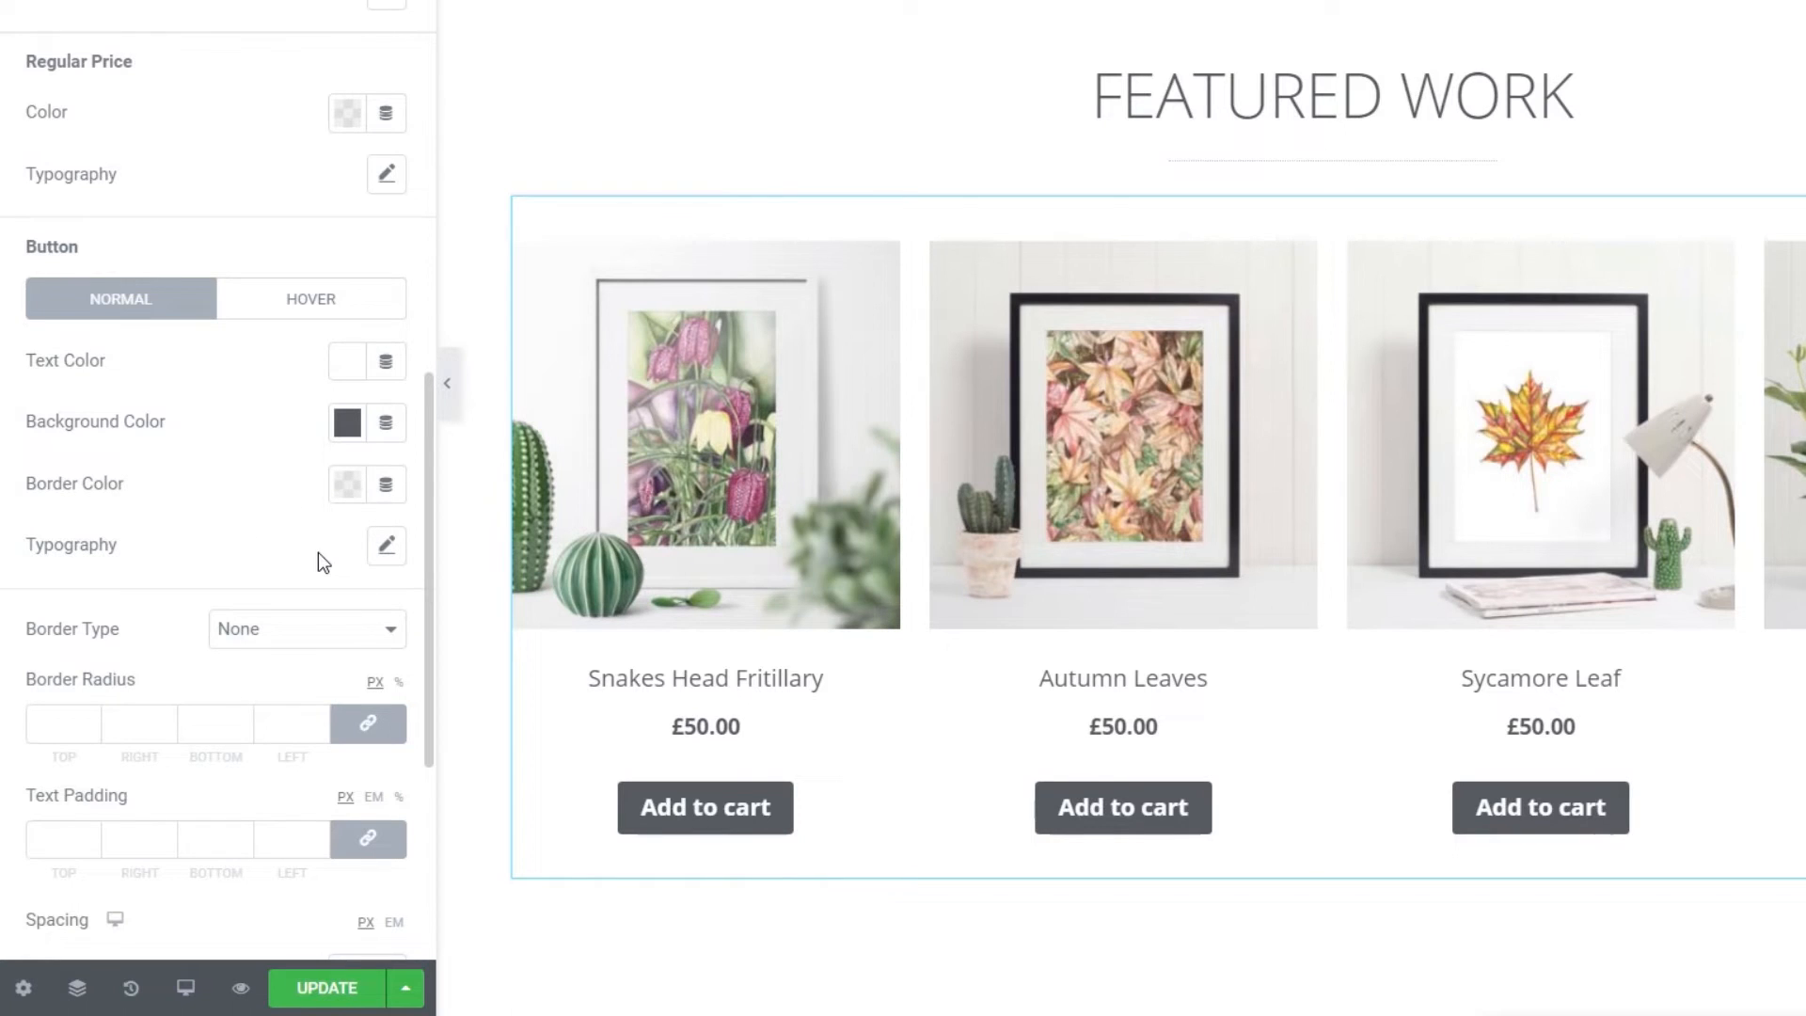
- Set the button typography to weight 600, uppercase, 14 px
{"action": "left_click", "coordinate": [387, 544]}
{"action": "scroll", "coordinate": [250, 646], "scroll_direction": "down", "scroll_amount": 4}
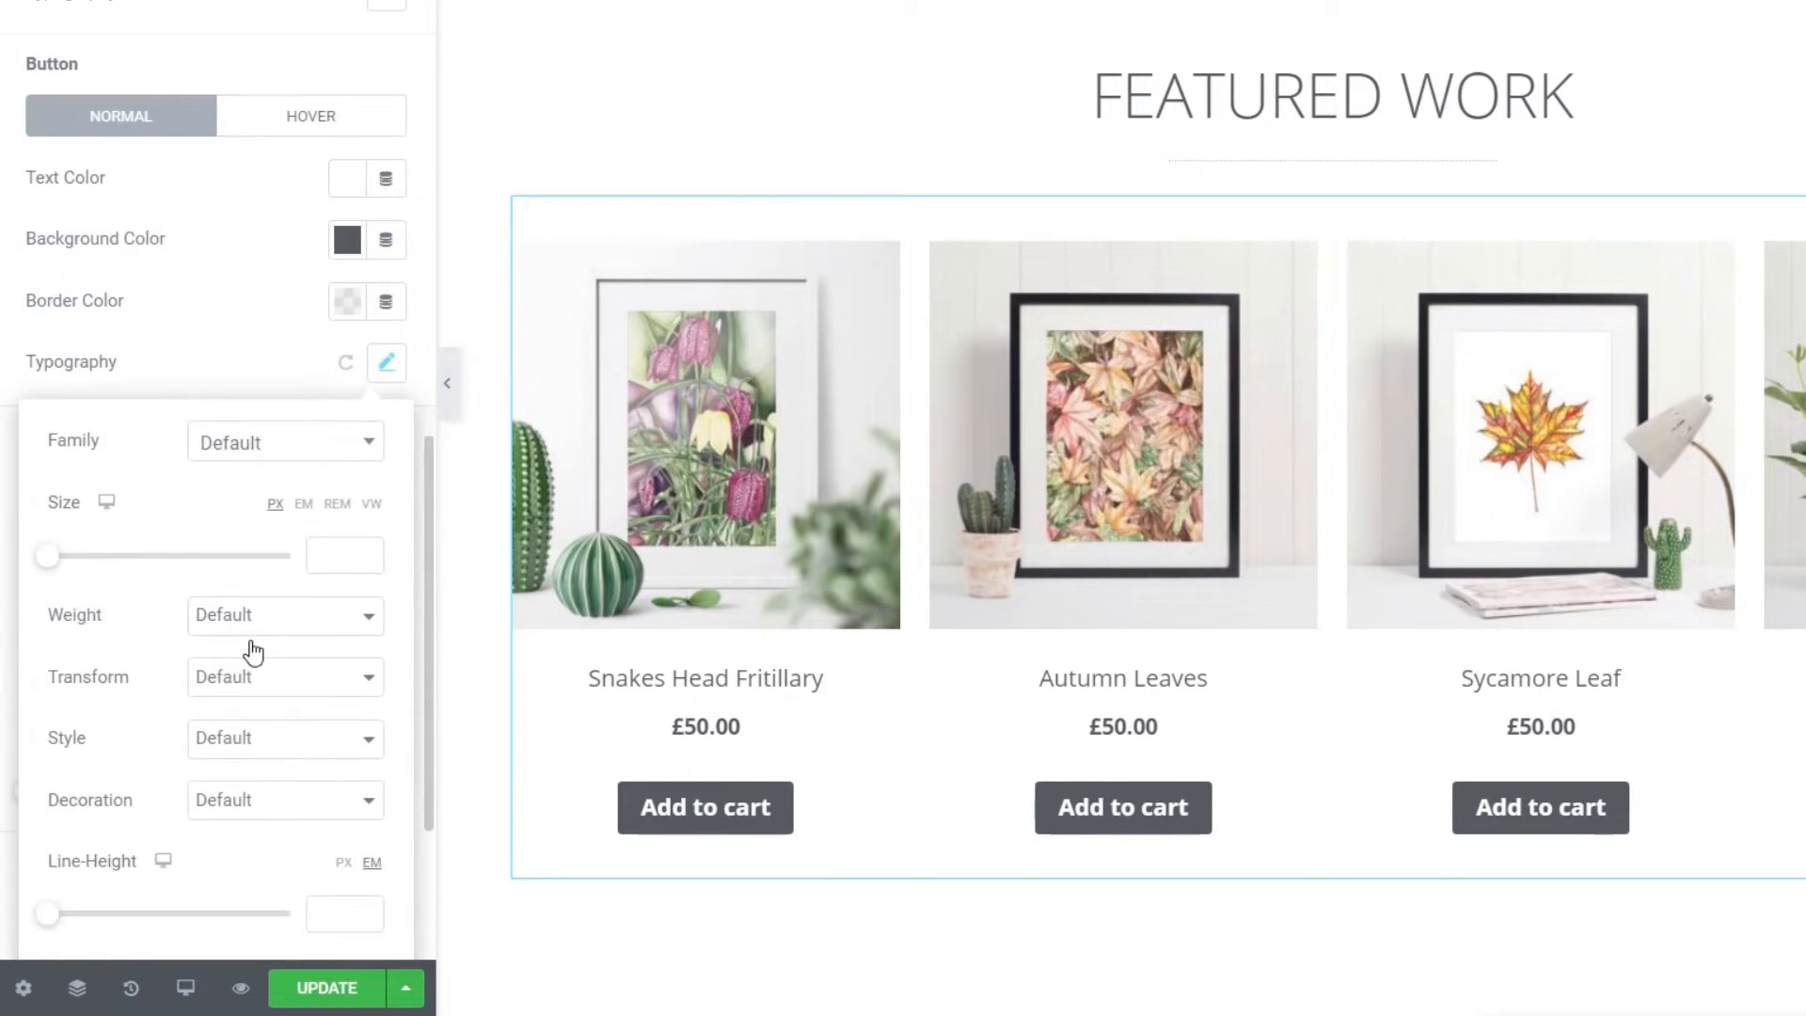
{"action": "left_click", "coordinate": [242, 438]}
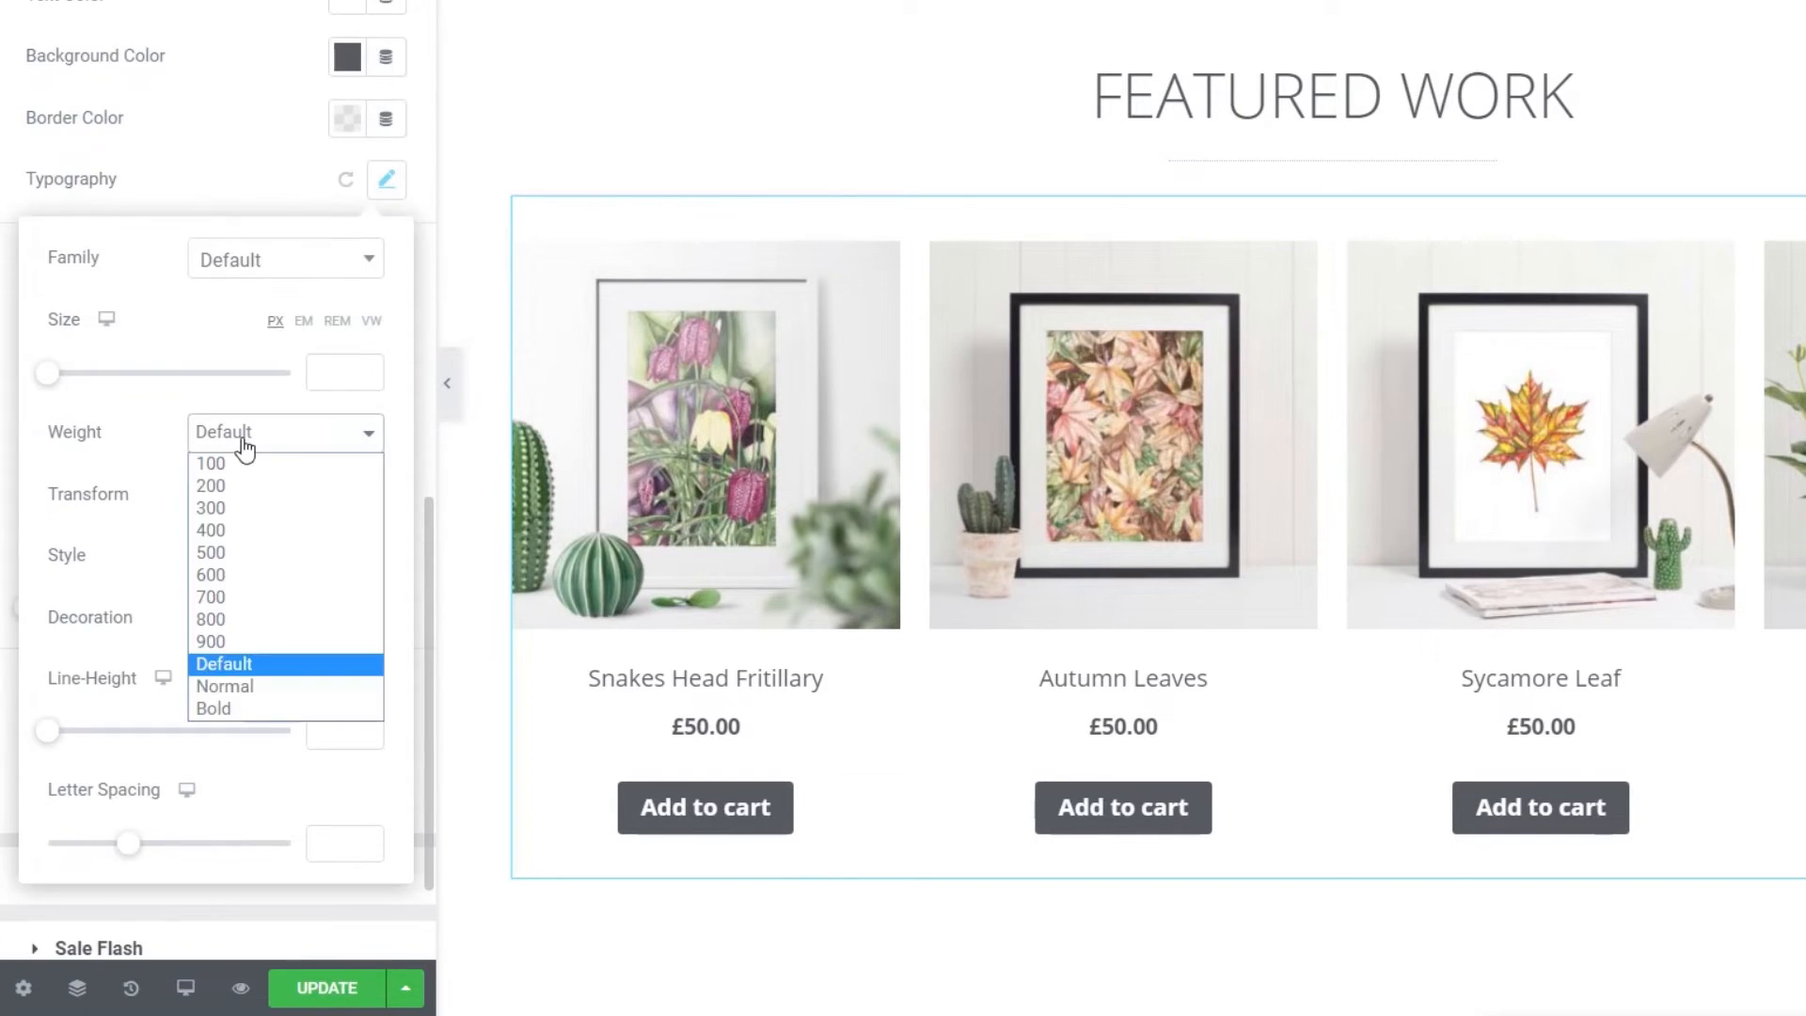
{"action": "left_click", "coordinate": [237, 530]}
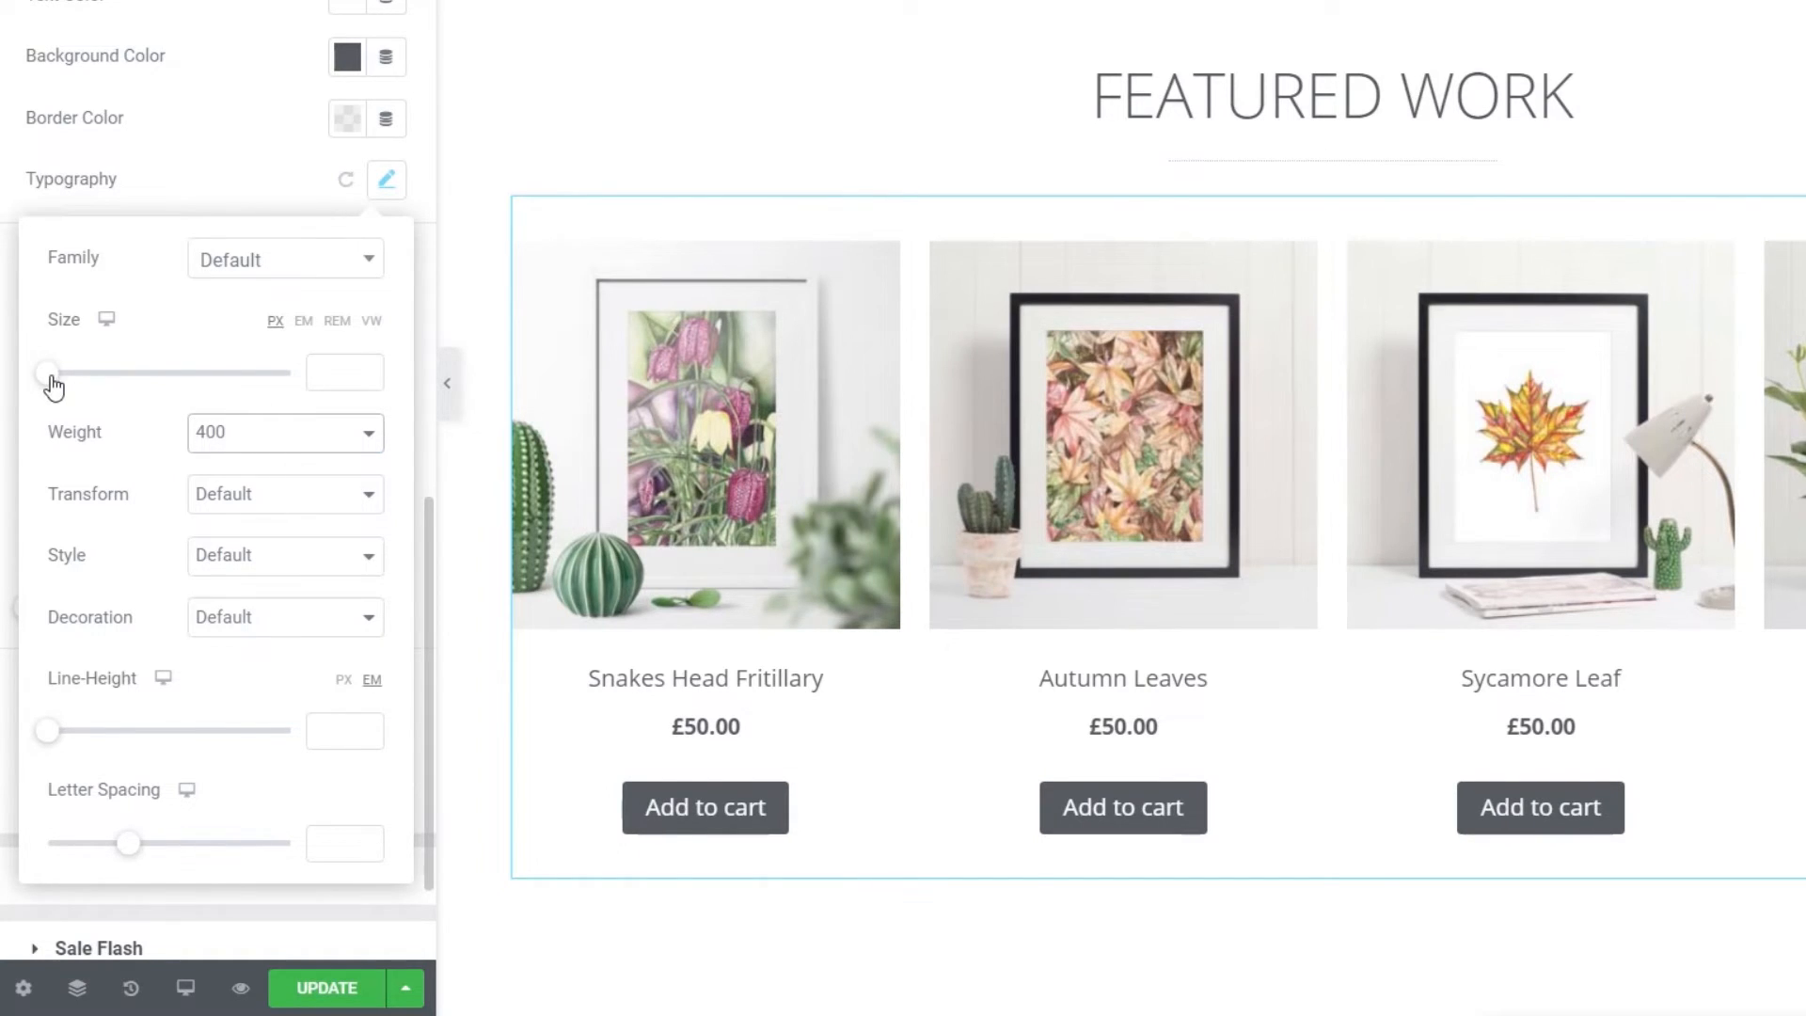
{"action": "left_click_drag", "start_coordinate": [52, 386], "coordinate": [69, 387]}
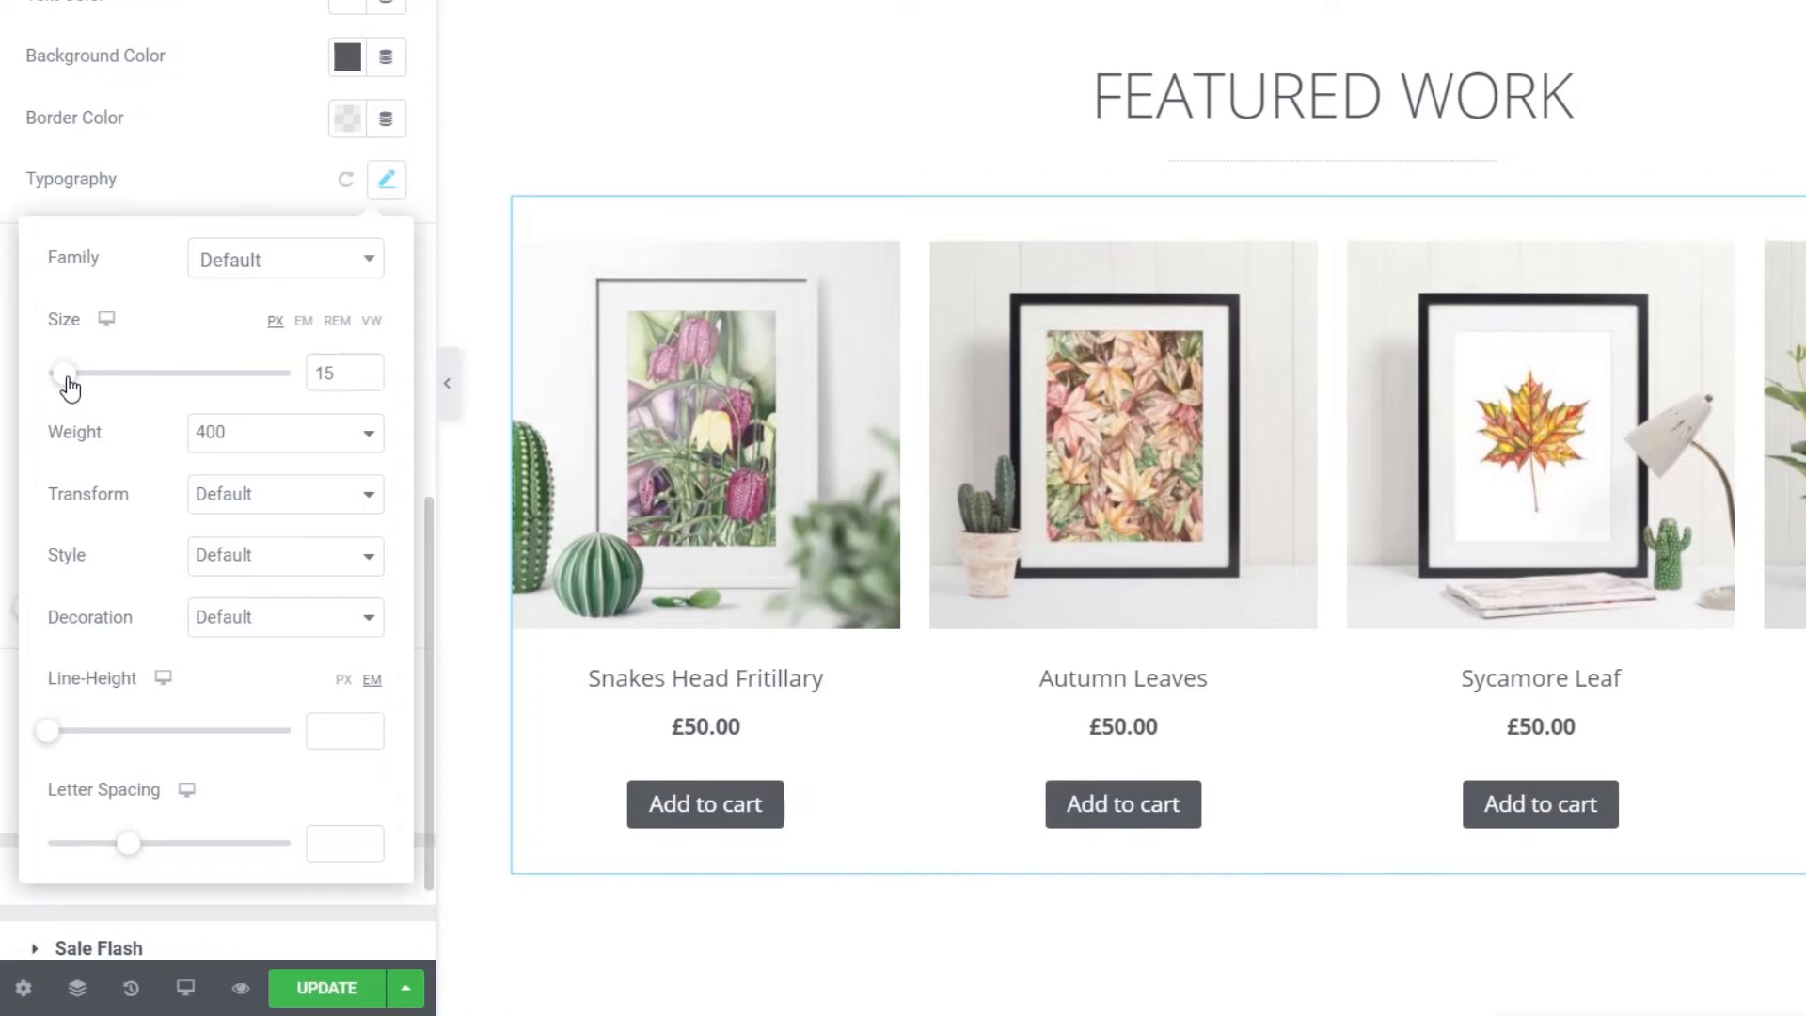
{"action": "left_click", "coordinate": [288, 506]}
{"action": "left_click", "coordinate": [257, 546]}
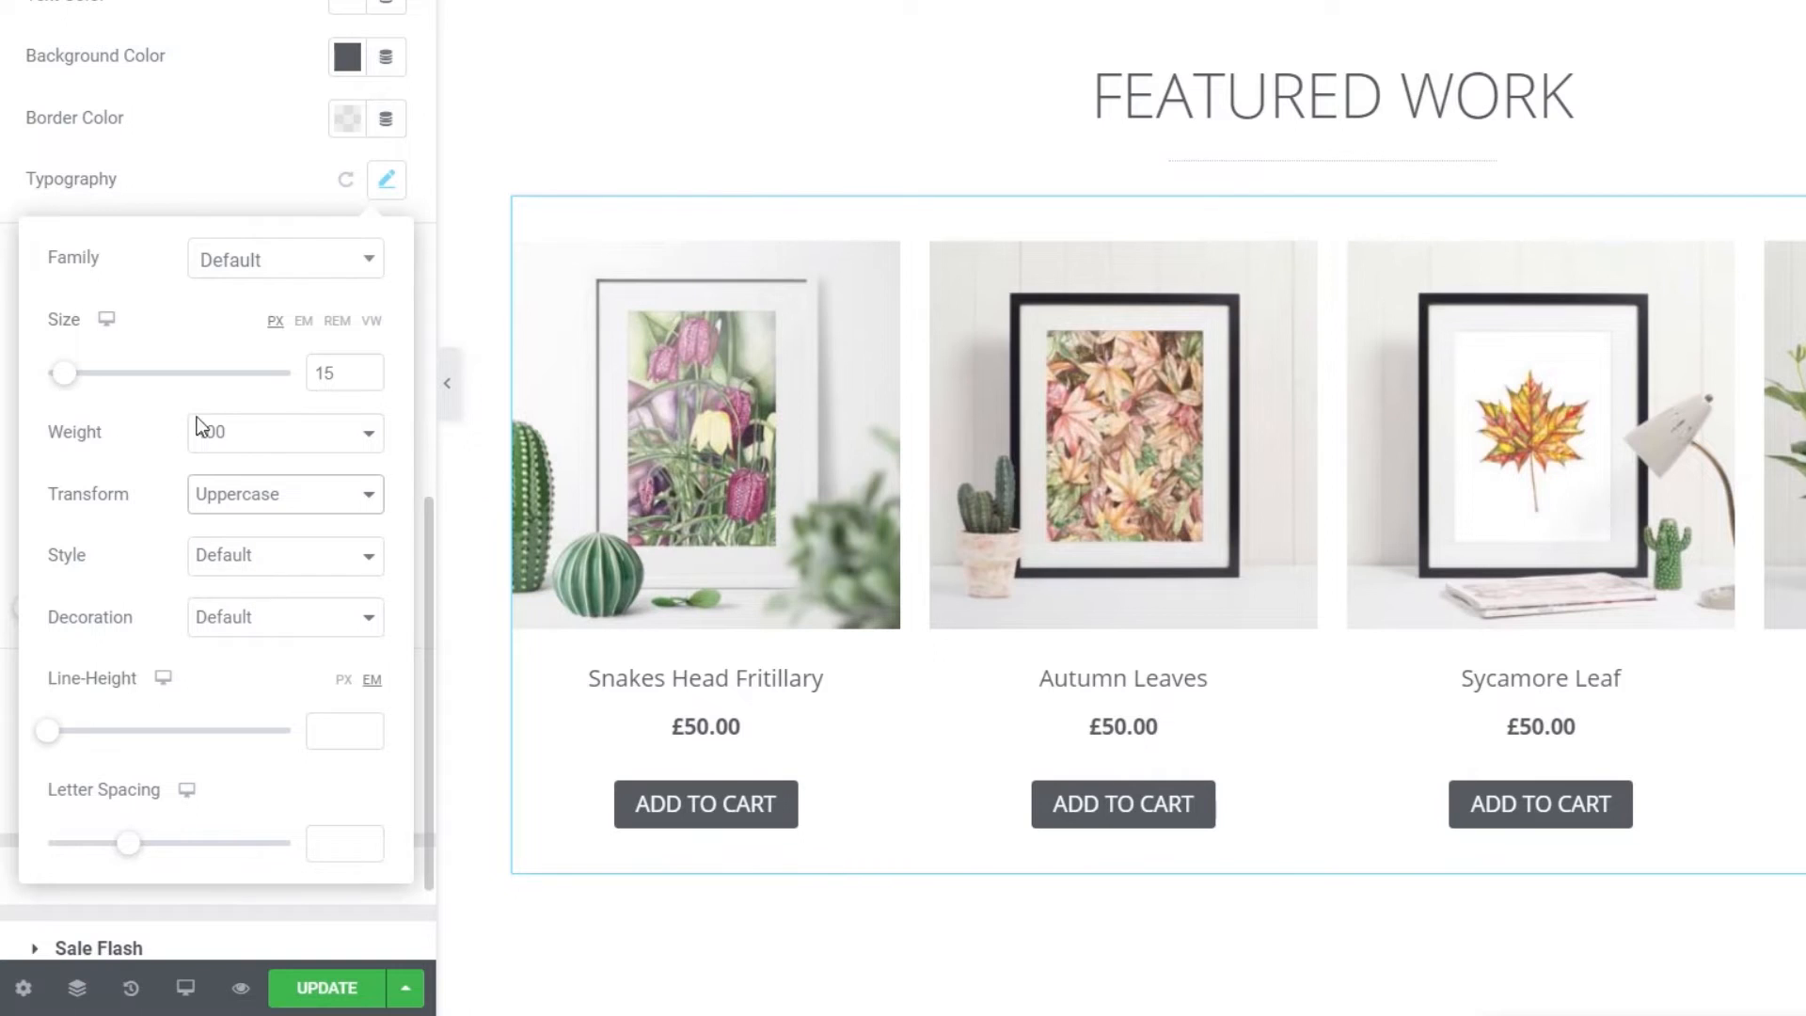
{"action": "left_click", "coordinate": [226, 433]}
{"action": "left_click", "coordinate": [235, 553]}
{"action": "left_click", "coordinate": [234, 438]}
{"action": "left_click", "coordinate": [241, 573]}
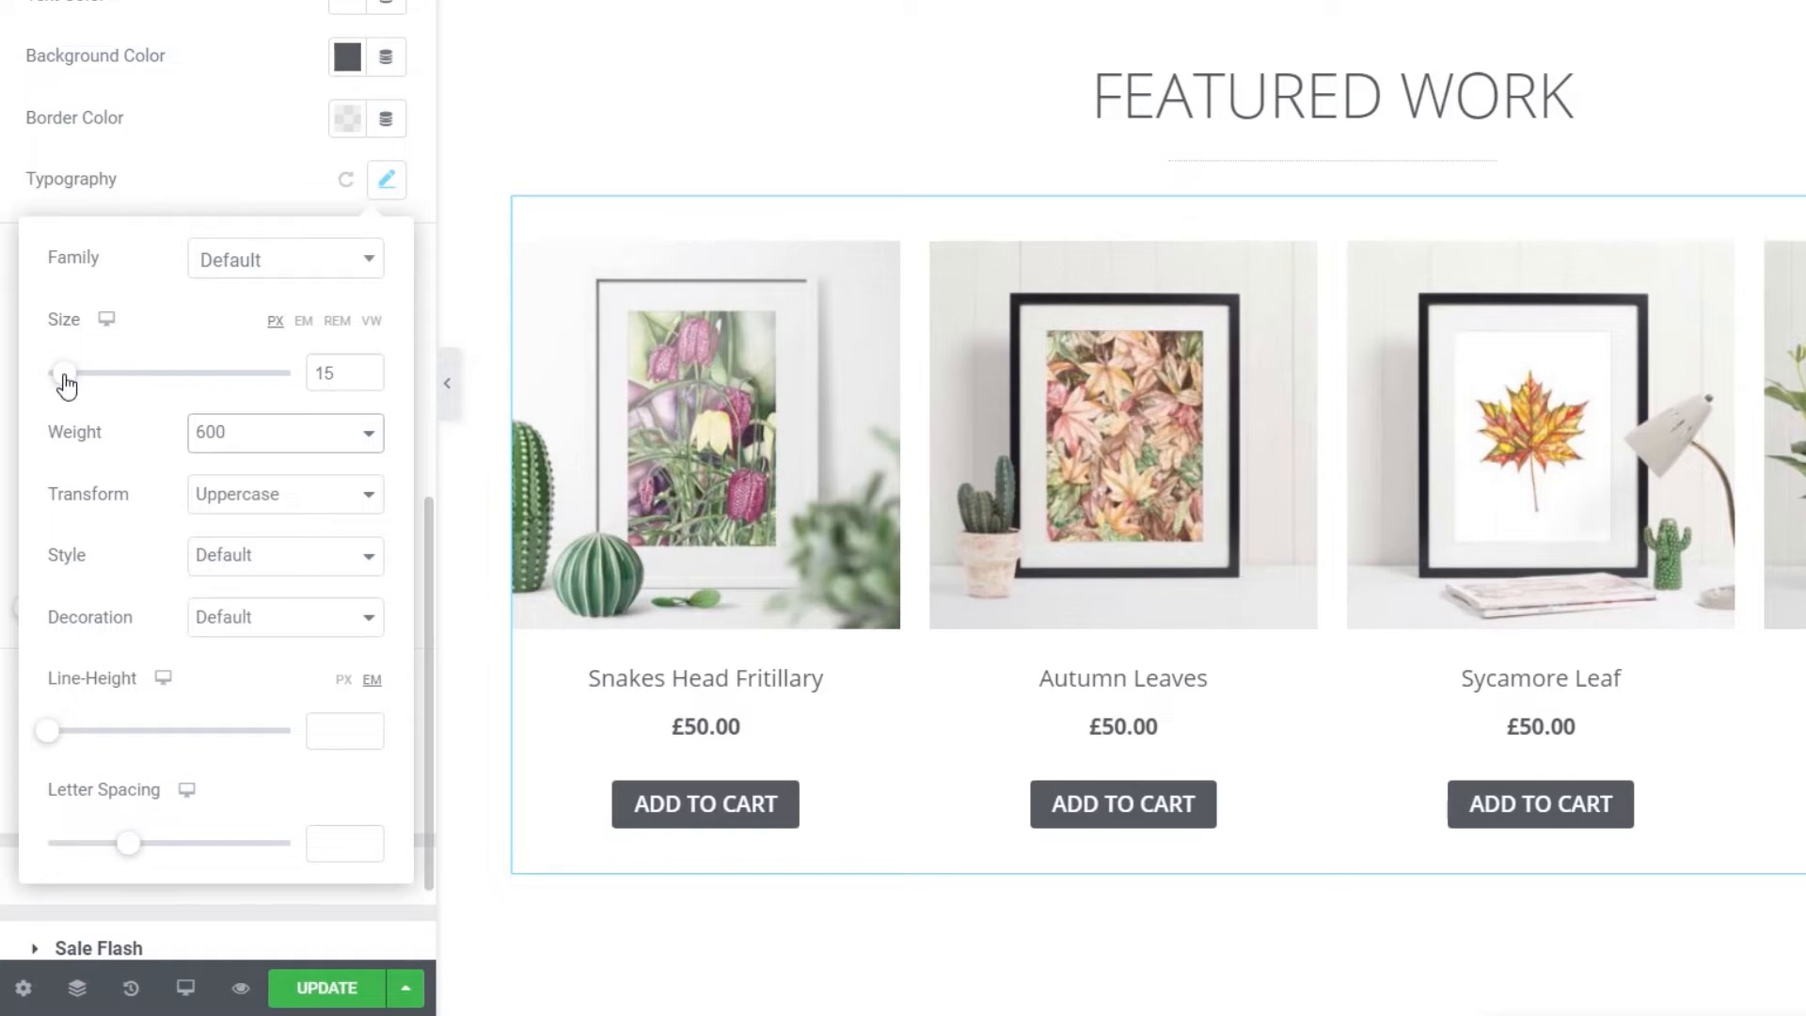
{"action": "left_click_drag", "start_coordinate": [63, 376], "coordinate": [63, 385]}
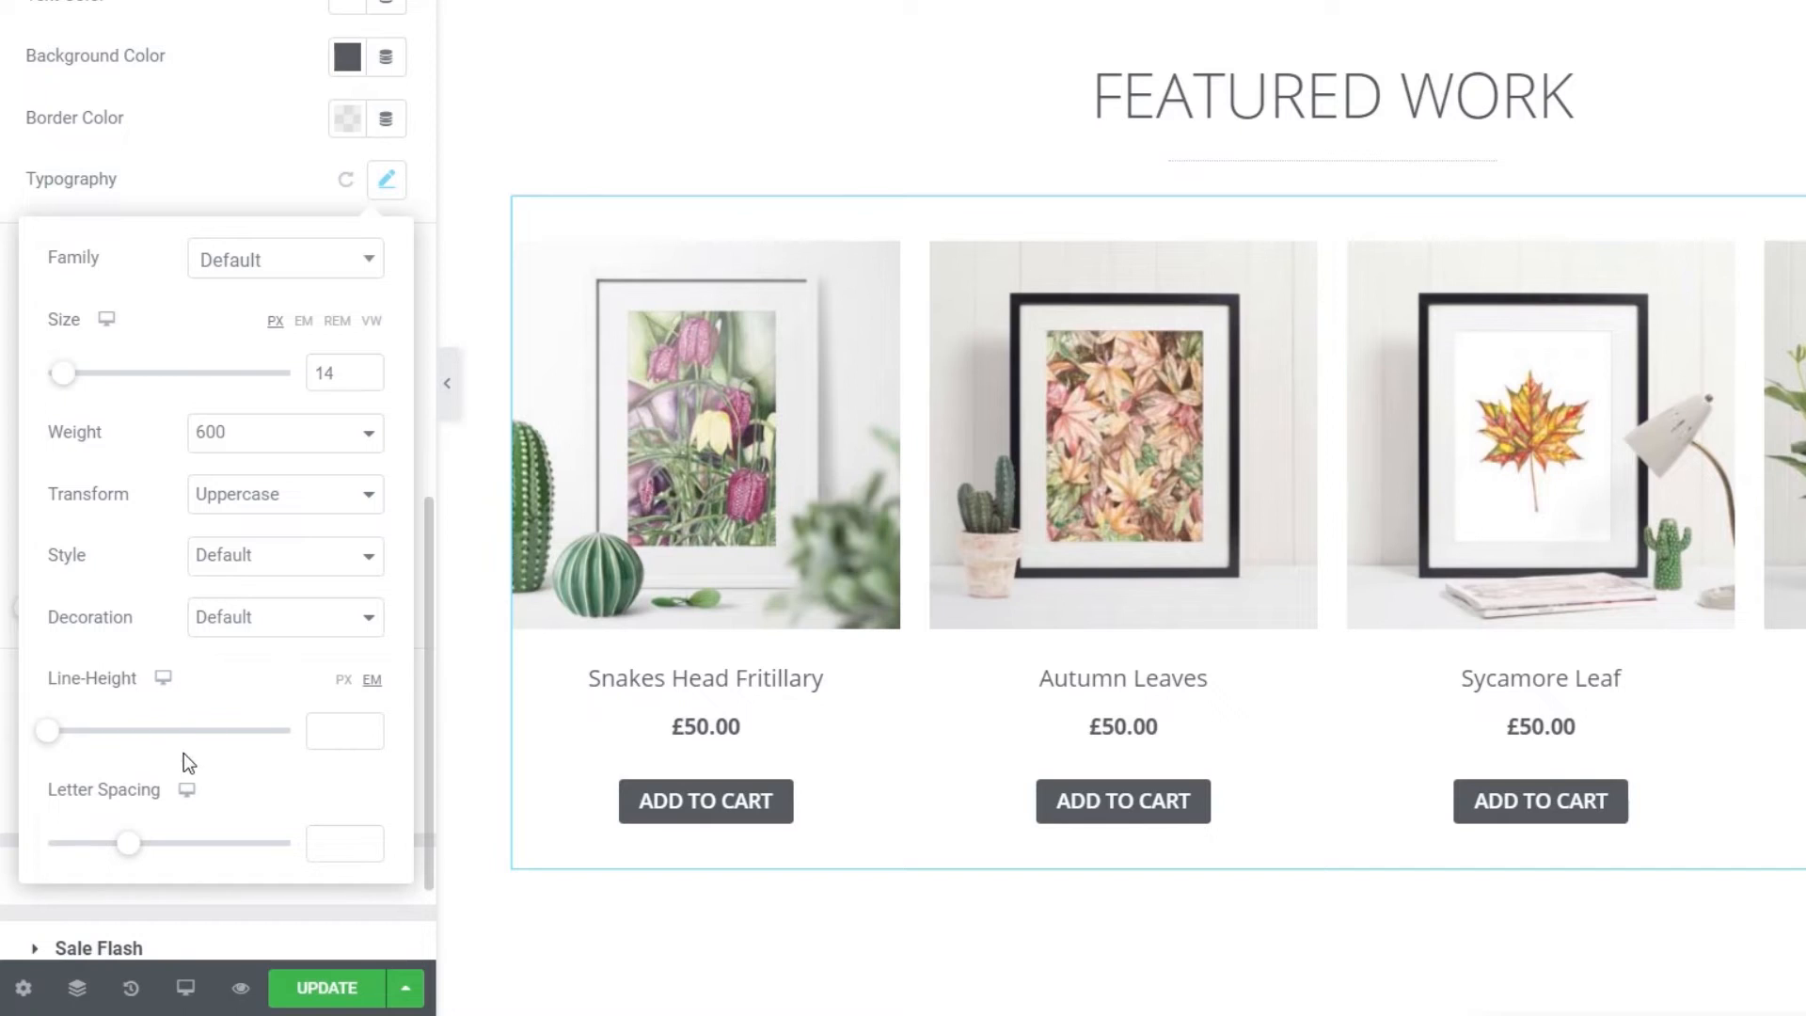
{"action": "left_click", "coordinate": [231, 201]}
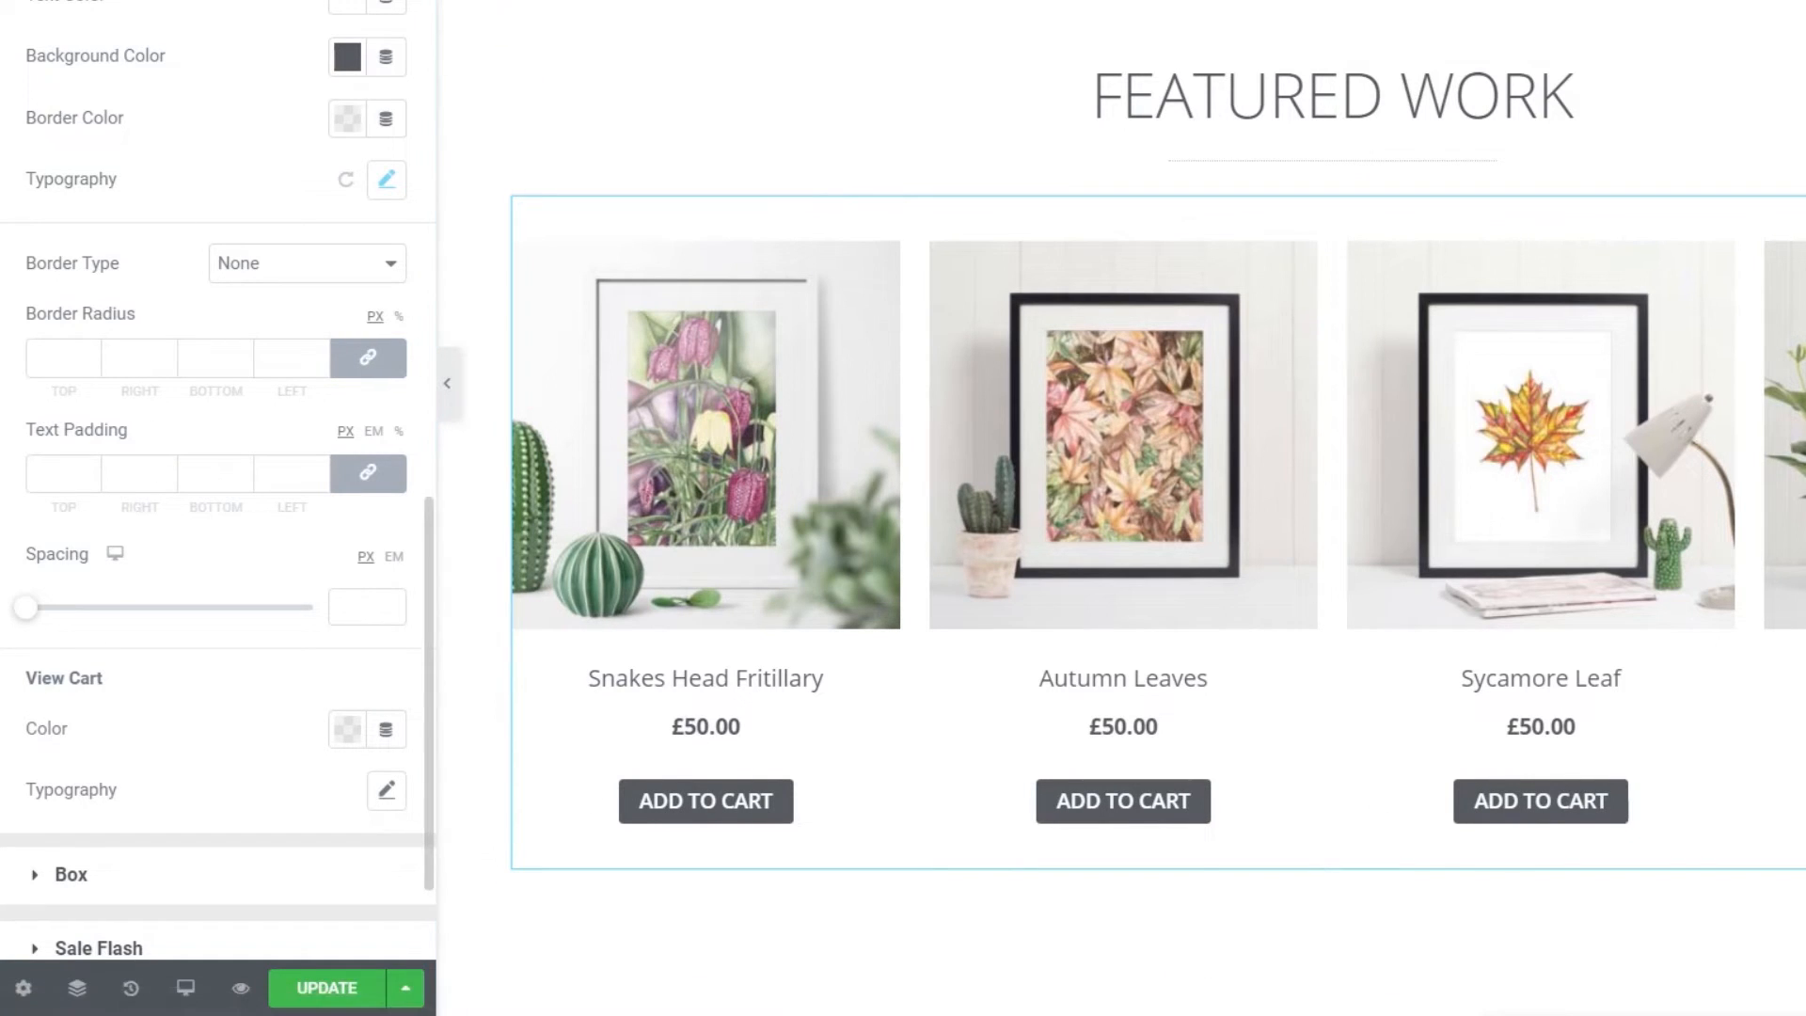
- Give the buttons white text and a light blue background on hover
{"action": "left_click", "coordinate": [282, 2]}
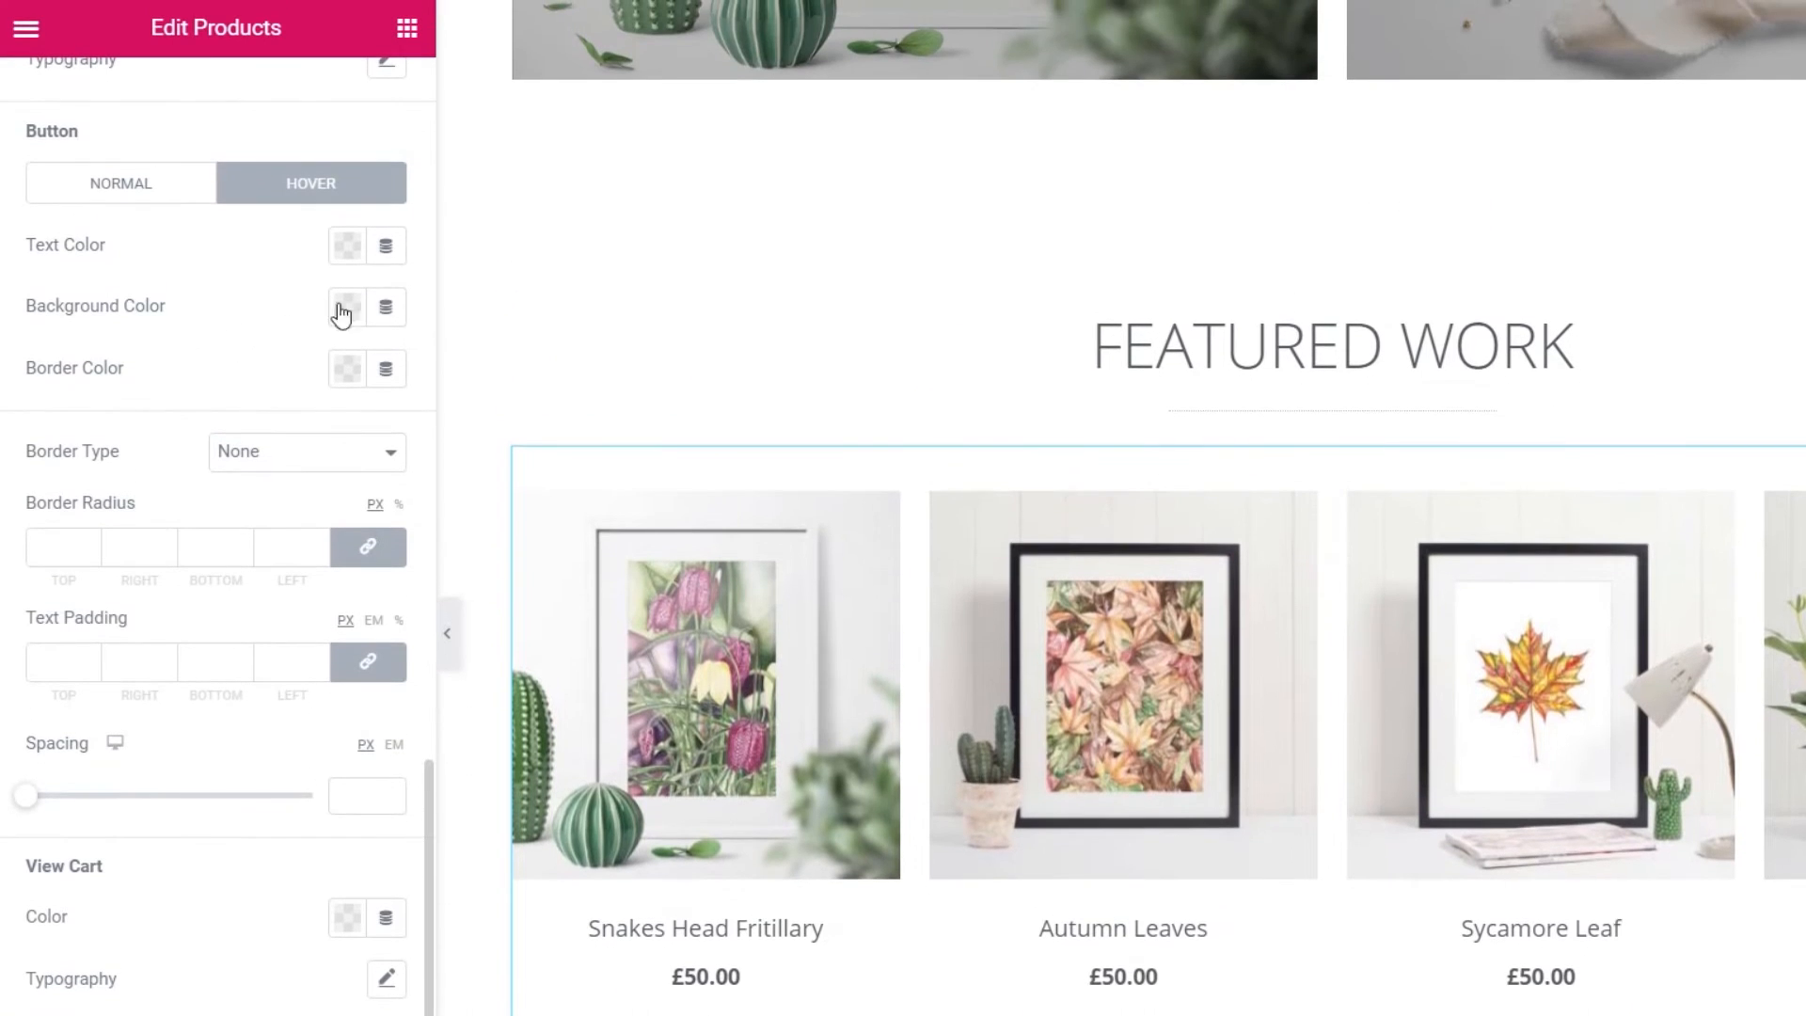
{"action": "left_click", "coordinate": [347, 247]}
{"action": "left_click", "coordinate": [476, 316]}
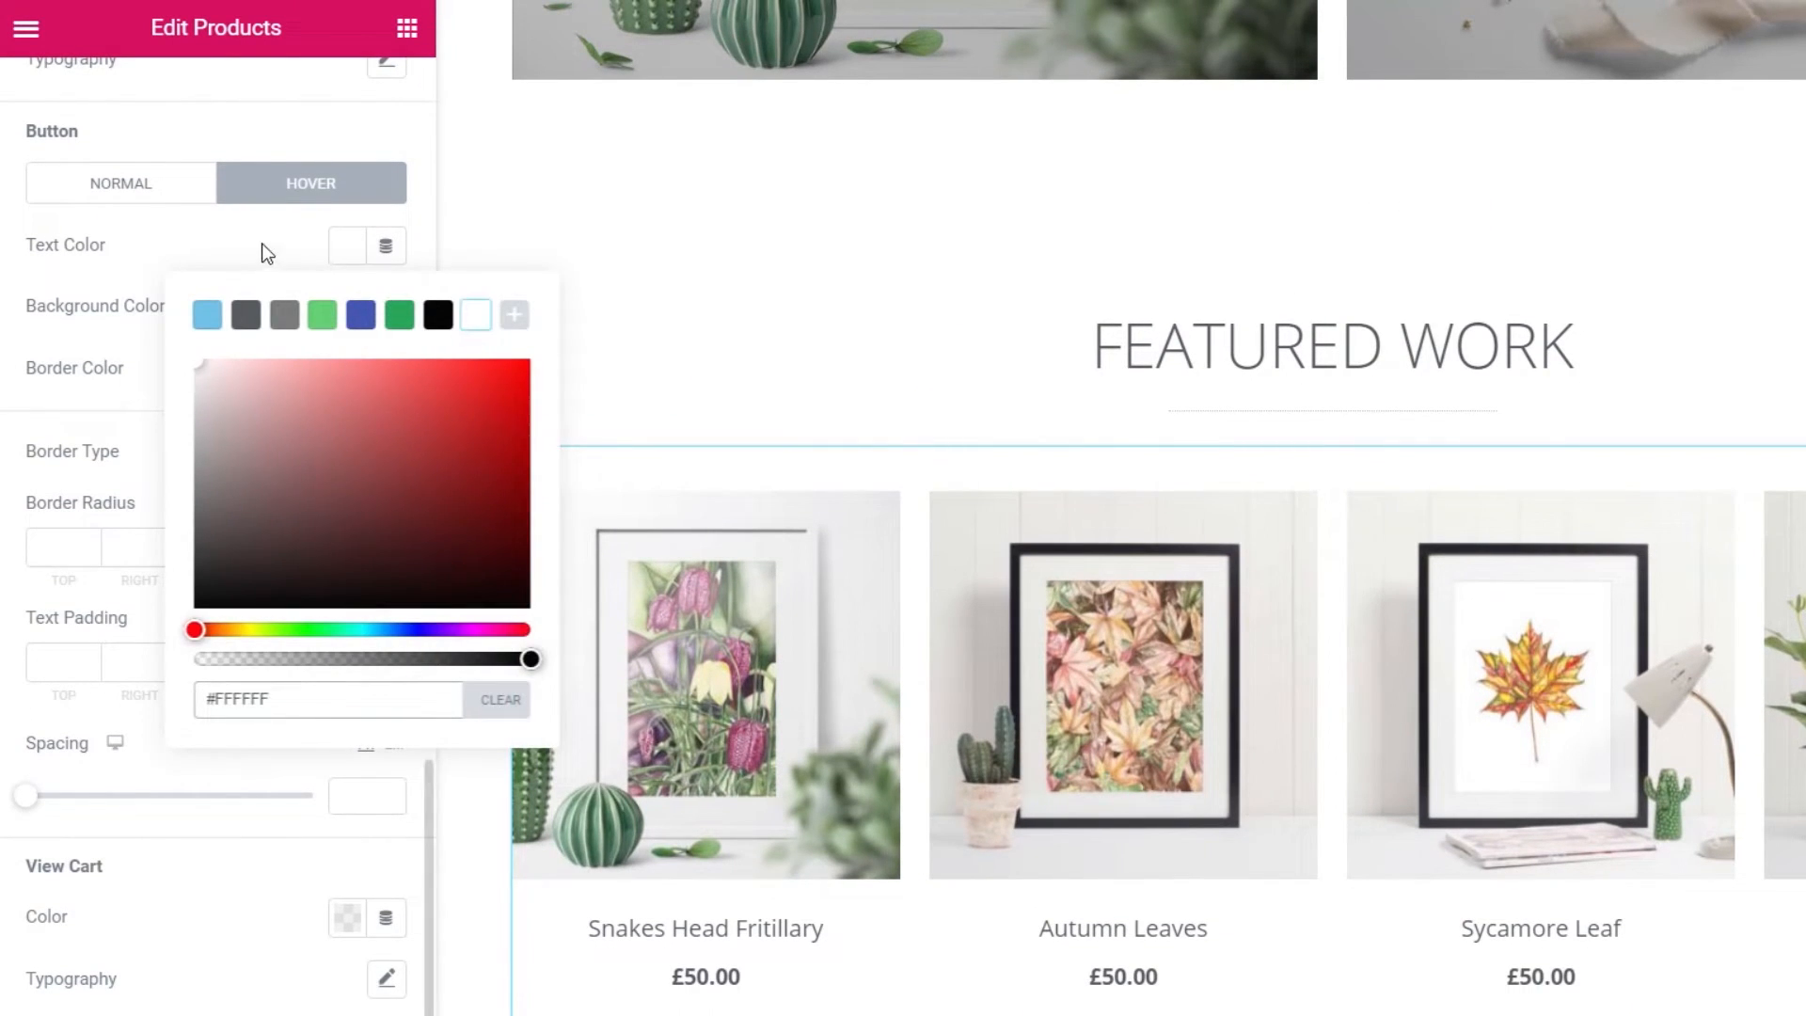
{"action": "left_click", "coordinate": [262, 242]}
{"action": "left_click", "coordinate": [347, 307]}
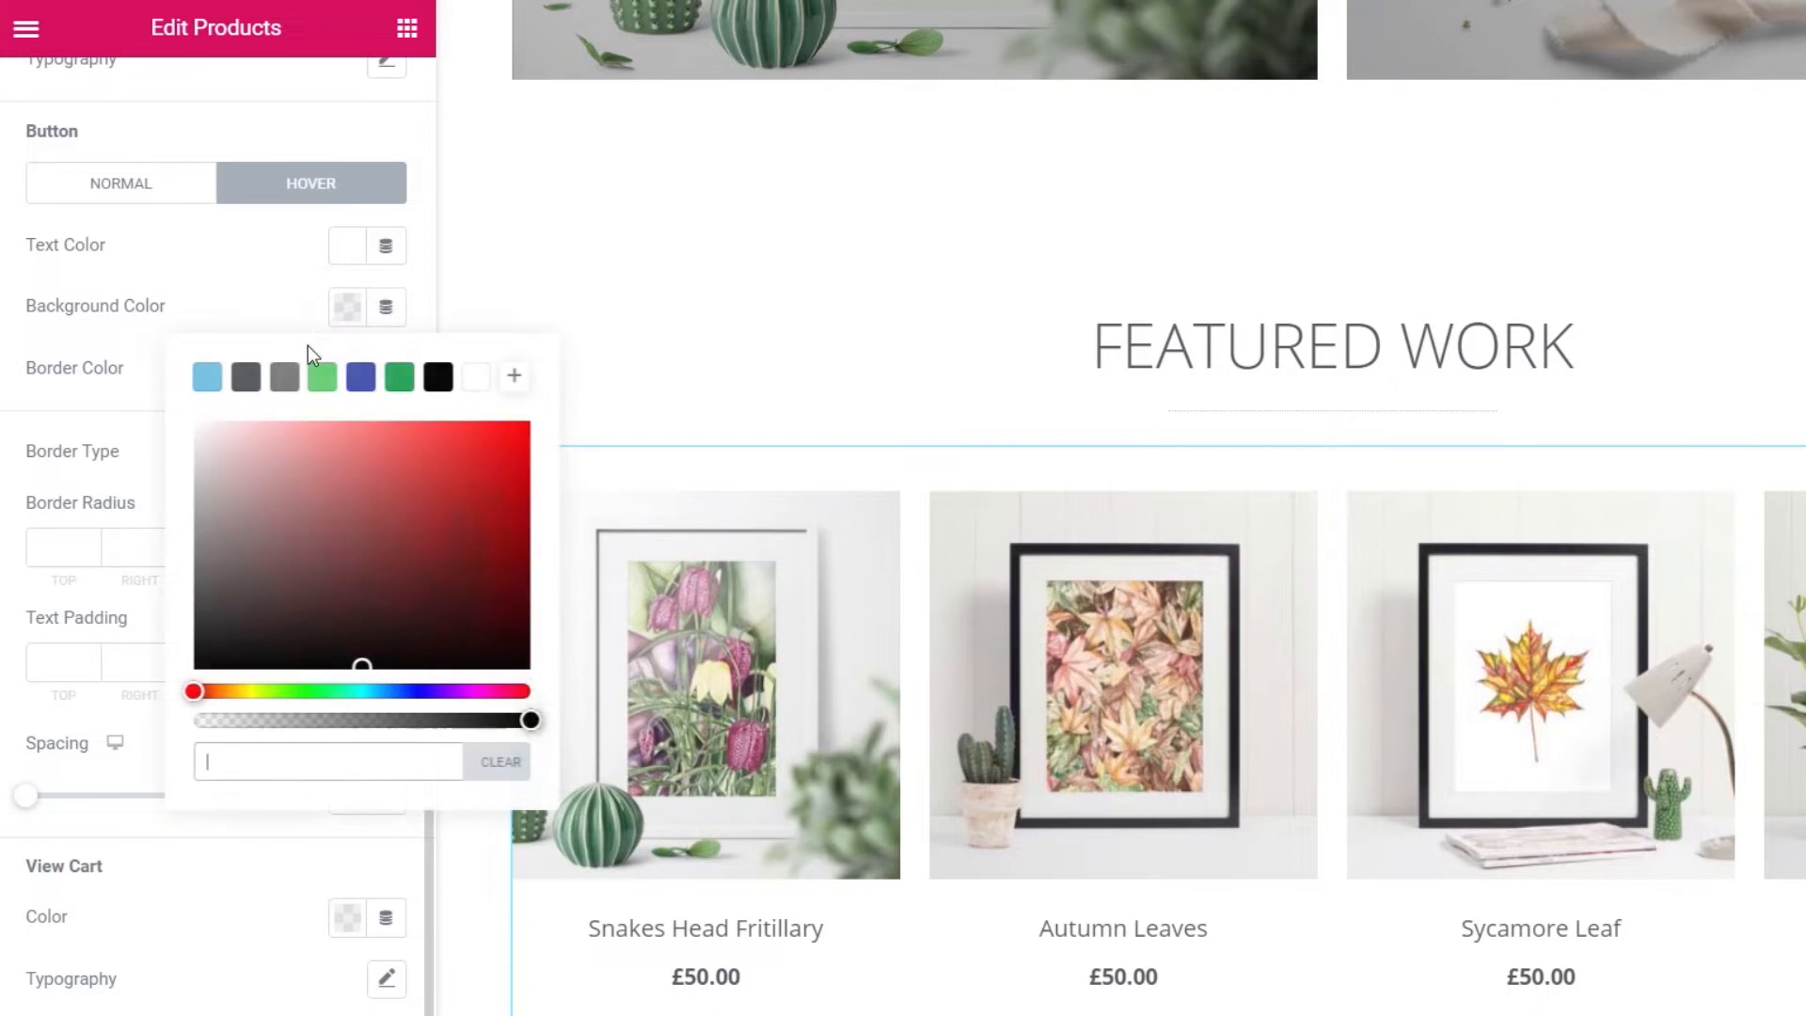
{"action": "left_click", "coordinate": [210, 374]}
{"action": "left_click", "coordinate": [242, 295]}
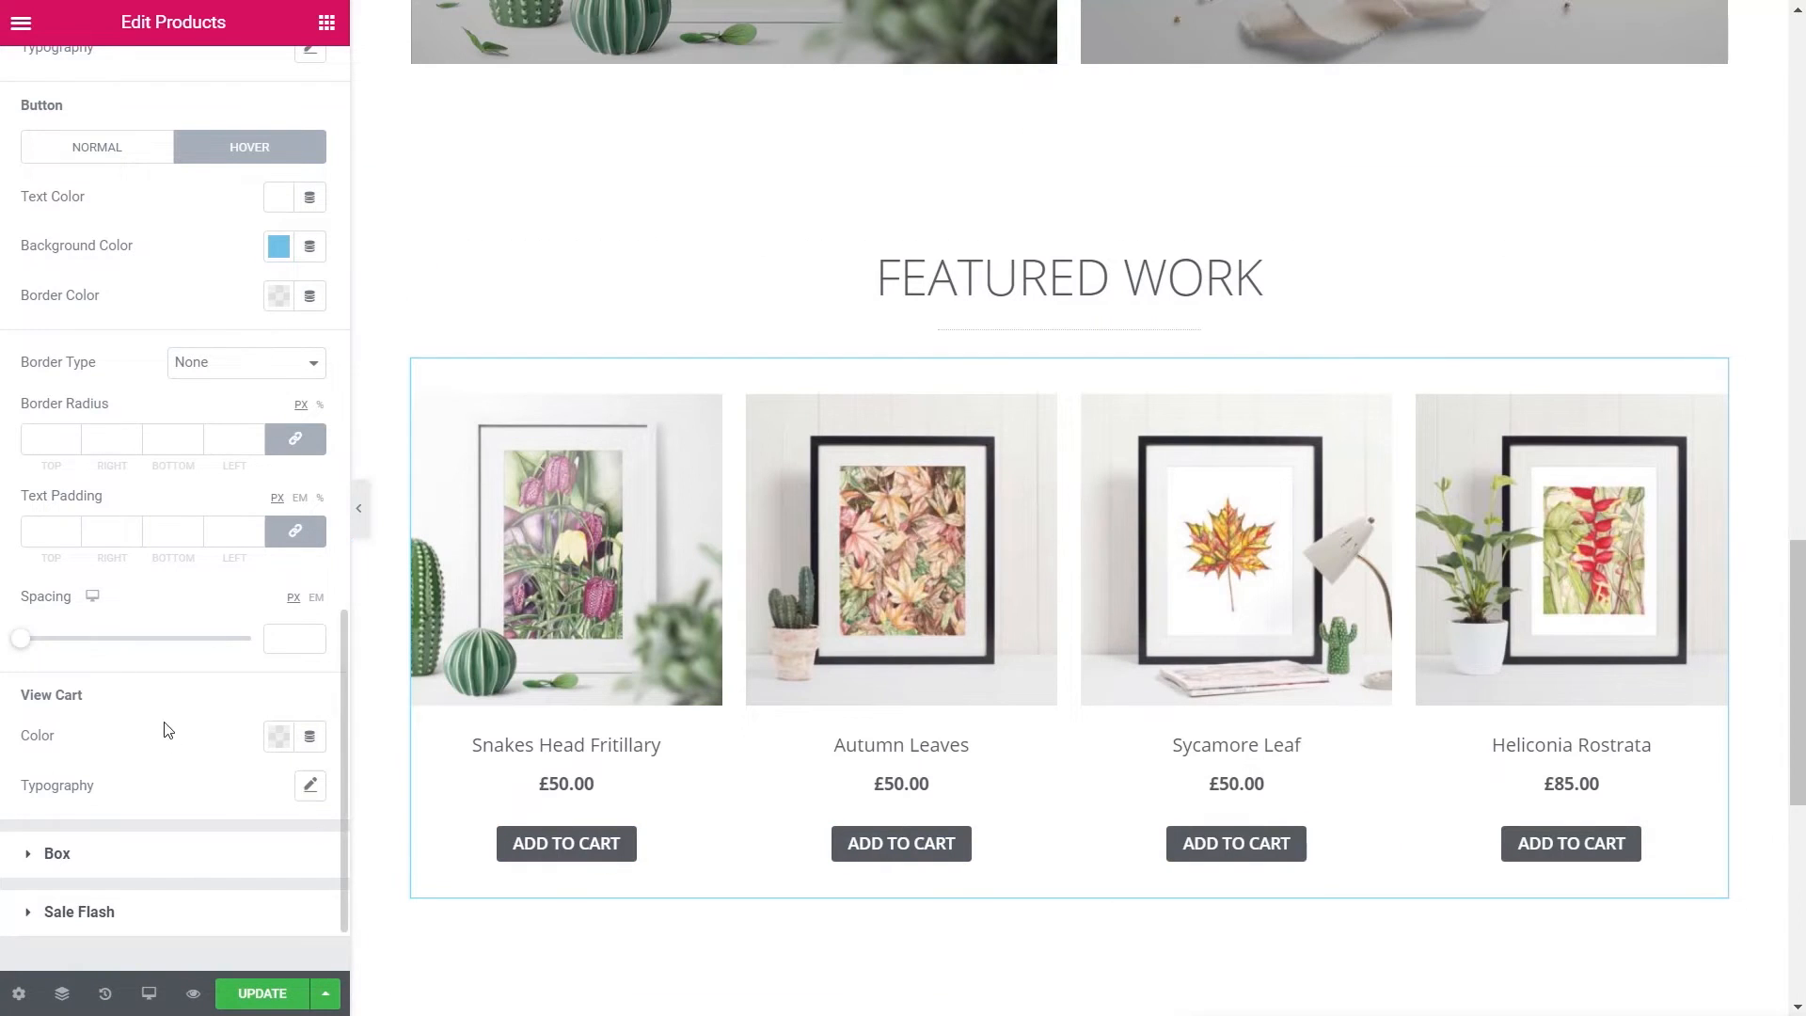
- Set the buttons' border radius to 0 and expand the Box settings
{"action": "left_click", "coordinate": [29, 438]}
{"action": "type", "text": "0"}
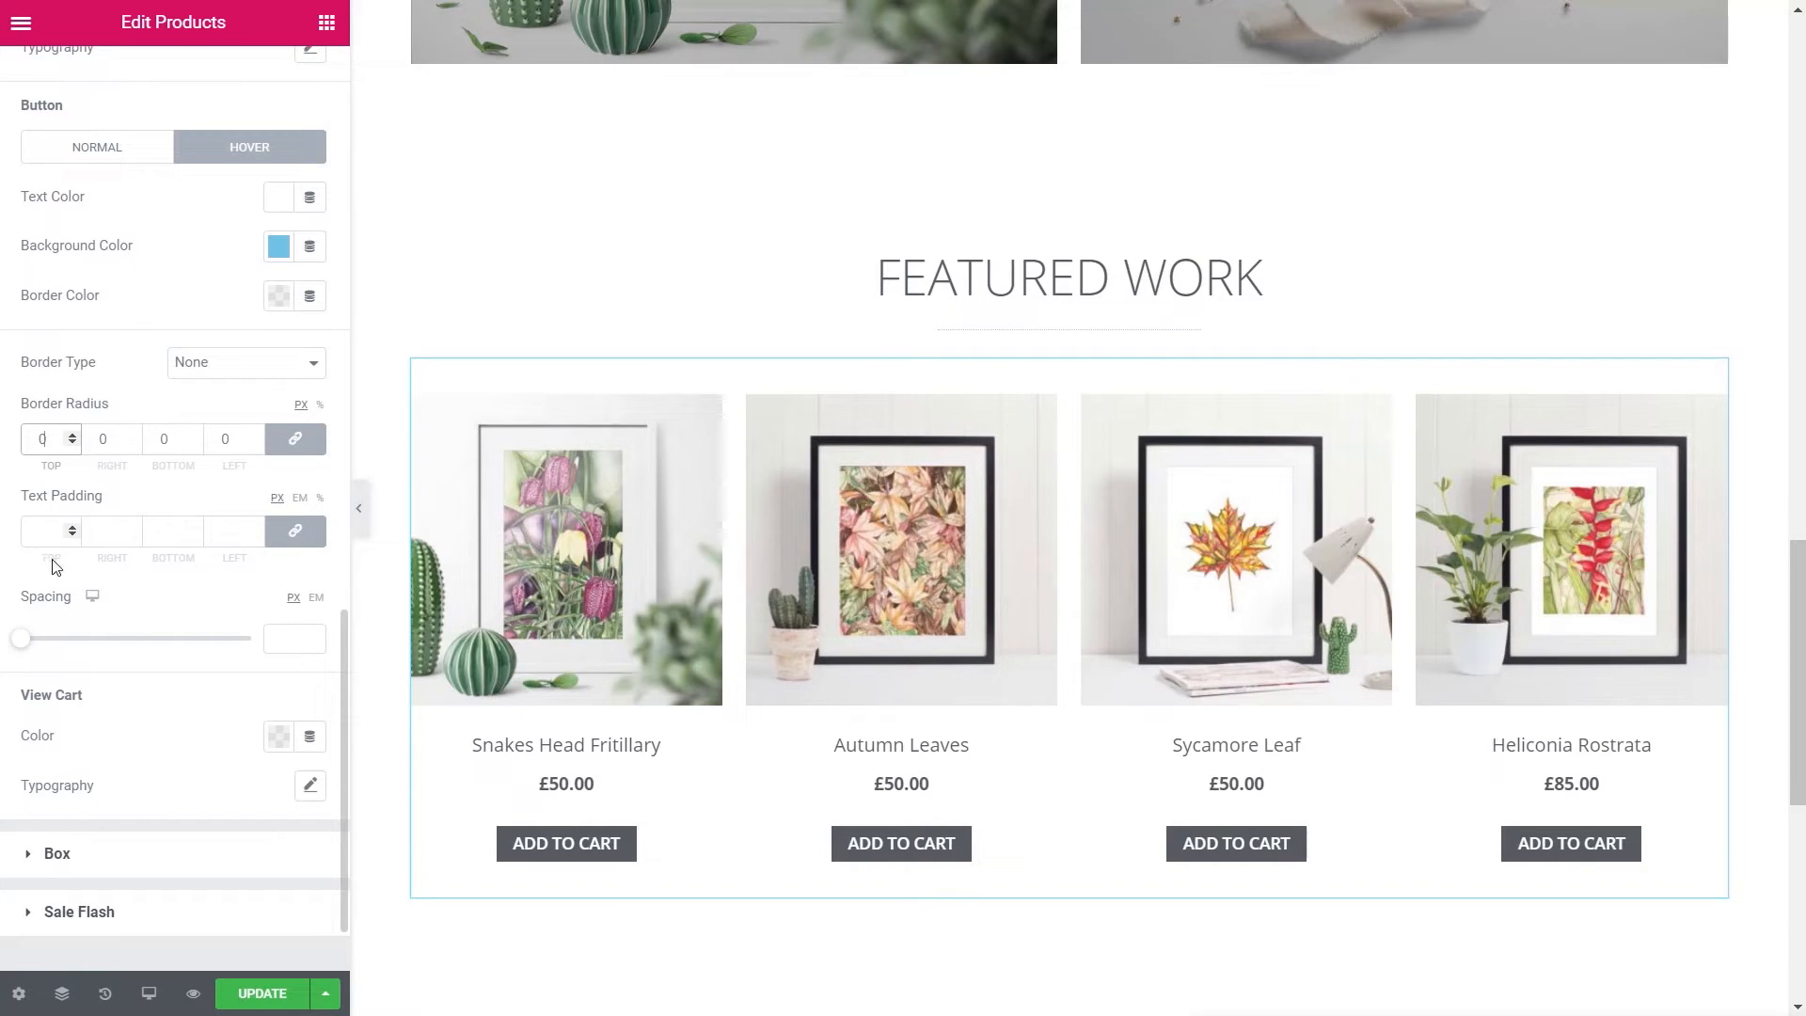
{"action": "left_click", "coordinate": [55, 862]}
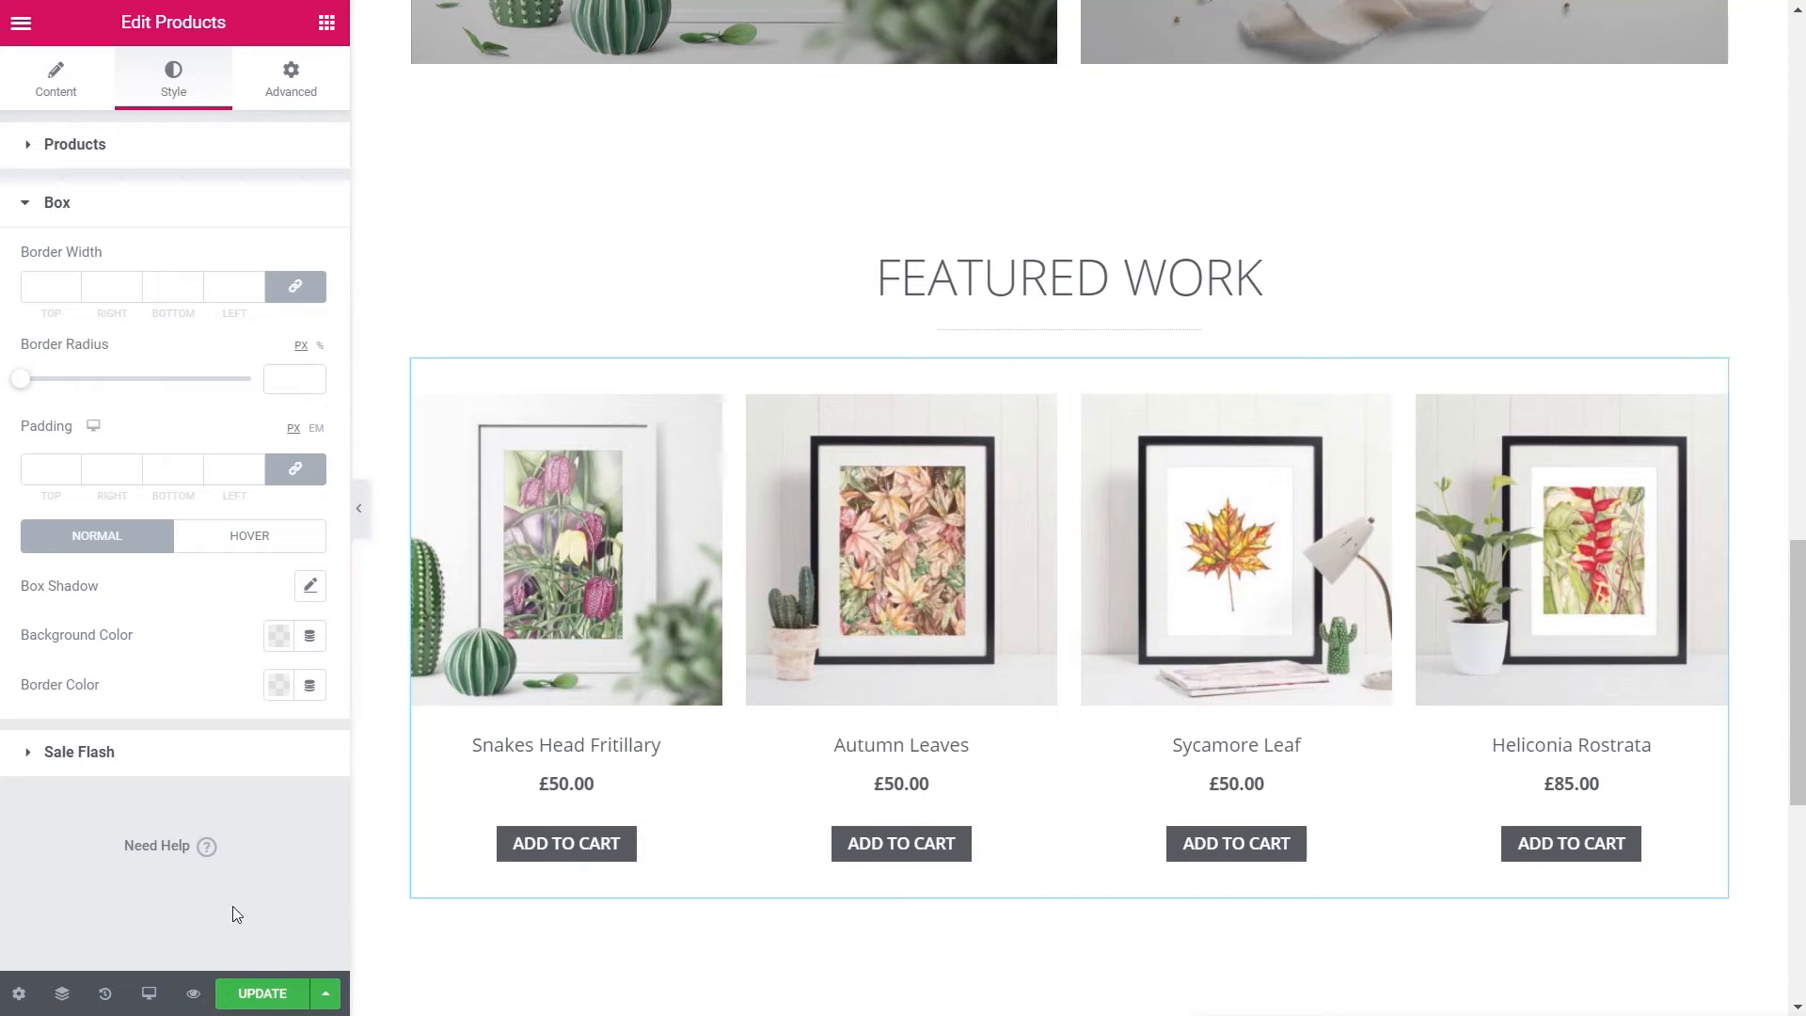
- Save the page changes with Update
{"action": "left_click", "coordinate": [262, 994]}
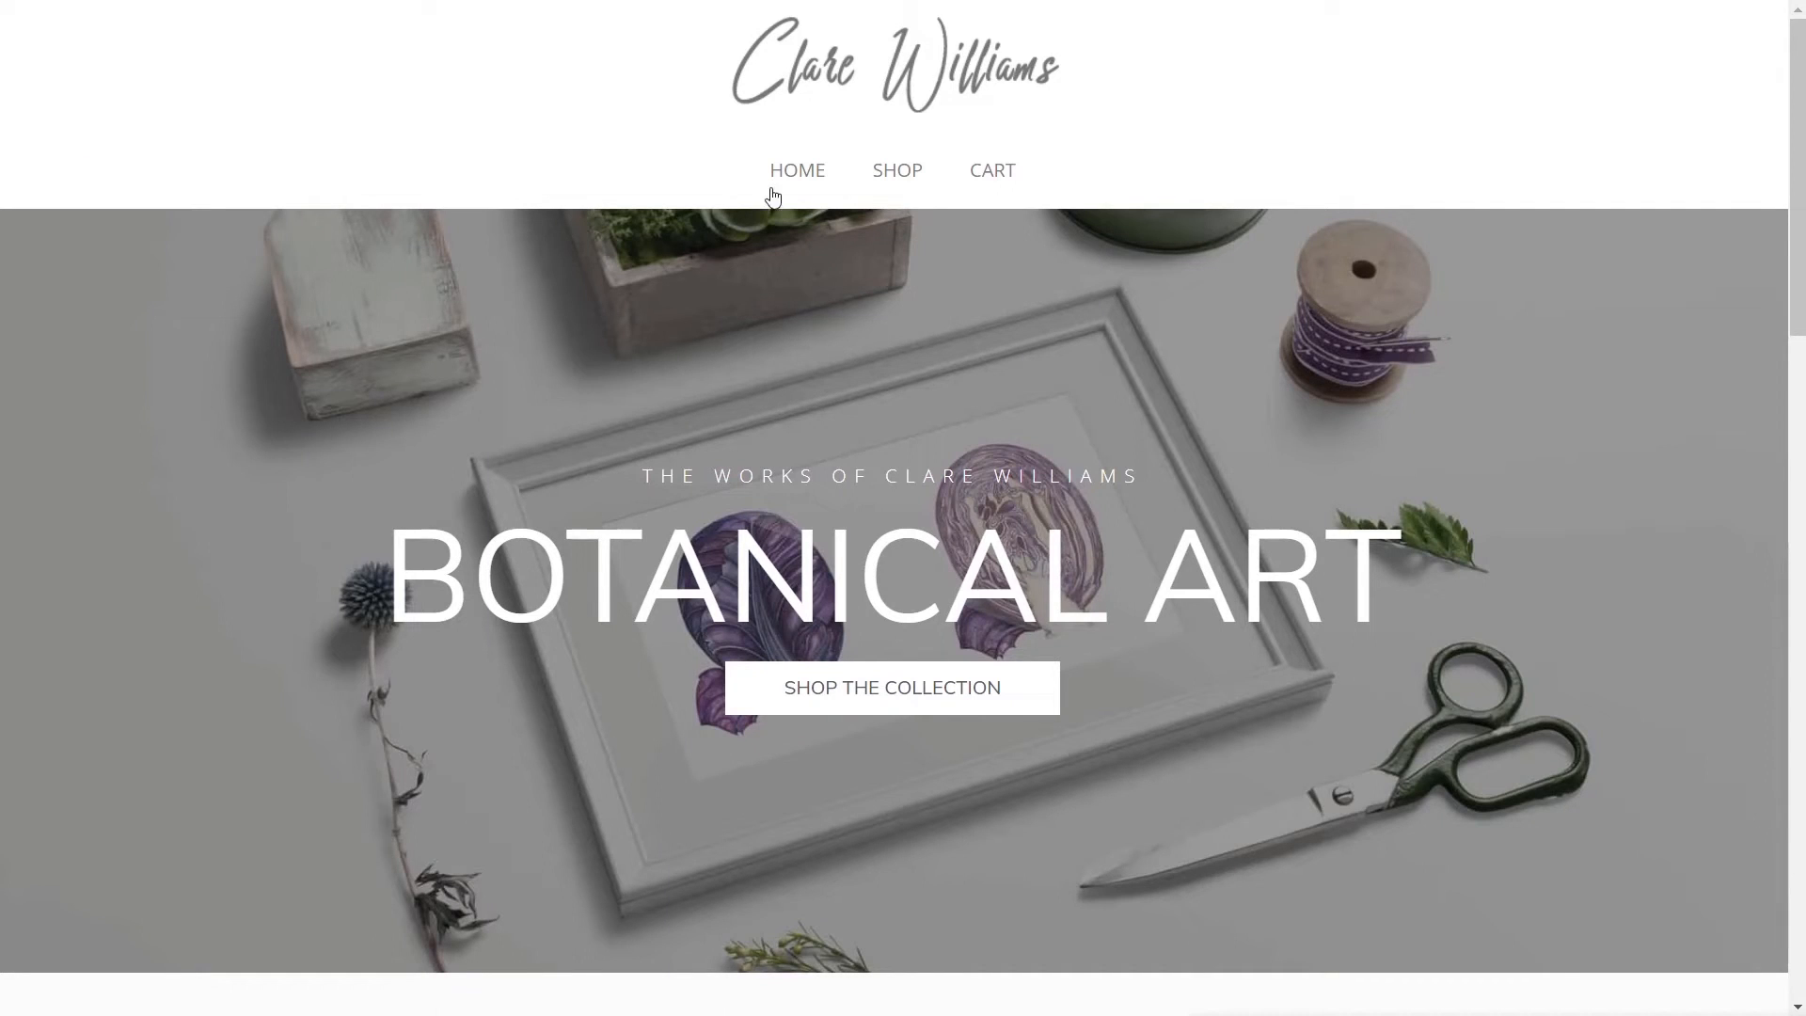
{"action": "scroll", "coordinate": [183, 645], "scroll_direction": "down", "scroll_amount": 1}
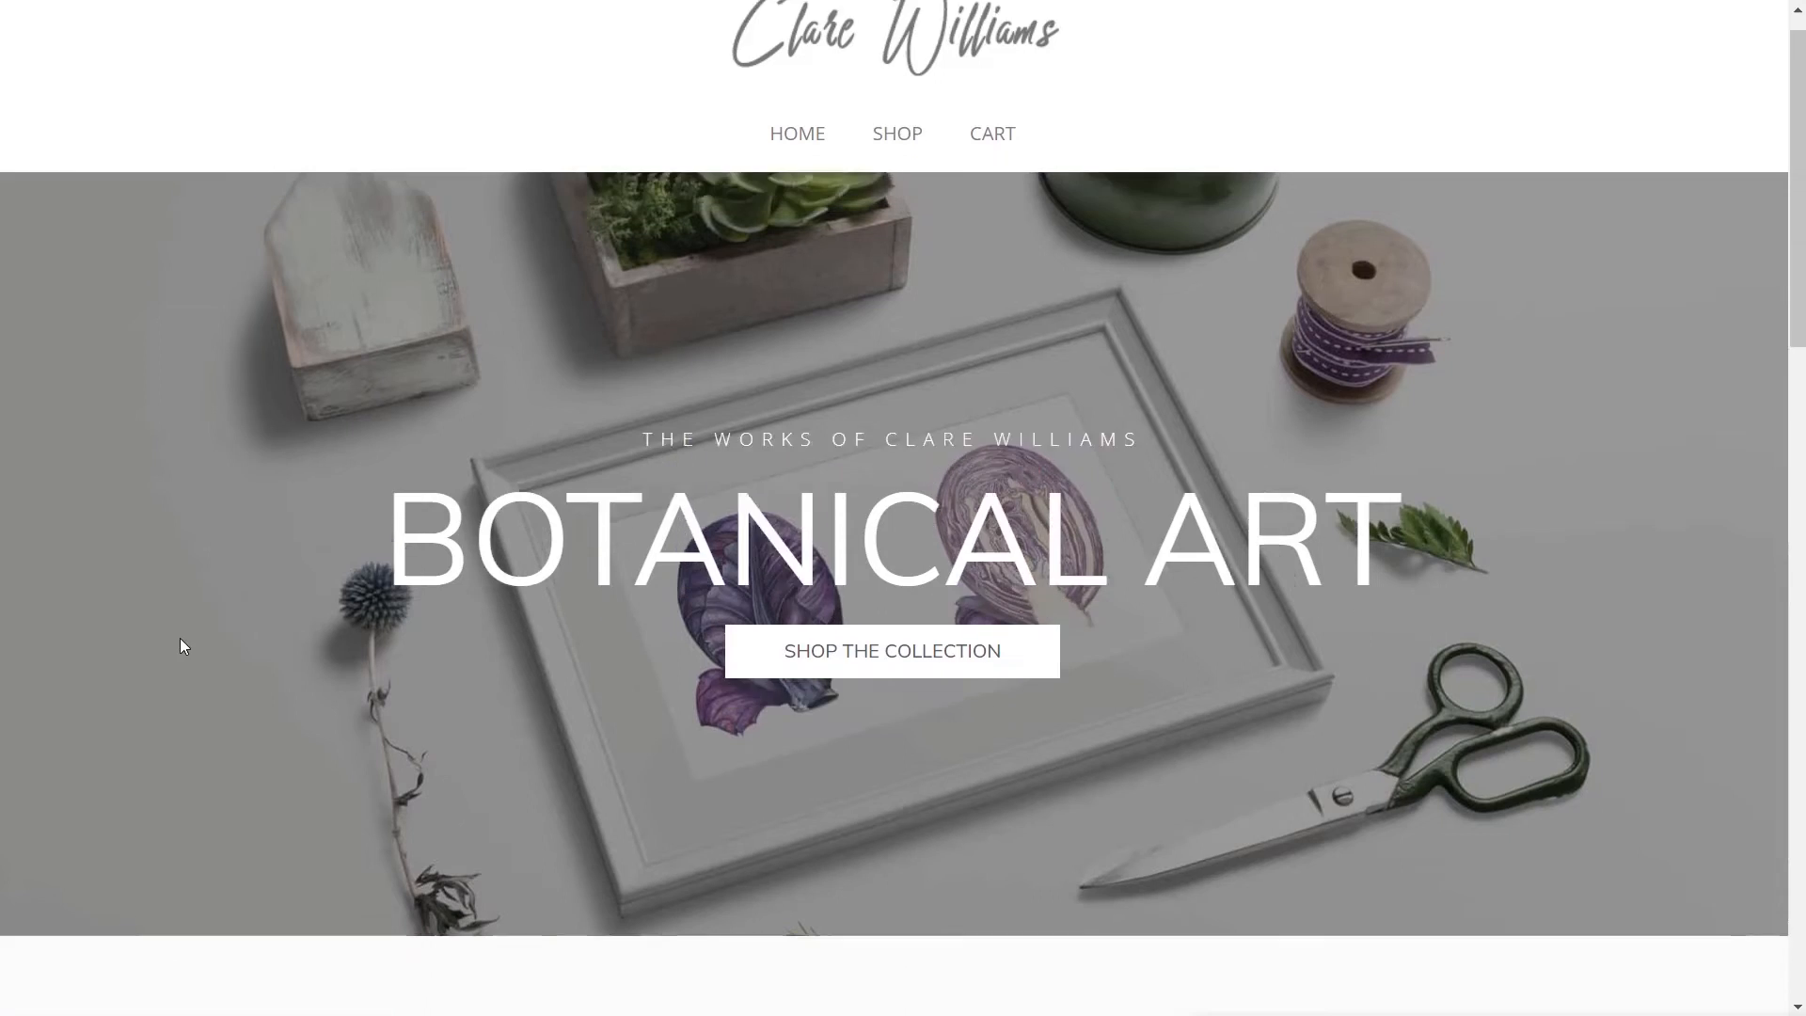
{"action": "scroll", "coordinate": [183, 645], "scroll_direction": "down", "scroll_amount": 5}
- Scroll the live home page to check the Featured Work grid and its Add to Cart buttons
{"action": "scroll", "coordinate": [181, 647], "scroll_direction": "up", "scroll_amount": 4}
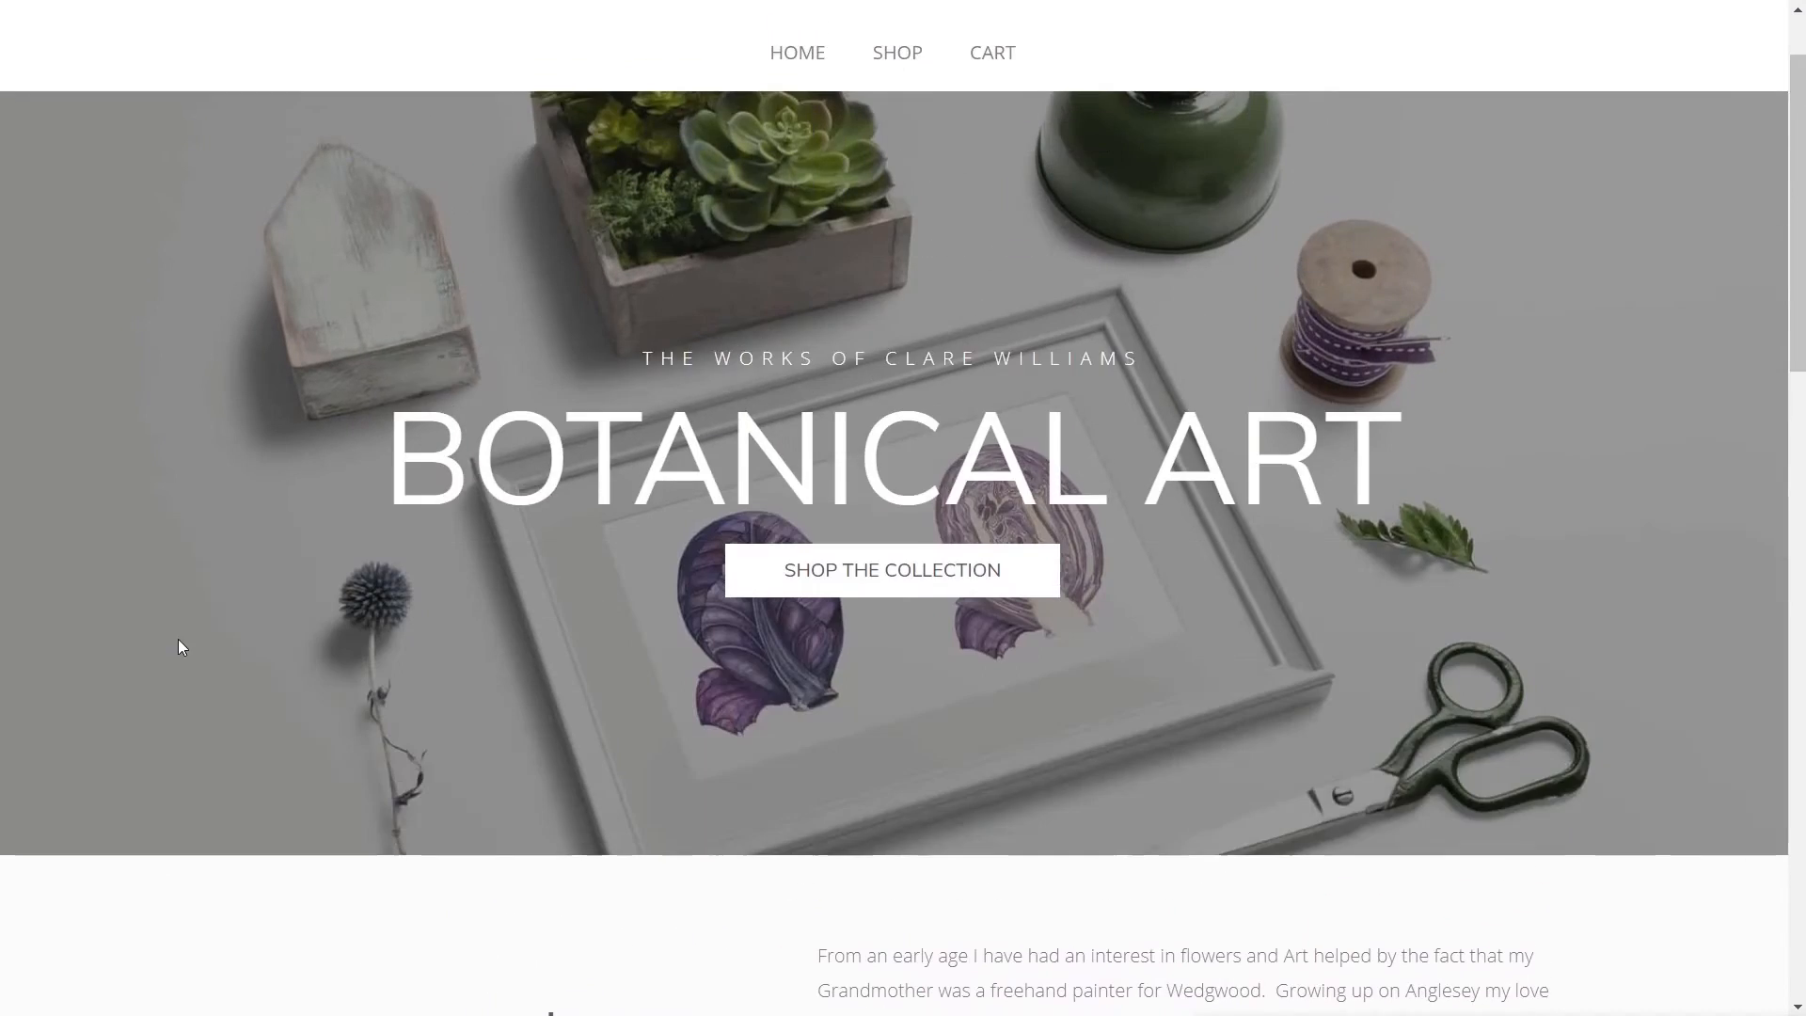
{"action": "scroll", "coordinate": [179, 645], "scroll_direction": "down", "scroll_amount": 5}
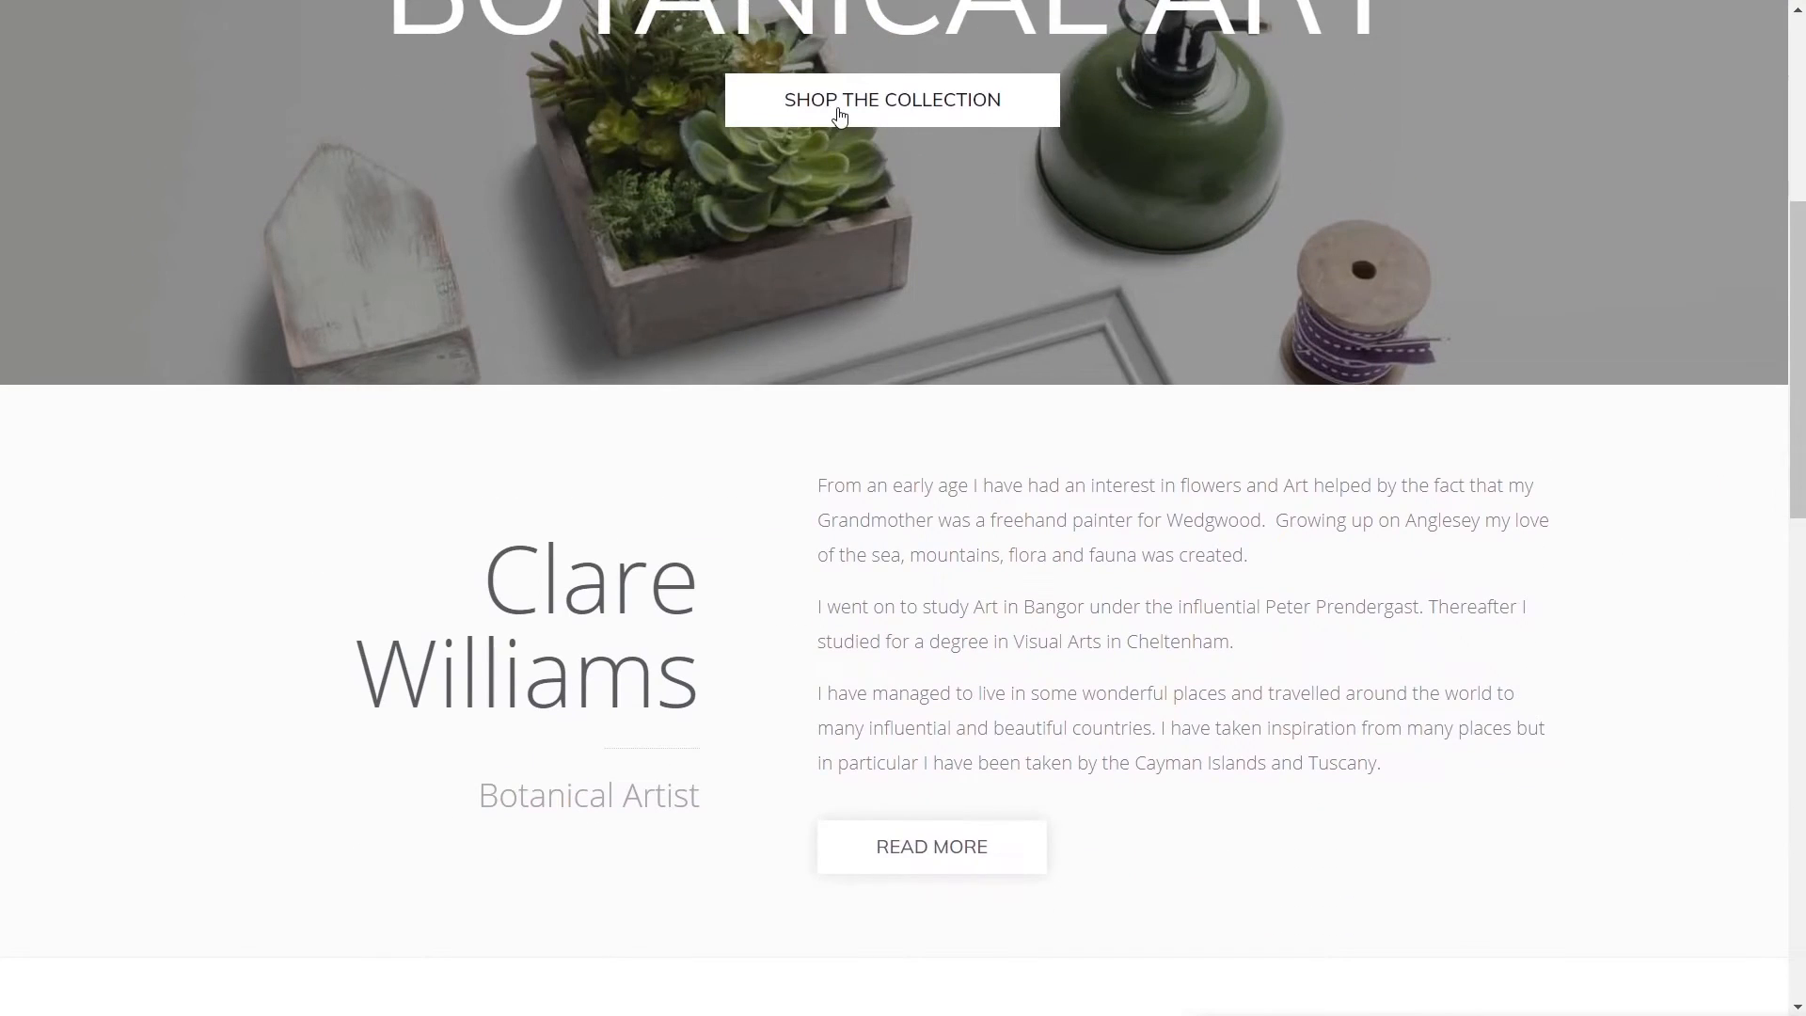
{"action": "scroll", "coordinate": [959, 132], "scroll_direction": "down", "scroll_amount": 3}
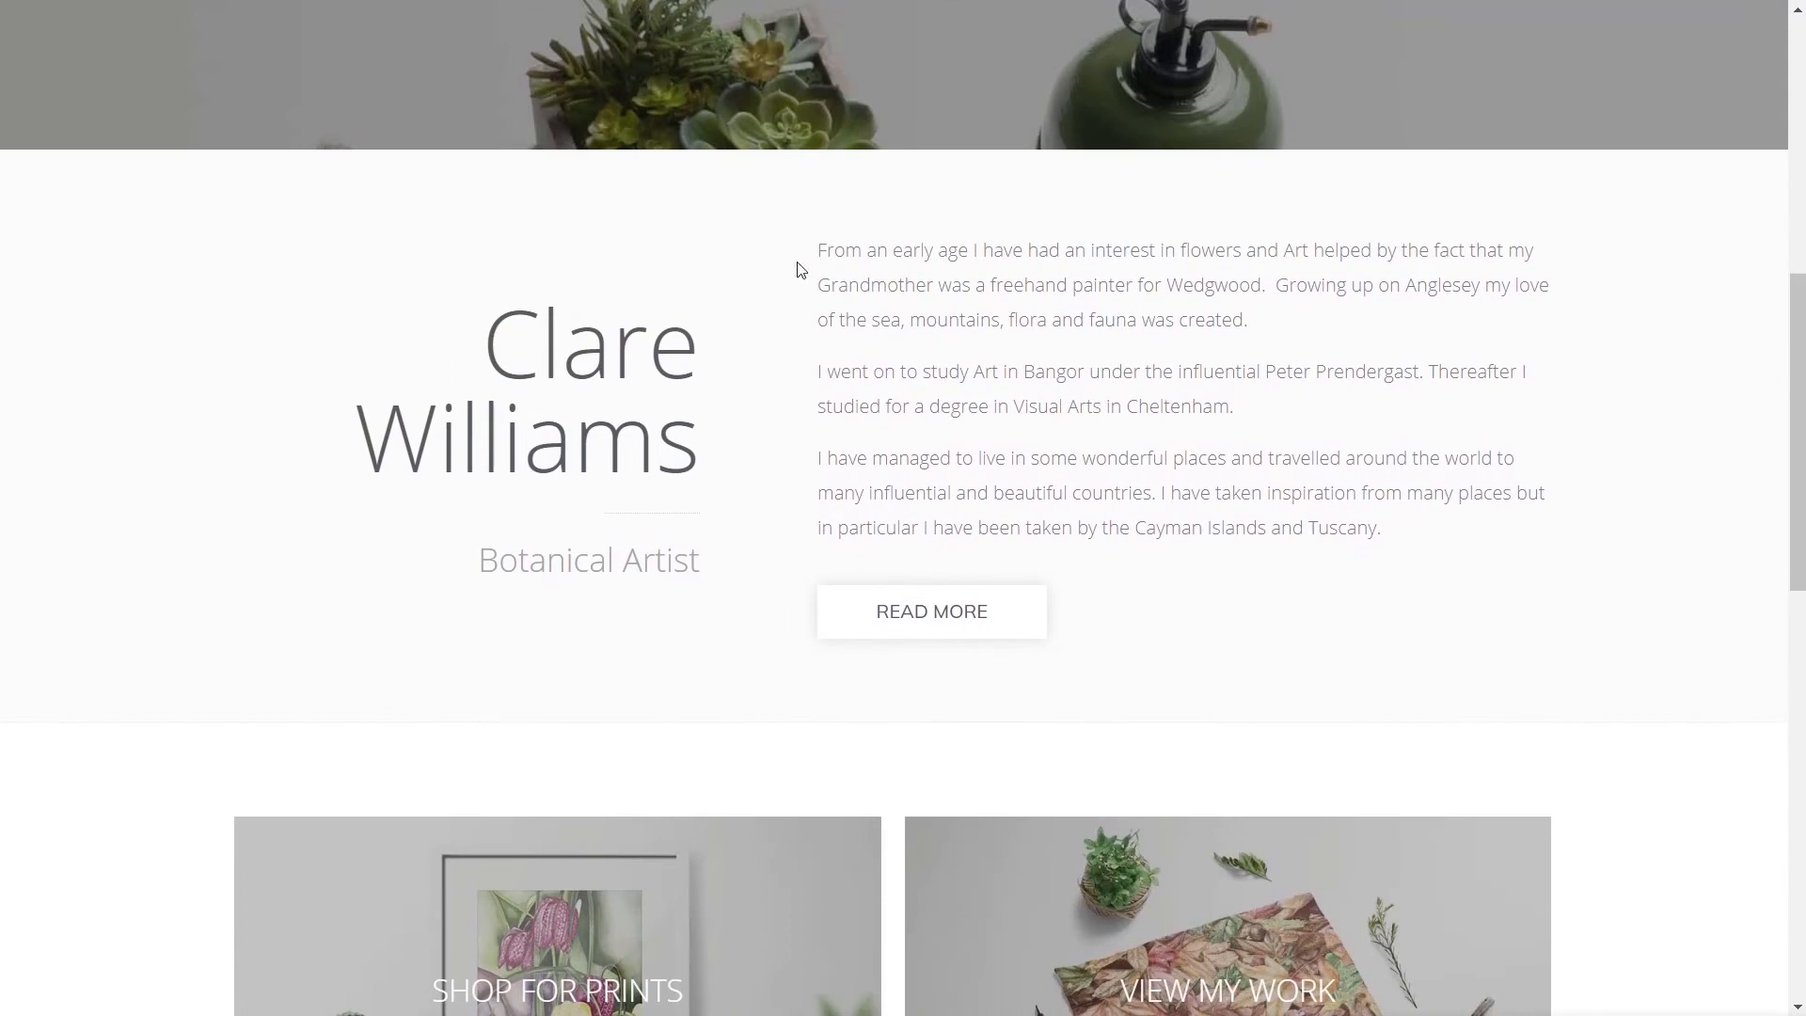
{"action": "scroll", "coordinate": [161, 592], "scroll_direction": "down", "scroll_amount": 5}
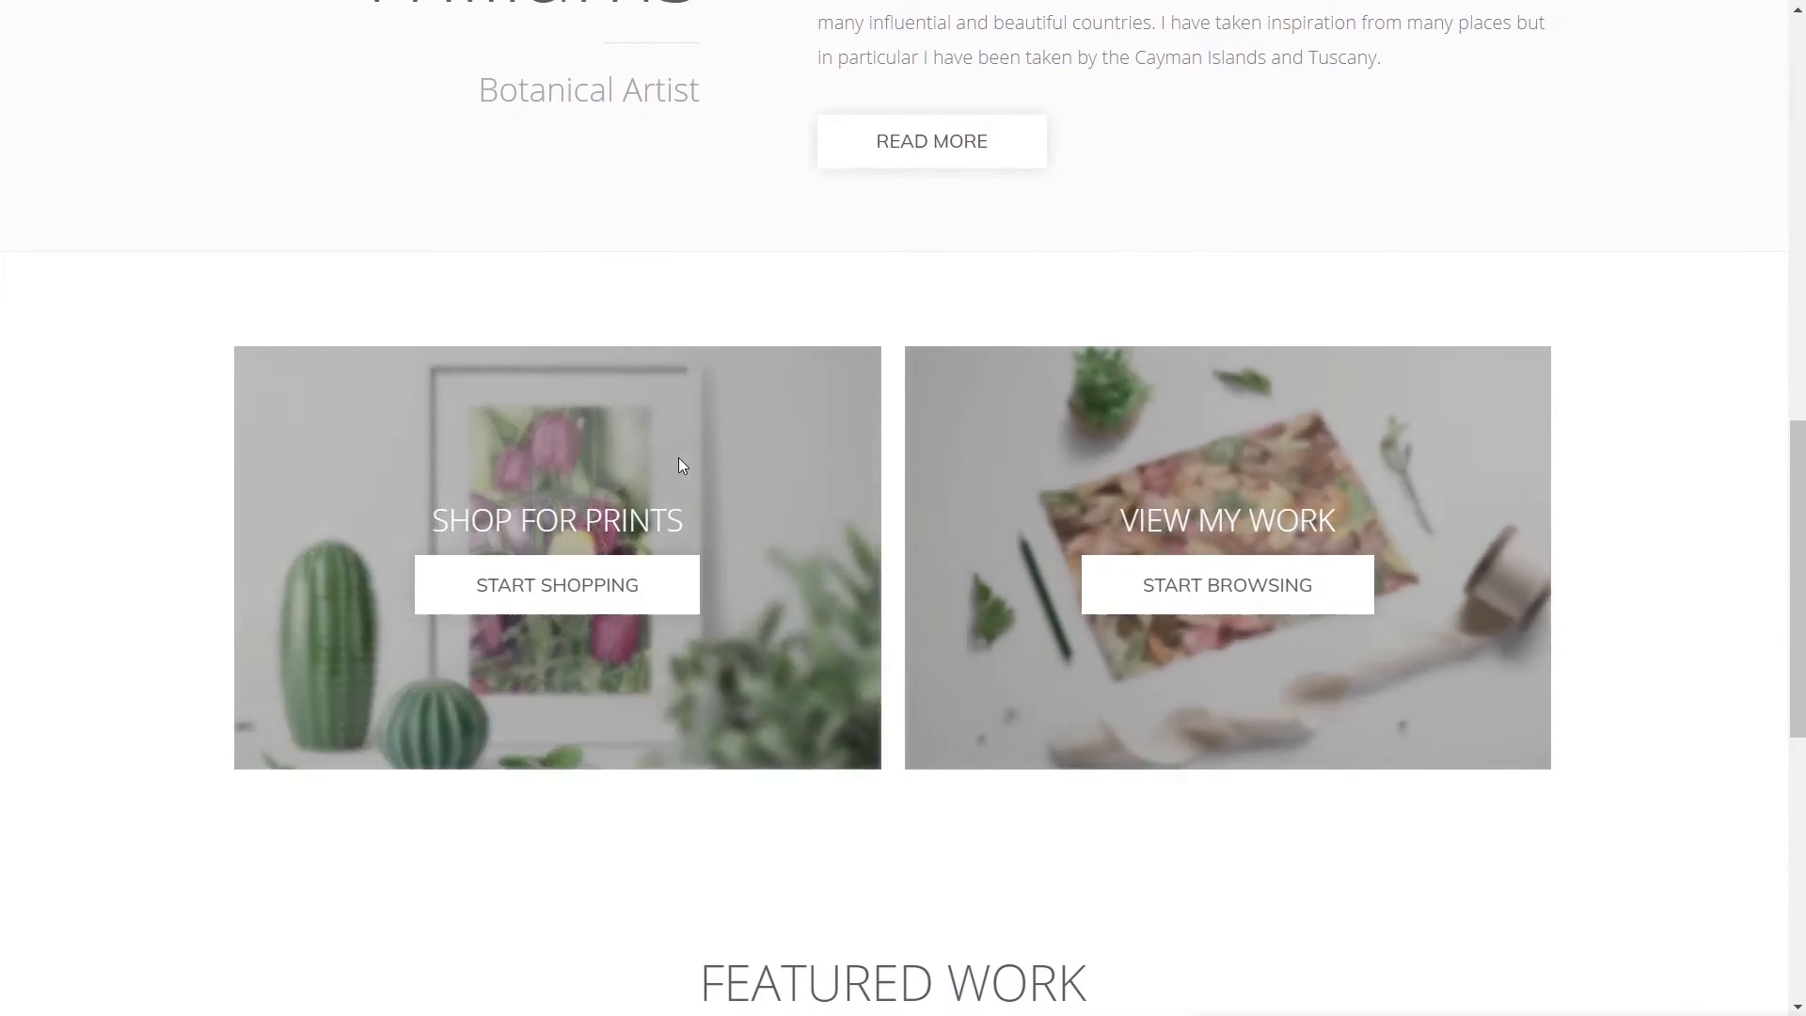
{"action": "scroll", "coordinate": [115, 576], "scroll_direction": "down", "scroll_amount": 8}
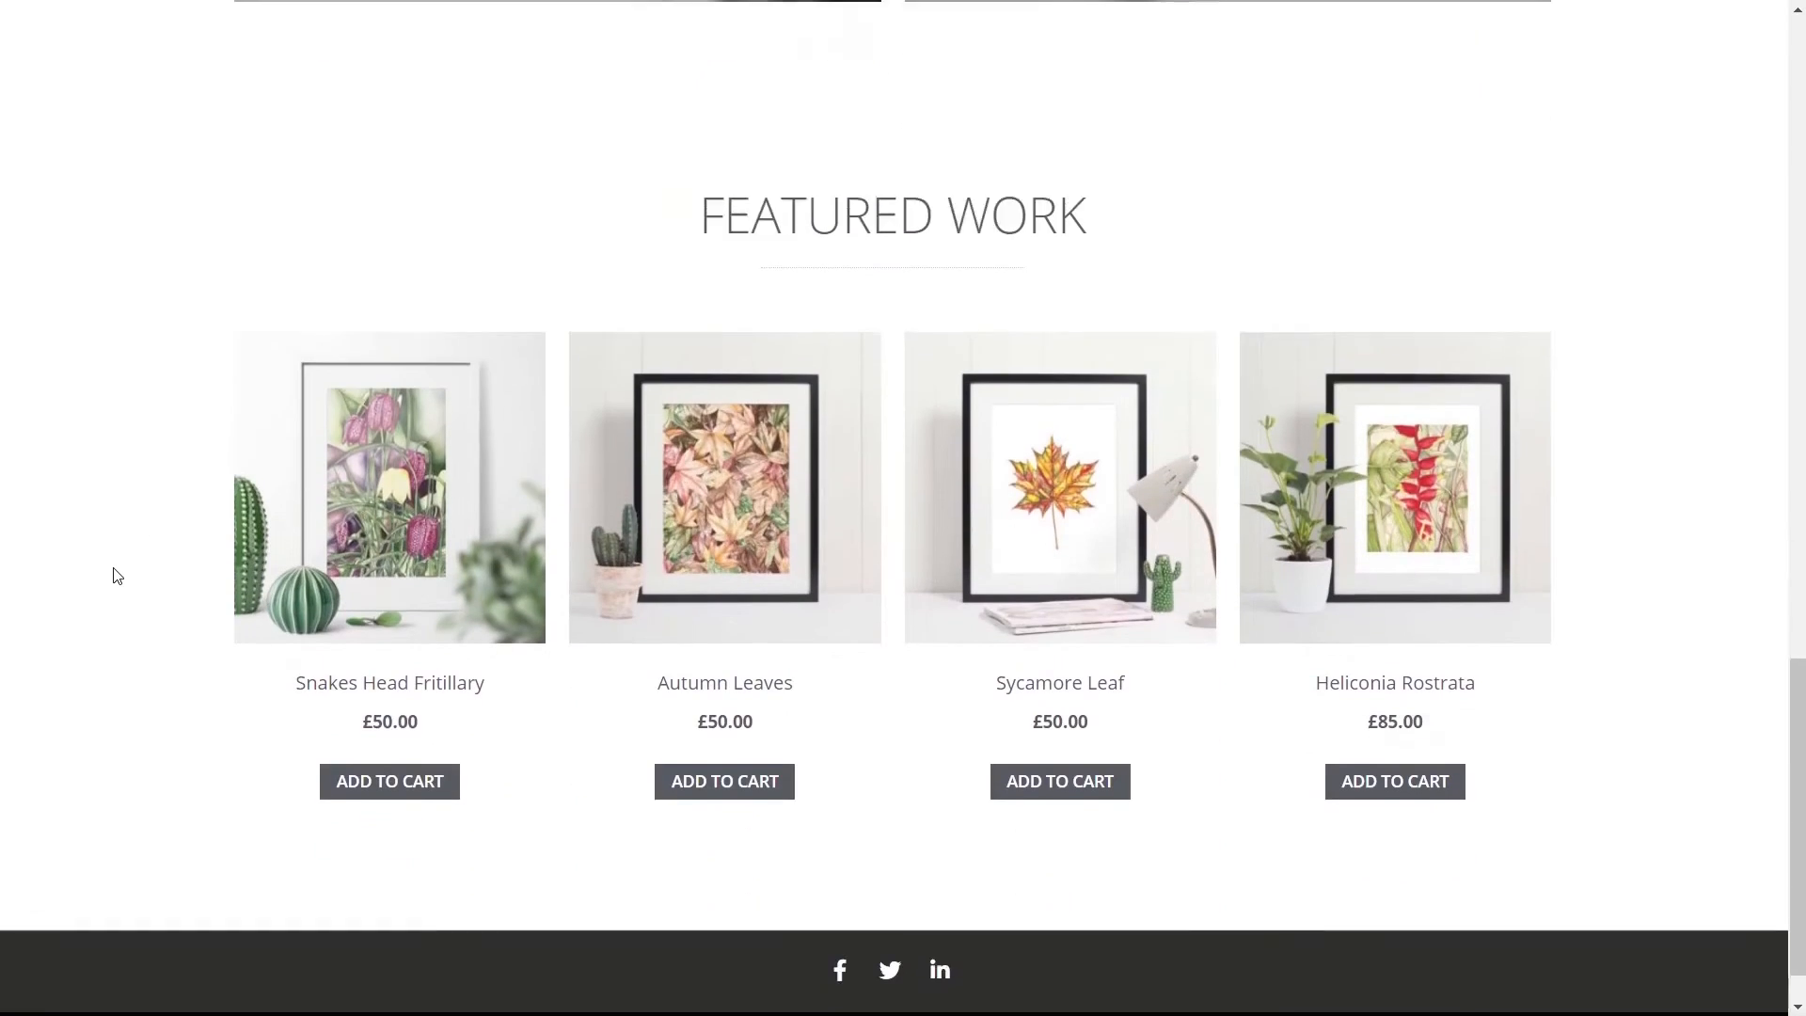
{"action": "scroll", "coordinate": [113, 575], "scroll_direction": "down", "scroll_amount": 1}
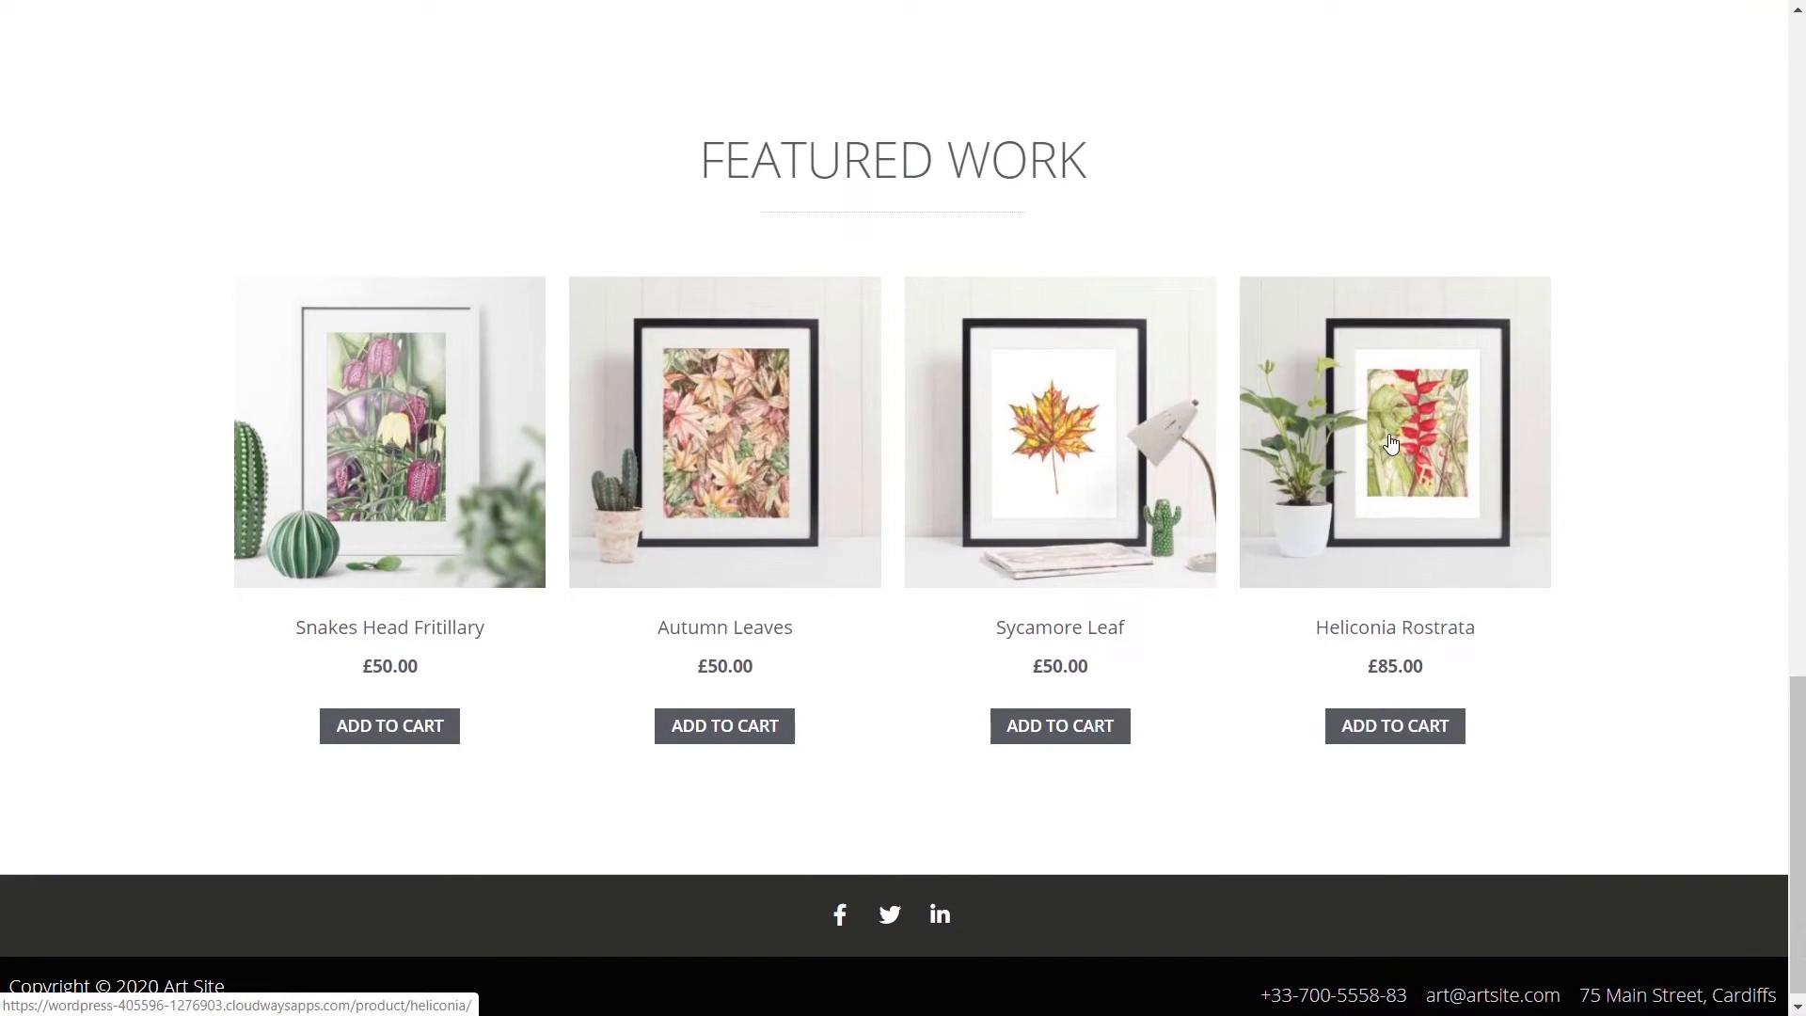
{"action": "scroll", "coordinate": [160, 705], "scroll_direction": "down", "scroll_amount": 1}
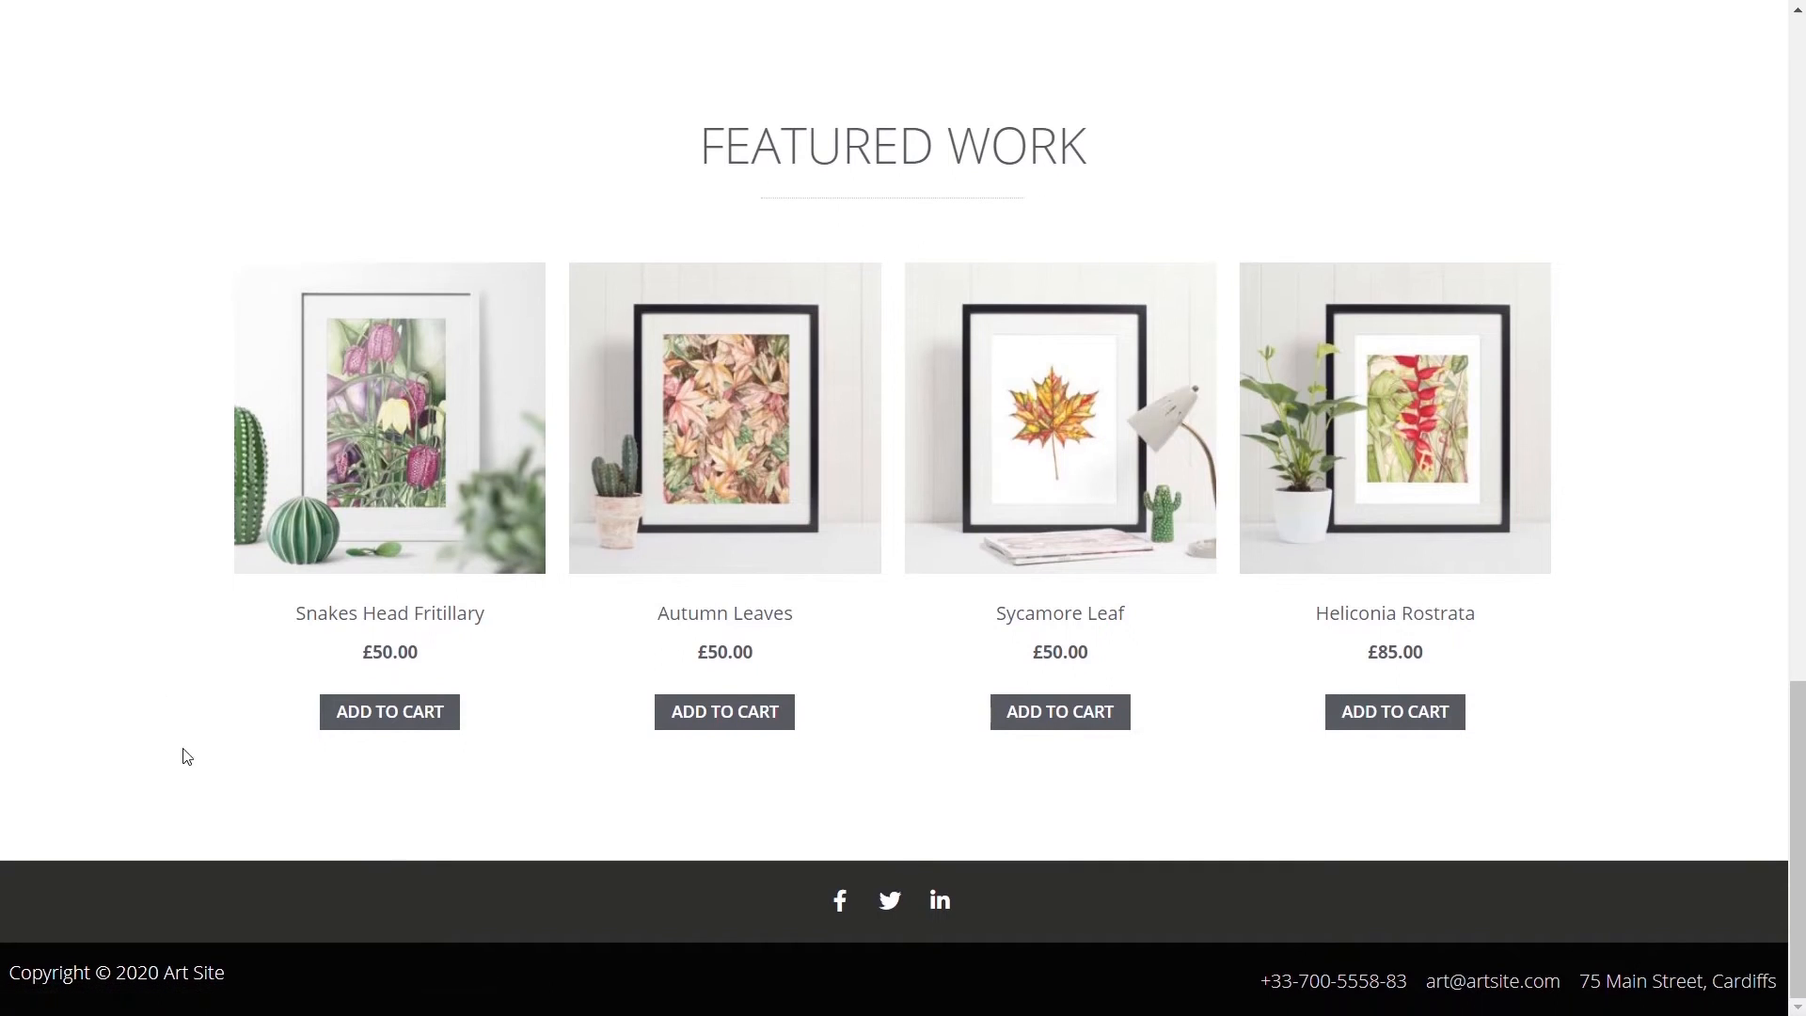
{"action": "scroll", "coordinate": [98, 731], "scroll_direction": "up", "scroll_amount": 7}
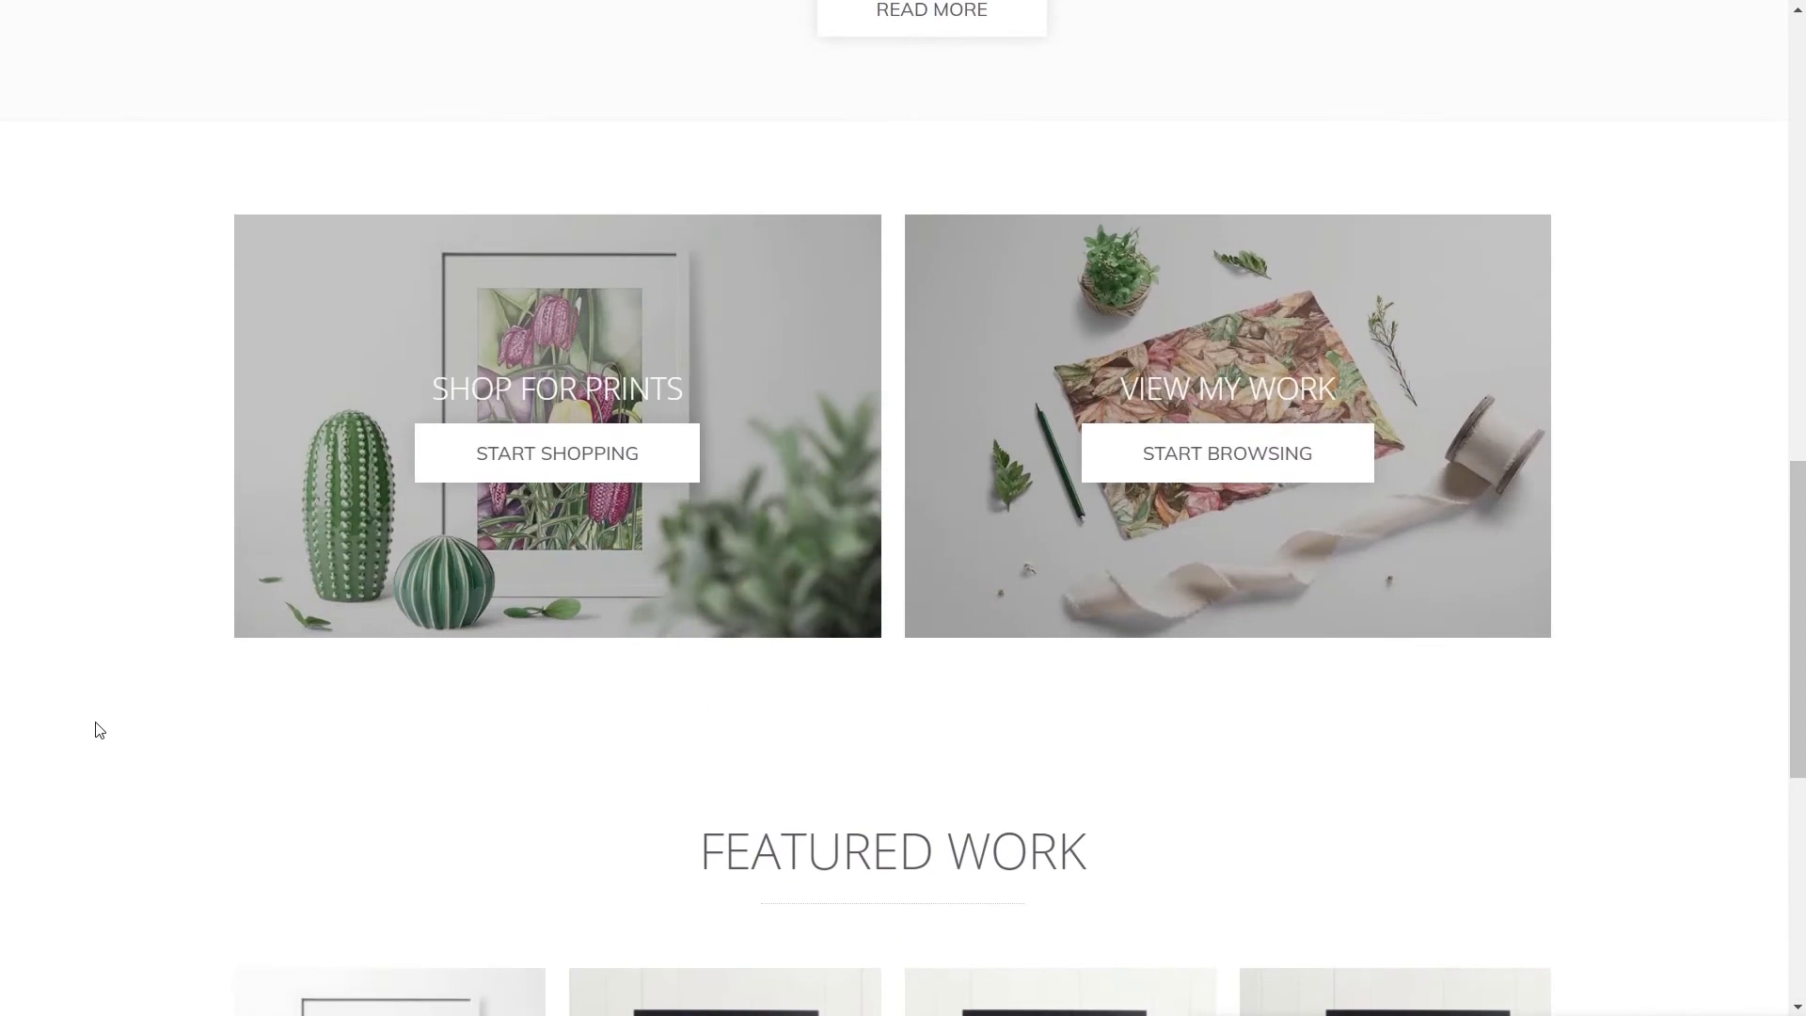
{"action": "scroll", "coordinate": [106, 722], "scroll_direction": "up", "scroll_amount": 5}
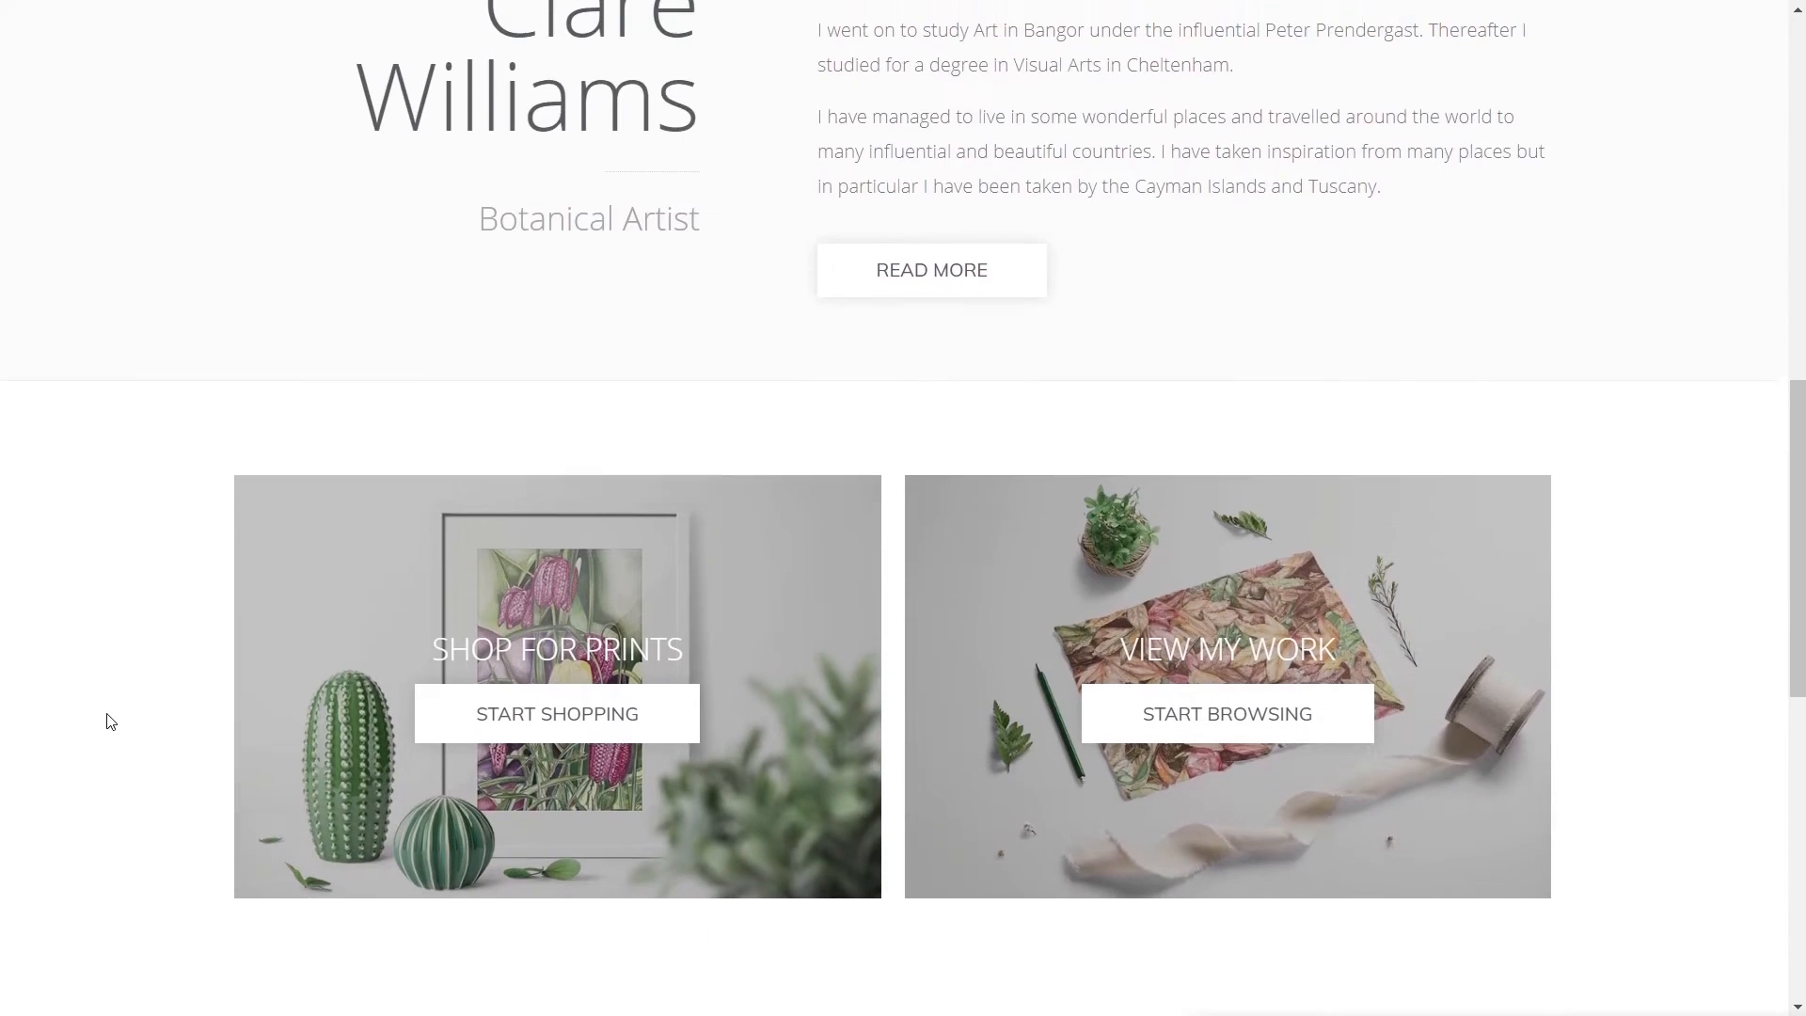
{"action": "scroll", "coordinate": [1058, 313], "scroll_direction": "down", "scroll_amount": 4}
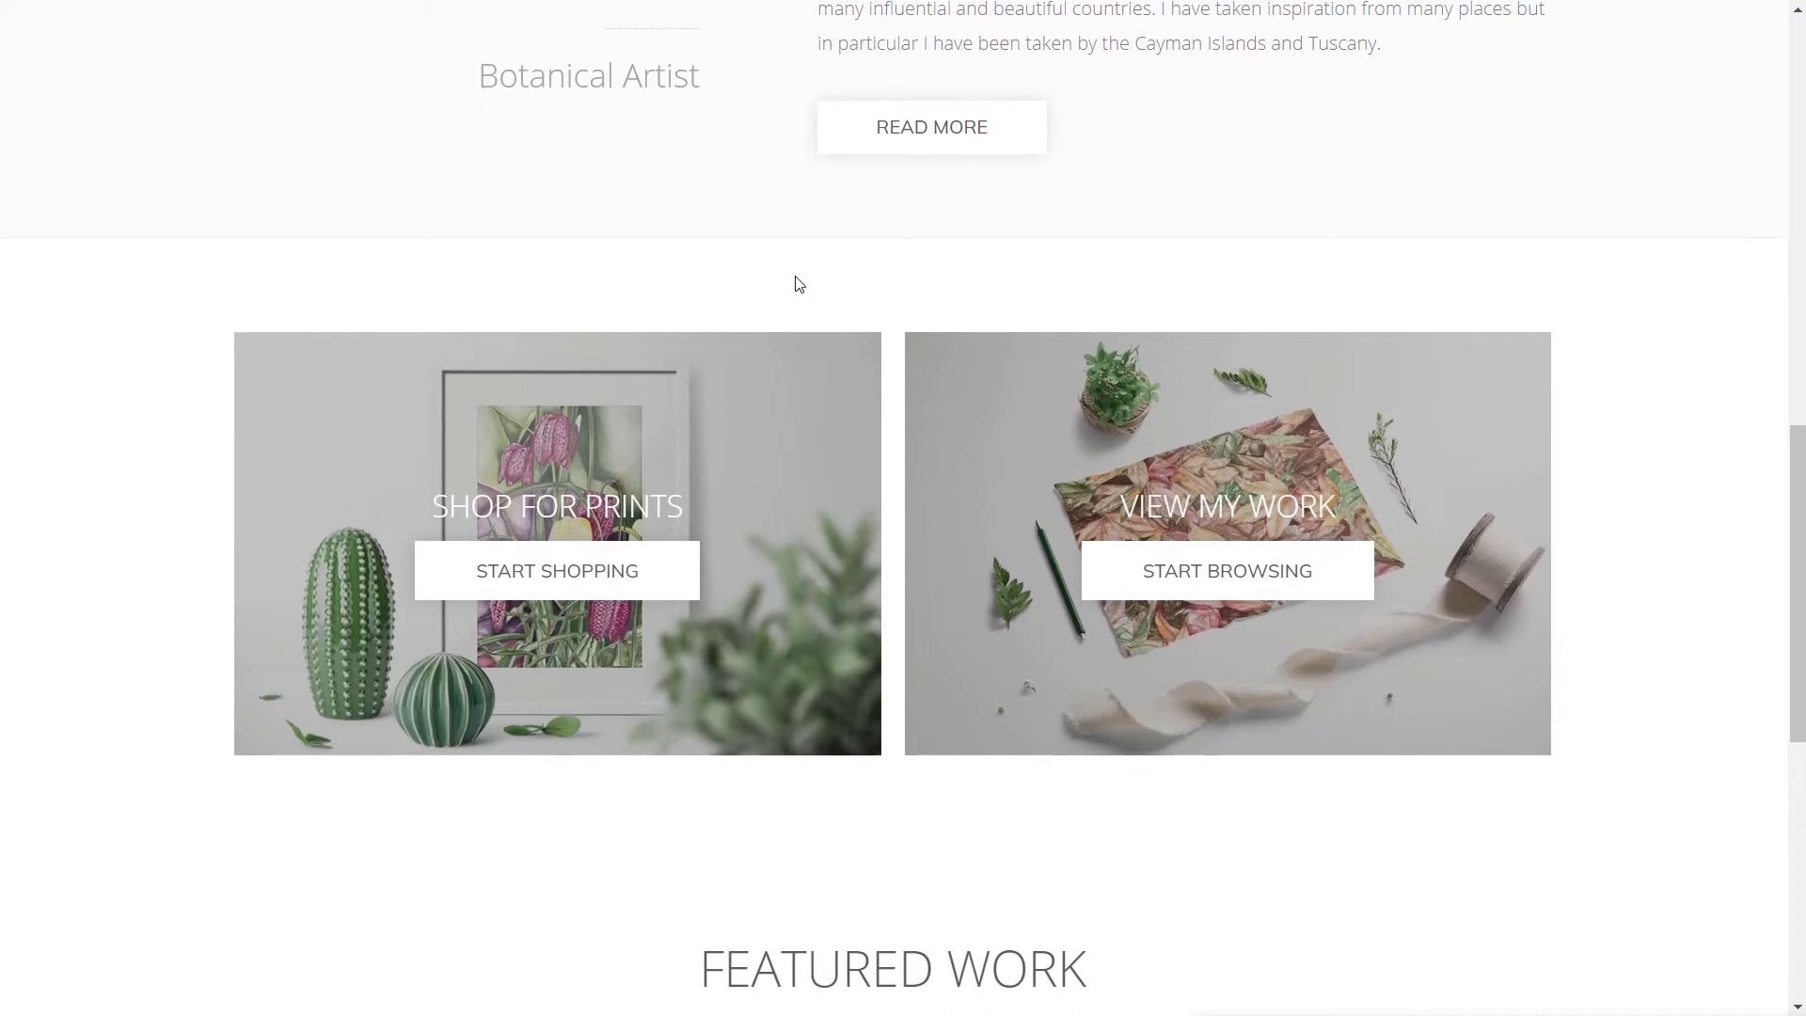
{"action": "scroll", "coordinate": [290, 584], "scroll_direction": "down", "scroll_amount": 2}
{"action": "scroll", "coordinate": [290, 584], "scroll_direction": "down", "scroll_amount": 2}
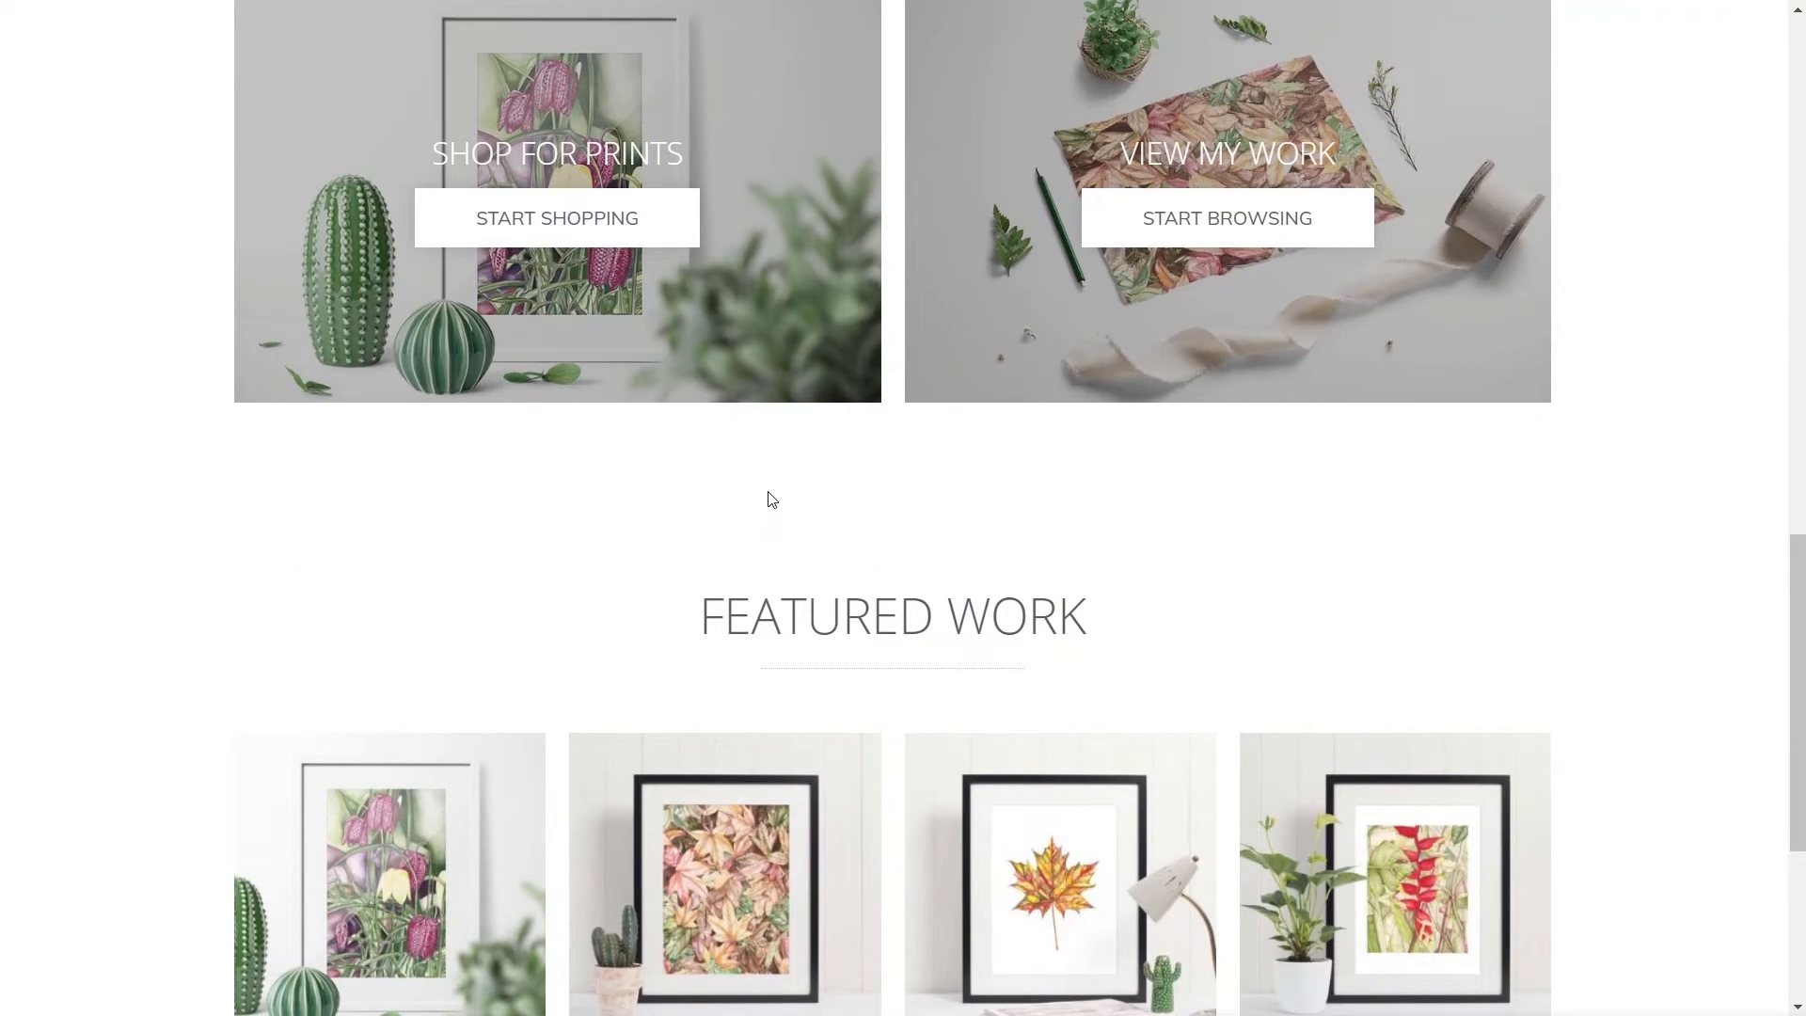
{"action": "scroll", "coordinate": [771, 499], "scroll_direction": "down", "scroll_amount": 5}
{"action": "scroll", "coordinate": [315, 498], "scroll_direction": "up", "scroll_amount": 7}
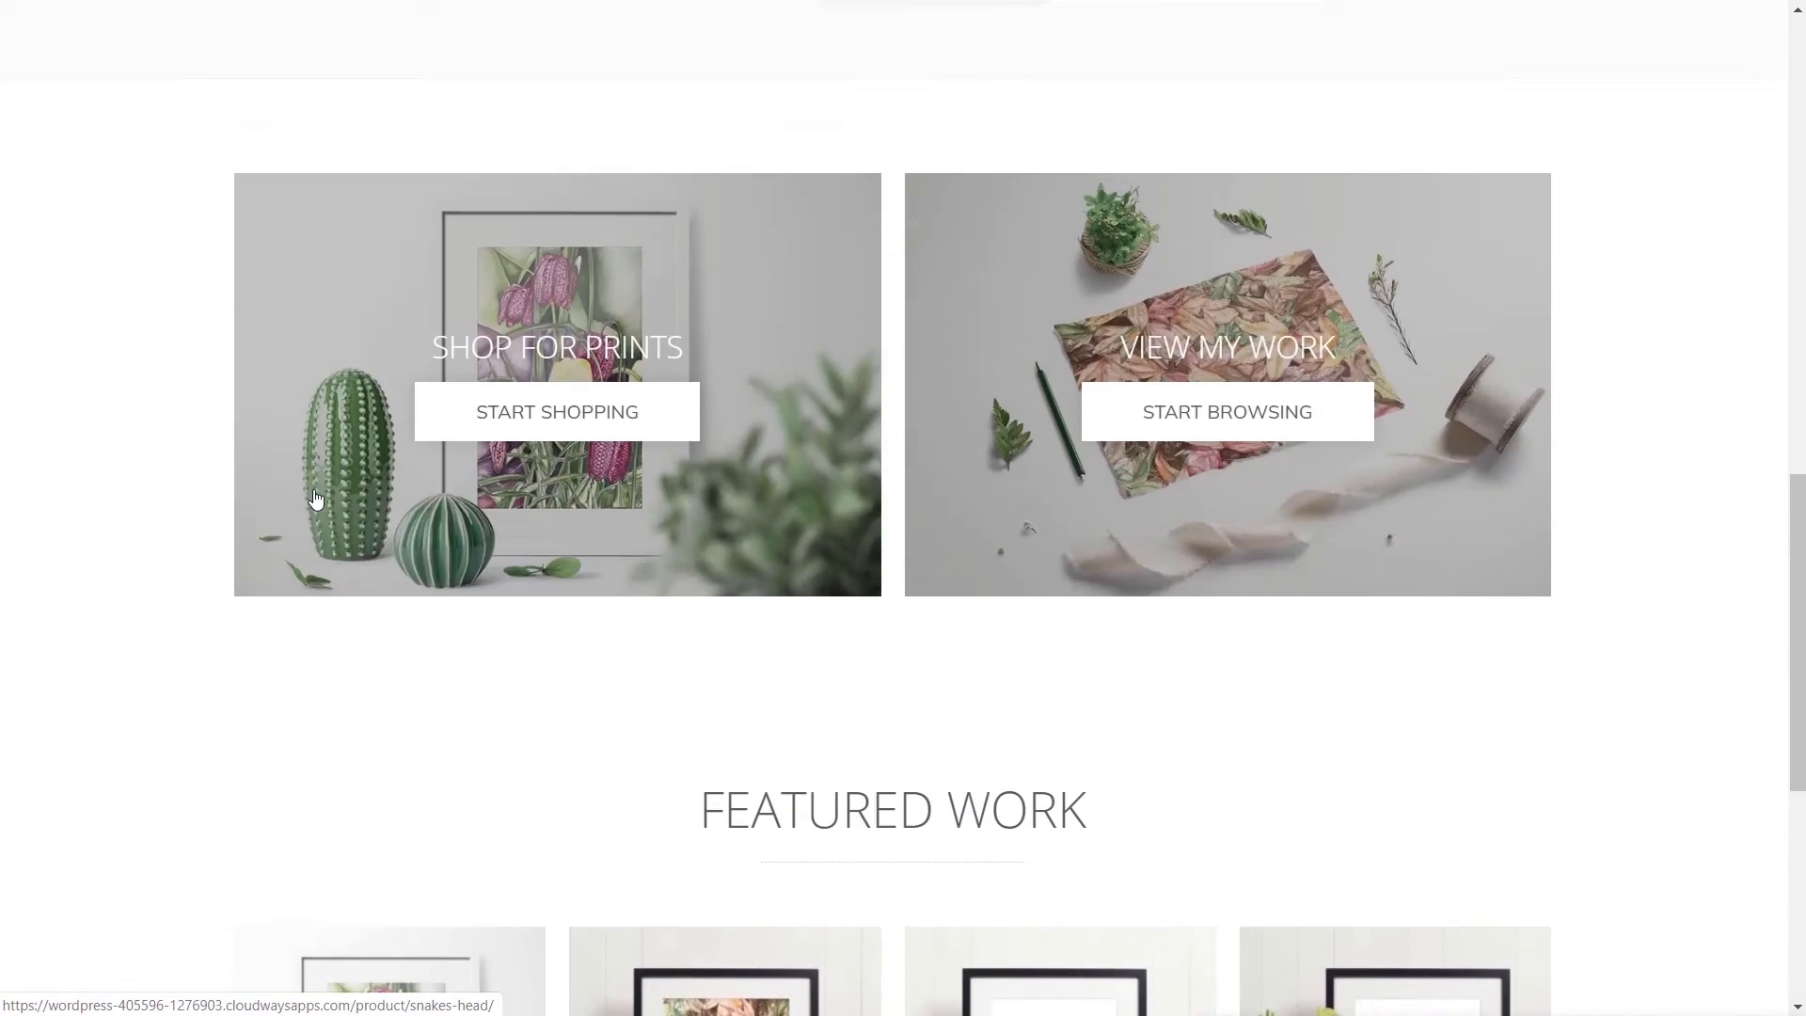
{"action": "scroll", "coordinate": [315, 499], "scroll_direction": "up", "scroll_amount": 12}
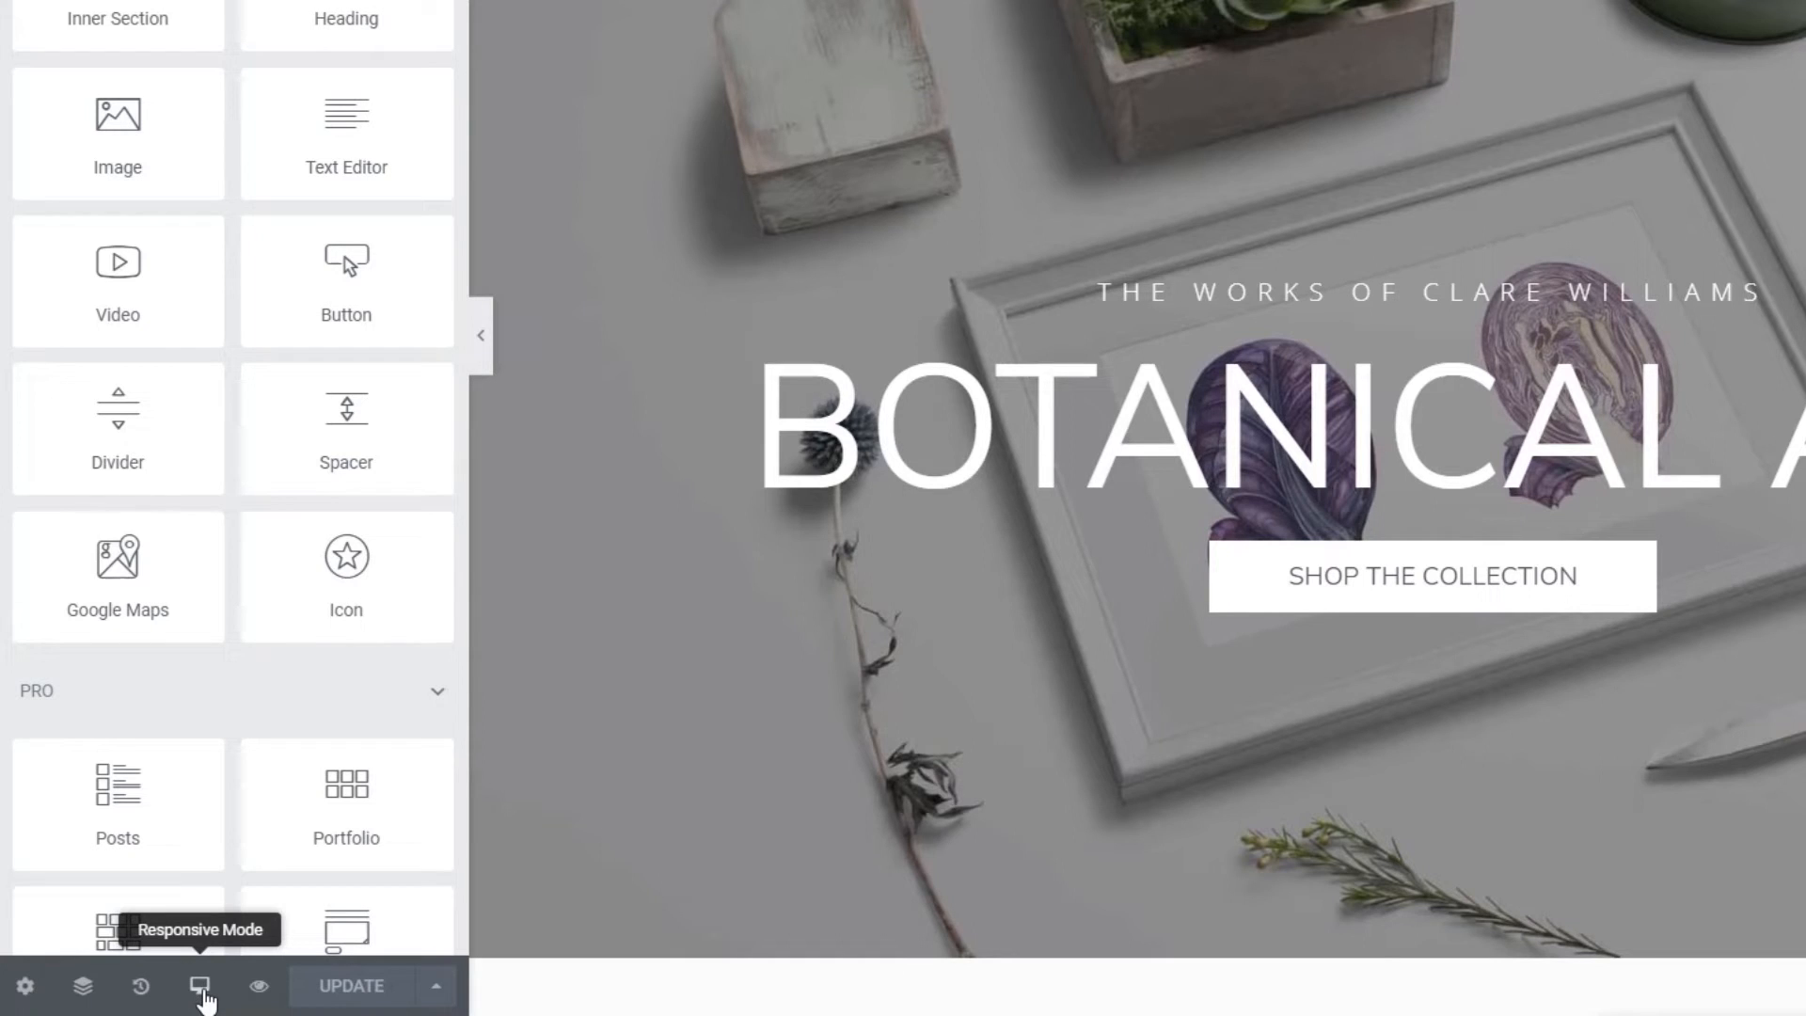
{"action": "left_click", "coordinate": [201, 987]}
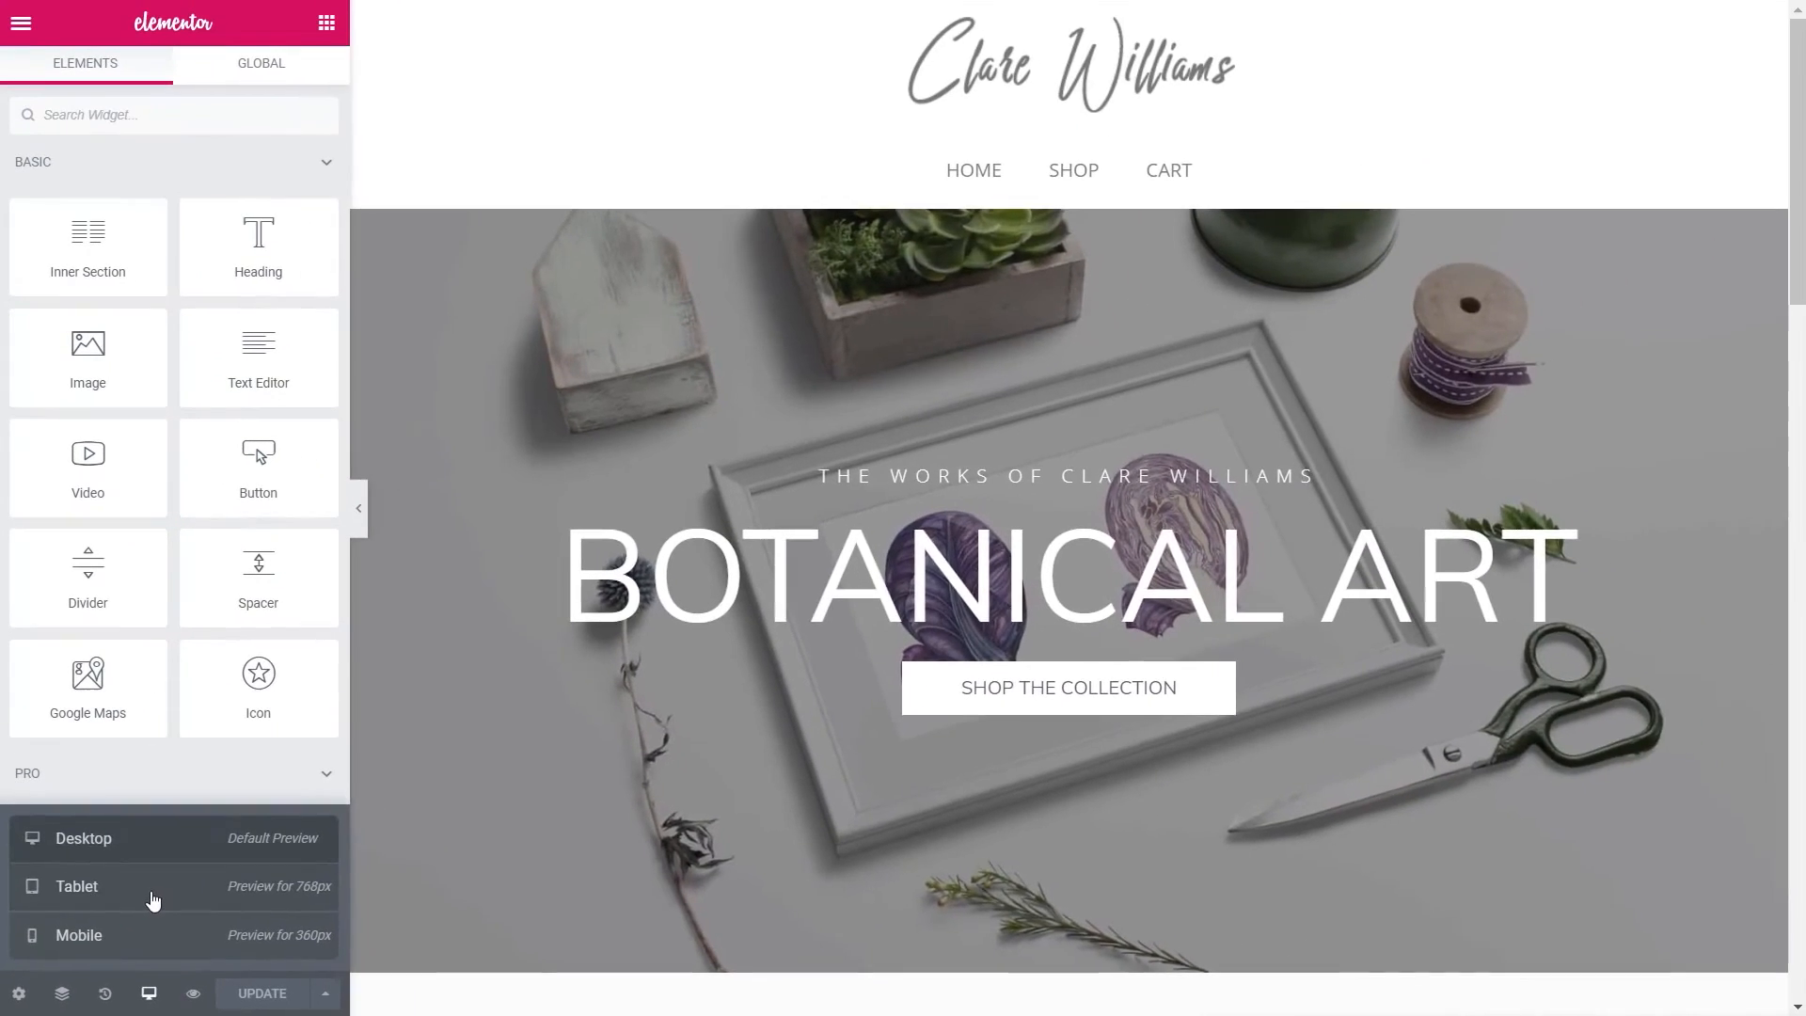
{"action": "left_click", "coordinate": [207, 854]}
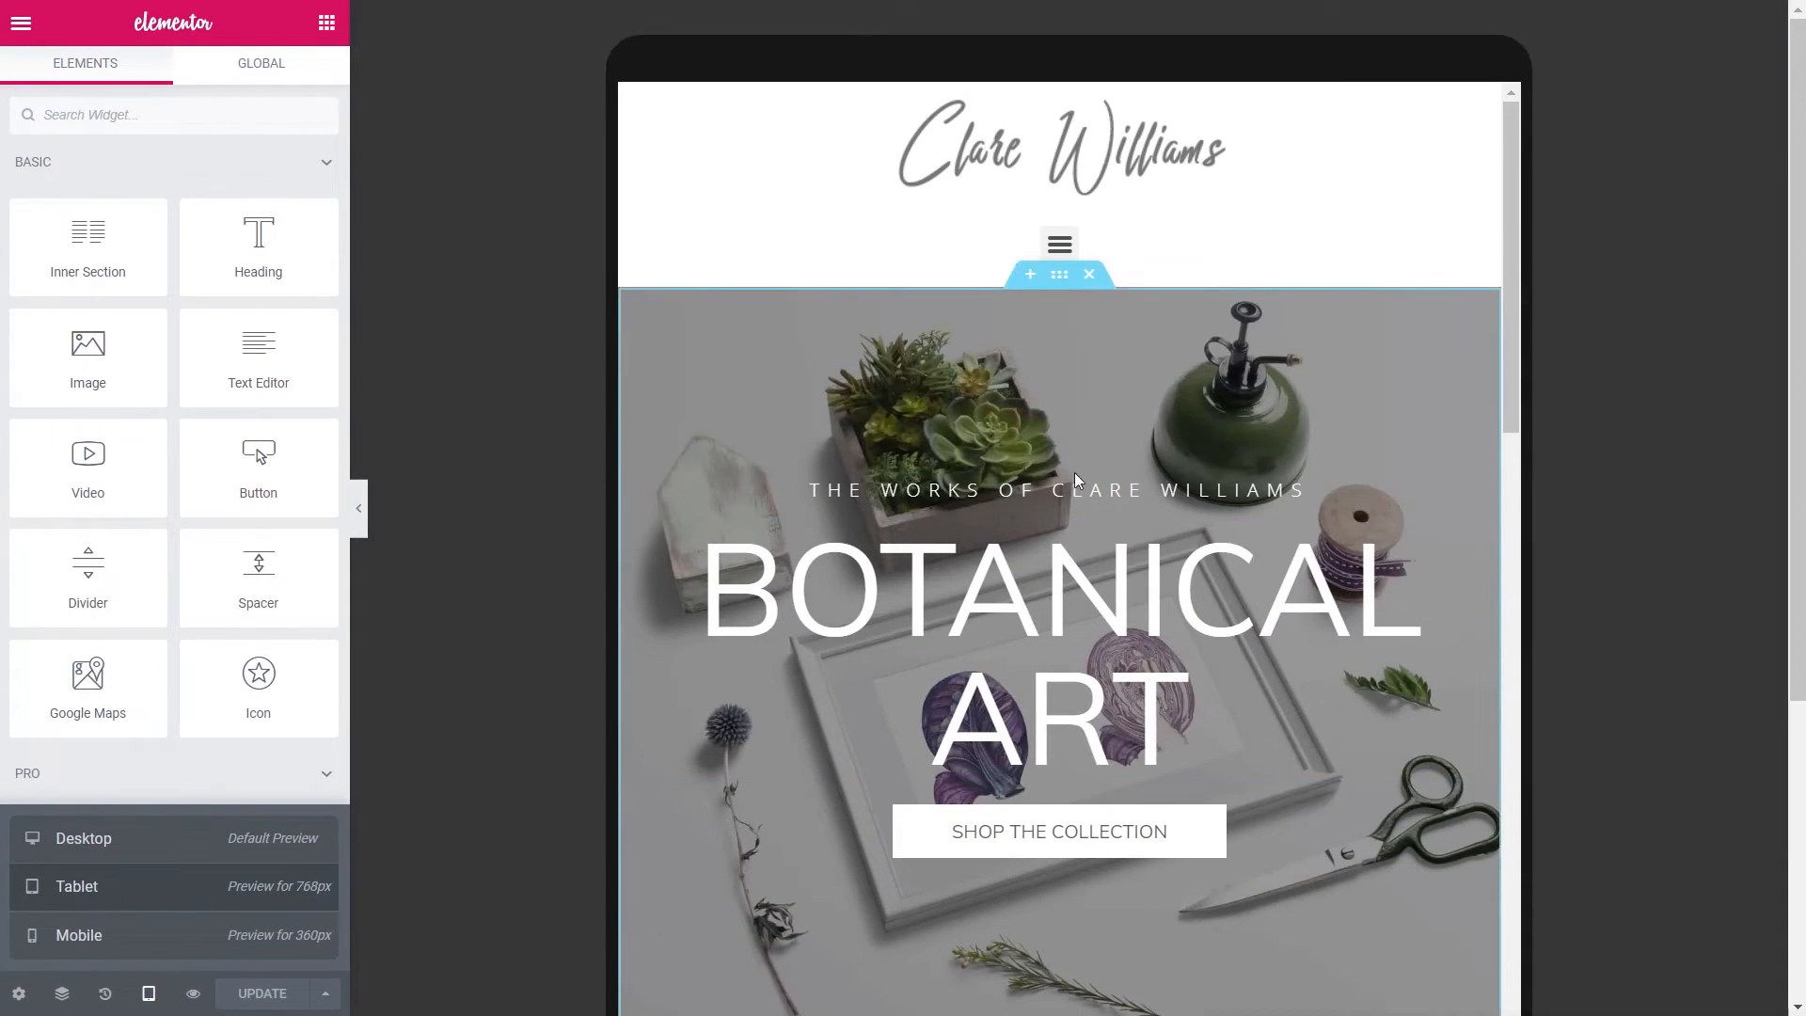
{"action": "scroll", "coordinate": [1127, 541], "scroll_direction": "down", "scroll_amount": 8}
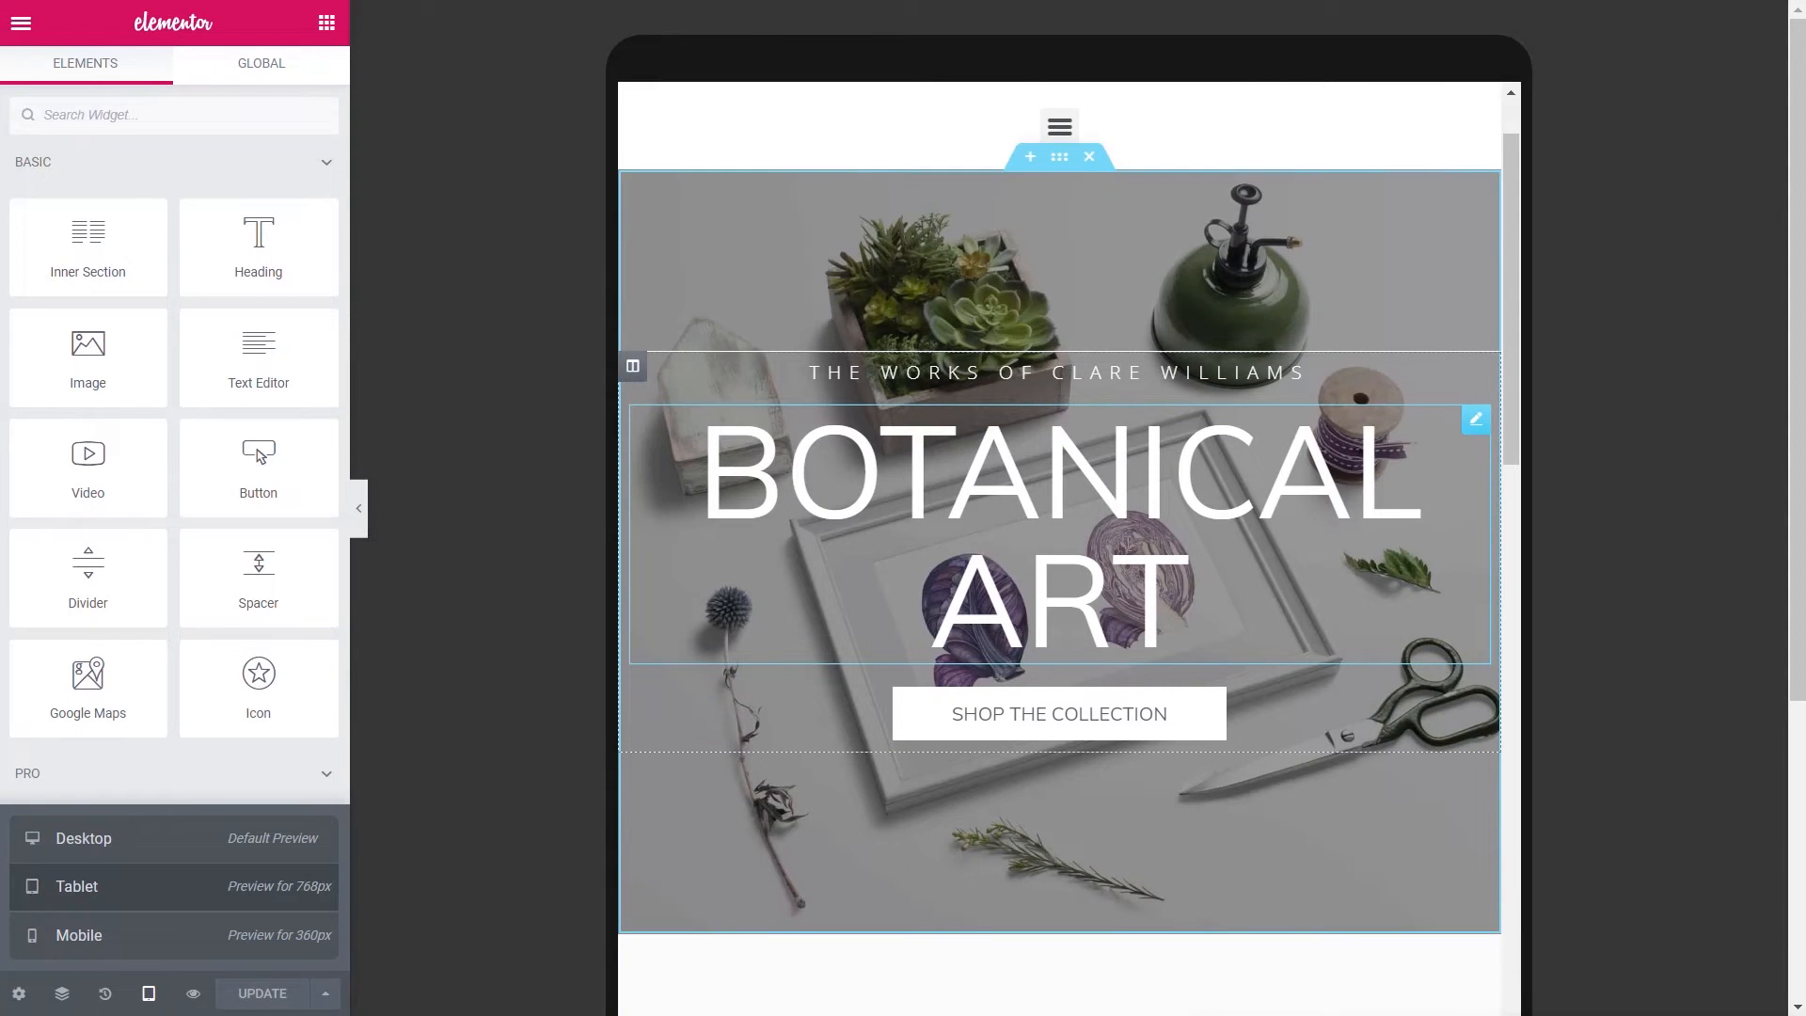
{"action": "scroll", "coordinate": [1127, 543], "scroll_direction": "down", "scroll_amount": 3}
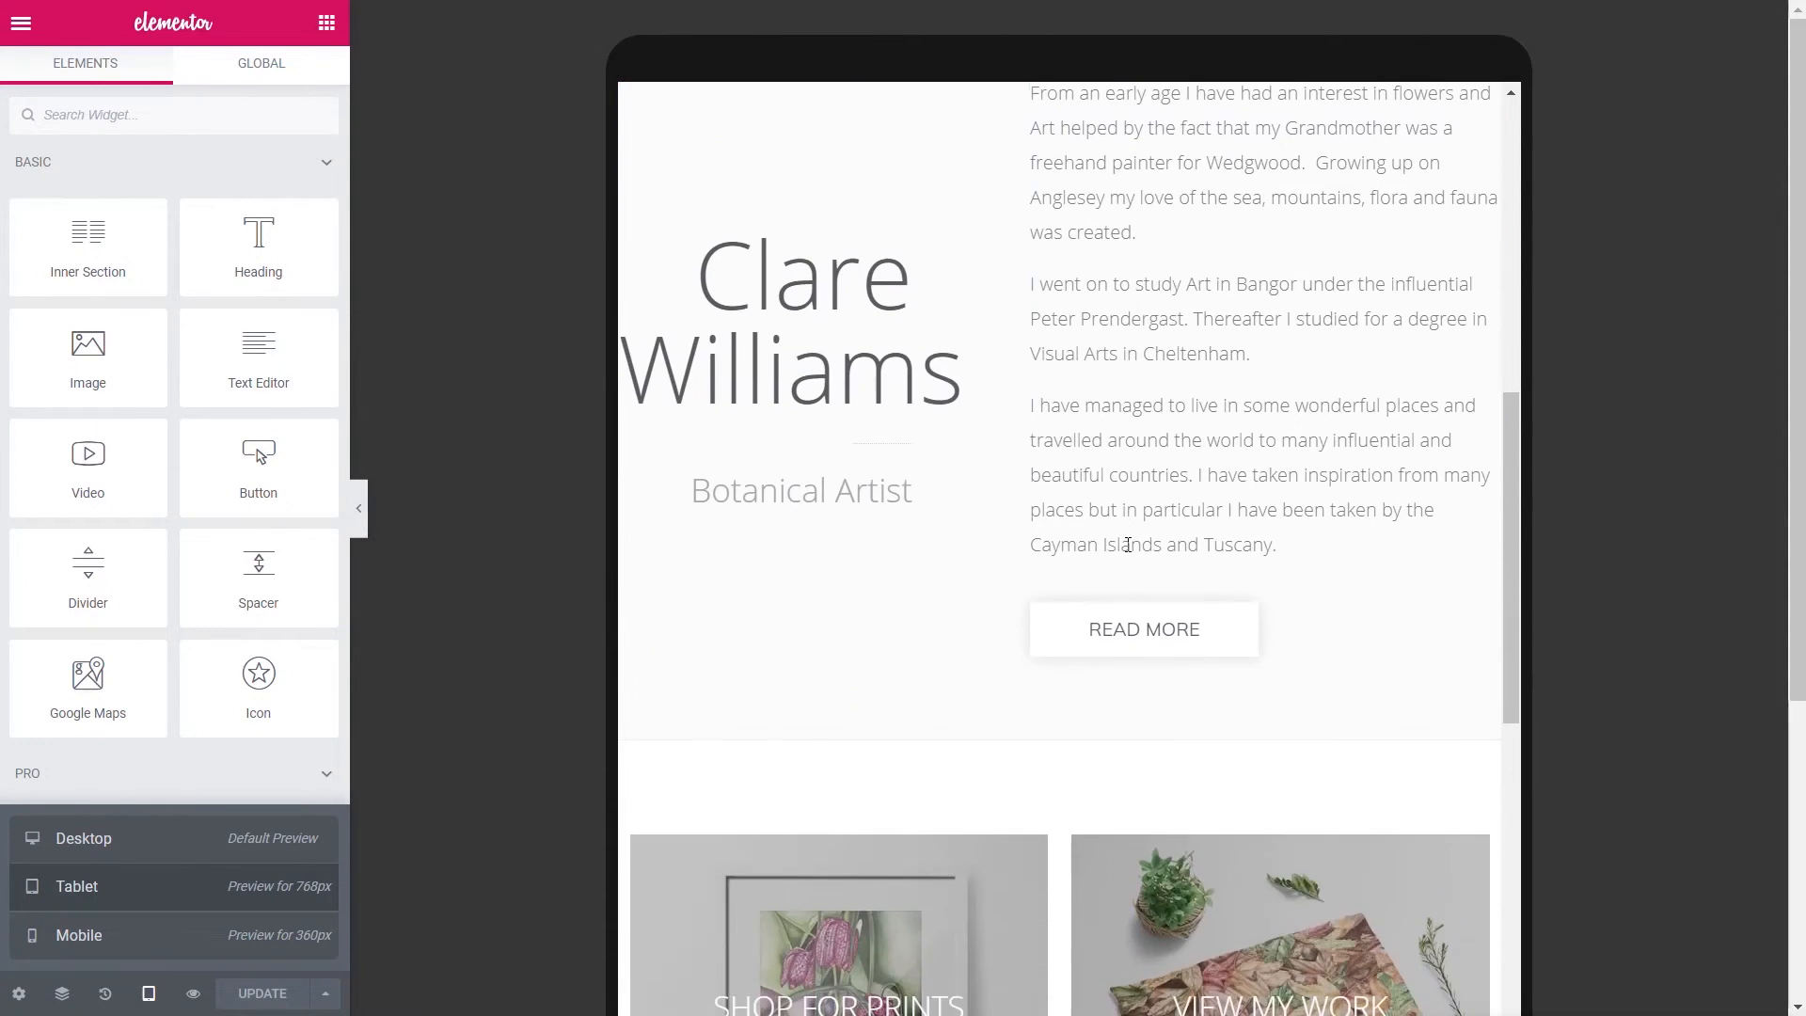
{"action": "scroll", "coordinate": [1128, 543], "scroll_direction": "down", "scroll_amount": 8}
{"action": "scroll", "coordinate": [1129, 552], "scroll_direction": "down", "scroll_amount": 8}
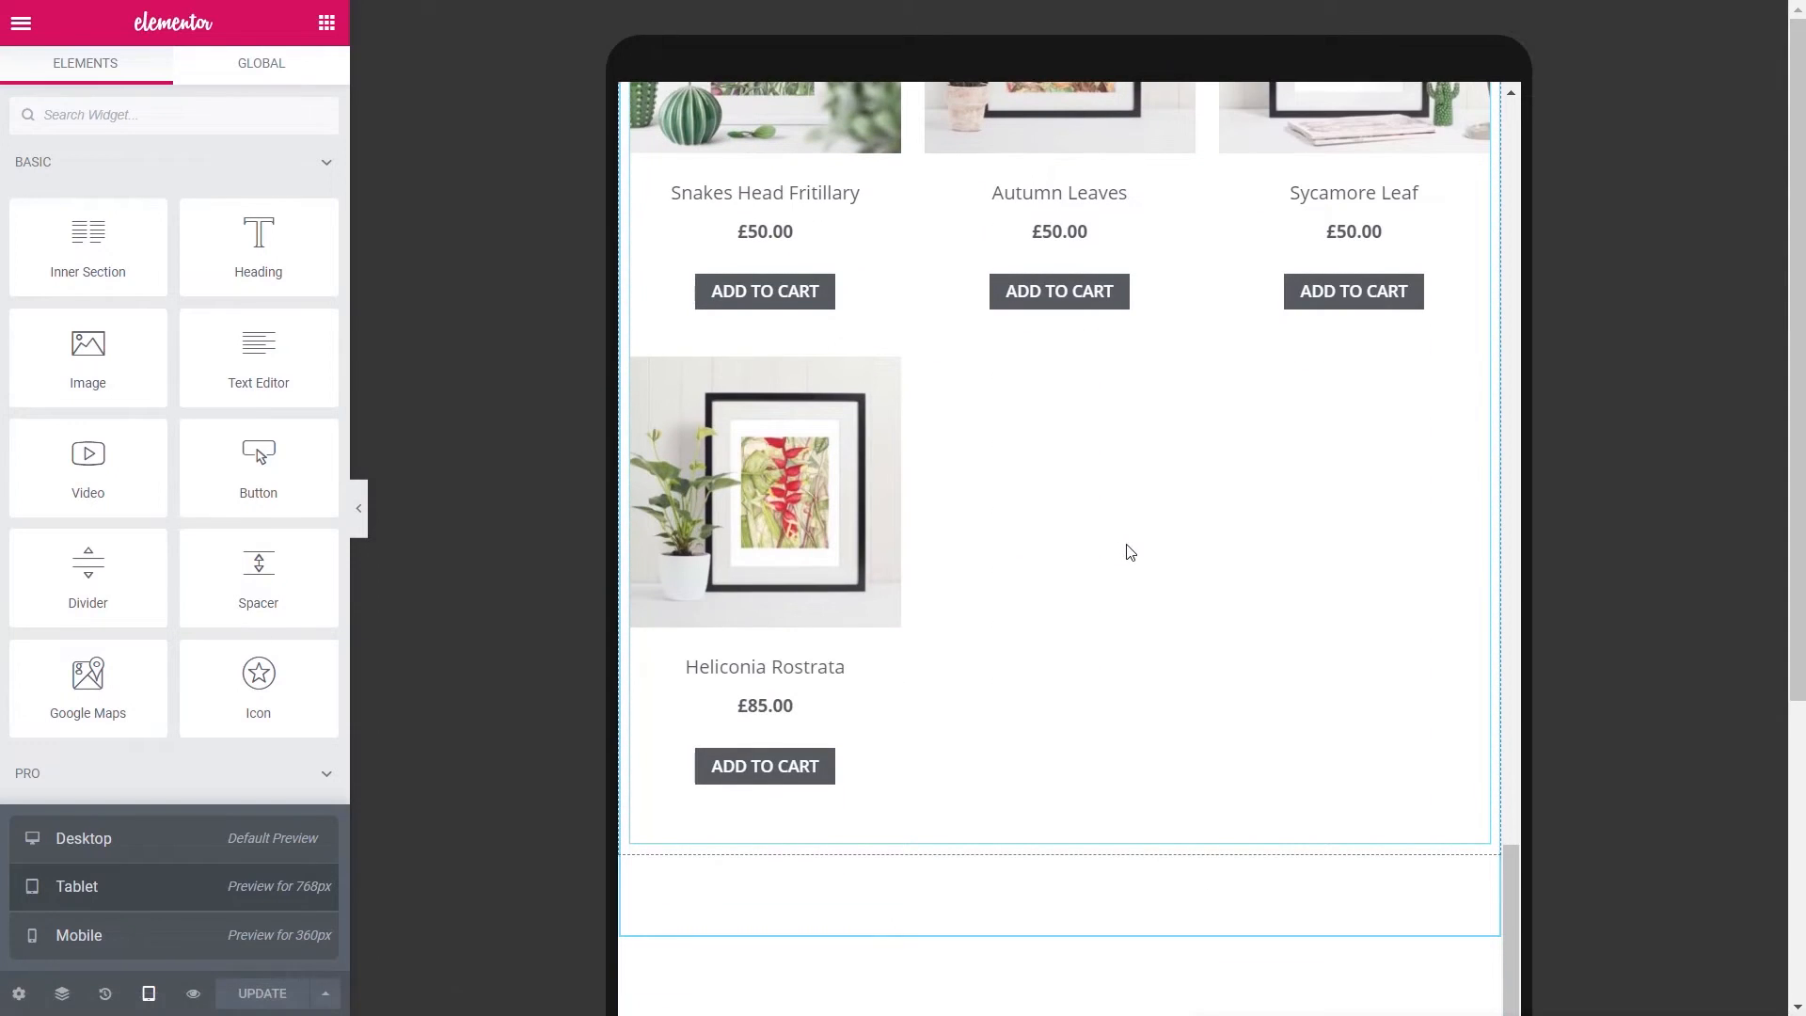
{"action": "scroll", "coordinate": [1129, 552], "scroll_direction": "up", "scroll_amount": 20}
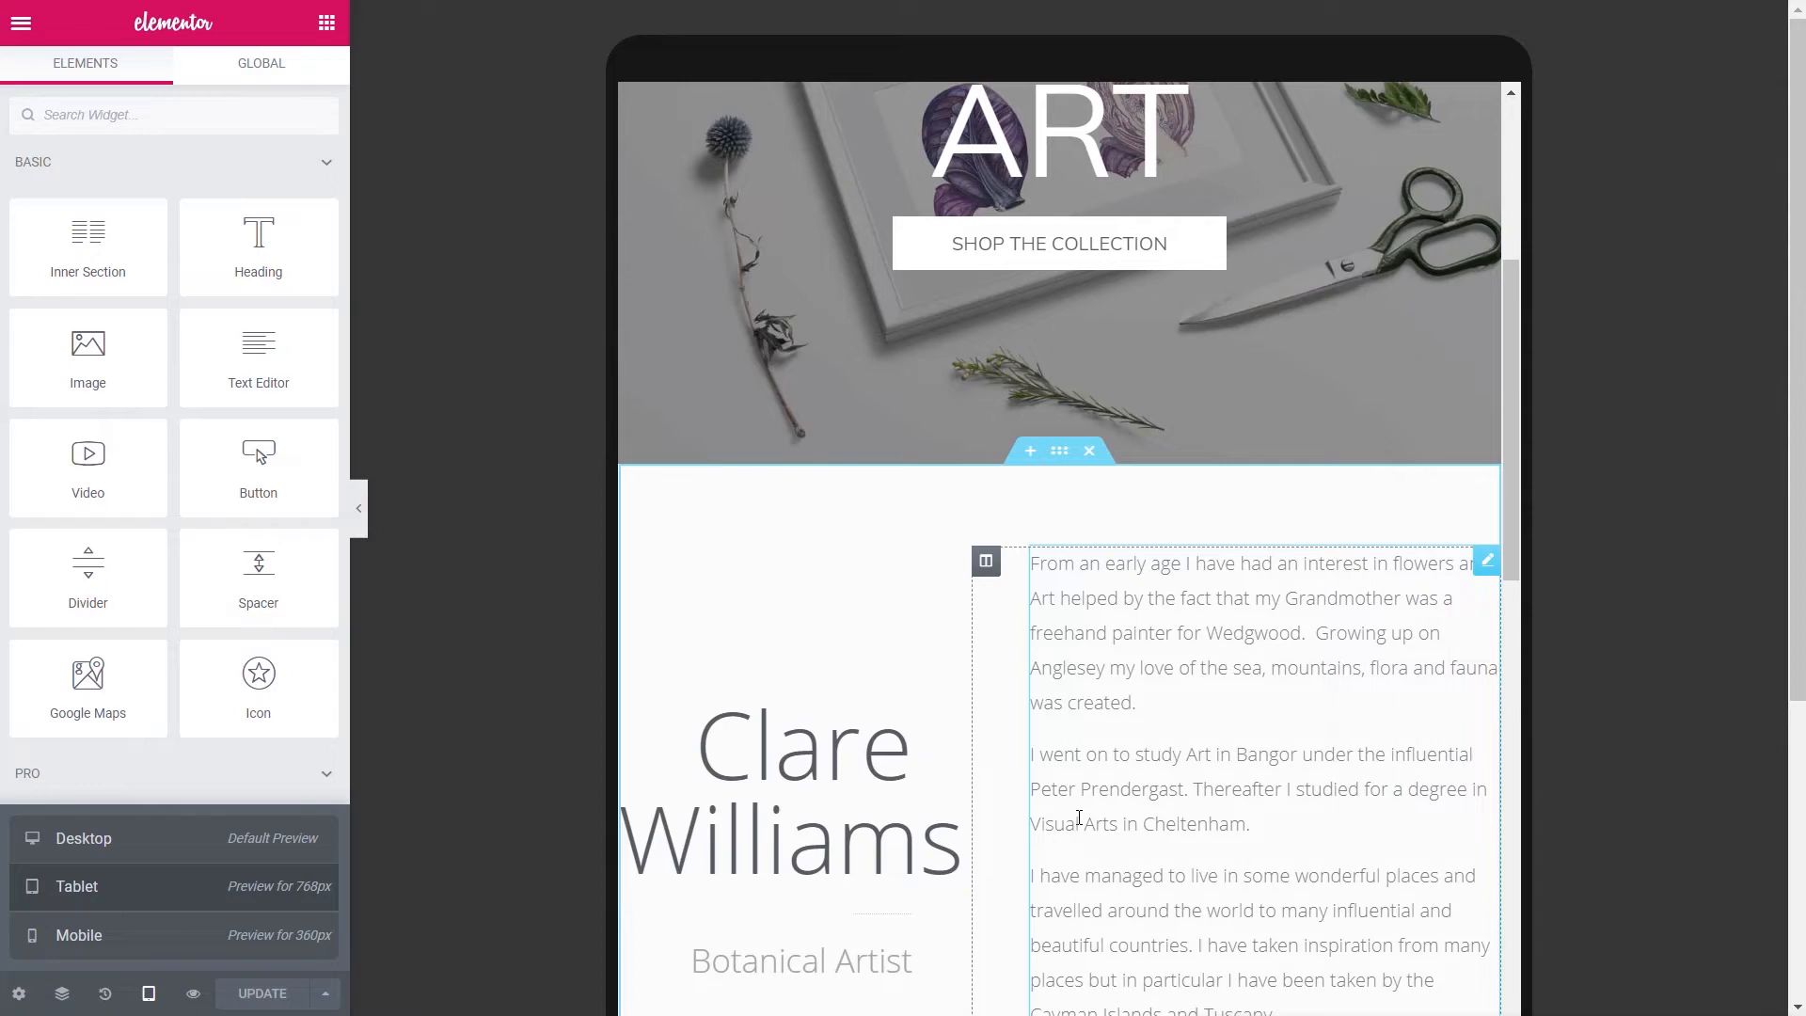
{"action": "scroll", "coordinate": [1079, 818], "scroll_direction": "up", "scroll_amount": 8}
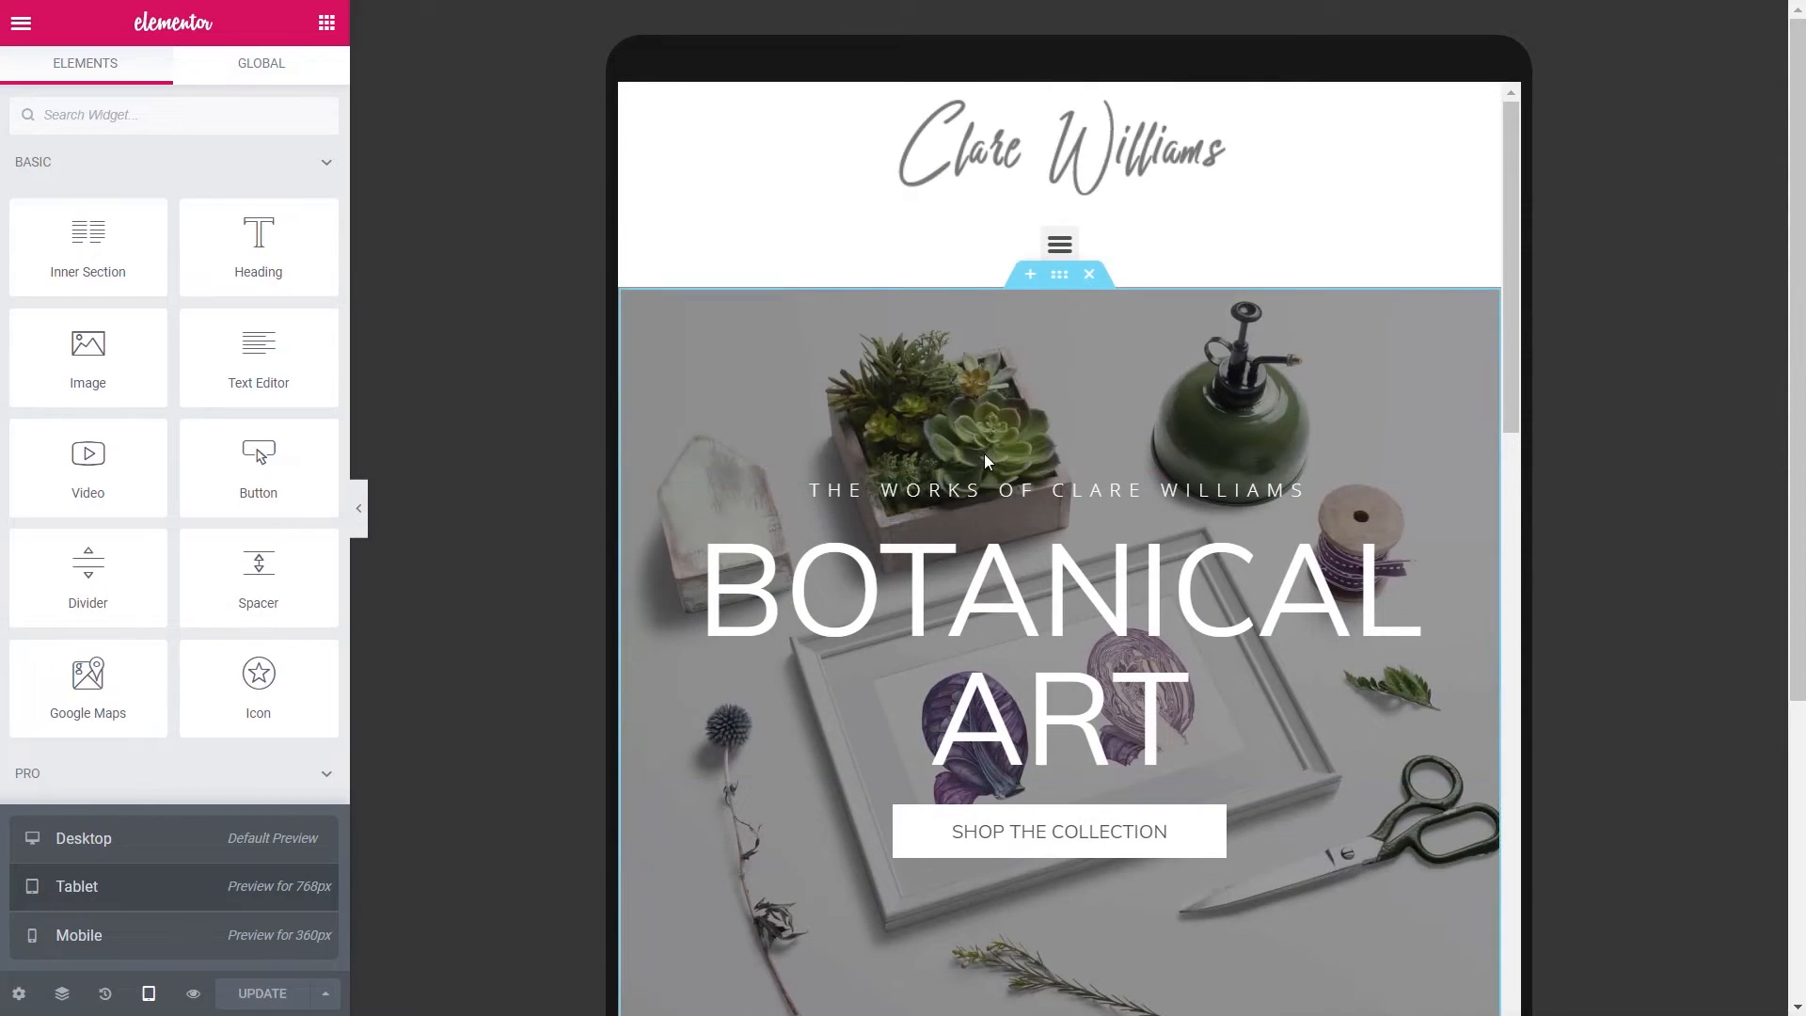
- Give the BOTANICAL ART heading 80 px size and 1.2 line height on tablet, then switch to mobile
{"action": "left_click", "coordinate": [1059, 273]}
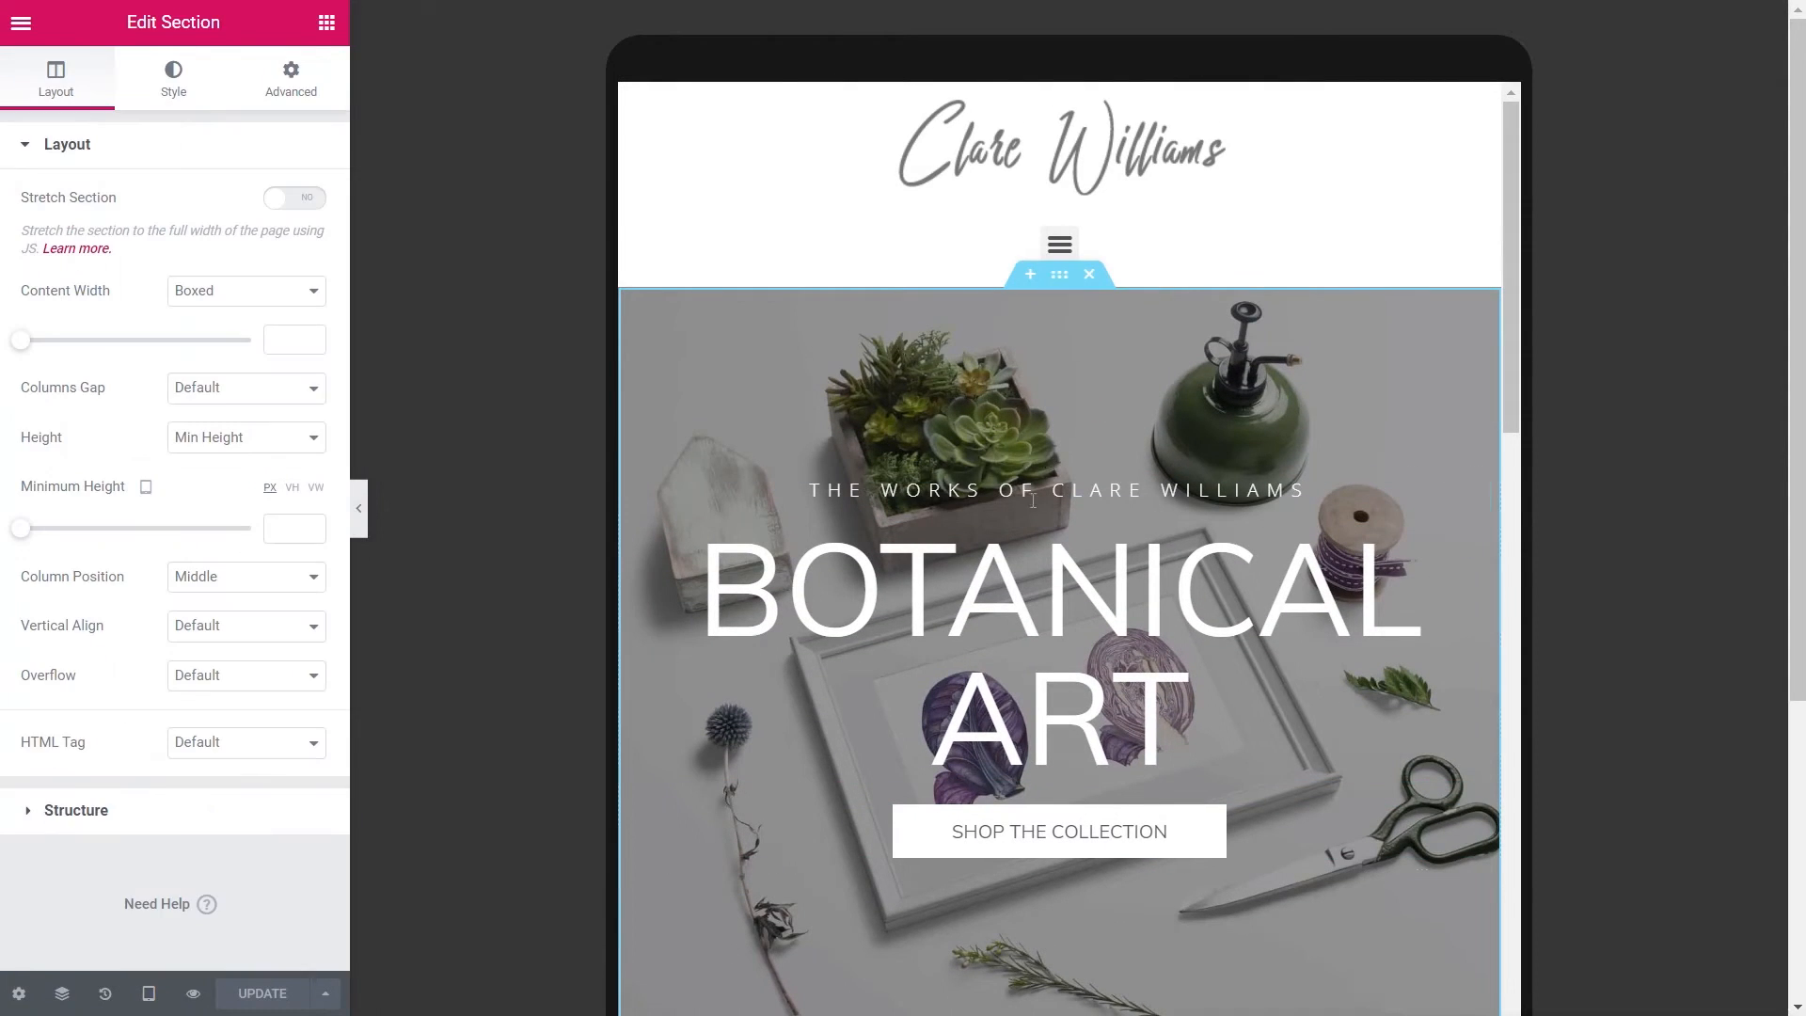
{"action": "left_click", "coordinate": [1475, 537]}
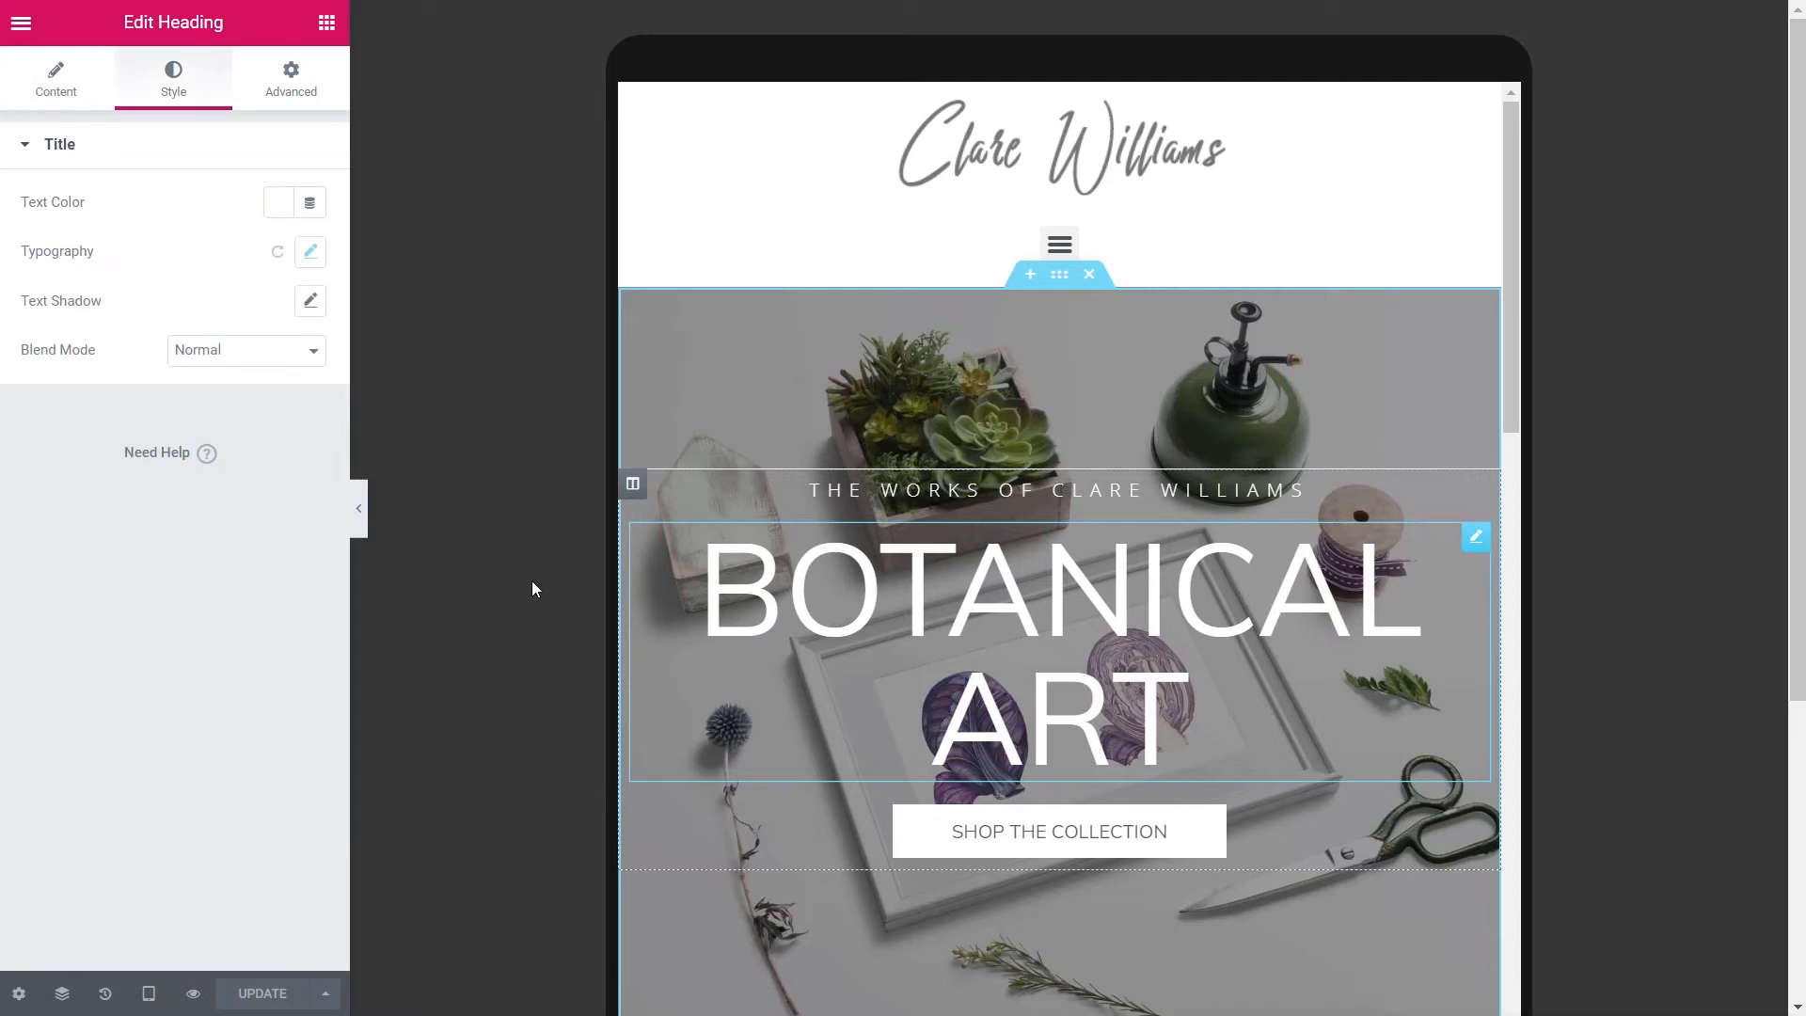
{"action": "left_click", "coordinate": [310, 253]}
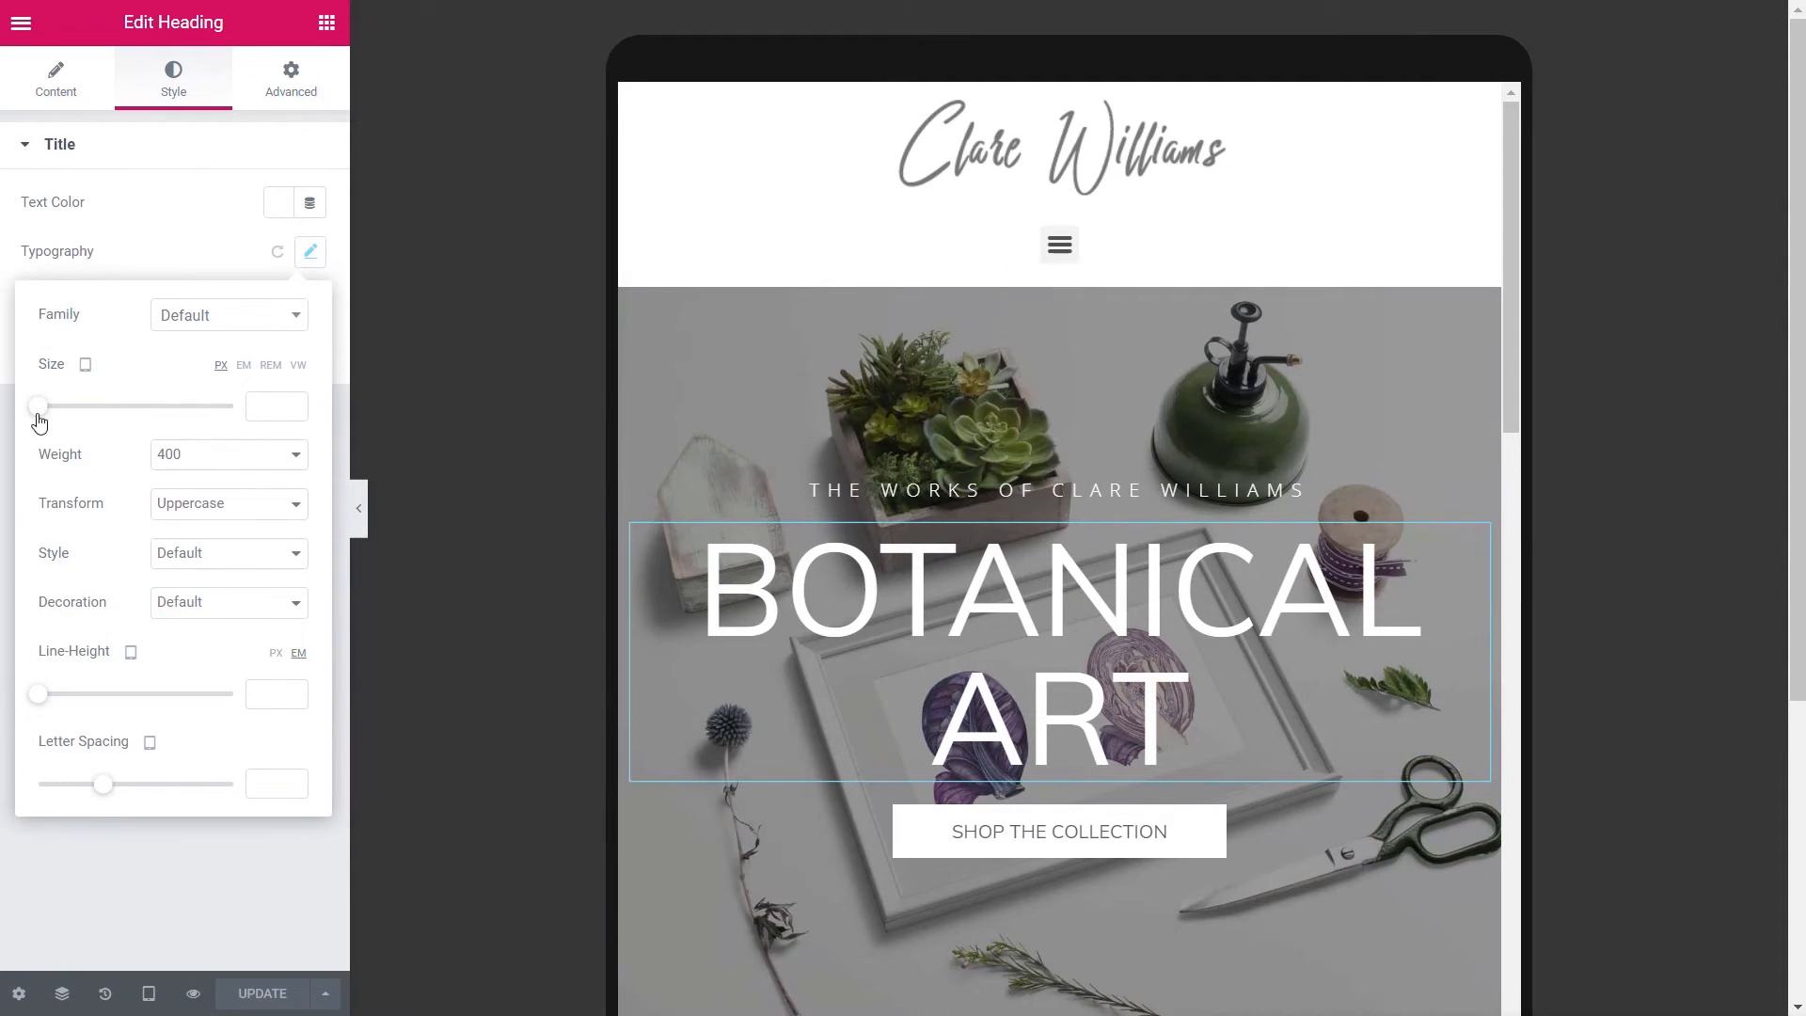
{"action": "left_click_drag", "start_coordinate": [38, 415], "coordinate": [116, 416]}
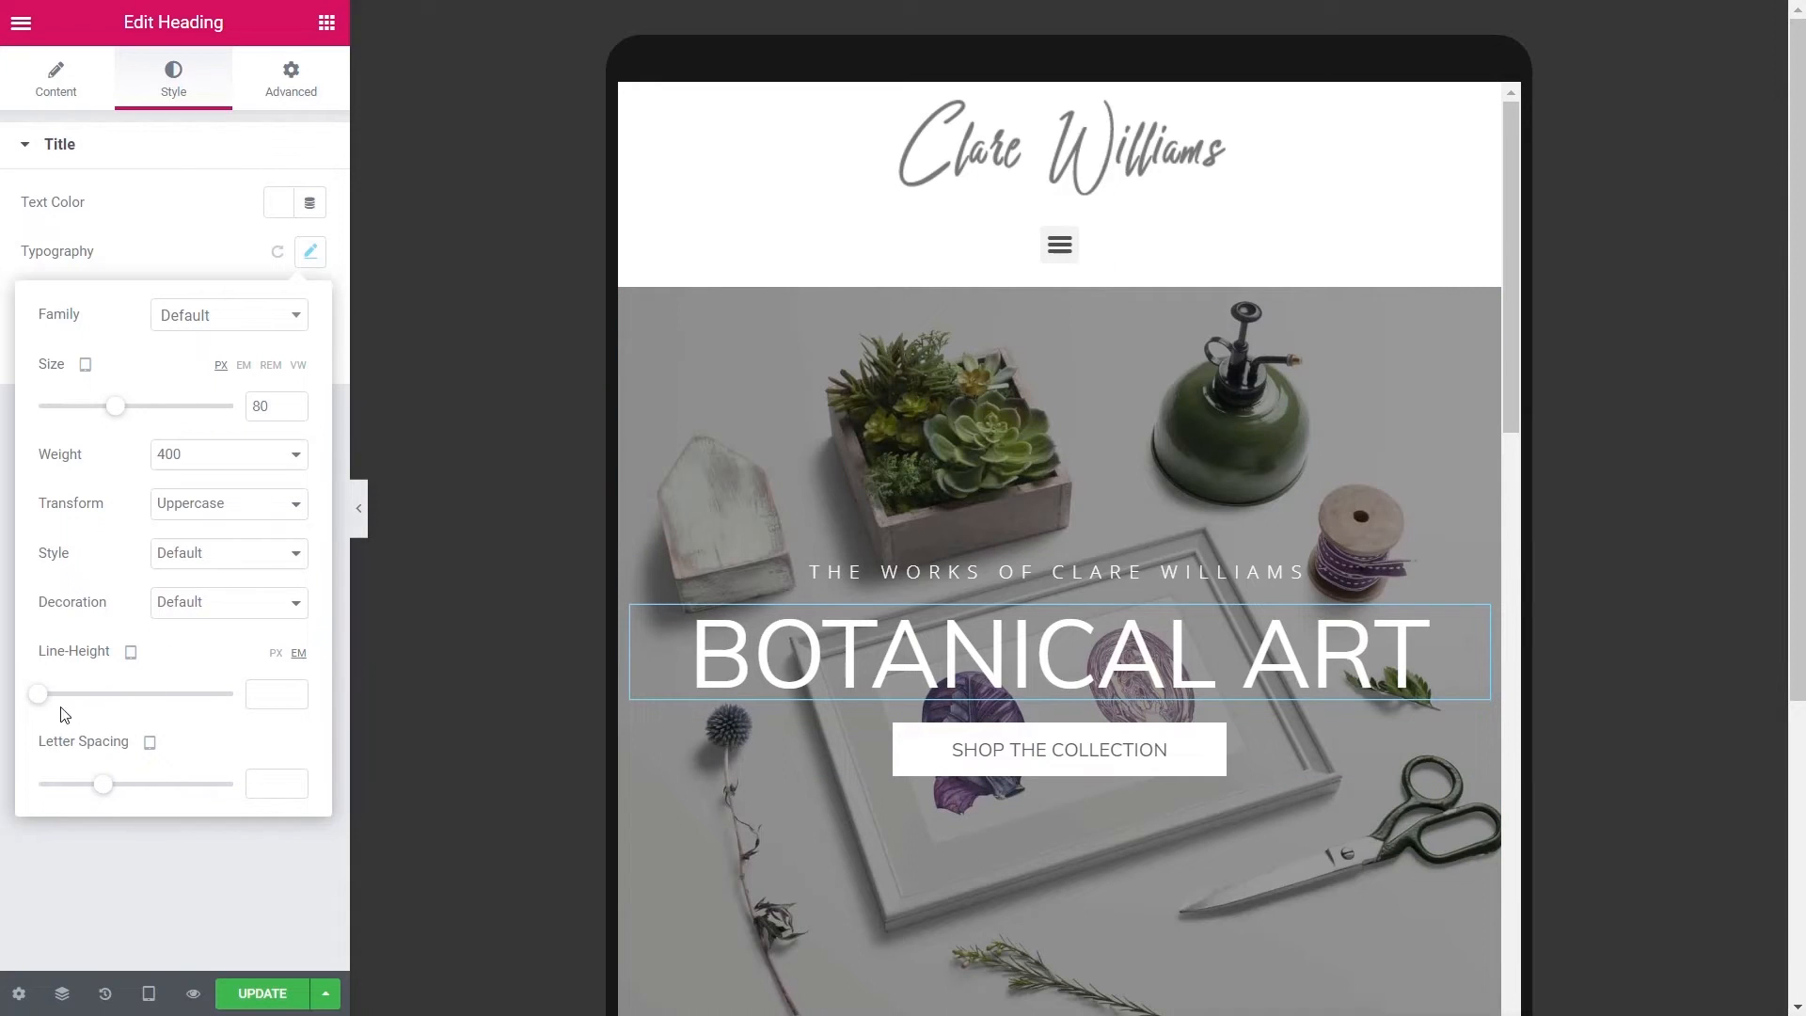
{"action": "left_click_drag", "start_coordinate": [47, 708], "coordinate": [68, 710]}
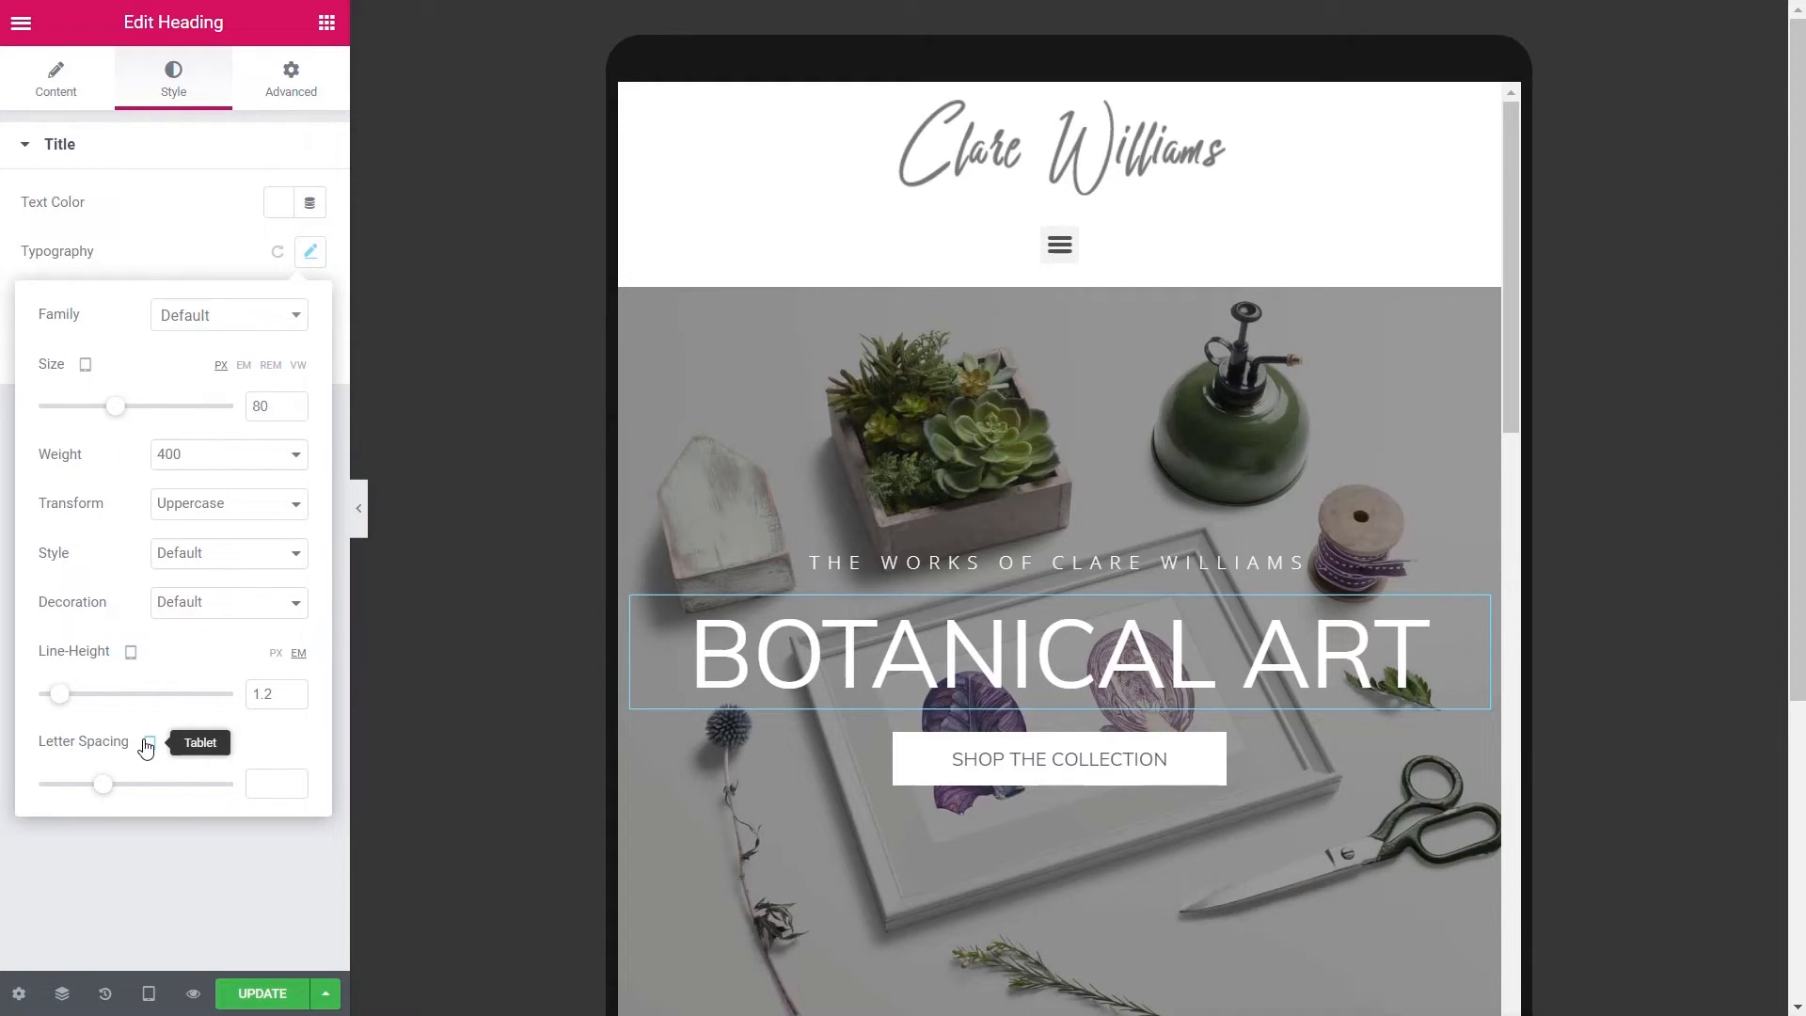
{"action": "left_click", "coordinate": [86, 372]}
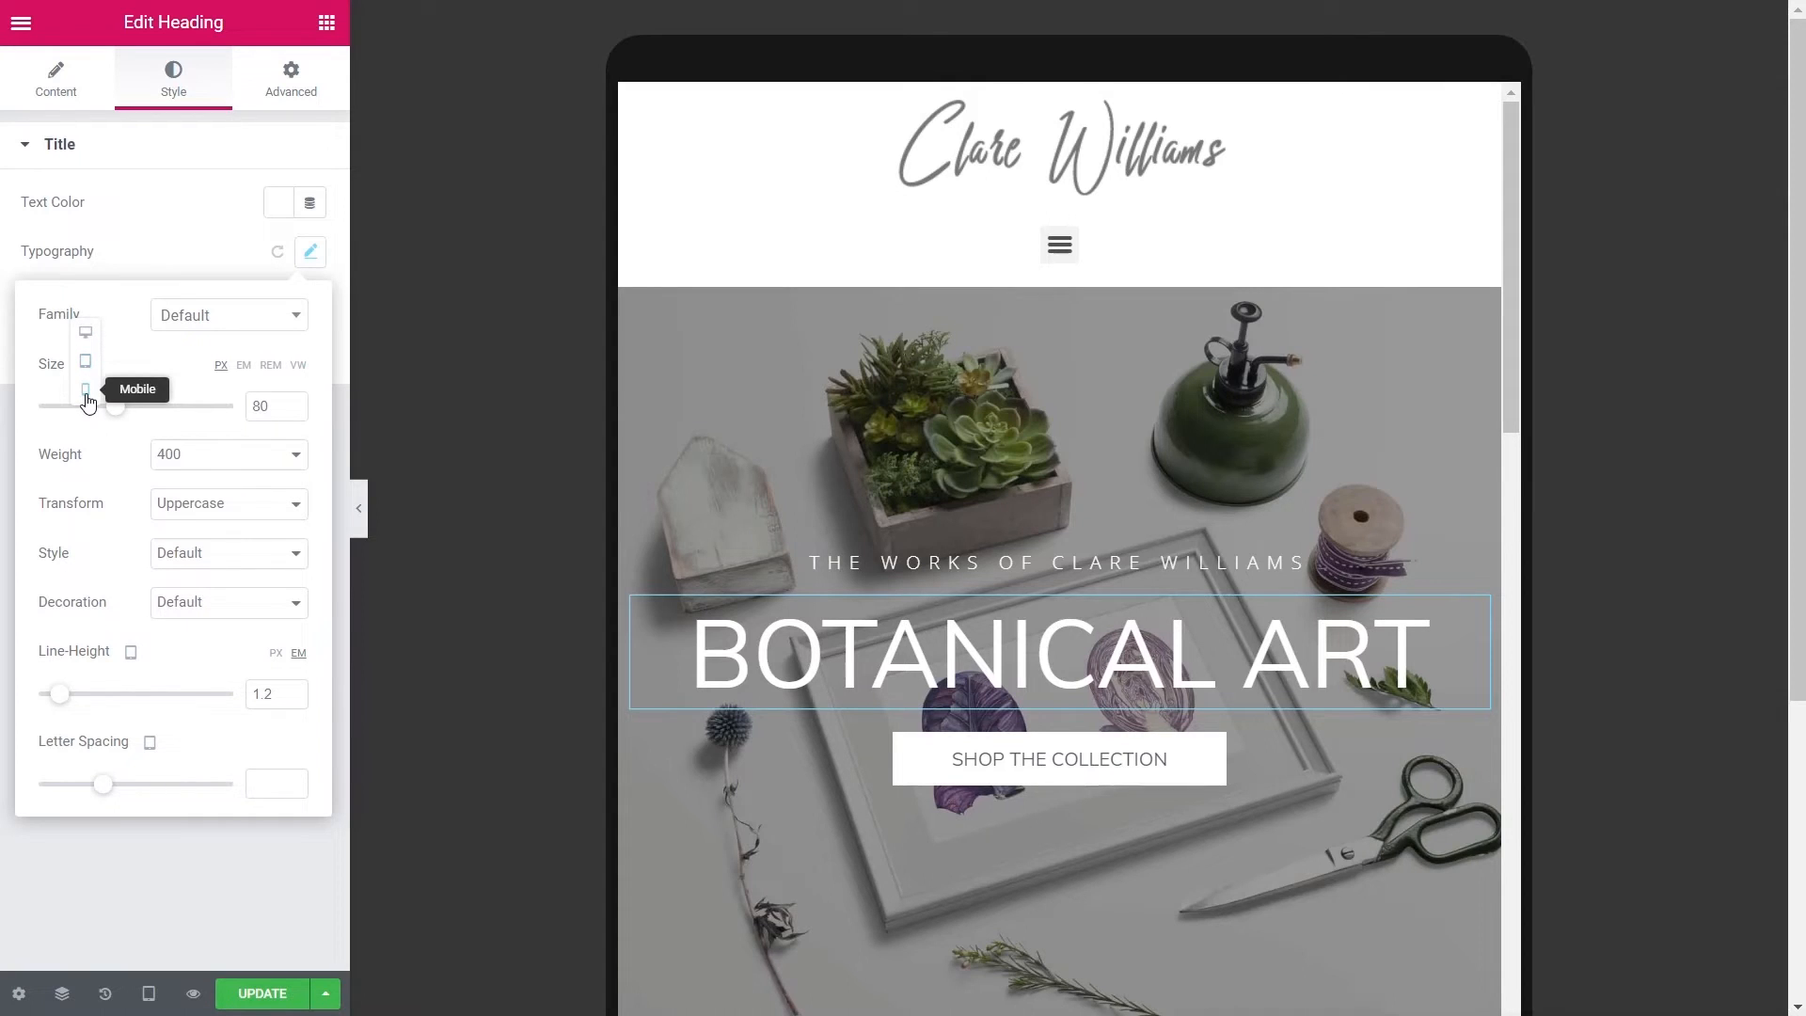
{"action": "left_click", "coordinate": [86, 391]}
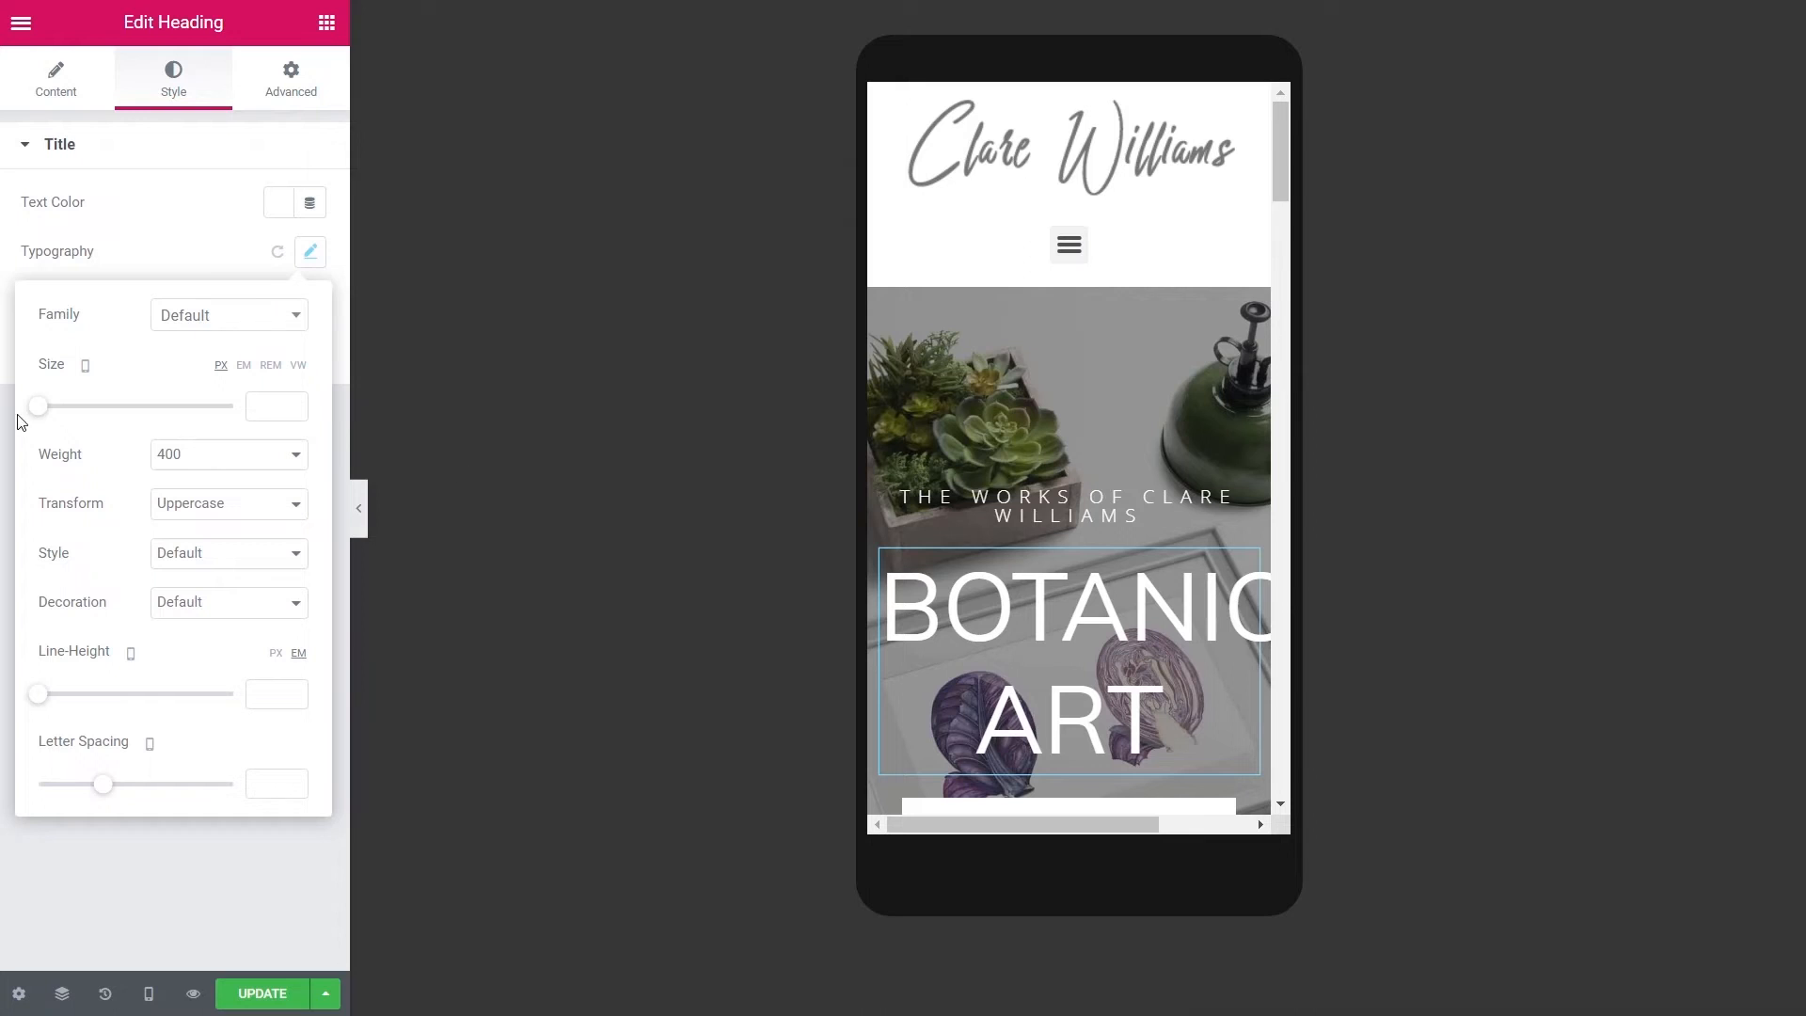
- On mobile, make the heading 54 px and the subheading 13 px with 1.5 line height
{"action": "left_click_drag", "start_coordinate": [47, 416], "coordinate": [99, 429]}
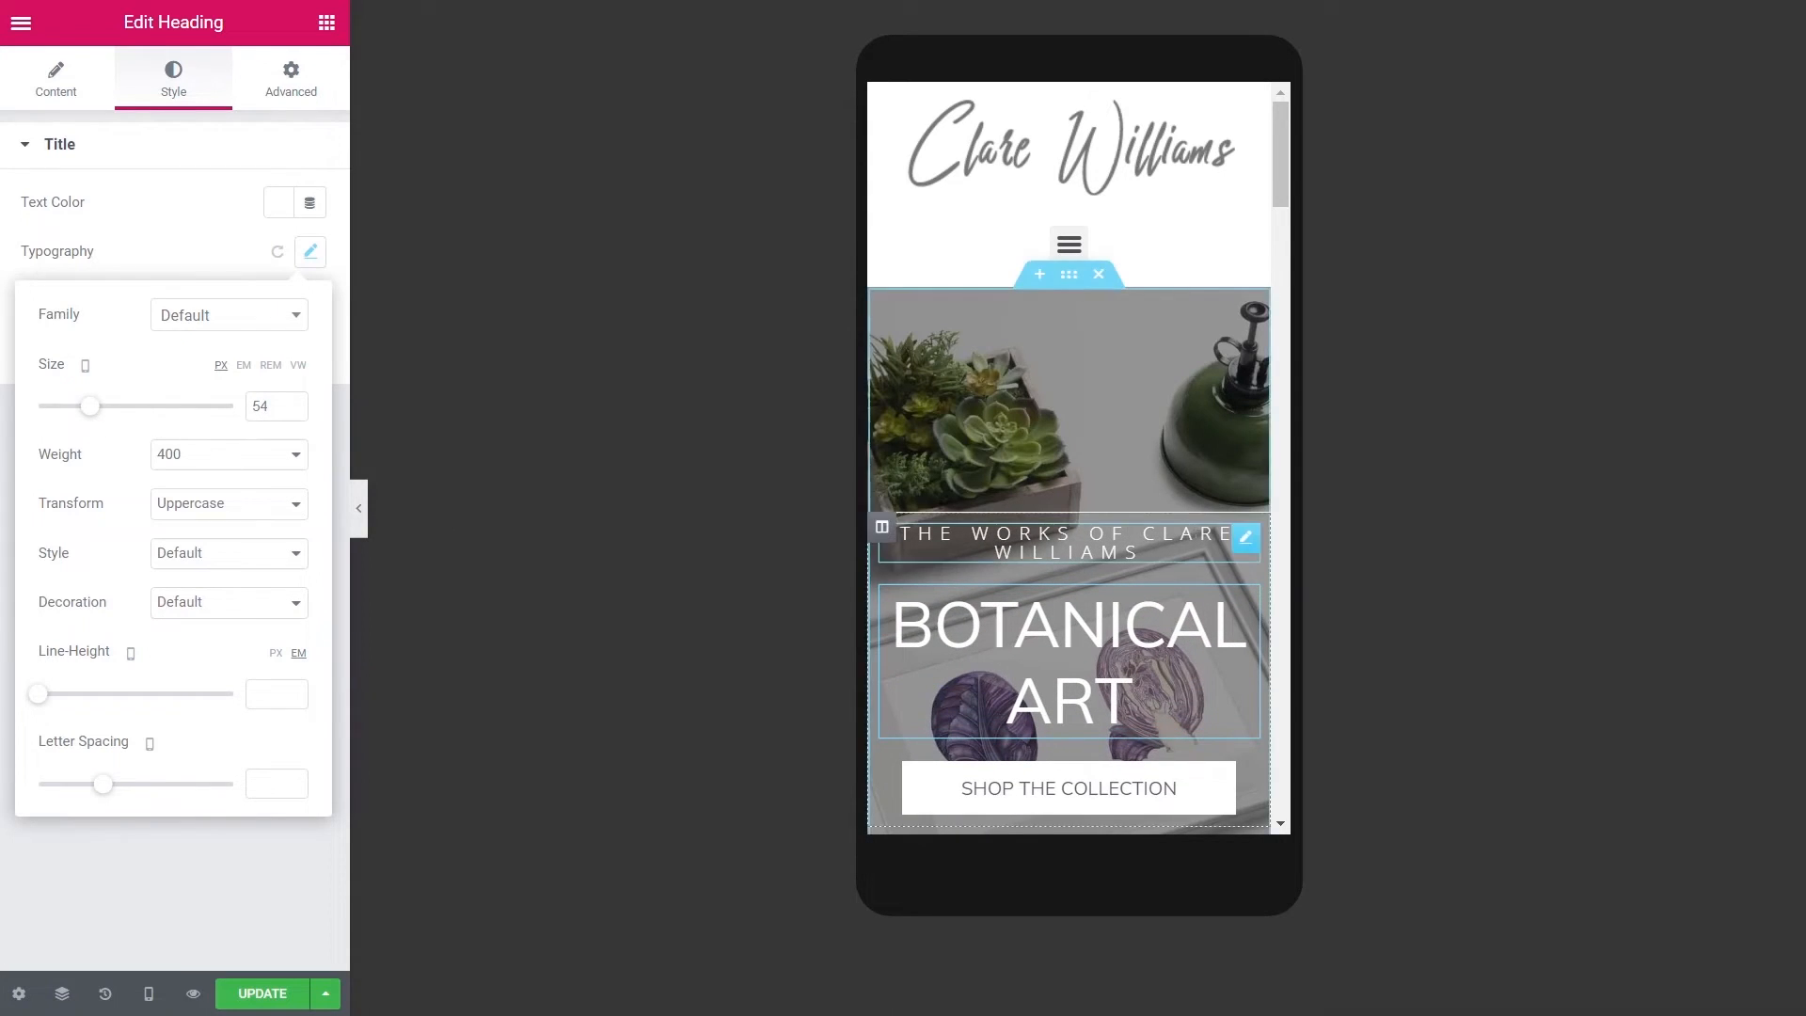
{"action": "left_click", "coordinate": [487, 509]}
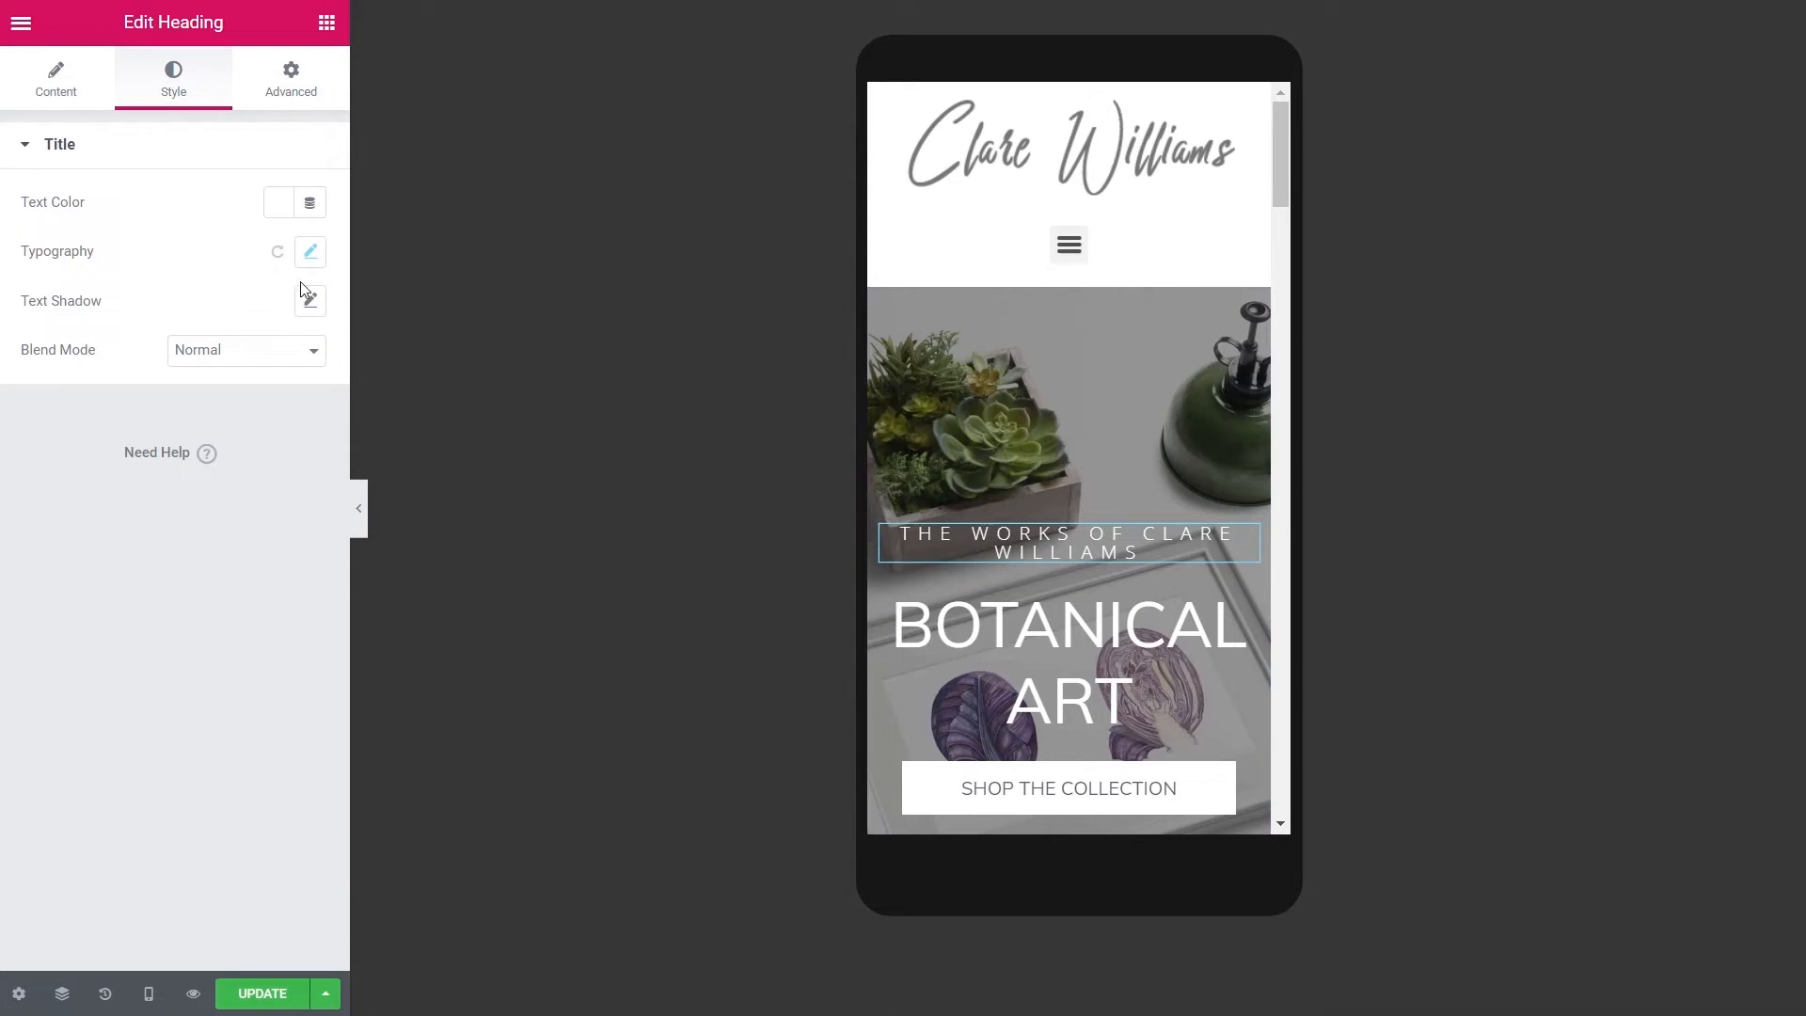
{"action": "left_click", "coordinate": [305, 256]}
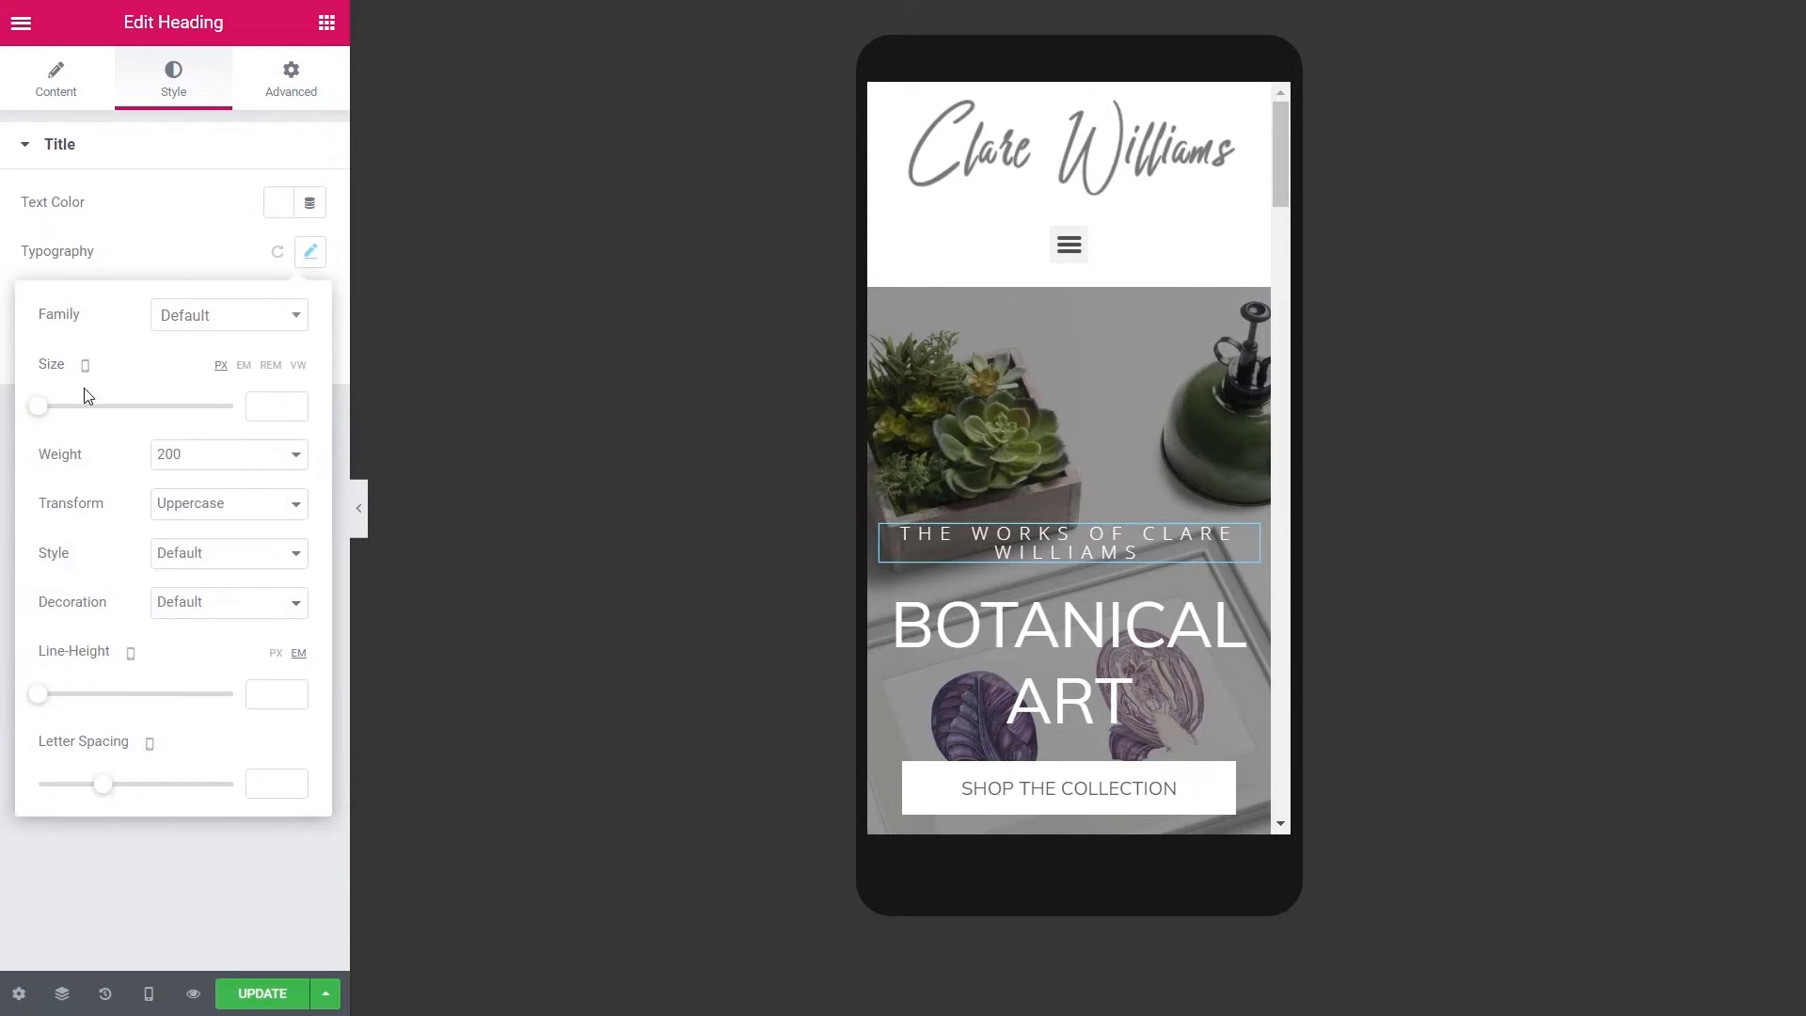
{"action": "left_click_drag", "start_coordinate": [44, 414], "coordinate": [56, 415]}
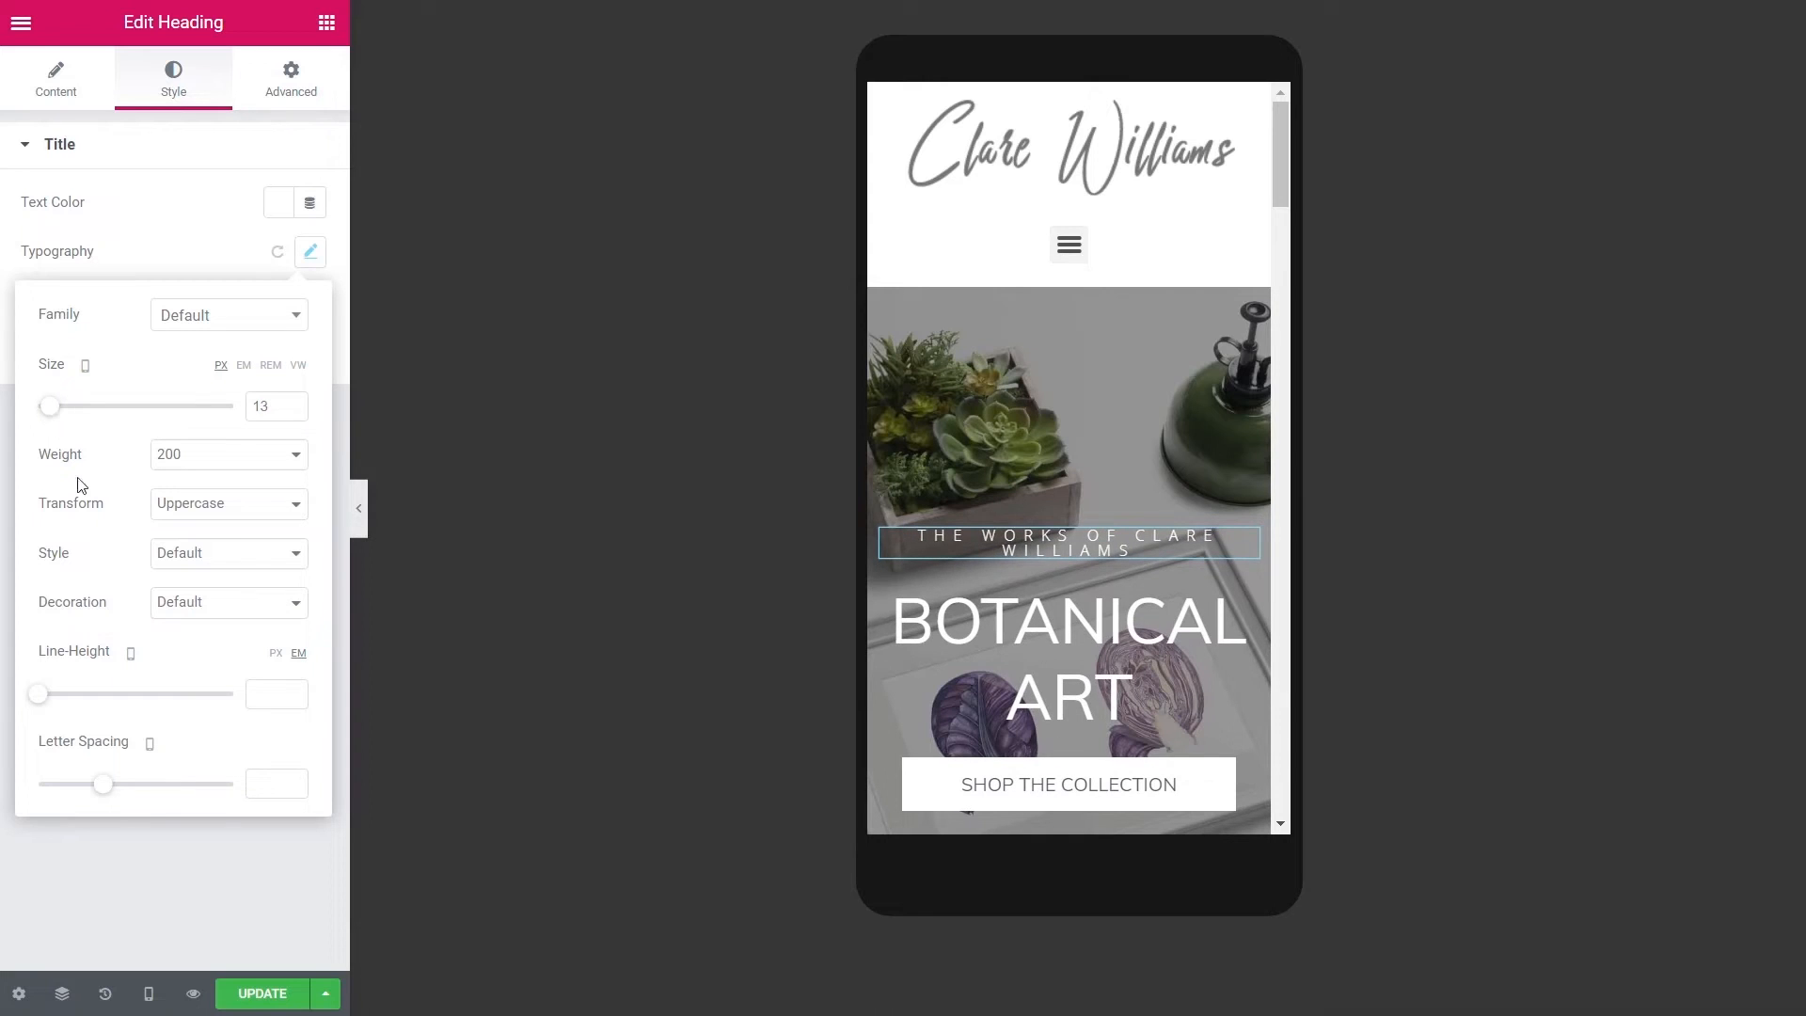
{"action": "left_click_drag", "start_coordinate": [38, 693], "coordinate": [66, 698]}
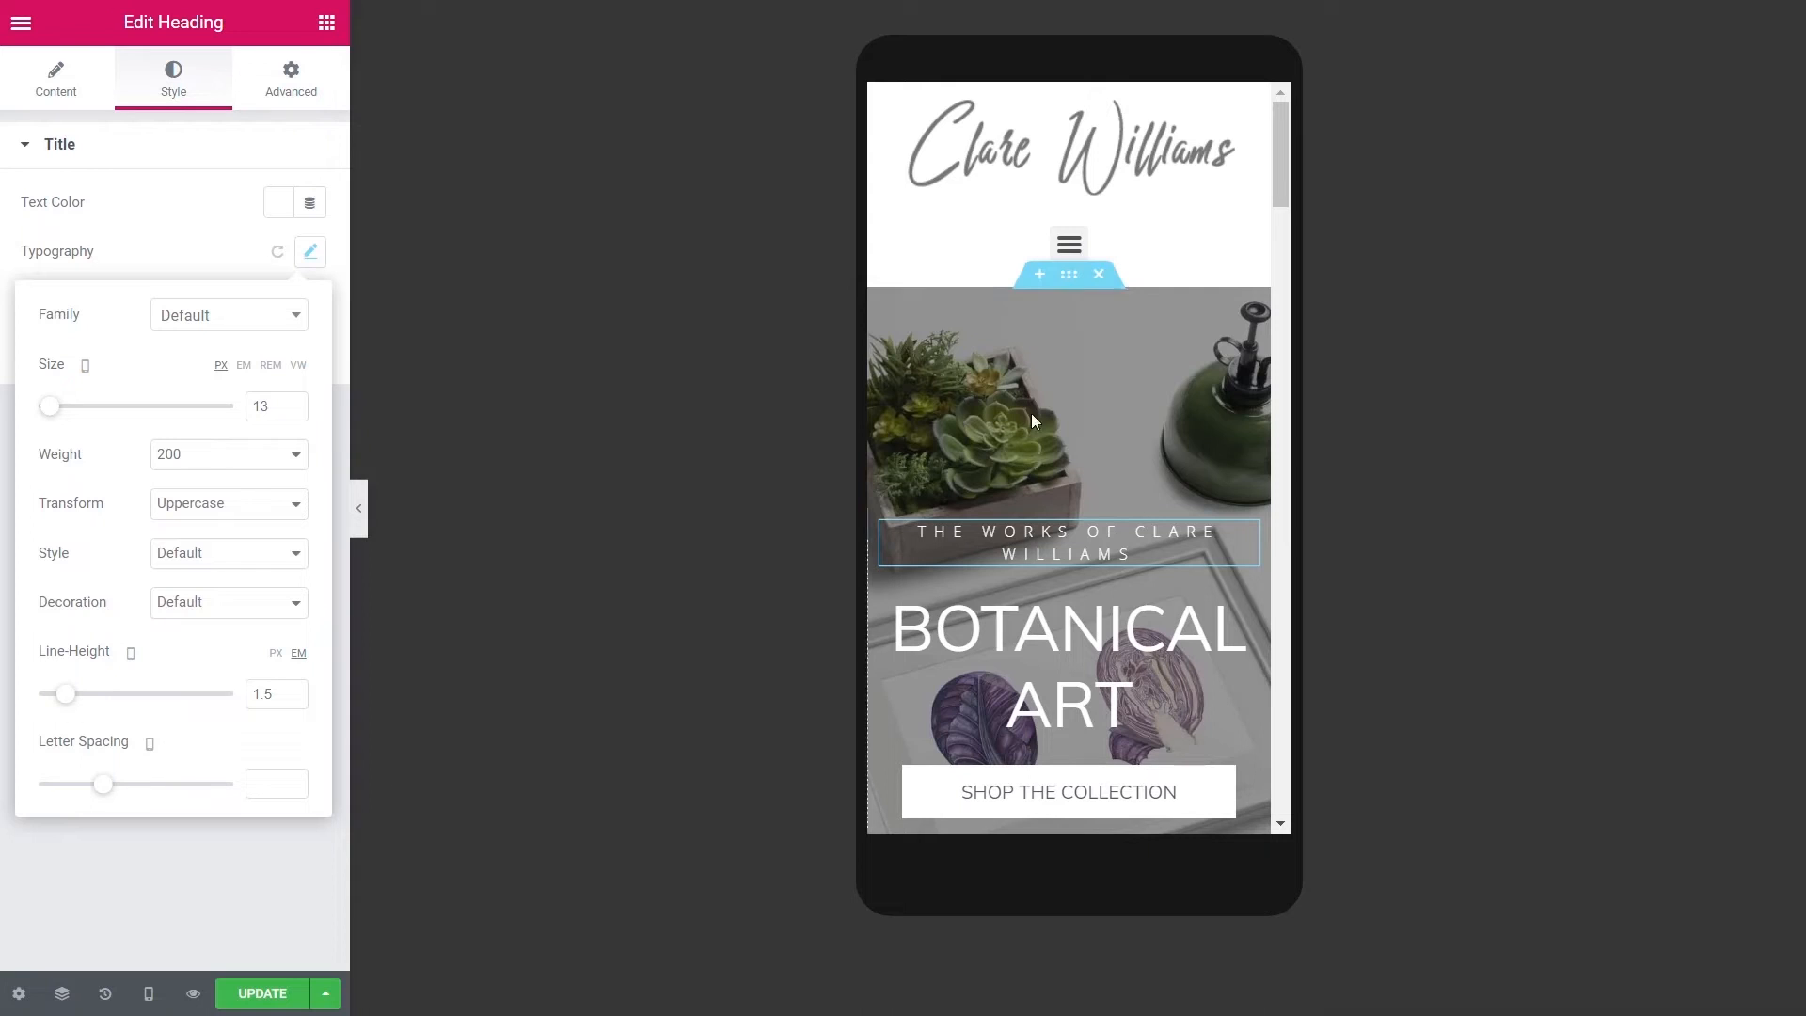
{"action": "left_click", "coordinate": [1069, 281]}
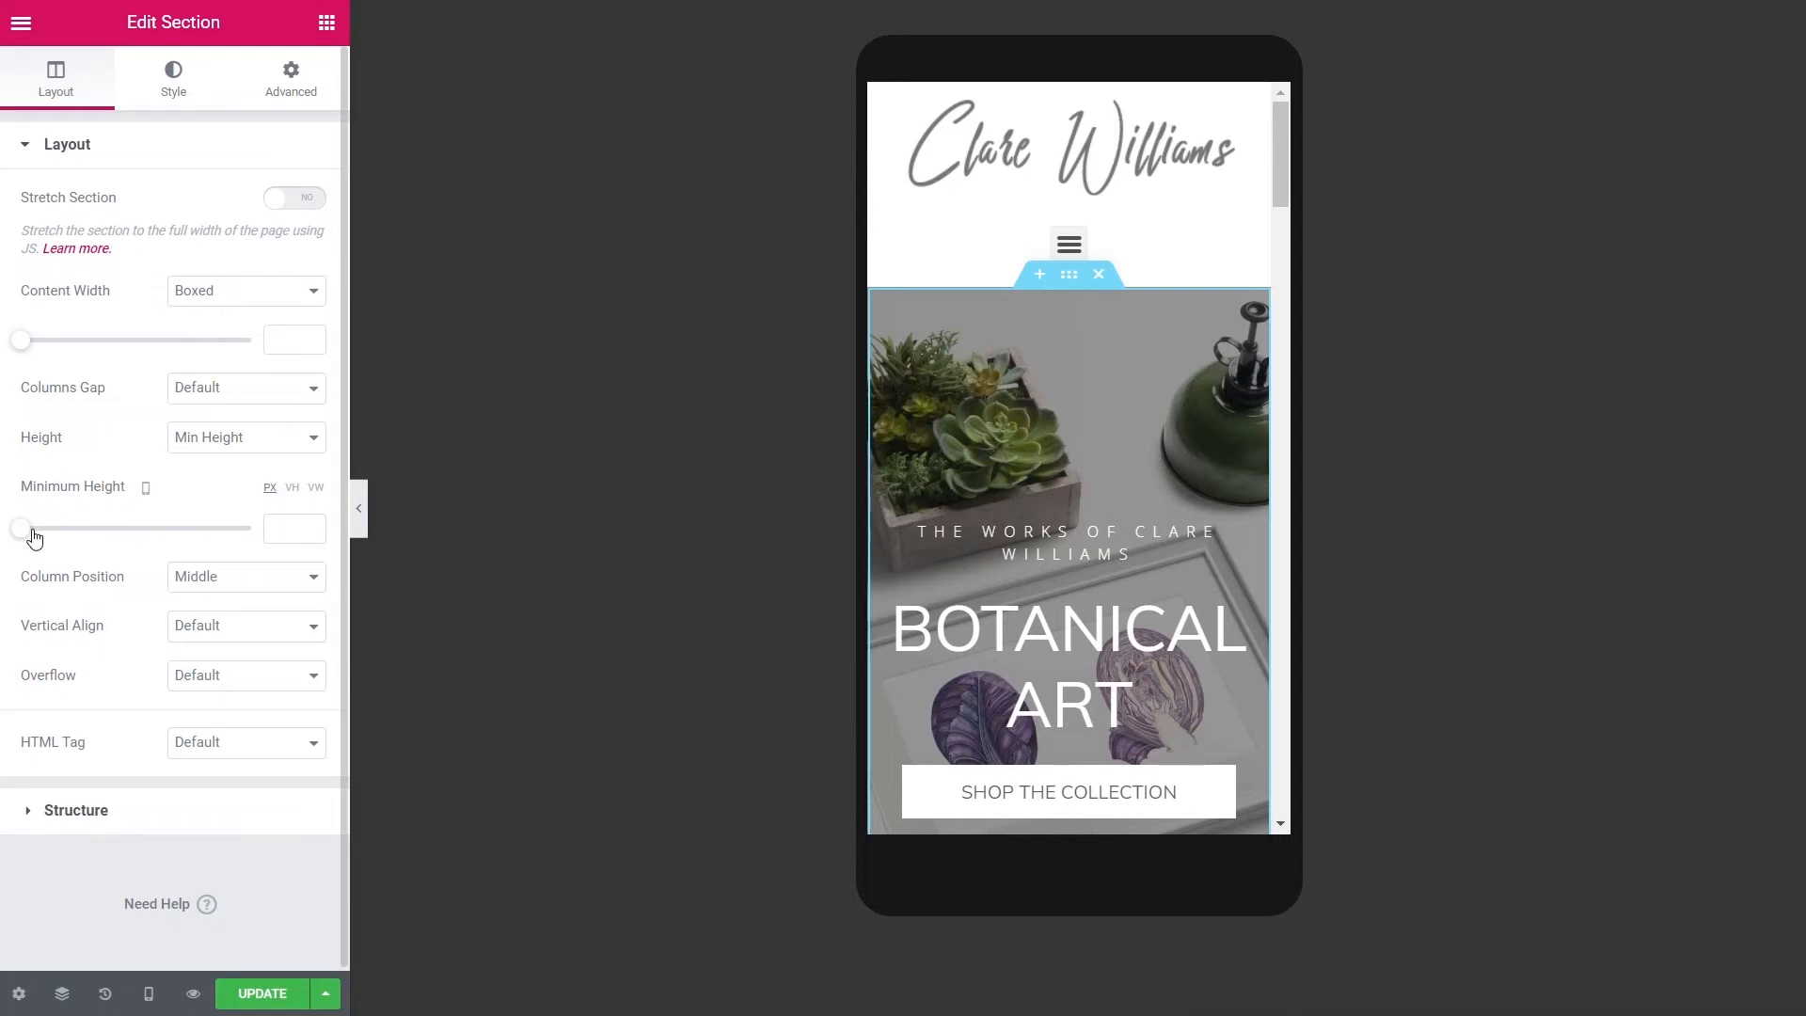
- Set the hero section's mobile minimum height to 400 px
{"action": "left_click_drag", "start_coordinate": [18, 531], "coordinate": [86, 536]}
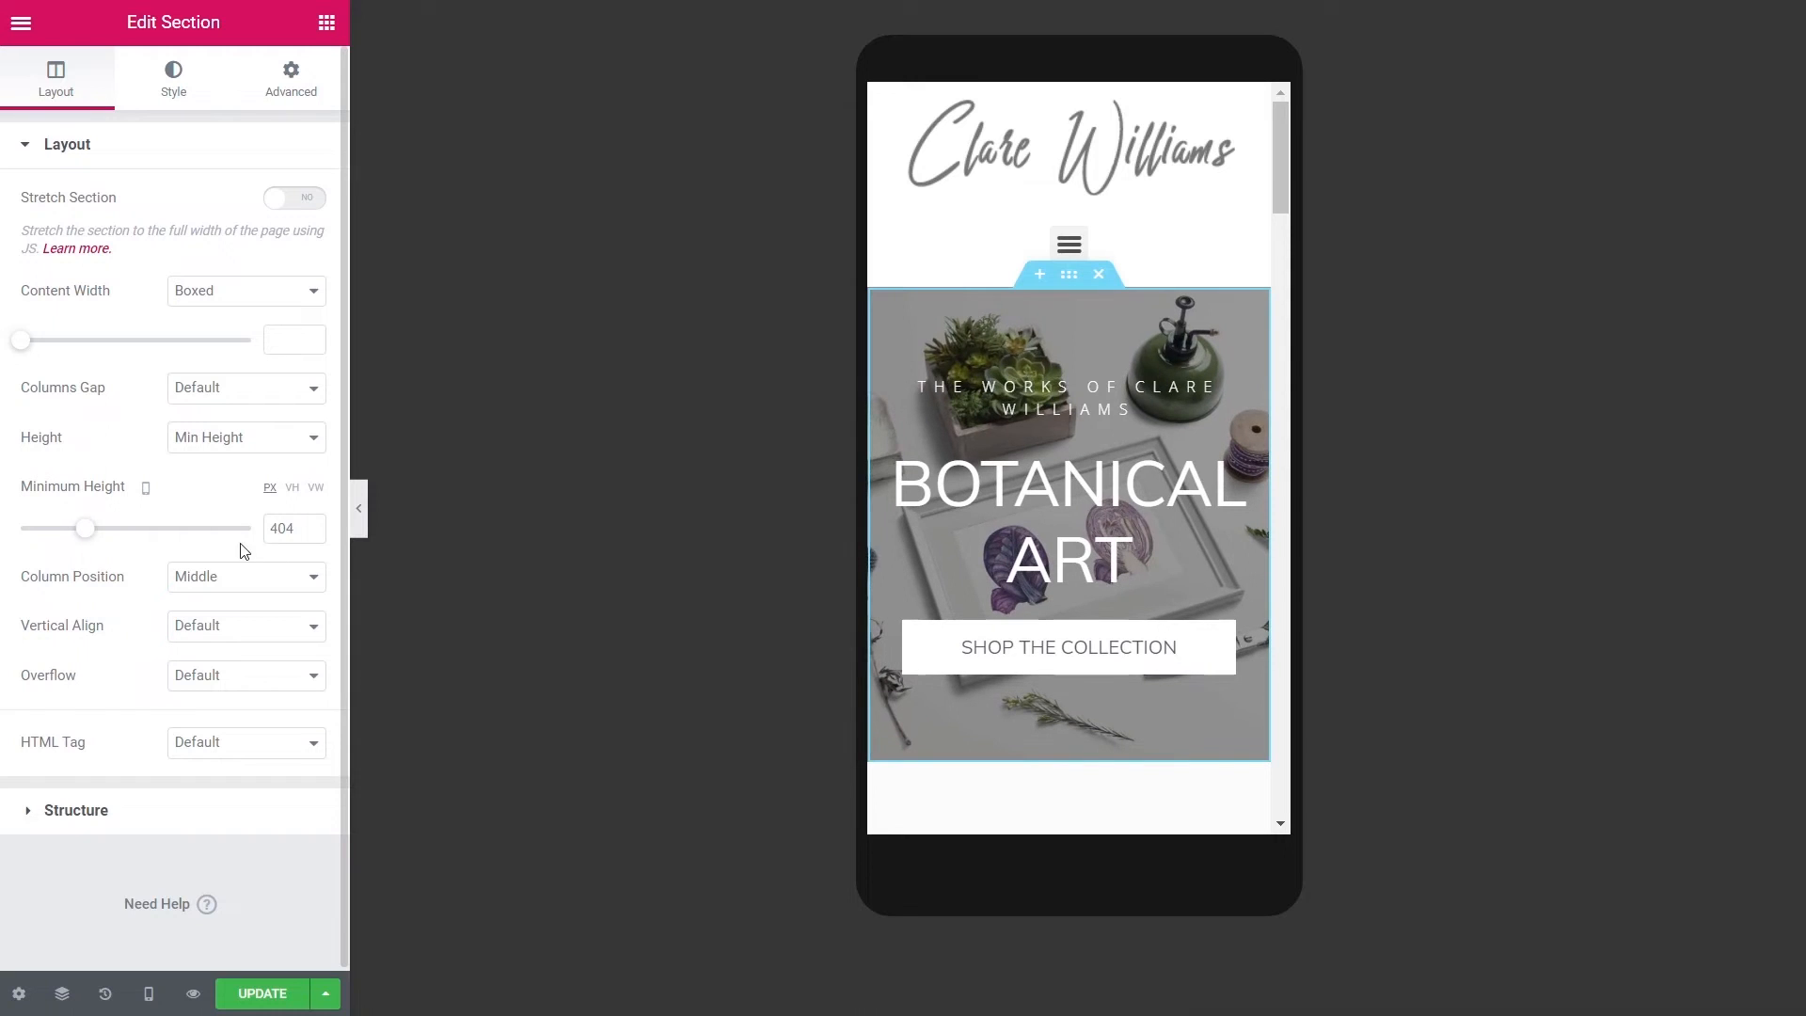
{"action": "left_click", "coordinate": [312, 534]}
{"action": "left_click", "coordinate": [312, 533]}
{"action": "left_click", "coordinate": [312, 533]}
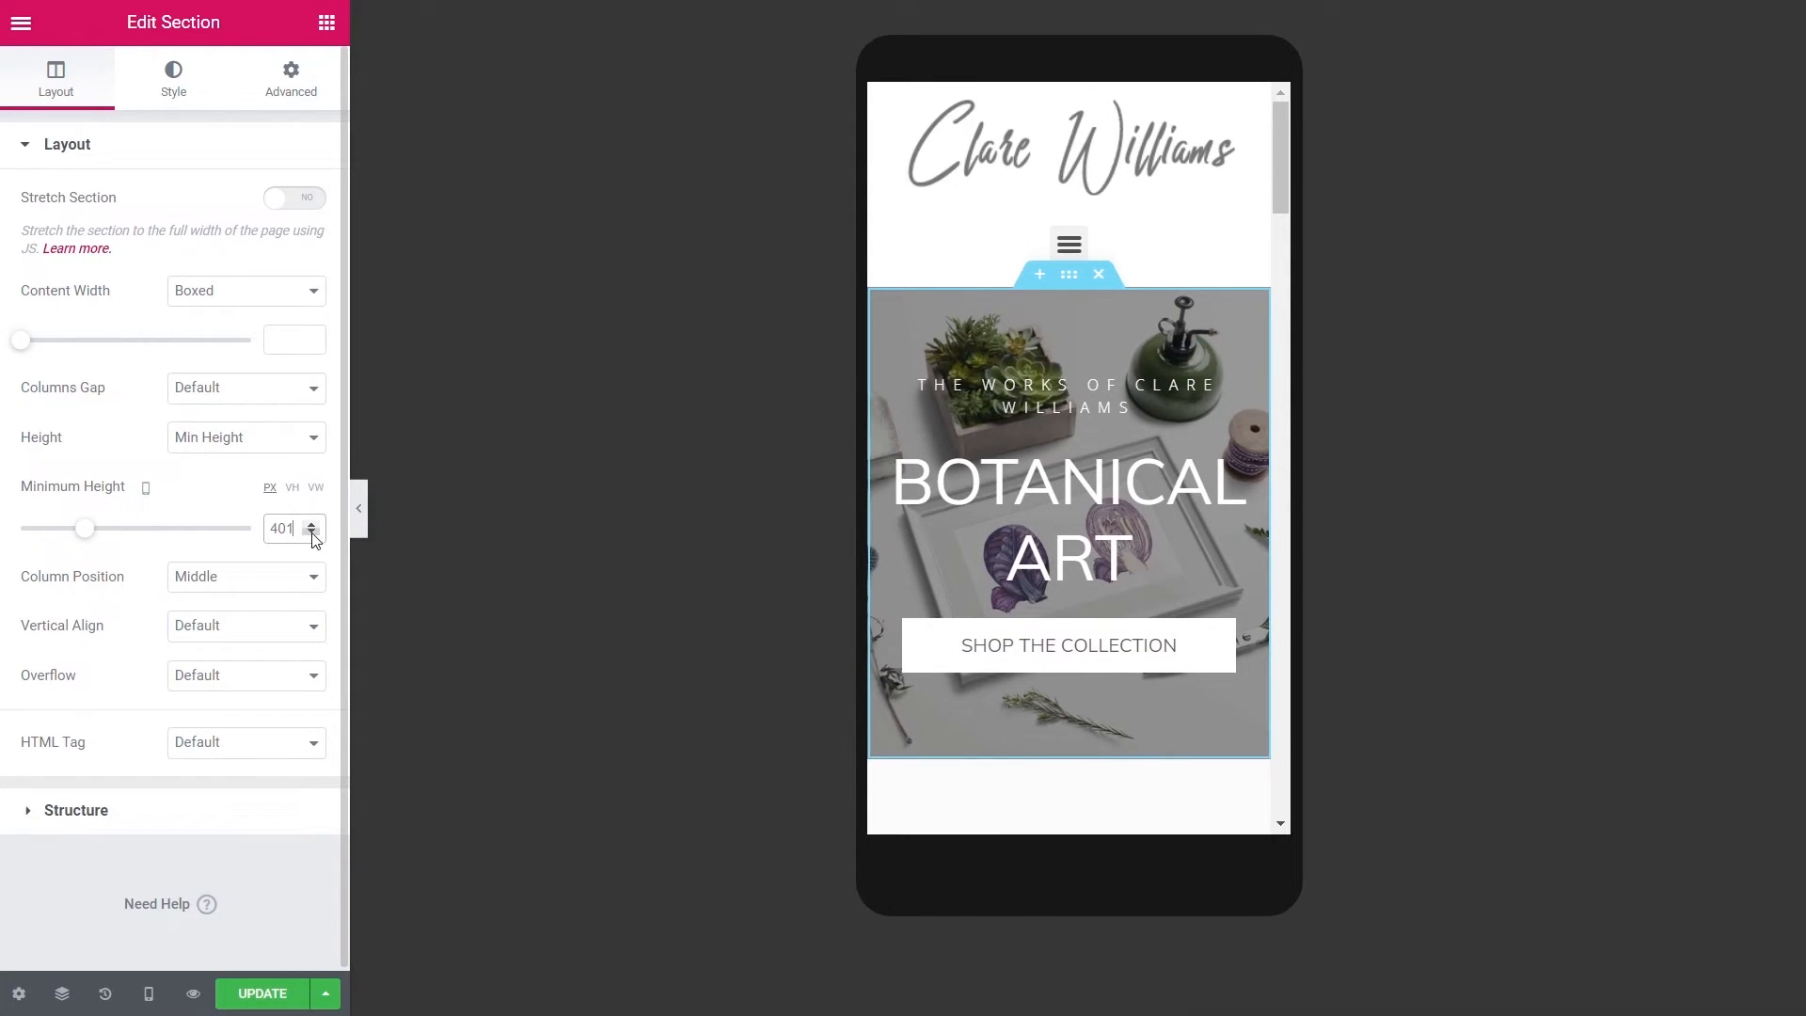
{"action": "left_click", "coordinate": [312, 533]}
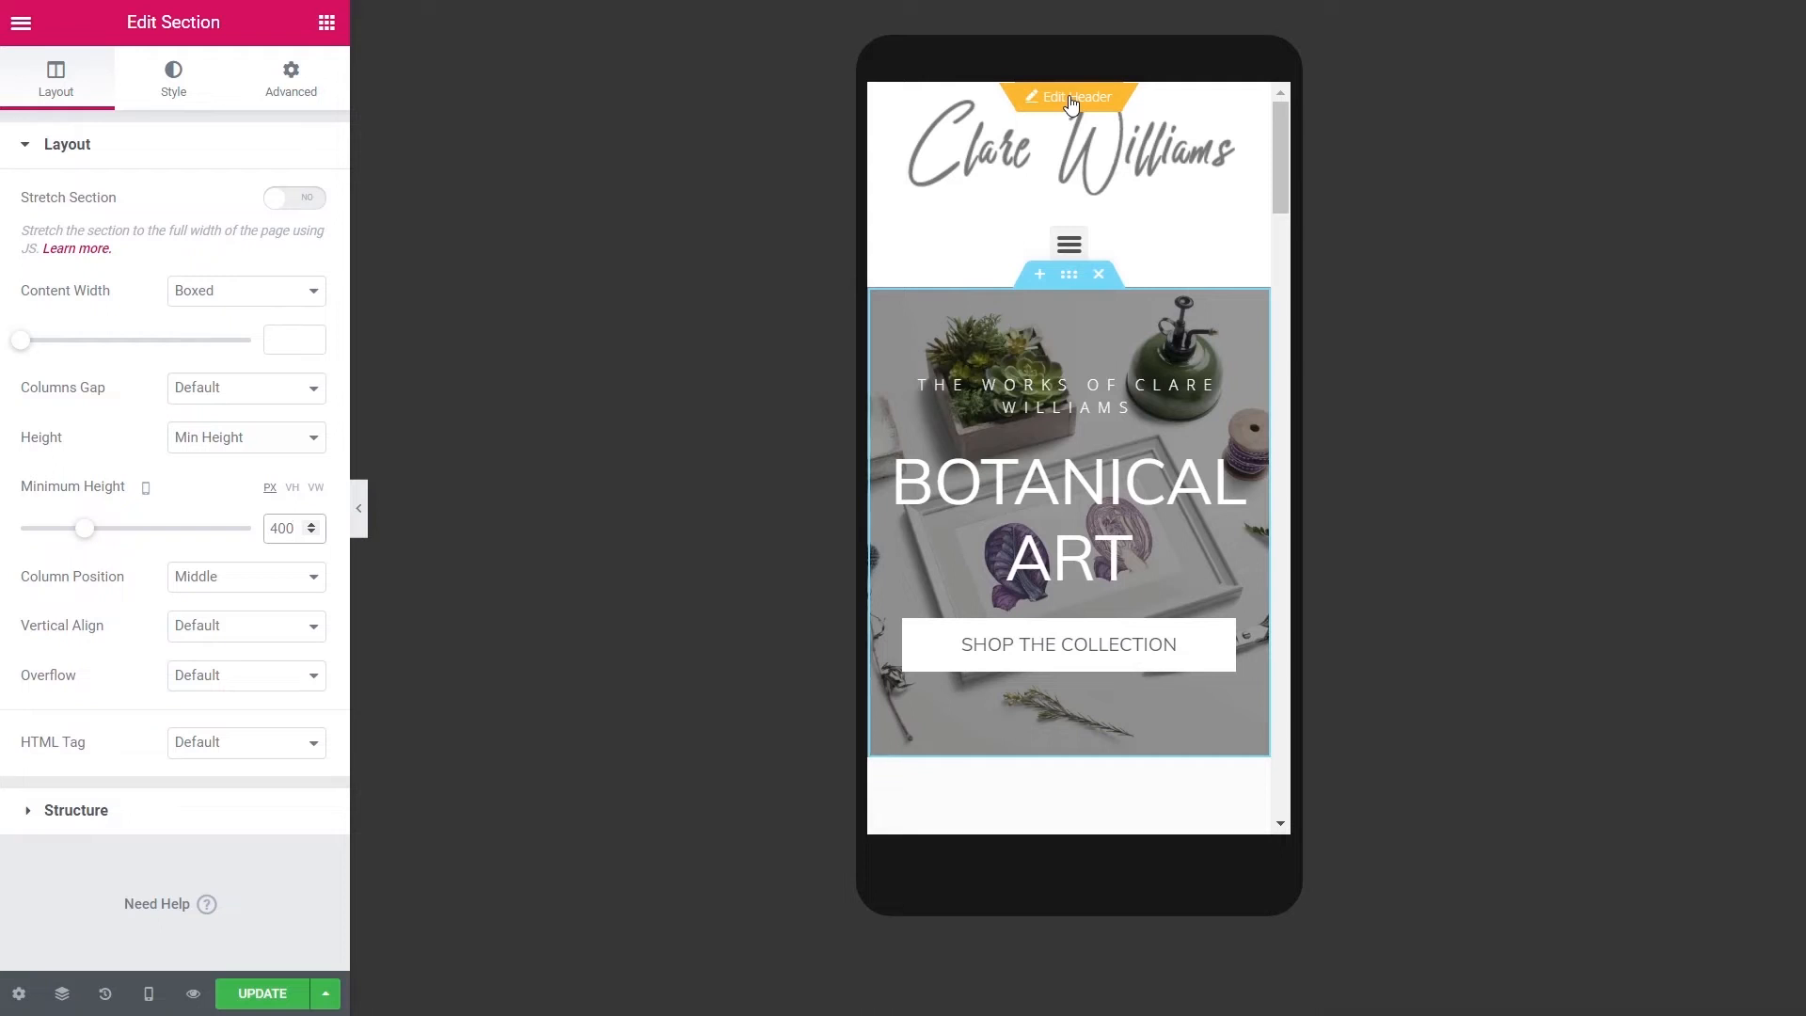
- Save the page, set the header Site Logo's mobile max width to 59, and save again
{"action": "left_click", "coordinate": [1070, 102]}
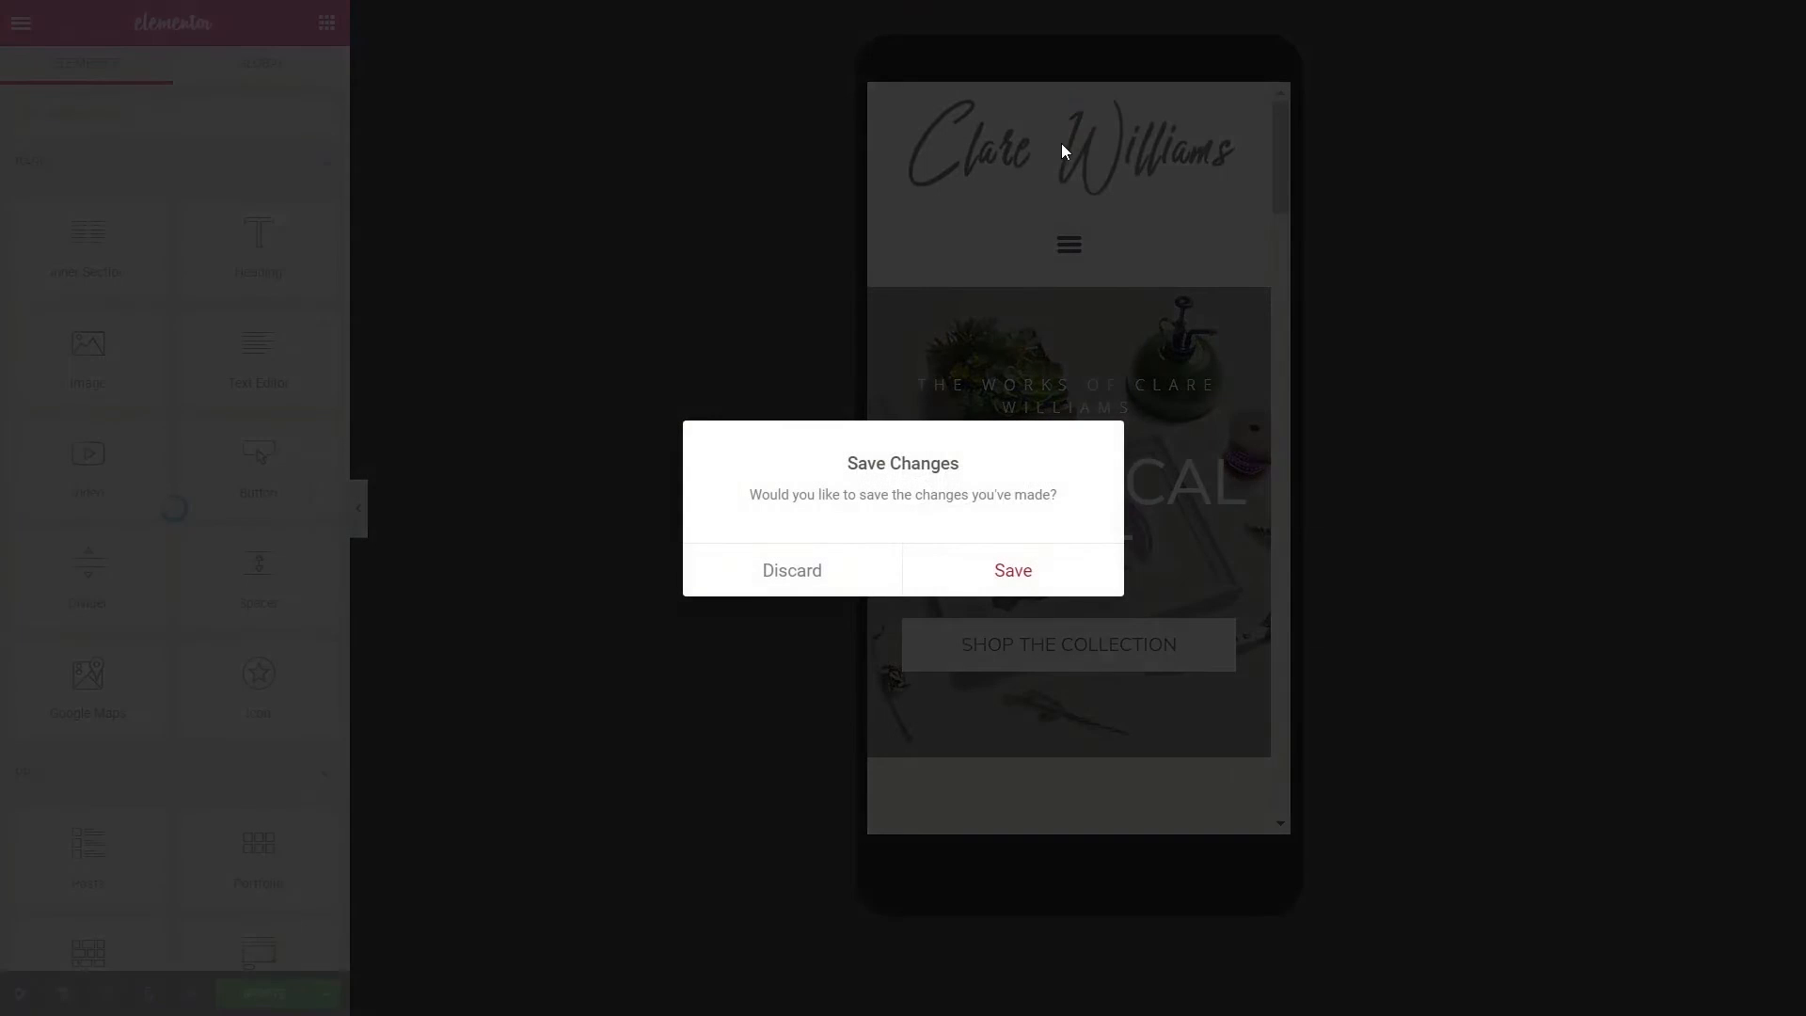
{"action": "left_click", "coordinate": [1012, 568]}
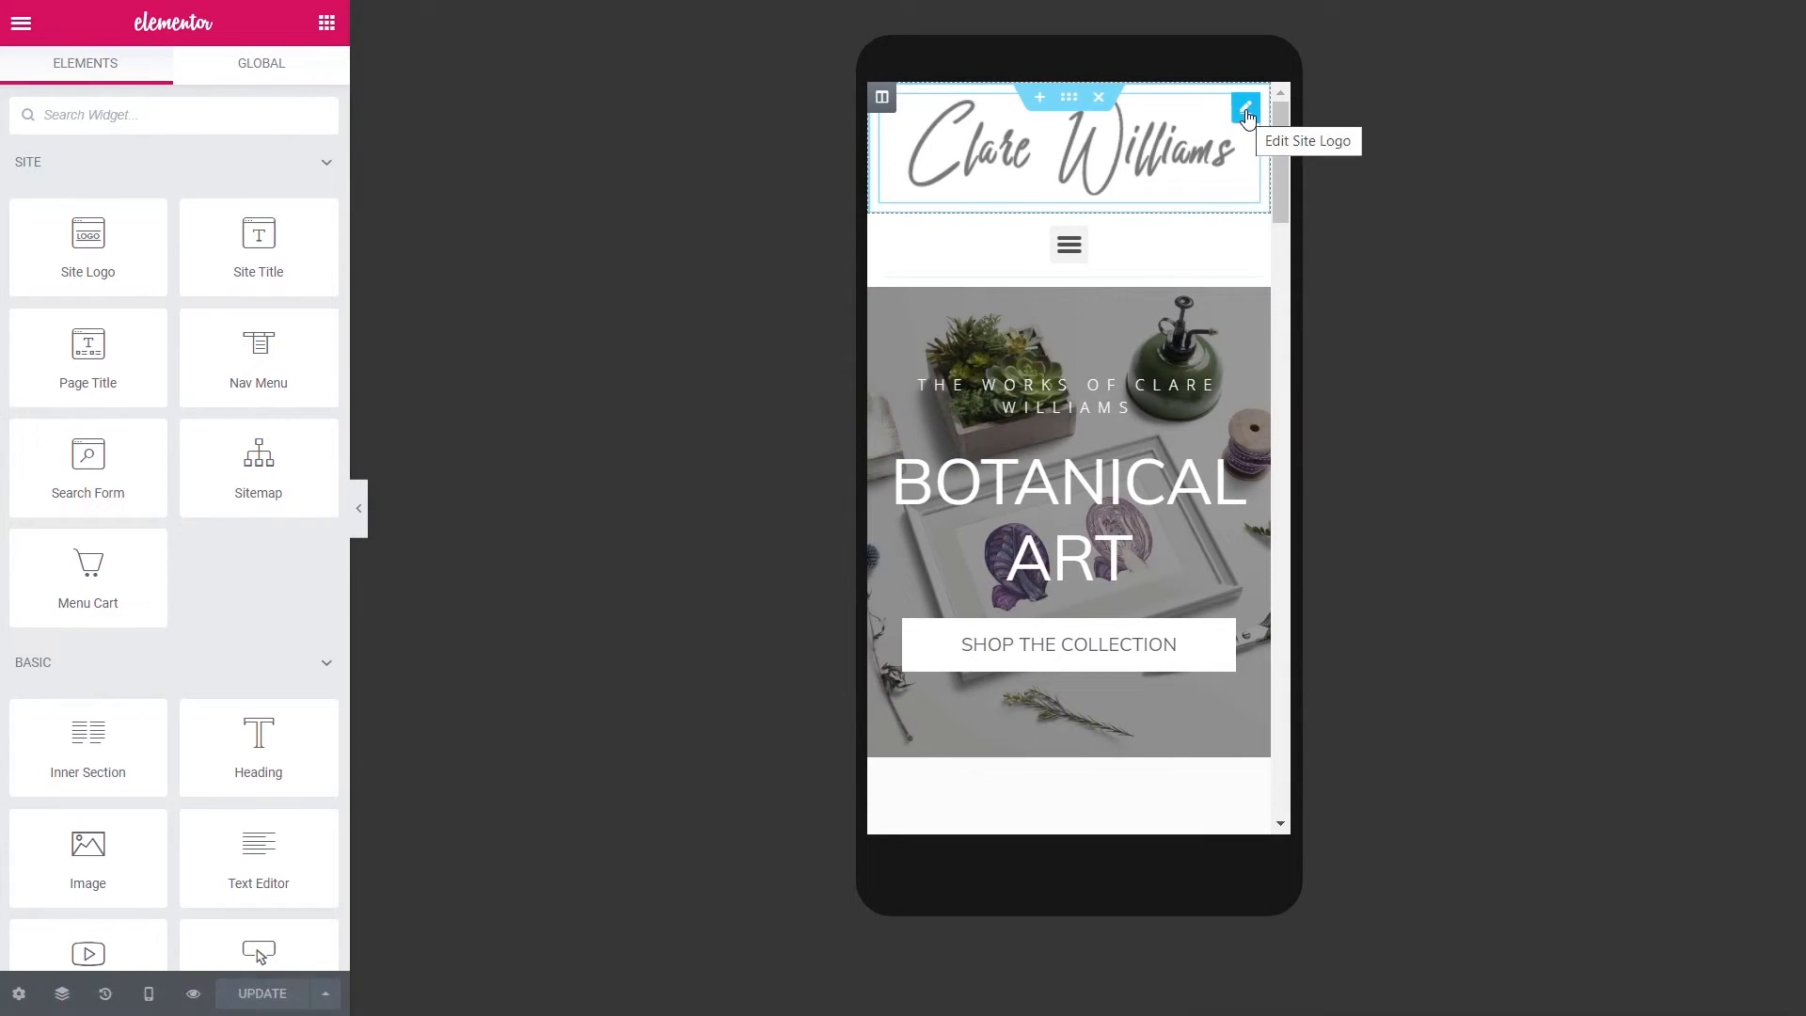
{"action": "left_click", "coordinate": [1245, 110]}
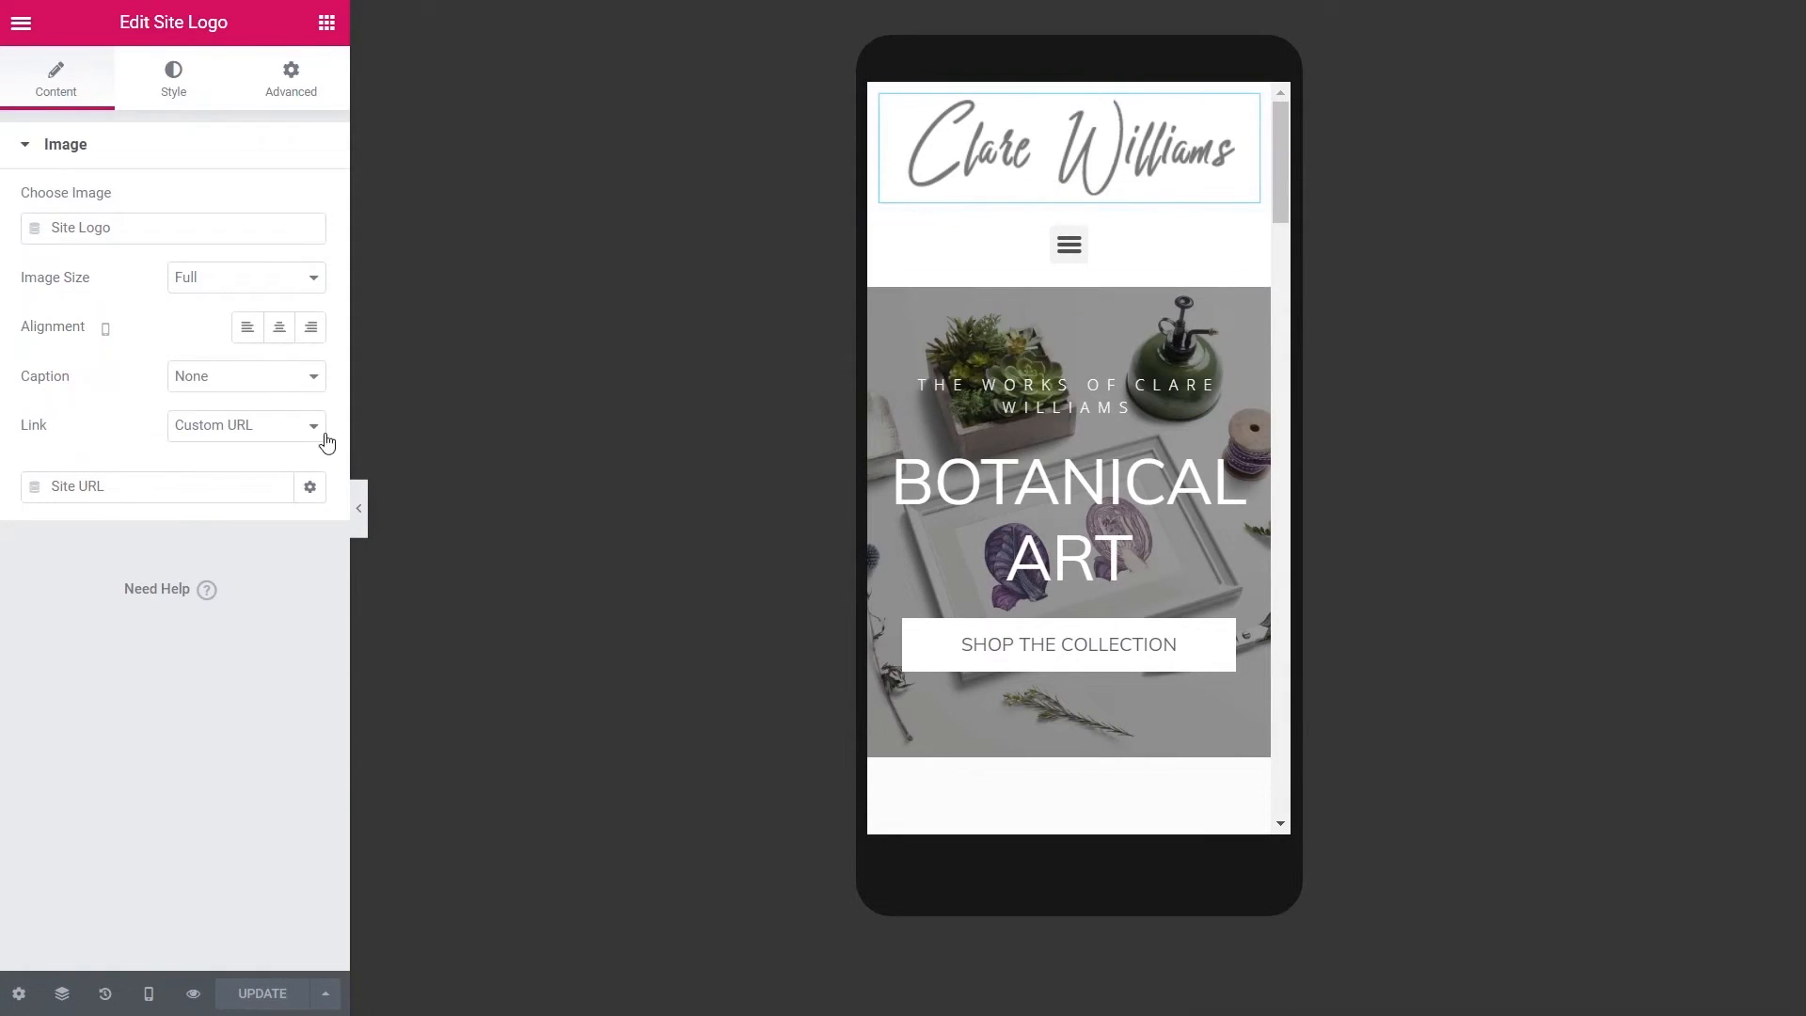
{"action": "left_click", "coordinate": [172, 94]}
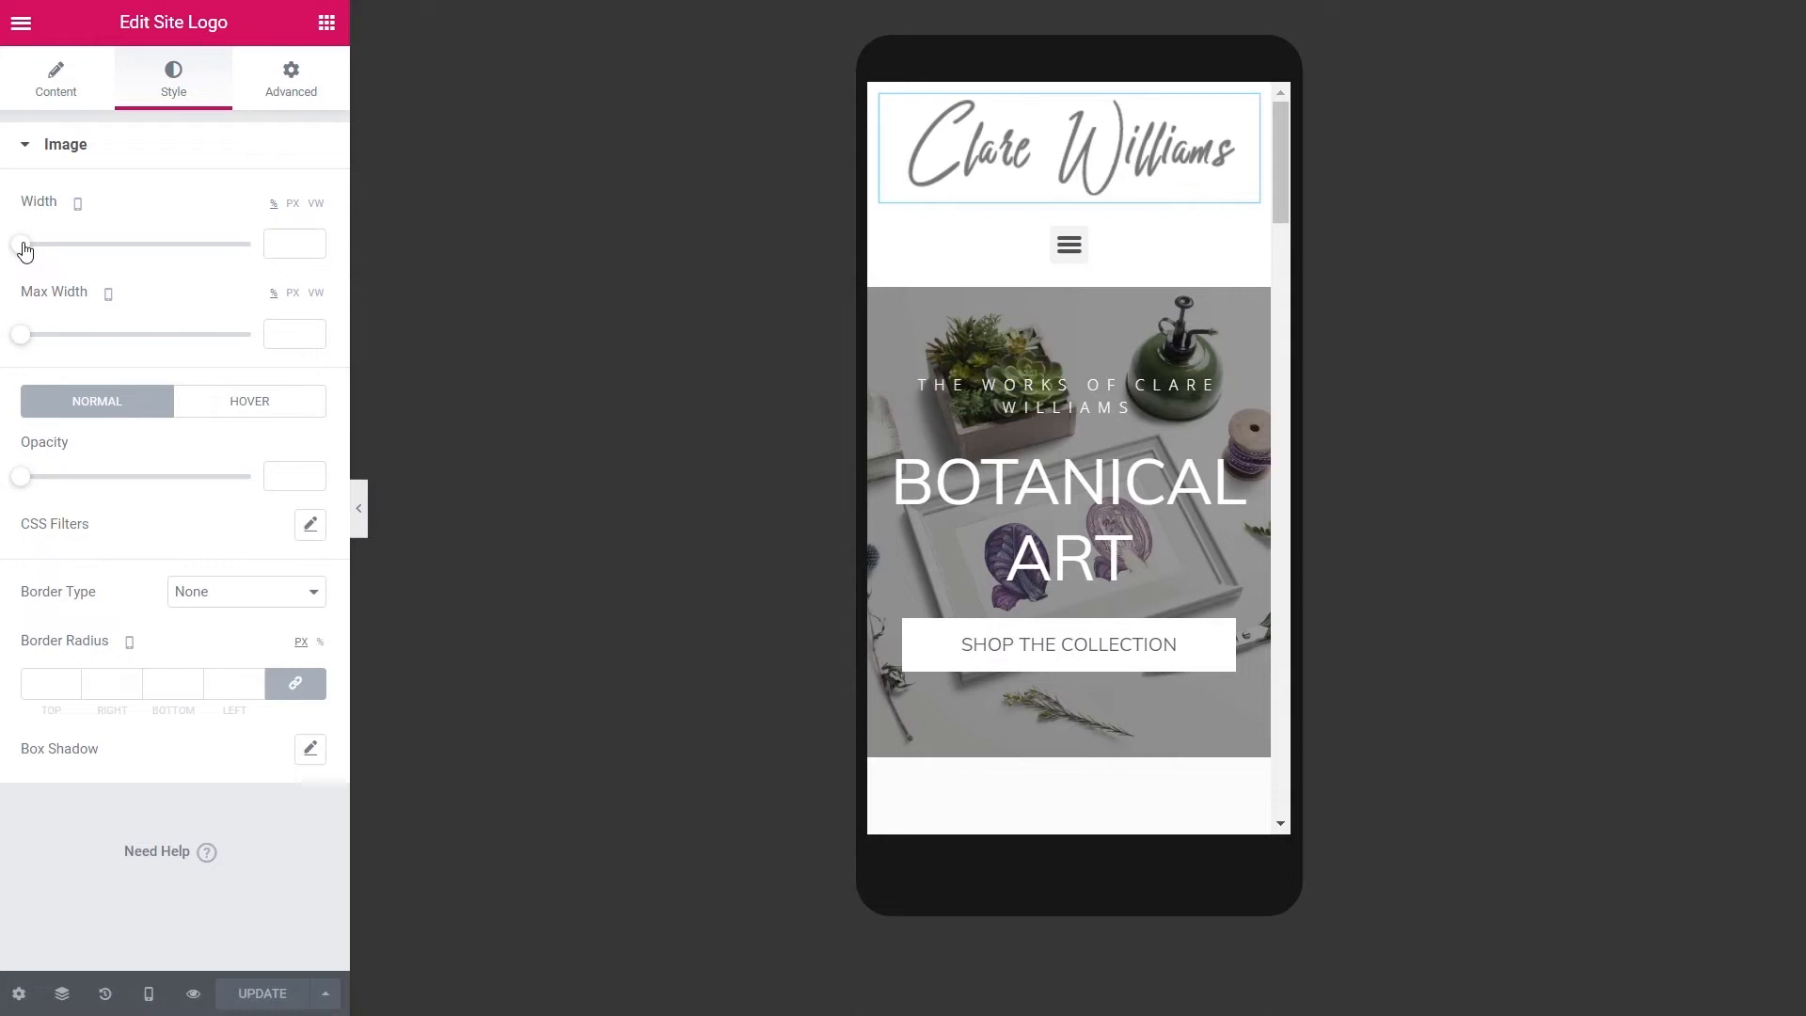
{"action": "left_click_drag", "start_coordinate": [21, 336], "coordinate": [158, 332]}
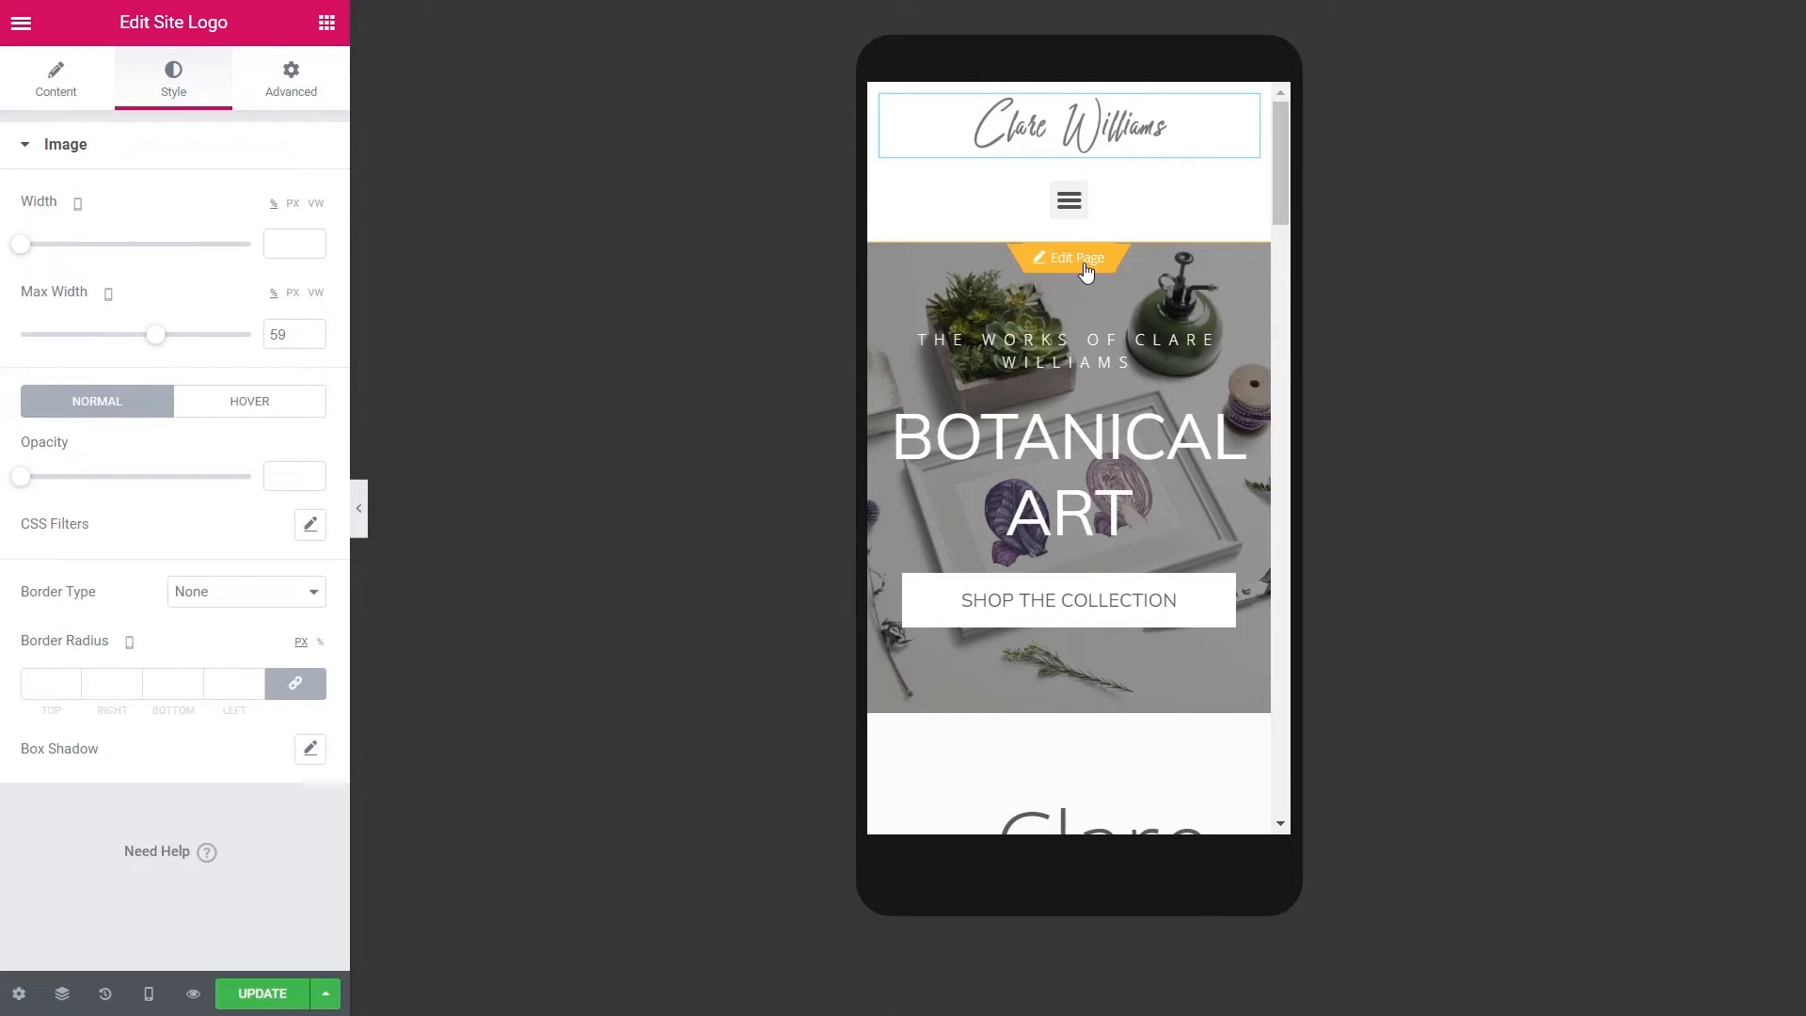
{"action": "left_click", "coordinate": [1084, 270]}
{"action": "left_click", "coordinate": [989, 576]}
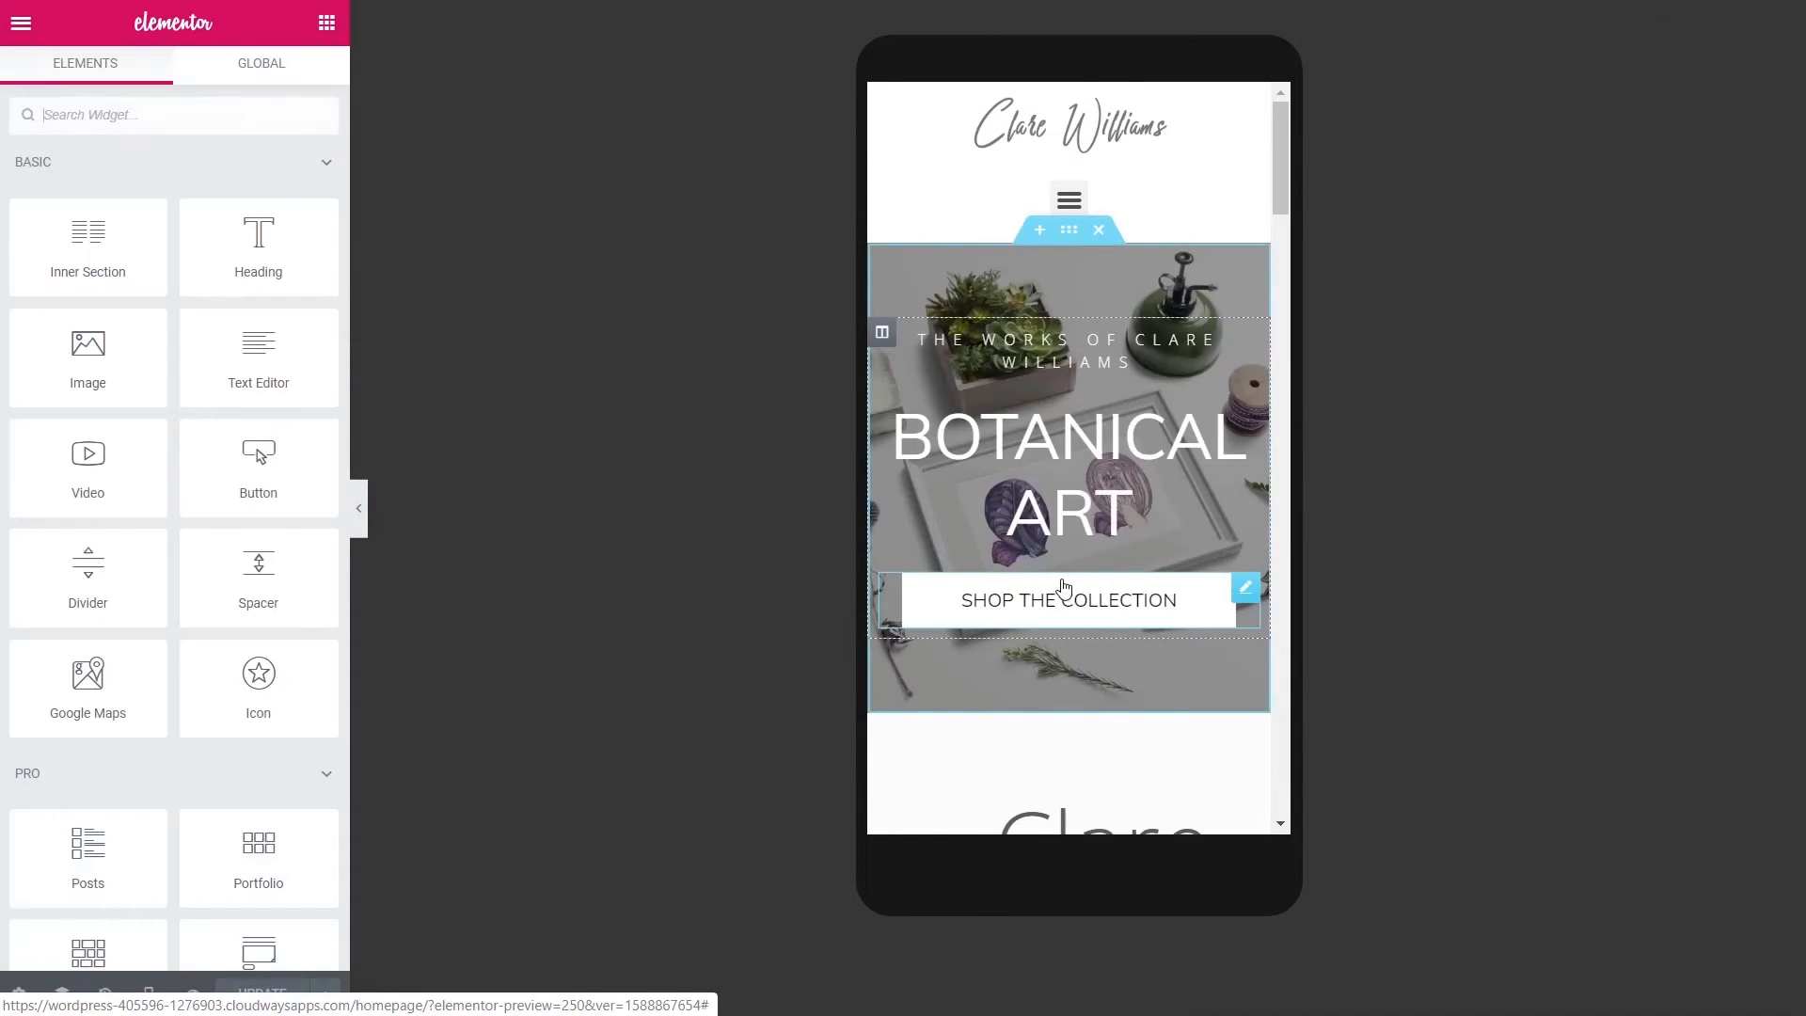
- Scroll the desktop preview down the home page to the Featured Work product grid
{"action": "scroll", "coordinate": [985, 578], "scroll_direction": "down", "scroll_amount": 5}
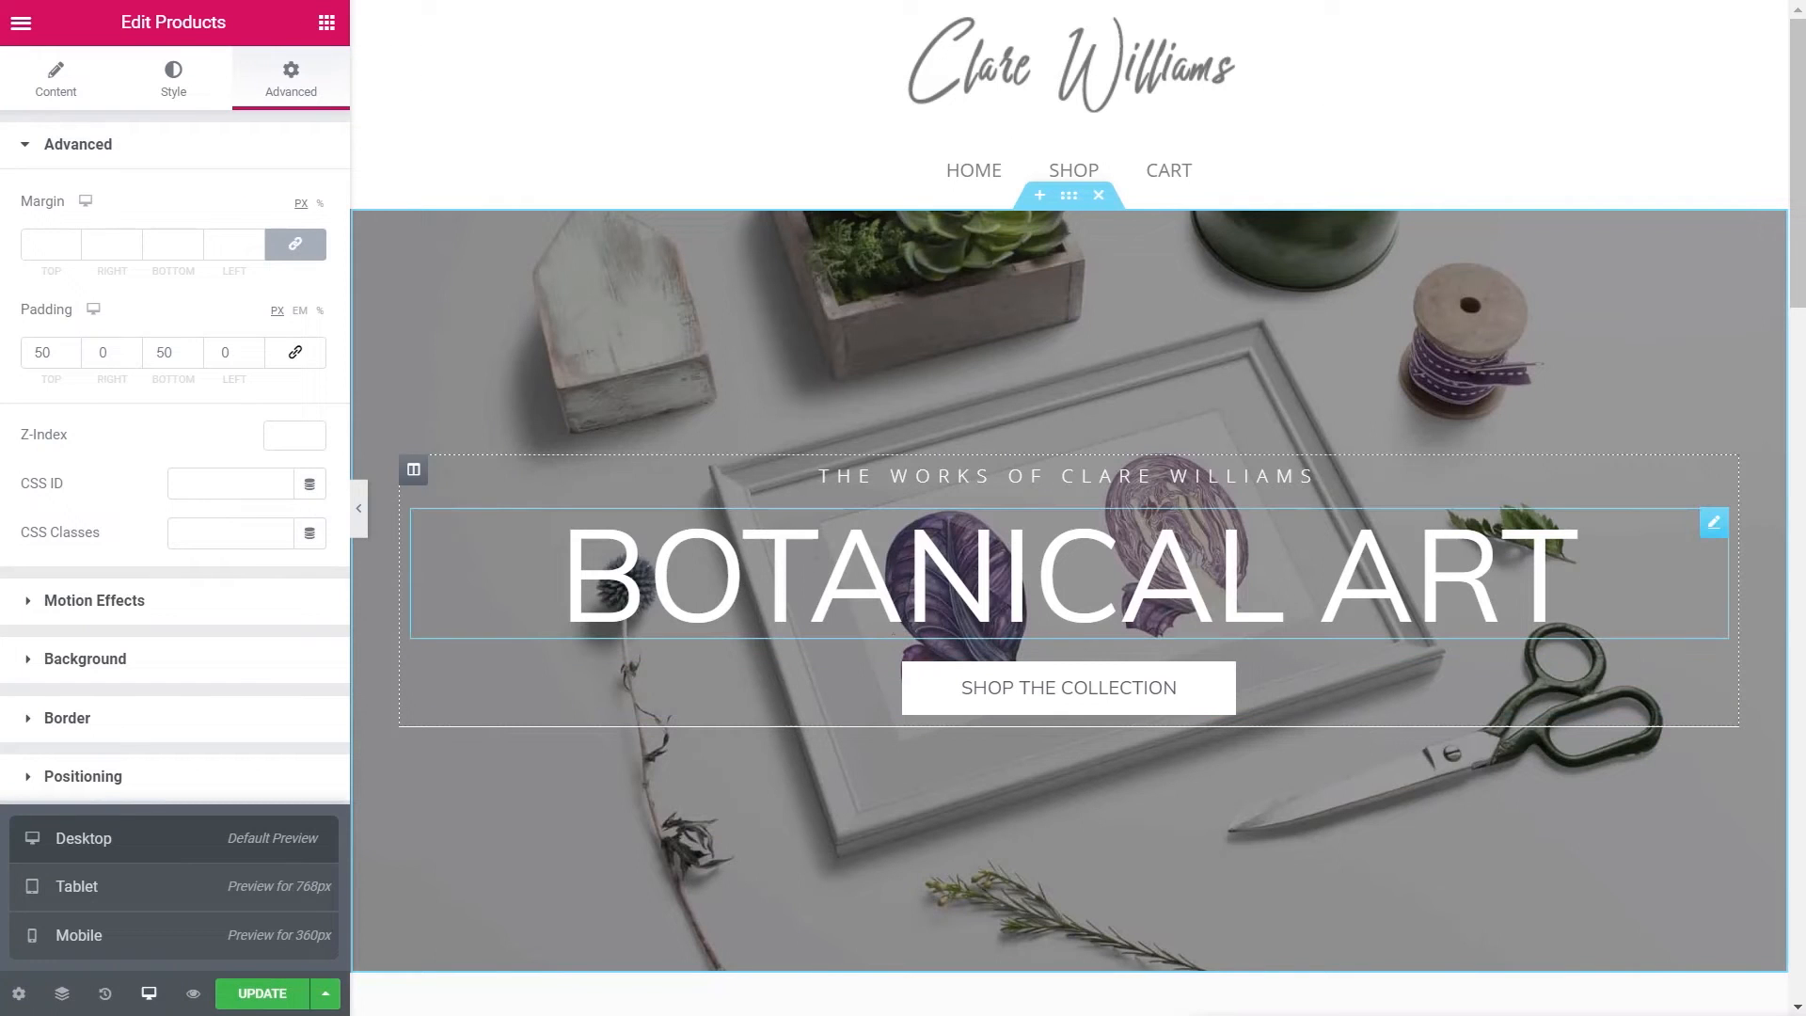
{"action": "scroll", "coordinate": [929, 561], "scroll_direction": "down", "scroll_amount": 15}
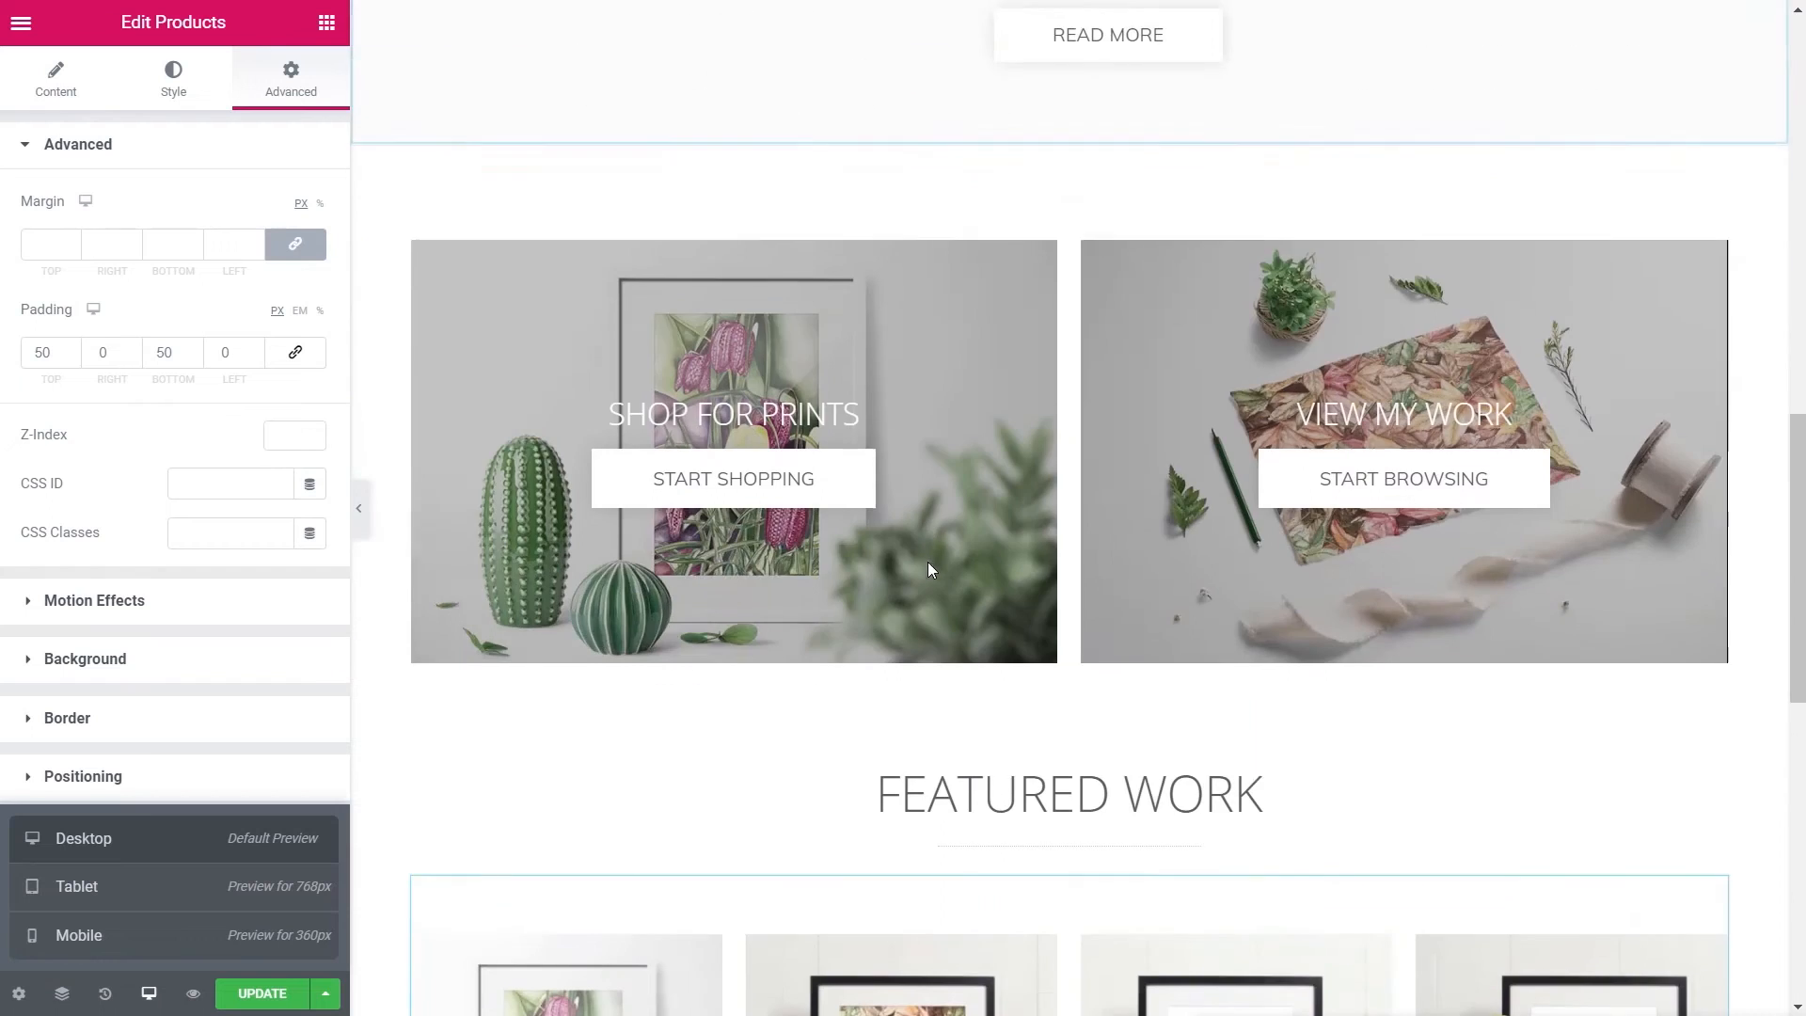
{"action": "scroll", "coordinate": [927, 569], "scroll_direction": "down", "scroll_amount": 4}
- Preview the homepage at tablet size and scroll through it
{"action": "scroll", "coordinate": [927, 569], "scroll_direction": "up", "scroll_amount": 13}
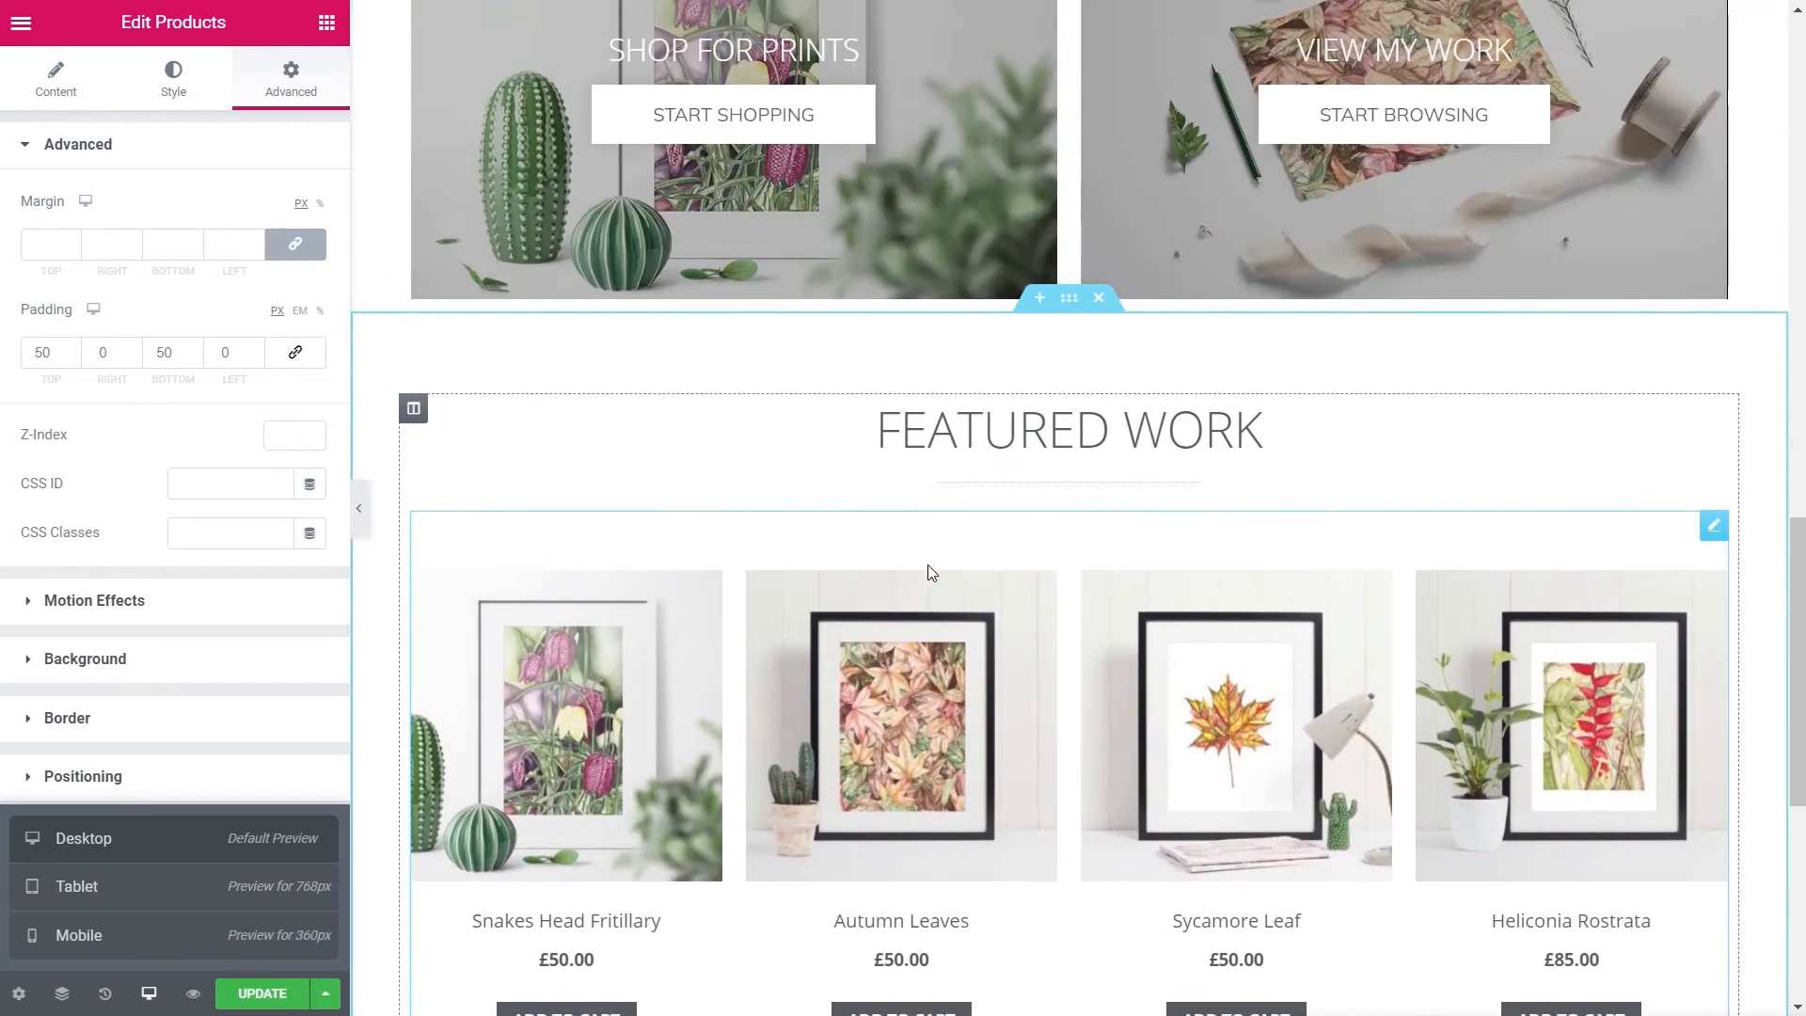
{"action": "left_click", "coordinate": [111, 893]}
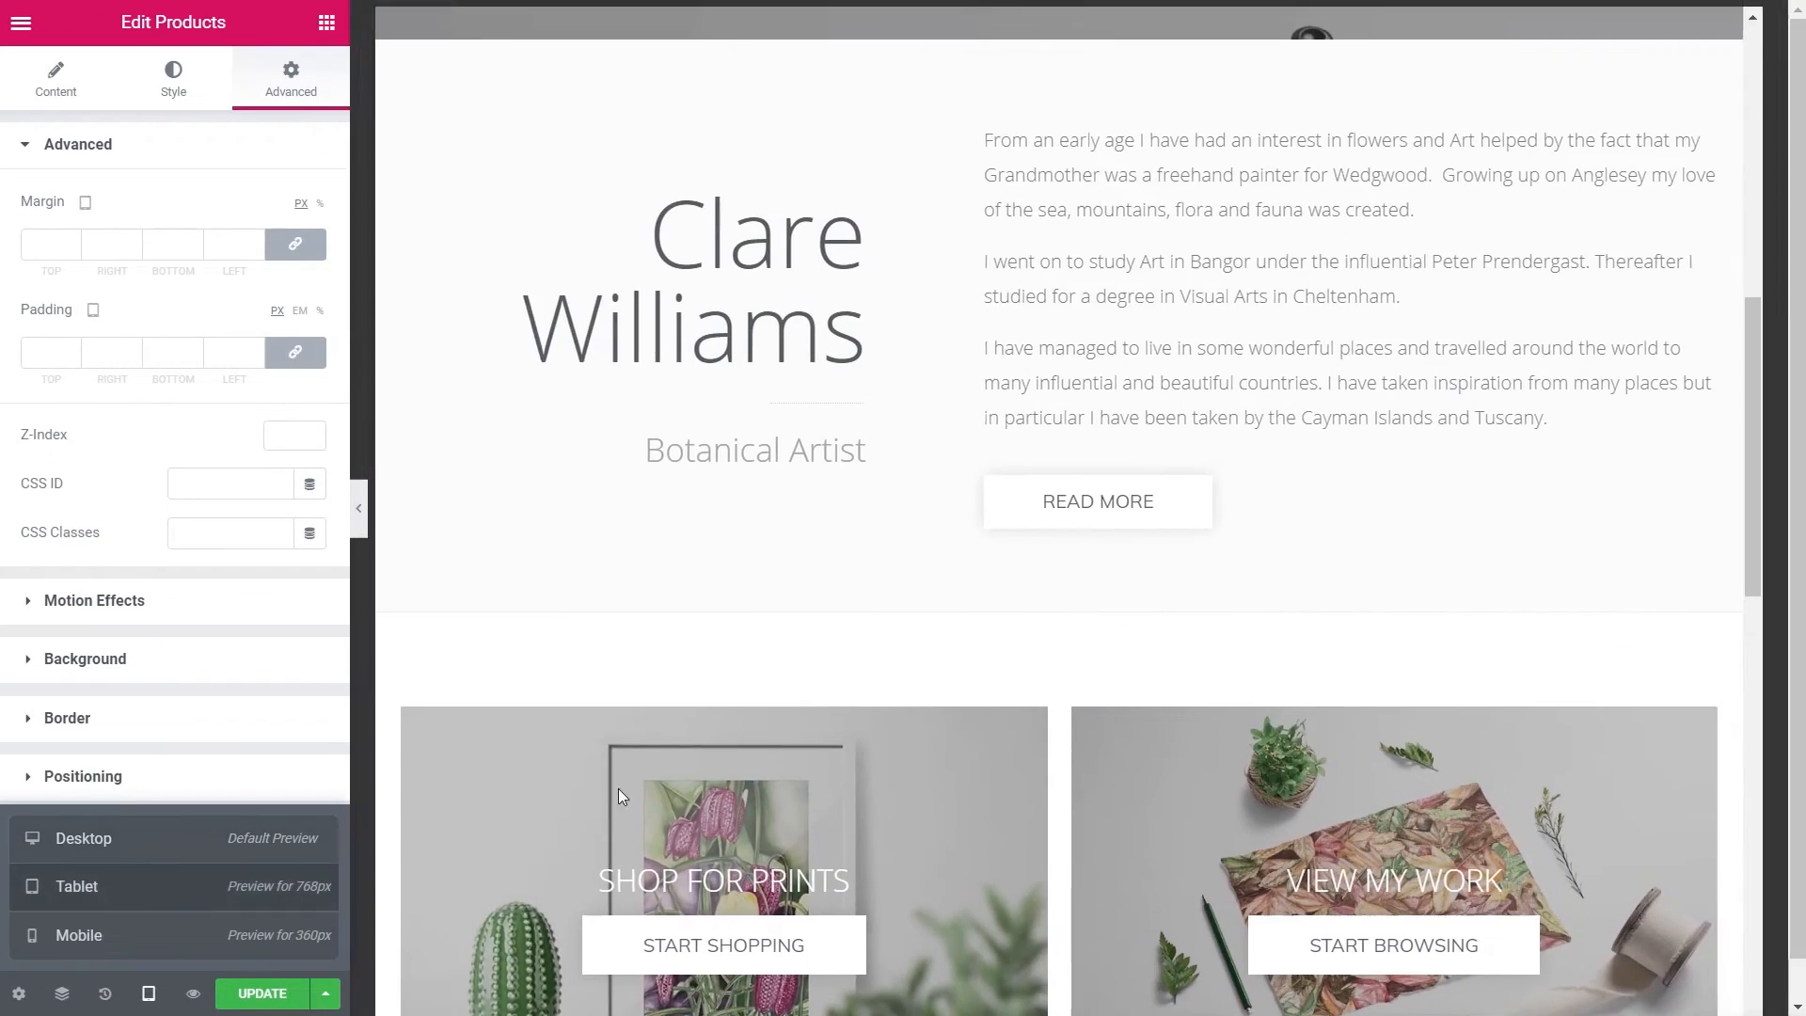
{"action": "scroll", "coordinate": [1159, 713], "scroll_direction": "up", "scroll_amount": 8}
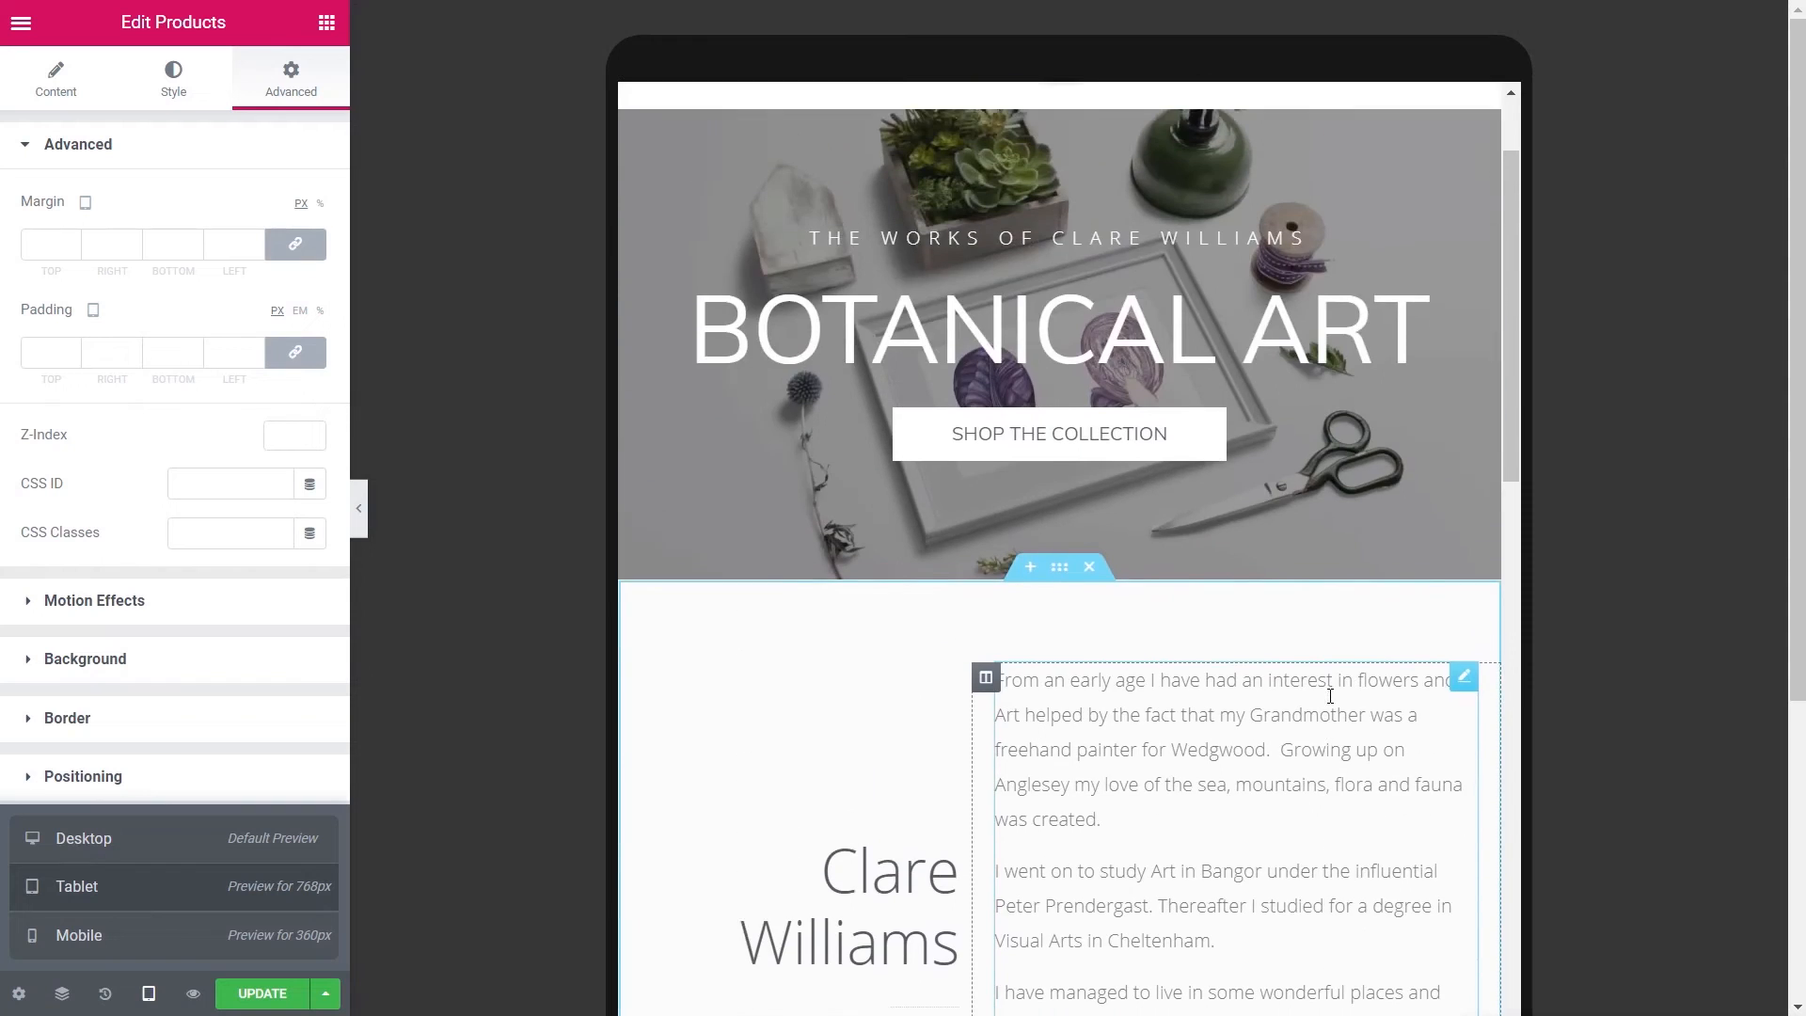
{"action": "scroll", "coordinate": [1330, 696], "scroll_direction": "down", "scroll_amount": 10}
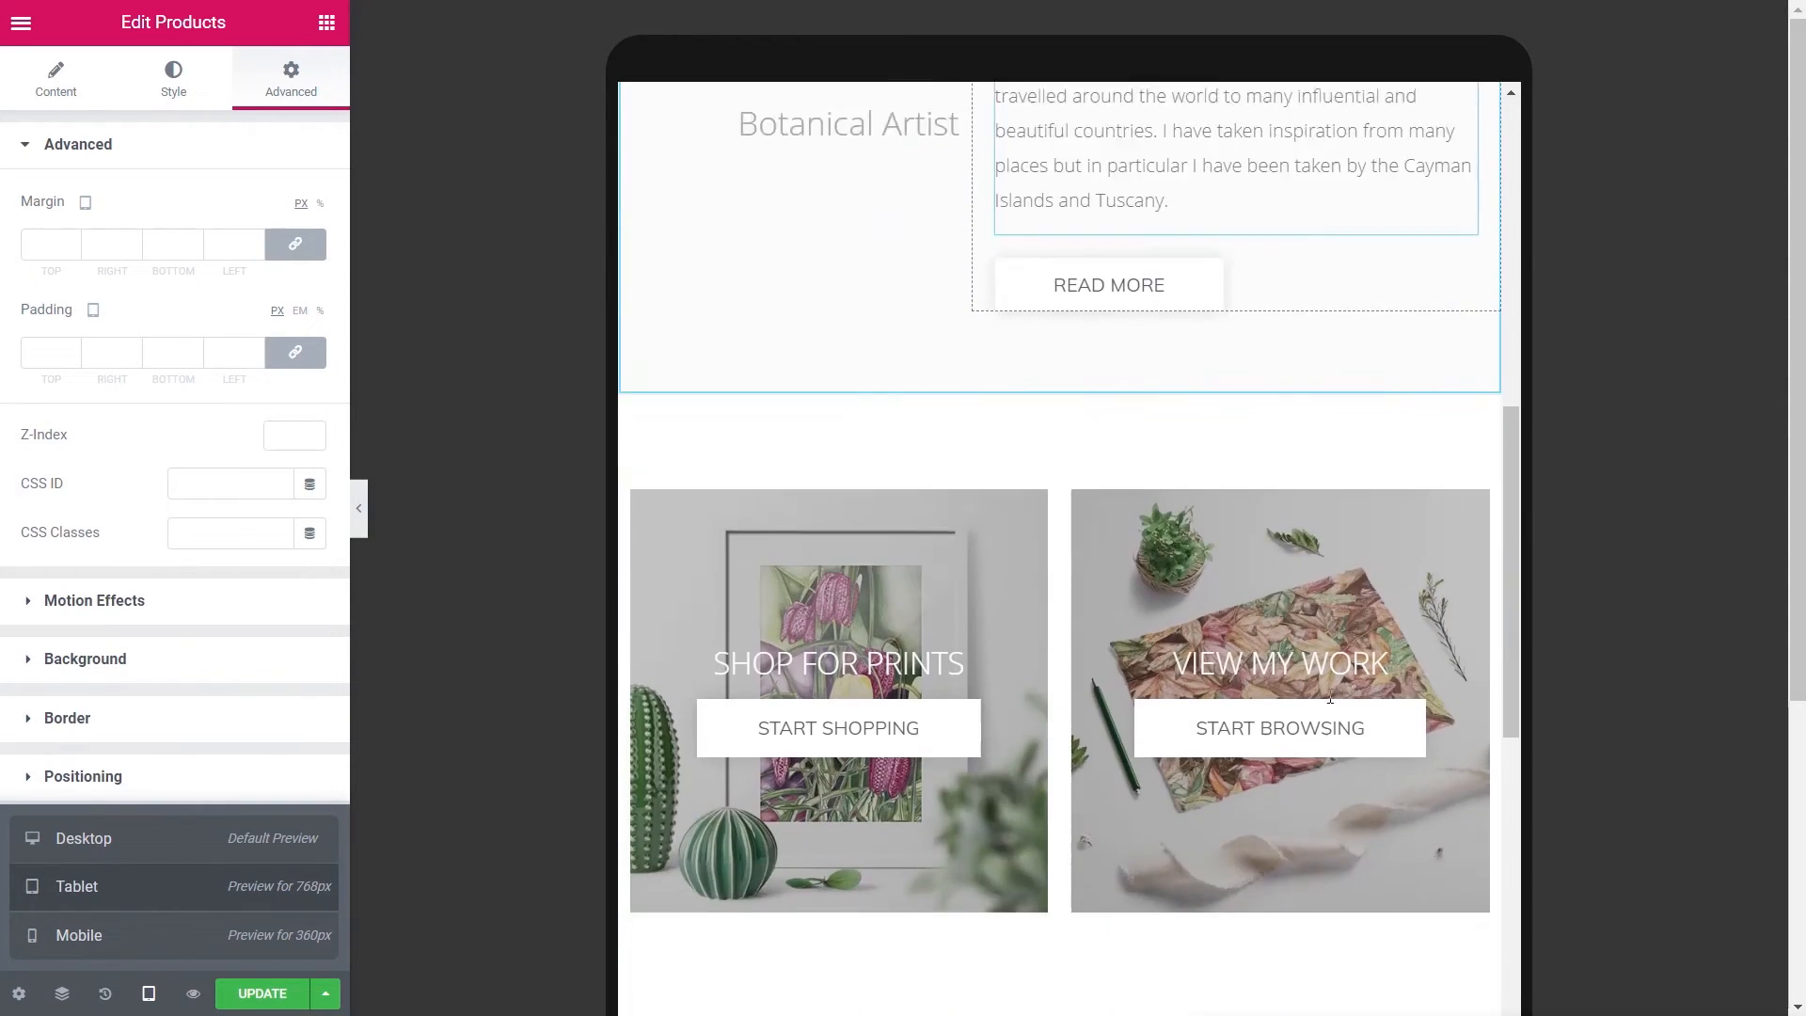
{"action": "scroll", "coordinate": [1329, 696], "scroll_direction": "down", "scroll_amount": 7}
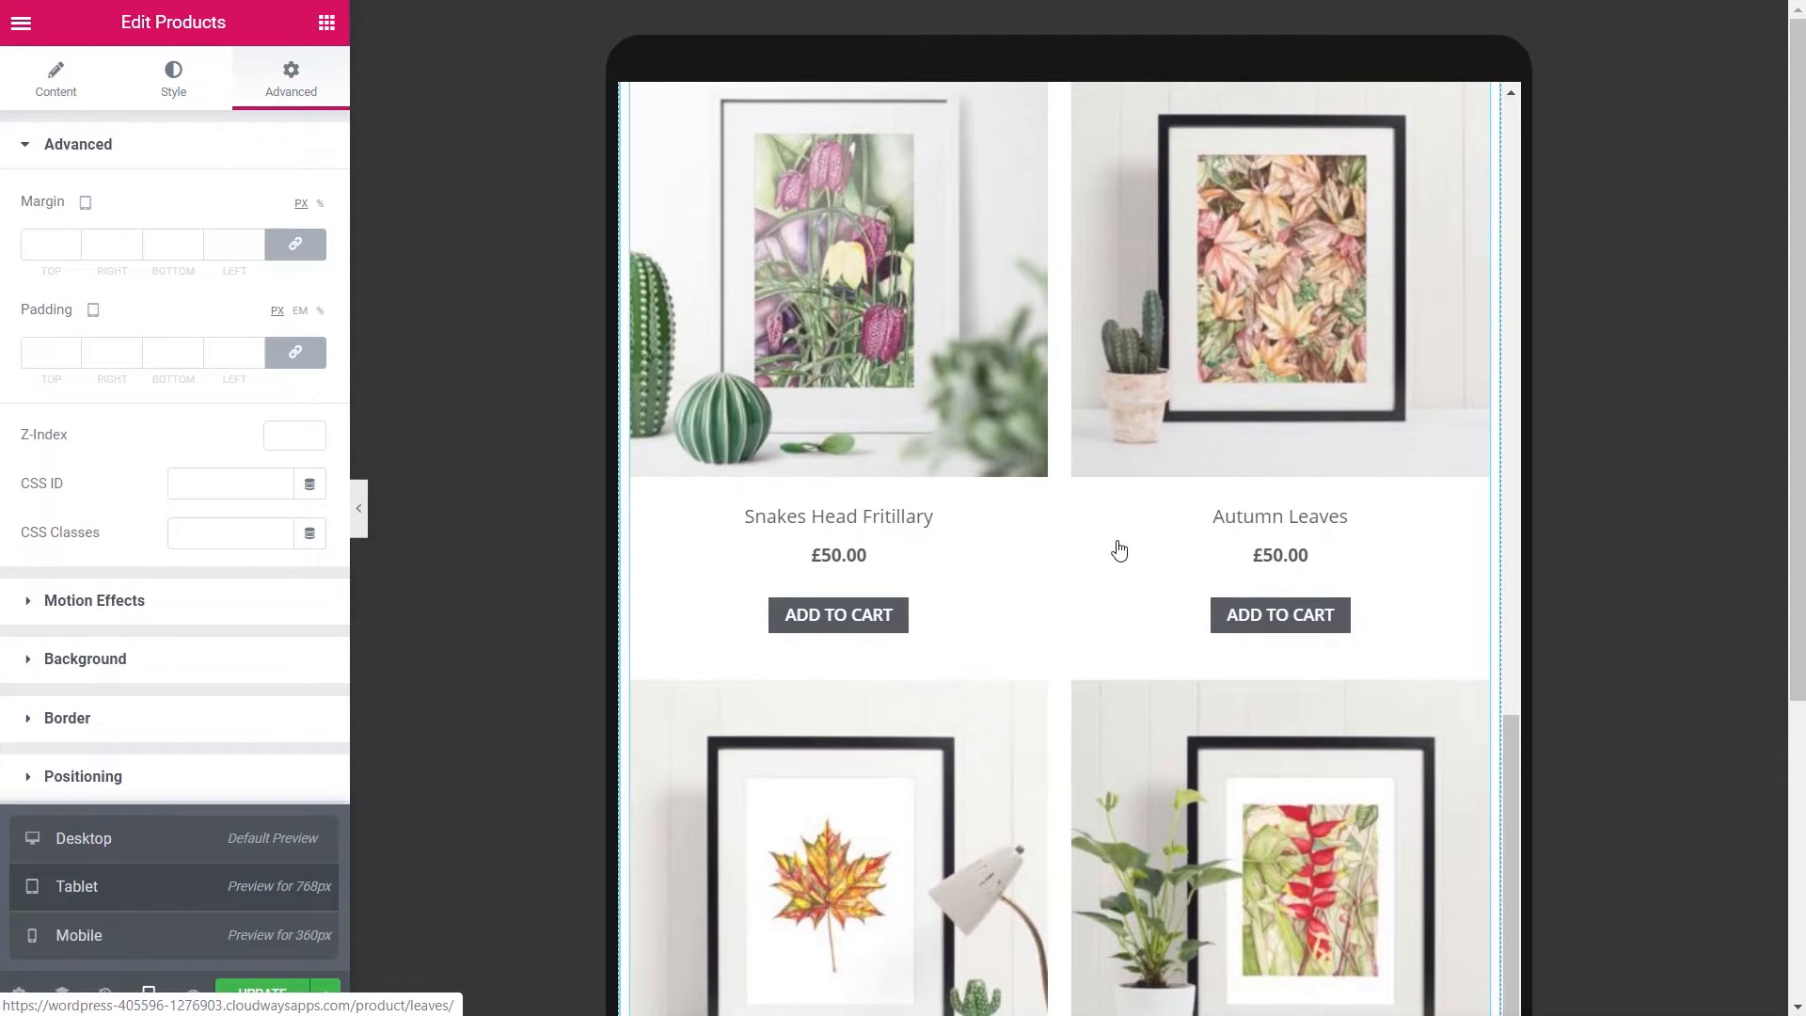
- Check the homepage at mobile size, then return the preview to desktop
{"action": "left_click", "coordinate": [243, 917]}
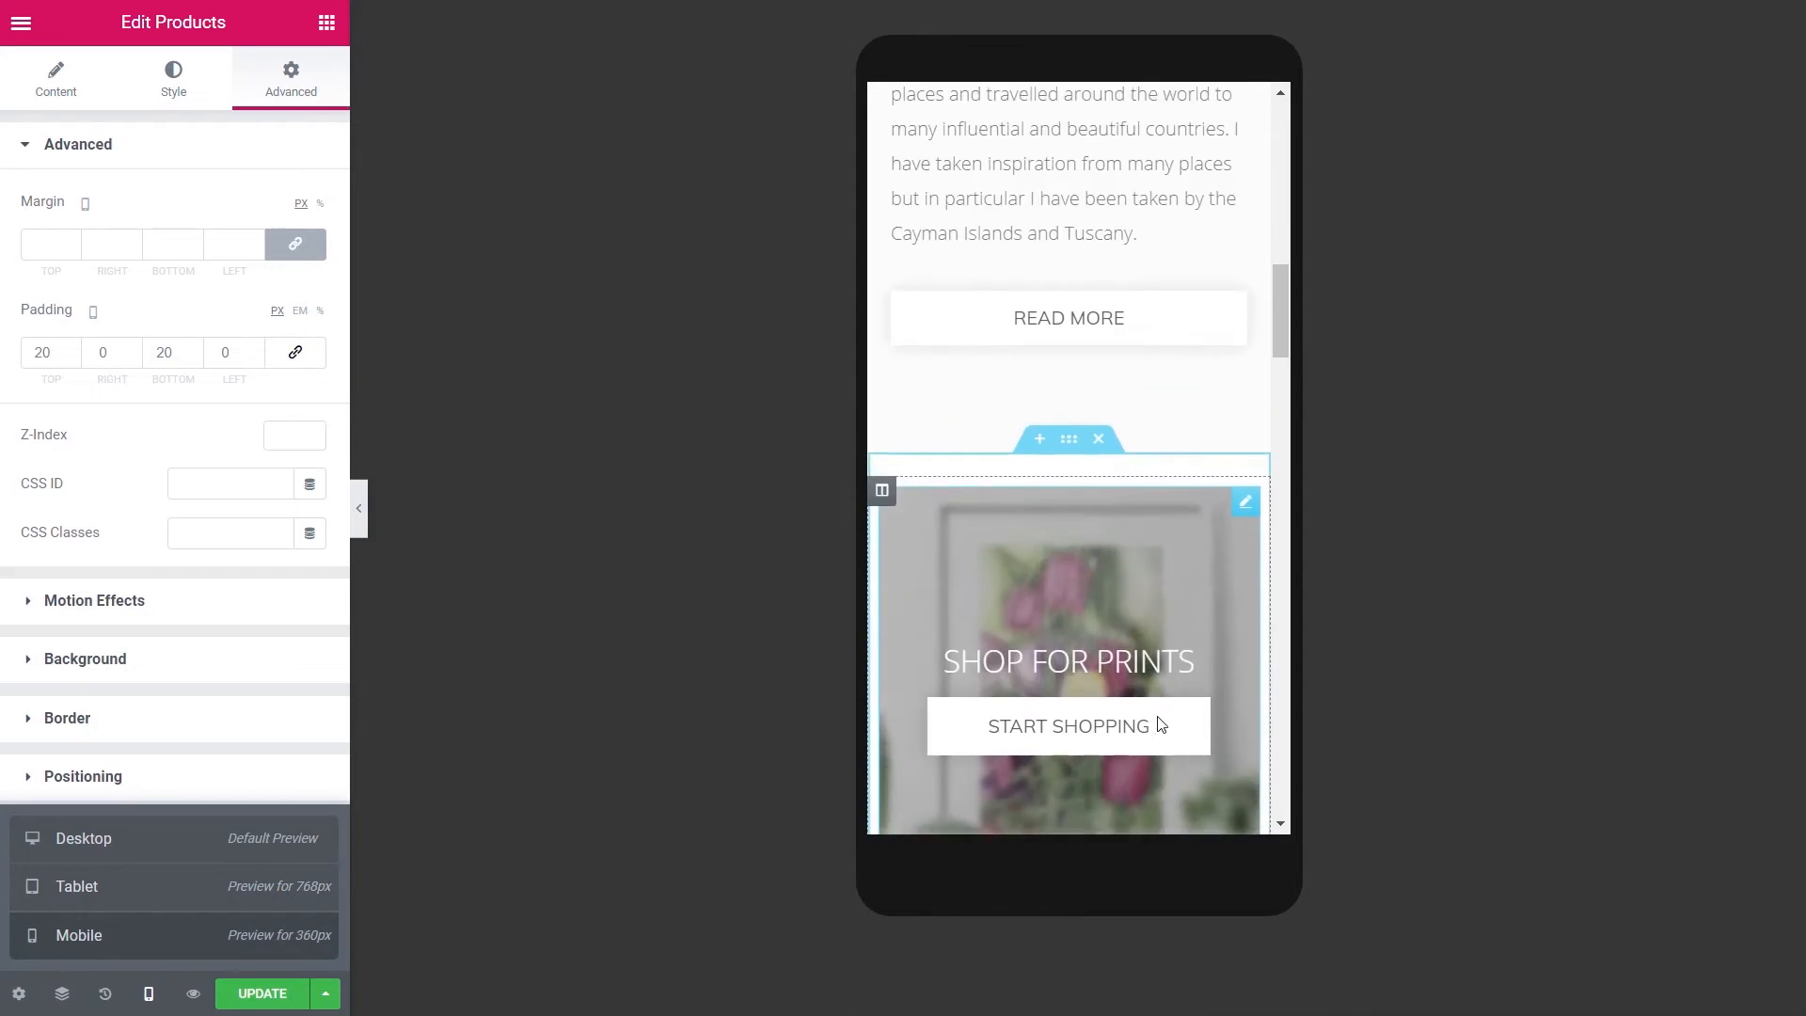
{"action": "scroll", "coordinate": [1206, 414], "scroll_direction": "up", "scroll_amount": 10}
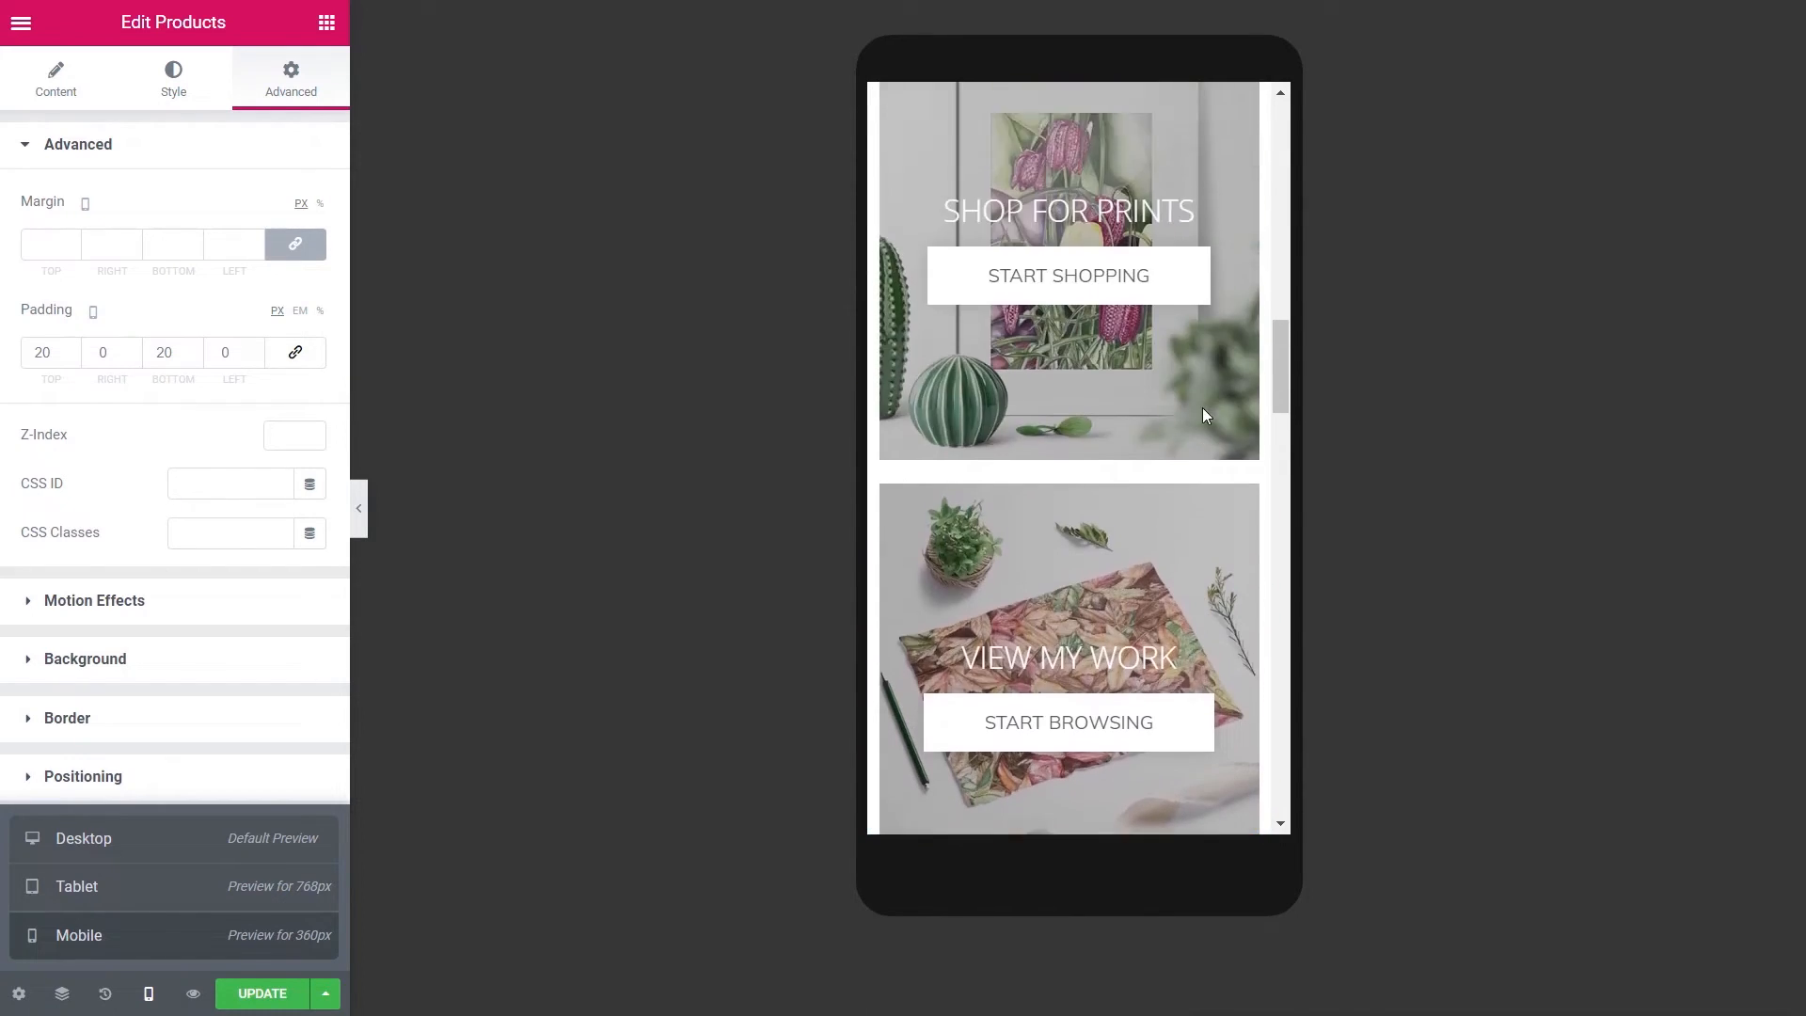
{"action": "scroll", "coordinate": [1205, 417], "scroll_direction": "up", "scroll_amount": 10}
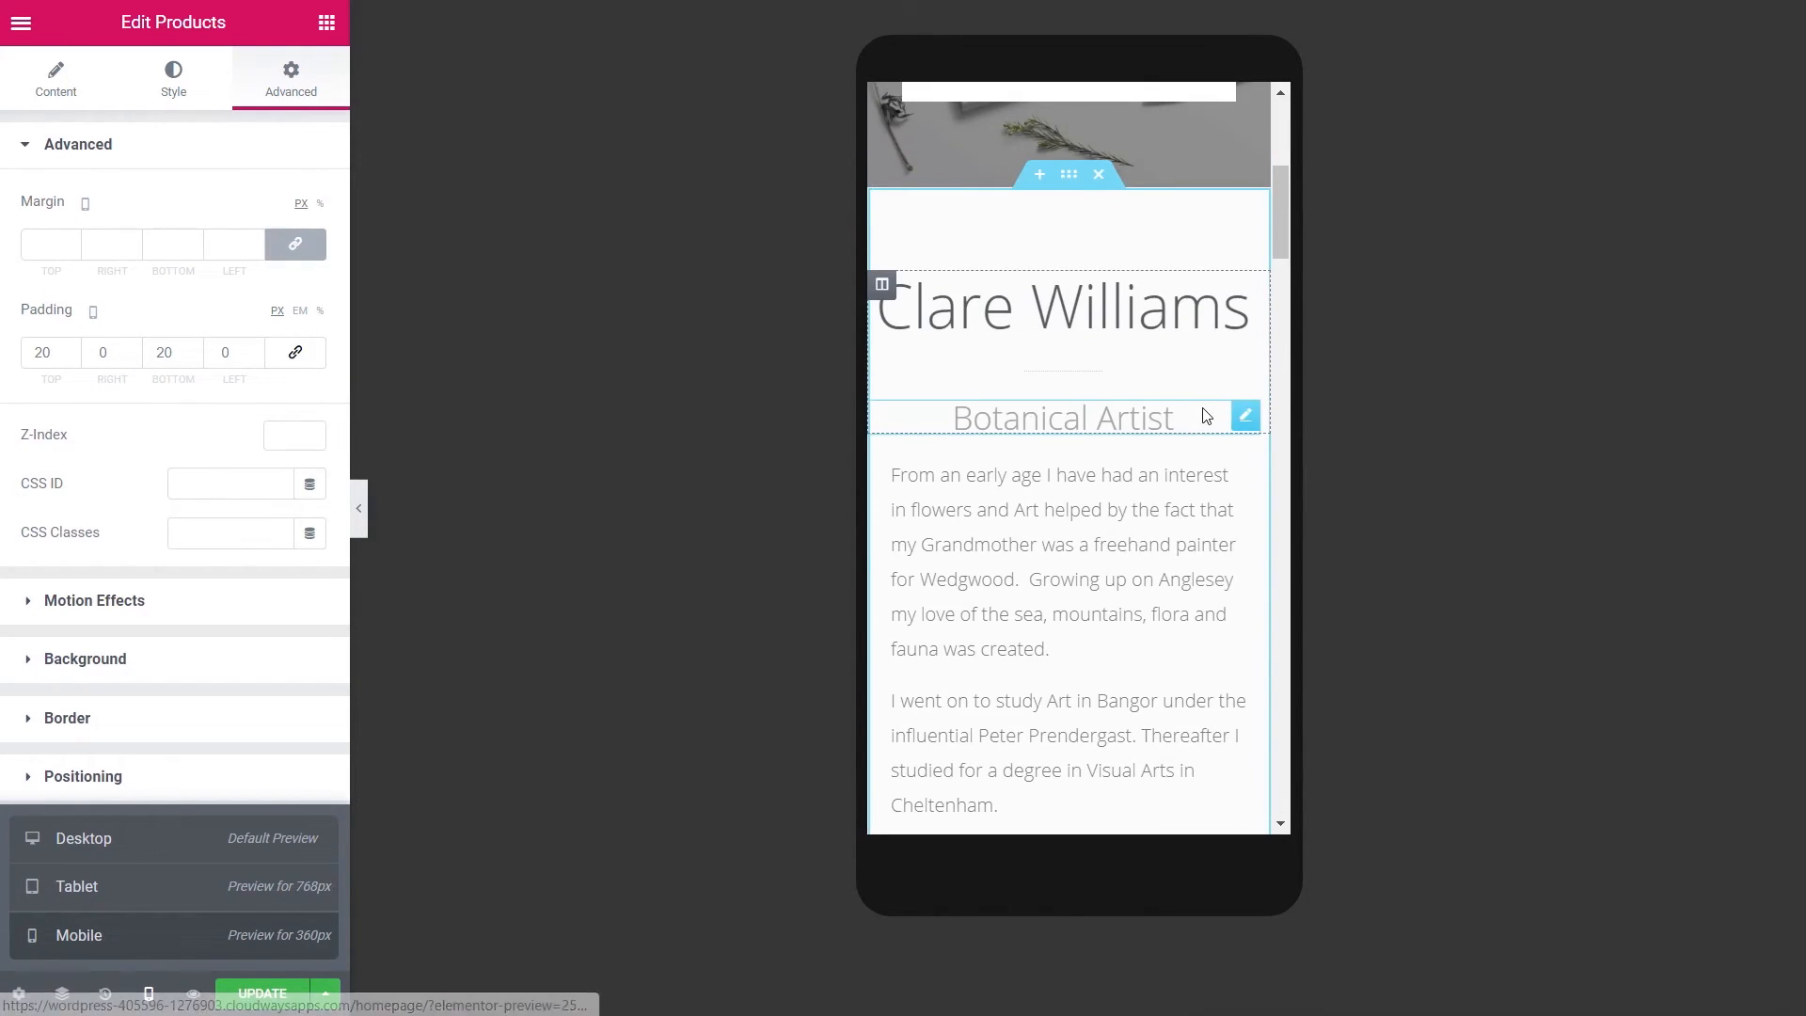
{"action": "scroll", "coordinate": [1206, 417], "scroll_direction": "up", "scroll_amount": 2}
{"action": "scroll", "coordinate": [1205, 416], "scroll_direction": "down", "scroll_amount": 10}
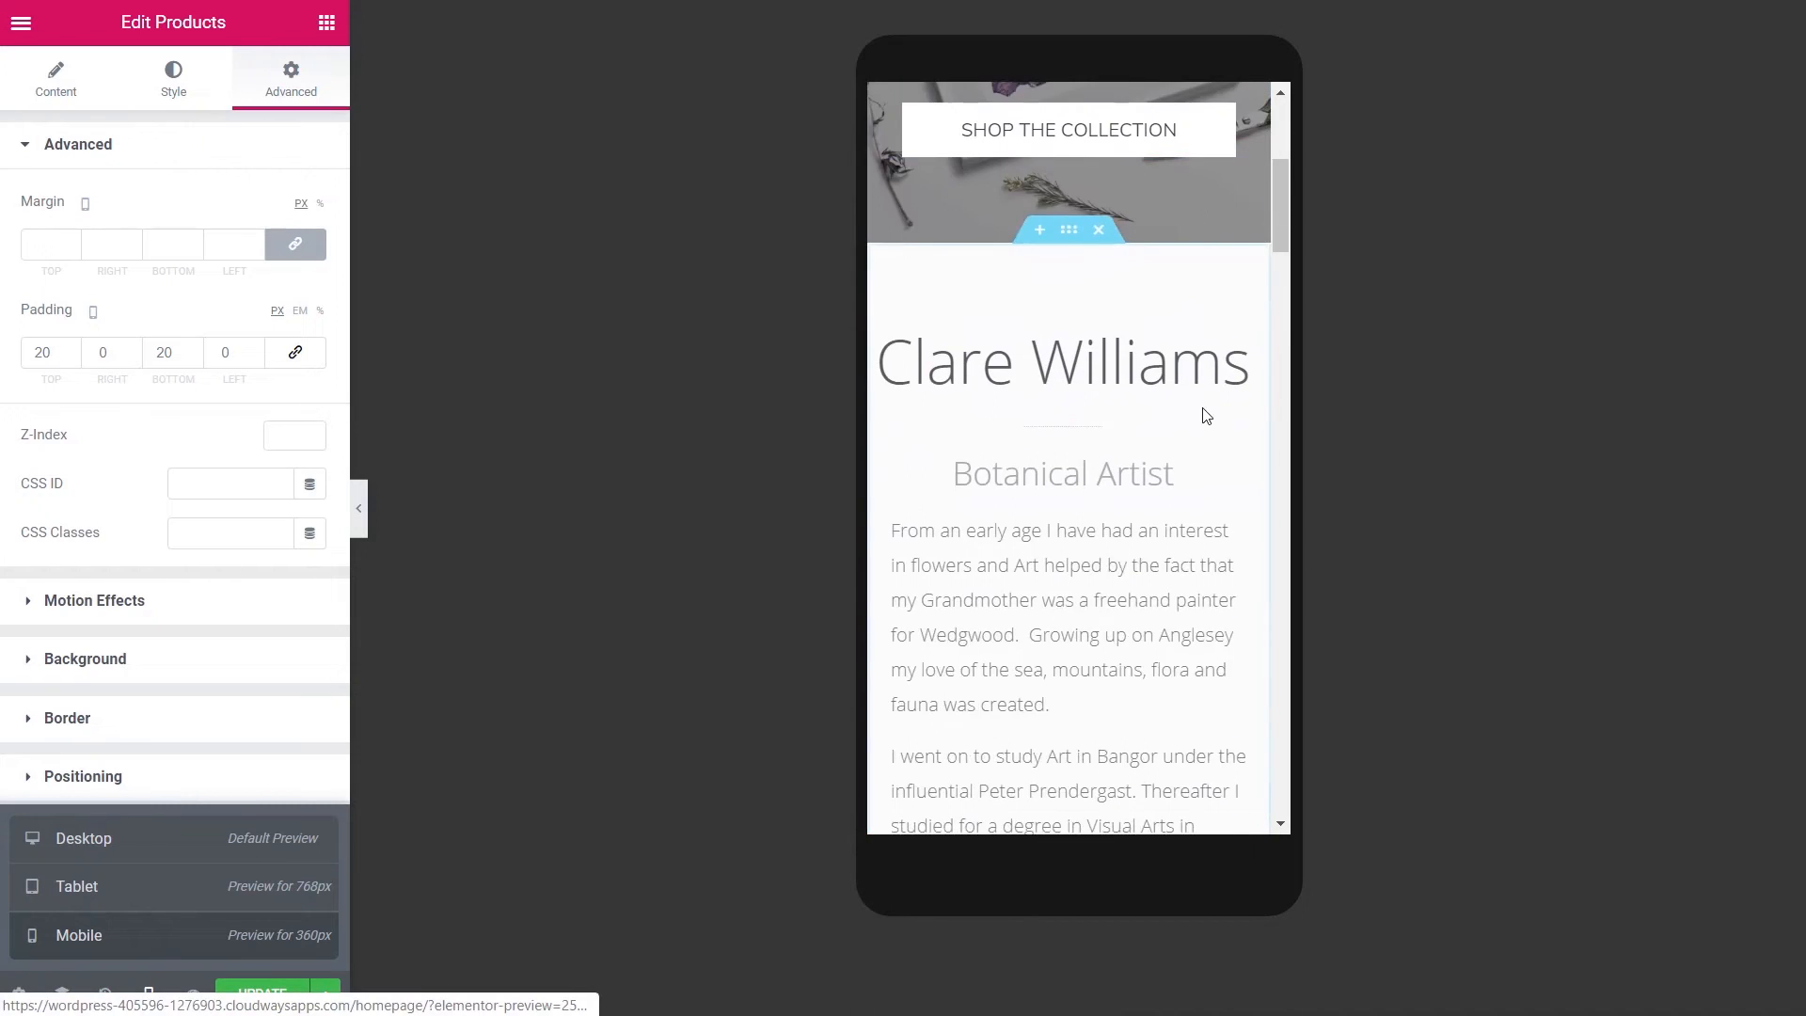
{"action": "scroll", "coordinate": [1205, 415], "scroll_direction": "down", "scroll_amount": 10}
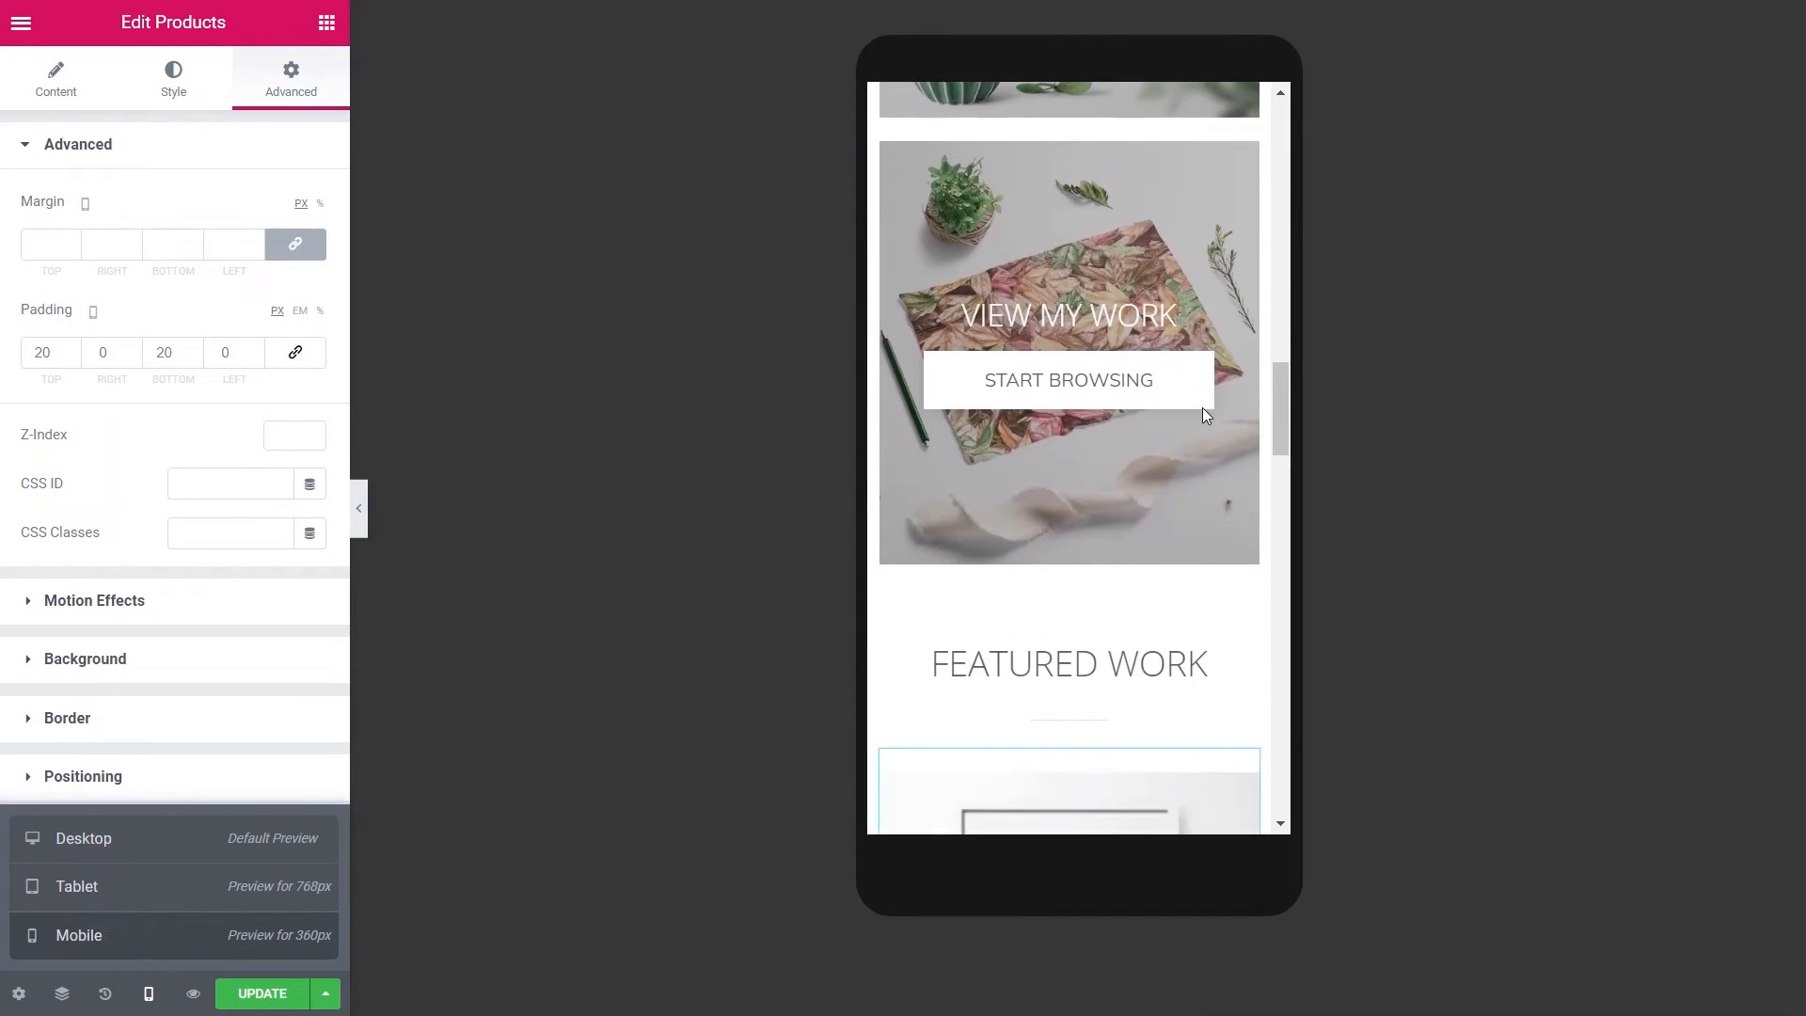
{"action": "scroll", "coordinate": [1202, 408], "scroll_direction": "down", "scroll_amount": 6}
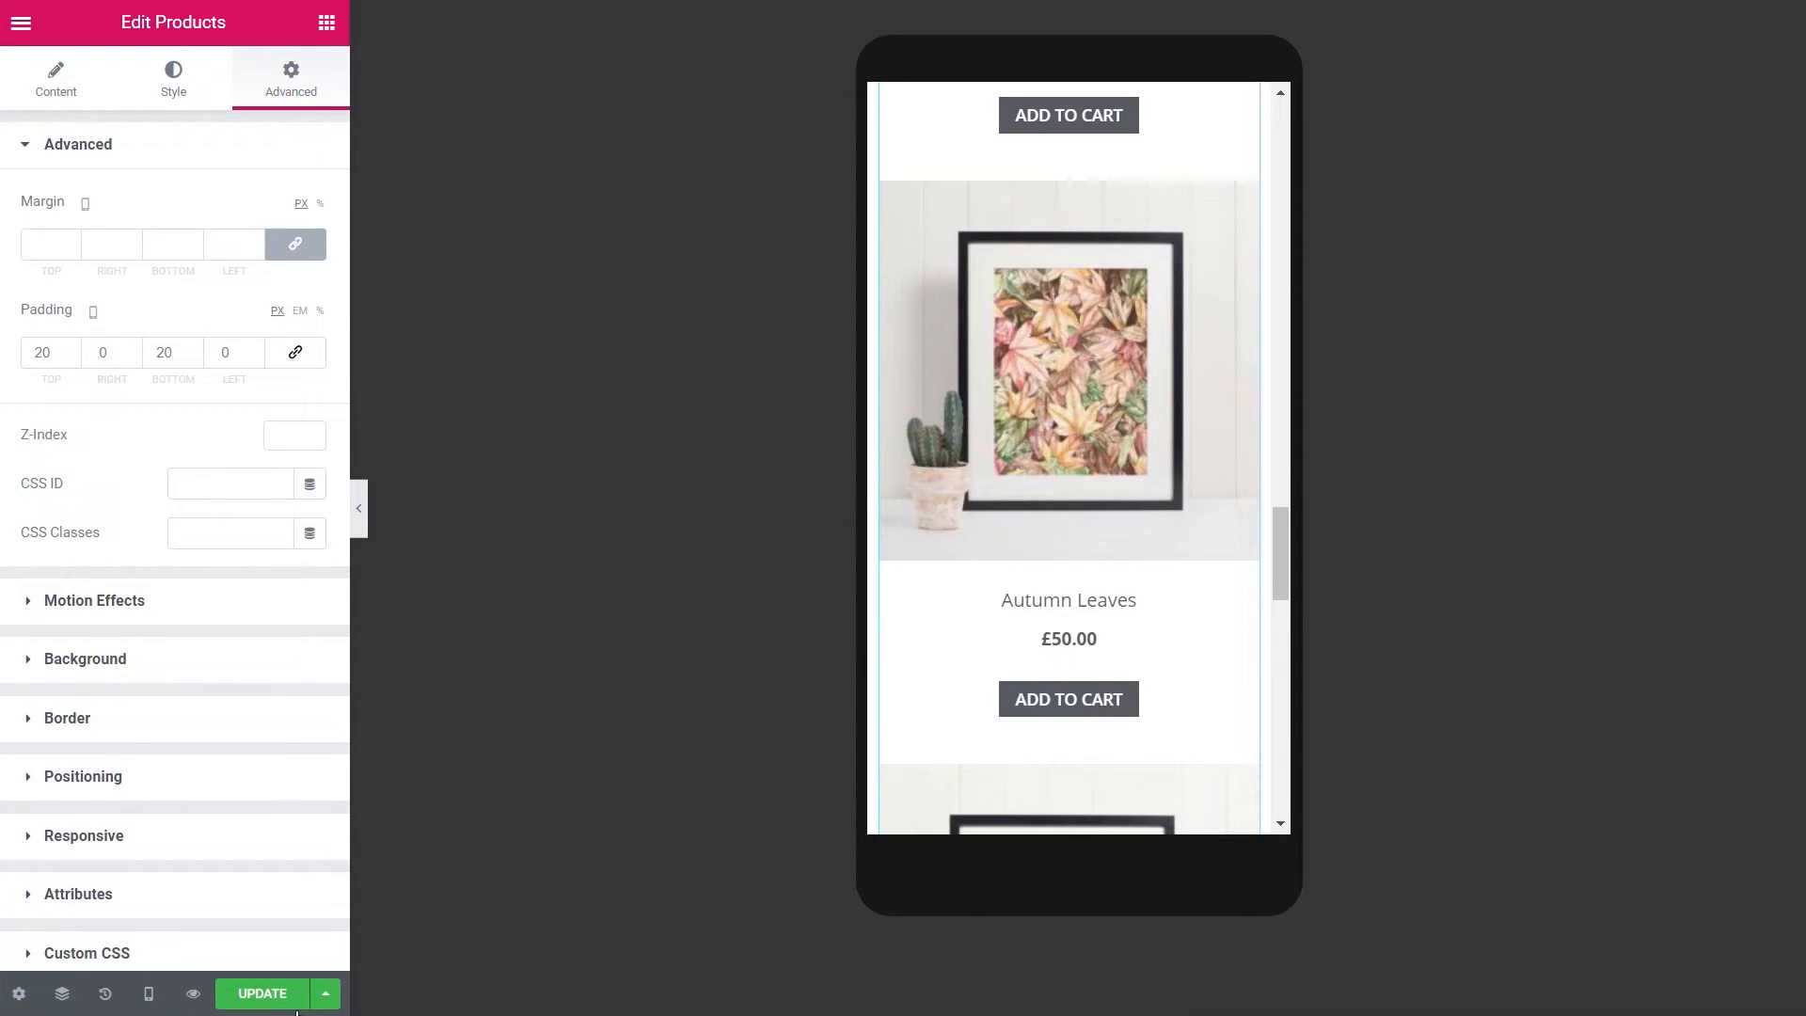
{"action": "mouse_move", "coordinate": [148, 993]}
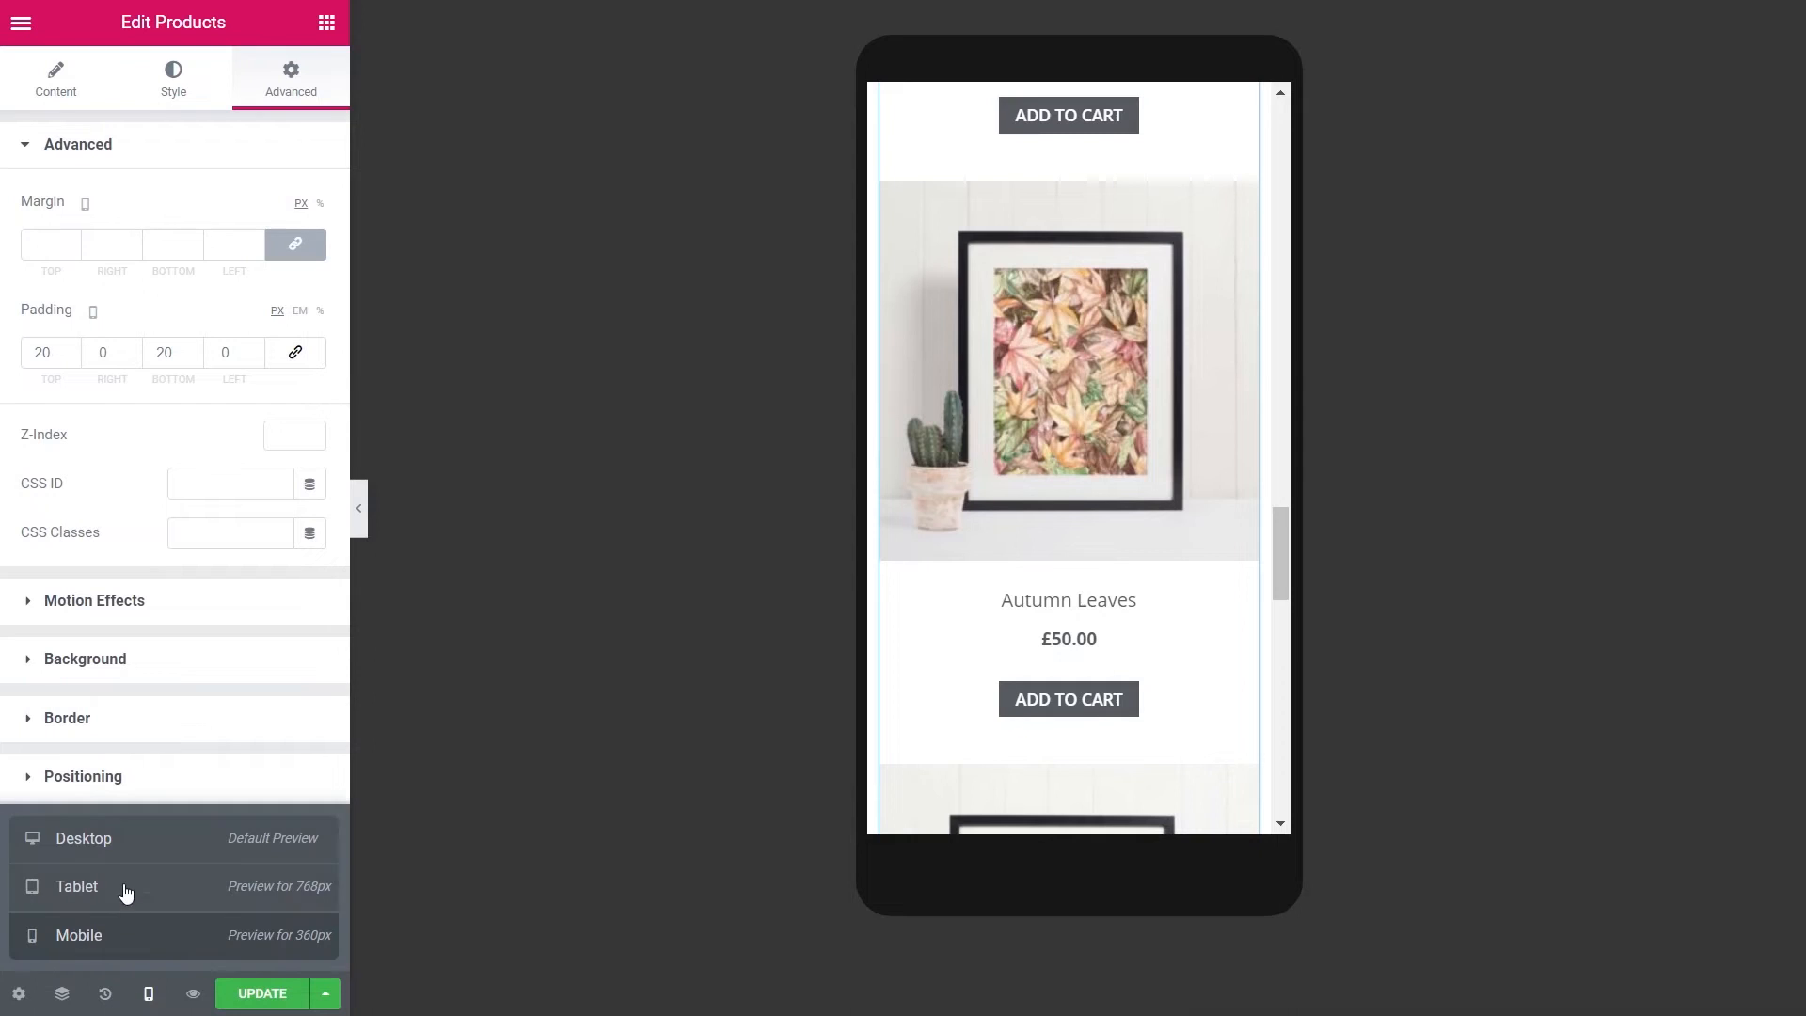
{"action": "left_click", "coordinate": [131, 838]}
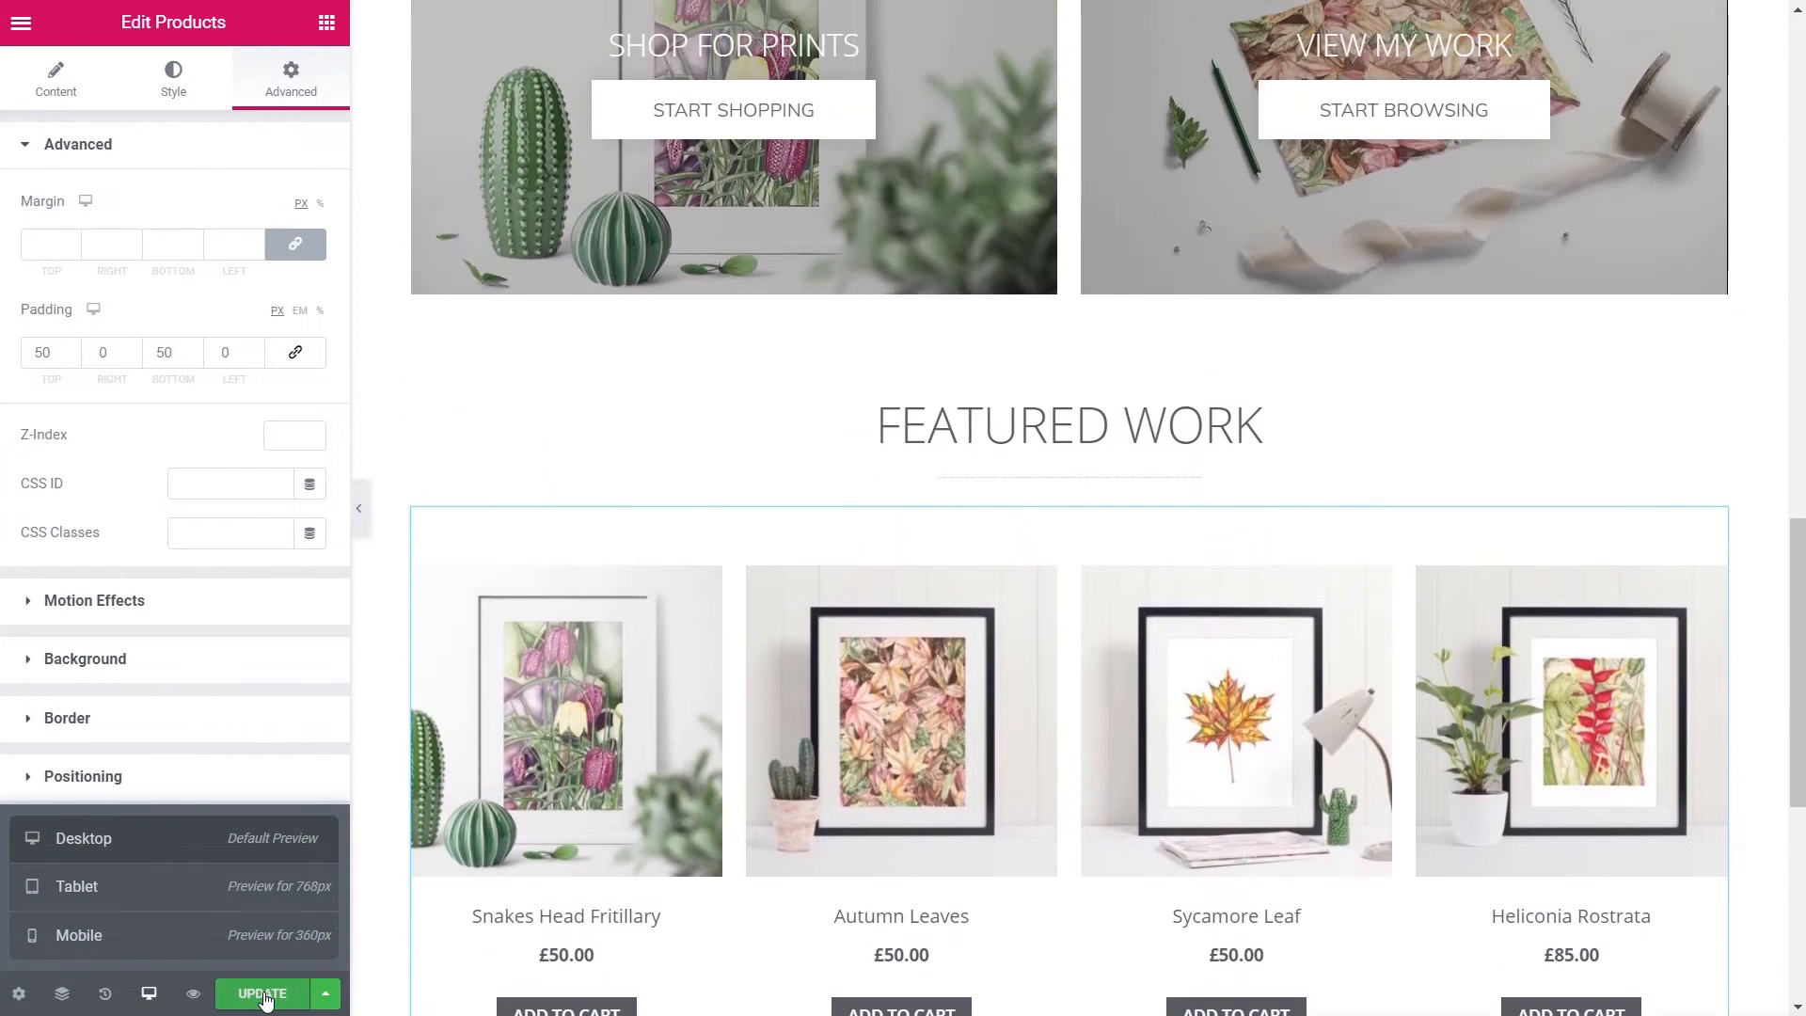
- Save the homepage changes and exit Elementor to the WordPress dashboard
{"action": "left_click", "coordinate": [266, 995]}
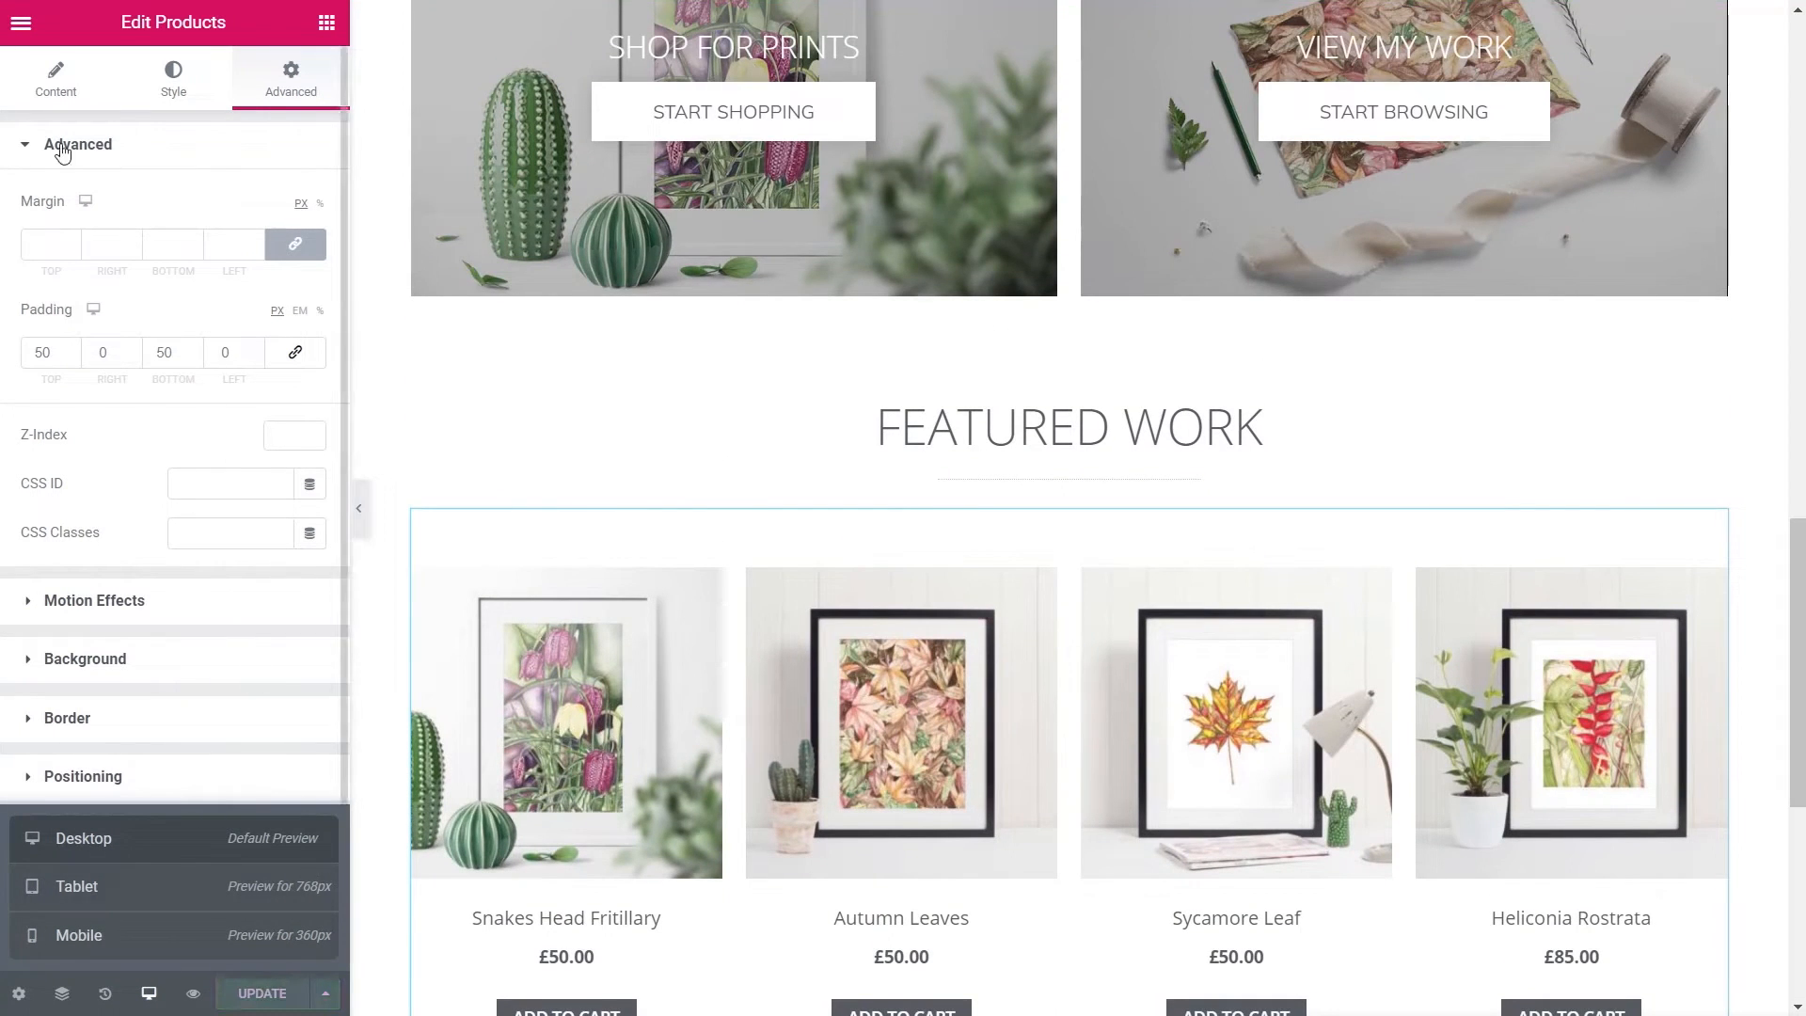
{"action": "left_click", "coordinate": [19, 28]}
{"action": "left_click", "coordinate": [142, 679]}
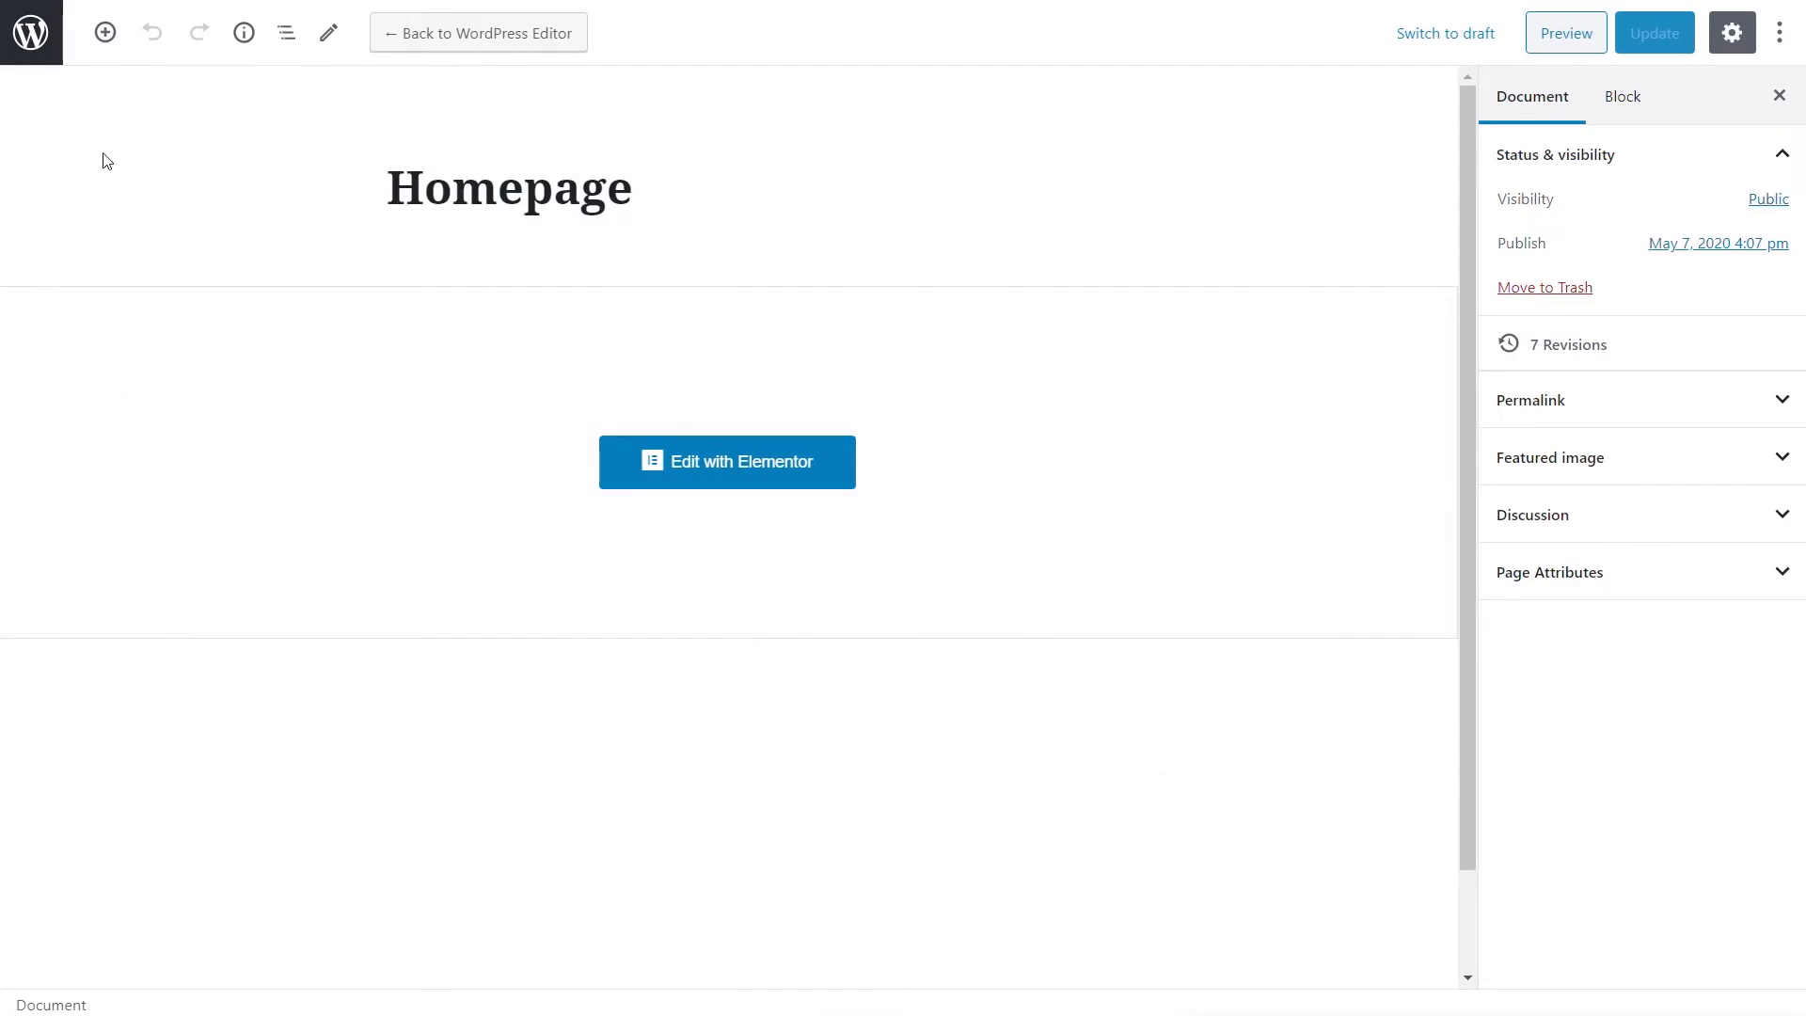
- In Reading Settings, set the homepage to a static page named 'Homepage'
{"action": "left_click", "coordinate": [22, 47]}
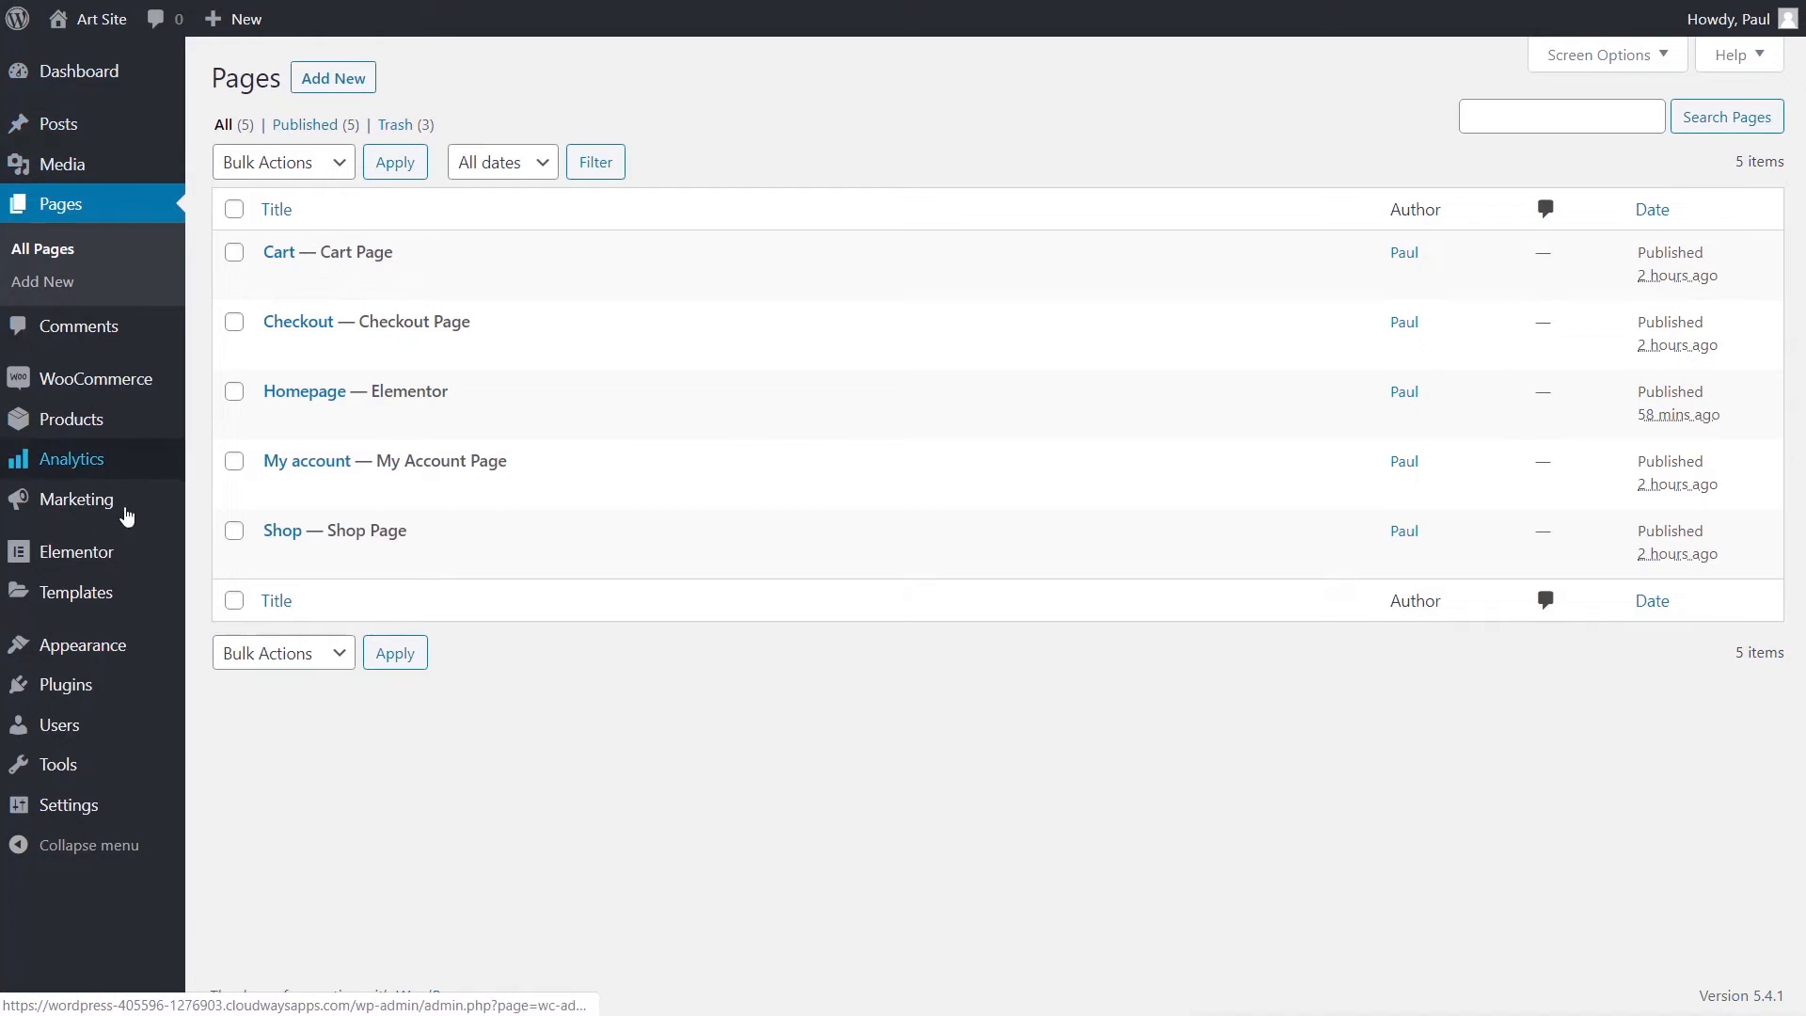
{"action": "mouse_move", "coordinate": [74, 808]}
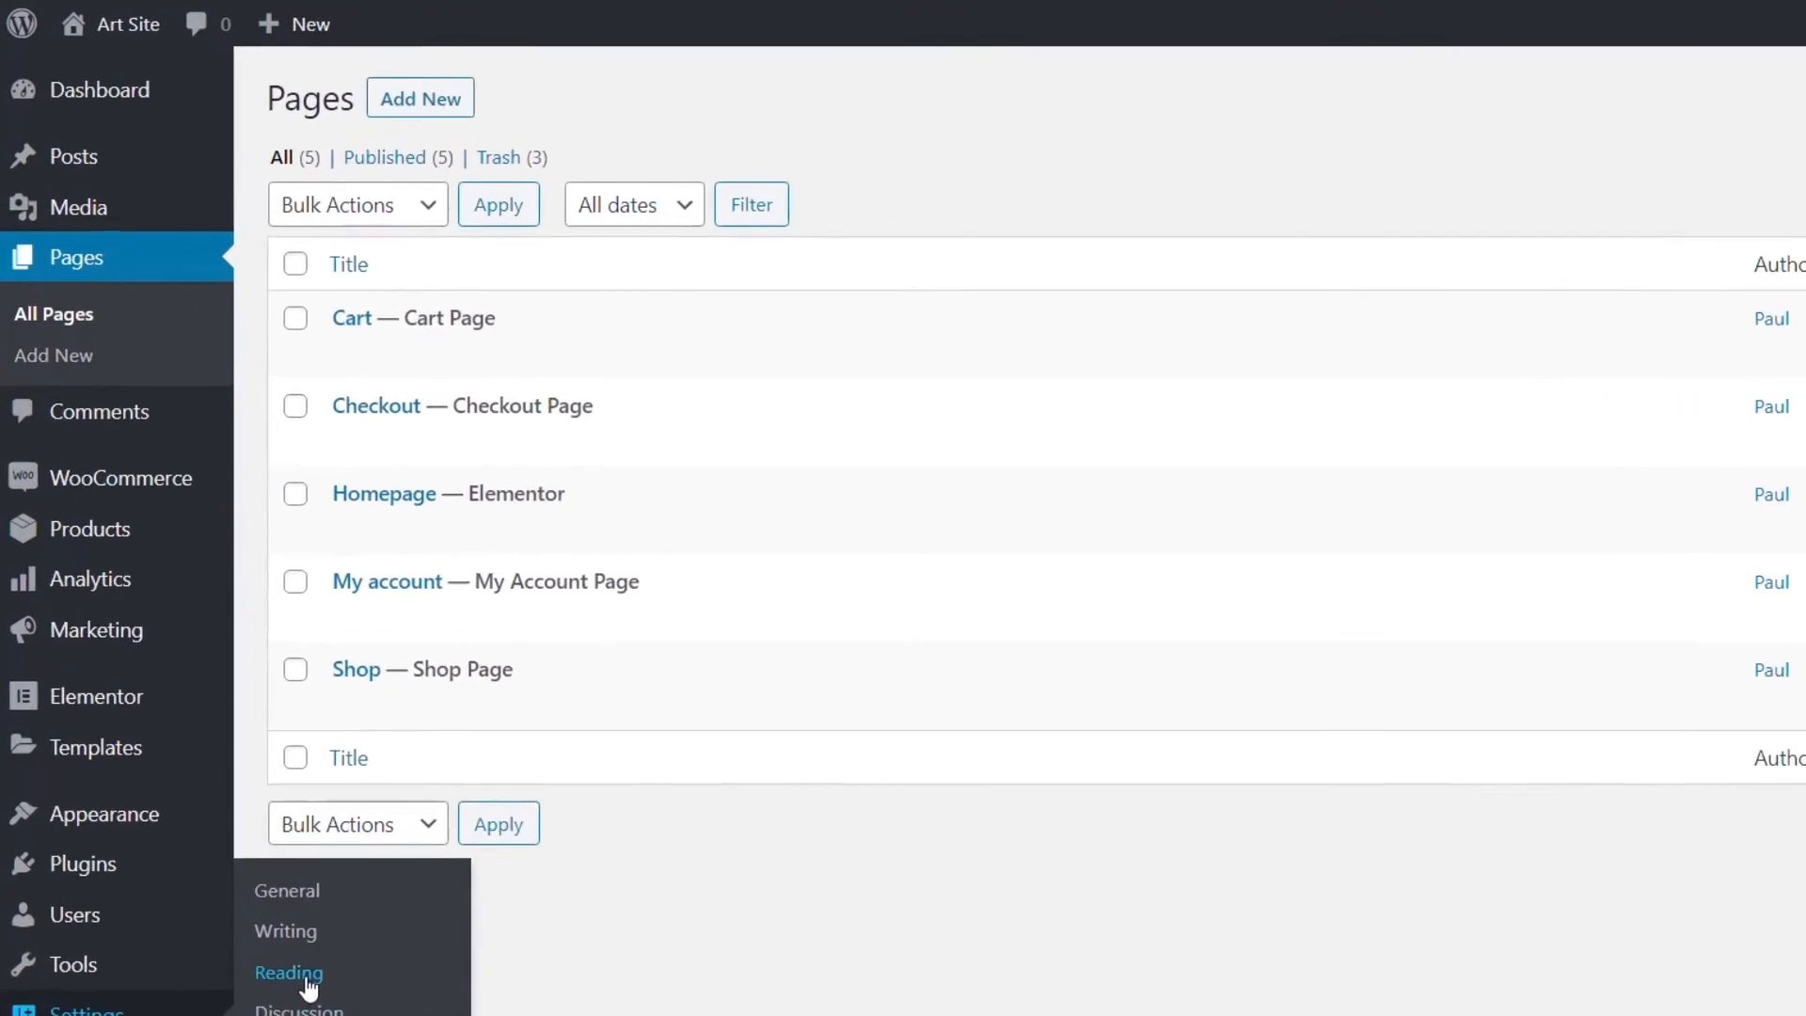
{"action": "left_click", "coordinate": [307, 980]}
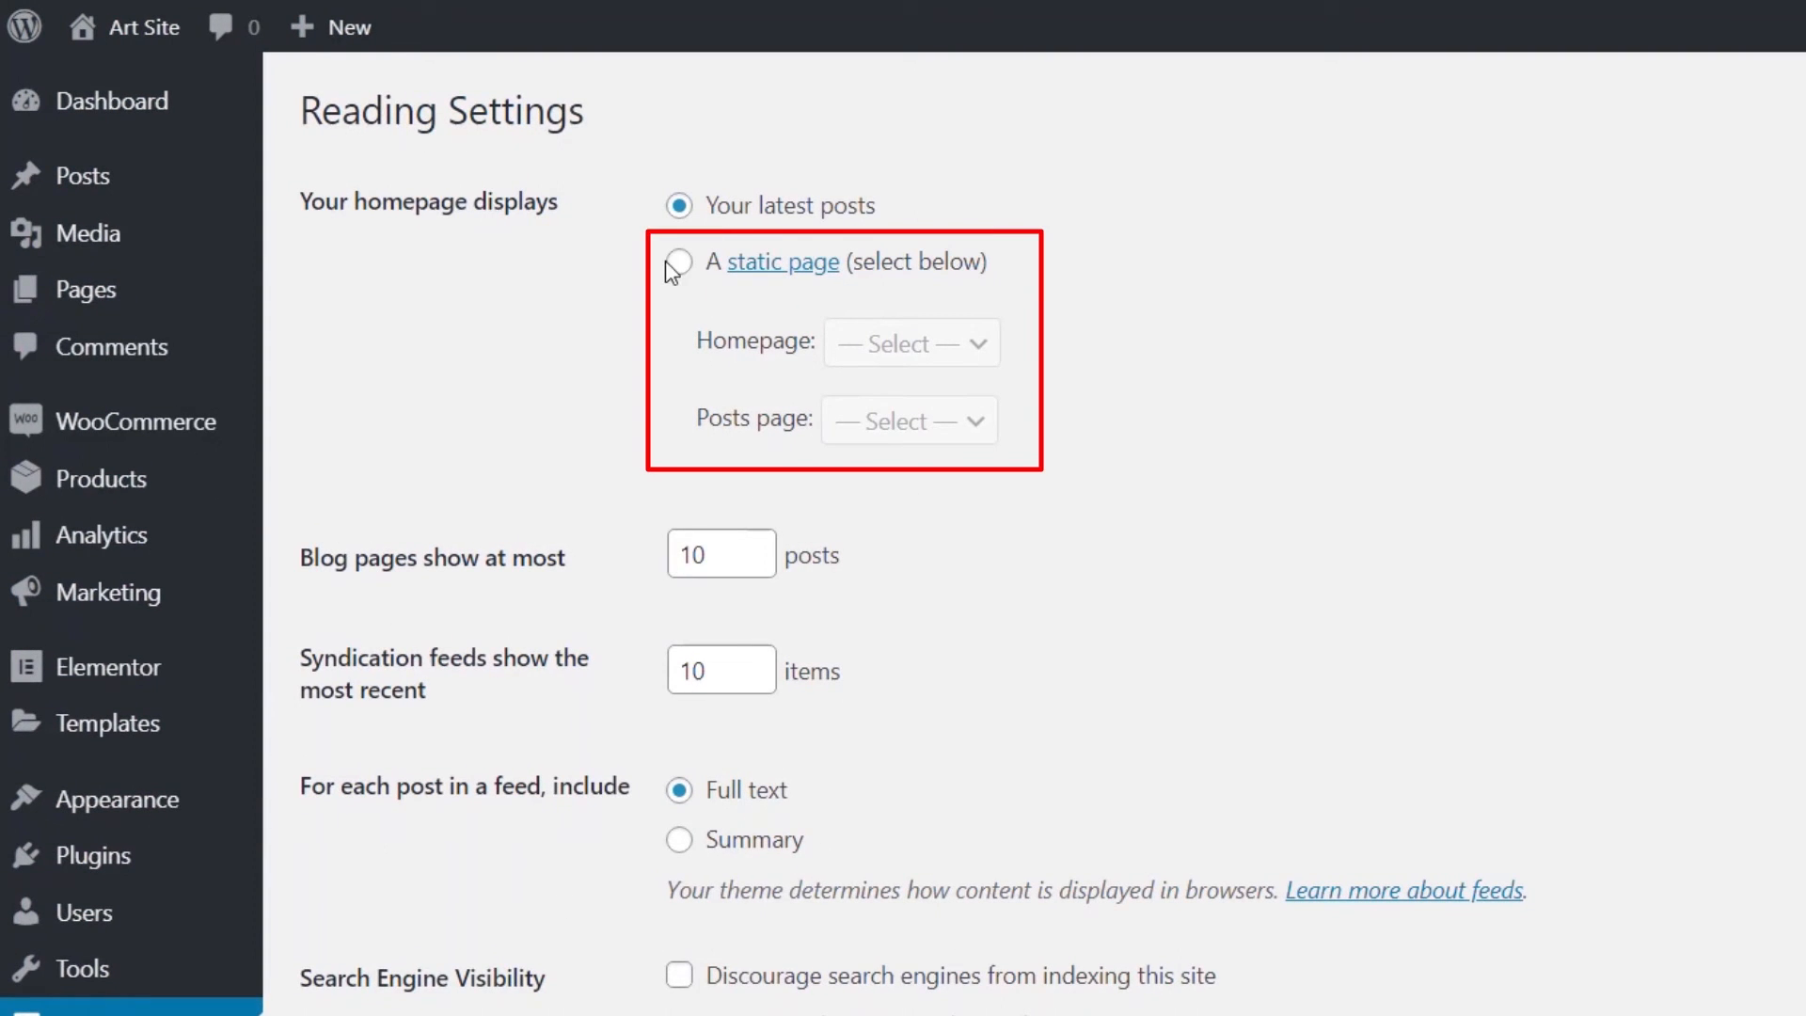
{"action": "left_click", "coordinate": [683, 265]}
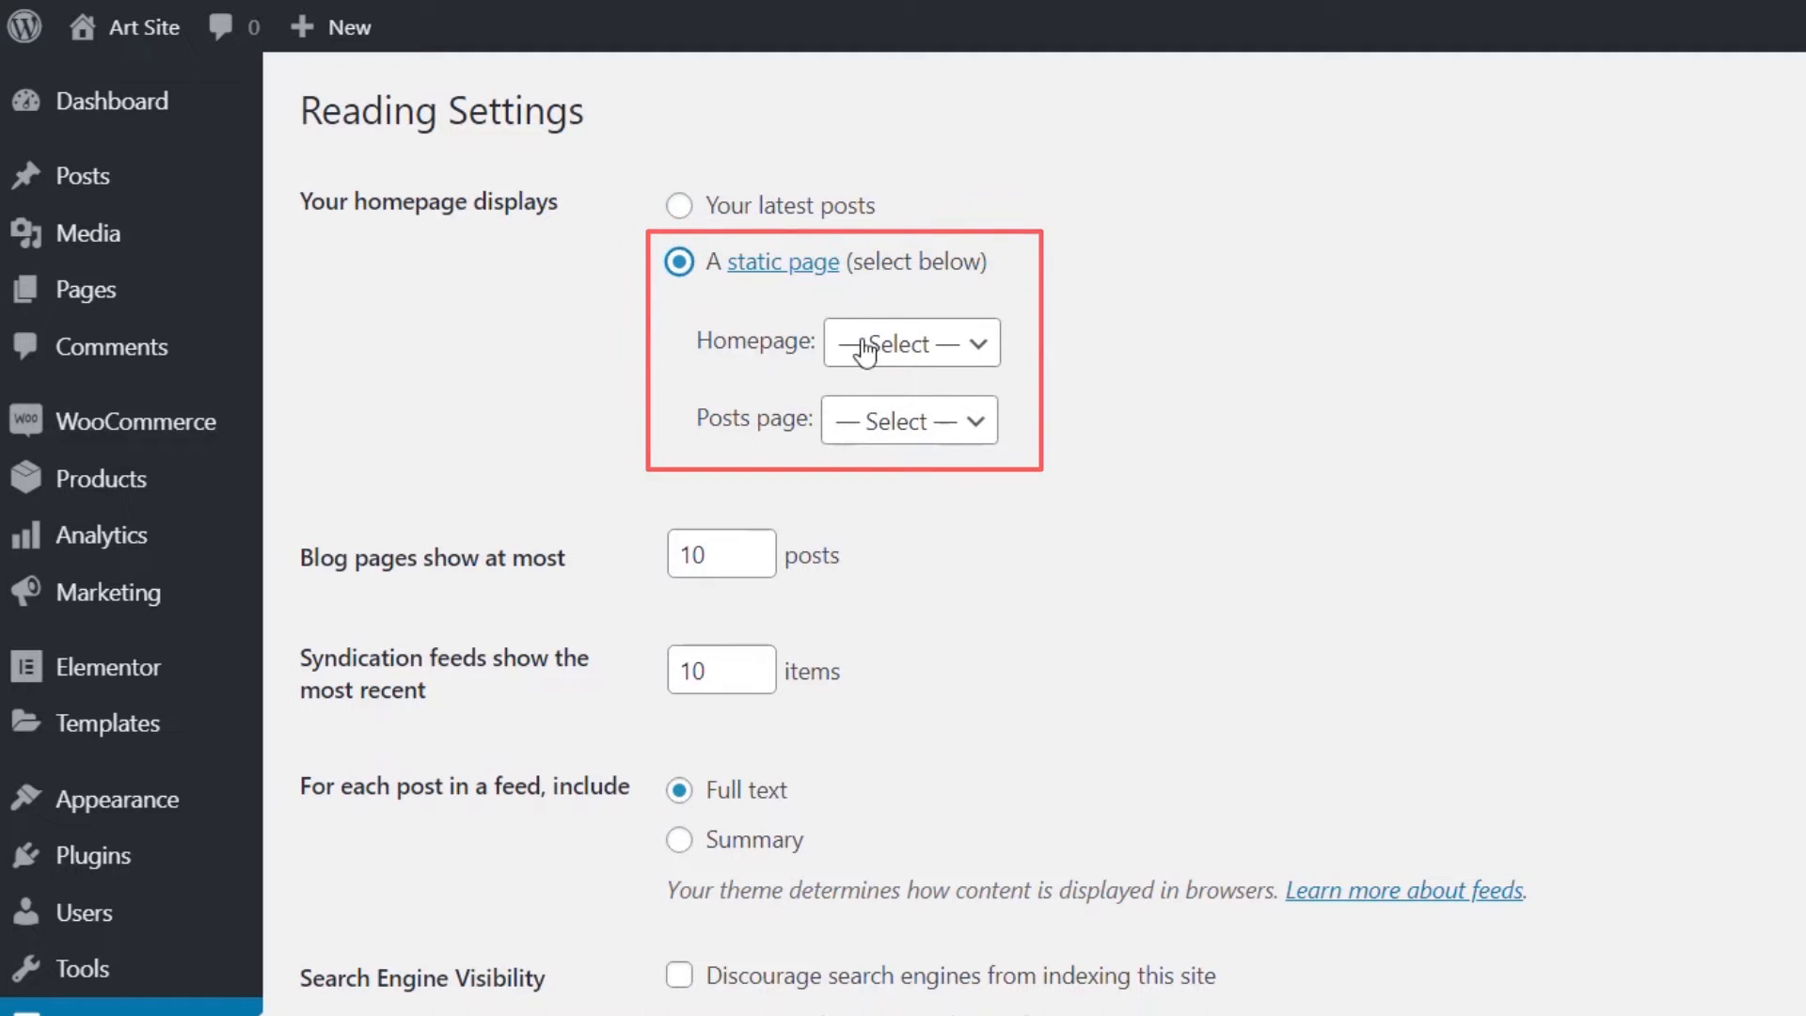
{"action": "left_click", "coordinate": [905, 348]}
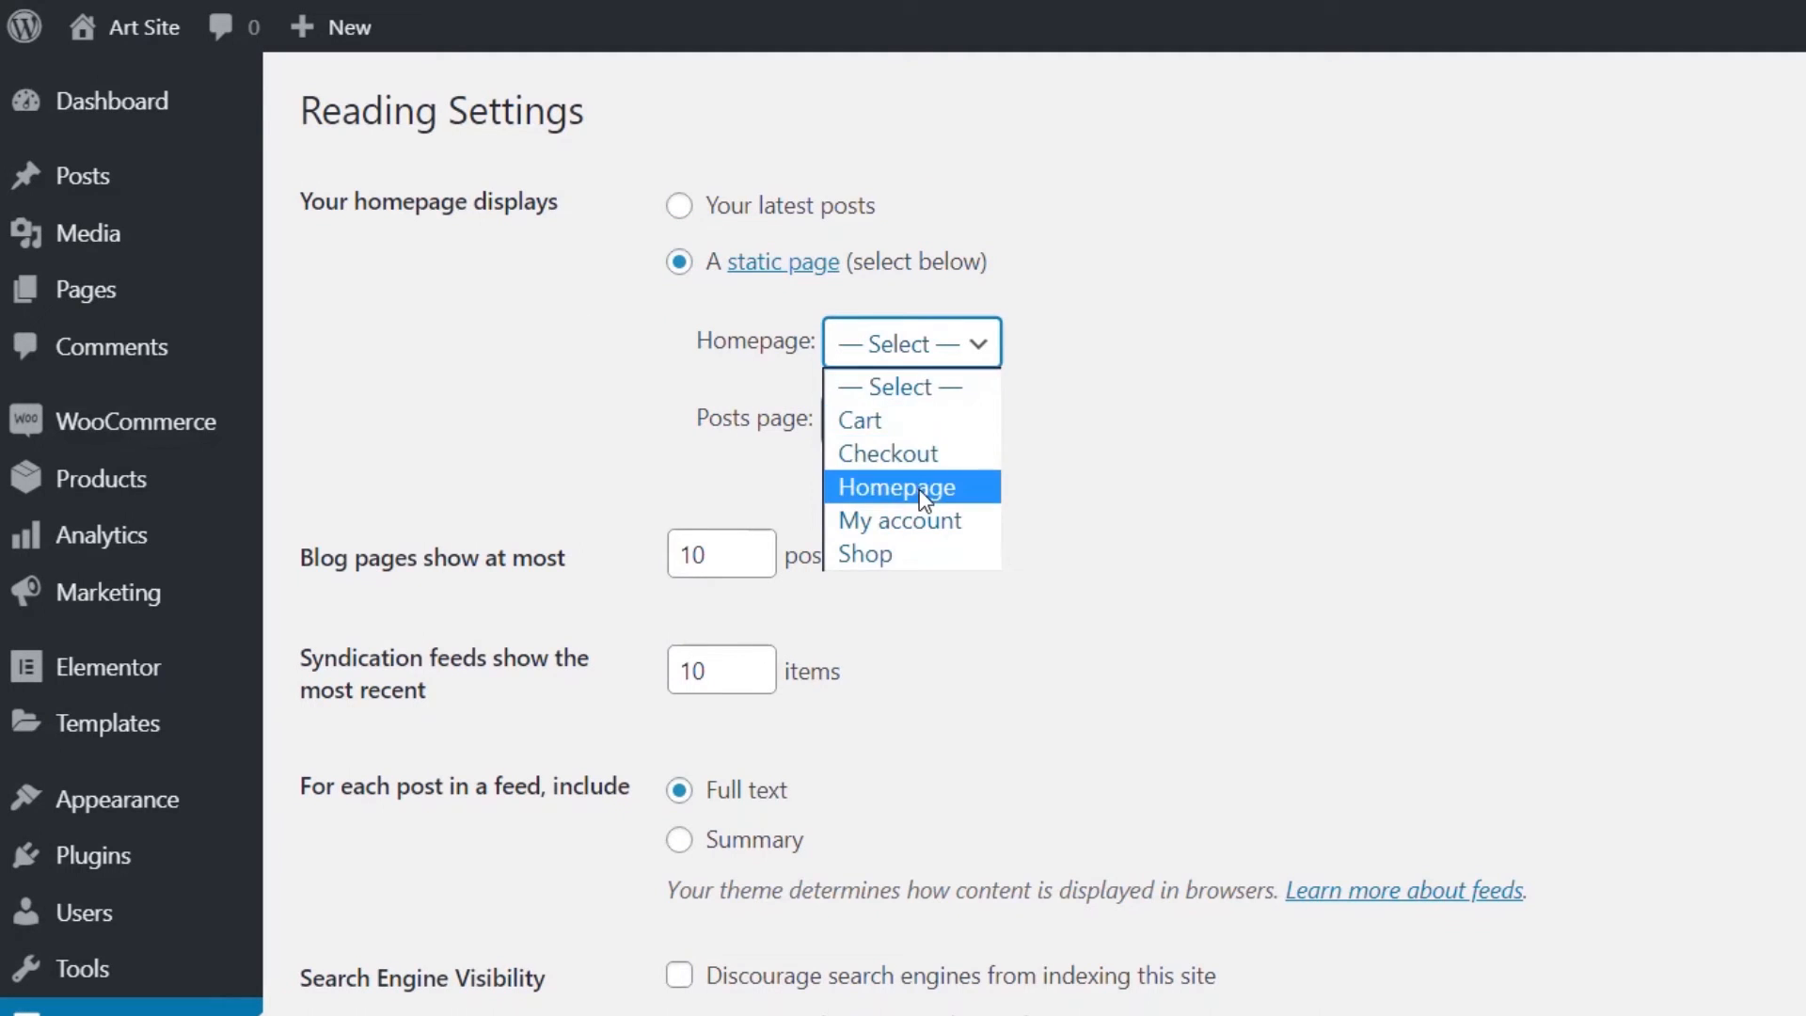
{"action": "left_click", "coordinate": [896, 488]}
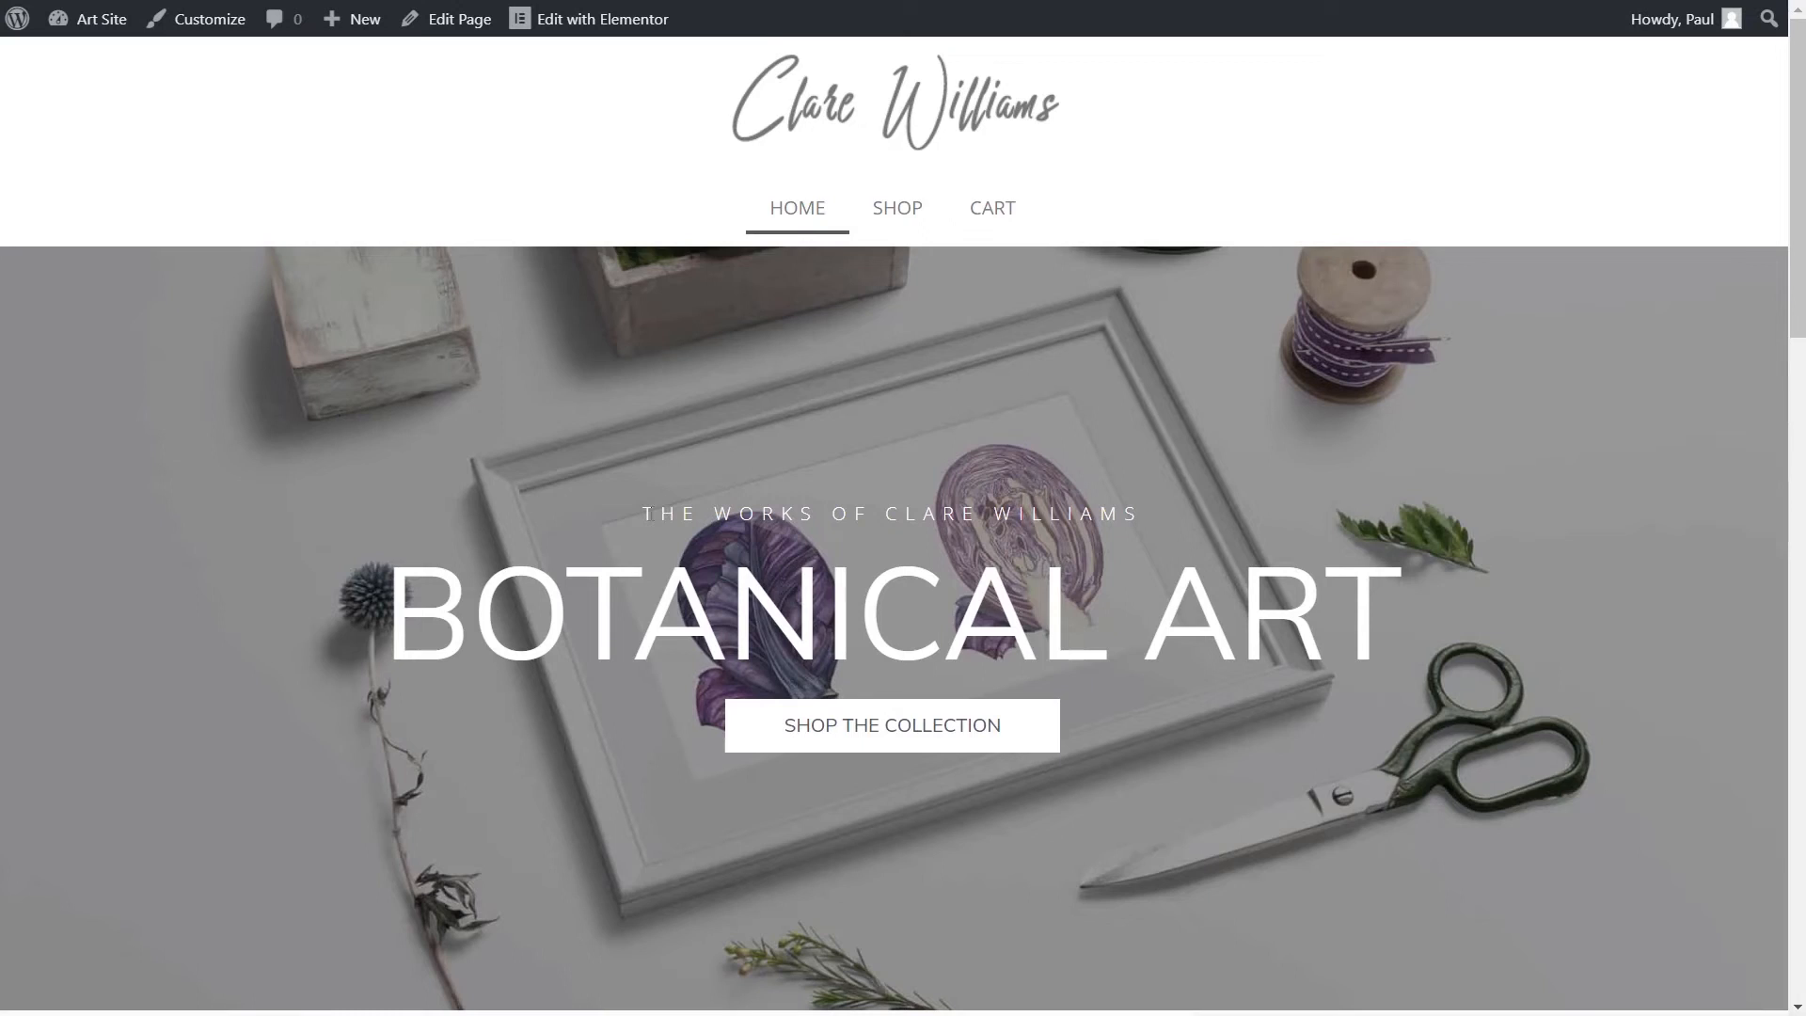
- Scroll through the live Botanical Art homepage, then open the Shop page from the nav bar
{"action": "scroll", "coordinate": [504, 492], "scroll_direction": "down", "scroll_amount": 15}
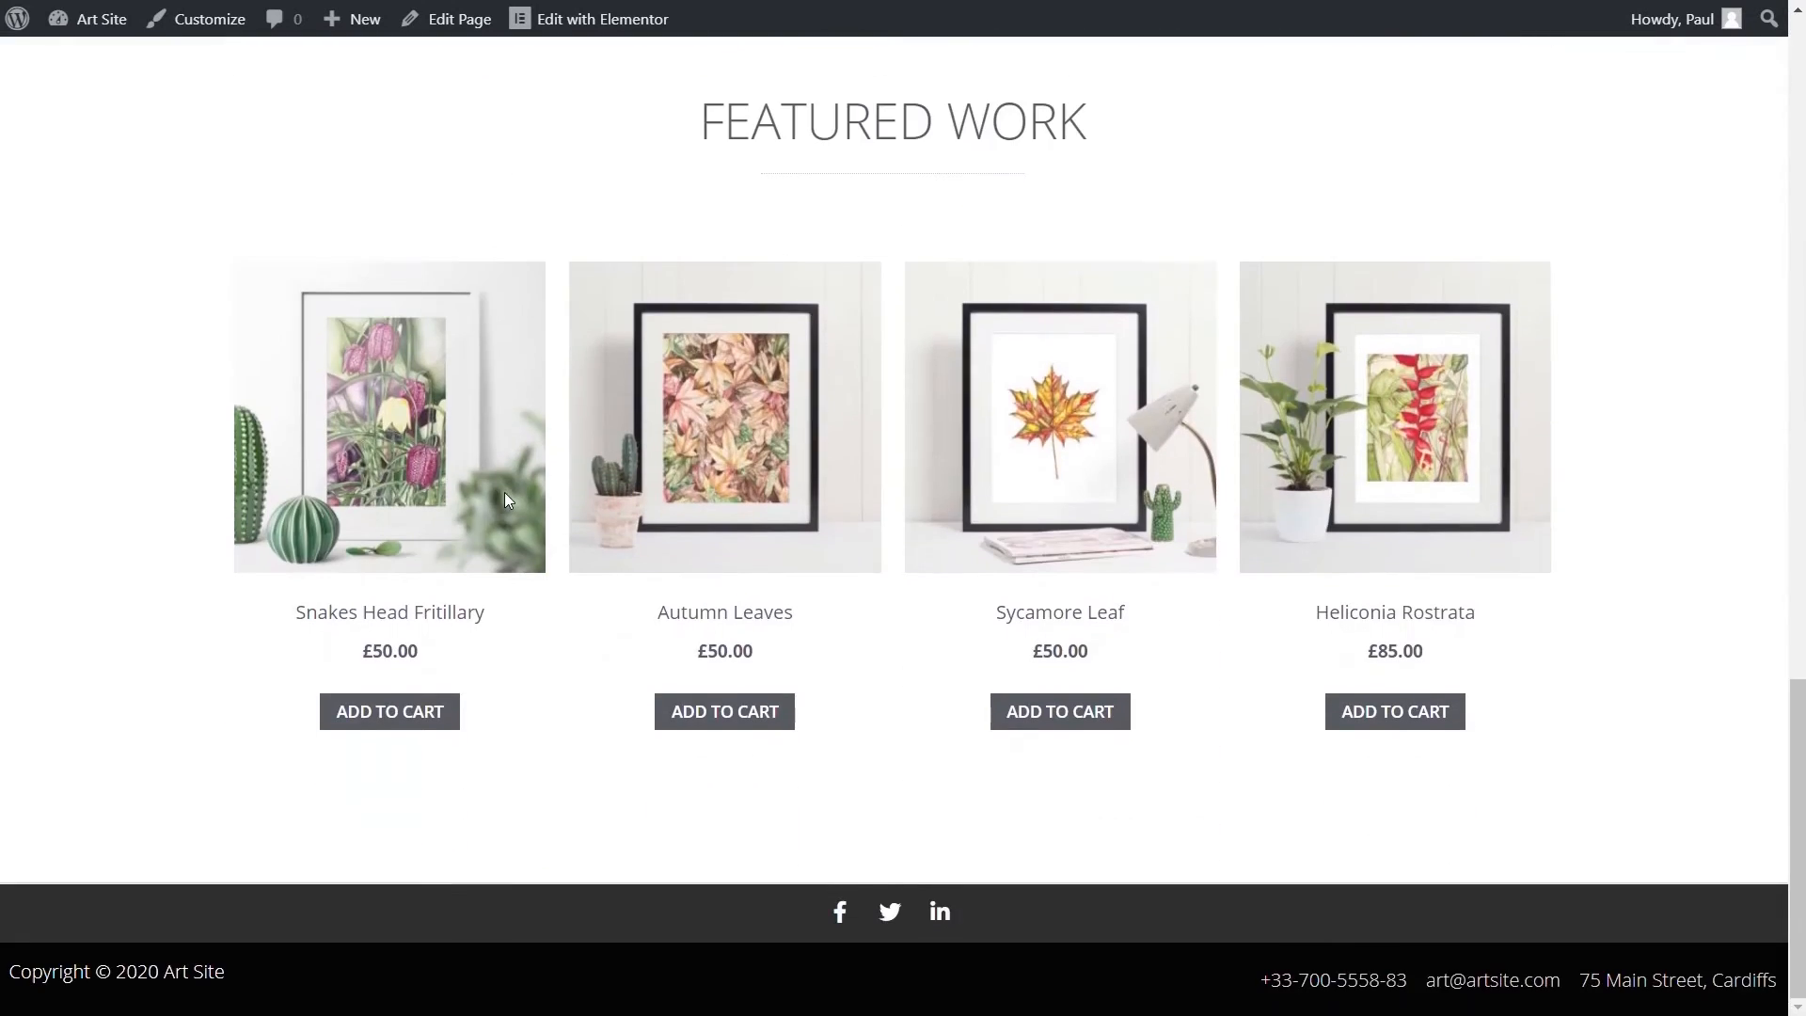
{"action": "scroll", "coordinate": [504, 499], "scroll_direction": "up", "scroll_amount": 15}
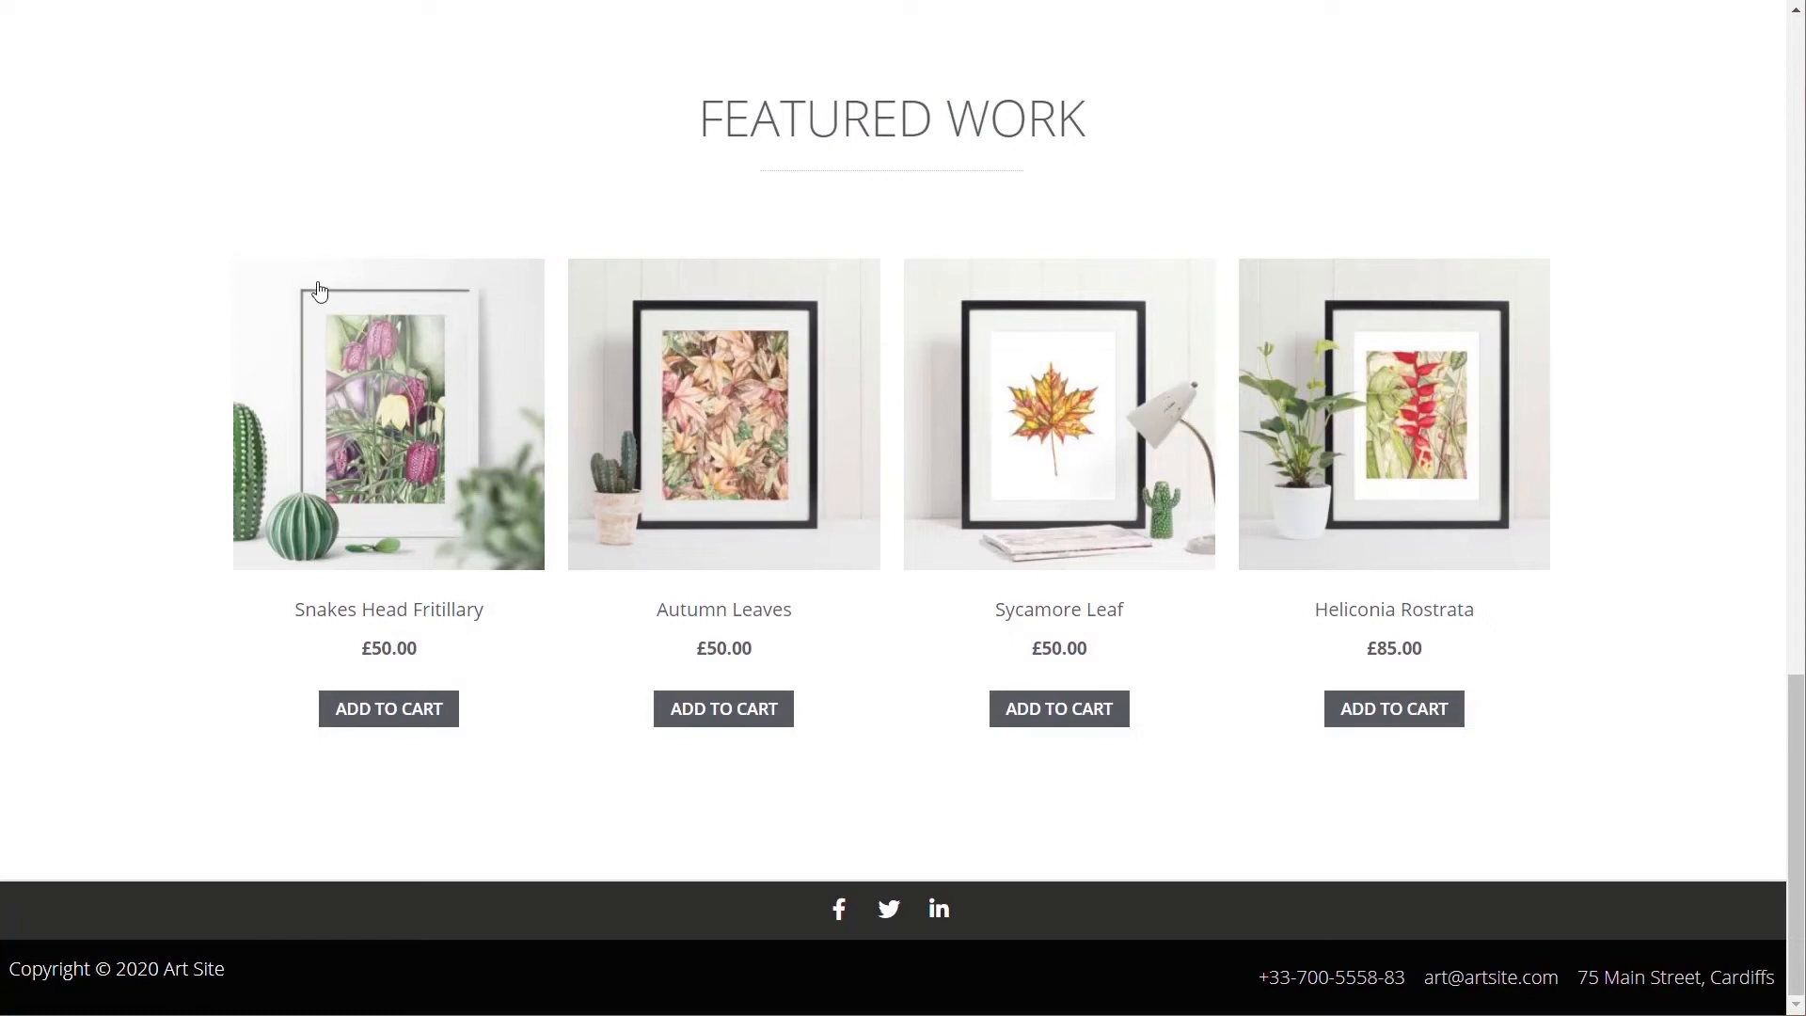
{"action": "scroll", "coordinate": [301, 339], "scroll_direction": "up", "scroll_amount": 4}
{"action": "scroll", "coordinate": [290, 355], "scroll_direction": "up", "scroll_amount": 15}
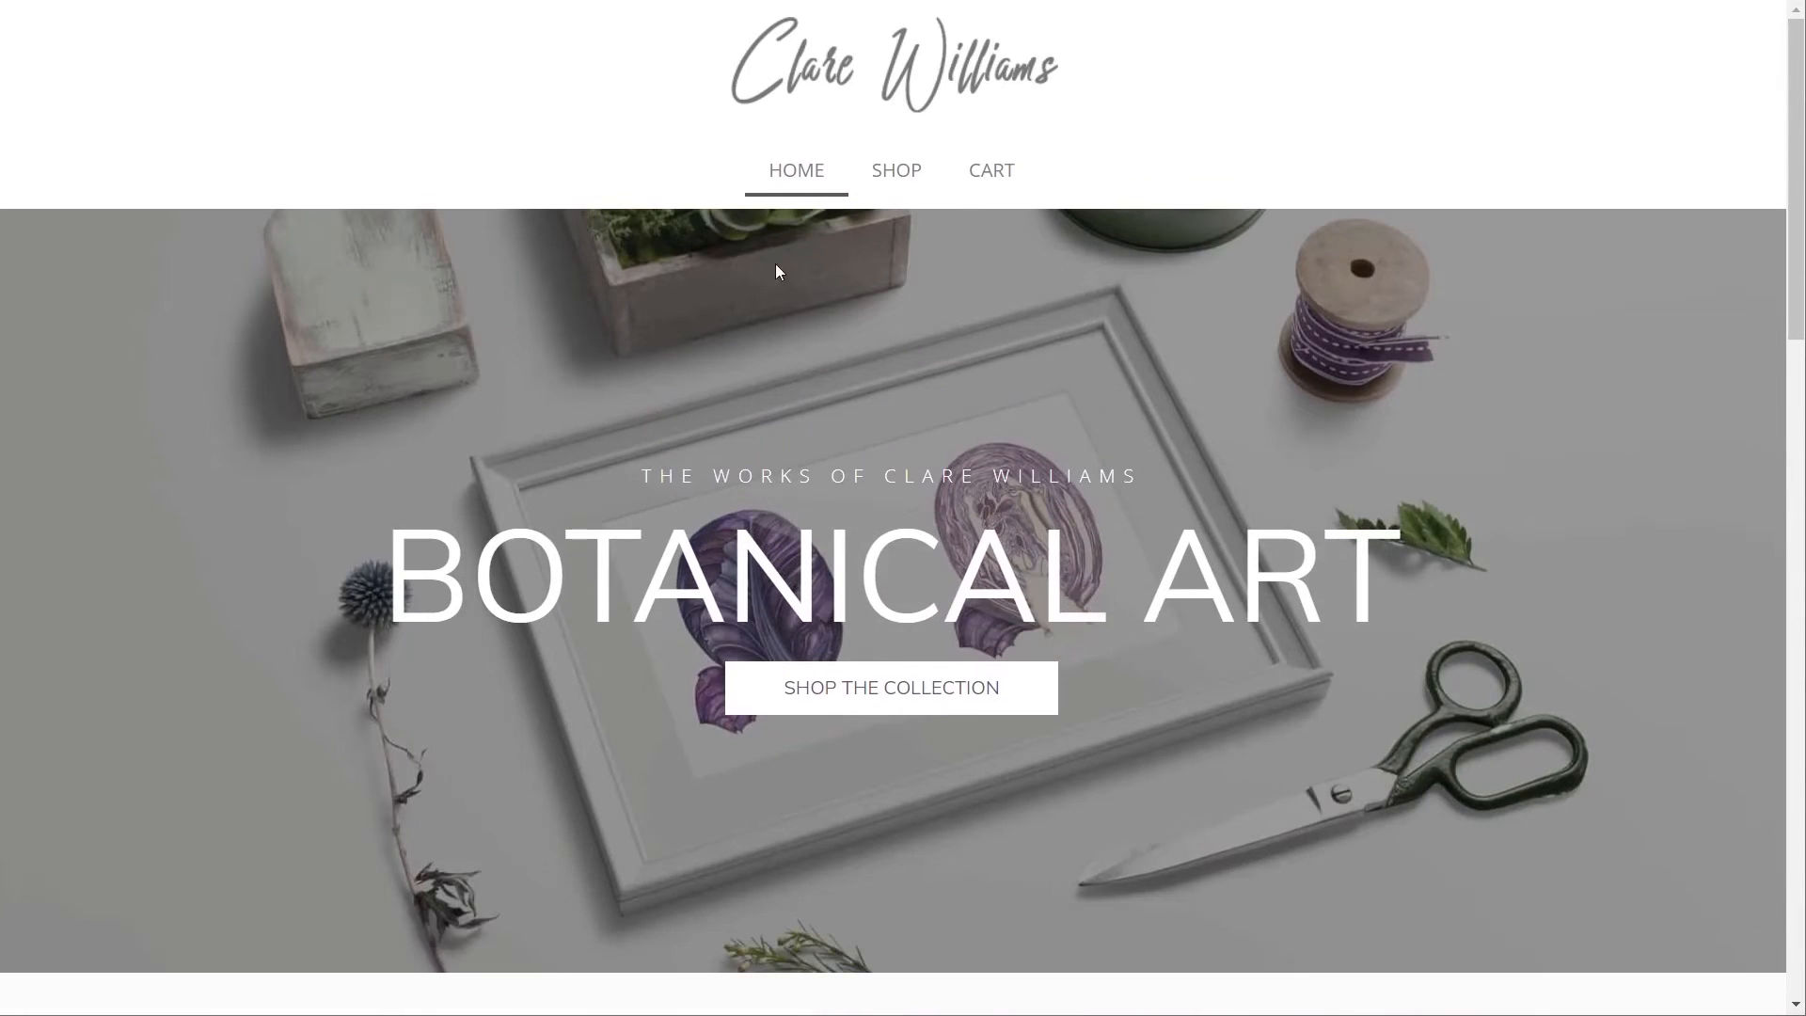
{"action": "left_click", "coordinate": [901, 191]}
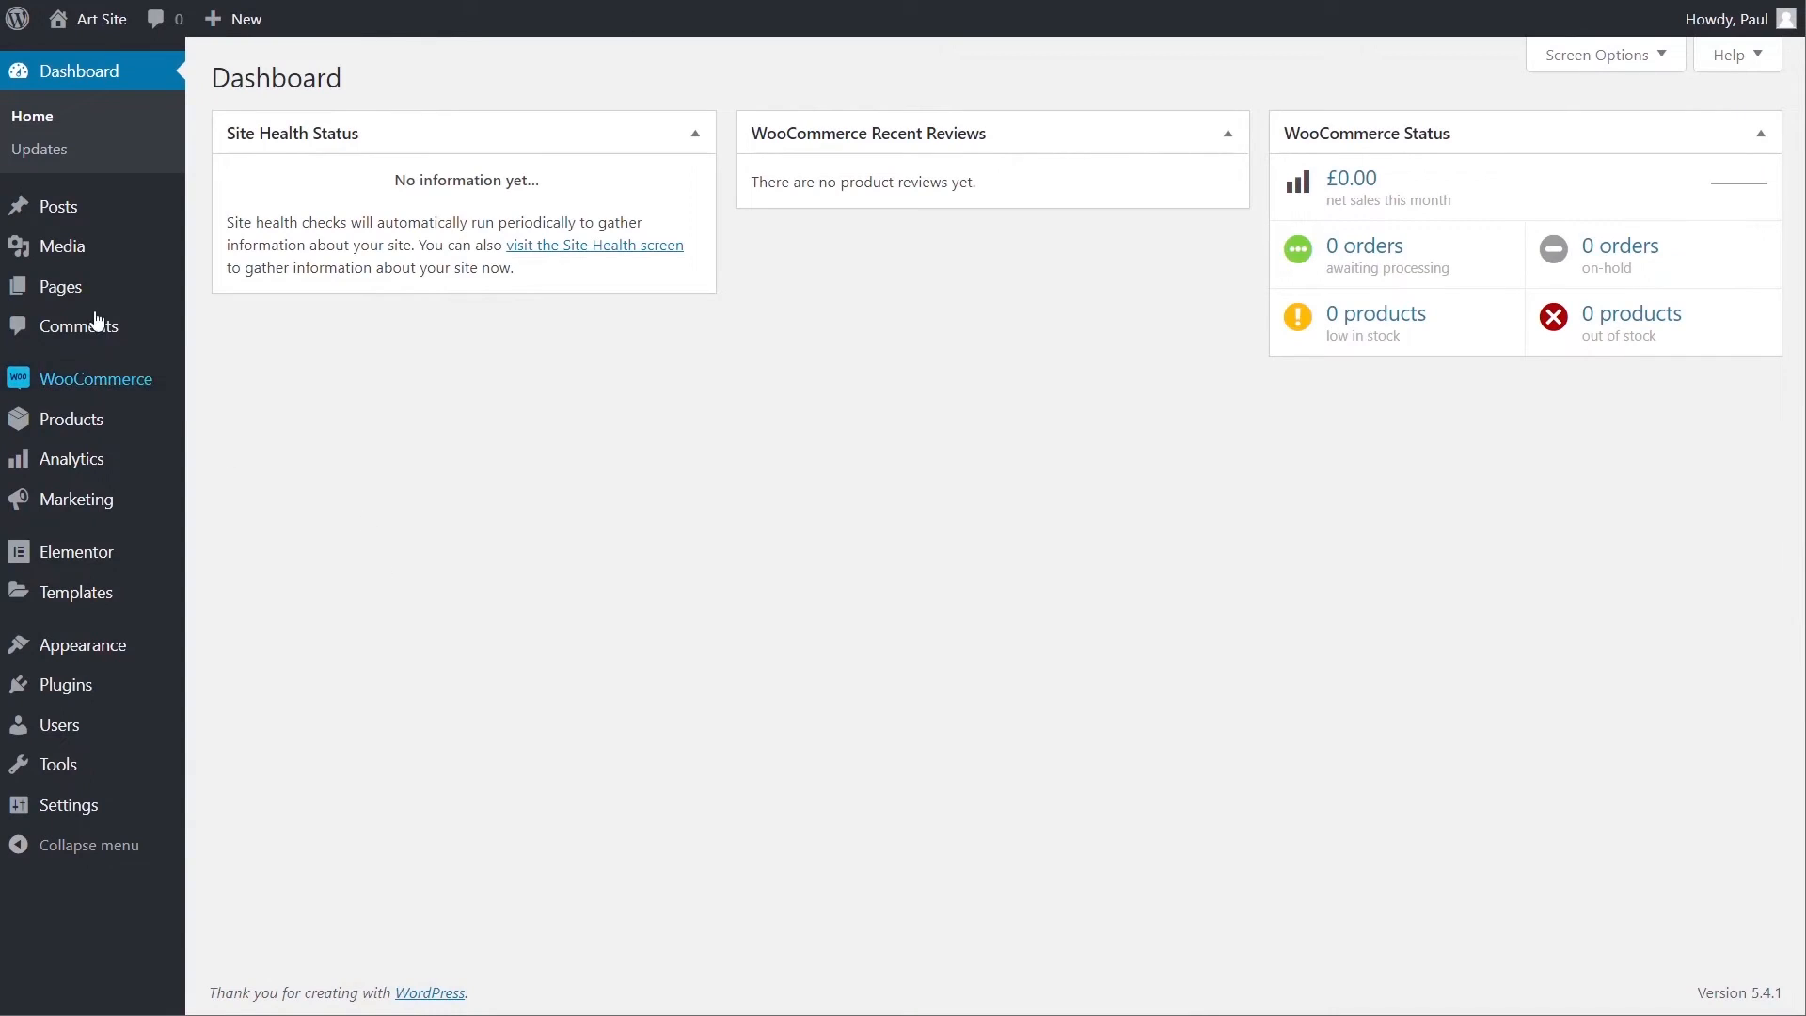
- Try editing the Shop page in Elementor, back out of the content-area error, return to Pages
{"action": "mouse_move", "coordinate": [60, 286]}
{"action": "left_click", "coordinate": [217, 286]}
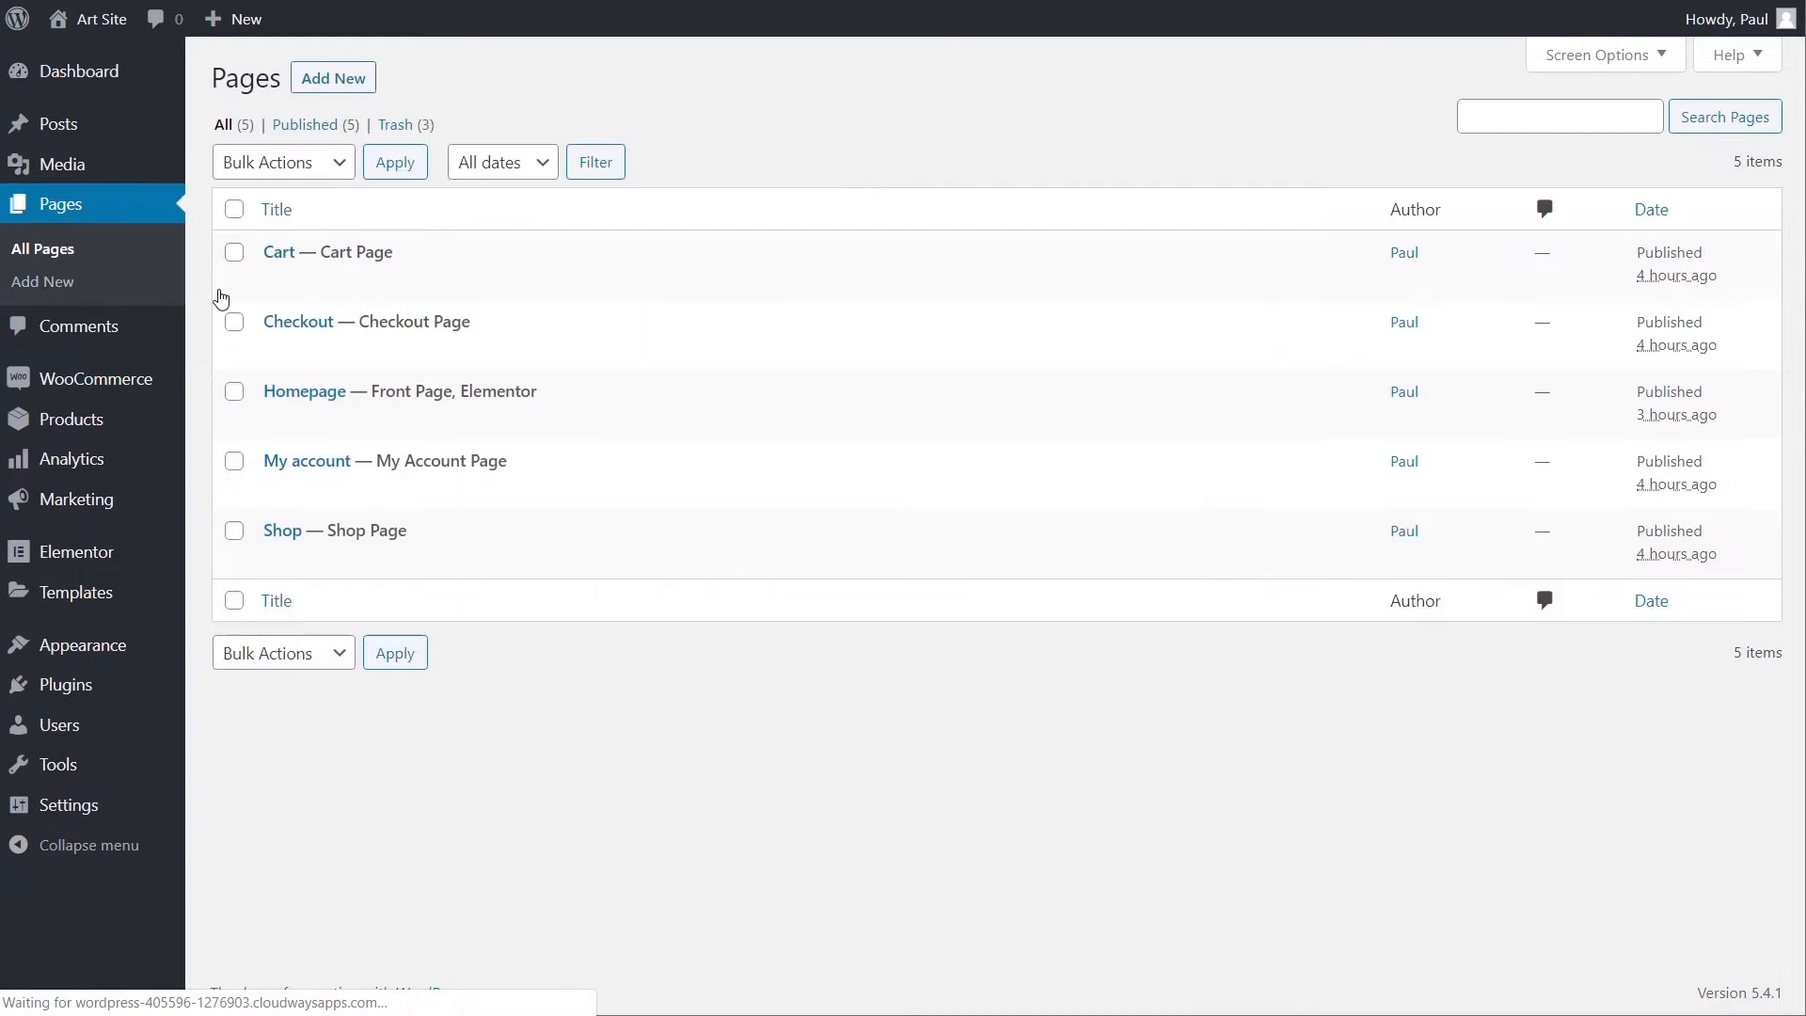
{"action": "left_click", "coordinate": [279, 531]}
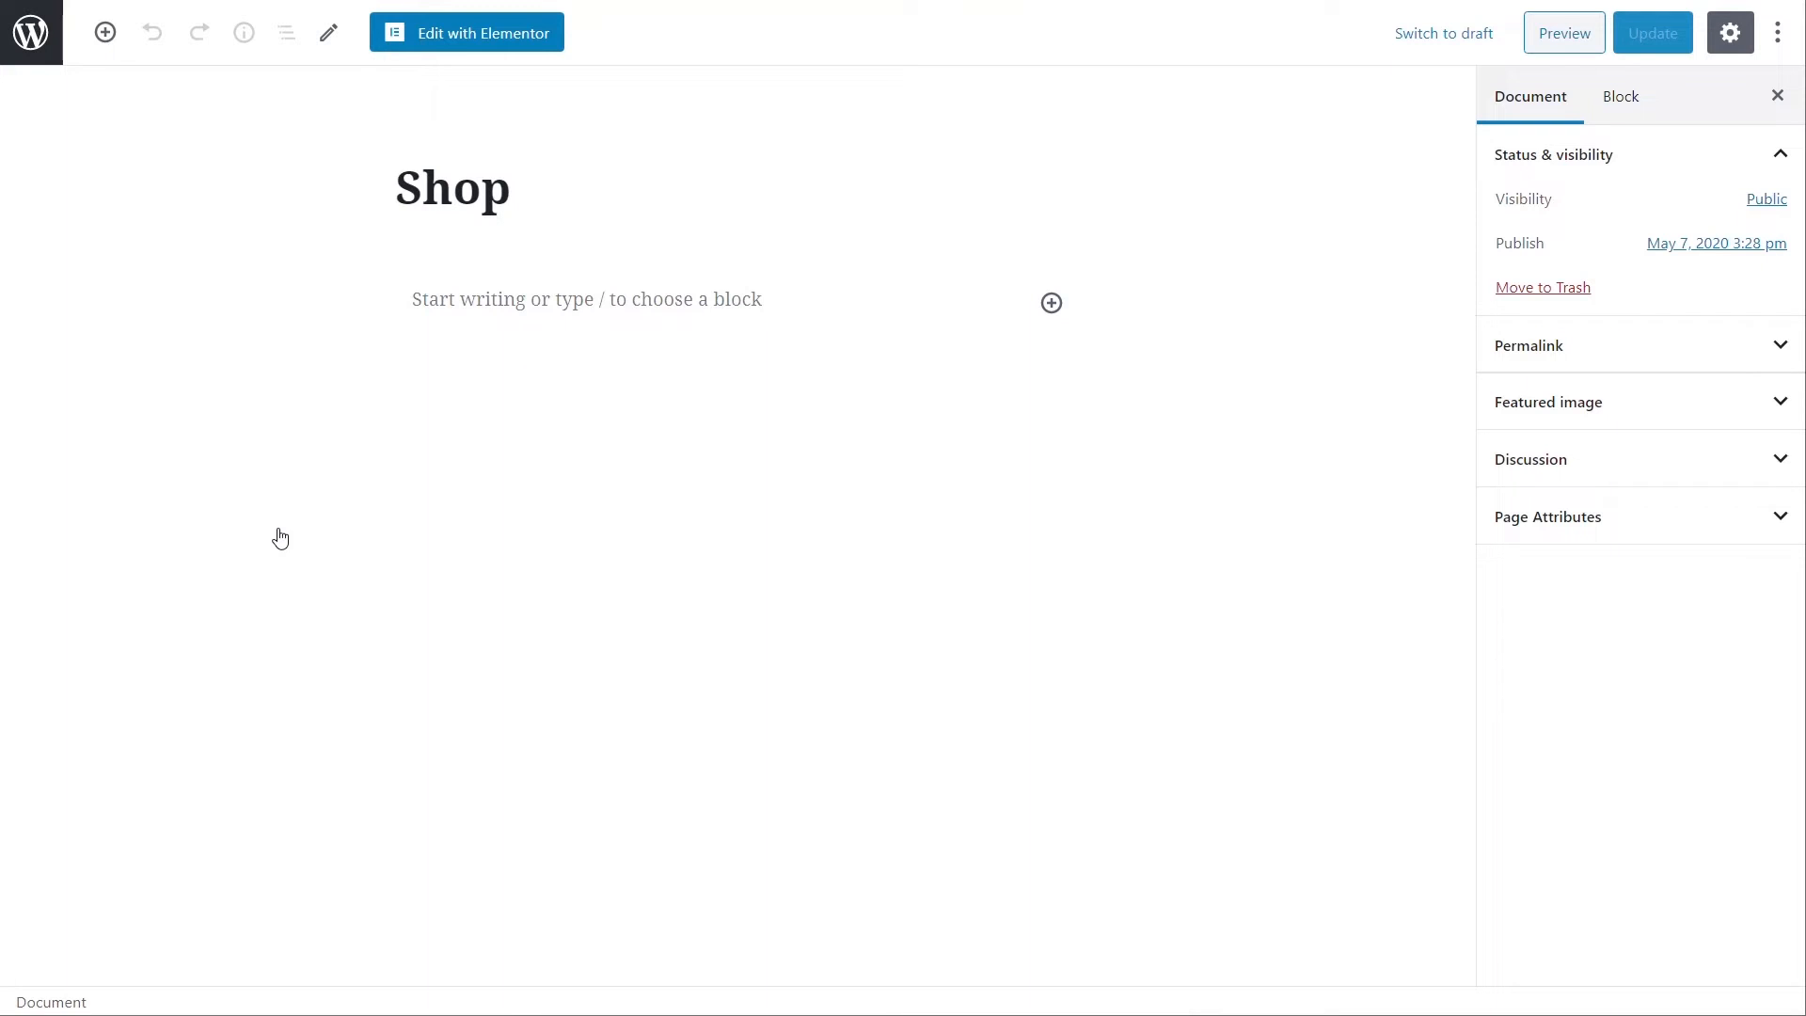
{"action": "left_click", "coordinate": [476, 42]}
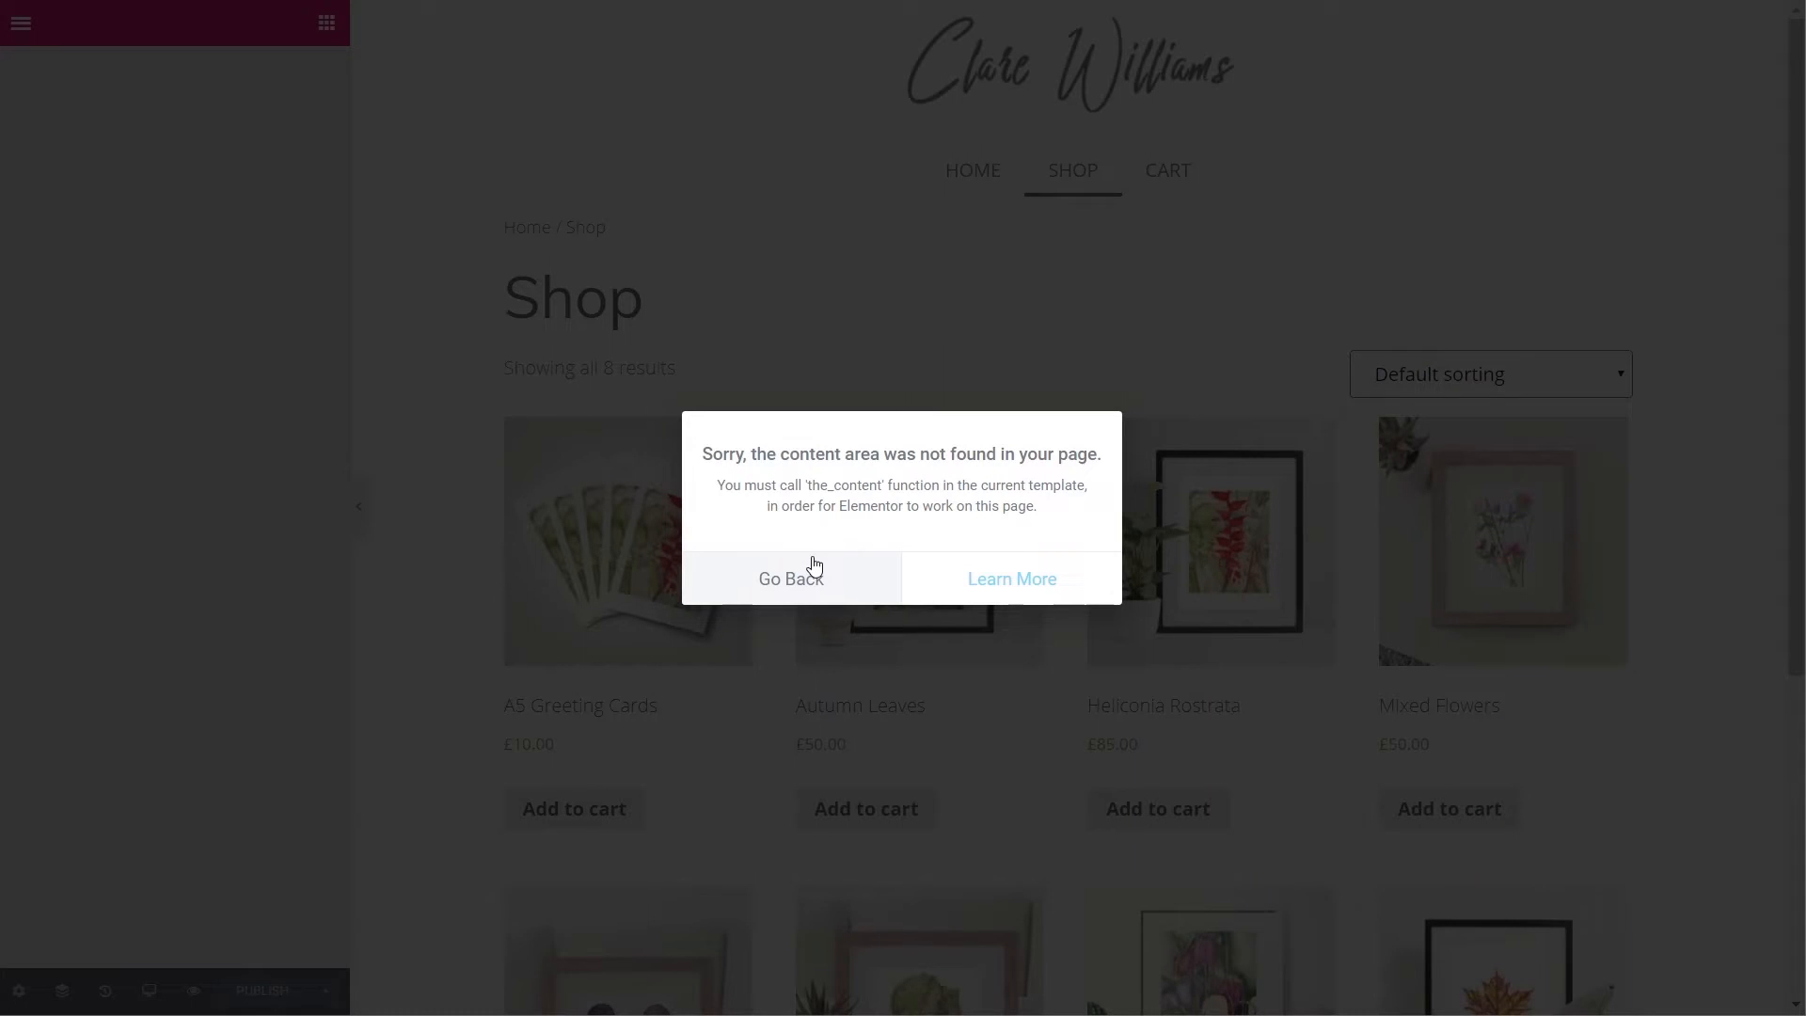
{"action": "left_click", "coordinate": [814, 585]}
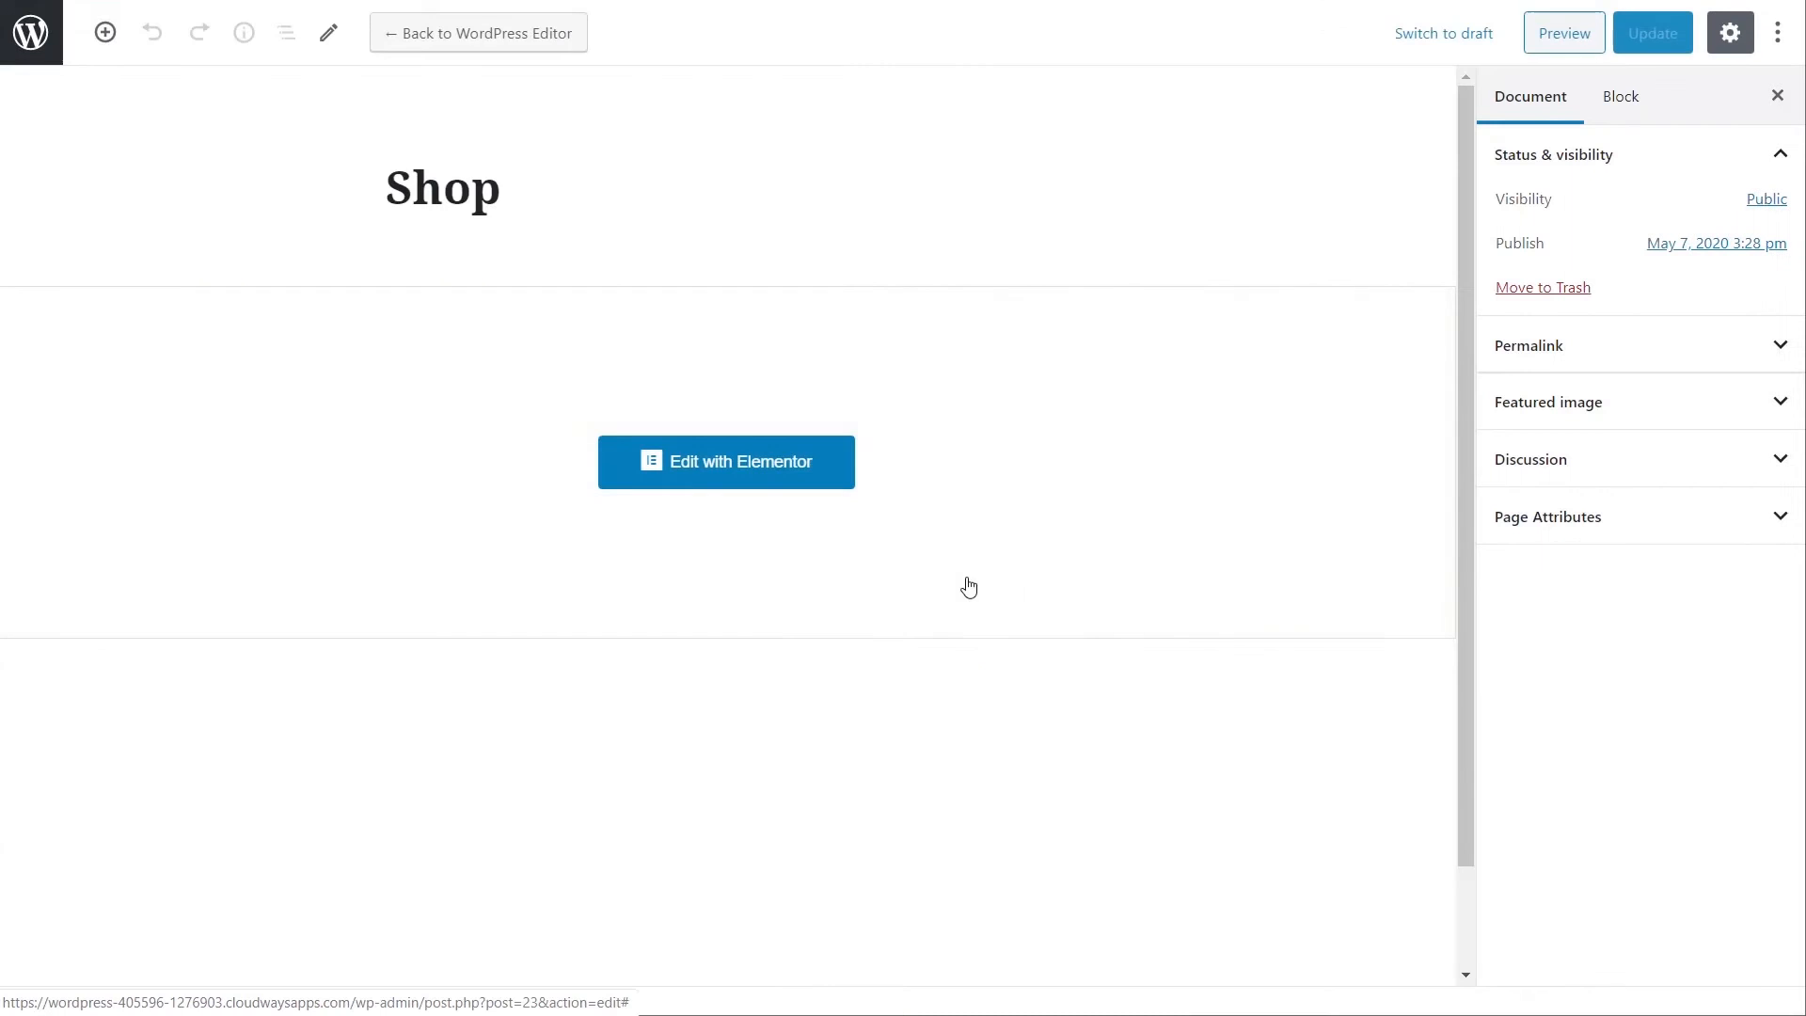
{"action": "left_click", "coordinate": [20, 35]}
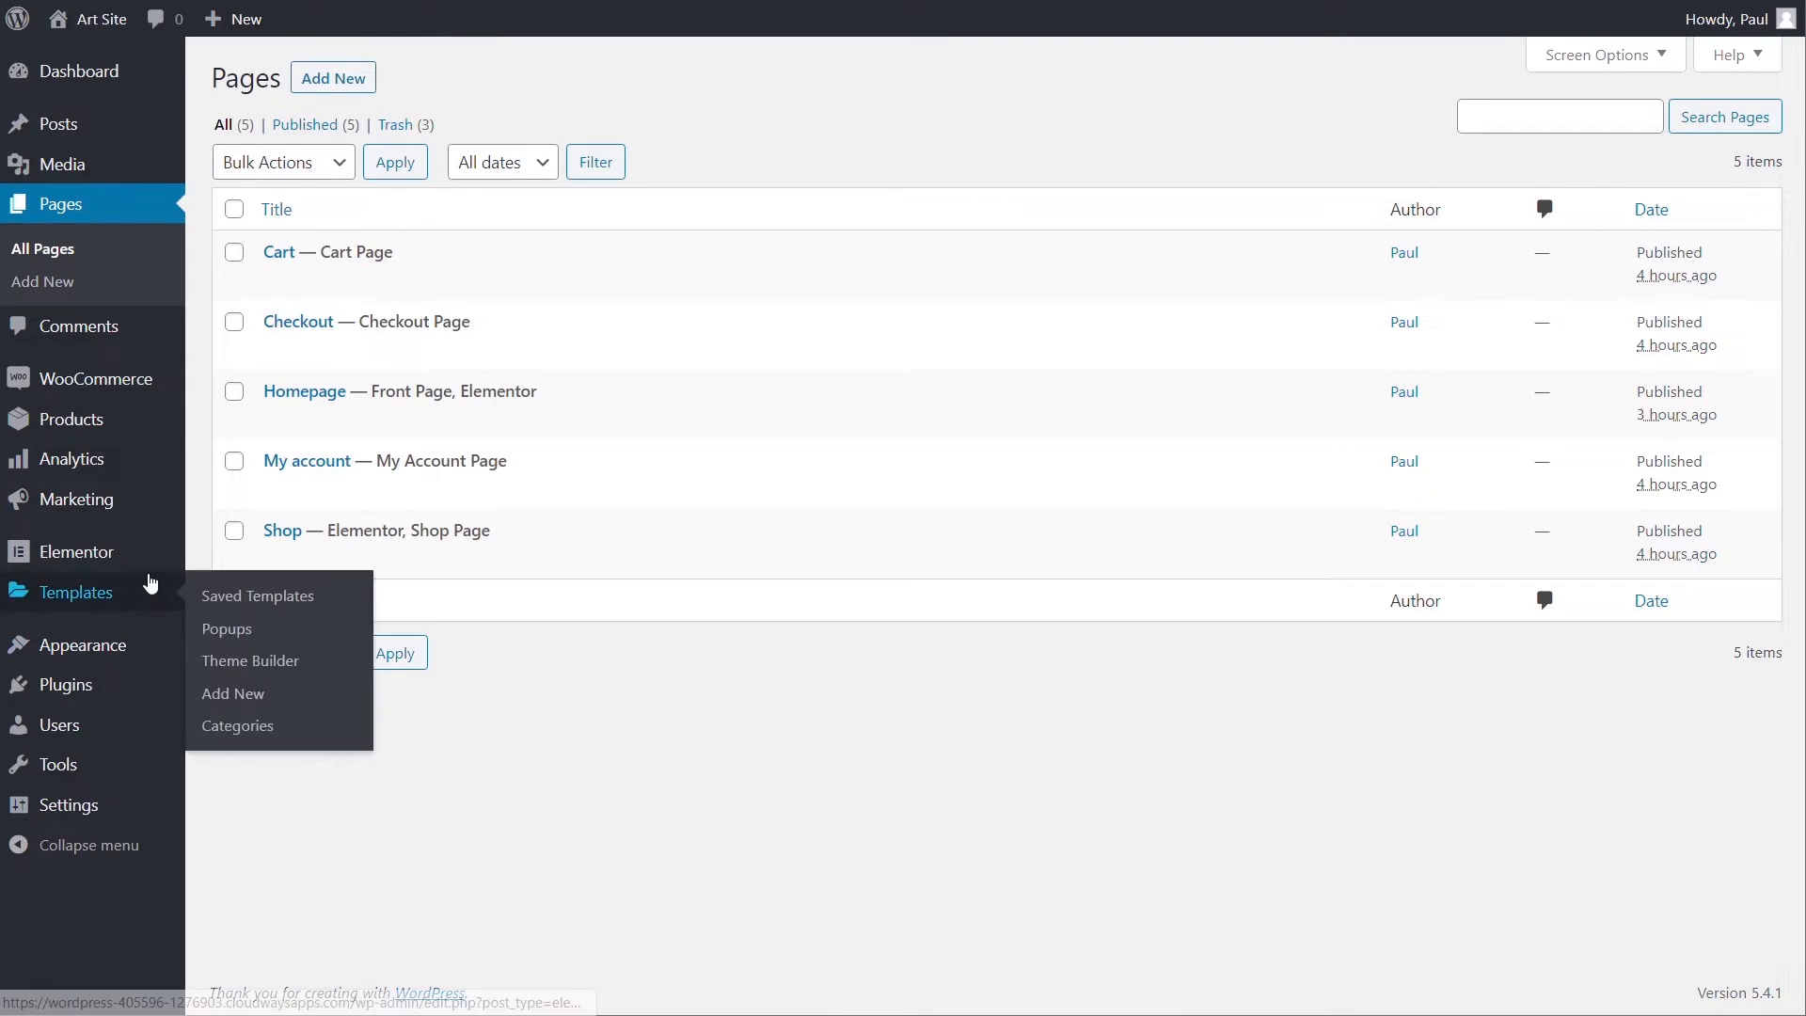
- Start a new template from the Theme Builder's Product Archive tab
{"action": "mouse_move", "coordinate": [110, 597]}
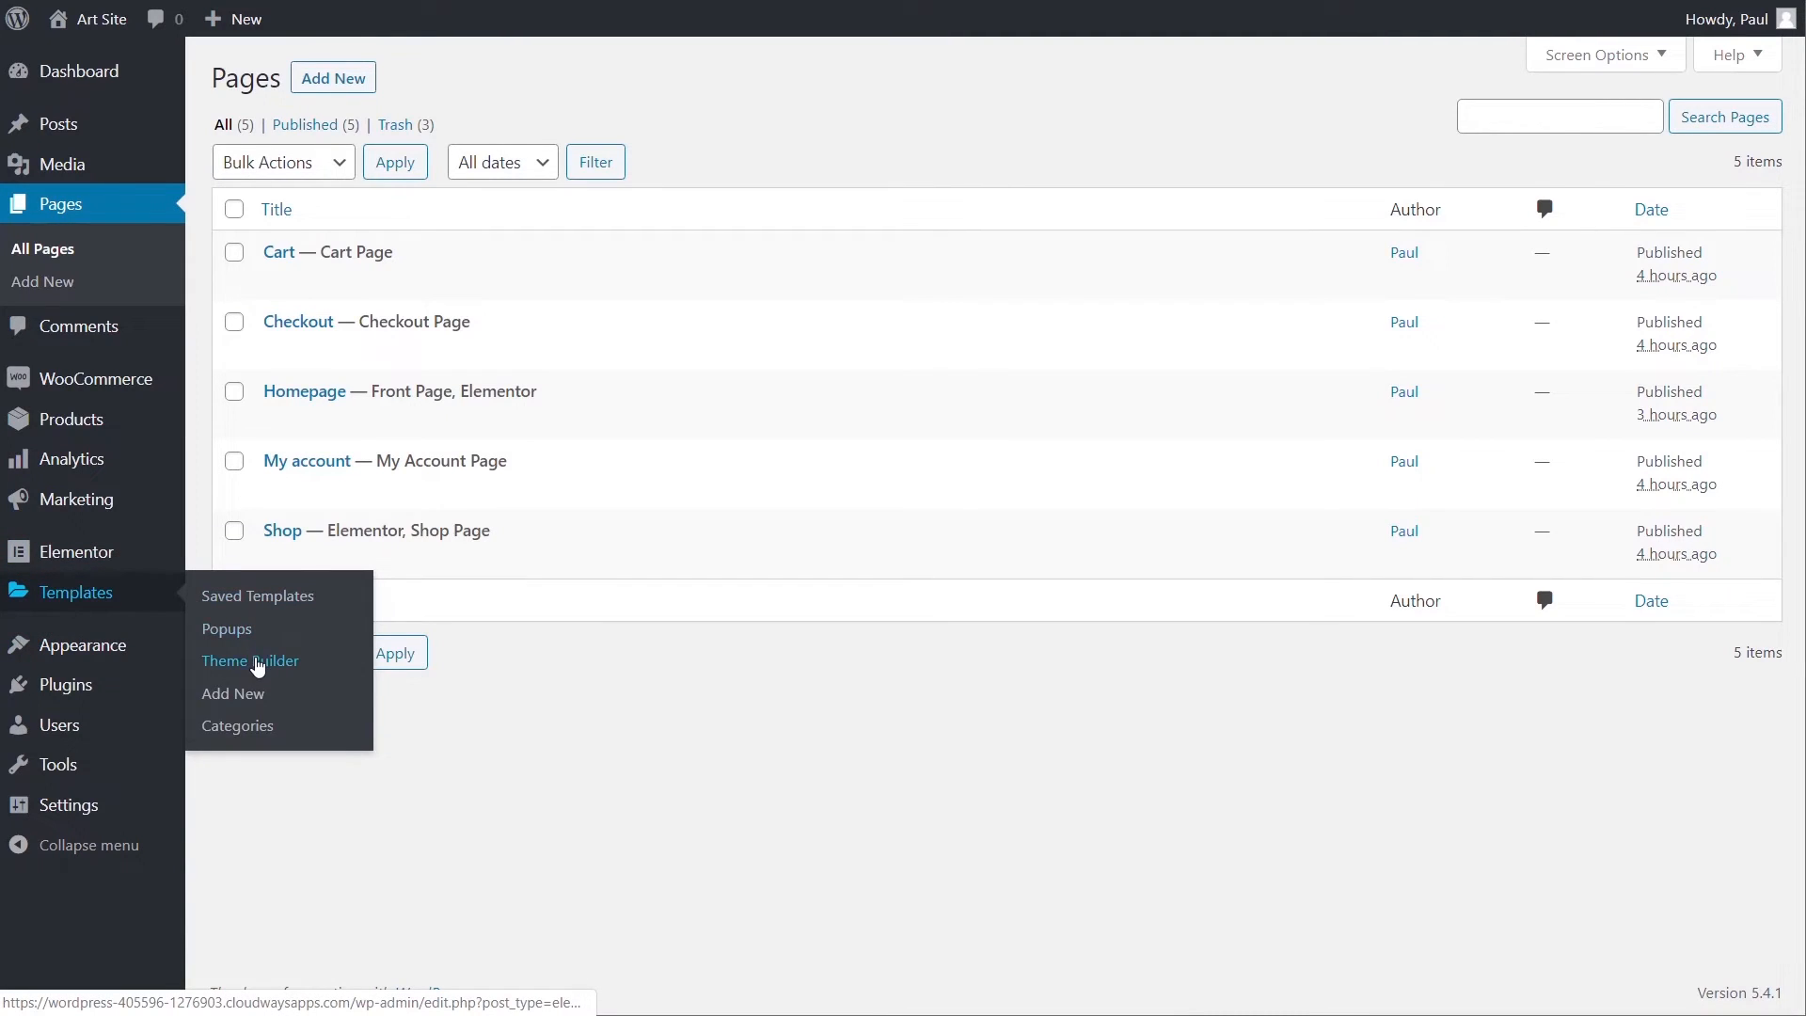
{"action": "left_click", "coordinate": [257, 663]}
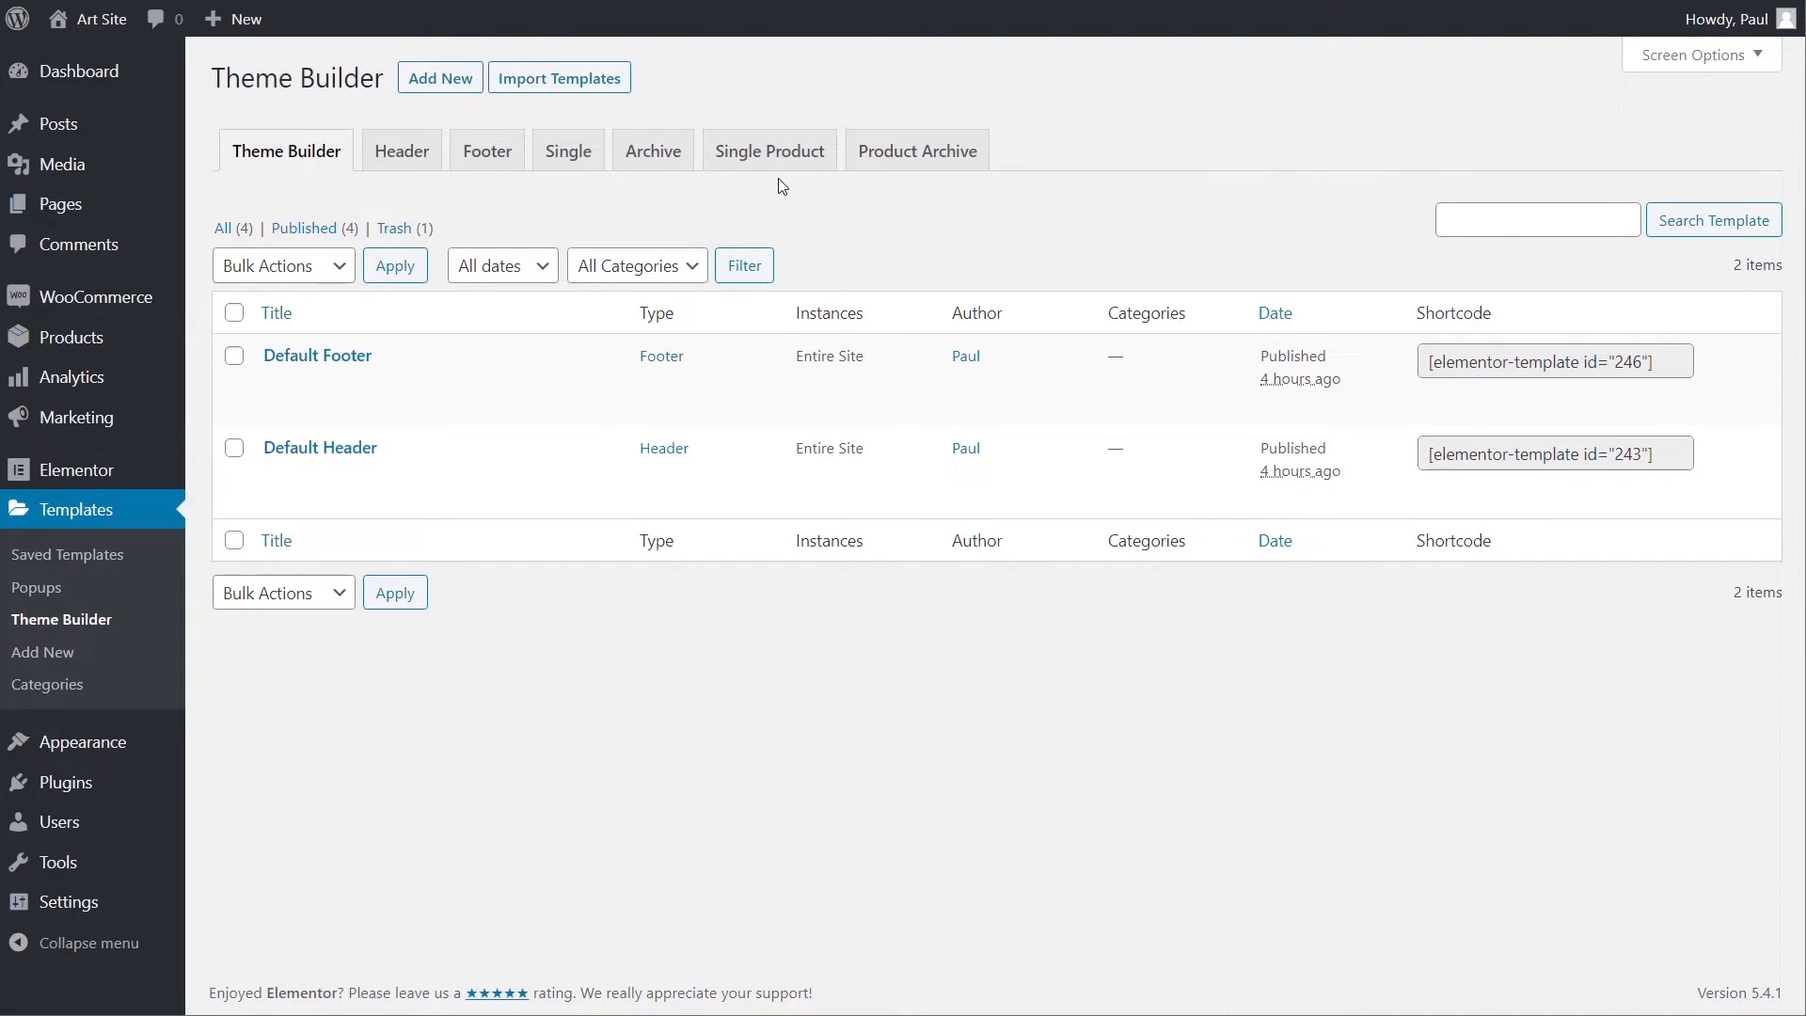
{"action": "left_click", "coordinate": [918, 162]}
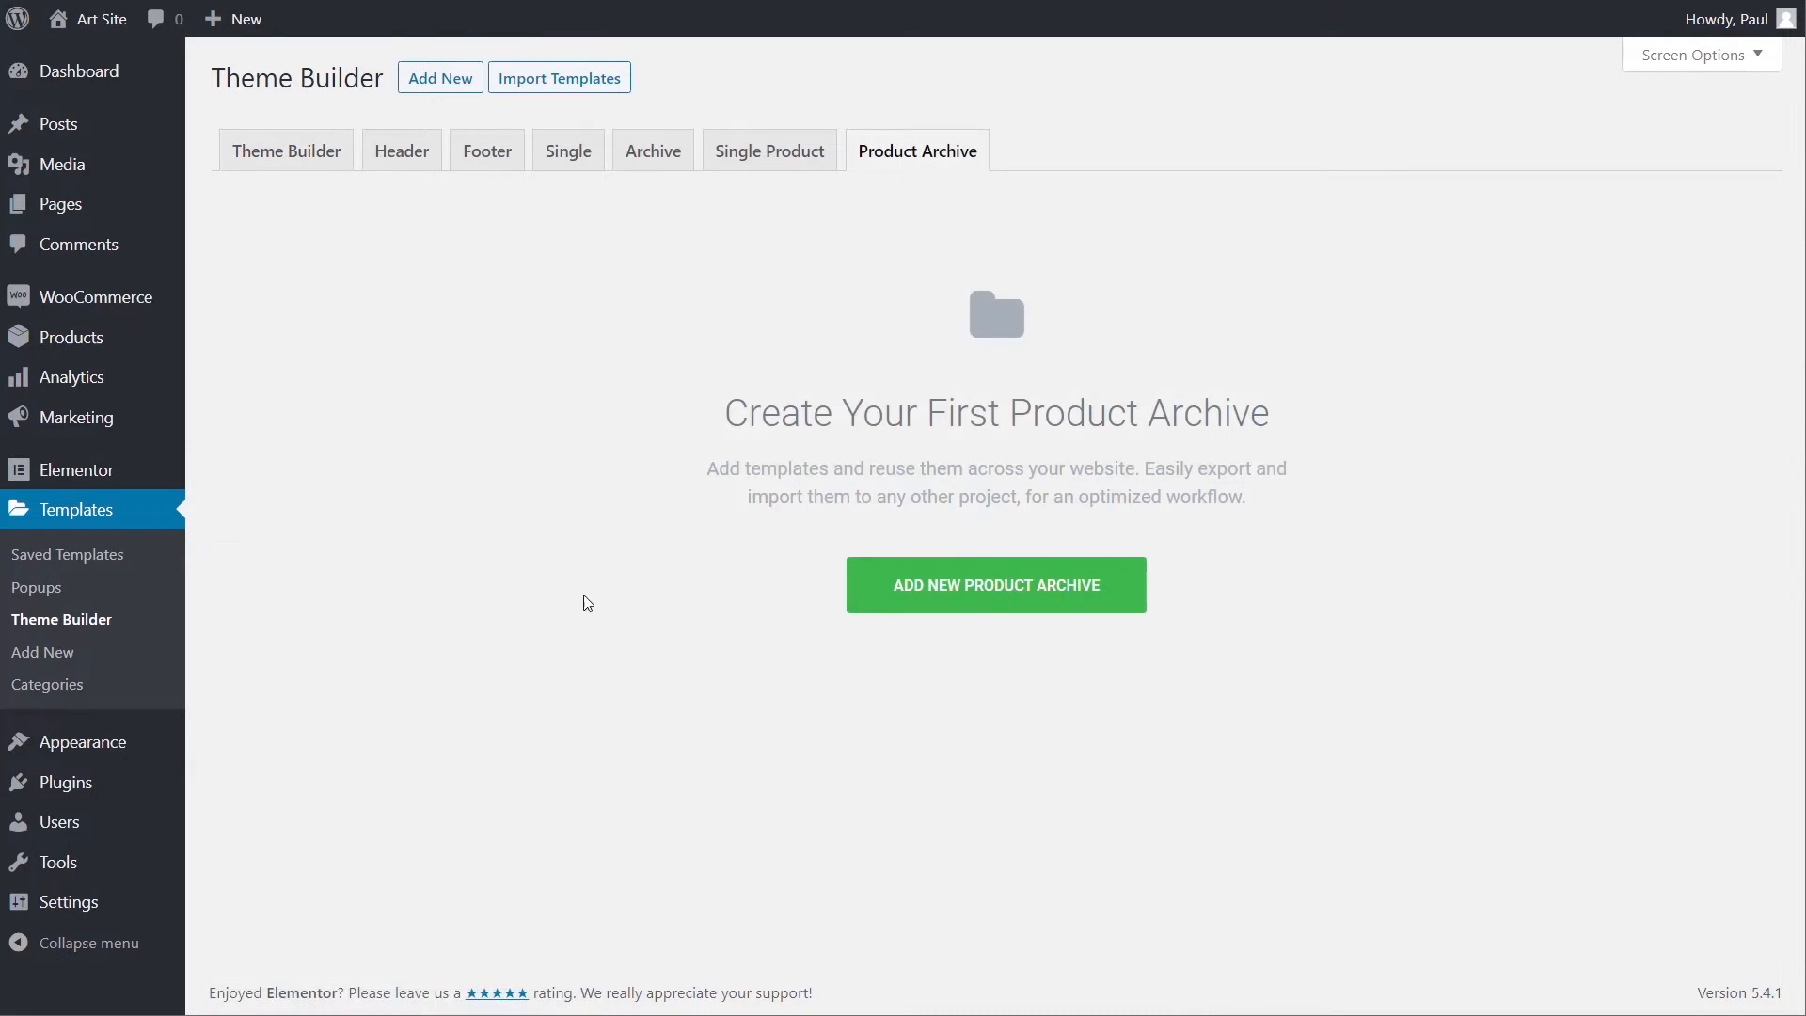
{"action": "left_click", "coordinate": [979, 585]}
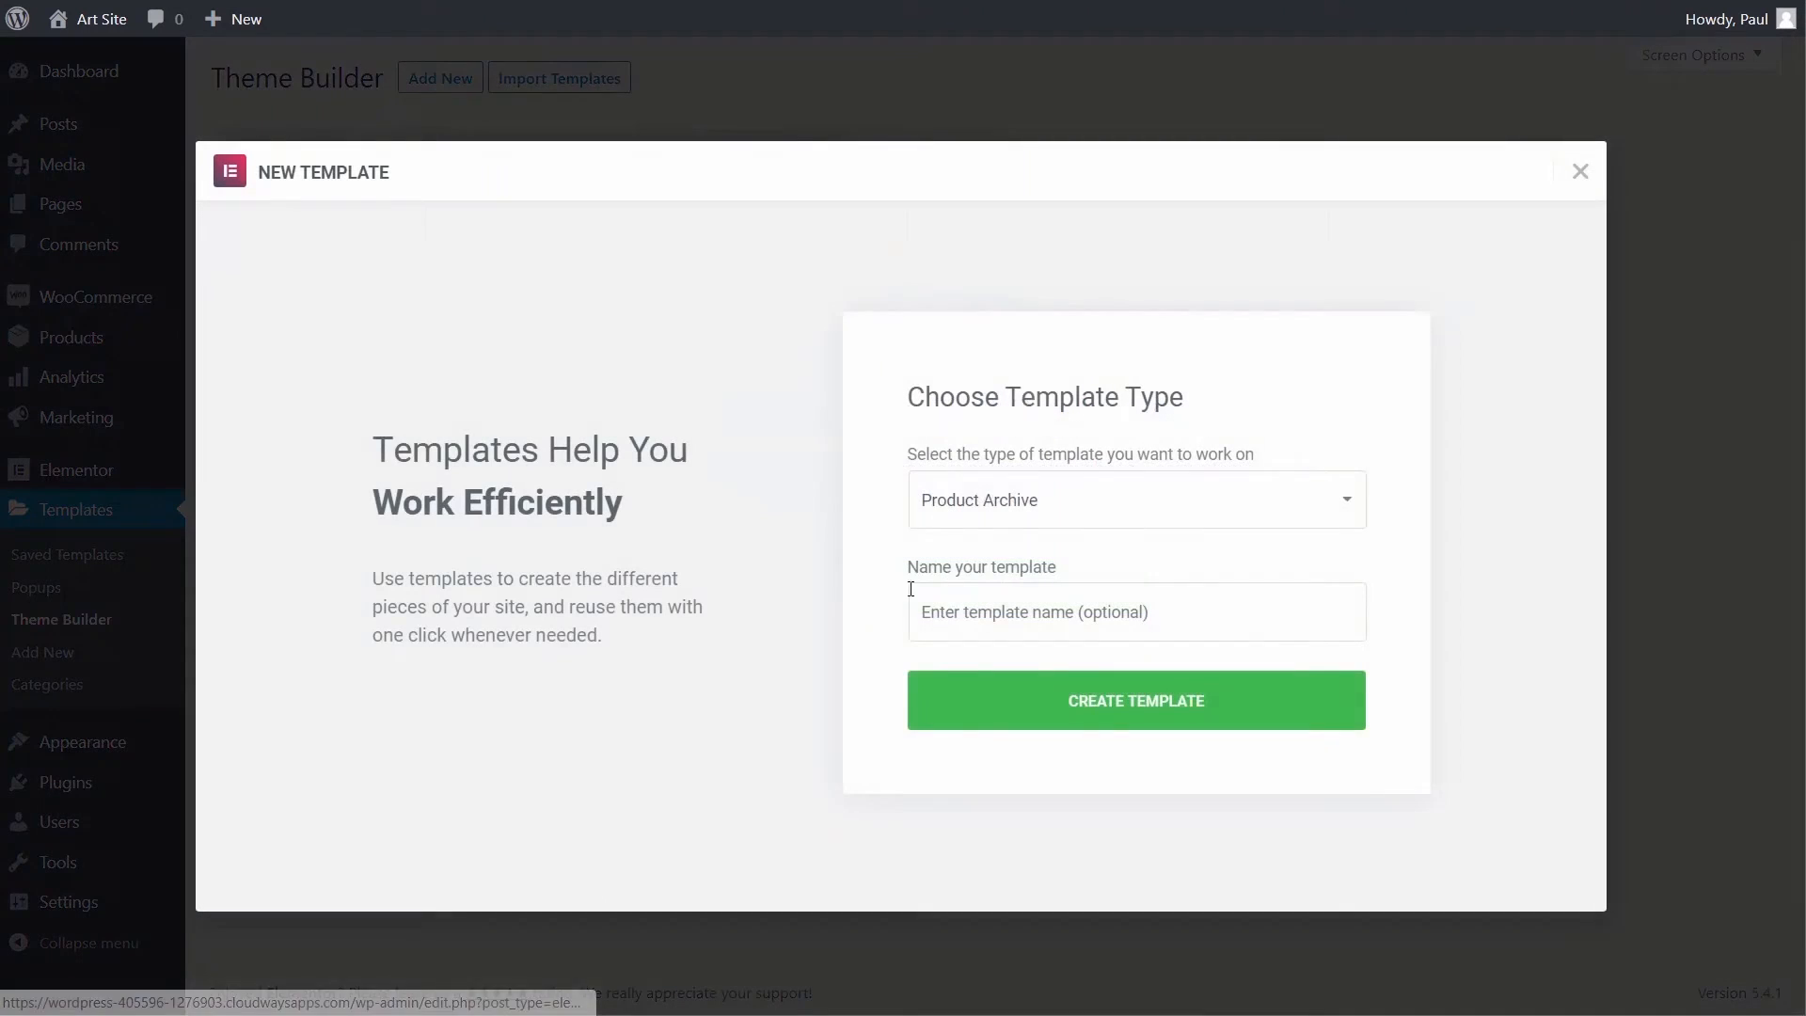
- Name the template 'Default Product Archive' and create it
{"action": "left_click", "coordinate": [960, 607]}
{"action": "type", "text": "Pr"}
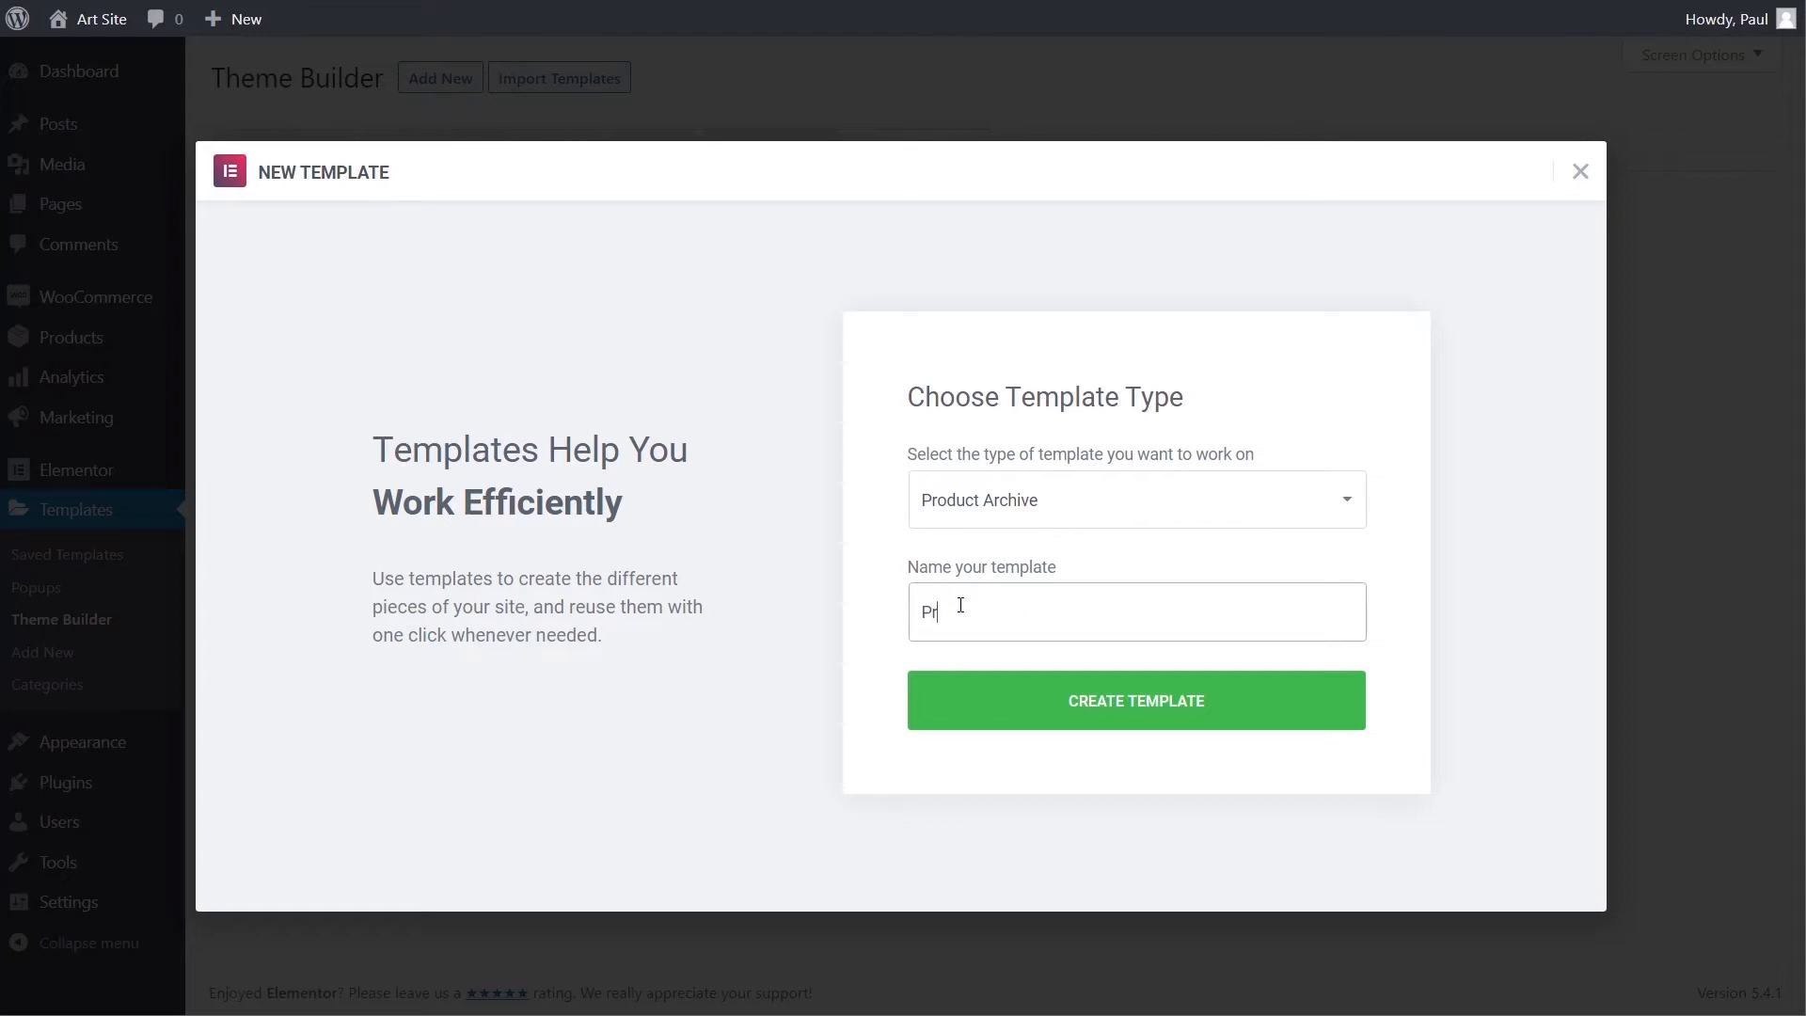
{"action": "type", "text": "oduct Archive"}
{"action": "left_click", "coordinate": [921, 611]}
{"action": "type", "text": "Default"}
{"action": "left_click", "coordinate": [1102, 712]}
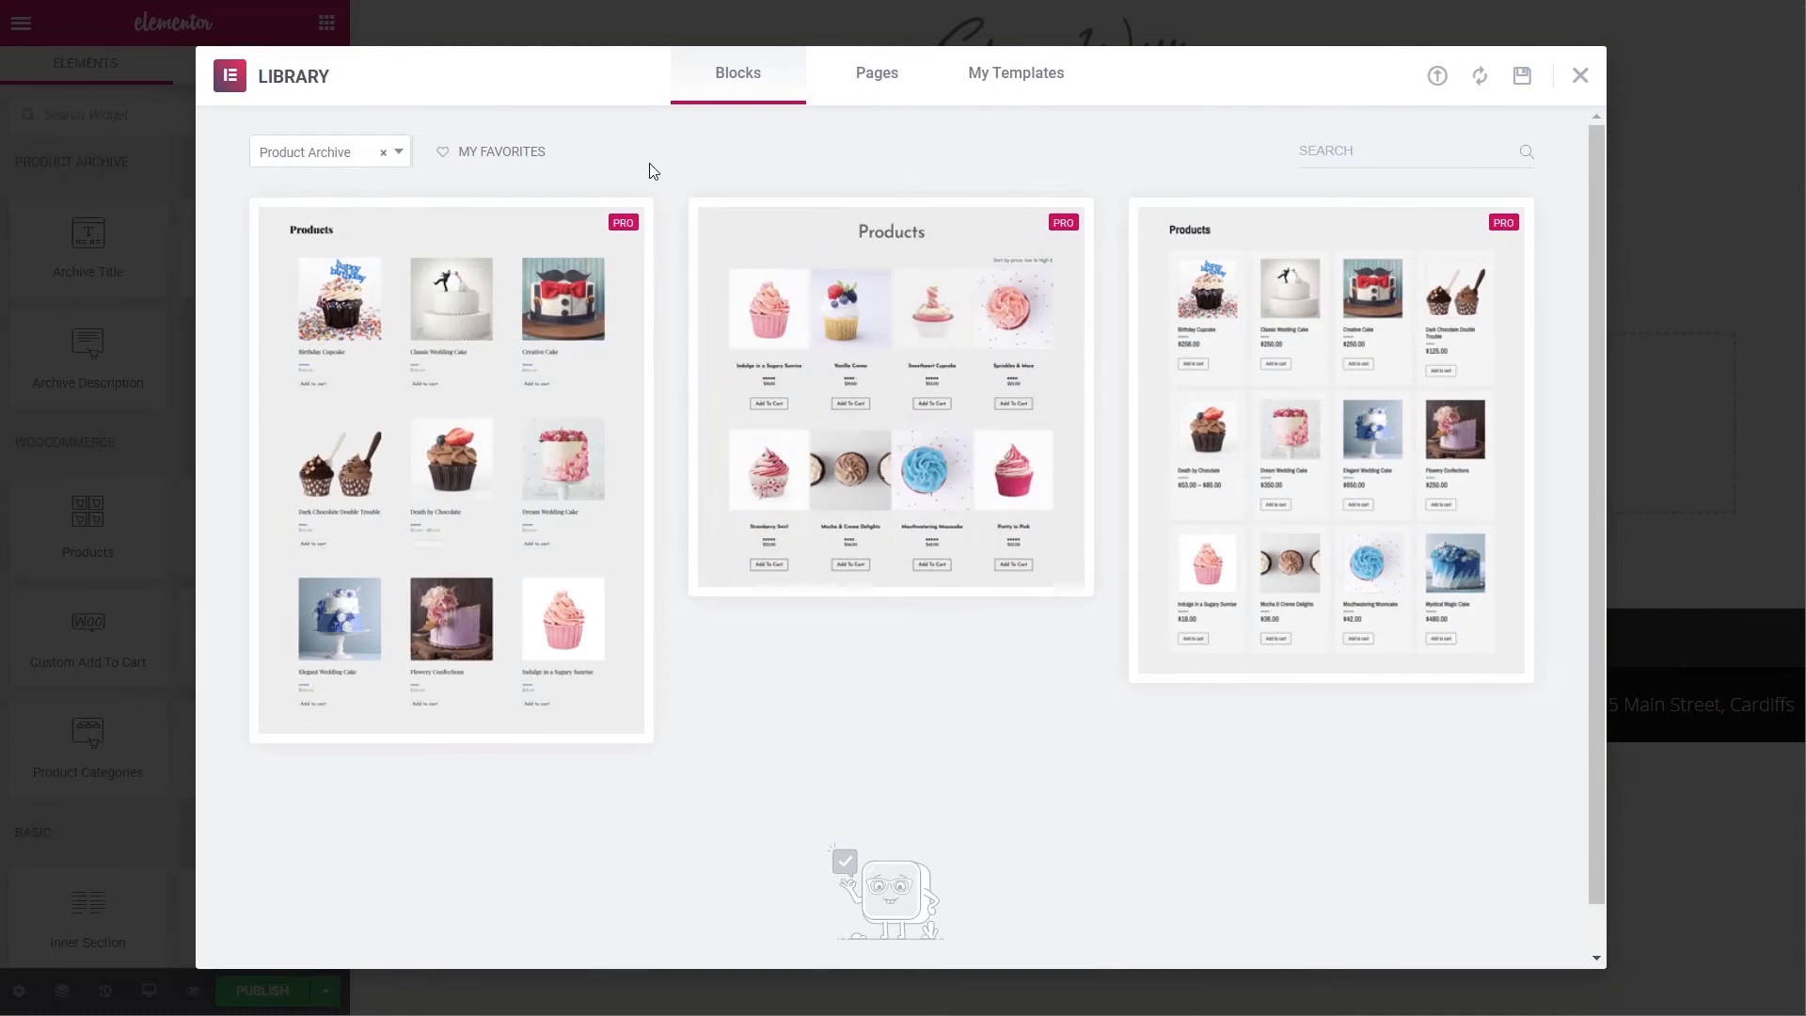
{"action": "mouse_move", "coordinate": [589, 504]}
- Close the library, drop the Archive Products widget into the template, then open the homepage
{"action": "left_click", "coordinate": [1578, 77]}
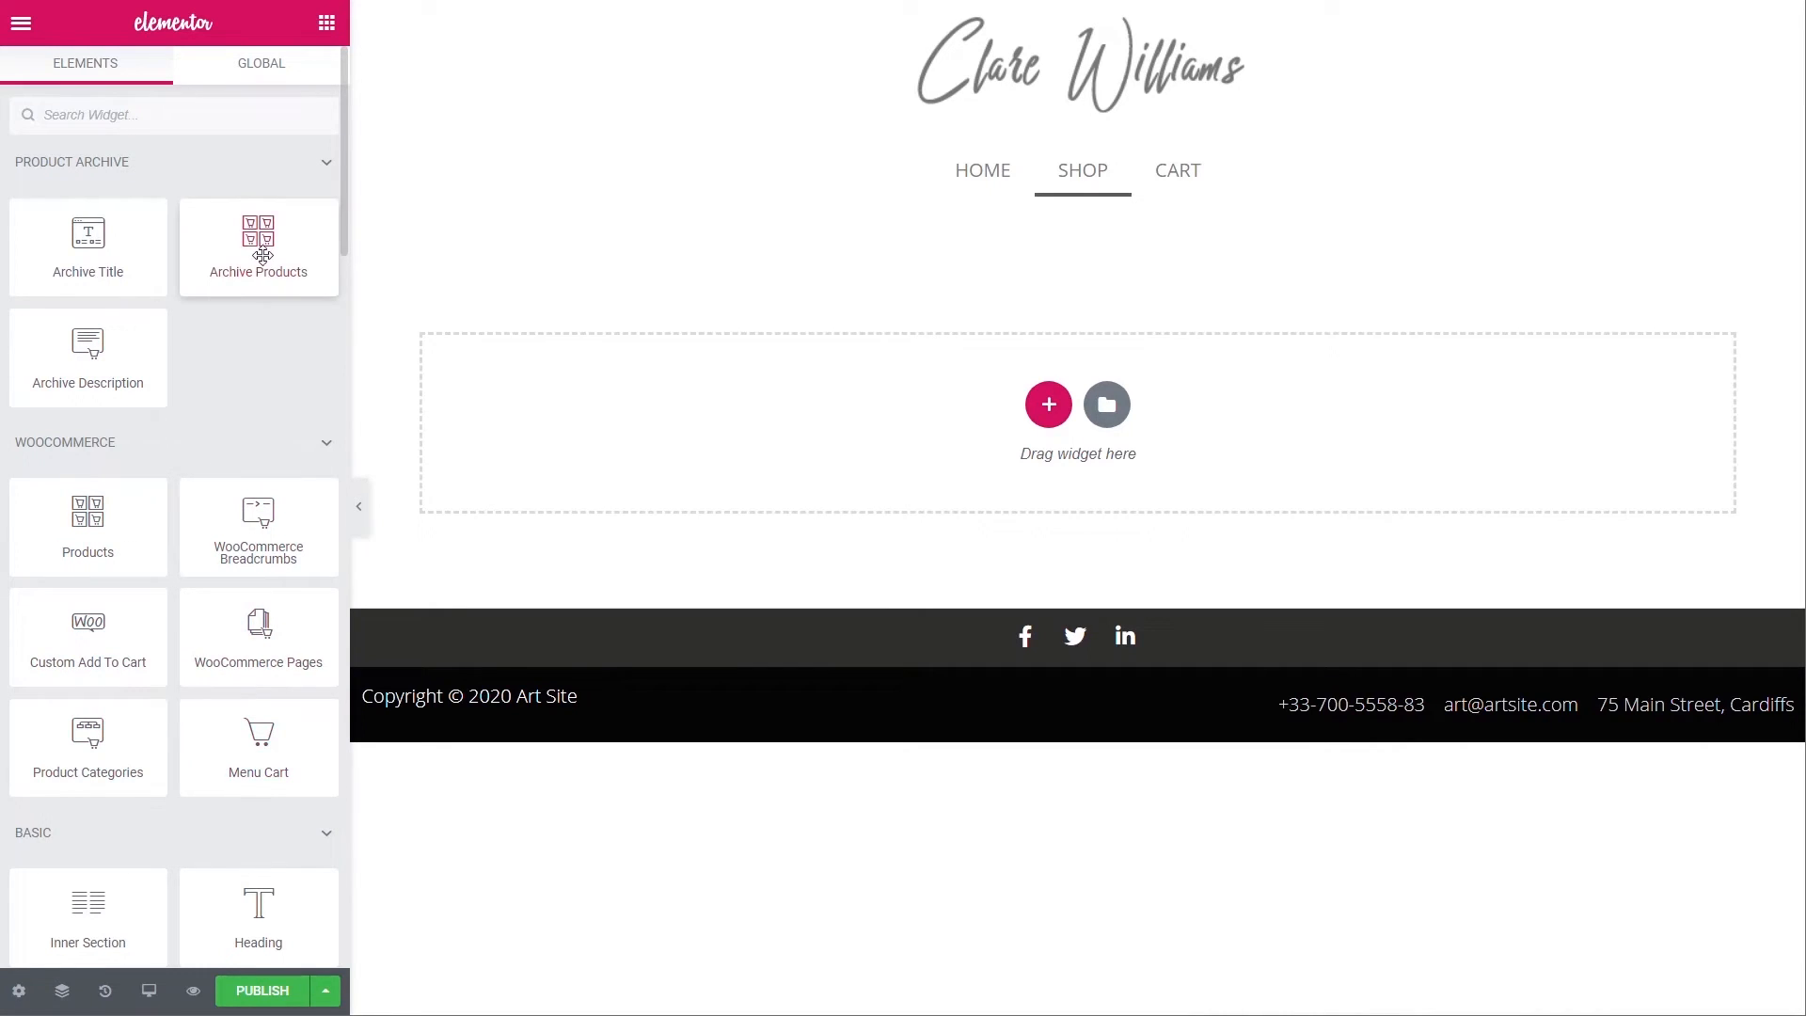
{"action": "left_click_drag", "start_coordinate": [256, 247], "coordinate": [633, 425]}
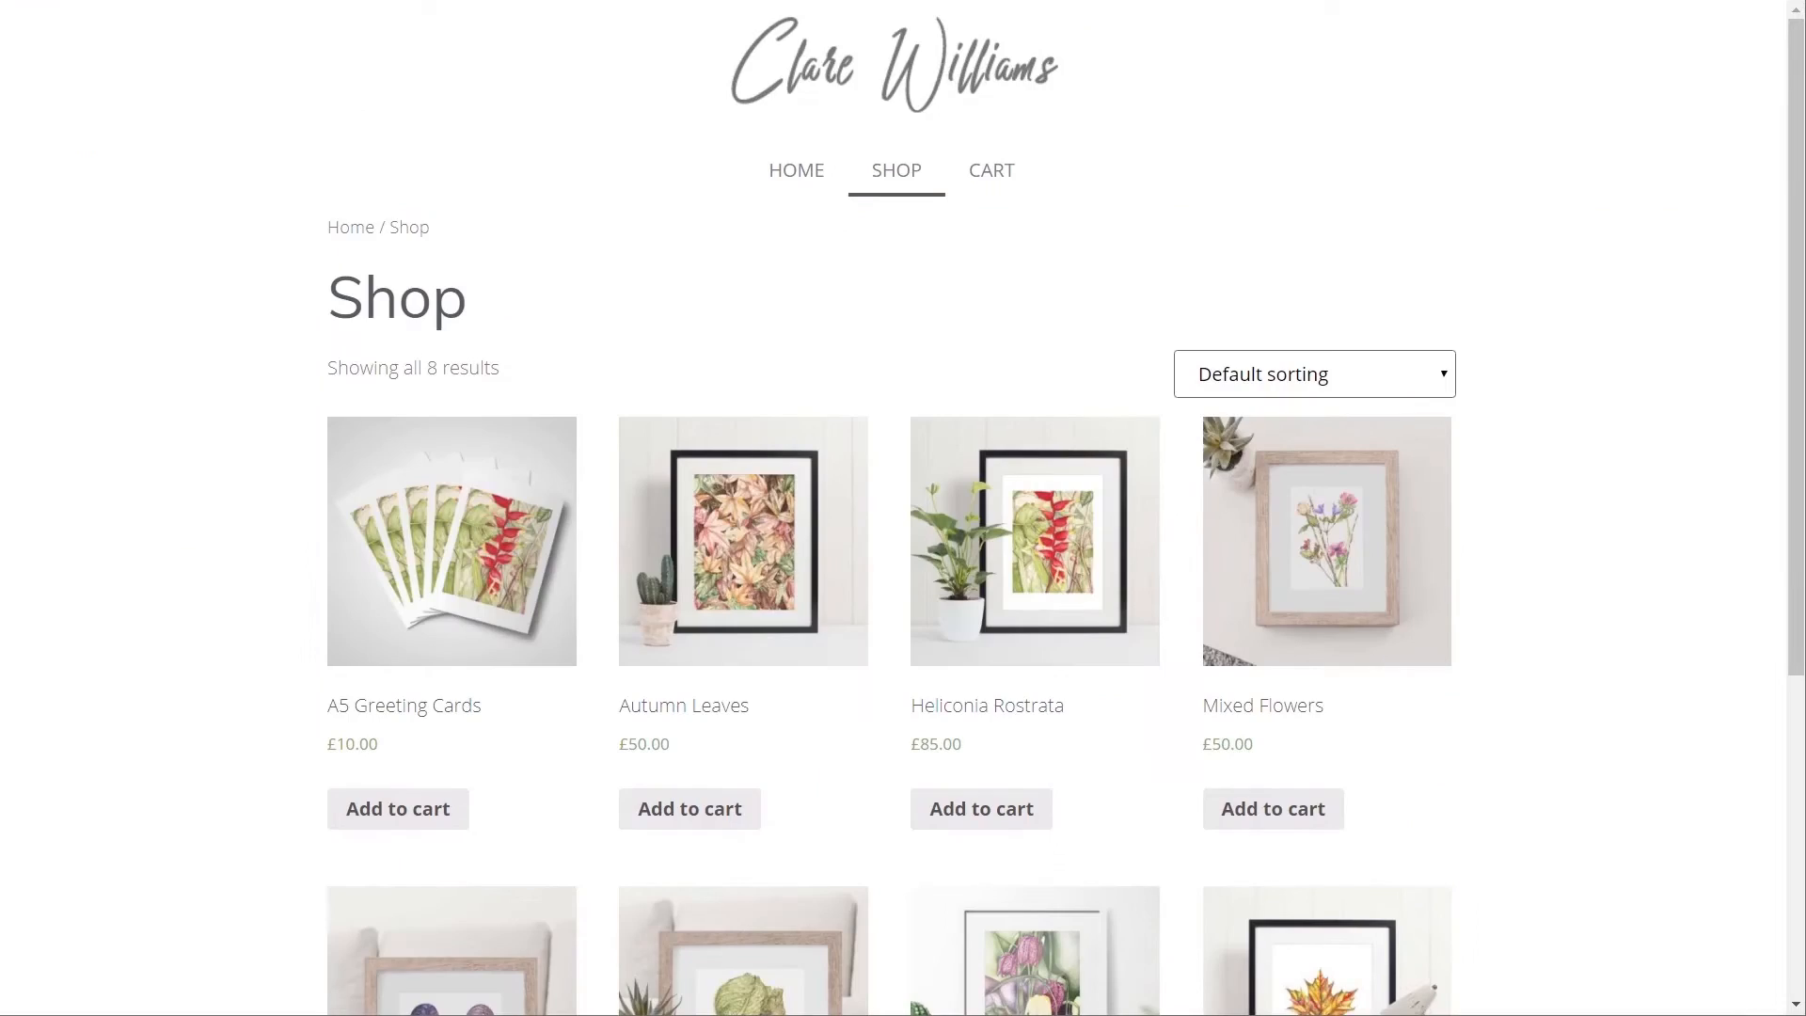
{"action": "left_click", "coordinate": [793, 169]}
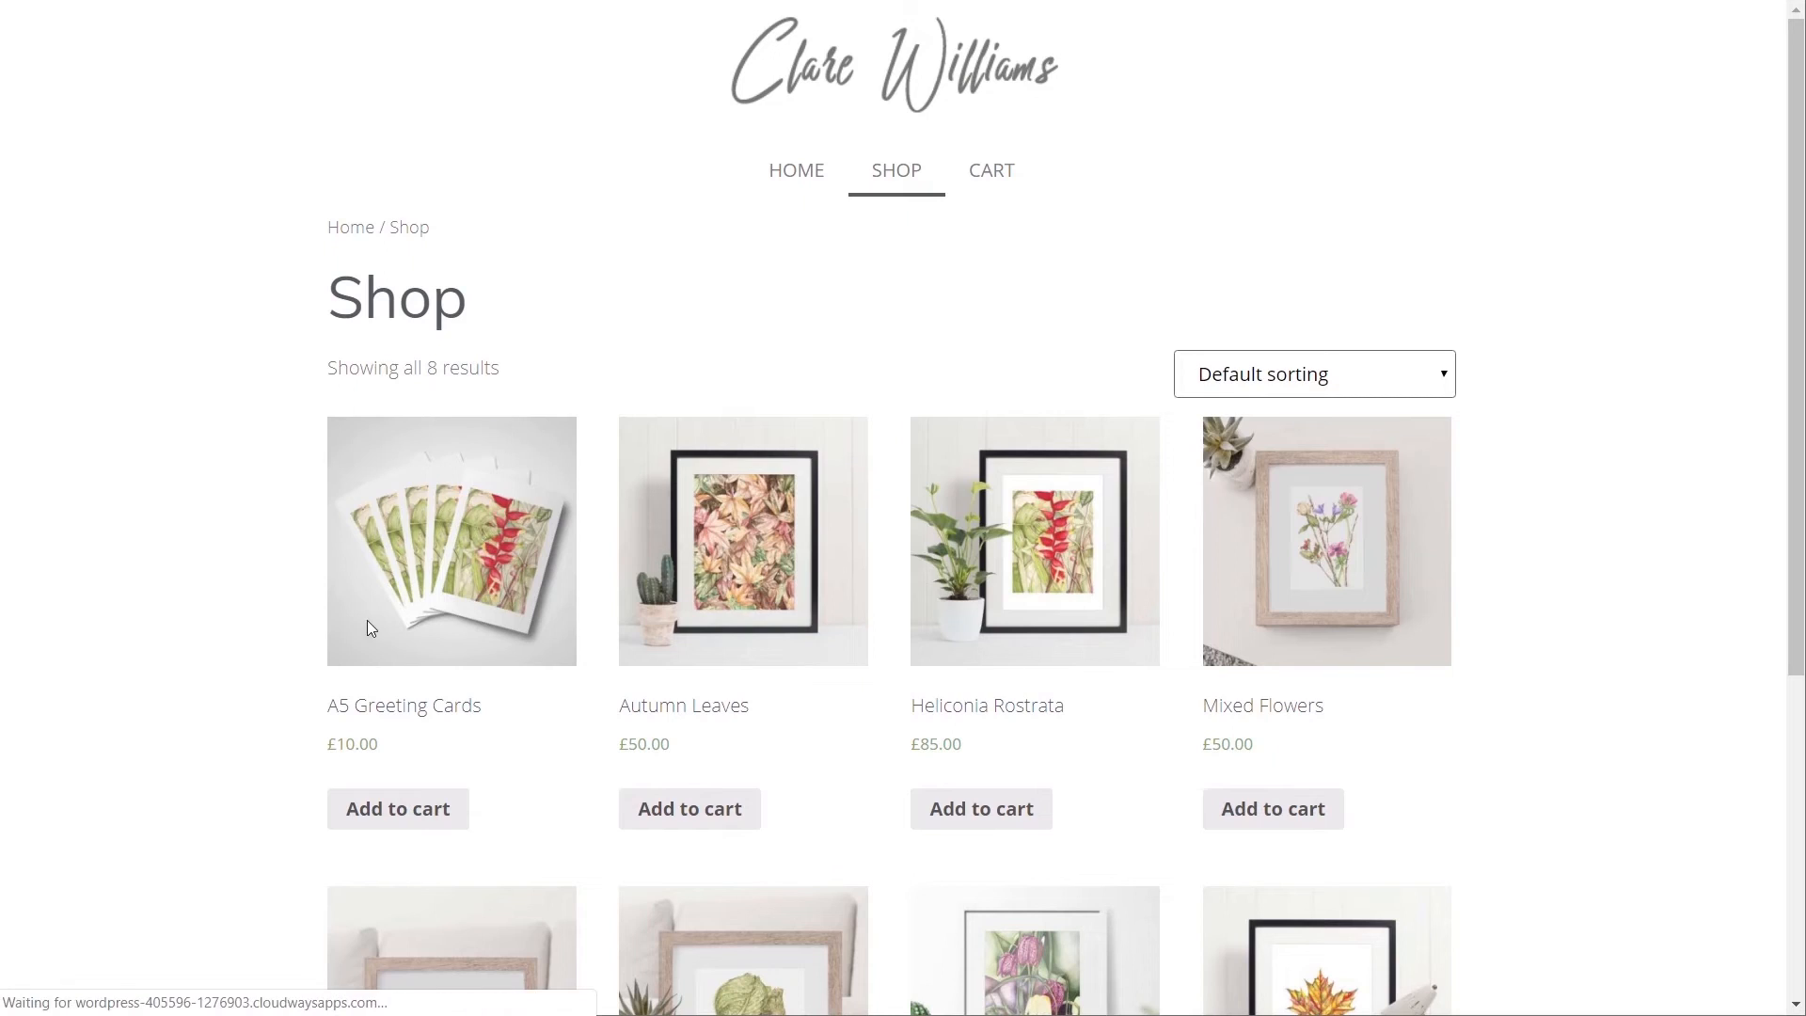
{"action": "scroll", "coordinate": [369, 621], "scroll_direction": "down", "scroll_amount": 20}
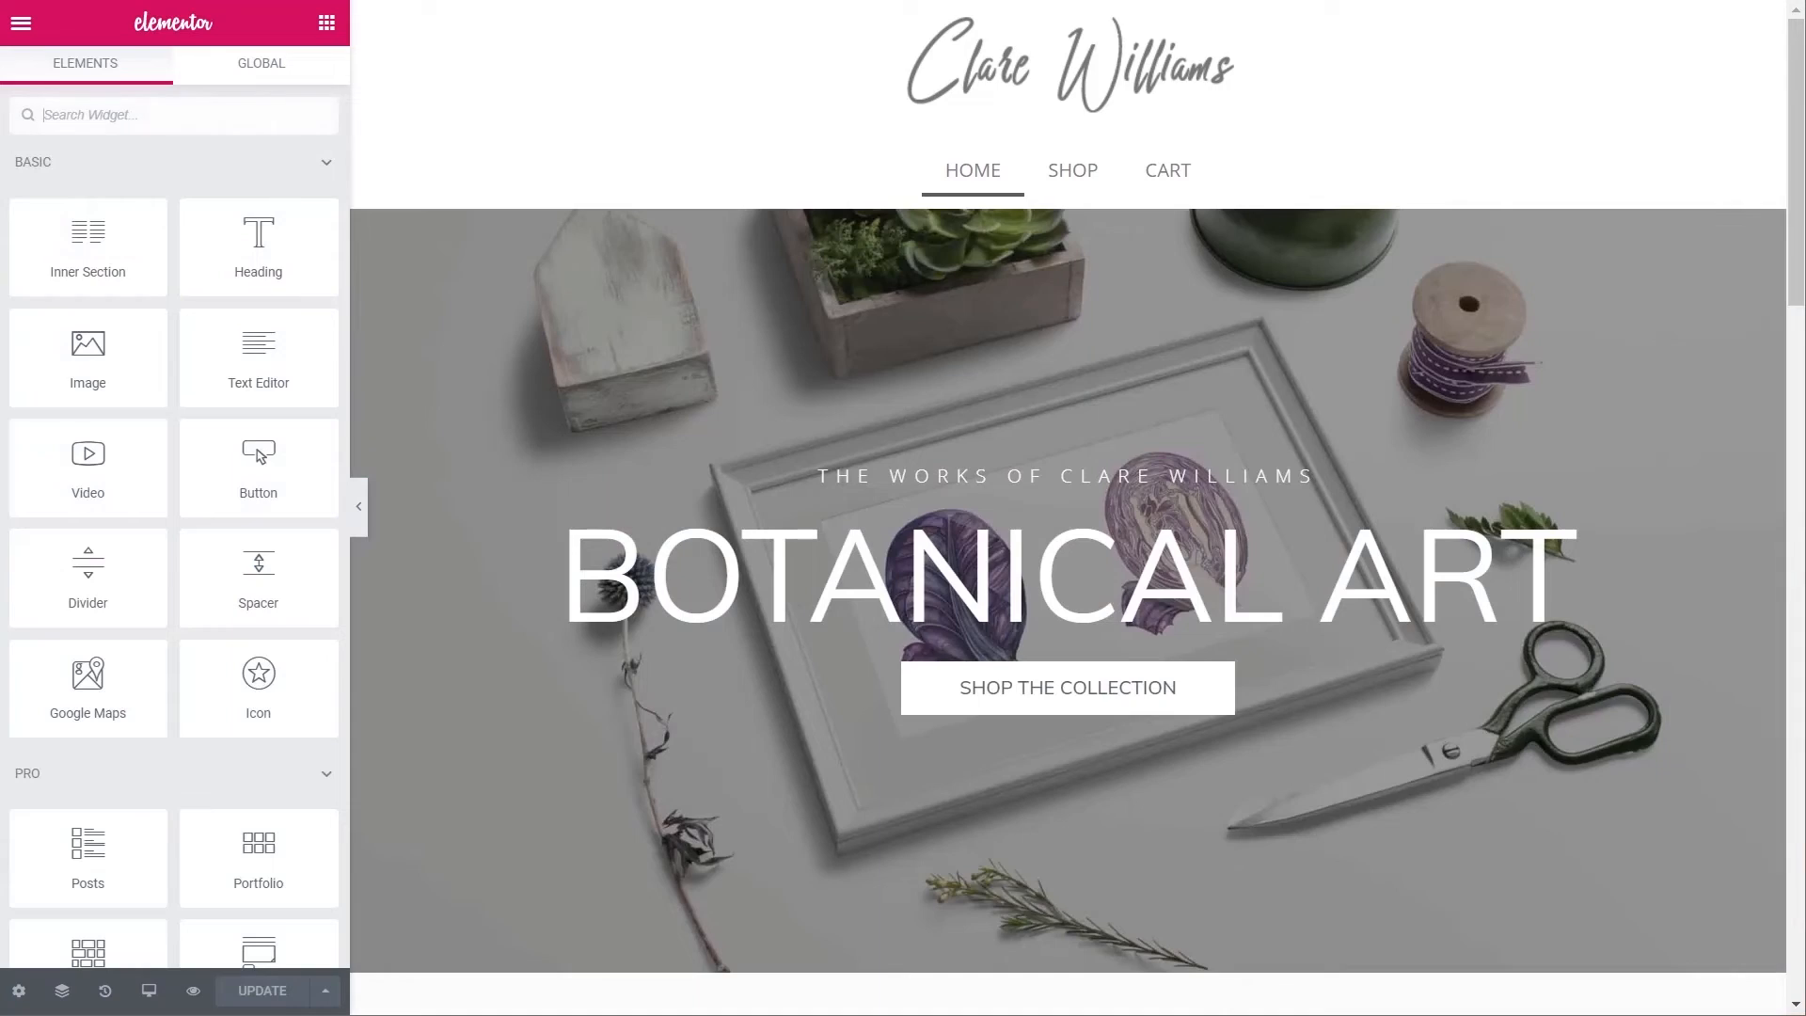
- Copy the Featured Work products widget and paste its style onto the Archive Products grid
{"action": "scroll", "coordinate": [722, 582], "scroll_direction": "down", "scroll_amount": 8}
{"action": "scroll", "coordinate": [723, 581], "scroll_direction": "down", "scroll_amount": 10}
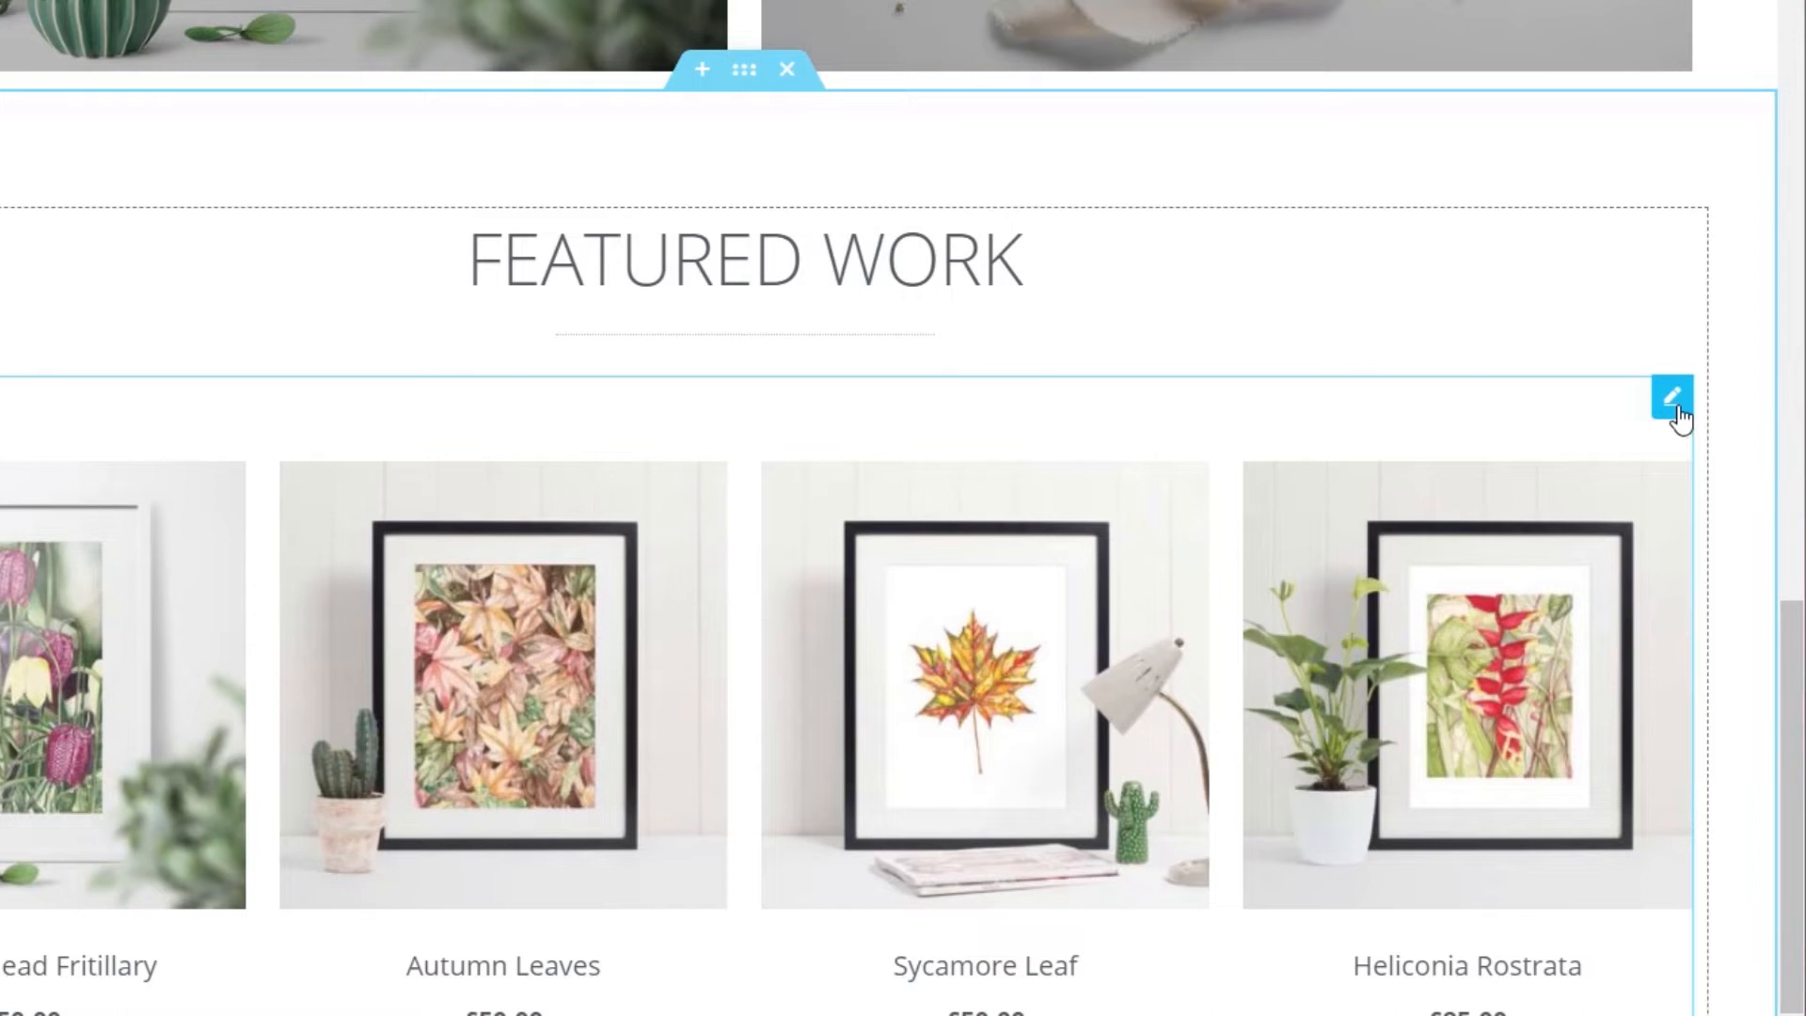
{"action": "right_click", "coordinate": [1676, 410]}
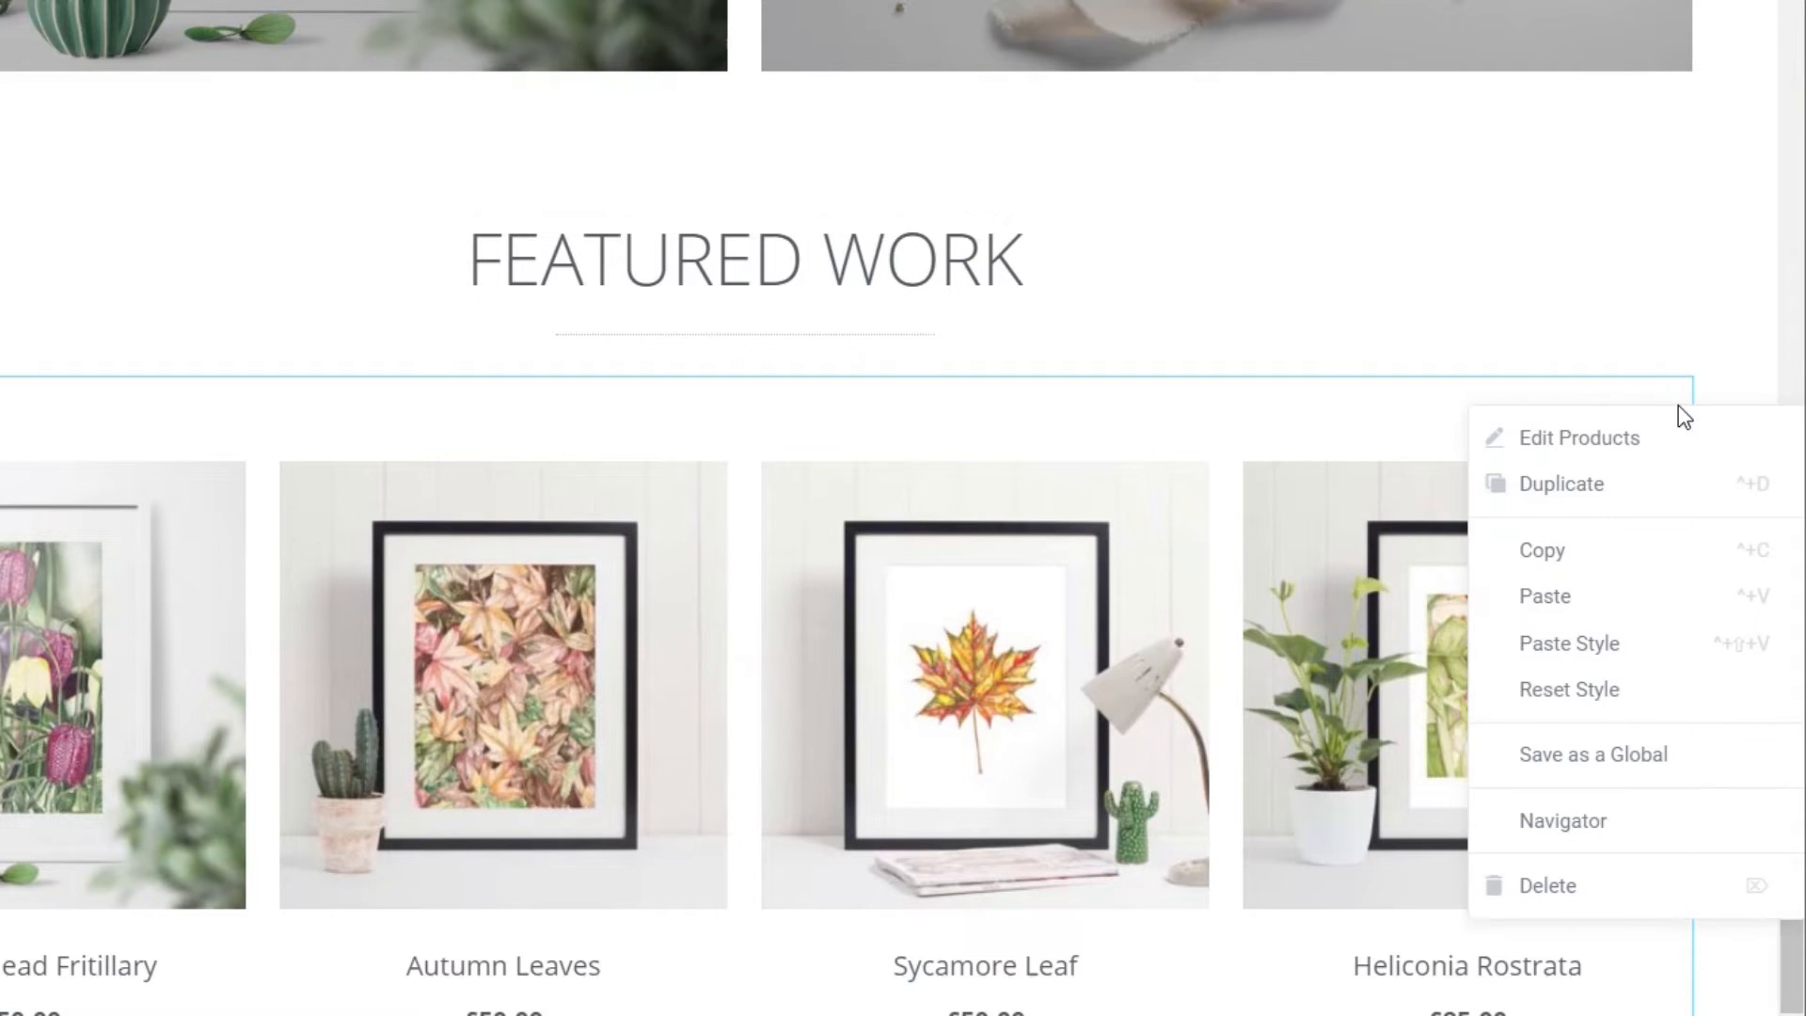
{"action": "left_click", "coordinate": [1636, 564]}
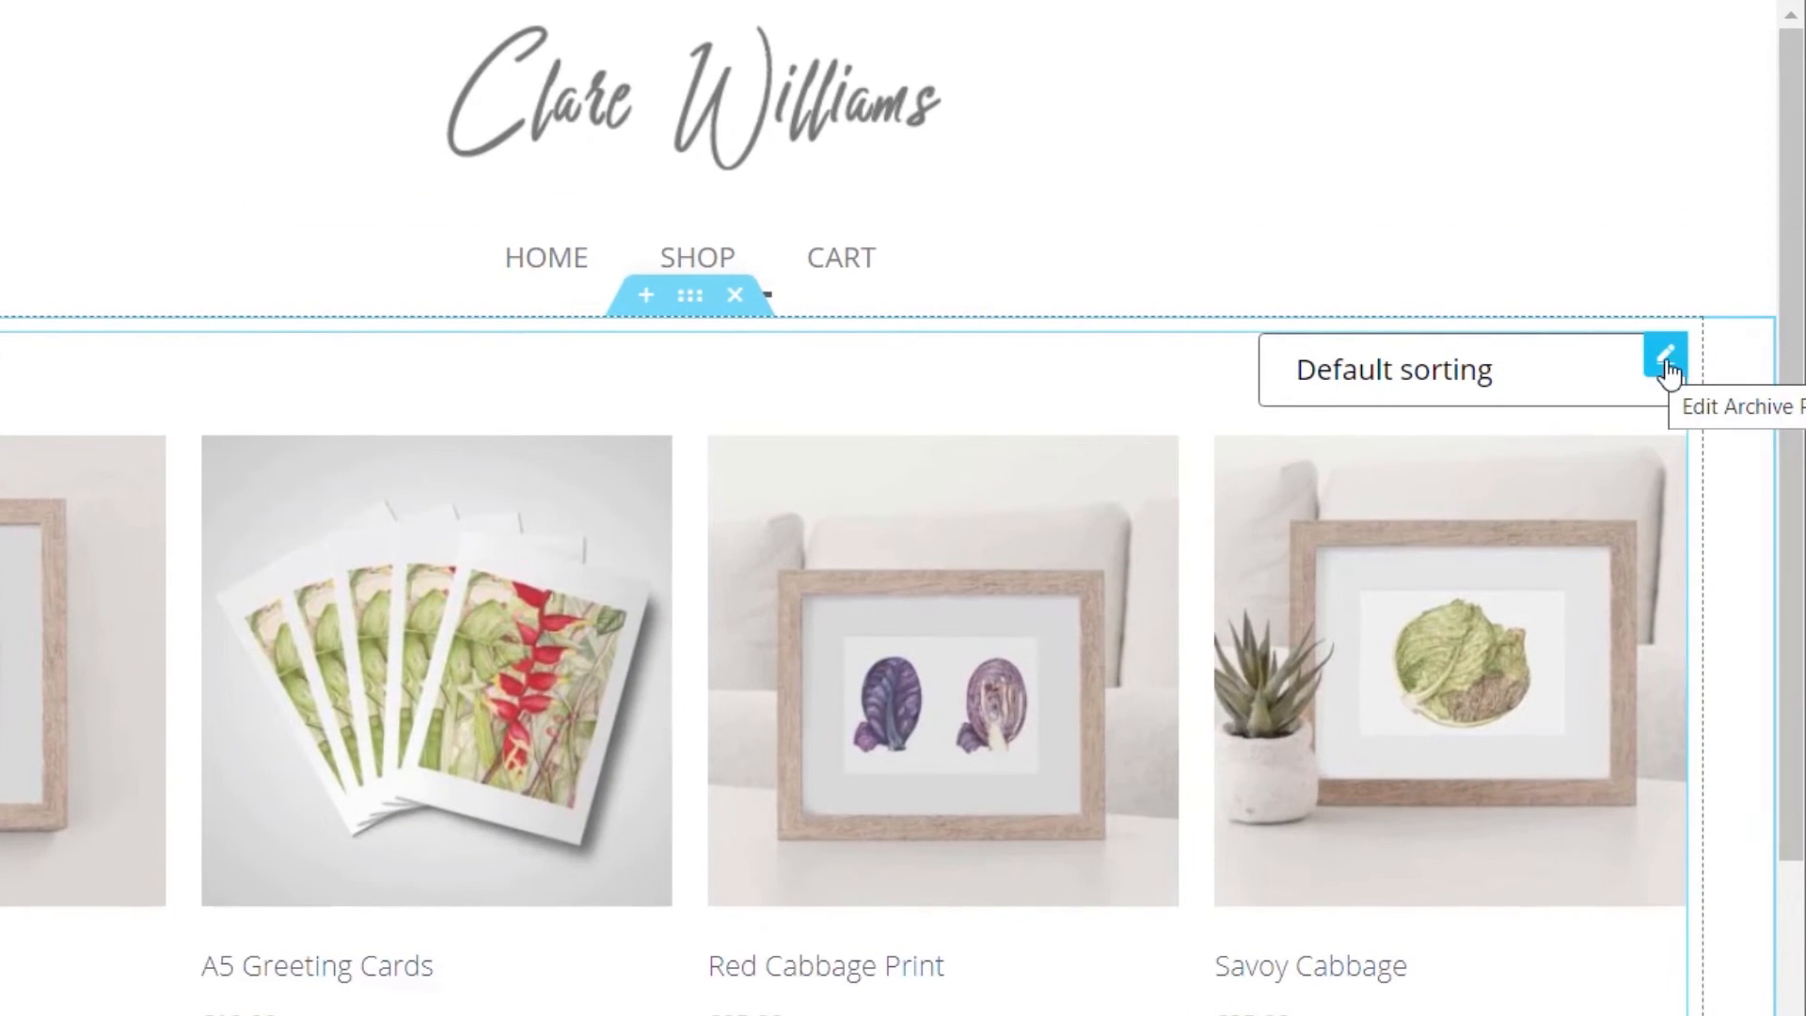
{"action": "right_click", "coordinate": [1691, 292]}
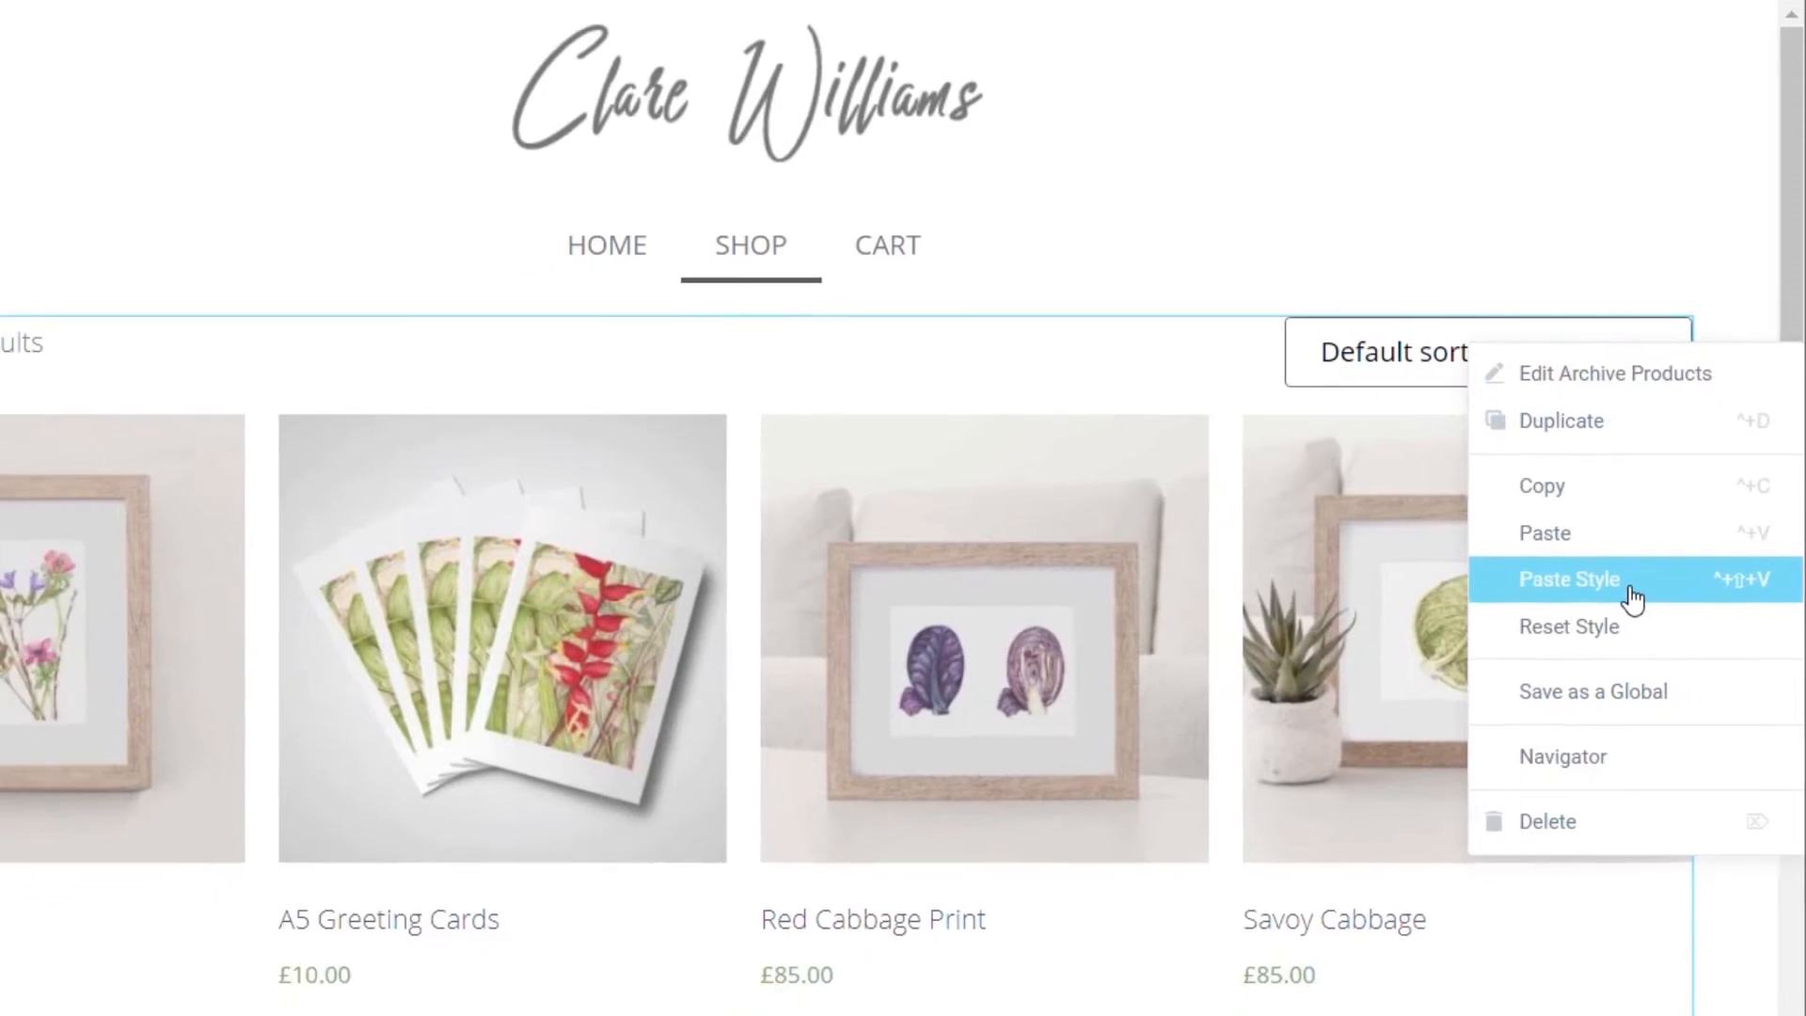
{"action": "left_click", "coordinate": [1631, 587]}
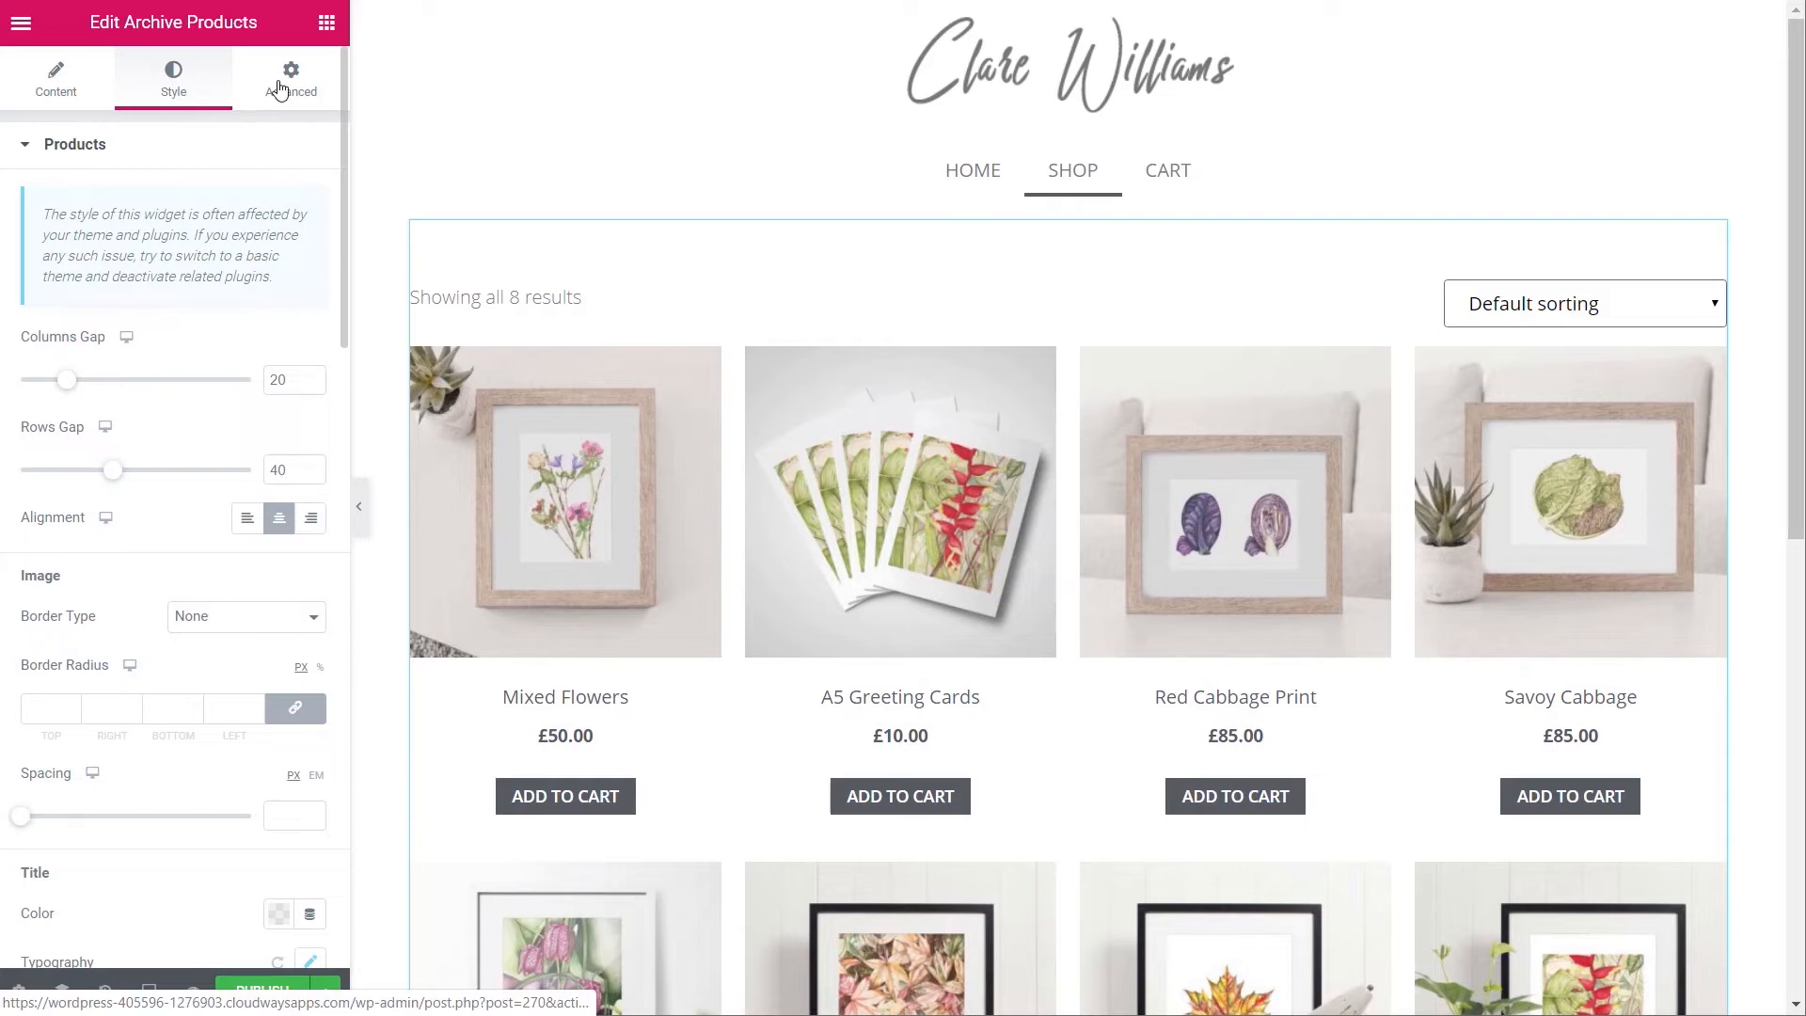
{"action": "left_click", "coordinate": [327, 23]}
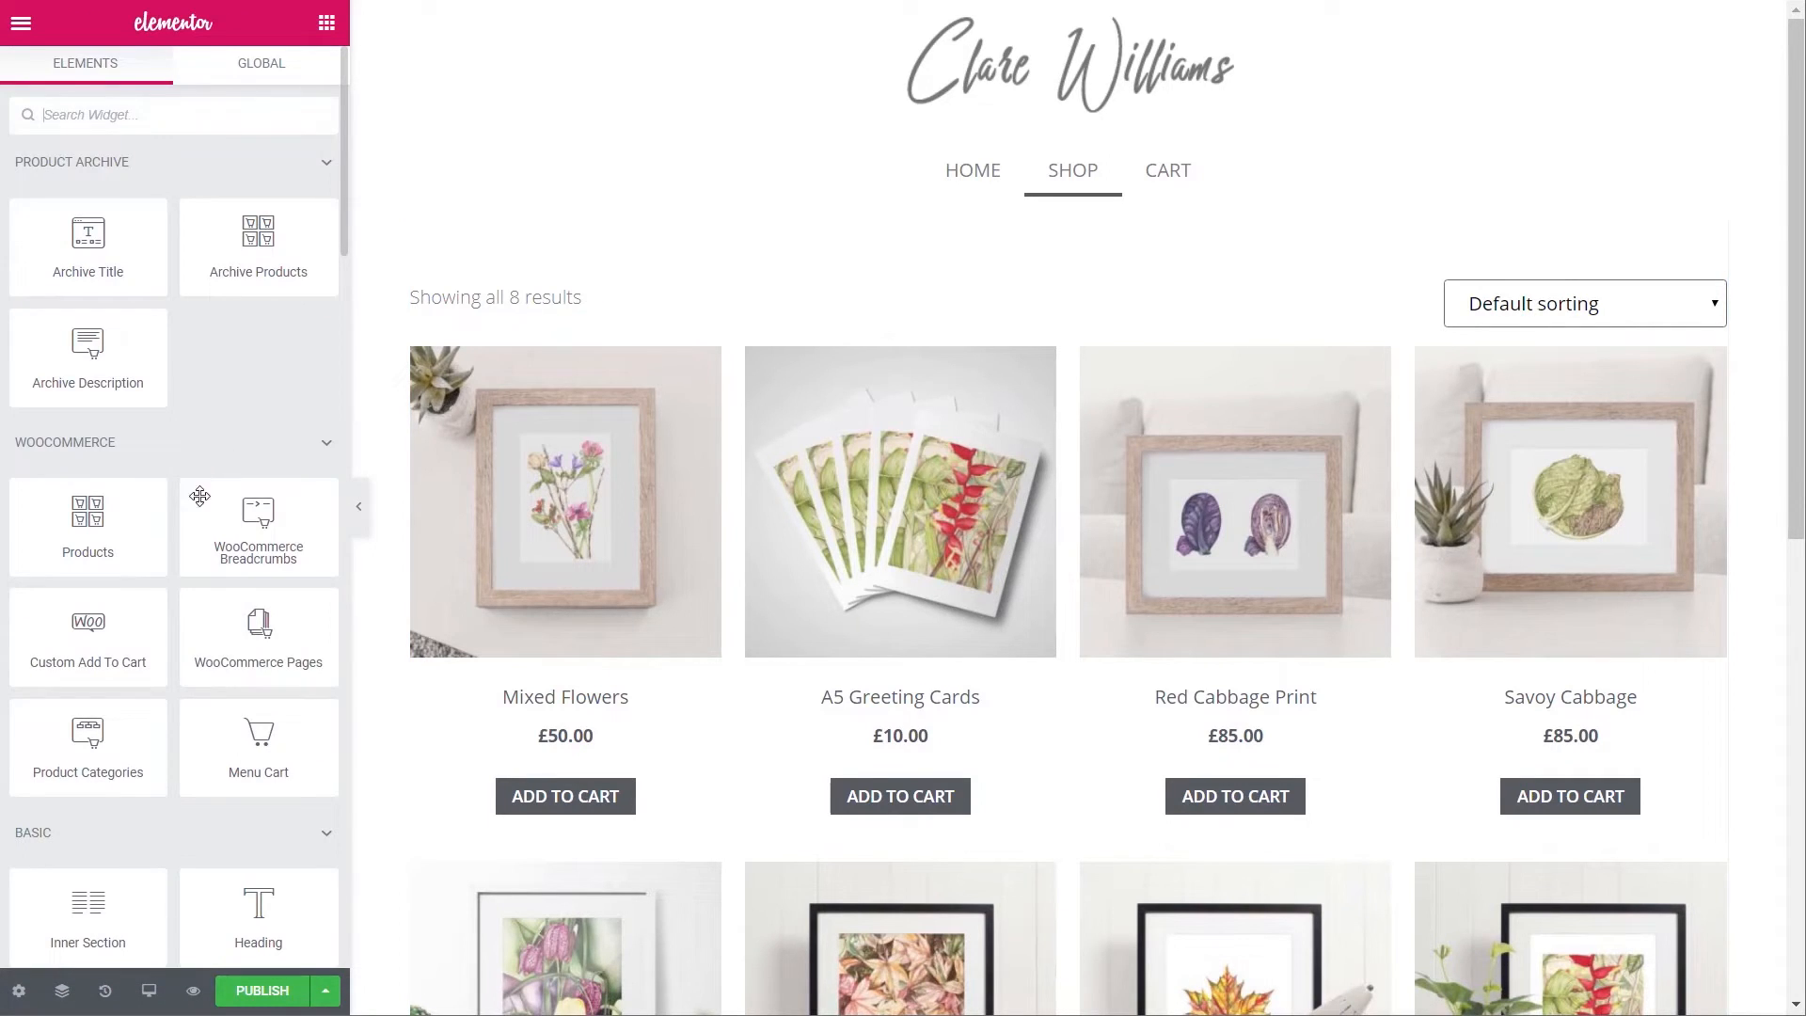
- Place WooCommerce Breadcrumbs above the archive product grid, then delete them again
{"action": "left_click_drag", "start_coordinate": [215, 522], "coordinate": [475, 273]}
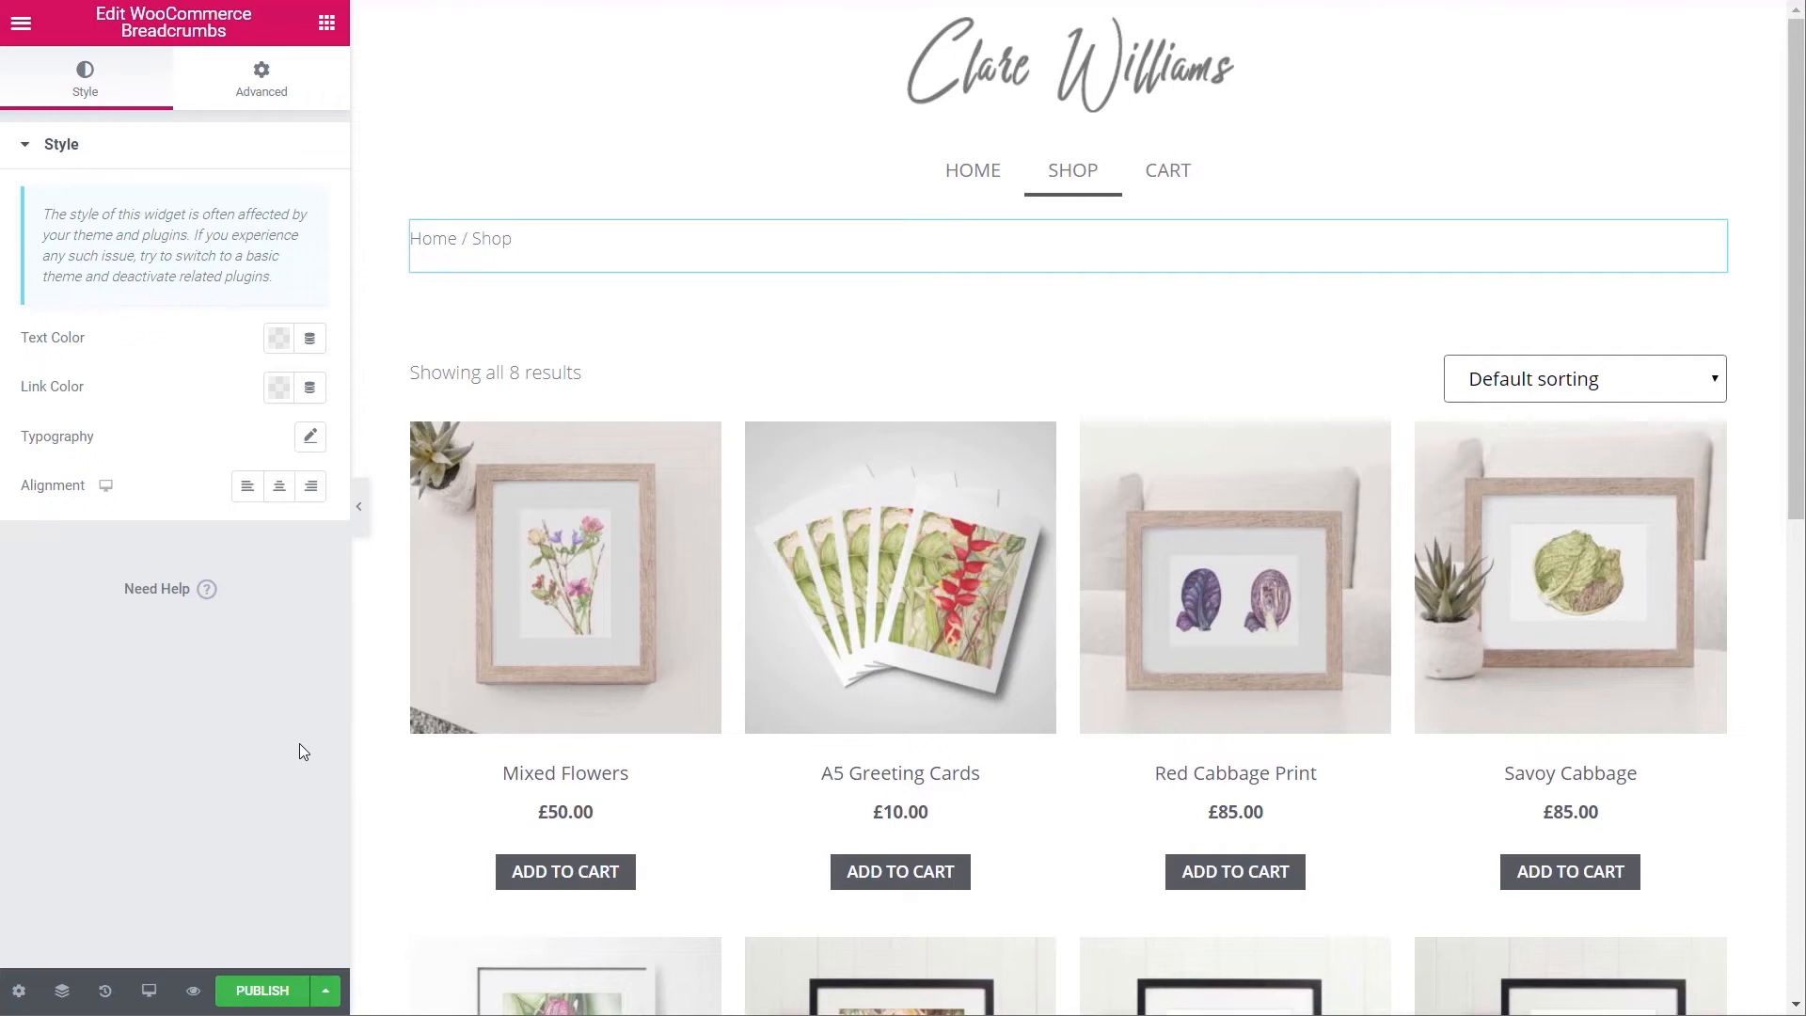
{"action": "key", "text": "Delete"}
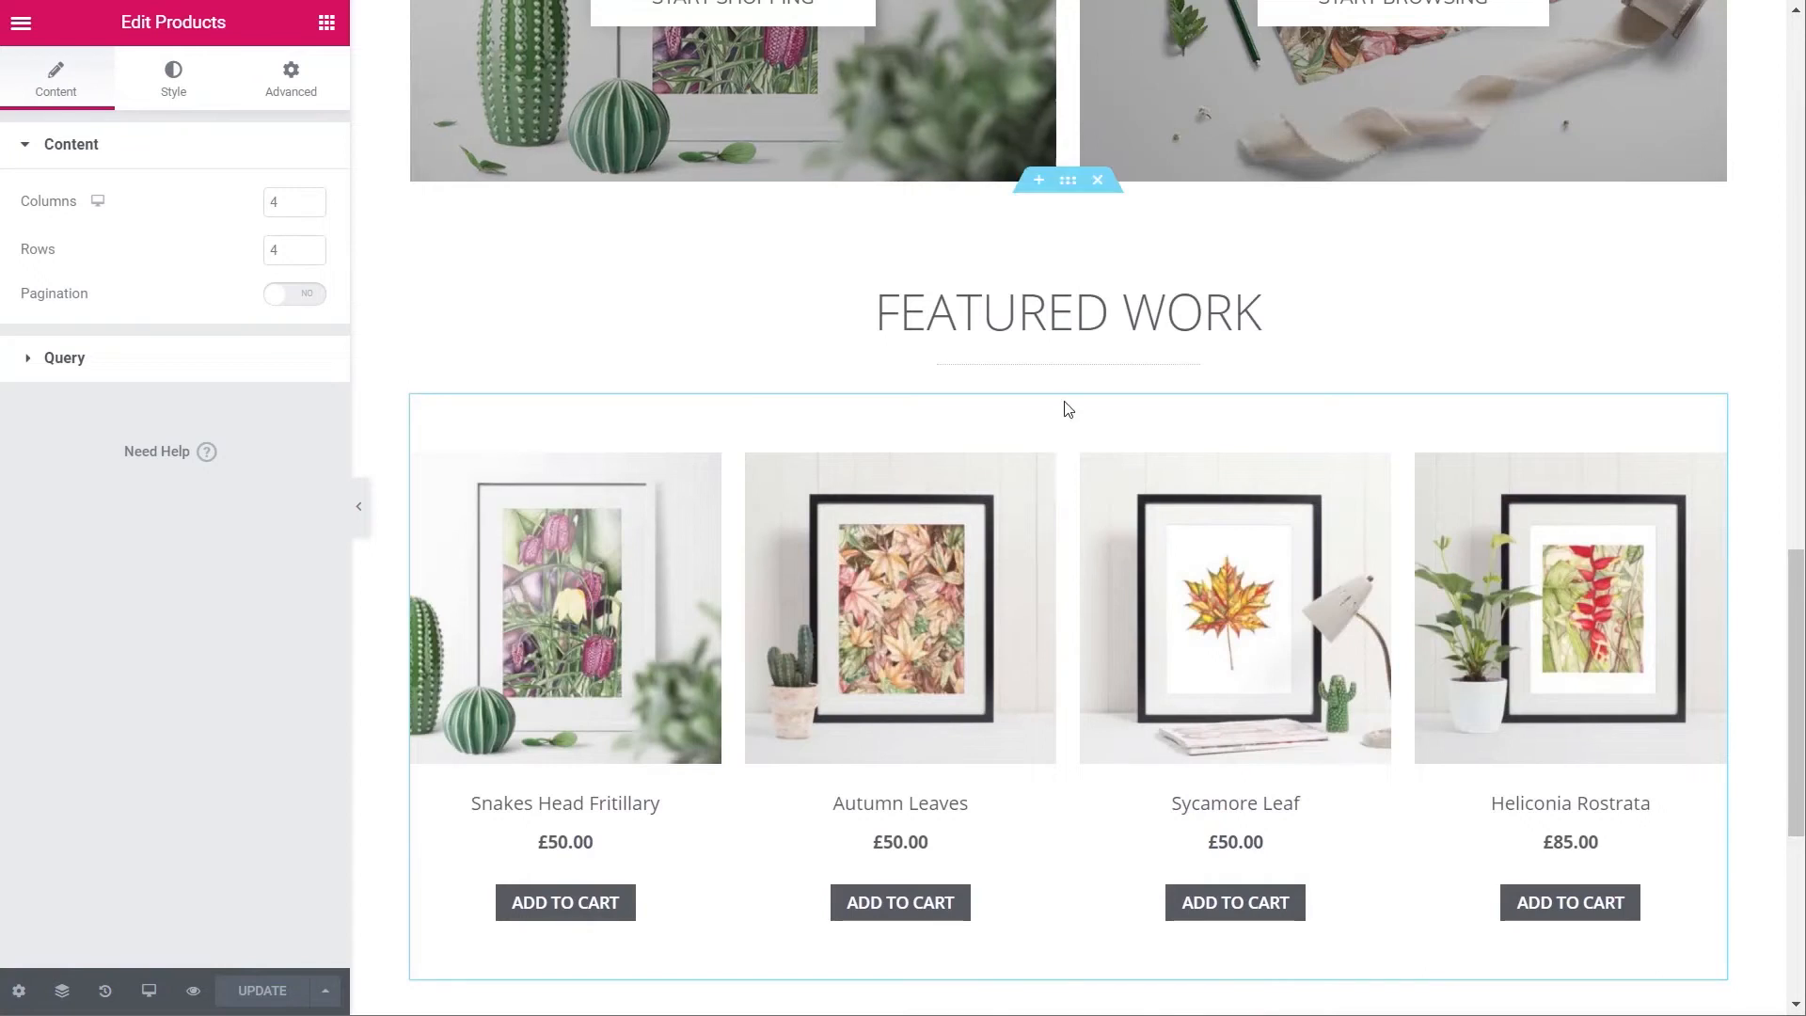
- Copy the BOTANICAL ART hero section and paste it into the empty section below the products
{"action": "scroll", "coordinate": [1104, 472], "scroll_direction": "up", "scroll_amount": 10}
{"action": "scroll", "coordinate": [1107, 481], "scroll_direction": "up", "scroll_amount": 5}
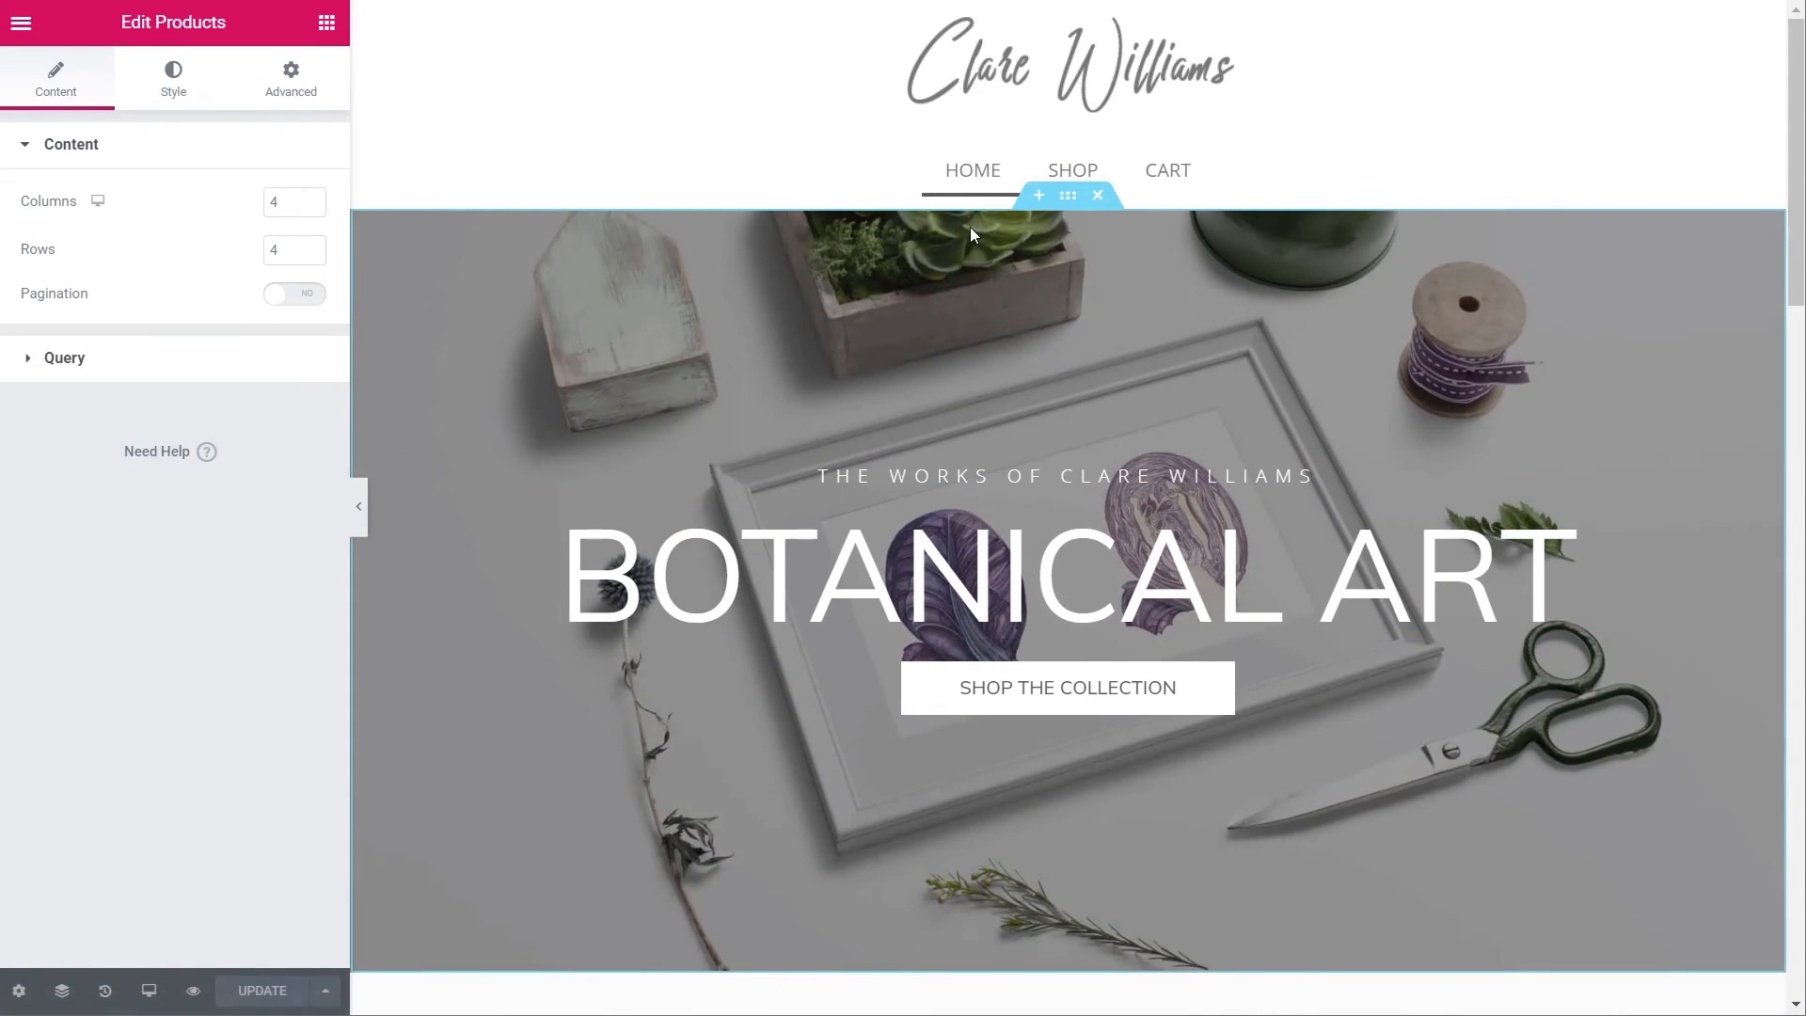
{"action": "left_click", "coordinate": [1068, 197]}
{"action": "right_click", "coordinate": [1067, 205]}
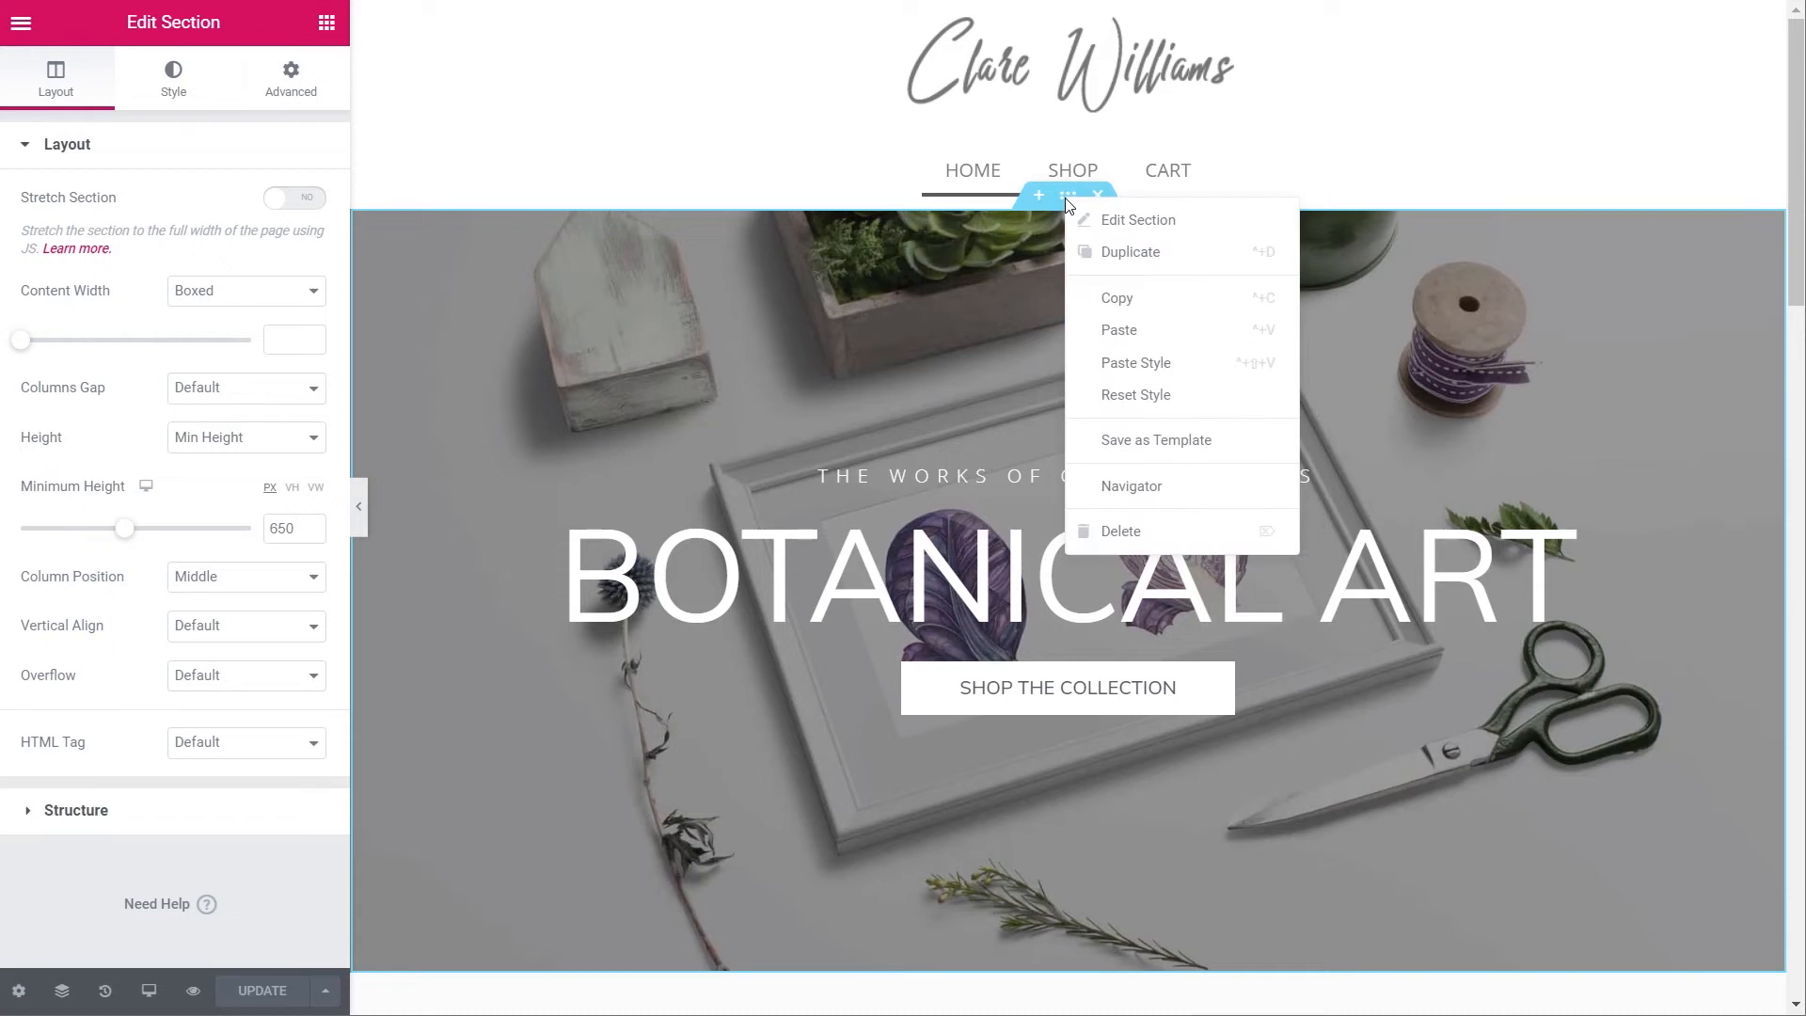
{"action": "left_click", "coordinate": [1114, 294]}
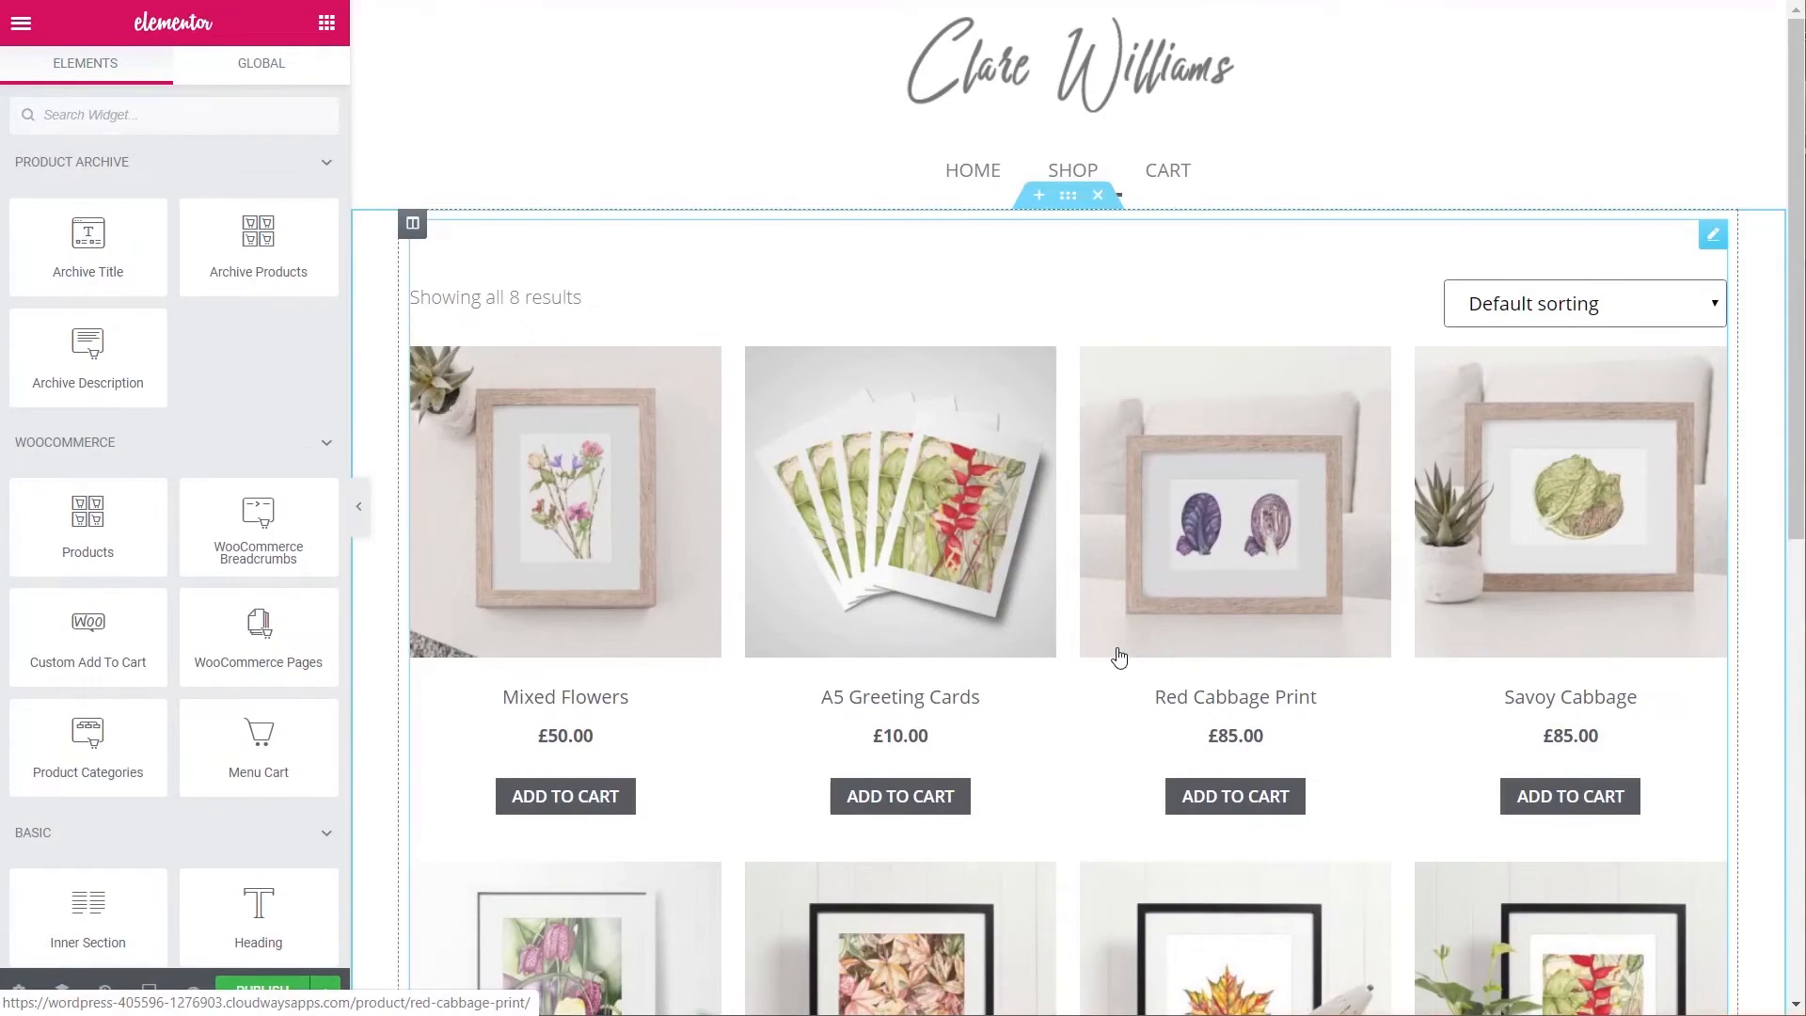
{"action": "scroll", "coordinate": [1118, 657], "scroll_direction": "down", "scroll_amount": 9}
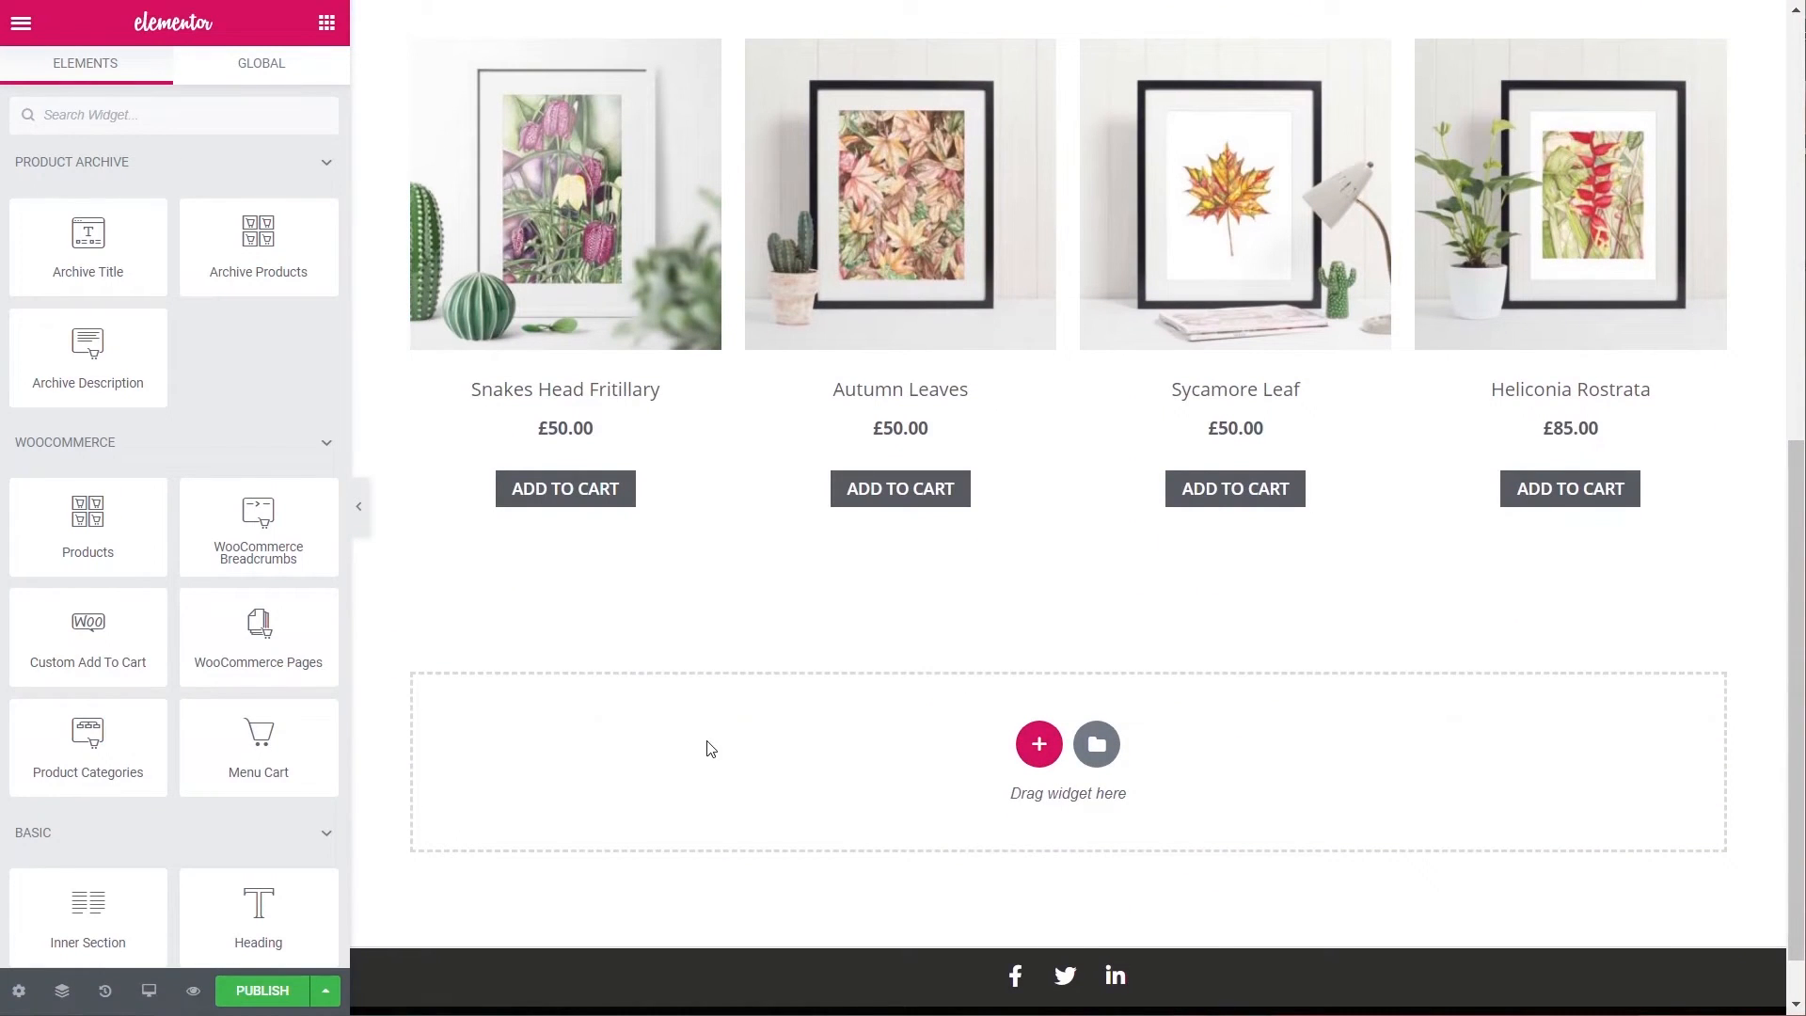
{"action": "right_click", "coordinate": [782, 793]}
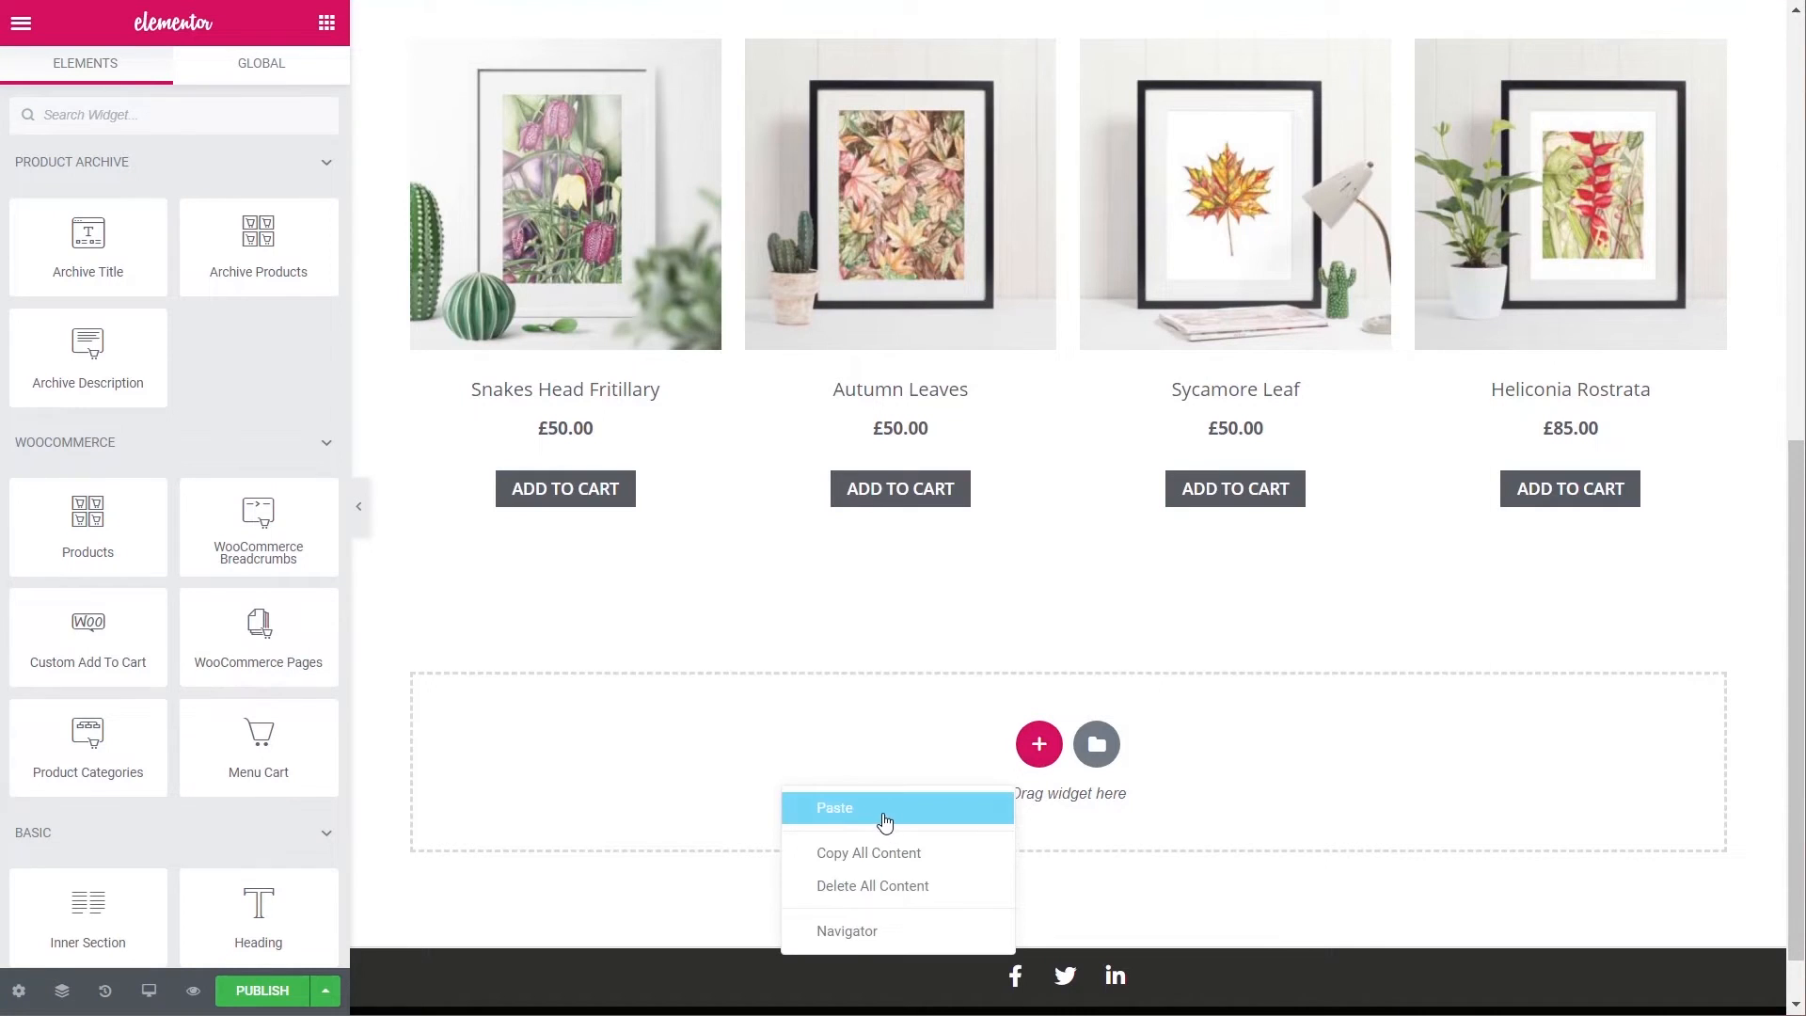
{"action": "left_click", "coordinate": [884, 821]}
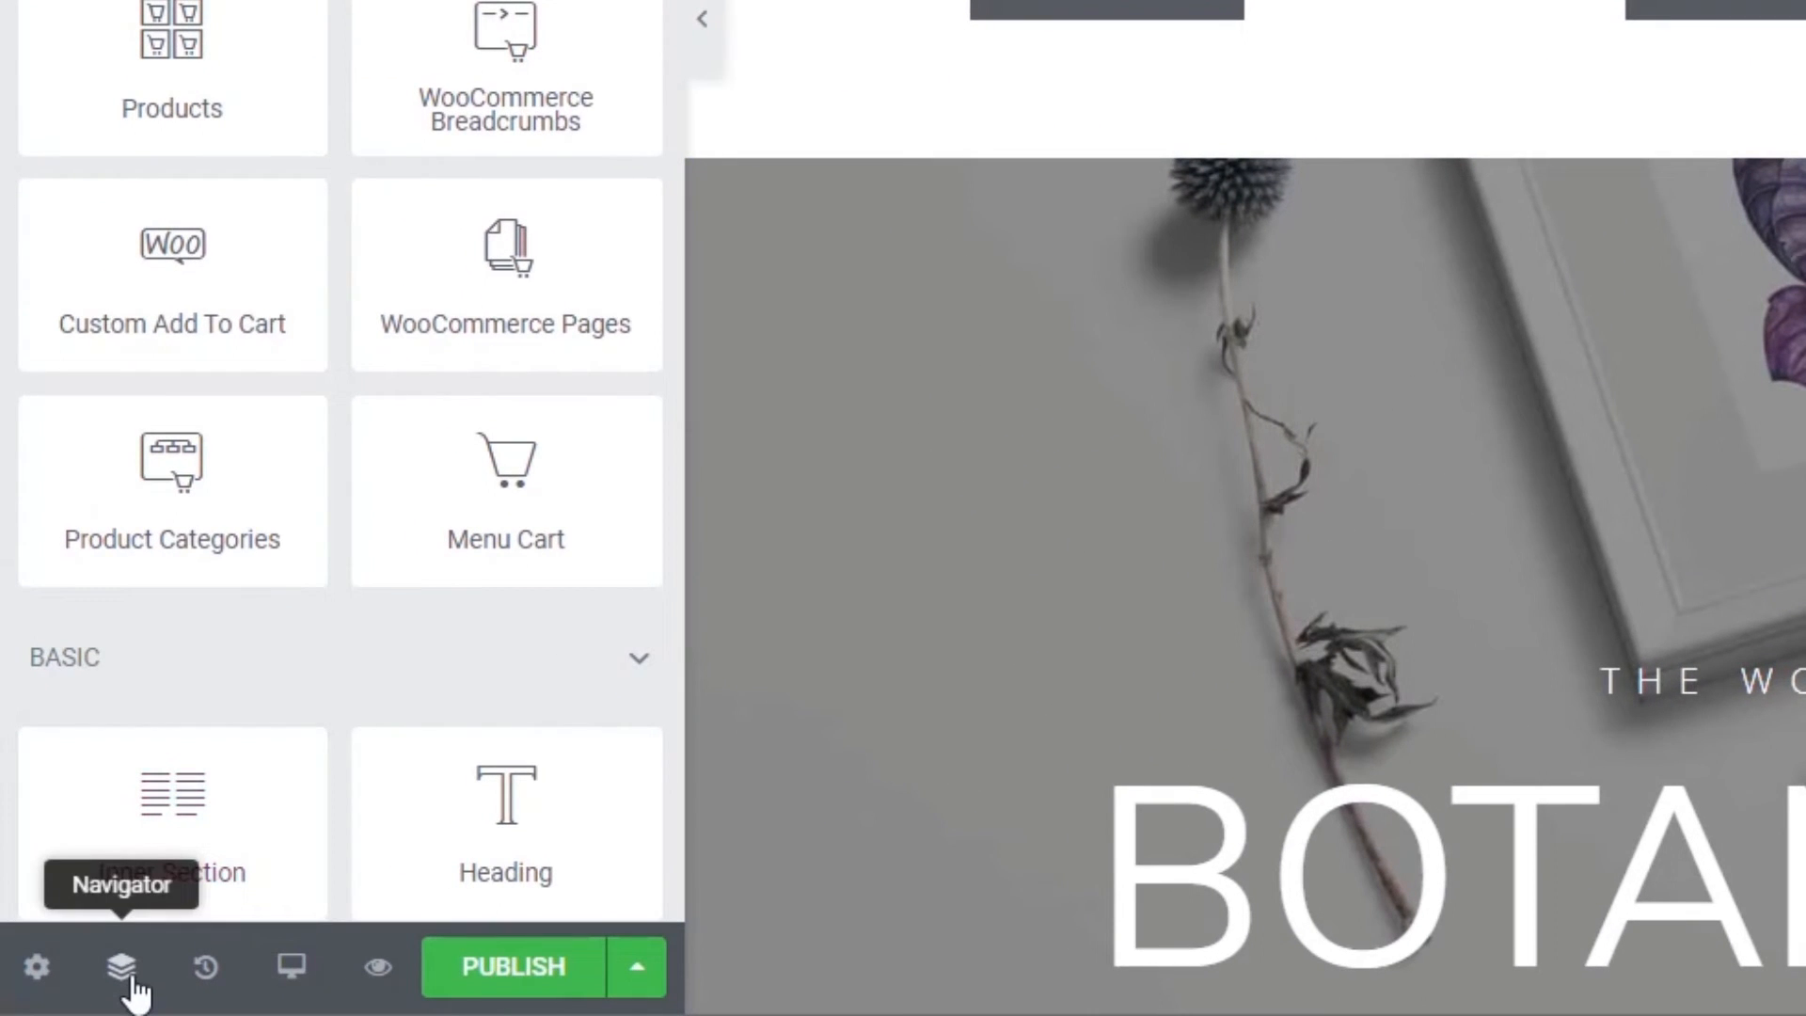
- Using the docked Navigator, drag the BOTANICAL ART banner section above the product grid, below the header
{"action": "left_click", "coordinate": [133, 980]}
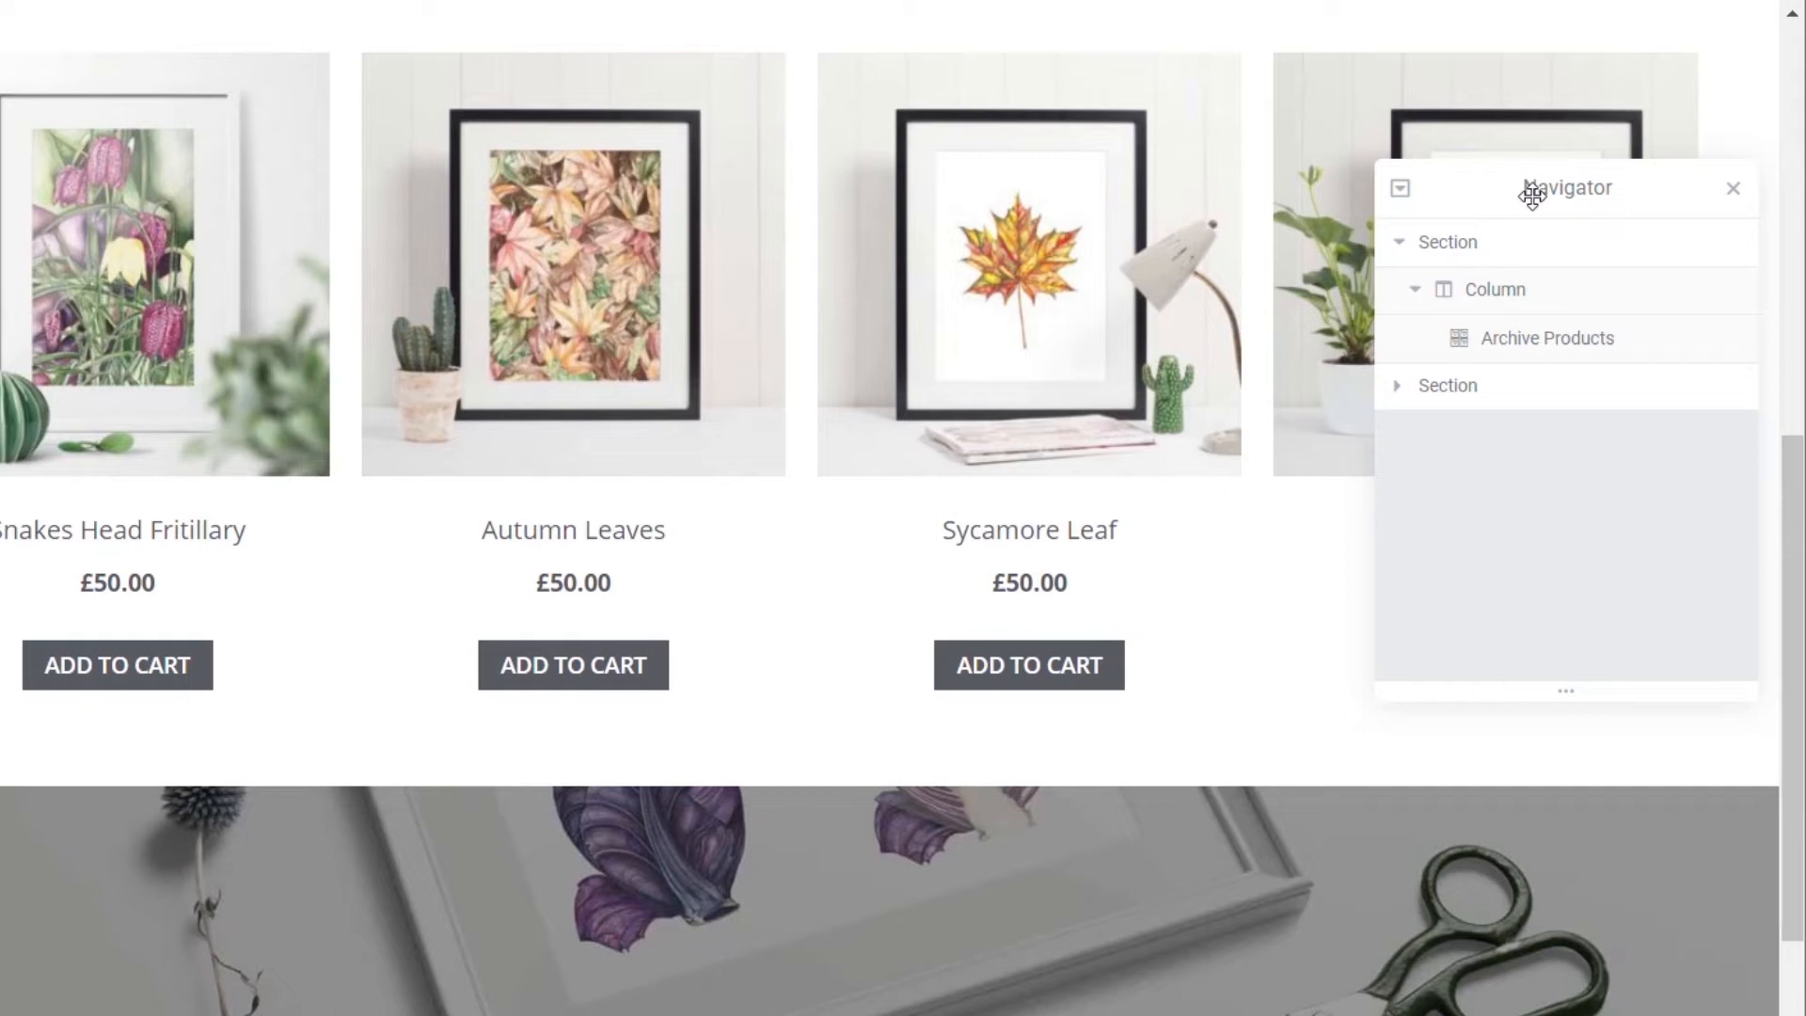
{"action": "left_click_drag", "start_coordinate": [1531, 194], "coordinate": [1708, 169]}
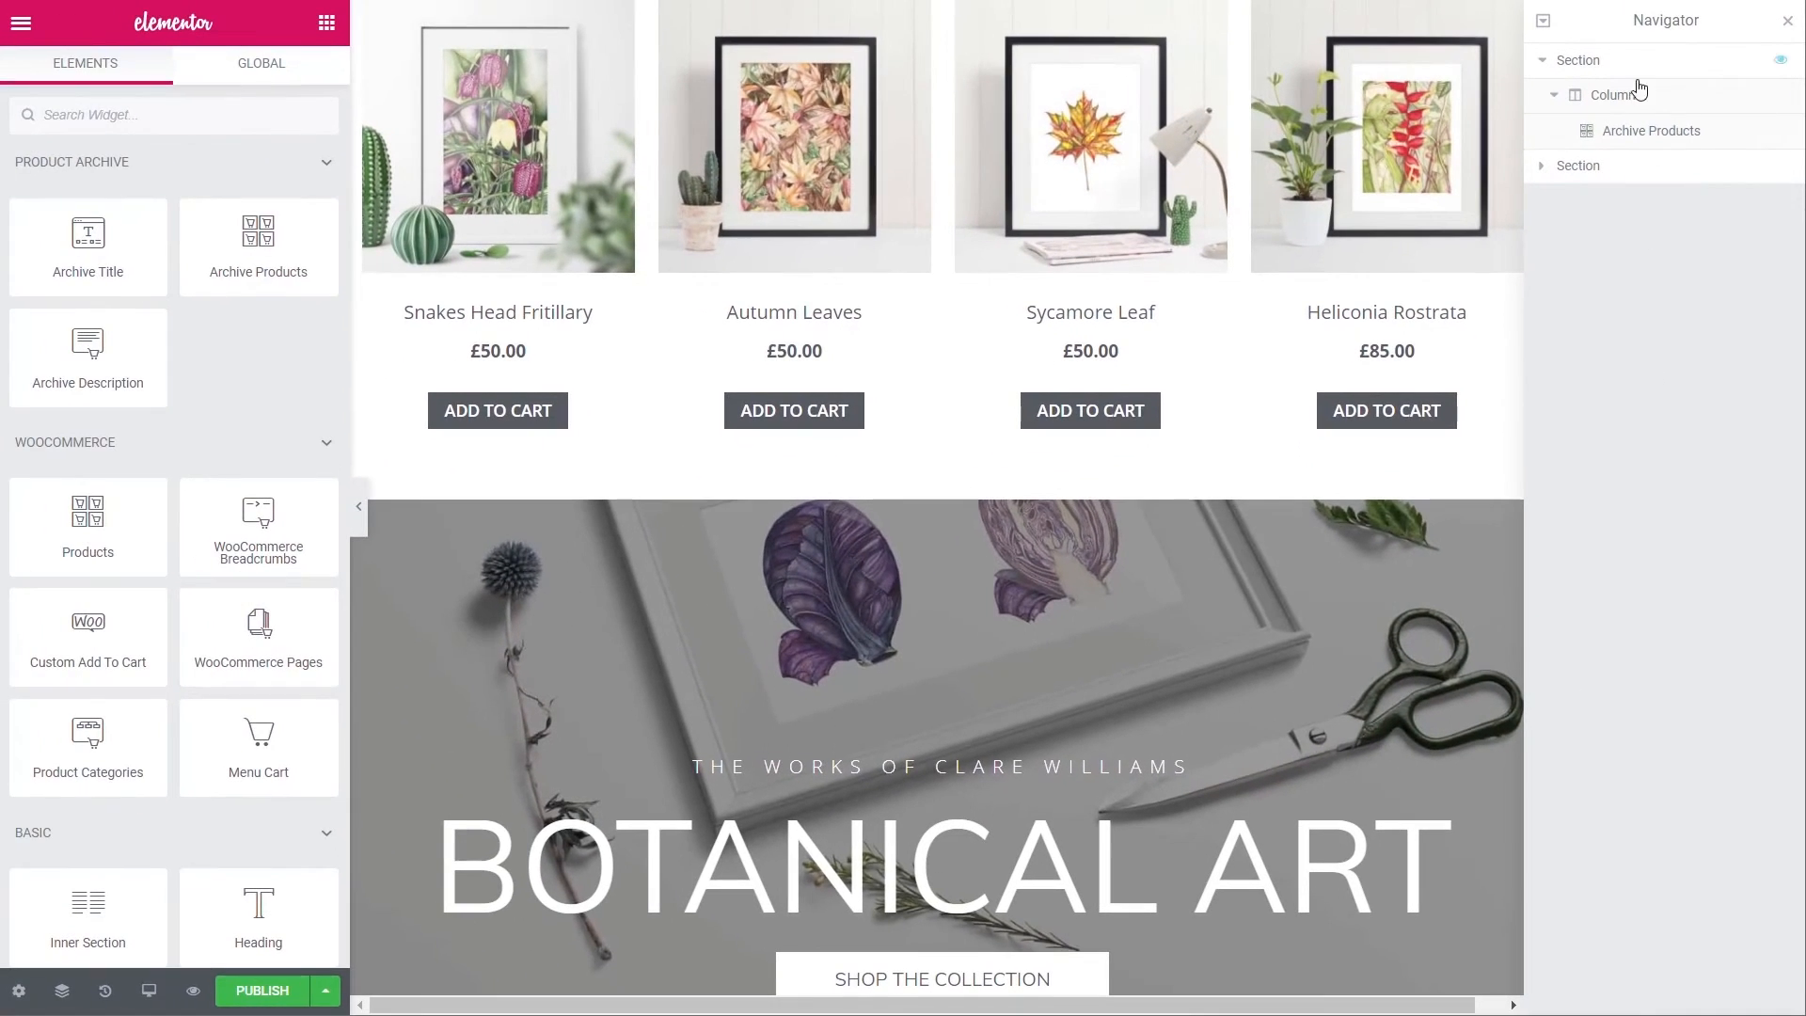
{"action": "left_click", "coordinate": [1542, 166]}
{"action": "left_click", "coordinate": [1554, 202]}
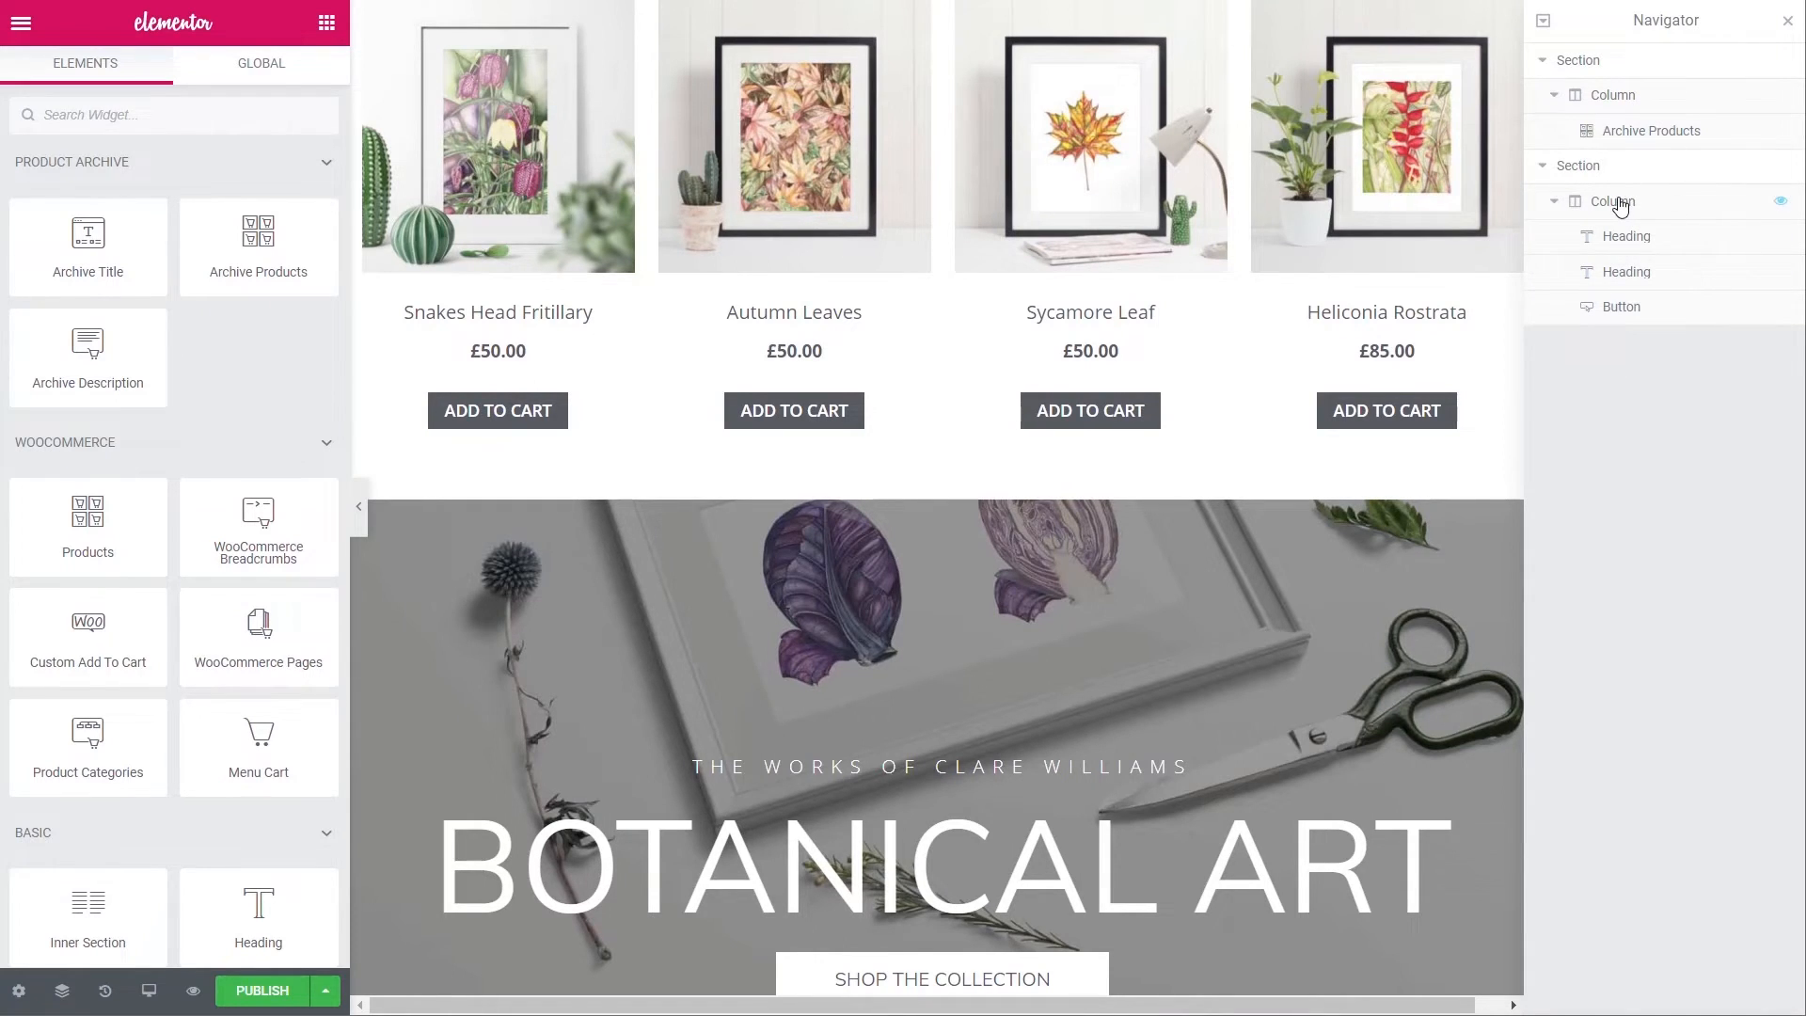
{"action": "left_click_drag", "start_coordinate": [1618, 202], "coordinate": [1663, 243]}
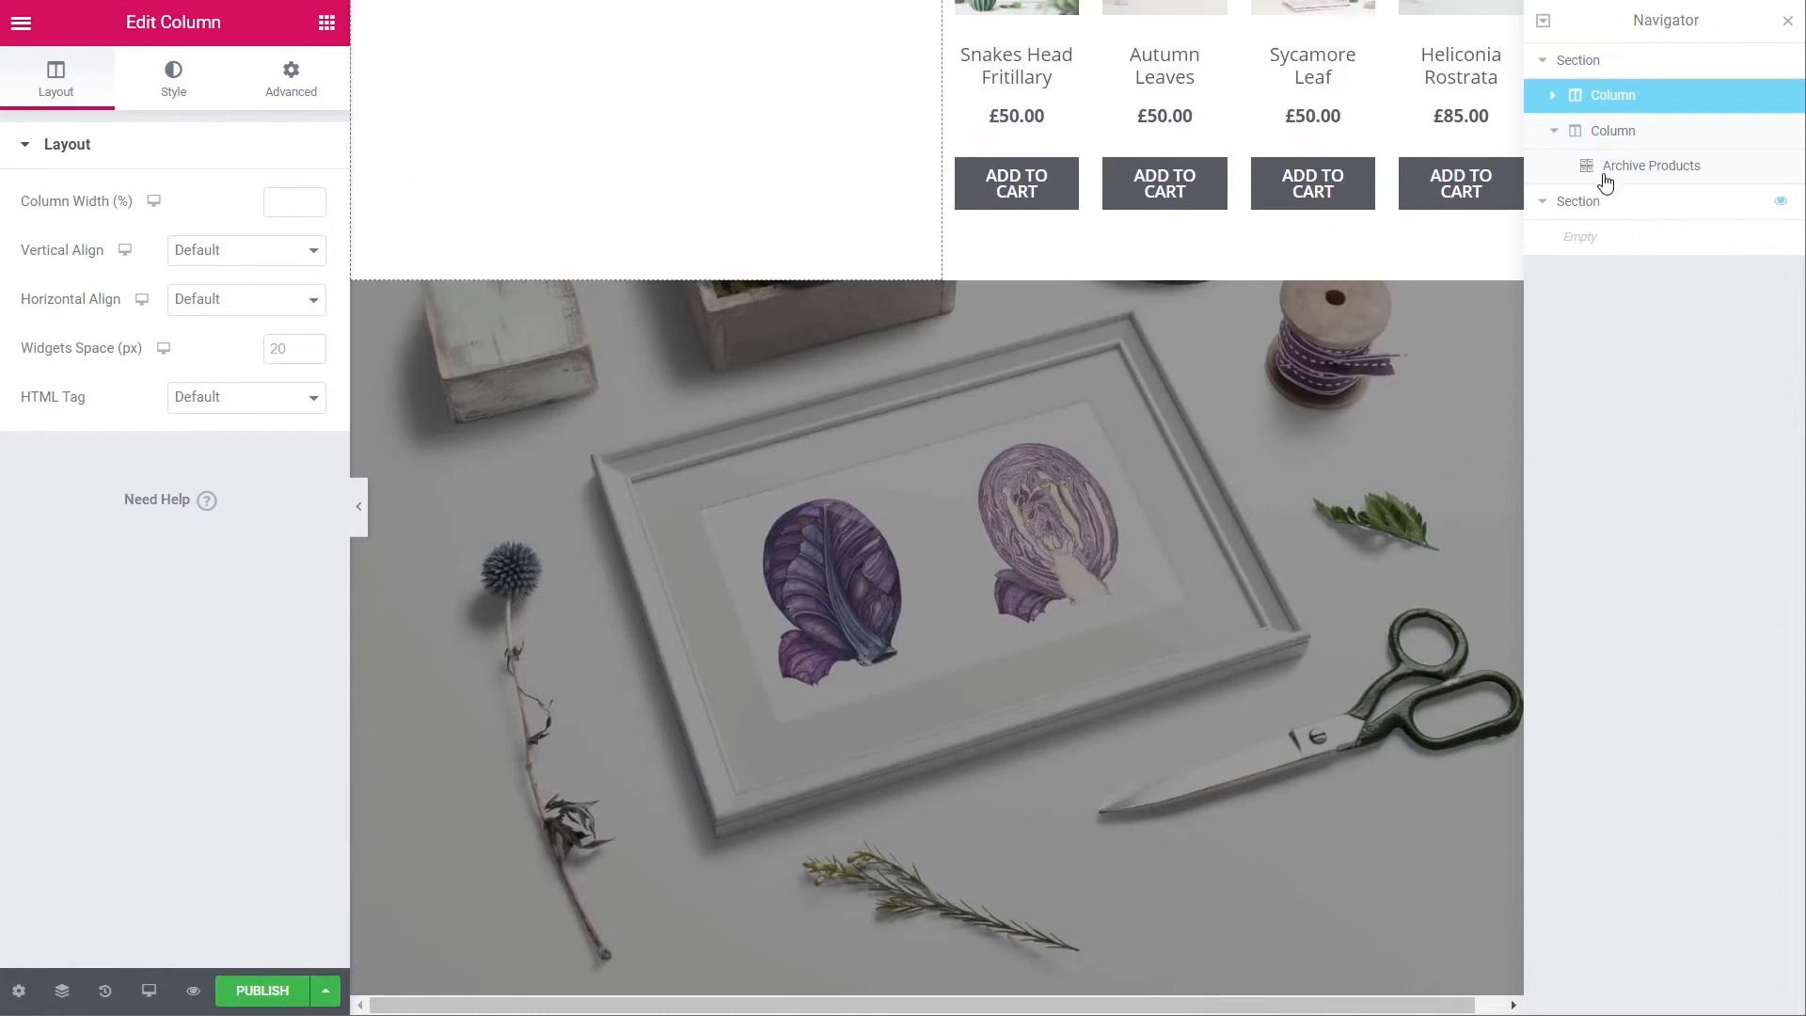
{"action": "key", "text": "ctrl+z"}
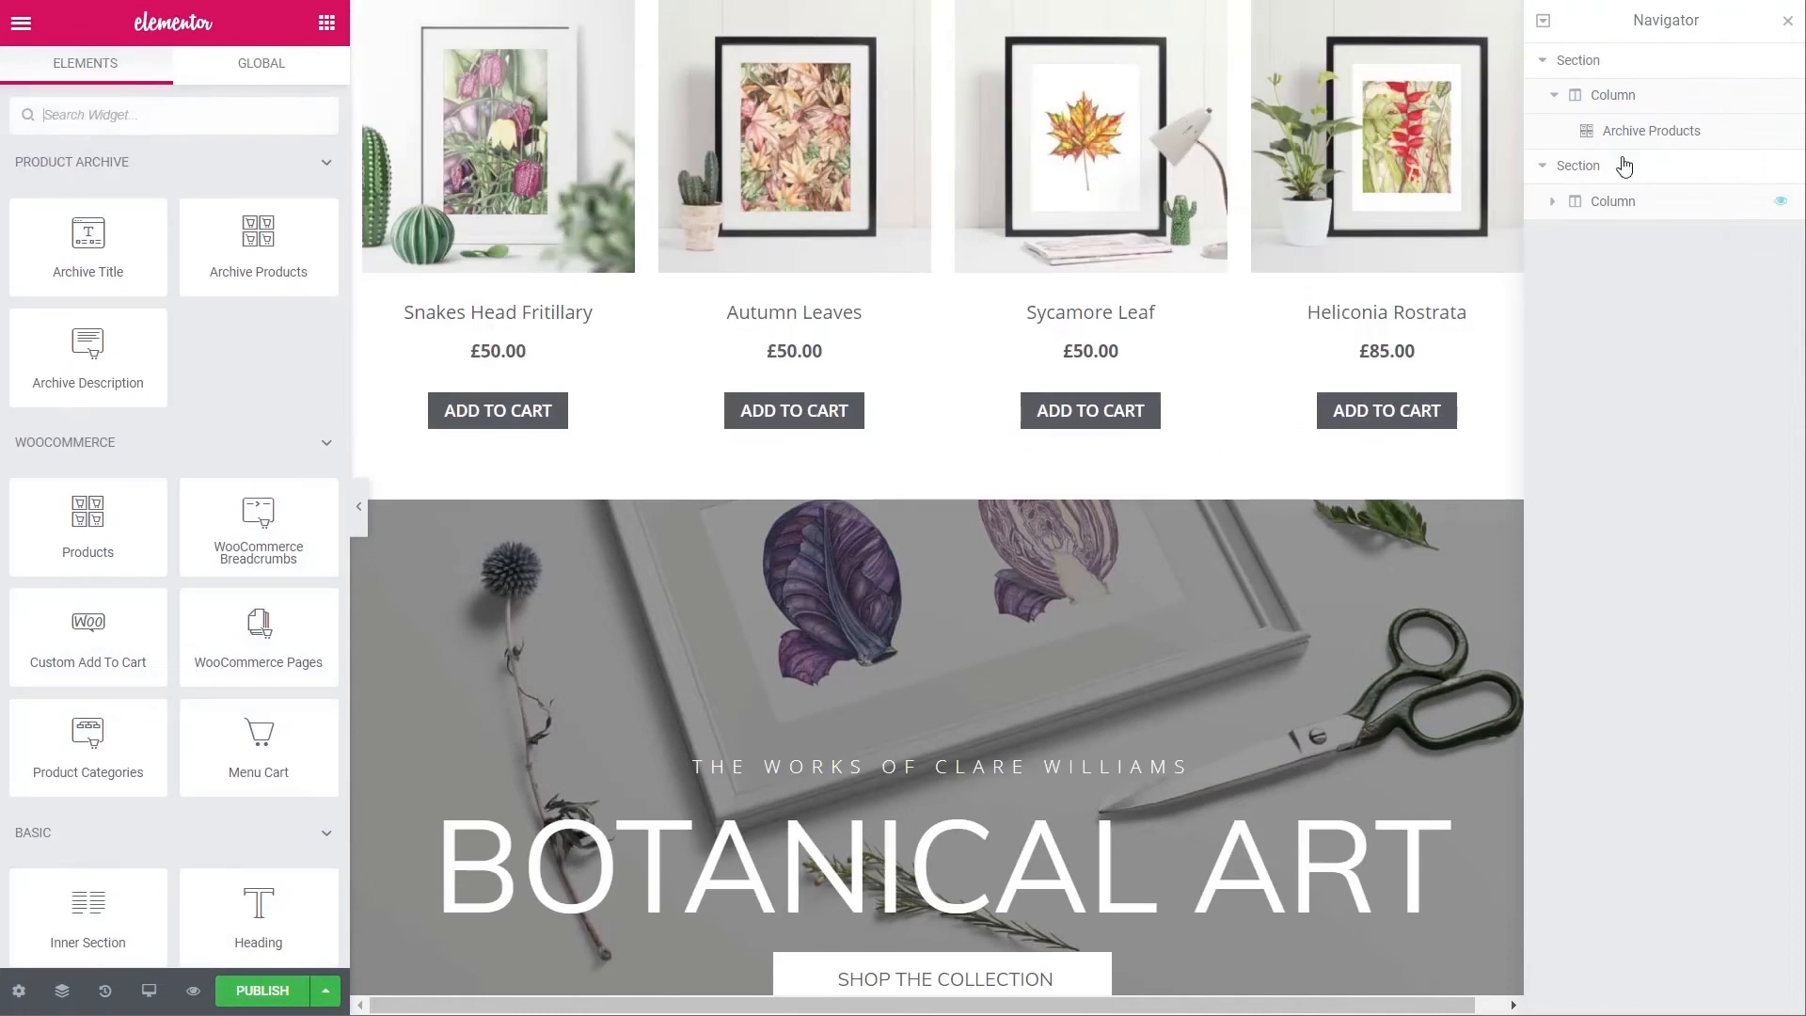
{"action": "left_click_drag", "start_coordinate": [1586, 167], "coordinate": [1588, 77]}
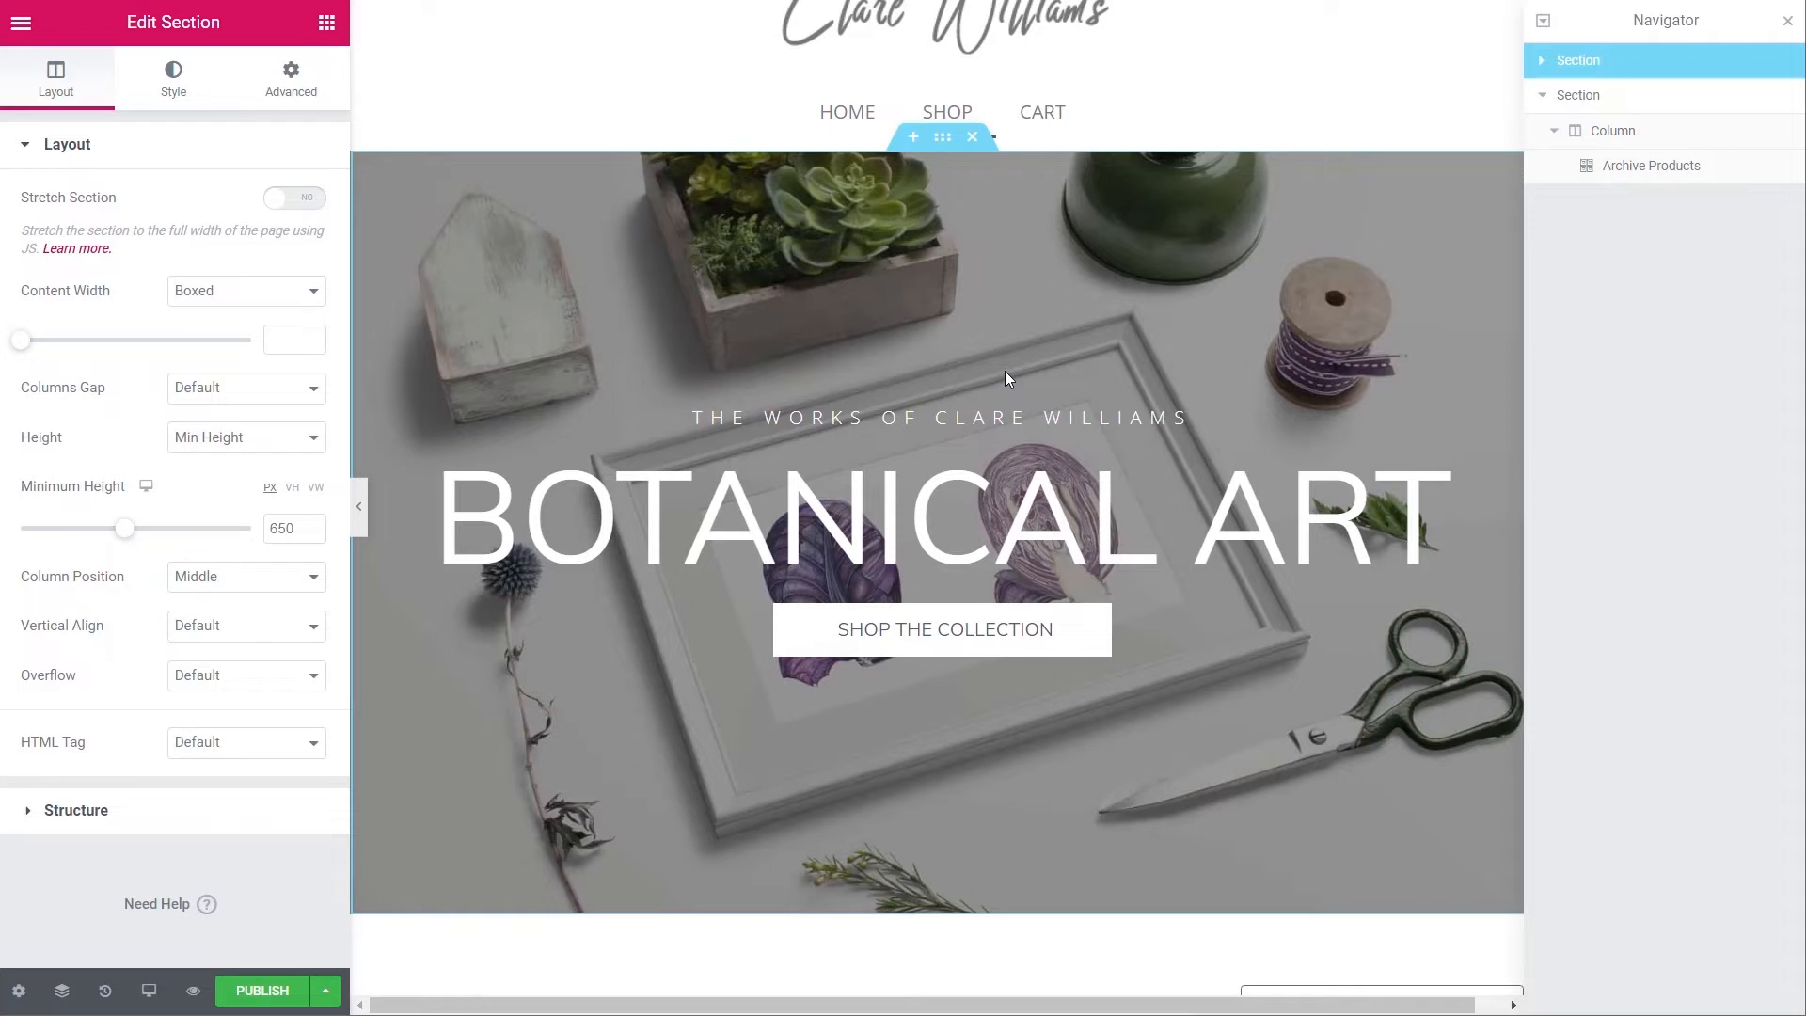
- Set the Botanical Art hero section's minimum height to 320 px
{"action": "left_click", "coordinate": [1786, 26]}
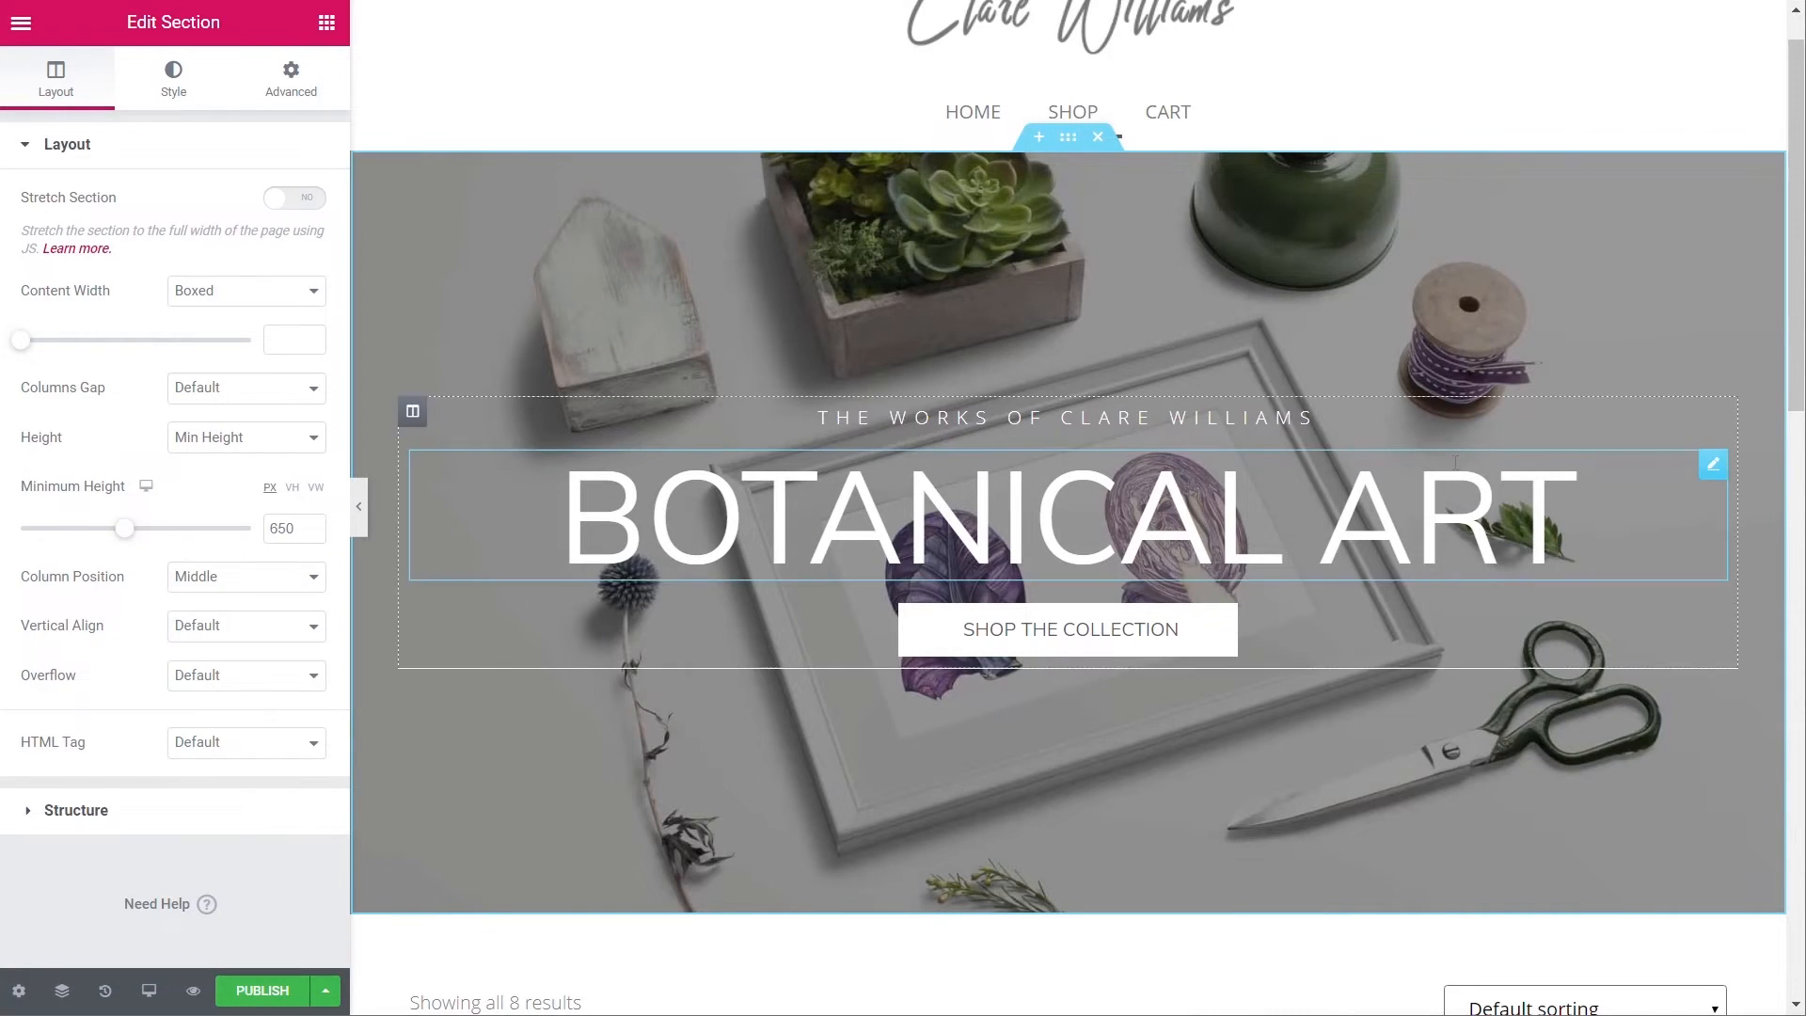
{"action": "left_click", "coordinate": [1068, 630]}
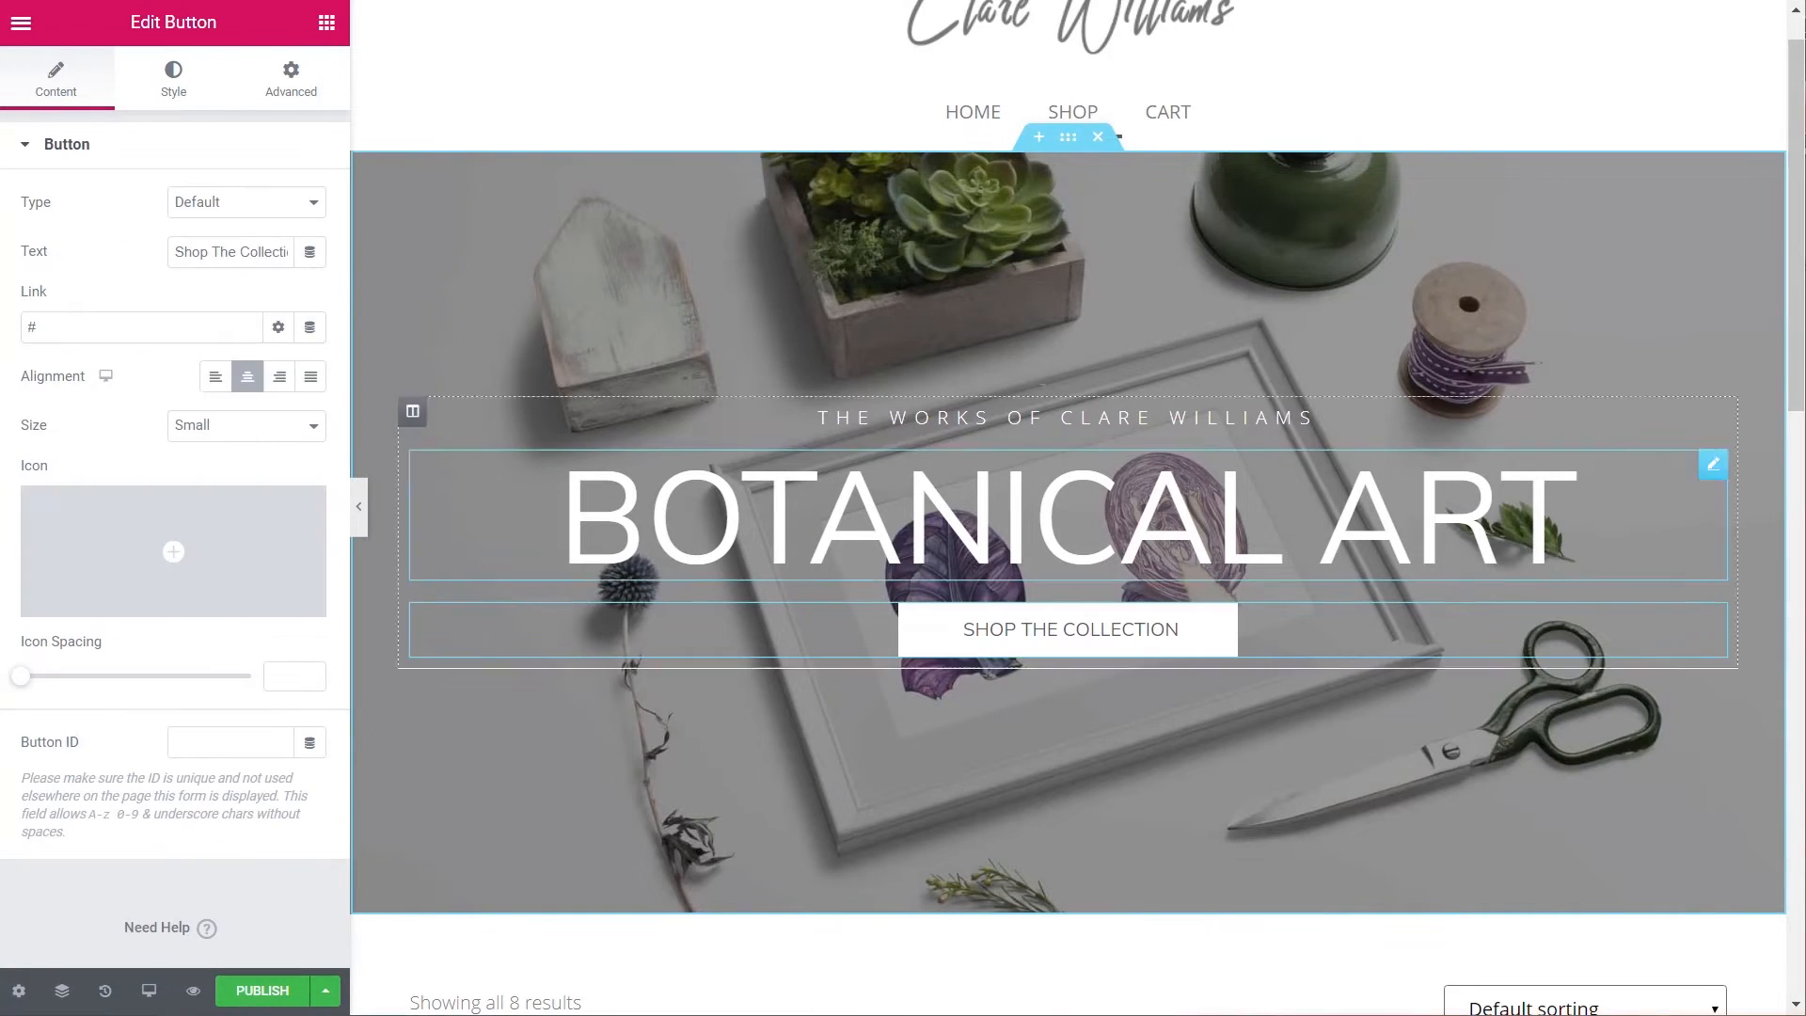
{"action": "left_click", "coordinate": [1068, 138]}
{"action": "left_click_drag", "start_coordinate": [124, 528], "coordinate": [72, 533]}
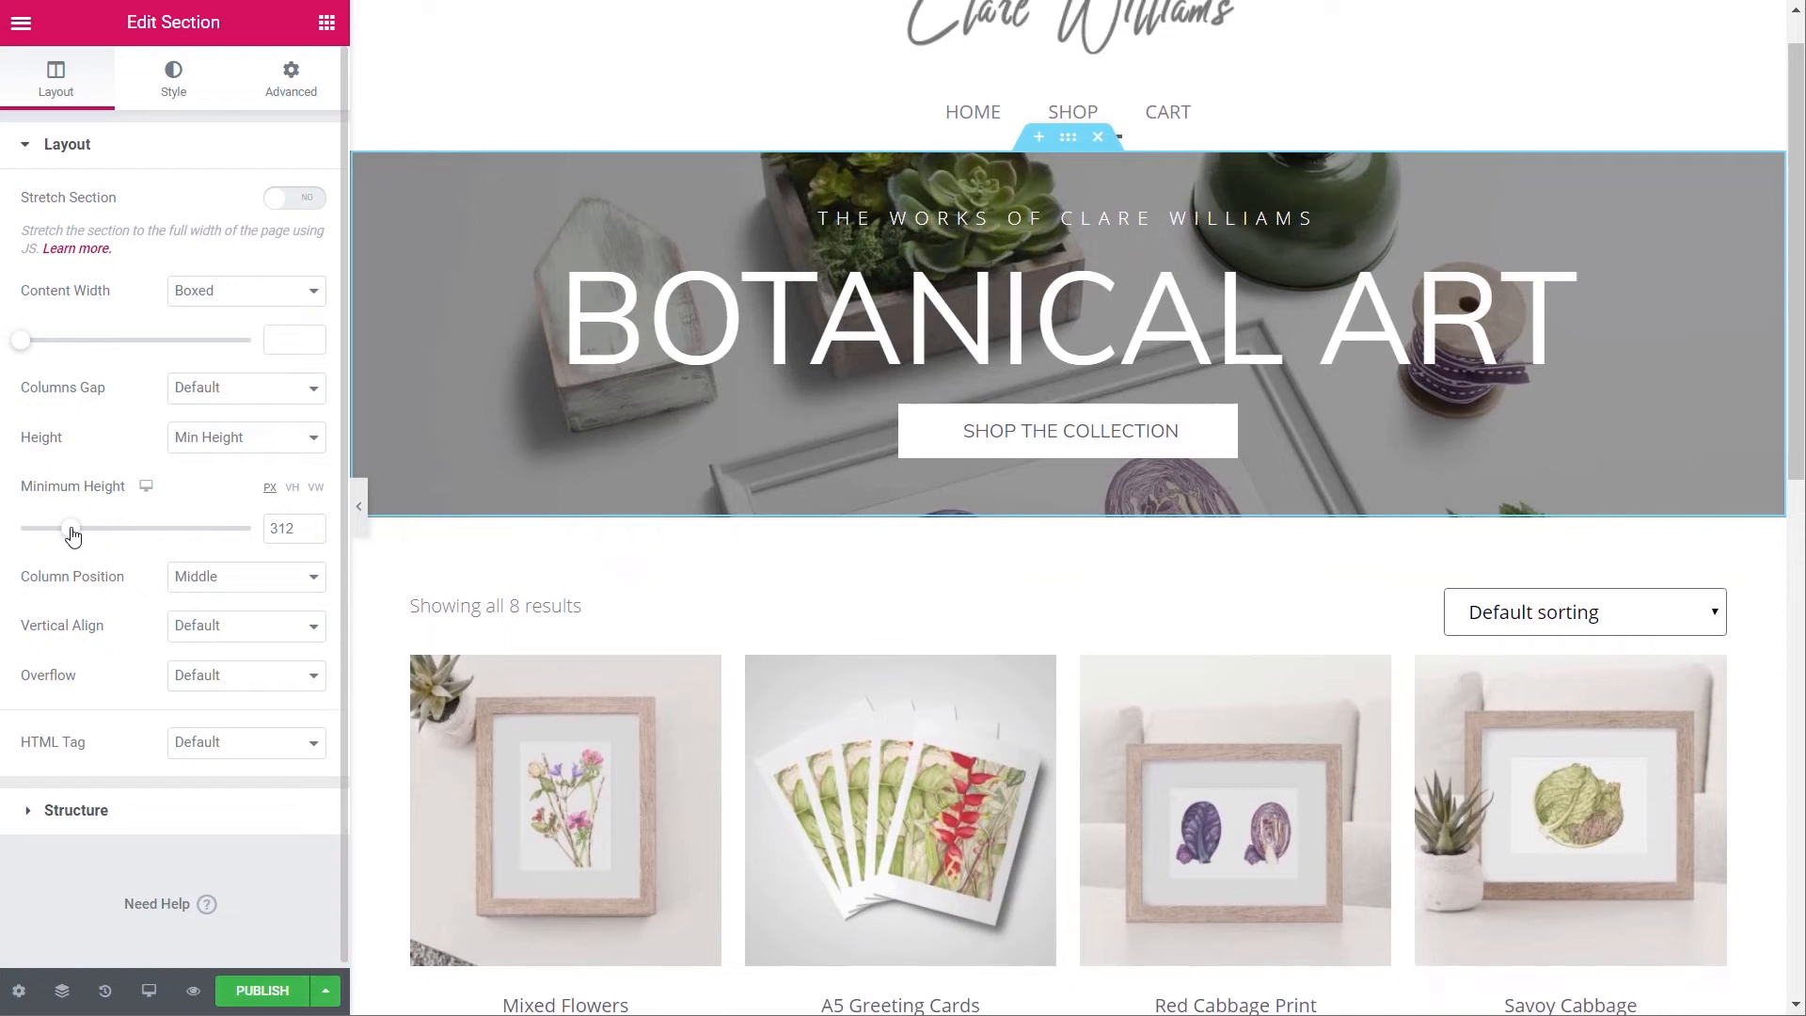
{"action": "left_click", "coordinate": [310, 524]}
{"action": "left_click", "coordinate": [311, 524]}
{"action": "left_click", "coordinate": [310, 524]}
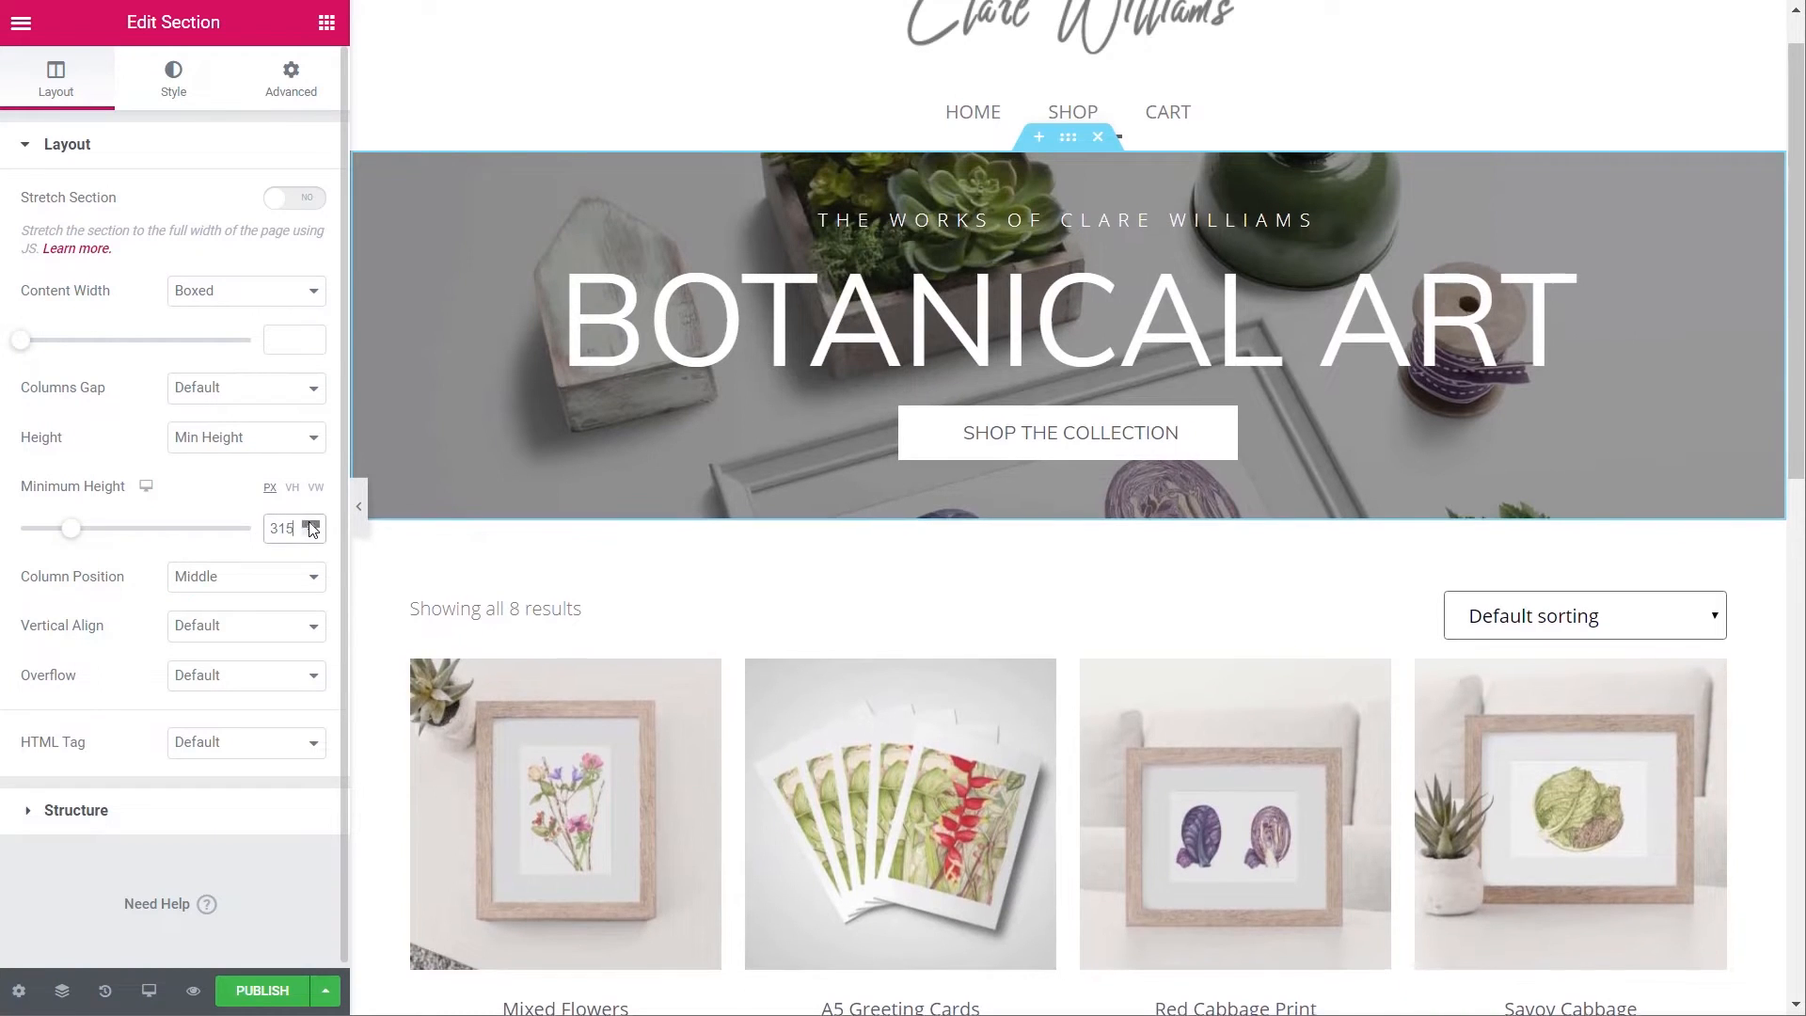
{"action": "left_click", "coordinate": [310, 524]}
{"action": "left_click", "coordinate": [310, 524]}
{"action": "left_click", "coordinate": [310, 523]}
{"action": "left_click", "coordinate": [310, 523]}
{"action": "left_click", "coordinate": [311, 524]}
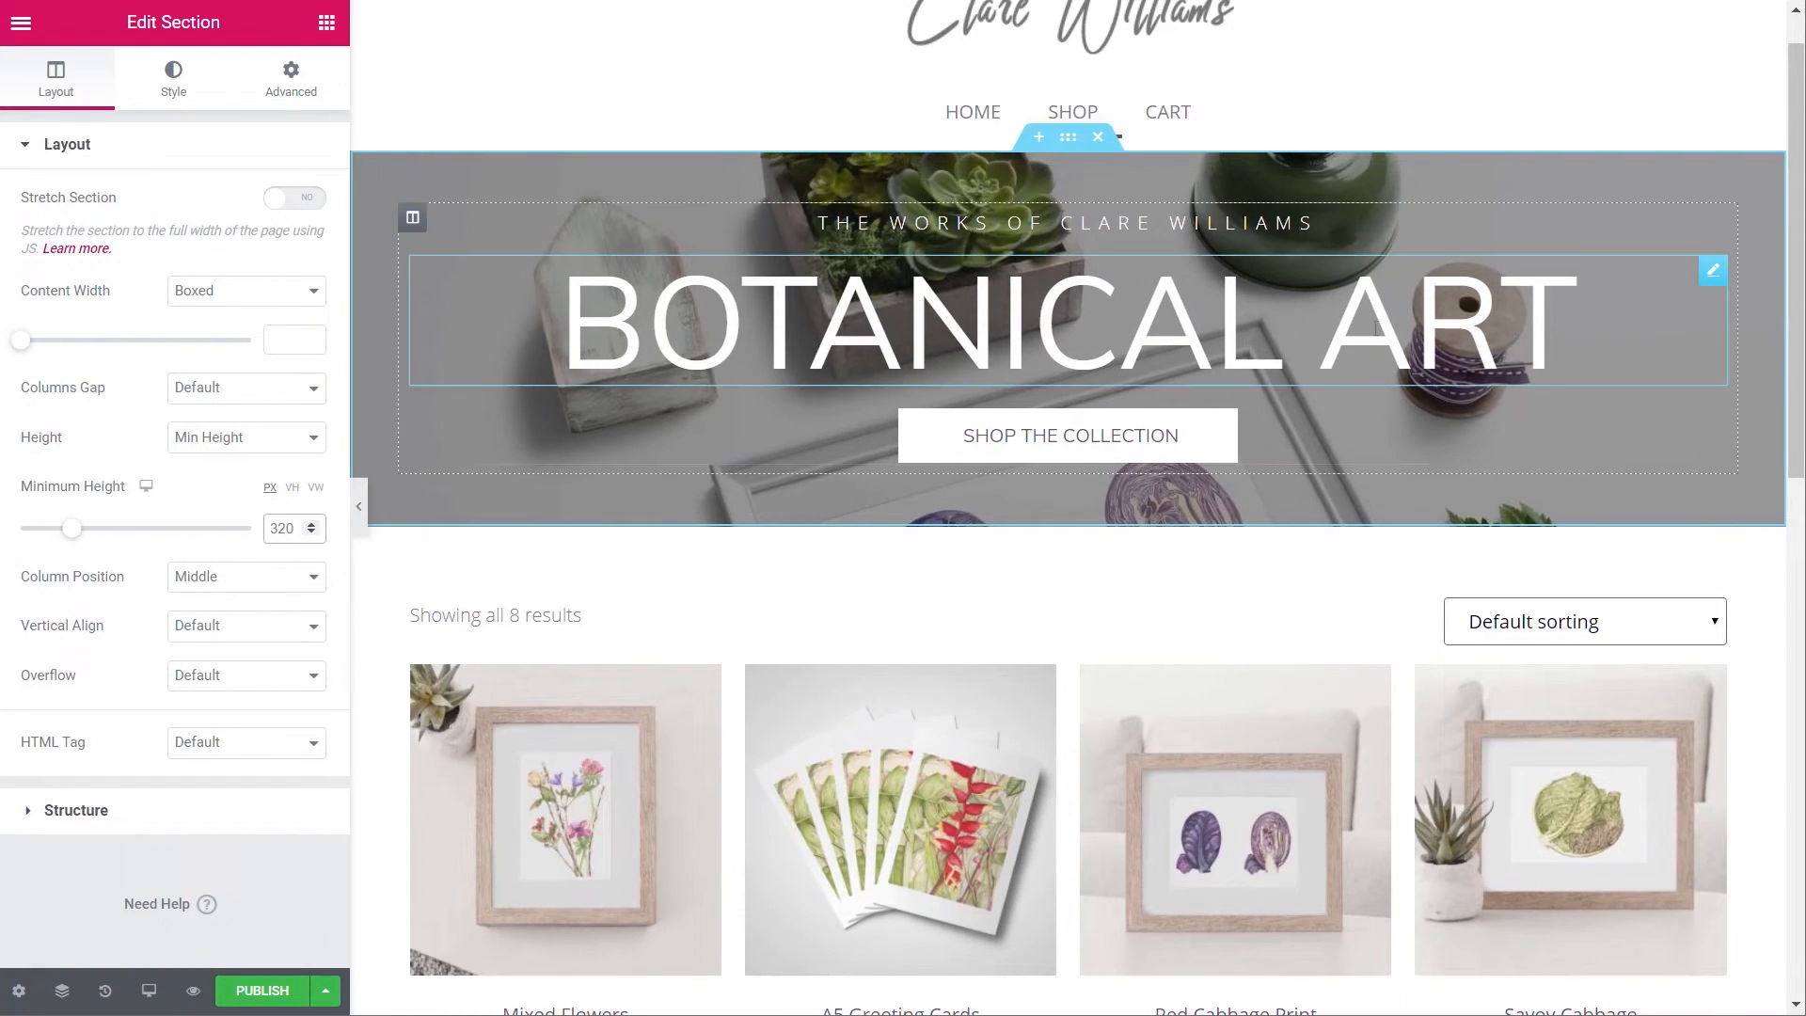
{"action": "left_click", "coordinate": [602, 338]}
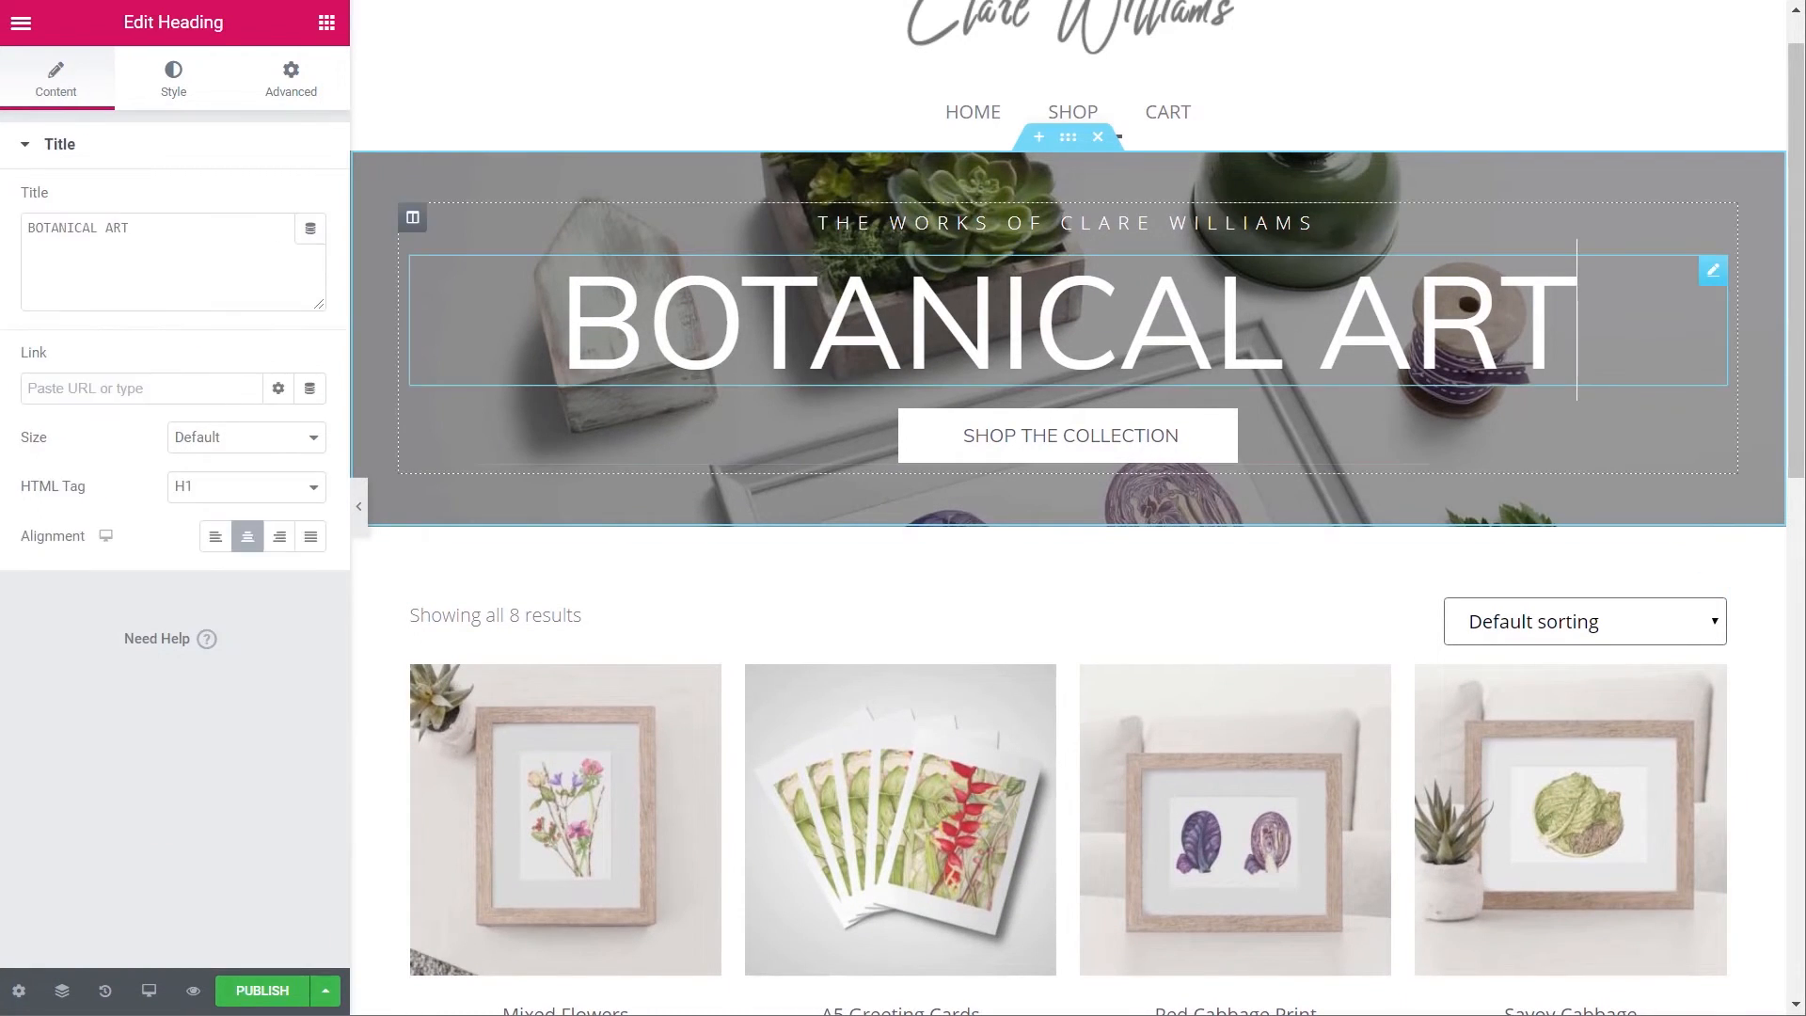
- Shrink the BOTANICAL ART heading's typography size to about 80
{"action": "left_click", "coordinate": [173, 83]}
{"action": "left_click", "coordinate": [311, 251]}
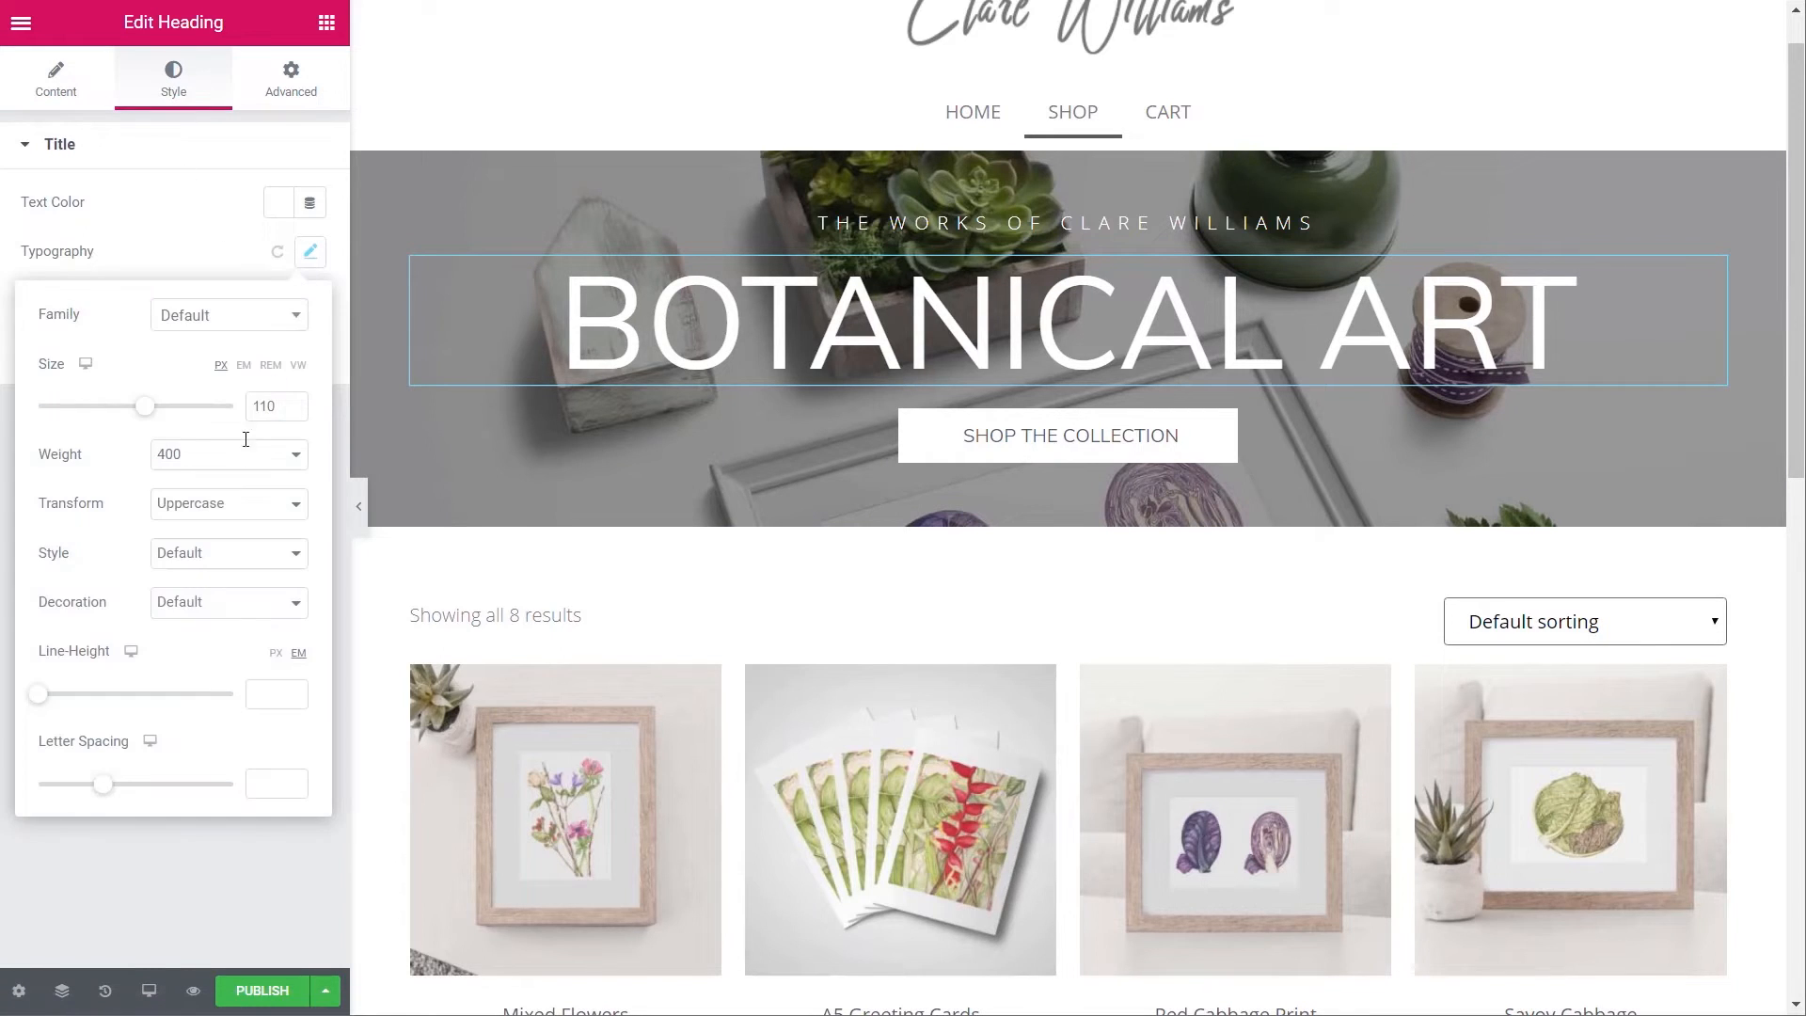
{"action": "left_click_drag", "start_coordinate": [148, 414], "coordinate": [122, 424]}
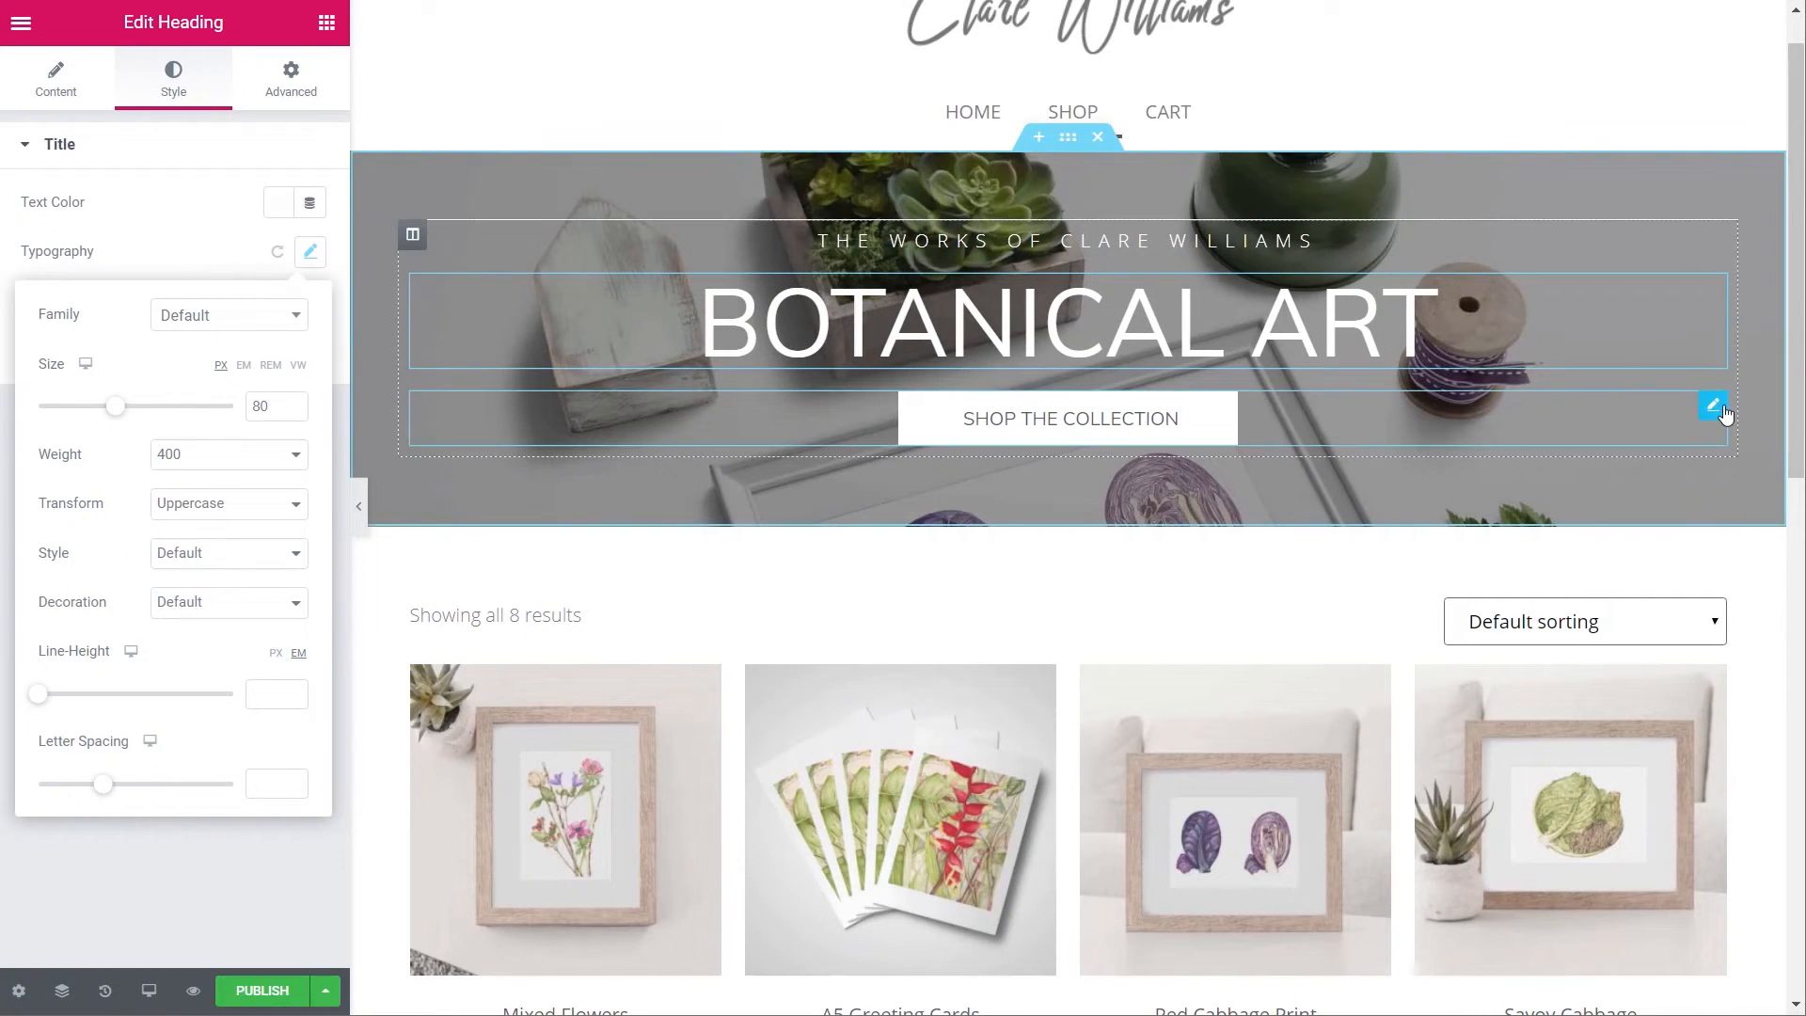
- Delete the Shop The Collection button from the banner
{"action": "left_click", "coordinate": [1714, 405]}
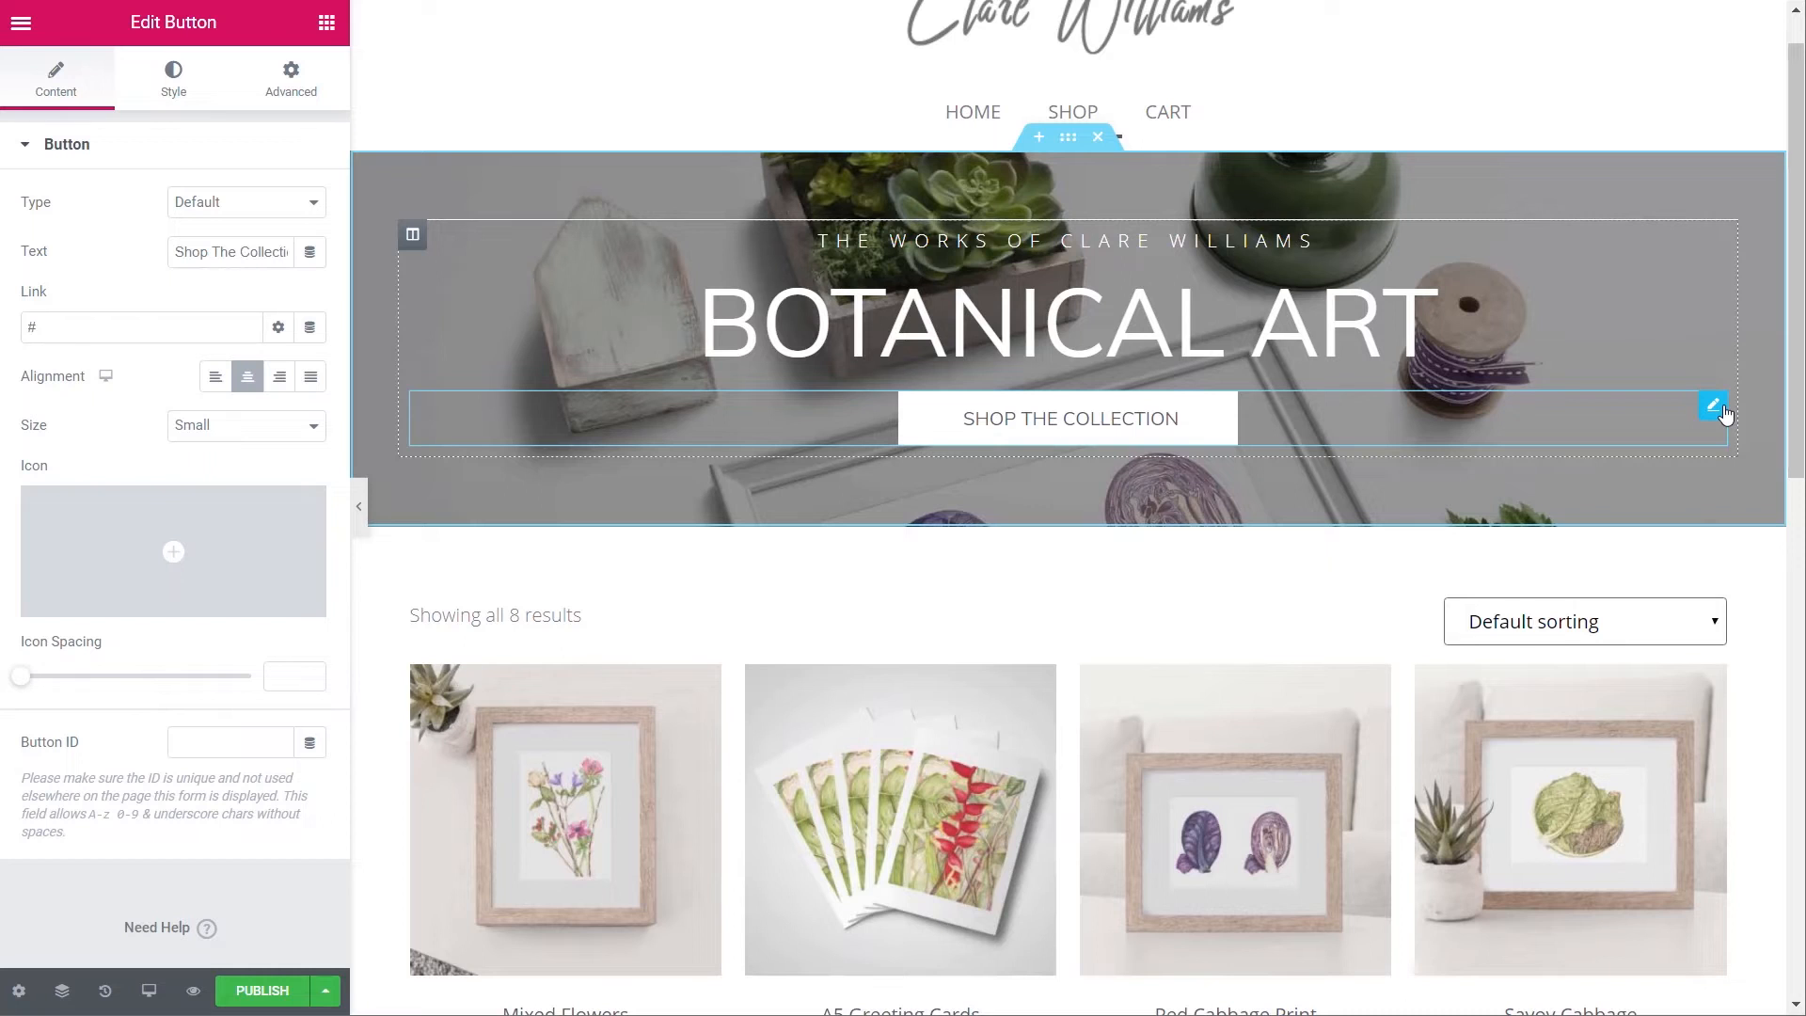
{"action": "right_click", "coordinate": [1724, 414]}
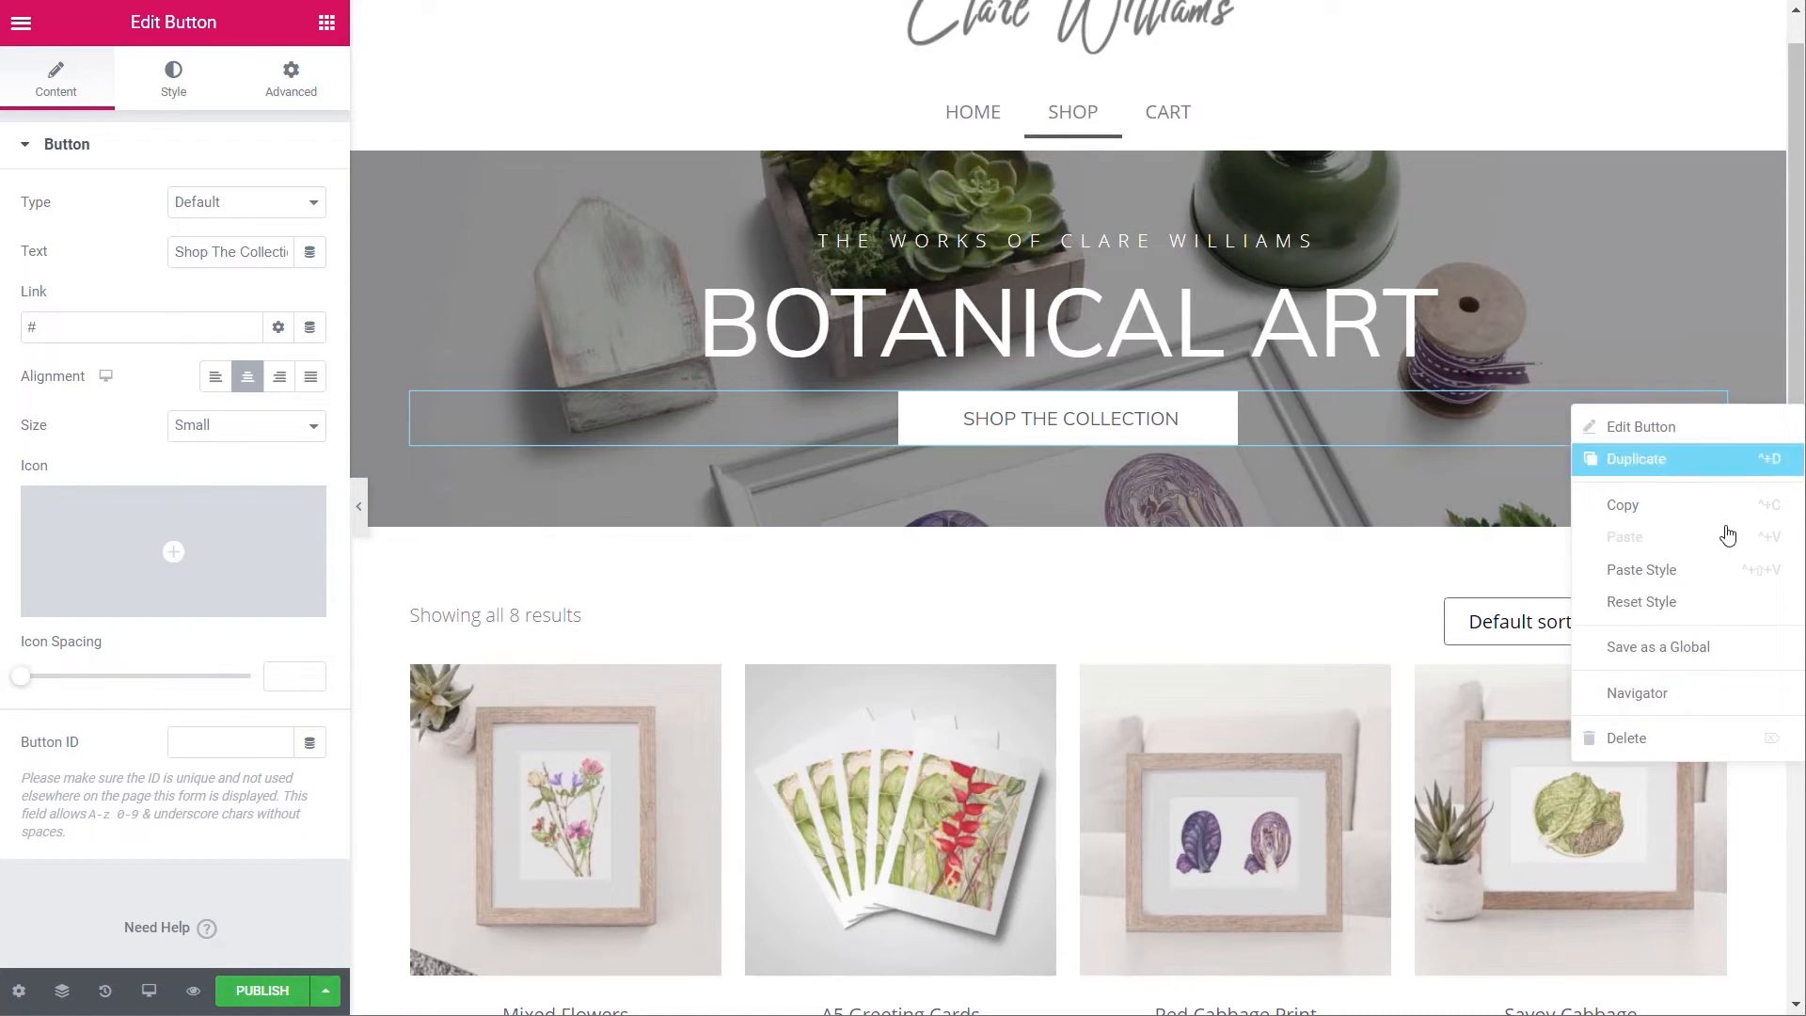
{"action": "left_click", "coordinate": [1684, 738]}
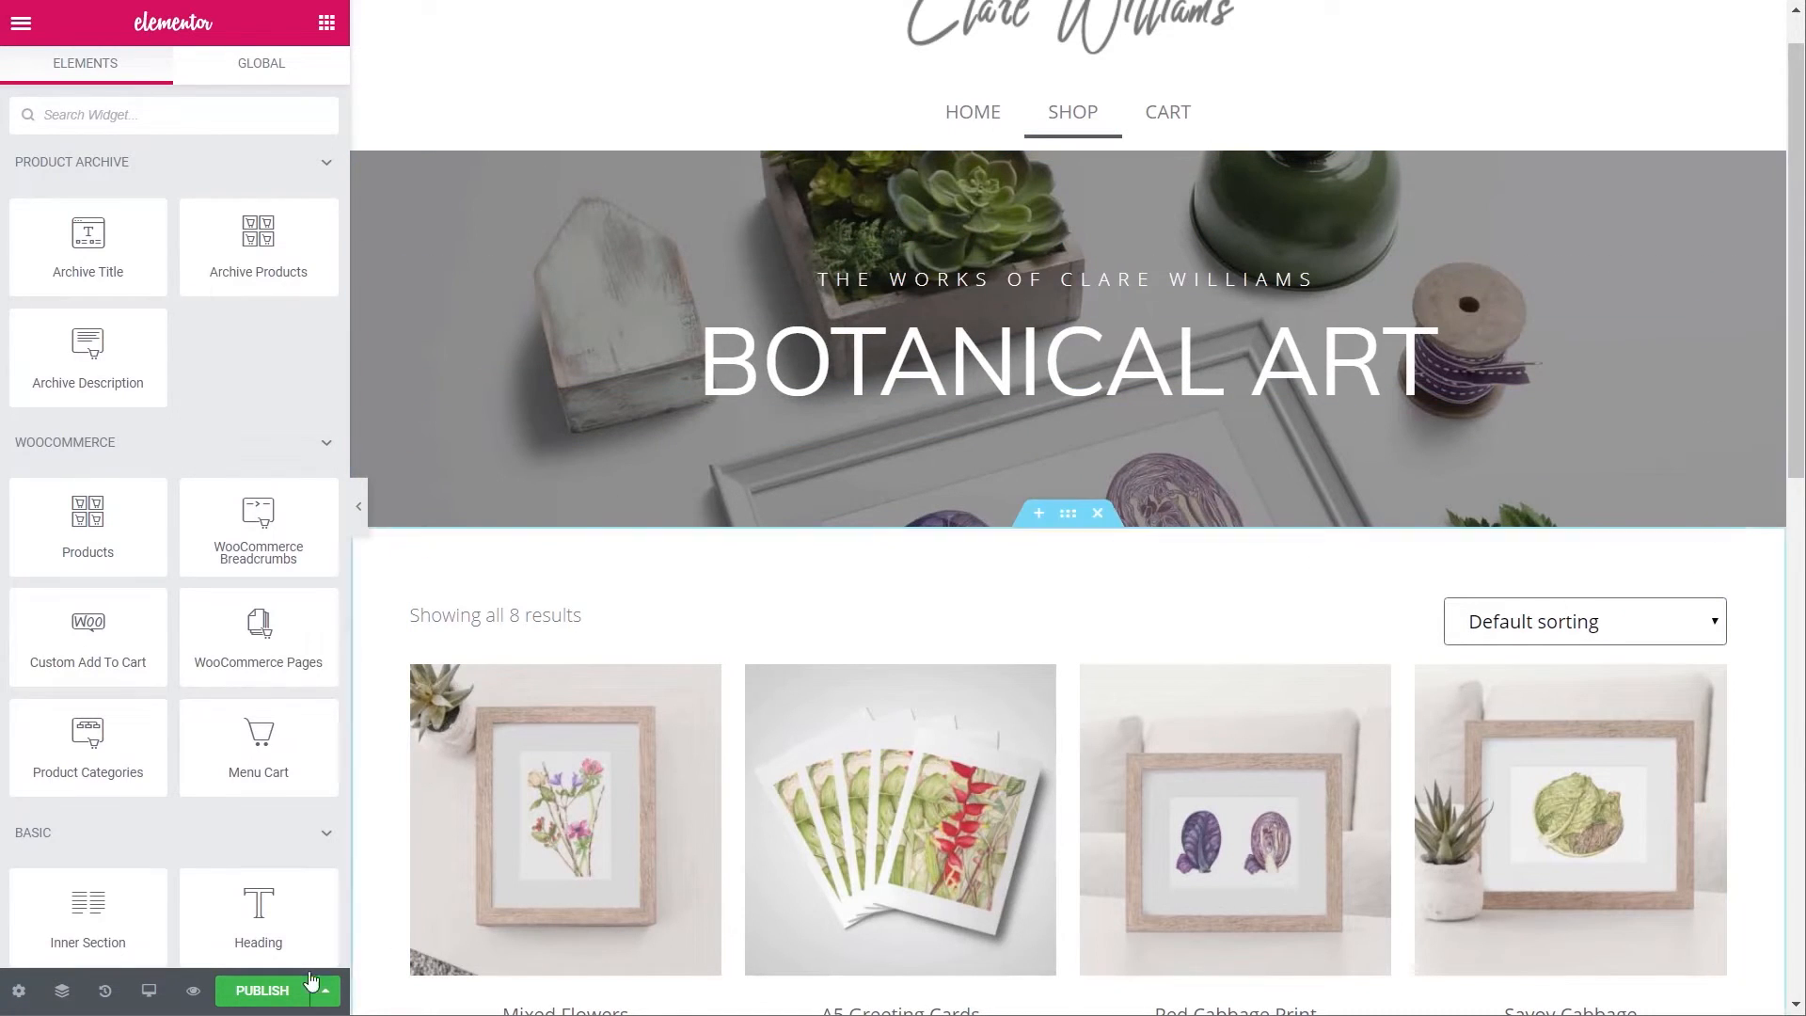
- Publish the archive template with an Include / All Product Archives display condition
{"action": "left_click", "coordinate": [262, 991]}
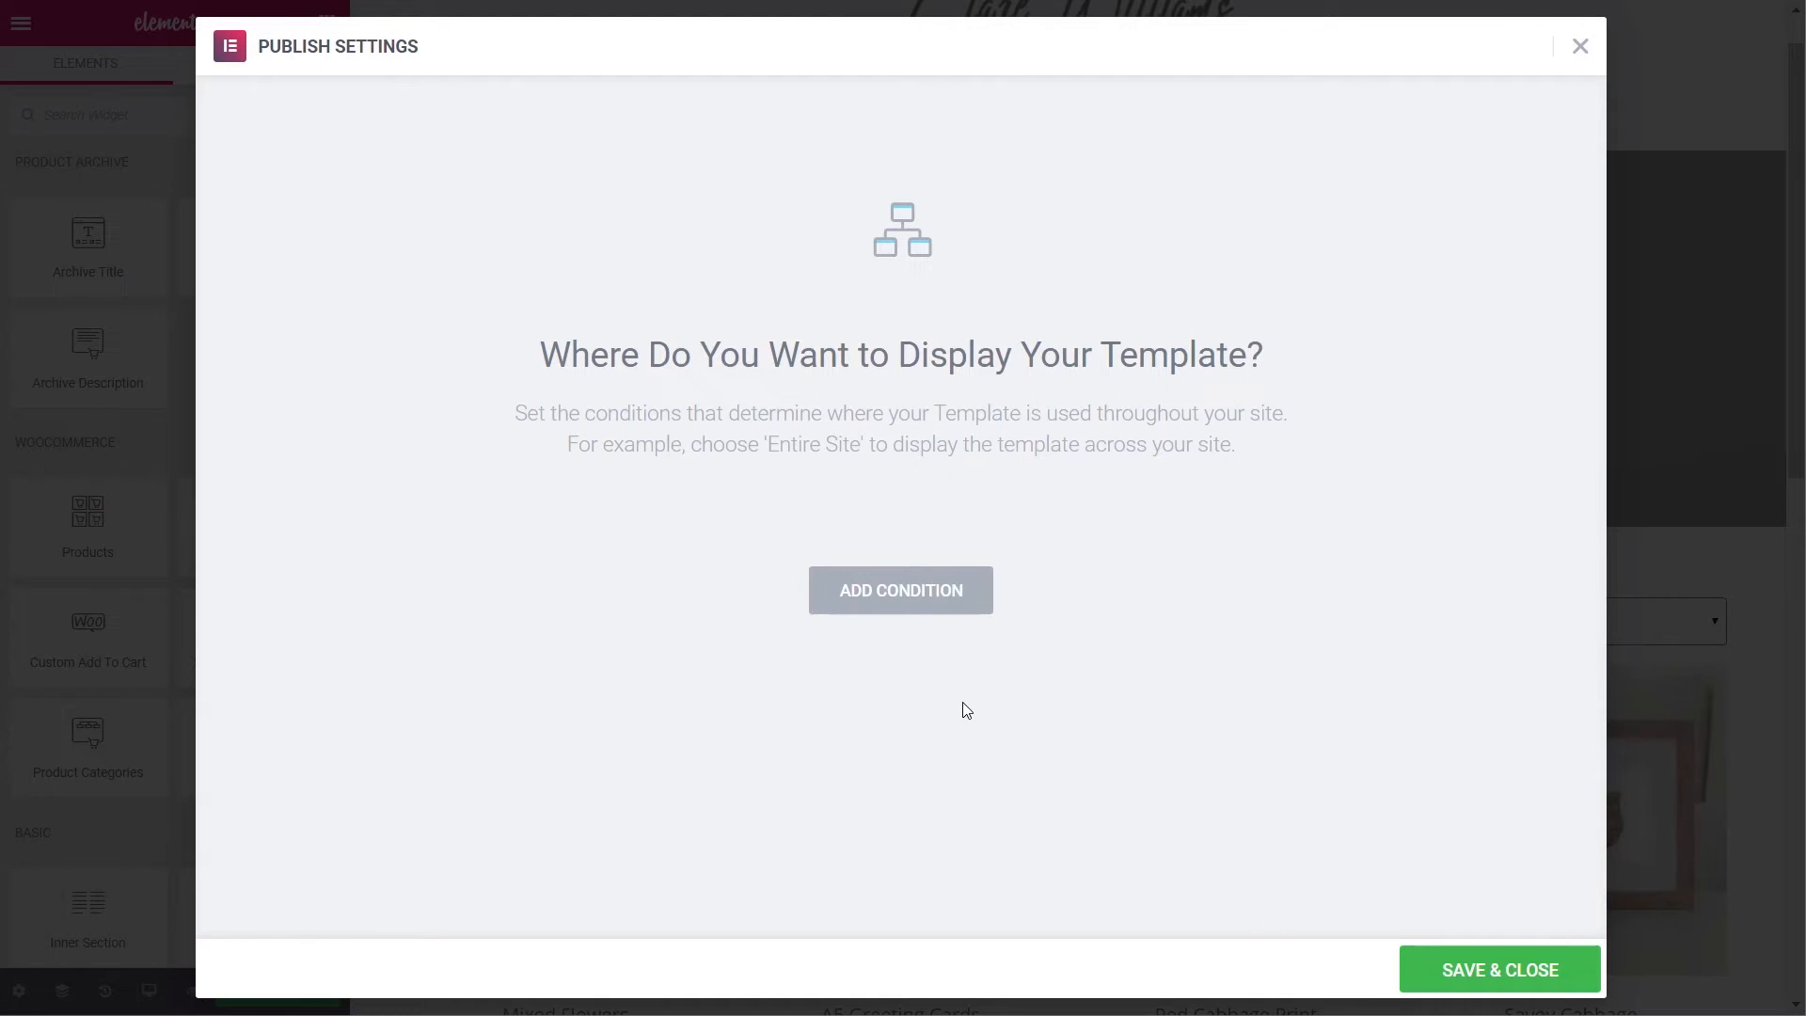
{"action": "left_click", "coordinate": [888, 592]}
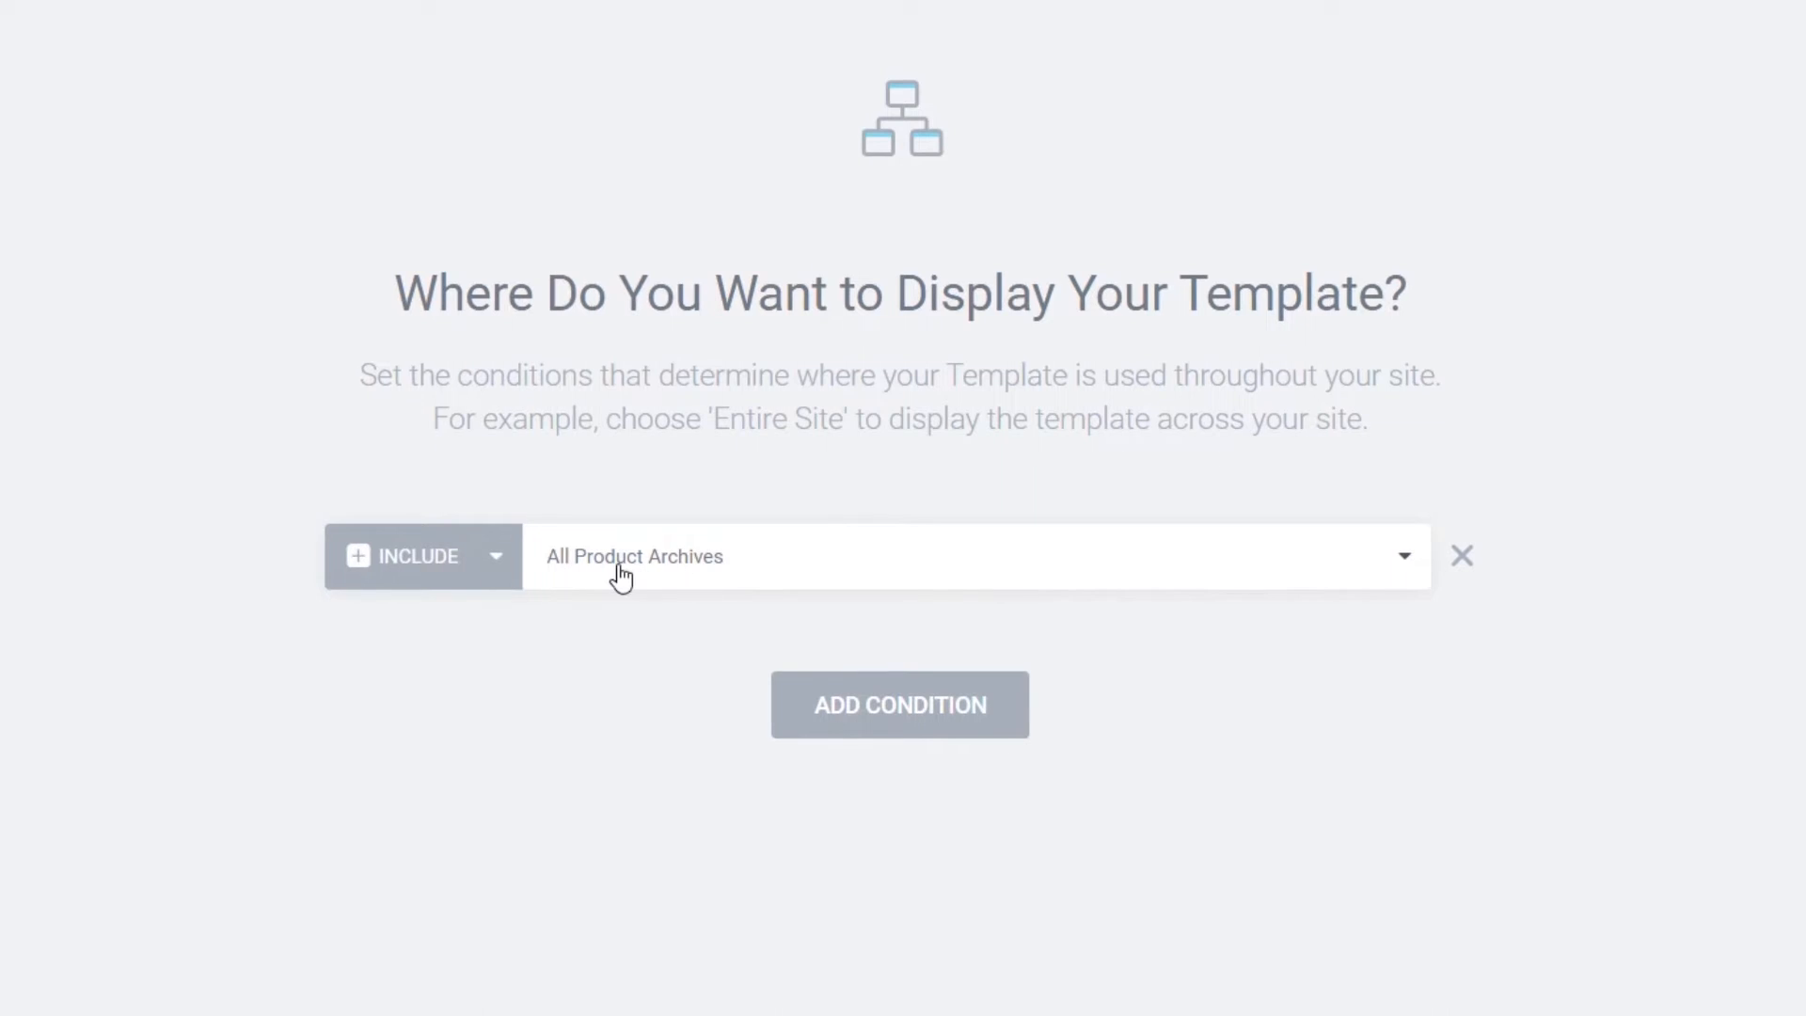
{"action": "left_click", "coordinate": [1312, 564]}
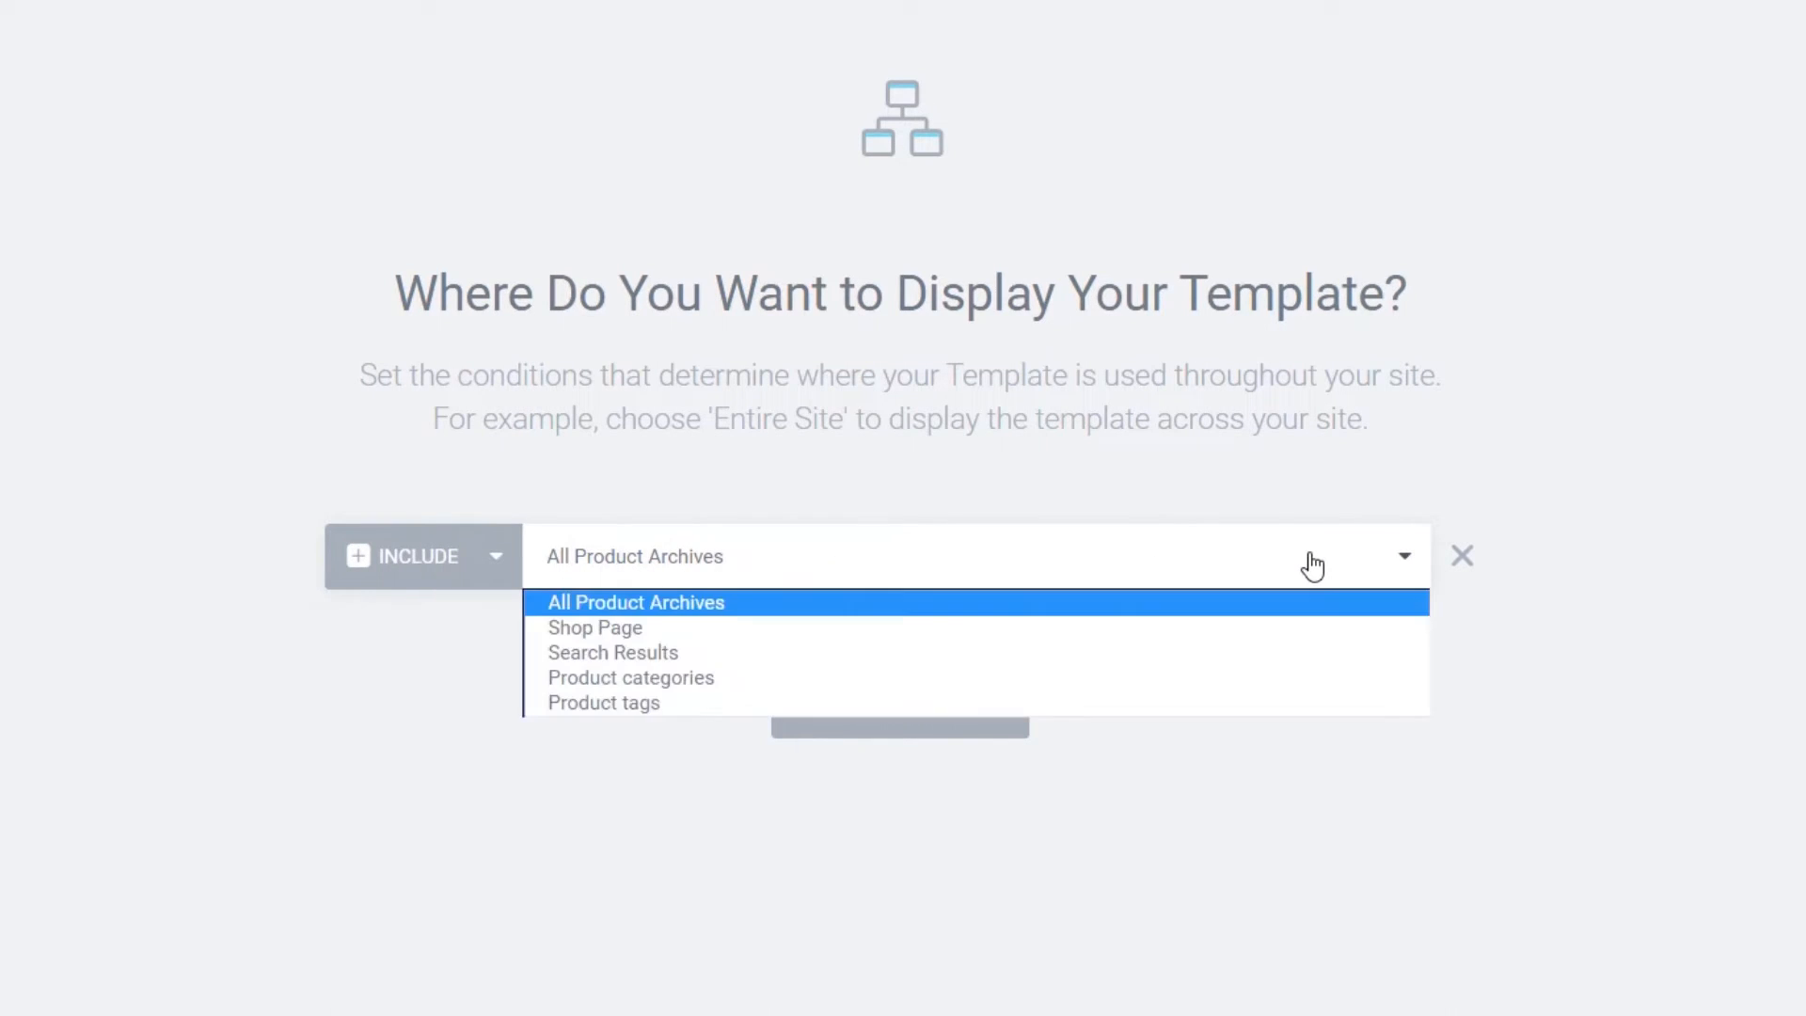
{"action": "left_click", "coordinate": [694, 607]}
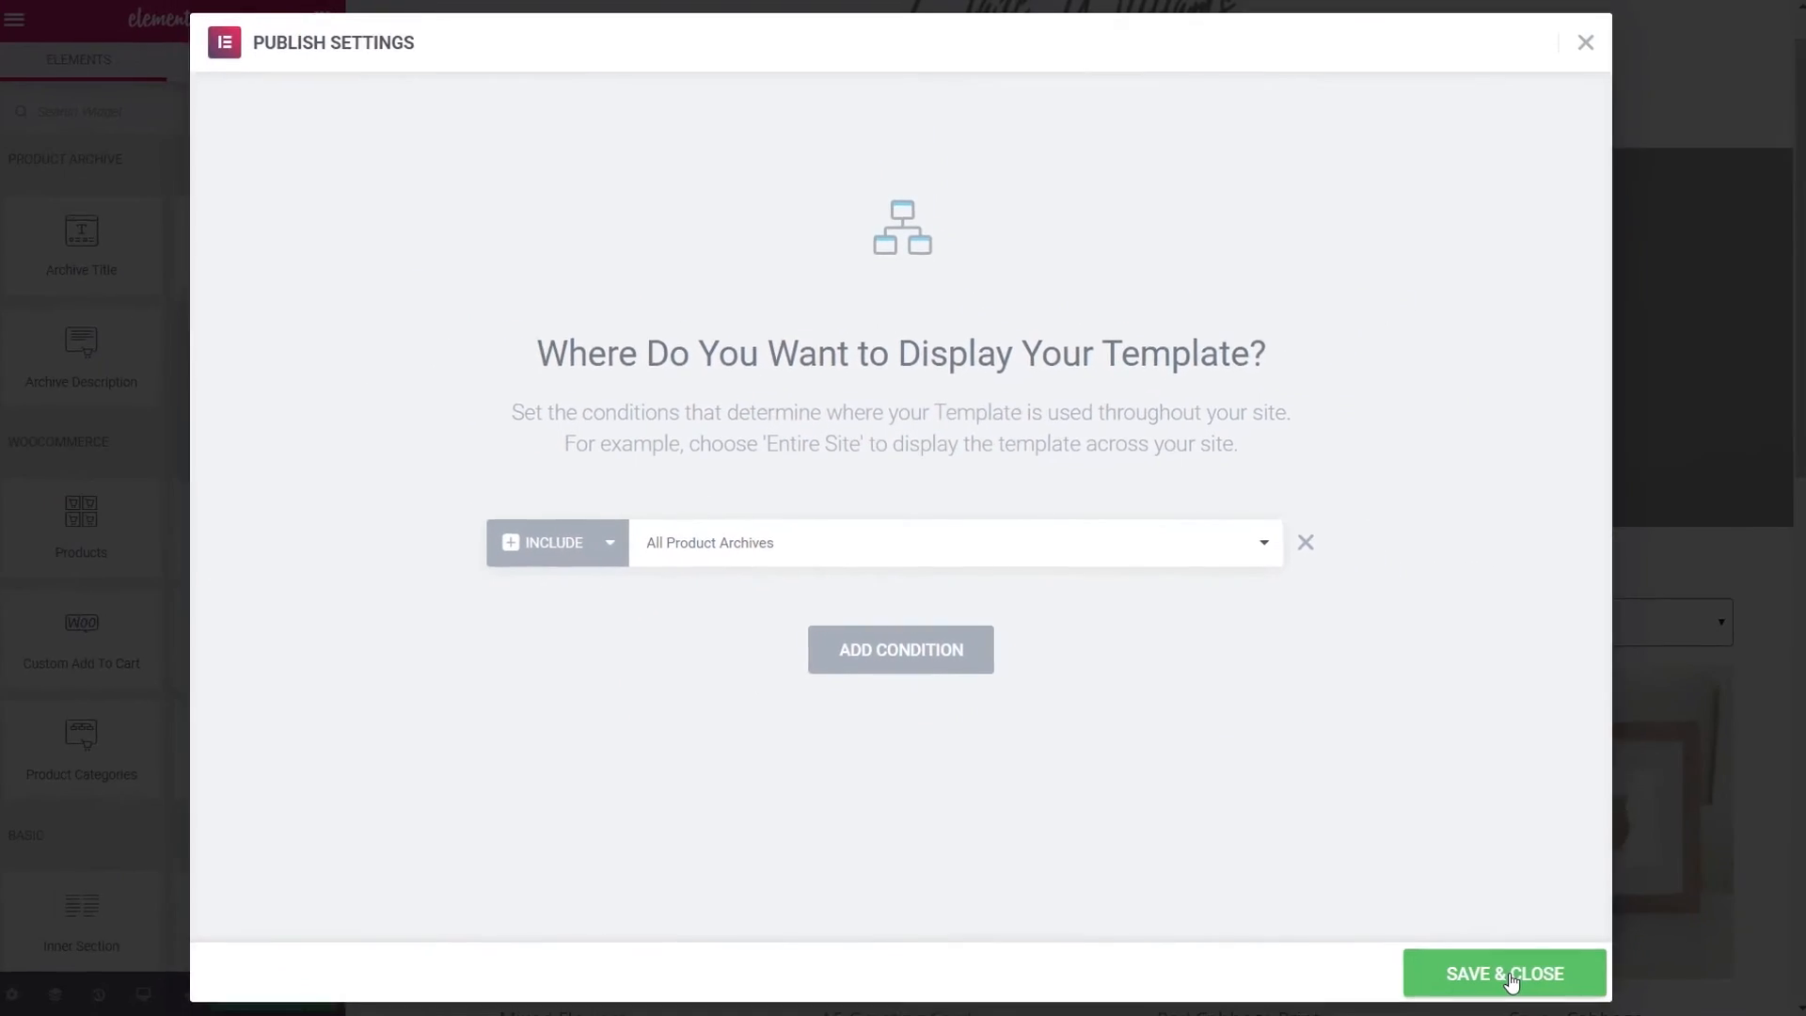
{"action": "left_click", "coordinate": [1503, 971]}
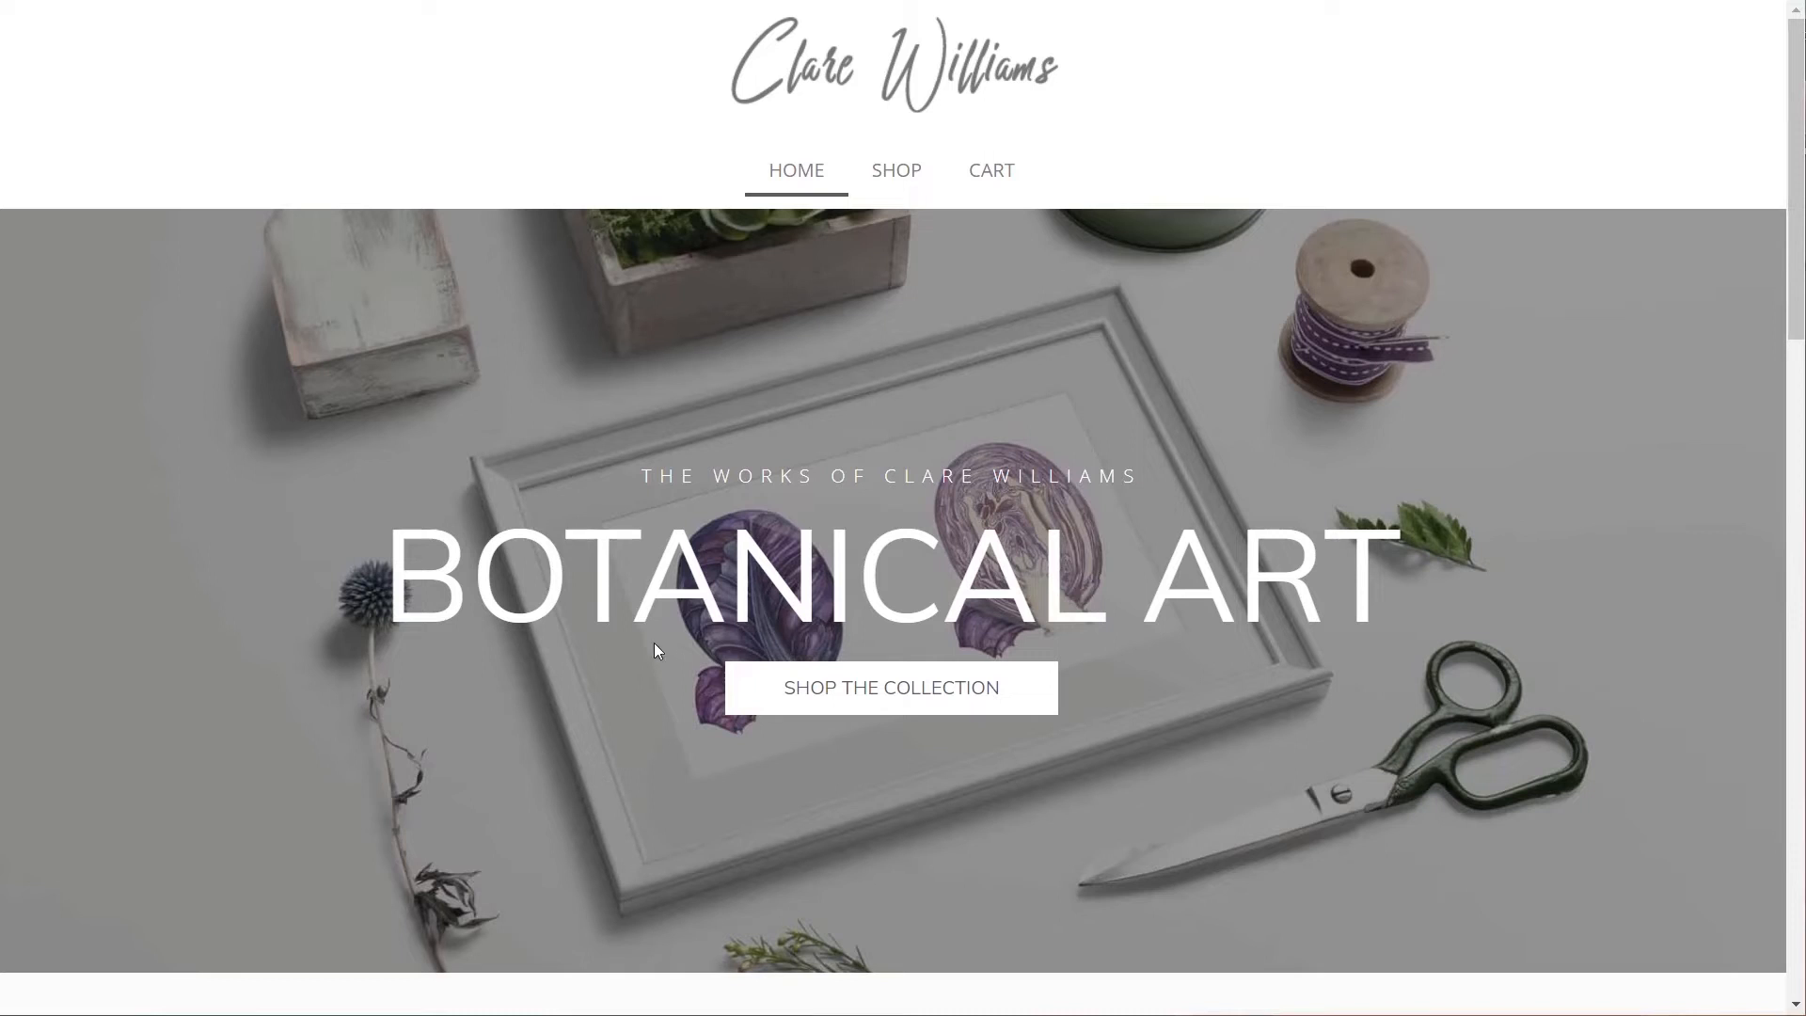
- View the live Shop page, scroll its products, and open the A5 Greeting Cards product
{"action": "left_click", "coordinate": [906, 187]}
{"action": "scroll", "coordinate": [146, 769], "scroll_direction": "down", "scroll_amount": 8}
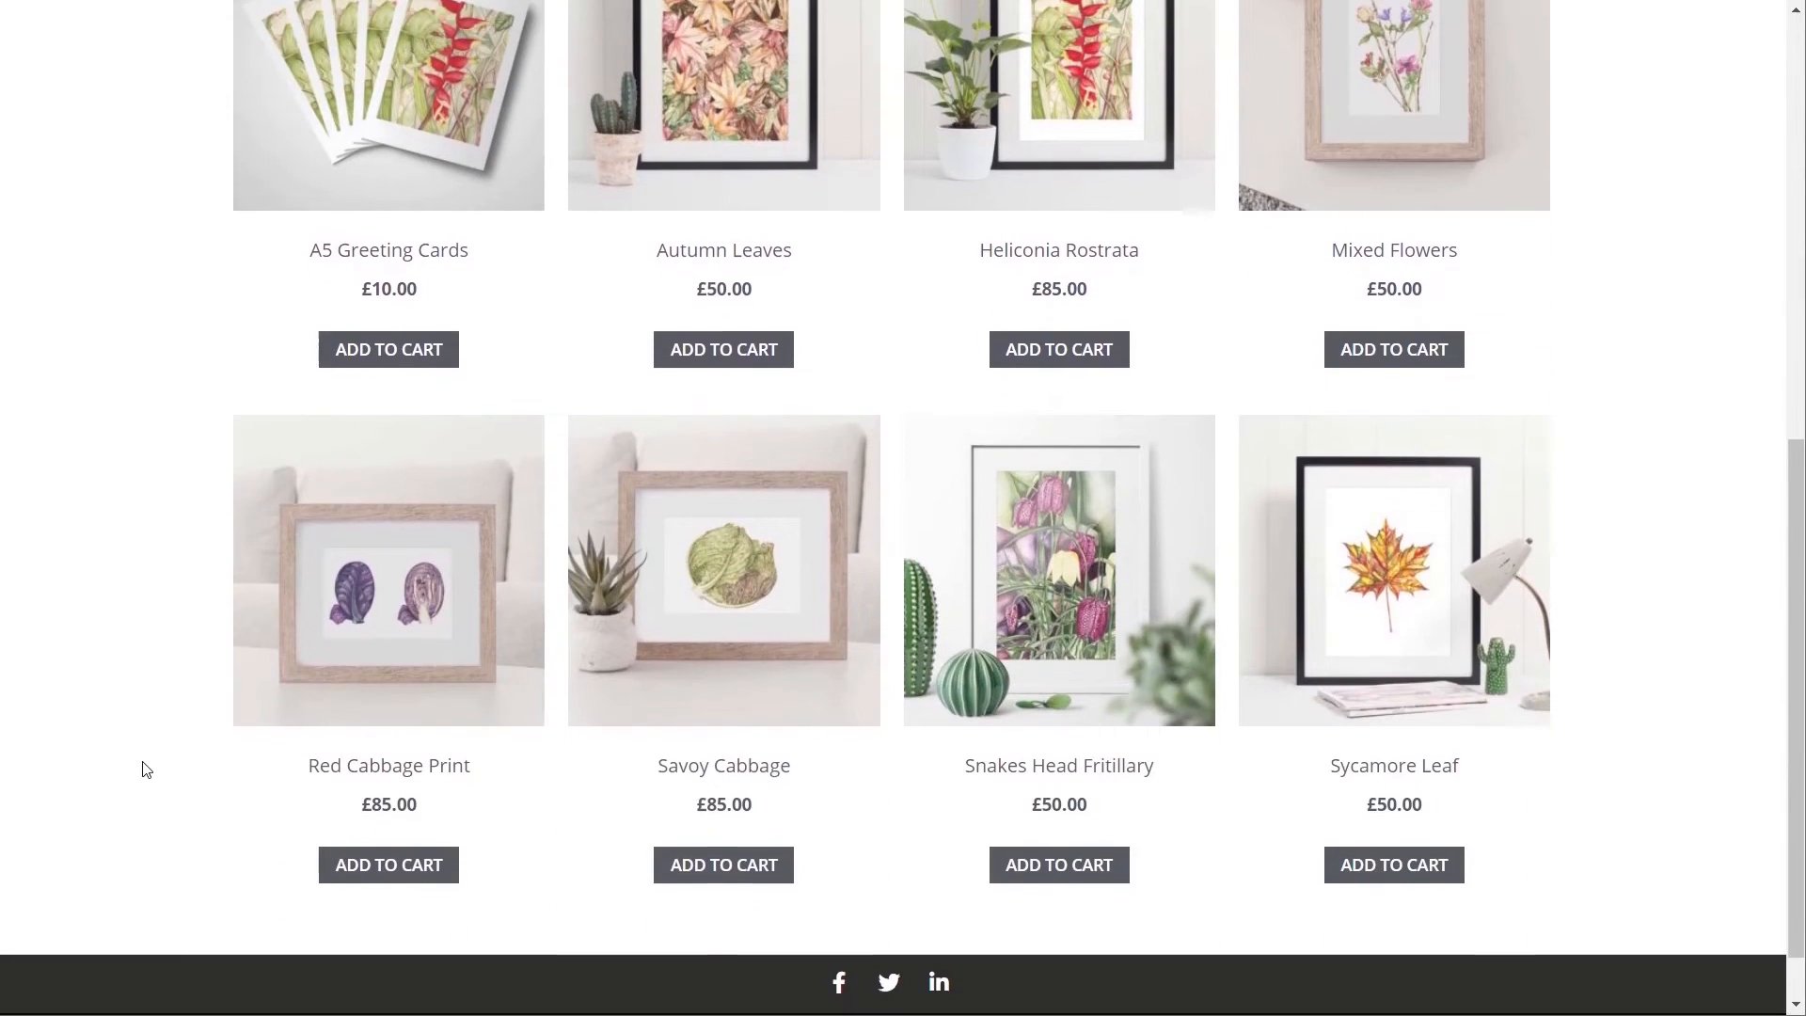
{"action": "scroll", "coordinate": [143, 767], "scroll_direction": "up", "scroll_amount": 8}
{"action": "scroll", "coordinate": [141, 759], "scroll_direction": "down", "scroll_amount": 5}
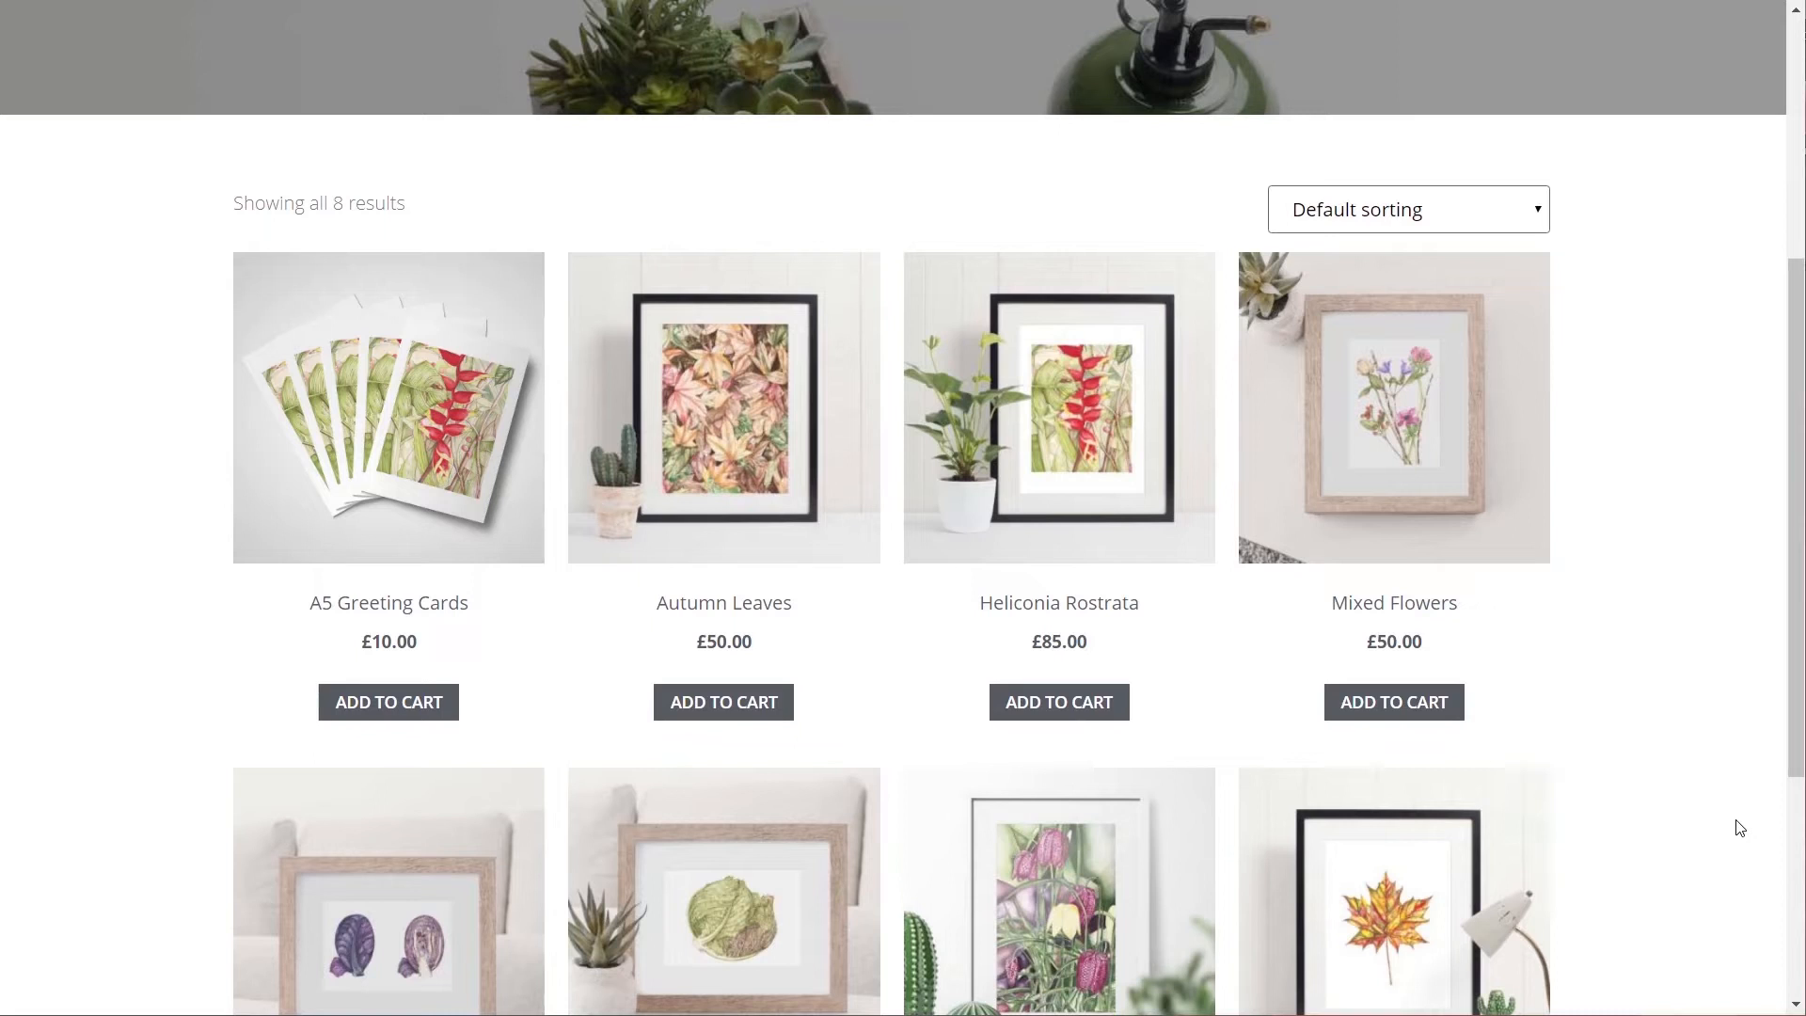
{"action": "left_click", "coordinate": [425, 499]}
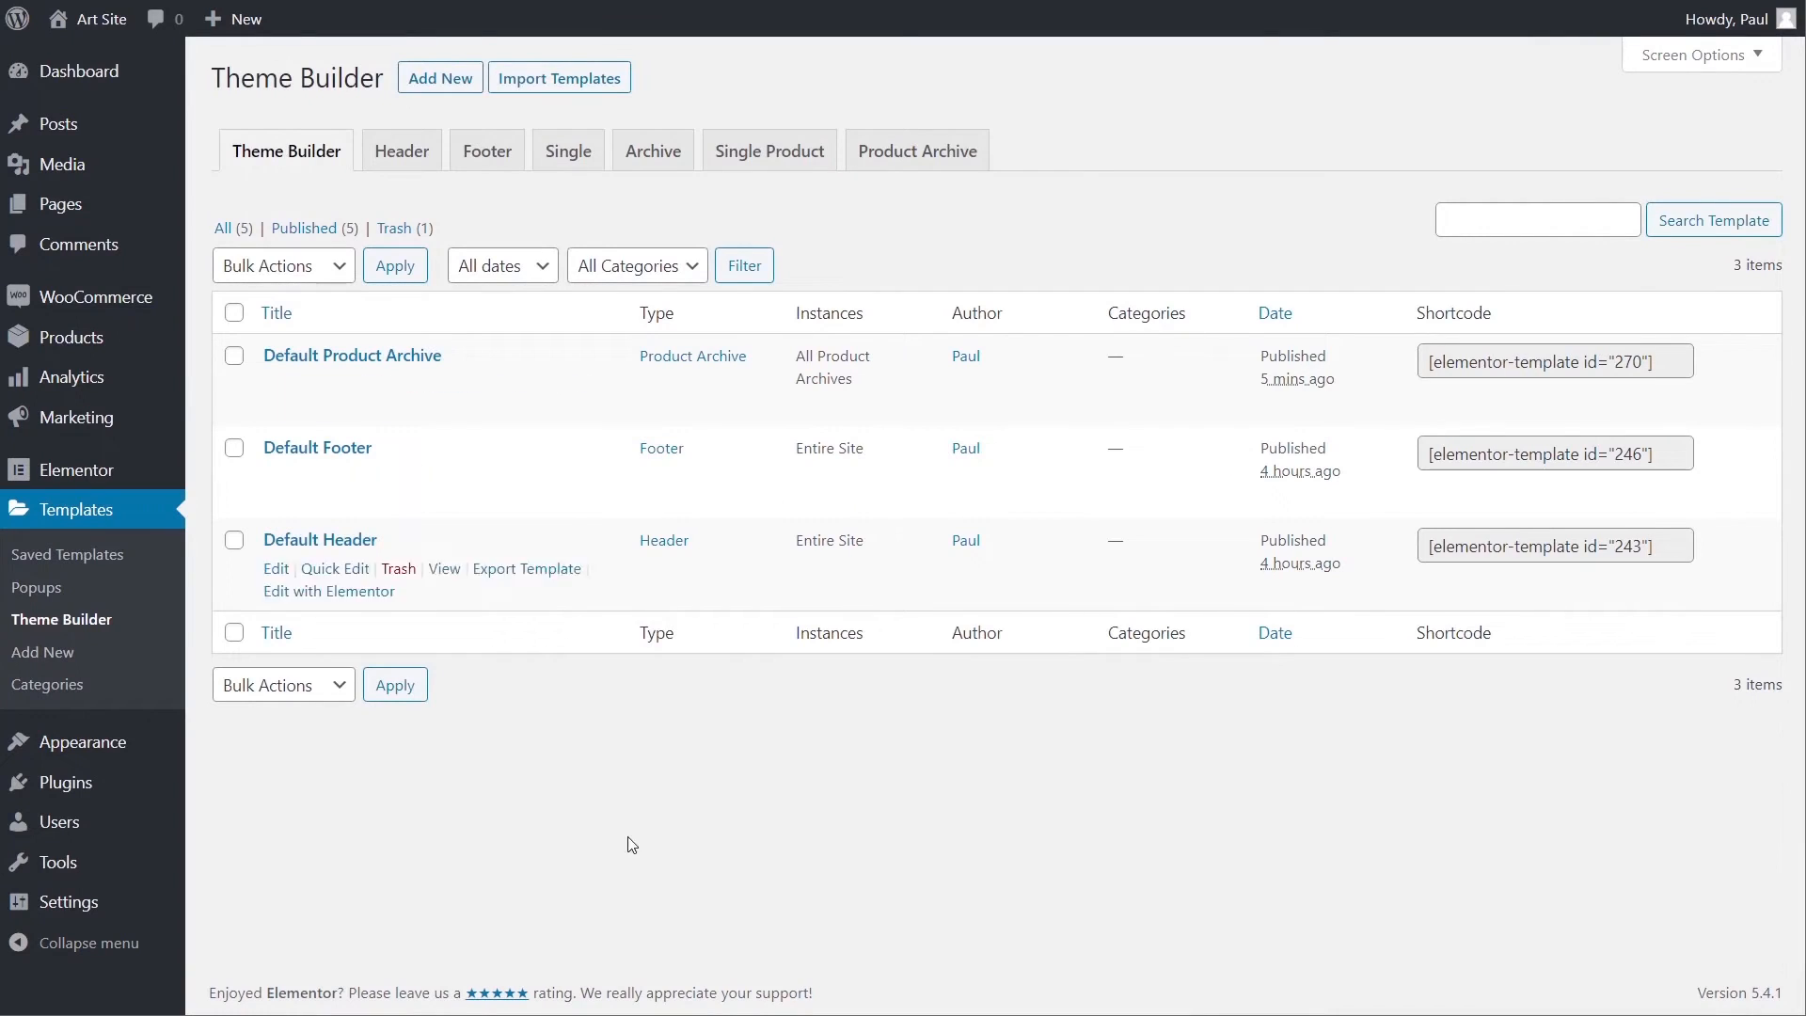
- Create a new Single Product template named 'Default Single product'
{"action": "left_click", "coordinate": [748, 169]}
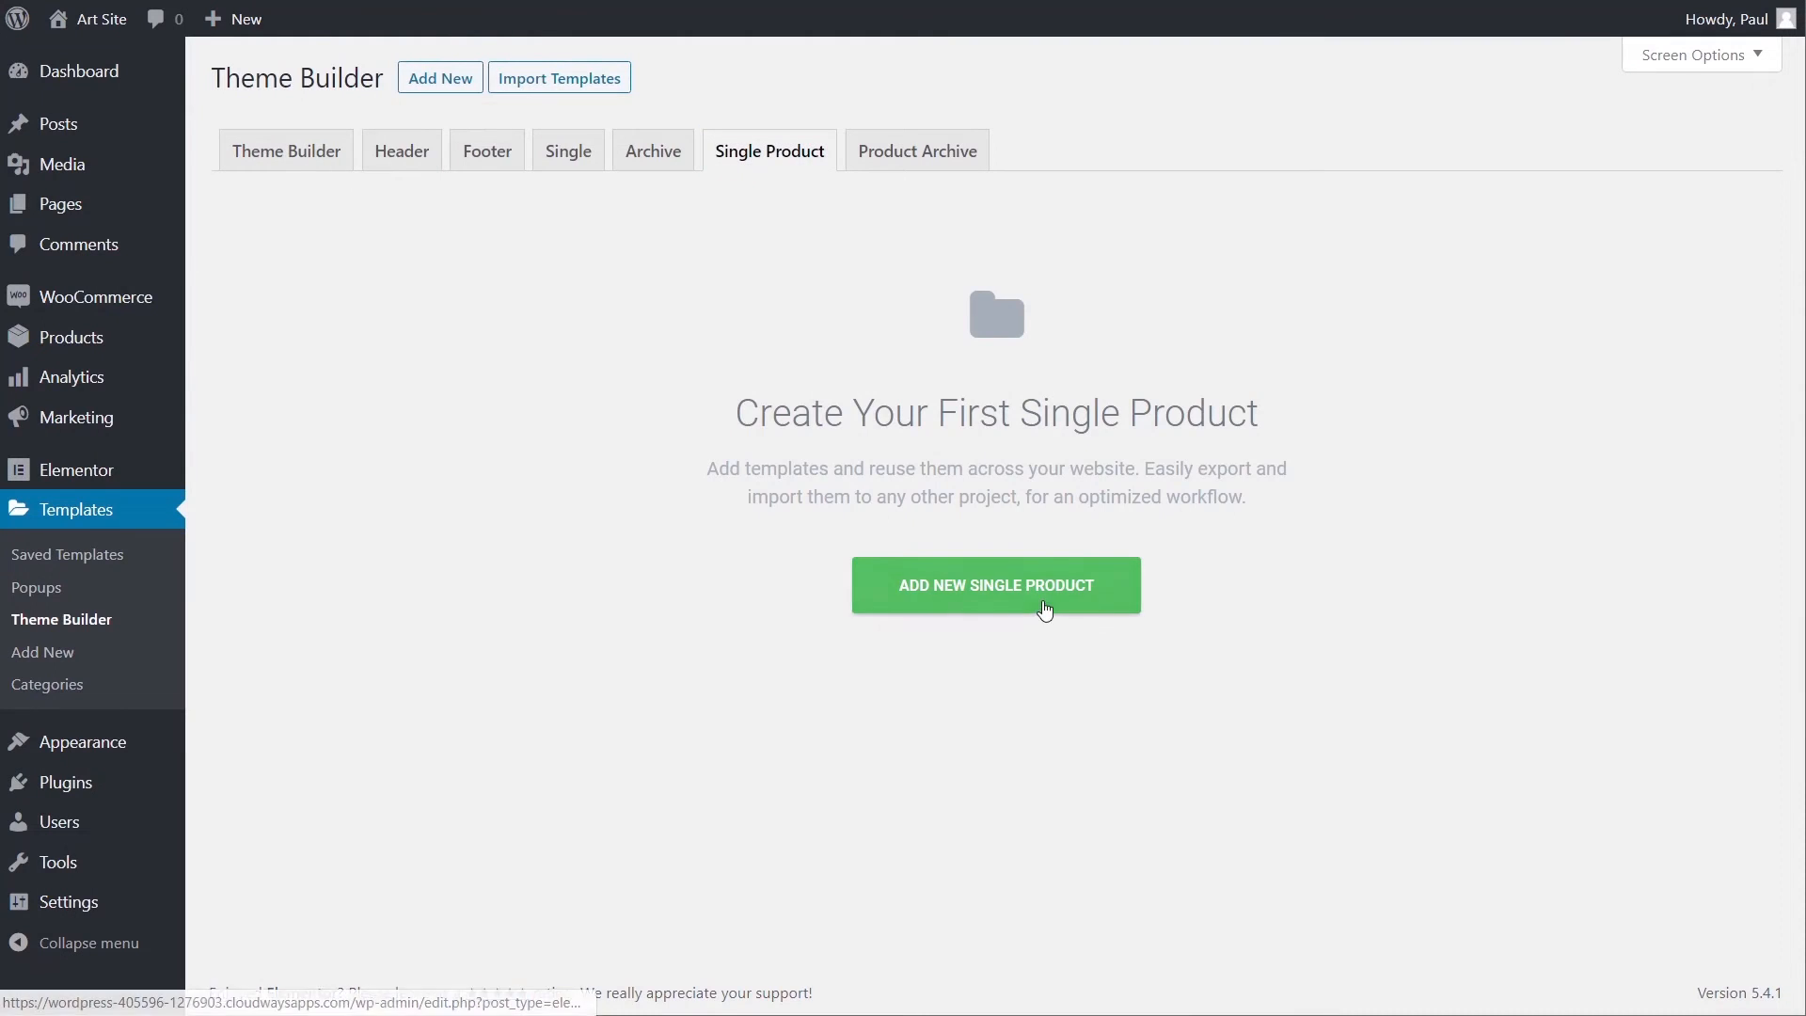
{"action": "left_click", "coordinate": [1044, 605]}
{"action": "left_click", "coordinate": [1048, 616]}
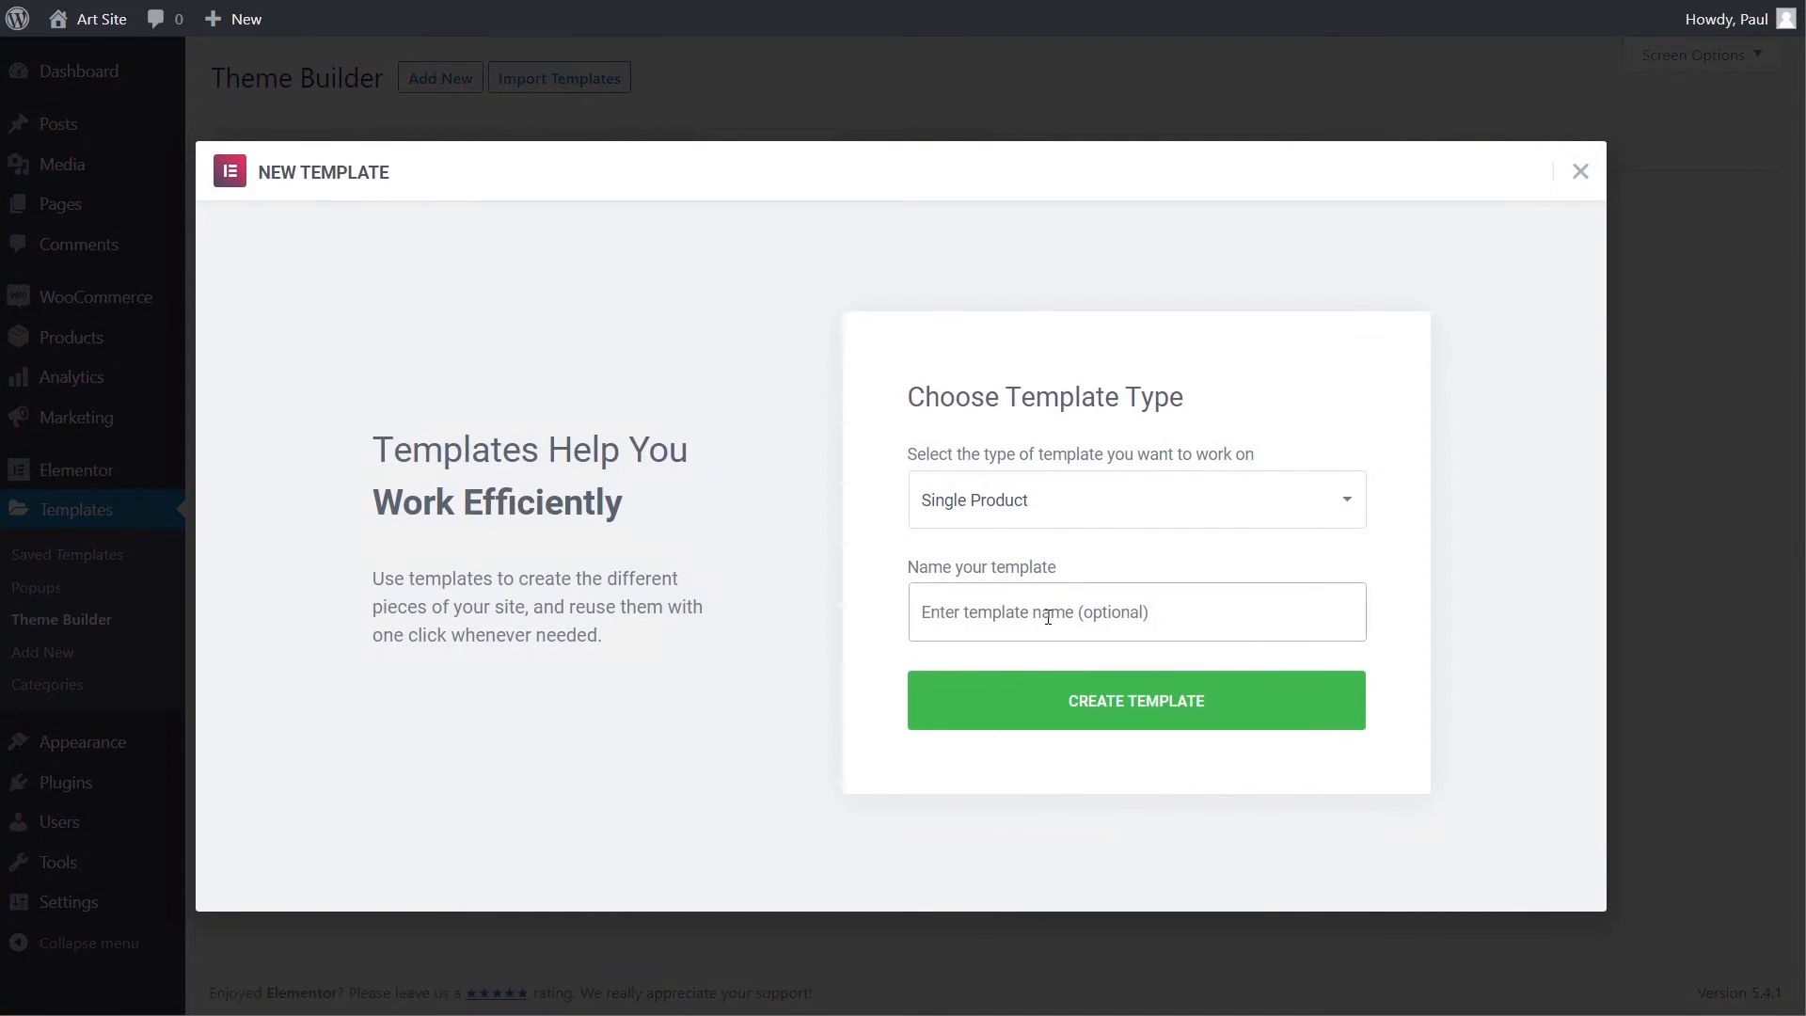
{"action": "type", "text": "Default Single product"}
{"action": "left_click", "coordinate": [1120, 712]}
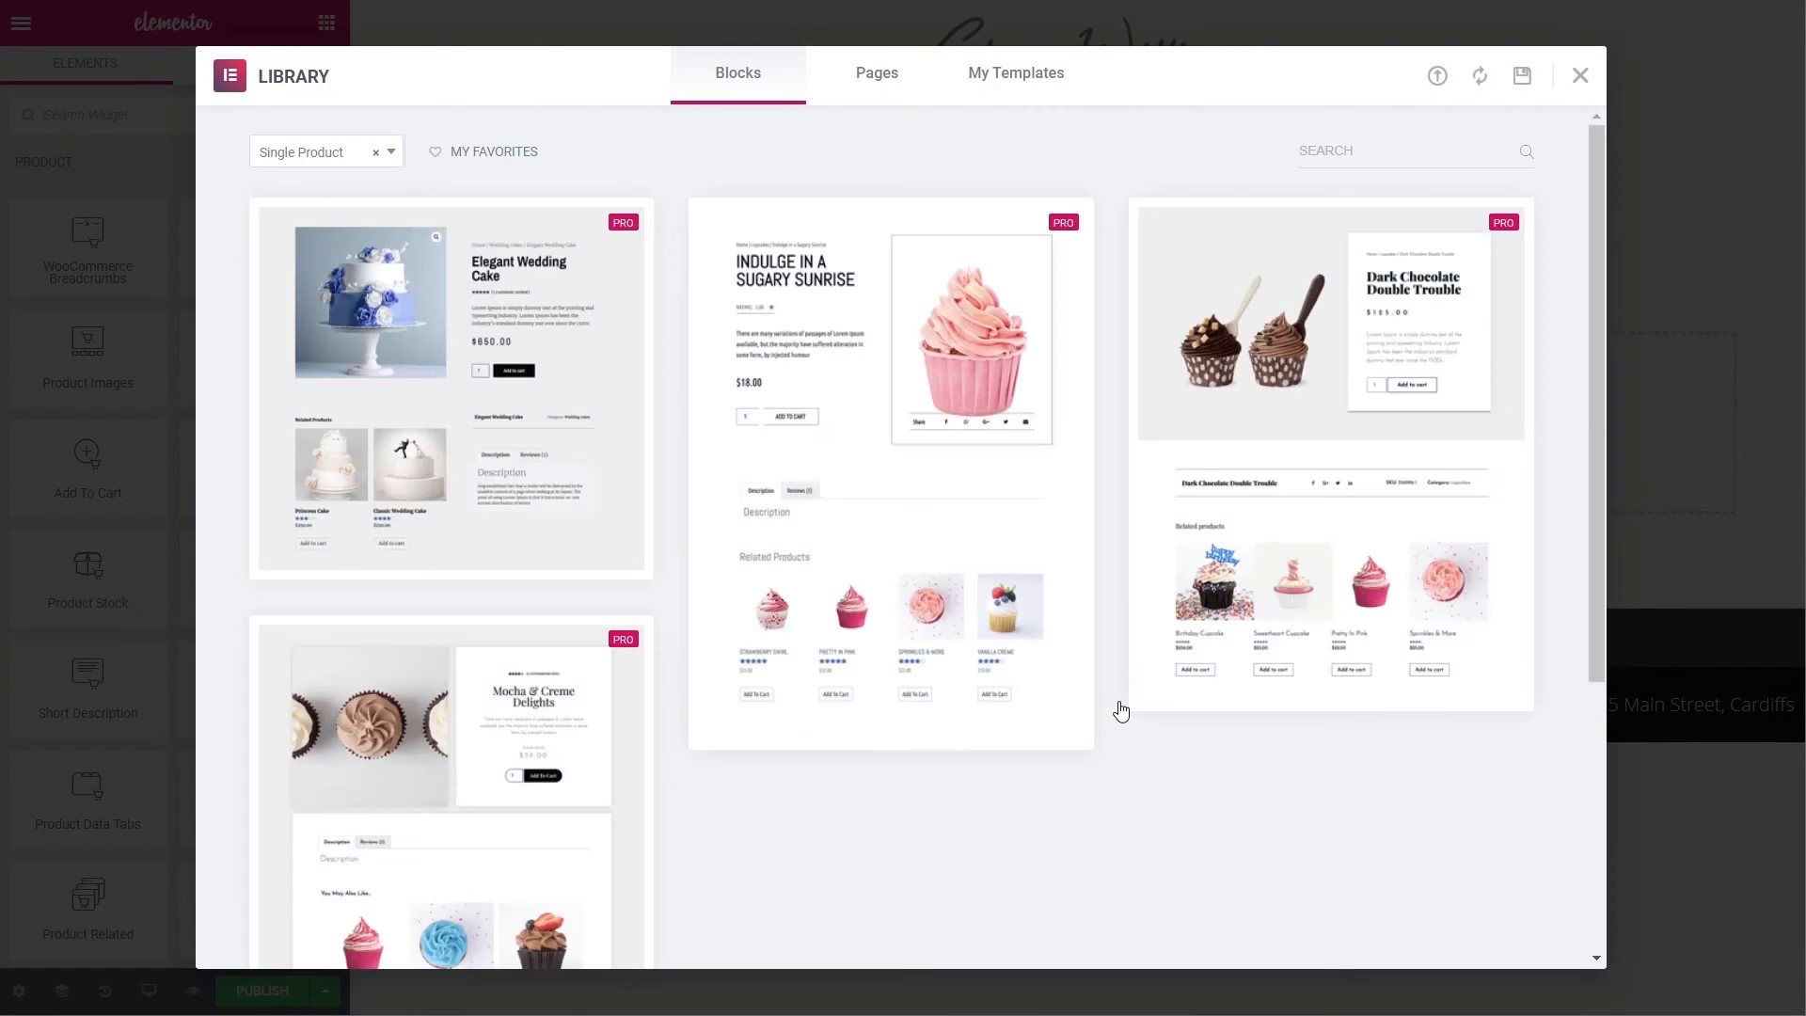
- Browse the library of ready-made Single Product designs
{"action": "mouse_move", "coordinate": [920, 666]}
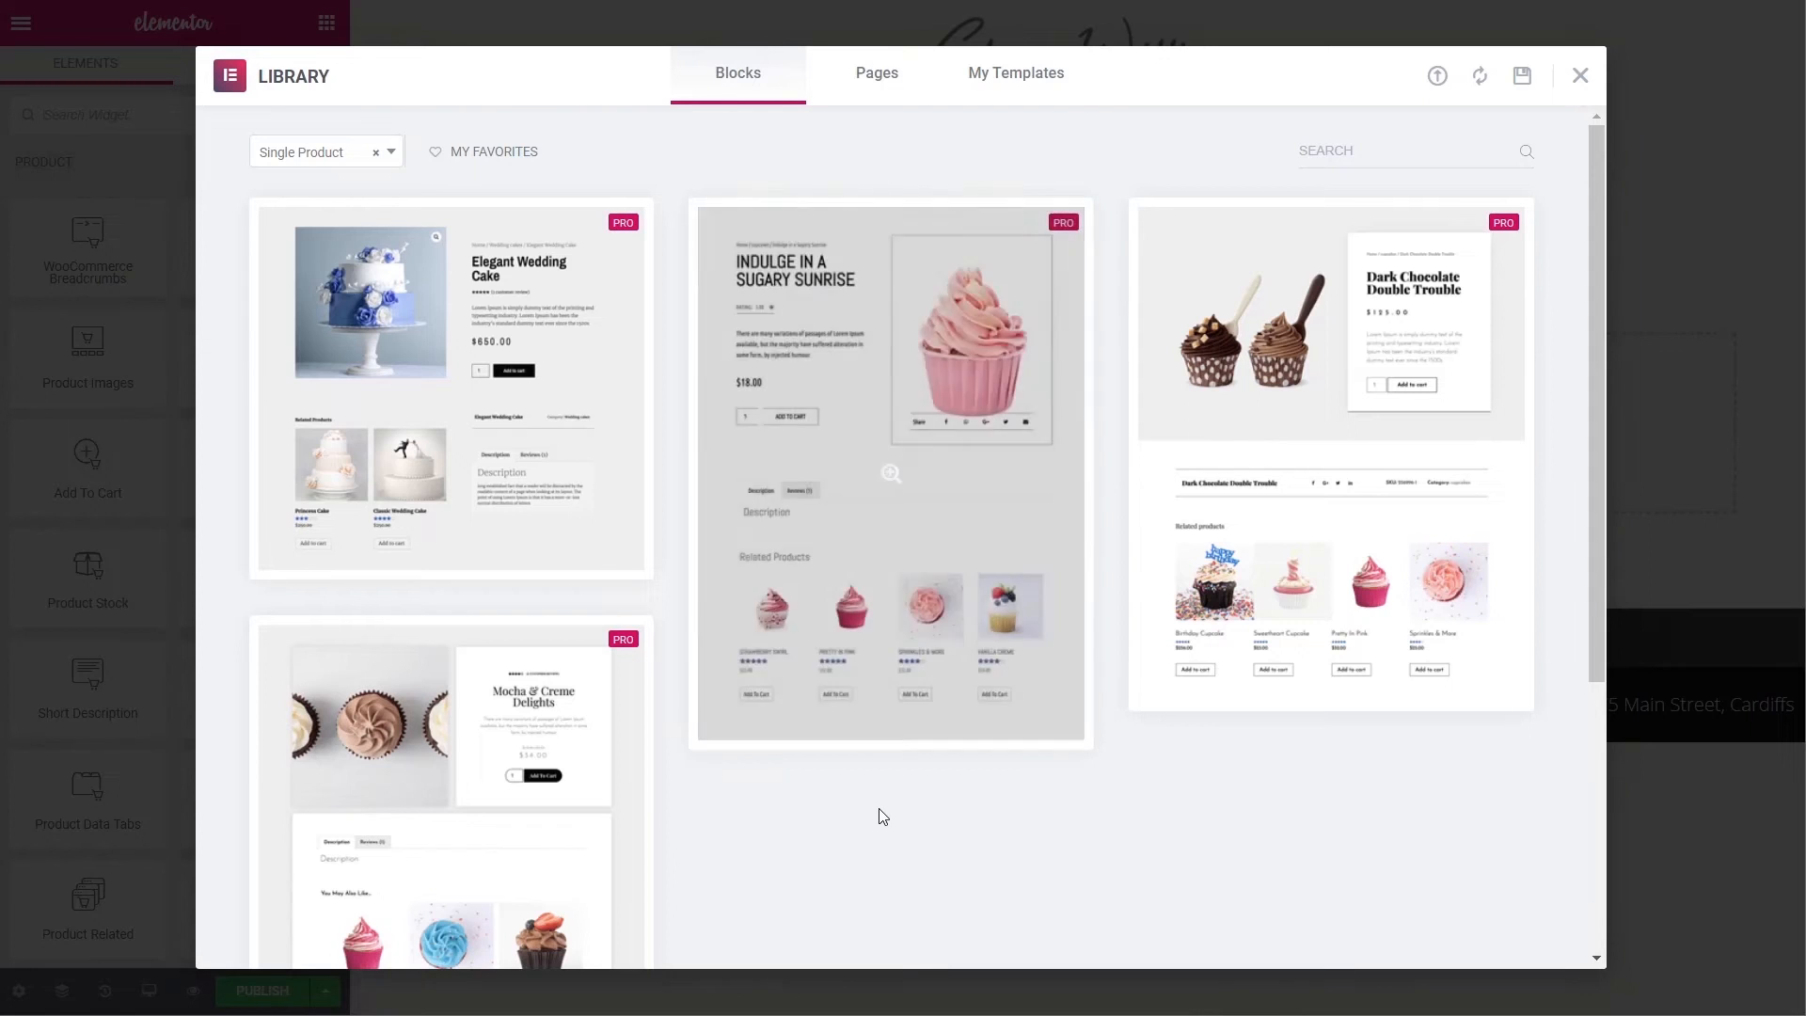
{"action": "scroll", "coordinate": [879, 815], "scroll_direction": "down", "scroll_amount": 5}
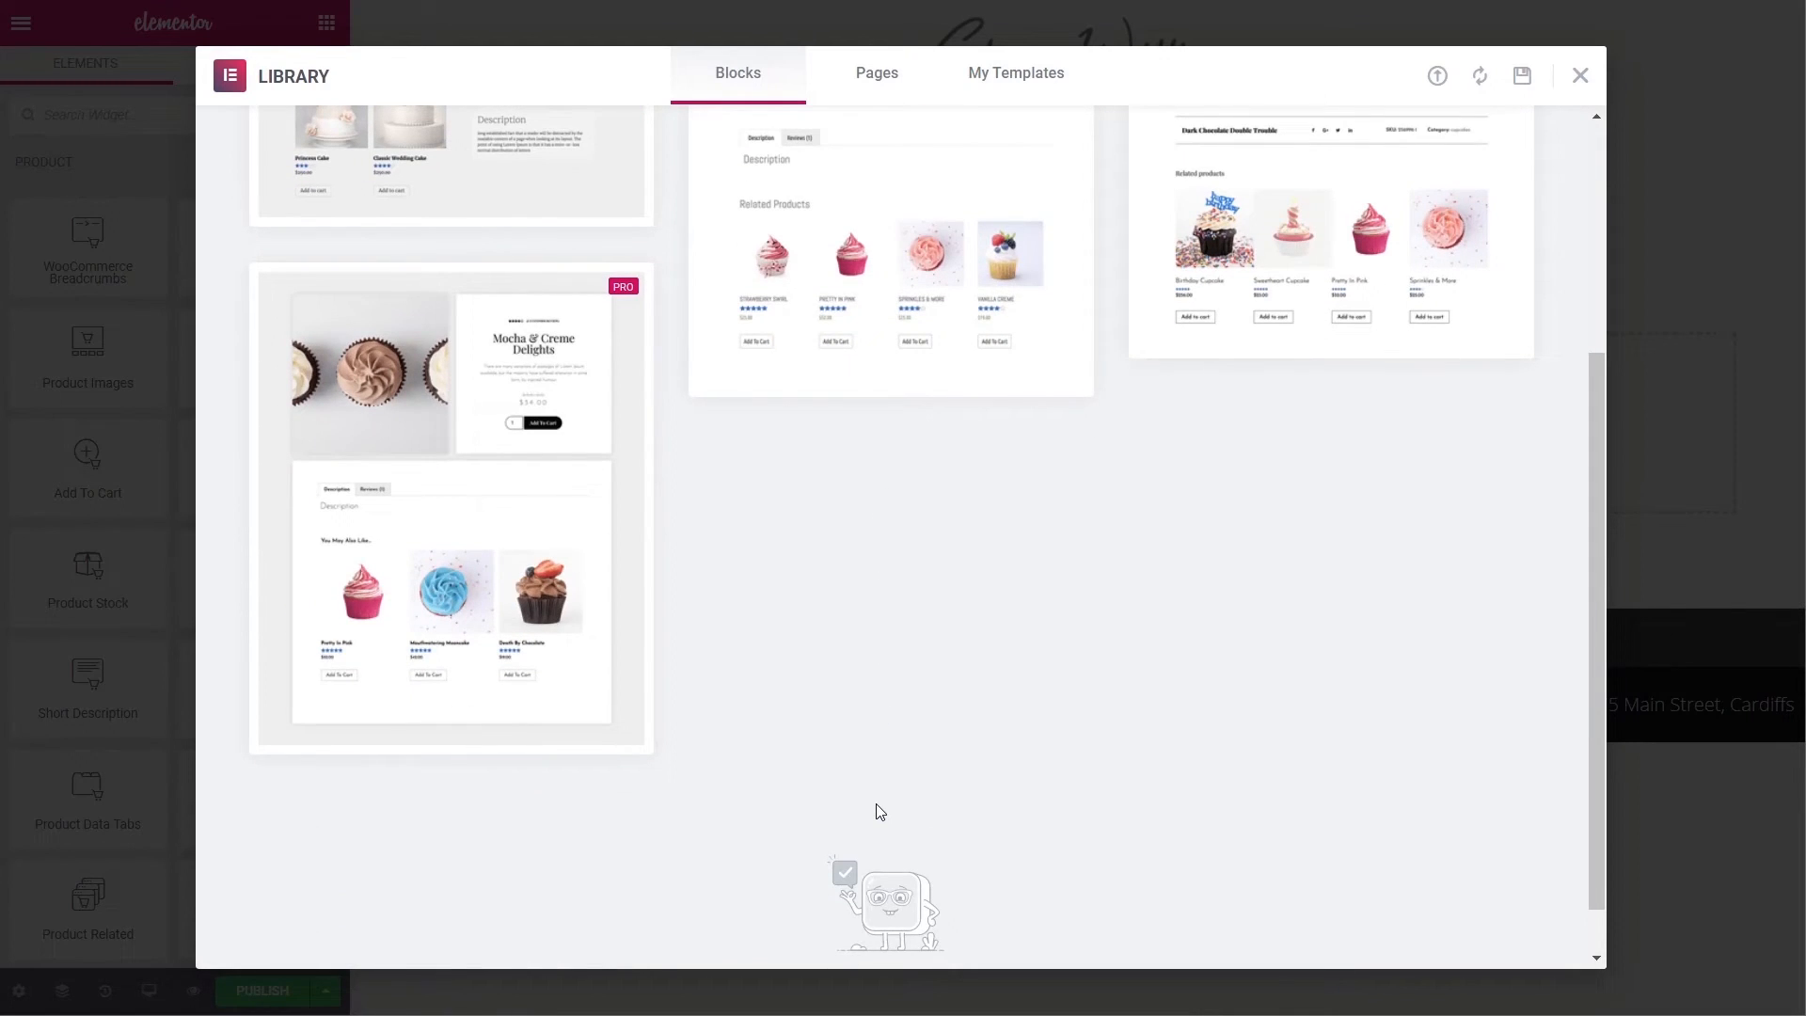
{"action": "scroll", "coordinate": [878, 811], "scroll_direction": "up", "scroll_amount": 4}
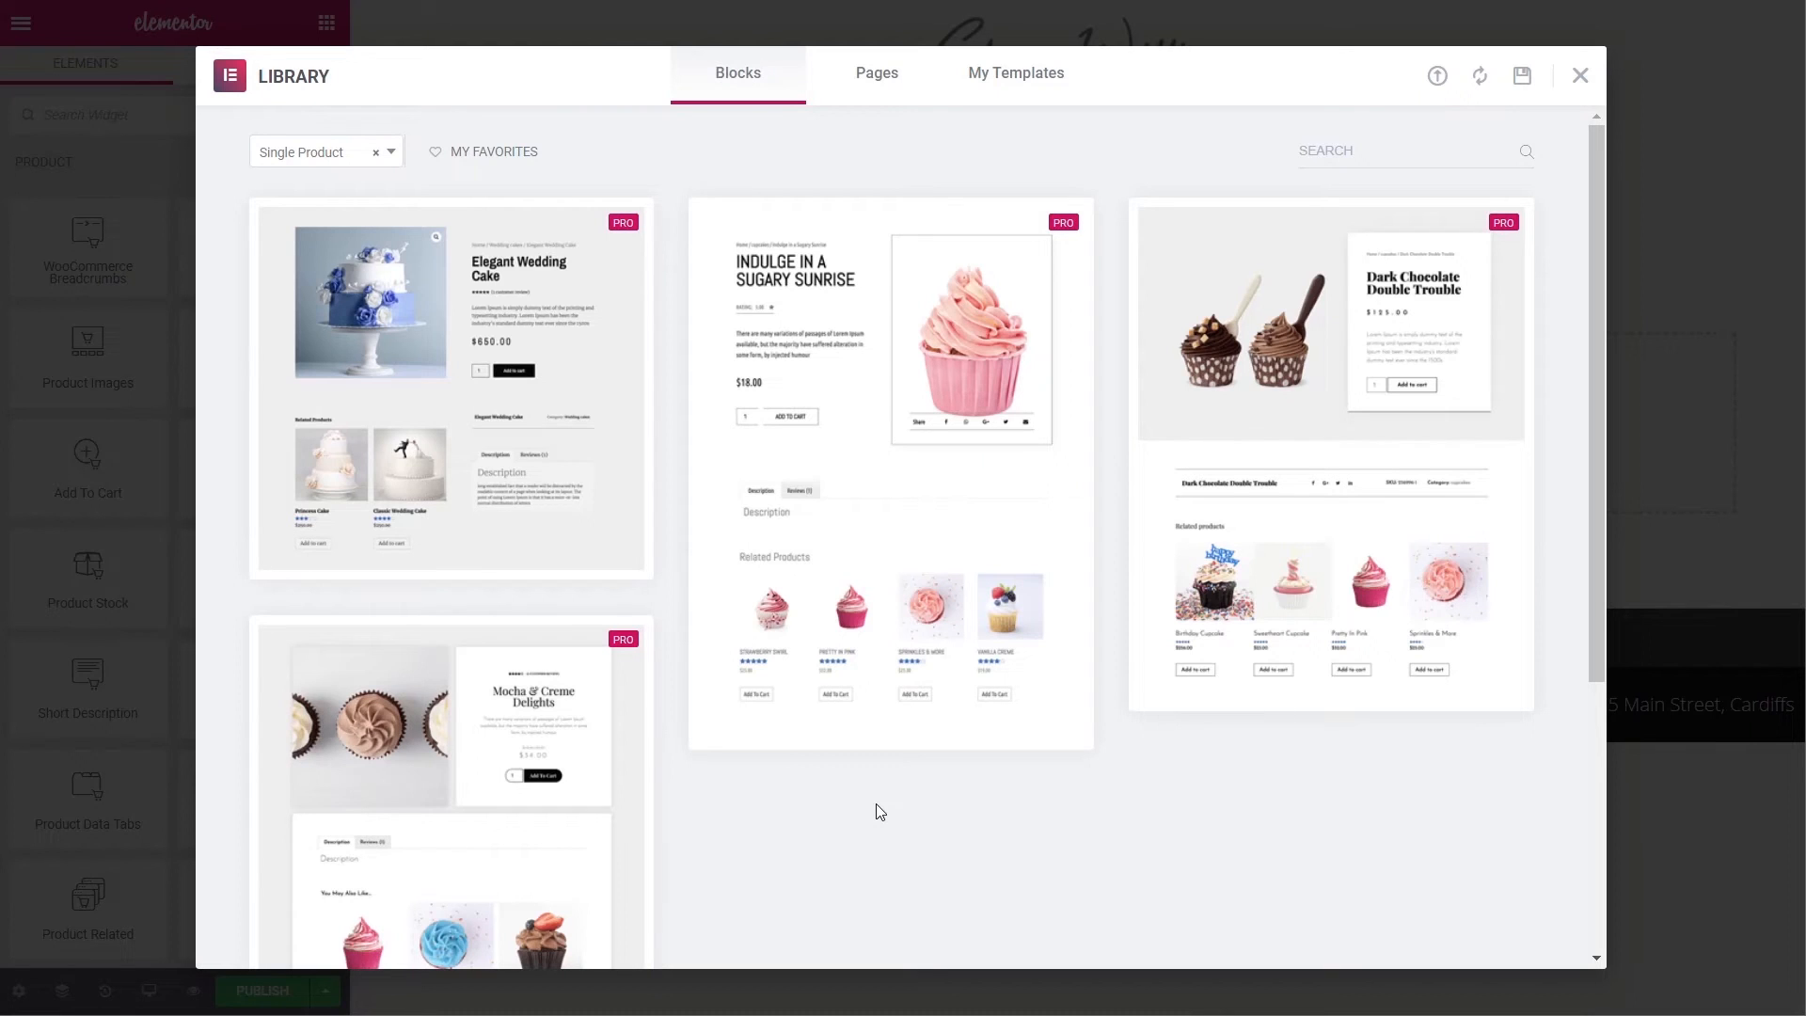
- Insert the Elegant Wedding Cake single product design into the template
{"action": "mouse_move", "coordinate": [475, 391]}
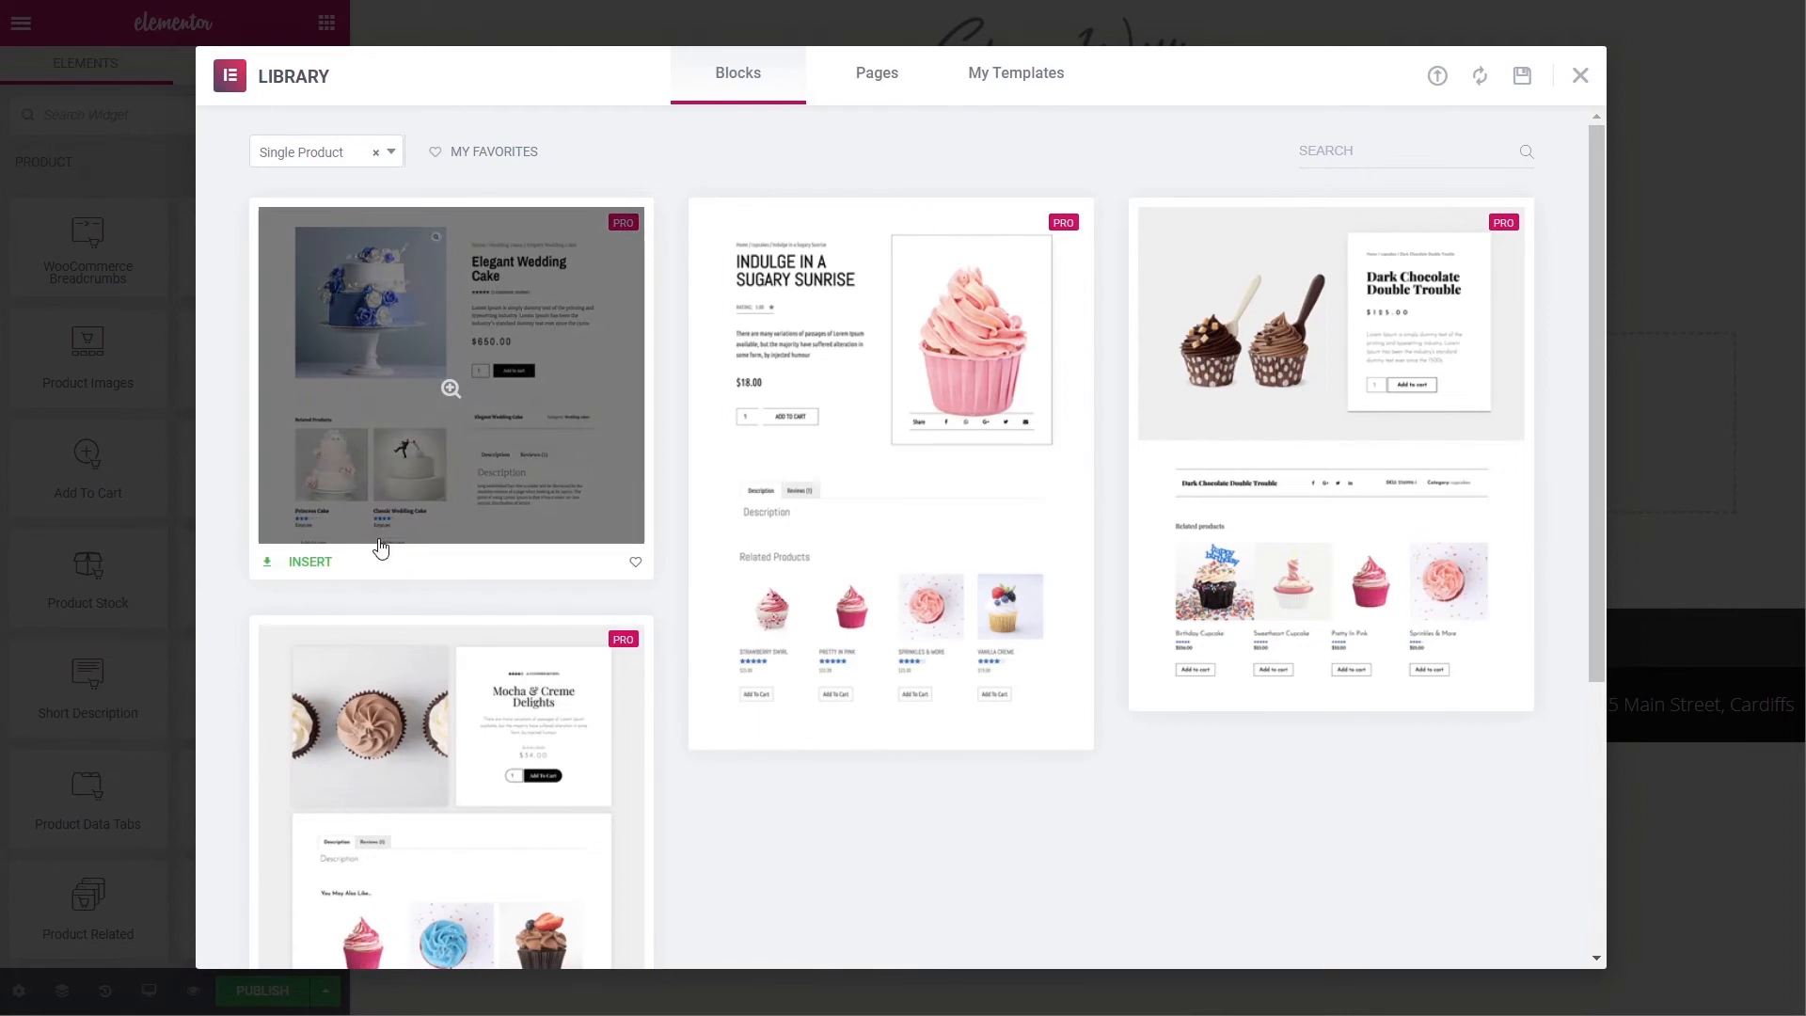
{"action": "left_click", "coordinate": [310, 563]}
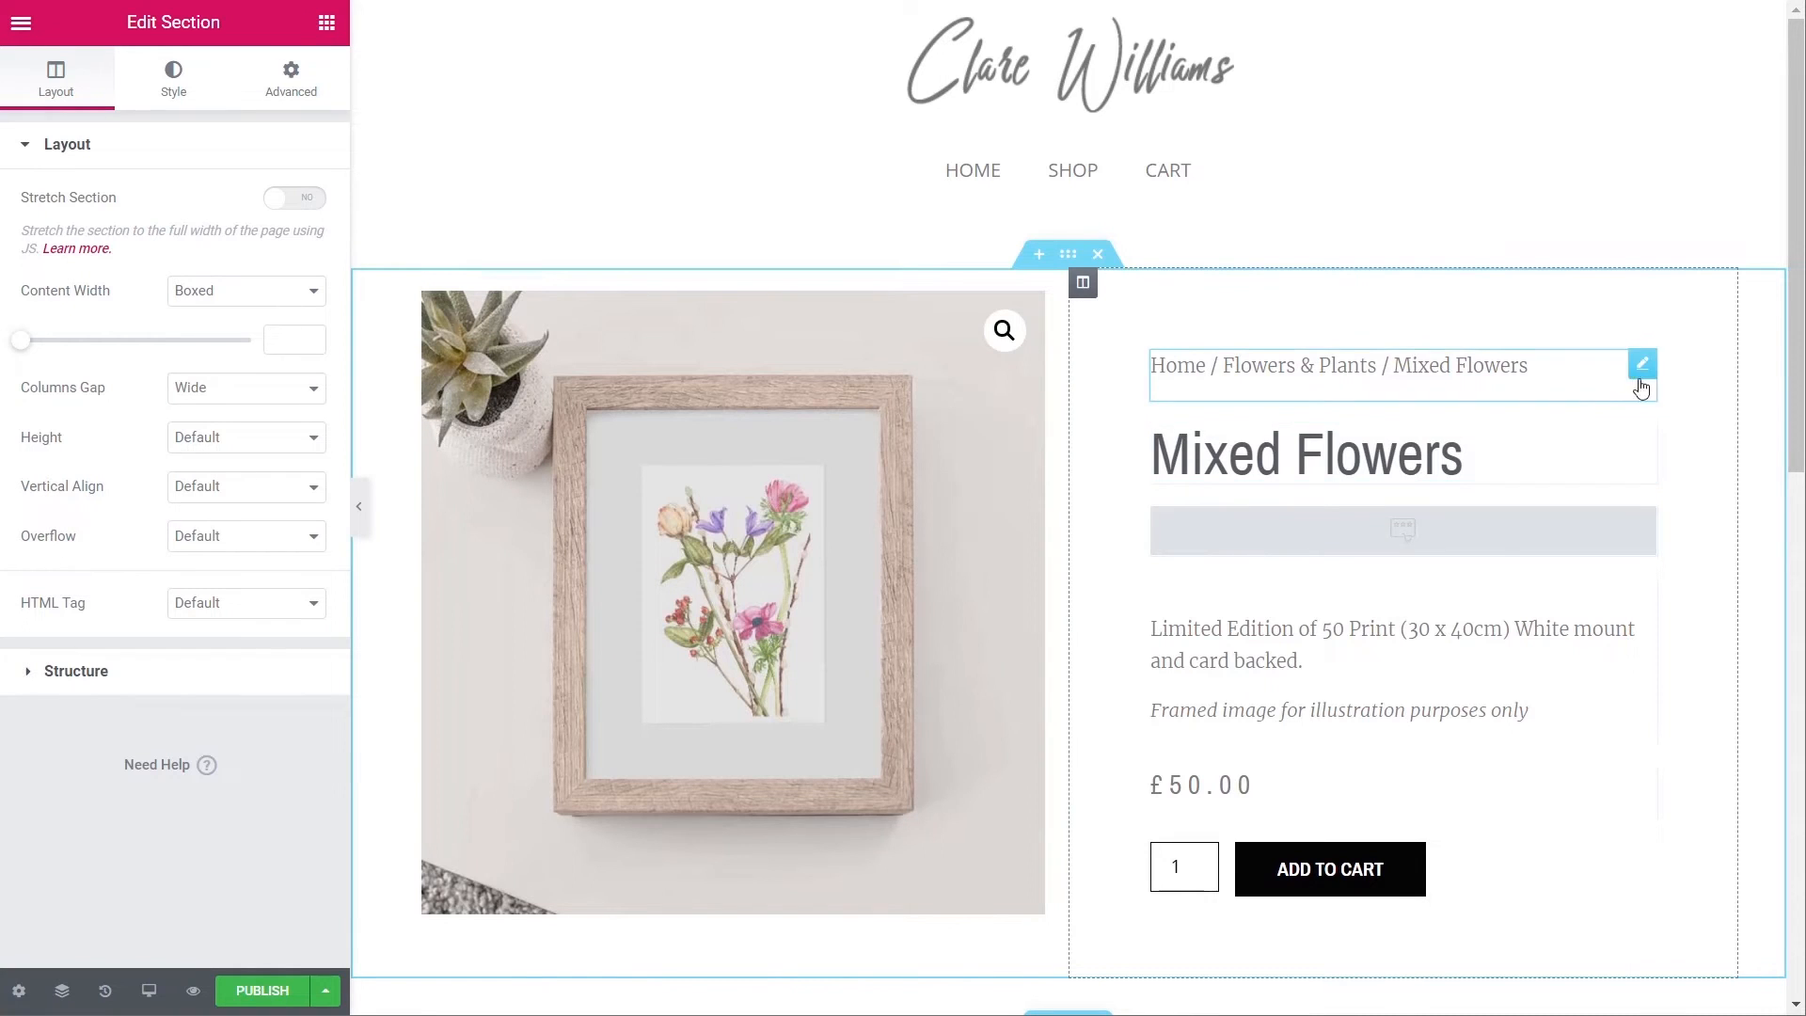
{"action": "scroll", "coordinate": [1517, 808], "scroll_direction": "down", "scroll_amount": 1}
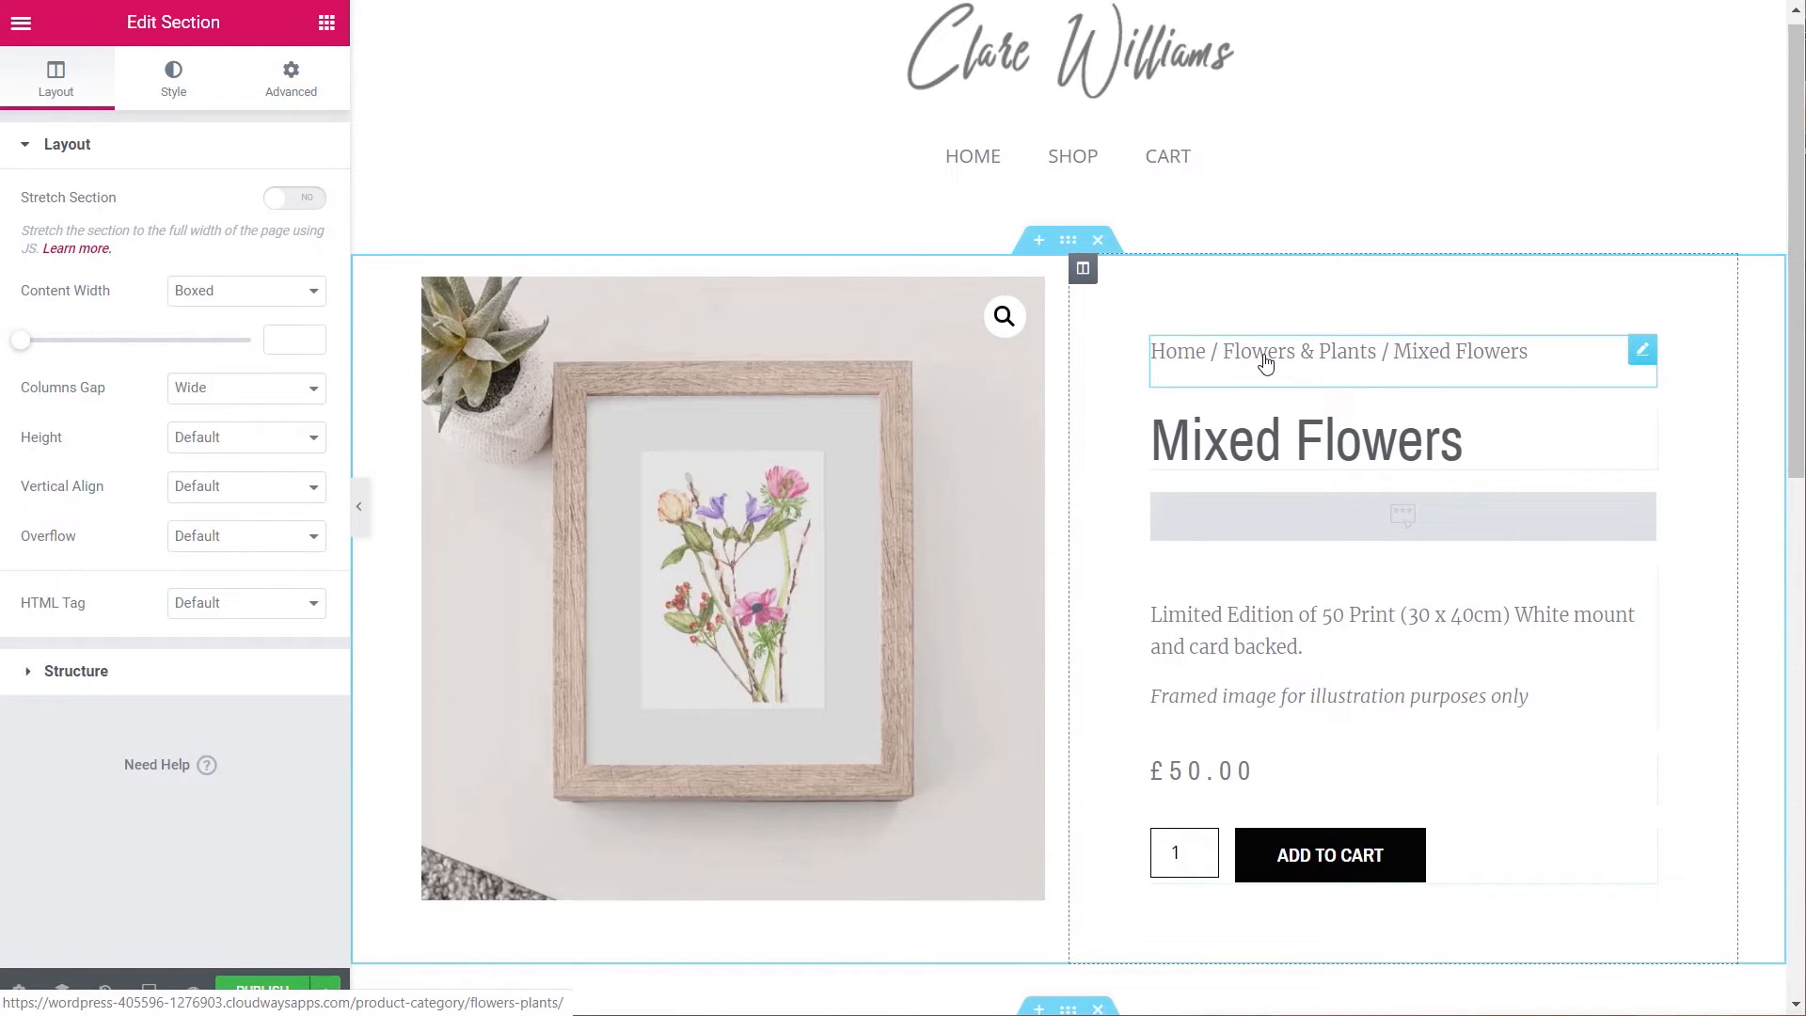
- Reset the breadcrumb, product title, description and price widgets to default styling
{"action": "right_click", "coordinate": [1465, 357]}
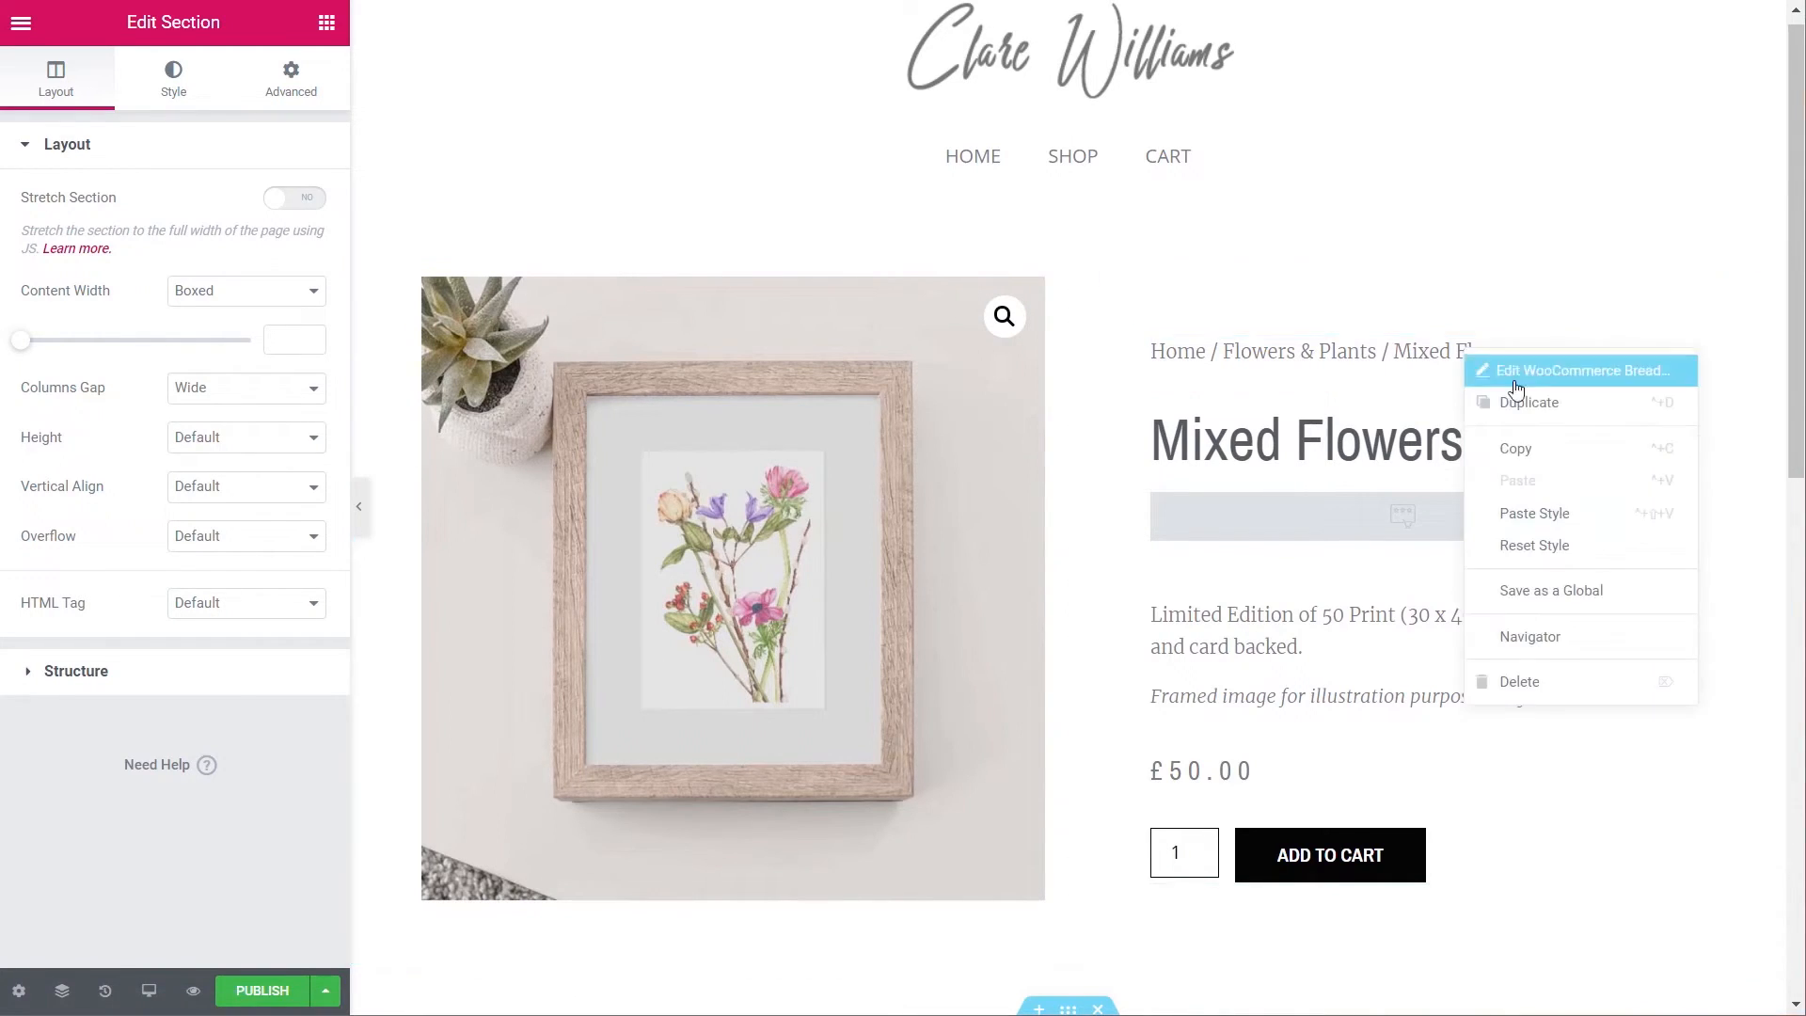
{"action": "left_click", "coordinate": [1561, 546]}
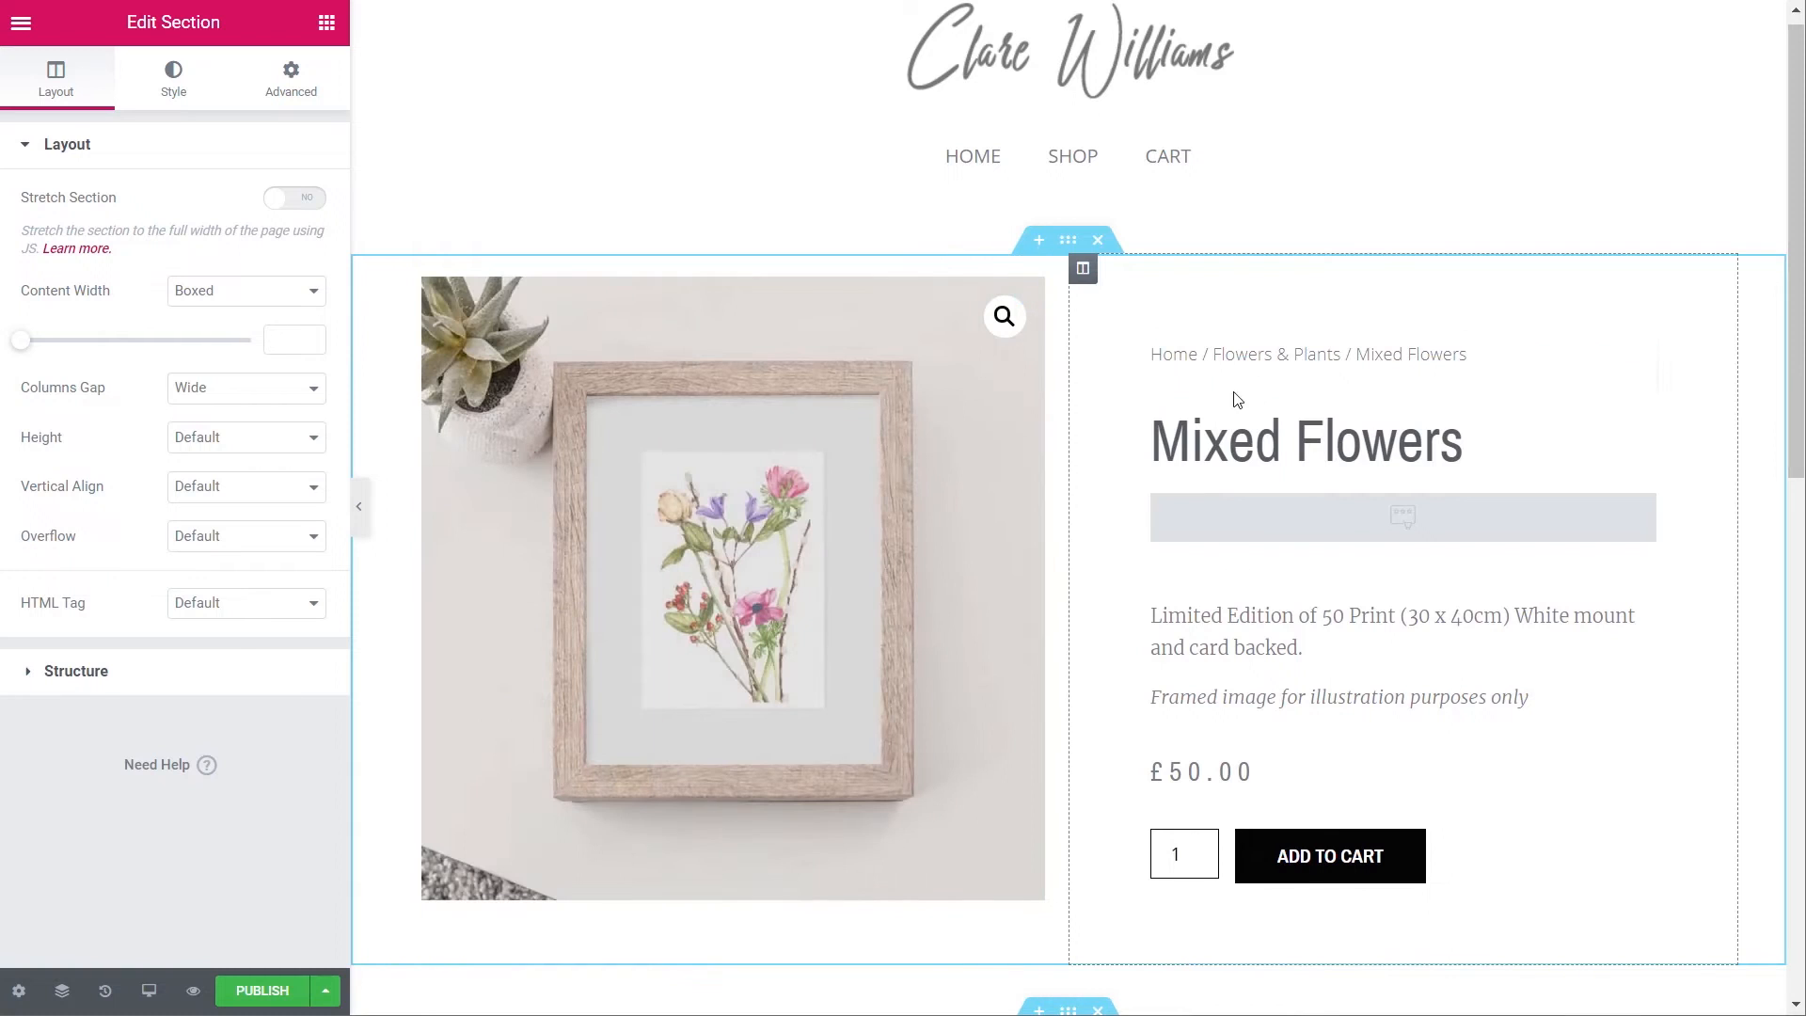
{"action": "right_click", "coordinate": [1407, 452]}
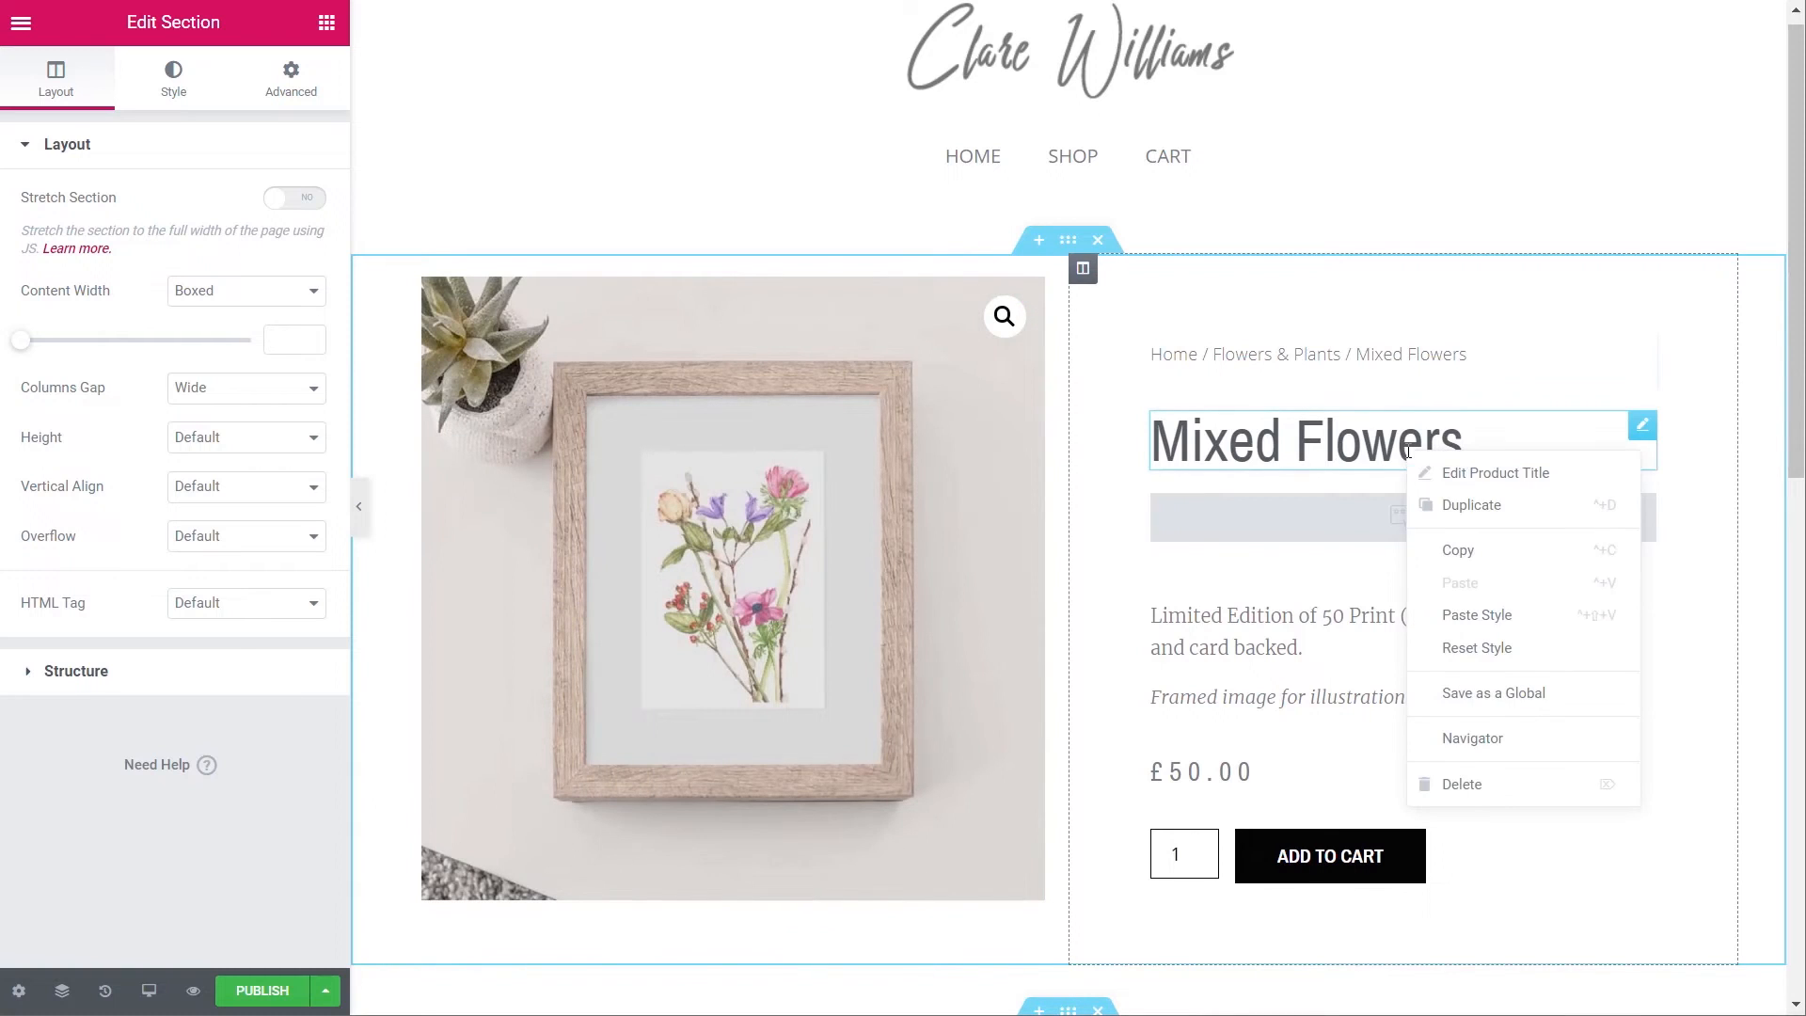
{"action": "left_click", "coordinate": [1509, 647]}
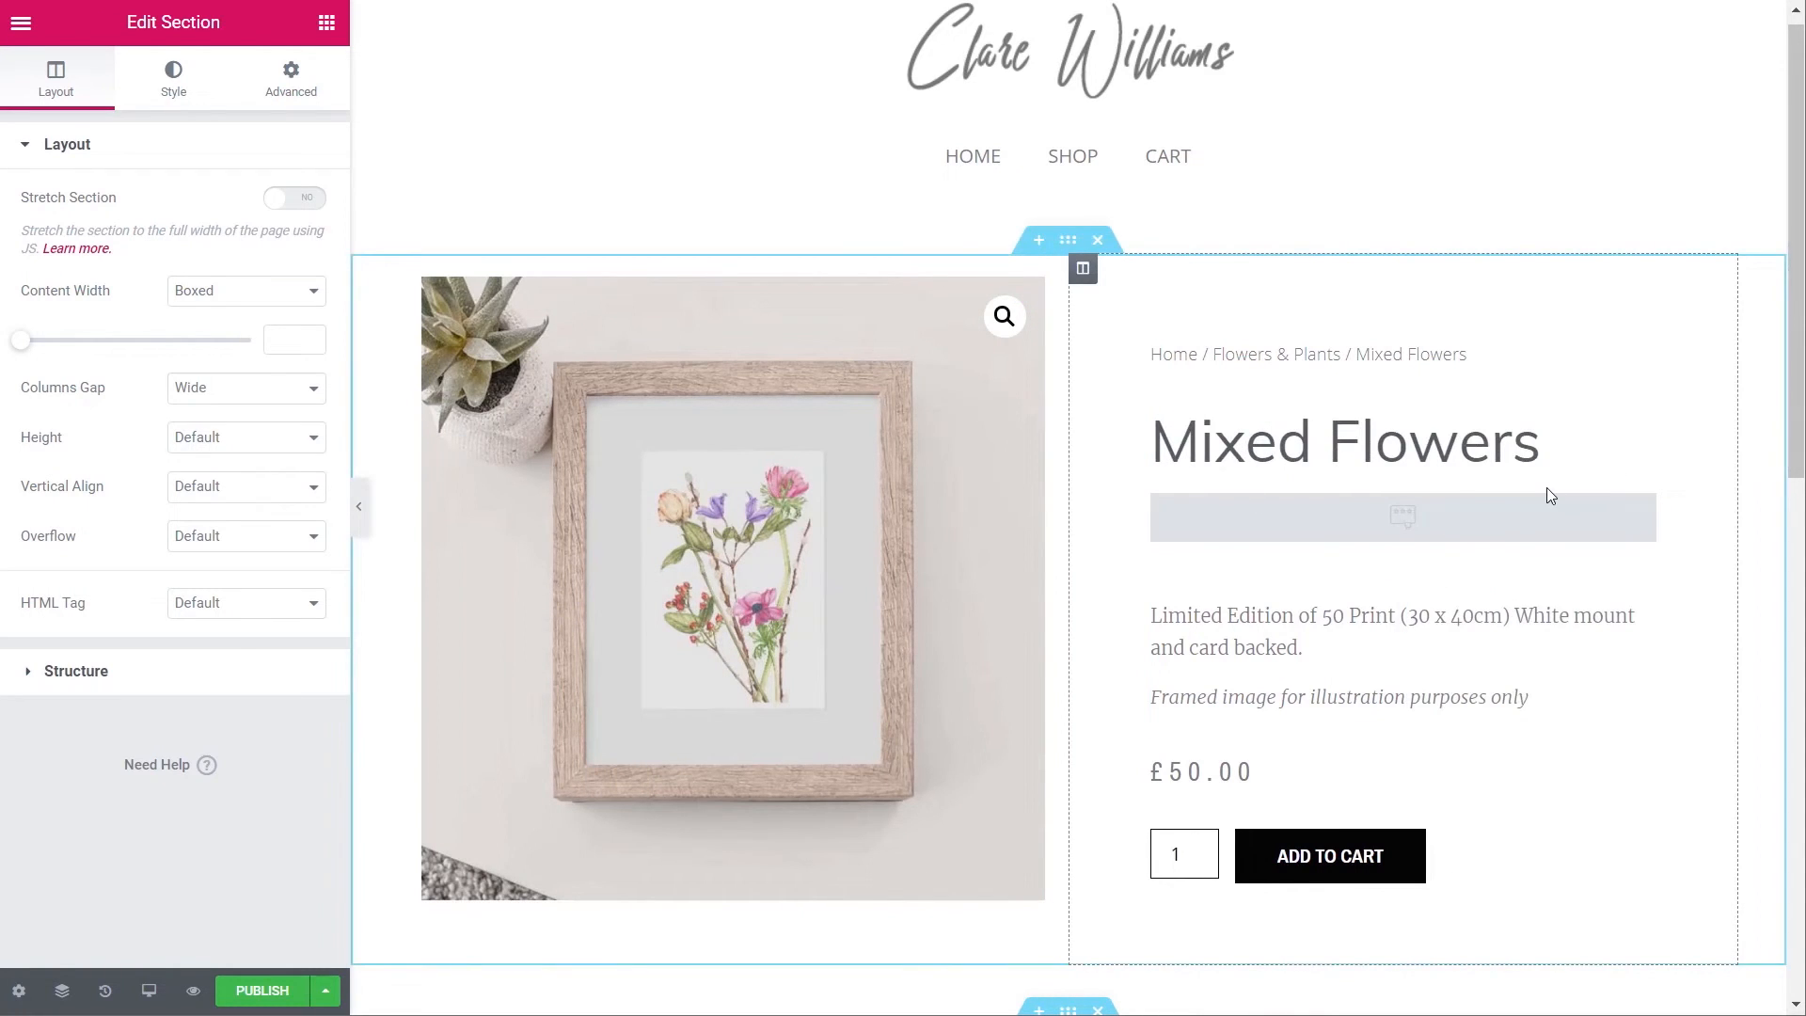
{"action": "right_click", "coordinate": [1376, 625]}
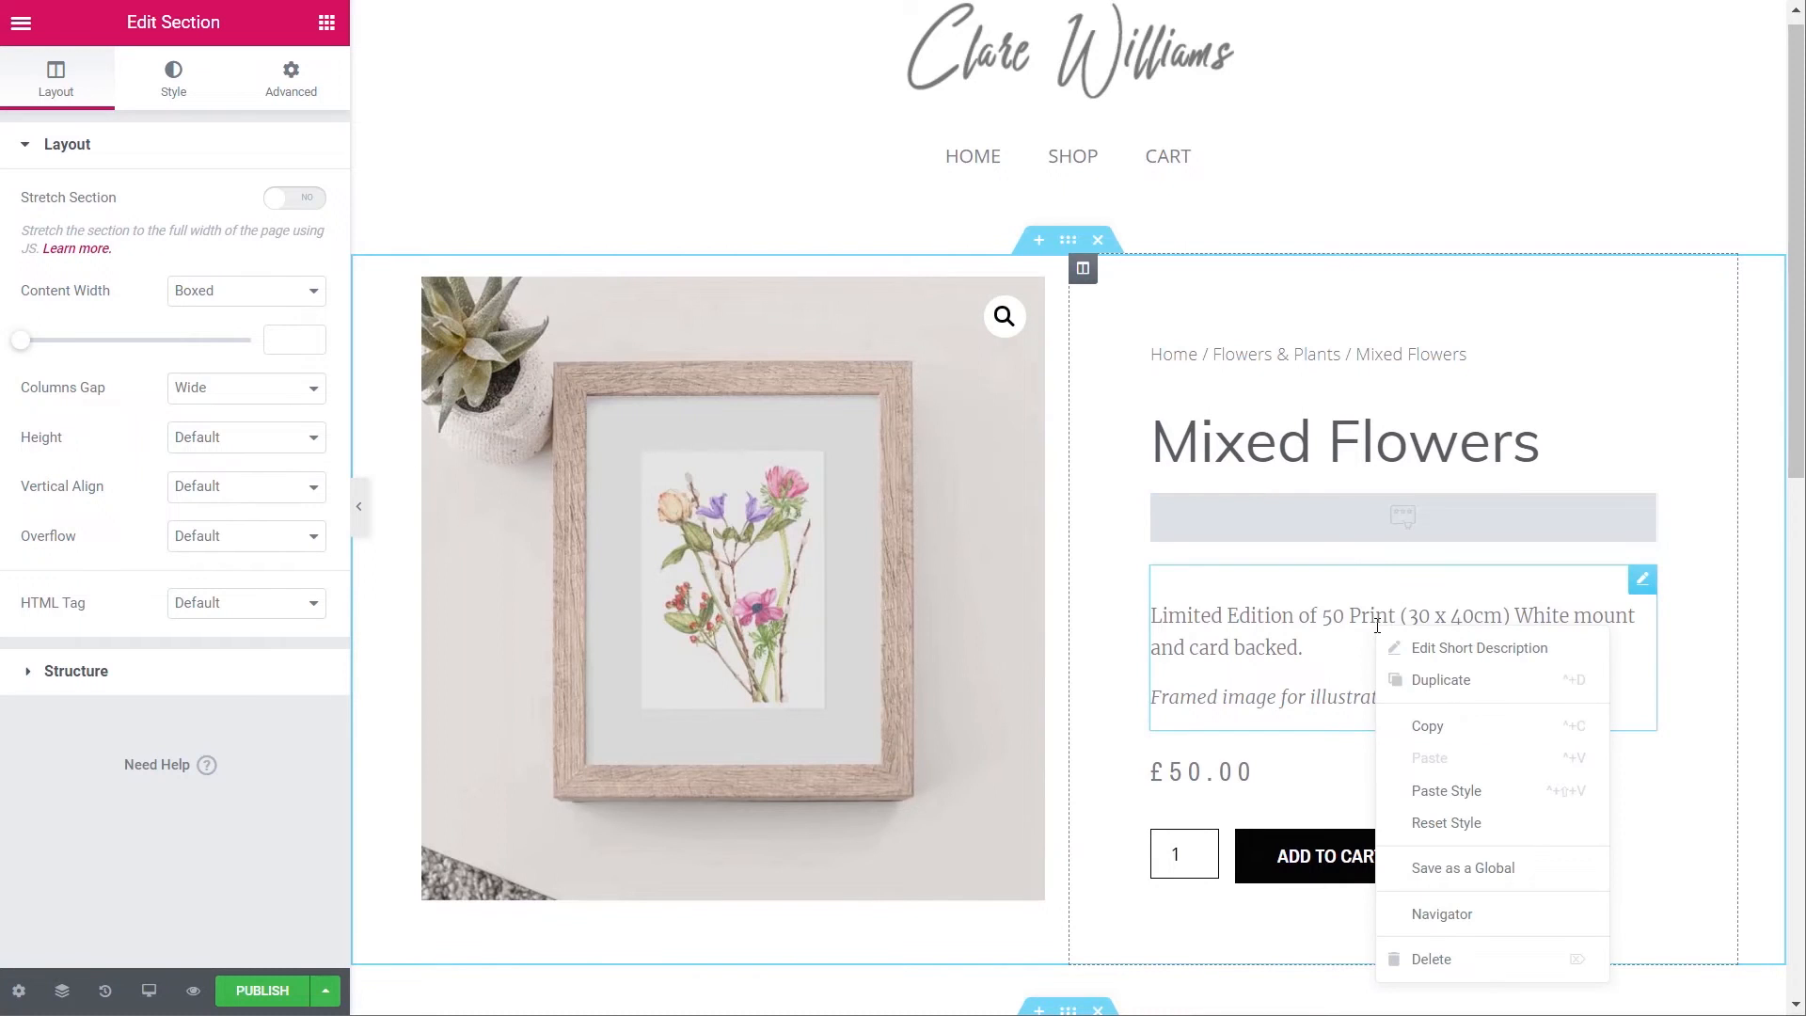
{"action": "left_click", "coordinate": [1484, 825]}
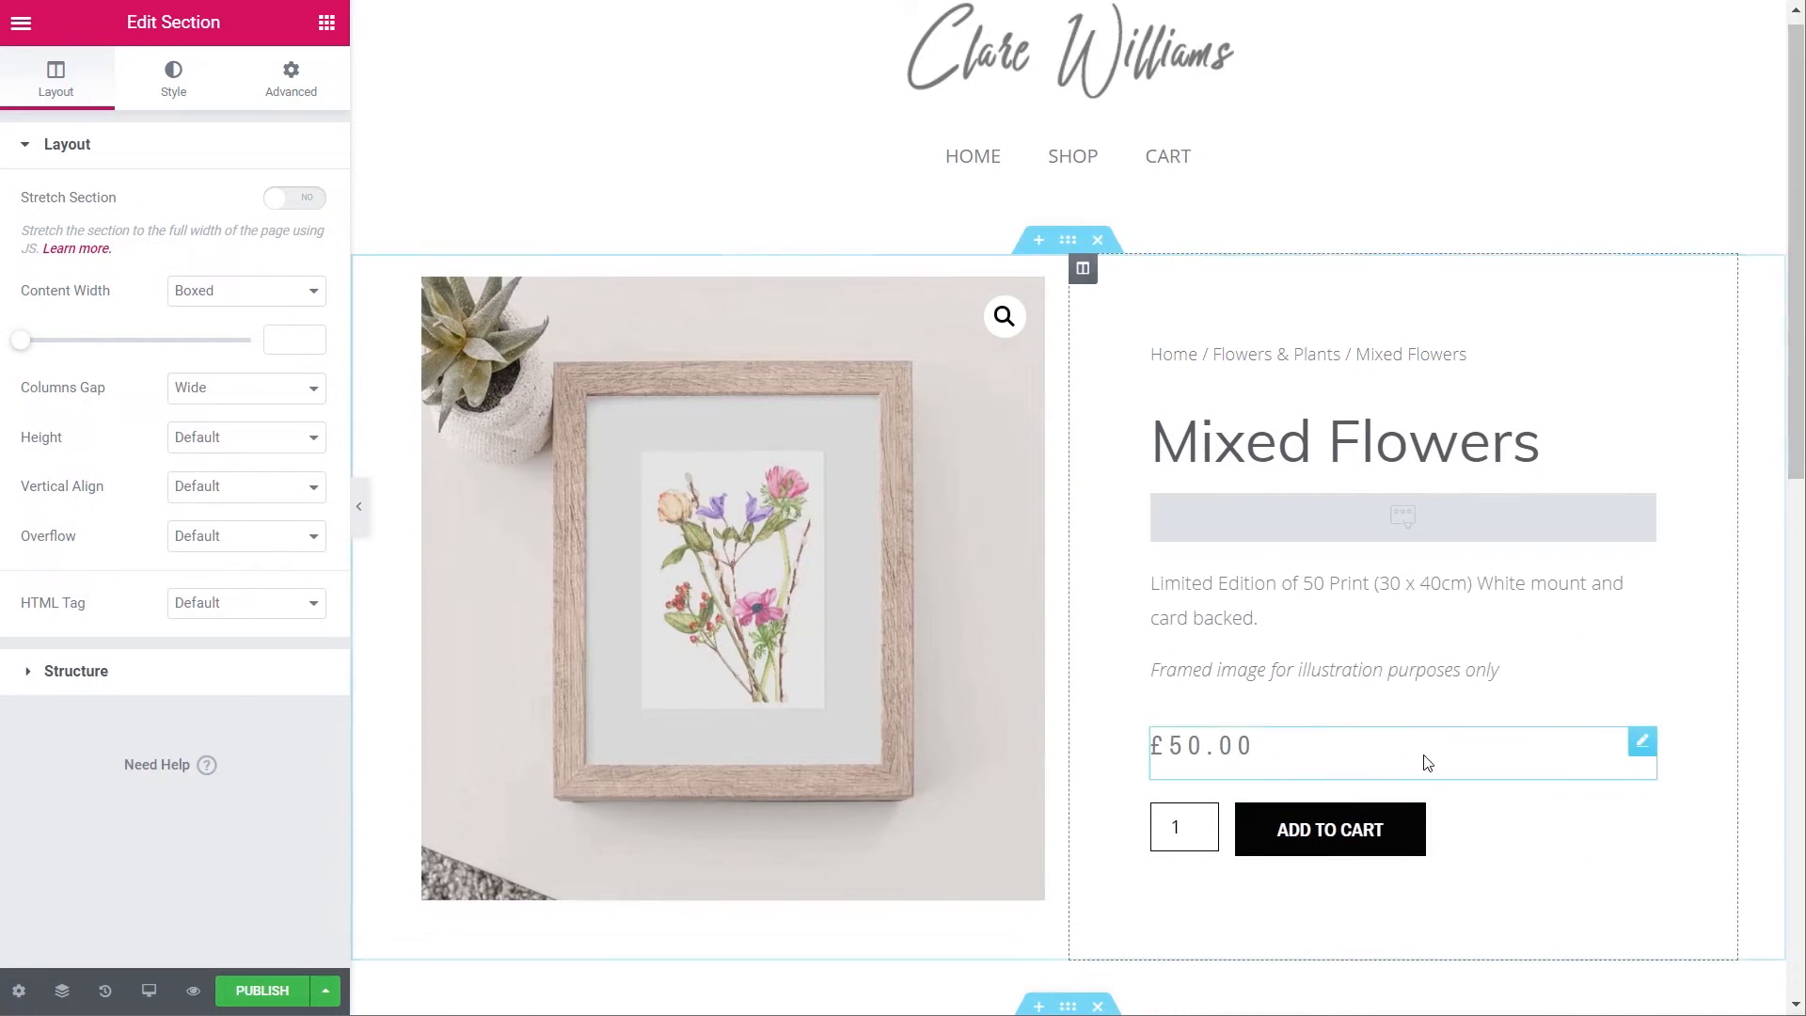
{"action": "right_click", "coordinate": [1375, 674]}
{"action": "right_click", "coordinate": [1267, 738]}
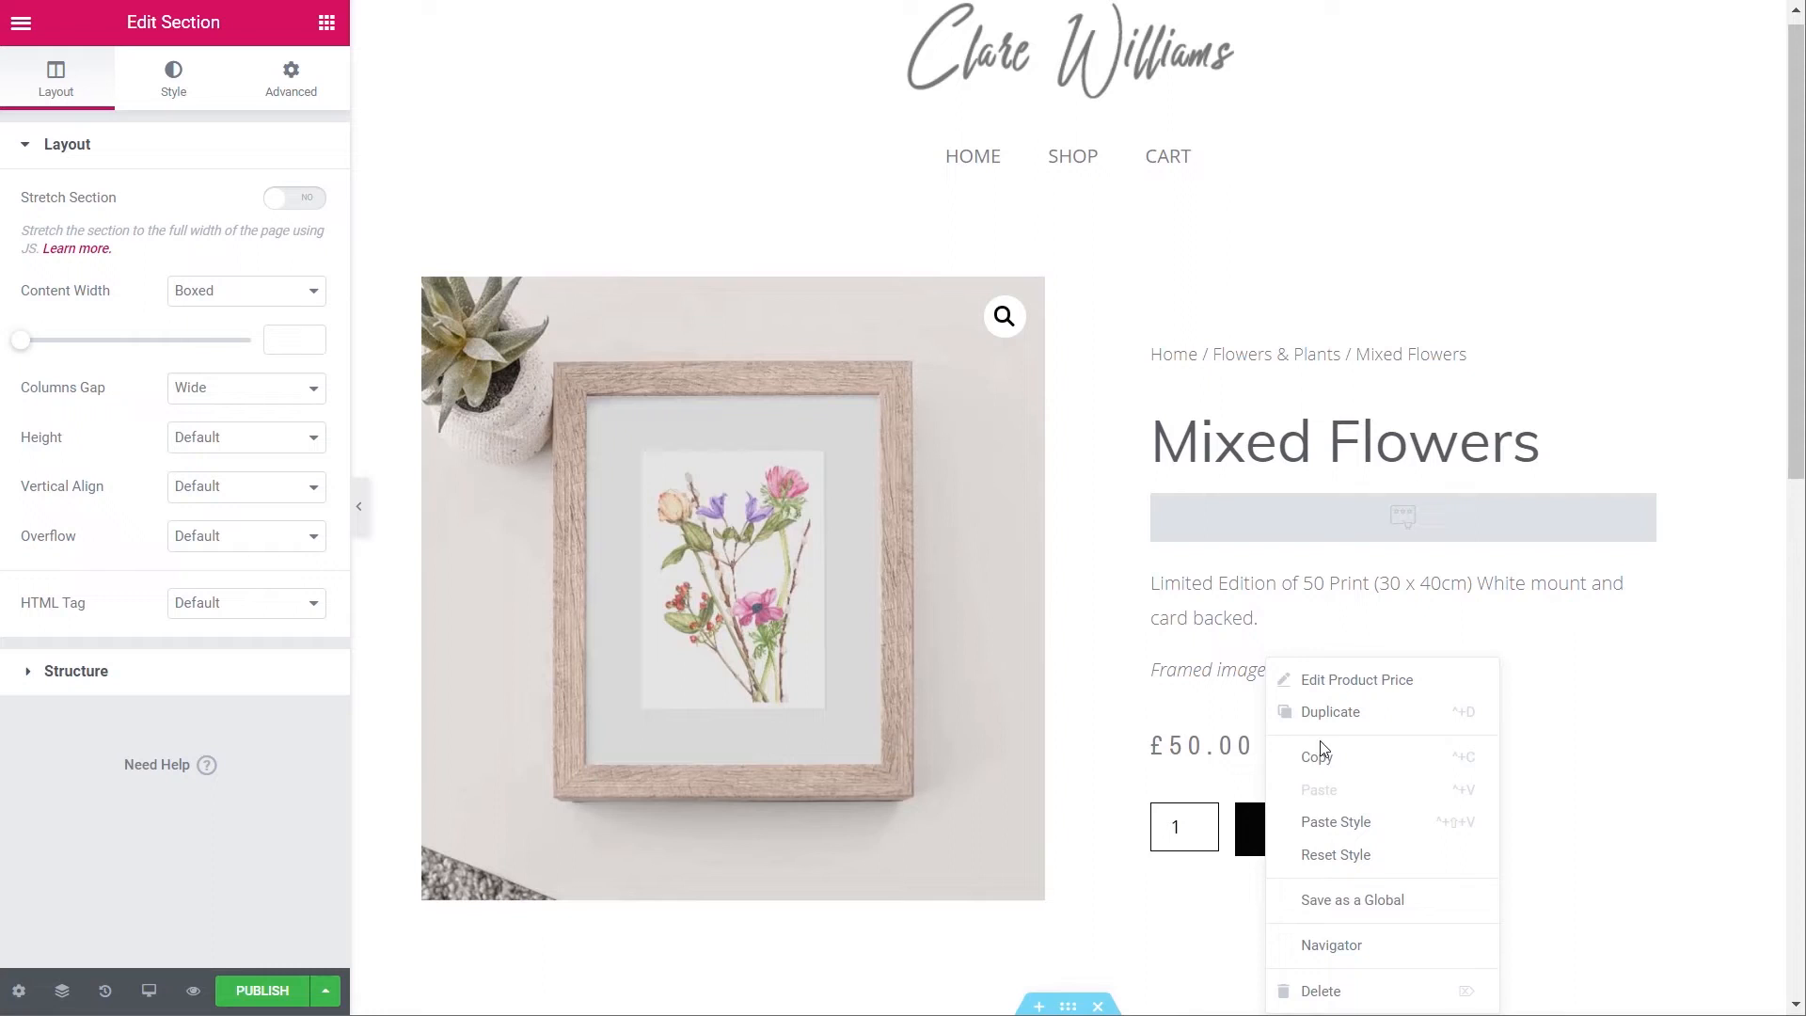
{"action": "left_click", "coordinate": [1374, 853]}
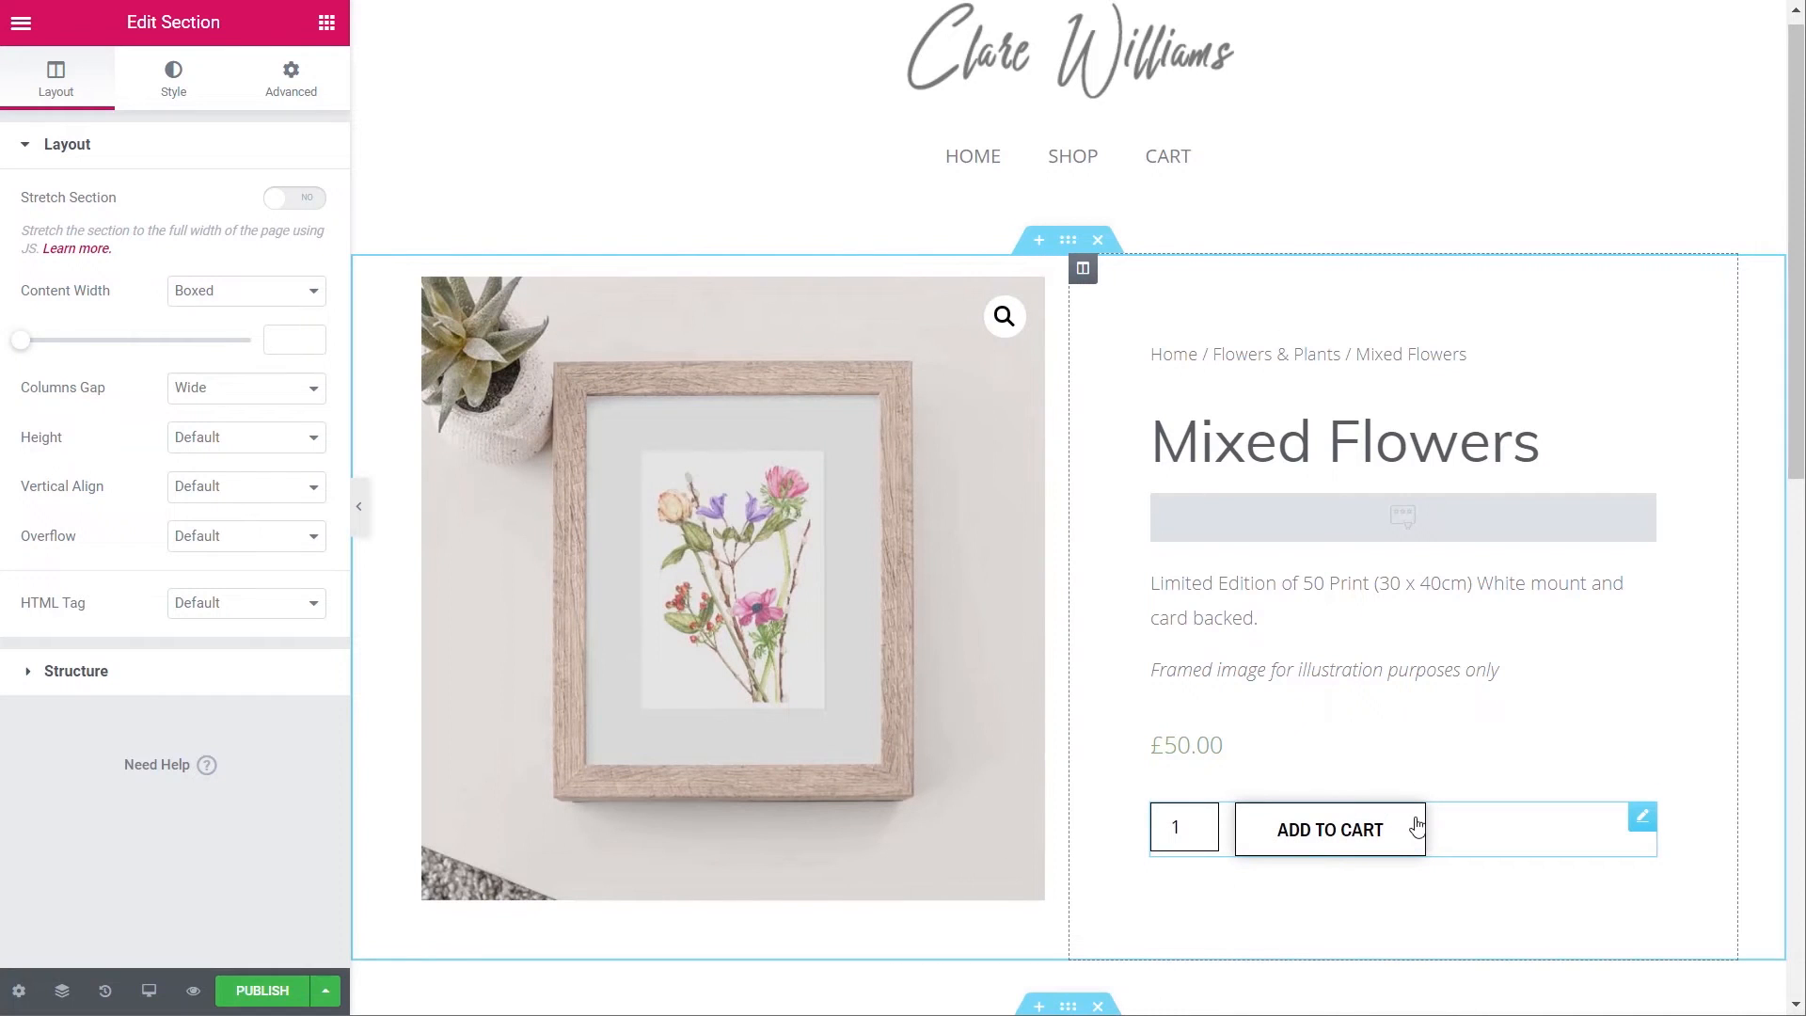
- Reset the lower title, Category details, Description tabs and Related Products styling, then edit Related Products
{"action": "scroll", "coordinate": [1467, 781], "scroll_direction": "down", "scroll_amount": 4}
{"action": "scroll", "coordinate": [1467, 780], "scroll_direction": "down", "scroll_amount": 3}
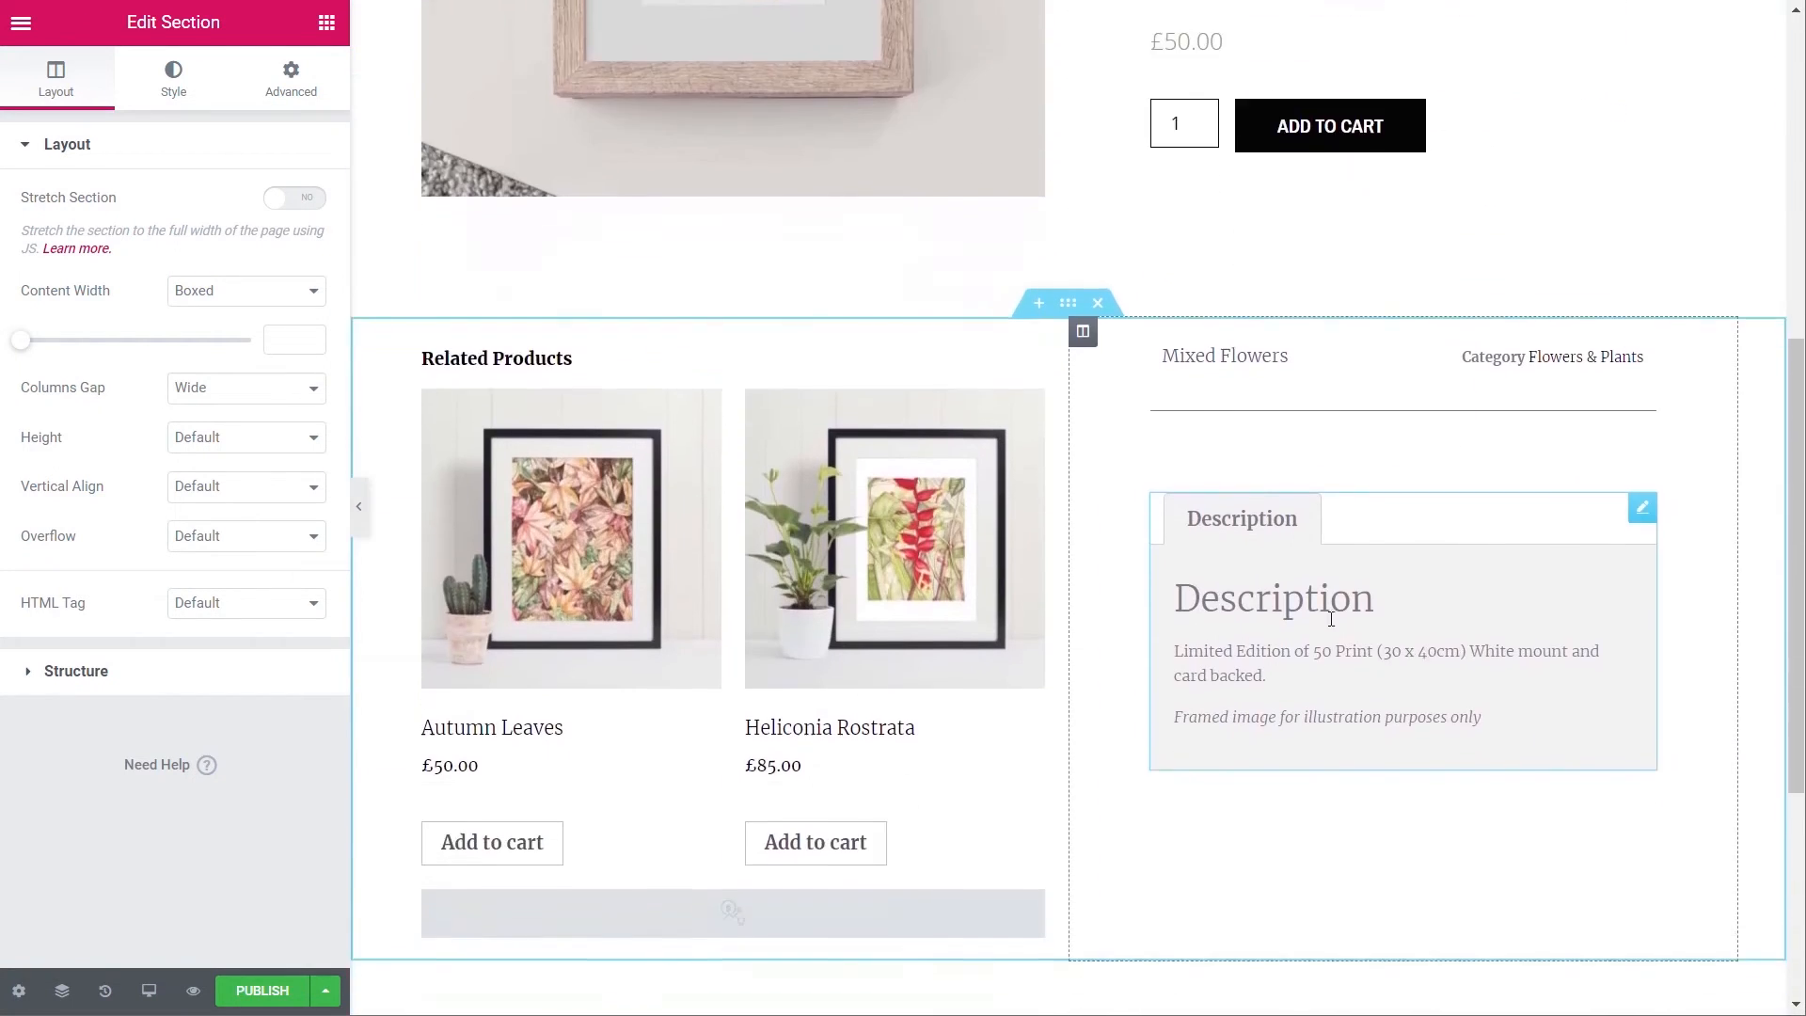
{"action": "right_click", "coordinate": [1204, 359]}
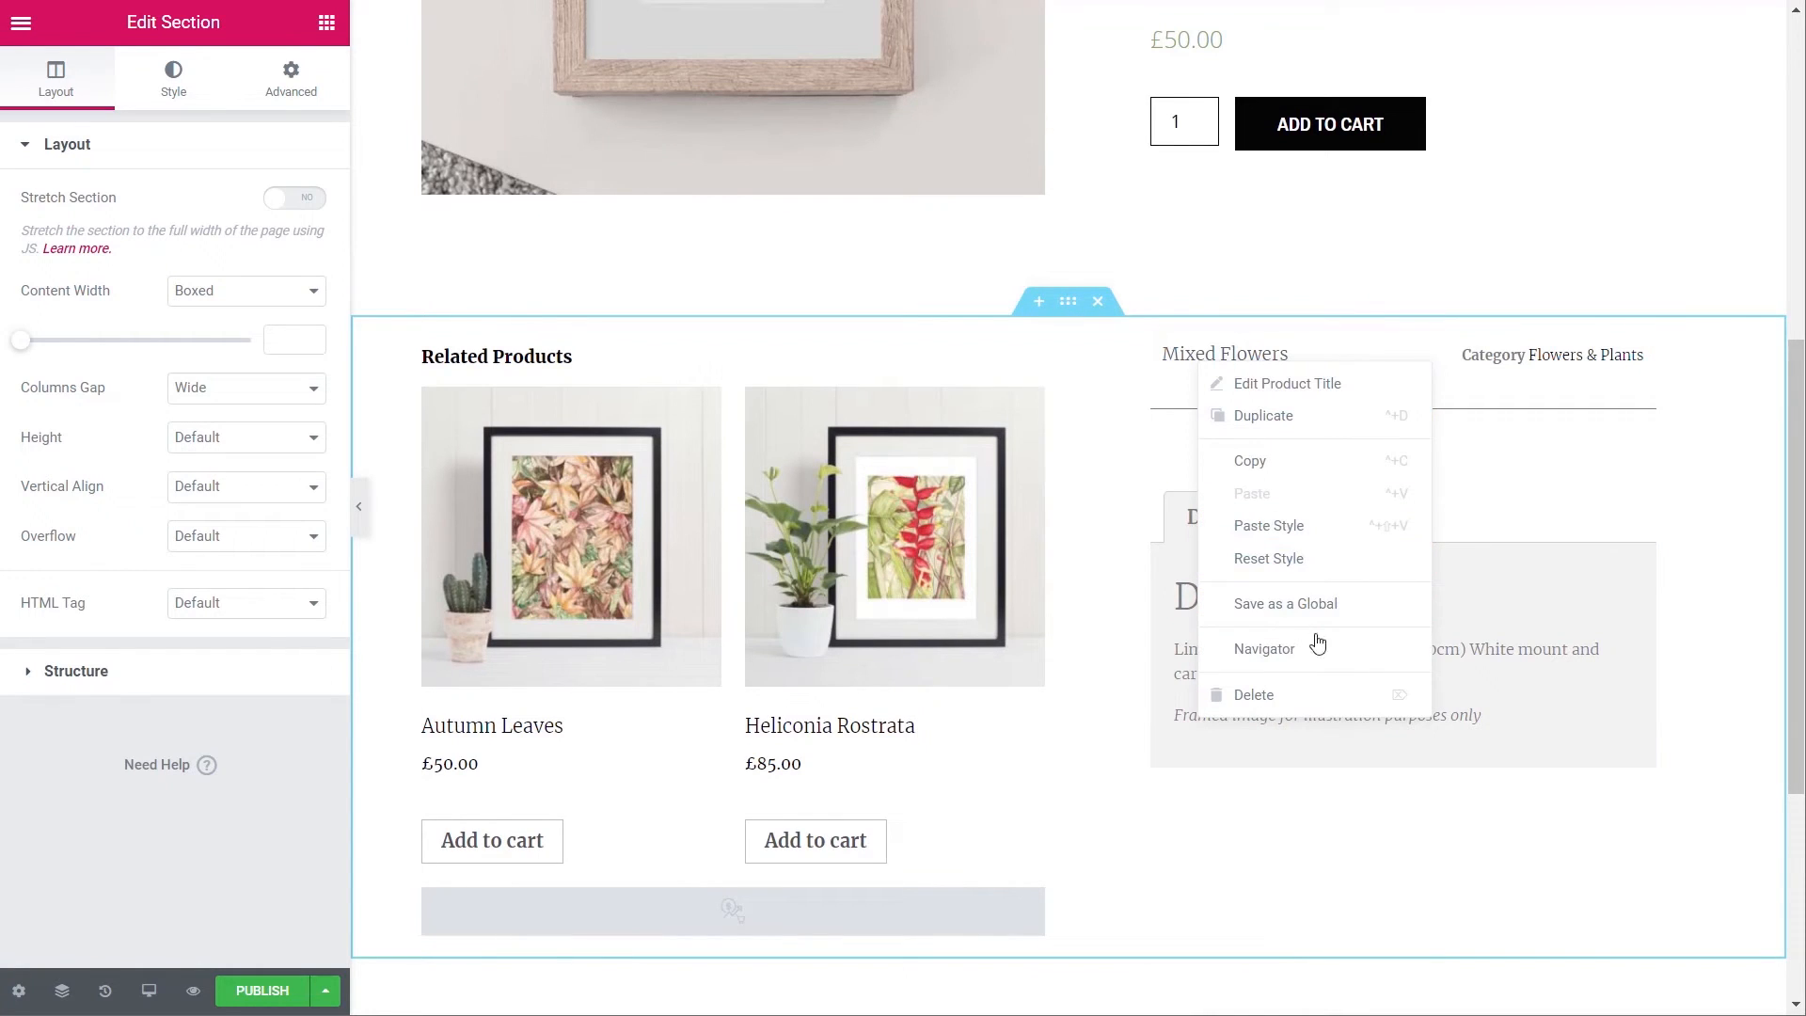
{"action": "left_click", "coordinate": [1317, 562]}
{"action": "right_click", "coordinate": [1519, 399]}
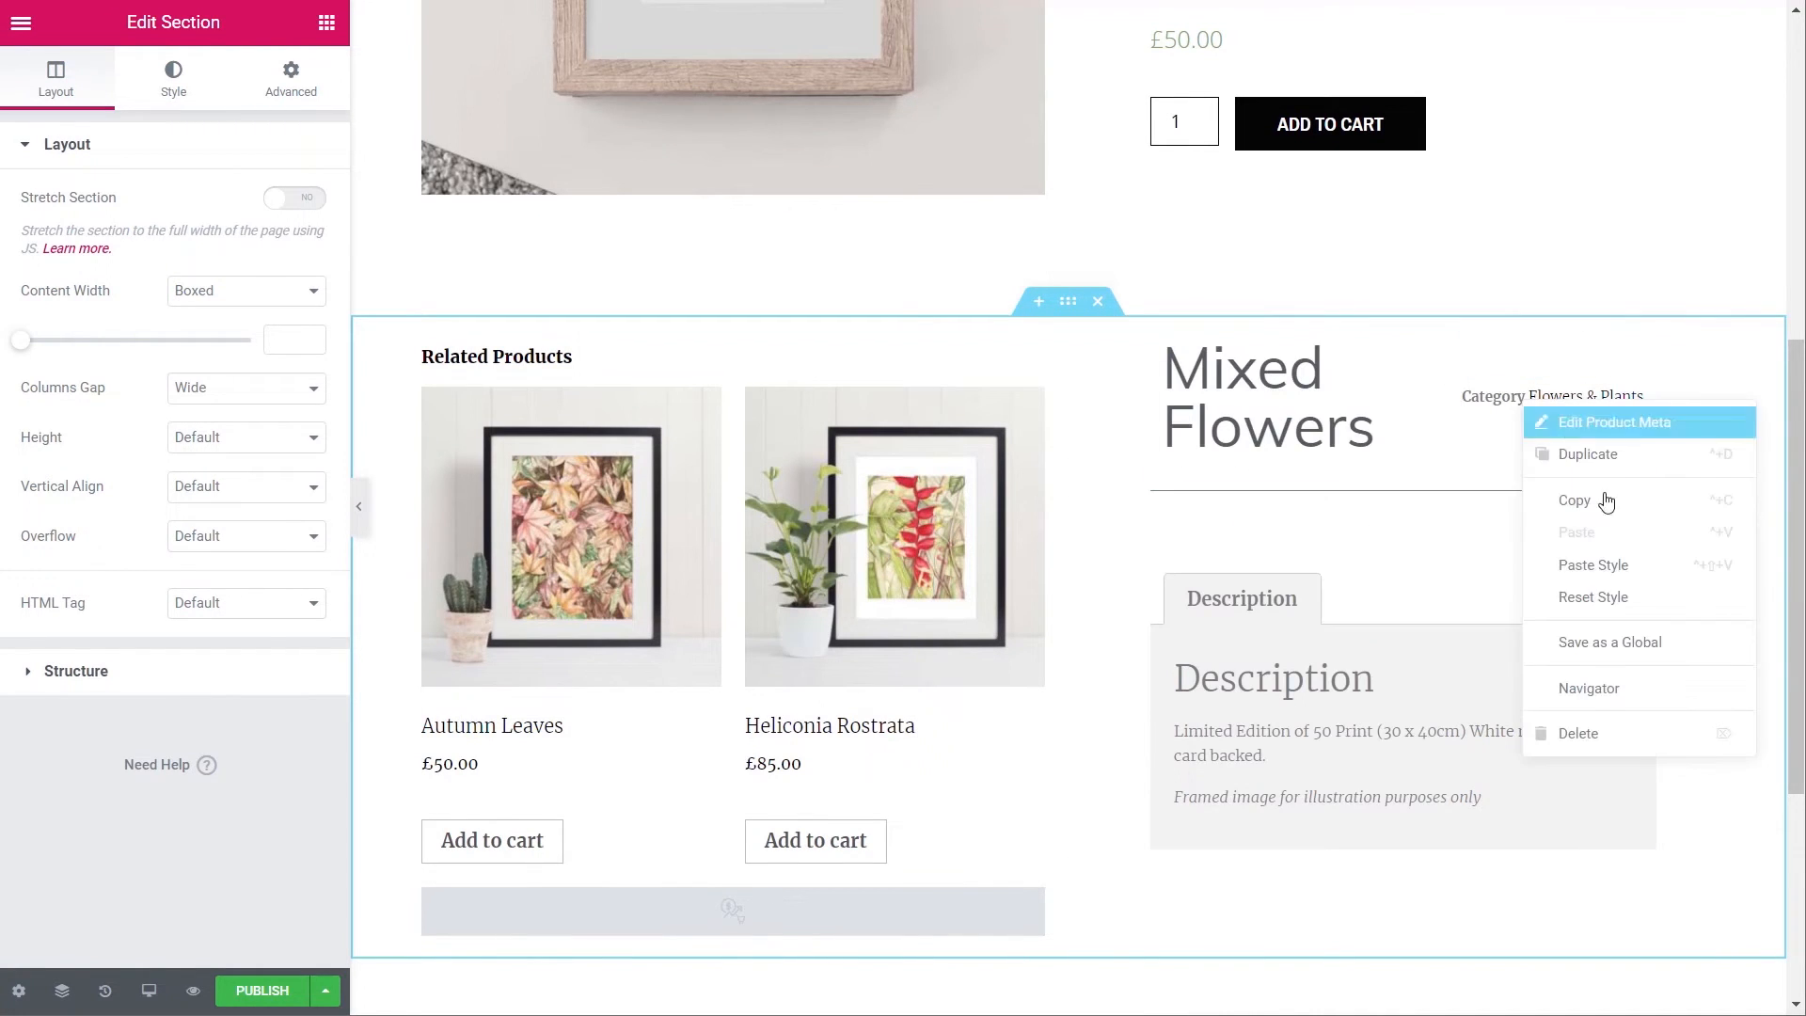
{"action": "left_click", "coordinate": [1601, 598]}
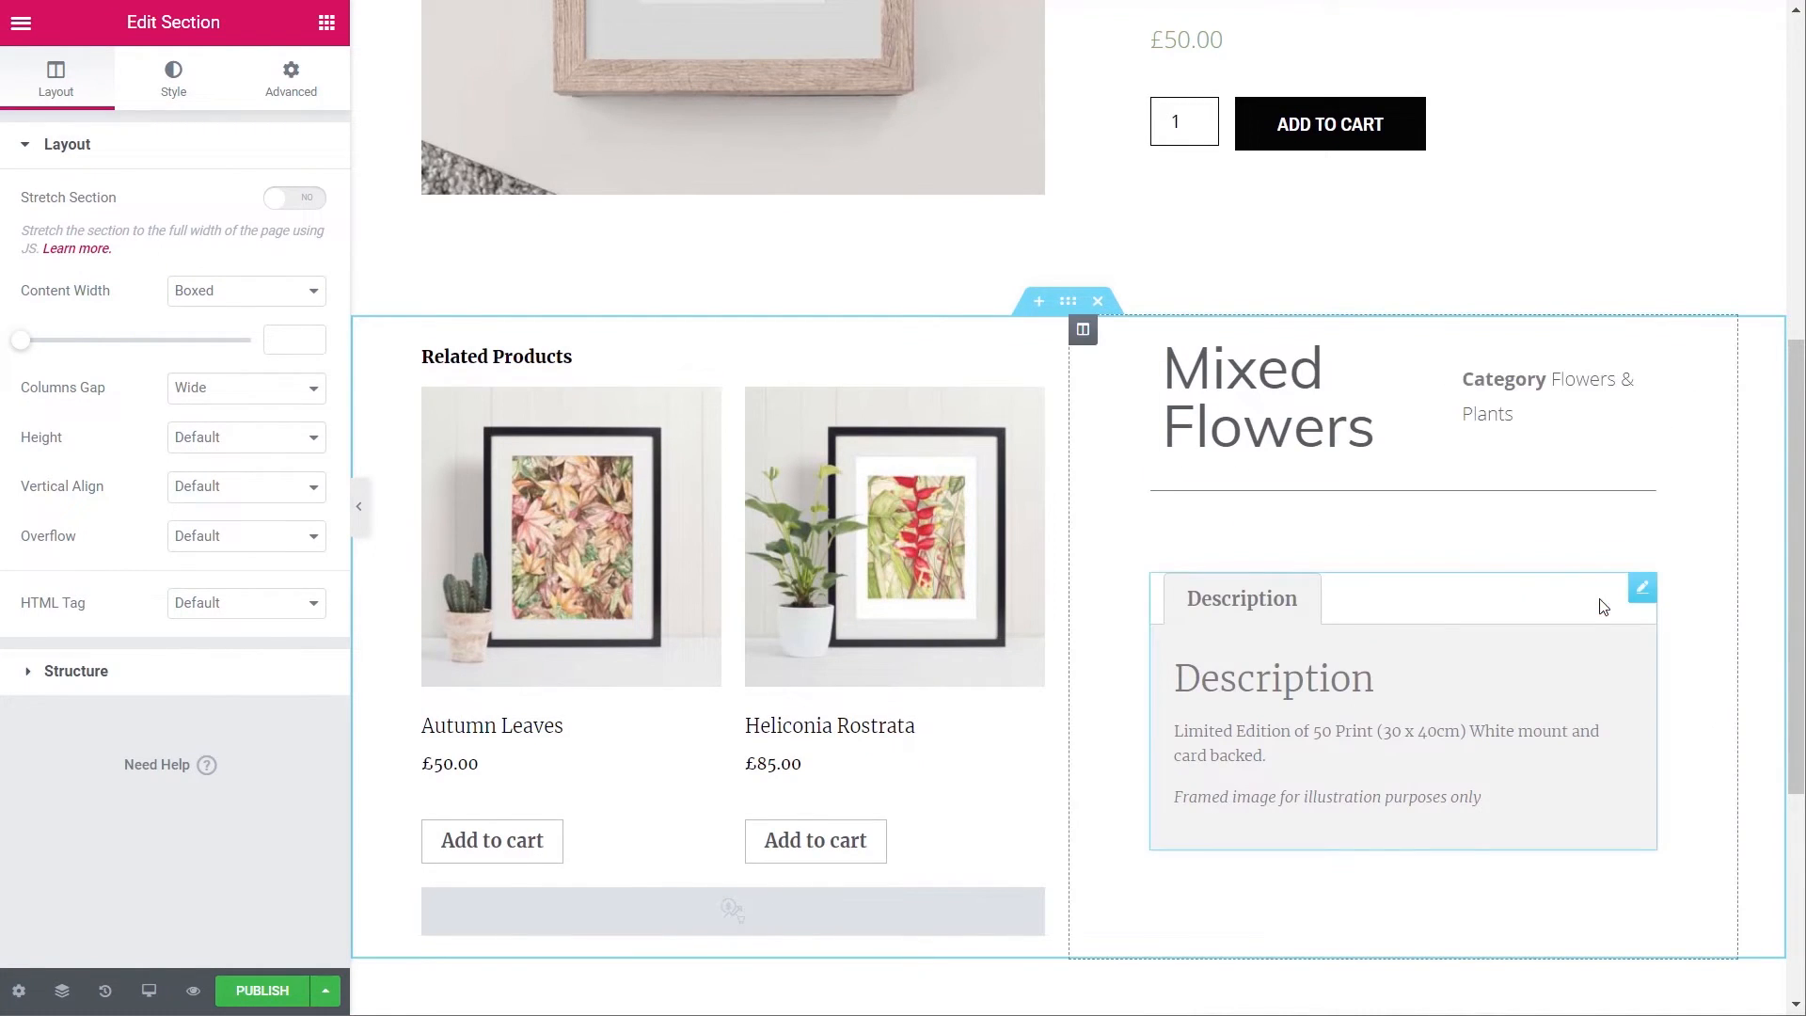
{"action": "right_click", "coordinate": [1267, 673]}
{"action": "left_click", "coordinate": [1354, 824]}
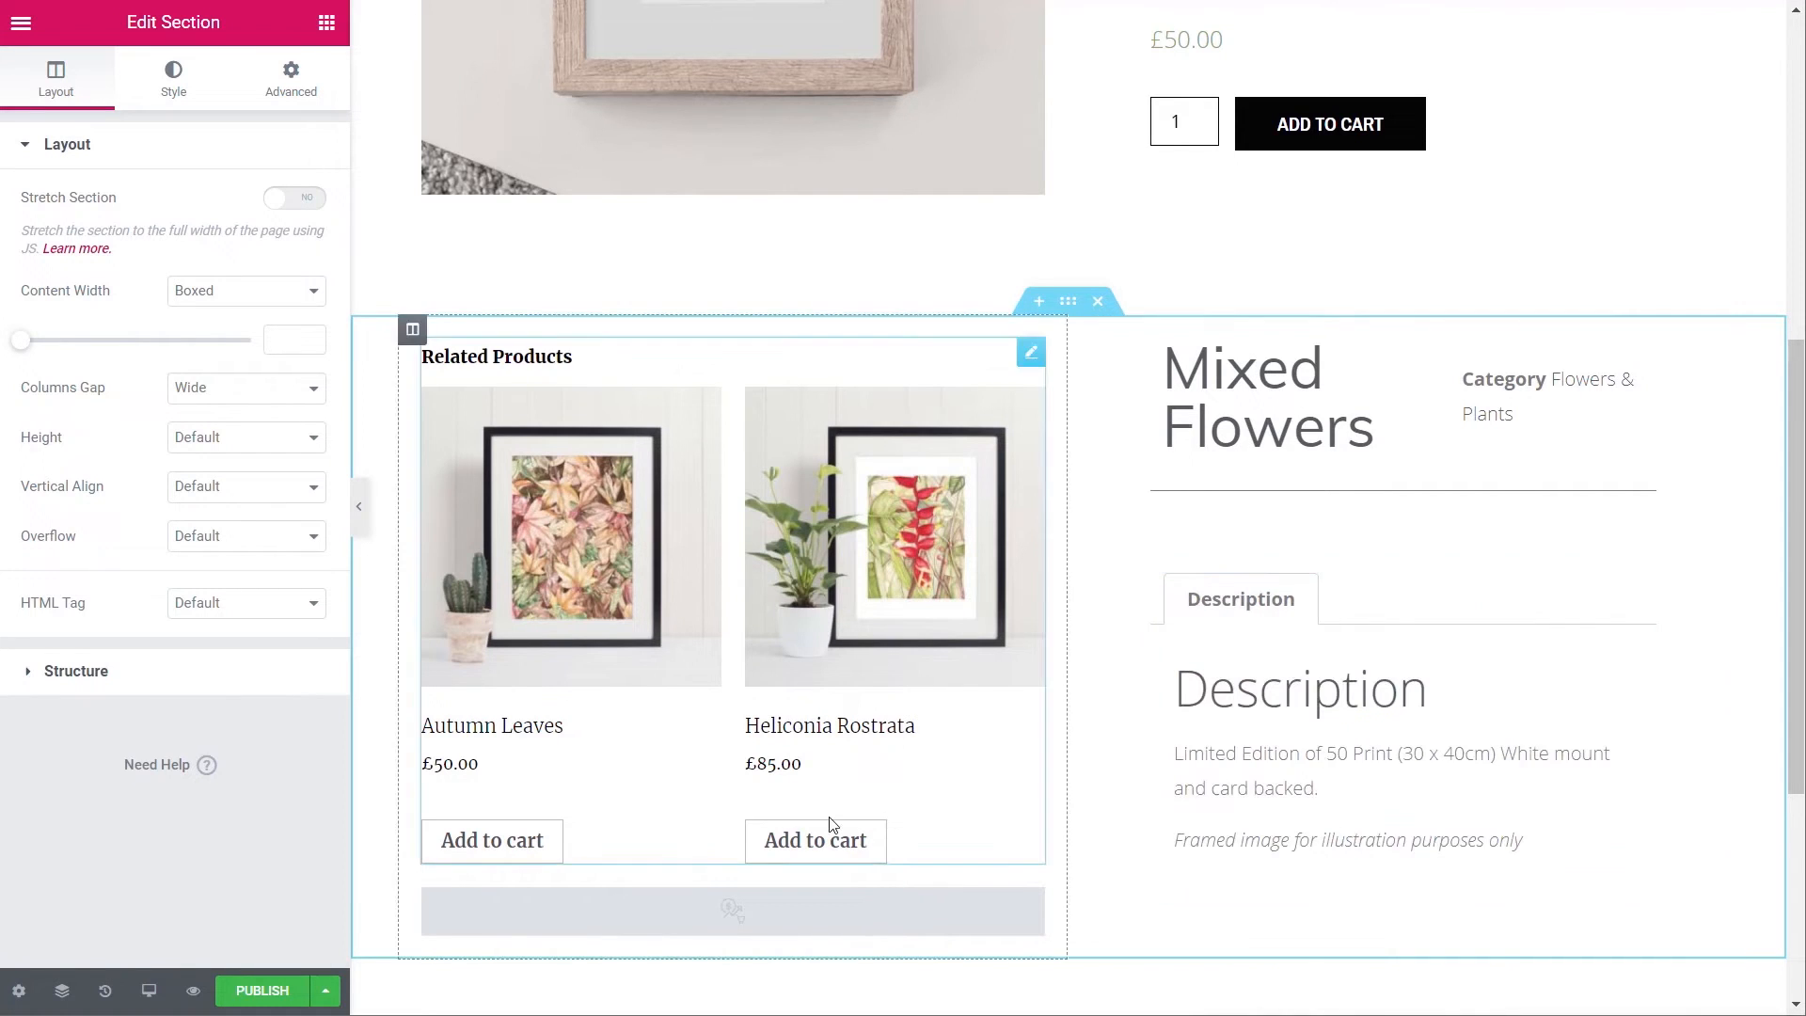
{"action": "right_click", "coordinate": [551, 367]}
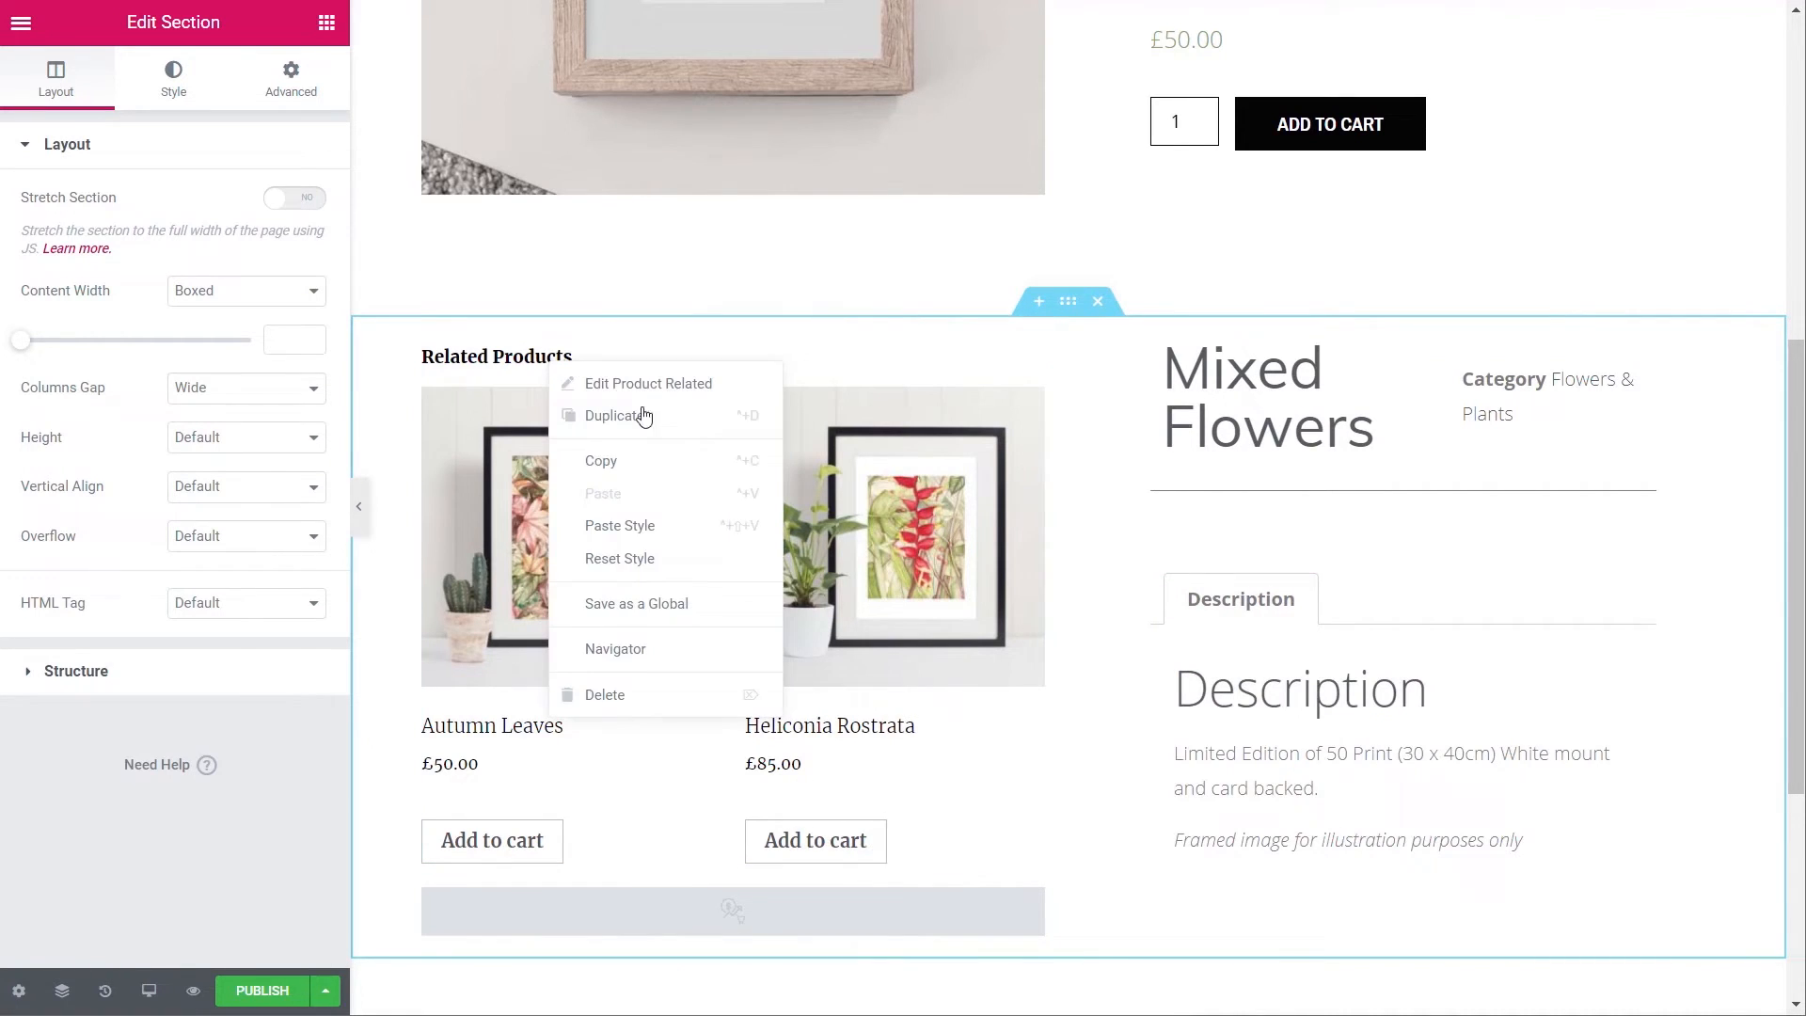
{"action": "left_click", "coordinate": [649, 564]}
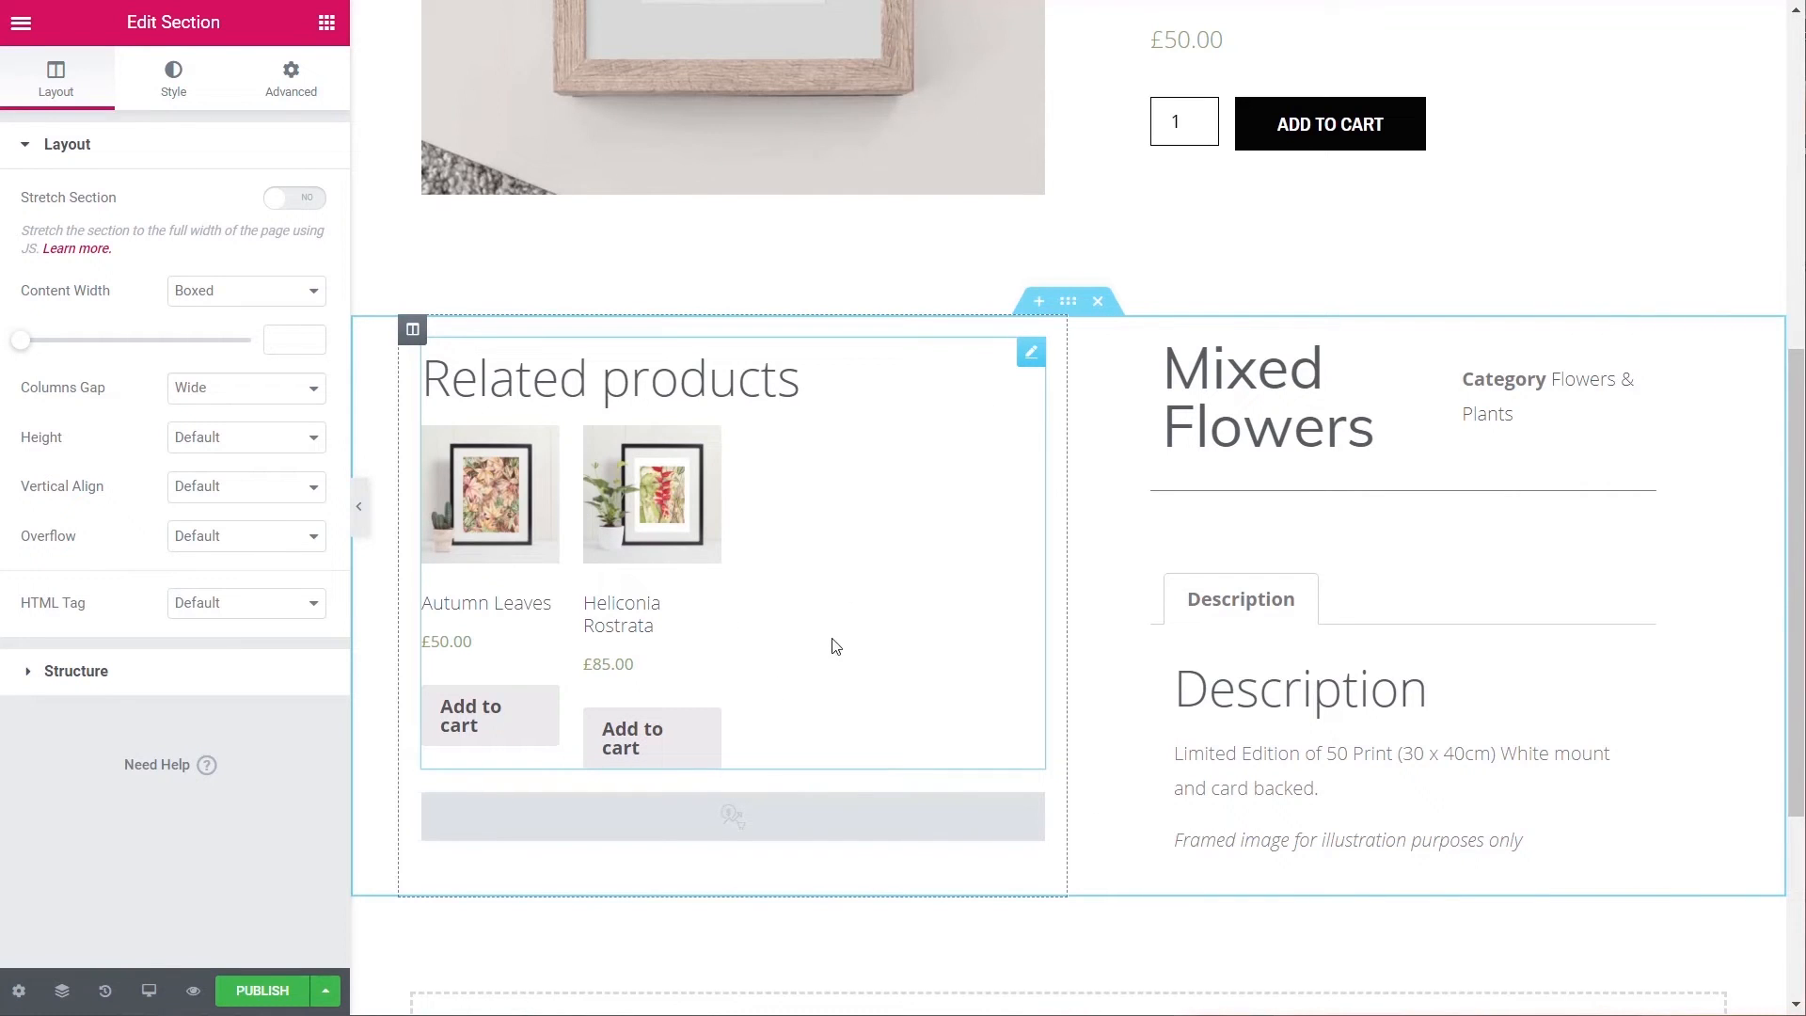
{"action": "left_click", "coordinate": [1032, 354]}
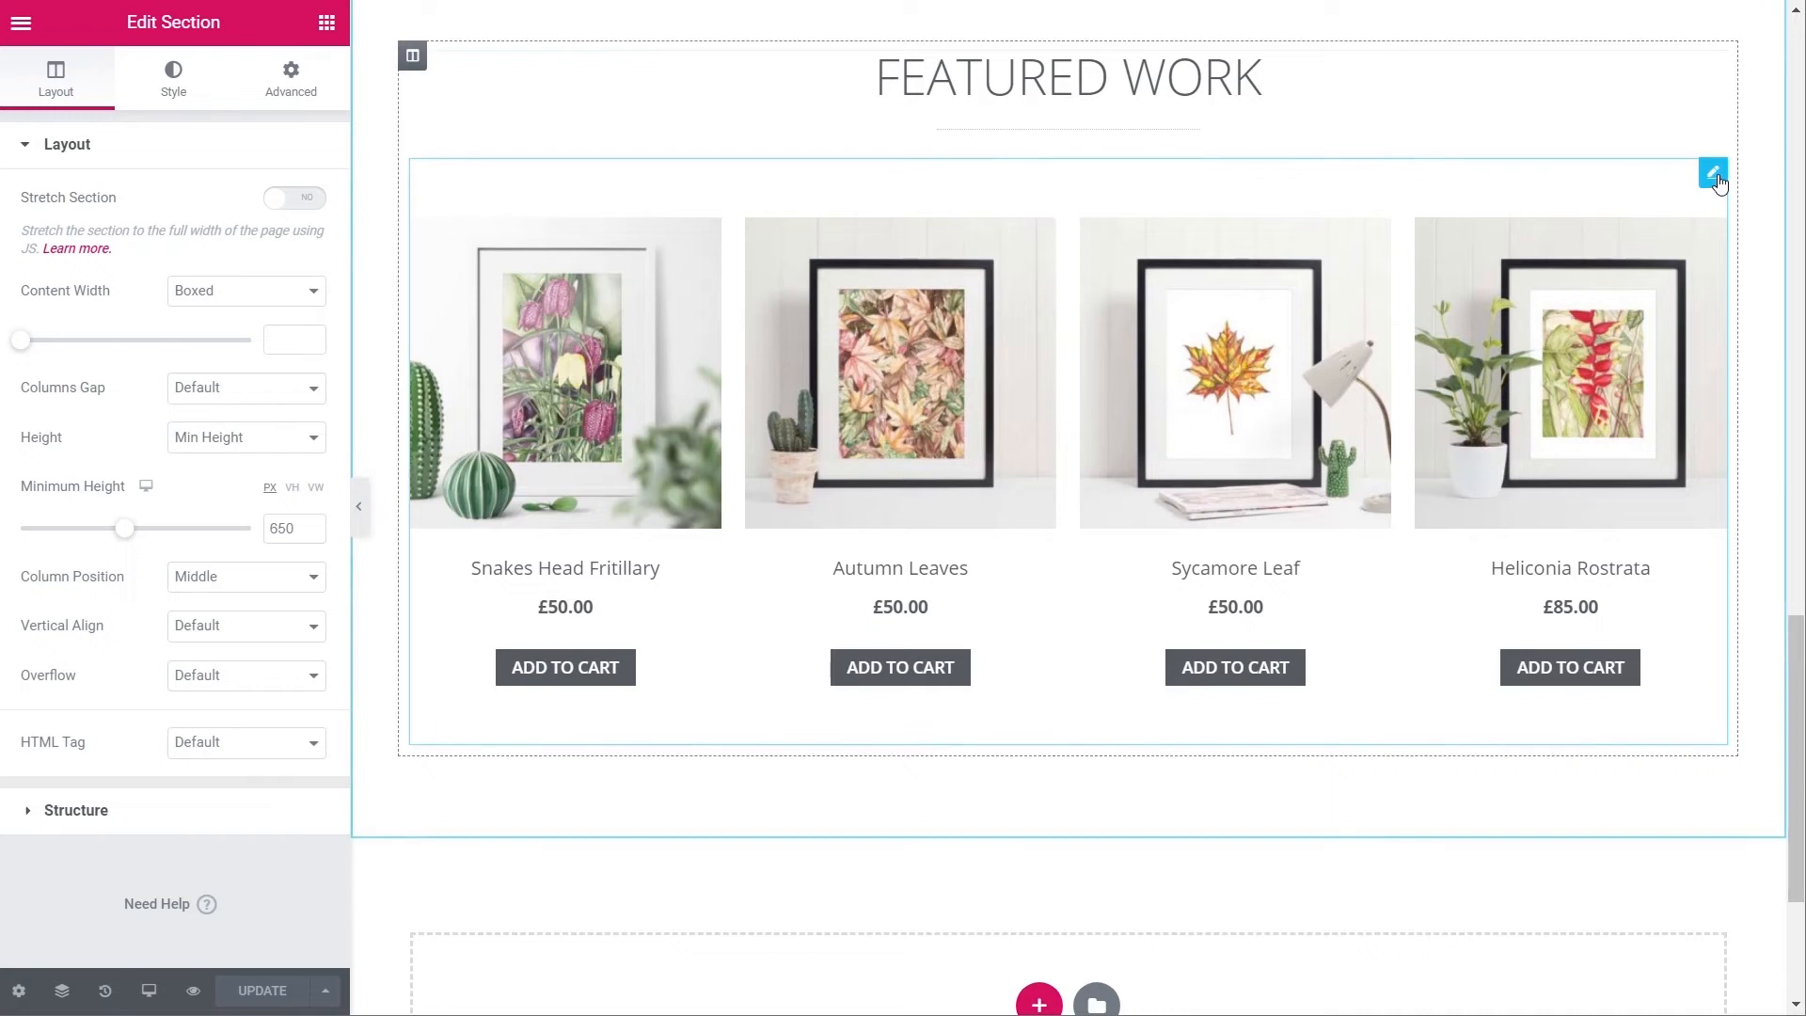
- Copy the Featured Work product grid's style onto the Related products block
{"action": "right_click", "coordinate": [1721, 182]}
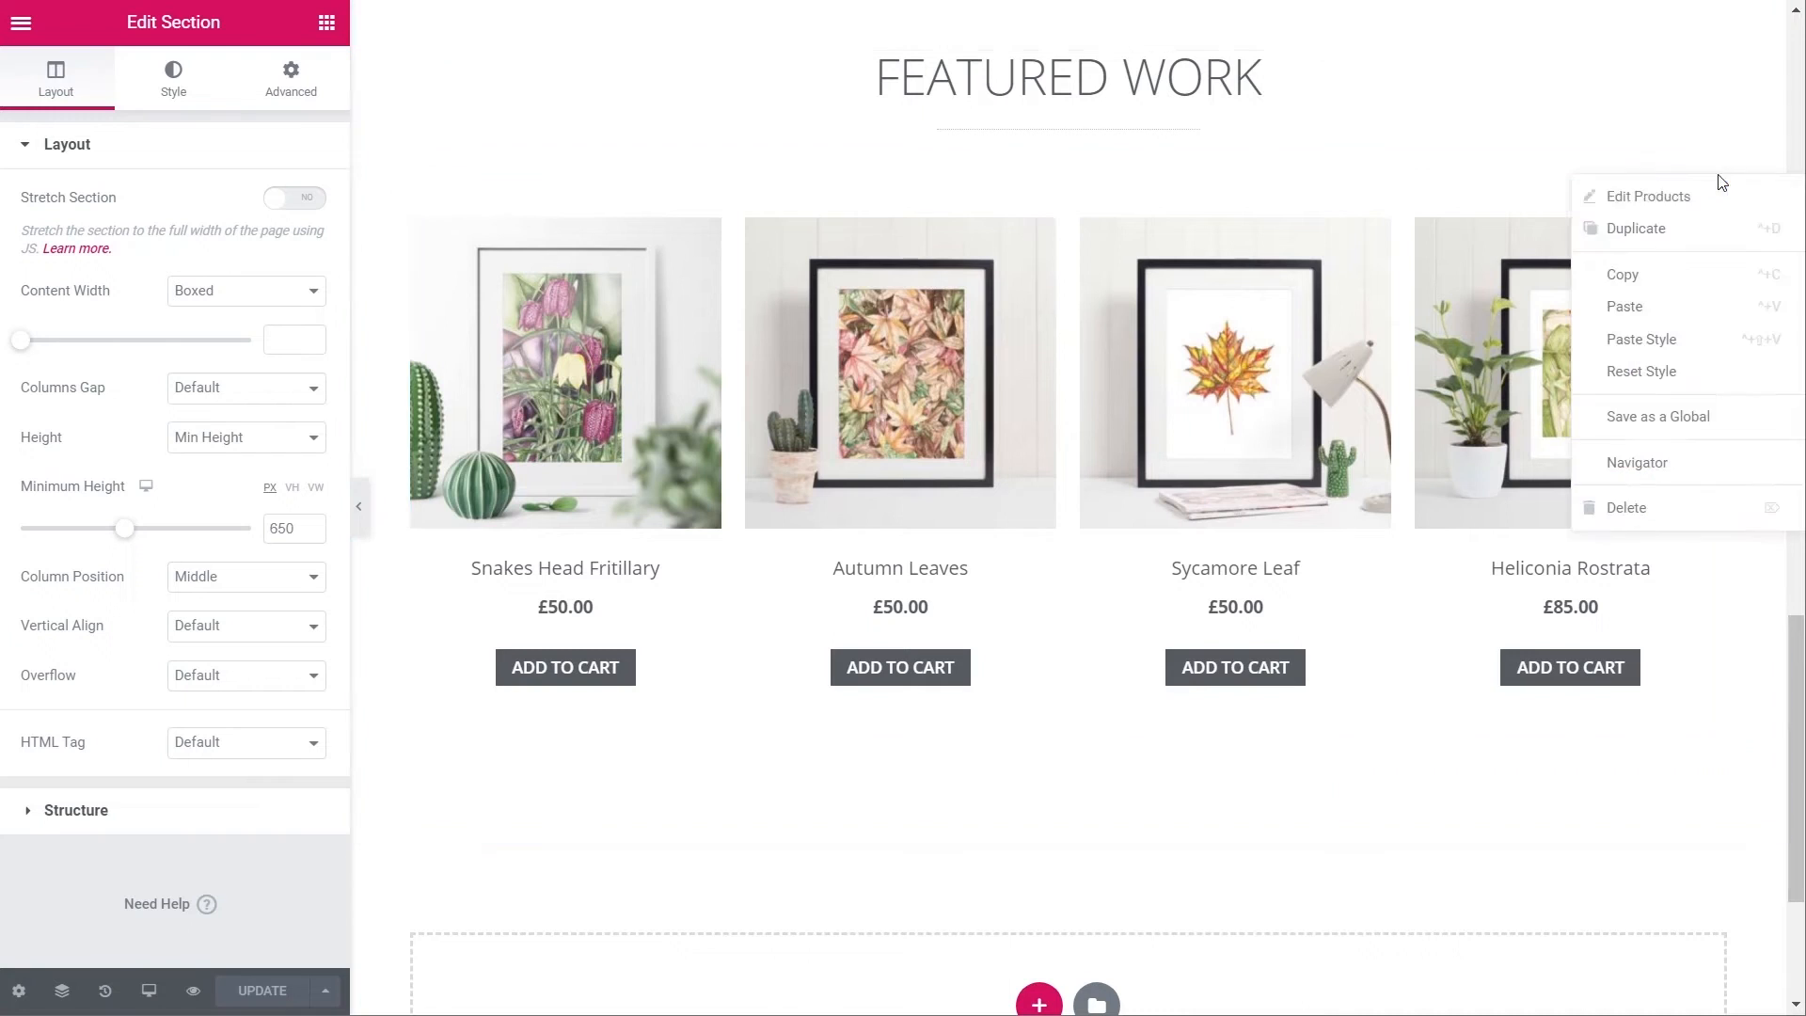
{"action": "left_click", "coordinate": [1673, 276]}
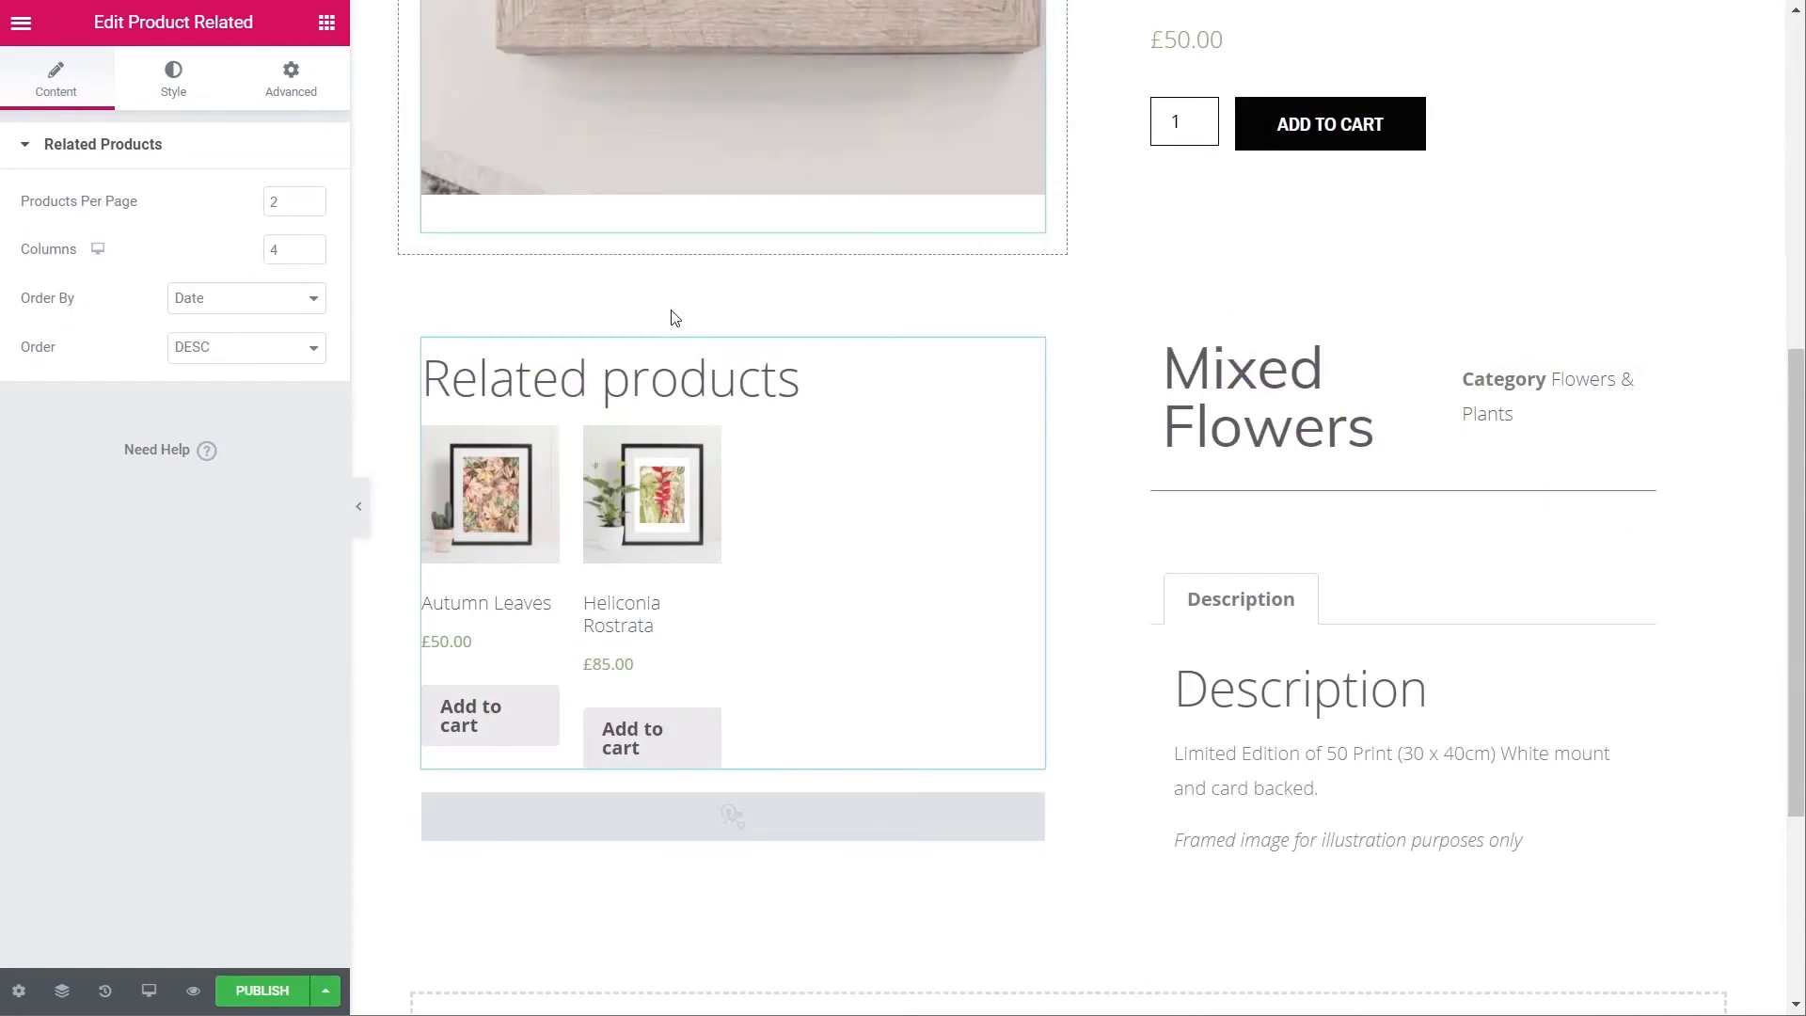
{"action": "right_click", "coordinate": [1039, 364]}
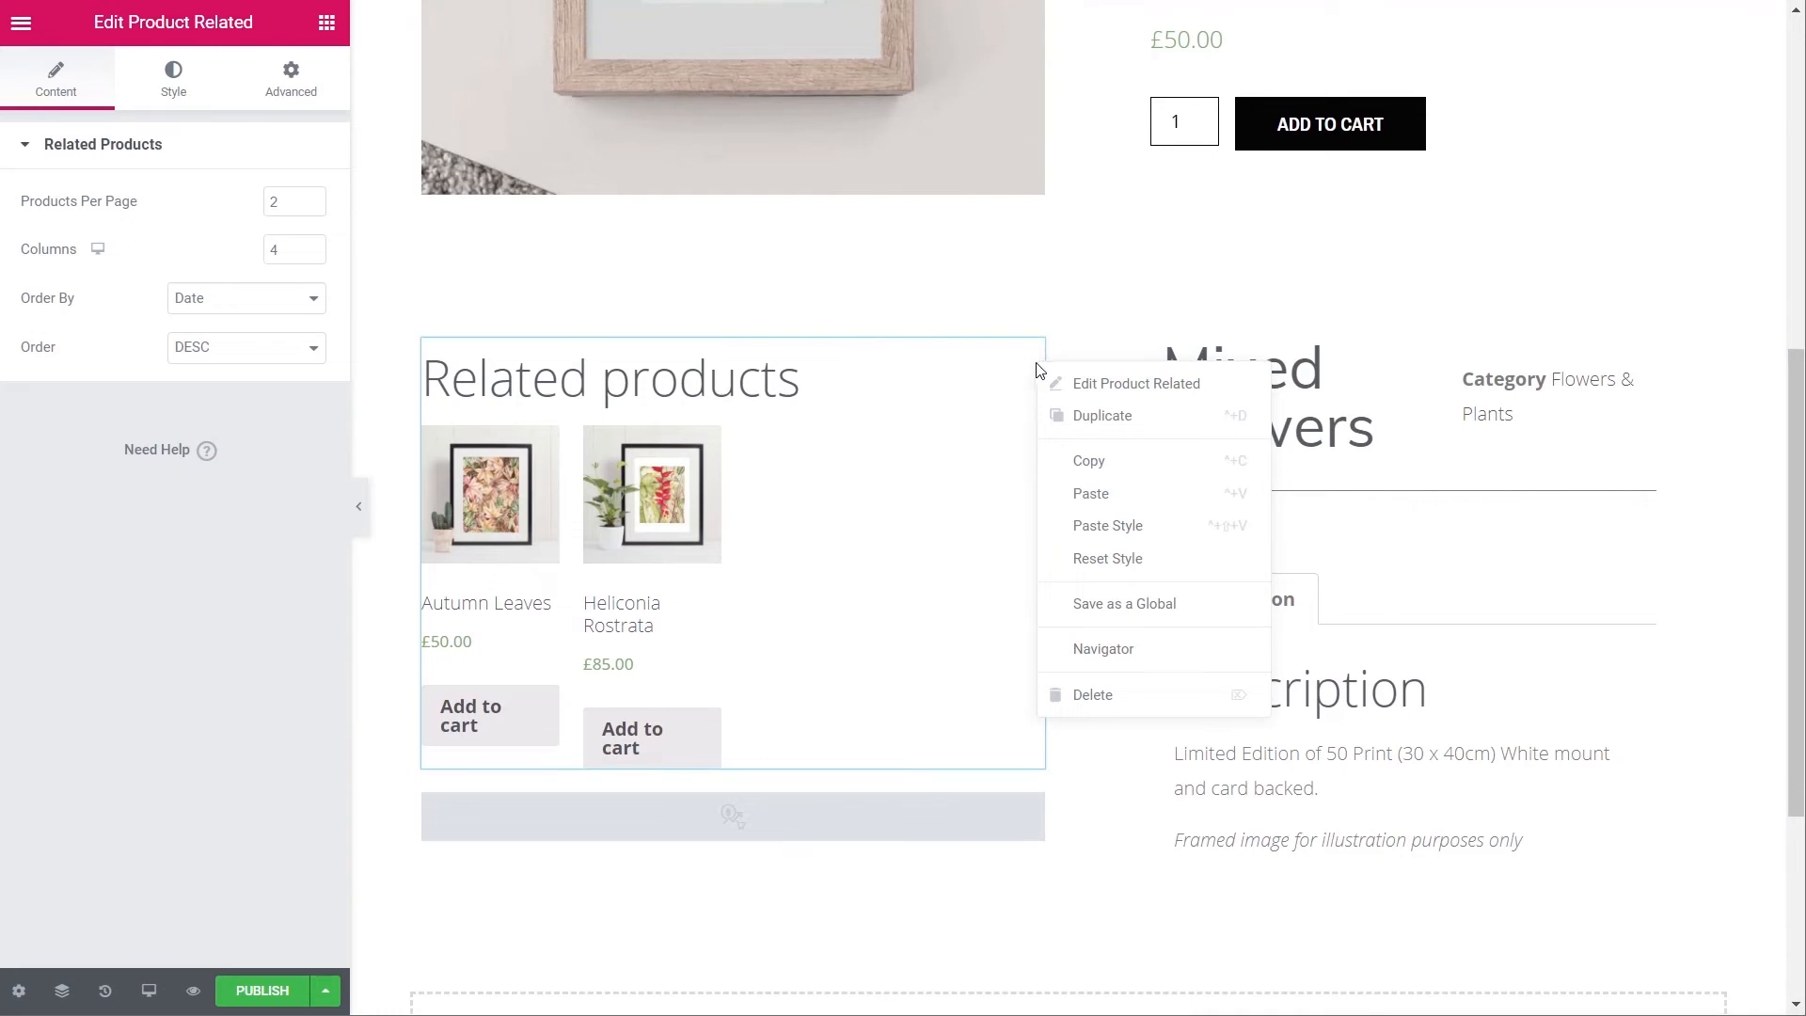
{"action": "left_click", "coordinate": [1088, 524]}
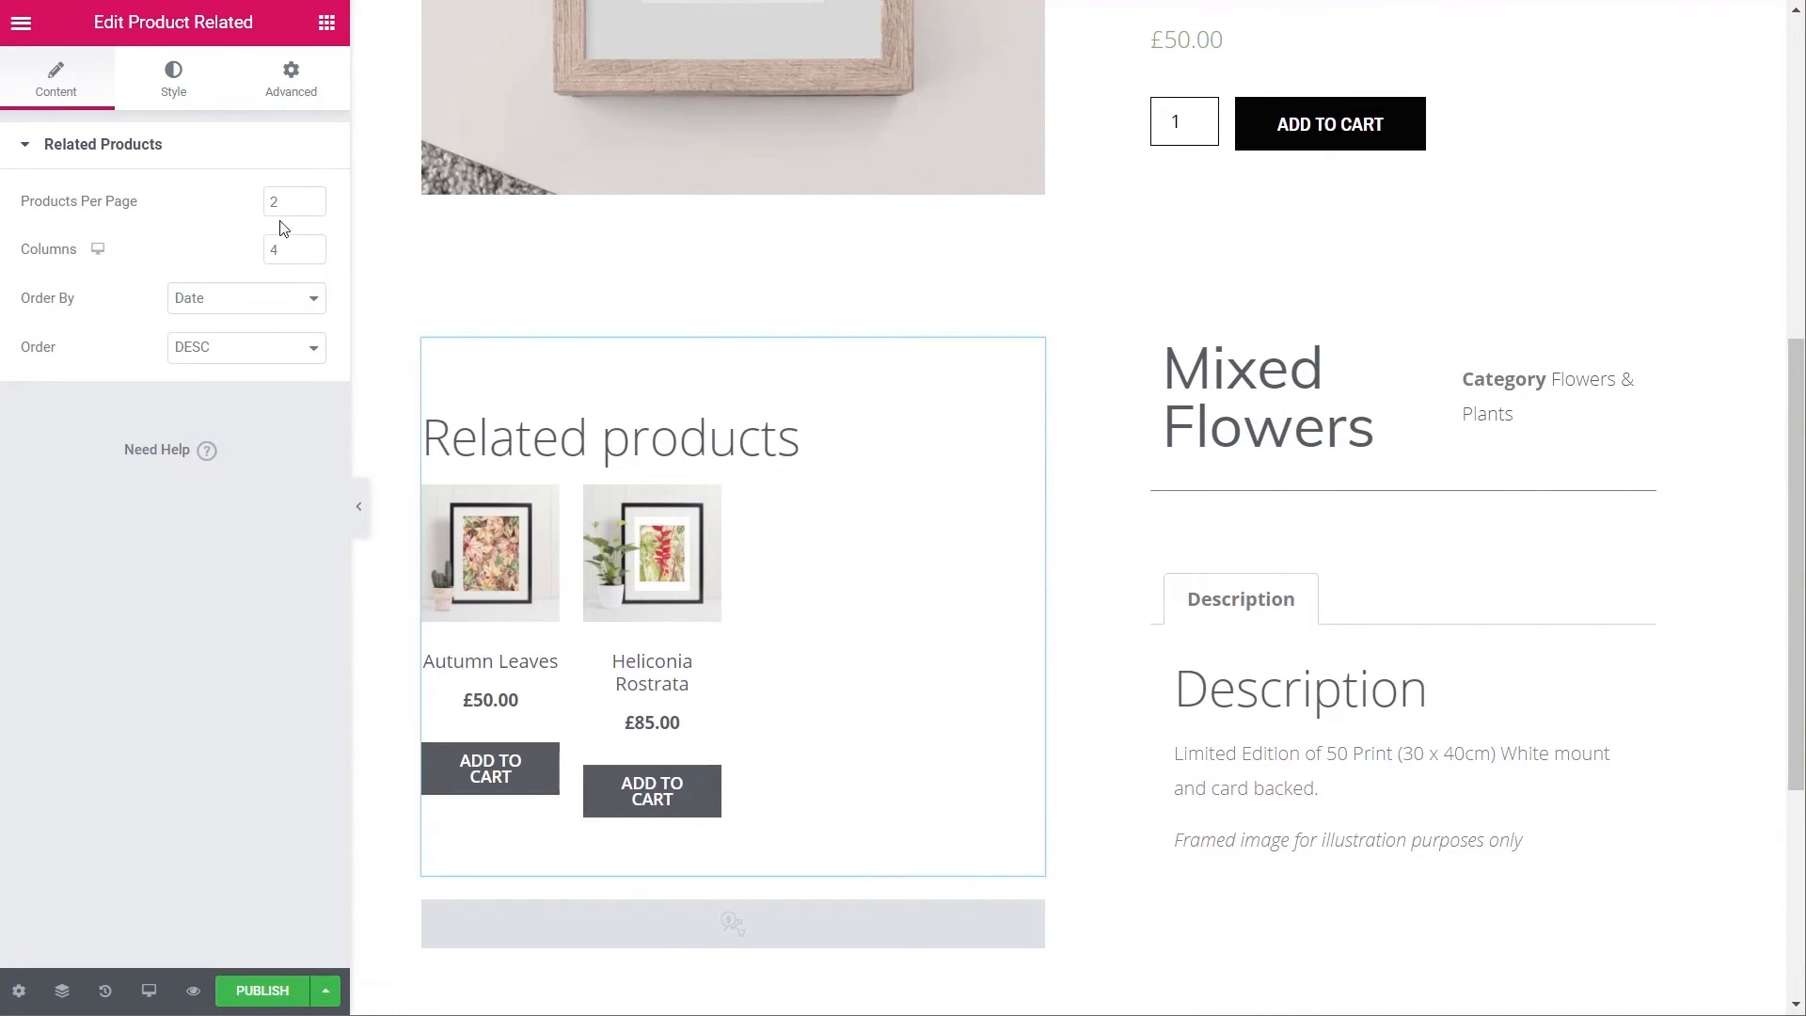
- Change the Related products grid from 4 to 2 columns
{"action": "left_click_drag", "start_coordinate": [275, 249], "coordinate": [259, 251]}
{"action": "type", "text": "2"}
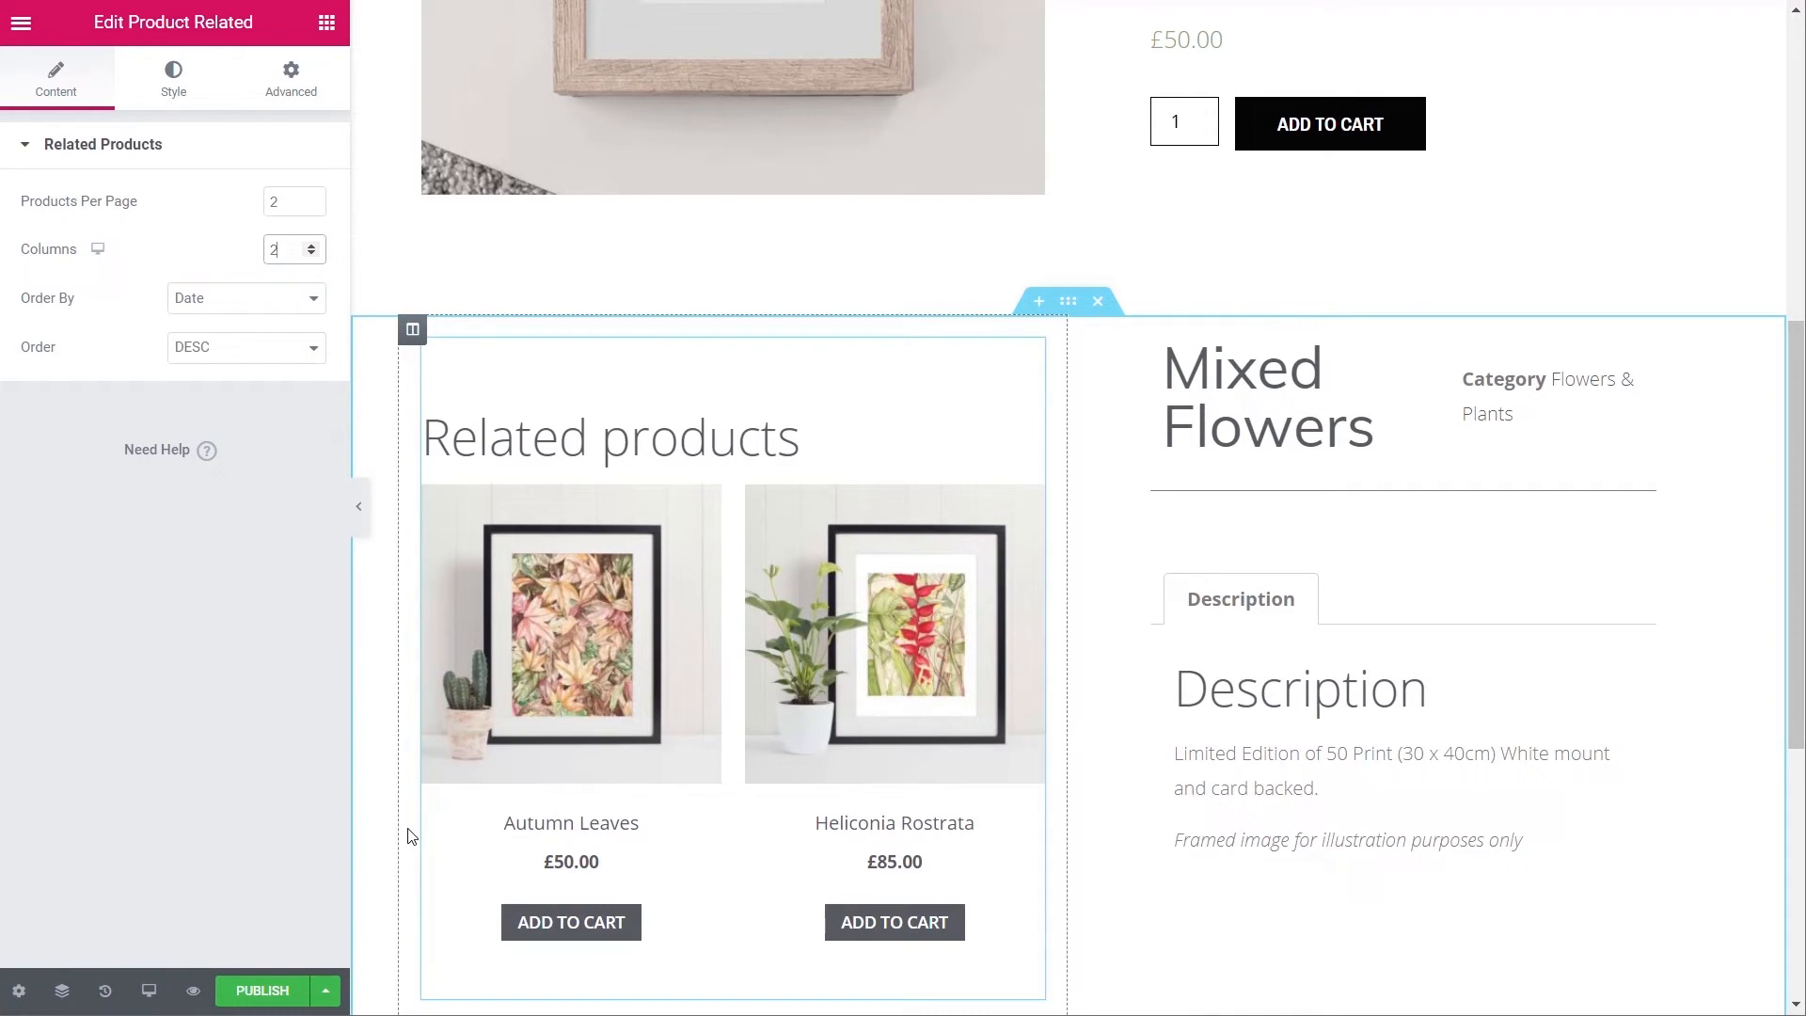
{"action": "scroll", "coordinate": [800, 834], "scroll_direction": "up", "scroll_amount": 1}
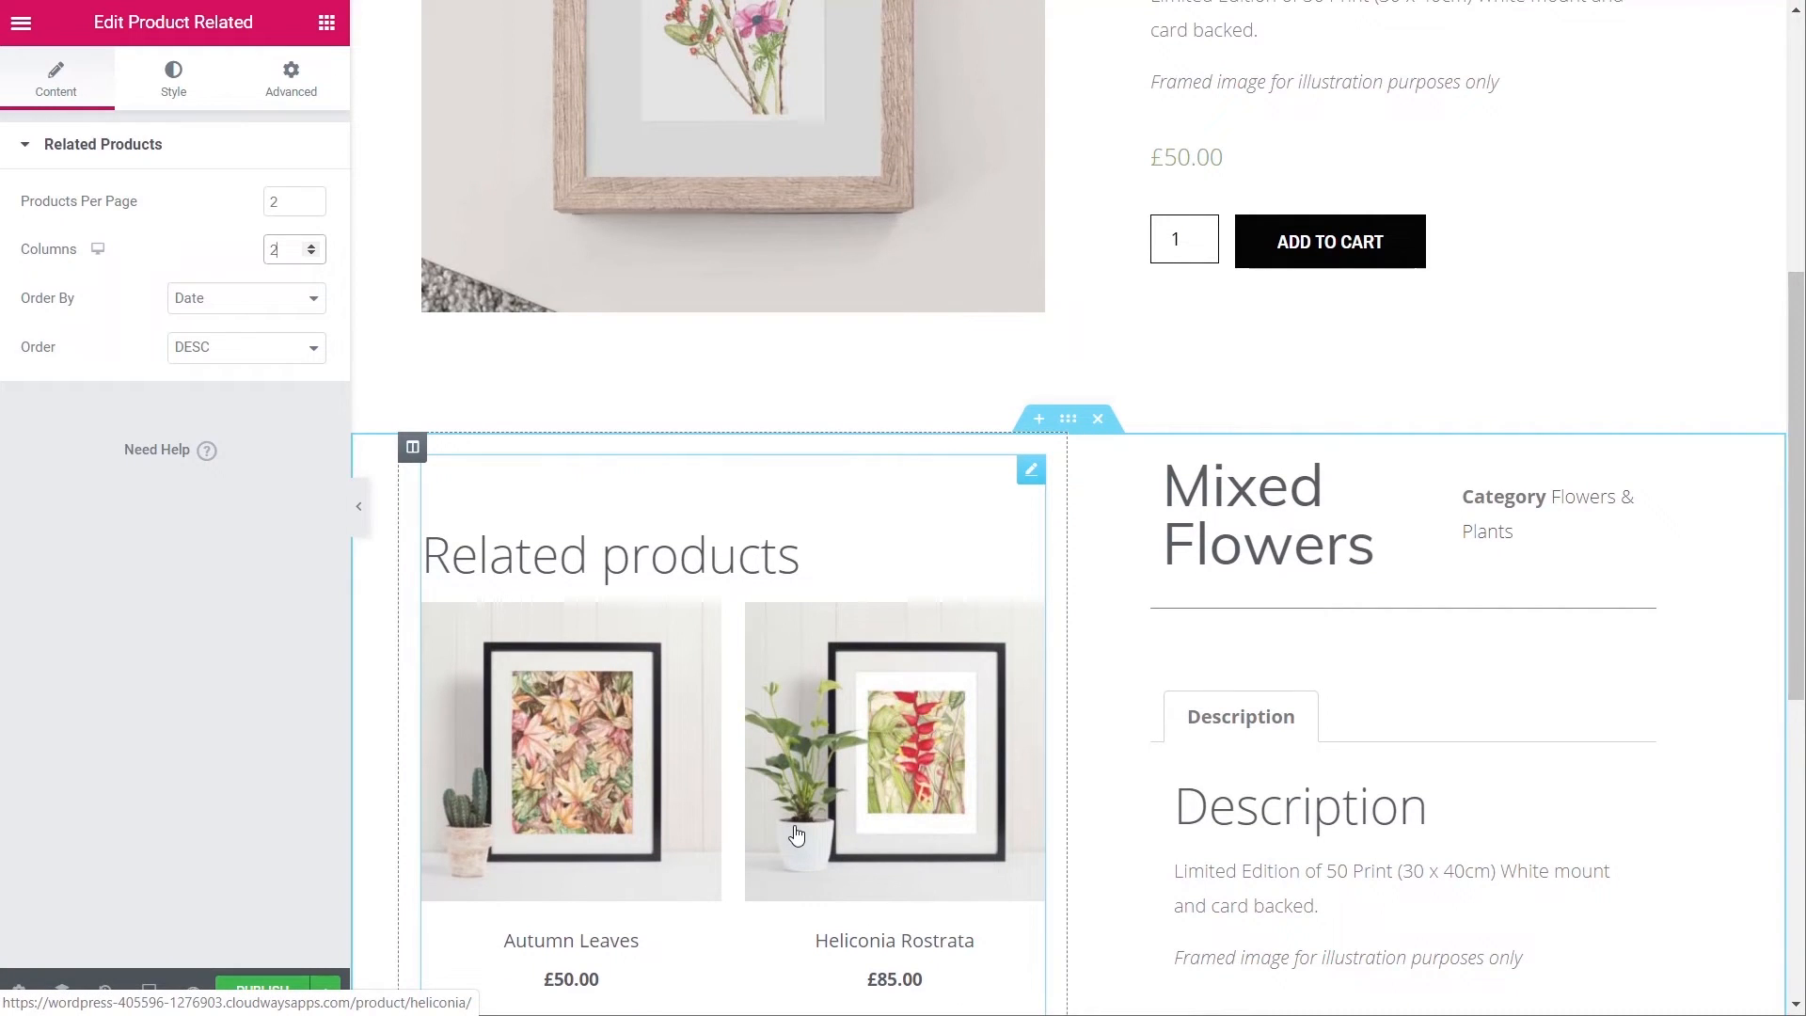
{"action": "scroll", "coordinate": [1281, 846], "scroll_direction": "up", "scroll_amount": 4}
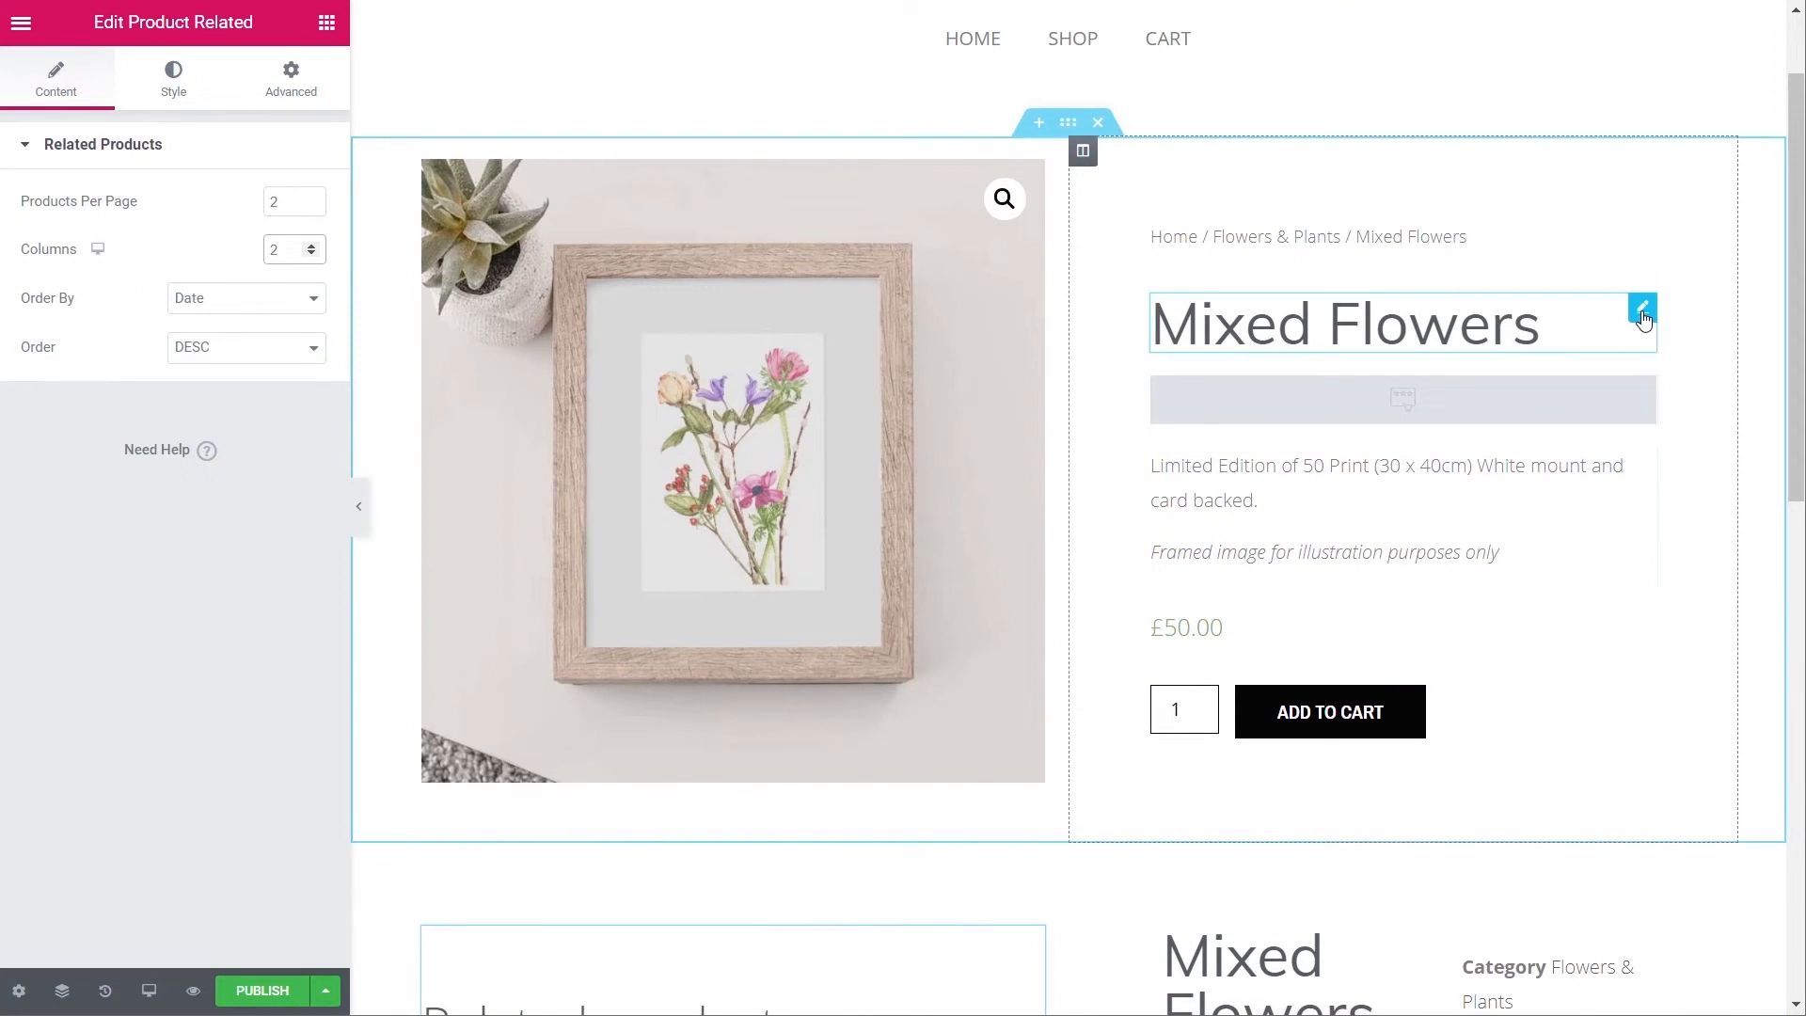
- Change the Mixed Flowers title's HTML tag from H1 to H2 and bring up the publish settings
{"action": "left_click", "coordinate": [1434, 344]}
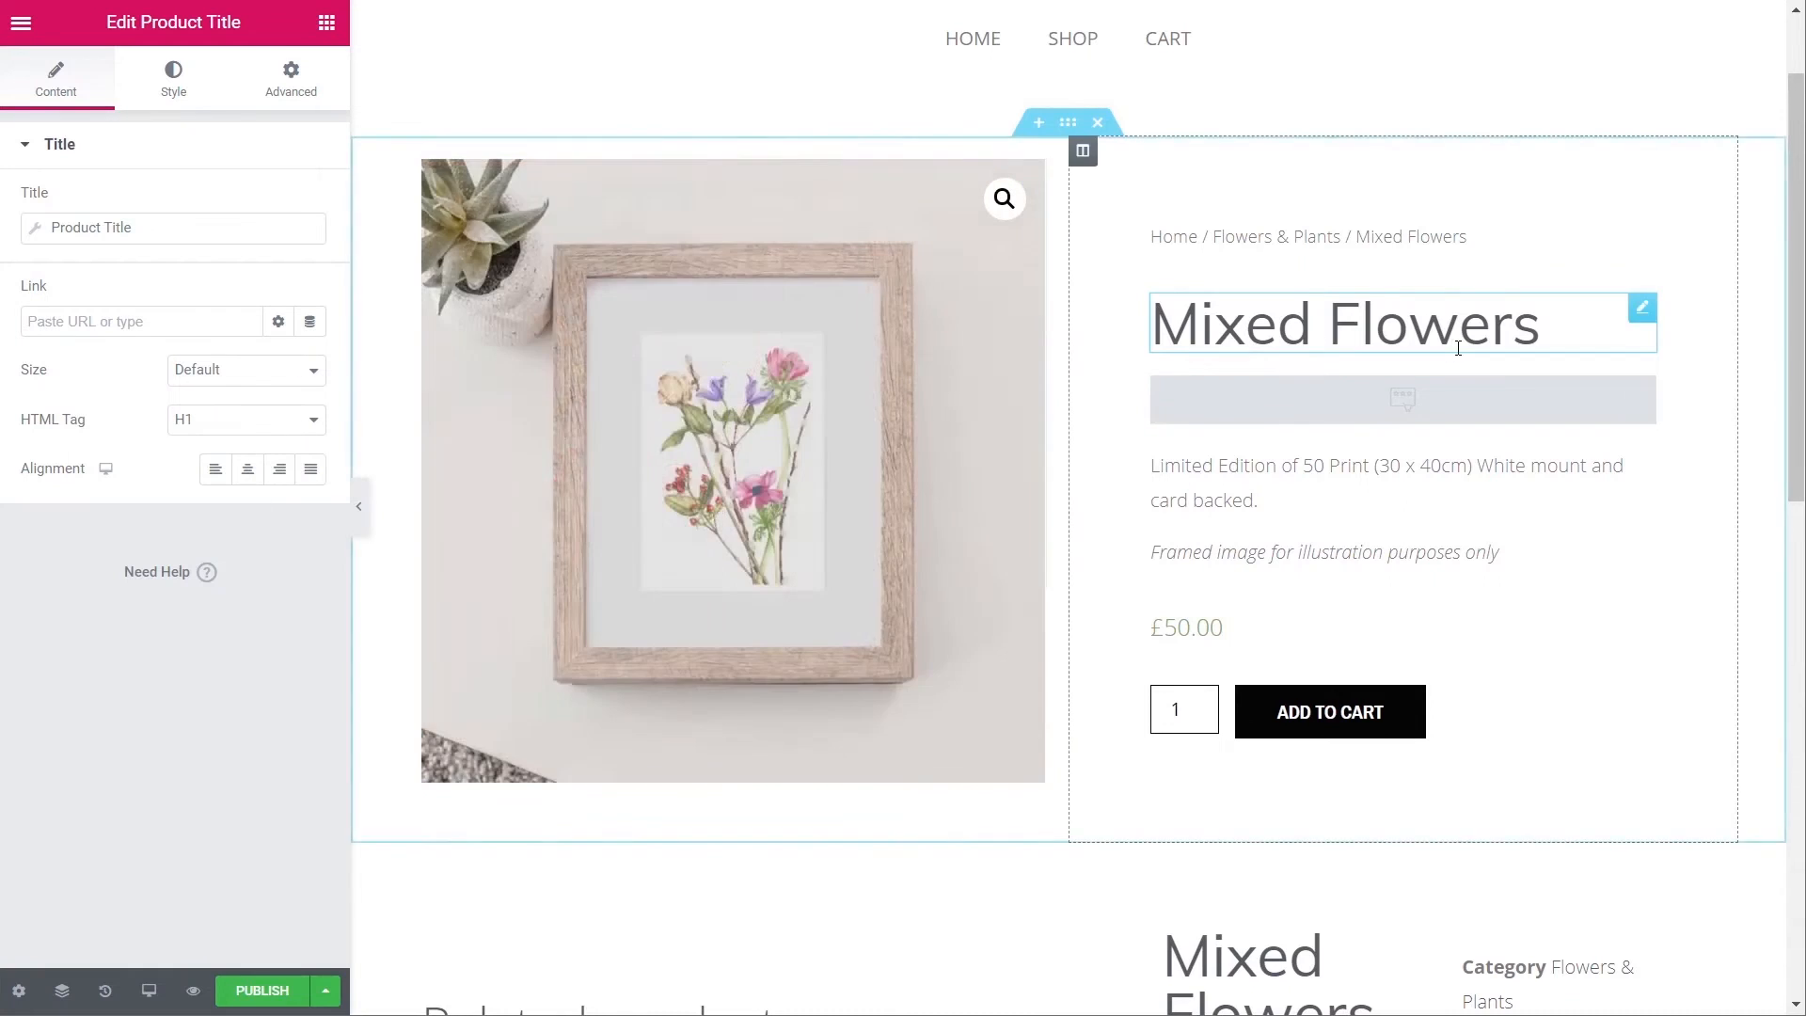
{"action": "left_click", "coordinate": [212, 422]}
{"action": "left_click", "coordinate": [209, 465]}
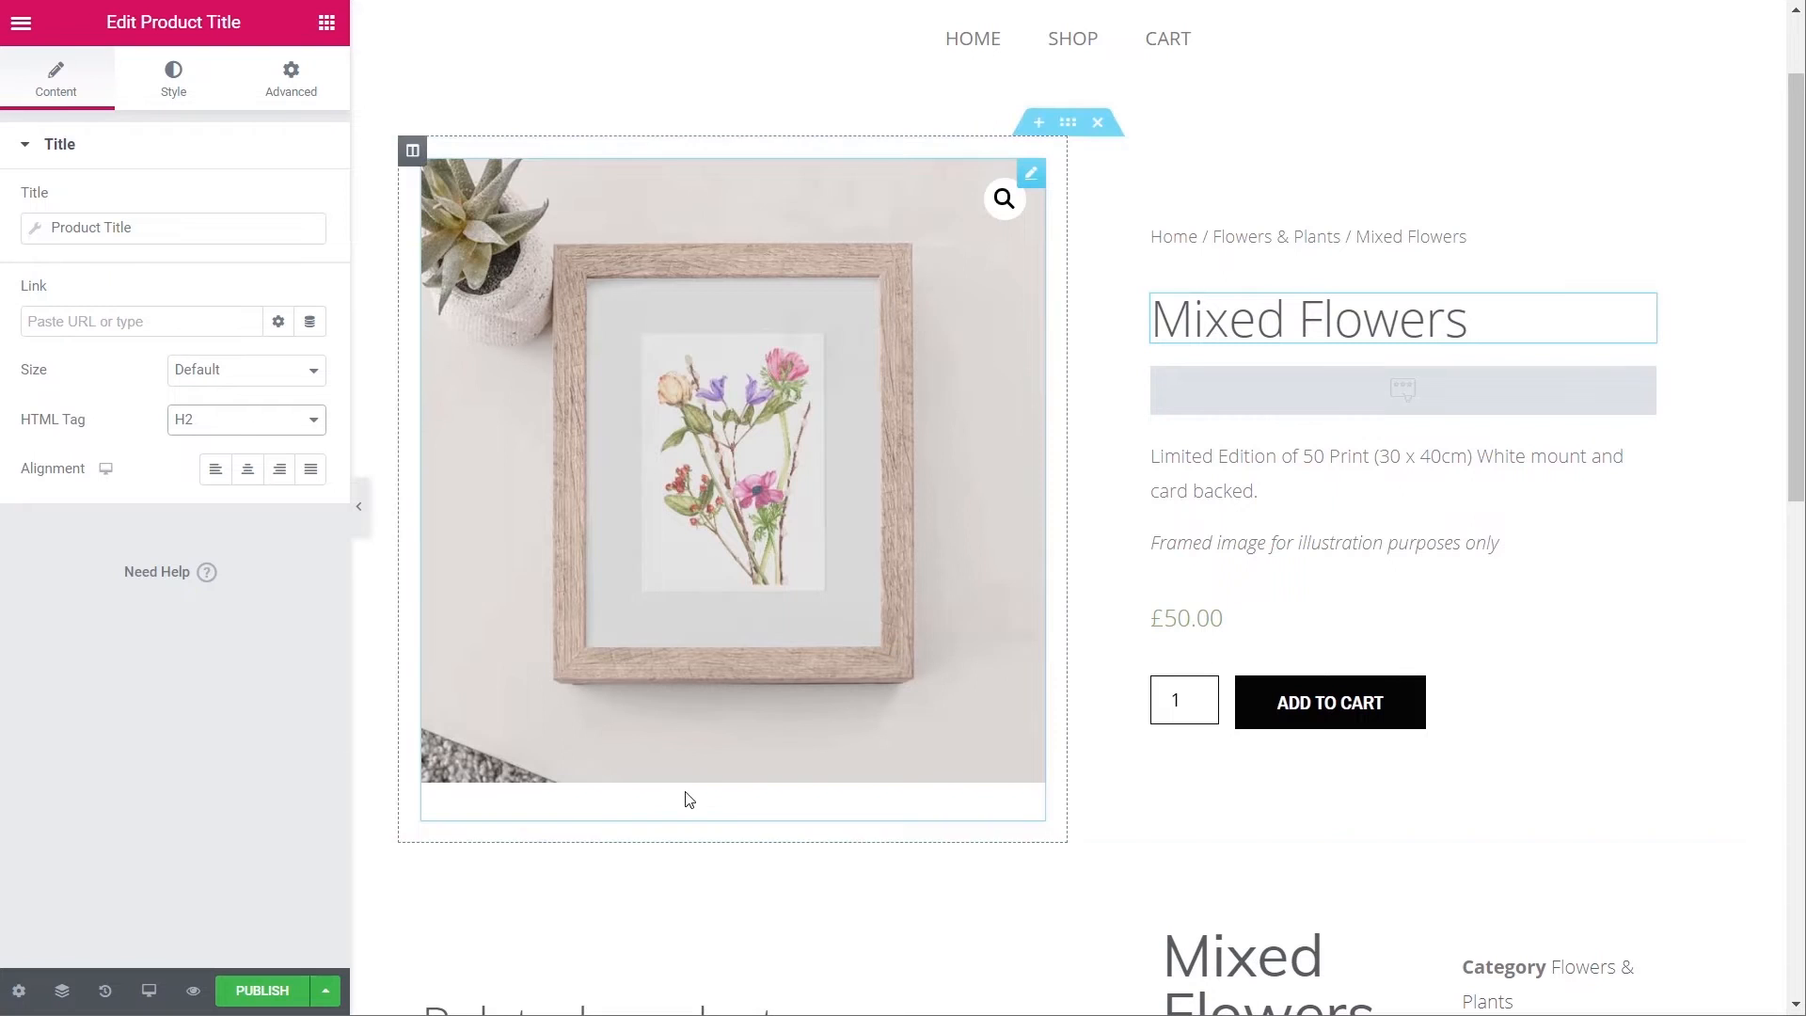
{"action": "scroll", "coordinate": [776, 817], "scroll_direction": "down", "scroll_amount": 3}
{"action": "scroll", "coordinate": [775, 816], "scroll_direction": "down", "scroll_amount": 5}
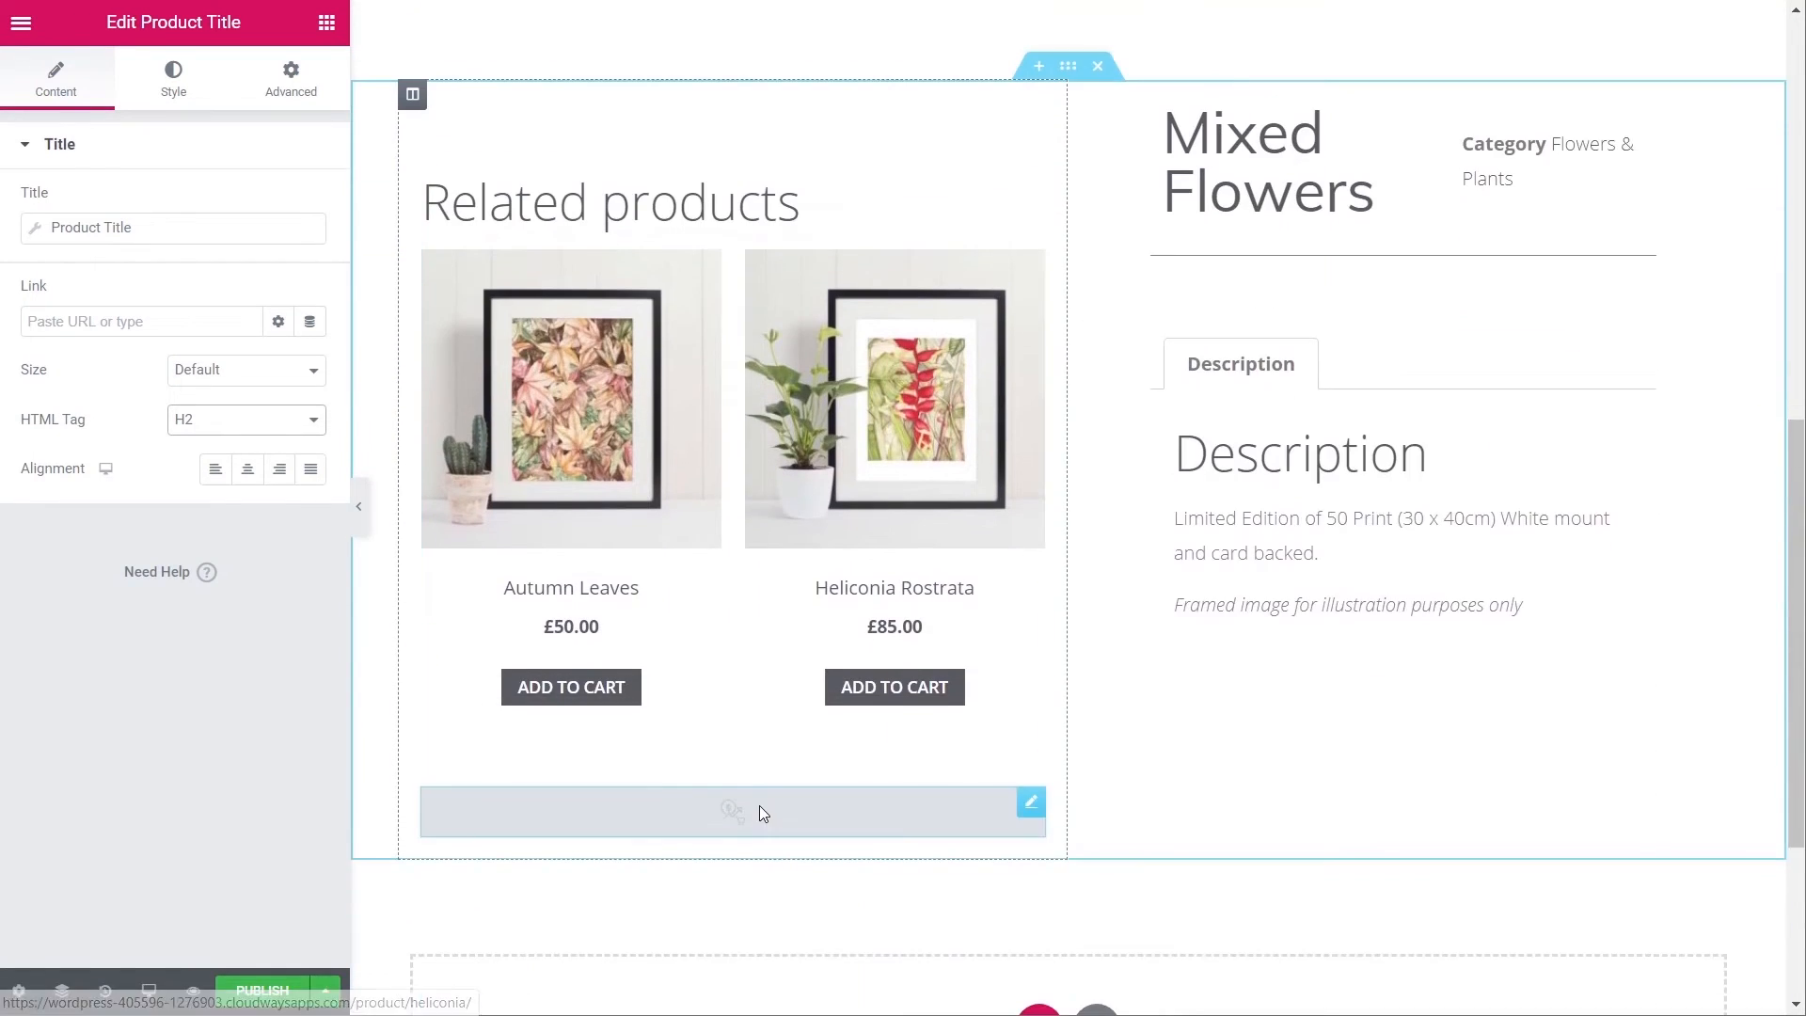
{"action": "scroll", "coordinate": [759, 806], "scroll_direction": "up", "scroll_amount": 5}
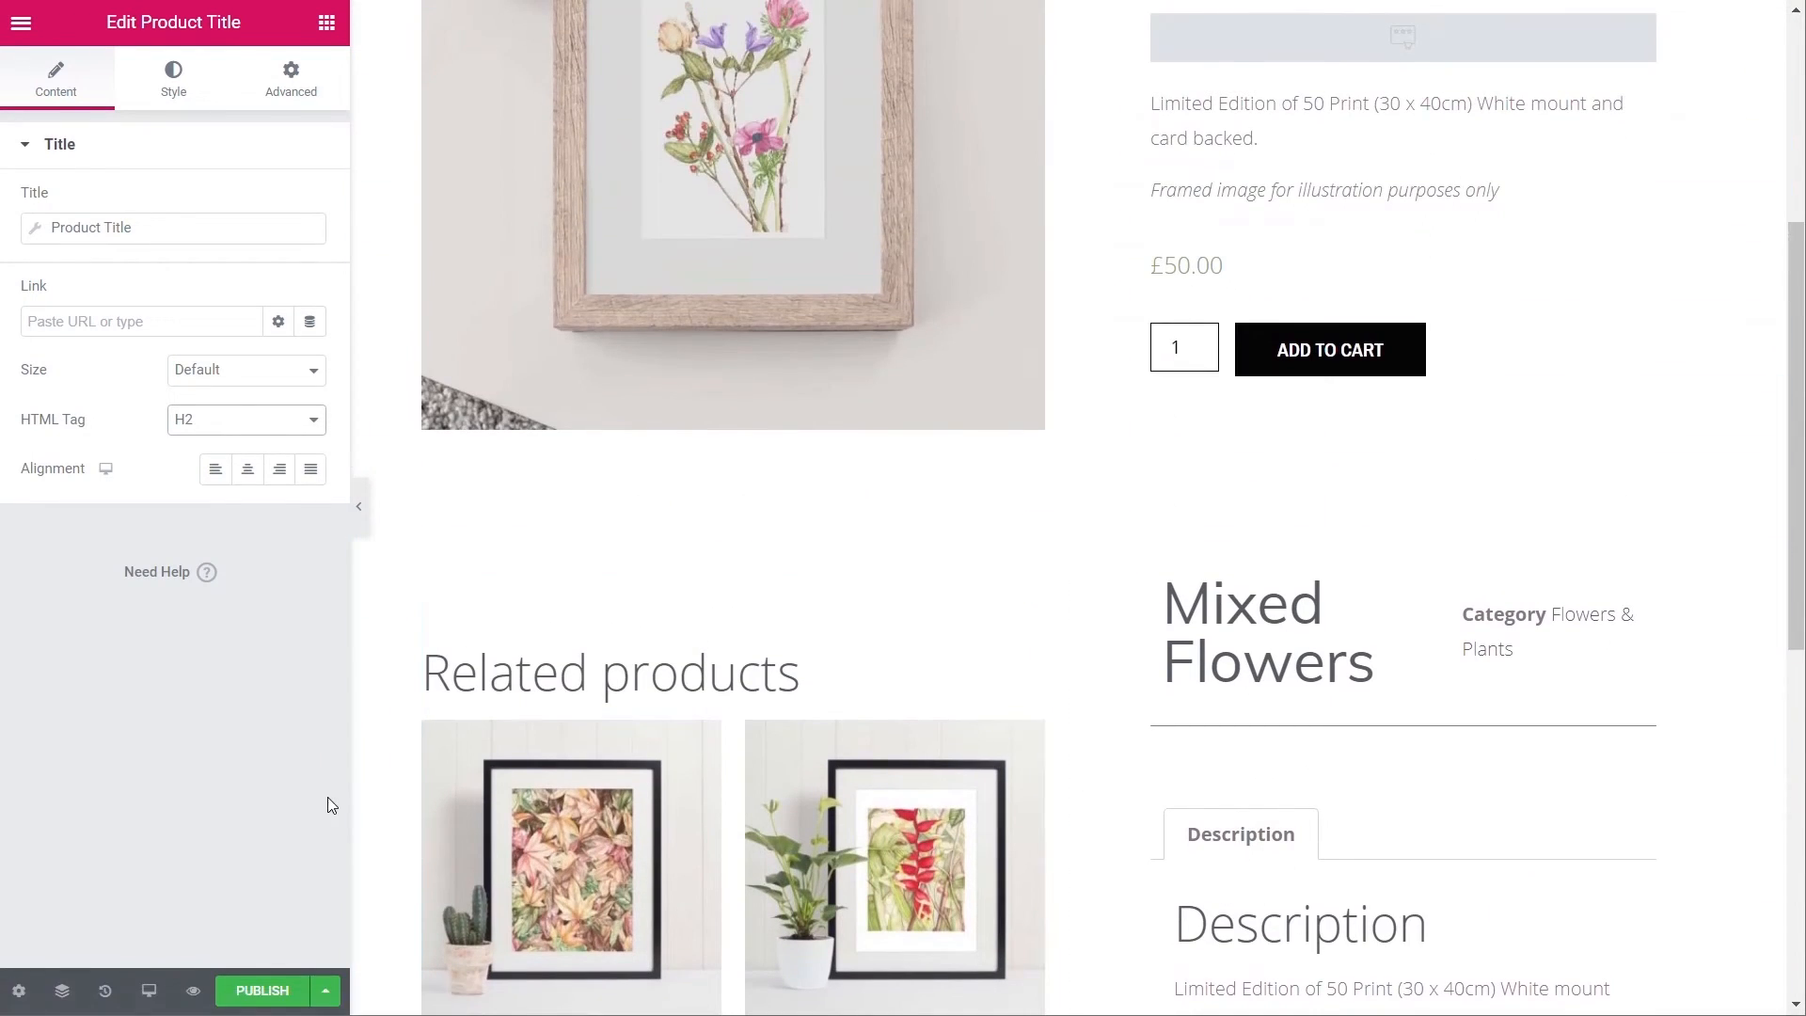
{"action": "left_click", "coordinate": [263, 990]}
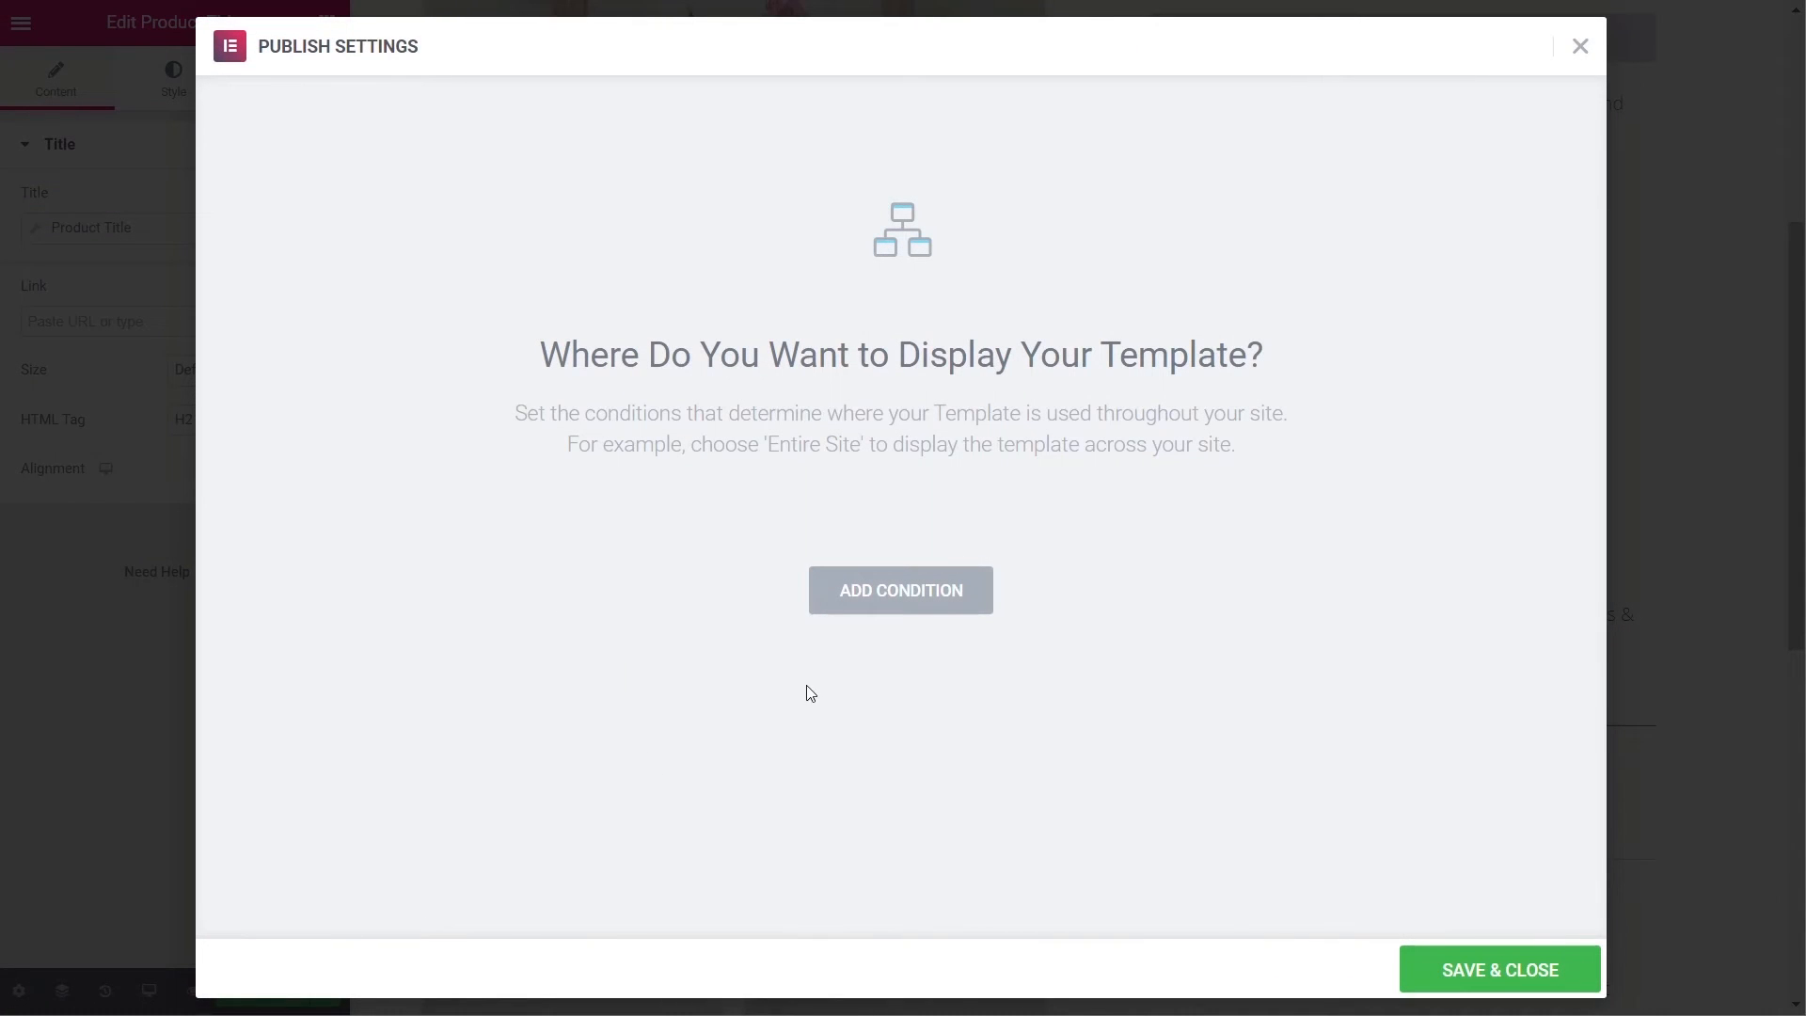
- Set the template's Include display condition to all Products and save it
{"action": "left_click", "coordinate": [921, 602]}
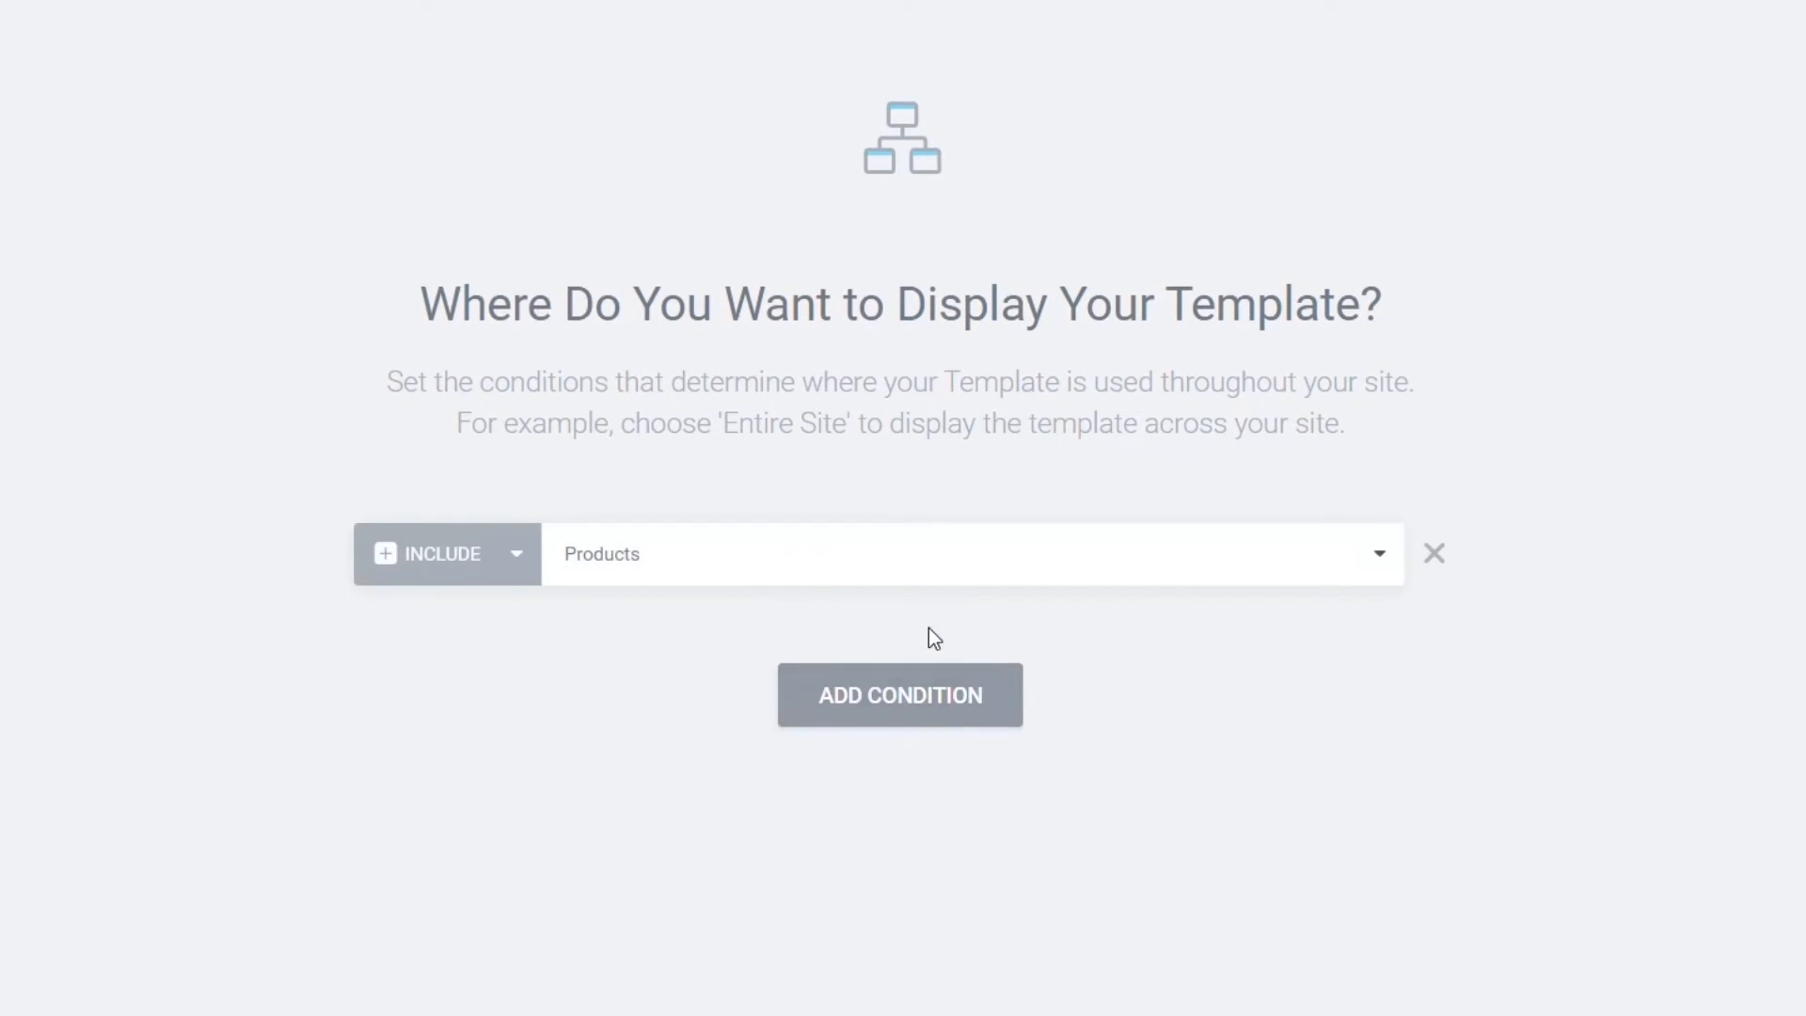
{"action": "left_click", "coordinate": [685, 555]}
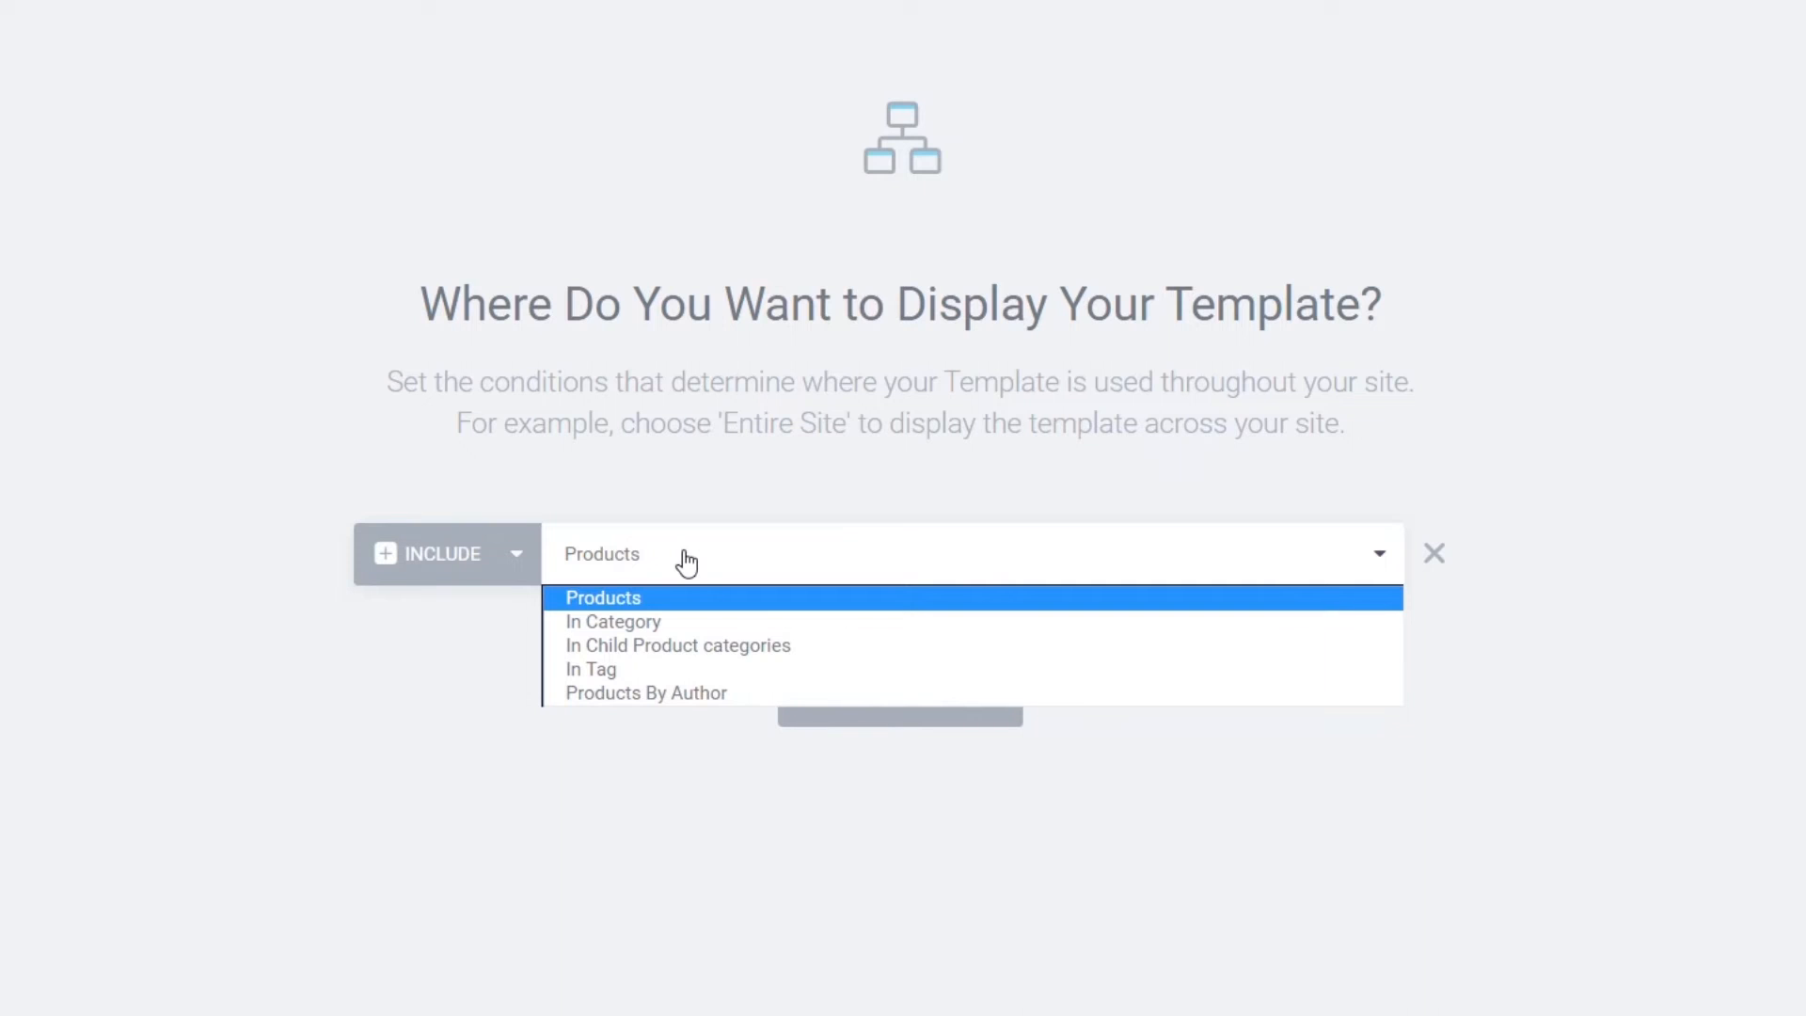
{"action": "left_click", "coordinate": [646, 628]}
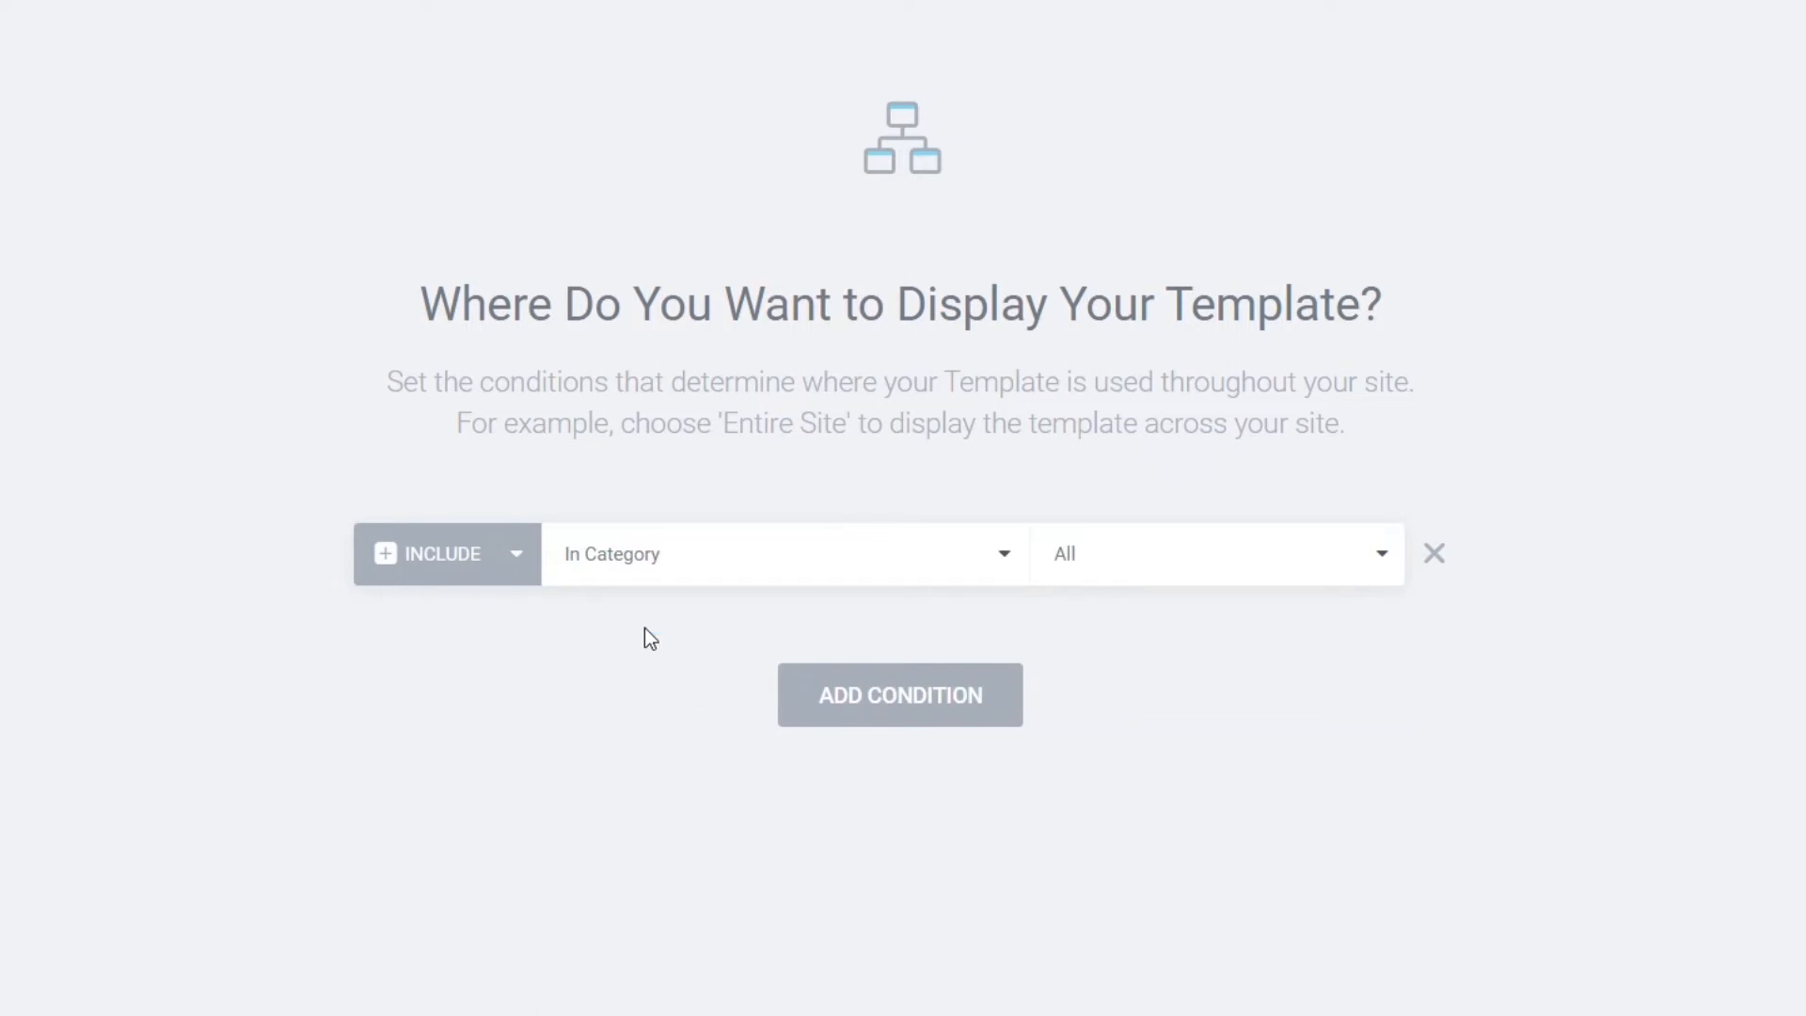
{"action": "left_click", "coordinate": [1155, 559]}
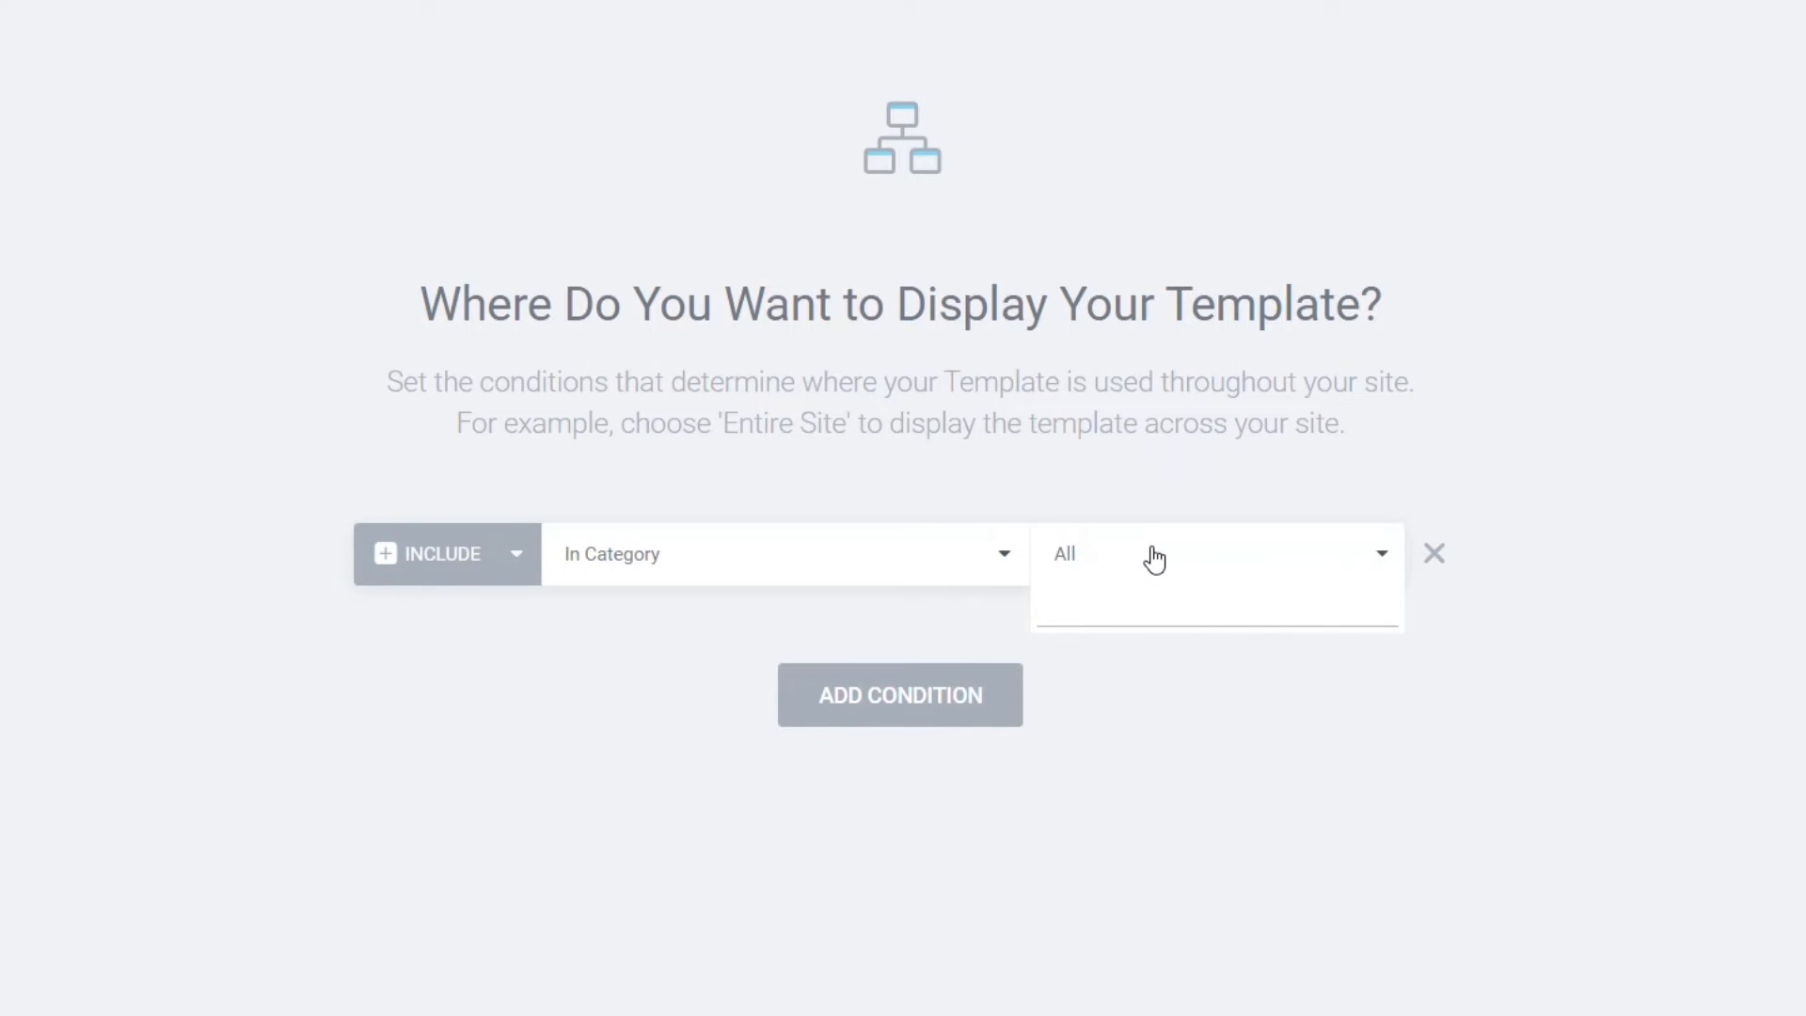
{"action": "left_click", "coordinate": [905, 562]}
{"action": "left_click", "coordinate": [846, 567]}
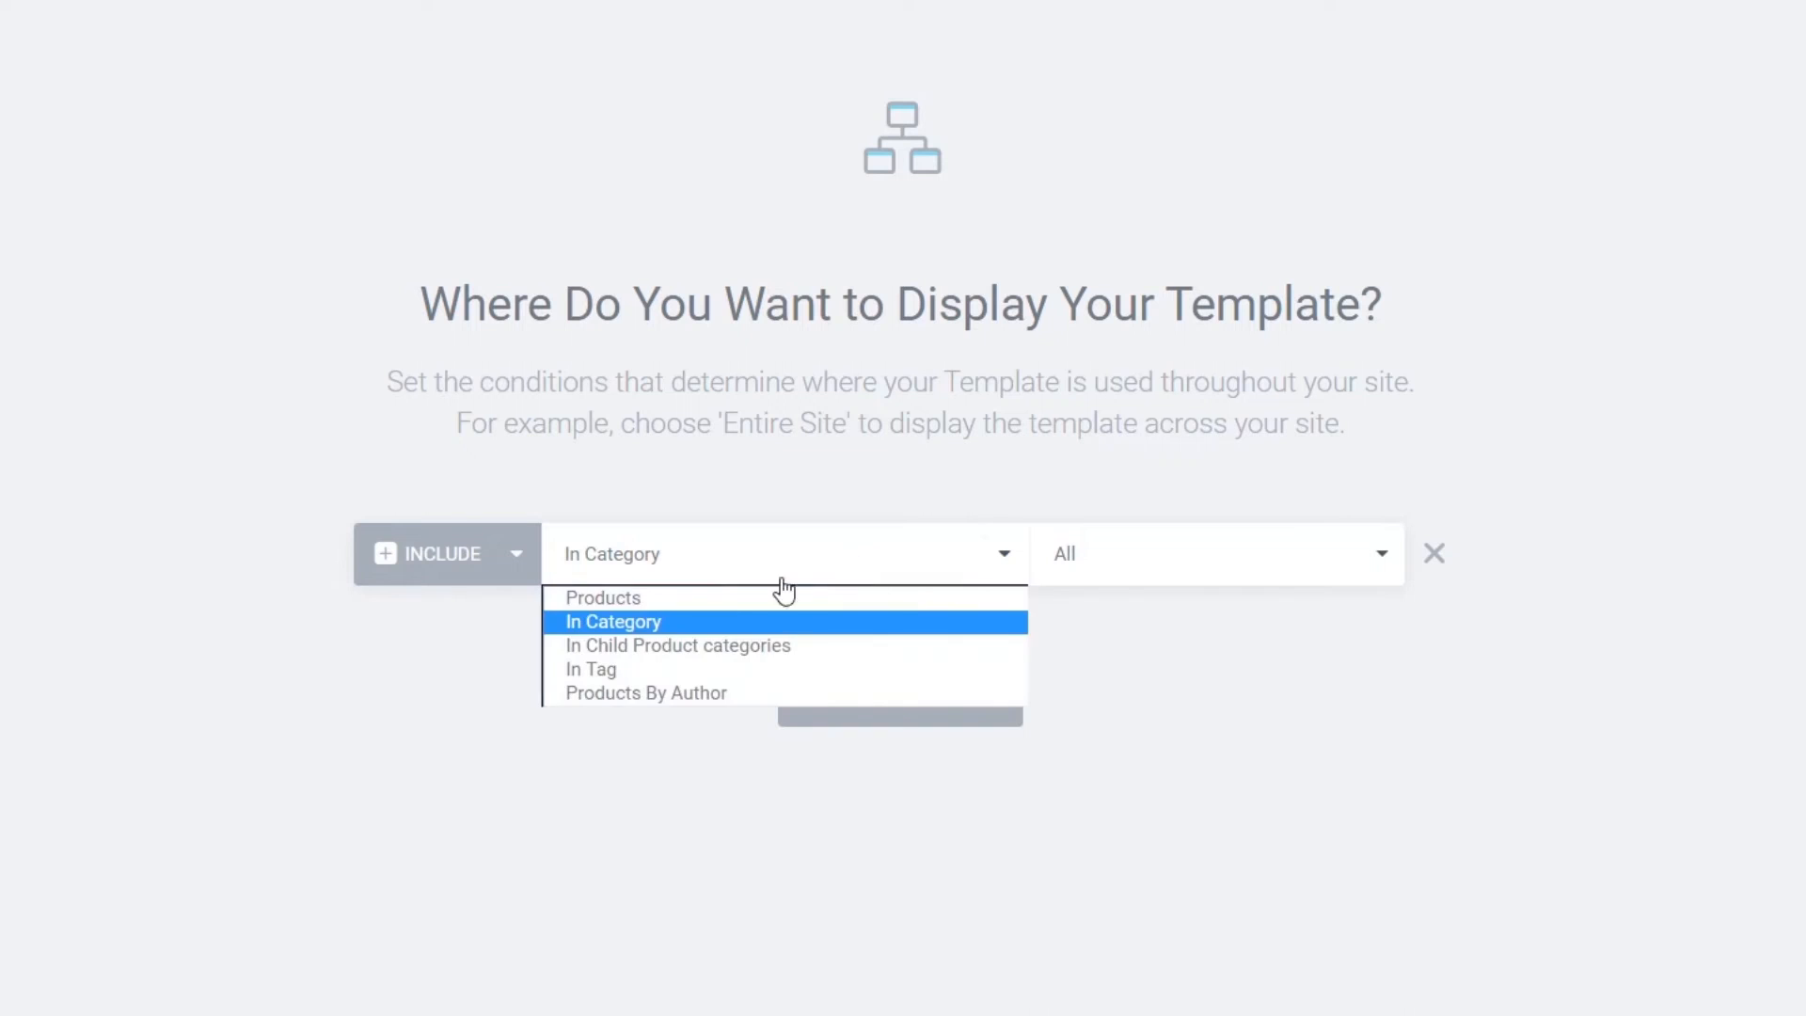
{"action": "left_click", "coordinate": [741, 661]}
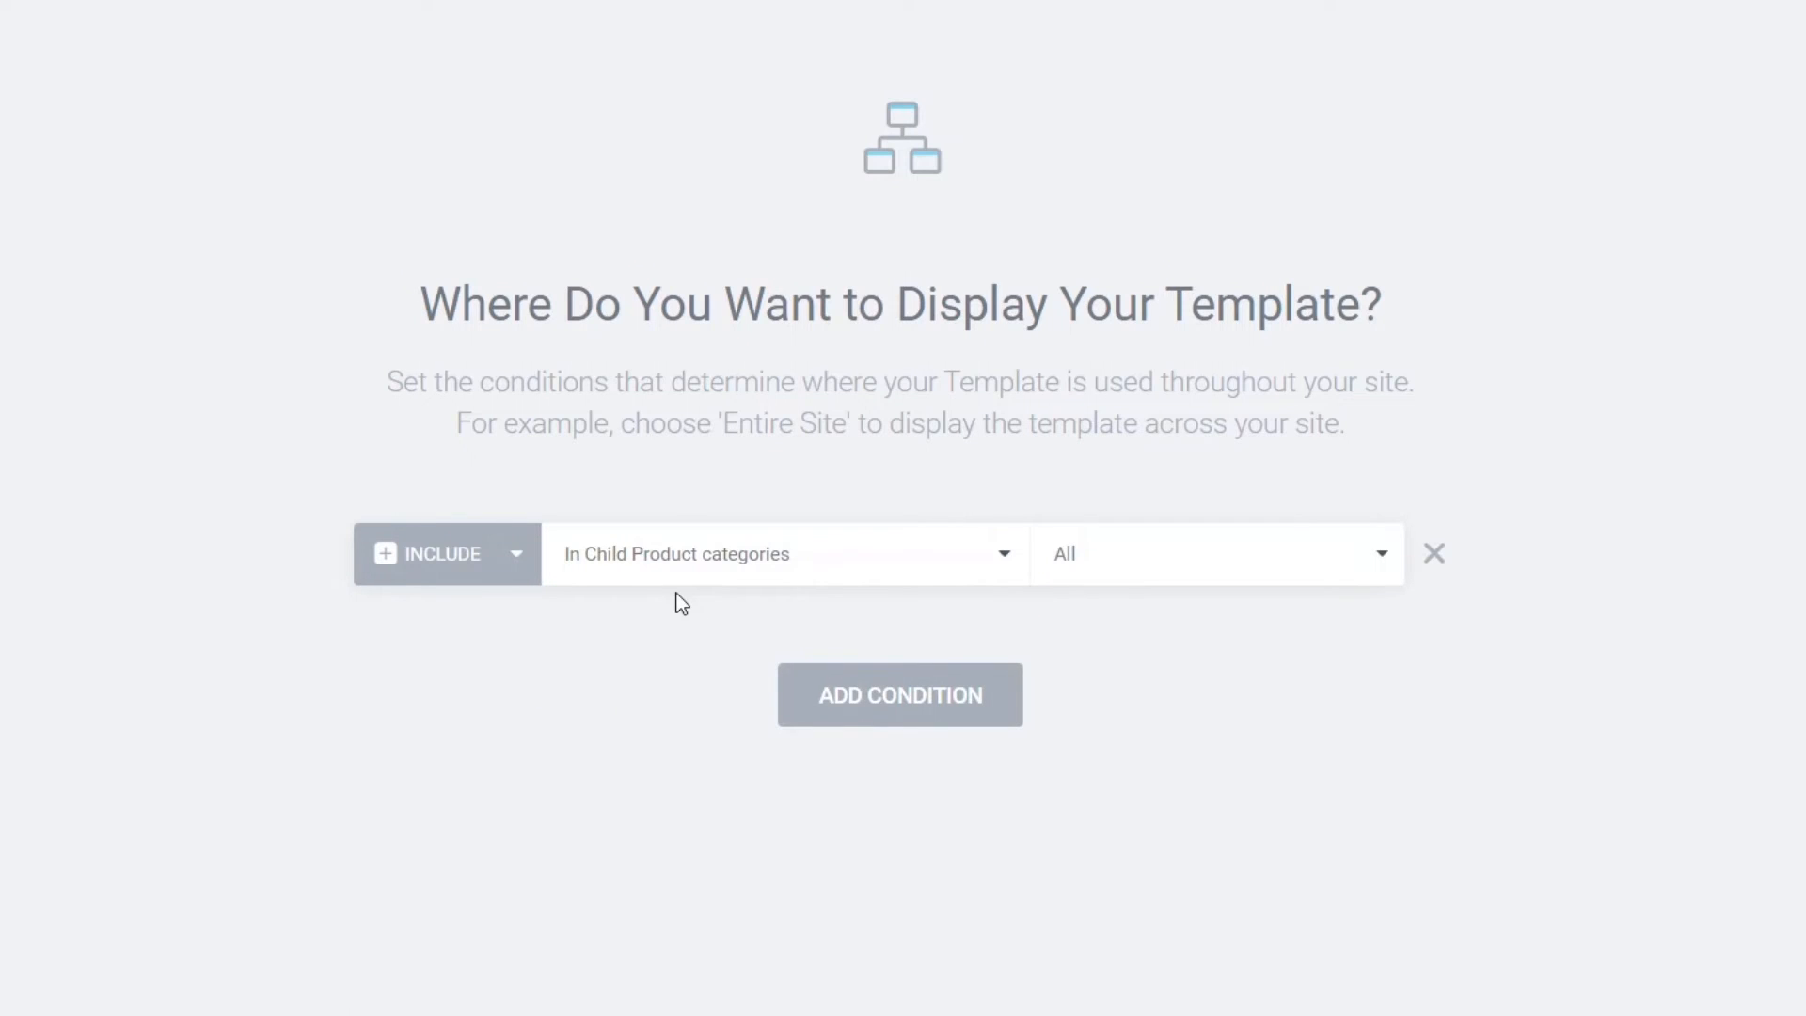
{"action": "left_click", "coordinate": [690, 555]}
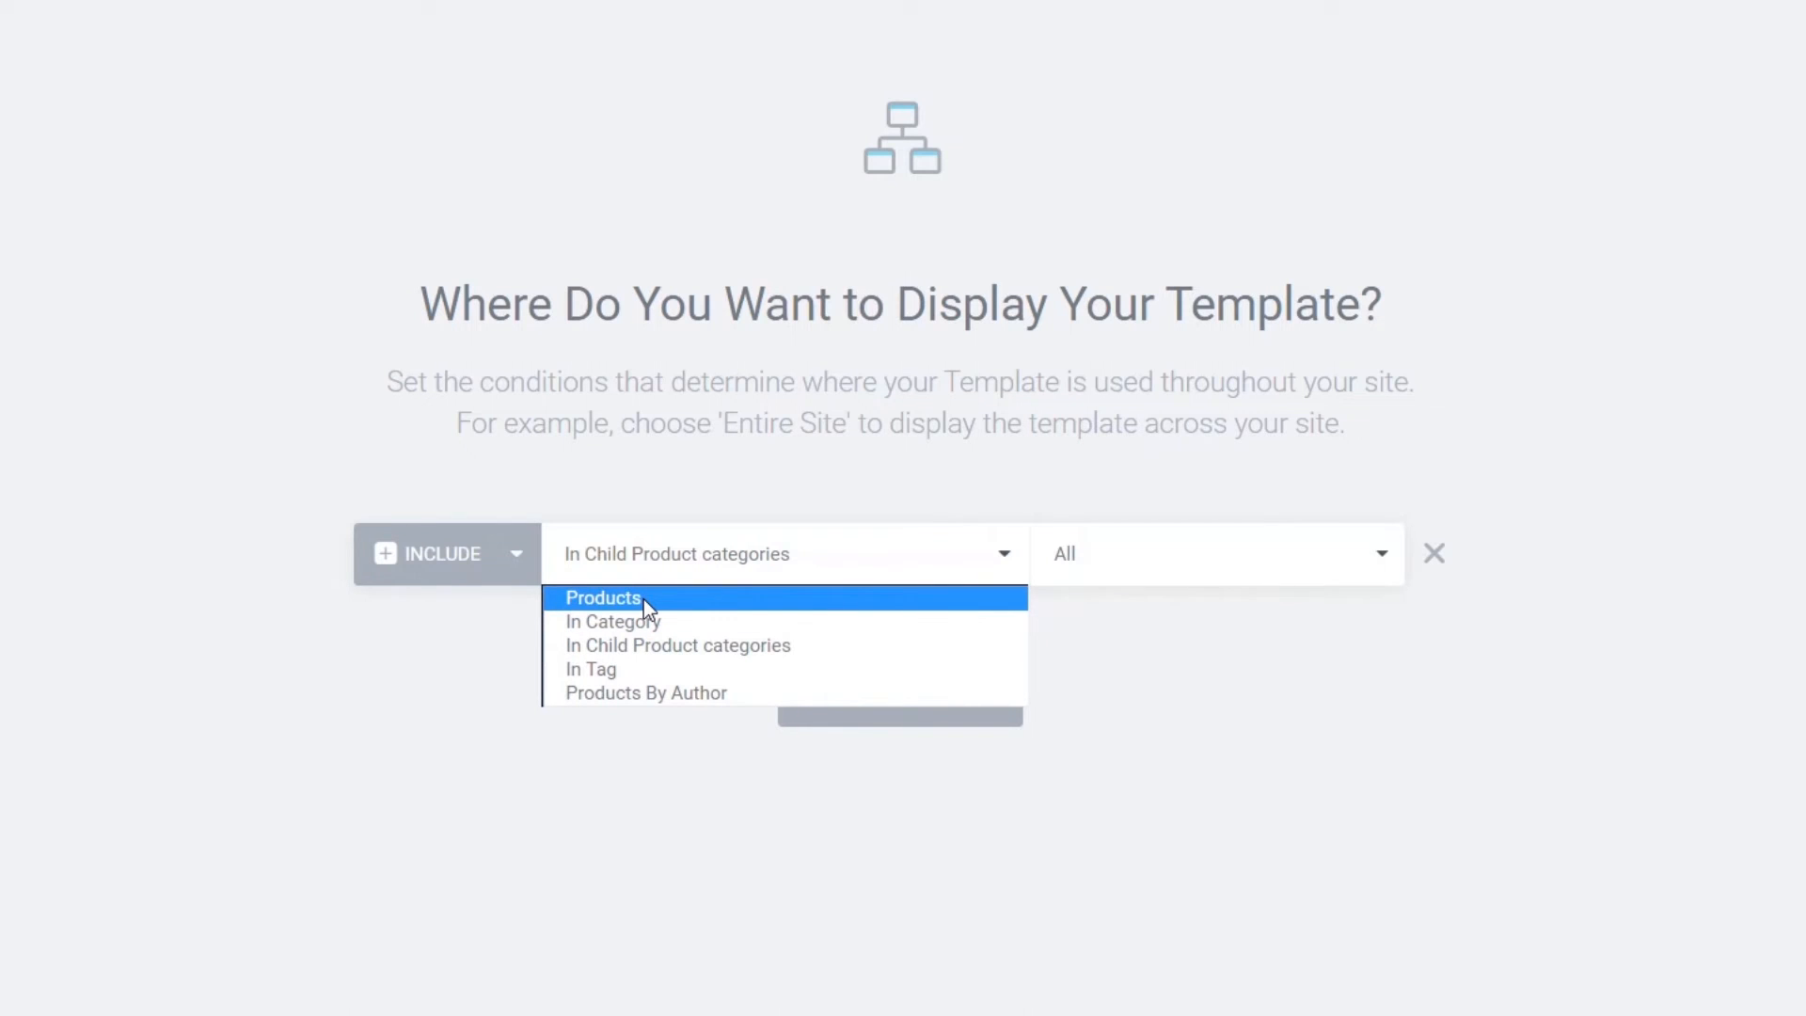
{"action": "left_click", "coordinate": [644, 600]}
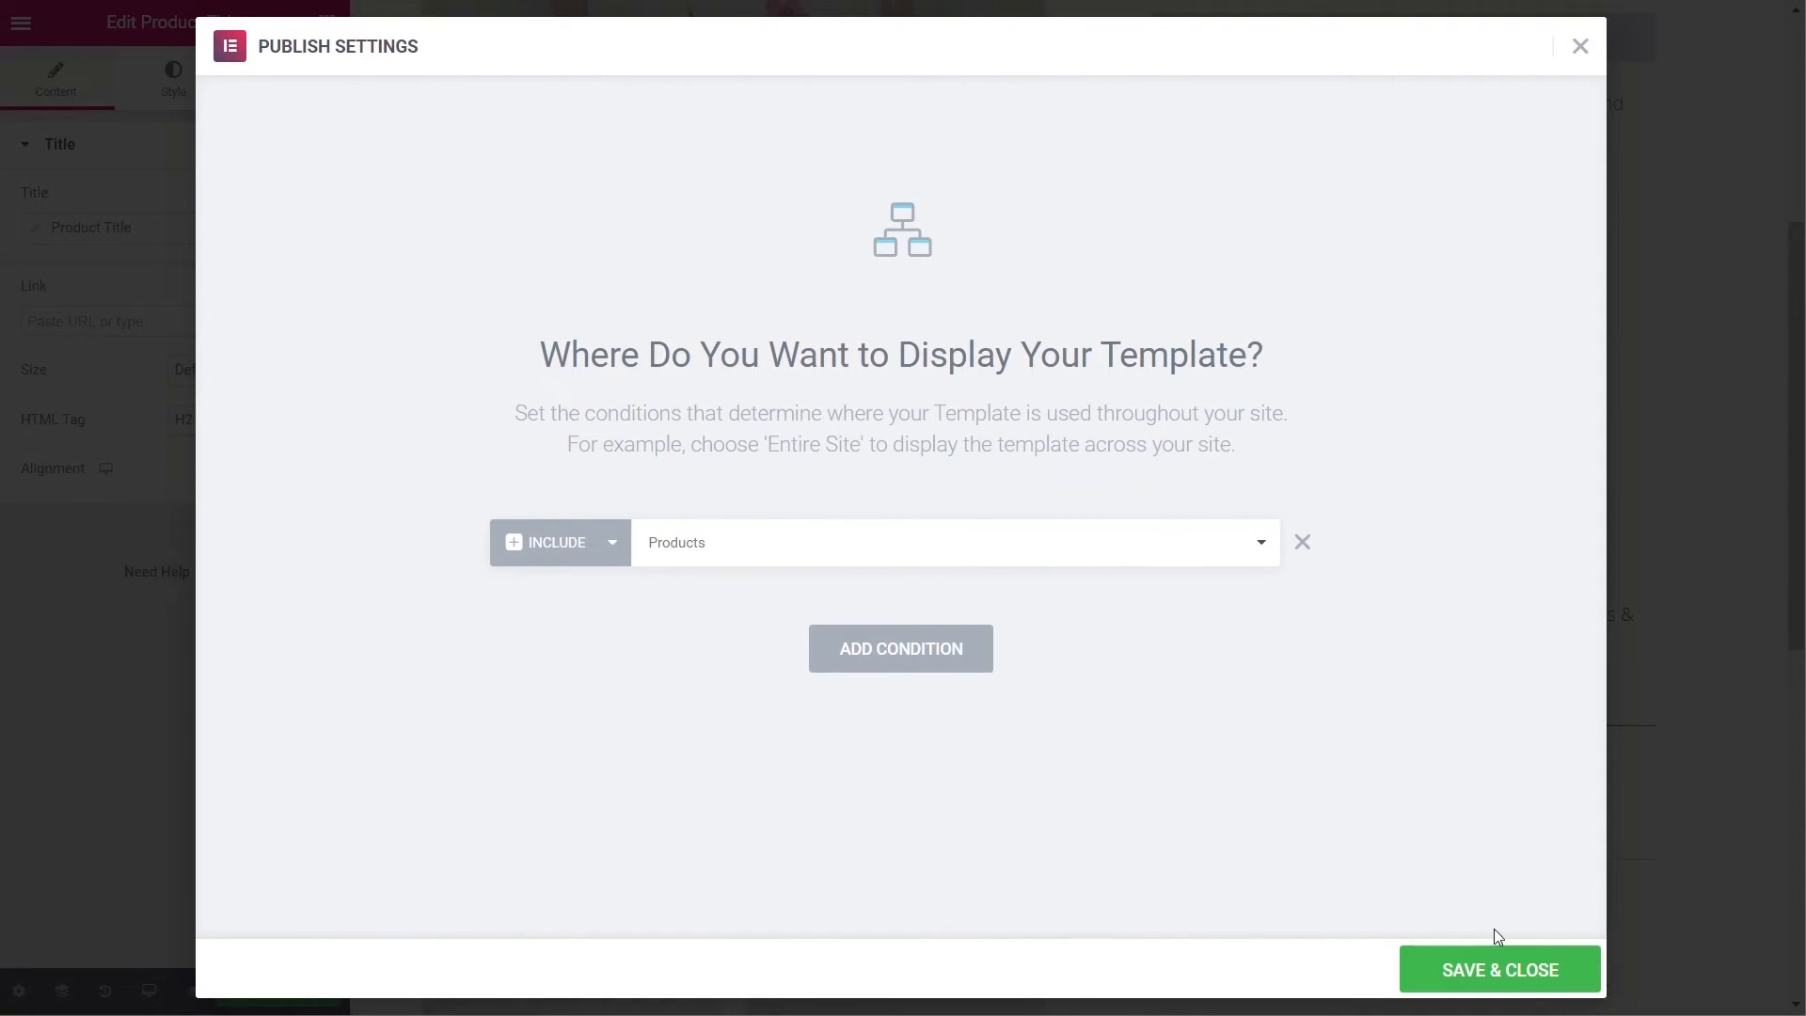
{"action": "left_click", "coordinate": [1515, 970]}
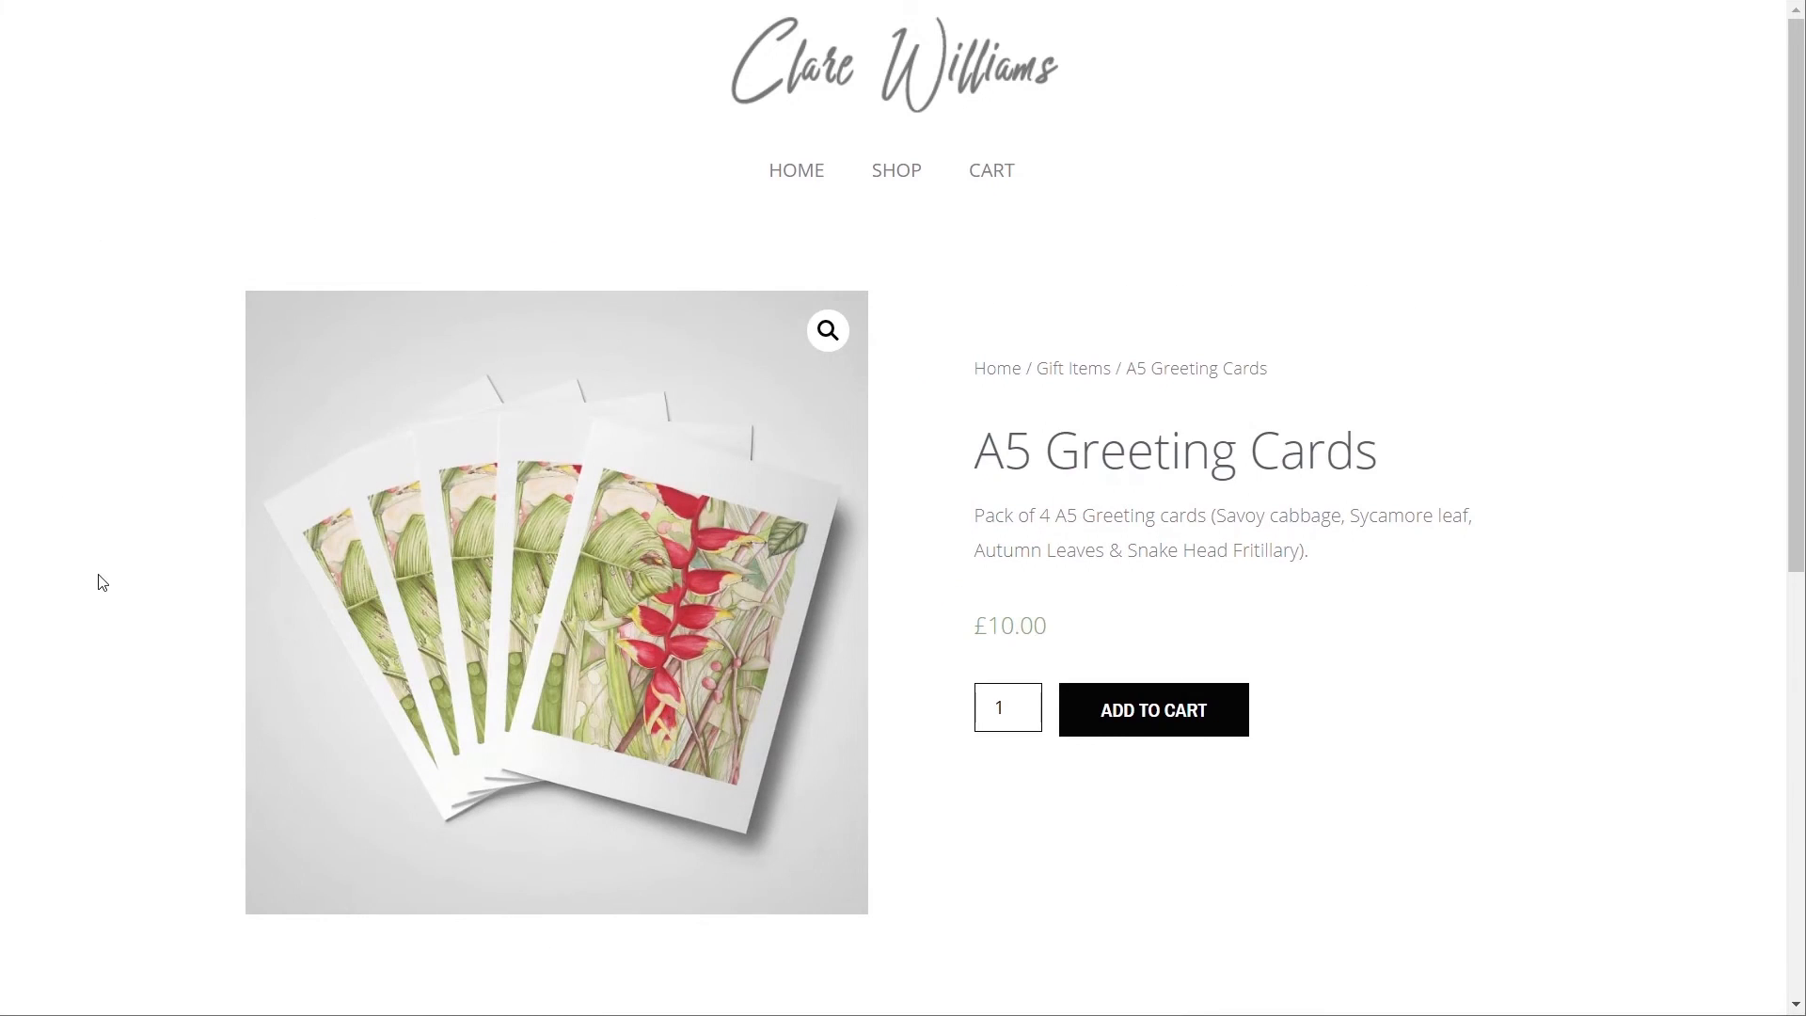
- Scroll through the product page to review its new single product layout
{"action": "scroll", "coordinate": [102, 583], "scroll_direction": "down", "scroll_amount": 3}
{"action": "scroll", "coordinate": [102, 583], "scroll_direction": "down", "scroll_amount": 5}
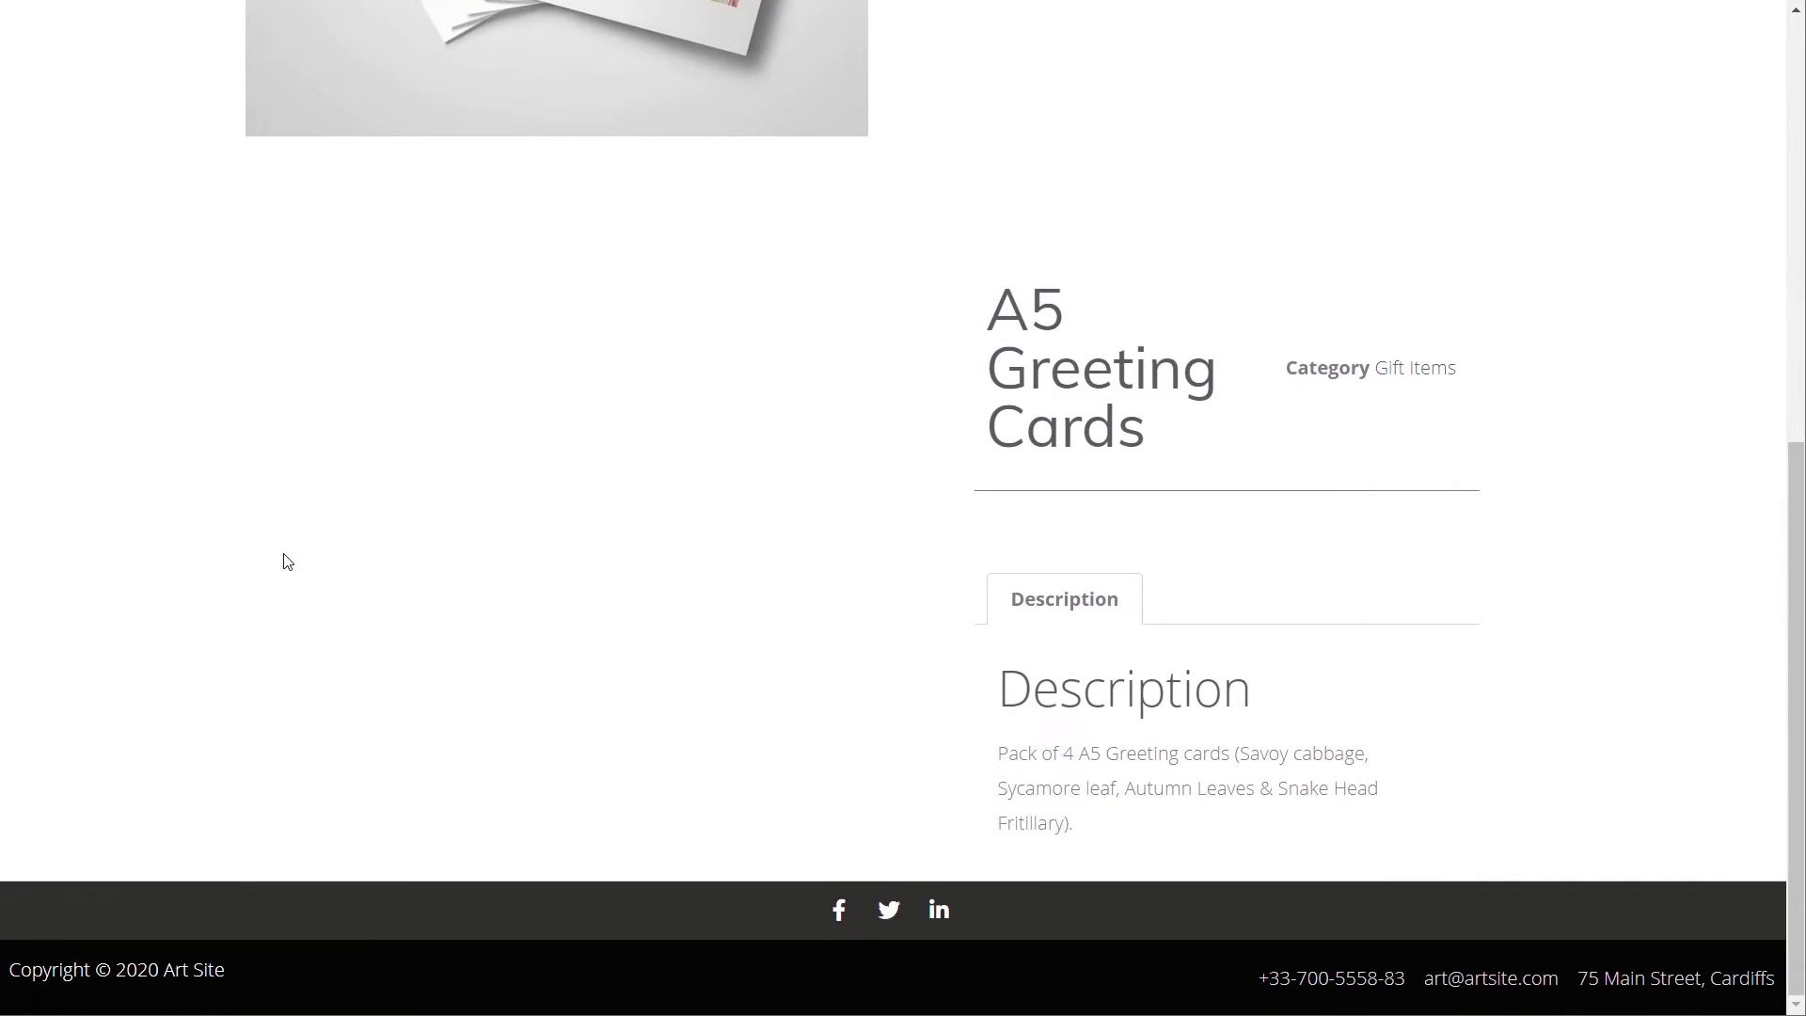
{"action": "scroll", "coordinate": [391, 652], "scroll_direction": "up", "scroll_amount": 8}
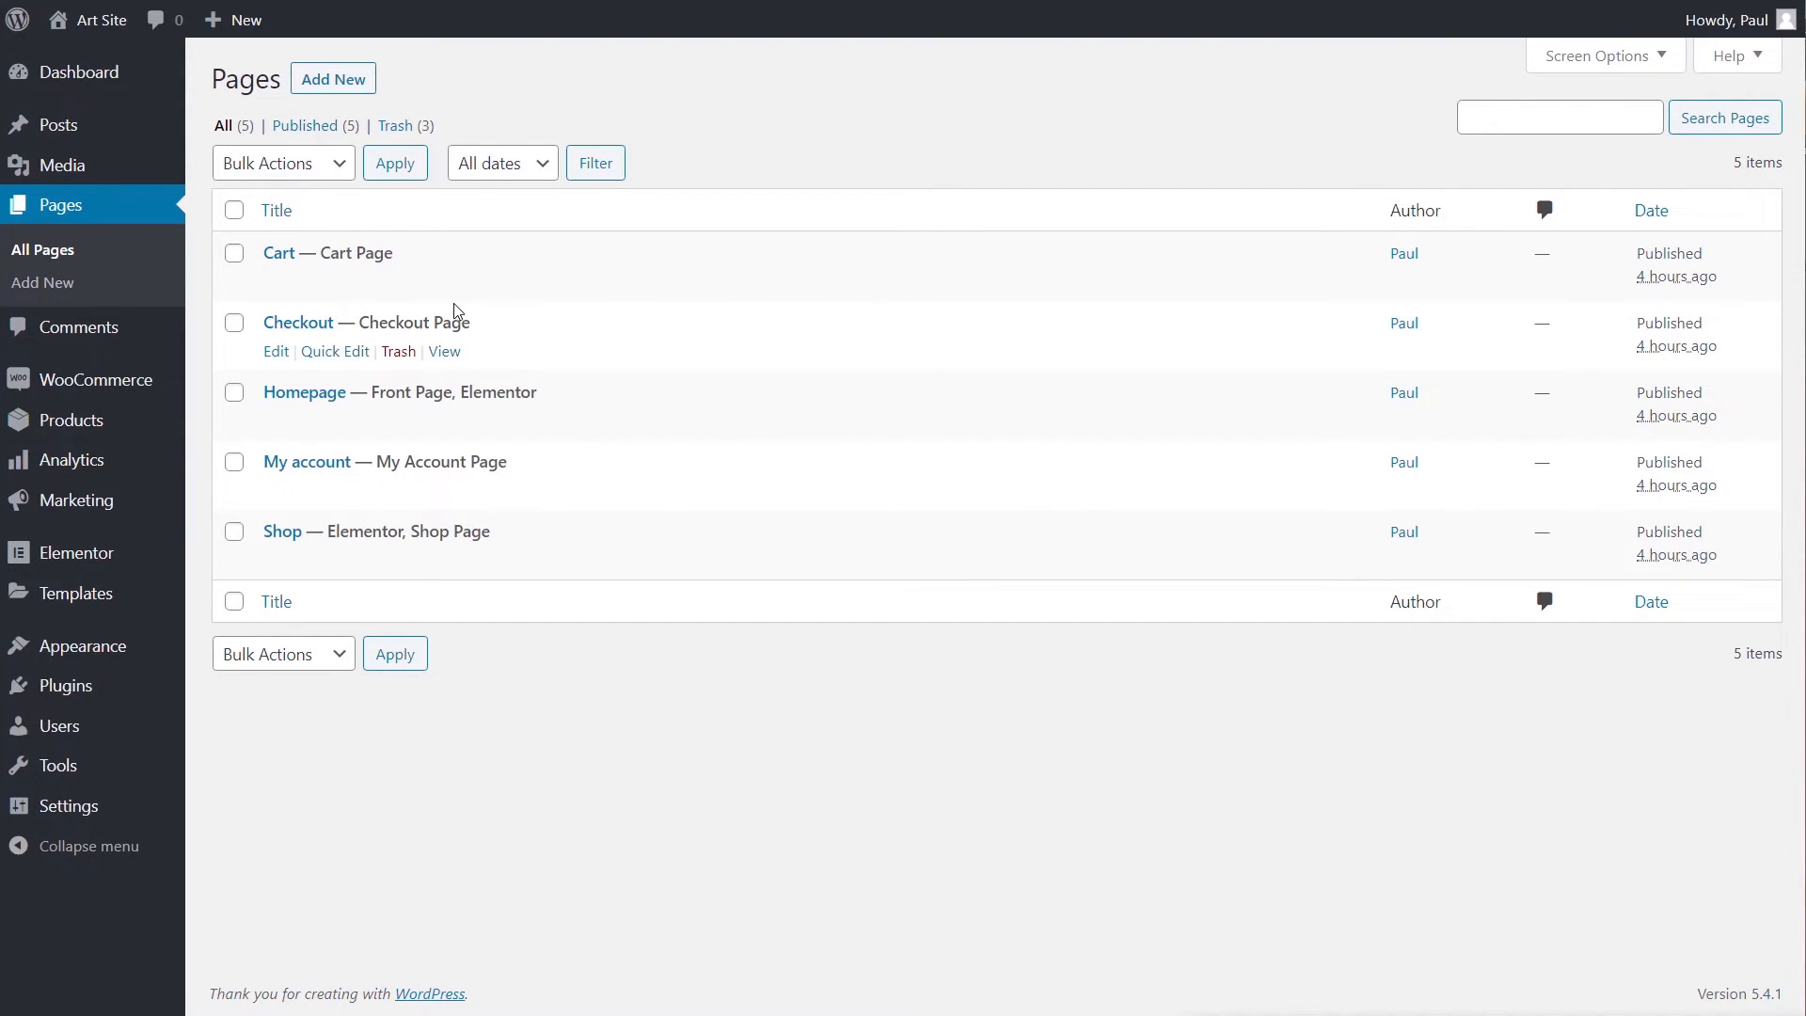
- Copy the [woocommerce_my_account] shortcode from the My account page, then switch to Elementor
{"action": "left_click", "coordinate": [299, 467]}
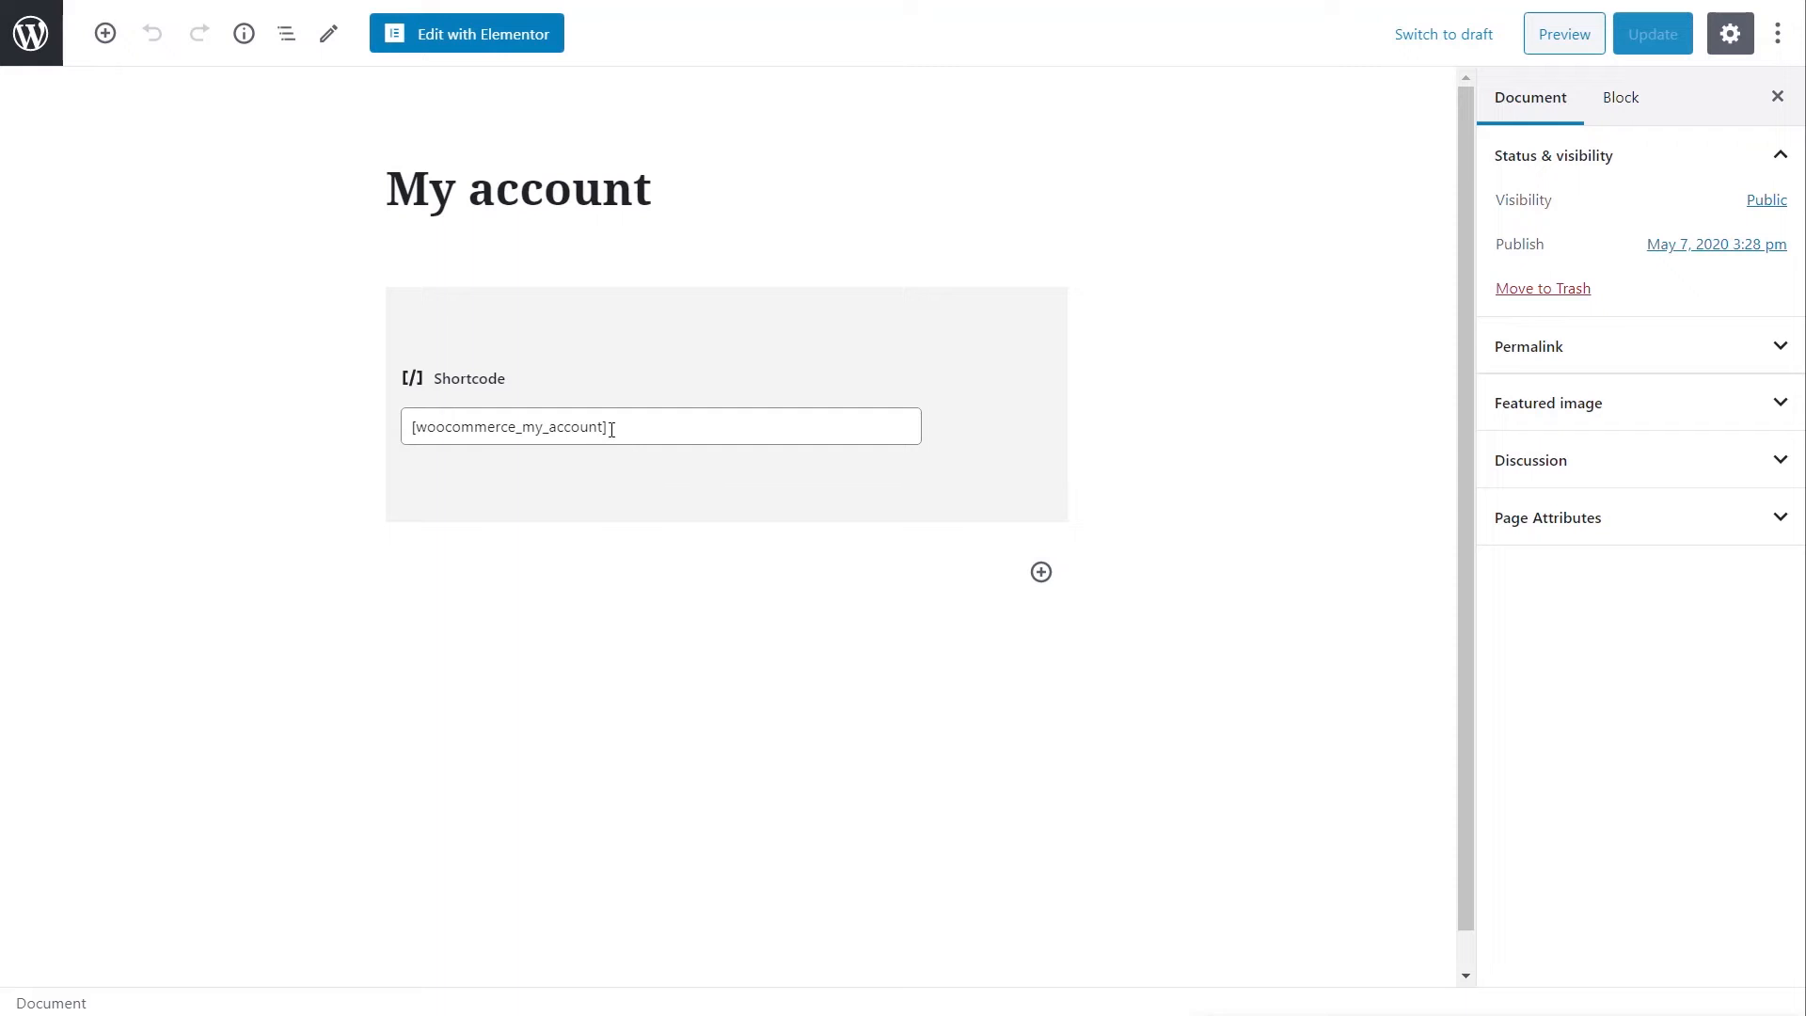
{"action": "left_click_drag", "start_coordinate": [628, 427], "coordinate": [414, 434]}
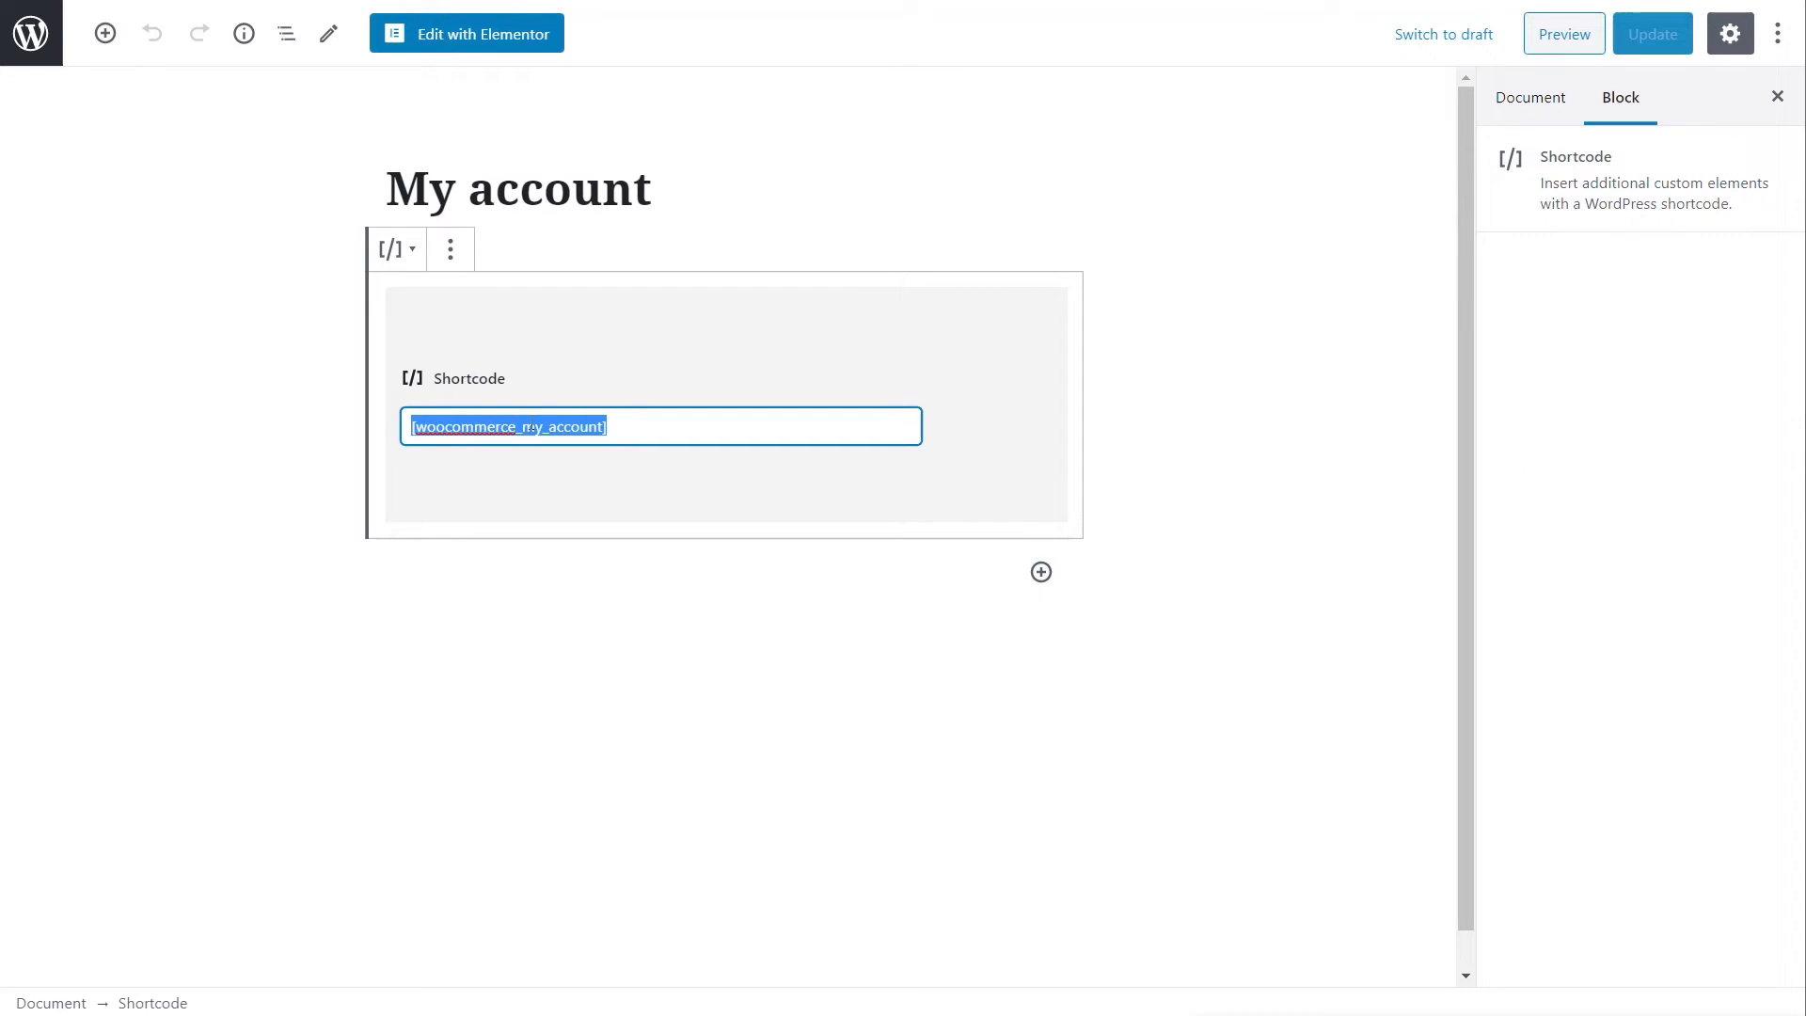
{"action": "left_click", "coordinate": [455, 35]}
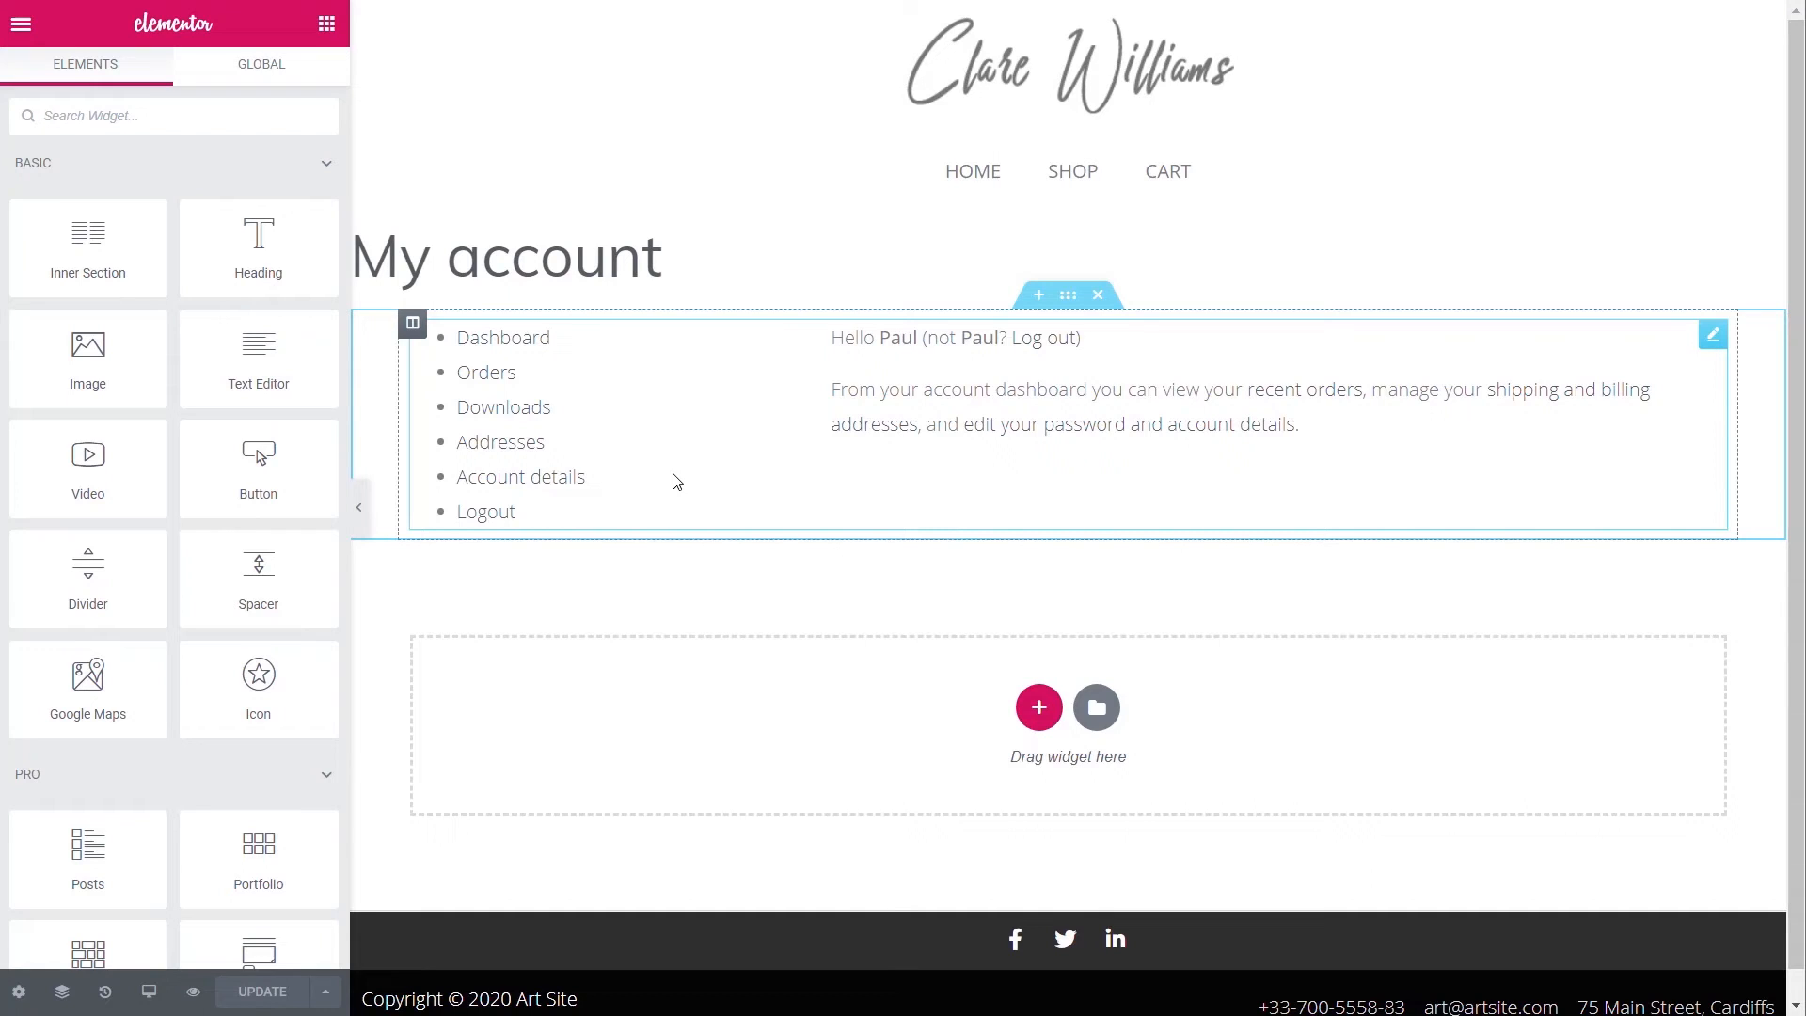
- Clear the shortcode out of the Text Editor widget and delete the widget
{"action": "left_click", "coordinate": [664, 571]}
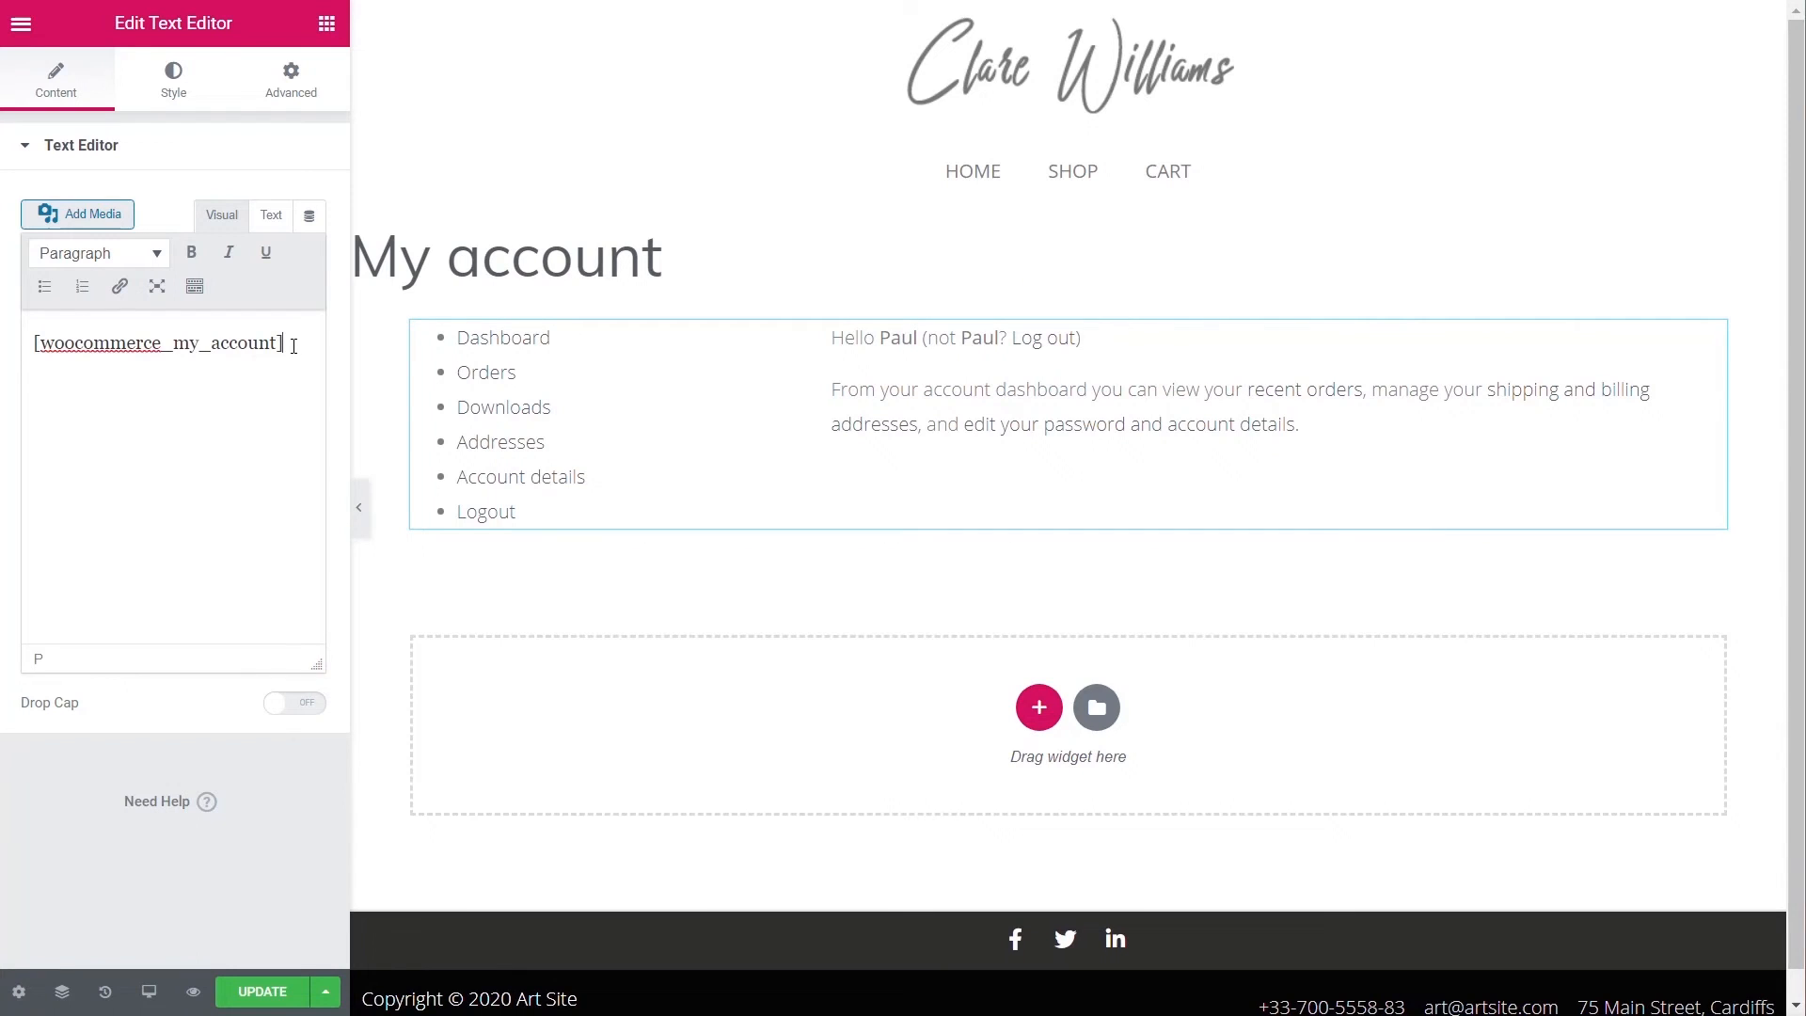
{"action": "left_click_drag", "start_coordinate": [296, 352], "coordinate": [22, 353]}
{"action": "key", "text": "ctrl+c"}
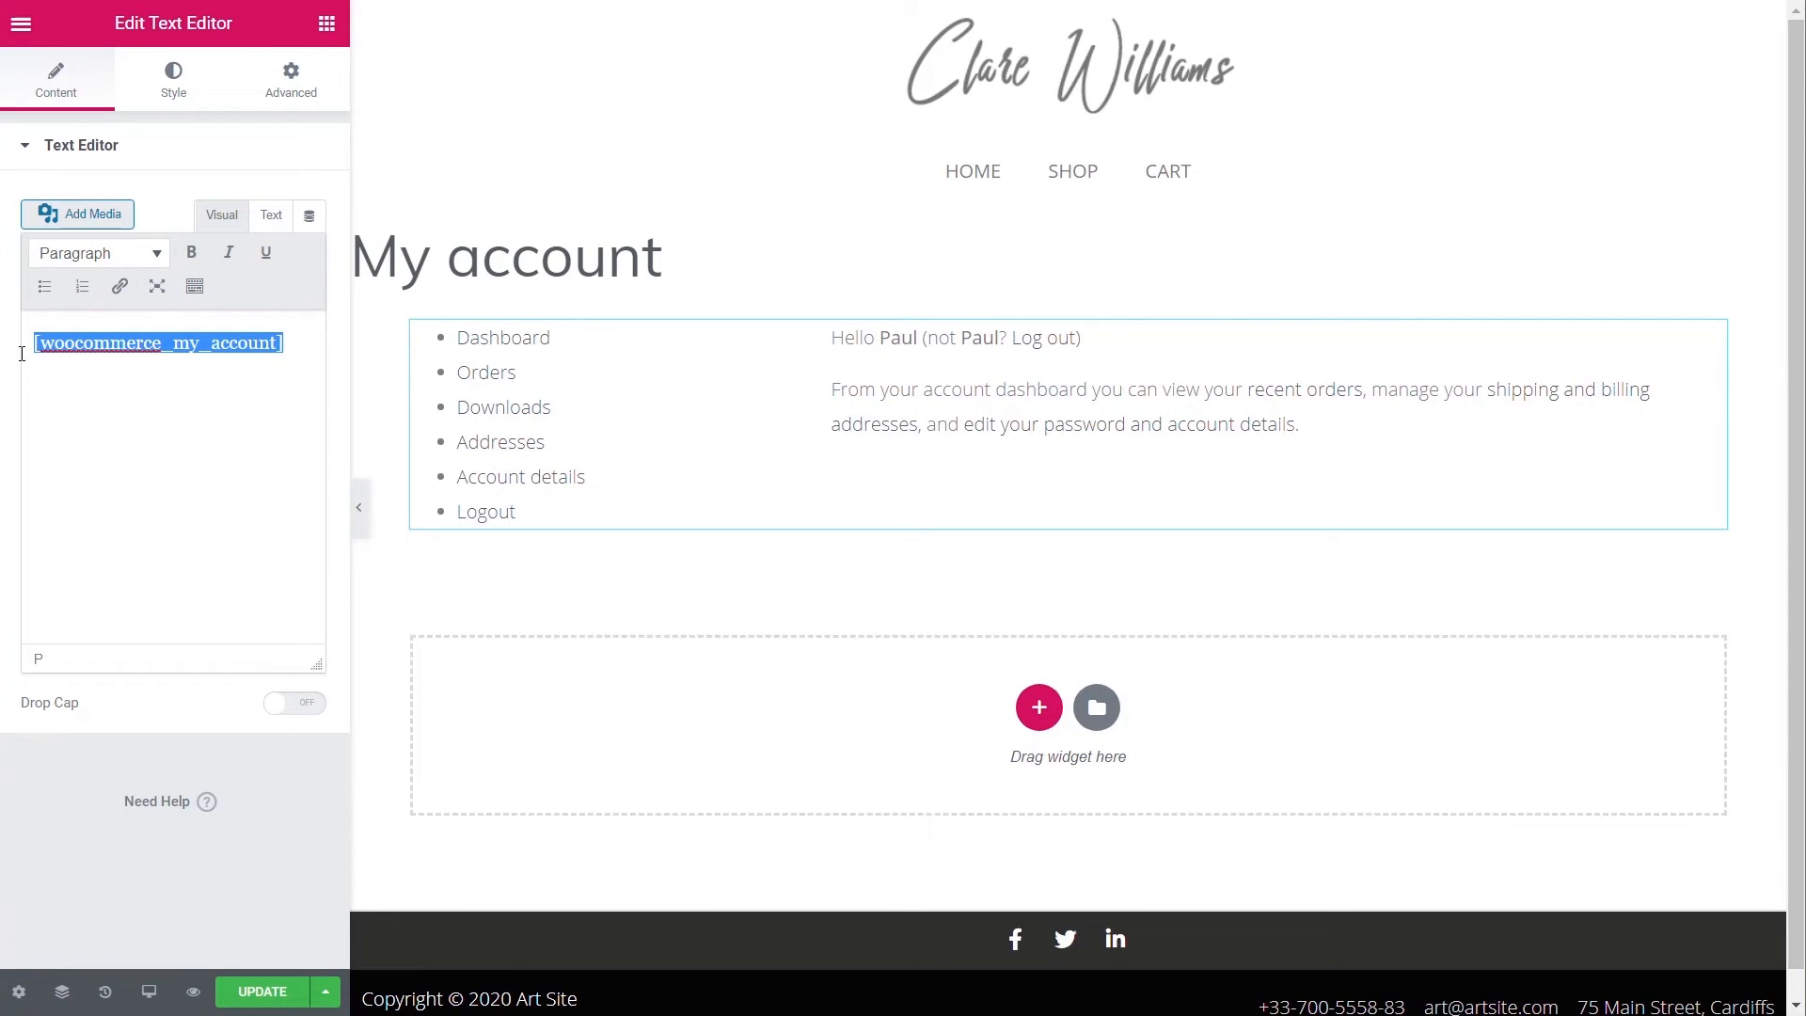
{"action": "key", "text": "BackSpace"}
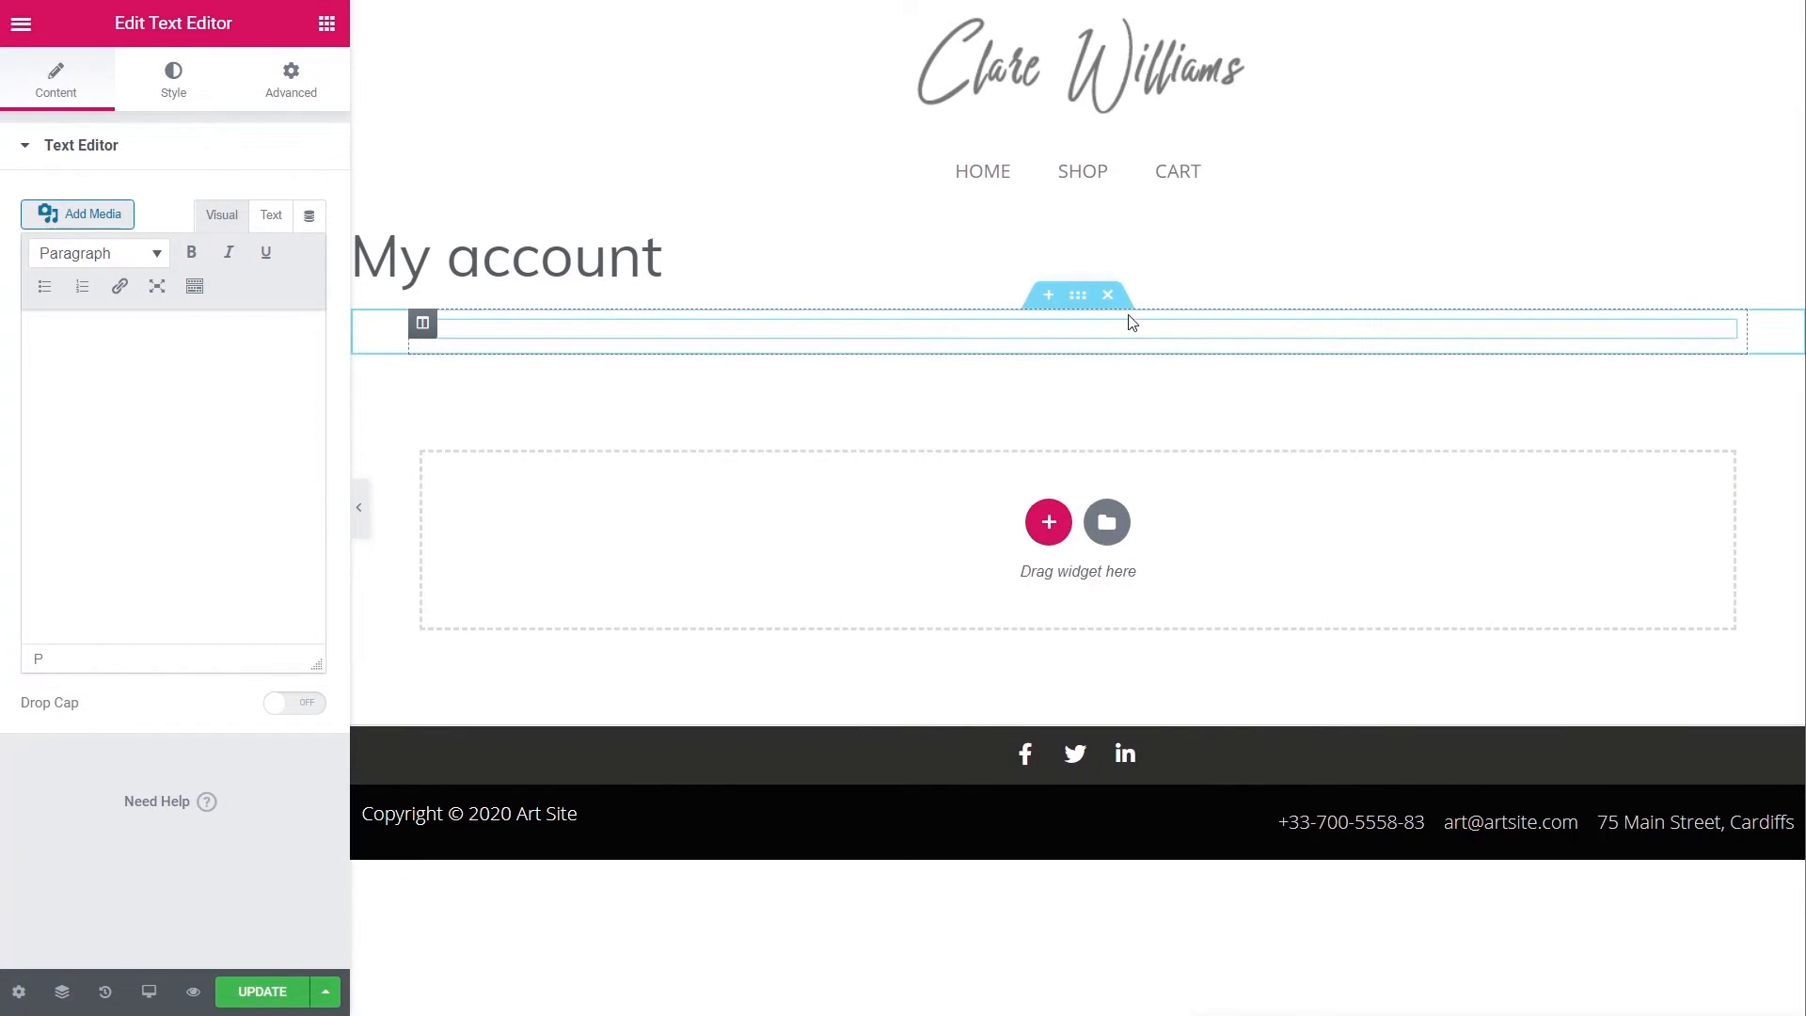
{"action": "right_click", "coordinate": [1721, 332]}
{"action": "left_click", "coordinate": [1612, 669]}
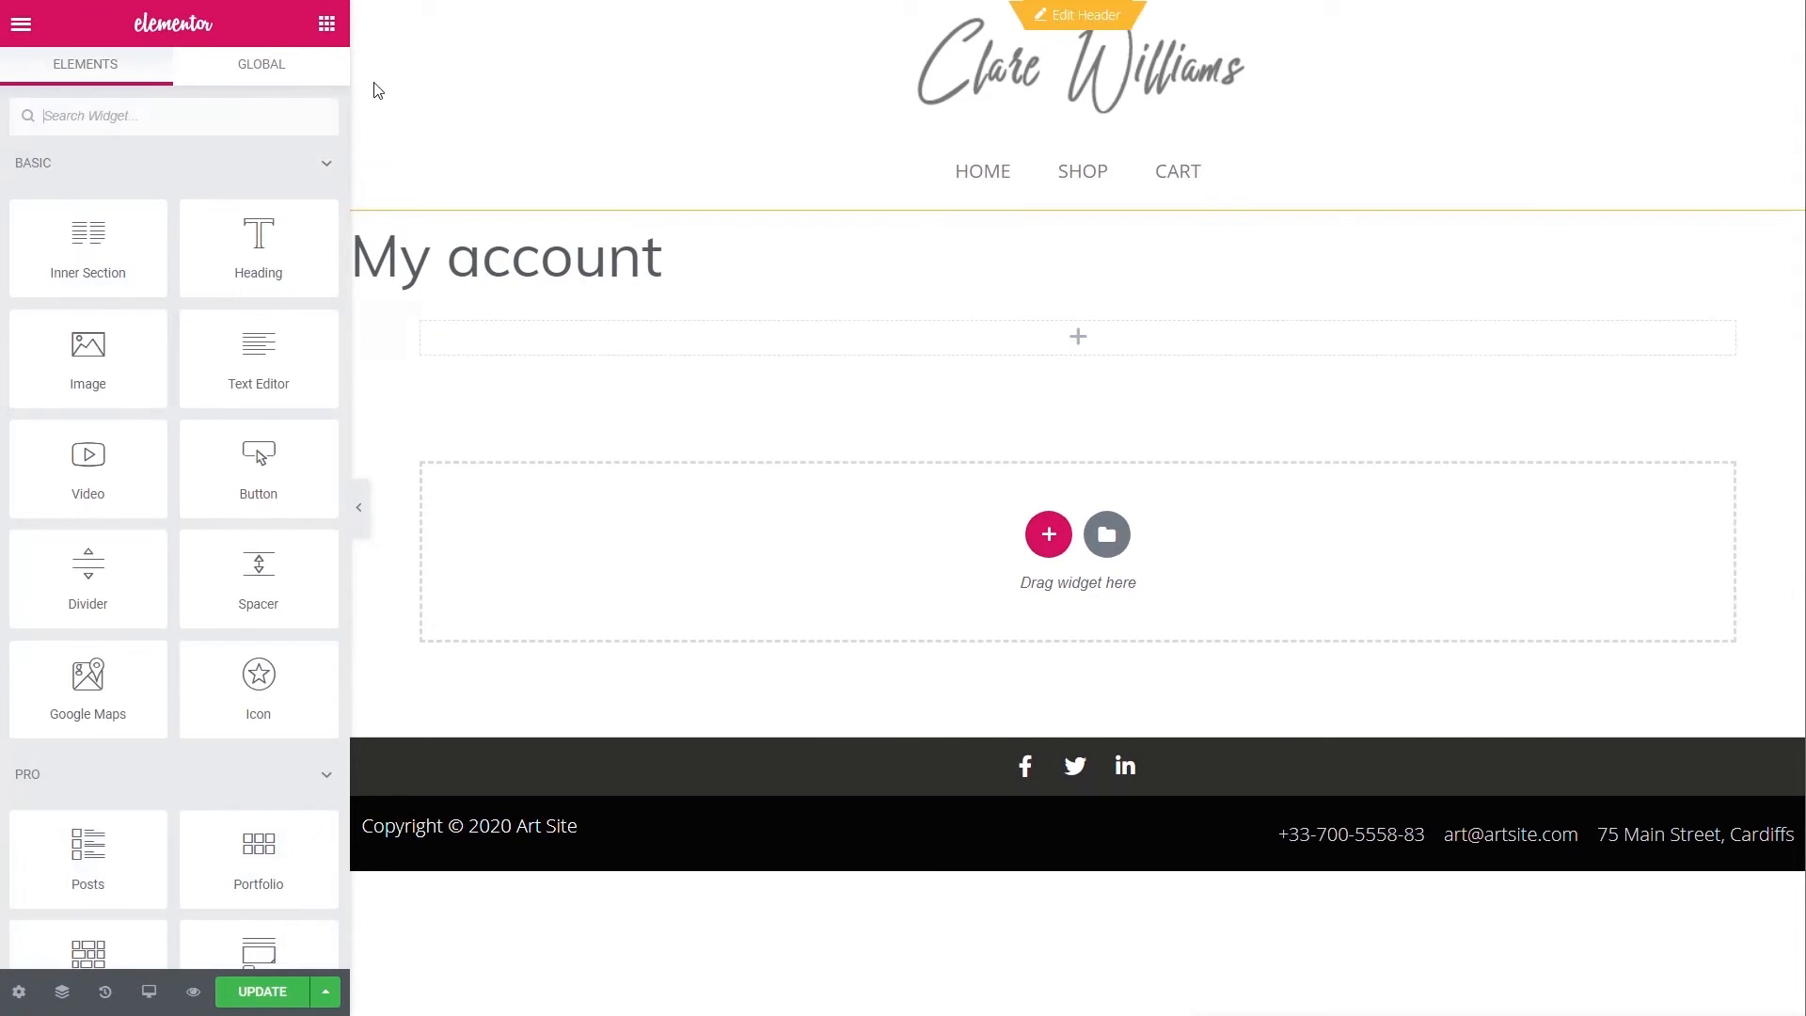
- Add a Shortcode widget with the pasted [woocommerce_my_account] shortcode and apply it
{"action": "left_click", "coordinate": [190, 118]}
{"action": "type", "text": "short"}
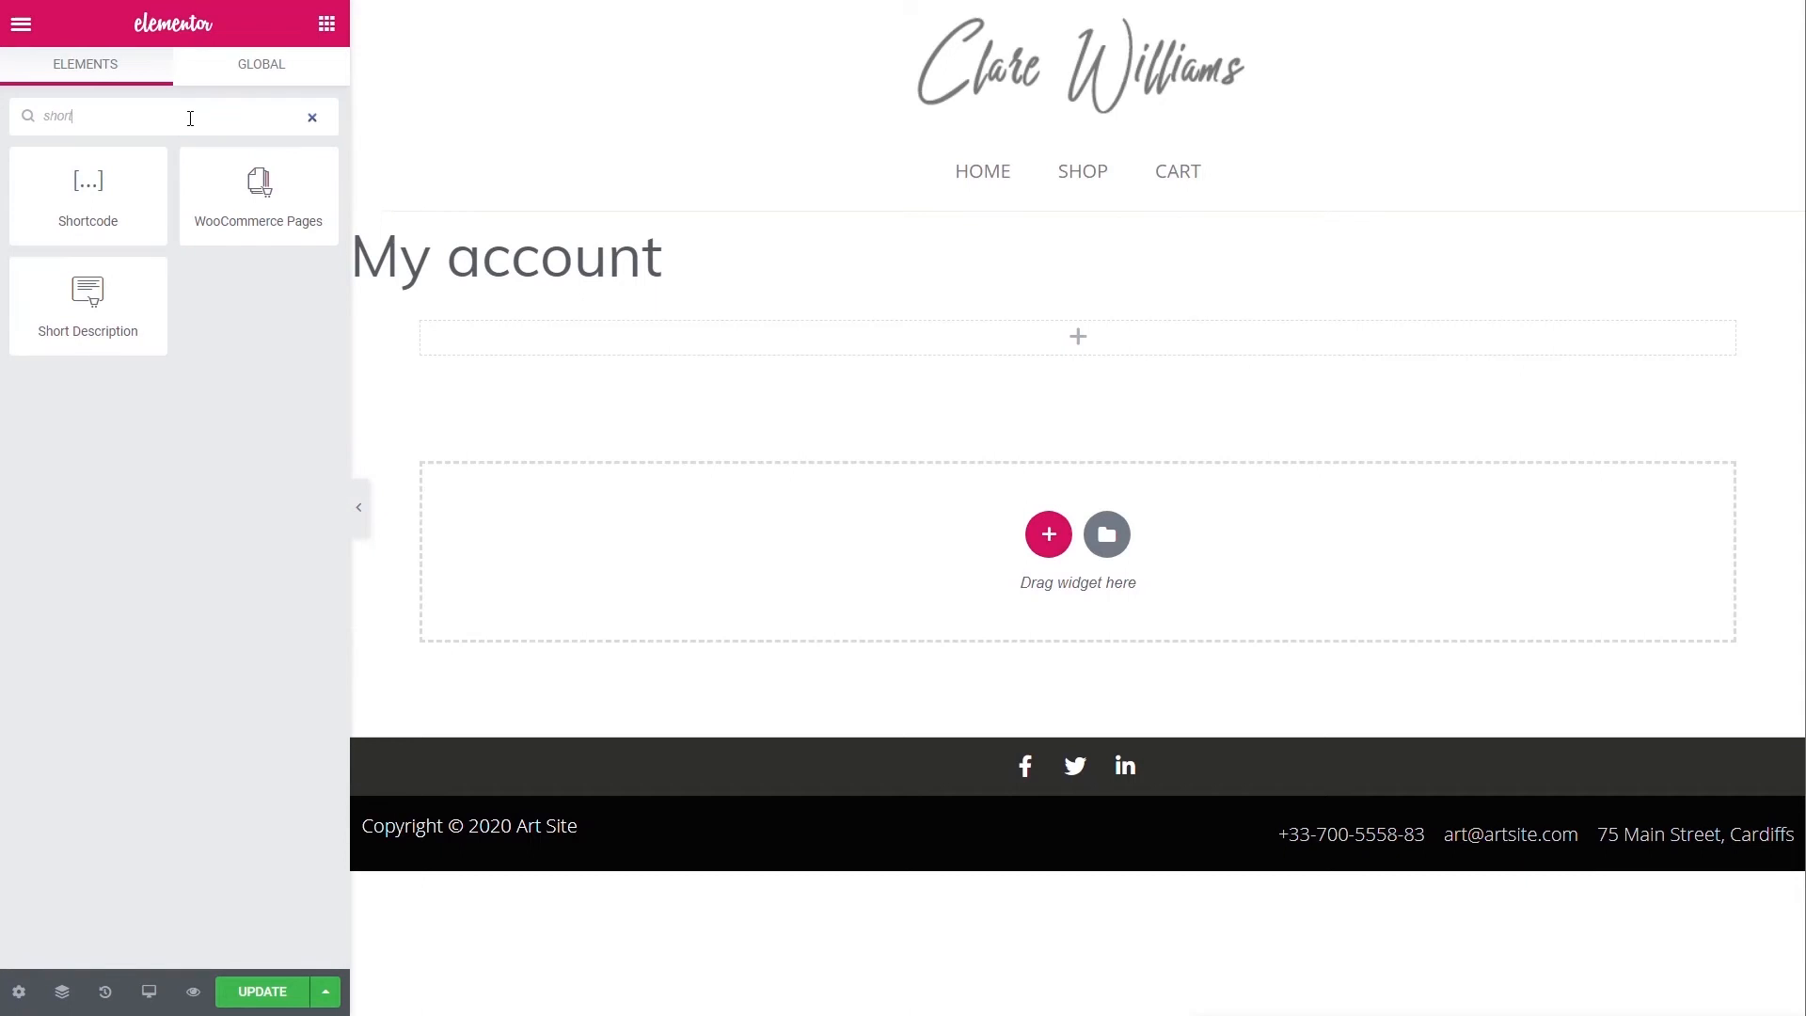
{"action": "left_click_drag", "start_coordinate": [83, 188], "coordinate": [720, 341]}
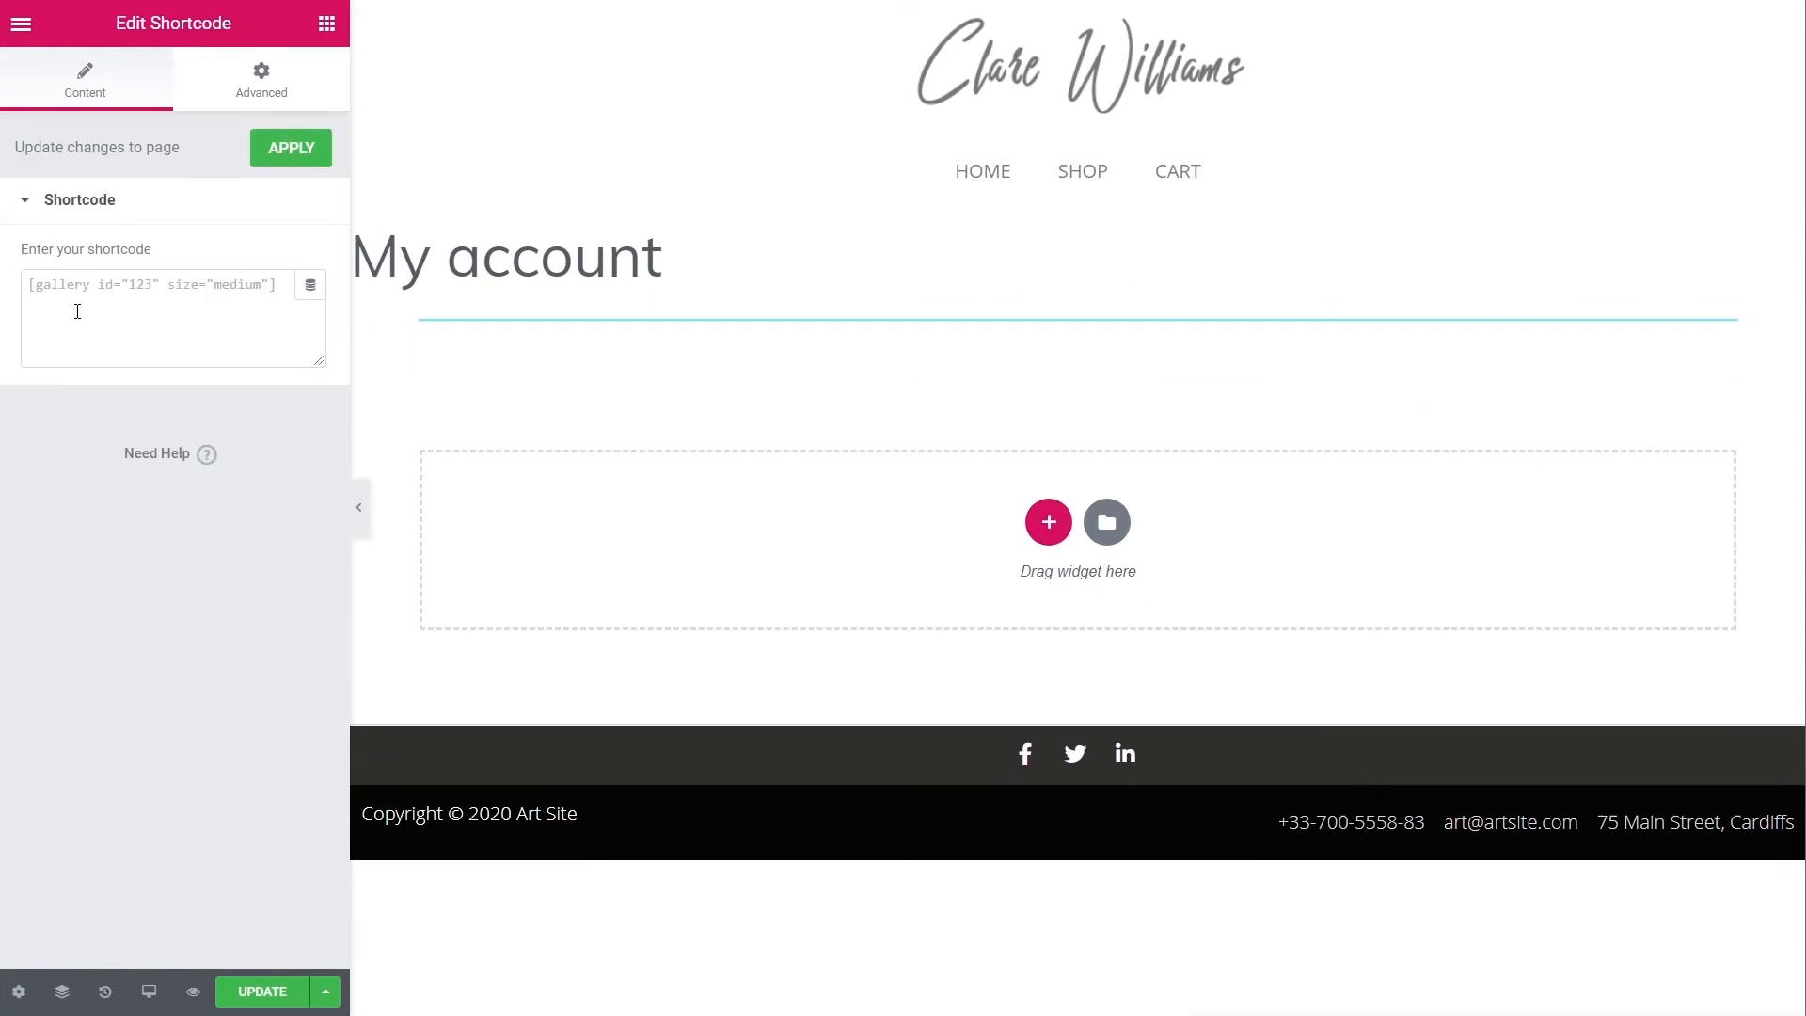
{"action": "left_click", "coordinate": [90, 302]}
{"action": "key", "text": "ctrl+v"}
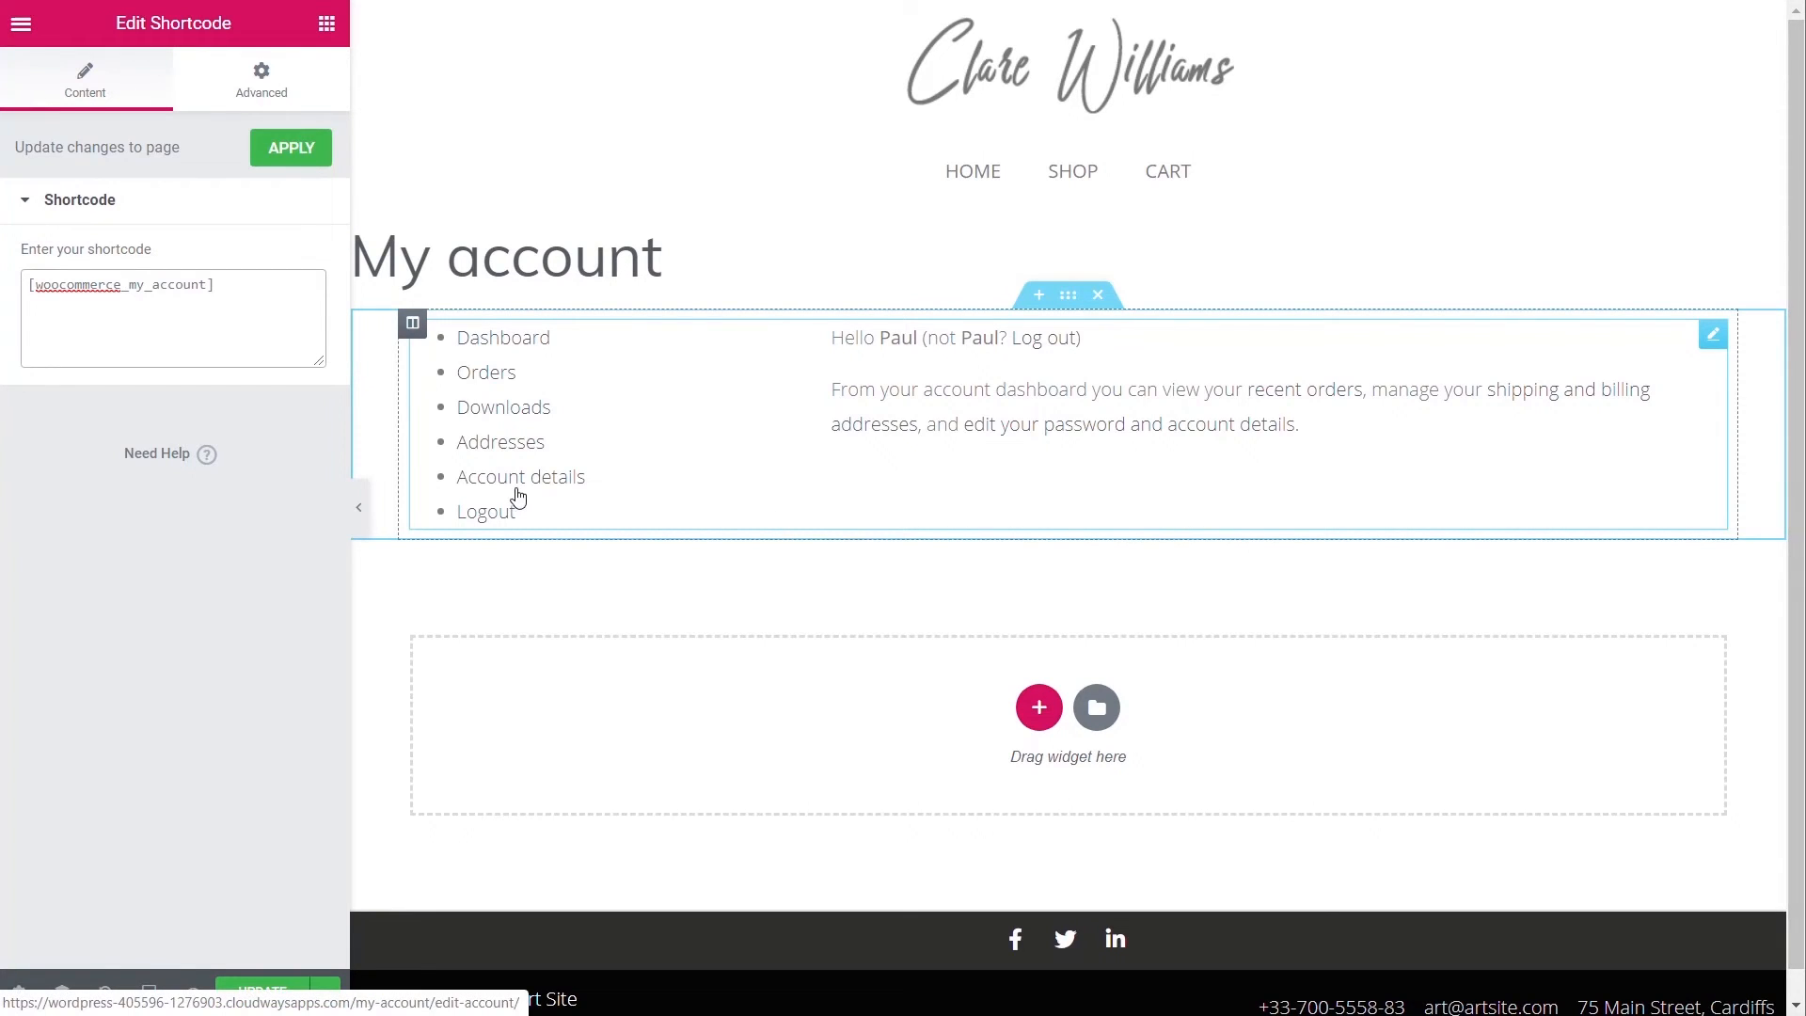
{"action": "left_click", "coordinate": [291, 151]}
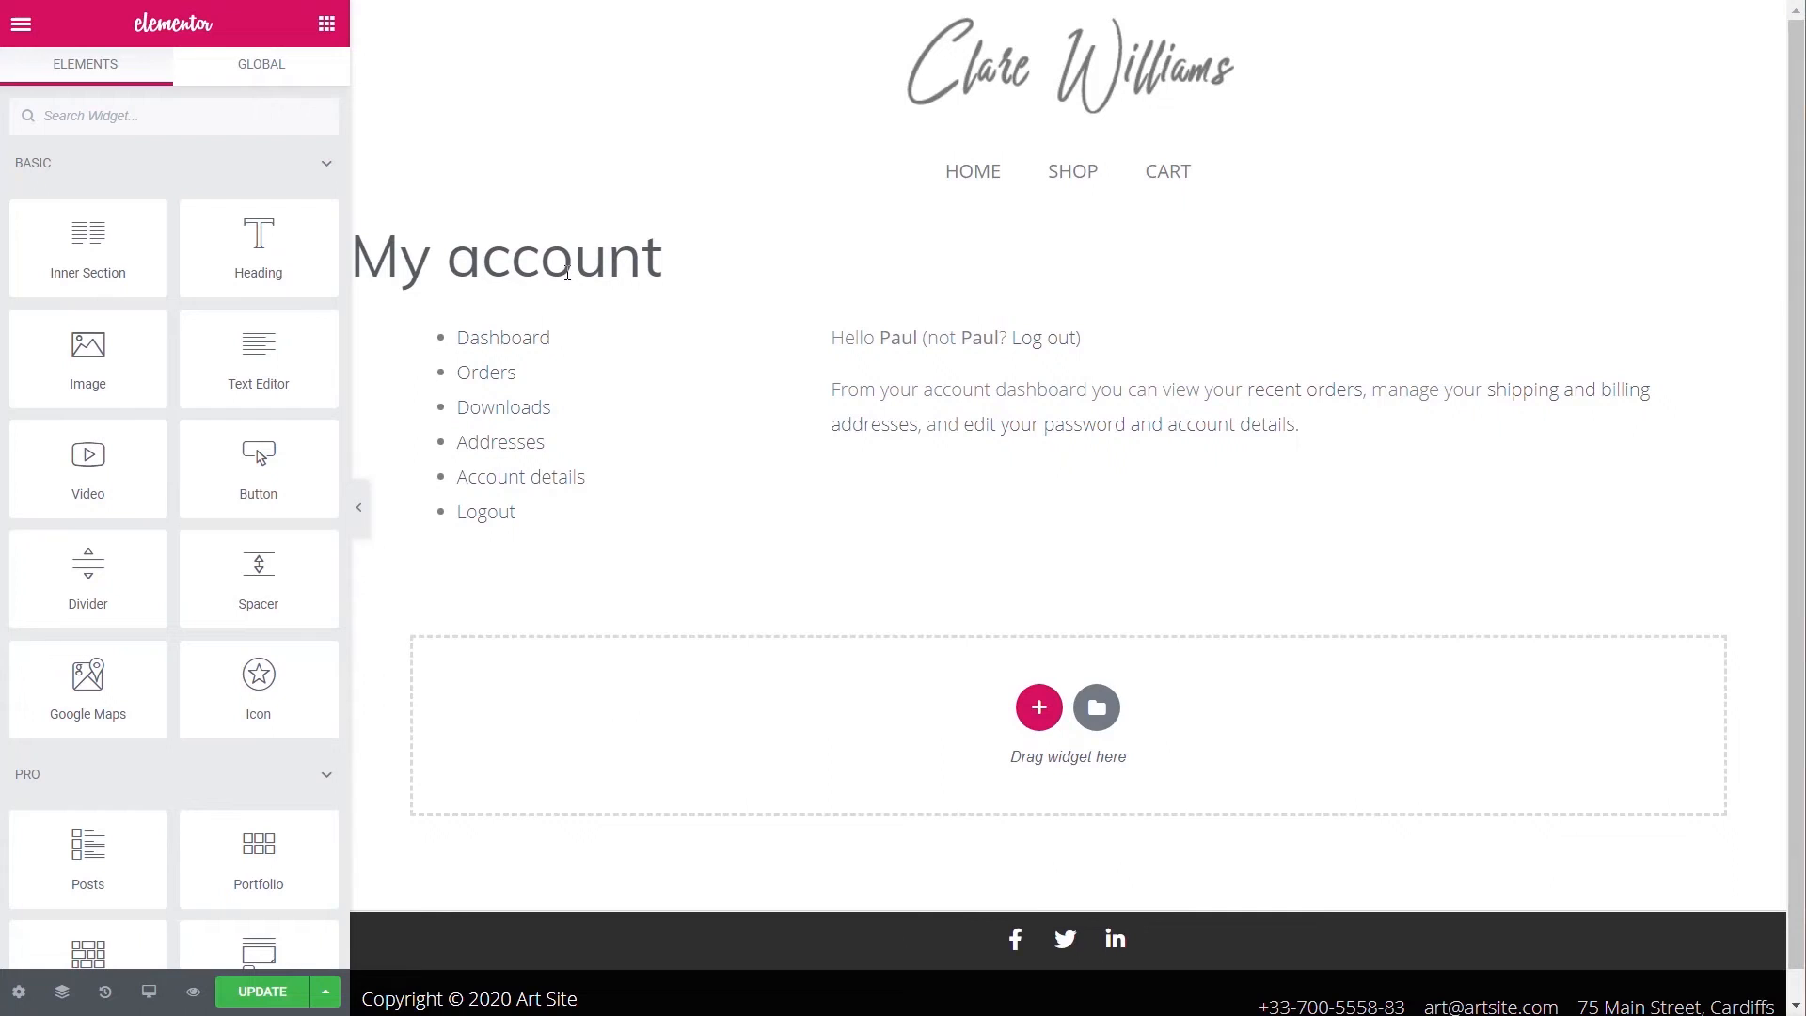
- Hide the page title and add a single-column section above the account dashboard
{"action": "left_click", "coordinate": [19, 992]}
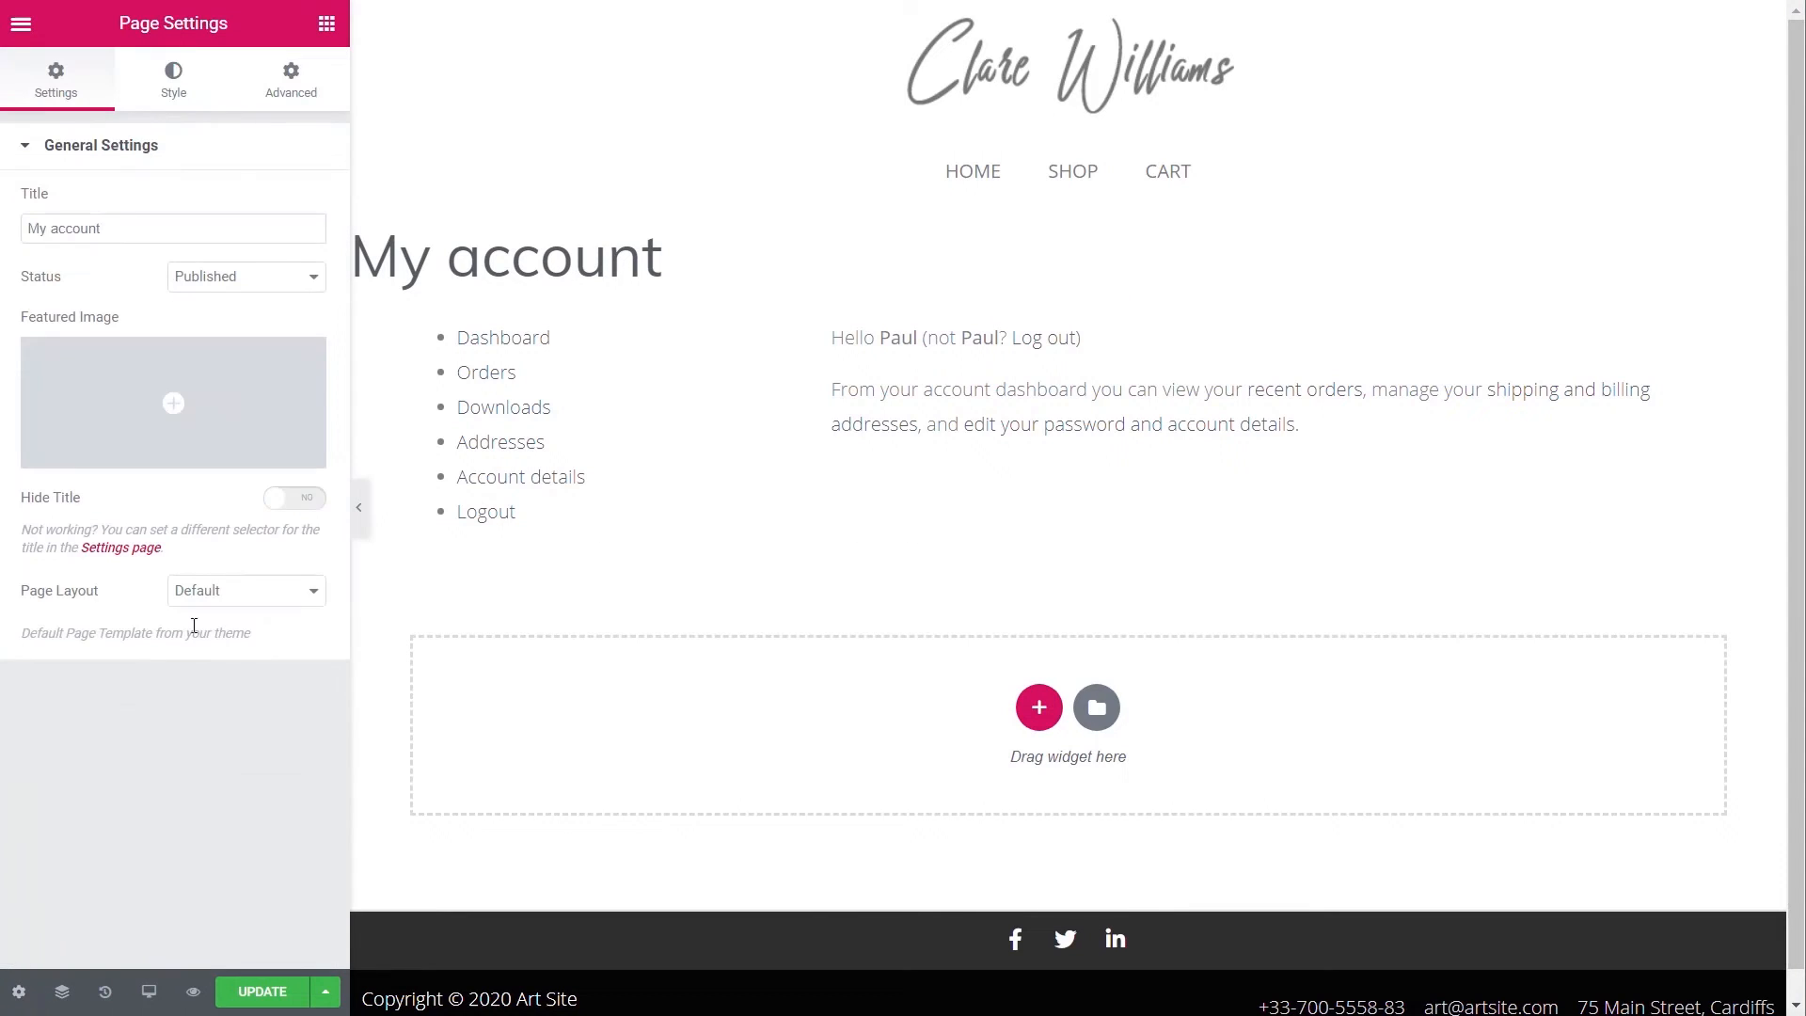
{"action": "left_click", "coordinate": [321, 499]}
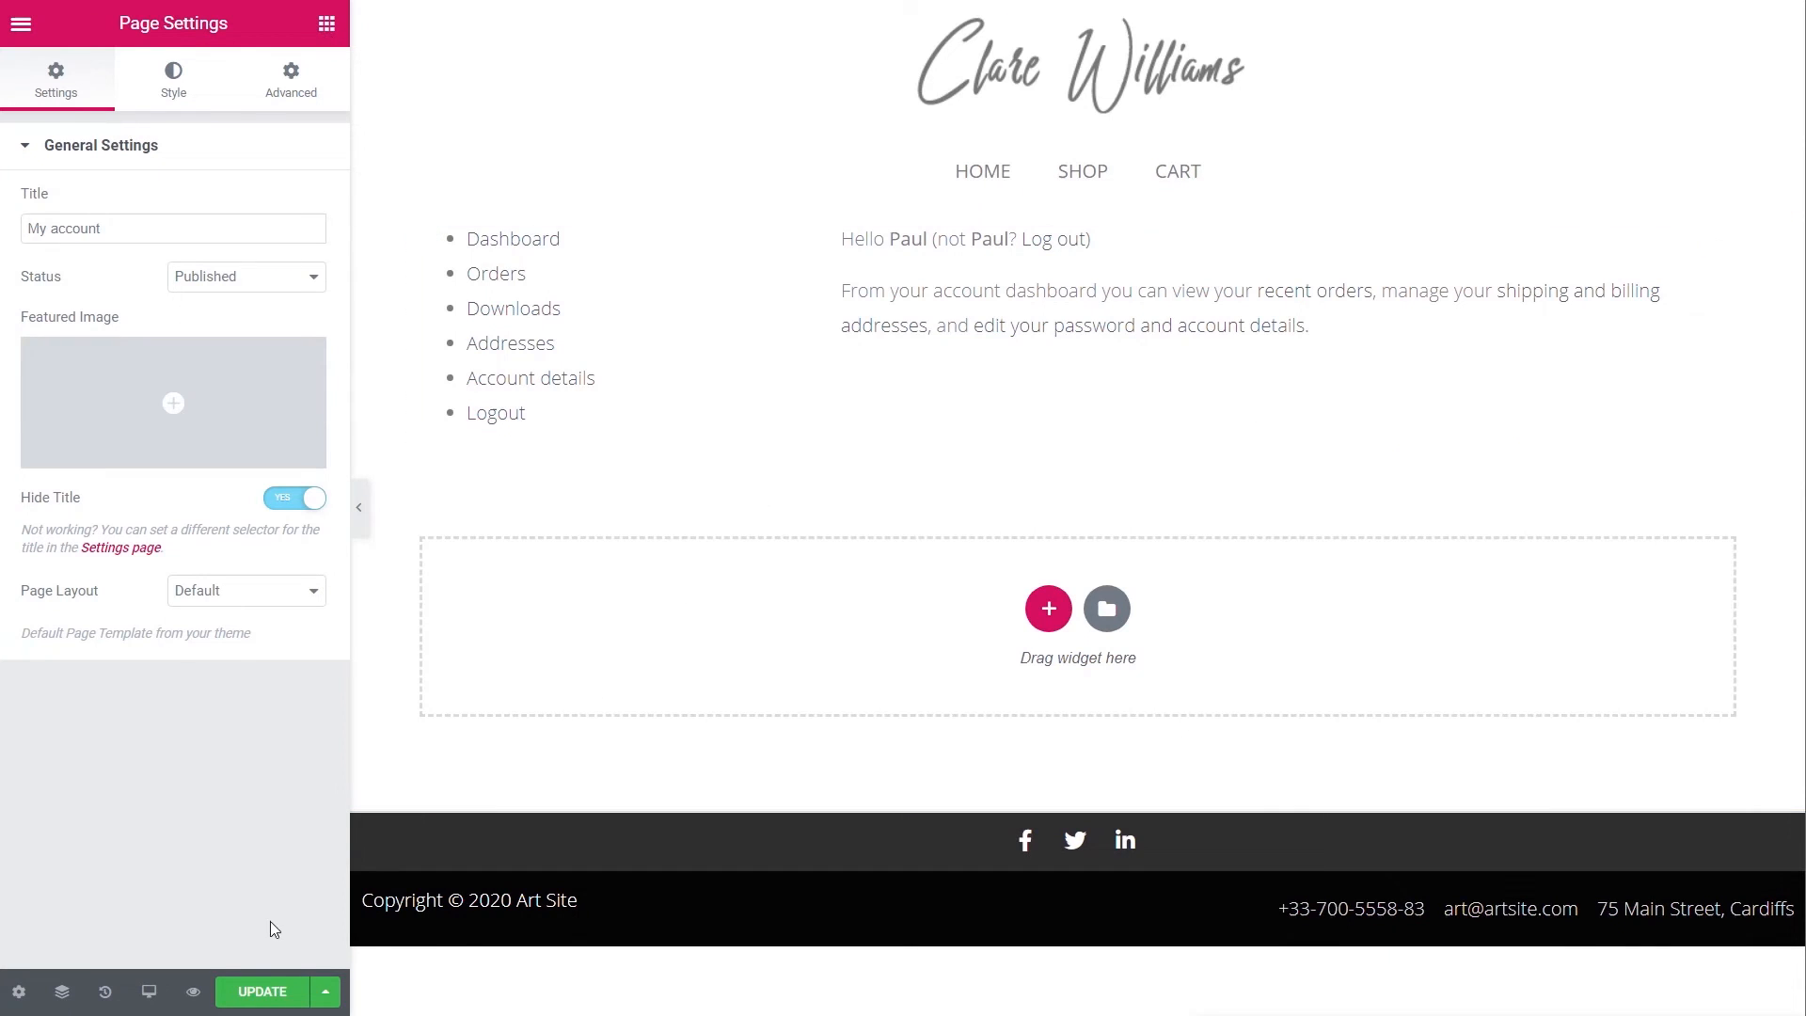
{"action": "left_click", "coordinate": [1049, 612]}
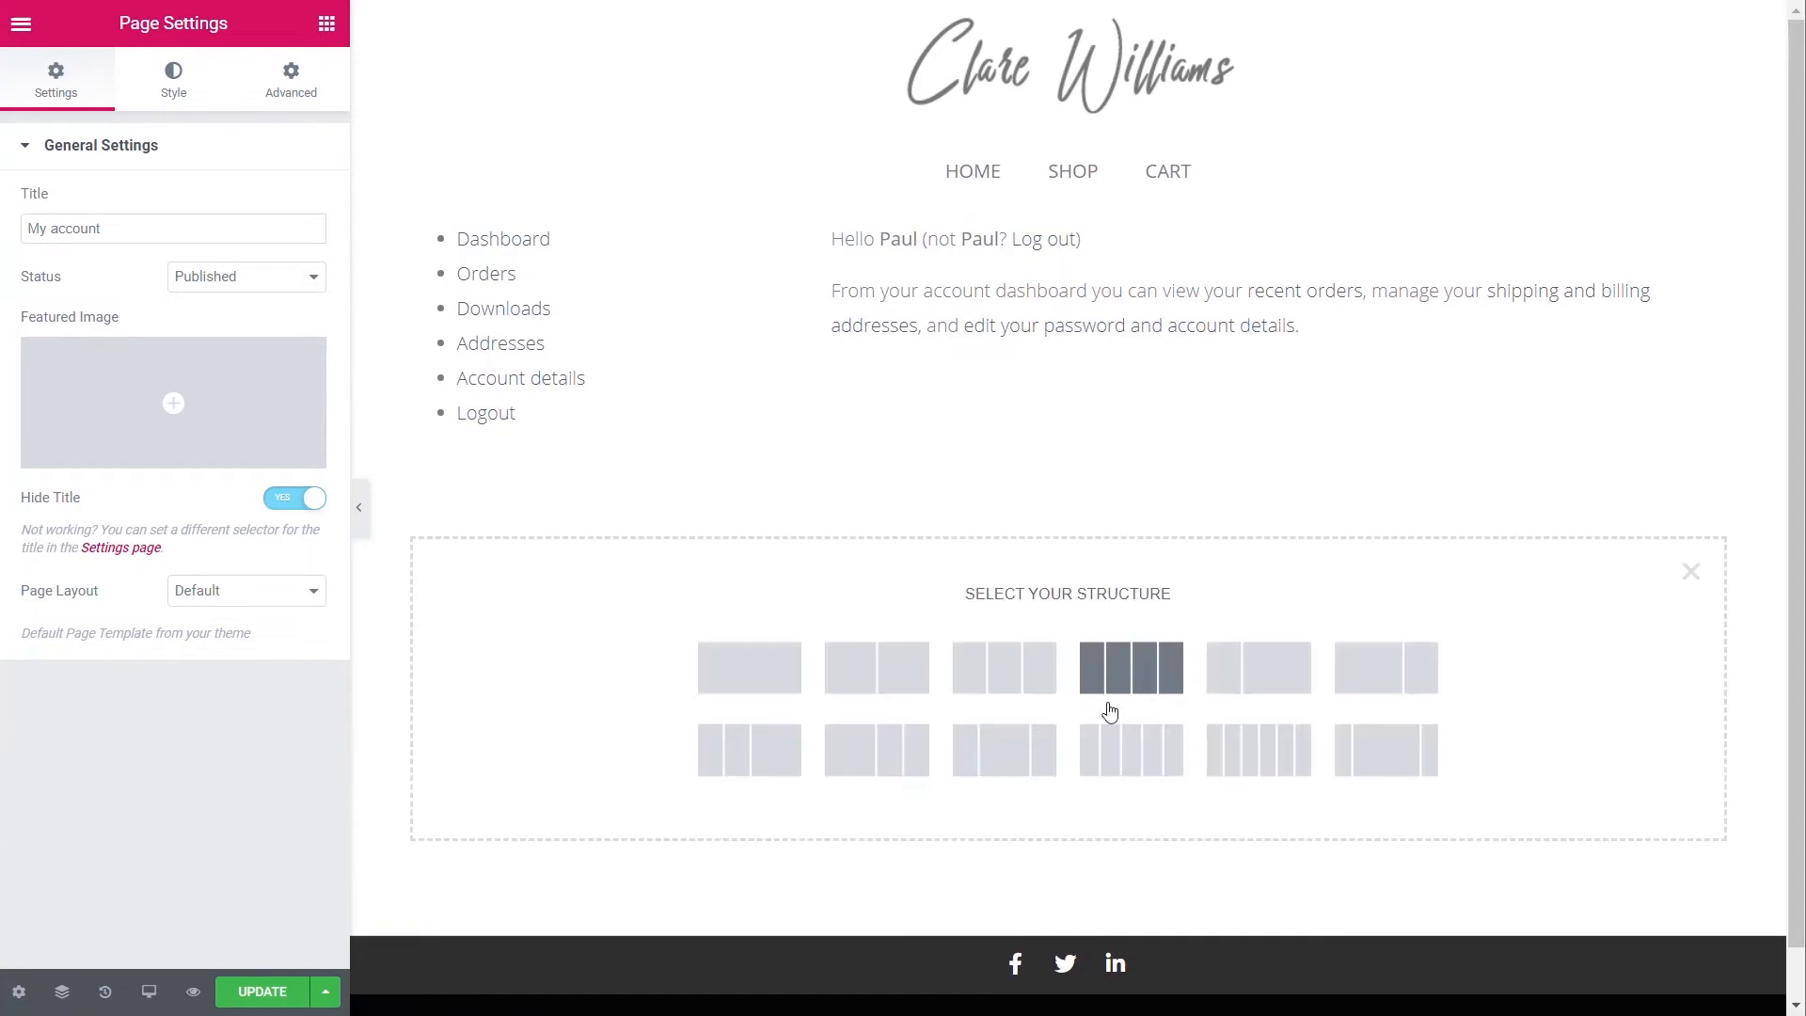
{"action": "left_click", "coordinate": [748, 685]}
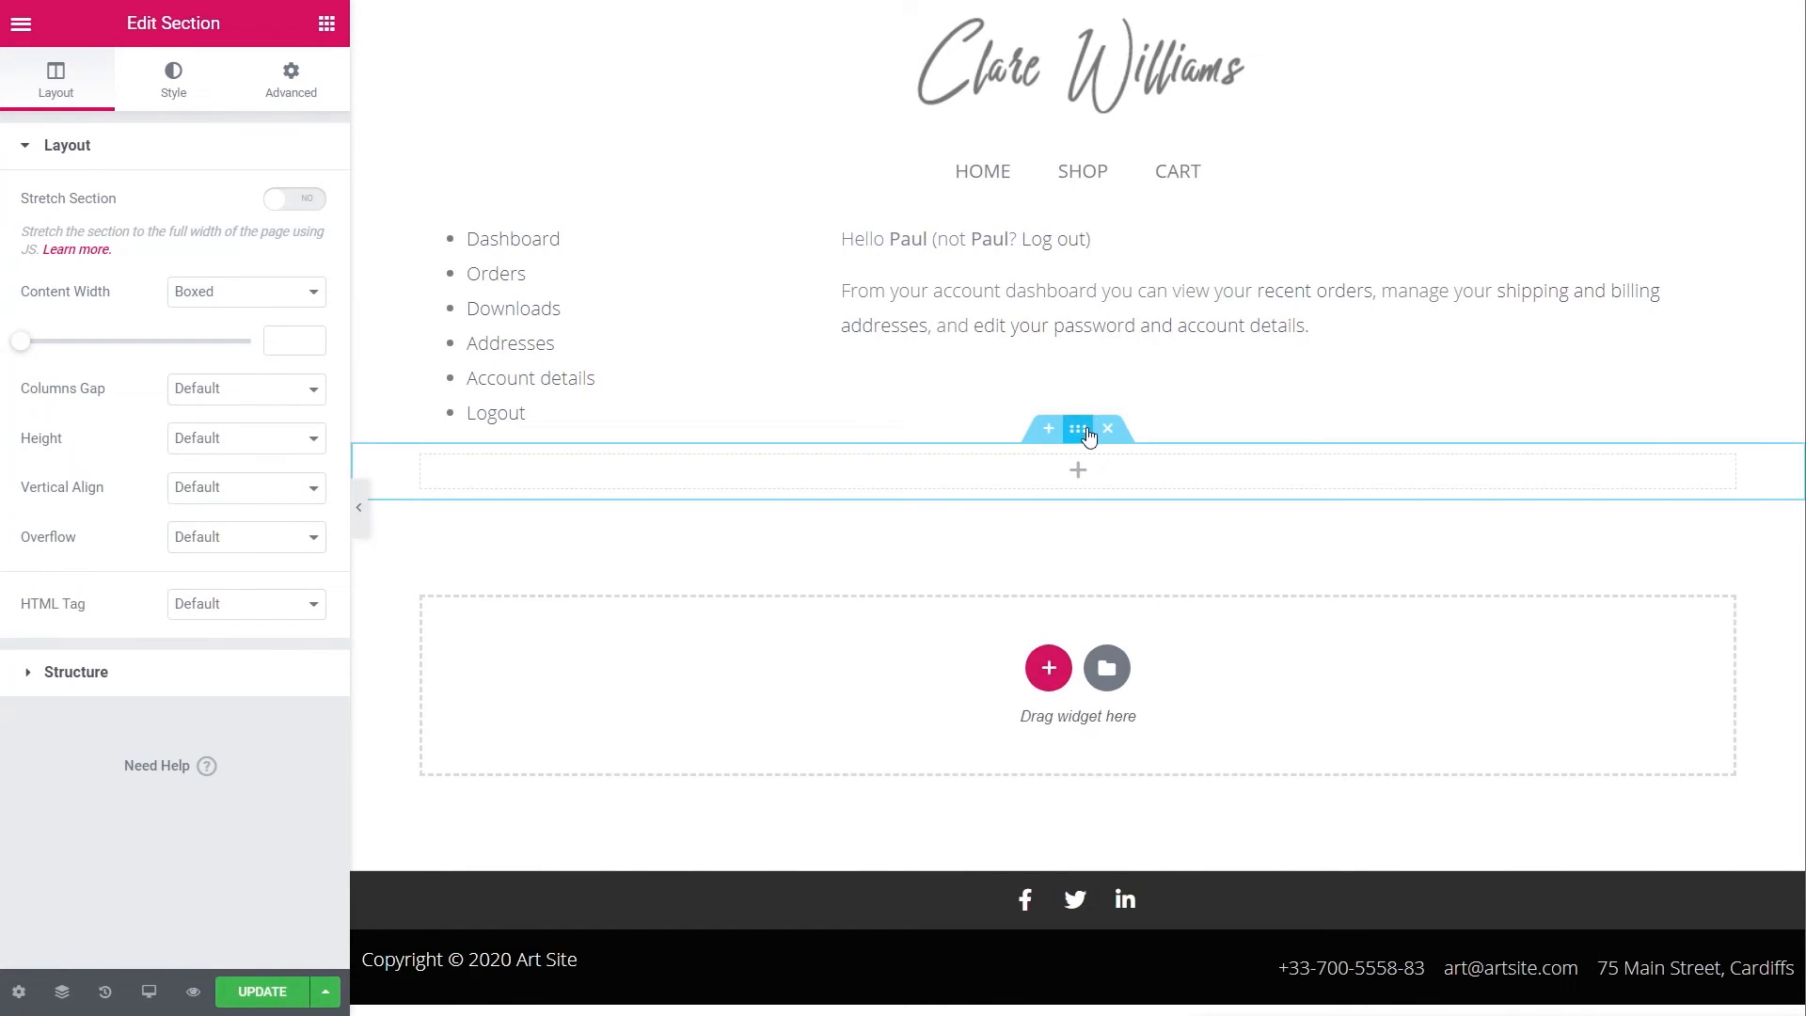
{"action": "left_click_drag", "start_coordinate": [1078, 431], "coordinate": [1073, 222]}
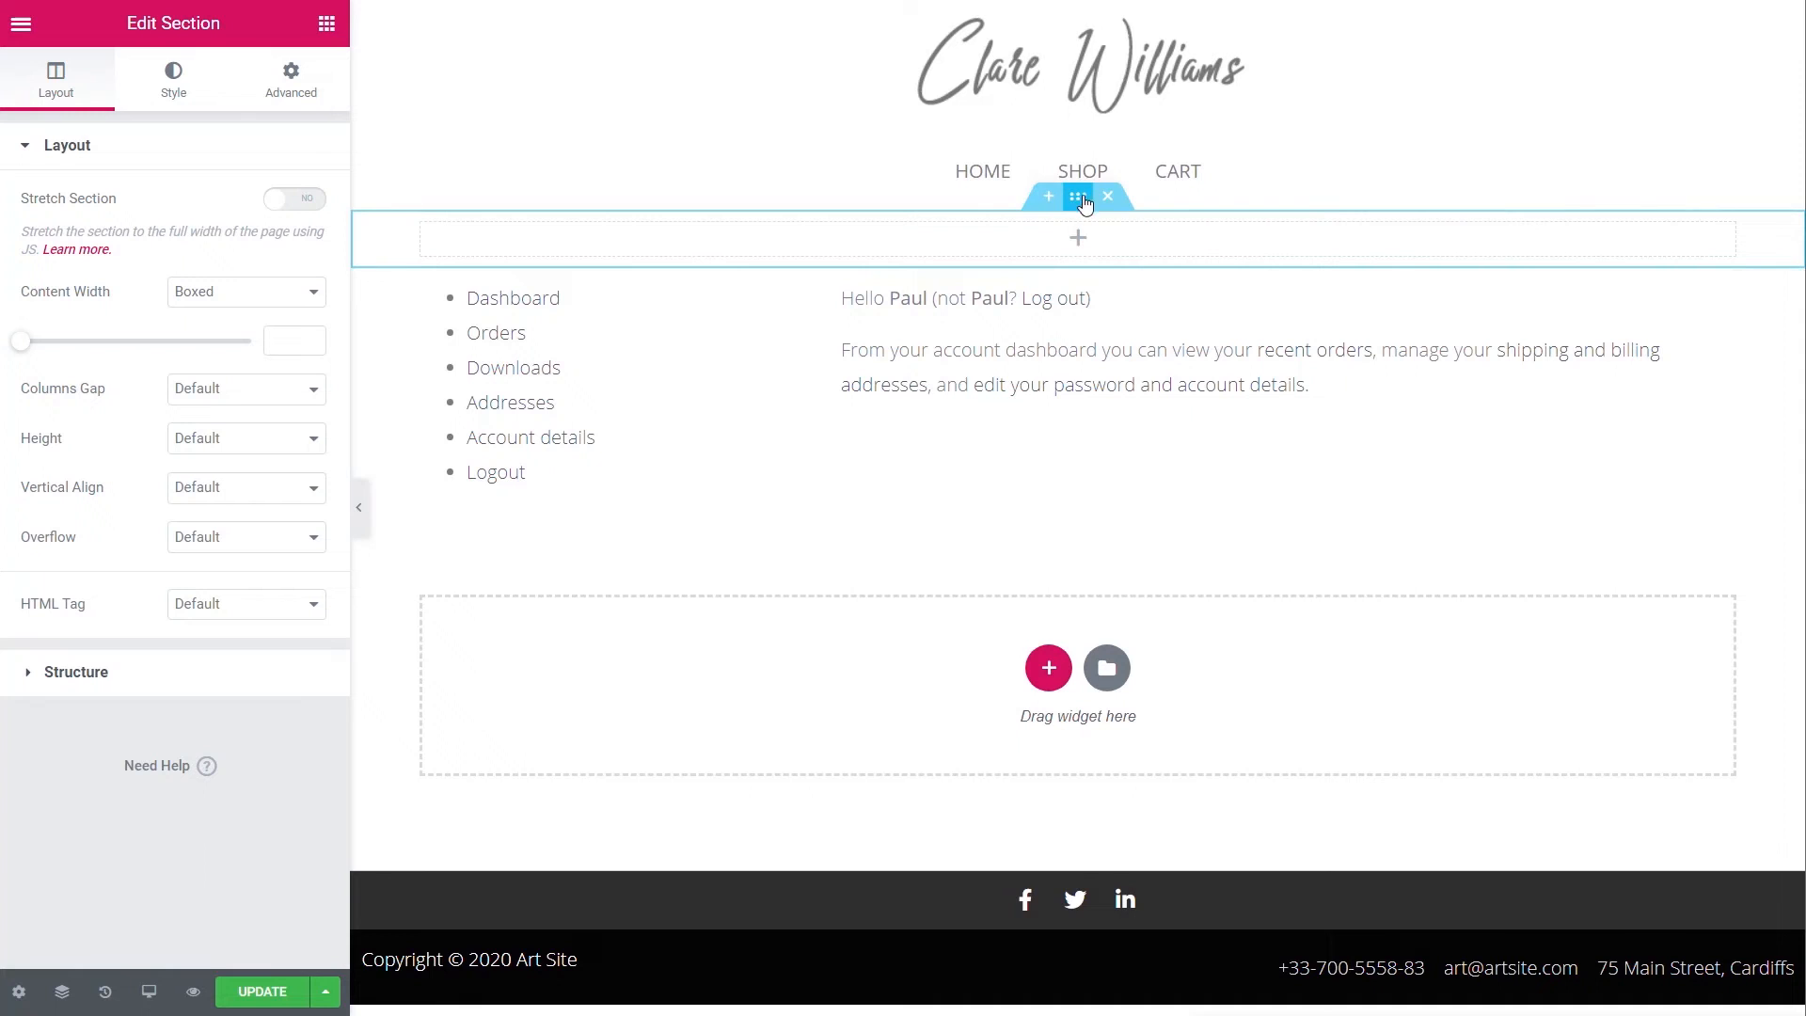
- Give the new section a solid light grey #EAEAEA background
{"action": "left_click", "coordinate": [173, 83]}
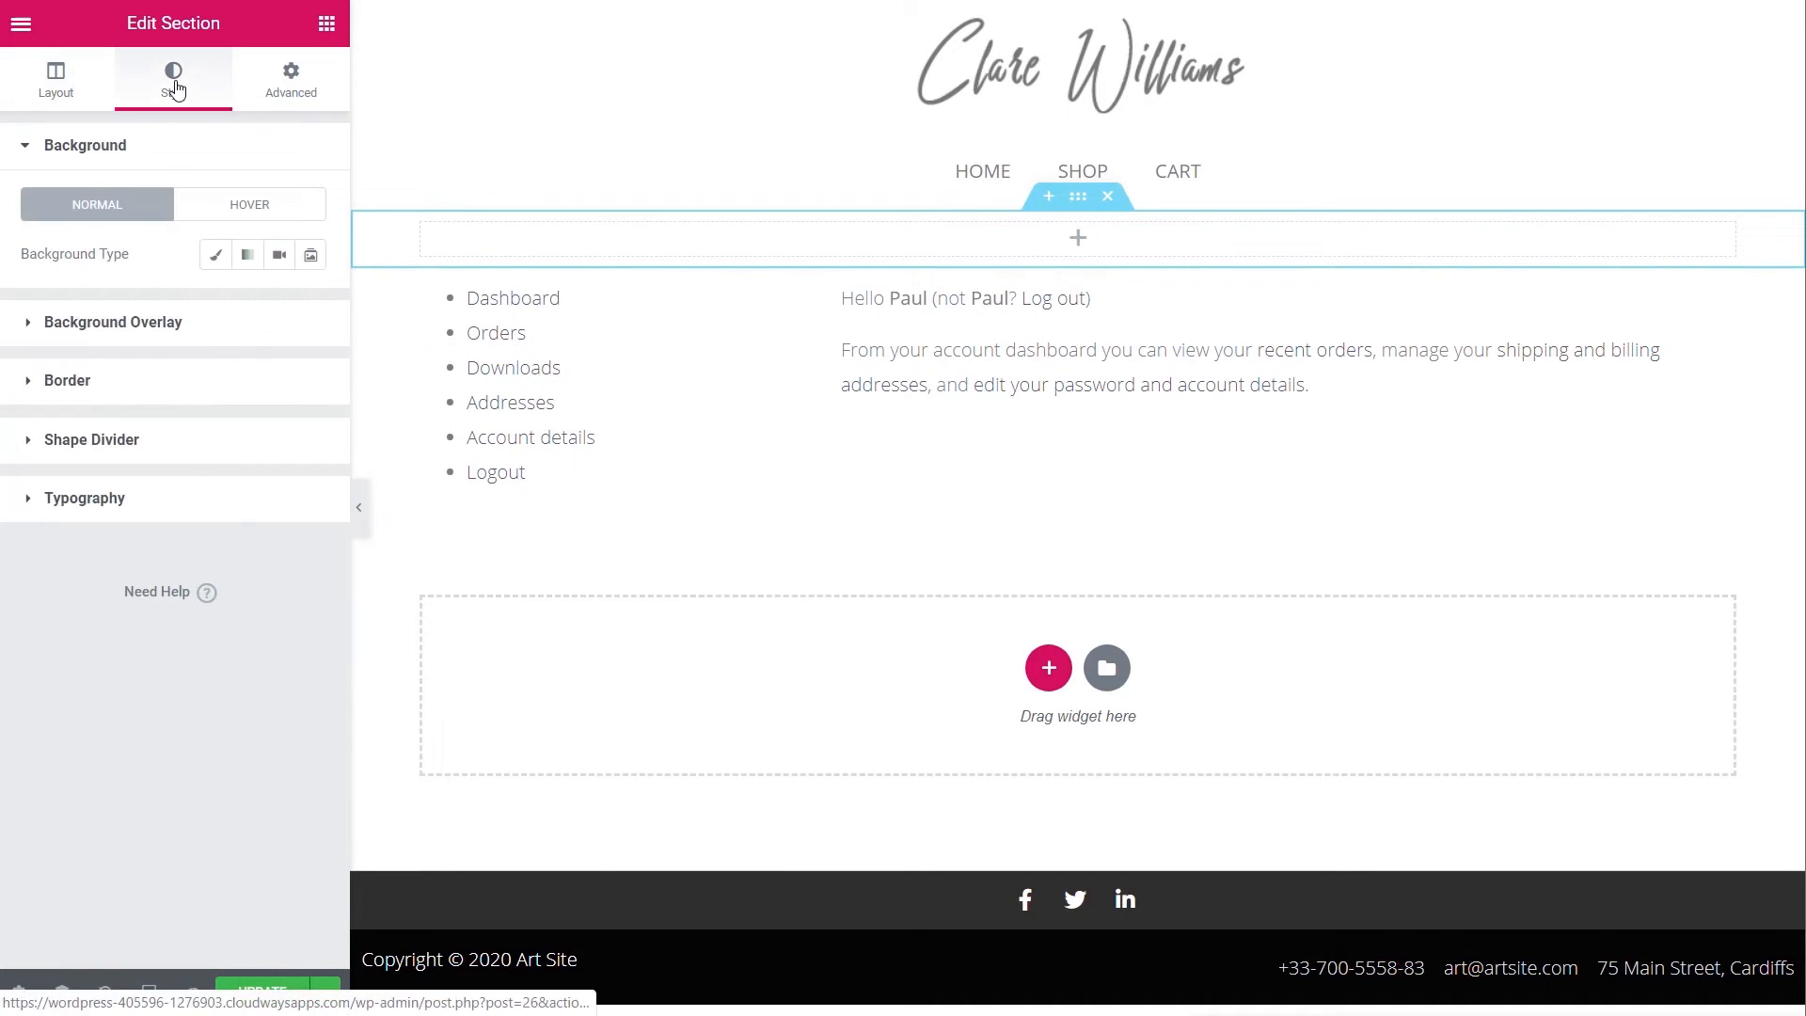
{"action": "left_click", "coordinate": [216, 255]}
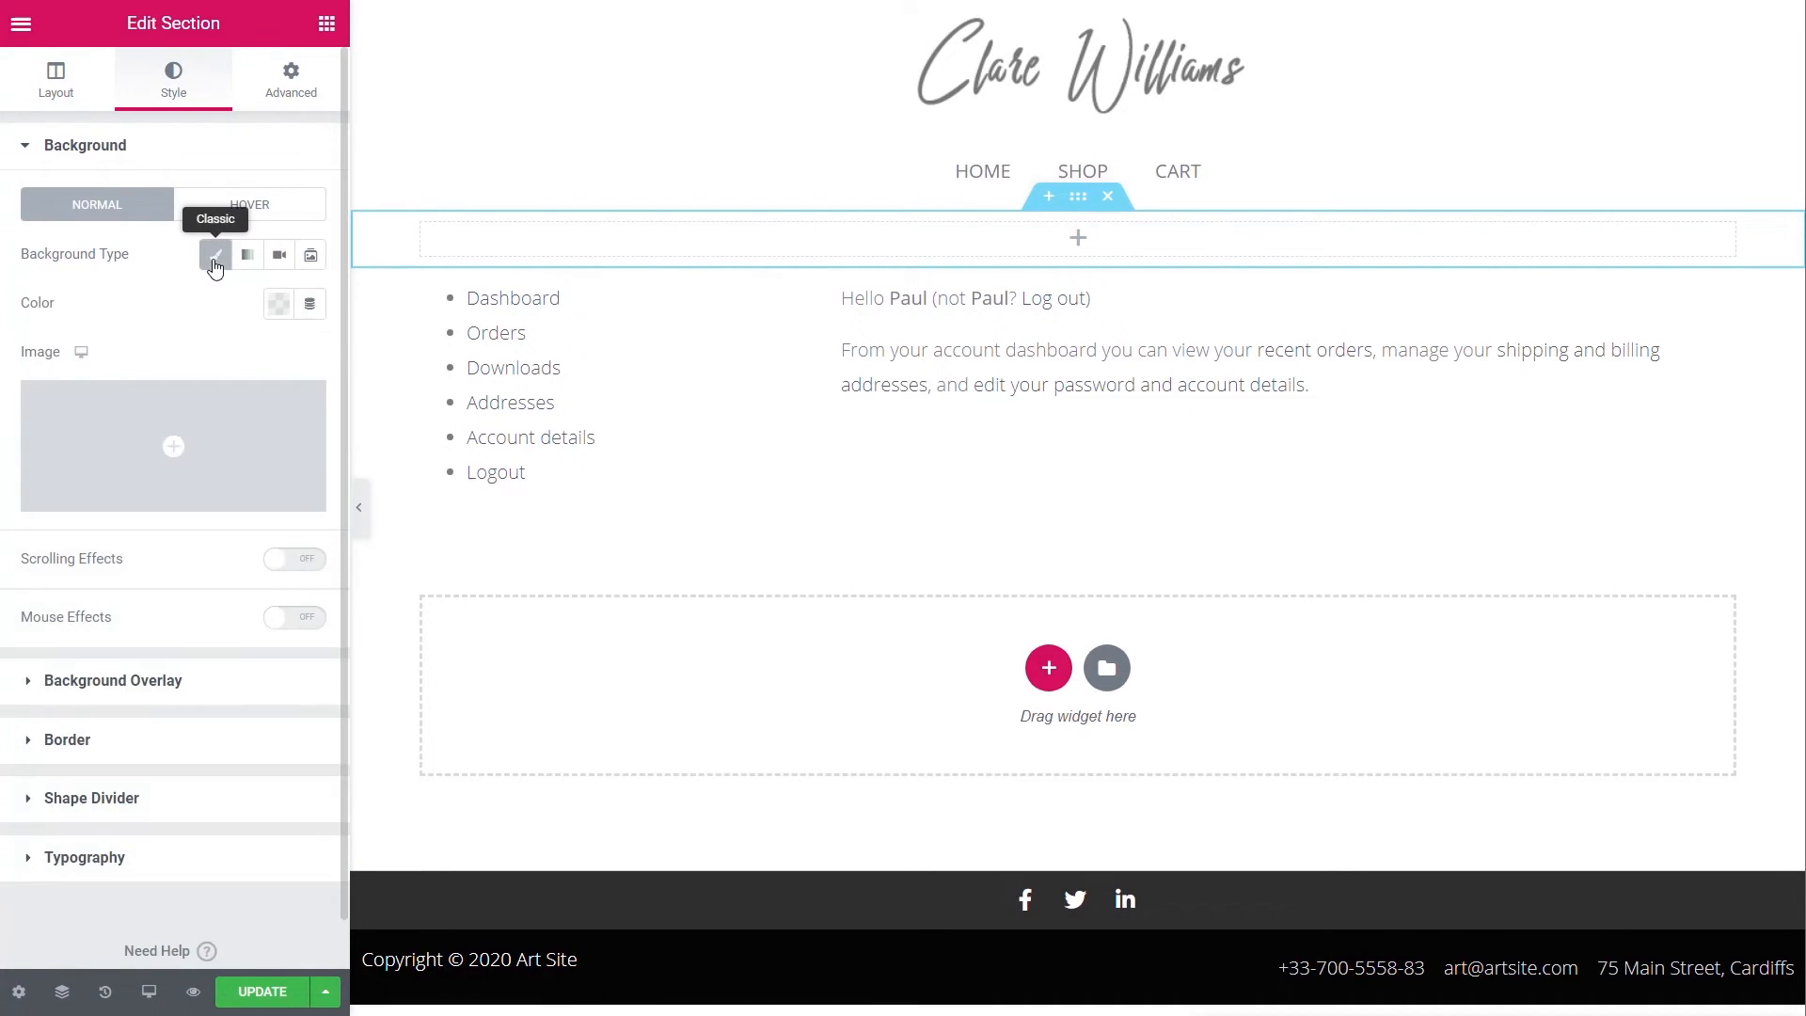
{"action": "left_click", "coordinate": [279, 303]}
{"action": "left_click_drag", "start_coordinate": [226, 575], "coordinate": [144, 395]}
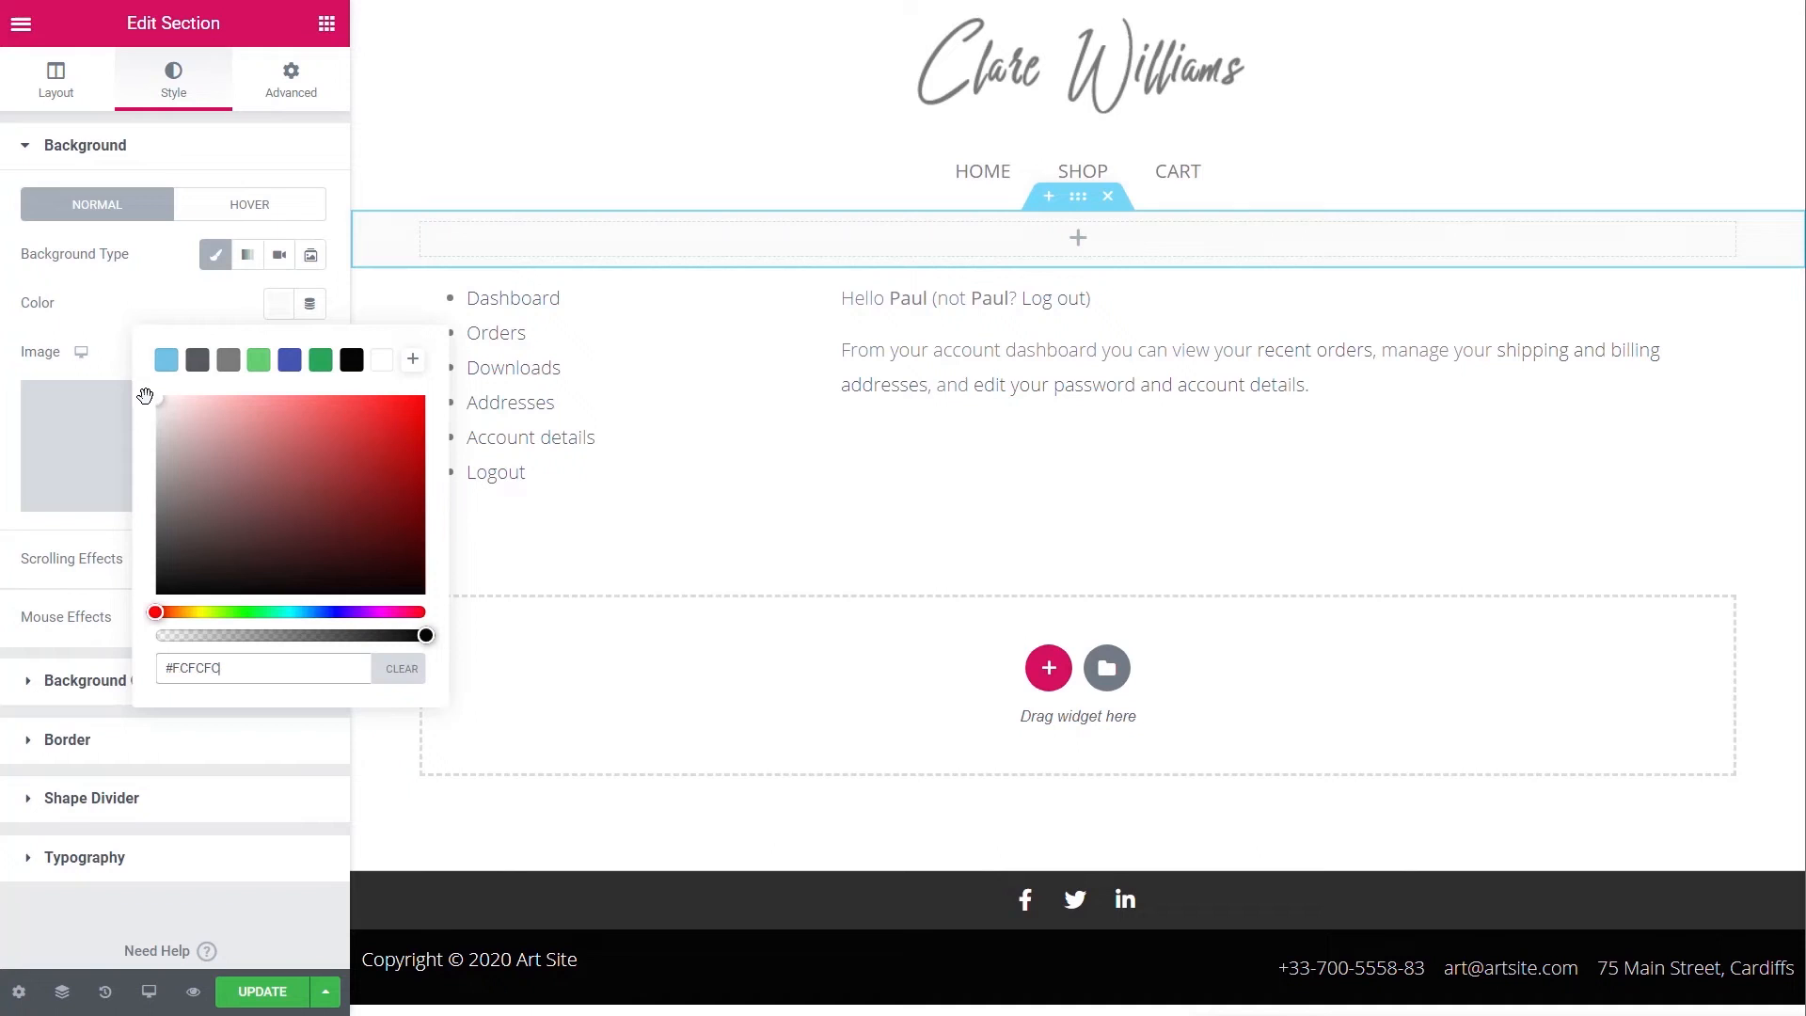
{"action": "left_click", "coordinate": [132, 302]}
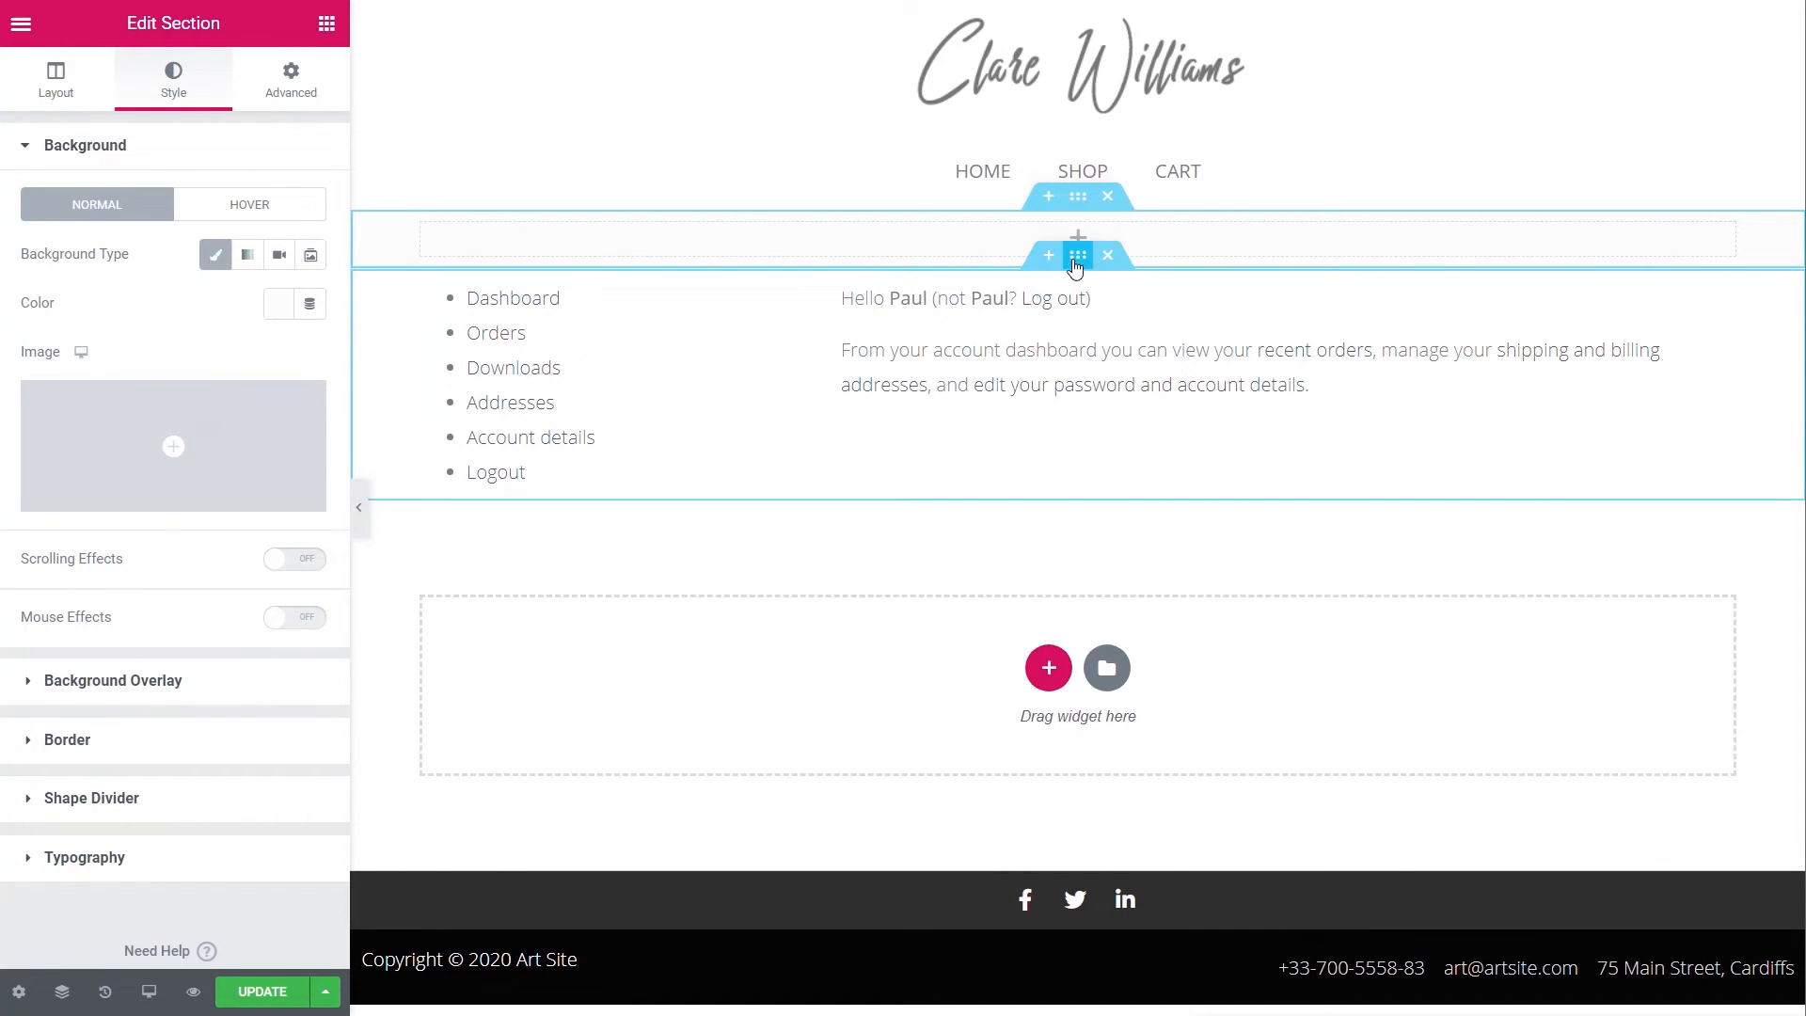
- Set the section's top and bottom padding to 50 px with padding values unlinked
{"action": "left_click", "coordinate": [290, 80]}
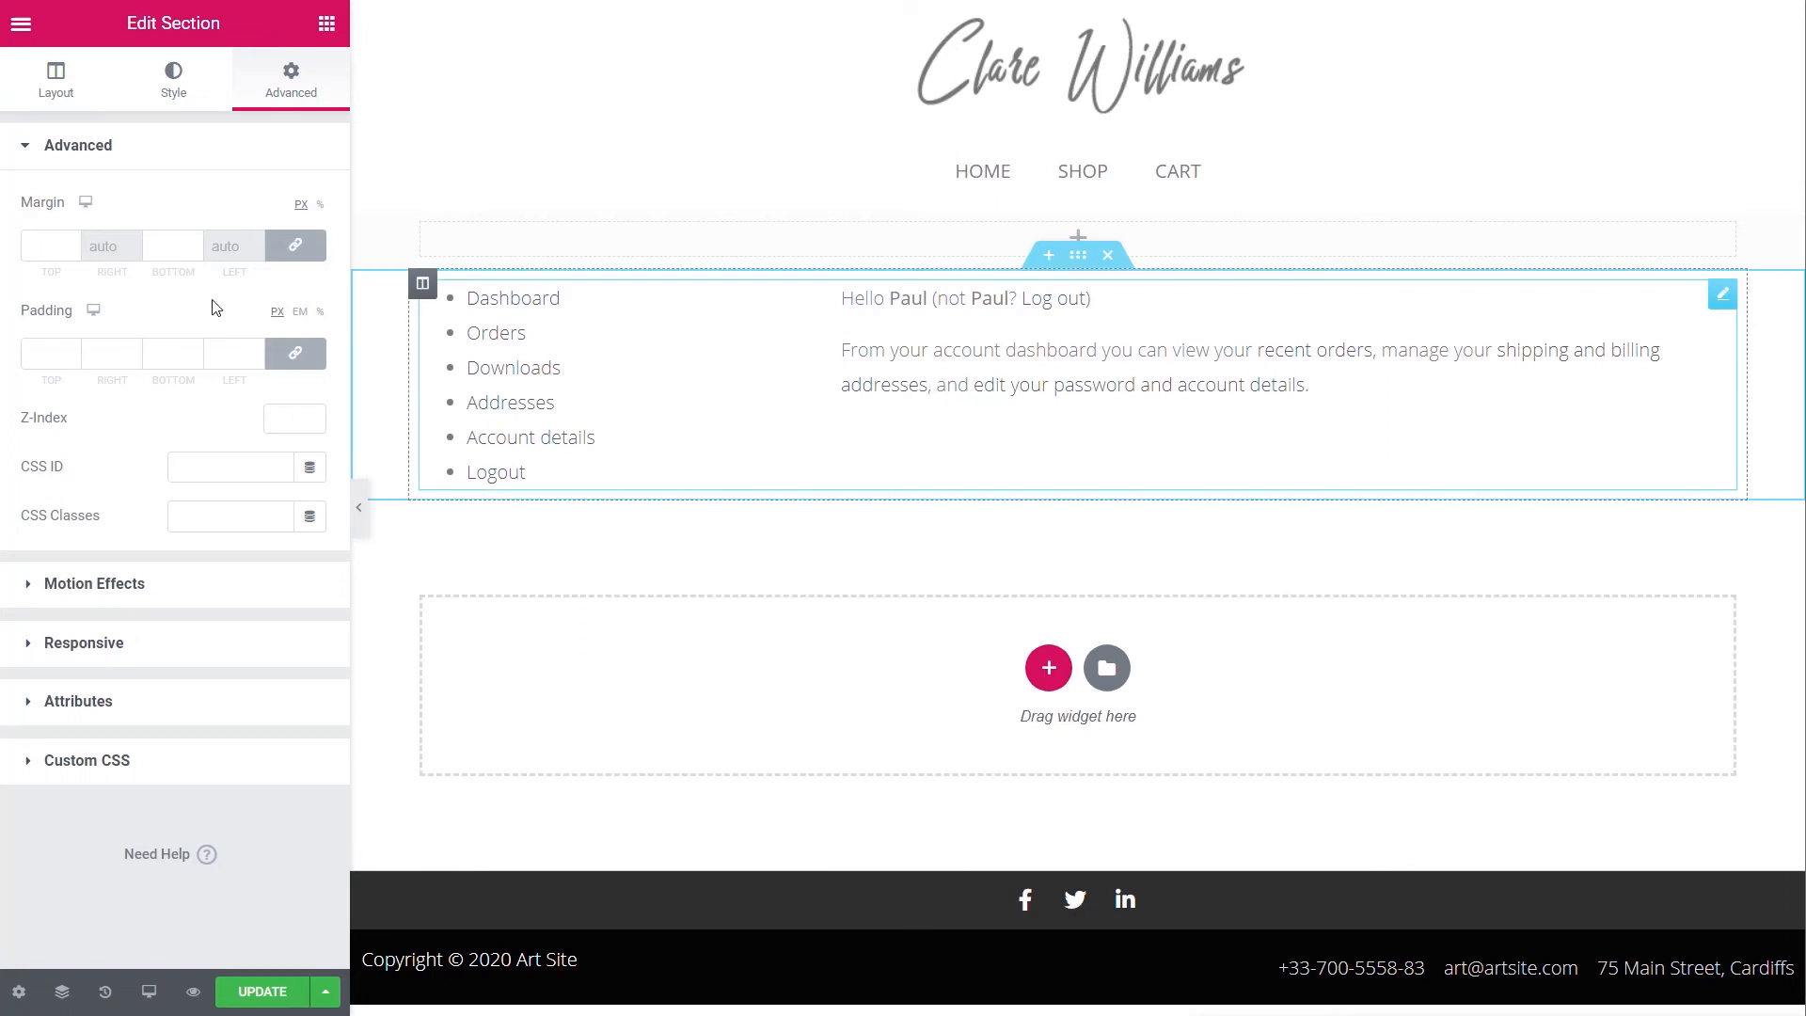
{"action": "left_click", "coordinate": [296, 353]}
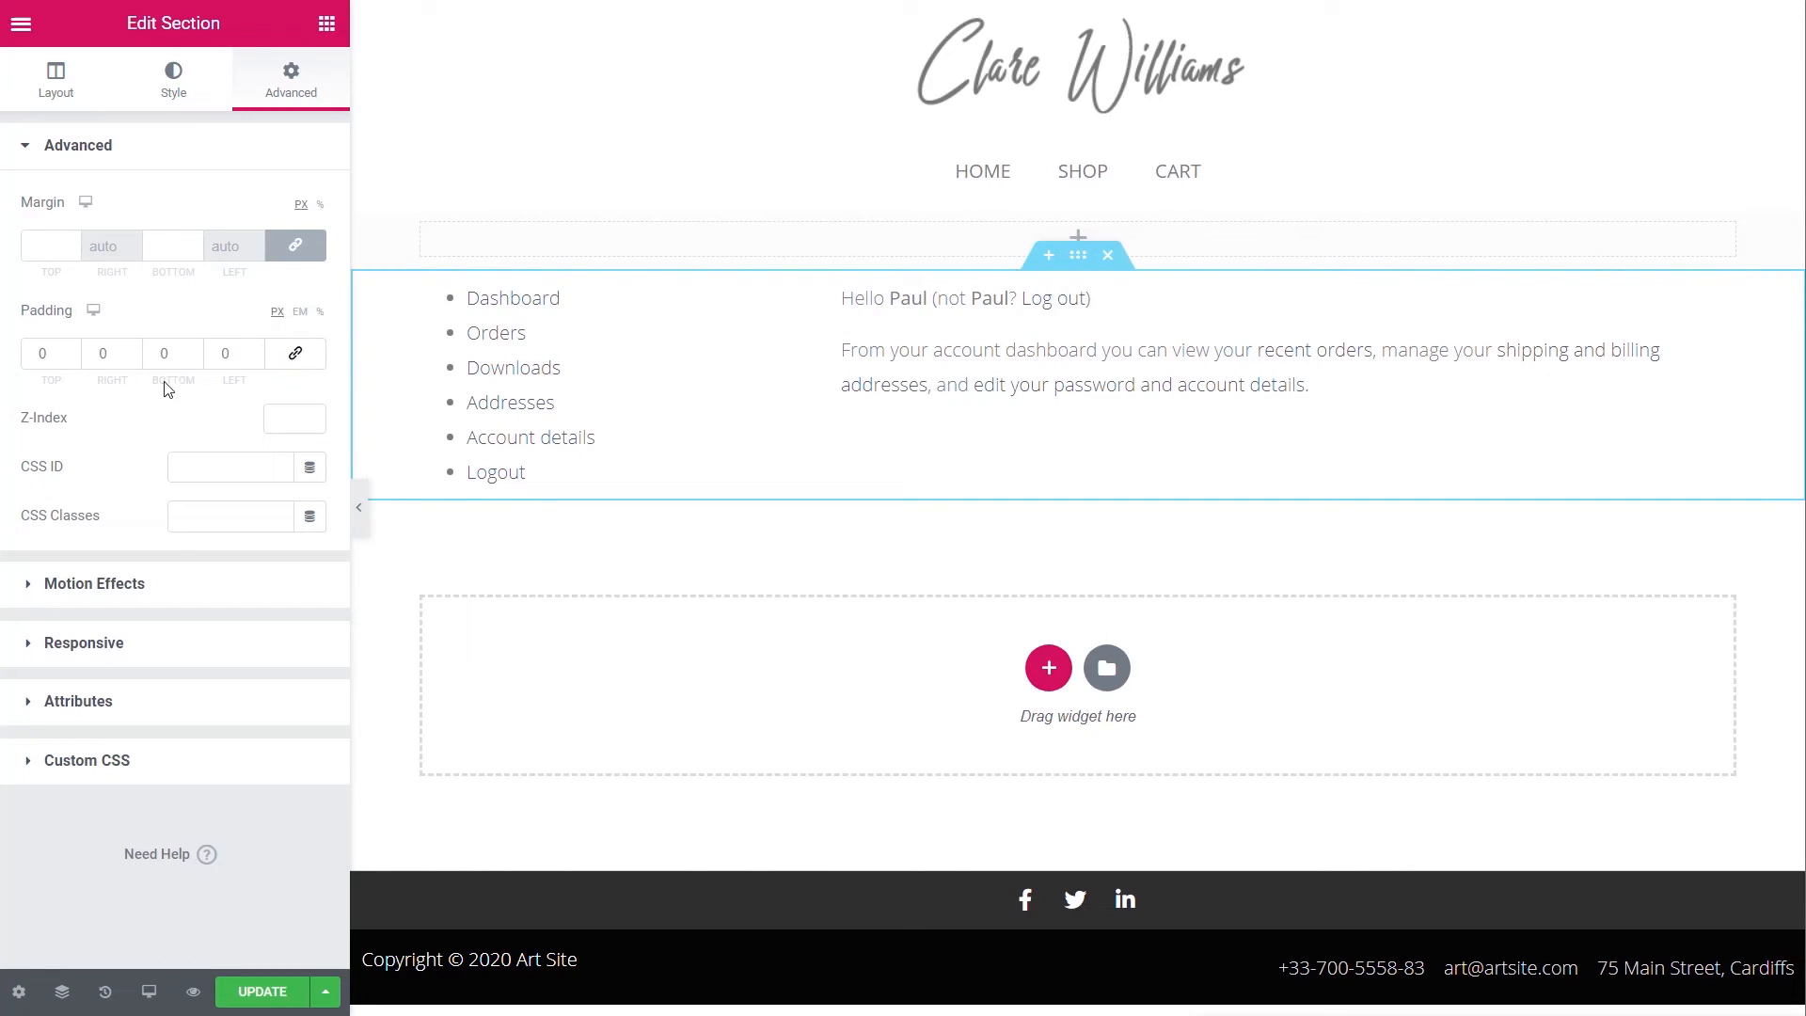
{"action": "left_click", "coordinate": [37, 356]}
{"action": "type", "text": "5"}
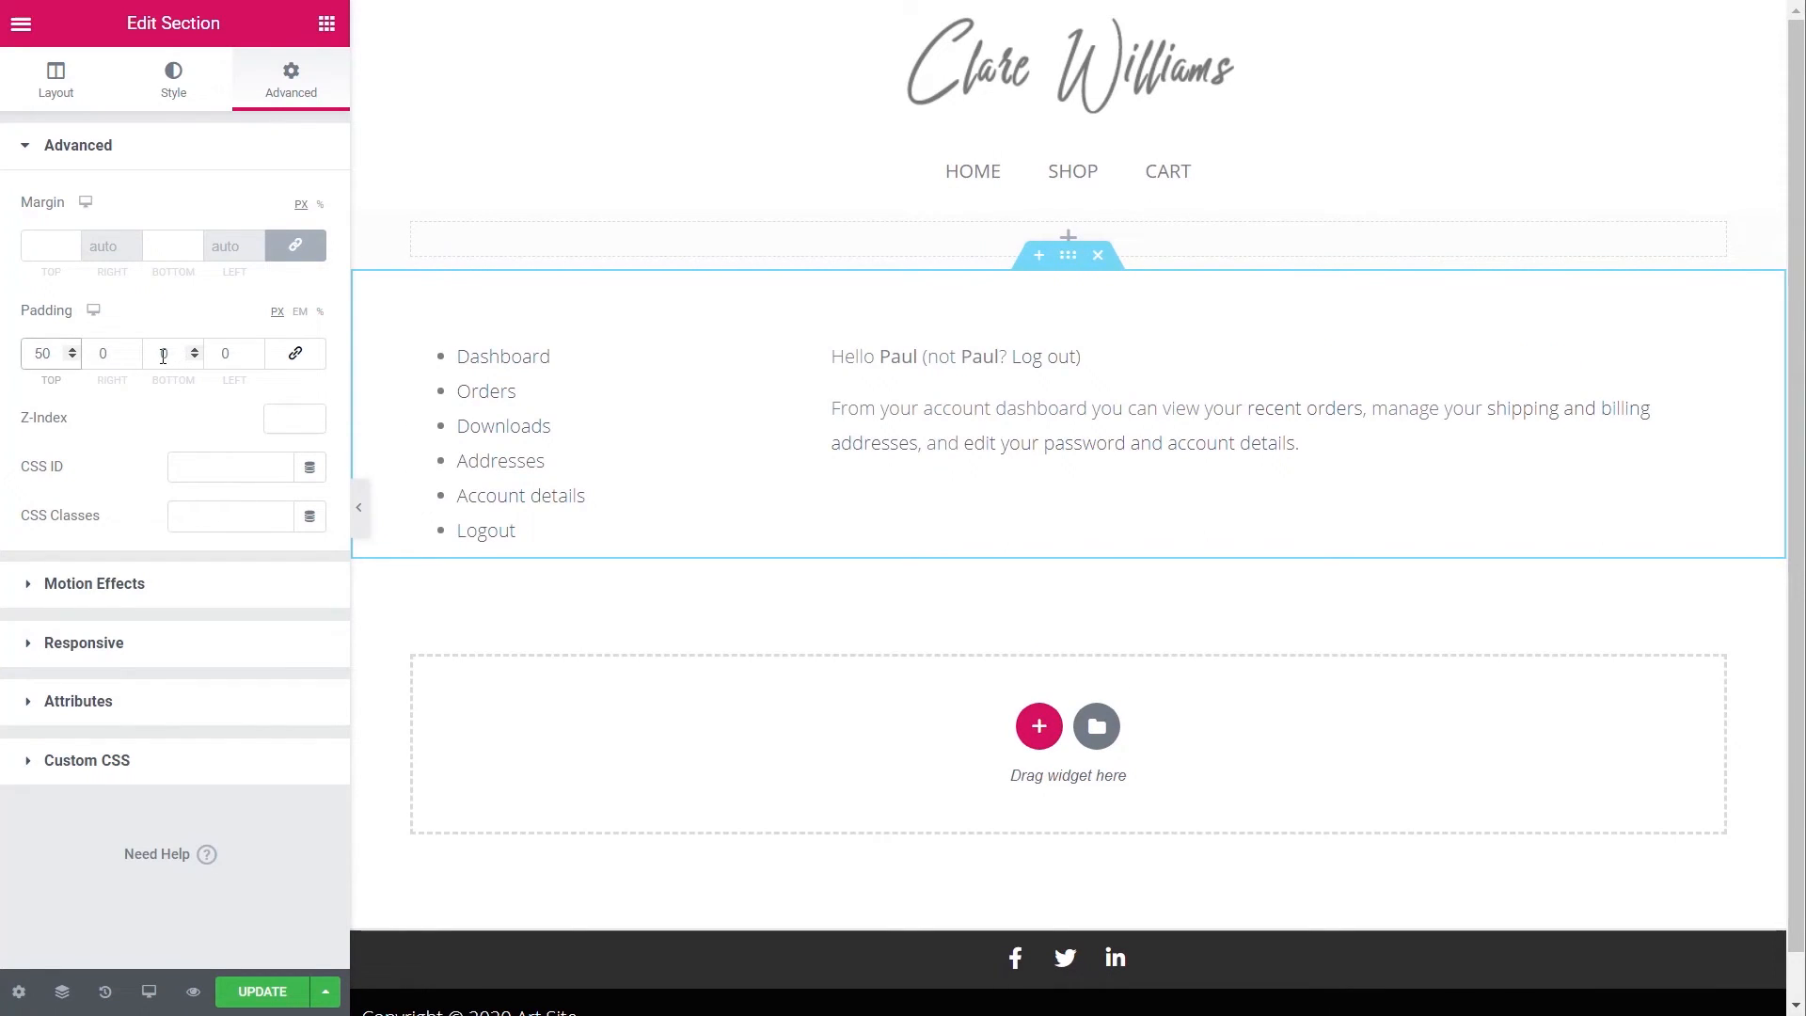
{"action": "left_click", "coordinate": [163, 355]}
{"action": "type", "text": "5"}
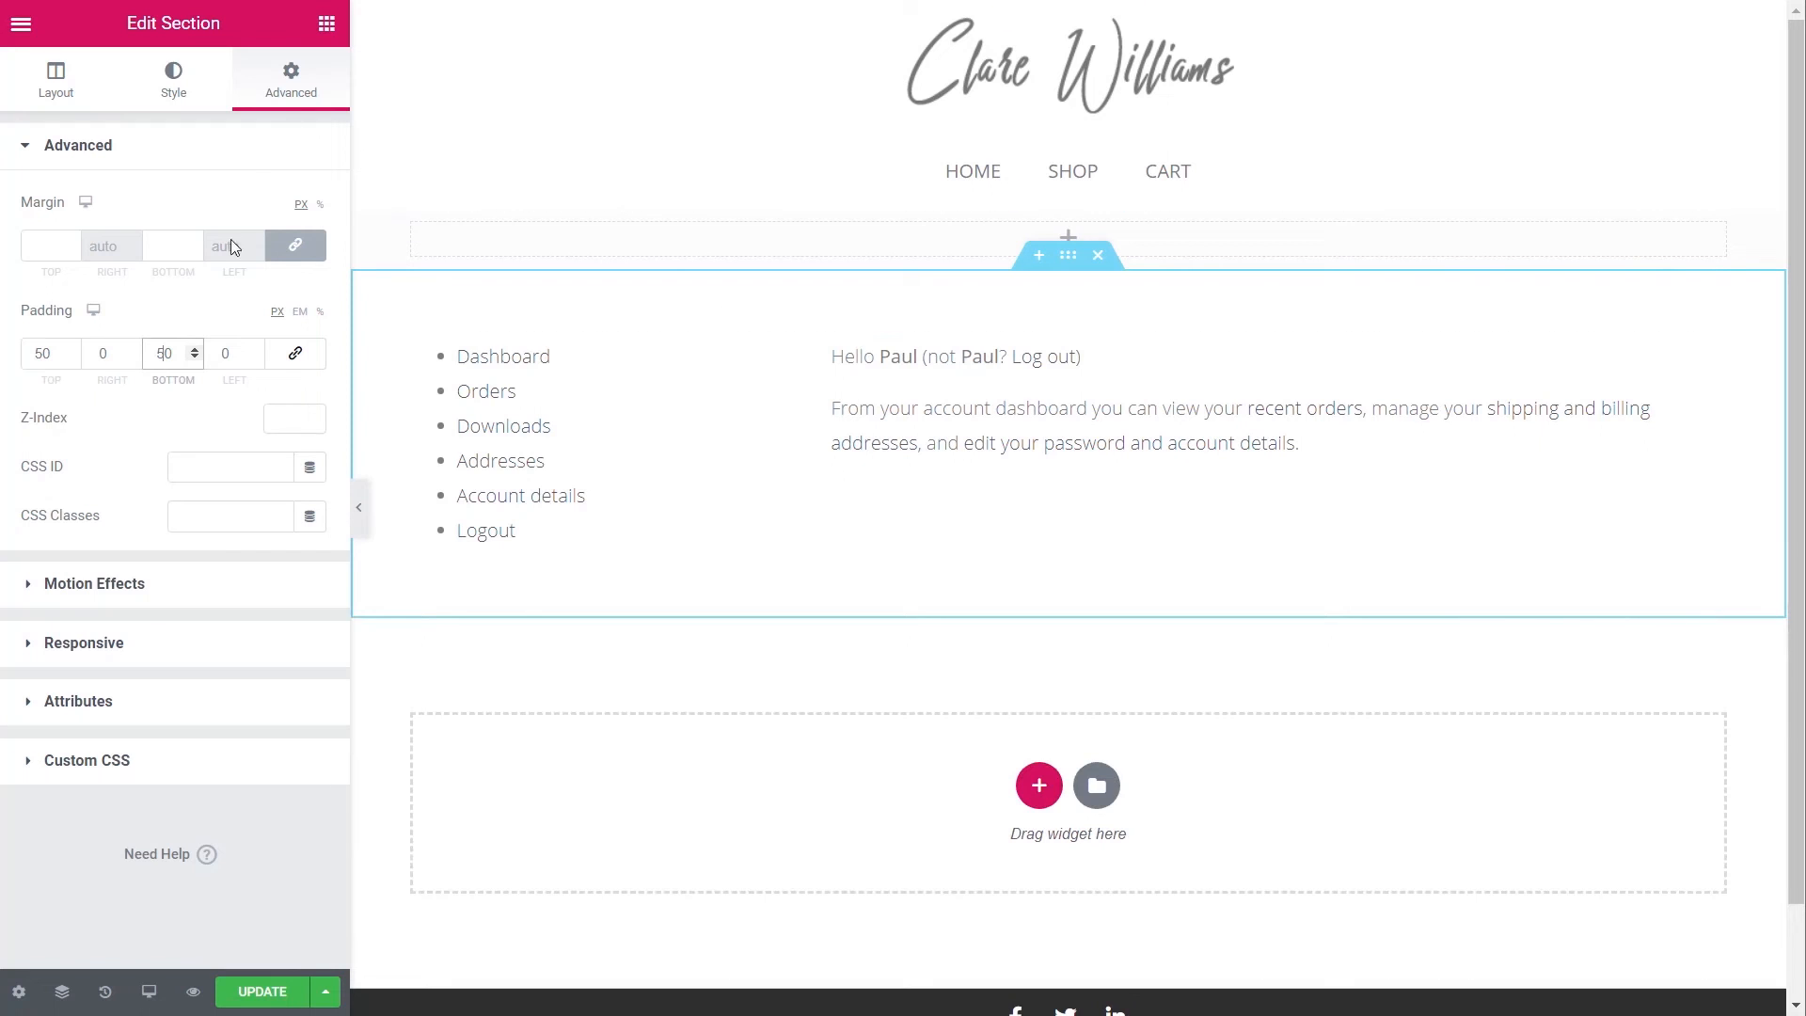
{"action": "left_click", "coordinate": [326, 23]}
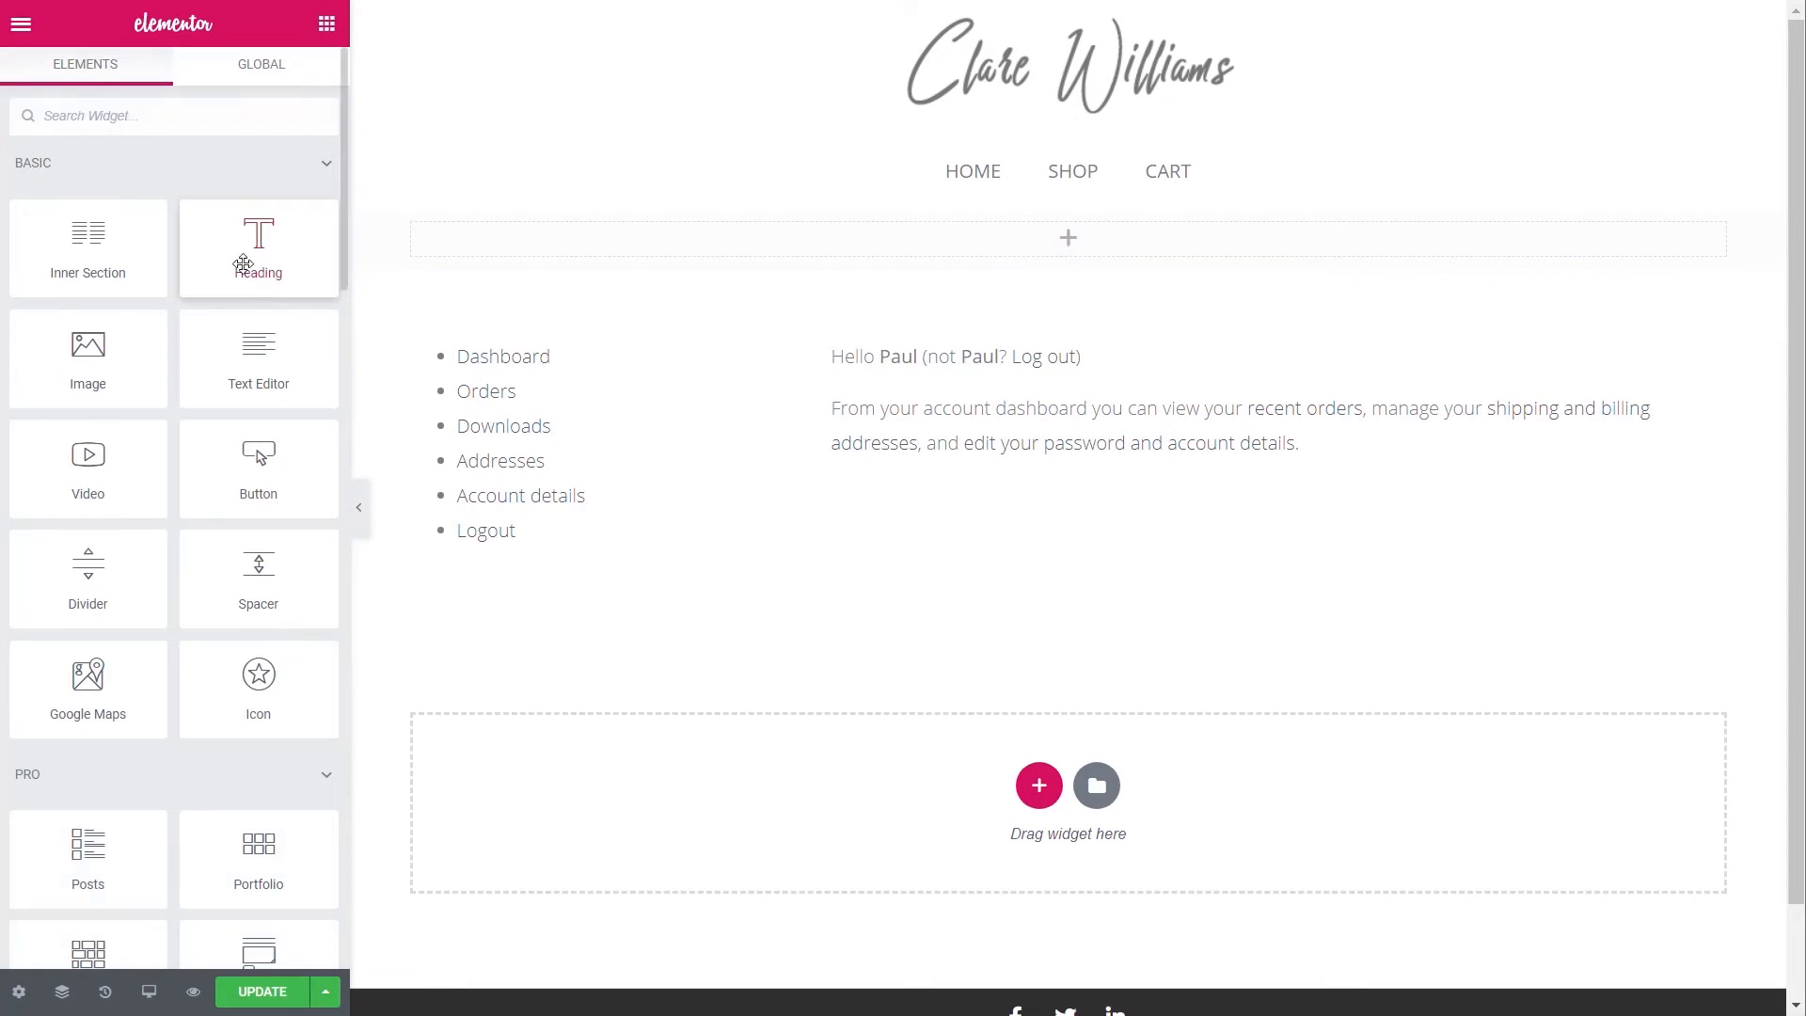
- Add a centred H3 heading reading 'My Account' in the top section
{"action": "left_click_drag", "start_coordinate": [249, 249], "coordinate": [827, 237]}
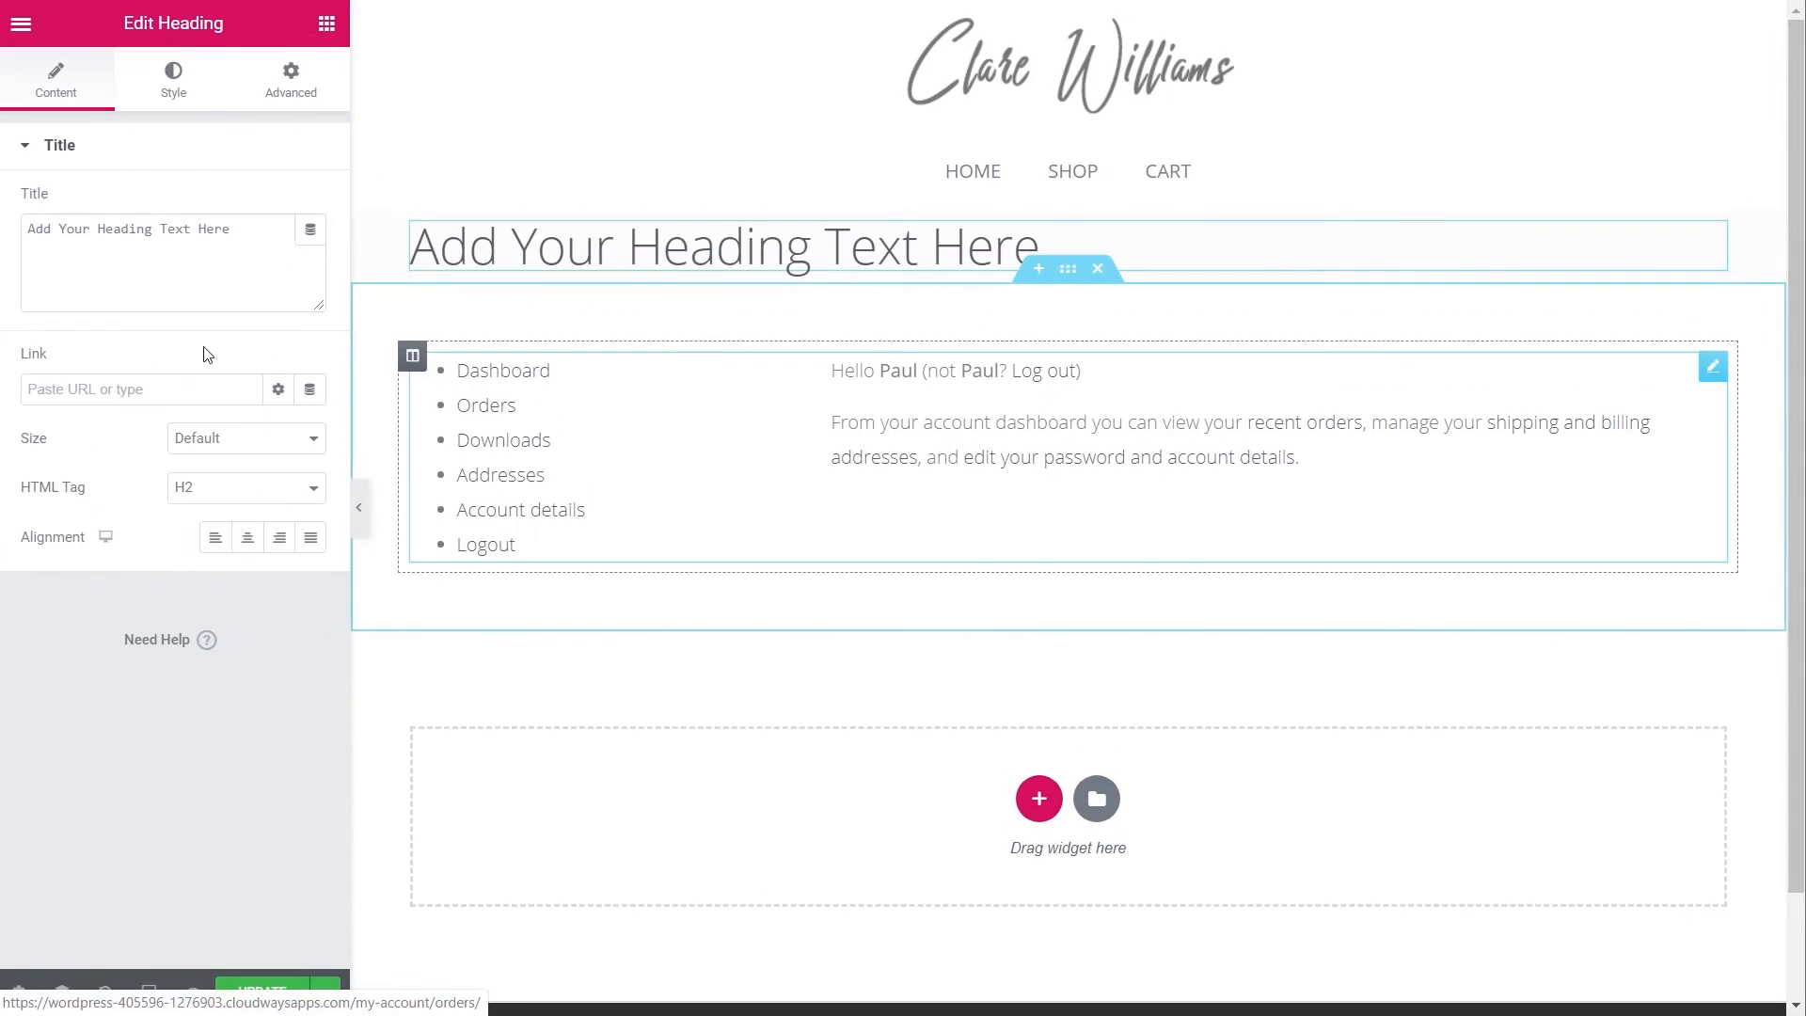
{"action": "left_click", "coordinate": [247, 537]}
{"action": "left_click", "coordinate": [226, 489]}
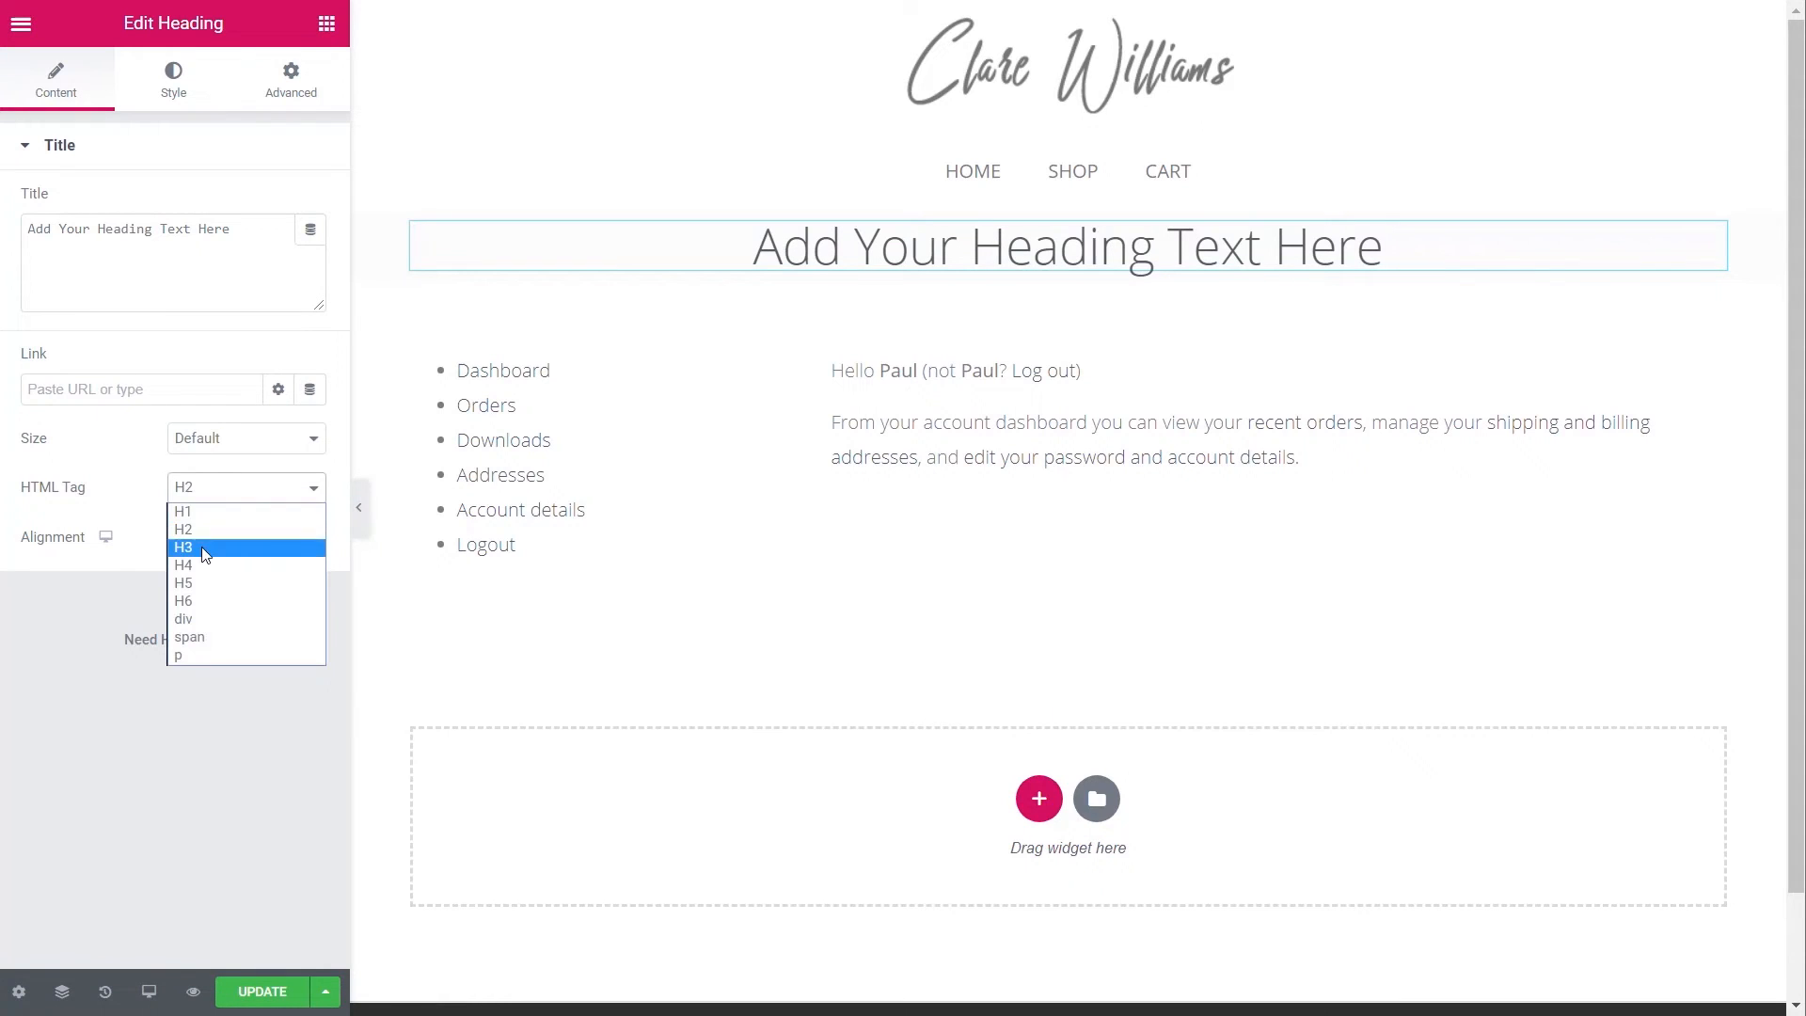
{"action": "left_click", "coordinate": [221, 544]}
{"action": "left_click_drag", "start_coordinate": [235, 230], "coordinate": [10, 230]}
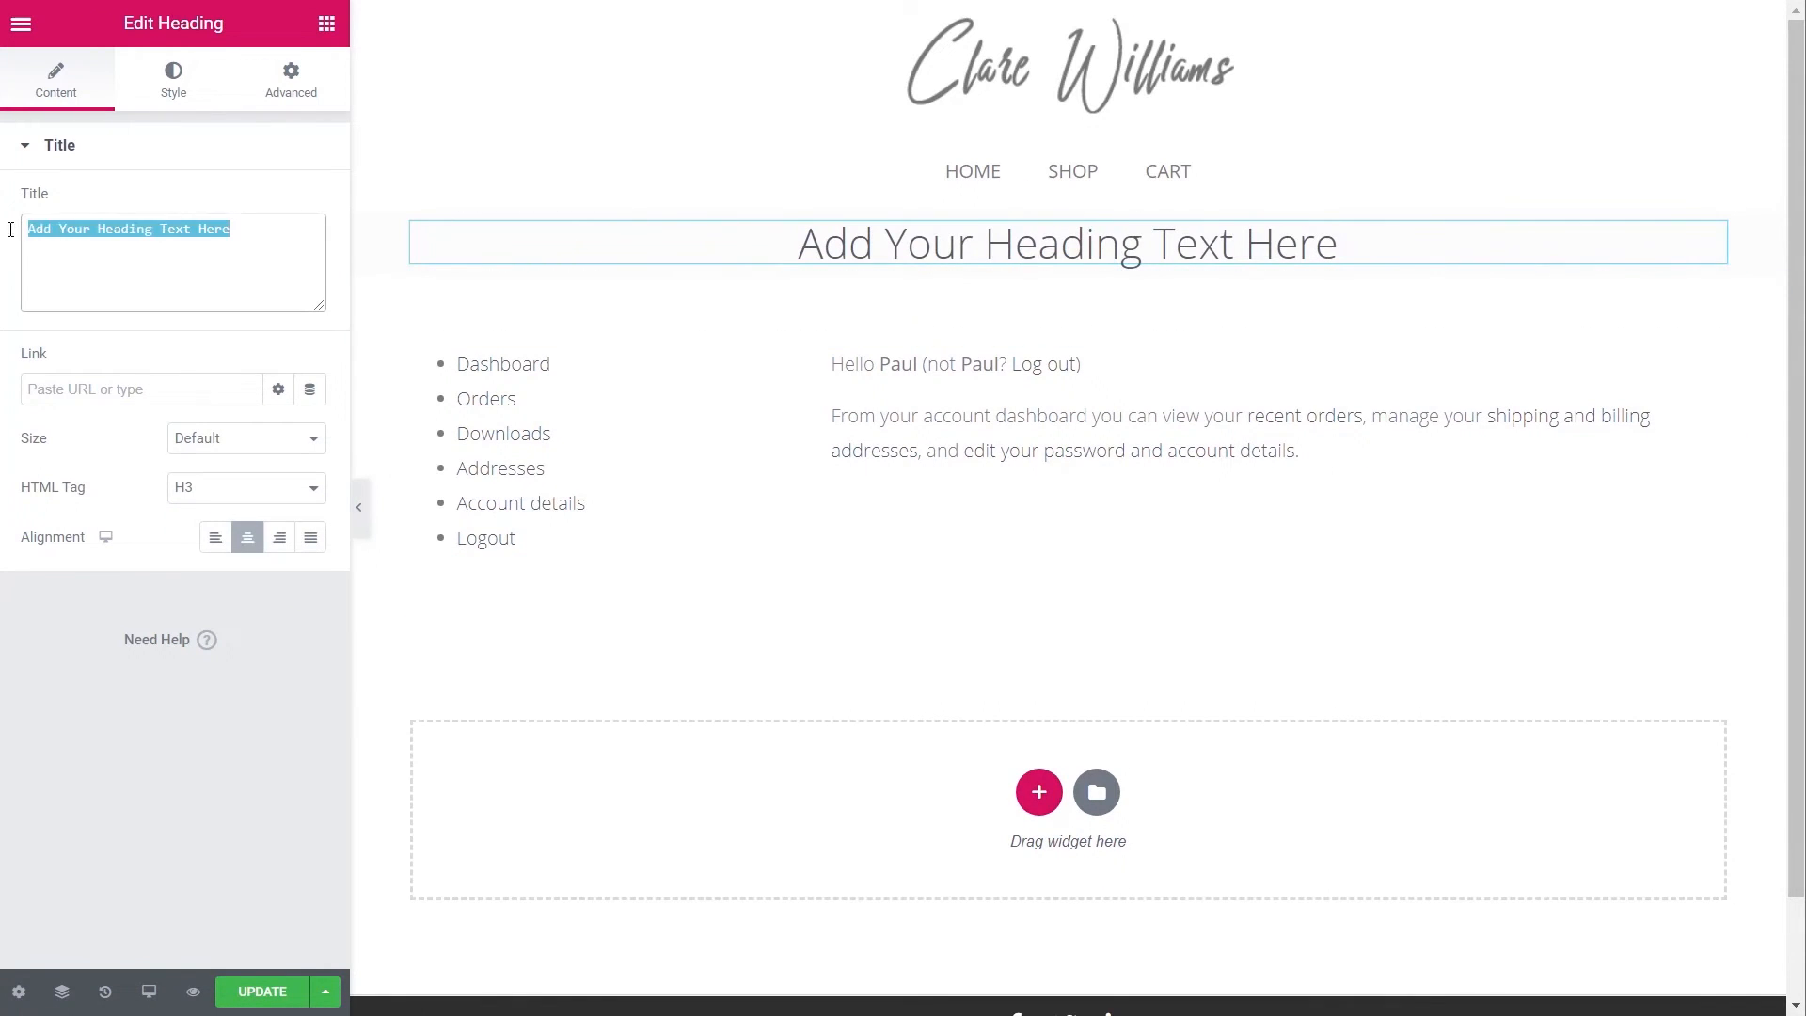
{"action": "type", "text": "My Account"}
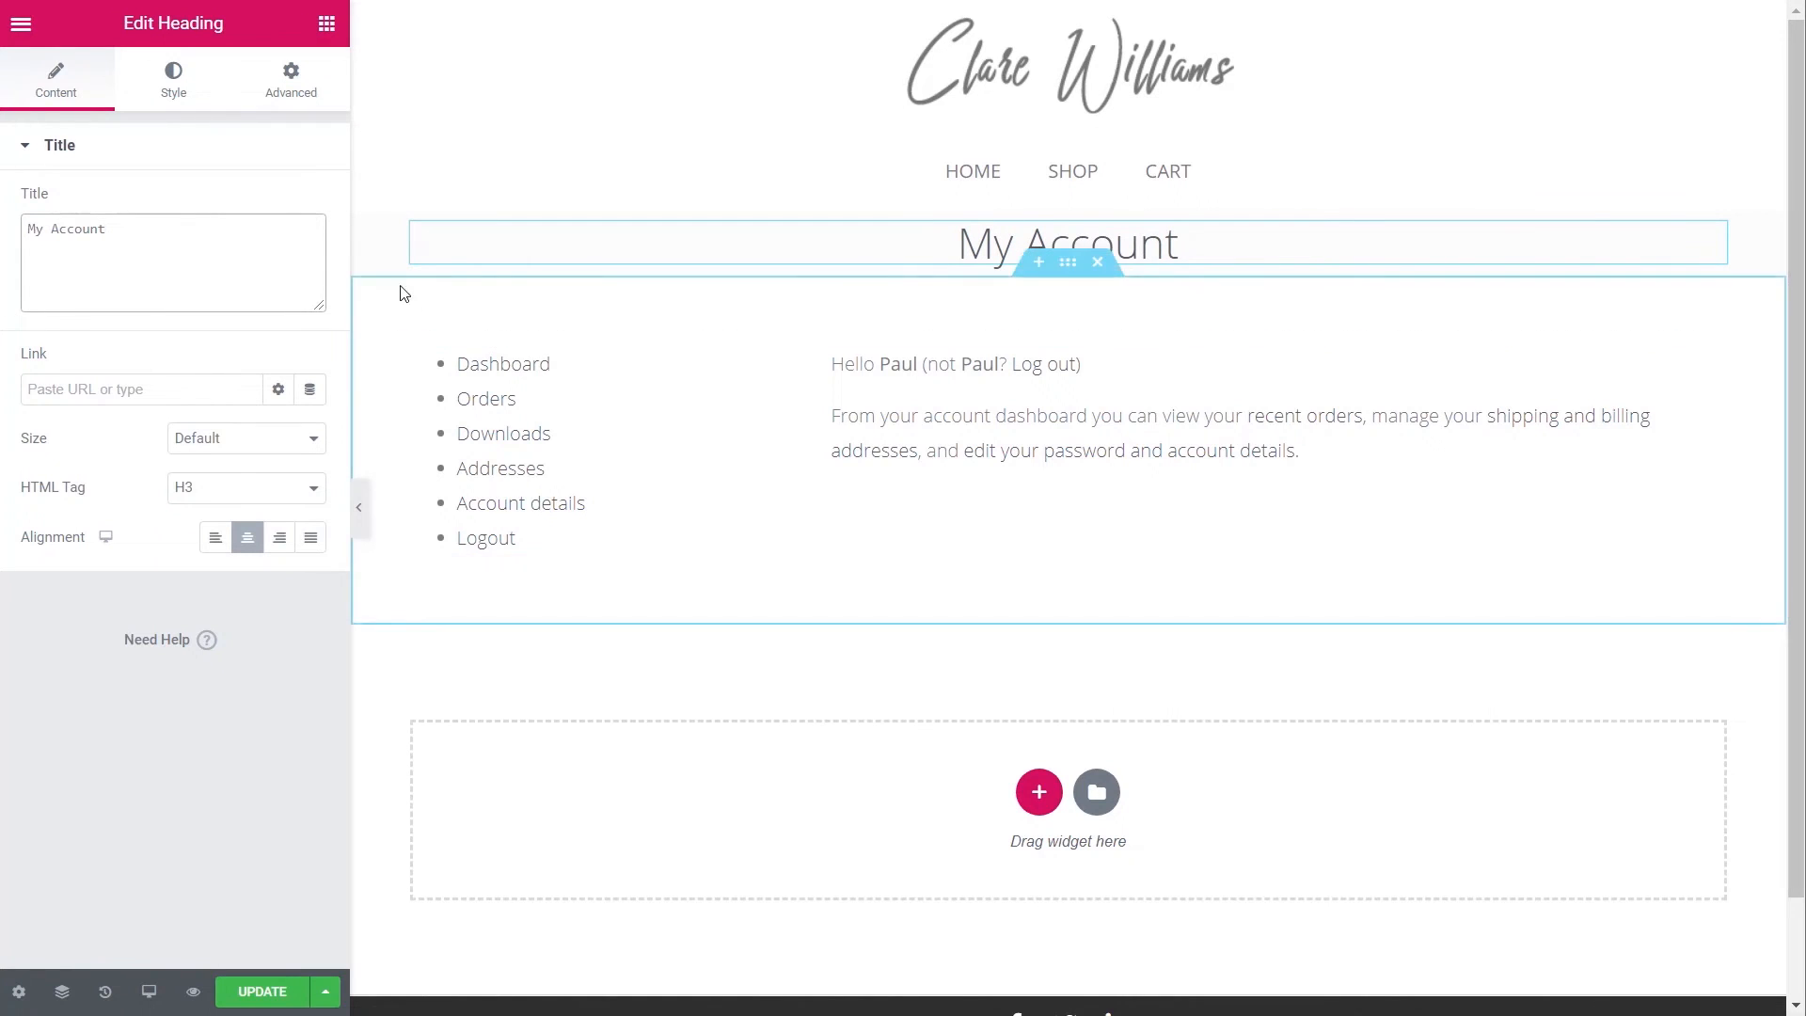
- Place centred WooCommerce Breadcrumbs below the My Account heading
{"action": "left_click", "coordinate": [326, 23]}
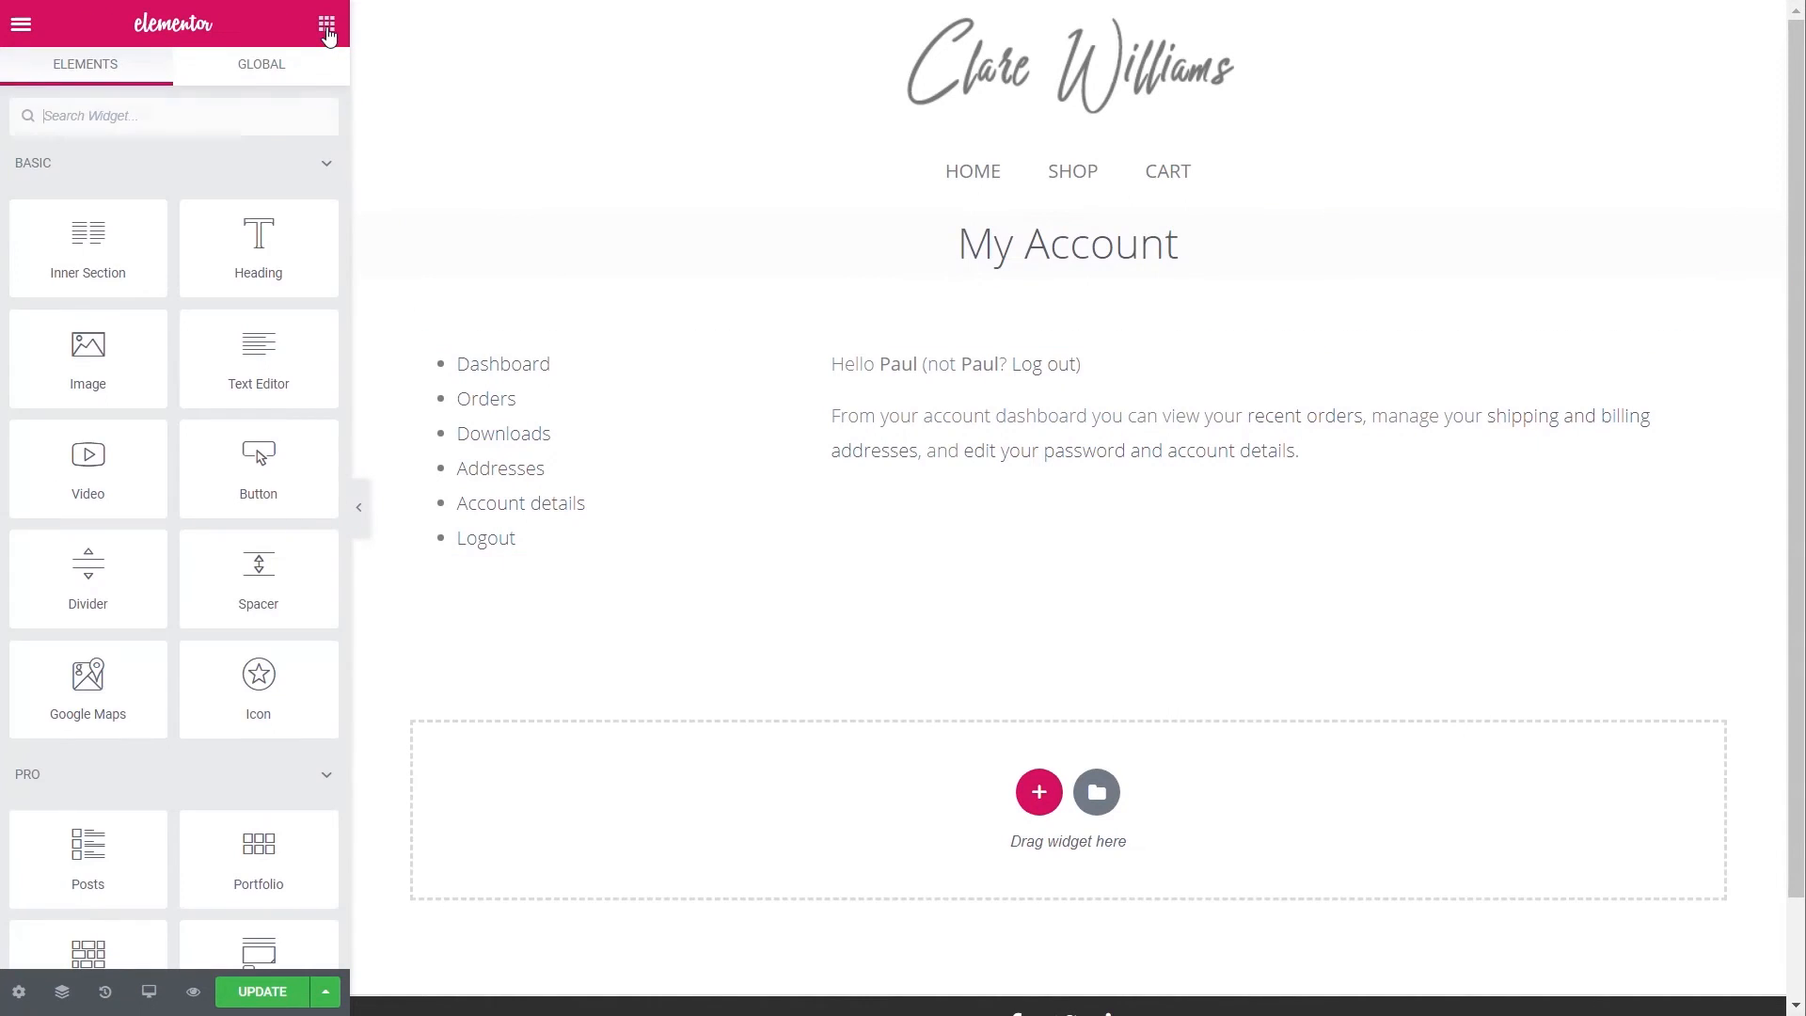
{"action": "left_click", "coordinate": [208, 117]}
{"action": "type", "text": "bread"}
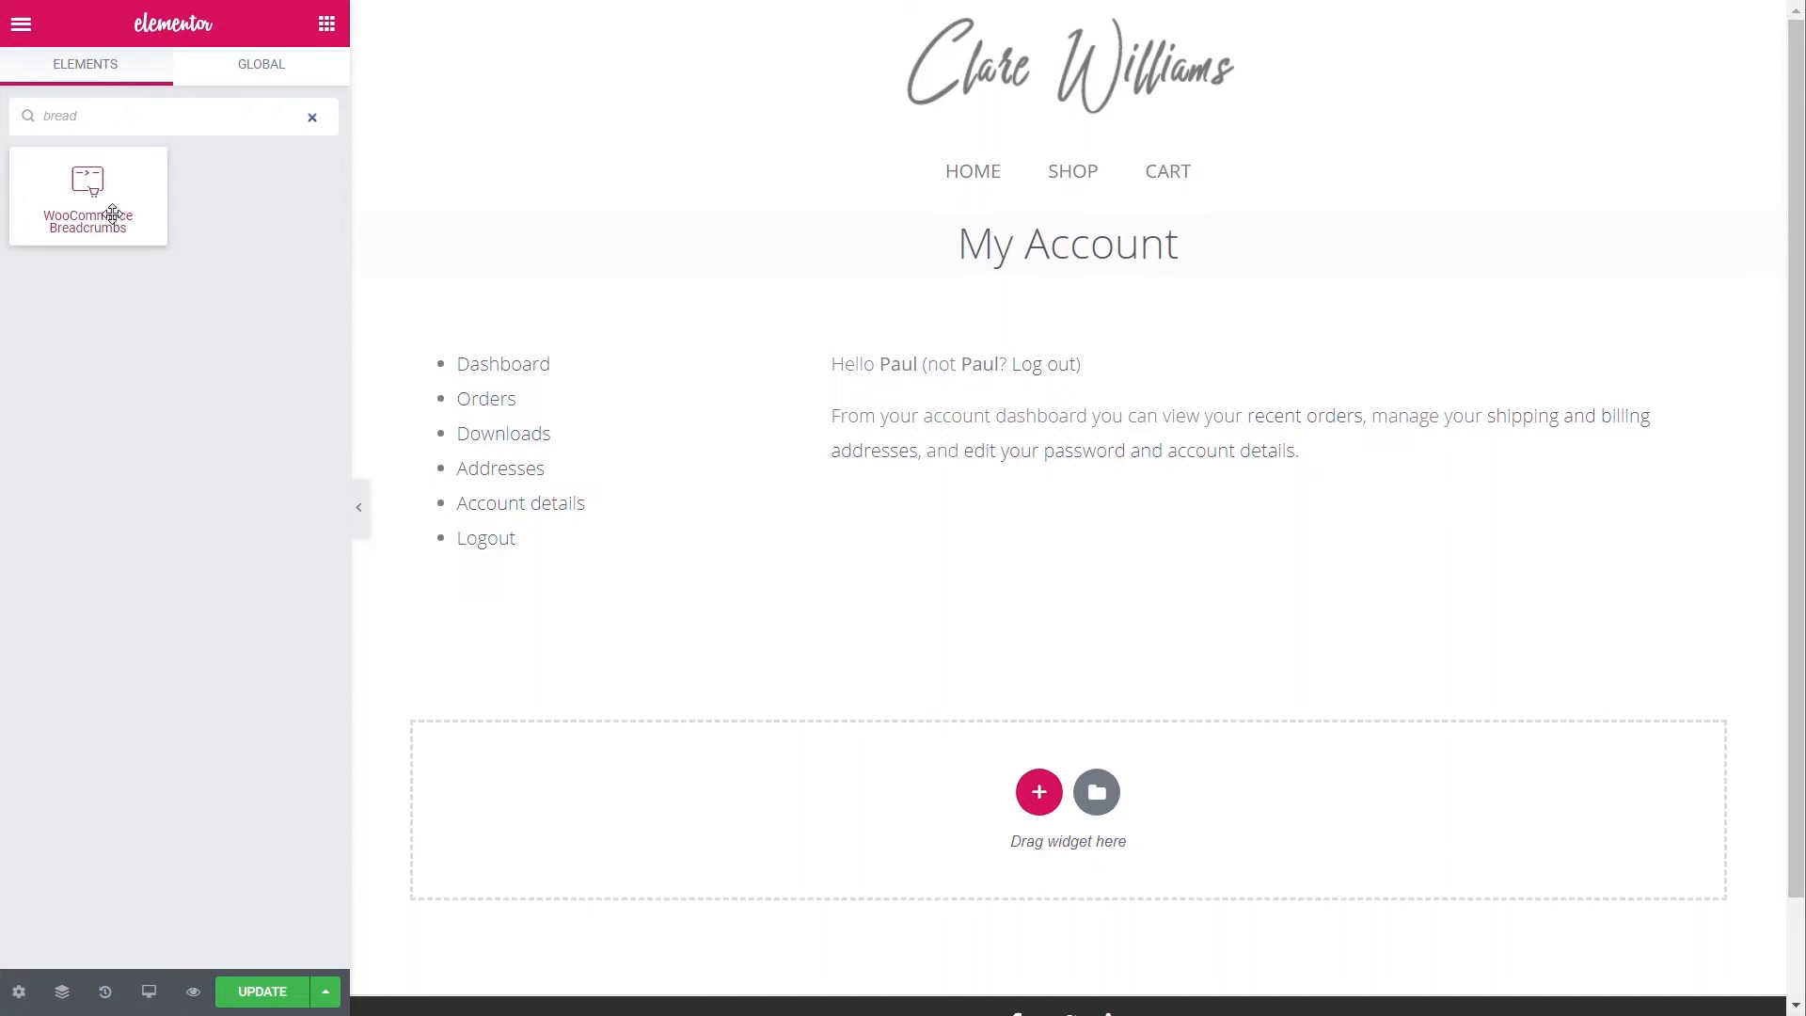
{"action": "left_click_drag", "start_coordinate": [87, 188], "coordinate": [1039, 275]}
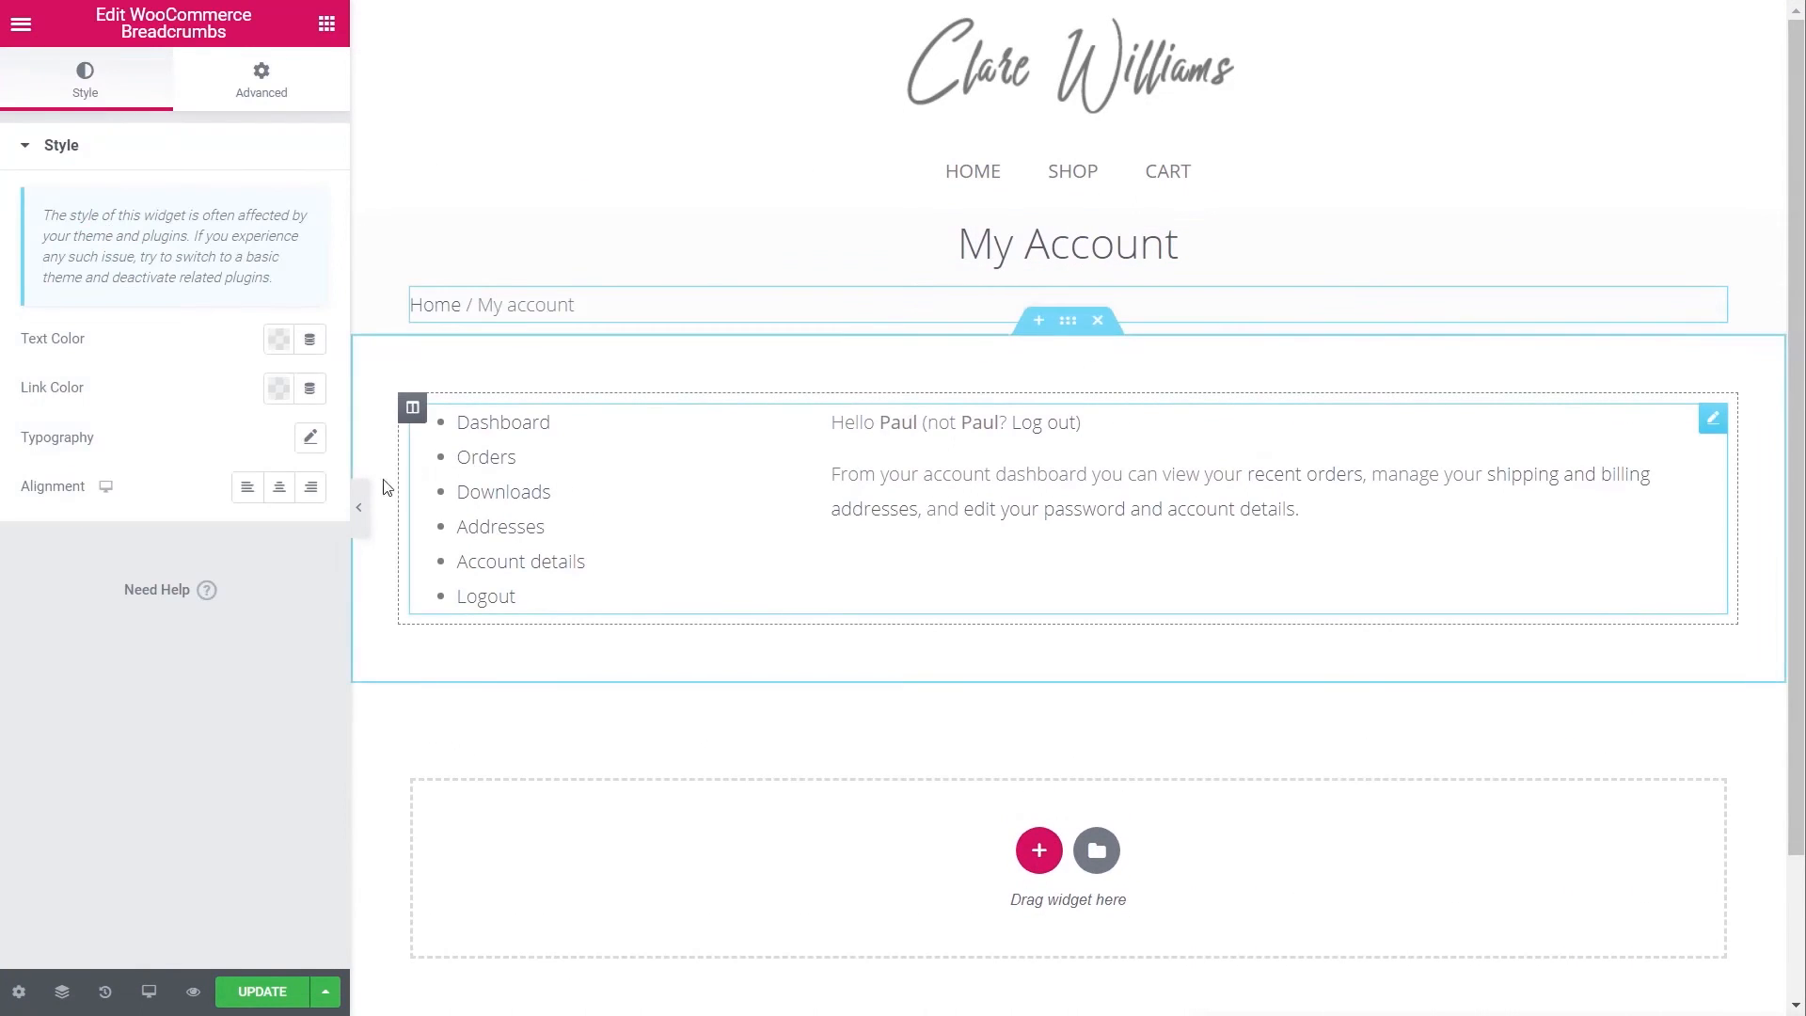
{"action": "left_click", "coordinate": [280, 486]}
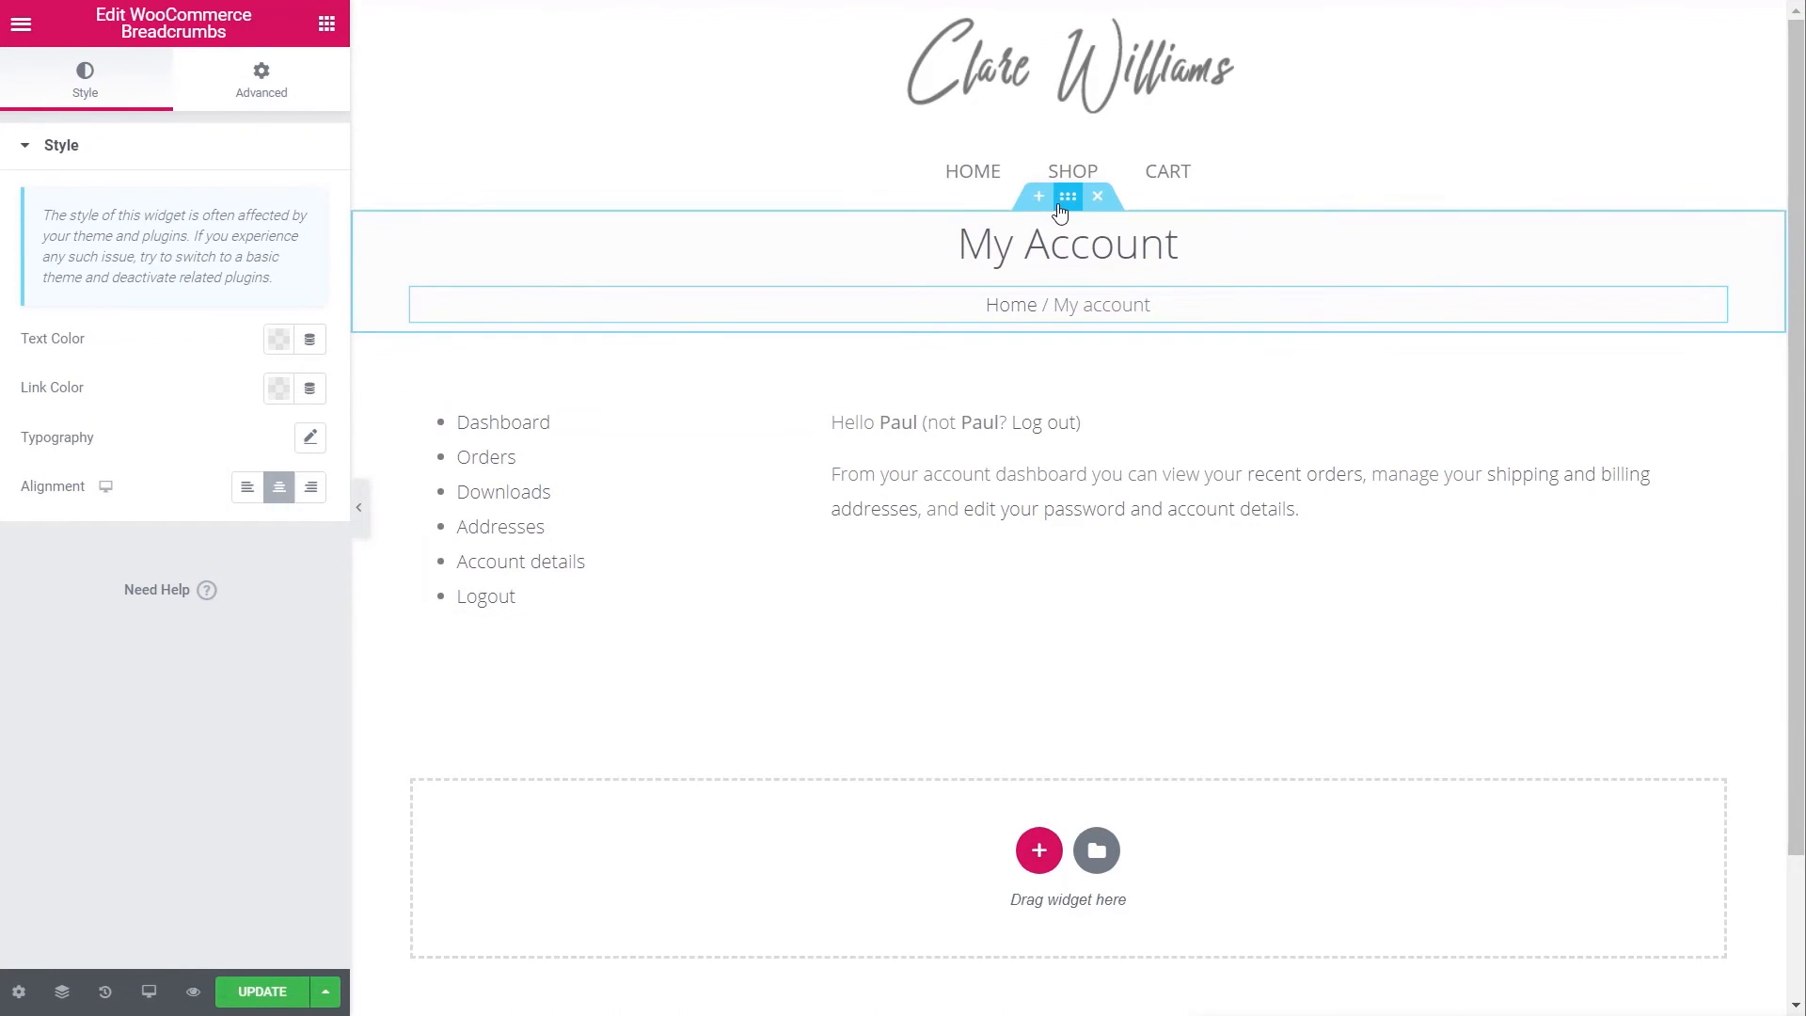
- Give the title section a light grey #F7F7F7 background colour
{"action": "left_click", "coordinate": [1060, 211]}
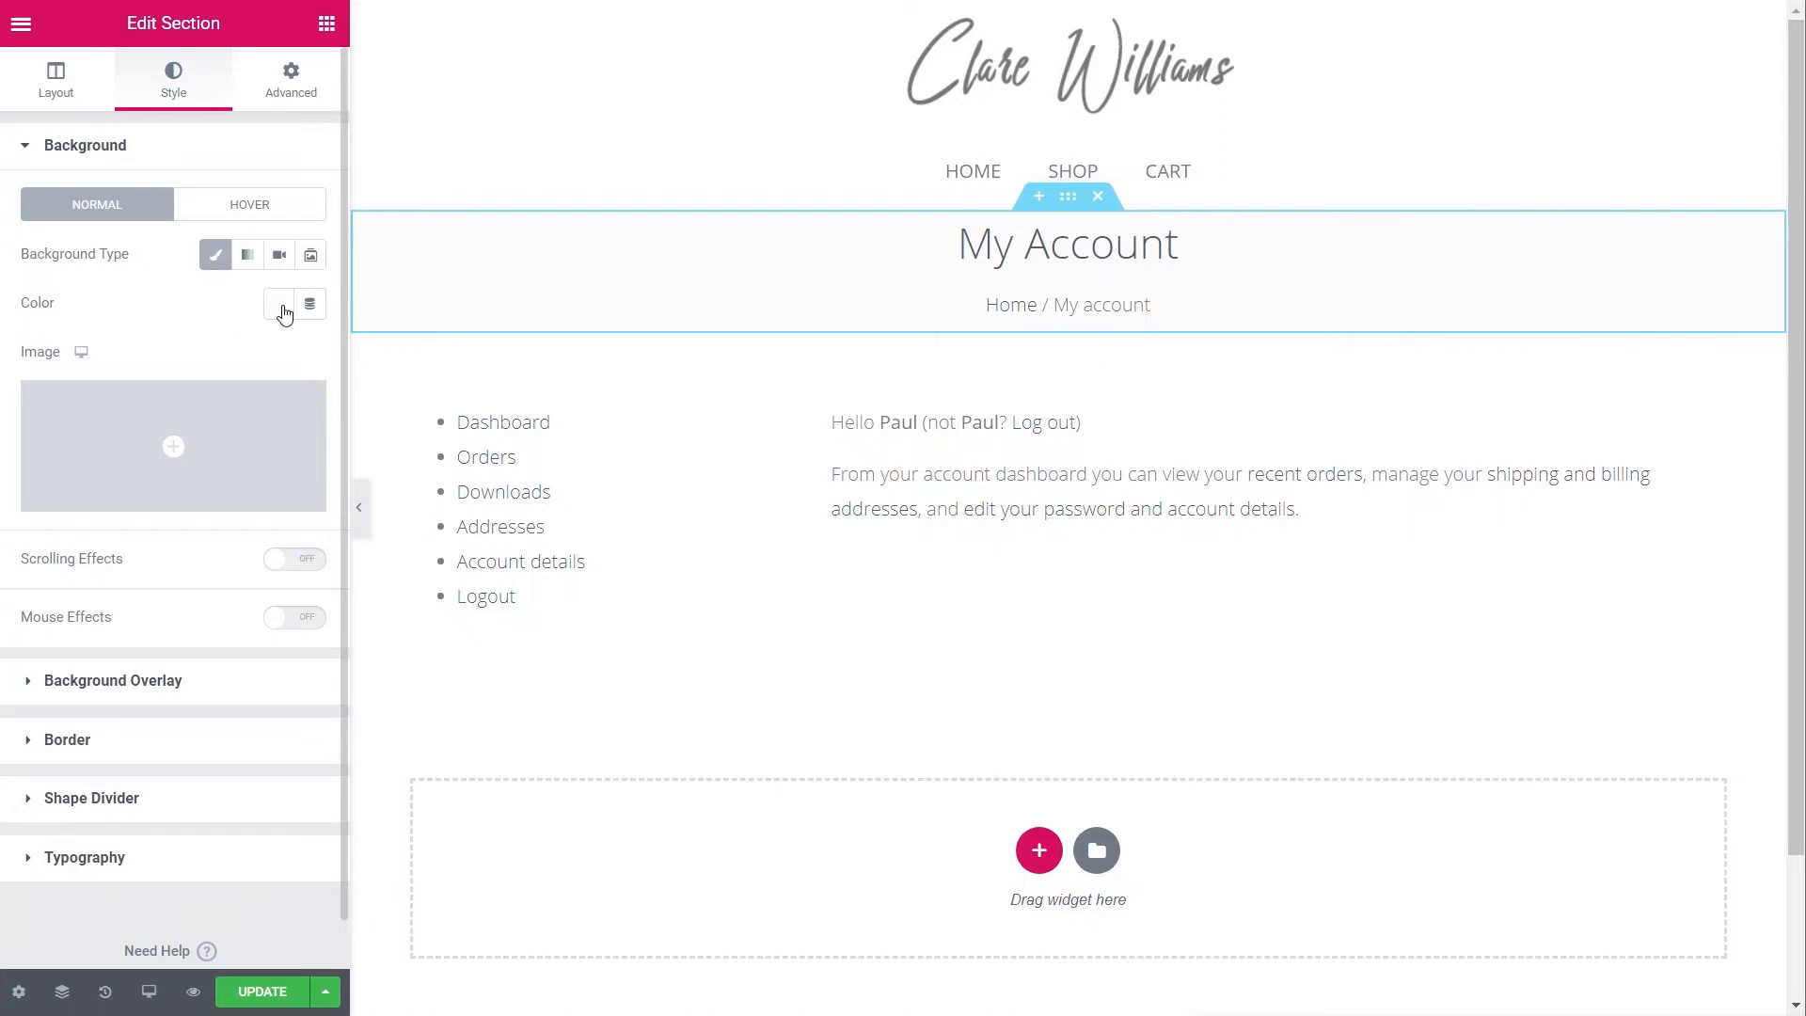
{"action": "left_click", "coordinate": [280, 306]}
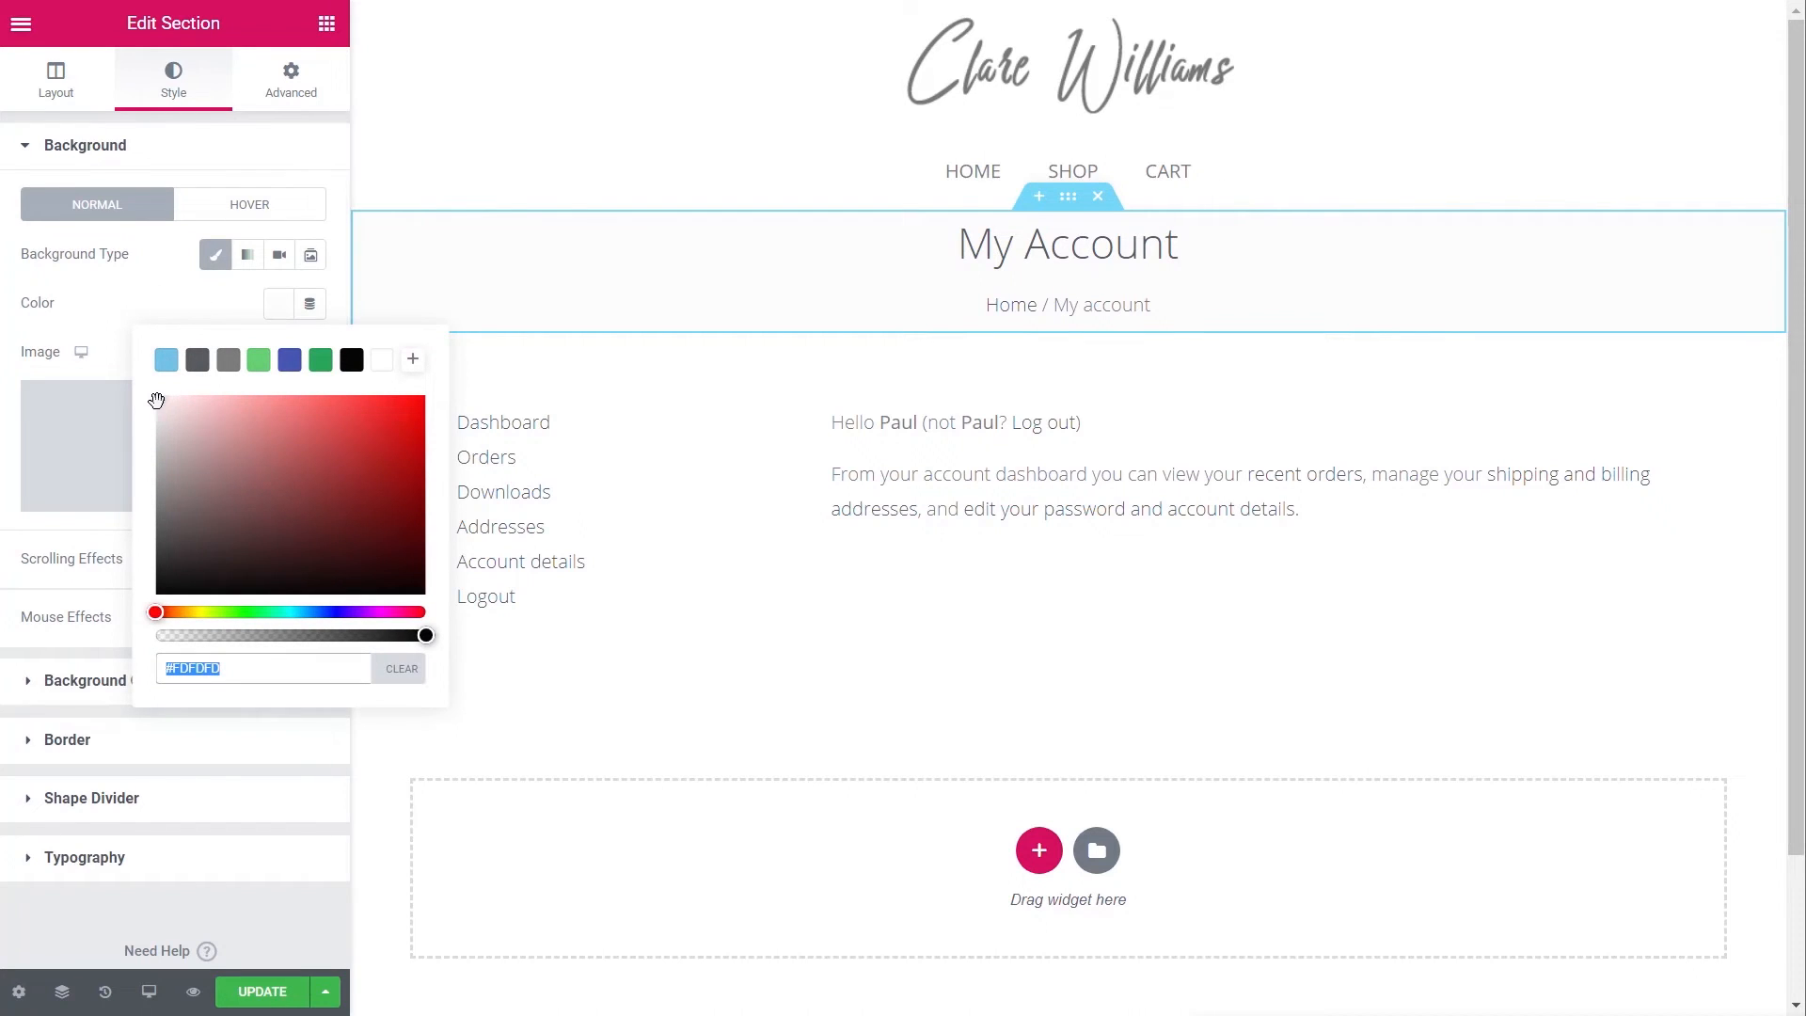
{"action": "type", "text": "#F7F7F7"}
{"action": "left_click", "coordinate": [133, 312]}
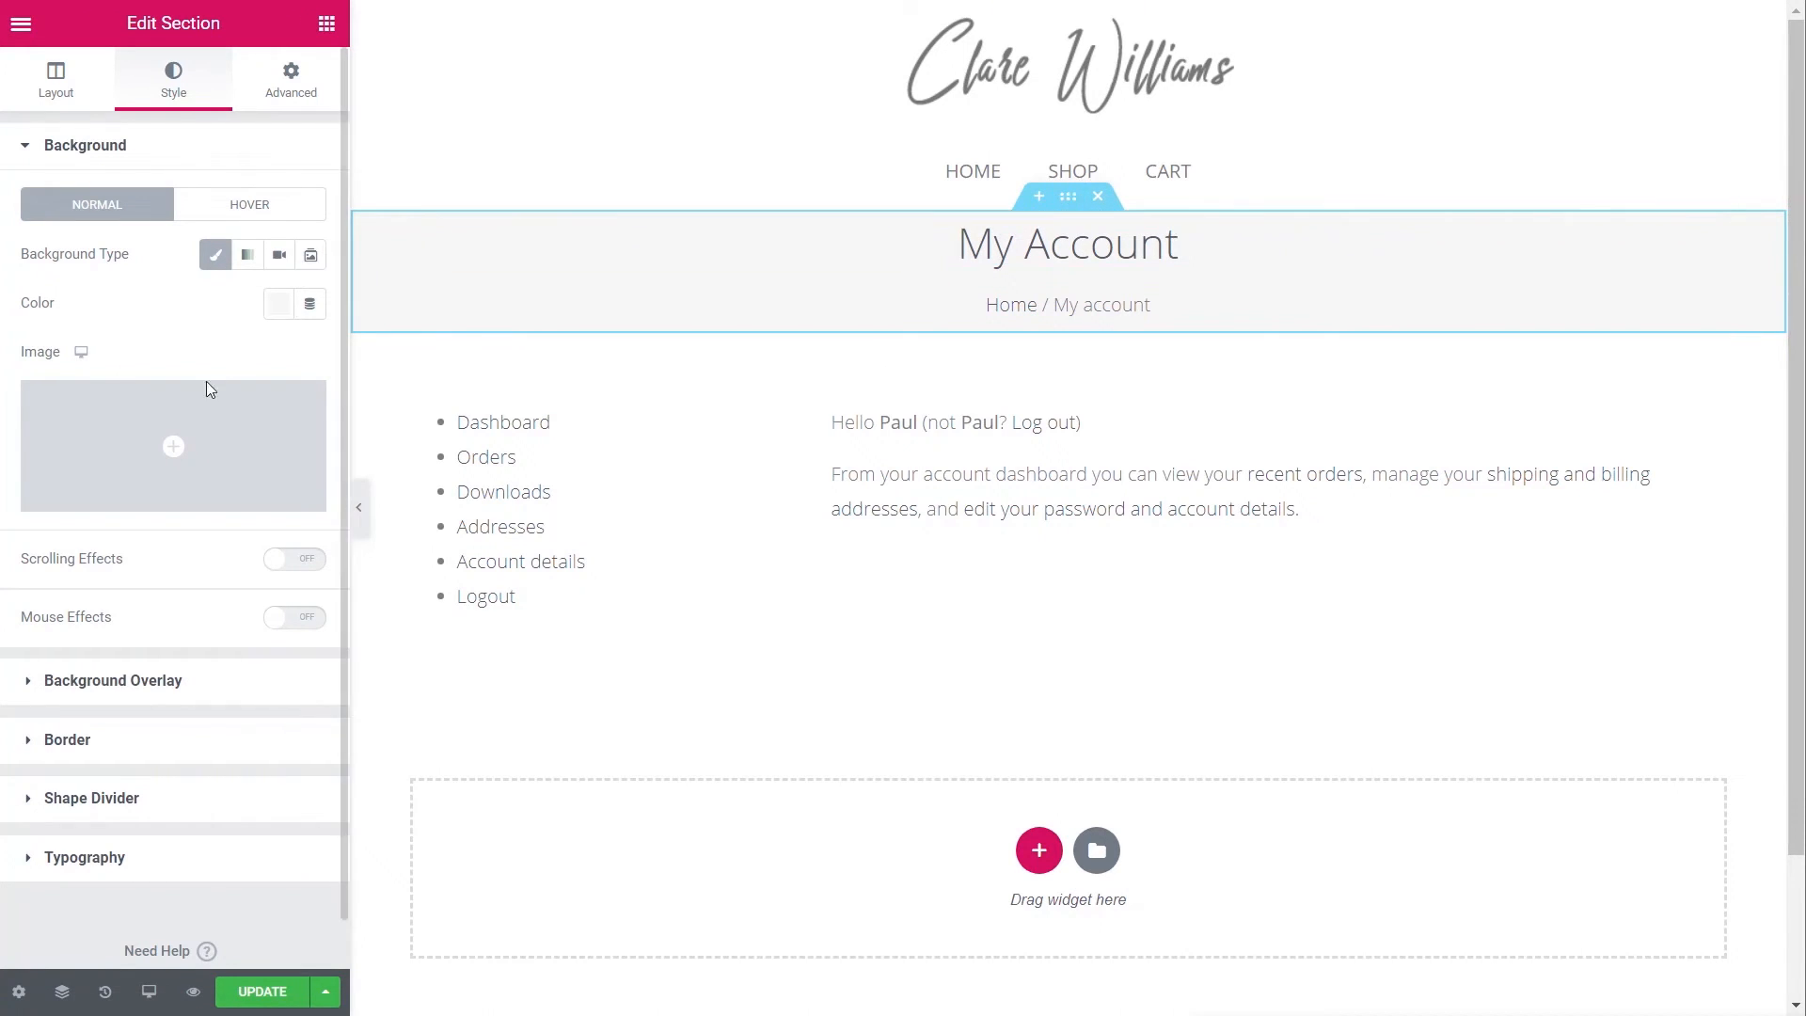
- Set the column gap to Extended, vertically centre the column, and update the page
{"action": "left_click", "coordinate": [48, 94]}
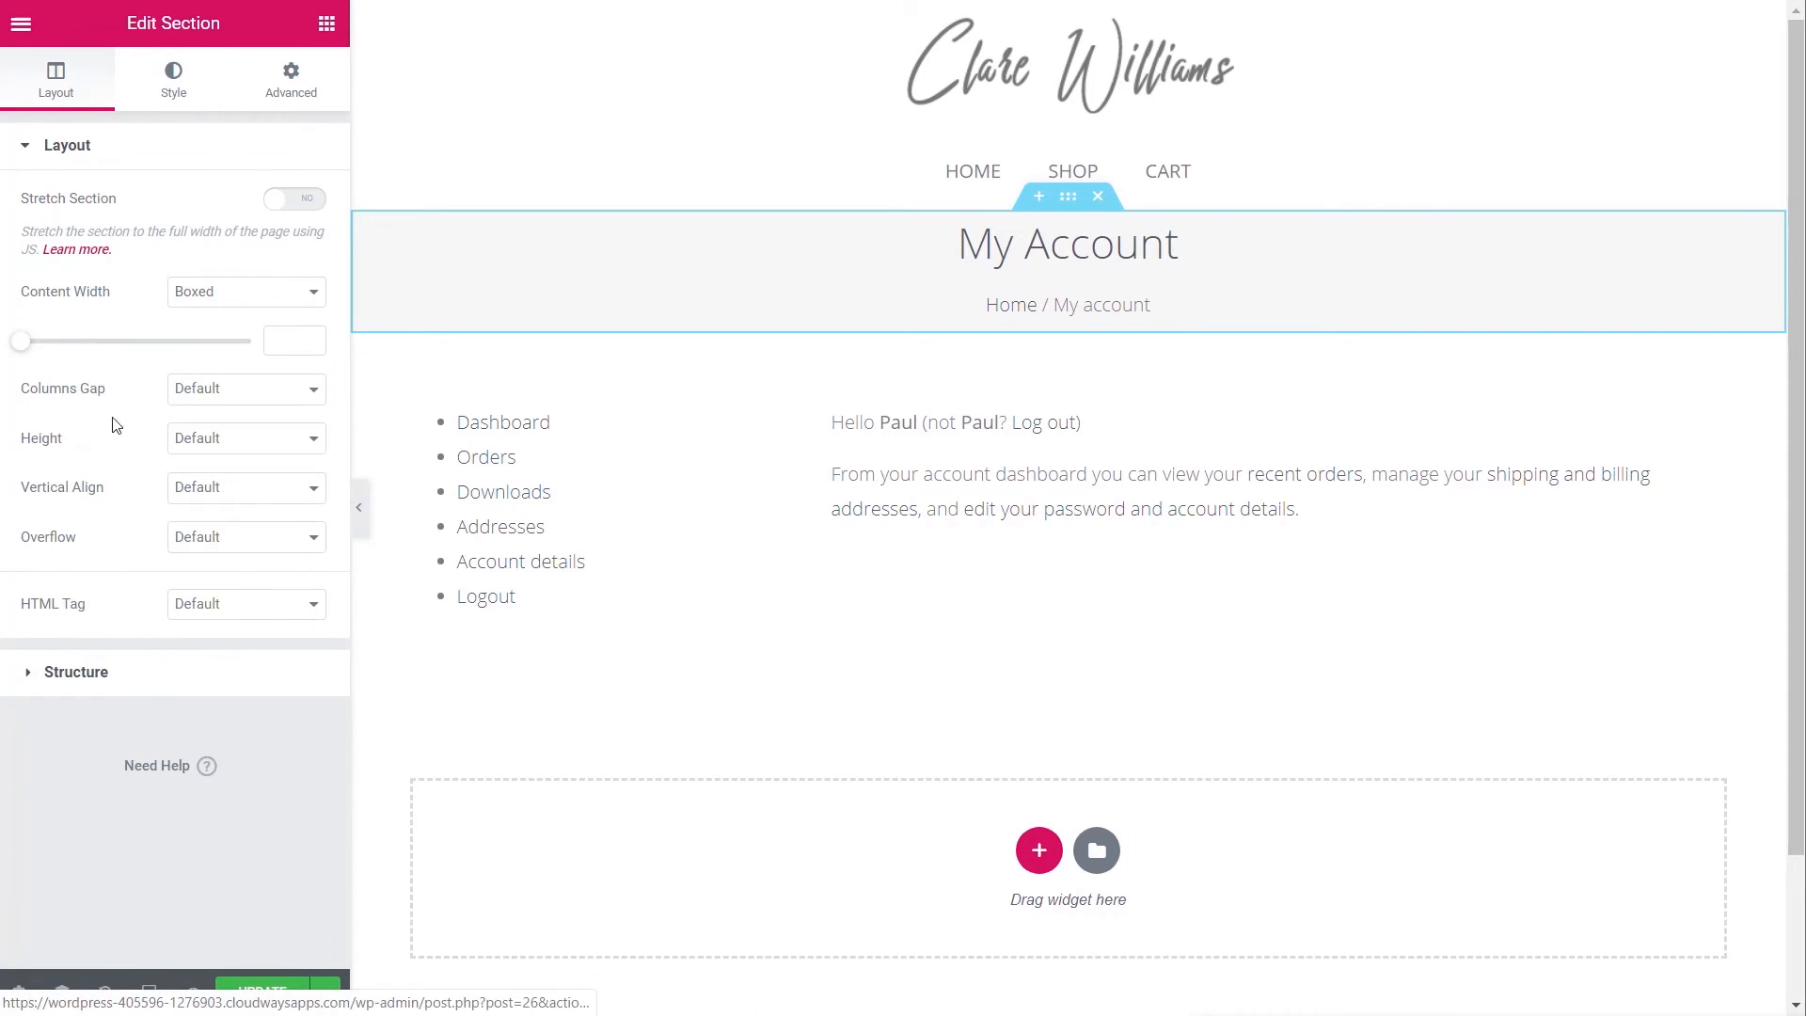
{"action": "left_click", "coordinate": [225, 394]}
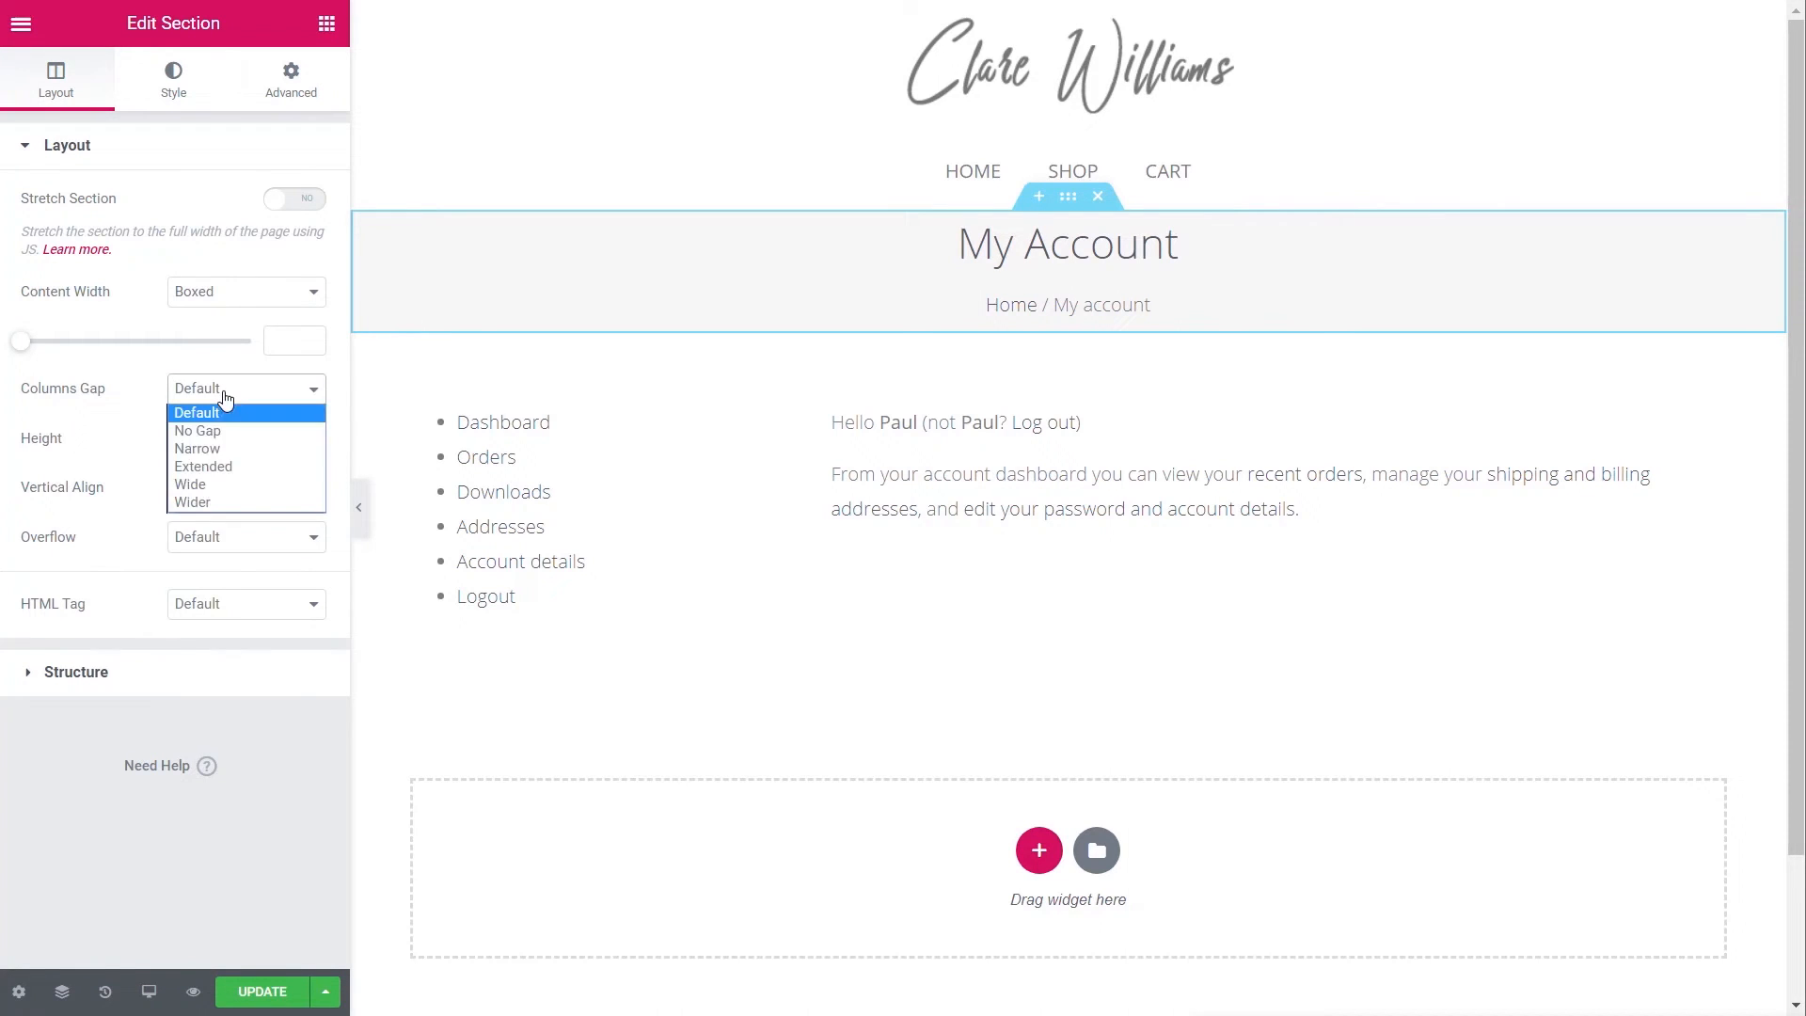
{"action": "left_click", "coordinate": [223, 467]}
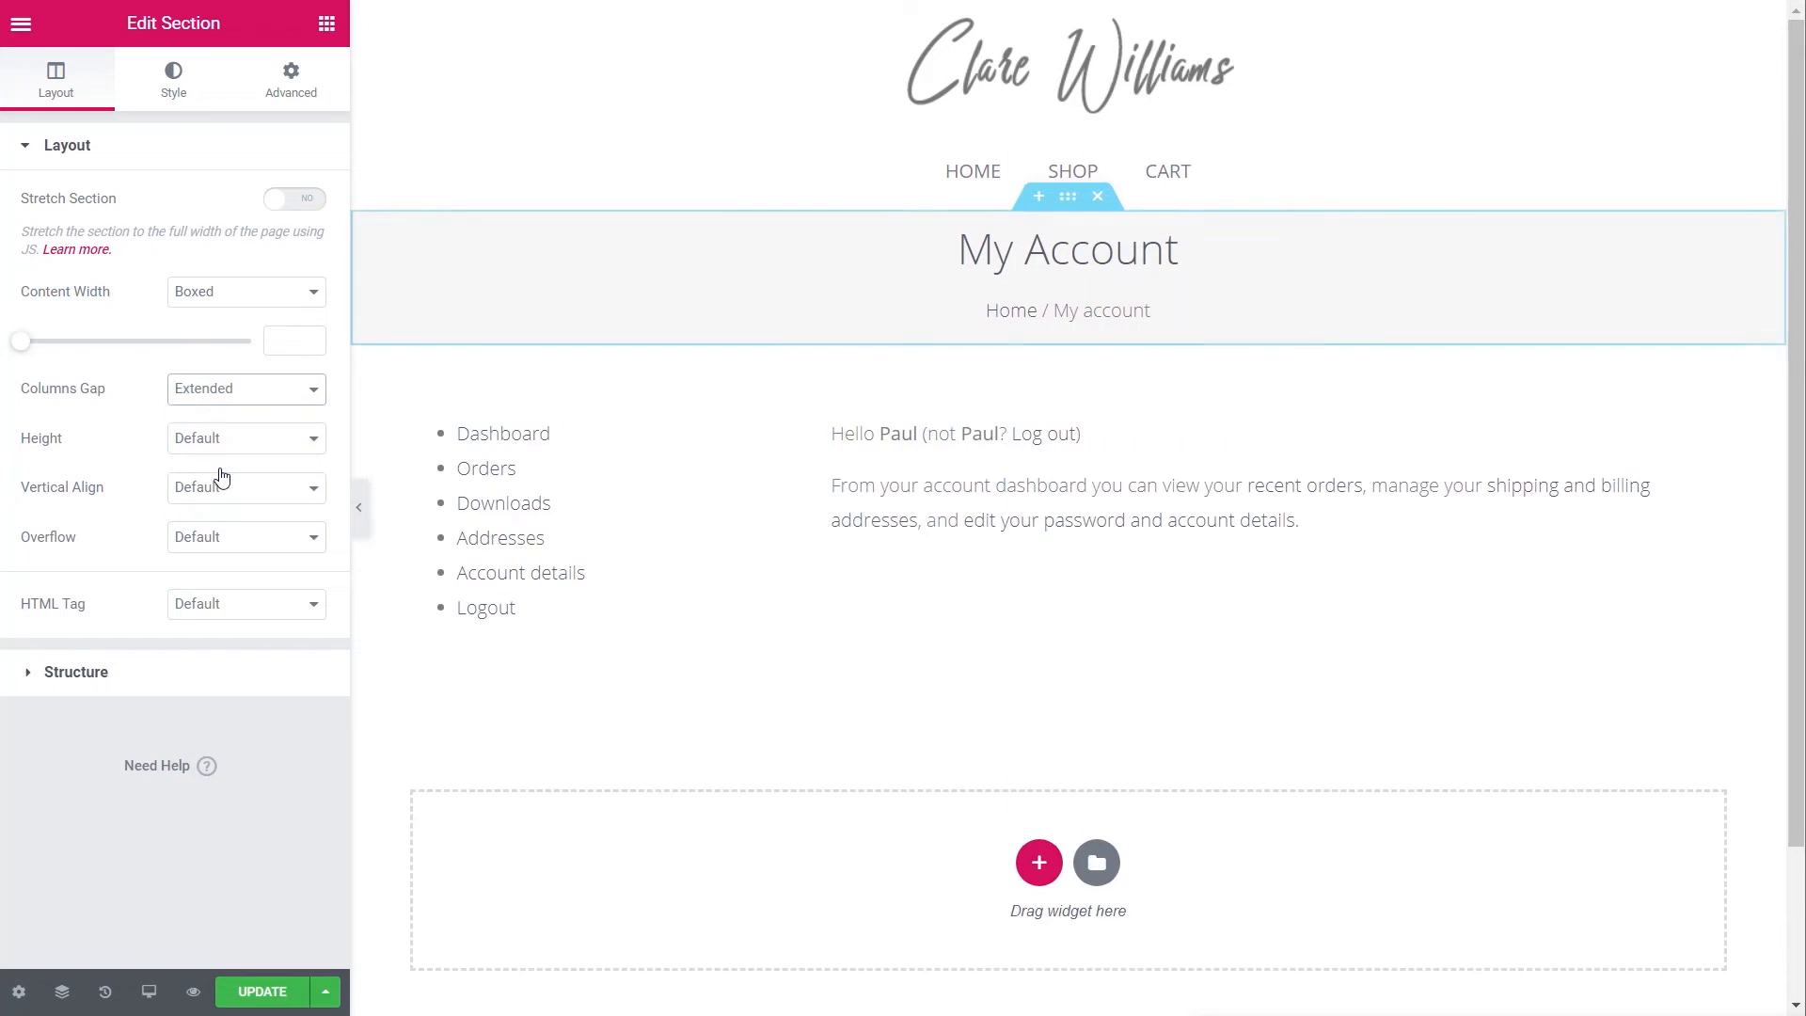
{"action": "left_click", "coordinate": [411, 233]}
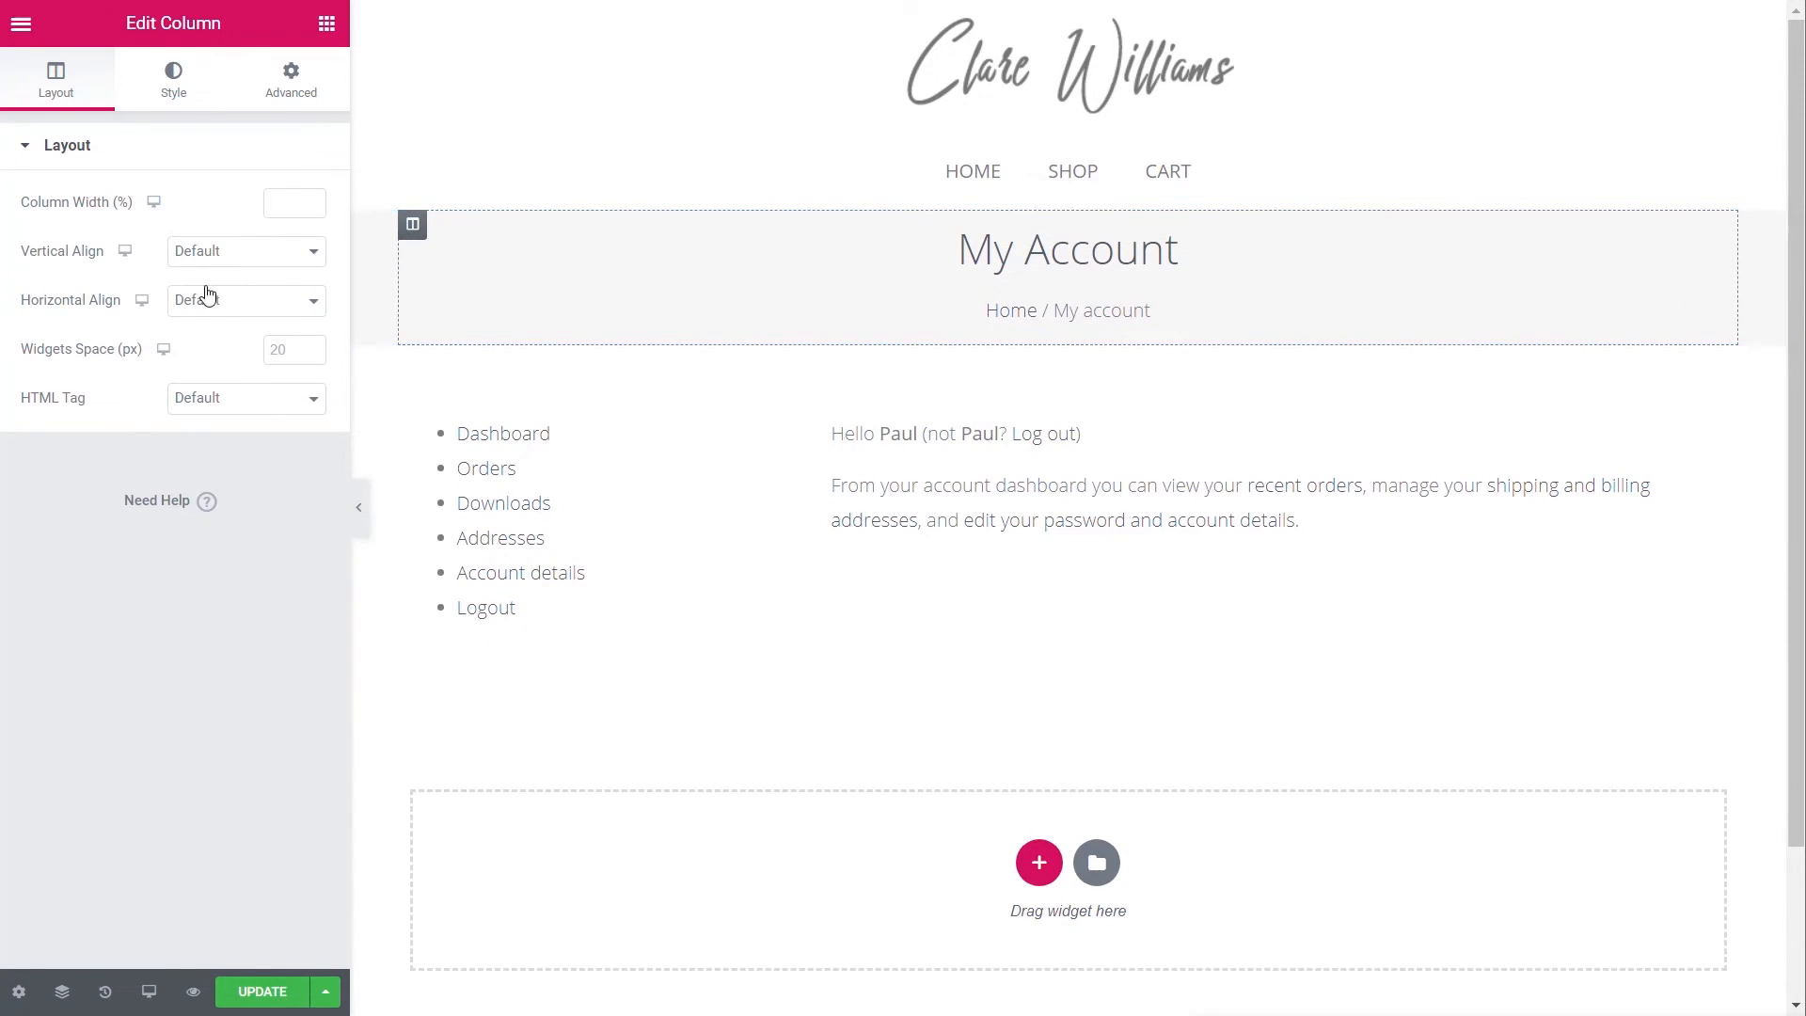
{"action": "left_click", "coordinate": [251, 252]}
{"action": "left_click", "coordinate": [237, 317]}
{"action": "left_click", "coordinate": [262, 993]}
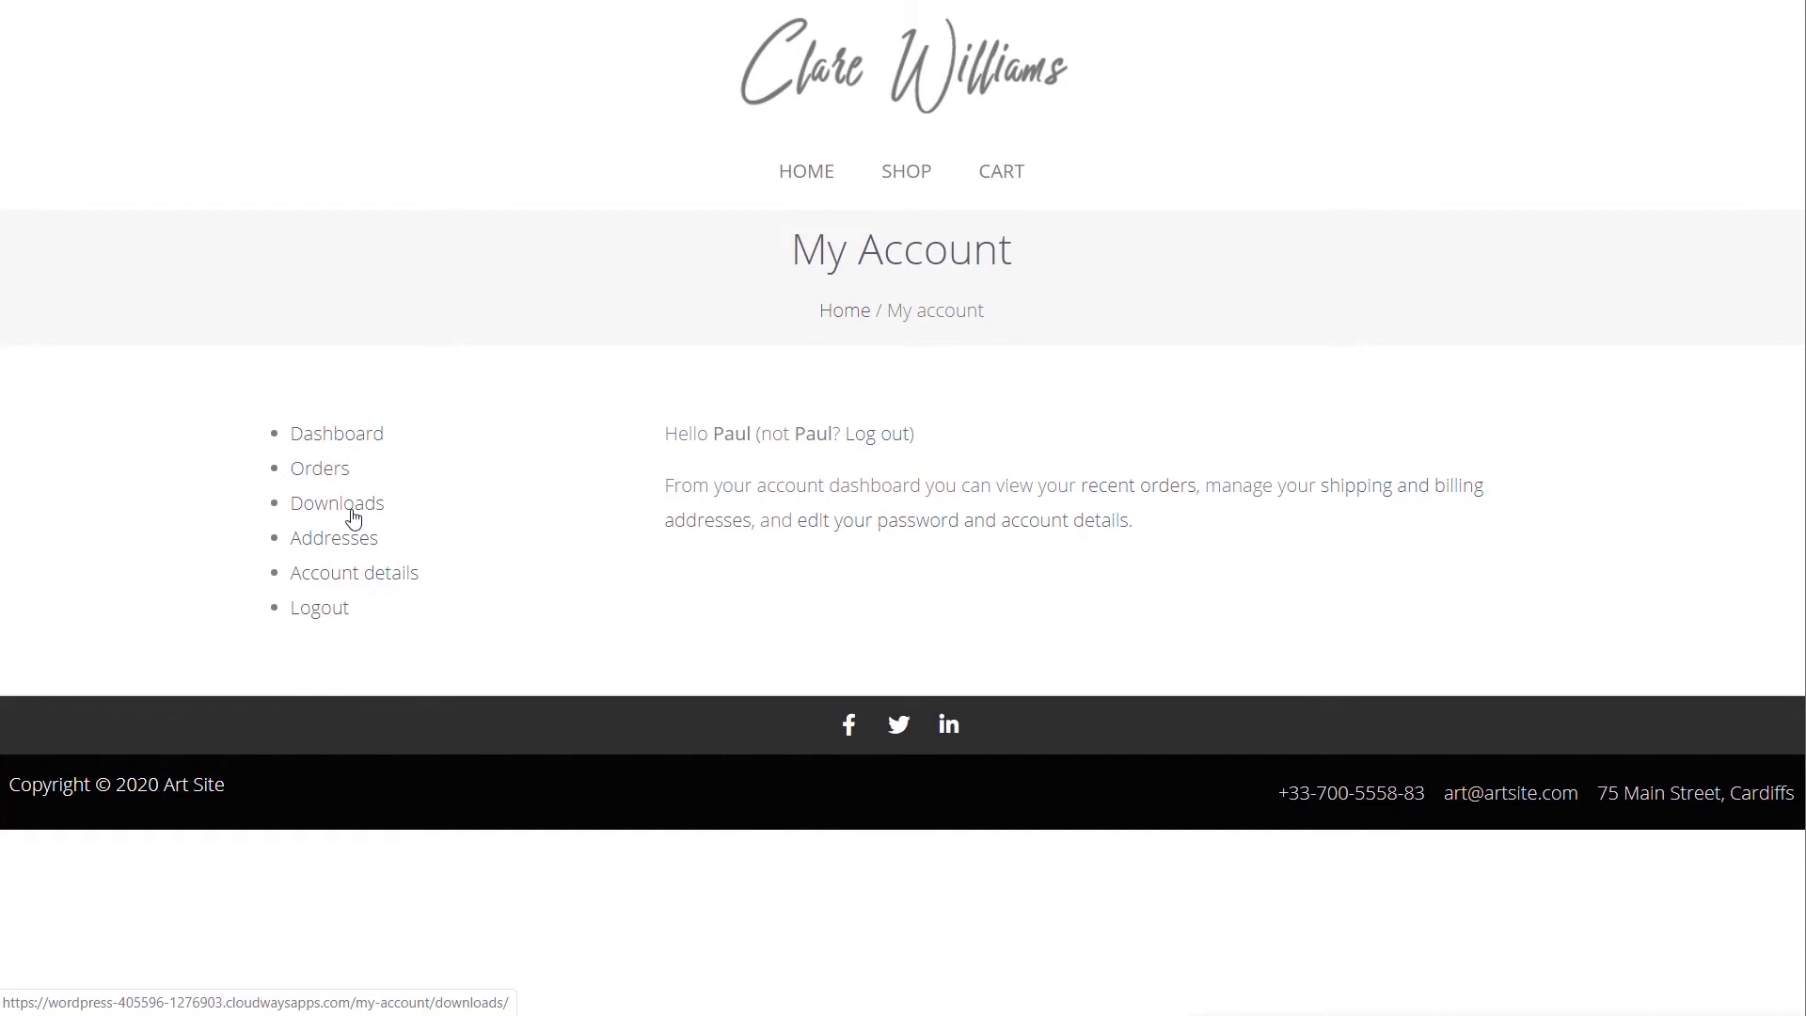
- Open the Orders tab on the live My Account page to test it
{"action": "left_click", "coordinate": [319, 473]}
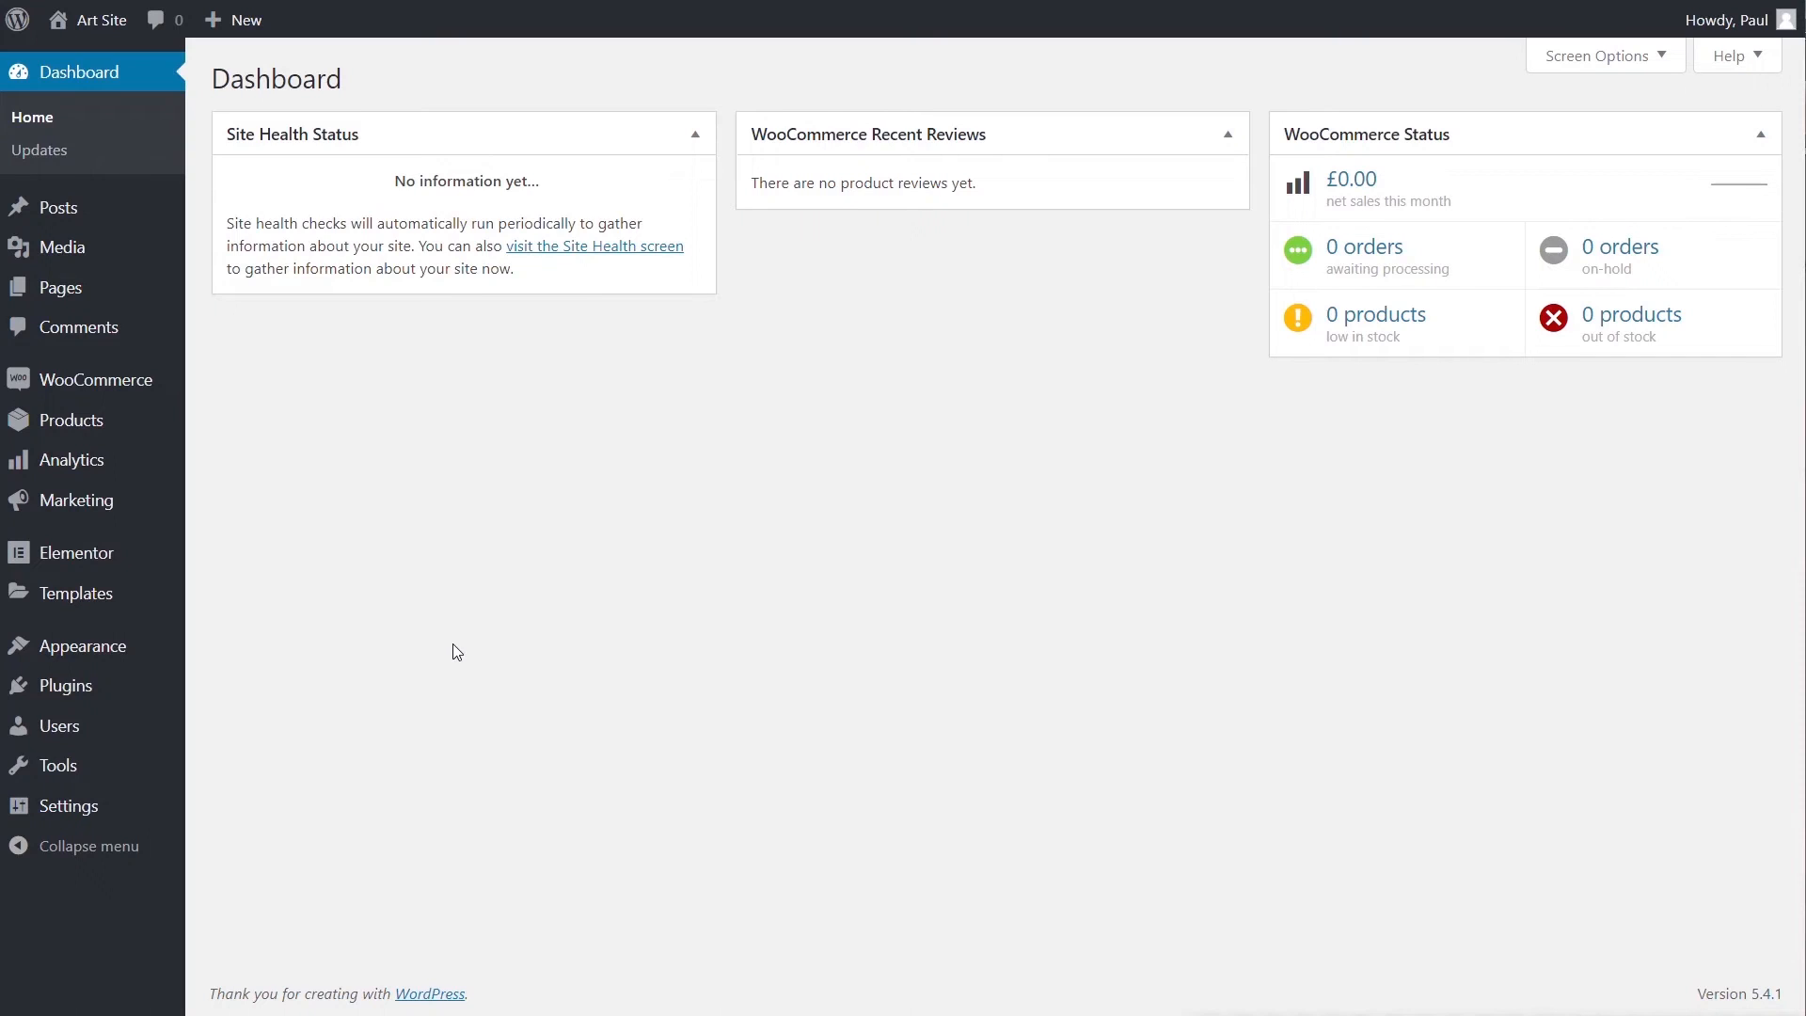
- Add the My account page to the Main Menu, positioned between Shop and Cart
{"action": "mouse_move", "coordinate": [99, 669]}
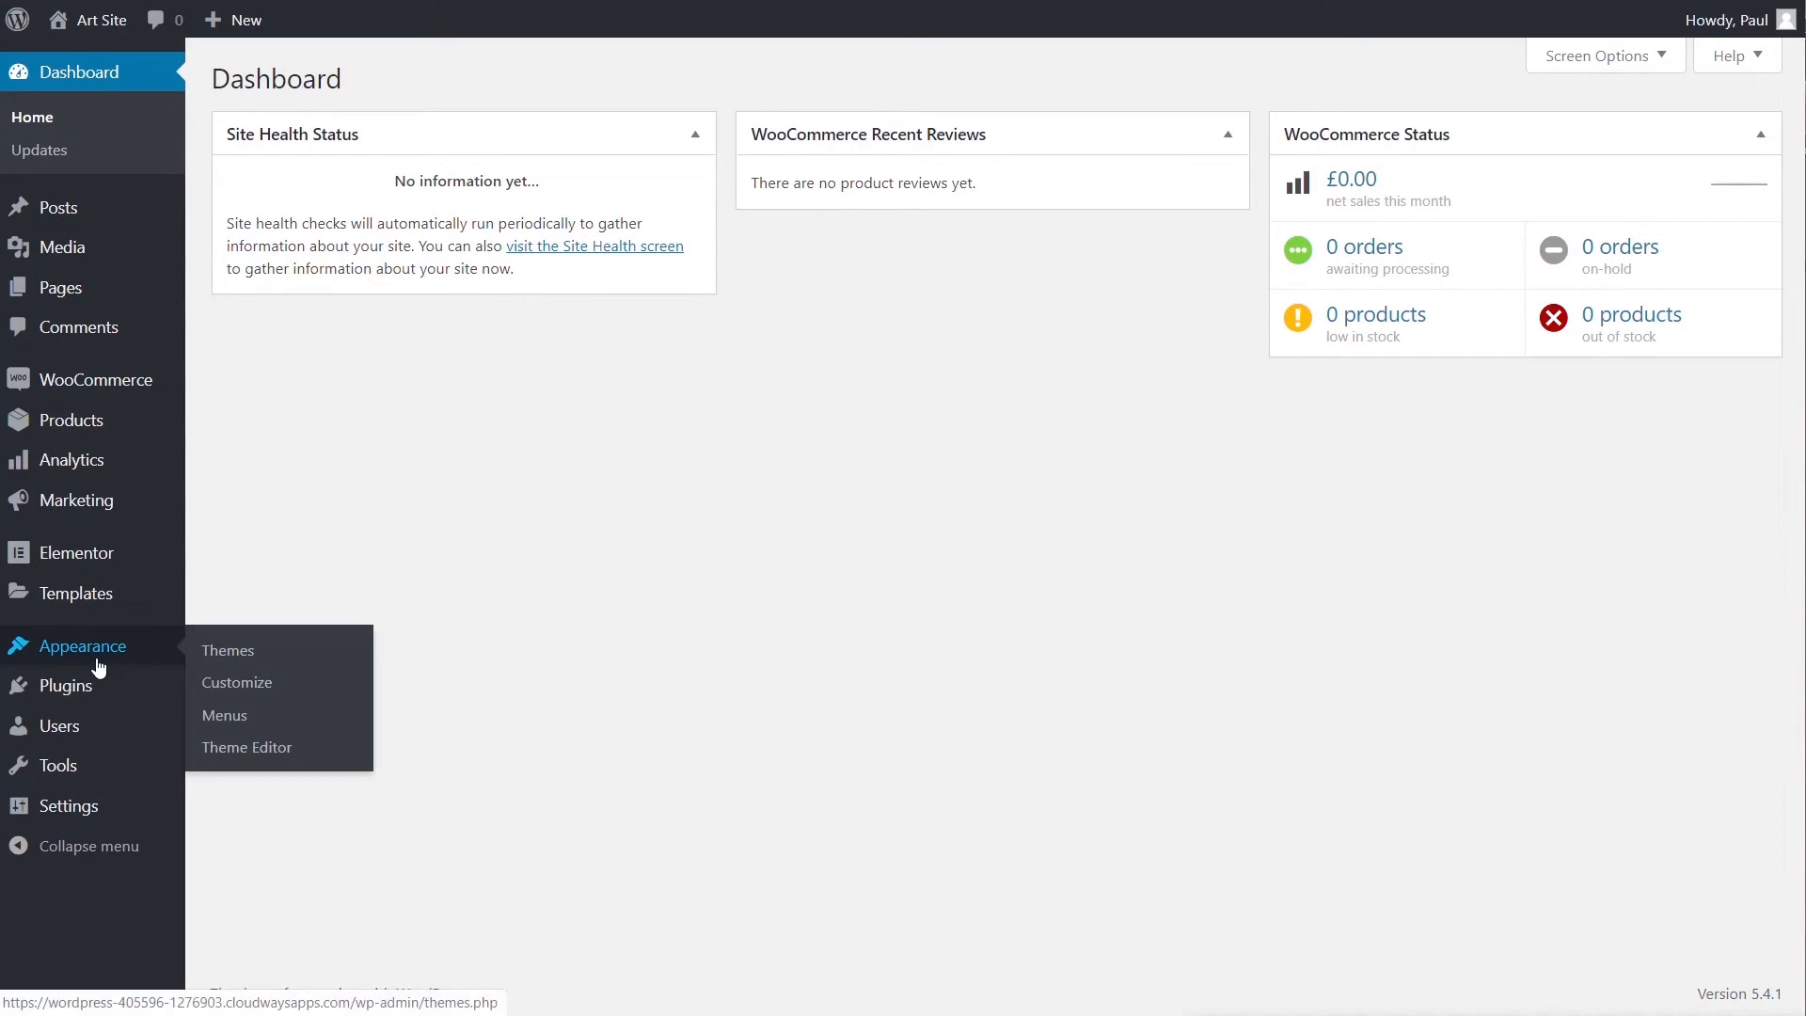
{"action": "left_click", "coordinate": [267, 724]}
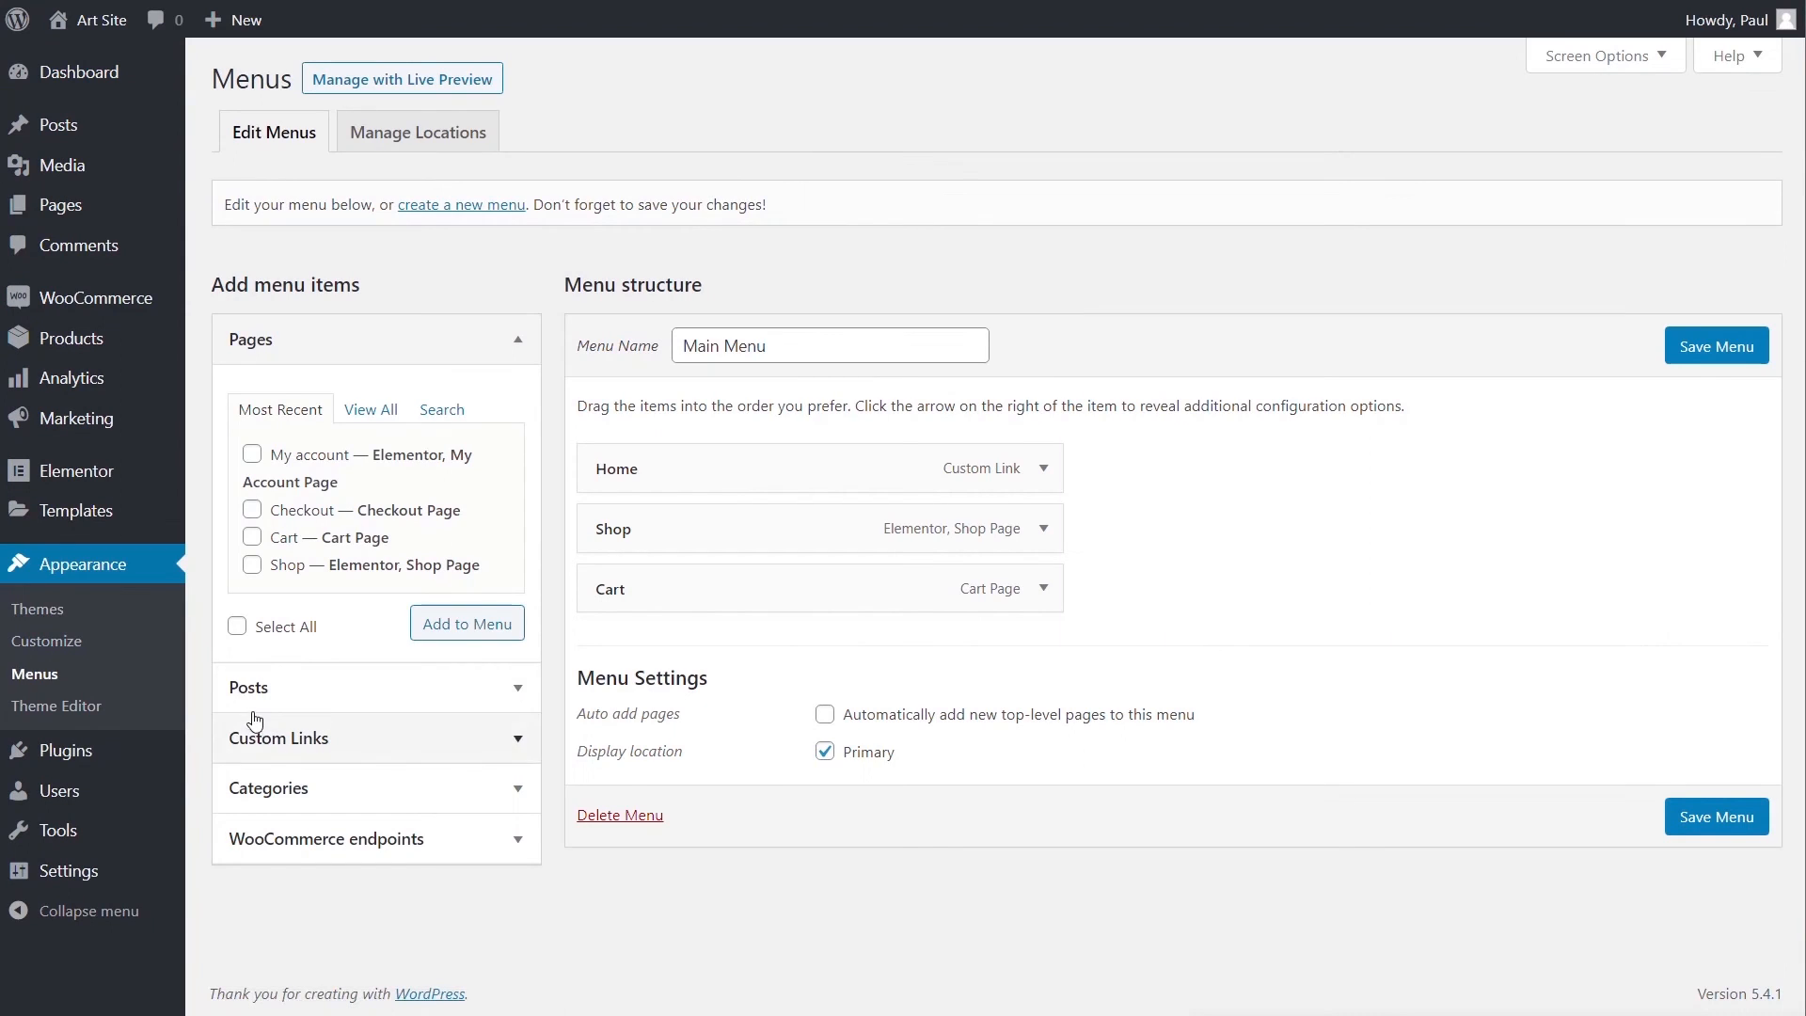
{"action": "left_click", "coordinate": [254, 457]}
{"action": "left_click", "coordinate": [498, 627]}
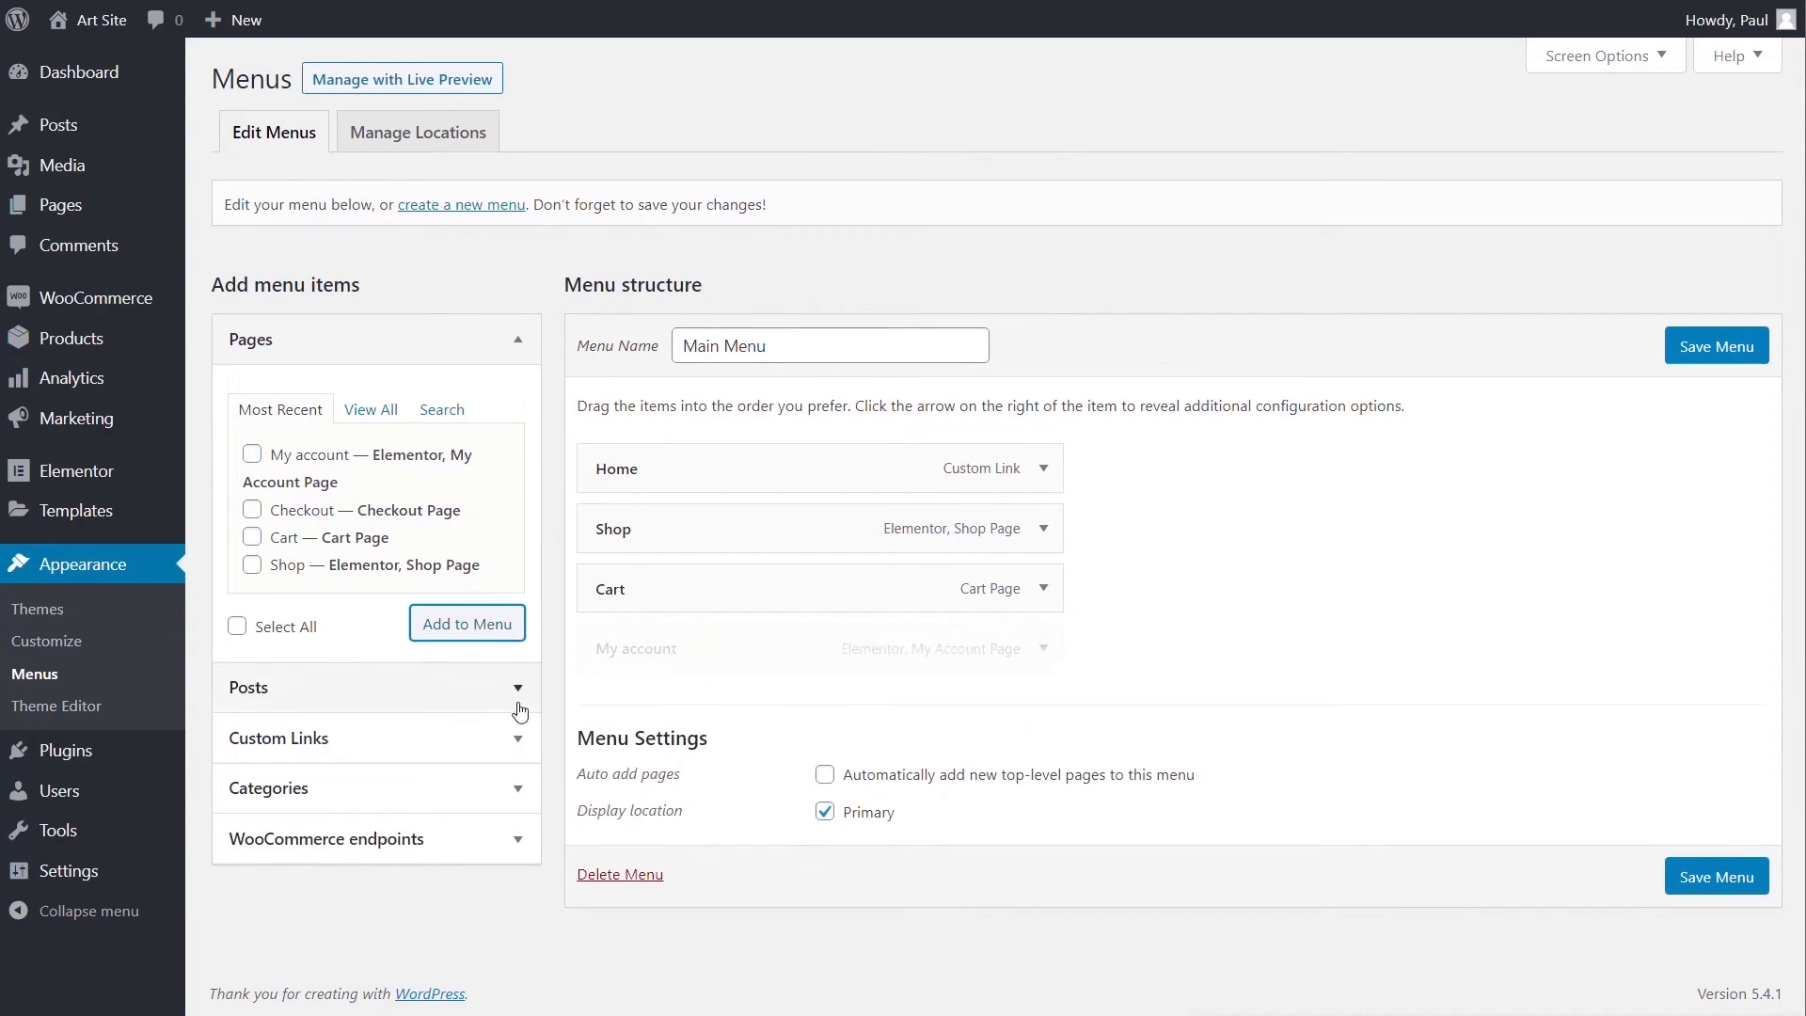
{"action": "left_click_drag", "start_coordinate": [726, 656], "coordinate": [718, 588]}
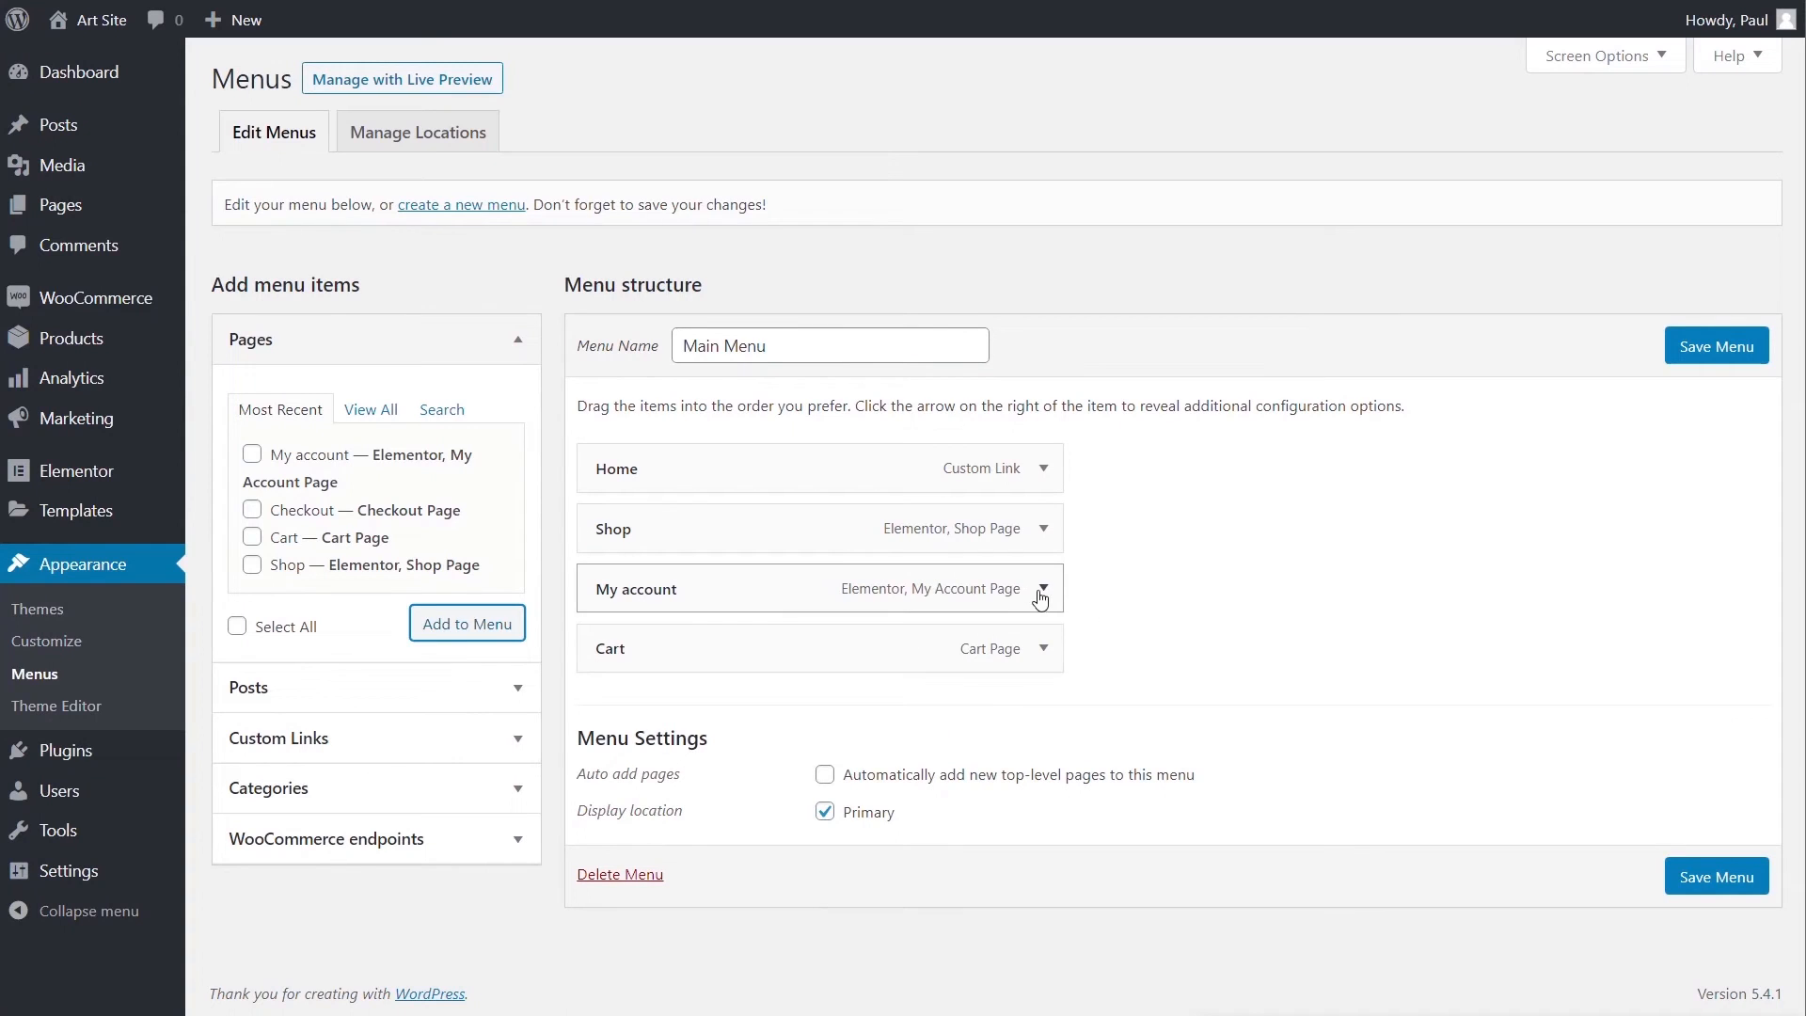
- Relabel the menu item 'My Account', save the menu, and open it from the live navigation
{"action": "left_click", "coordinate": [1044, 590]}
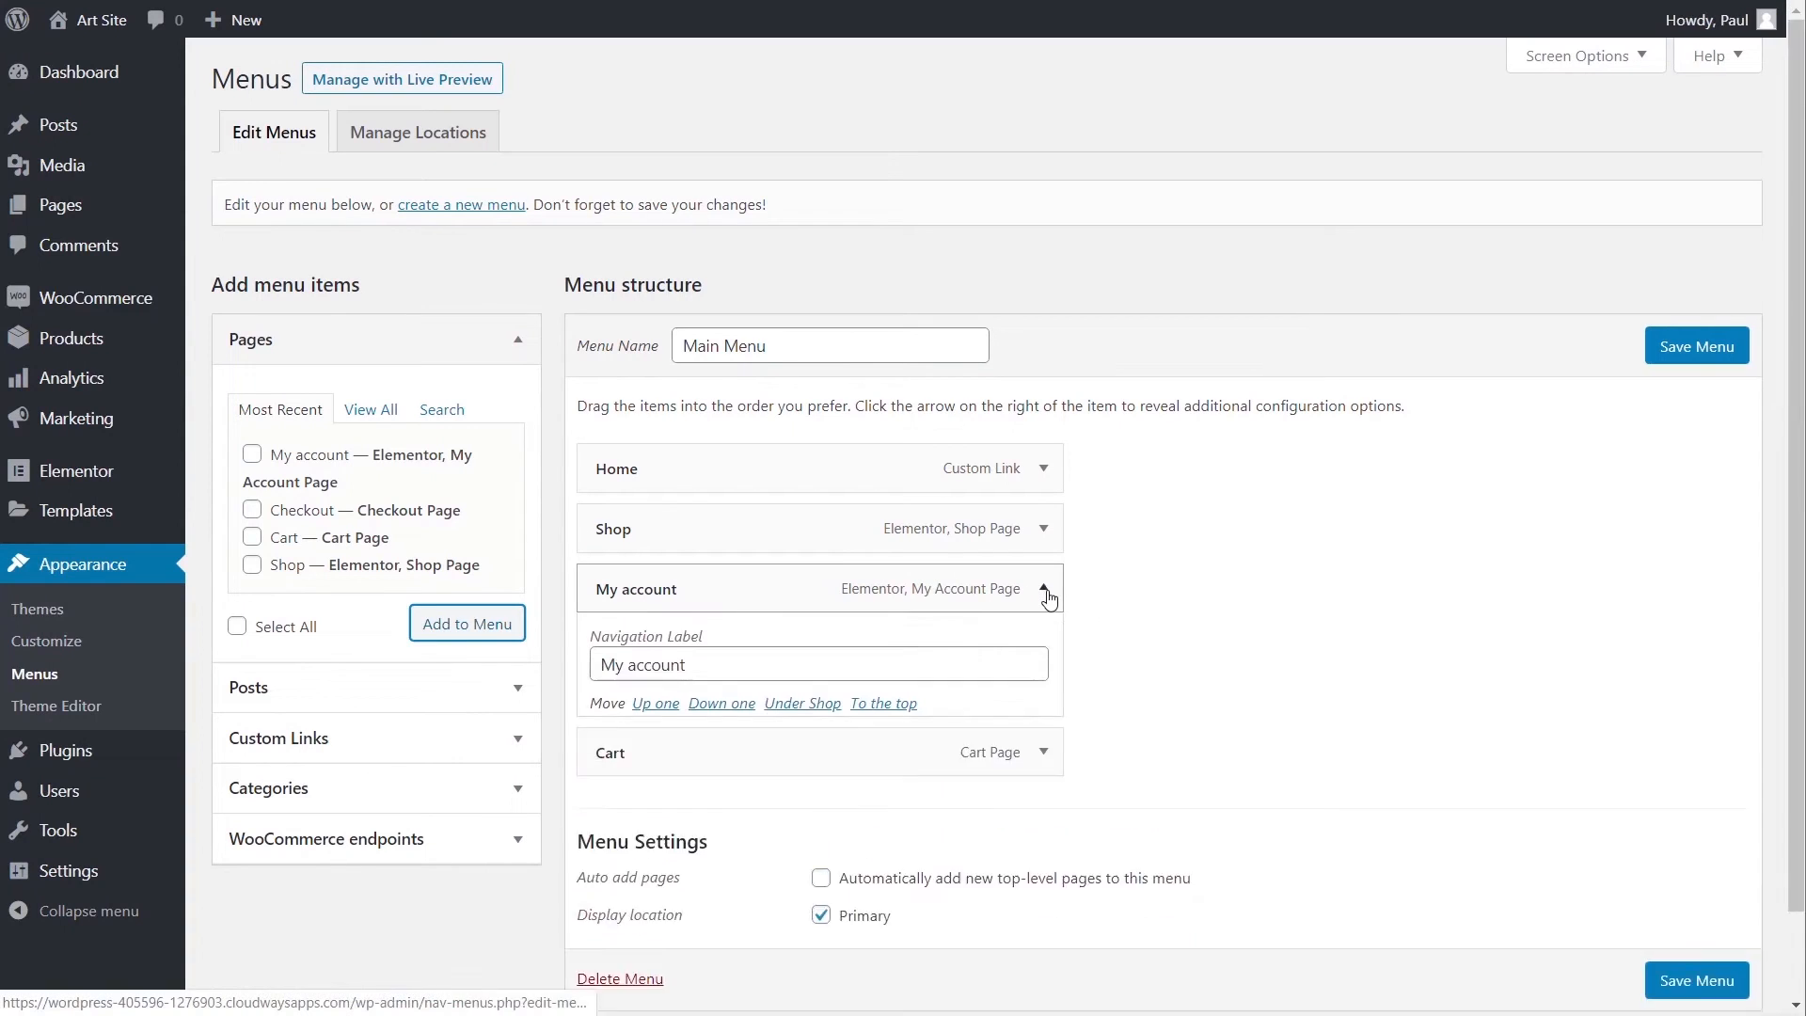
{"action": "left_click", "coordinate": [665, 673]}
{"action": "key", "text": "BackSpace"}
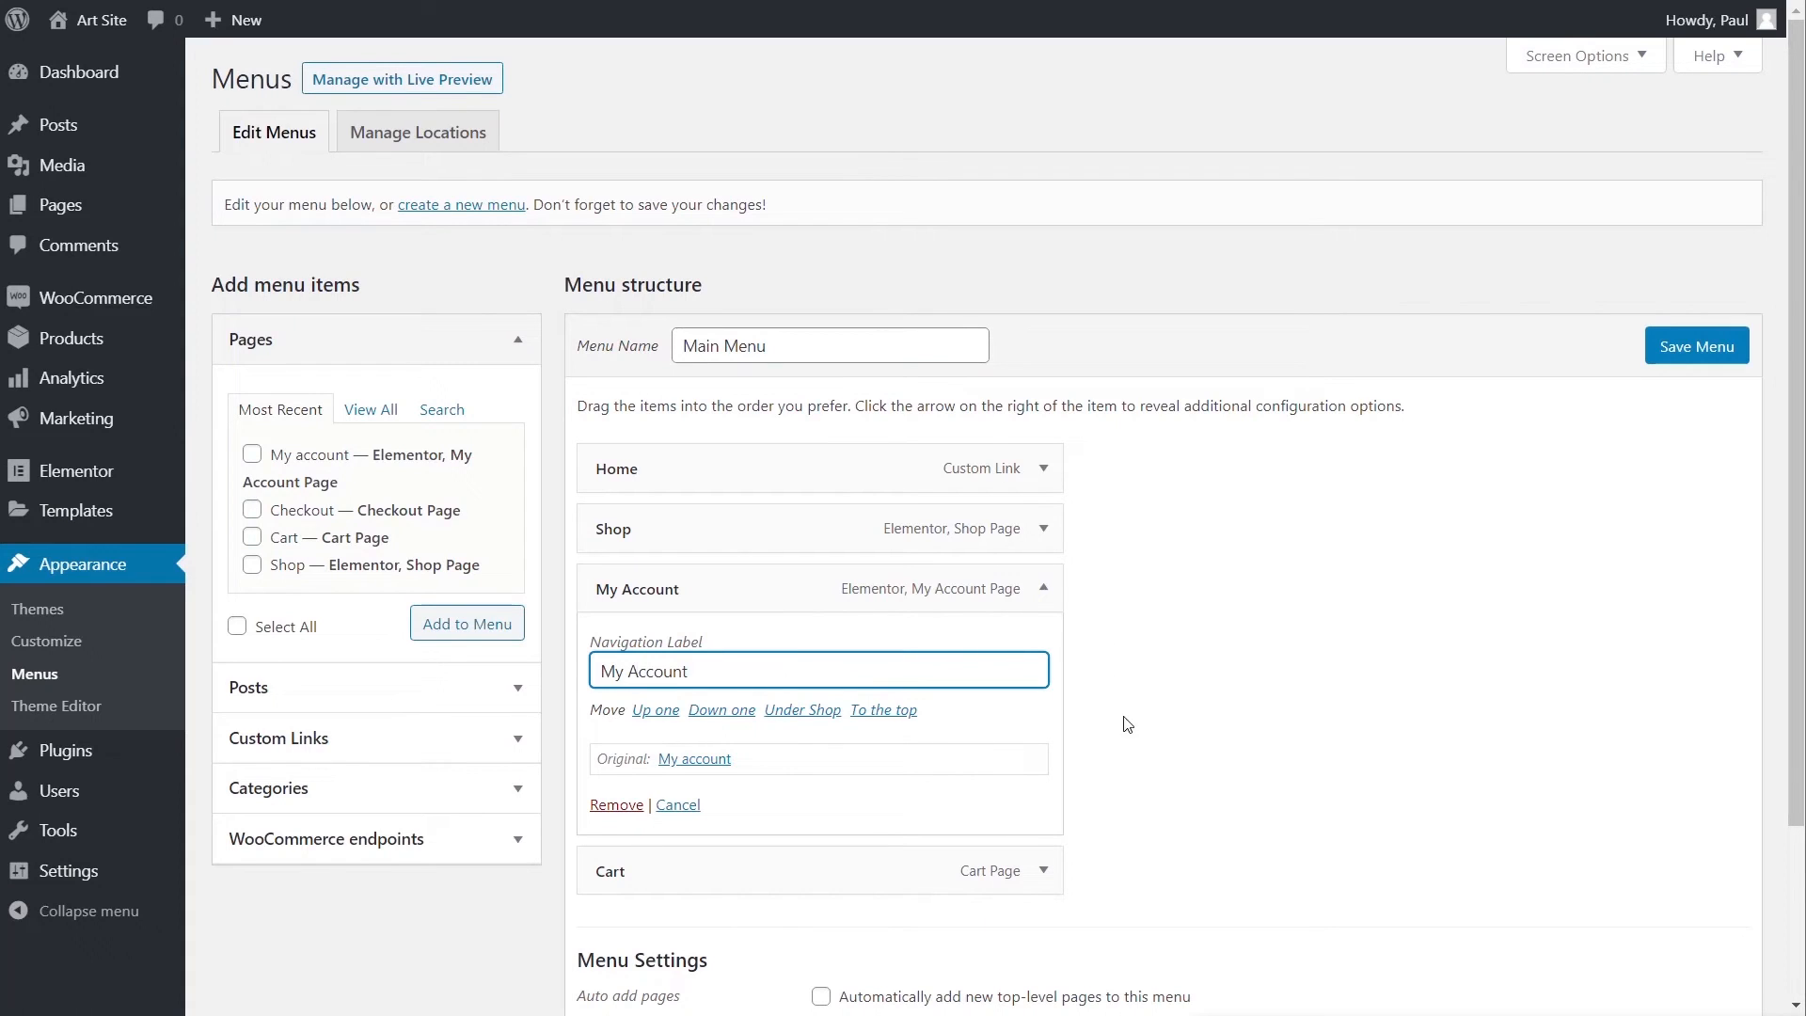
{"action": "left_click", "coordinate": [1043, 590]}
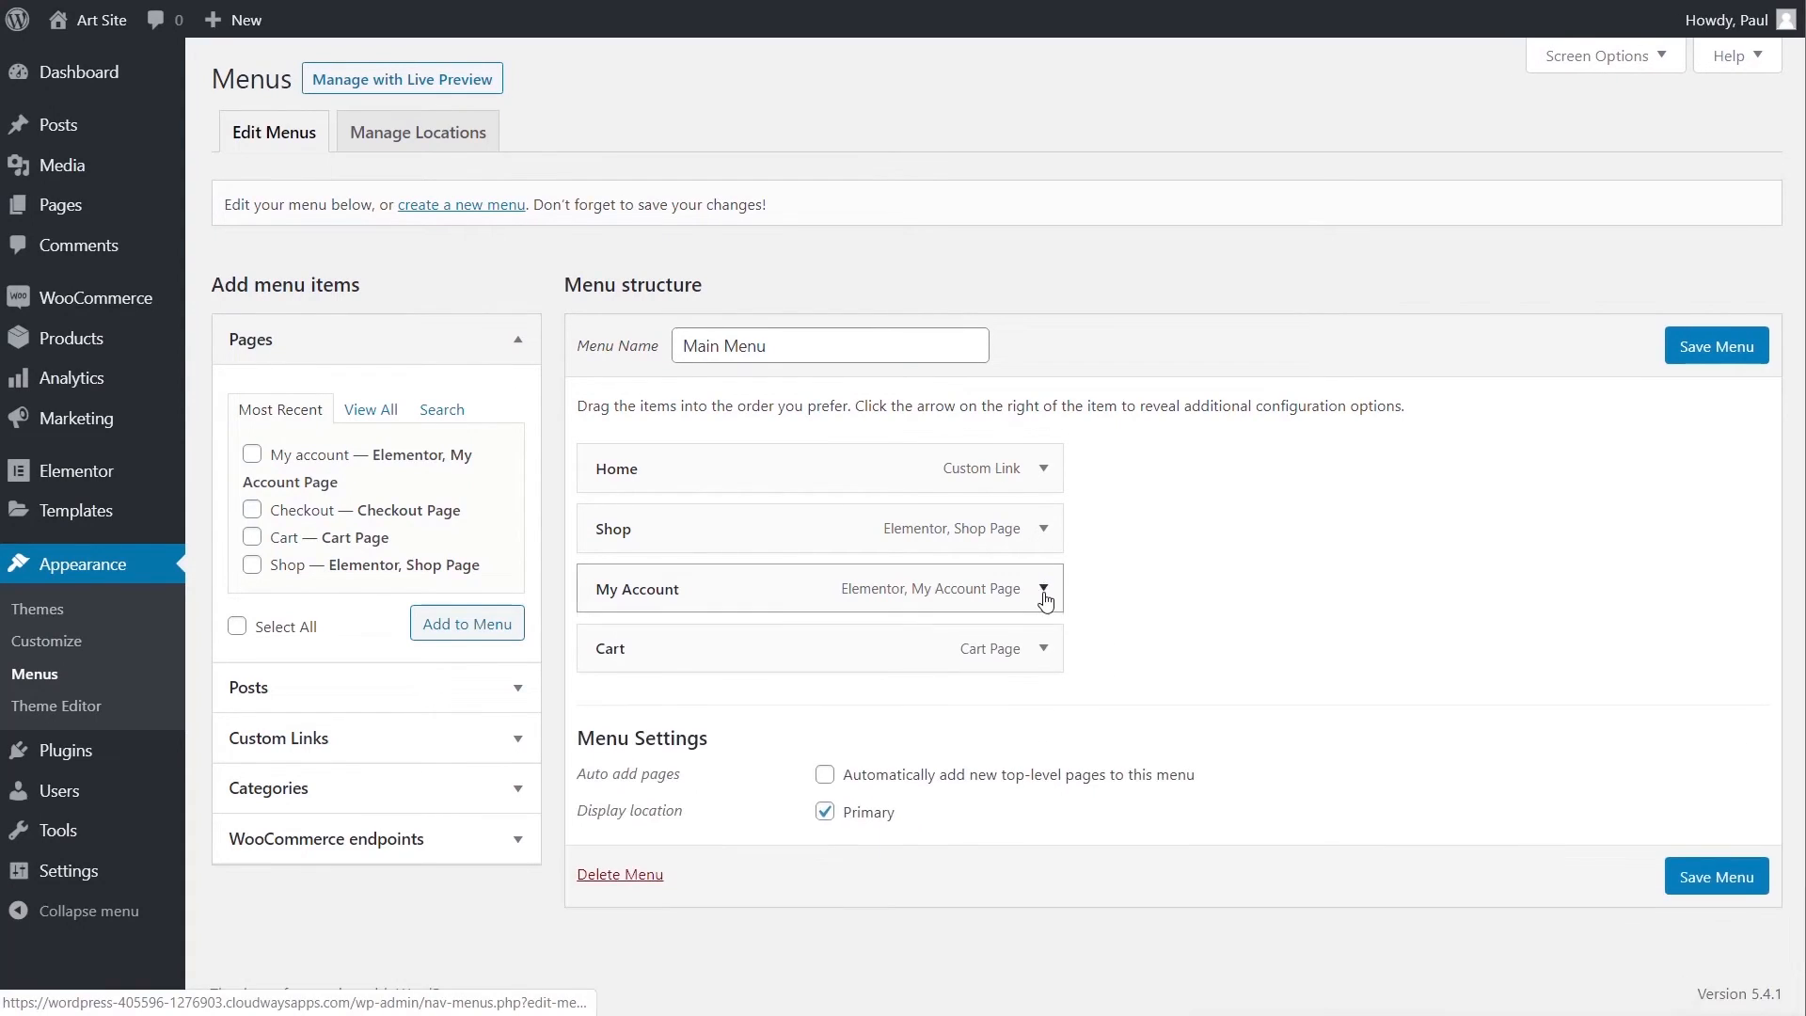
{"action": "left_click", "coordinate": [1721, 880]}
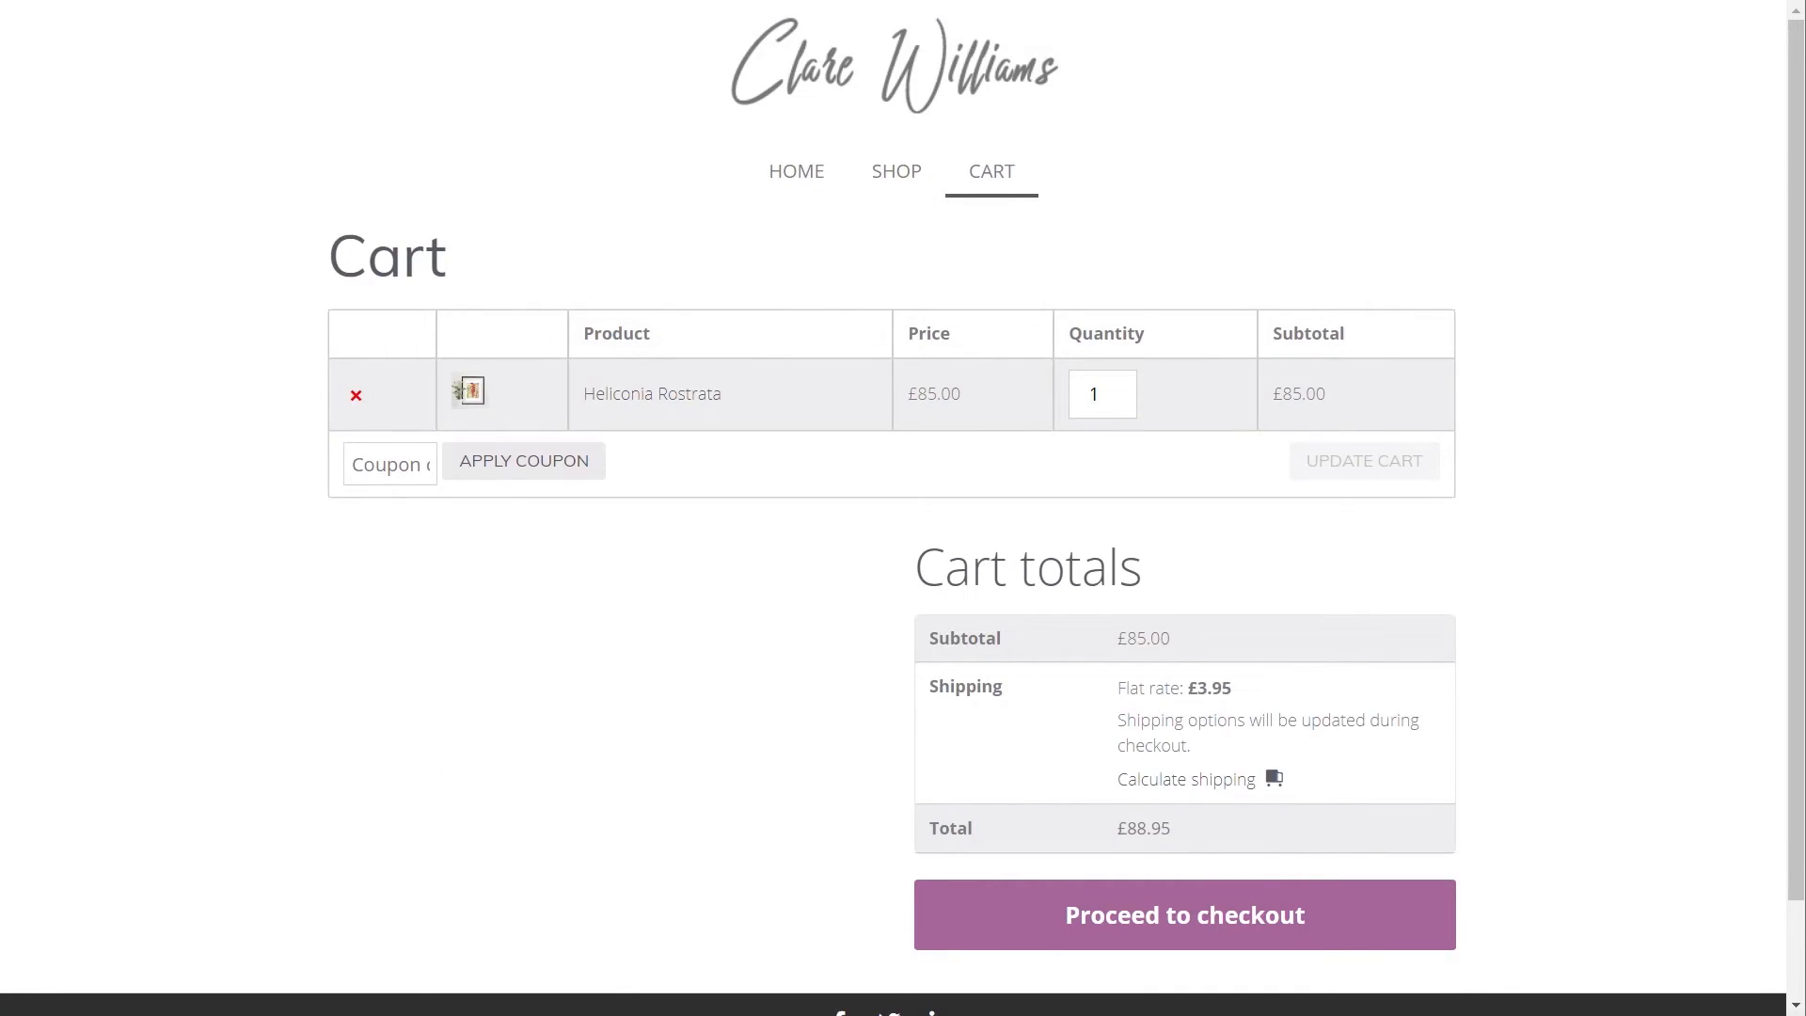
{"action": "key", "text": "F5"}
{"action": "left_click", "coordinate": [948, 175]}
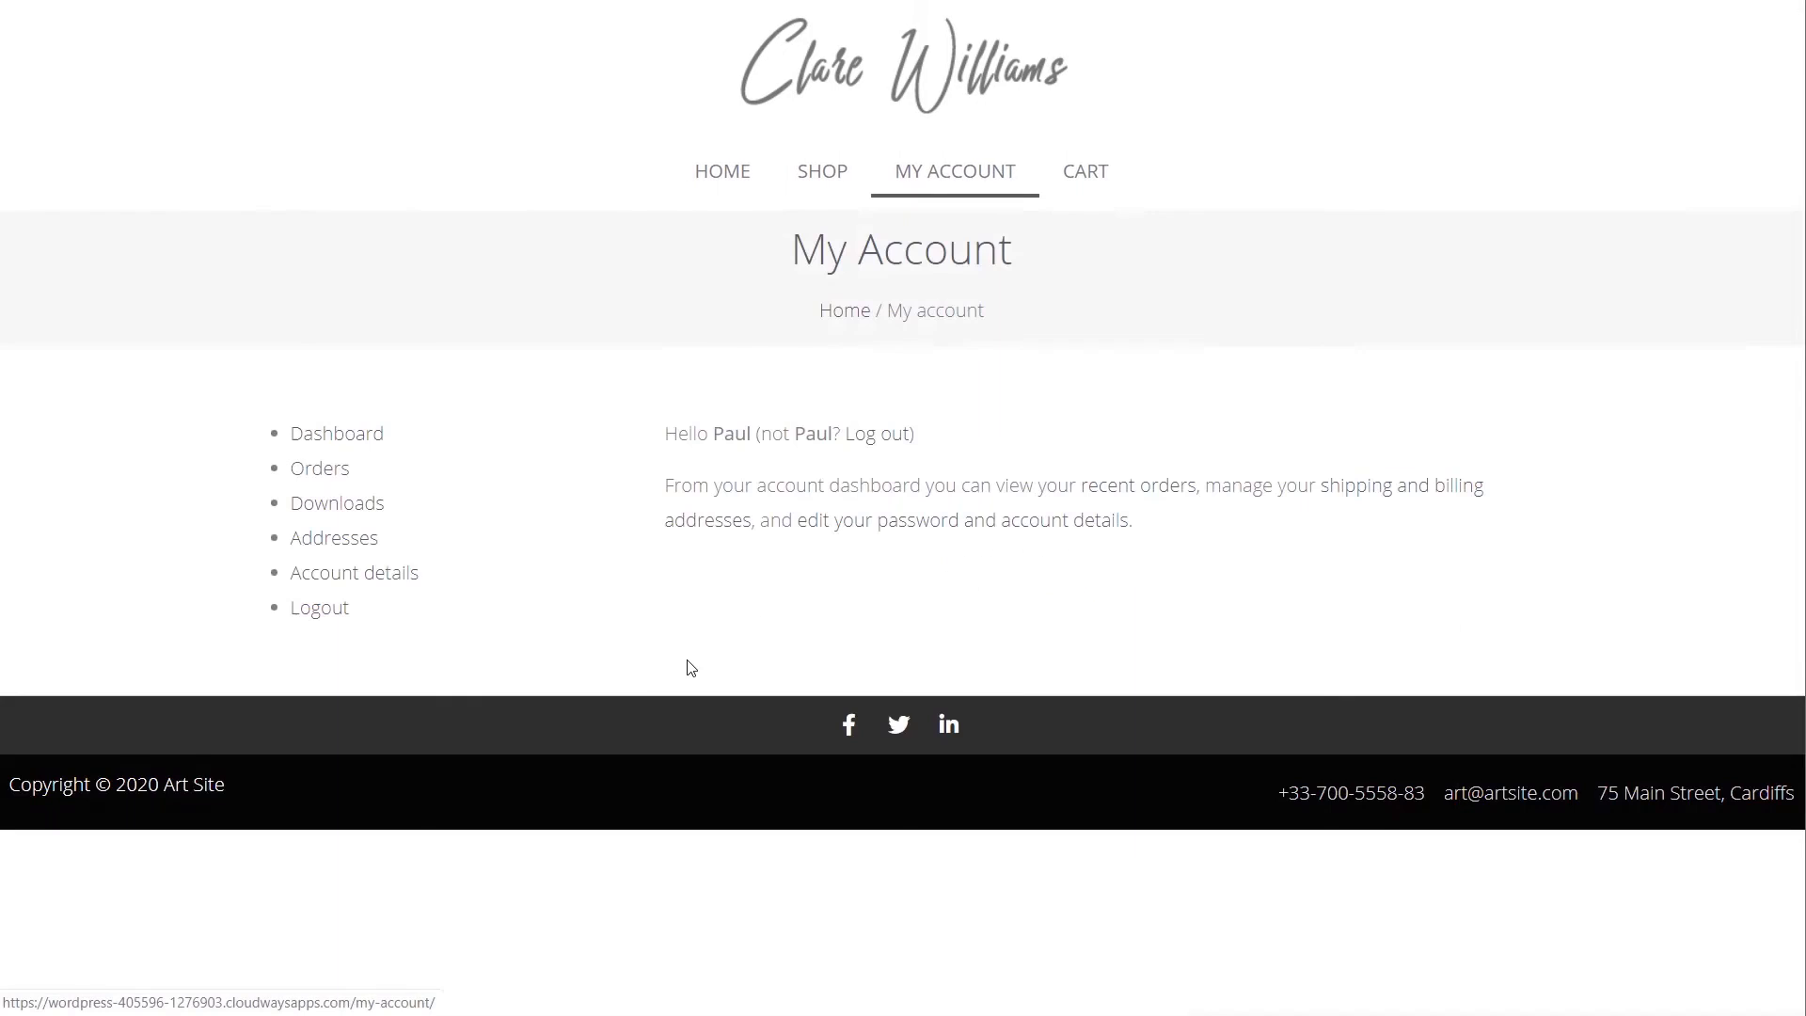
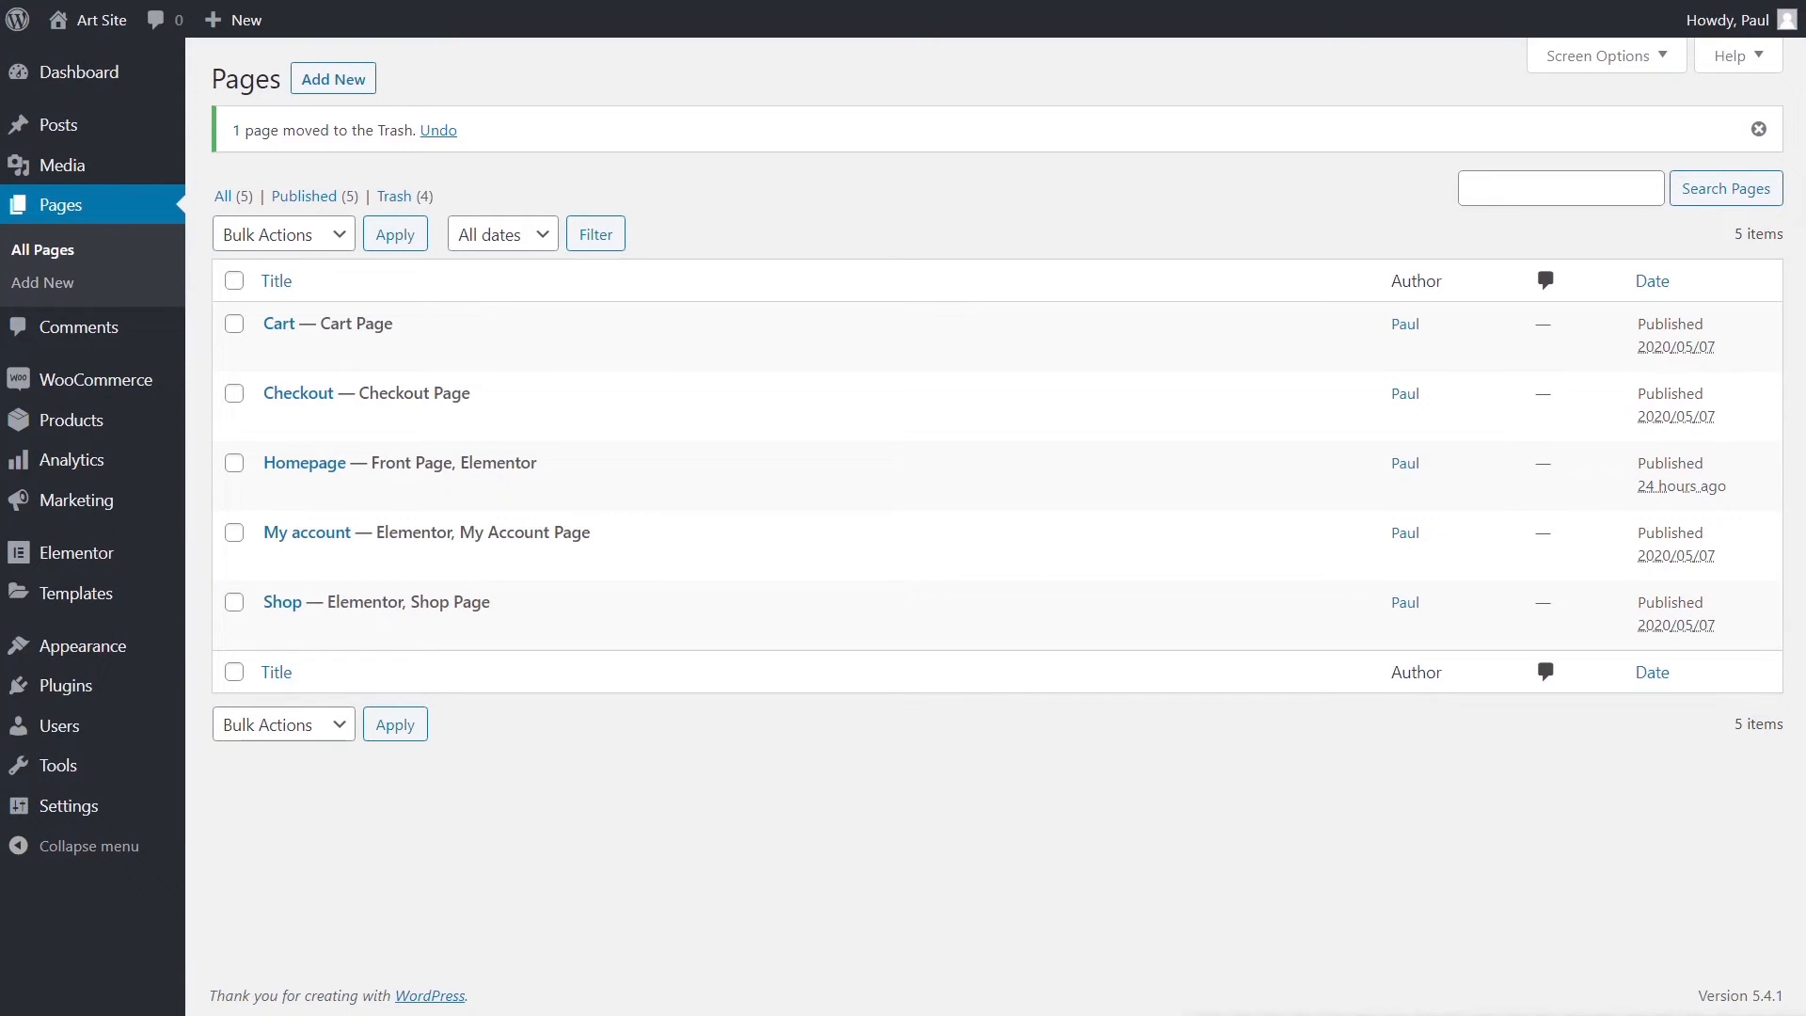
- Create and publish a new page titled 'Portfolio', then edit it with Elementor
{"action": "left_click", "coordinate": [345, 82]}
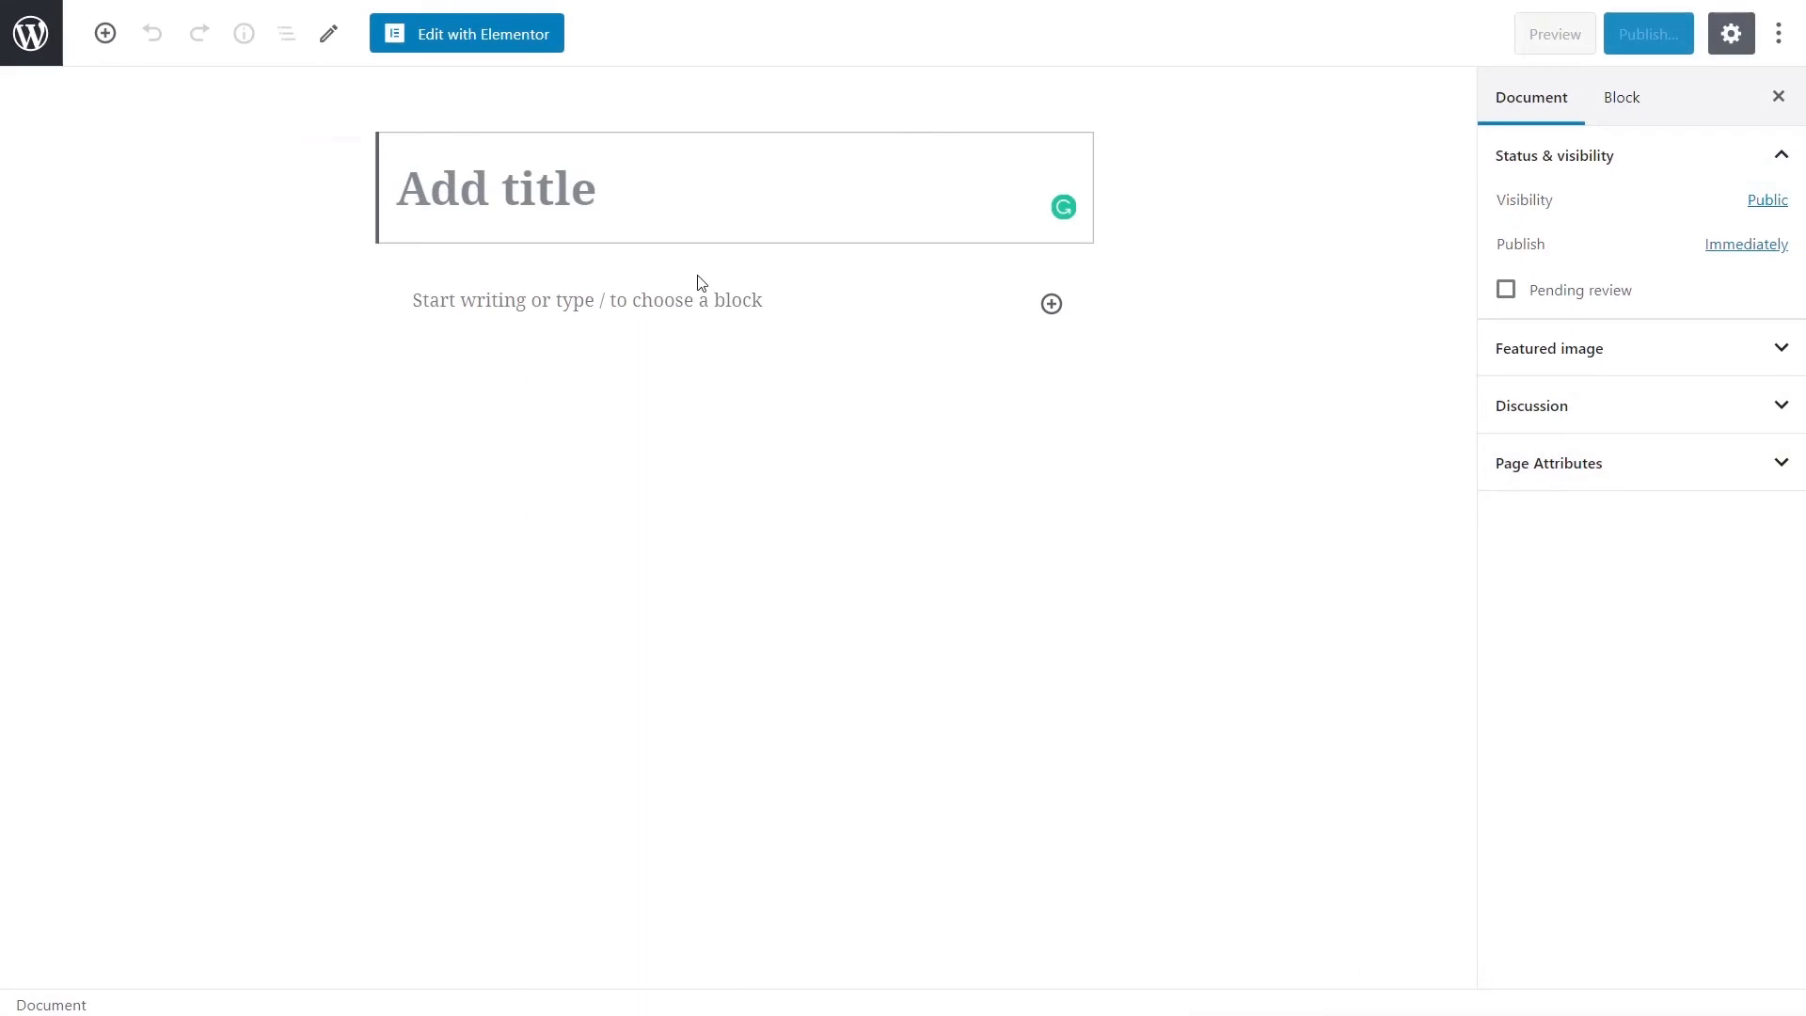
{"action": "type", "text": "Portfolio"}
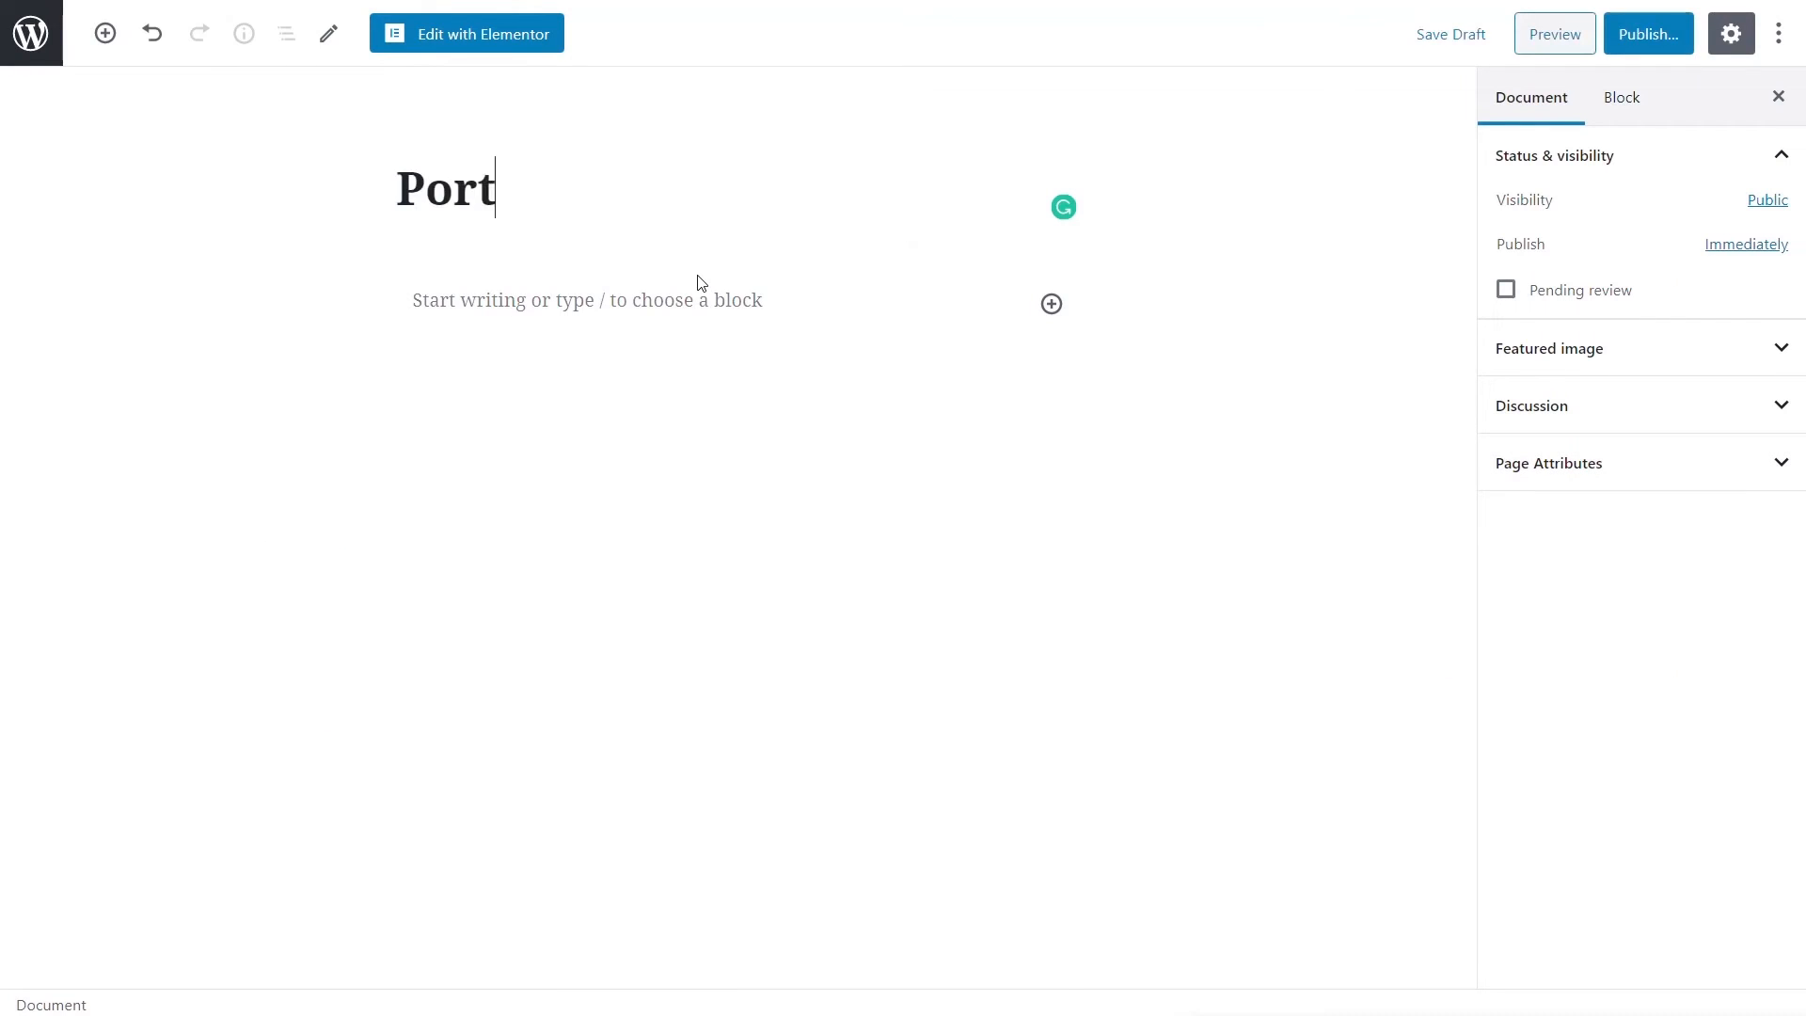
{"action": "left_click", "coordinate": [1663, 45]}
{"action": "left_click", "coordinate": [1659, 42]}
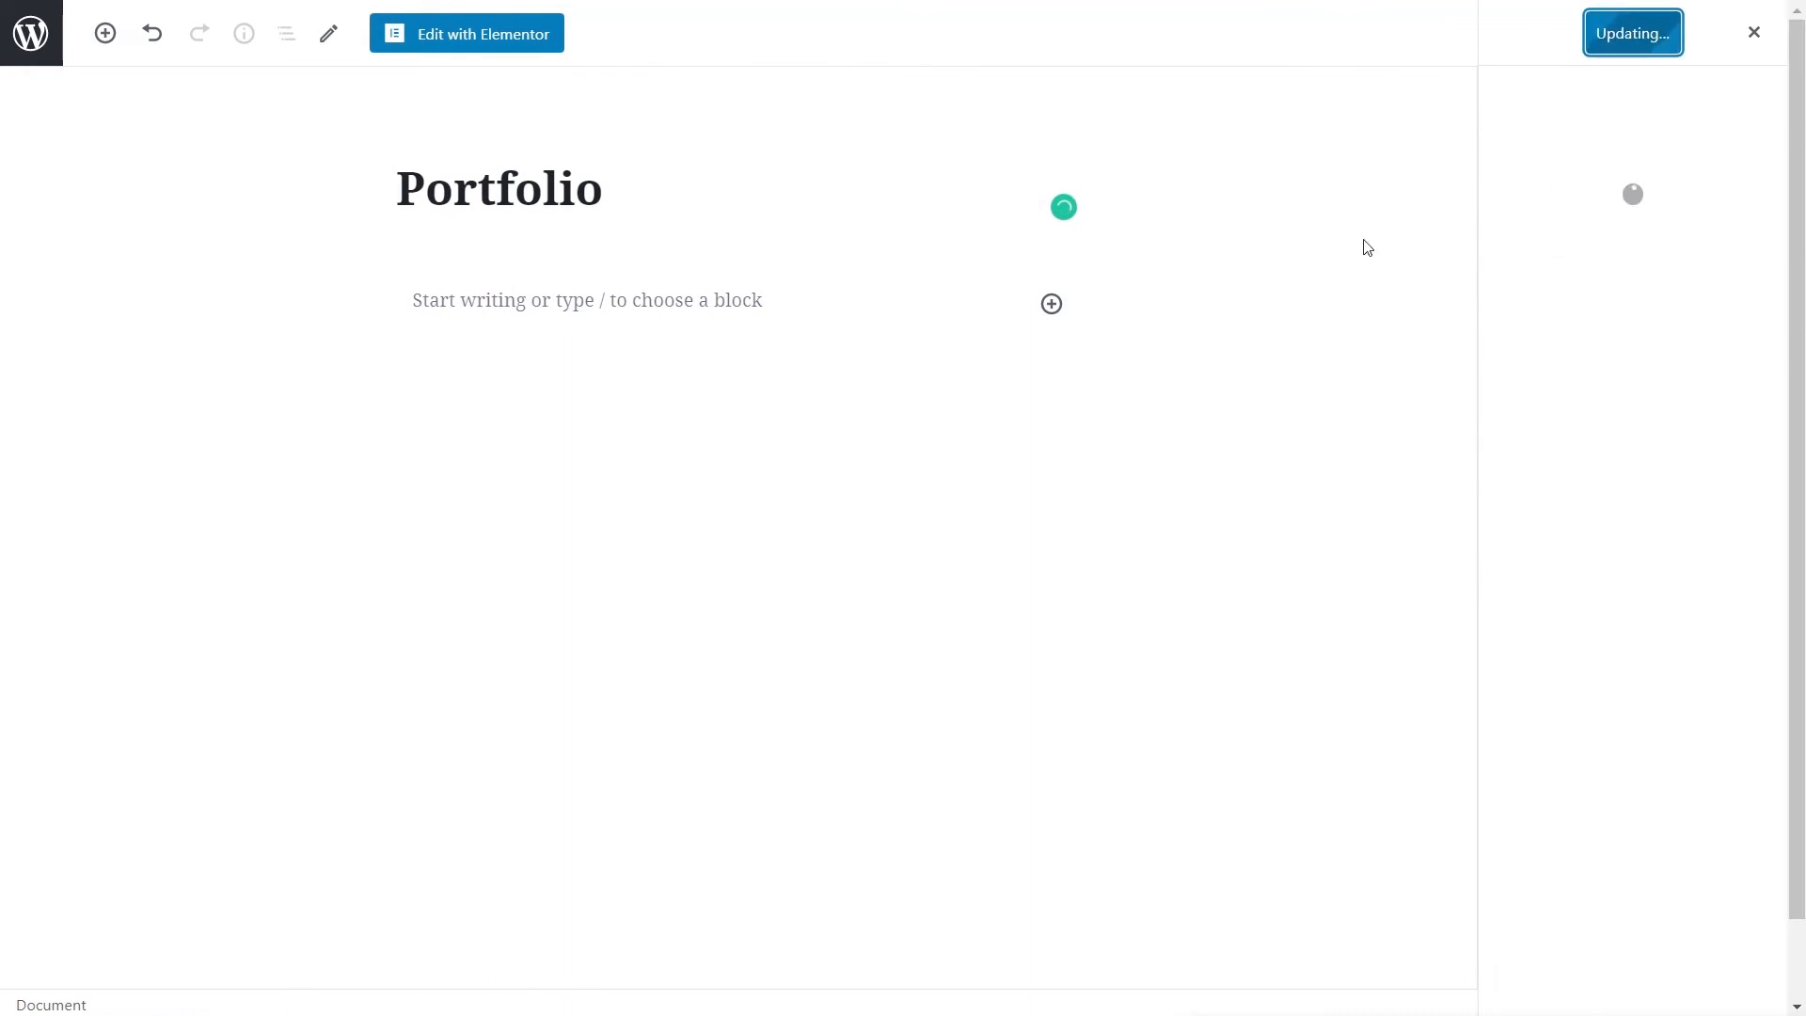
{"action": "left_click", "coordinate": [477, 45]}
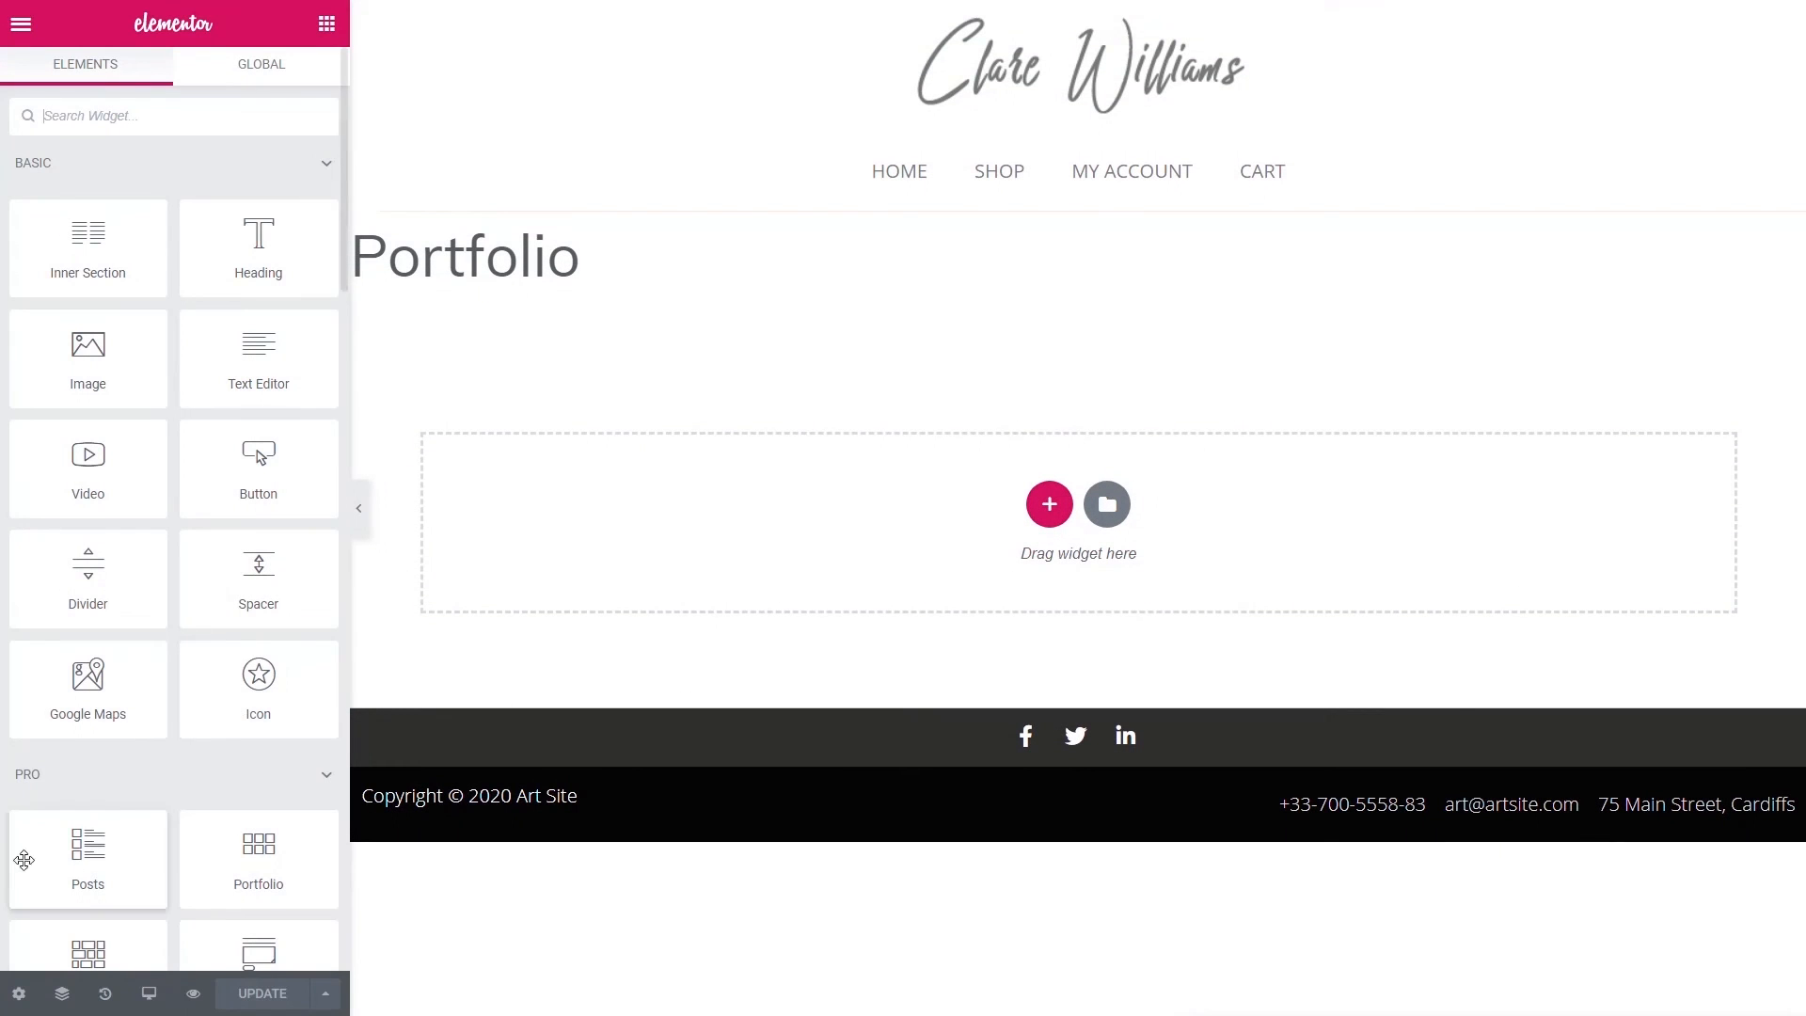
- Turn on Hide Title in the Portfolio page settings
{"action": "left_click", "coordinate": [19, 993]}
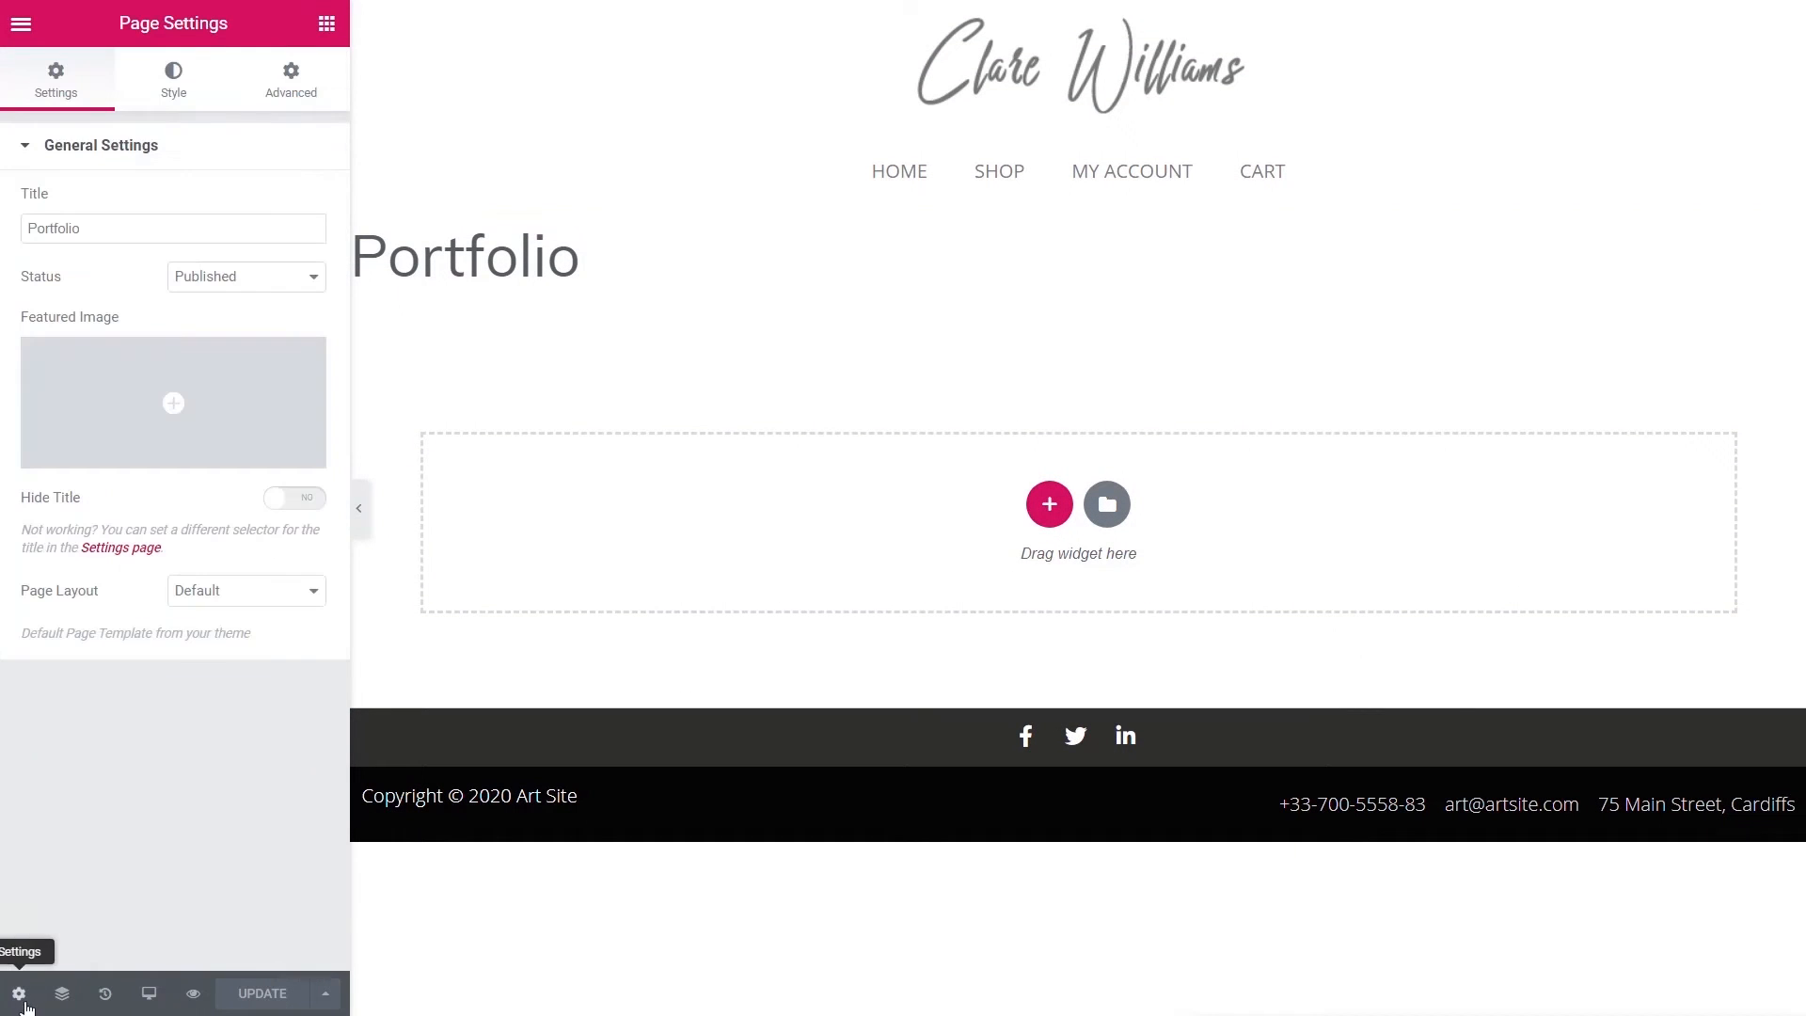
{"action": "left_click", "coordinate": [296, 498]}
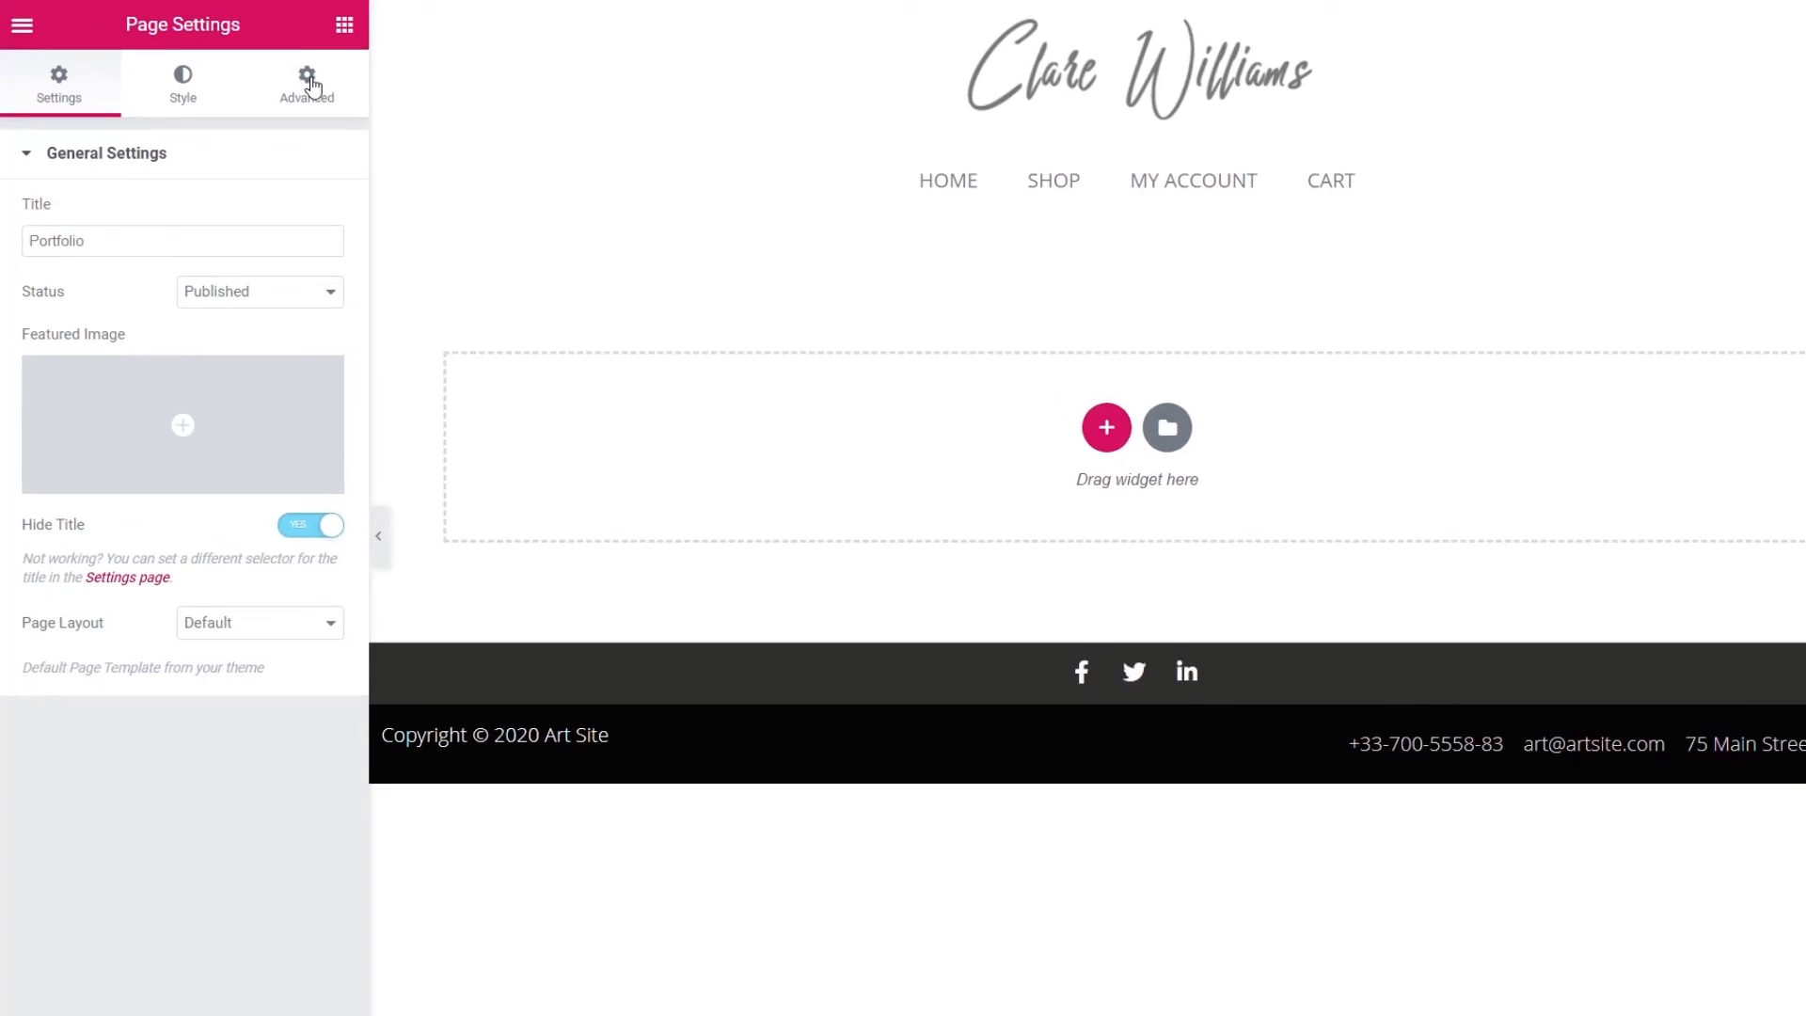
{"action": "left_click", "coordinate": [311, 87]}
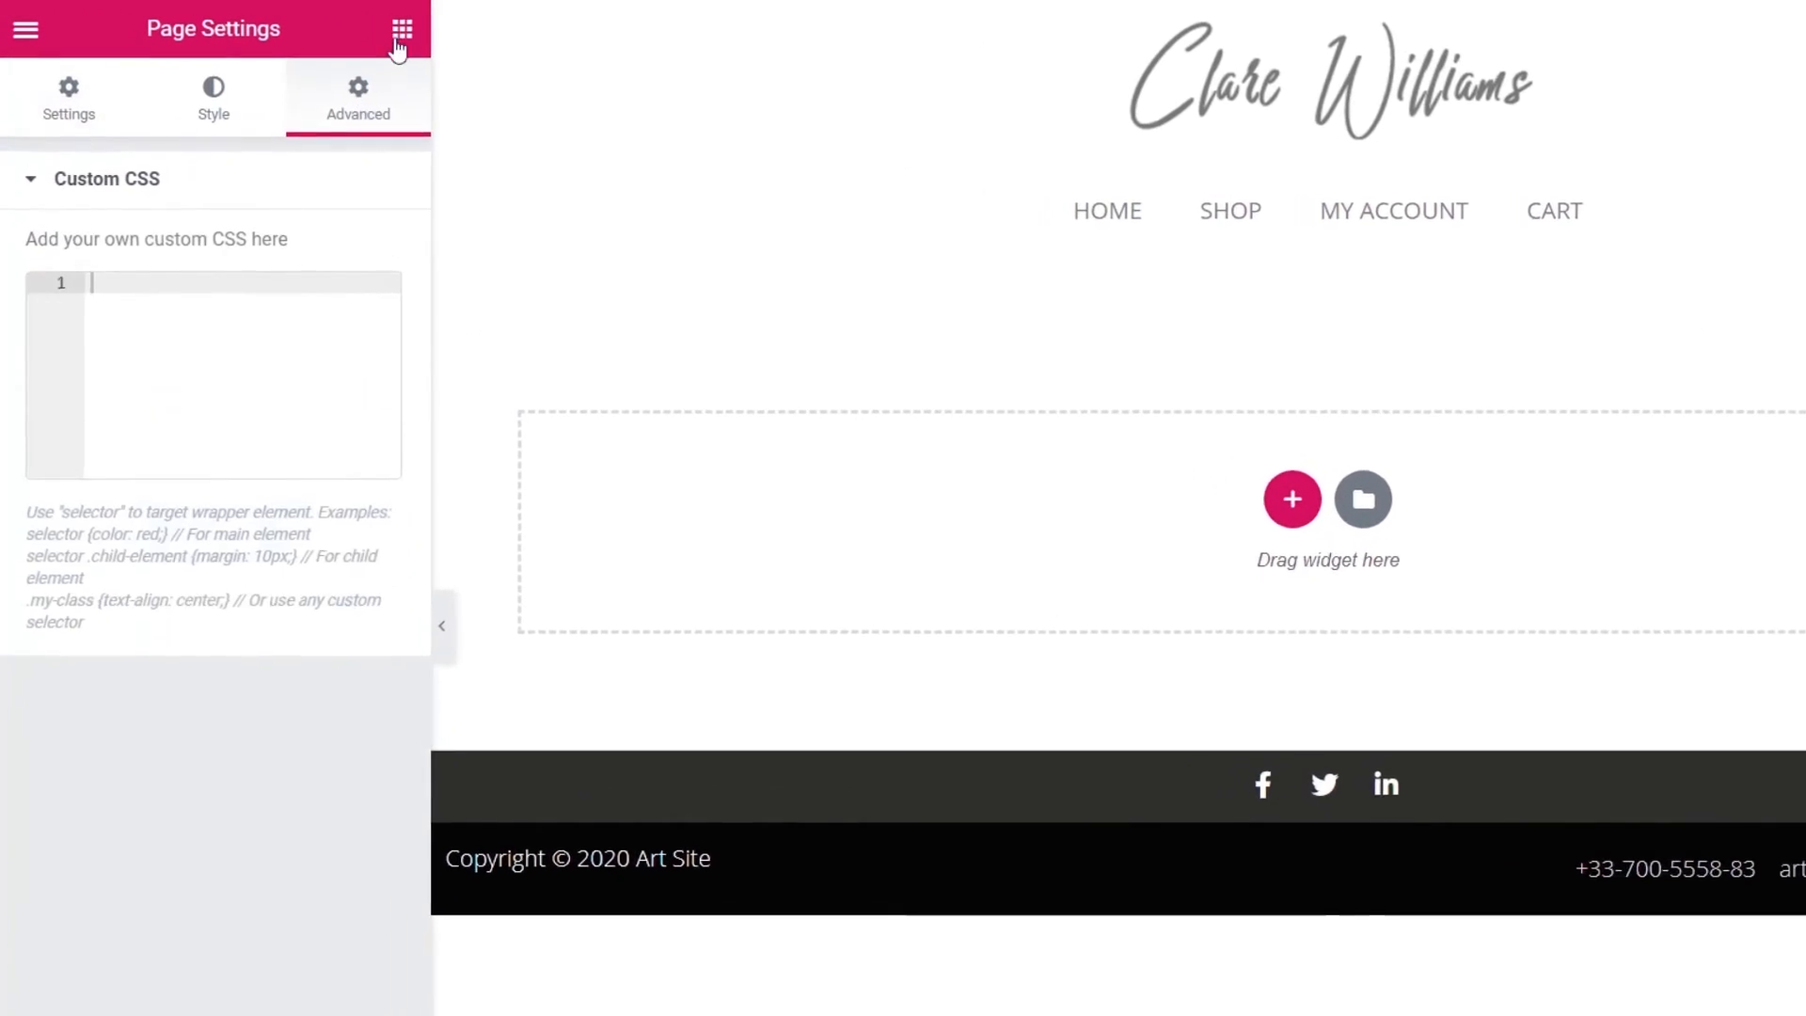
{"action": "left_click", "coordinate": [344, 24]}
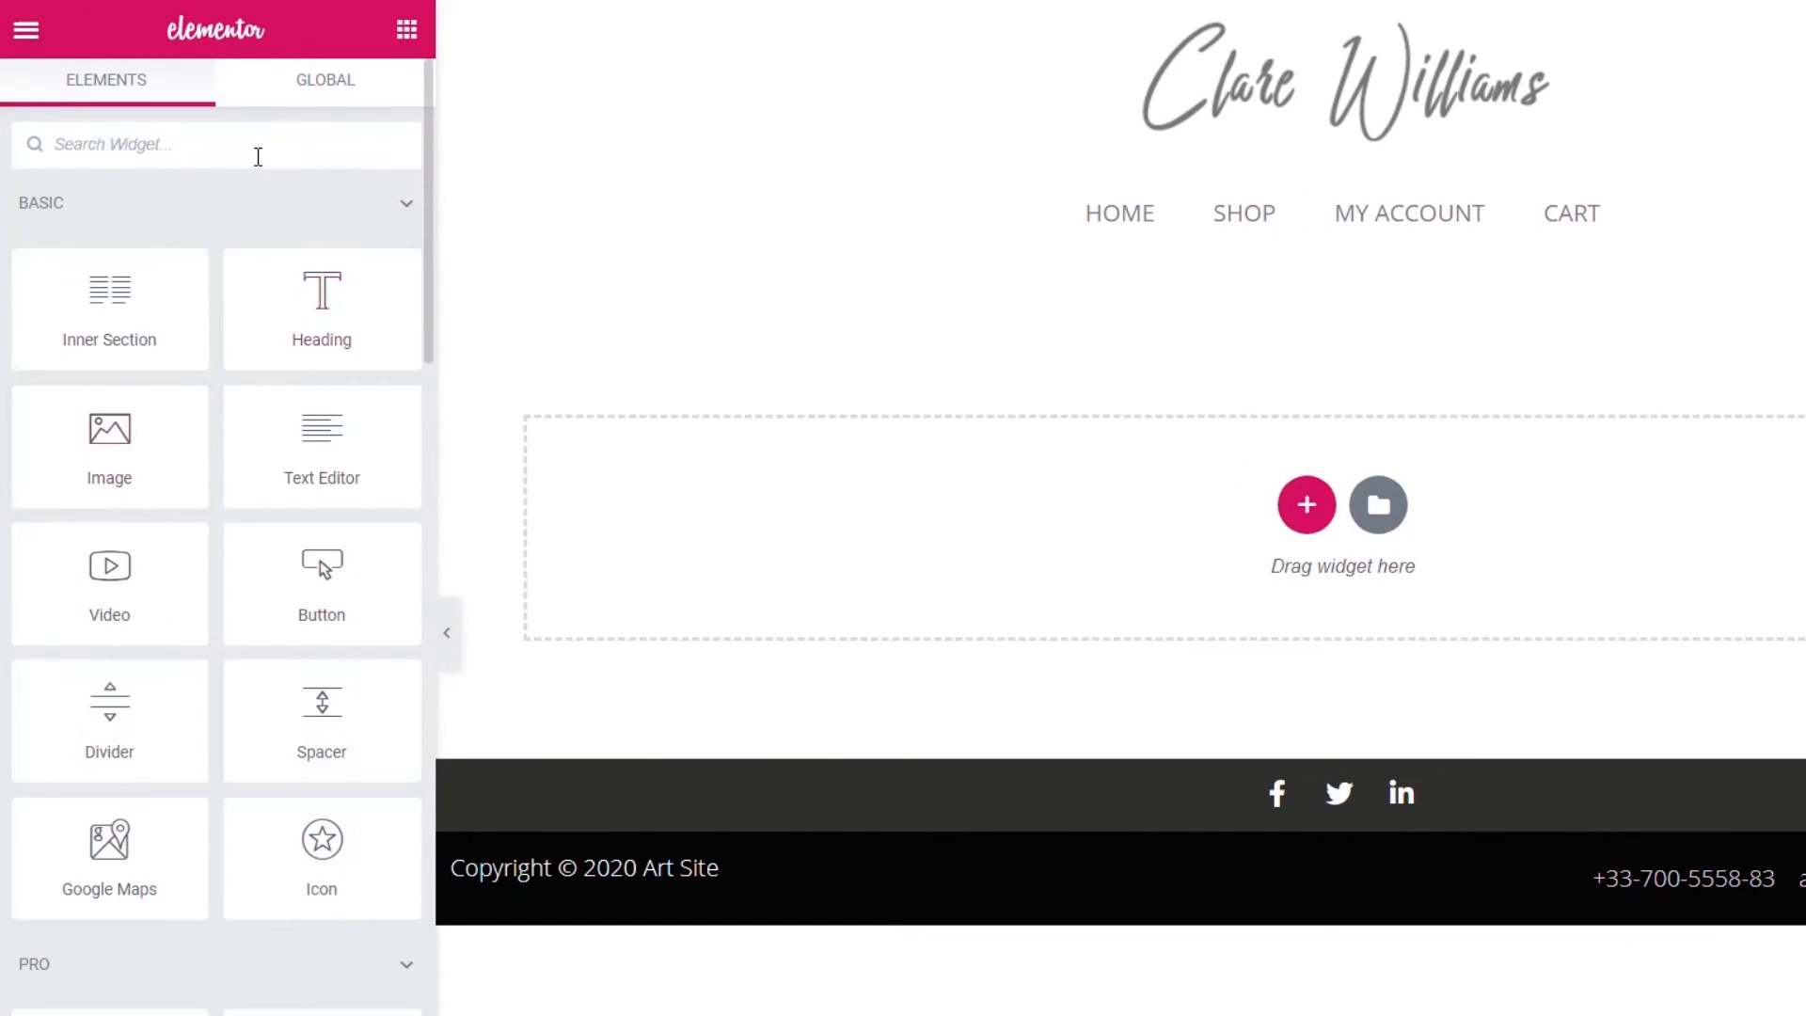
- Drop a single-type Gallery widget onto the page and start choosing its images
{"action": "left_click", "coordinate": [267, 138]}
{"action": "type", "text": "galler"}
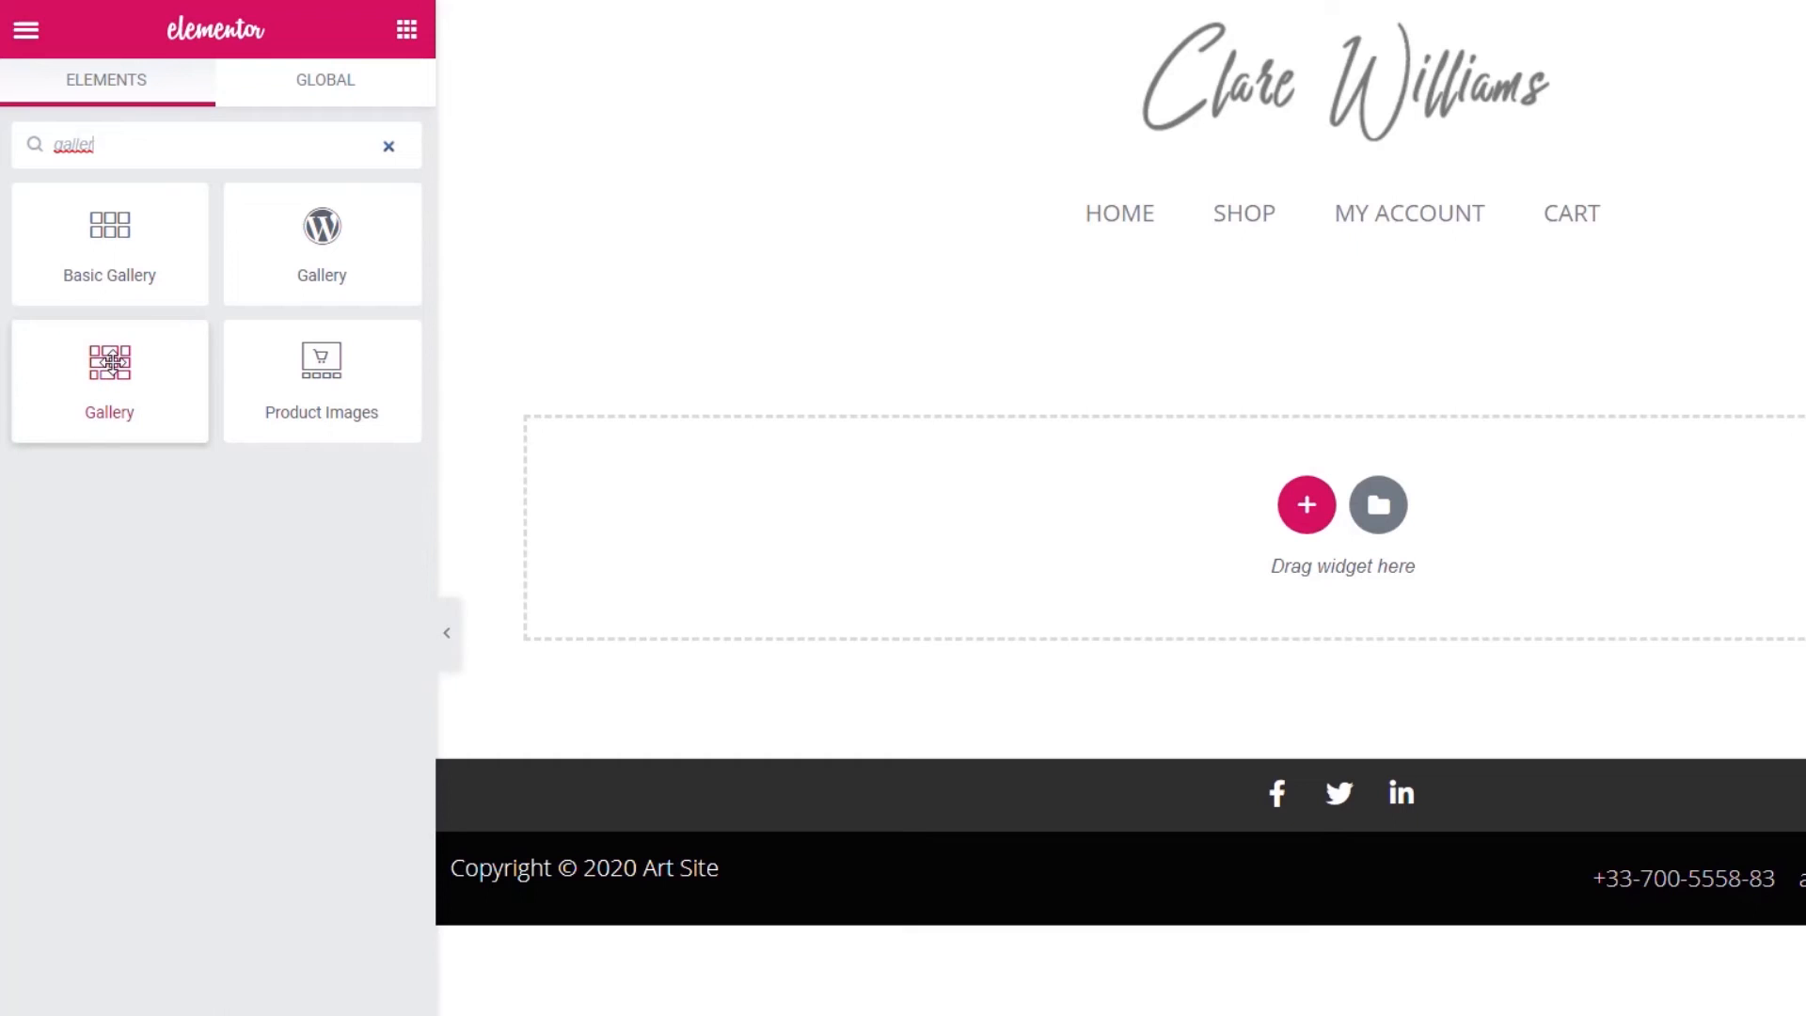
{"action": "left_click_drag", "start_coordinate": [110, 362], "coordinate": [947, 597]}
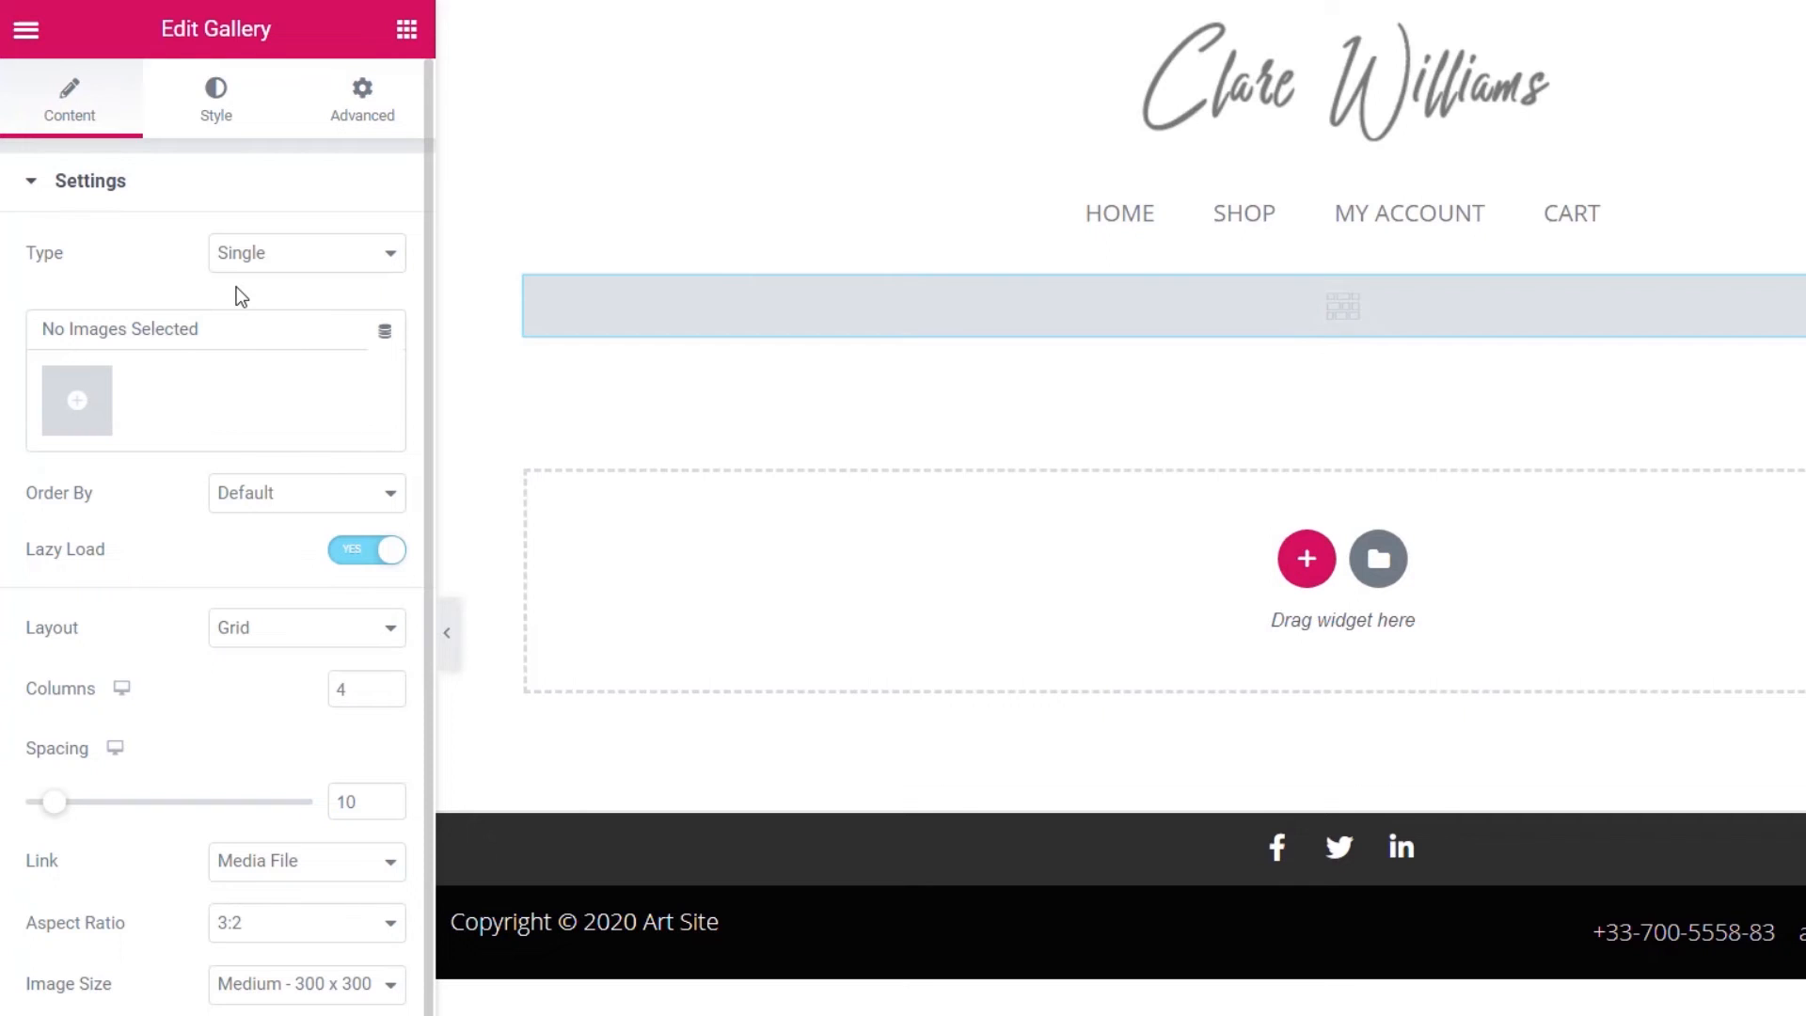
{"action": "left_click", "coordinate": [313, 263]}
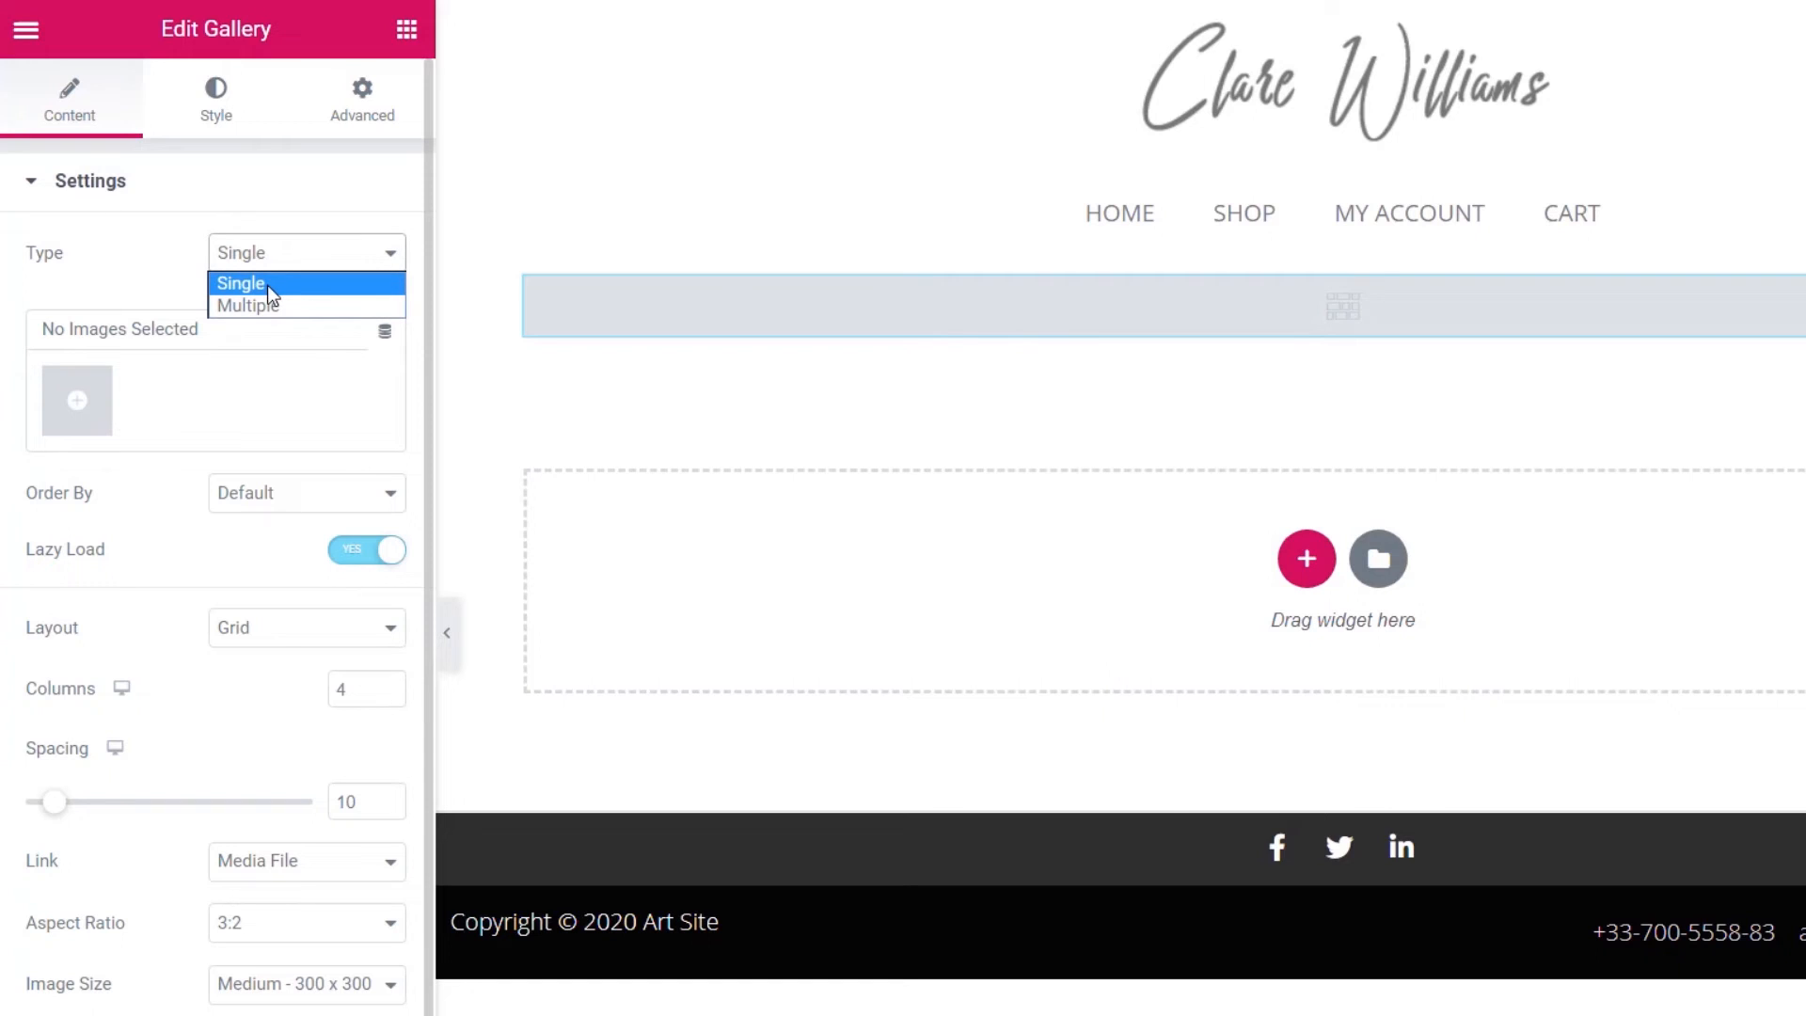
{"action": "left_click", "coordinate": [147, 252]}
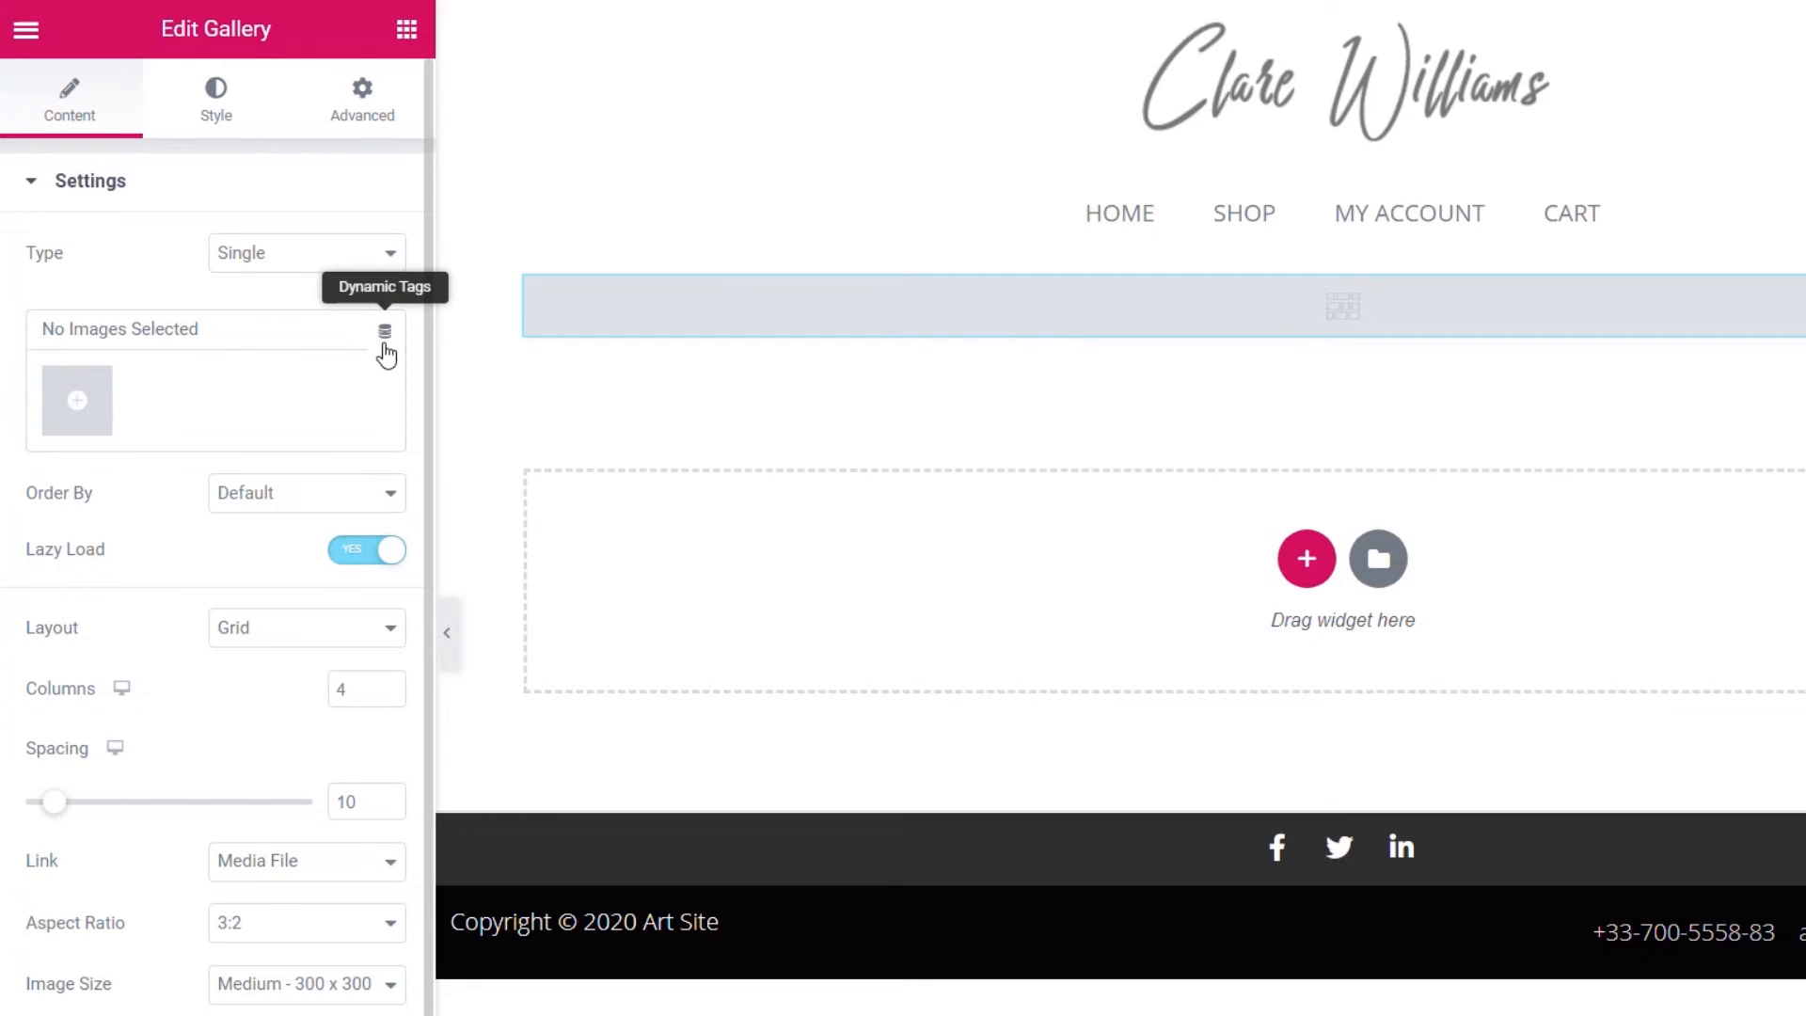
{"action": "left_click", "coordinate": [90, 414]}
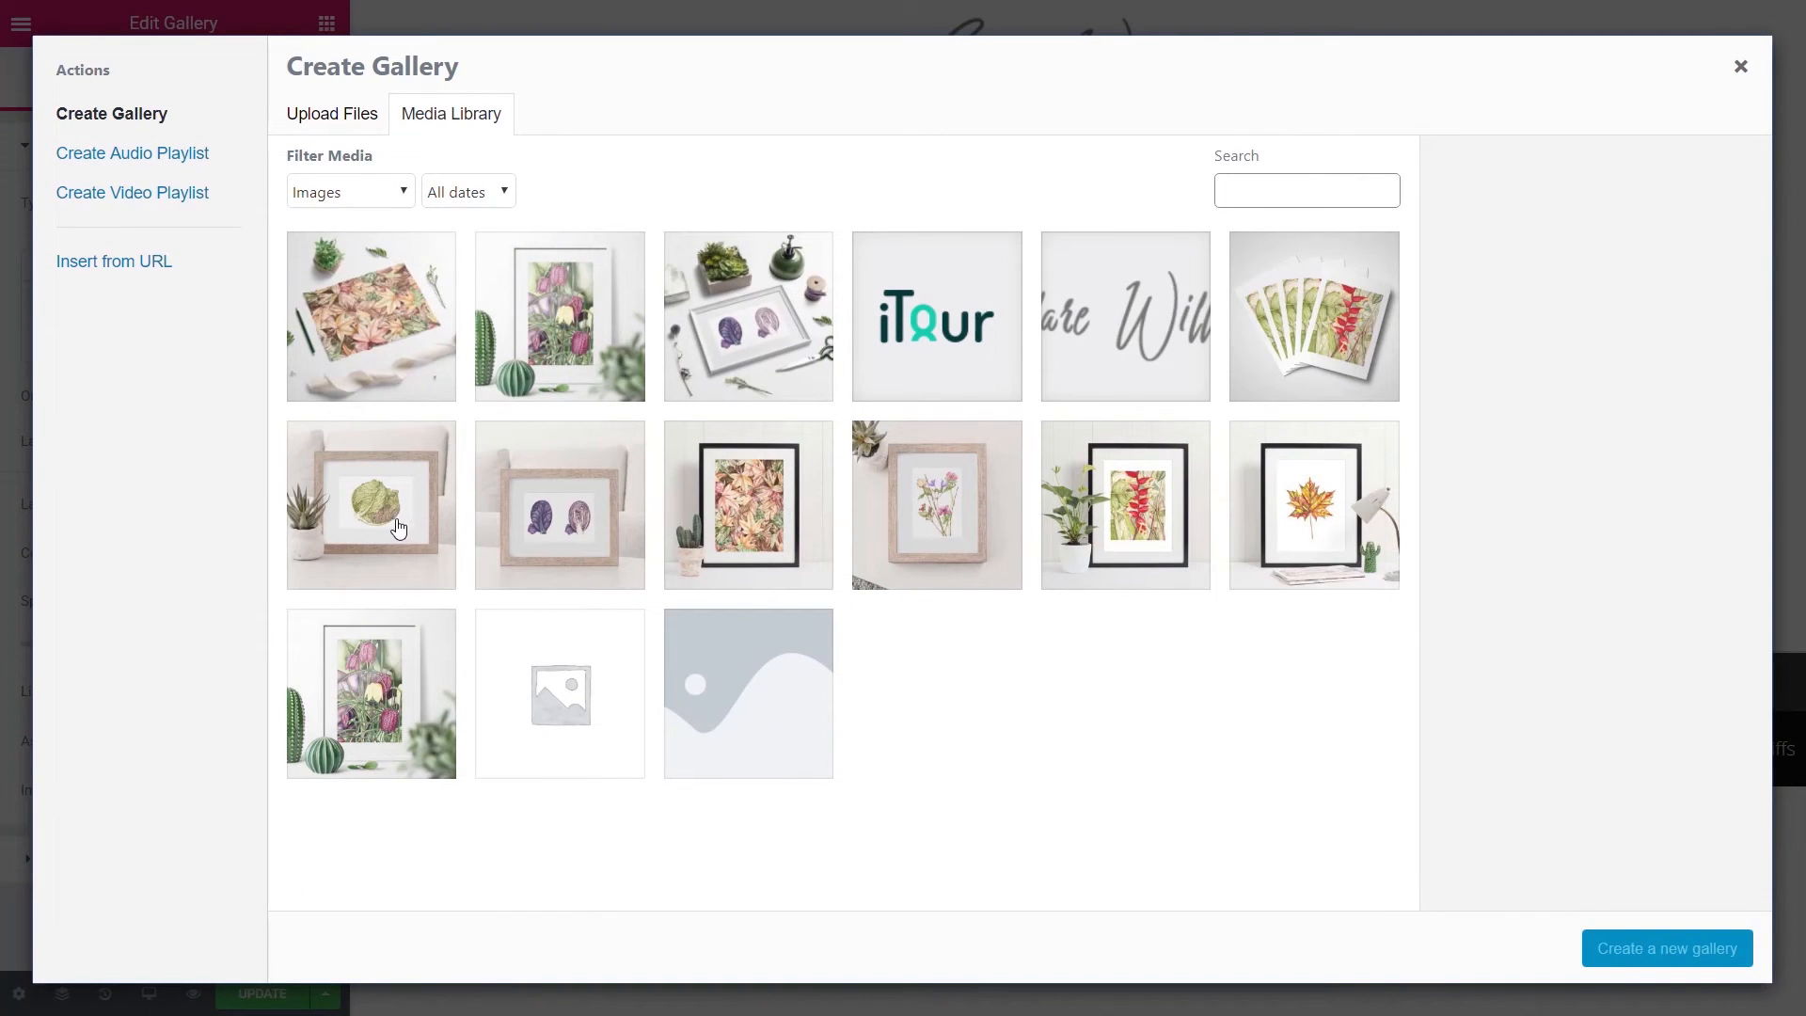
- Select eight artwork images, including sample-cards, heliconia and fritillary, and insert them as the gallery
{"action": "left_click", "coordinate": [1349, 326]}
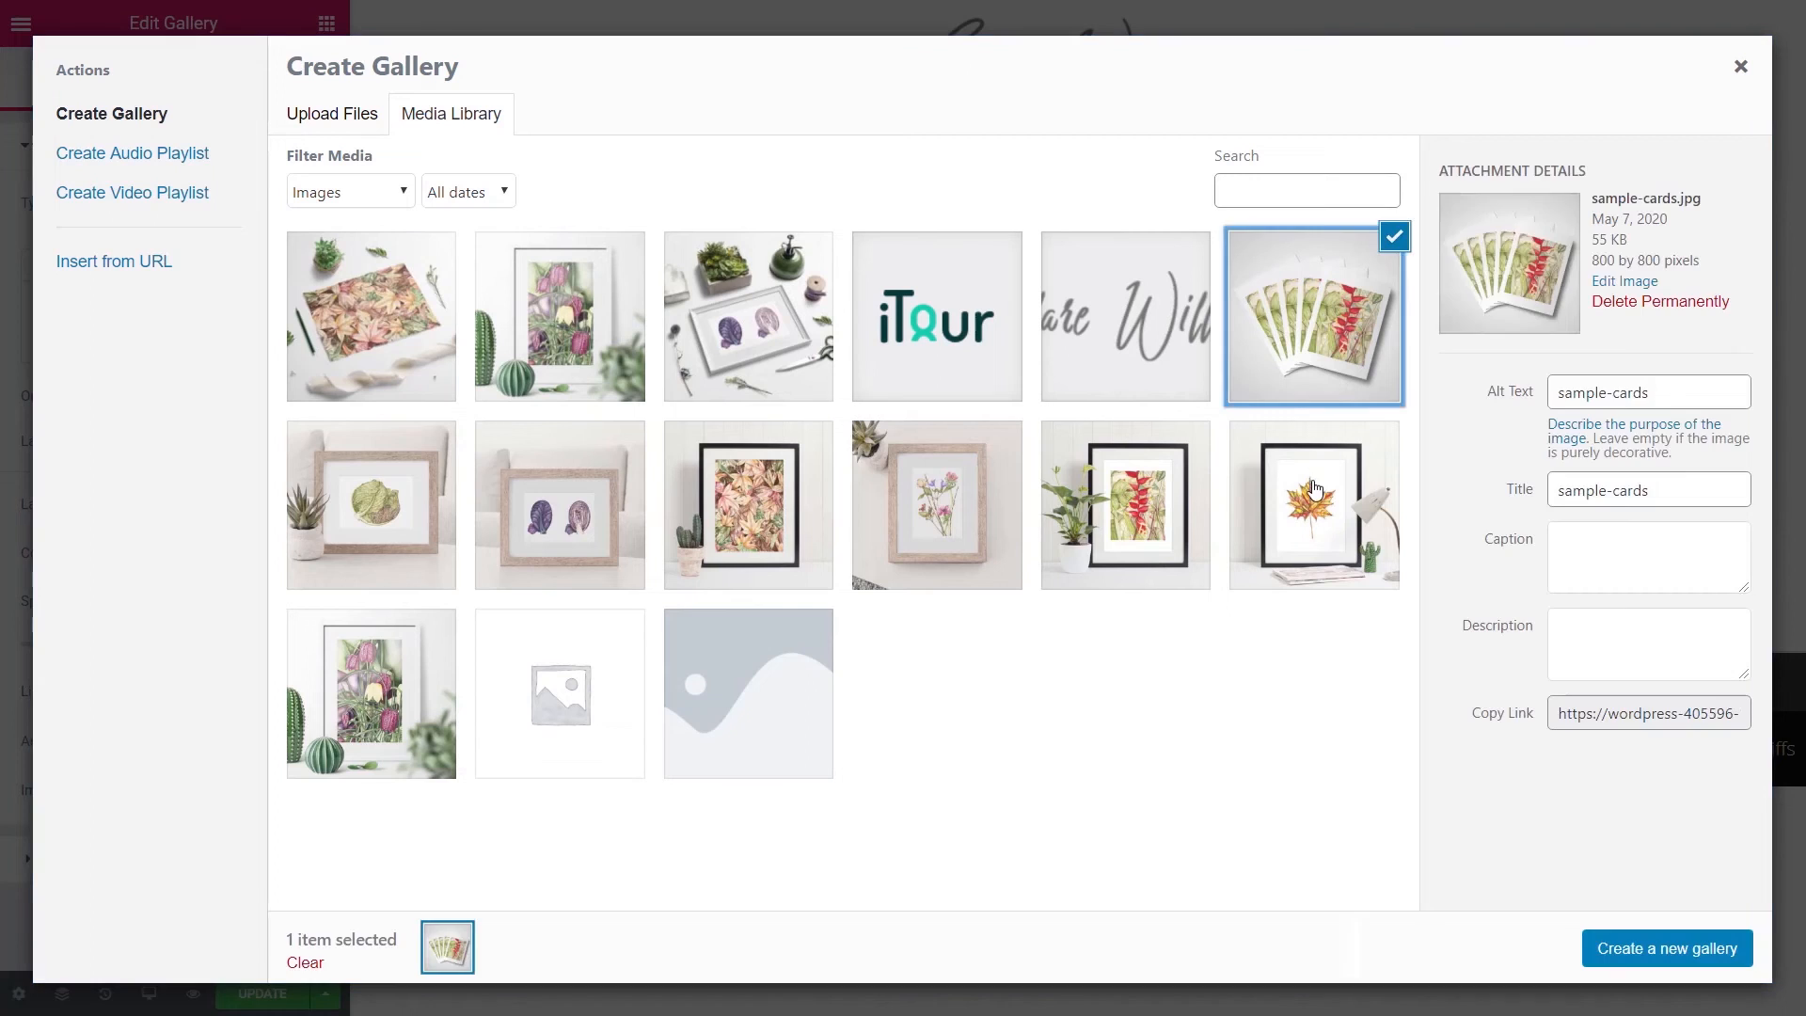
{"action": "left_click", "coordinate": [1314, 504], "text": "shift"}
{"action": "left_click", "coordinate": [1124, 505]}
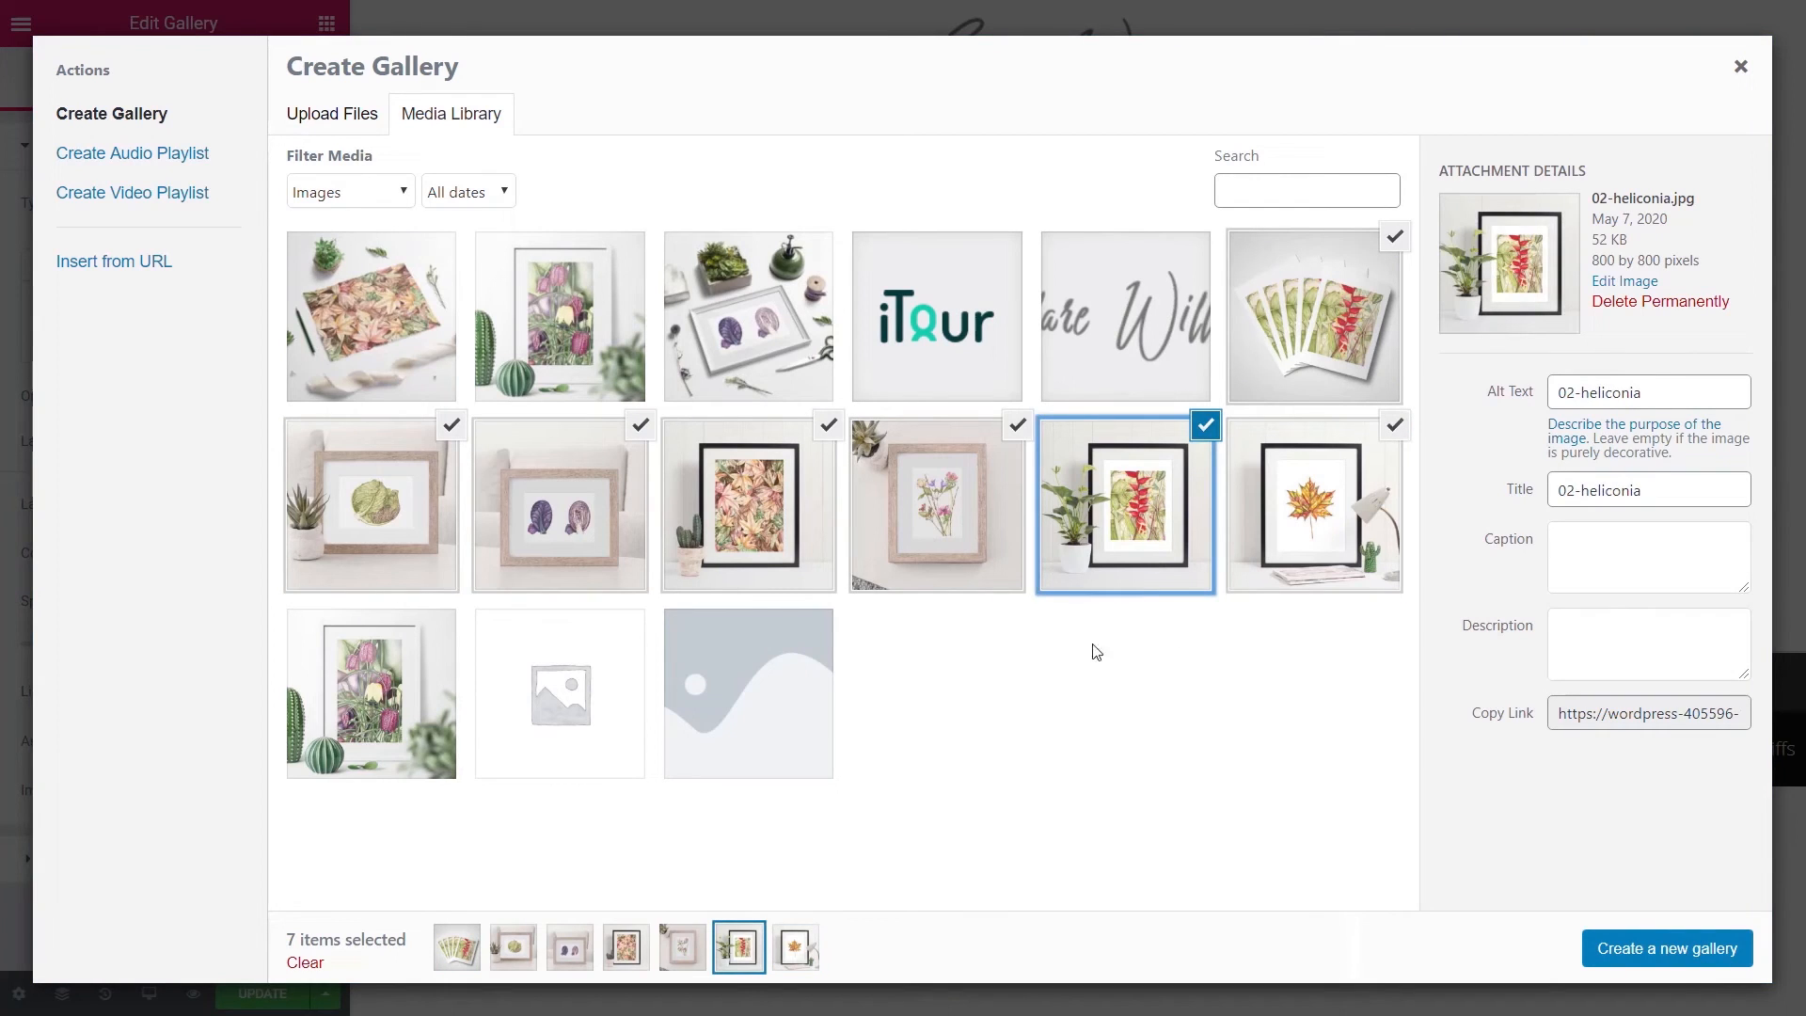
{"action": "left_click", "coordinate": [341, 698]}
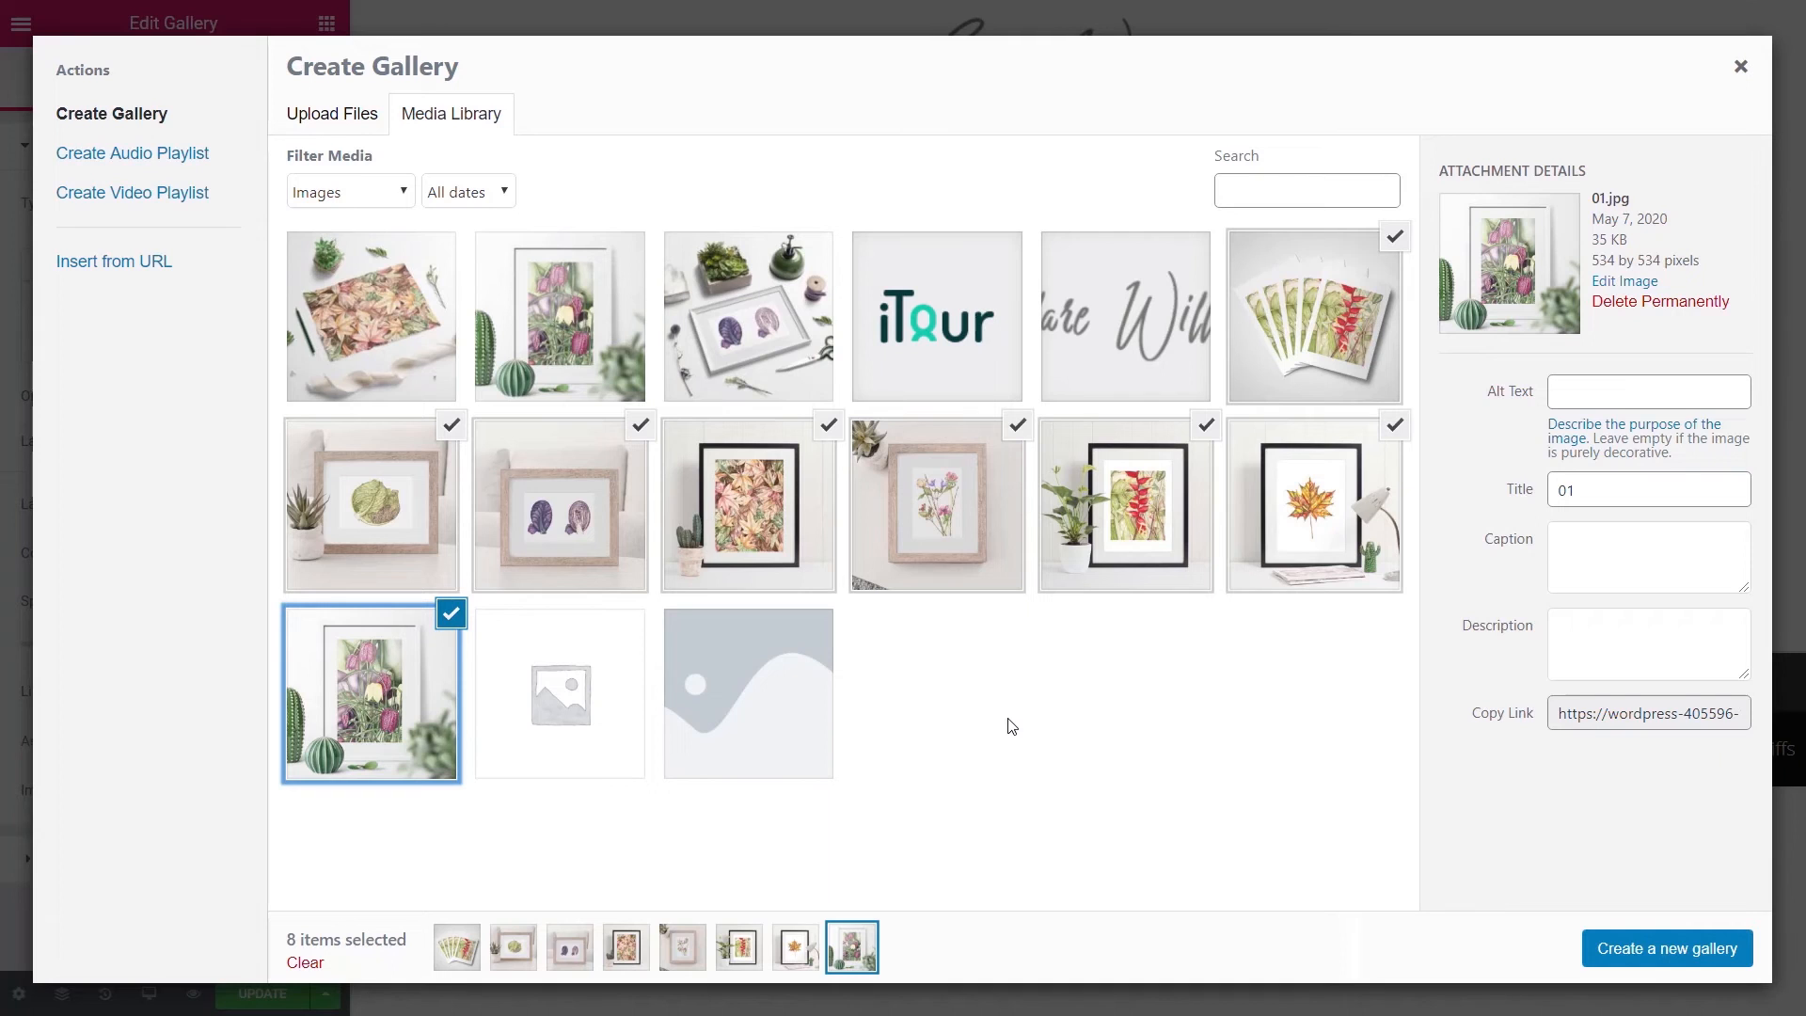
{"action": "left_click", "coordinate": [1663, 952]}
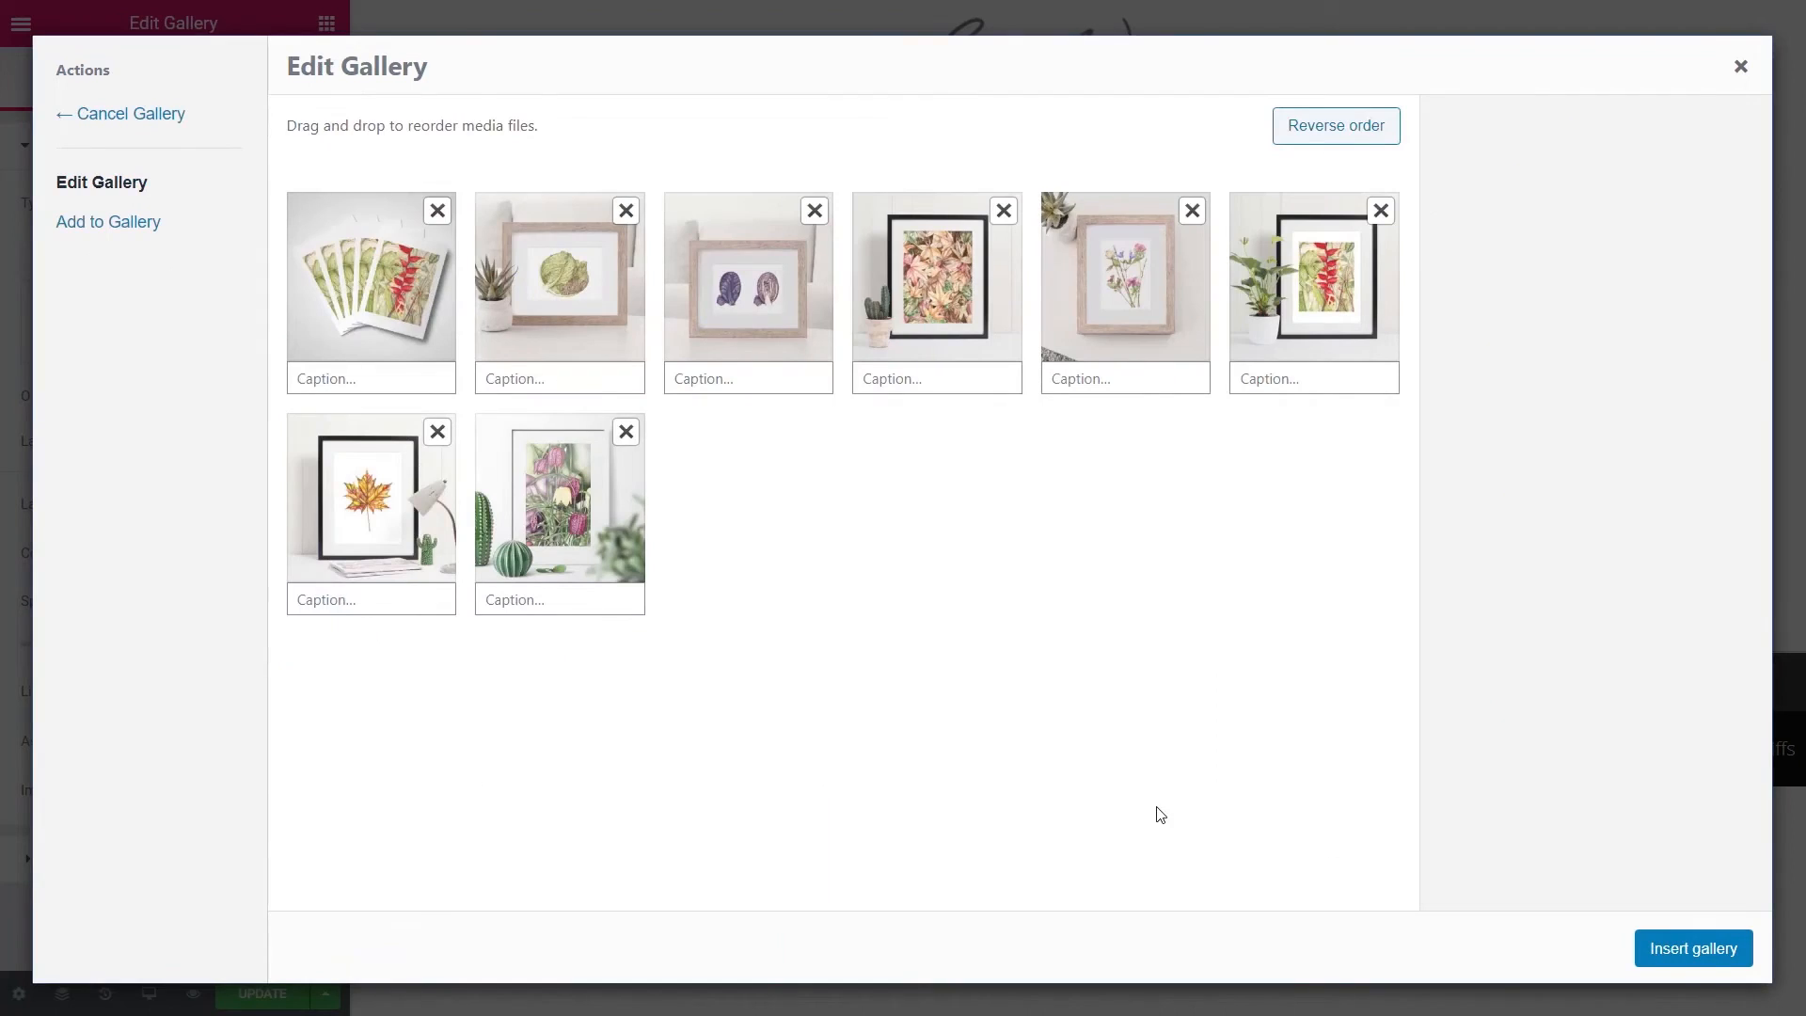
{"action": "left_click", "coordinate": [1693, 950]}
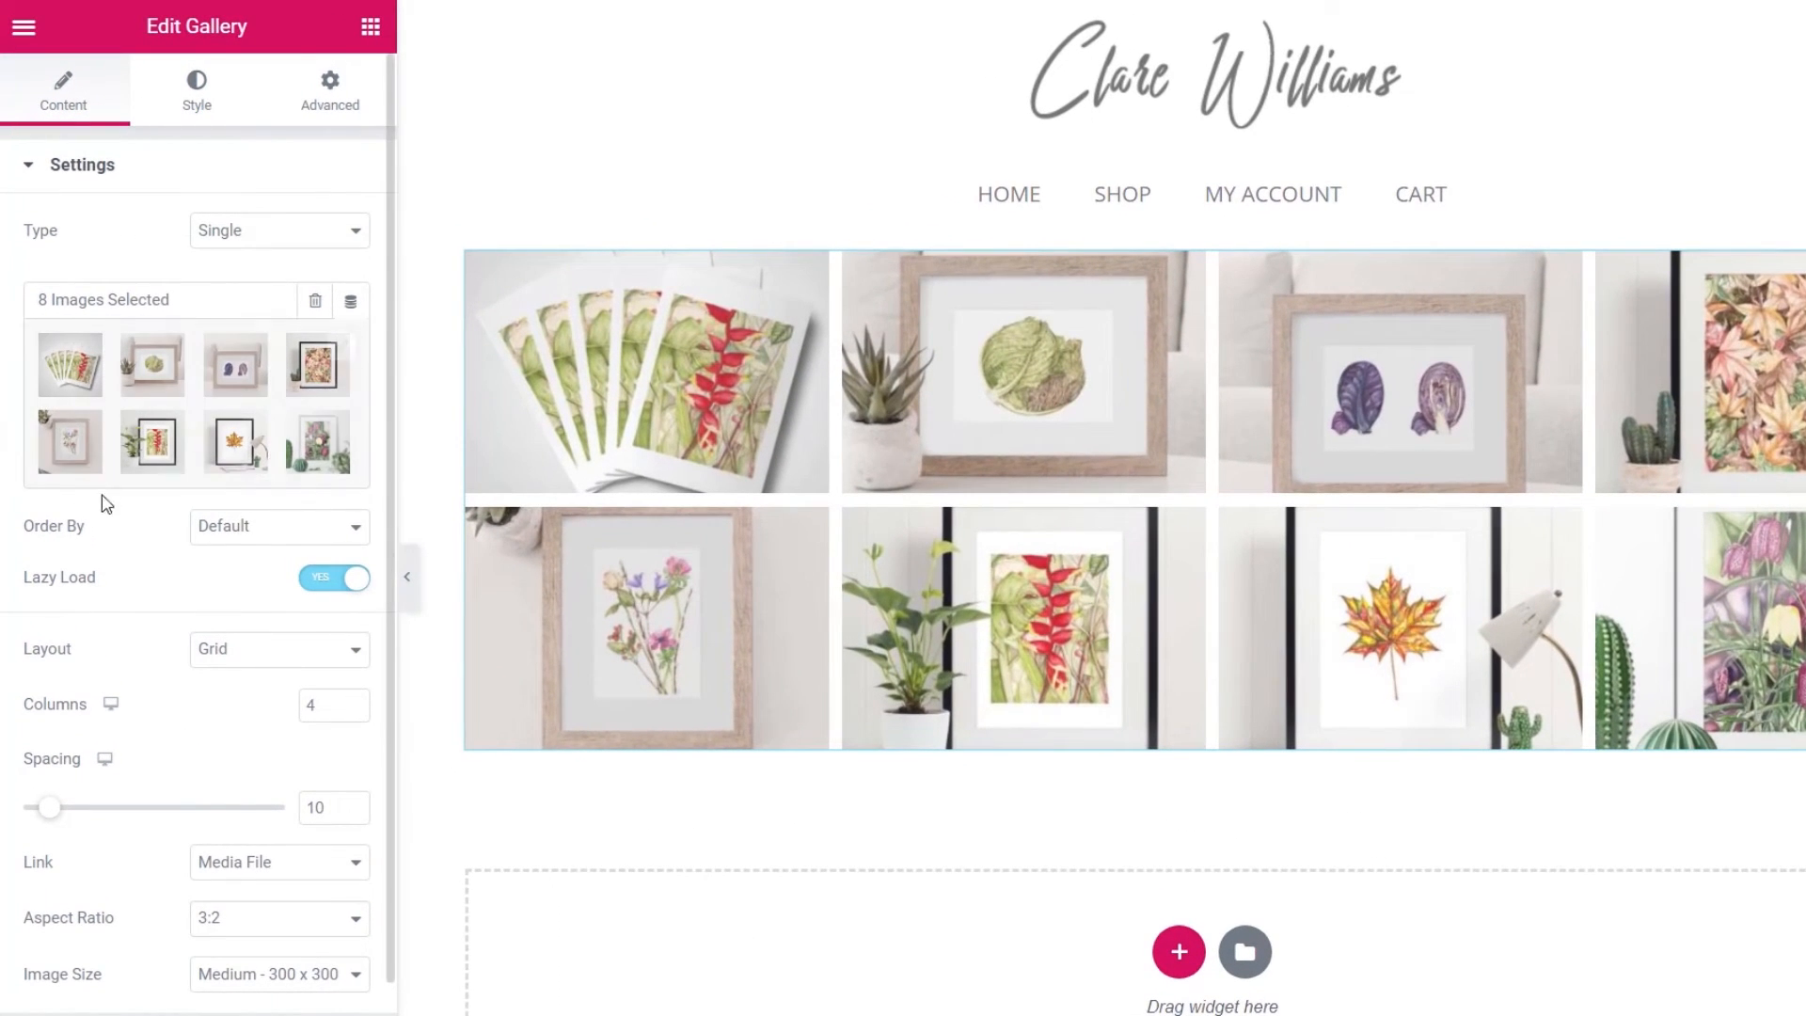
{"action": "left_click", "coordinate": [256, 536]}
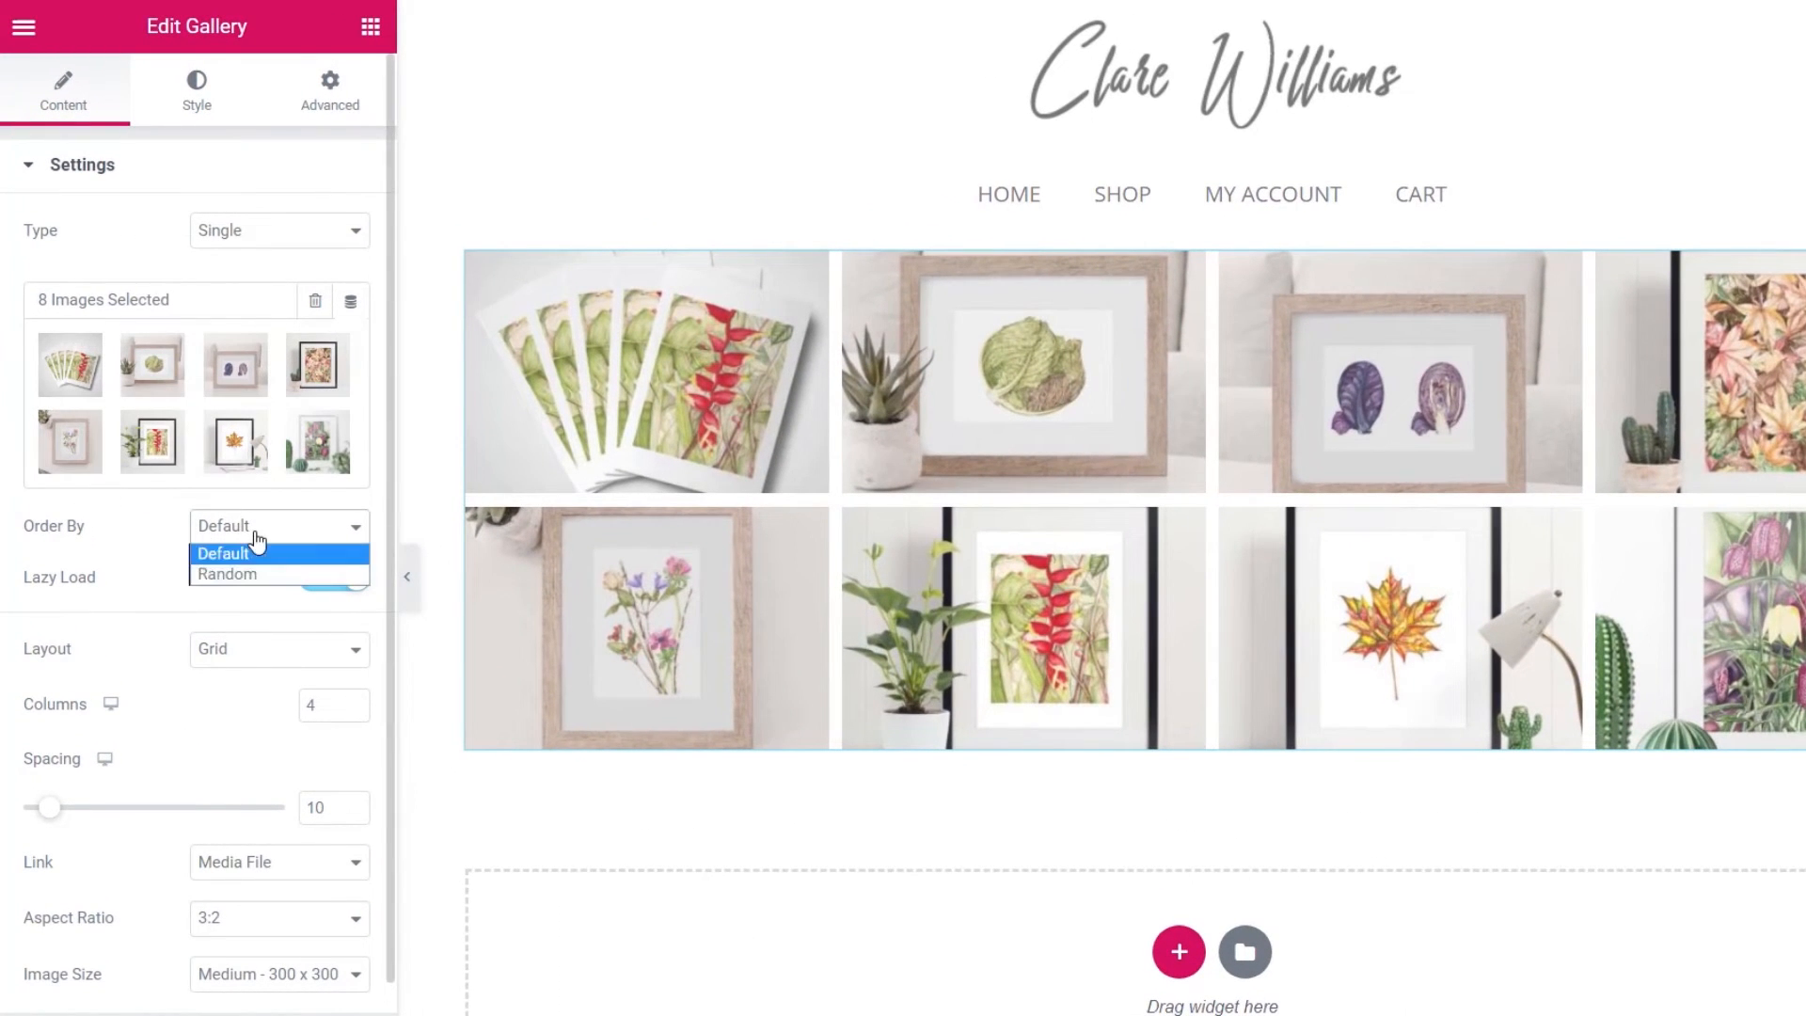
{"action": "left_click", "coordinate": [138, 544]}
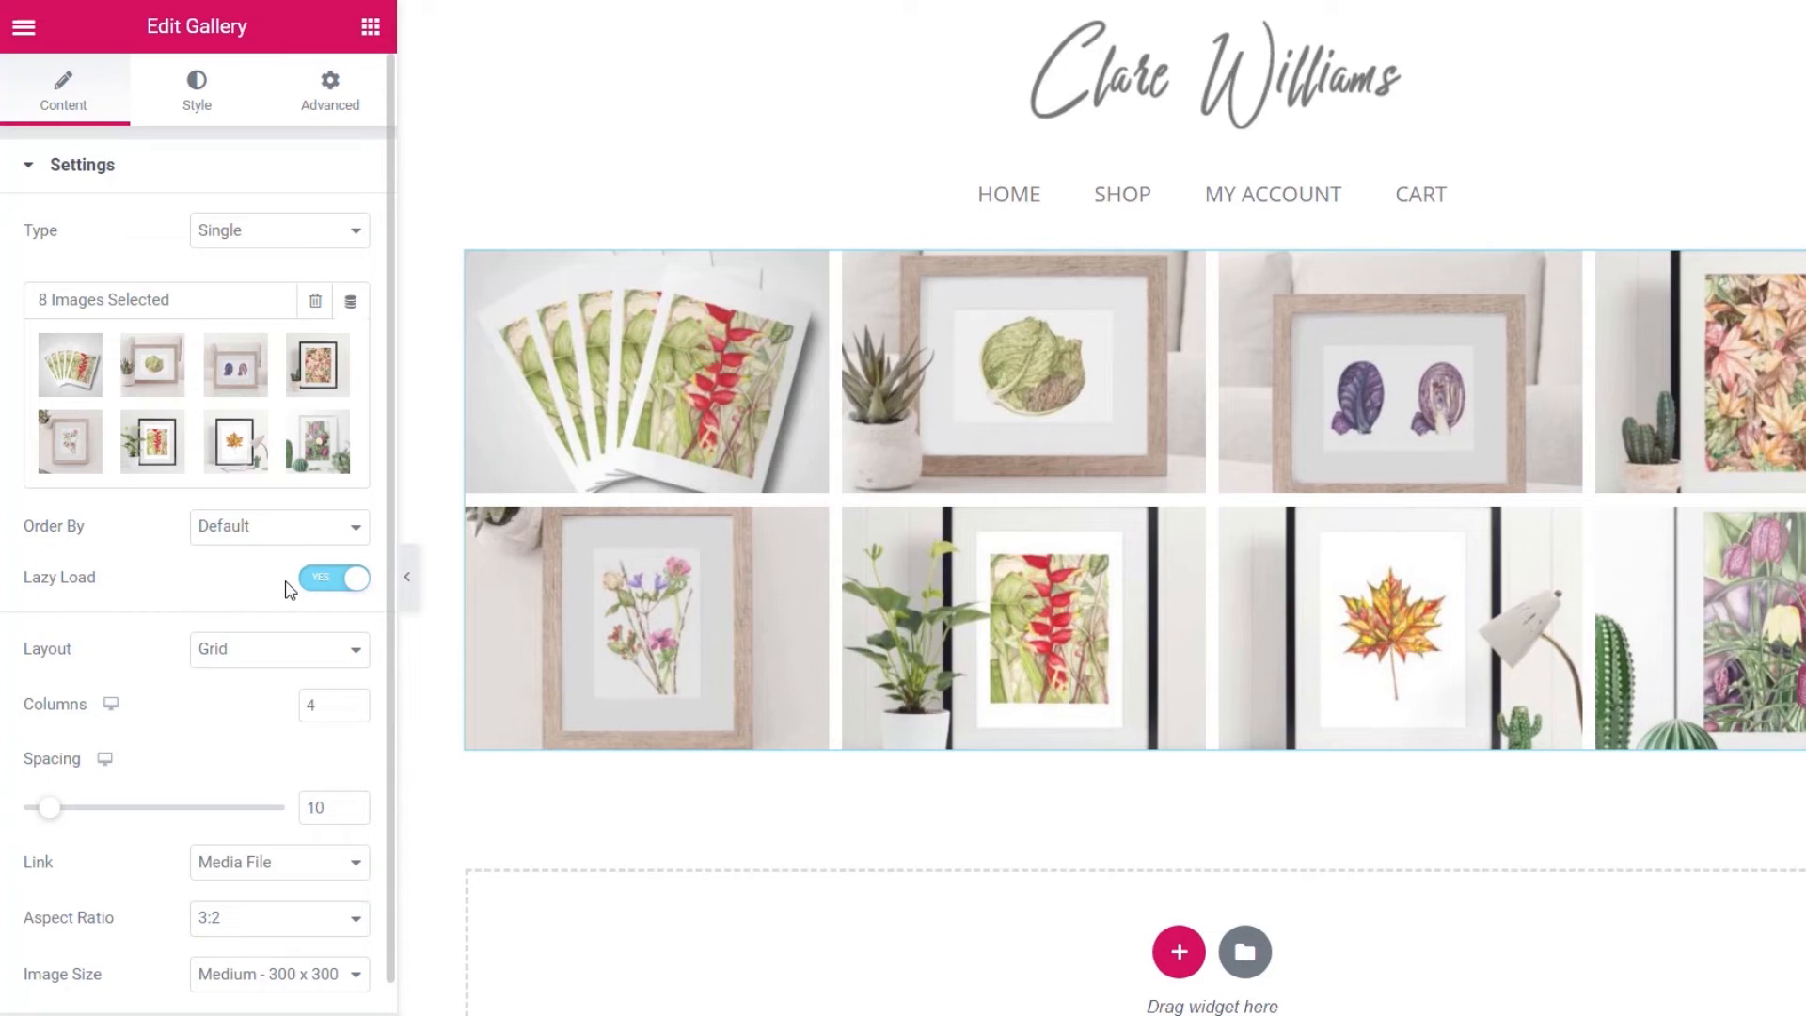
{"action": "left_click", "coordinate": [246, 657]}
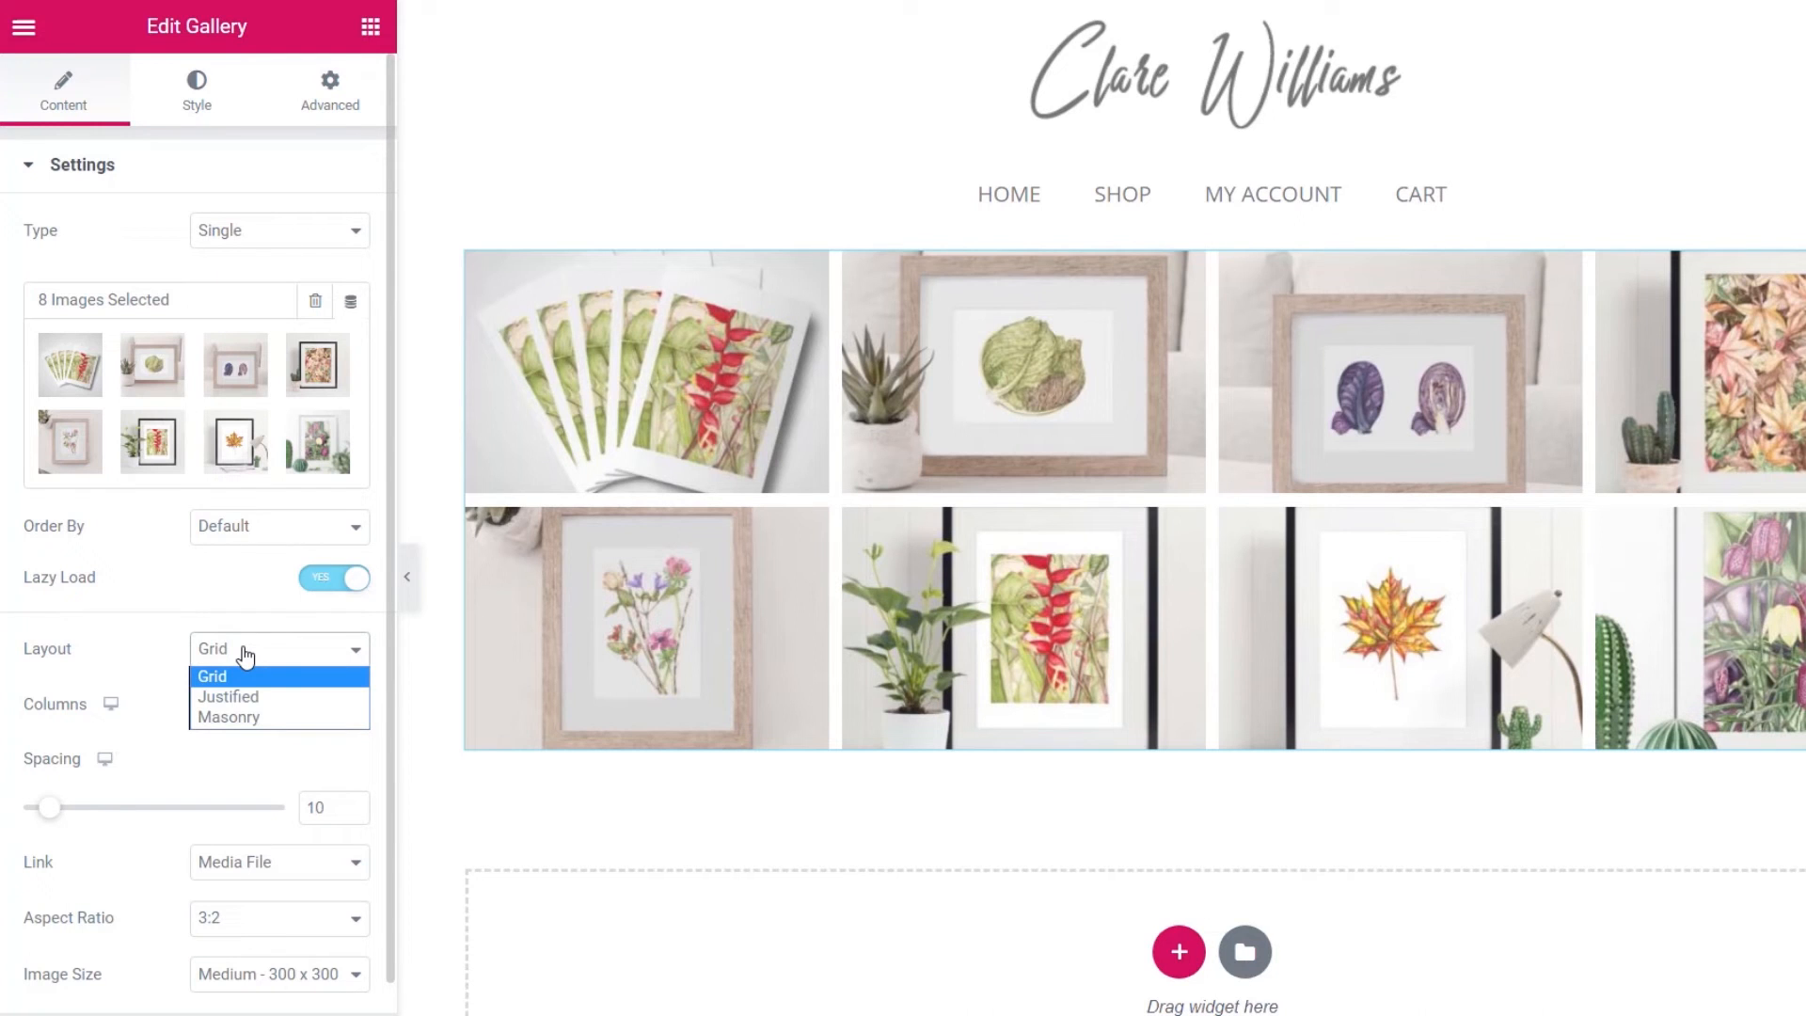
{"action": "left_click", "coordinate": [245, 699]}
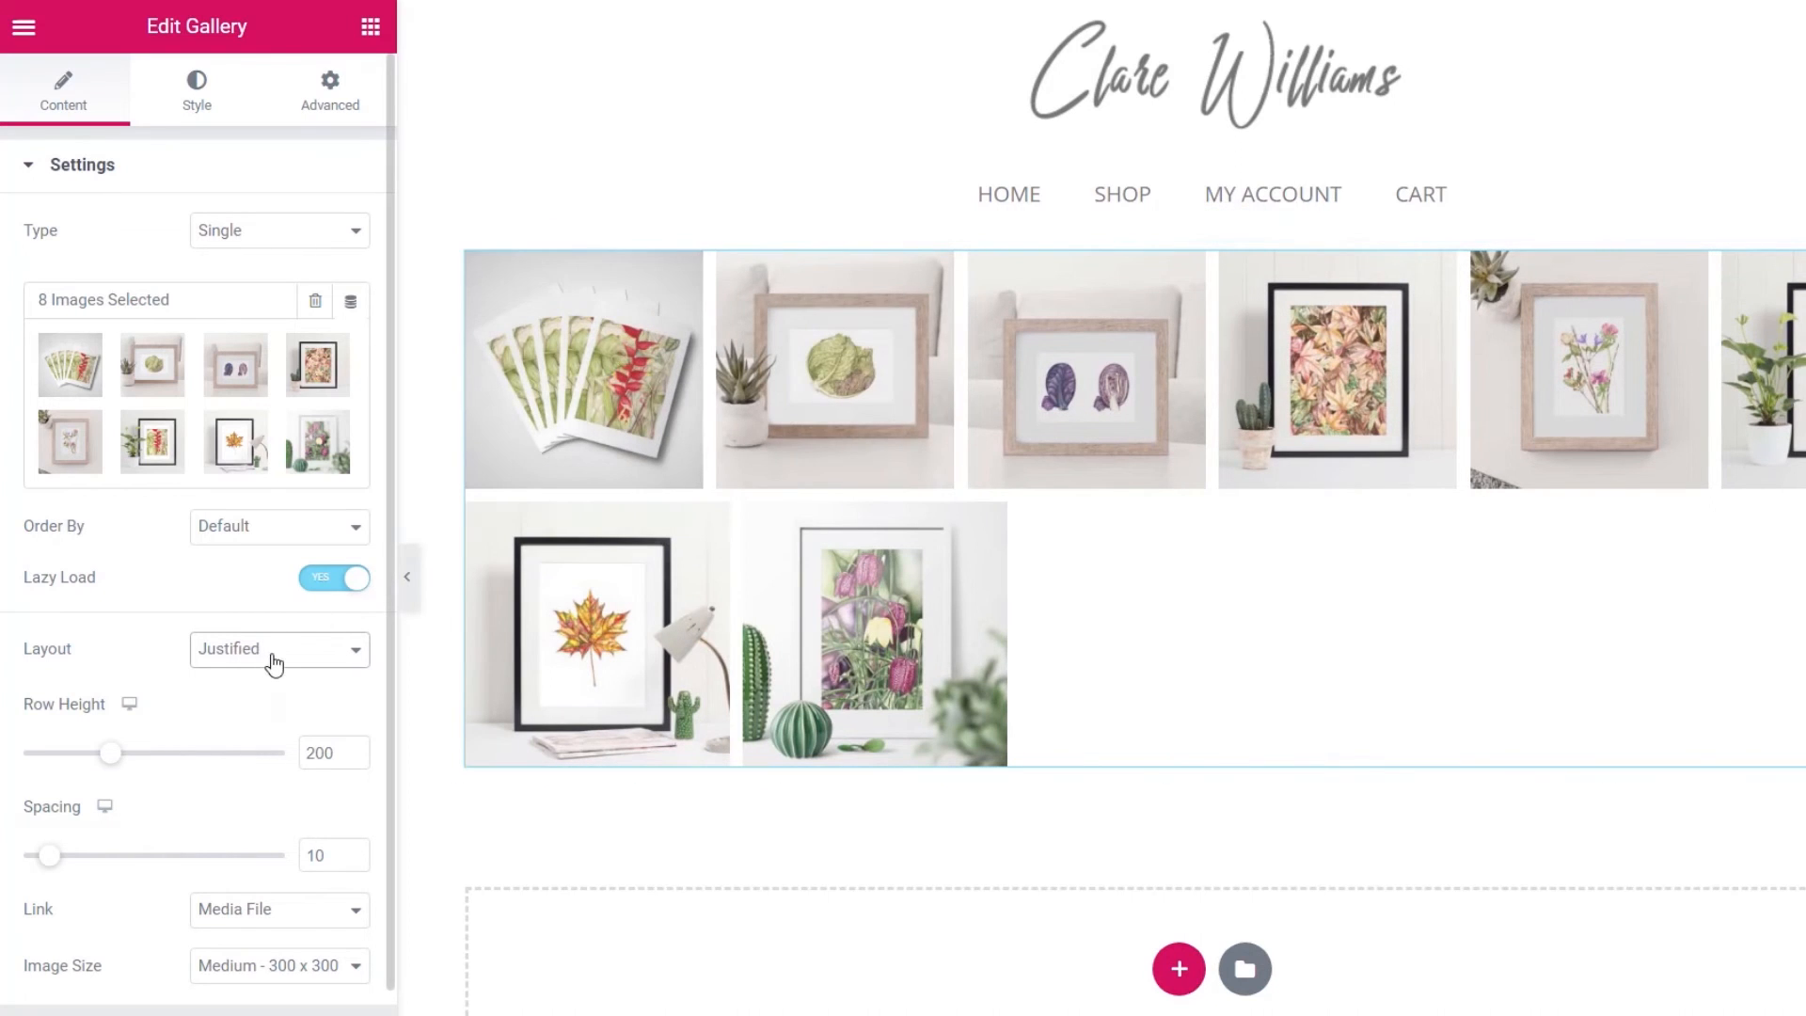
{"action": "left_click", "coordinate": [274, 659]}
{"action": "left_click", "coordinate": [258, 717]}
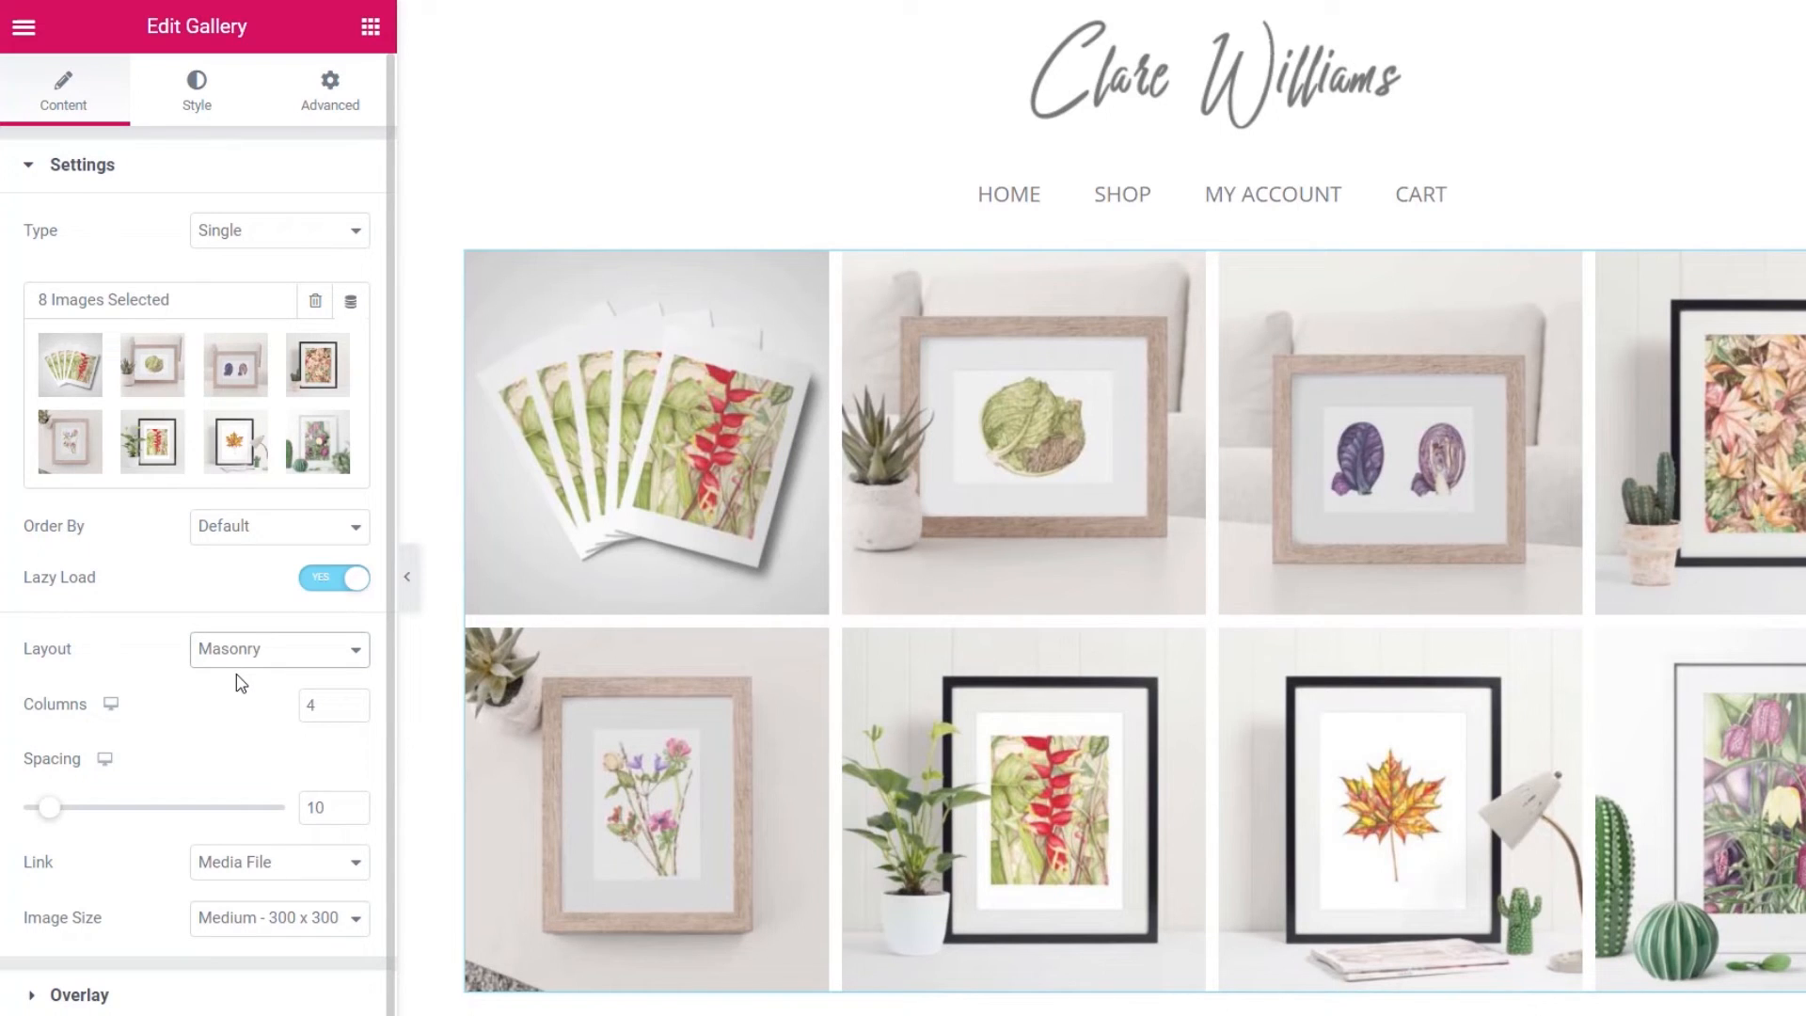
{"action": "left_click", "coordinate": [256, 651]}
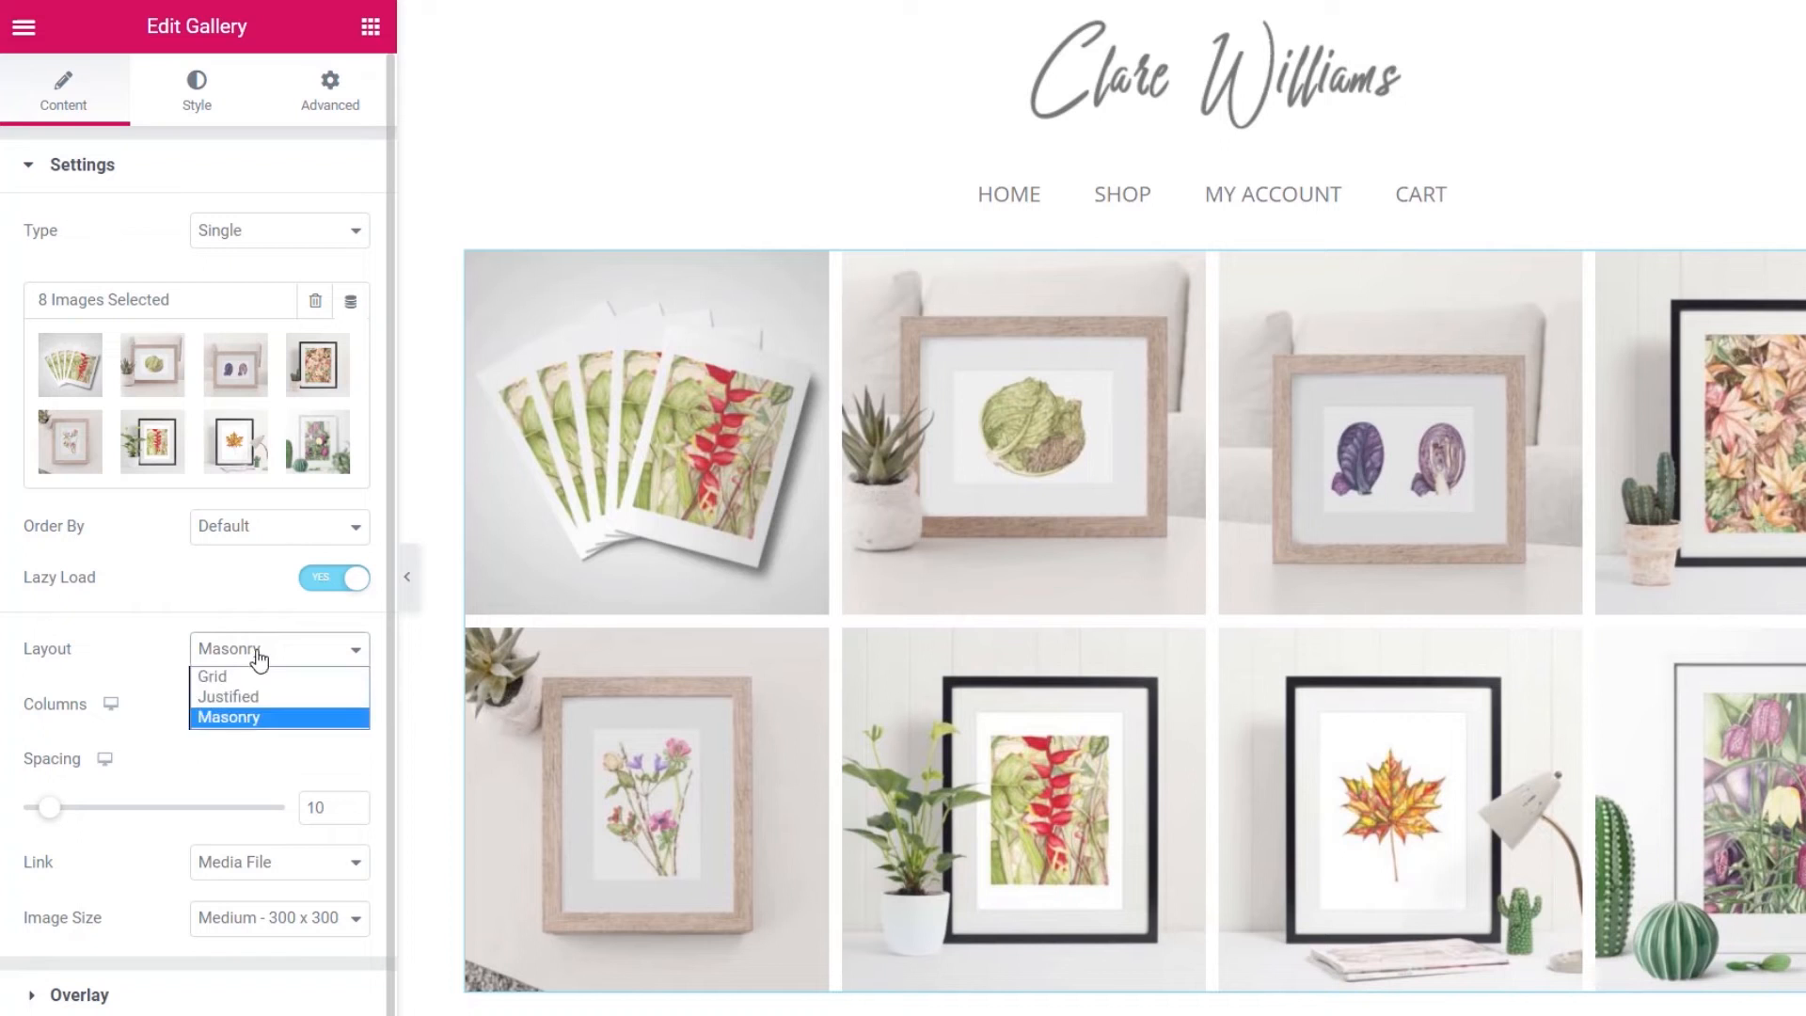
{"action": "left_click", "coordinate": [252, 679]}
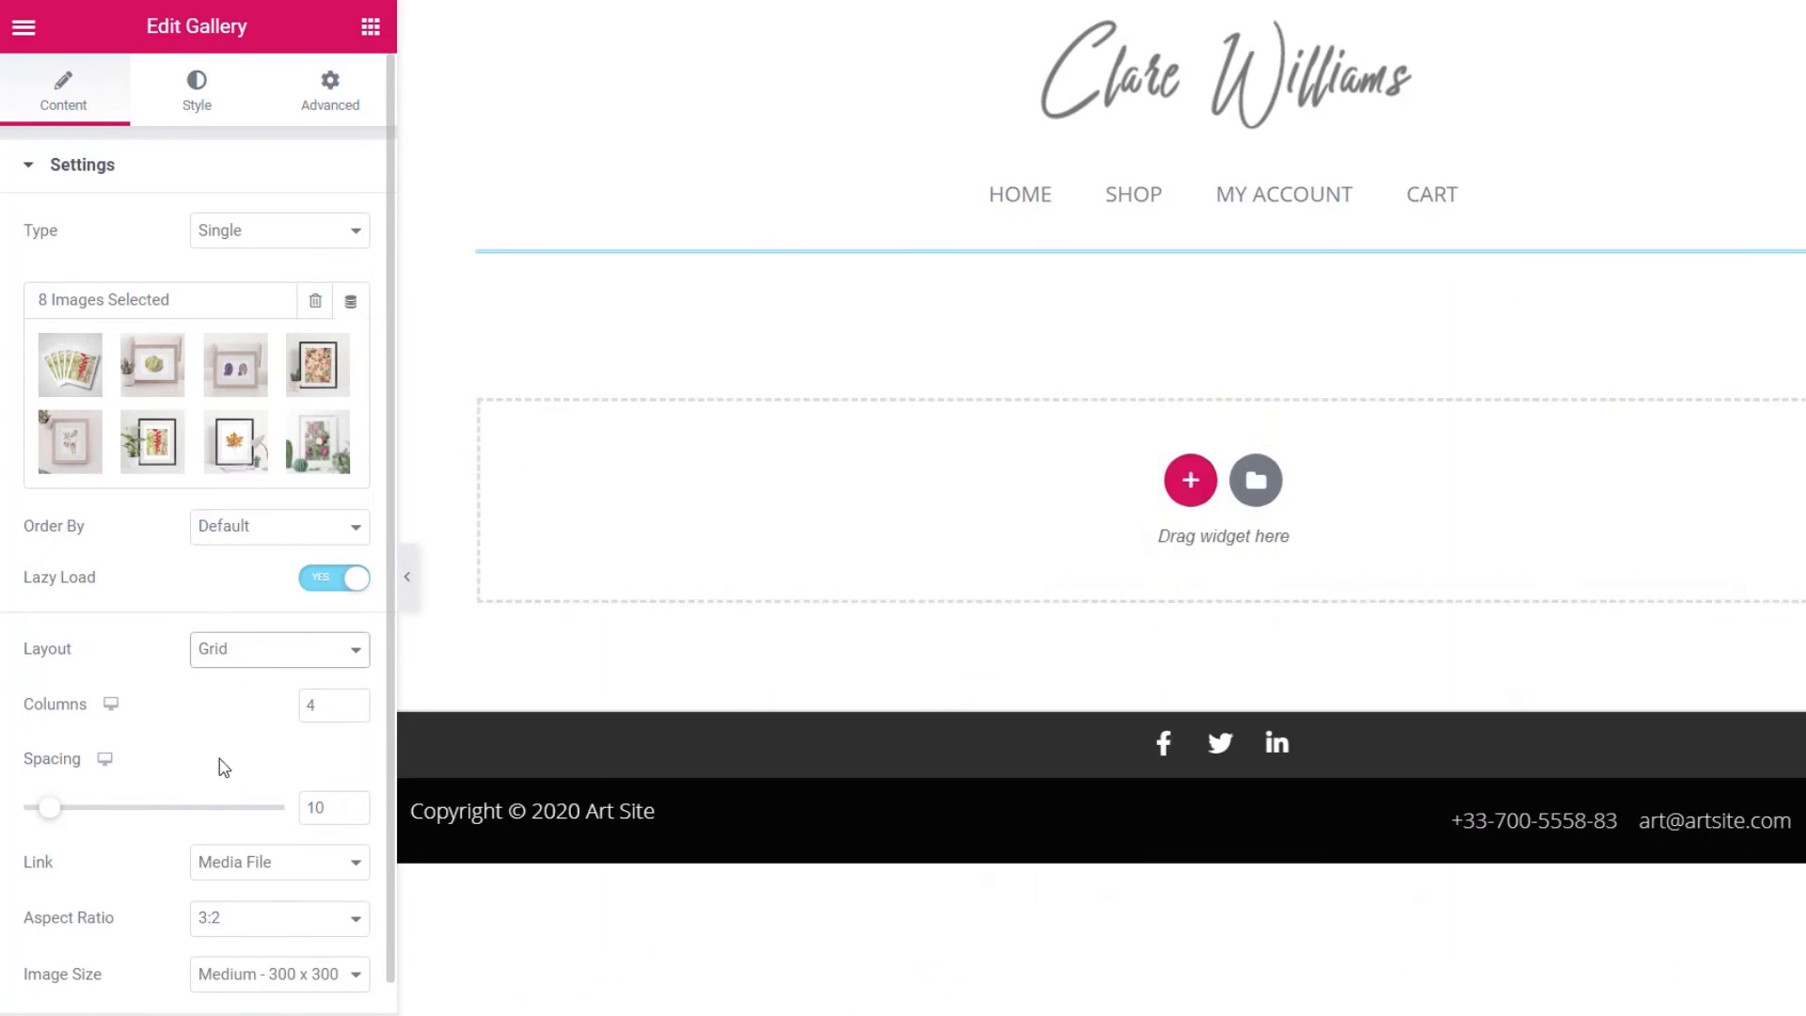
- Set the gallery to 3 columns with a 20 gap between images
{"action": "left_click", "coordinate": [354, 710]}
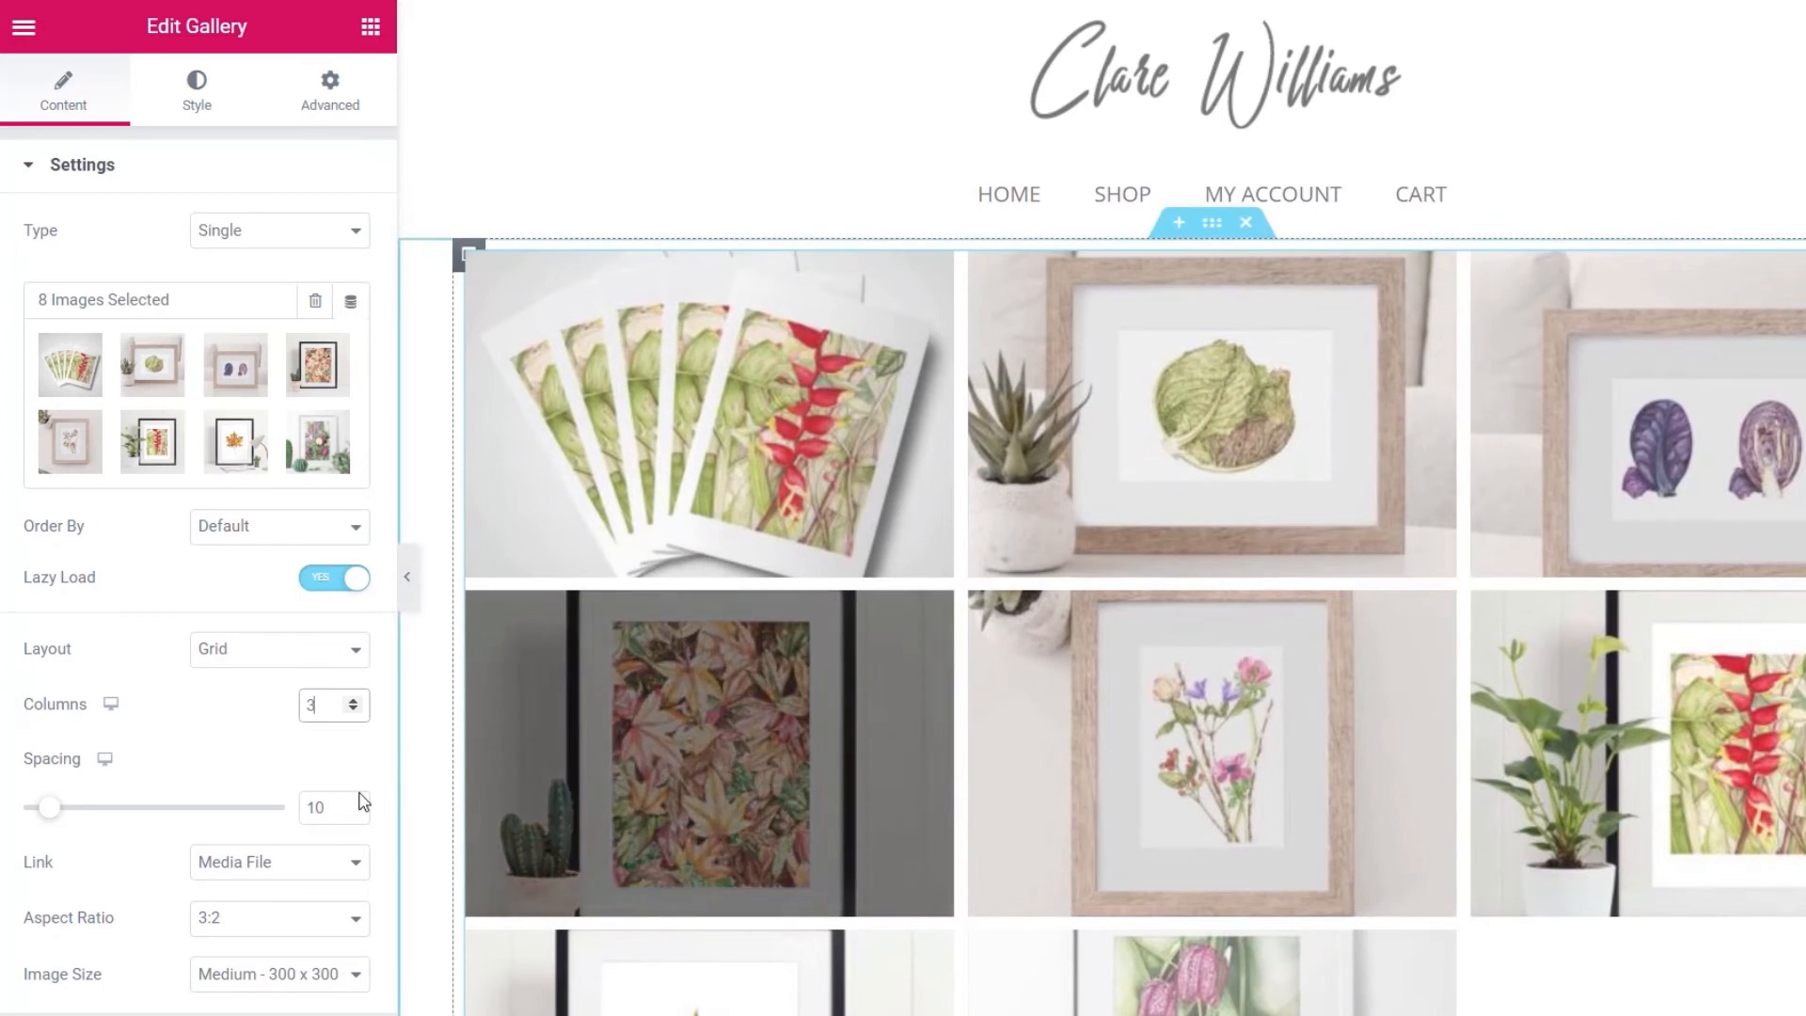
{"action": "scroll", "coordinate": [178, 769], "scroll_direction": "down", "scroll_amount": 2}
{"action": "left_click_drag", "start_coordinate": [47, 691], "coordinate": [72, 691]}
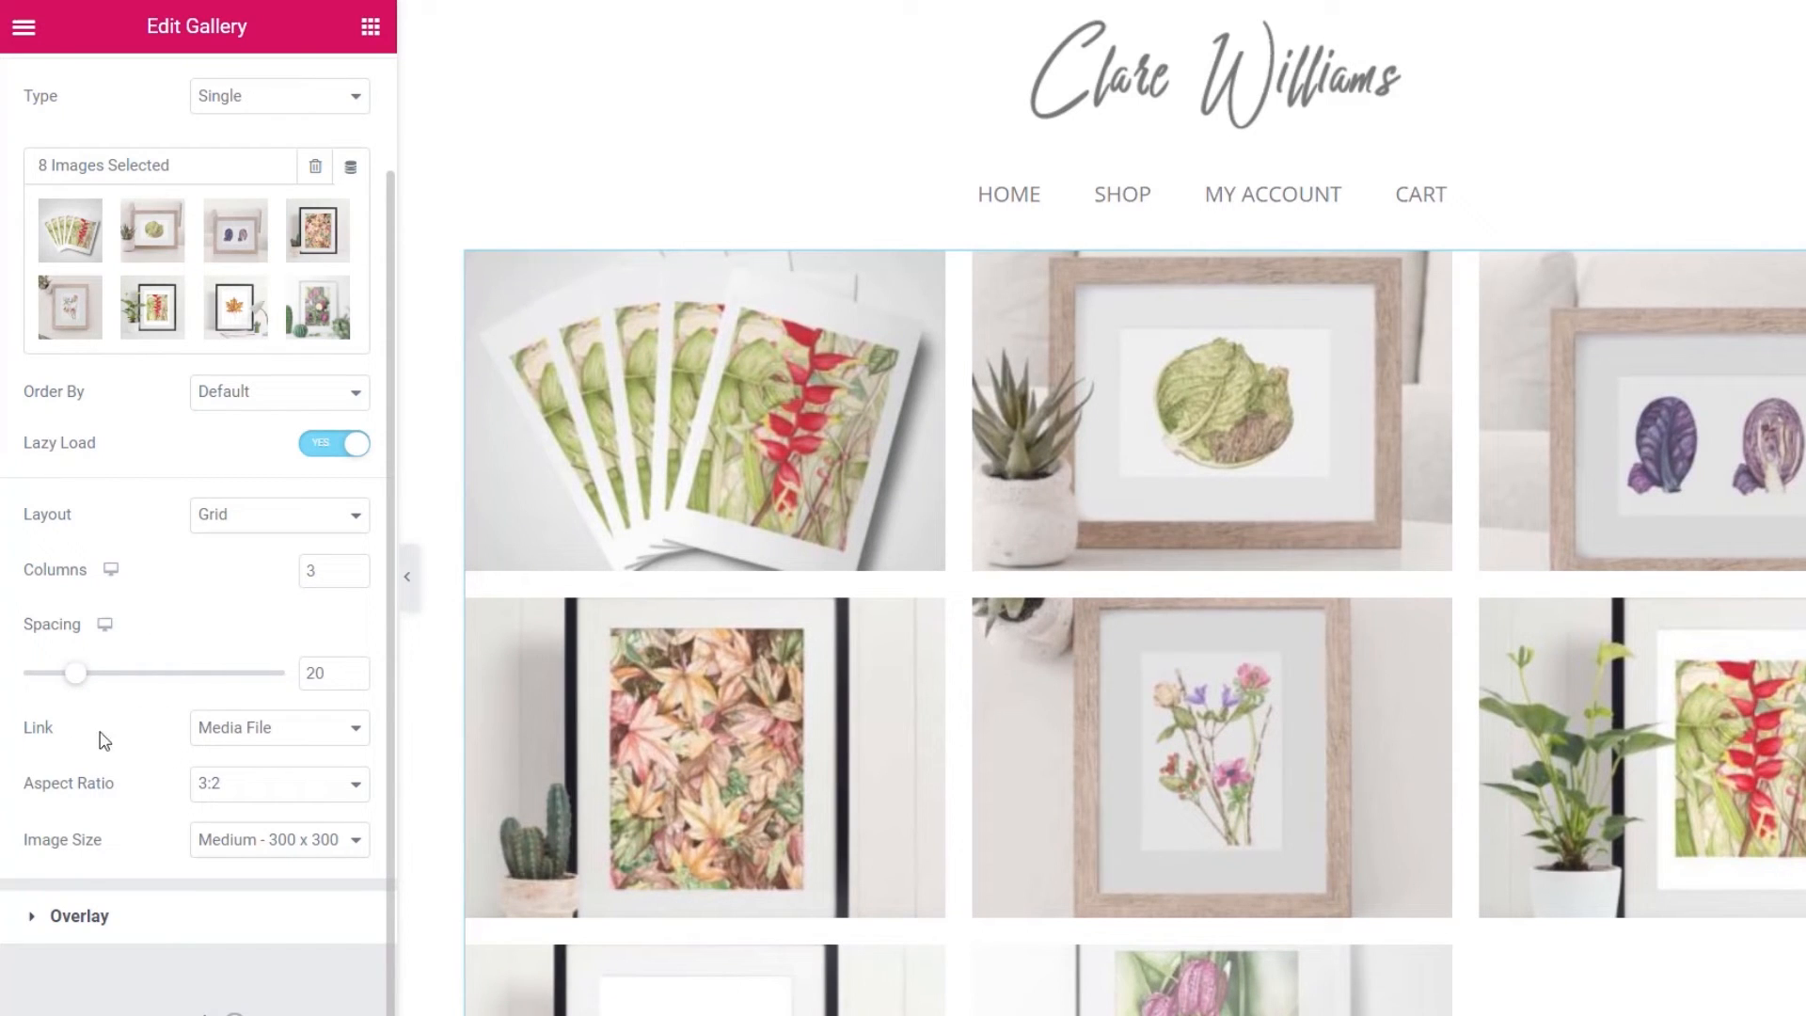
- Keep images linking to the media file and check the lightbox preview
{"action": "left_click", "coordinate": [248, 742]}
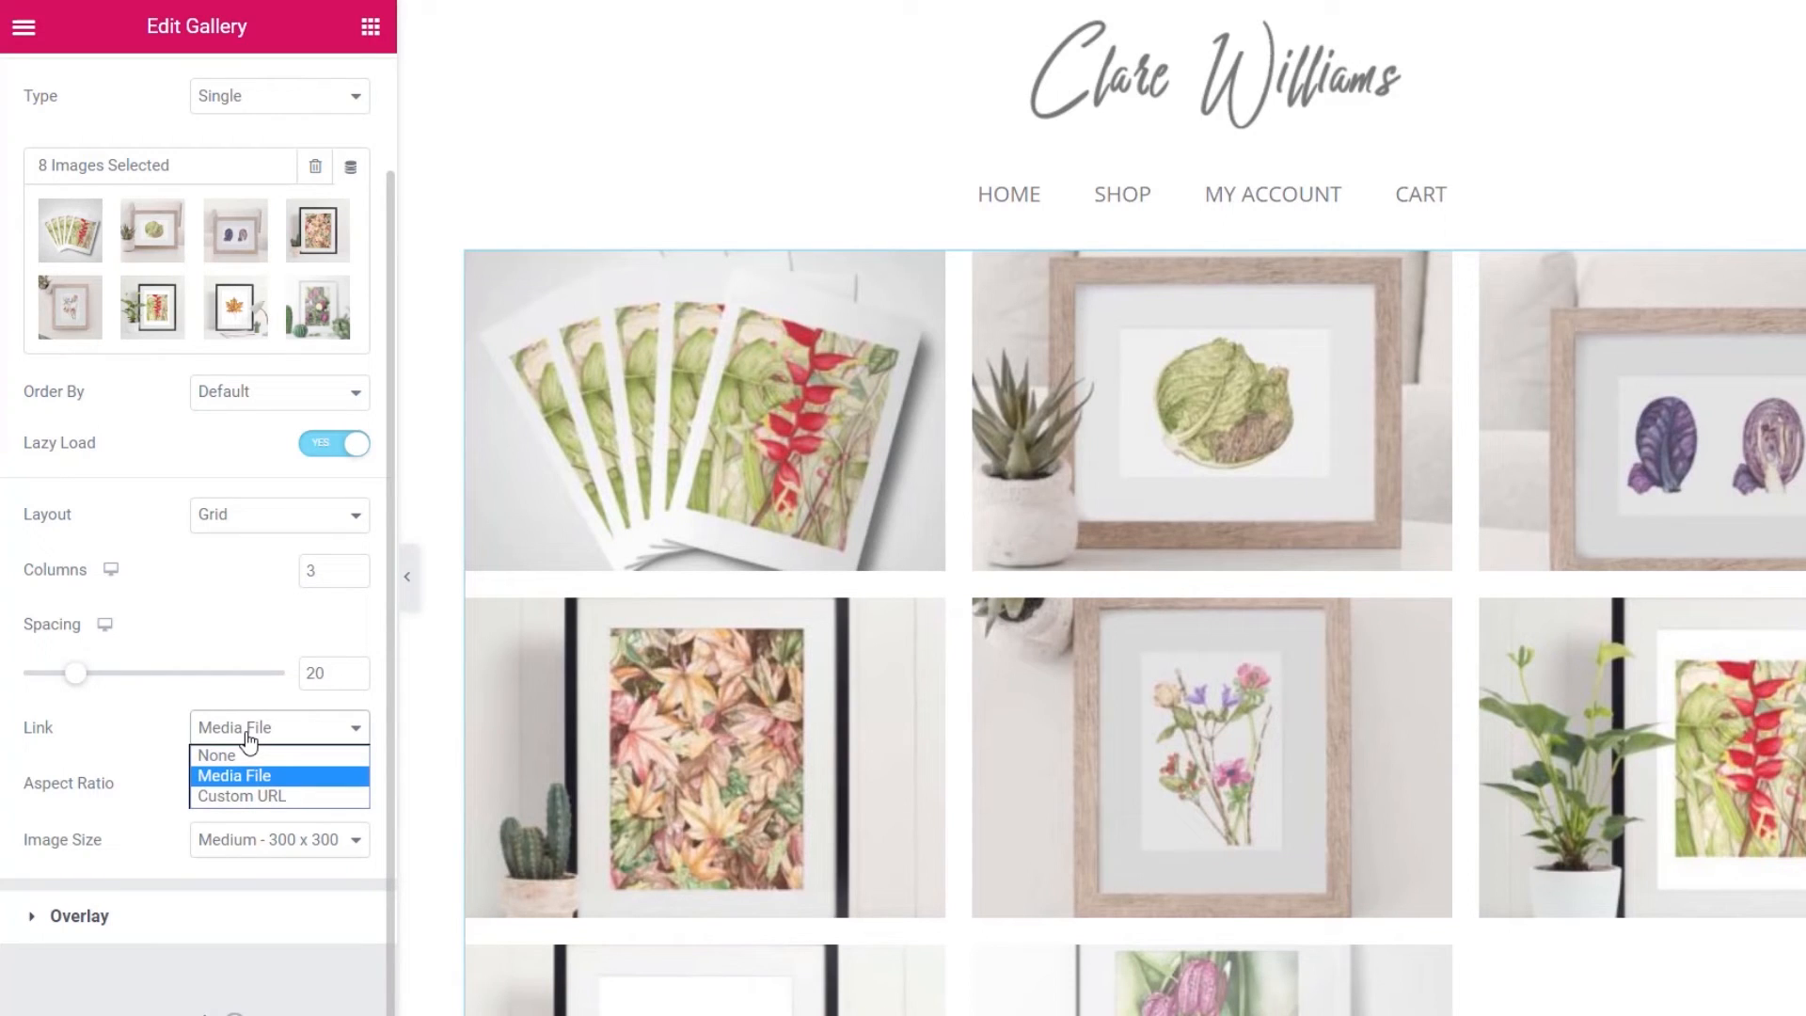
{"action": "left_click", "coordinate": [200, 777]}
{"action": "left_click", "coordinate": [692, 489]}
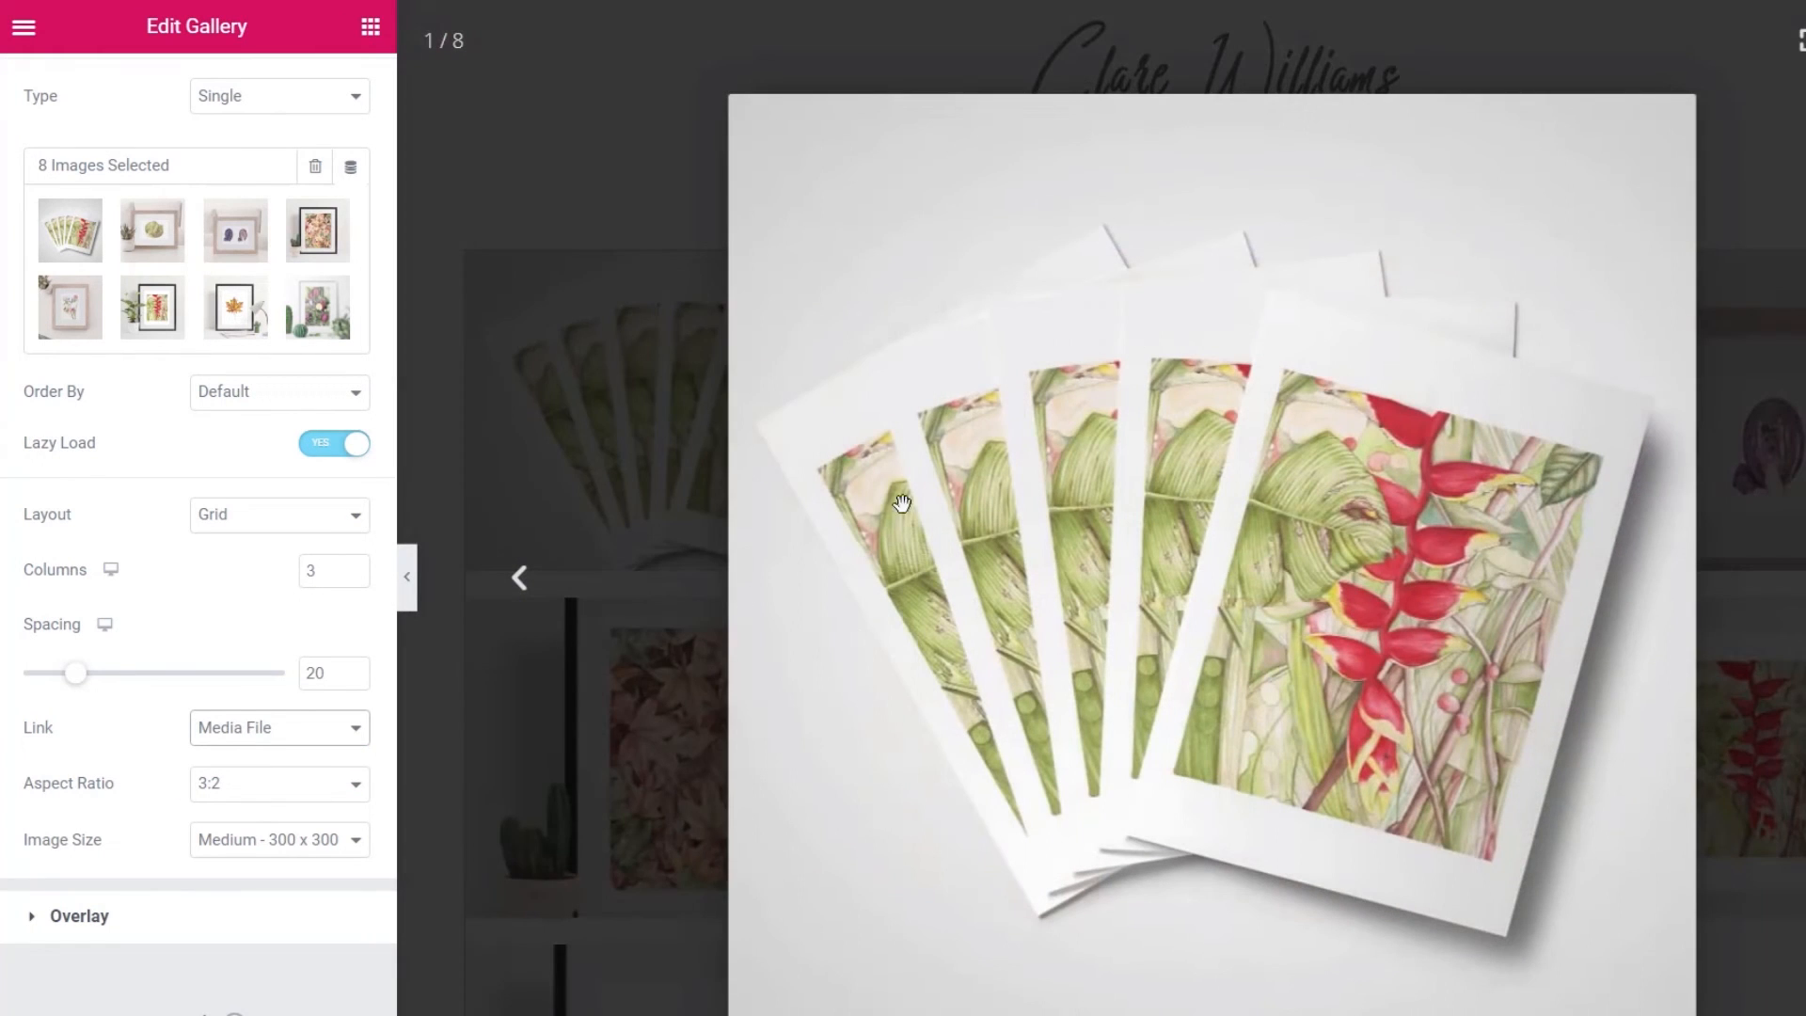
{"action": "left_click", "coordinate": [1805, 41]}
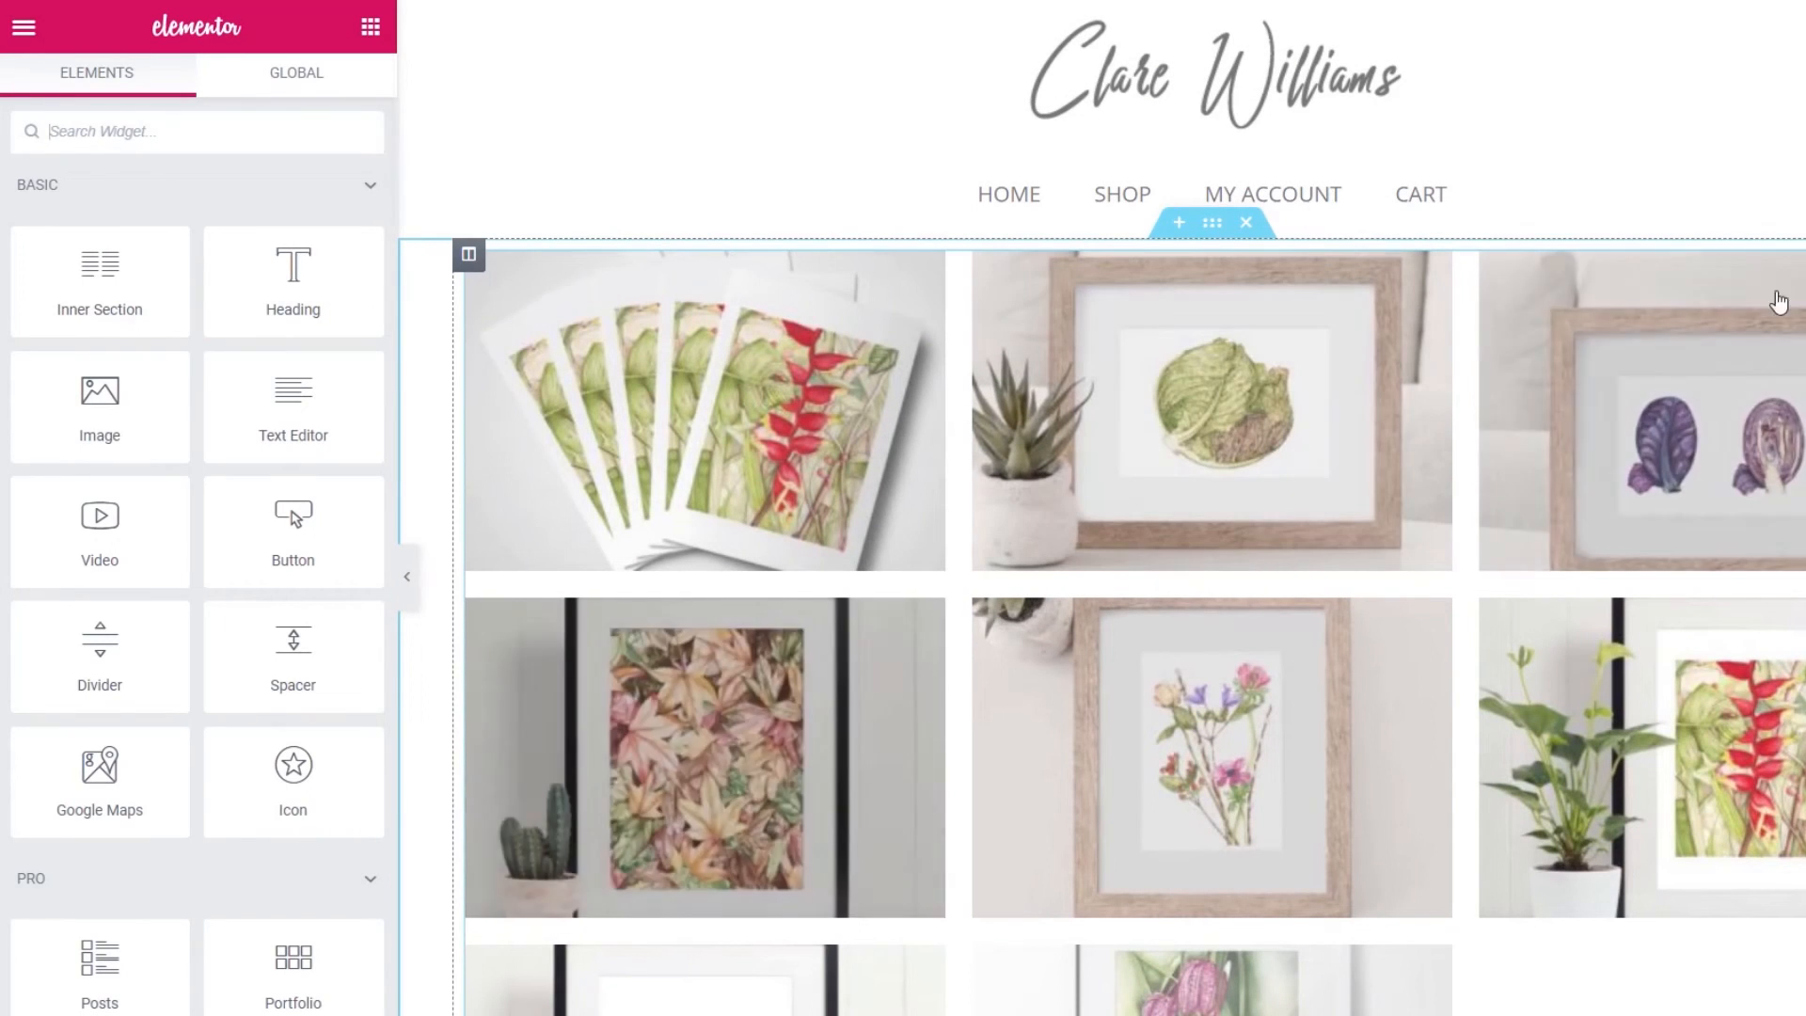
{"action": "left_click", "coordinate": [1413, 440]}
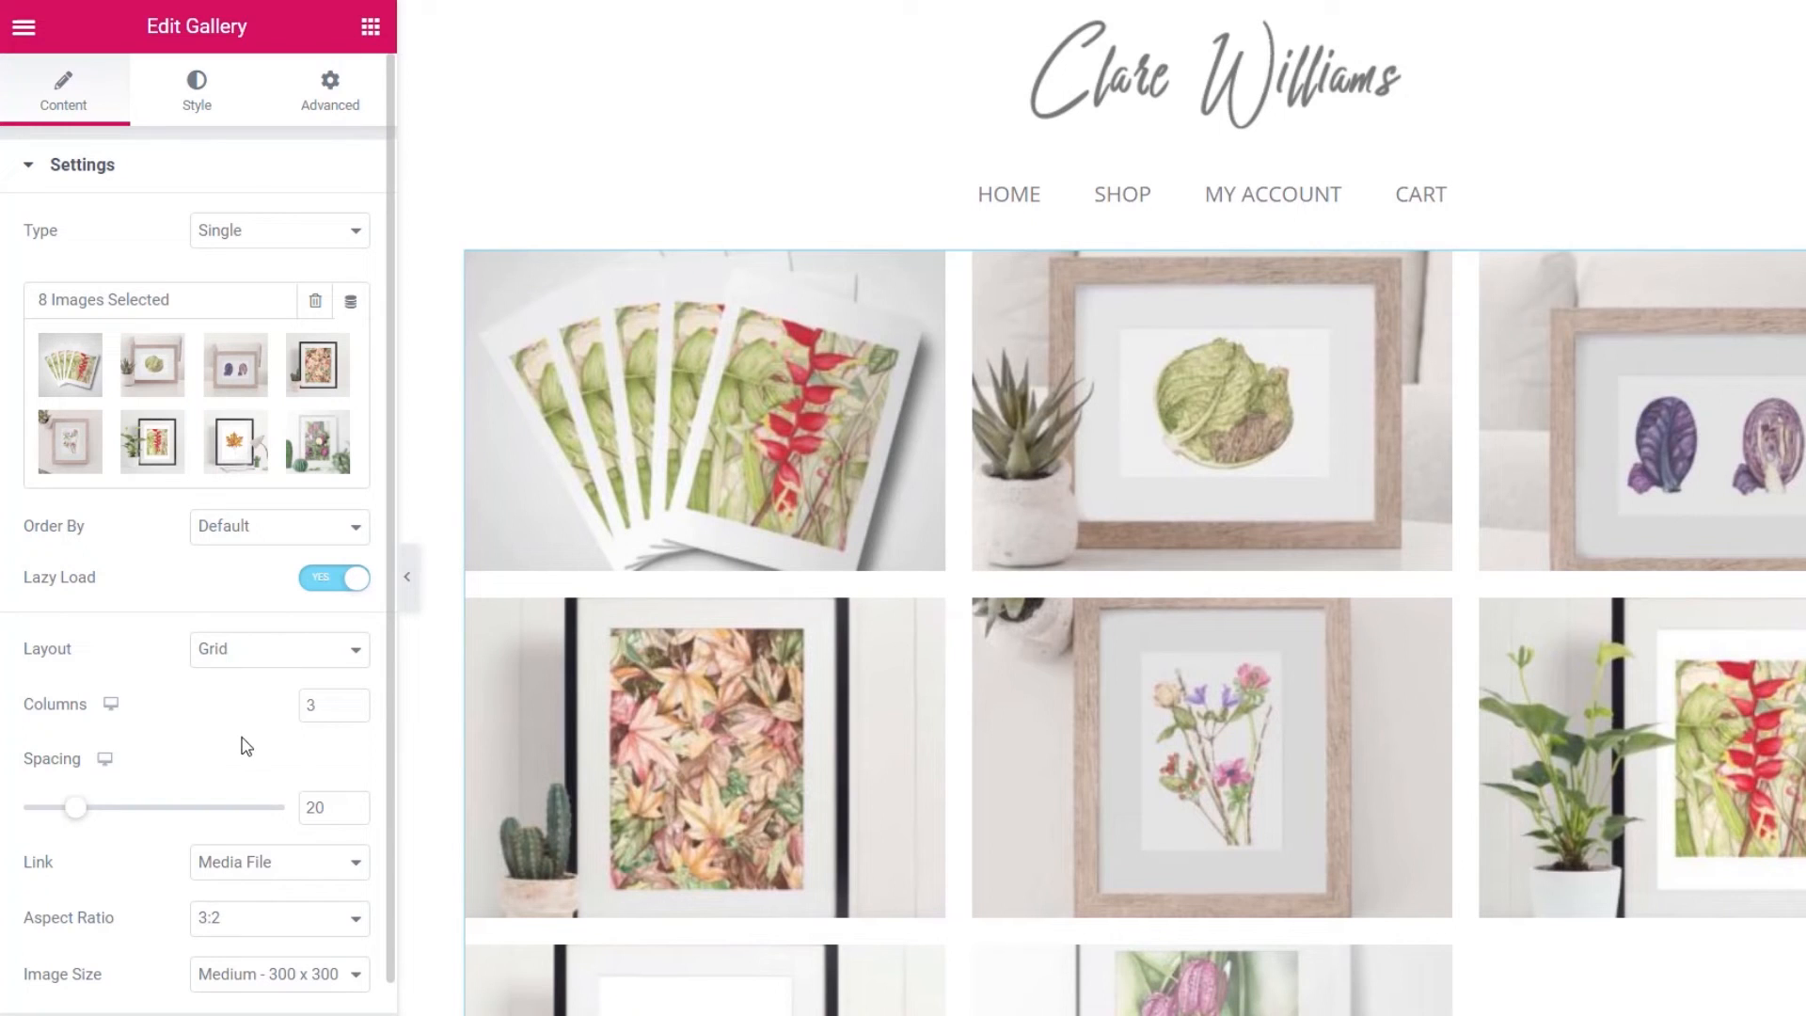
- Give the gallery a 1:1 aspect ratio after trying 16:9, and Medium Large 768 x 0 image size
{"action": "left_click", "coordinate": [260, 920]}
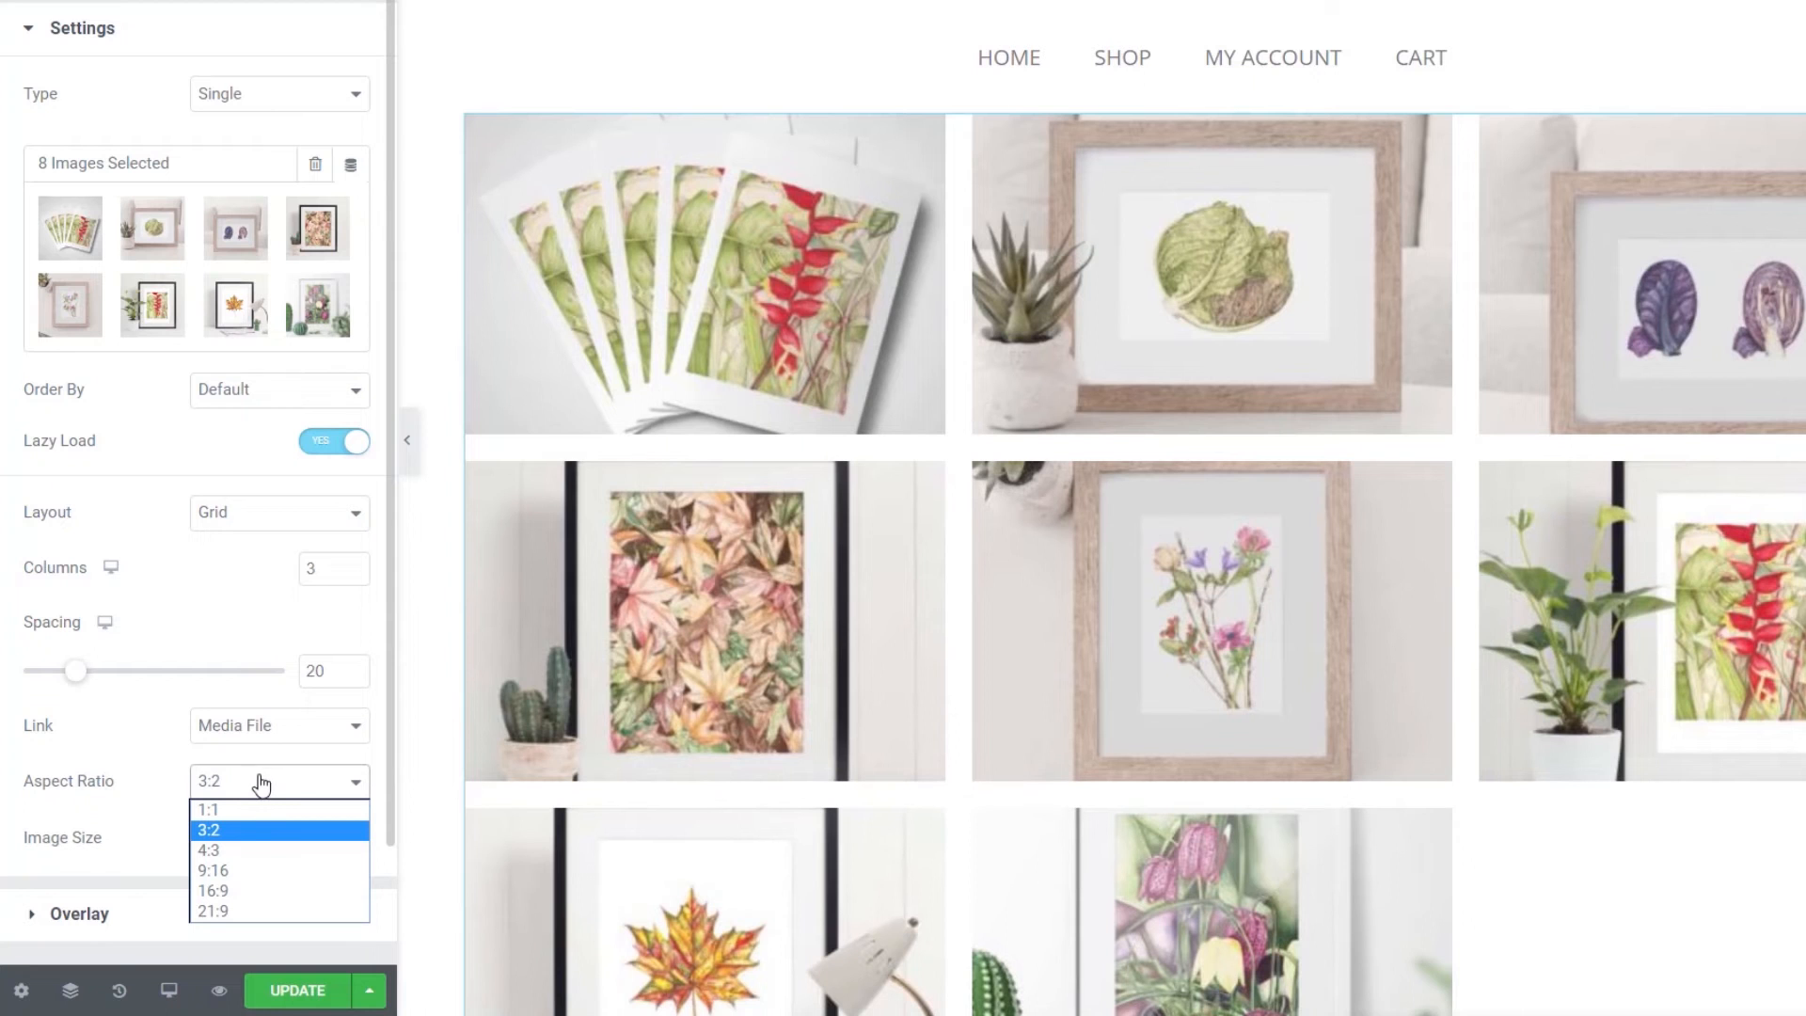
{"action": "left_click", "coordinate": [259, 816]}
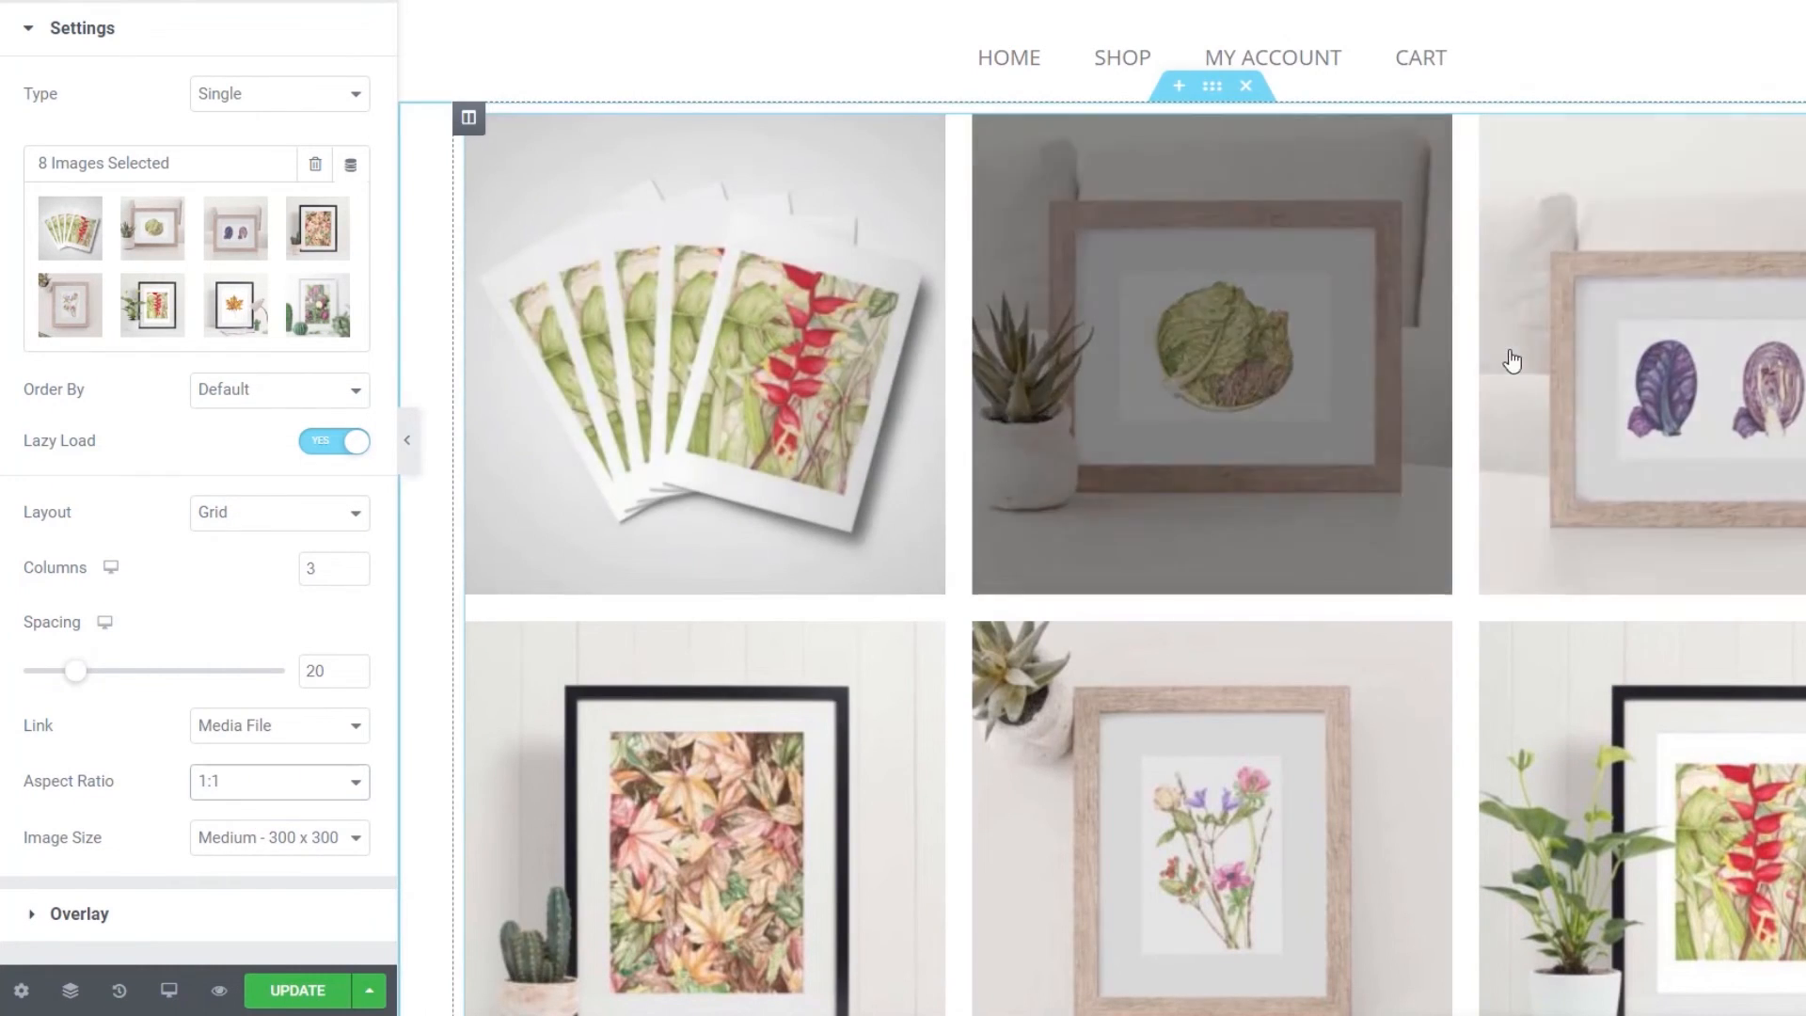
{"action": "left_click", "coordinate": [288, 794]}
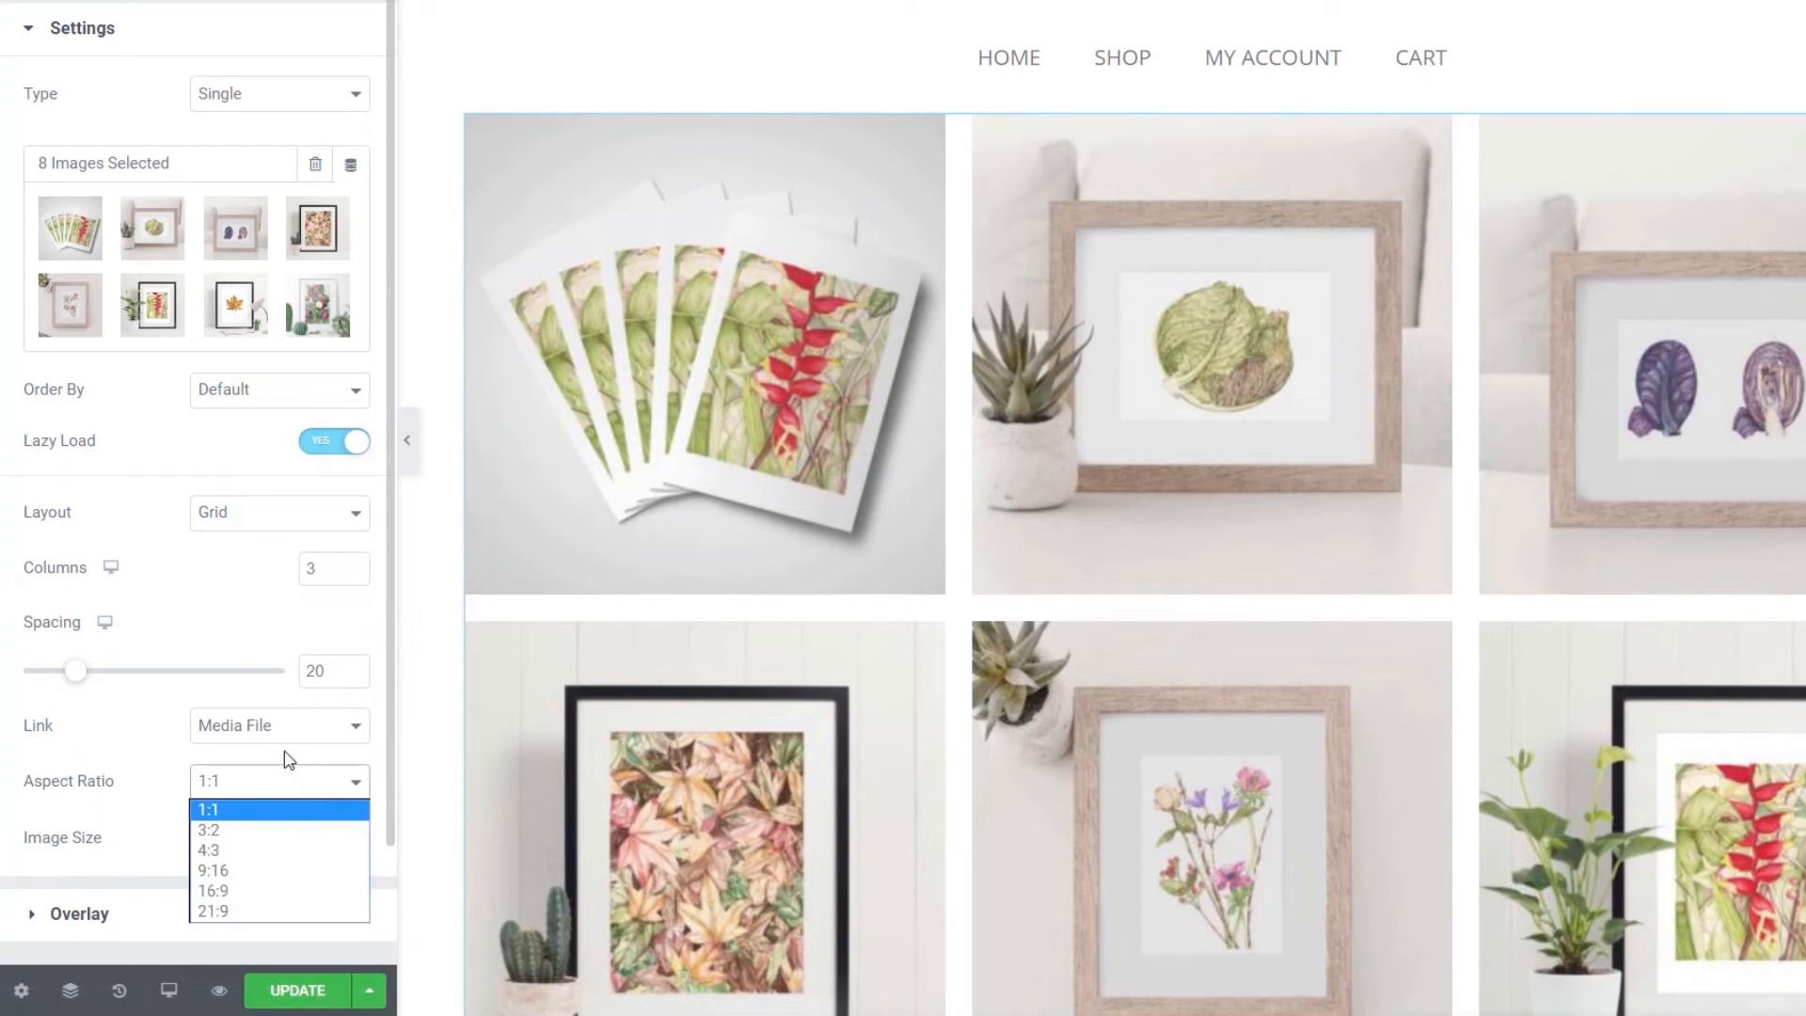
{"action": "left_click", "coordinate": [246, 891]}
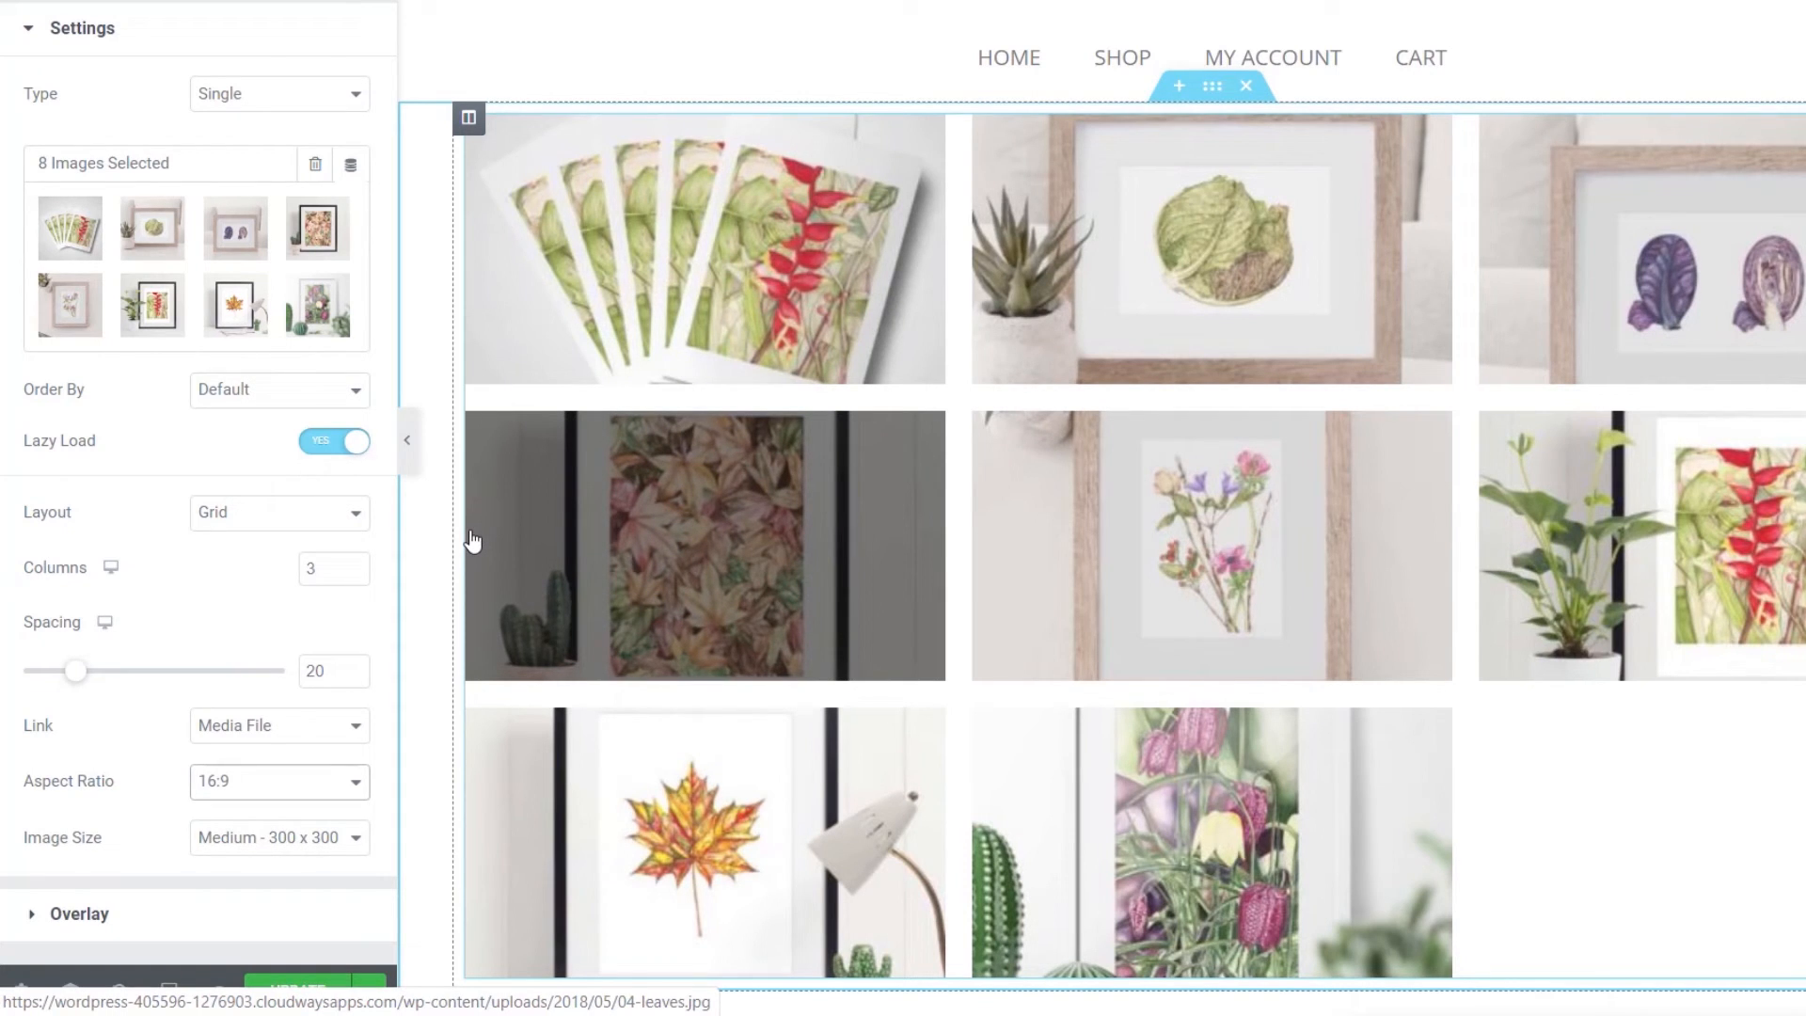
{"action": "left_click", "coordinate": [300, 793]}
{"action": "left_click", "coordinate": [280, 810]}
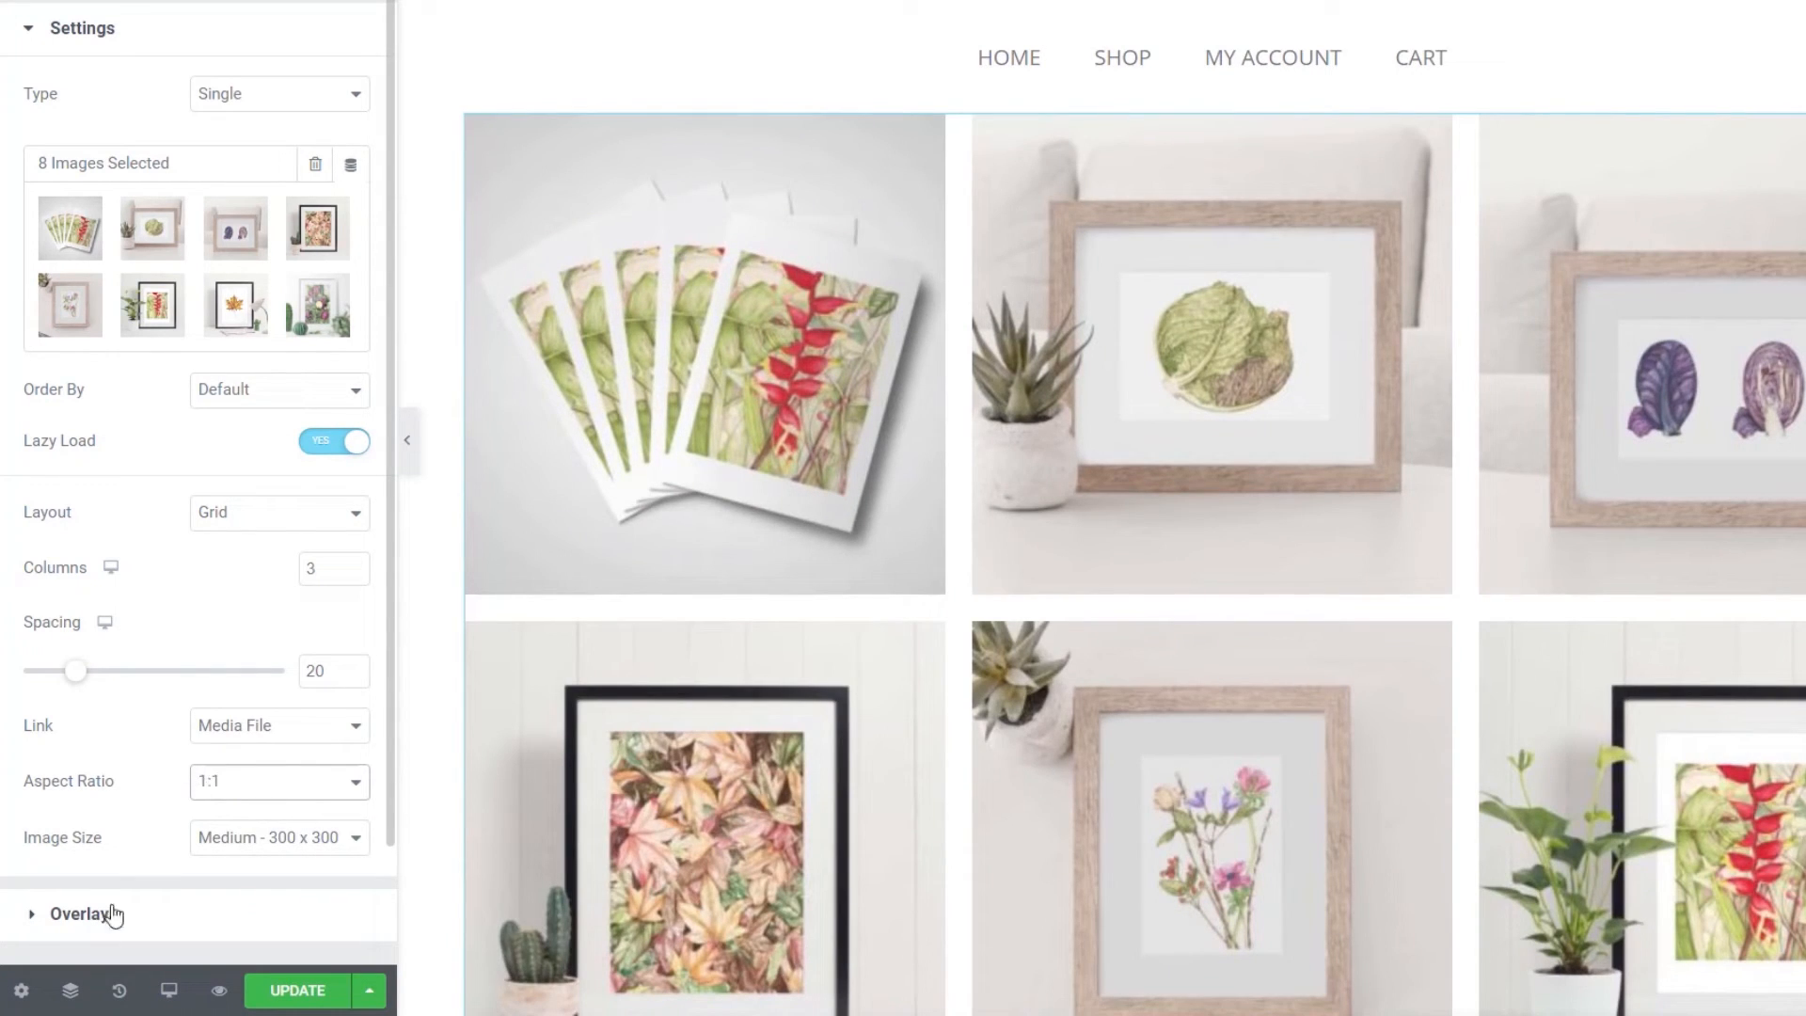
{"action": "scroll", "coordinate": [162, 835], "scroll_direction": "down", "scroll_amount": 2}
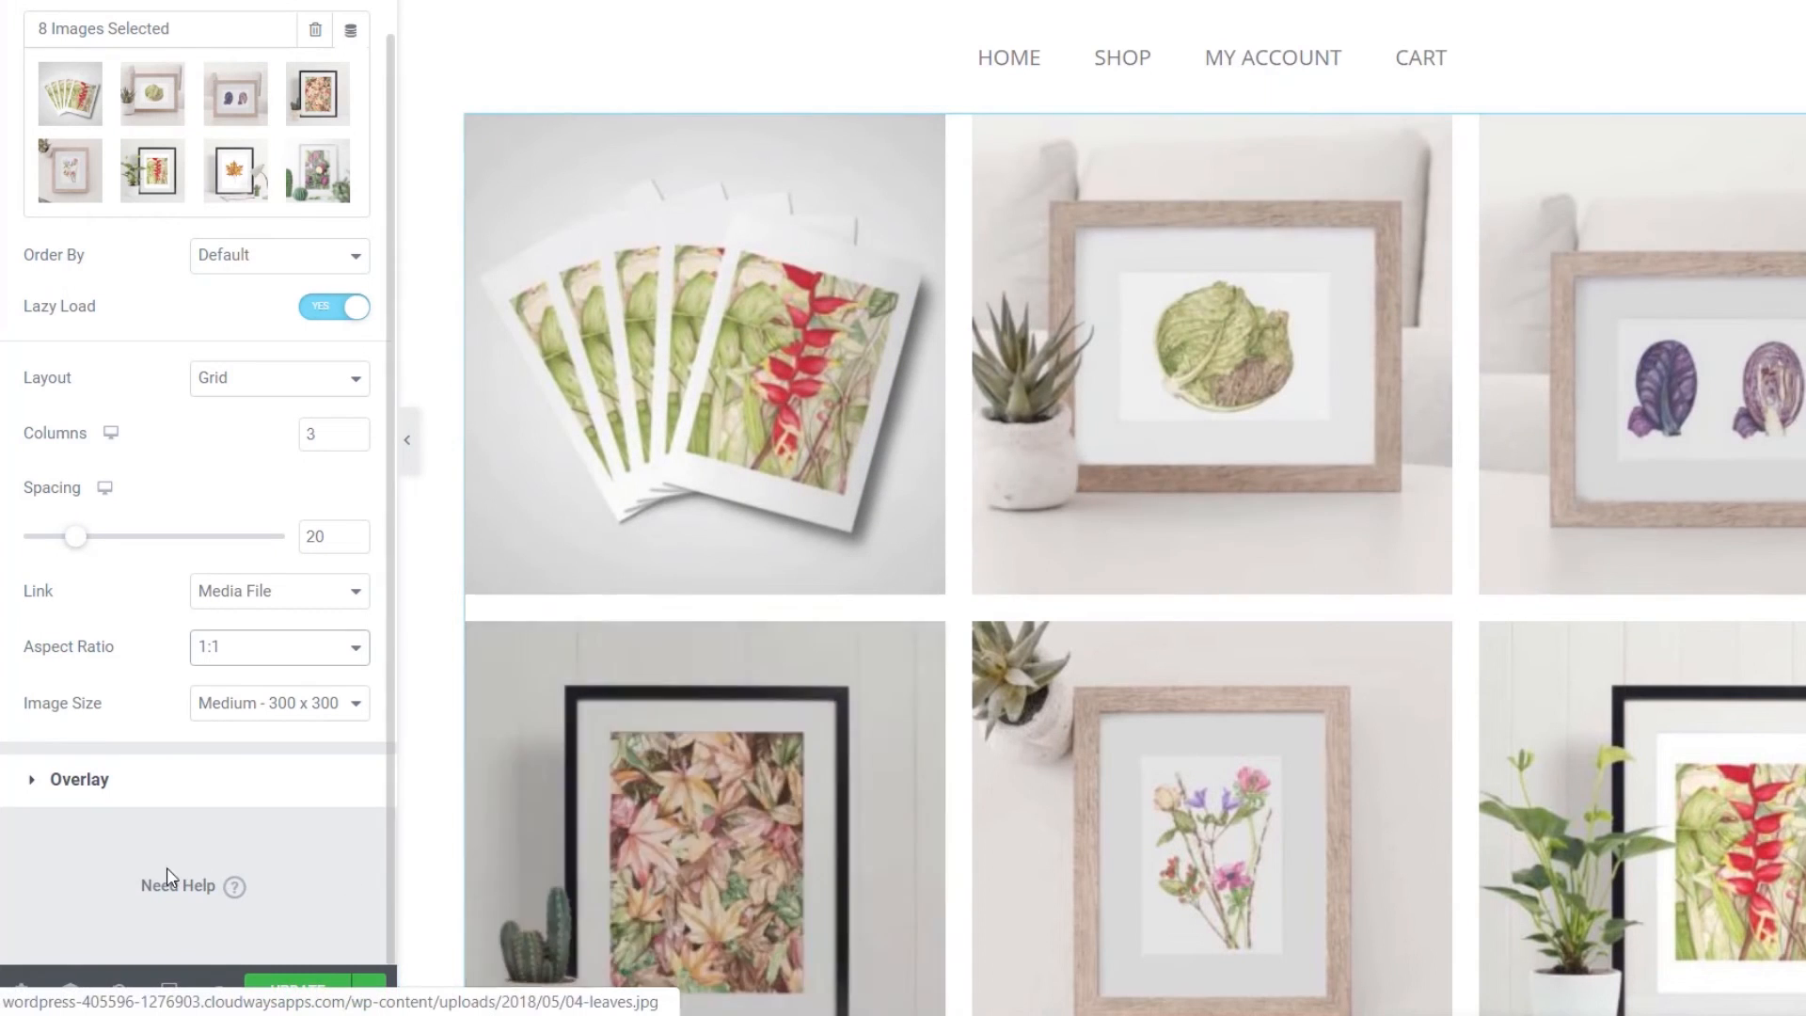
{"action": "left_click", "coordinate": [342, 706]}
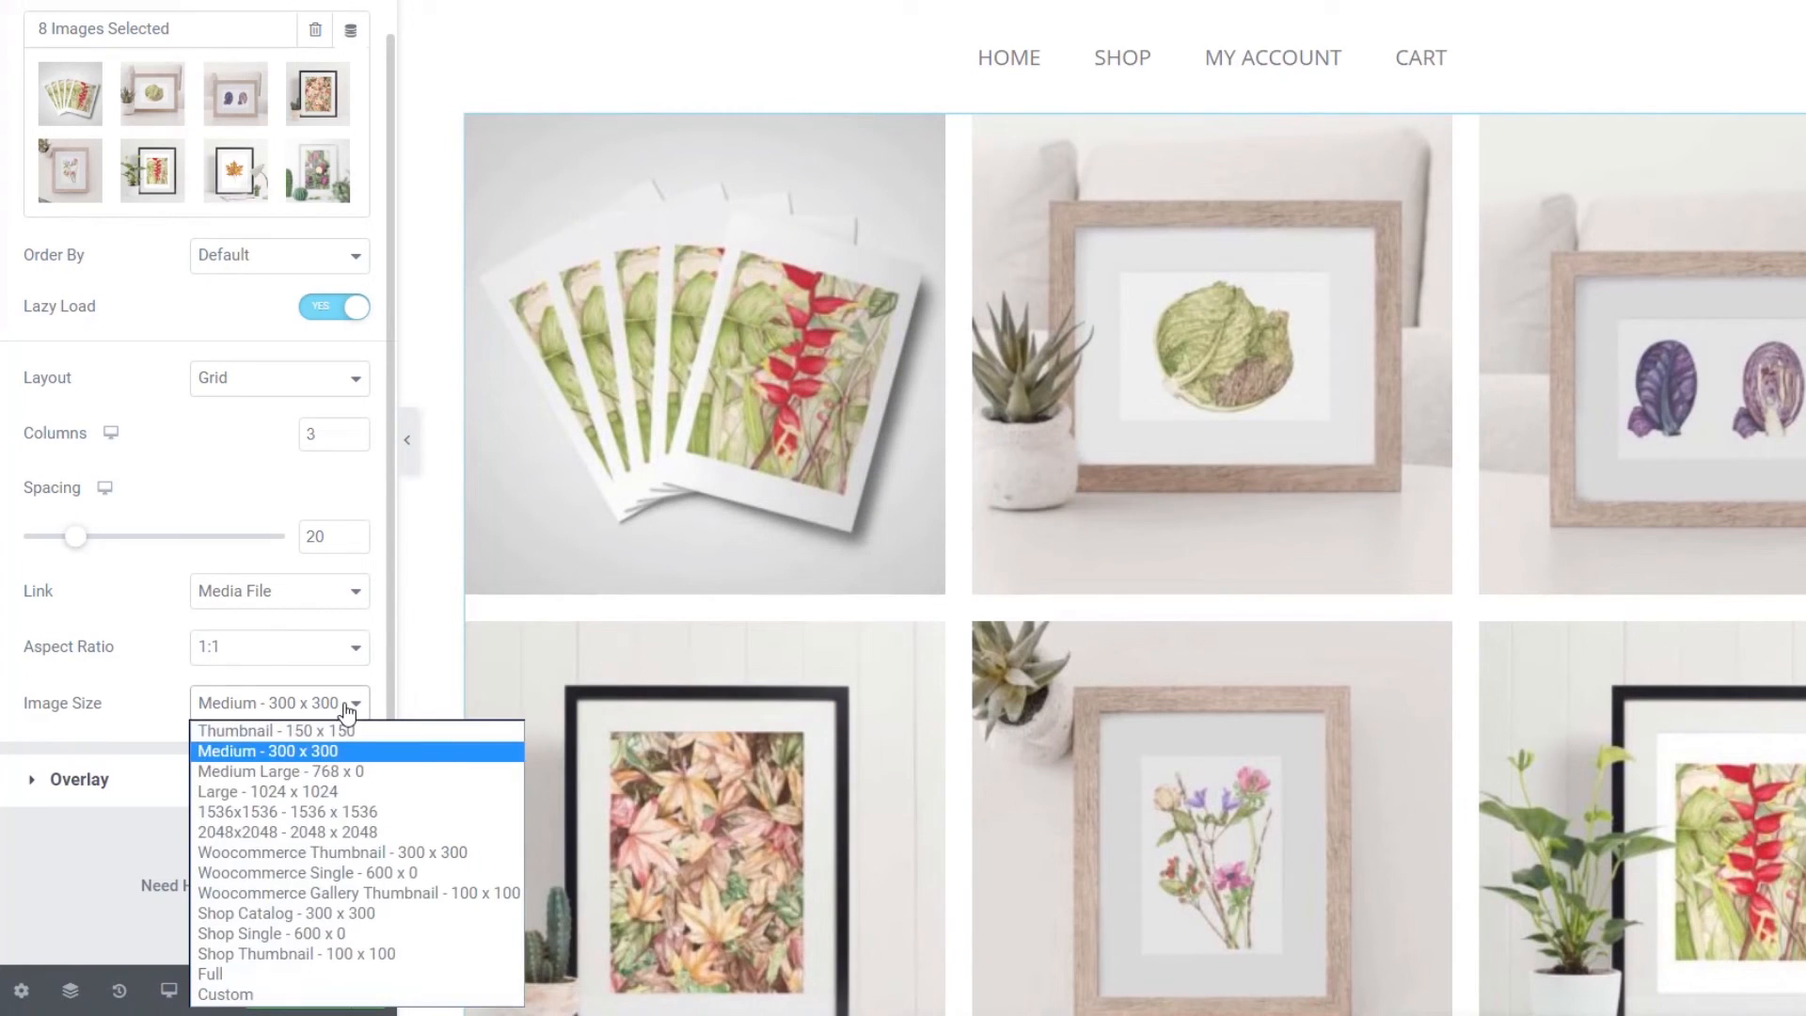
{"action": "left_click", "coordinate": [331, 773]}
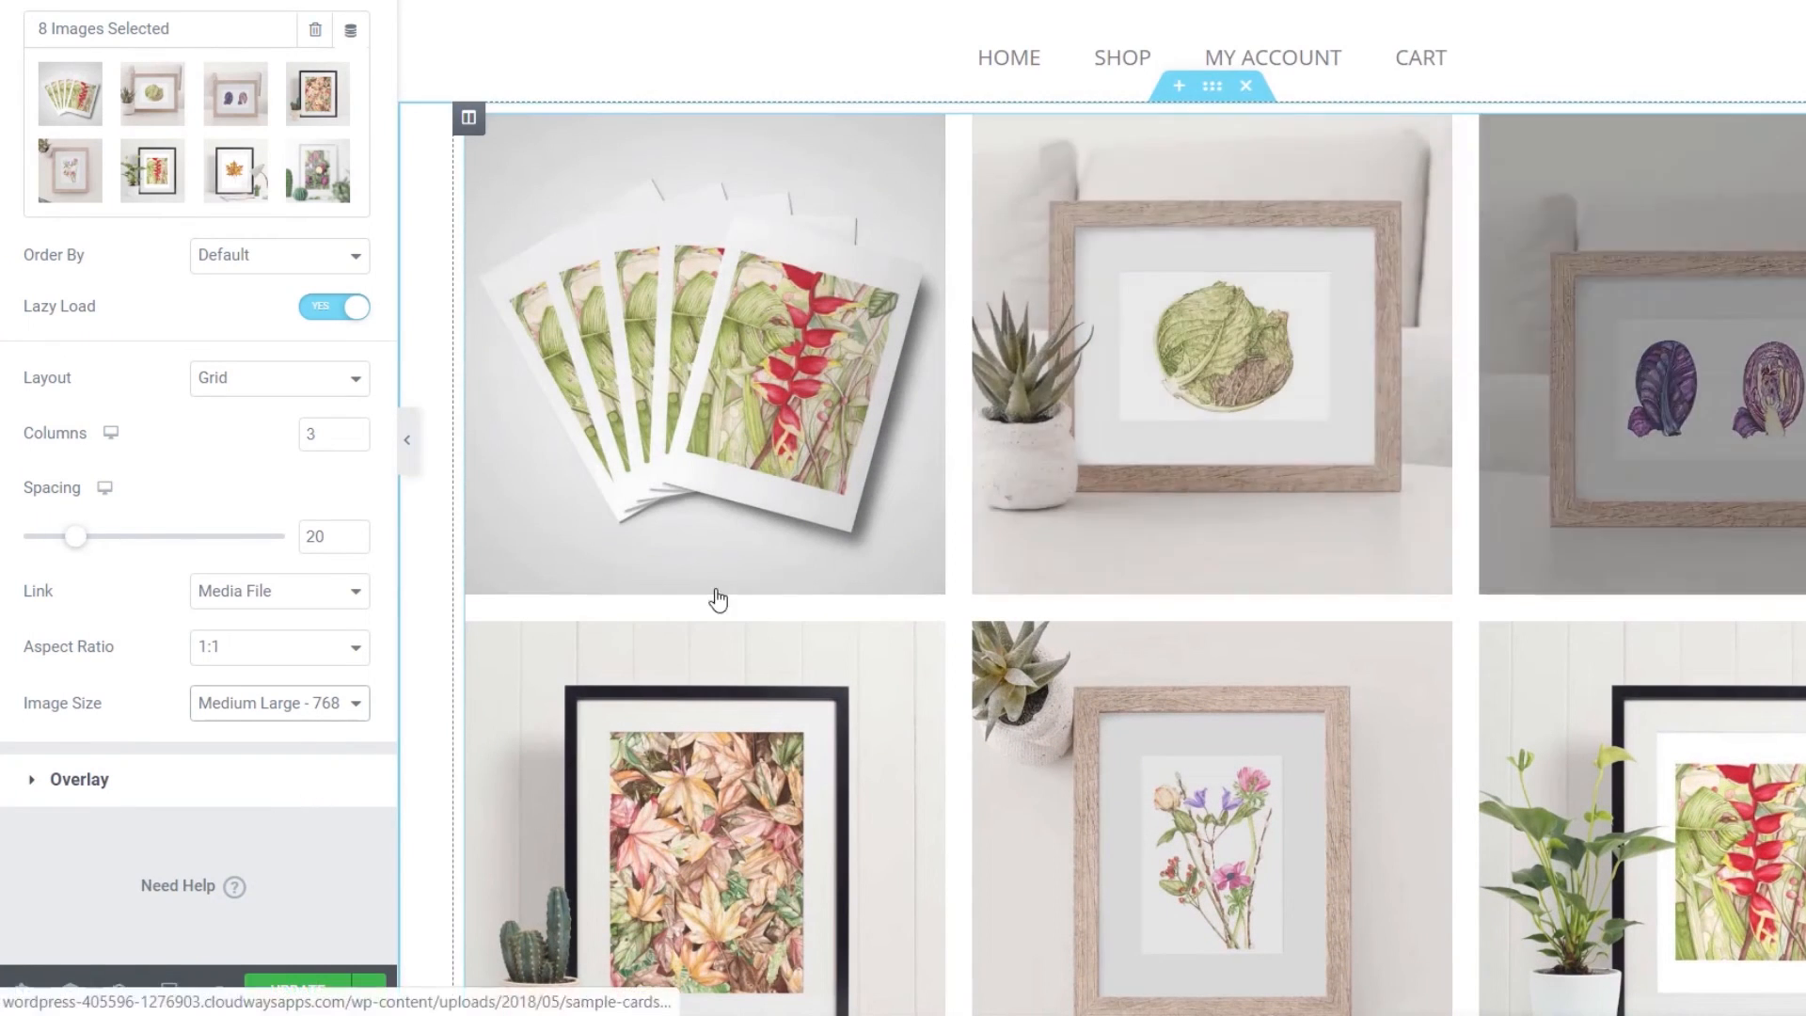
{"action": "left_click", "coordinate": [89, 785]}
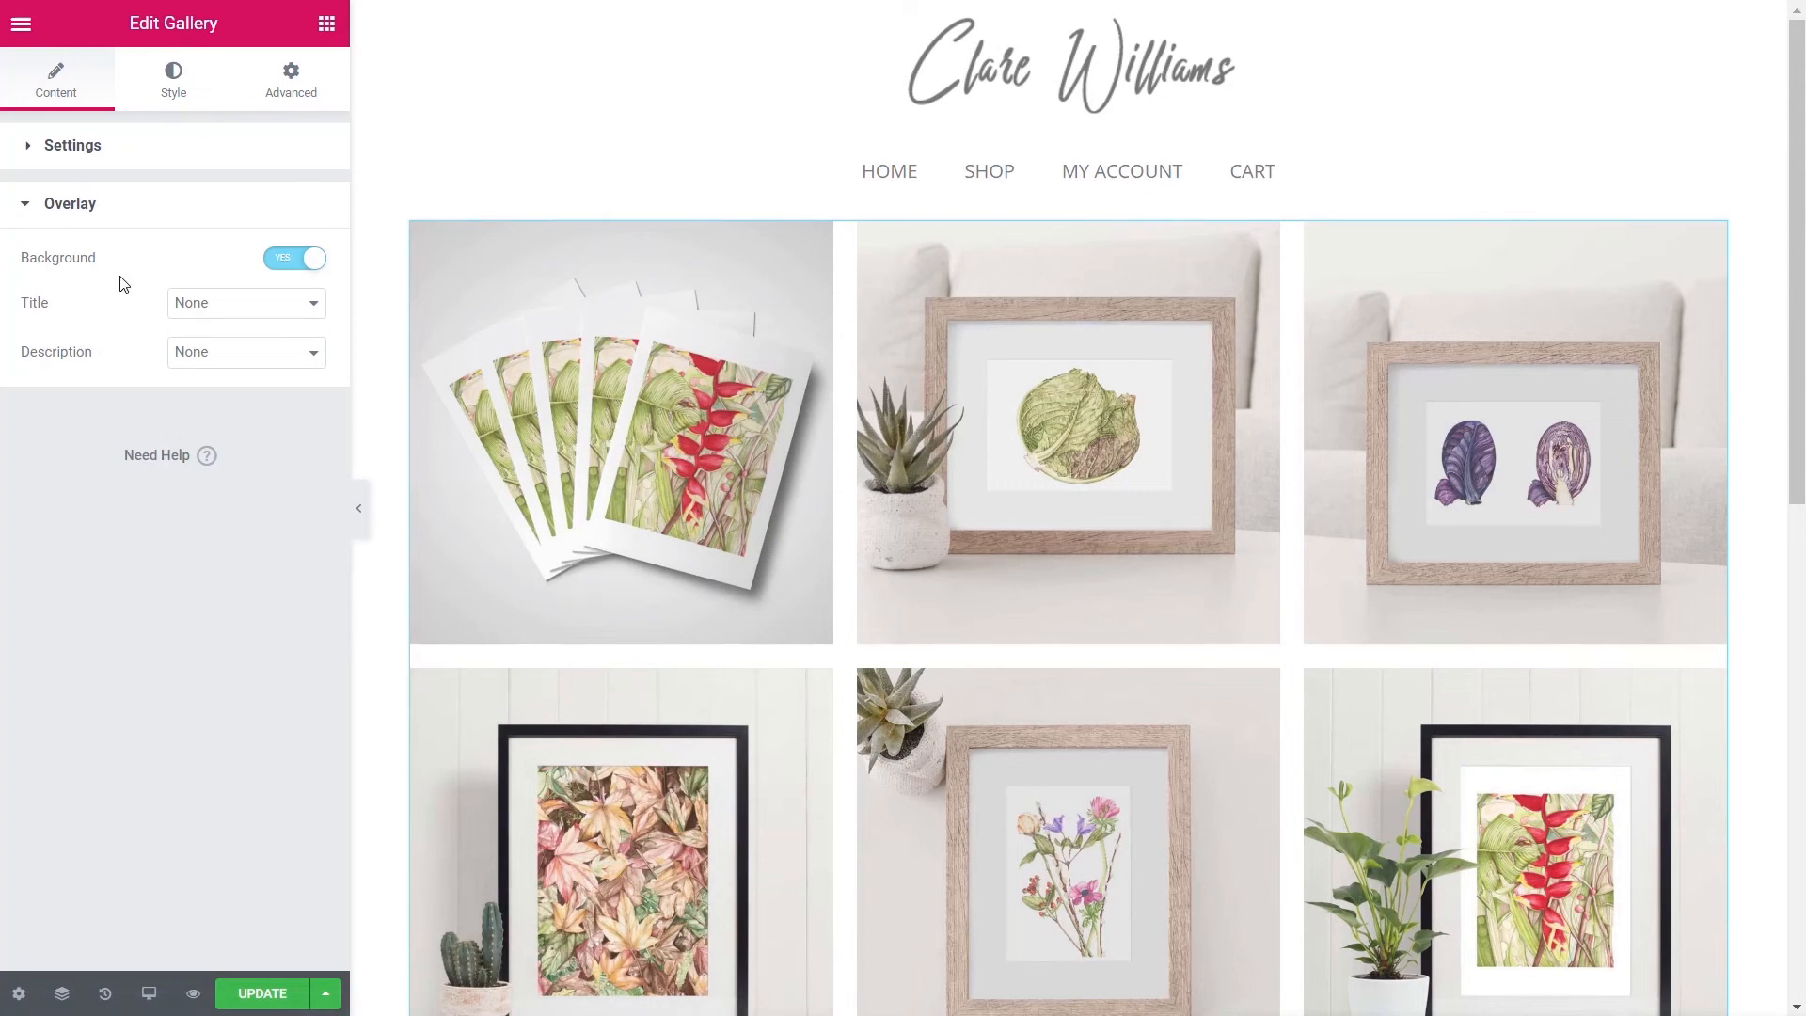
{"action": "left_click", "coordinate": [278, 270]}
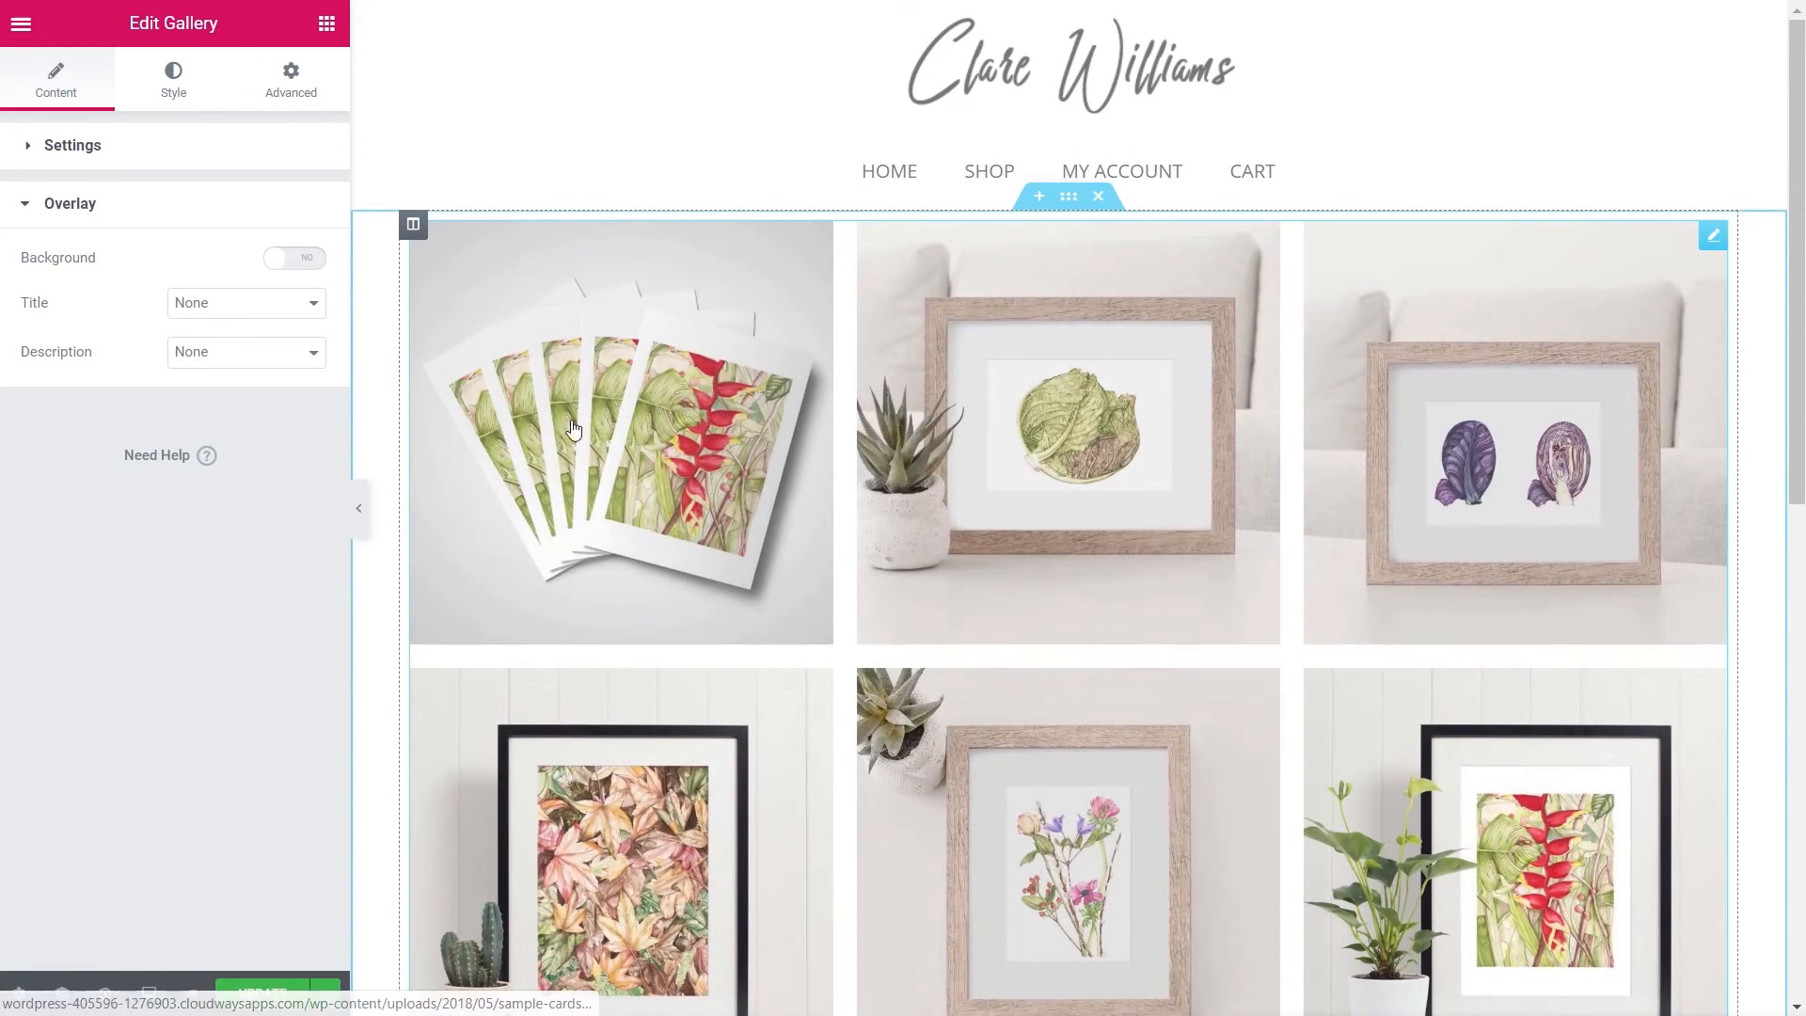
{"action": "left_click", "coordinate": [312, 268]}
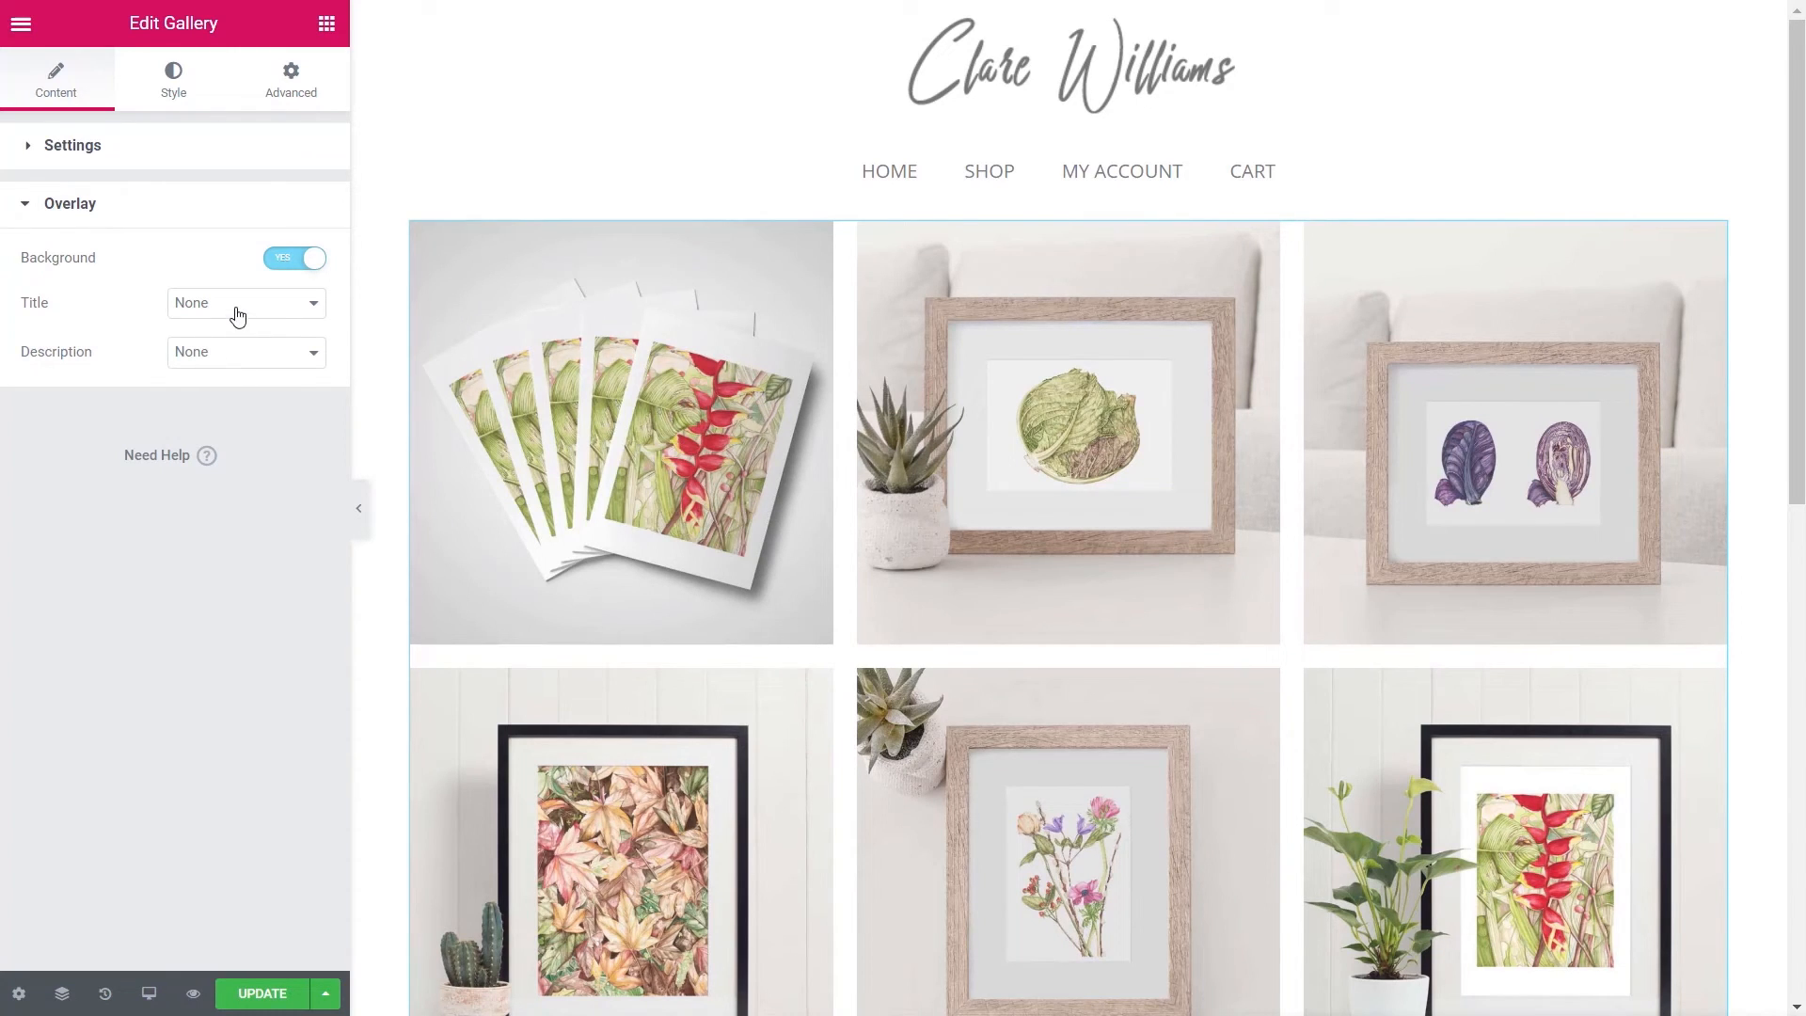
{"action": "left_click", "coordinate": [238, 315]}
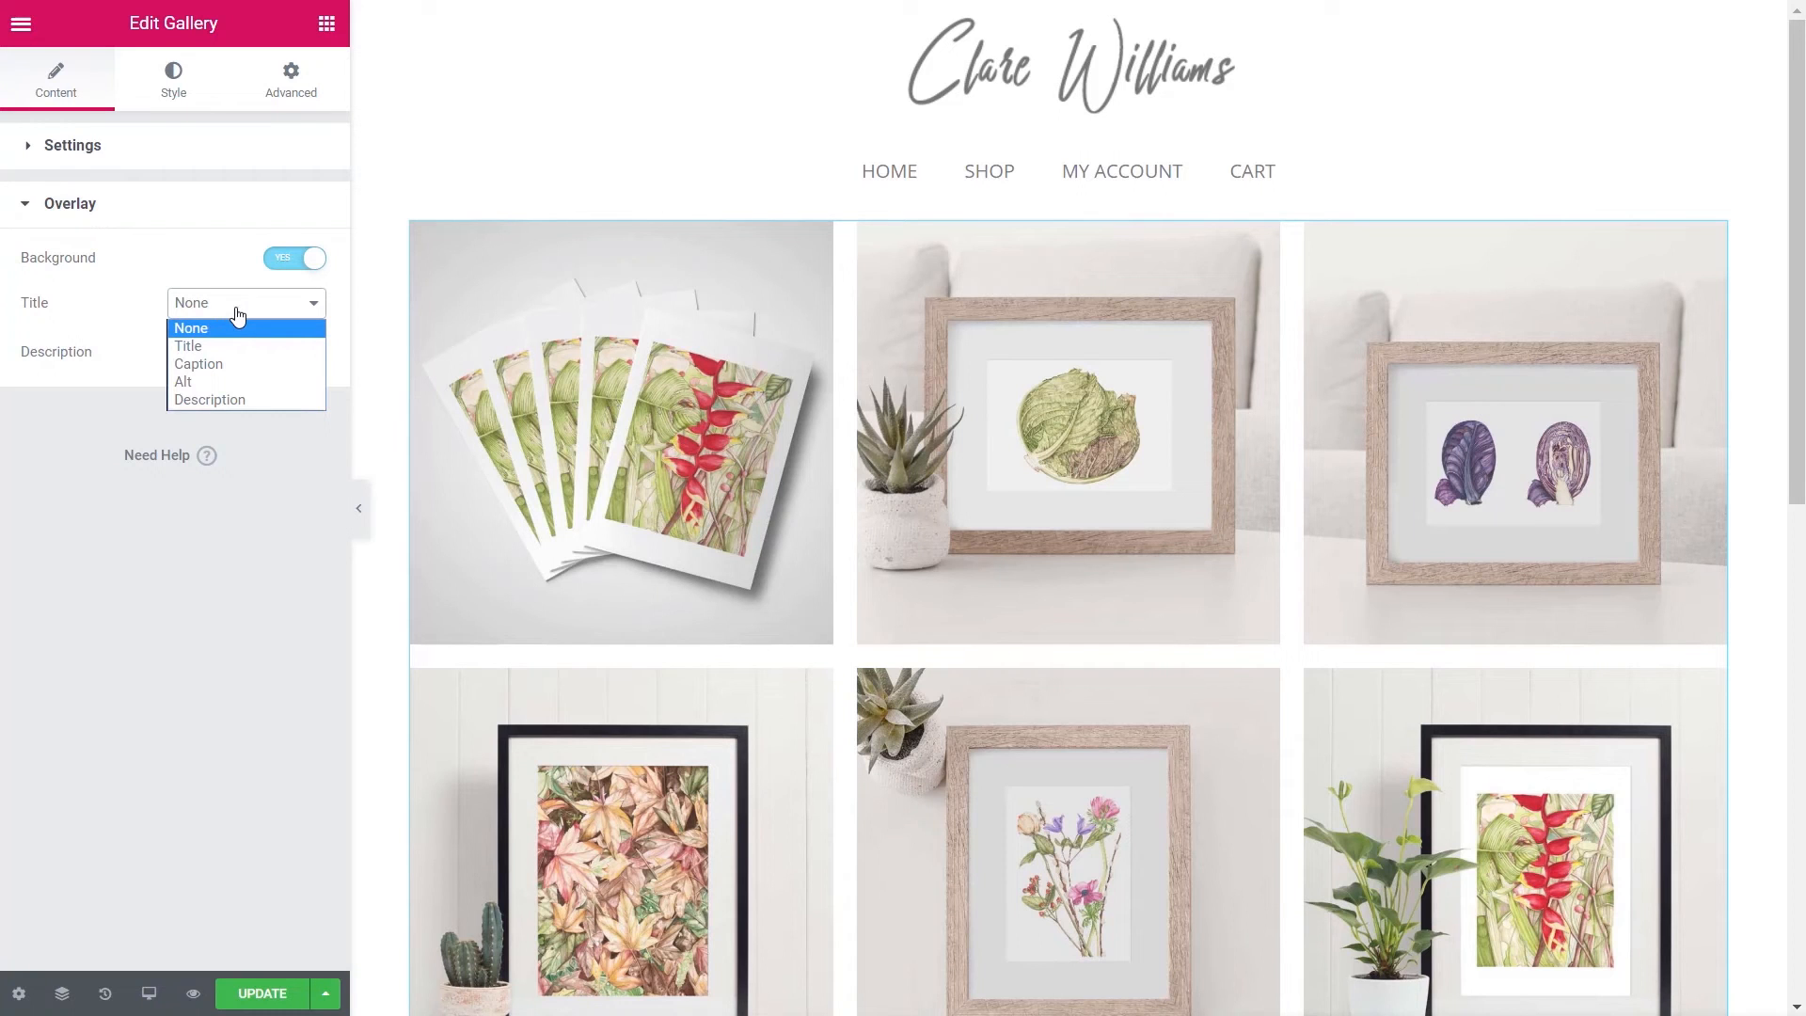
{"action": "left_click", "coordinate": [222, 348]}
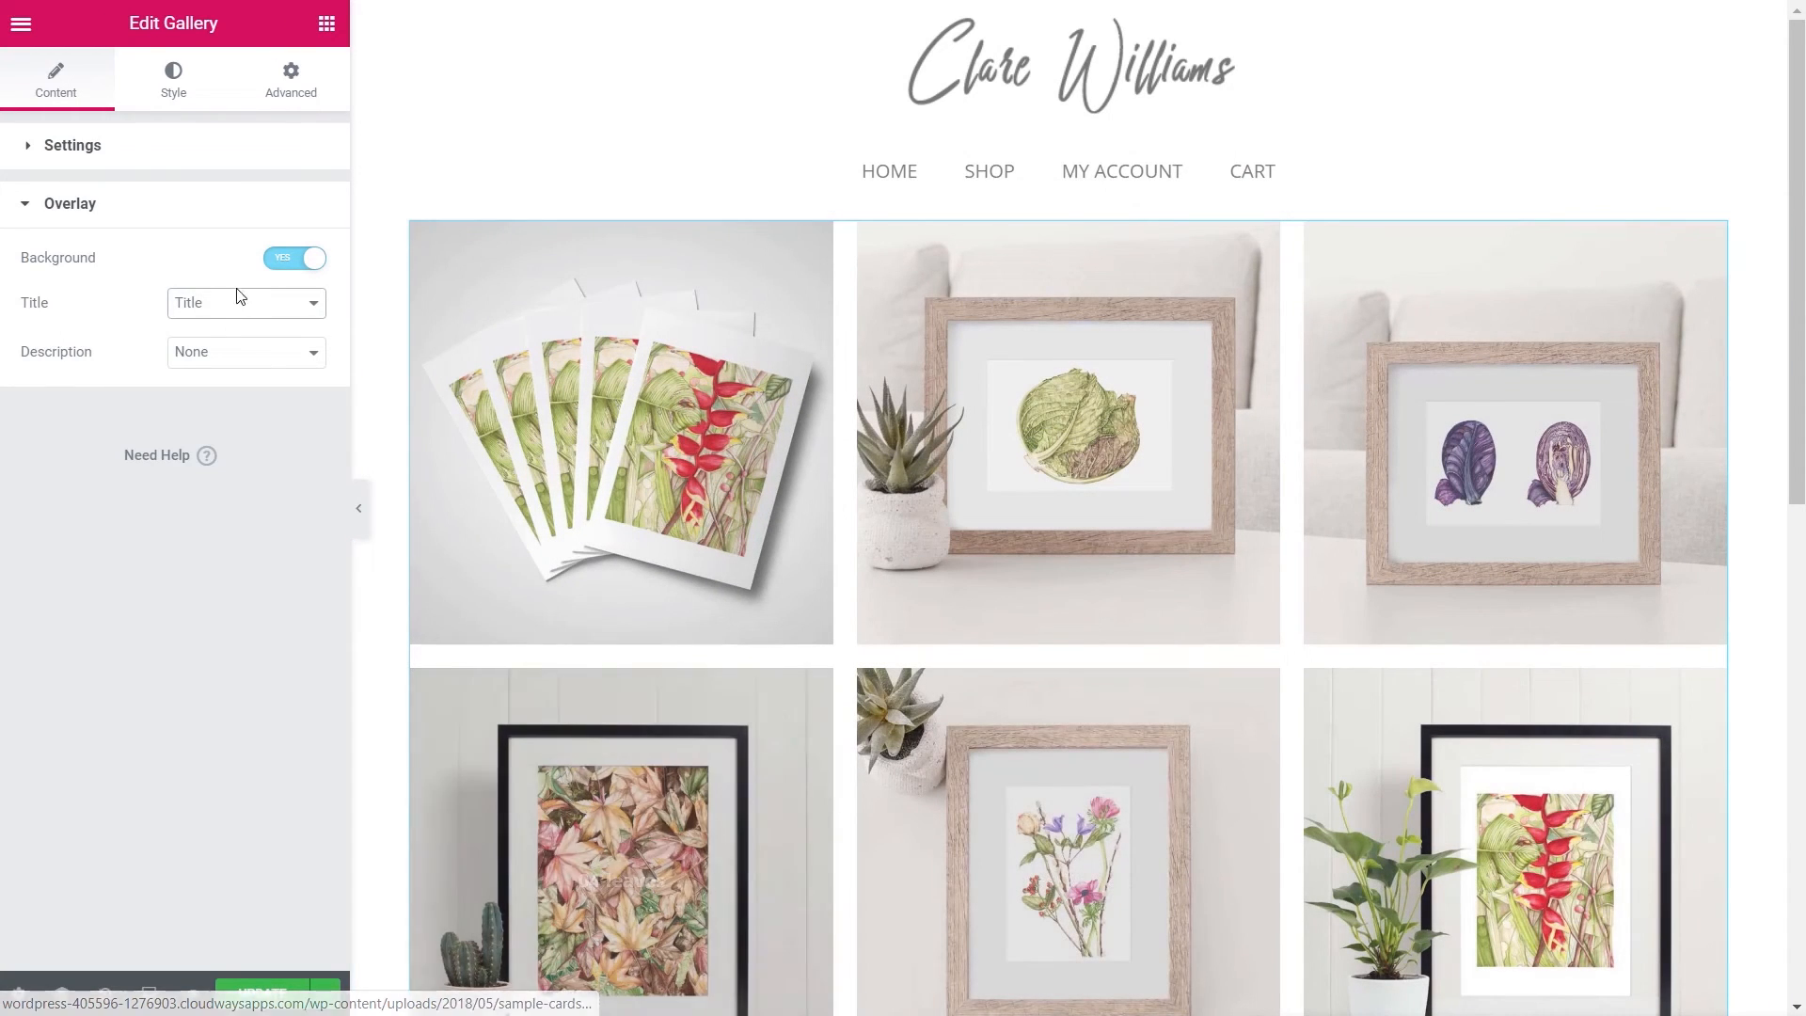
{"action": "left_click", "coordinate": [232, 308]}
{"action": "left_click", "coordinate": [203, 381]}
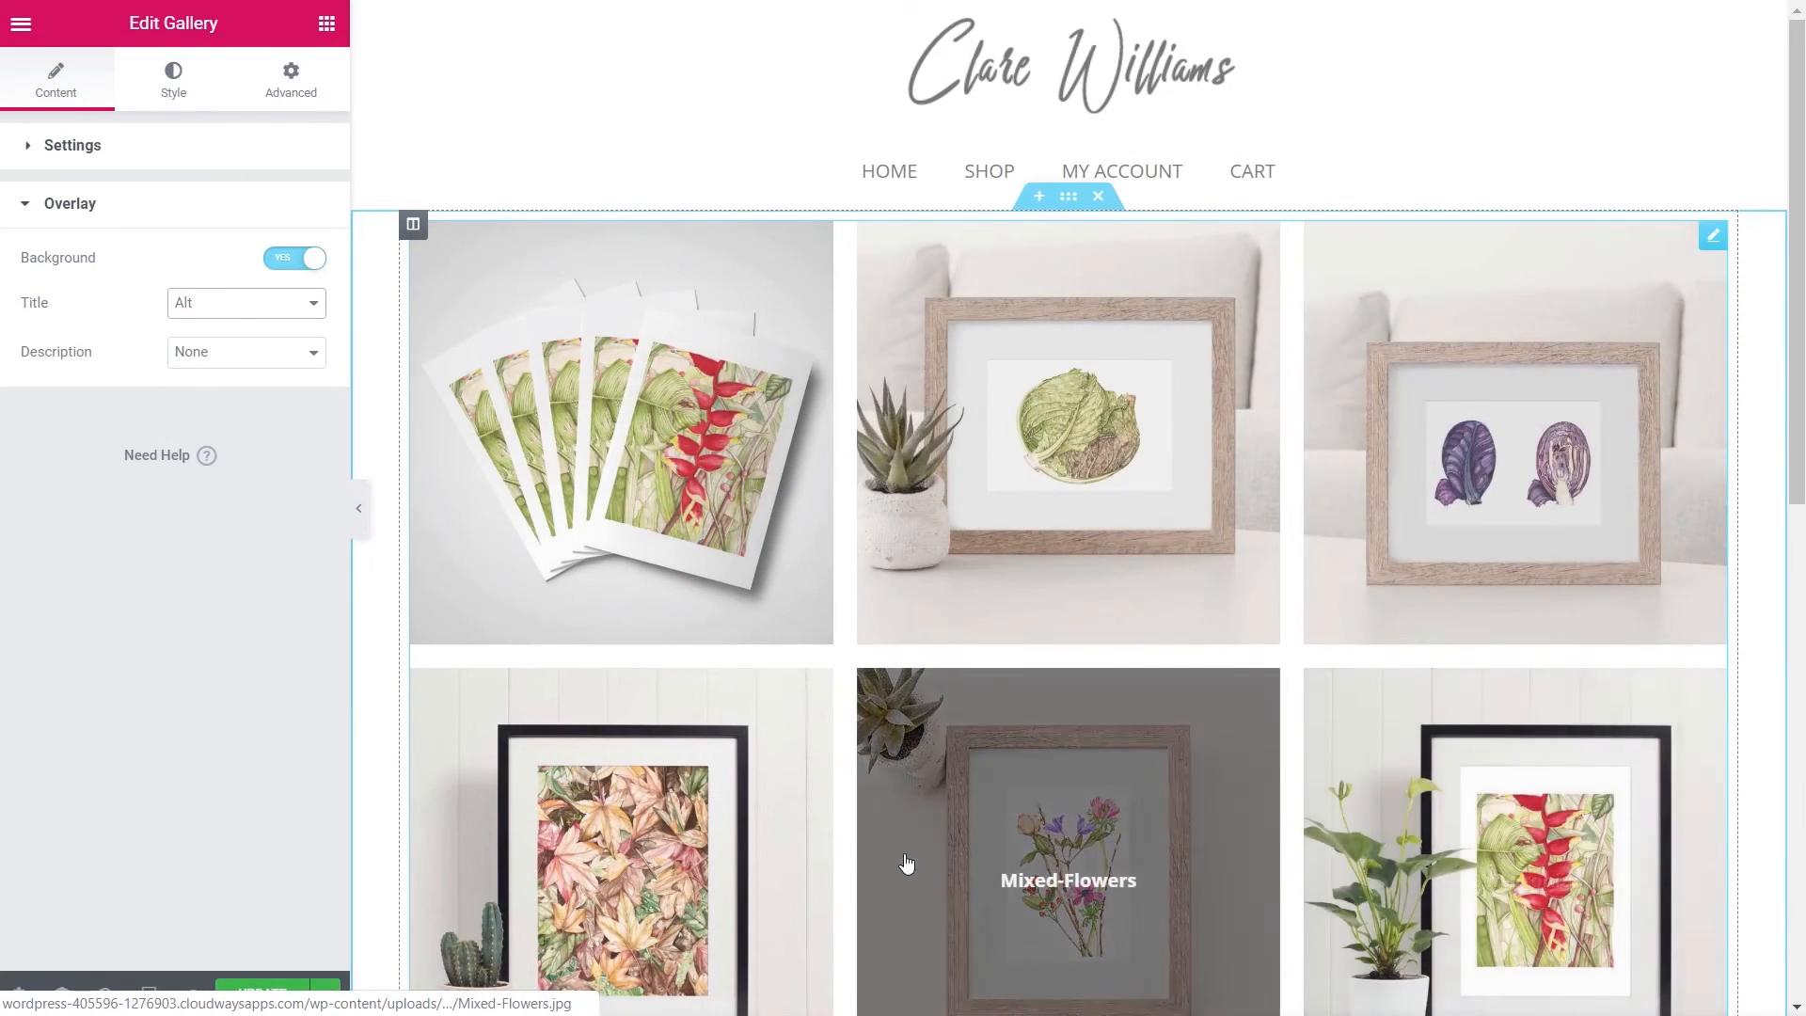
{"action": "left_click", "coordinate": [315, 353]}
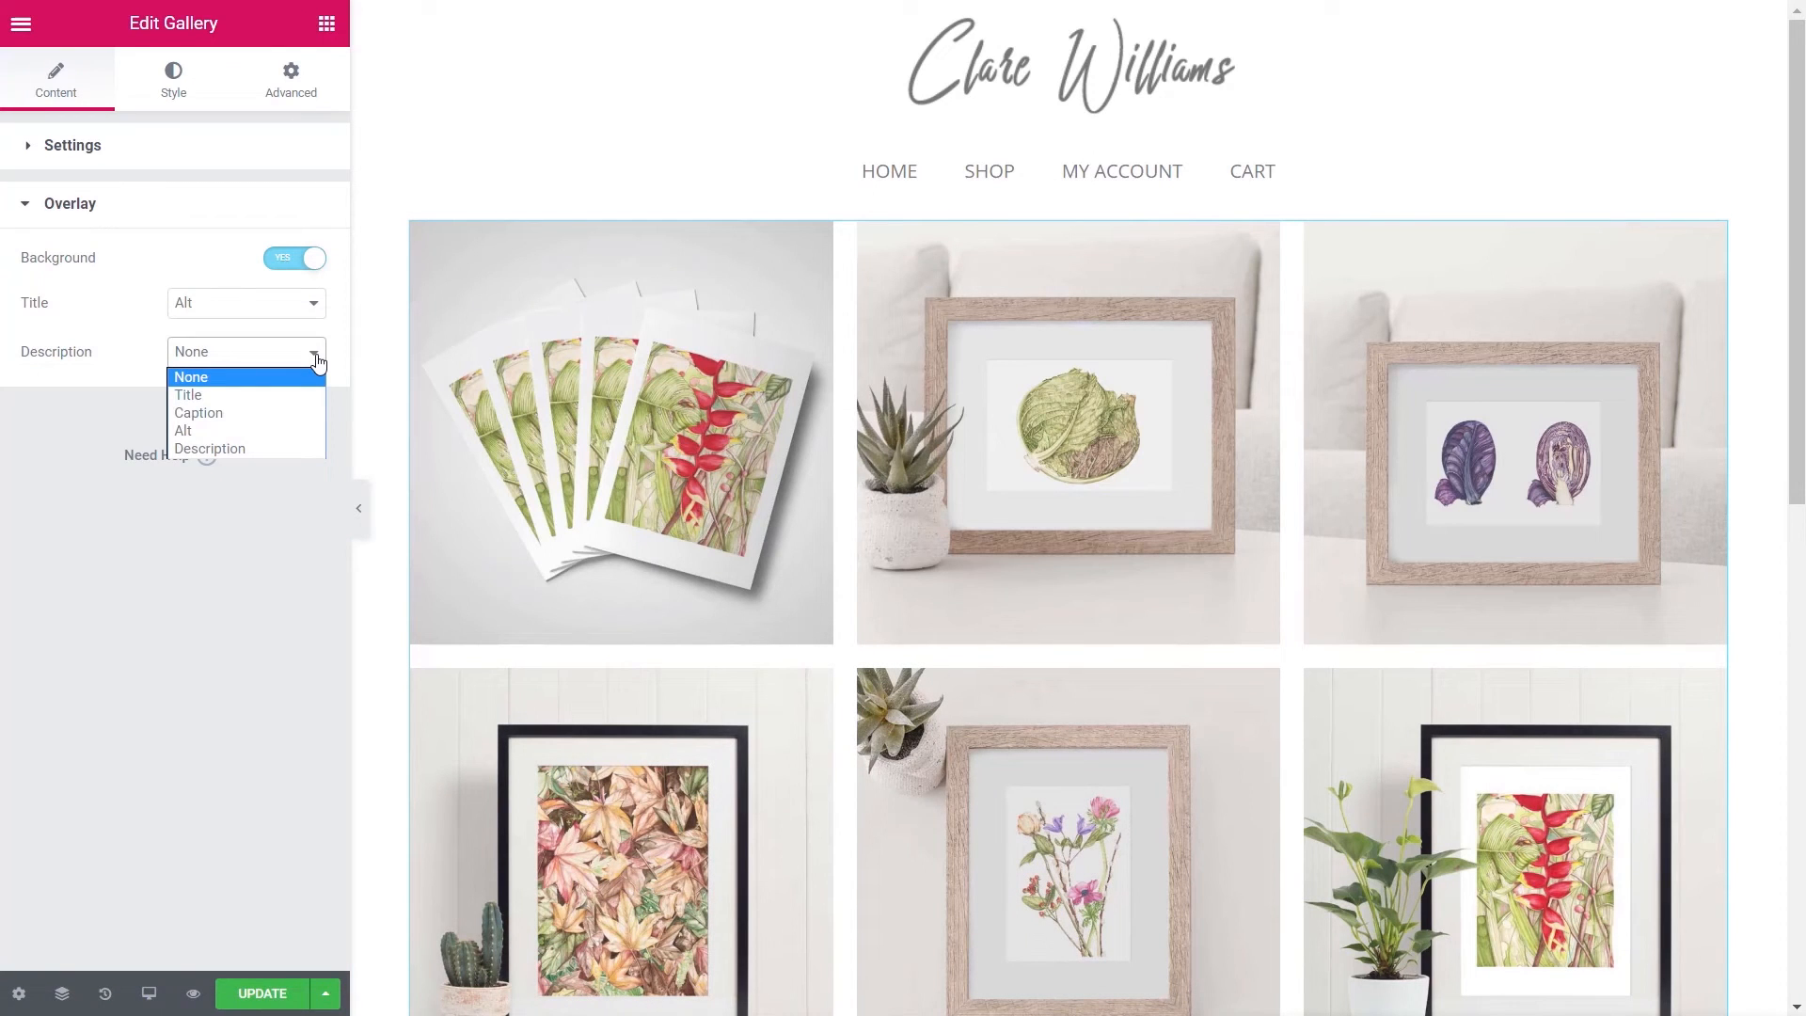
{"action": "left_click", "coordinate": [198, 616]}
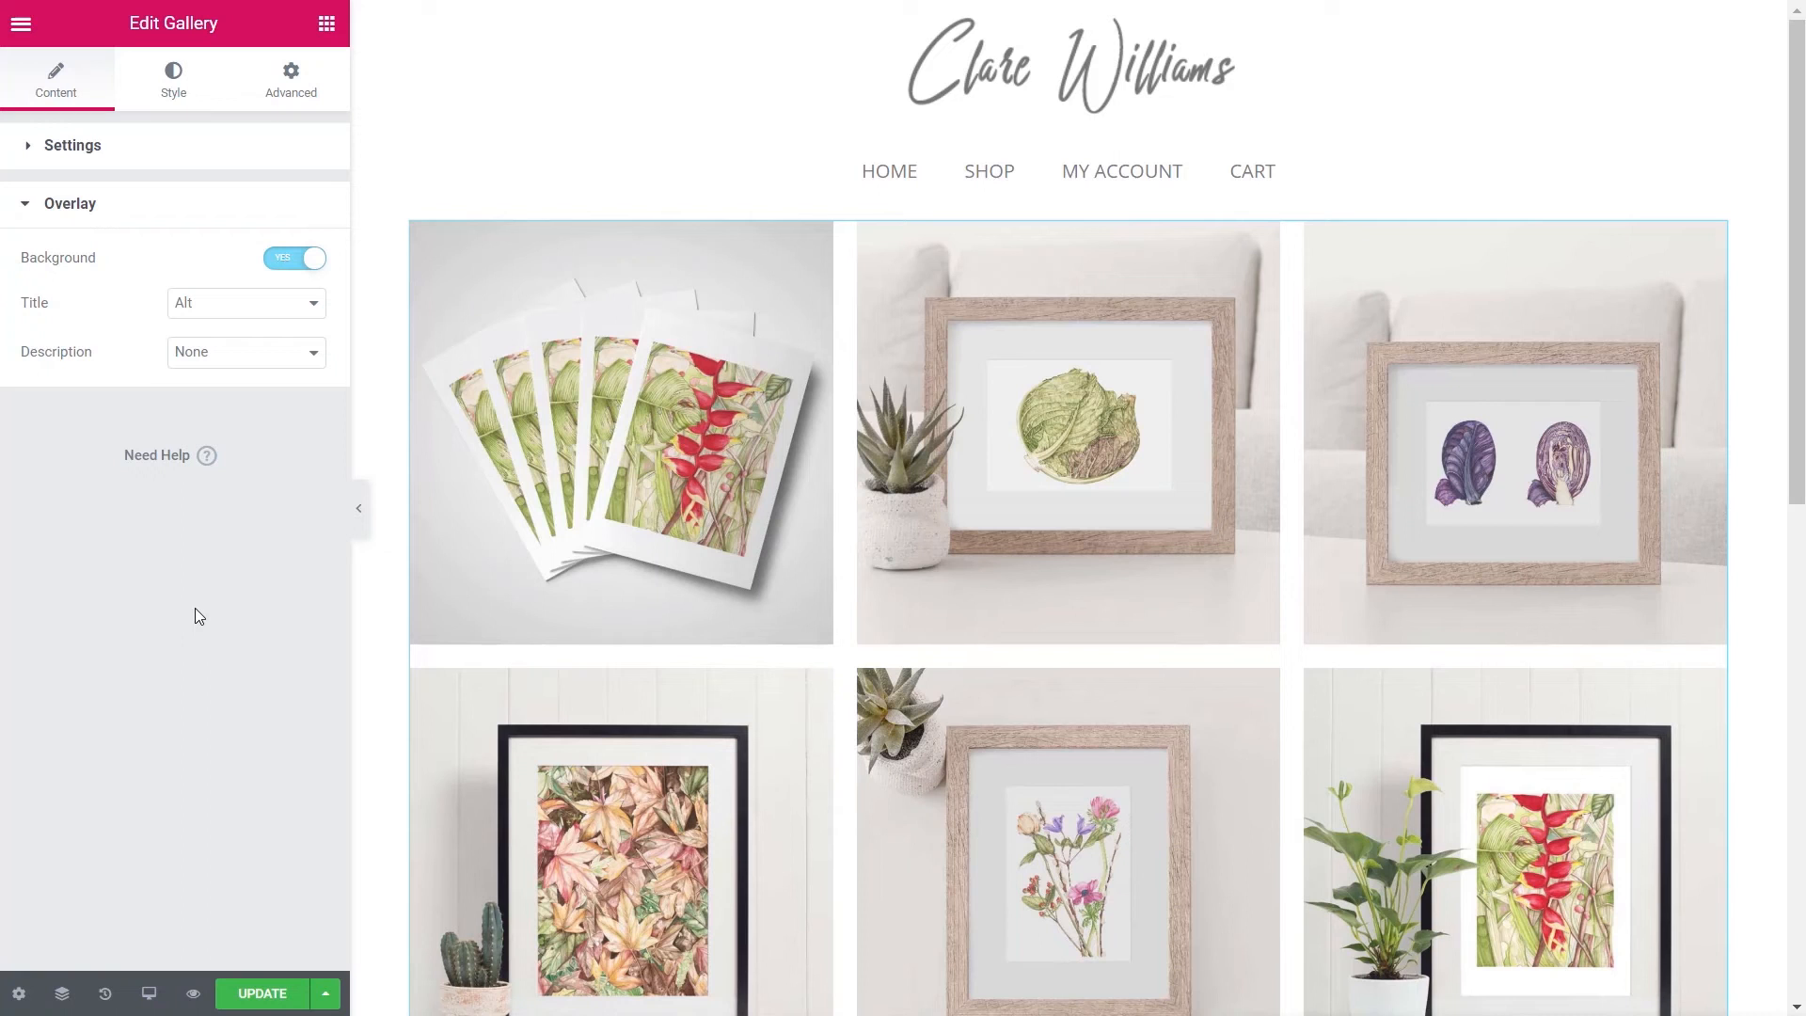
{"action": "left_click", "coordinate": [257, 305]}
{"action": "left_click", "coordinate": [246, 325]}
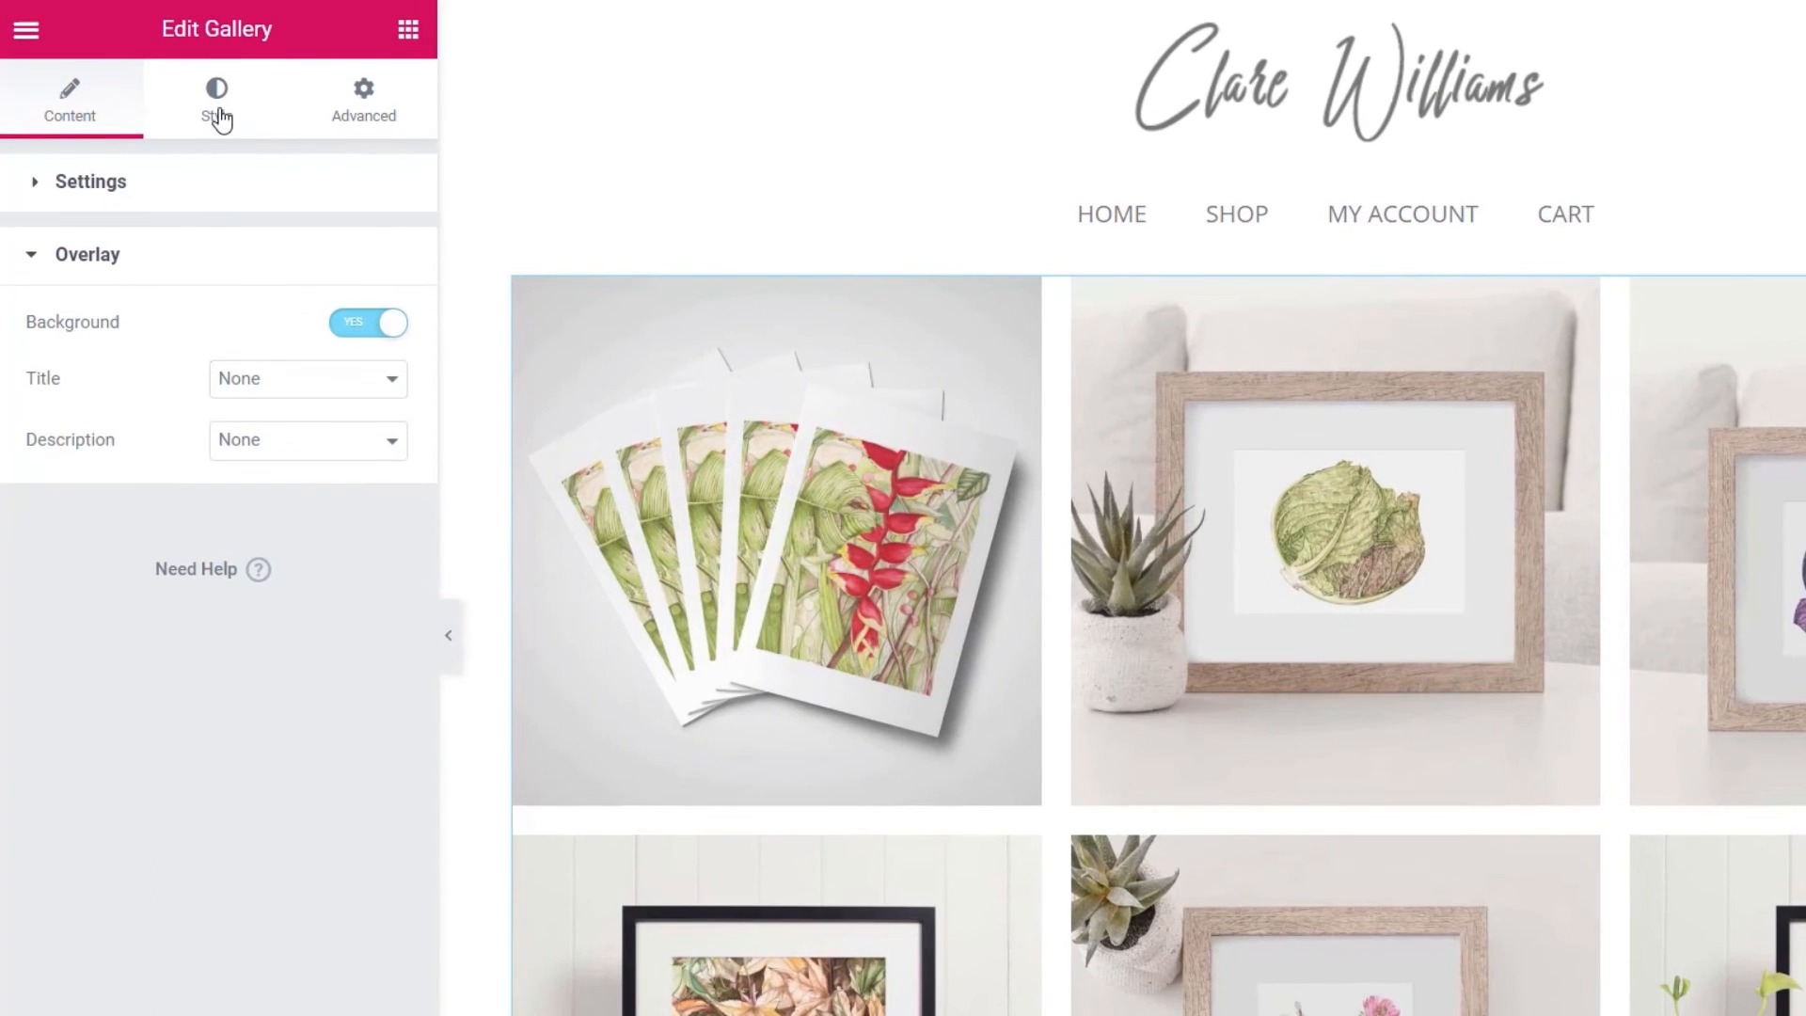
- Review the gallery's Style tab and its content style options
{"action": "left_click", "coordinate": [218, 116]}
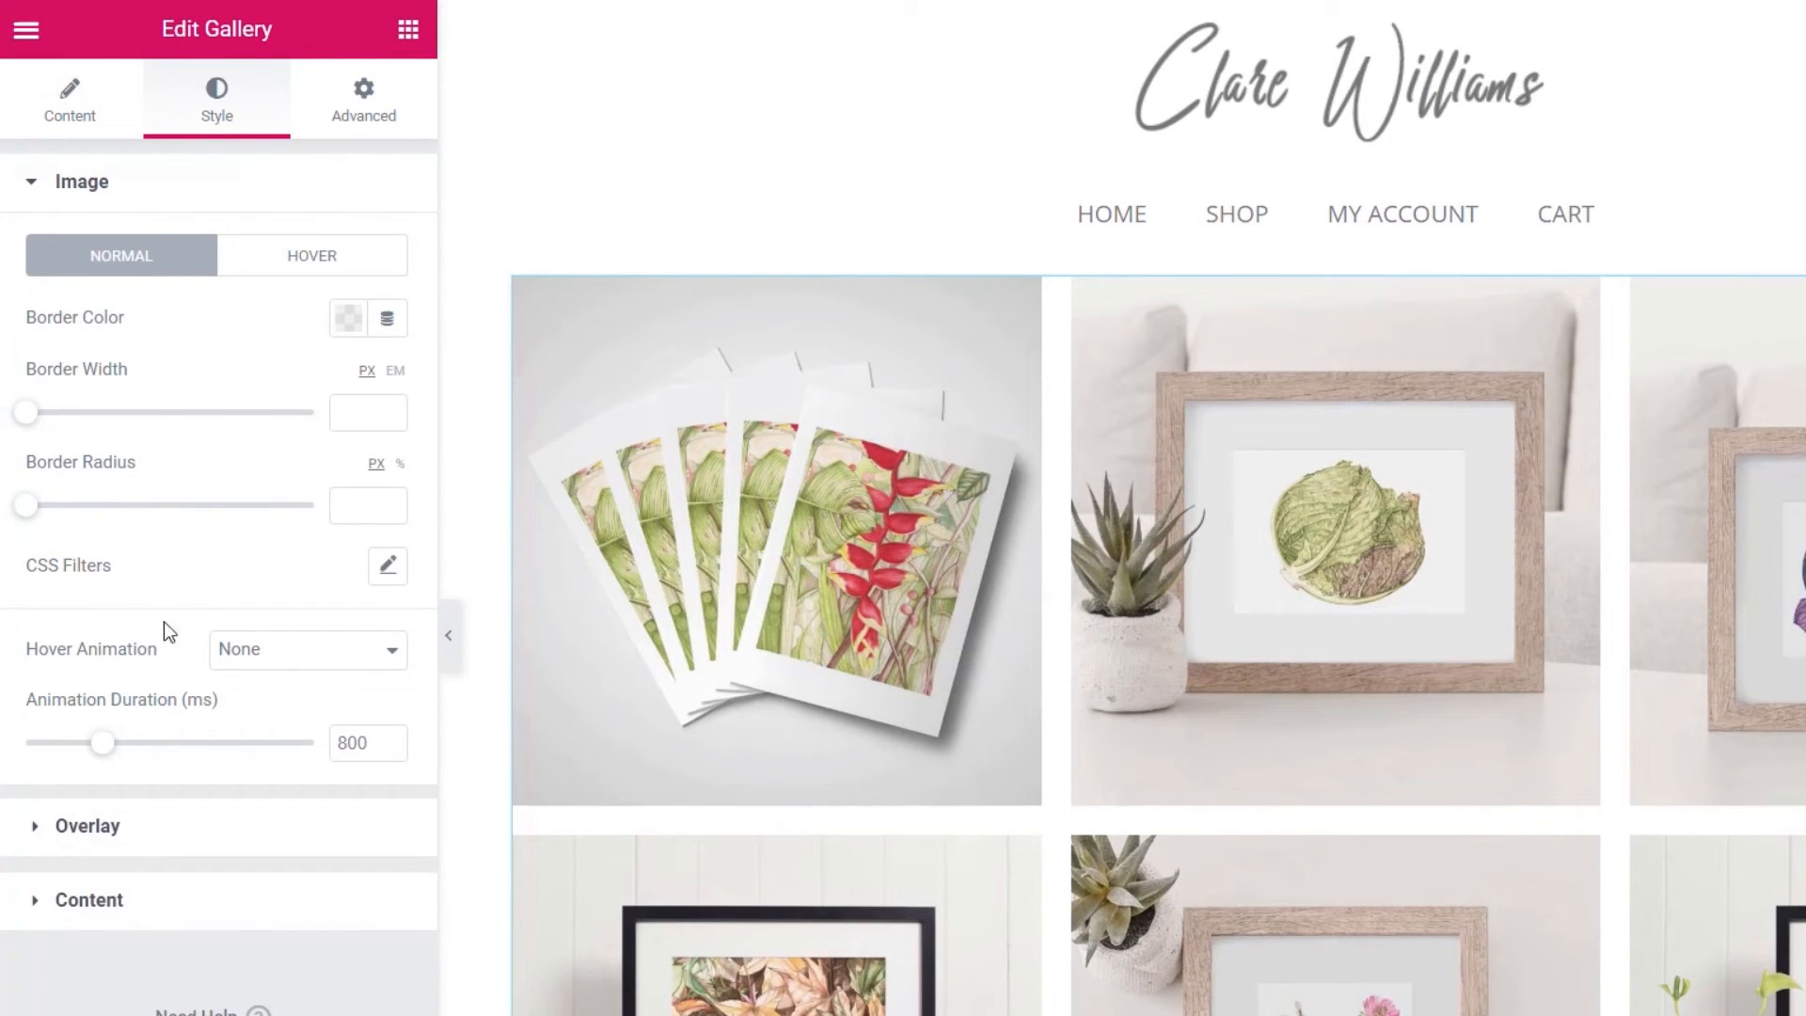
{"action": "left_click", "coordinate": [90, 900]}
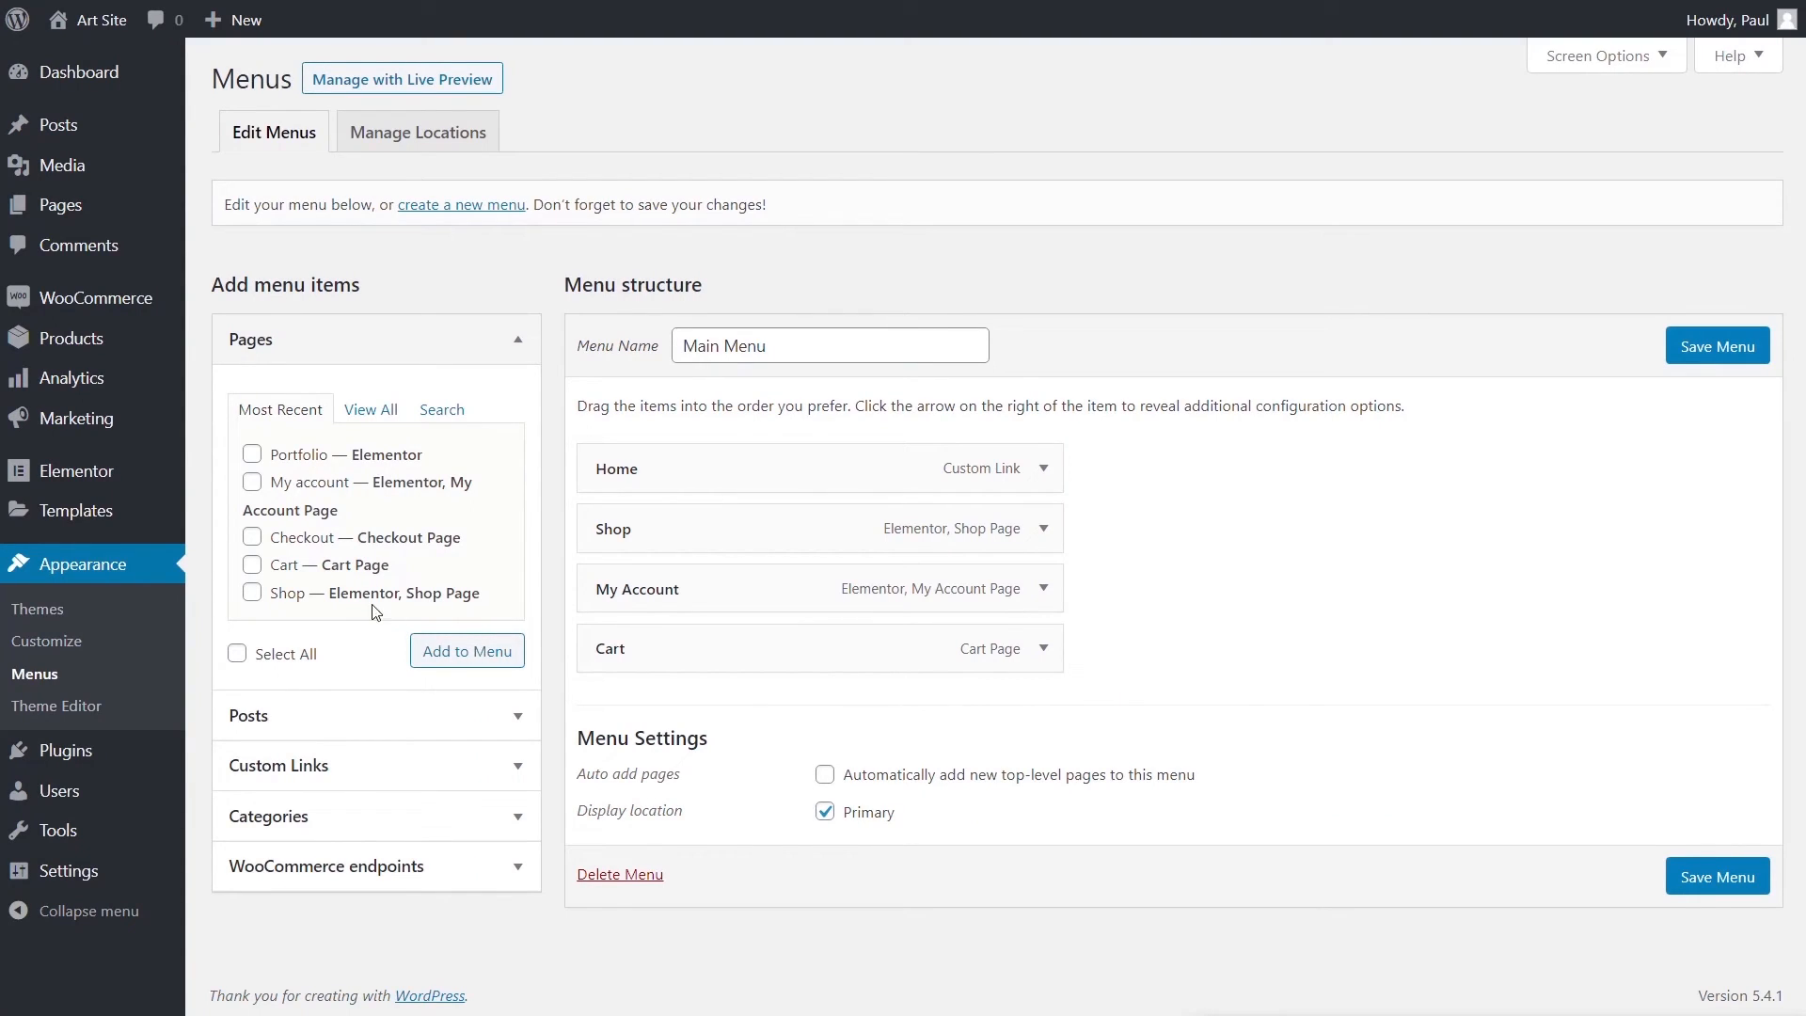
- Add the Portfolio page to the Main Menu between Shop and My Account and save
{"action": "left_click", "coordinate": [252, 454]}
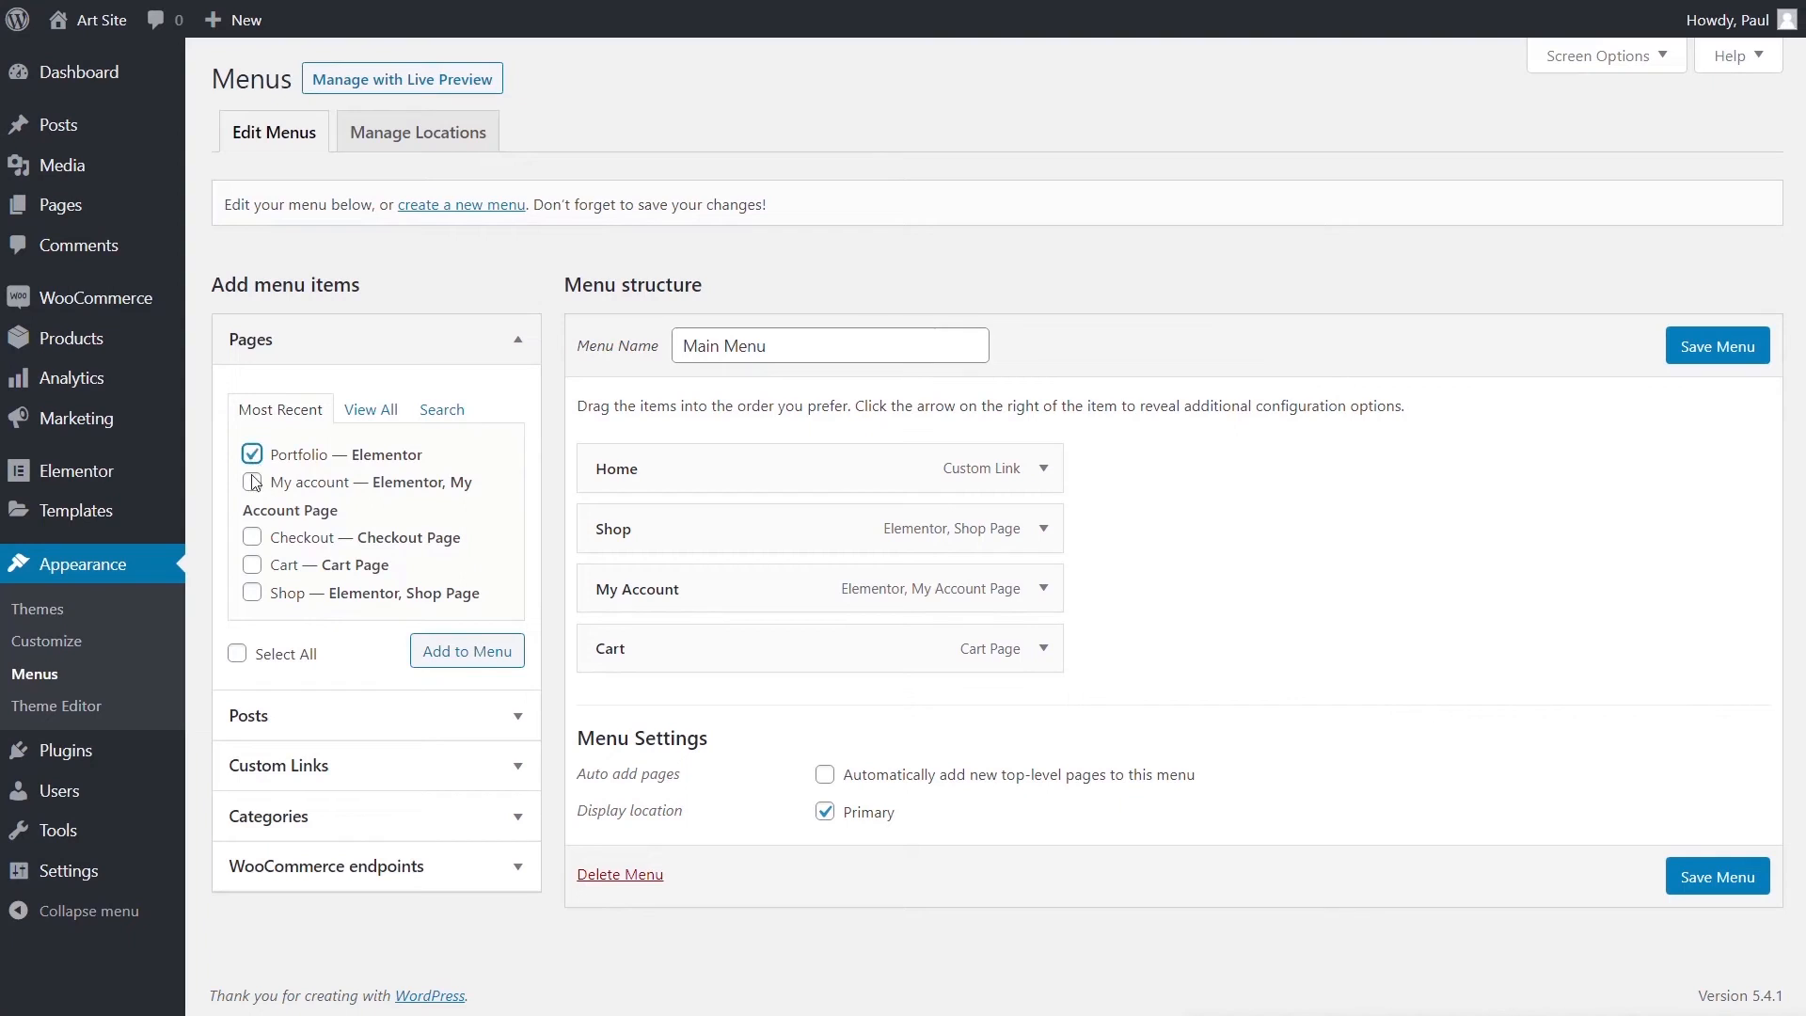
{"action": "left_click", "coordinate": [470, 652]}
{"action": "left_click_drag", "start_coordinate": [686, 703], "coordinate": [685, 582]}
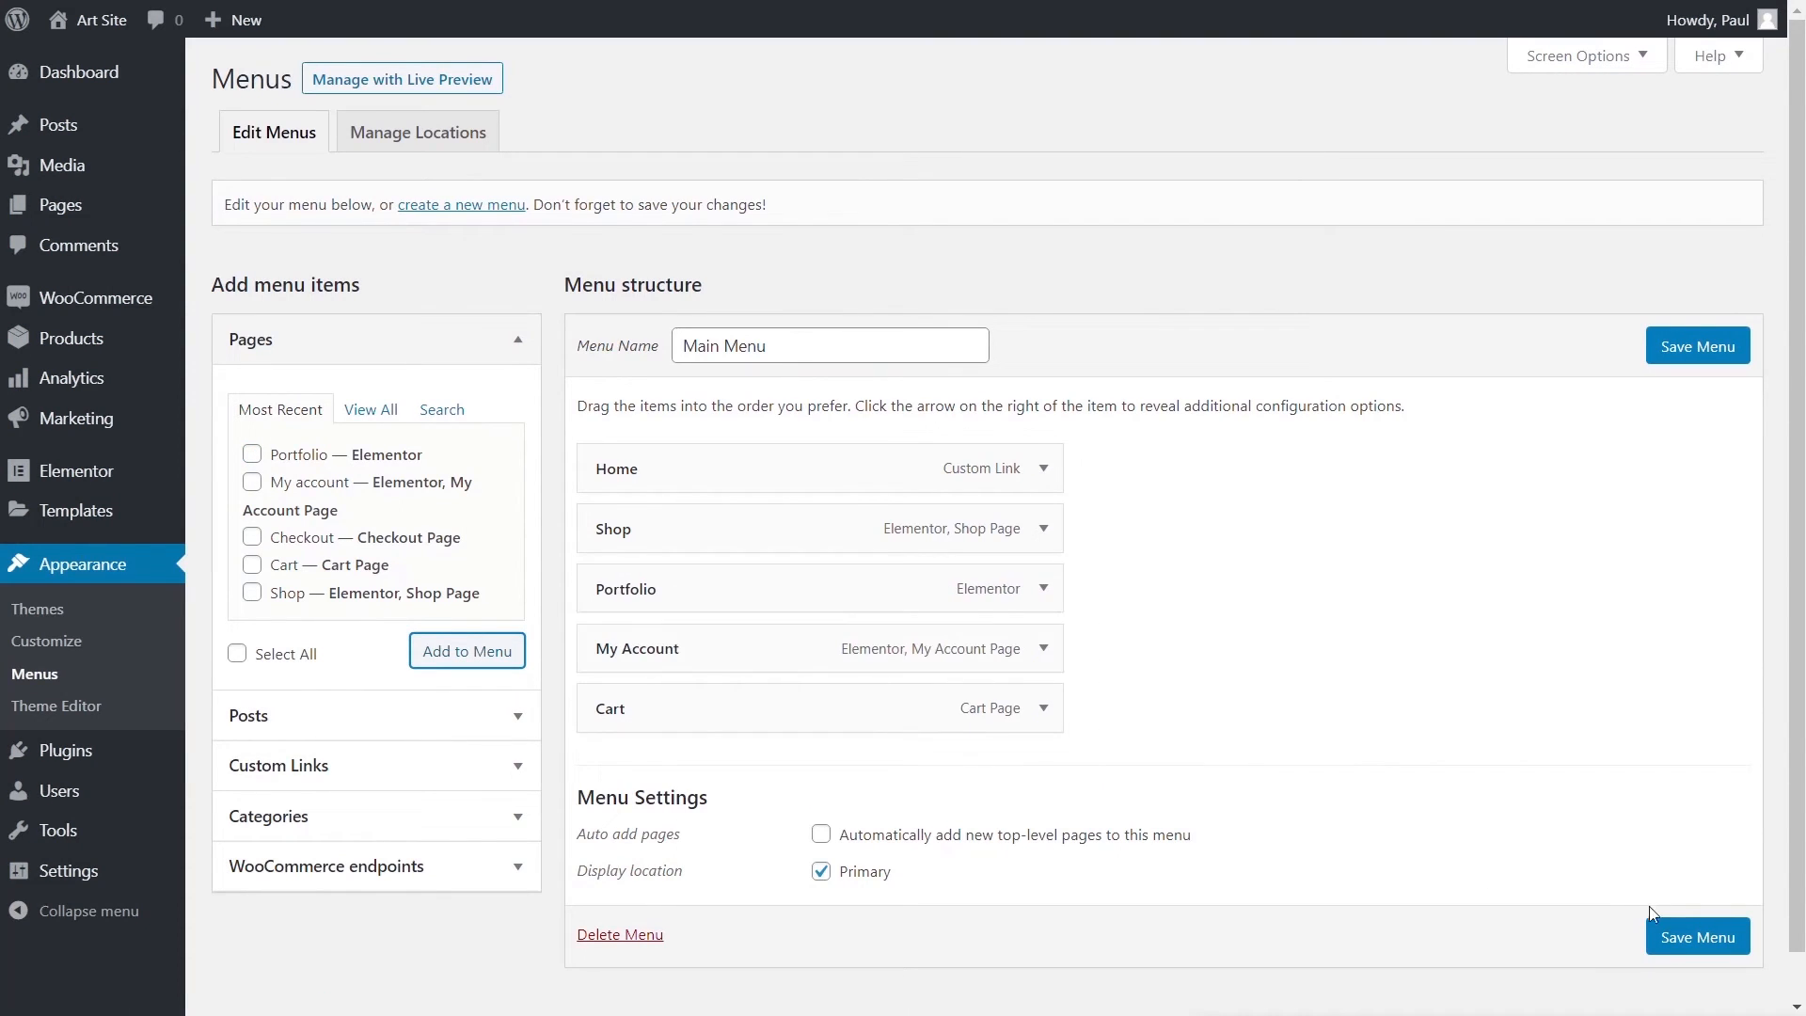
{"action": "left_click", "coordinate": [1693, 937]}
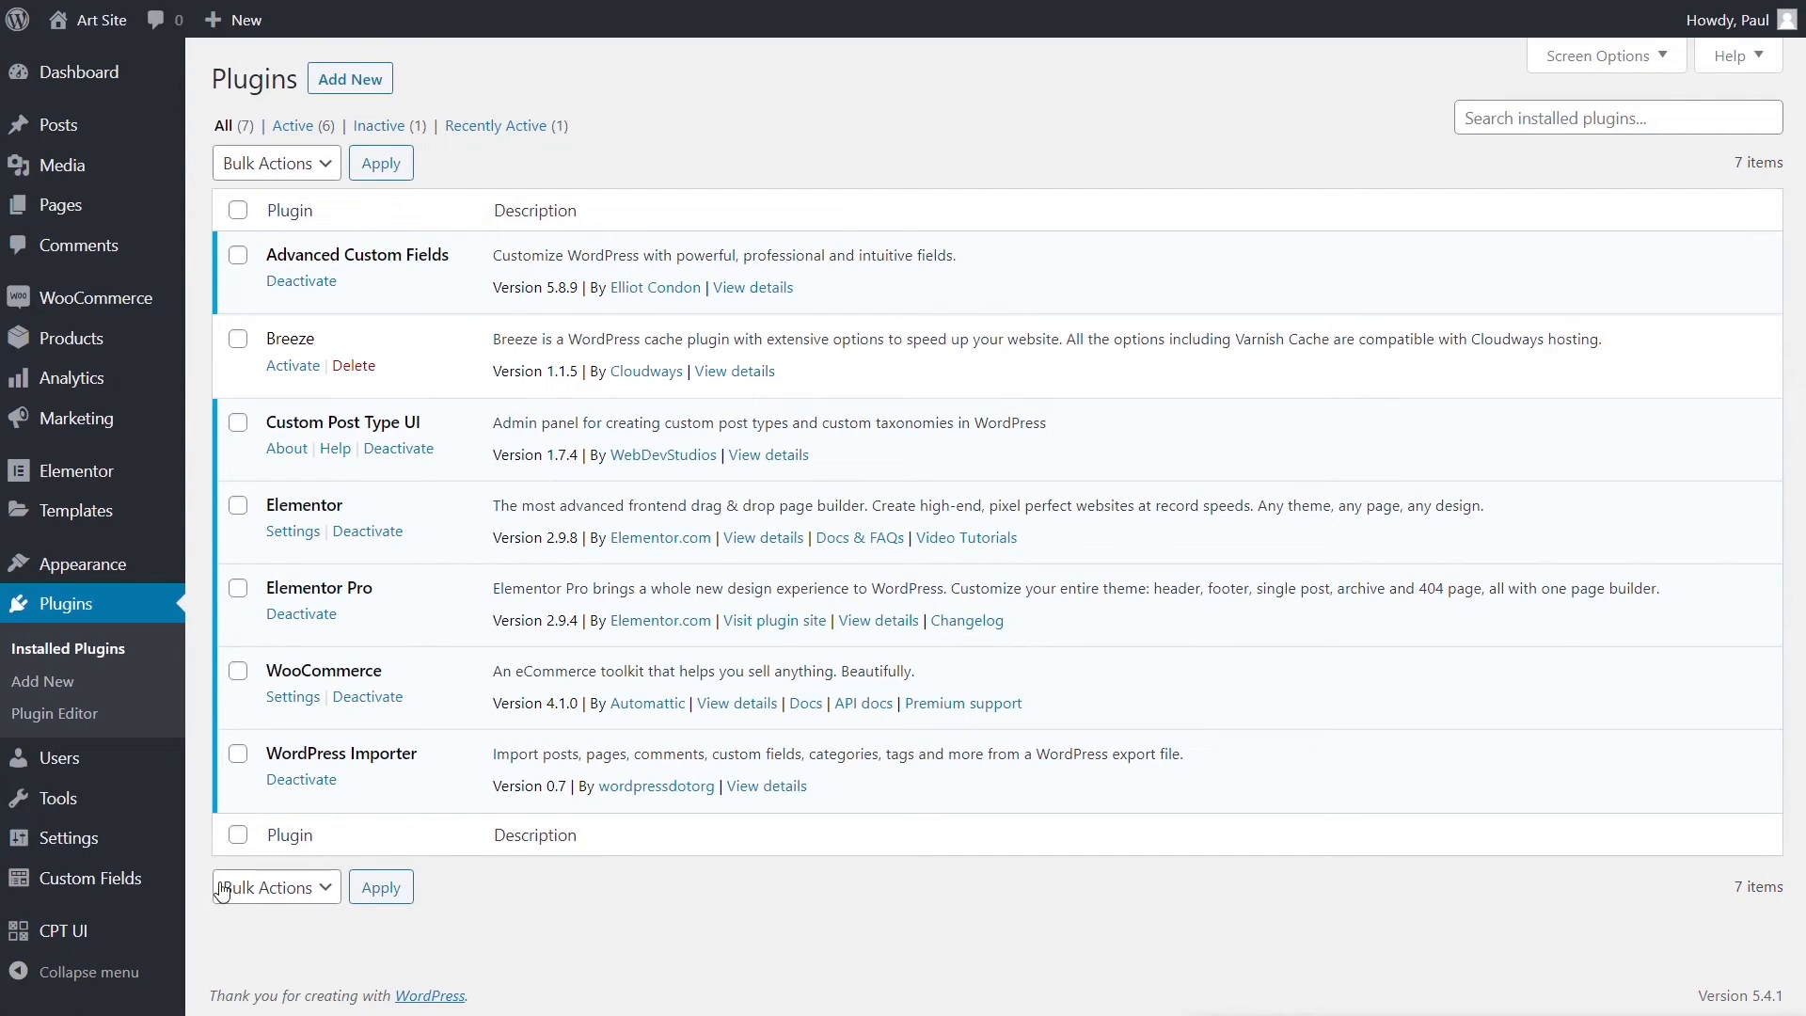
- Open the CPT UI Add/Edit Post Types form
{"action": "mouse_move", "coordinate": [97, 931]}
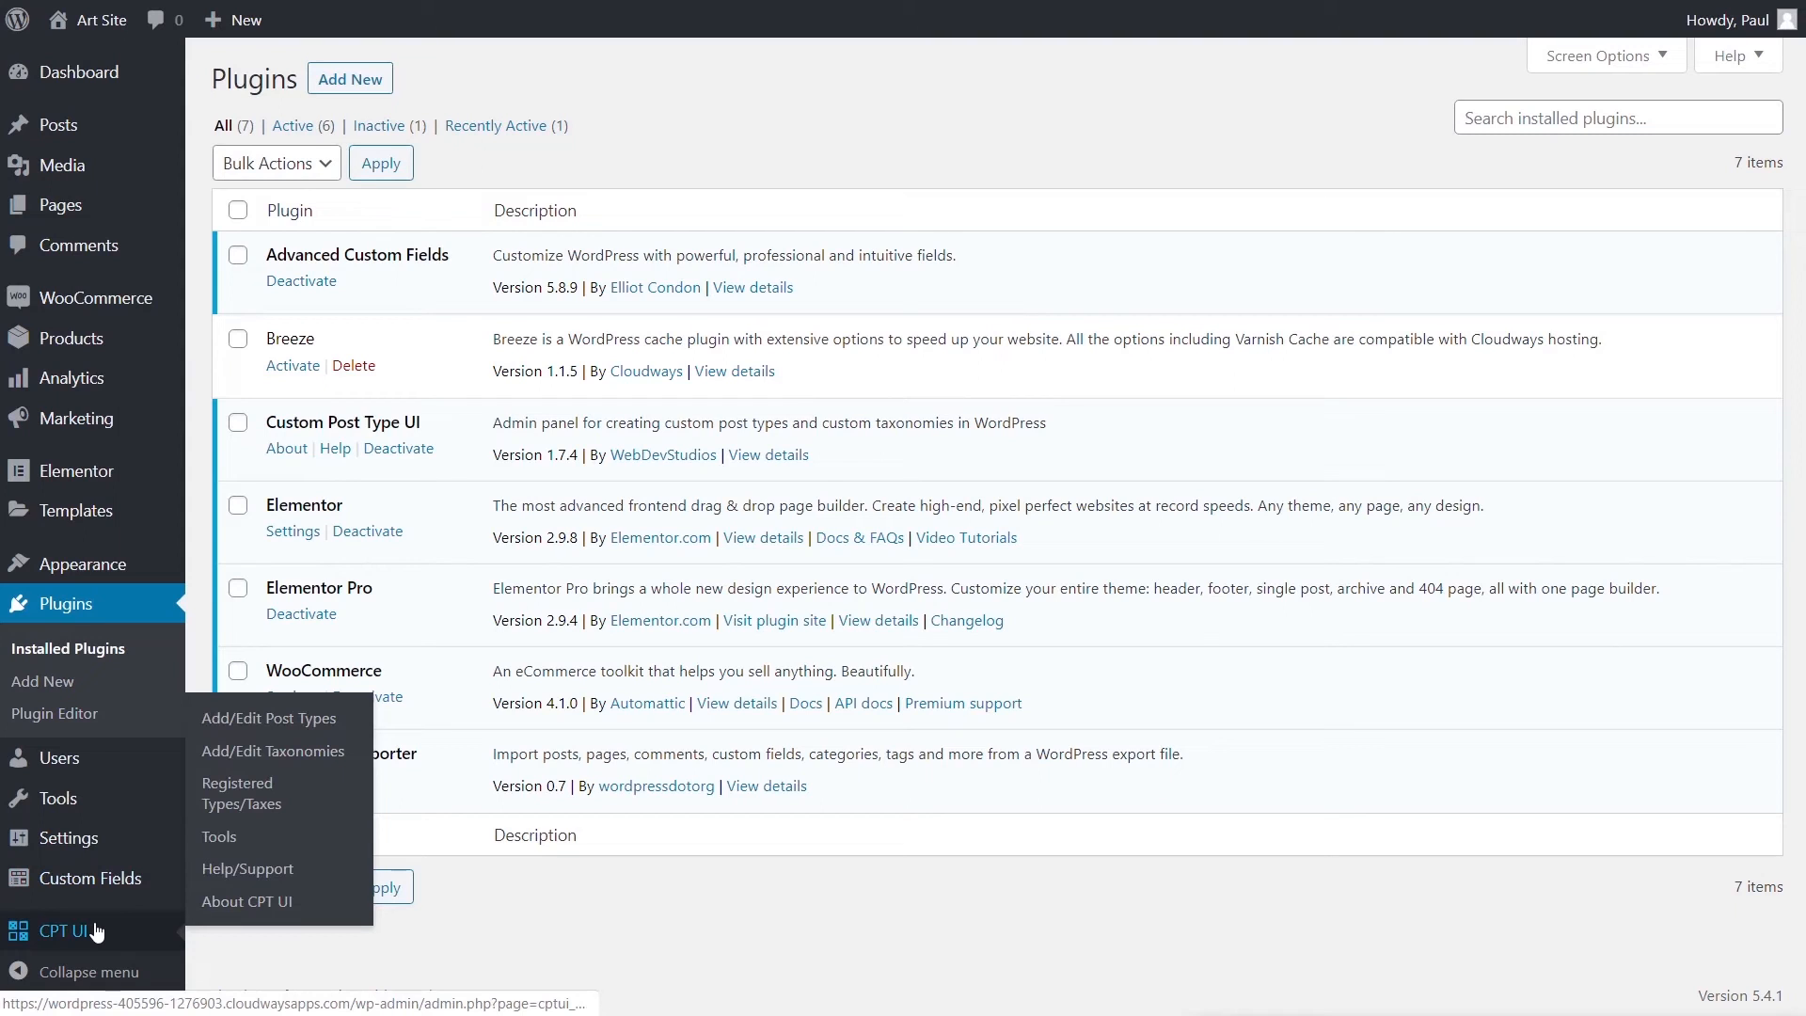
{"action": "left_click", "coordinate": [249, 722]}
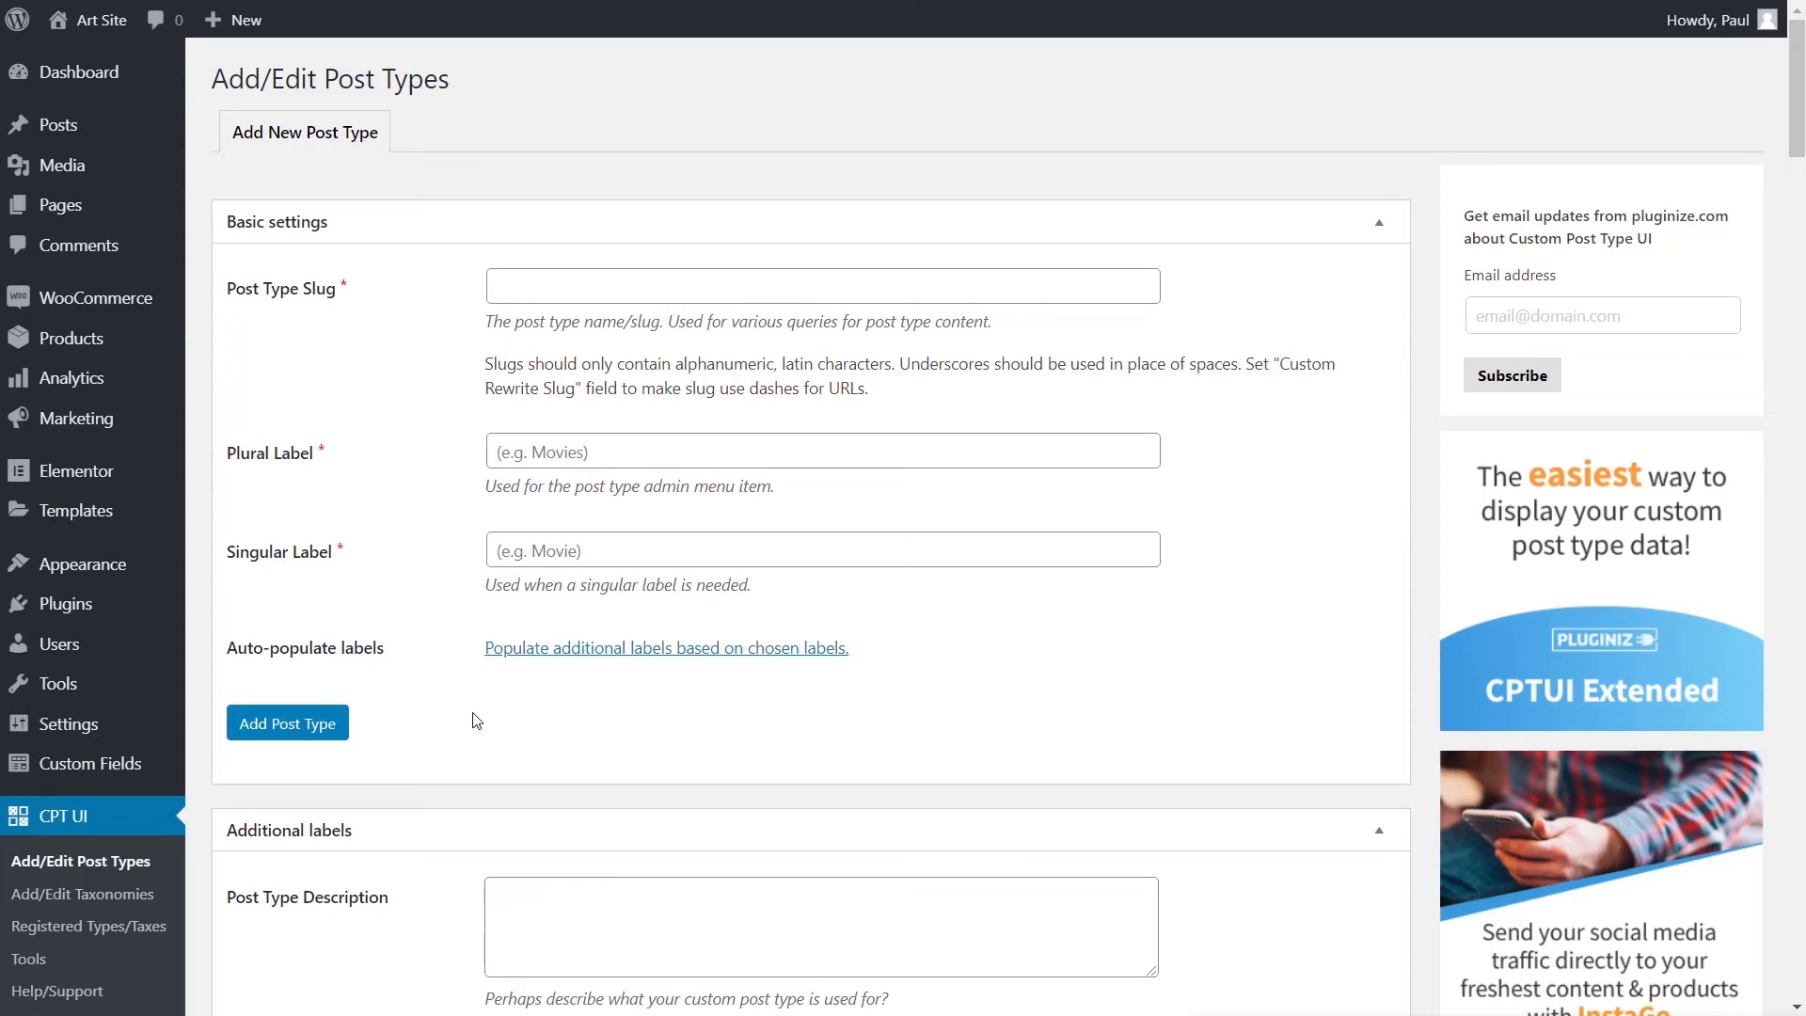
- Enter slug 'exhibitions', plural label 'Exhibitions' and singular label 'Exhibition'
{"action": "left_click", "coordinate": [726, 300]}
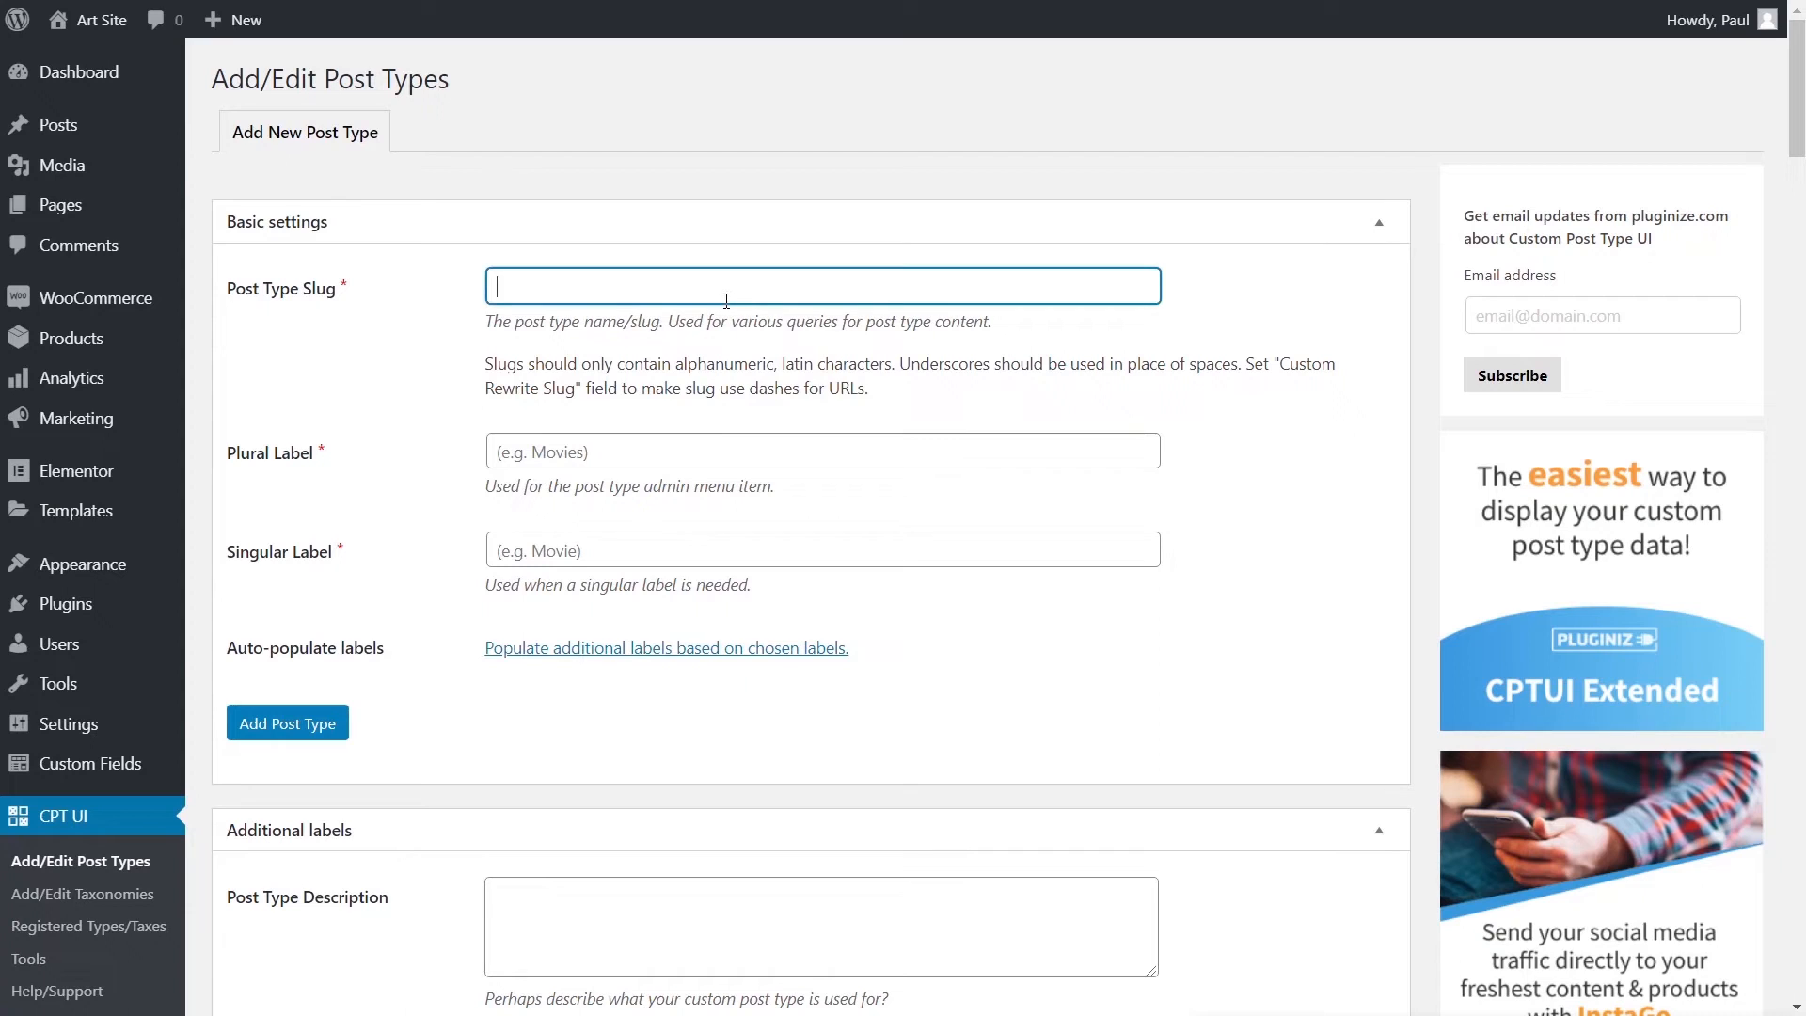
{"action": "type", "text": "ec"}
{"action": "key", "text": "BackSpace"}
{"action": "type", "text": "xhibitions"}
{"action": "left_click", "coordinate": [529, 455]}
{"action": "type", "text": "Ex"}
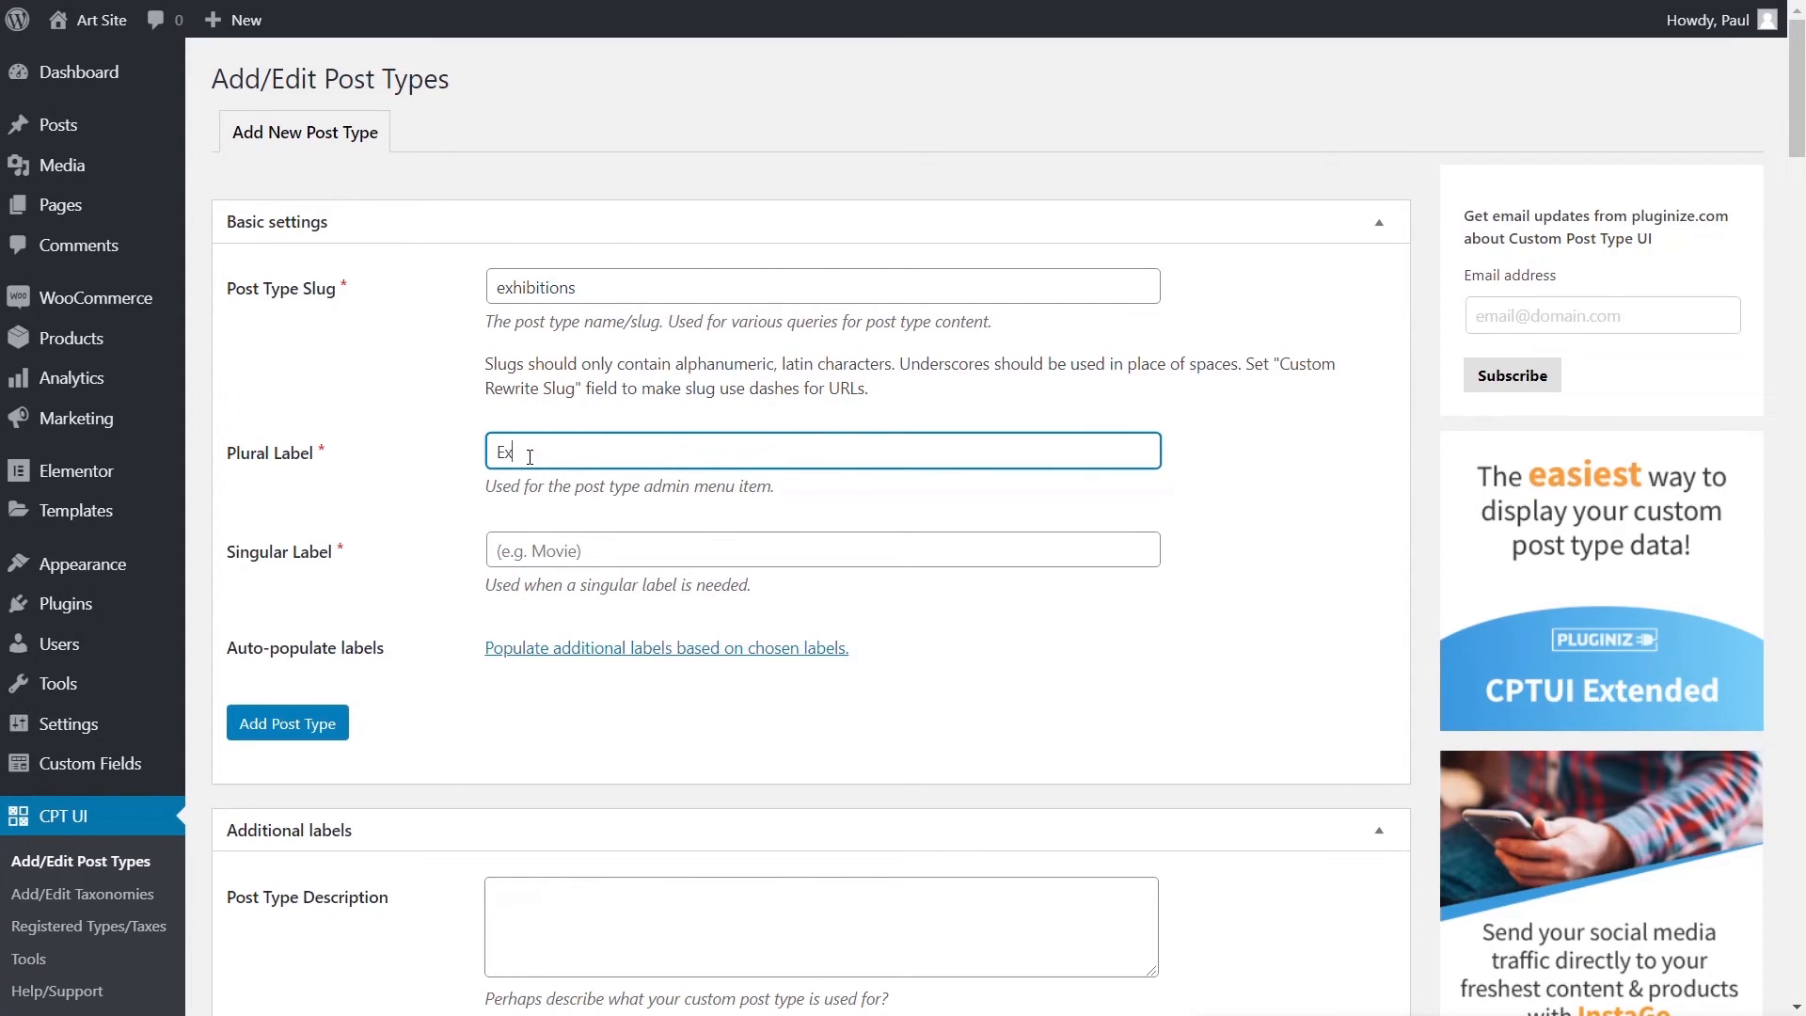
{"action": "type", "text": "hibitions"}
{"action": "left_click_drag", "start_coordinate": [568, 453], "coordinate": [486, 465]}
{"action": "key", "text": "ctrl+c"}
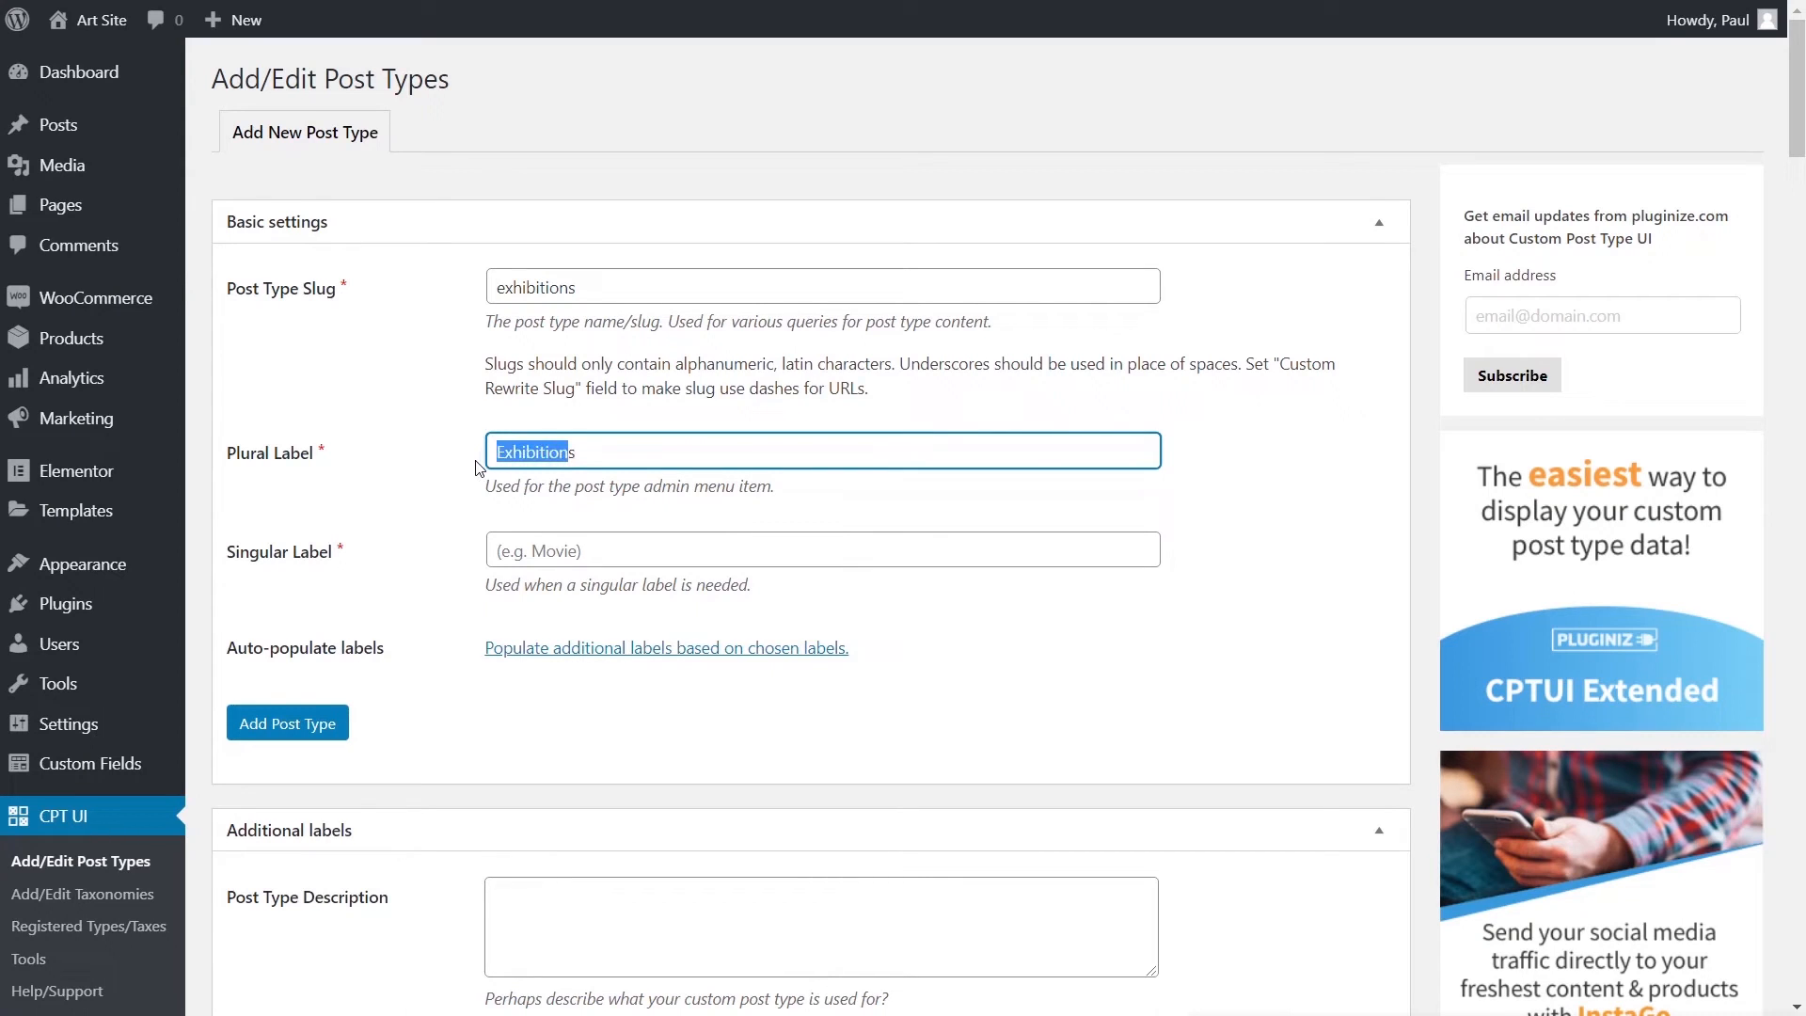
{"action": "left_click", "coordinate": [530, 547]}
{"action": "key", "text": "ctrl+v"}
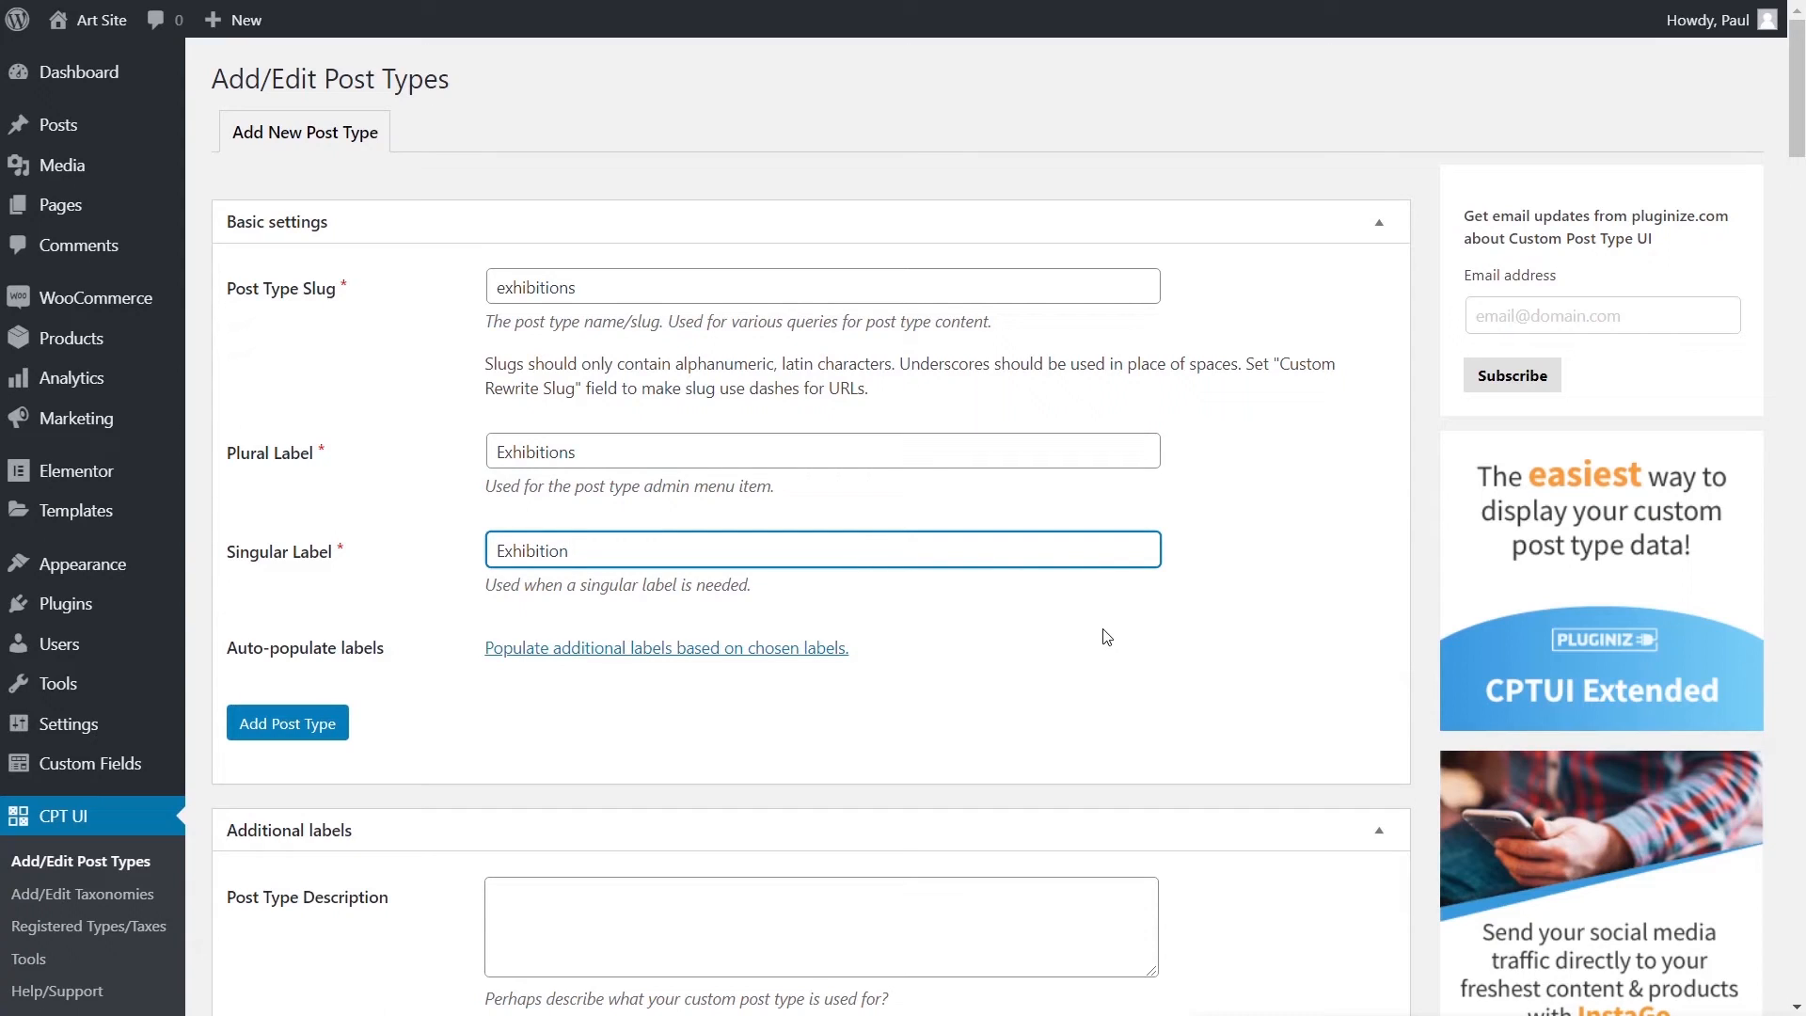
{"action": "scroll", "coordinate": [1104, 633], "scroll_direction": "down", "scroll_amount": 4}
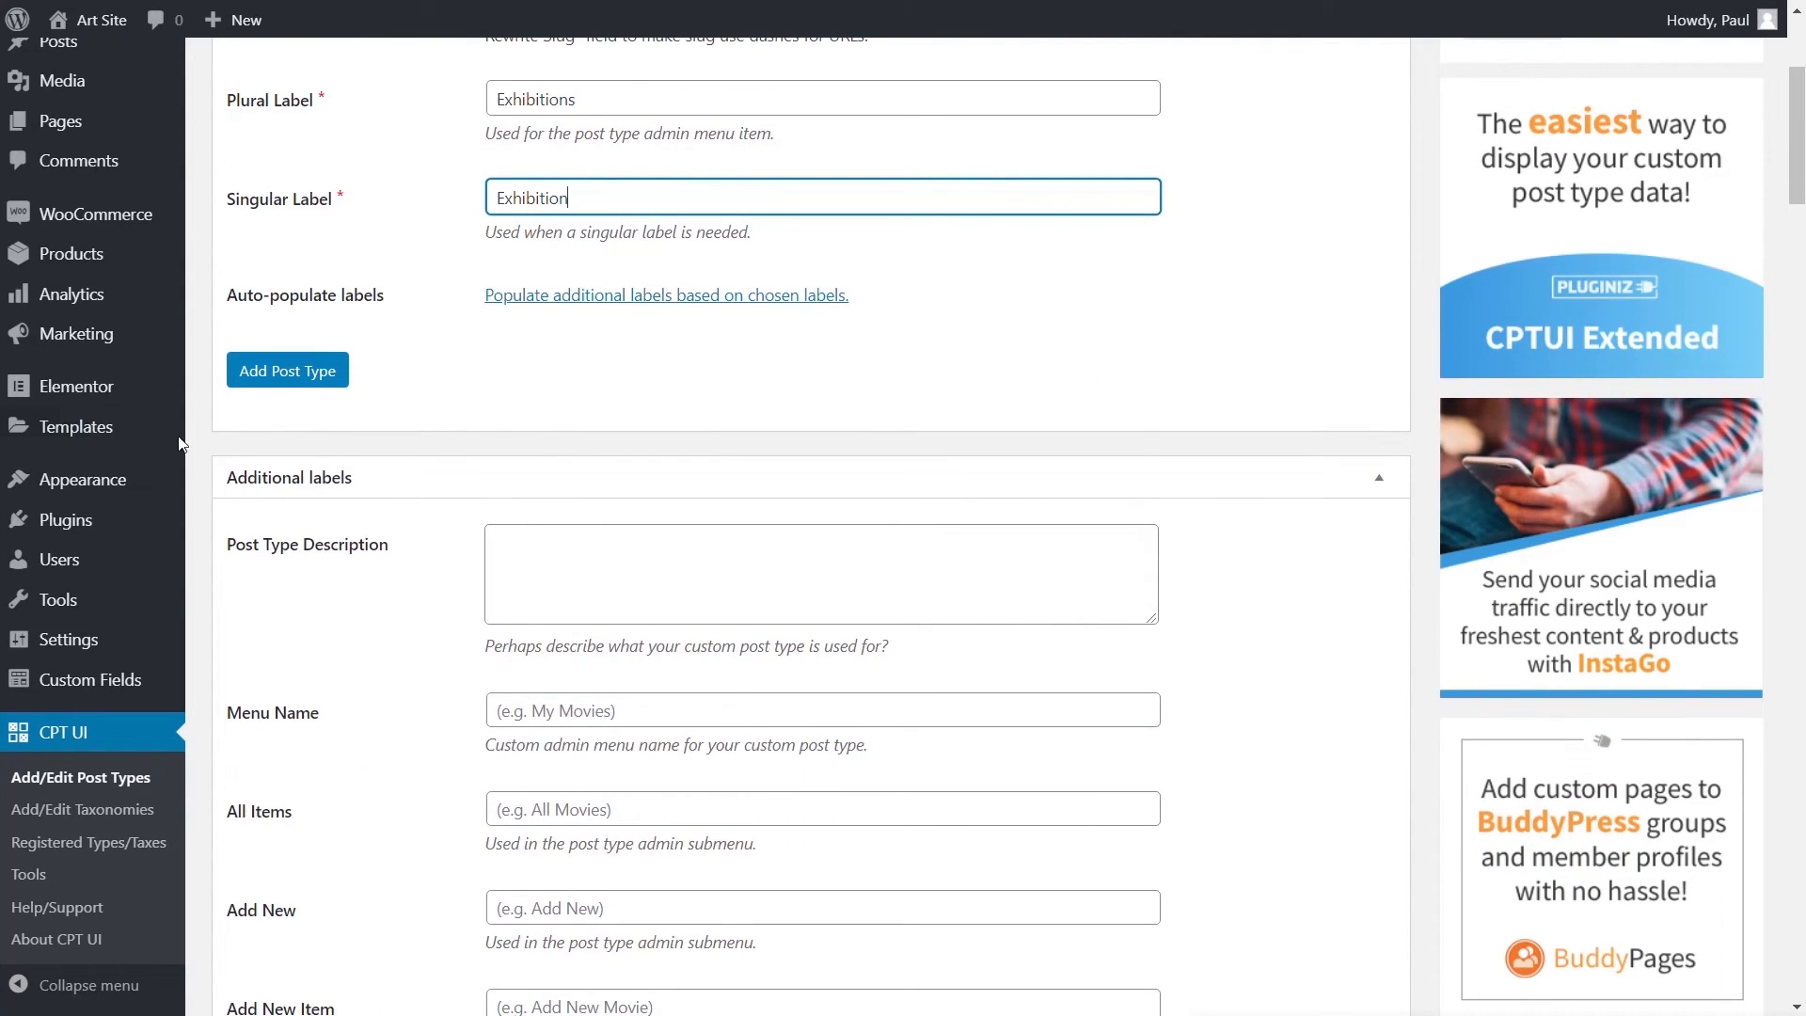
{"action": "mouse_move", "coordinate": [61, 136]}
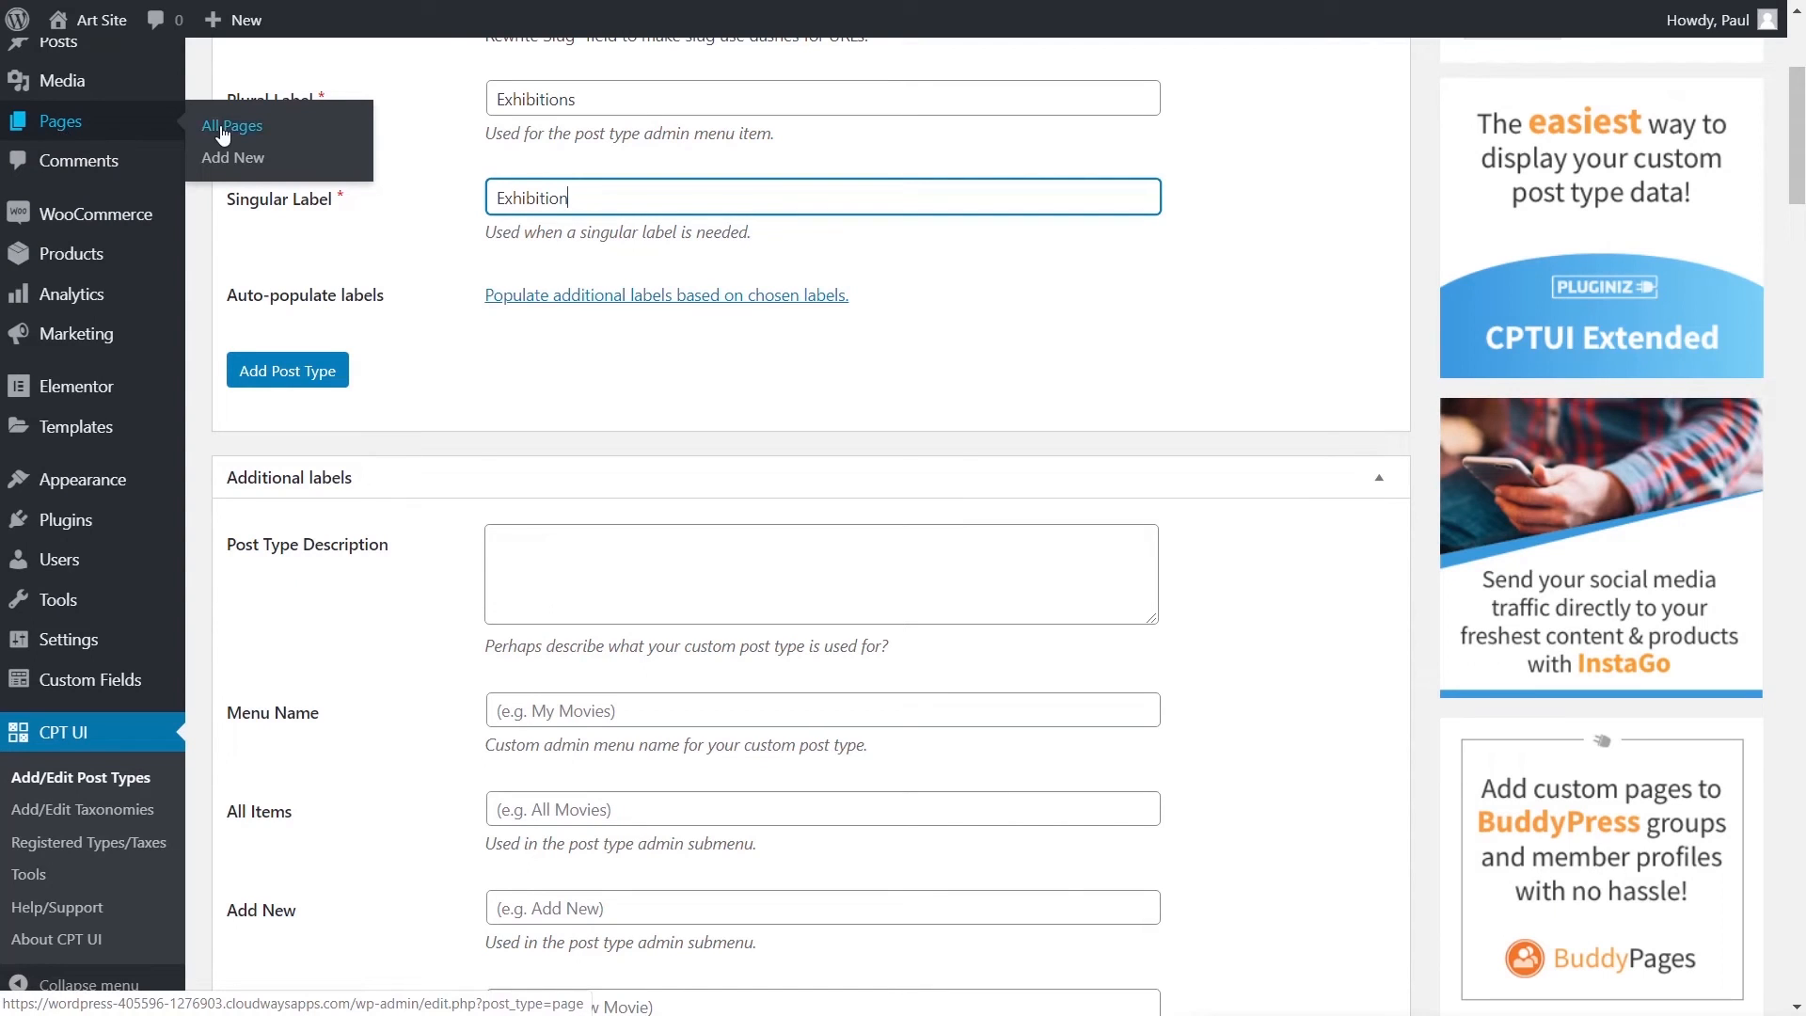
{"action": "mouse_move", "coordinate": [110, 263]}
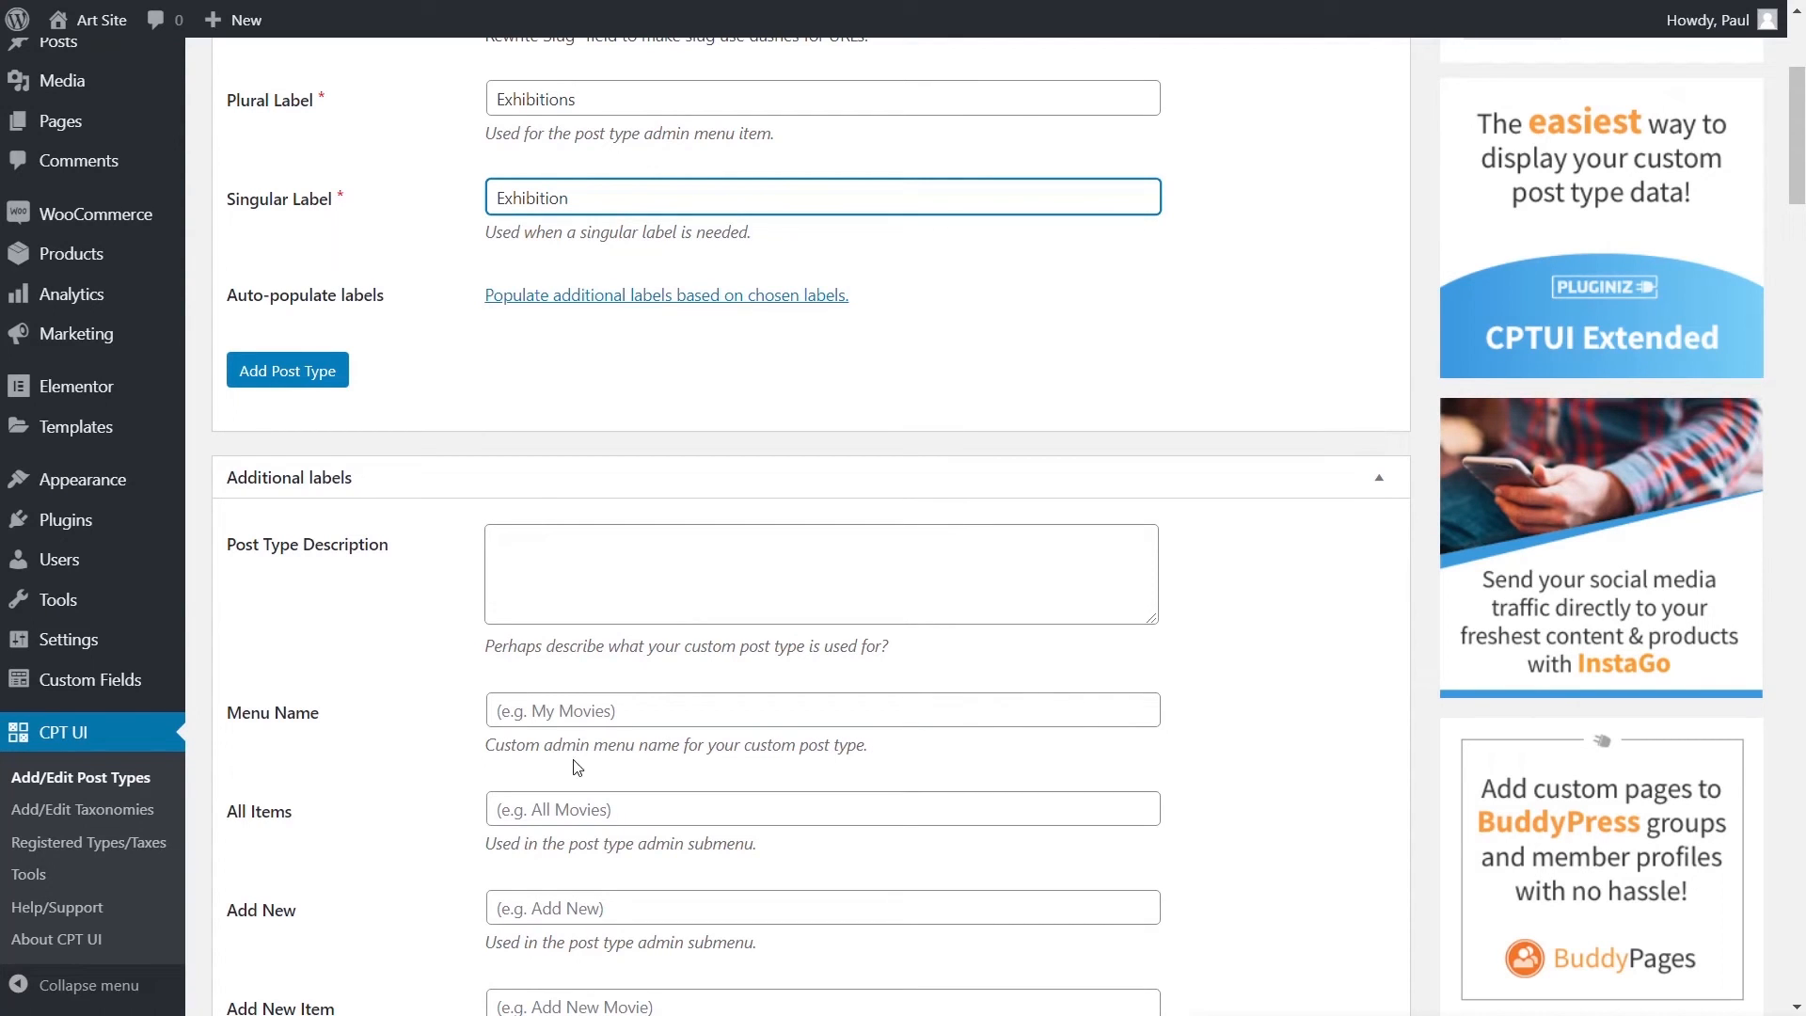
{"action": "scroll", "coordinate": [466, 766], "scroll_direction": "down", "scroll_amount": 10}
{"action": "scroll", "coordinate": [455, 752], "scroll_direction": "down", "scroll_amount": 20}
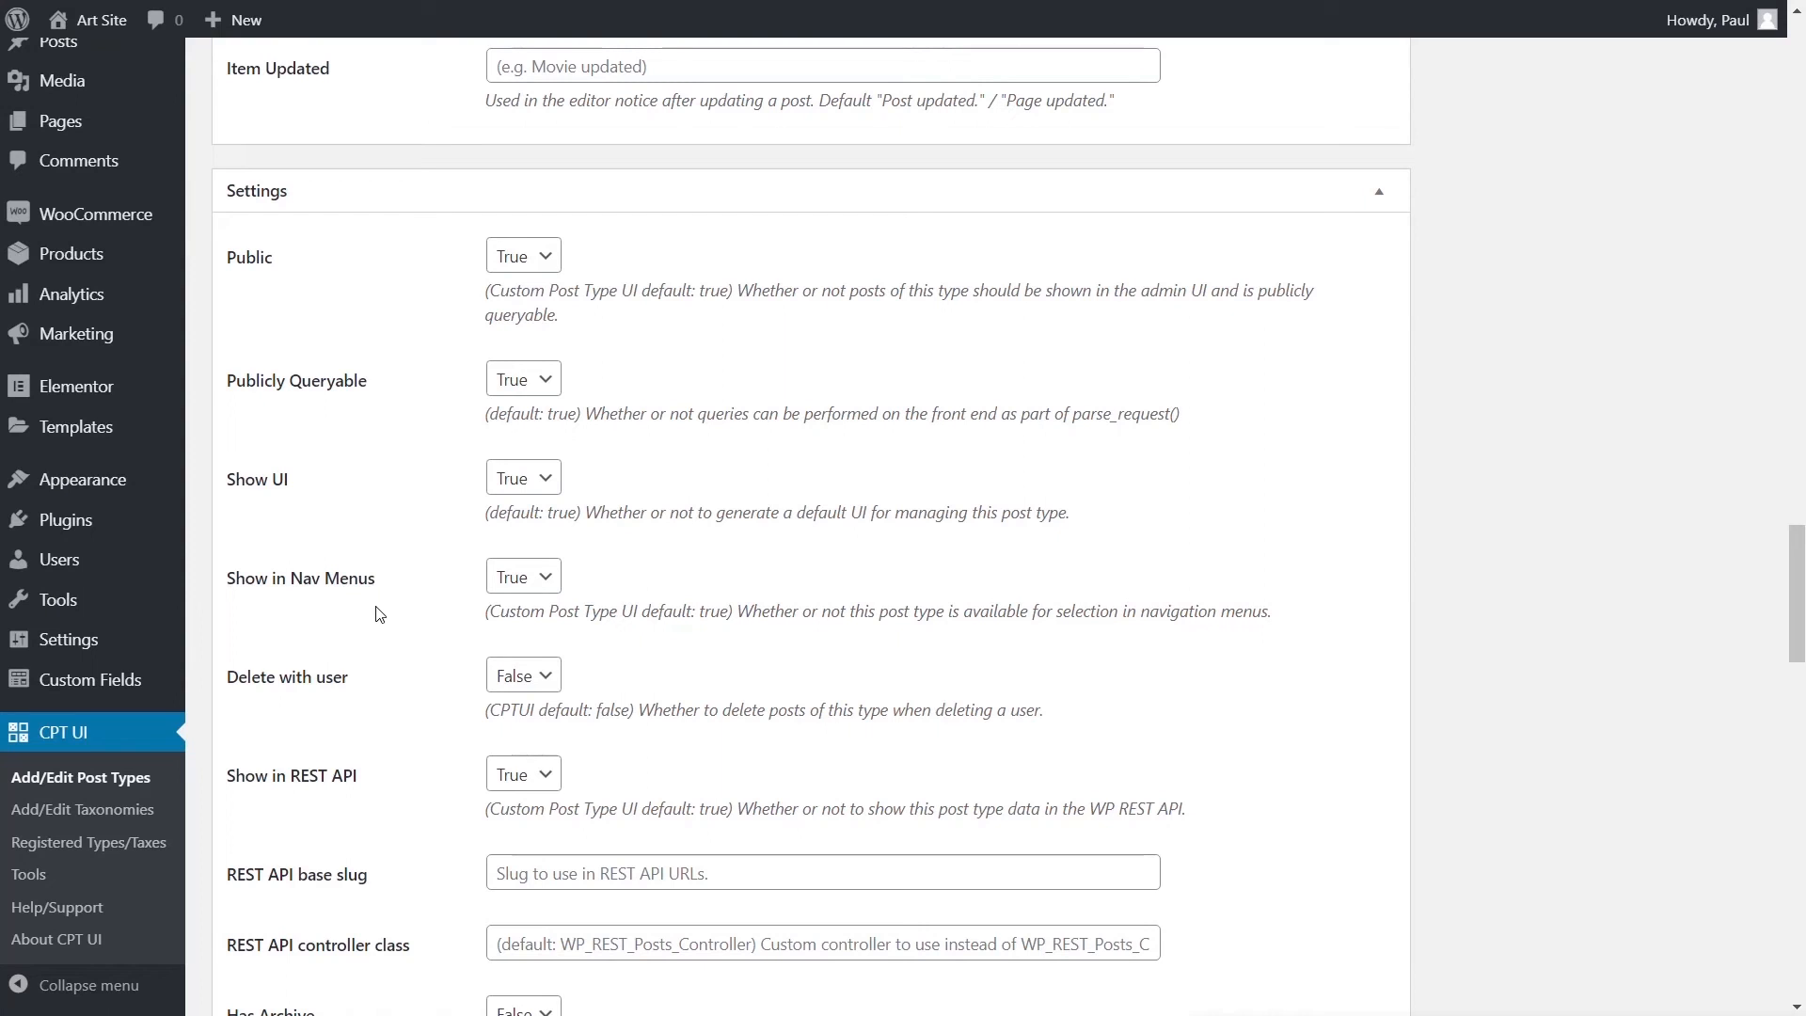
{"action": "scroll", "coordinate": [379, 636], "scroll_direction": "down", "scroll_amount": 1}
{"action": "scroll", "coordinate": [379, 638], "scroll_direction": "down", "scroll_amount": 1}
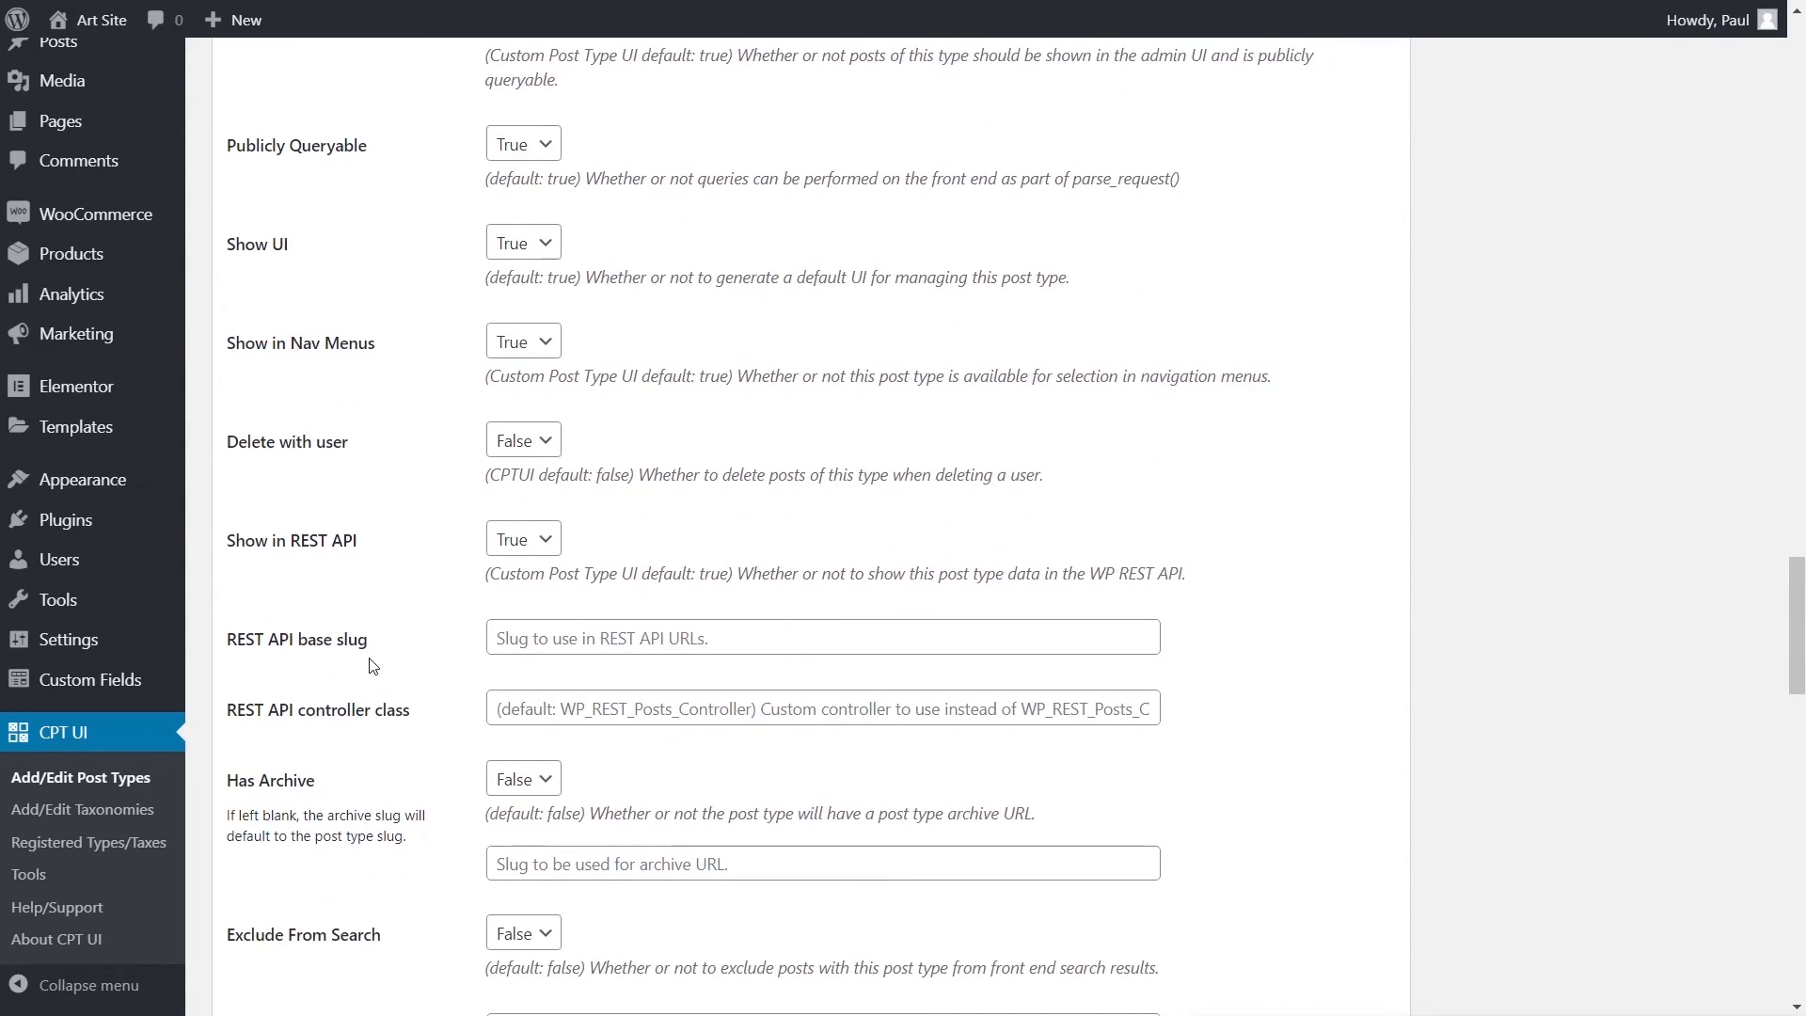
{"action": "scroll", "coordinate": [372, 670], "scroll_direction": "down", "scroll_amount": 1}
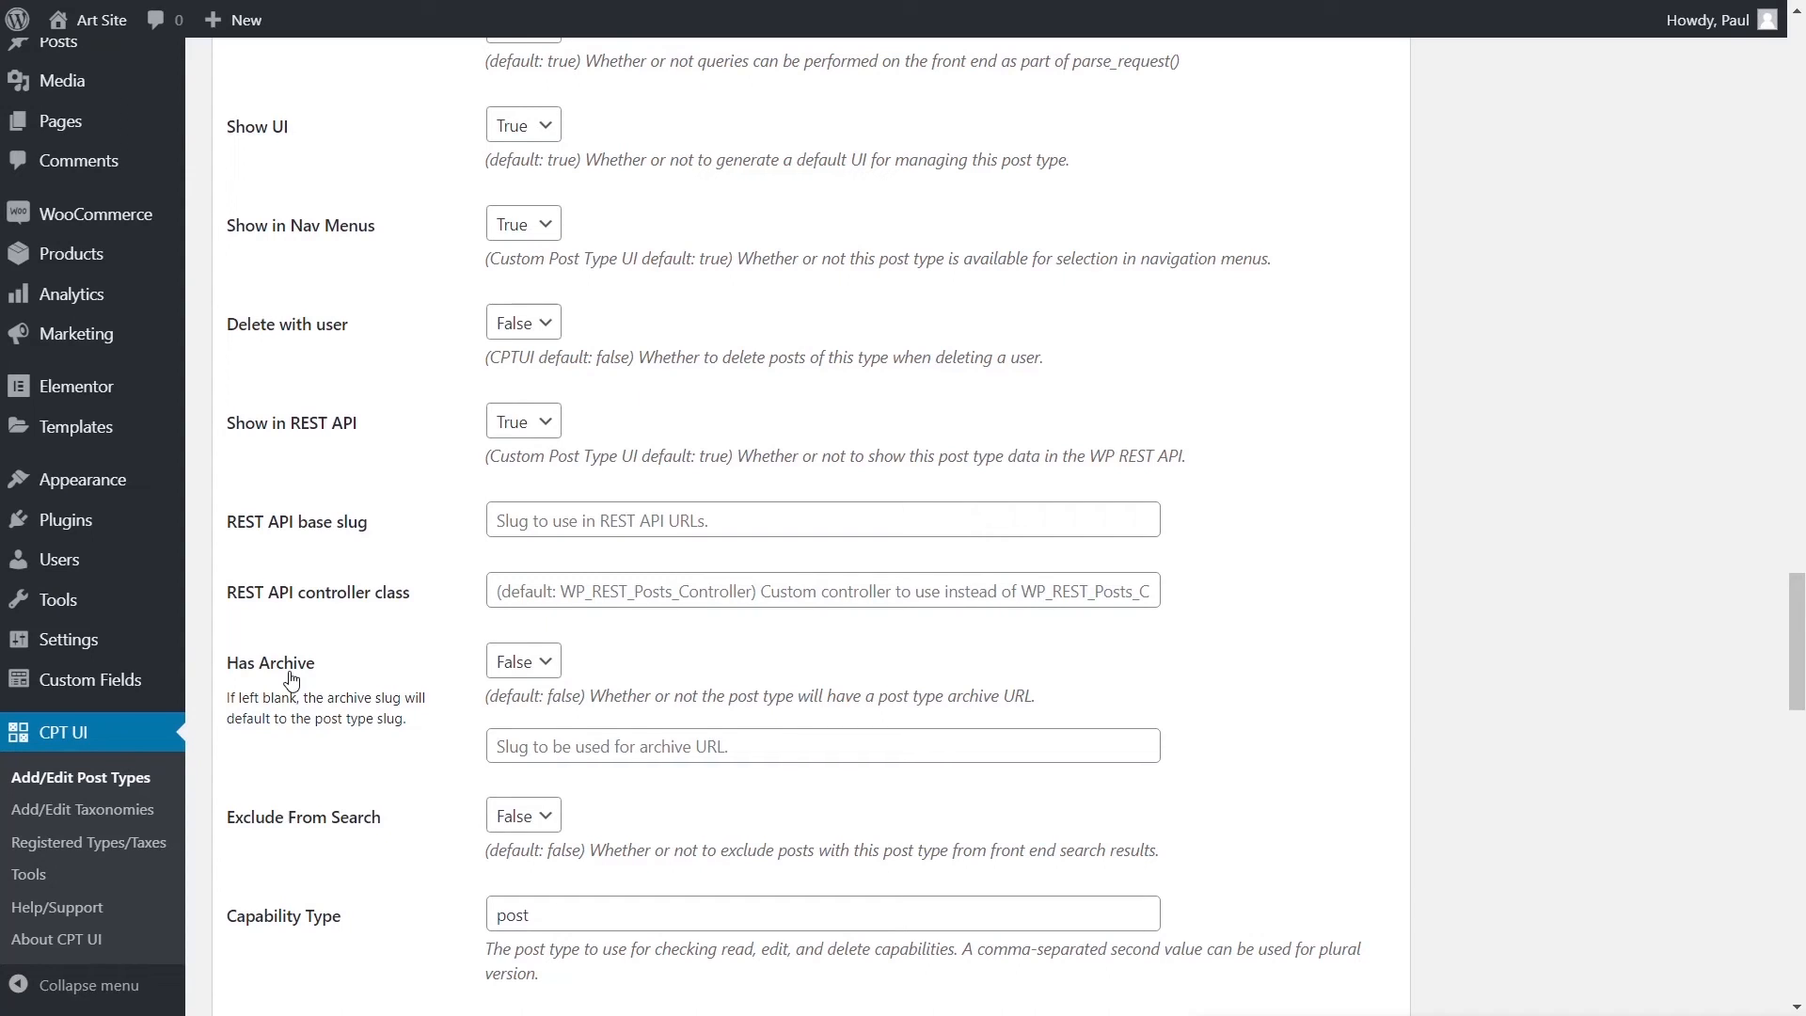
- Set Has Archive to True and look through the remaining post type settings
{"action": "left_click", "coordinate": [544, 665]}
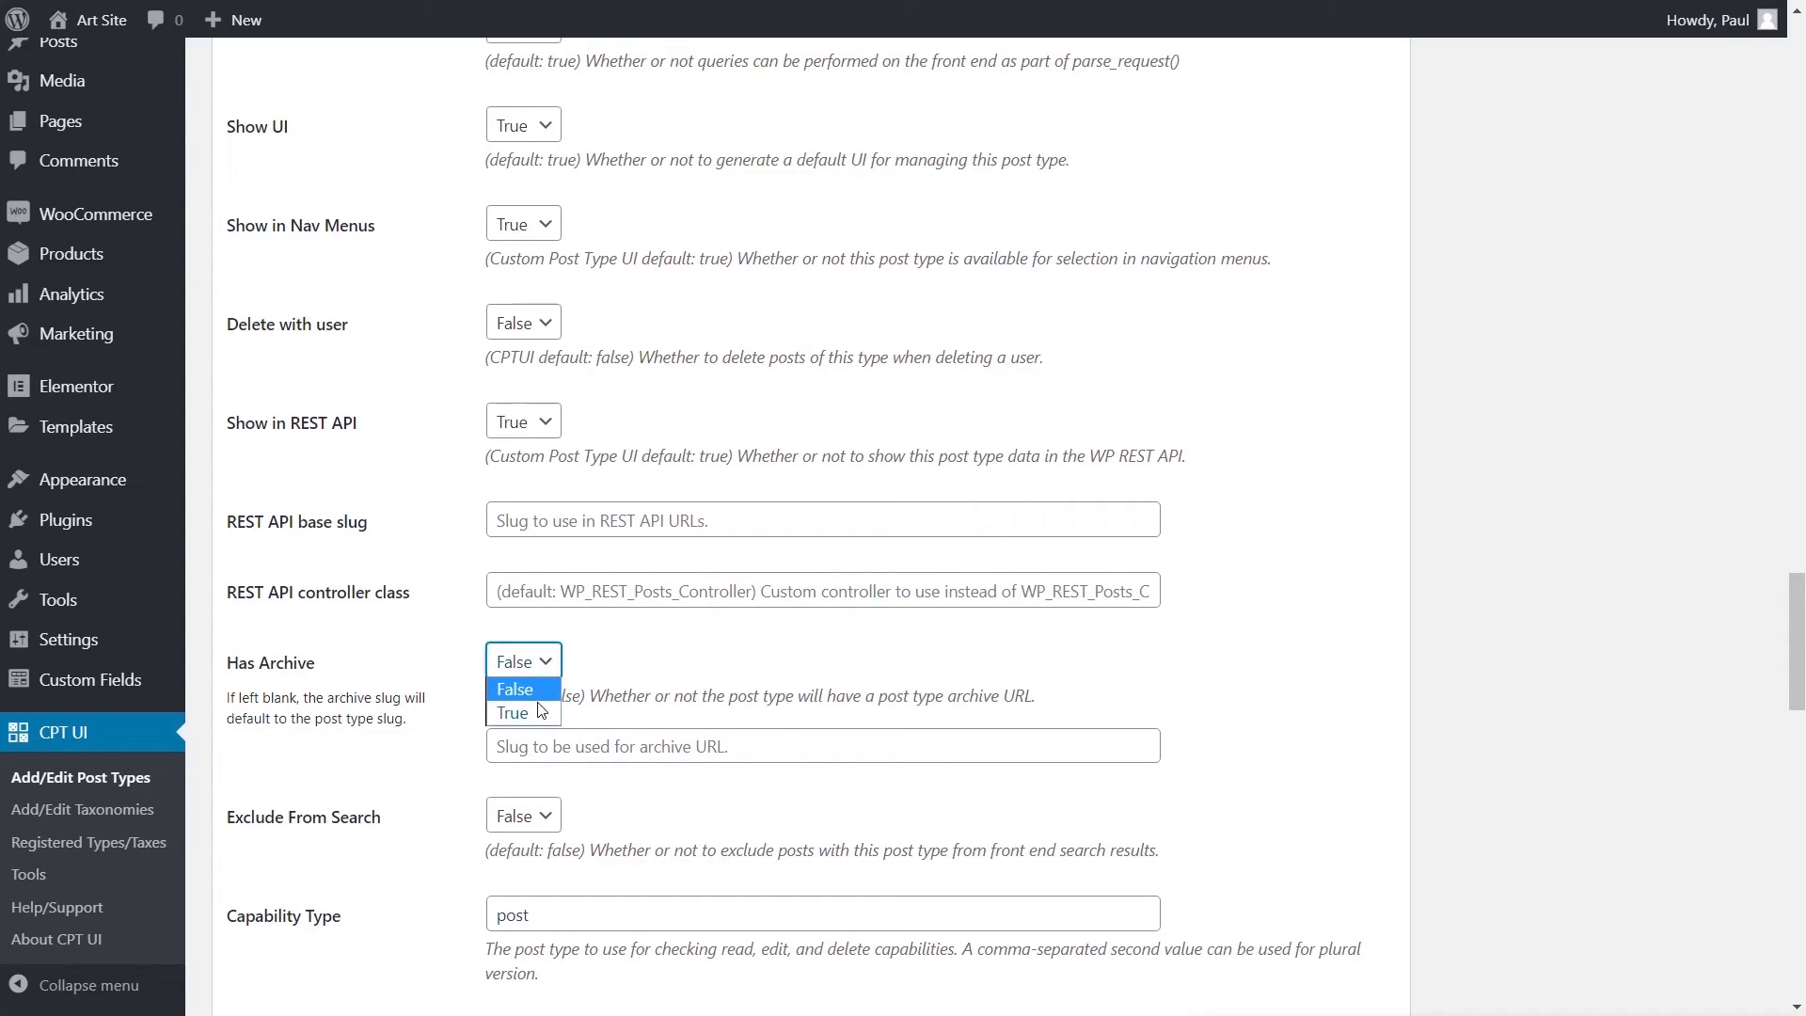
{"action": "left_click", "coordinate": [535, 711]}
{"action": "scroll", "coordinate": [394, 782], "scroll_direction": "down", "scroll_amount": 3}
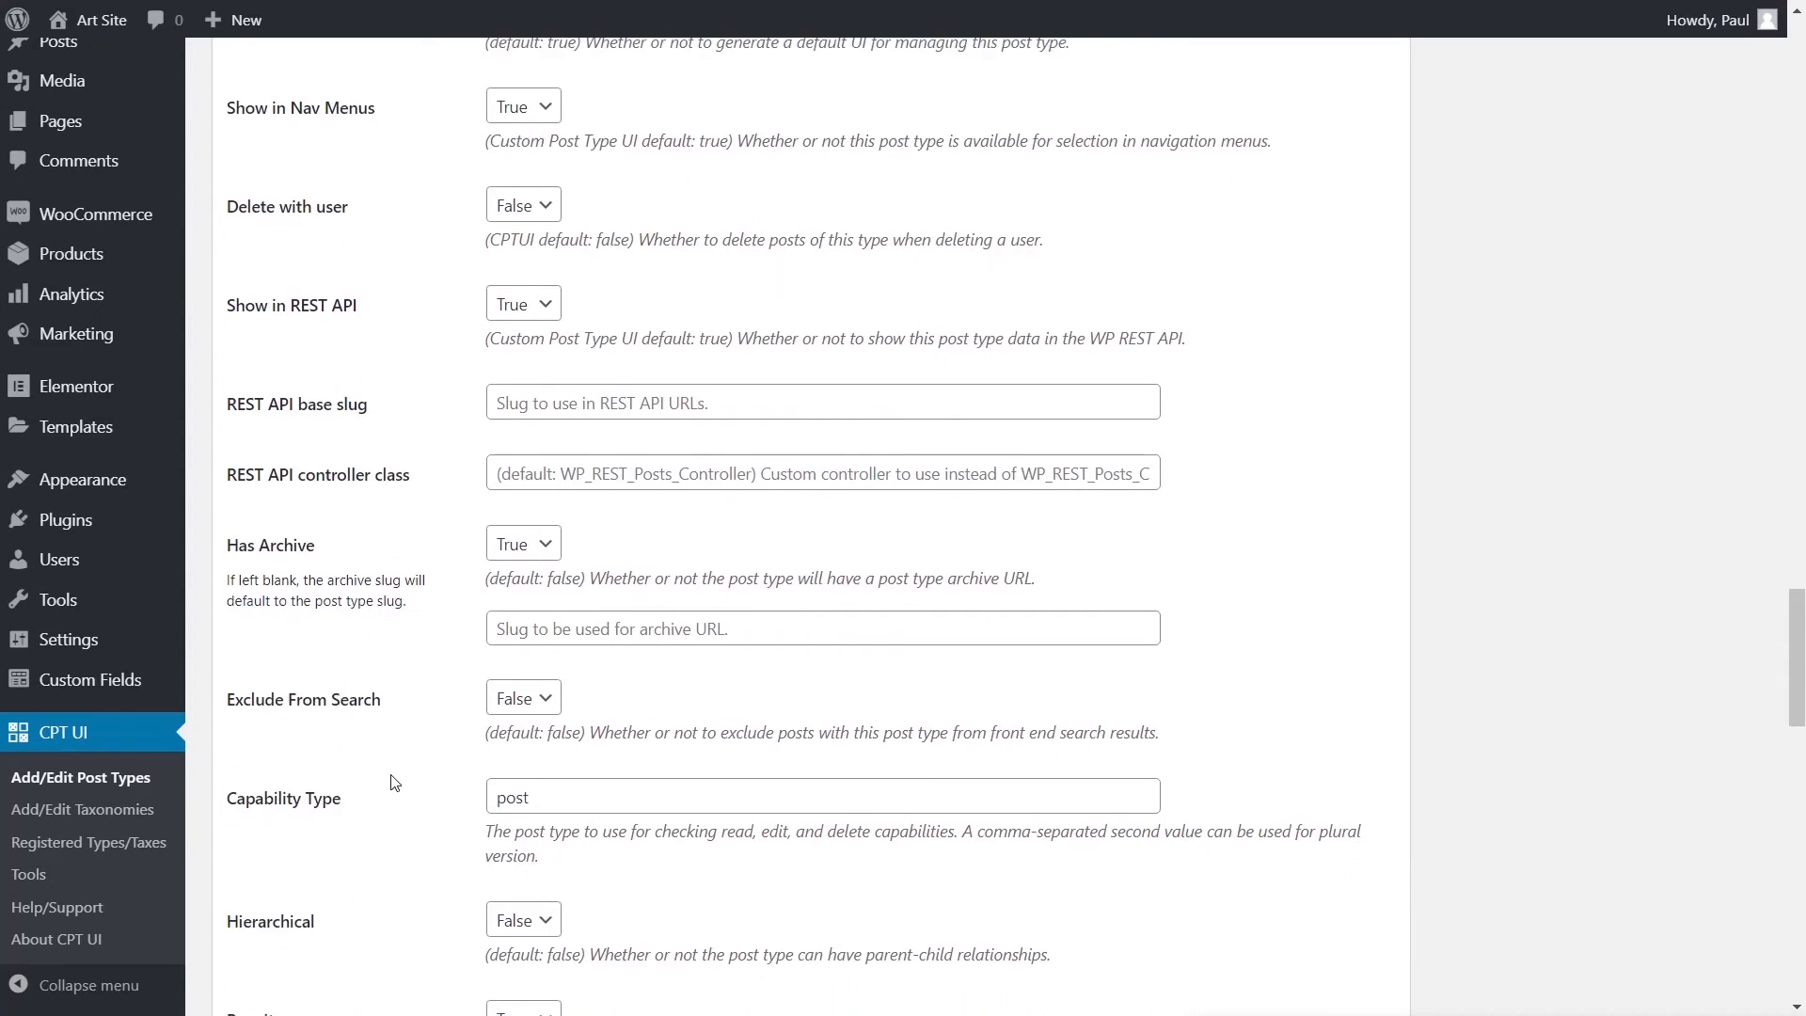
{"action": "scroll", "coordinate": [392, 784], "scroll_direction": "down", "scroll_amount": 1}
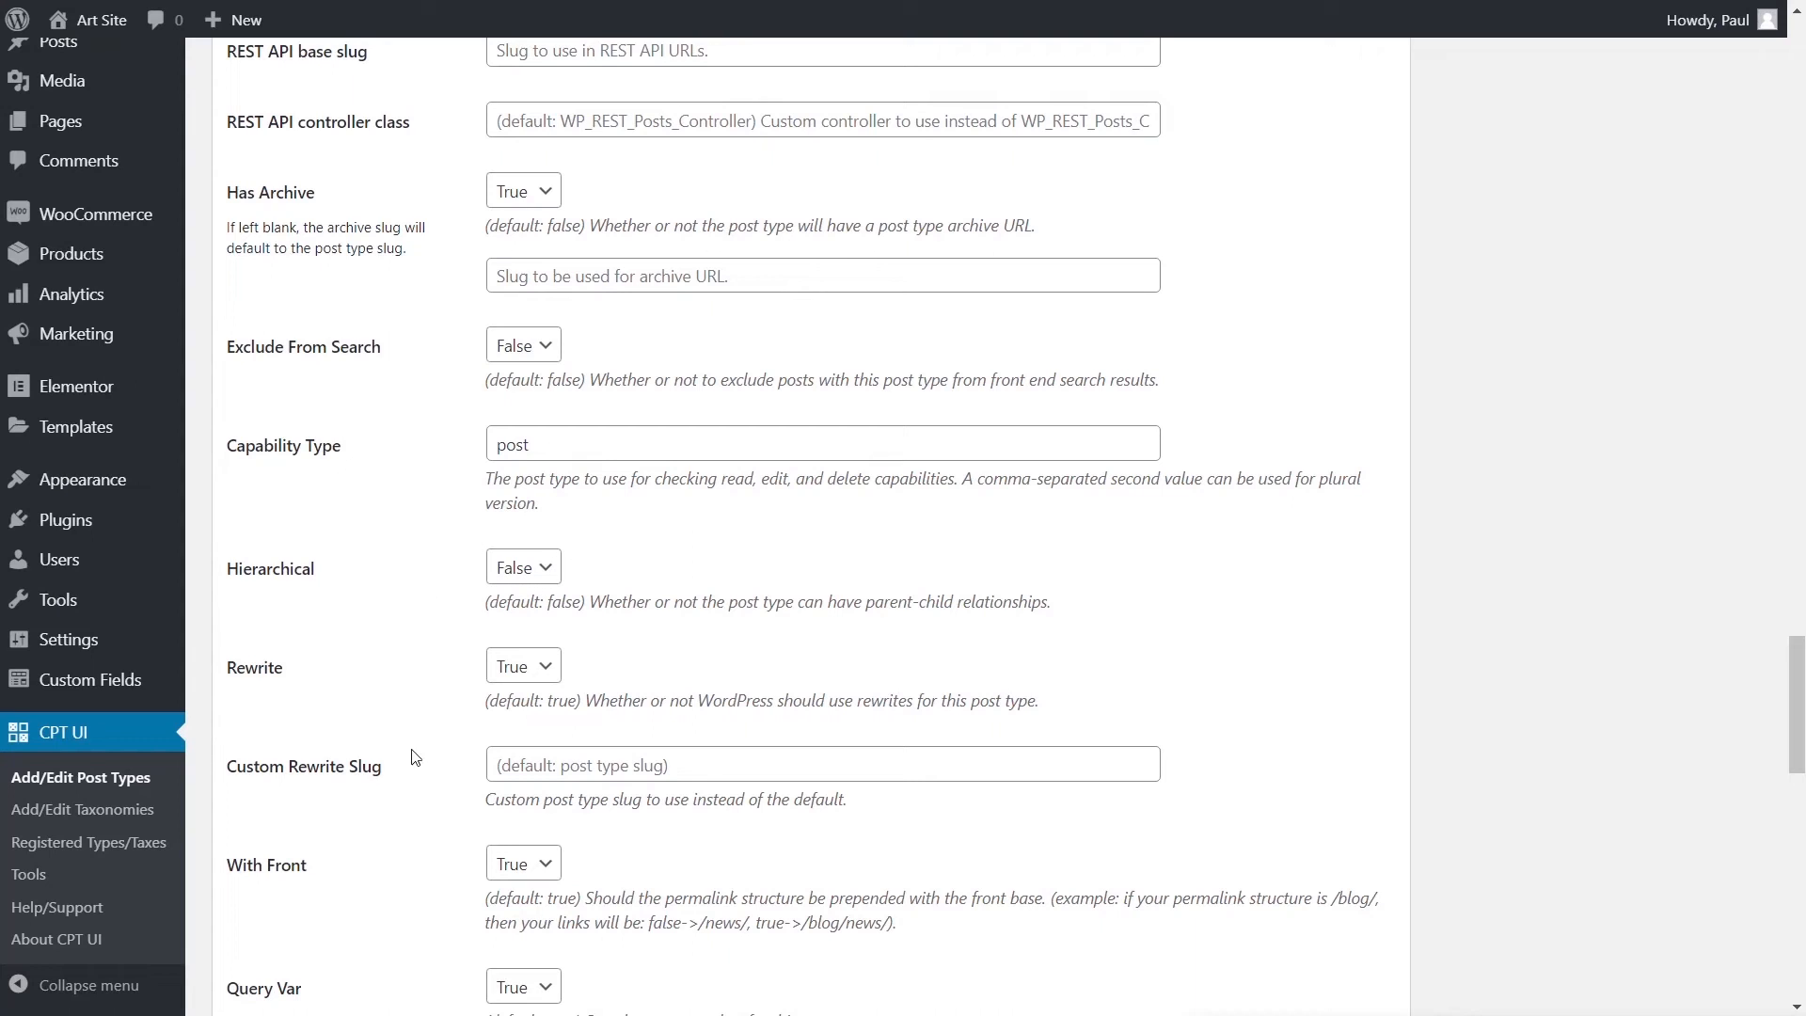
{"action": "scroll", "coordinate": [418, 767], "scroll_direction": "down", "scroll_amount": 1}
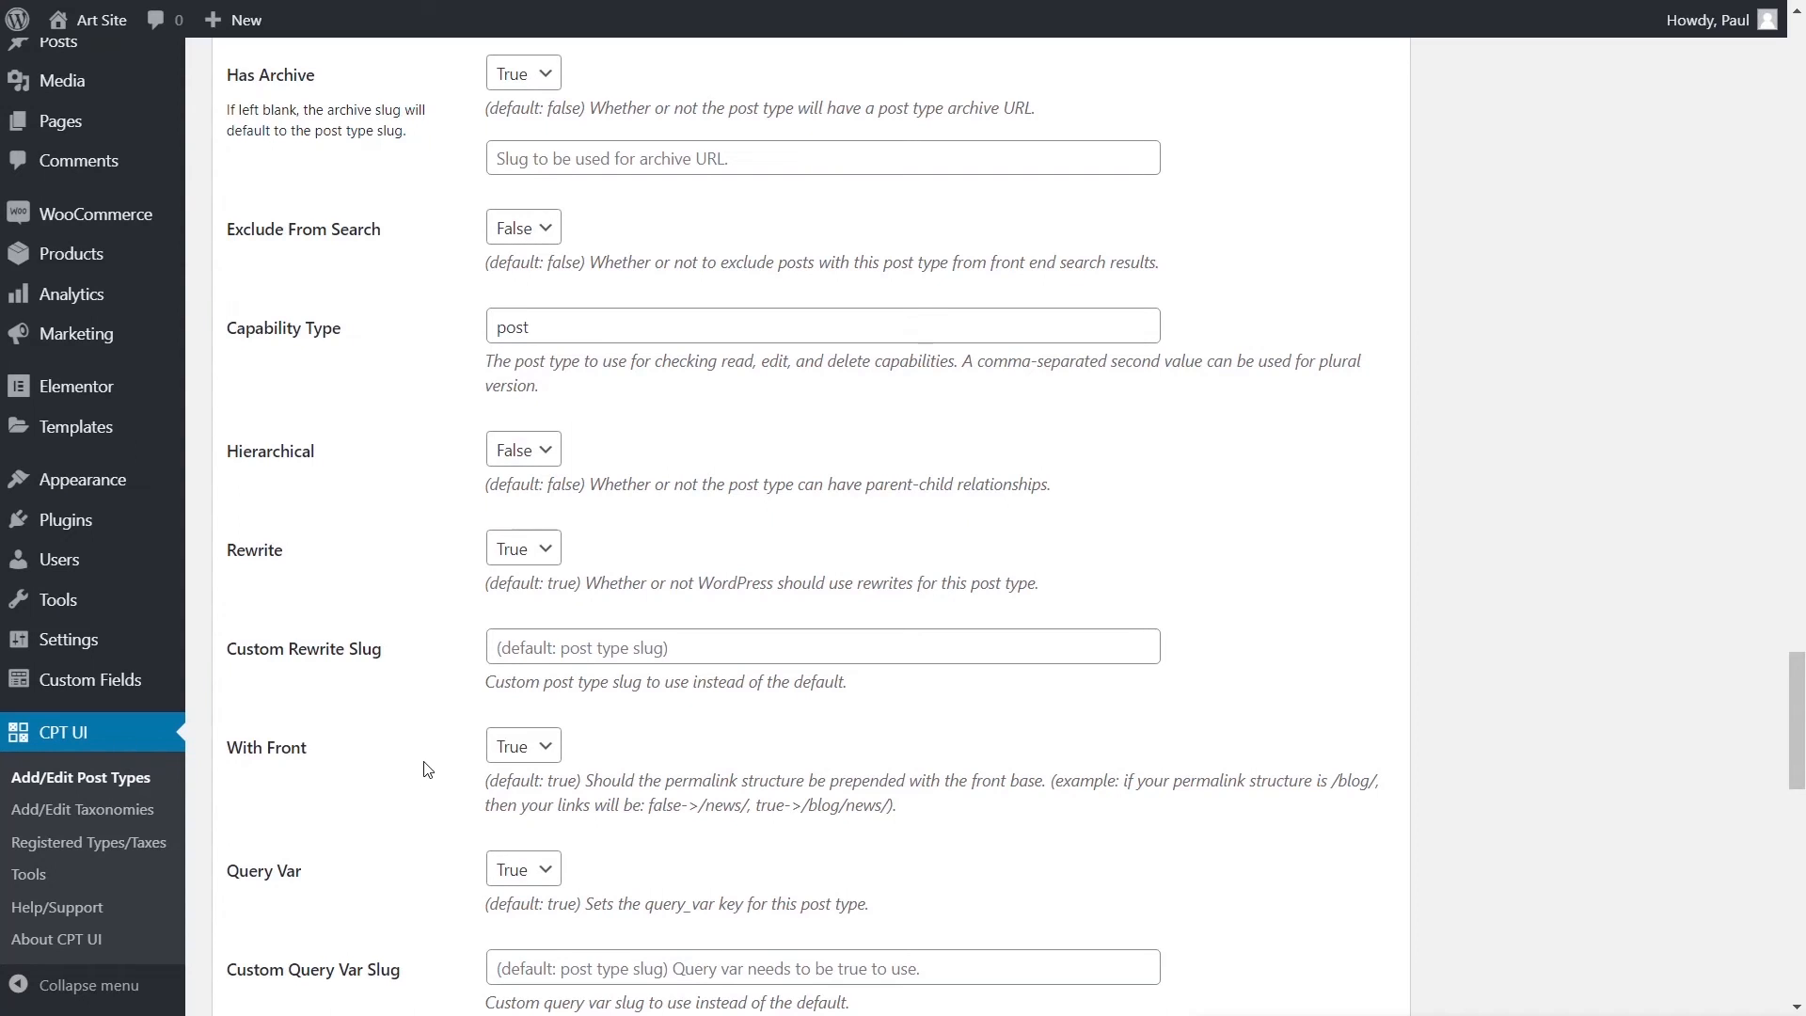
{"action": "scroll", "coordinate": [426, 776], "scroll_direction": "down", "scroll_amount": 2}
{"action": "scroll", "coordinate": [426, 773], "scroll_direction": "down", "scroll_amount": 4}
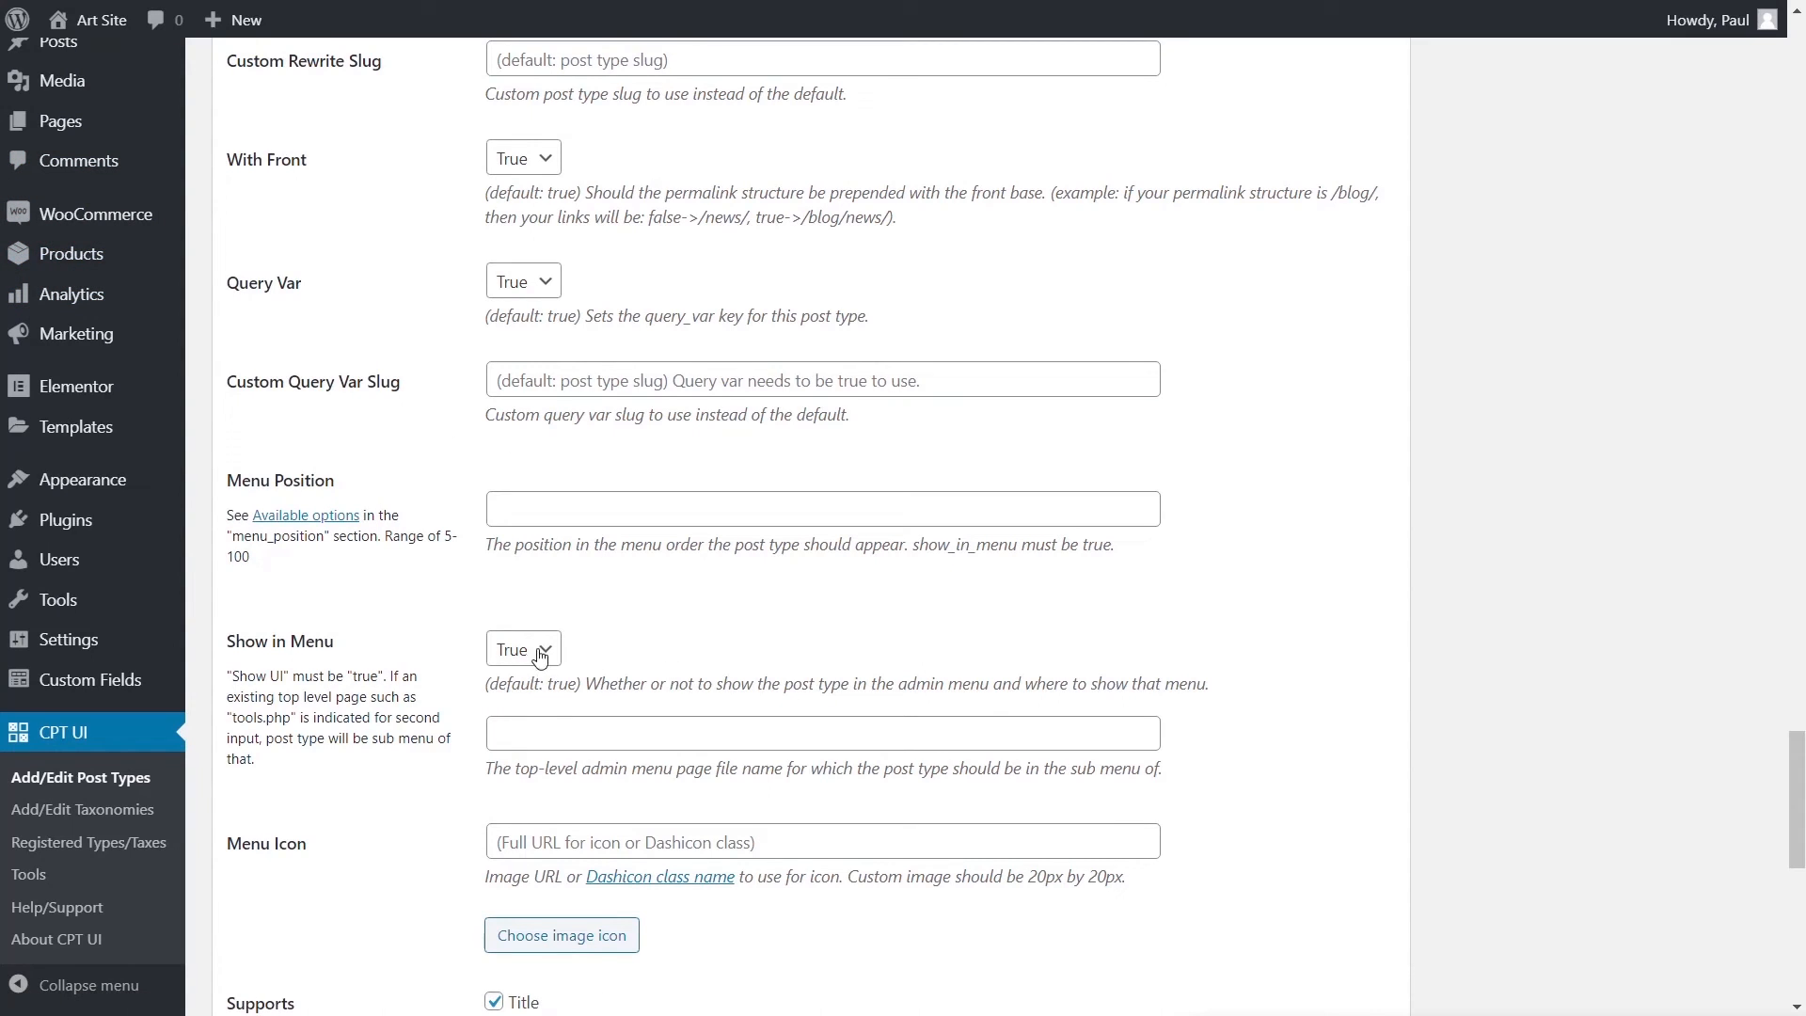
{"action": "mouse_move", "coordinate": [234, 35]}
{"action": "scroll", "coordinate": [901, 871], "scroll_direction": "down", "scroll_amount": 3}
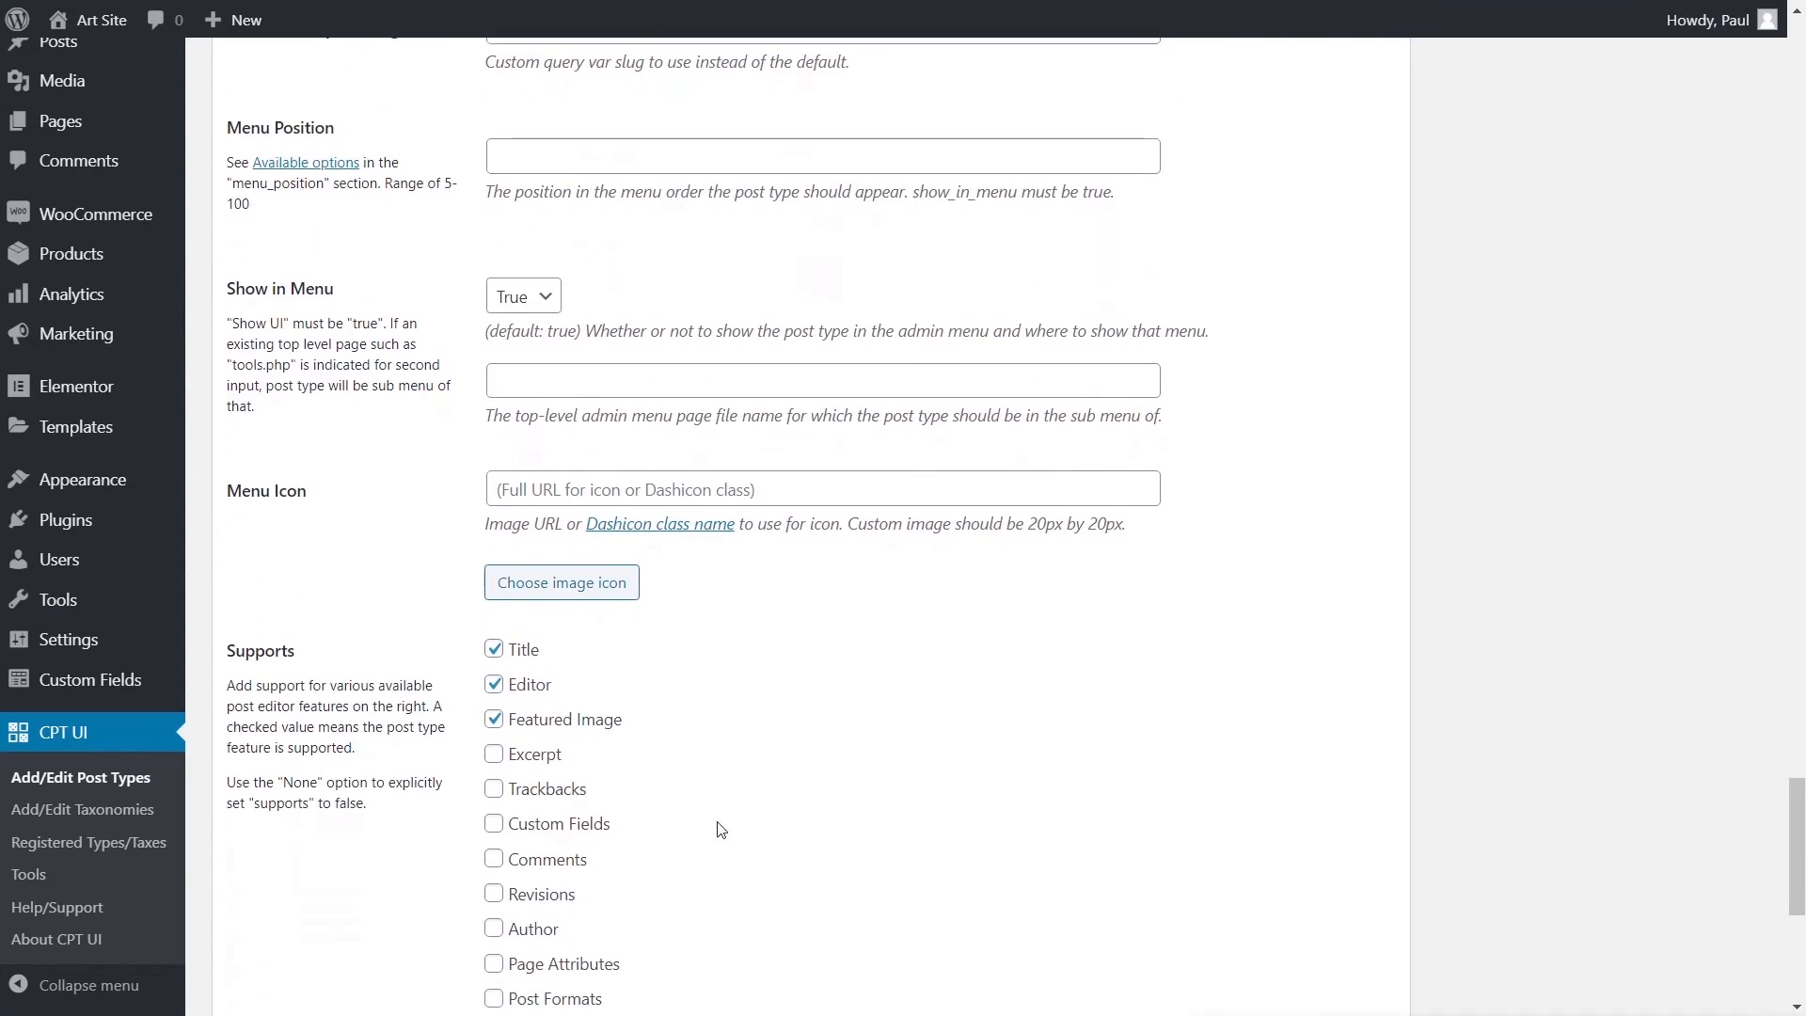
{"action": "scroll", "coordinate": [329, 724], "scroll_direction": "down", "scroll_amount": 3}
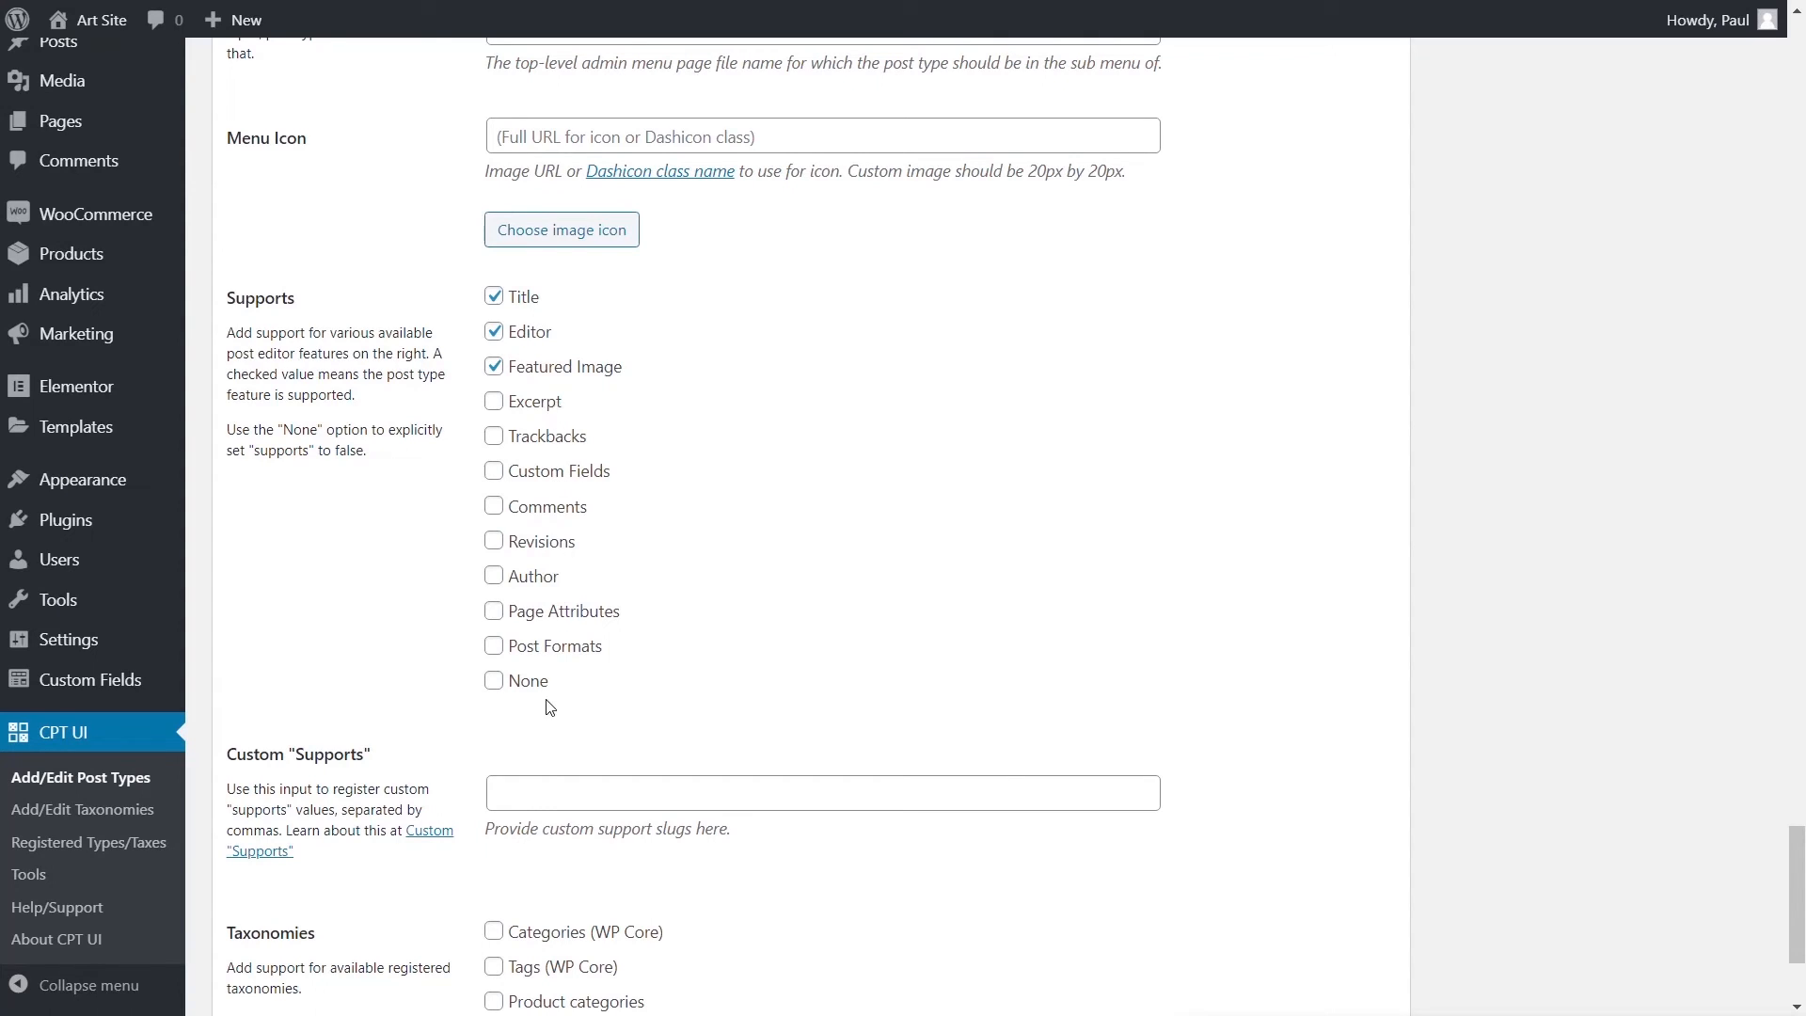
{"action": "scroll", "coordinate": [691, 738], "scroll_direction": "down", "scroll_amount": 1}
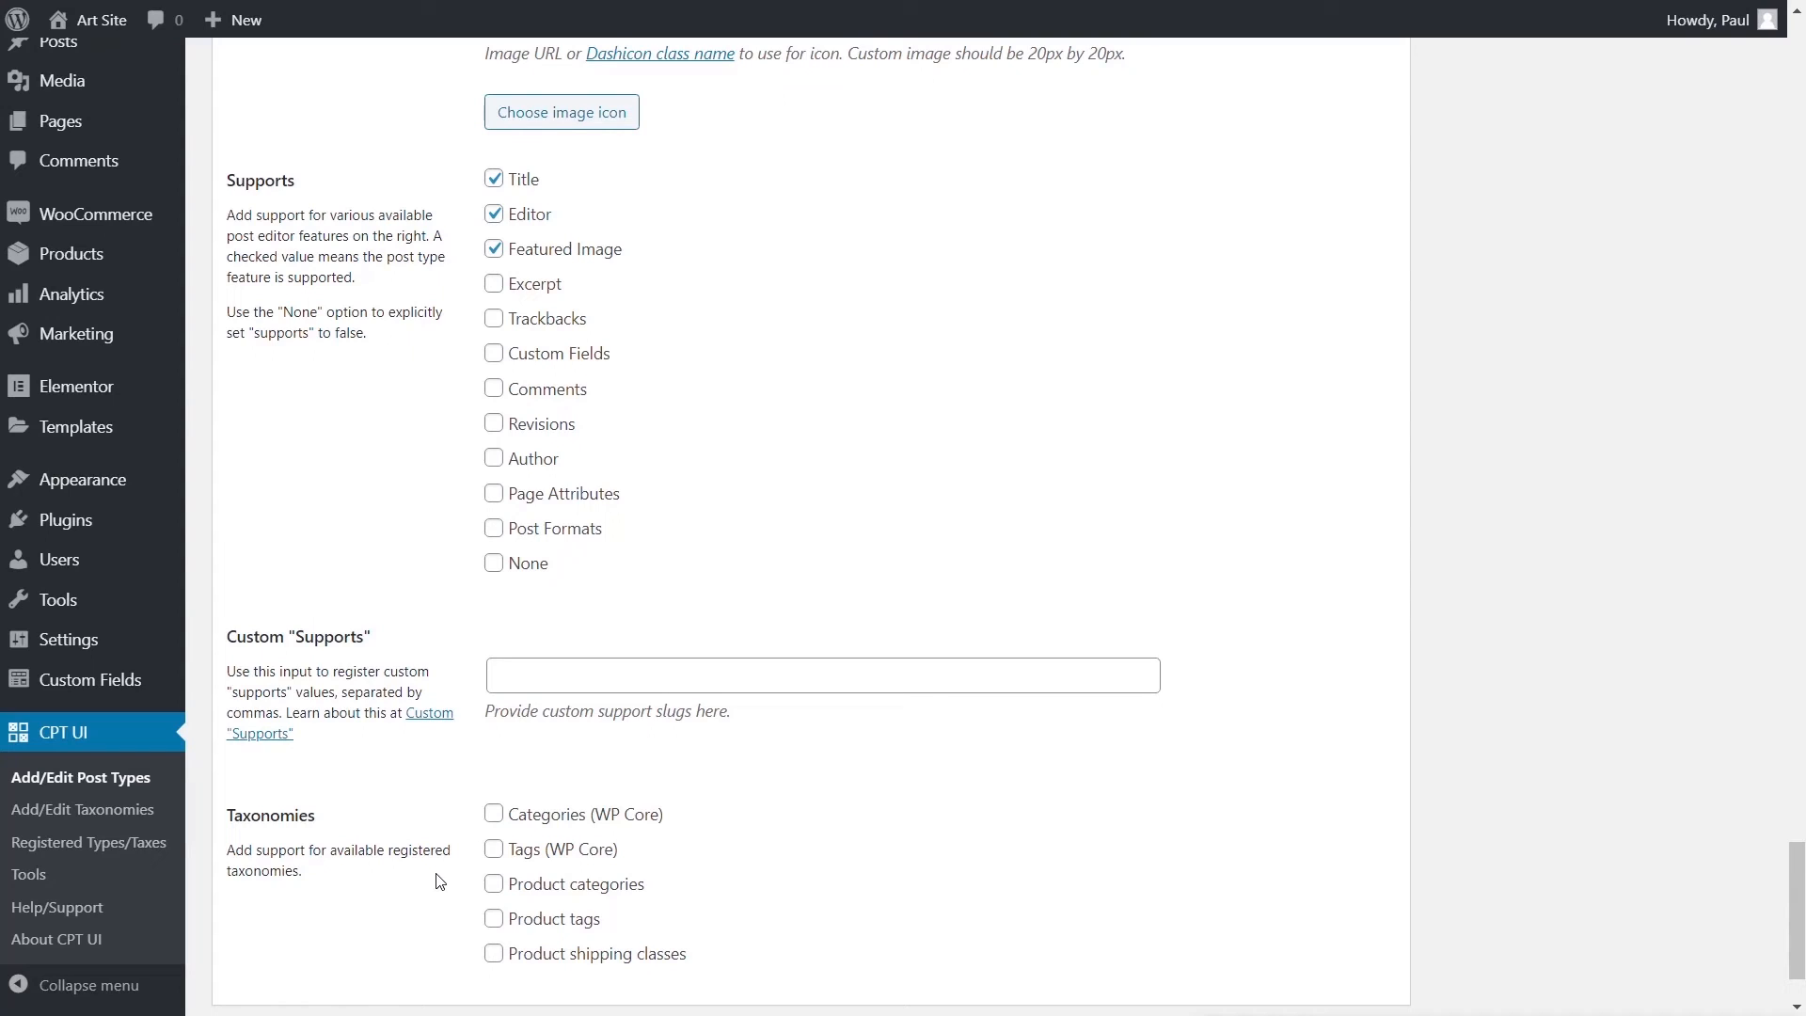
- Add the exhibitions post type
{"action": "scroll", "coordinate": [1152, 625], "scroll_direction": "up", "scroll_amount": 15}
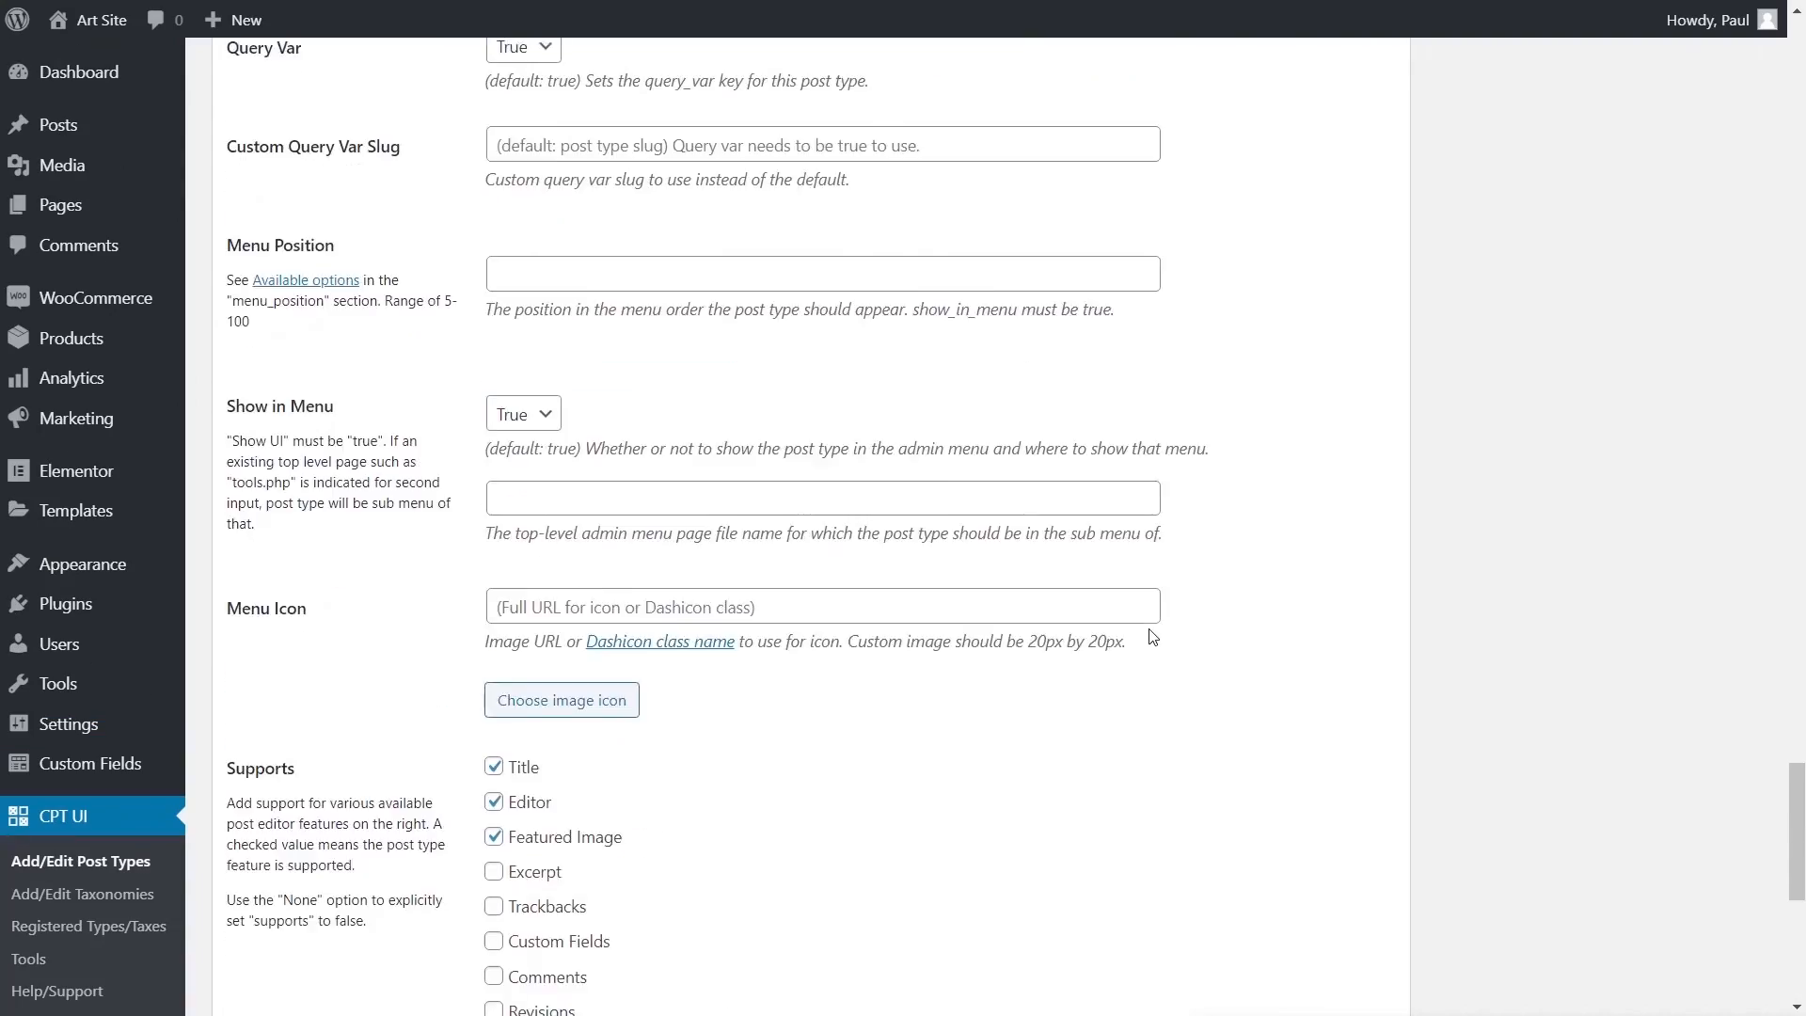
{"action": "scroll", "coordinate": [1153, 626], "scroll_direction": "up", "scroll_amount": 20}
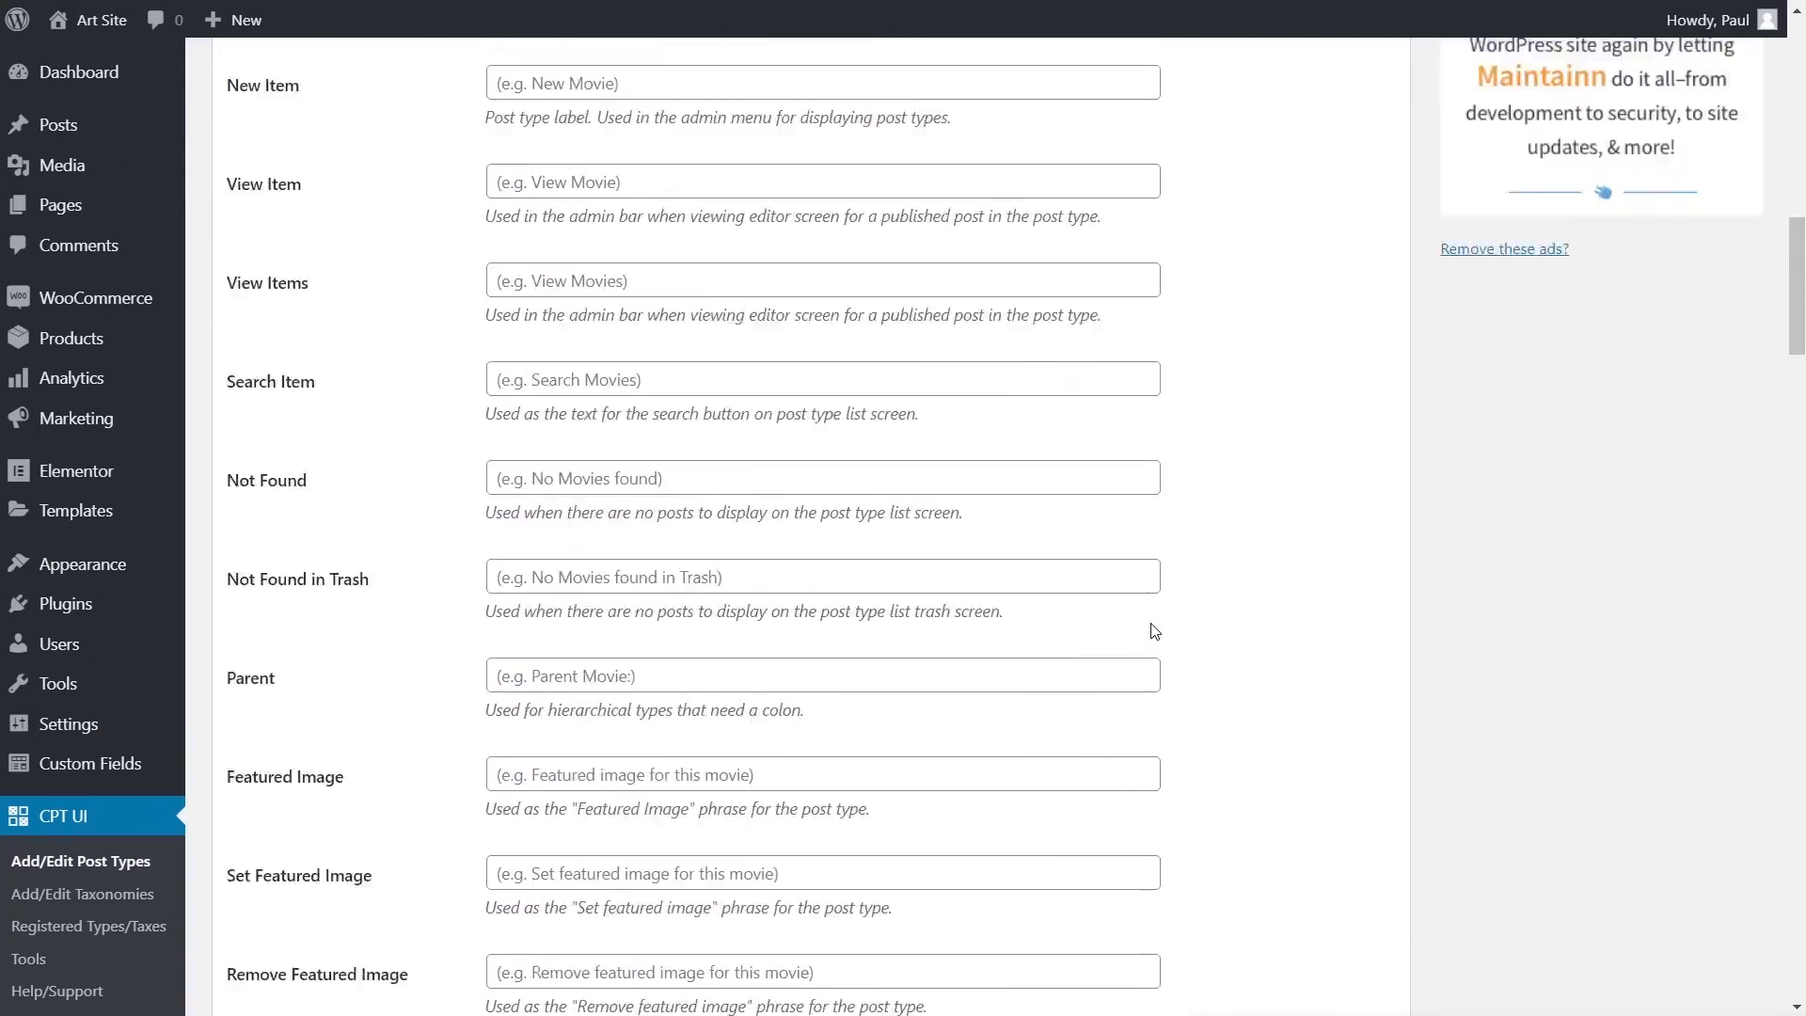
{"action": "scroll", "coordinate": [1155, 630], "scroll_direction": "up", "scroll_amount": 9}
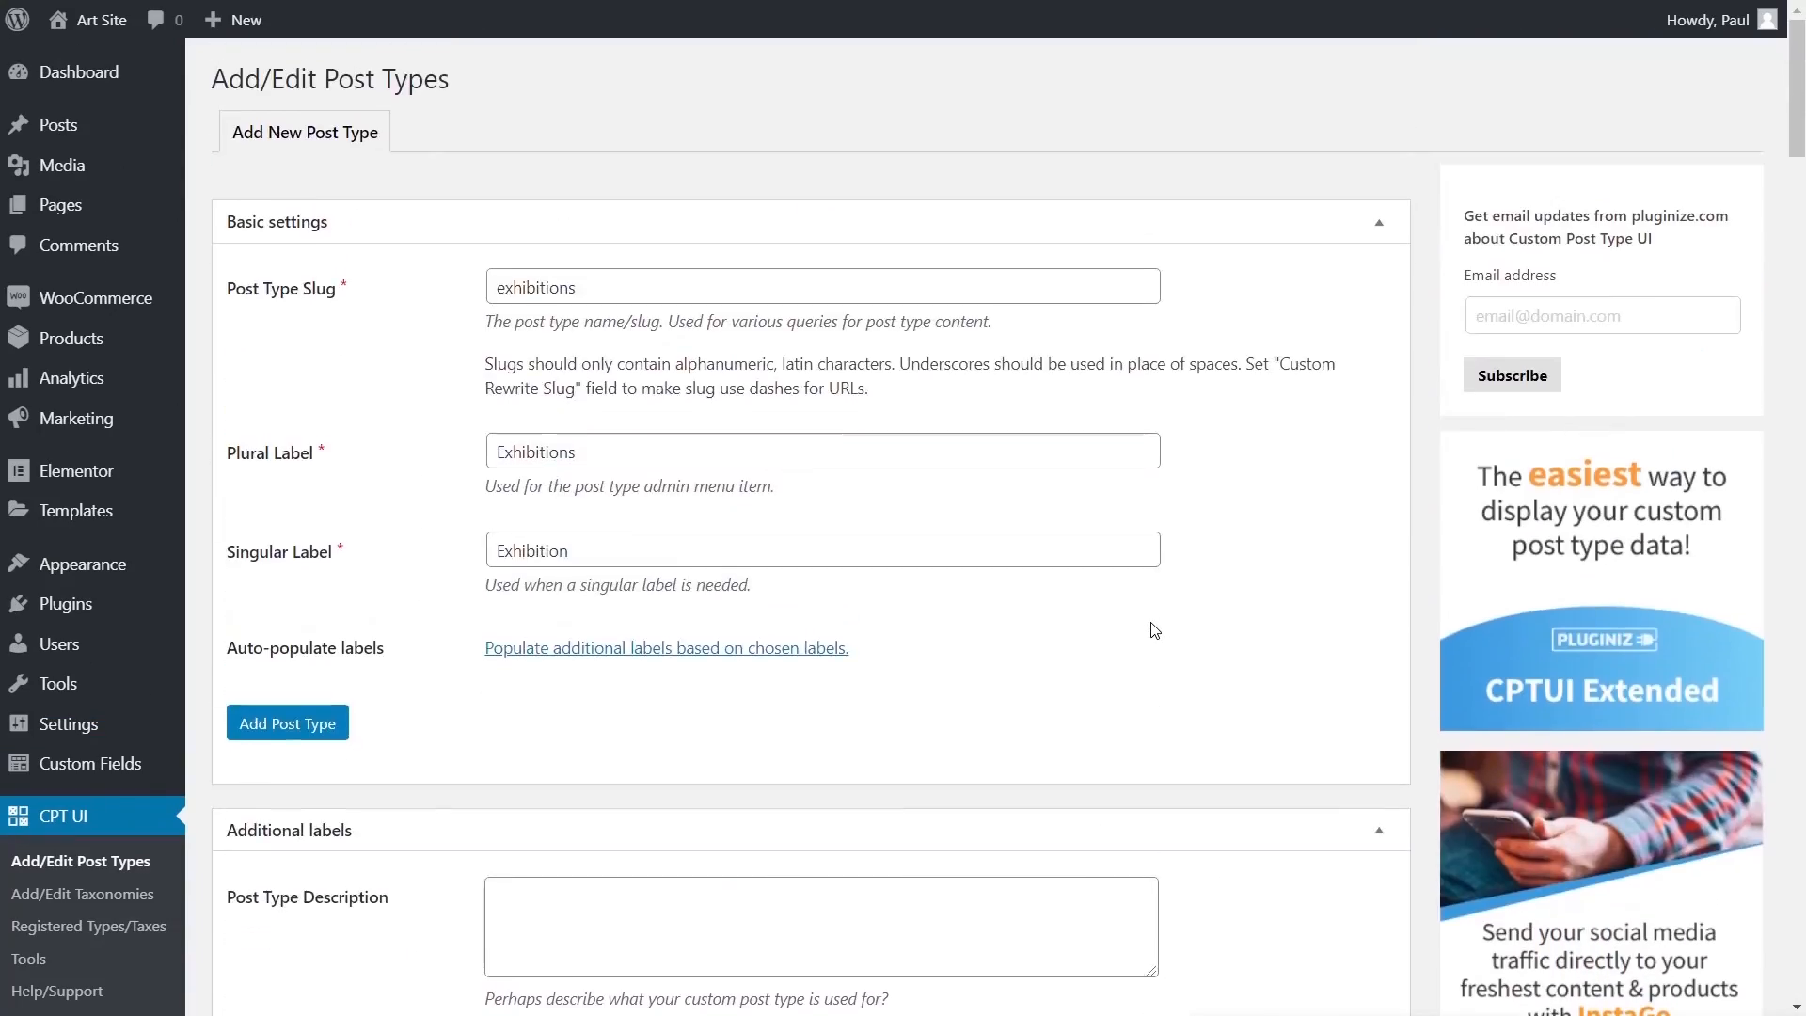
{"action": "left_click", "coordinate": [290, 724]}
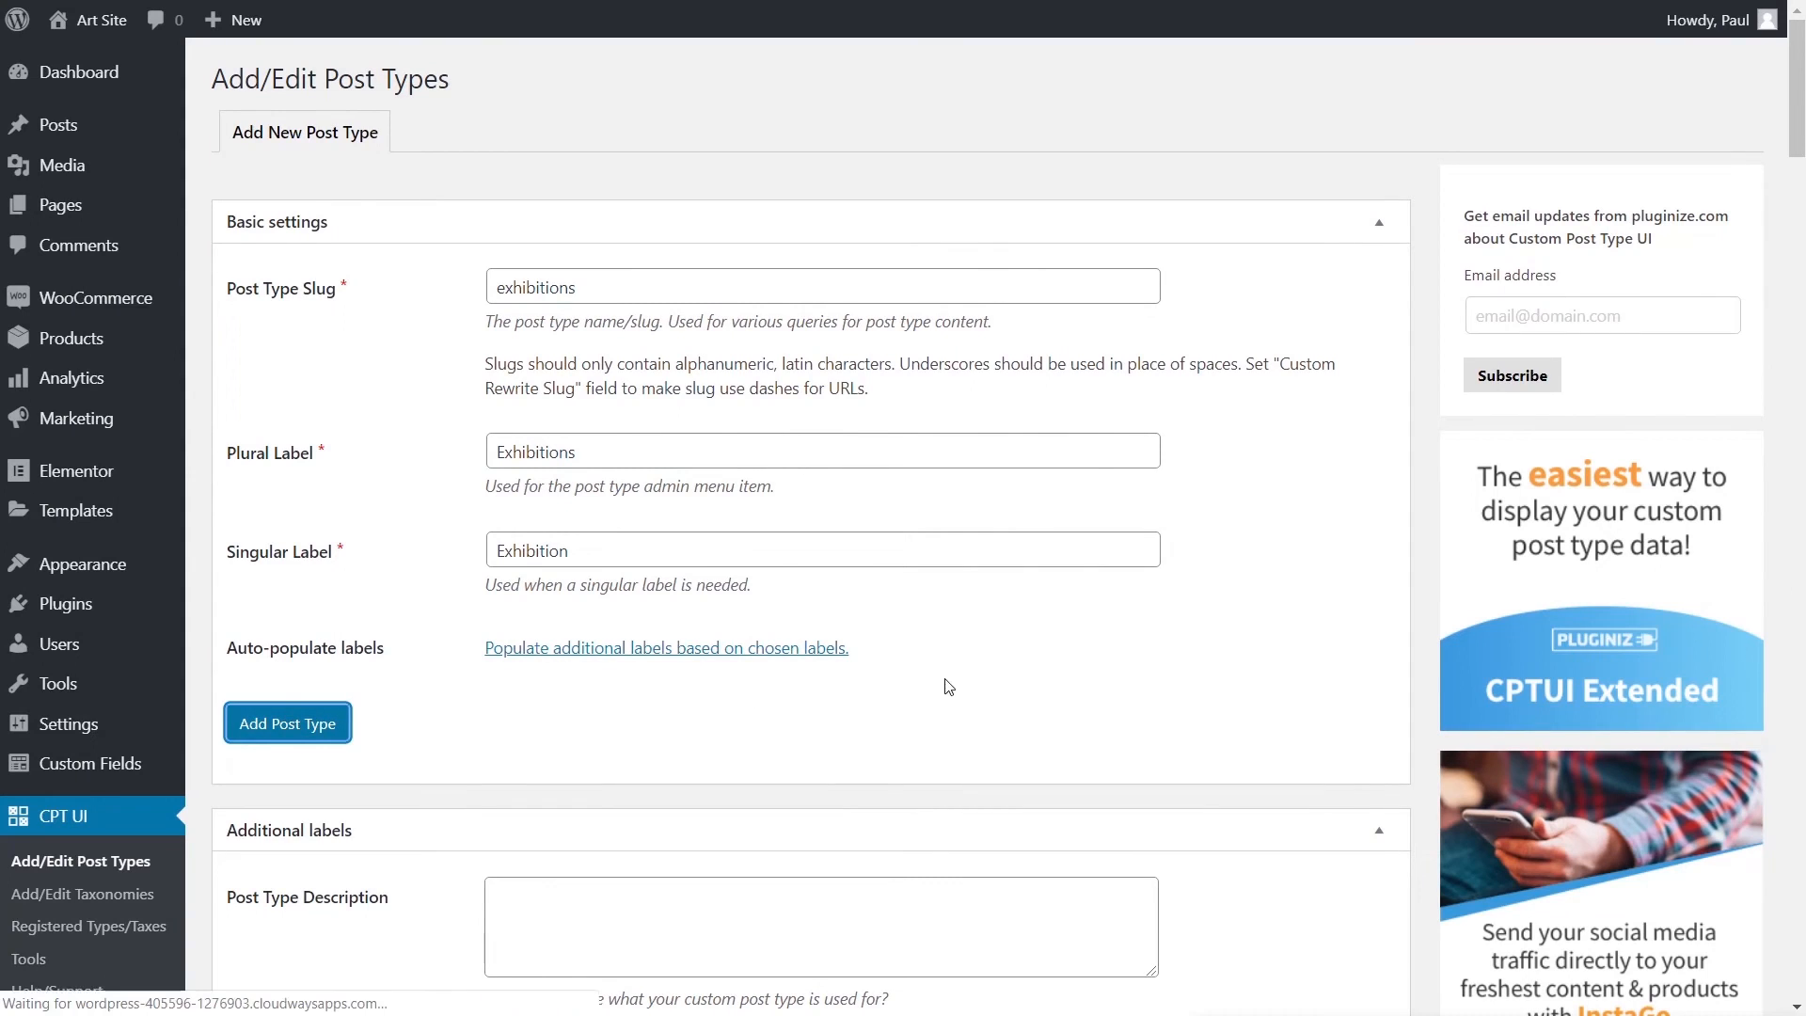
- Open All Exhibitions, try Add New, and leave it without saving
{"action": "mouse_move", "coordinate": [75, 293]}
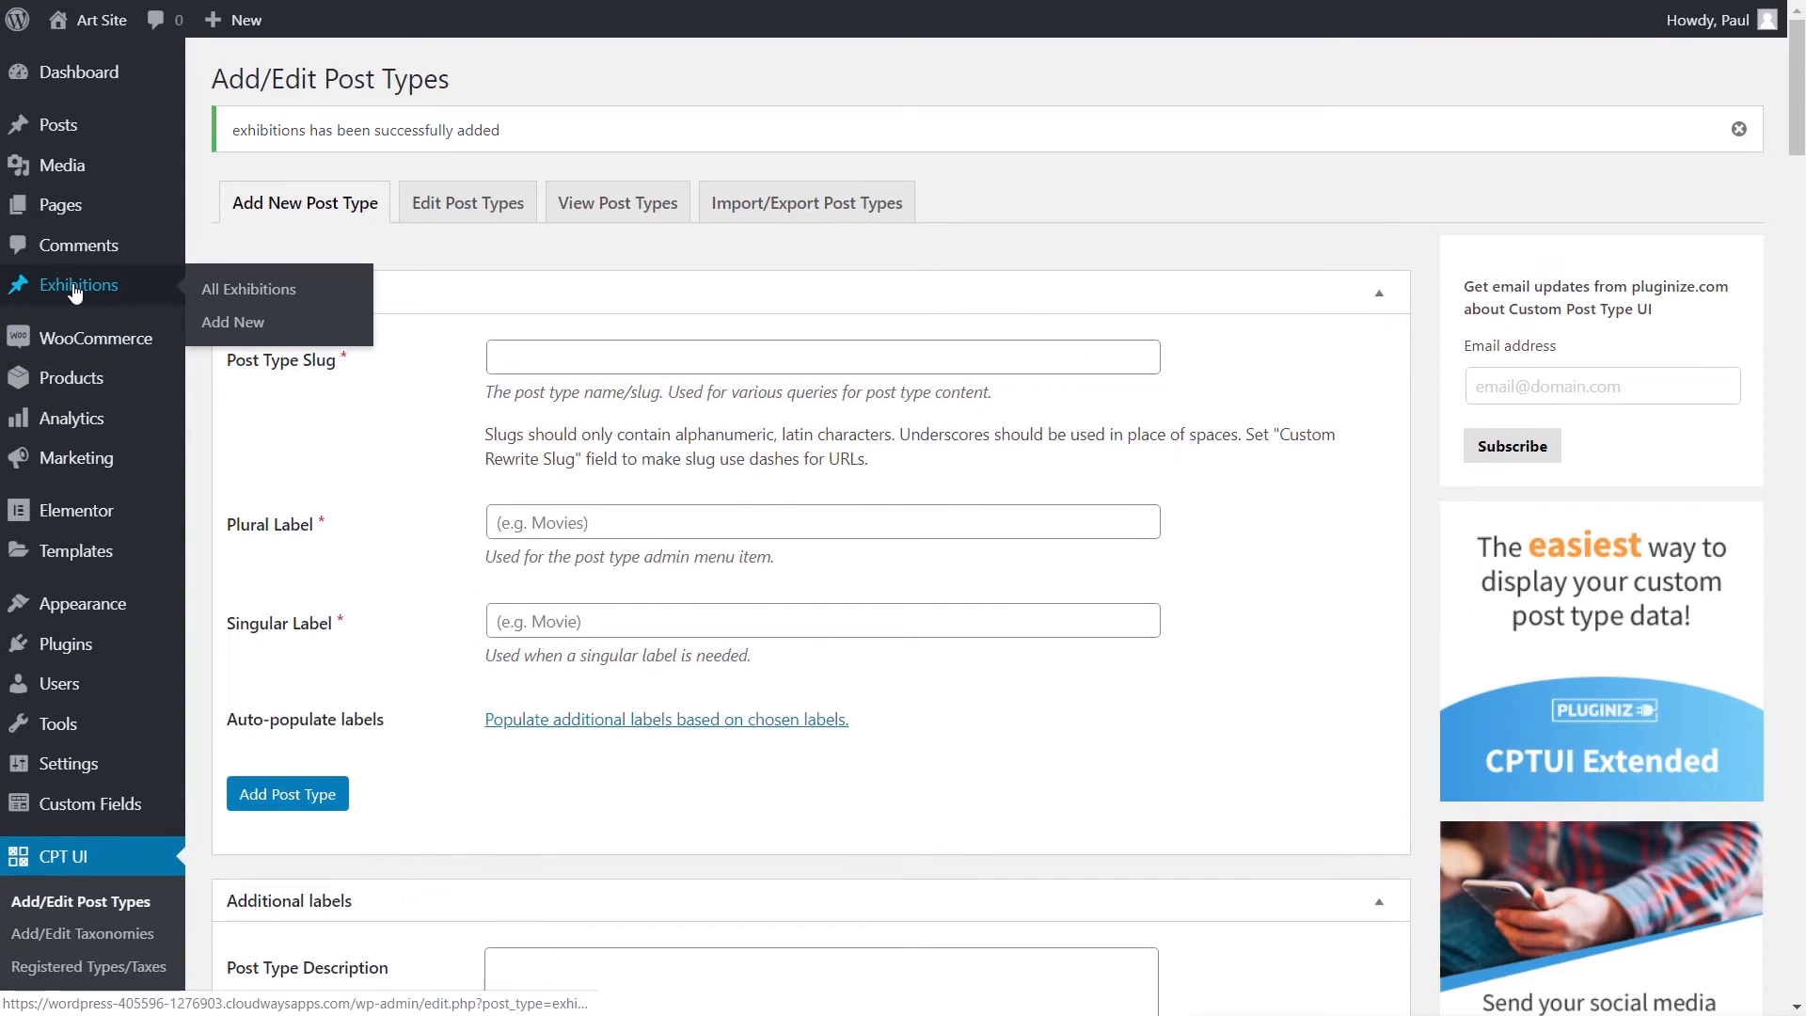
{"action": "left_click", "coordinate": [241, 289]}
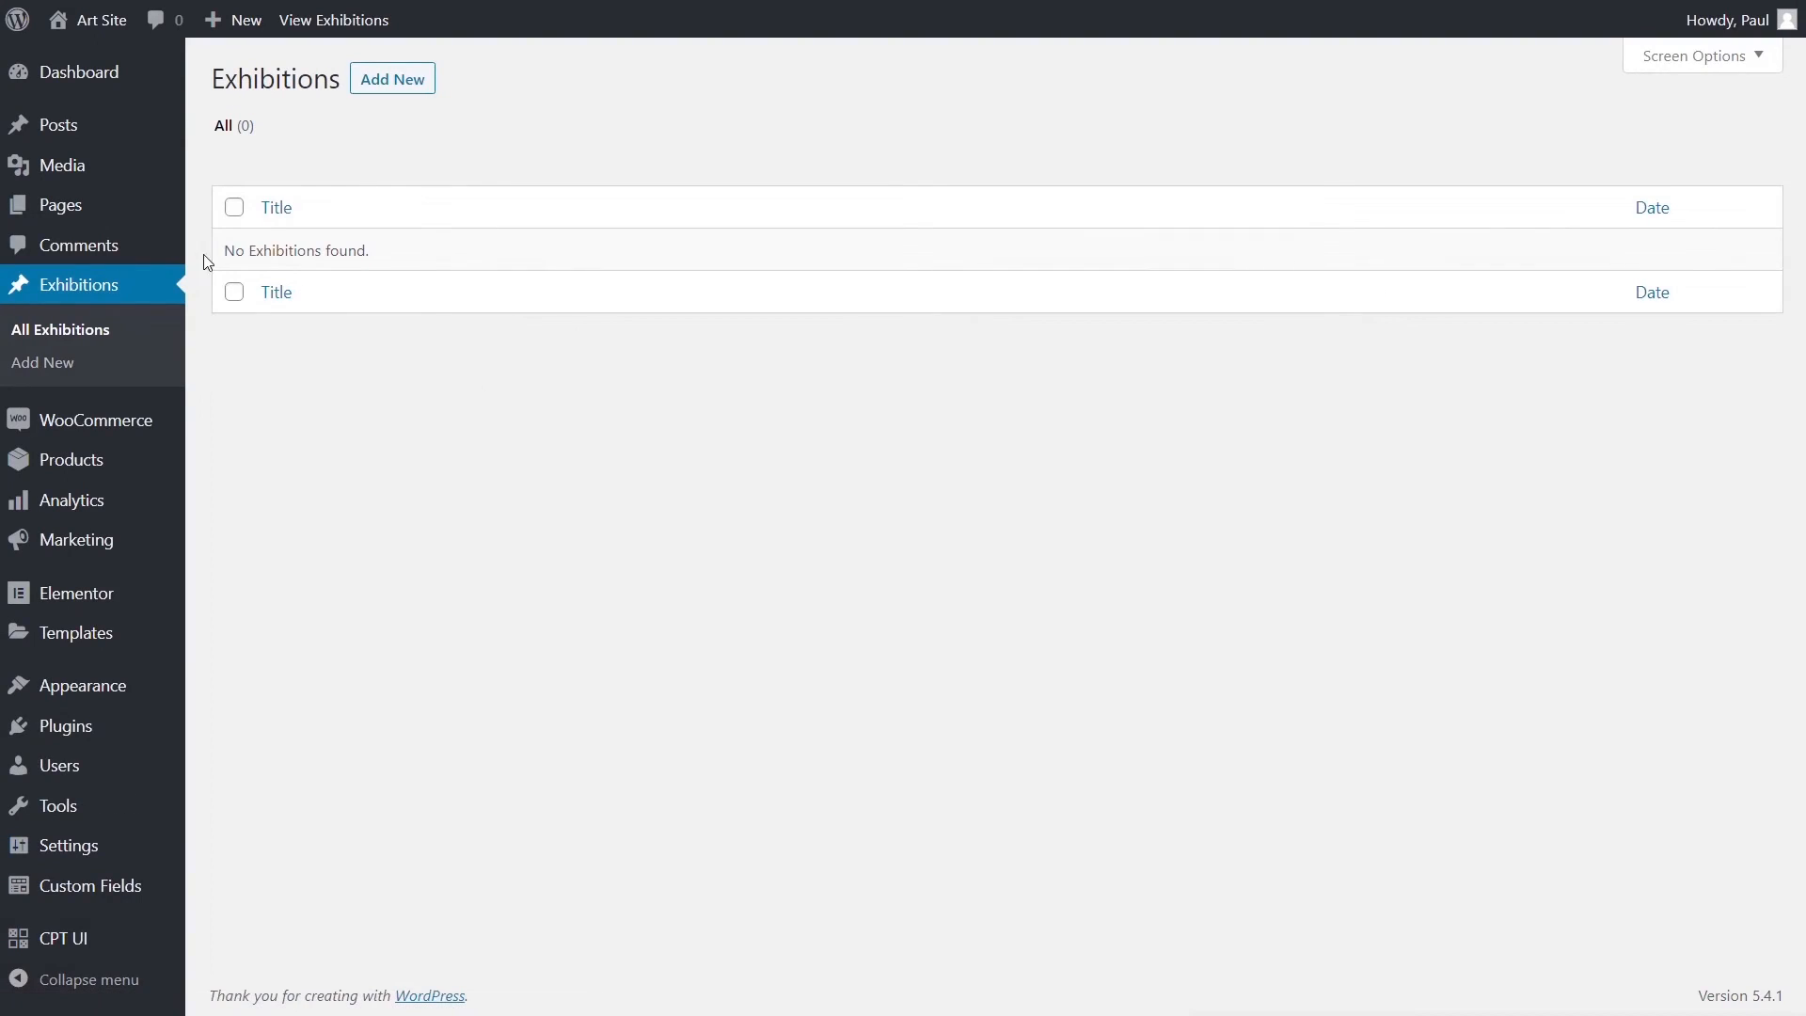
{"action": "left_click", "coordinate": [403, 83]}
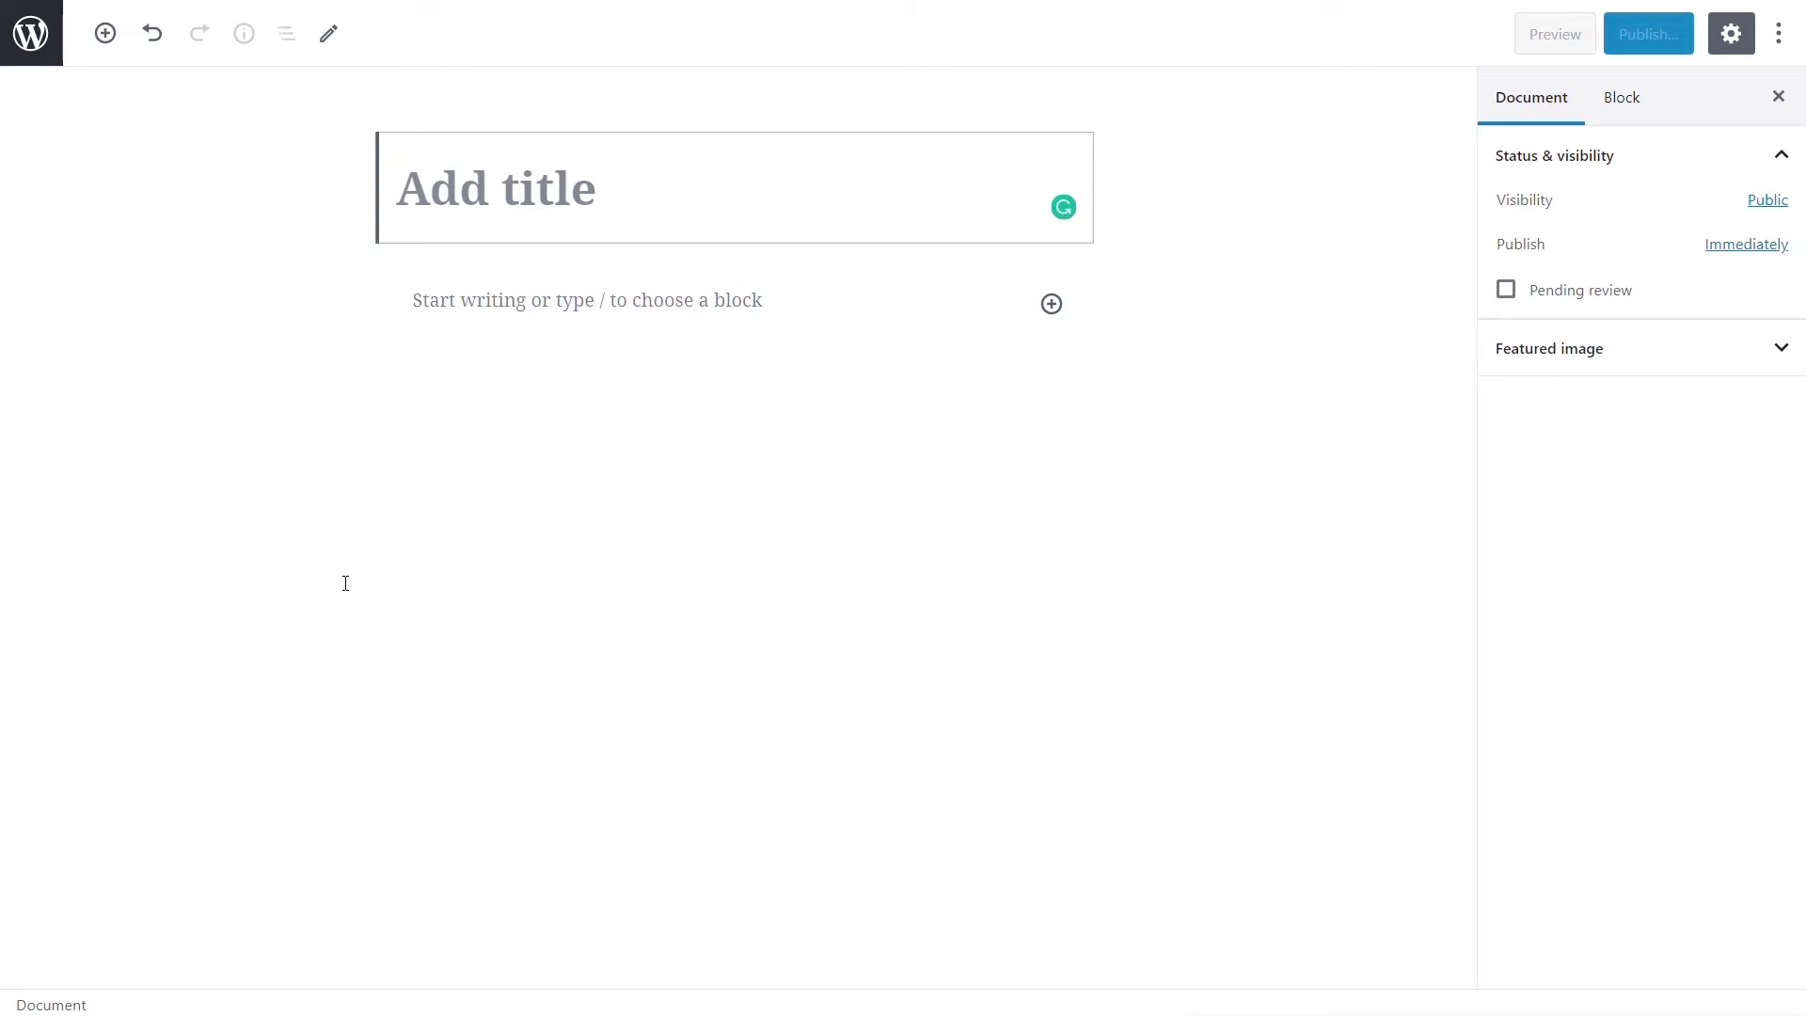
{"action": "left_click", "coordinate": [31, 33]}
{"action": "left_click", "coordinate": [1018, 109]}
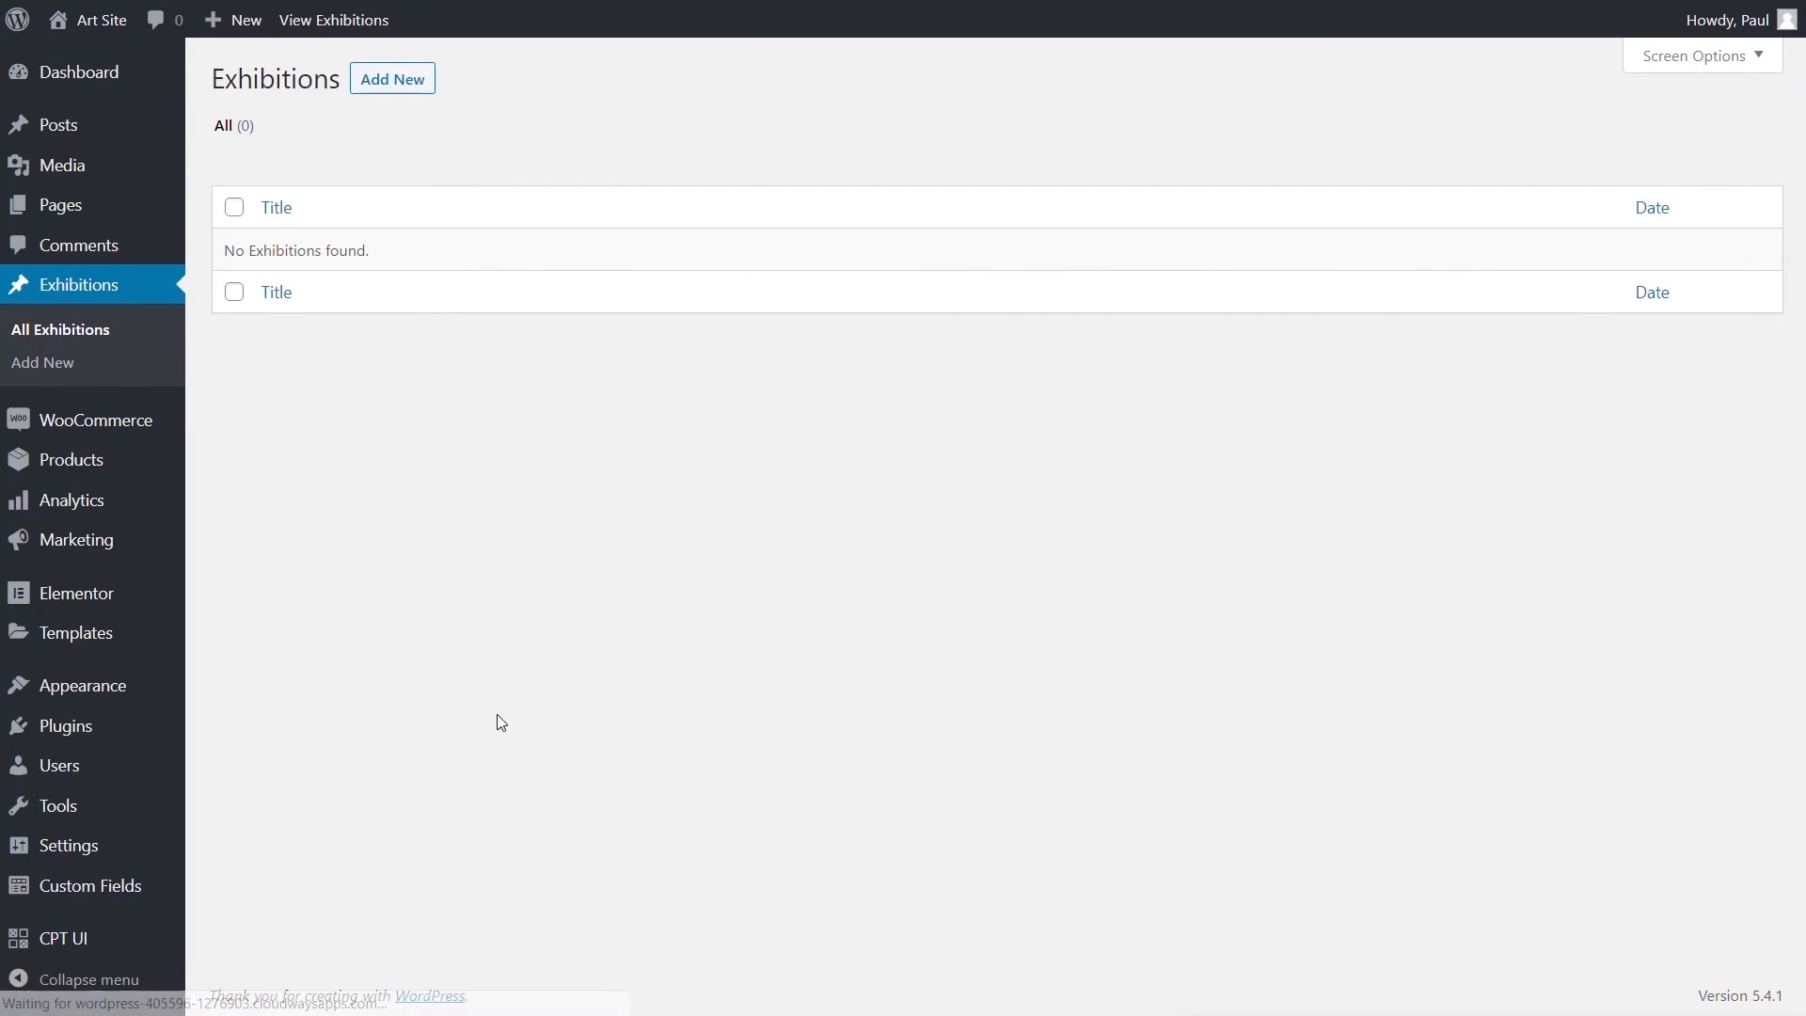
{"action": "mouse_move", "coordinate": [87, 891]}
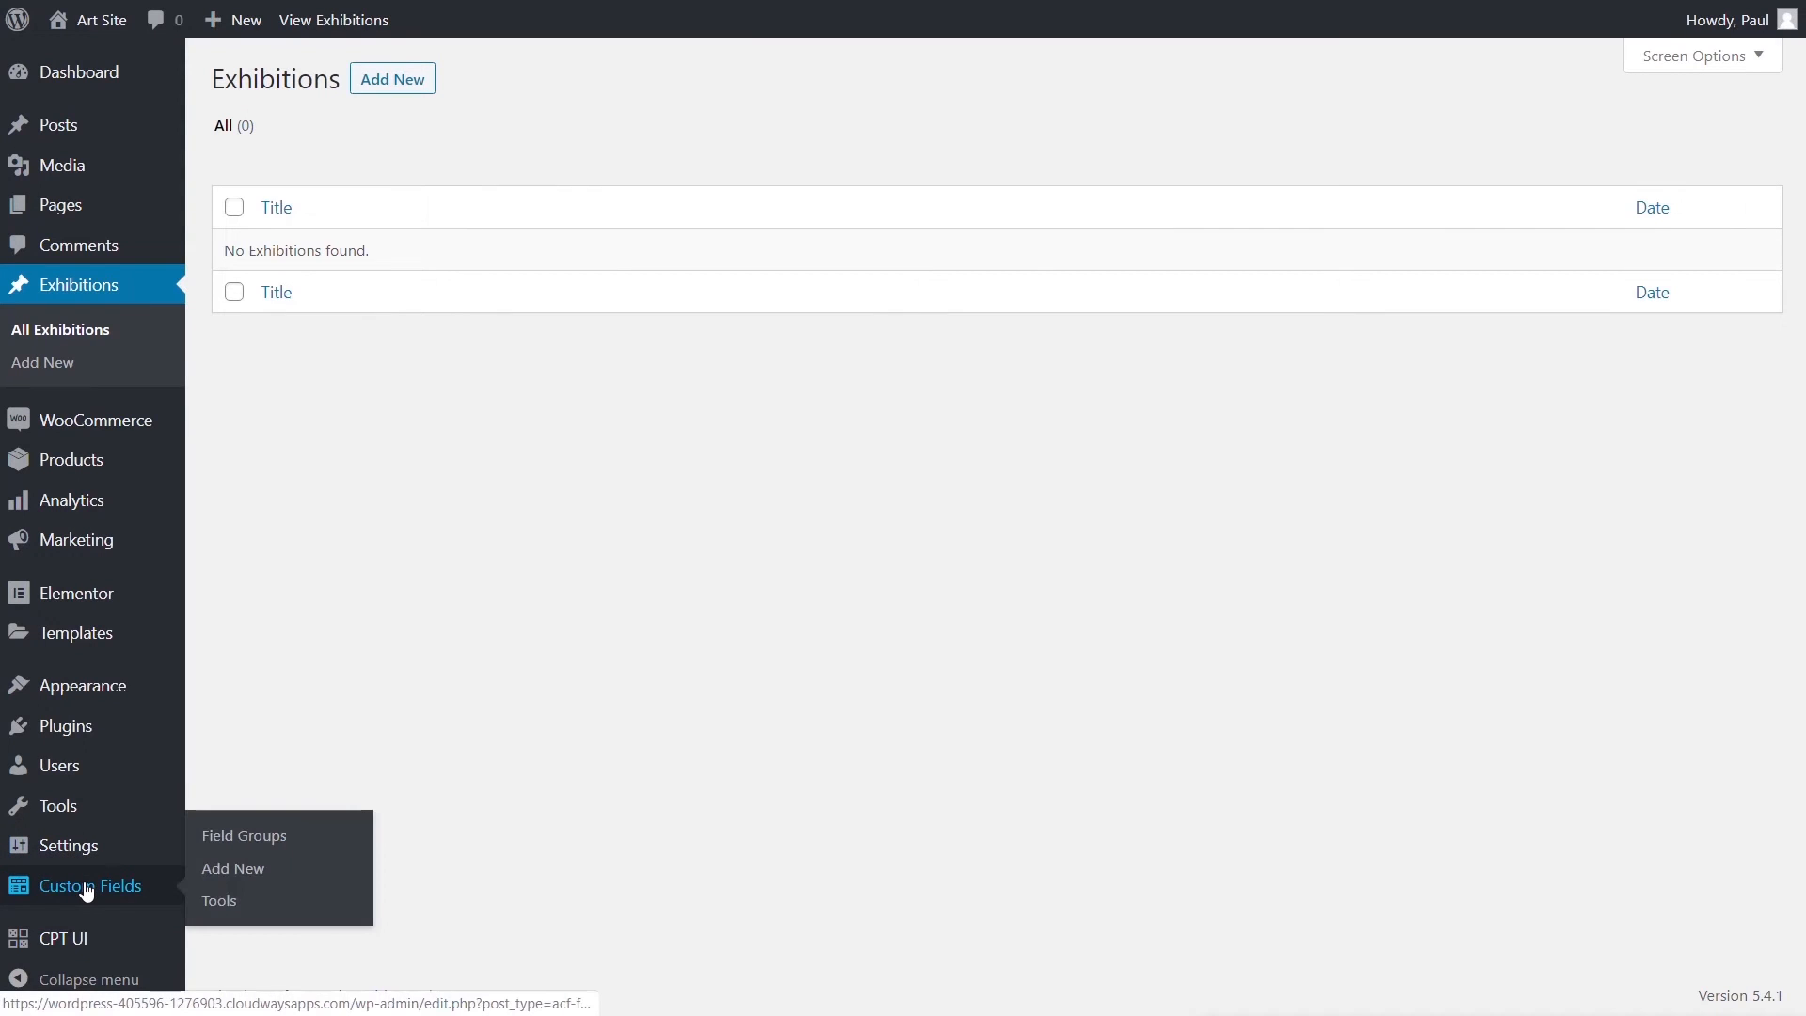
- Create the 'Exhibition Details' field group with location rule Post Type is equal to Exhibition
{"action": "left_click", "coordinate": [251, 870]}
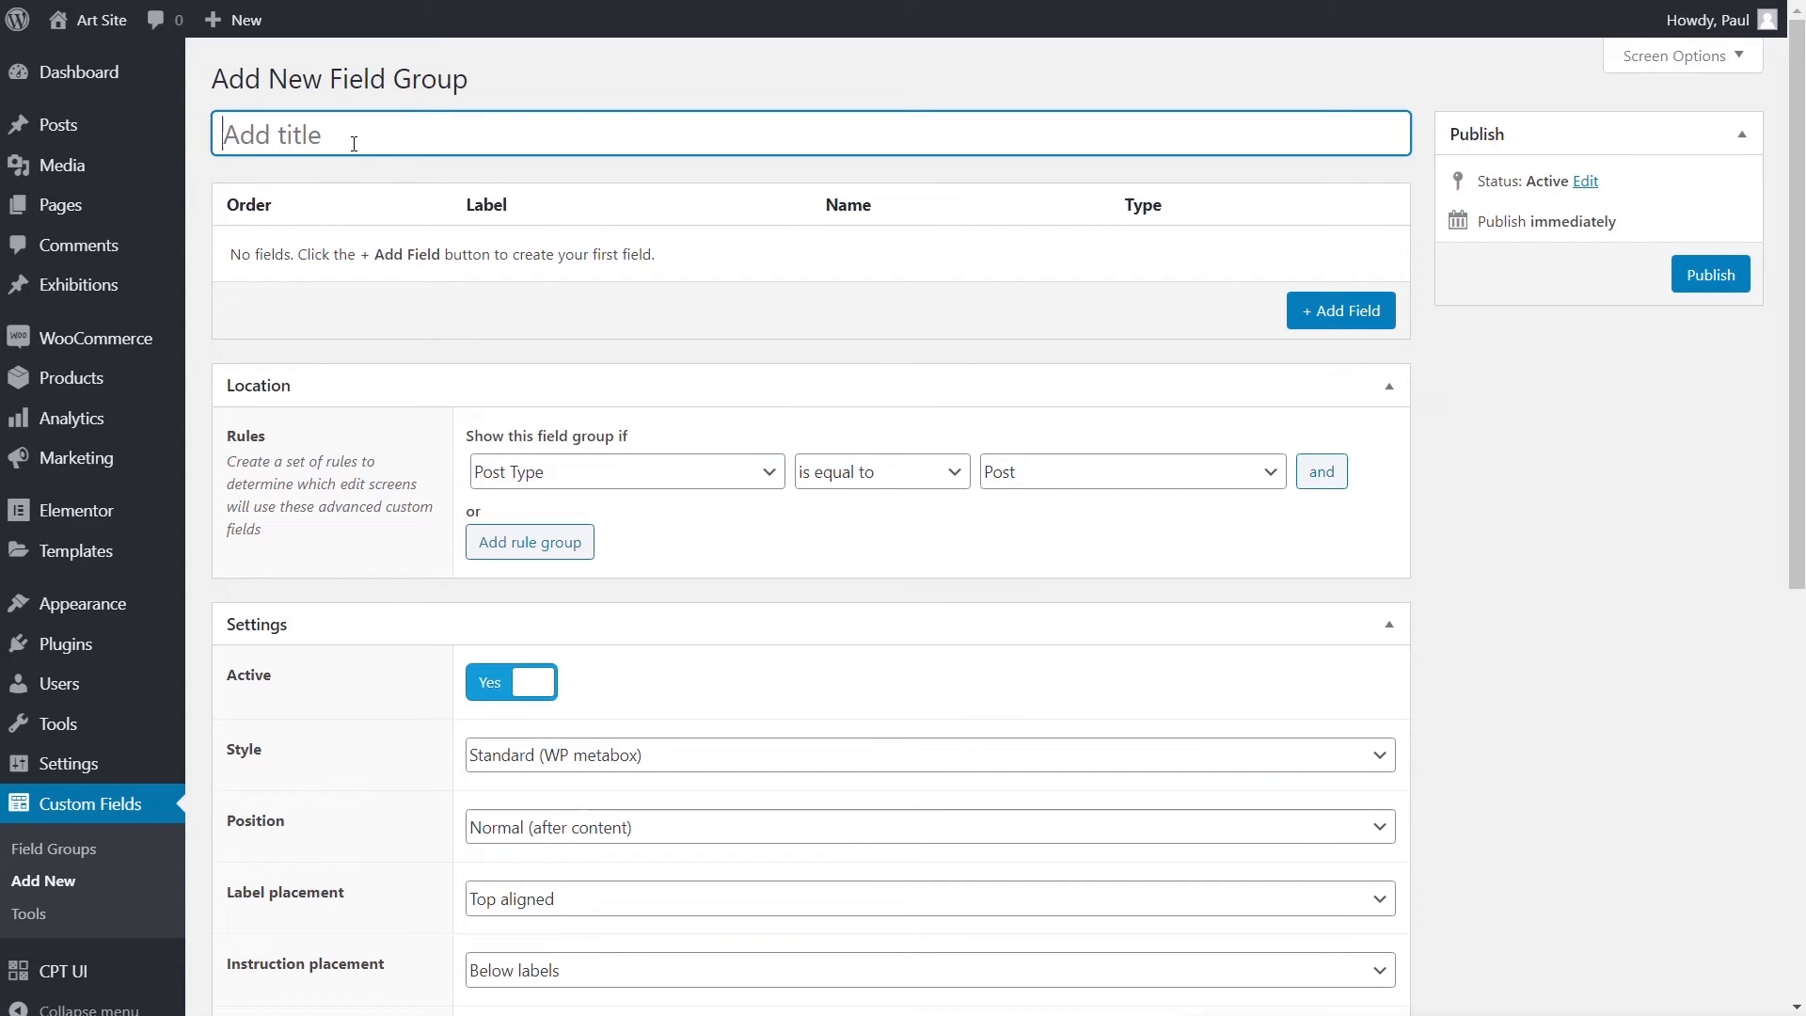
{"action": "type", "text": "Exhibition Details"}
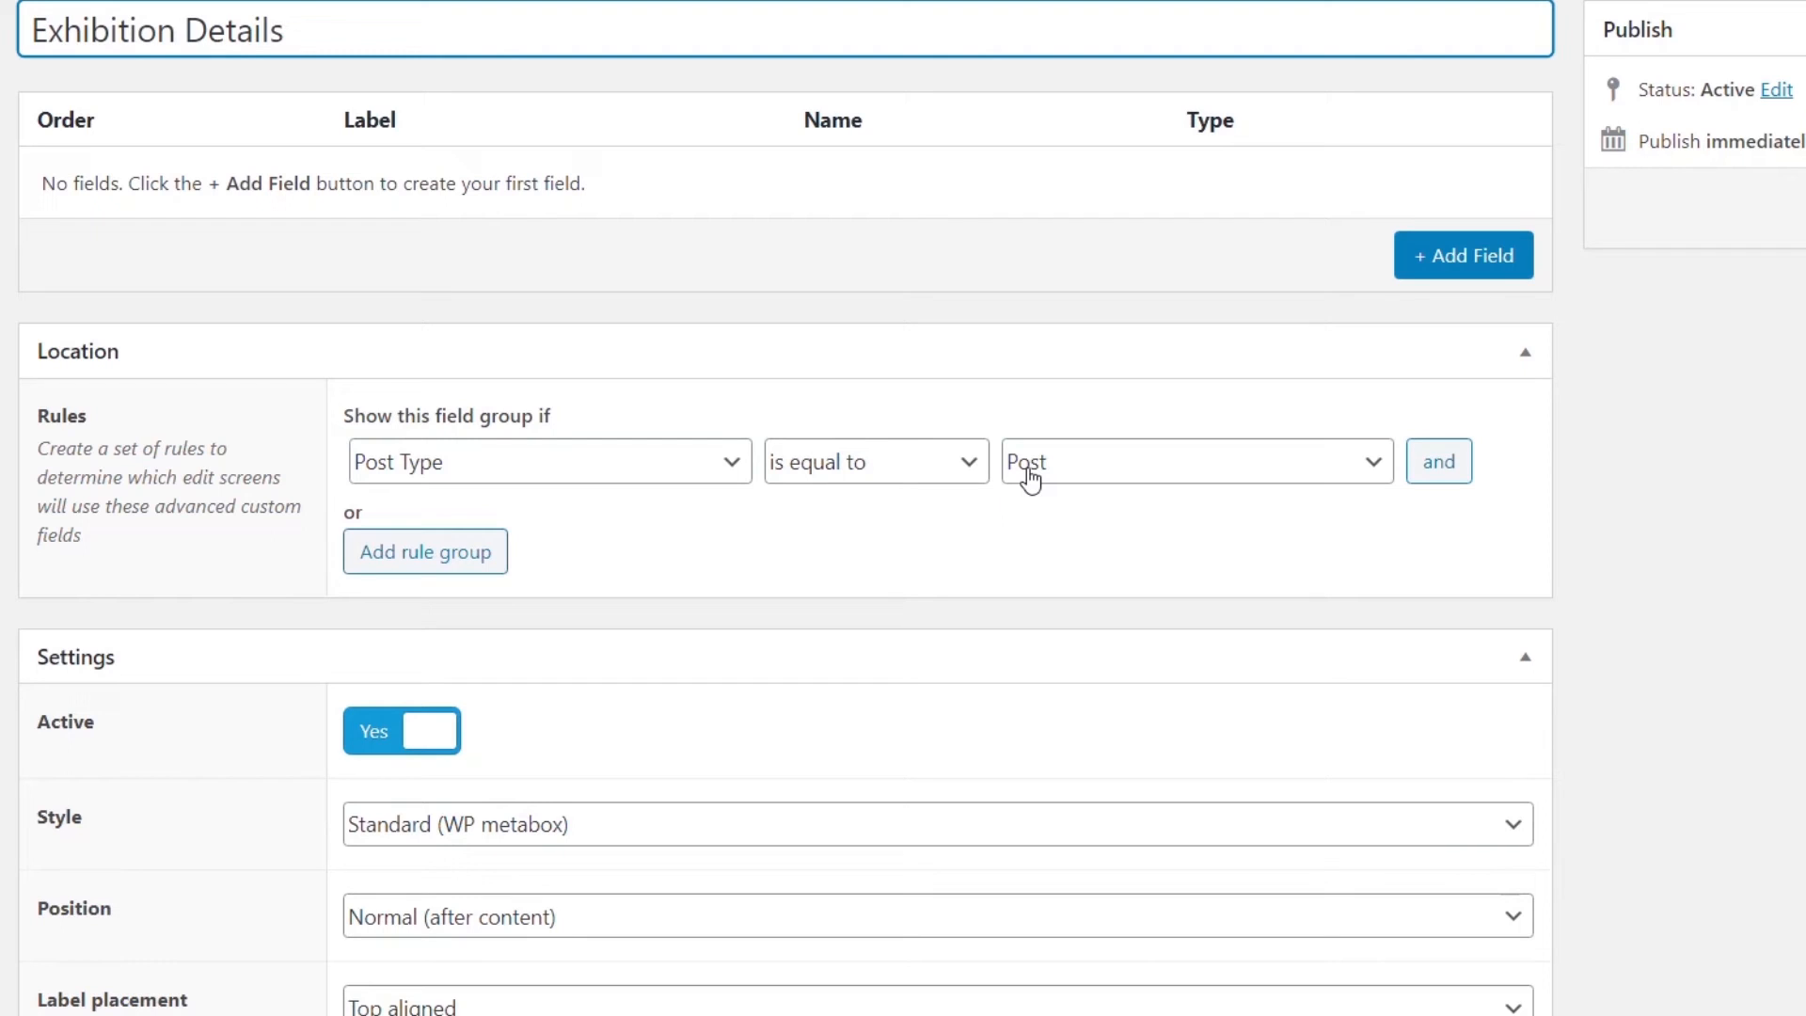
{"action": "left_click", "coordinate": [1095, 474]}
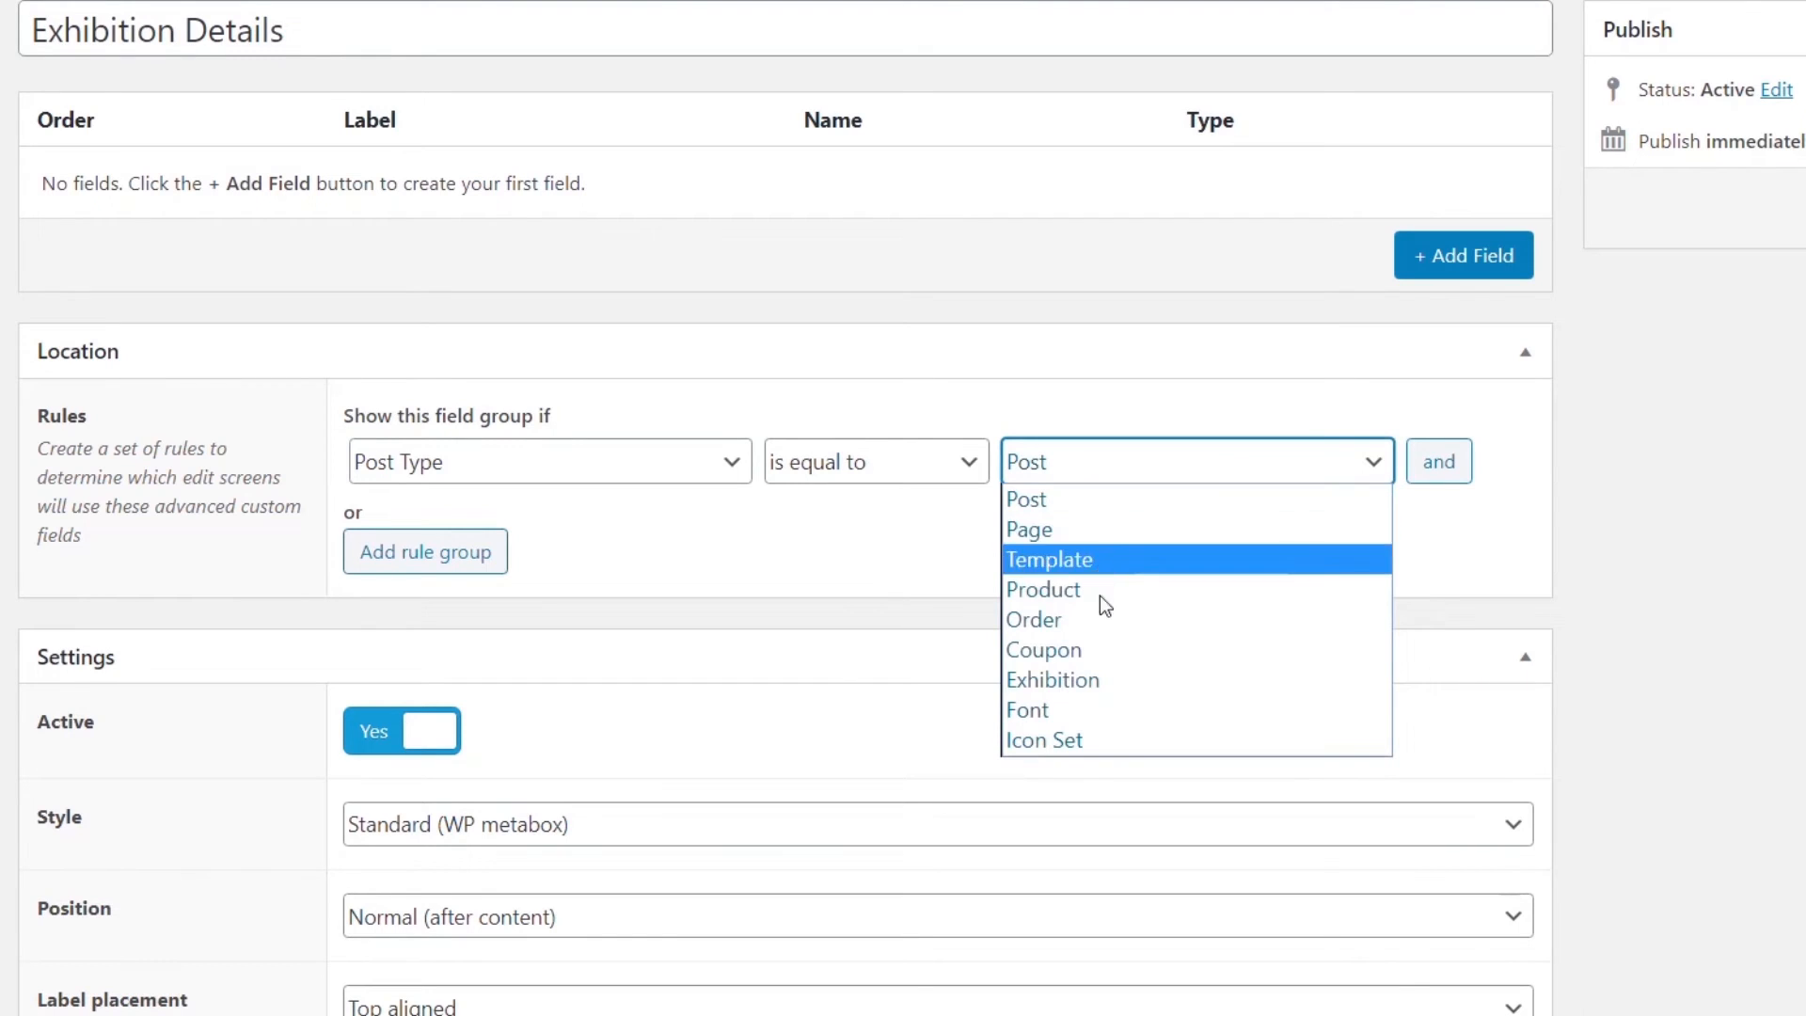
{"action": "left_click", "coordinate": [1103, 679]}
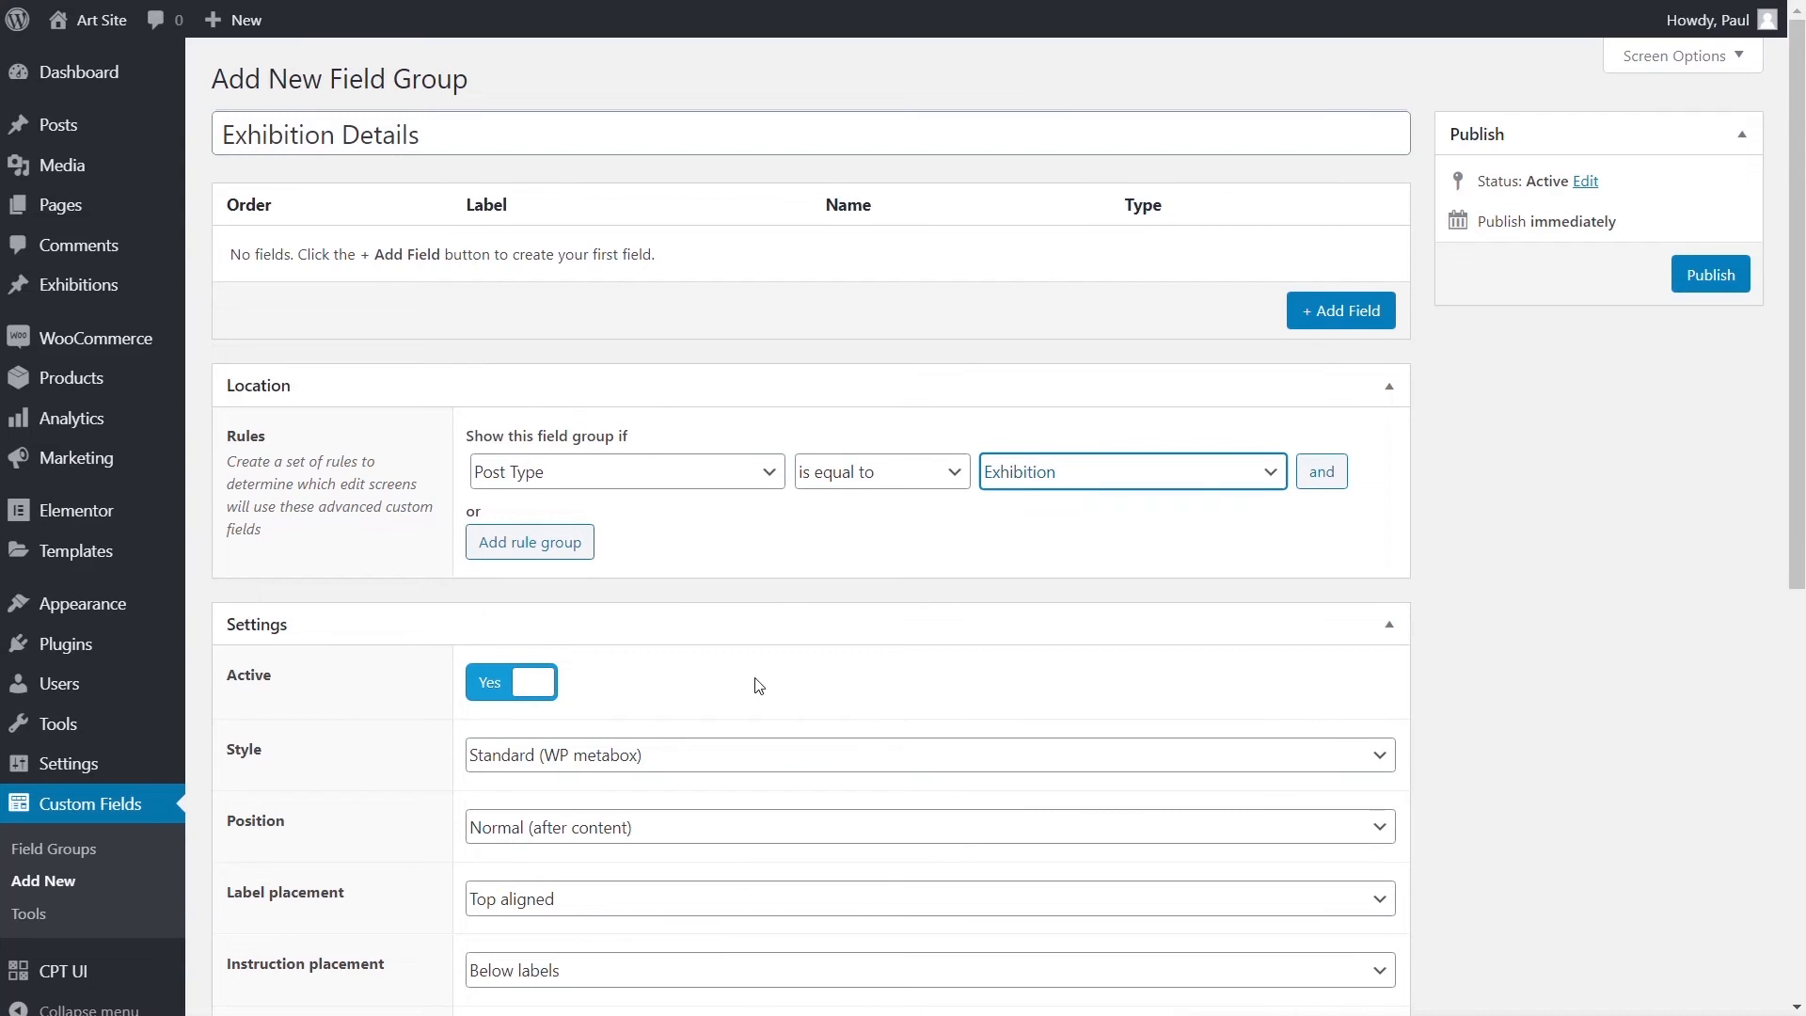
{"action": "scroll", "coordinate": [753, 683], "scroll_direction": "down", "scroll_amount": 5}
{"action": "scroll", "coordinate": [755, 677], "scroll_direction": "down", "scroll_amount": 2}
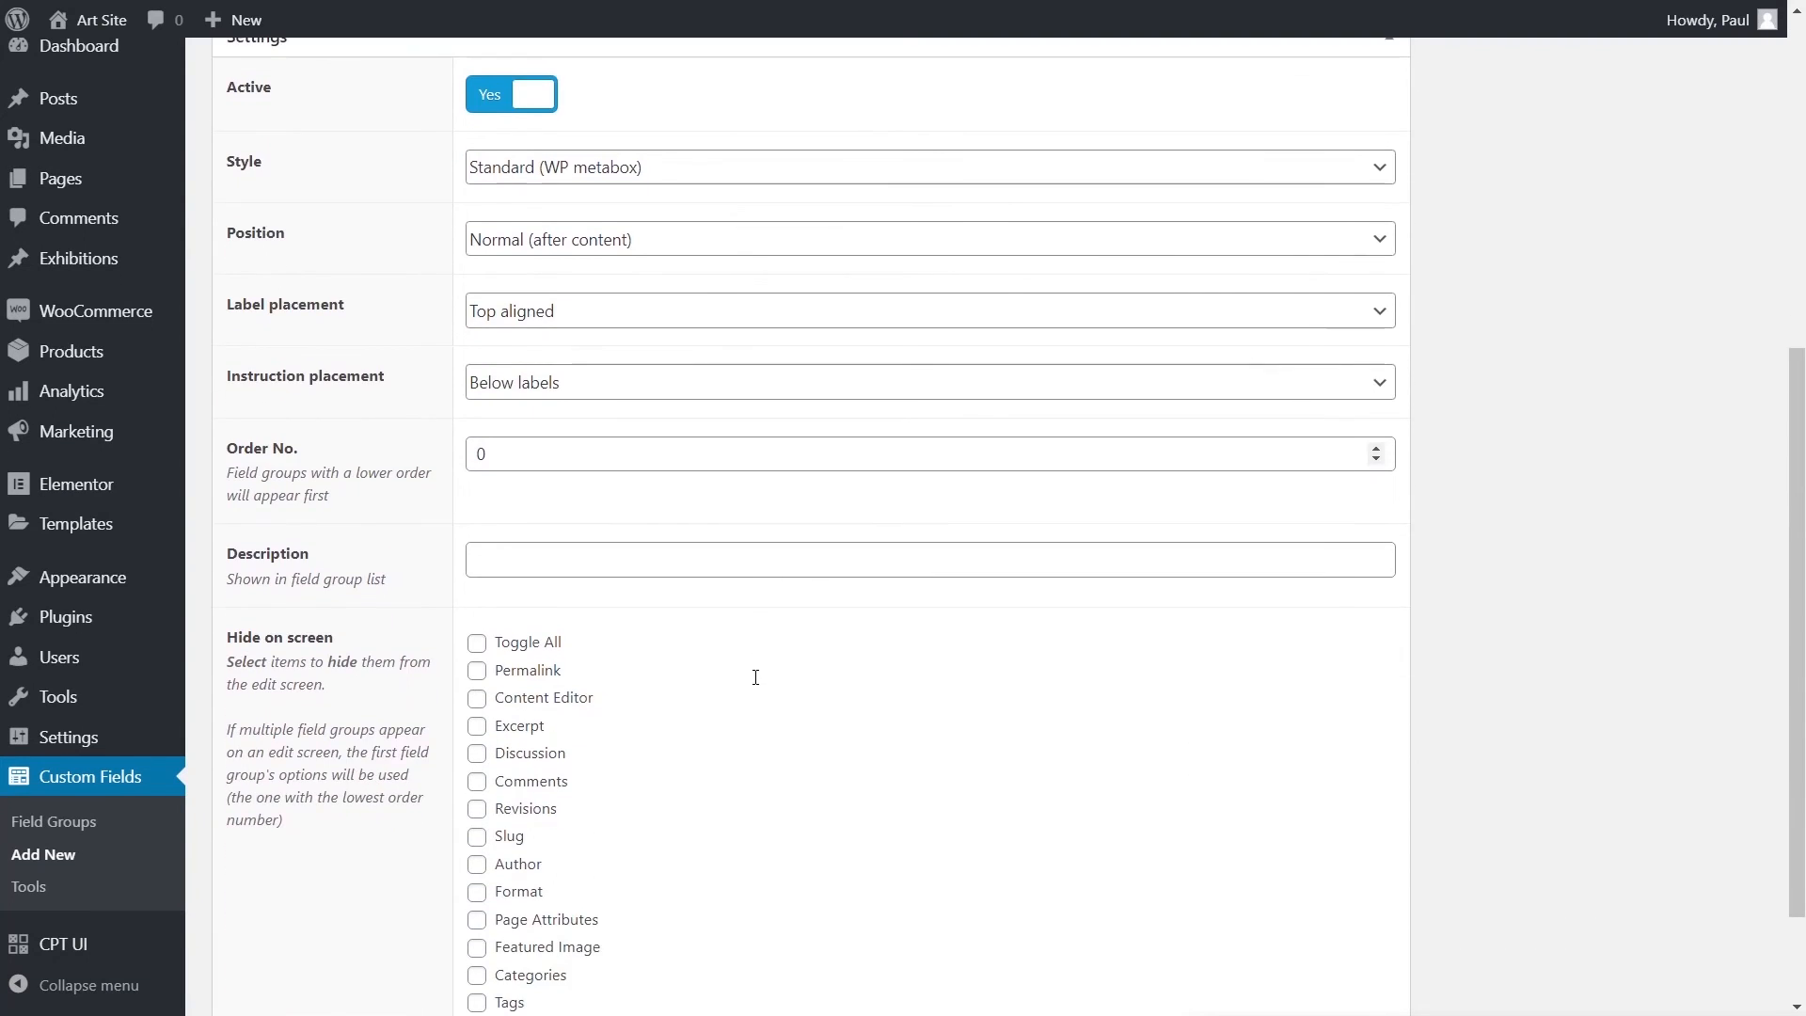
{"action": "scroll", "coordinate": [755, 677], "scroll_direction": "up", "scroll_amount": 7}
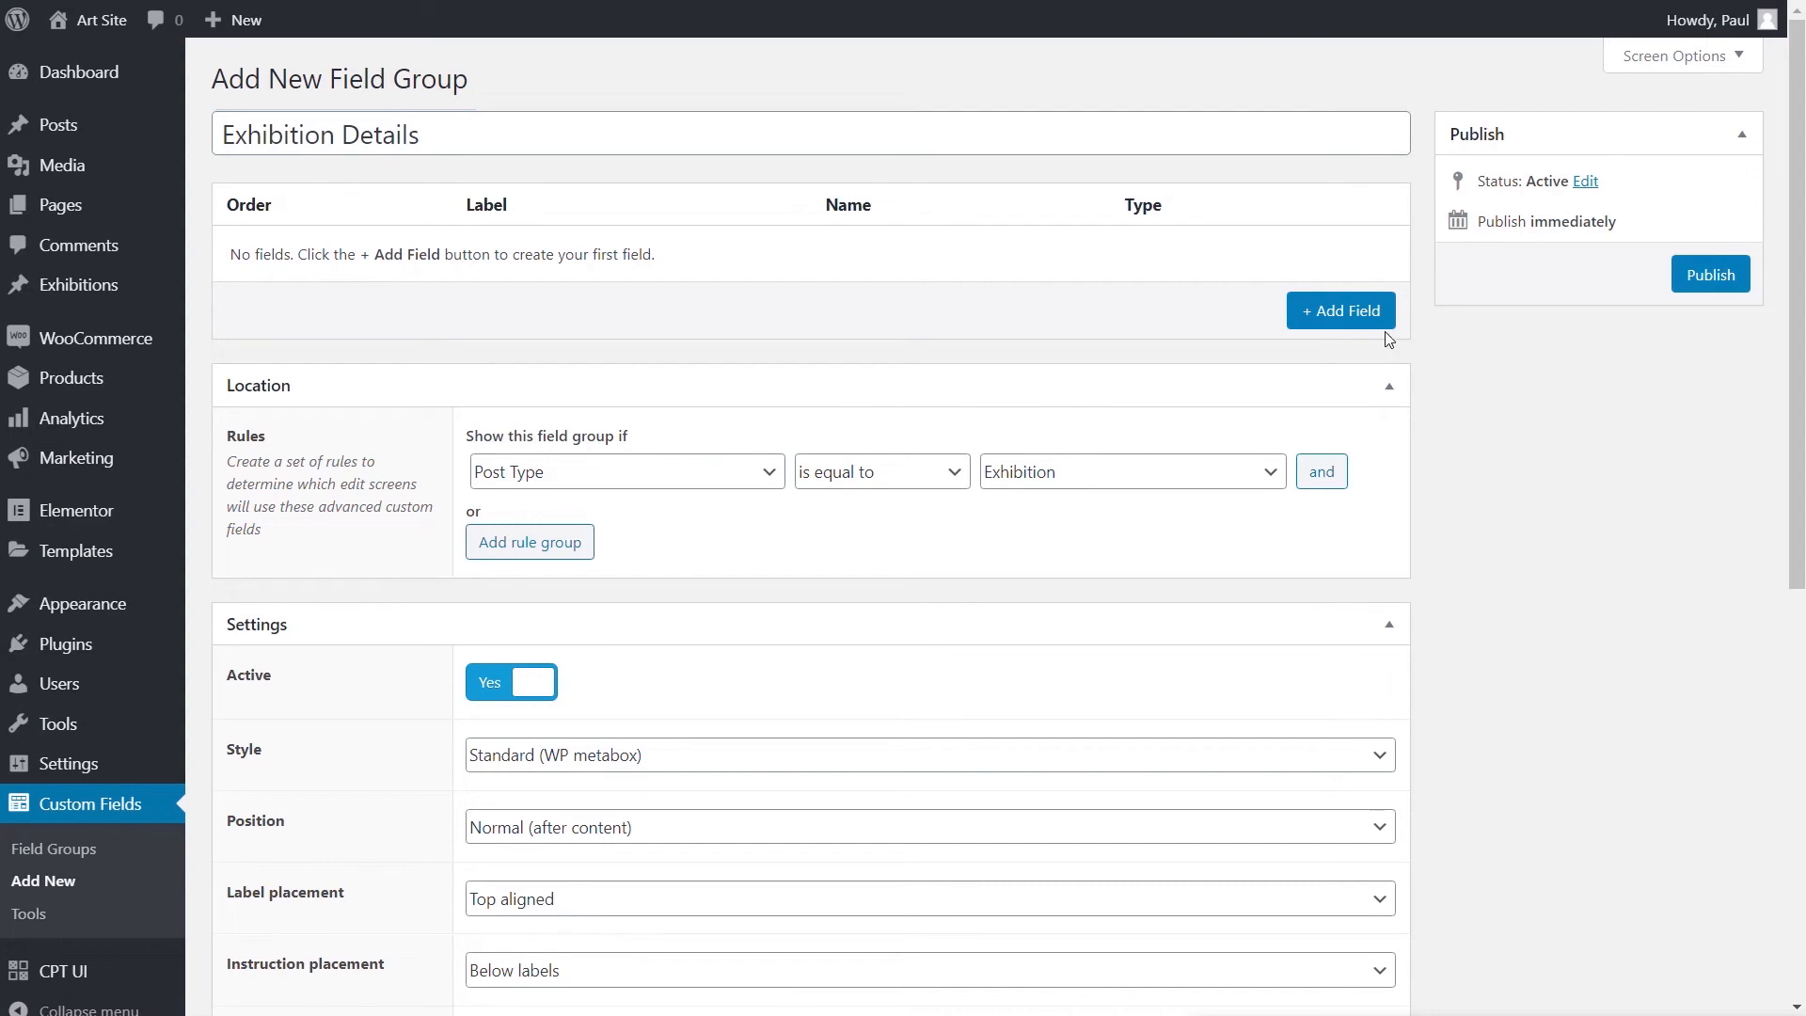
- Add a Text field labelled 'Exhibition Address' (exhibition_address), then collapse its settings
{"action": "left_click", "coordinate": [1343, 313]}
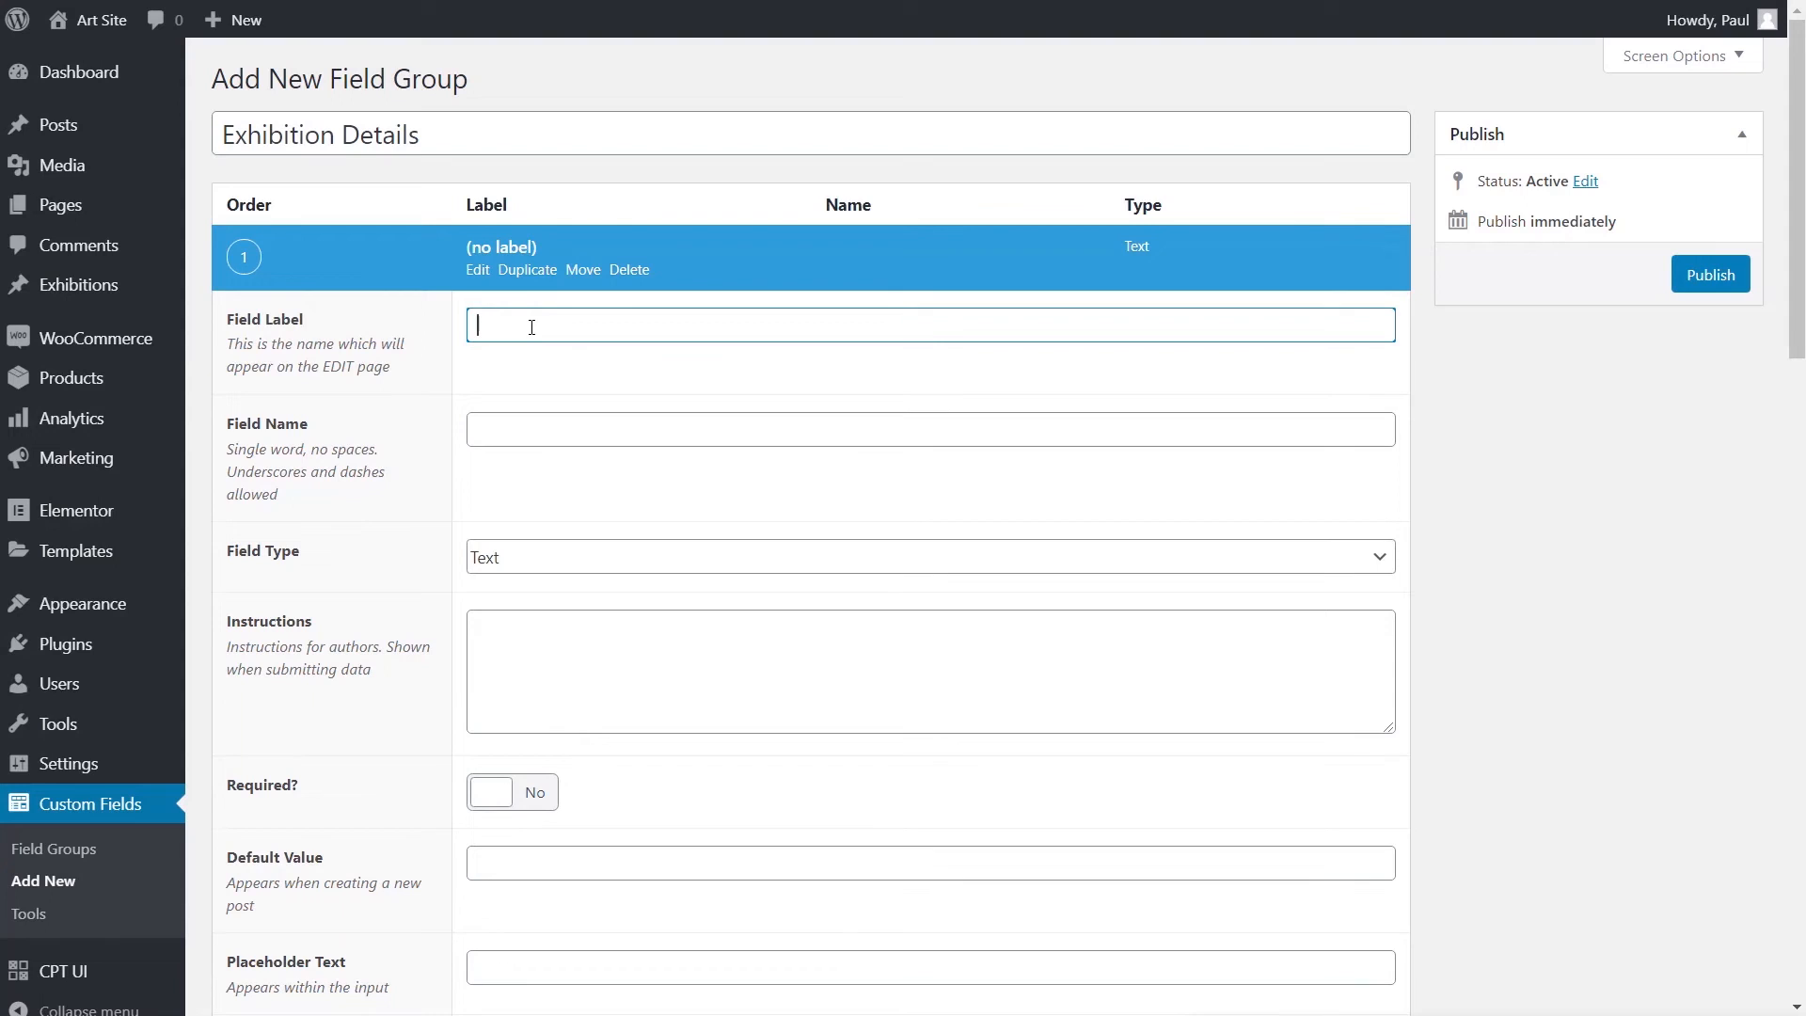
{"action": "type", "text": "Exhibition Address"}
{"action": "left_click", "coordinate": [588, 427]}
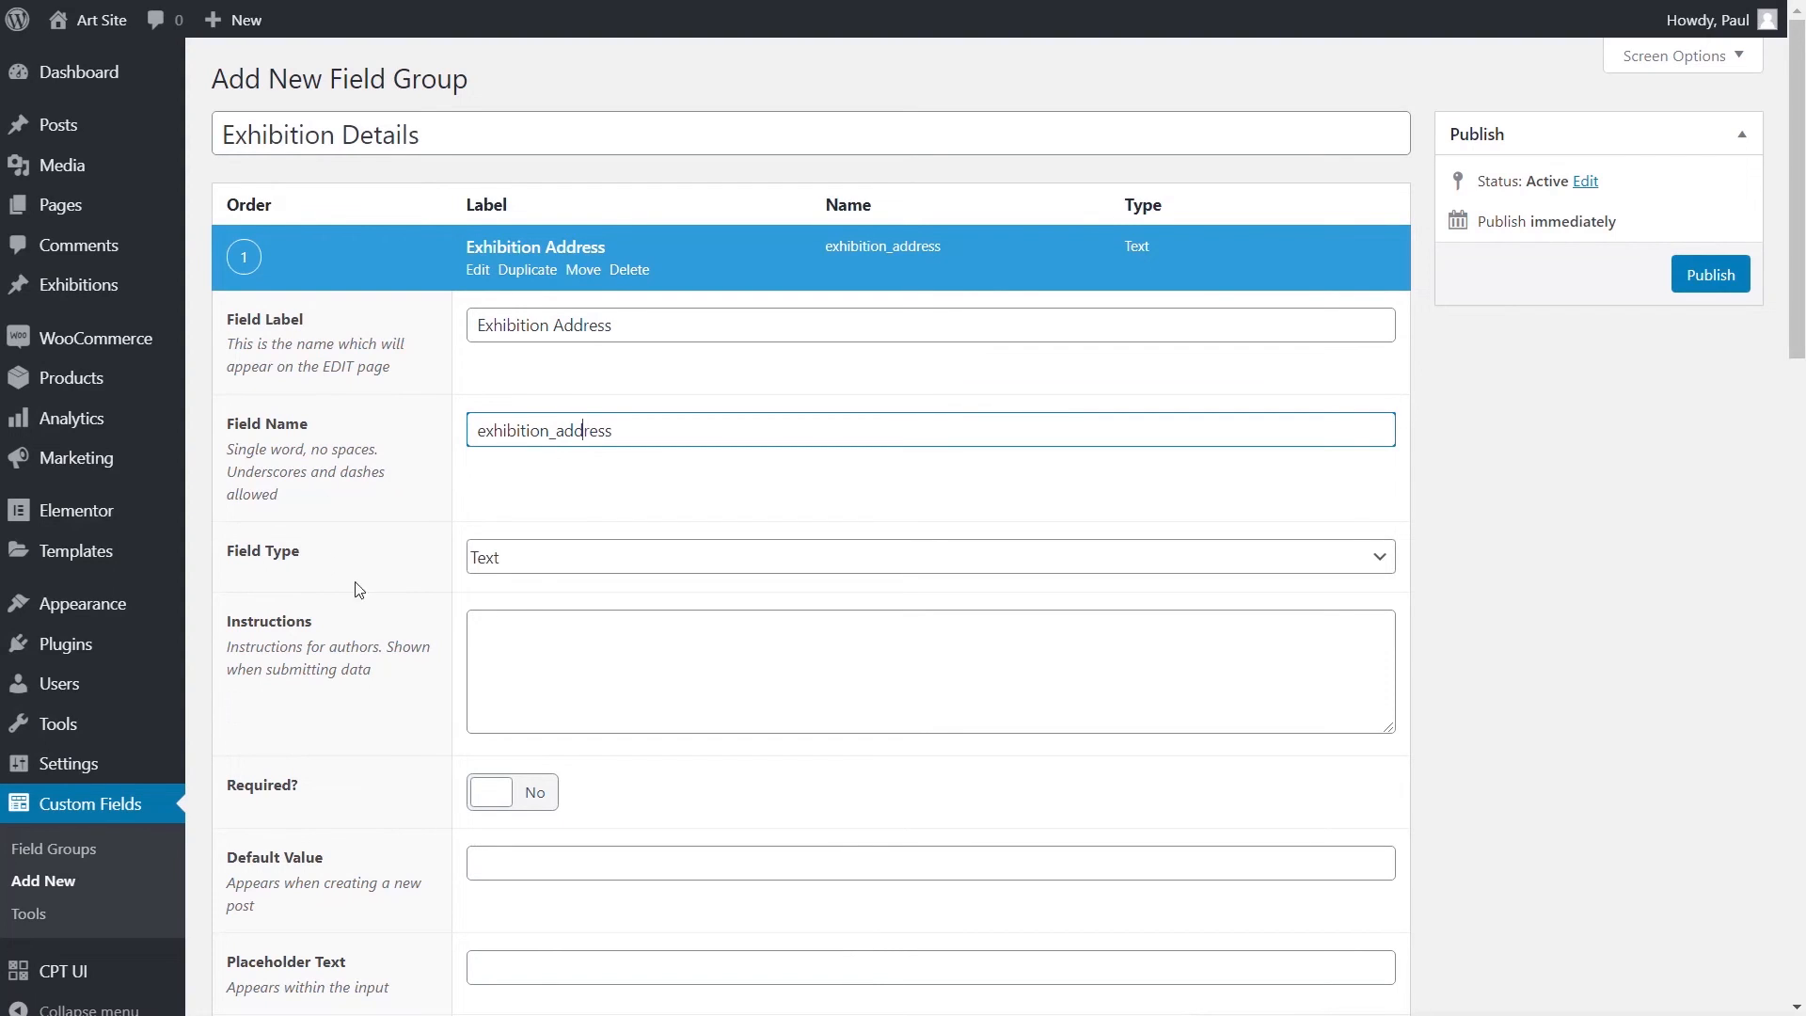
{"action": "left_click", "coordinate": [516, 570]}
{"action": "left_click_drag", "start_coordinate": [1390, 653], "coordinate": [1221, 636]}
{"action": "left_click", "coordinate": [541, 602]}
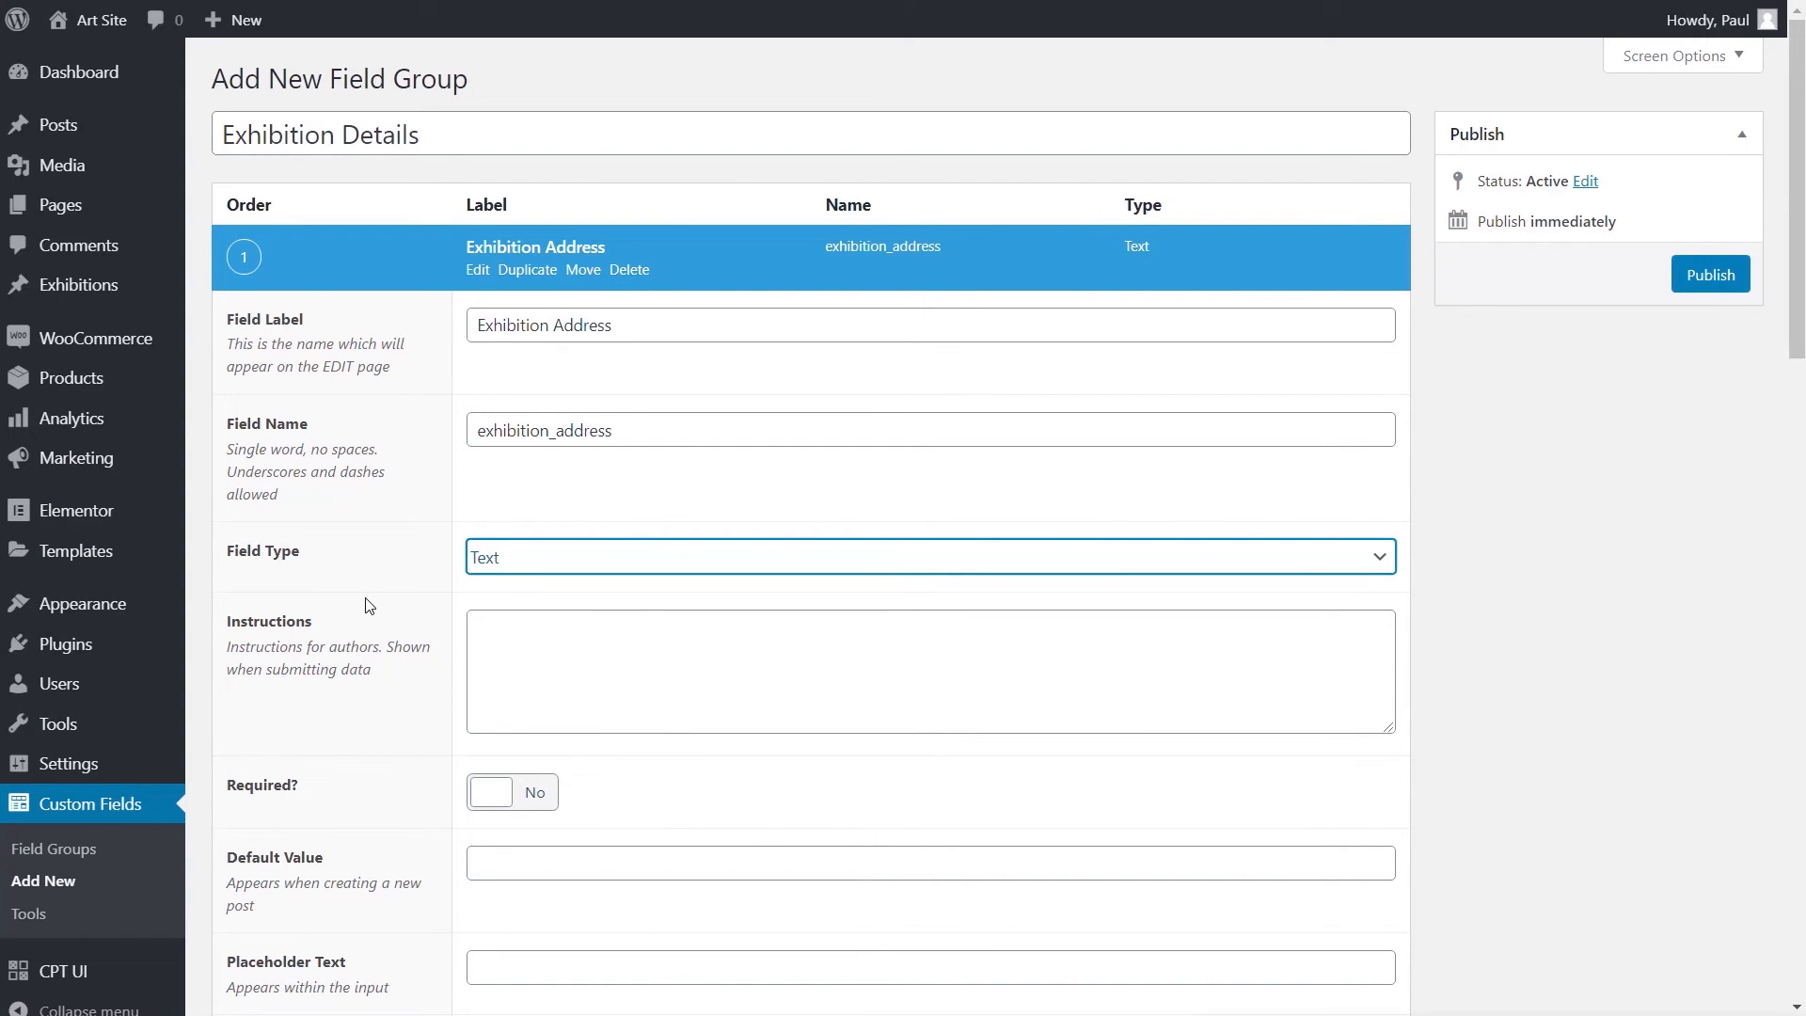
{"action": "left_click", "coordinate": [1503, 669]}
{"action": "scroll", "coordinate": [1503, 668], "scroll_direction": "down", "scroll_amount": 5}
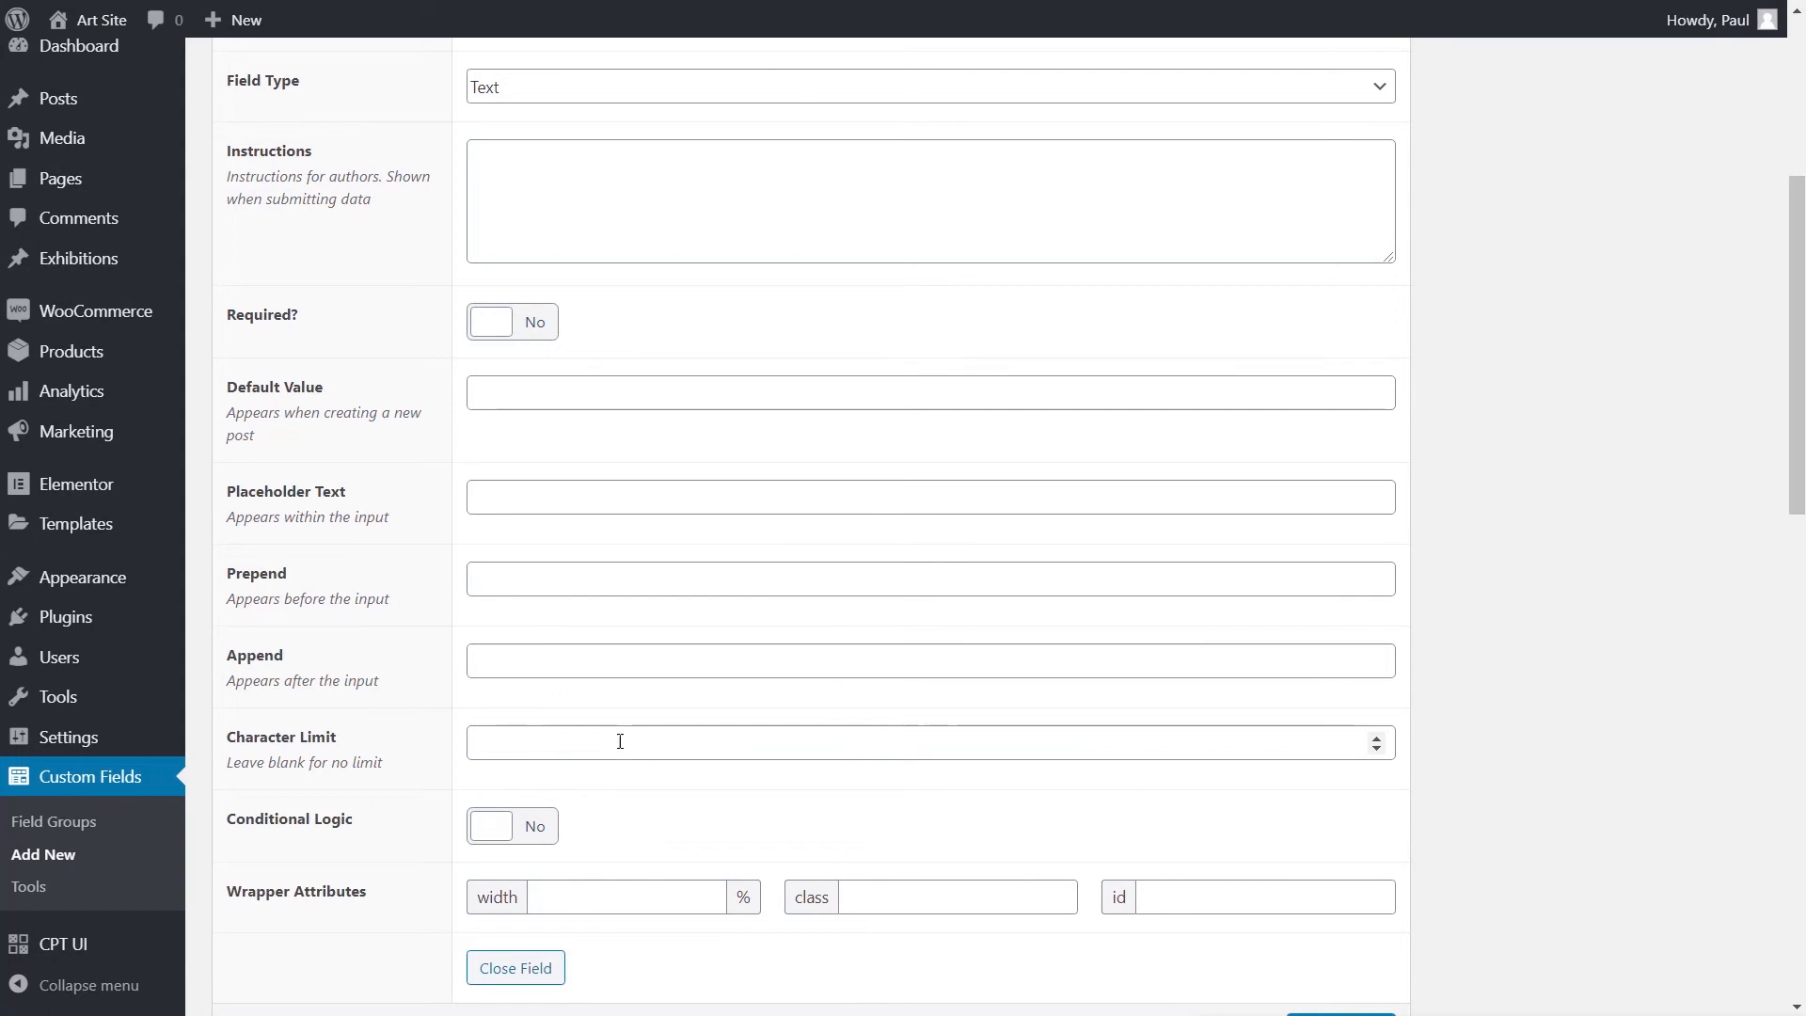
{"action": "scroll", "coordinate": [1373, 706], "scroll_direction": "up", "scroll_amount": 5}
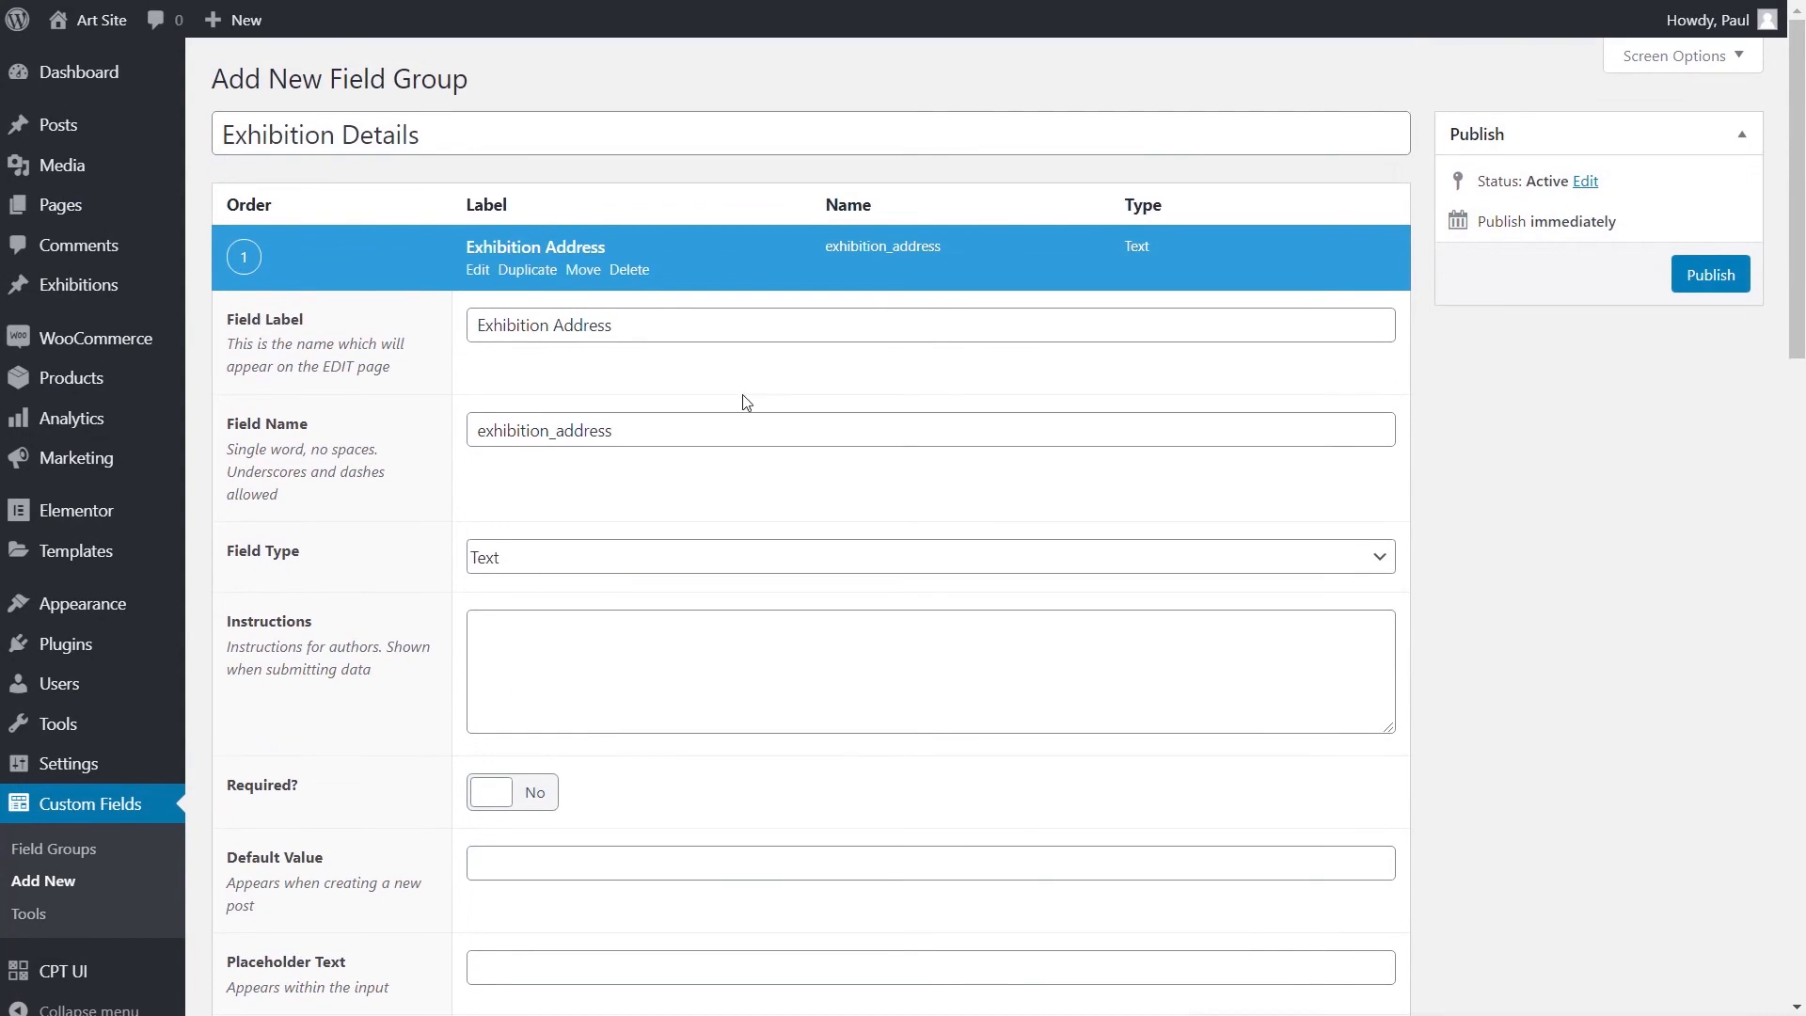
{"action": "left_click", "coordinate": [535, 250]}
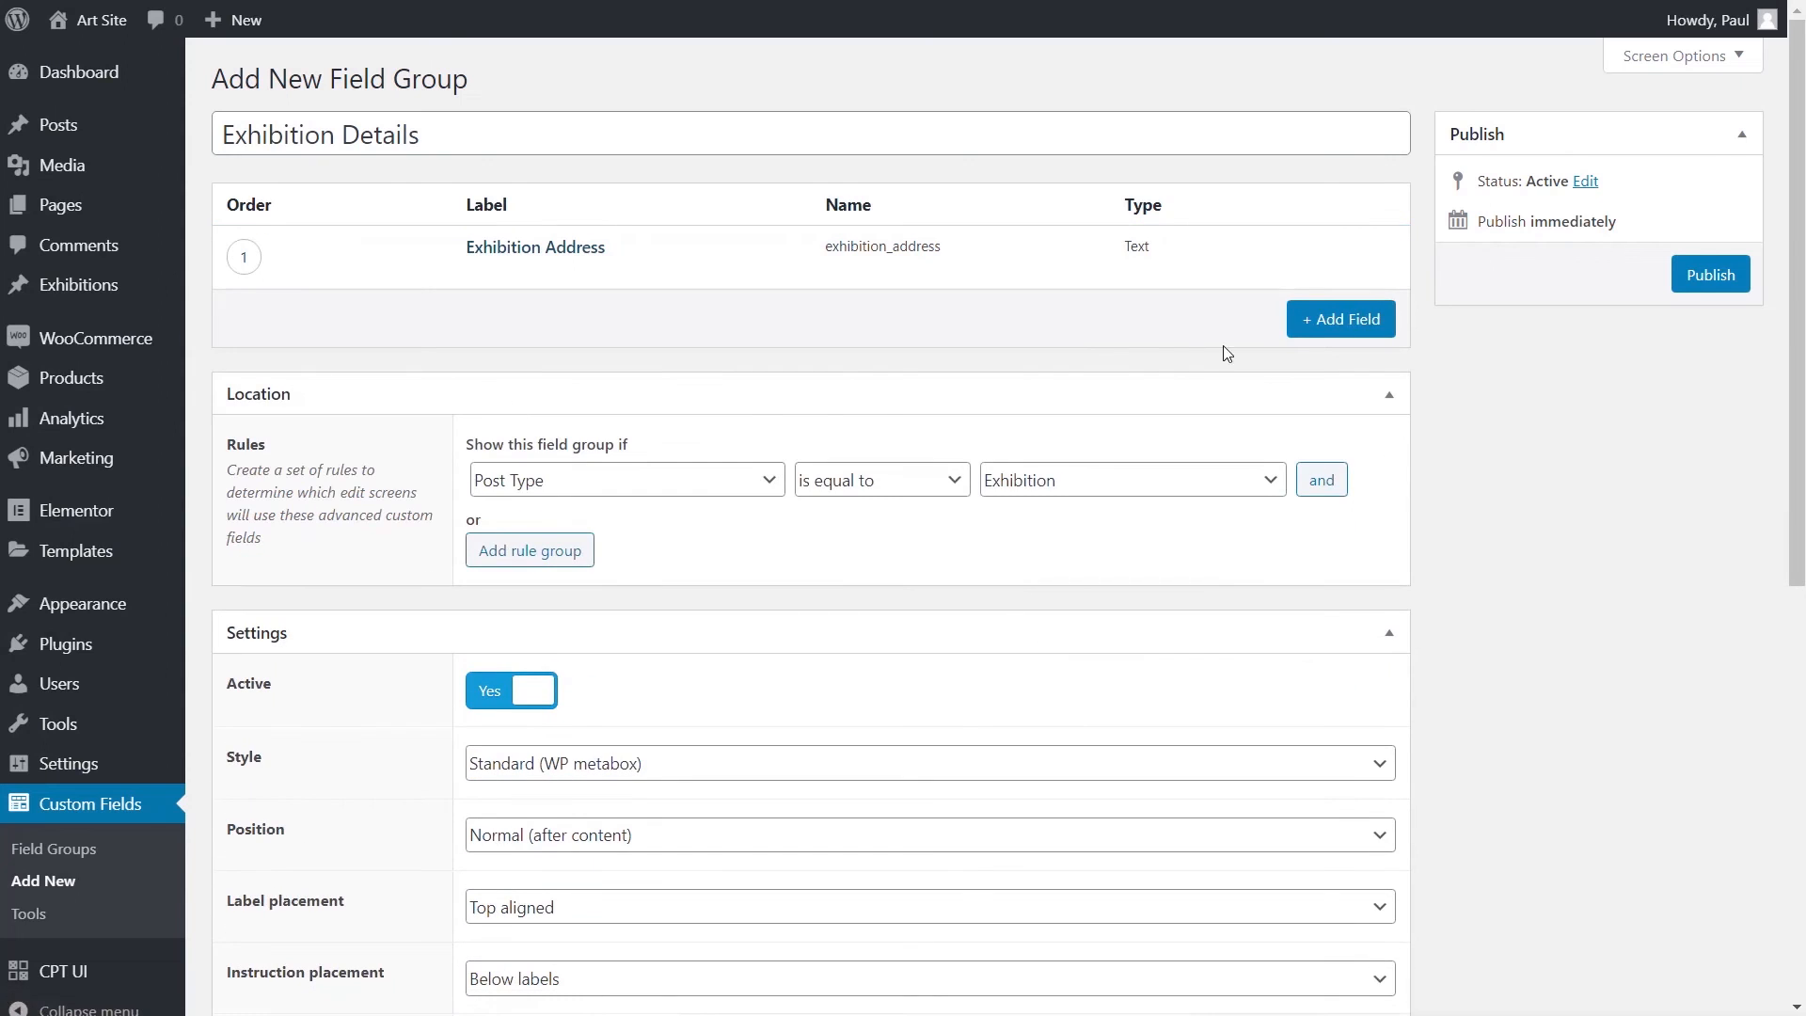
- Add a second field labelled 'Exhibition Date' (exhibition_date) with field type Date Picker
{"action": "left_click", "coordinate": [1330, 327]}
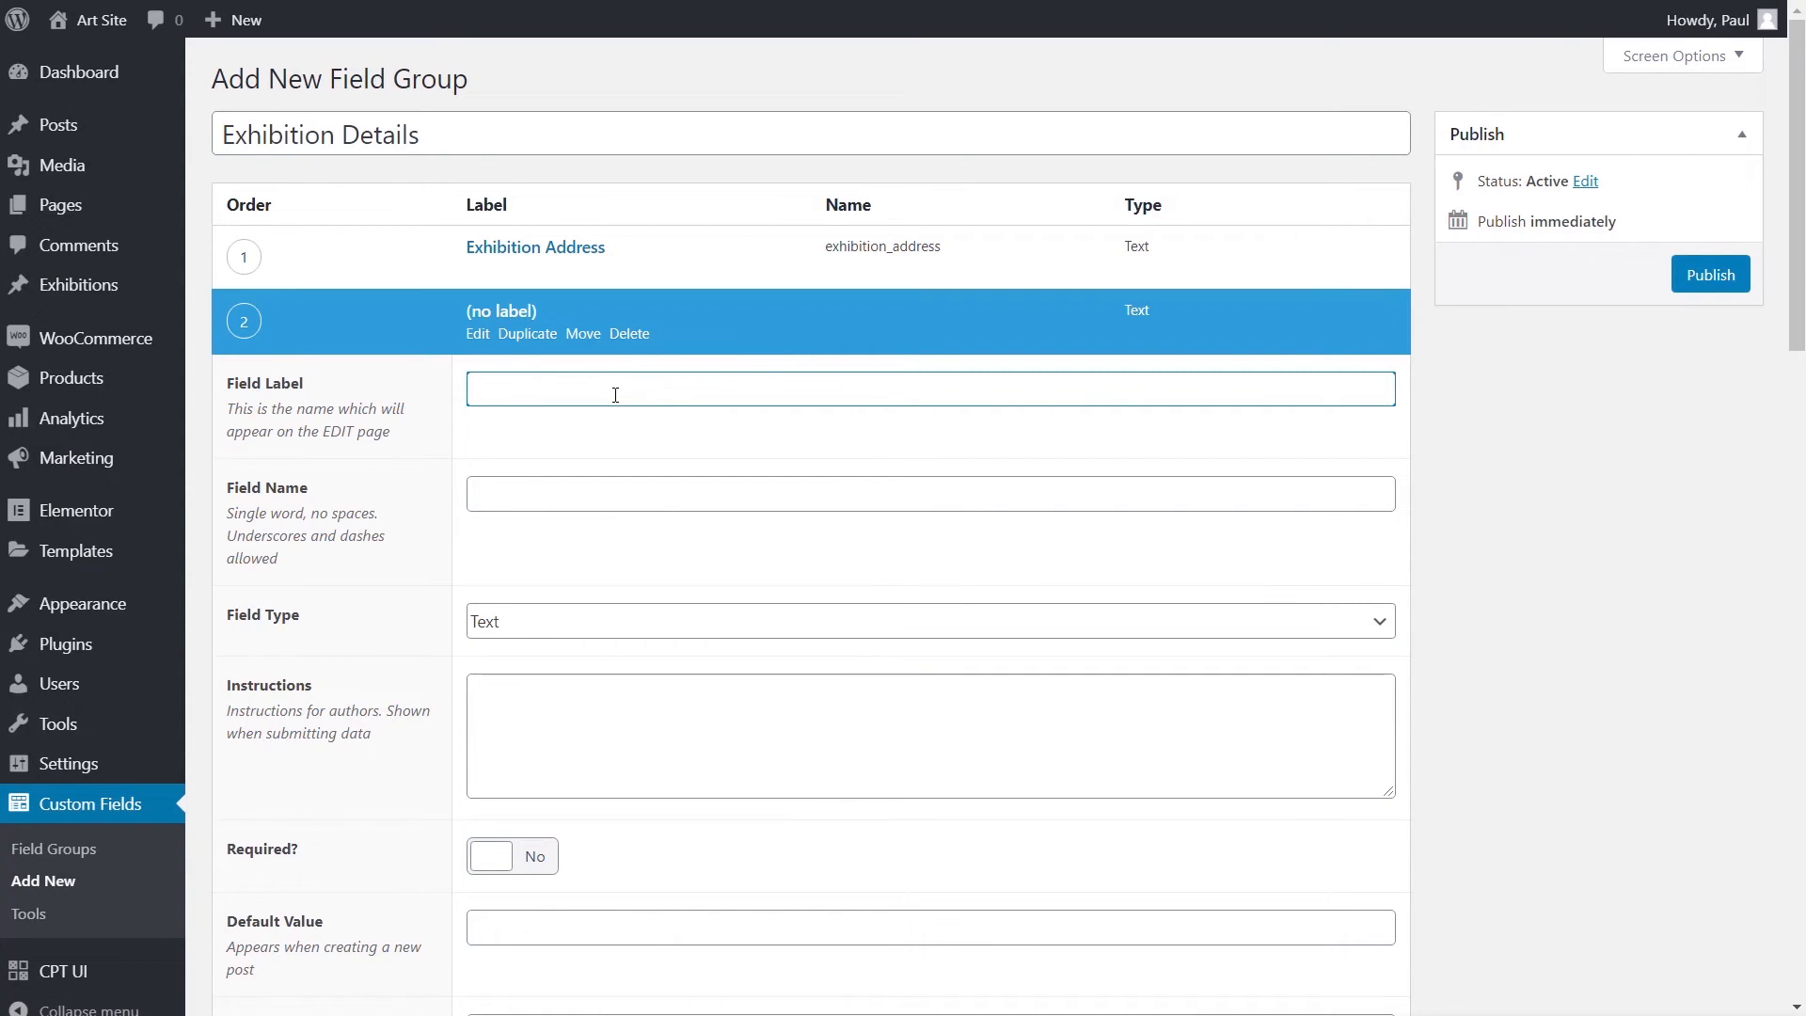
{"action": "type", "text": "Exhibition Date"}
{"action": "left_click", "coordinate": [609, 489]}
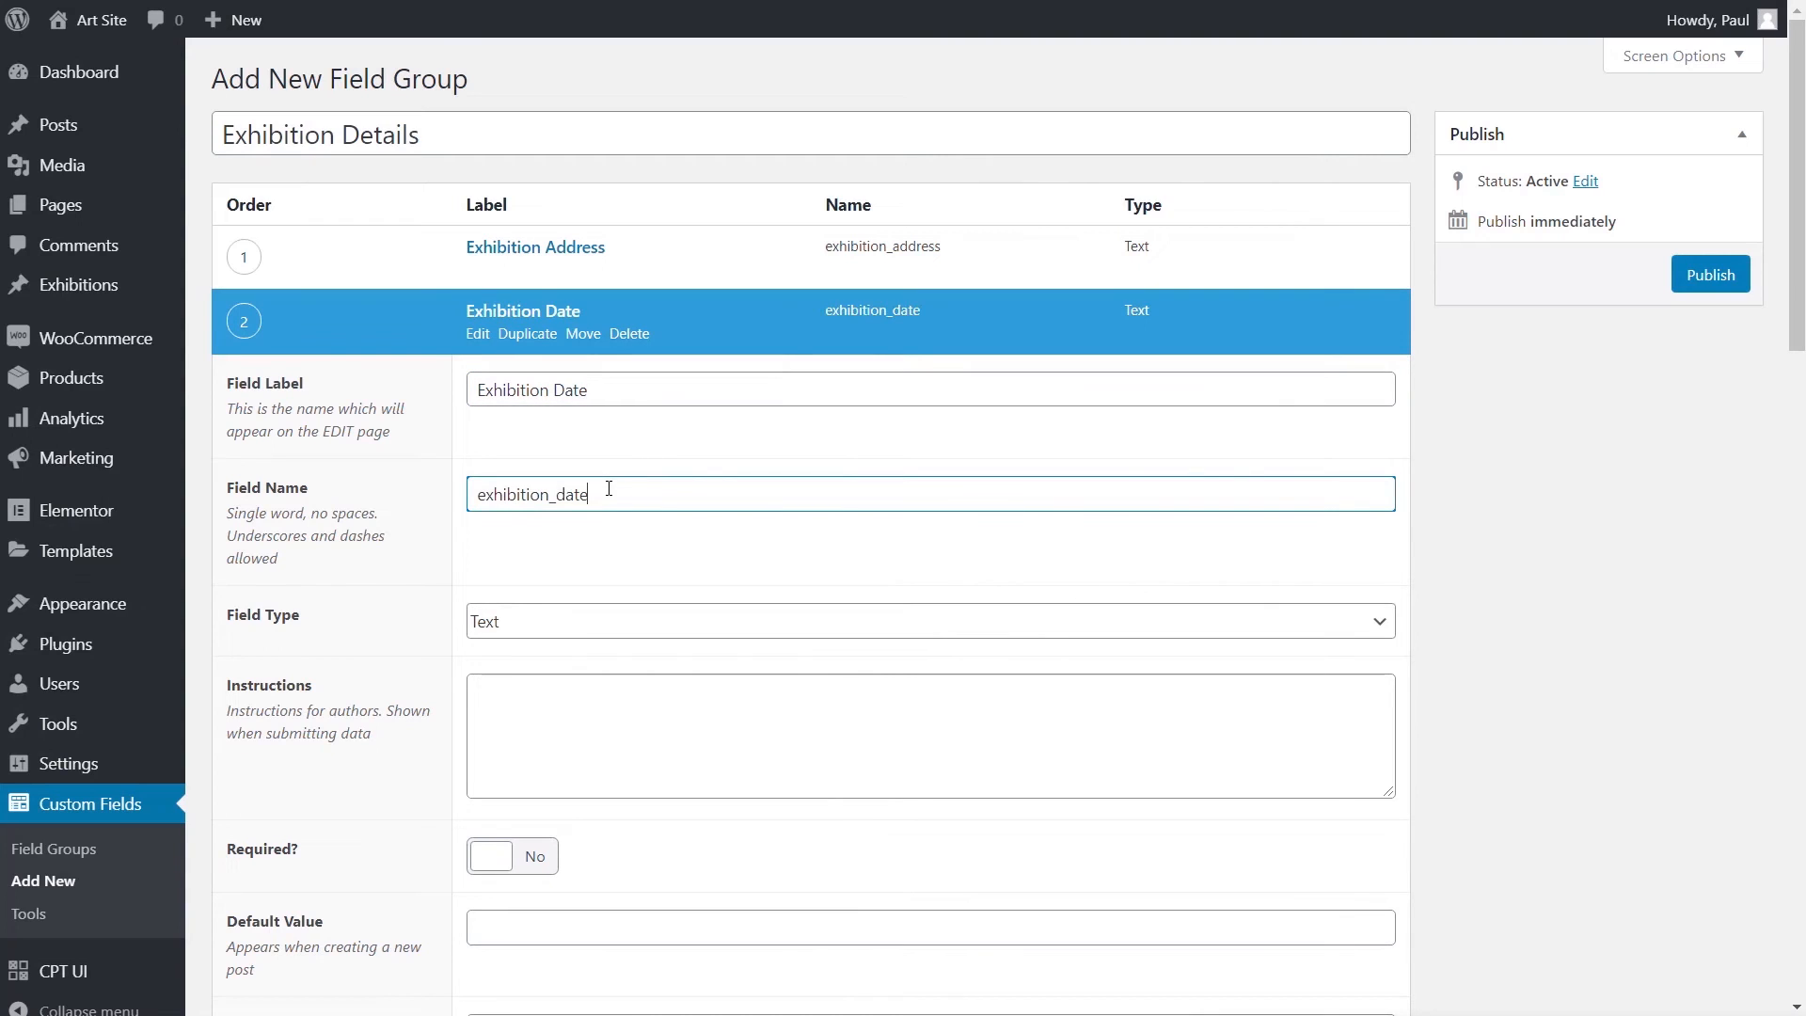
{"action": "left_click", "coordinate": [616, 623]}
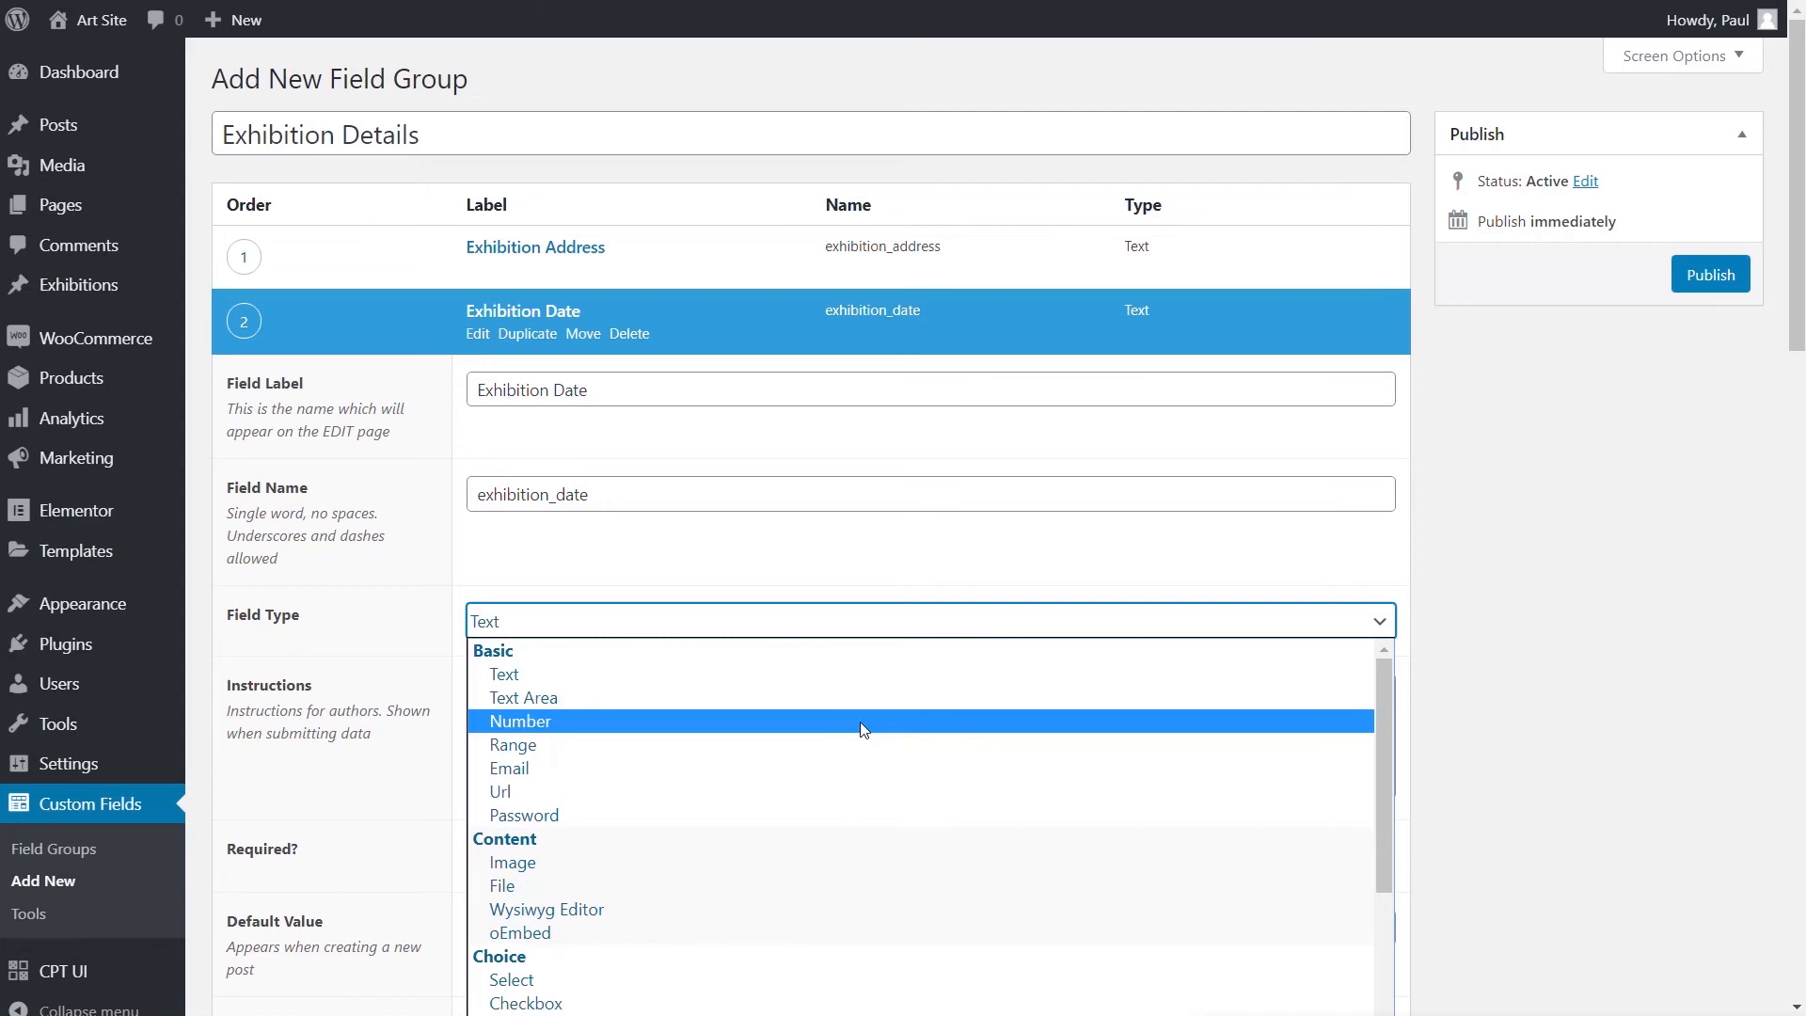
{"action": "left_click_drag", "start_coordinate": [1378, 728], "coordinate": [1356, 941]}
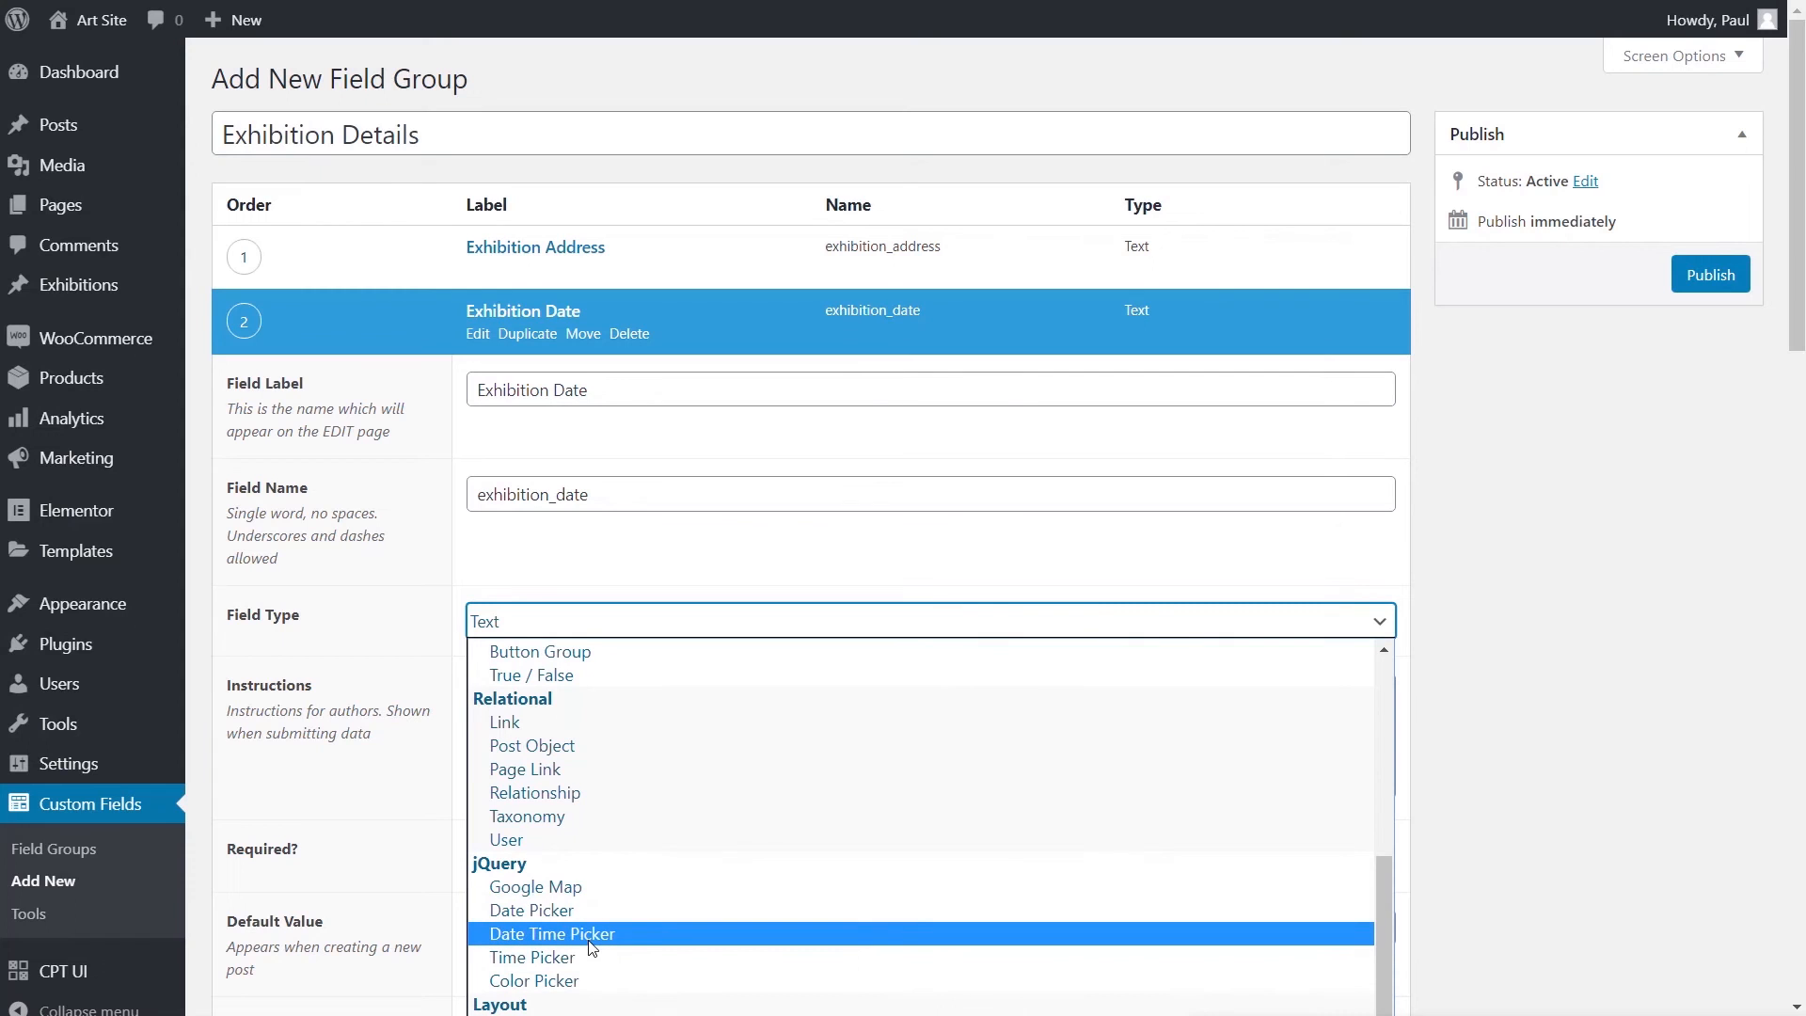
{"action": "left_click", "coordinate": [572, 913]}
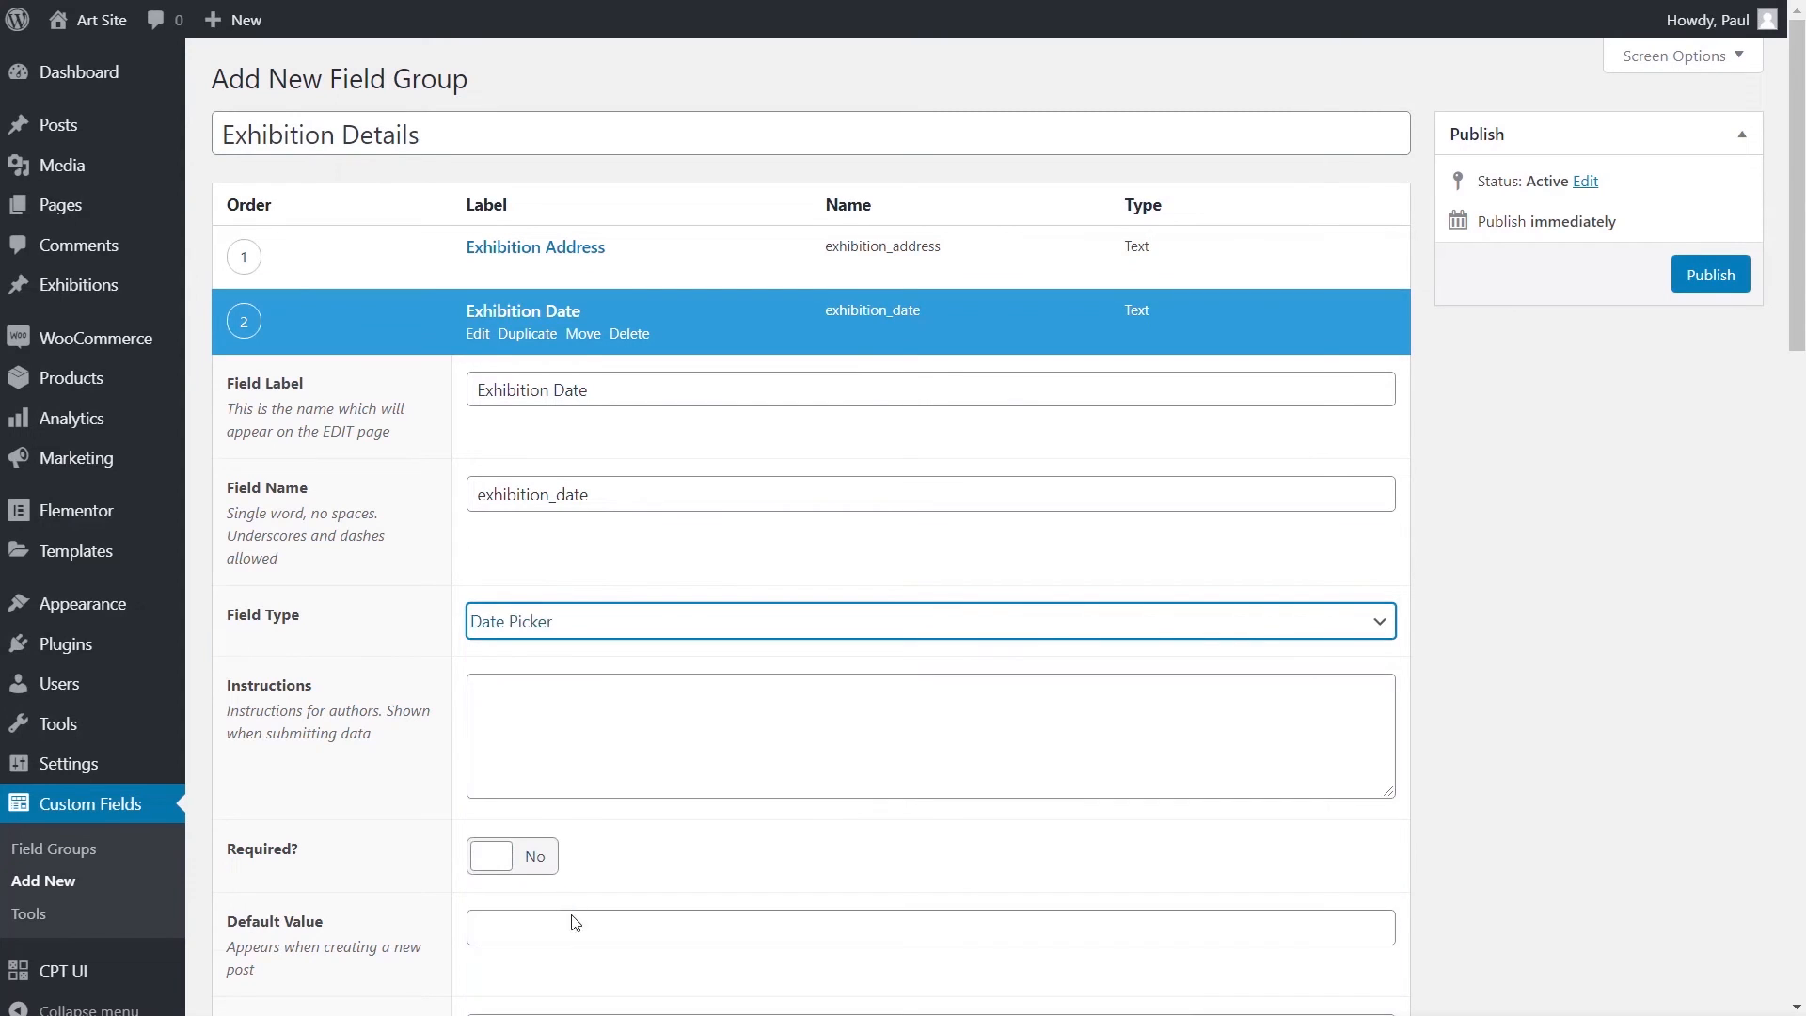
{"action": "left_click", "coordinate": [1632, 707]}
- Set its return and display formats to F j, Y (May 8, 2020), then collapse it
{"action": "scroll", "coordinate": [1552, 717], "scroll_direction": "down", "scroll_amount": 5}
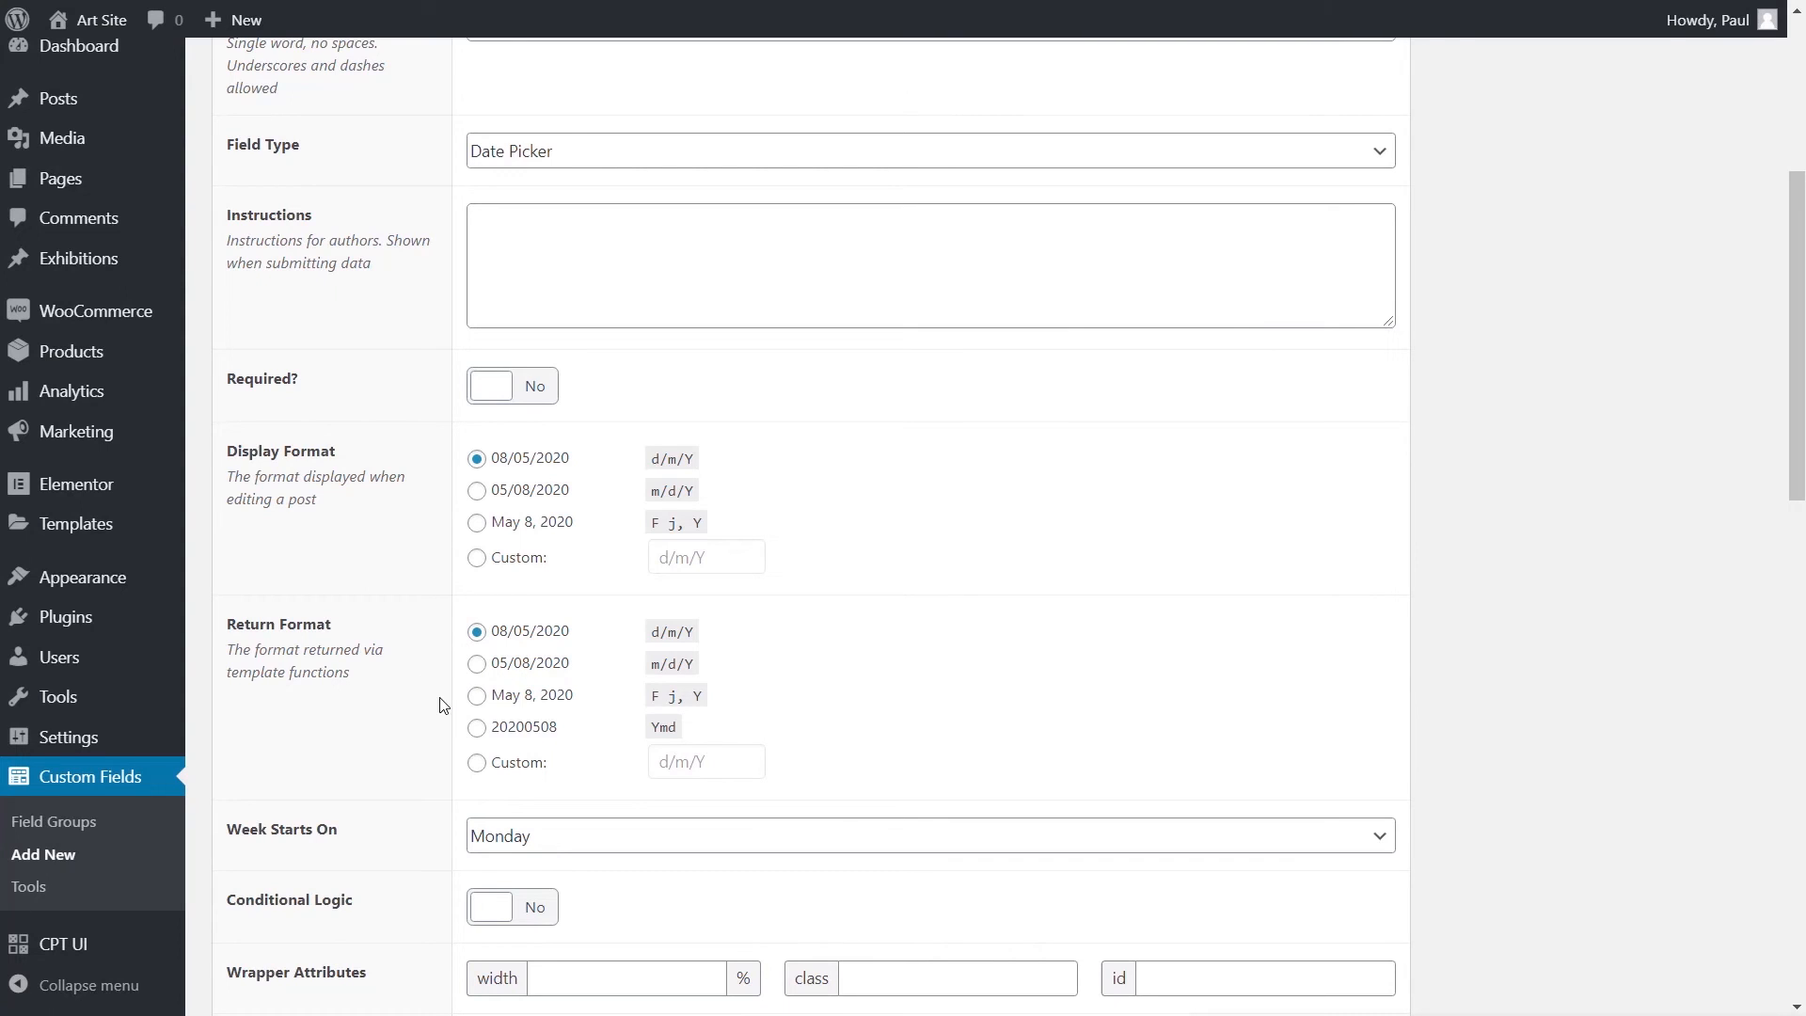
{"action": "left_click", "coordinate": [476, 695]}
{"action": "left_click", "coordinate": [476, 523]}
{"action": "scroll", "coordinate": [382, 710], "scroll_direction": "down", "scroll_amount": 3}
{"action": "scroll", "coordinate": [1415, 684], "scroll_direction": "up", "scroll_amount": 8}
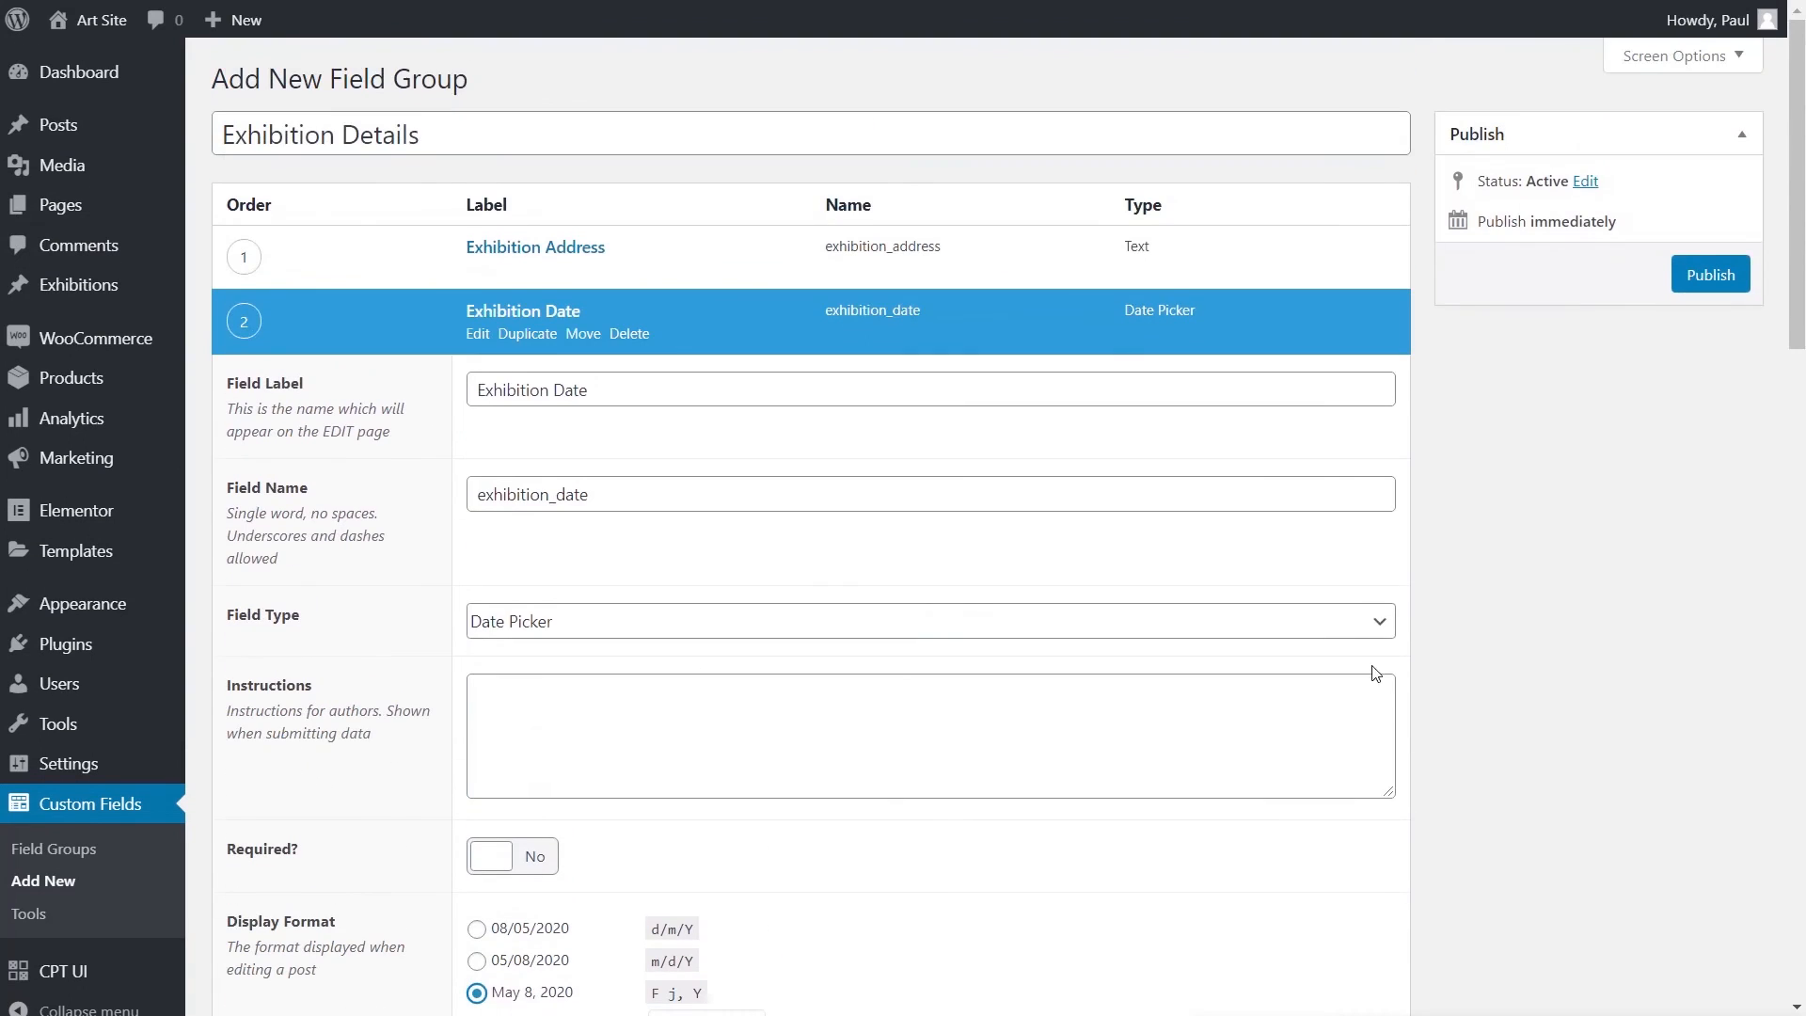
{"action": "left_click", "coordinate": [523, 311]}
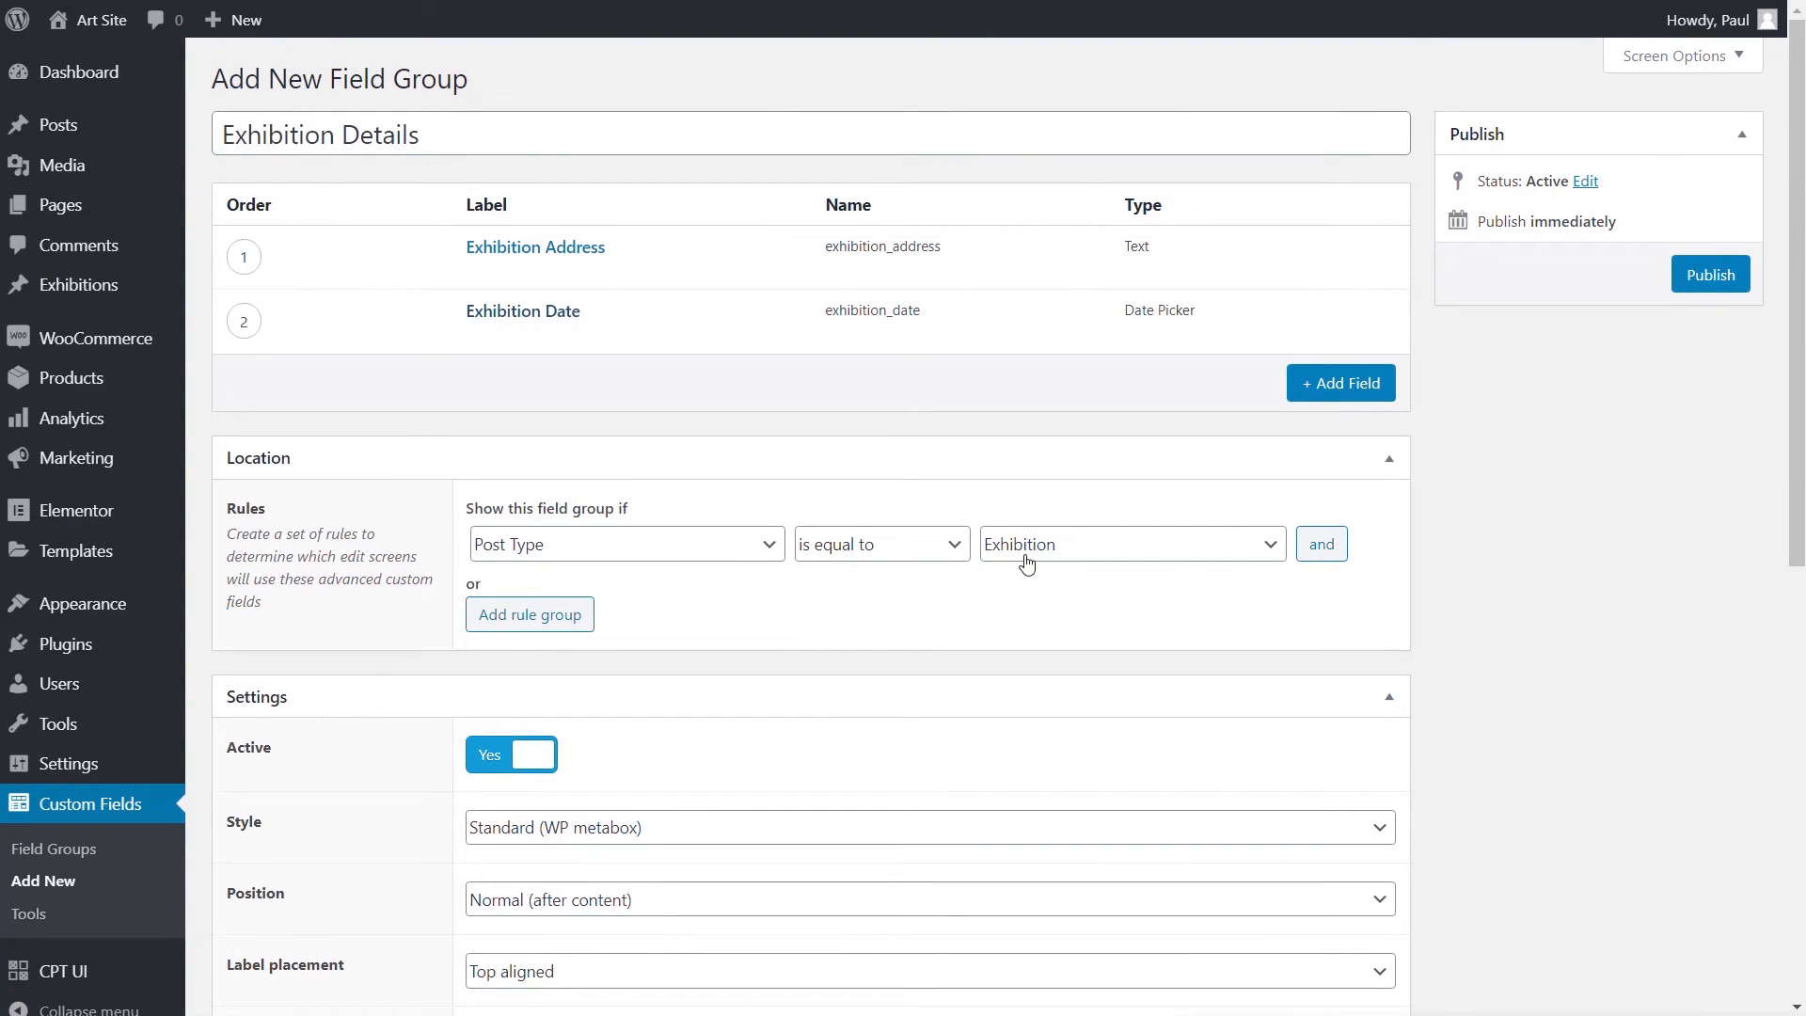
- Publish the Exhibition Details field group and start a new Exhibition post
{"action": "left_click", "coordinate": [1674, 283]}
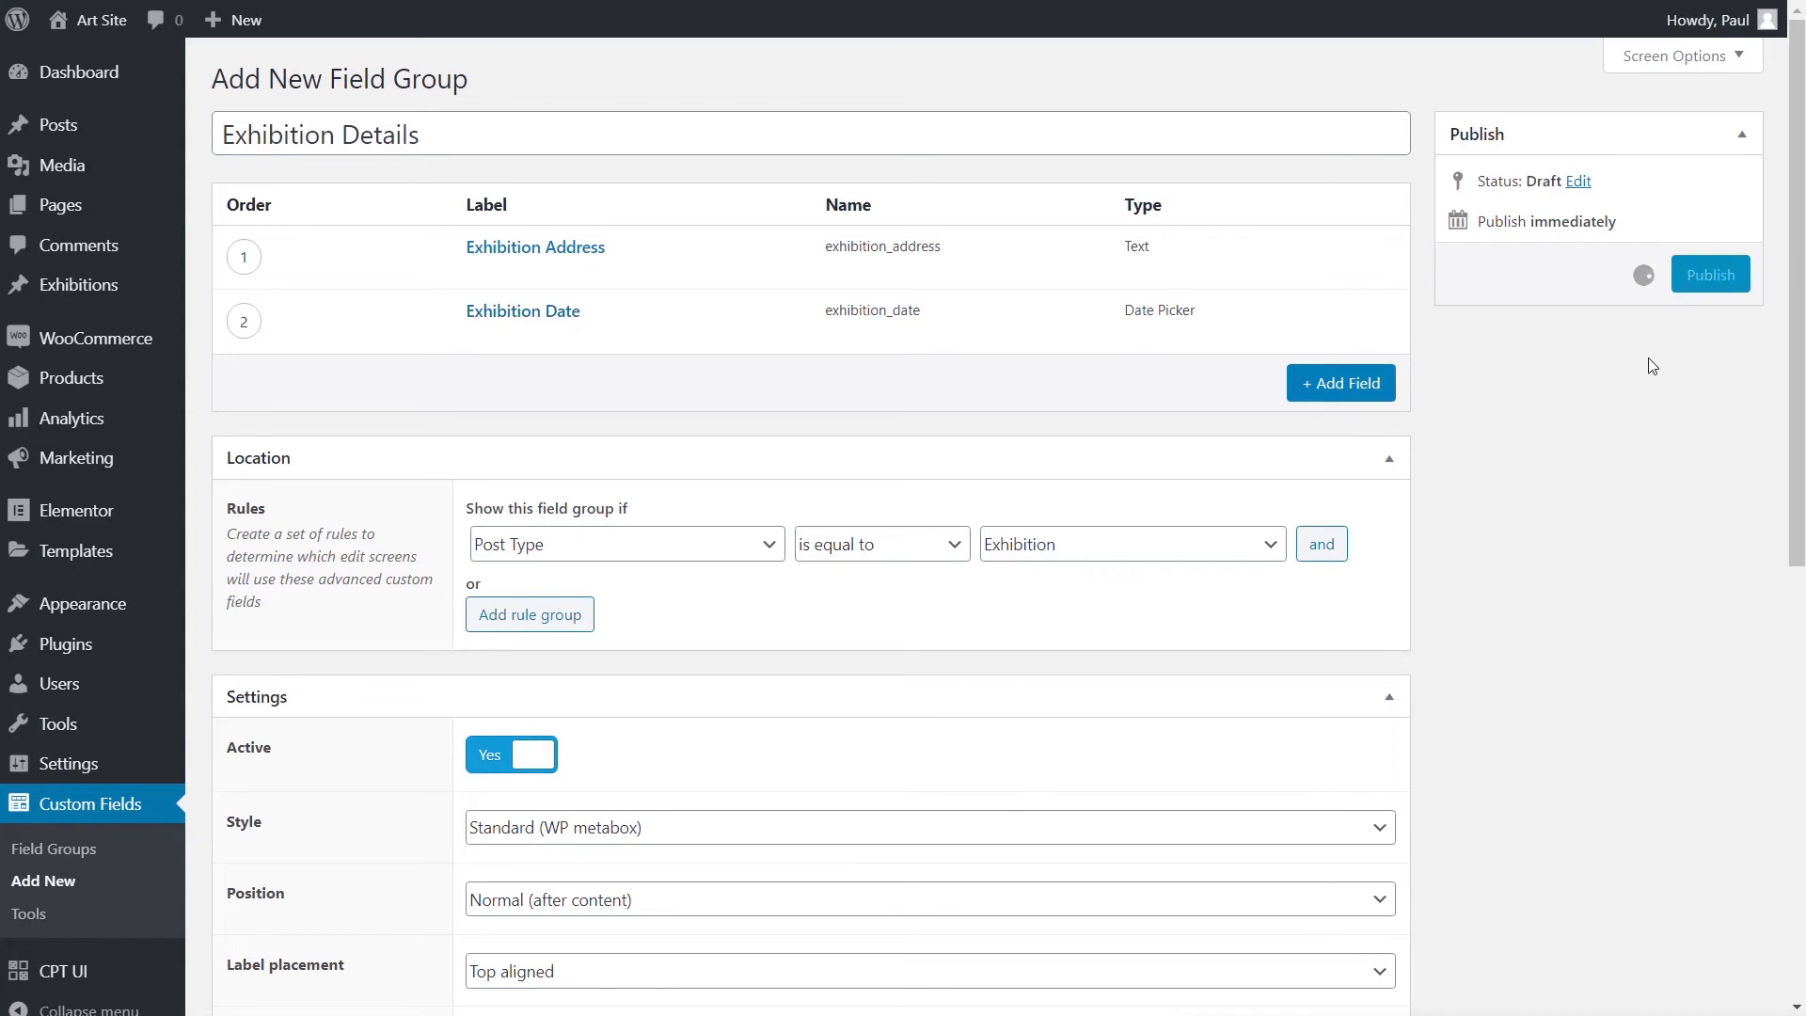
{"action": "mouse_move", "coordinate": [91, 289]}
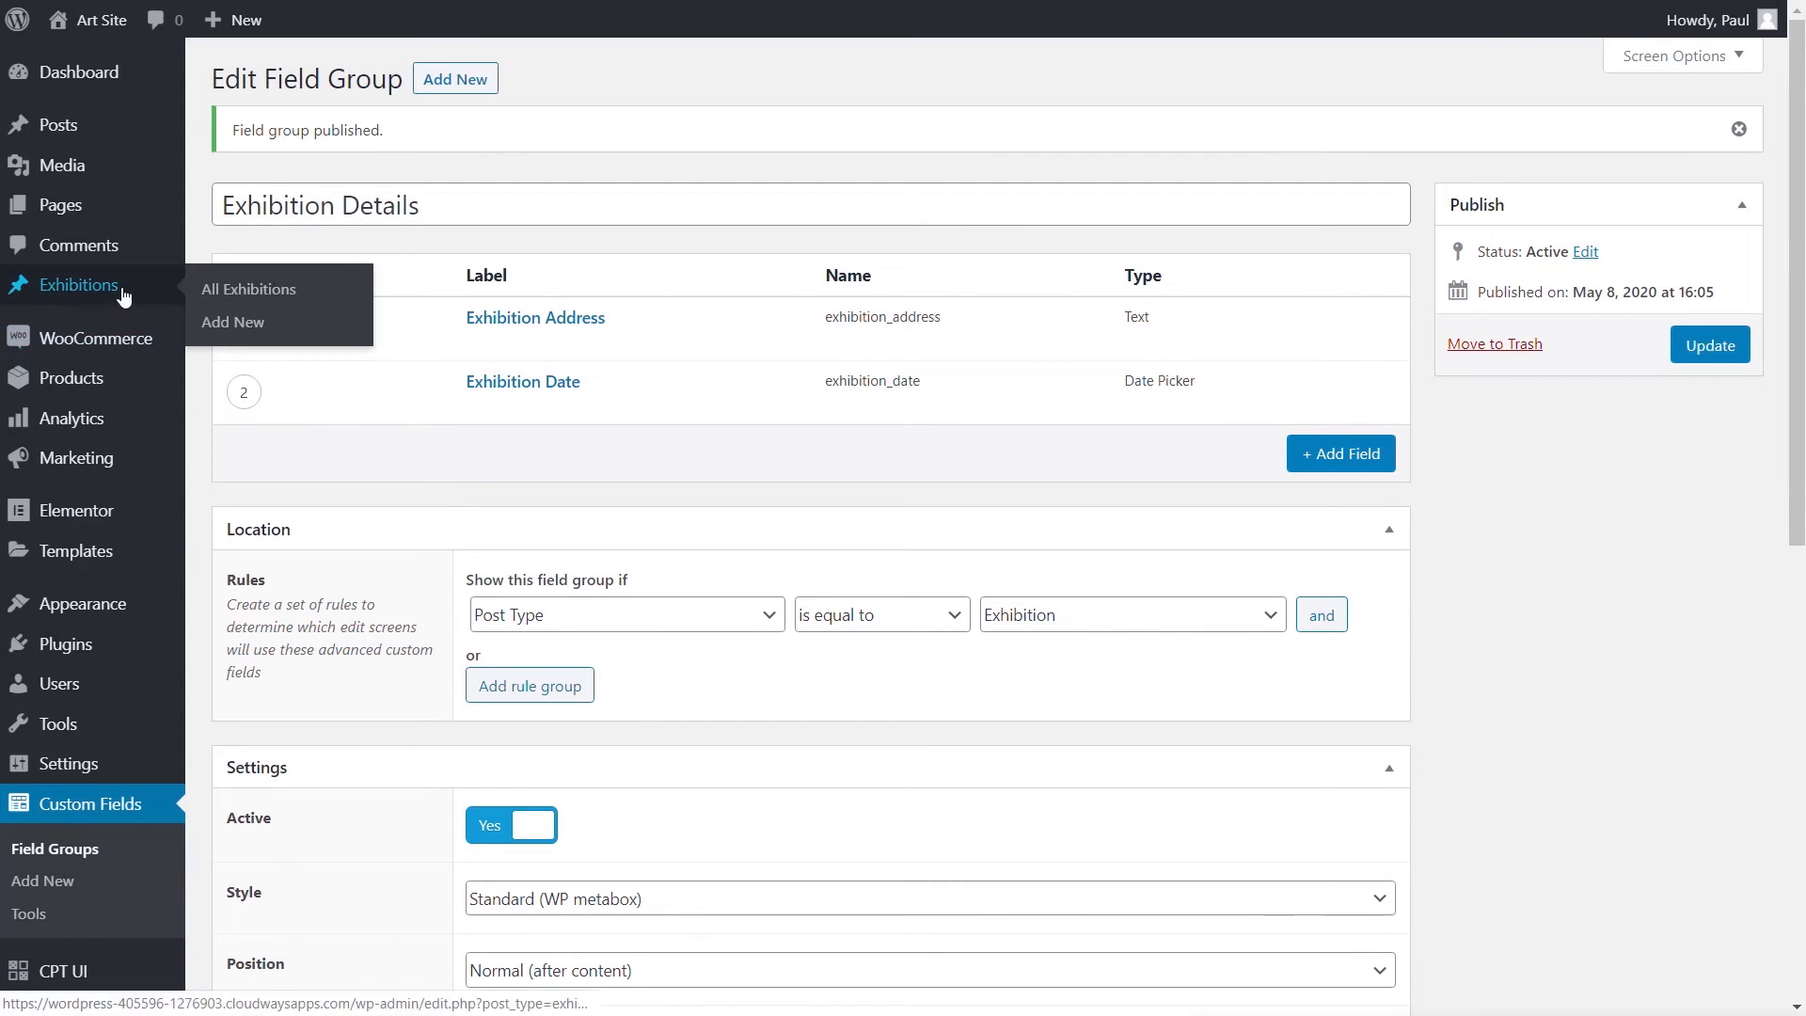
{"action": "left_click", "coordinate": [250, 324]}
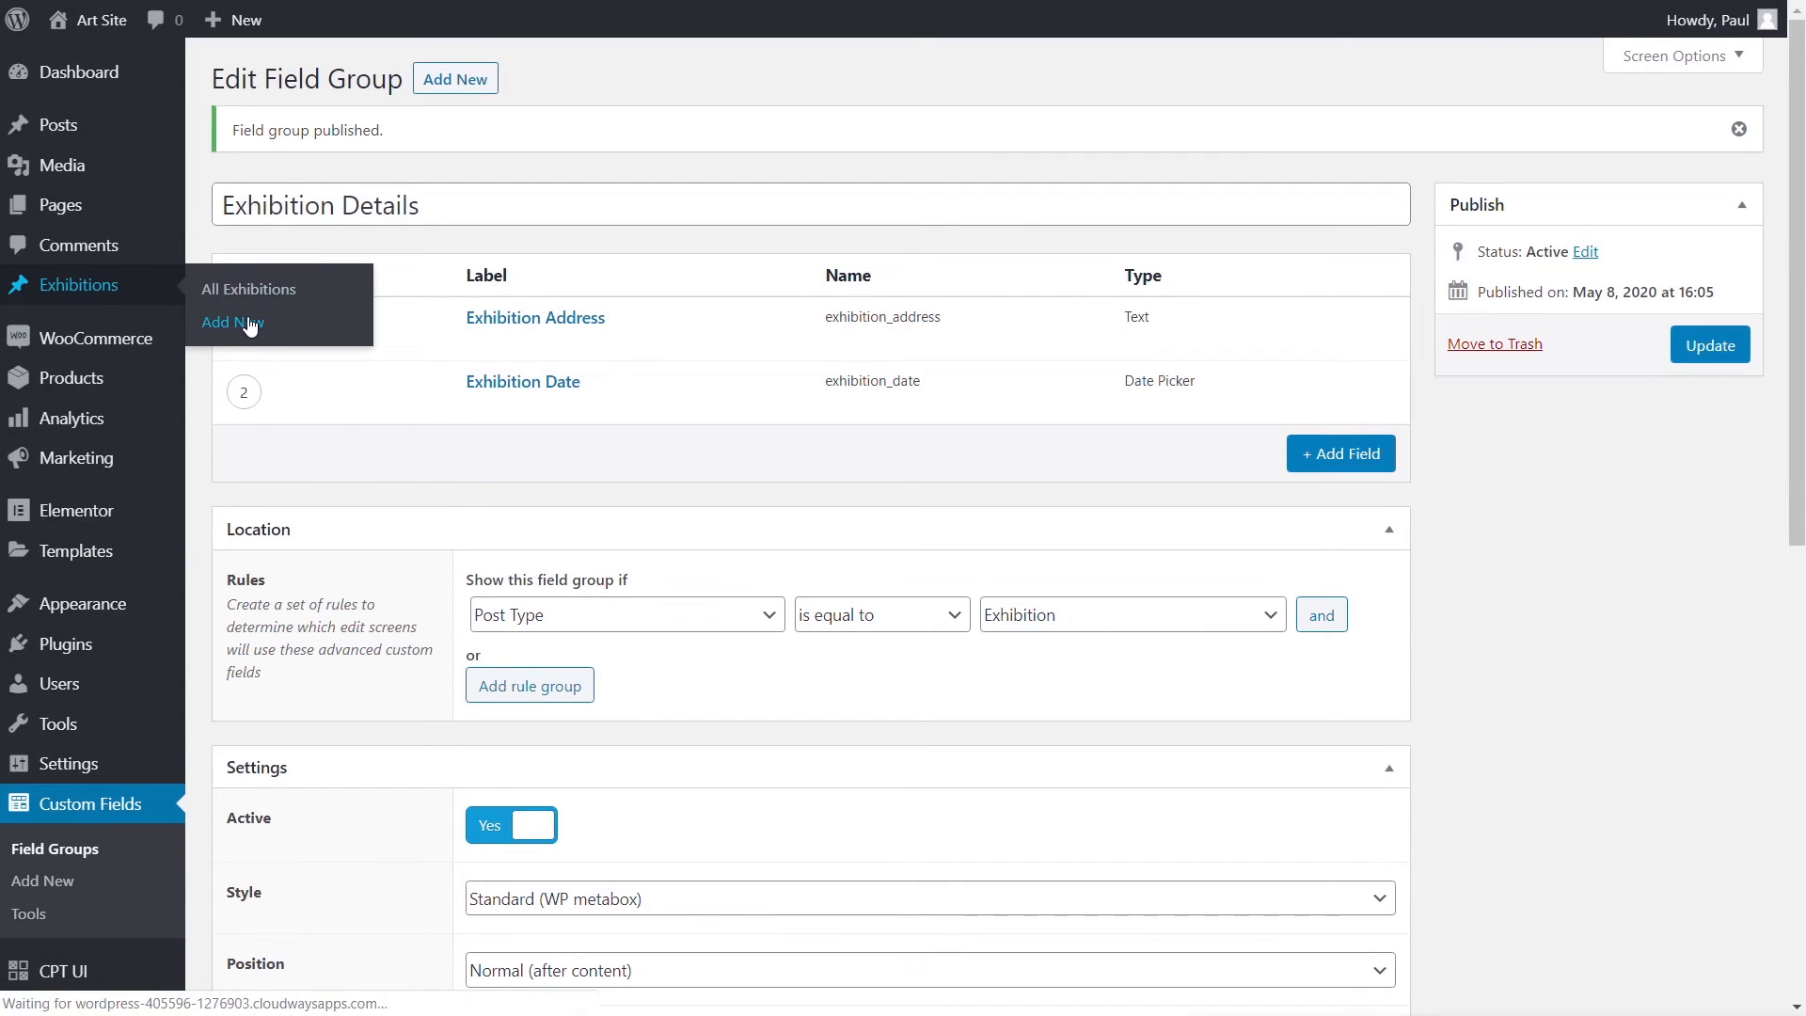
{"action": "scroll", "coordinate": [103, 818], "scroll_direction": "down", "scroll_amount": 1}
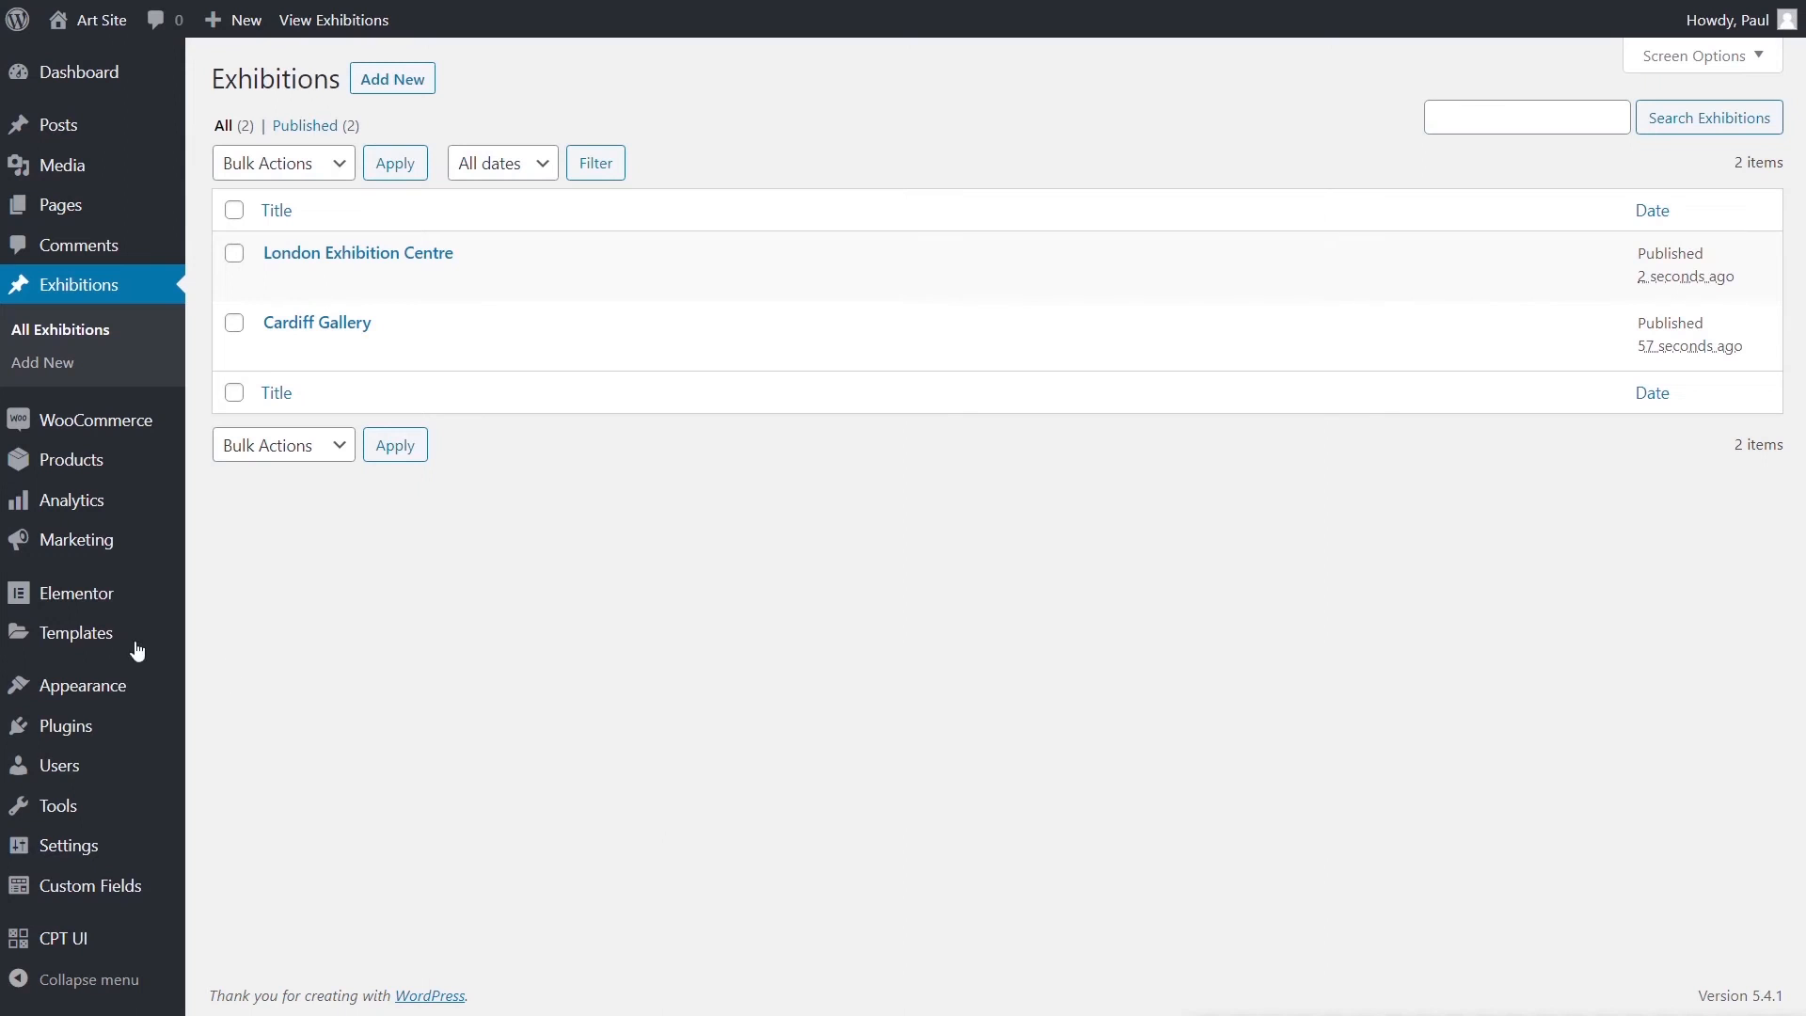
- In Theme Builder, create an Archive template named 'Default Exhibition Archive'
{"action": "mouse_move", "coordinate": [77, 645]}
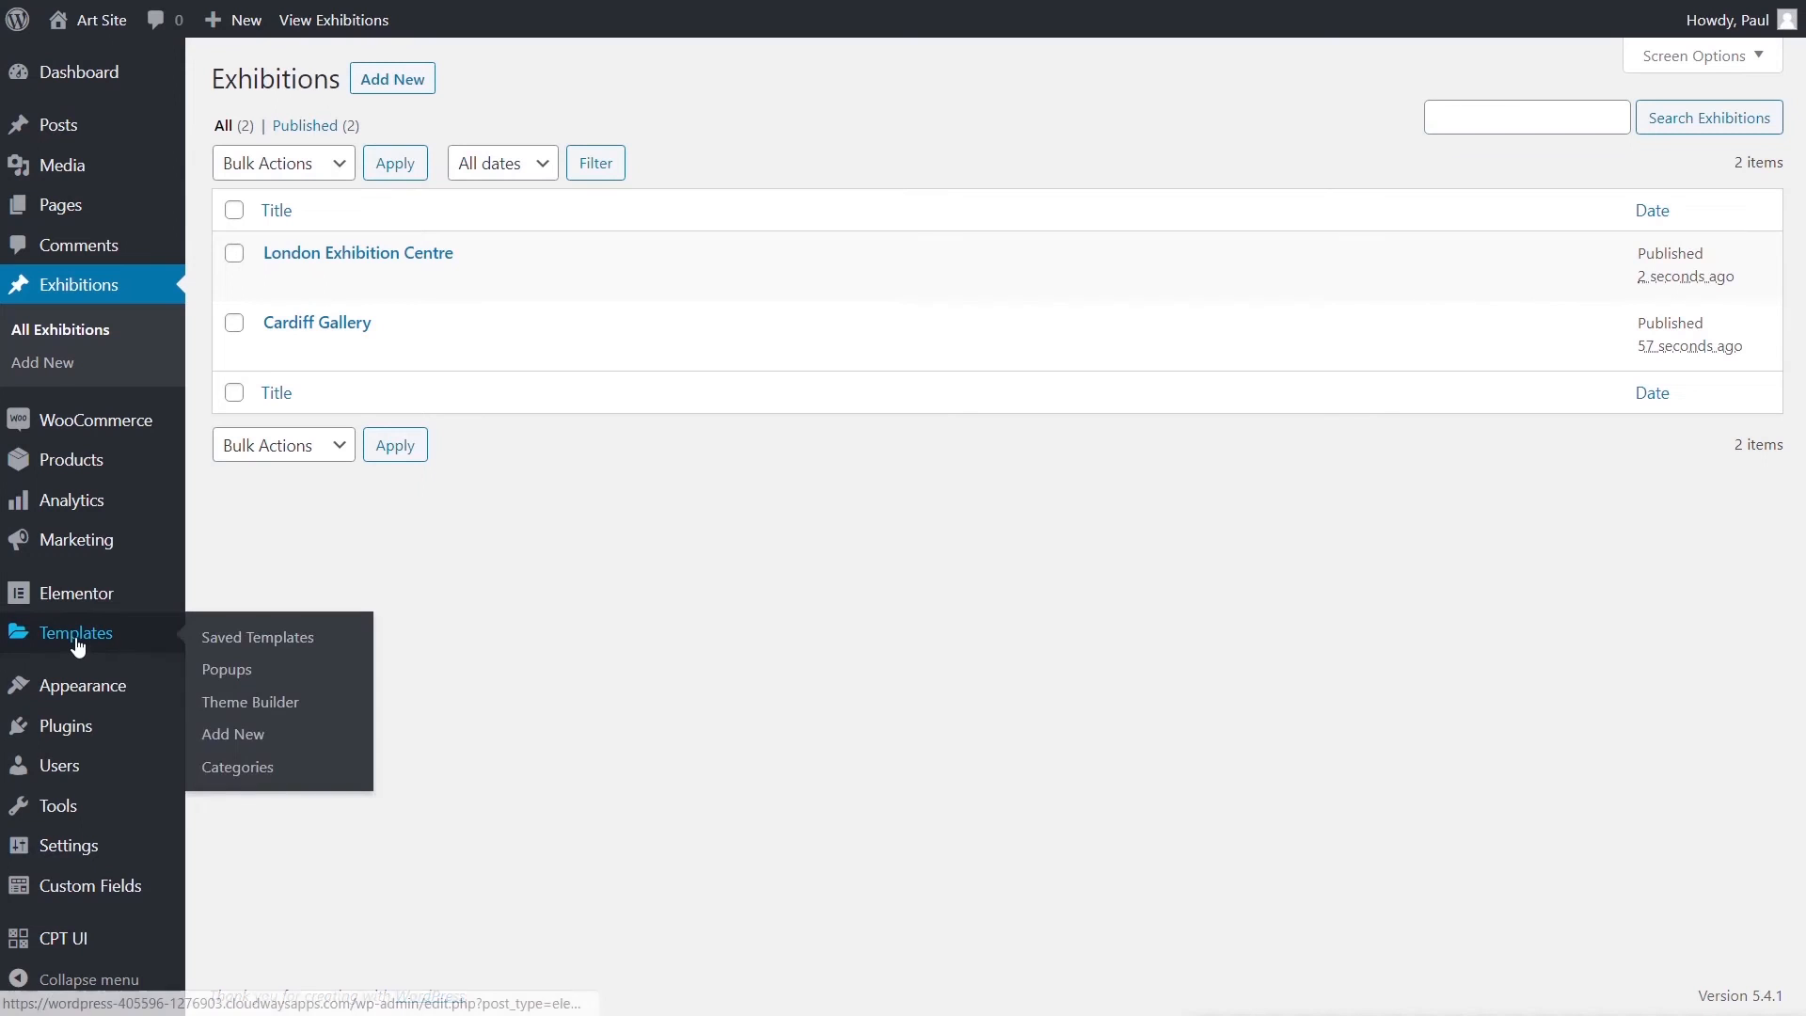
{"action": "left_click", "coordinate": [260, 701]}
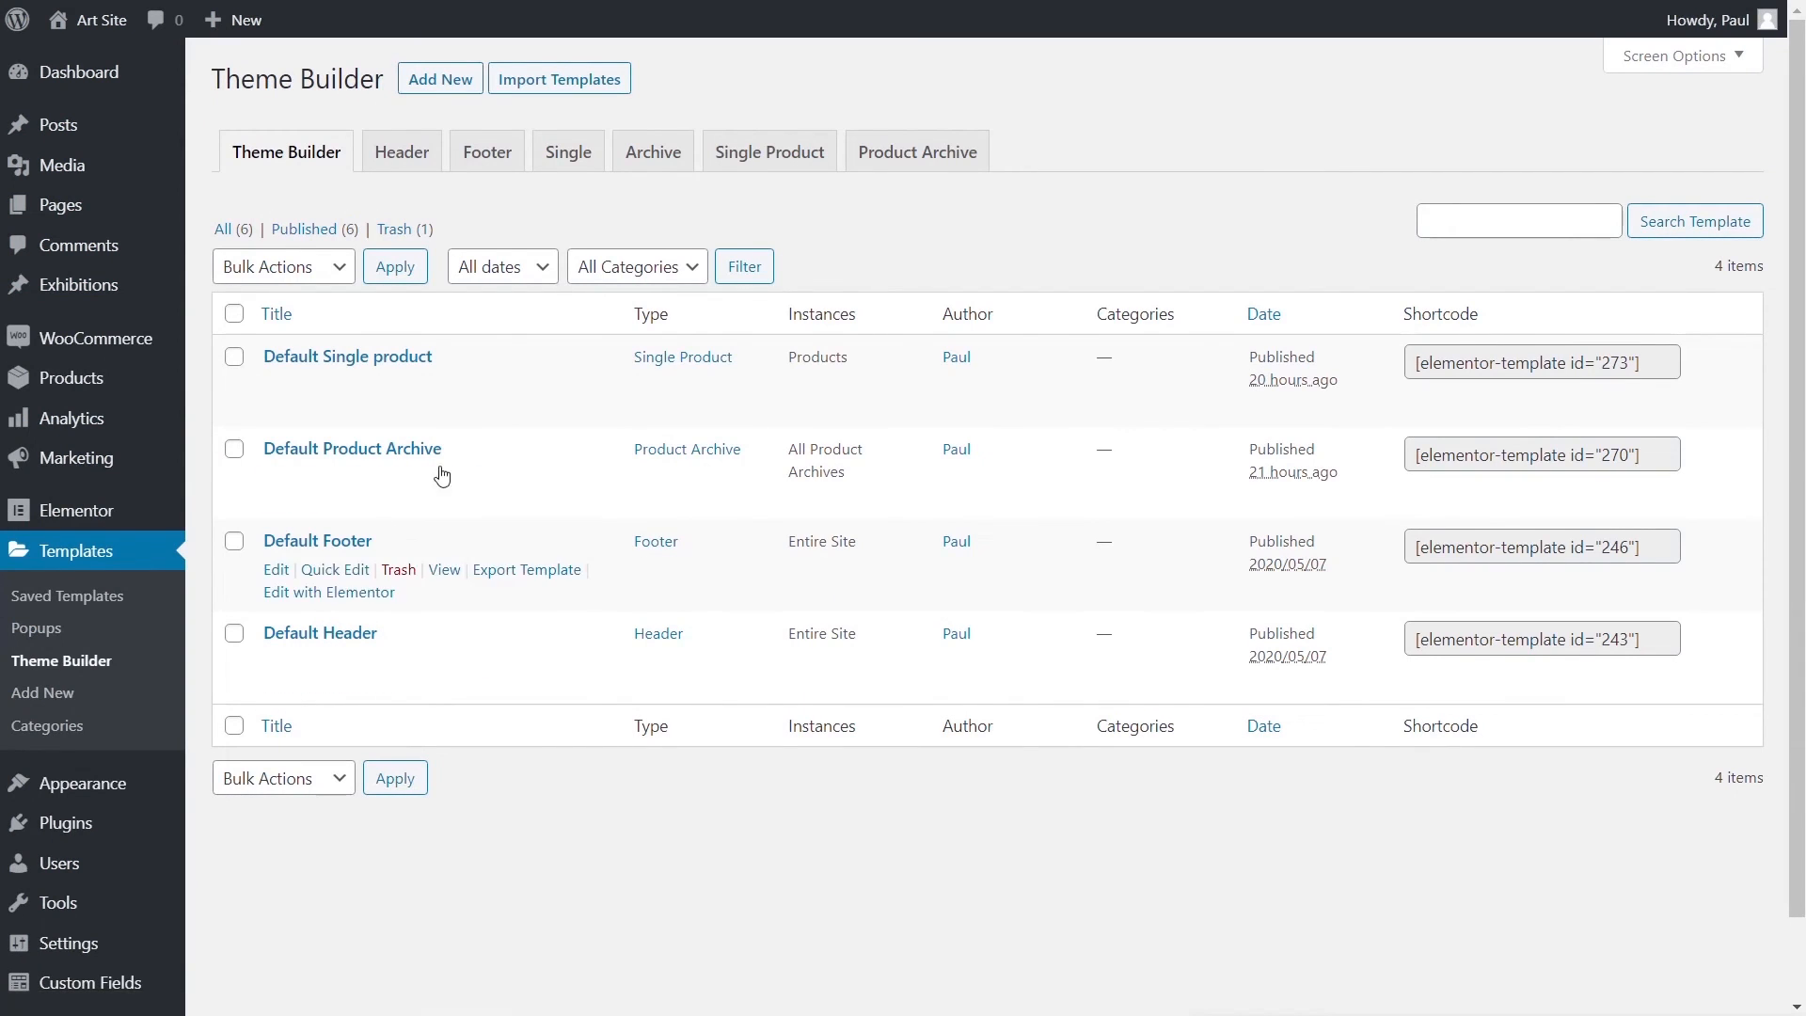
{"action": "left_click", "coordinate": [650, 161]}
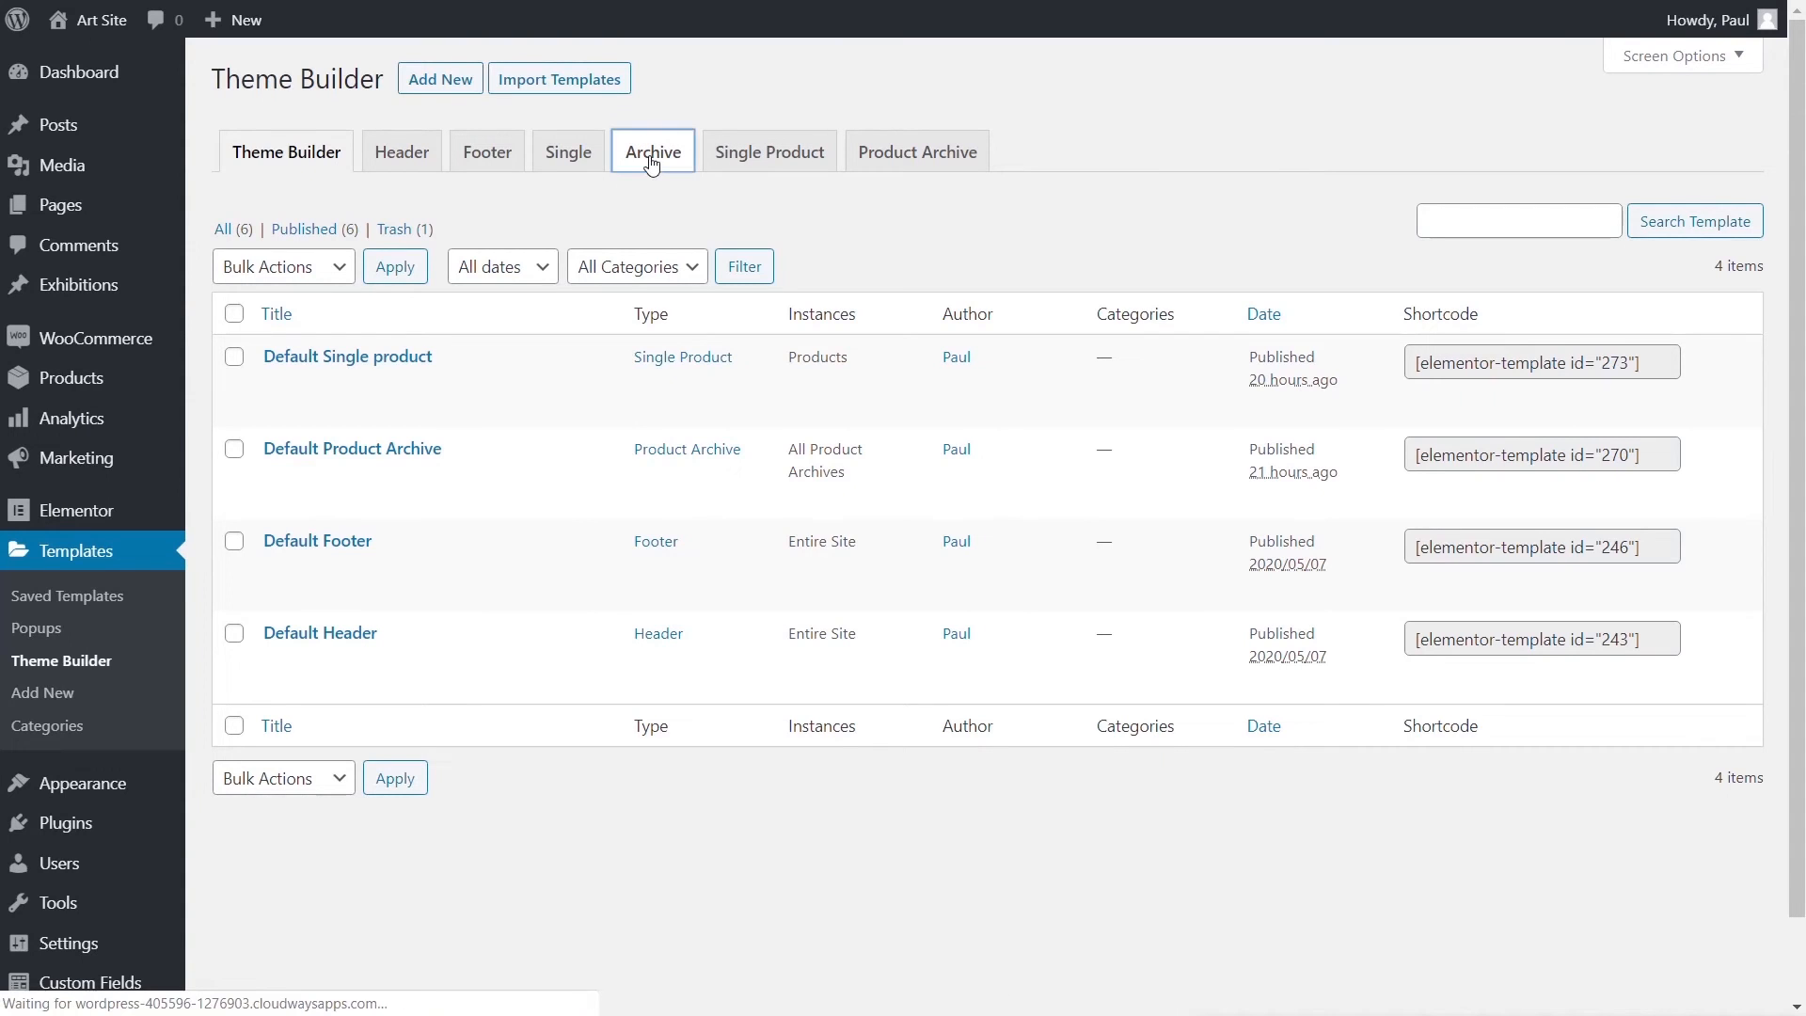
{"action": "left_click", "coordinate": [959, 591]}
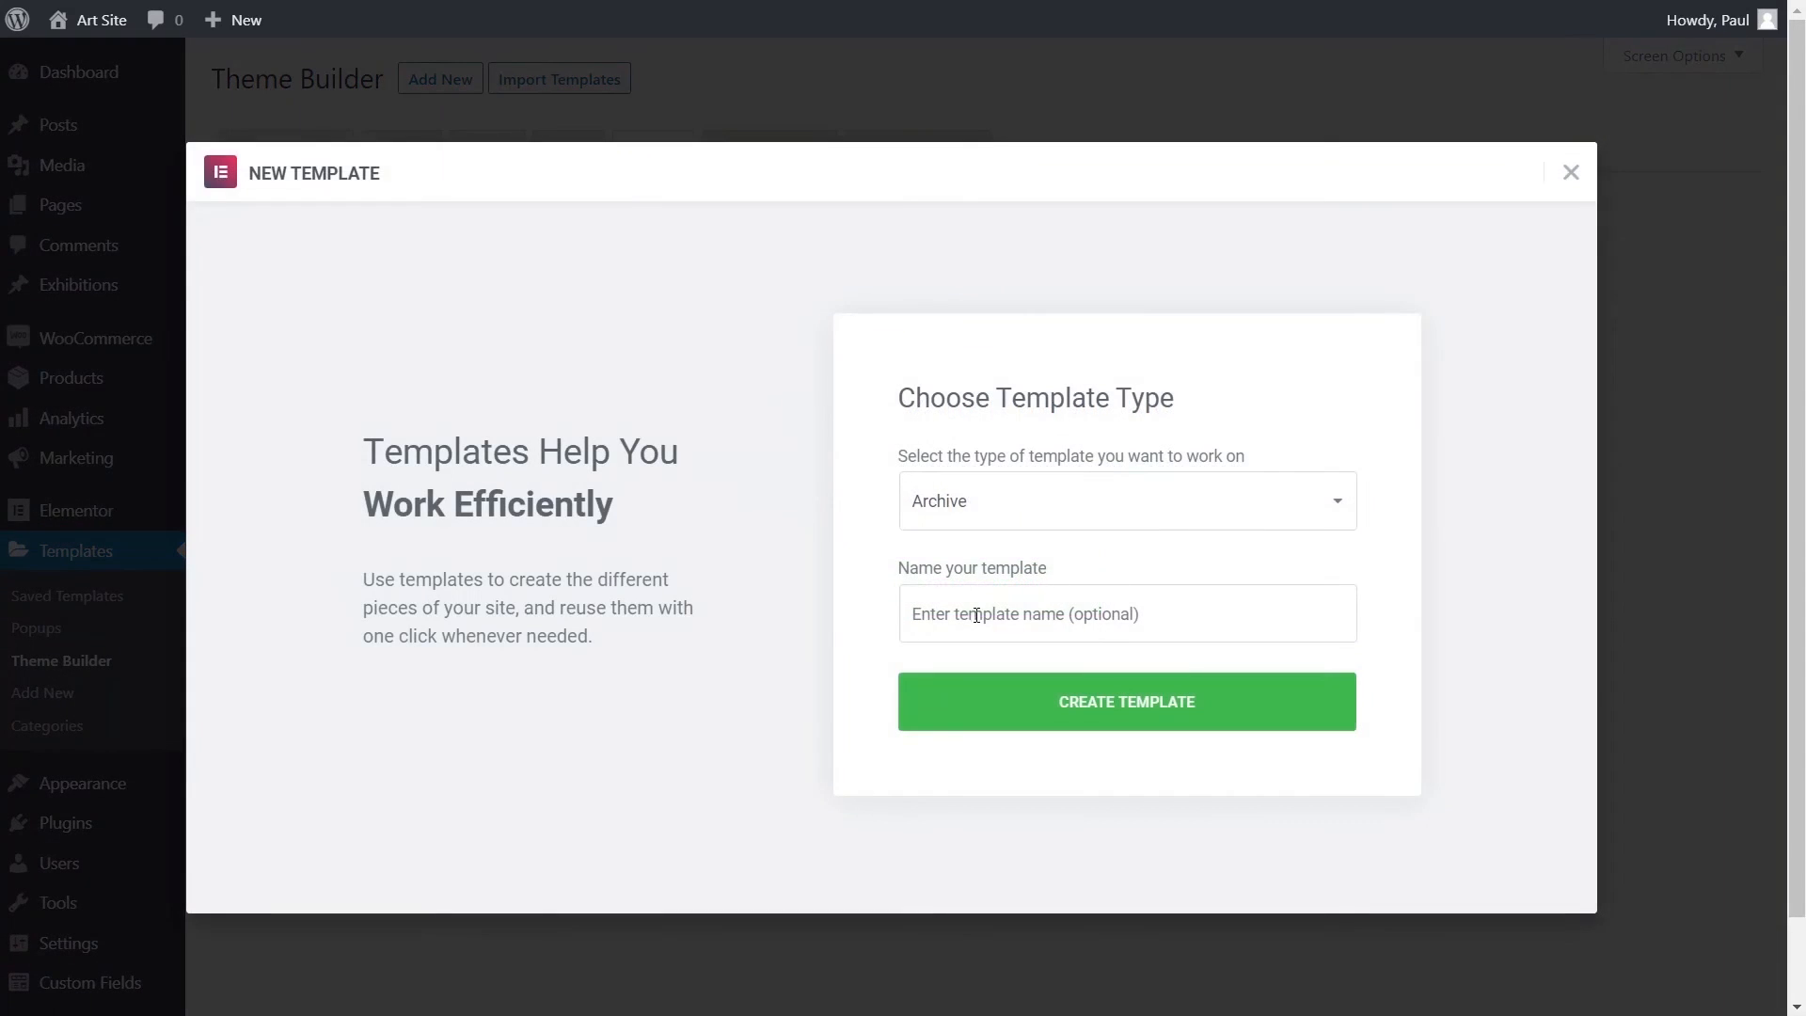
{"action": "left_click", "coordinate": [976, 615]}
{"action": "type", "text": "Default"}
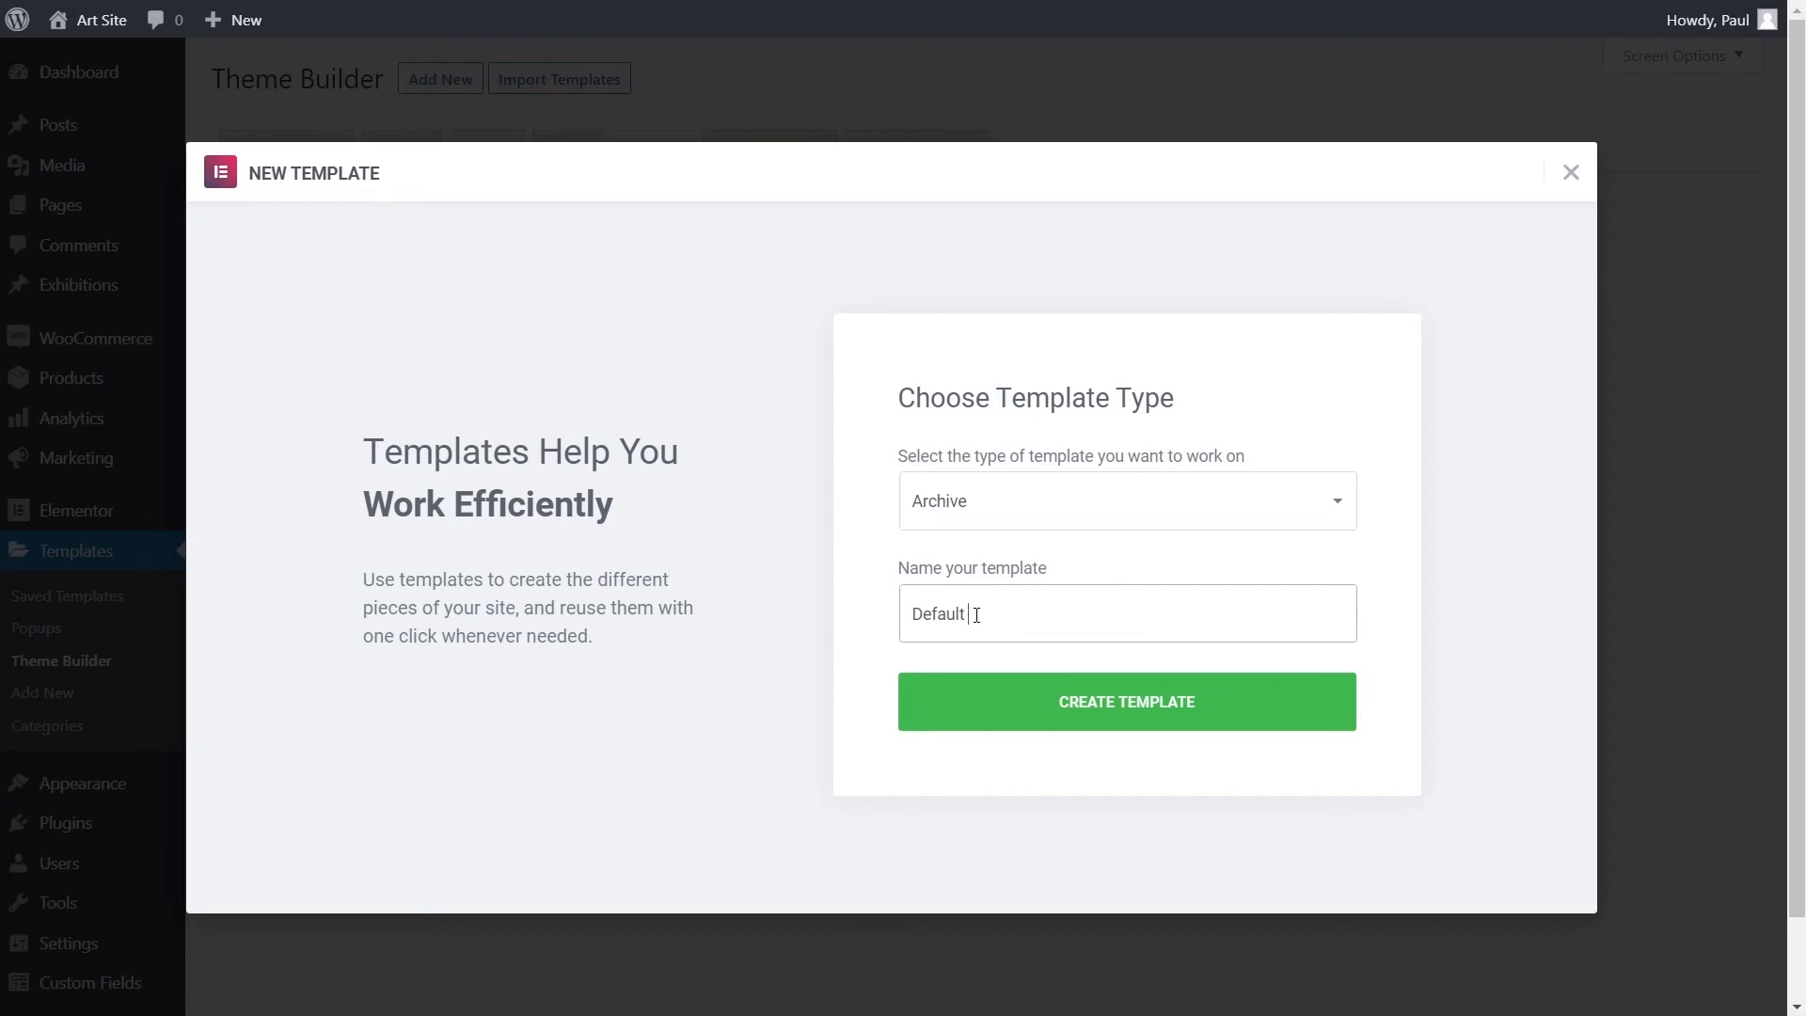
{"action": "type", "text": " Exhibition Archive"}
{"action": "left_click", "coordinate": [1140, 707]}
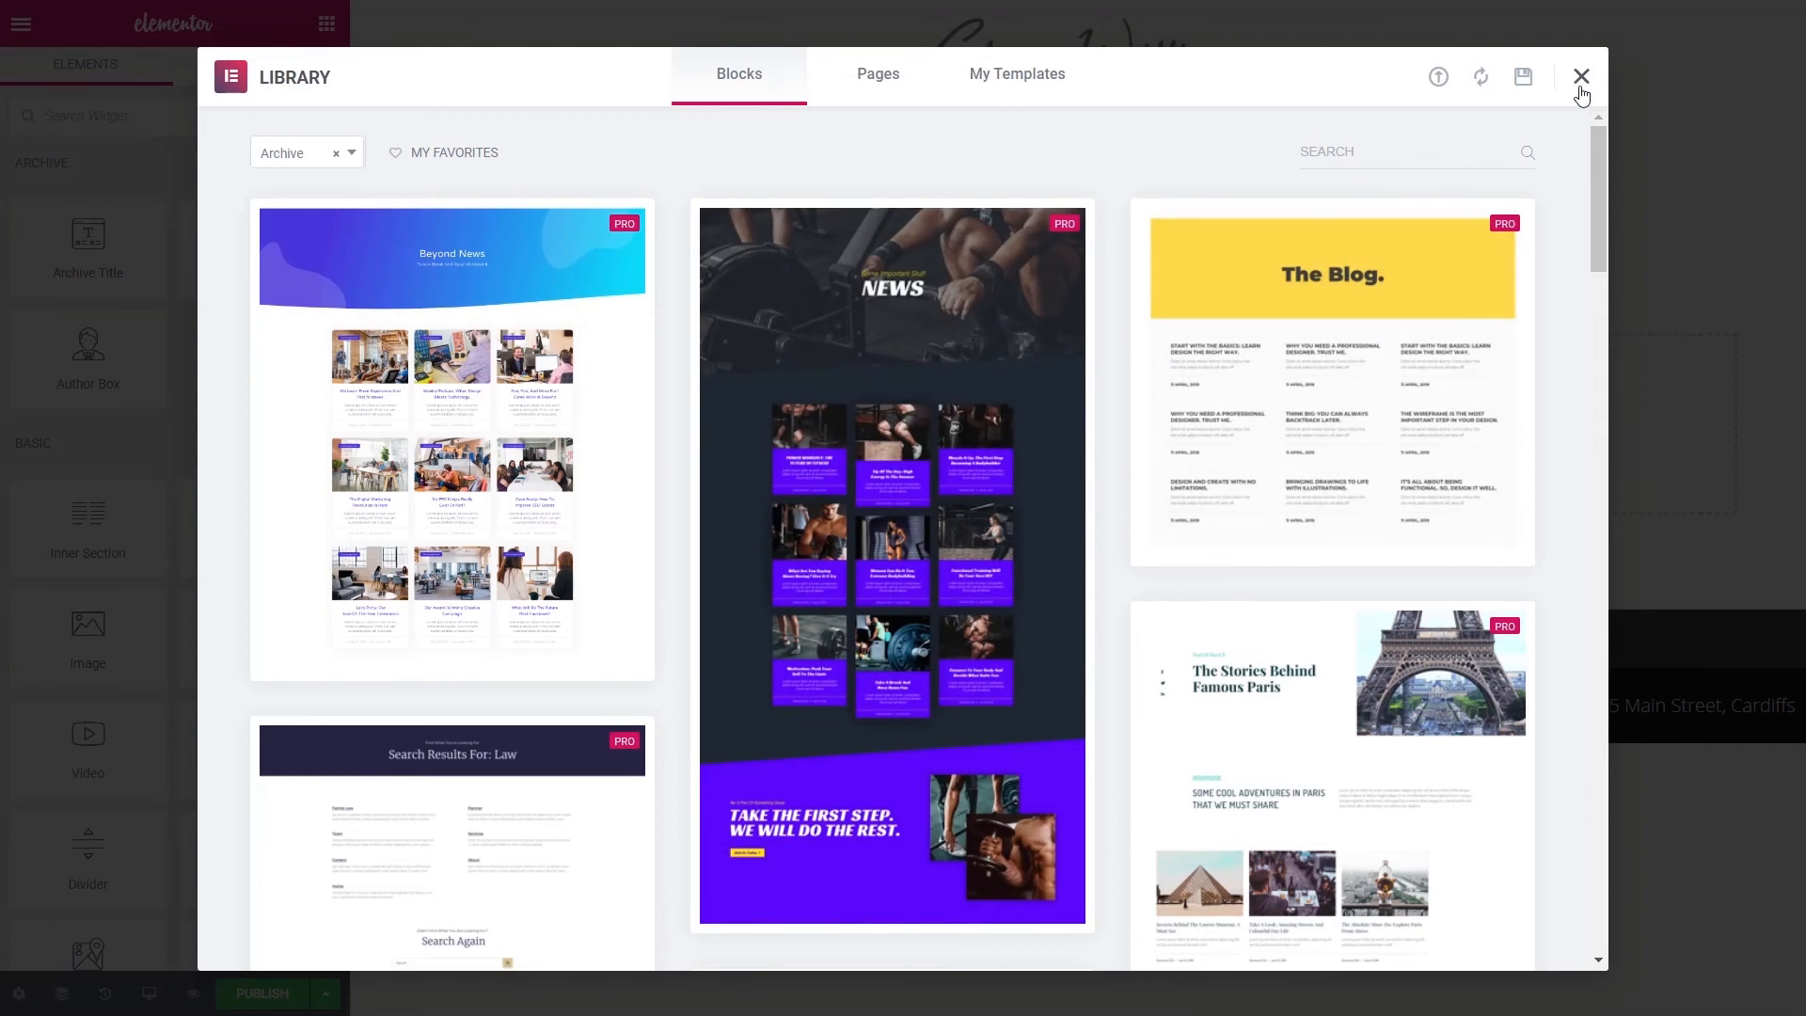
- Close the template library and drop a Posts widget into the empty section
{"action": "left_click", "coordinate": [1581, 79]}
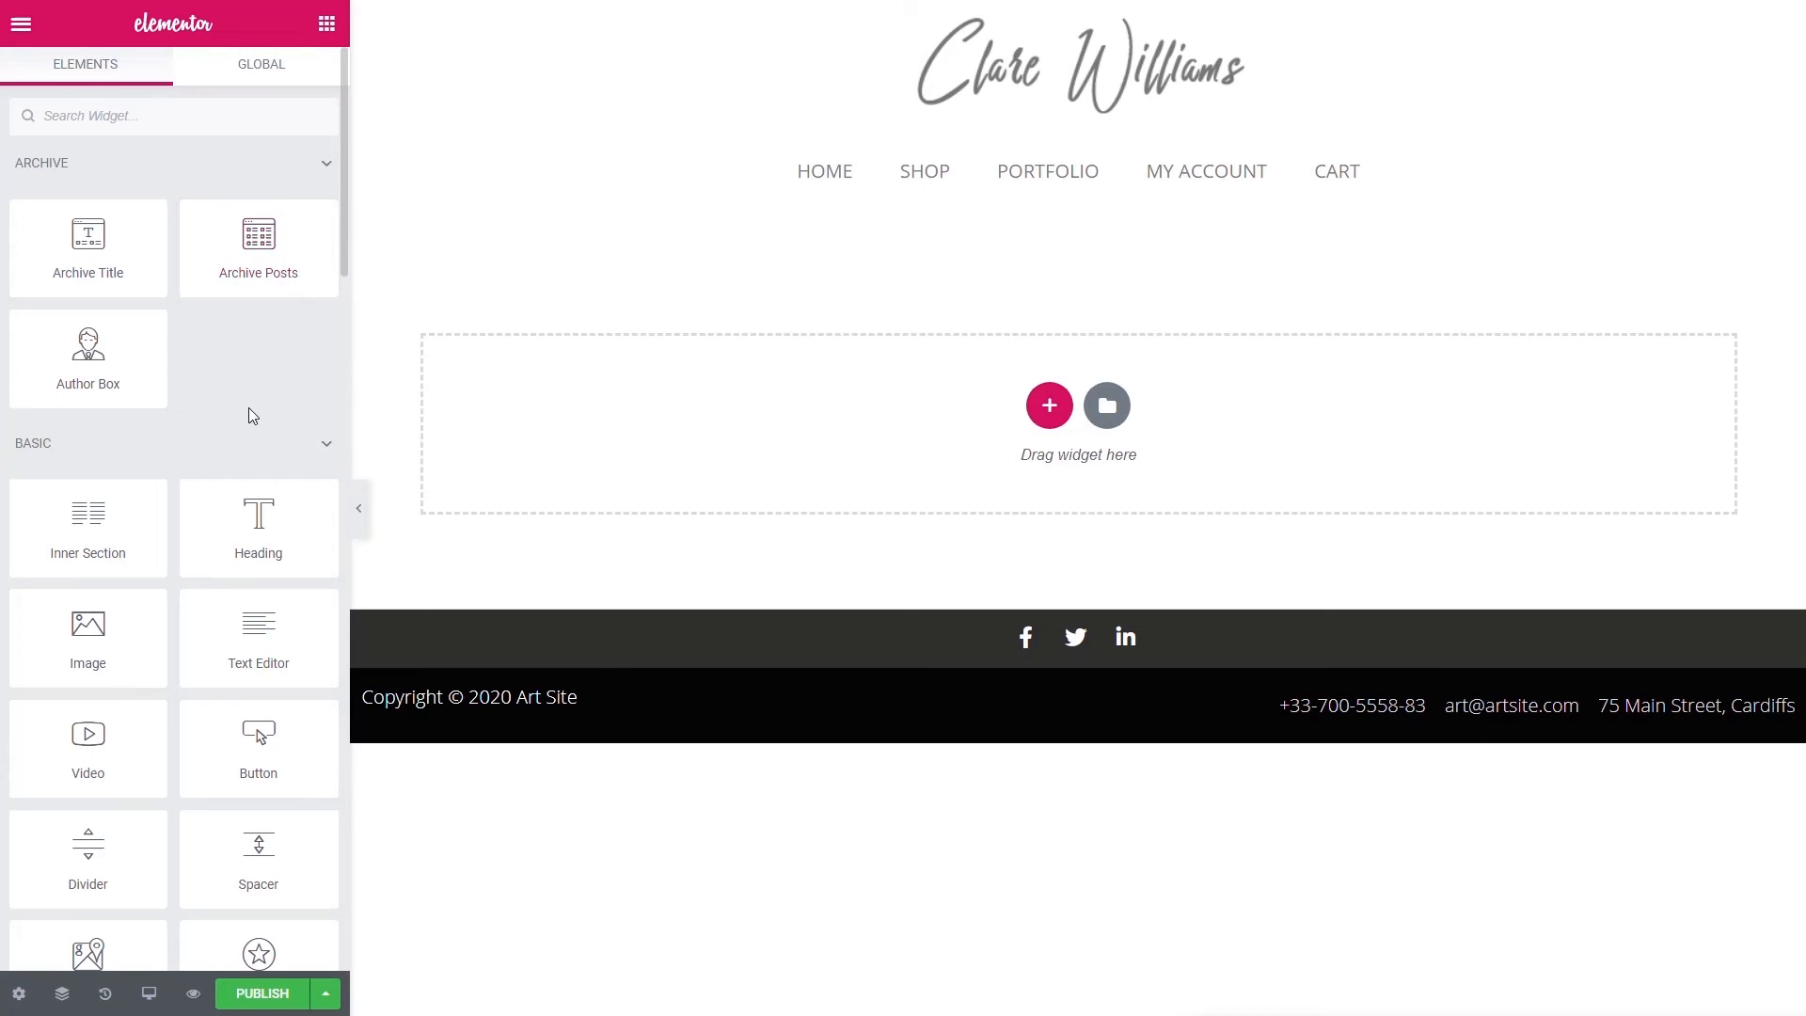
{"action": "left_click", "coordinate": [119, 122]}
{"action": "type", "text": "post"}
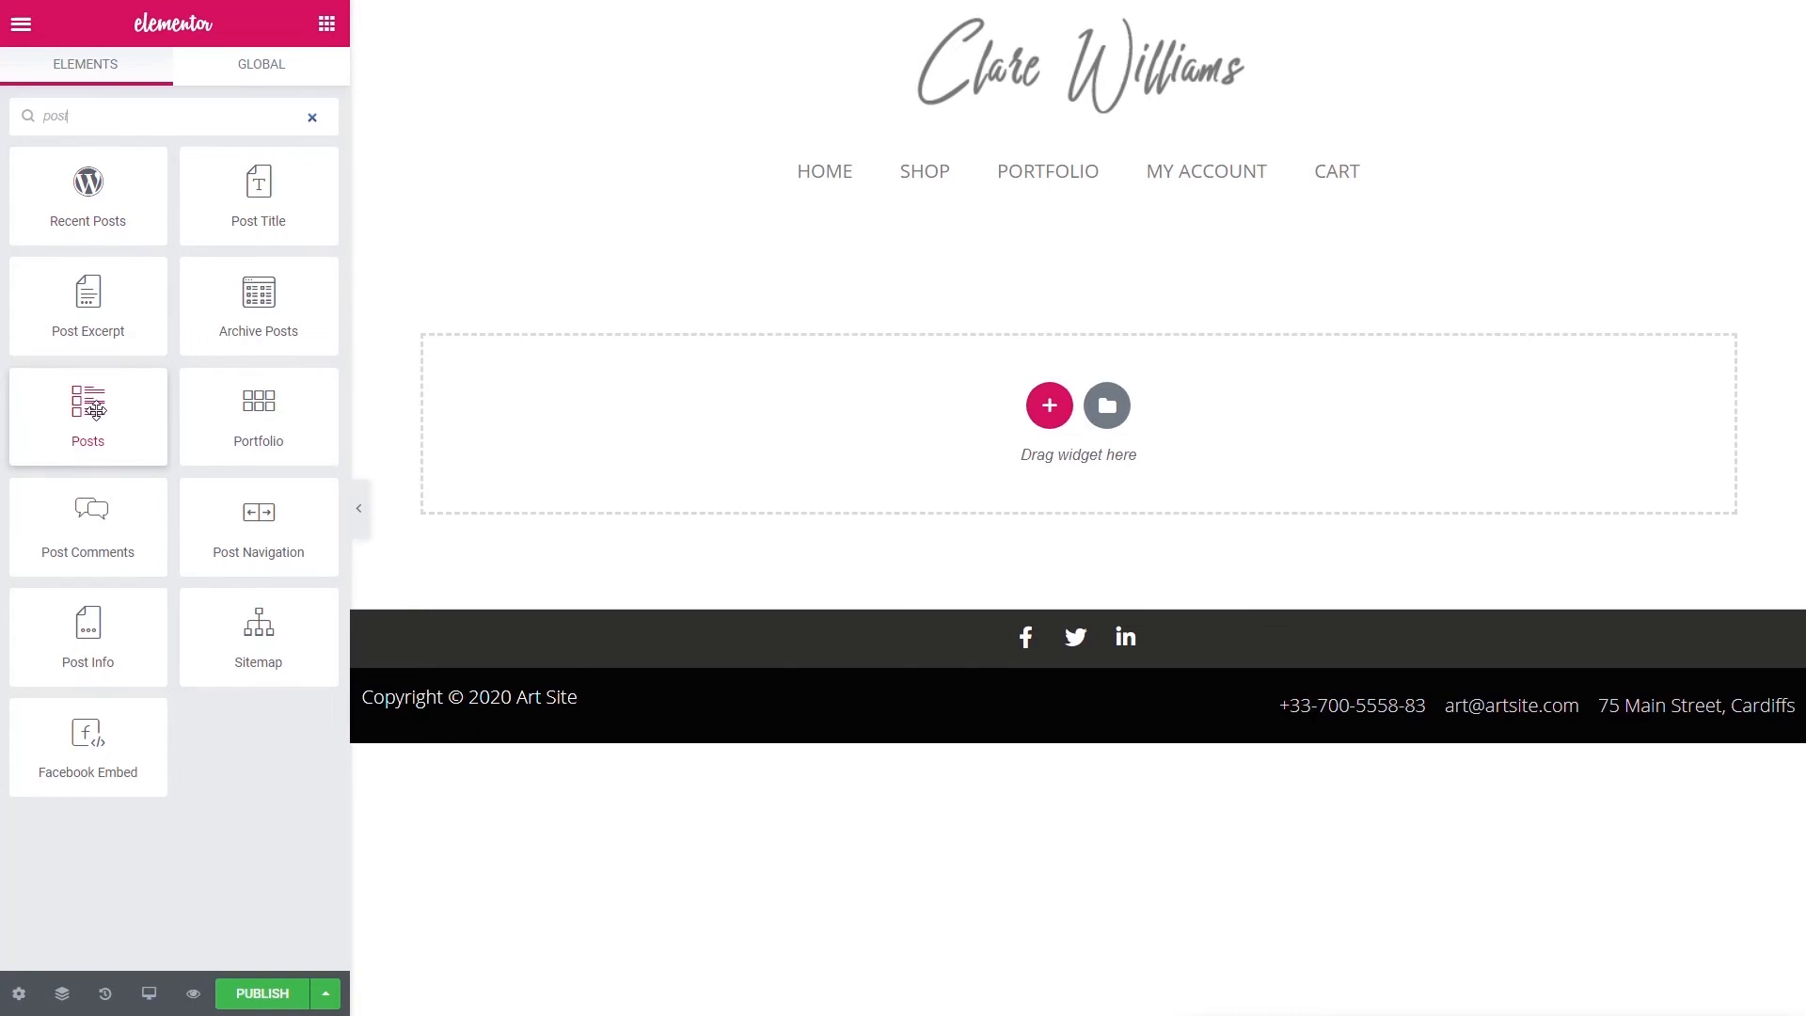
{"action": "left_click_drag", "start_coordinate": [95, 411], "coordinate": [392, 456]}
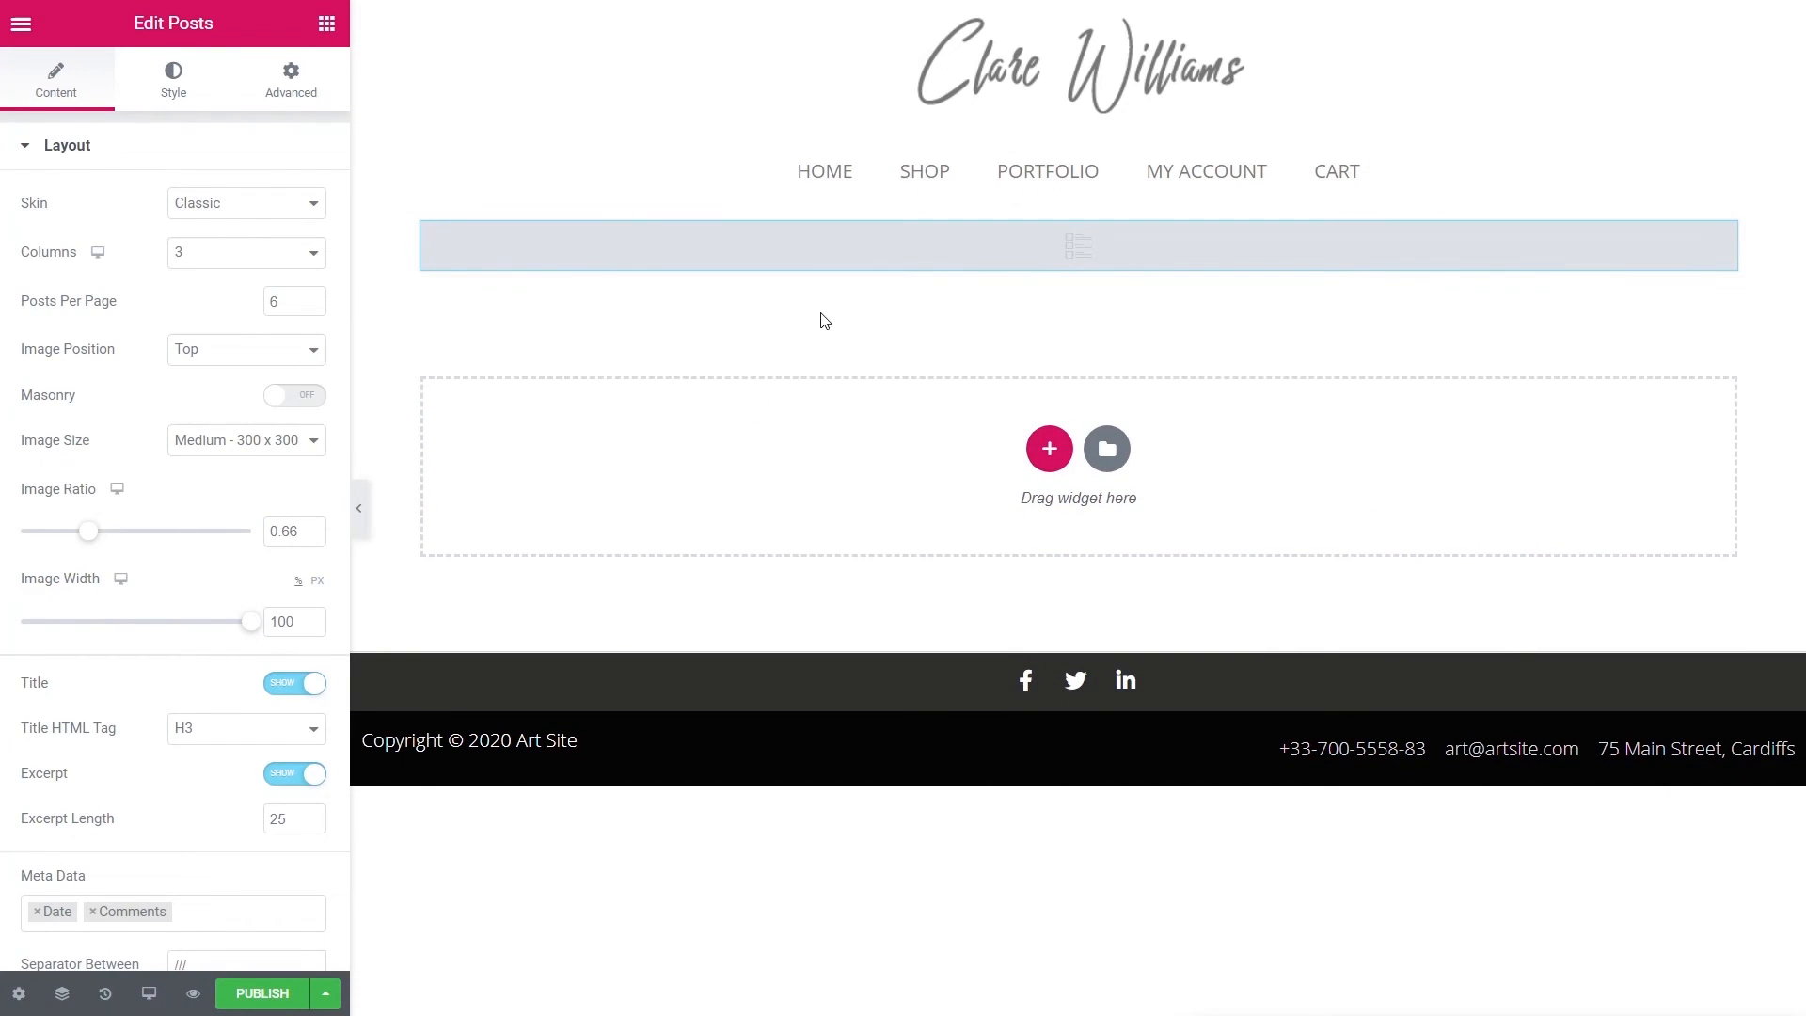
- Set the Posts widget's Query Source to Exhibitions
{"action": "scroll", "coordinate": [191, 628], "scroll_direction": "down", "scroll_amount": 5}
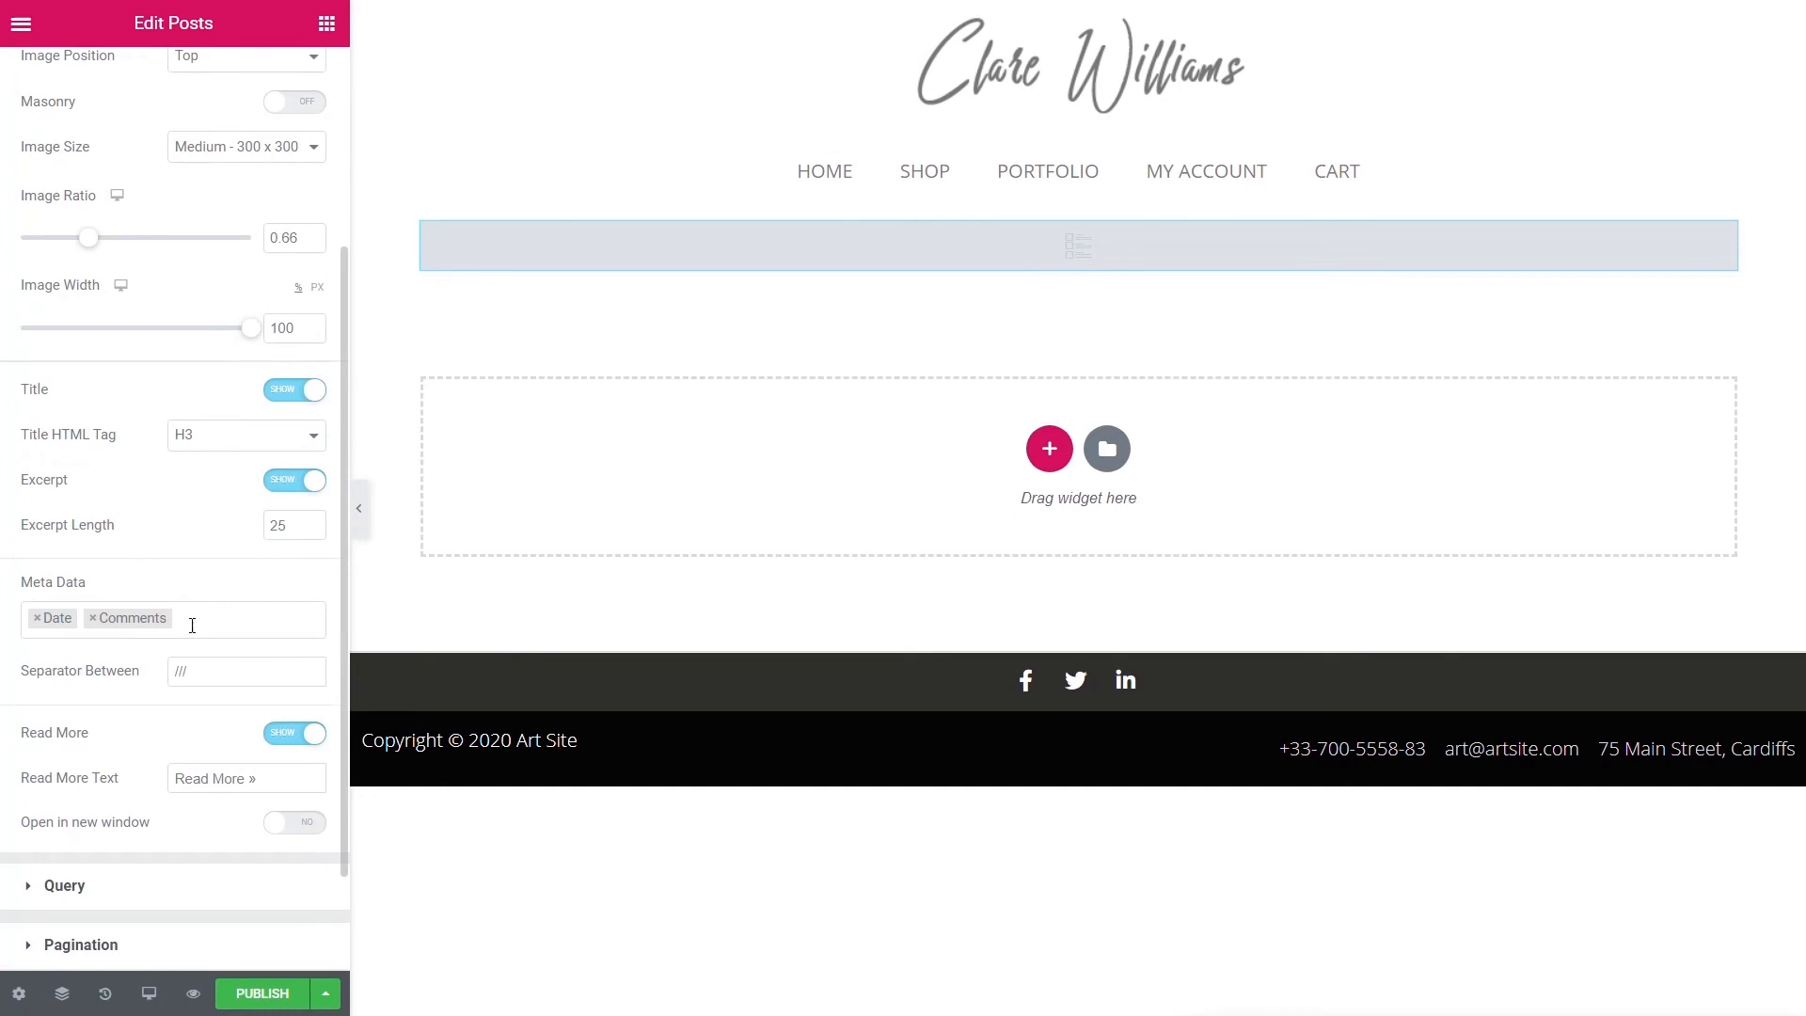
{"action": "left_click", "coordinate": [62, 752]}
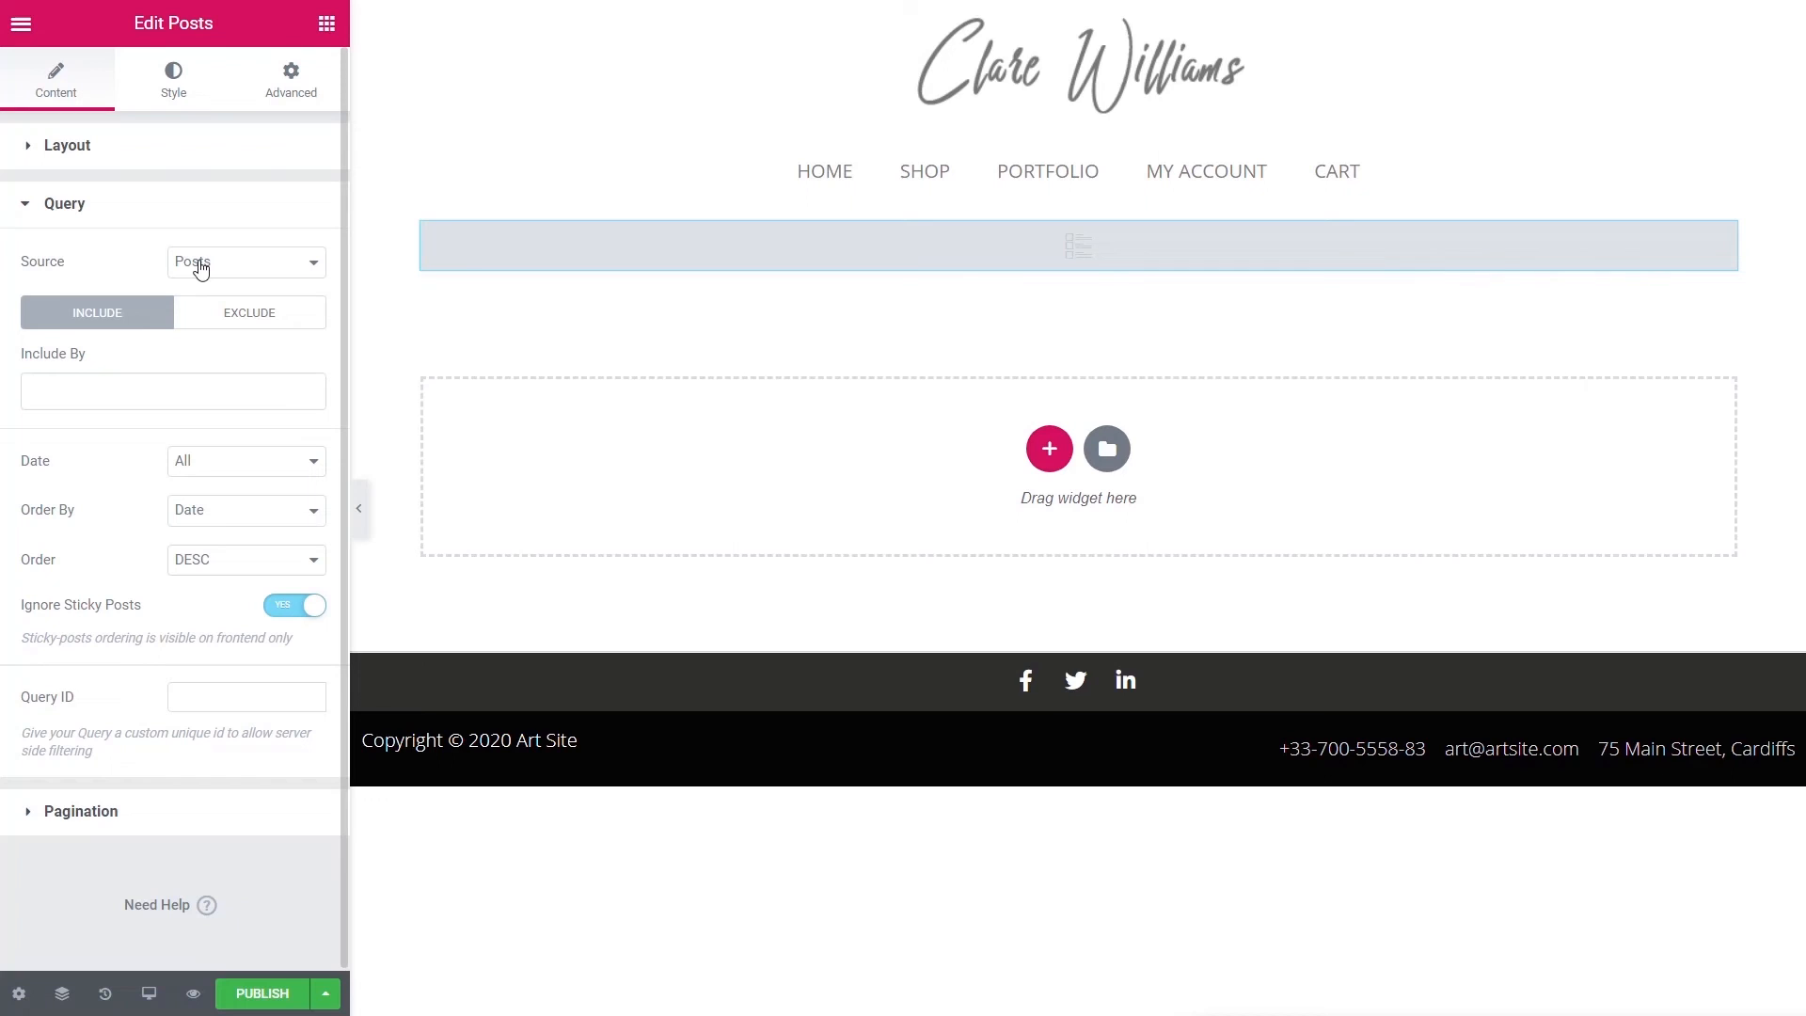
{"action": "left_click", "coordinate": [278, 261]}
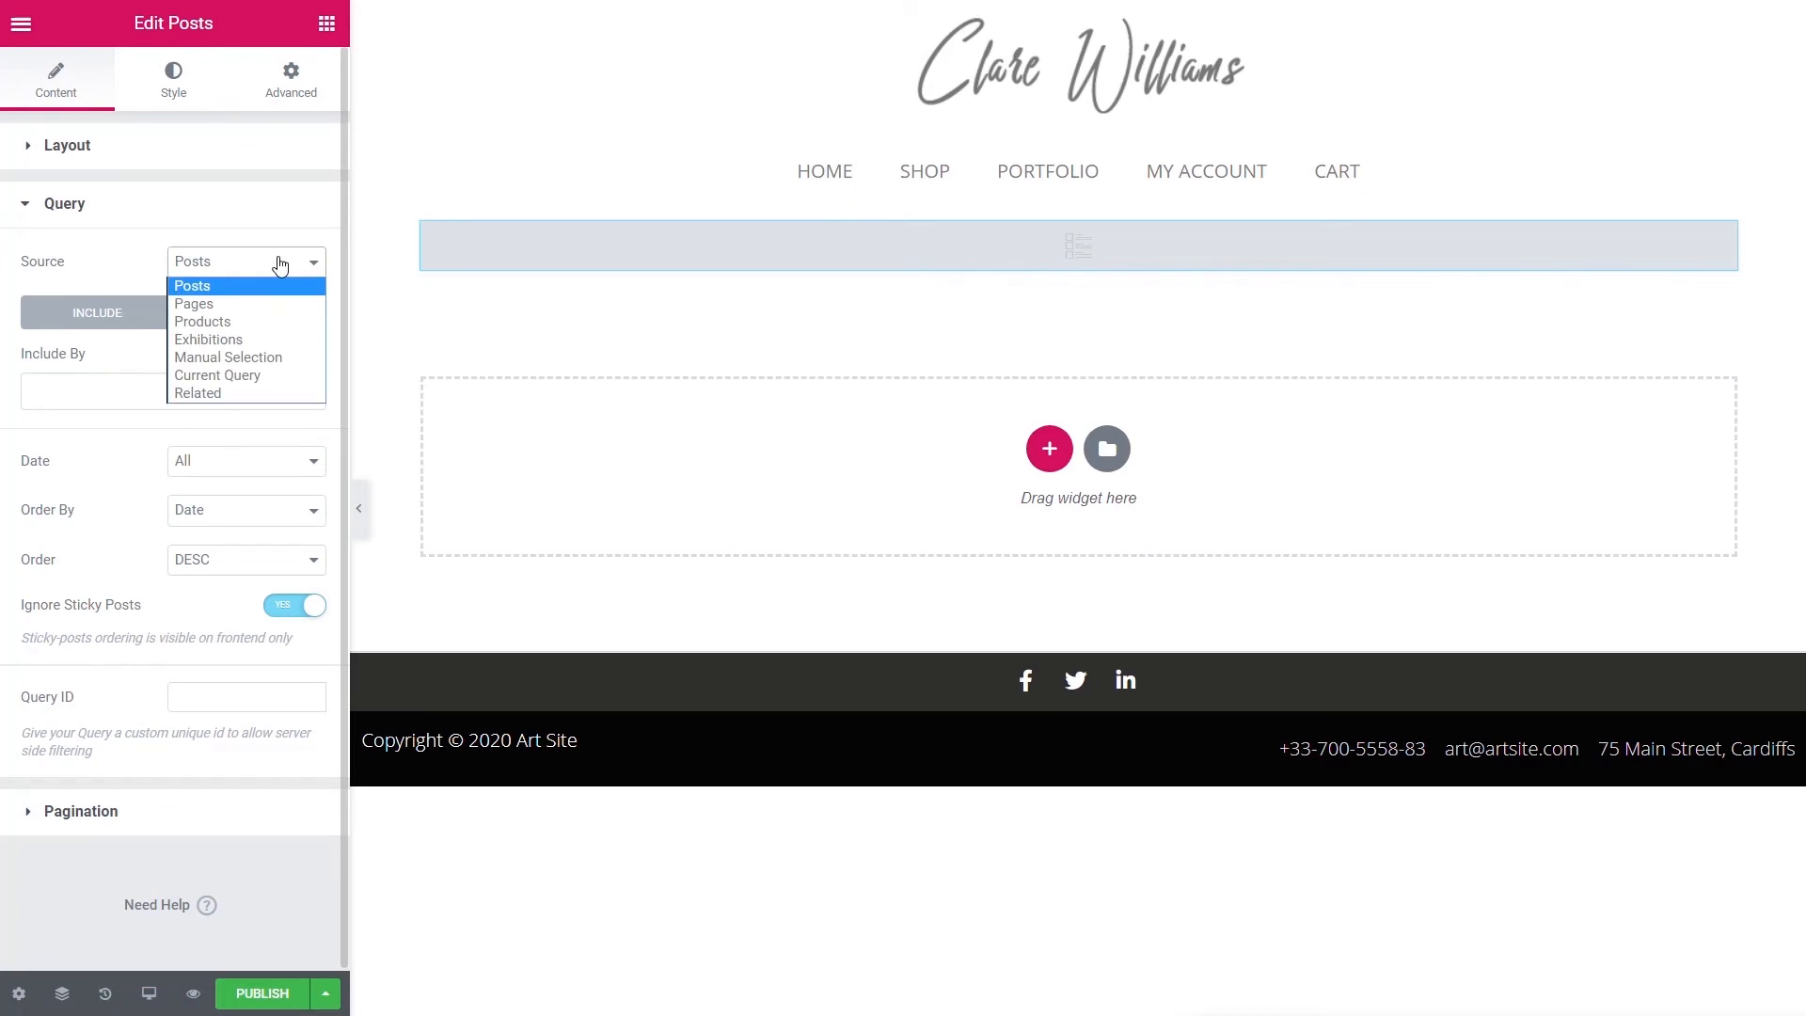
{"action": "left_click", "coordinate": [246, 339]}
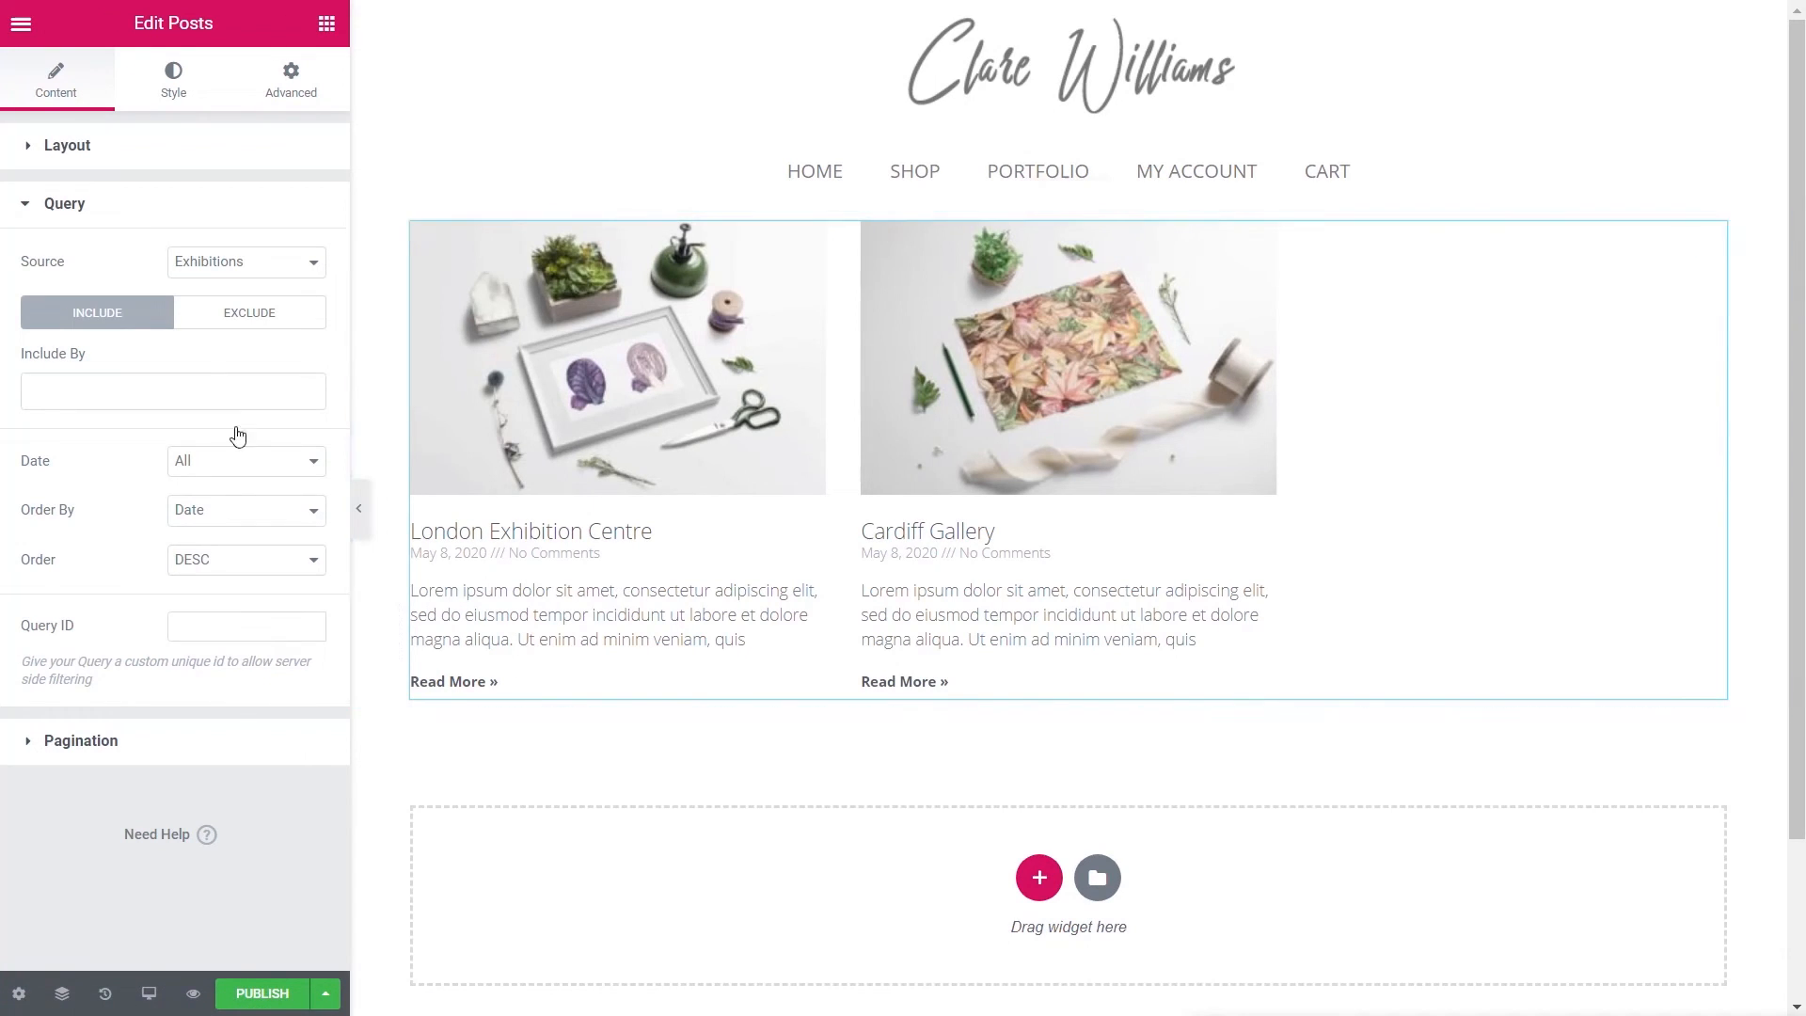
- Switch the grid's skin to Cards with Medium Large 768 image size
{"action": "left_click", "coordinate": [543, 548]}
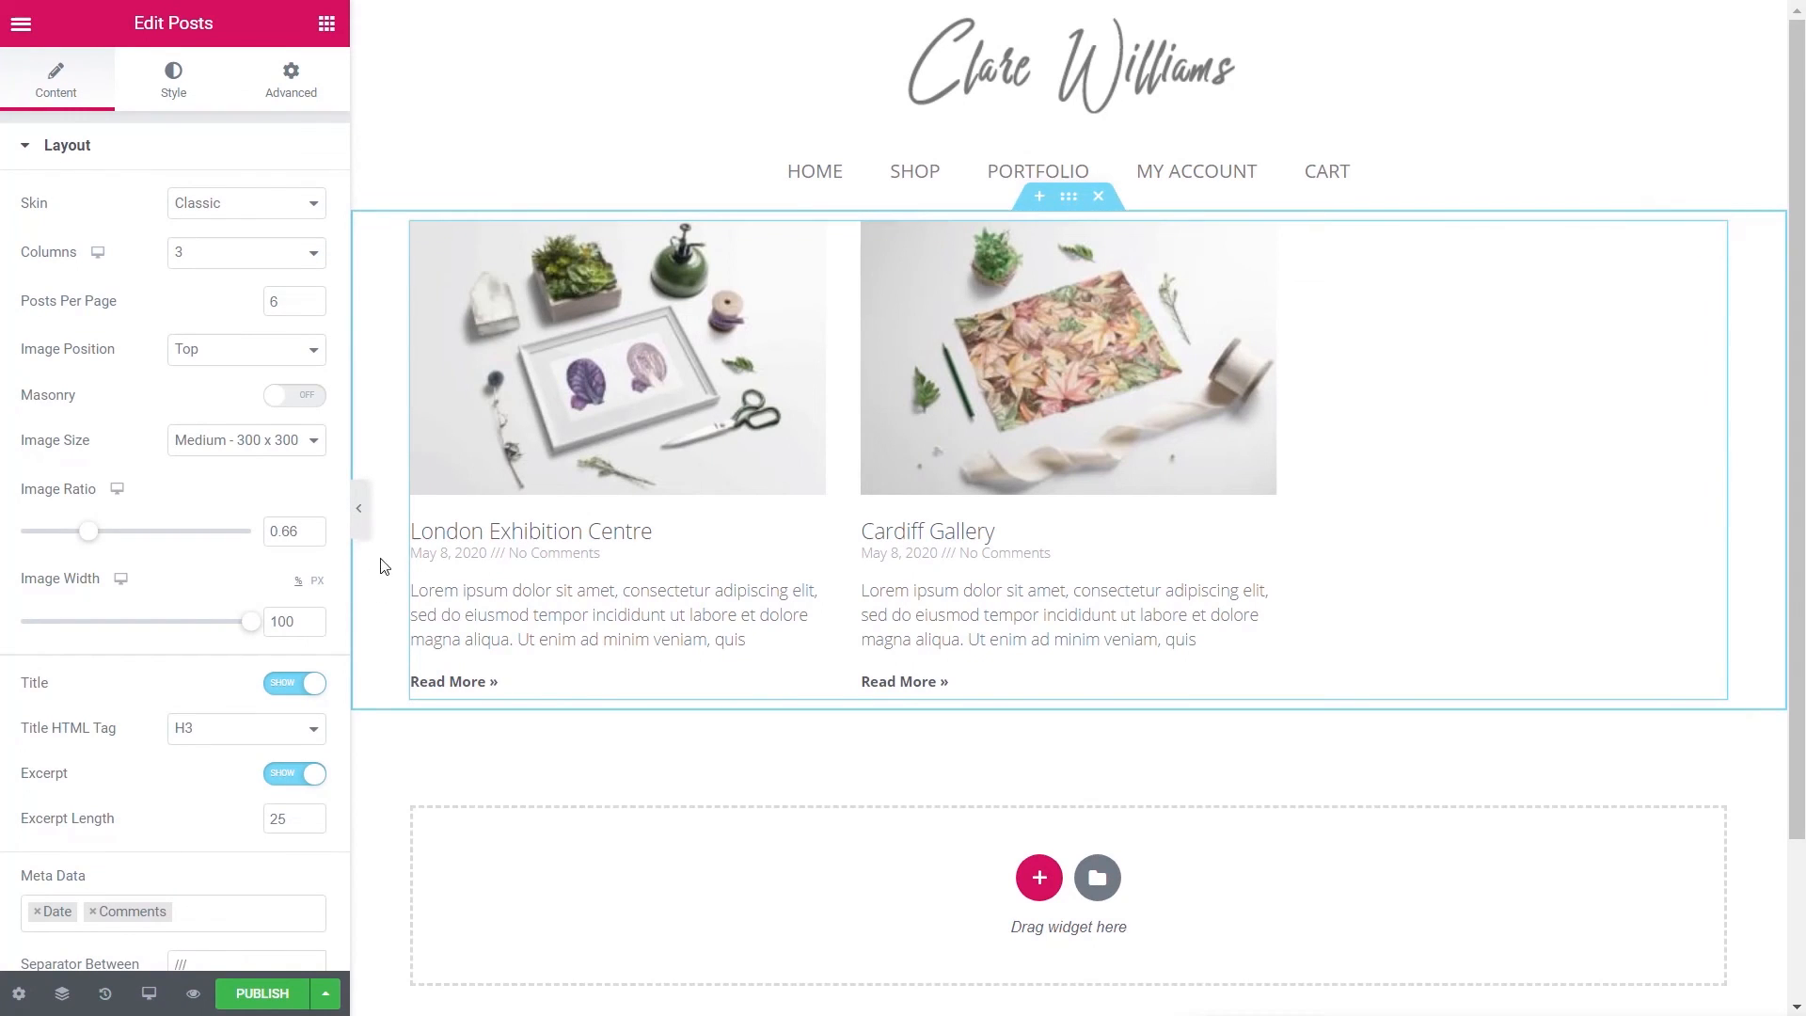
{"action": "left_click", "coordinate": [242, 447]}
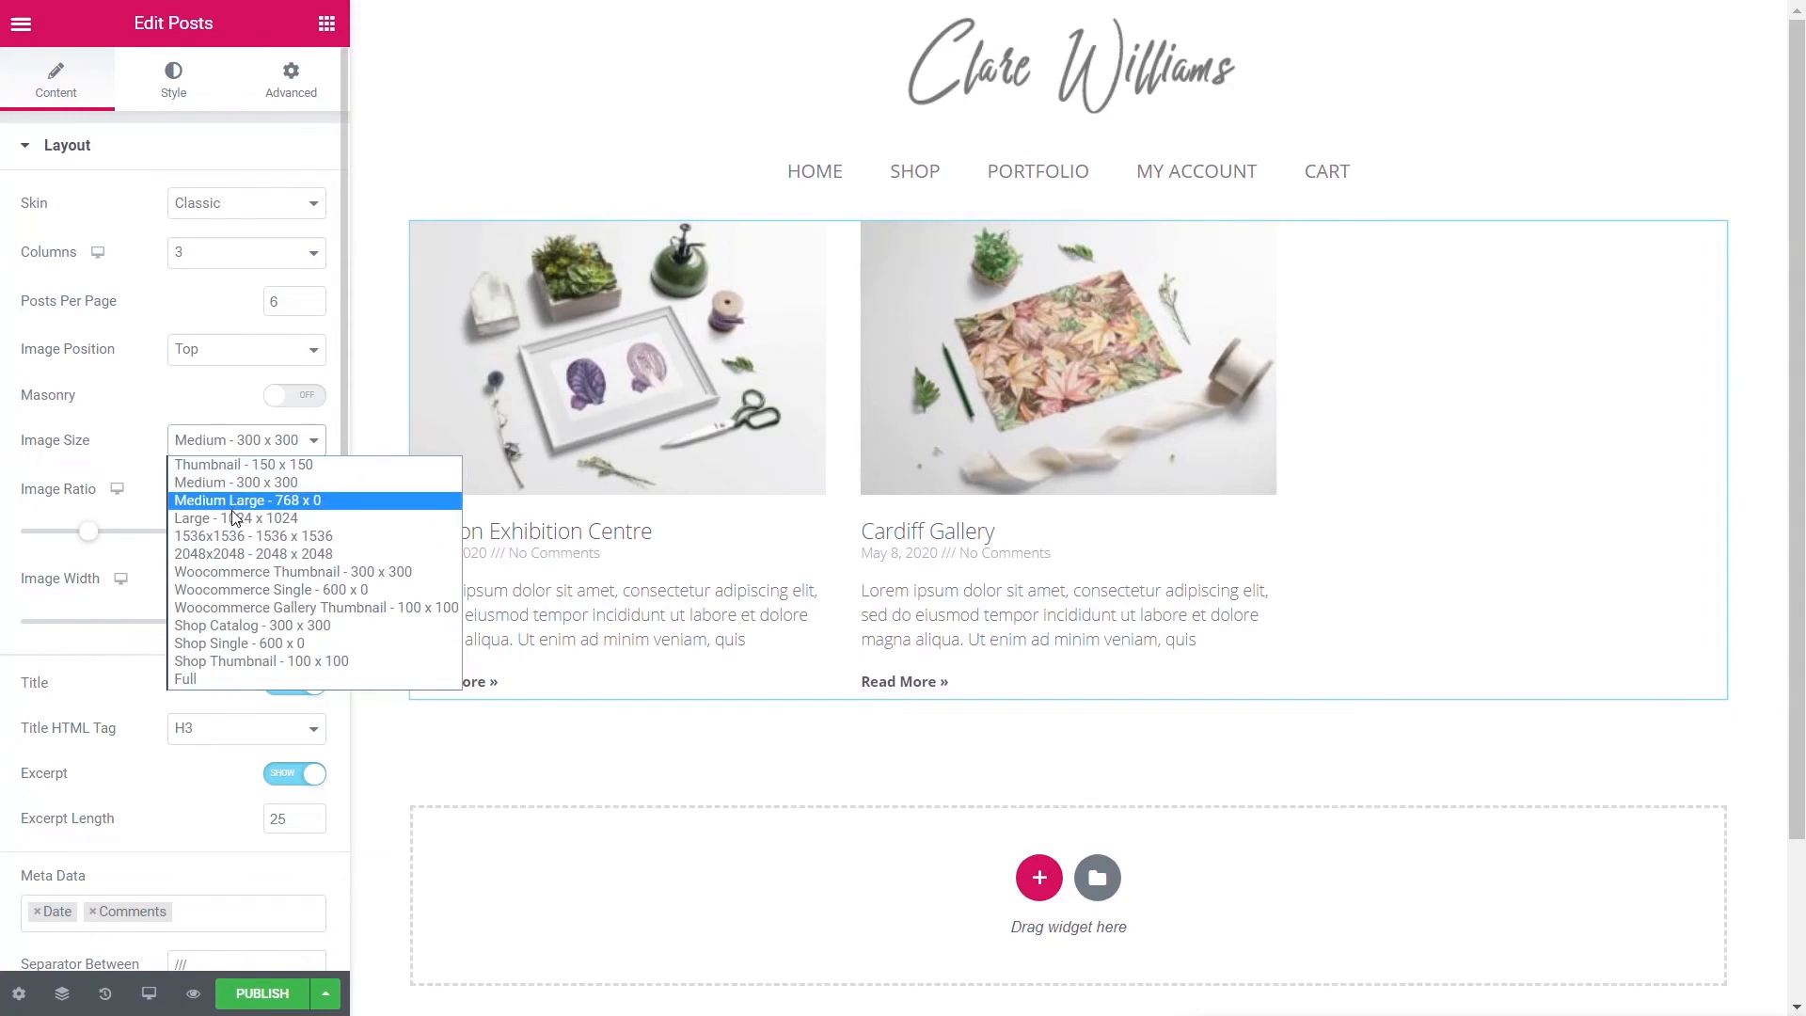
{"action": "left_click", "coordinate": [244, 500]}
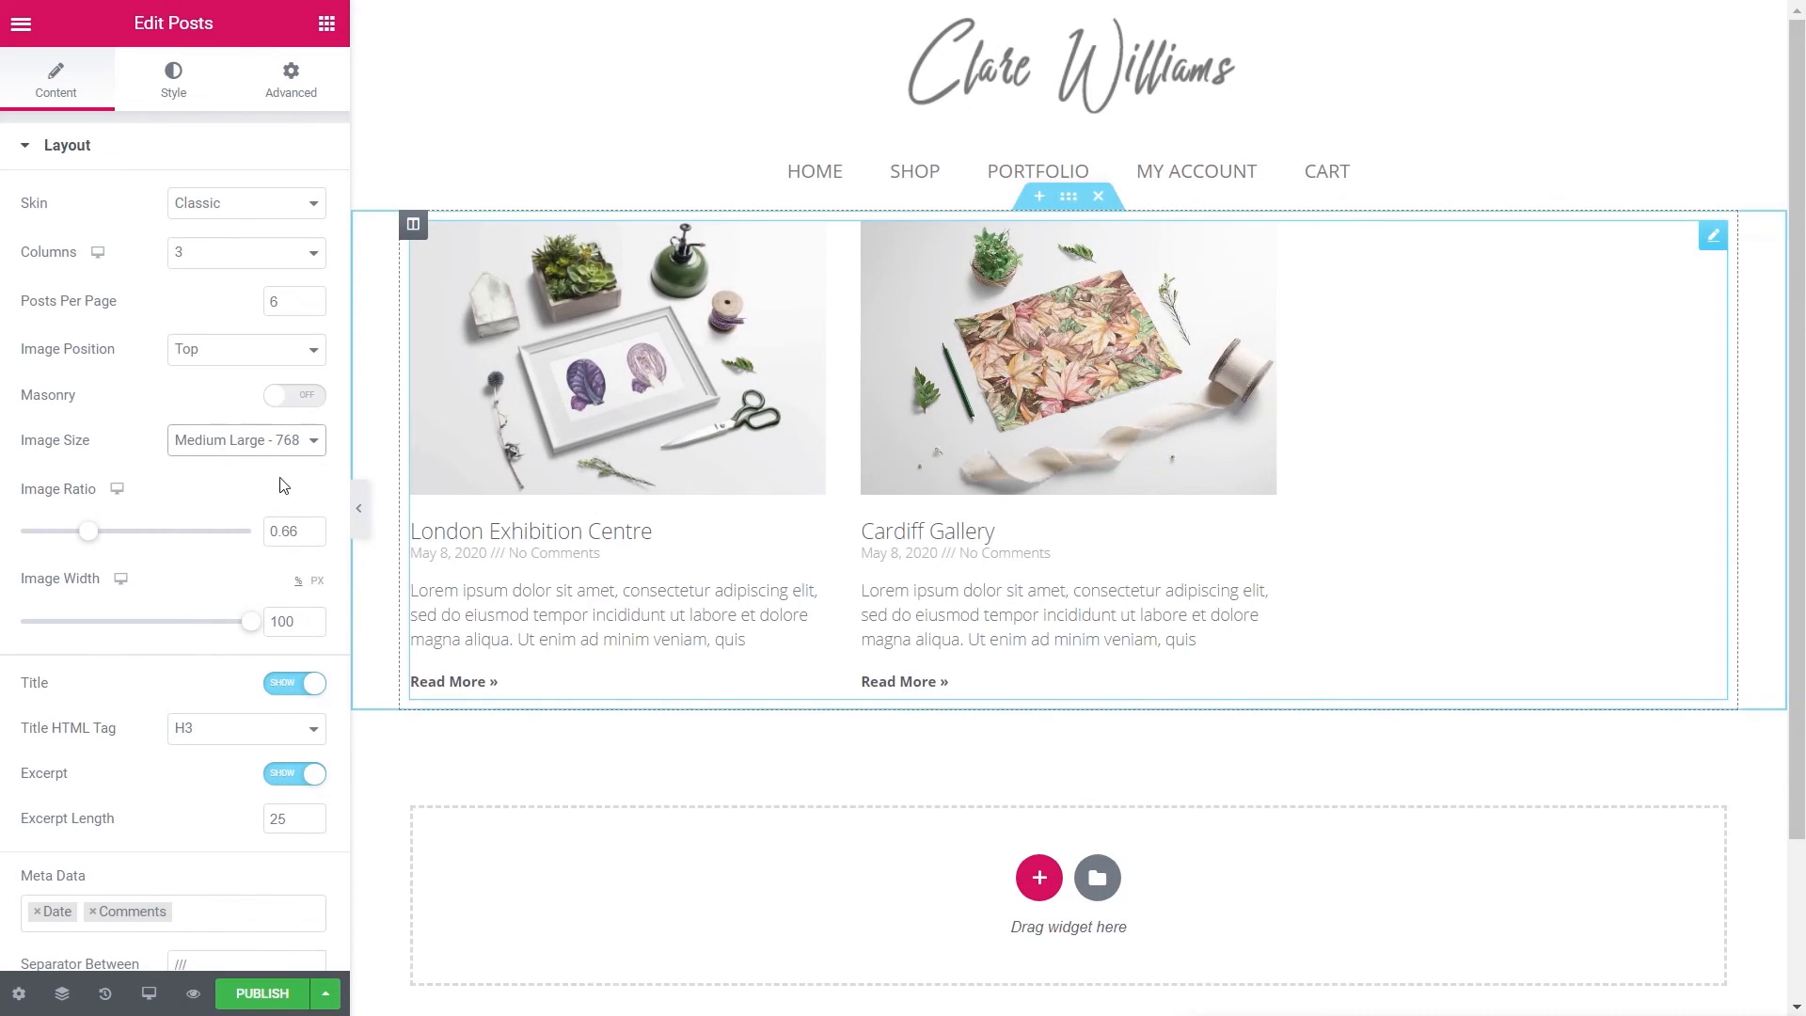
{"action": "left_click", "coordinate": [215, 206]}
{"action": "left_click", "coordinate": [210, 245]}
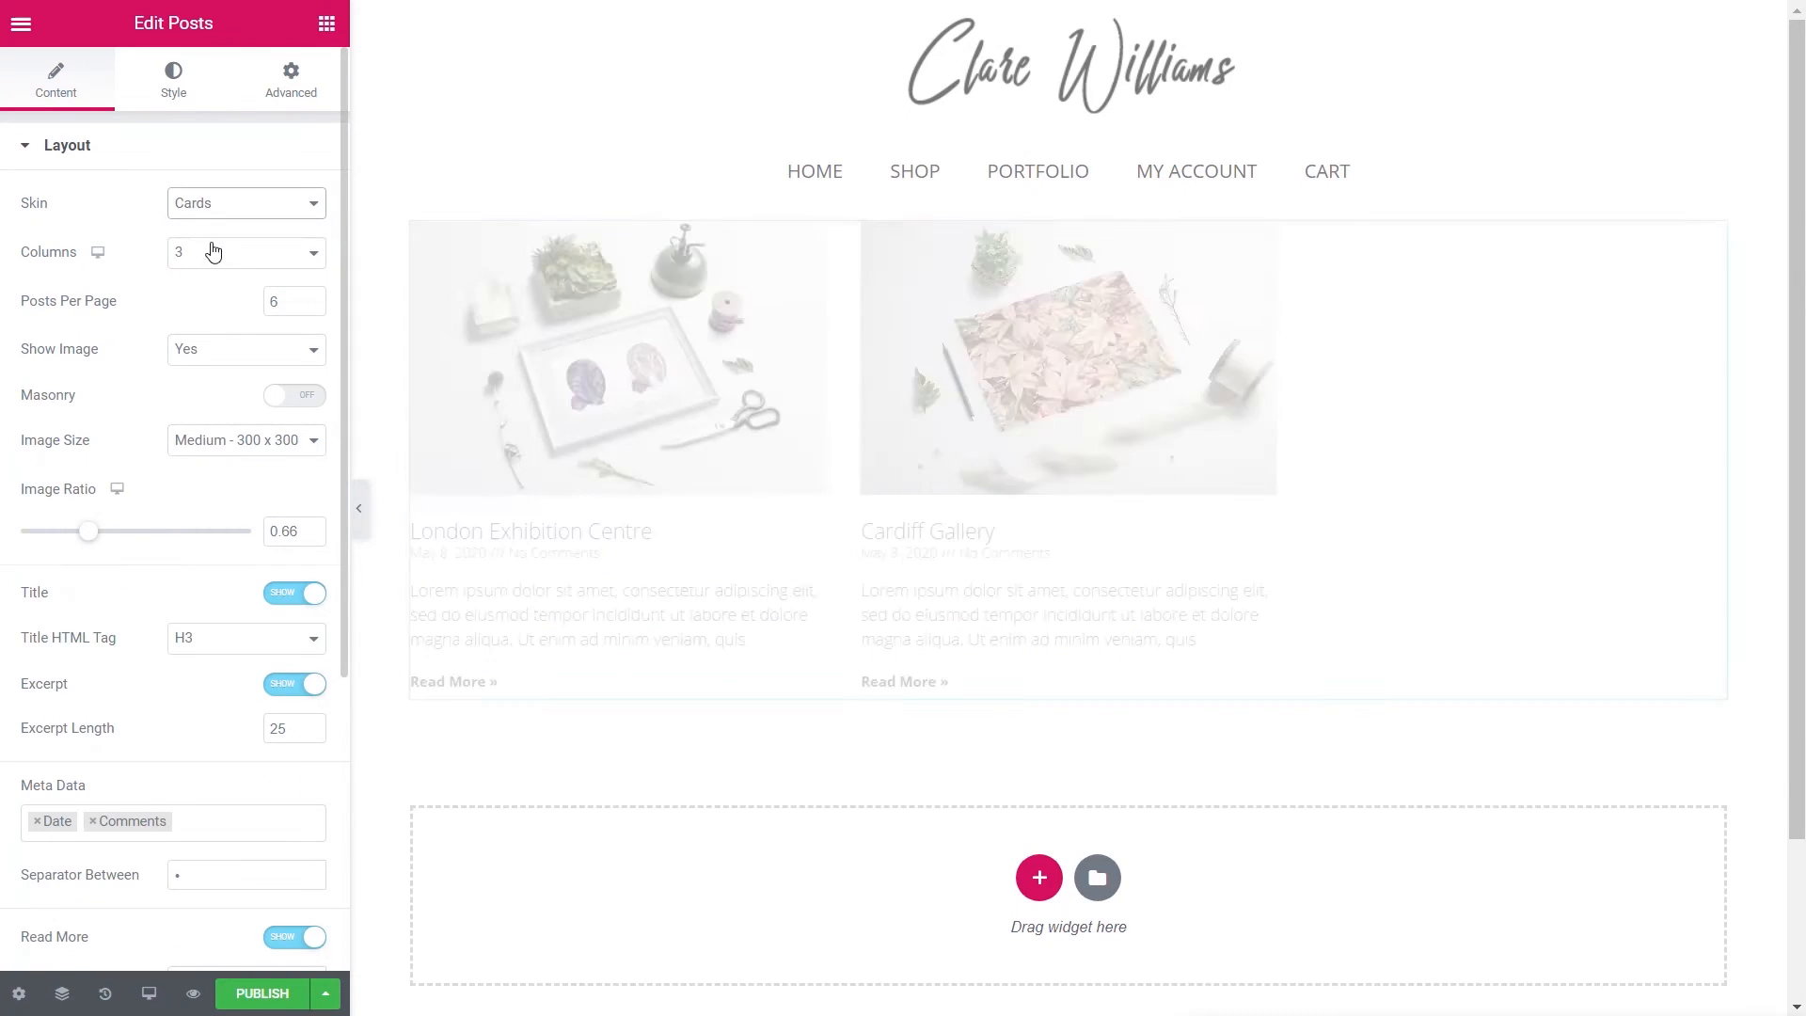
{"action": "left_click", "coordinate": [241, 447]}
{"action": "left_click", "coordinate": [237, 500]}
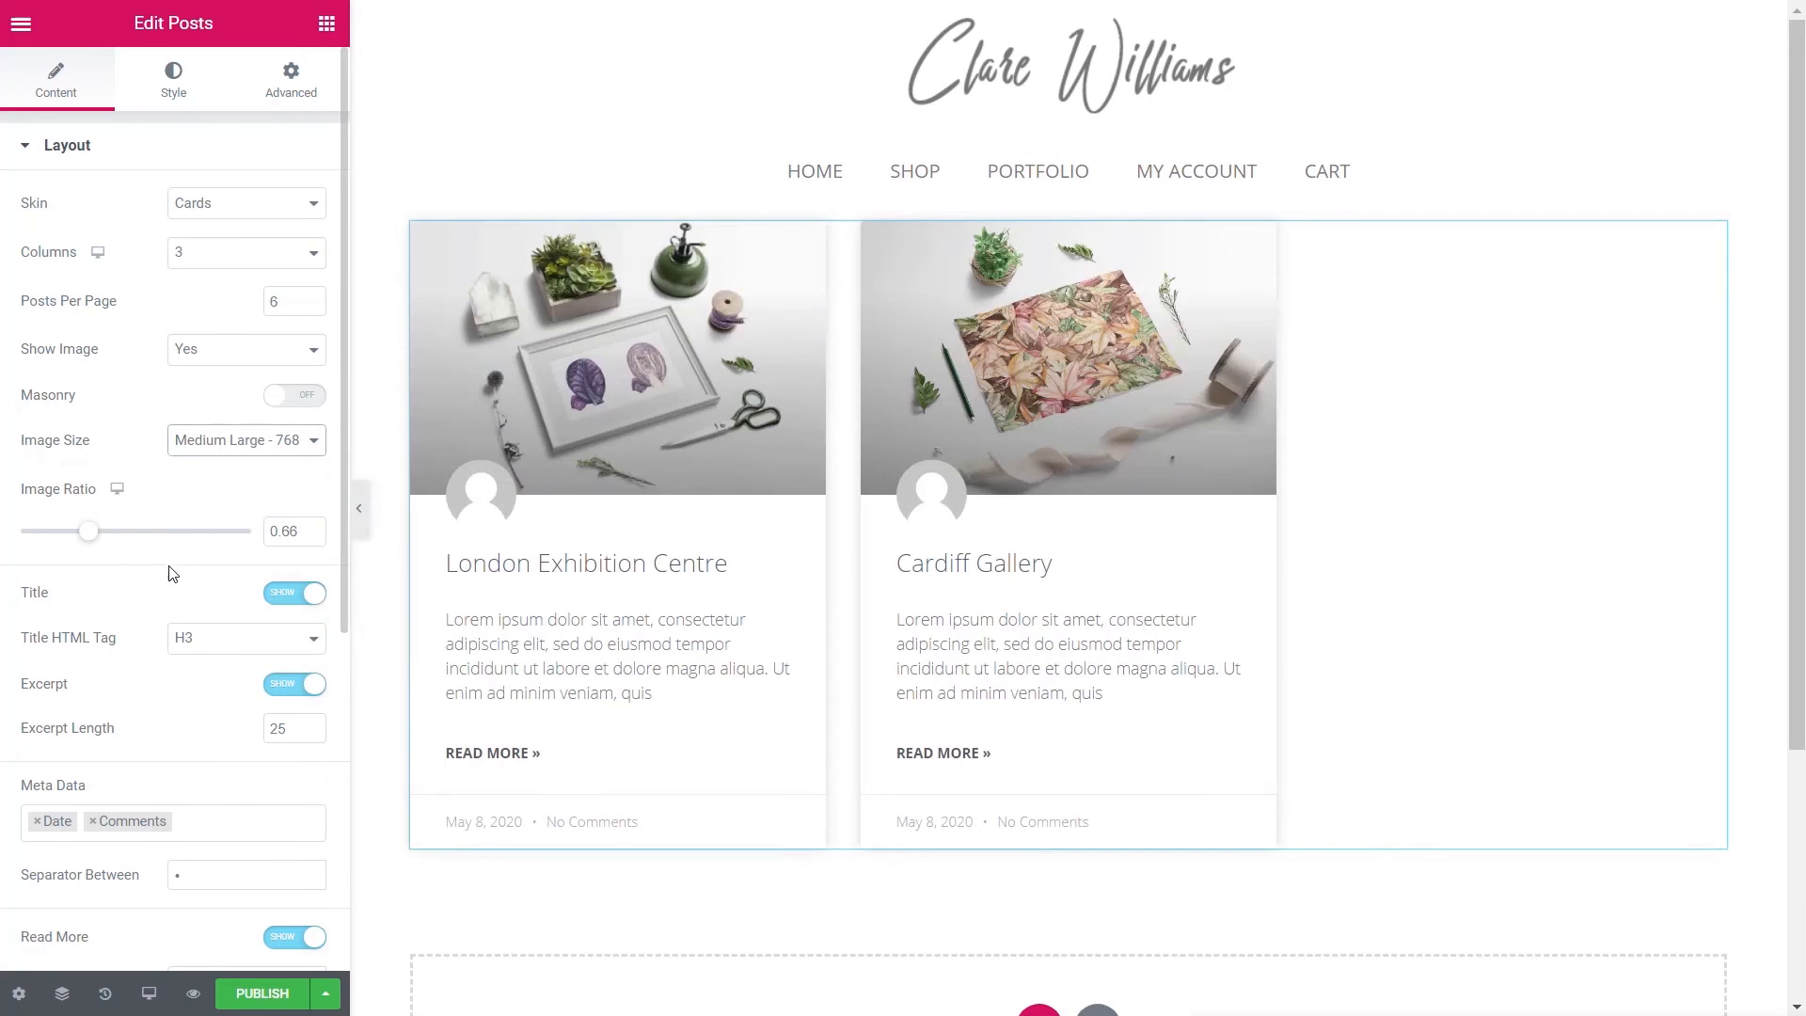
- Remove Date and Comments meta, clear the Categories badge taxonomy, and hide avatars
{"action": "scroll", "coordinate": [164, 576], "scroll_direction": "down", "scroll_amount": 2}
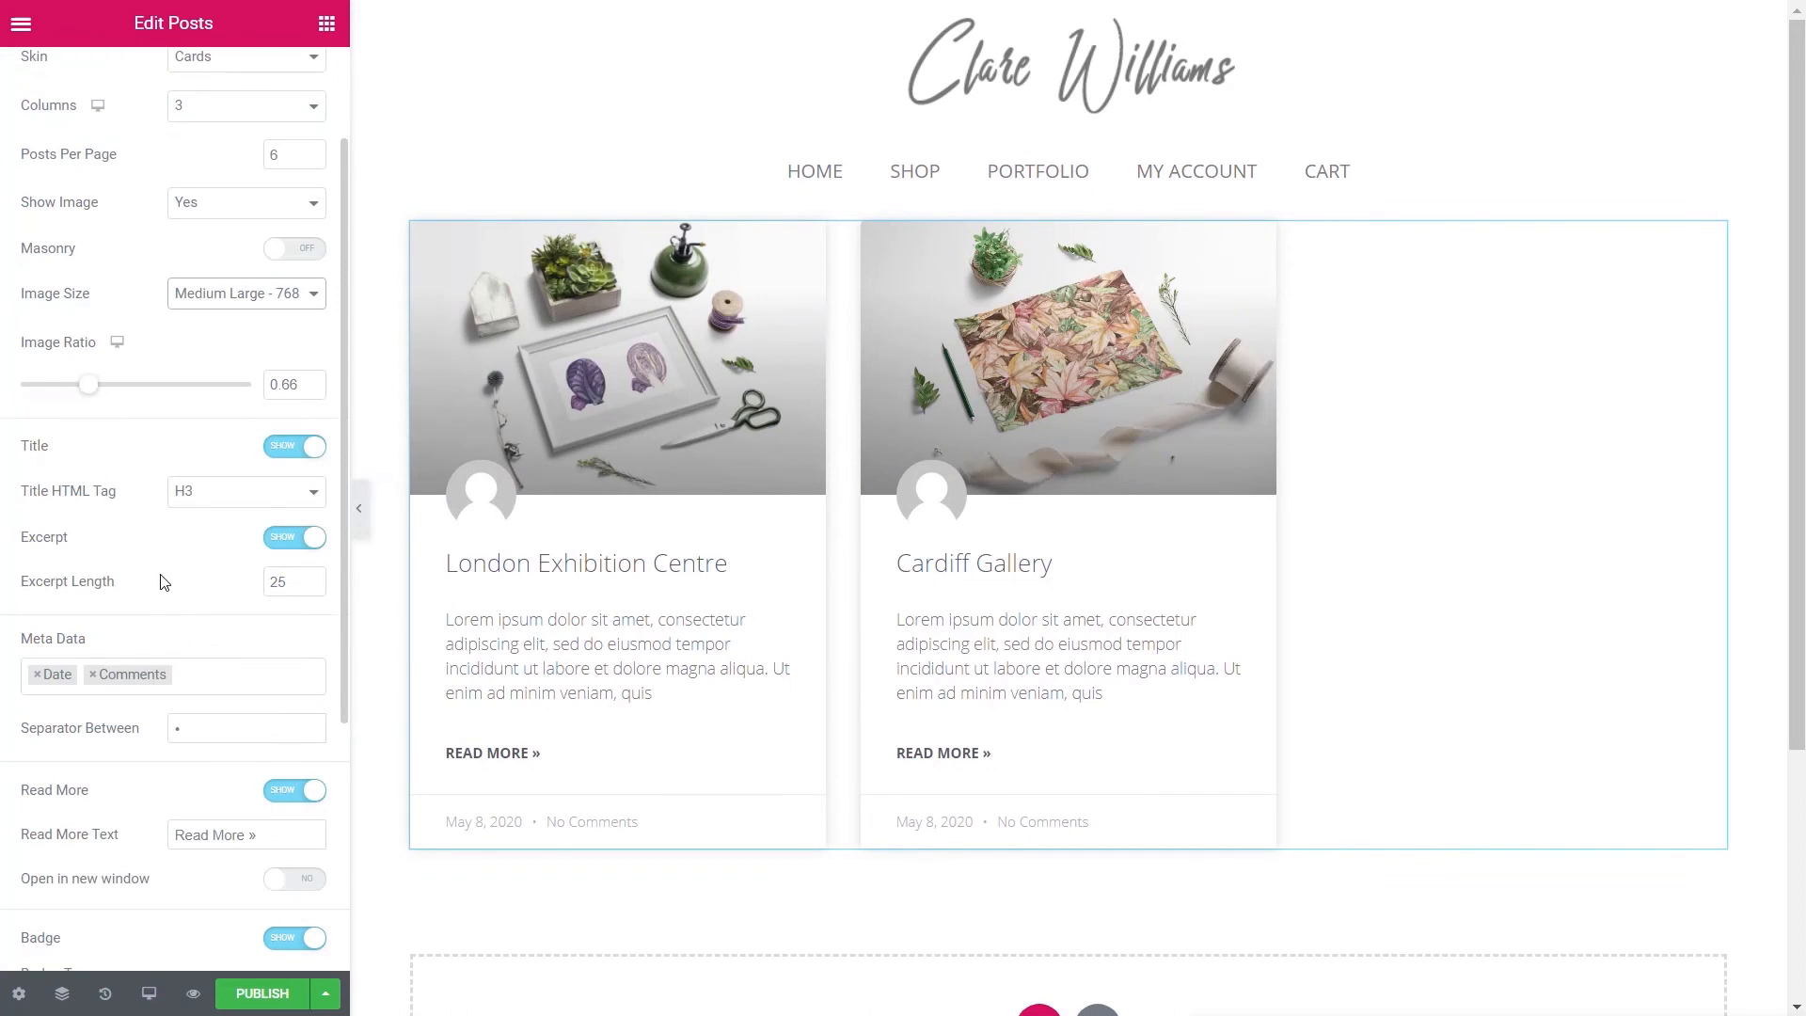
{"action": "left_click", "coordinate": [93, 675]}
{"action": "left_click", "coordinate": [38, 674]}
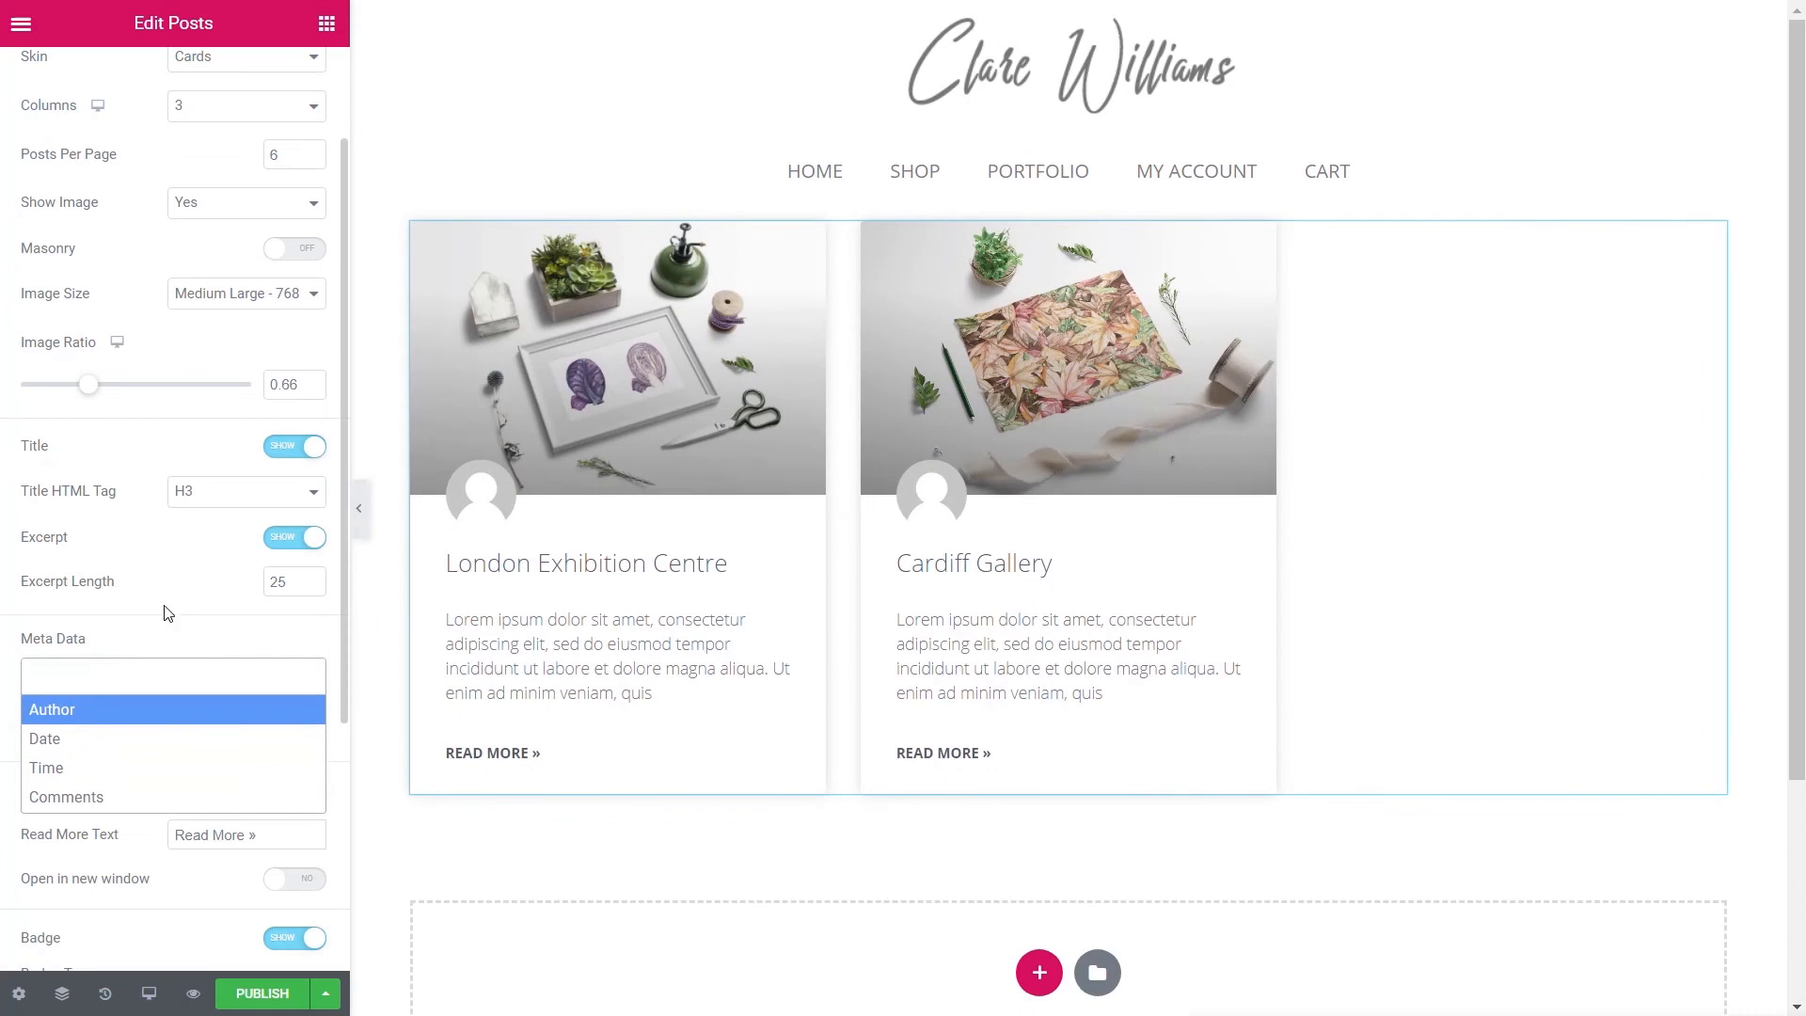
{"action": "left_click", "coordinate": [151, 586]}
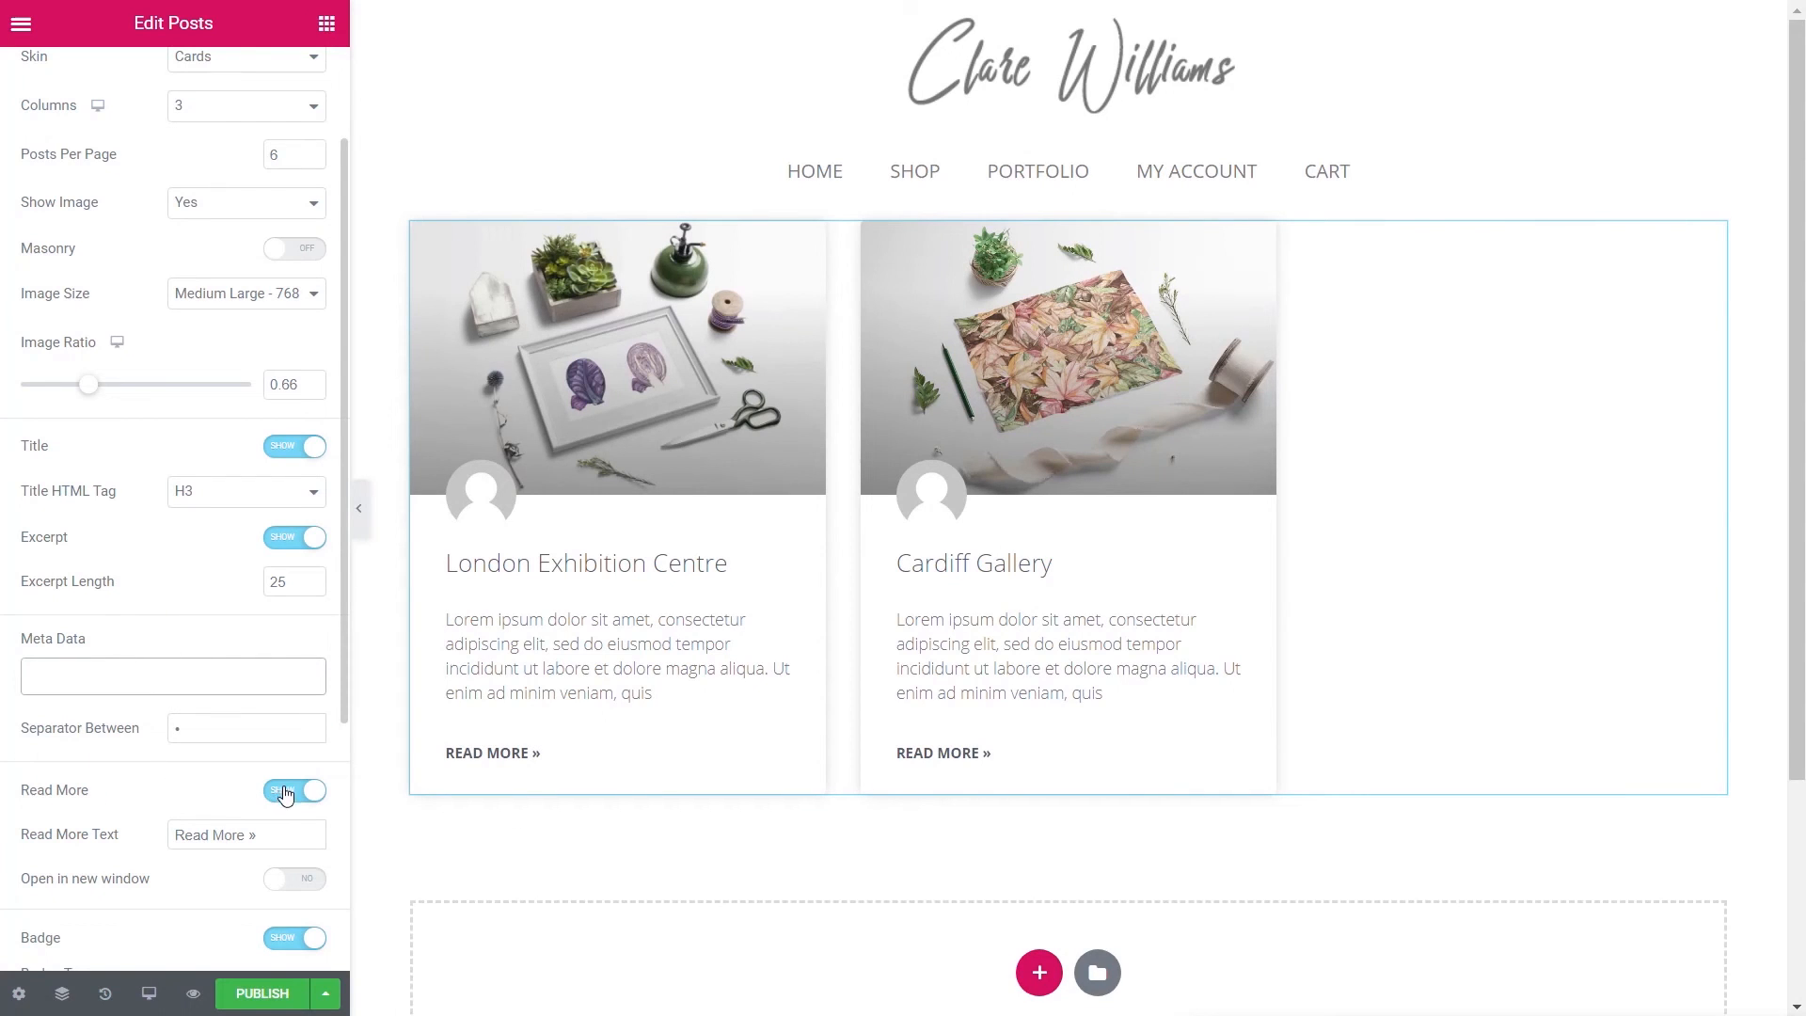
{"action": "scroll", "coordinate": [156, 787], "scroll_direction": "down", "scroll_amount": 2}
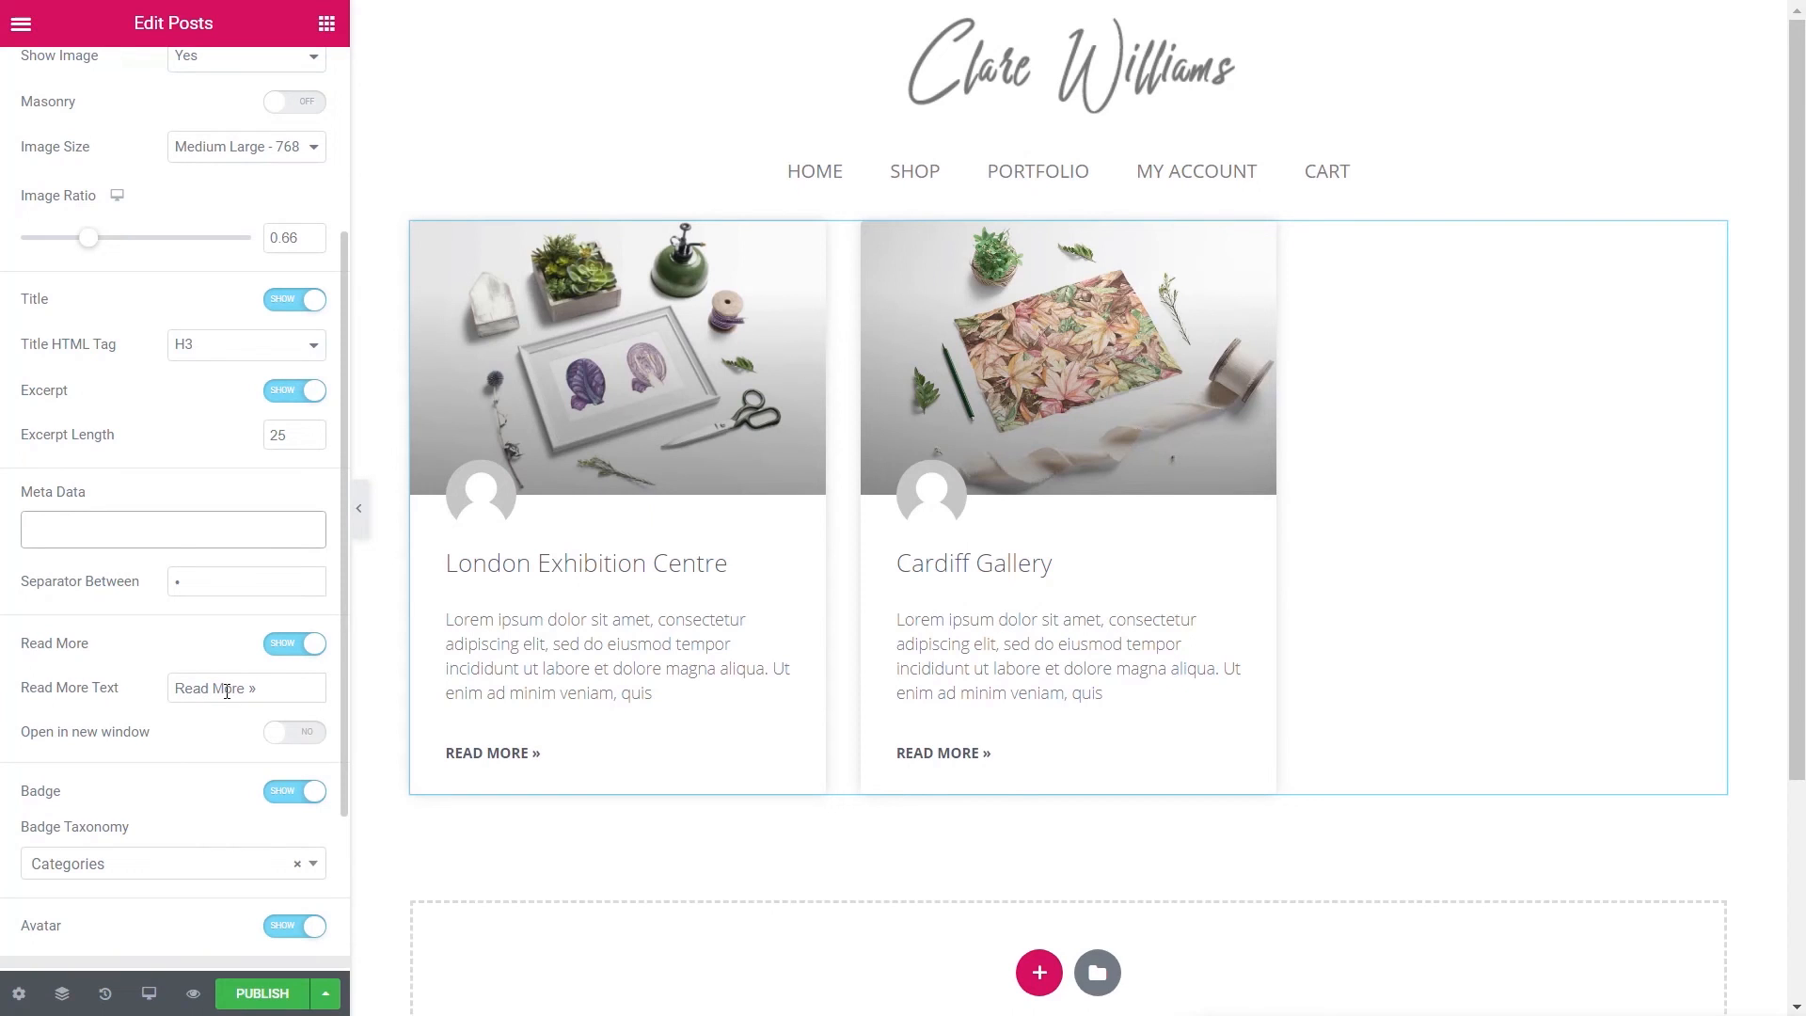
{"action": "scroll", "coordinate": [198, 870], "scroll_direction": "down", "scroll_amount": 2}
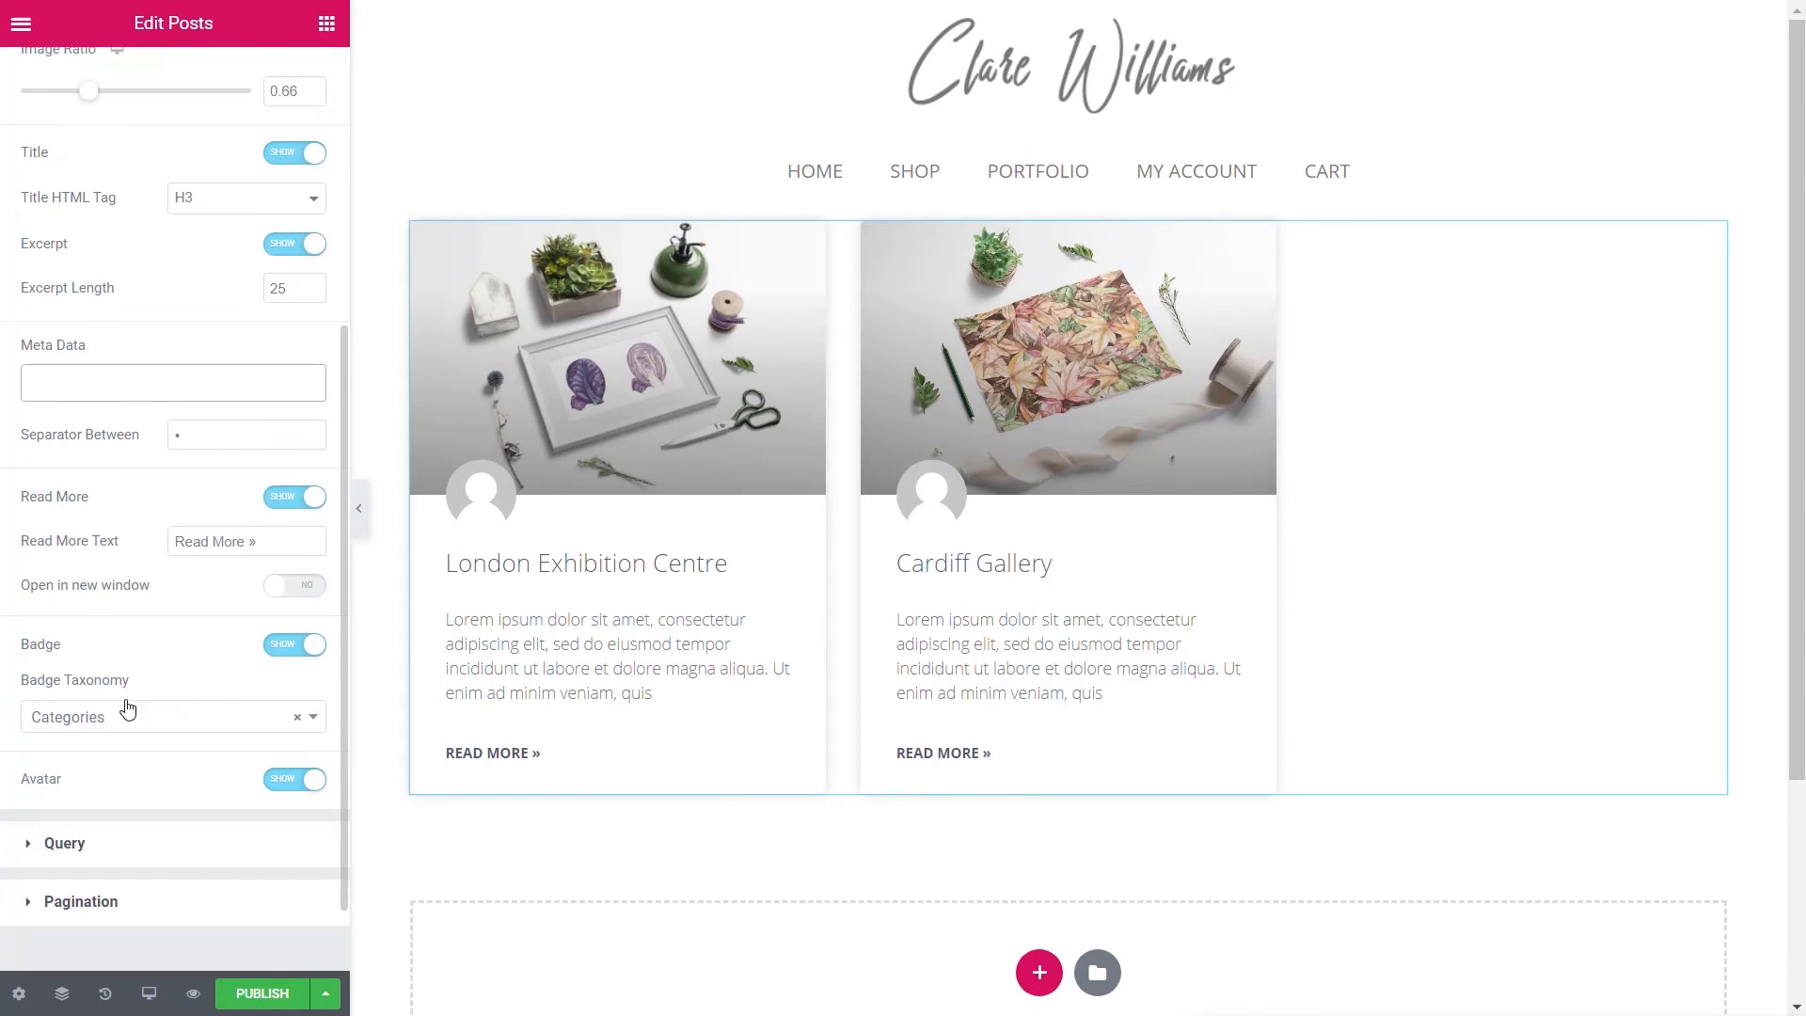
{"action": "left_click", "coordinate": [296, 720]}
{"action": "left_click", "coordinate": [209, 677]}
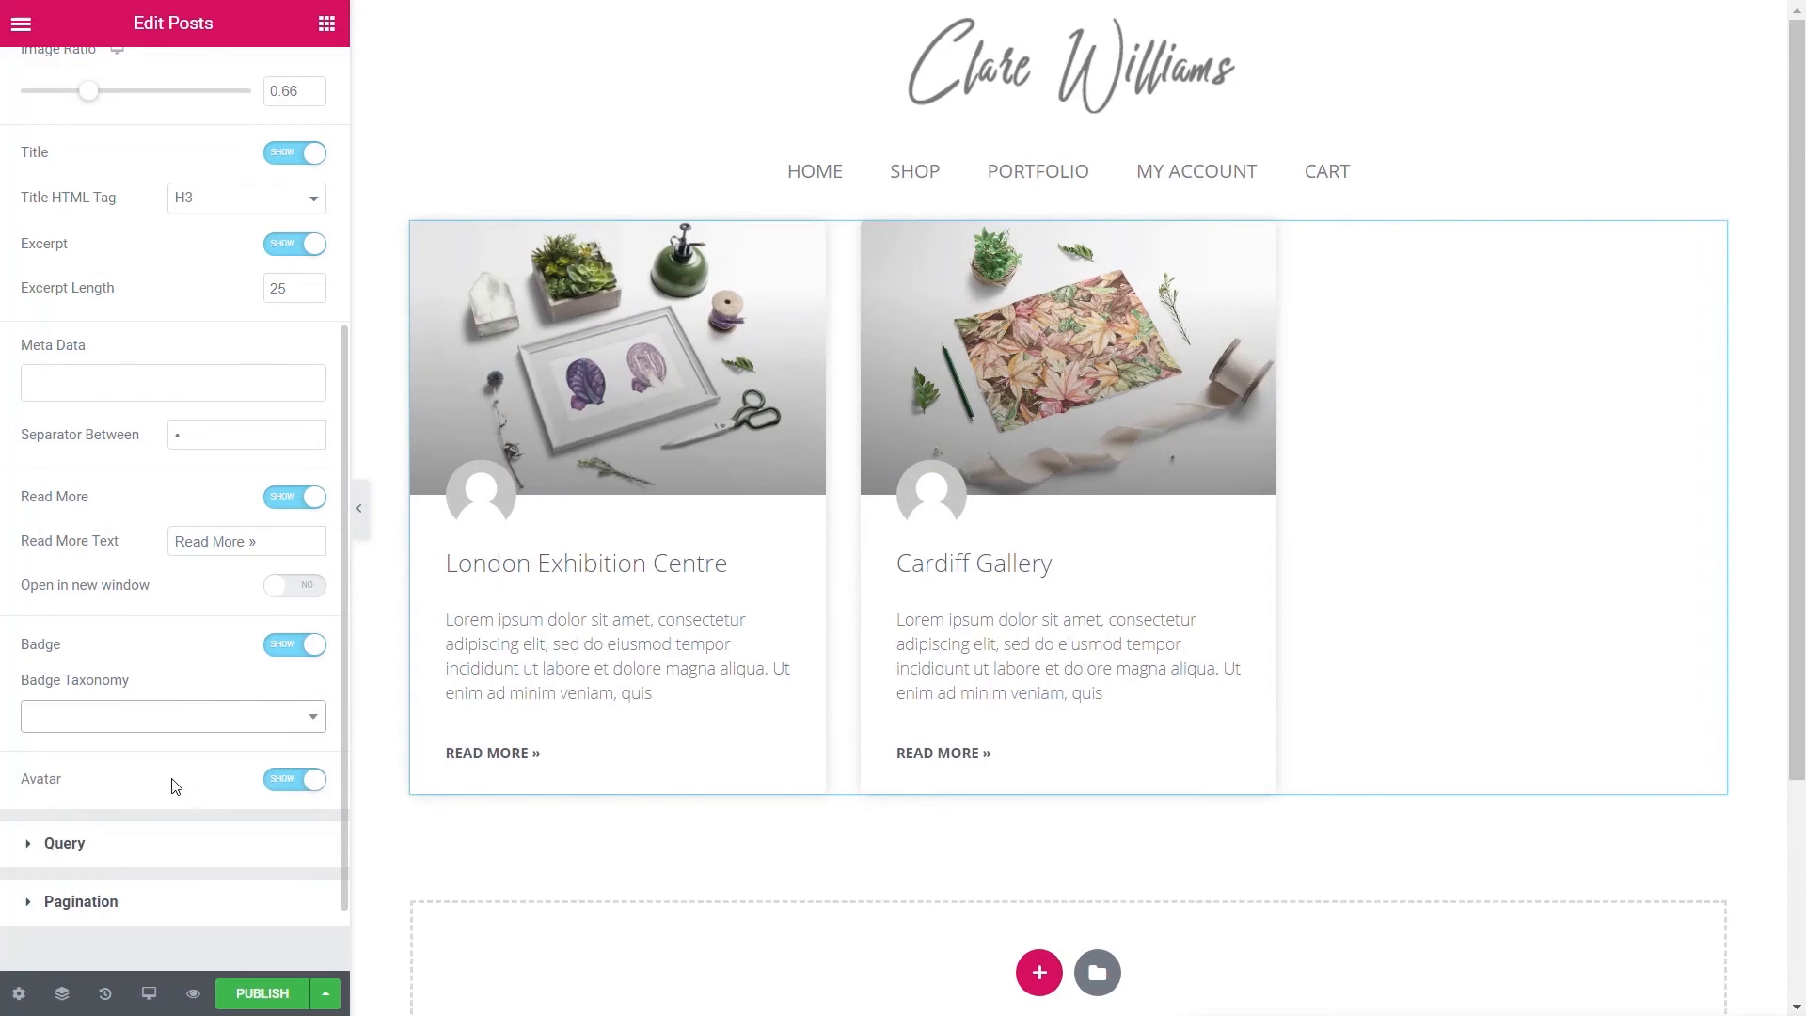
{"action": "left_click", "coordinate": [282, 779]}
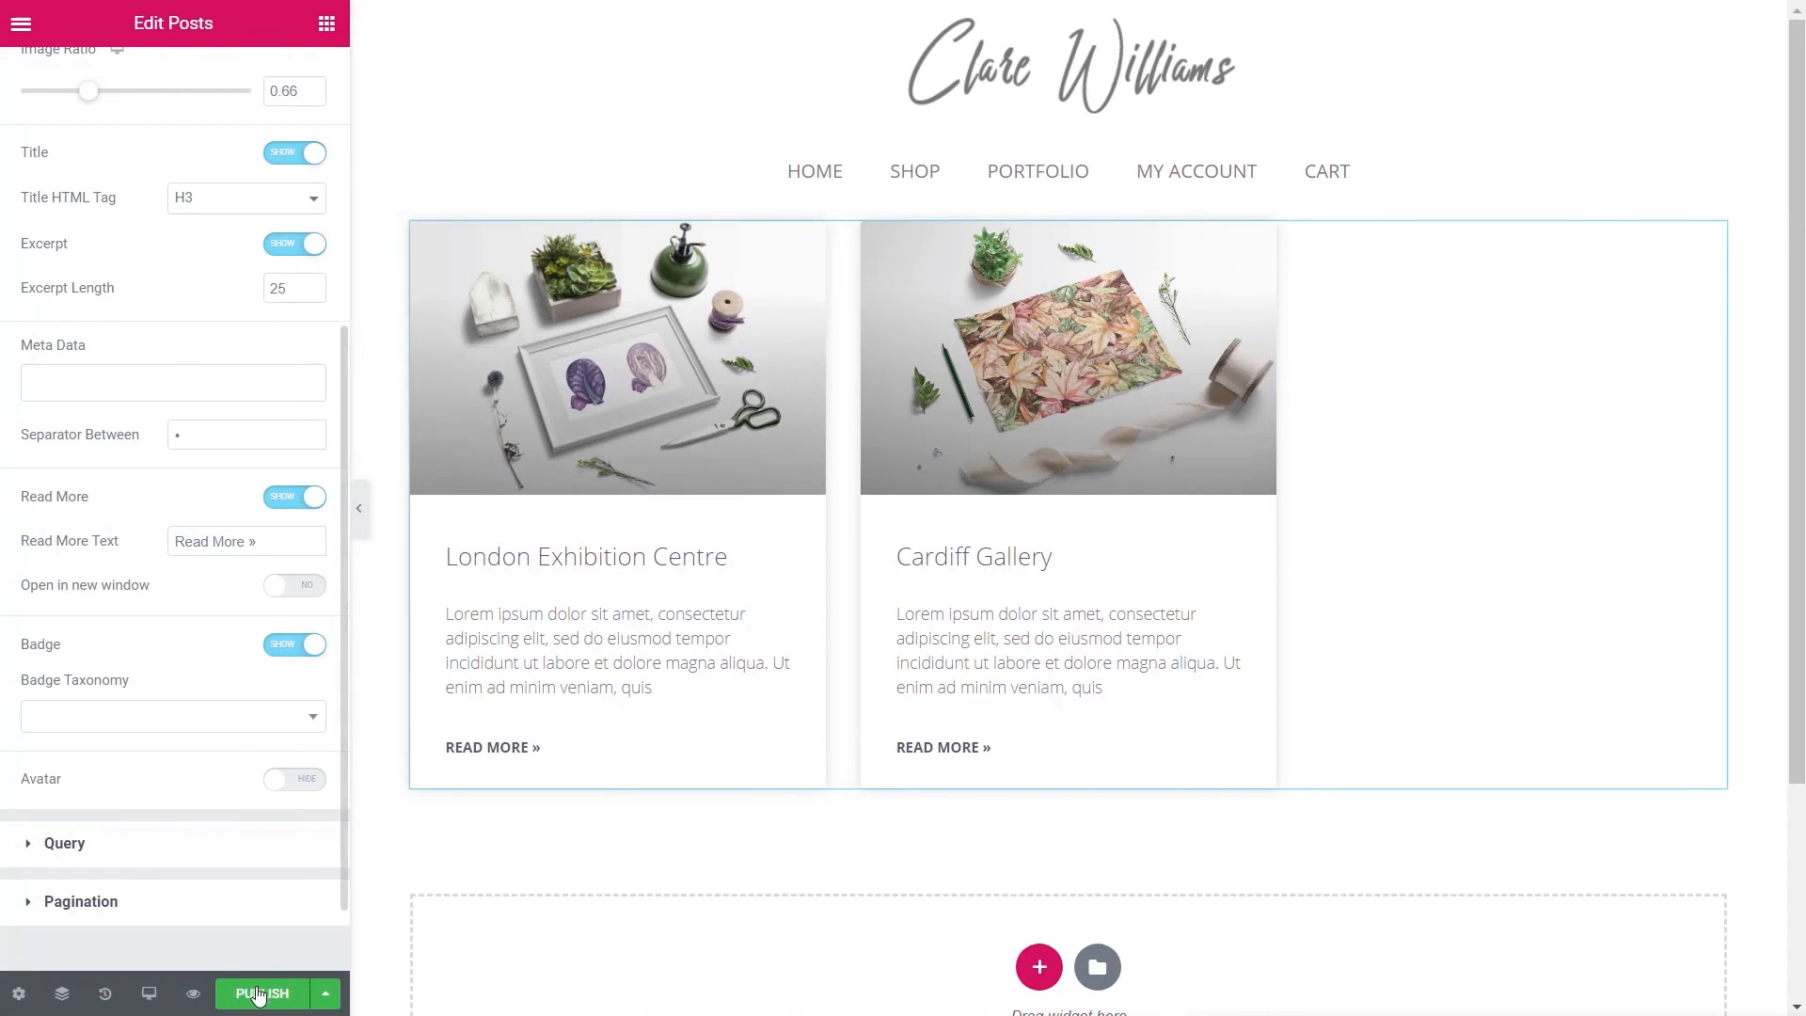
- Publish the template with display condition Include > Exhibitions Archive
{"action": "left_click", "coordinate": [259, 995]}
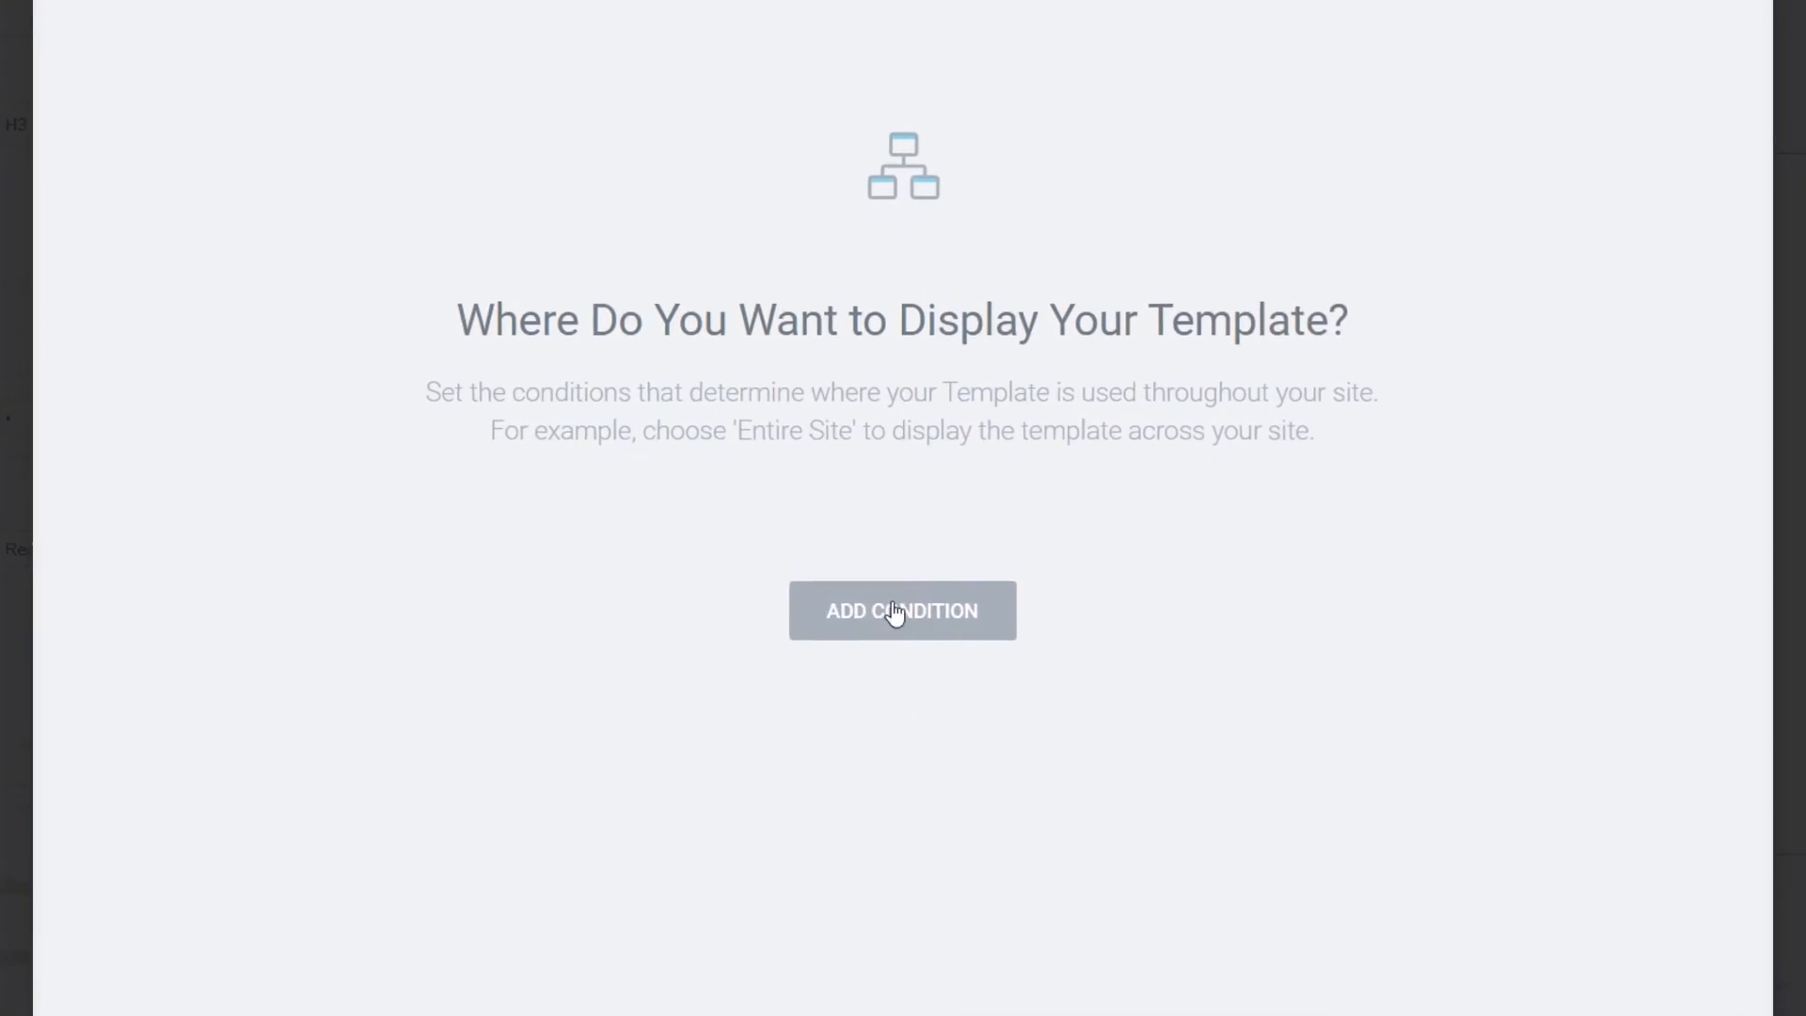
{"action": "left_click", "coordinate": [894, 611]}
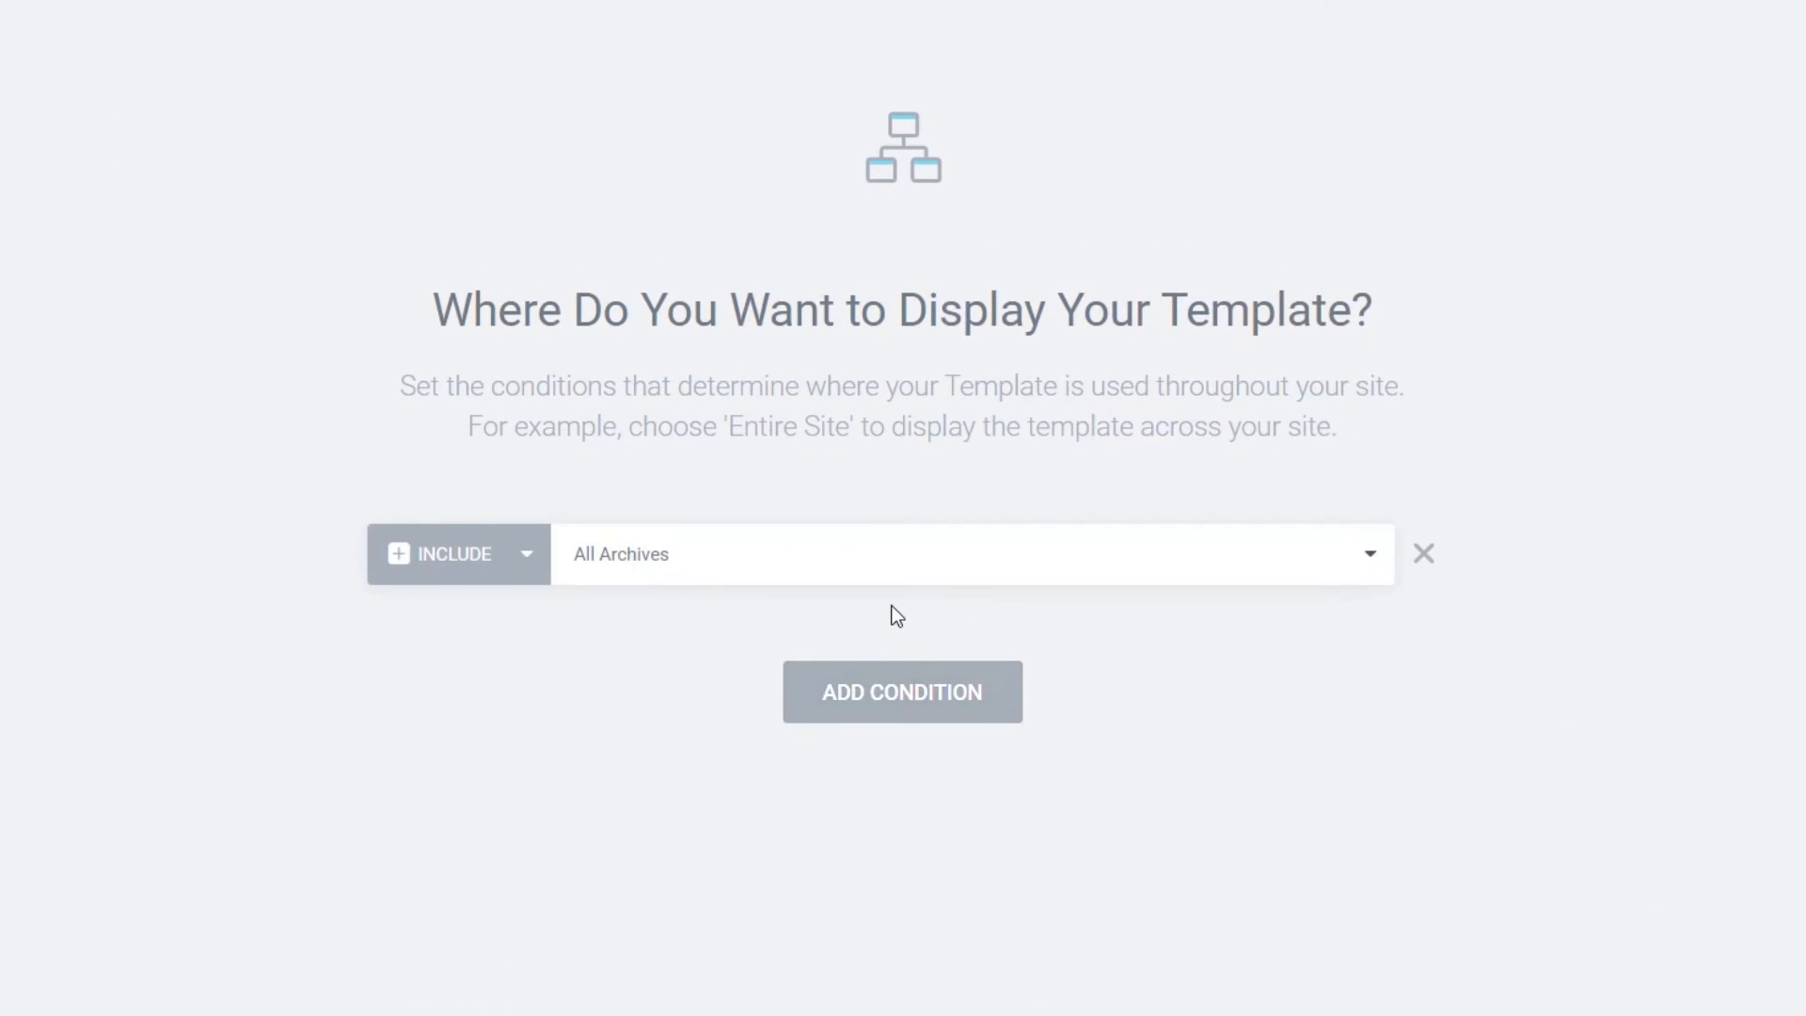
{"action": "left_click", "coordinate": [664, 571]}
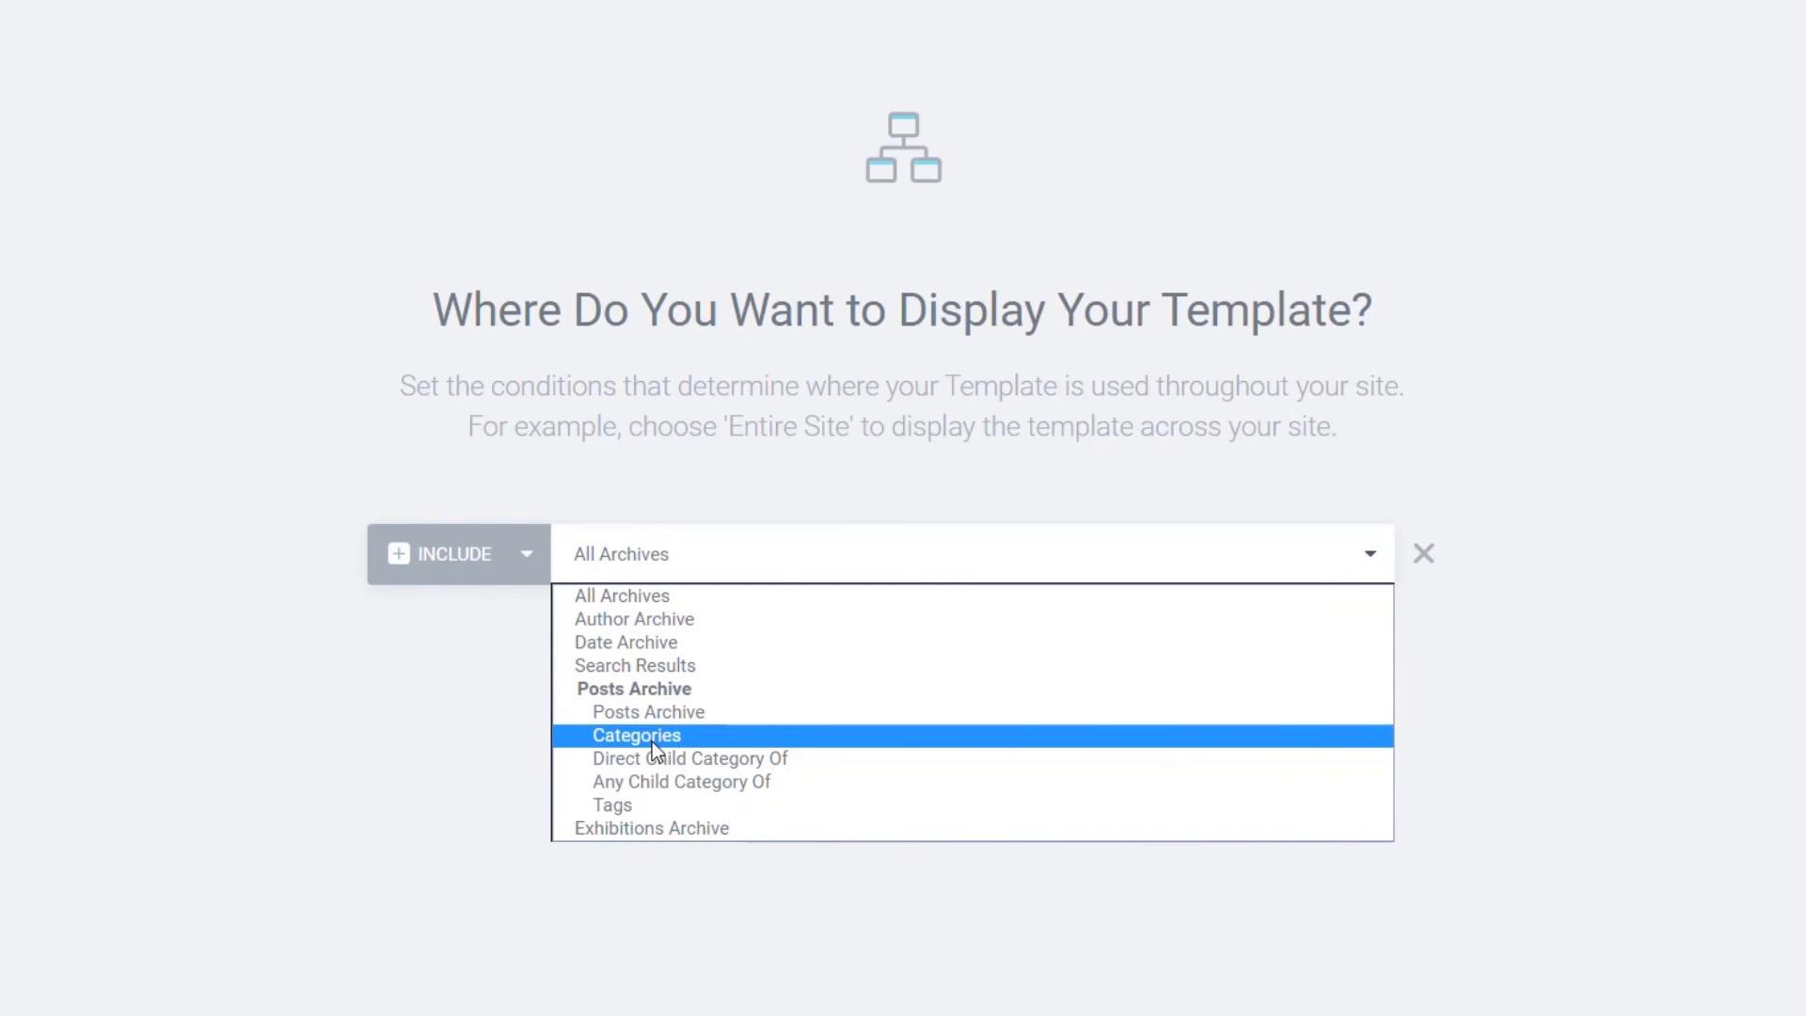
{"action": "left_click", "coordinate": [649, 829]}
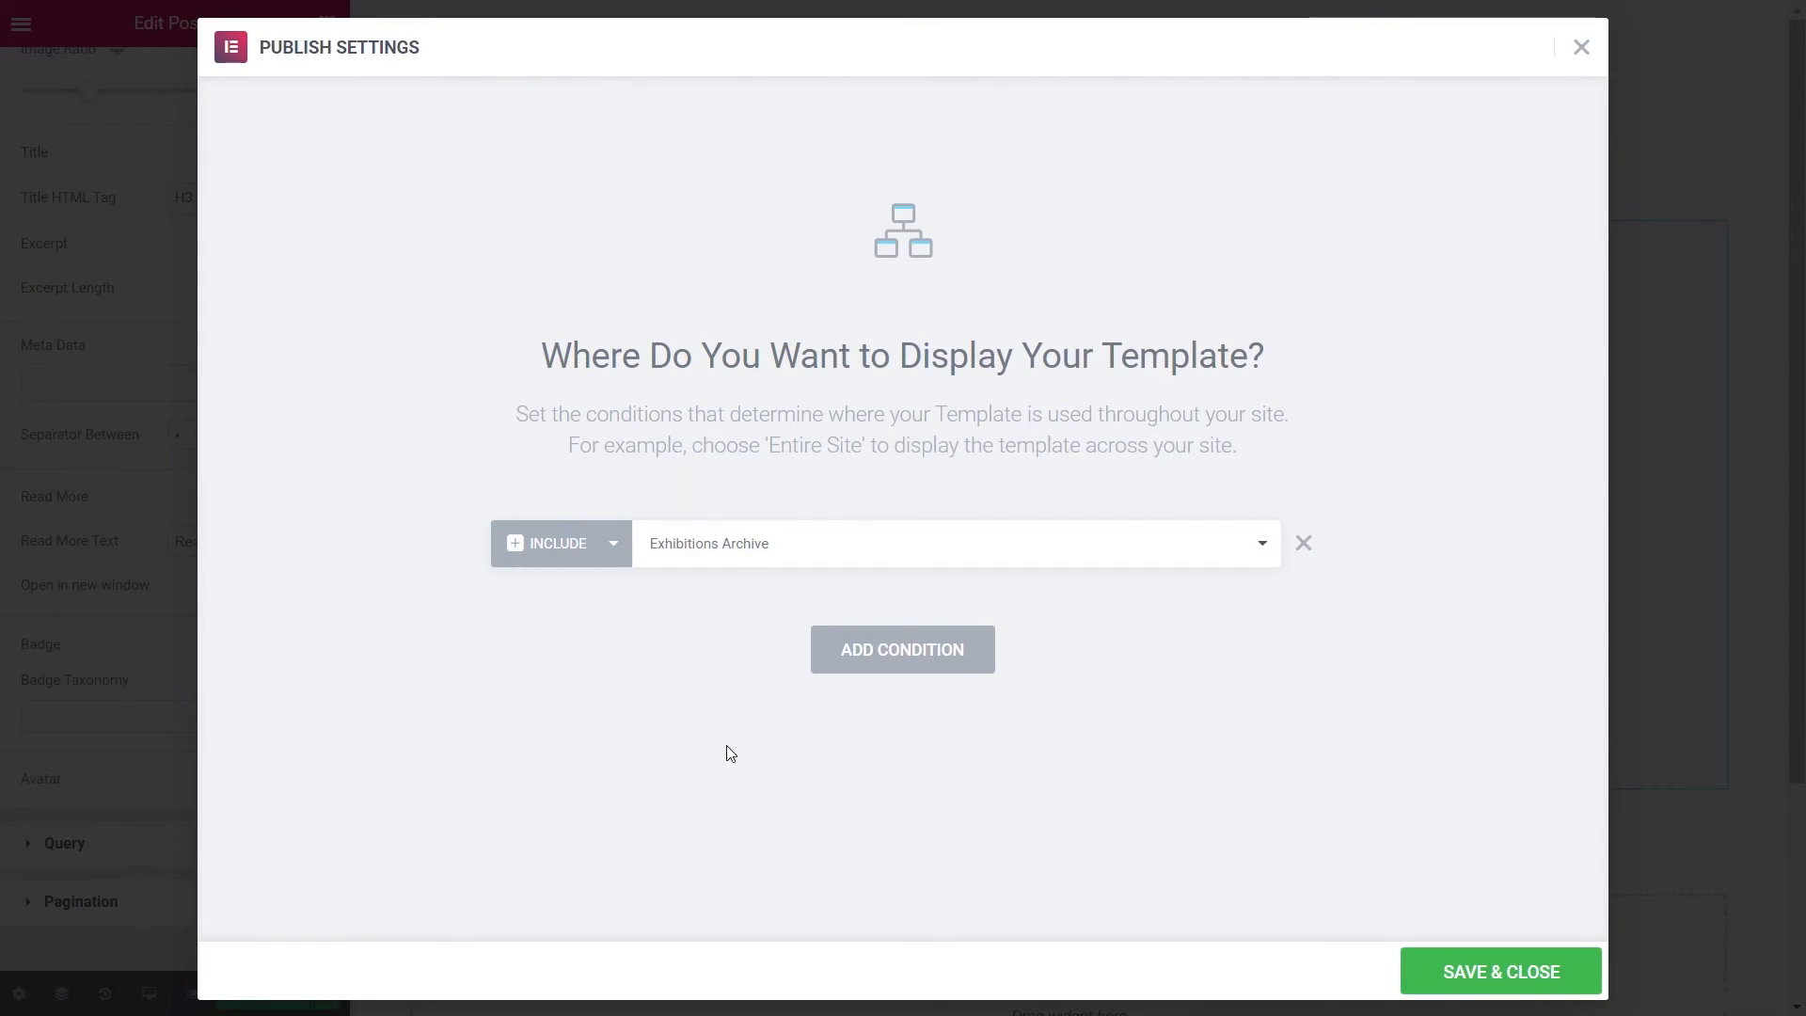
{"action": "left_click", "coordinate": [1518, 967]}
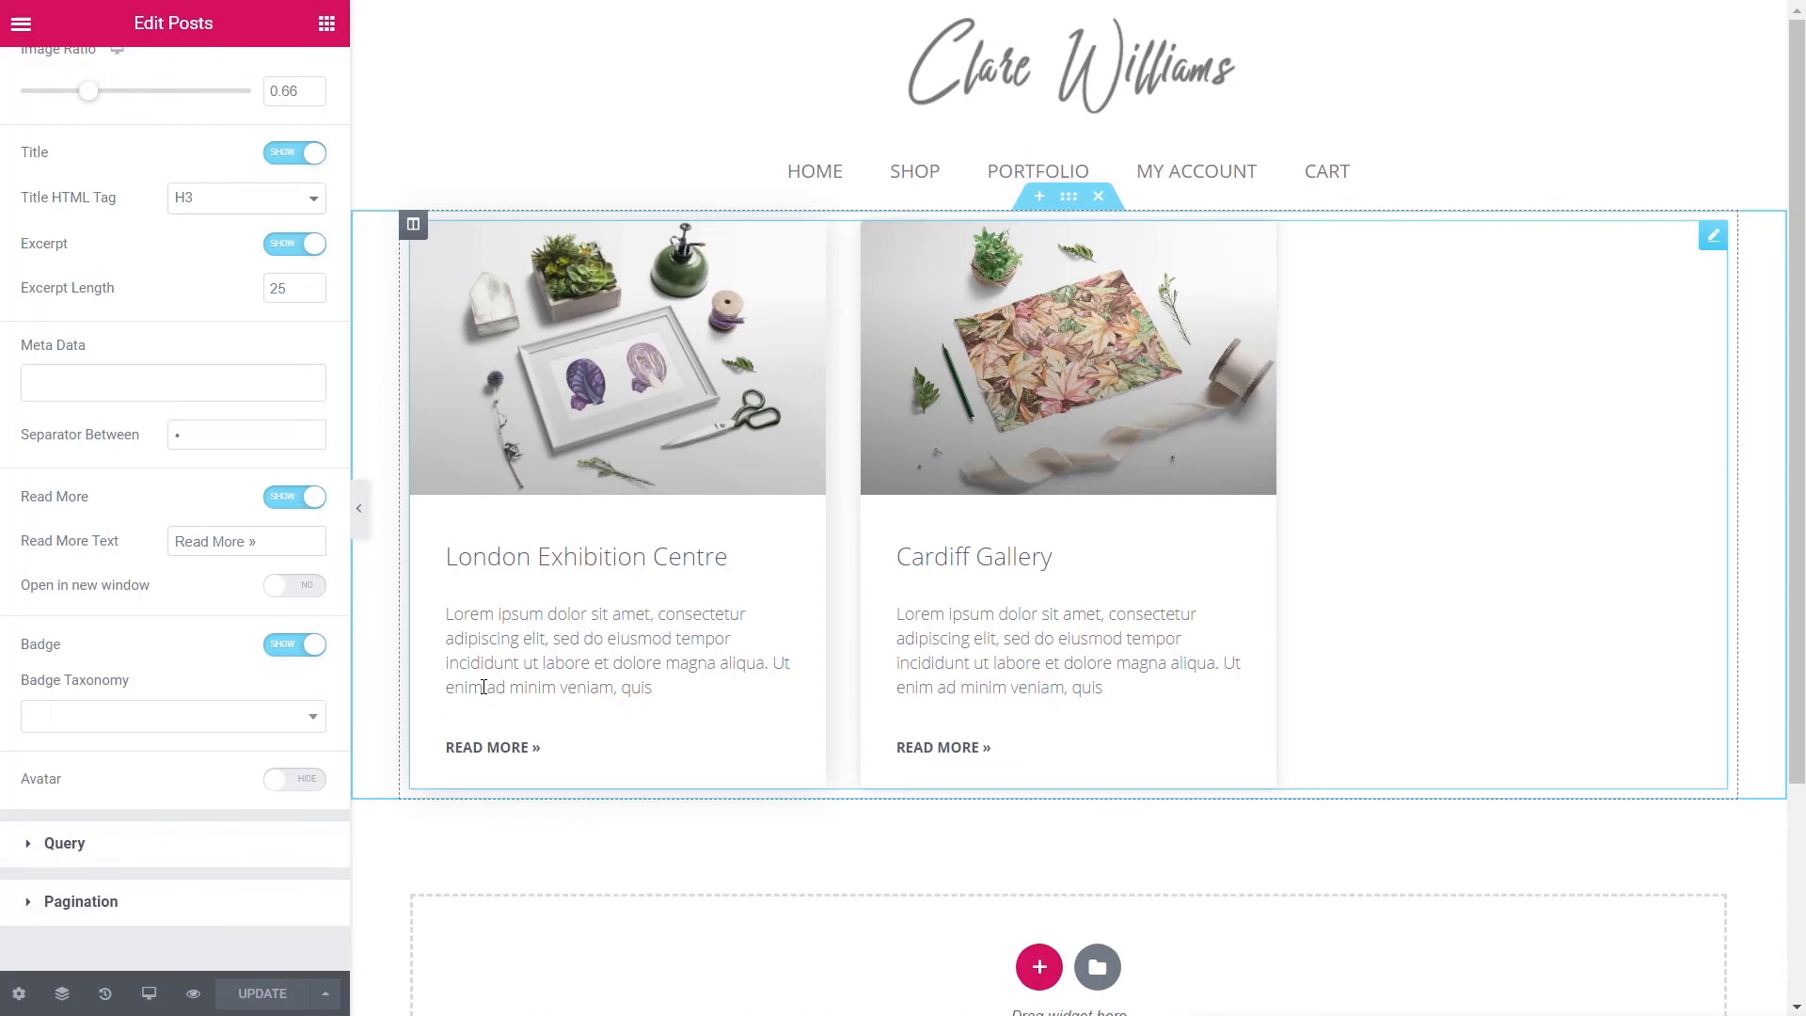
{"action": "left_click", "coordinate": [20, 25]}
- From the dashboard, search 'elementor custom skin', then install and activate Ele Custom Skin
{"action": "left_click", "coordinate": [142, 690]}
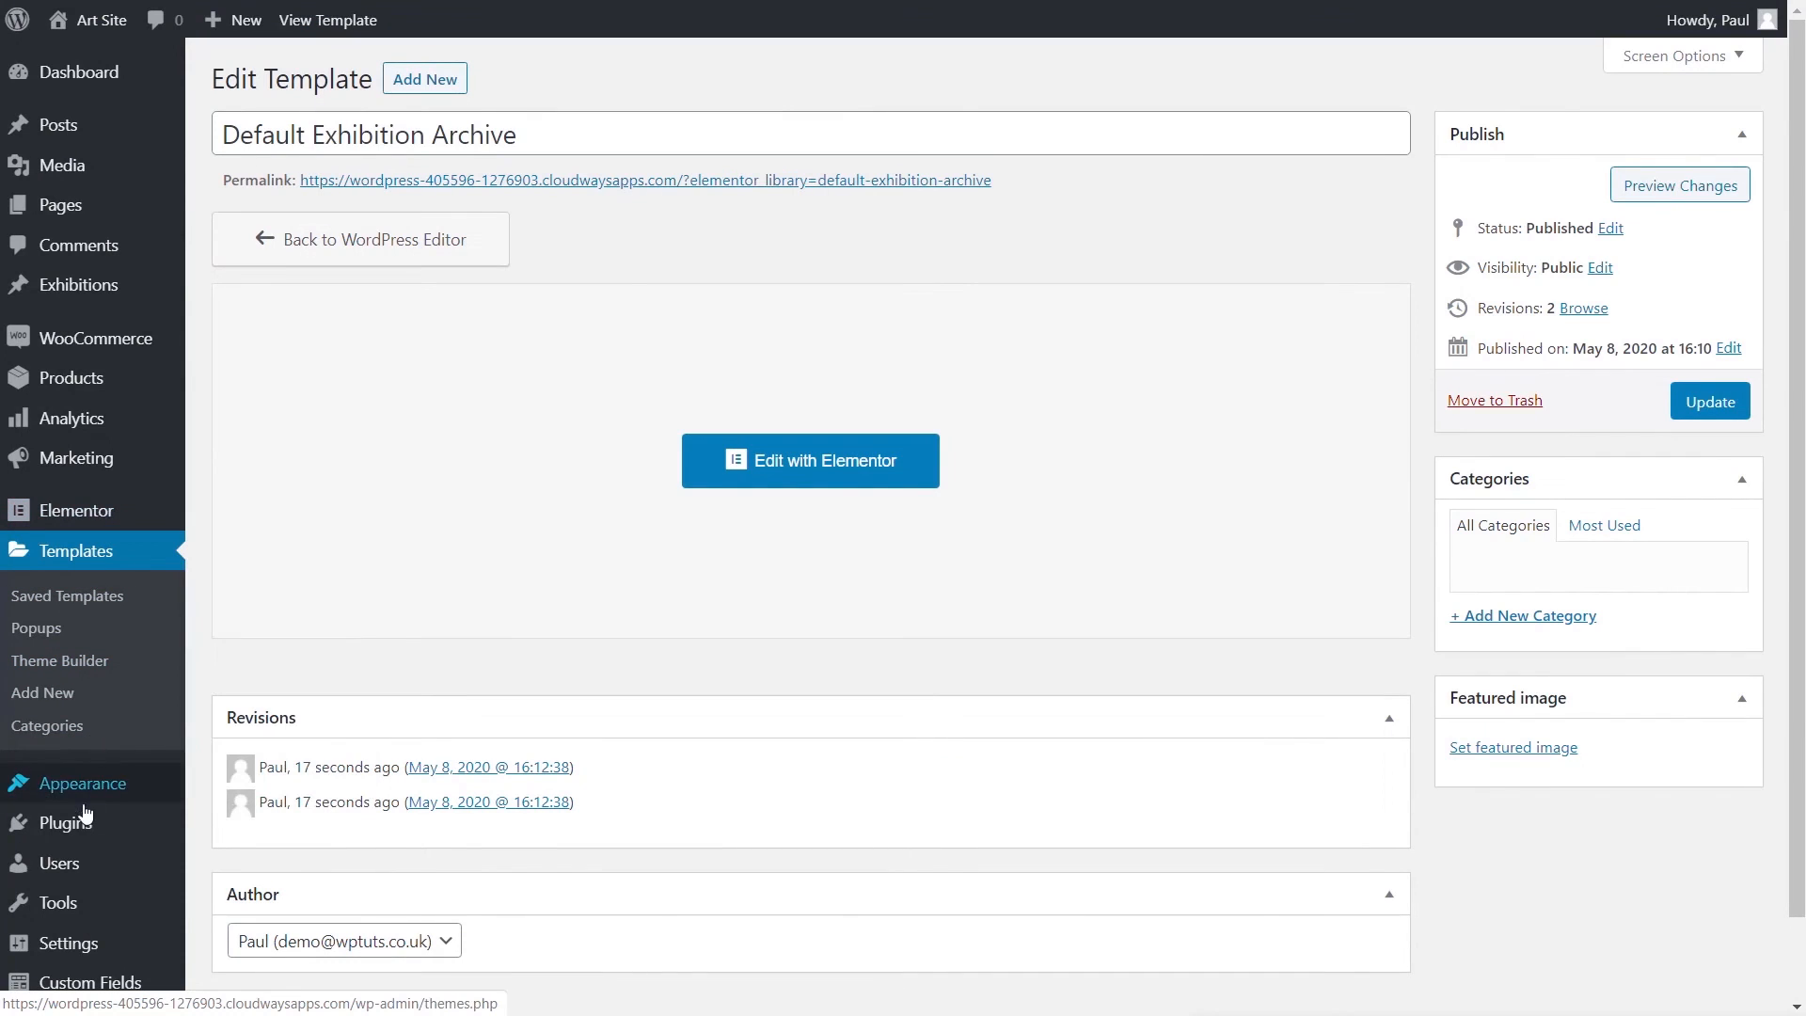
{"action": "mouse_move", "coordinate": [82, 826]}
{"action": "left_click", "coordinate": [234, 874]}
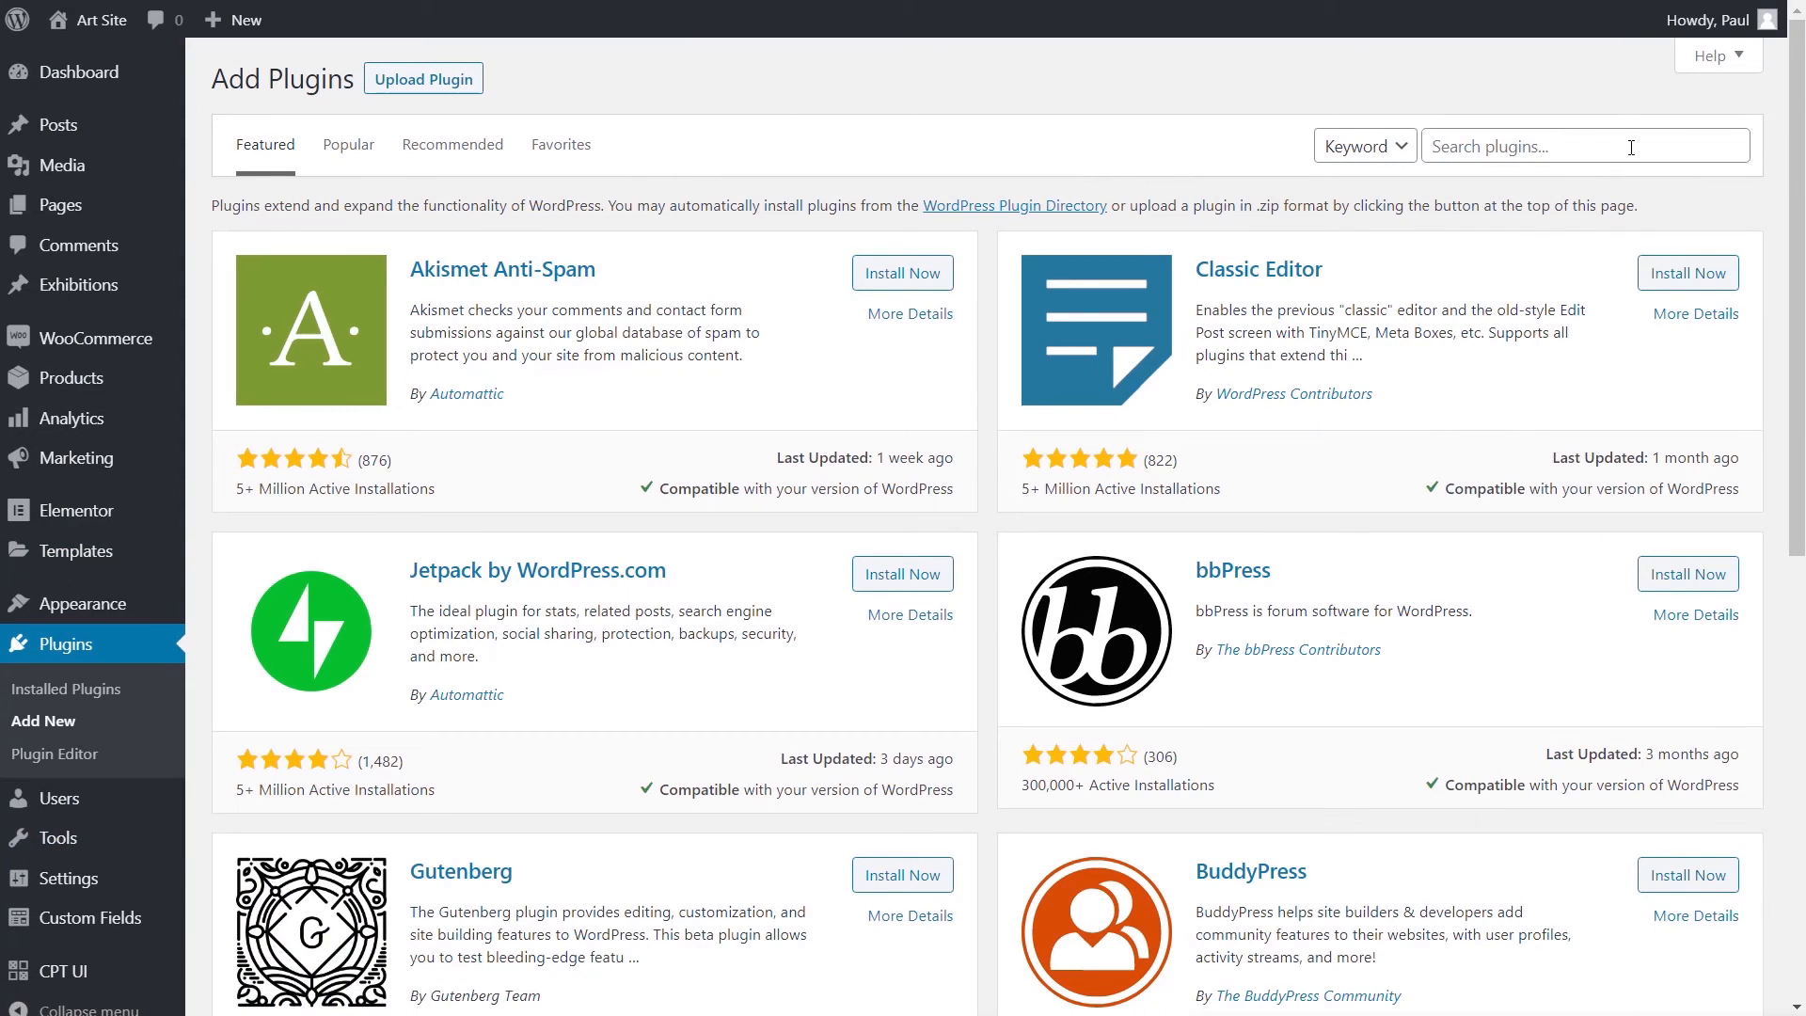
{"action": "left_click", "coordinate": [1629, 149]}
{"action": "type", "text": "elementor"}
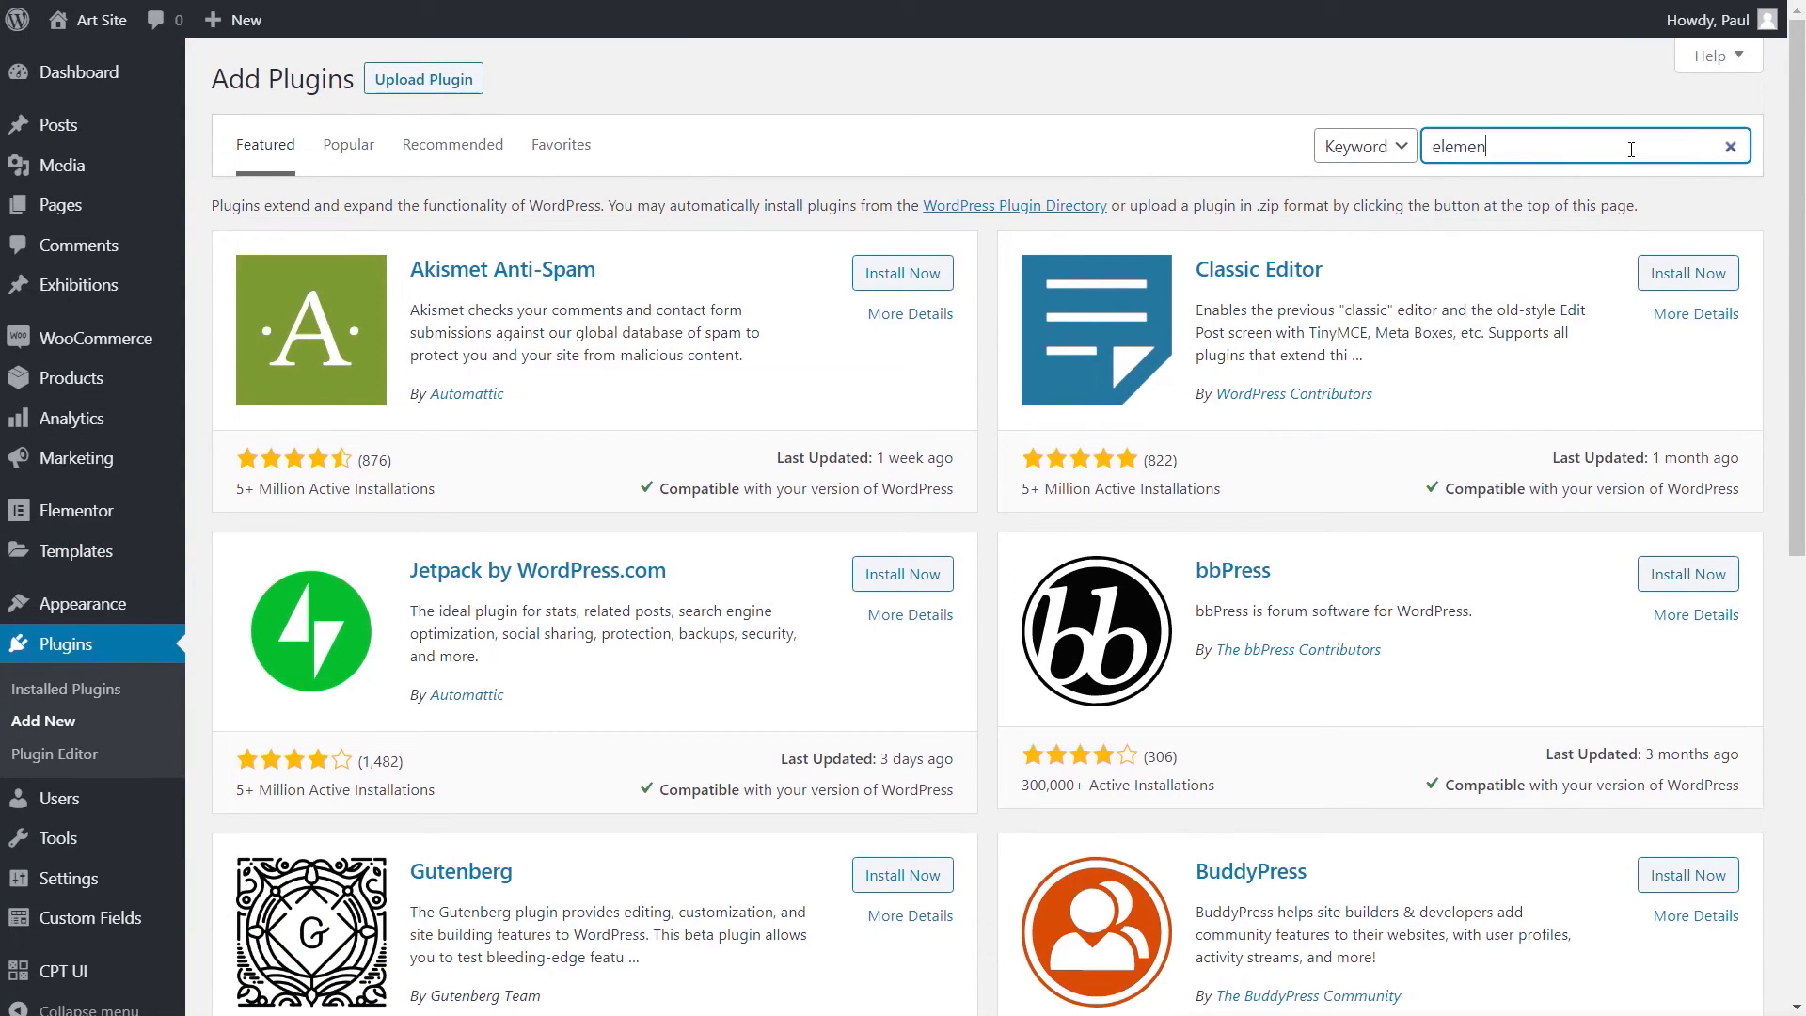
{"action": "type", "text": " custom skin"}
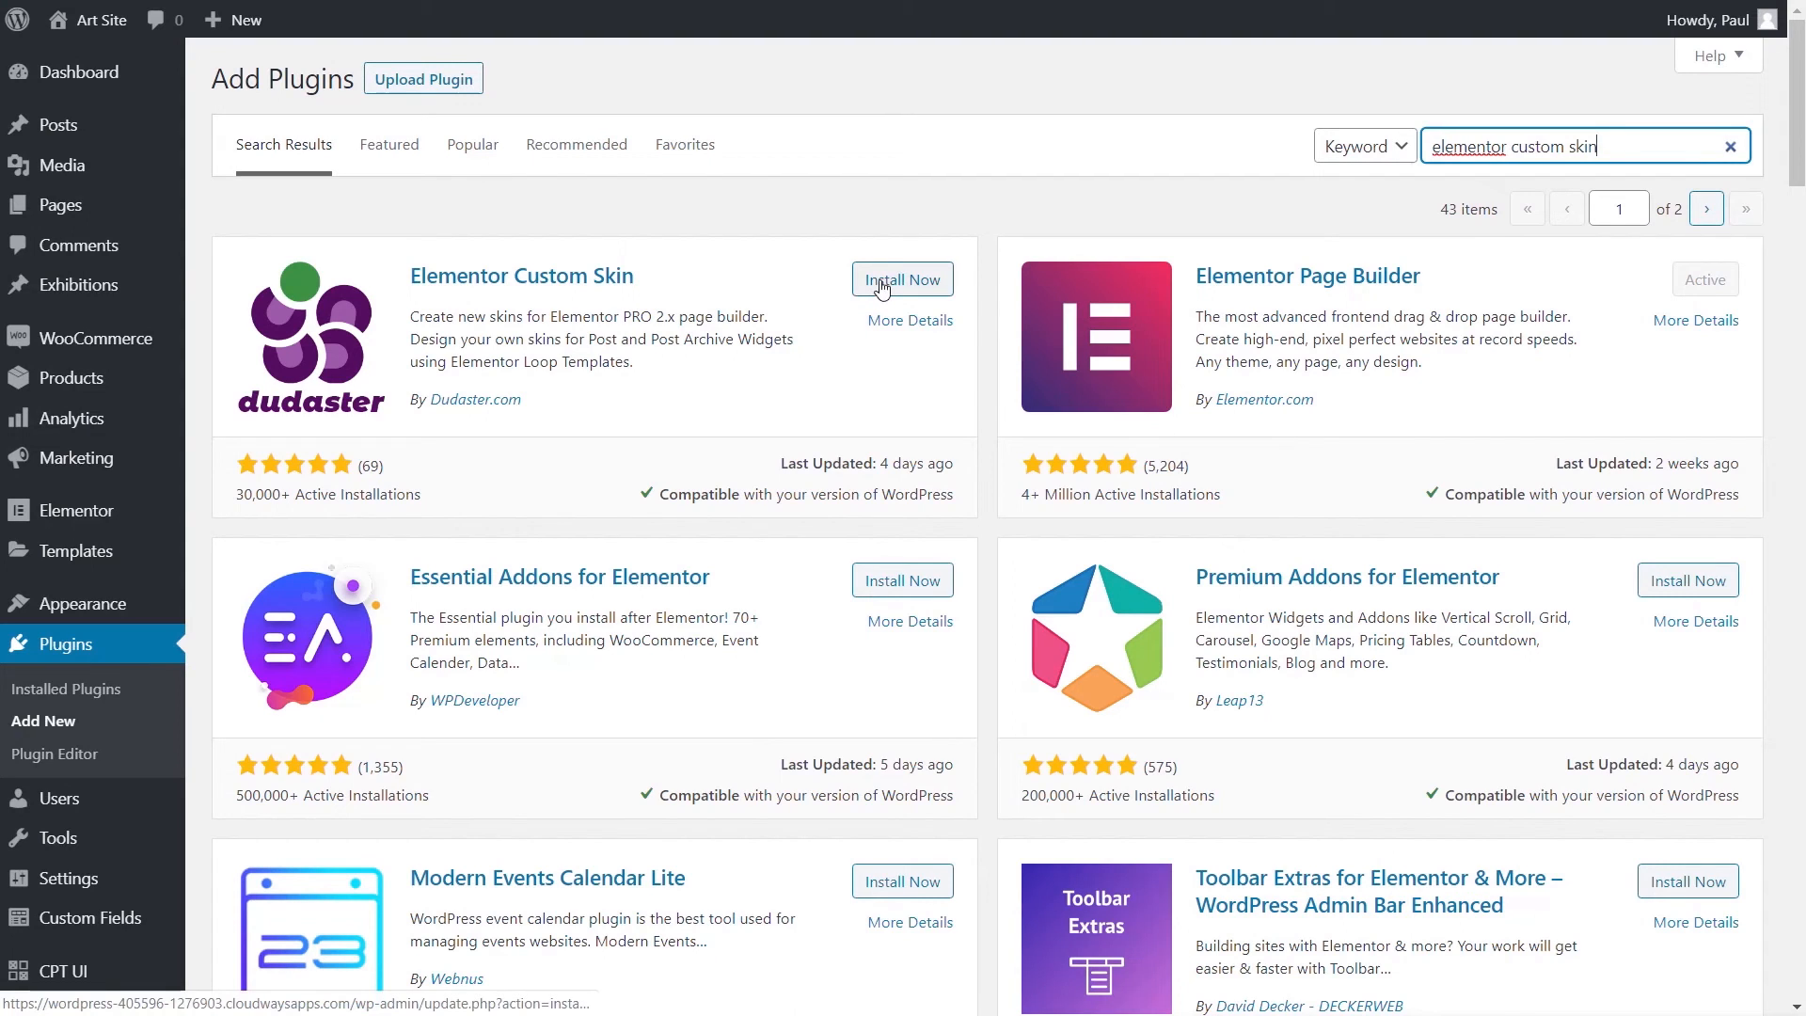
{"action": "left_click", "coordinate": [880, 288]}
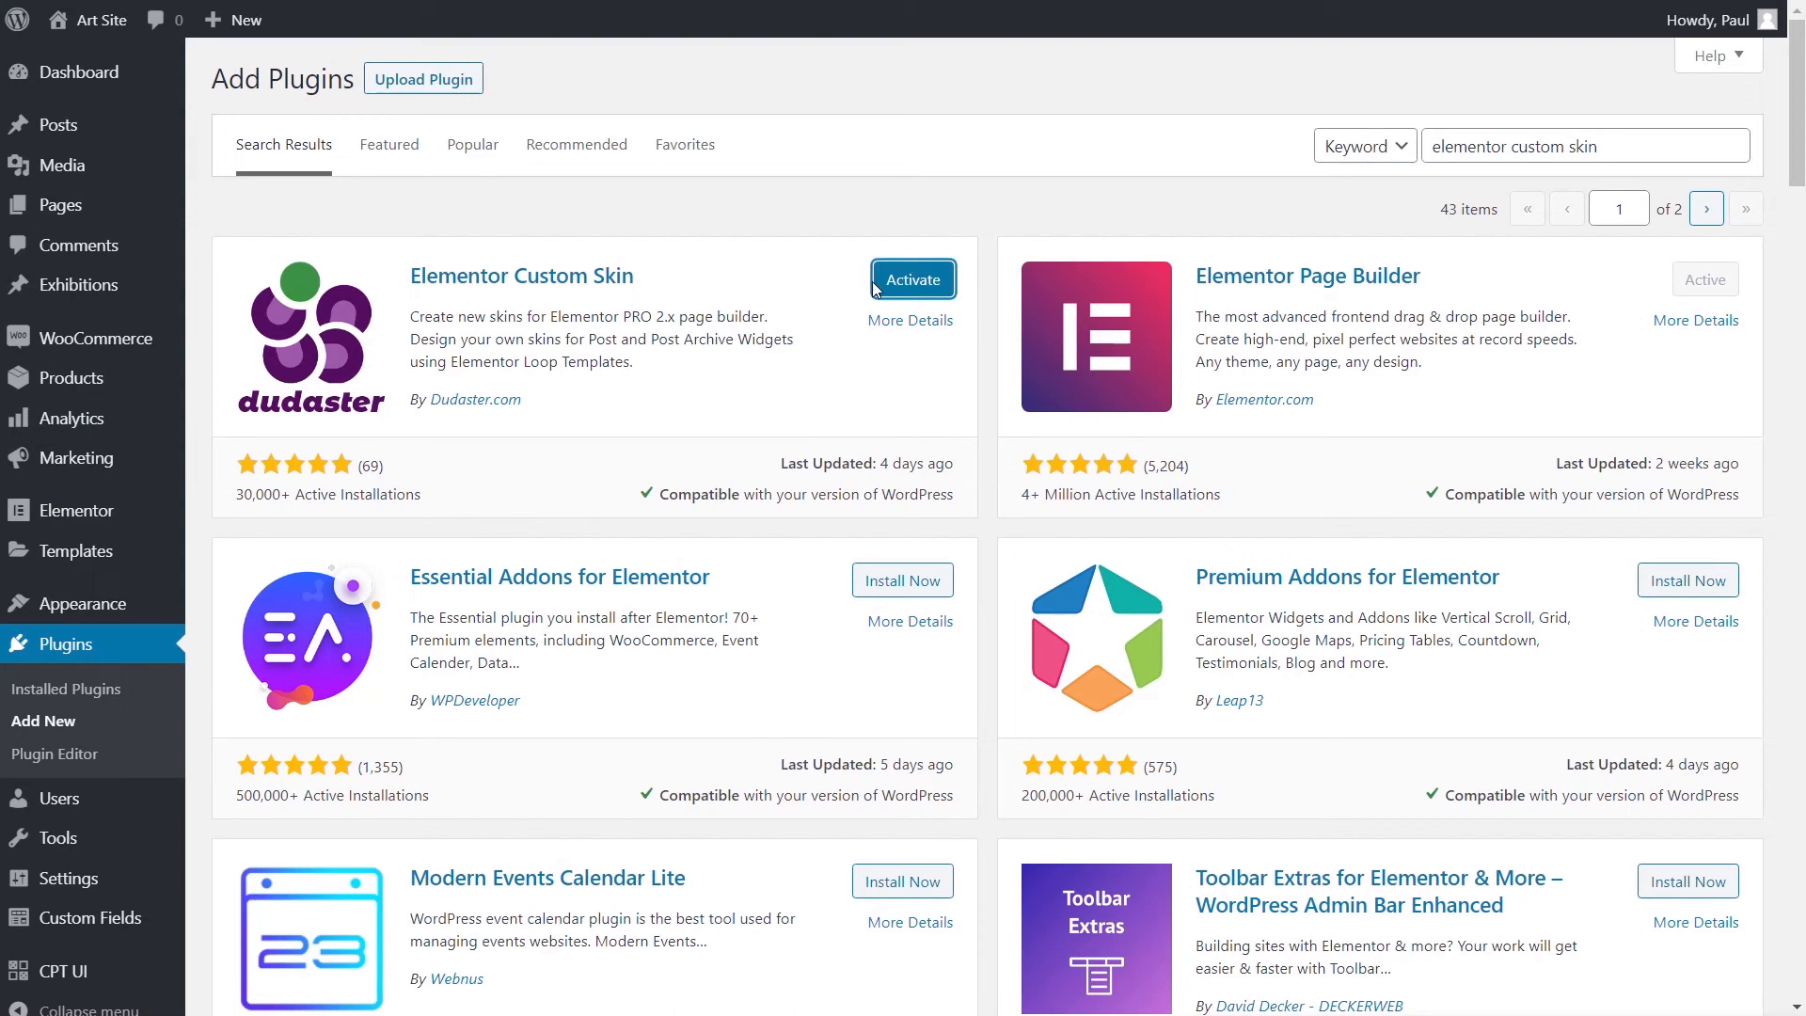
{"action": "left_click", "coordinate": [888, 290]}
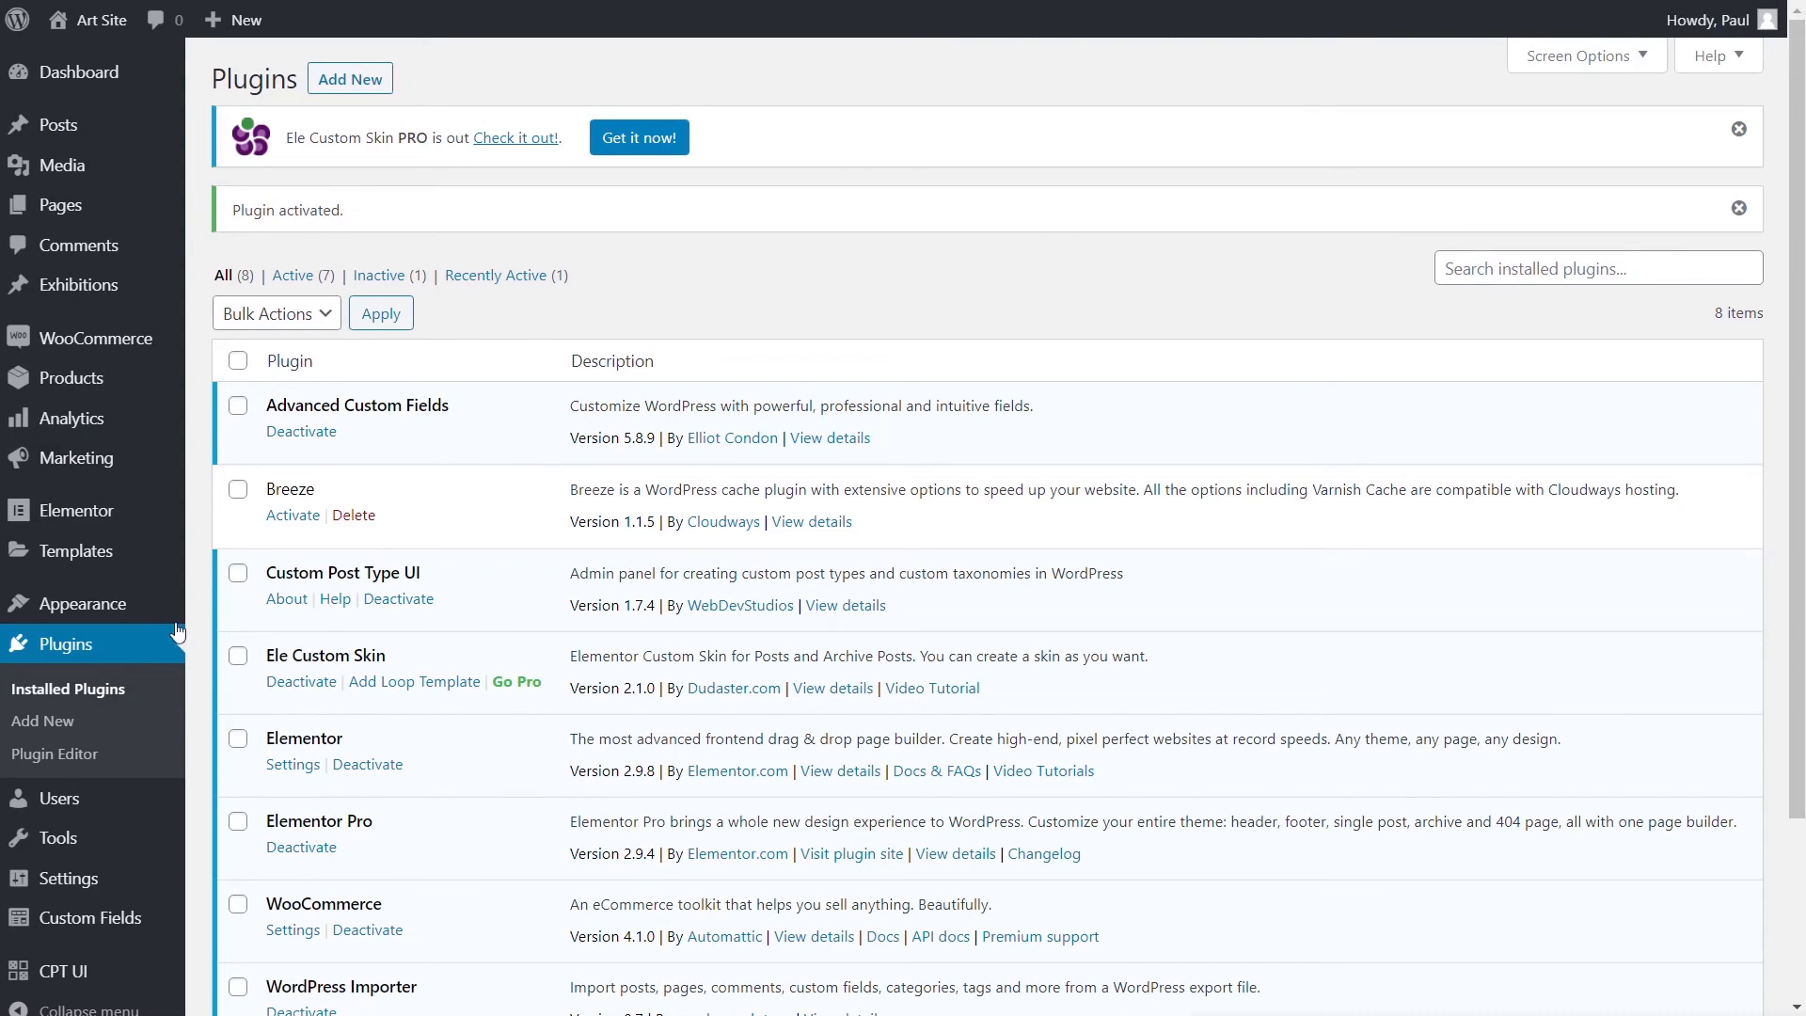
{"action": "mouse_move", "coordinate": [91, 558]}
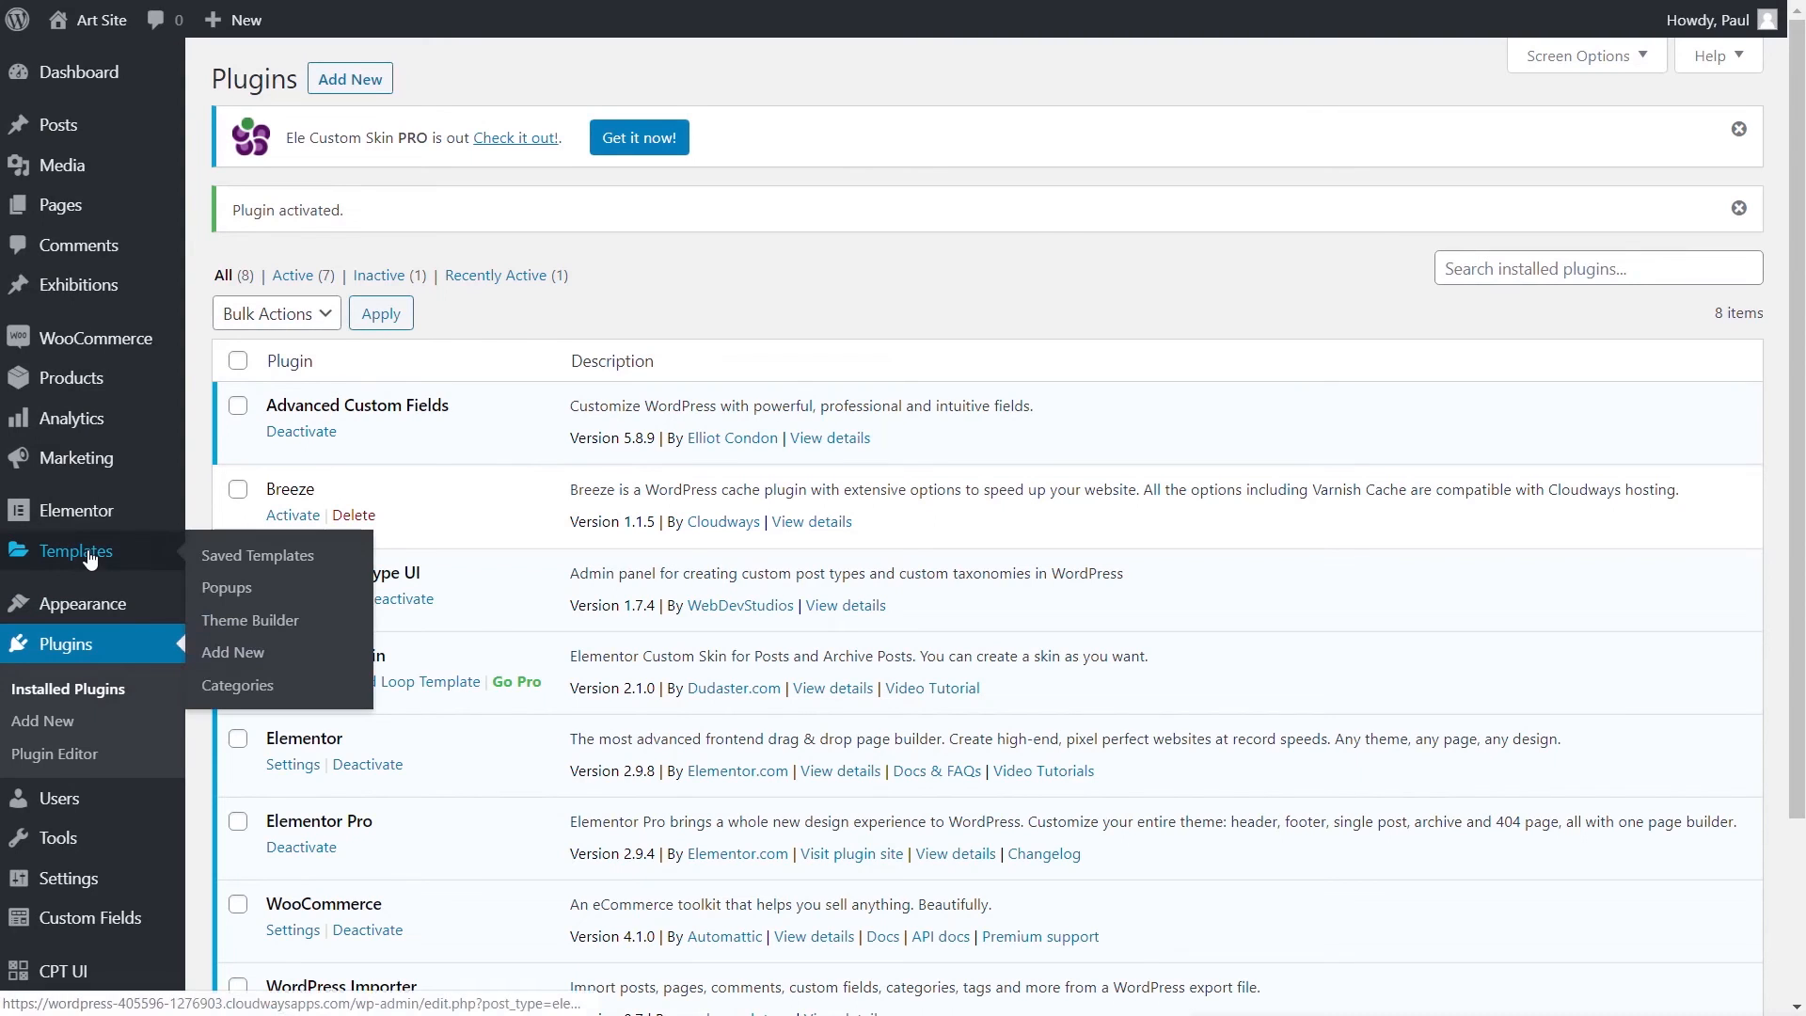
- In Theme Builder's Loop section, create a loop template named 'Exhibition Loop'
{"action": "left_click", "coordinate": [261, 626]}
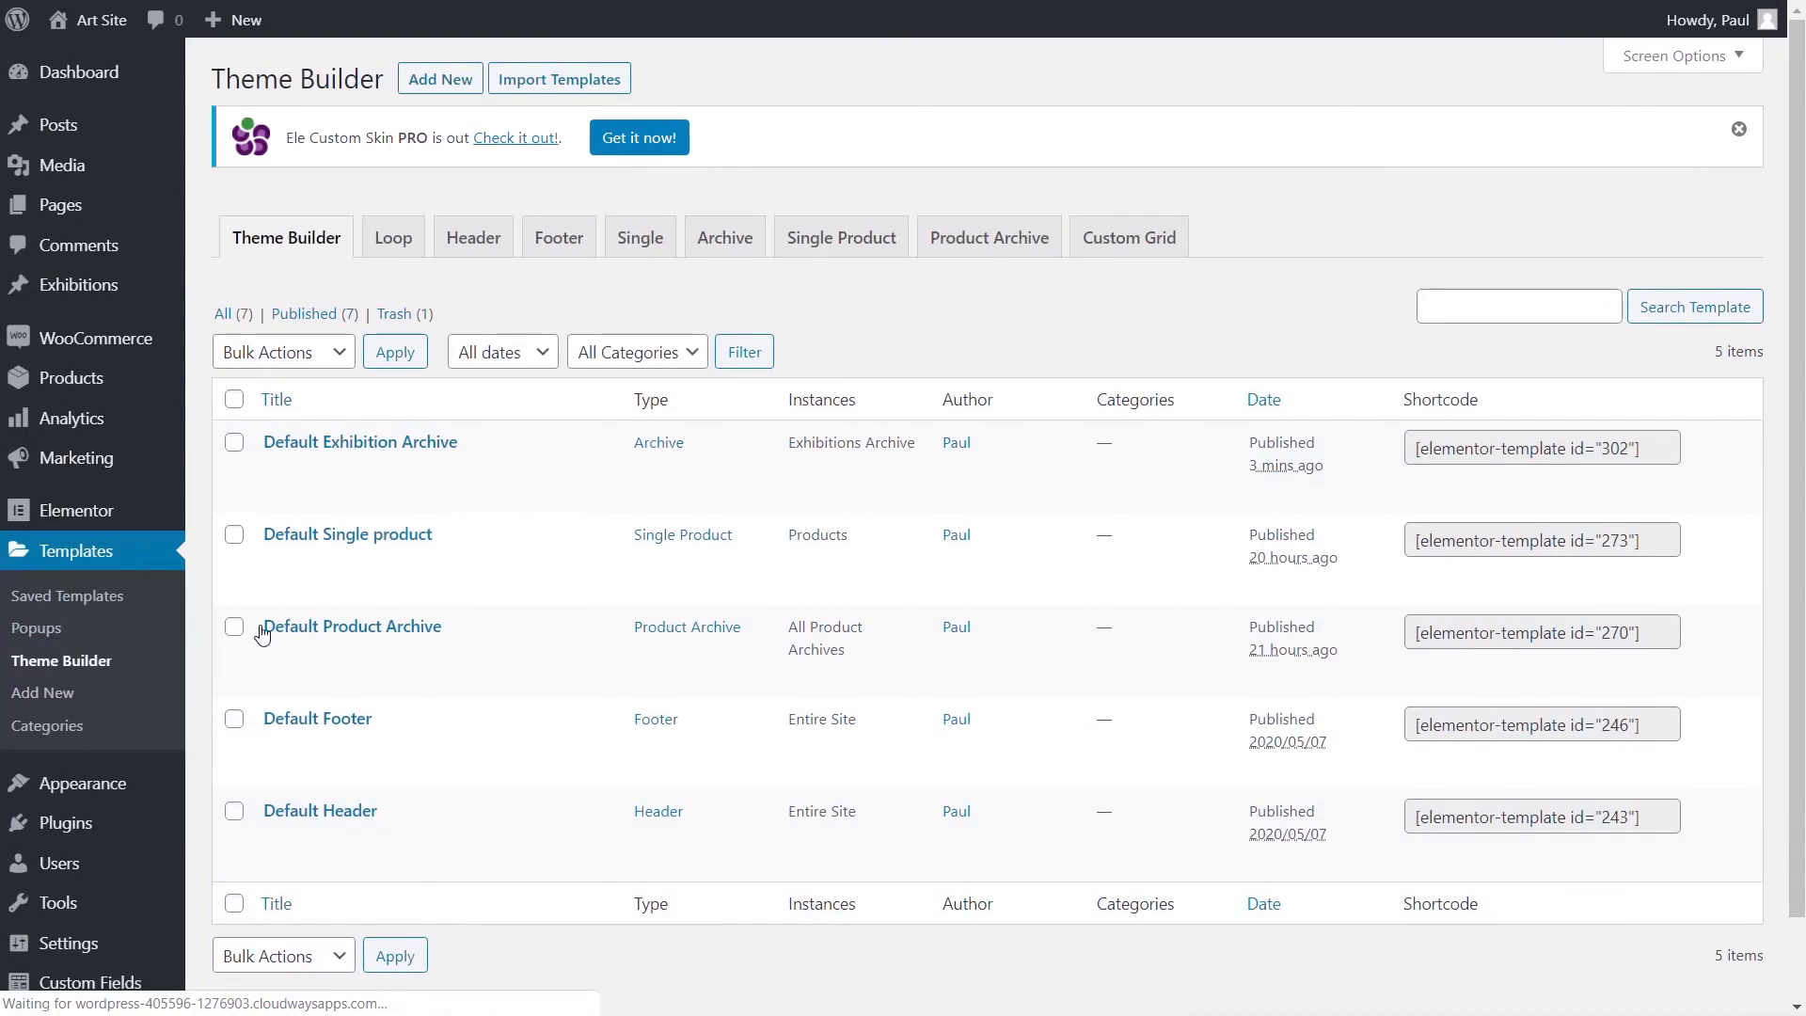
{"action": "left_click", "coordinate": [394, 246]}
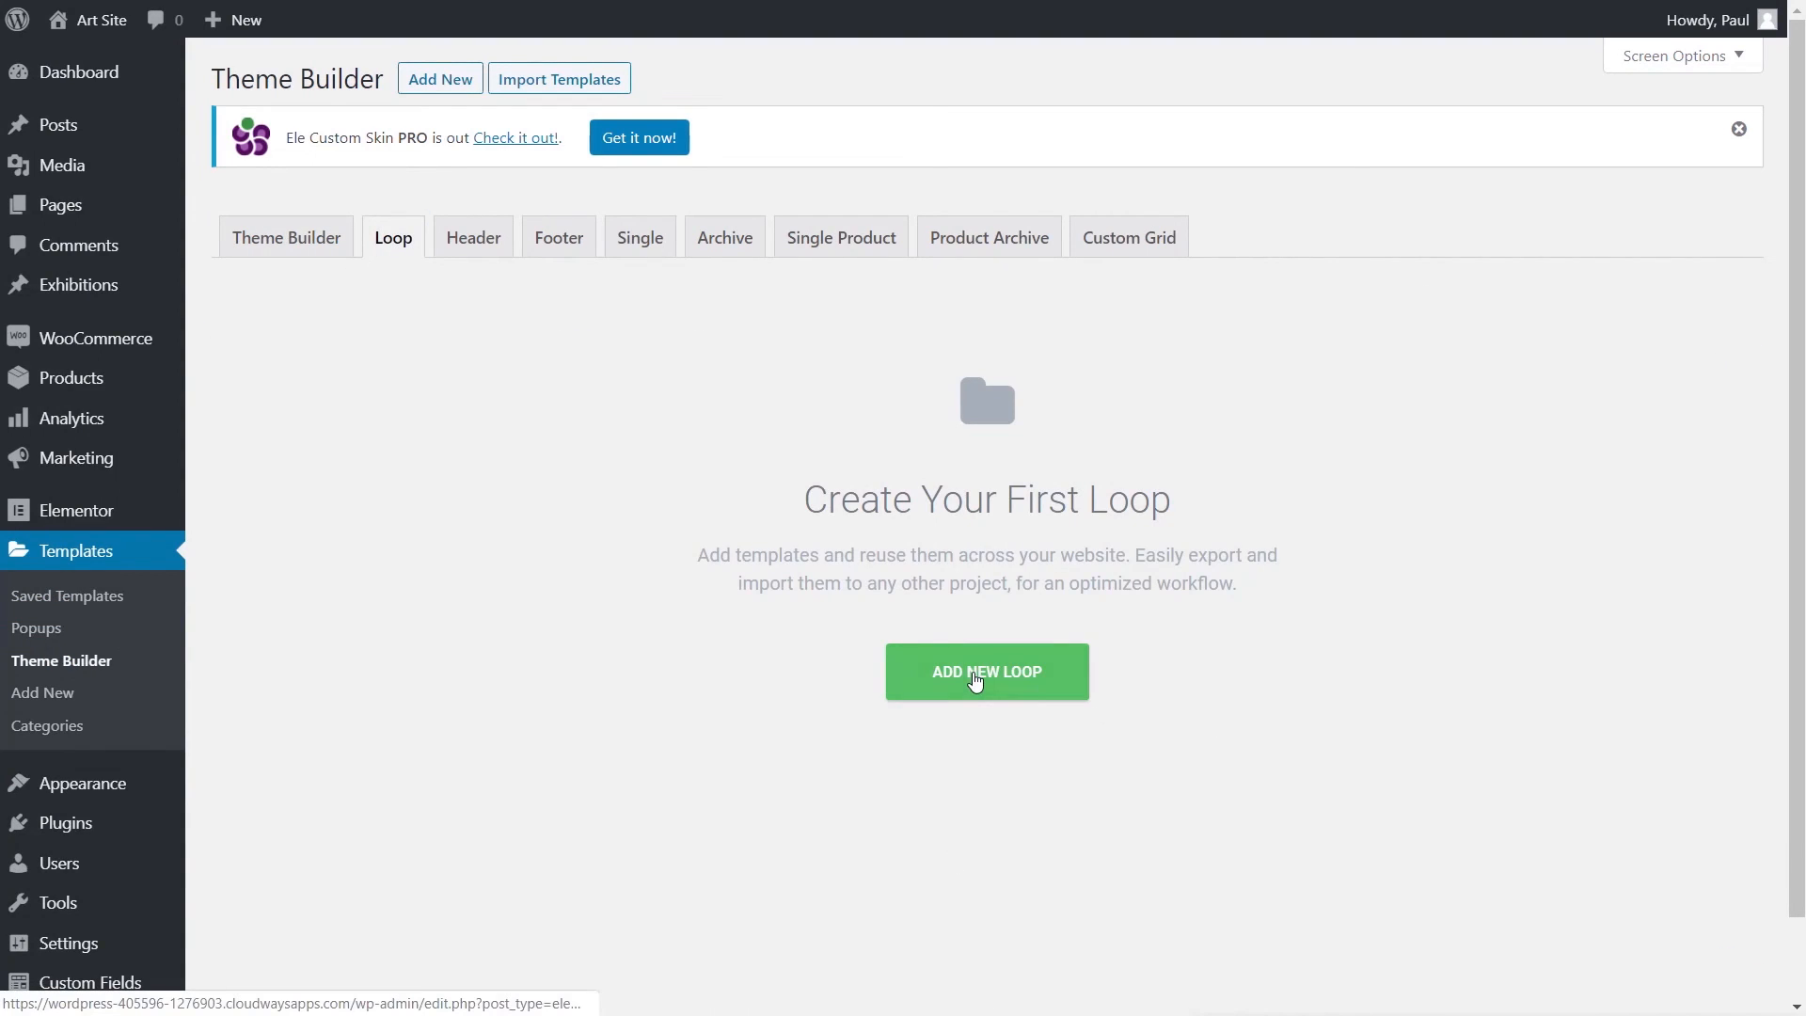
{"action": "left_click", "coordinate": [976, 680]}
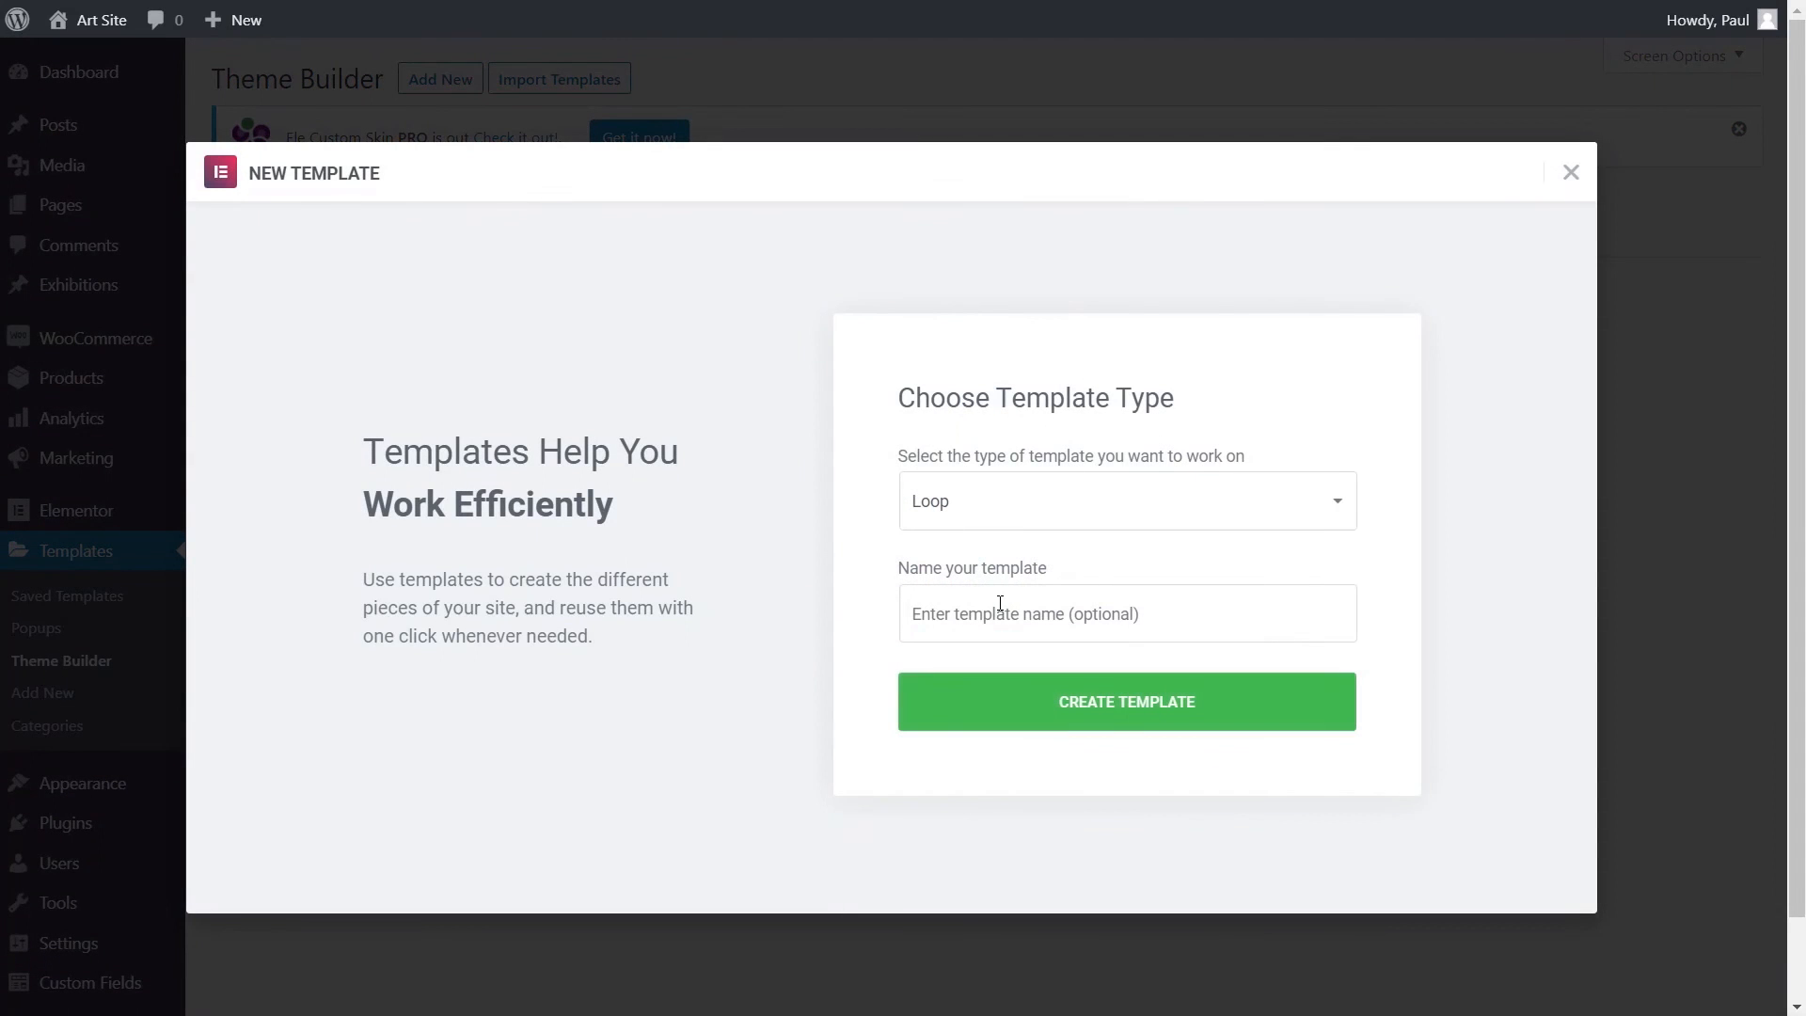
{"action": "left_click", "coordinate": [995, 616]}
{"action": "type", "text": "Exhibitio"}
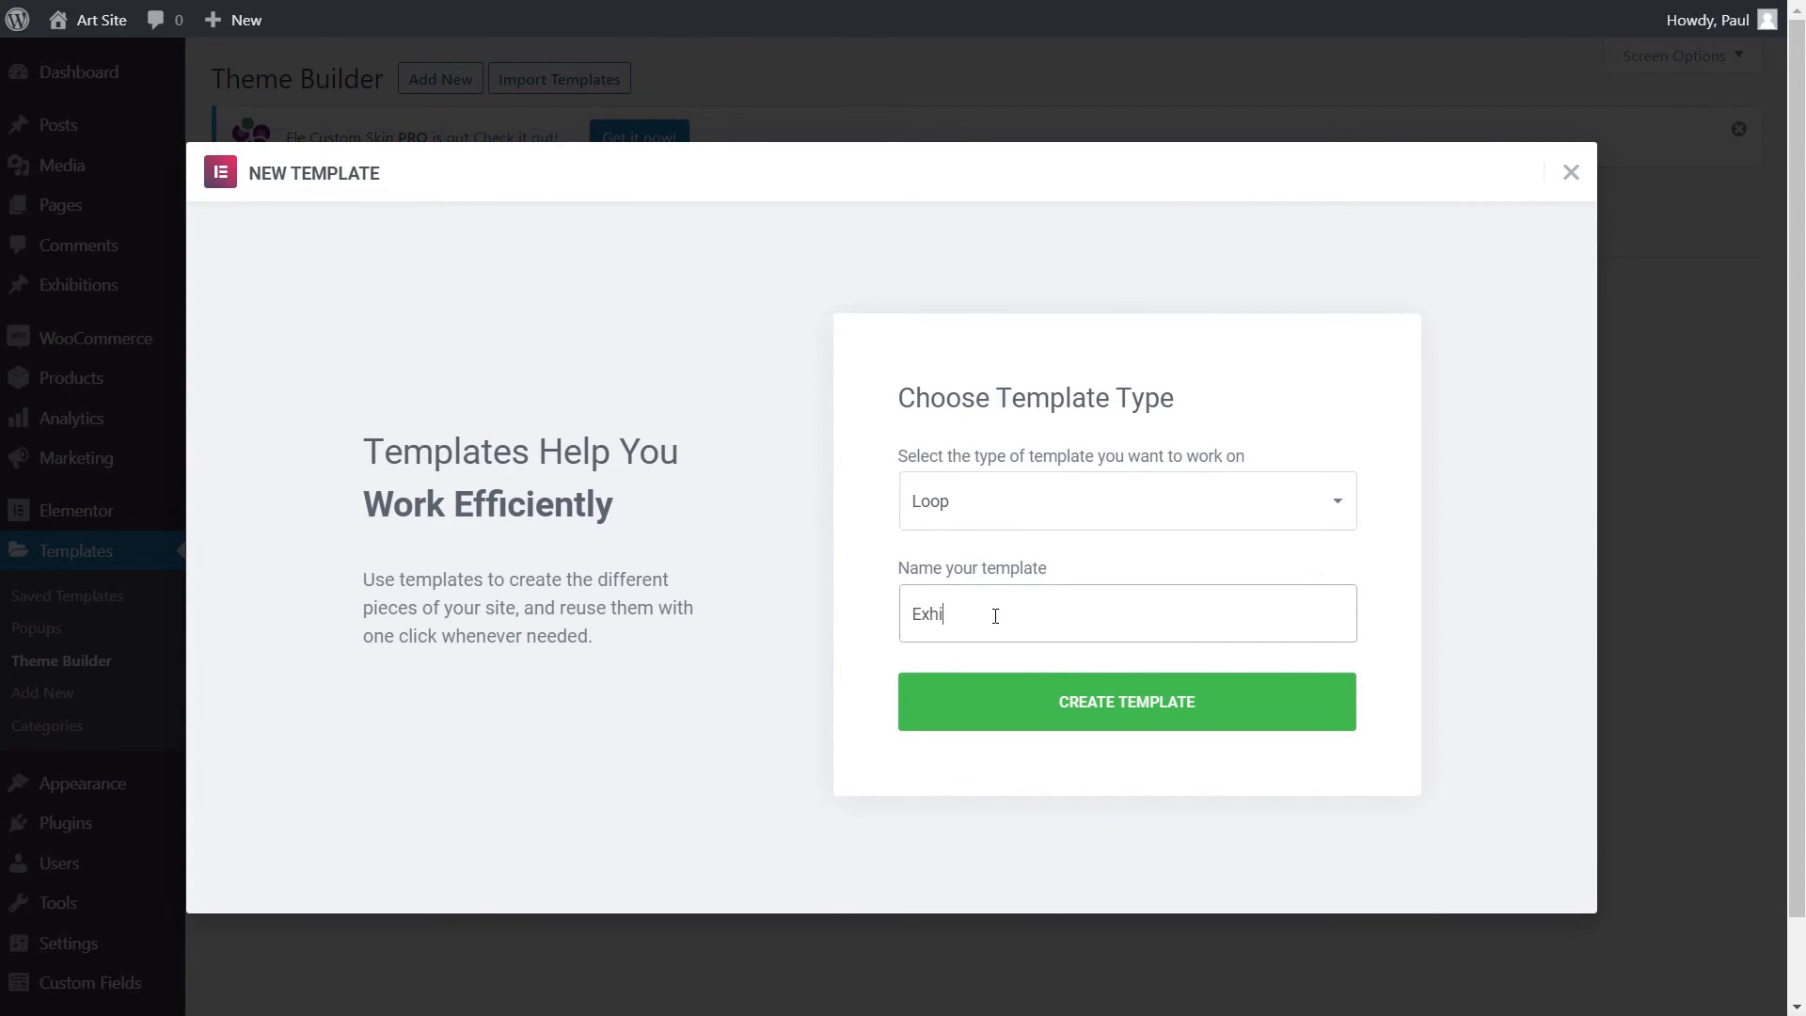
{"action": "type", "text": "n Loop"}
{"action": "left_click", "coordinate": [1157, 717]}
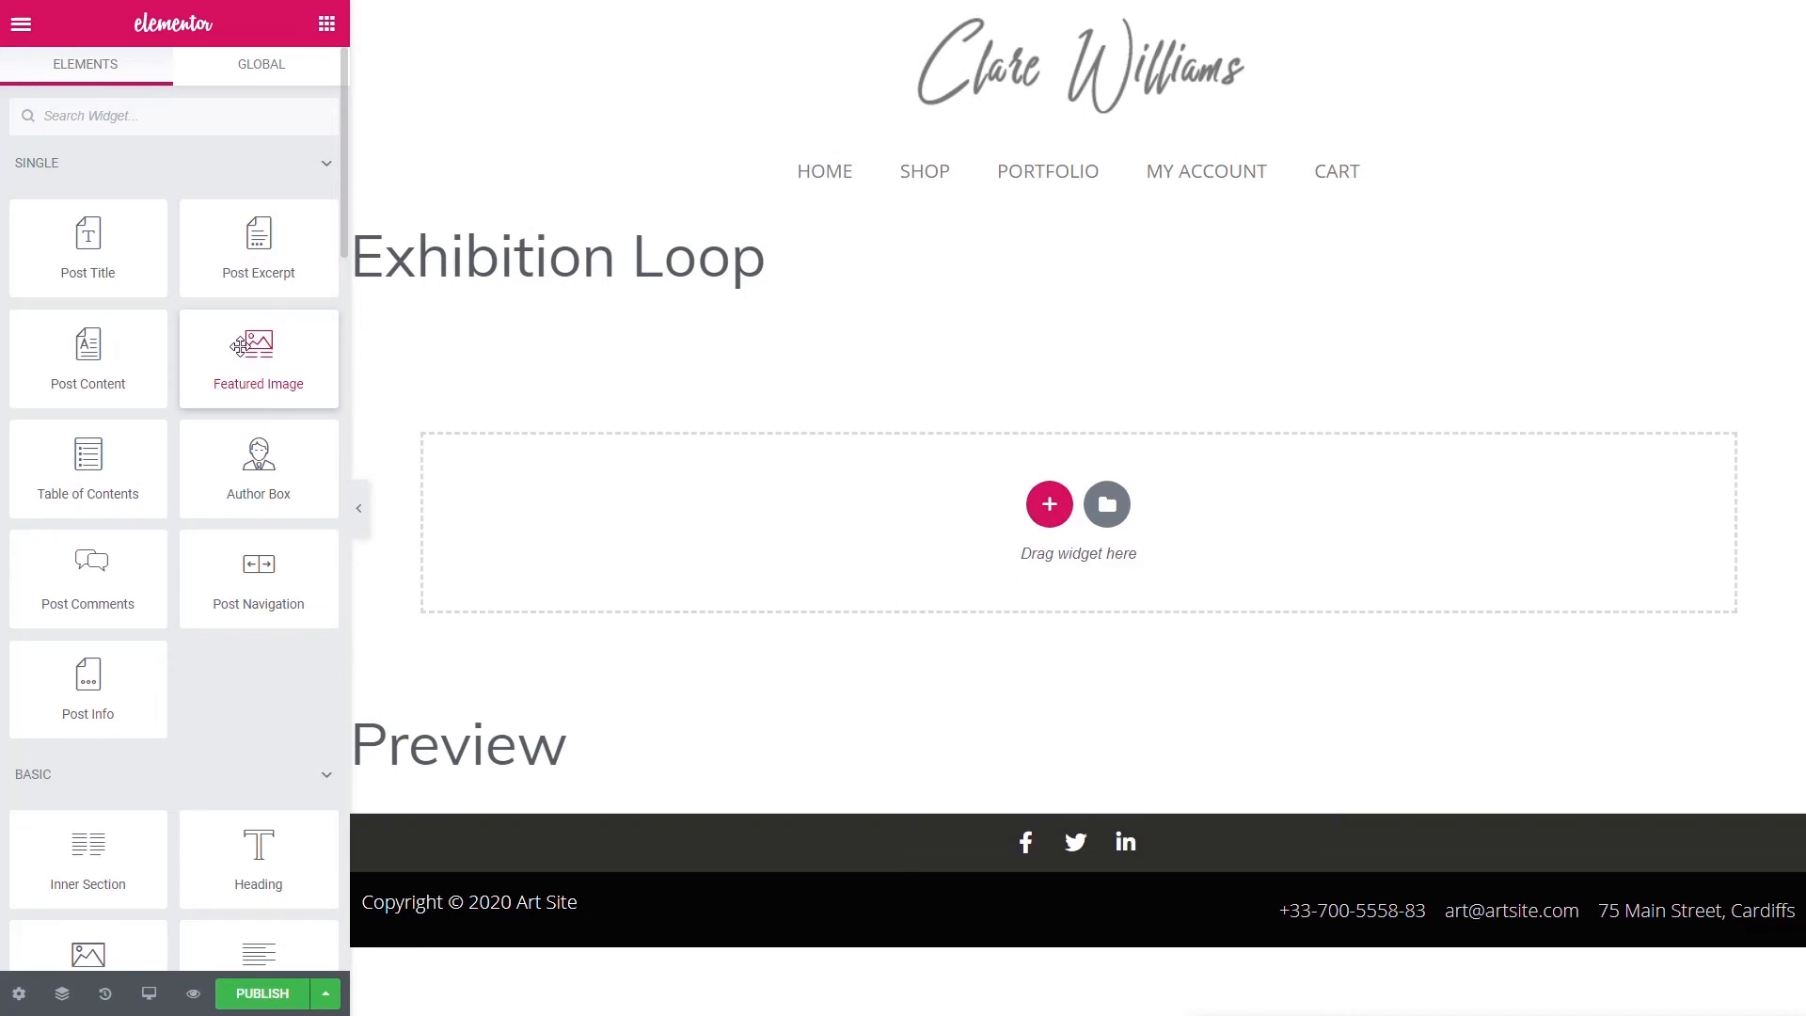
- Add a Featured Image widget to the template and set the preview content type to Exhibition
{"action": "left_click_drag", "start_coordinate": [240, 348], "coordinate": [564, 477]}
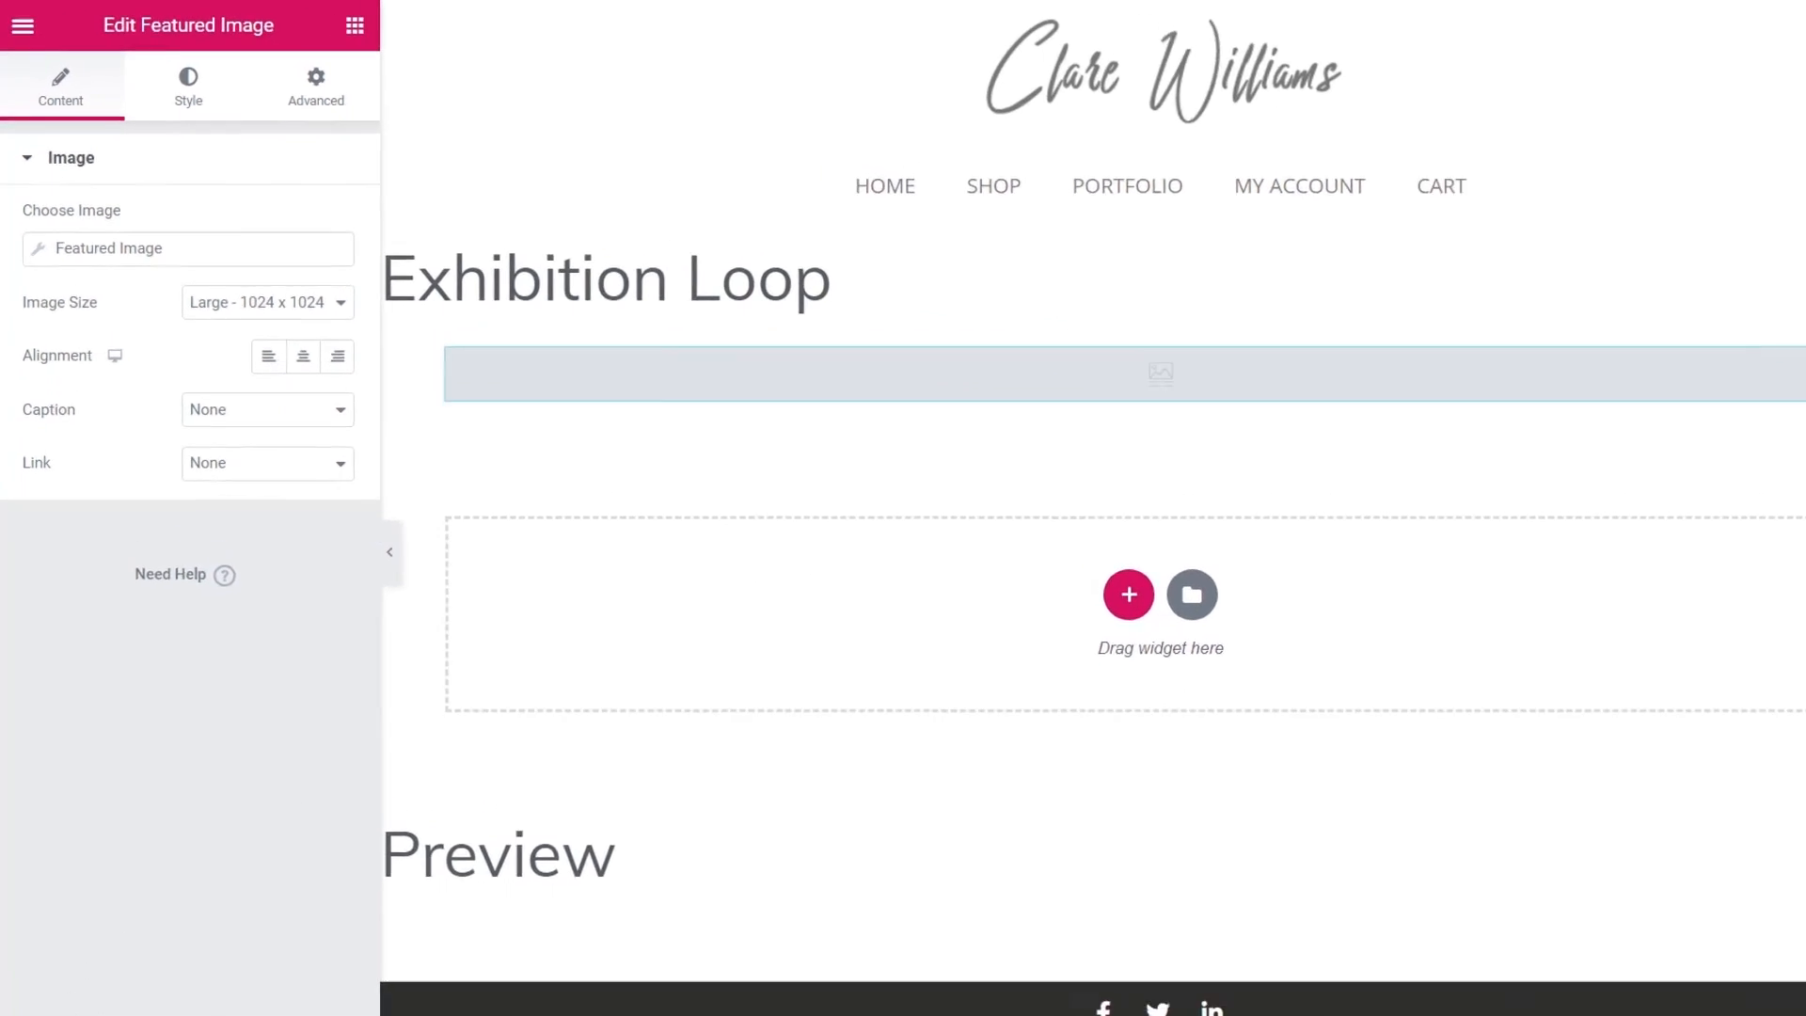
{"action": "left_click", "coordinate": [28, 1012]}
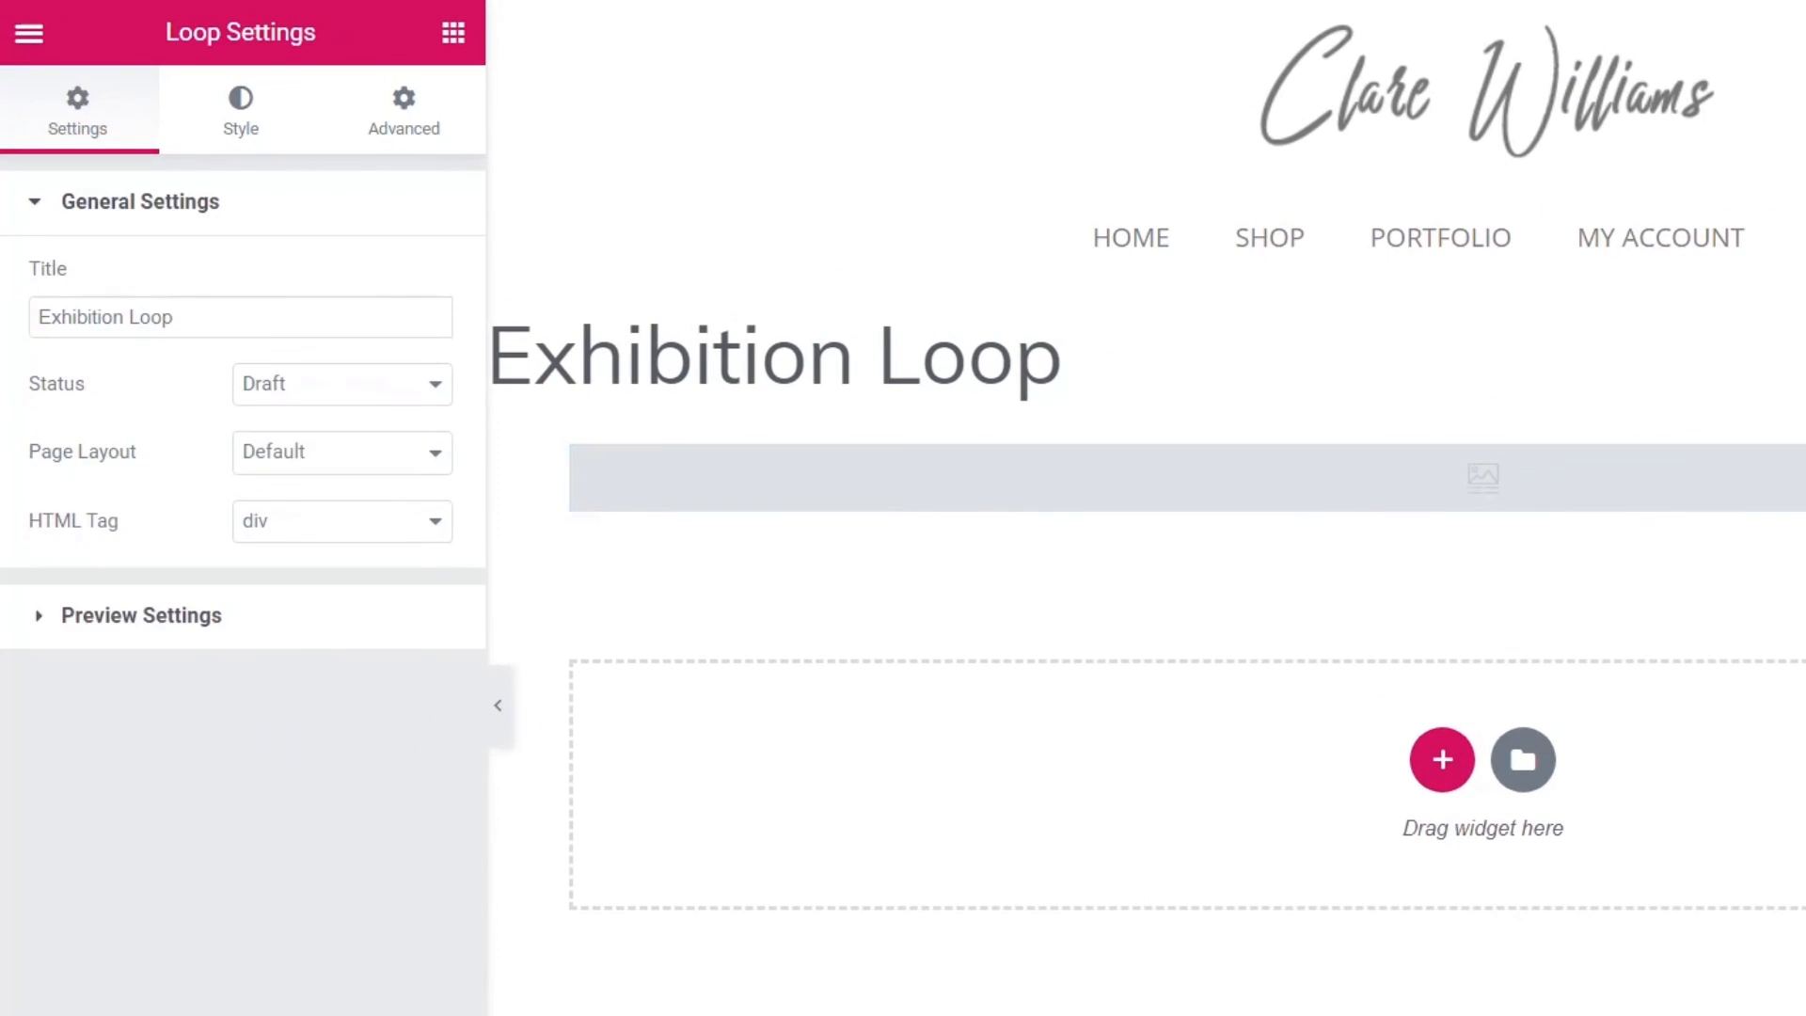
{"action": "left_click", "coordinate": [100, 623]}
{"action": "left_click", "coordinate": [169, 415]}
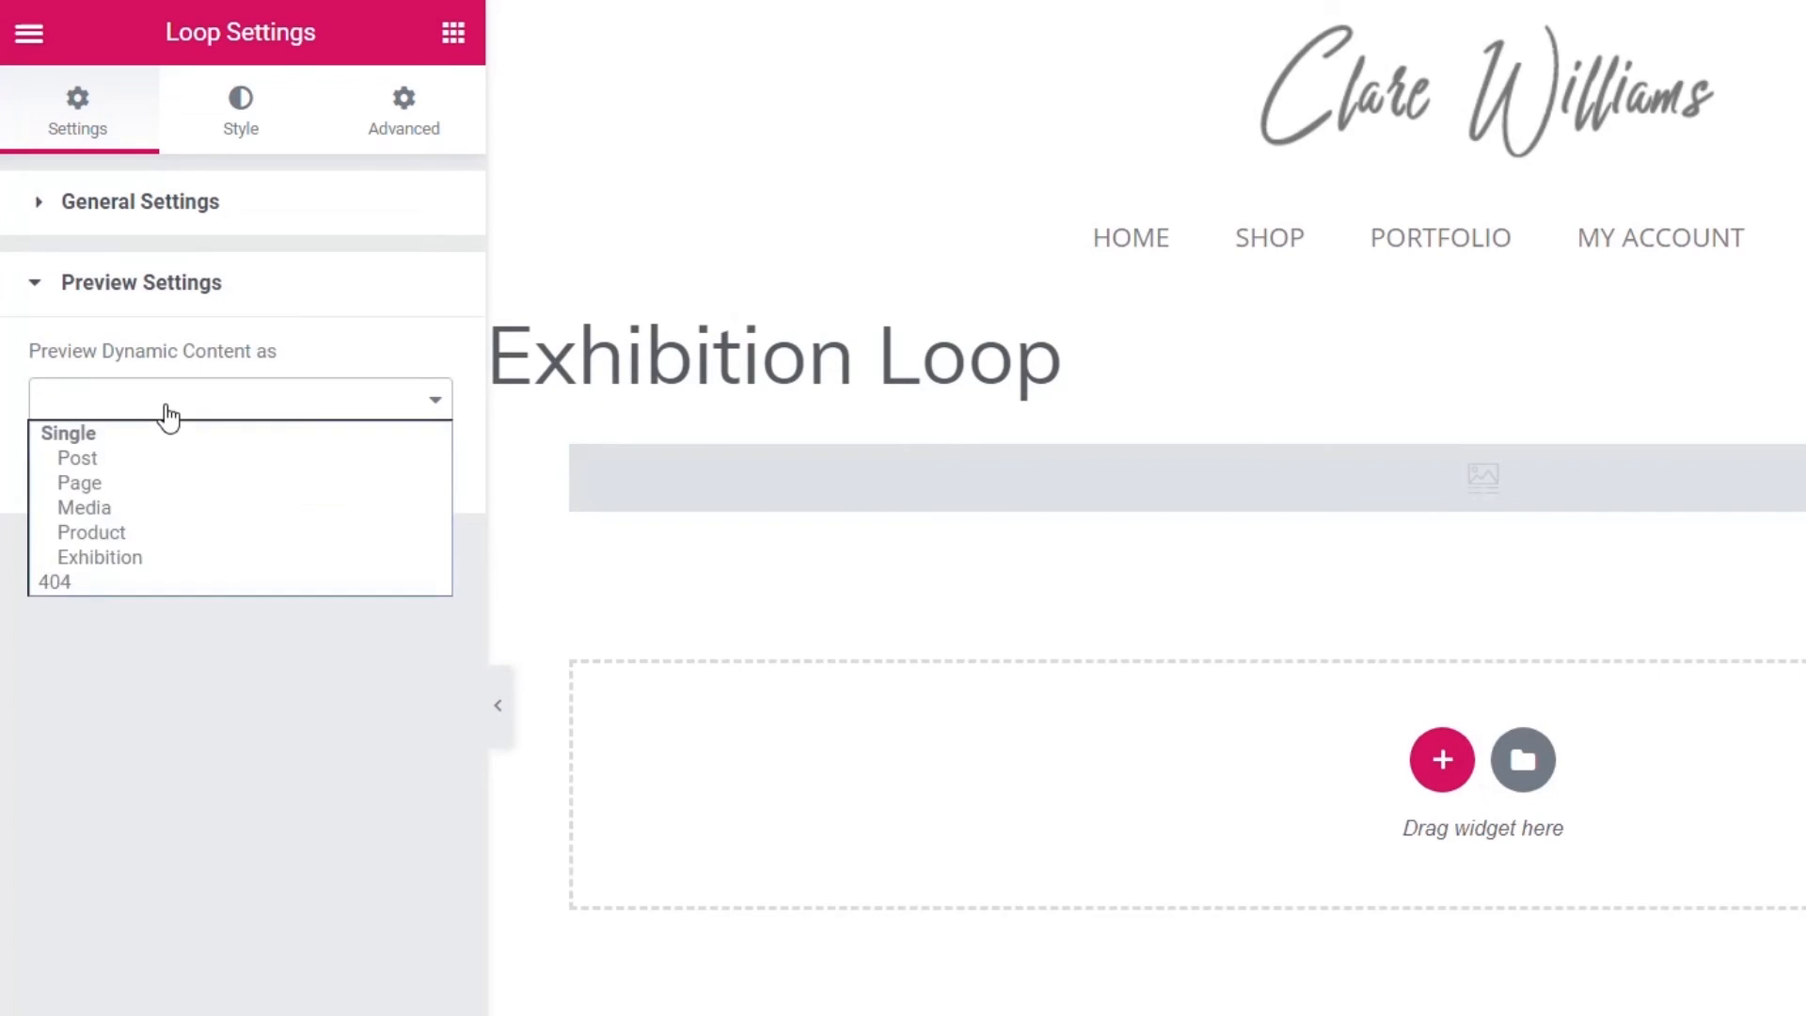
{"action": "left_click", "coordinate": [105, 564]}
{"action": "left_click", "coordinate": [340, 565]}
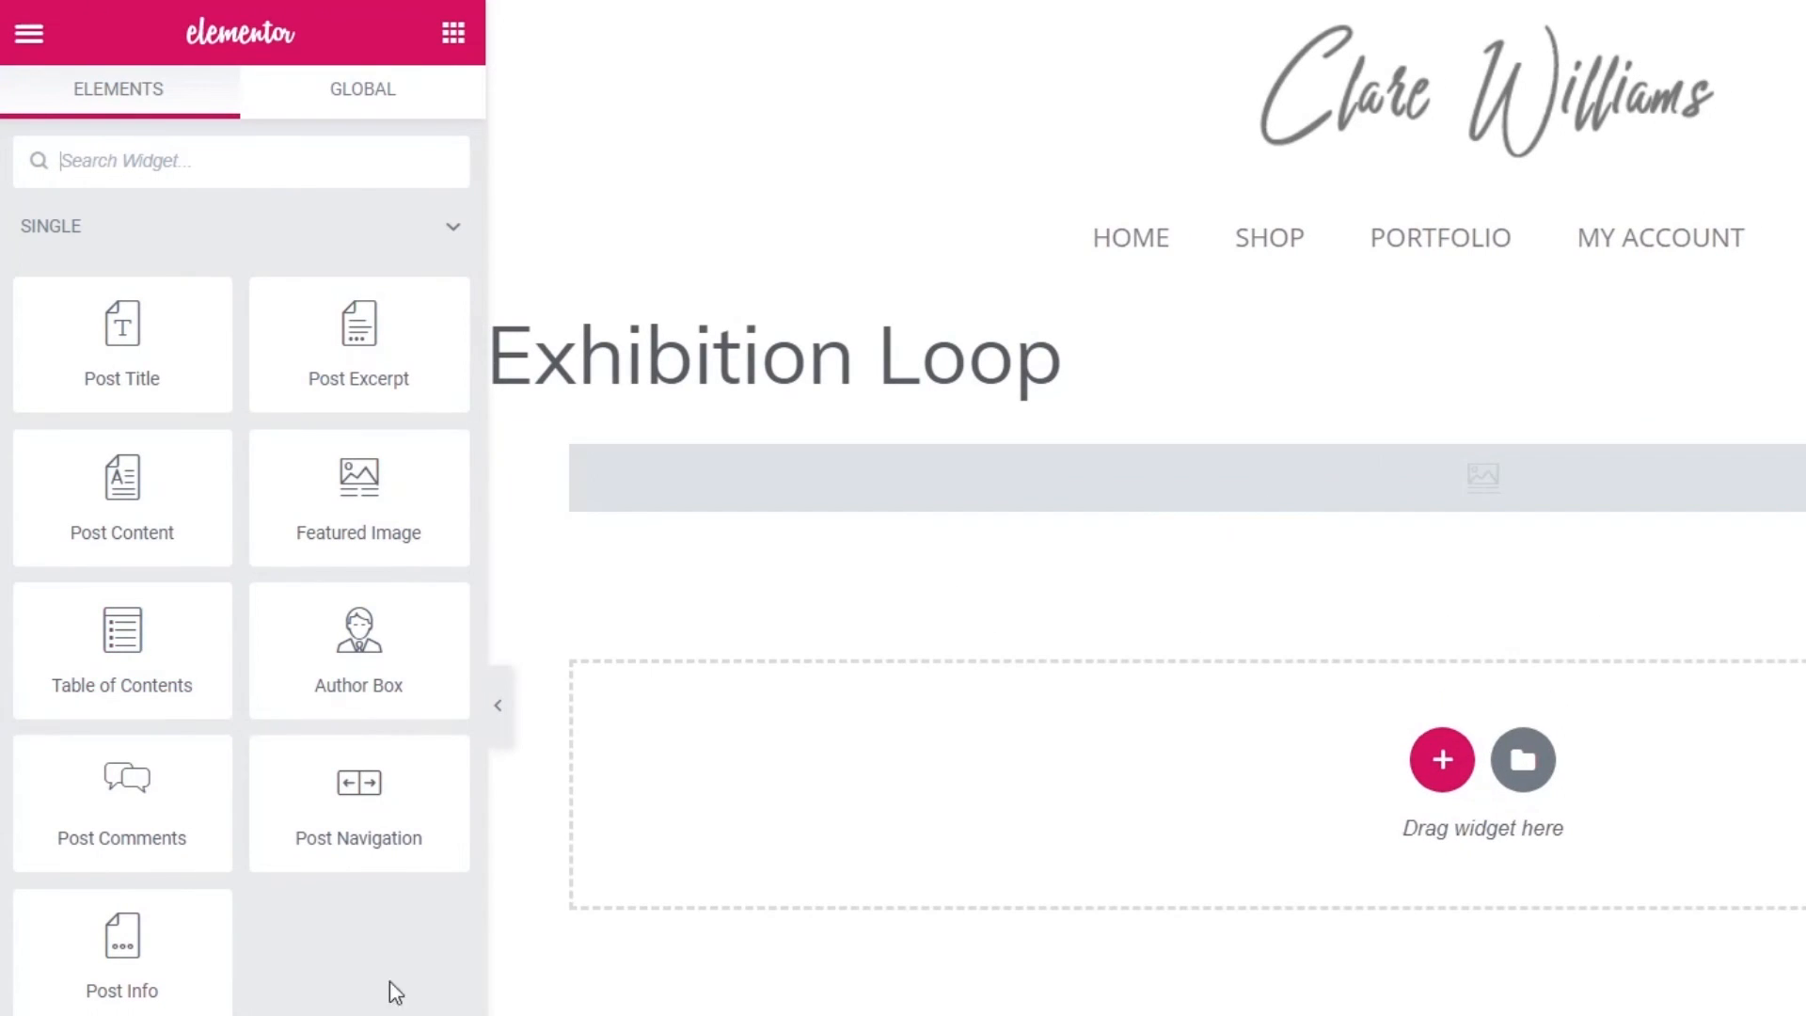
- Preview the template with the Cardiff Gallery exhibition's content
{"action": "left_click", "coordinate": [30, 1015]}
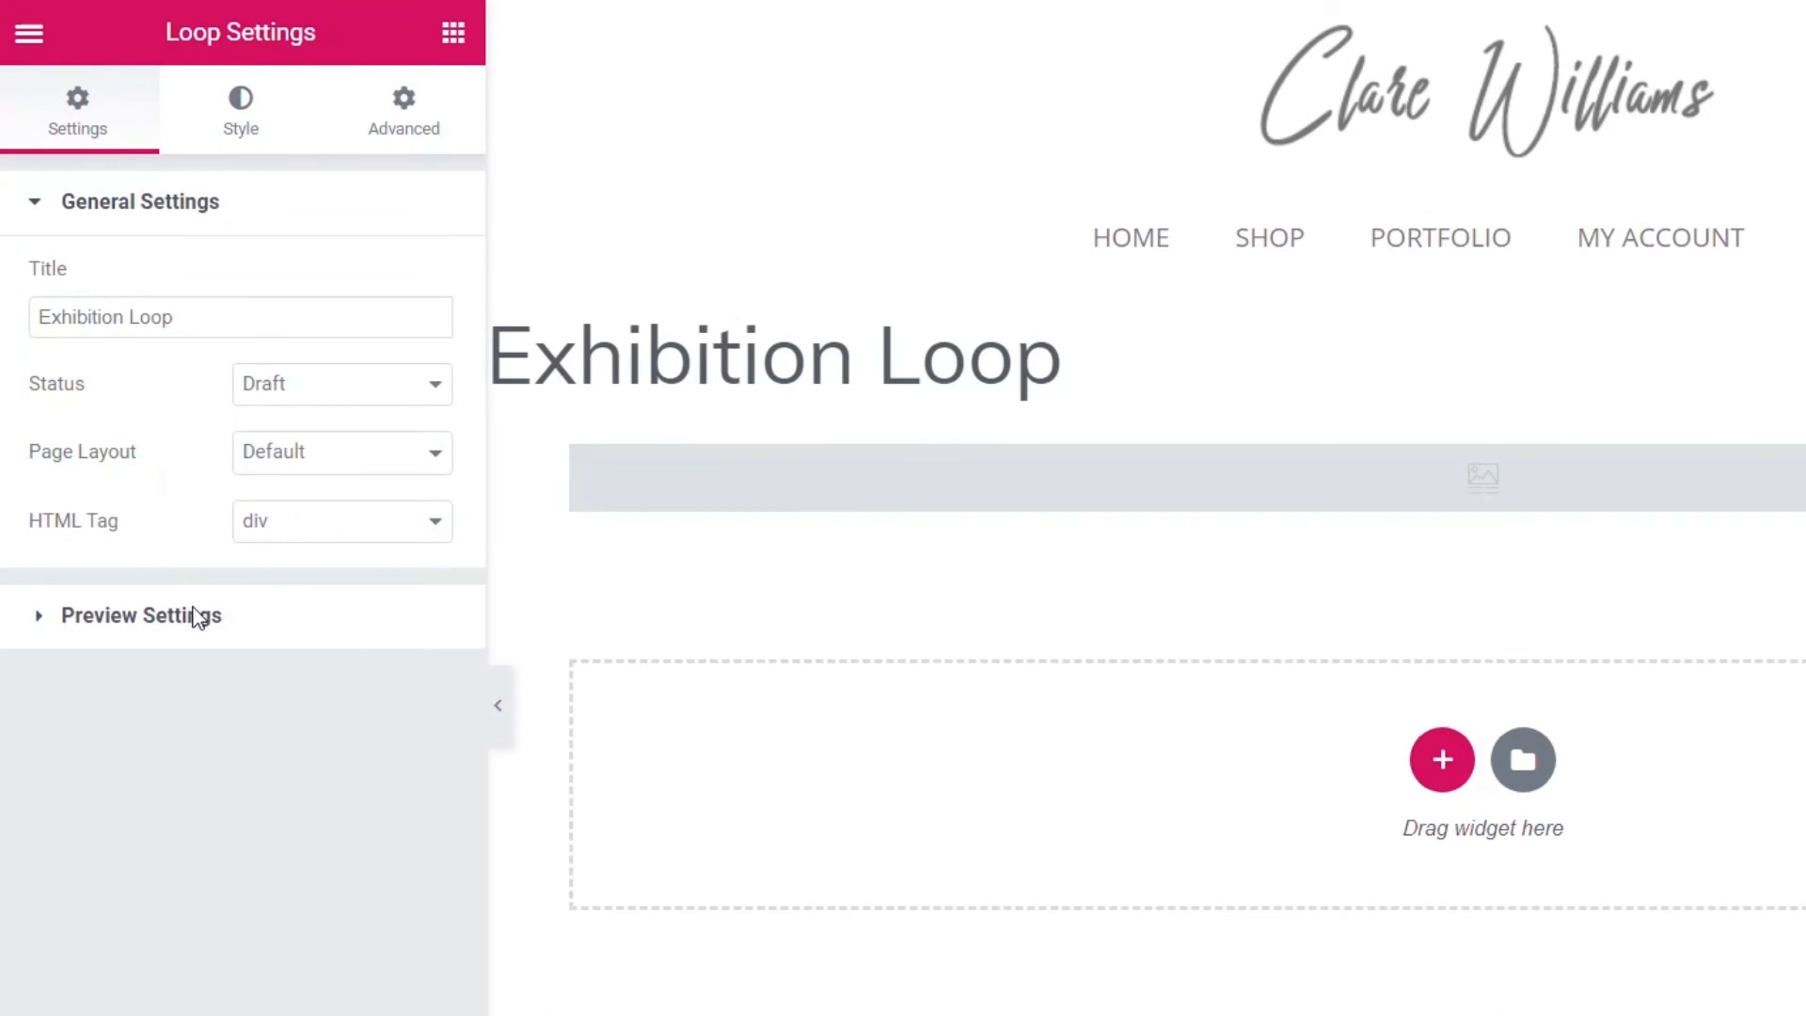
{"action": "left_click", "coordinate": [196, 616]}
{"action": "left_click", "coordinate": [209, 489]}
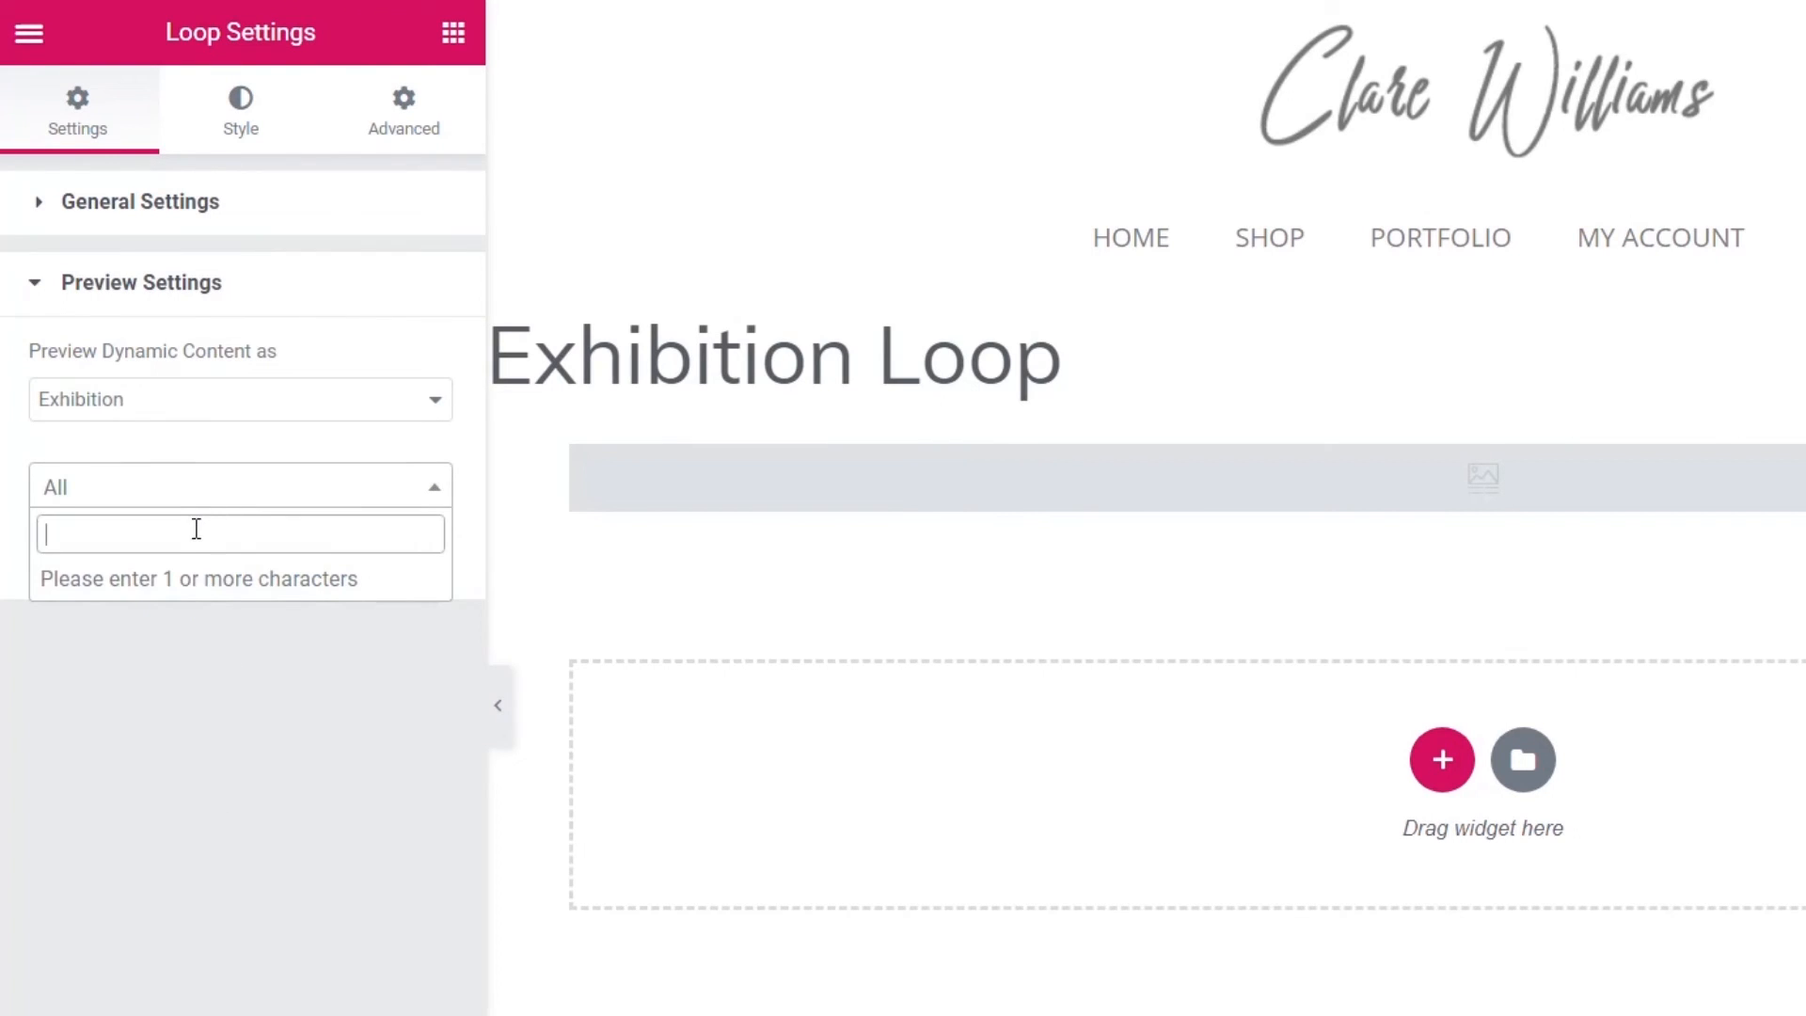
{"action": "type", "text": "ca"}
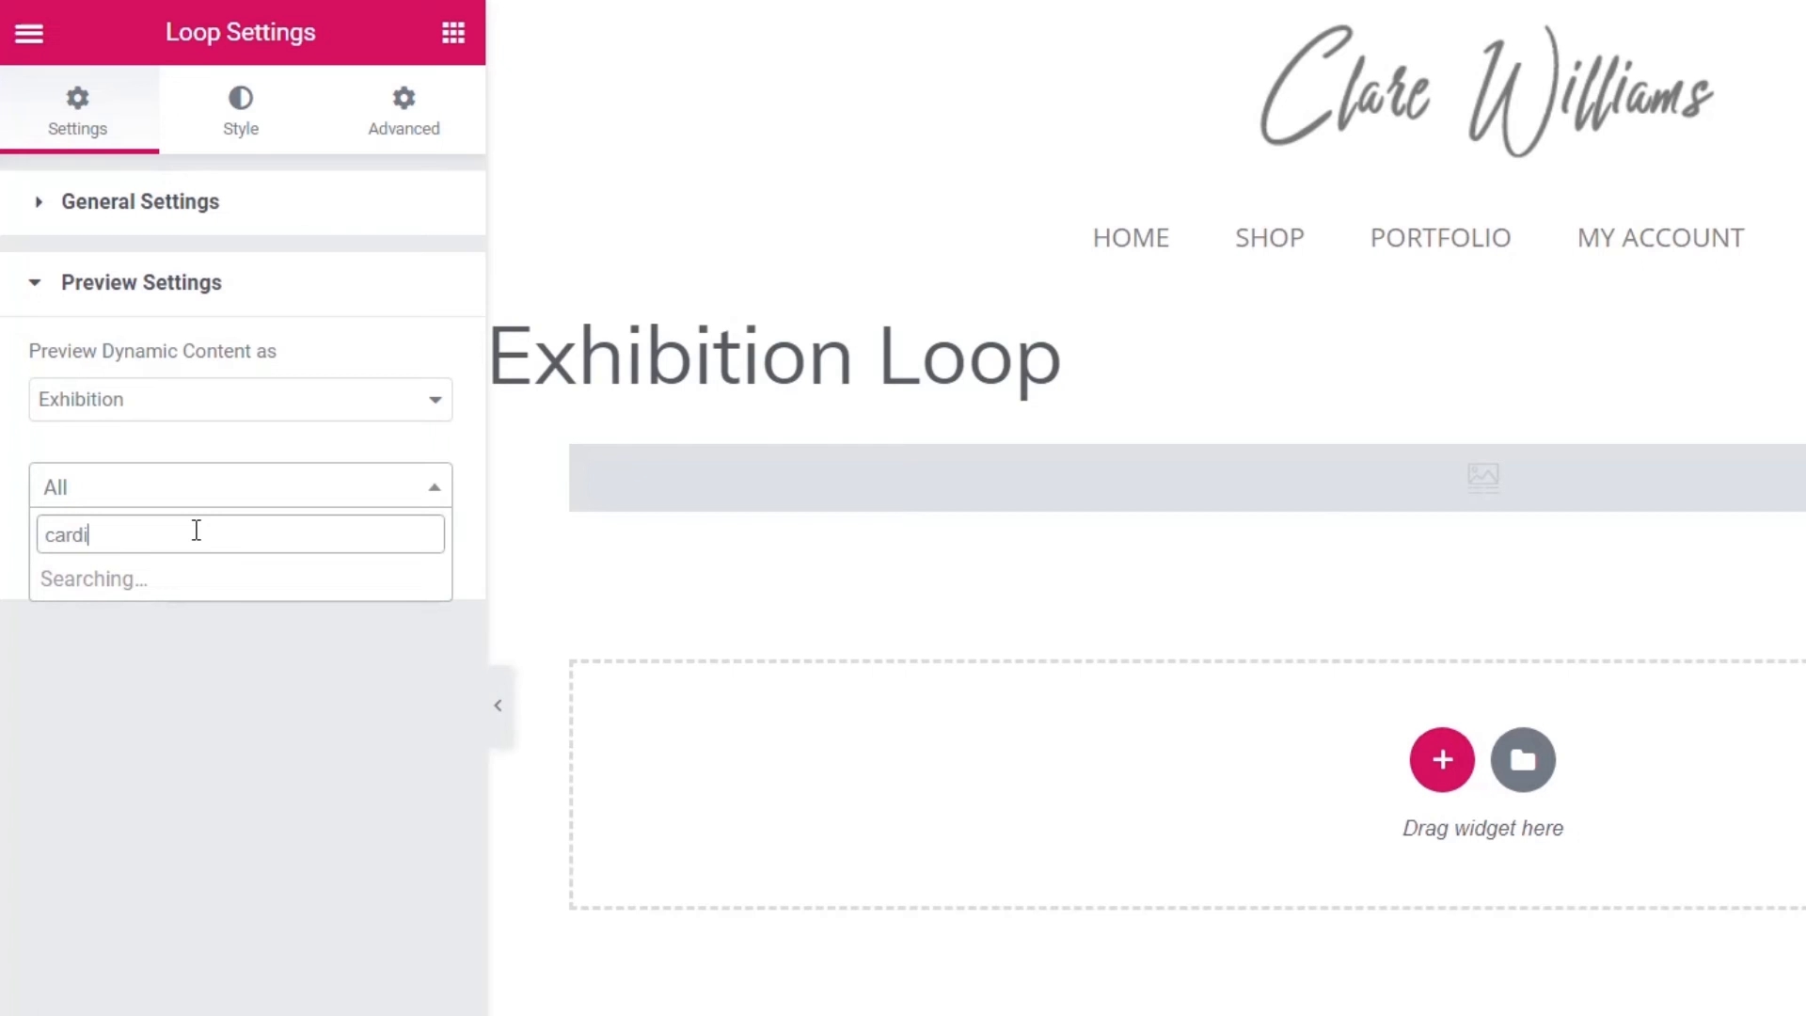
{"action": "type", "text": "rdi"}
{"action": "left_click", "coordinate": [169, 579]}
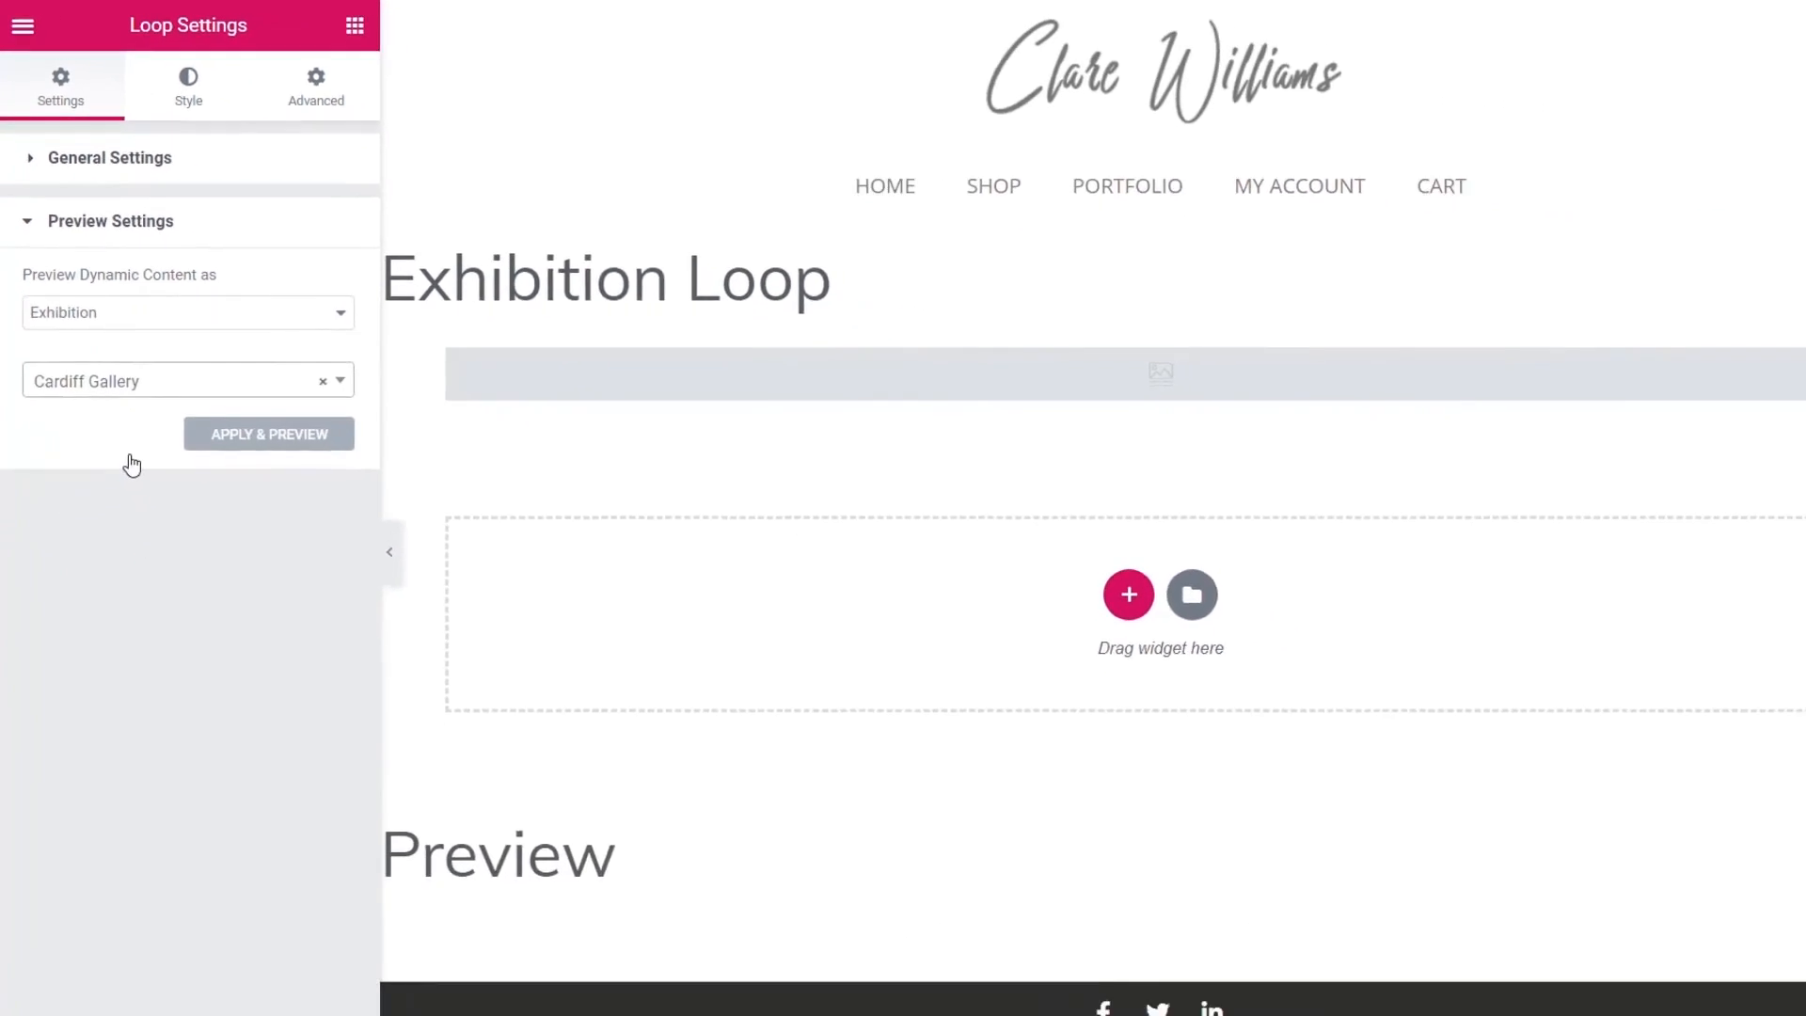
{"action": "left_click", "coordinate": [330, 564]}
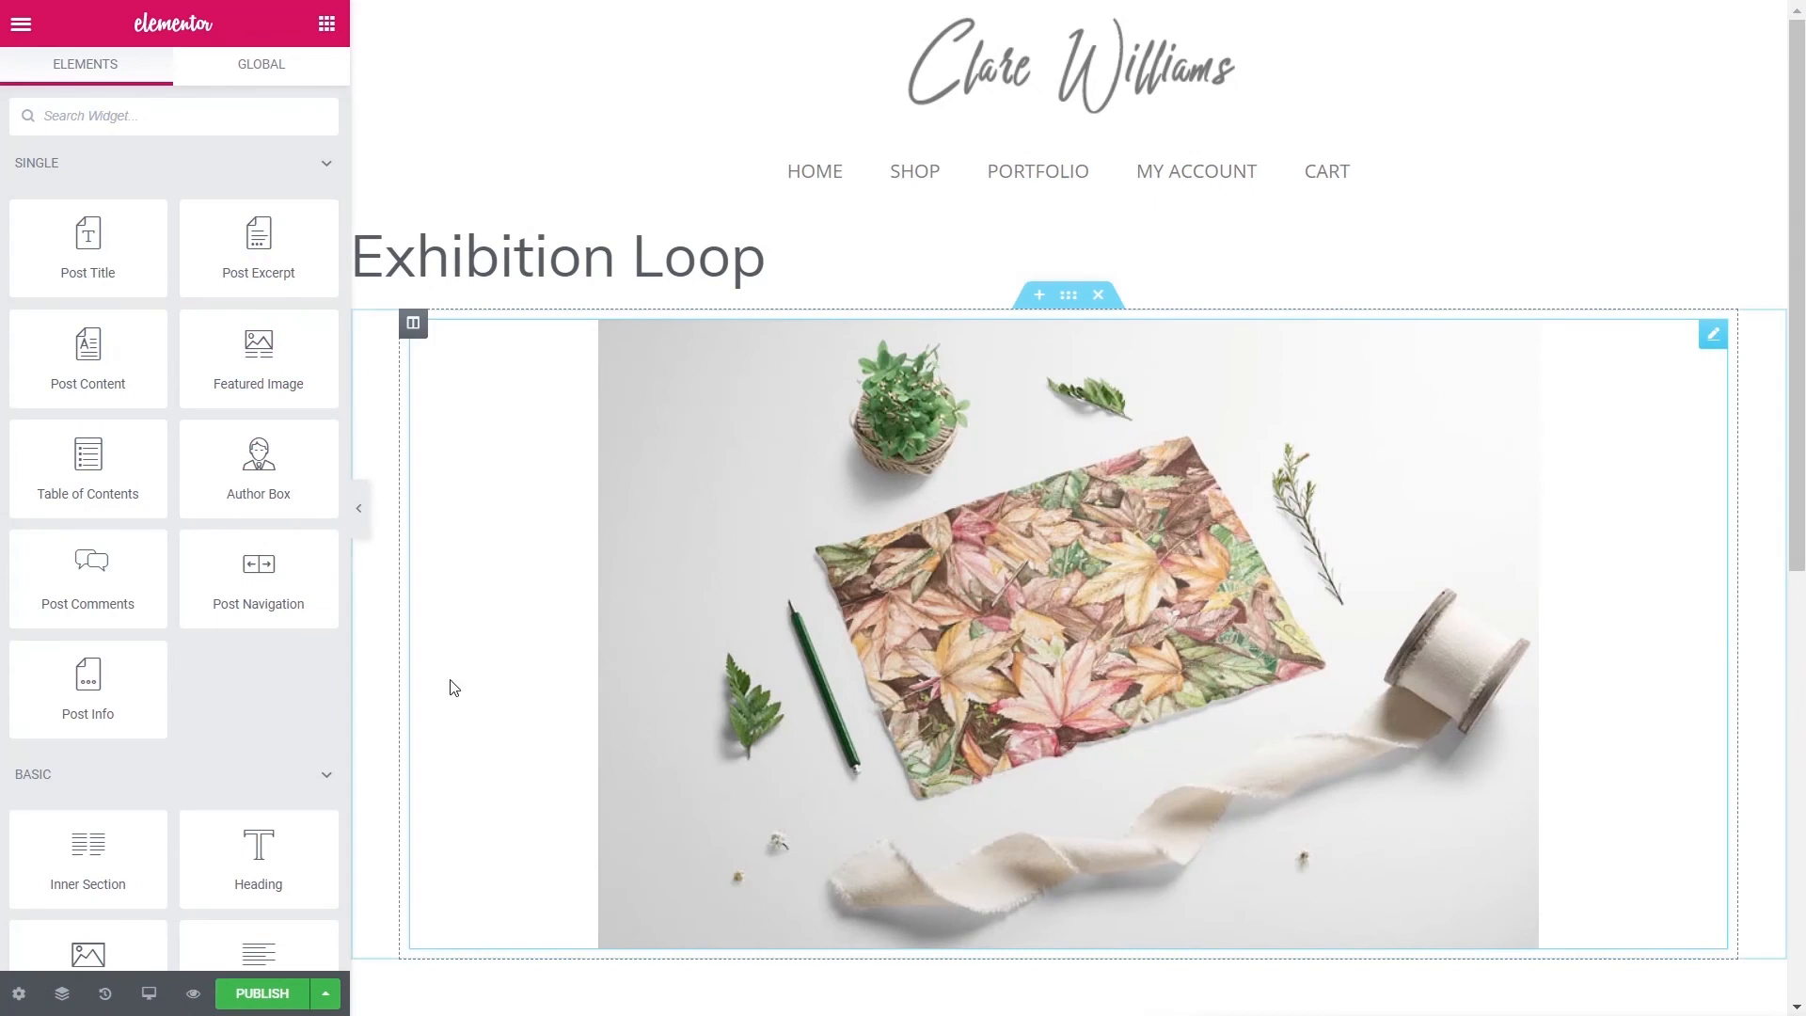
- Set the image section's boxed content width to 500 so the featured image shrinks
{"action": "left_click", "coordinate": [715, 514]}
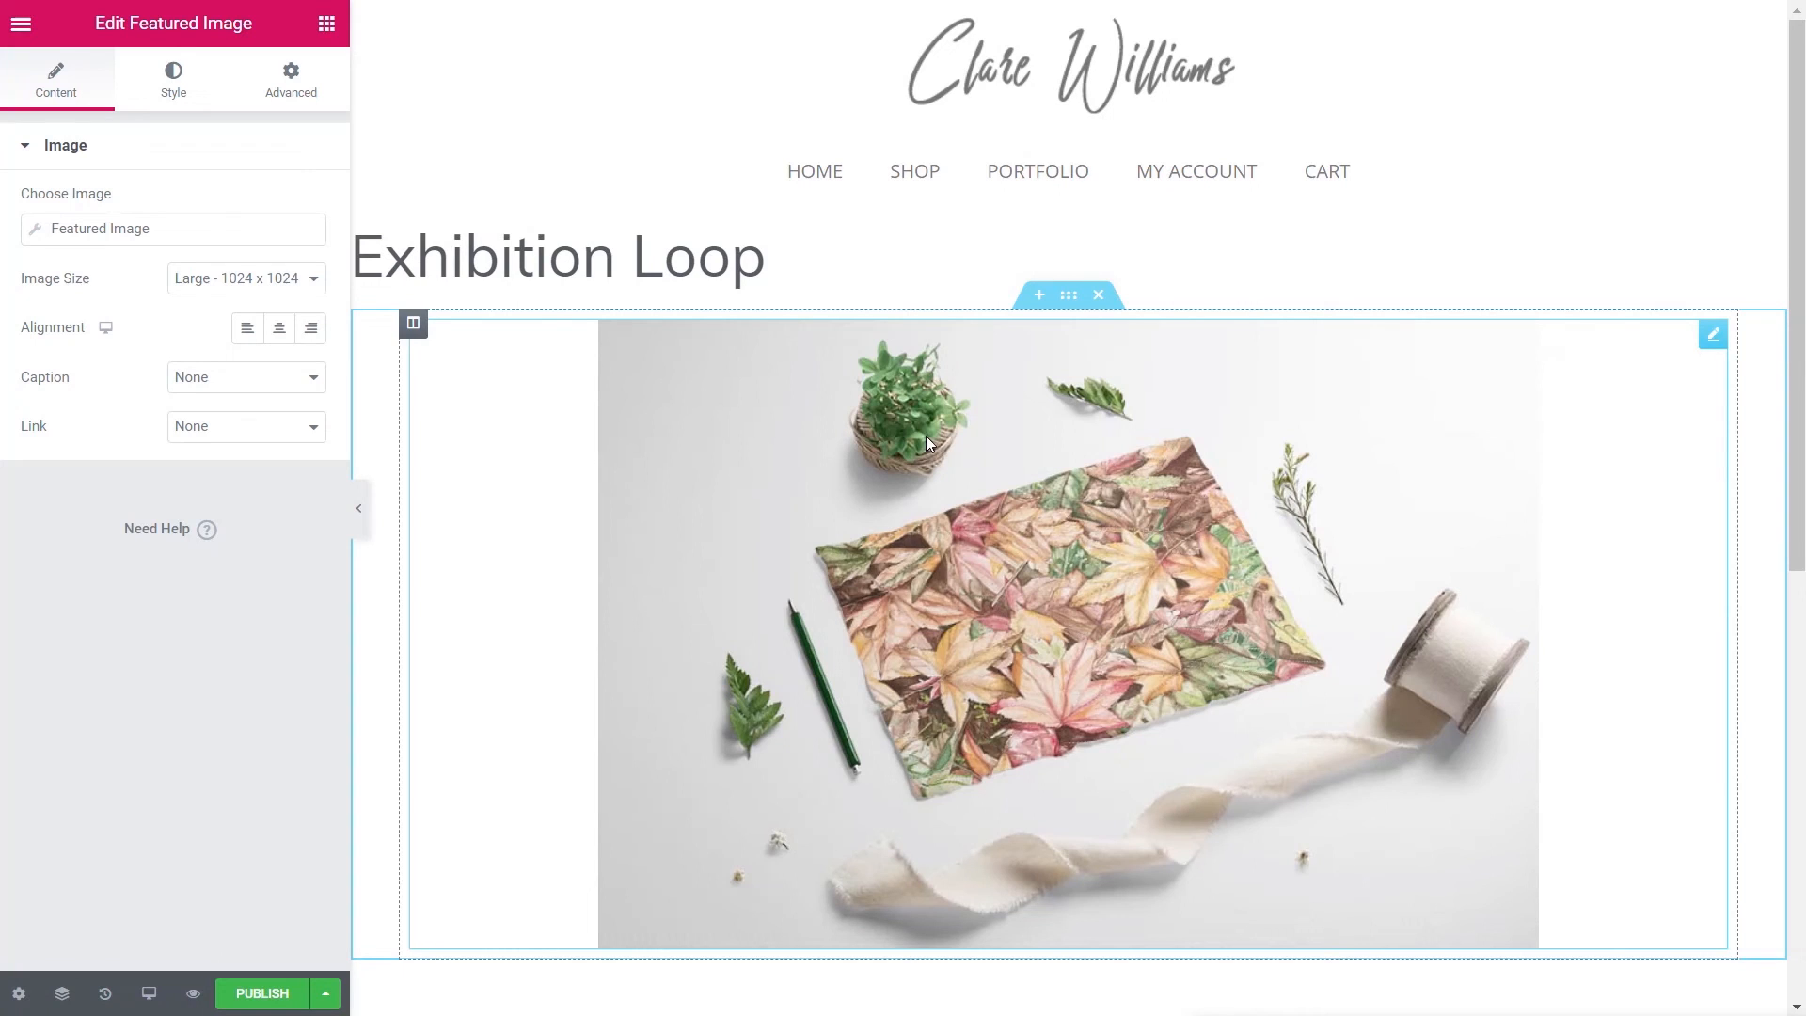
{"action": "left_click", "coordinate": [1068, 299]}
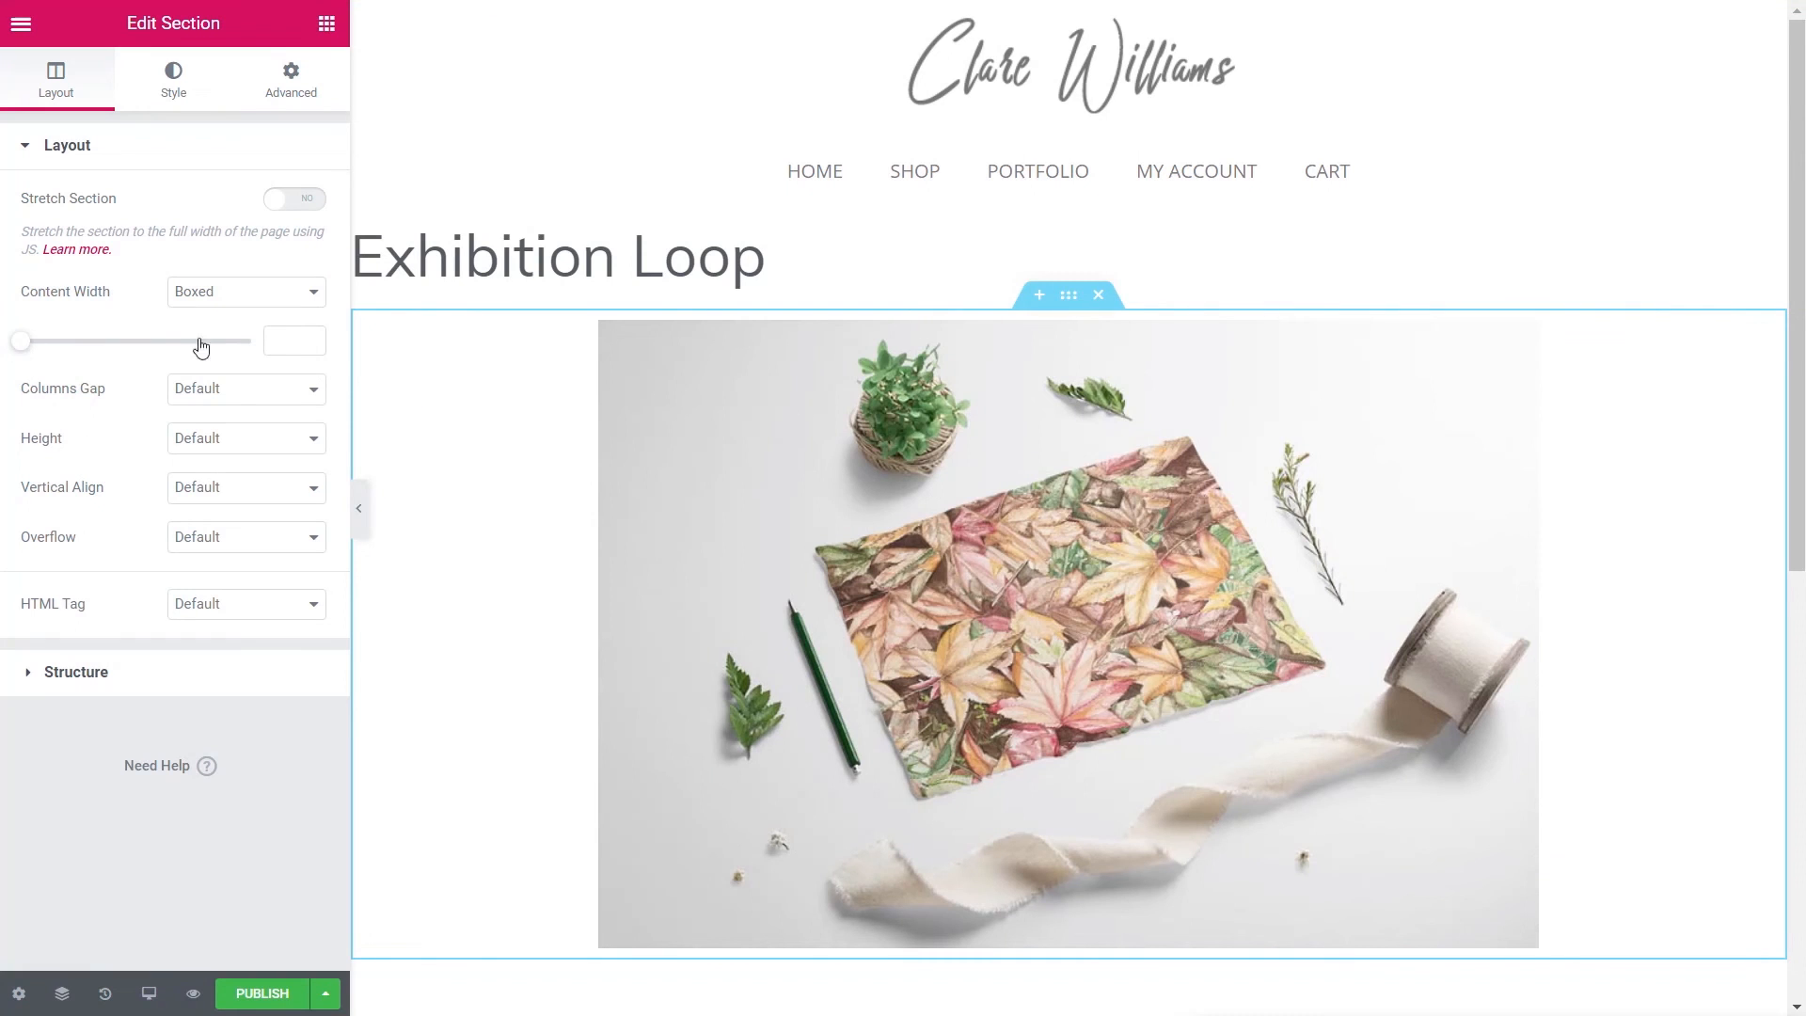
{"action": "mouse_move", "coordinate": [21, 349]}
{"action": "left_mouse_down"}
{"action": "mouse_move", "coordinate": [44, 350]}
{"action": "mouse_move", "coordinate": [22, 350]}
{"action": "left_mouse_up"}
{"action": "left_click", "coordinate": [310, 345]}
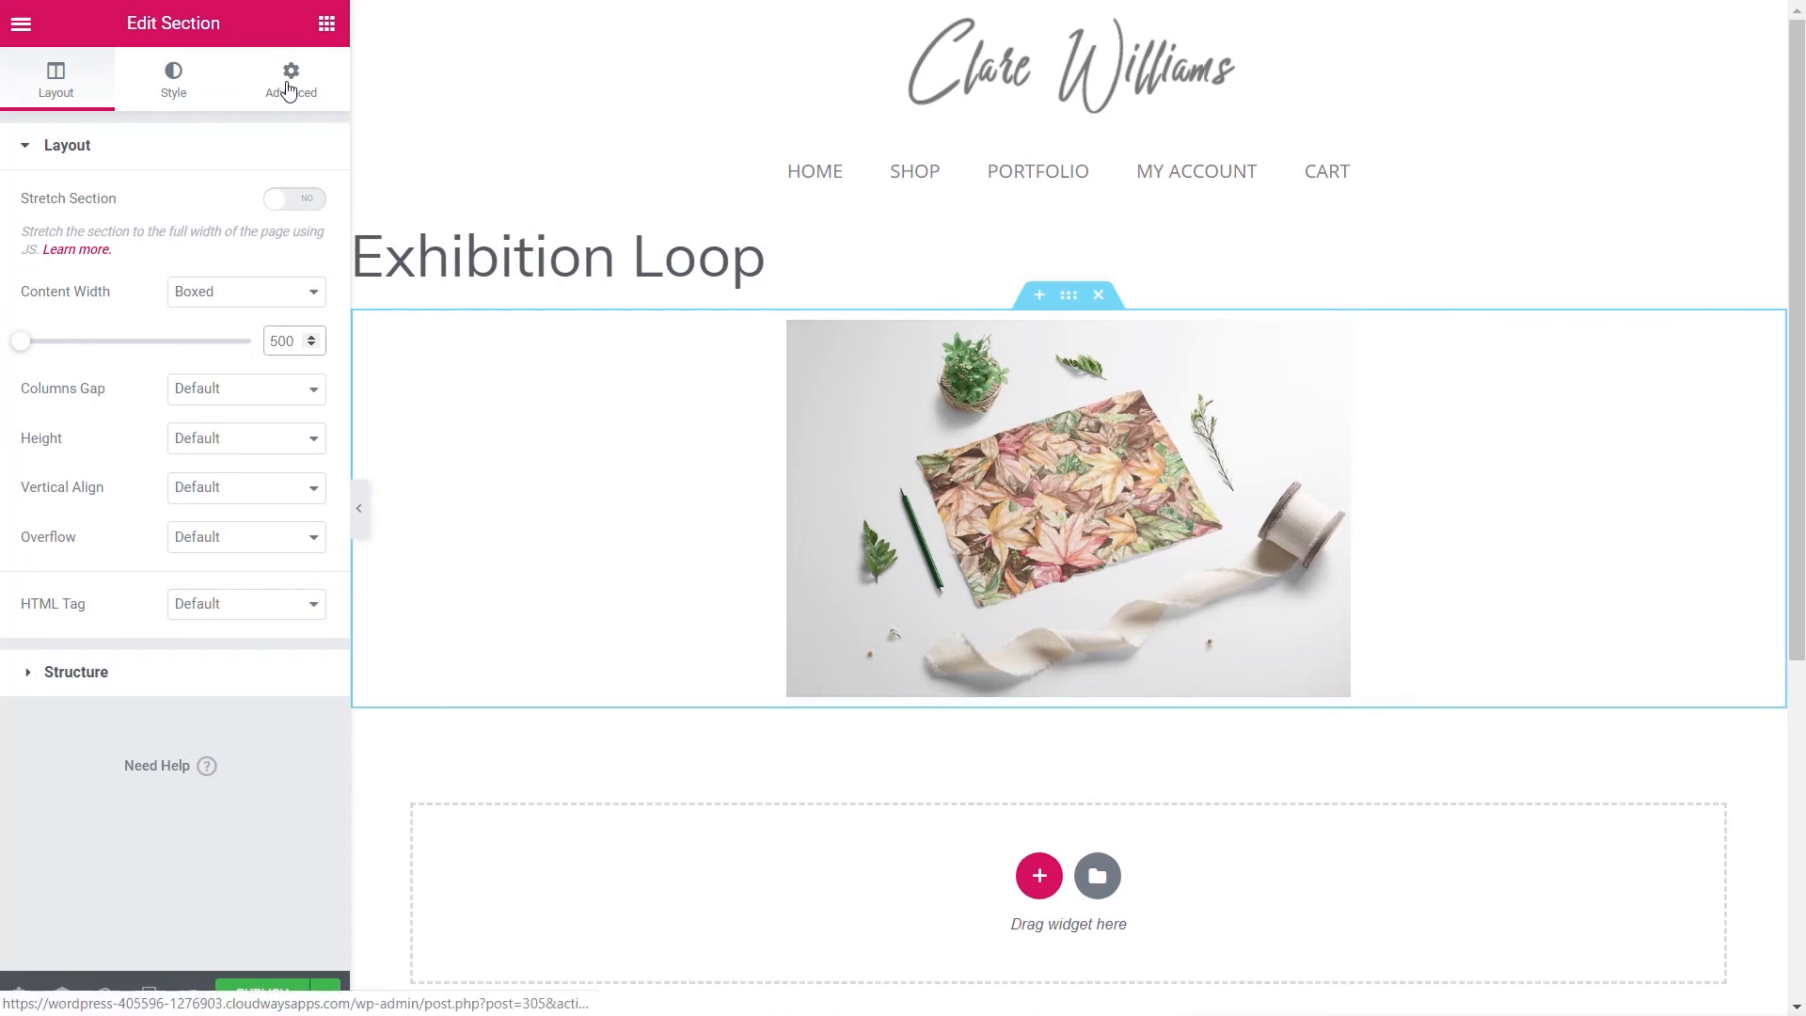
{"action": "left_click", "coordinate": [327, 24]}
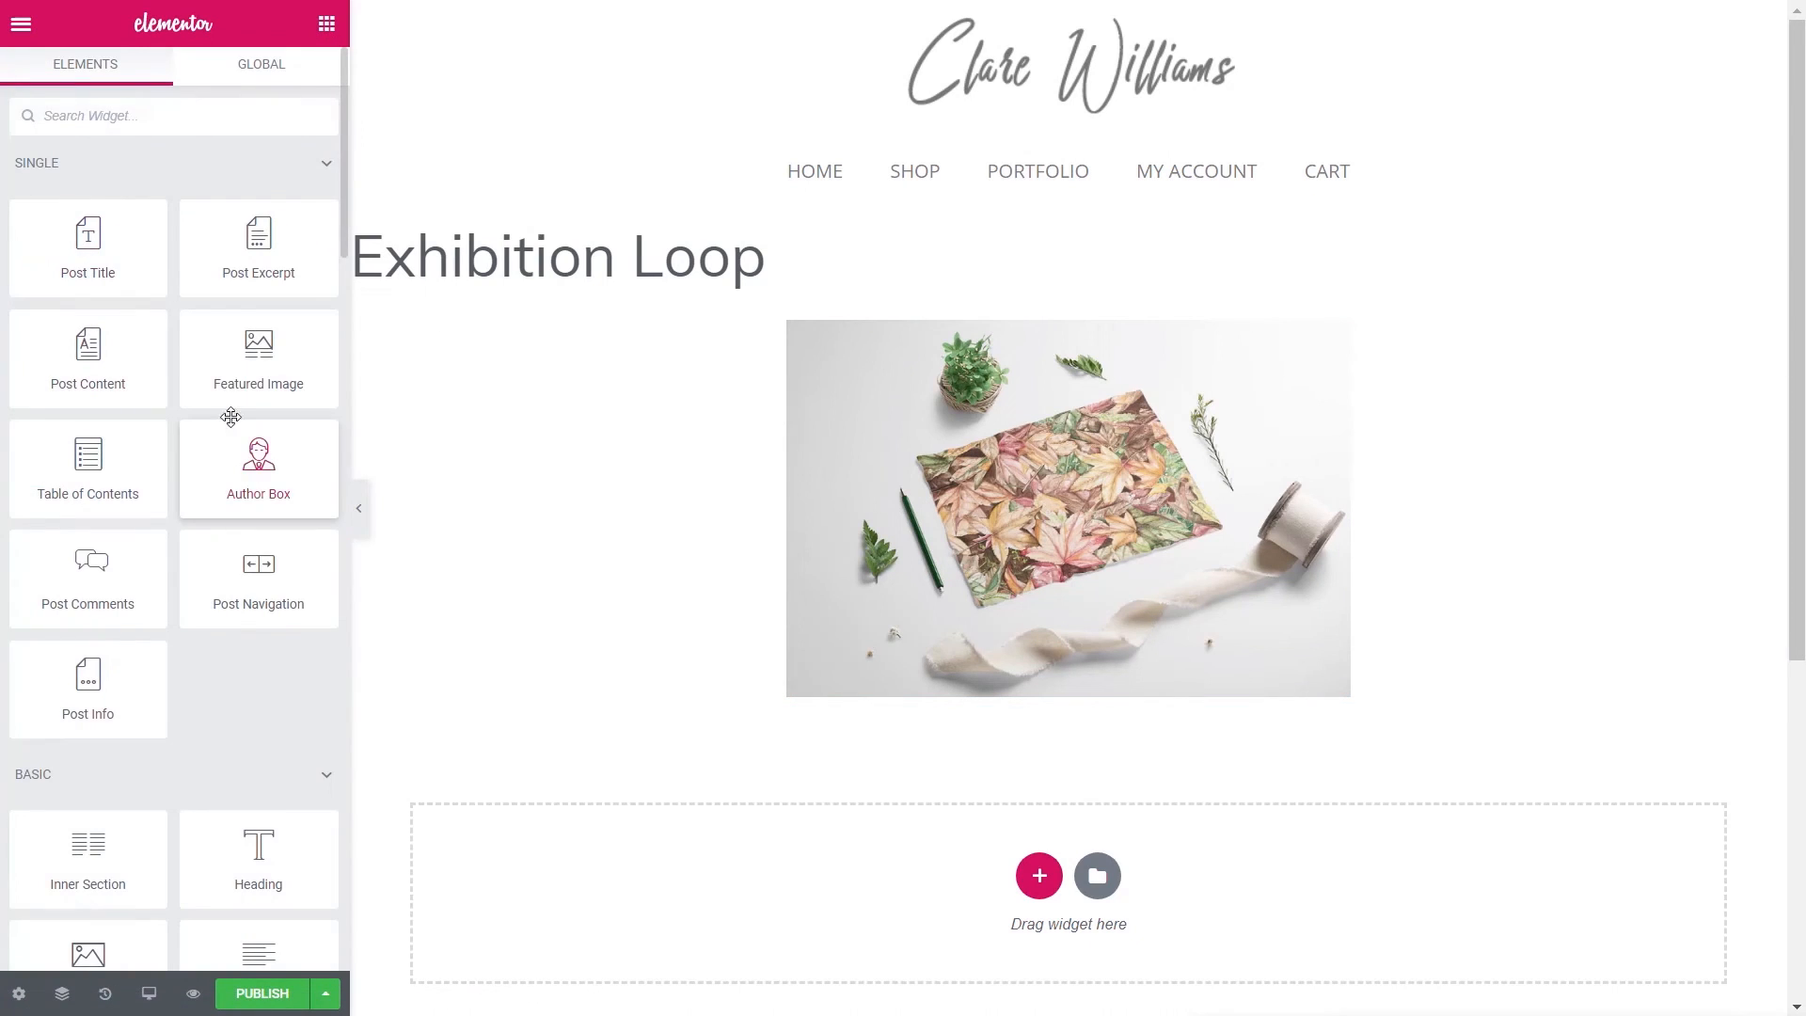
- Add a Post Title widget below the image as an H3 heading
{"action": "left_click_drag", "start_coordinate": [65, 254], "coordinate": [879, 715]}
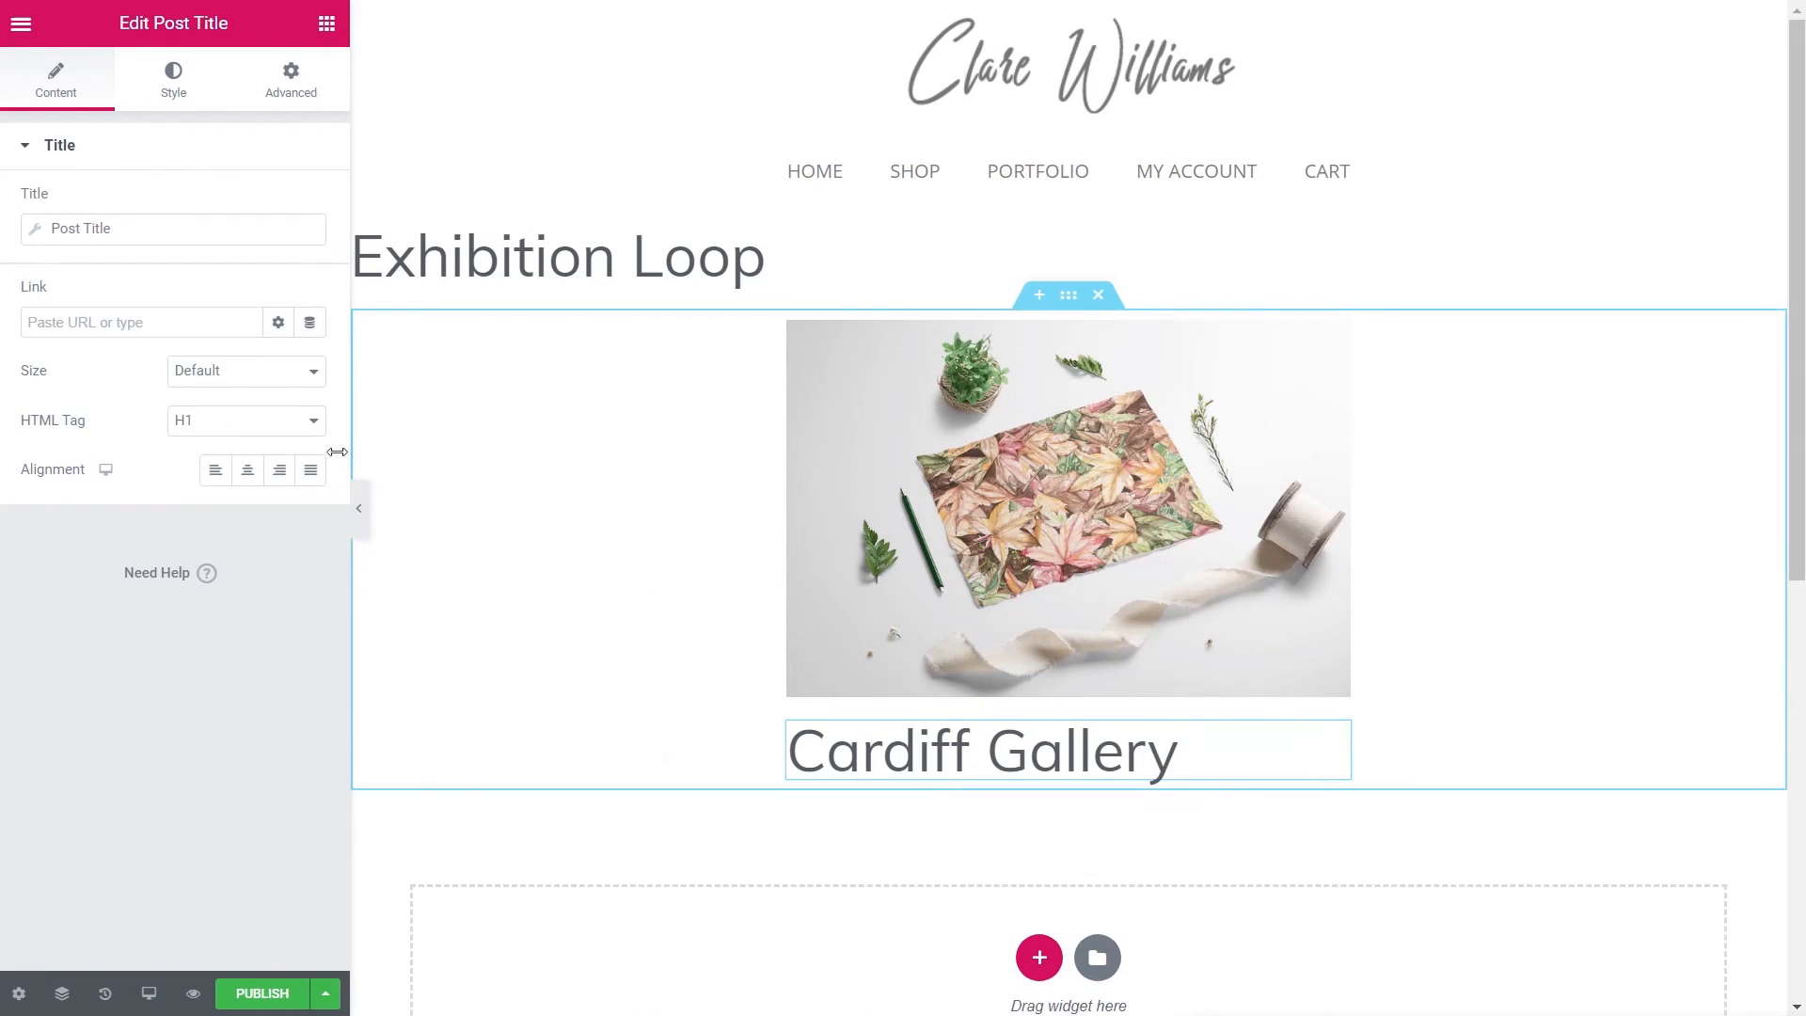
{"action": "left_click", "coordinate": [313, 425]}
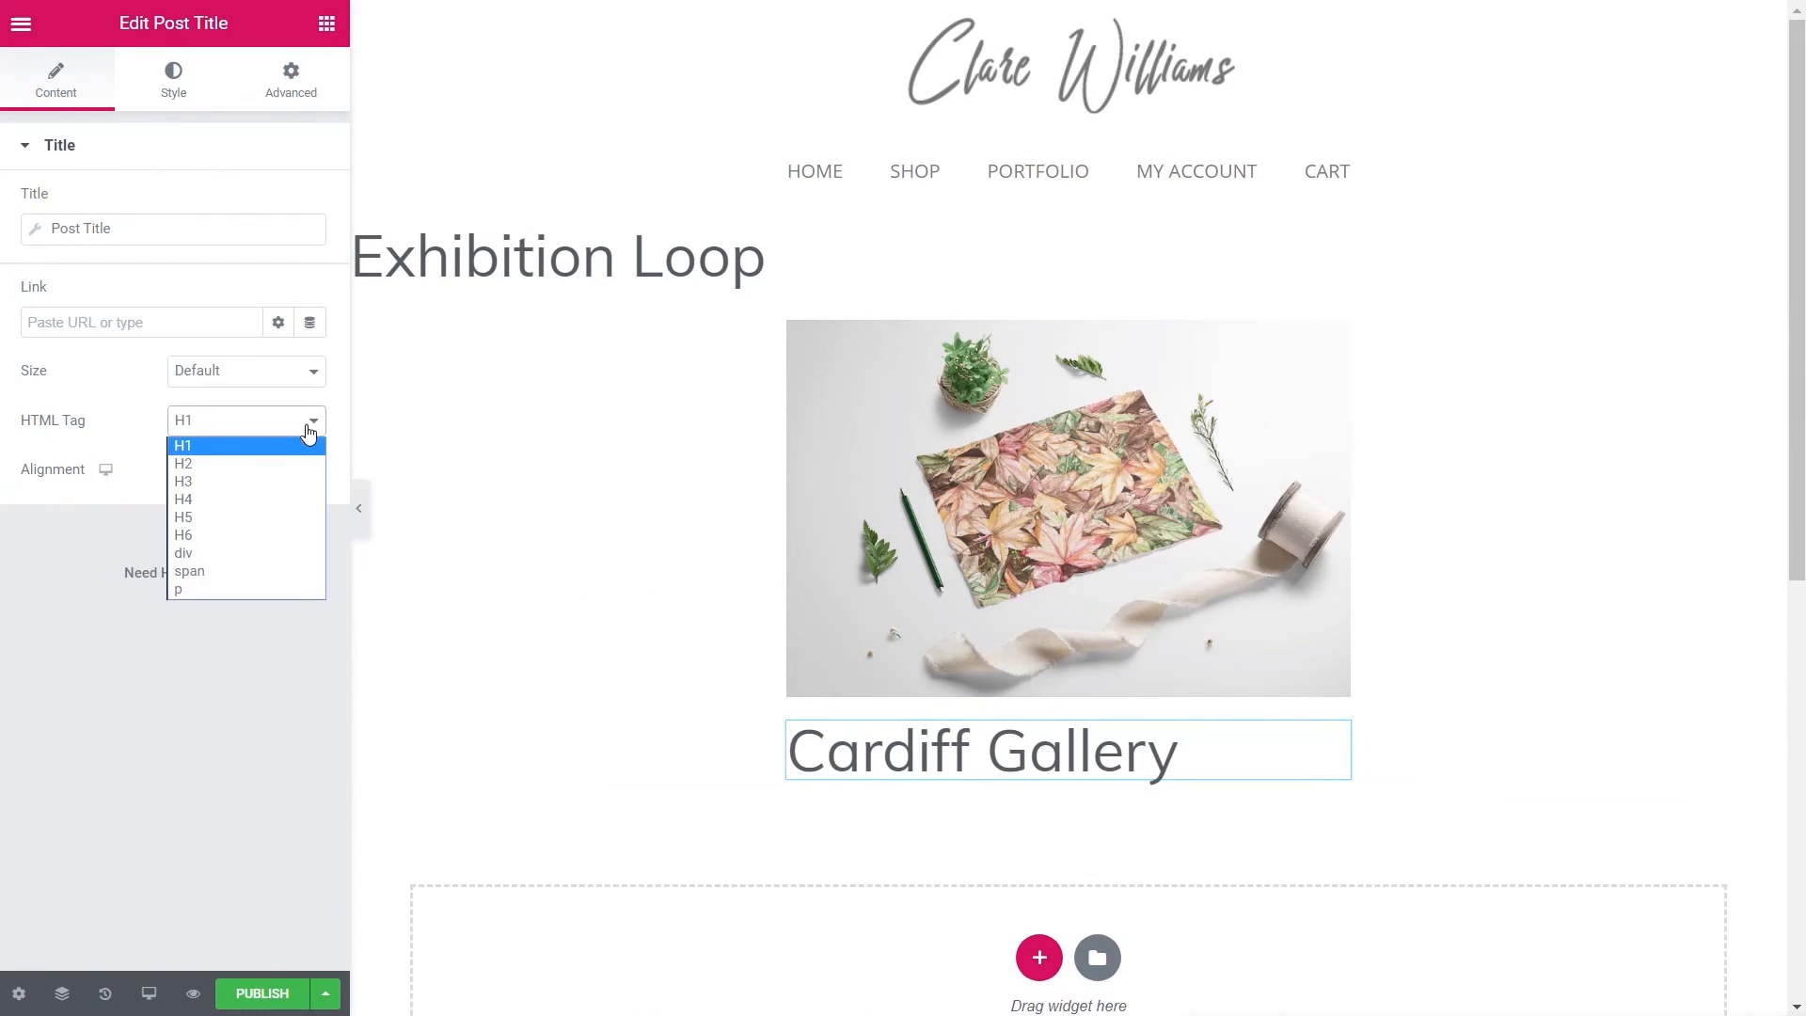
{"action": "left_click", "coordinate": [207, 483]}
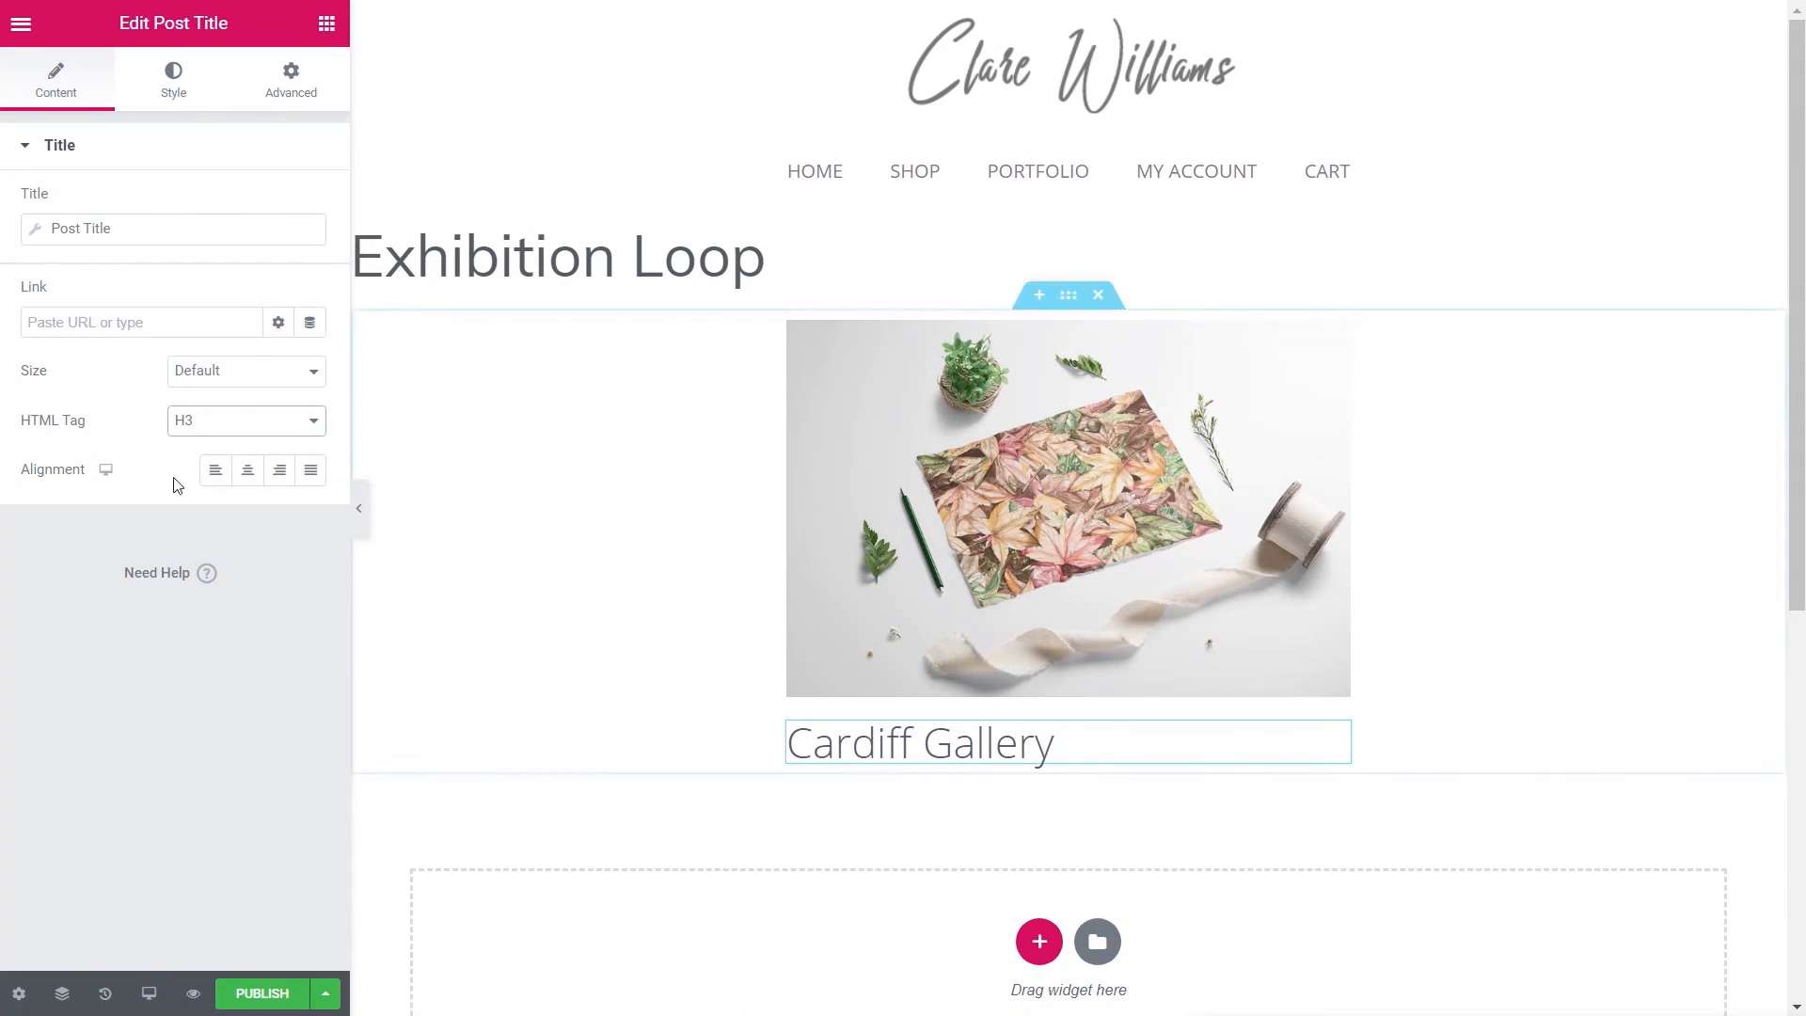
- Style the title's typography at 20 px size with font weight 500
{"action": "left_click", "coordinate": [170, 89]}
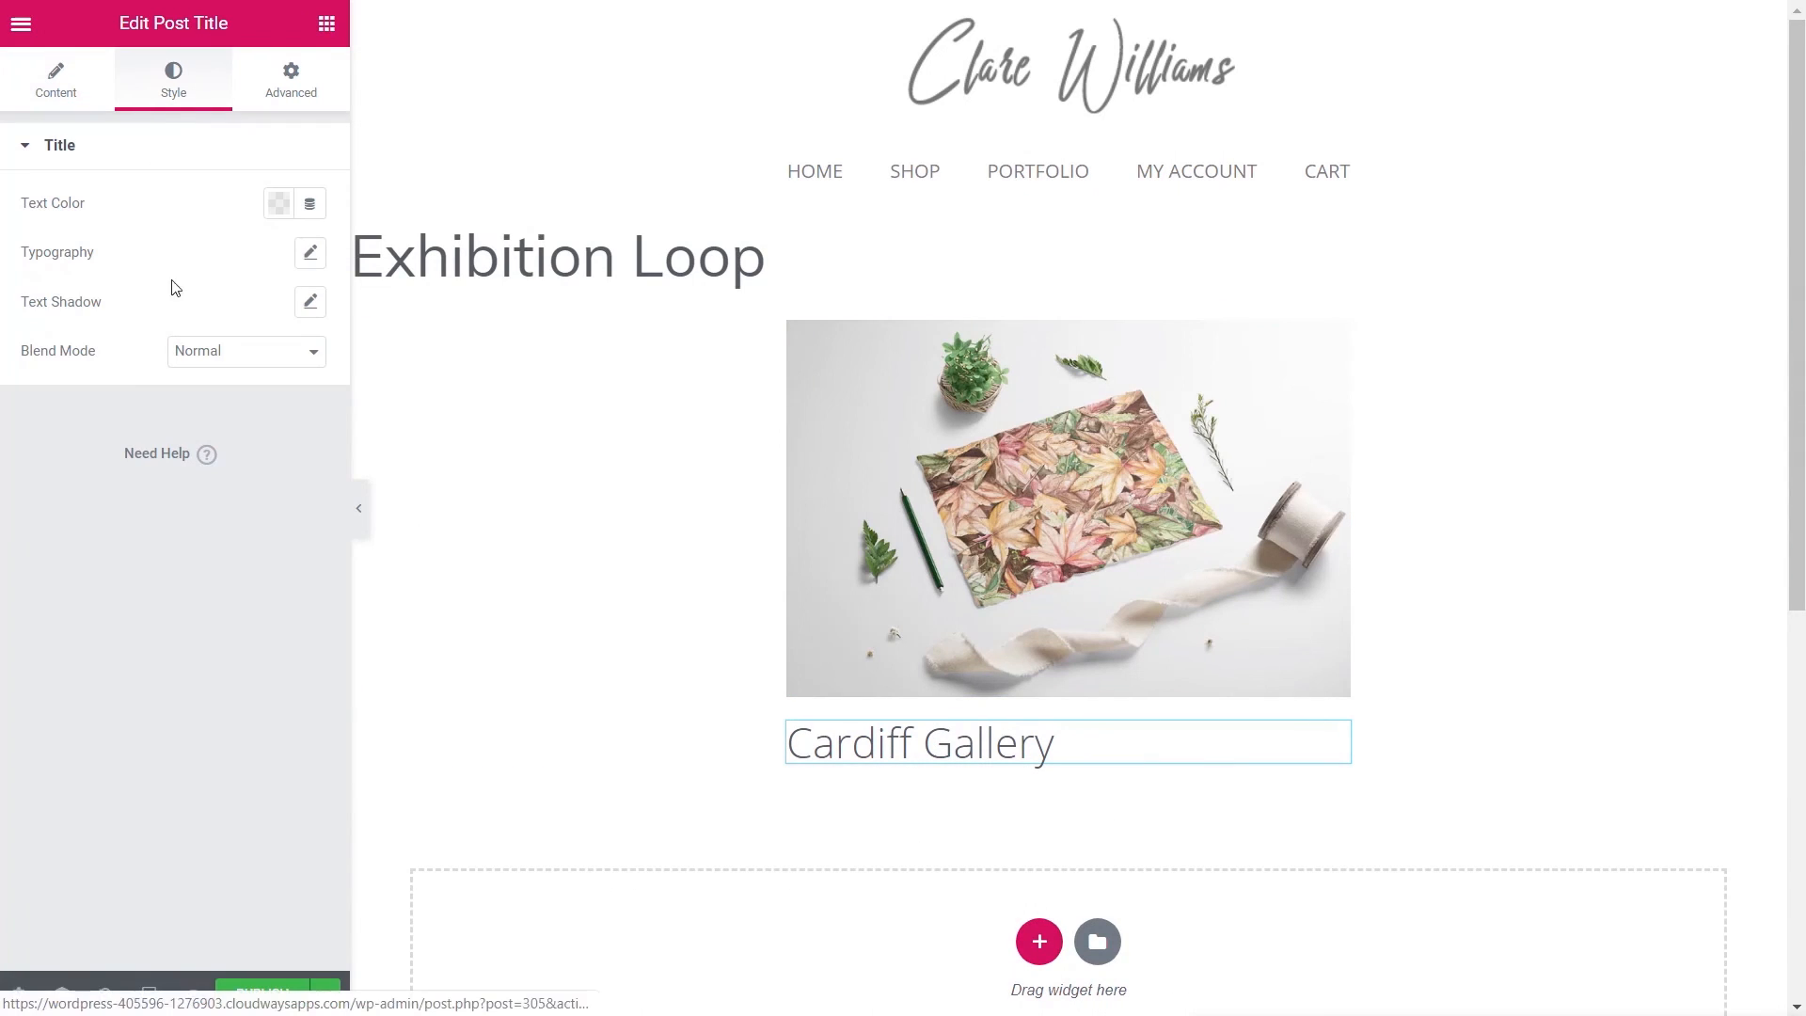
{"action": "left_click", "coordinate": [312, 254]}
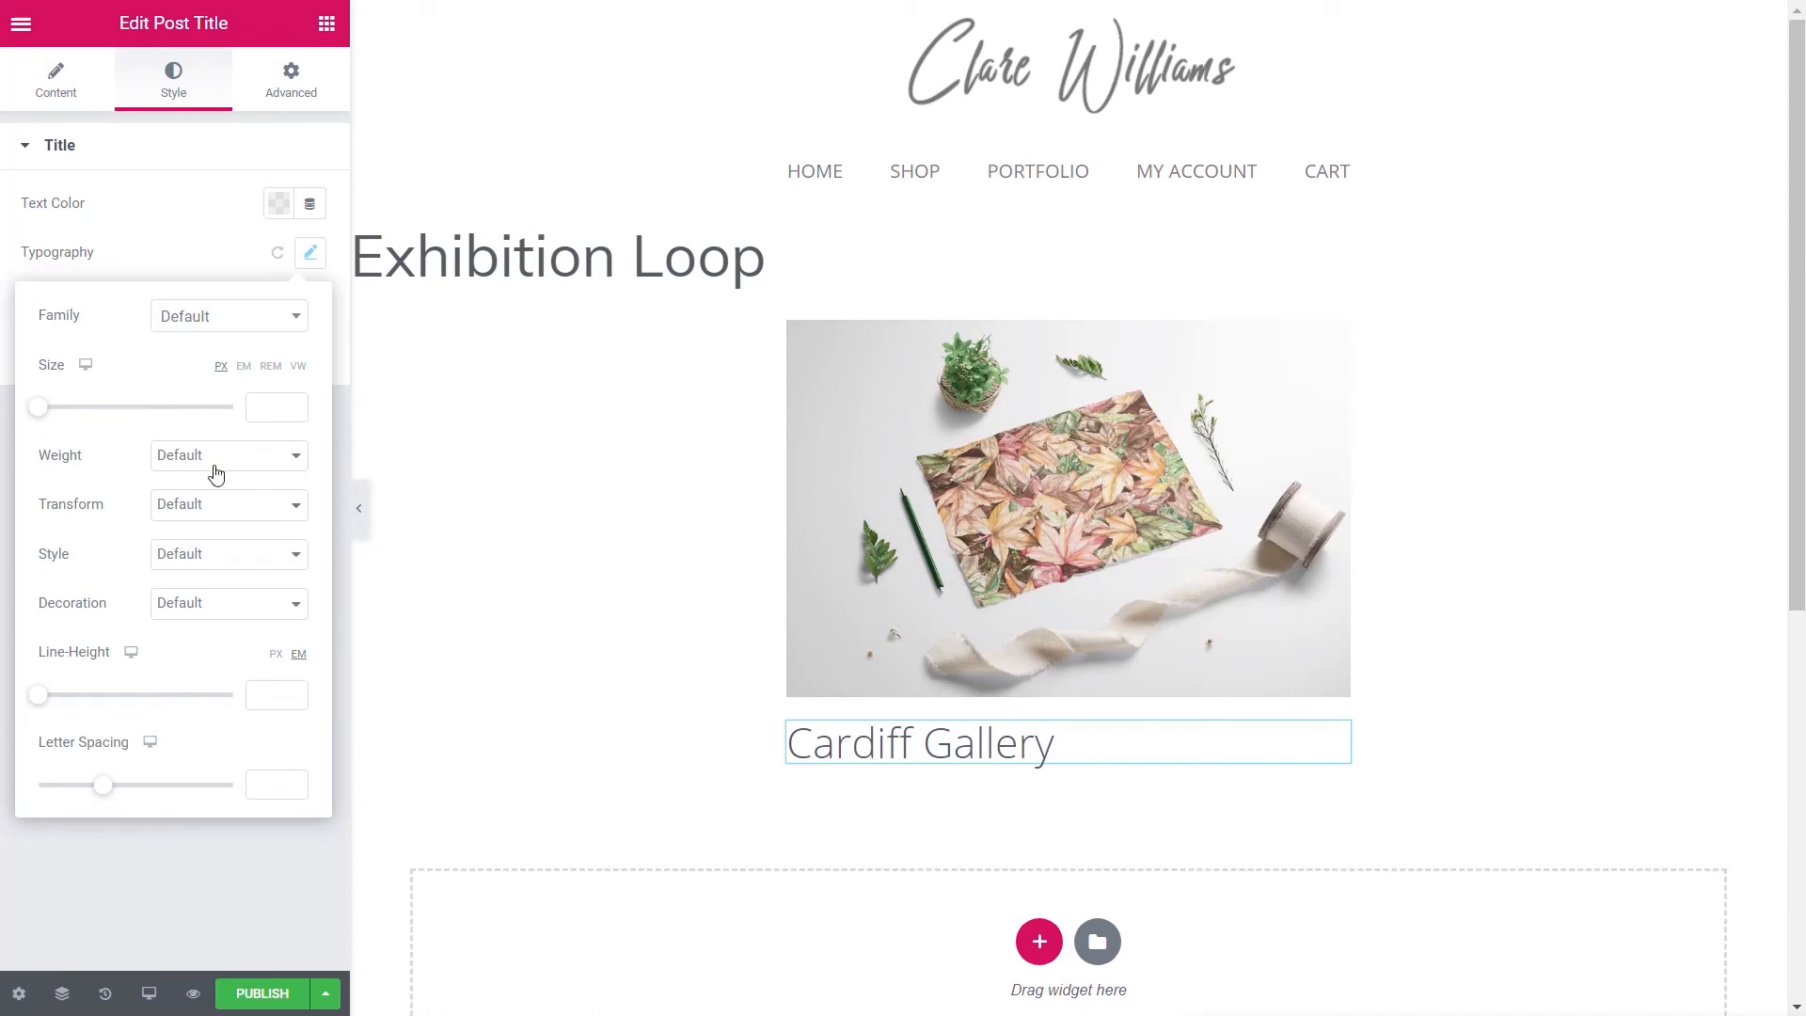
{"action": "left_click", "coordinate": [52, 410]}
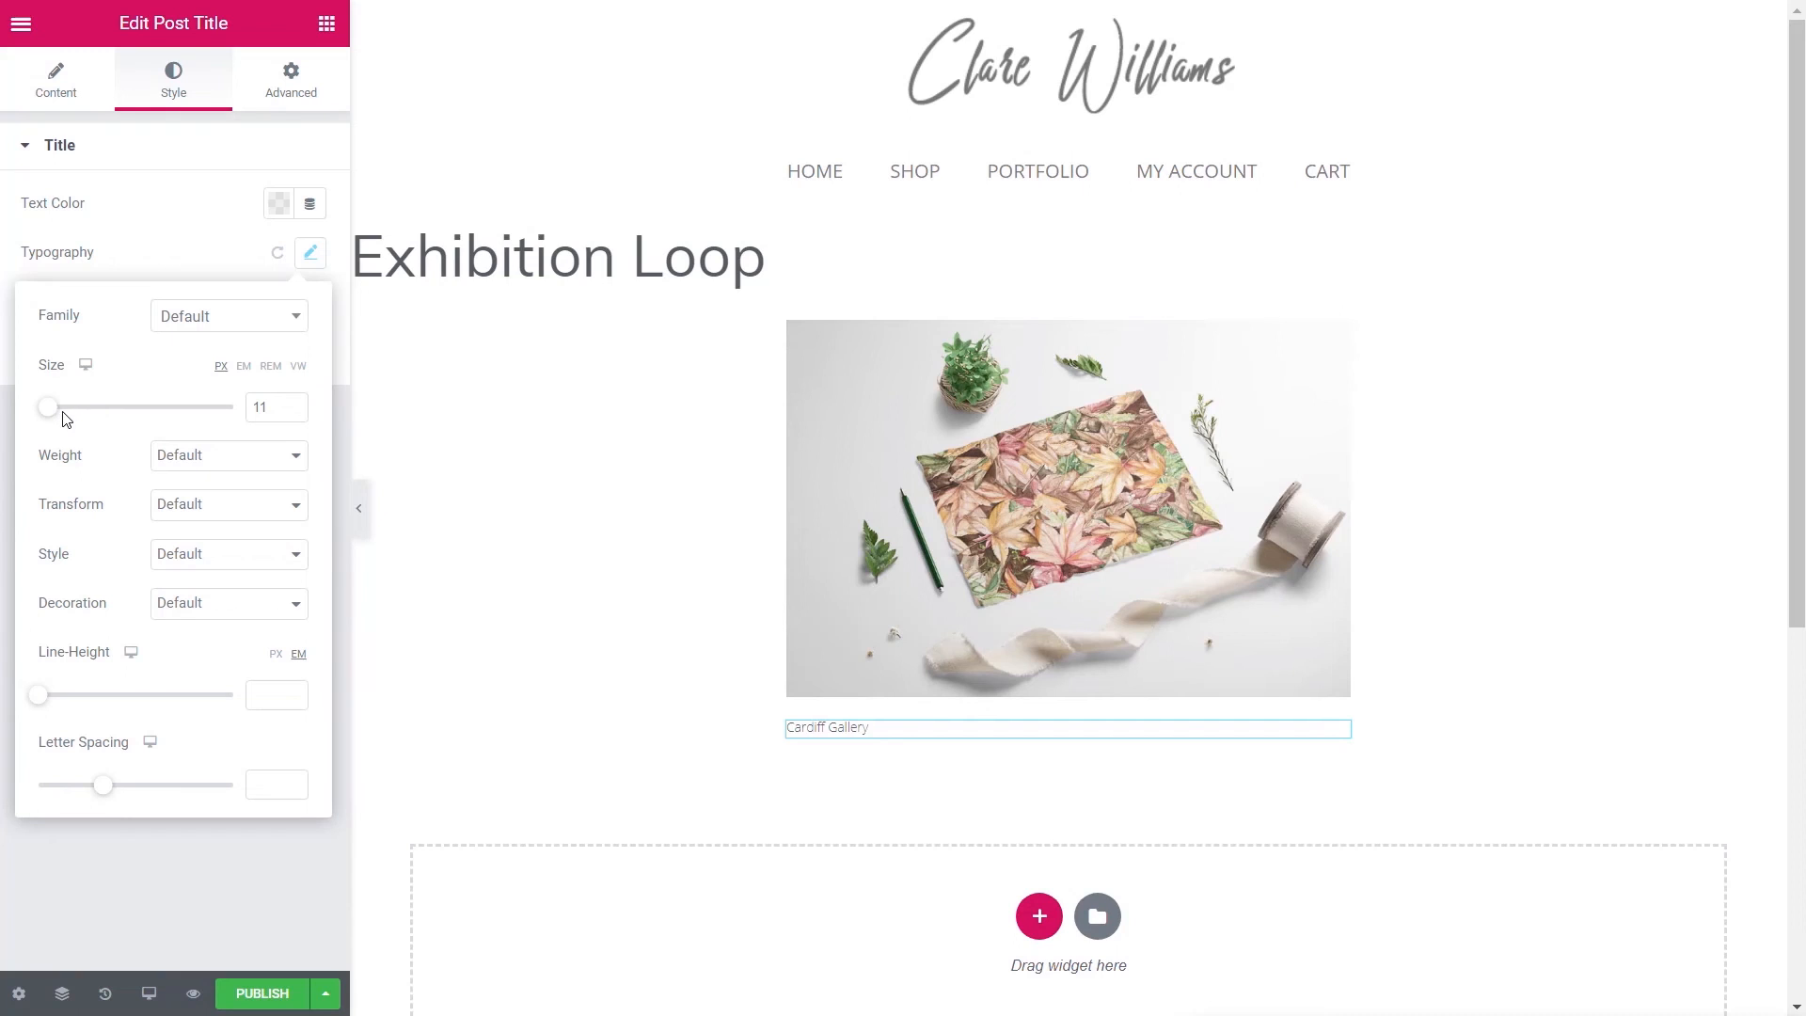
{"action": "left_click", "coordinate": [58, 412]}
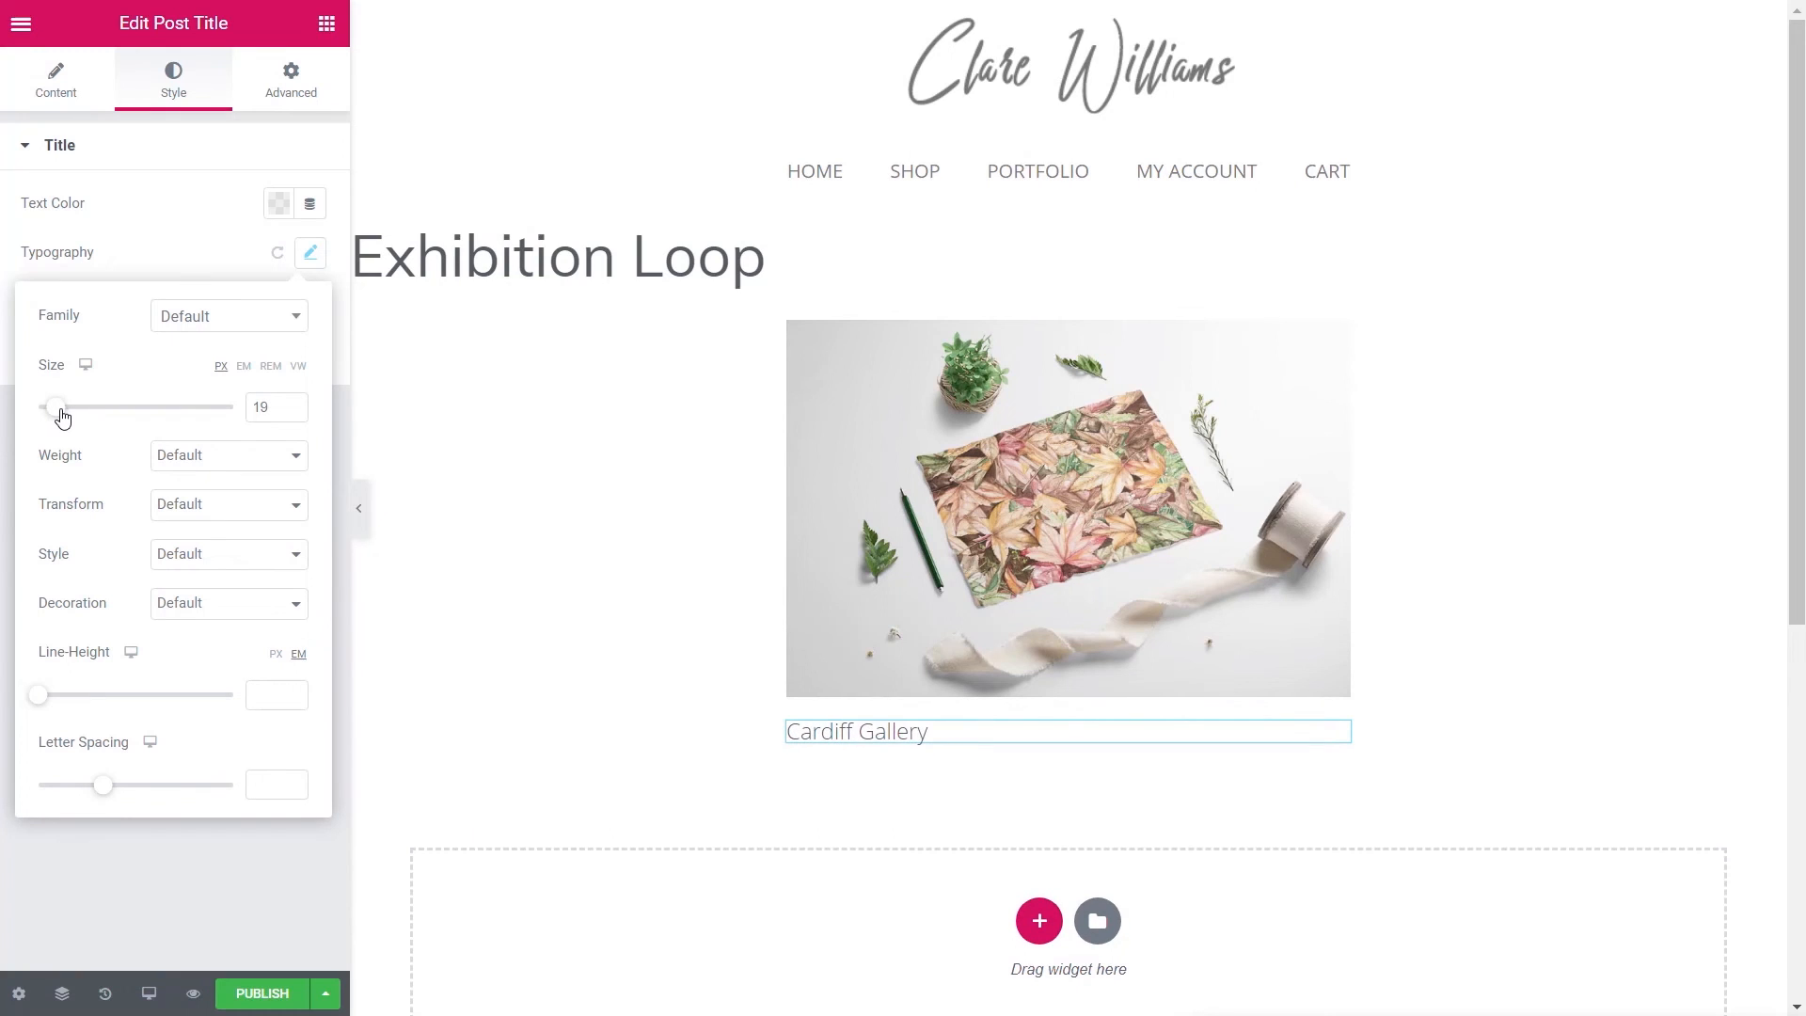
{"action": "left_click", "coordinate": [293, 402]}
{"action": "left_click", "coordinate": [274, 457]}
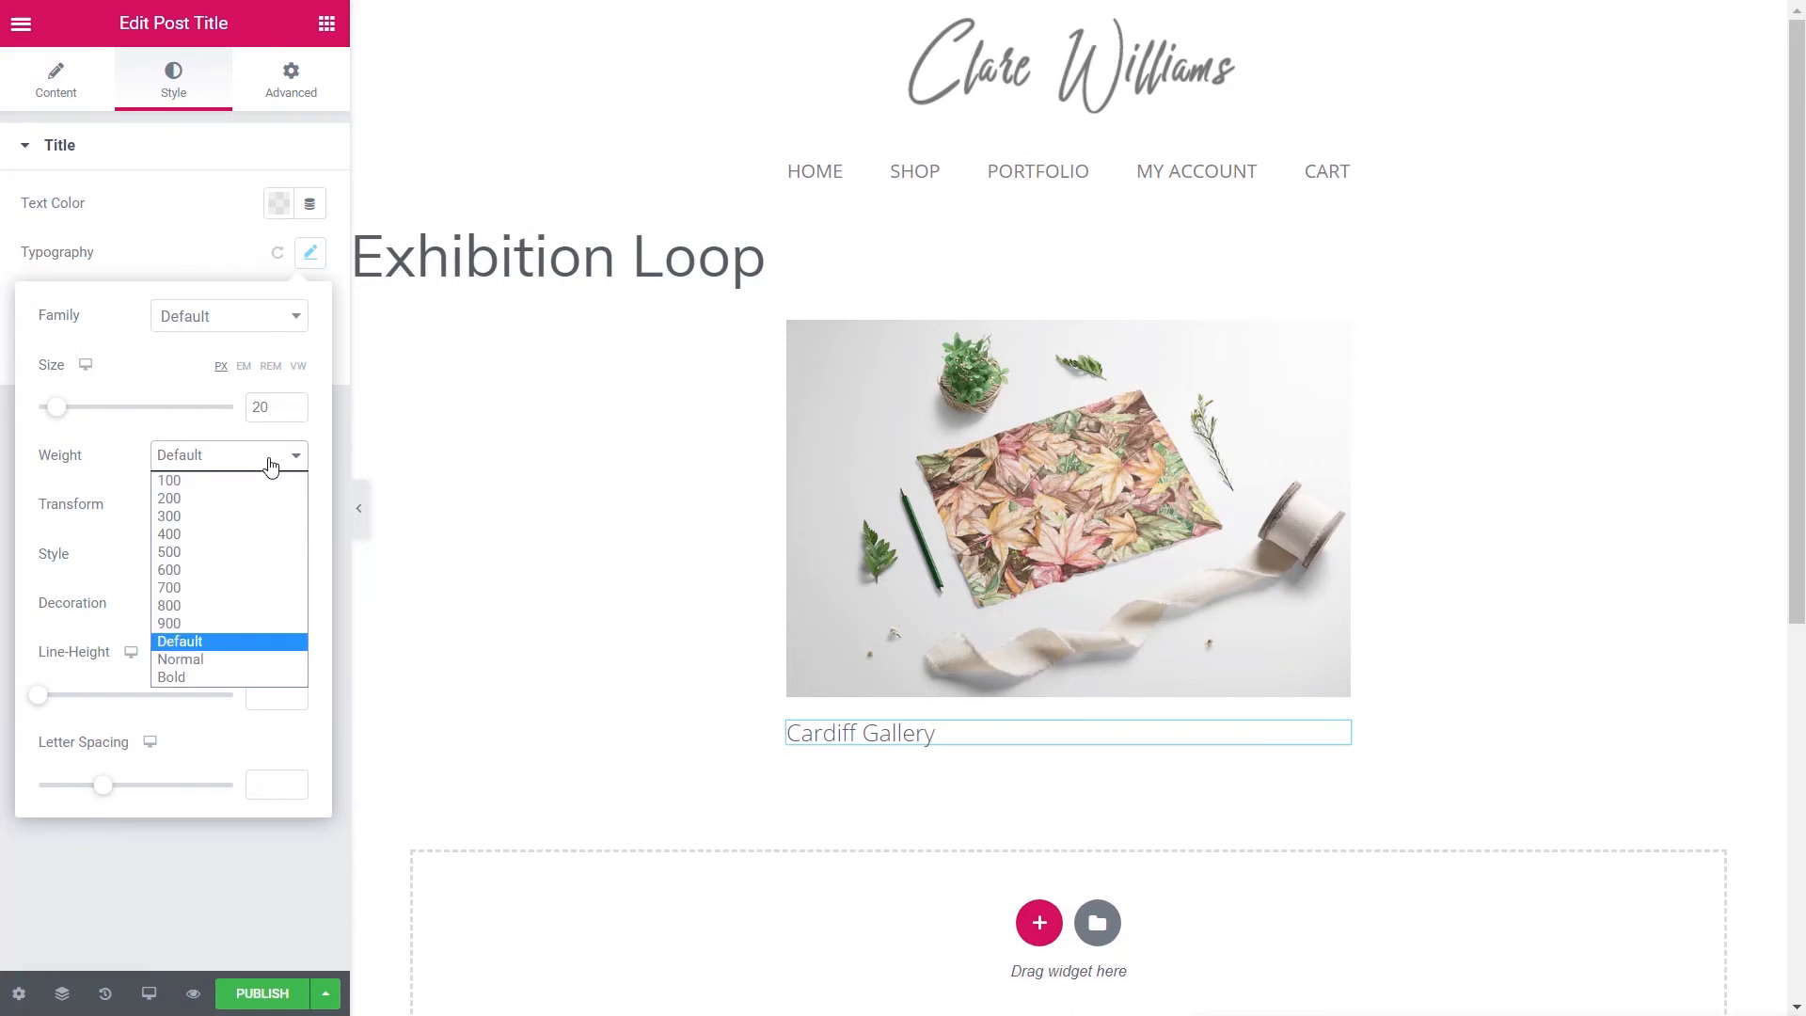
{"action": "left_click", "coordinate": [222, 555]}
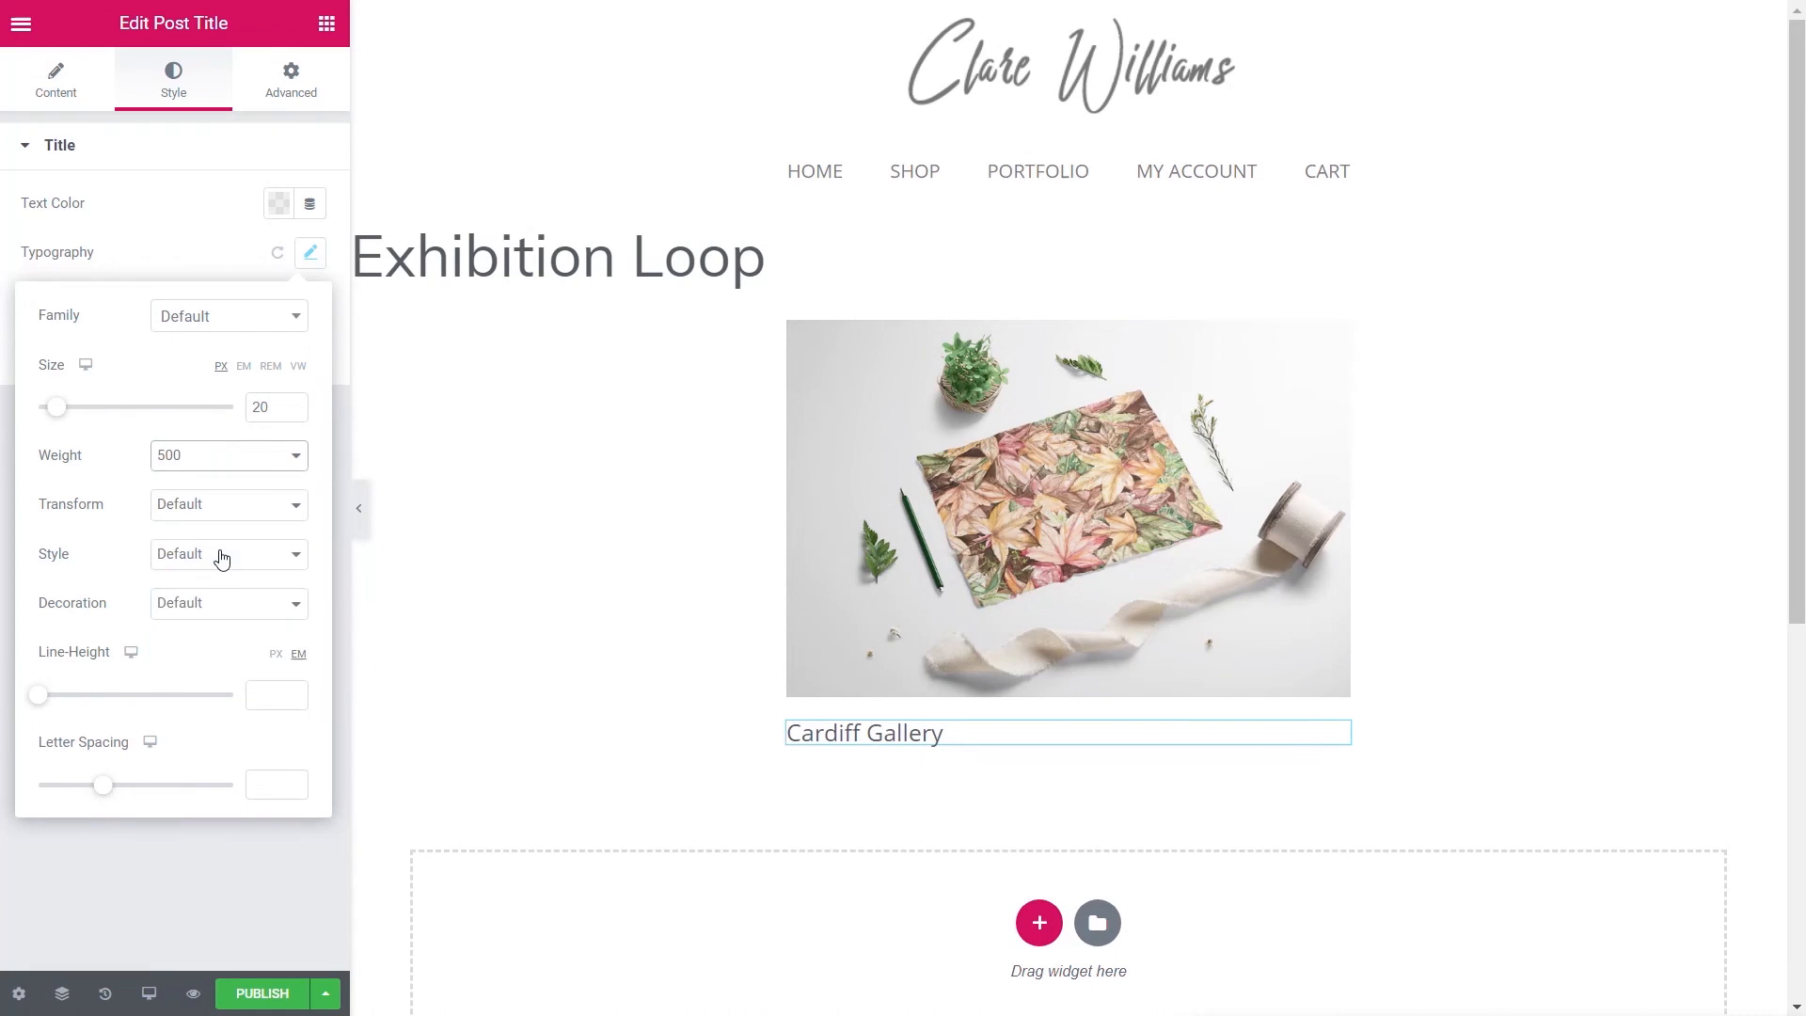
{"action": "left_click", "coordinate": [171, 247]}
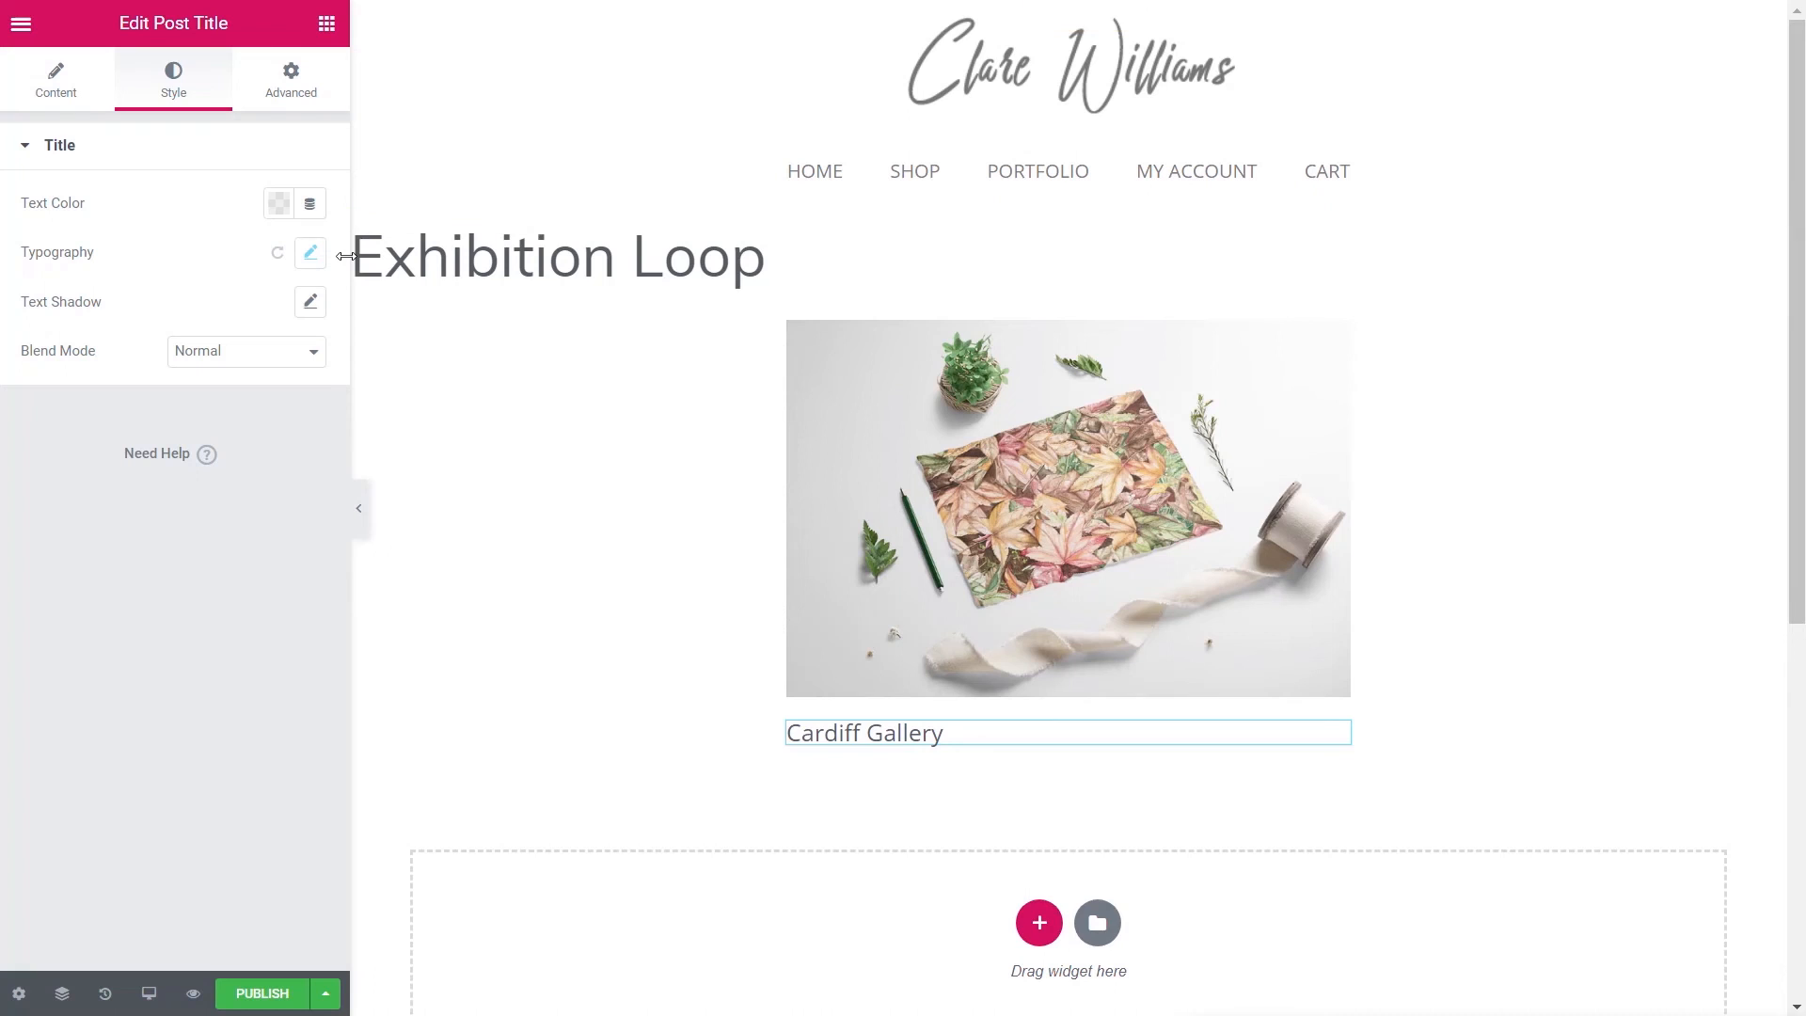
{"action": "left_click", "coordinate": [327, 28]}
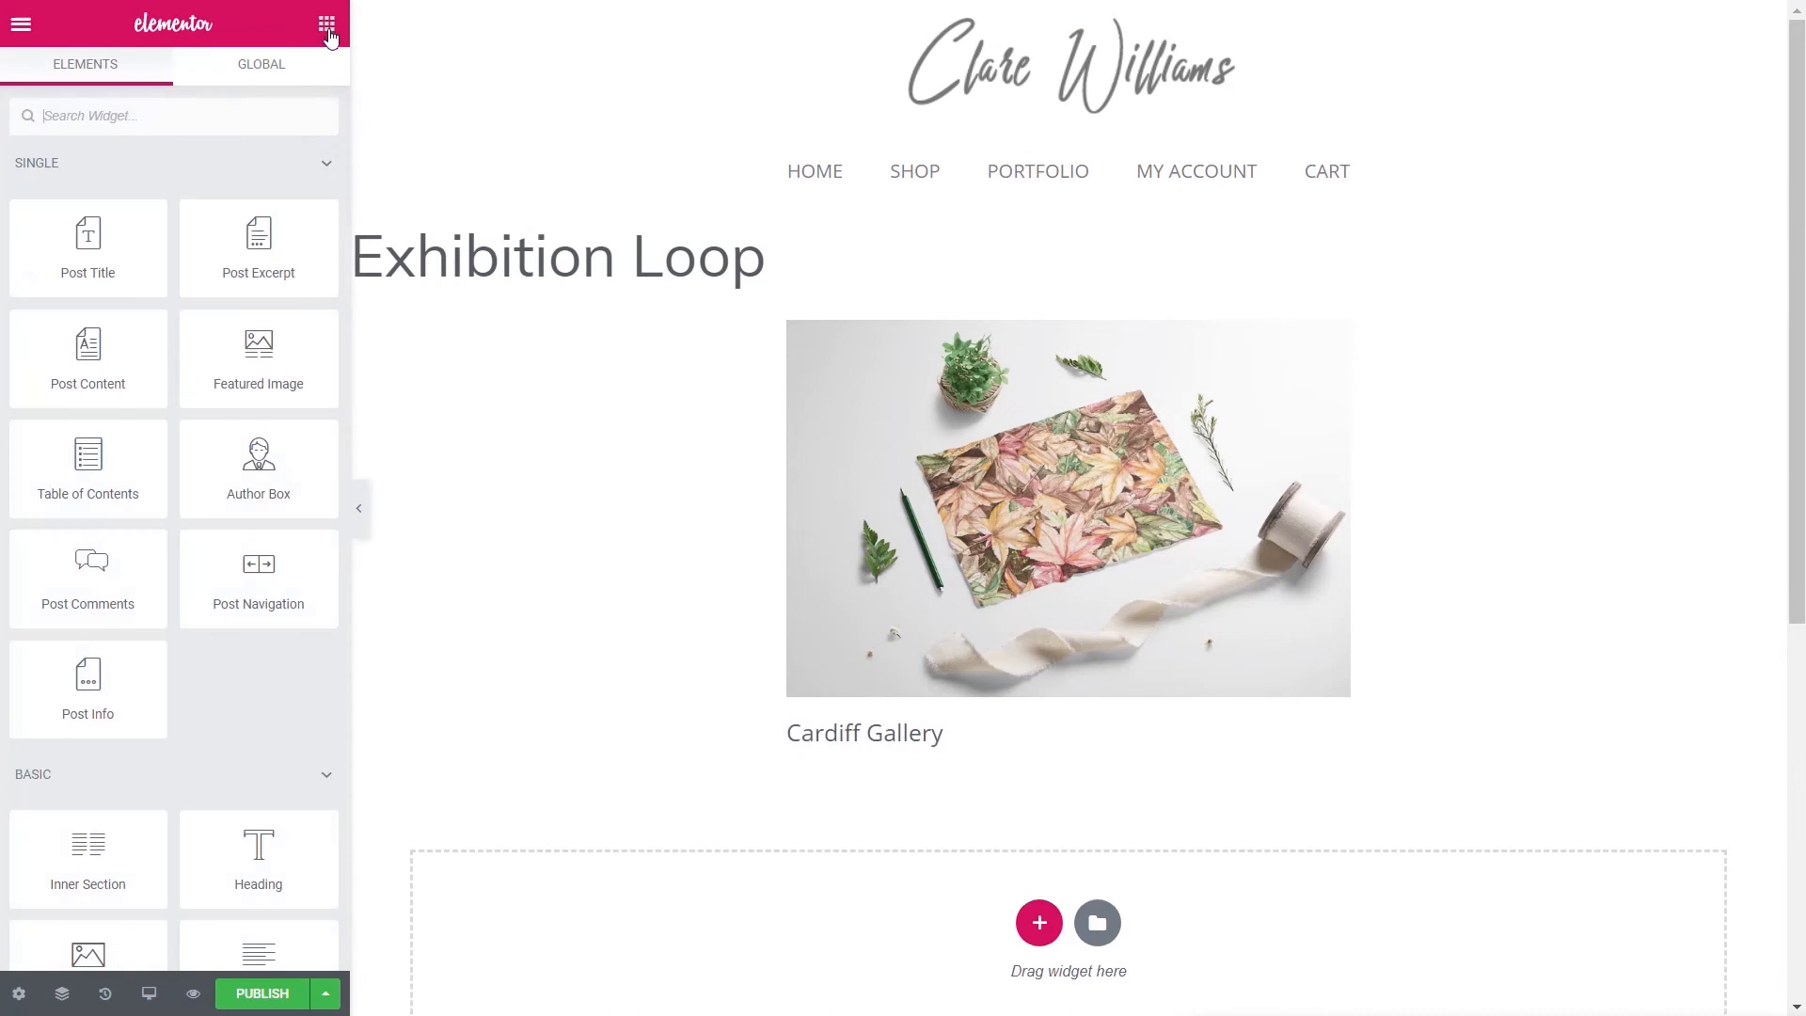
- Add a text block under Cardiff Gallery filled with the Post Summary dynamic tag
{"action": "scroll", "coordinate": [247, 682], "scroll_direction": "down", "scroll_amount": 2}
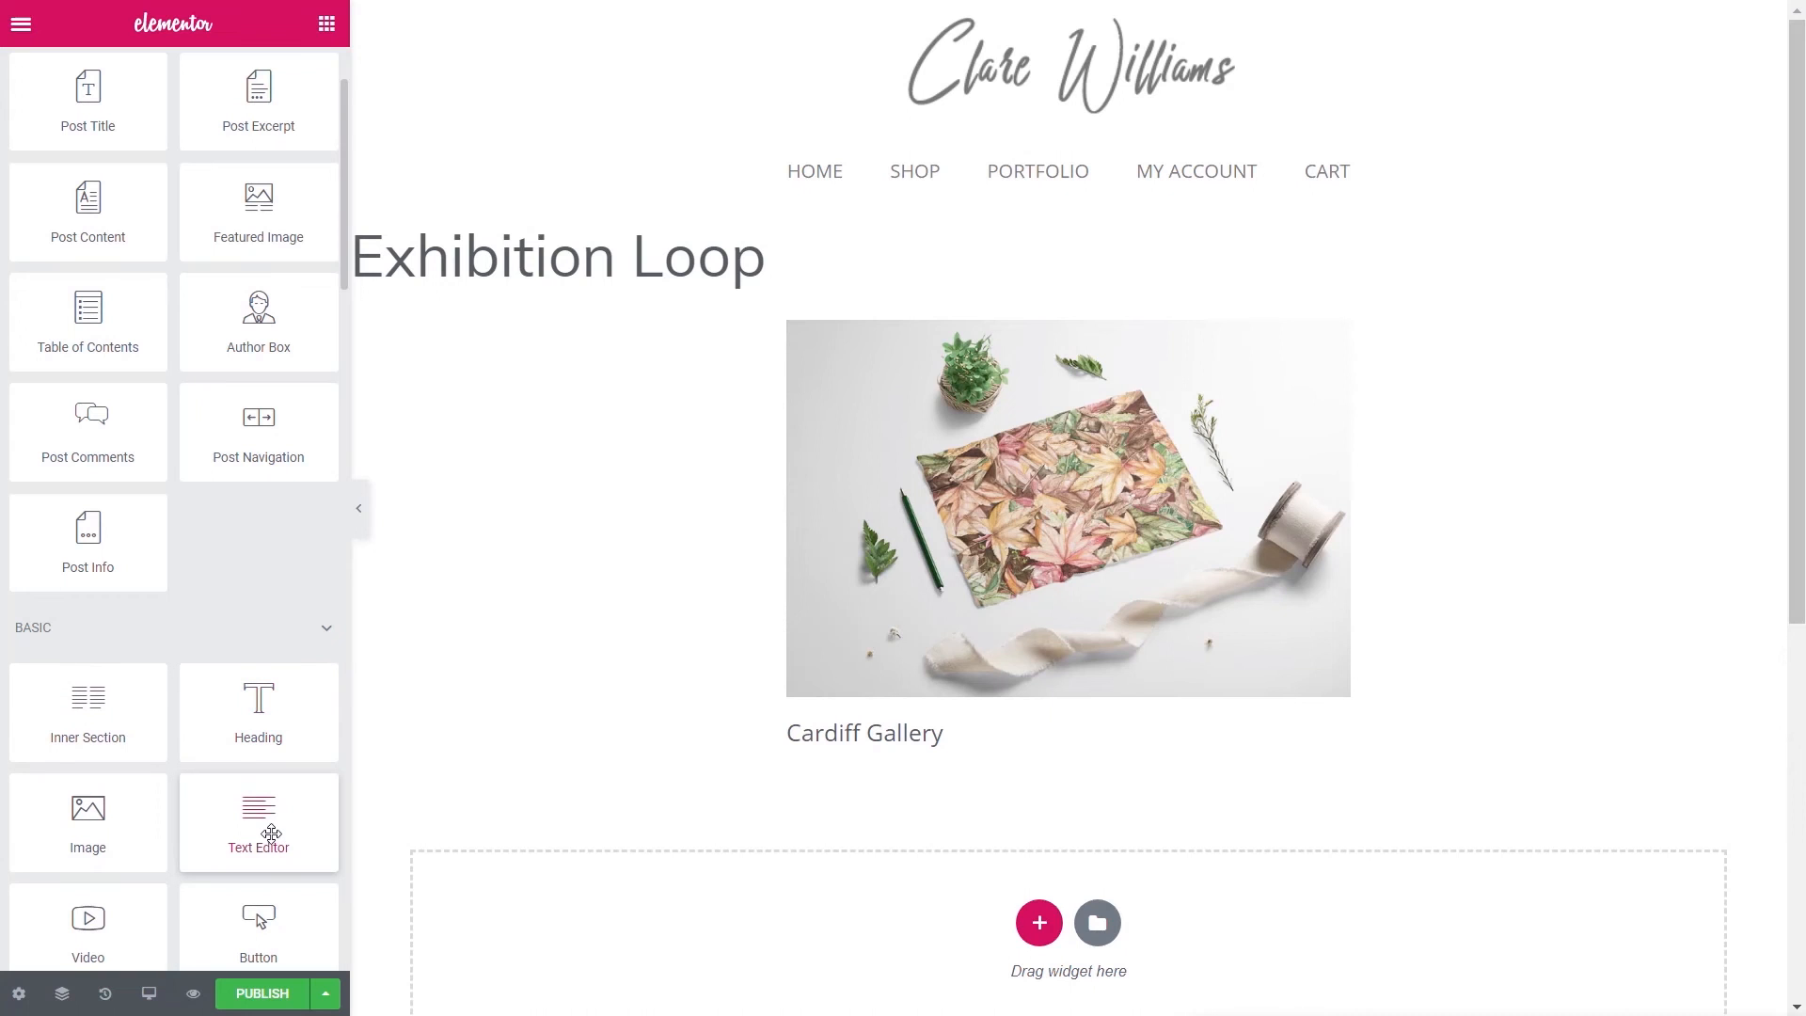
{"action": "left_click_drag", "start_coordinate": [219, 821], "coordinate": [848, 788]}
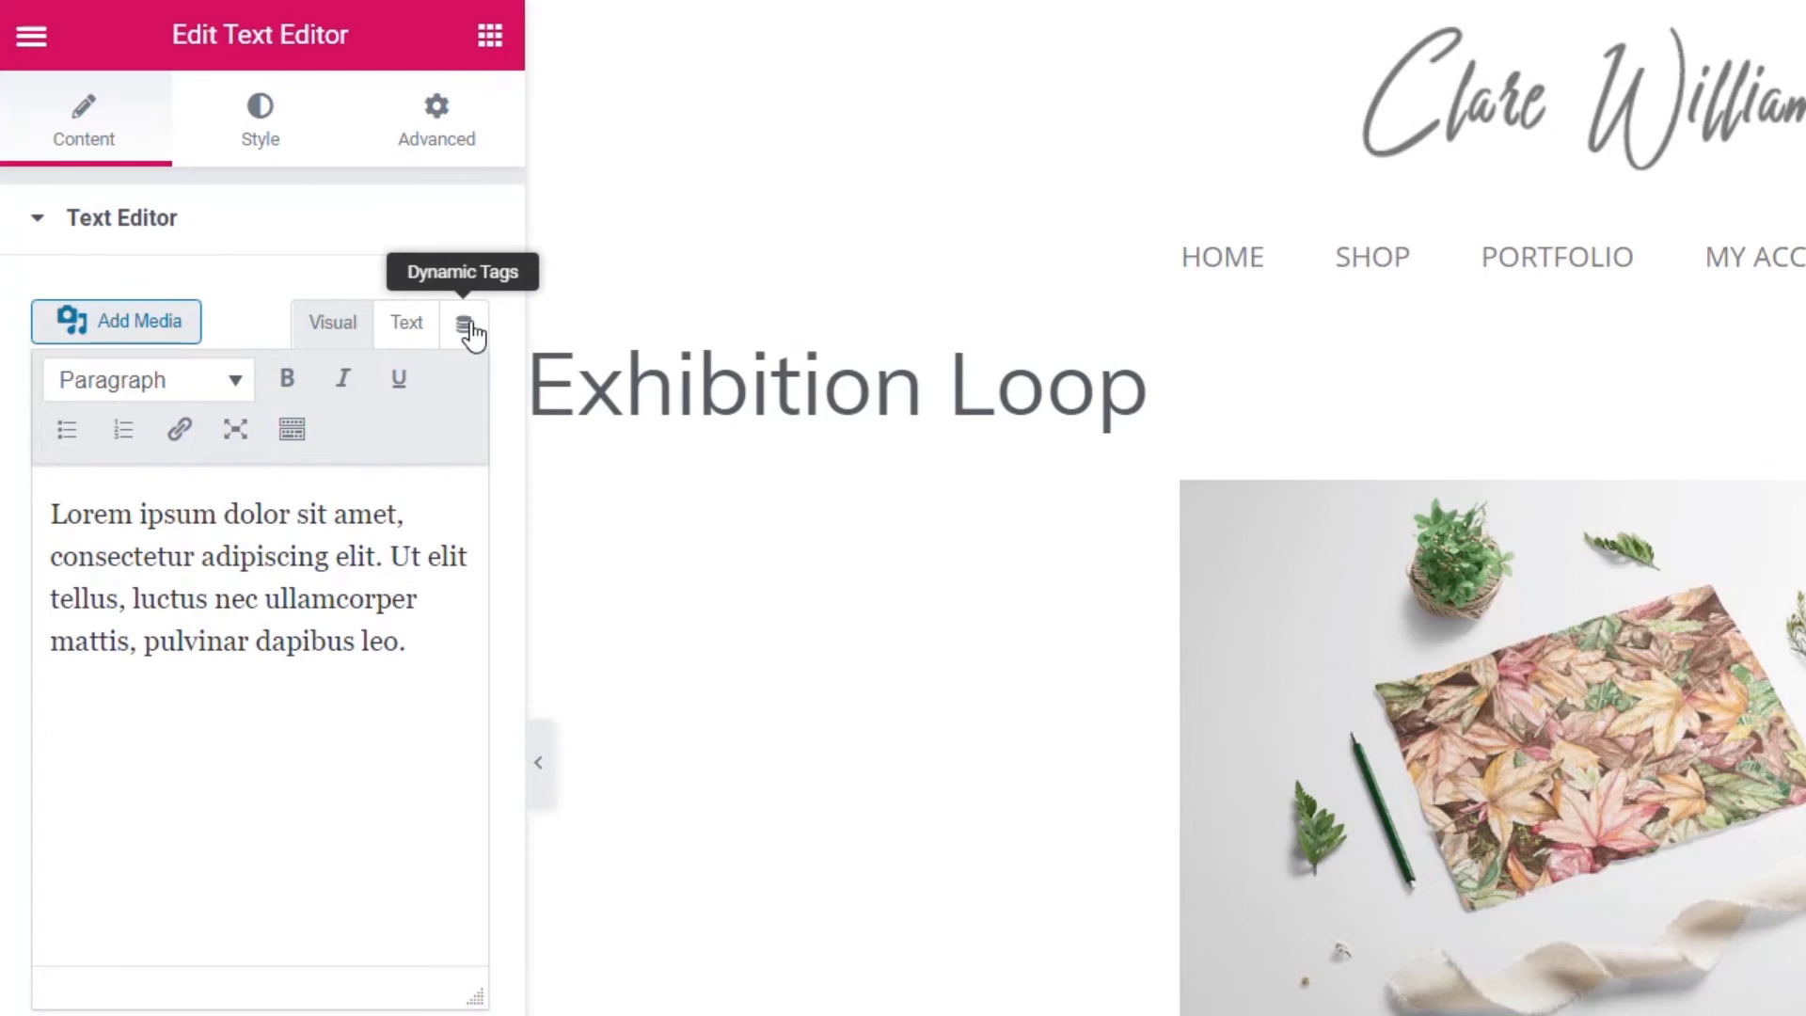
{"action": "left_click", "coordinate": [466, 327]}
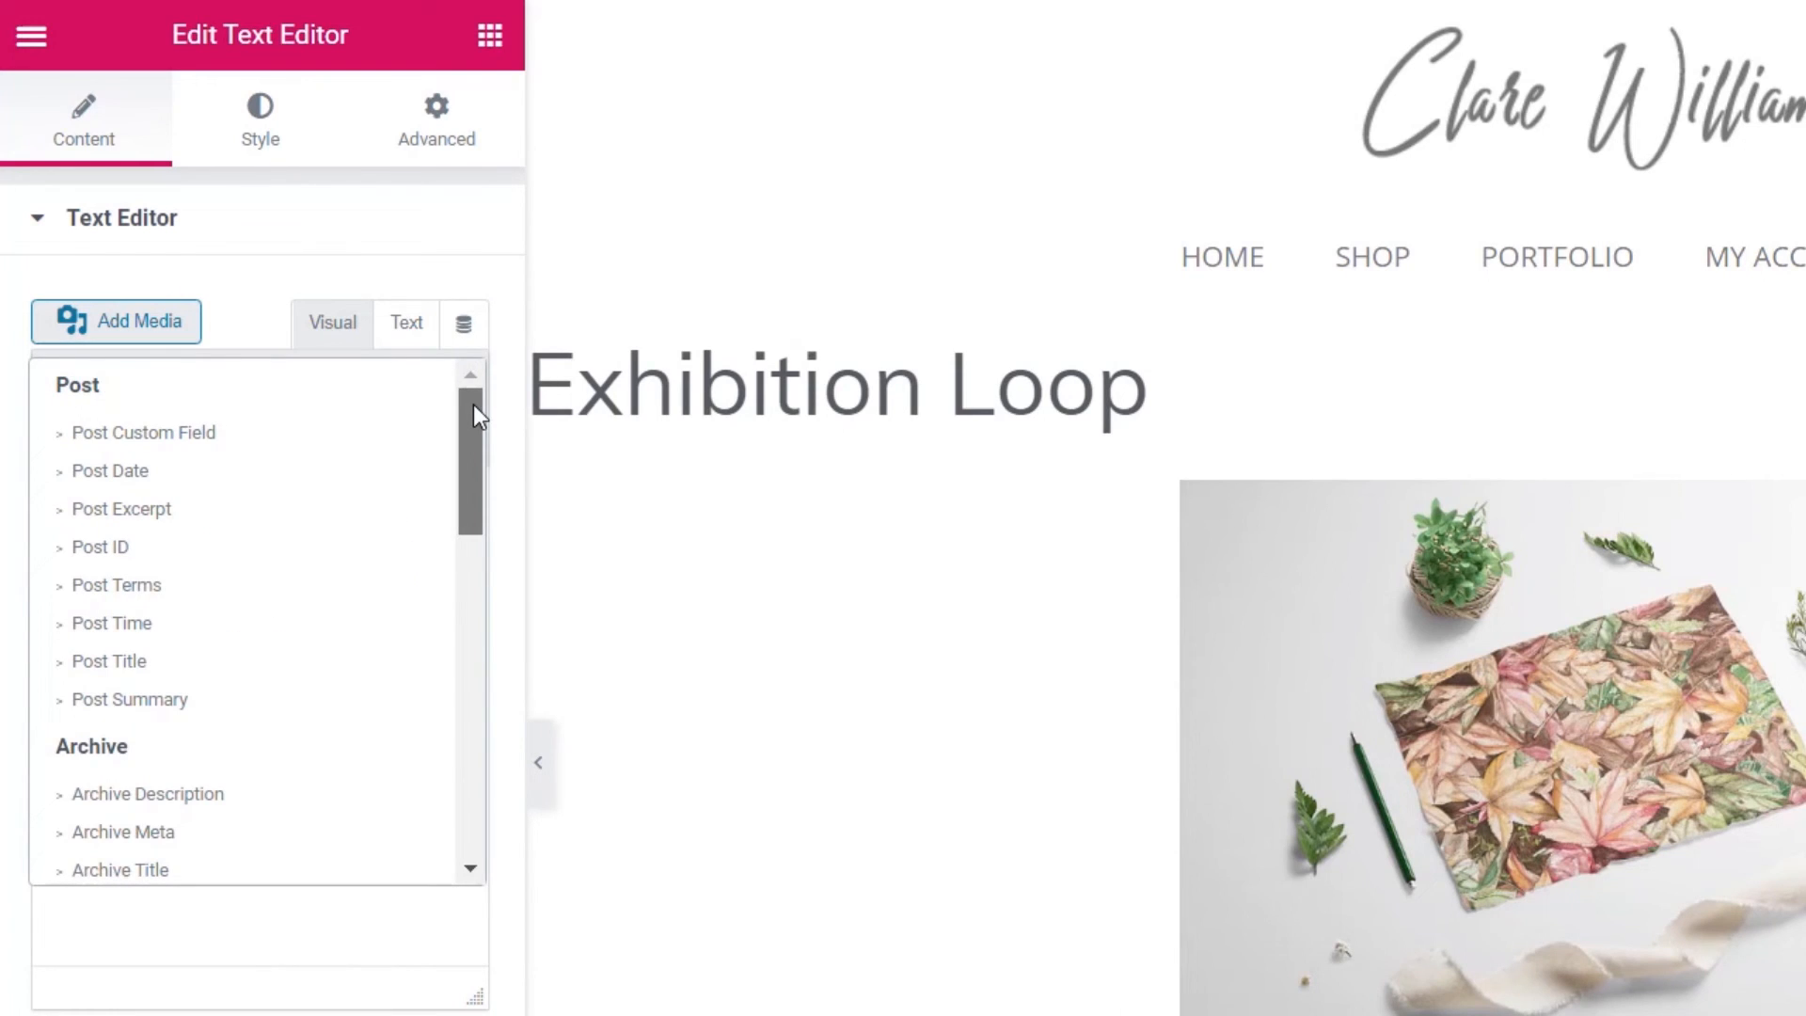
{"action": "left_click", "coordinate": [147, 704]}
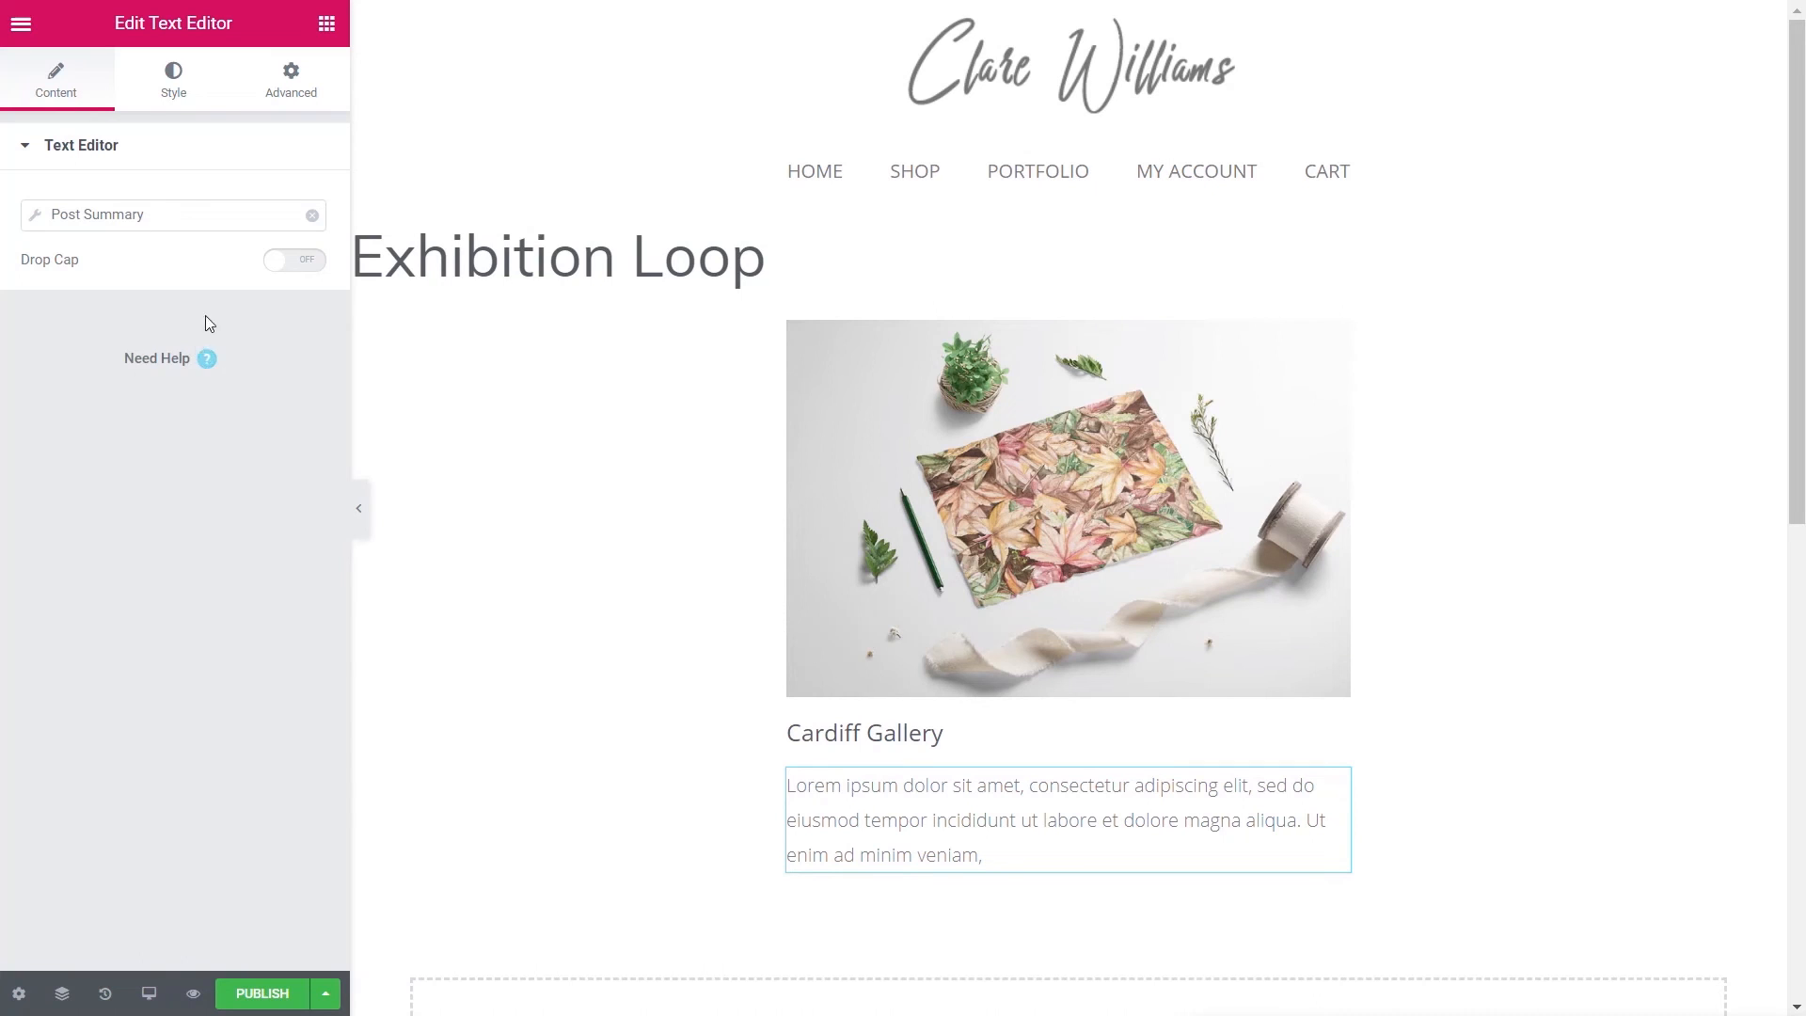
- Tighten the summary text's line height to 1.2 em
{"action": "left_click", "coordinate": [173, 77]}
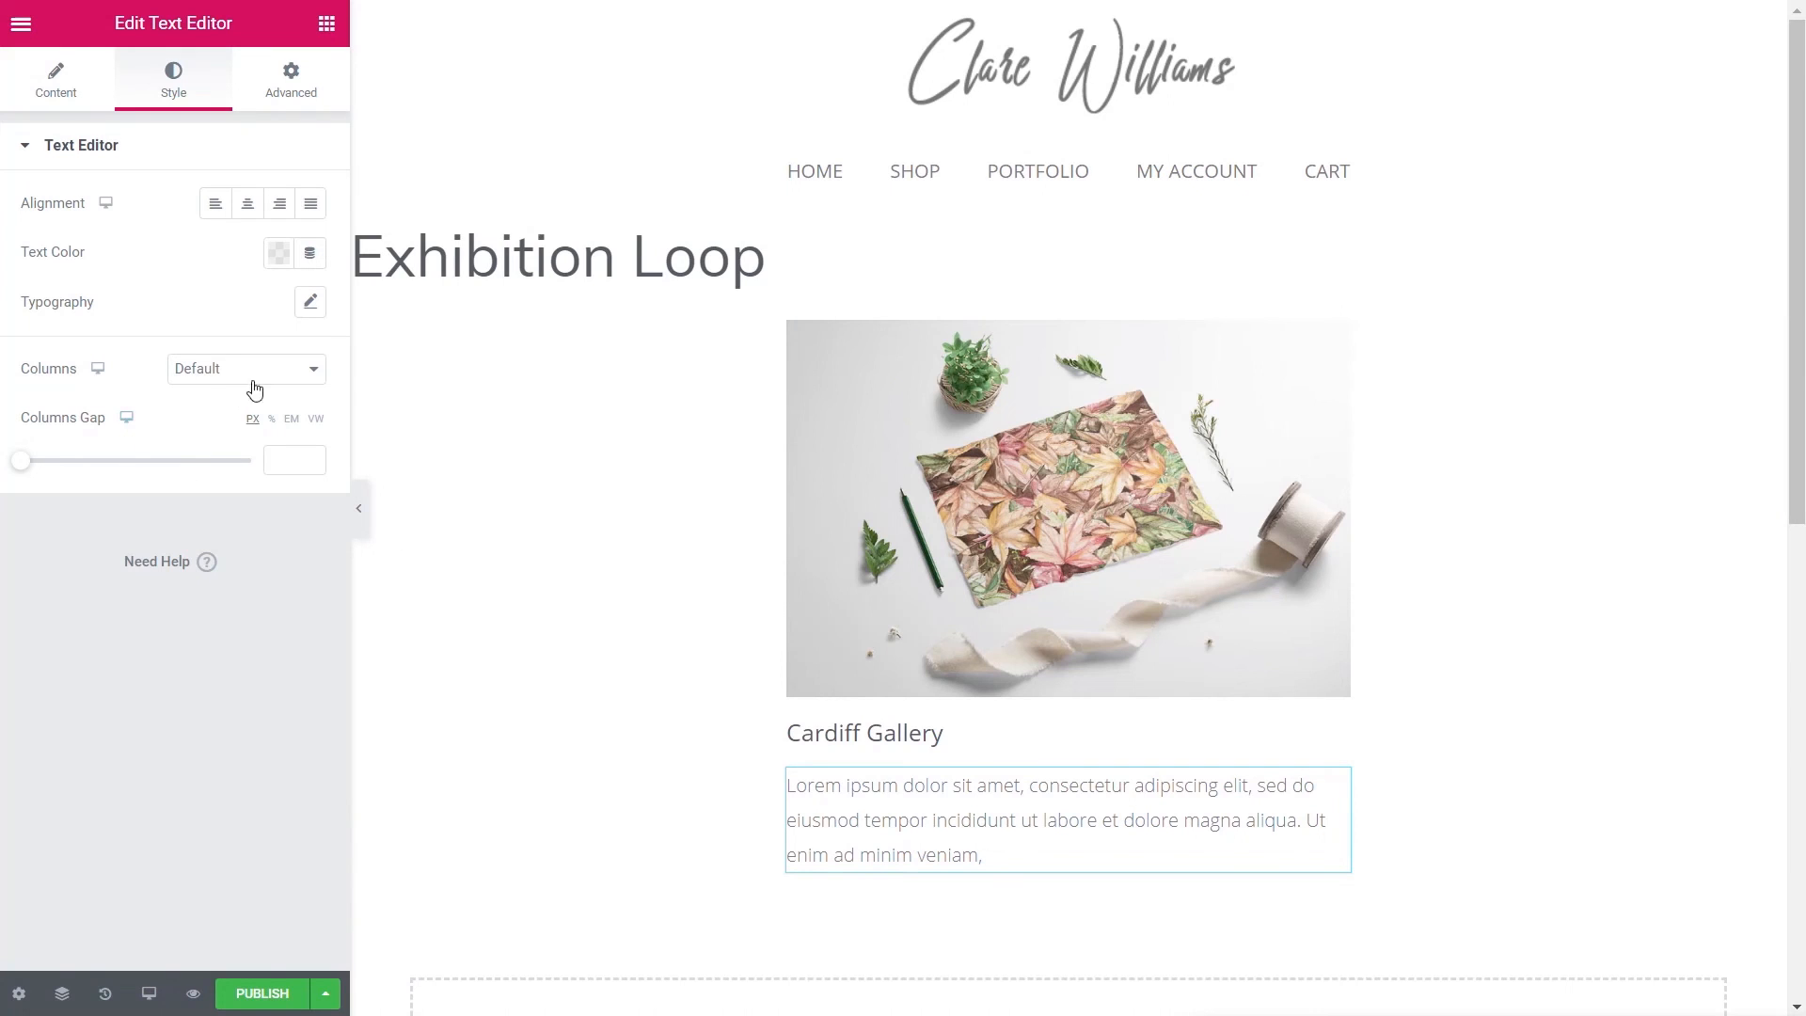
{"action": "left_click", "coordinate": [310, 302]}
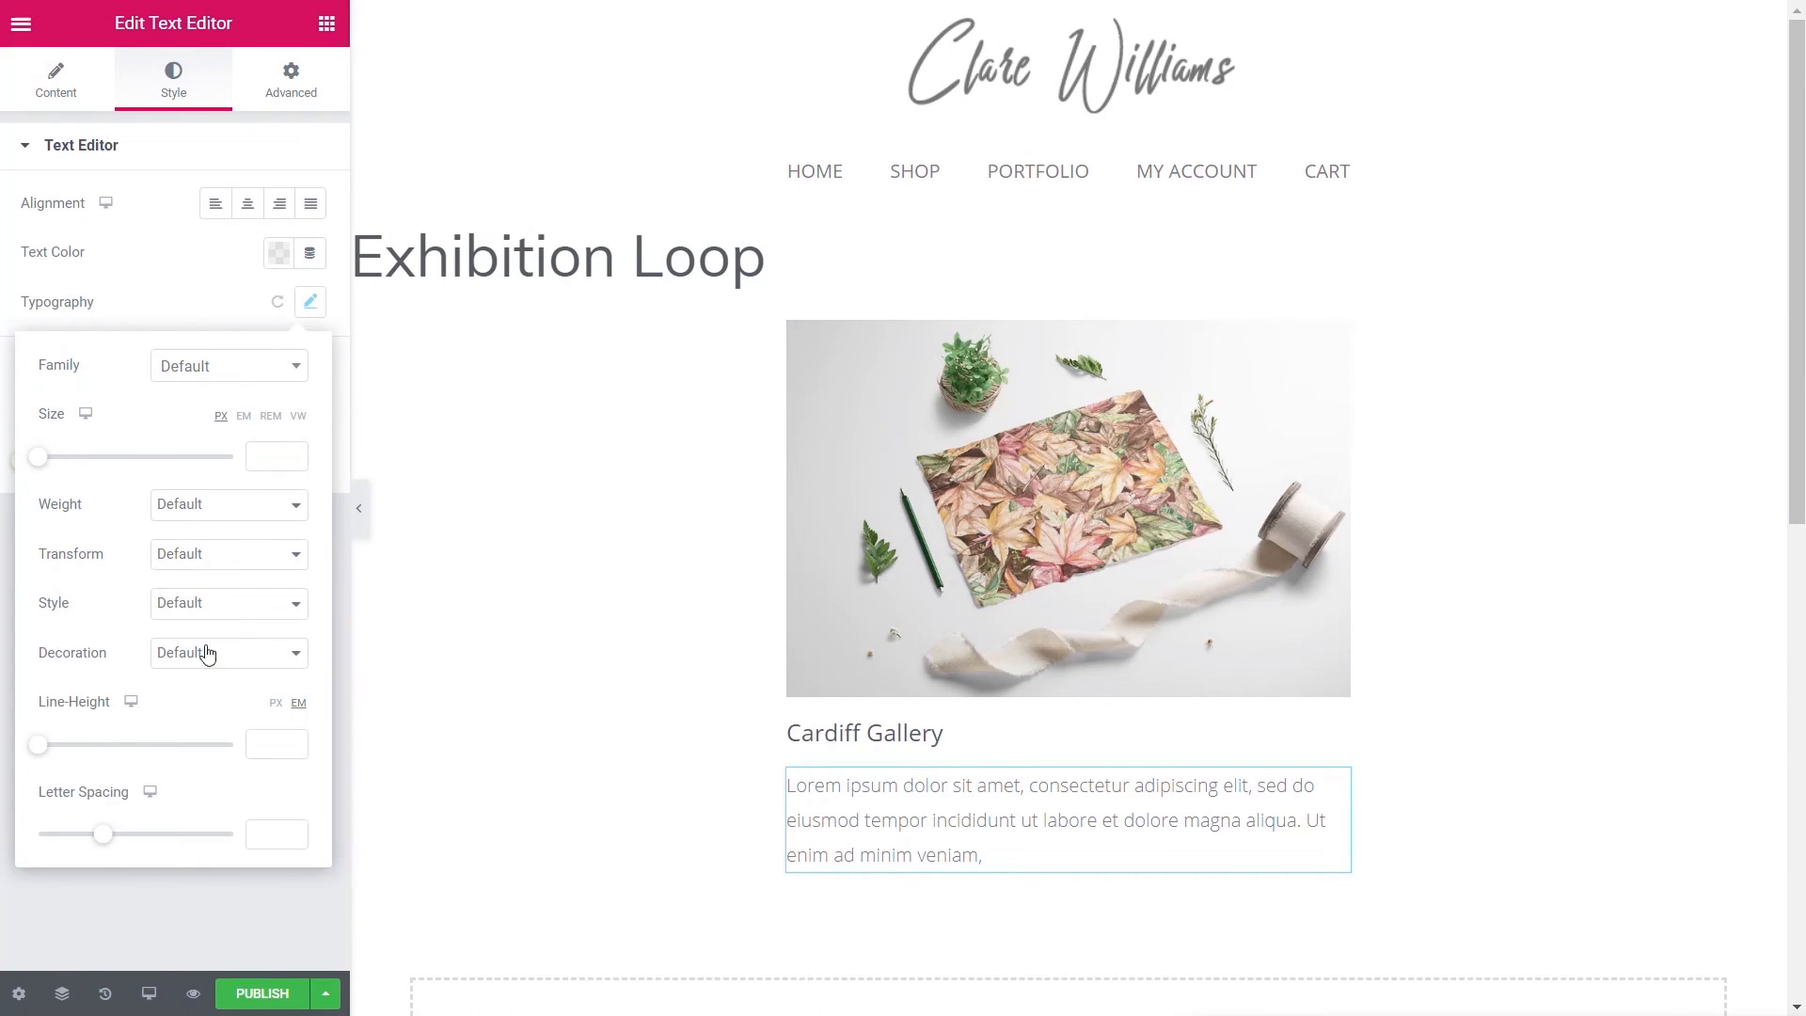
{"action": "left_click_drag", "start_coordinate": [37, 746], "coordinate": [61, 756]}
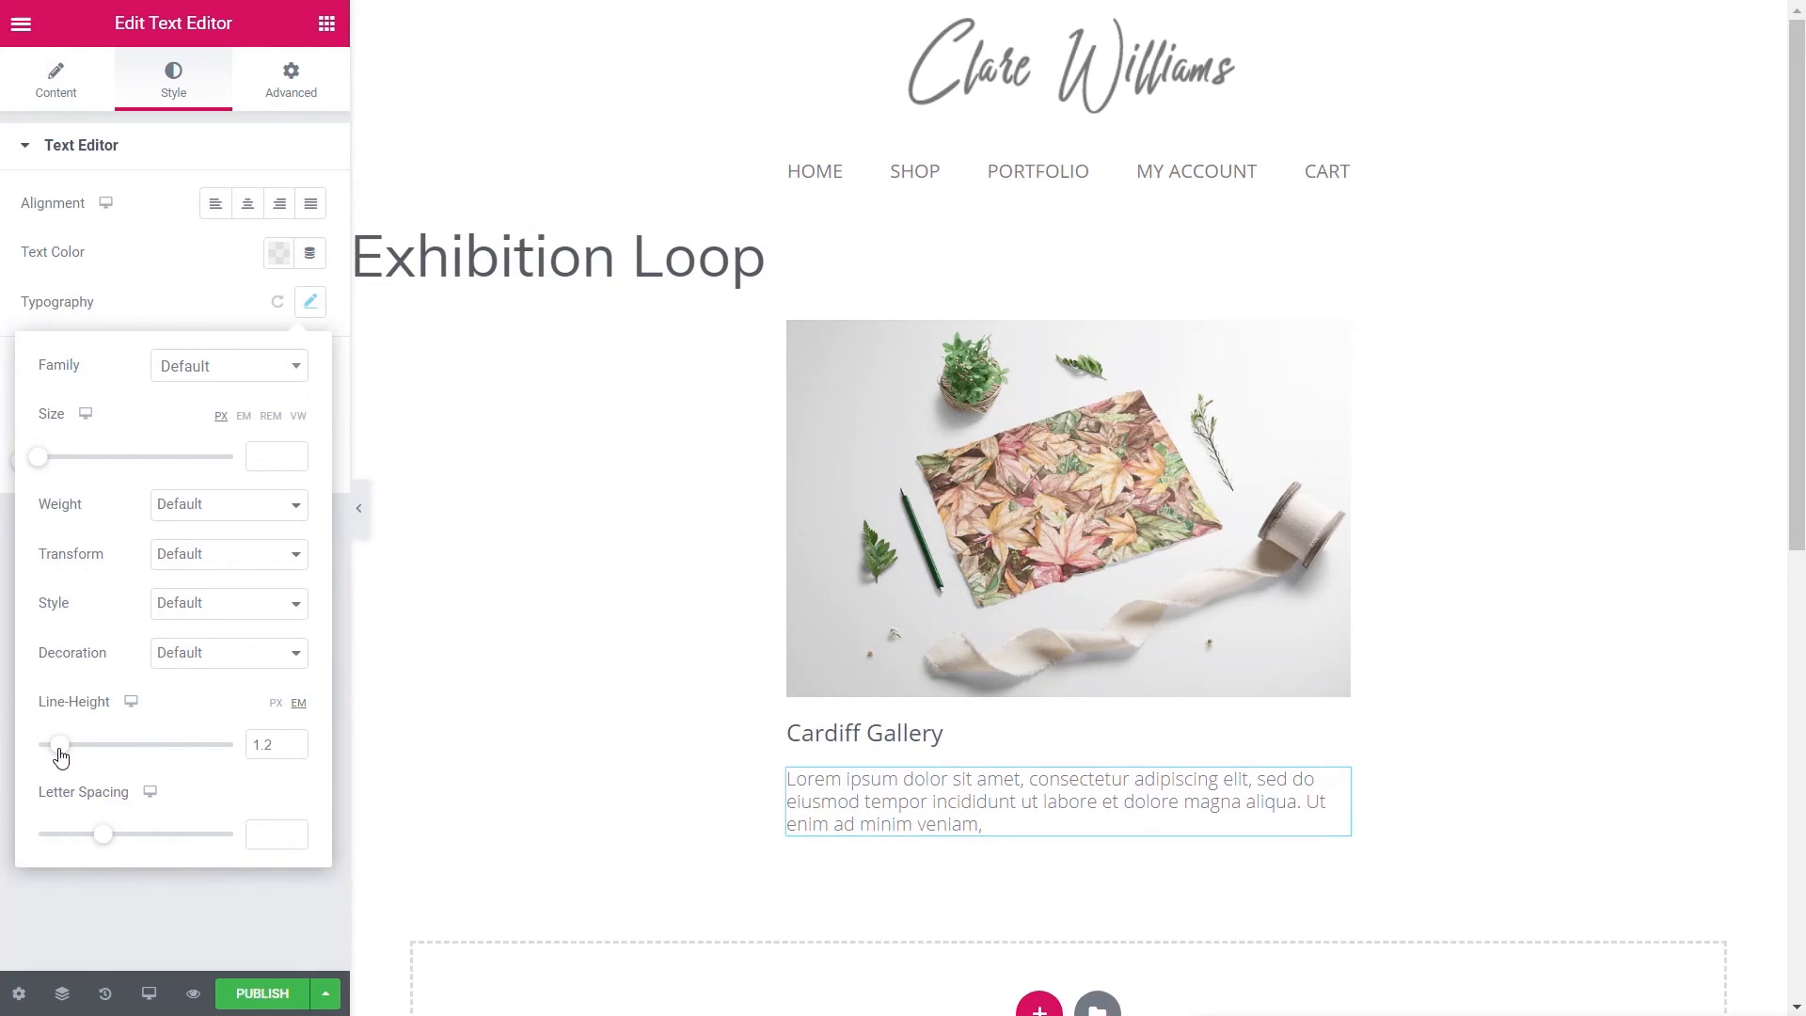
{"action": "left_click", "coordinate": [121, 916]}
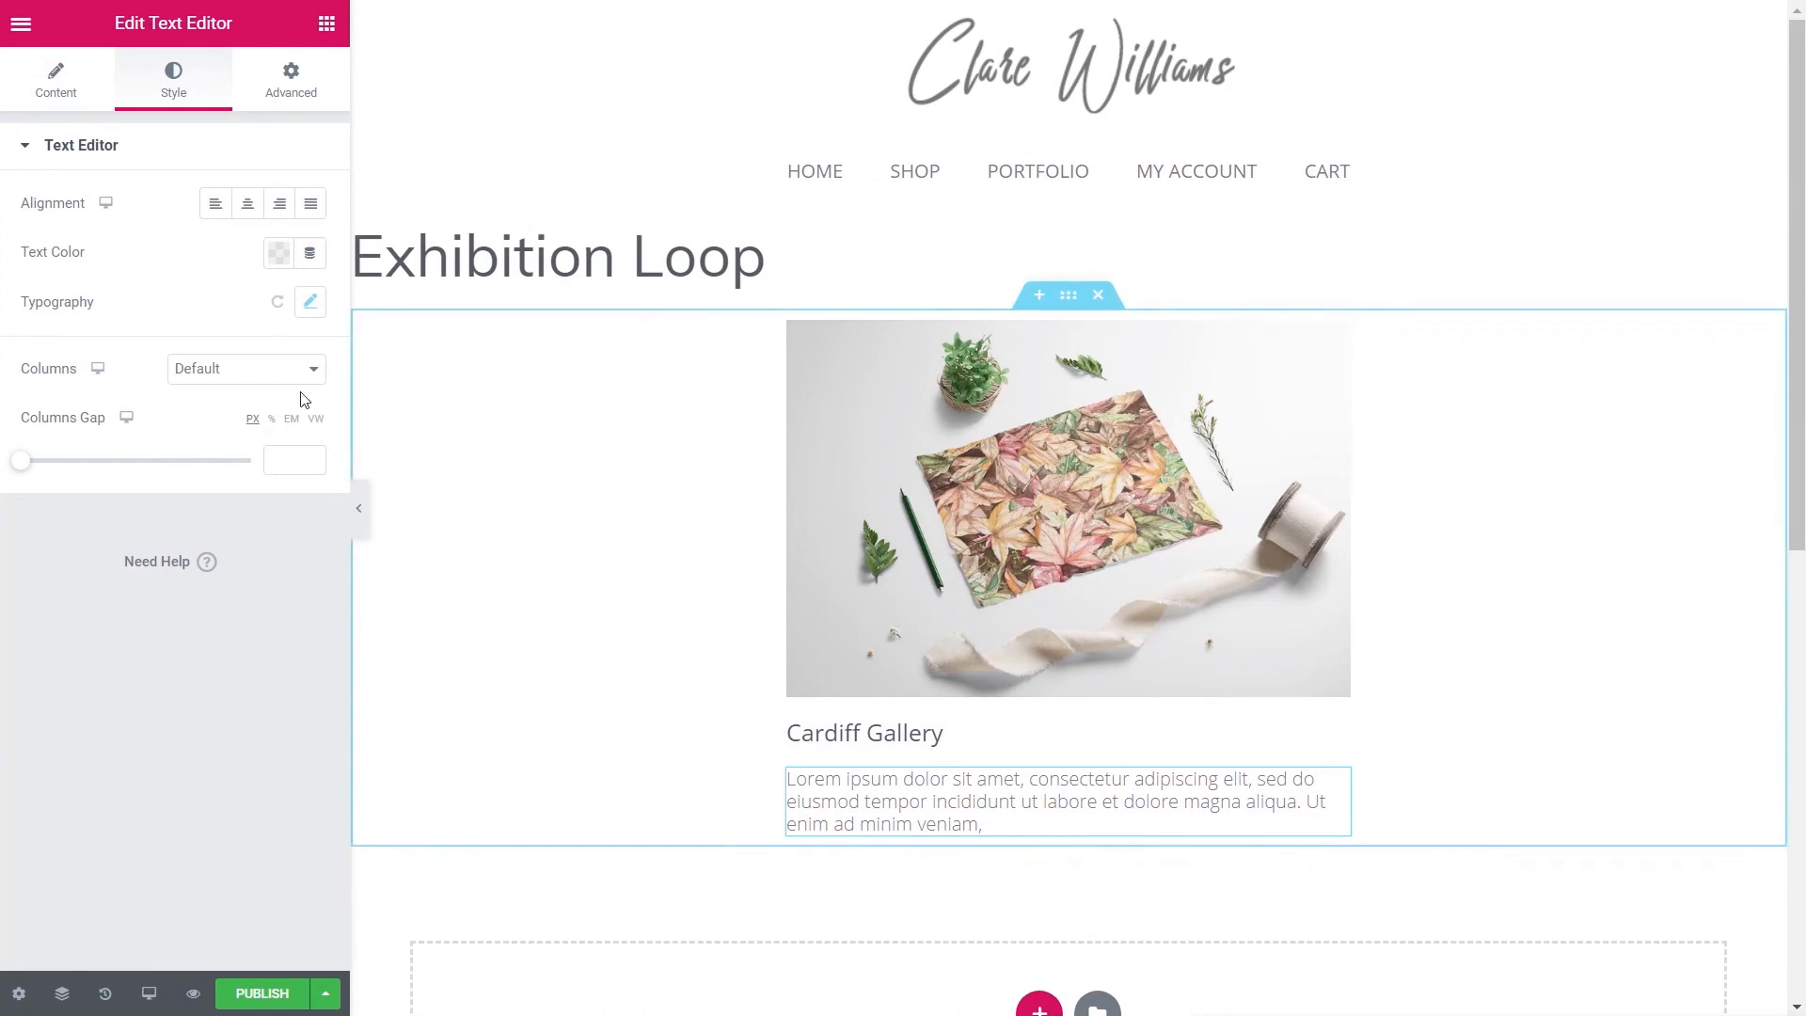
{"action": "left_click", "coordinate": [327, 26]}
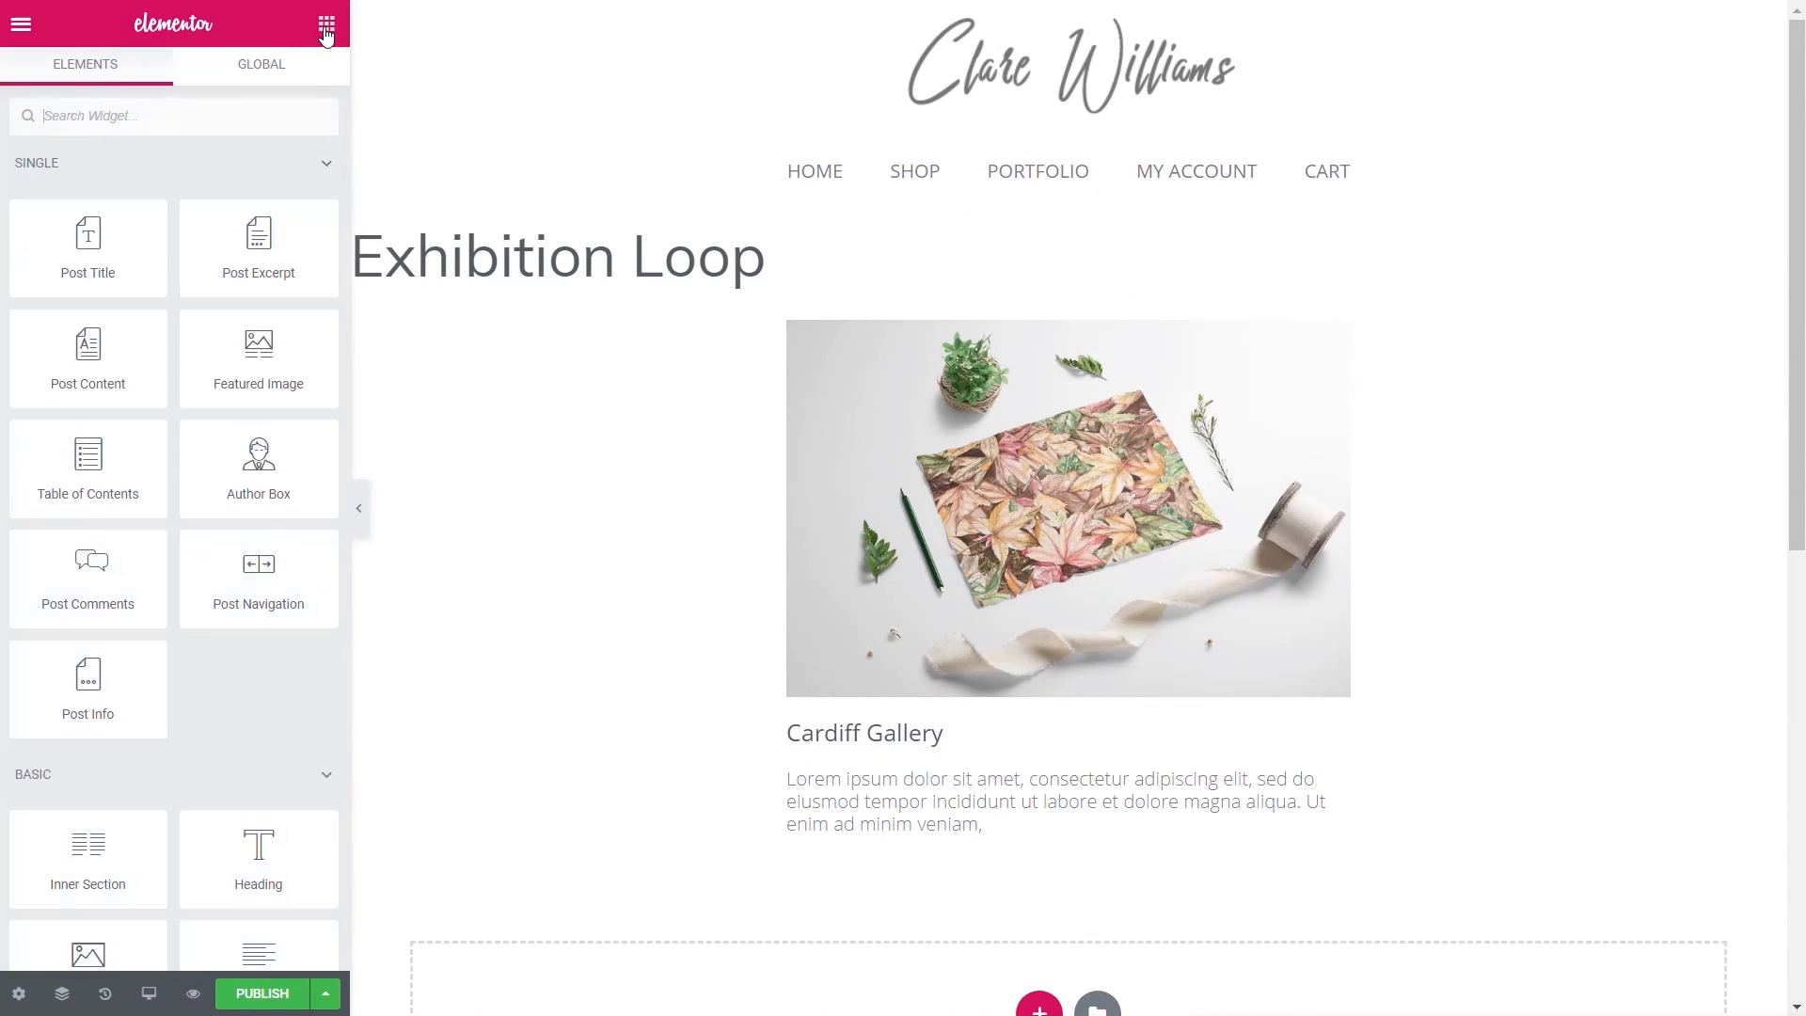
- Add a text block above the summary linked to the ACF Exhibition Address field
{"action": "scroll", "coordinate": [240, 716], "scroll_direction": "down", "scroll_amount": 3}
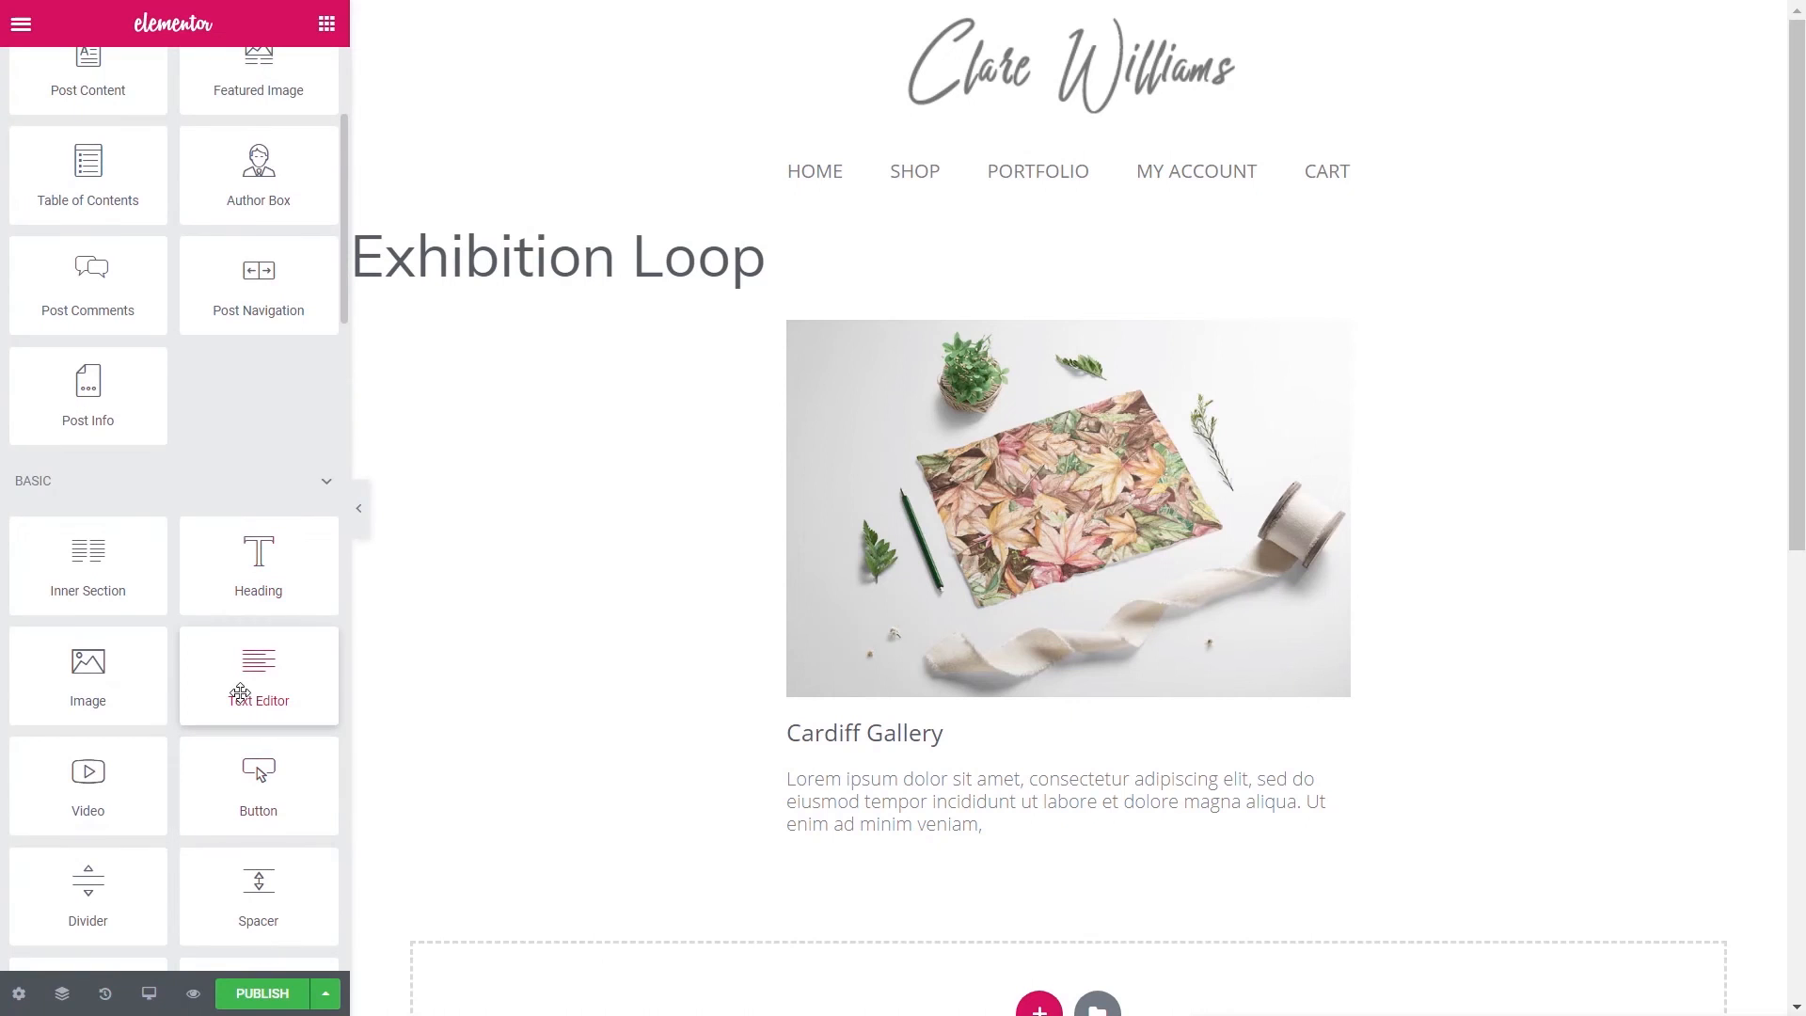
{"action": "left_click_drag", "start_coordinate": [240, 693], "coordinate": [818, 785]}
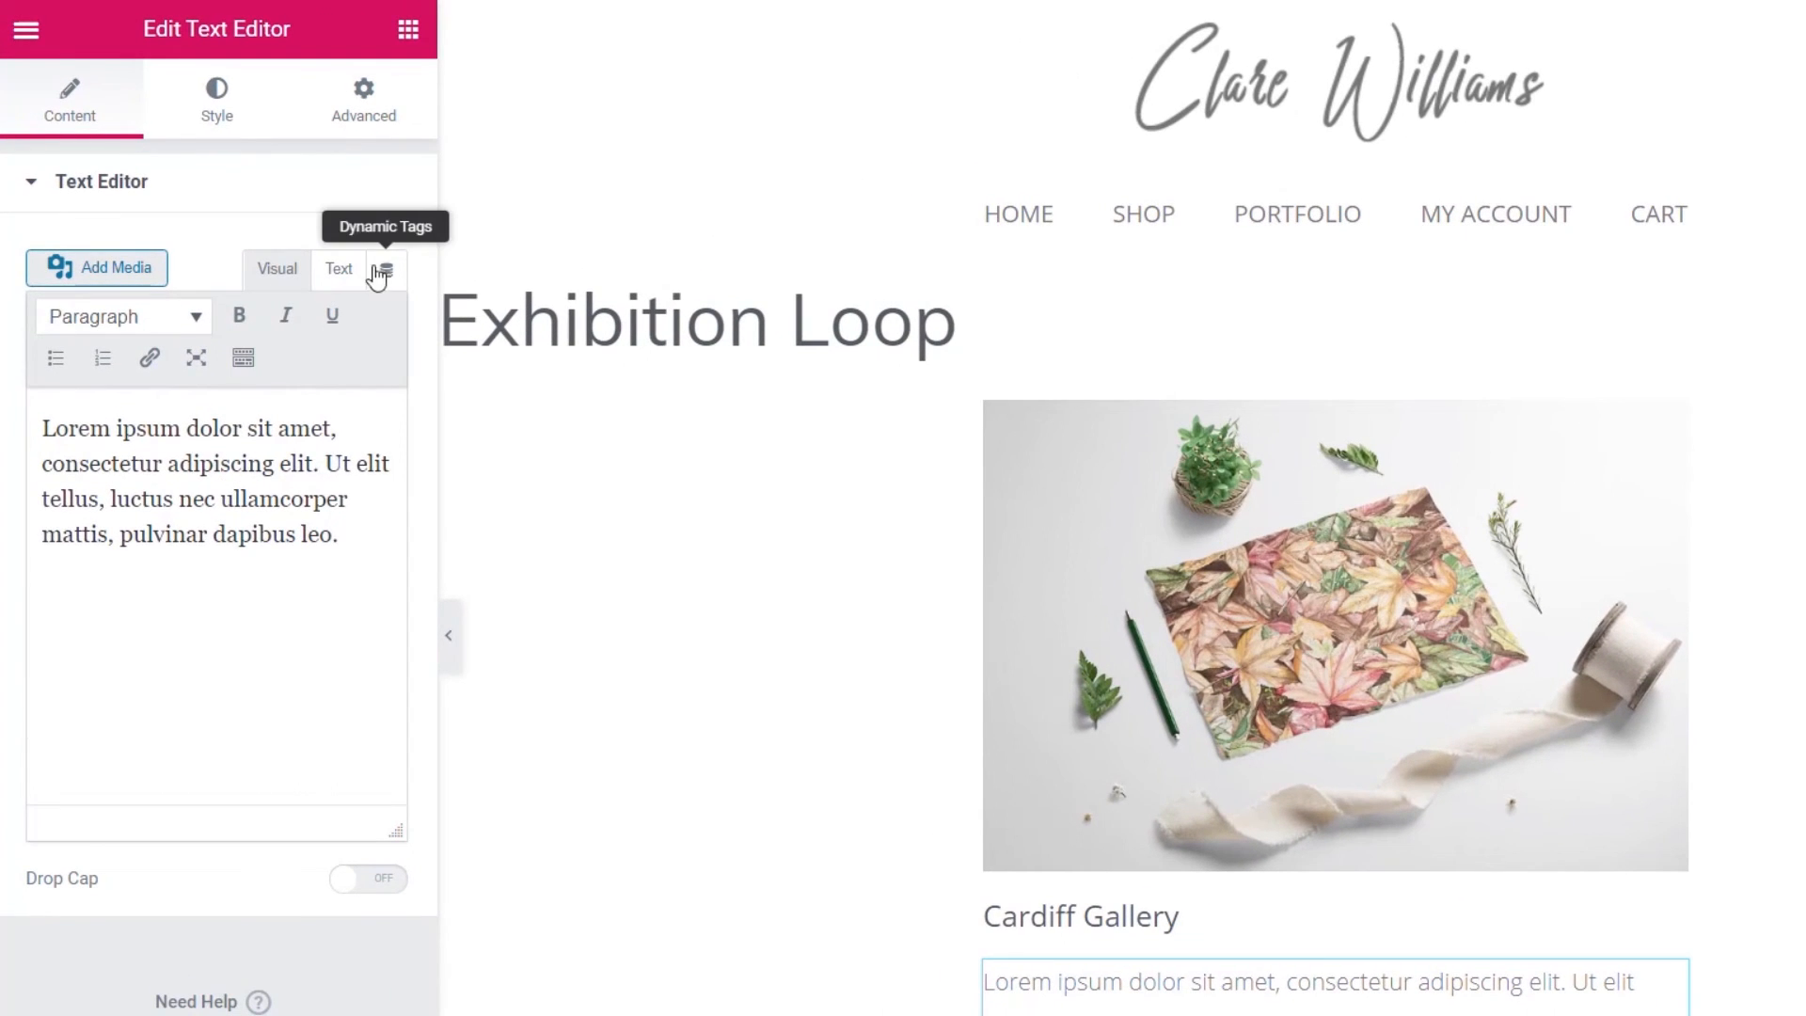
{"action": "left_click", "coordinate": [384, 271]}
{"action": "left_click_drag", "start_coordinate": [387, 350], "coordinate": [391, 602]}
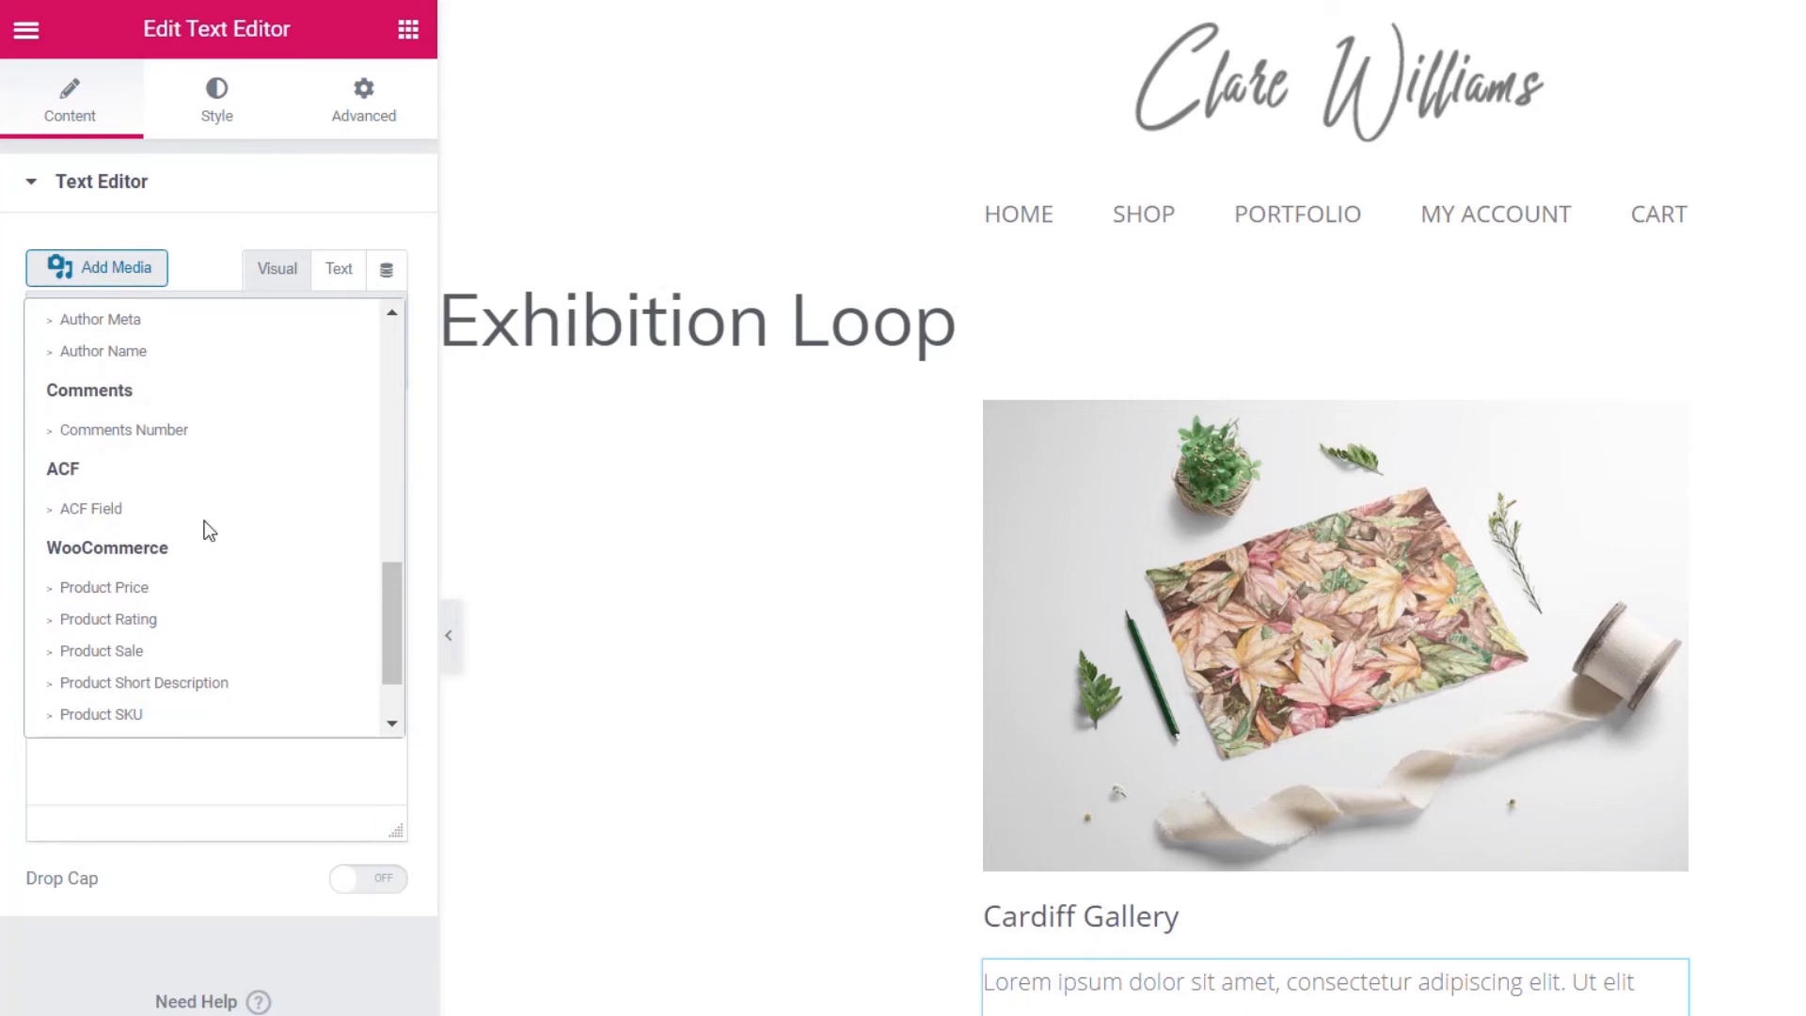
{"action": "left_click", "coordinate": [102, 515]}
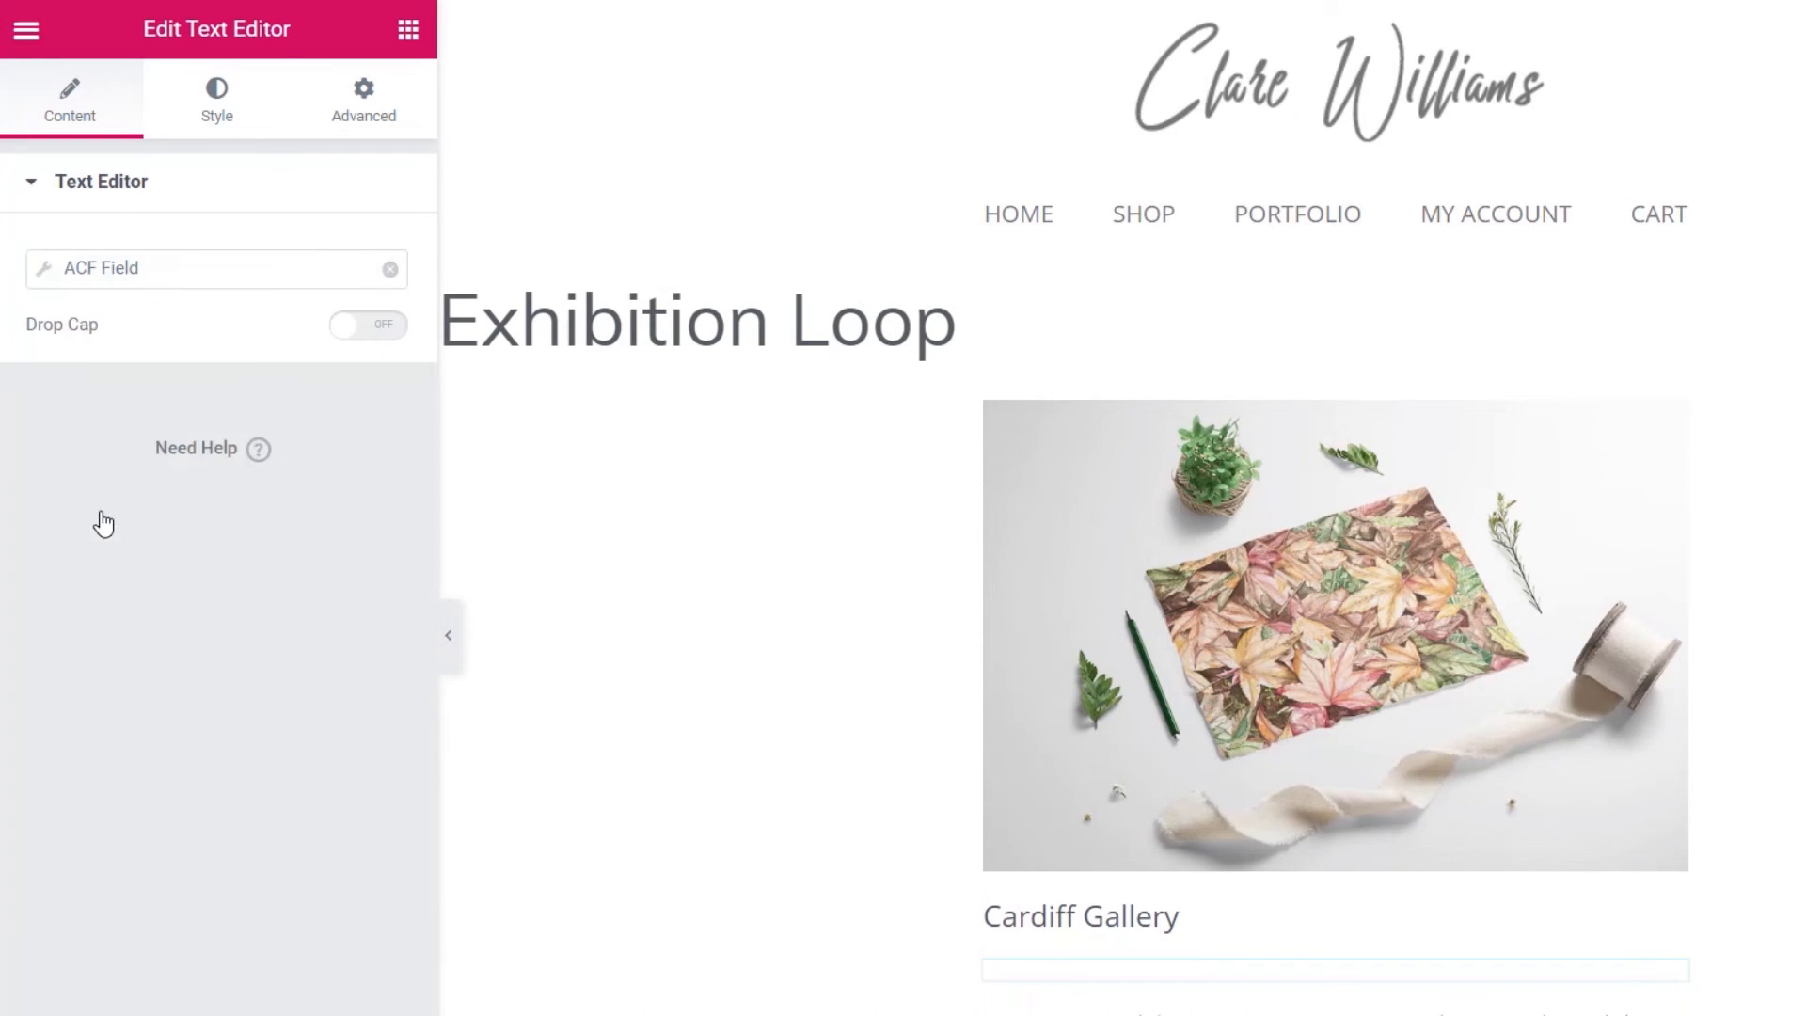
{"action": "left_click", "coordinate": [49, 278]}
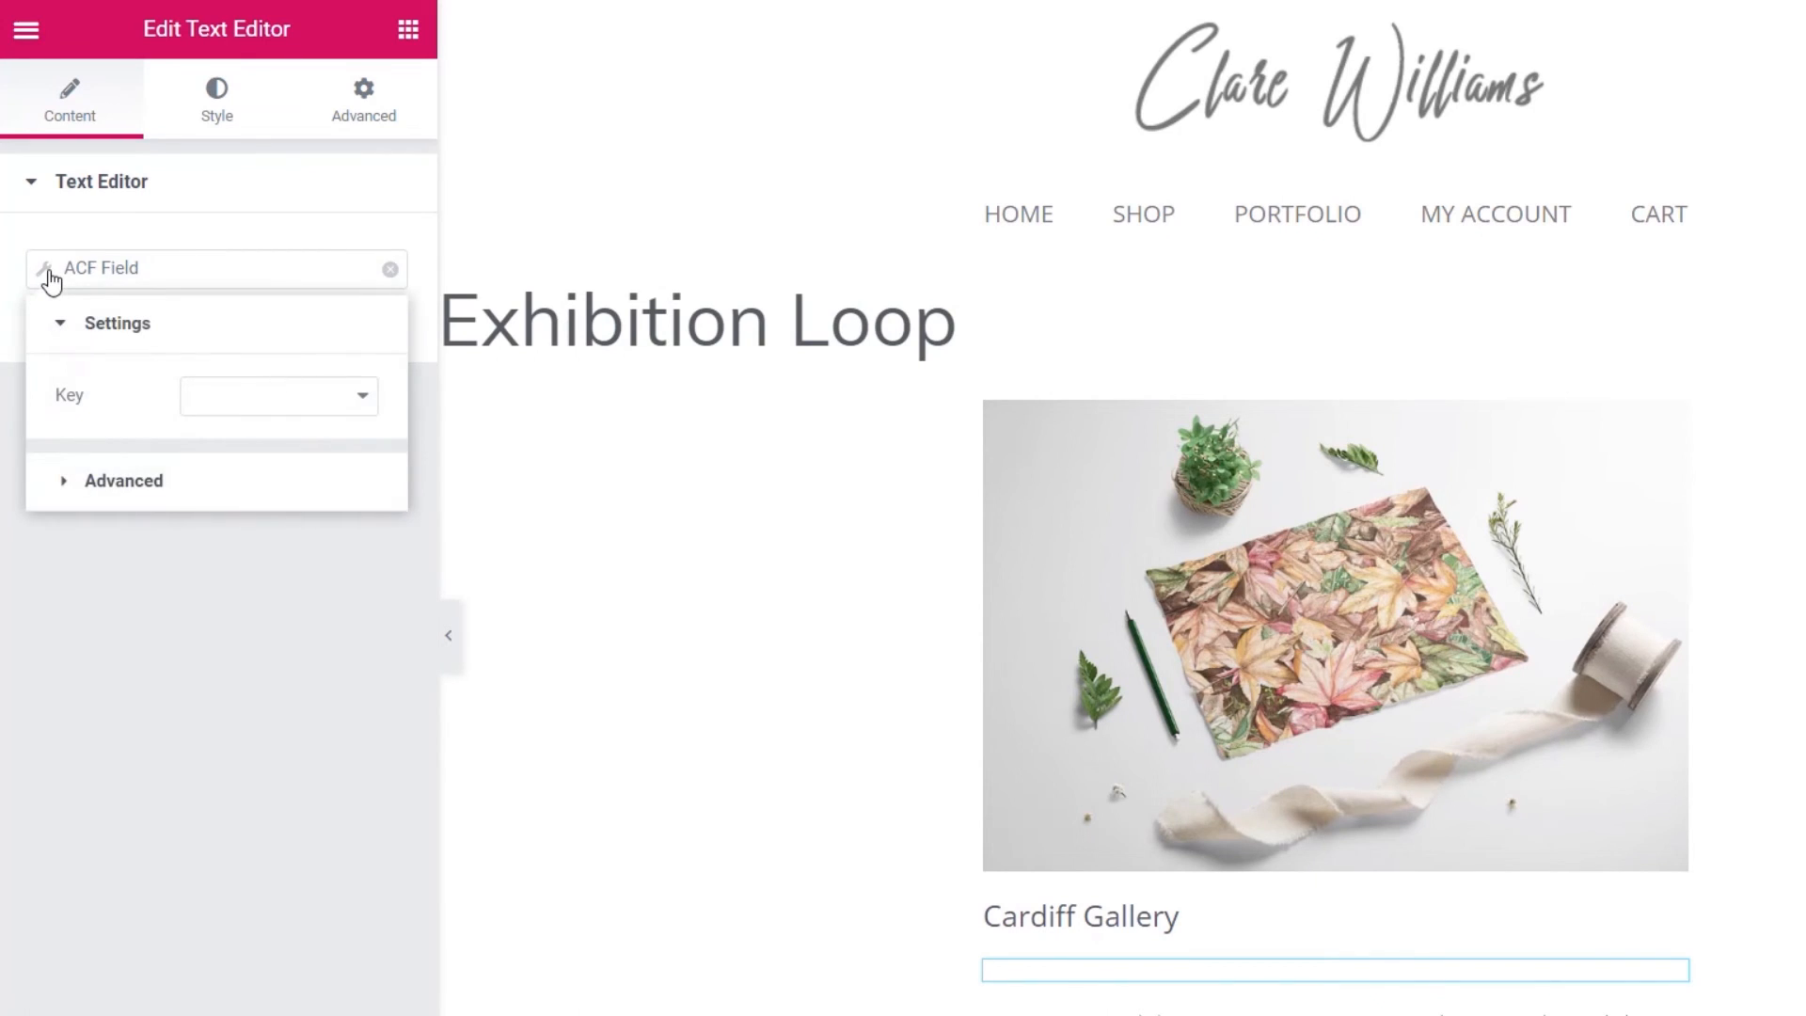
{"action": "left_click", "coordinate": [263, 406]}
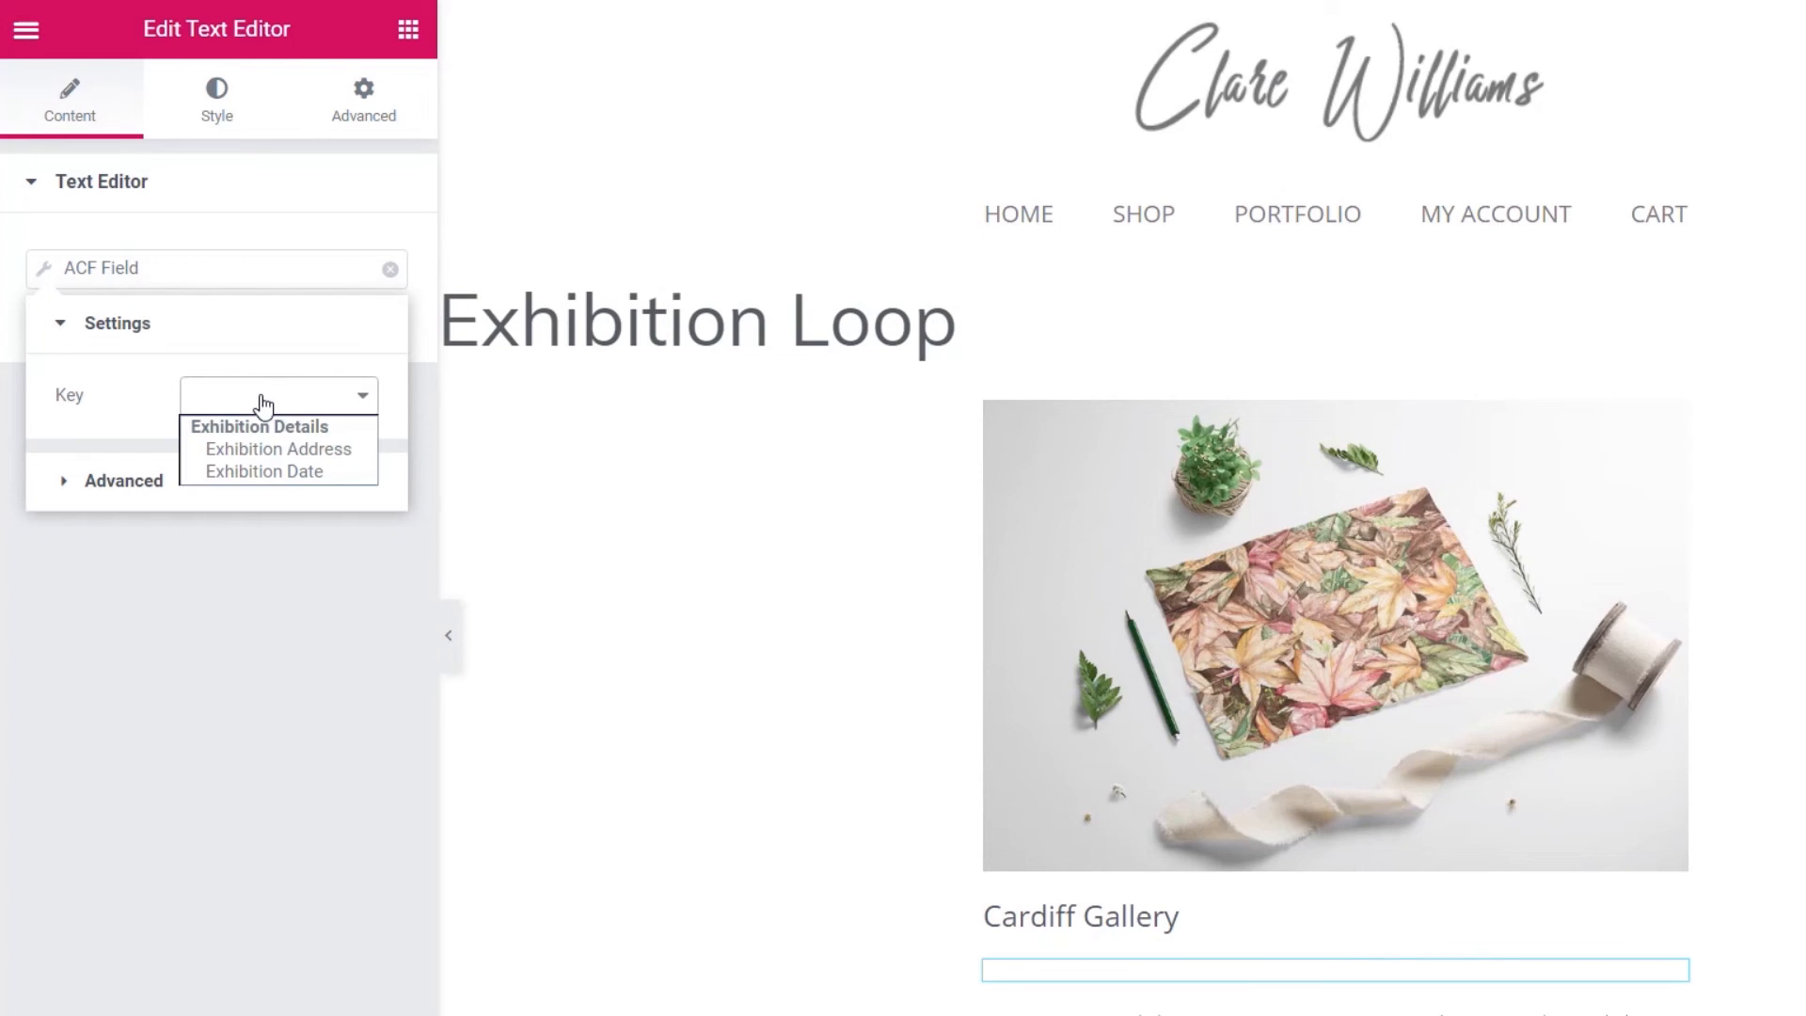
{"action": "left_click", "coordinate": [330, 450]}
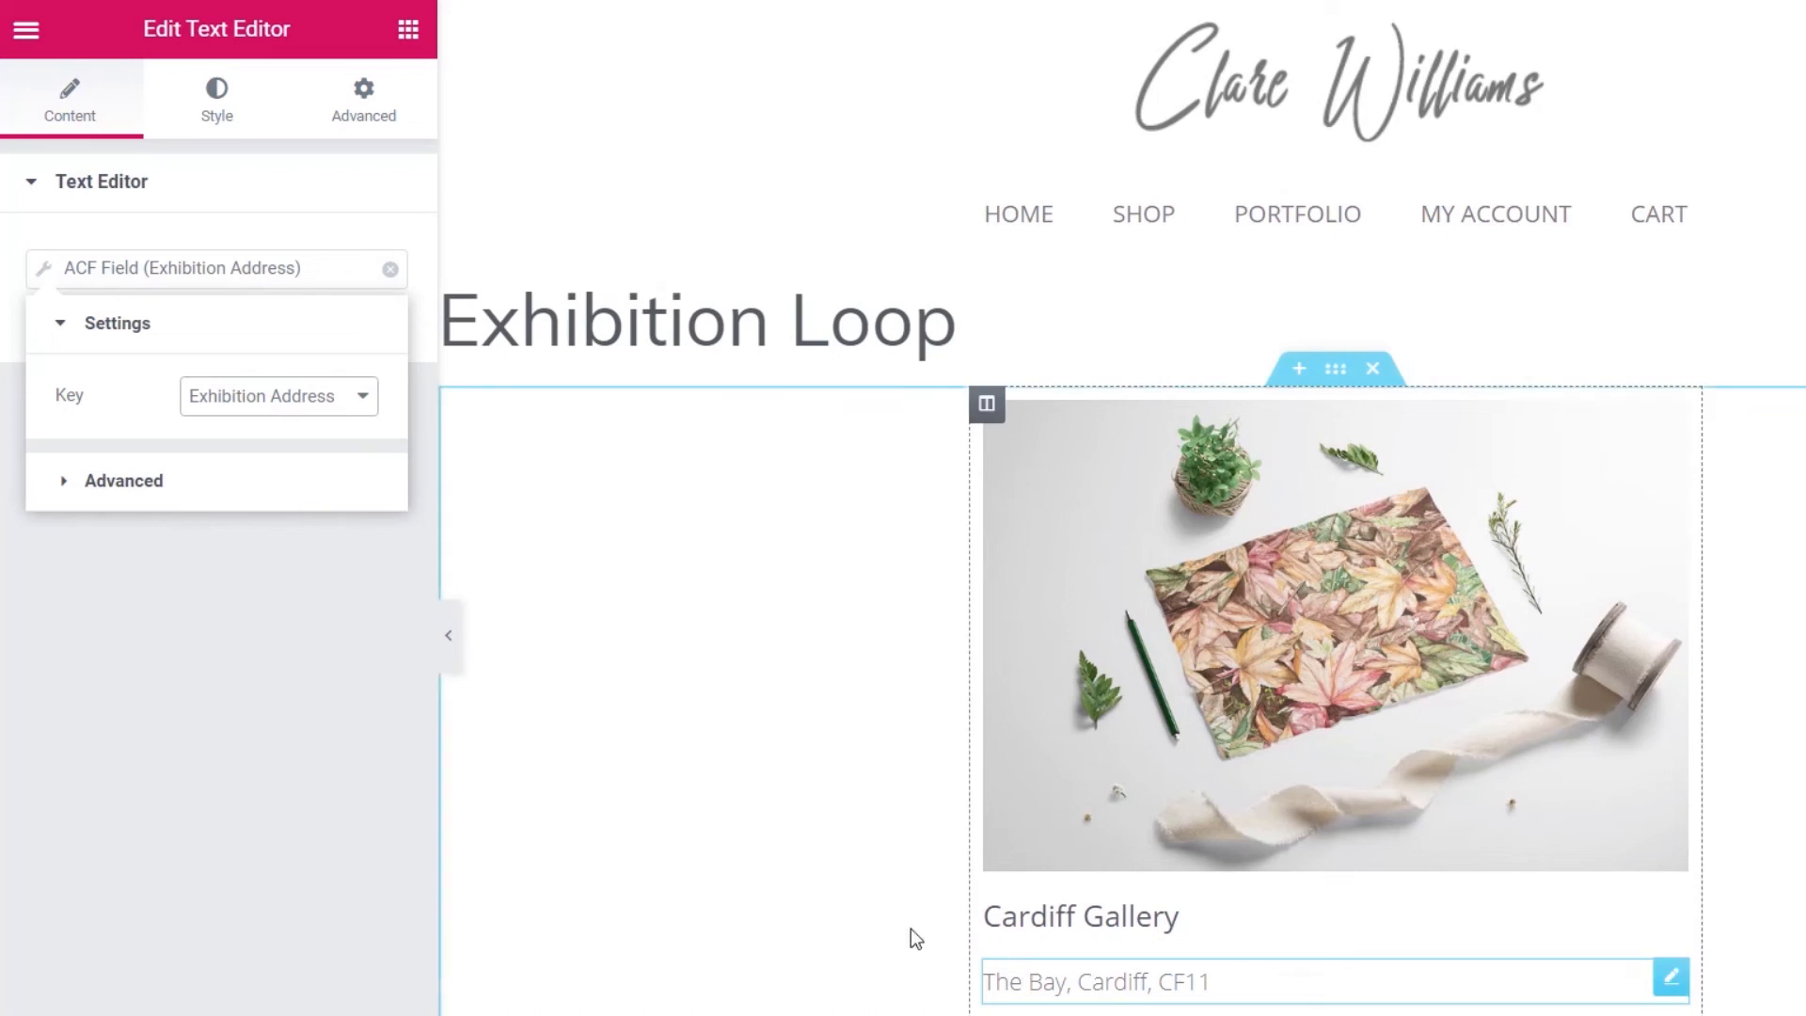
- Prefix the address with a bold label: <strong>Location: </strong>
{"action": "left_click", "coordinate": [141, 484]}
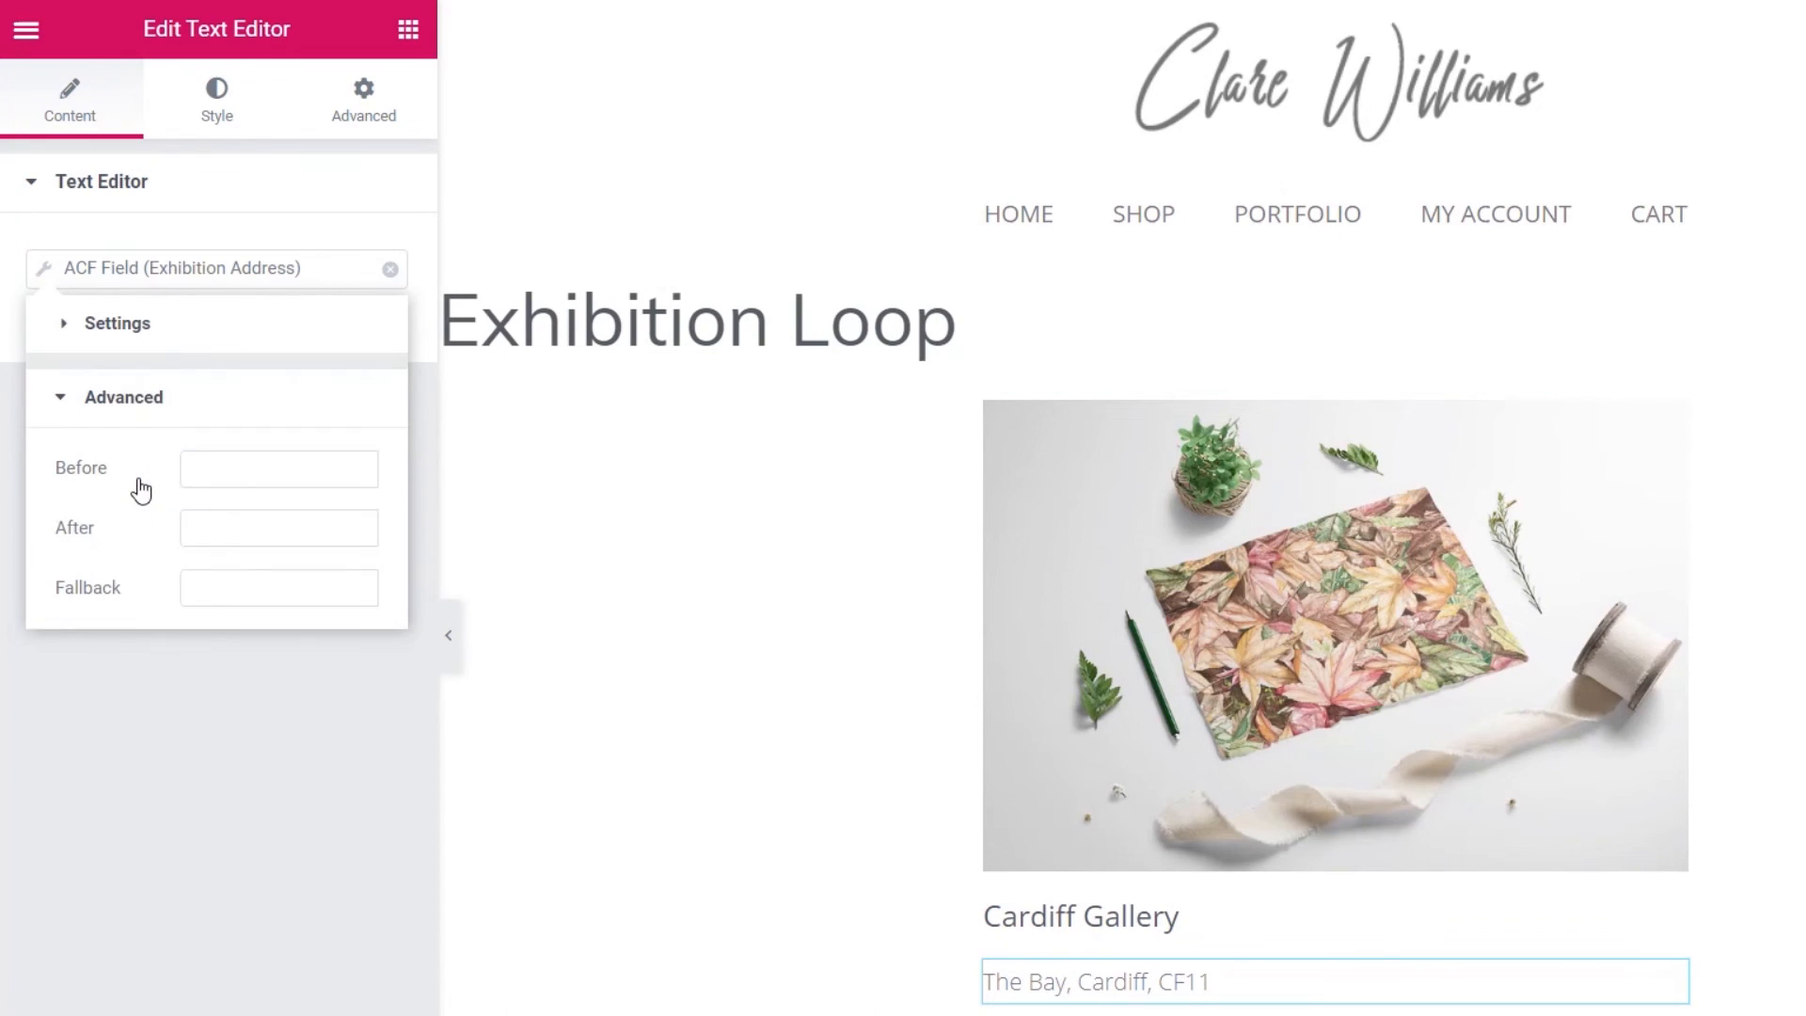
{"action": "left_click", "coordinate": [251, 473]}
{"action": "type", "text": "Locat"}
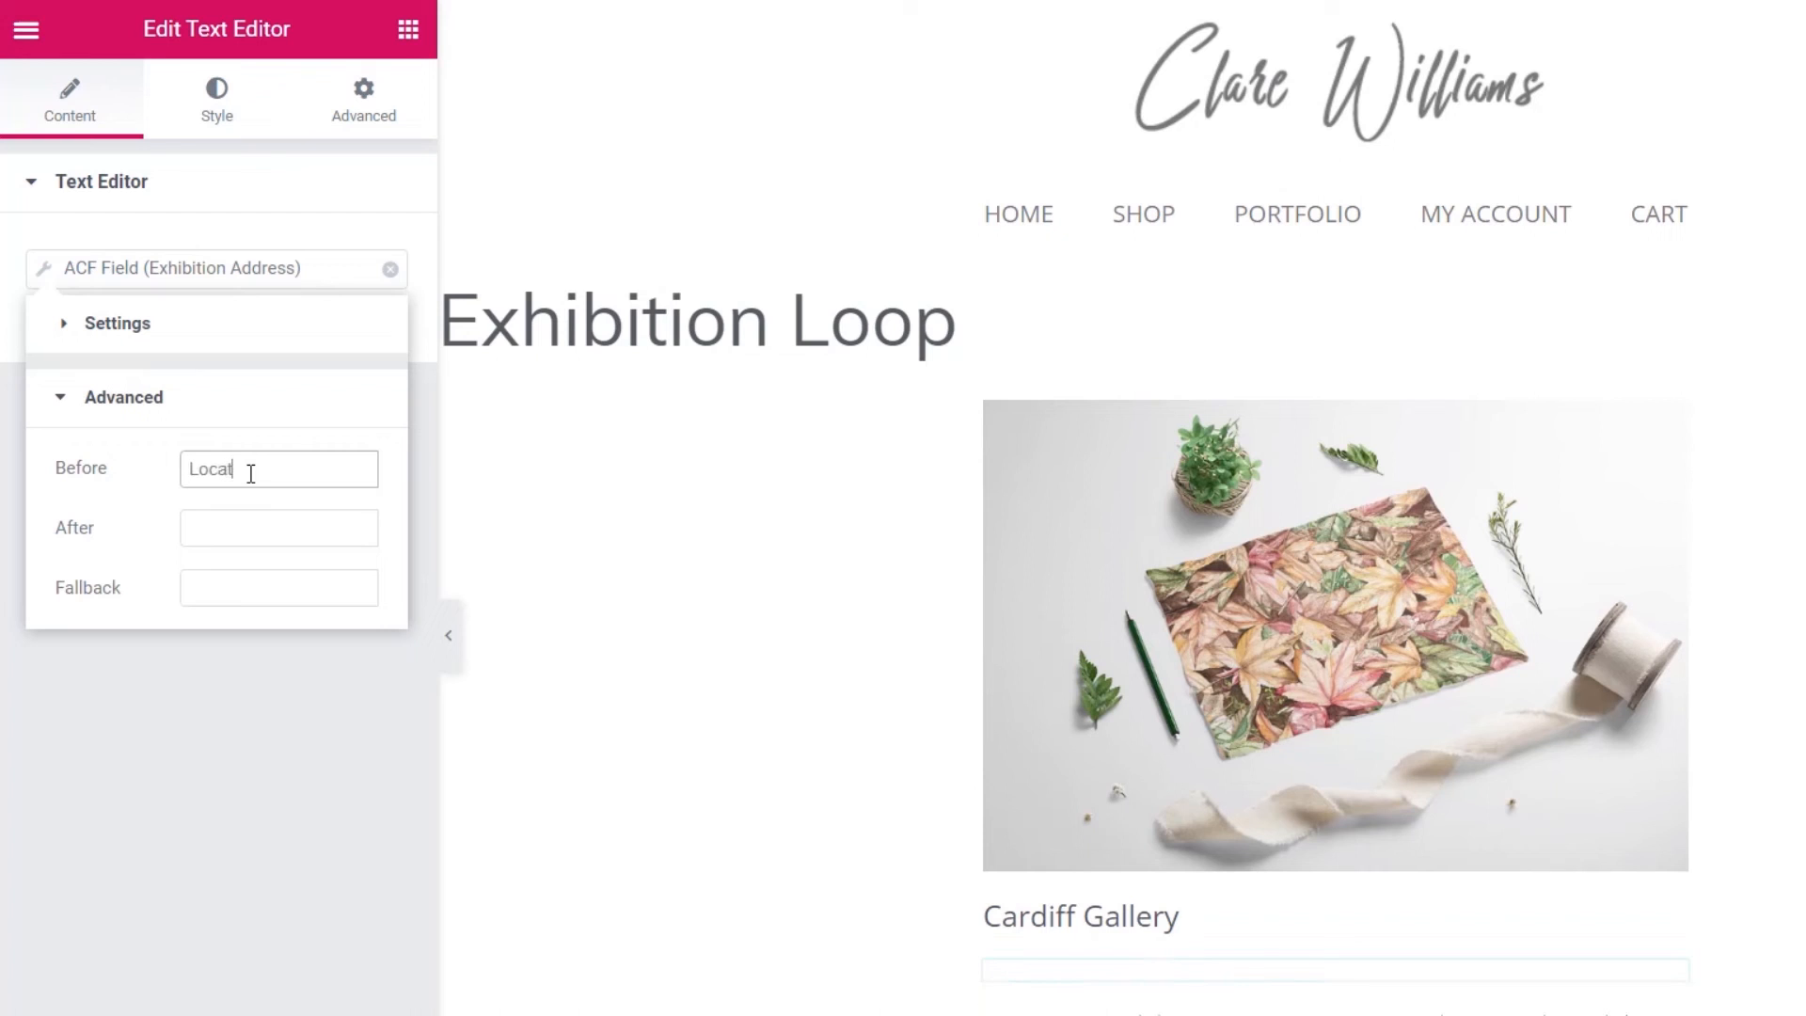
{"action": "type", "text": "ion:"}
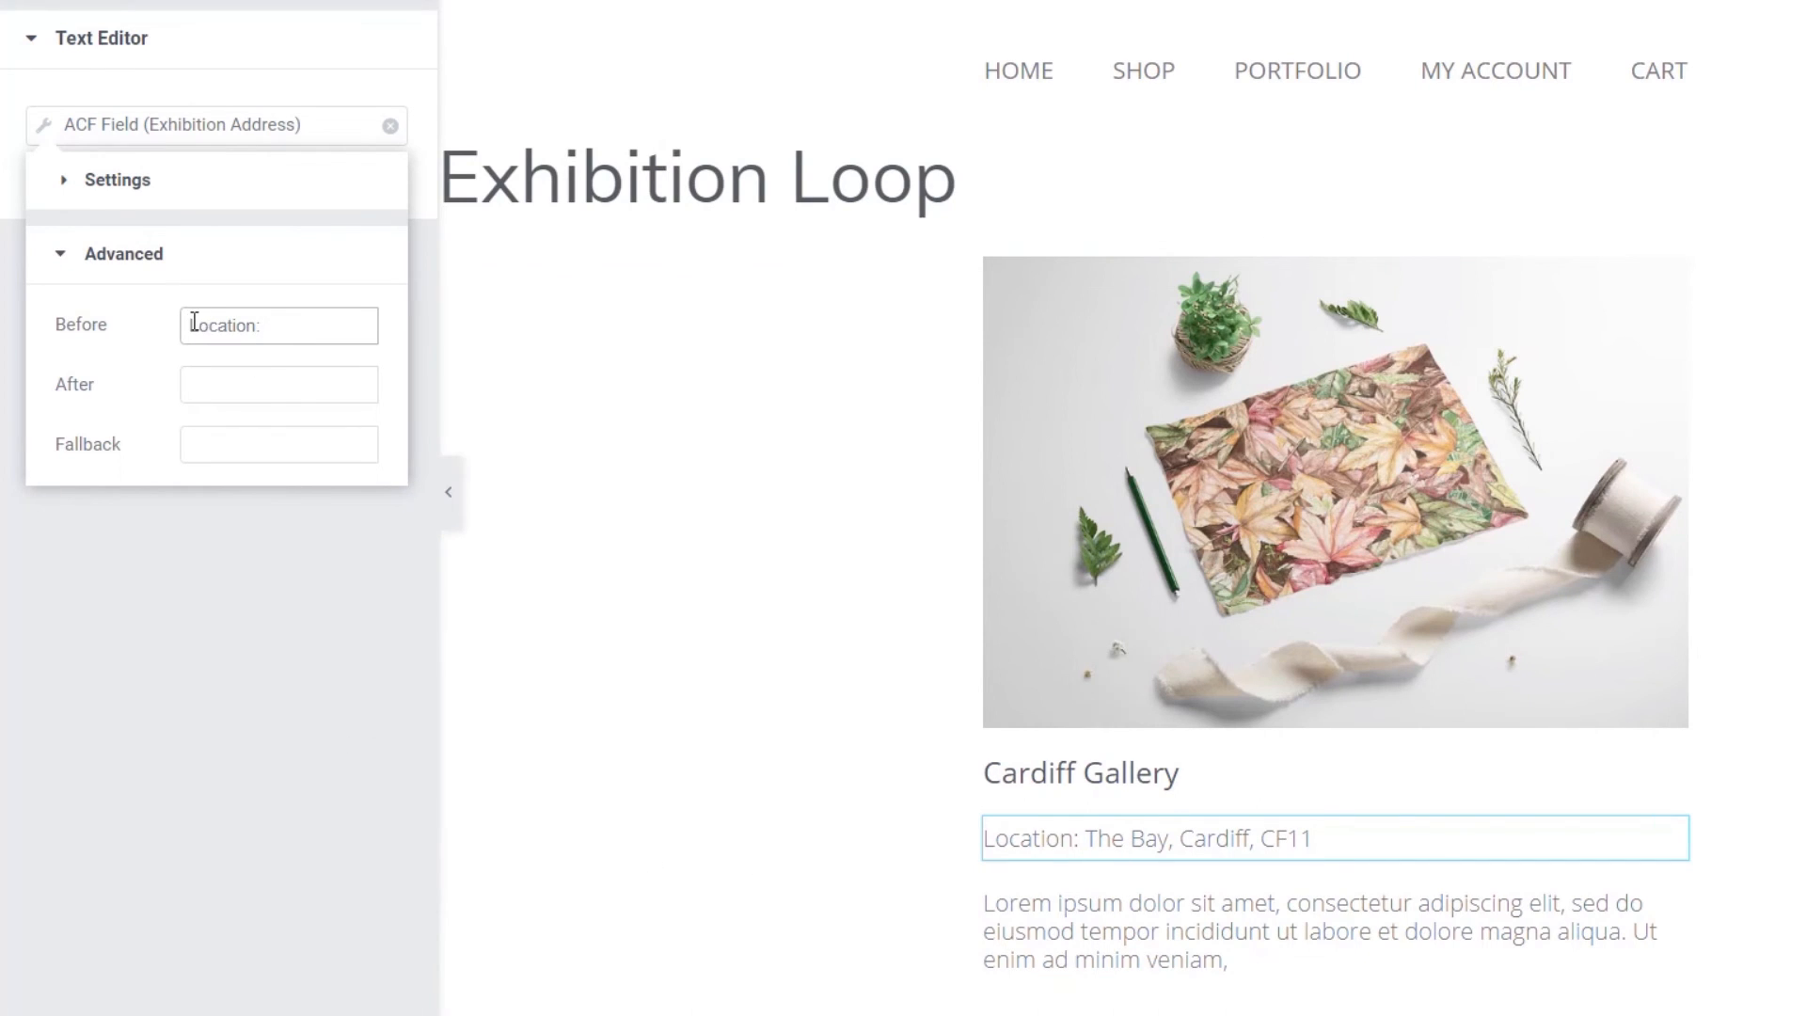
{"action": "type", "text": "<strong>"}
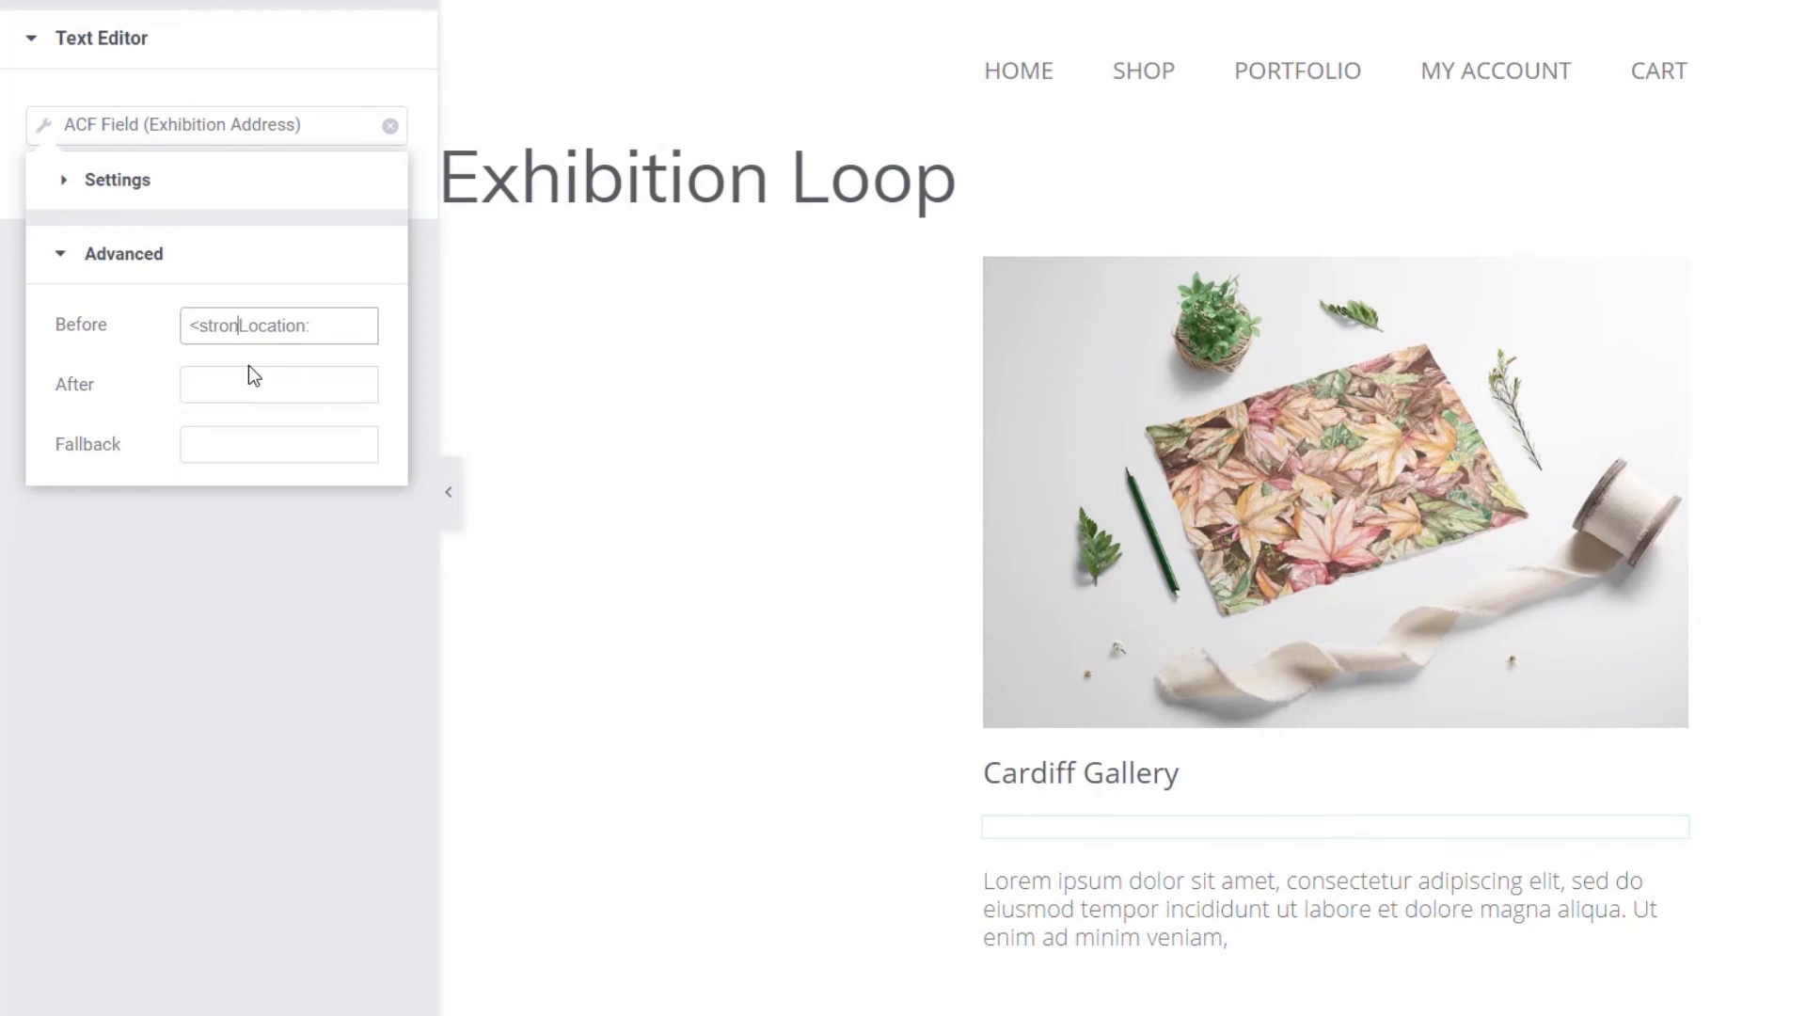
{"action": "left_click", "coordinate": [344, 328]}
{"action": "type", "text": "</strong>"}
{"action": "left_click", "coordinate": [268, 584]}
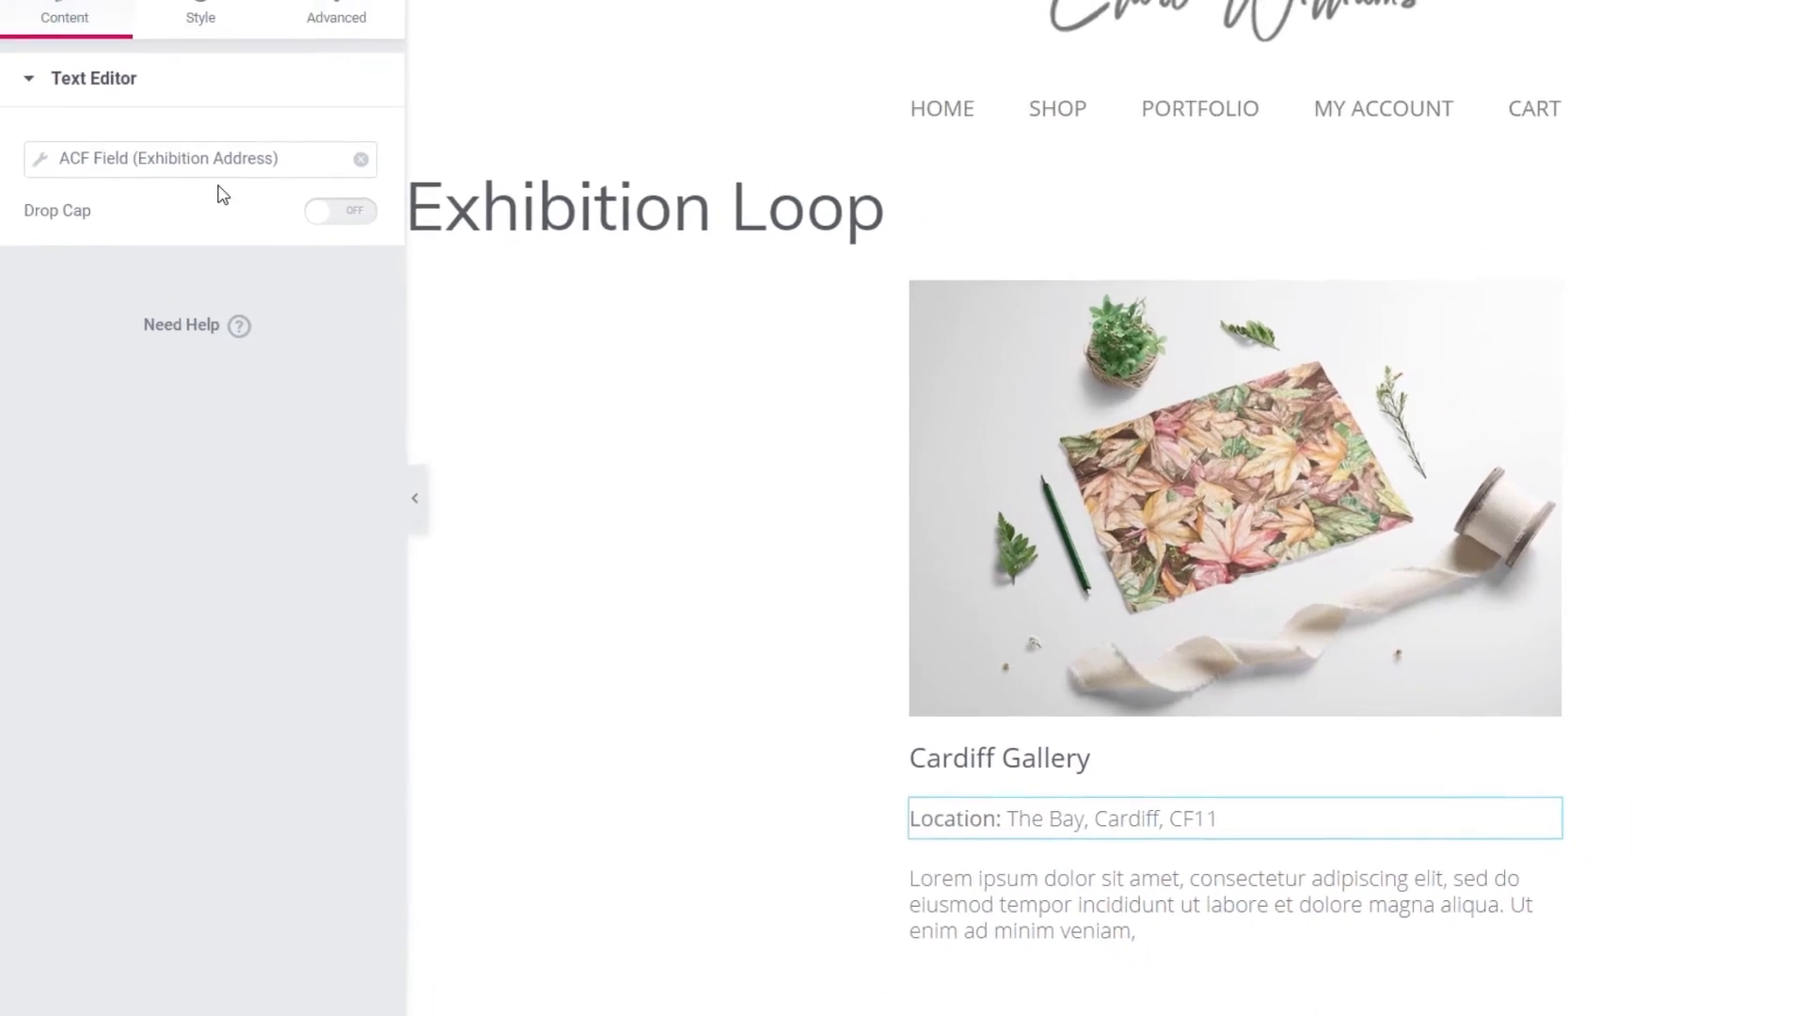
{"action": "left_click", "coordinate": [201, 19]}
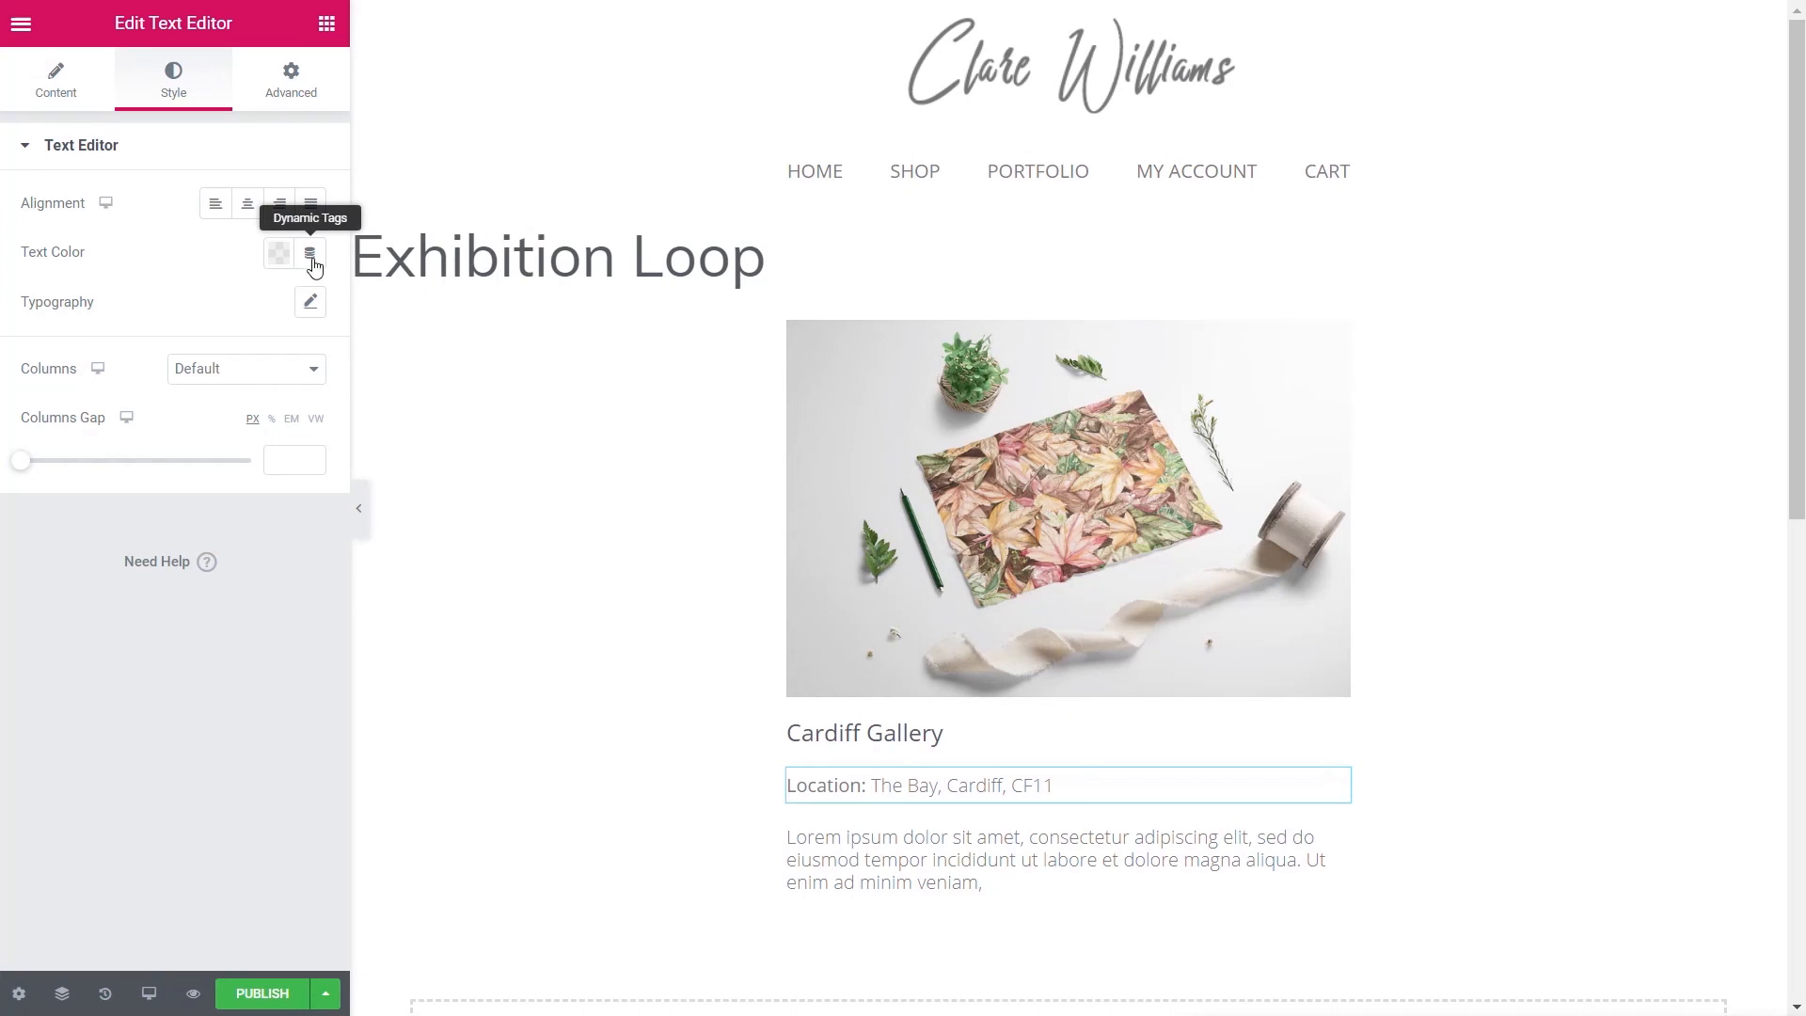
- Style the address line at 12 px, weight 600, with 0.6 em line height
{"action": "left_click", "coordinate": [310, 302]}
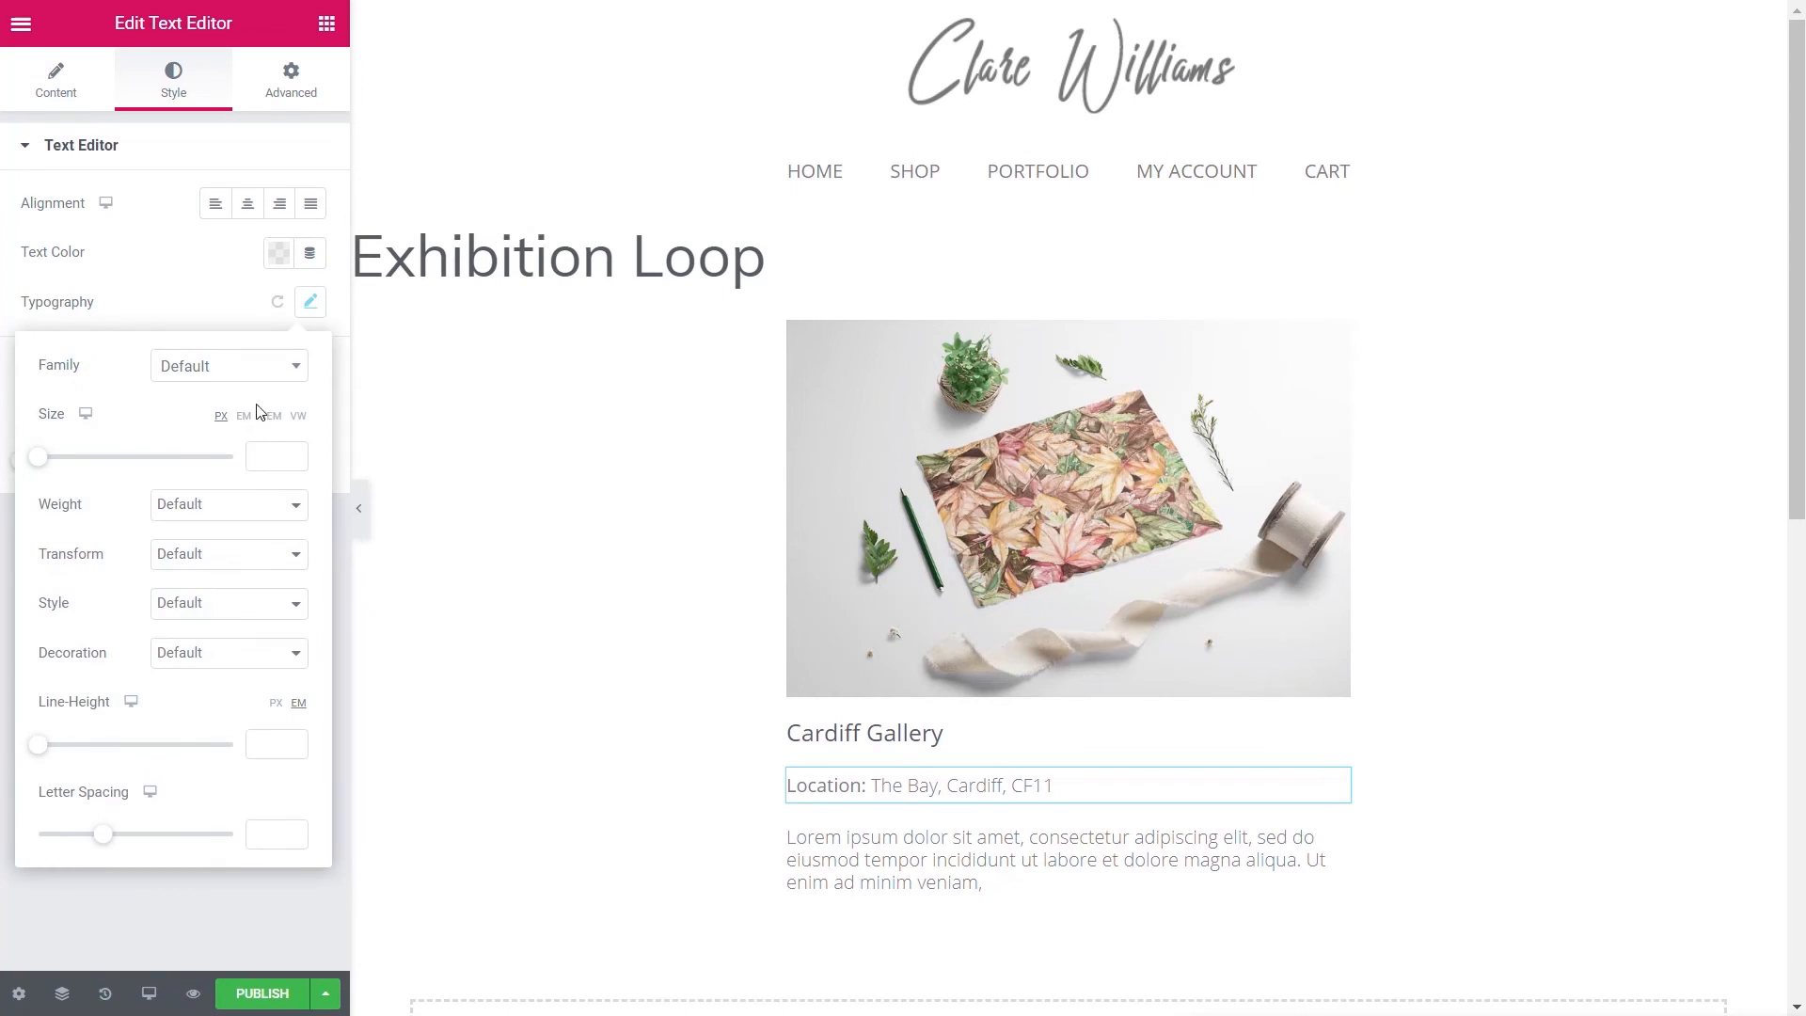
{"action": "left_click", "coordinate": [255, 456]}
{"action": "type", "text": "12"}
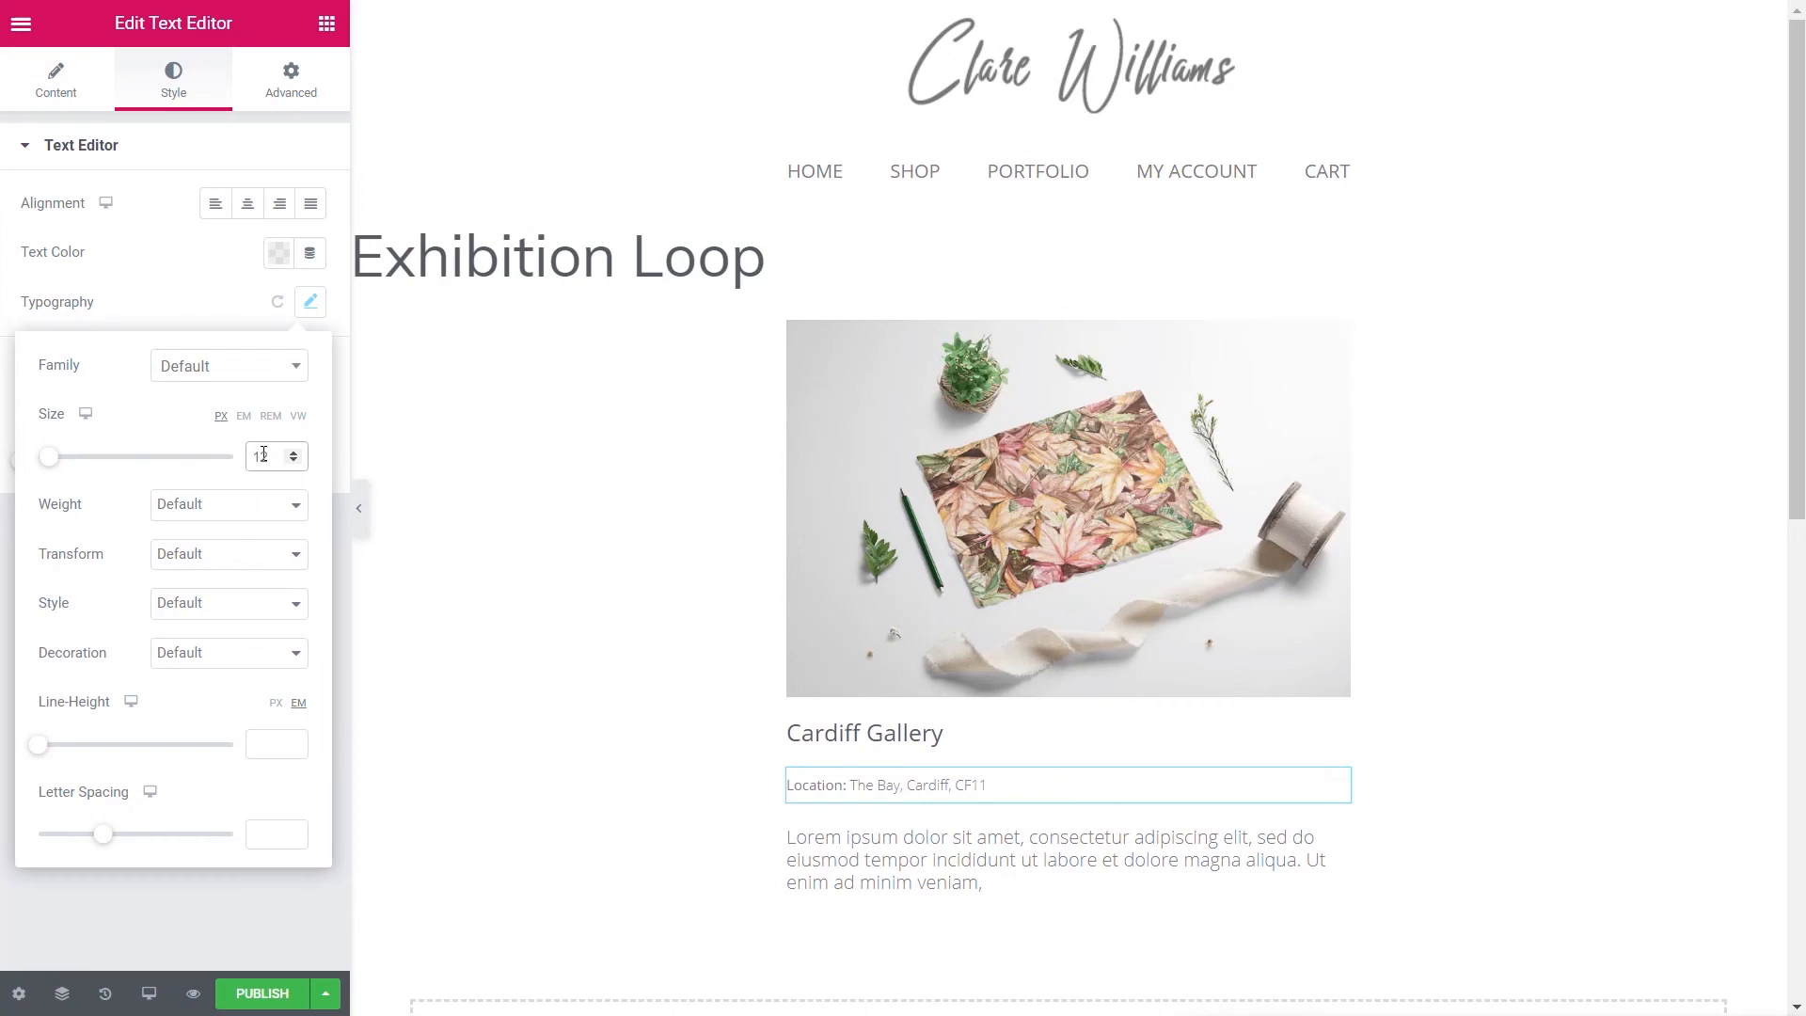
{"action": "left_click", "coordinate": [244, 499]}
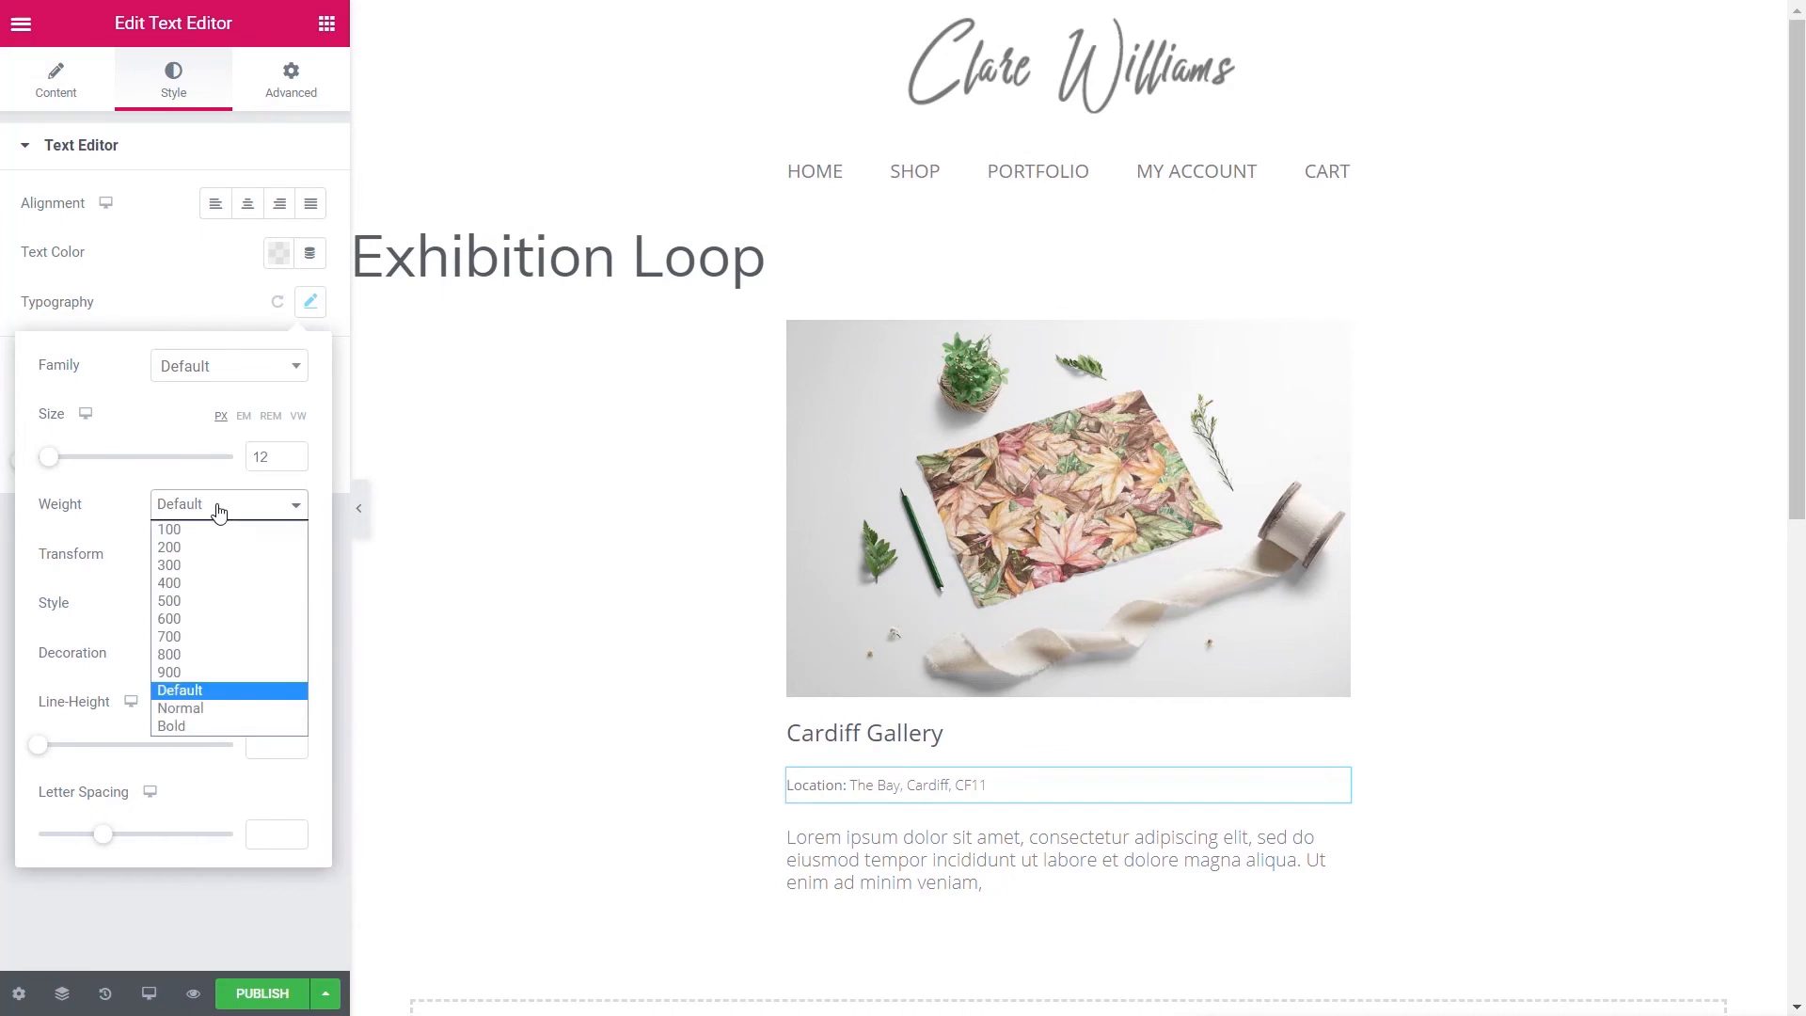
{"action": "left_click", "coordinate": [190, 615]}
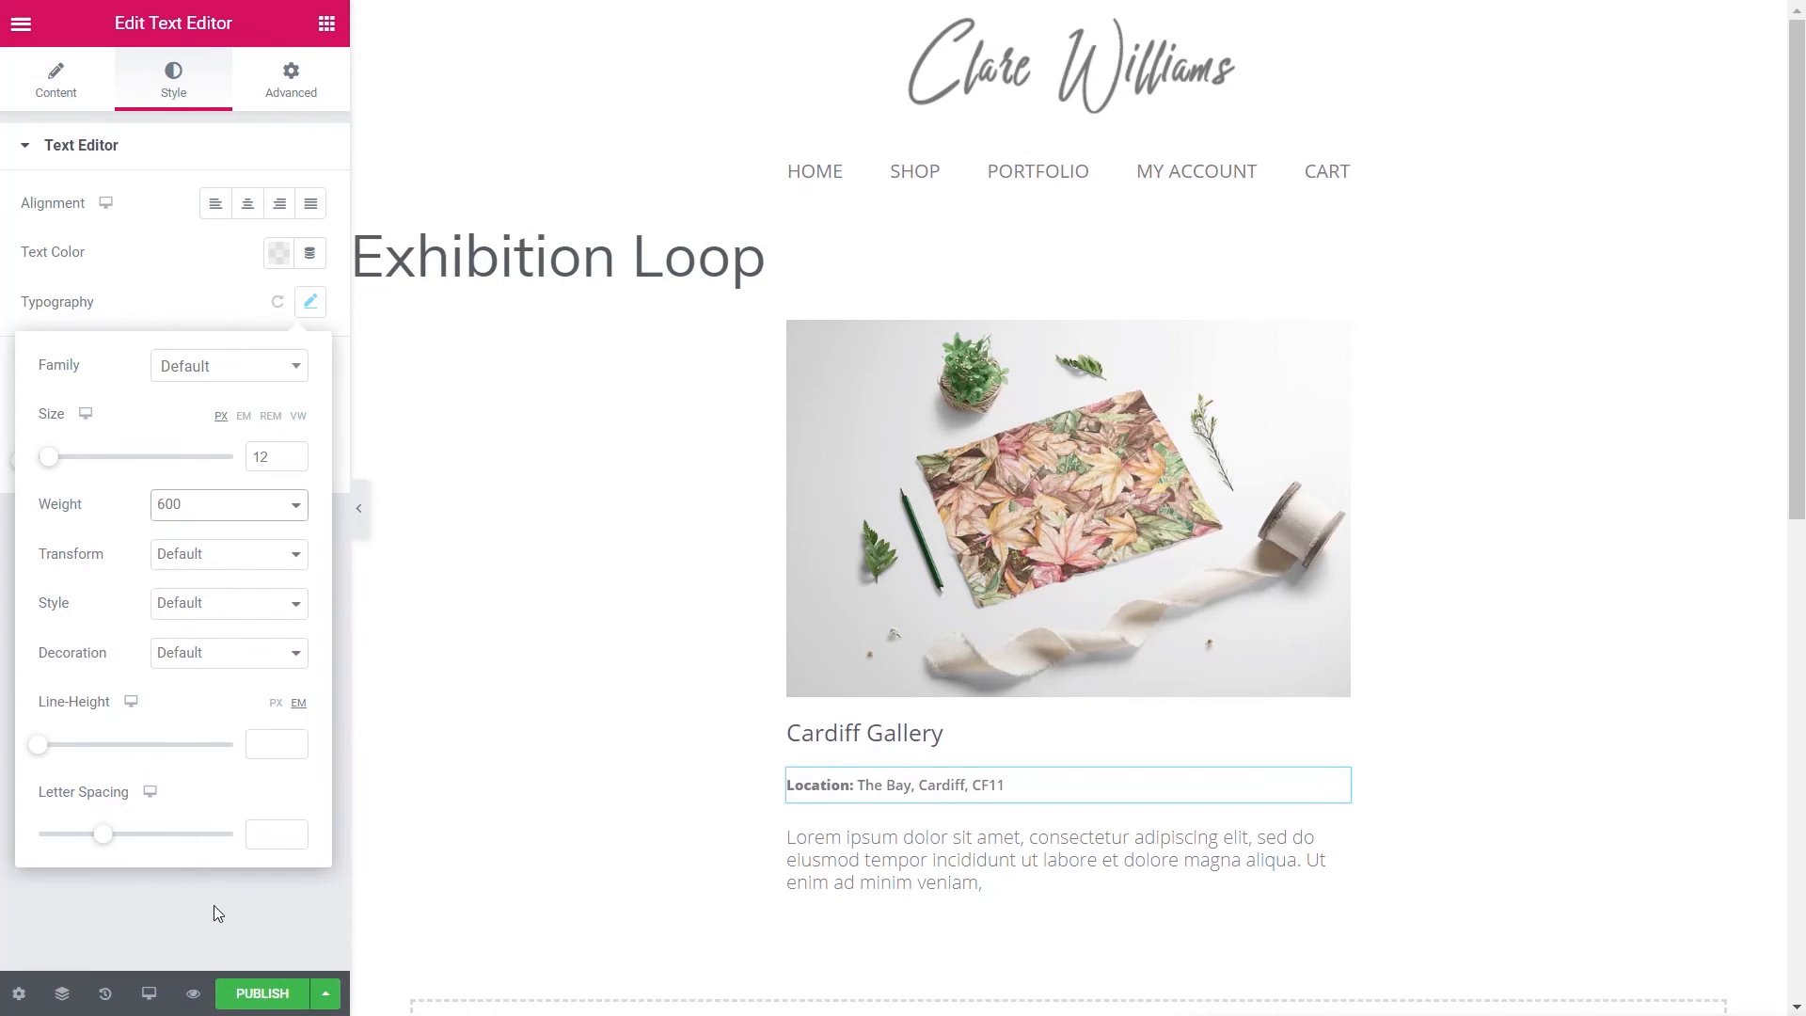
{"action": "left_click_drag", "start_coordinate": [42, 746], "coordinate": [54, 752]}
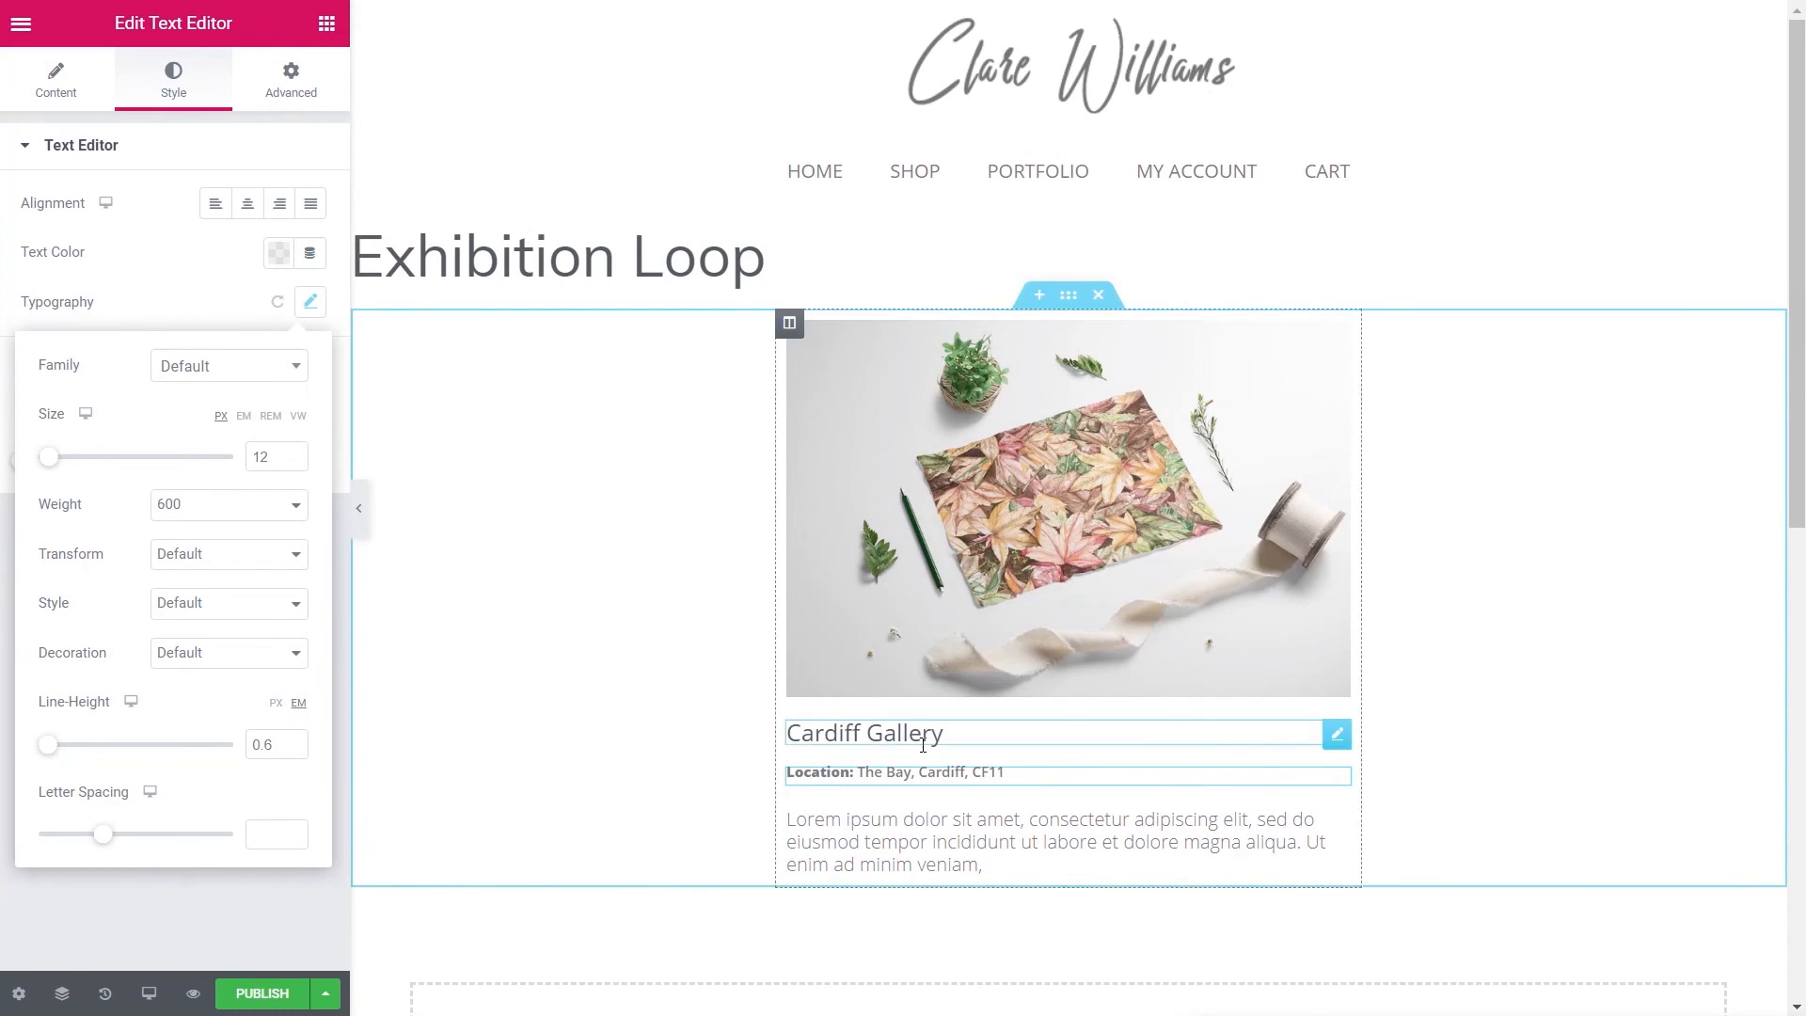
{"action": "left_click", "coordinate": [158, 909]}
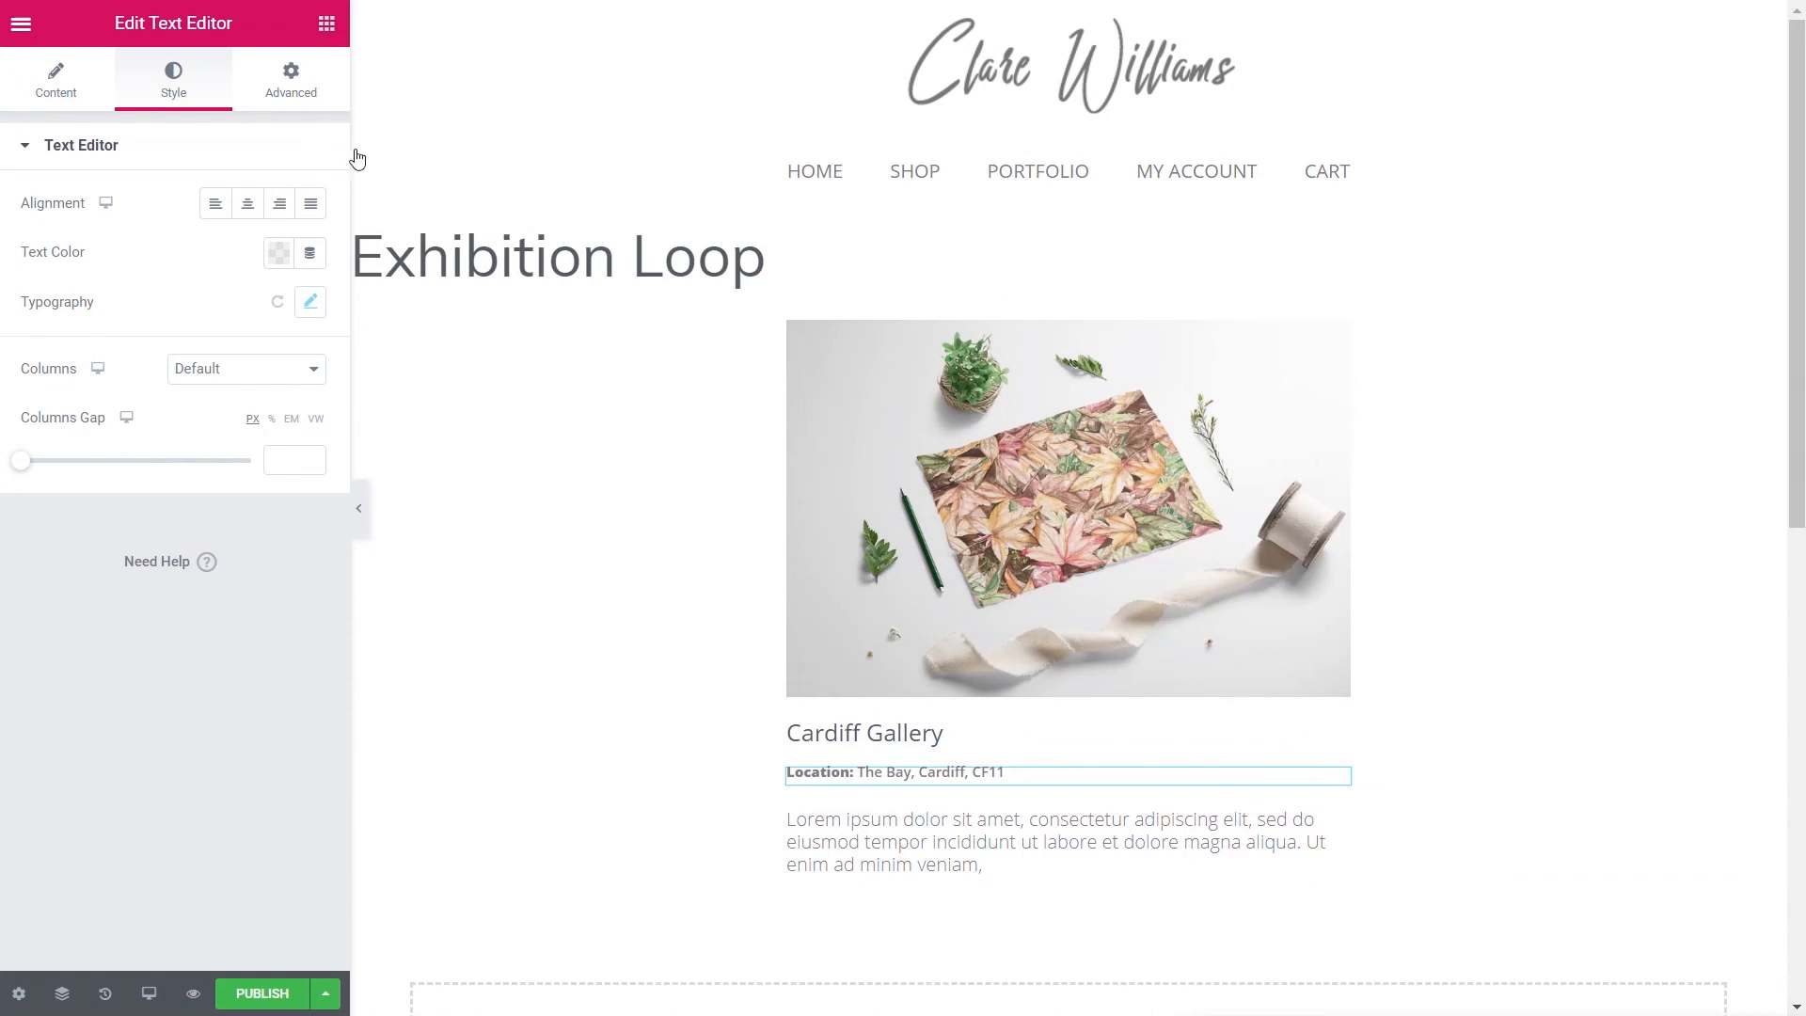
- Duplicate the Location block and switch its ACF field to Exhibition Date
{"action": "right_click", "coordinate": [1337, 788]}
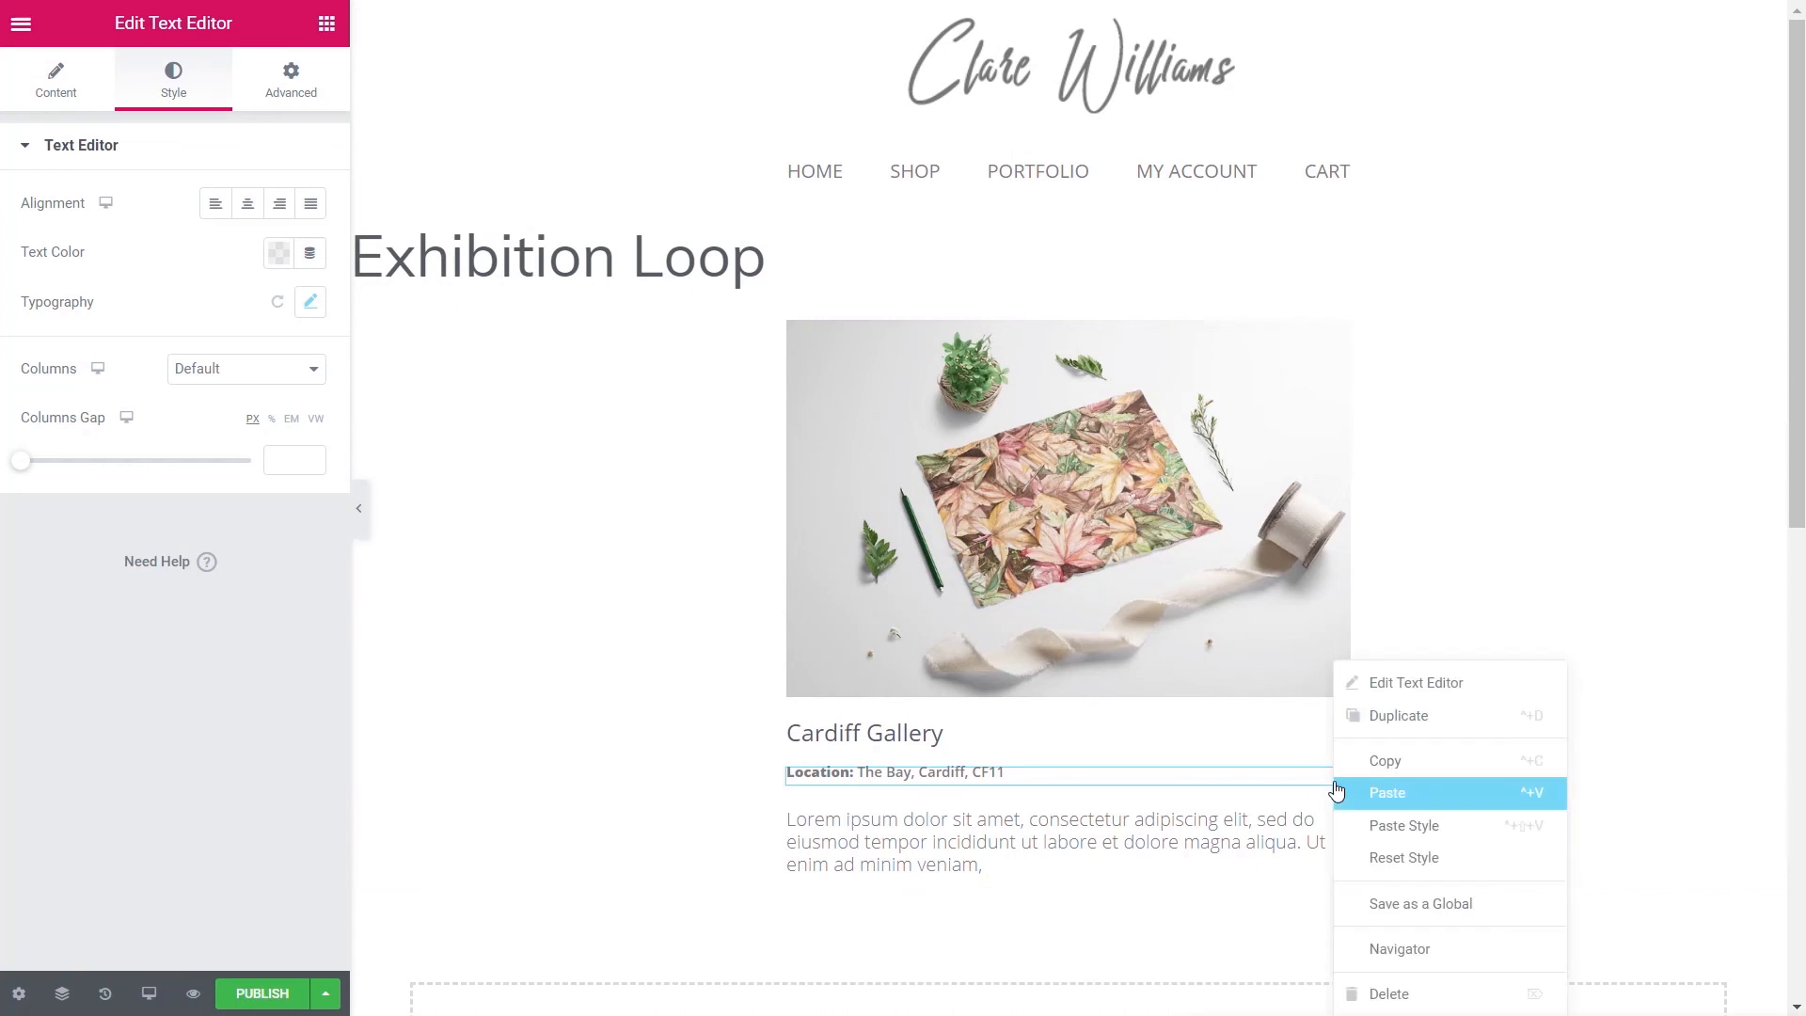
{"action": "left_click", "coordinate": [1406, 726]}
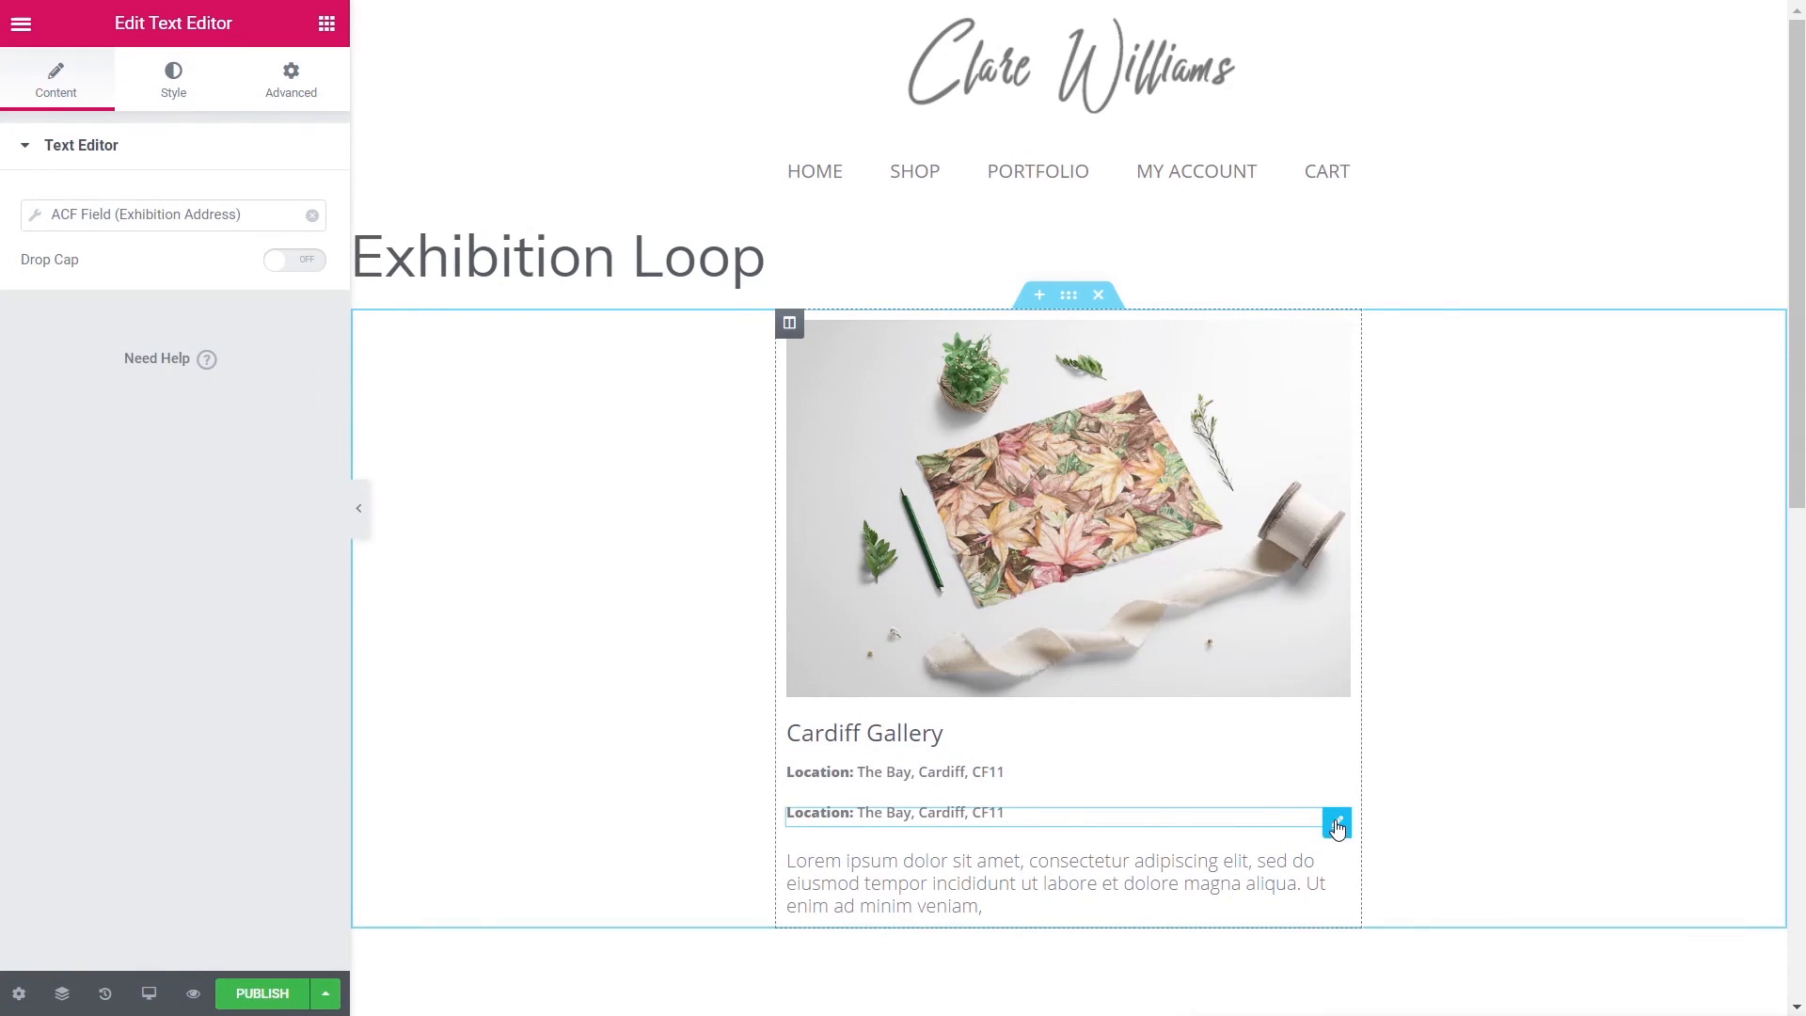
{"action": "left_click", "coordinate": [35, 215]}
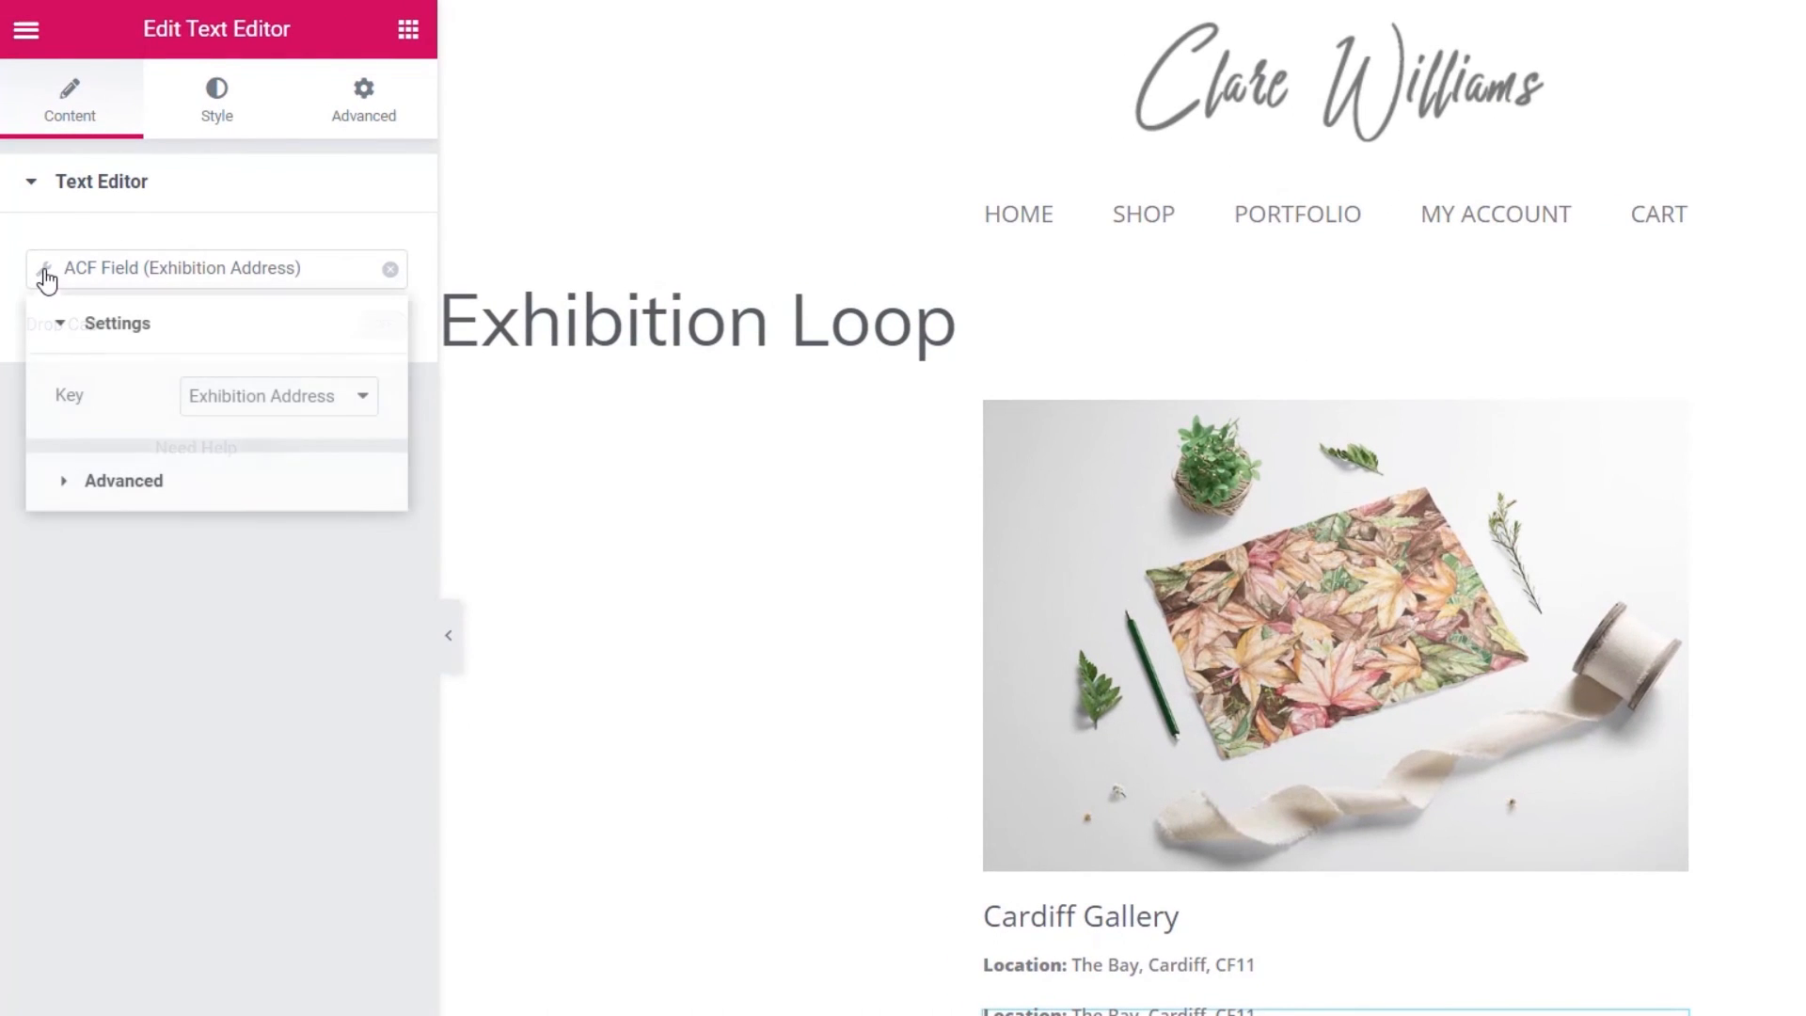
{"action": "left_click", "coordinate": [271, 399]}
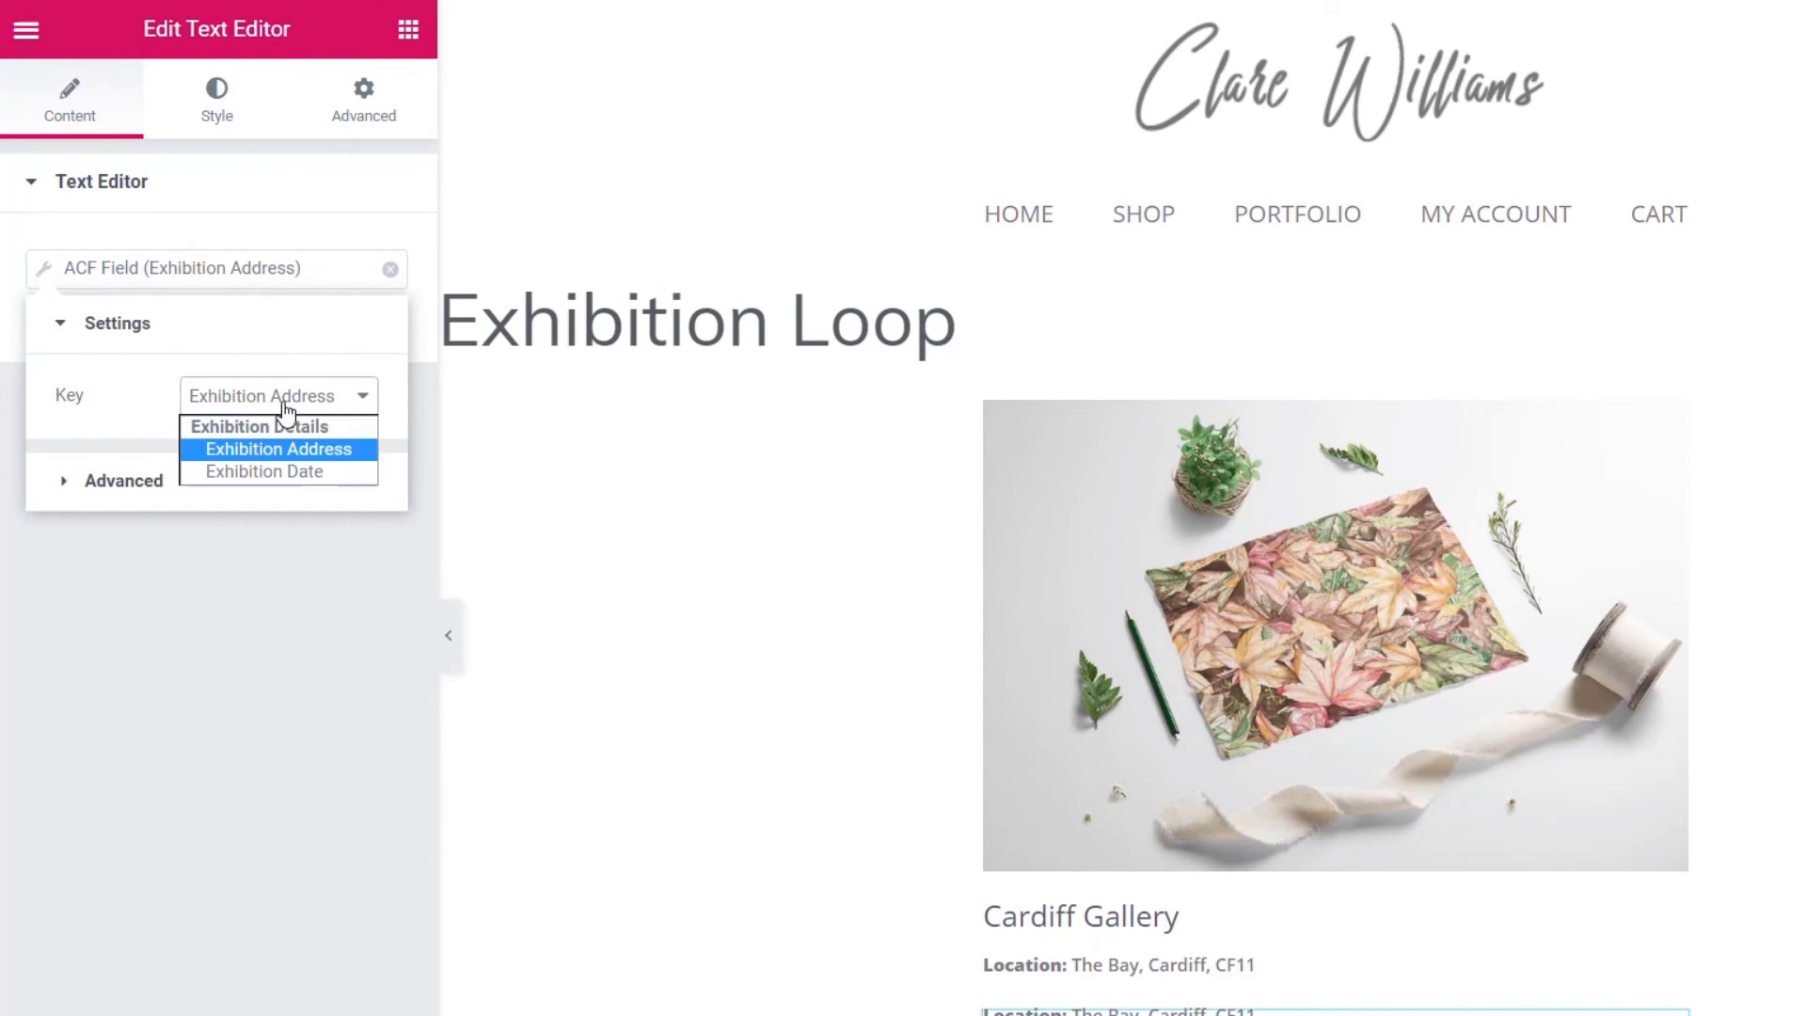
{"action": "left_click", "coordinate": [273, 472]}
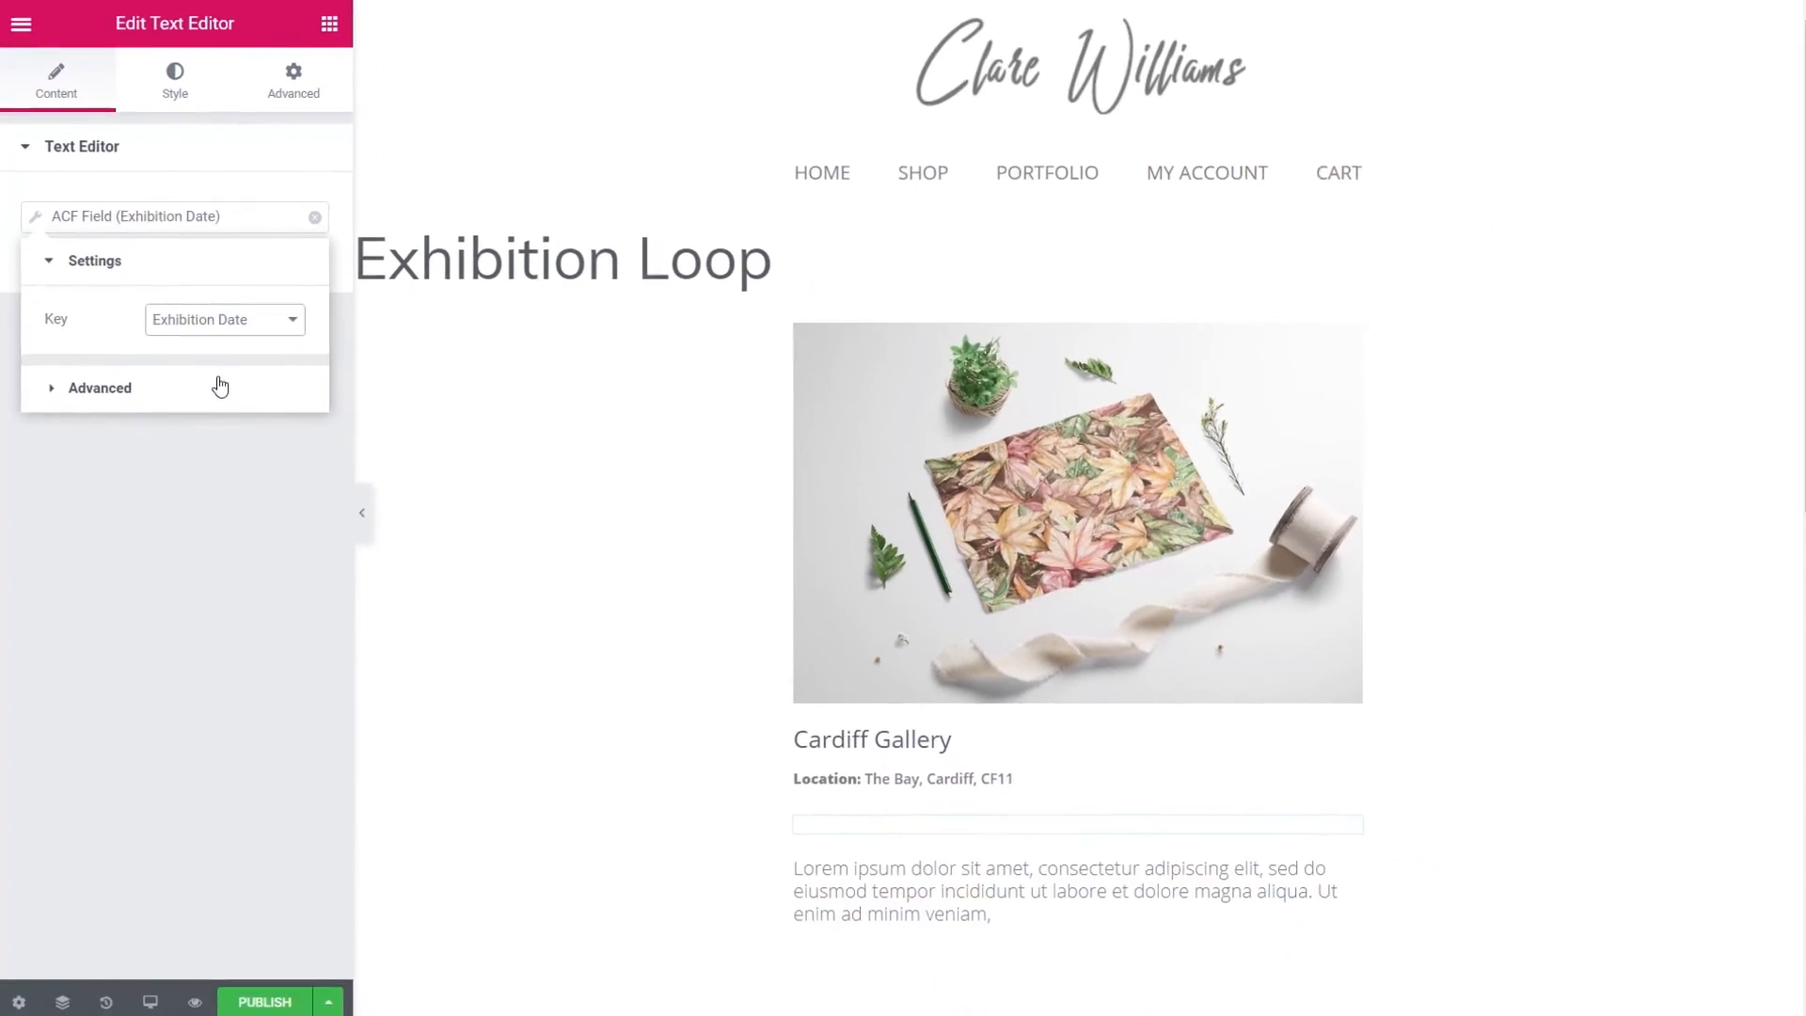
- Change the duplicate's bold prefix text from Location to Date
{"action": "left_click", "coordinate": [119, 385]}
{"action": "left_click_drag", "start_coordinate": [209, 378], "coordinate": [253, 377]}
{"action": "type", "text": "Date"}
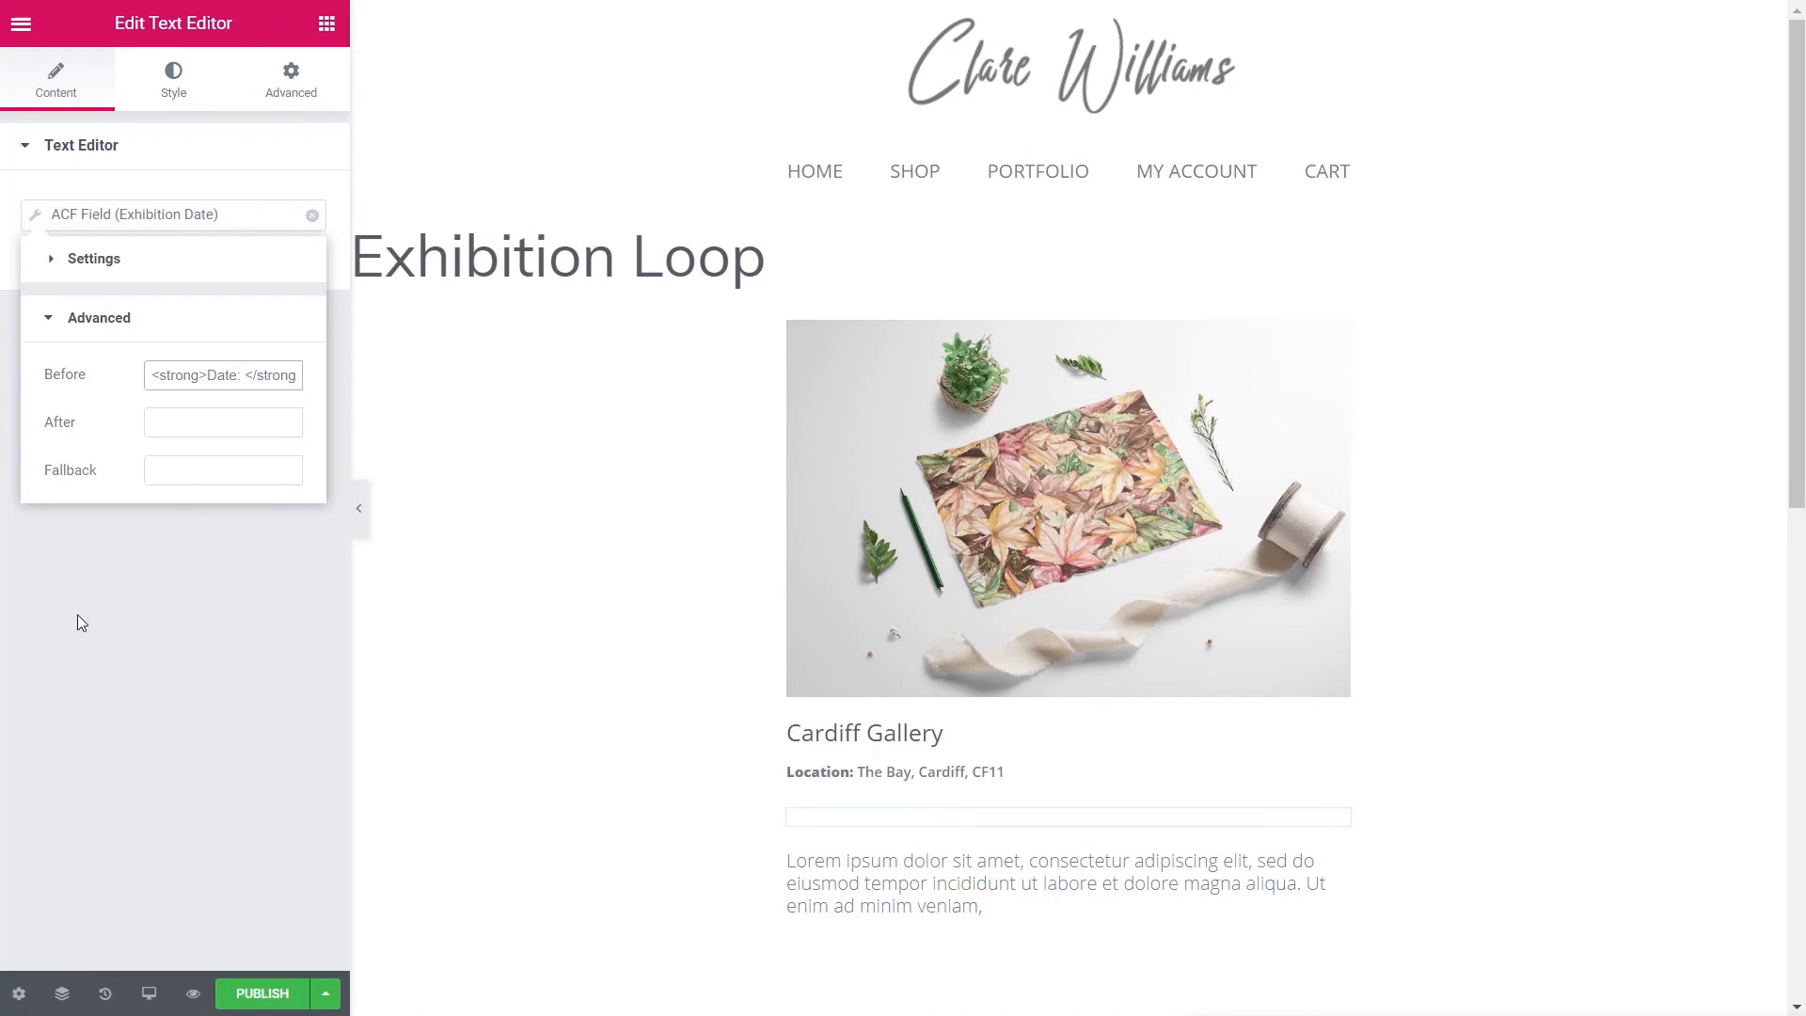
{"action": "left_click", "coordinate": [143, 815]}
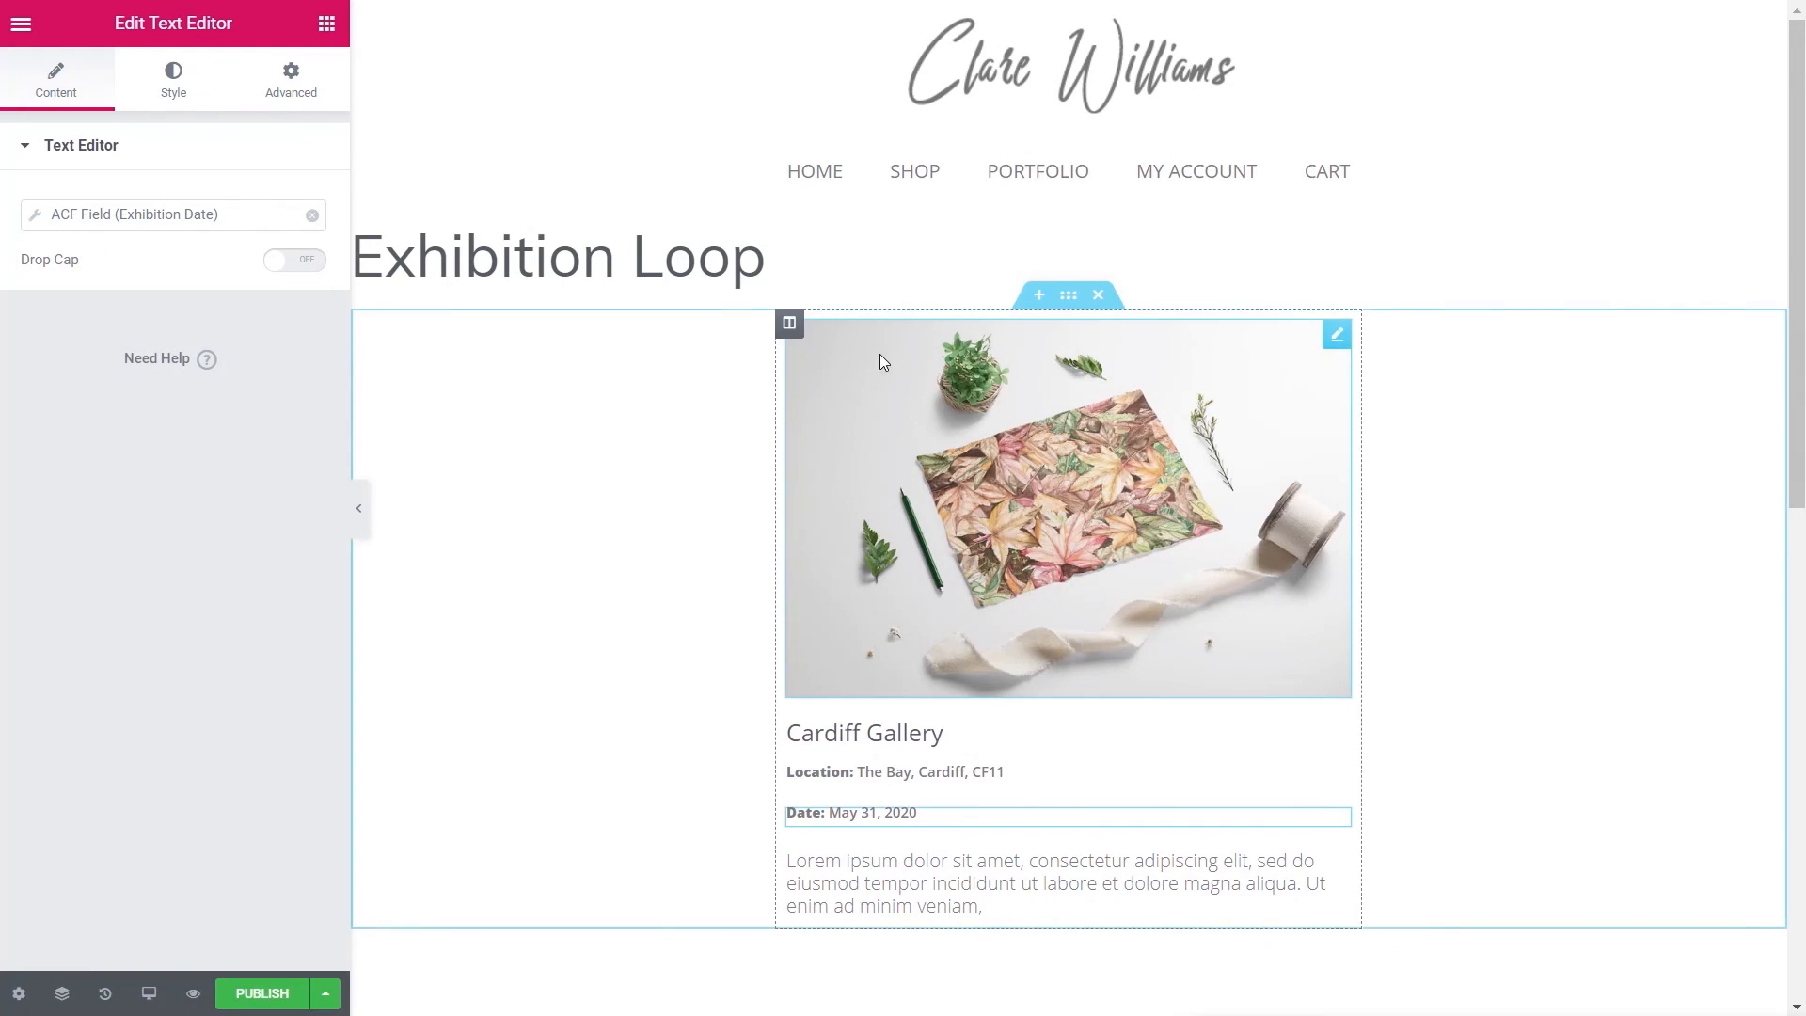
- Give the card's column a solid 1 px light grey (#E9E9E9) border and publish
{"action": "left_click", "coordinate": [789, 324]}
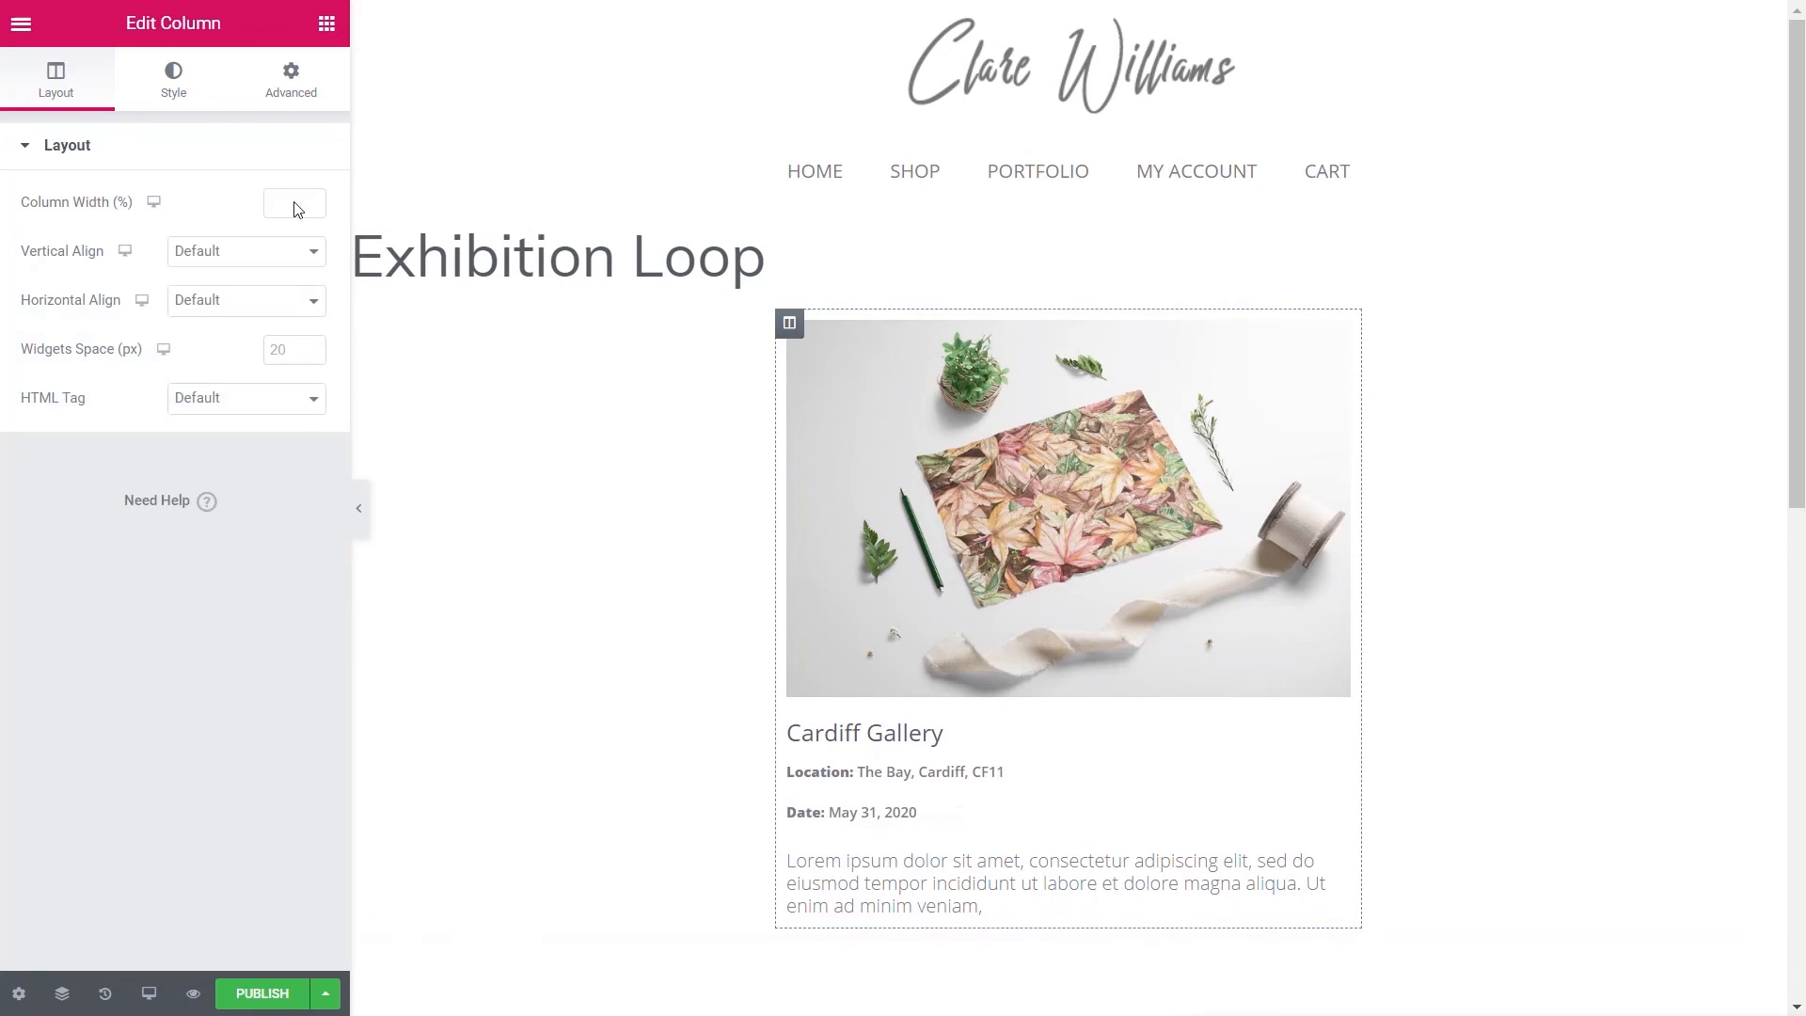
{"action": "left_click", "coordinate": [173, 83]}
{"action": "left_click", "coordinate": [68, 325]}
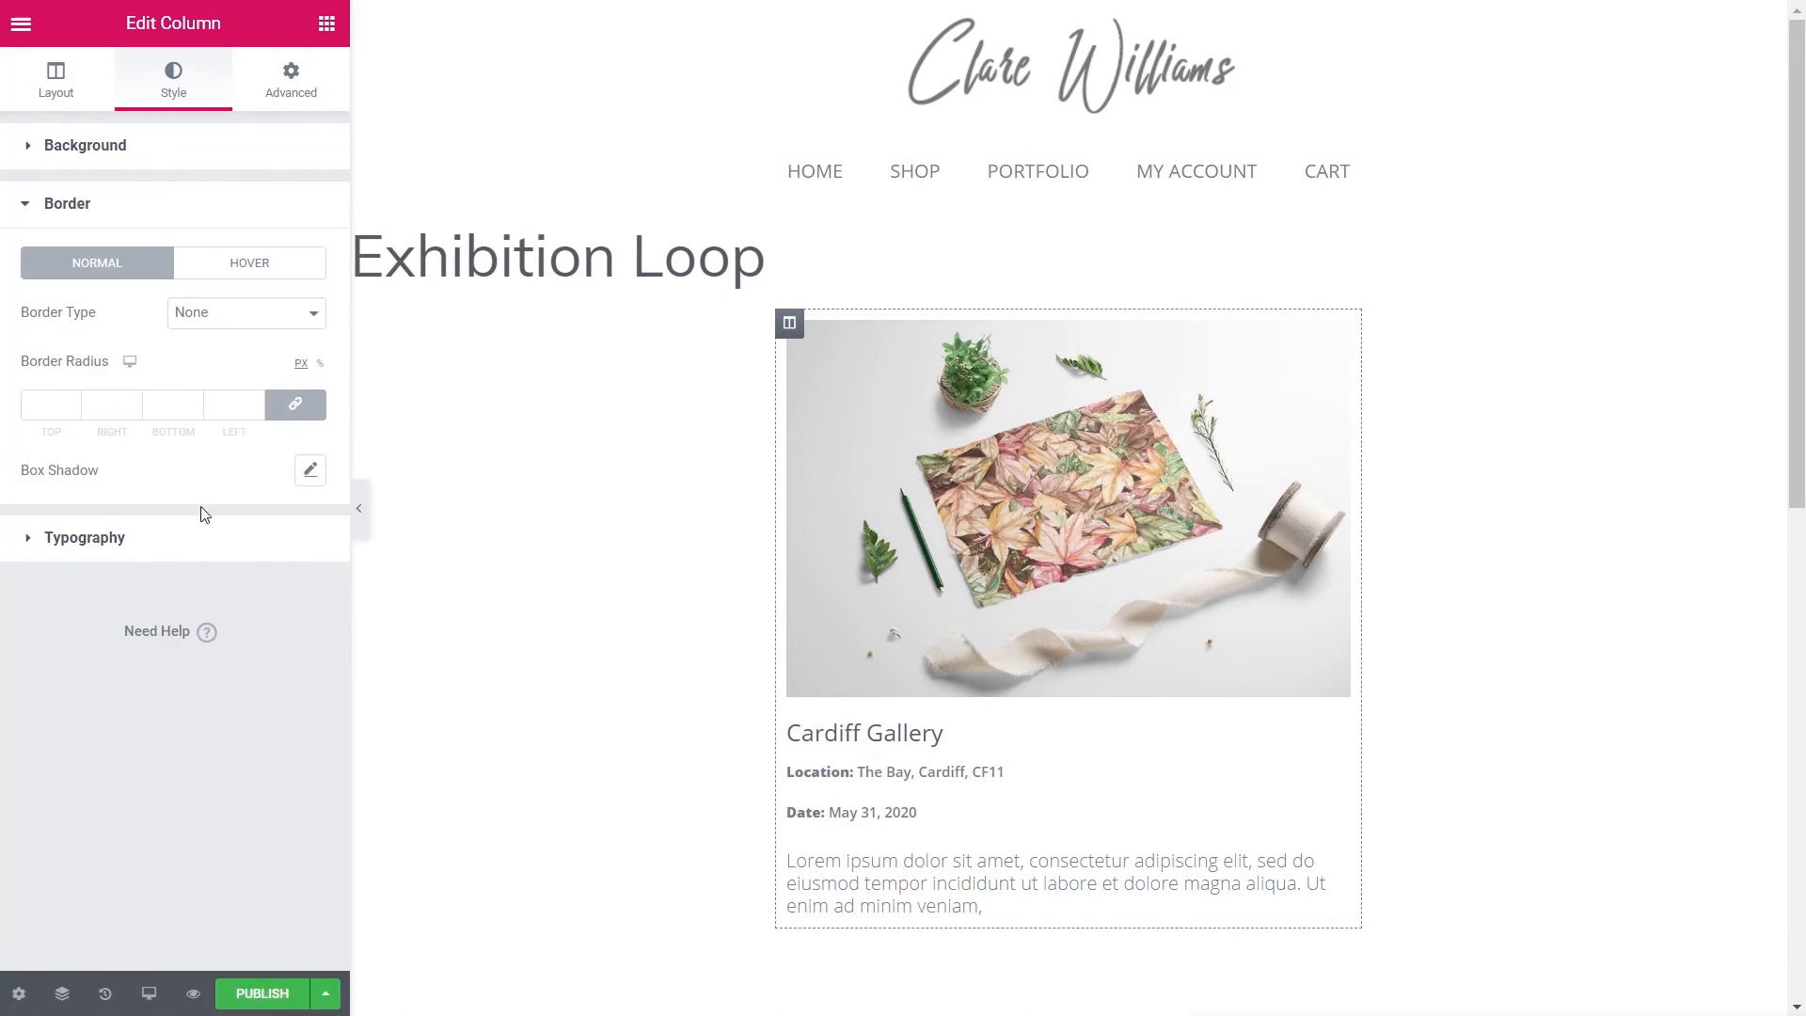
{"action": "left_click", "coordinate": [242, 320]}
{"action": "left_click", "coordinate": [221, 350]}
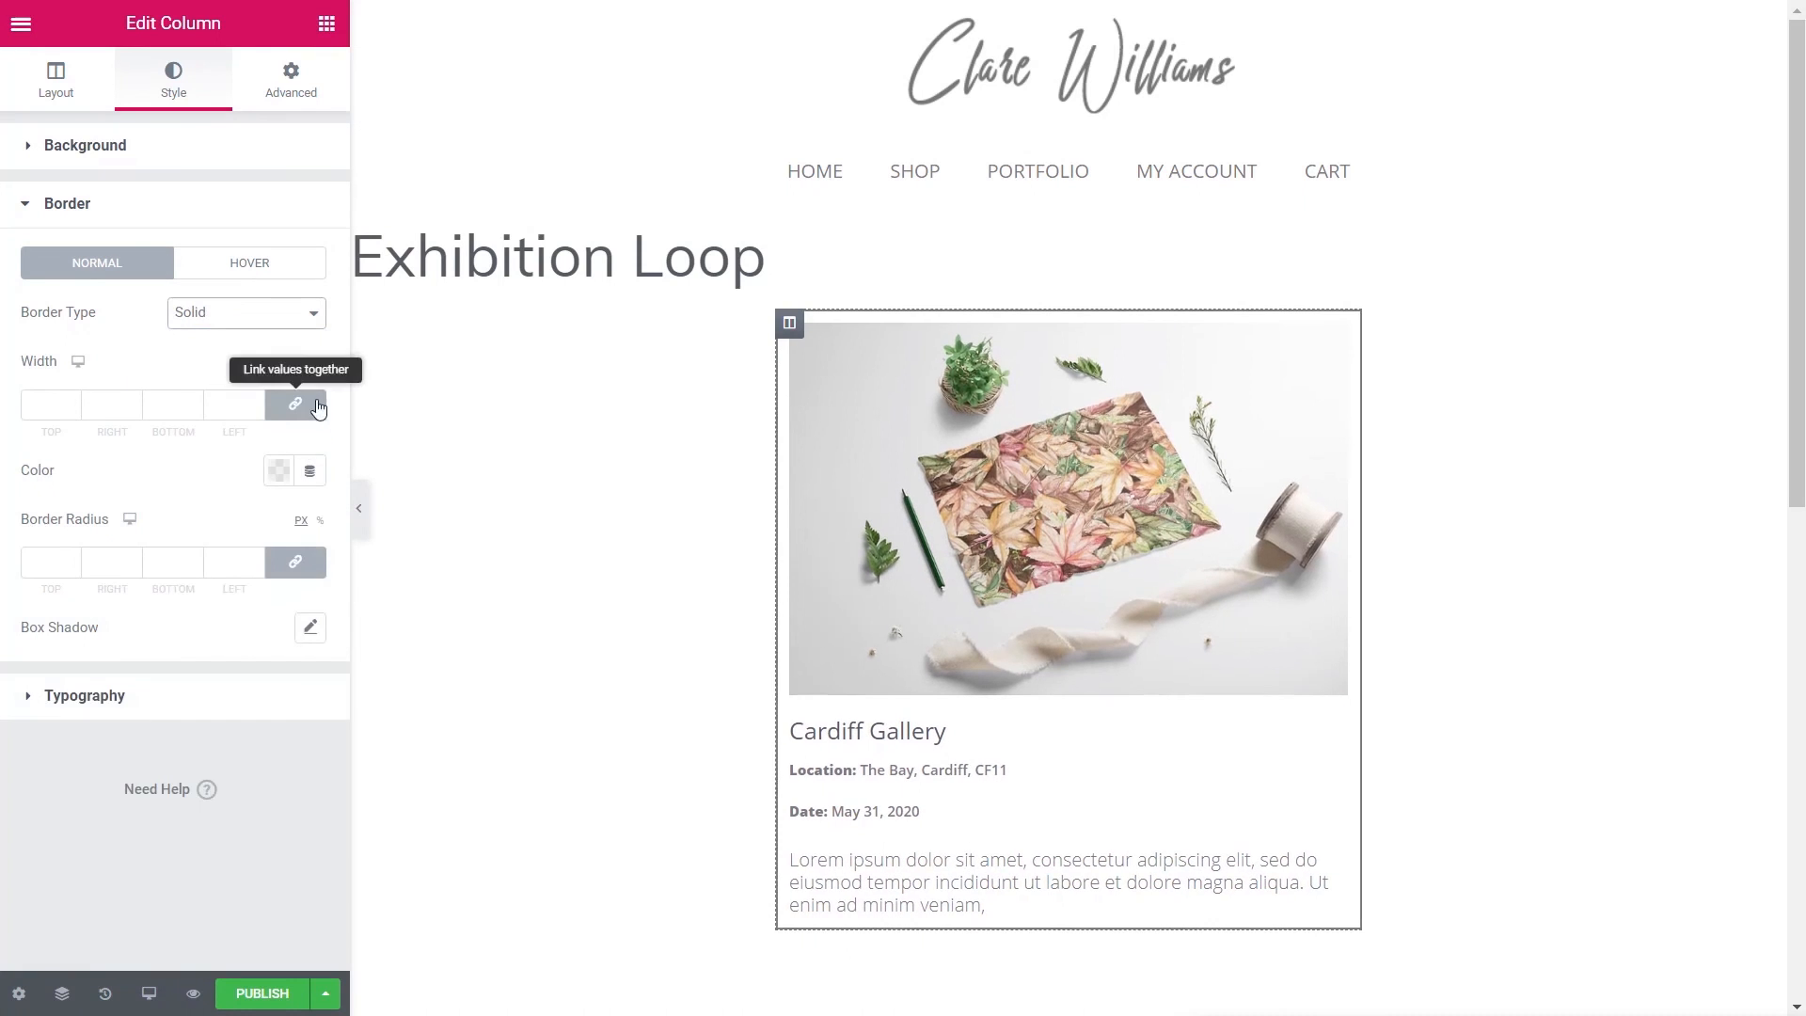
{"action": "left_click", "coordinate": [279, 471]}
{"action": "left_click_drag", "start_coordinate": [178, 588], "coordinate": [146, 576]}
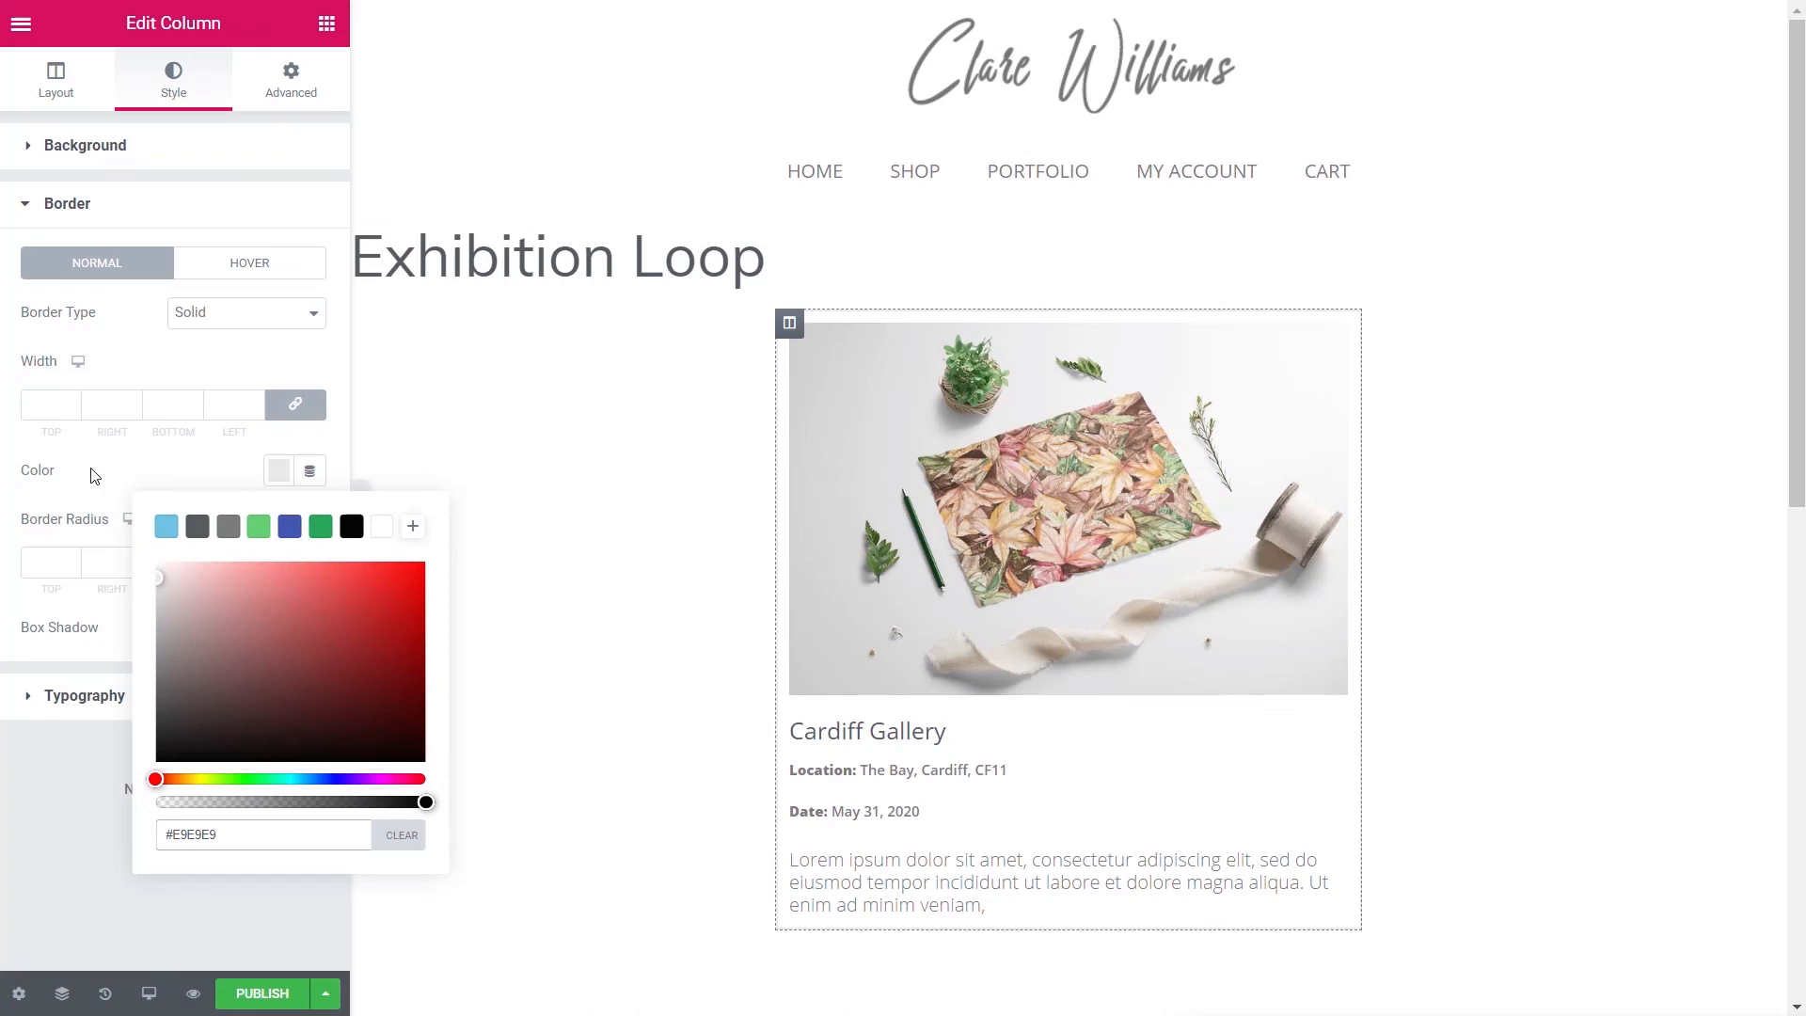
{"action": "left_click", "coordinate": [55, 404]}
{"action": "type", "text": "1"}
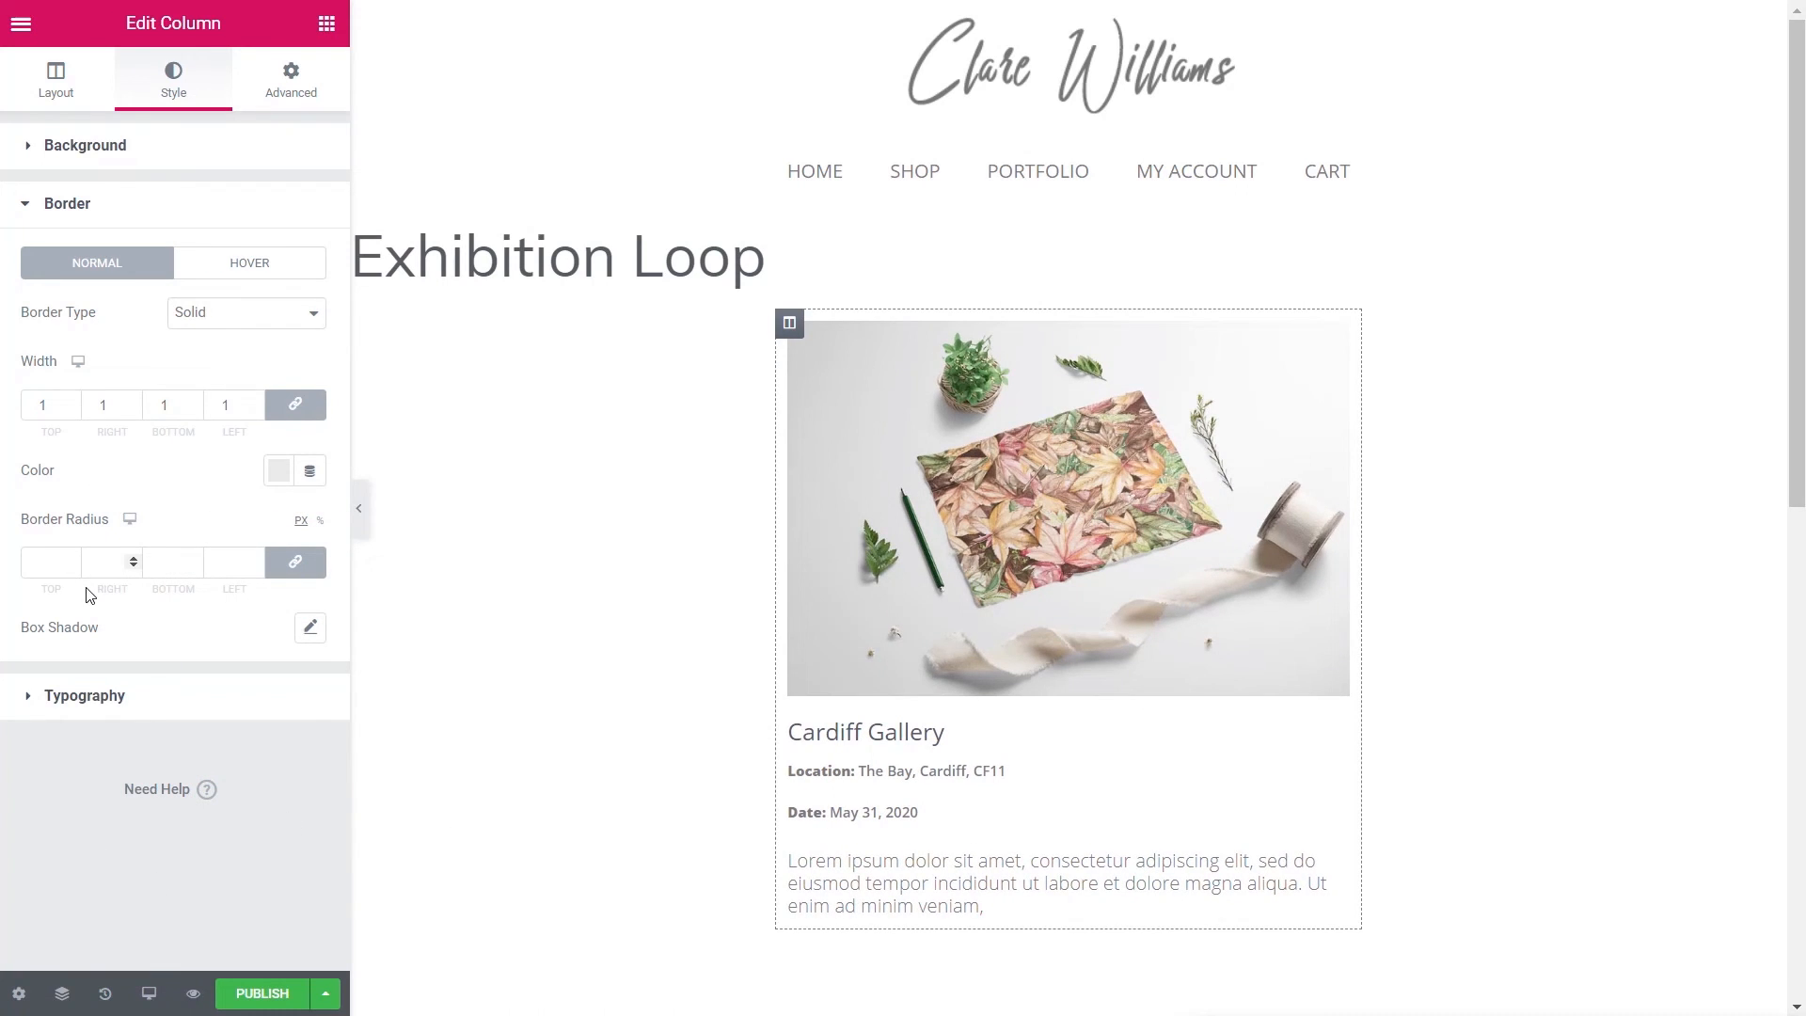
{"action": "left_click", "coordinate": [262, 993]}
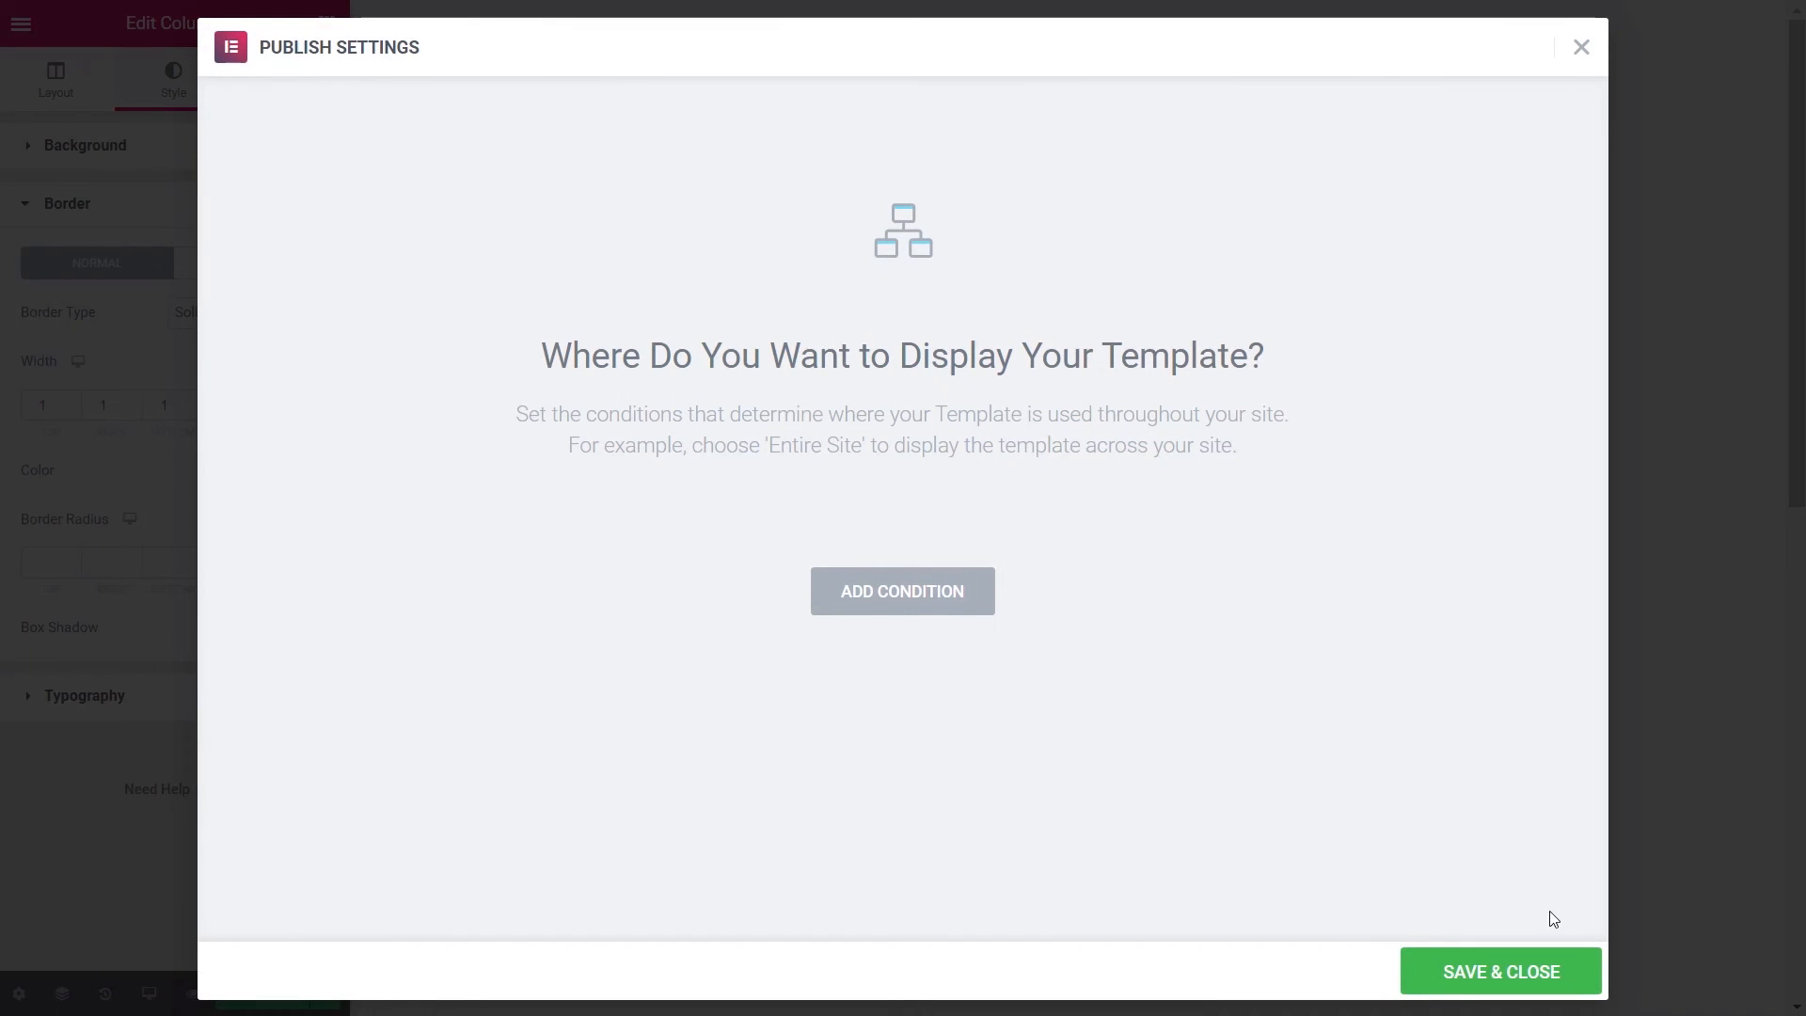
- Save the Exhibition Loop template with no display conditions, then exit to the dashboard
{"action": "left_click", "coordinate": [920, 591]}
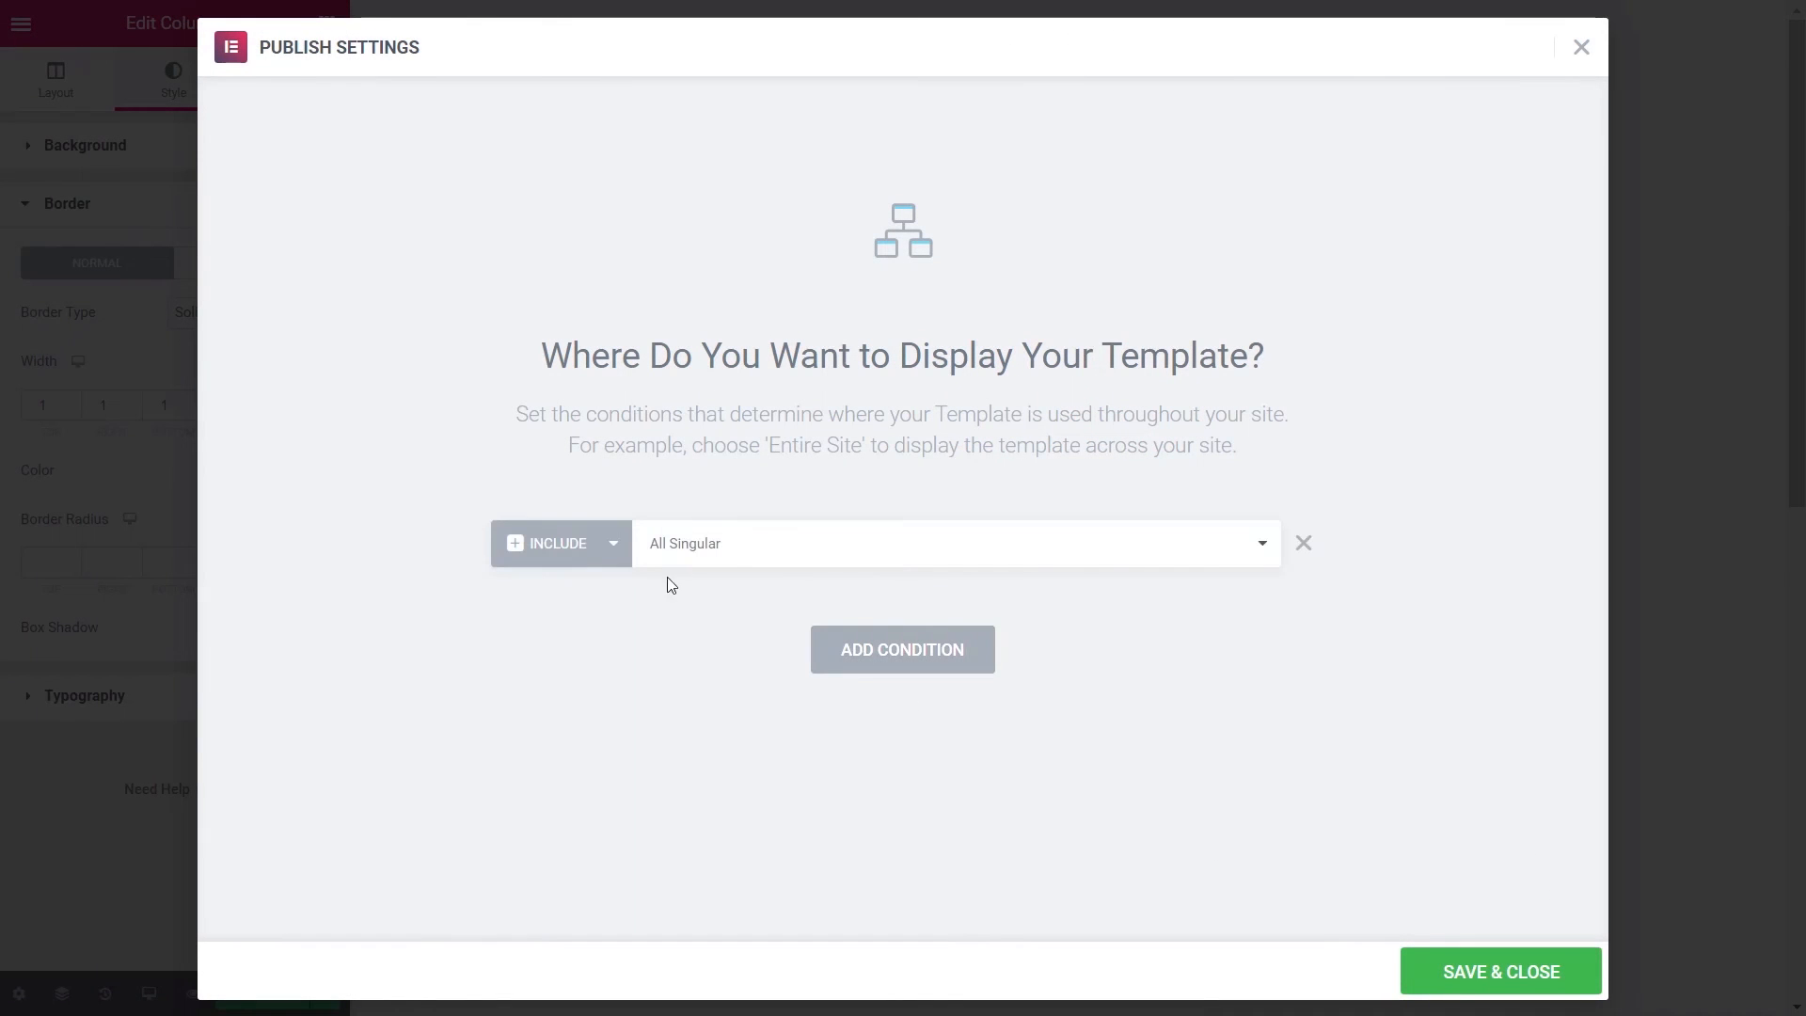
{"action": "left_click", "coordinate": [758, 540]}
{"action": "scroll", "coordinate": [1273, 806], "scroll_direction": "down", "scroll_amount": 1}
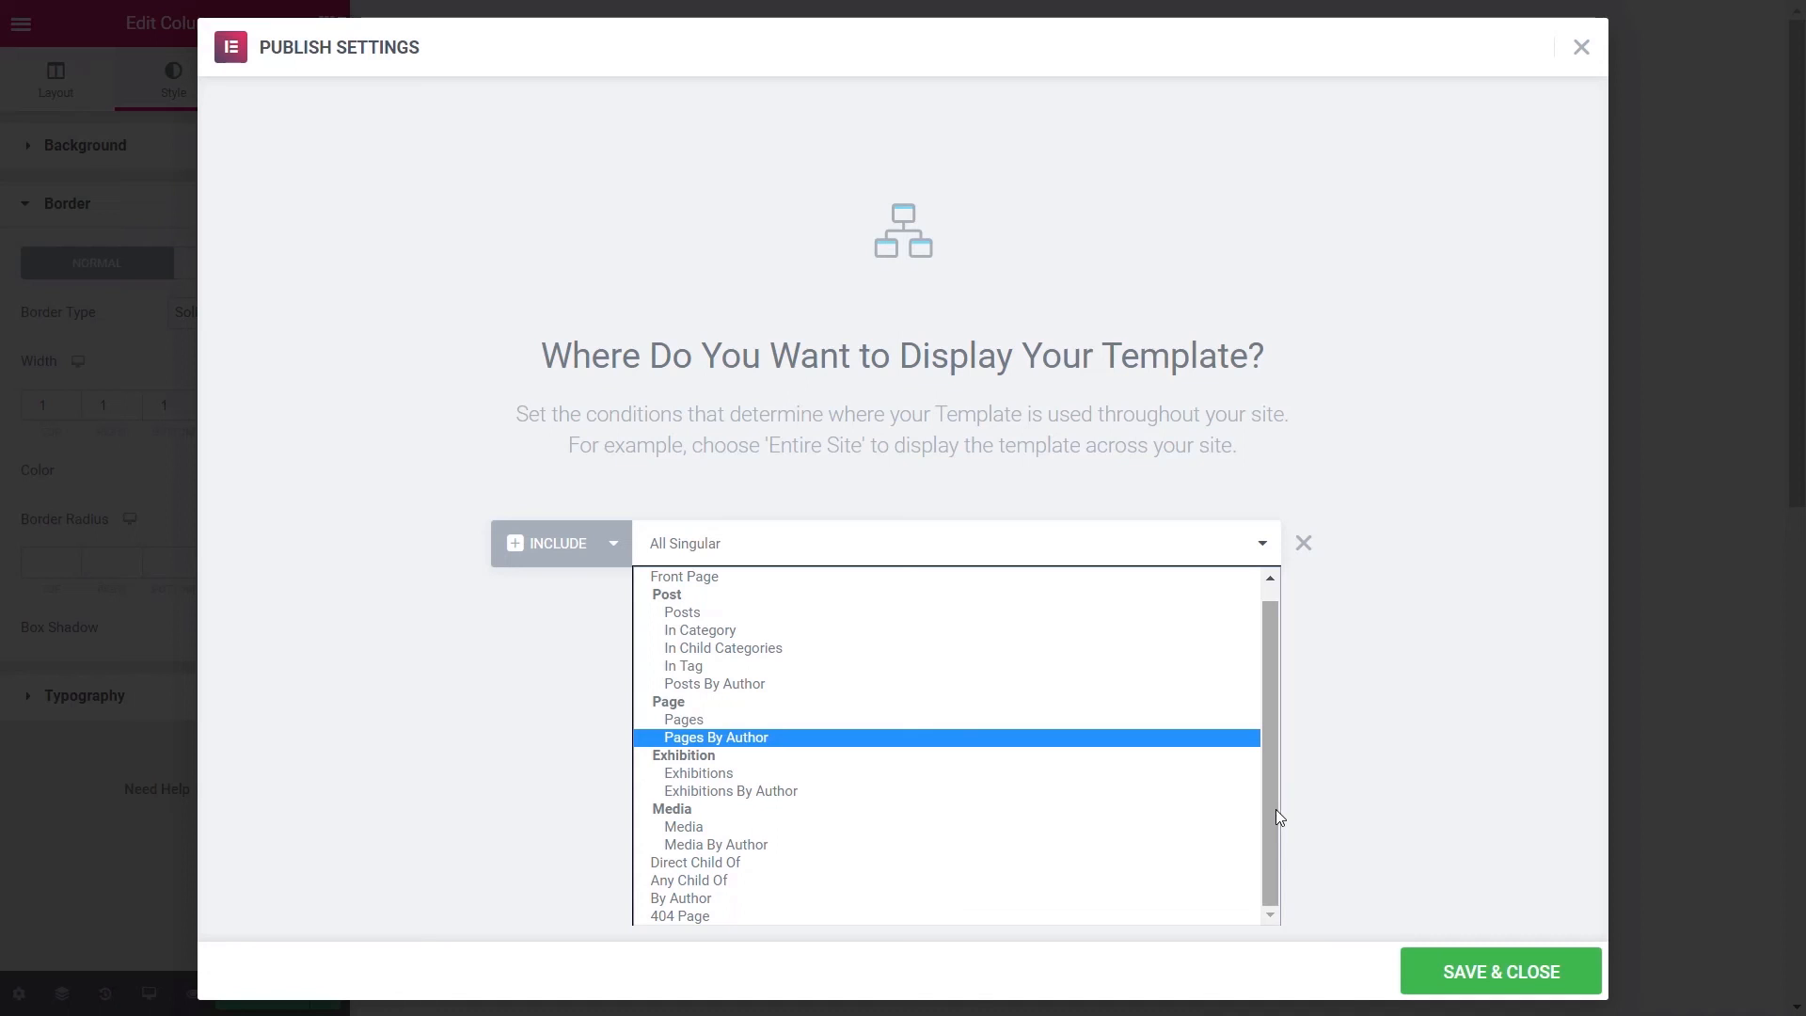
{"action": "left_click", "coordinate": [511, 673]}
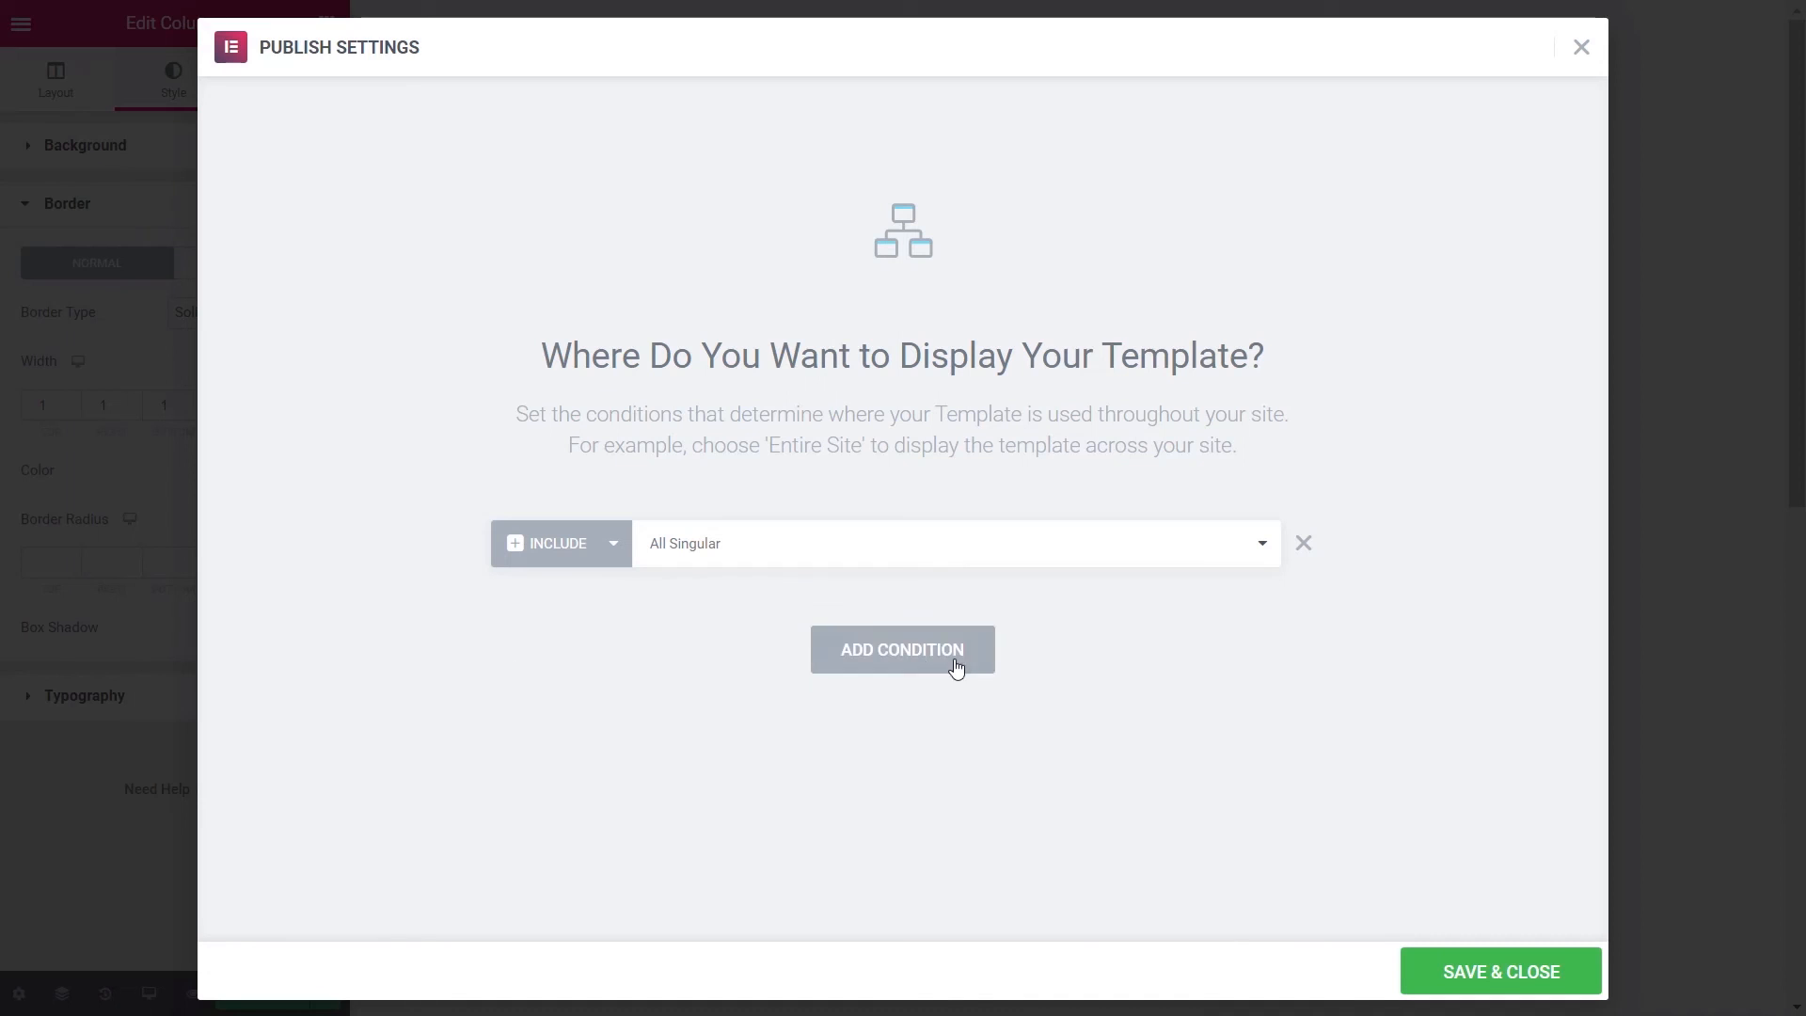
{"action": "left_click", "coordinate": [1302, 543]}
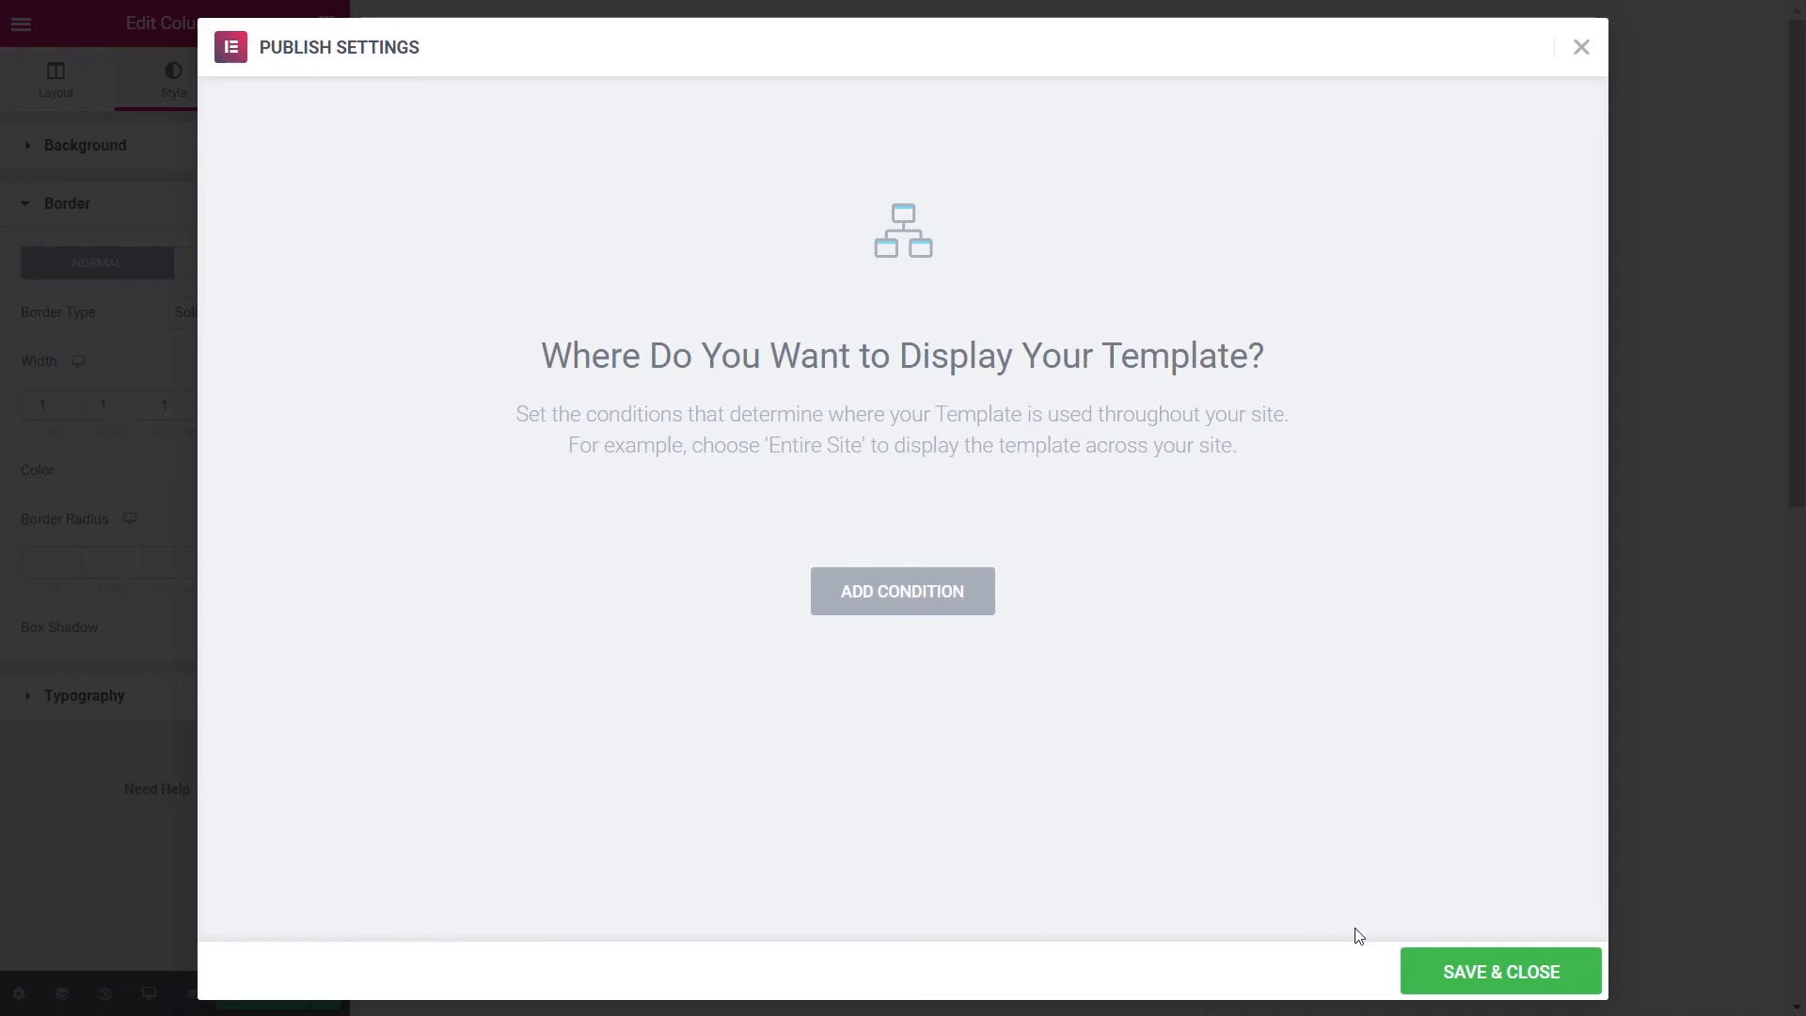
{"action": "left_click", "coordinate": [1502, 972]}
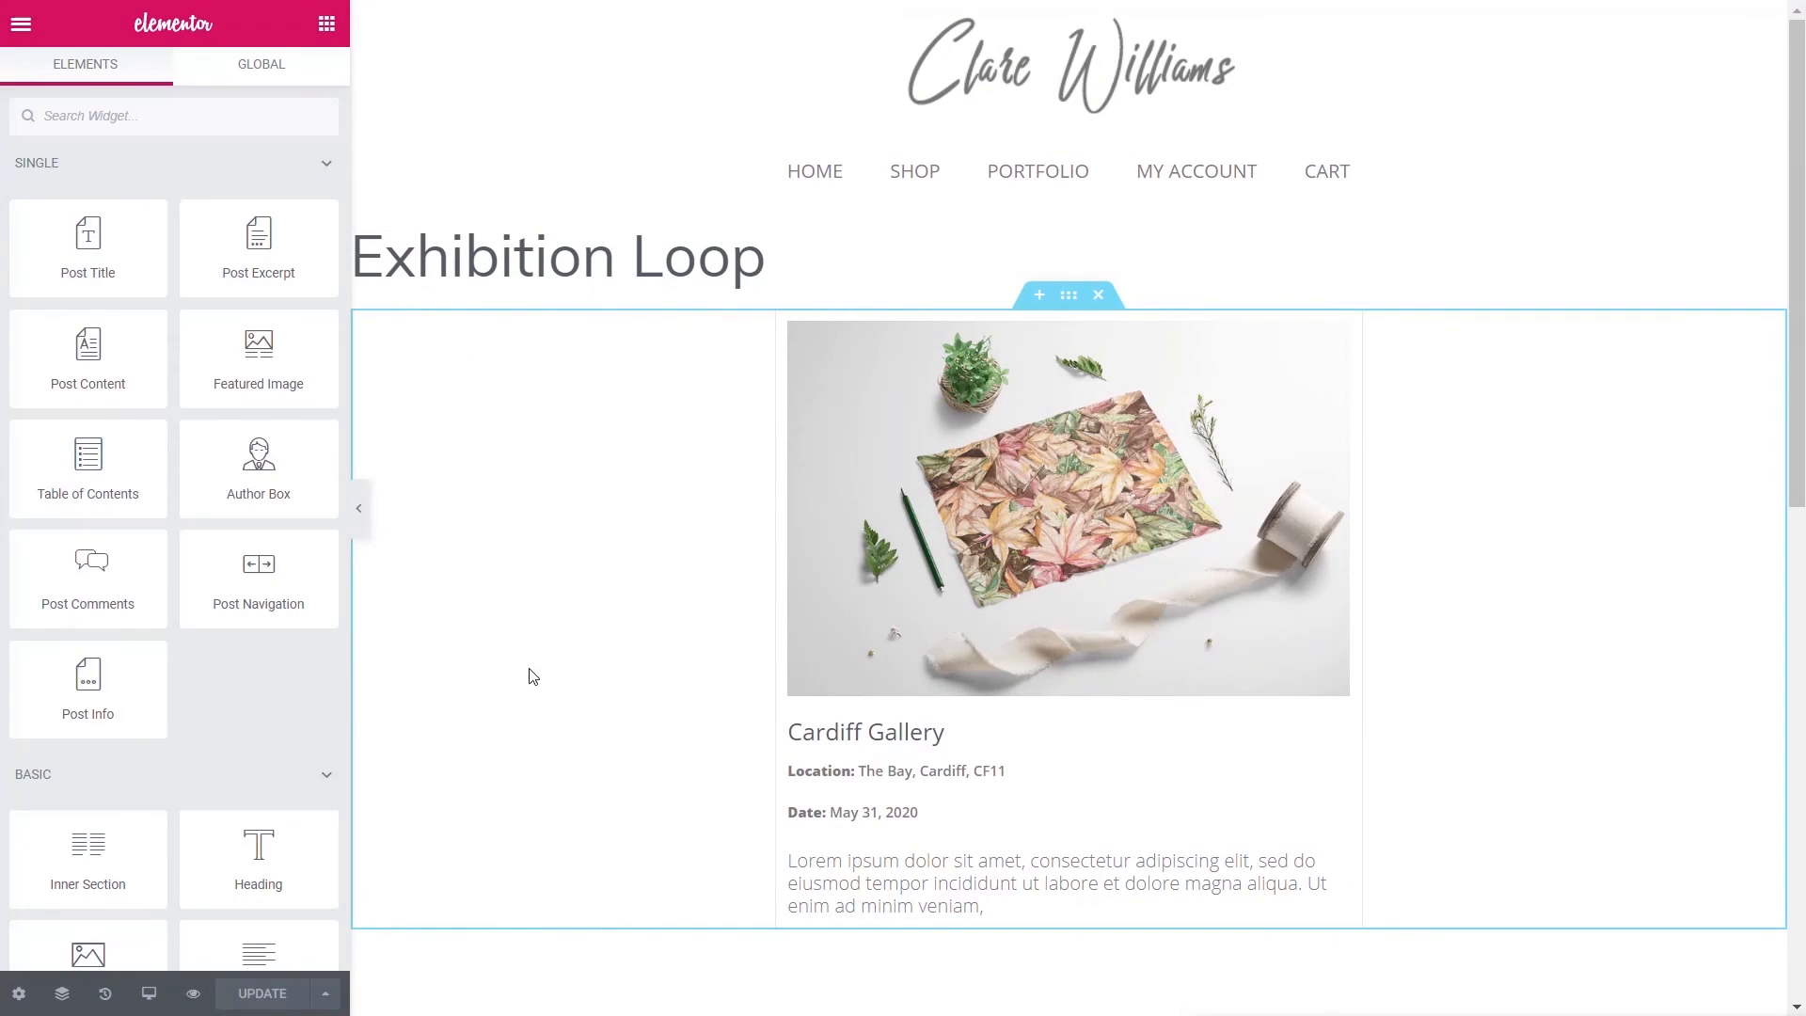
{"action": "left_click", "coordinate": [21, 23]}
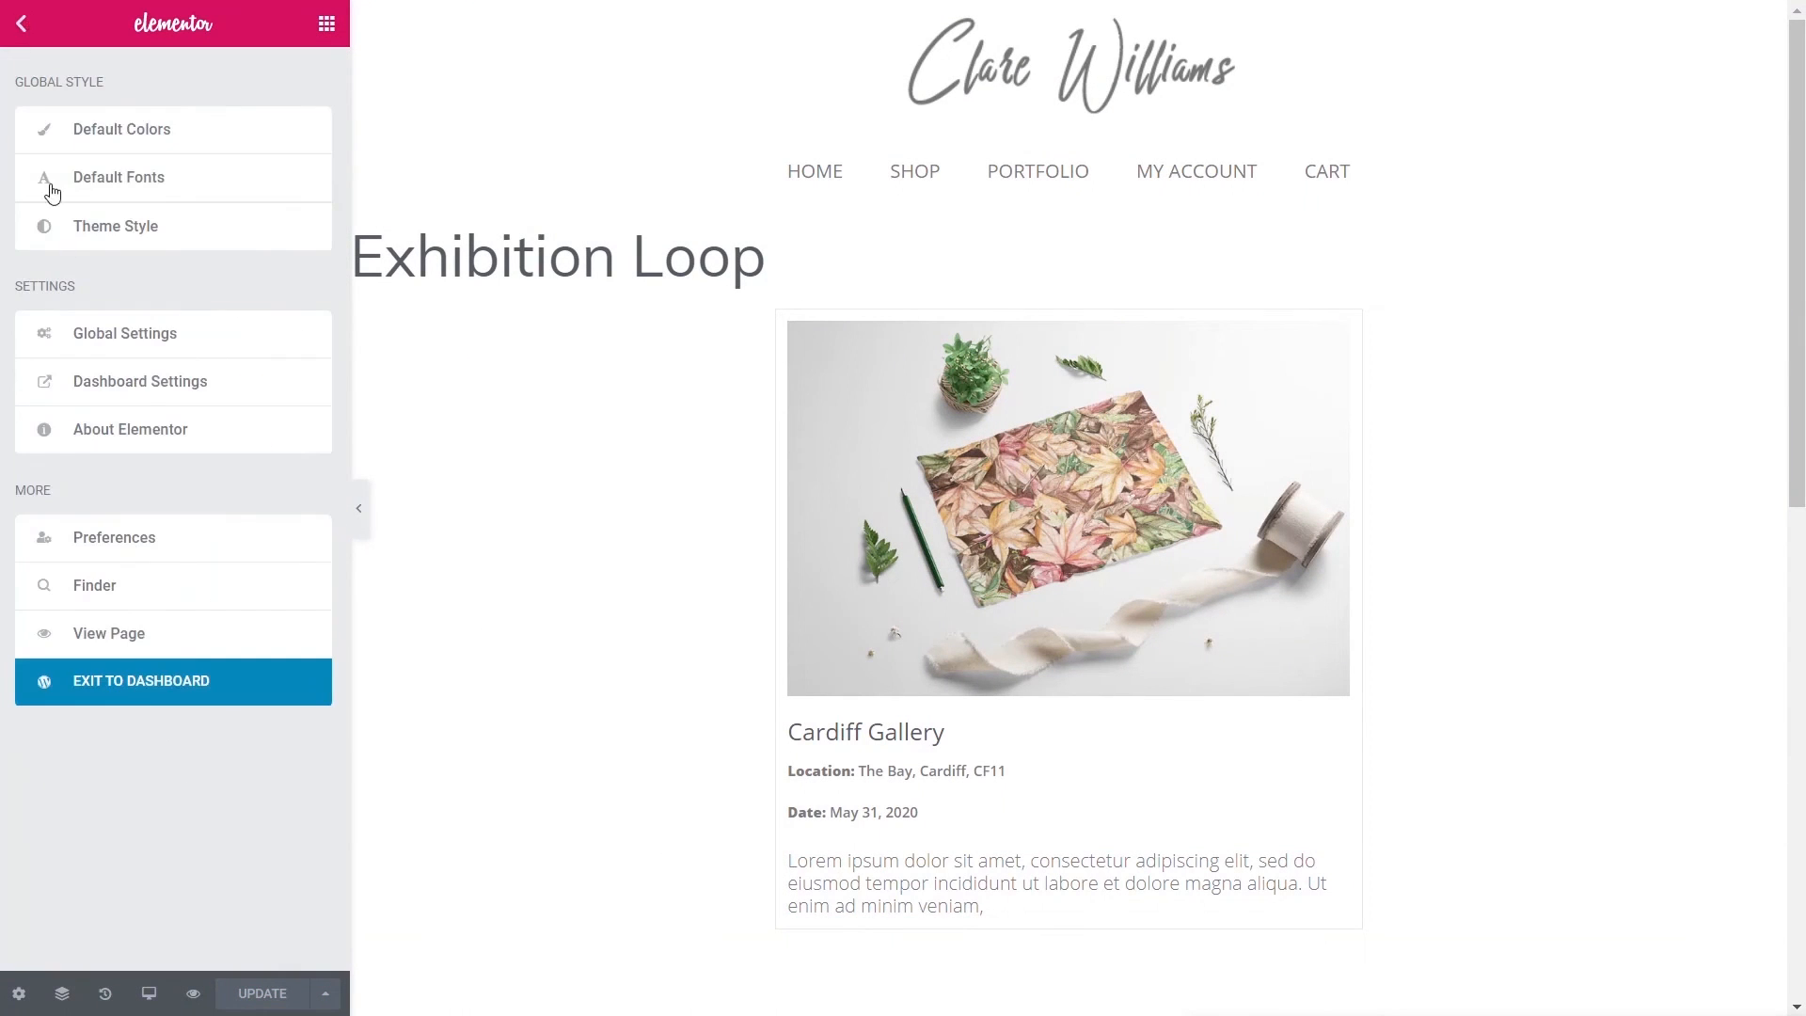
{"action": "left_click", "coordinate": [123, 701]}
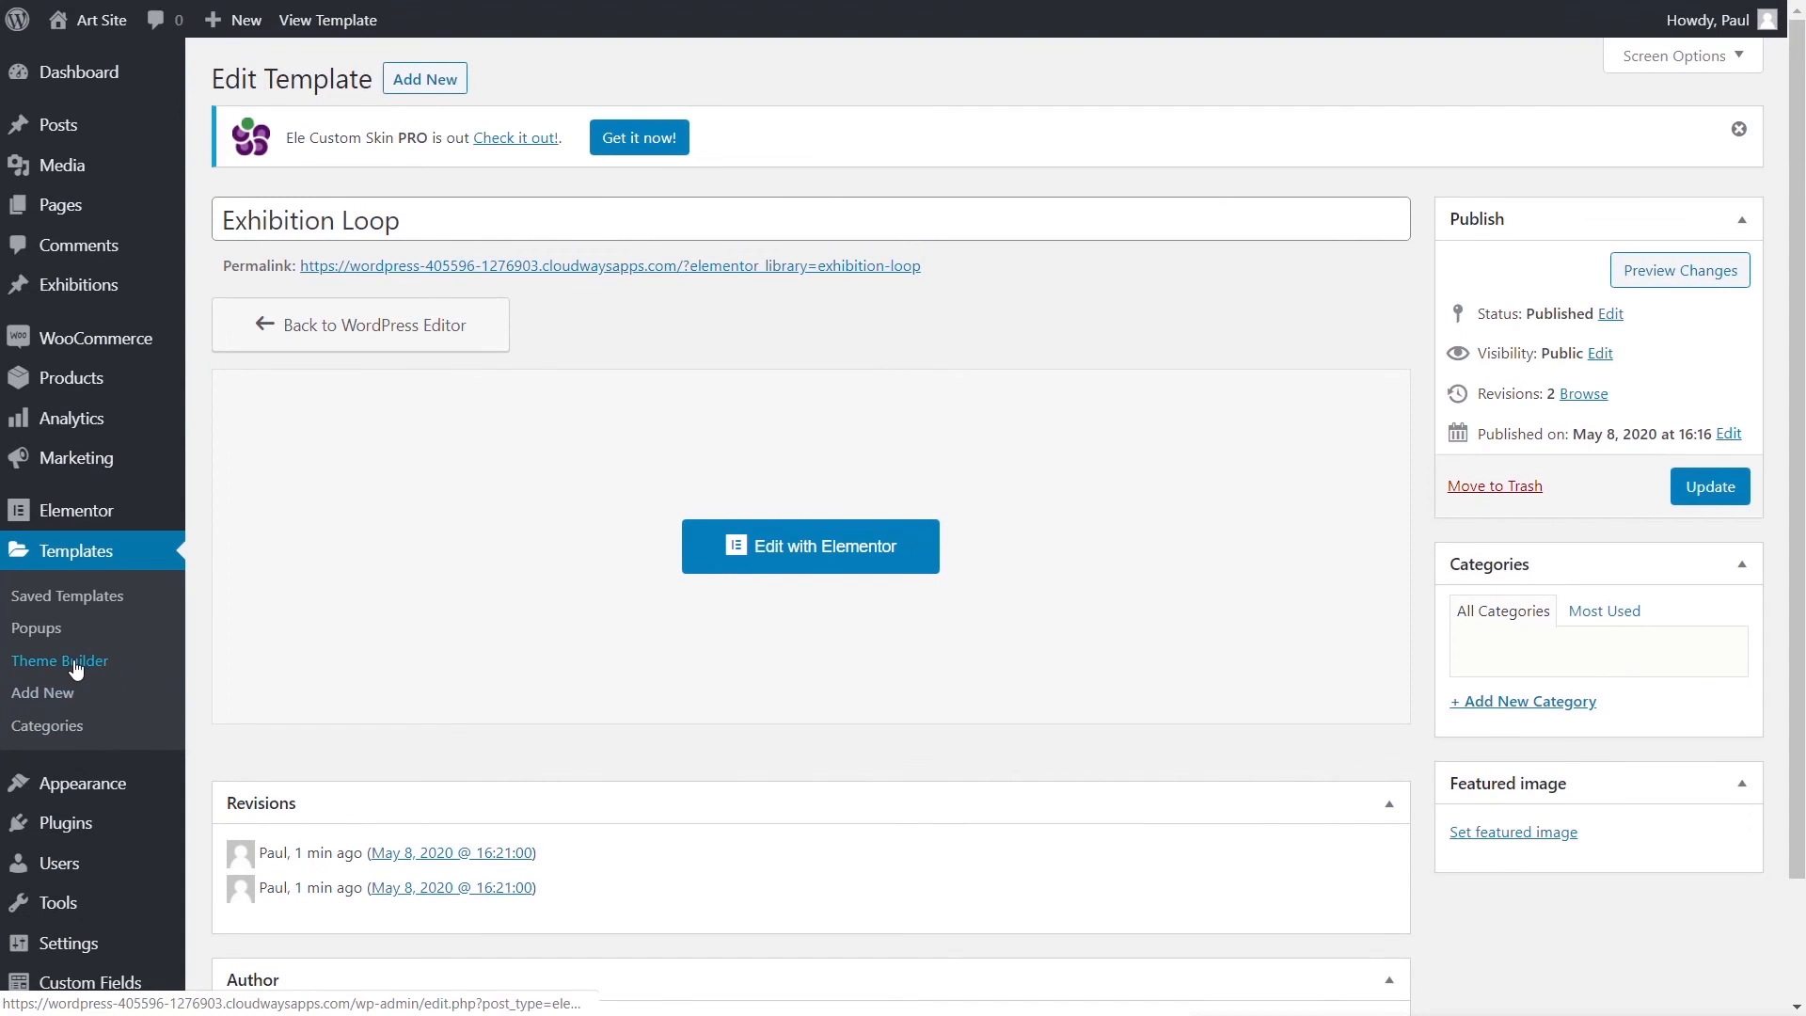
- Open the Default Exhibition Archive template in Elementor from the Theme Builder list
{"action": "left_click", "coordinate": [76, 664]}
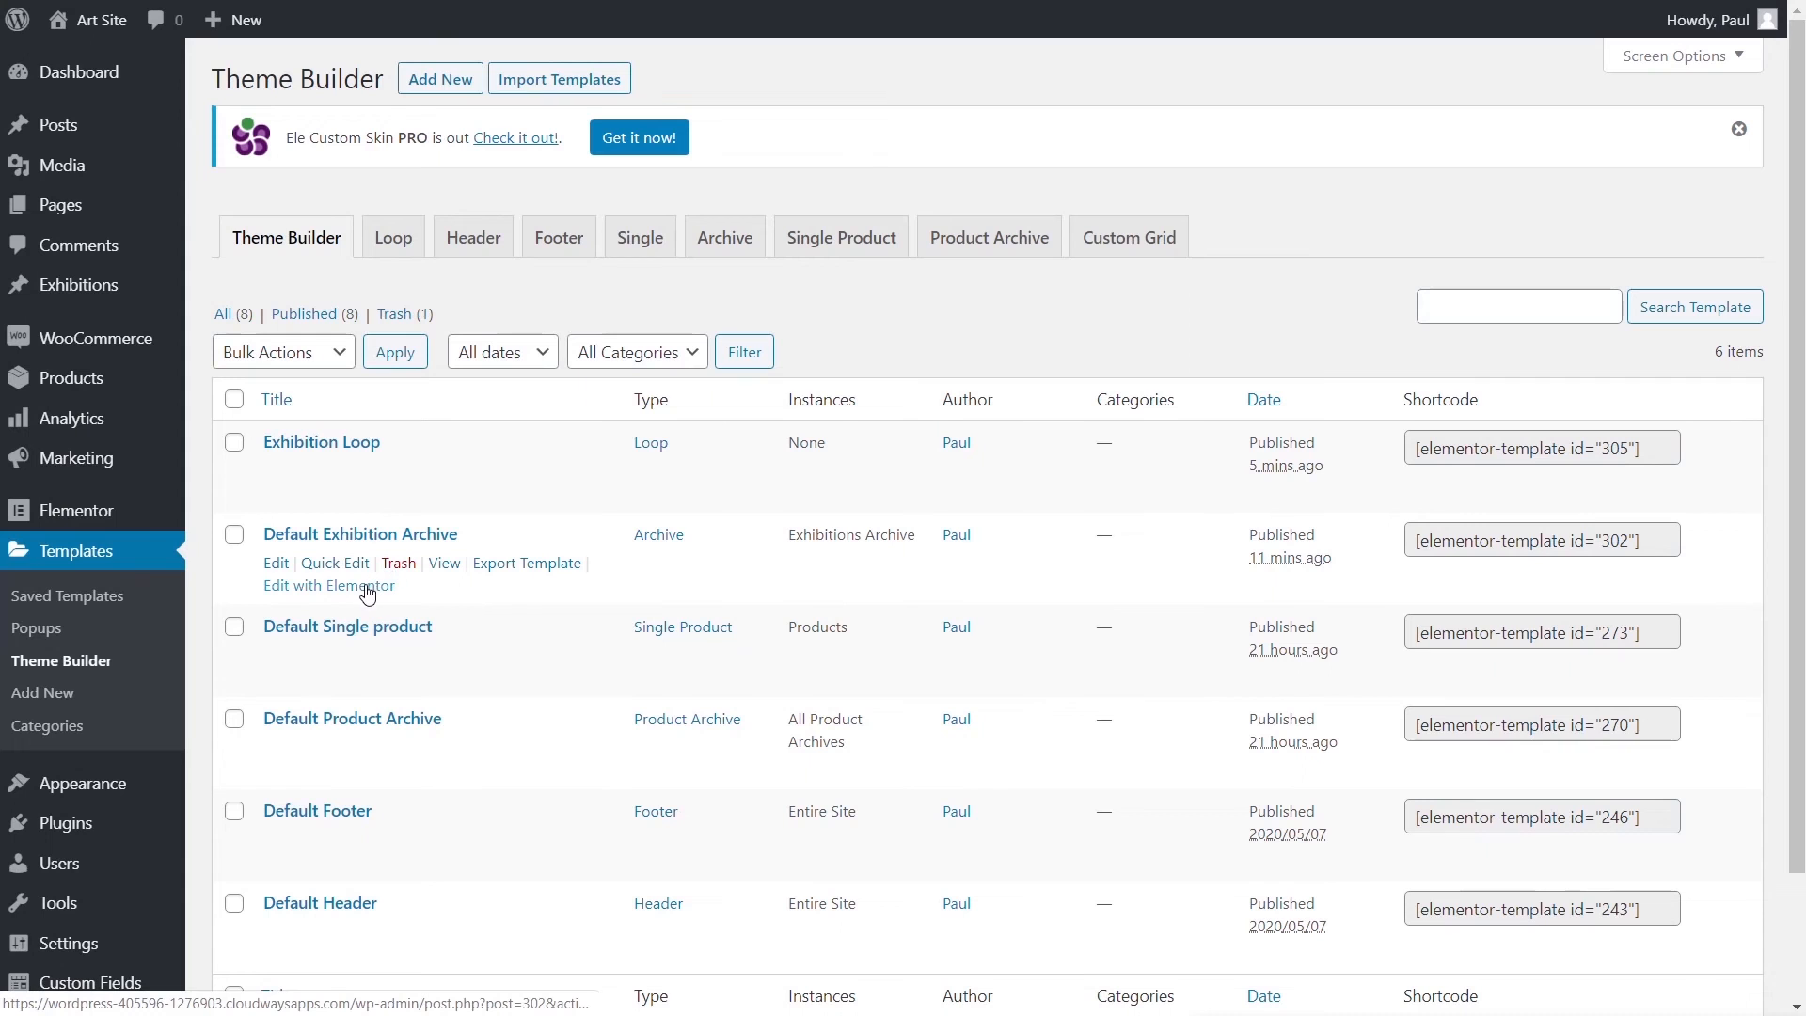
{"action": "left_click", "coordinate": [367, 586]}
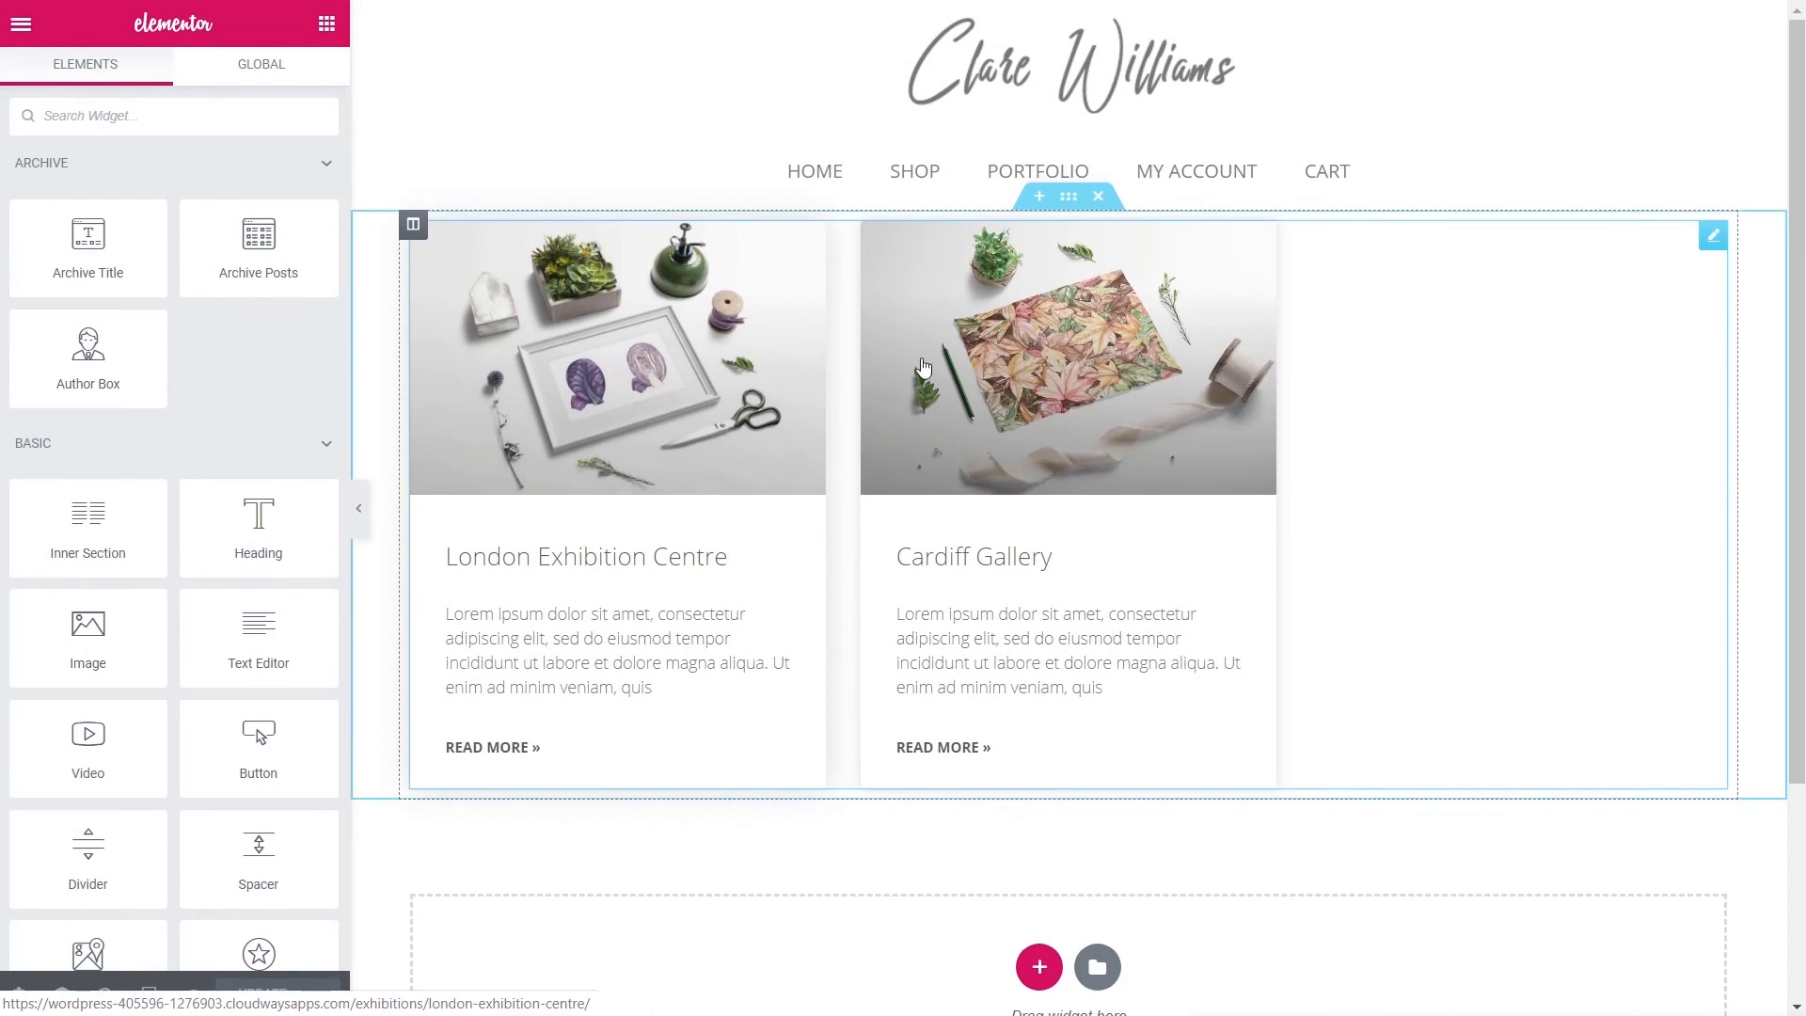
- Switch the Posts widget's skin to Custom with the Exhibition Loop default template
{"action": "left_click", "coordinate": [1711, 237]}
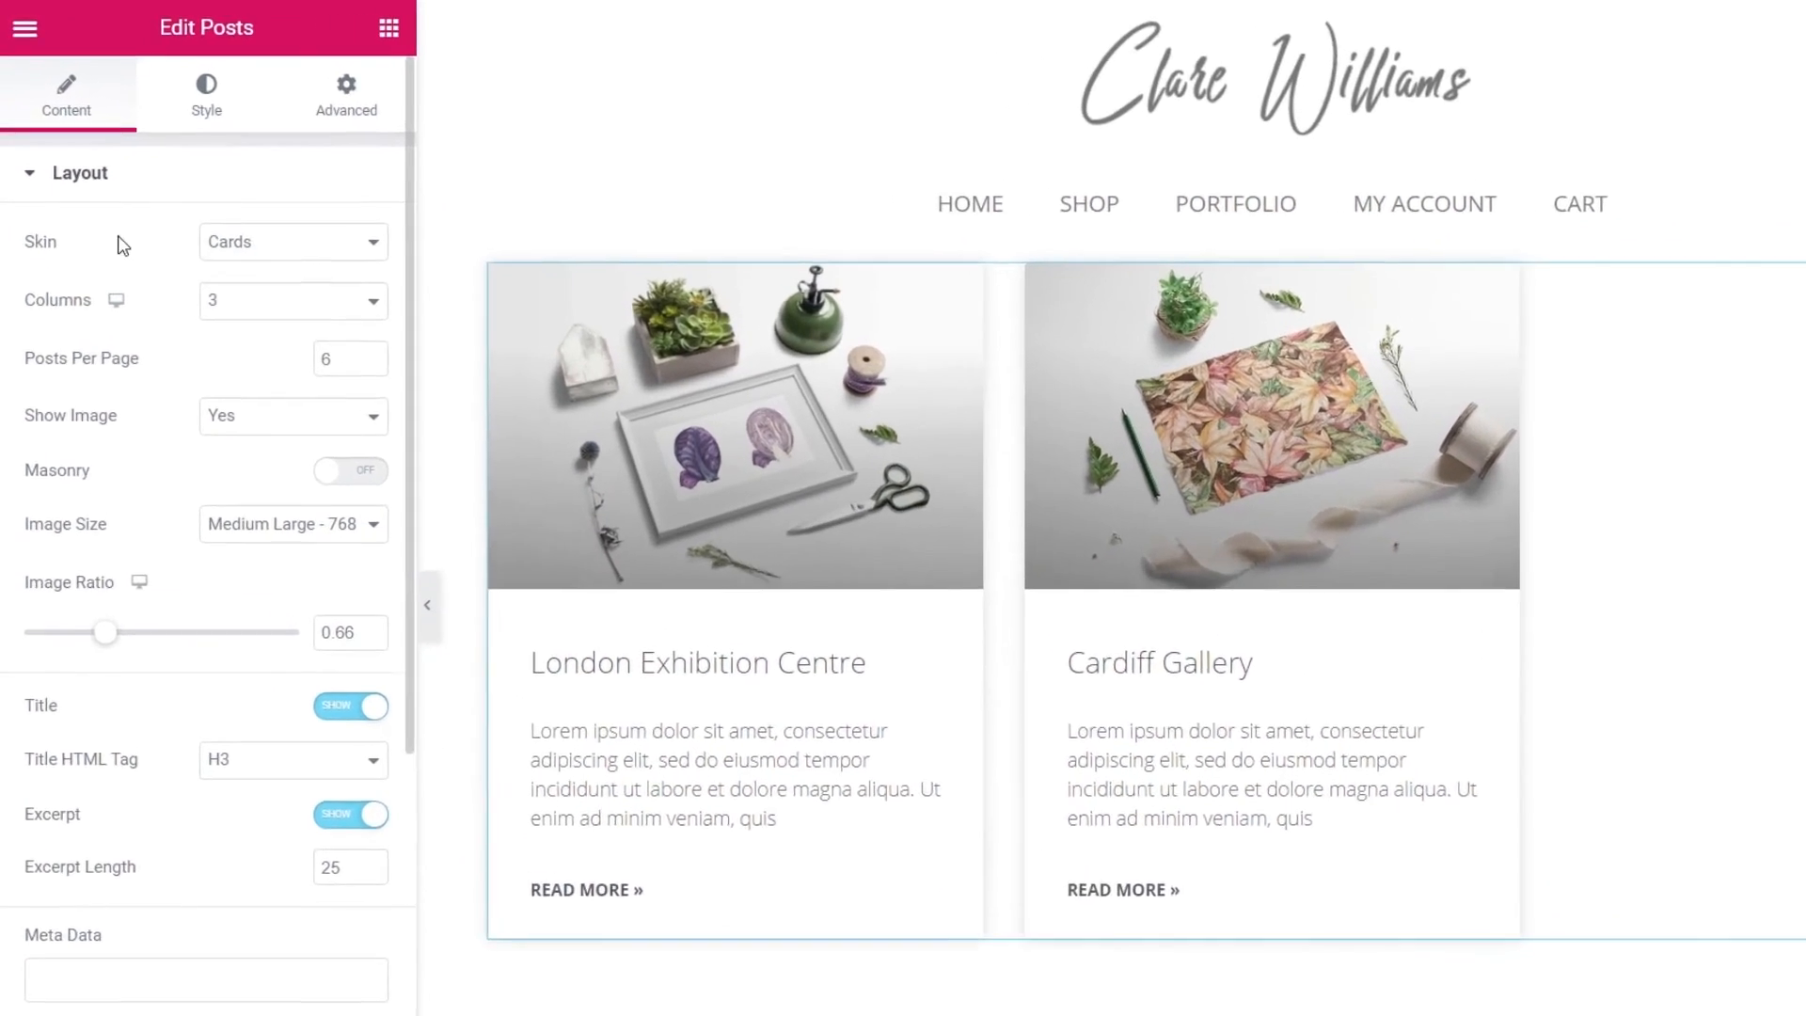
{"action": "left_click", "coordinate": [299, 256]}
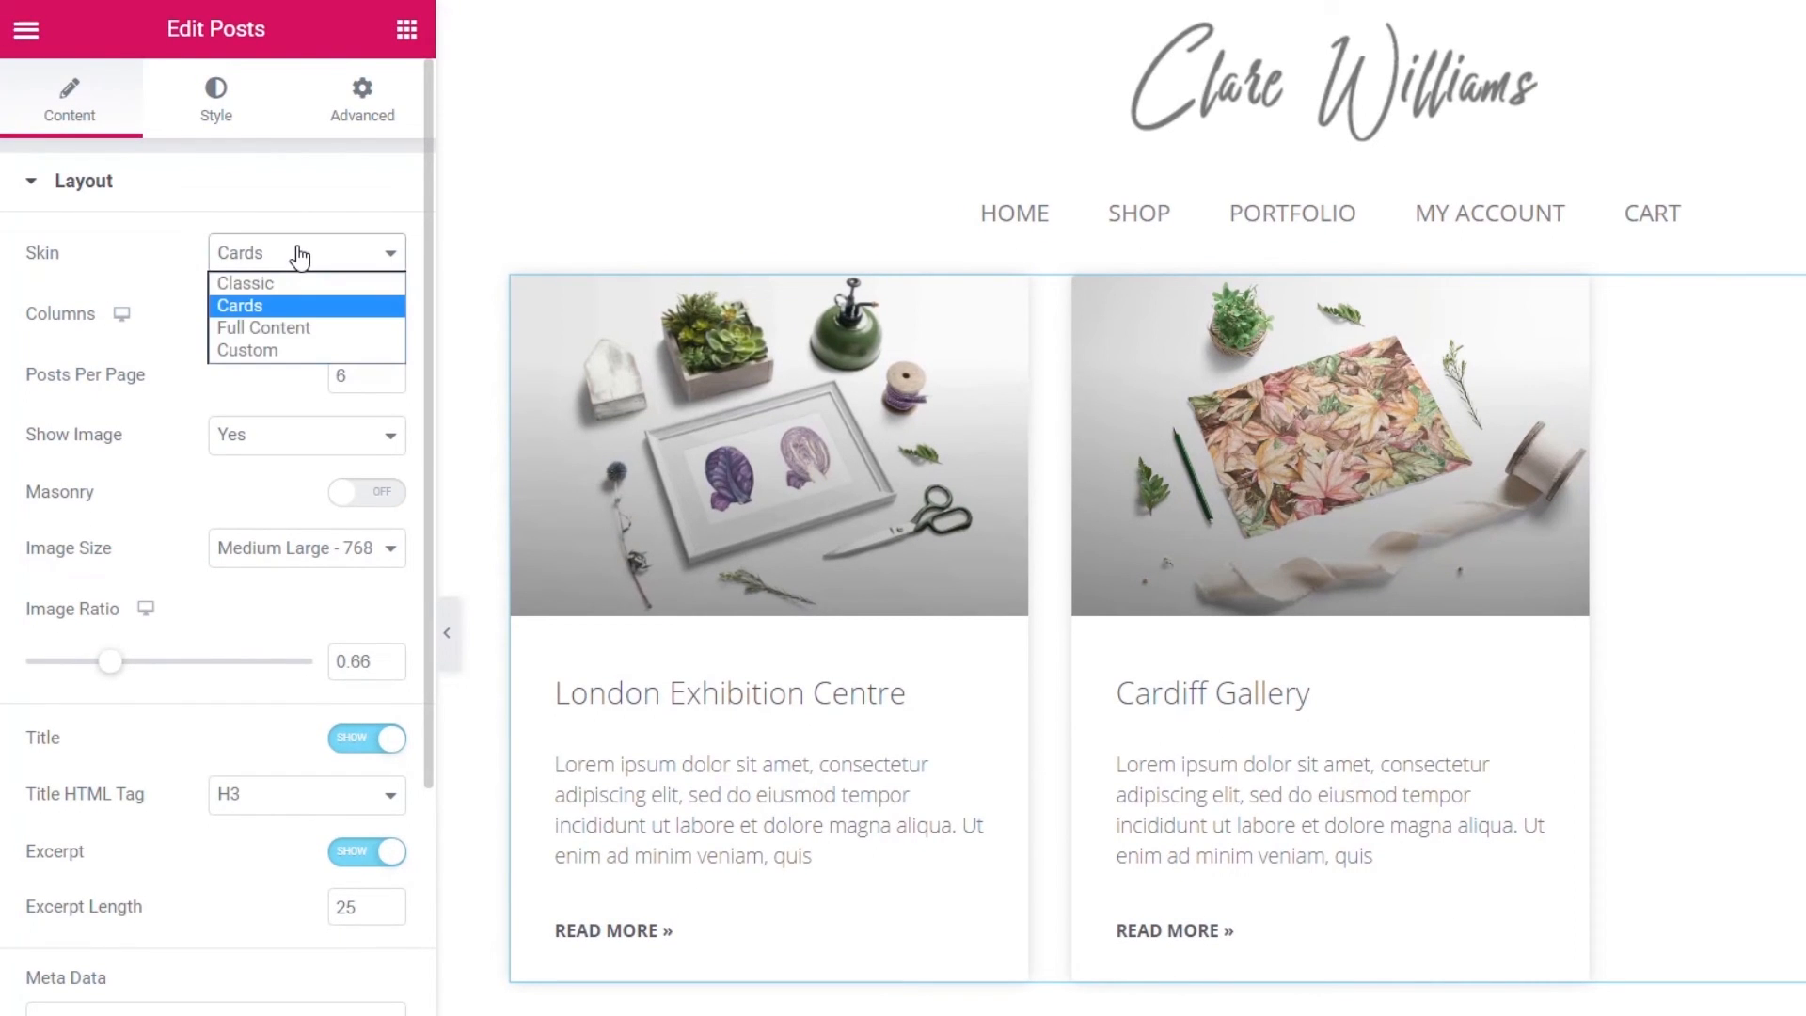
{"action": "left_click", "coordinate": [279, 348]}
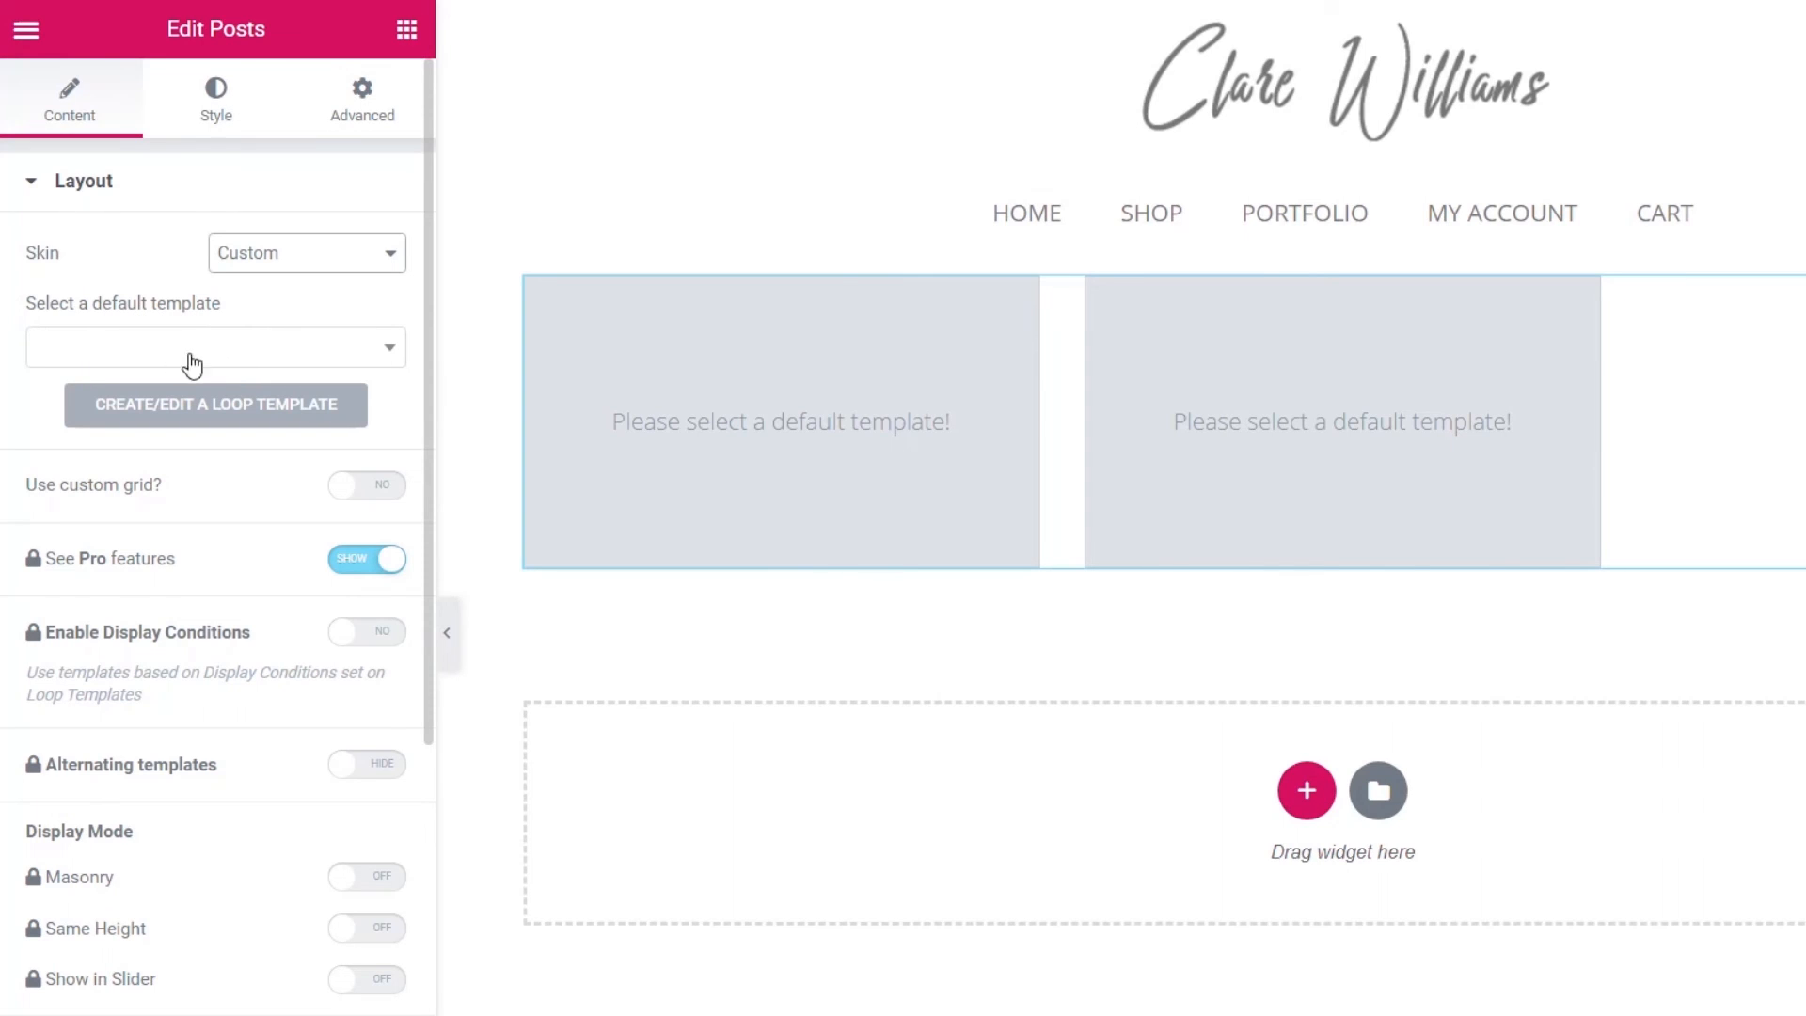
{"action": "left_click", "coordinate": [234, 355]}
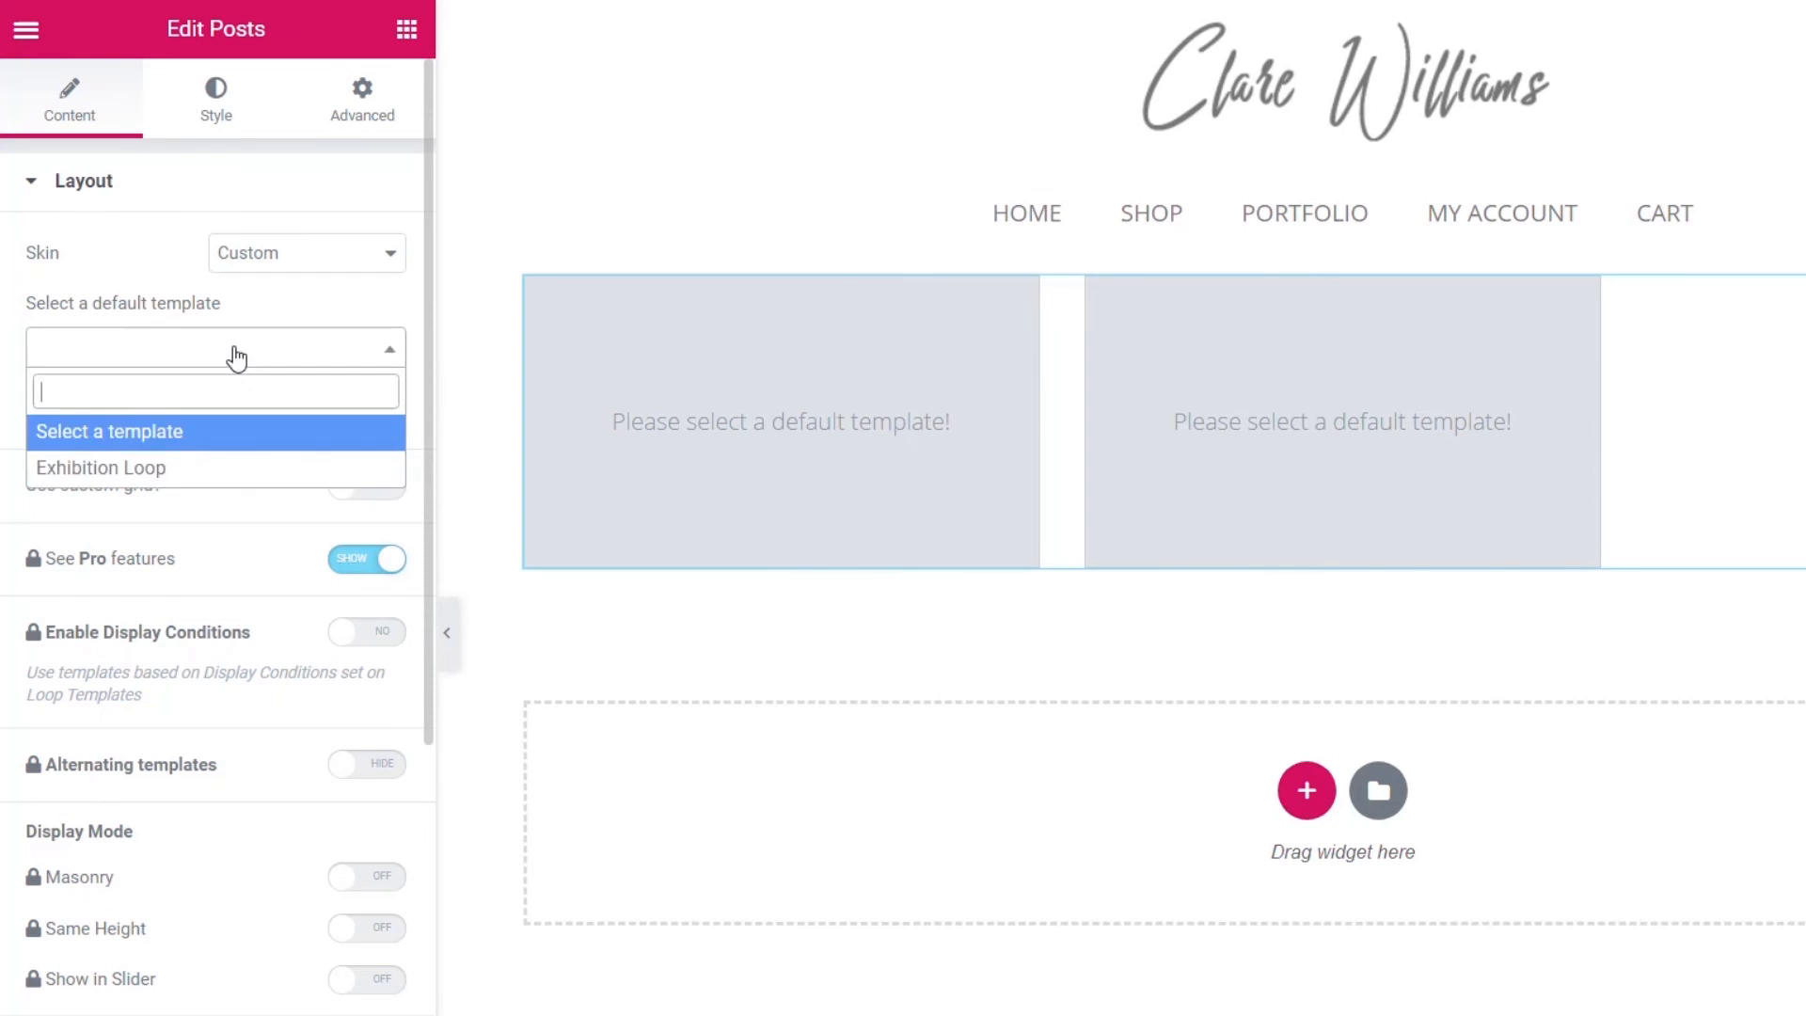
{"action": "left_click", "coordinate": [131, 468]}
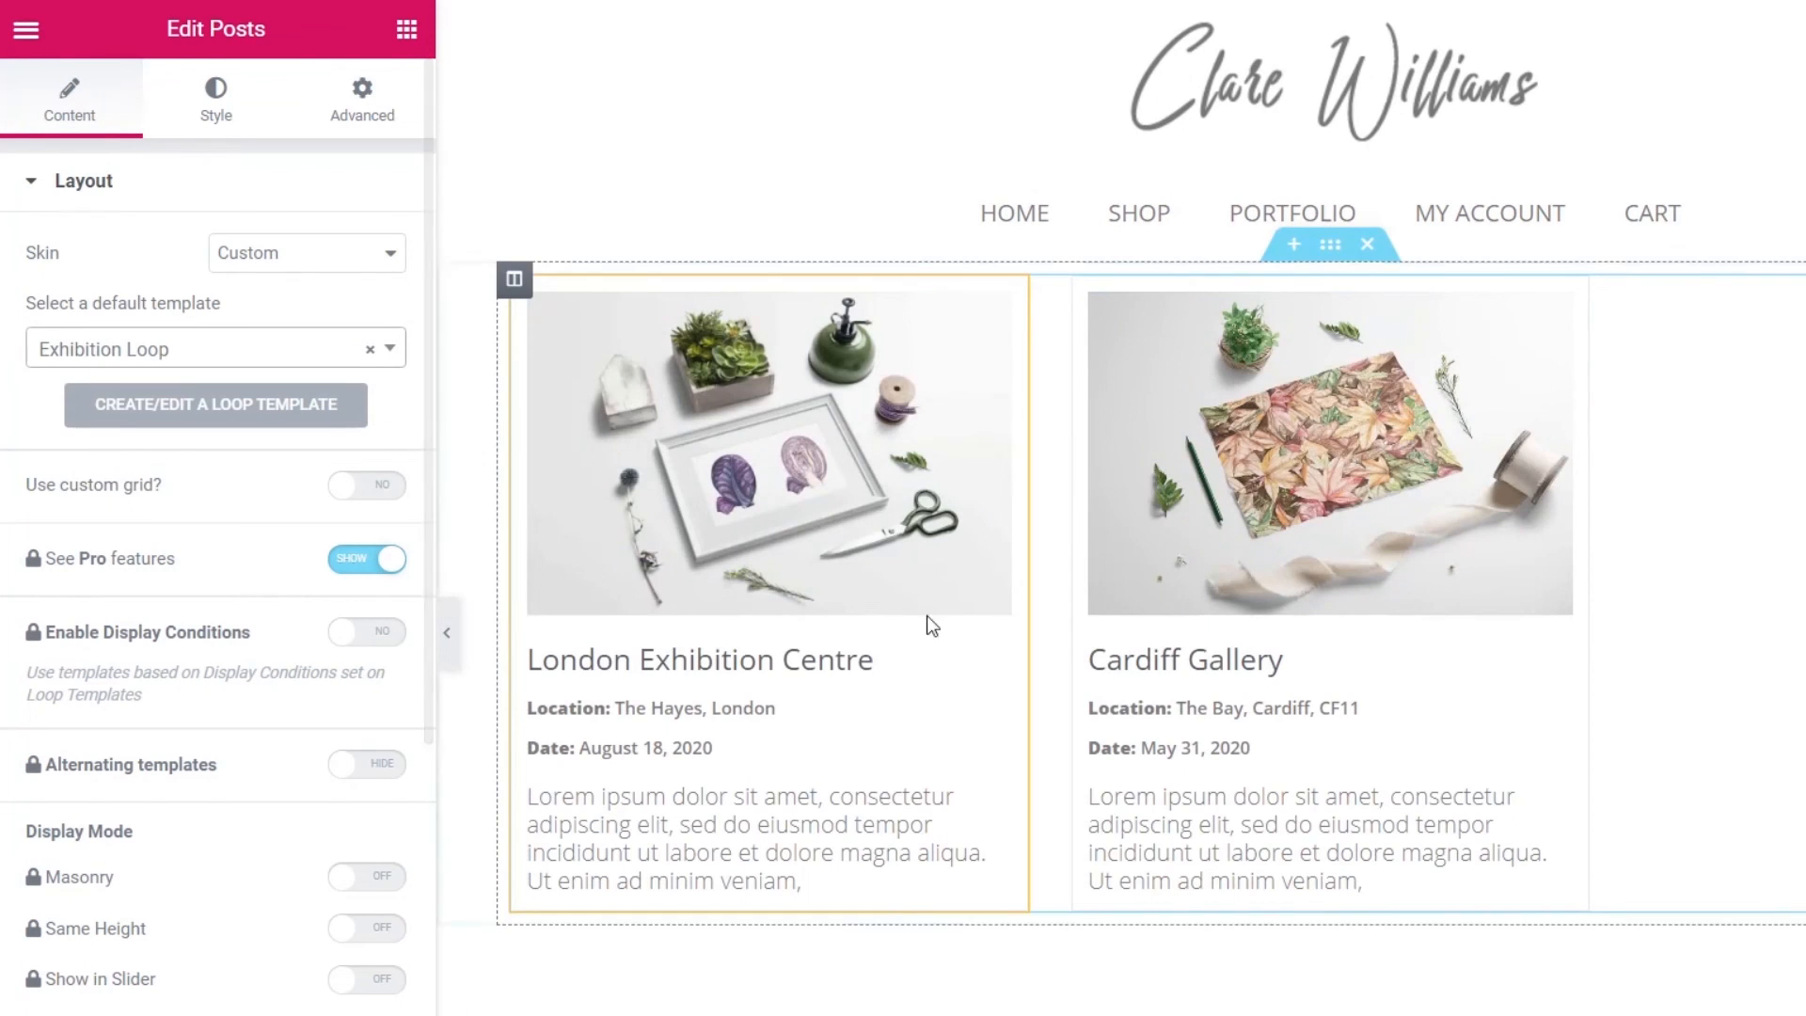
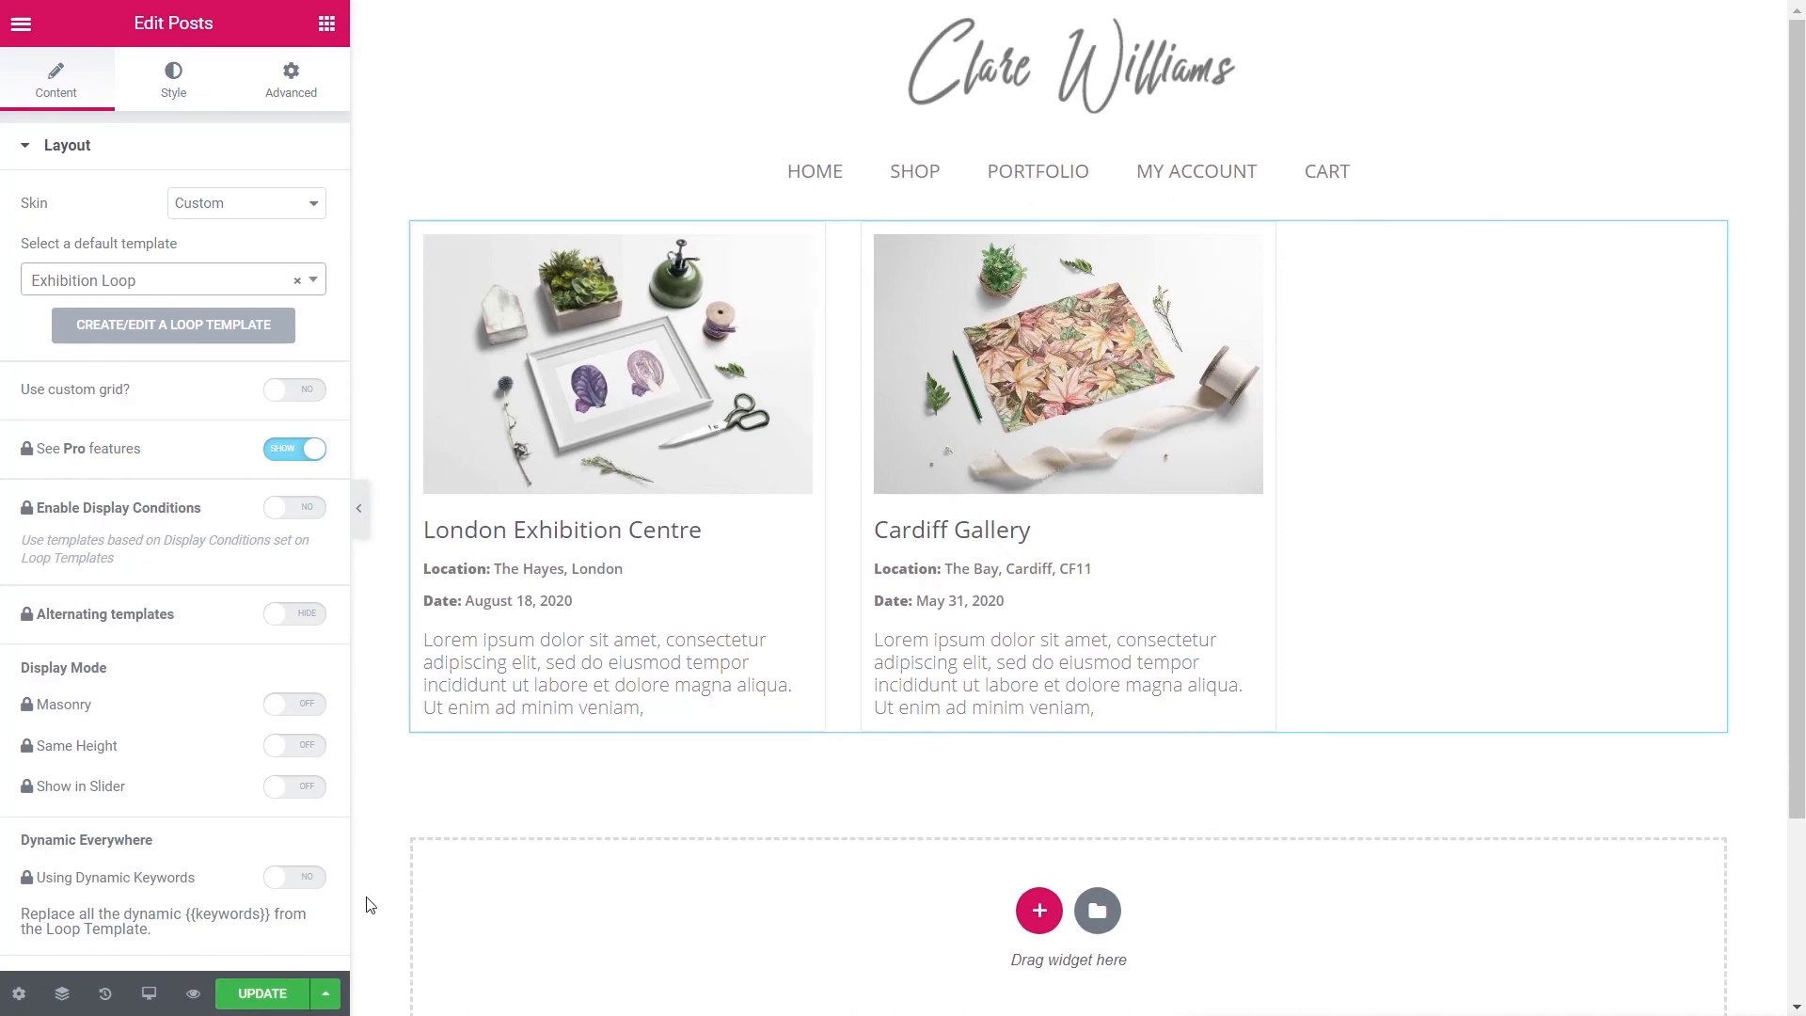
- Save the Default Exhibition Archive template and exit Elementor to its dashboard edit screen
{"action": "key", "text": "ctrl+s"}
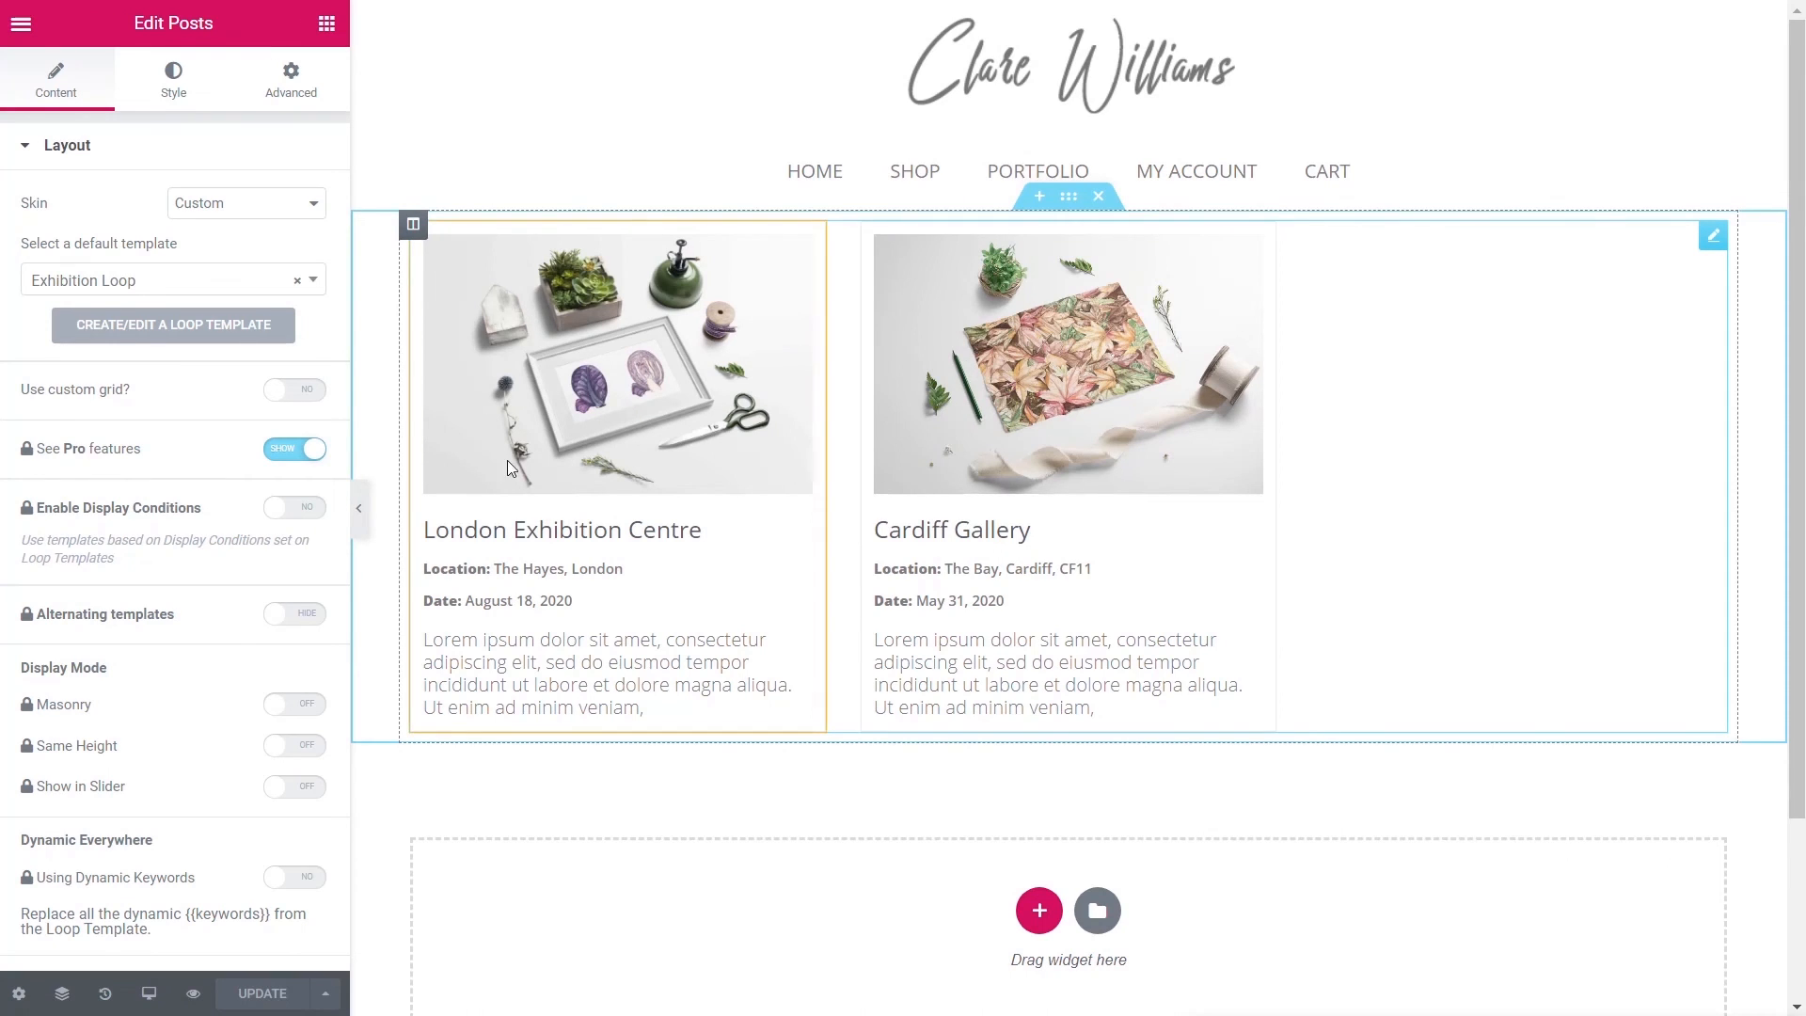
{"action": "left_click", "coordinate": [20, 25]}
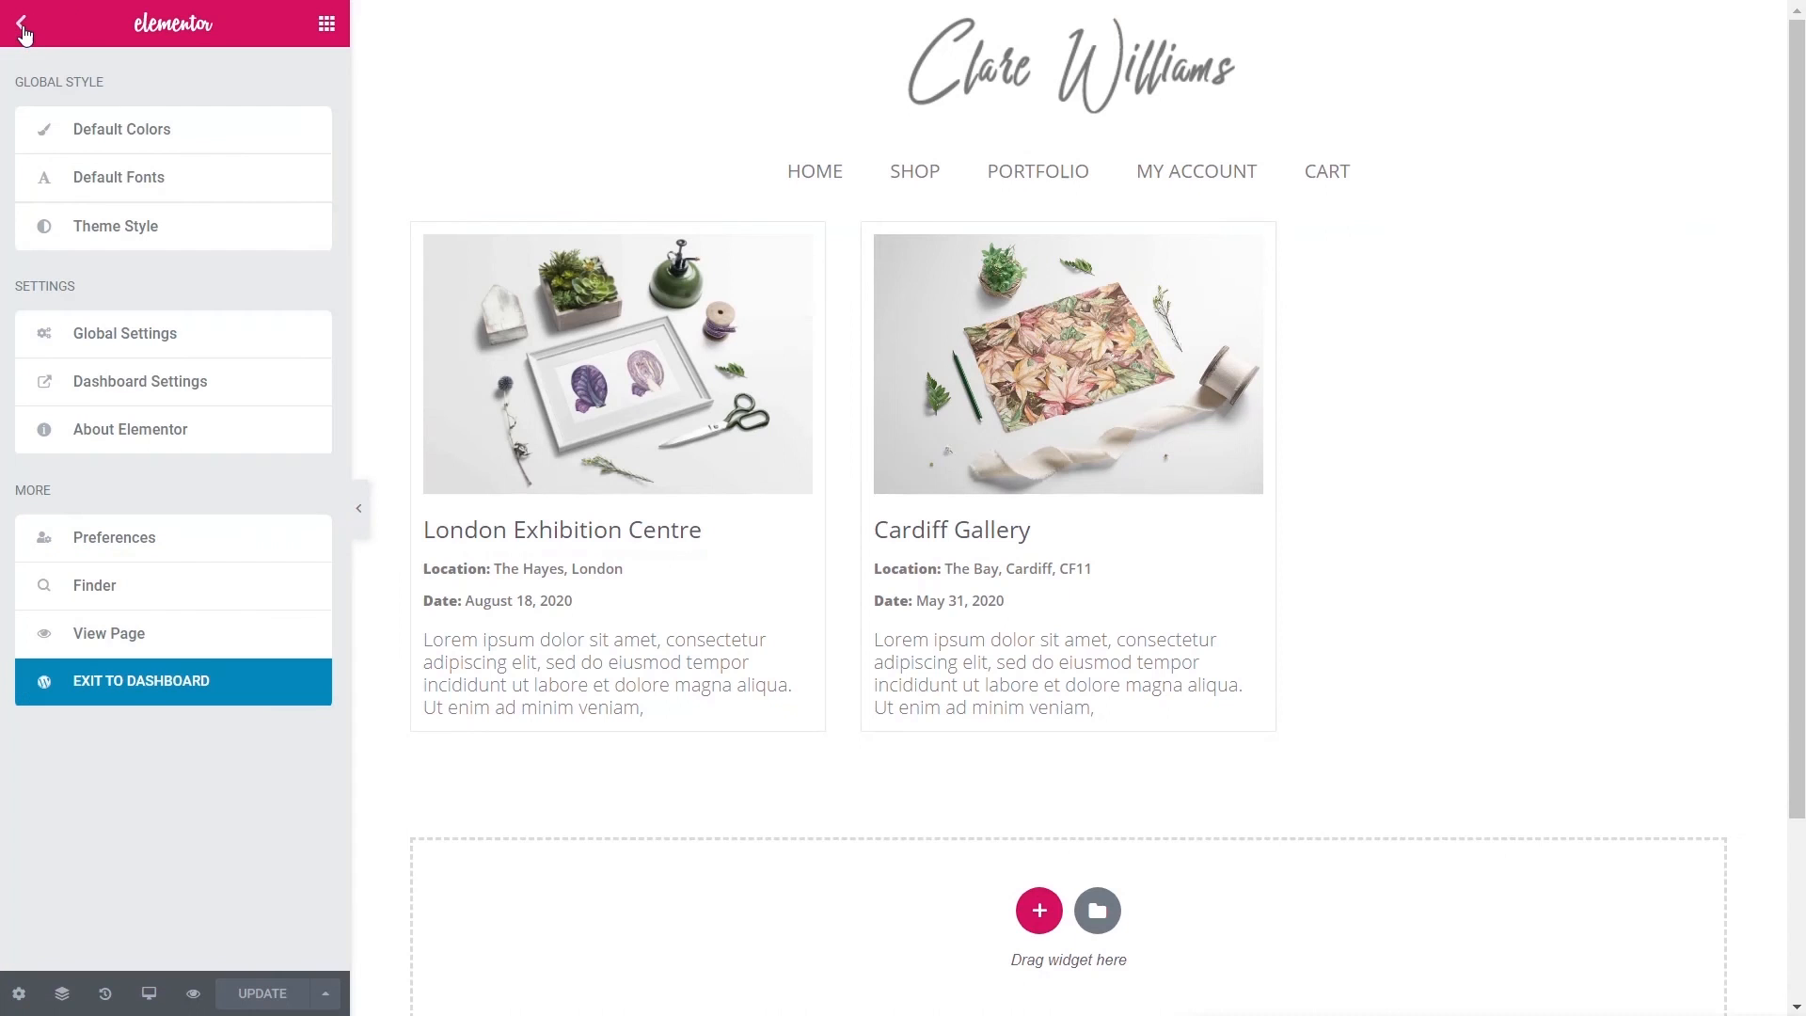
{"action": "left_click", "coordinate": [148, 687]}
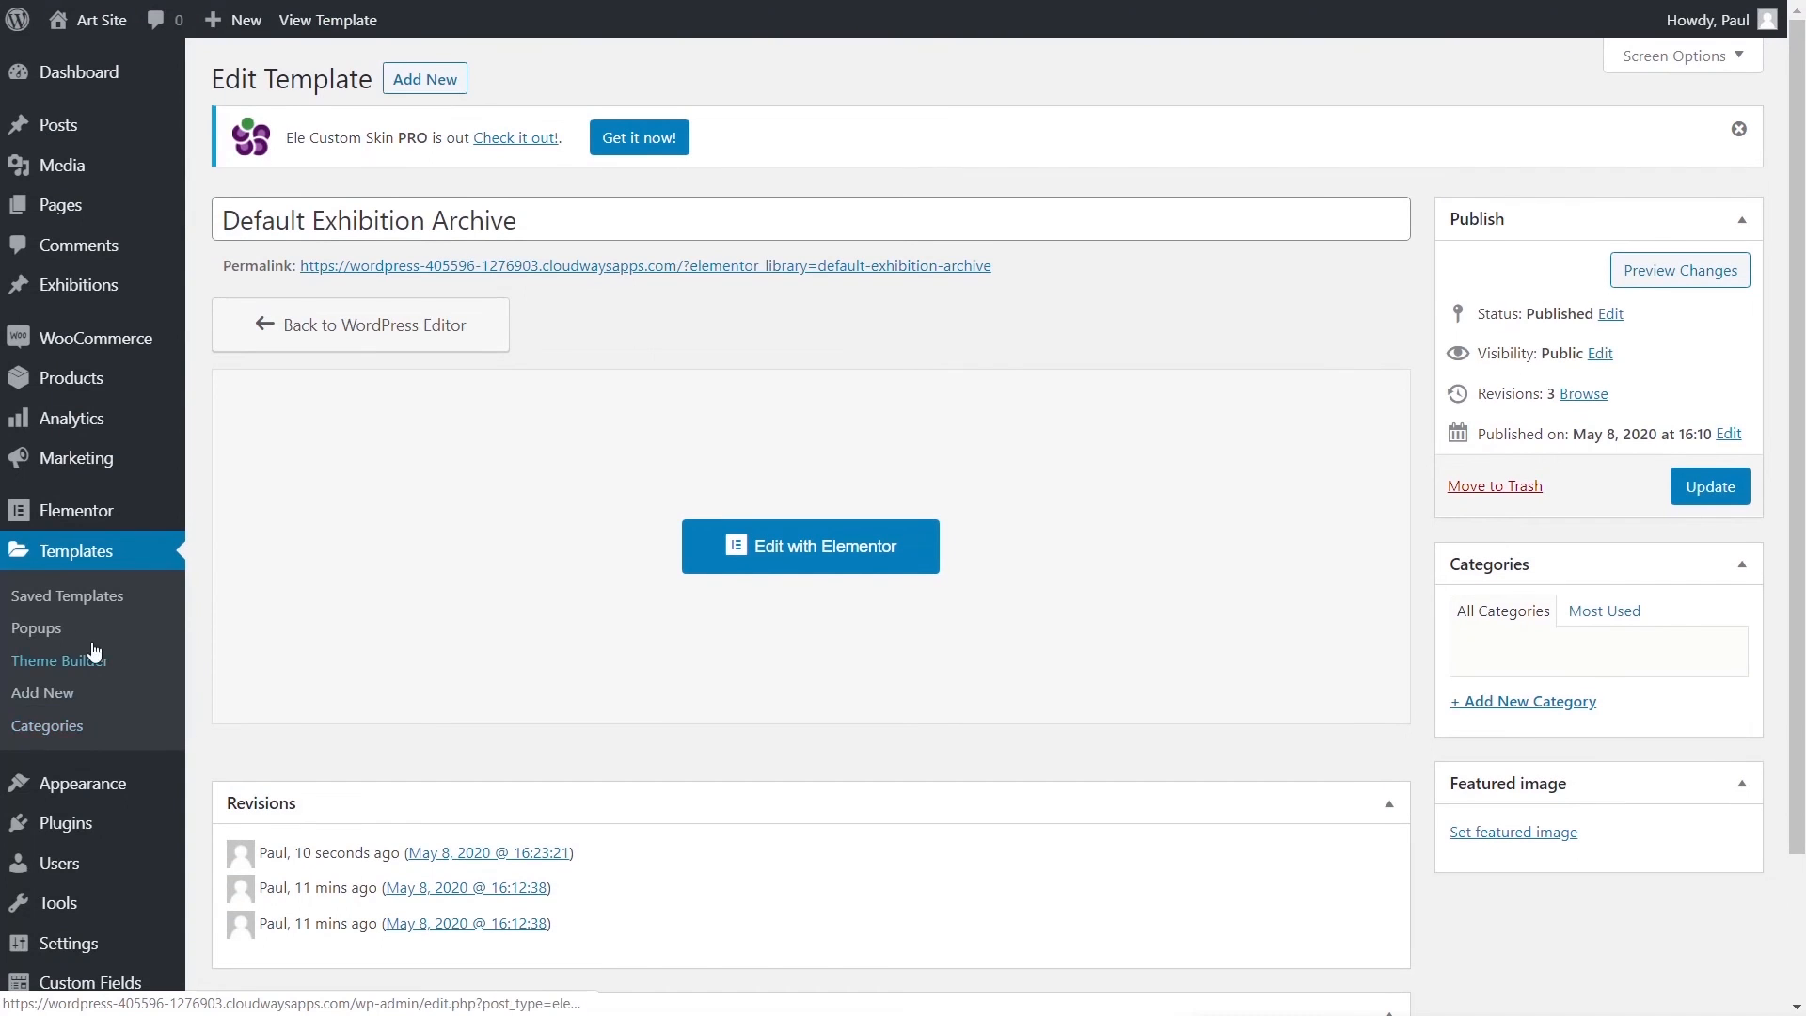
- Open the Exhibition Loop template from the Theme Builder's Loop list and select its featured image
{"action": "left_click", "coordinate": [81, 665]}
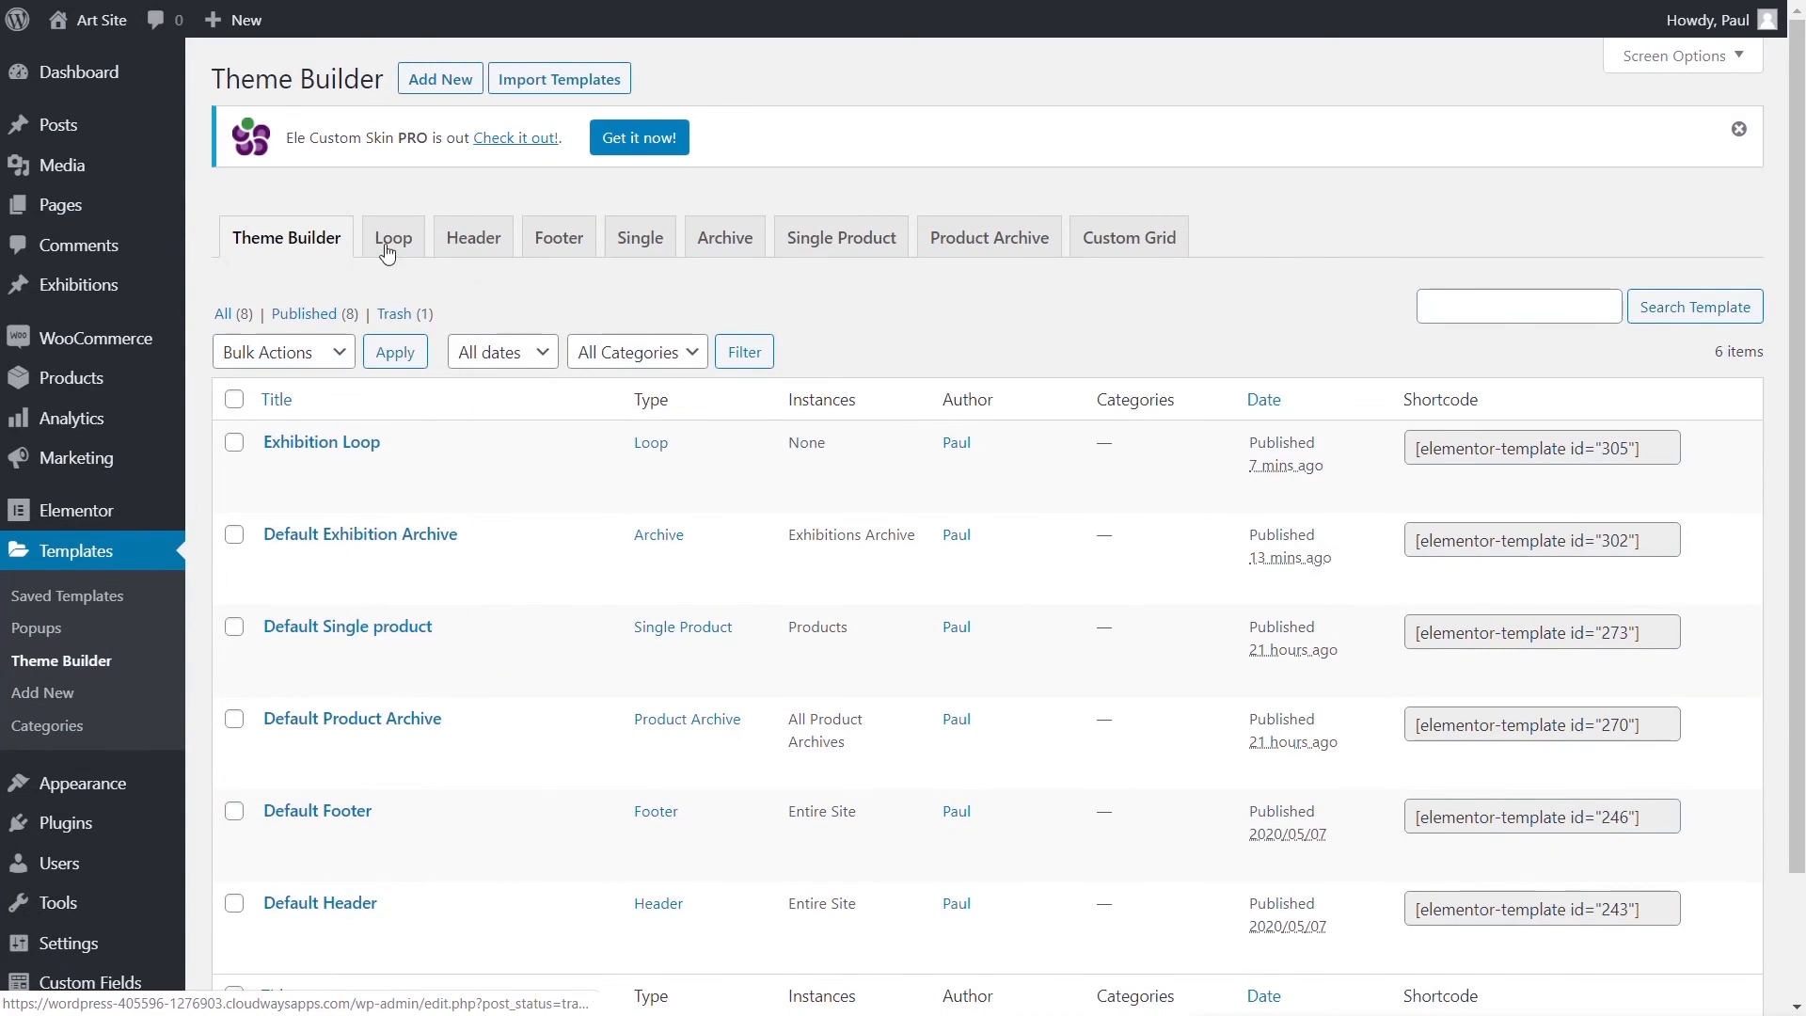
{"action": "left_click", "coordinate": [395, 242]}
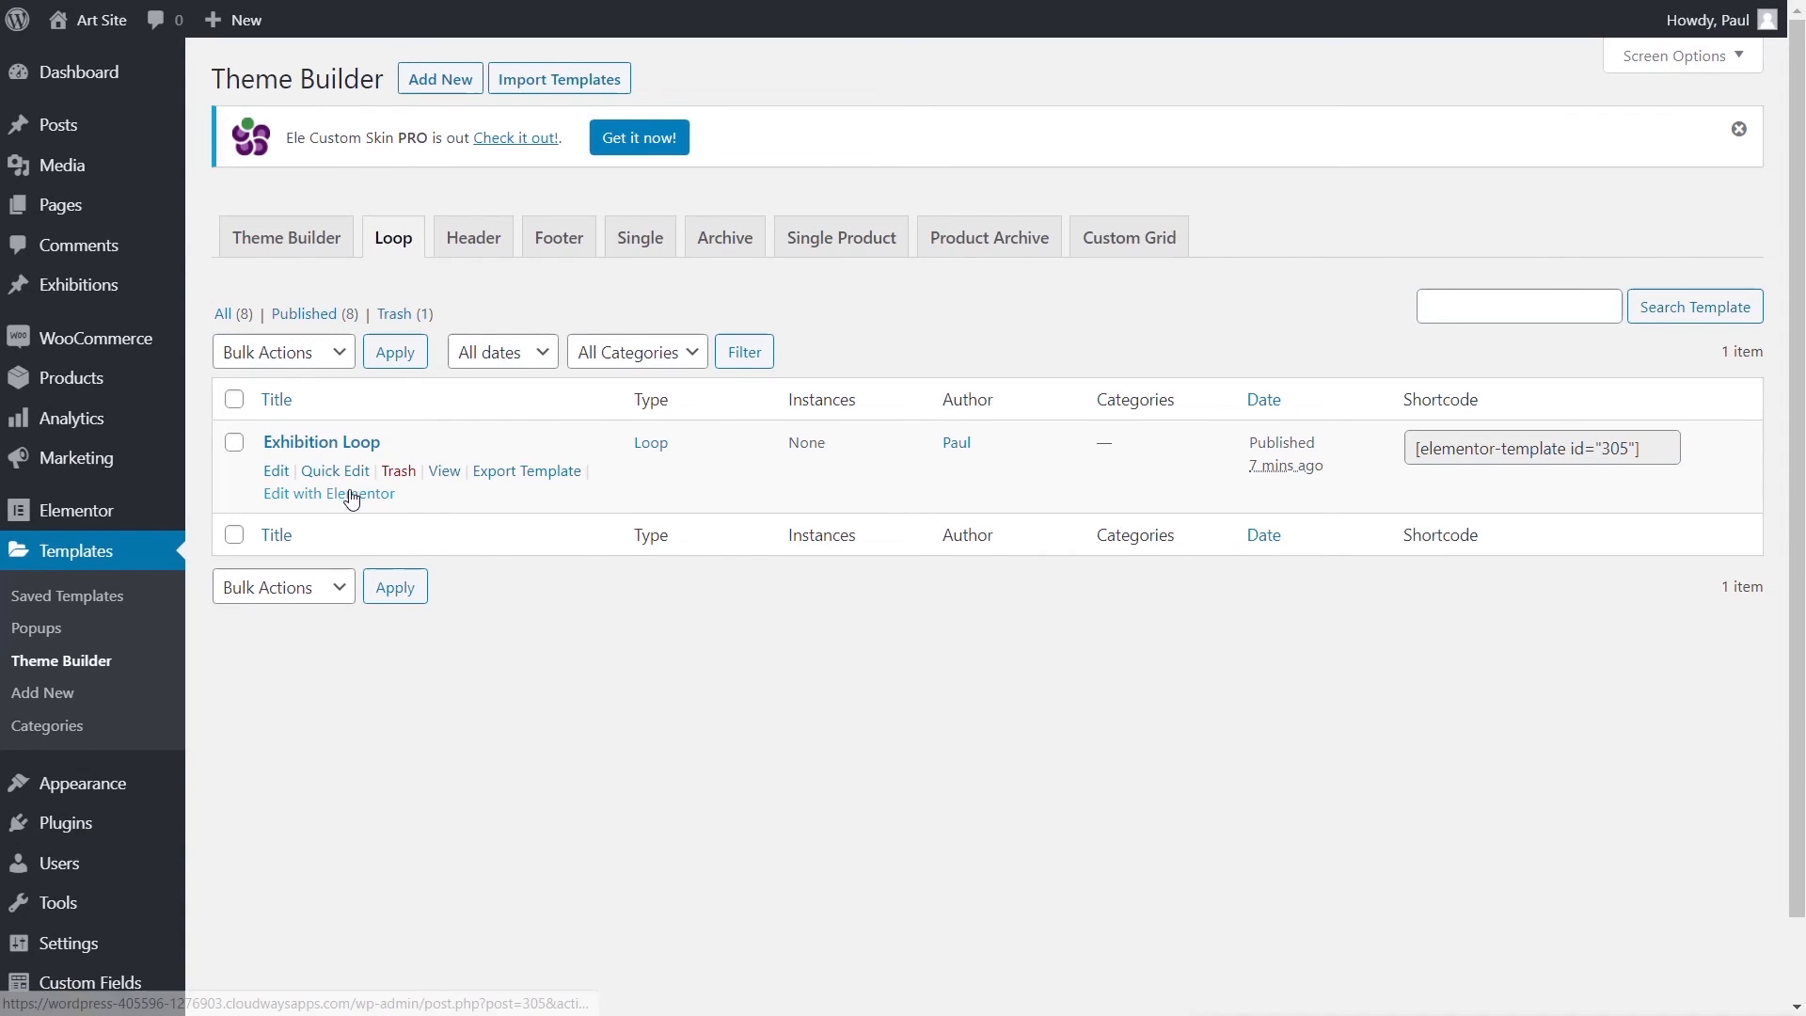
{"action": "left_click", "coordinate": [350, 495]}
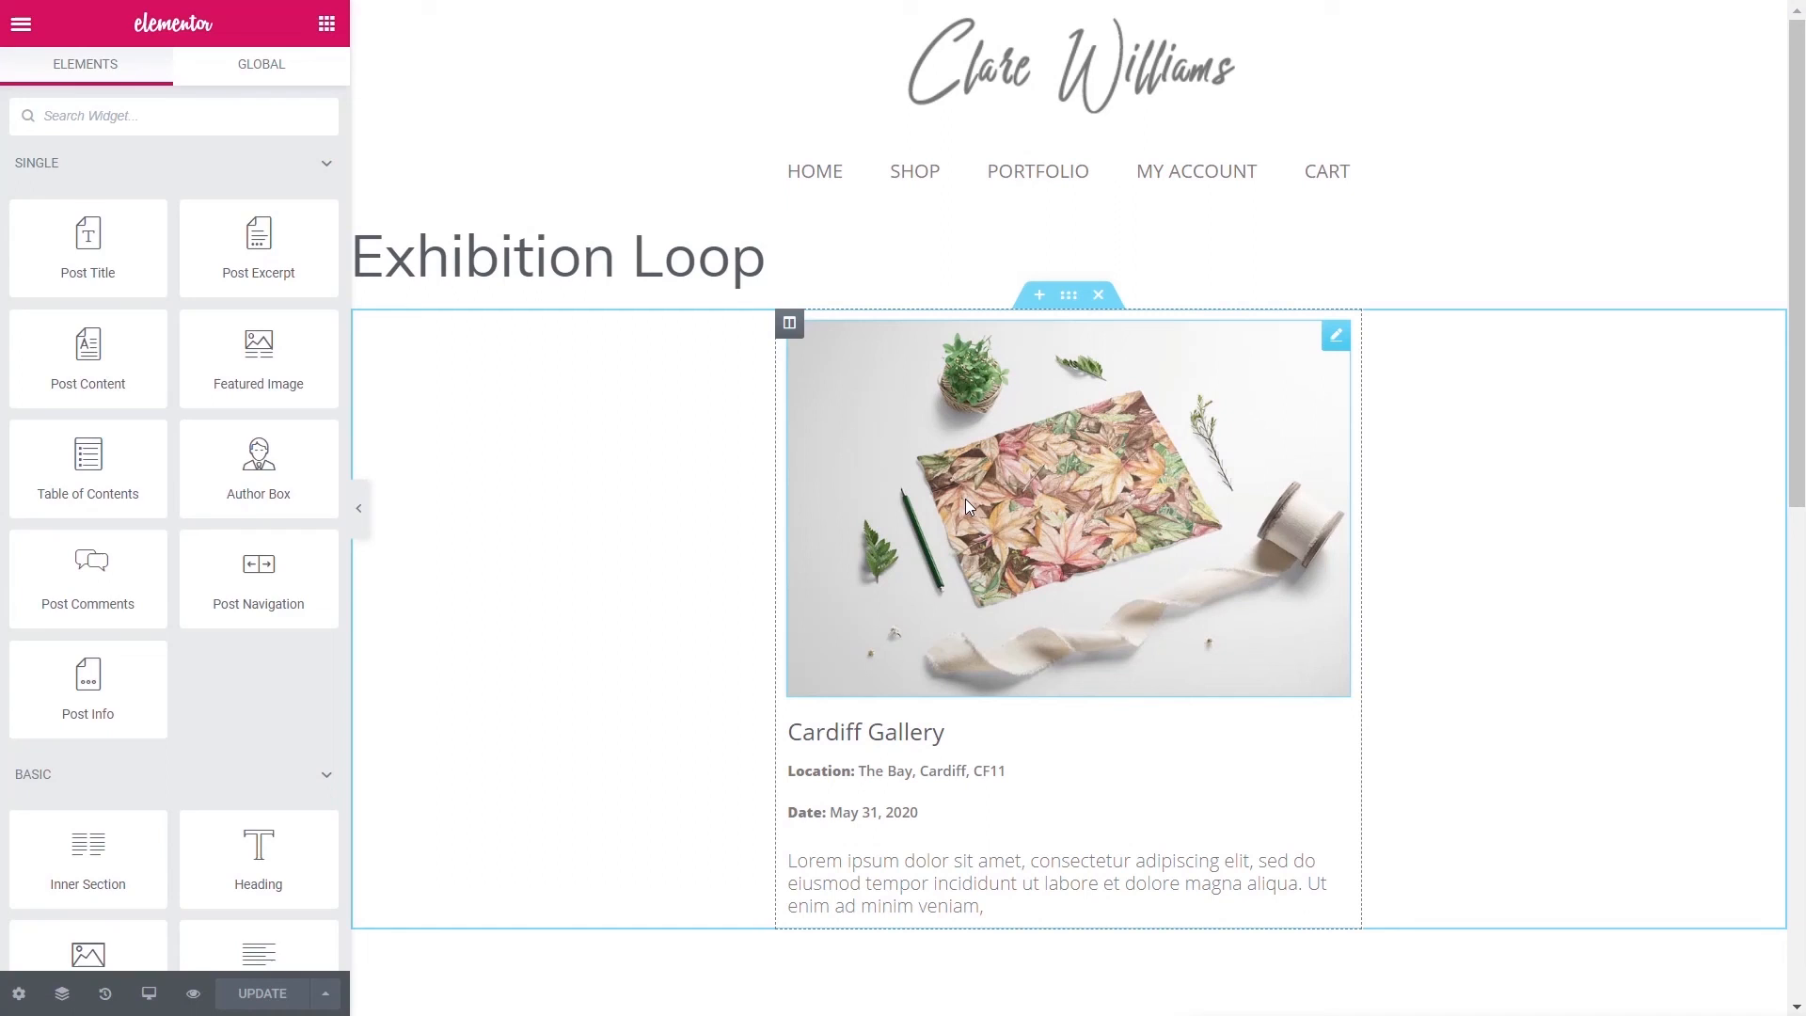
{"action": "left_click", "coordinate": [966, 500]}
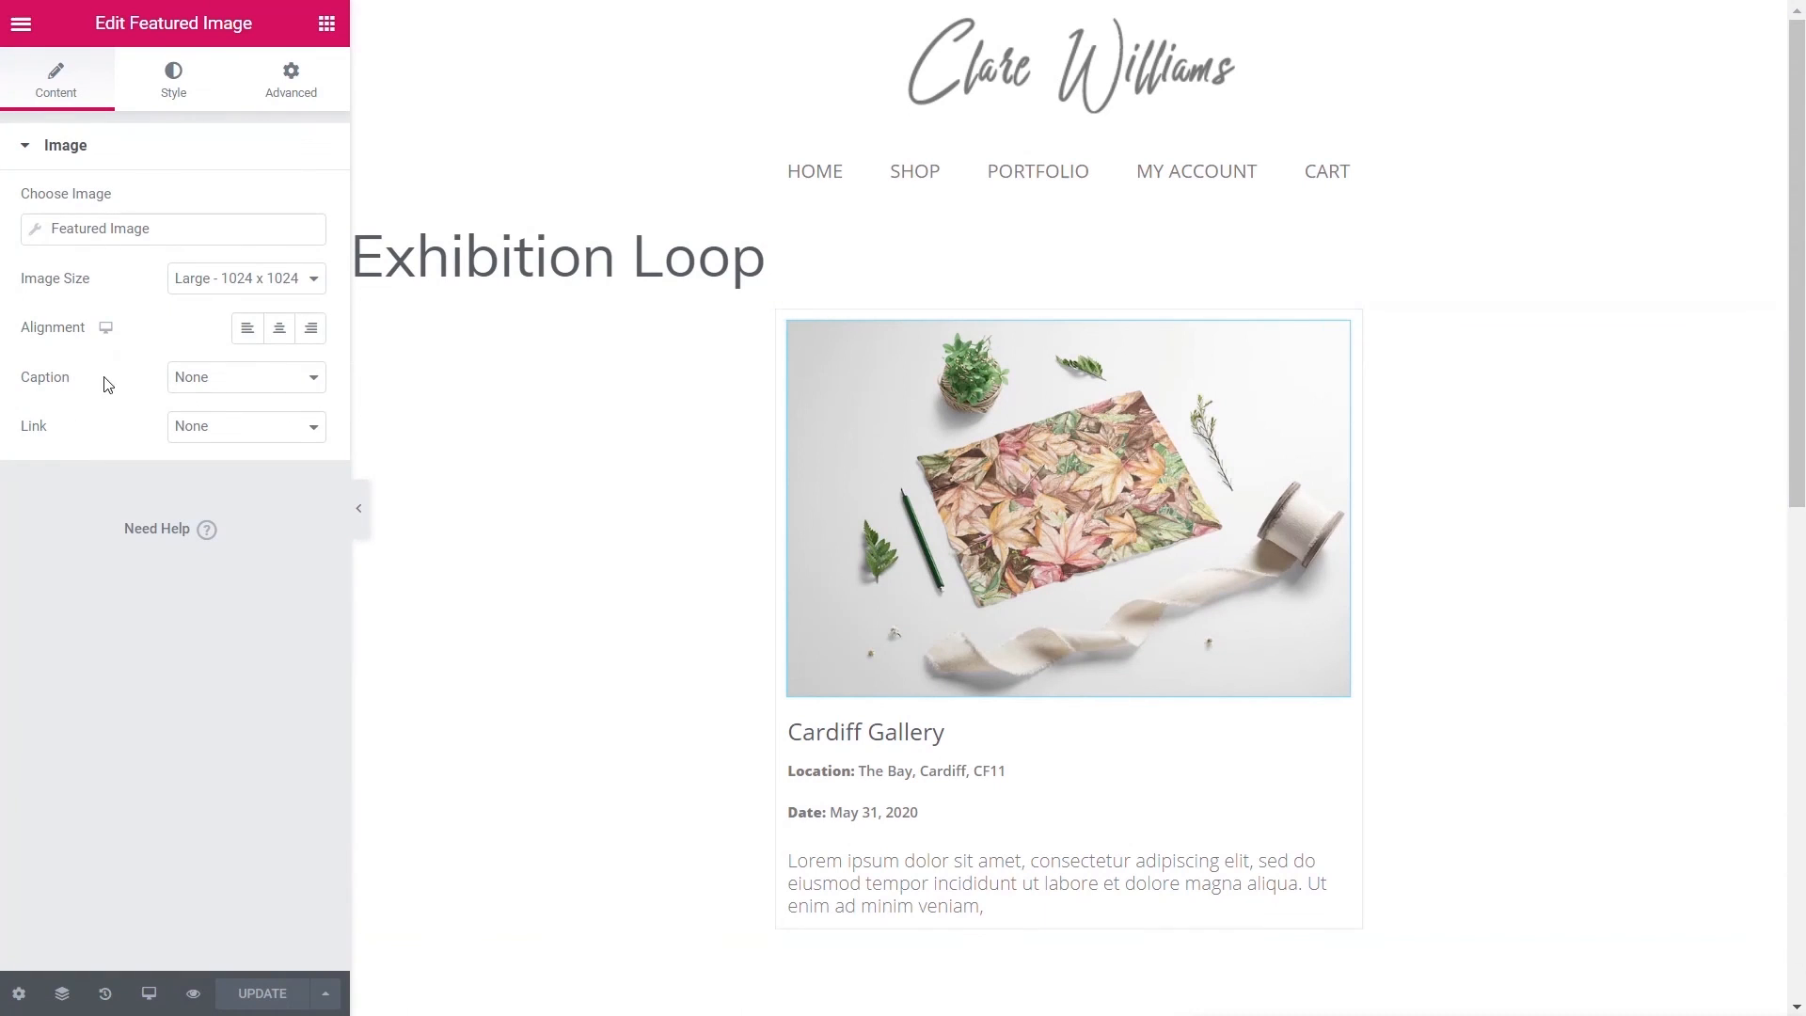
- Set the featured image link to a Custom URL using the dynamic Post URL tag
{"action": "left_click", "coordinate": [209, 425]}
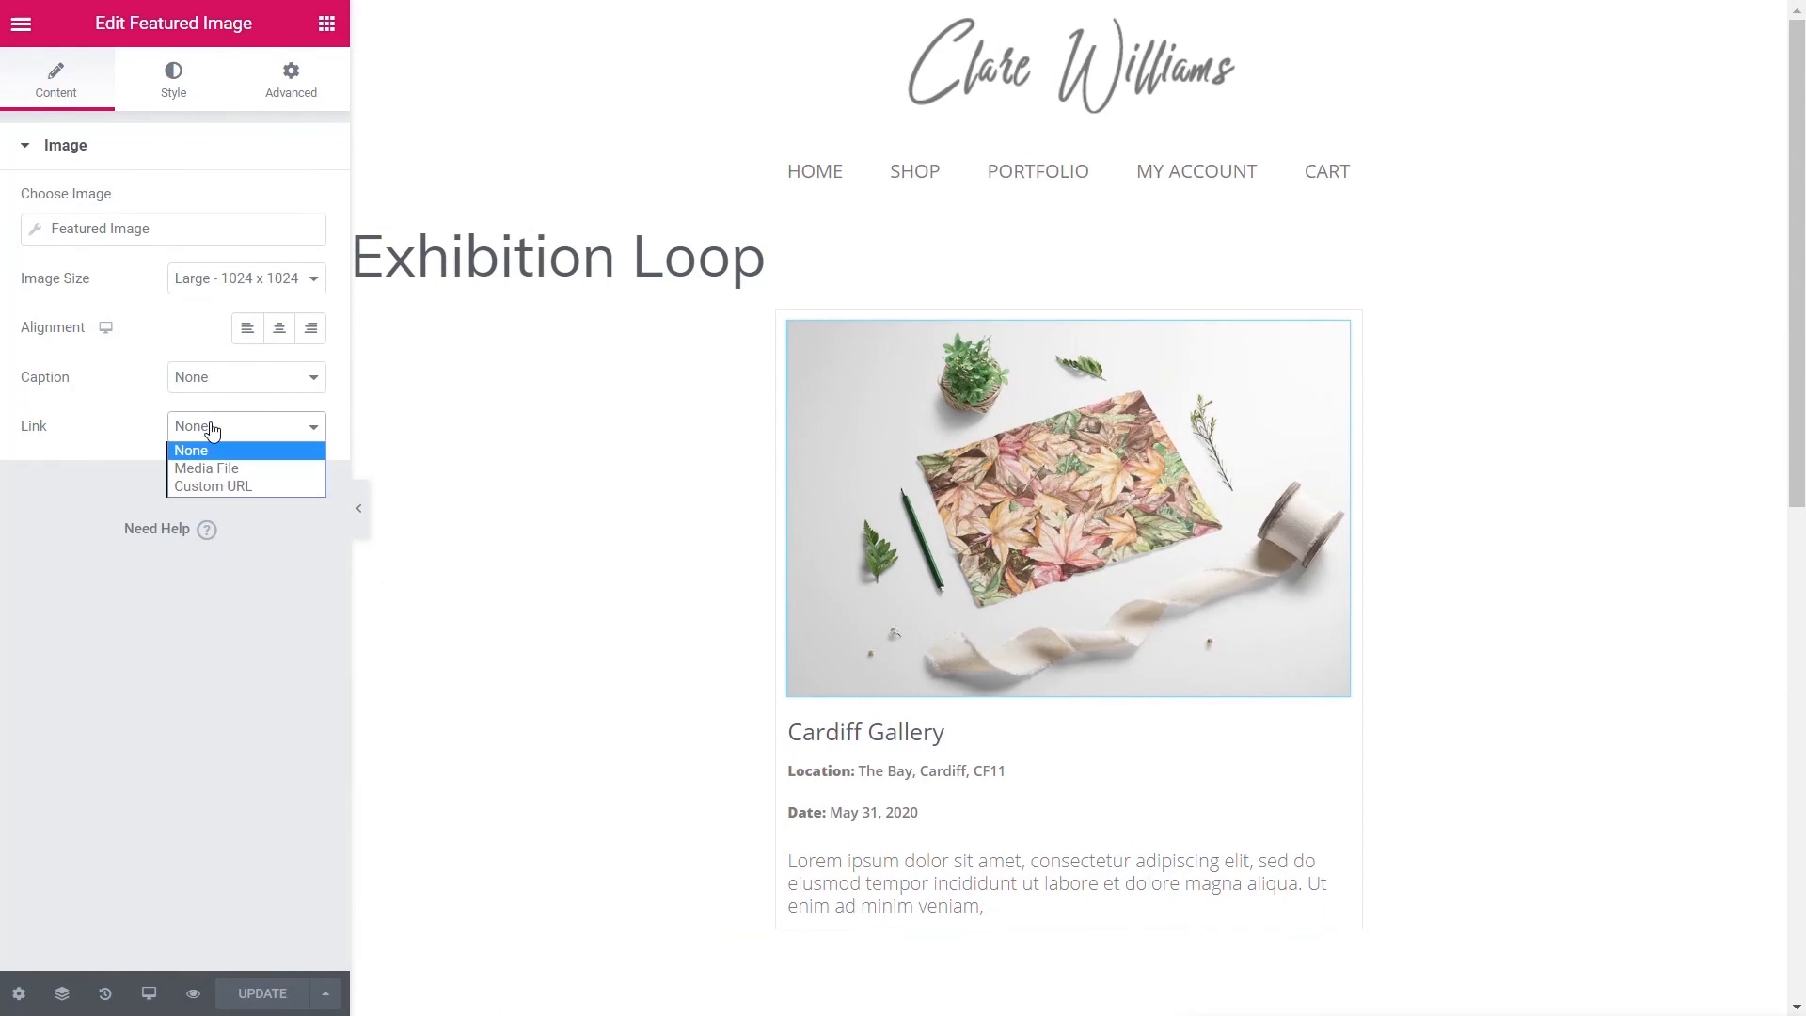
{"action": "left_click", "coordinate": [222, 485]}
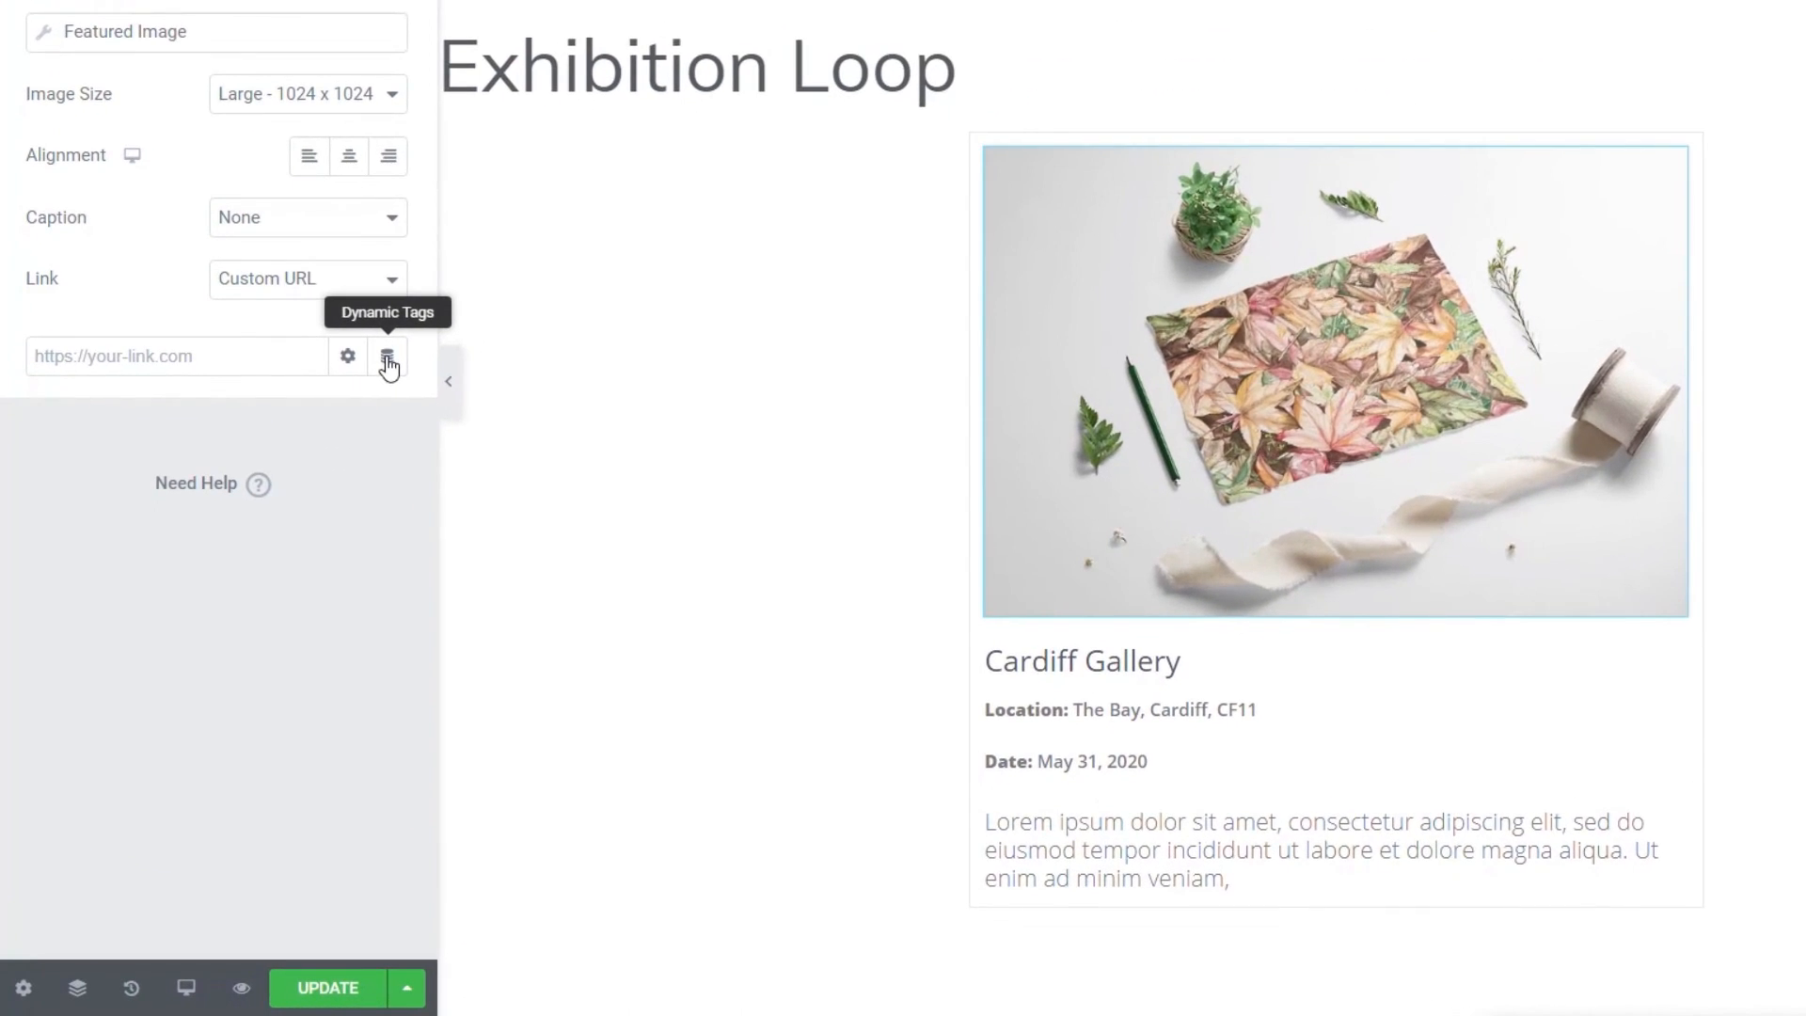
{"action": "left_click", "coordinate": [387, 357]}
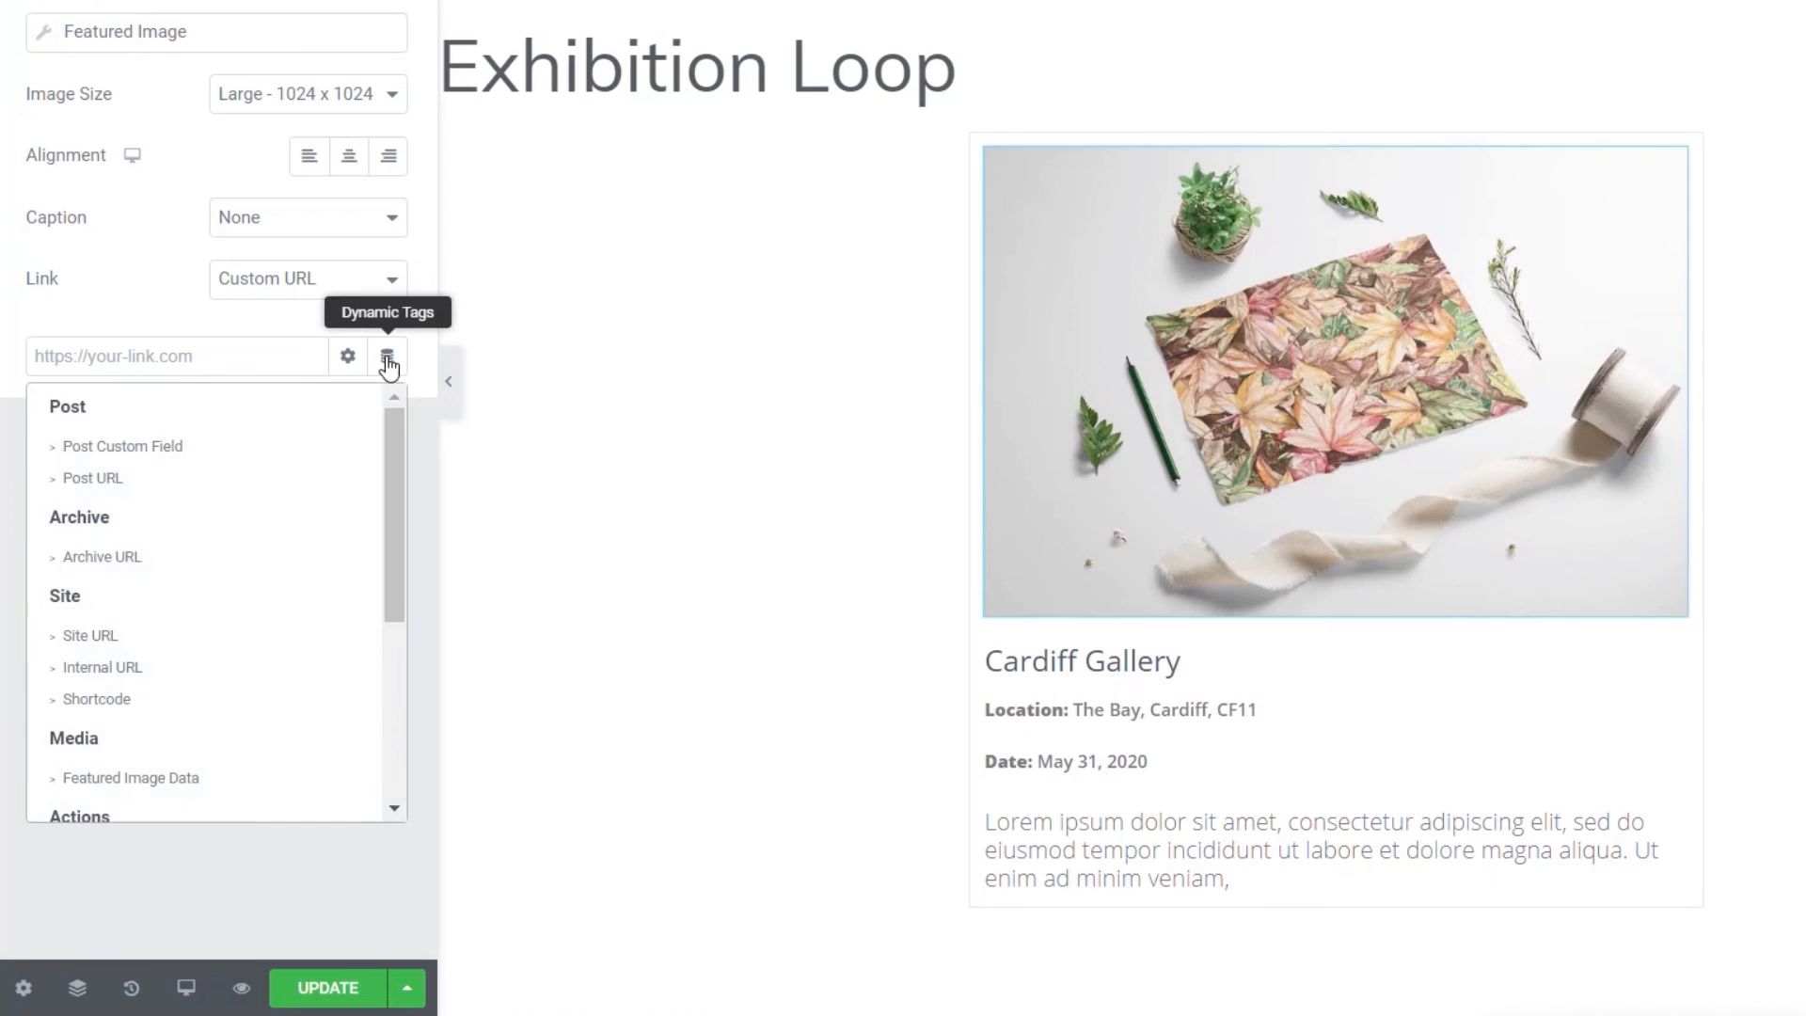
{"action": "left_click", "coordinate": [99, 479]}
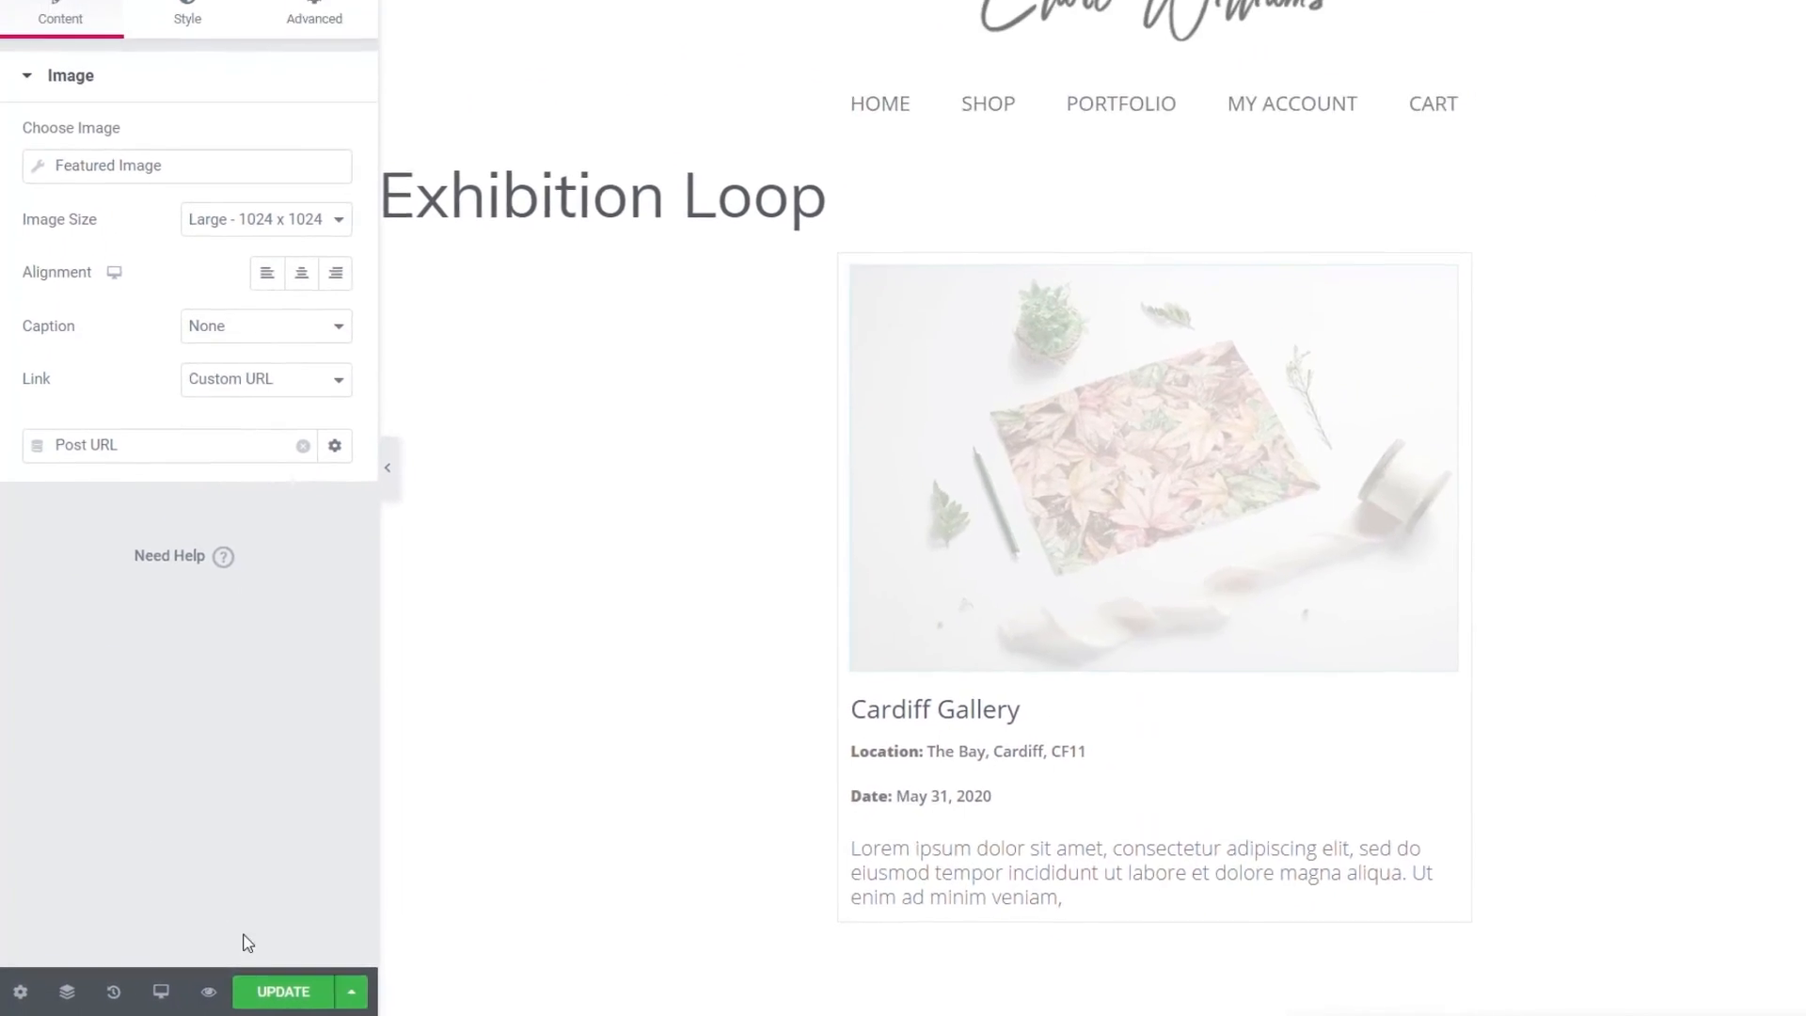
- Update and save the Exhibition Loop template, then exit to the dashboard
{"action": "left_click", "coordinate": [243, 995]}
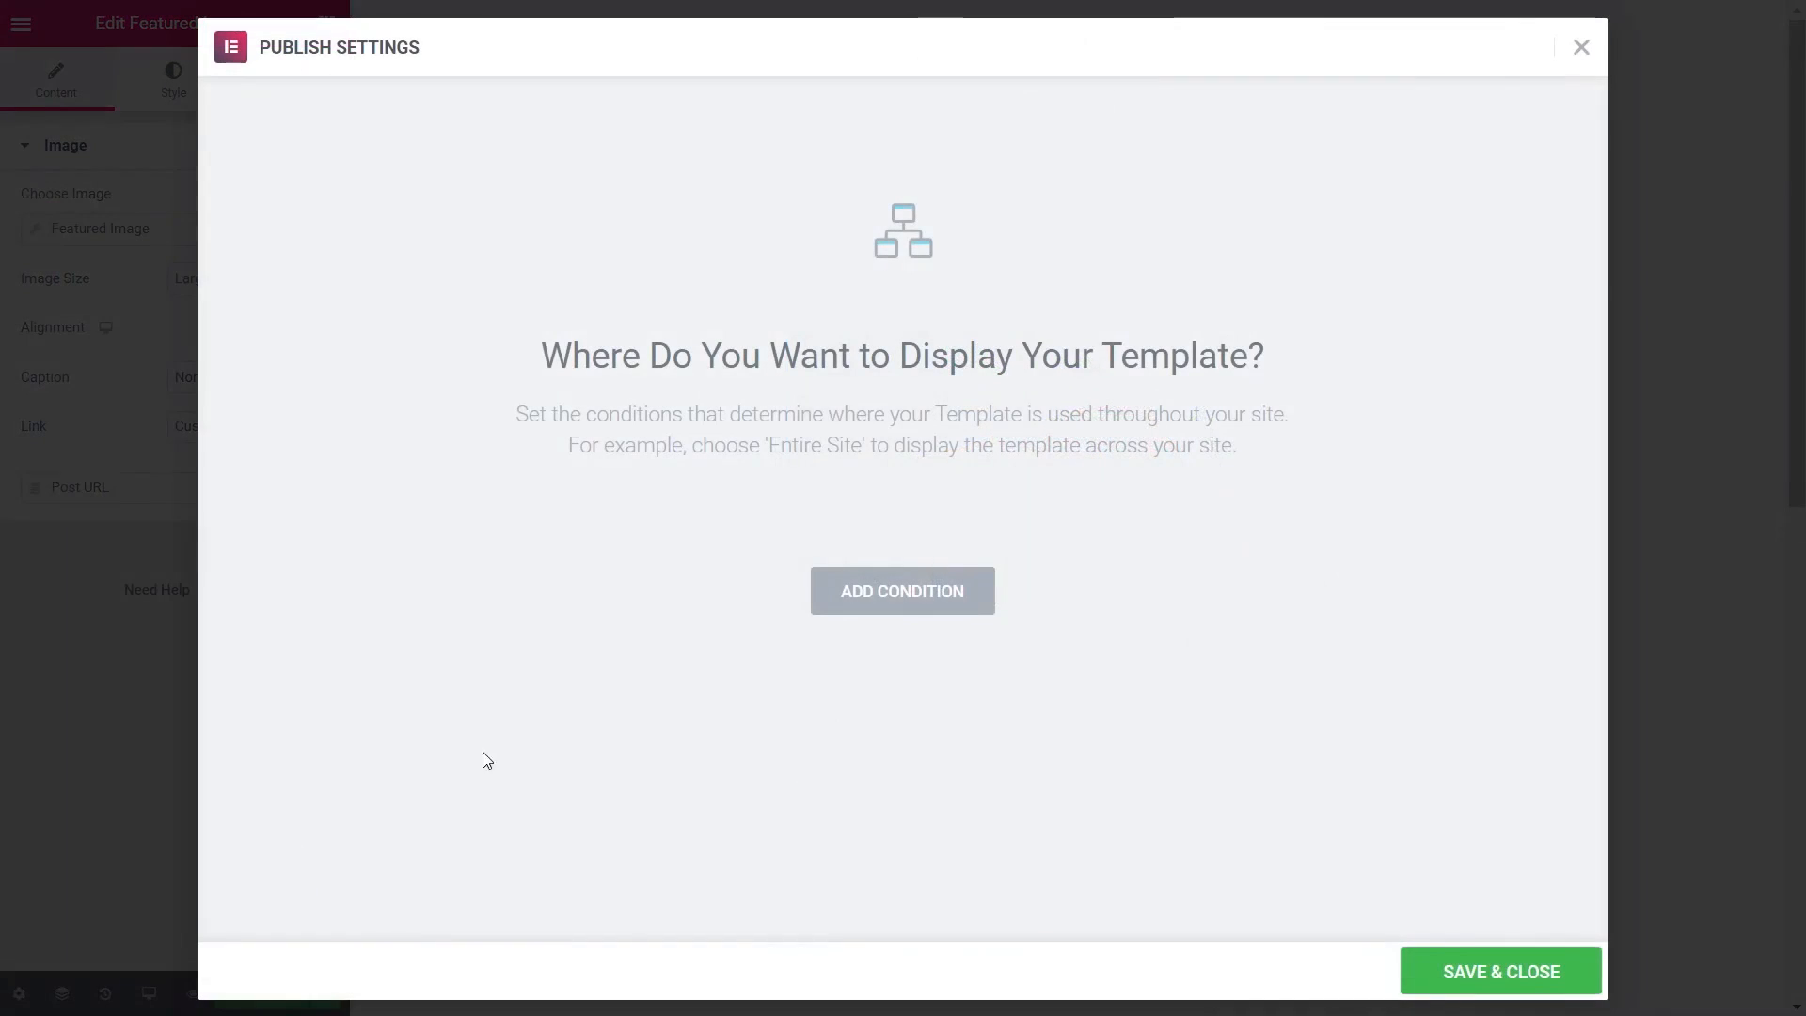
{"action": "left_click", "coordinate": [1505, 968]}
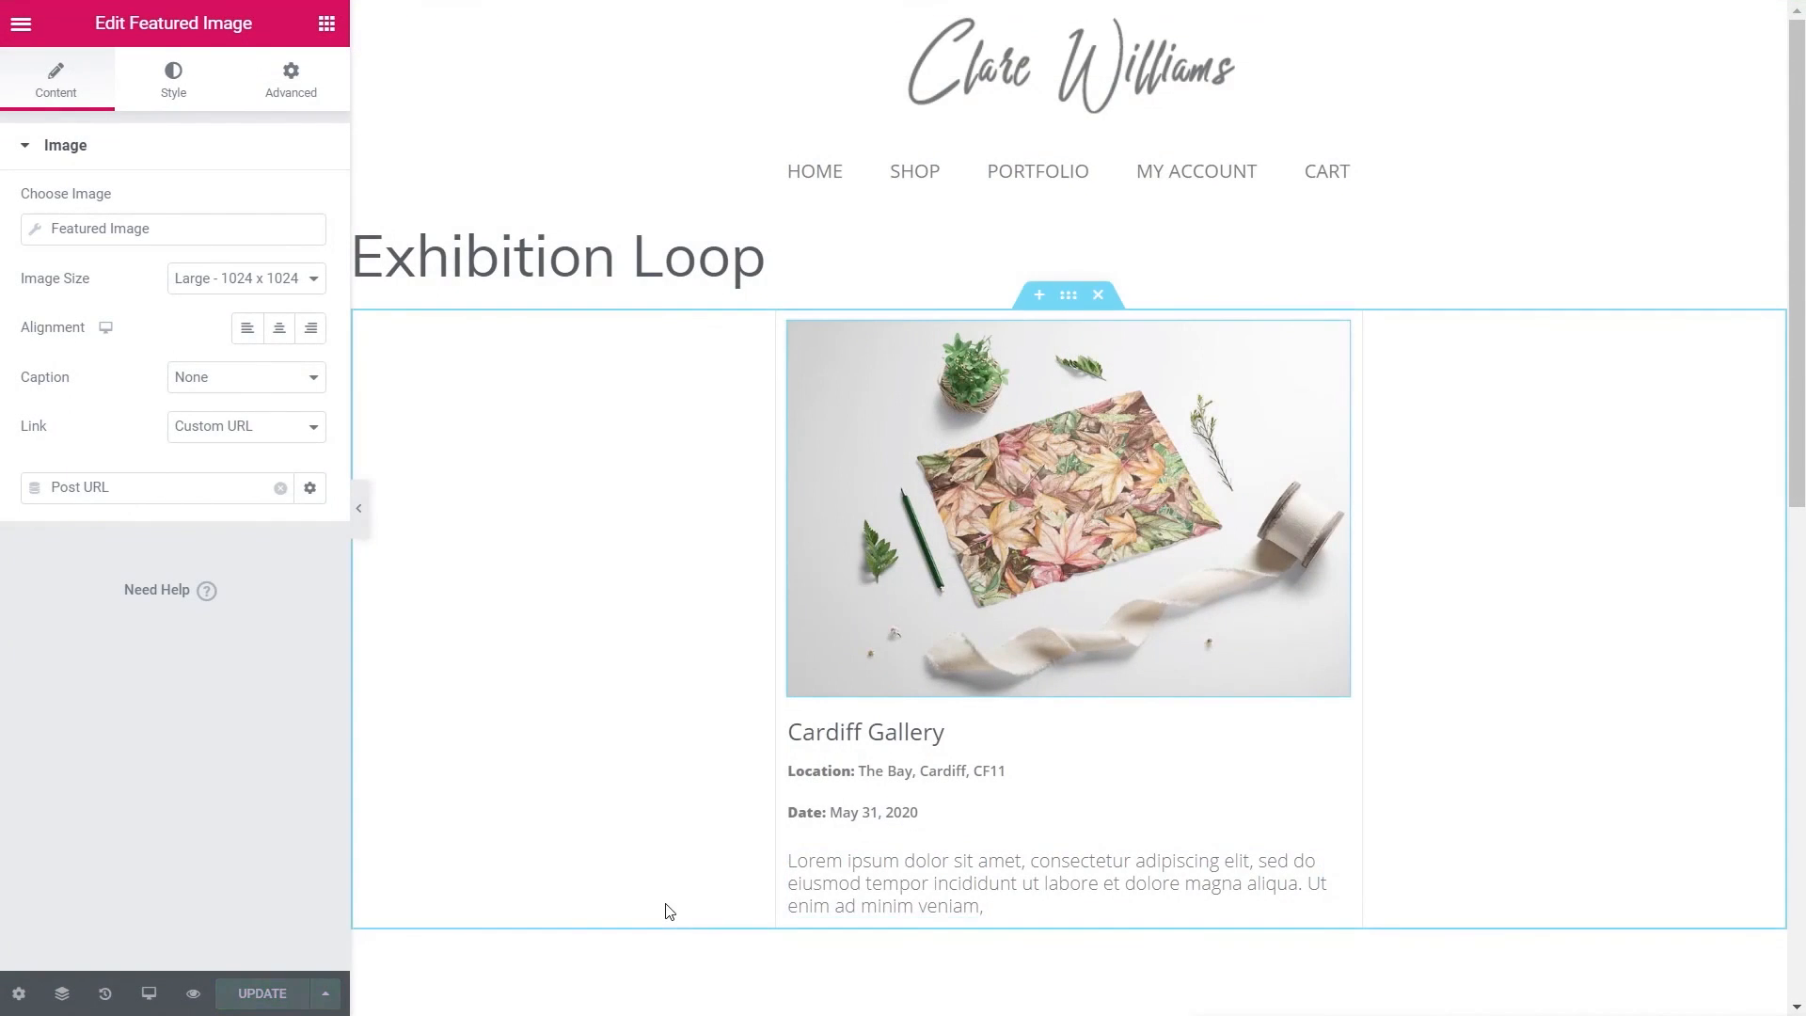
{"action": "left_click", "coordinate": [603, 771]}
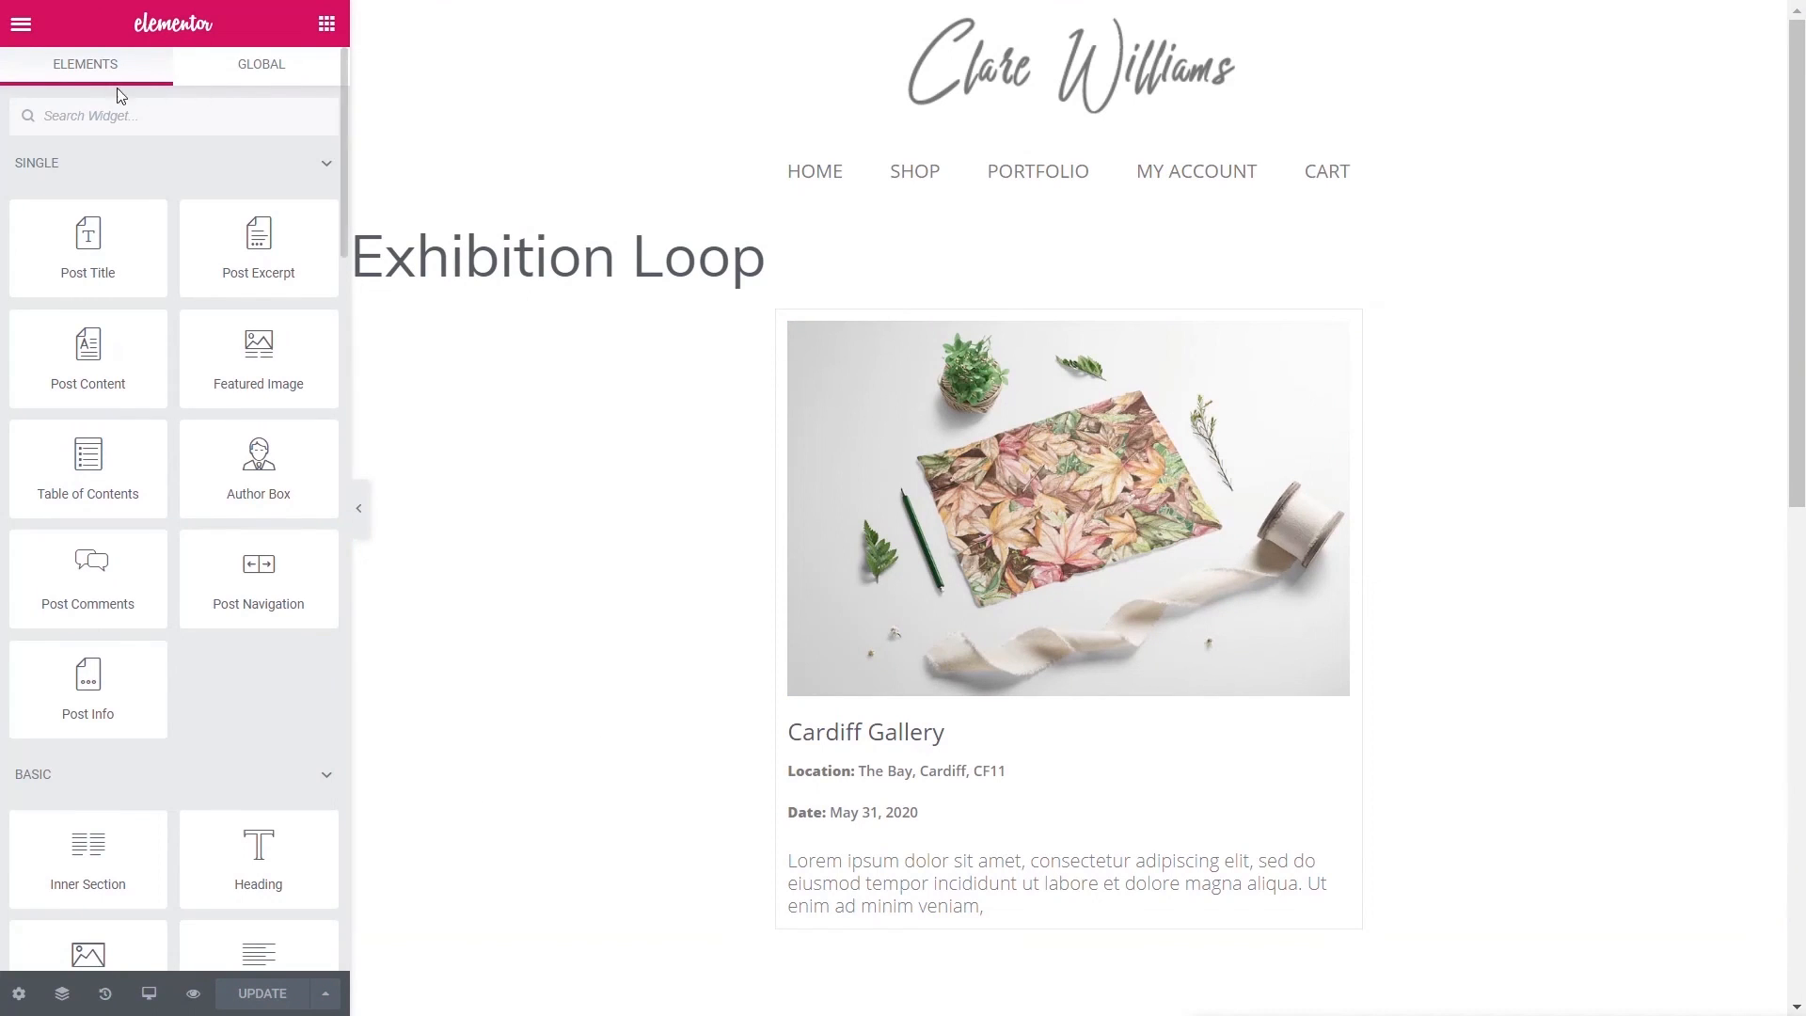
{"action": "left_click", "coordinate": [22, 23]}
{"action": "left_click", "coordinate": [144, 676]}
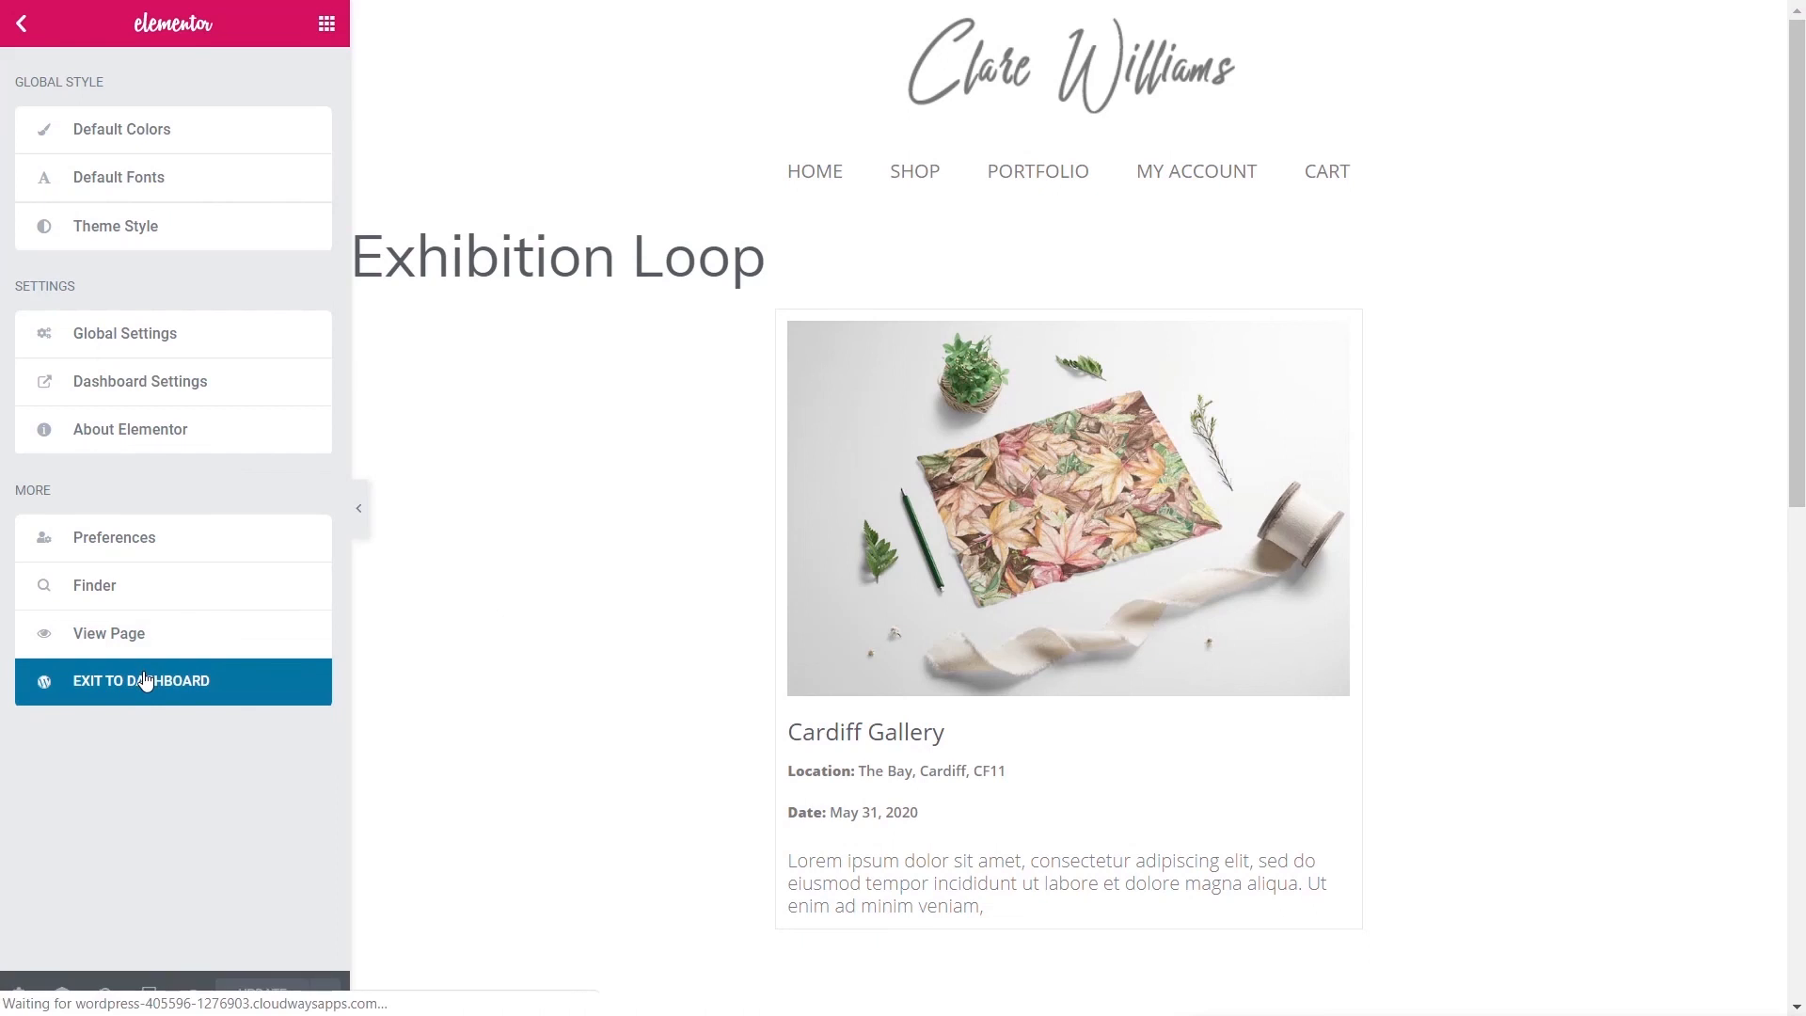
- In Appearance > Menus, add a custom link to /exhibitions/ labelled Exhibitions
{"action": "mouse_move", "coordinate": [45, 825]}
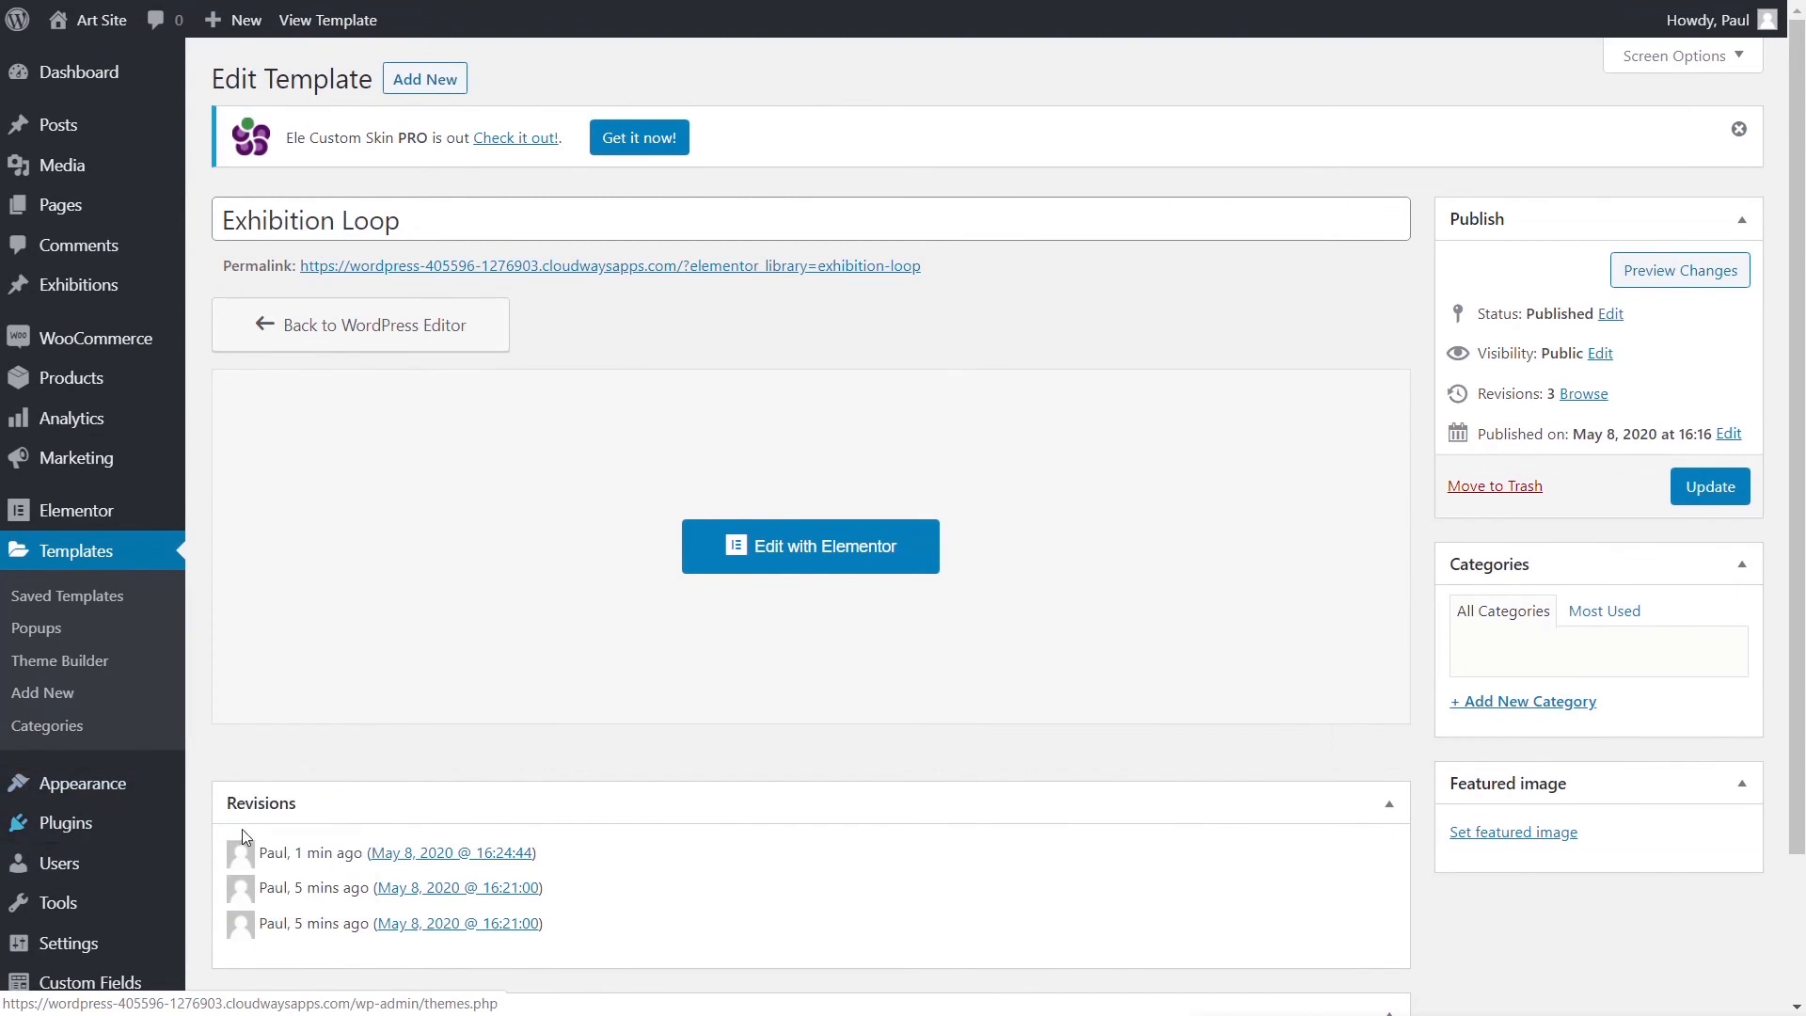
{"action": "mouse_move", "coordinate": [85, 790]}
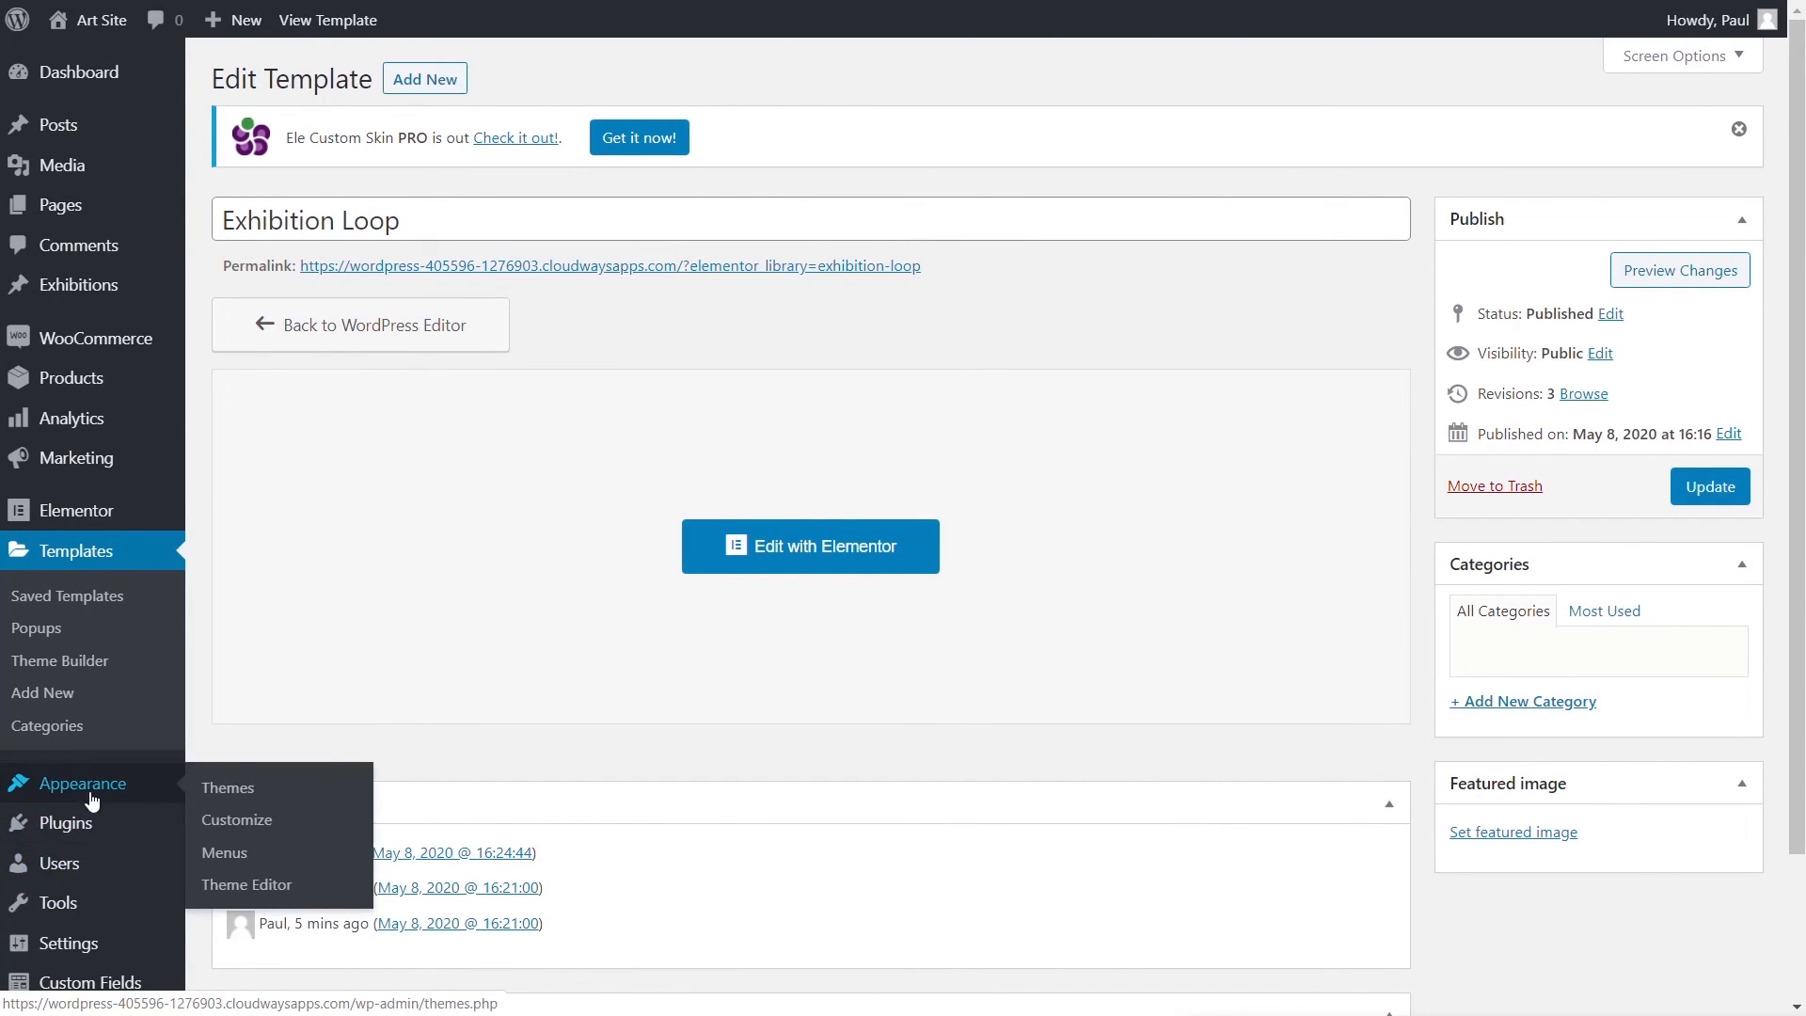
{"action": "left_click", "coordinate": [225, 852]}
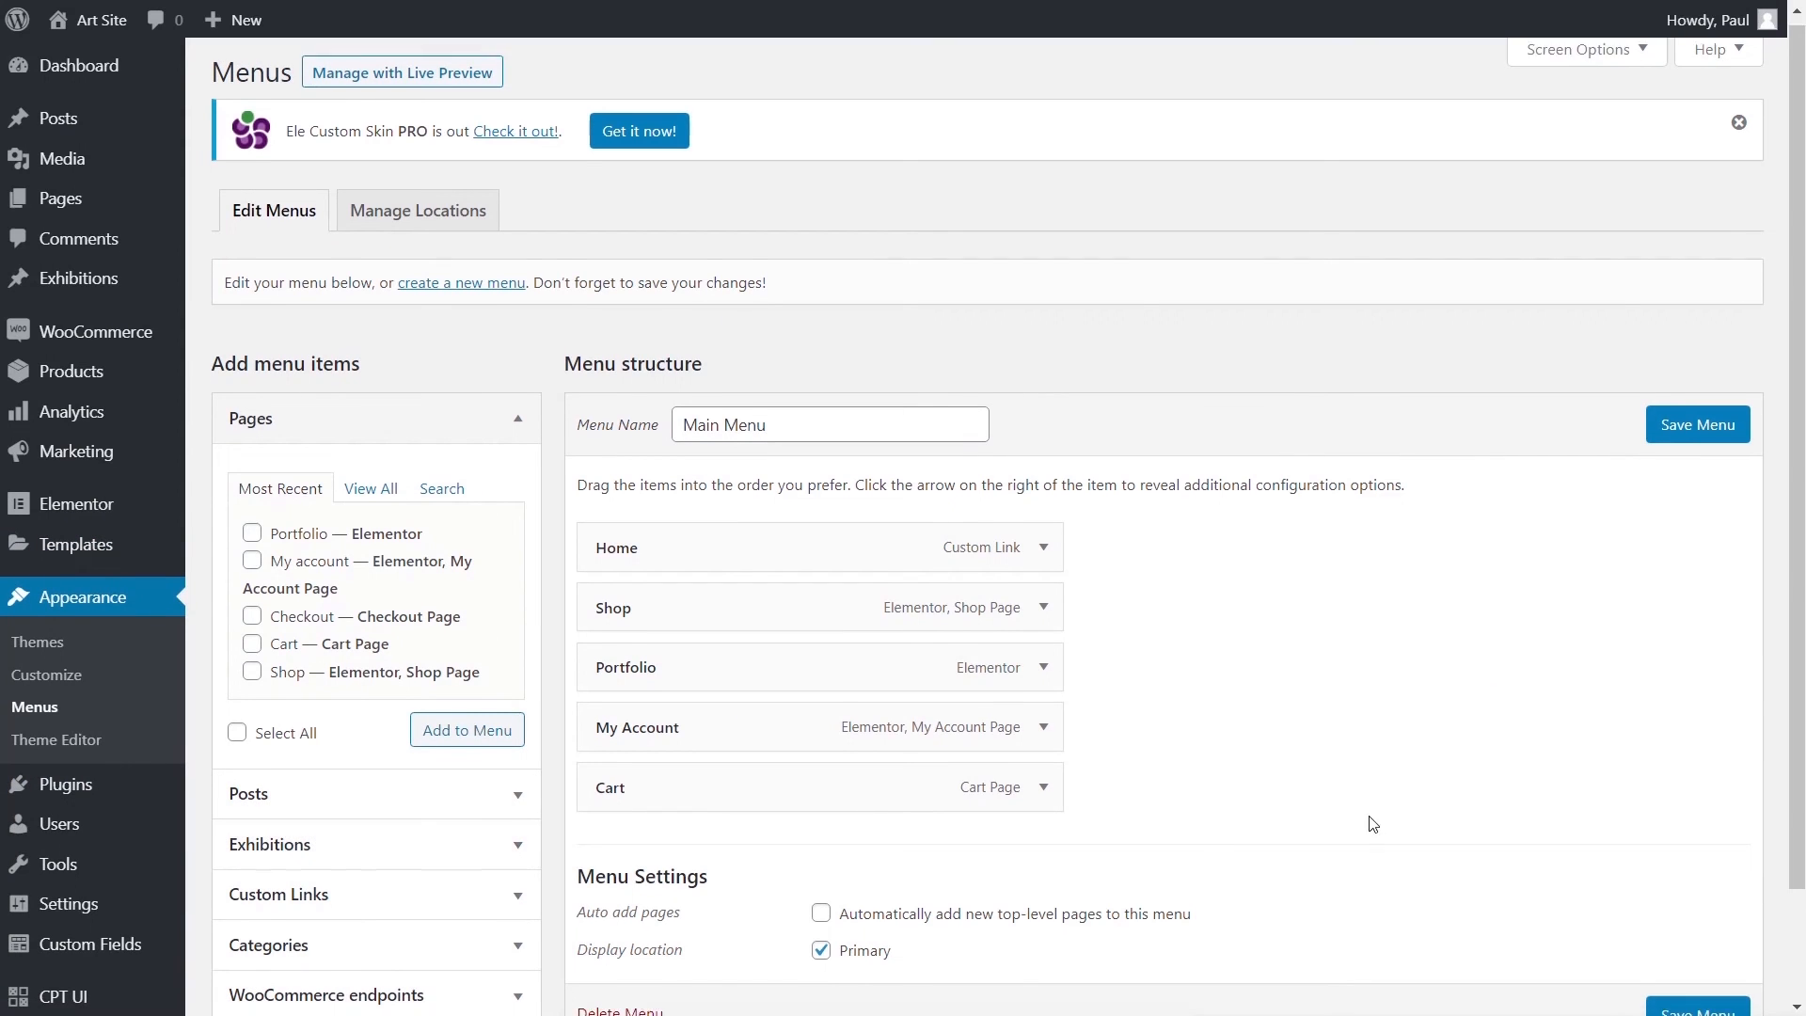
{"action": "scroll", "coordinate": [464, 714], "scroll_direction": "down", "scroll_amount": 2}
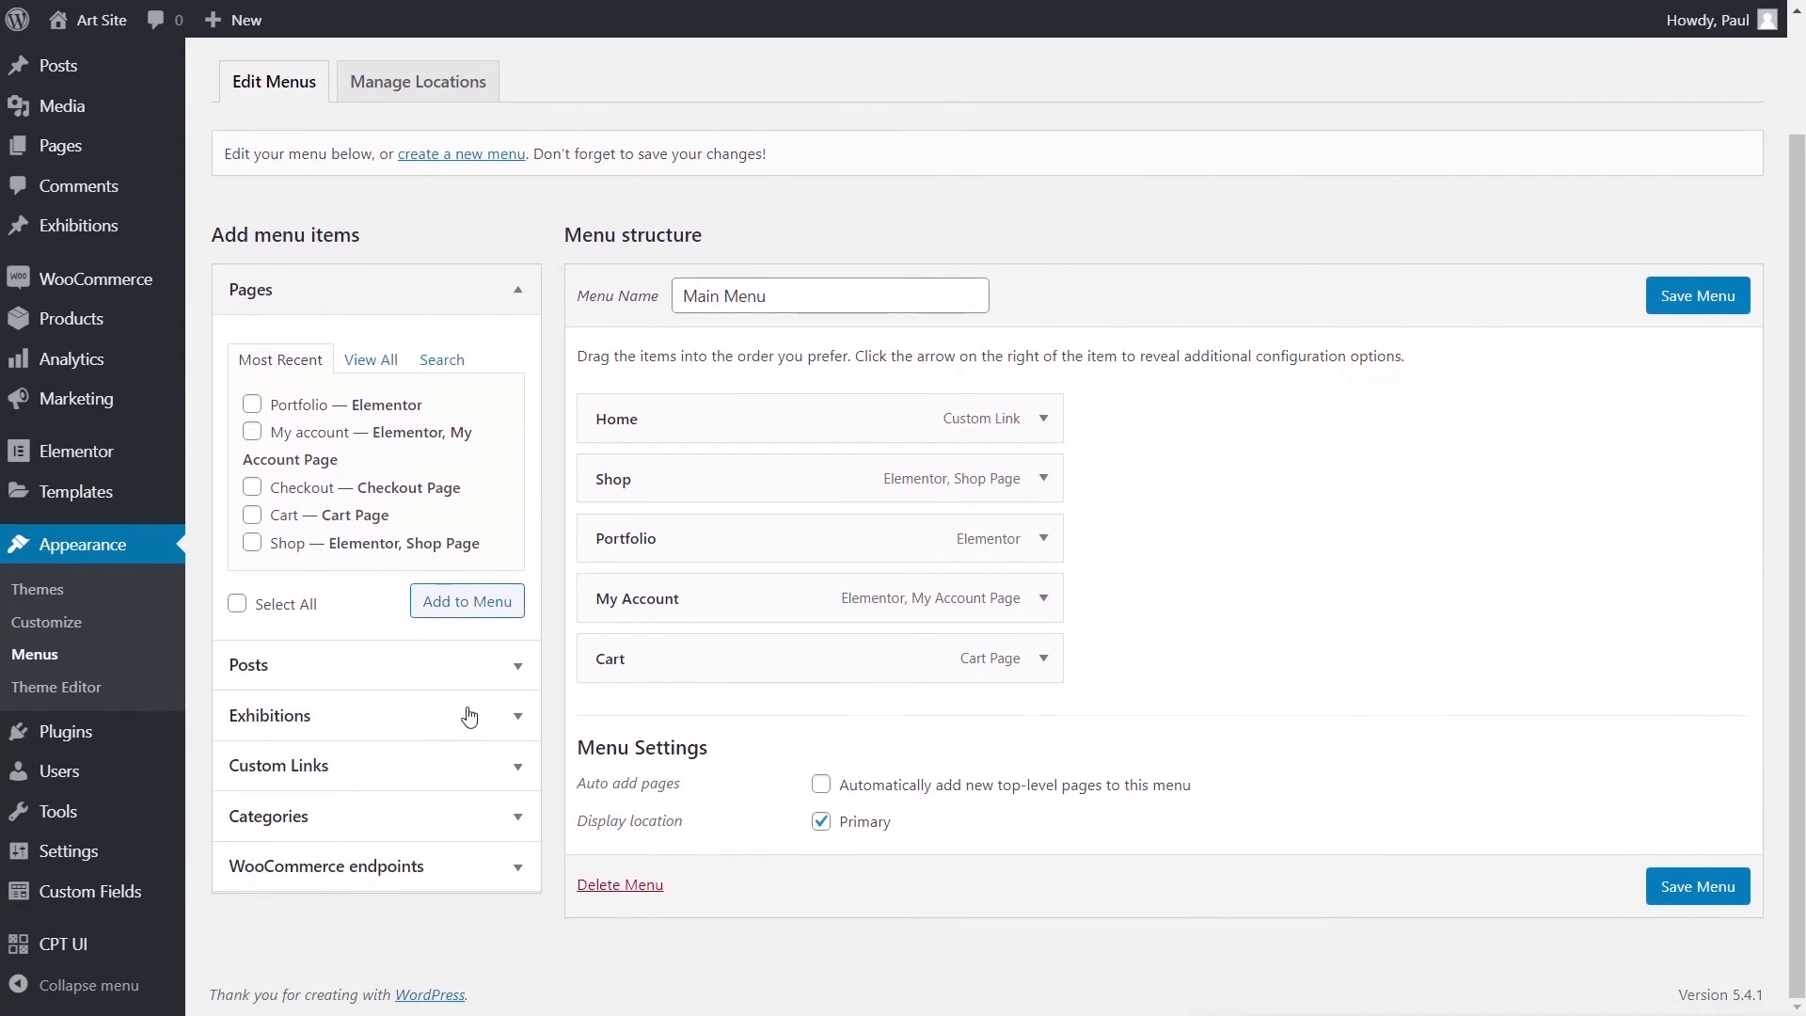
{"action": "left_click", "coordinate": [515, 715]}
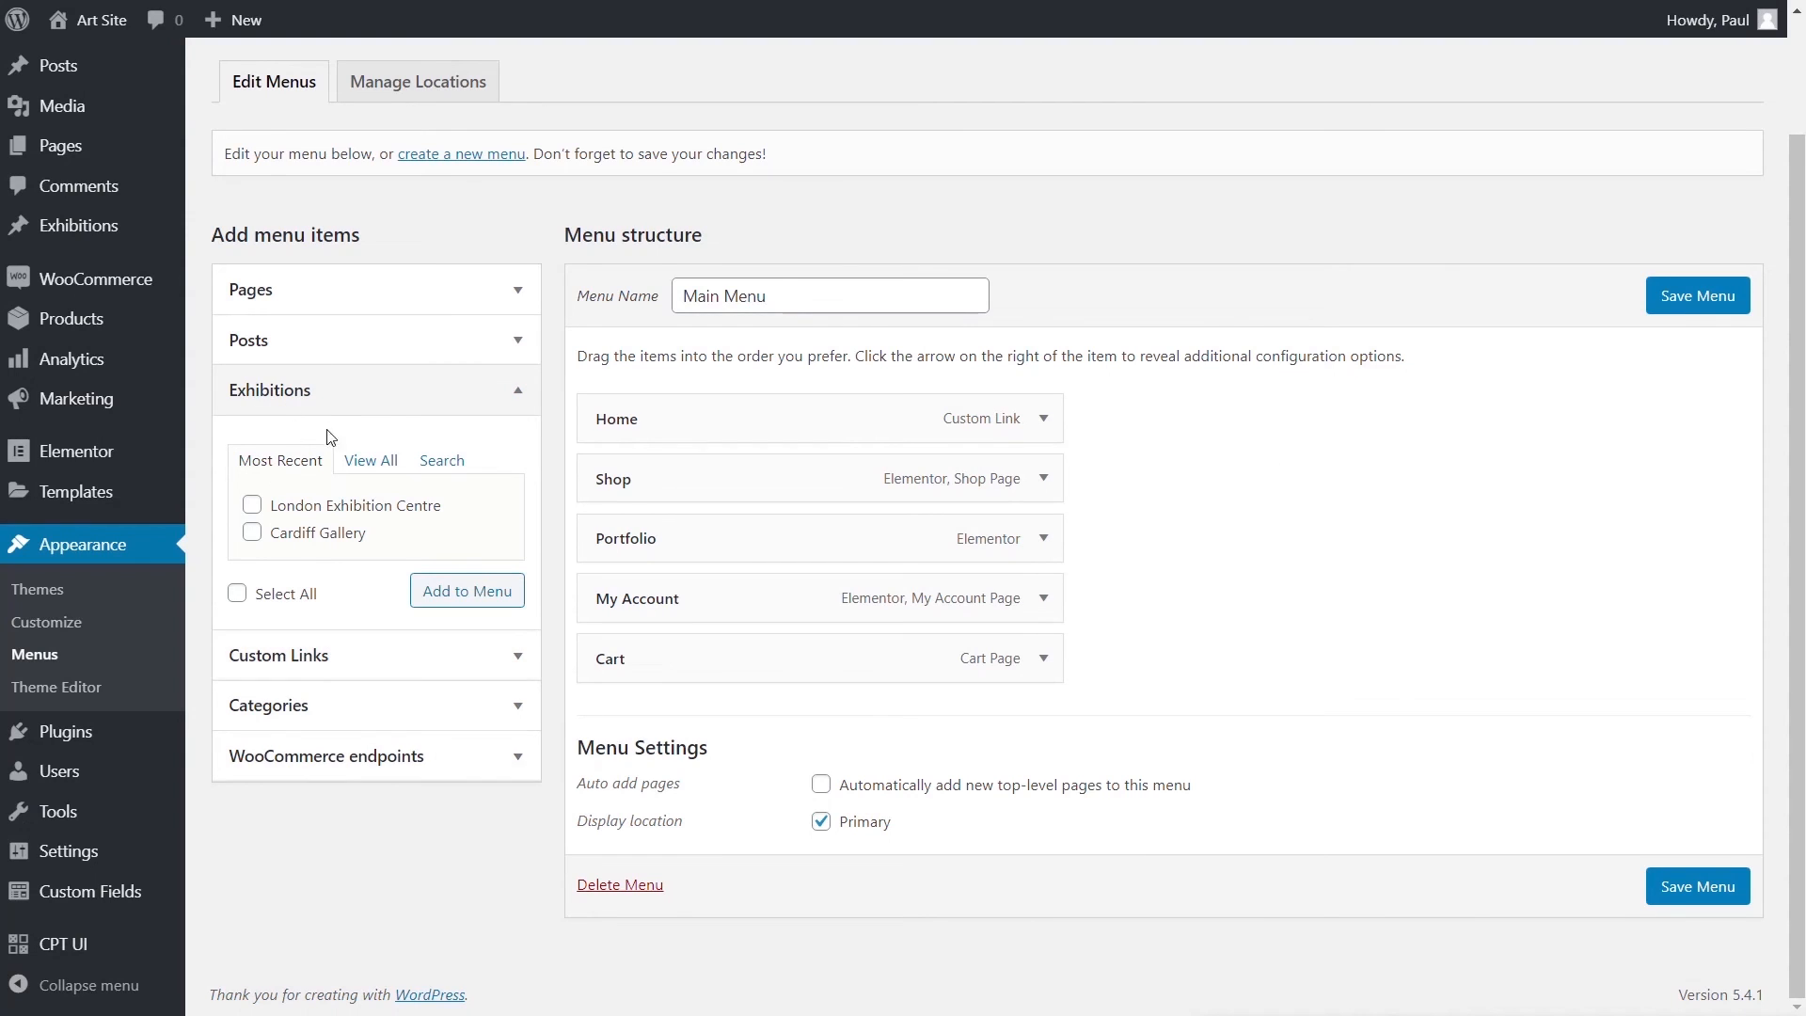
{"action": "left_click", "coordinate": [300, 672]}
{"action": "left_click", "coordinate": [414, 520]}
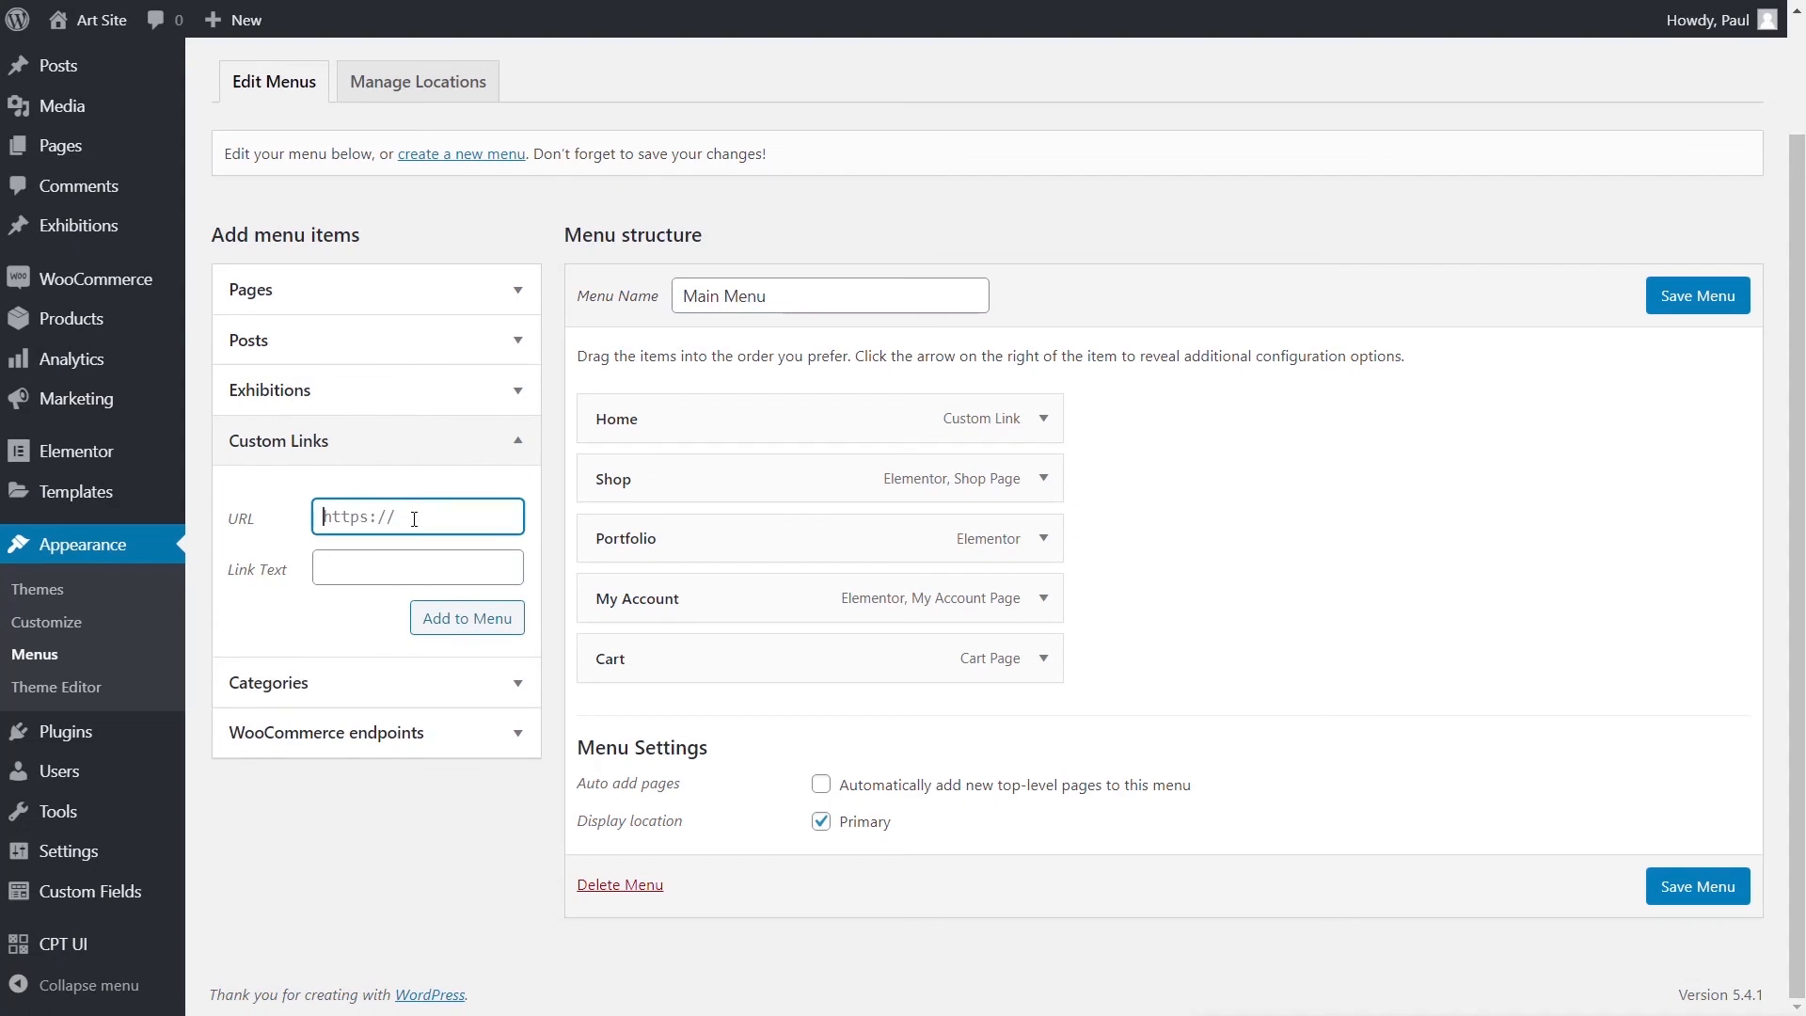
{"action": "type", "text": "/exhibitions/"}
{"action": "left_click", "coordinate": [359, 567]}
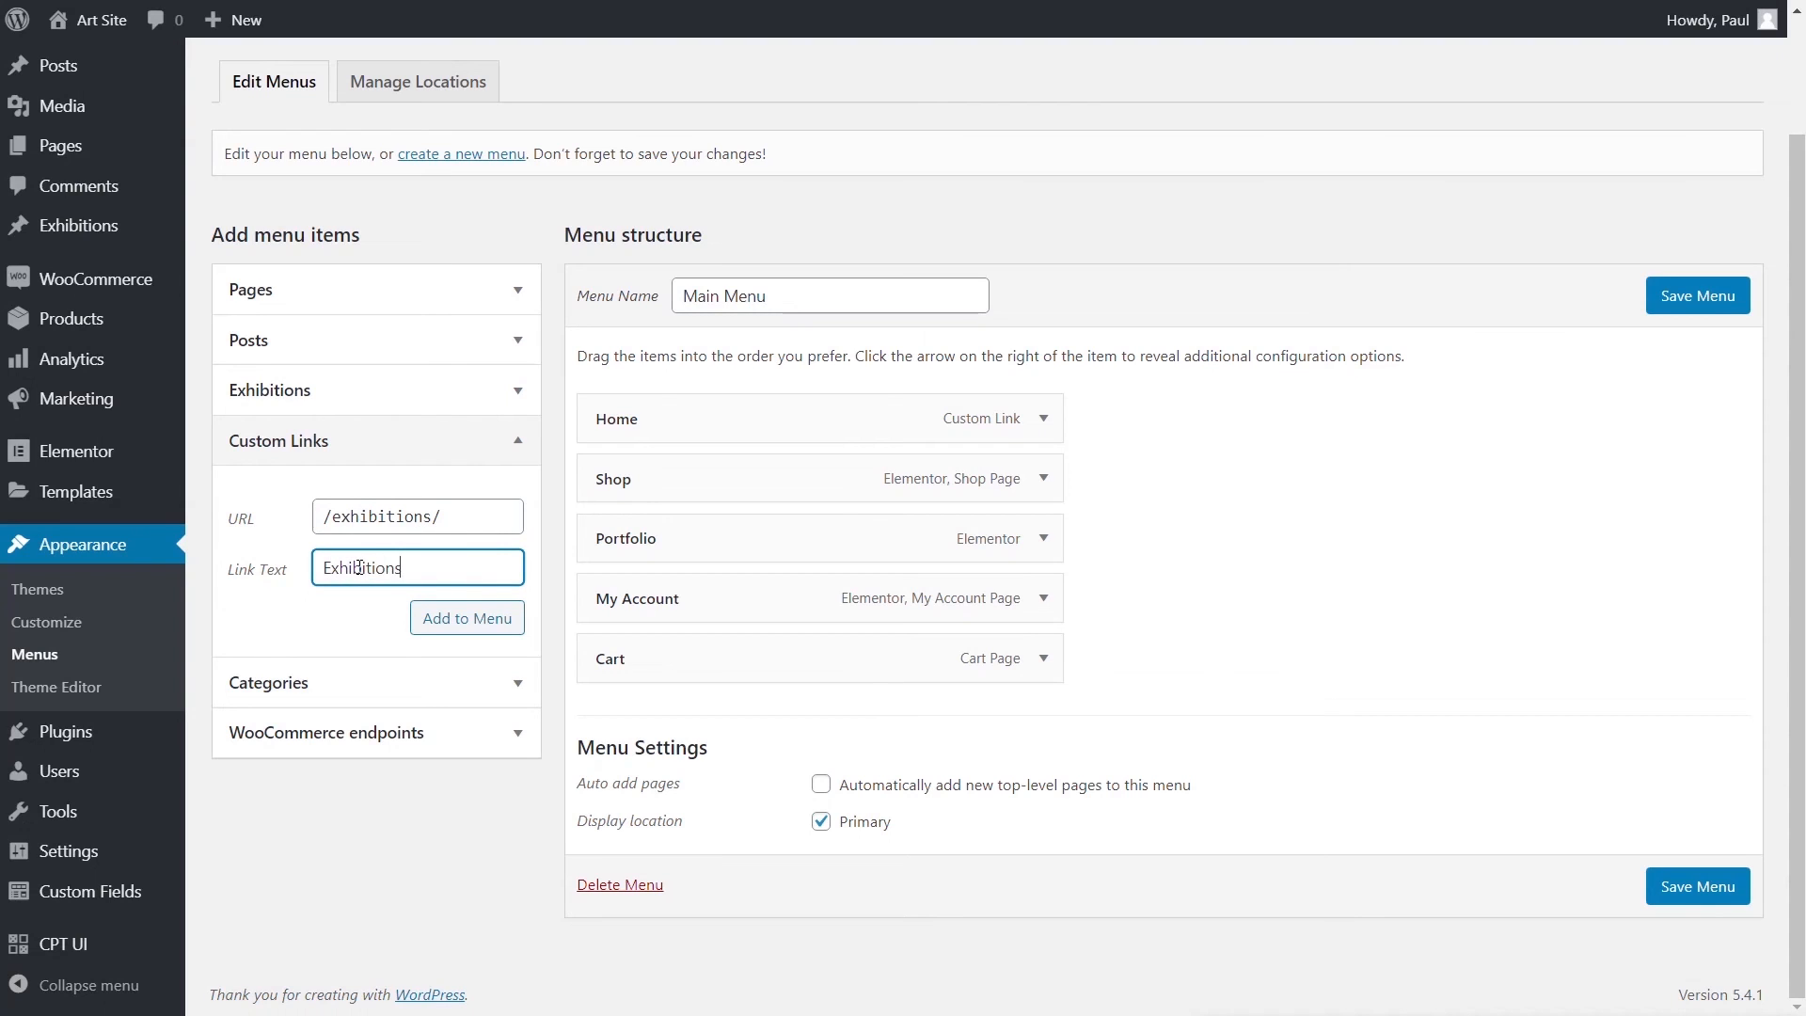
{"action": "left_click", "coordinate": [467, 618]}
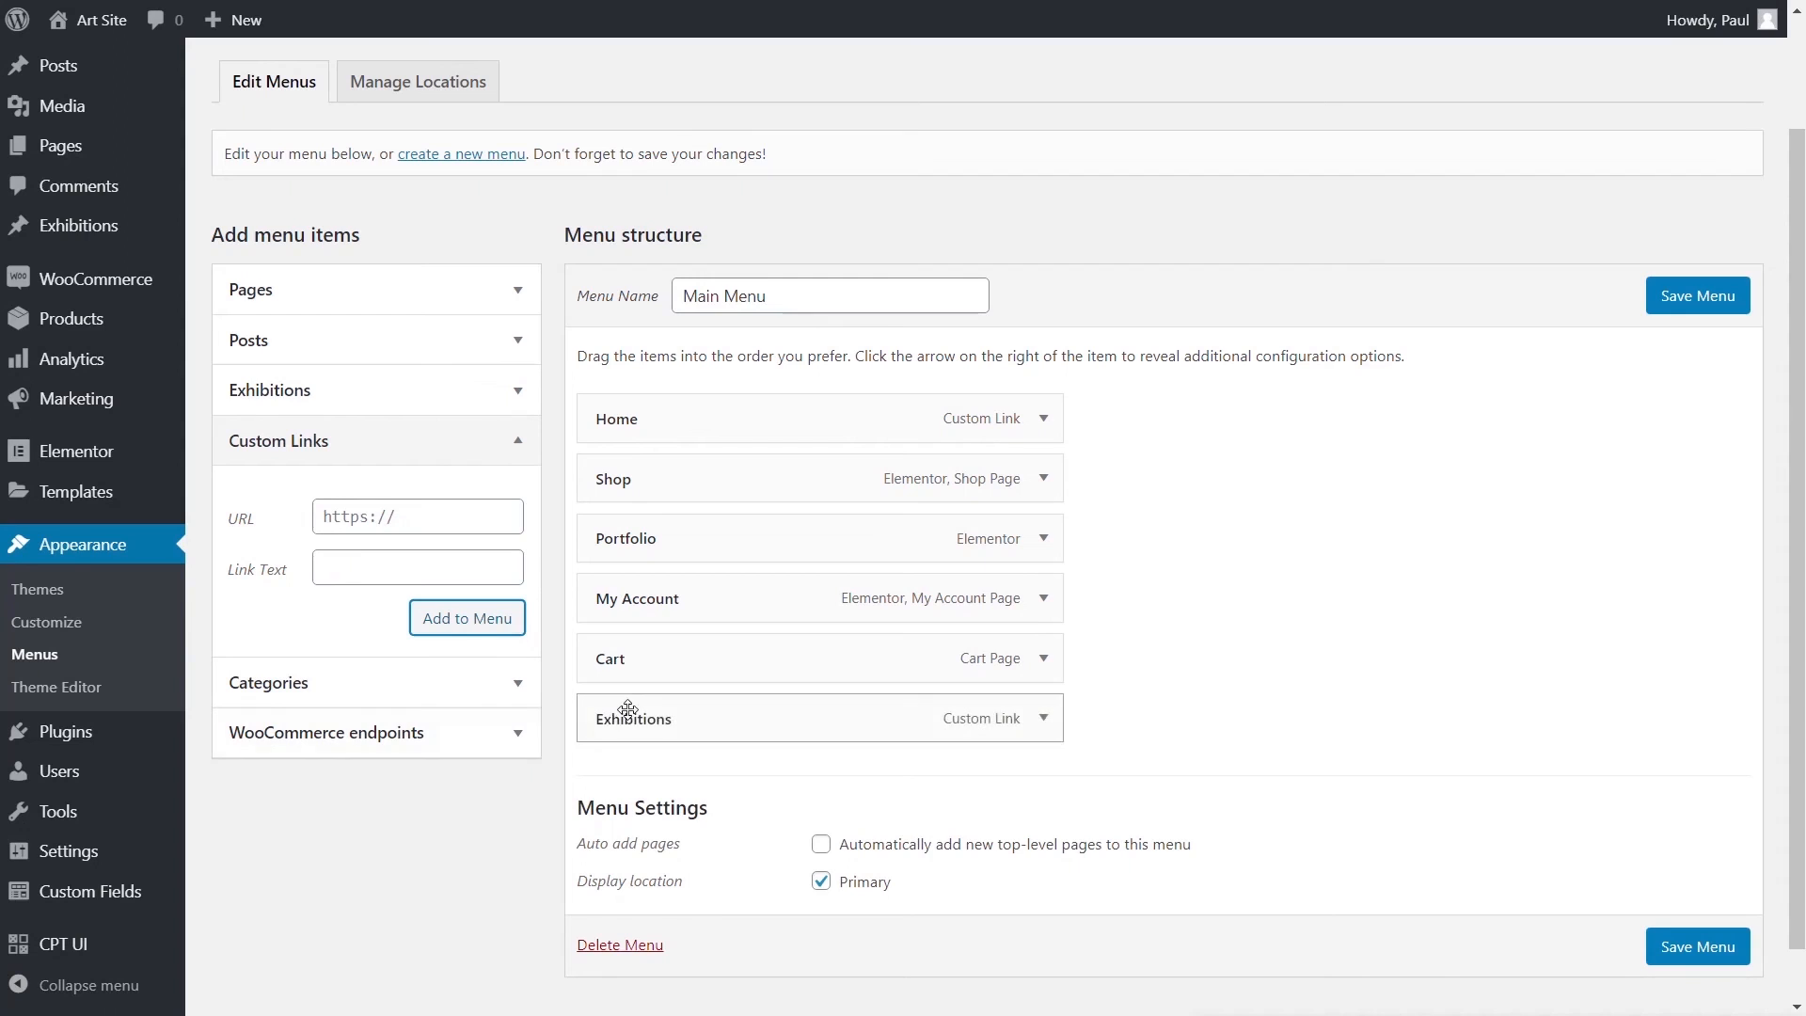
- Move Exhibitions between Portfolio and My Account and save the Main Menu
{"action": "left_click_drag", "start_coordinate": [628, 708], "coordinate": [628, 598]}
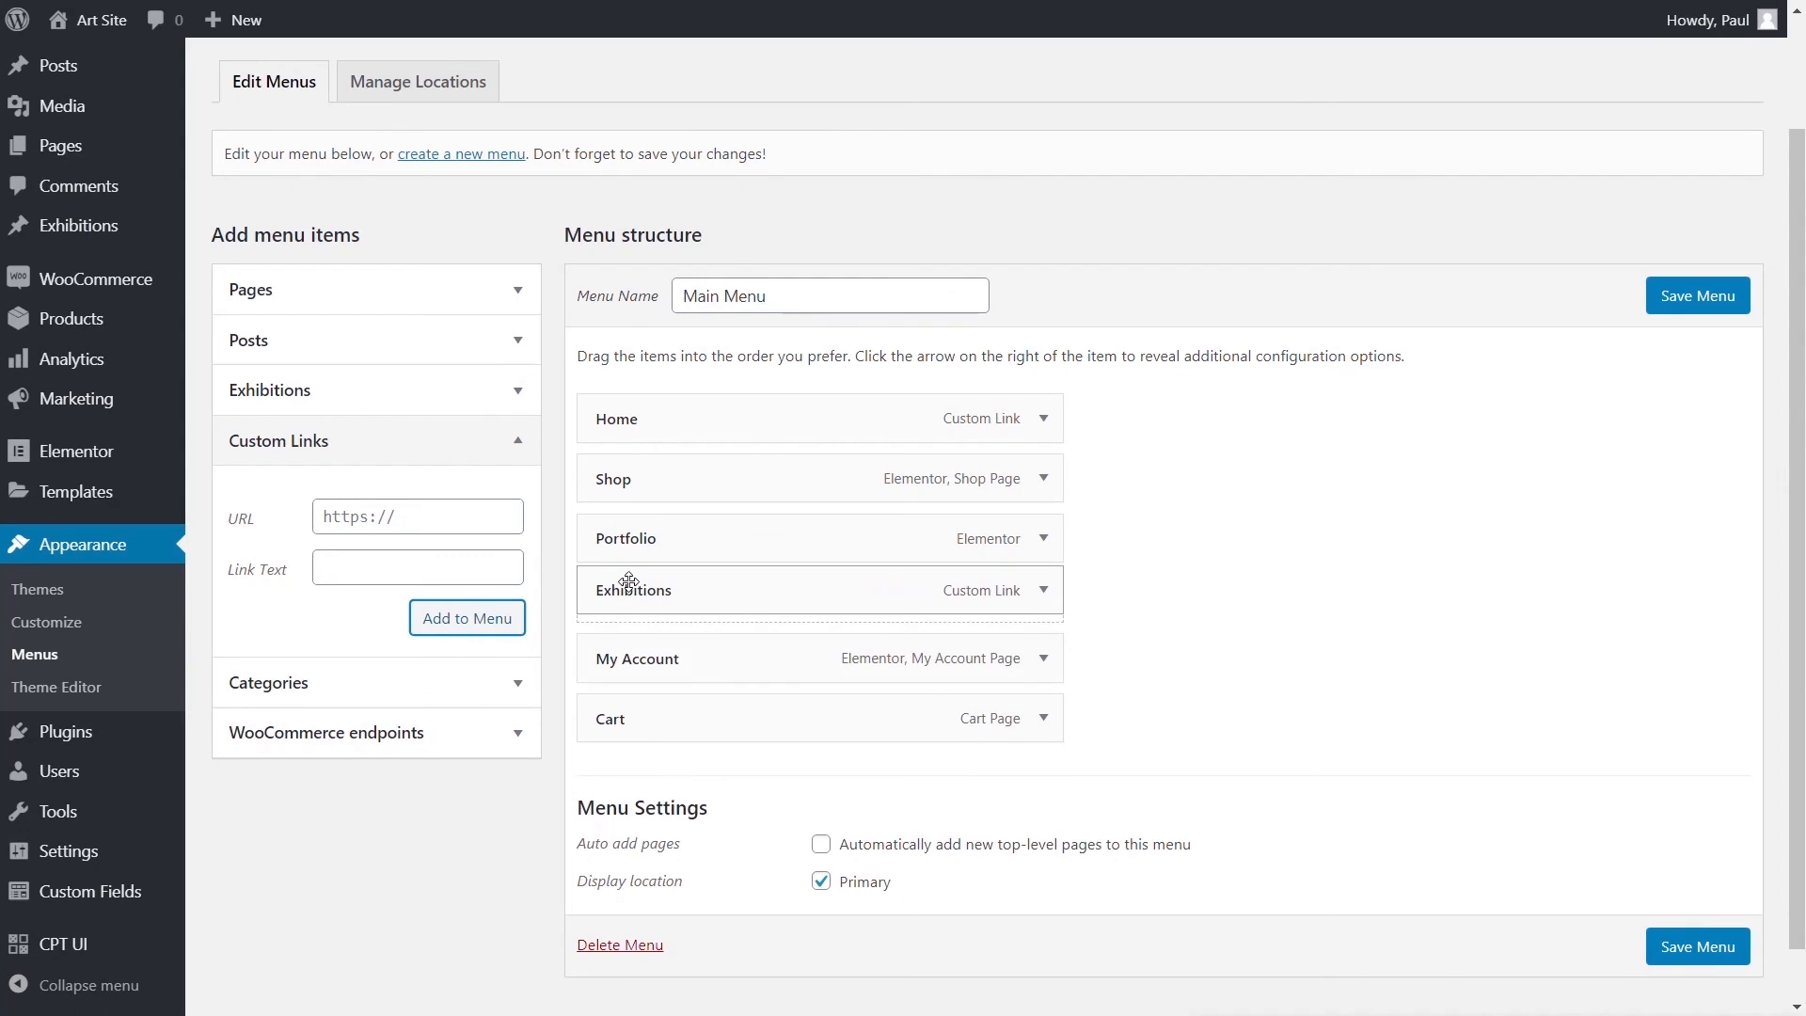
{"action": "left_click", "coordinate": [1684, 943]}
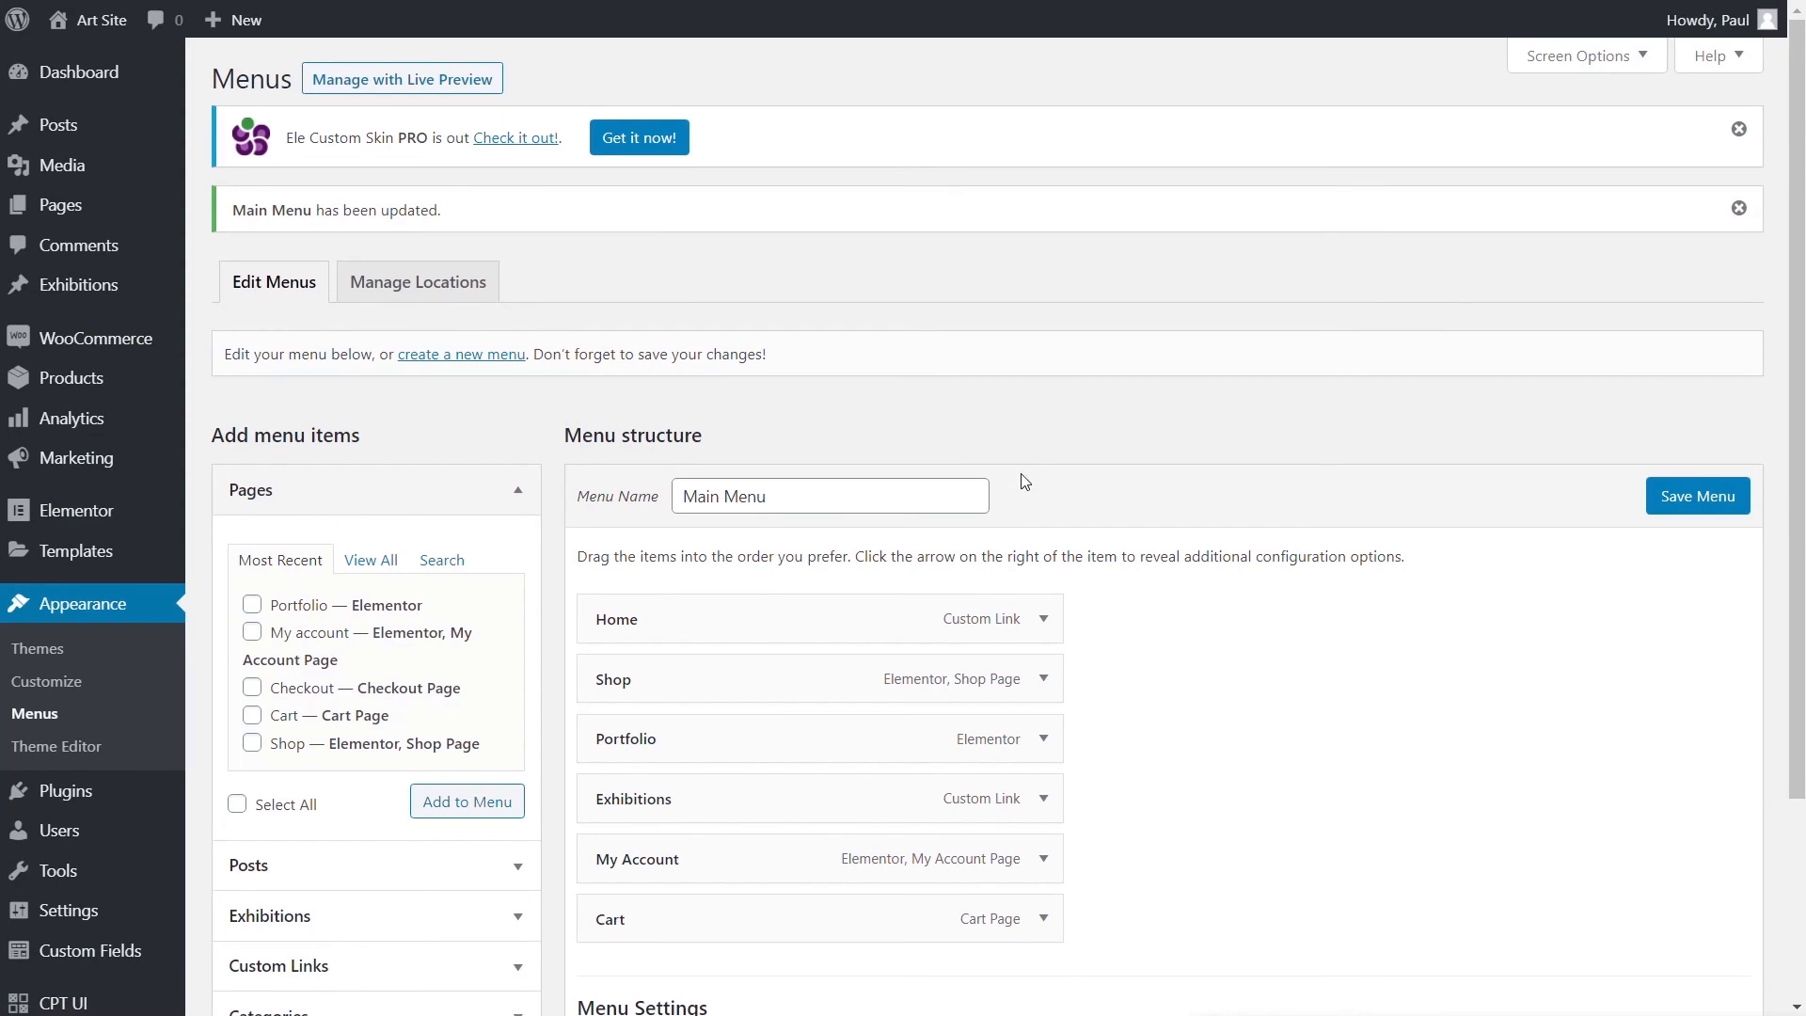
{"action": "mouse_move", "coordinate": [95, 31]}
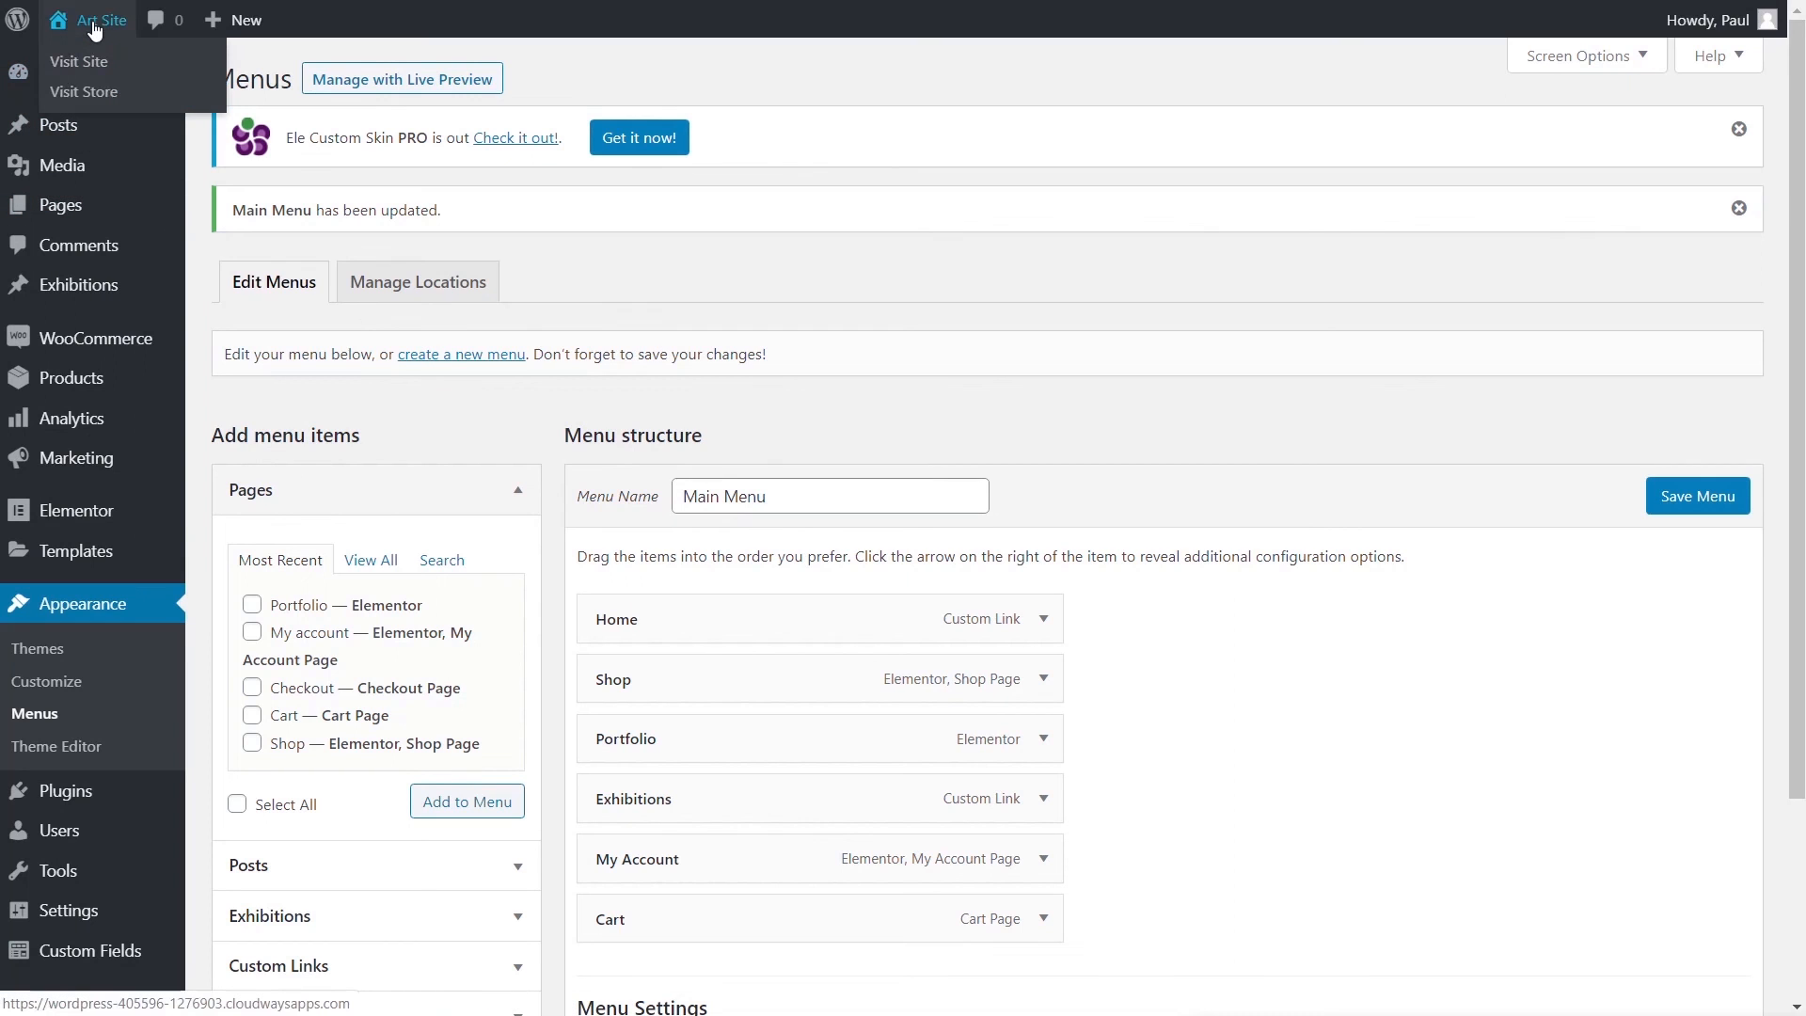
{"action": "left_click", "coordinate": [79, 61]}
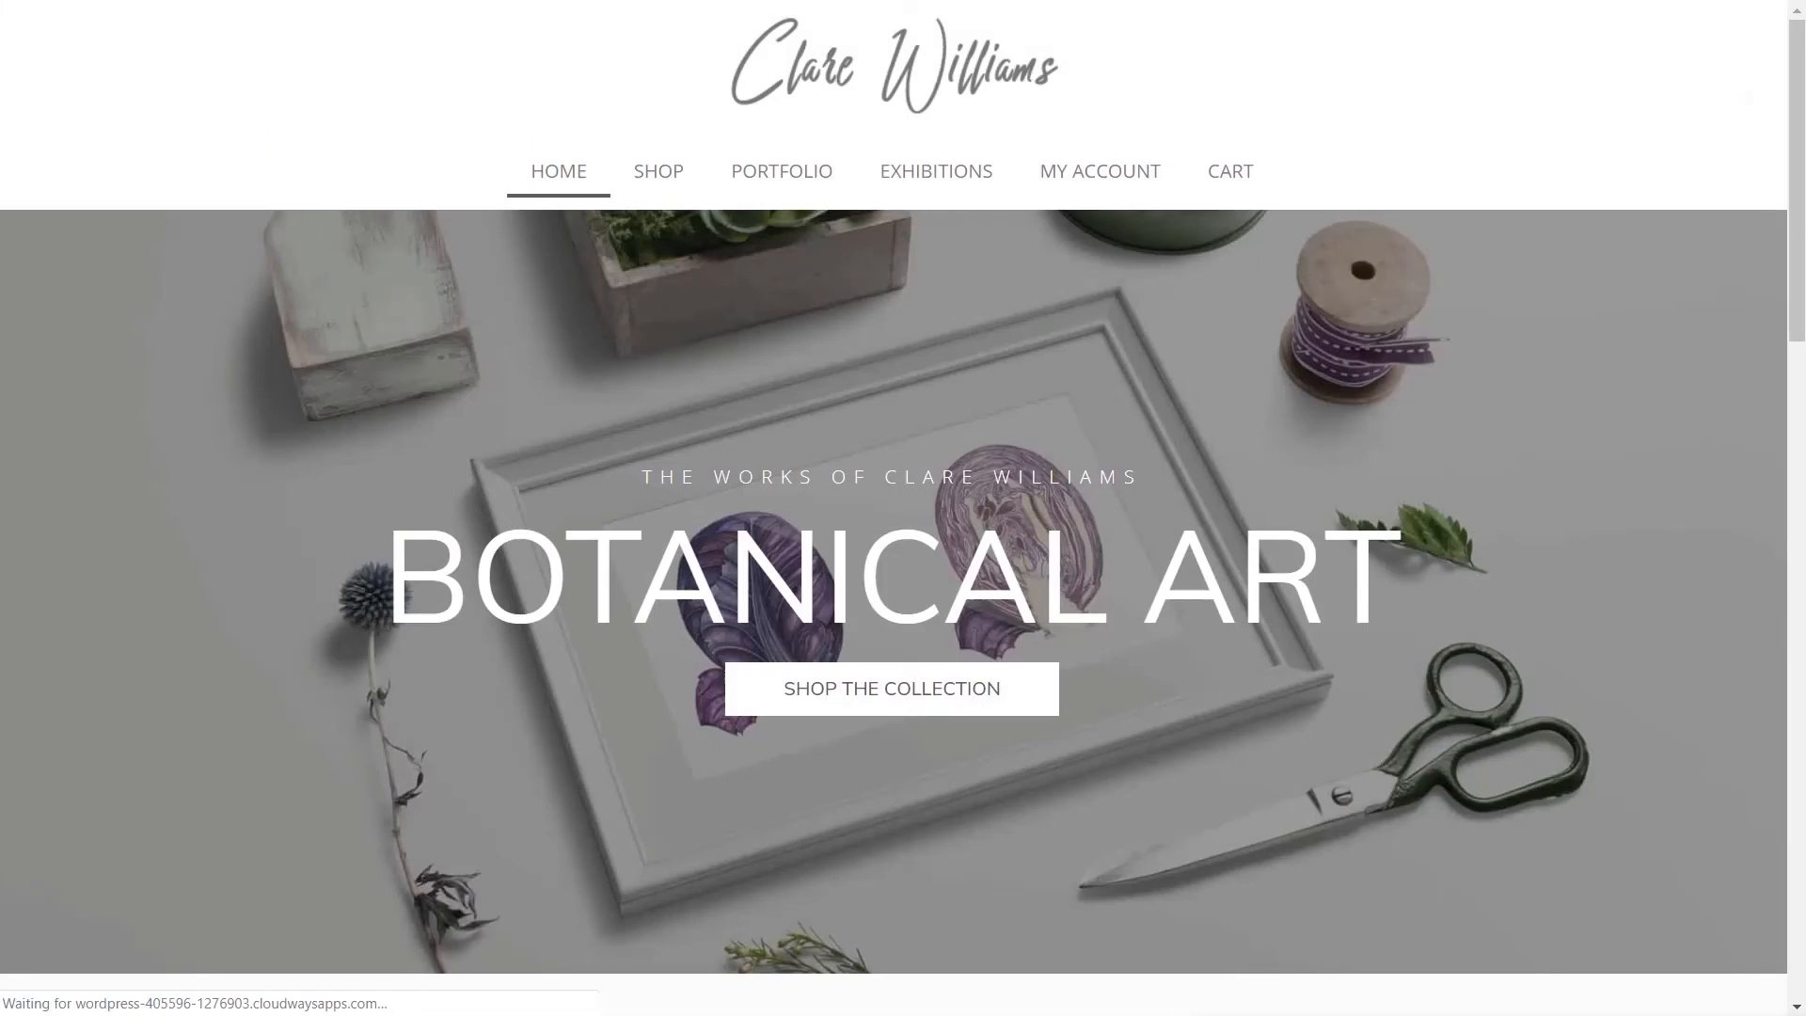
{"action": "left_click", "coordinate": [938, 184]}
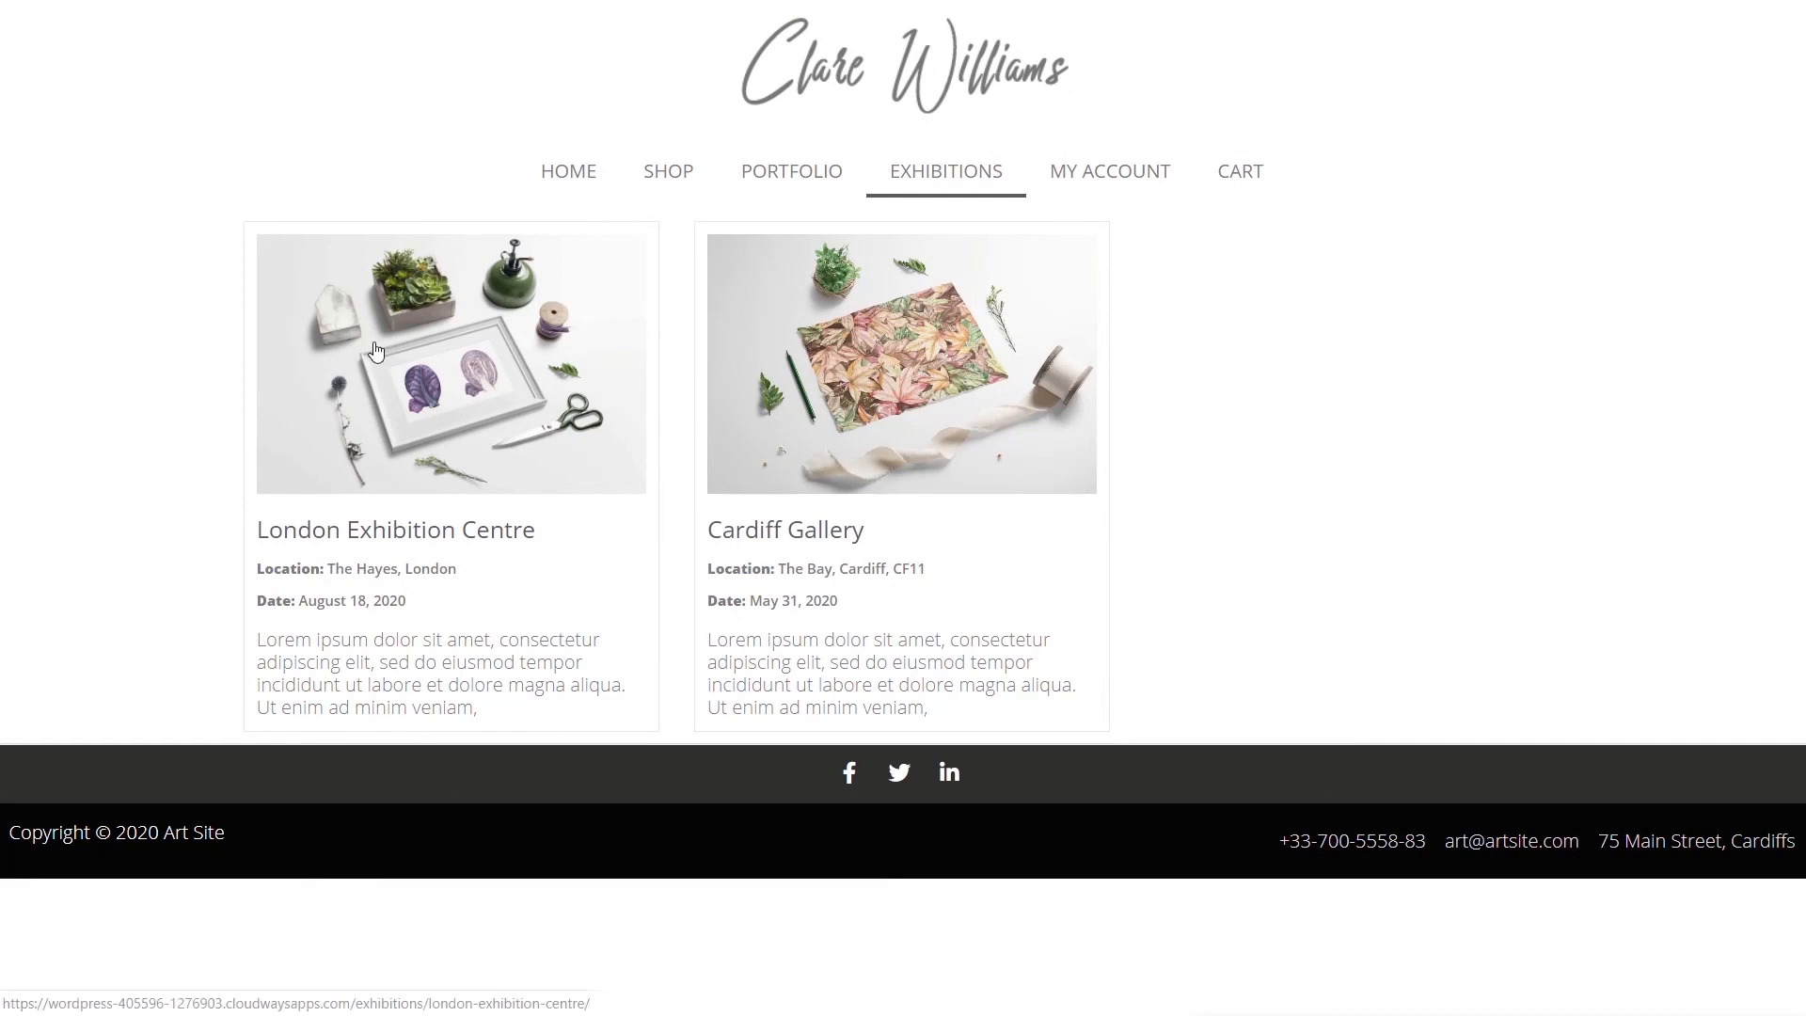
{"action": "left_click", "coordinate": [452, 411]}
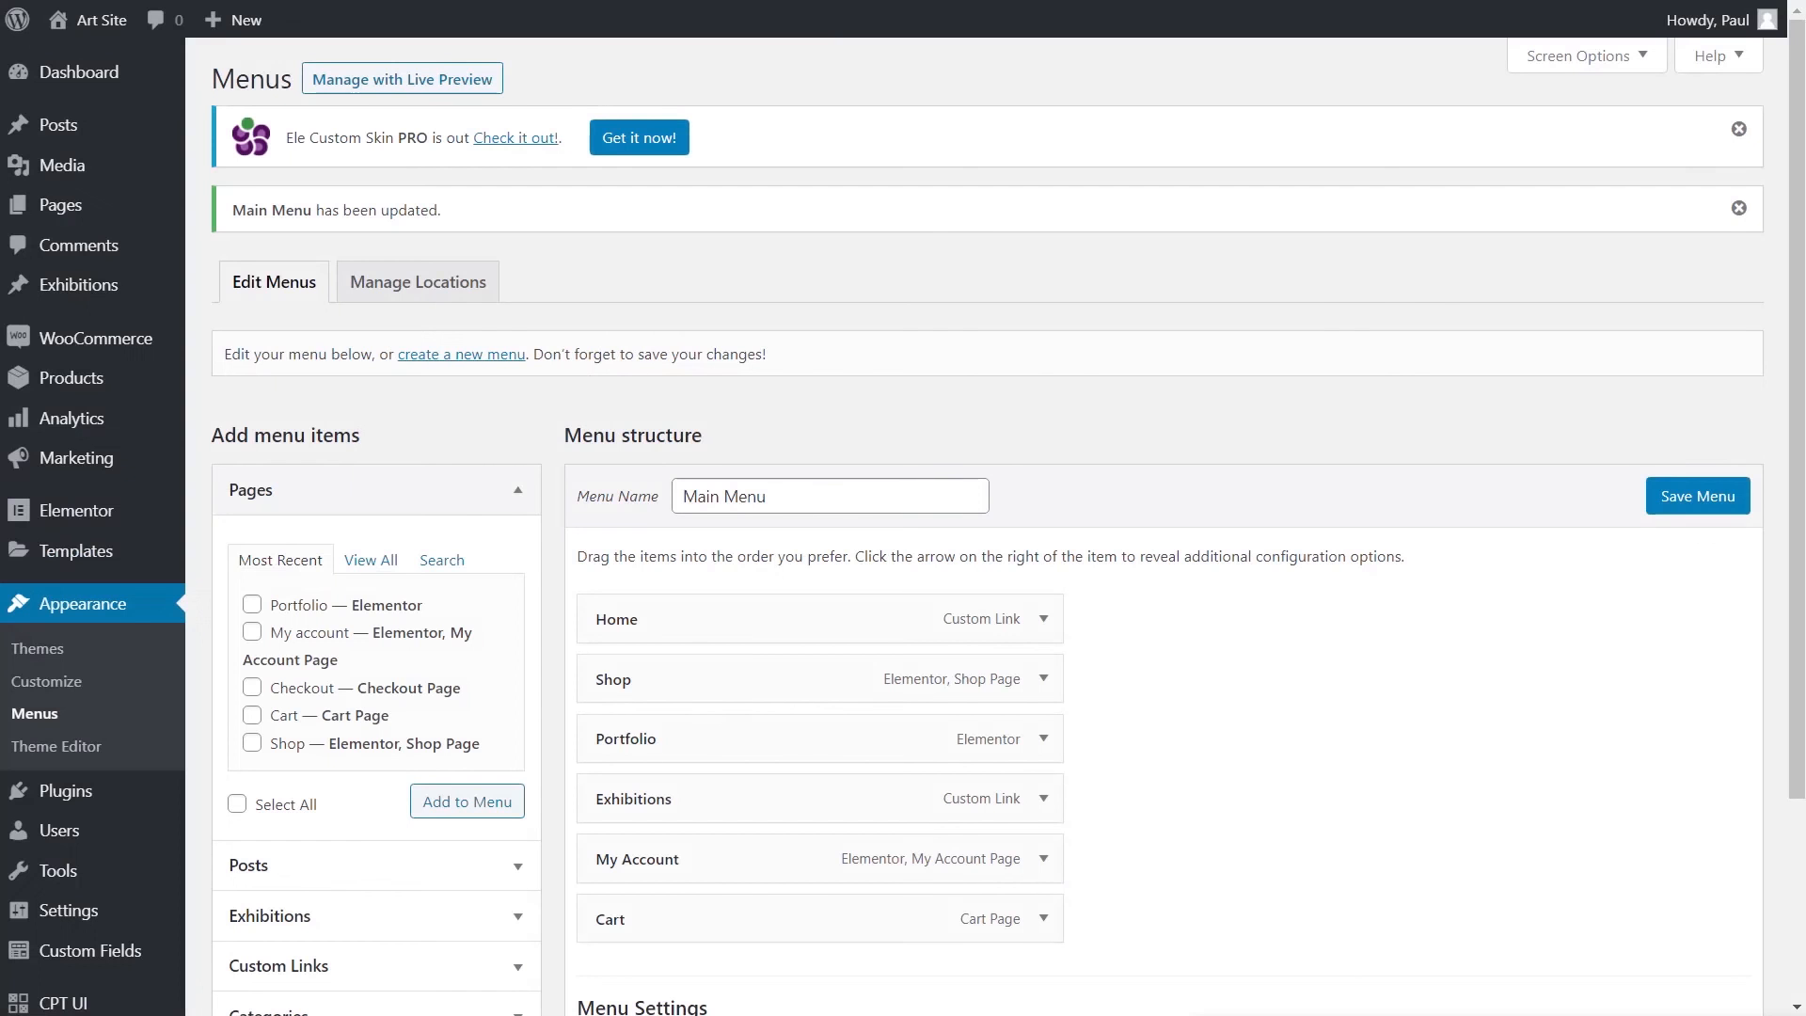
- Create a Single template named 'Exhibition Single Post' for the Exhibition post type
{"action": "mouse_move", "coordinate": [113, 551]}
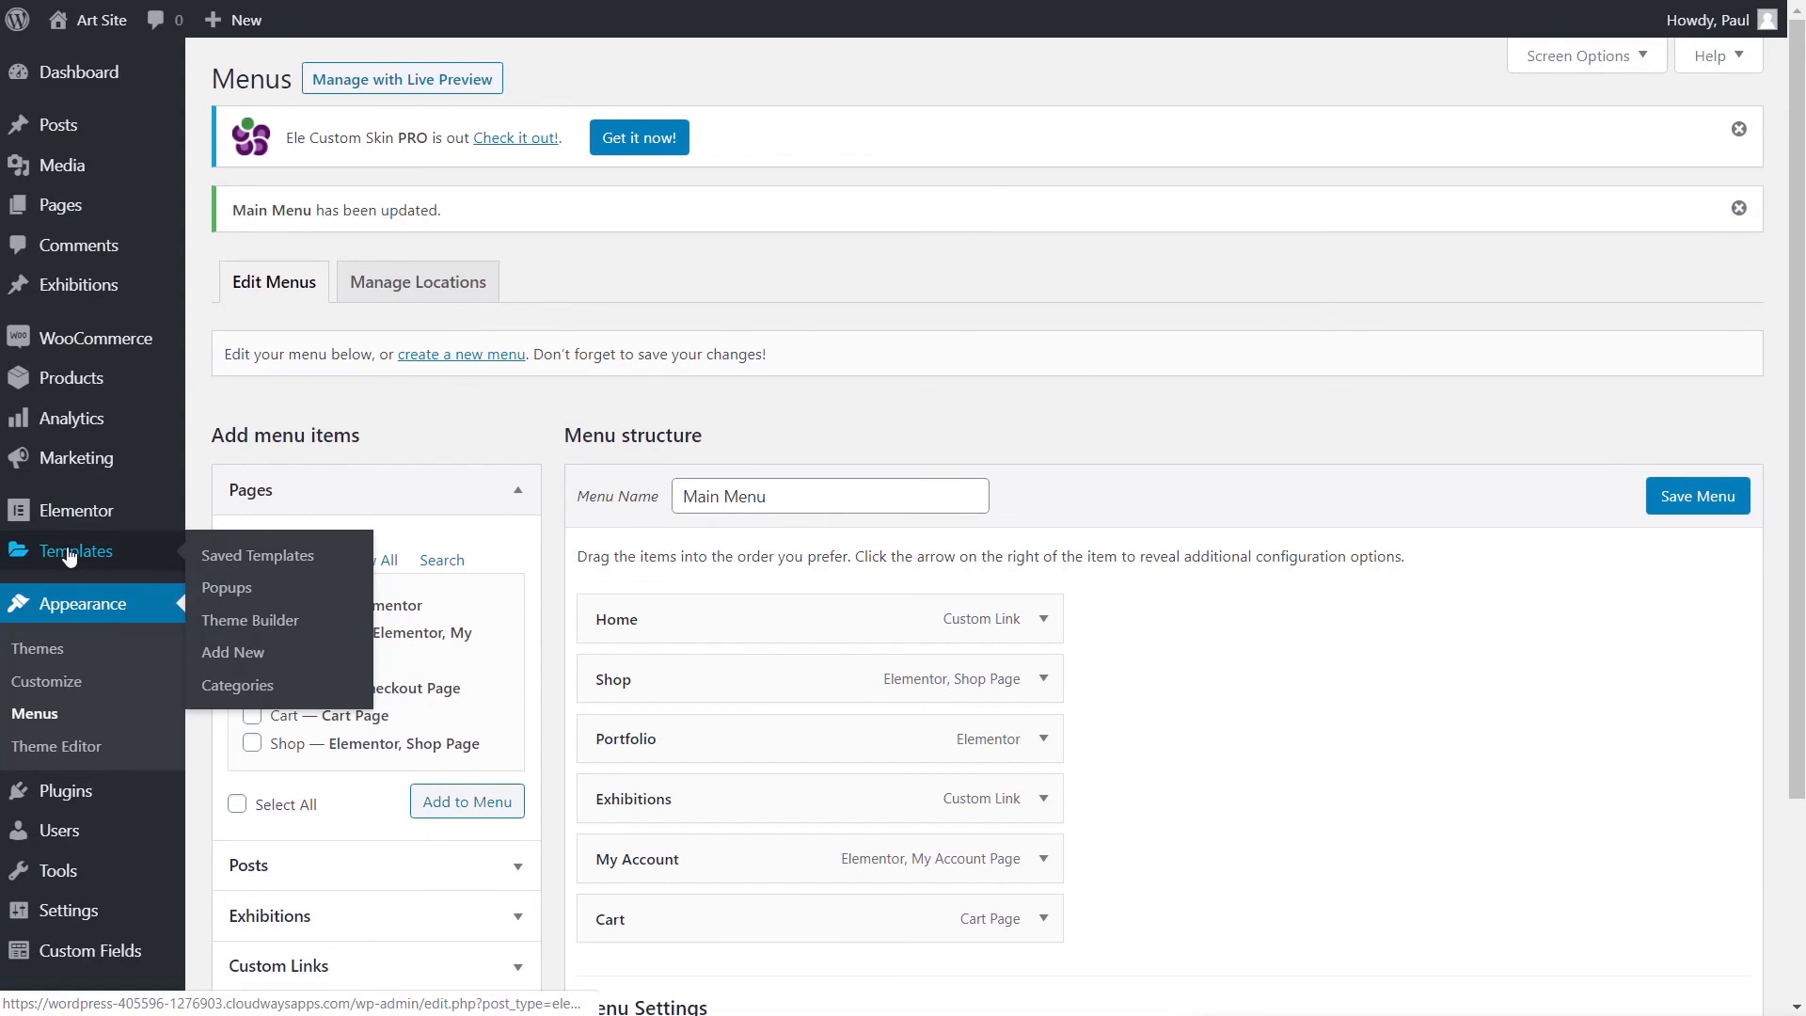
{"action": "left_click", "coordinate": [277, 622]}
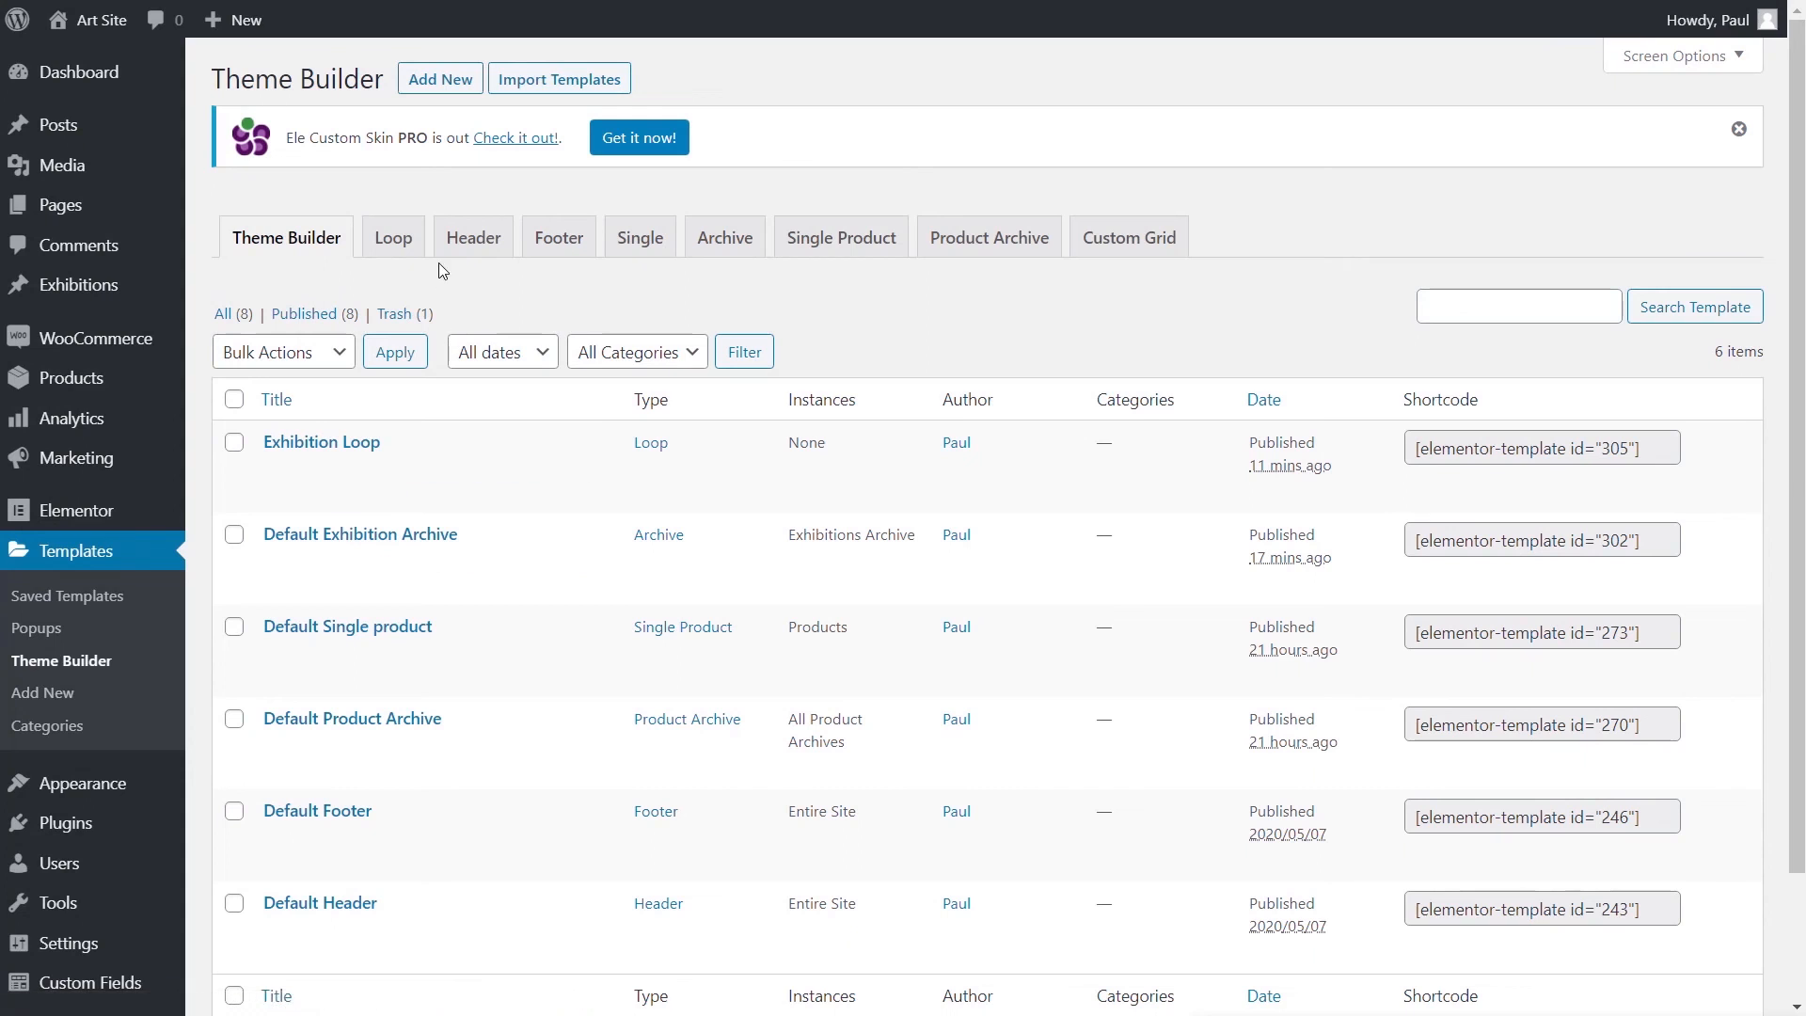
{"action": "left_click", "coordinate": [646, 246]}
{"action": "left_click", "coordinate": [1082, 710]}
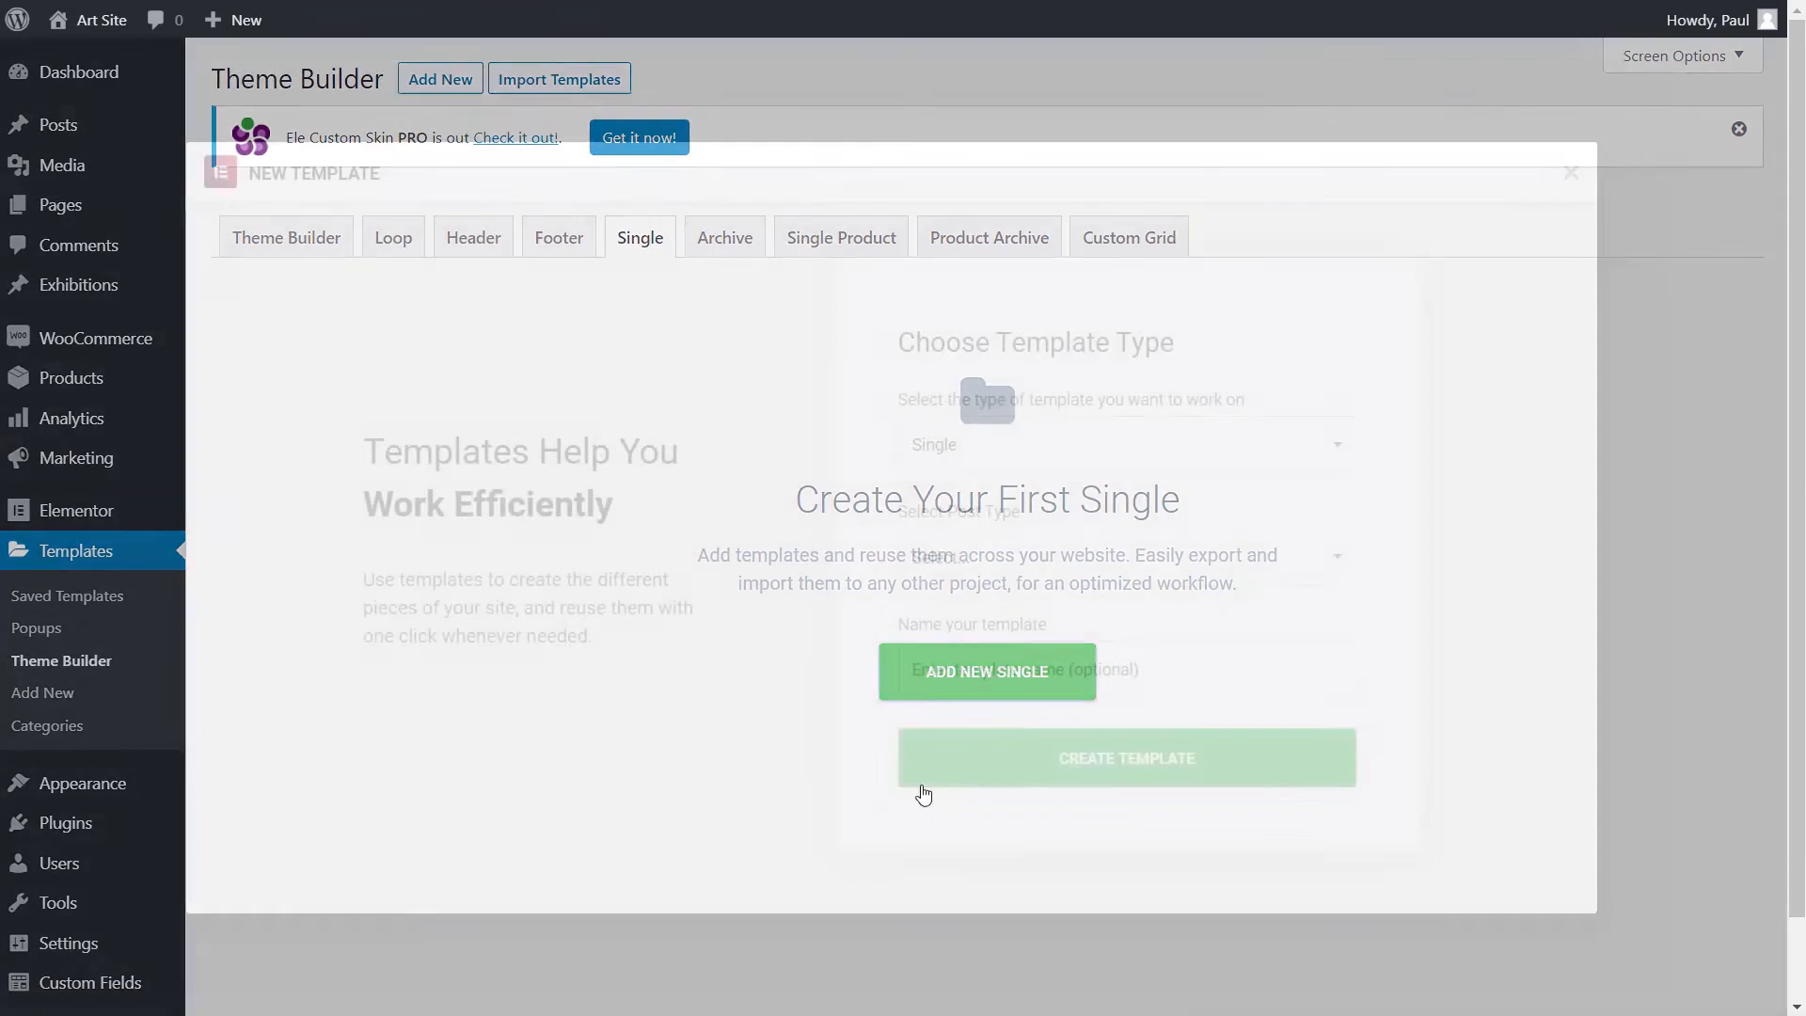
{"action": "left_click", "coordinate": [945, 672]}
{"action": "type", "text": "E"}
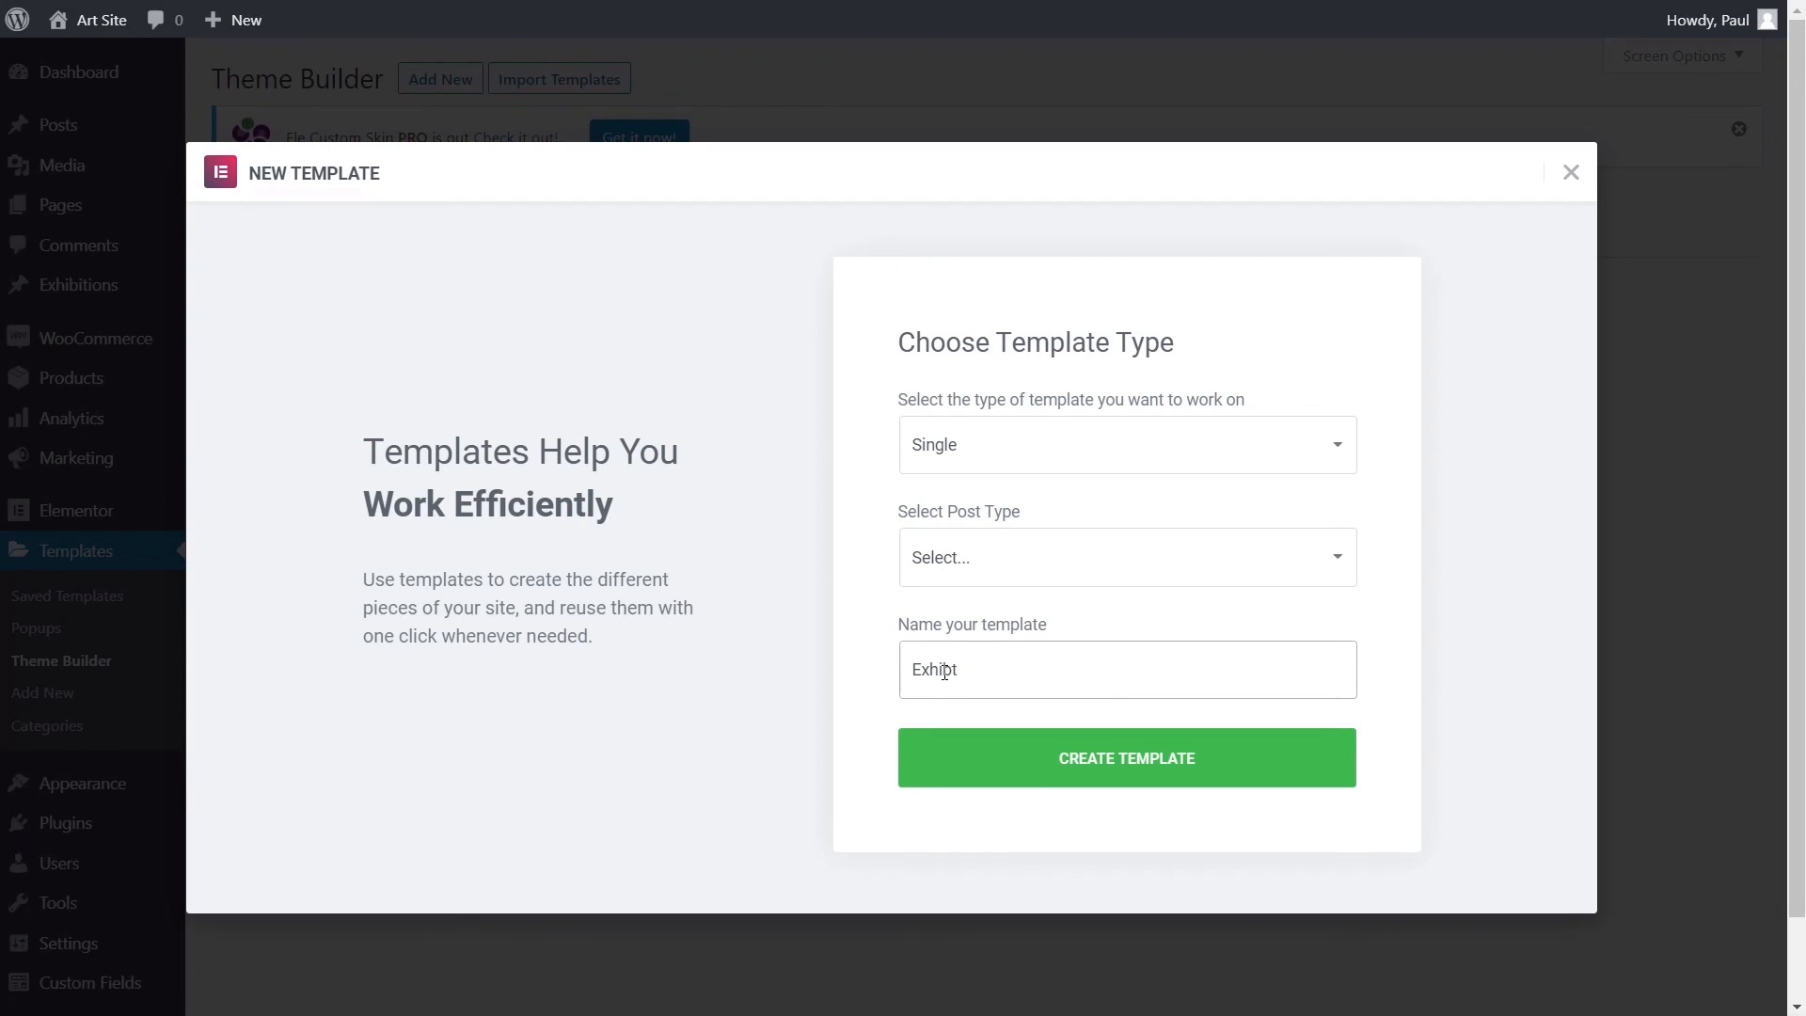
{"action": "type", "text": "xhibit"}
{"action": "key", "text": "BackSpace"}
{"action": "type", "text": "ition Single Post"}
{"action": "left_click", "coordinate": [1030, 564]}
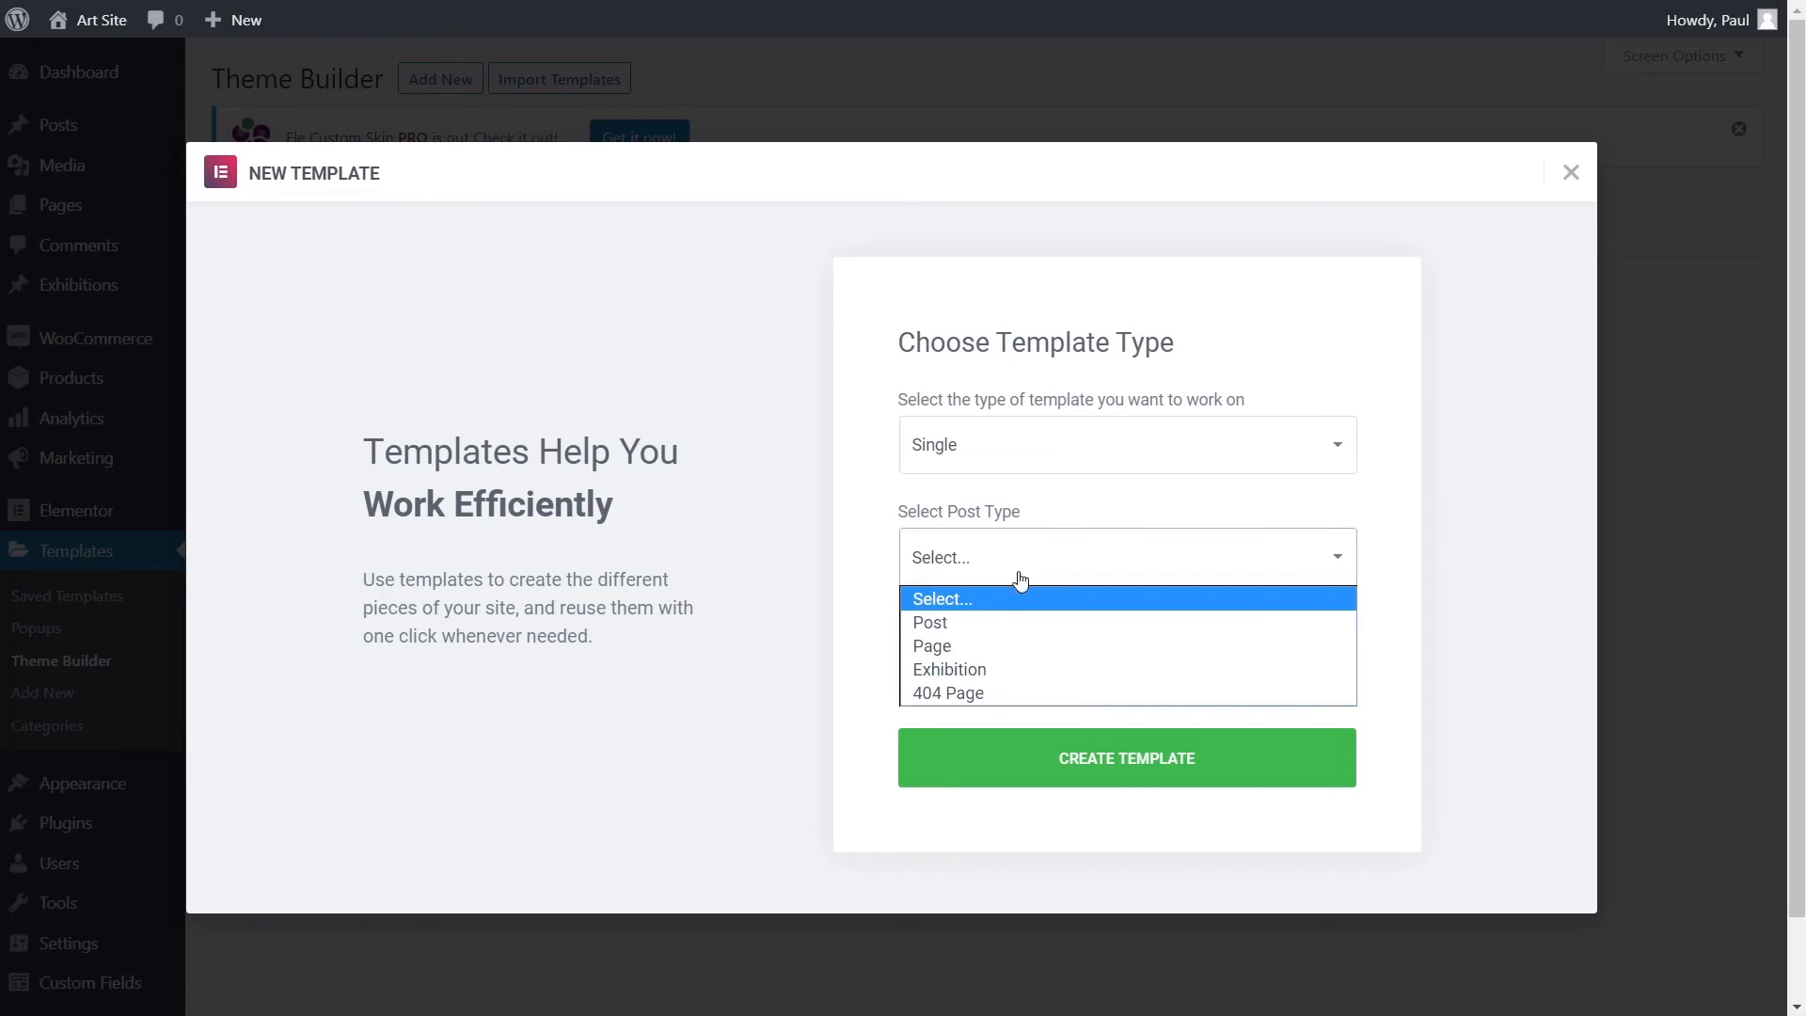
{"action": "left_click", "coordinate": [955, 666]}
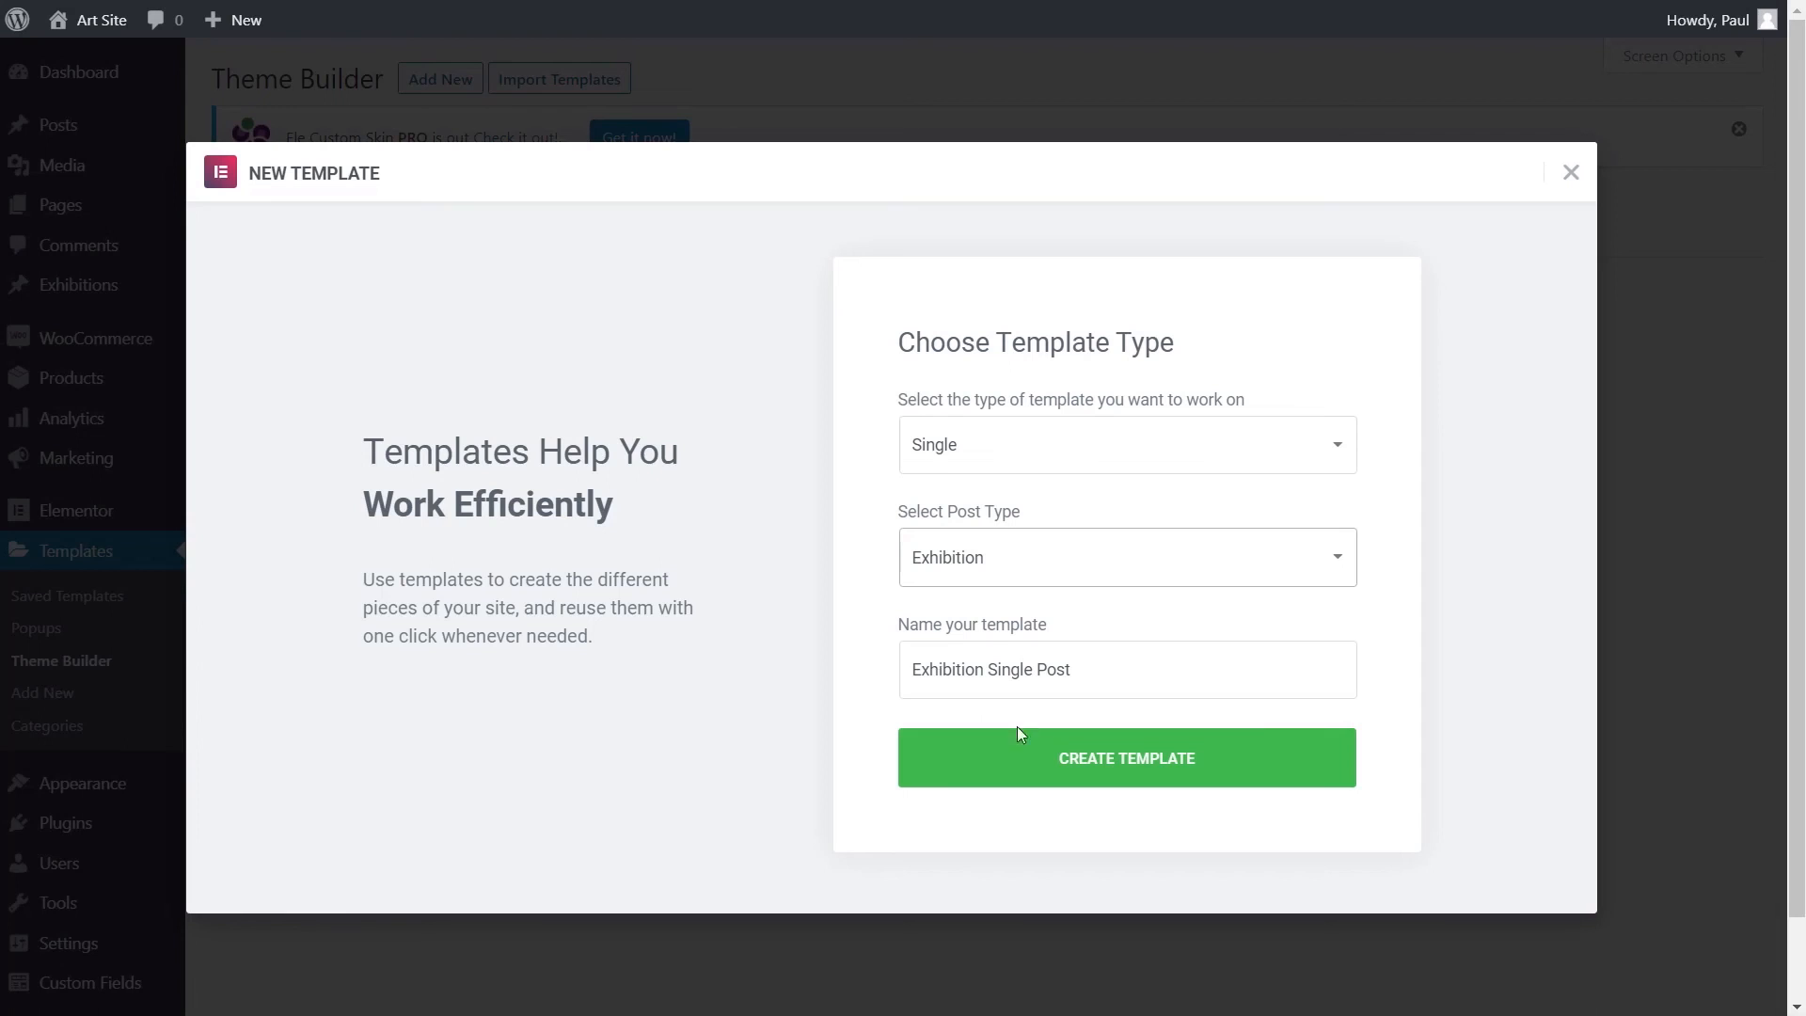
{"action": "left_click", "coordinate": [1105, 767]}
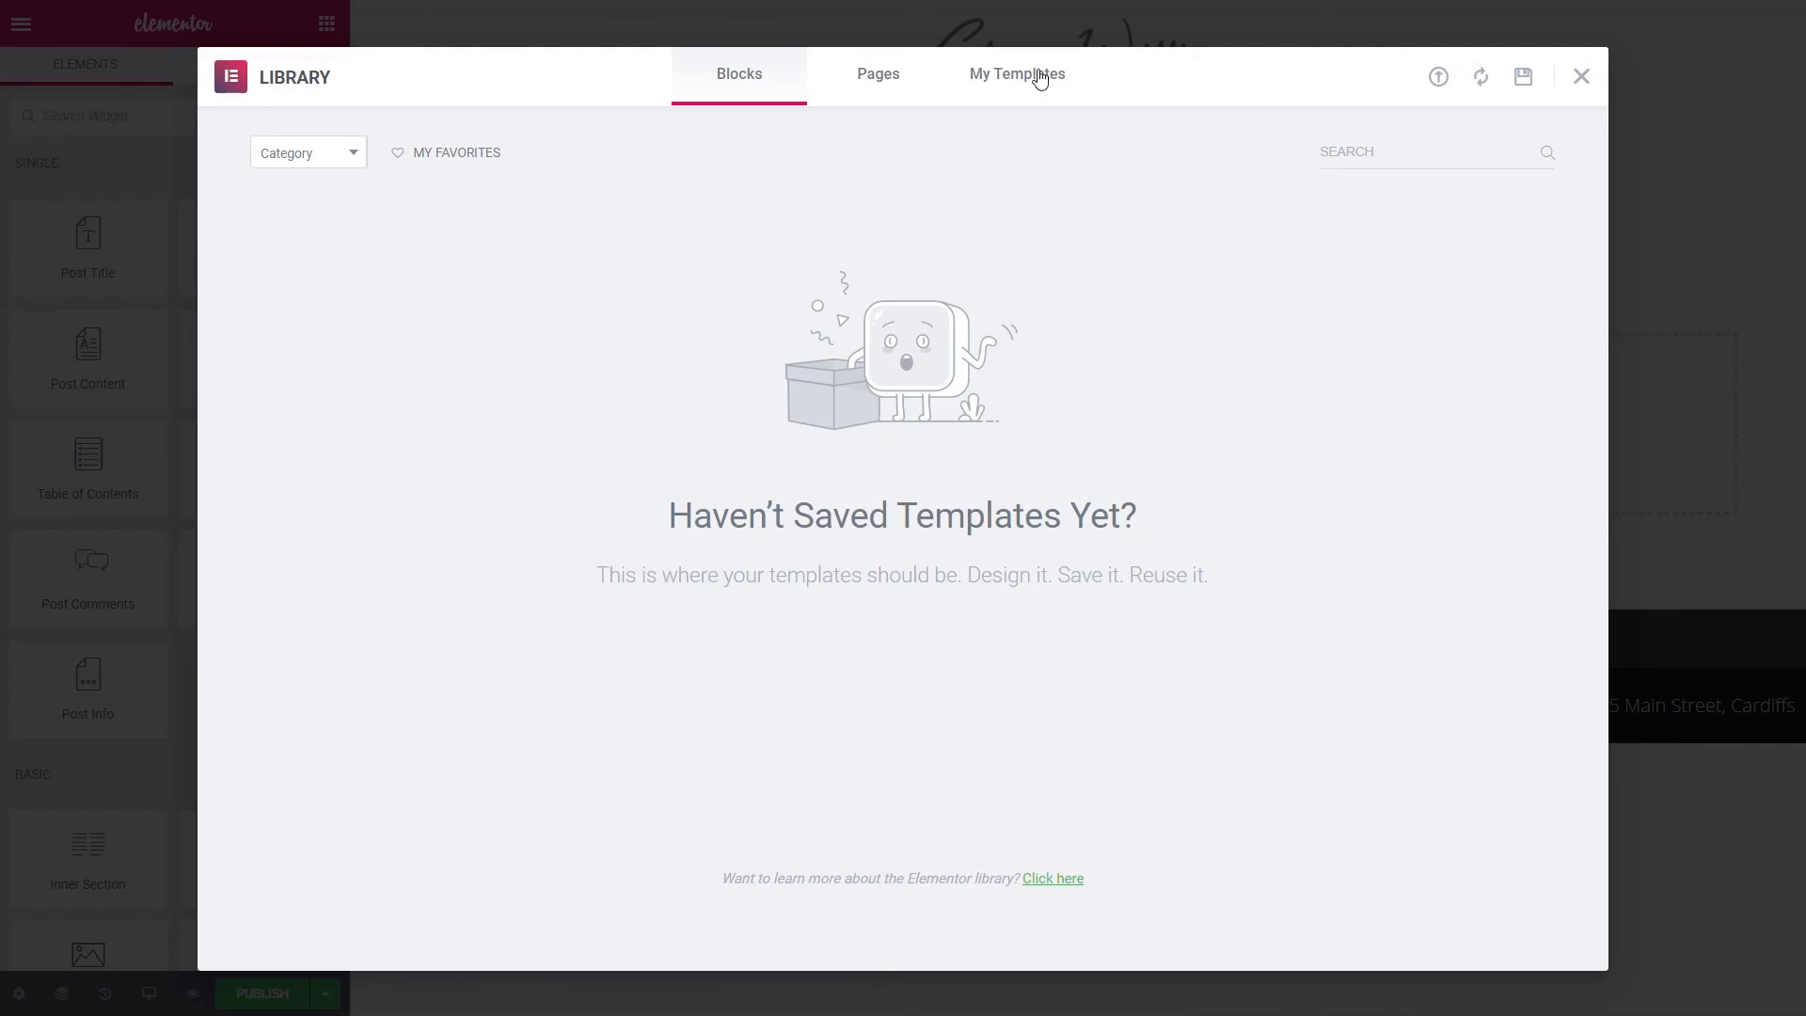
- Close the template library and add a two-column section to the empty template
{"action": "left_click", "coordinate": [1582, 79]}
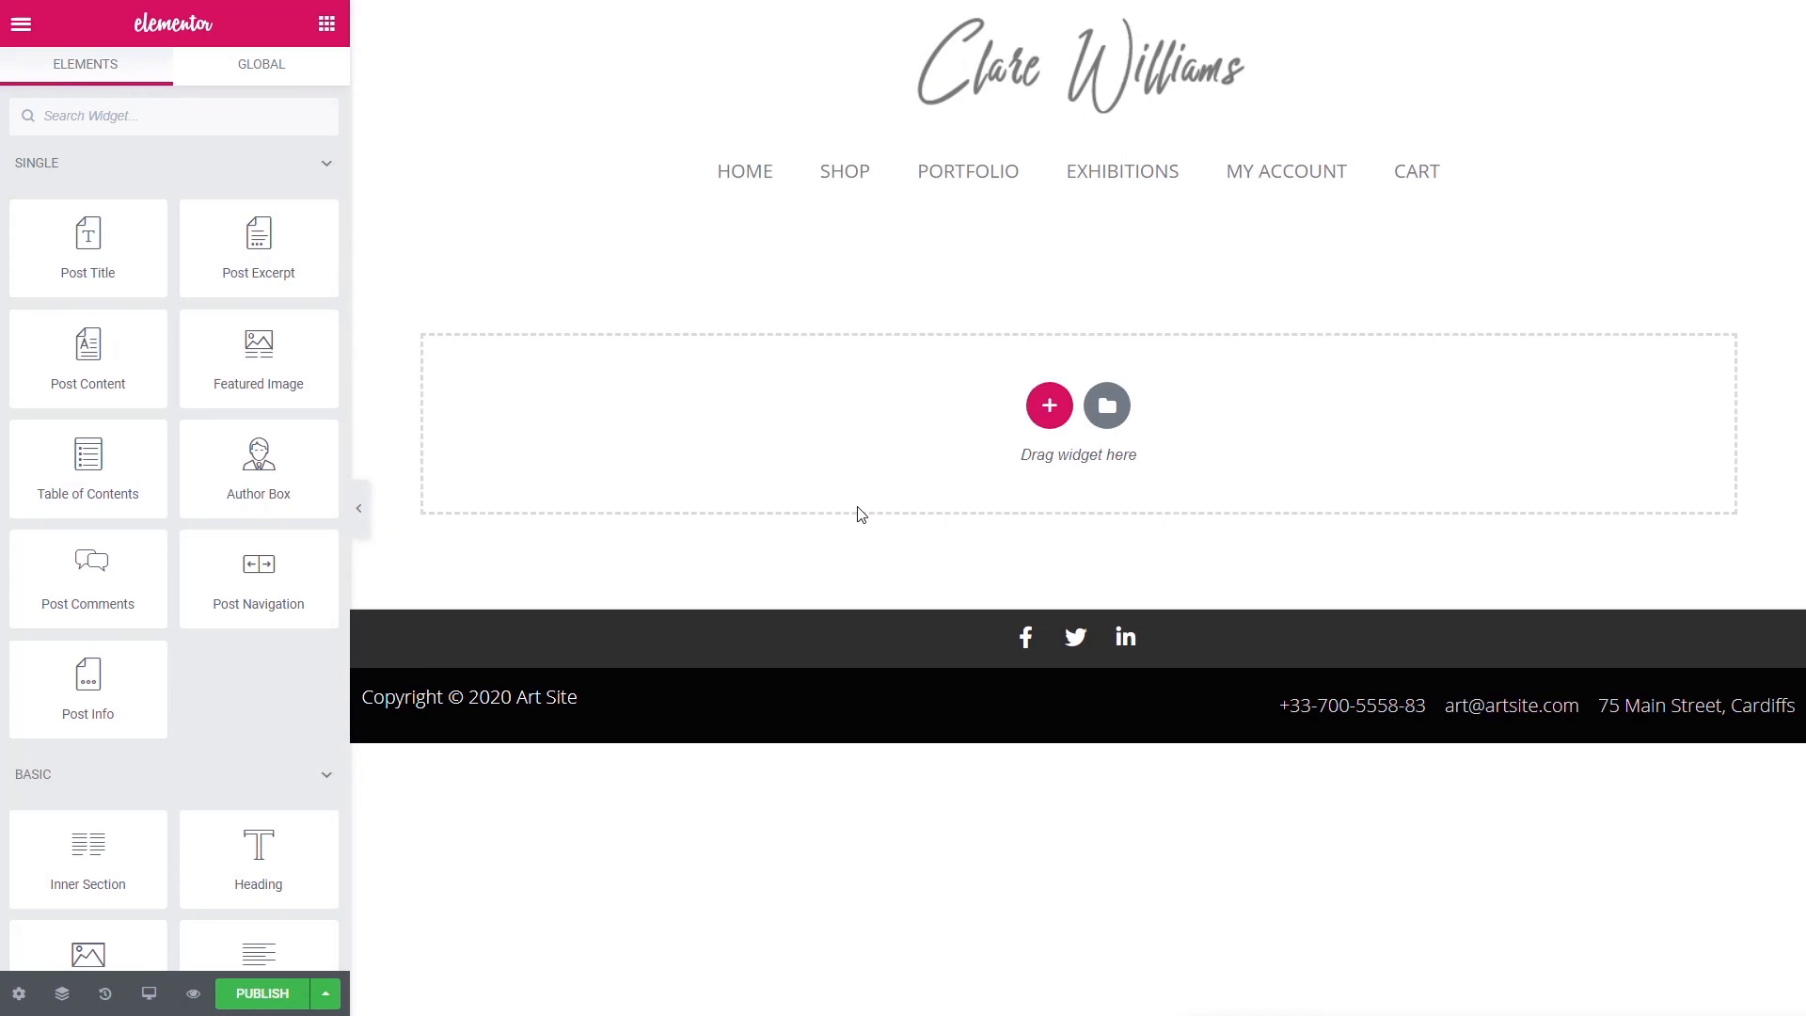
{"action": "left_click", "coordinate": [1047, 406]}
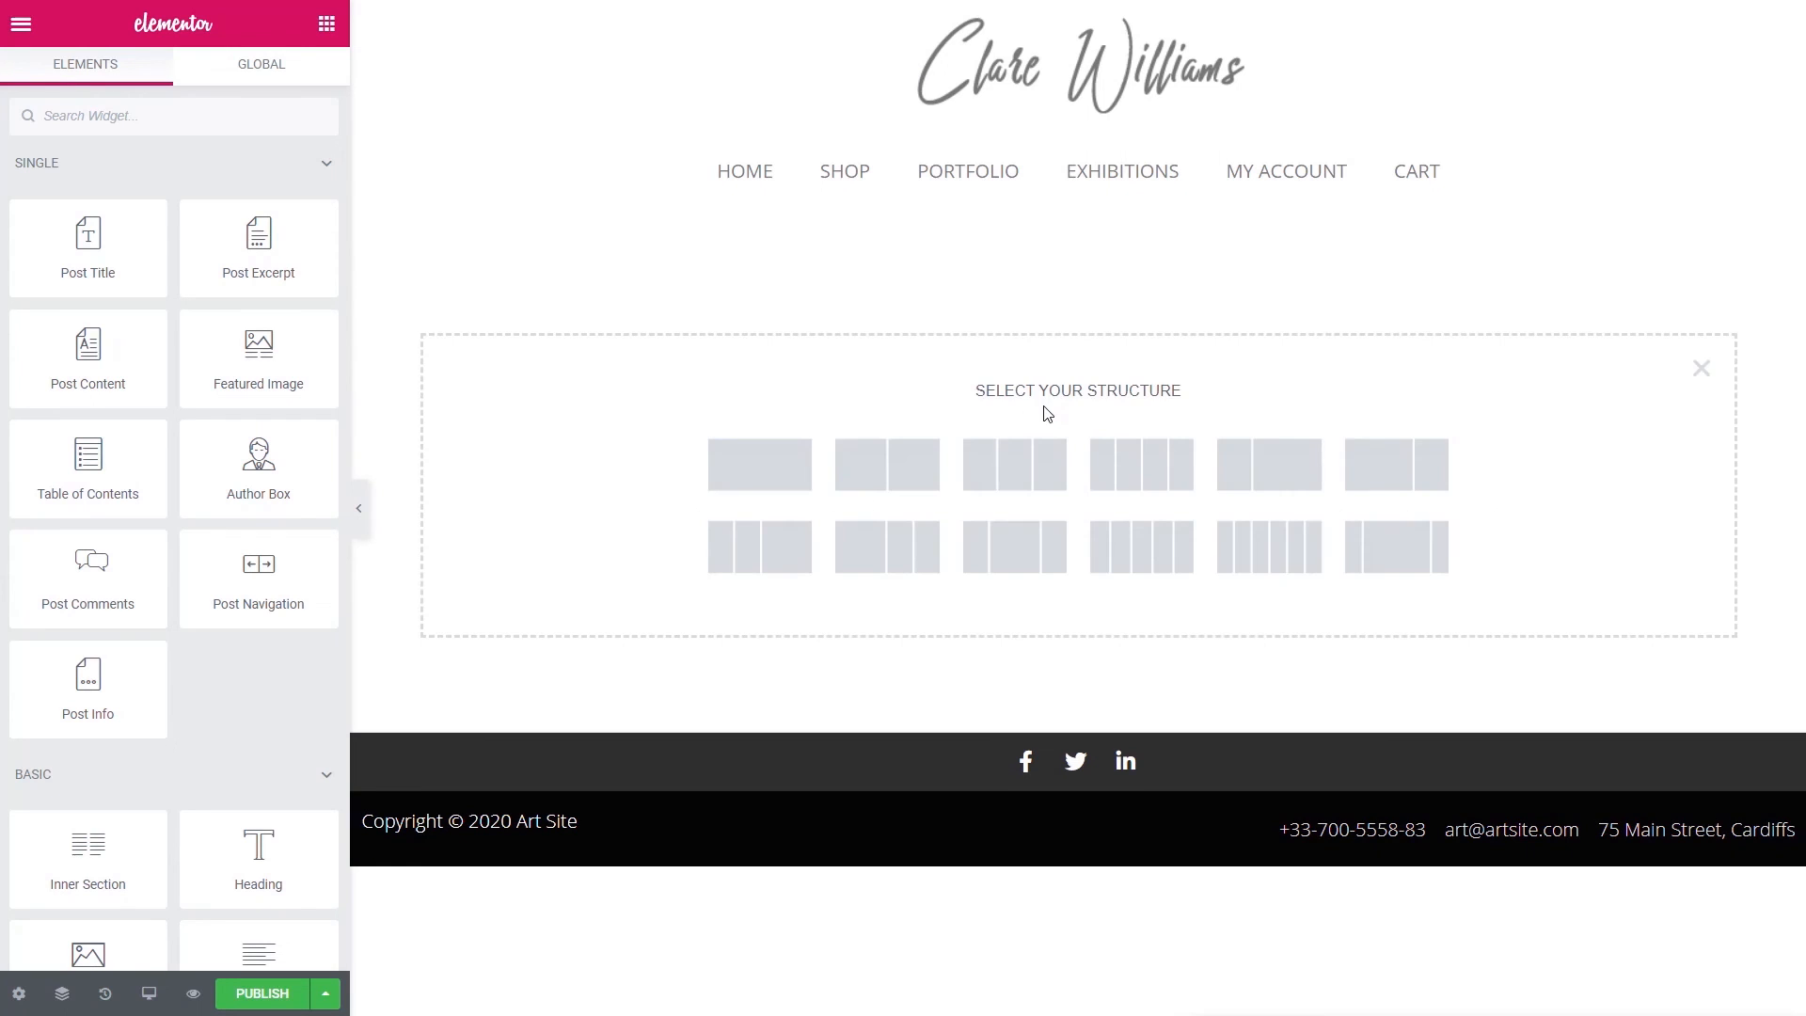
{"action": "left_click", "coordinate": [900, 467]}
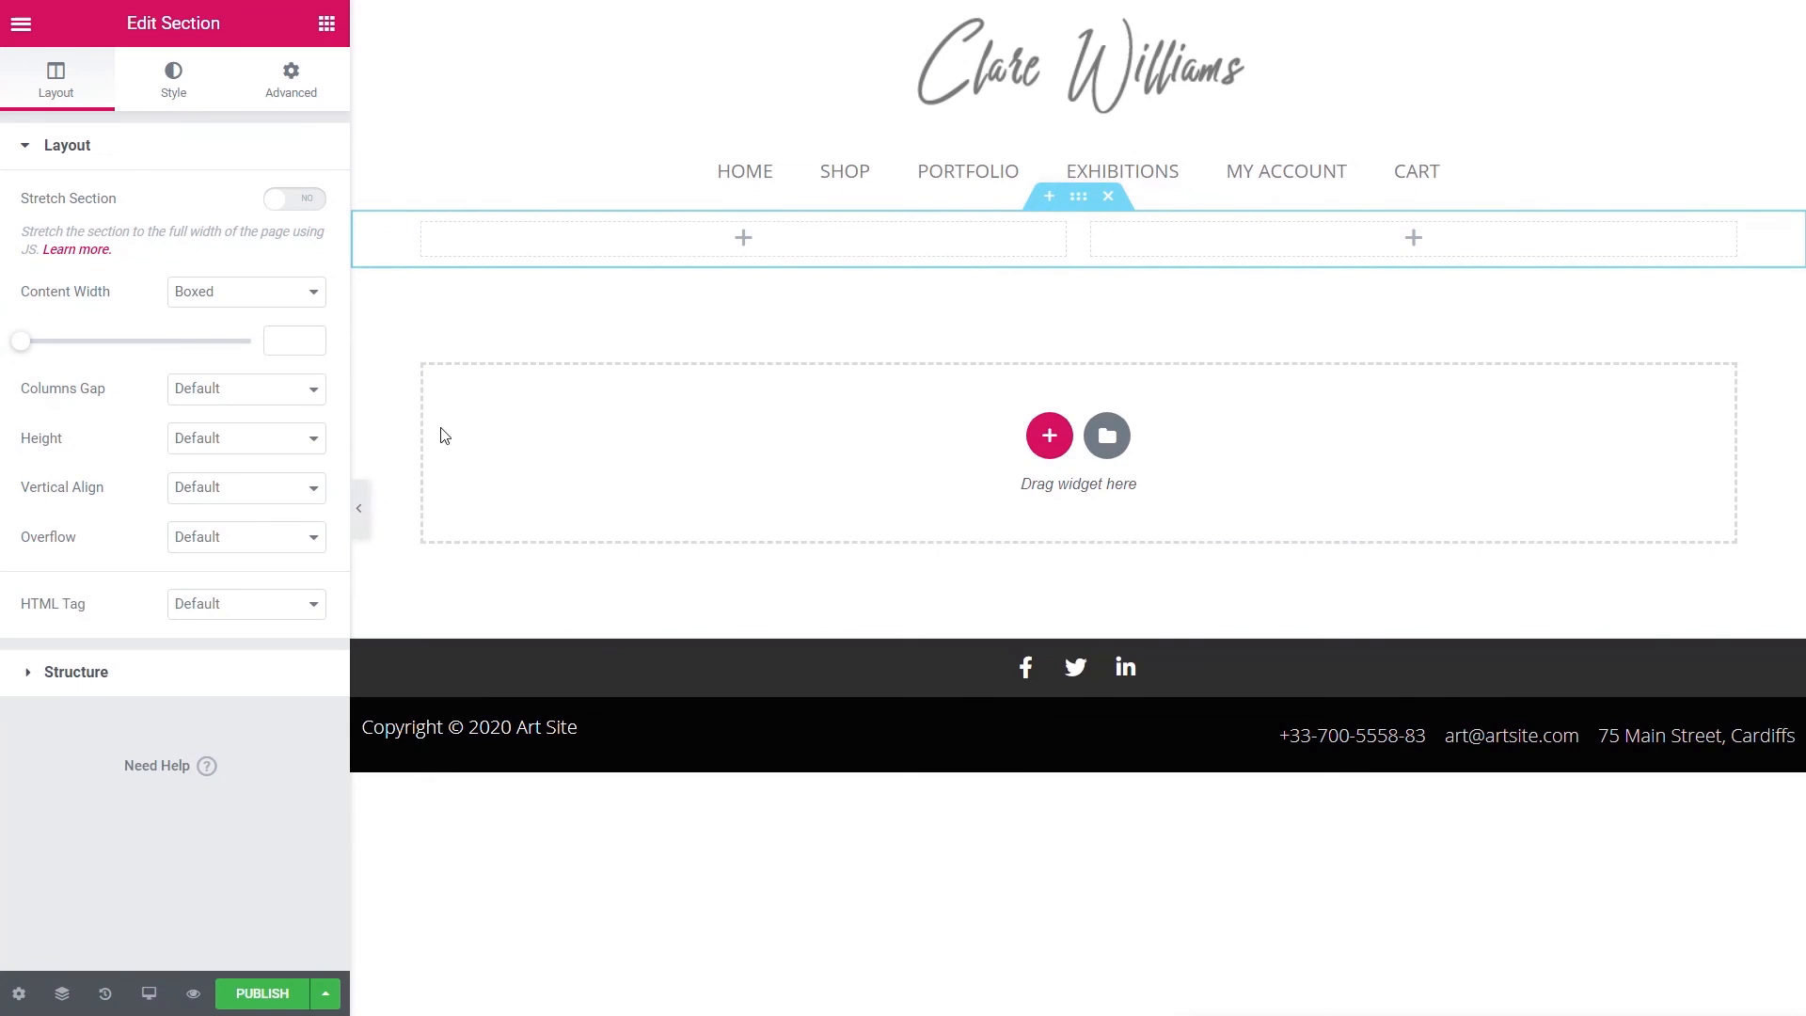
- Place a Featured Image widget in the left column and narrow that column to about 40%
{"action": "left_click", "coordinate": [326, 23]}
{"action": "left_click_drag", "start_coordinate": [259, 357], "coordinate": [602, 242]}
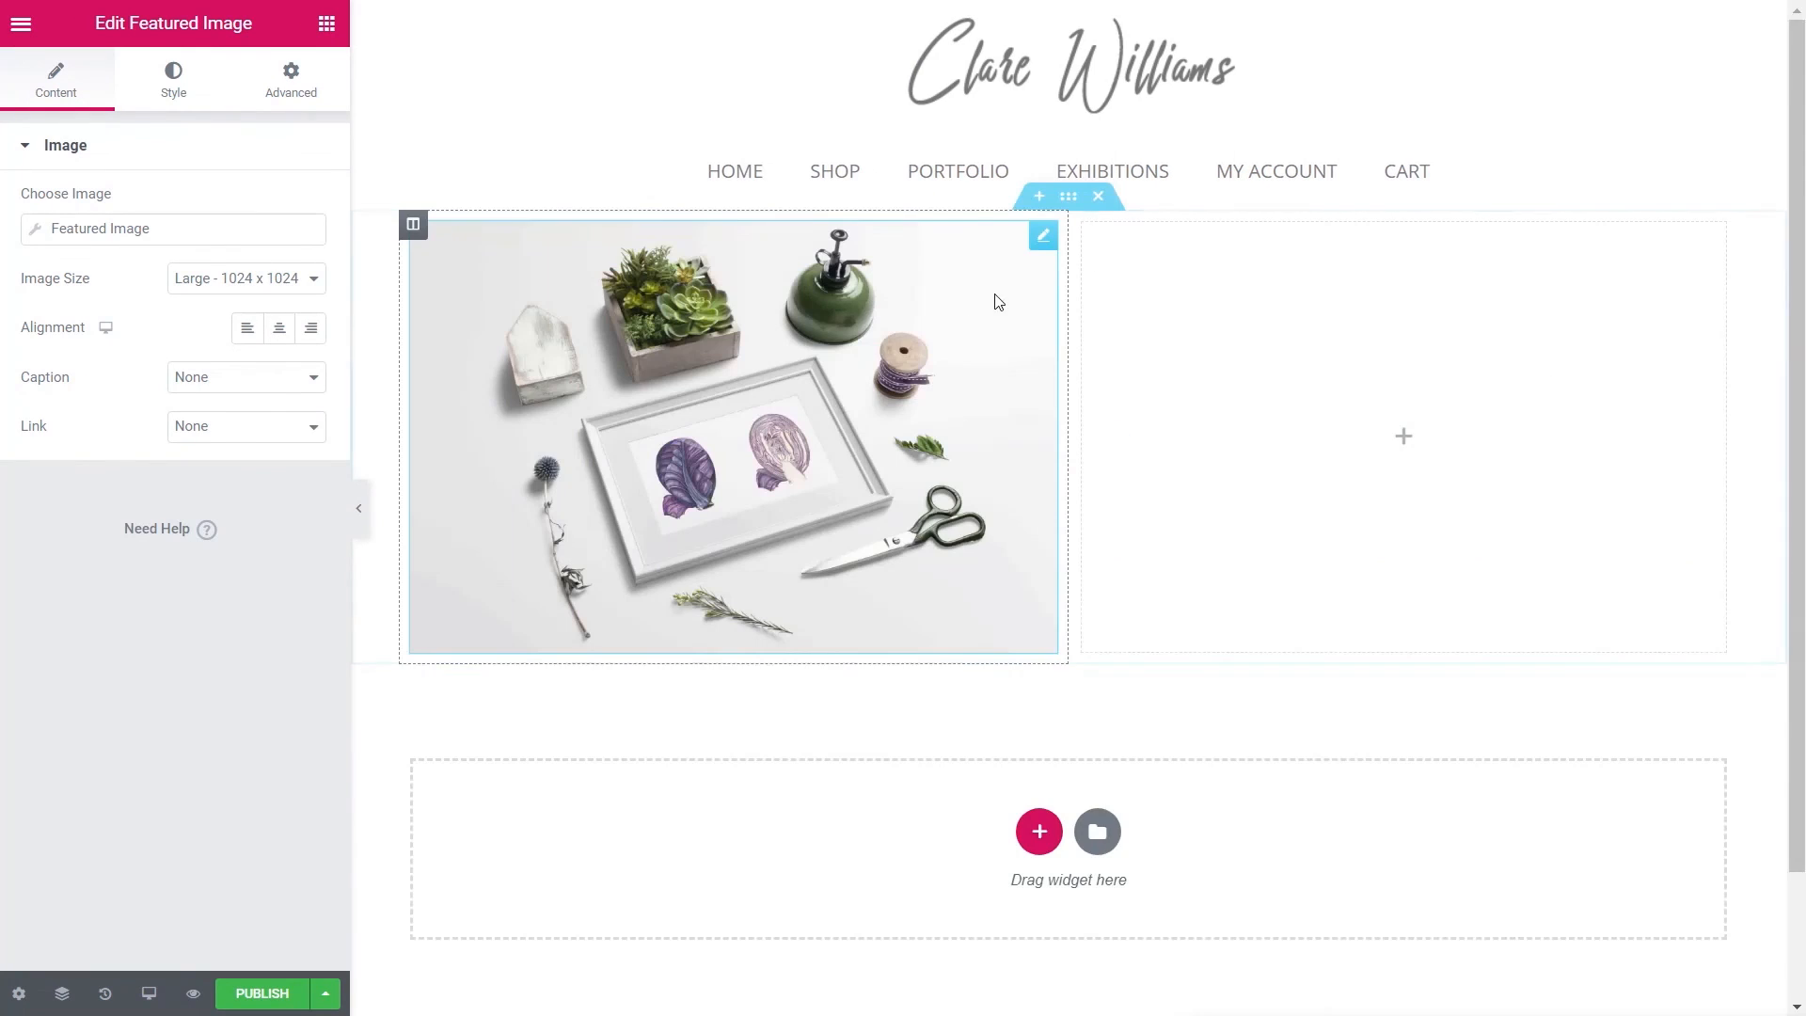
{"action": "left_click_drag", "start_coordinate": [1069, 310], "coordinate": [935, 324]}
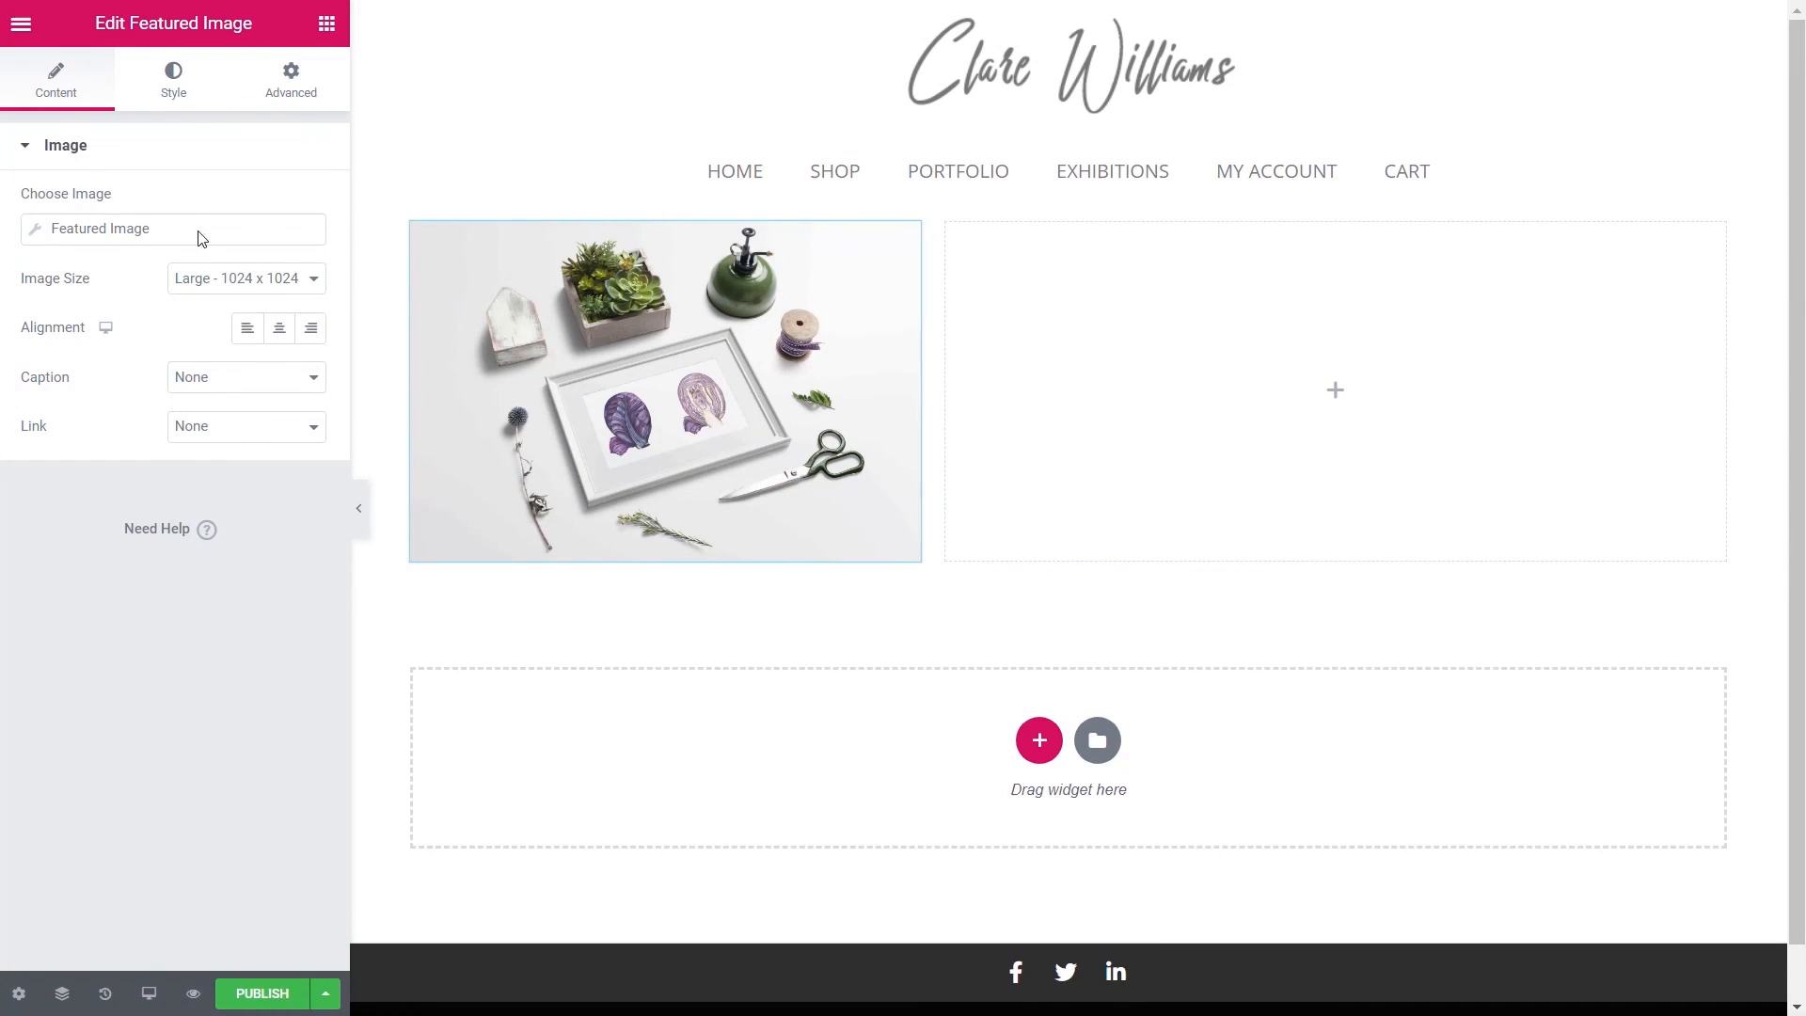
- Link the image to its Media File with Lightbox Yes, and add Post Title to the right column
{"action": "left_click", "coordinate": [224, 438]}
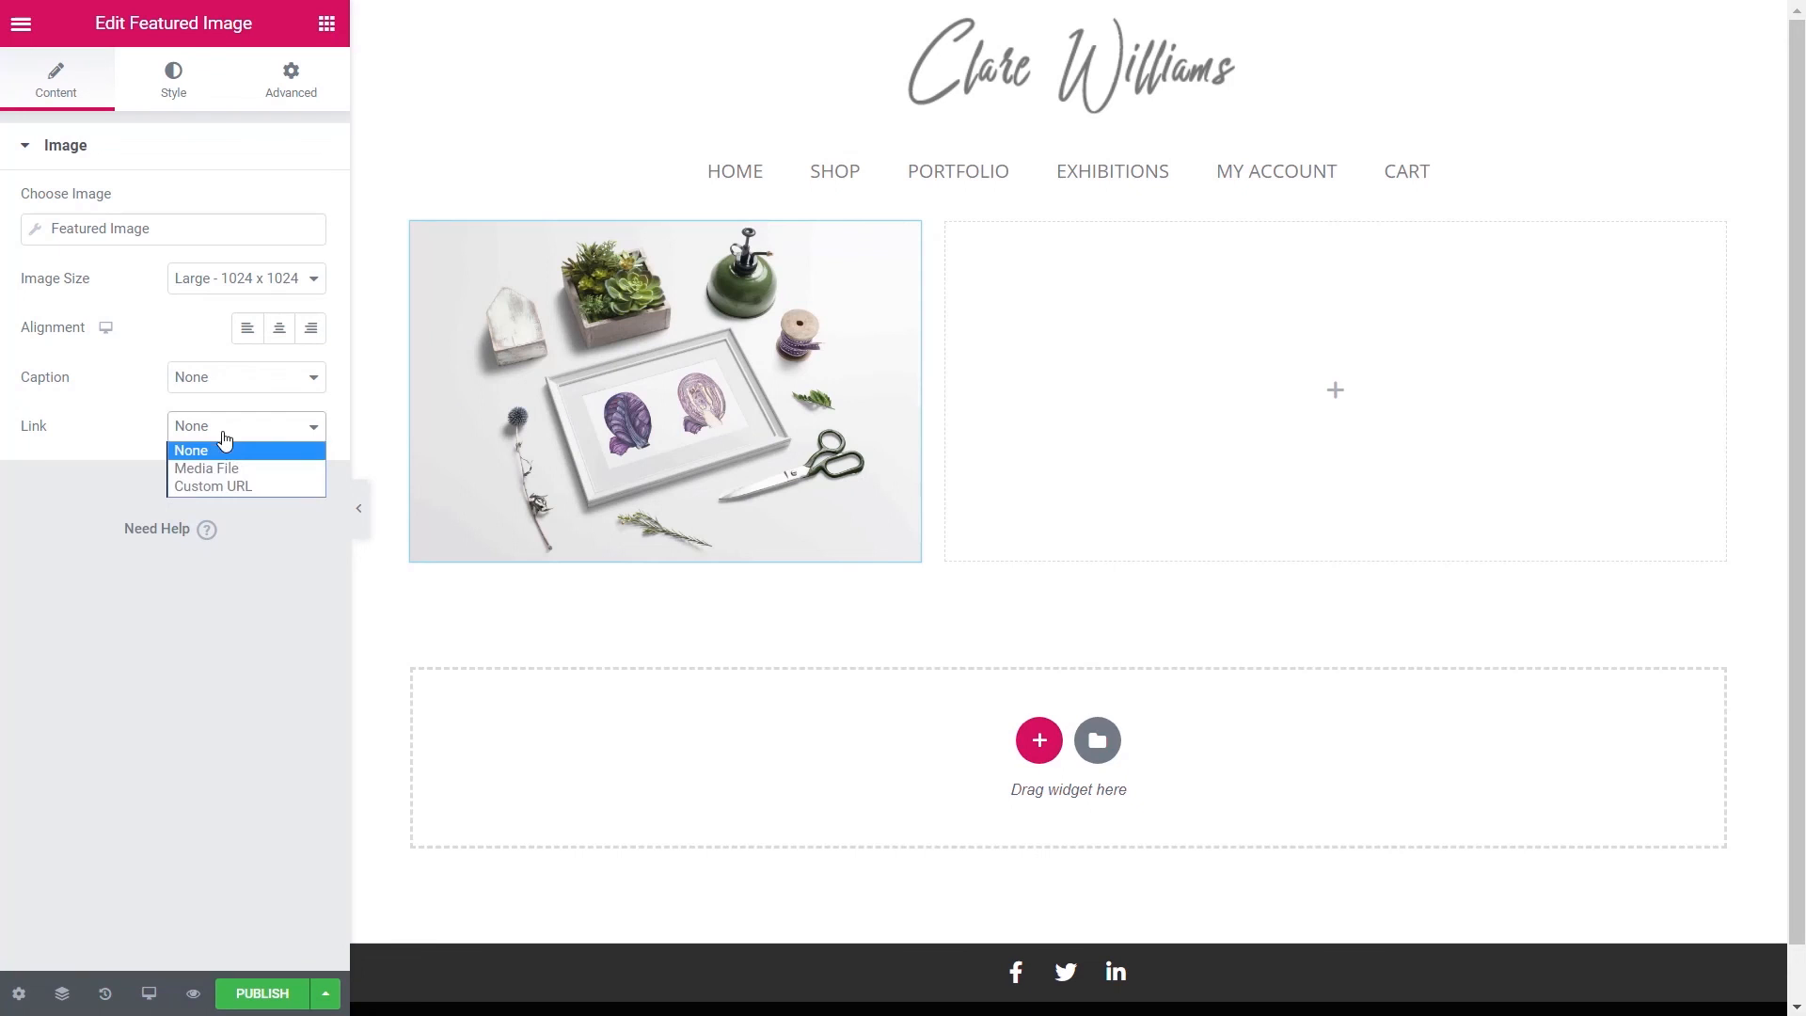
{"action": "left_click", "coordinate": [211, 469]}
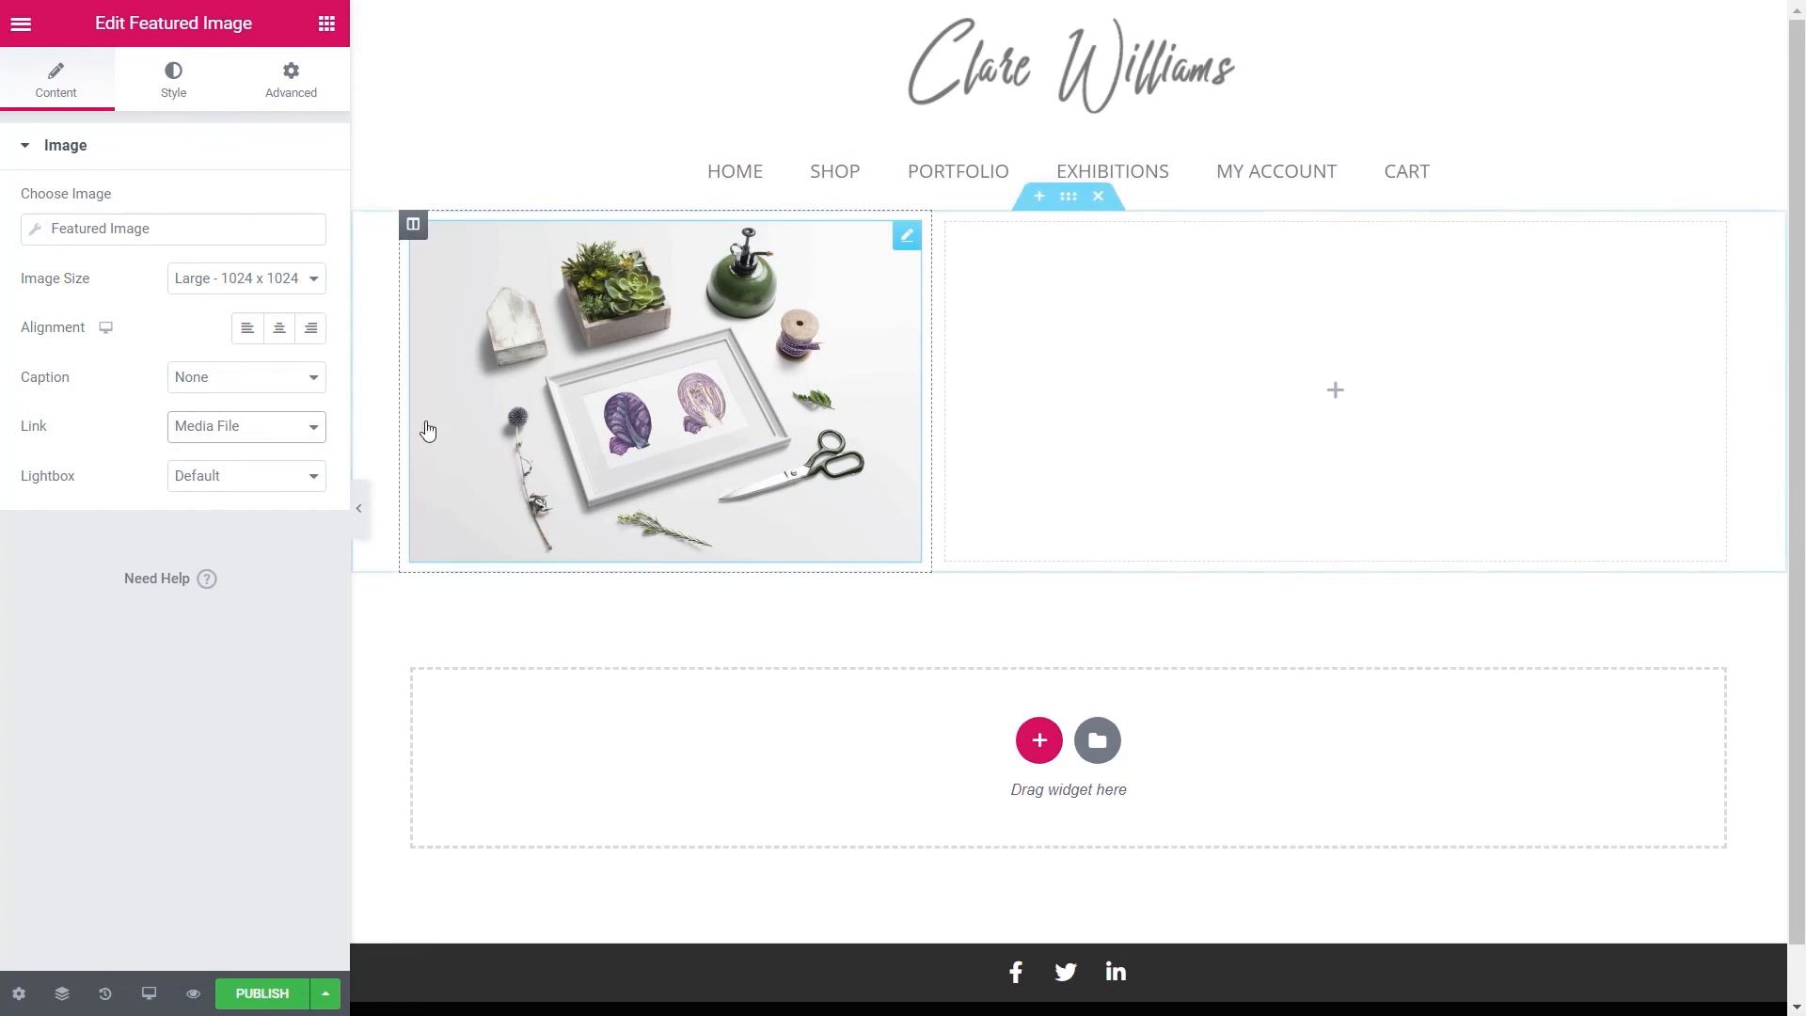
{"action": "left_click", "coordinate": [299, 476]}
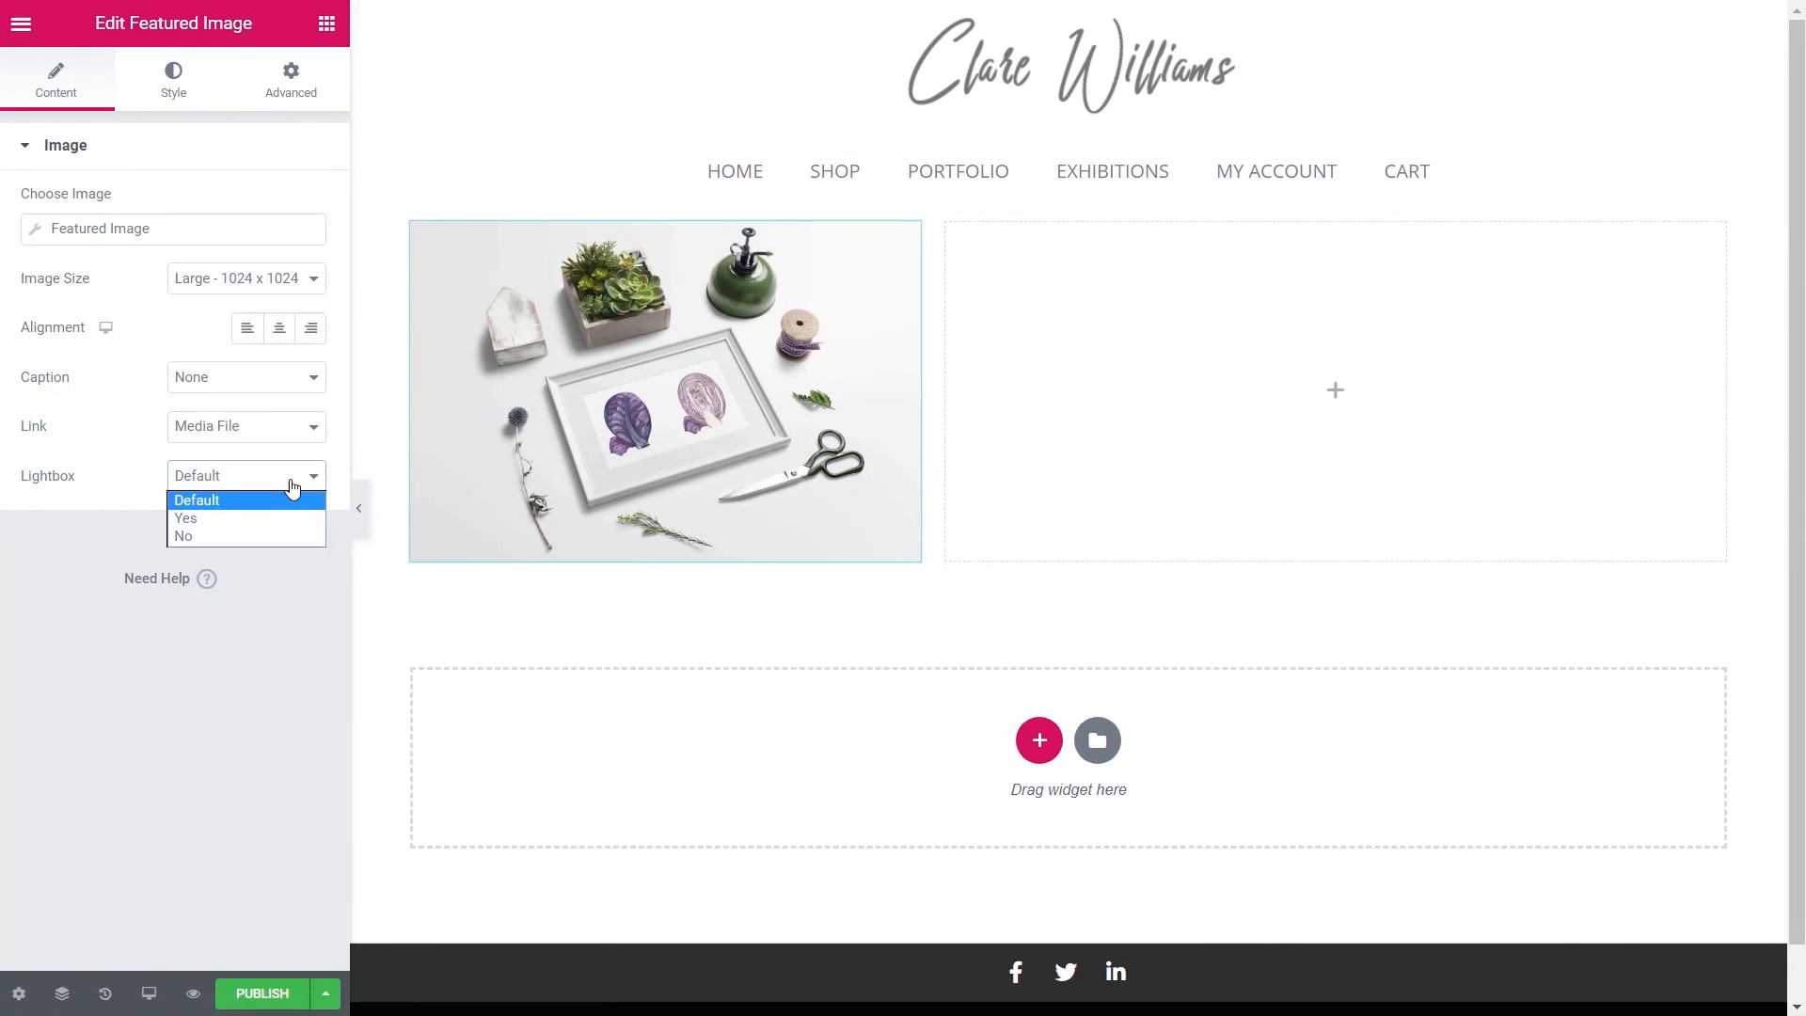
{"action": "left_click", "coordinate": [265, 516]}
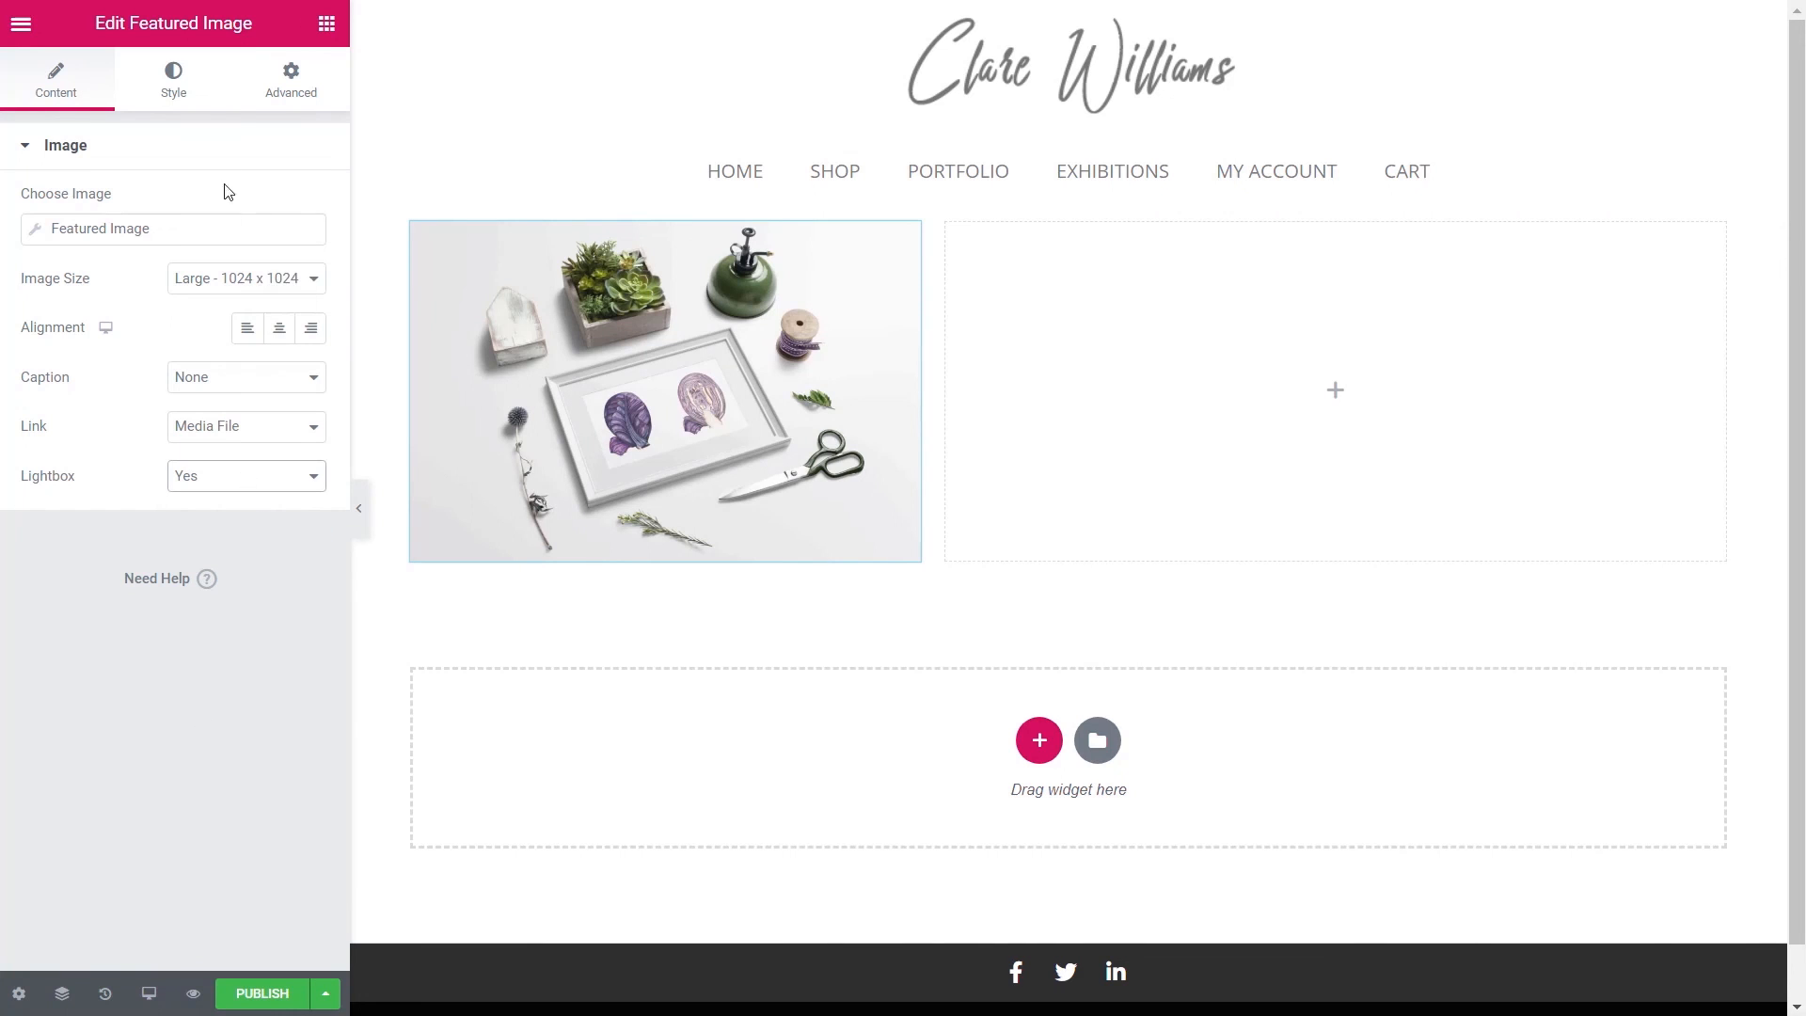
{"action": "left_click", "coordinate": [325, 25]}
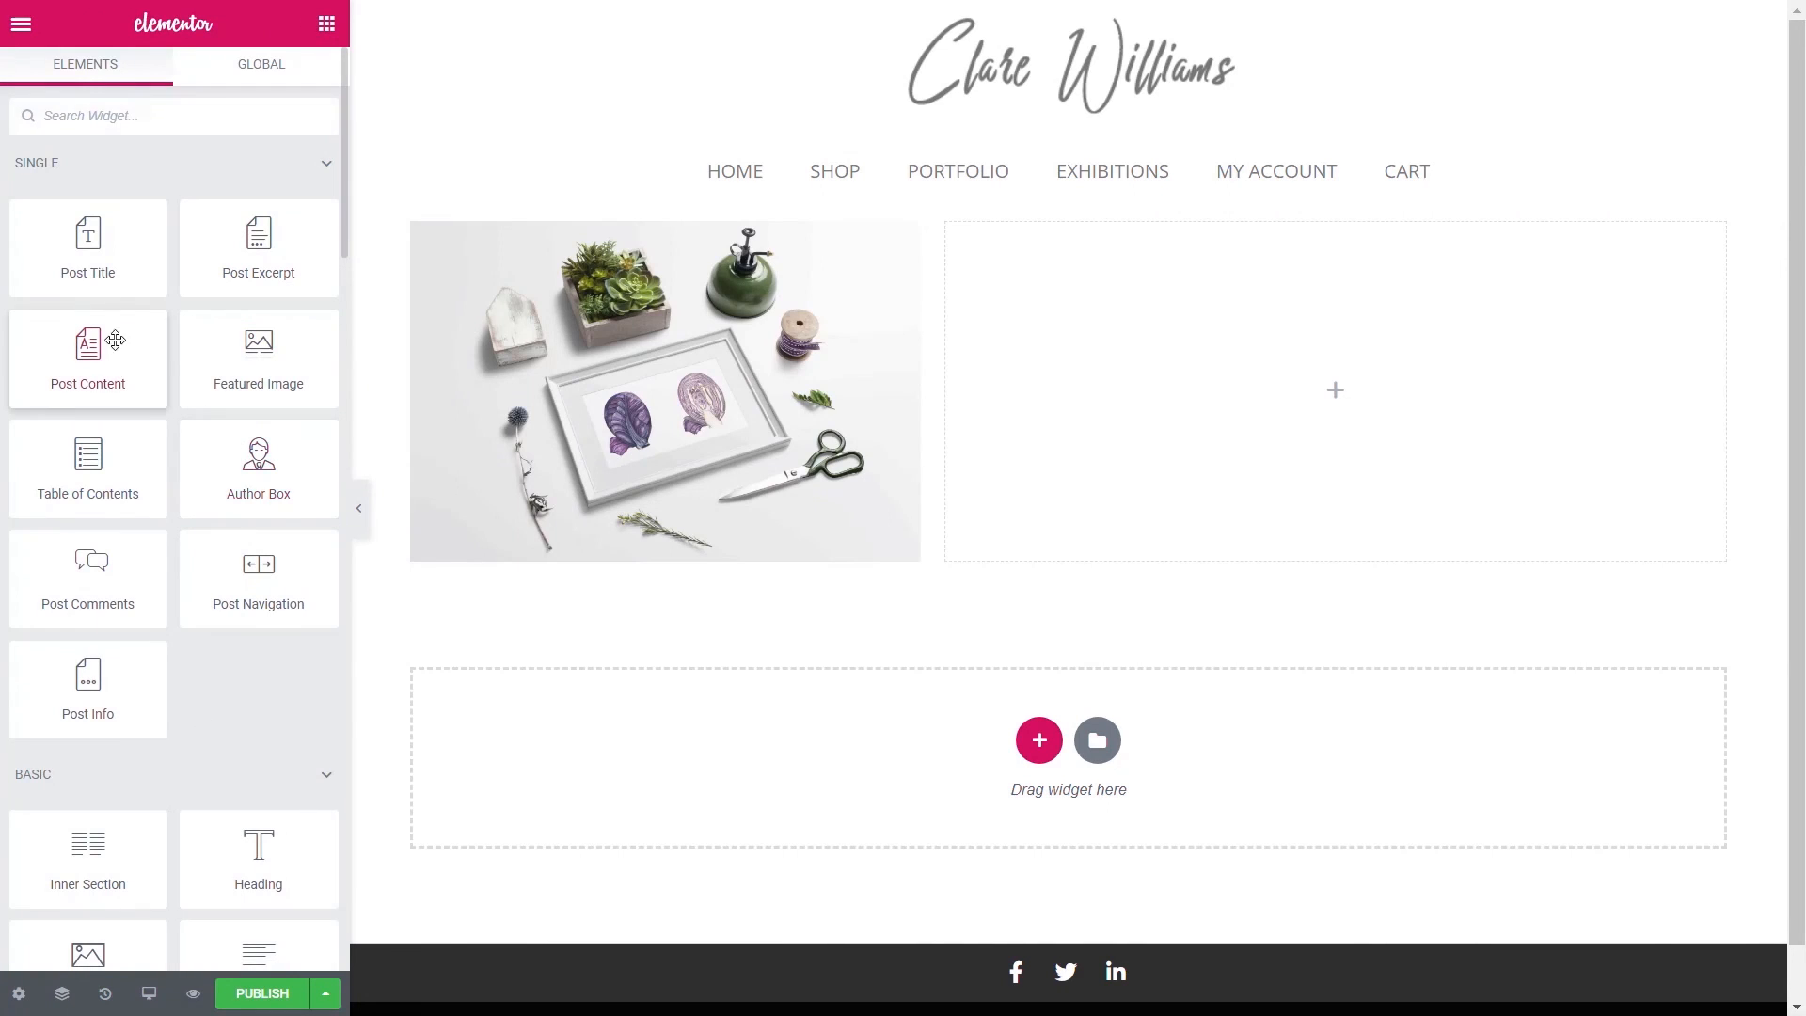
{"action": "left_click_drag", "start_coordinate": [87, 242], "coordinate": [1138, 324]}
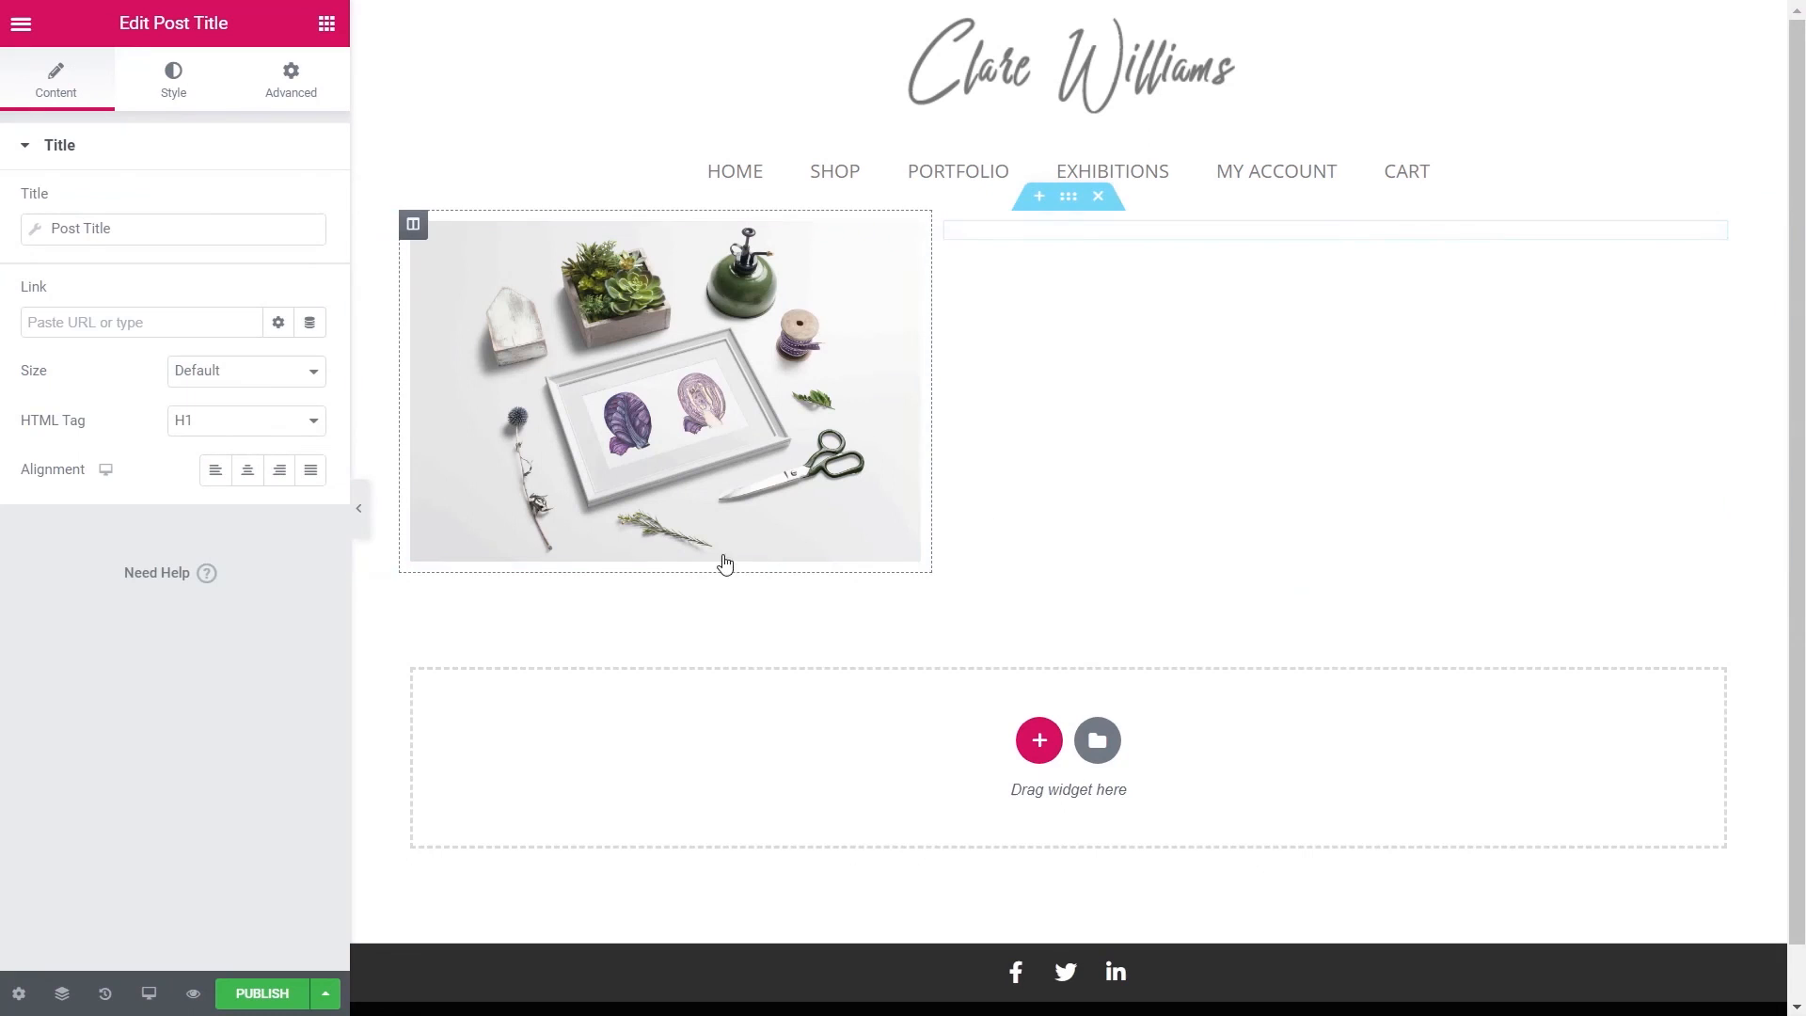
- Make the post title an H3 heading and add the Post Content widget beneath it
{"action": "left_click", "coordinate": [208, 424]}
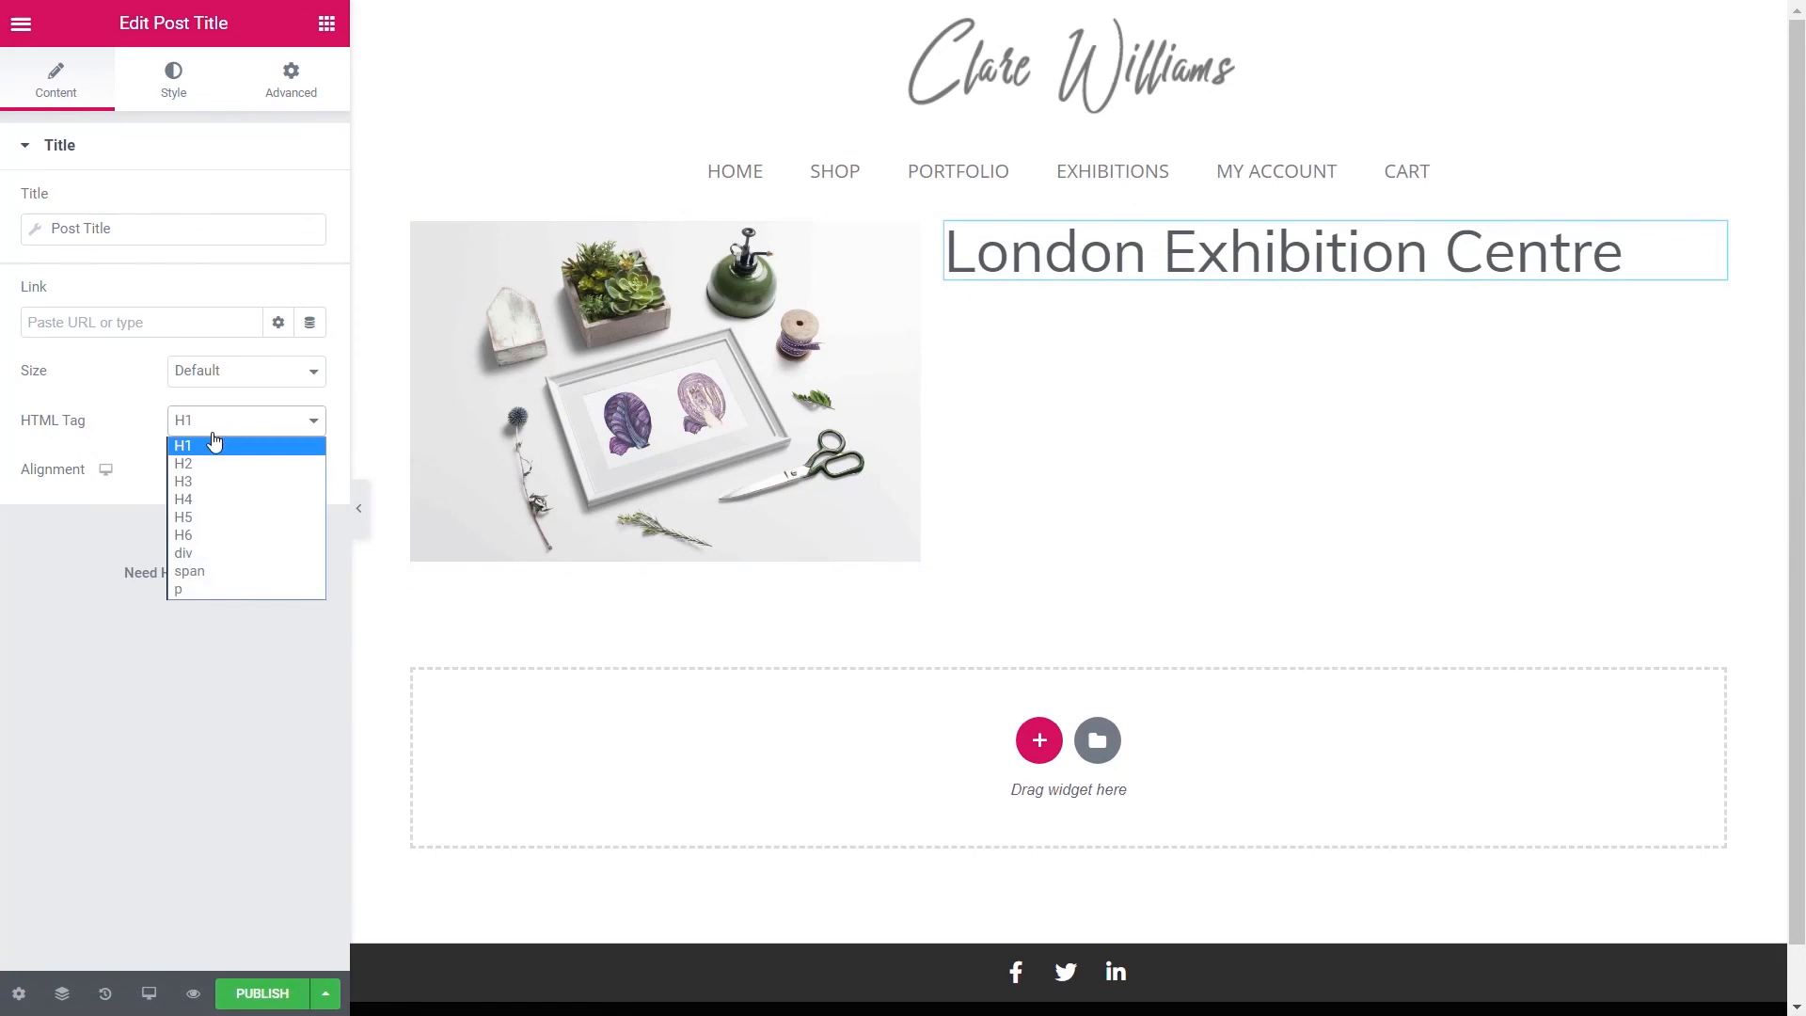
{"action": "left_click", "coordinate": [202, 484]}
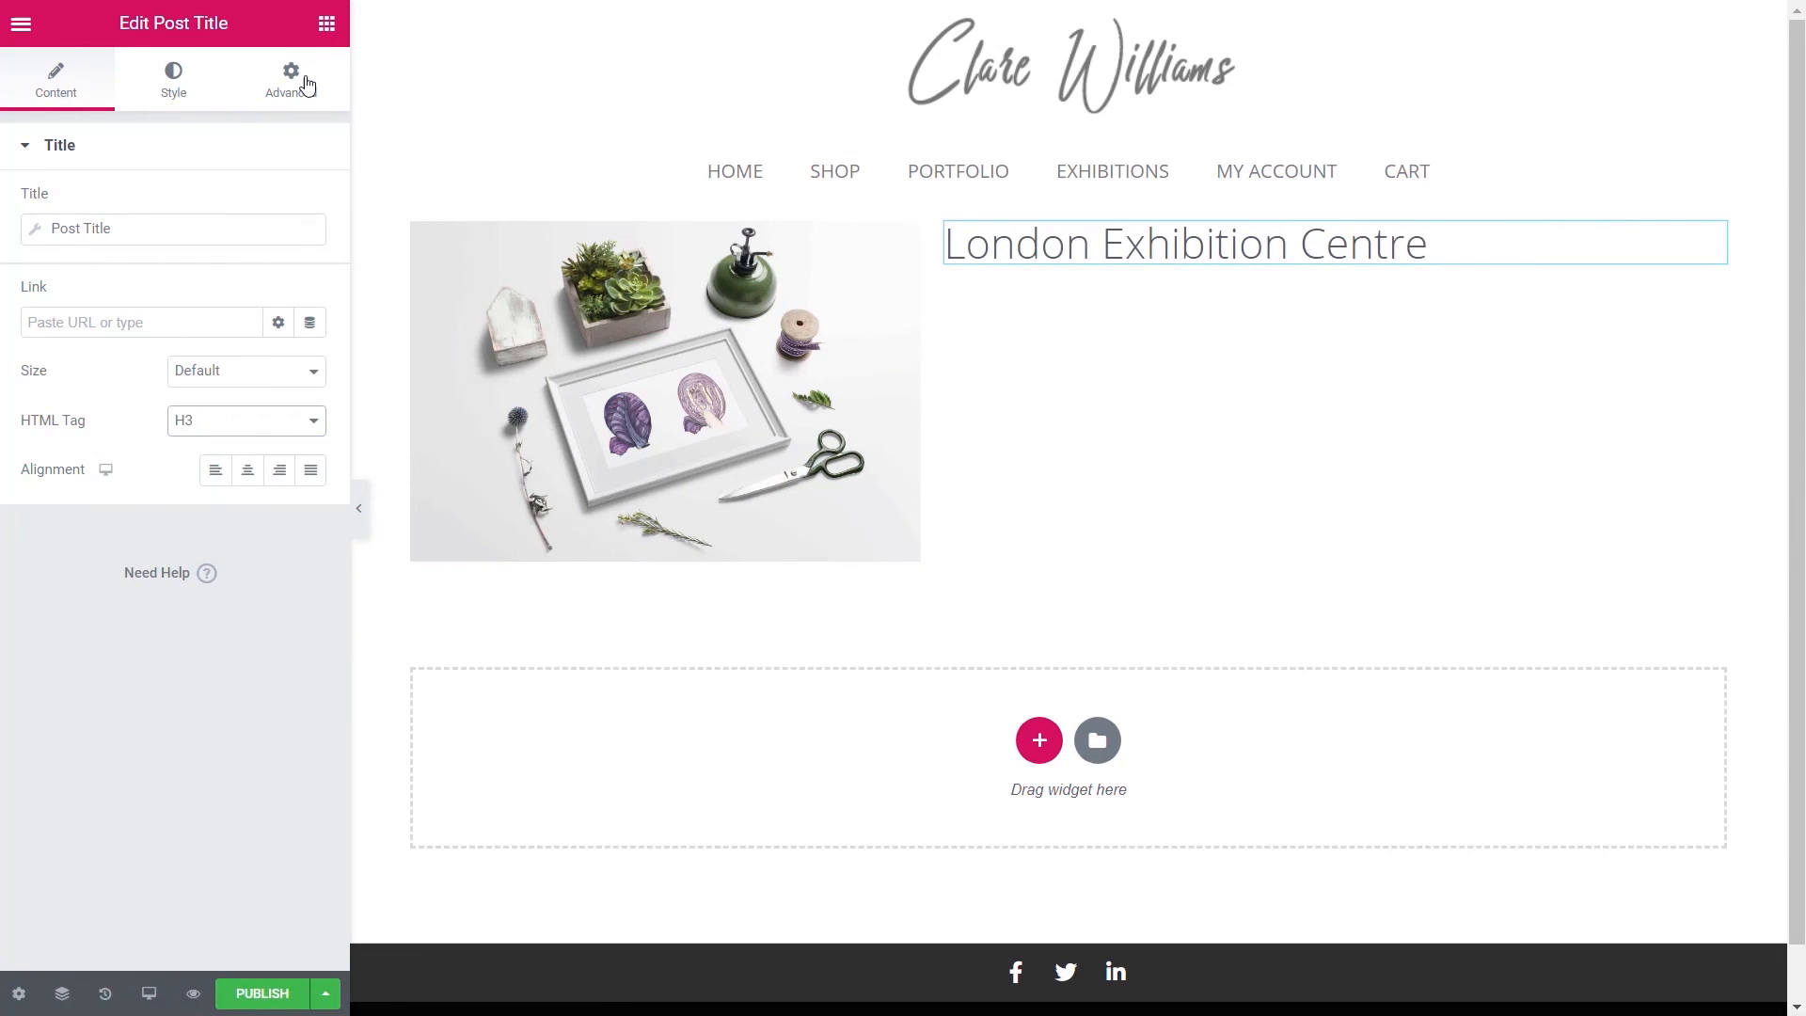
{"action": "left_click", "coordinate": [324, 22]}
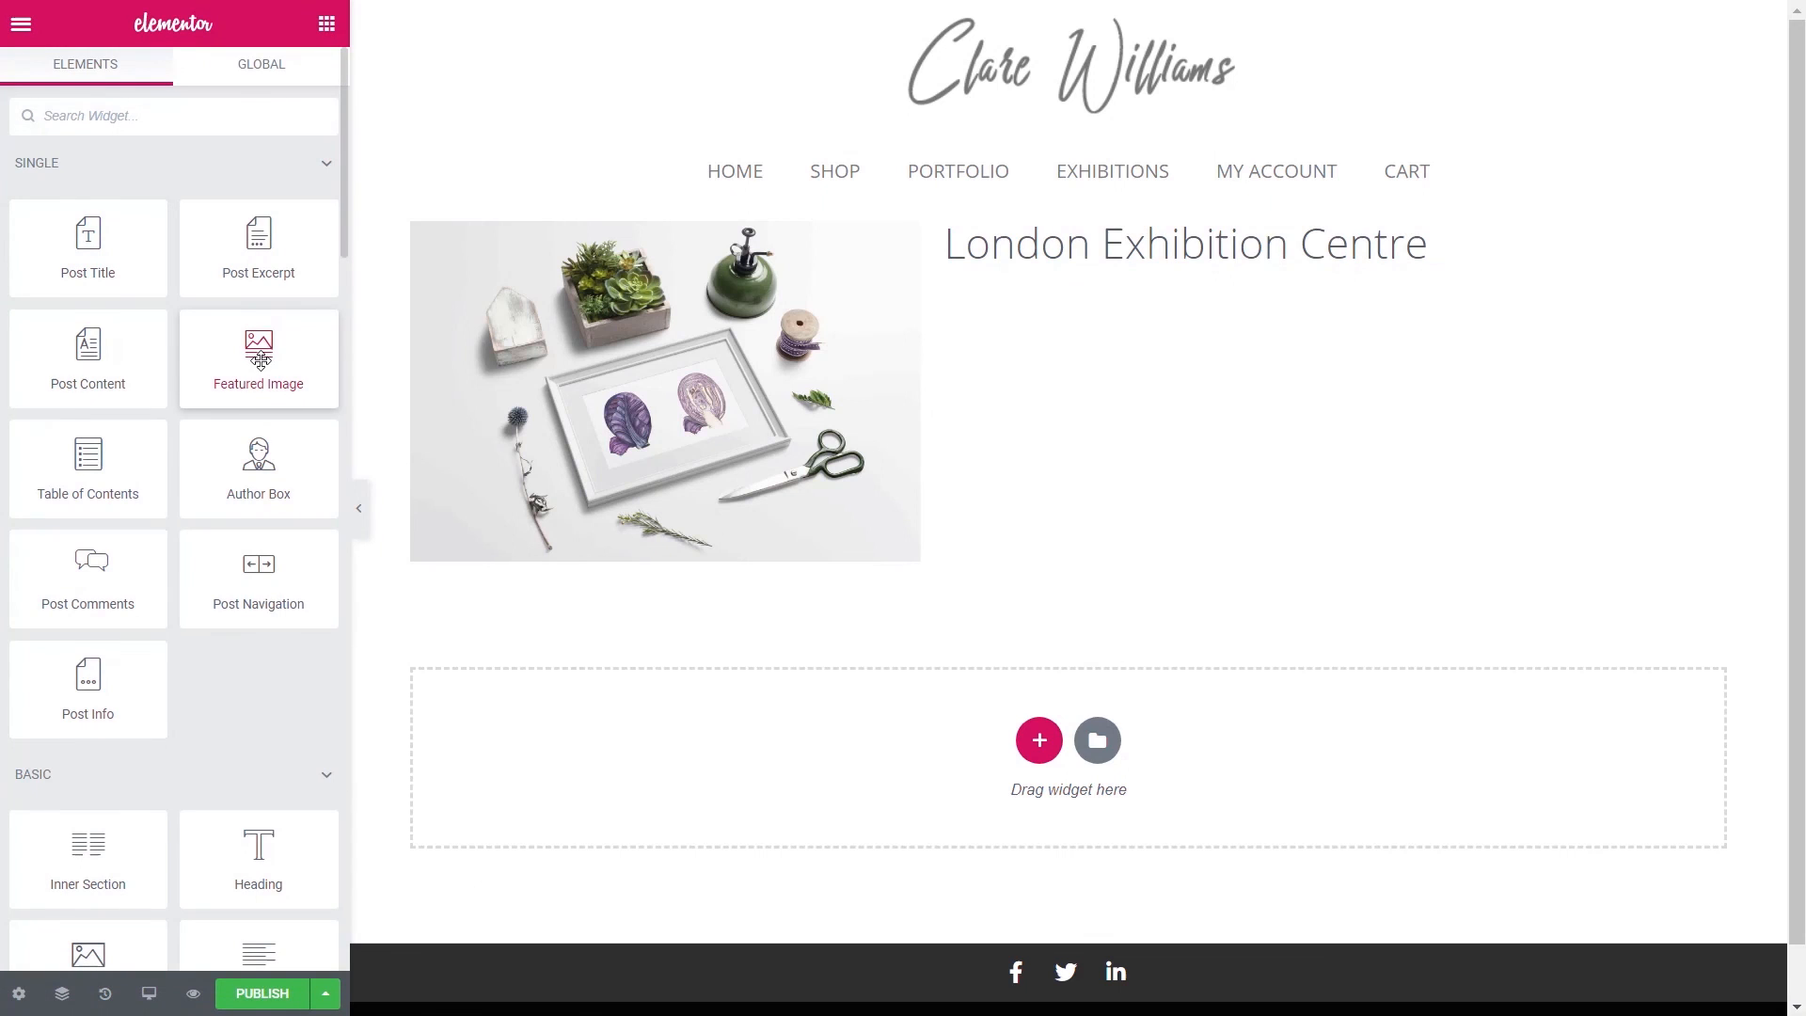
{"action": "left_click_drag", "start_coordinate": [79, 367], "coordinate": [1183, 268]}
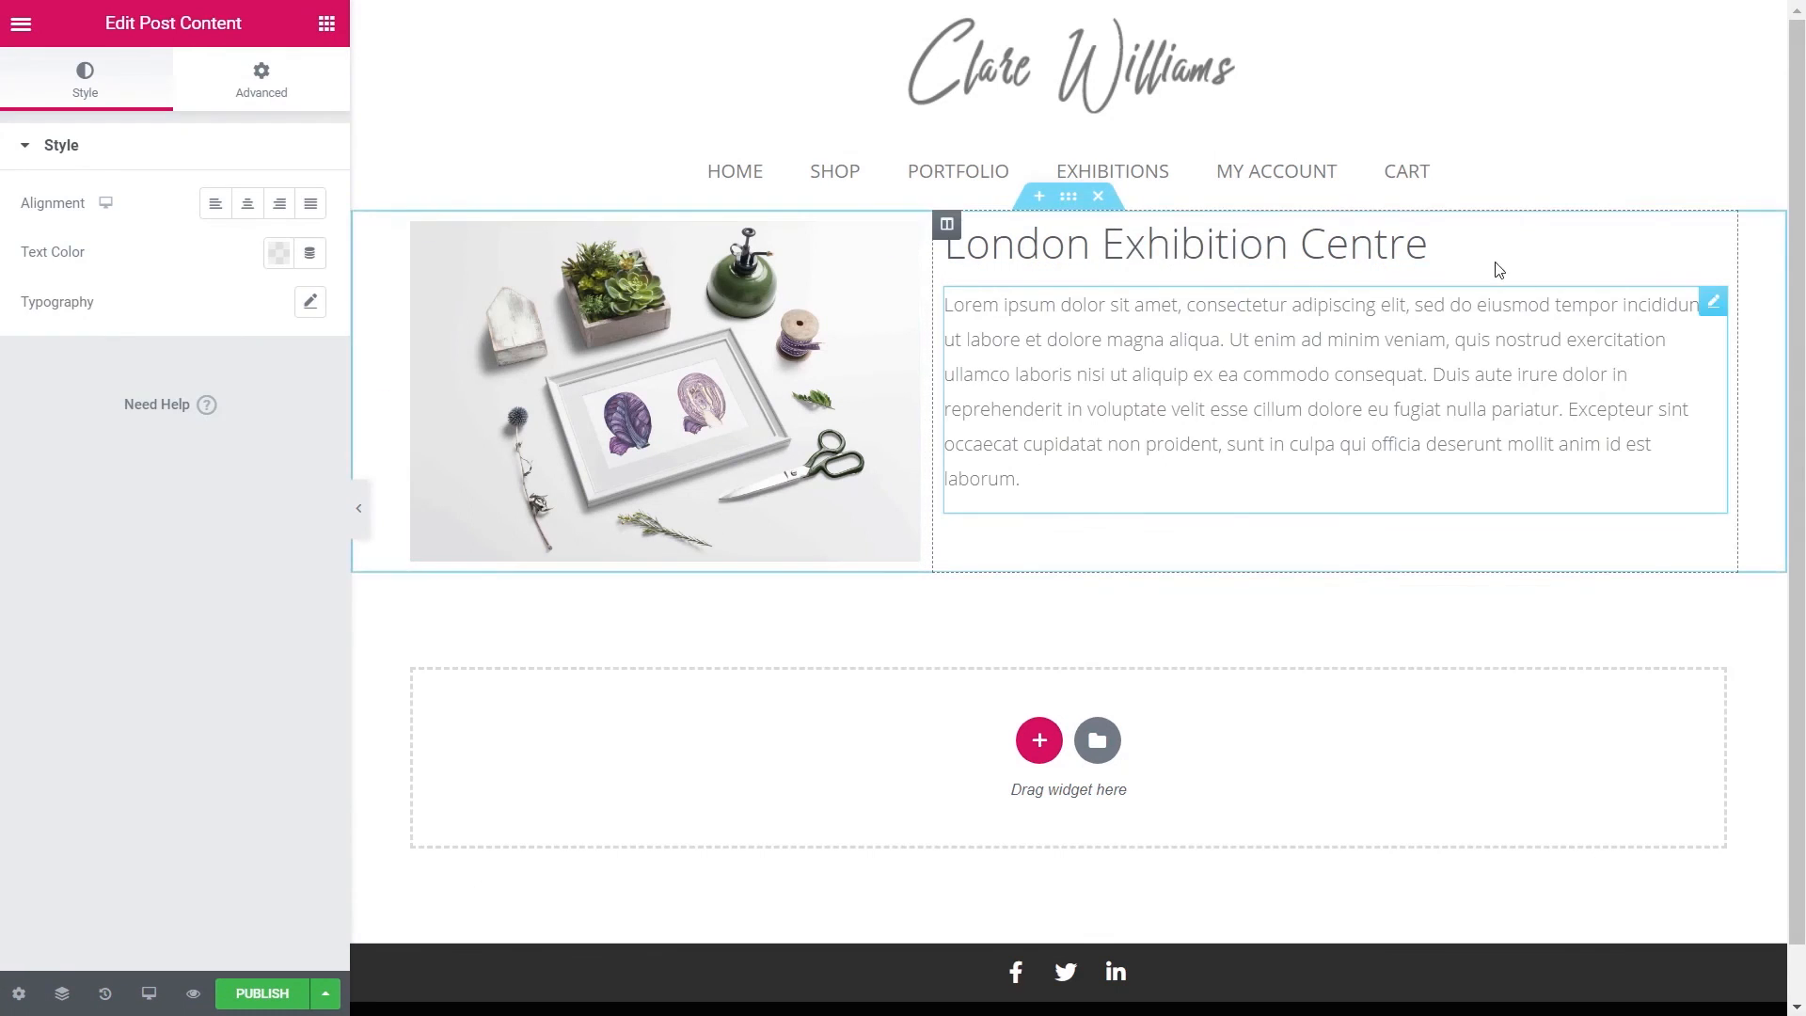
{"action": "left_click", "coordinate": [327, 23]}
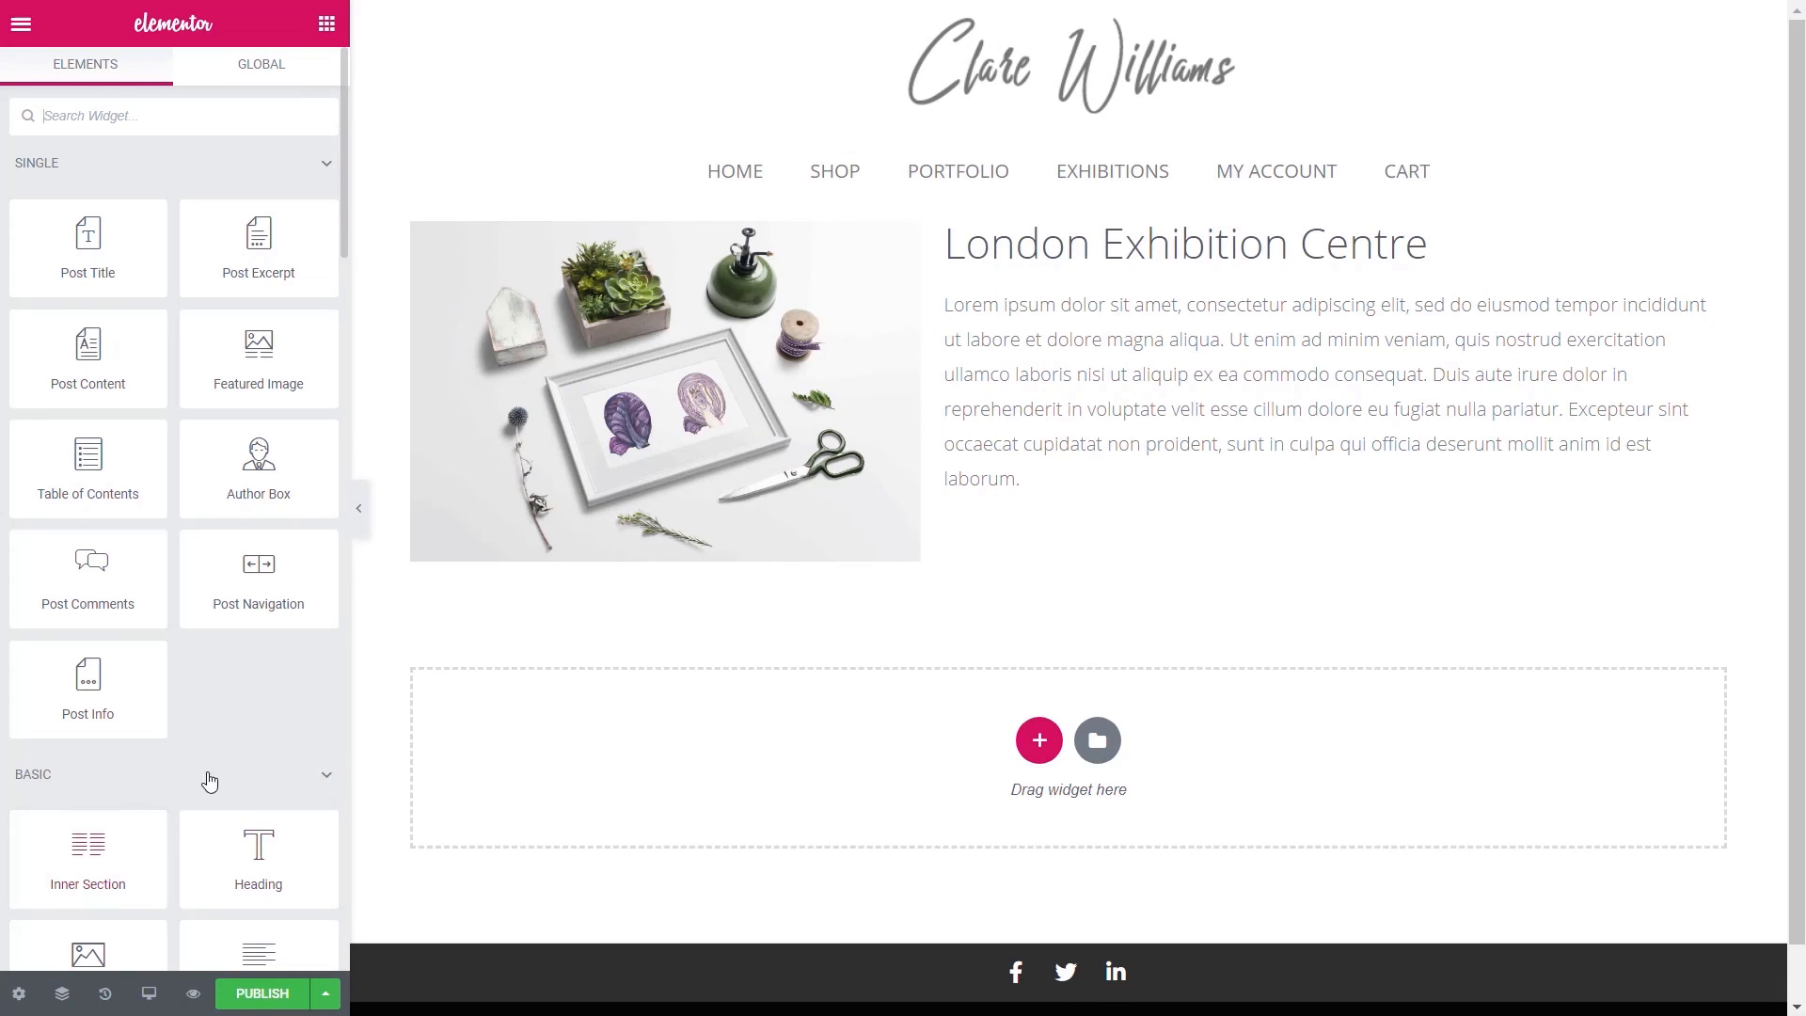
{"action": "scroll", "coordinate": [257, 858], "scroll_direction": "down", "scroll_amount": 2}
- Add a Text Editor showing the ACF Exhibition Address field prefixed with 'Location:'
{"action": "left_click_drag", "start_coordinate": [274, 818], "coordinate": [1072, 564]}
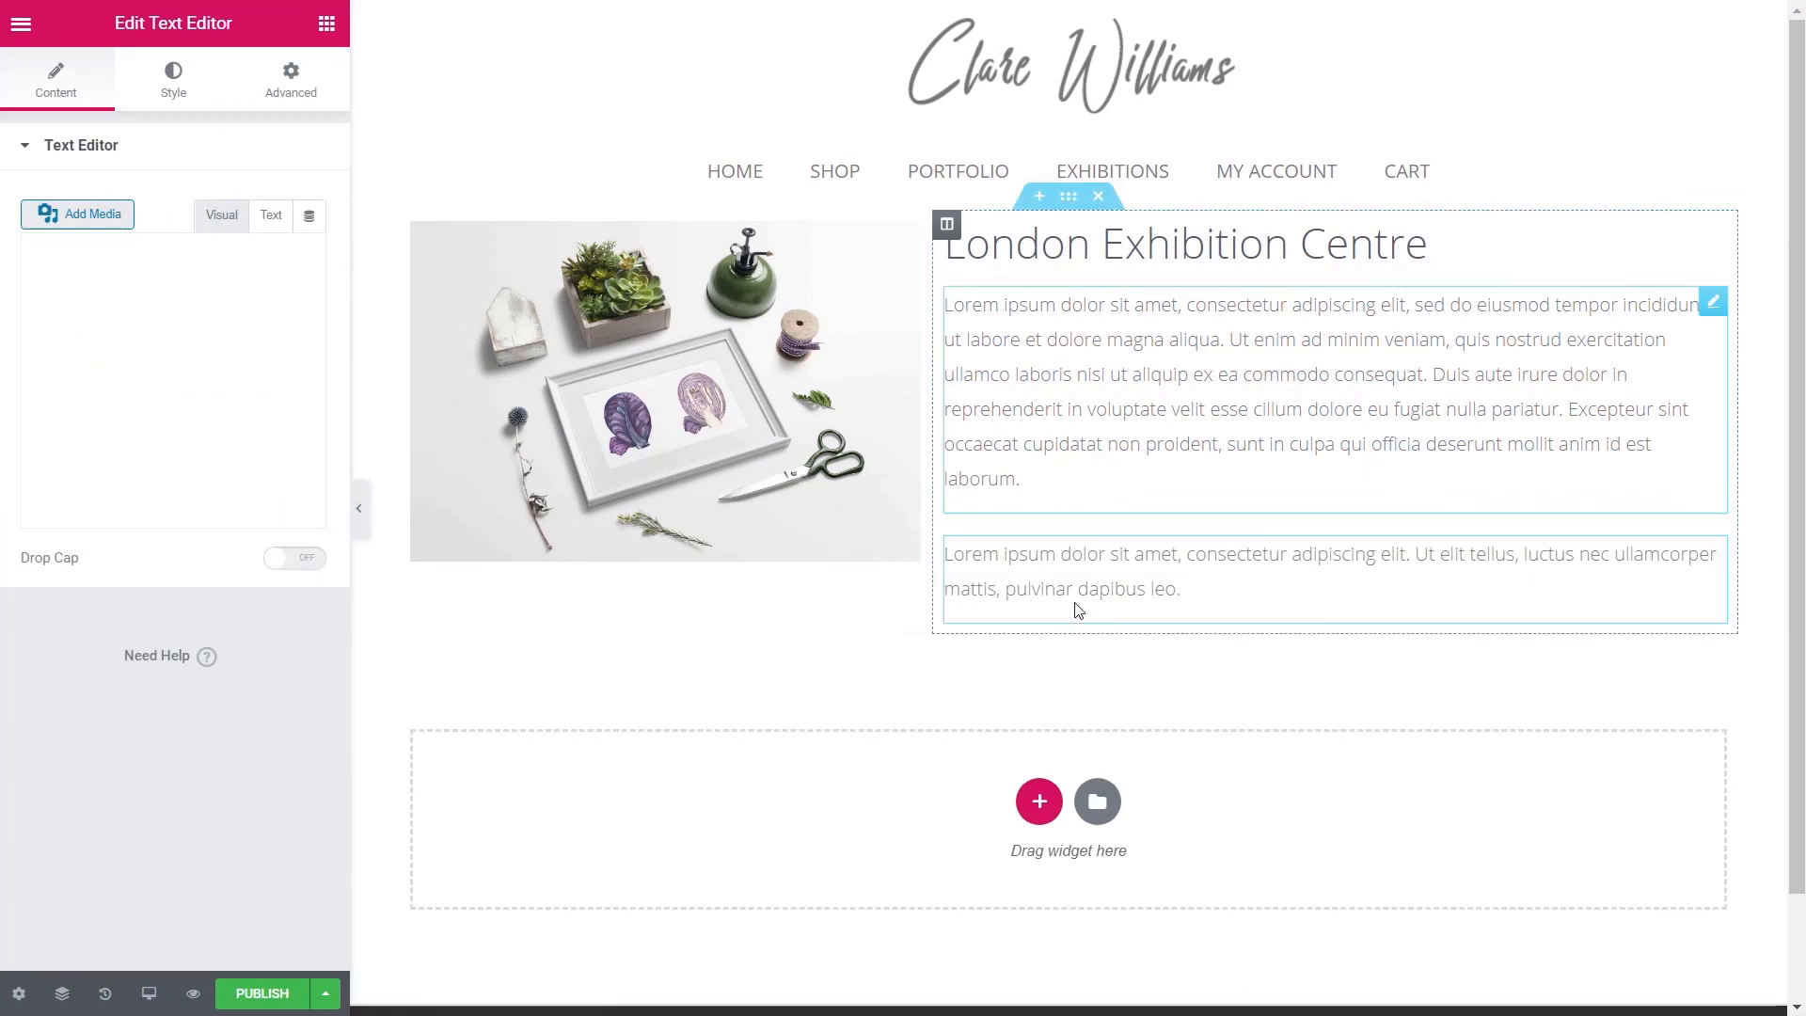
{"action": "left_click", "coordinate": [309, 215]}
{"action": "left_click_drag", "start_coordinate": [313, 295], "coordinate": [310, 467]}
{"action": "left_click", "coordinate": [161, 463]}
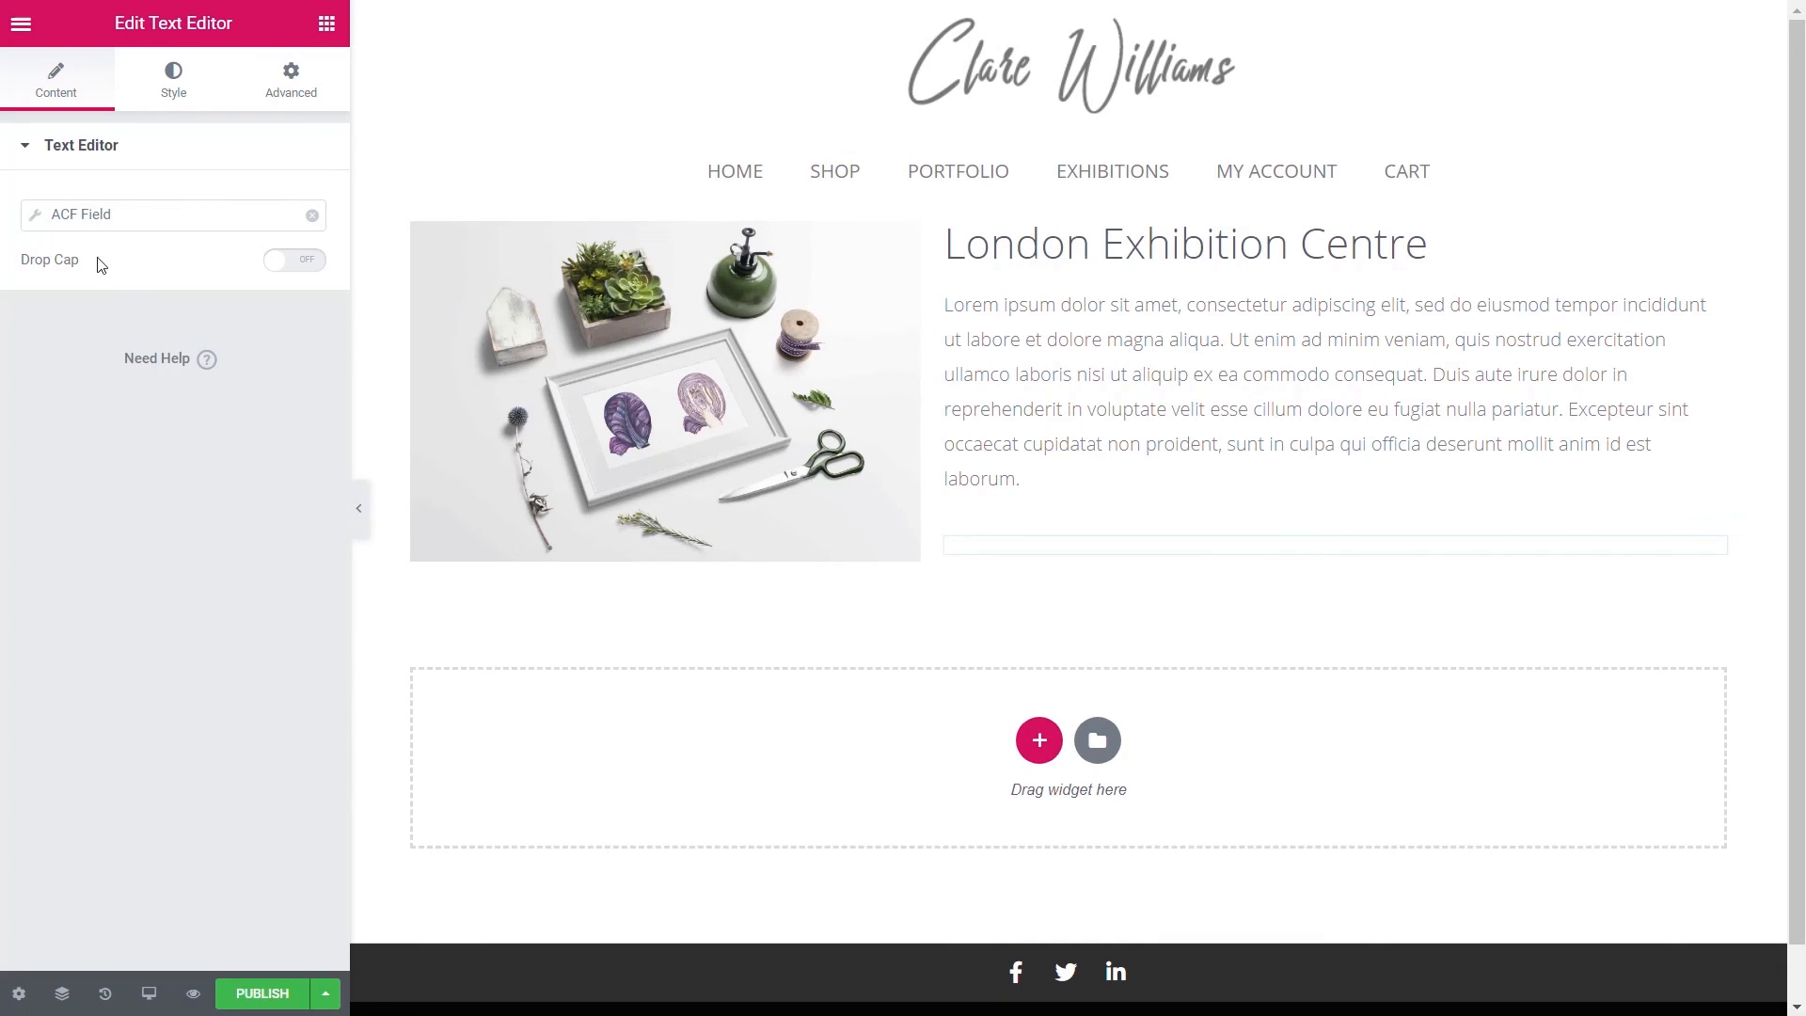
{"action": "left_click", "coordinate": [36, 218]}
{"action": "left_click", "coordinate": [214, 324]}
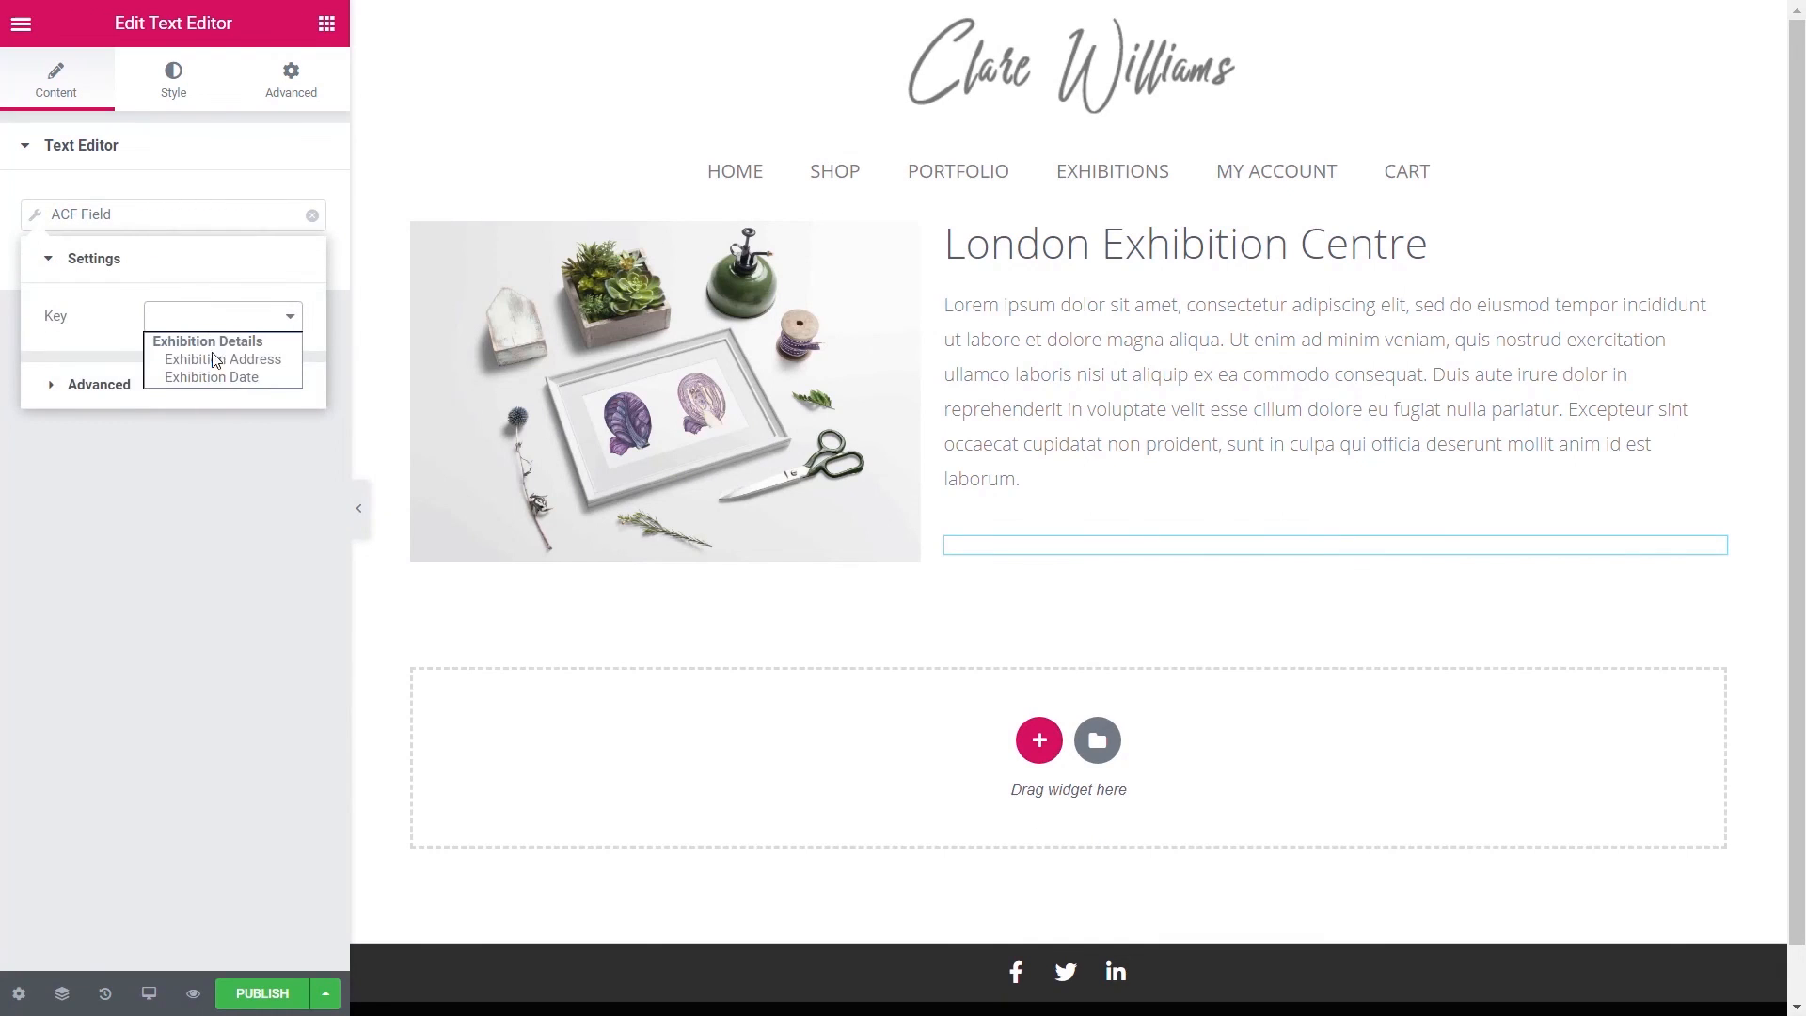
{"action": "left_click", "coordinate": [215, 361]}
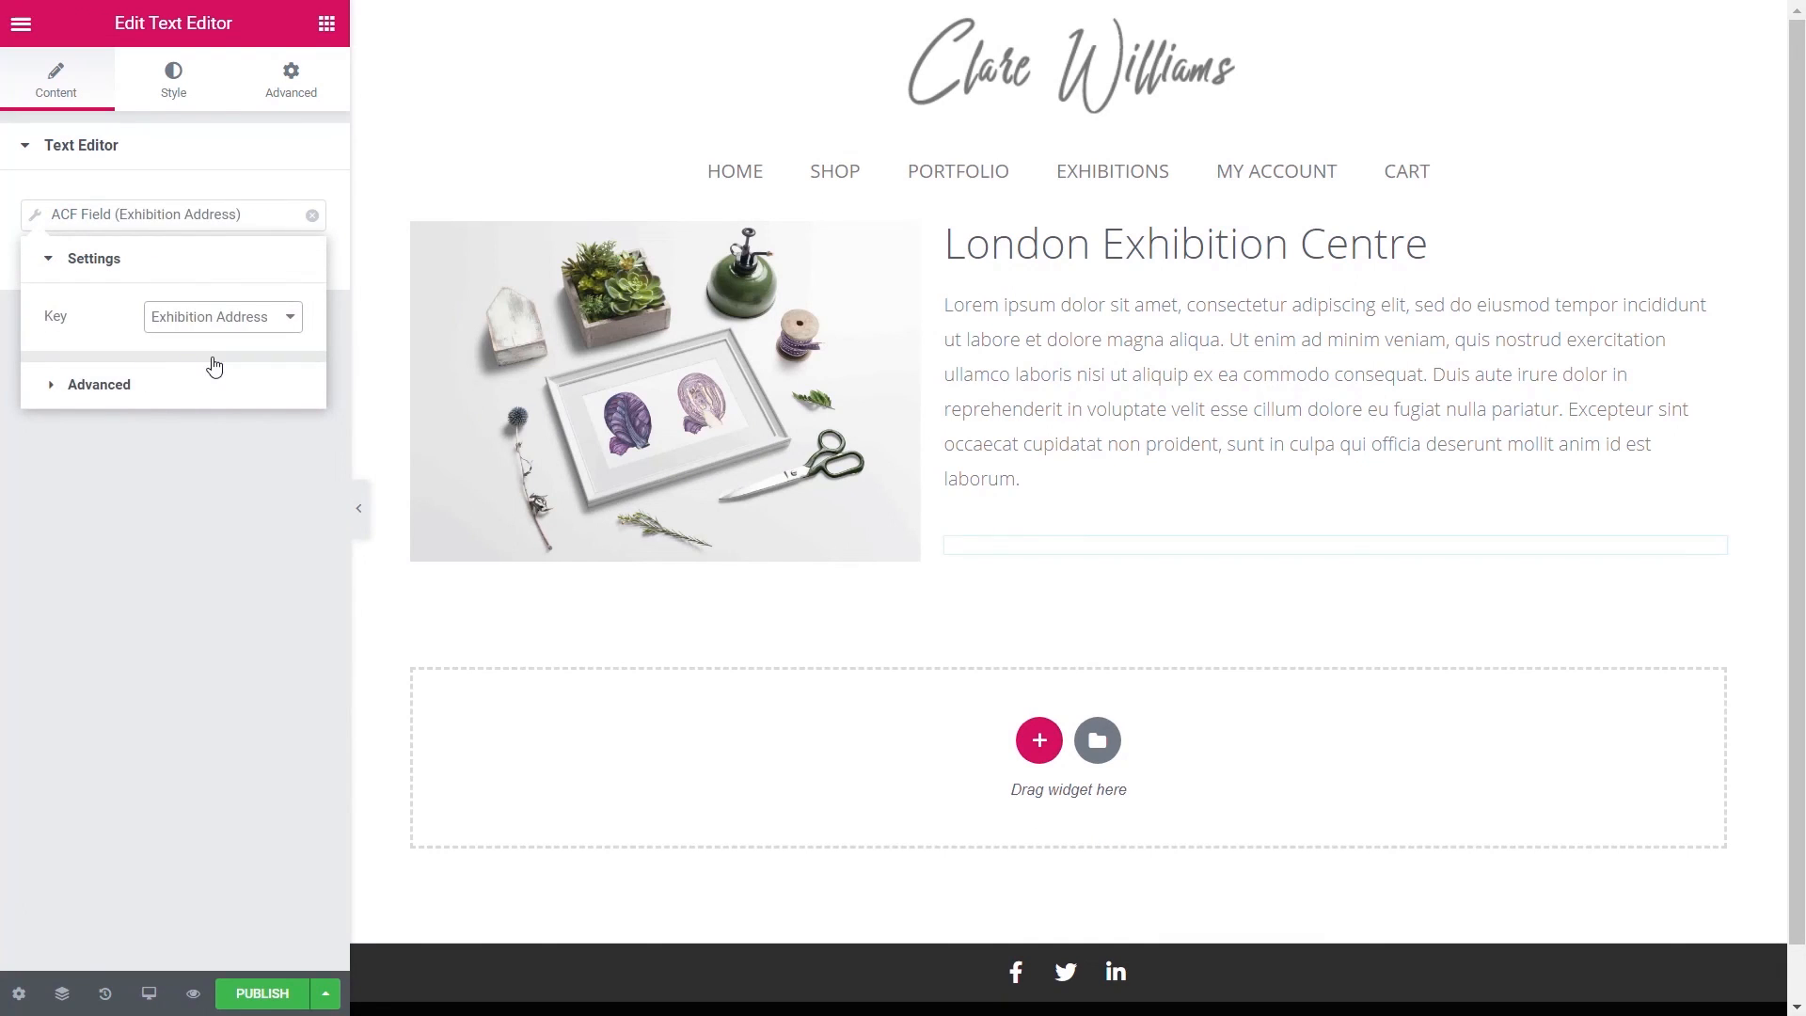
{"action": "left_click", "coordinate": [112, 395]}
{"action": "left_click", "coordinate": [228, 373]}
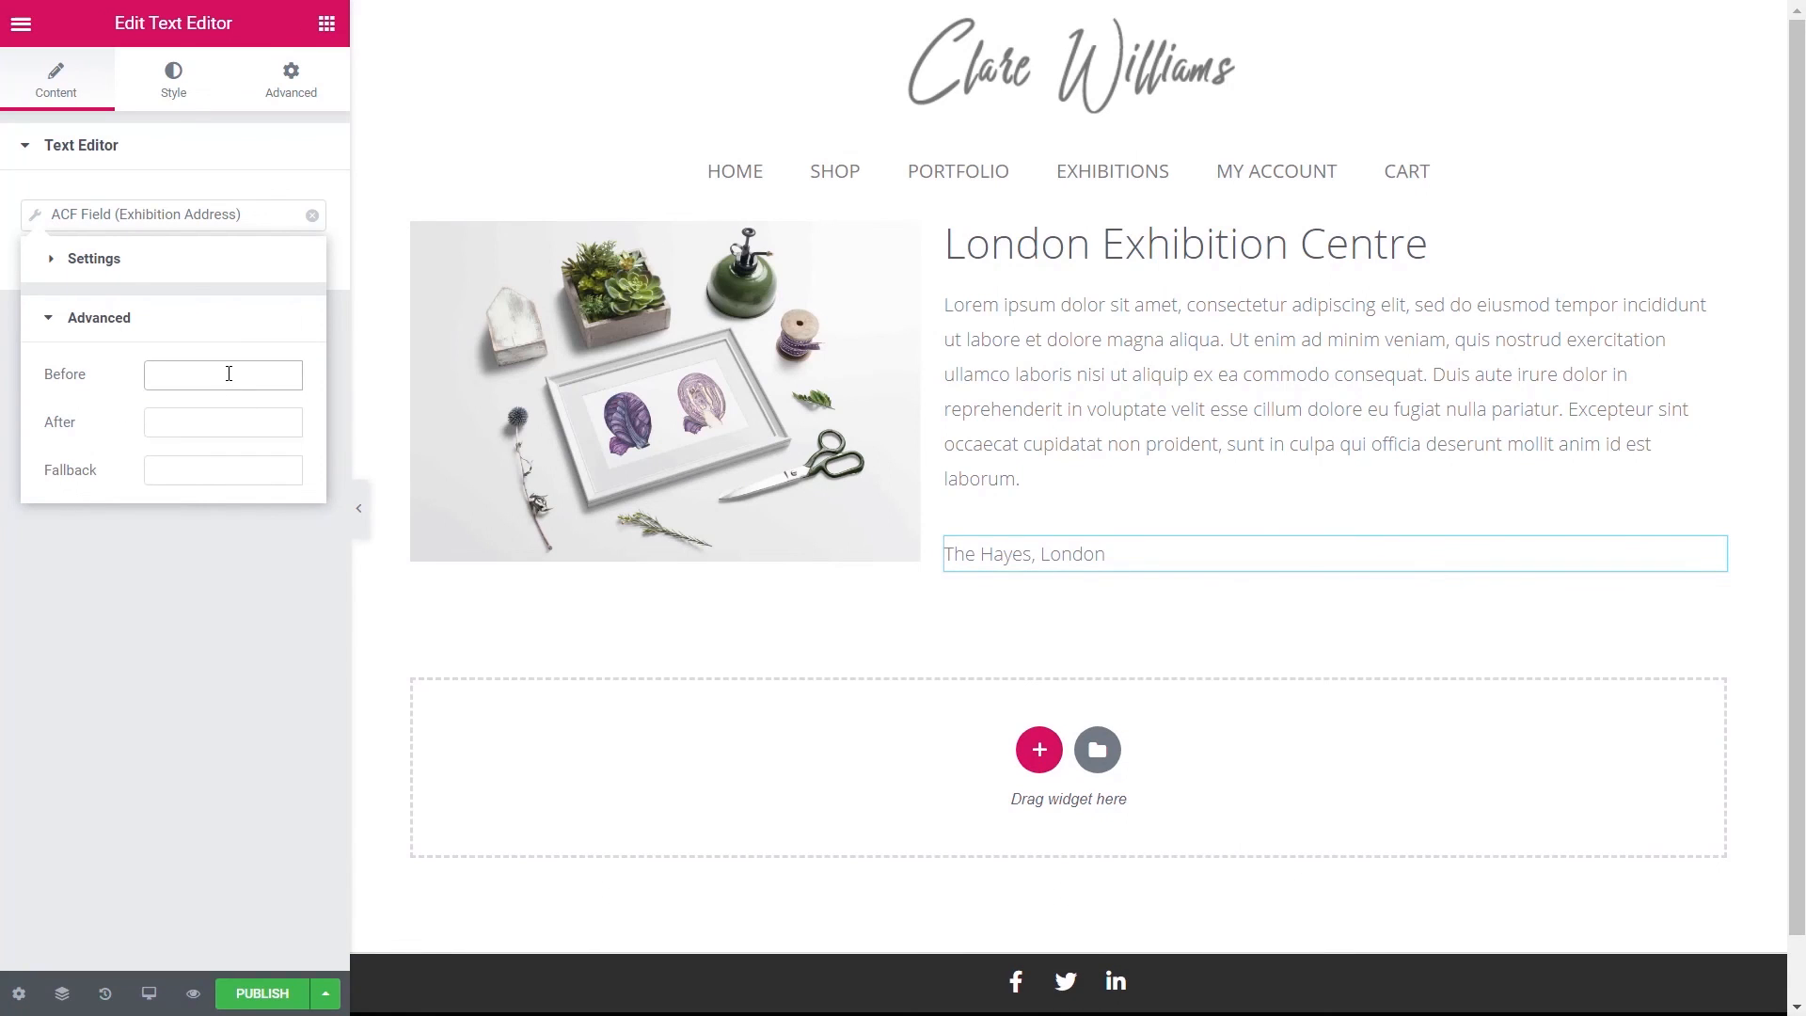
{"action": "type", "text": "Location"}
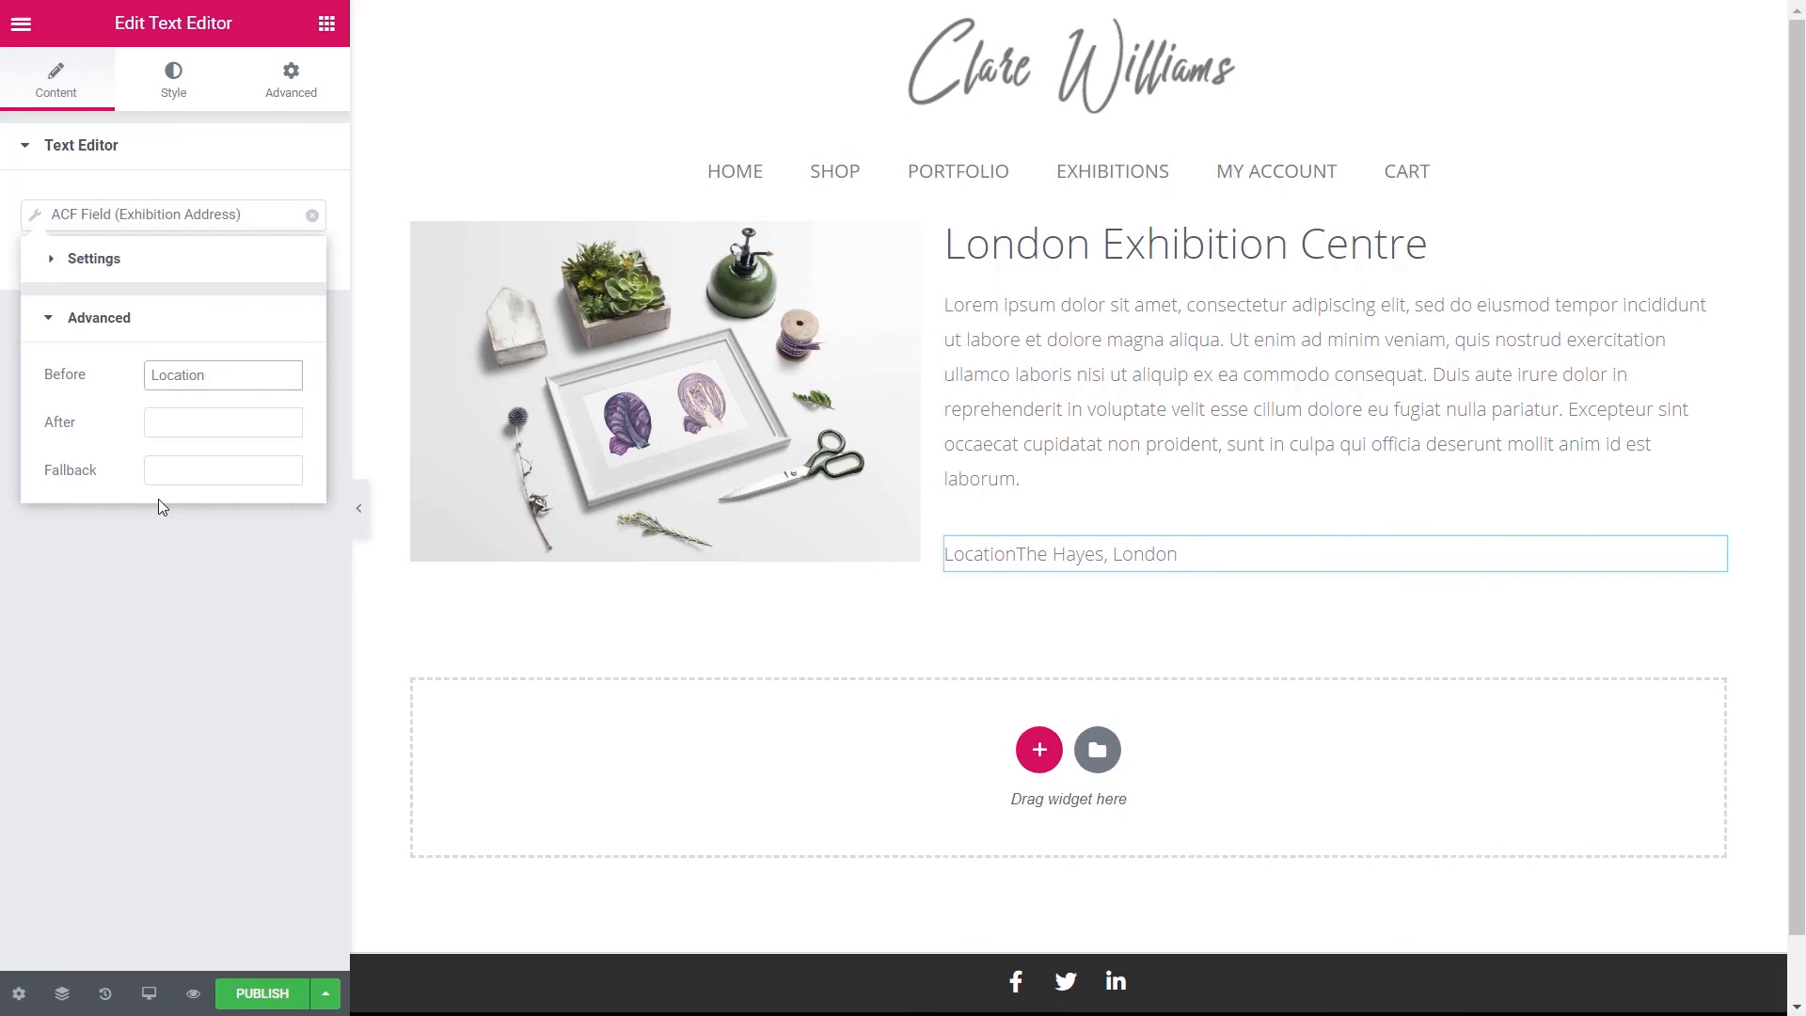
{"action": "type", "text": ":"}
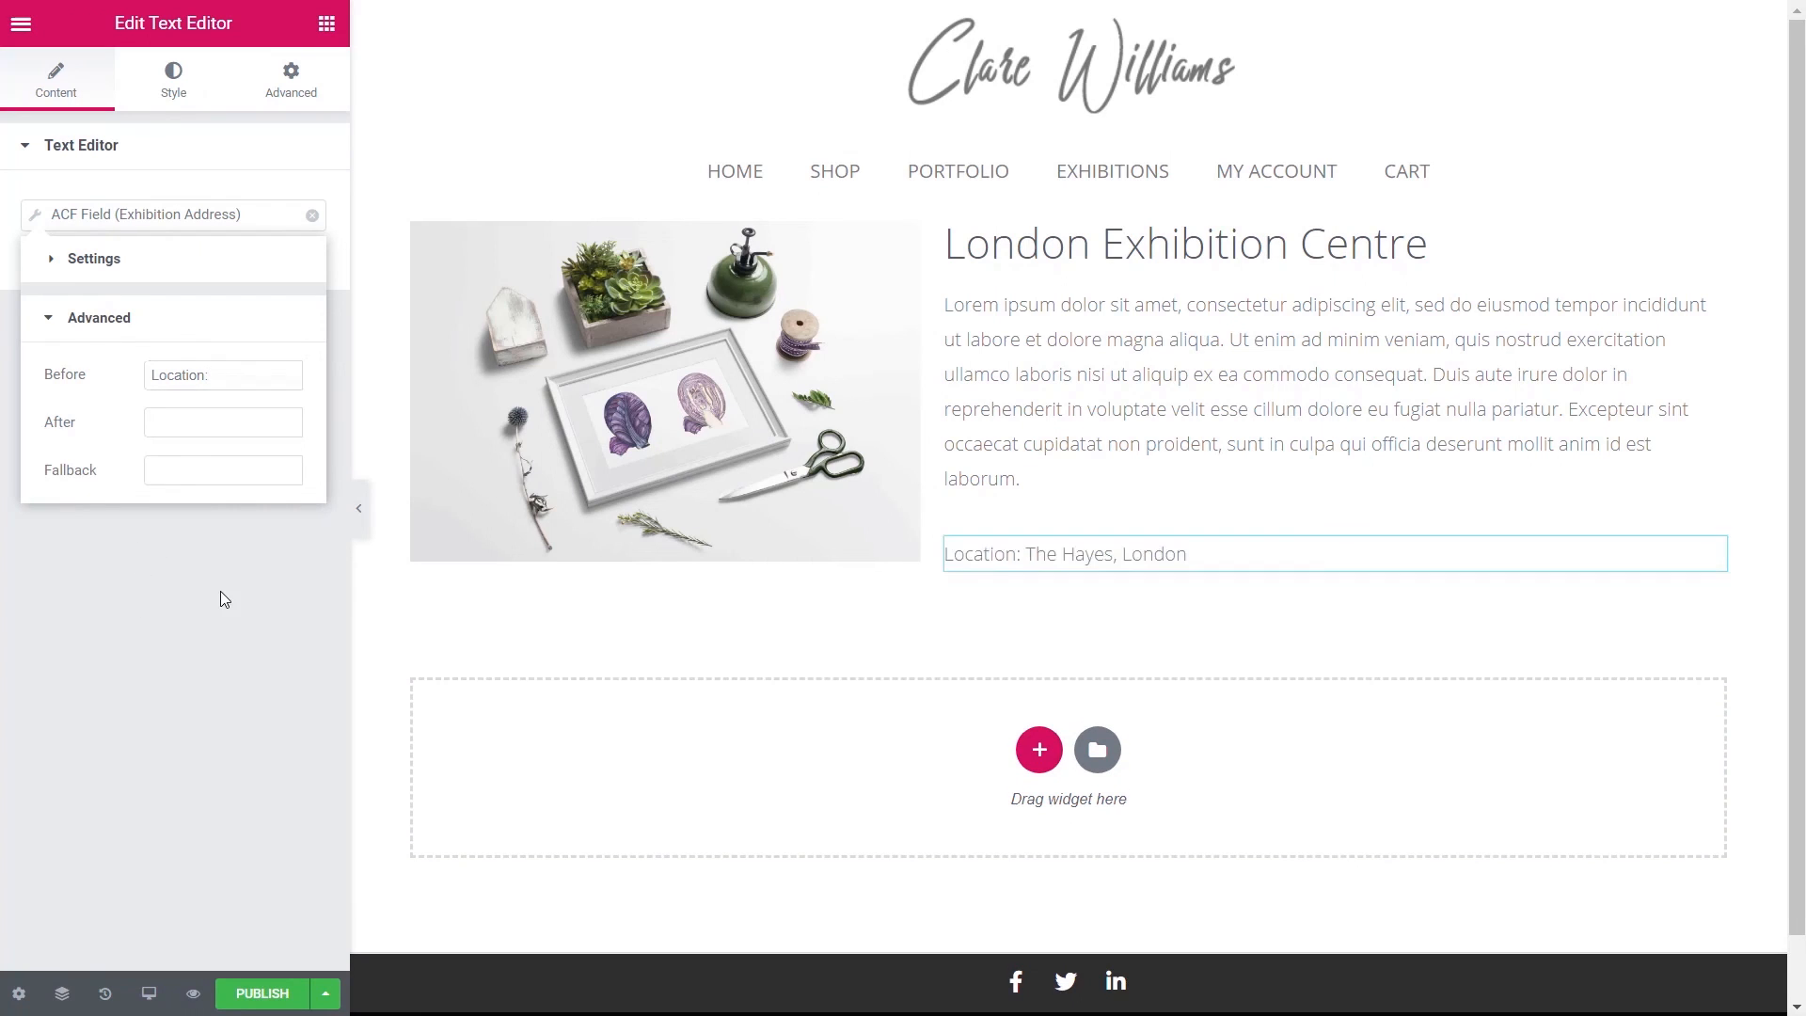
{"action": "left_click", "coordinate": [220, 590]}
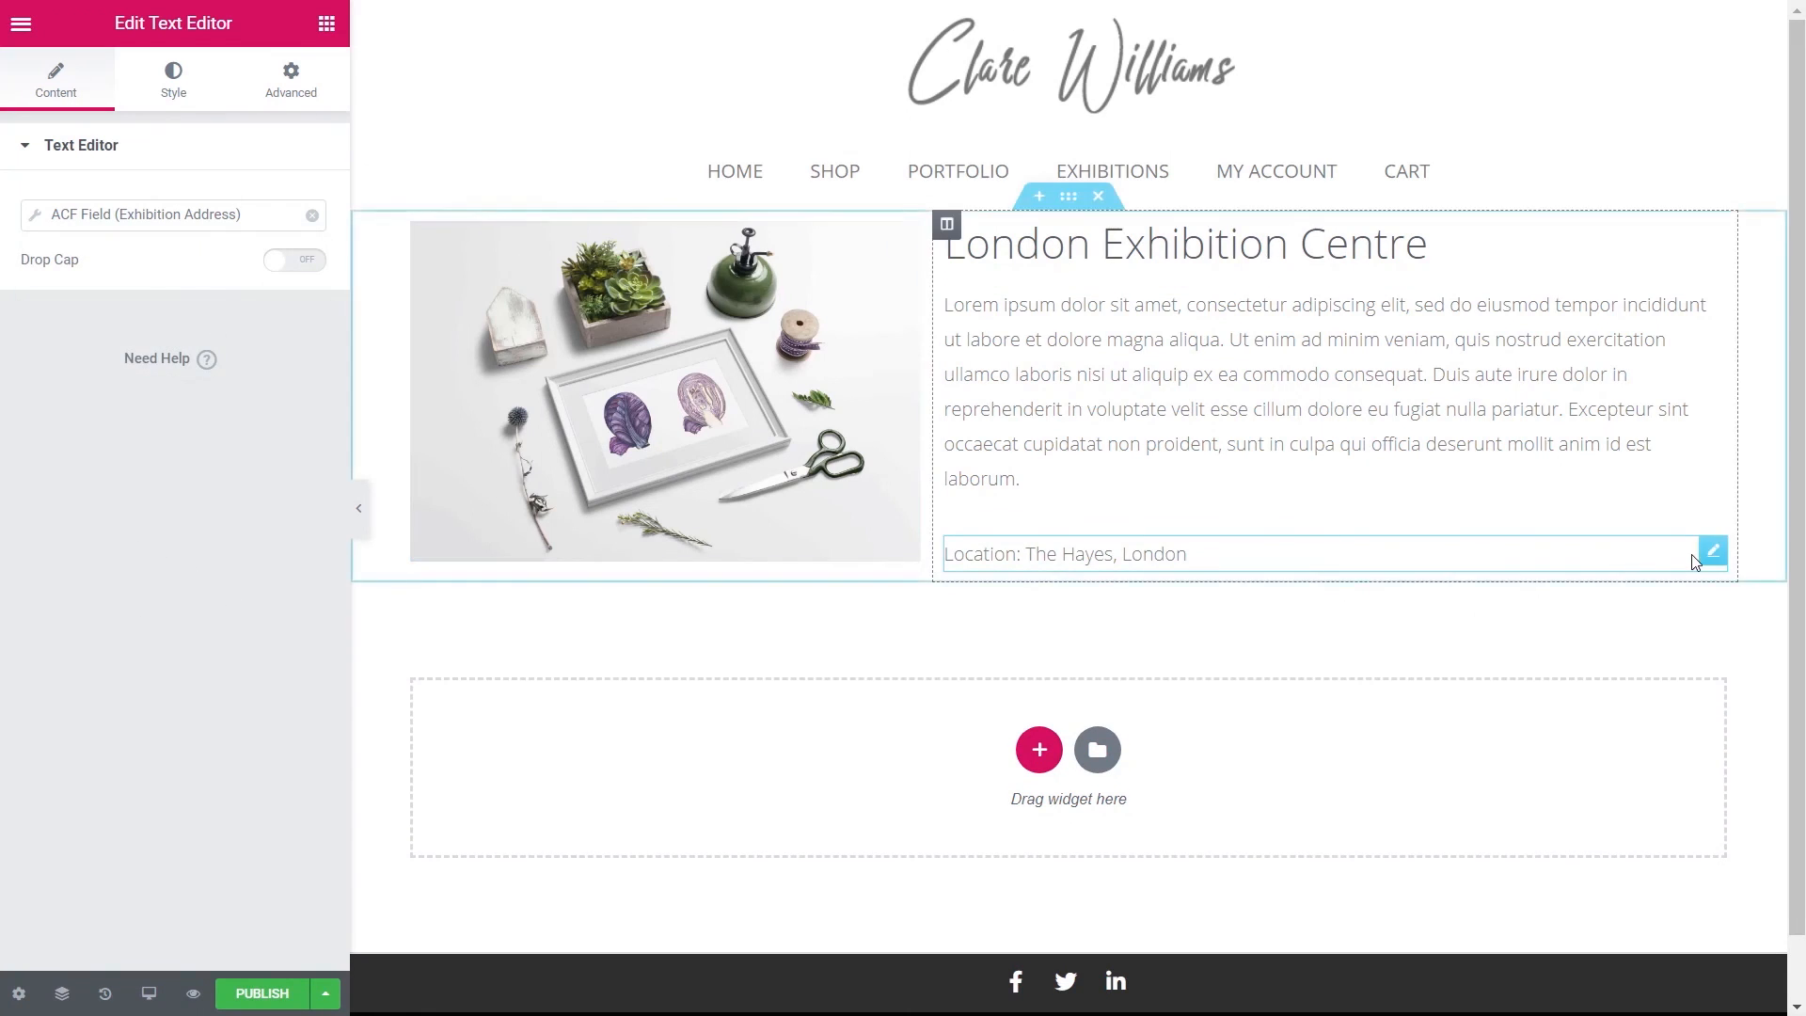
- Duplicate the Location line and switch it to the Exhibition Date field with prefix 'Date:'
{"action": "right_click", "coordinate": [1713, 553]}
{"action": "left_click", "coordinate": [1674, 622]}
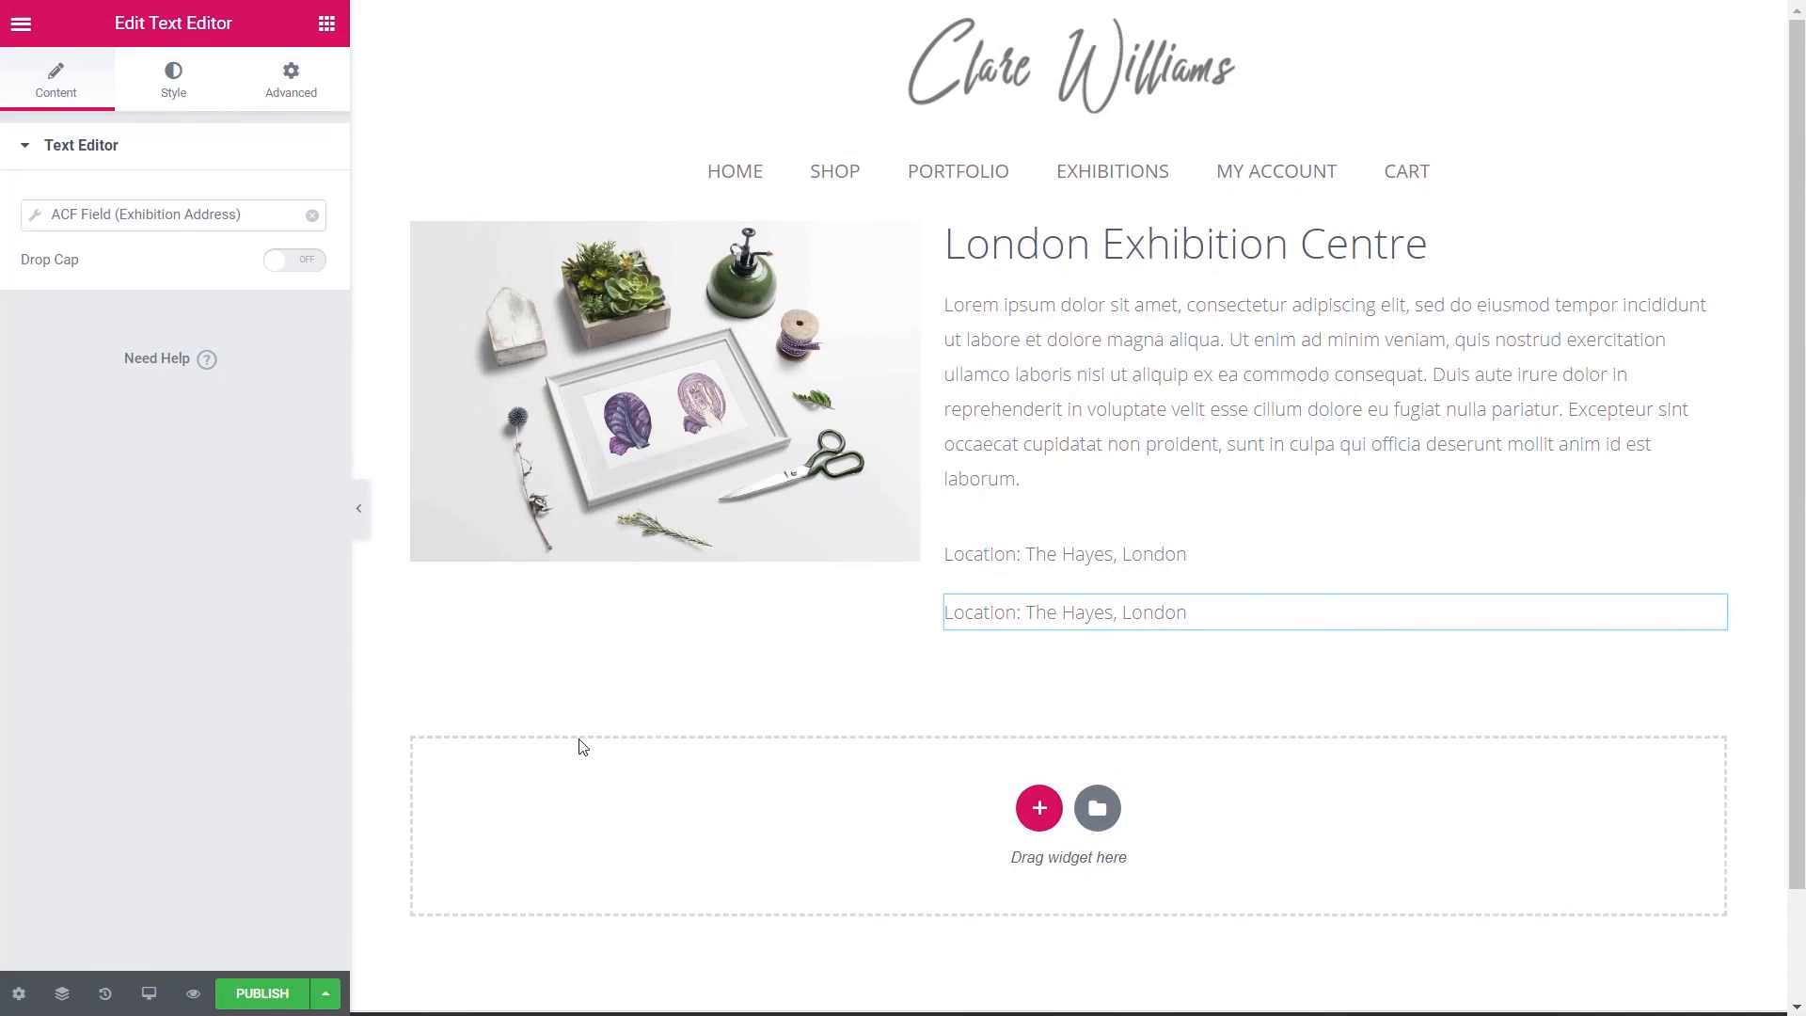
{"action": "left_click", "coordinate": [44, 222]}
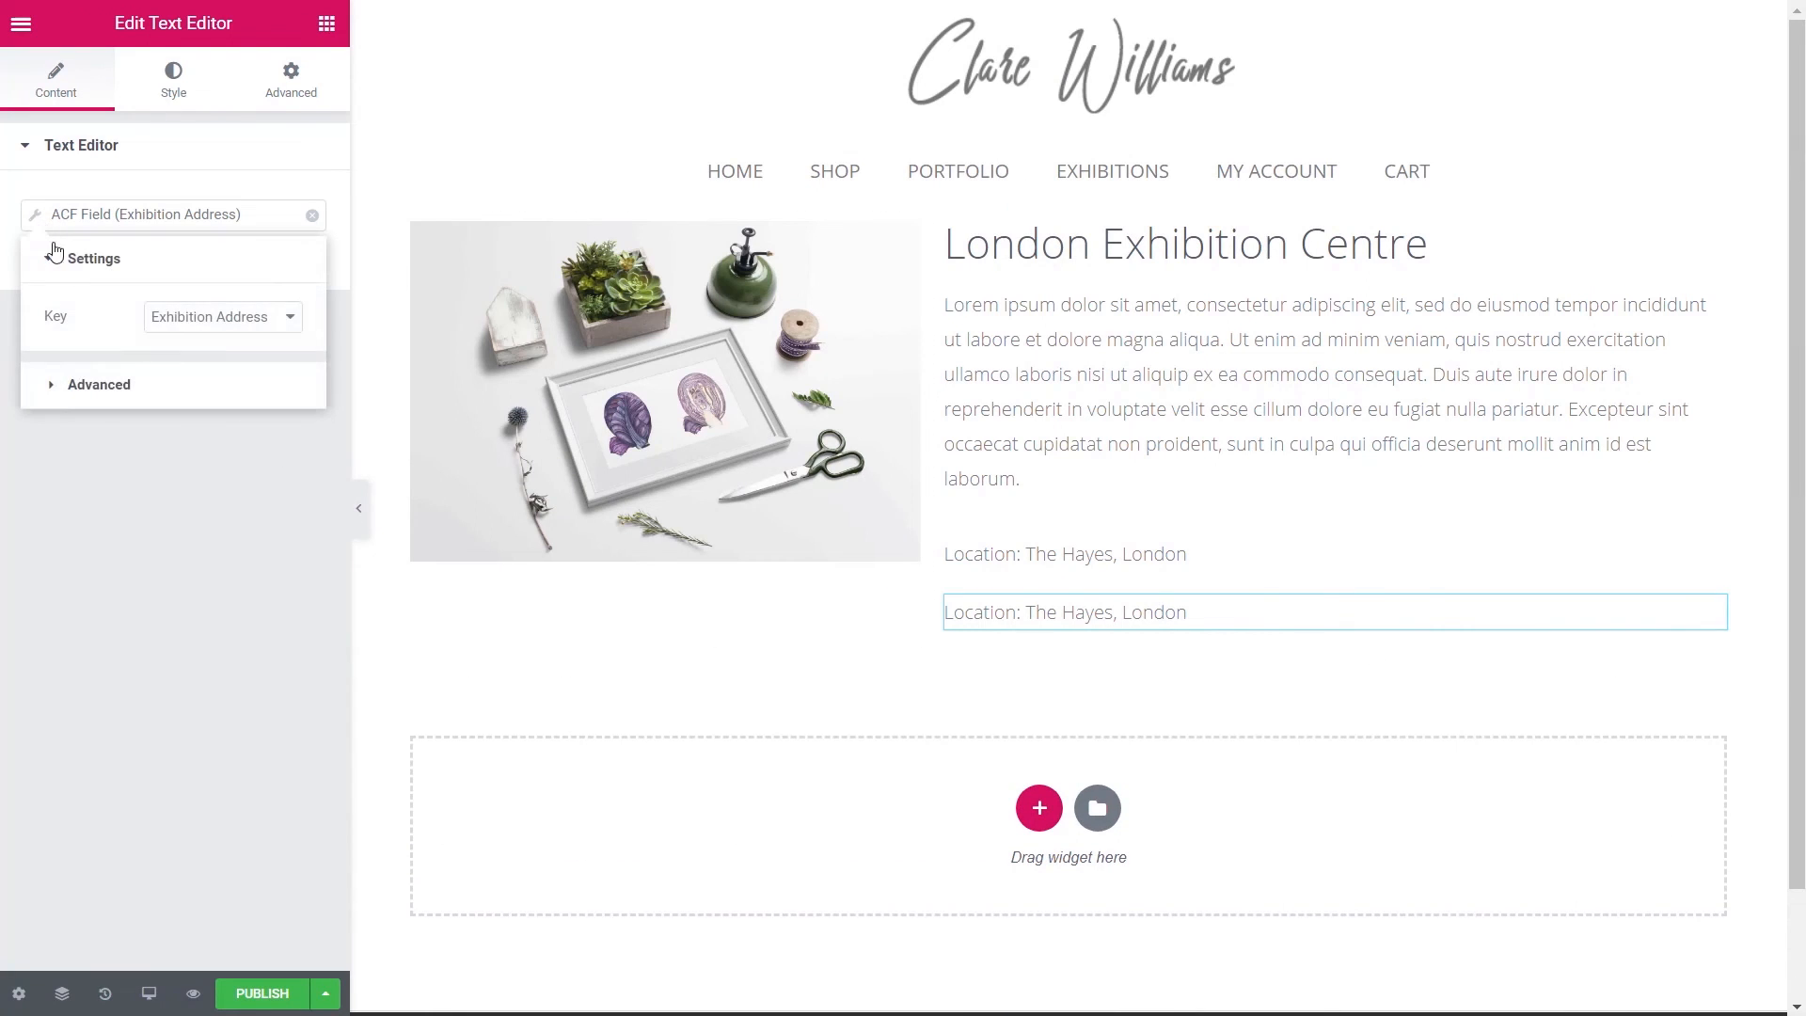
{"action": "left_click", "coordinate": [201, 316]}
{"action": "left_click", "coordinate": [197, 376]}
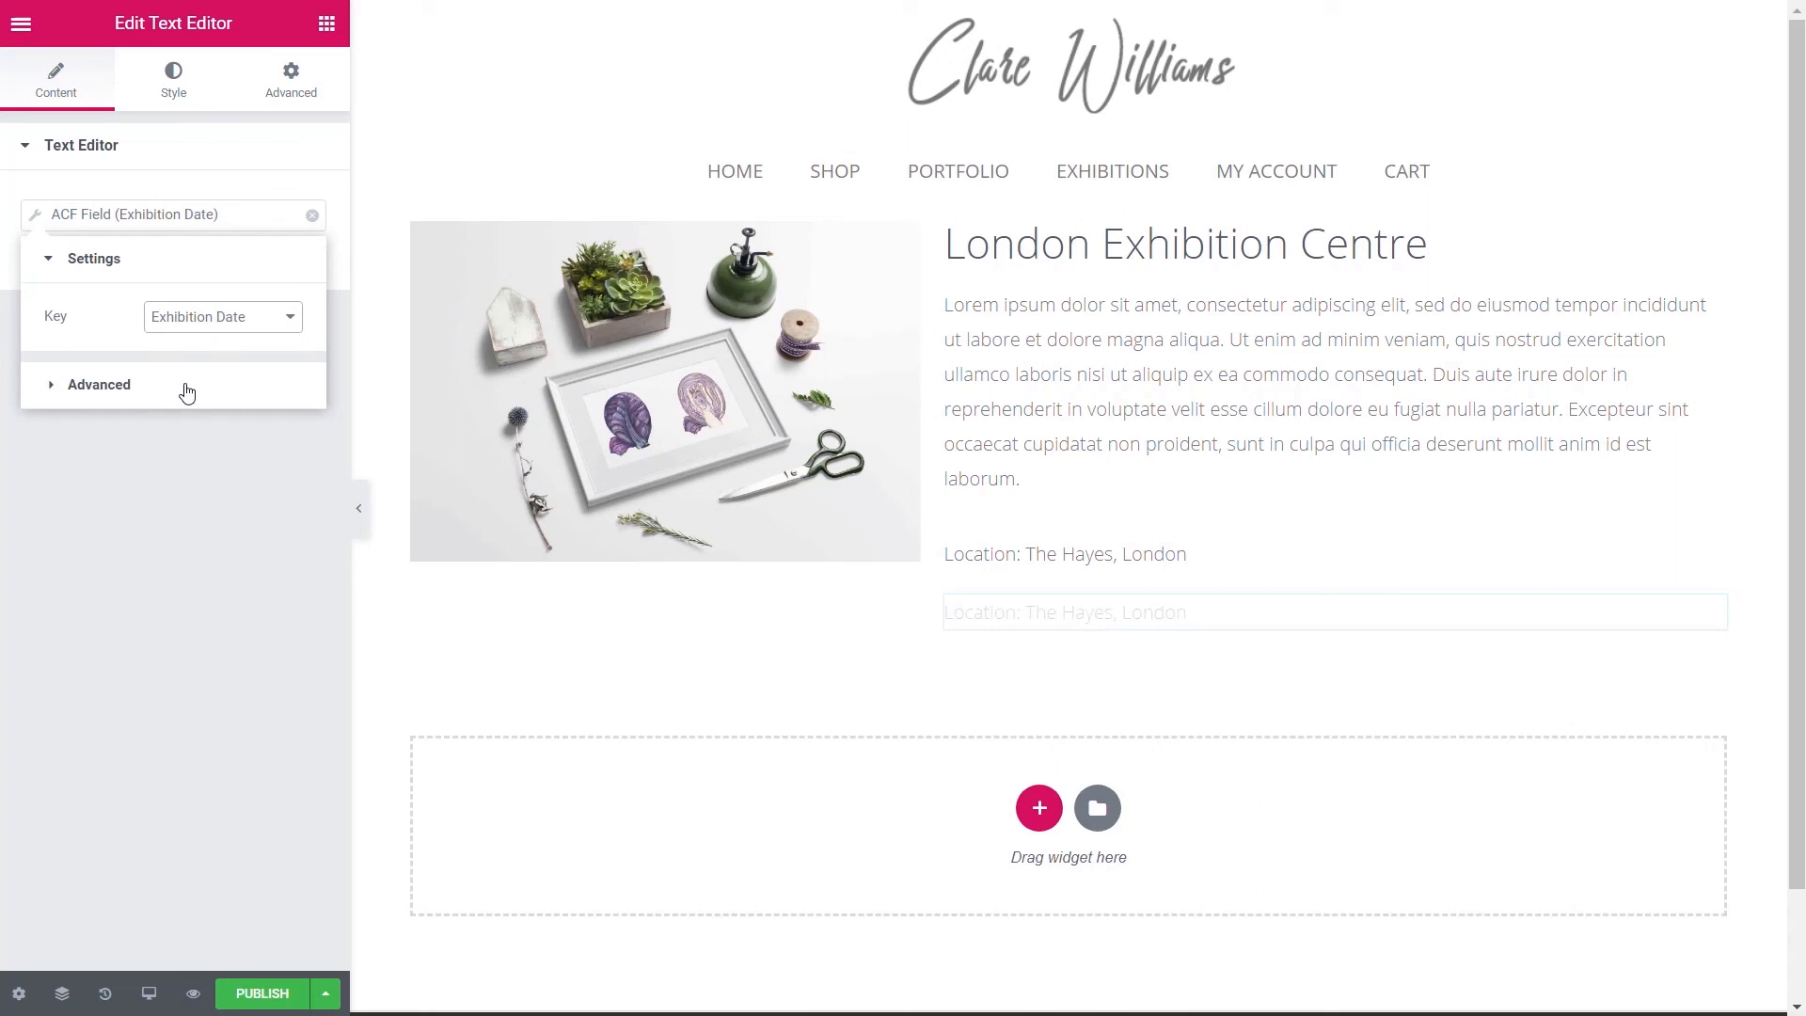
{"action": "left_click", "coordinate": [83, 383]}
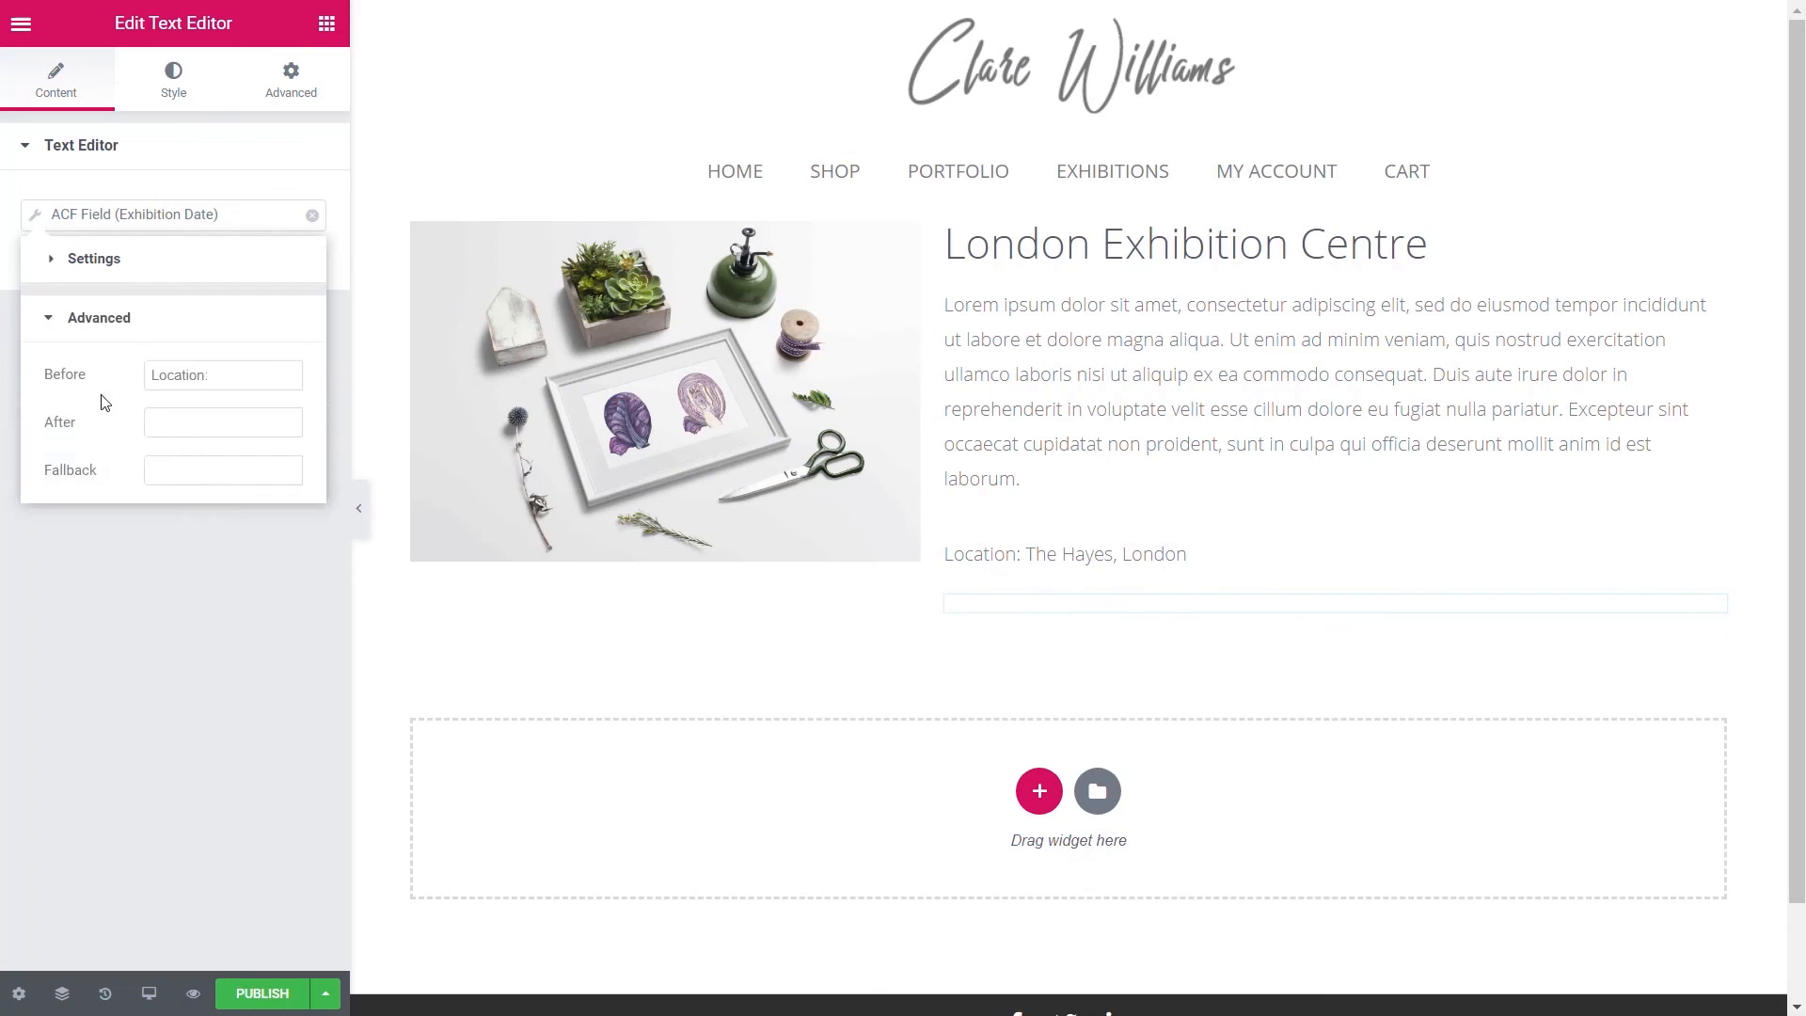
{"action": "double_click", "coordinate": [203, 376]}
{"action": "type", "text": "Date:"}
{"action": "left_click", "coordinate": [155, 628]}
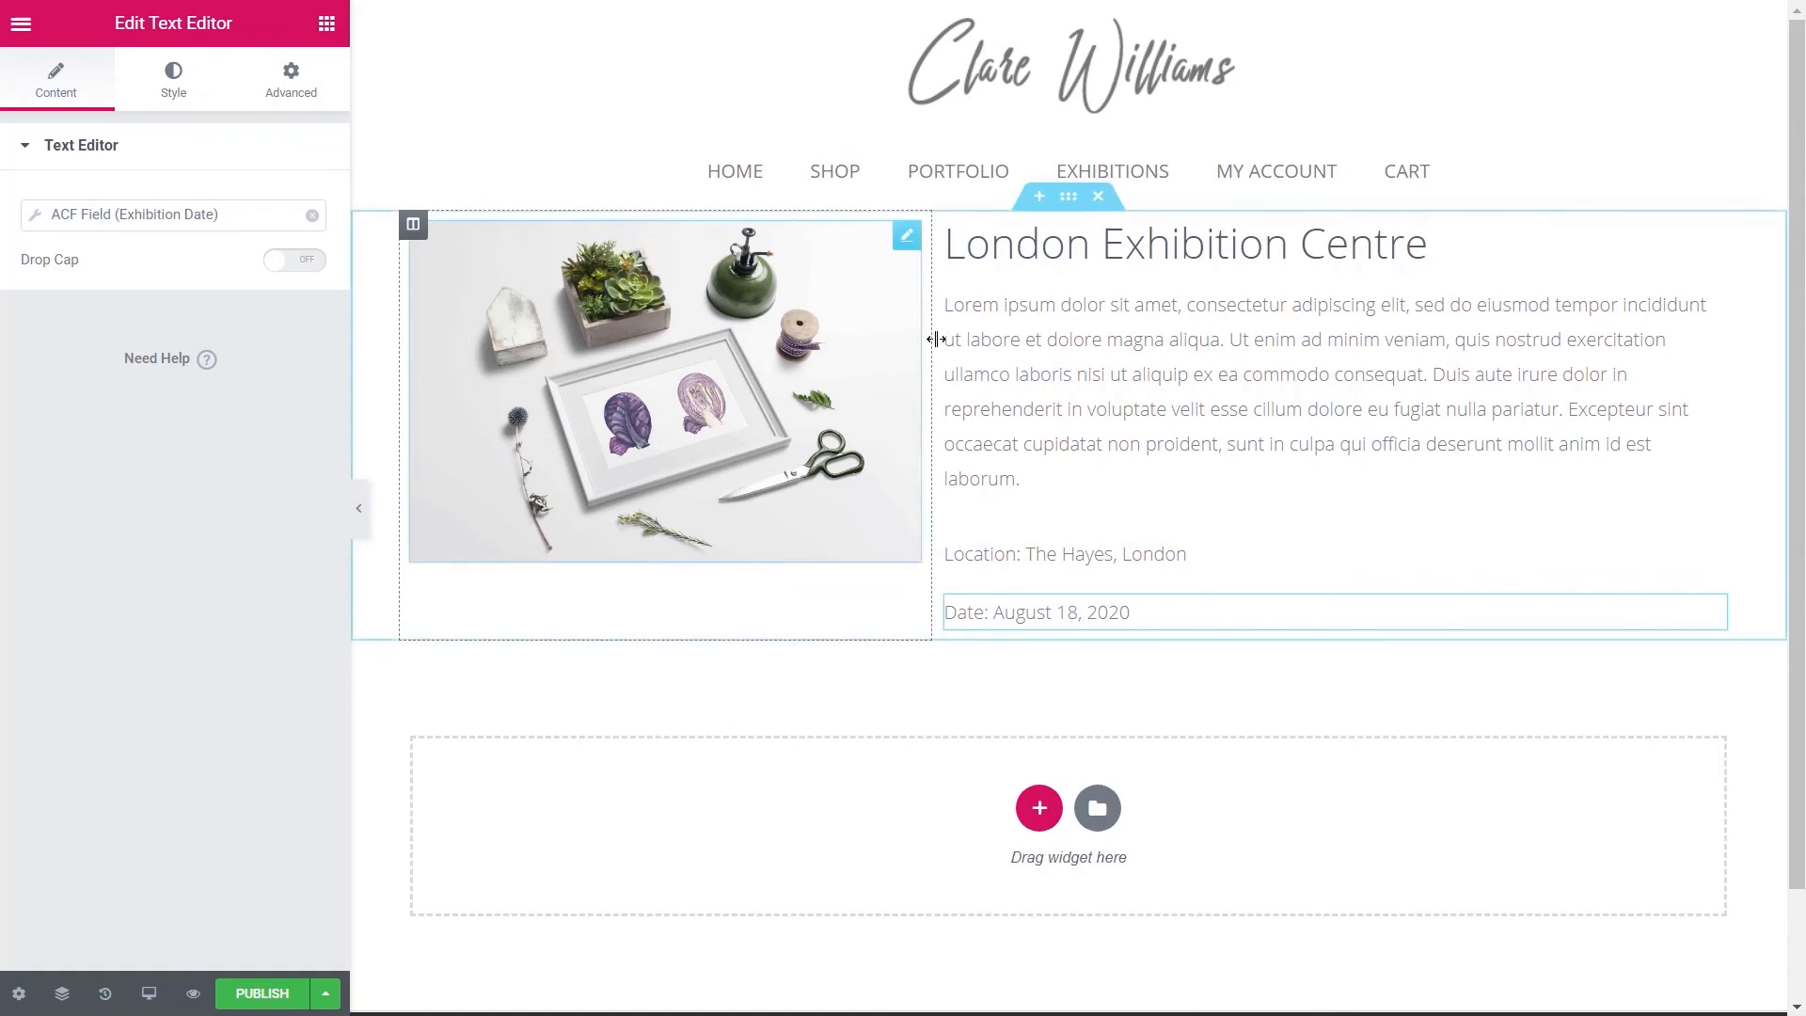
{"action": "left_click", "coordinate": [1068, 196]}
- Give the section 50 px top and bottom padding, then publish to bring up display conditions
{"action": "left_click", "coordinate": [264, 95]}
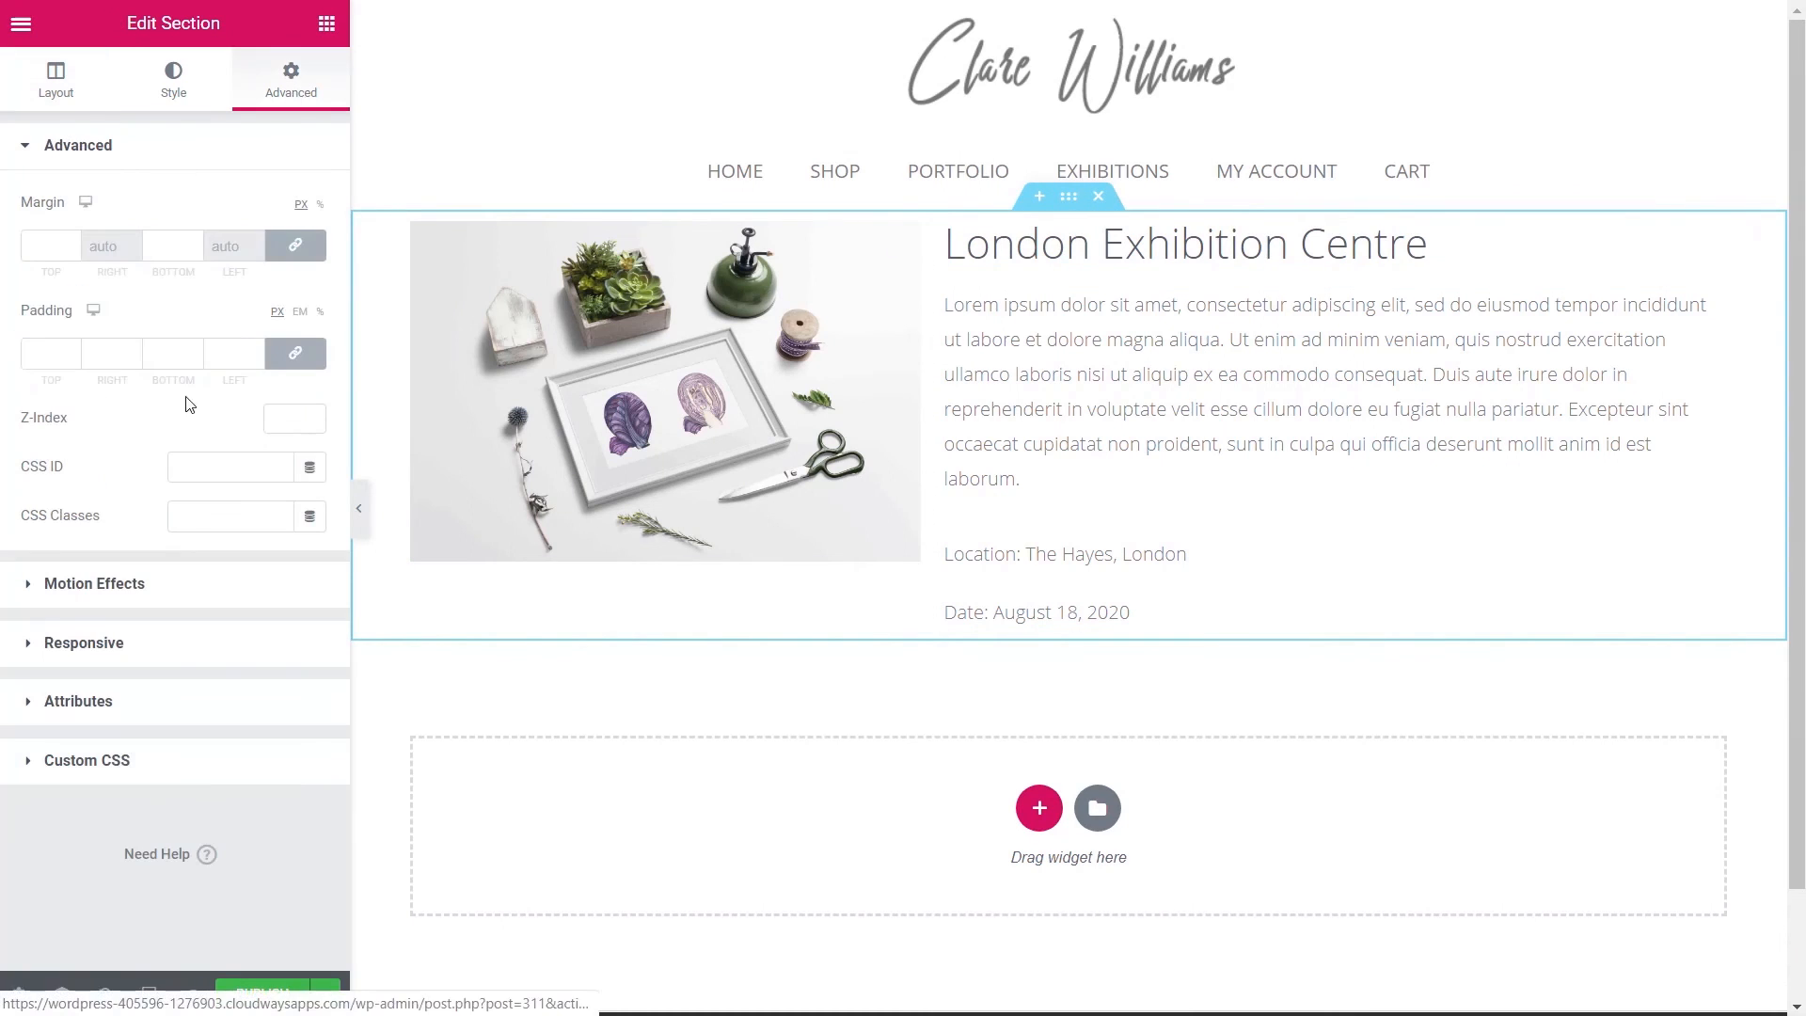
{"action": "left_click", "coordinate": [294, 353]}
{"action": "left_click", "coordinate": [34, 356]}
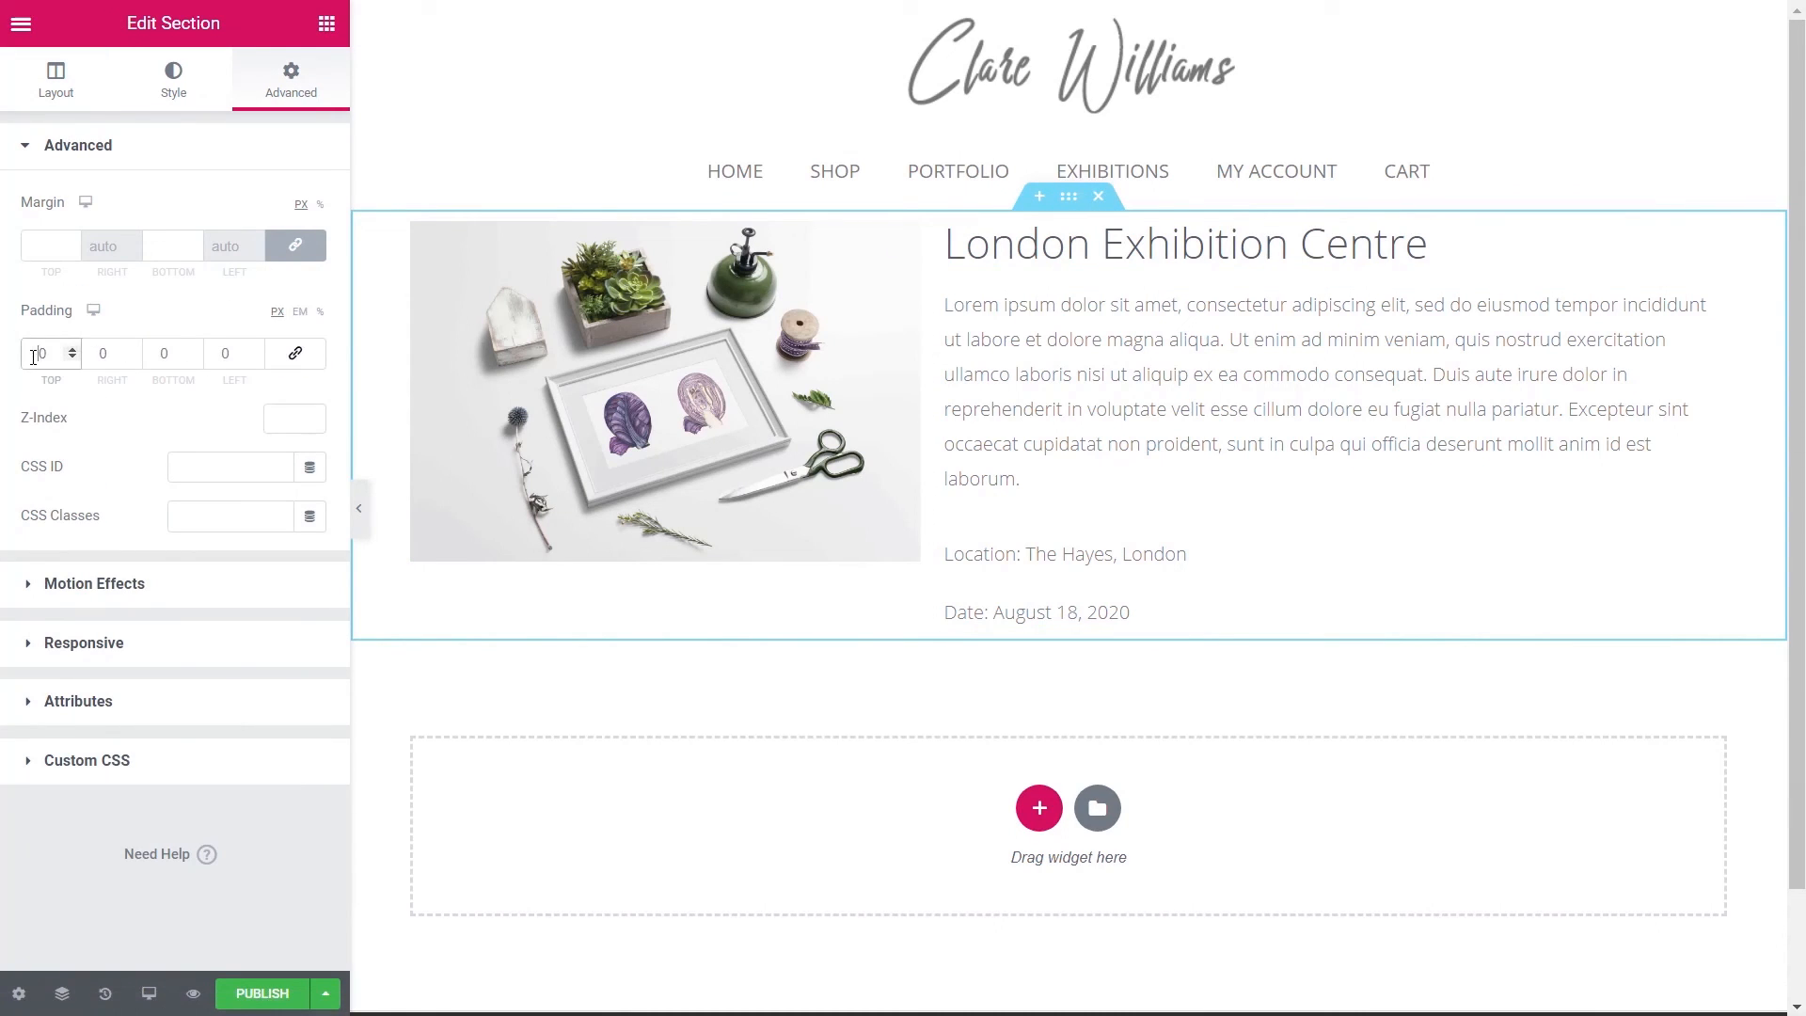
{"action": "type", "text": "5"}
{"action": "left_click", "coordinate": [159, 353]}
{"action": "type", "text": "5"}
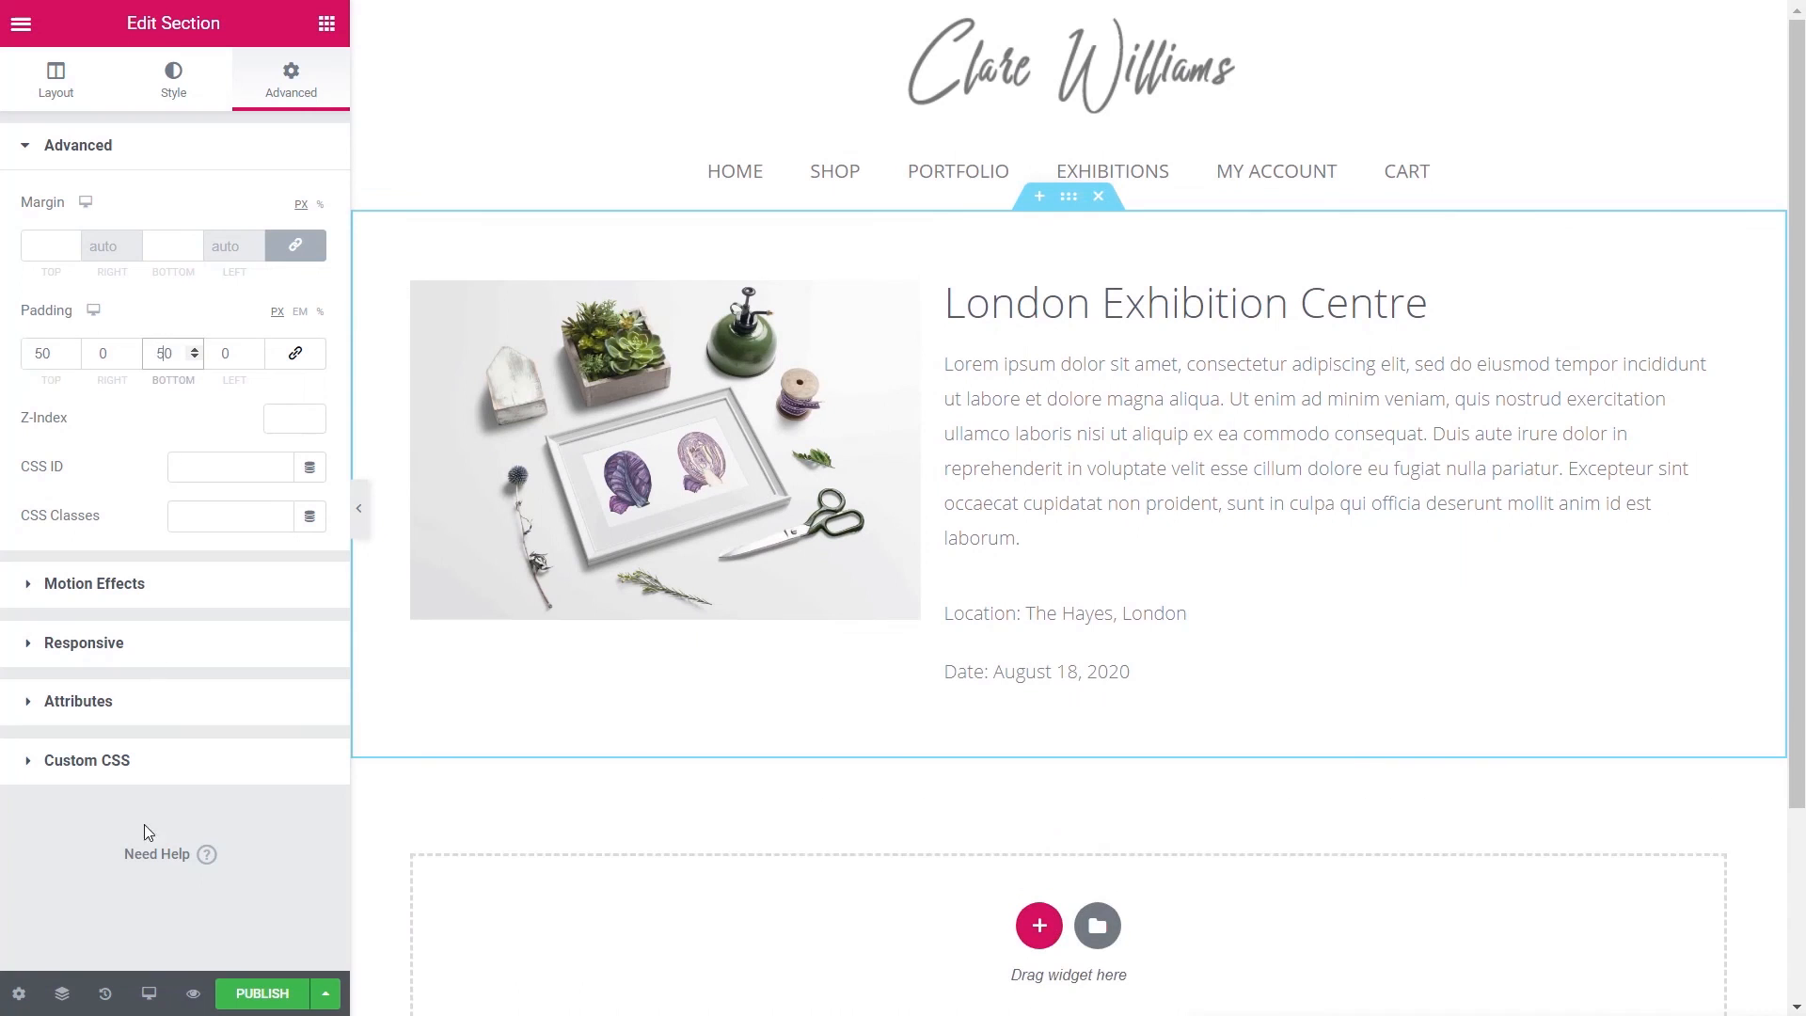
{"action": "left_click", "coordinate": [262, 990]}
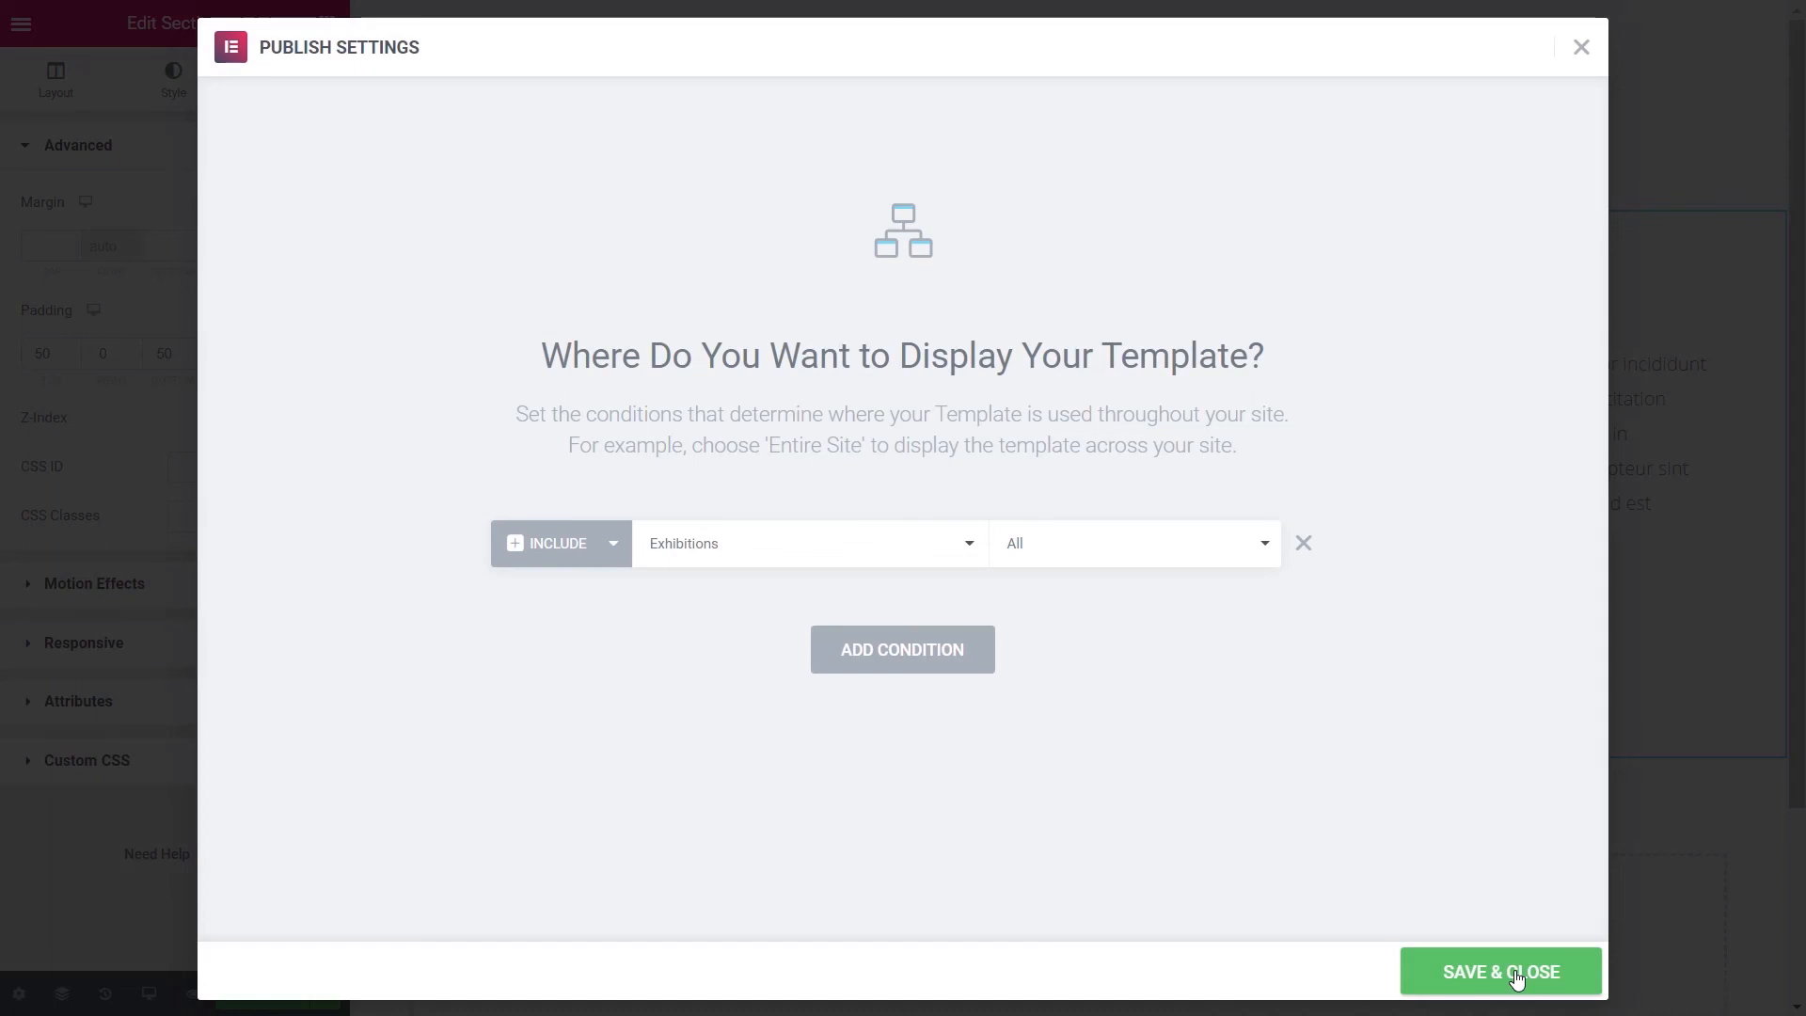
- Publish the exhibition single template, then view the live Cardiff Gallery page and its image lightbox
{"action": "left_click", "coordinate": [1516, 978]}
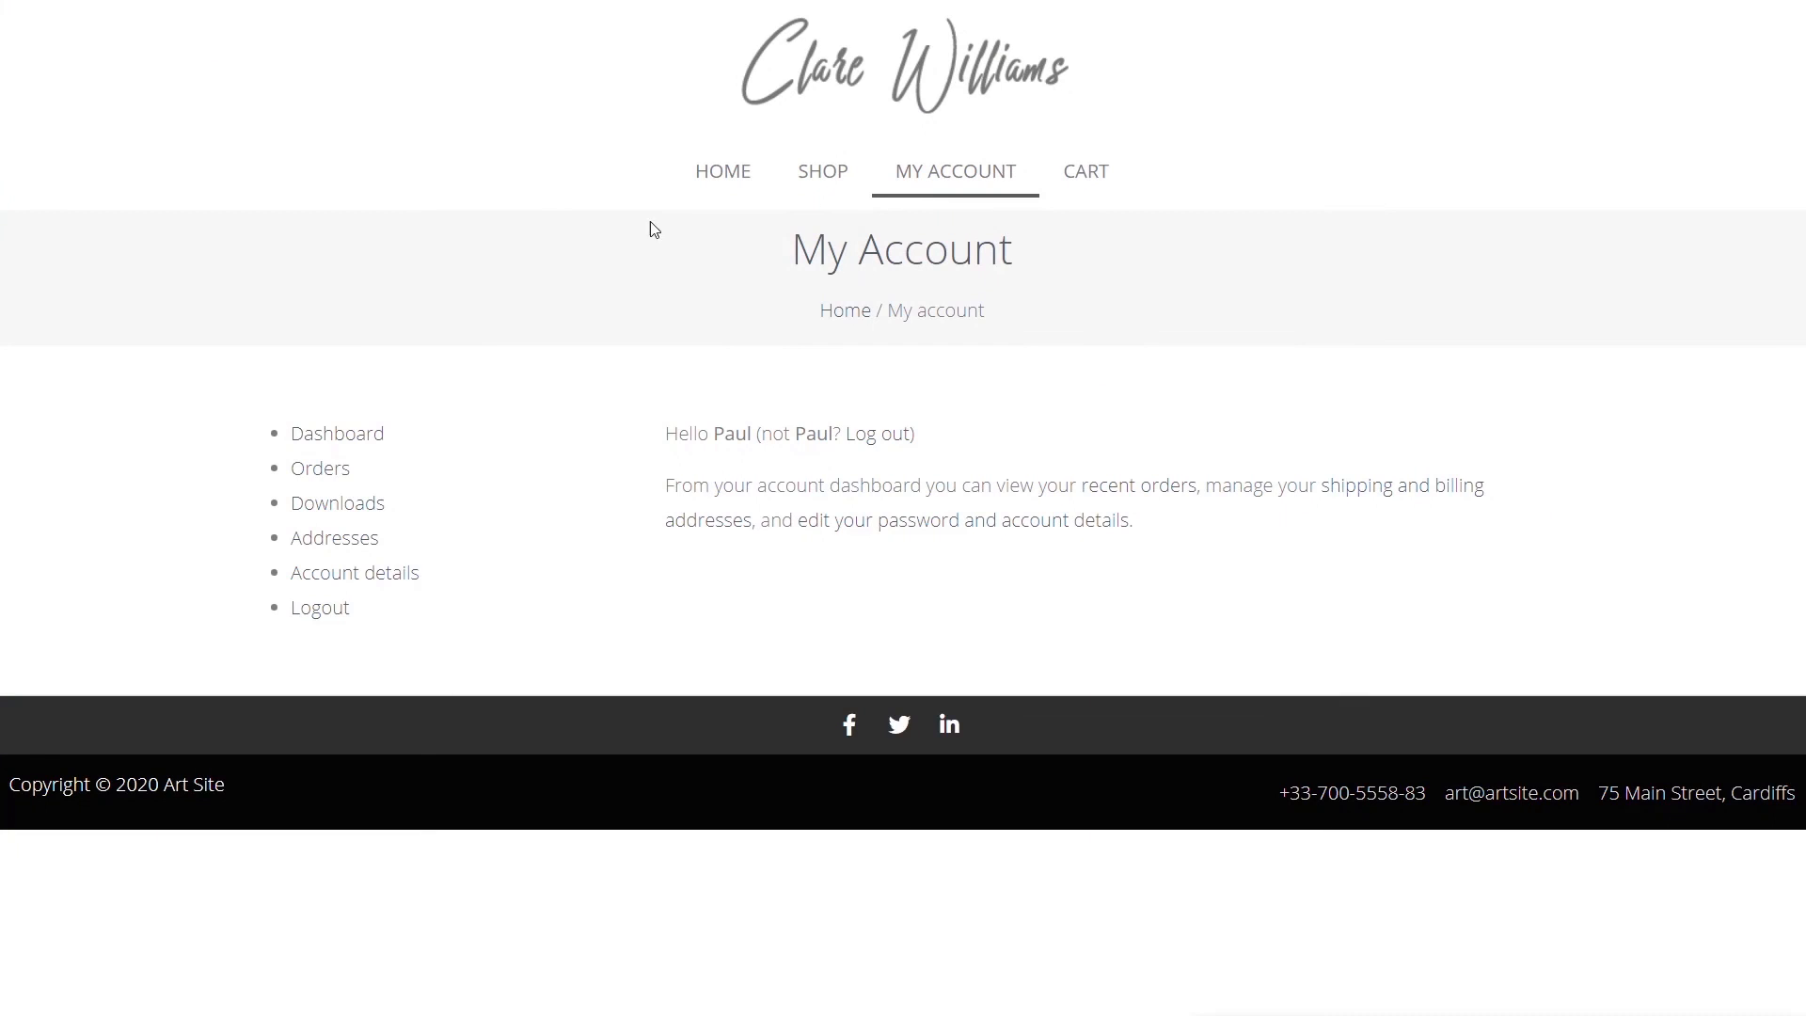
{"action": "left_click", "coordinate": [726, 178]}
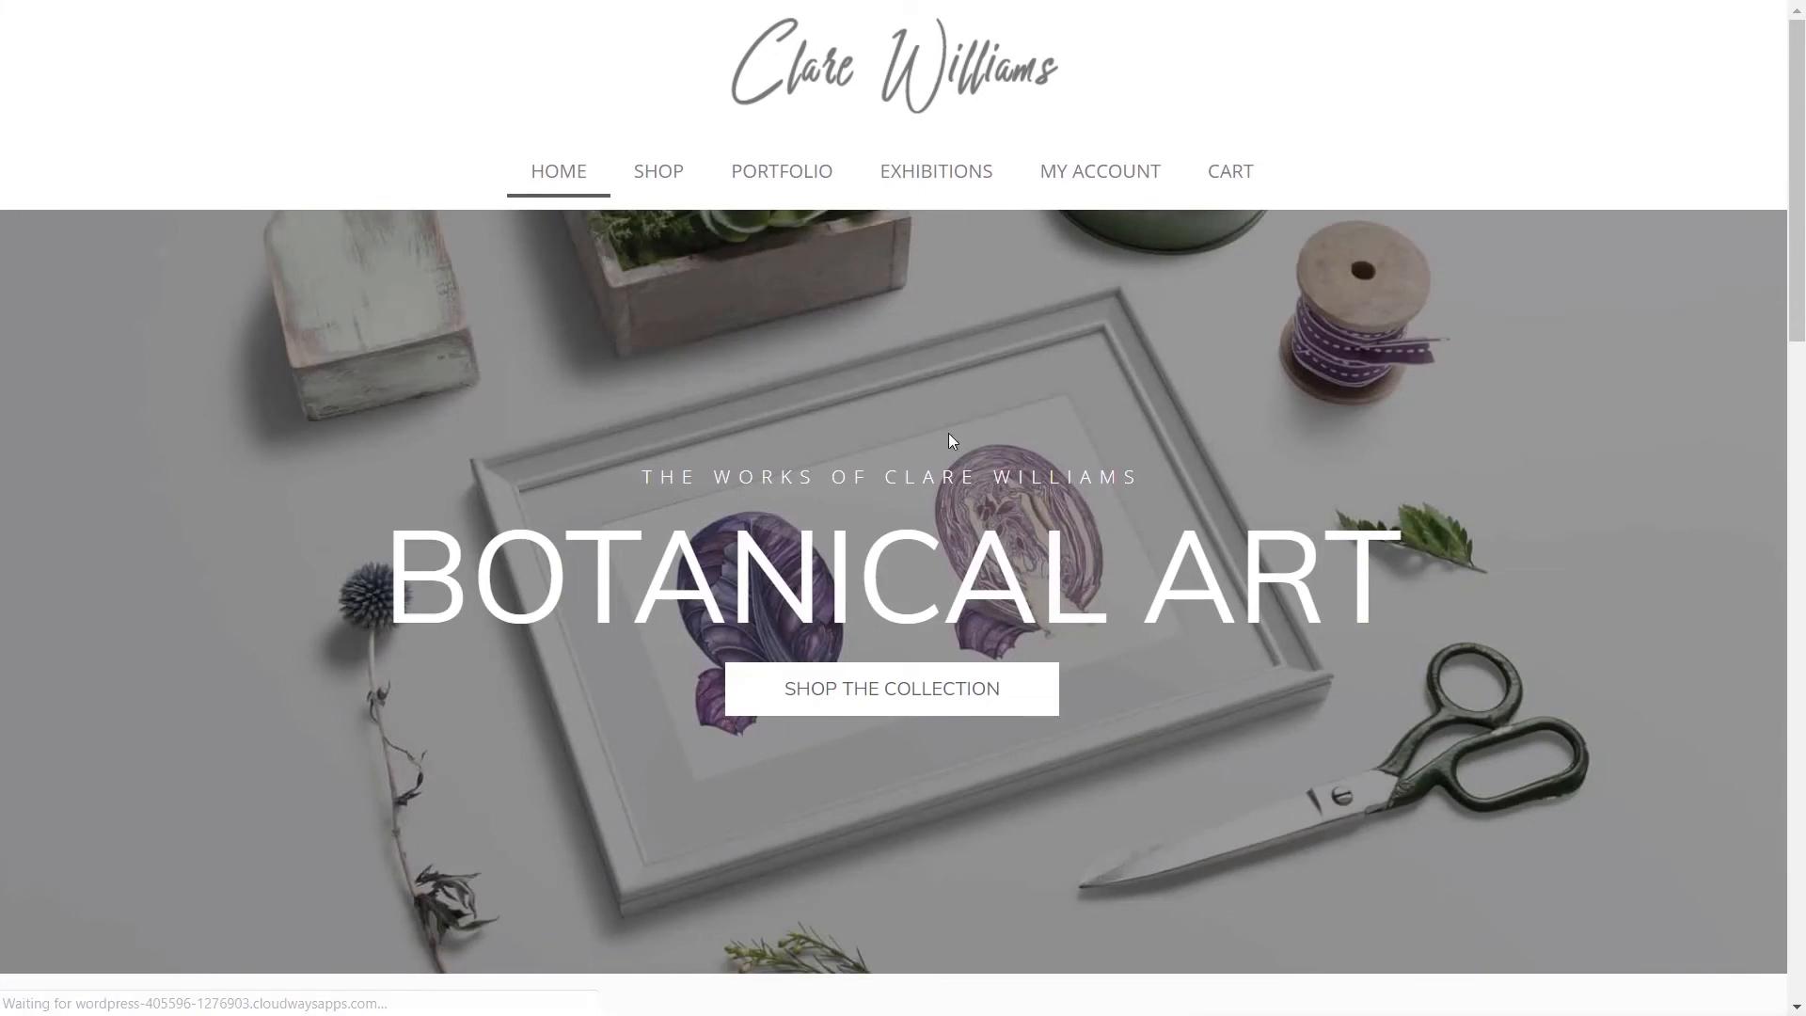
{"action": "left_click", "coordinate": [924, 180]}
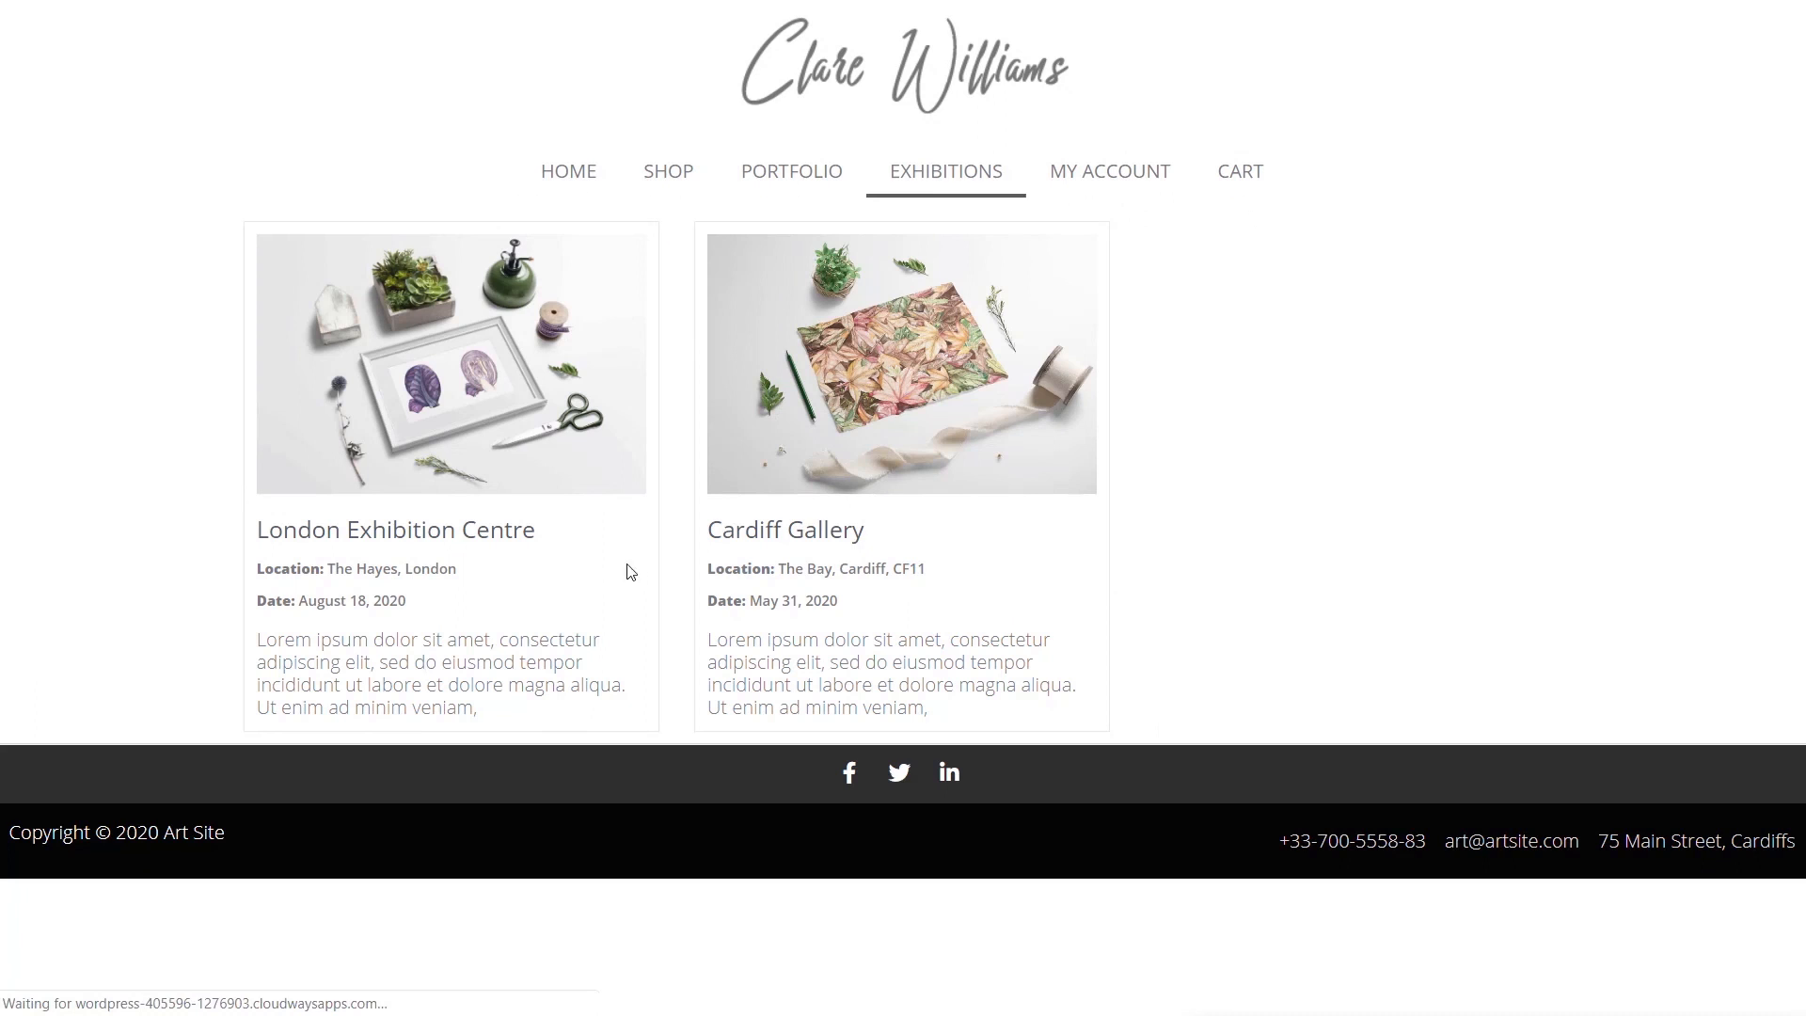
{"action": "left_click", "coordinate": [909, 395]}
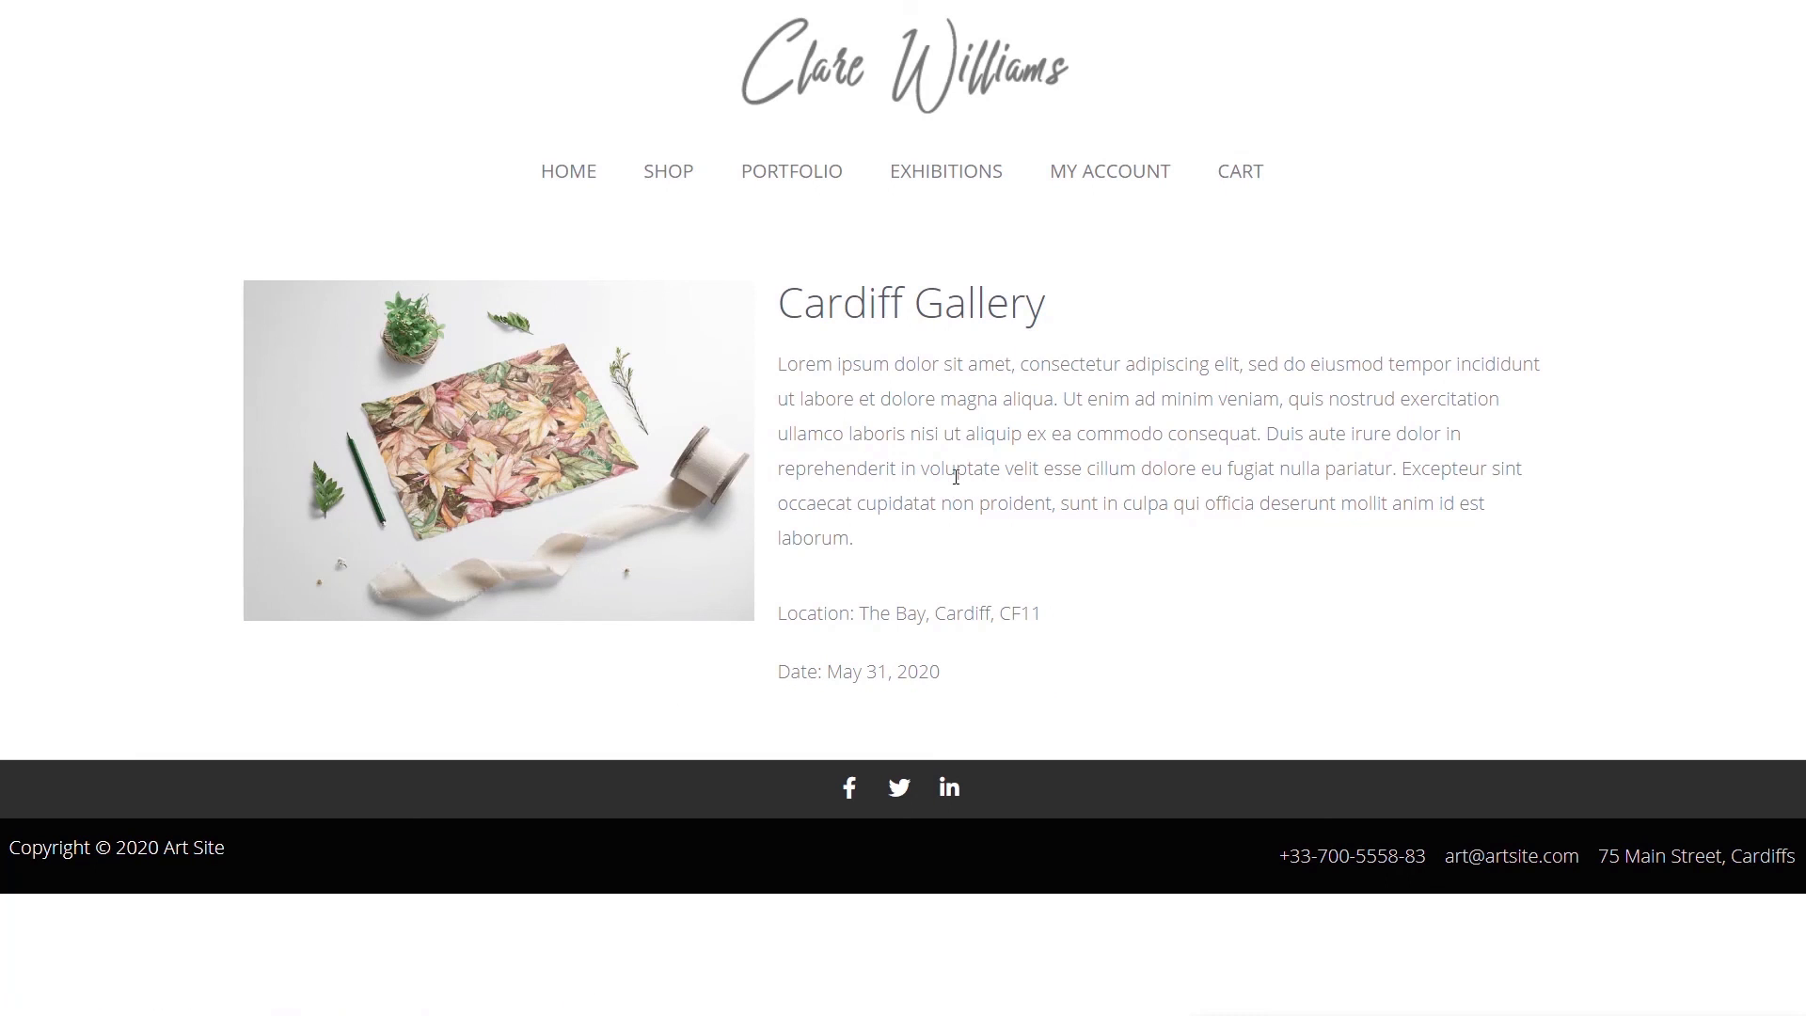
{"action": "left_click", "coordinate": [504, 485]}
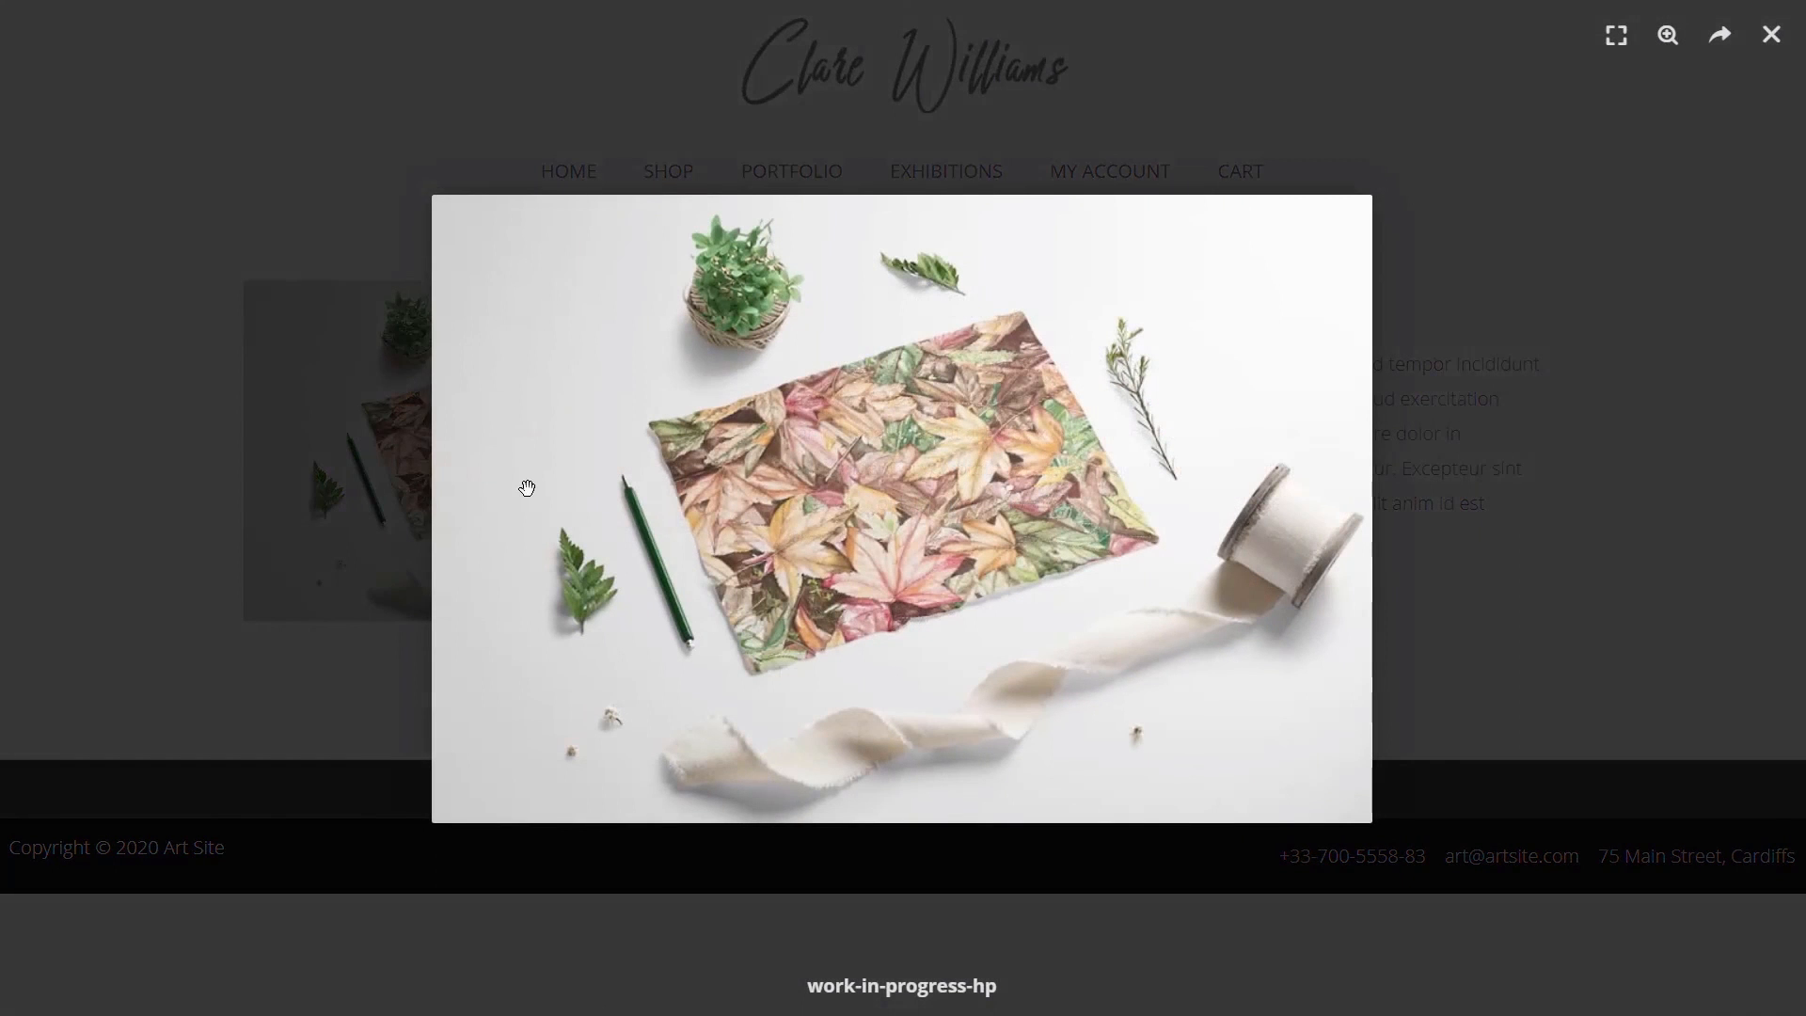
{"action": "left_click", "coordinate": [1771, 34]}
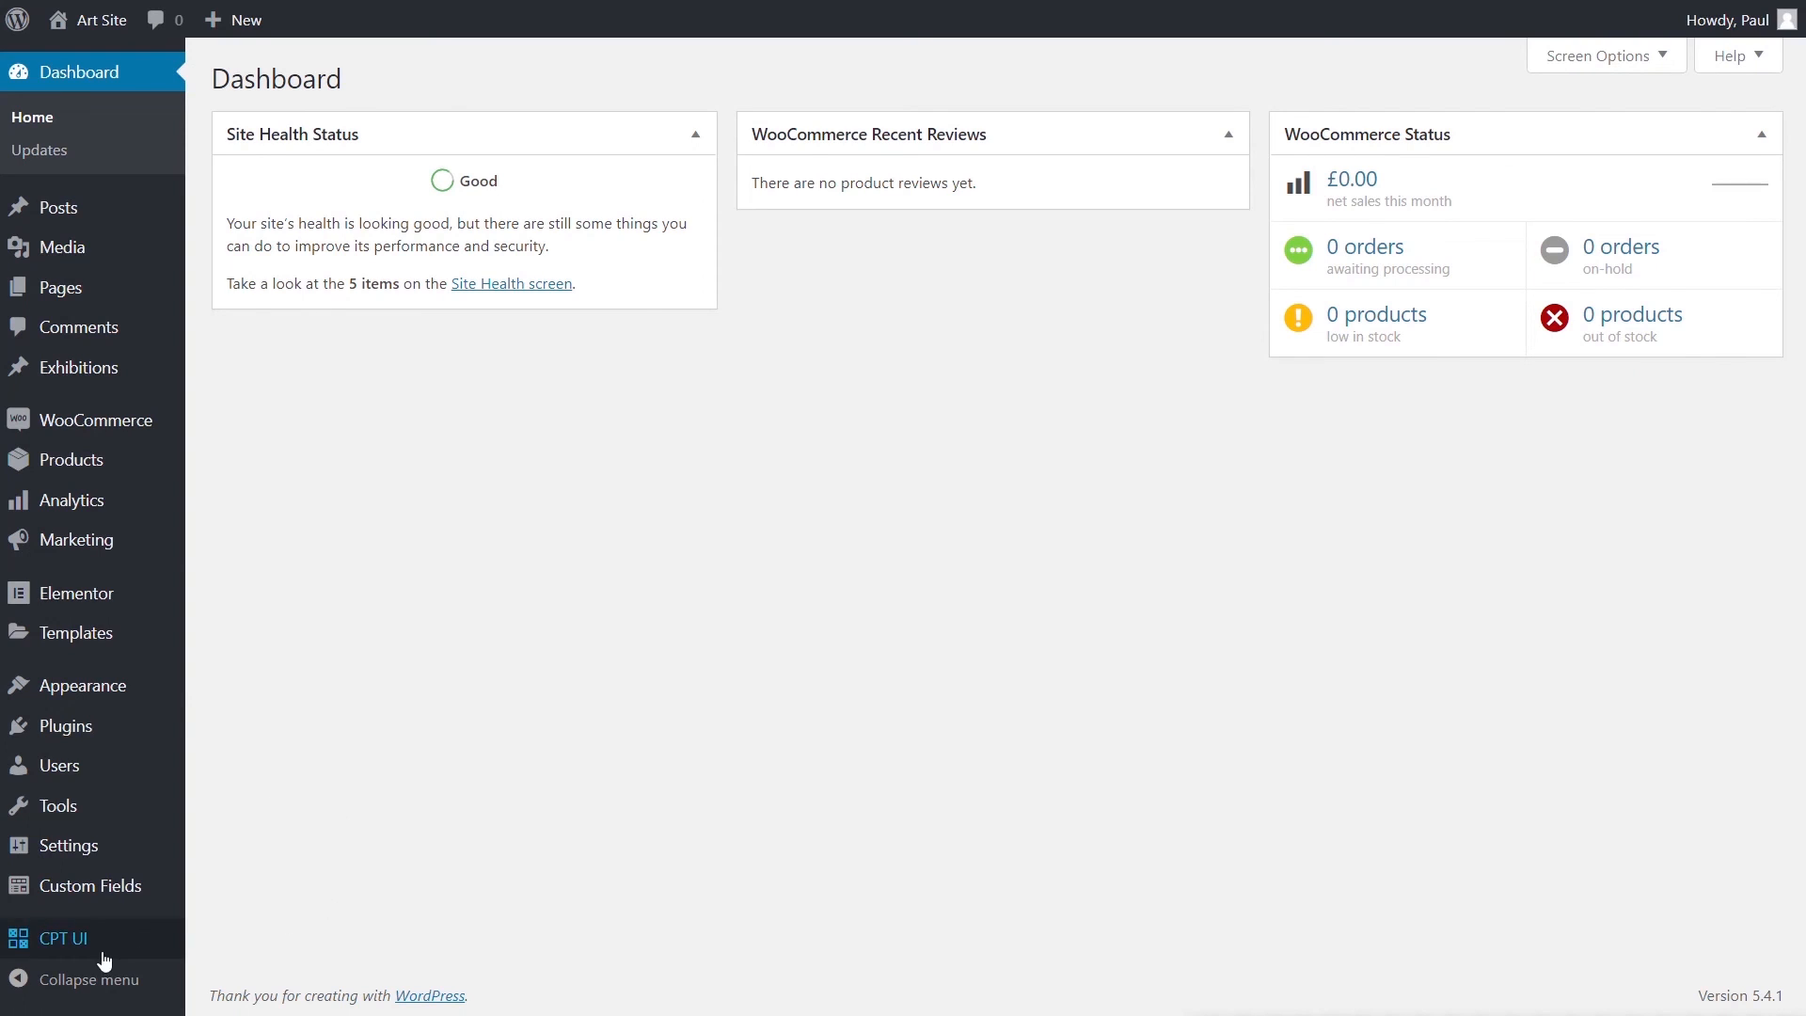
- Start a new post type with slug 'cklclasses', plural label 'Classess' and singular label 'Class'
{"action": "mouse_move", "coordinate": [100, 955]}
{"action": "left_click", "coordinate": [252, 722]}
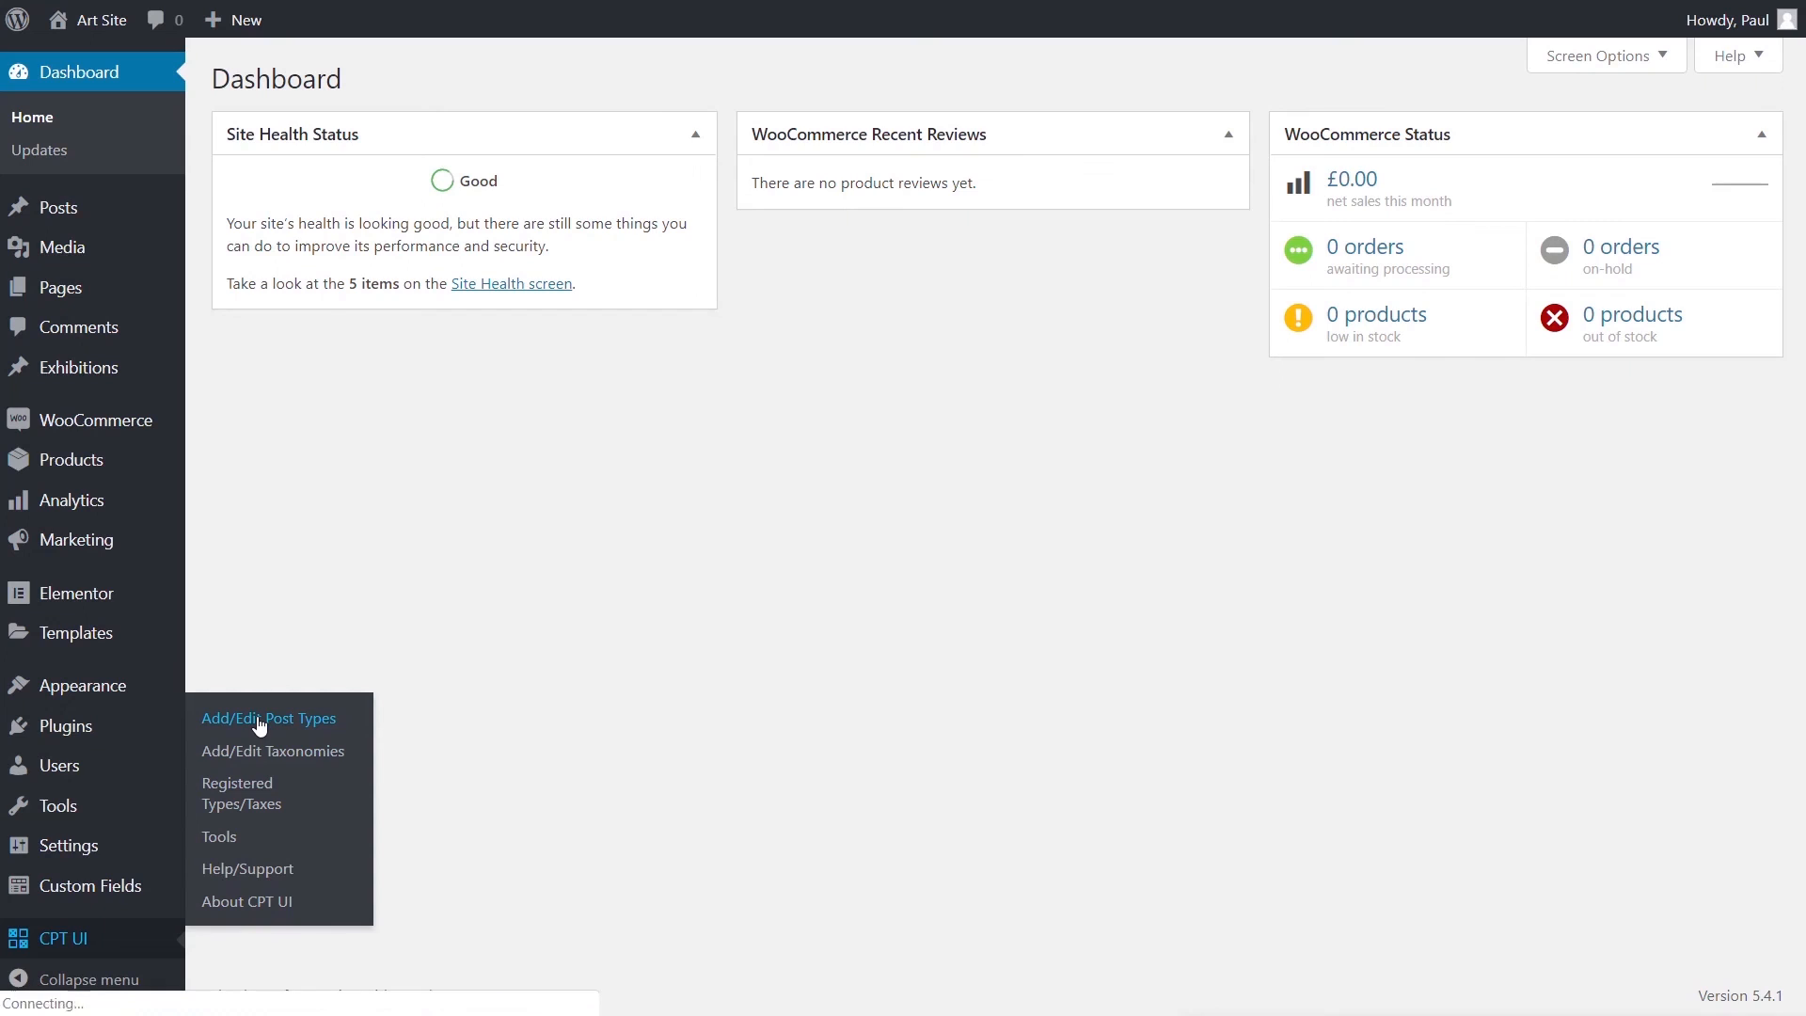
{"action": "left_click", "coordinate": [522, 288]}
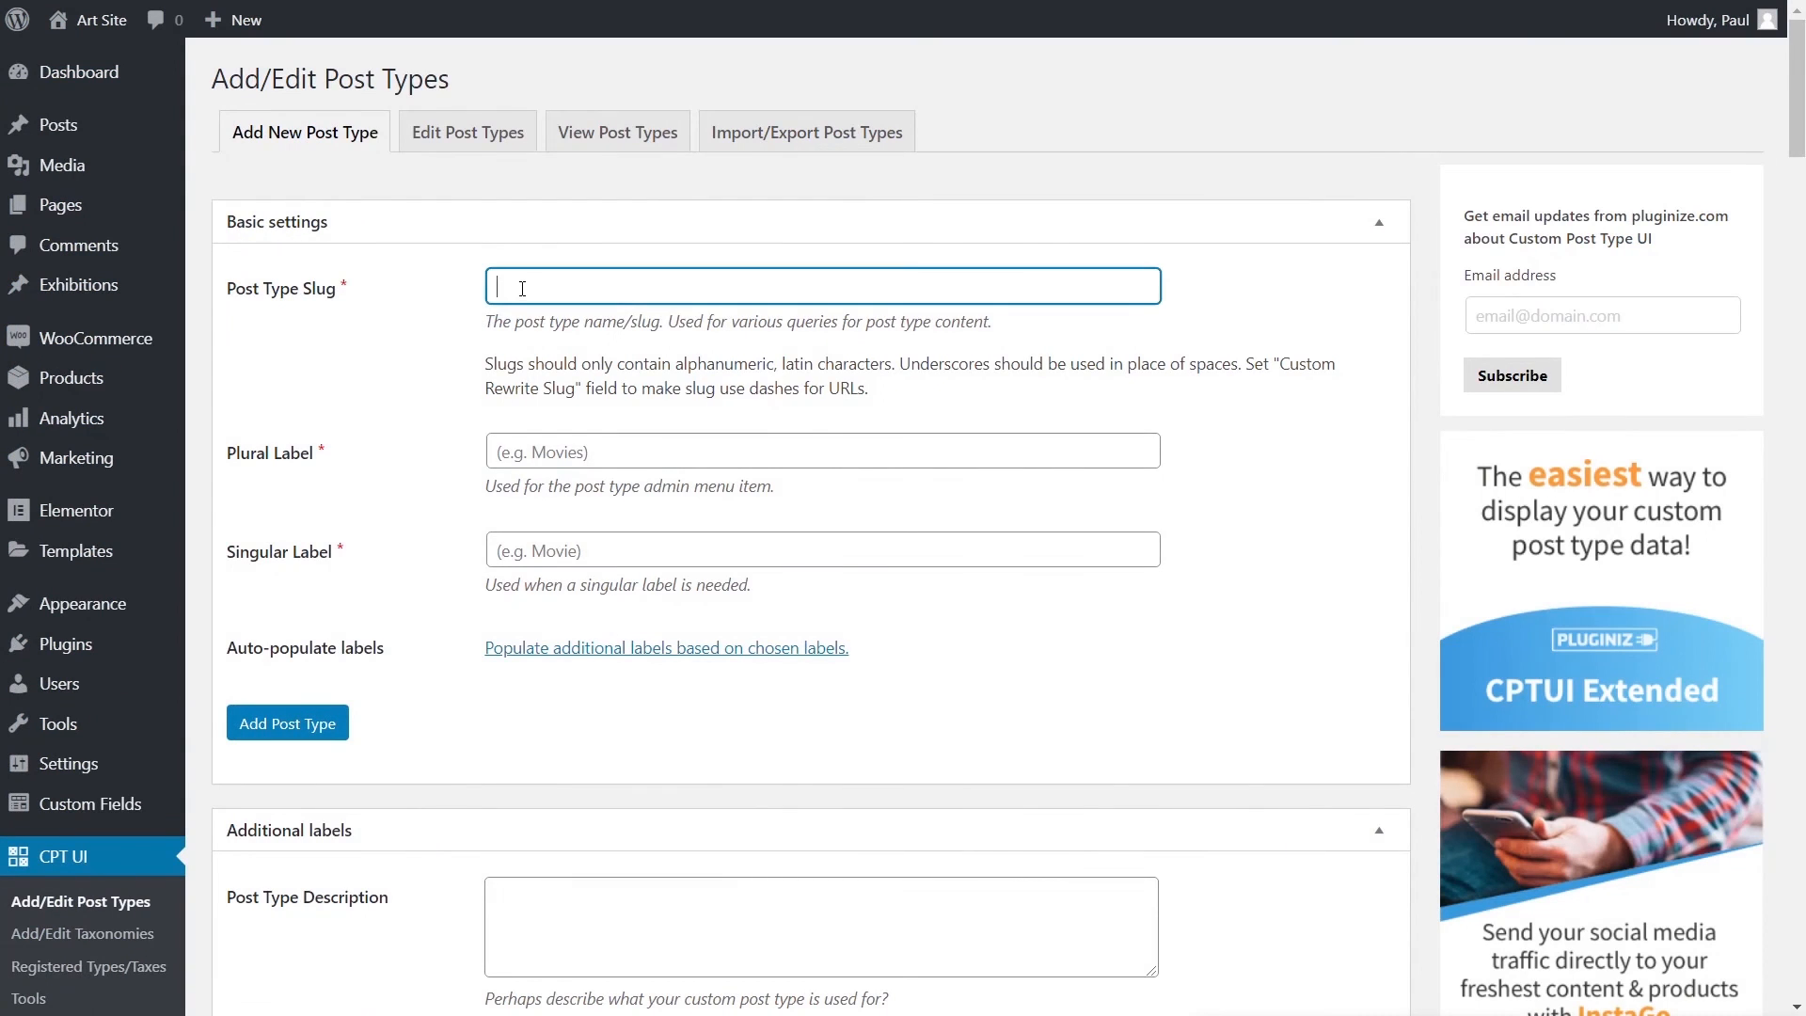
{"action": "type", "text": "ckl"}
{"action": "type", "text": "classes"}
{"action": "left_click", "coordinate": [546, 454]}
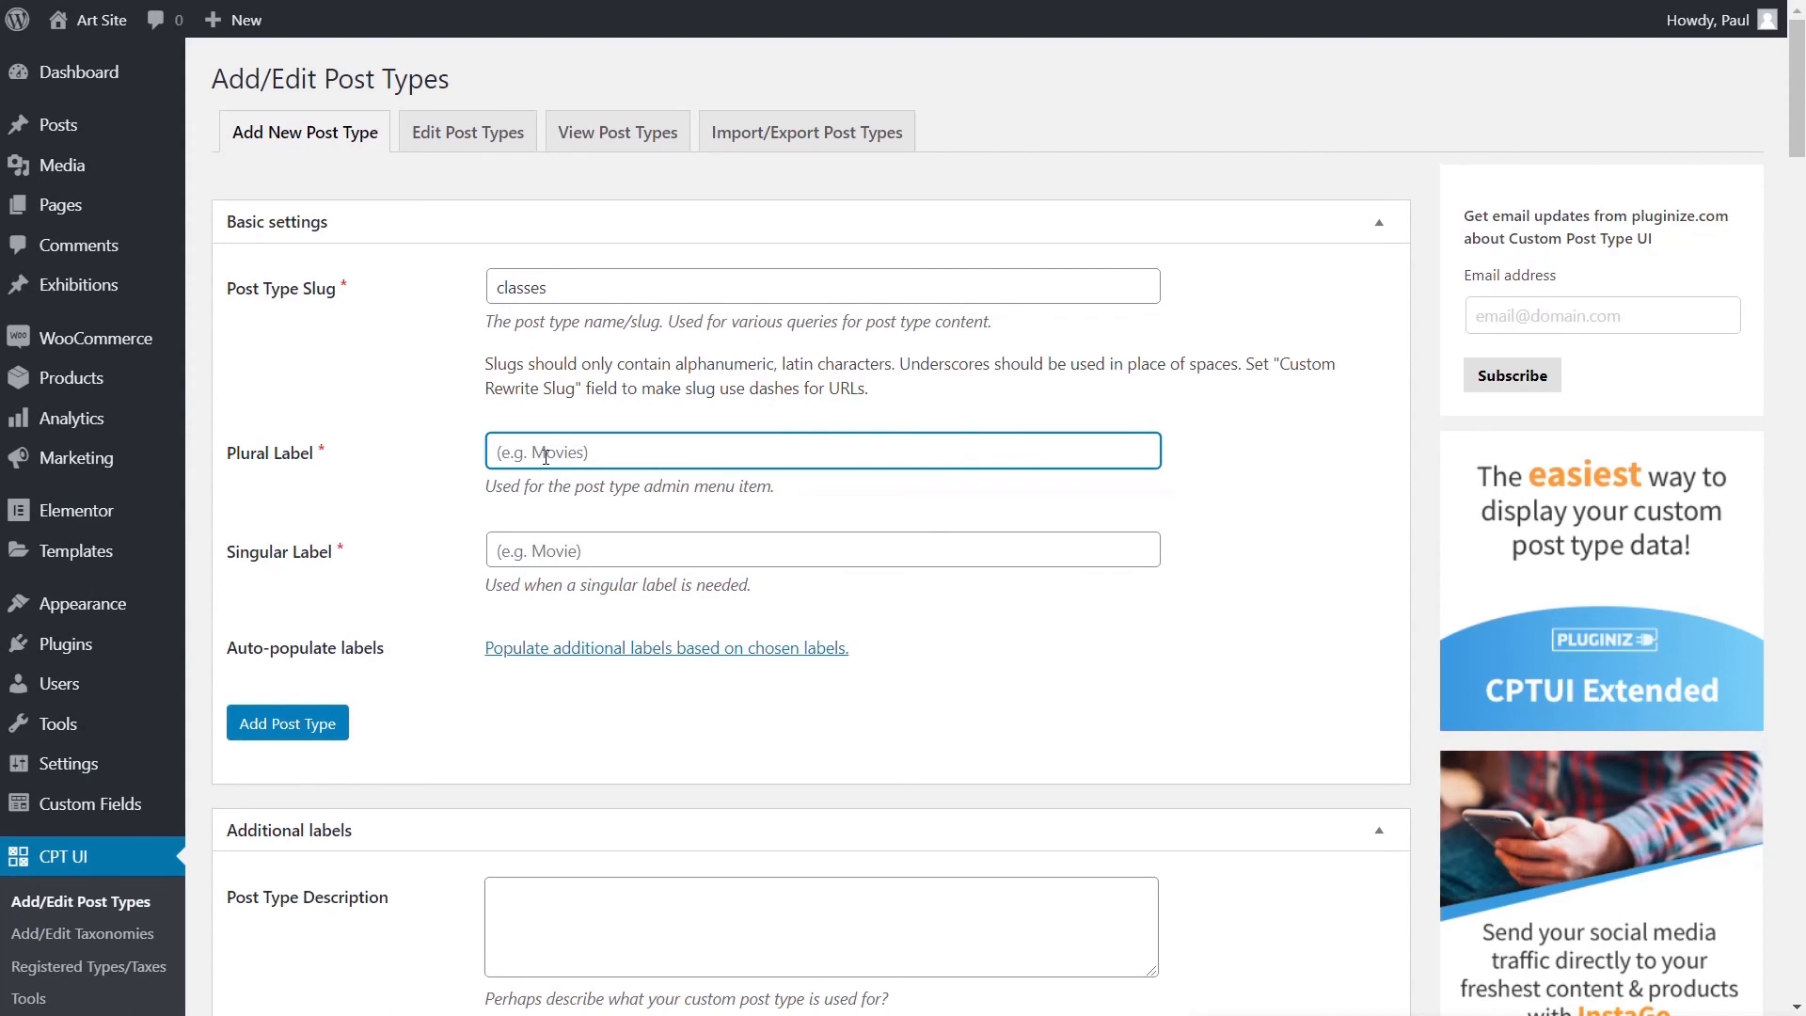
{"action": "type", "text": "Classess"}
{"action": "left_click", "coordinate": [536, 553]}
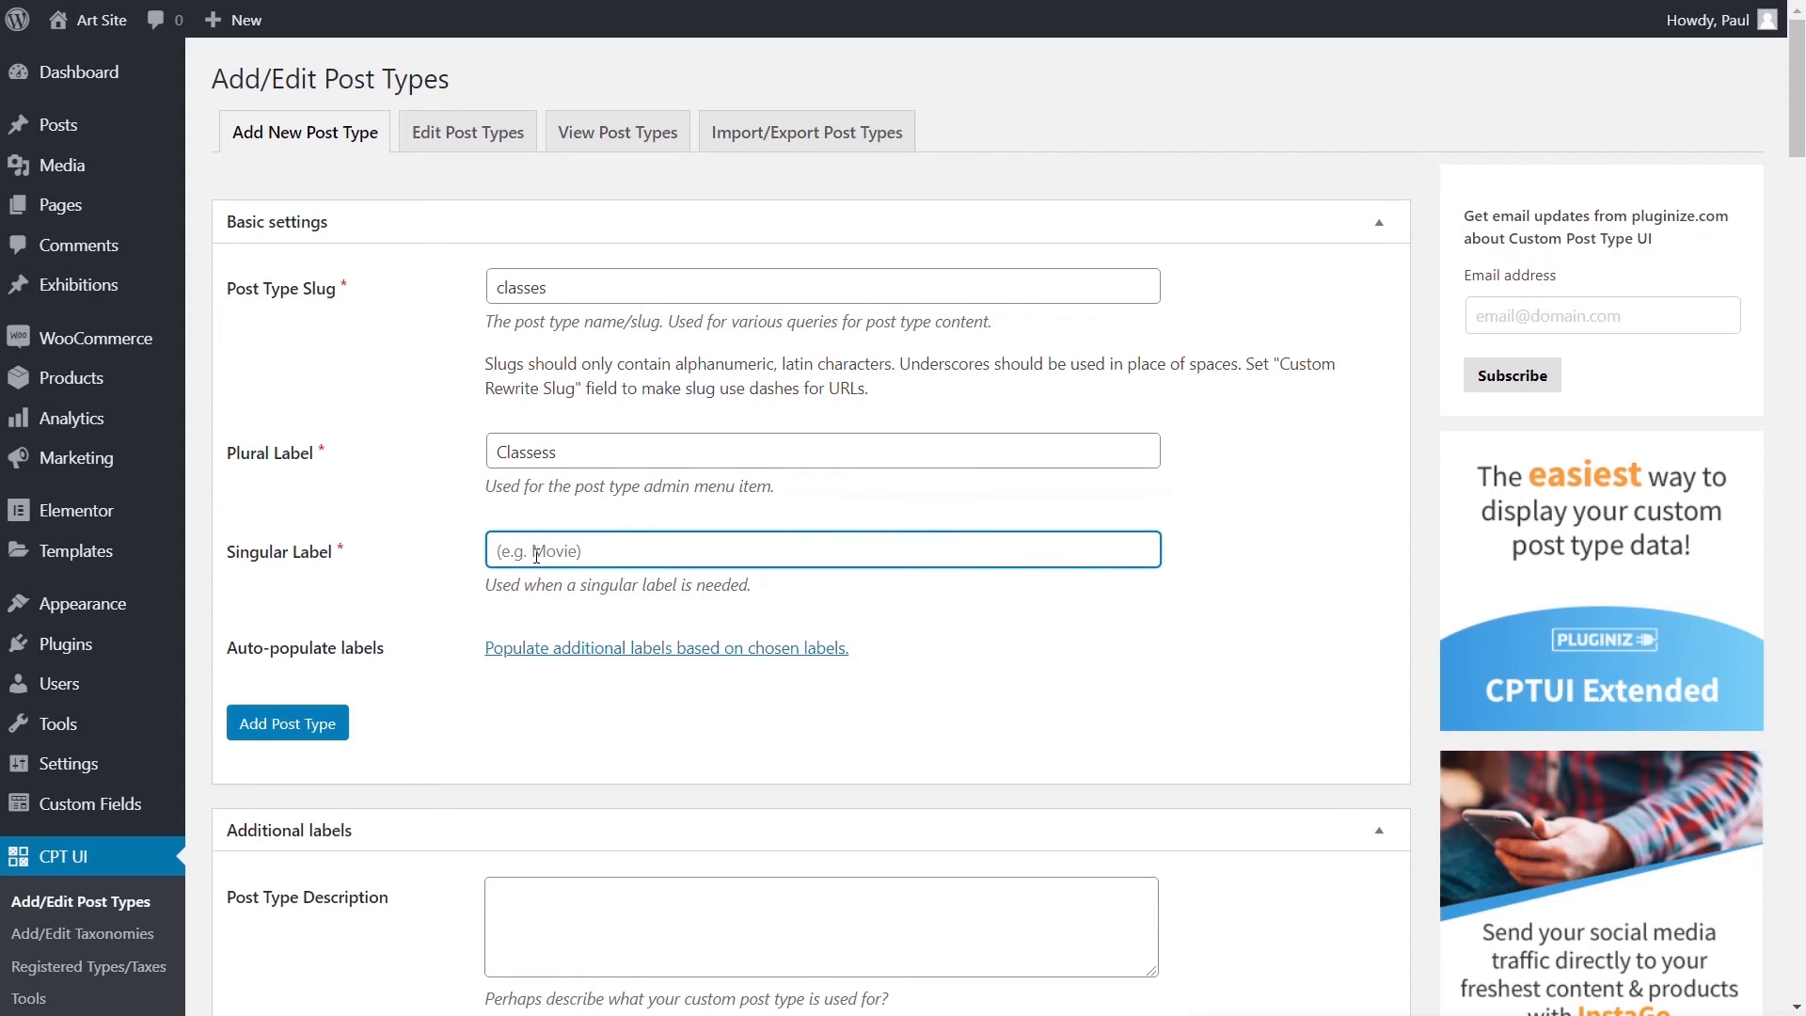
{"action": "type", "text": "Class"}
- Give the post type an archive and set Hierarchical to True
{"action": "scroll", "coordinate": [953, 651], "scroll_direction": "down", "scroll_amount": 6}
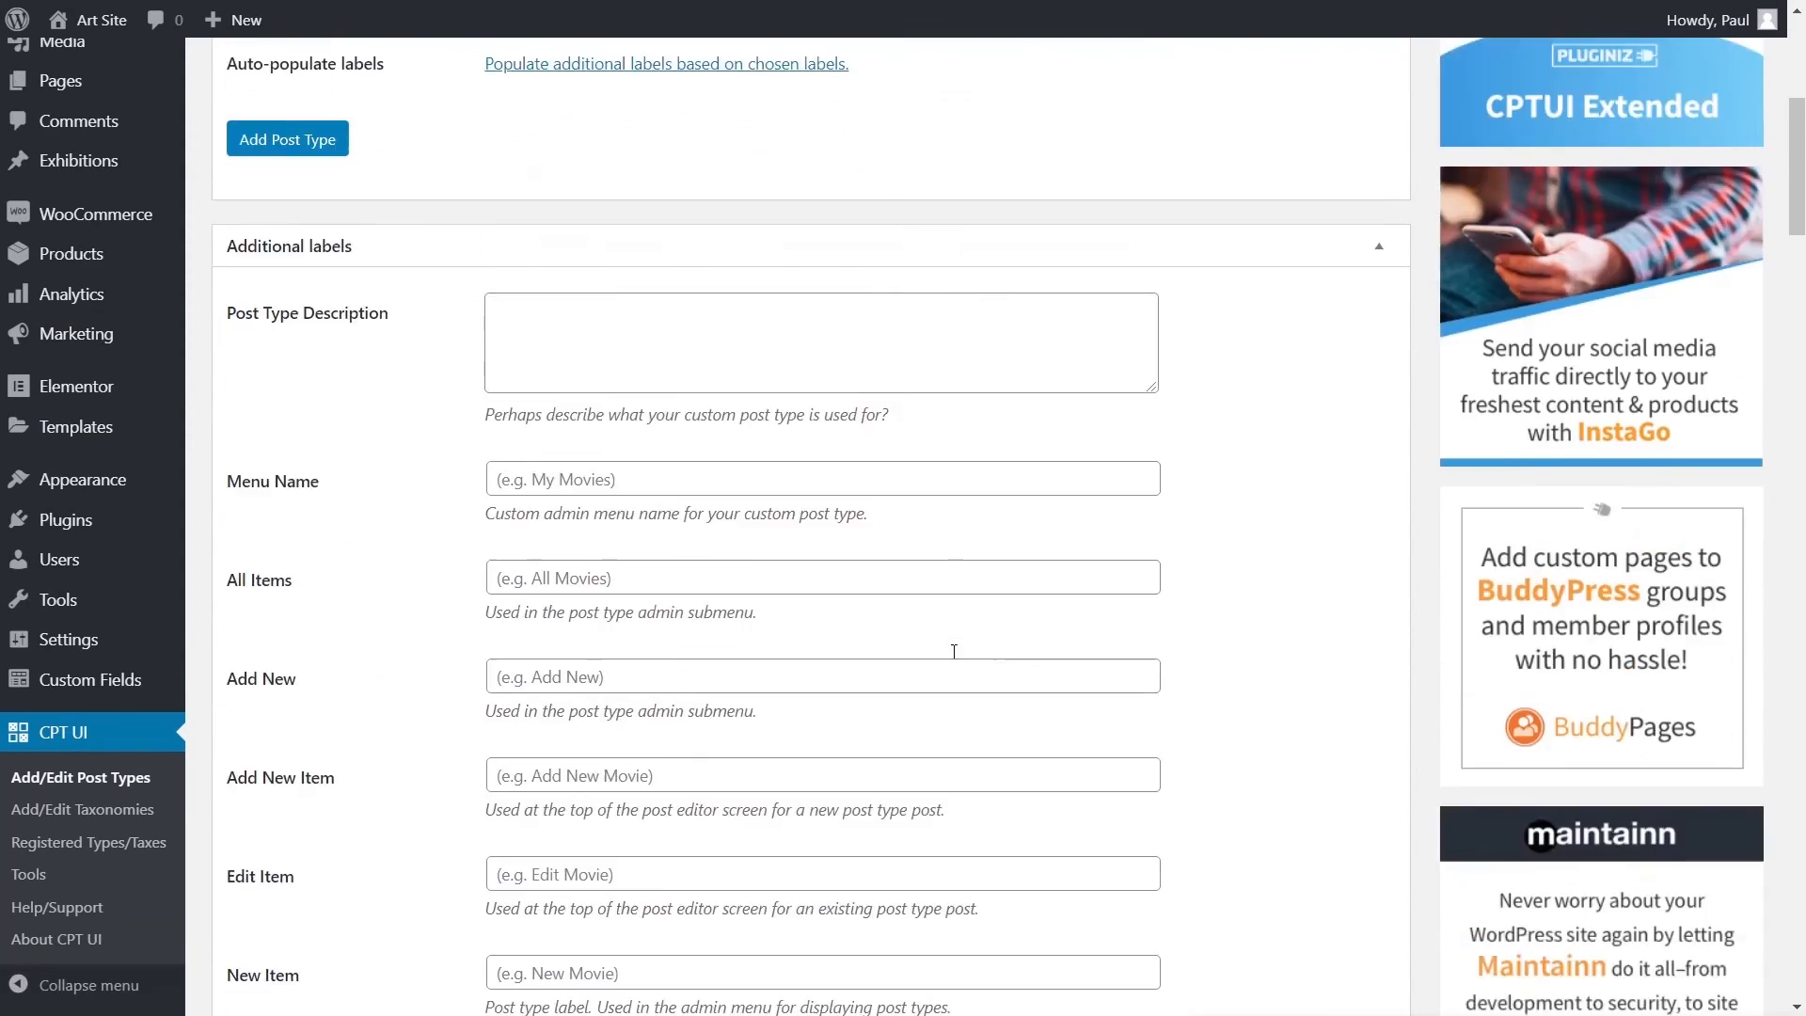
{"action": "scroll", "coordinate": [954, 651], "scroll_direction": "down", "scroll_amount": 20}
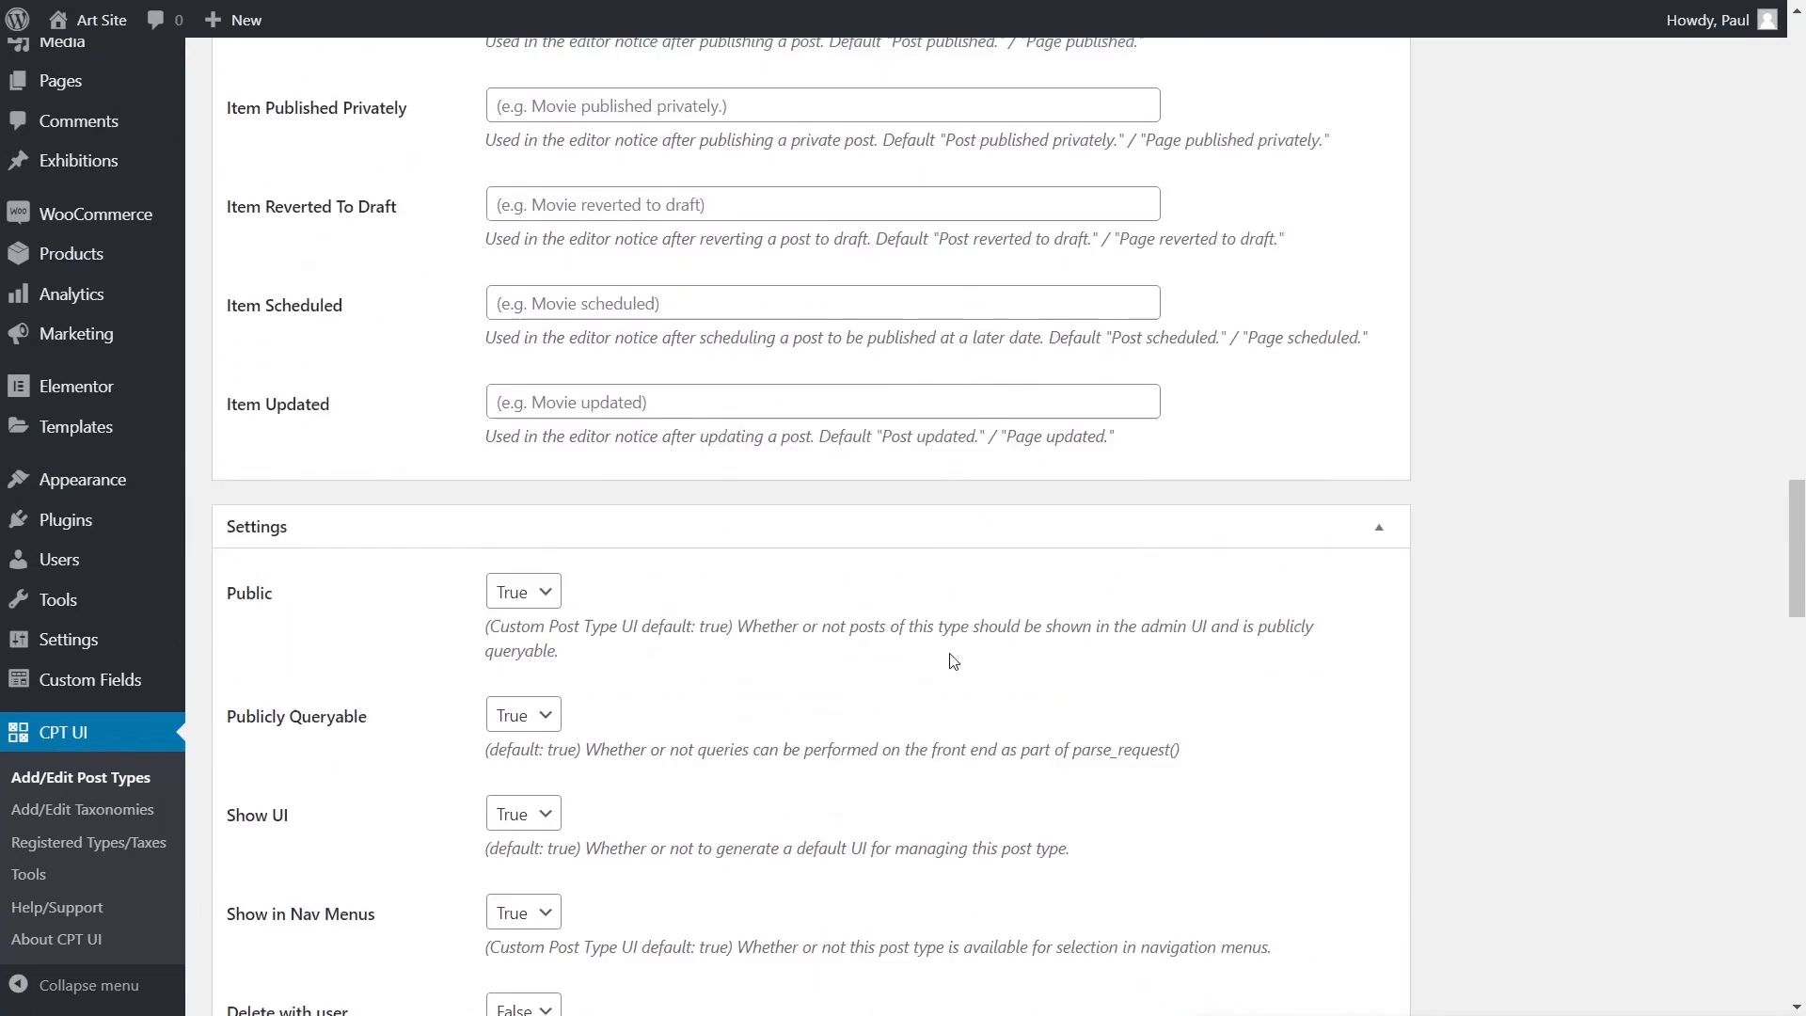
{"action": "scroll", "coordinate": [953, 661], "scroll_direction": "down", "scroll_amount": 5}
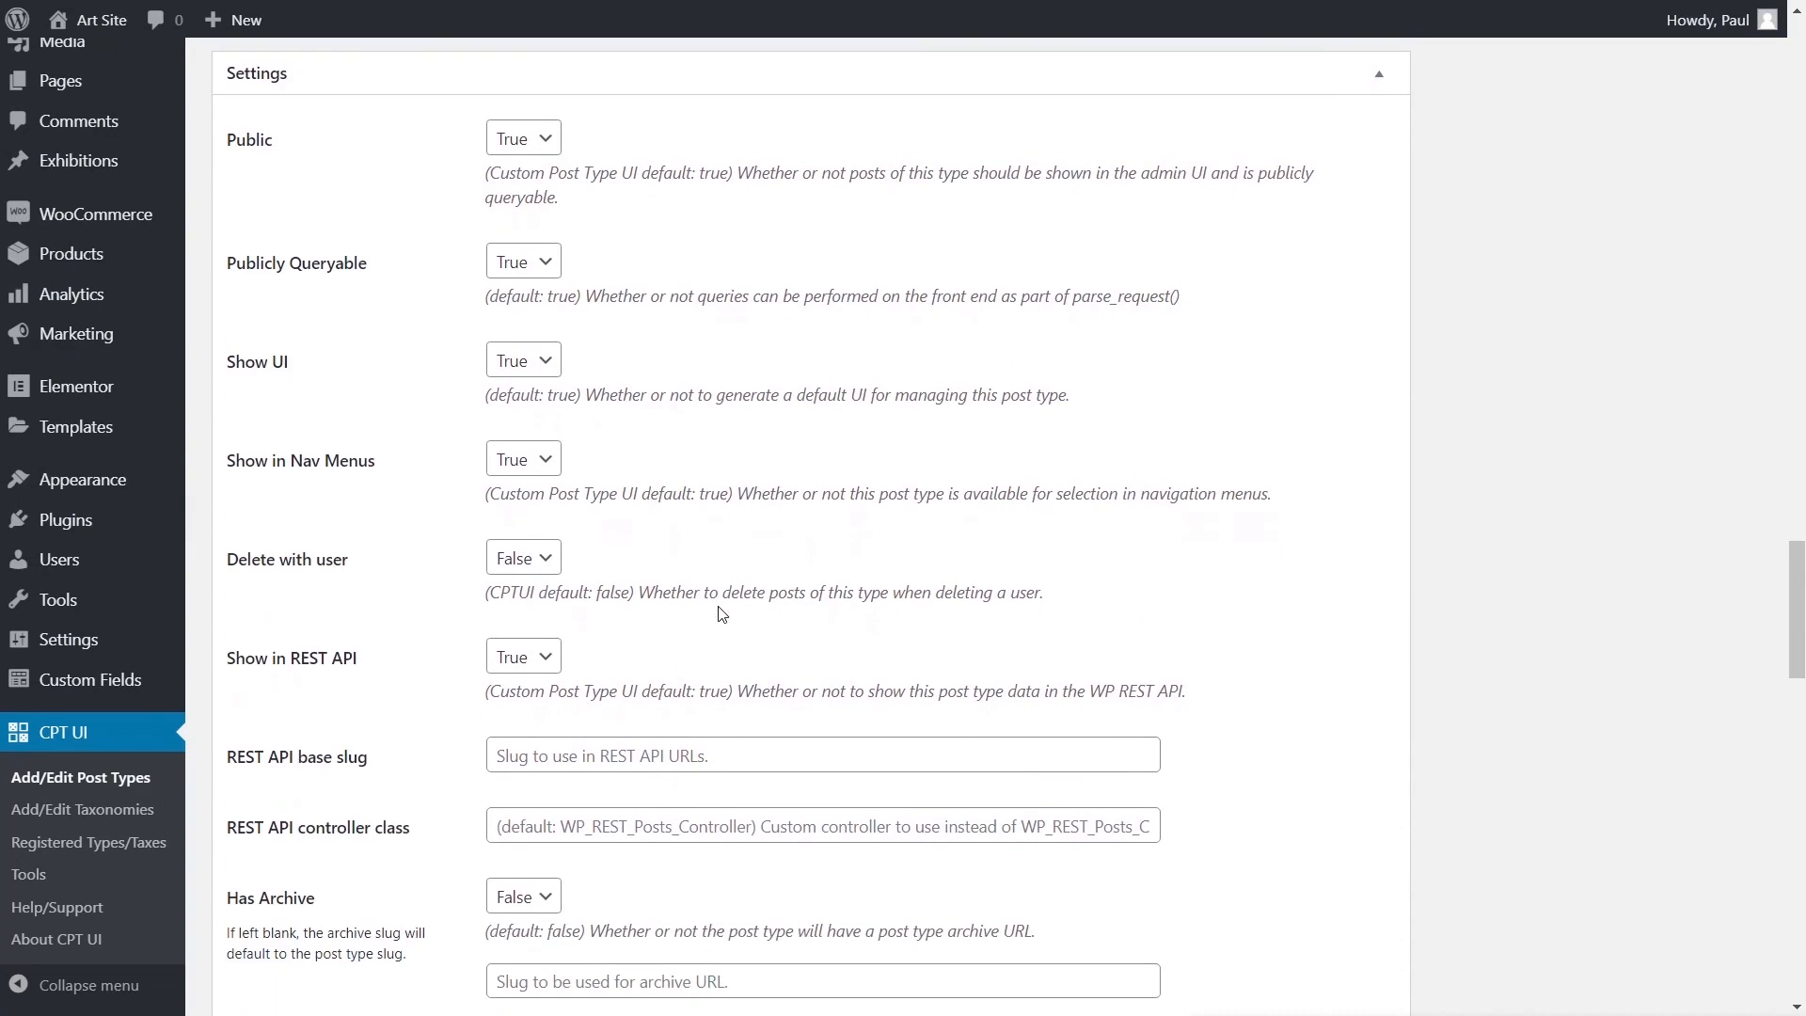
{"action": "scroll", "coordinate": [357, 602], "scroll_direction": "down", "scroll_amount": 3}
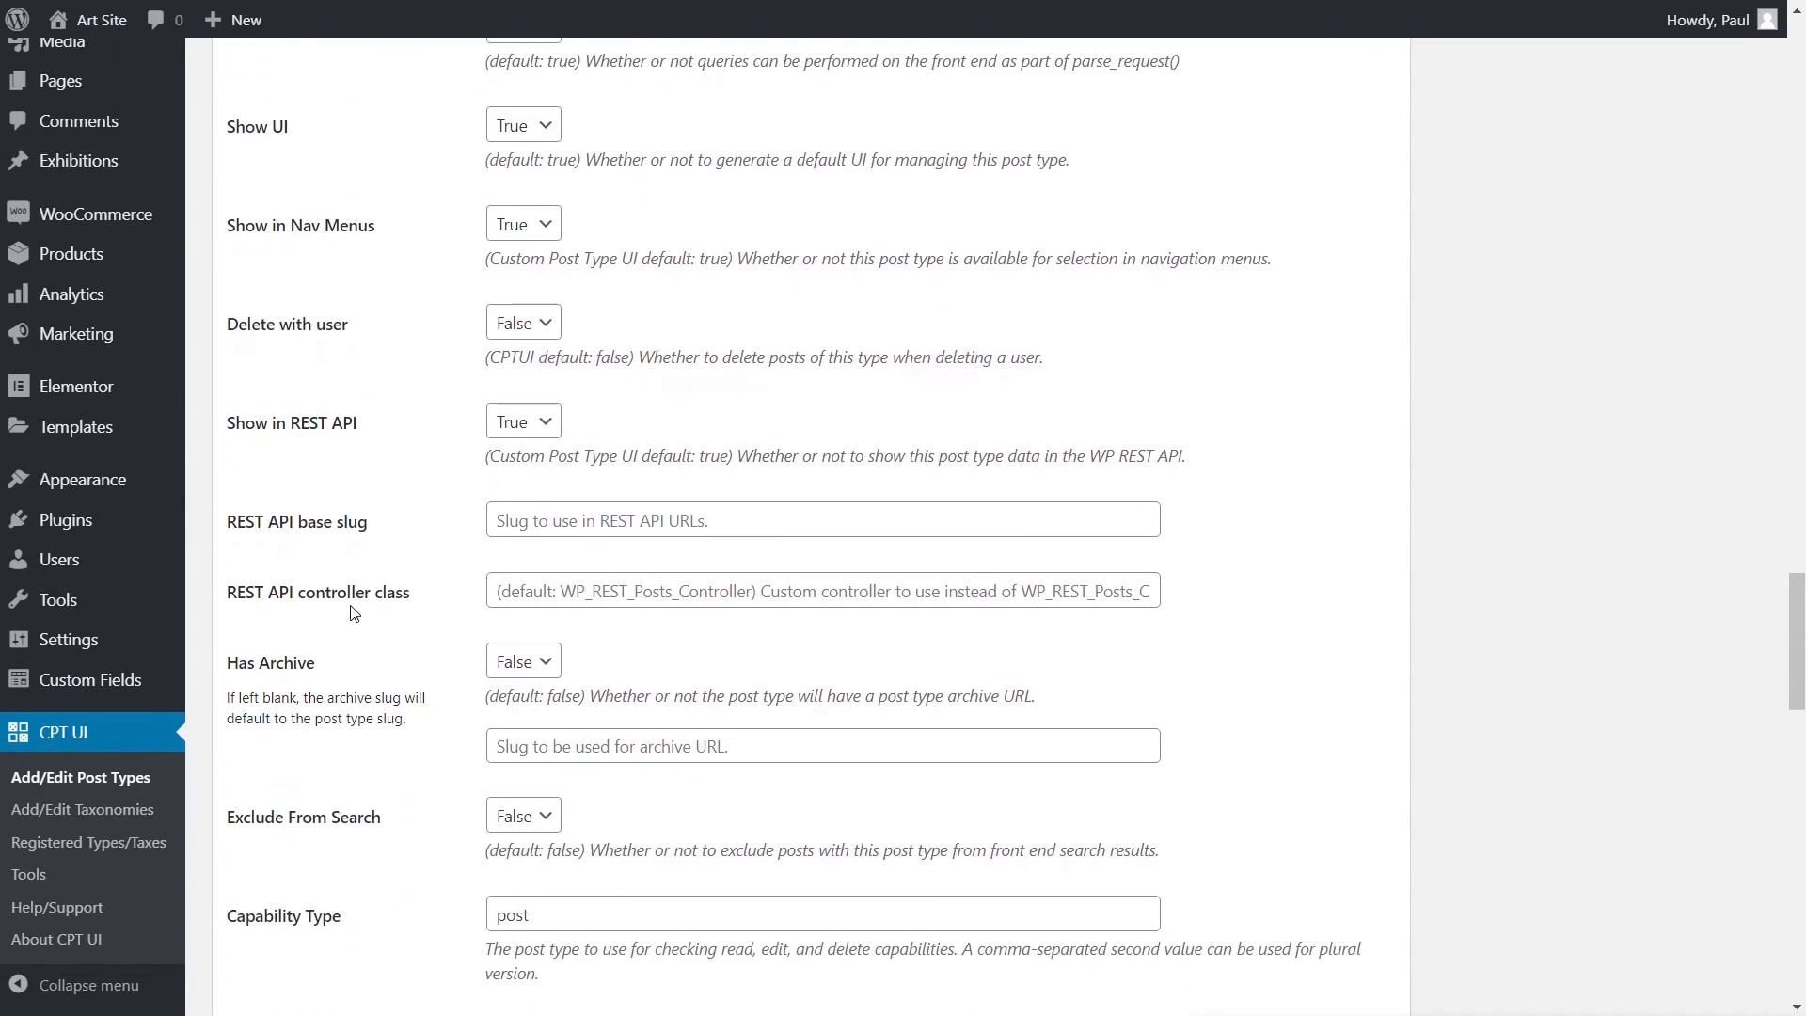
{"action": "left_click", "coordinate": [523, 664]}
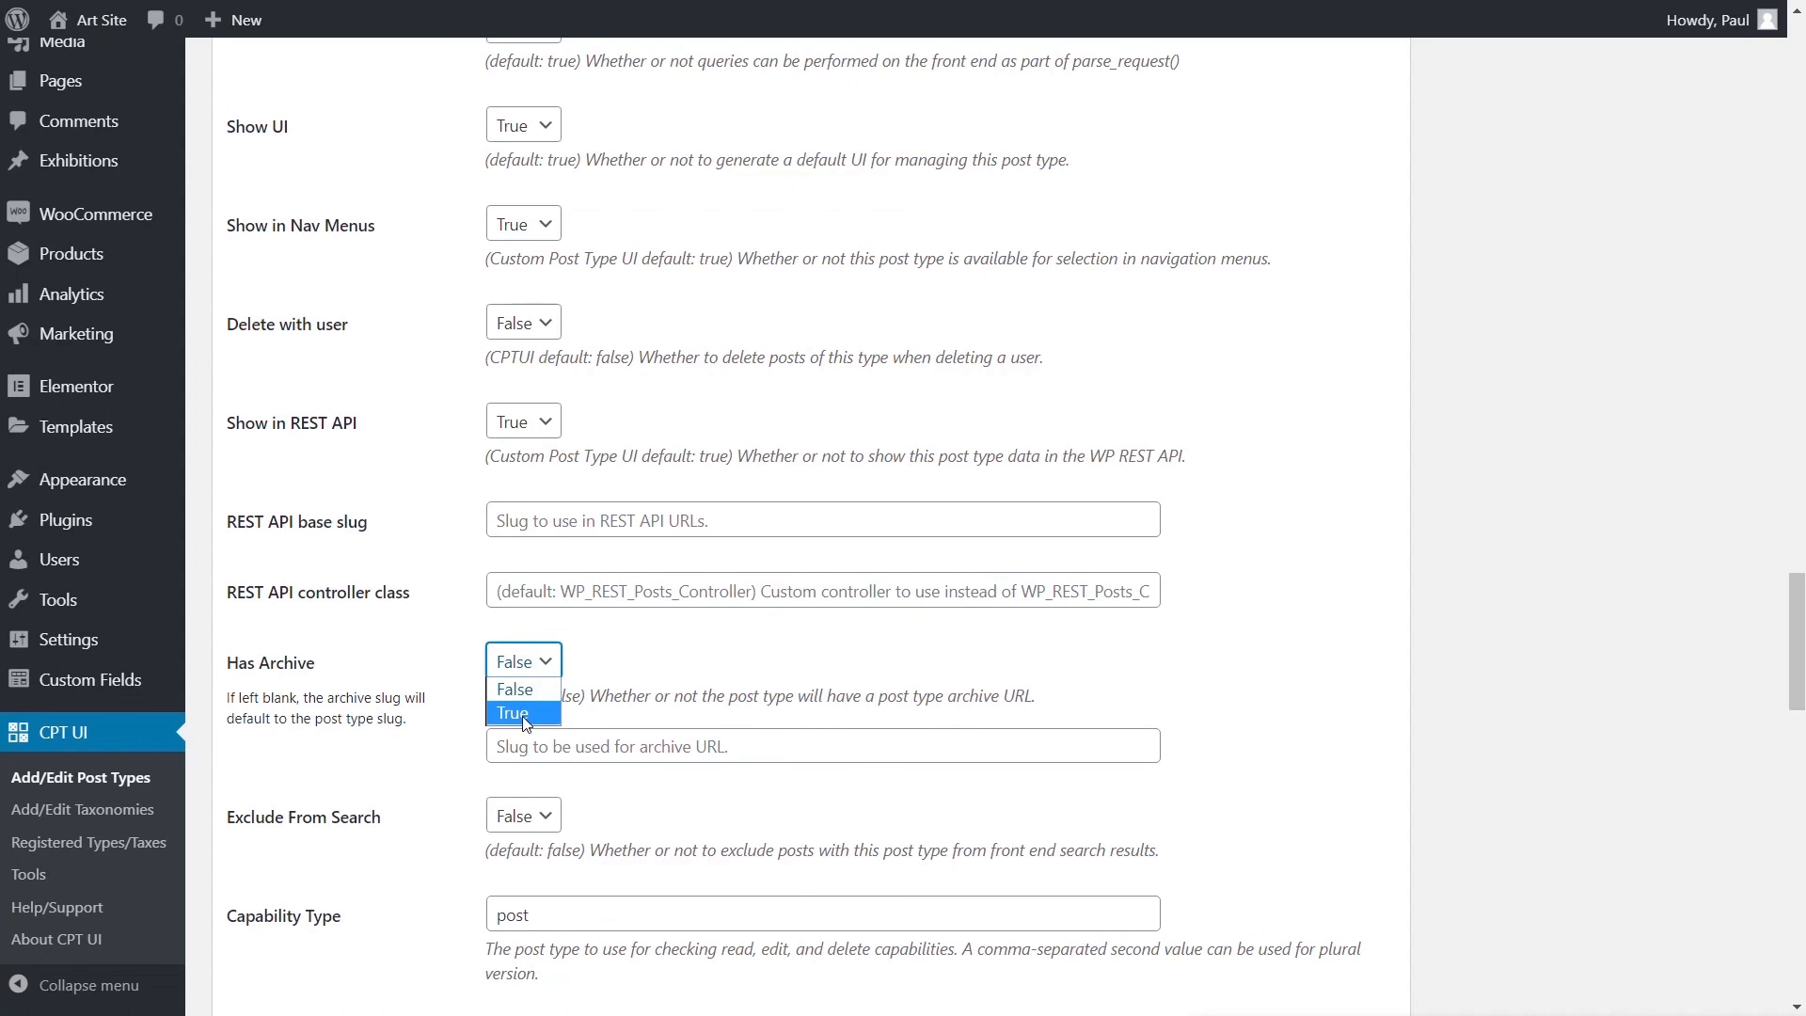
{"action": "left_click", "coordinate": [525, 722]}
{"action": "scroll", "coordinate": [422, 600], "scroll_direction": "down", "scroll_amount": 3}
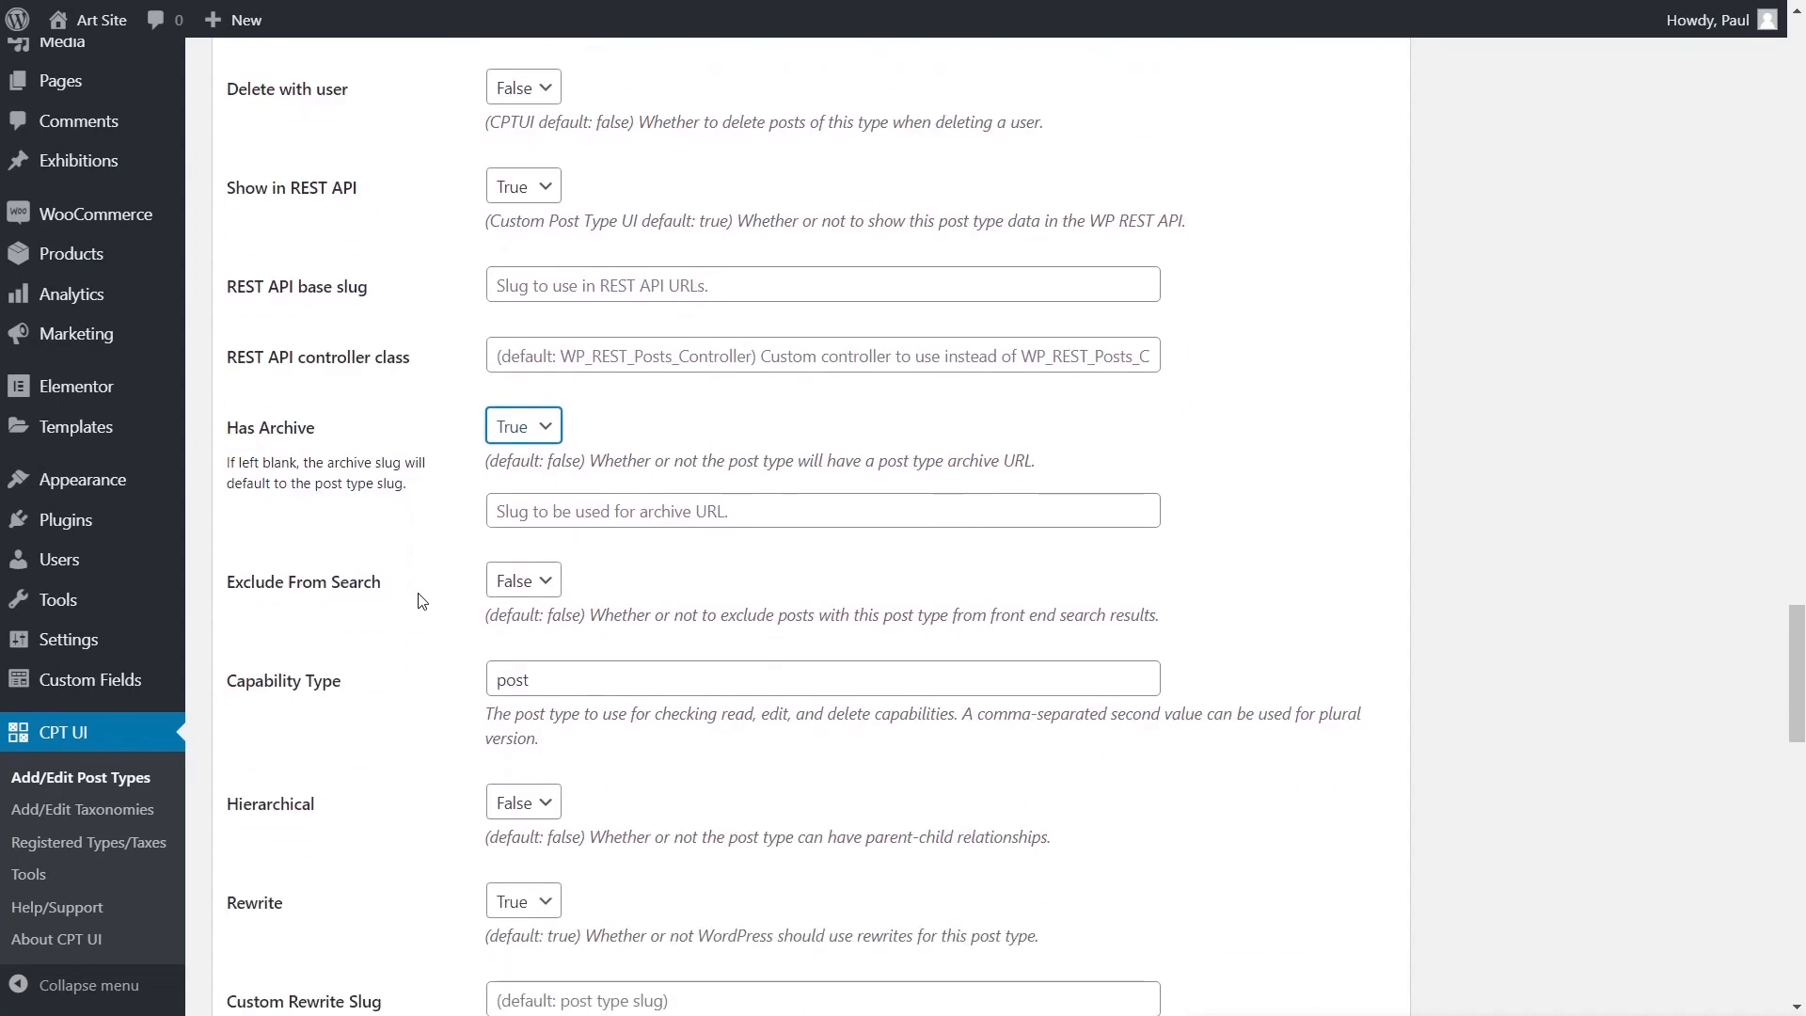
{"action": "scroll", "coordinate": [422, 601], "scroll_direction": "down", "scroll_amount": 1}
{"action": "left_click", "coordinate": [536, 689]}
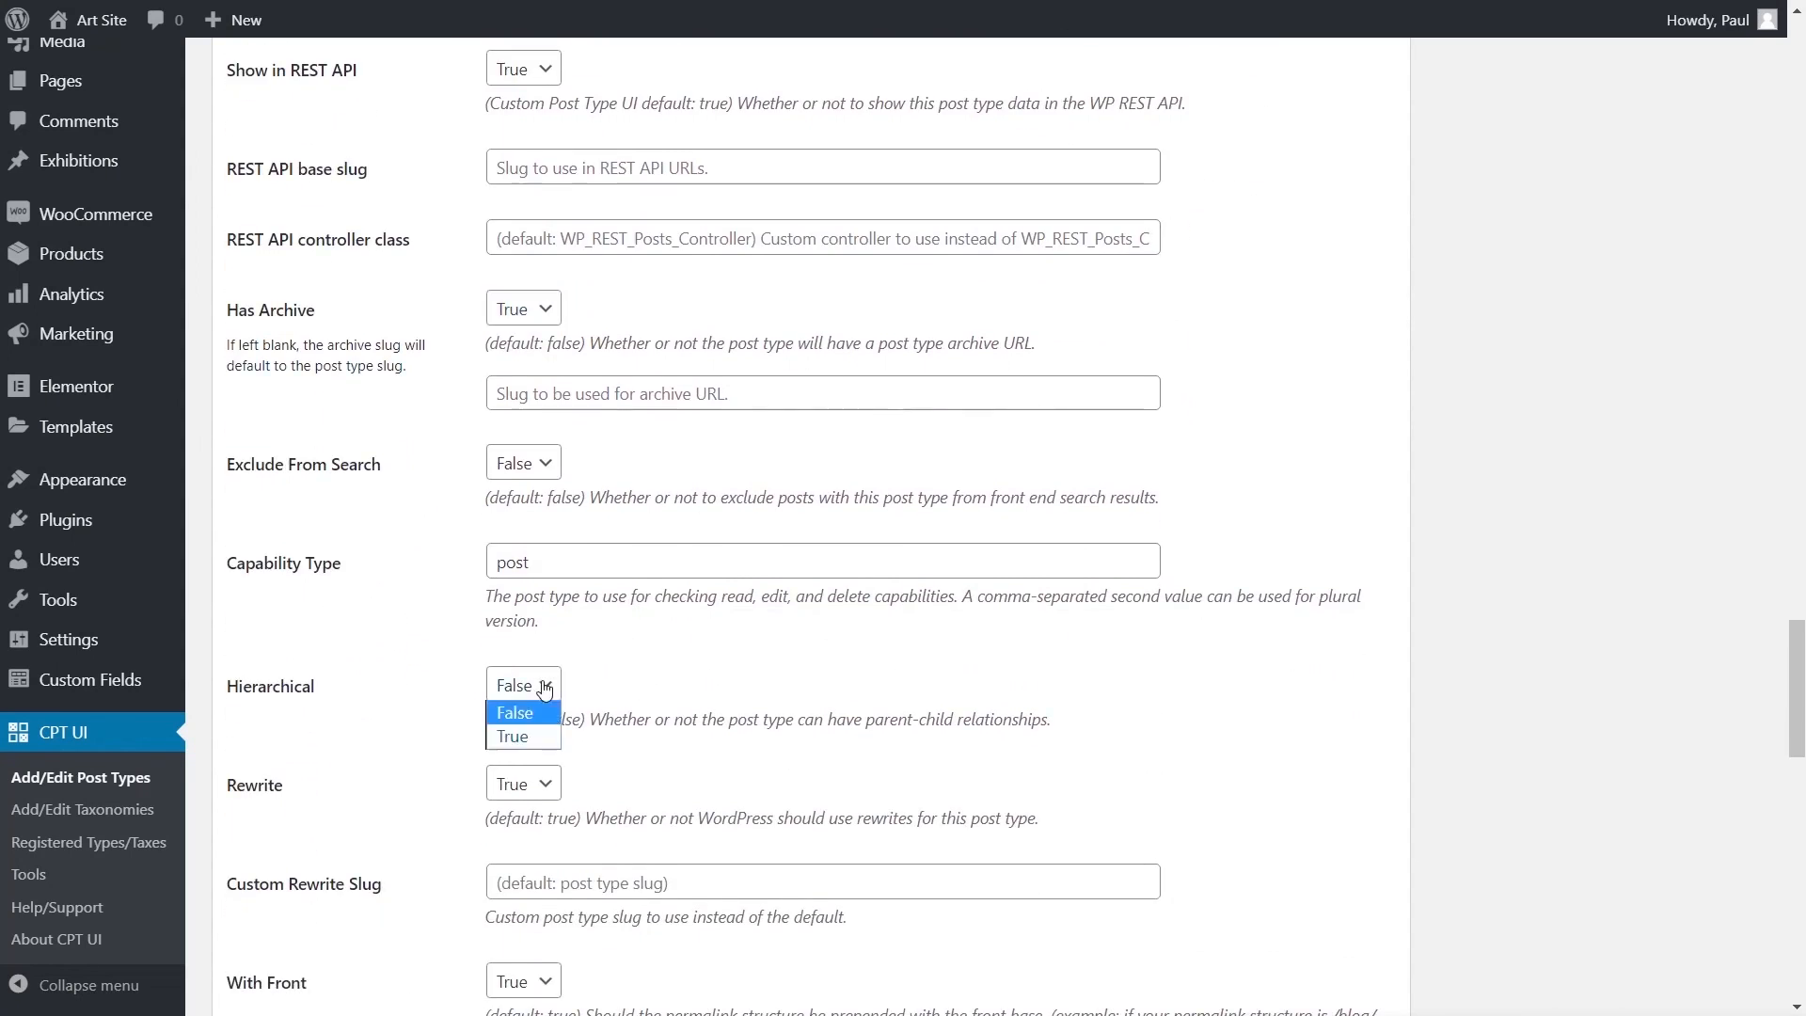
{"action": "left_click", "coordinate": [528, 735]}
- Keep Title, Editor and Featured Image supports and add the classes post type
{"action": "scroll", "coordinate": [393, 729], "scroll_direction": "down", "scroll_amount": 2}
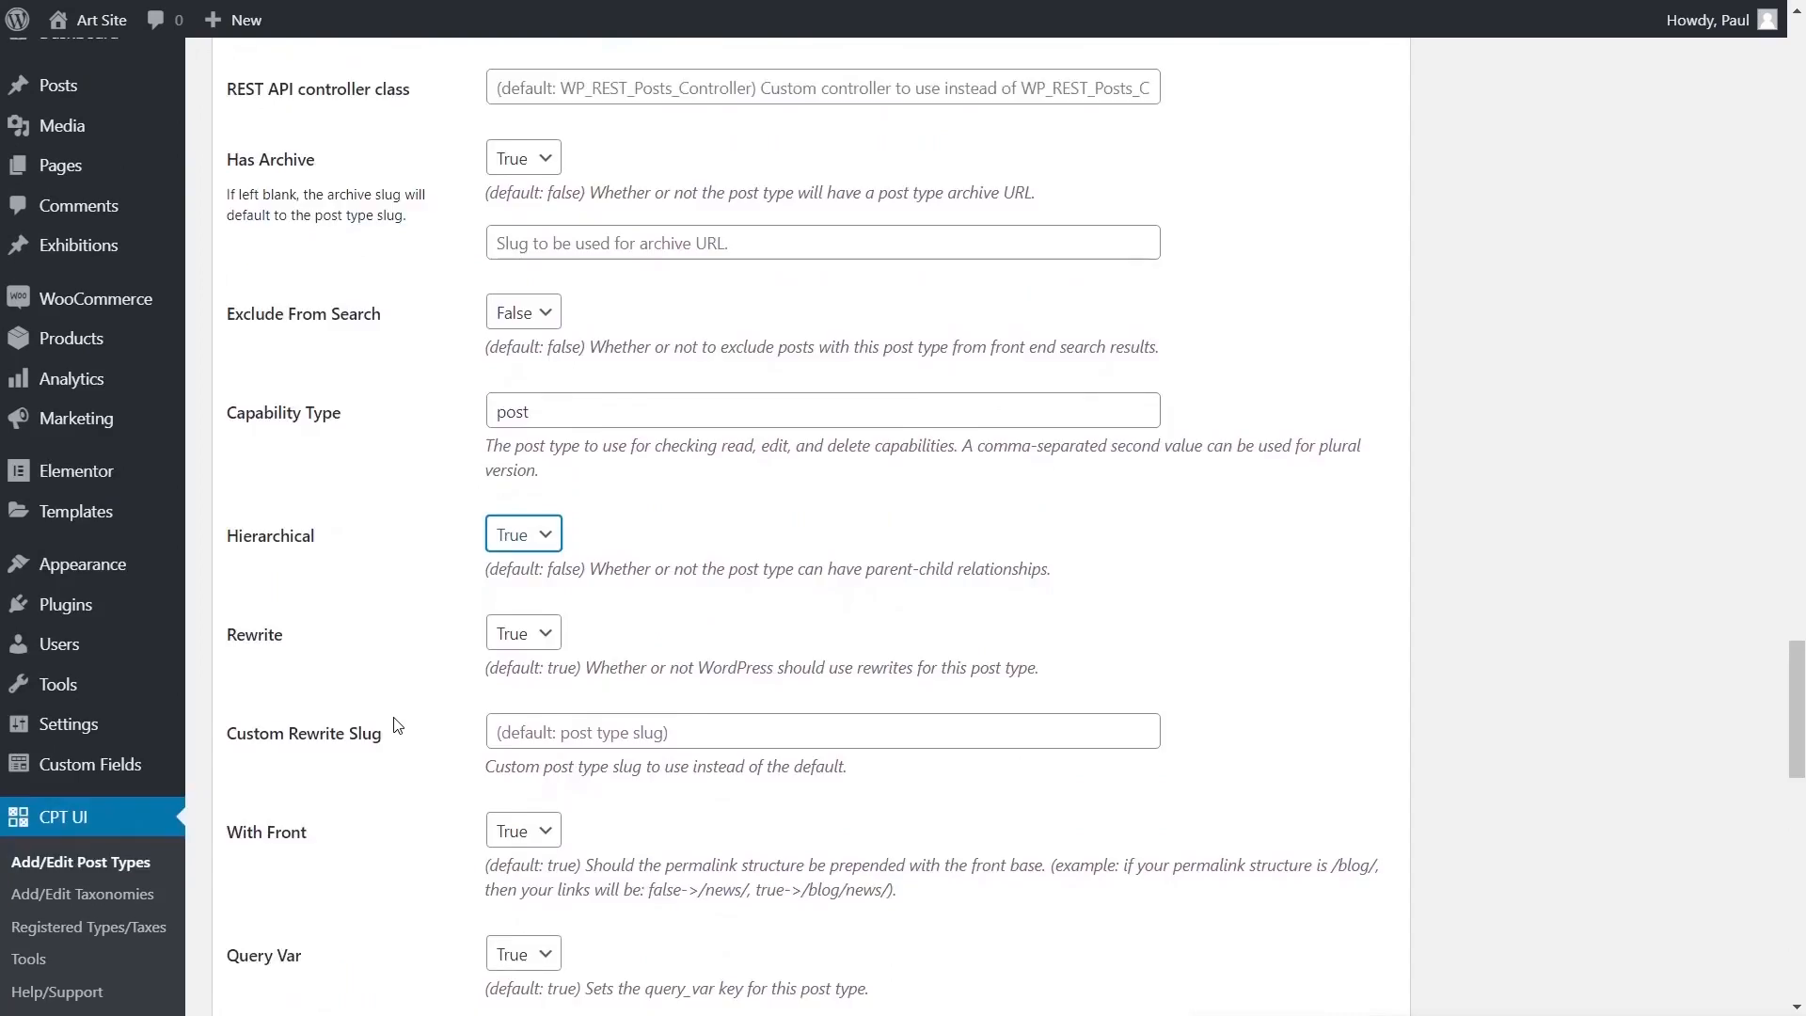
{"action": "scroll", "coordinate": [395, 724], "scroll_direction": "up", "scroll_amount": 8}
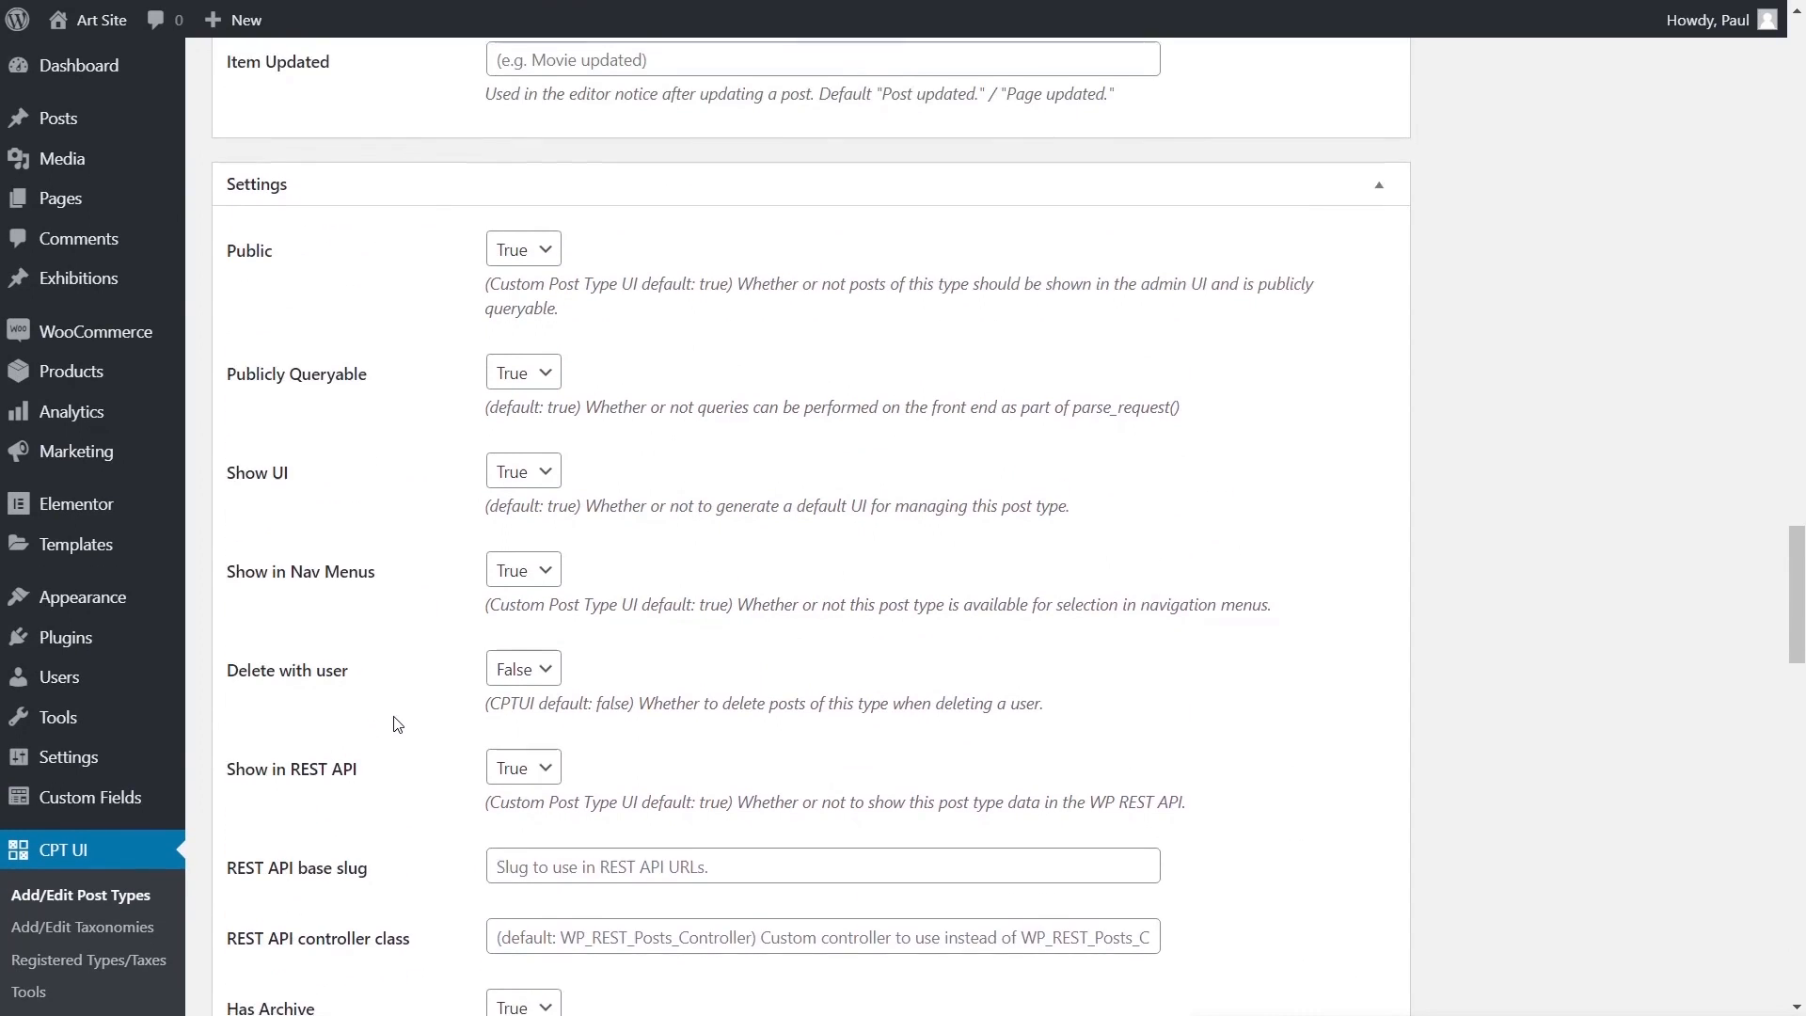
{"action": "scroll", "coordinate": [395, 725], "scroll_direction": "down", "scroll_amount": 3}
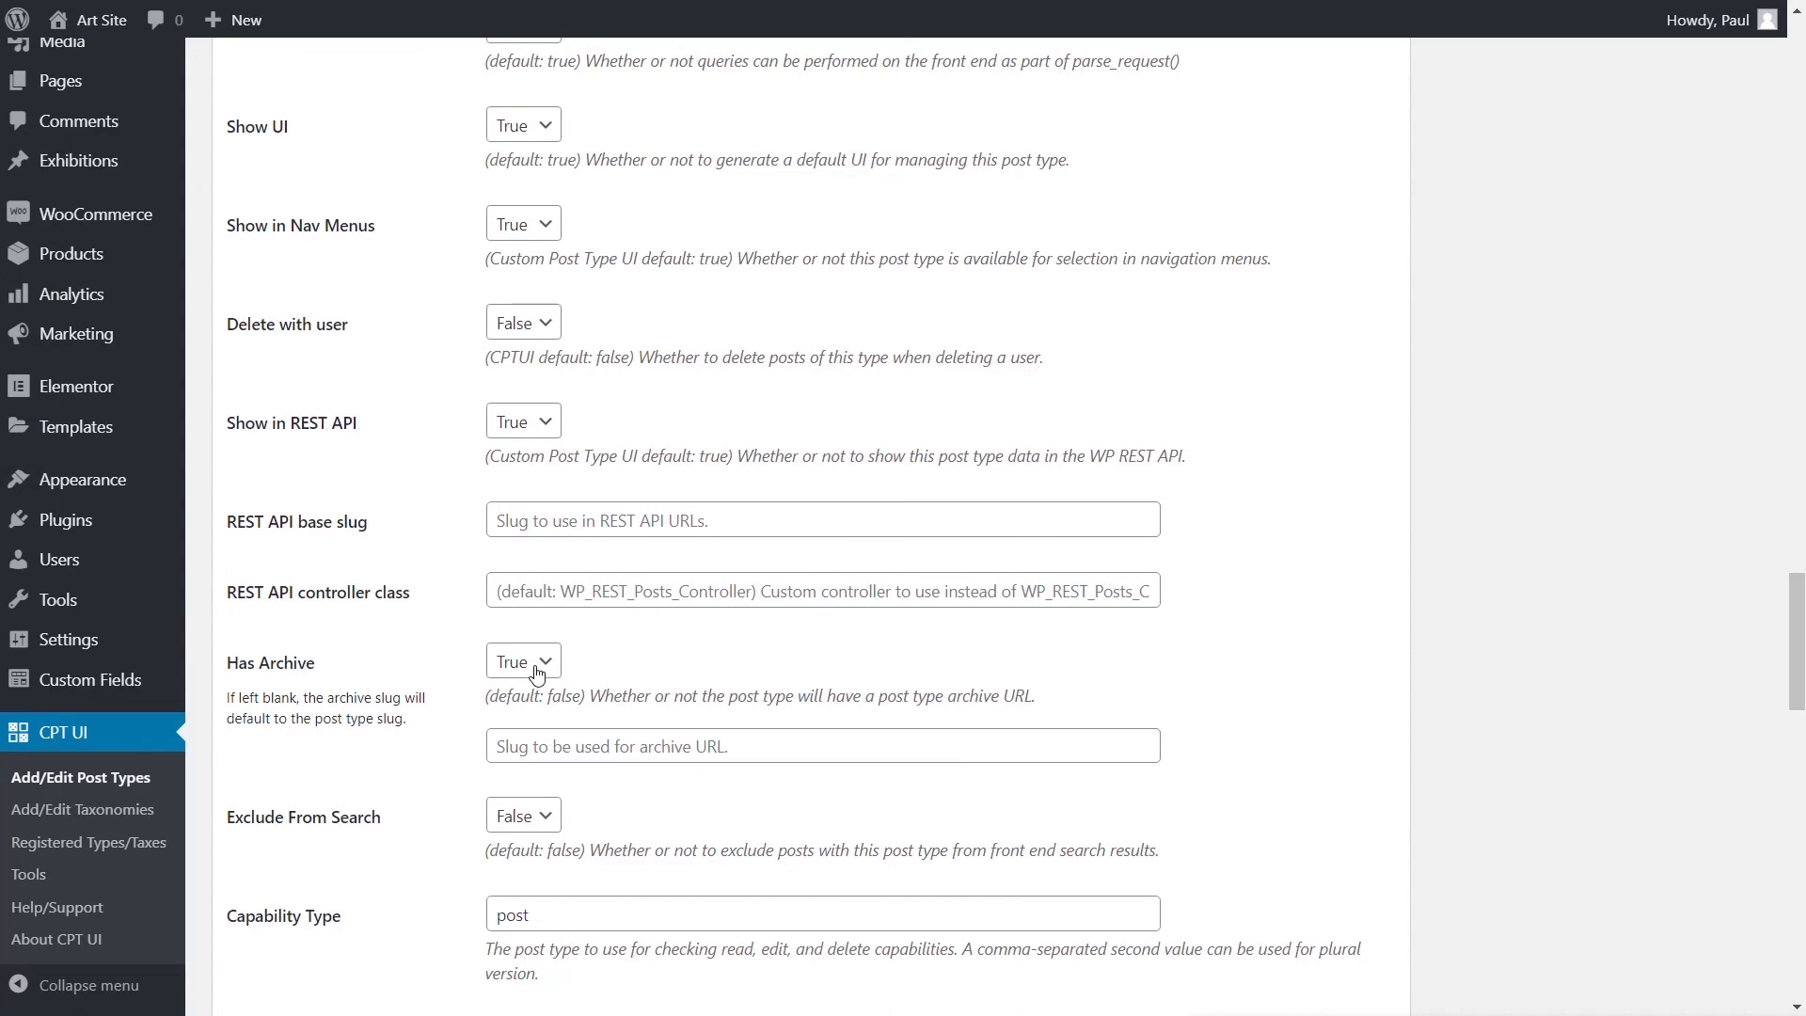
{"action": "scroll", "coordinate": [470, 804], "scroll_direction": "down", "scroll_amount": 4}
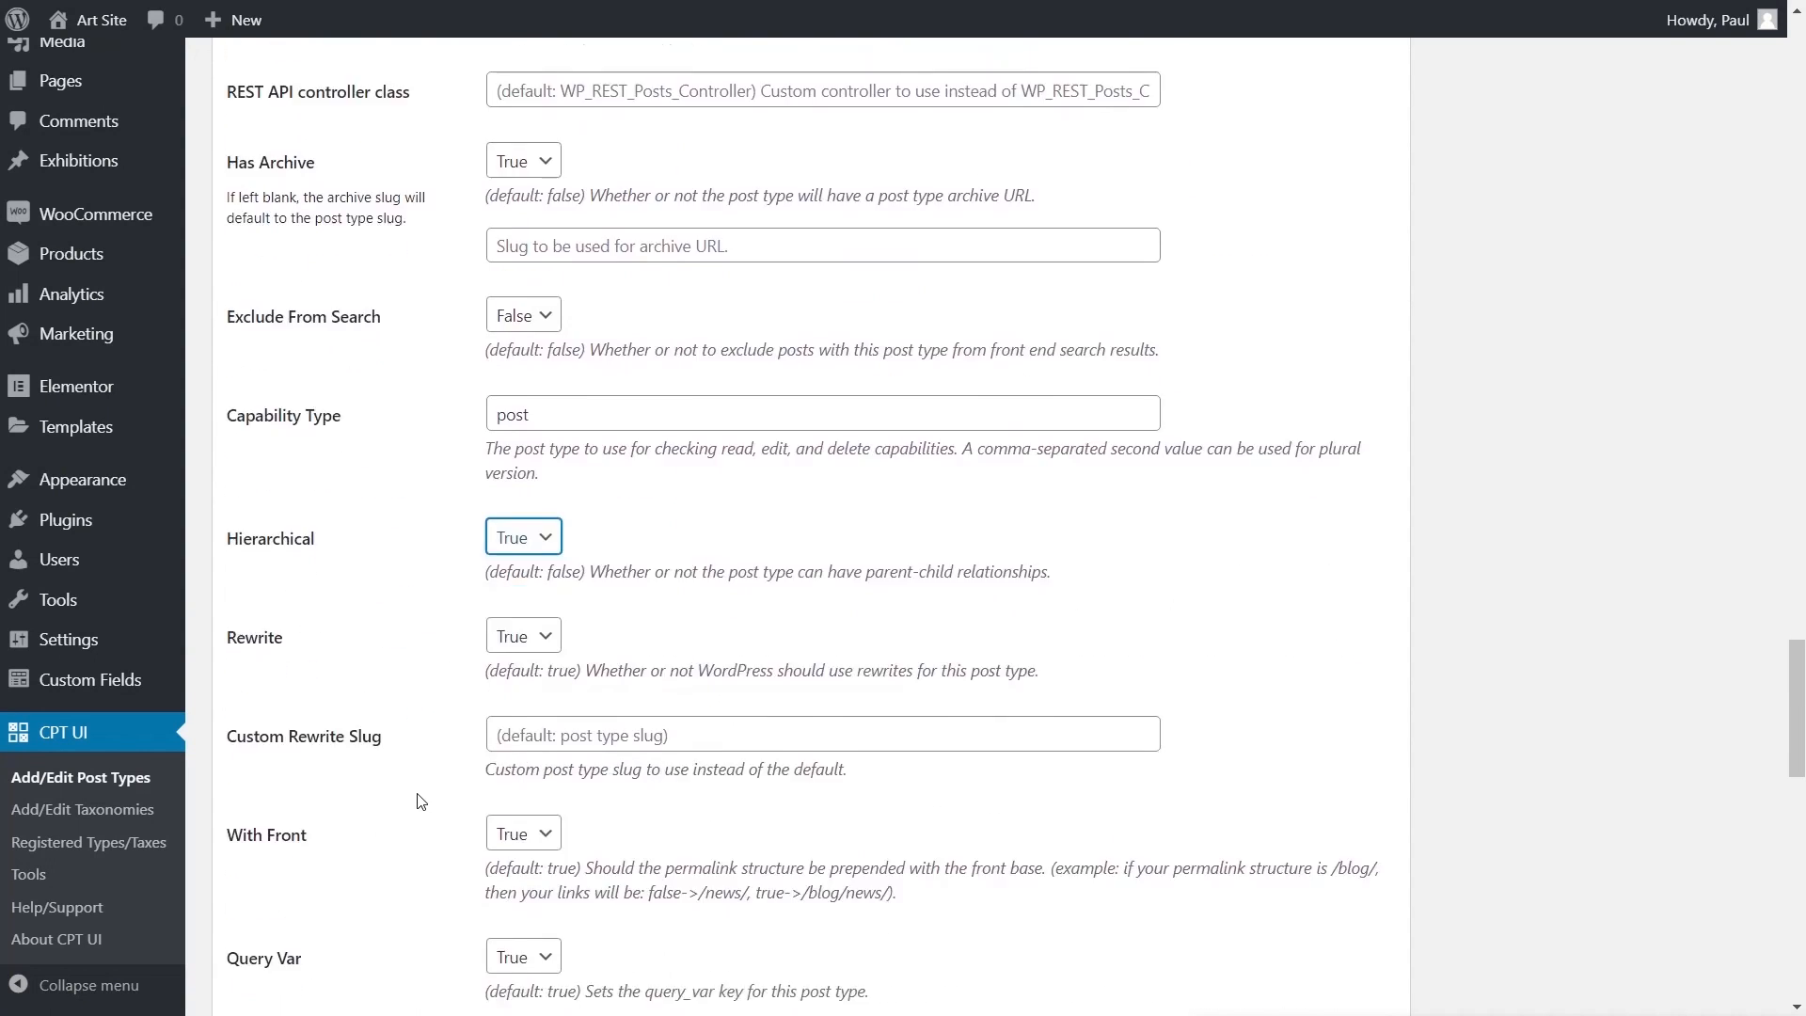
{"action": "scroll", "coordinate": [420, 801], "scroll_direction": "down", "scroll_amount": 3}
{"action": "scroll", "coordinate": [421, 800], "scroll_direction": "down", "scroll_amount": 5}
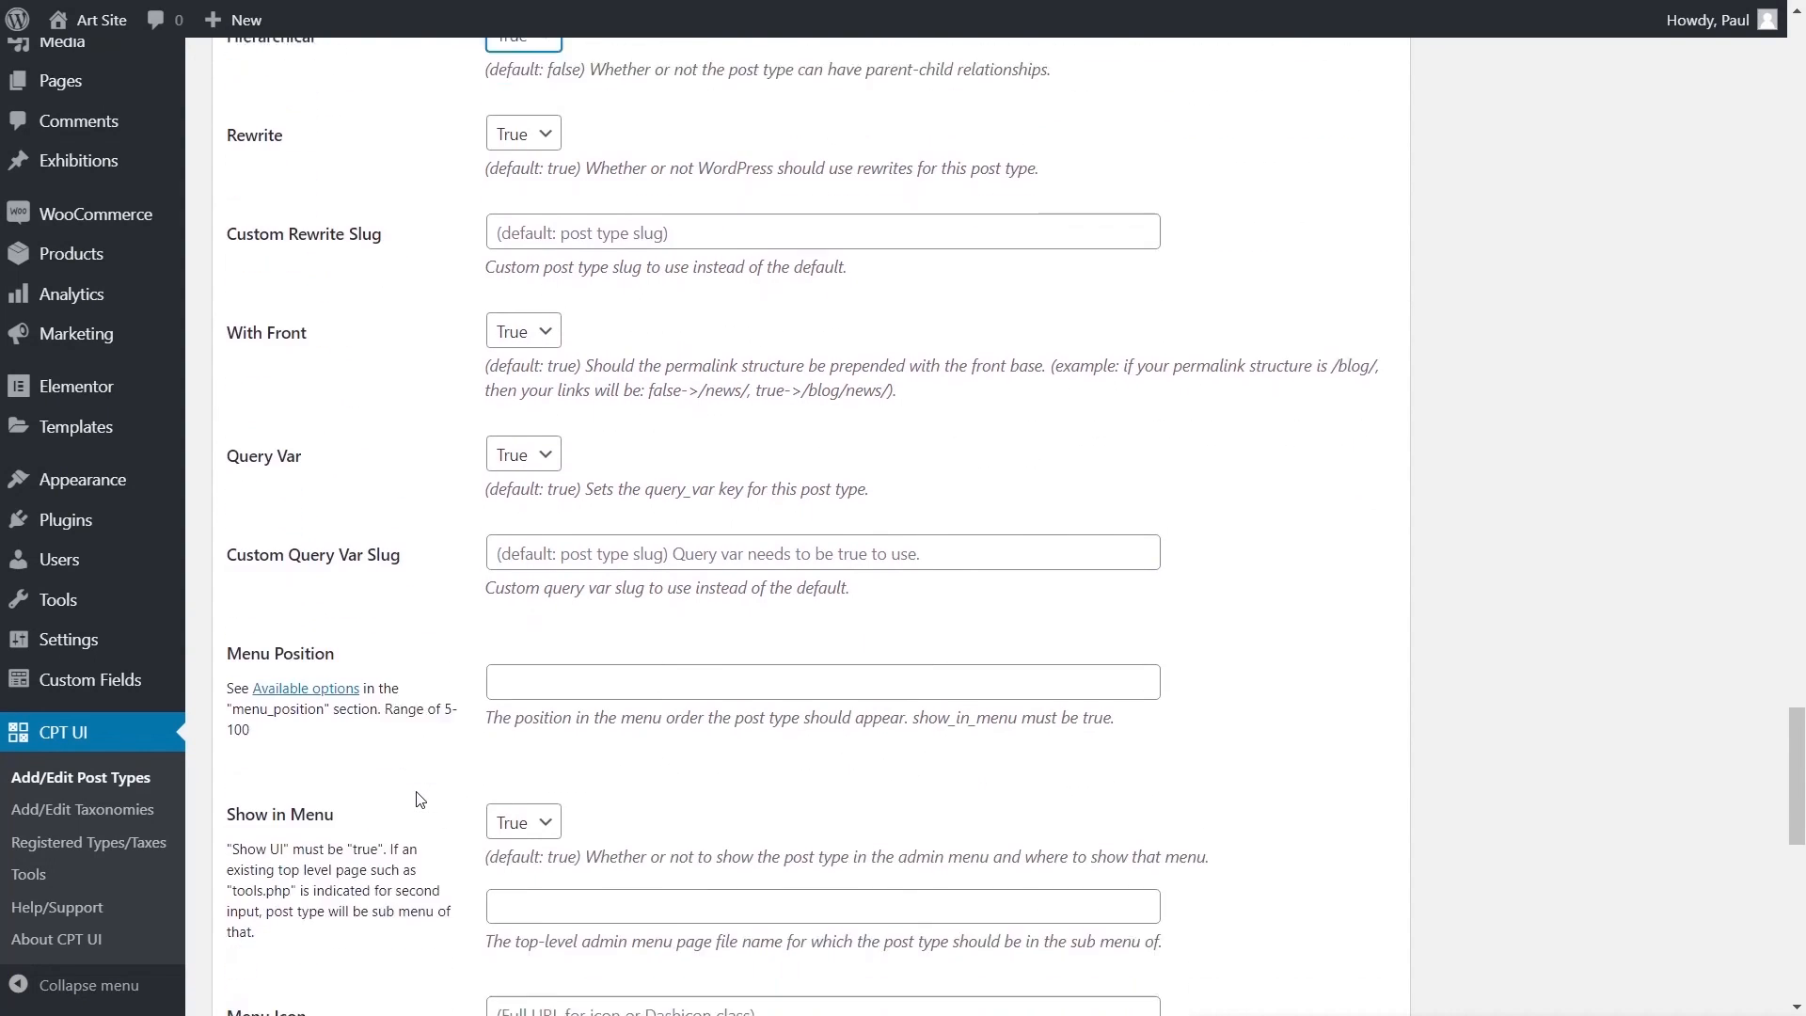
{"action": "scroll", "coordinate": [421, 797], "scroll_direction": "down", "scroll_amount": 1}
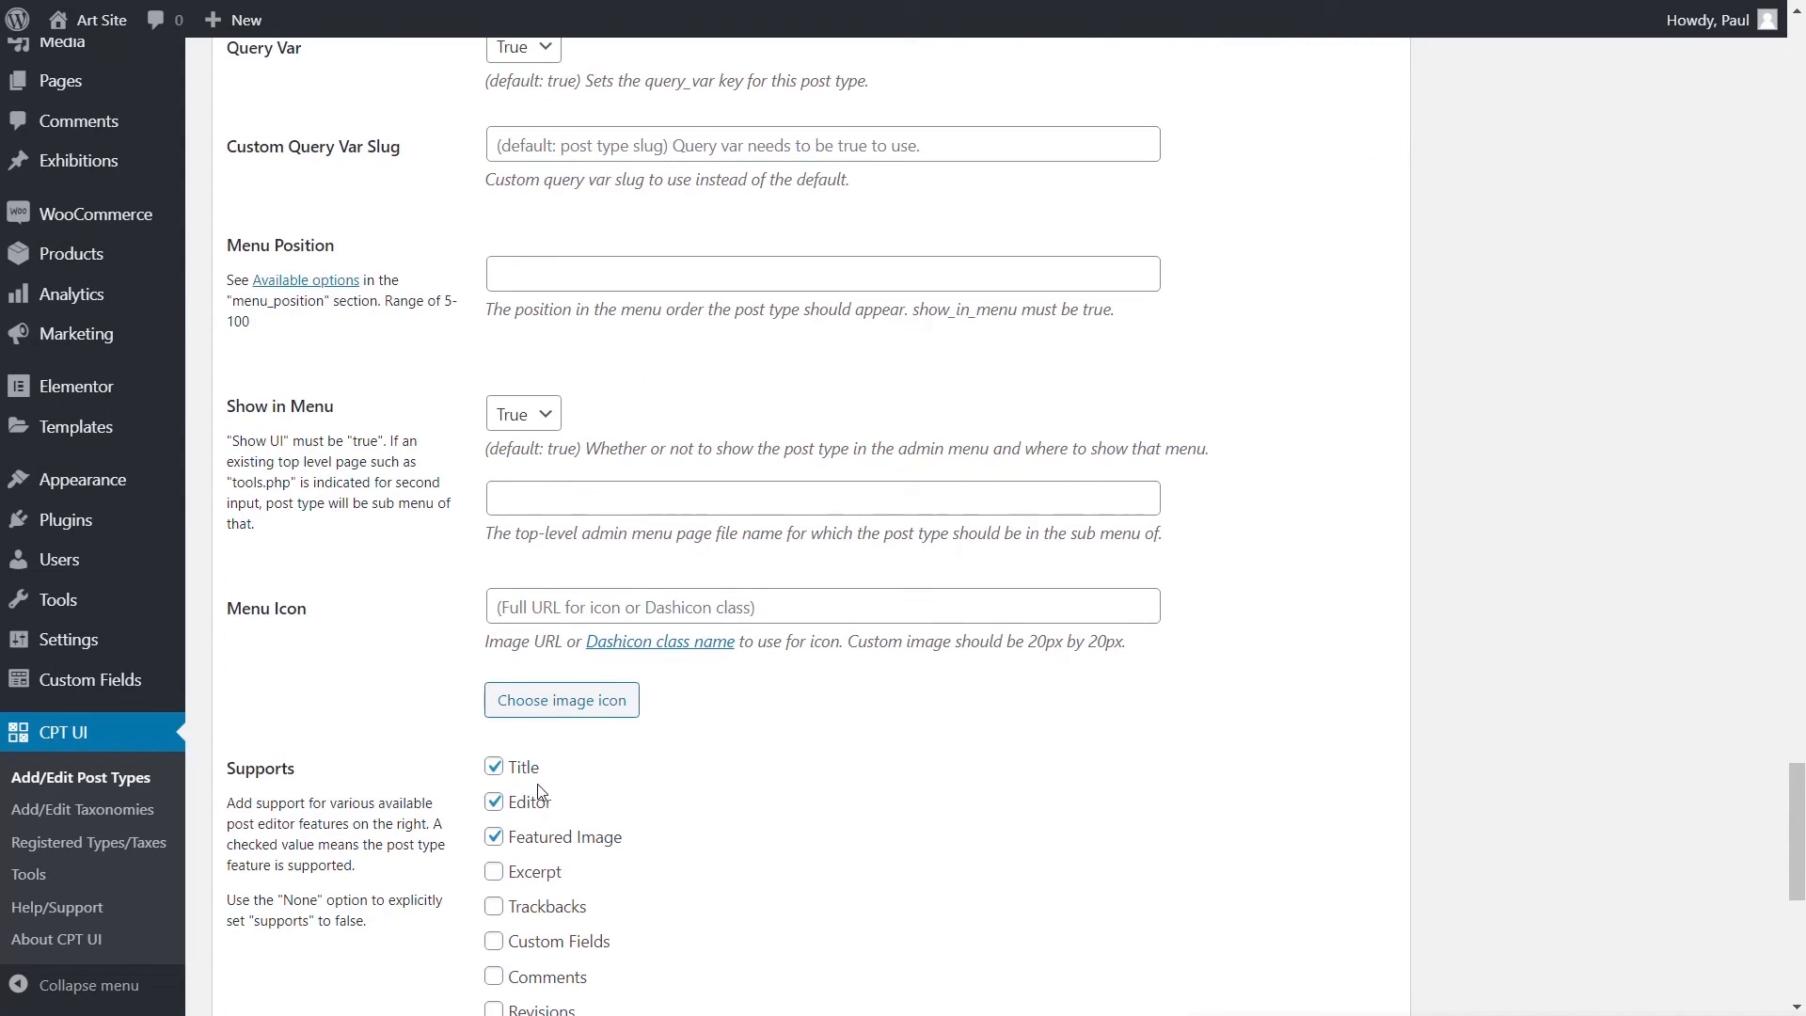
{"action": "scroll", "coordinate": [706, 800], "scroll_direction": "down", "scroll_amount": 3}
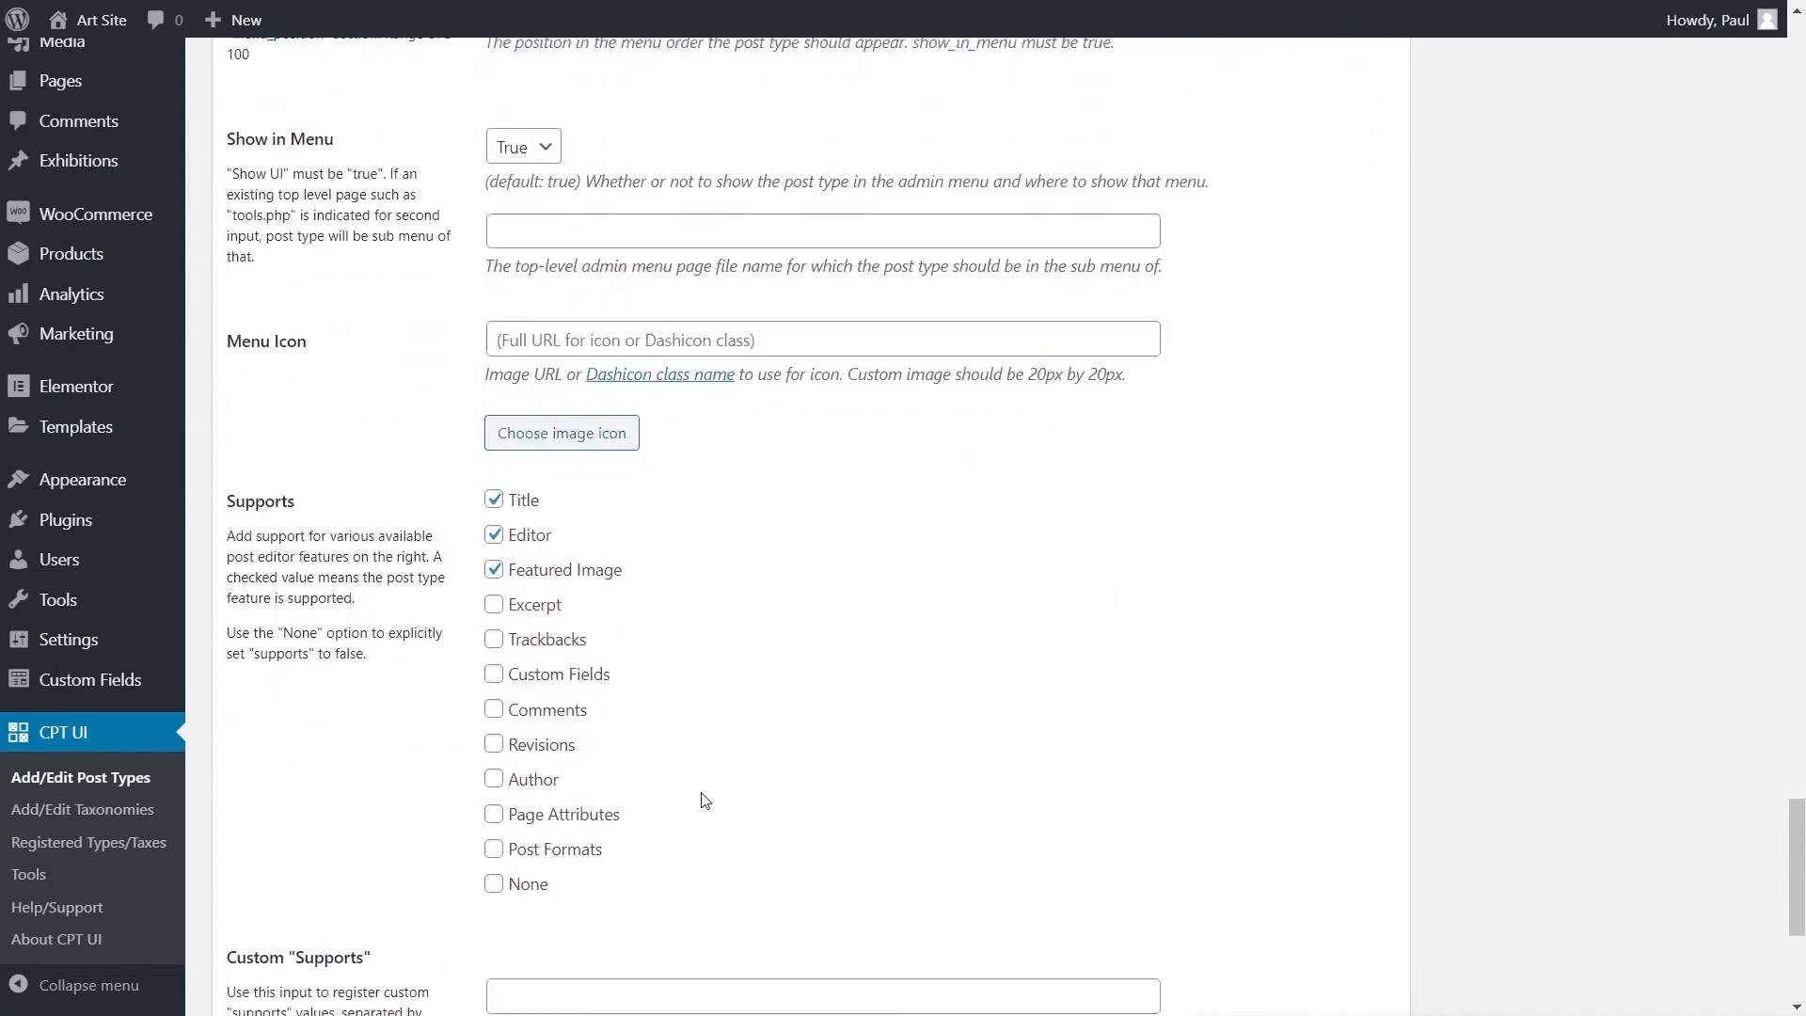
{"action": "scroll", "coordinate": [706, 800], "scroll_direction": "down", "scroll_amount": 2}
{"action": "scroll", "coordinate": [704, 795], "scroll_direction": "down", "scroll_amount": 3}
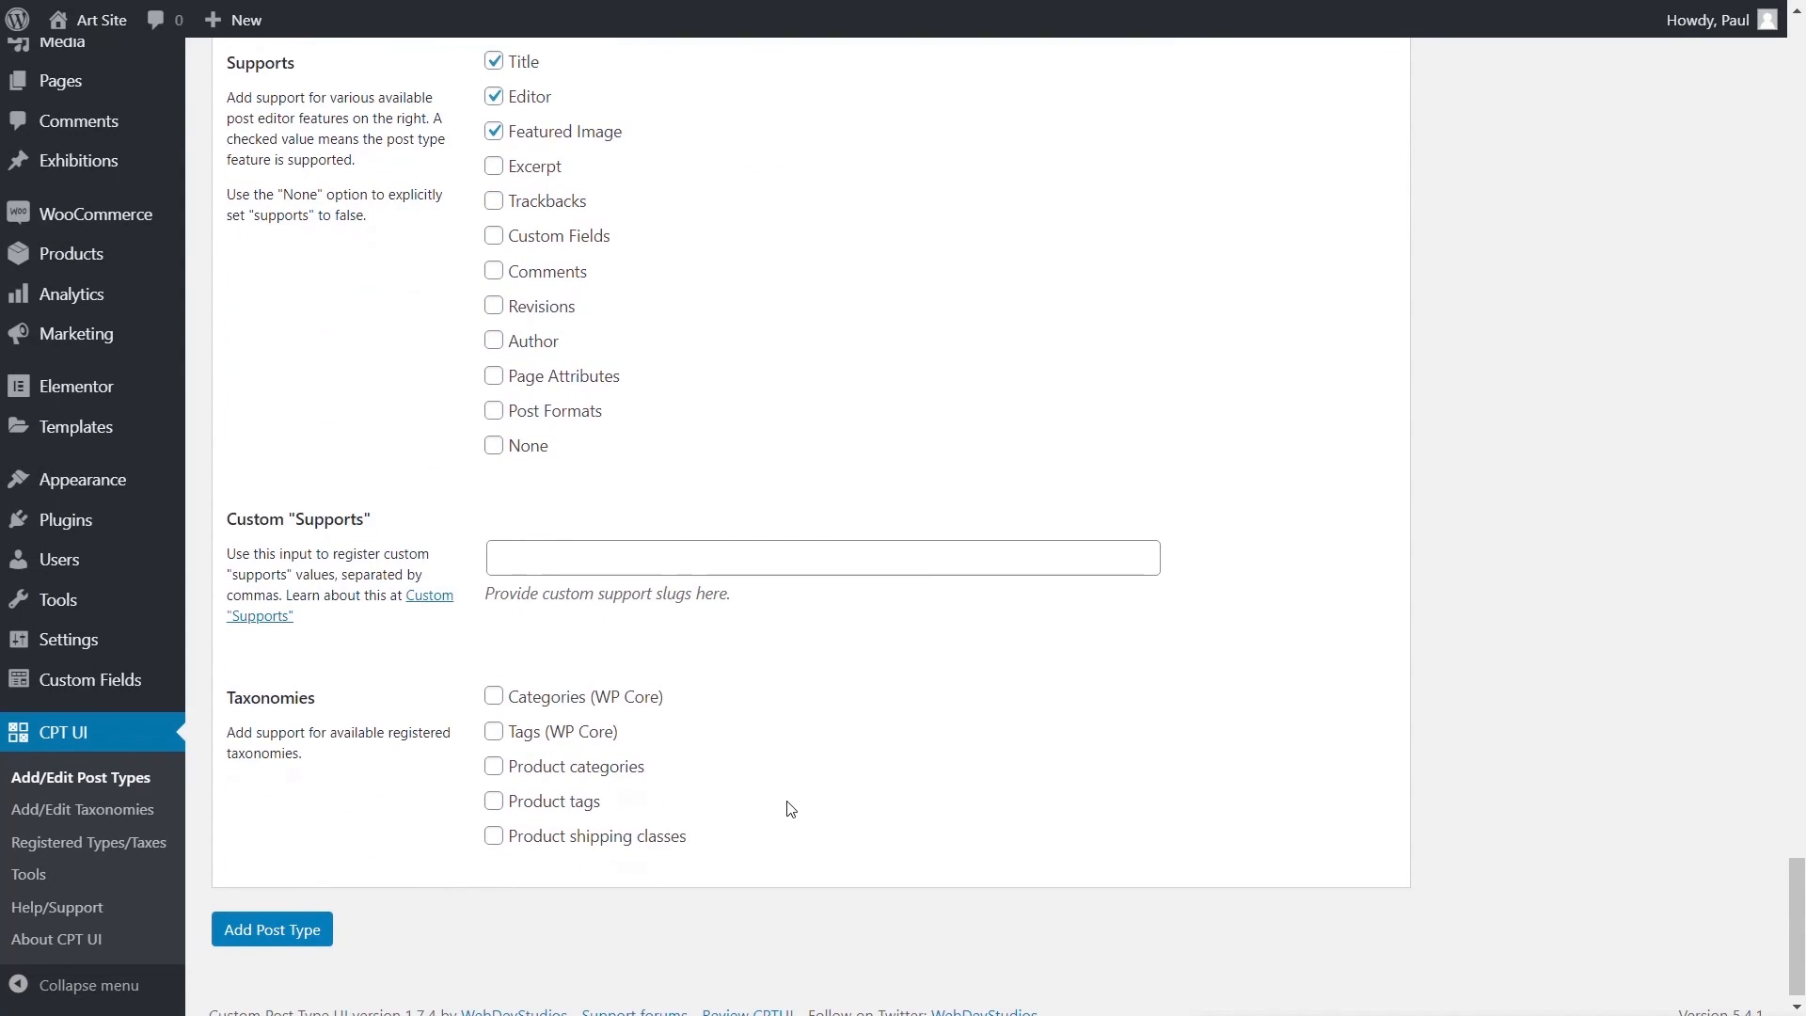
{"action": "left_click", "coordinate": [303, 936]}
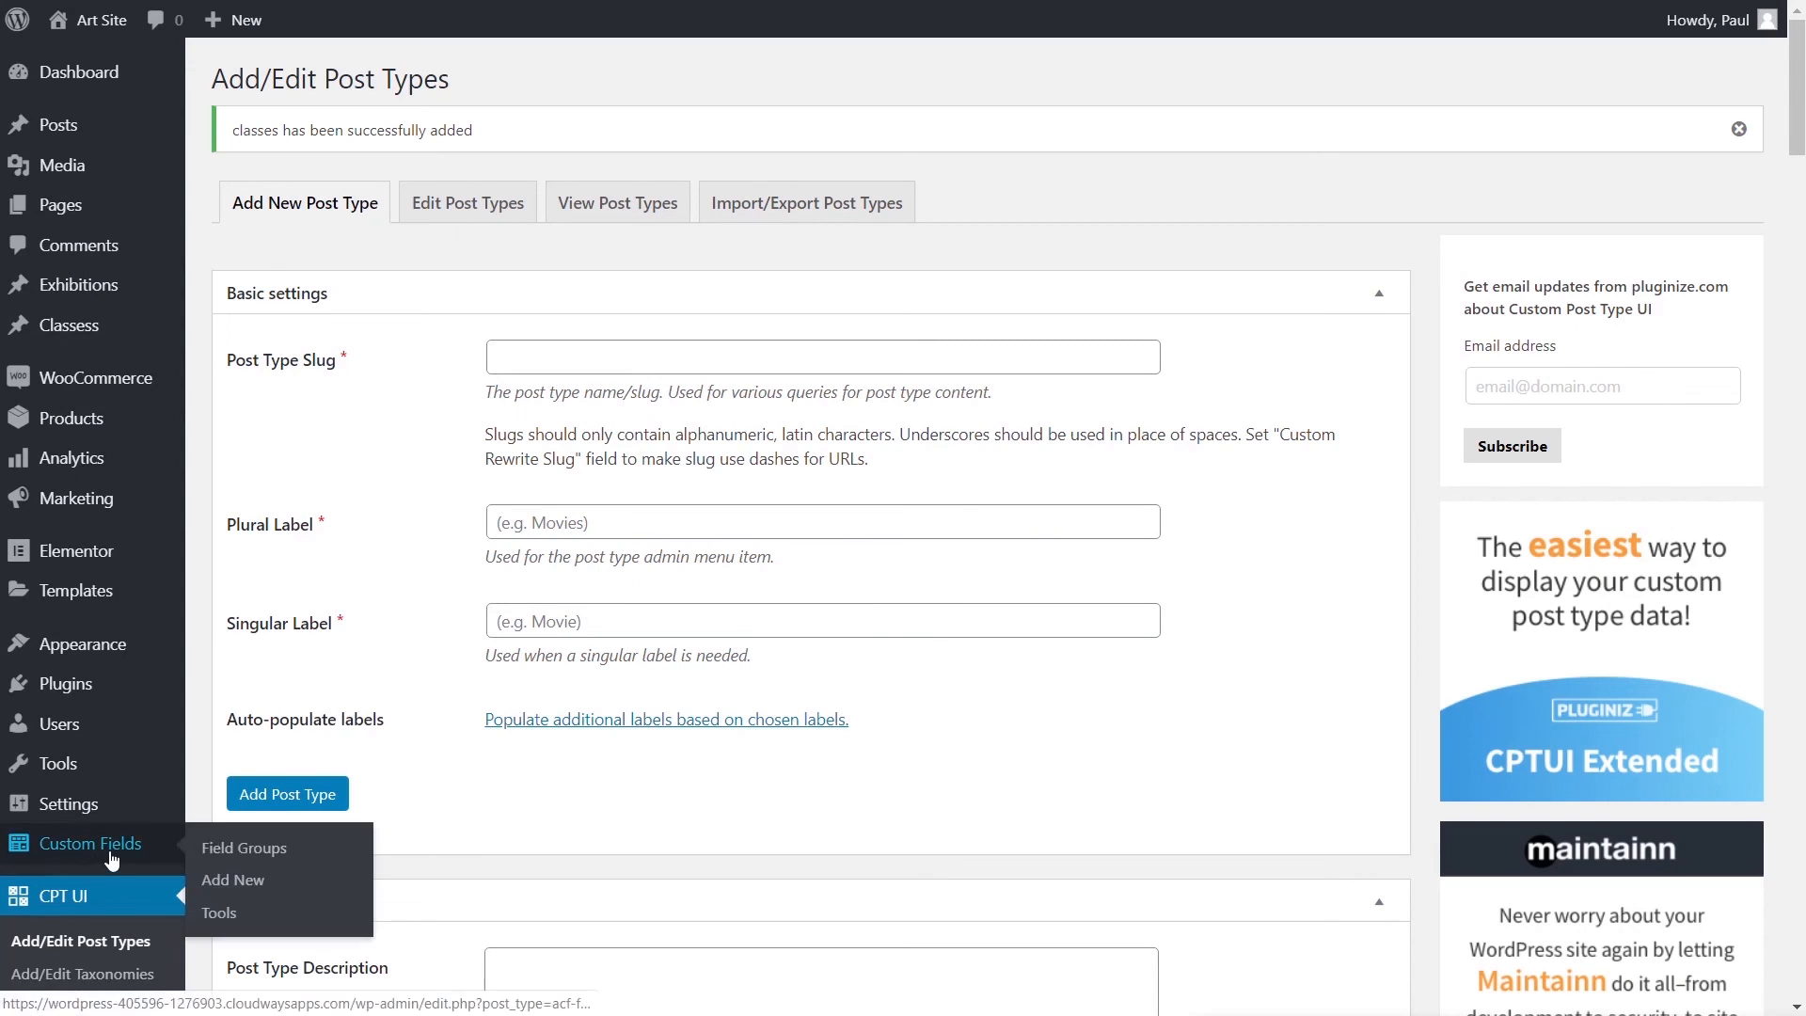
{"action": "scroll", "coordinate": [136, 854], "scroll_direction": "down", "scroll_amount": 2}
{"action": "scroll", "coordinate": [129, 854], "scroll_direction": "down", "scroll_amount": 1}
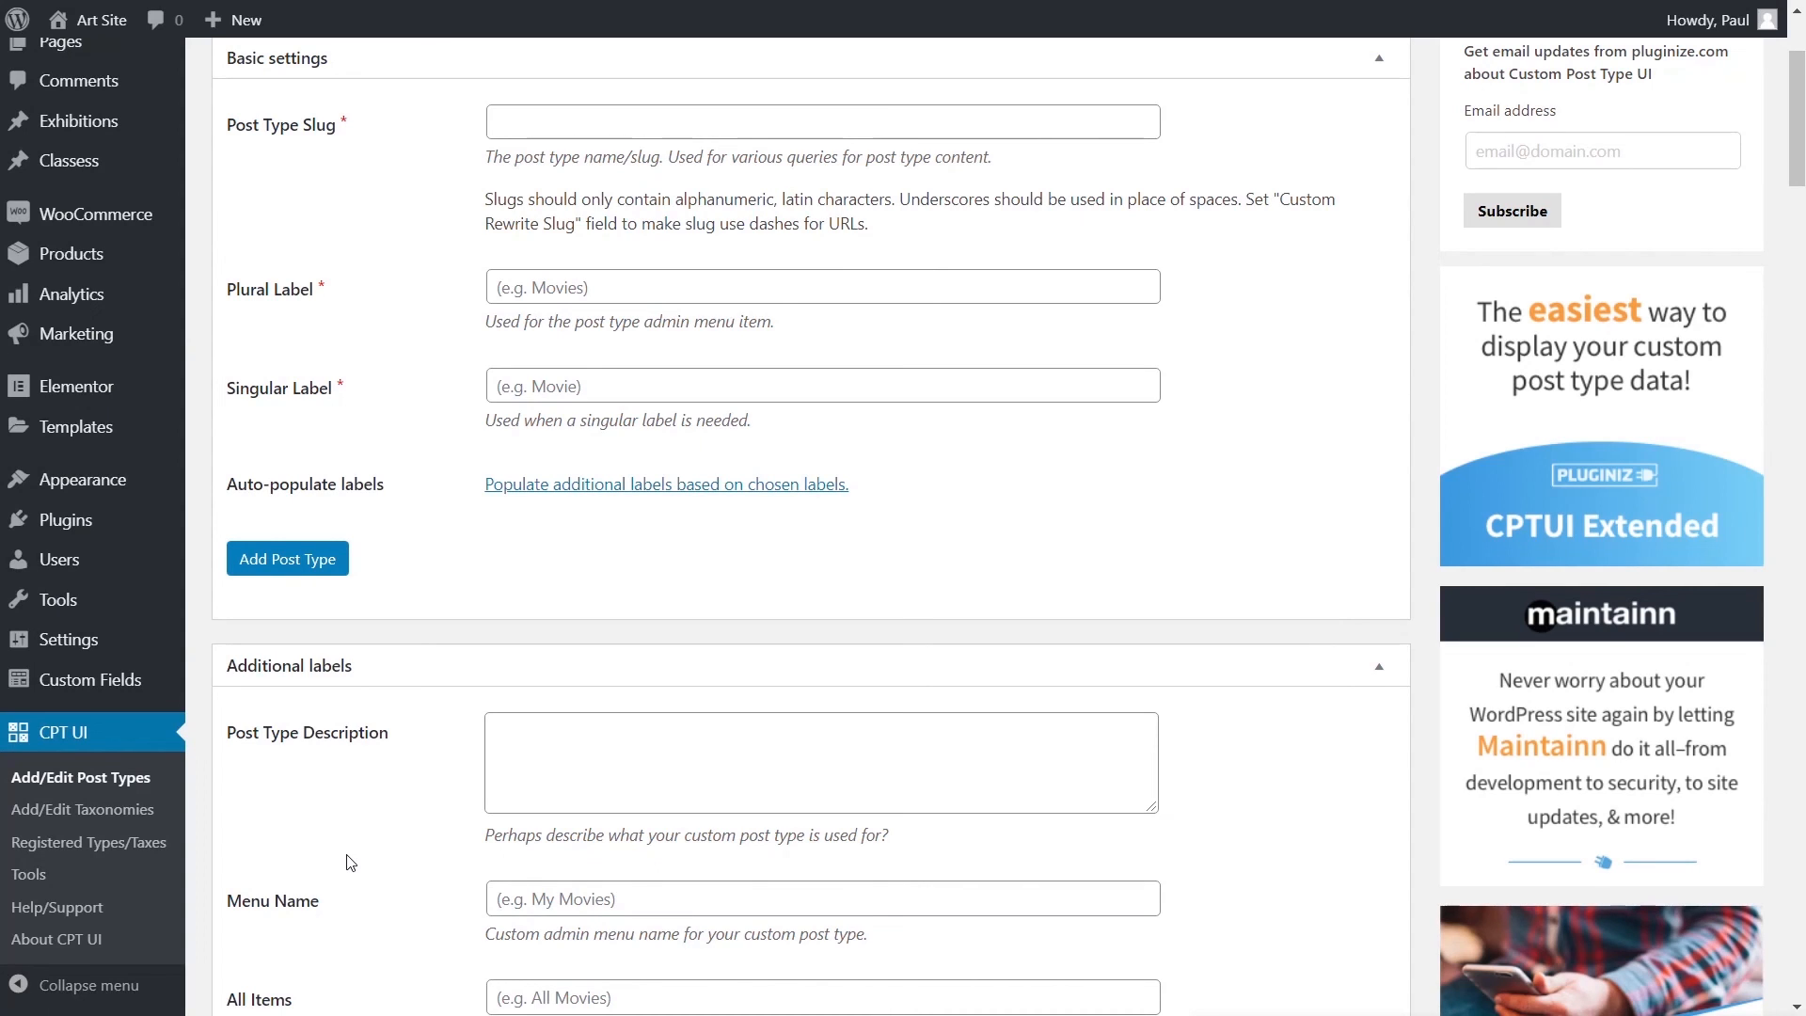
- Start a new taxonomy with the slug 'difficulty'
{"action": "left_click", "coordinate": [60, 810]}
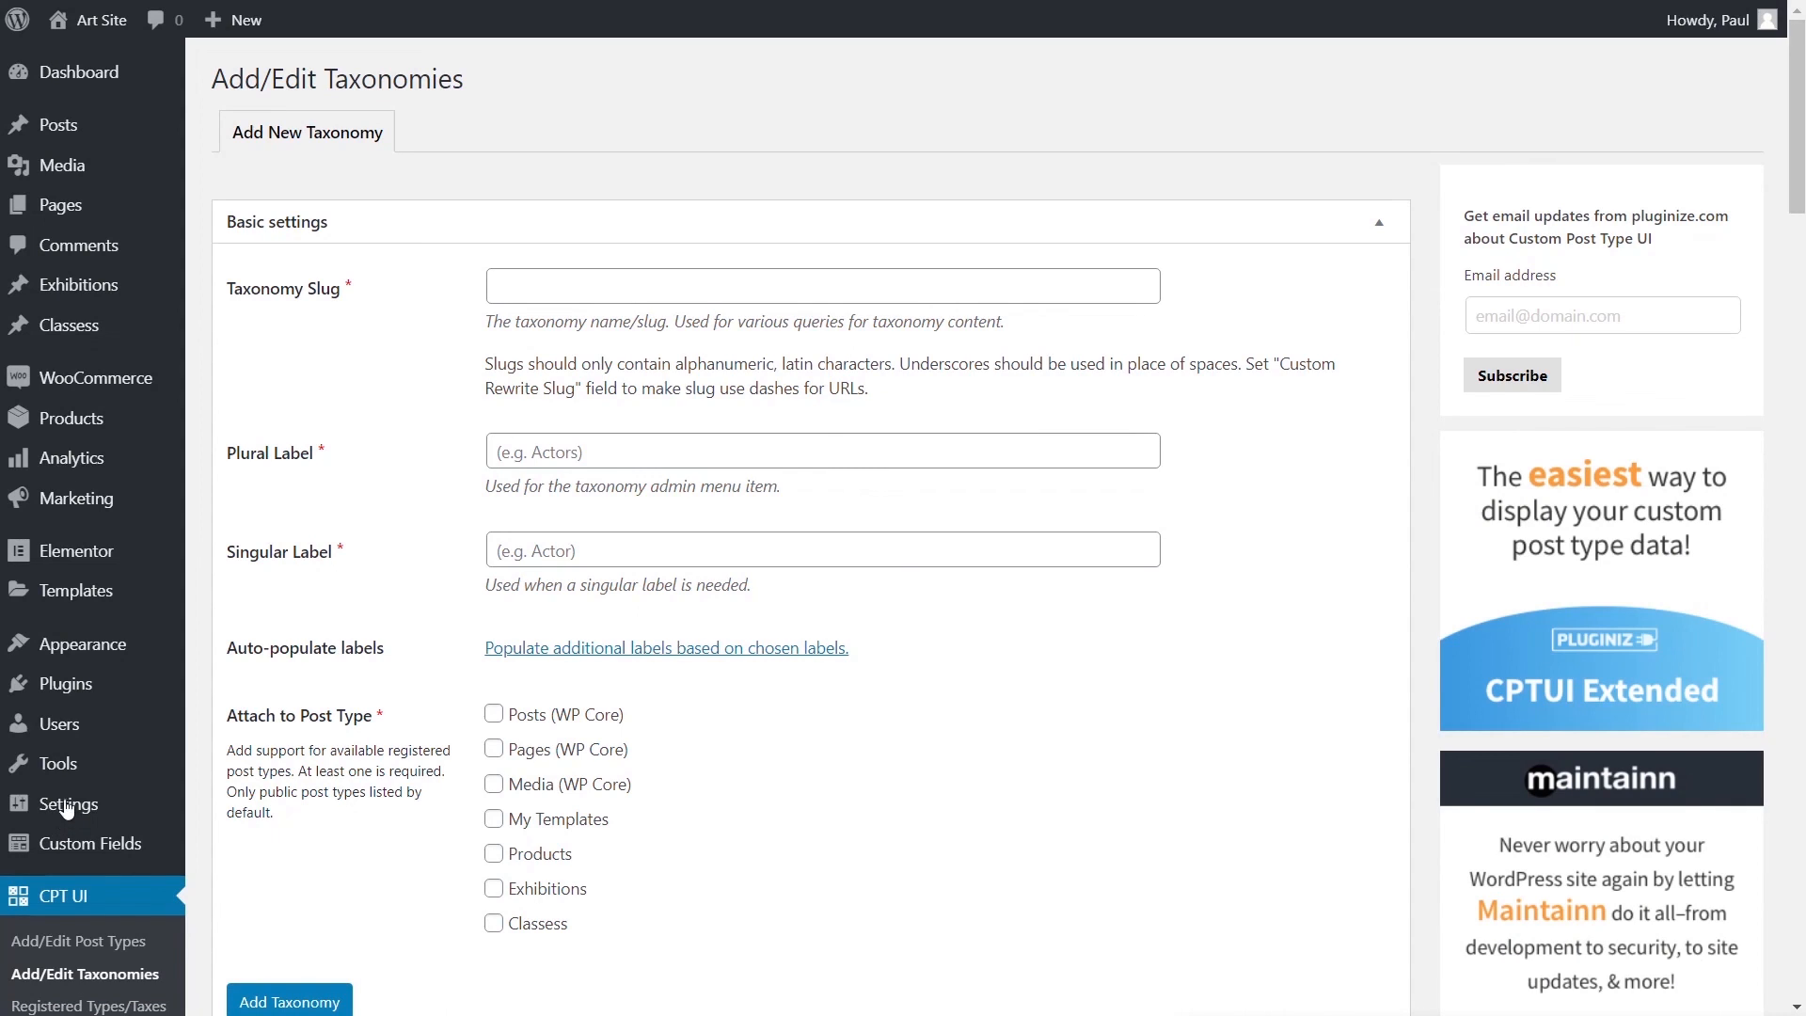
{"action": "left_click", "coordinate": [795, 290]}
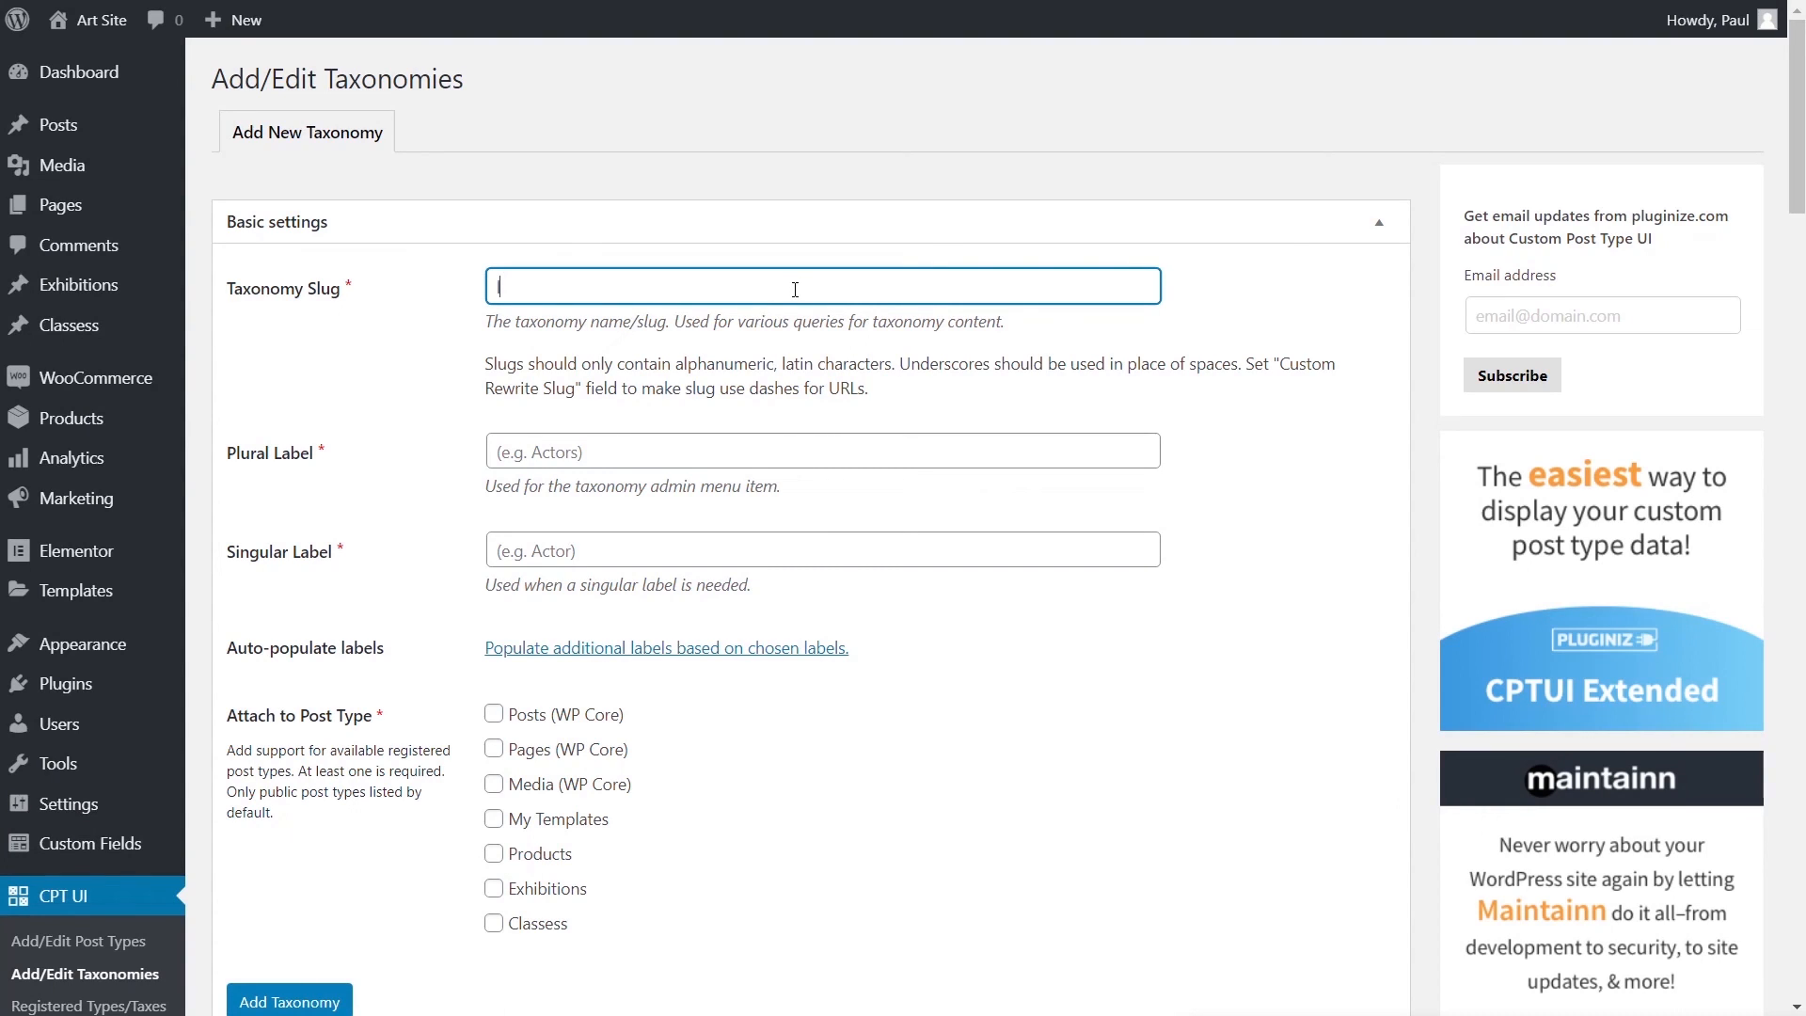
{"action": "type", "text": "difficukty"}
{"action": "key", "text": "BackSpace"}
{"action": "key", "text": "BackSpace"}
{"action": "key", "text": "BackSpace"}
{"action": "type", "text": "lty"}
- Set both the plural and singular labels to 'Difficulty'
{"action": "left_click_drag", "start_coordinate": [795, 289], "coordinate": [464, 315]}
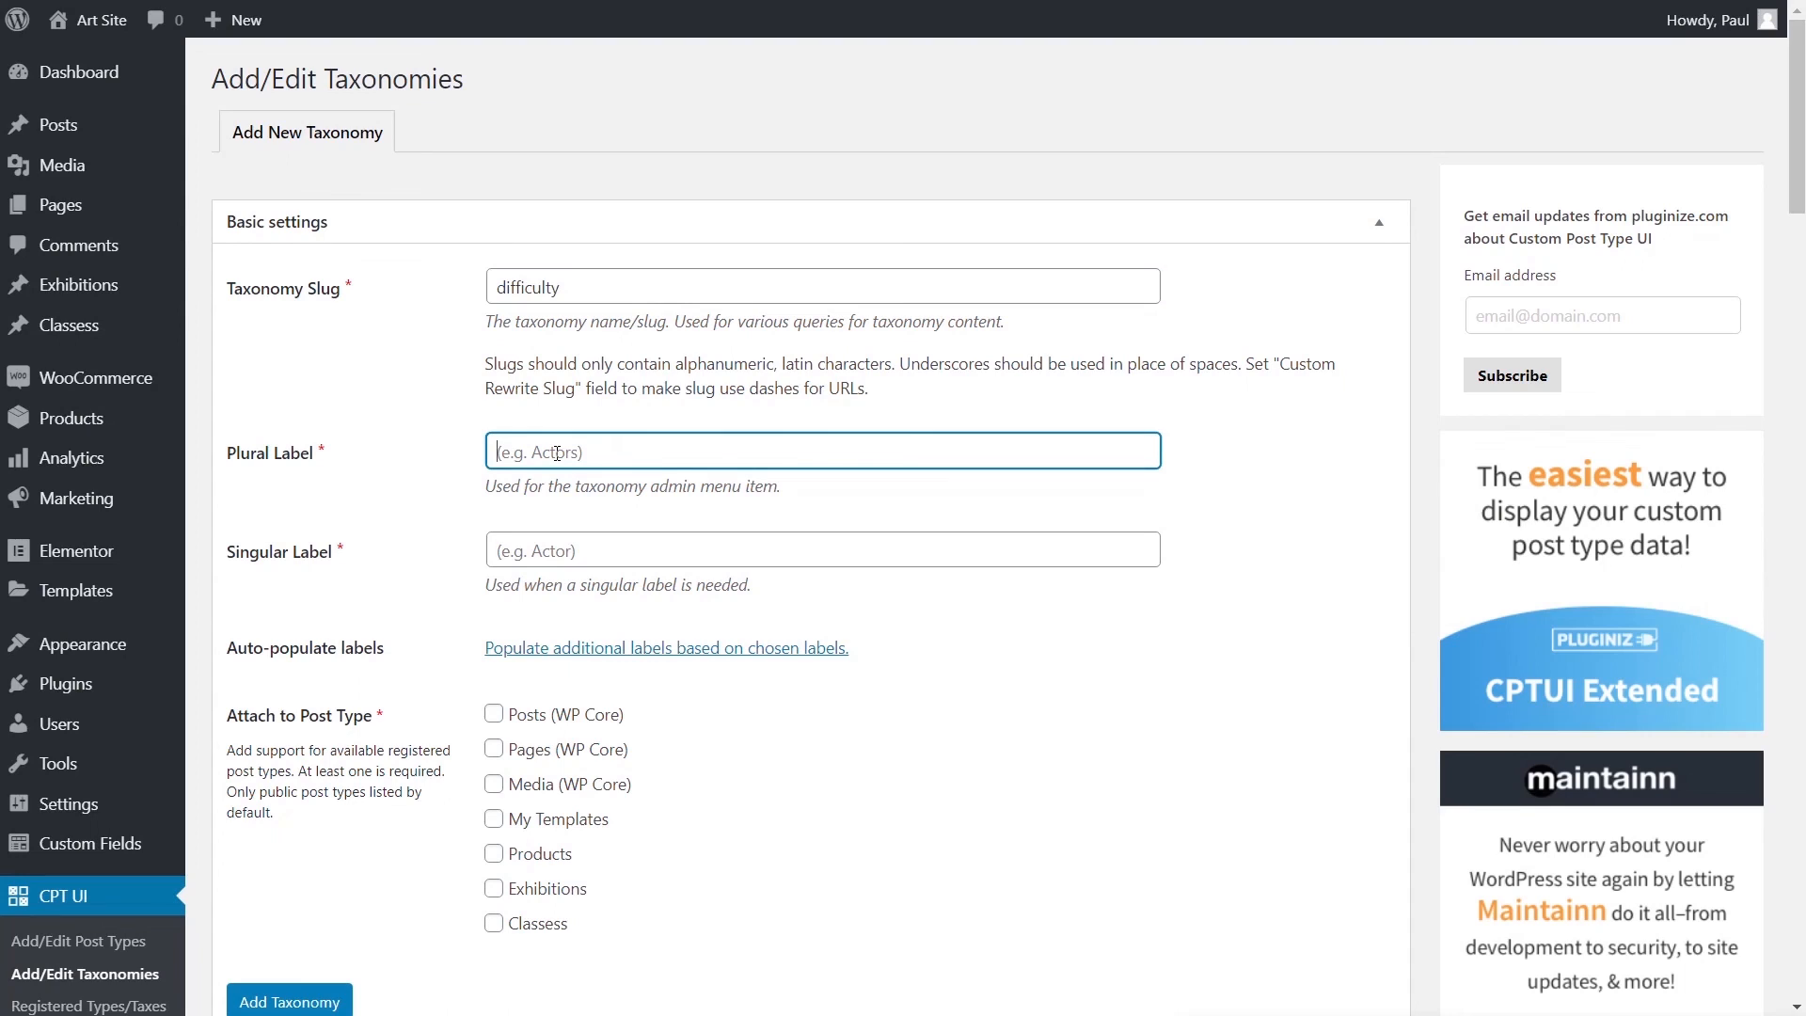
{"action": "type", "text": "difficulty"}
{"action": "left_click", "coordinate": [501, 453]}
{"action": "key", "text": "BackSpace"}
{"action": "type", "text": "D"}
{"action": "key", "text": "ctrl+a"}
{"action": "key", "text": "ctrl+c"}
{"action": "left_click", "coordinate": [561, 552]}
{"action": "key", "text": "ctrl+v"}
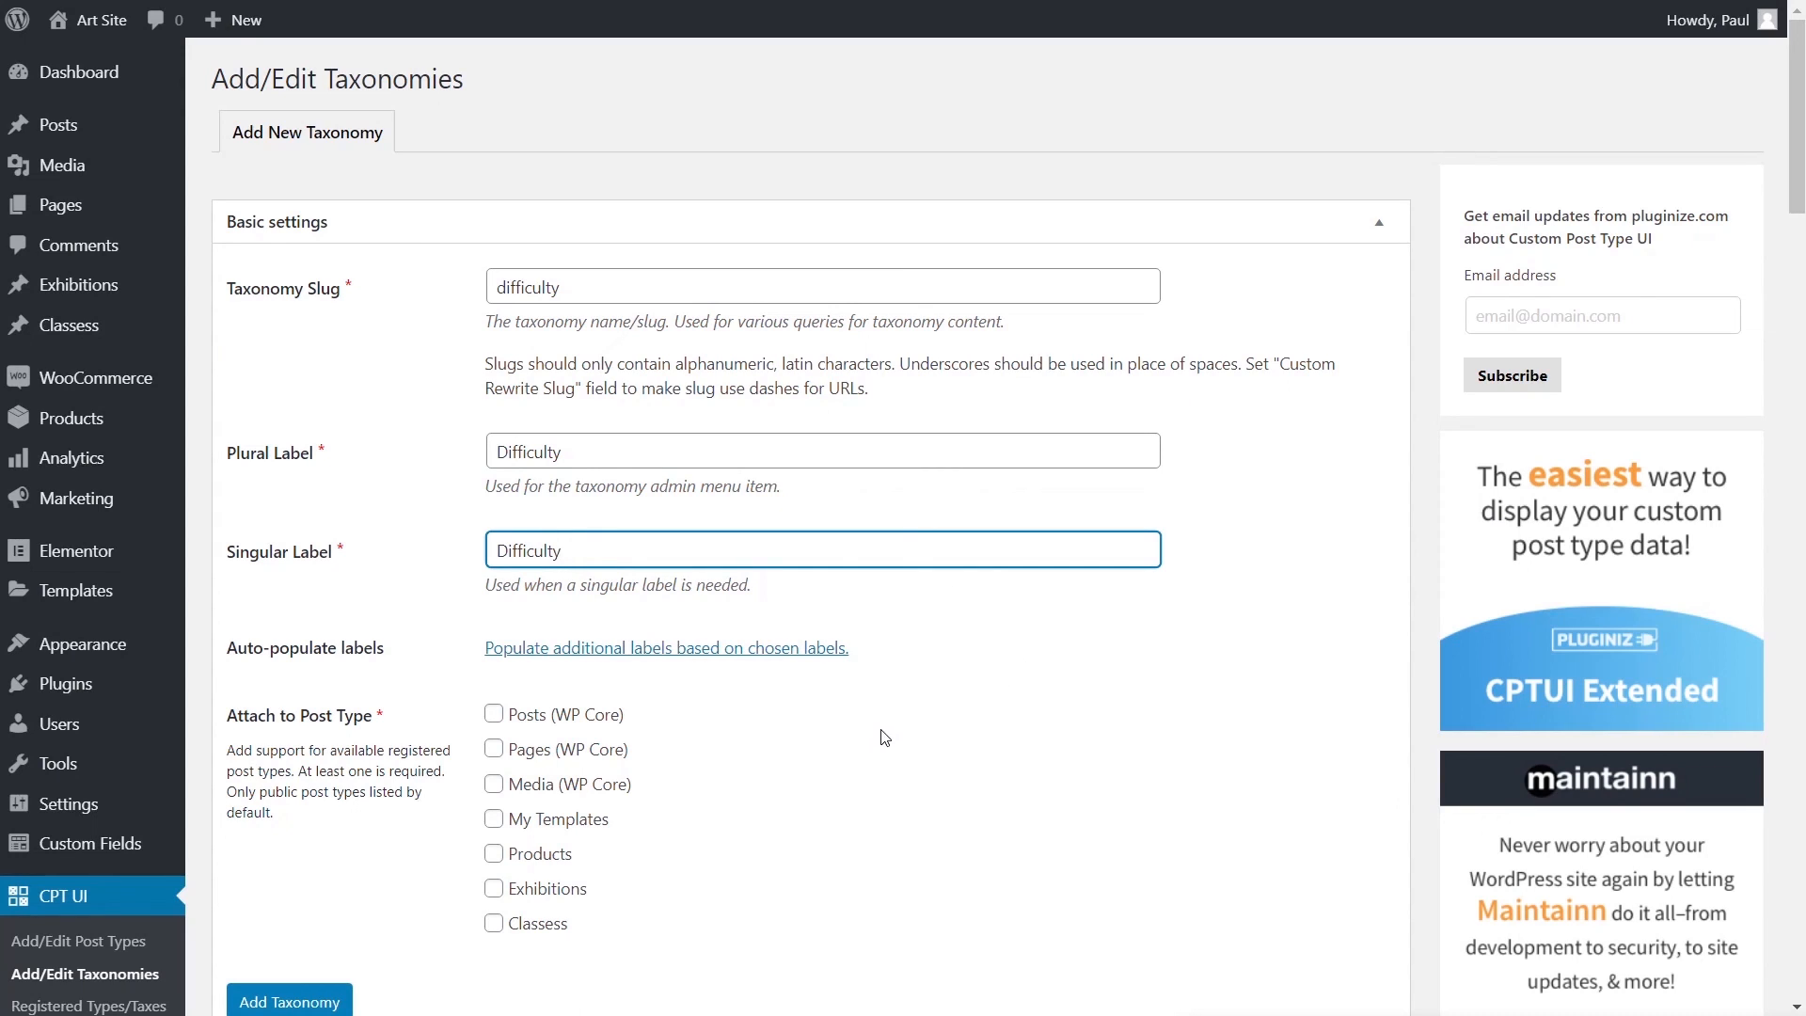
{"action": "scroll", "coordinate": [881, 734], "scroll_direction": "down", "scroll_amount": 1}
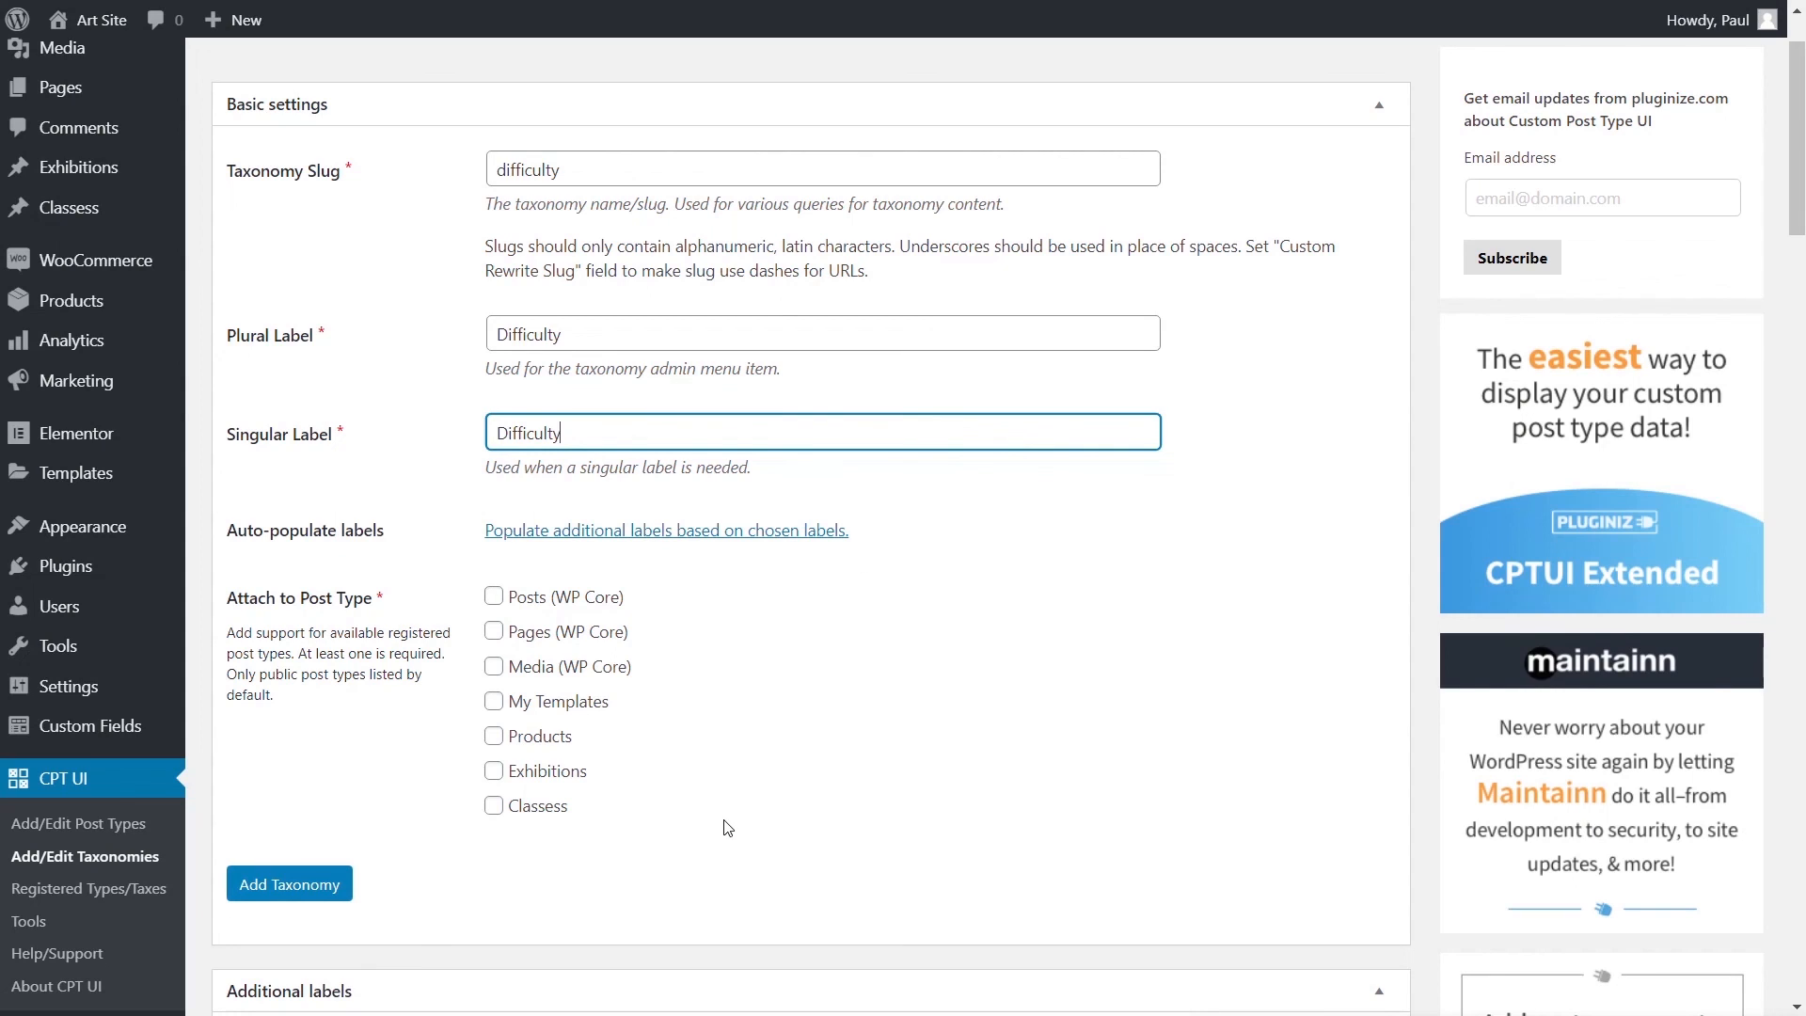
- Attach the taxonomy to Classess and set Hierarchical to True
{"action": "left_click", "coordinate": [493, 805]}
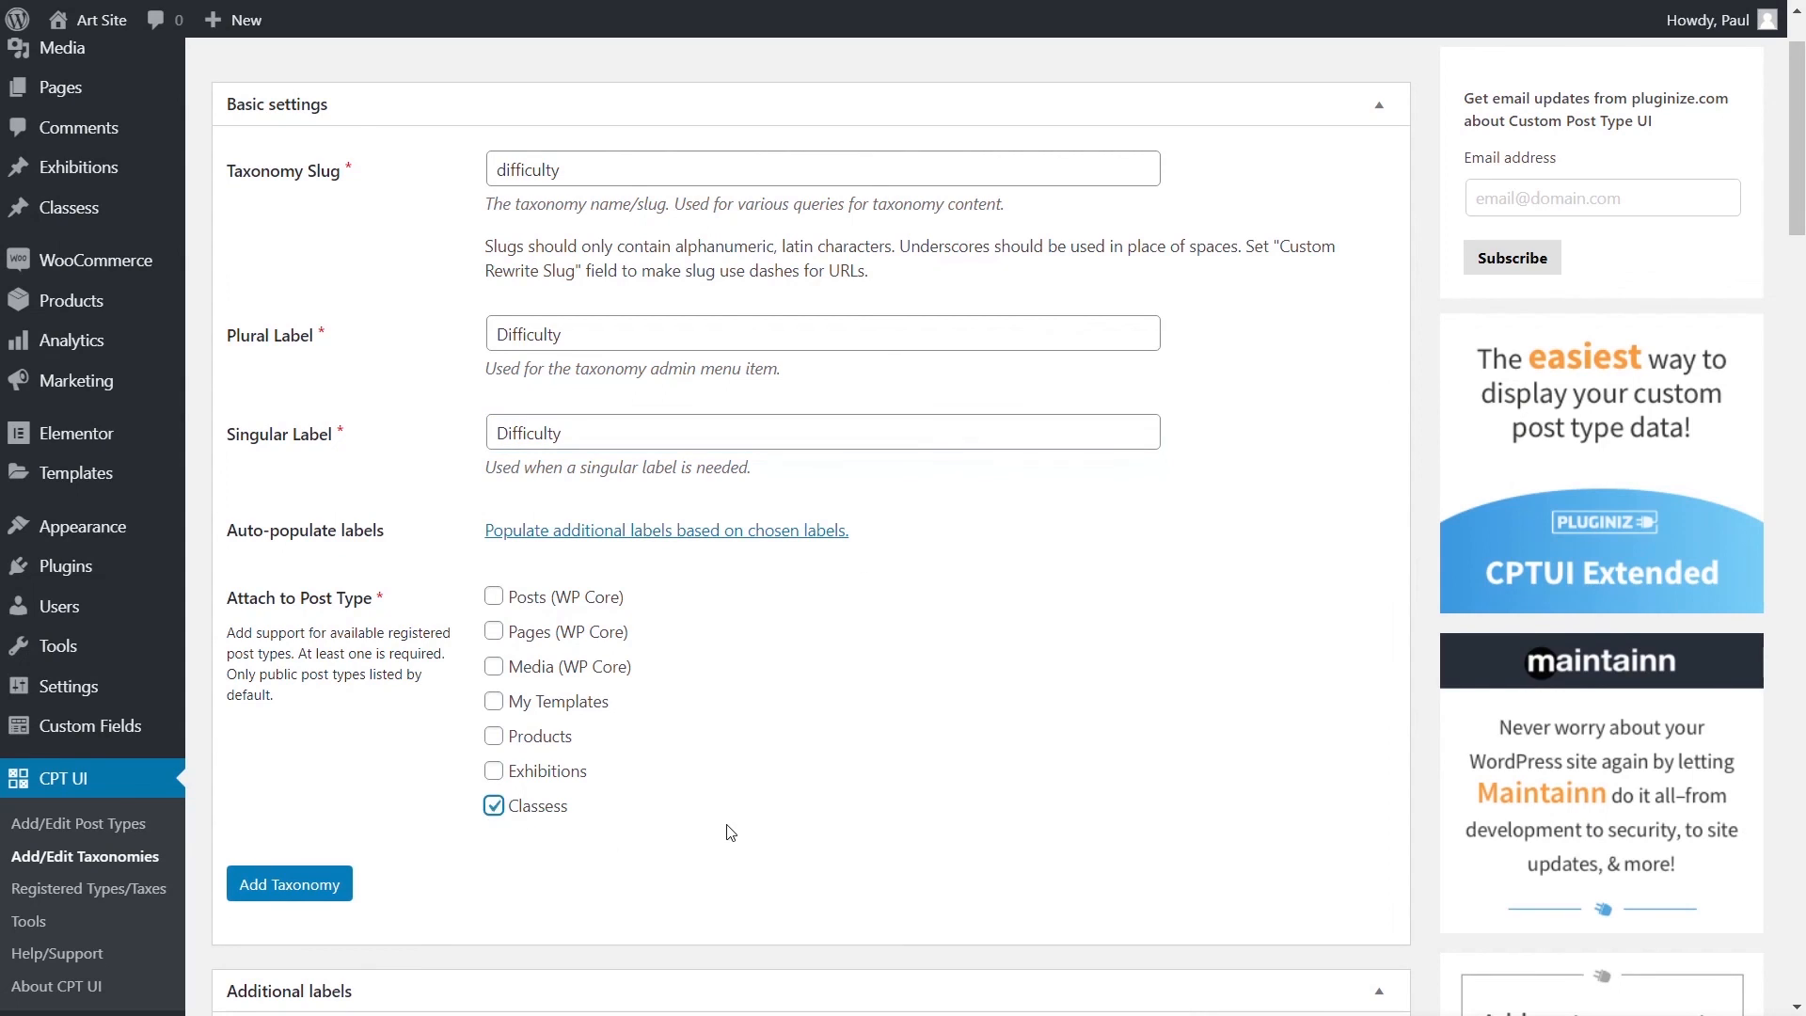
{"action": "scroll", "coordinate": [665, 843], "scroll_direction": "down", "scroll_amount": 8}
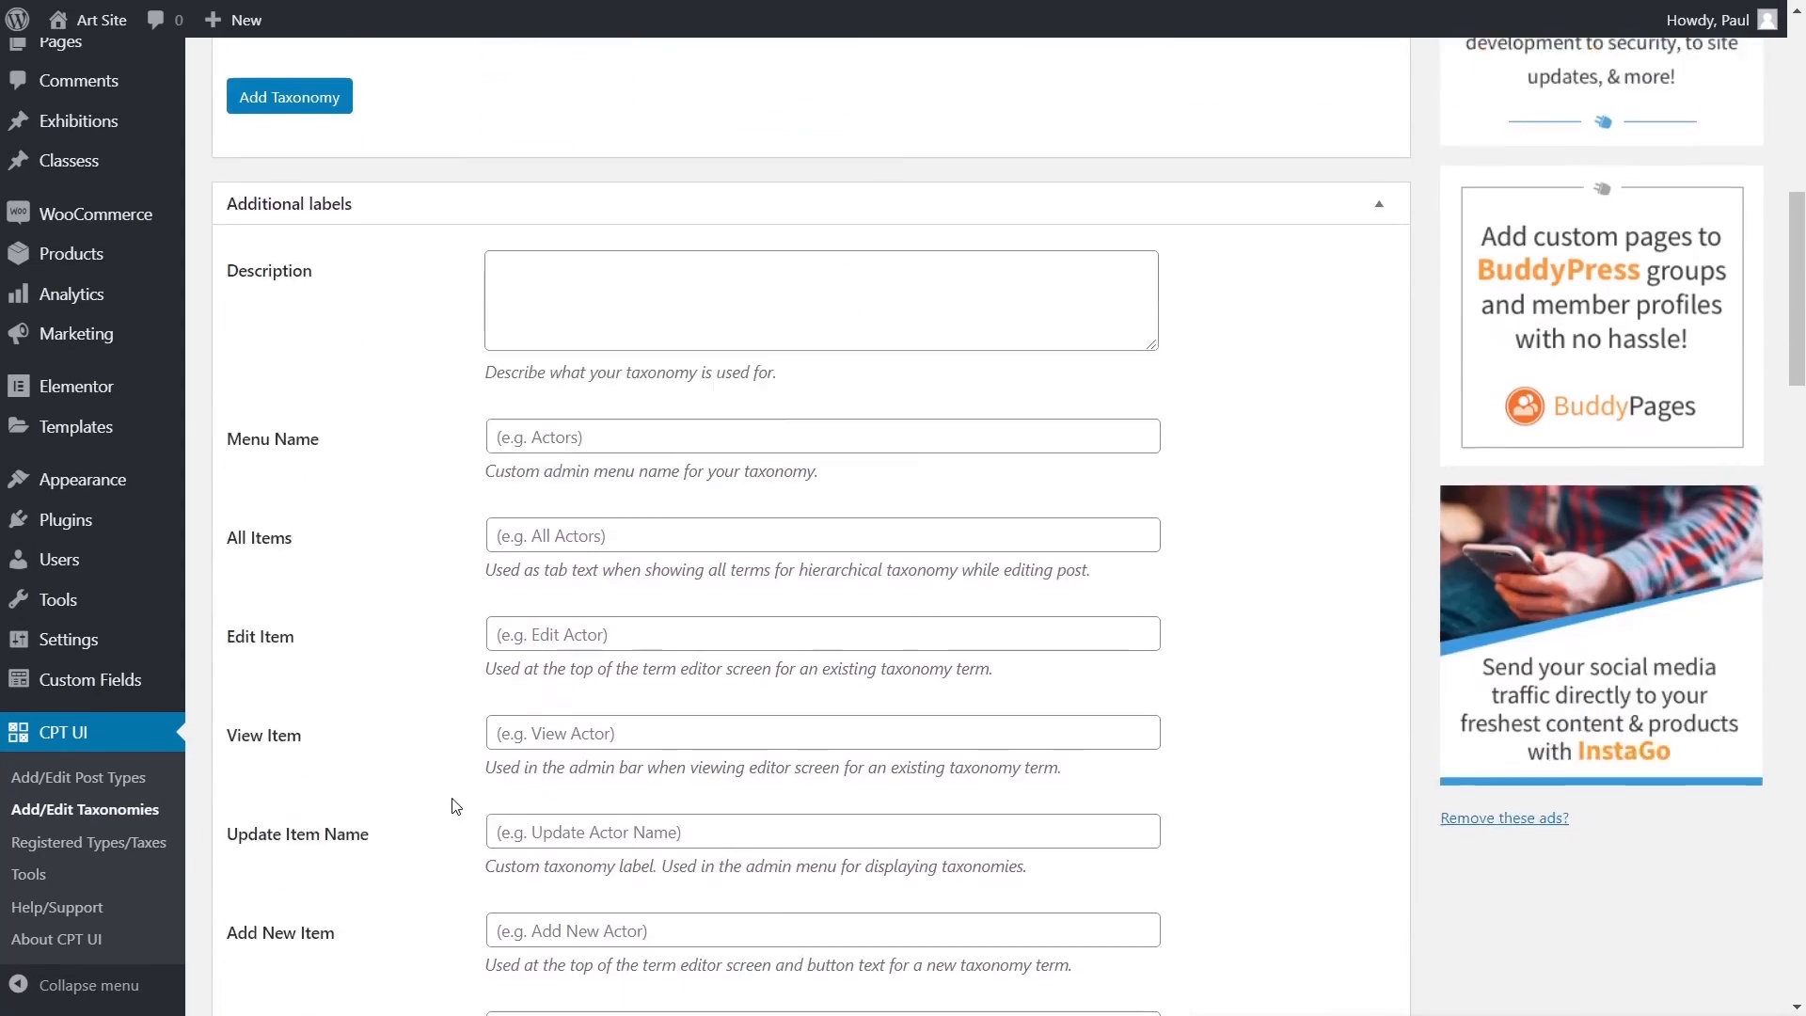
{"action": "scroll", "coordinate": [455, 806], "scroll_direction": "down", "scroll_amount": 12}
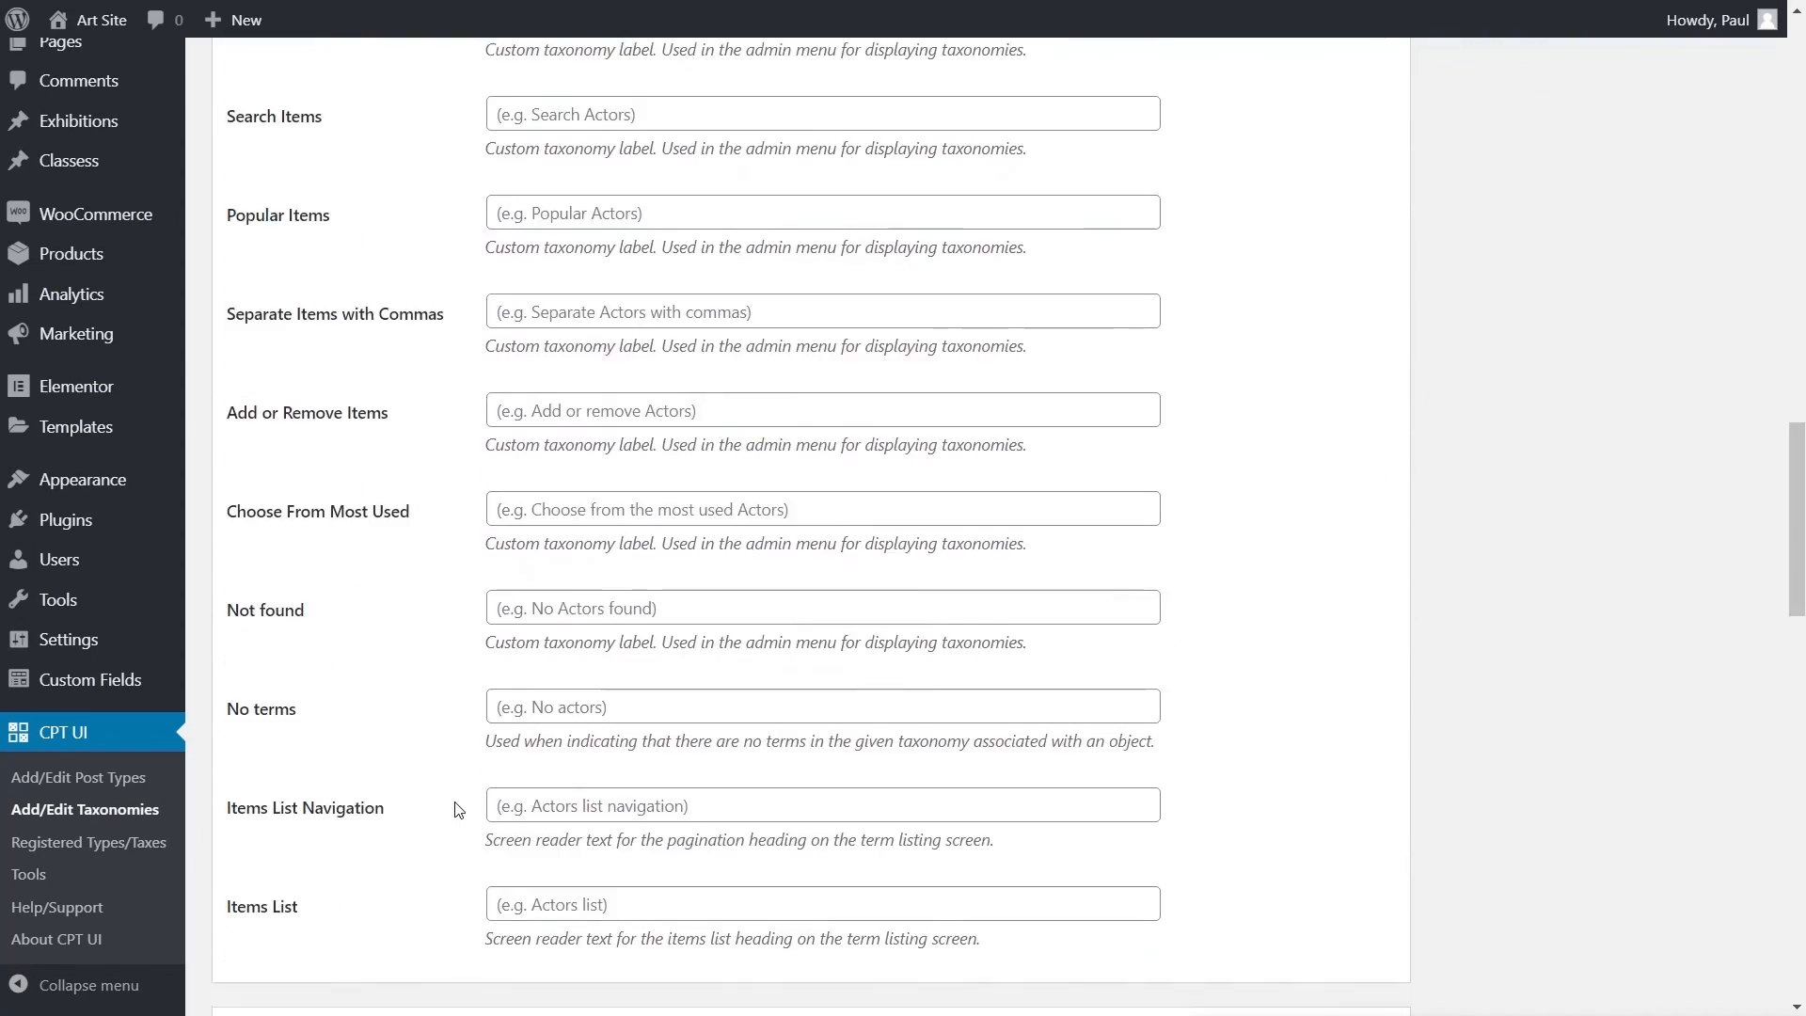
{"action": "scroll", "coordinate": [458, 809], "scroll_direction": "down", "scroll_amount": 7}
{"action": "scroll", "coordinate": [445, 807], "scroll_direction": "down", "scroll_amount": 1}
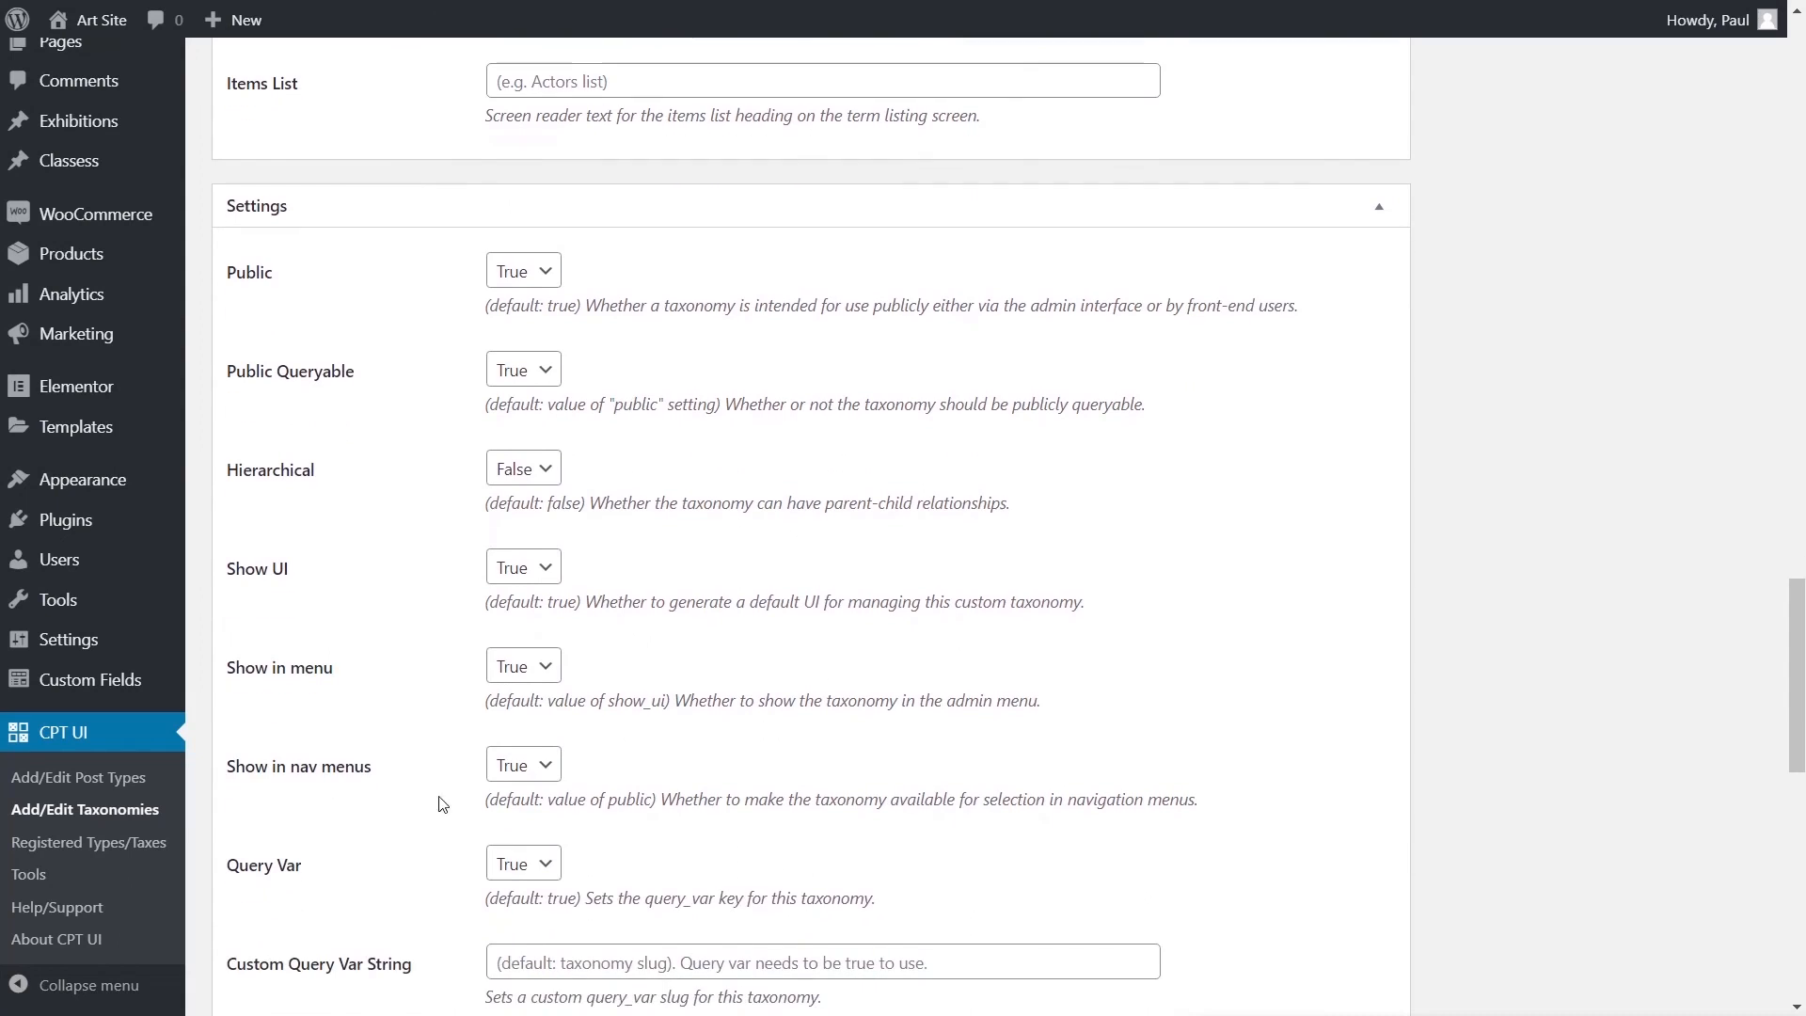
{"action": "left_click", "coordinate": [550, 478]}
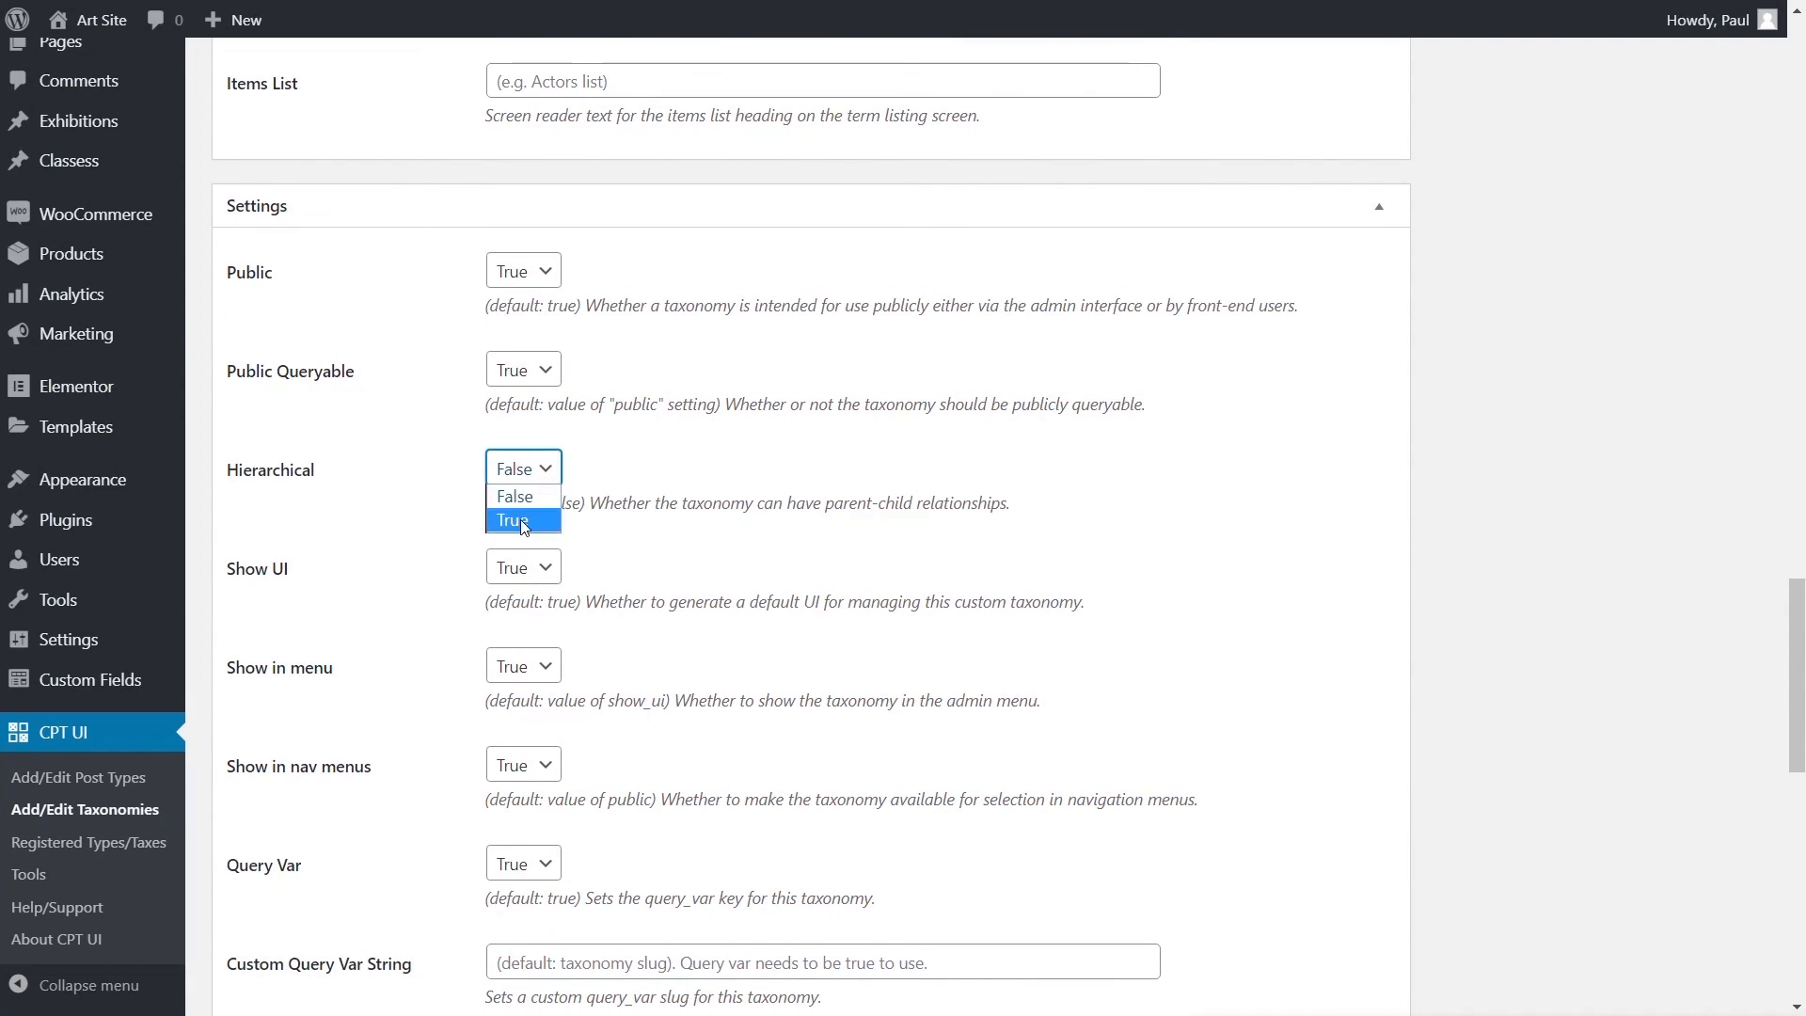
{"action": "left_click", "coordinate": [521, 519]}
- Set Show Admin Column and Show in quick/bulk edit panel to True
{"action": "scroll", "coordinate": [417, 722], "scroll_direction": "down", "scroll_amount": 6}
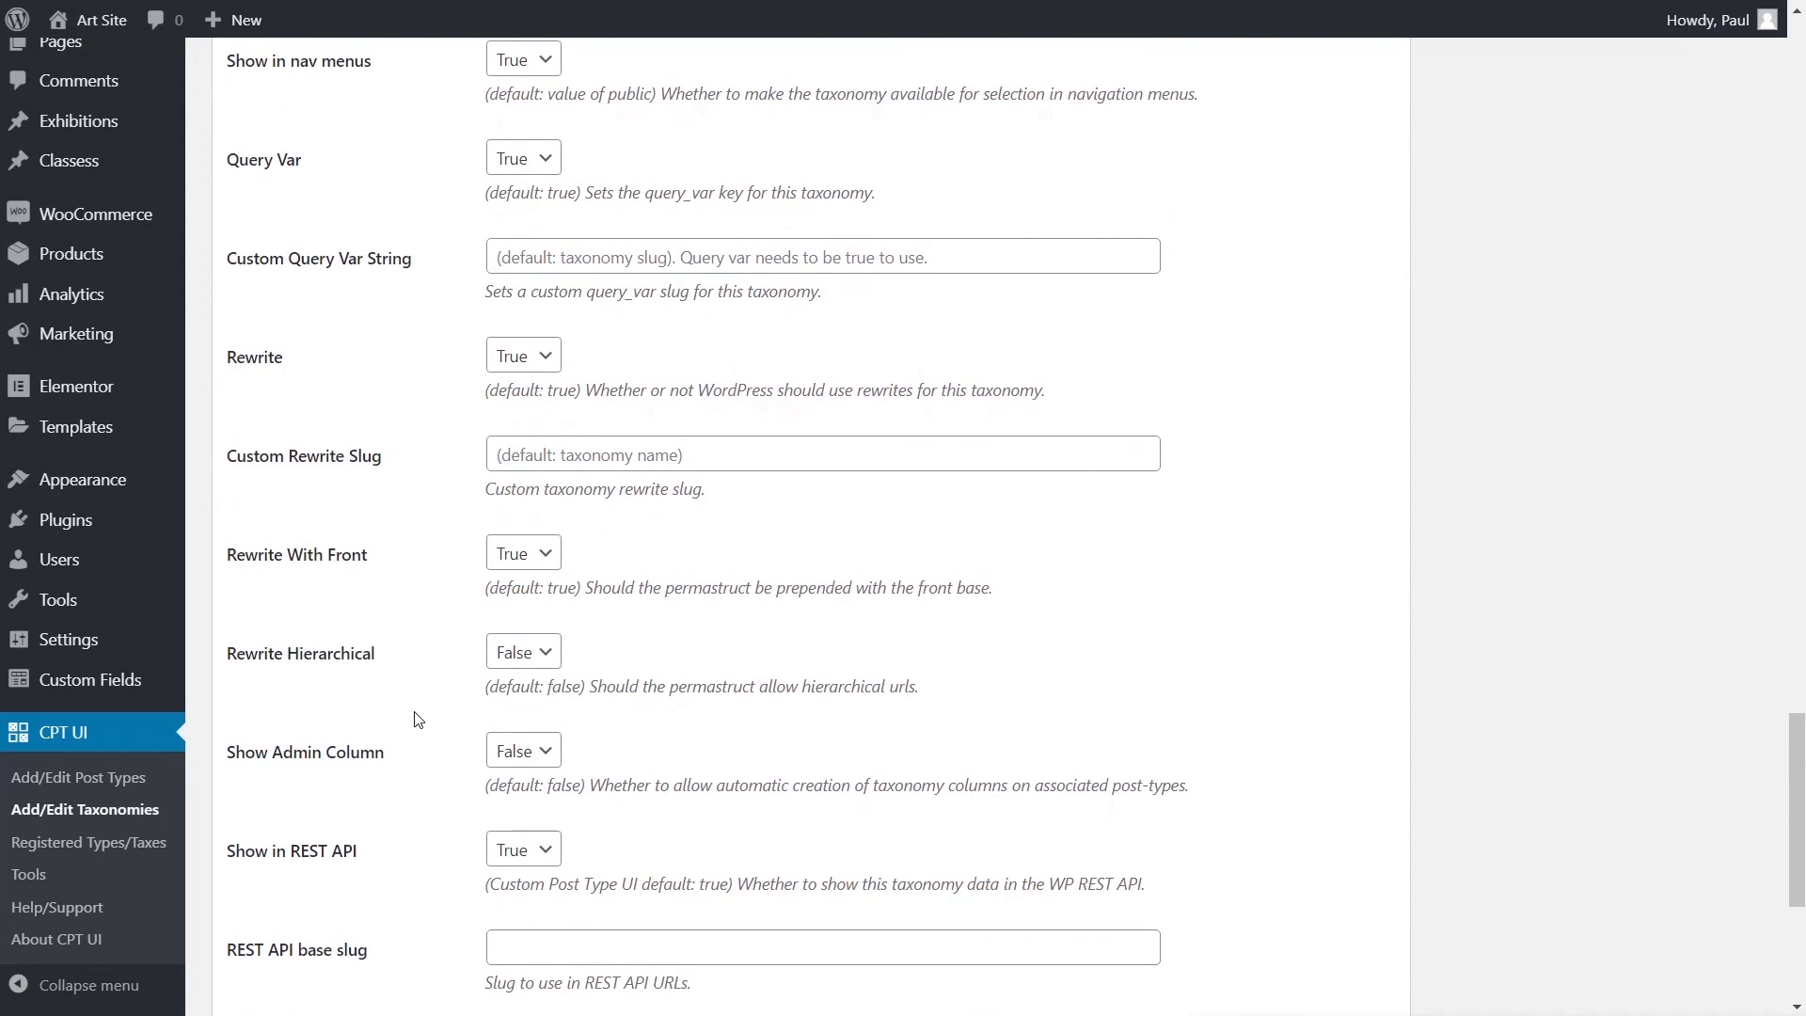
{"action": "scroll", "coordinate": [416, 693], "scroll_direction": "down", "scroll_amount": 1}
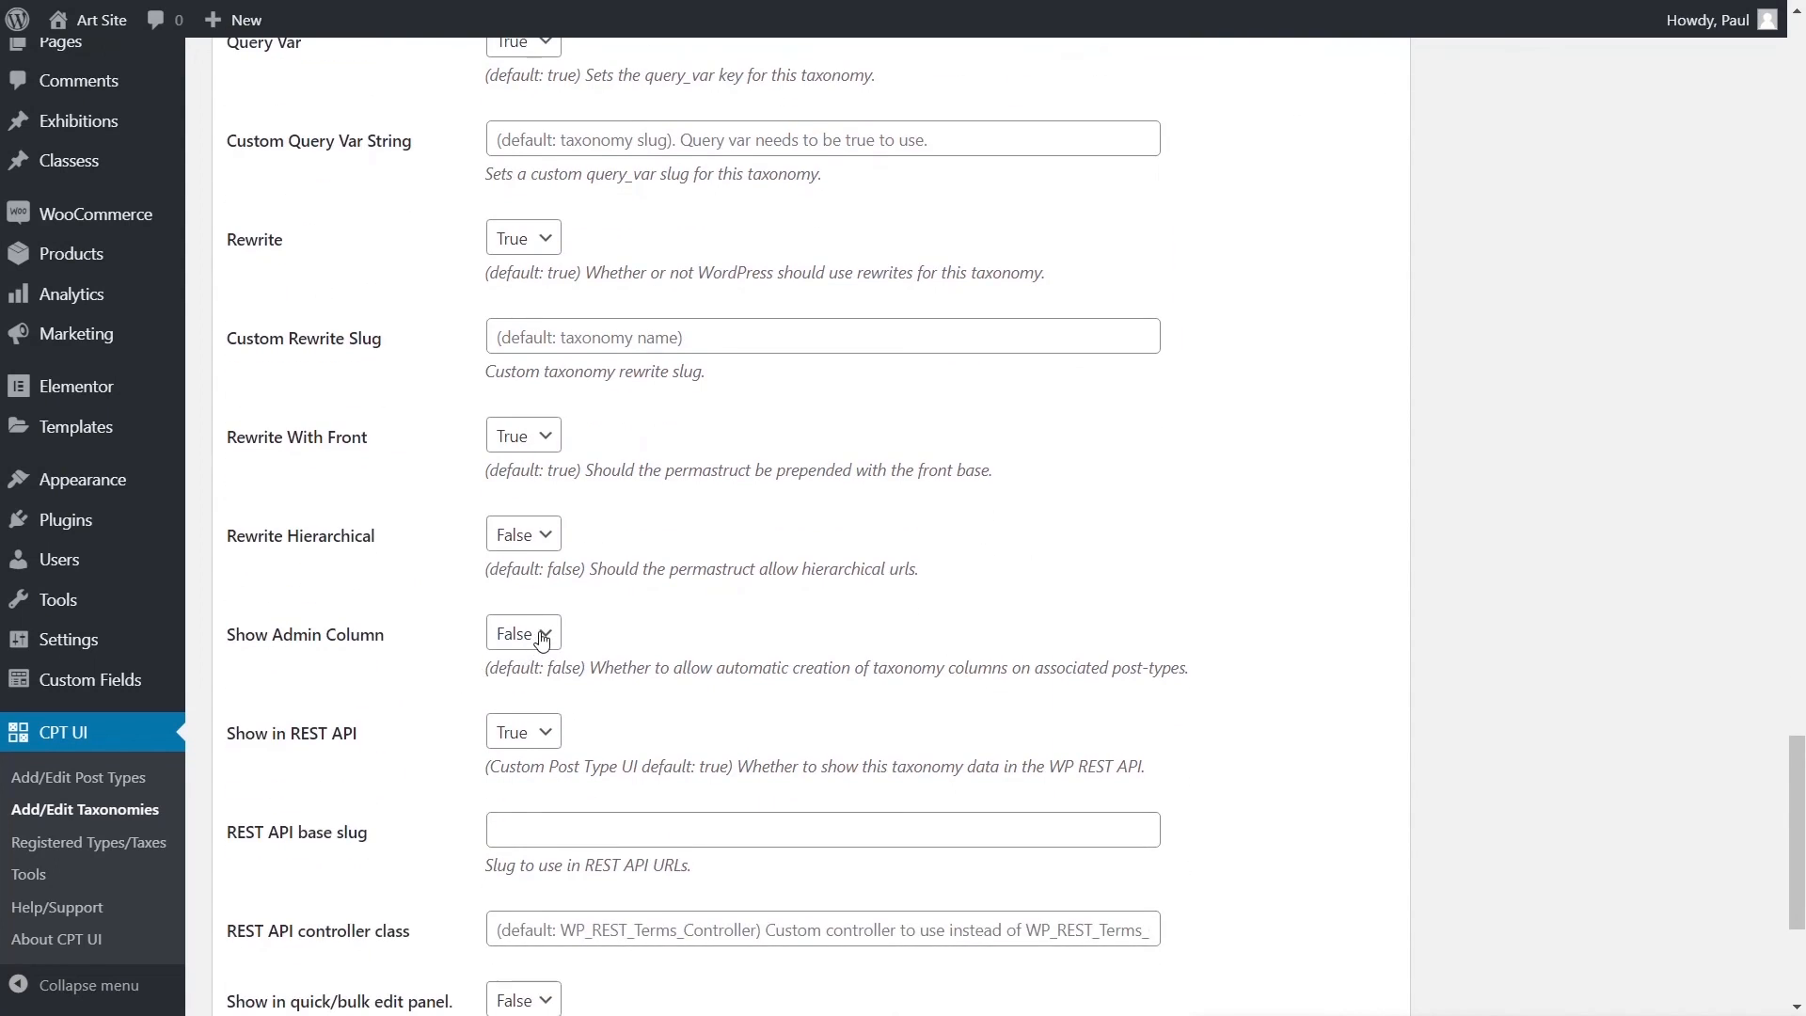
{"action": "left_click", "coordinate": [542, 641]}
{"action": "left_click", "coordinate": [530, 686]}
{"action": "scroll", "coordinate": [404, 697], "scroll_direction": "down", "scroll_amount": 2}
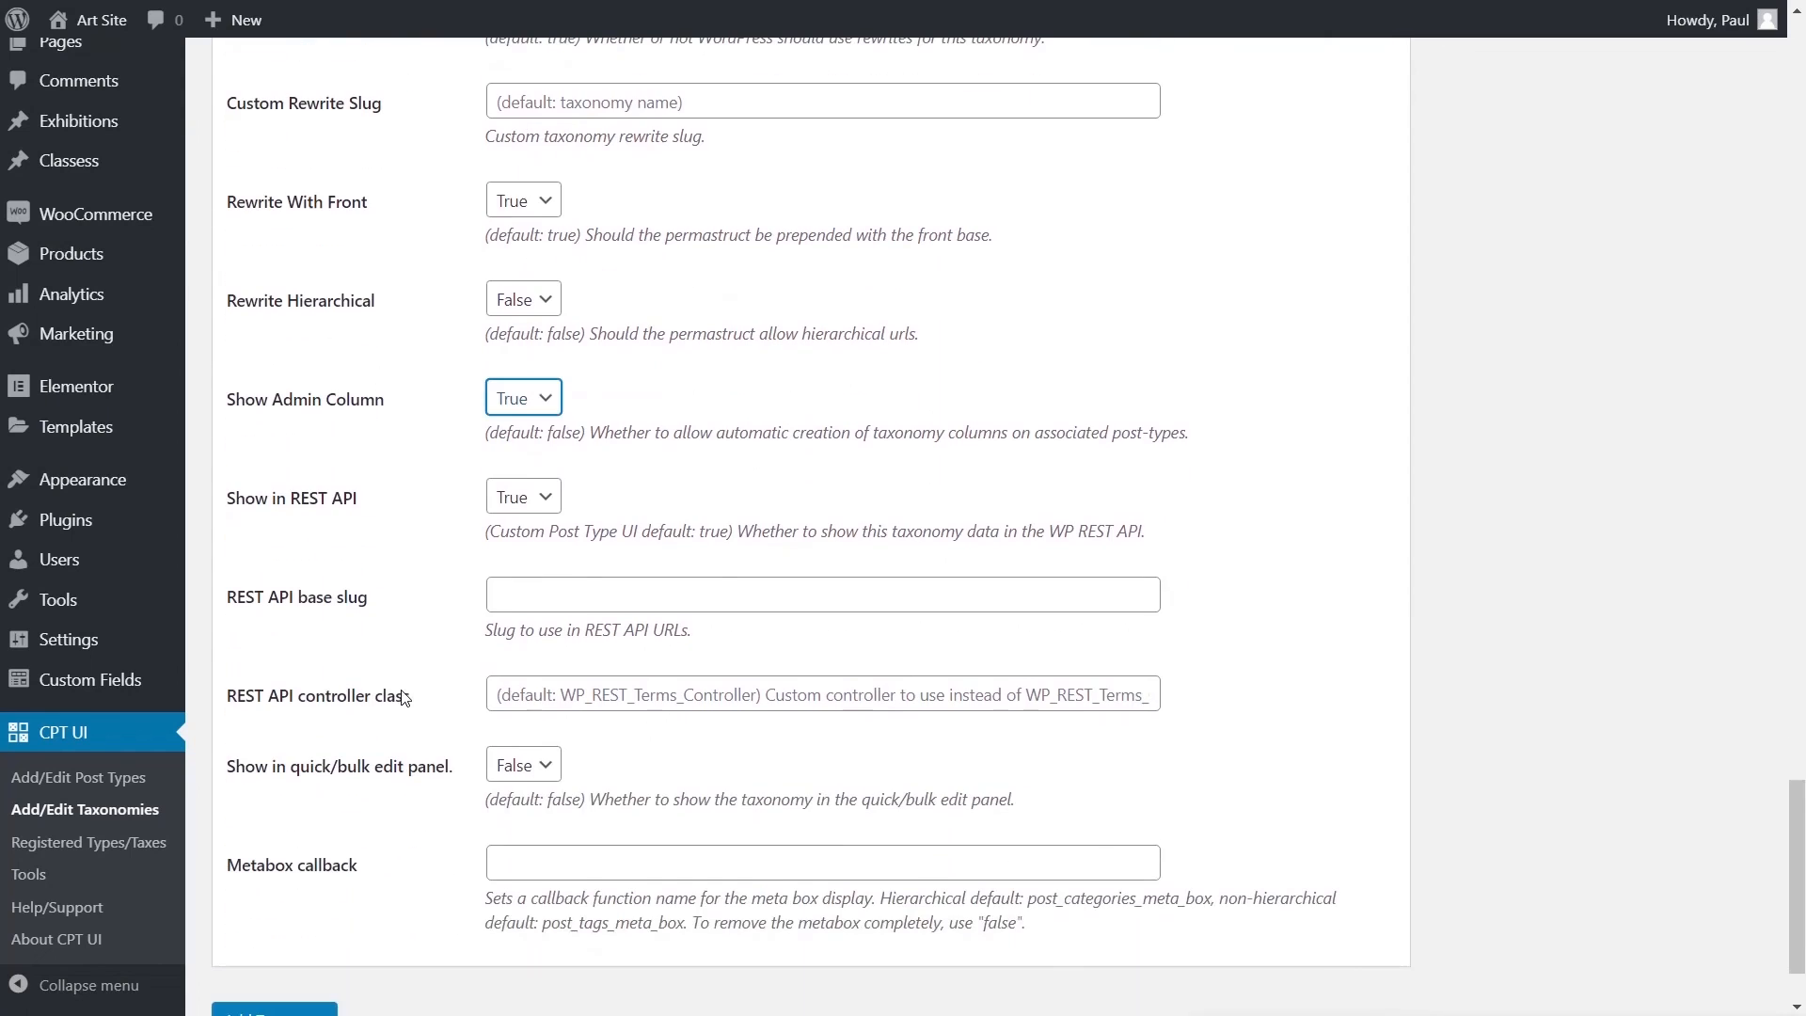
{"action": "left_click", "coordinate": [525, 765]}
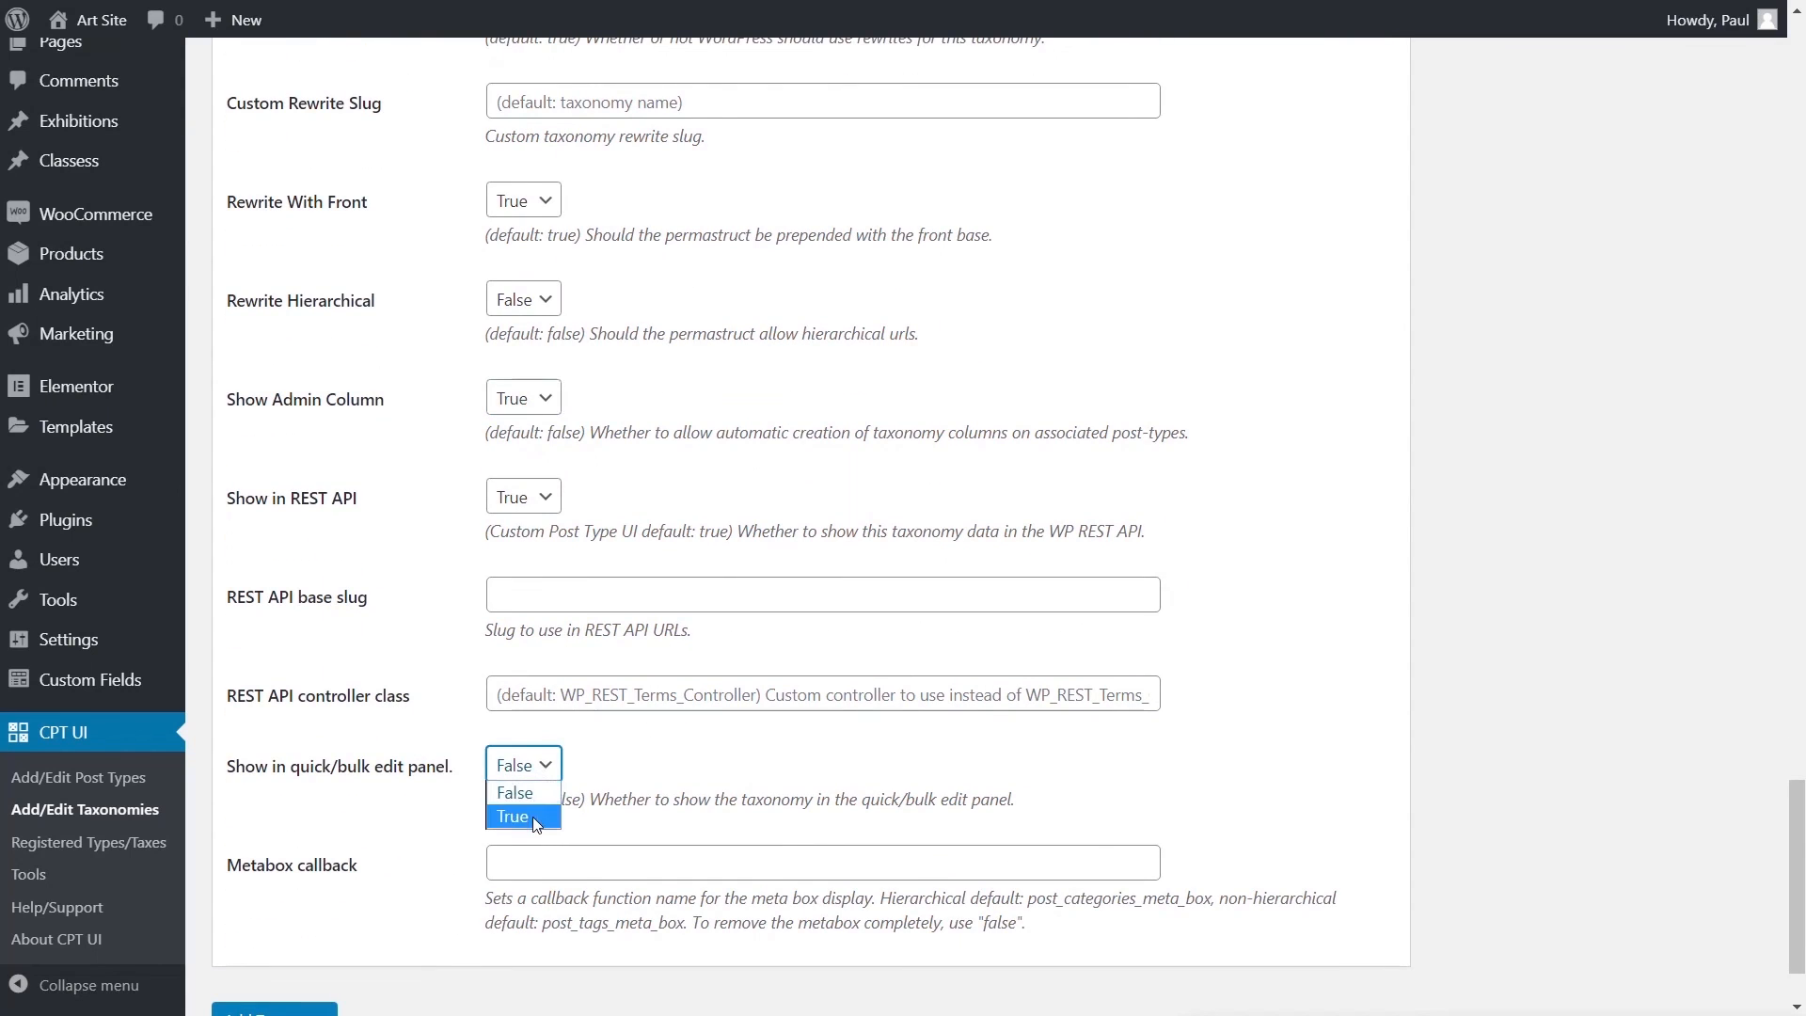
{"action": "left_click", "coordinate": [532, 816]}
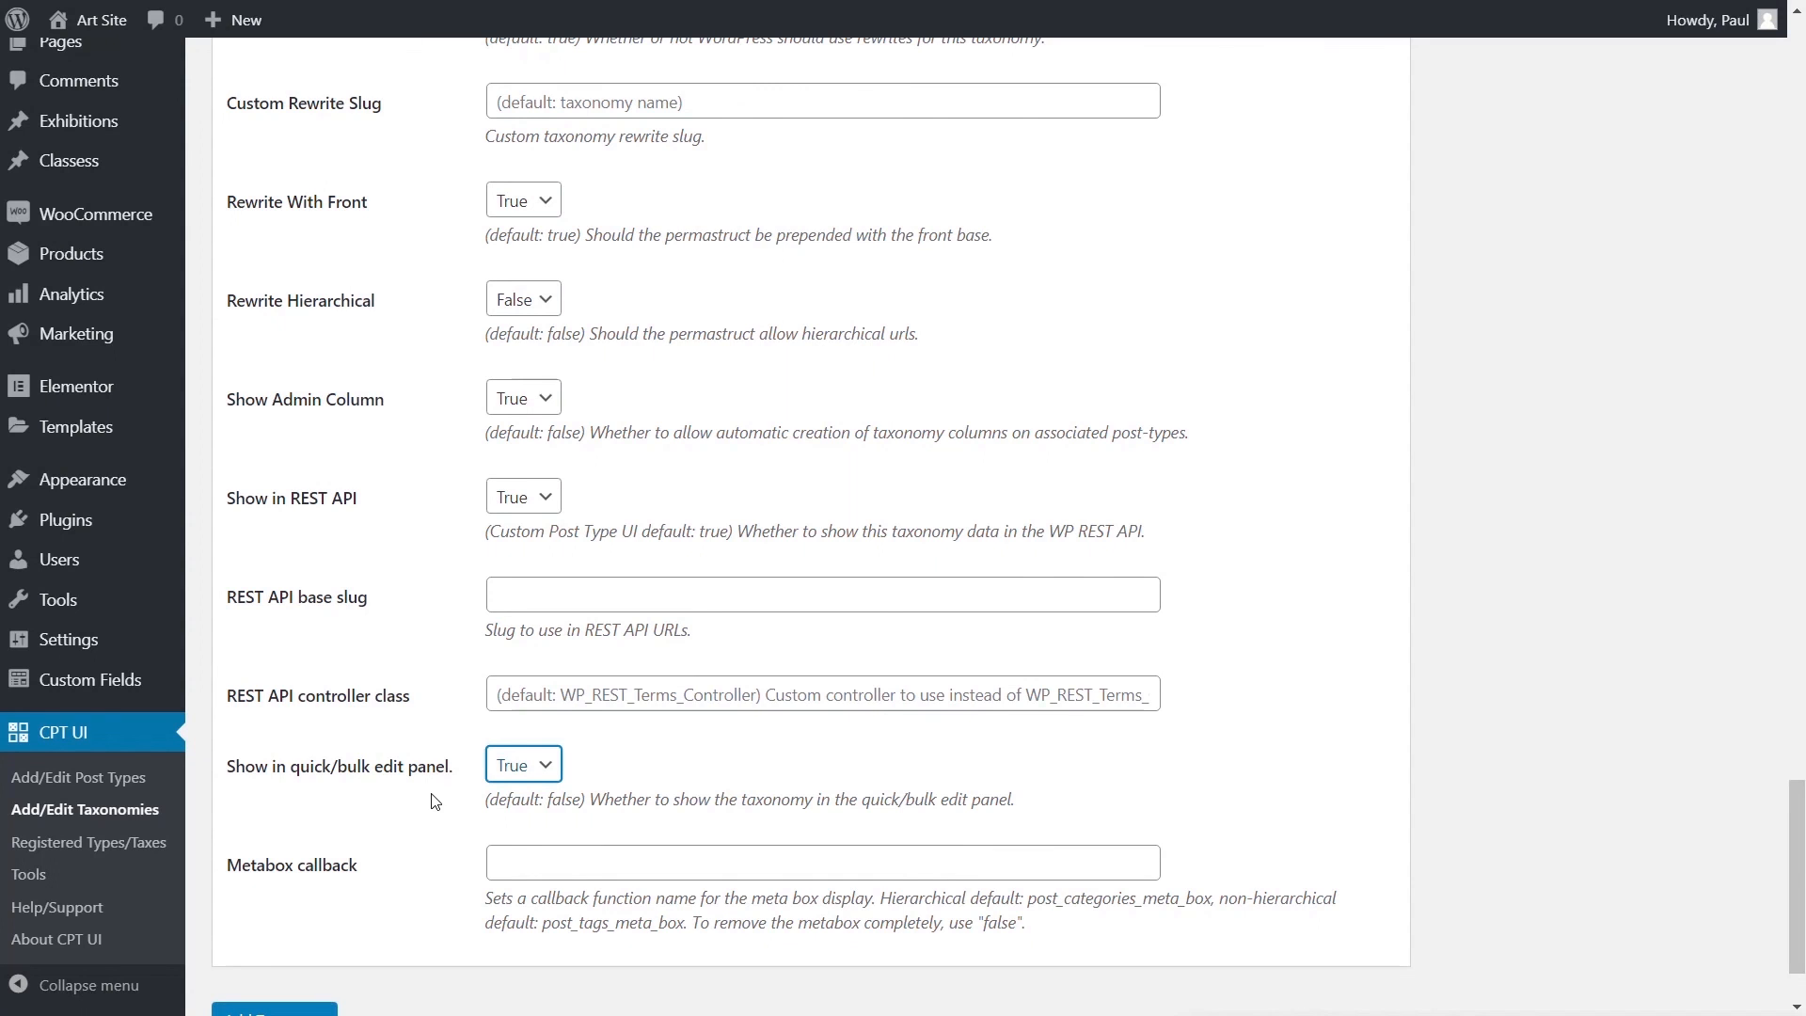
{"action": "scroll", "coordinate": [436, 802], "scroll_direction": "down", "scroll_amount": 2}
- Save the difficulty taxonomy, then check the empty Classess list and its new-class editor
{"action": "left_click", "coordinate": [282, 899]}
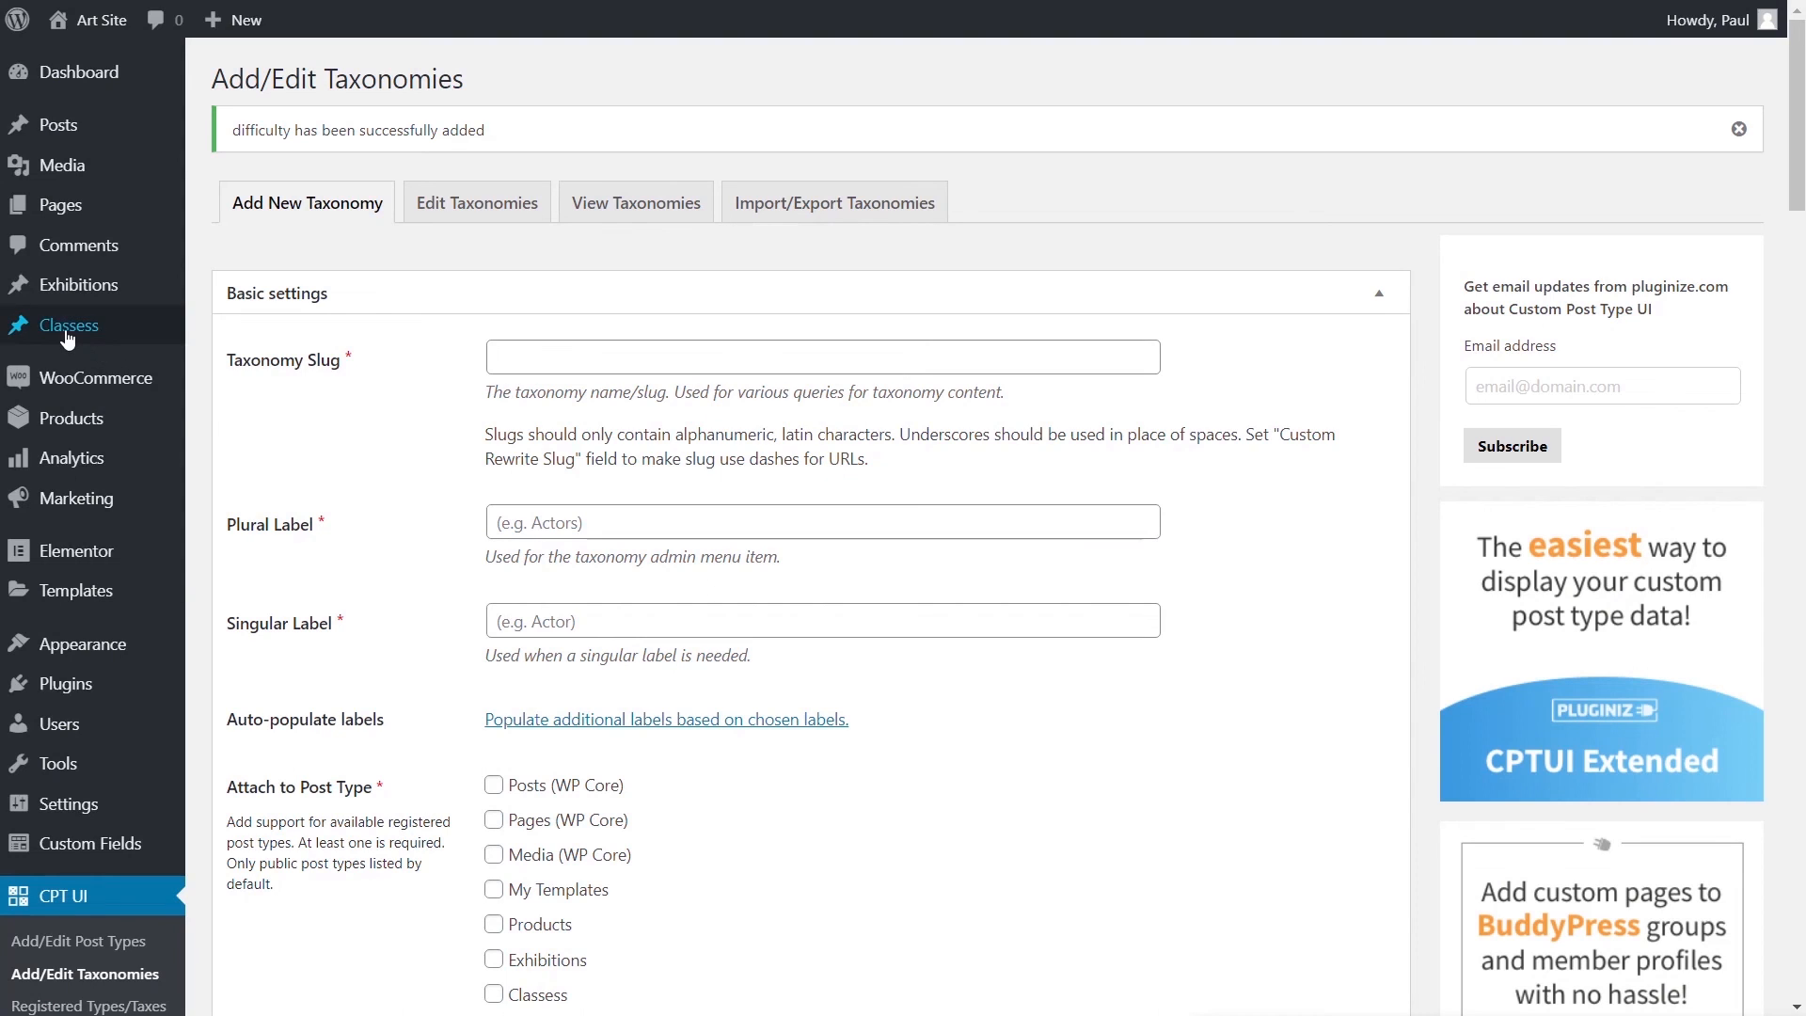
{"action": "mouse_move", "coordinate": [141, 326]}
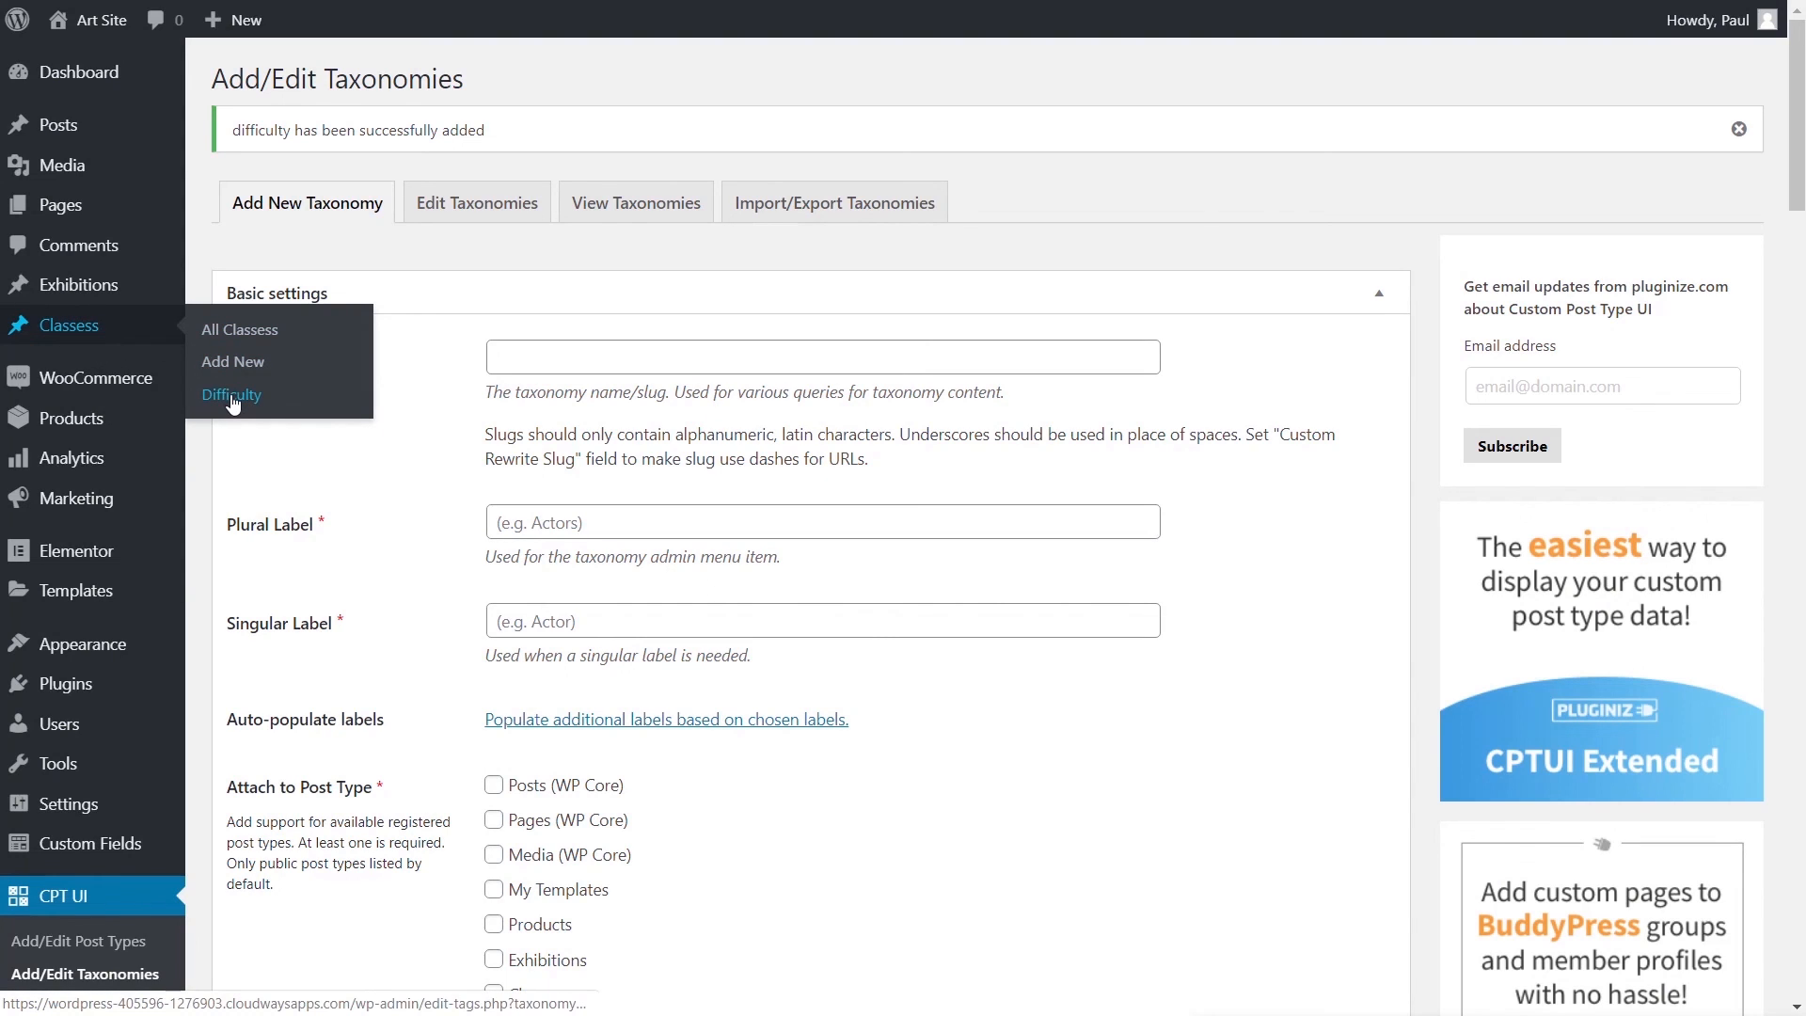
{"action": "mouse_move", "coordinate": [82, 296]}
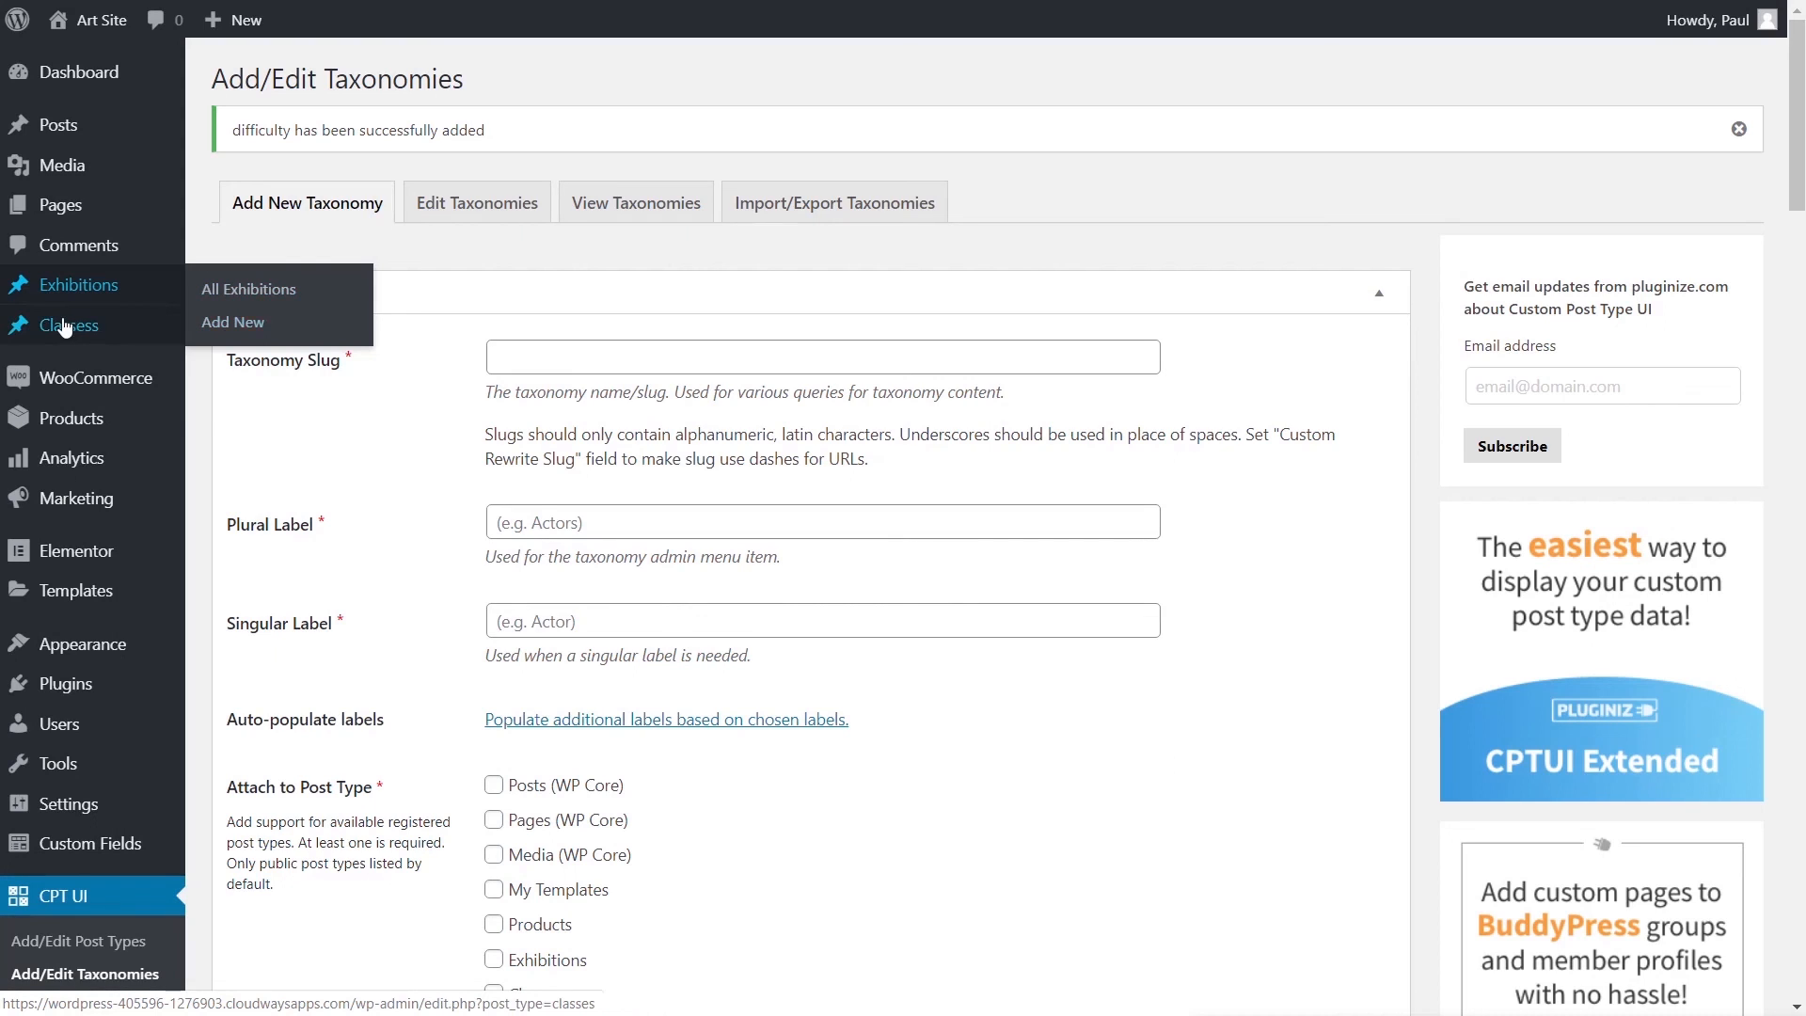
{"action": "left_click", "coordinate": [240, 337]}
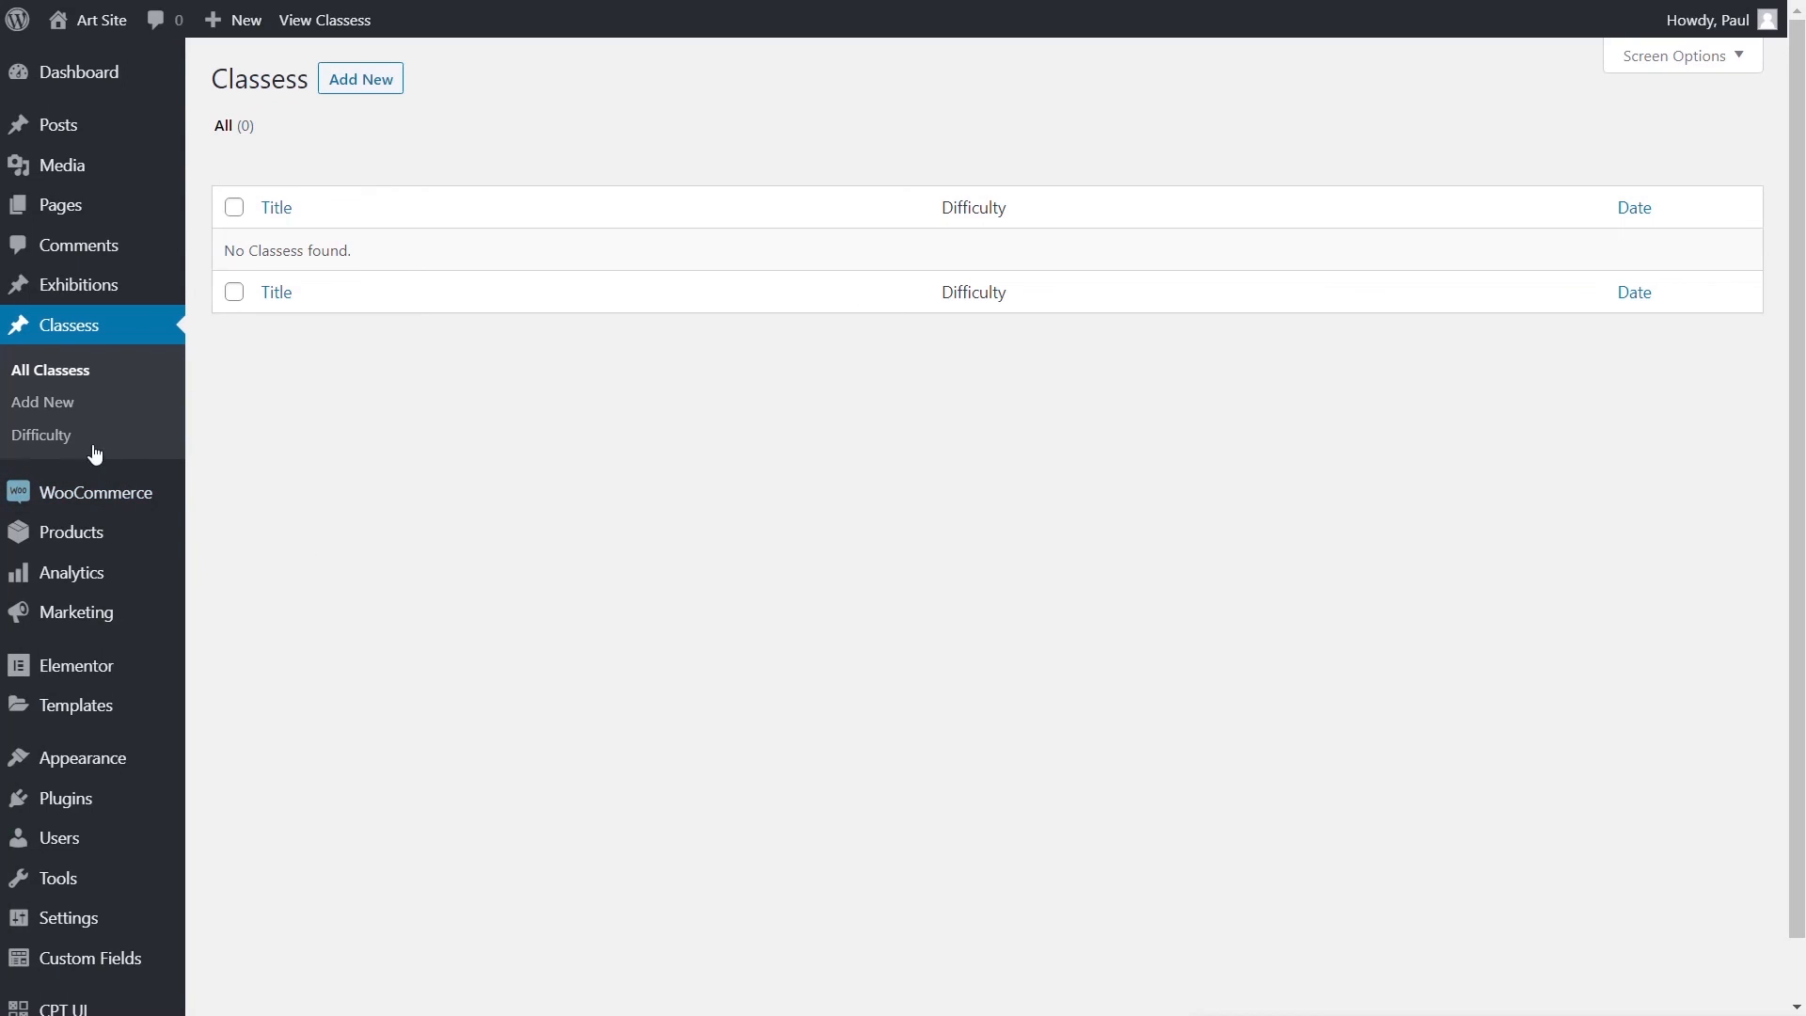
{"action": "left_click", "coordinate": [55, 405]}
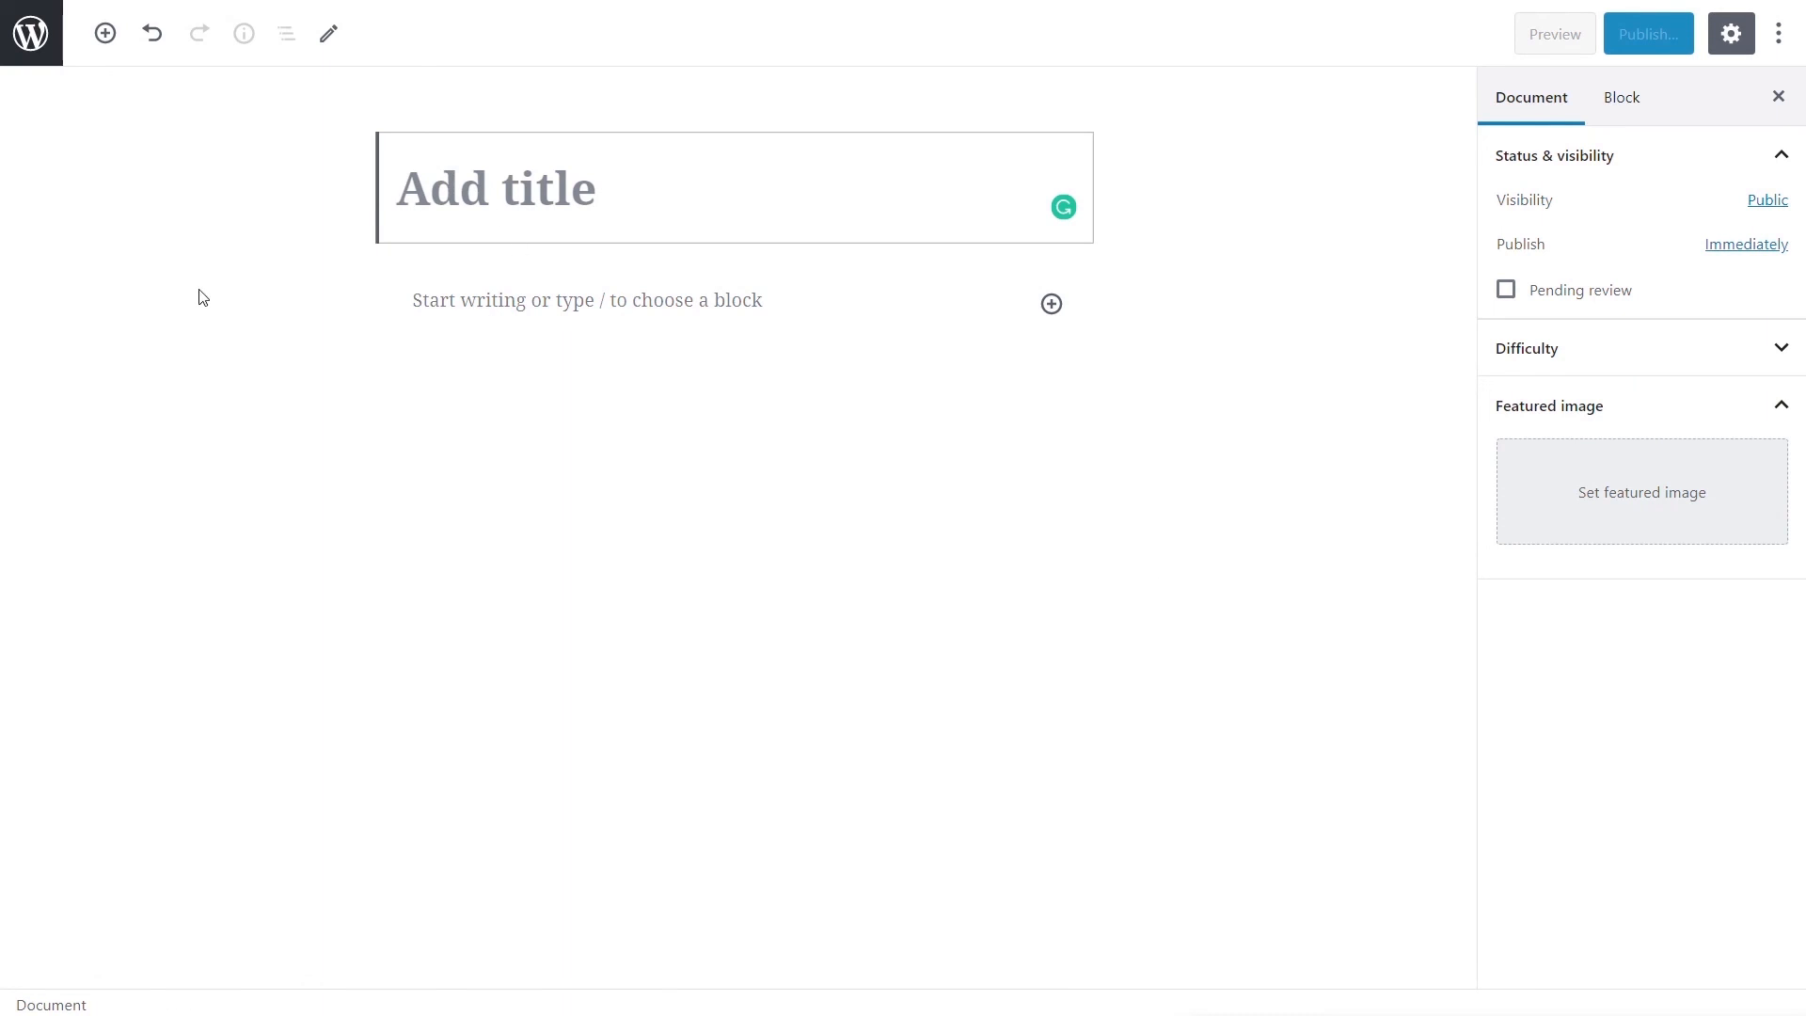
{"action": "left_click", "coordinate": [31, 33]}
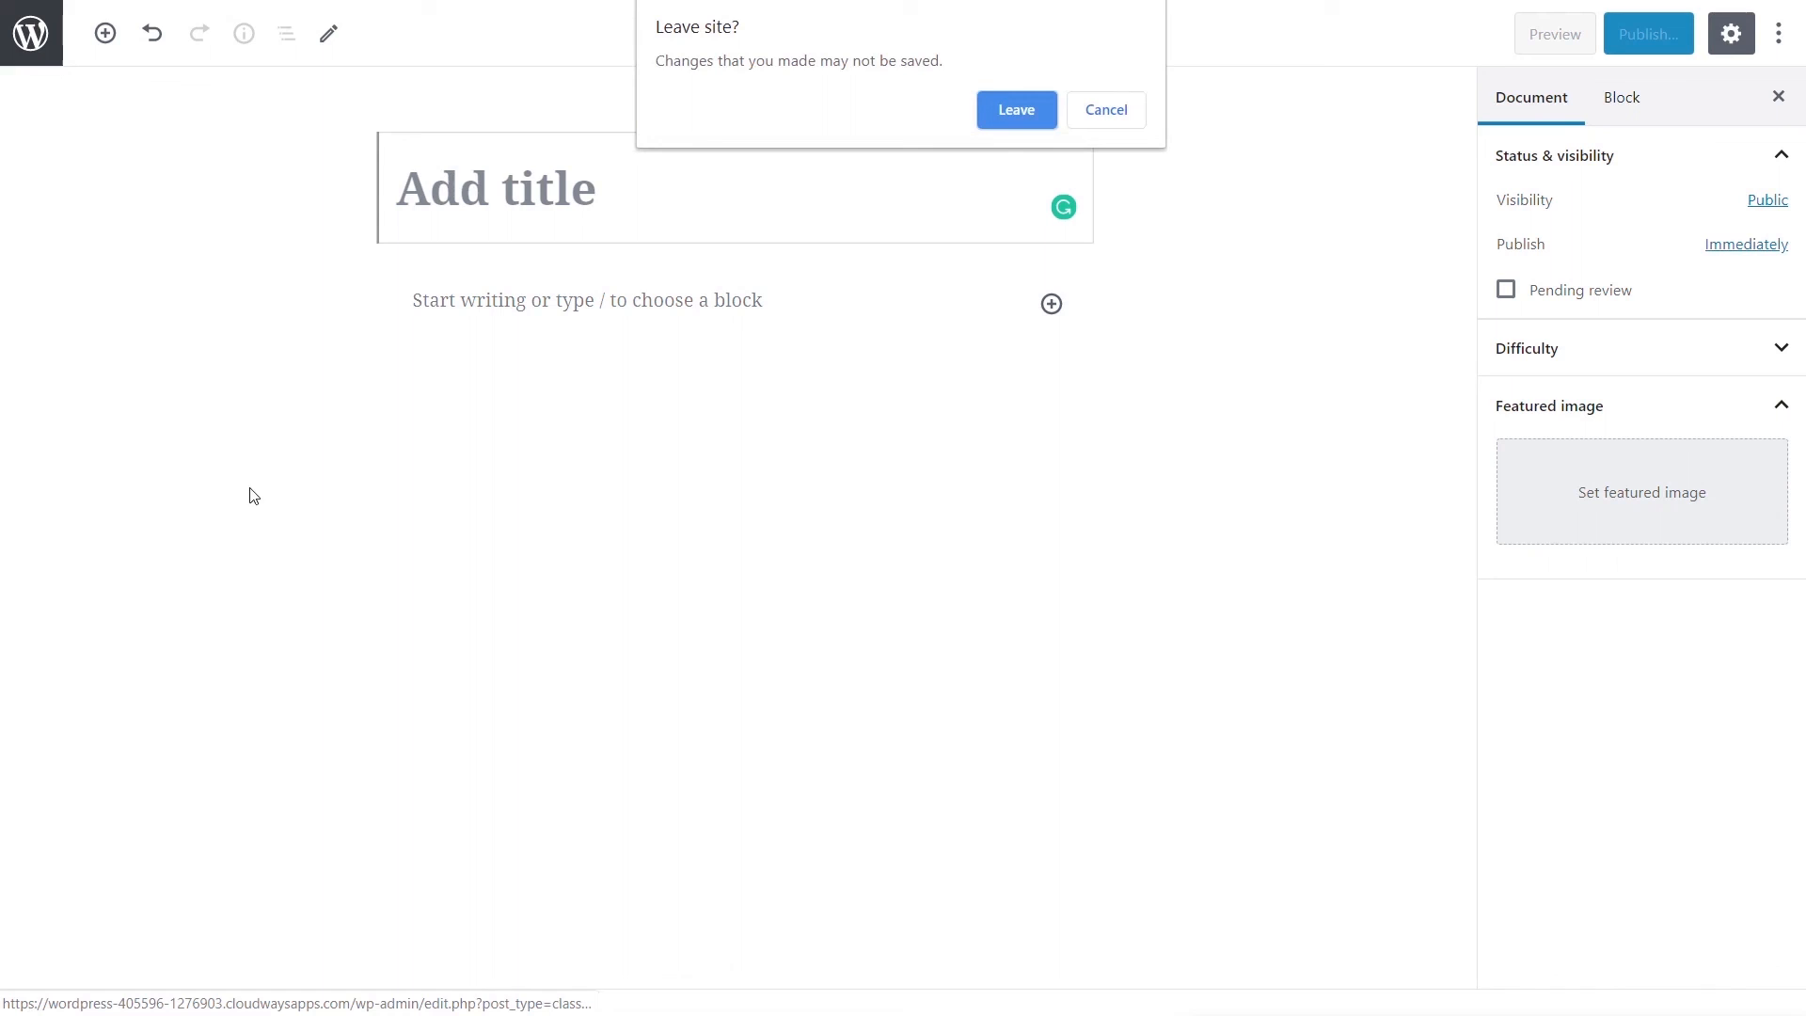
{"action": "left_click", "coordinate": [1008, 112]}
{"action": "scroll", "coordinate": [226, 904], "scroll_direction": "down", "scroll_amount": 1}
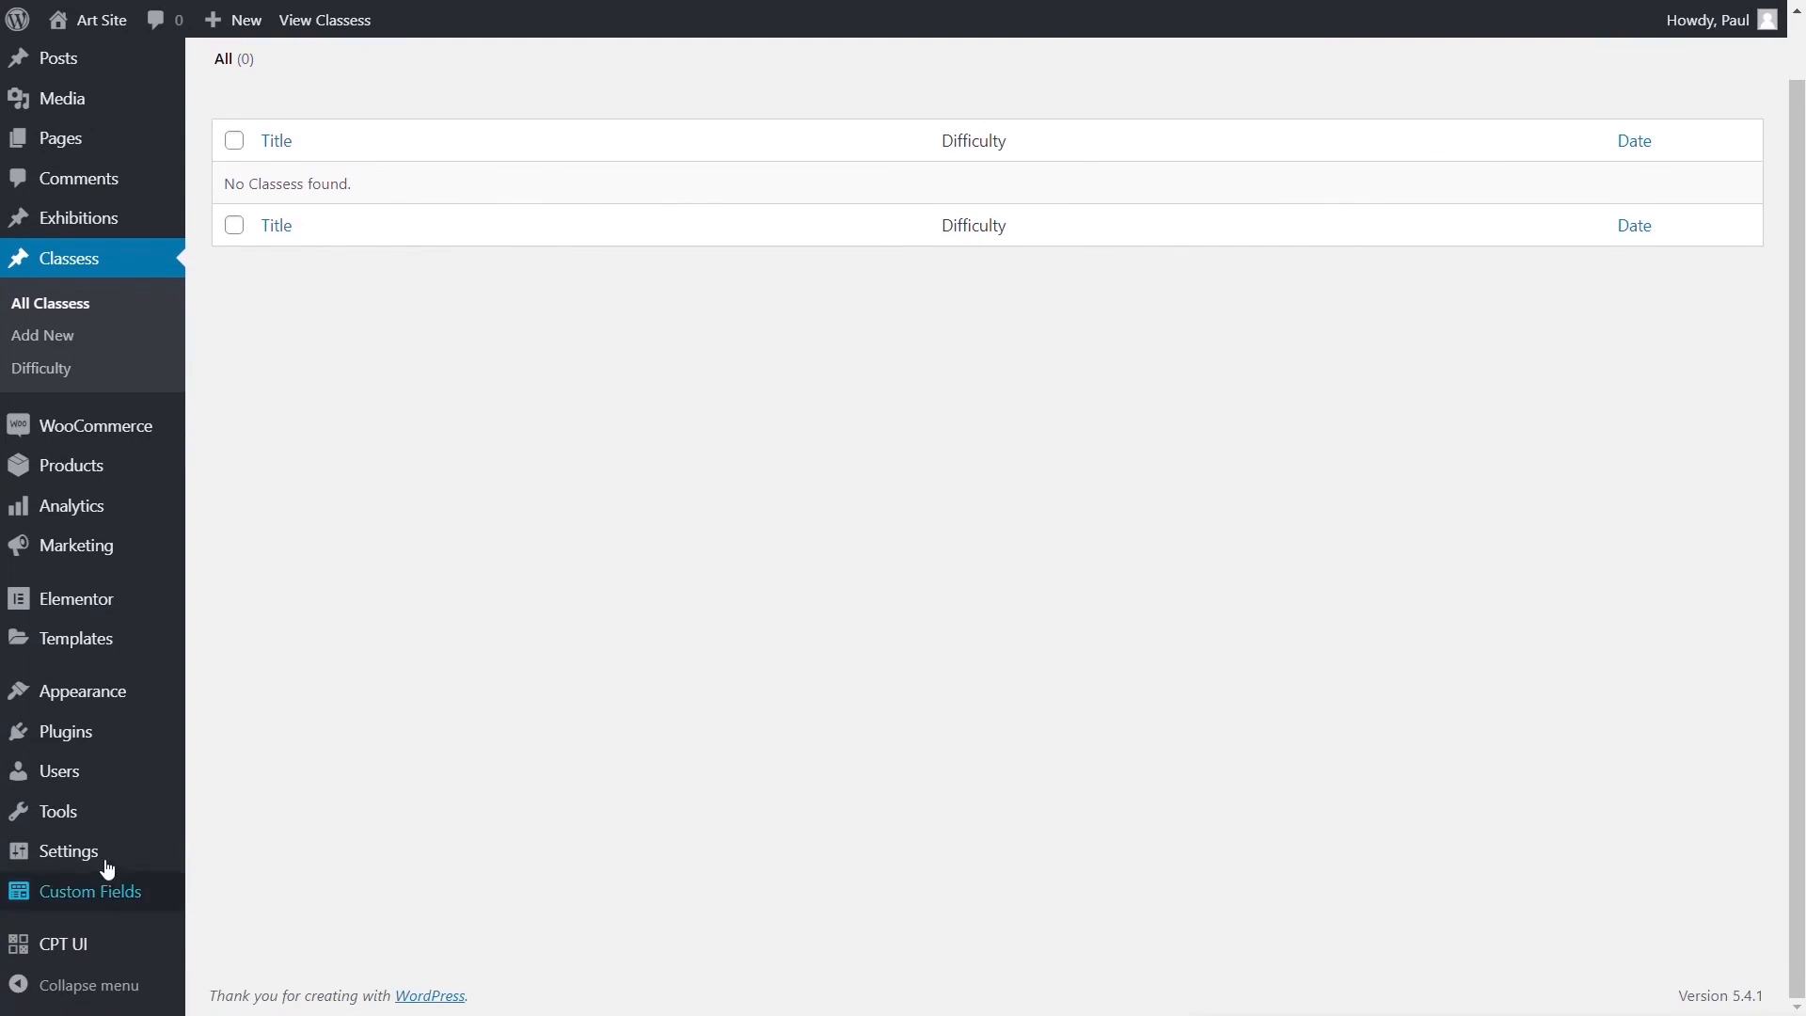
- Title the field group 'Class Info', limit it to Post Type is equal to Class, and add a field
{"action": "mouse_move", "coordinate": [94, 894]}
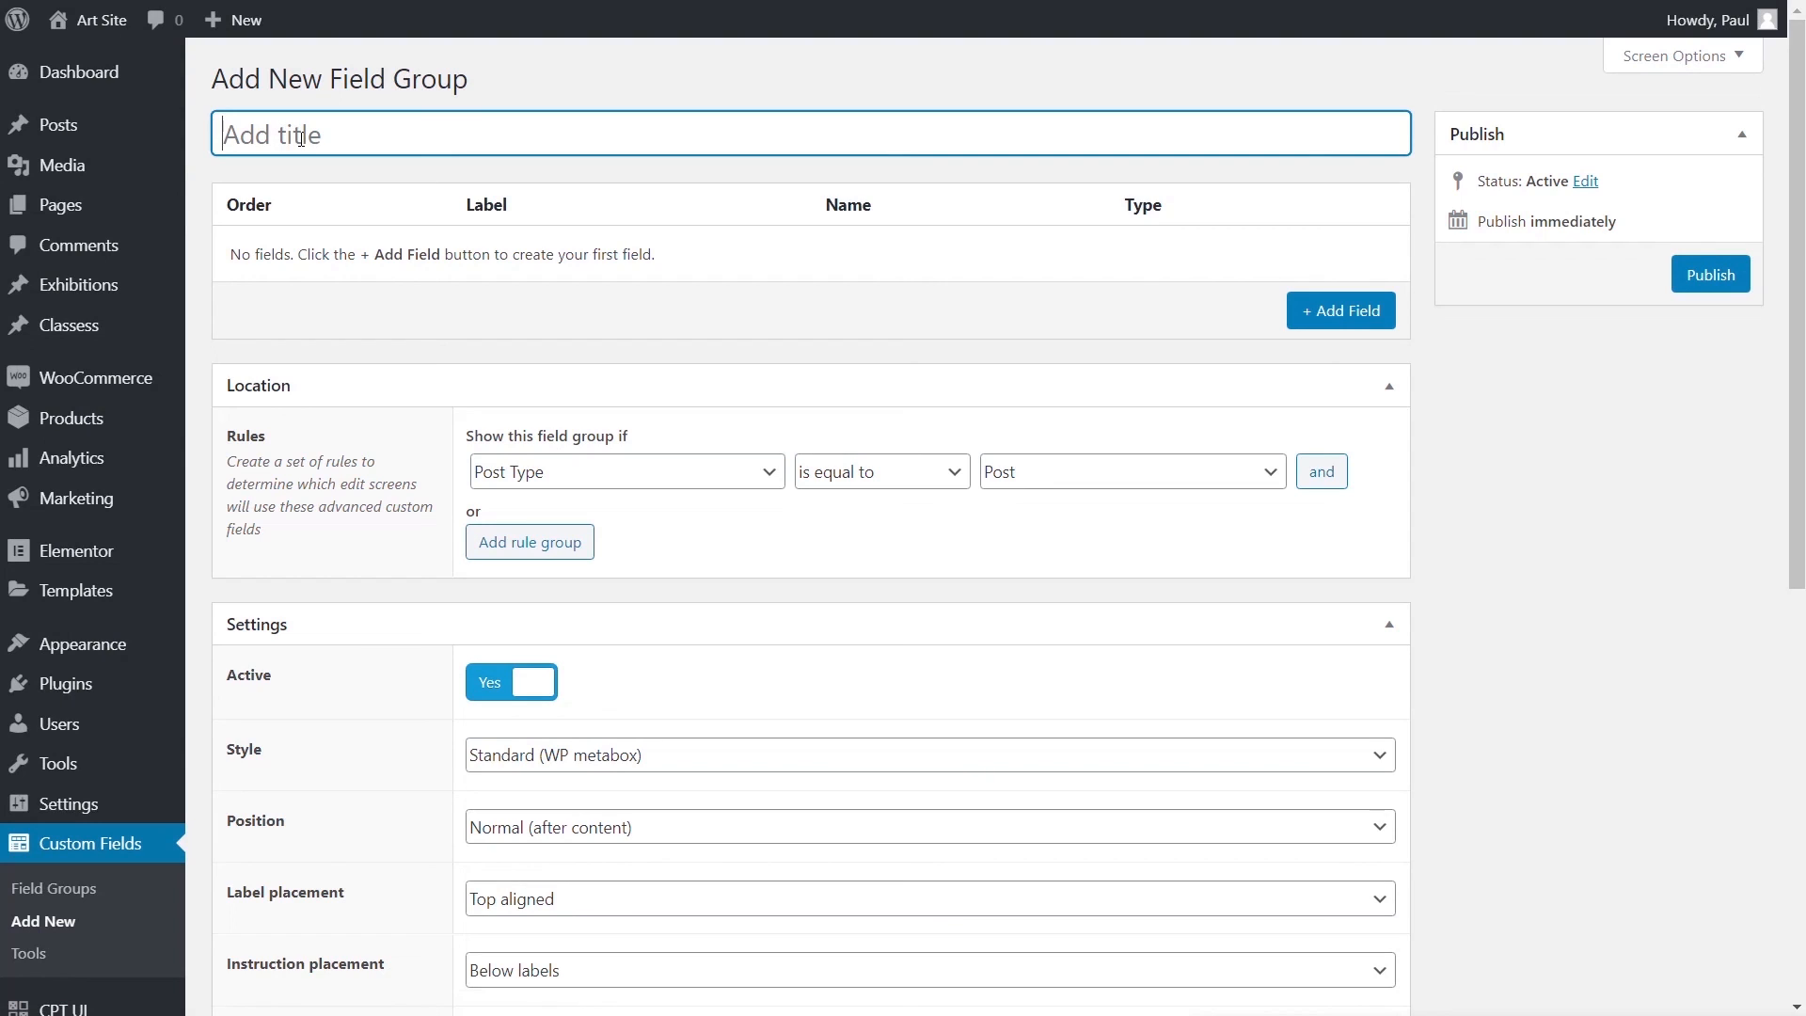
{"action": "type", "text": "Class Infor"}
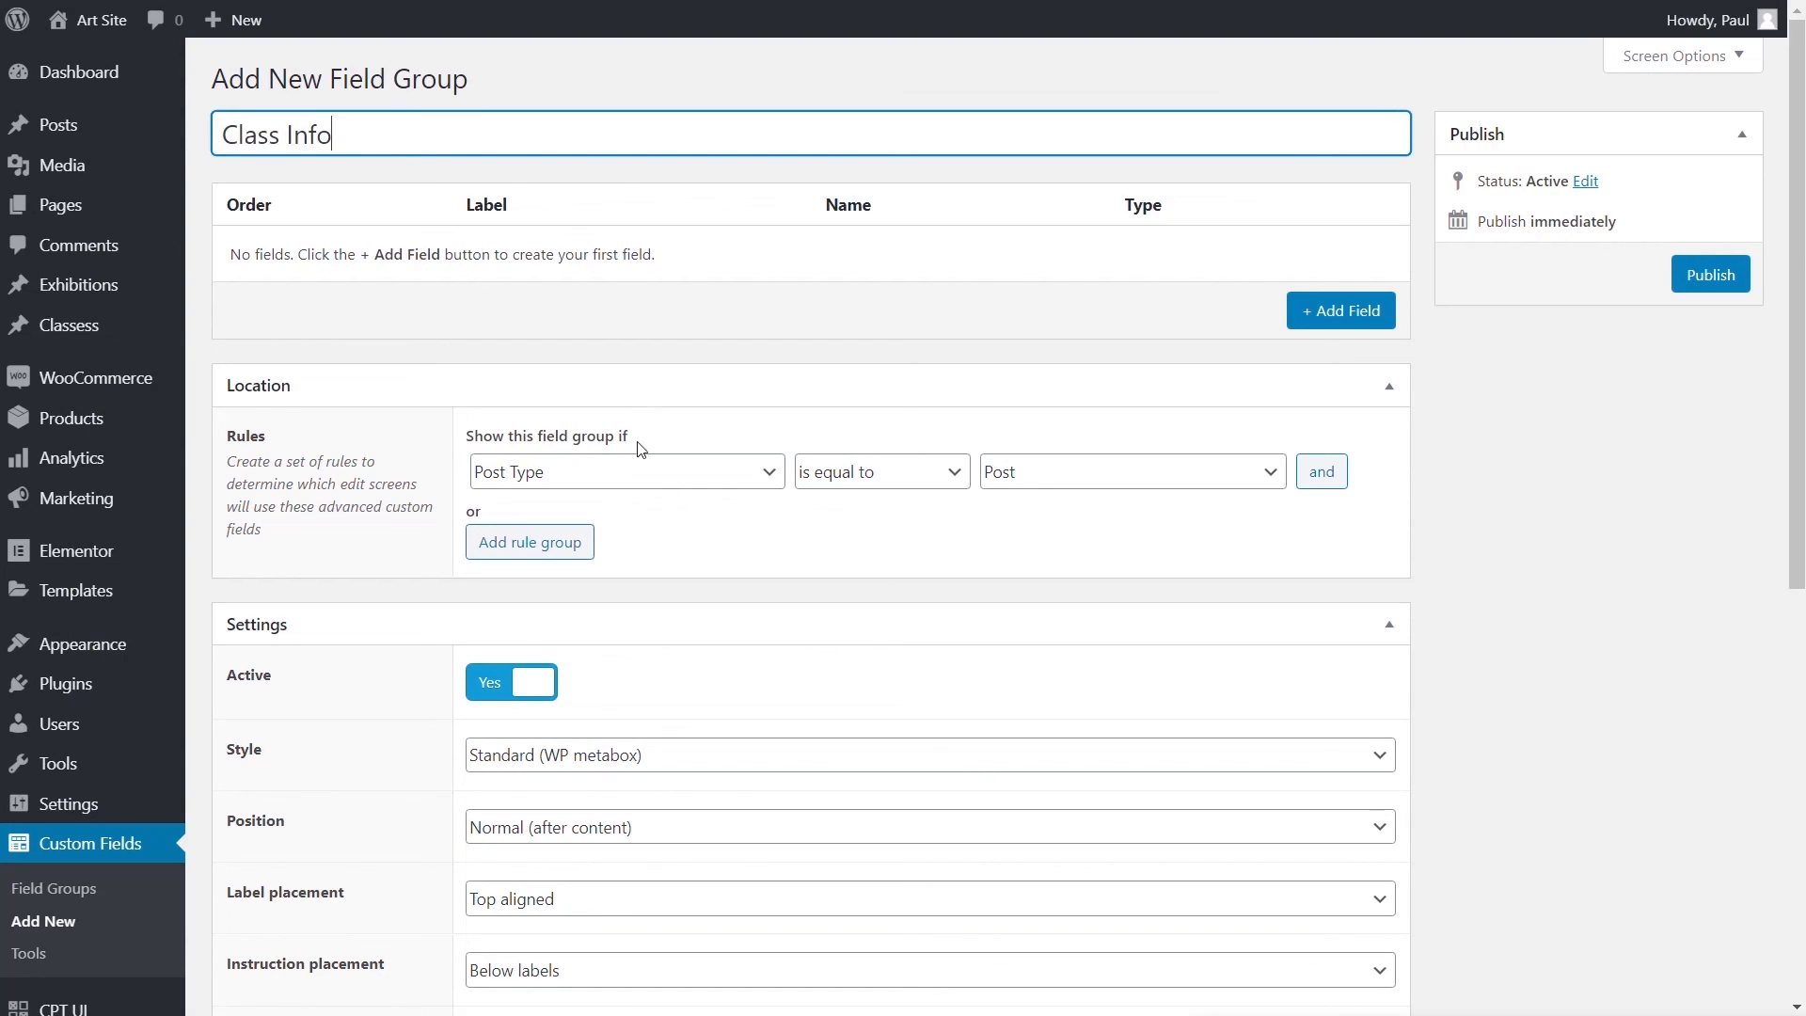
{"action": "left_click", "coordinate": [1045, 482]}
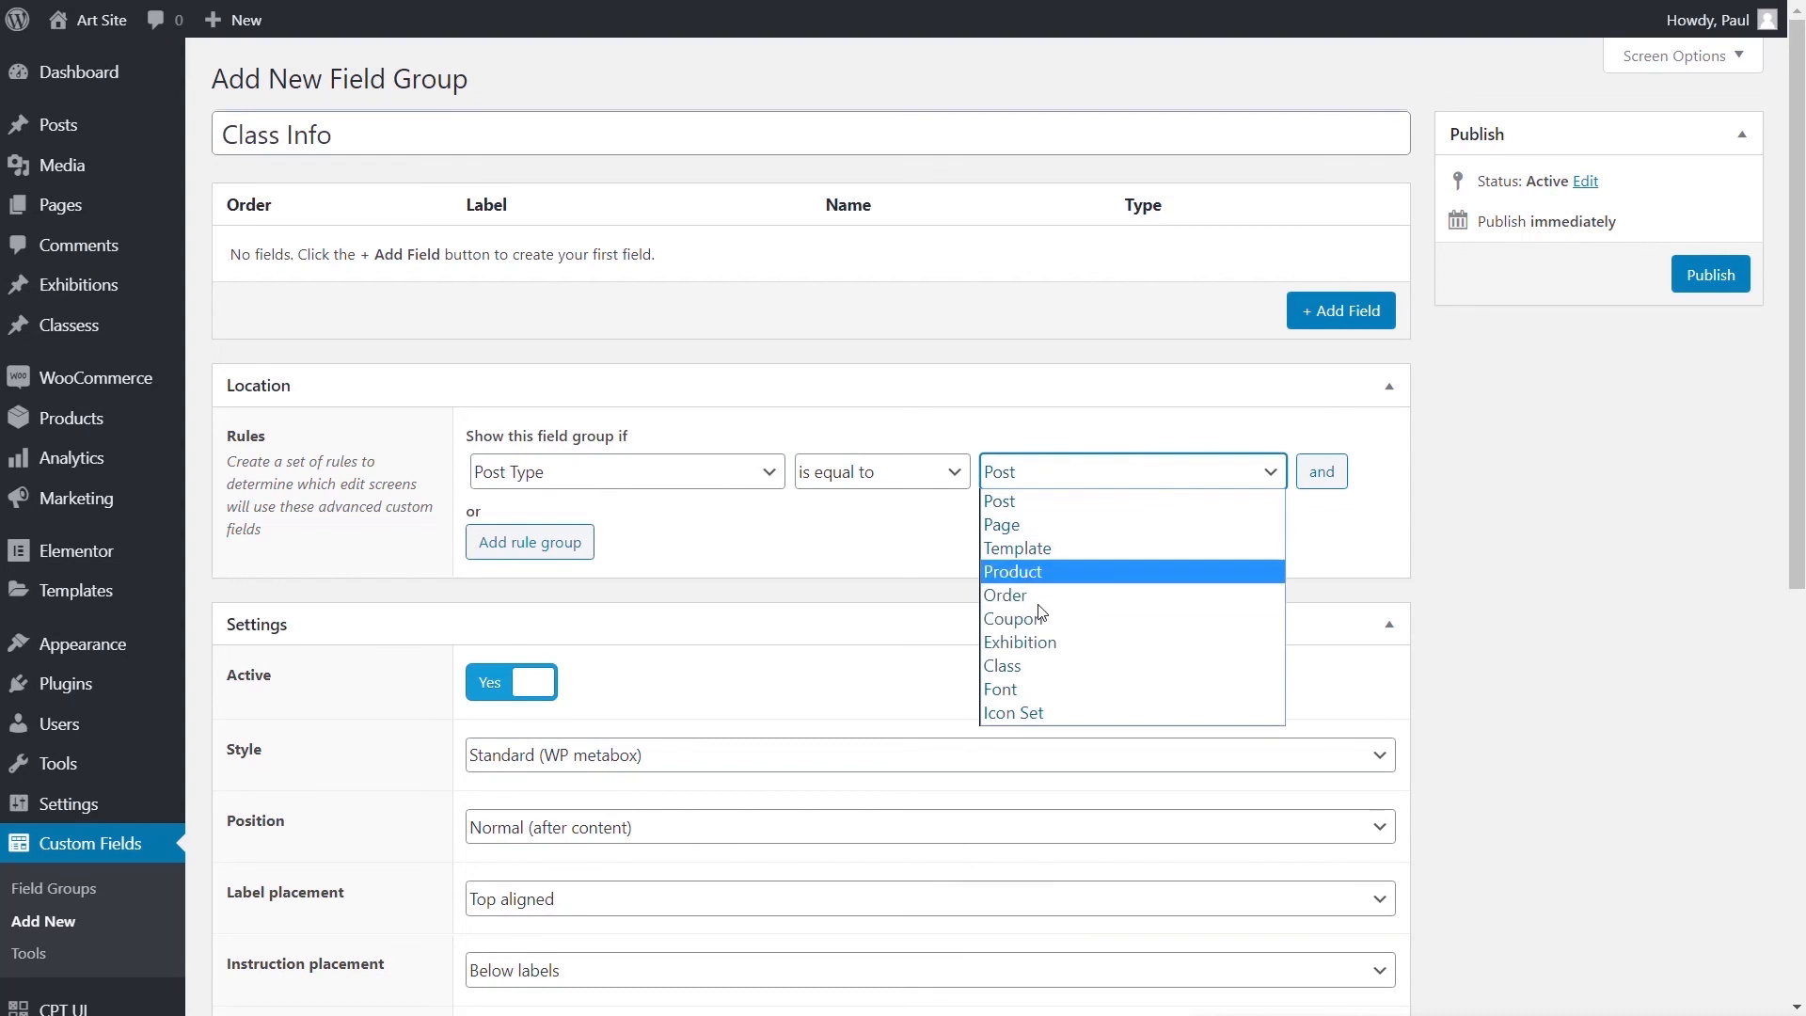
{"action": "left_click", "coordinate": [1035, 670]}
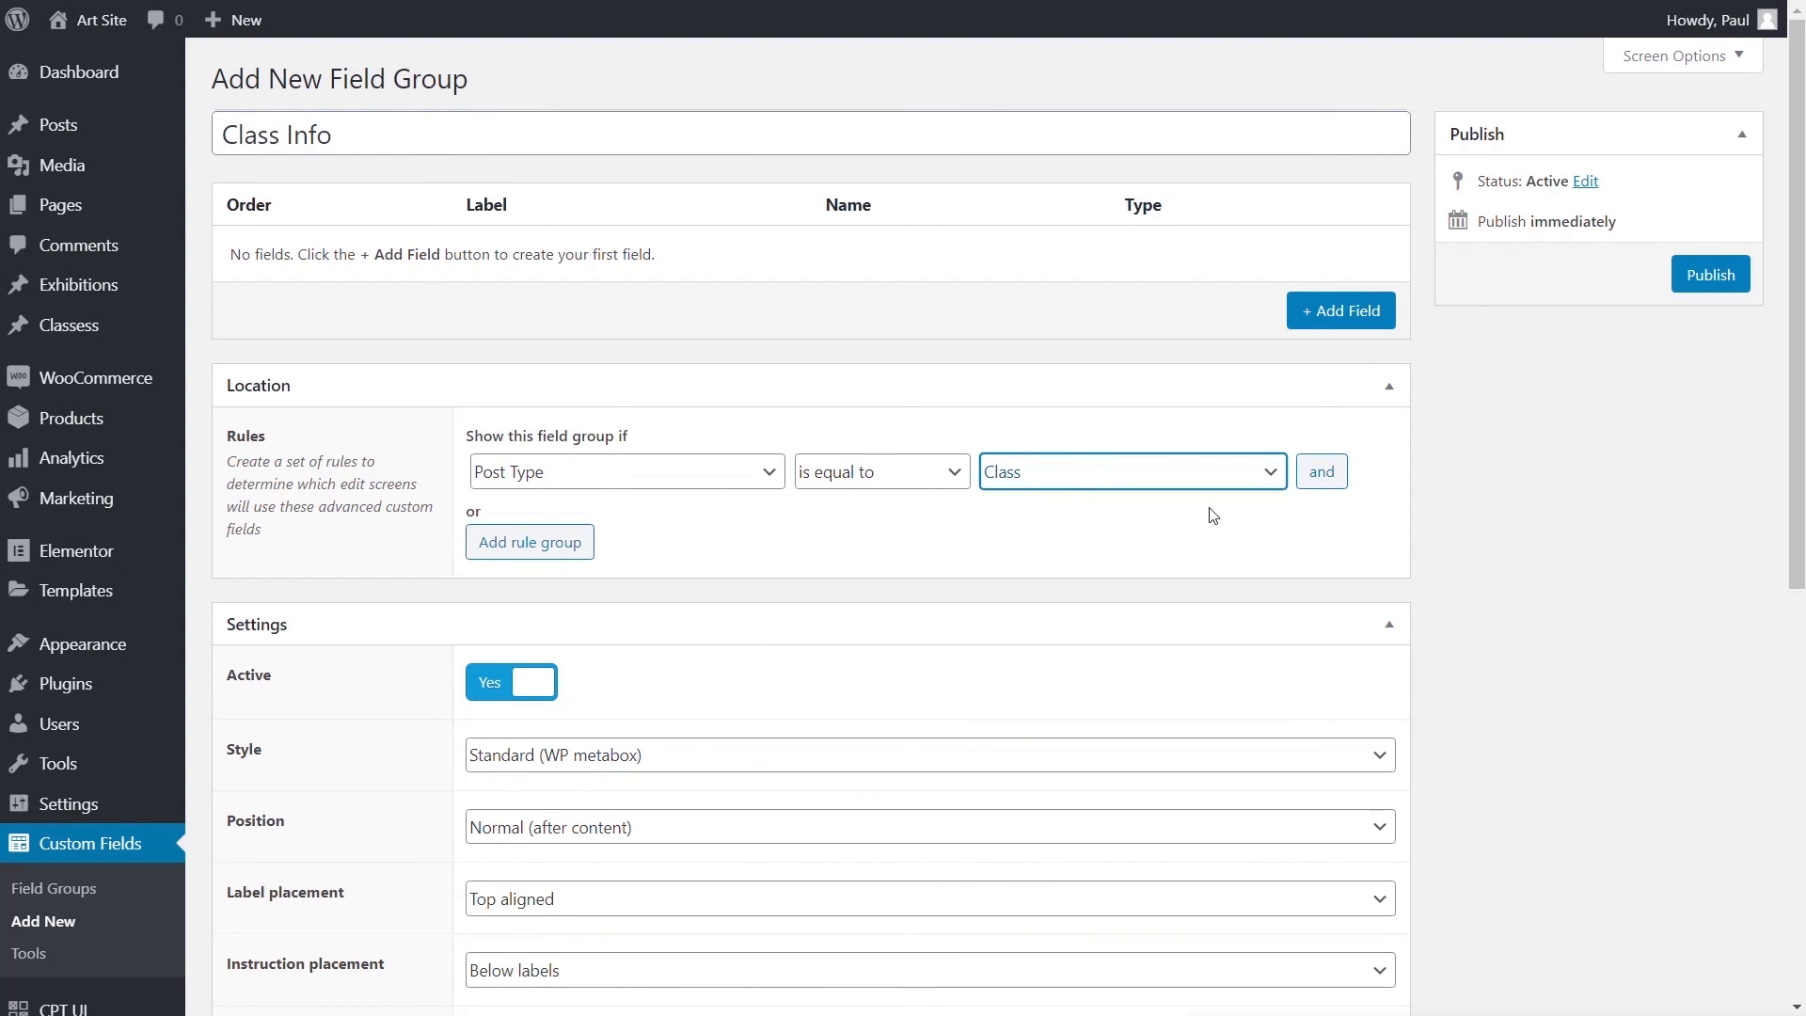
{"action": "left_click", "coordinate": [1337, 317]}
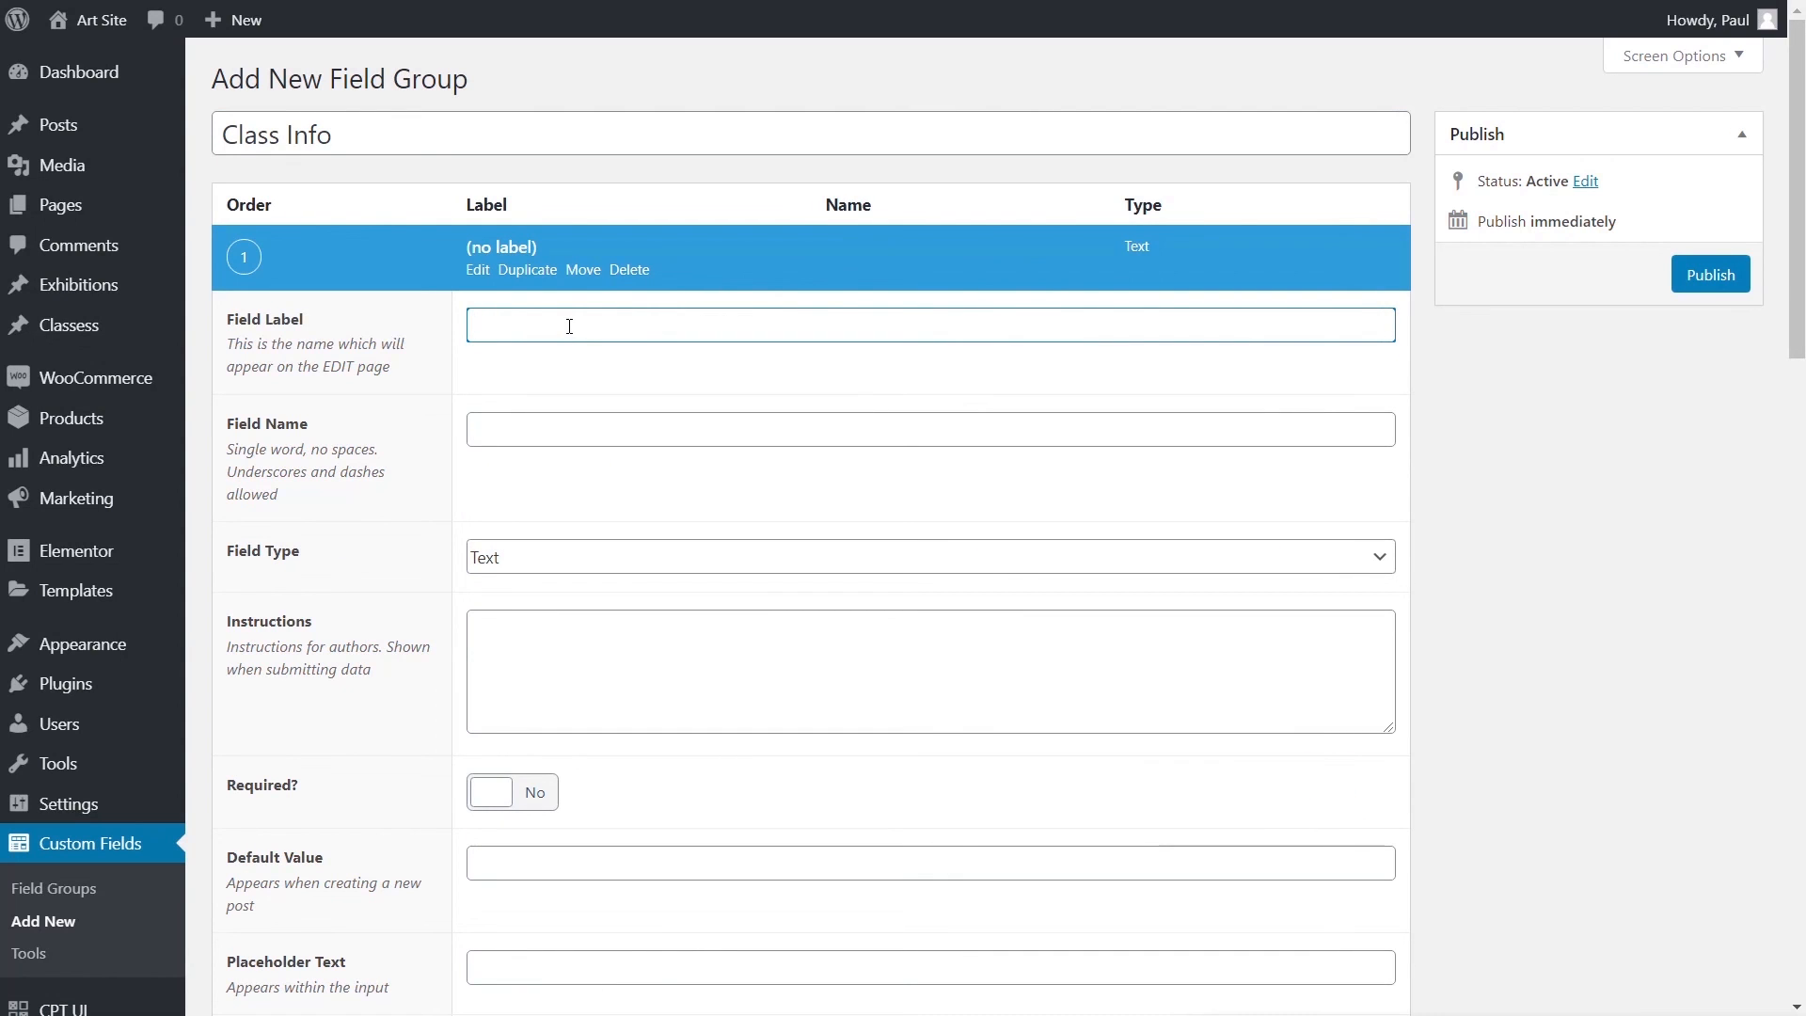
- Set up the first field as 'Class Location', a Text field named class_location
{"action": "type", "text": "Class Location"}
{"action": "left_click", "coordinate": [533, 448]}
{"action": "left_click", "coordinate": [516, 563]}
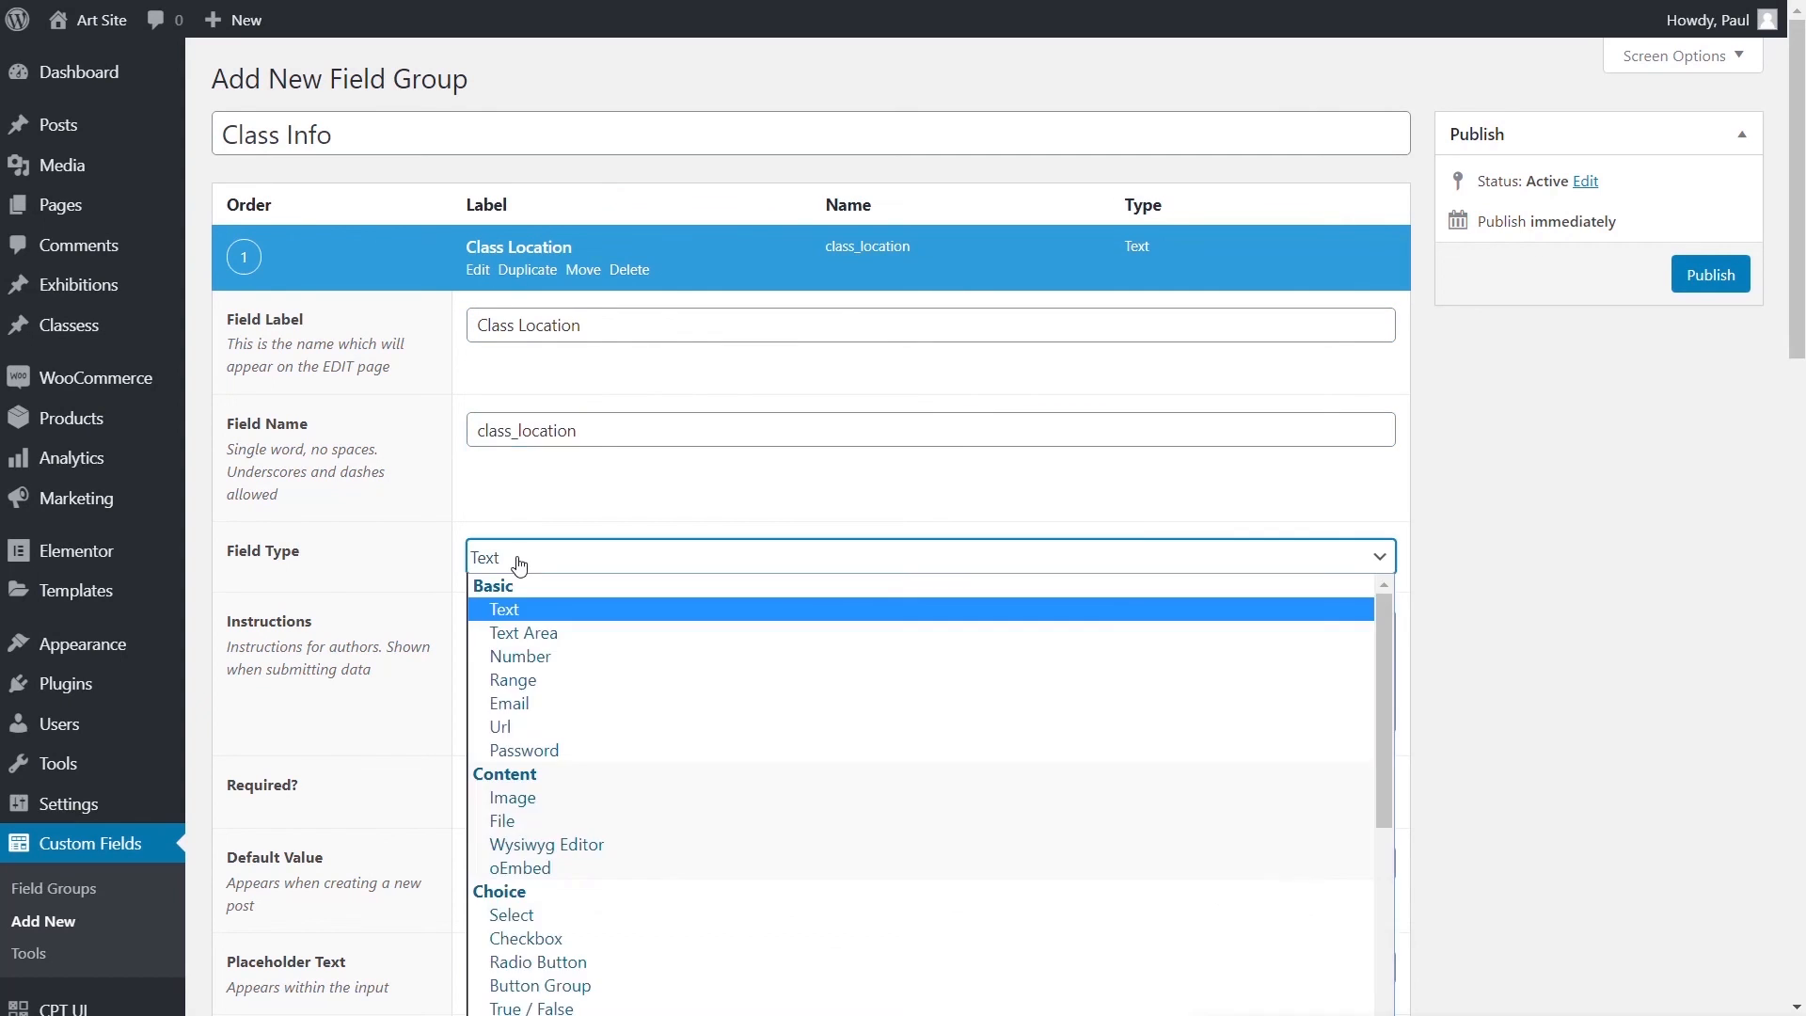
{"action": "left_click", "coordinate": [517, 562]}
{"action": "left_click", "coordinate": [1520, 516]}
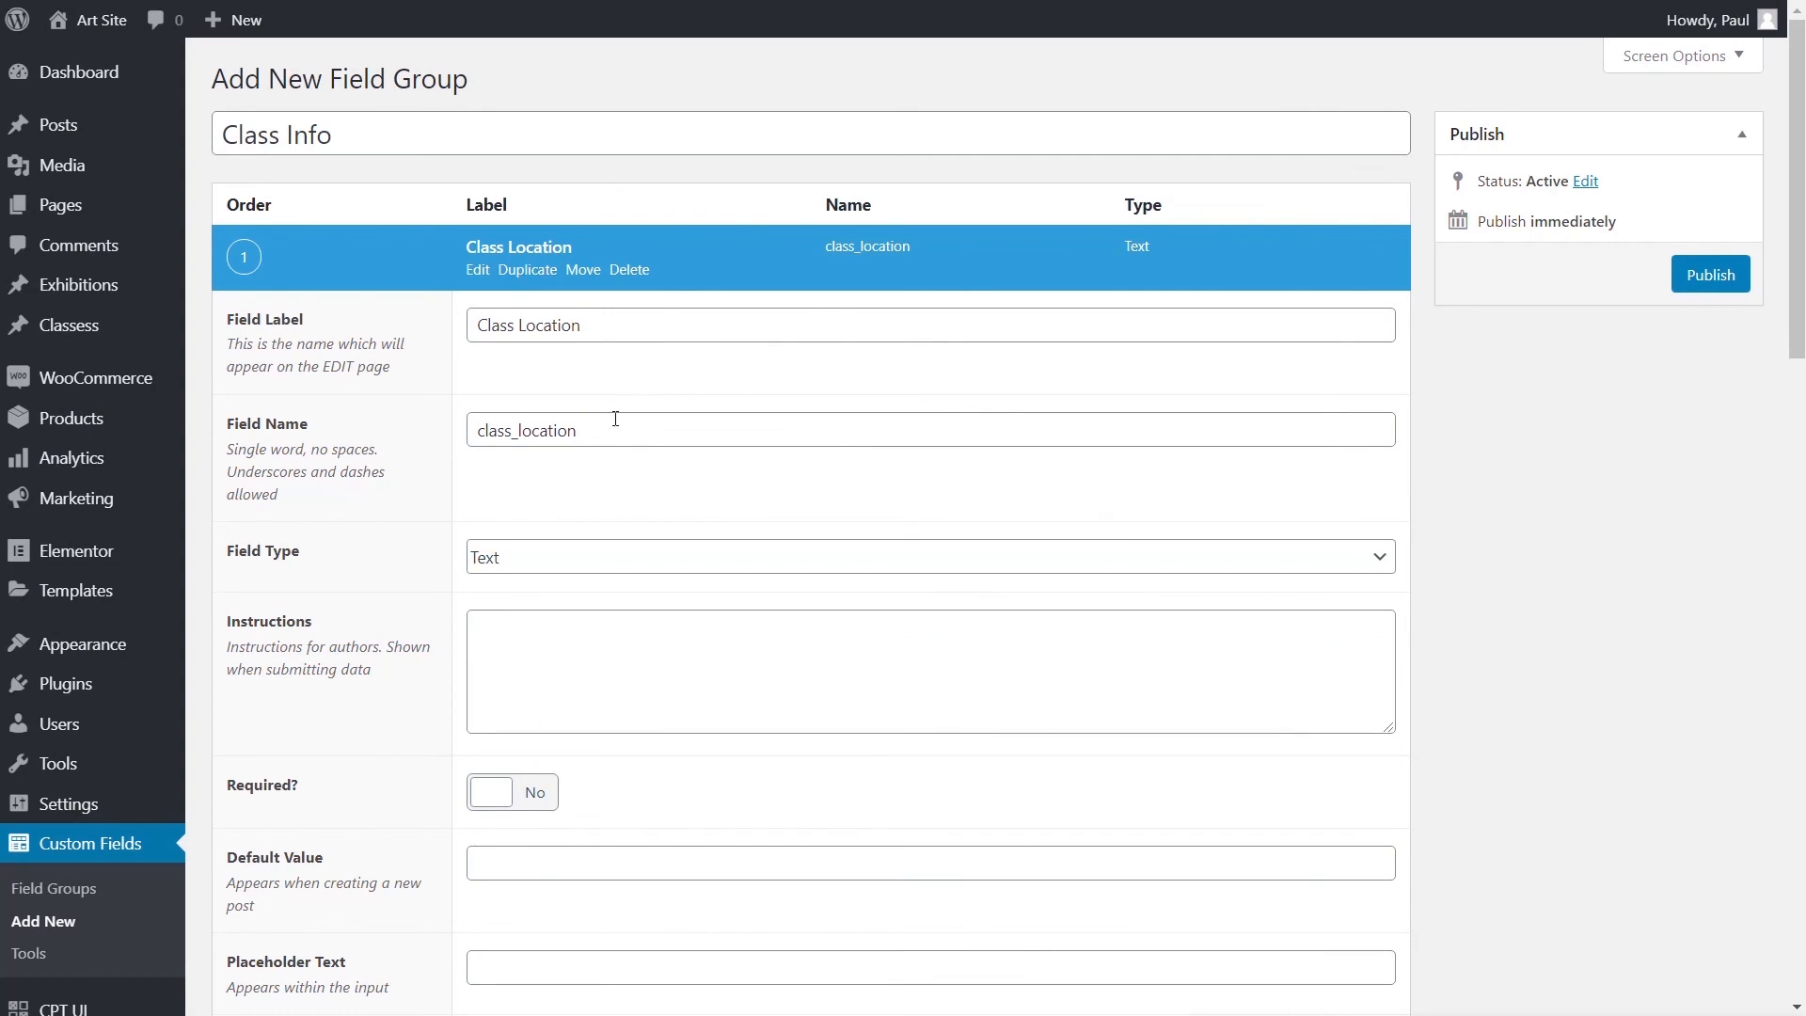
{"action": "left_click", "coordinate": [537, 248]}
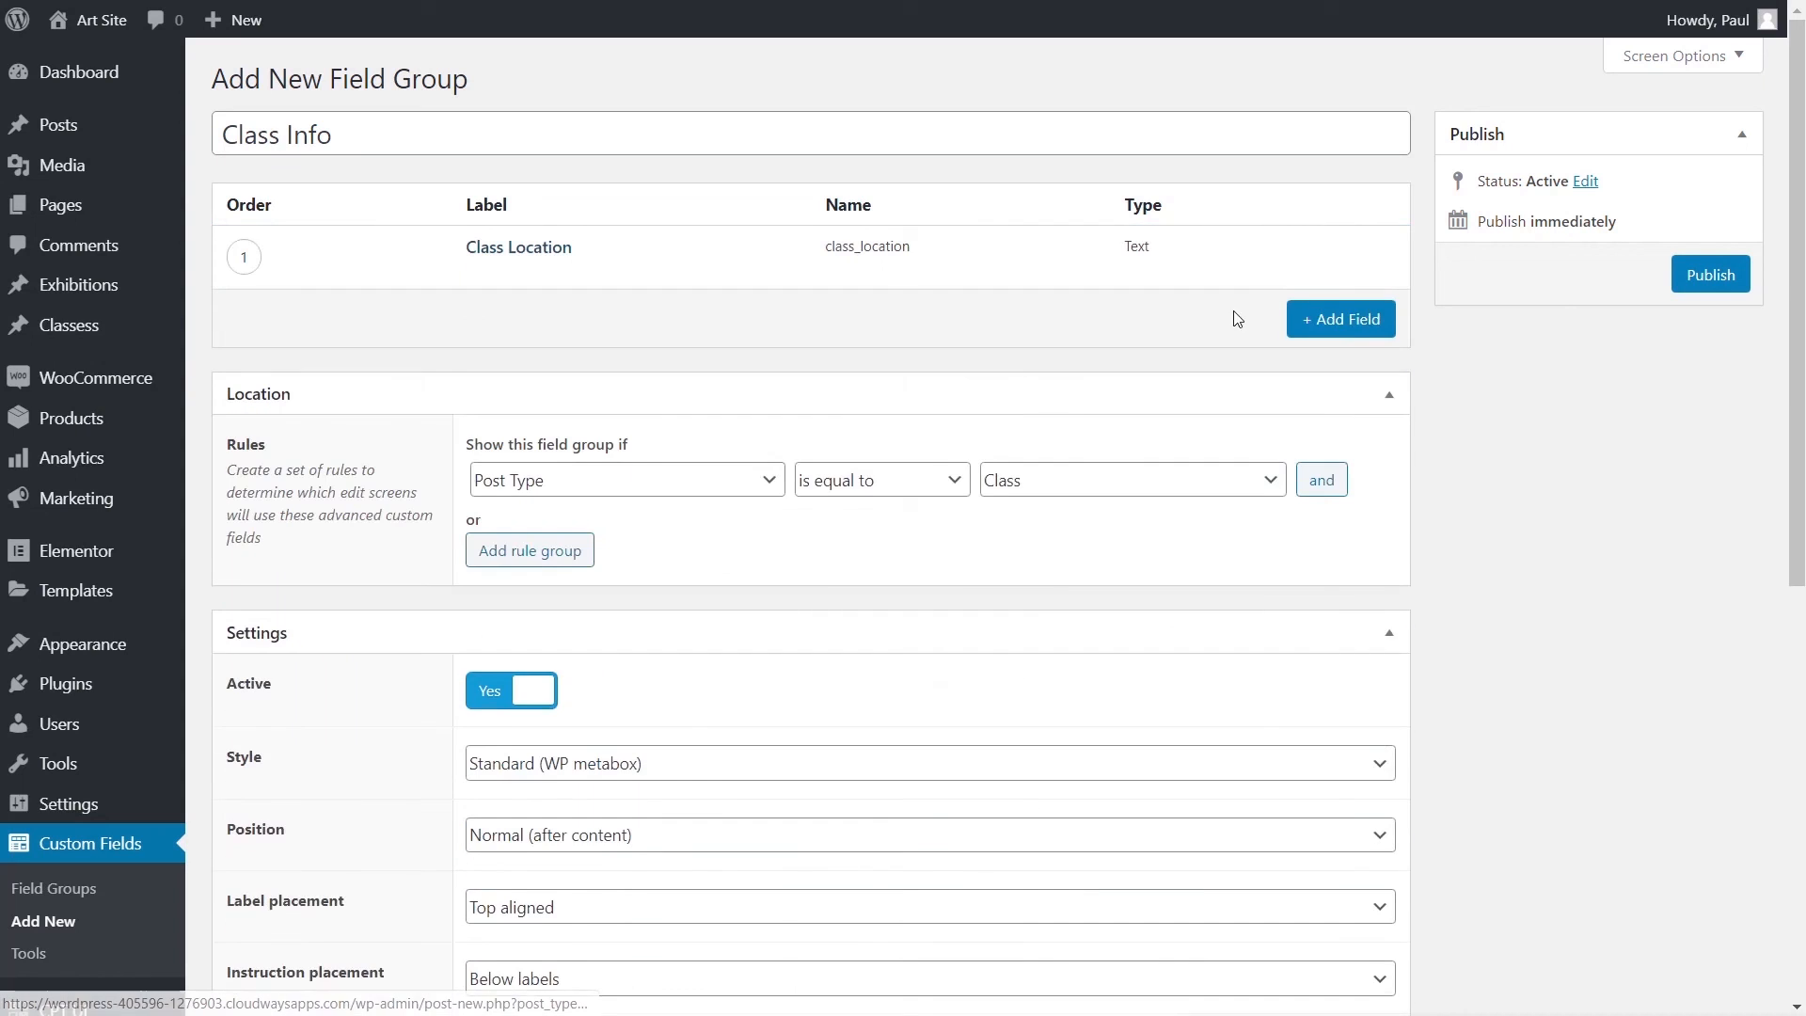
- Add a 'Start Date' Date Picker field with display and return format F j, Y
{"action": "left_click", "coordinate": [1352, 318]}
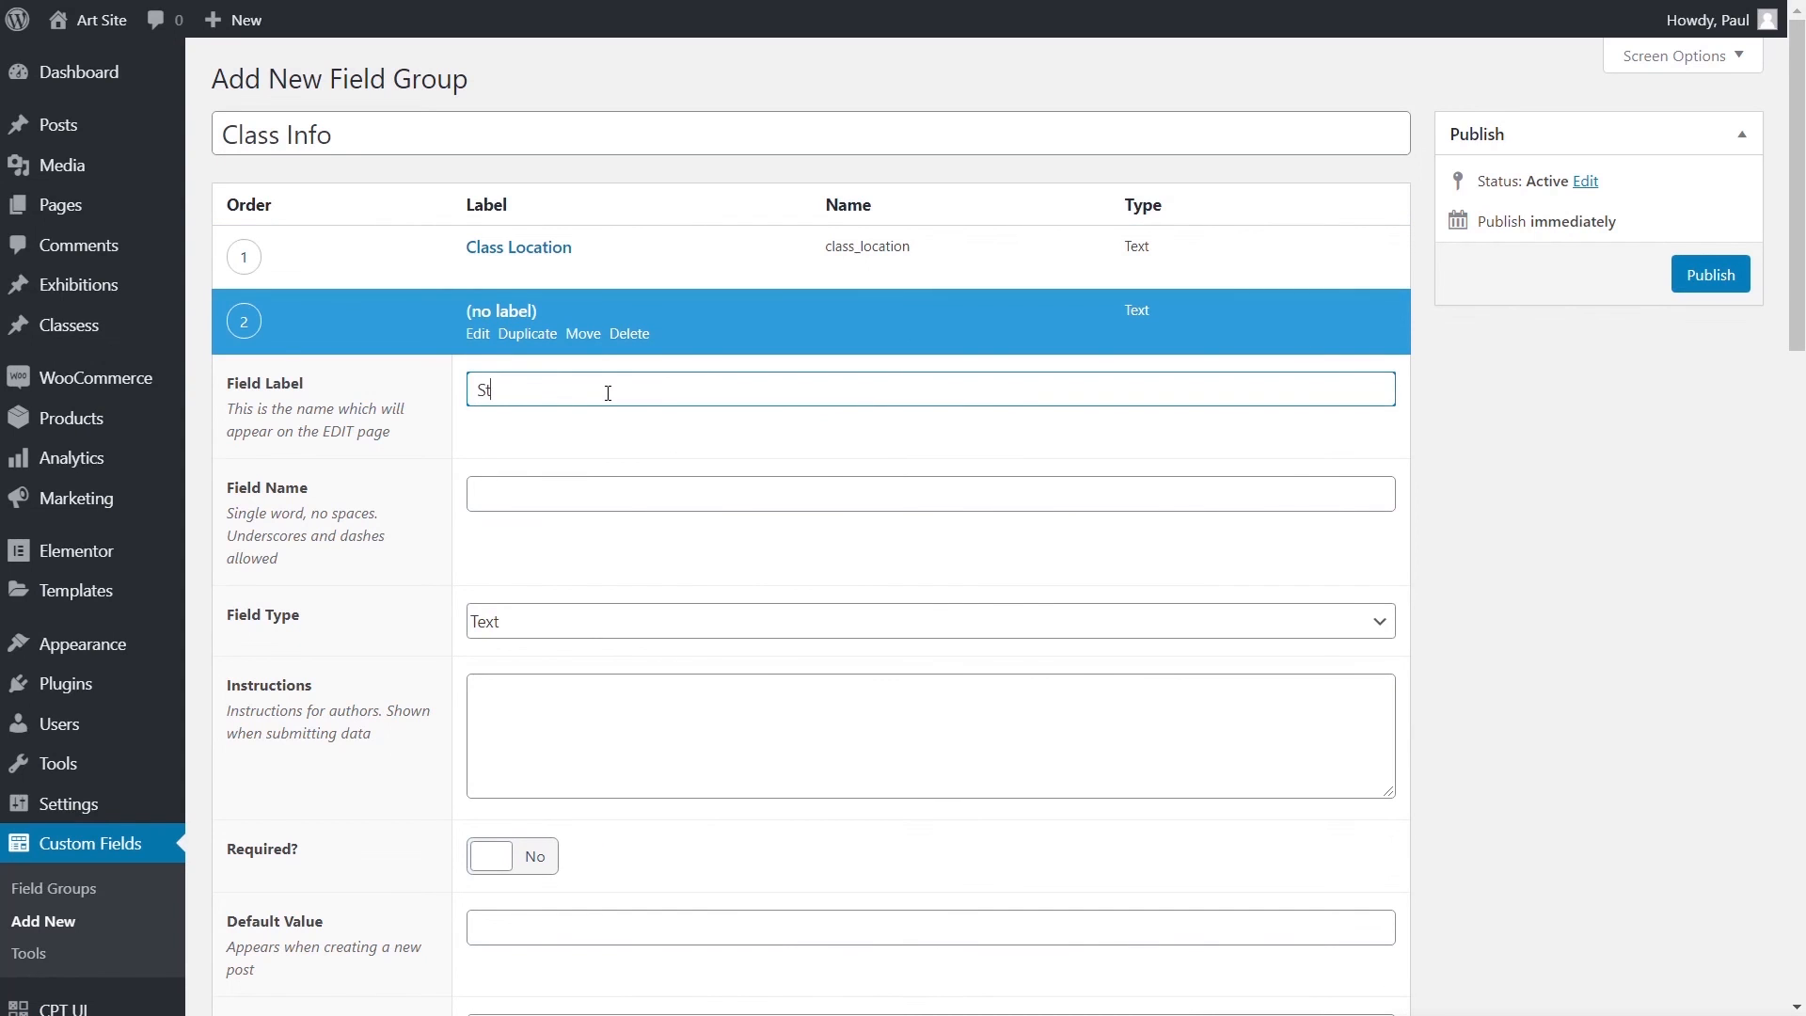
{"action": "type", "text": "Start Date"}
{"action": "left_click", "coordinate": [573, 487]}
{"action": "left_click", "coordinate": [554, 613]}
{"action": "scroll", "coordinate": [814, 826], "scroll_direction": "down", "scroll_amount": 4}
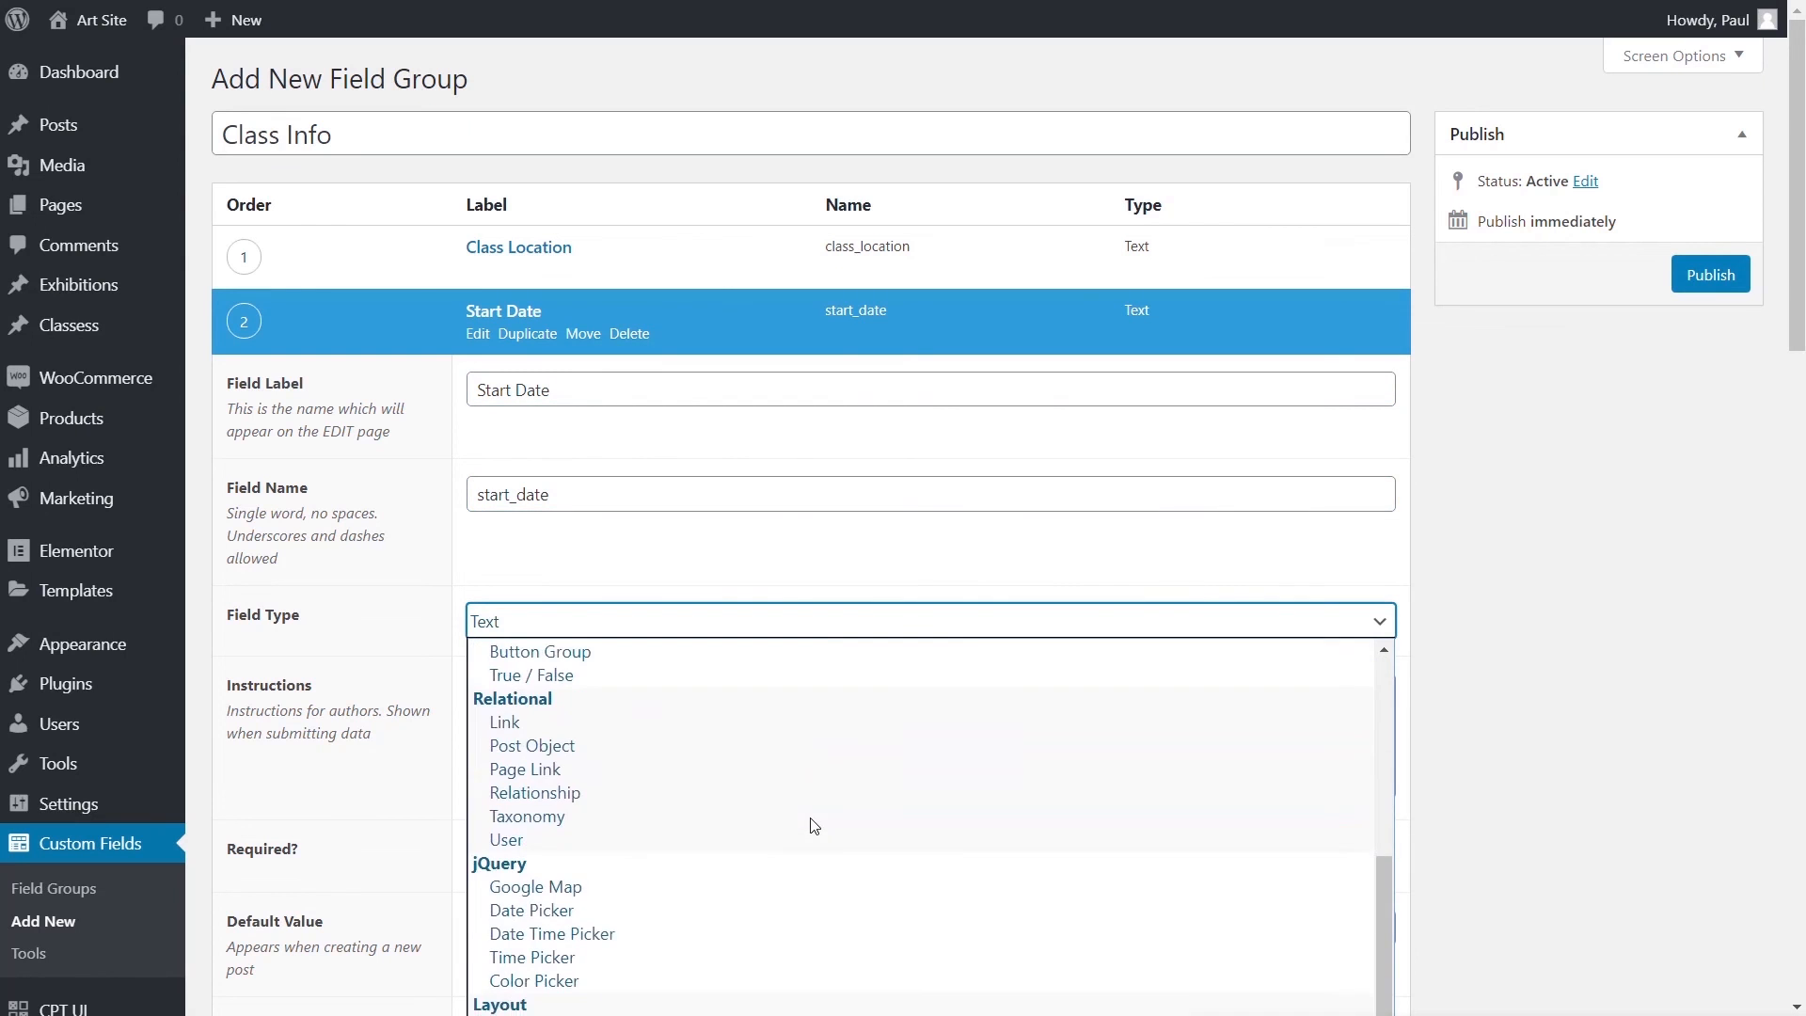
{"action": "left_click", "coordinate": [780, 910]}
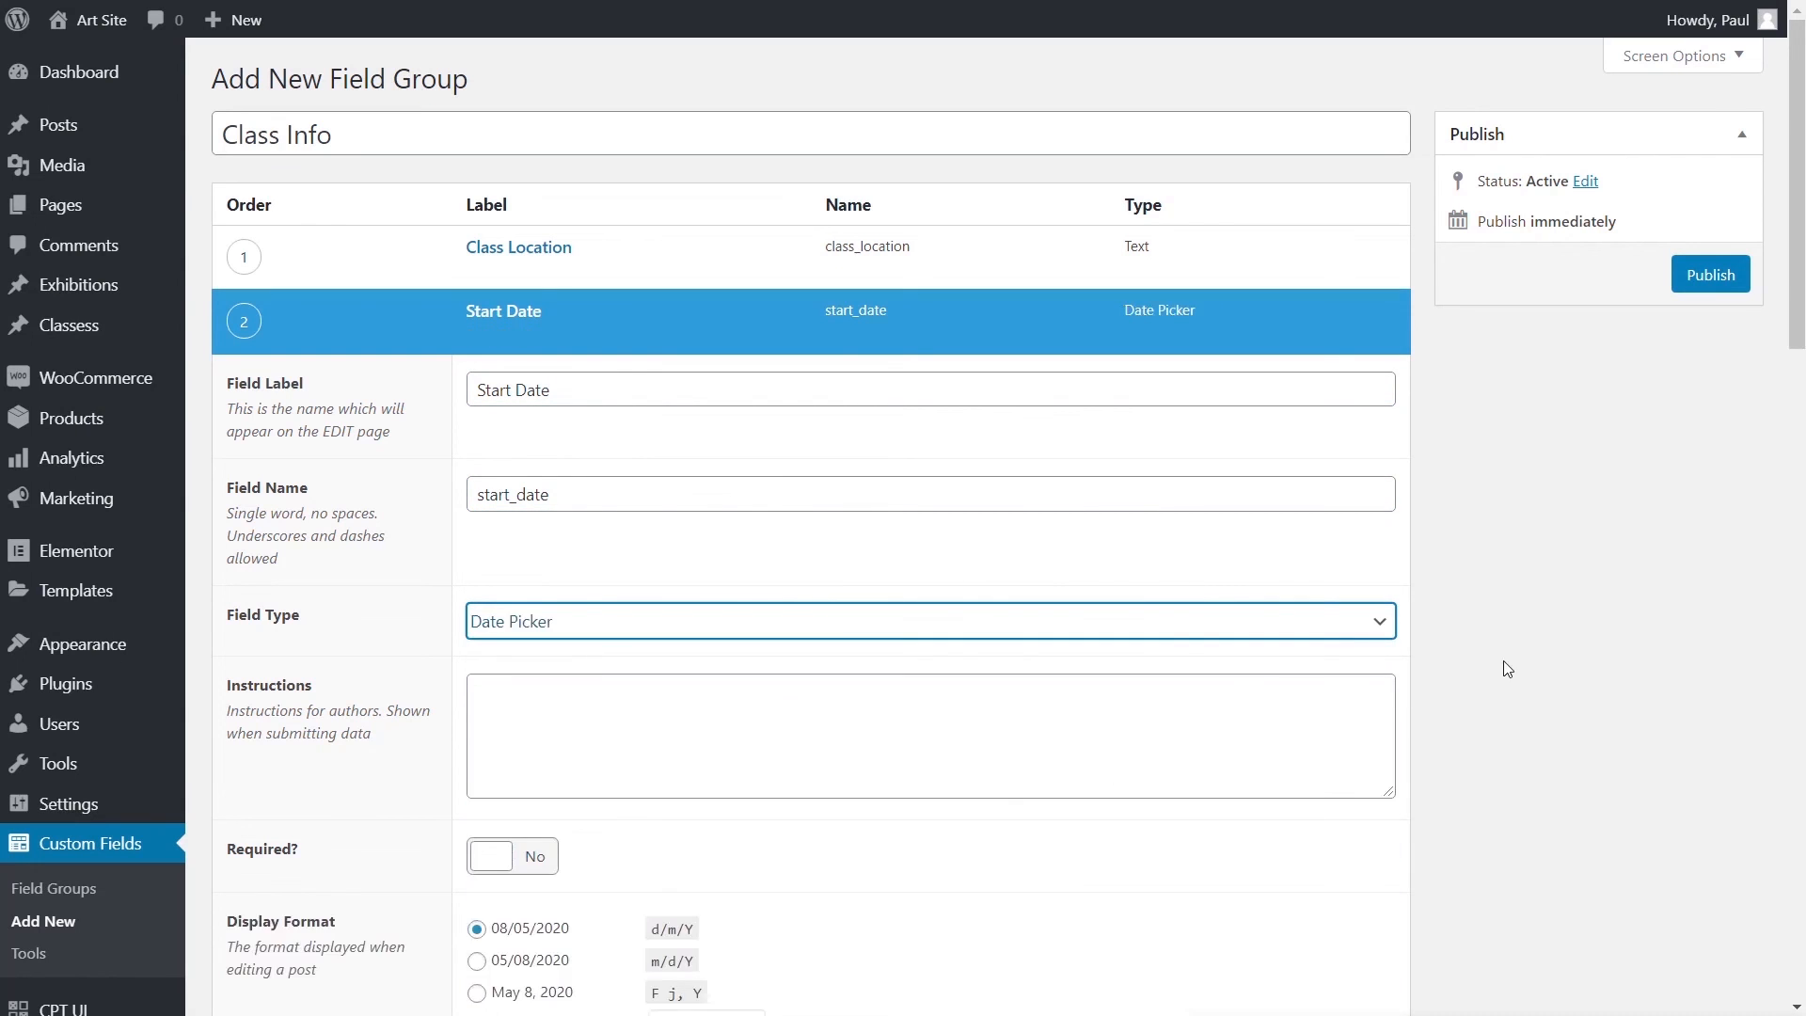
{"action": "scroll", "coordinate": [1489, 671], "scroll_direction": "down", "scroll_amount": 5}
{"action": "left_click", "coordinate": [515, 523]}
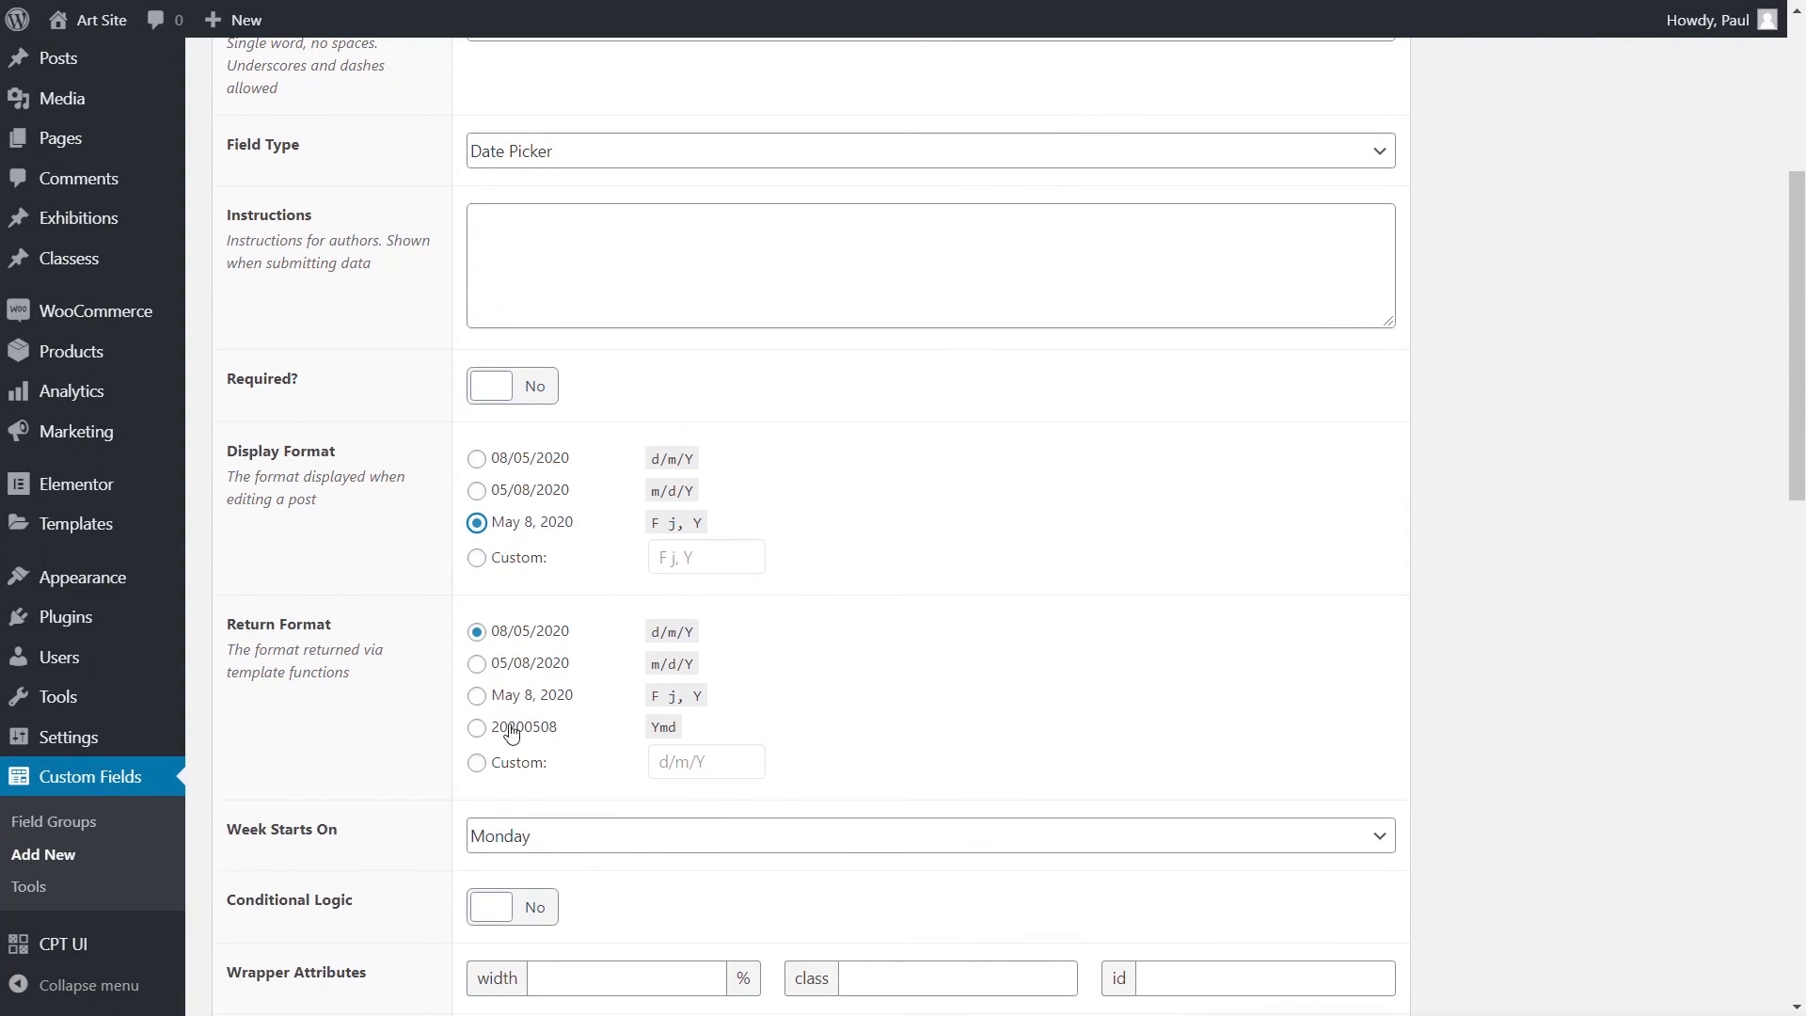
{"action": "left_click", "coordinate": [508, 697]}
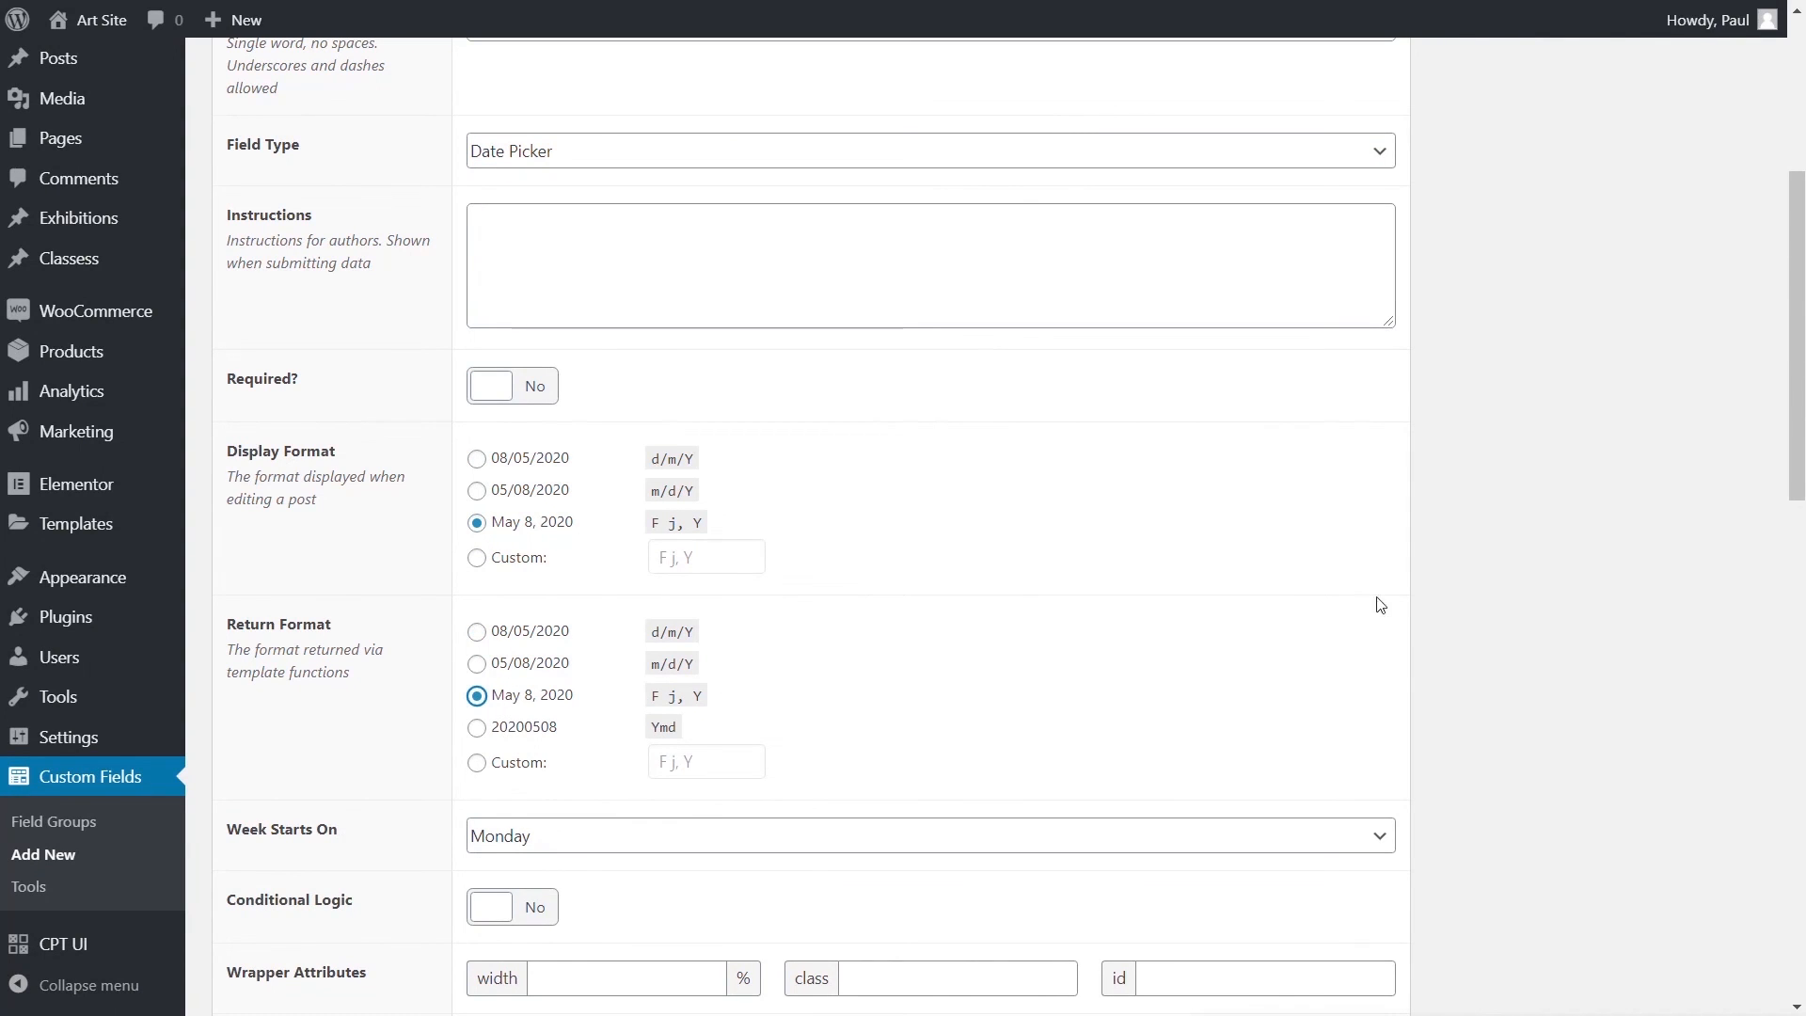
{"action": "scroll", "coordinate": [1473, 587], "scroll_direction": "up", "scroll_amount": 6}
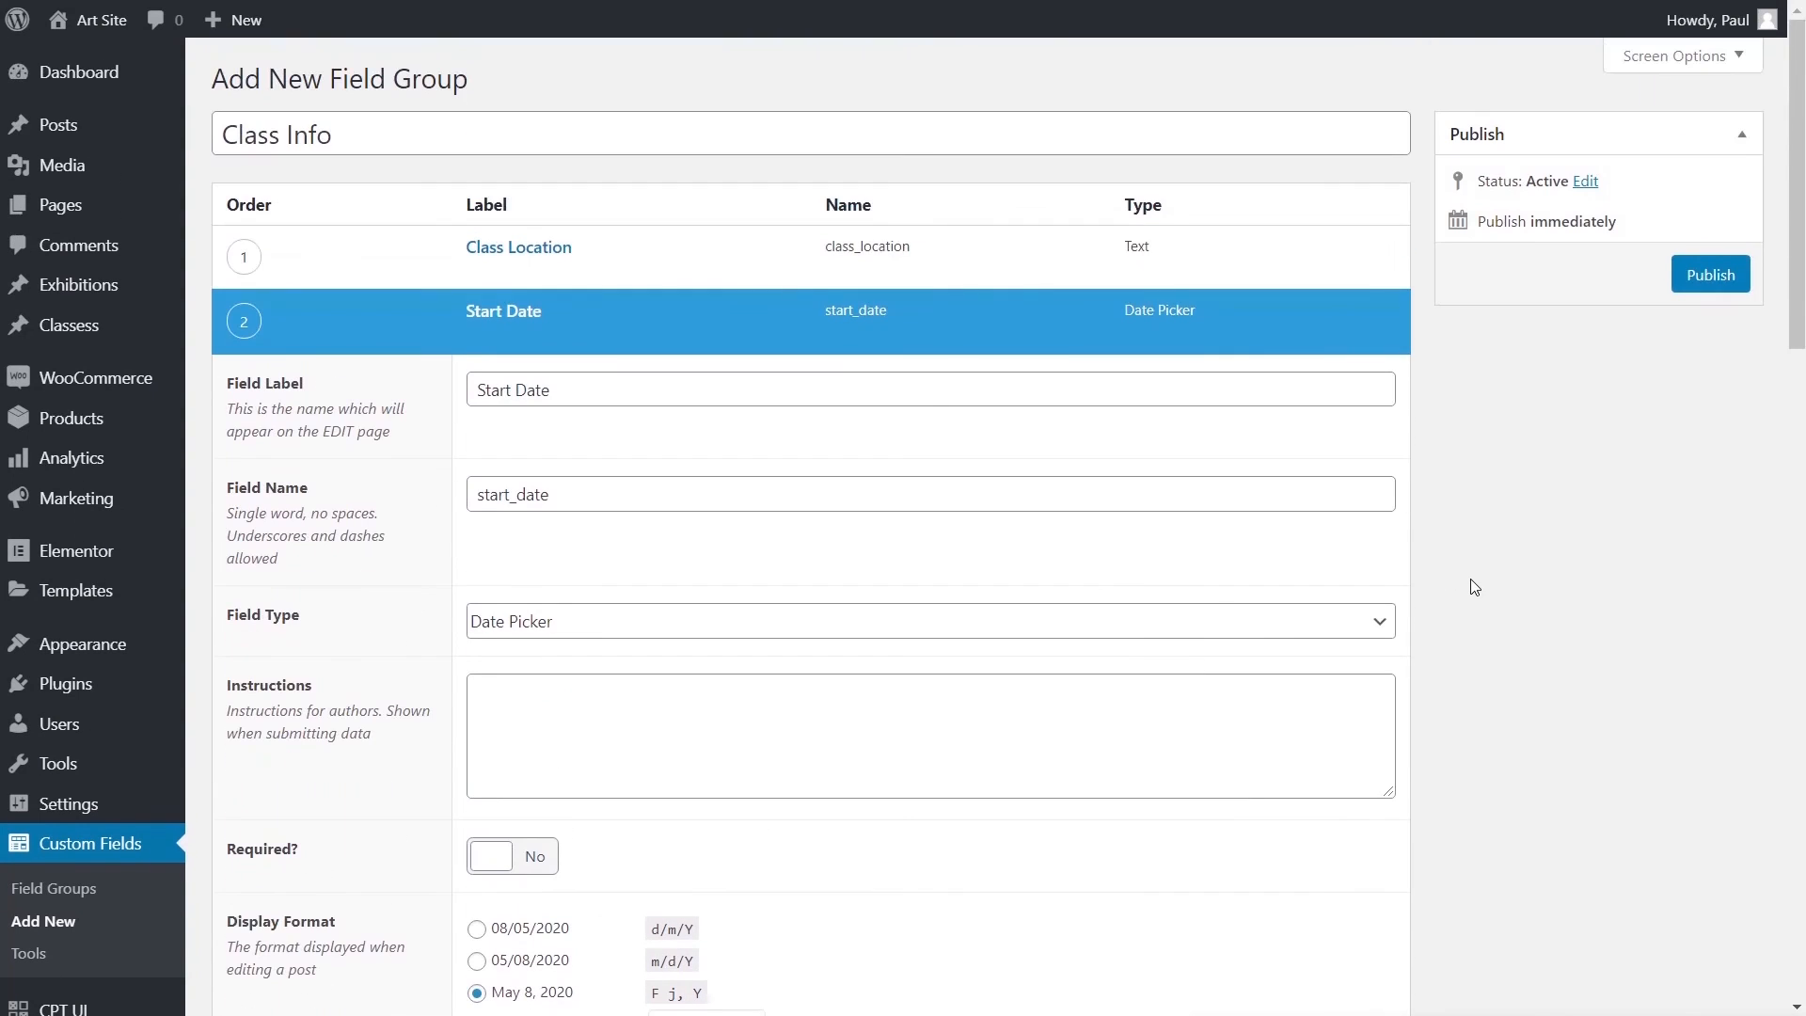
{"action": "left_click", "coordinate": [513, 311]}
- Add a 'Start Time' Time Picker field in 24-hour H:i:s format and publish the group
{"action": "left_click", "coordinate": [1345, 381]}
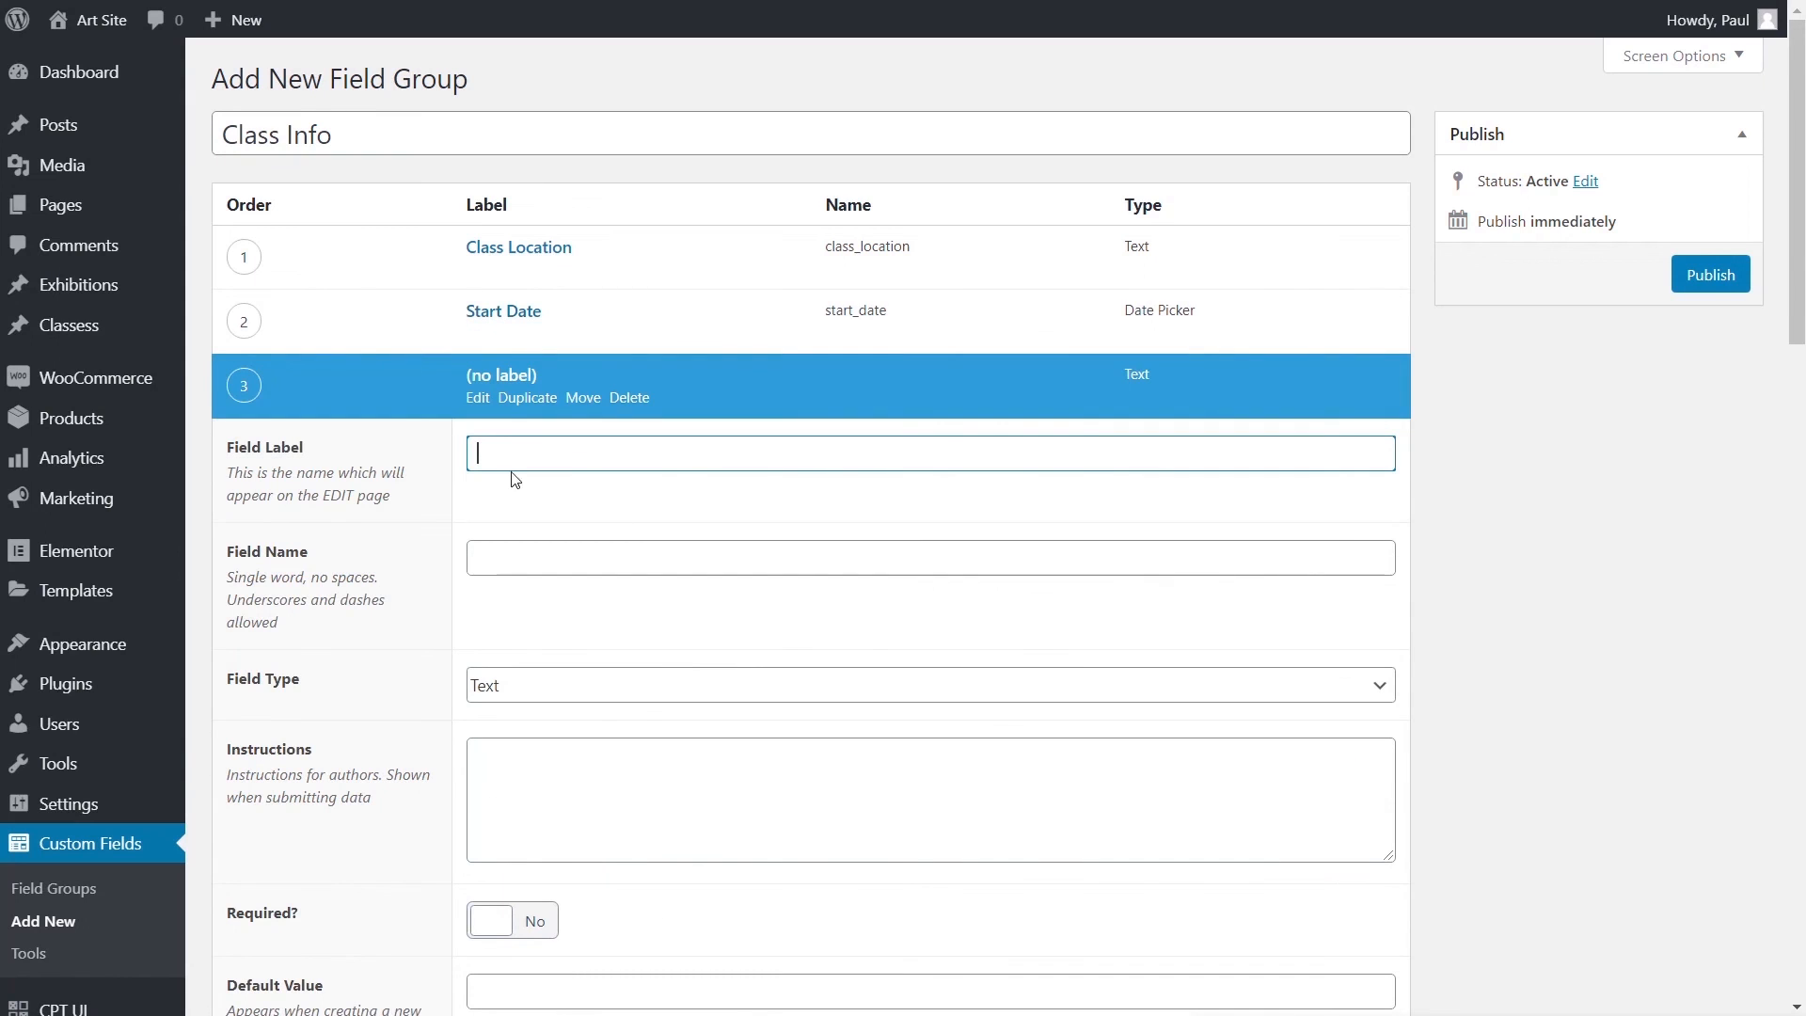
{"action": "type", "text": "Start Time"}
{"action": "left_click", "coordinate": [523, 555]}
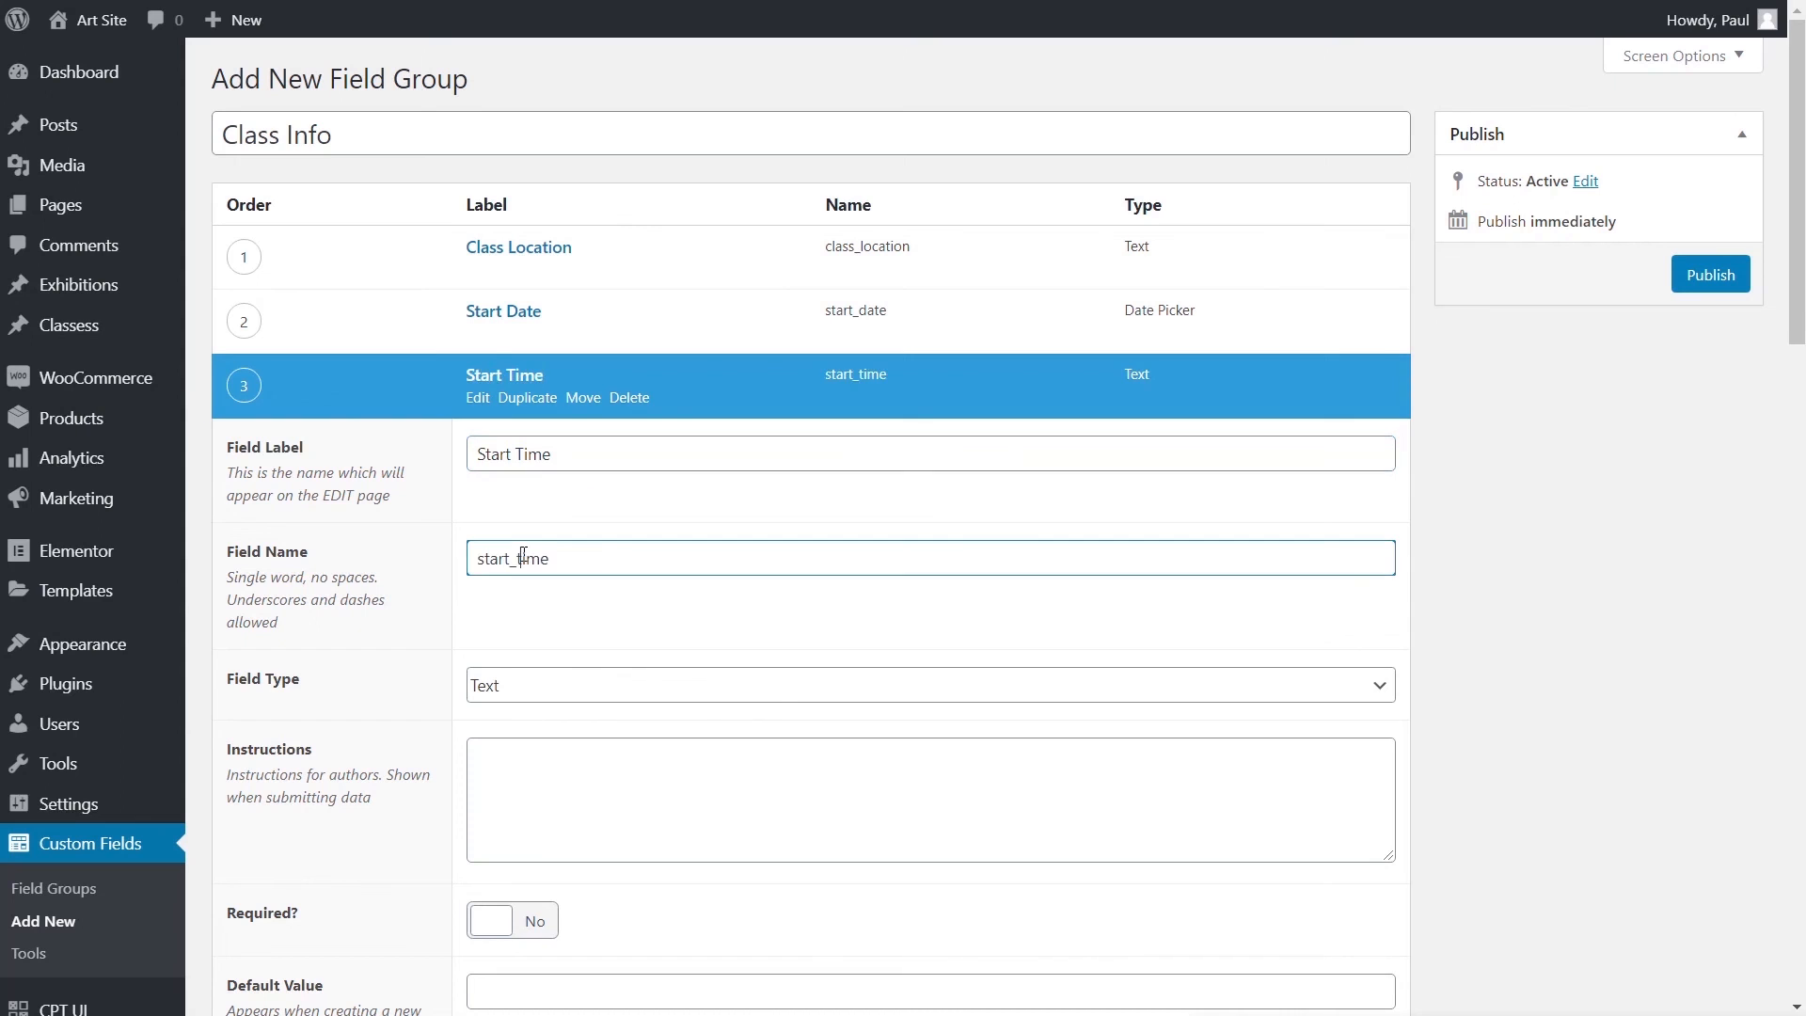
{"action": "left_click", "coordinate": [575, 688]}
{"action": "scroll", "coordinate": [807, 752], "scroll_direction": "down", "scroll_amount": 5}
{"action": "scroll", "coordinate": [816, 774], "scroll_direction": "down", "scroll_amount": 3}
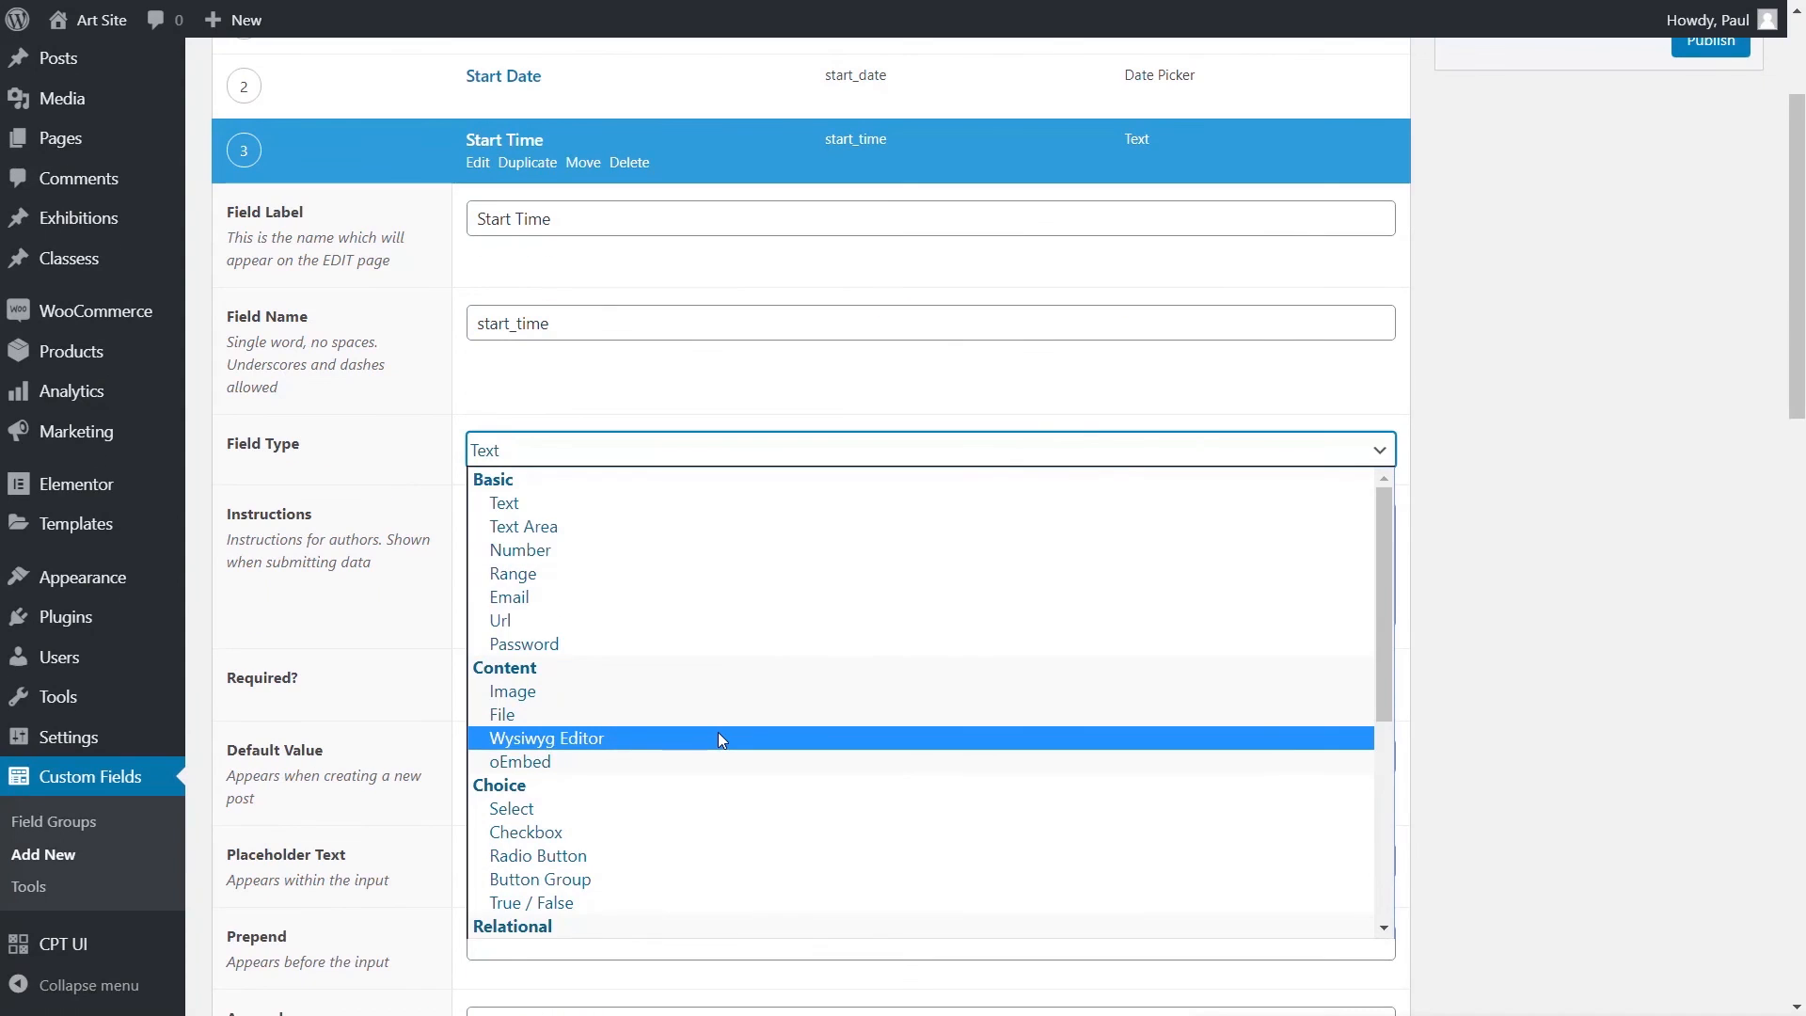
{"action": "scroll", "coordinate": [719, 738], "scroll_direction": "down", "scroll_amount": 5}
{"action": "scroll", "coordinate": [758, 758], "scroll_direction": "down", "scroll_amount": 2}
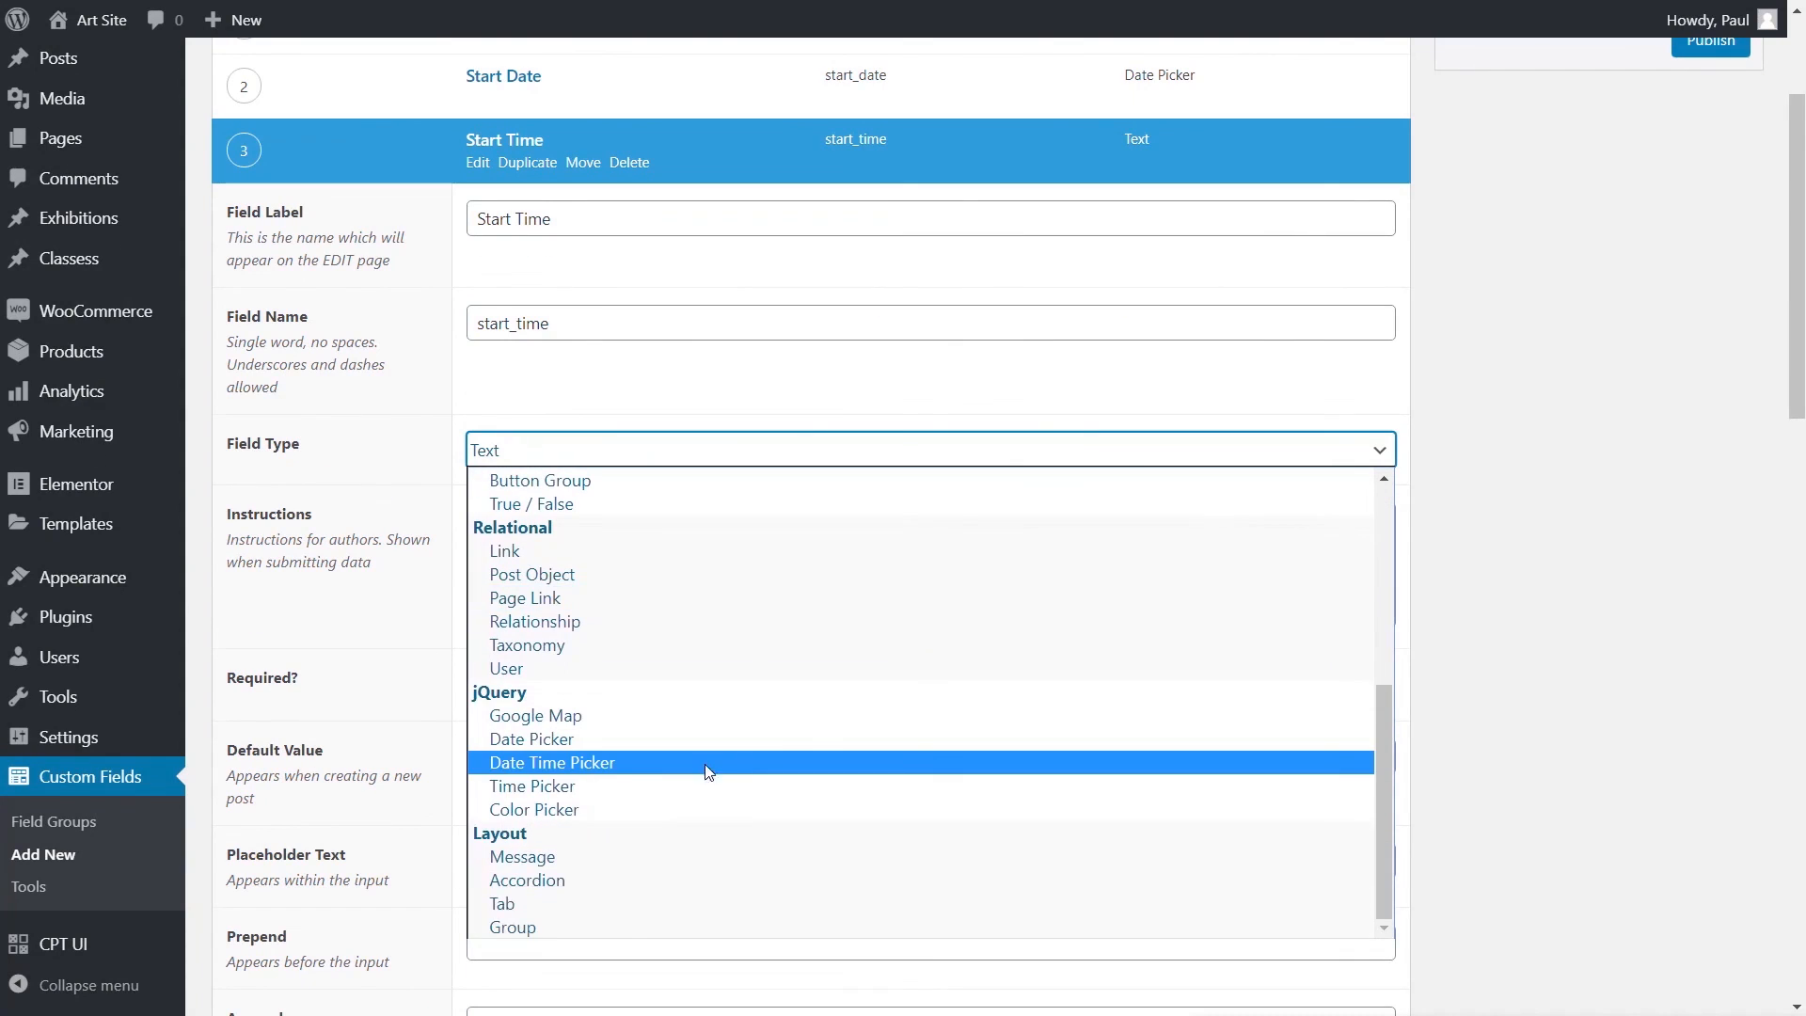
{"action": "left_click", "coordinate": [585, 782]}
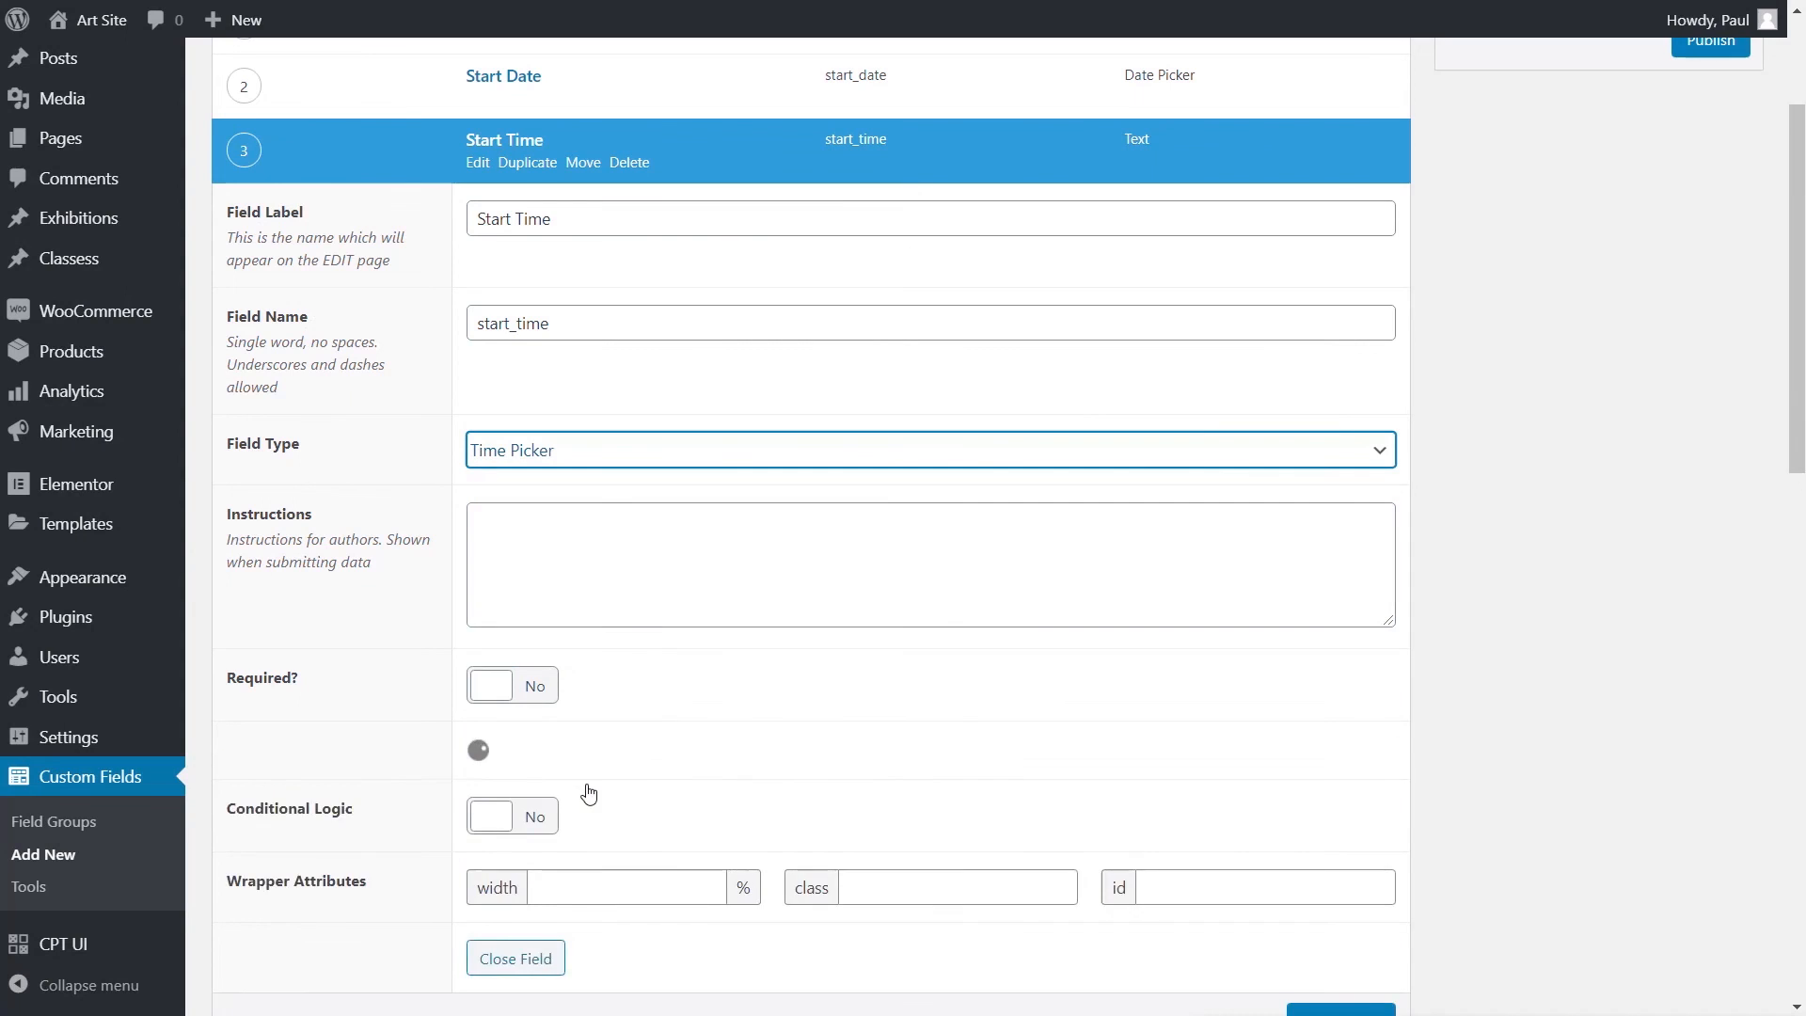
{"action": "scroll", "coordinate": [1488, 737], "scroll_direction": "down", "scroll_amount": 1}
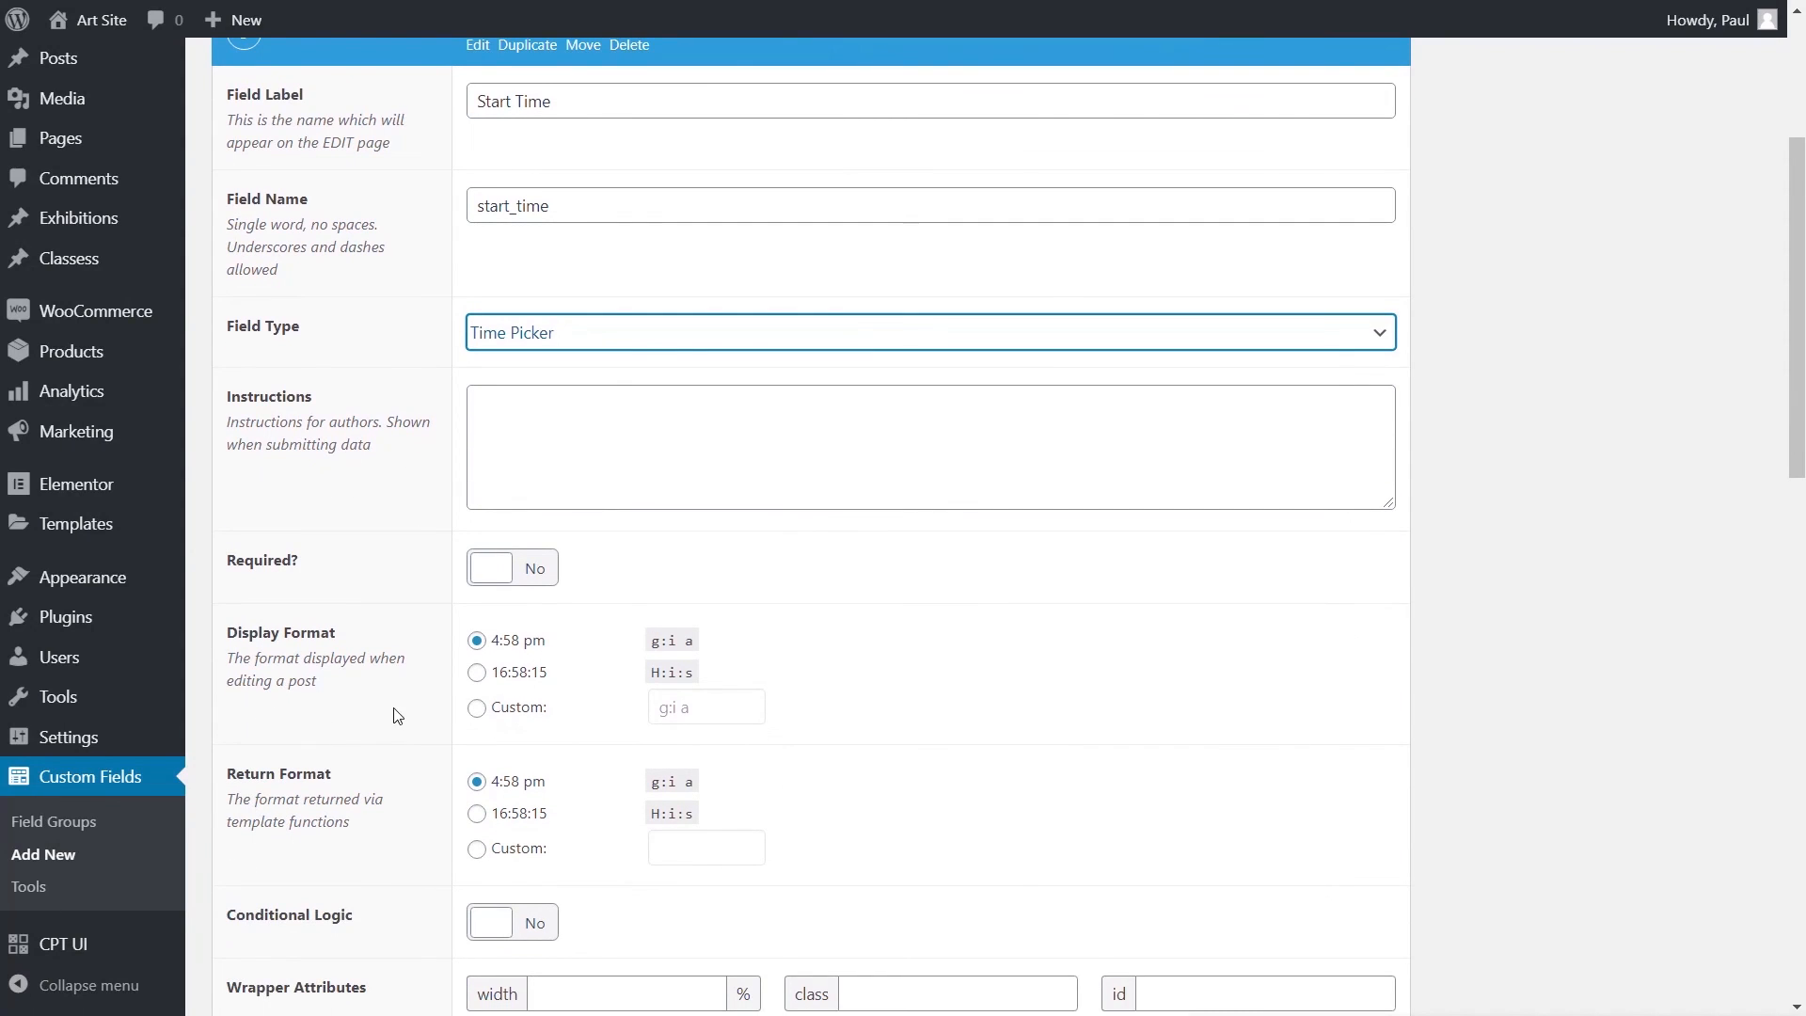
{"action": "left_click", "coordinate": [477, 673]}
{"action": "left_click", "coordinate": [476, 813]}
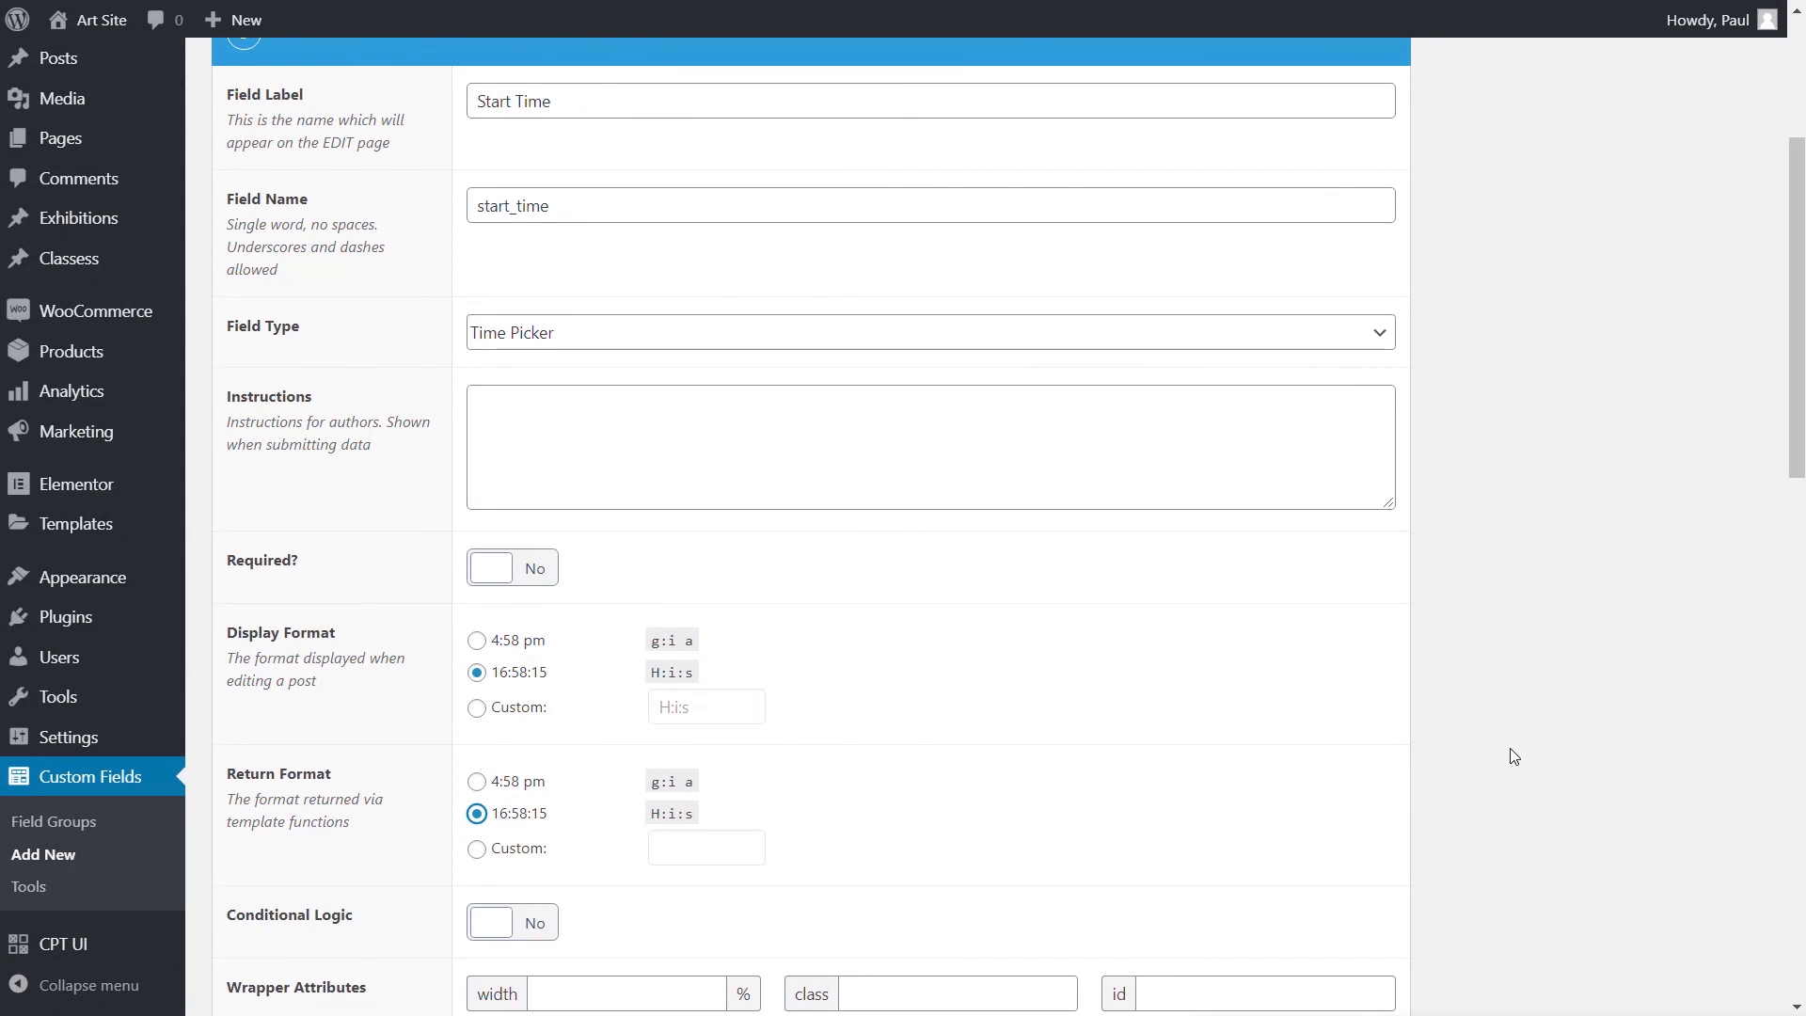
{"action": "scroll", "coordinate": [1514, 756], "scroll_direction": "up", "scroll_amount": 3}
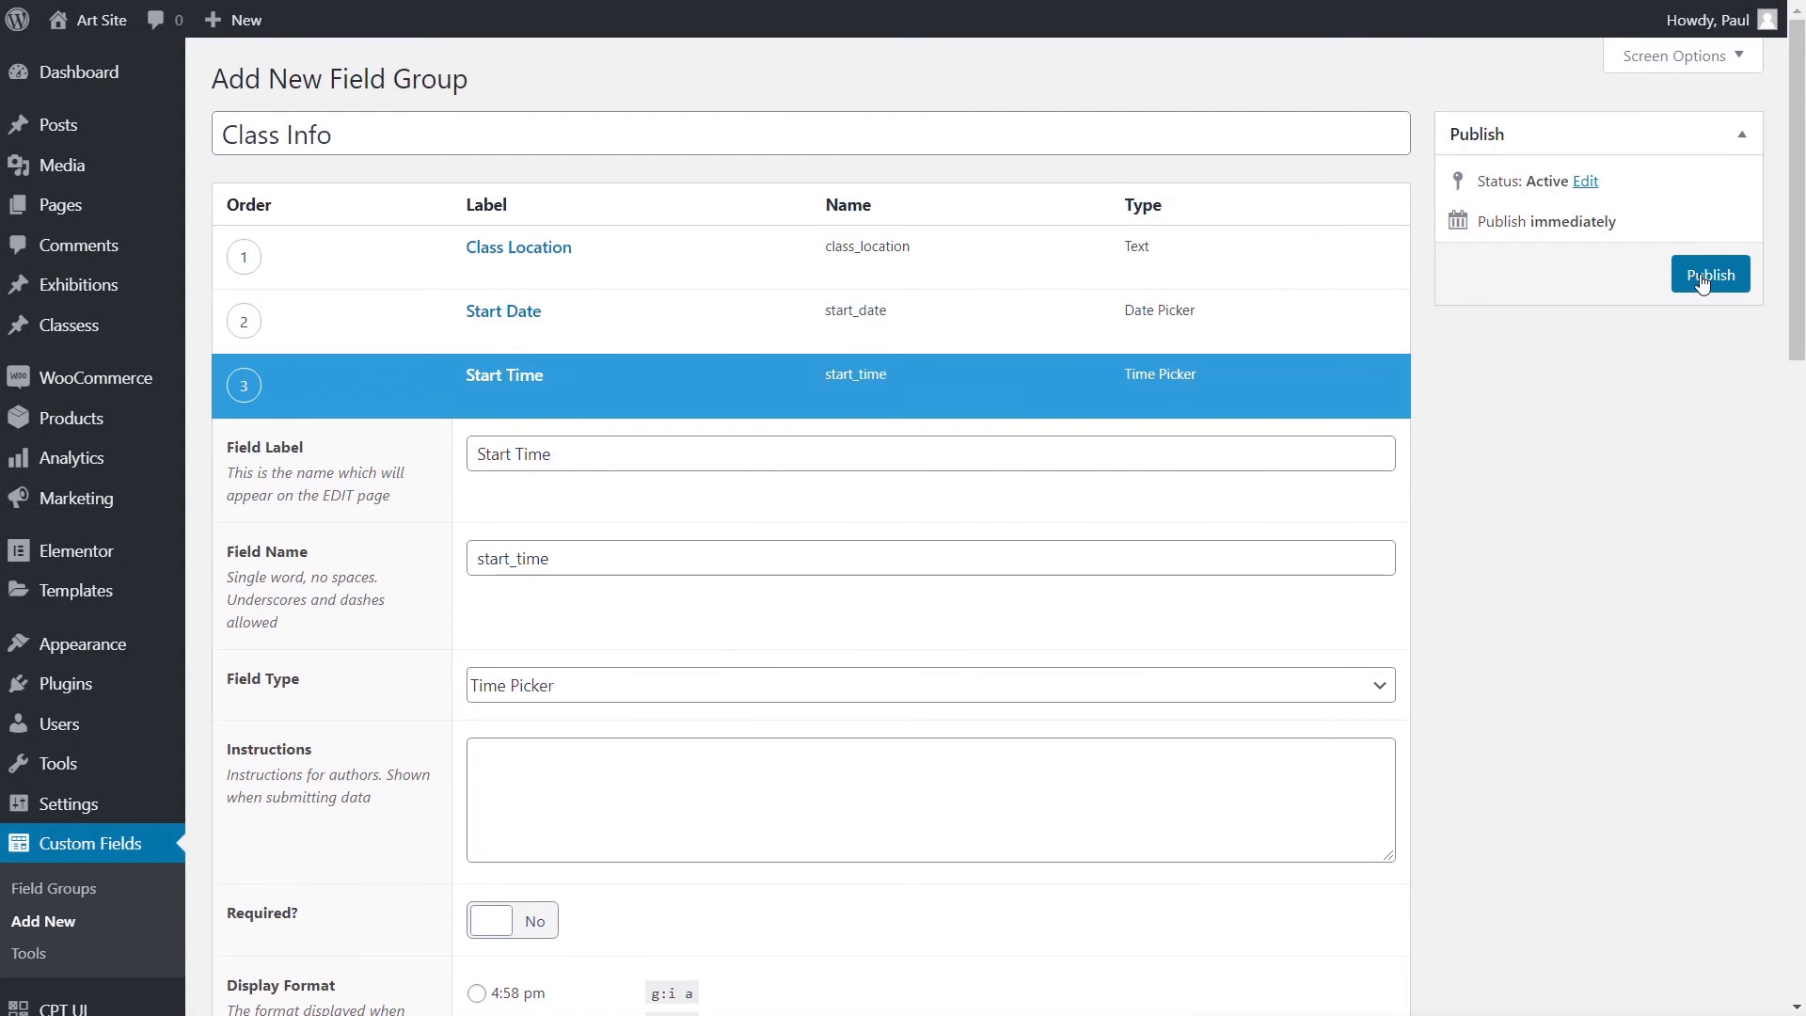
{"action": "left_click", "coordinate": [1708, 274]}
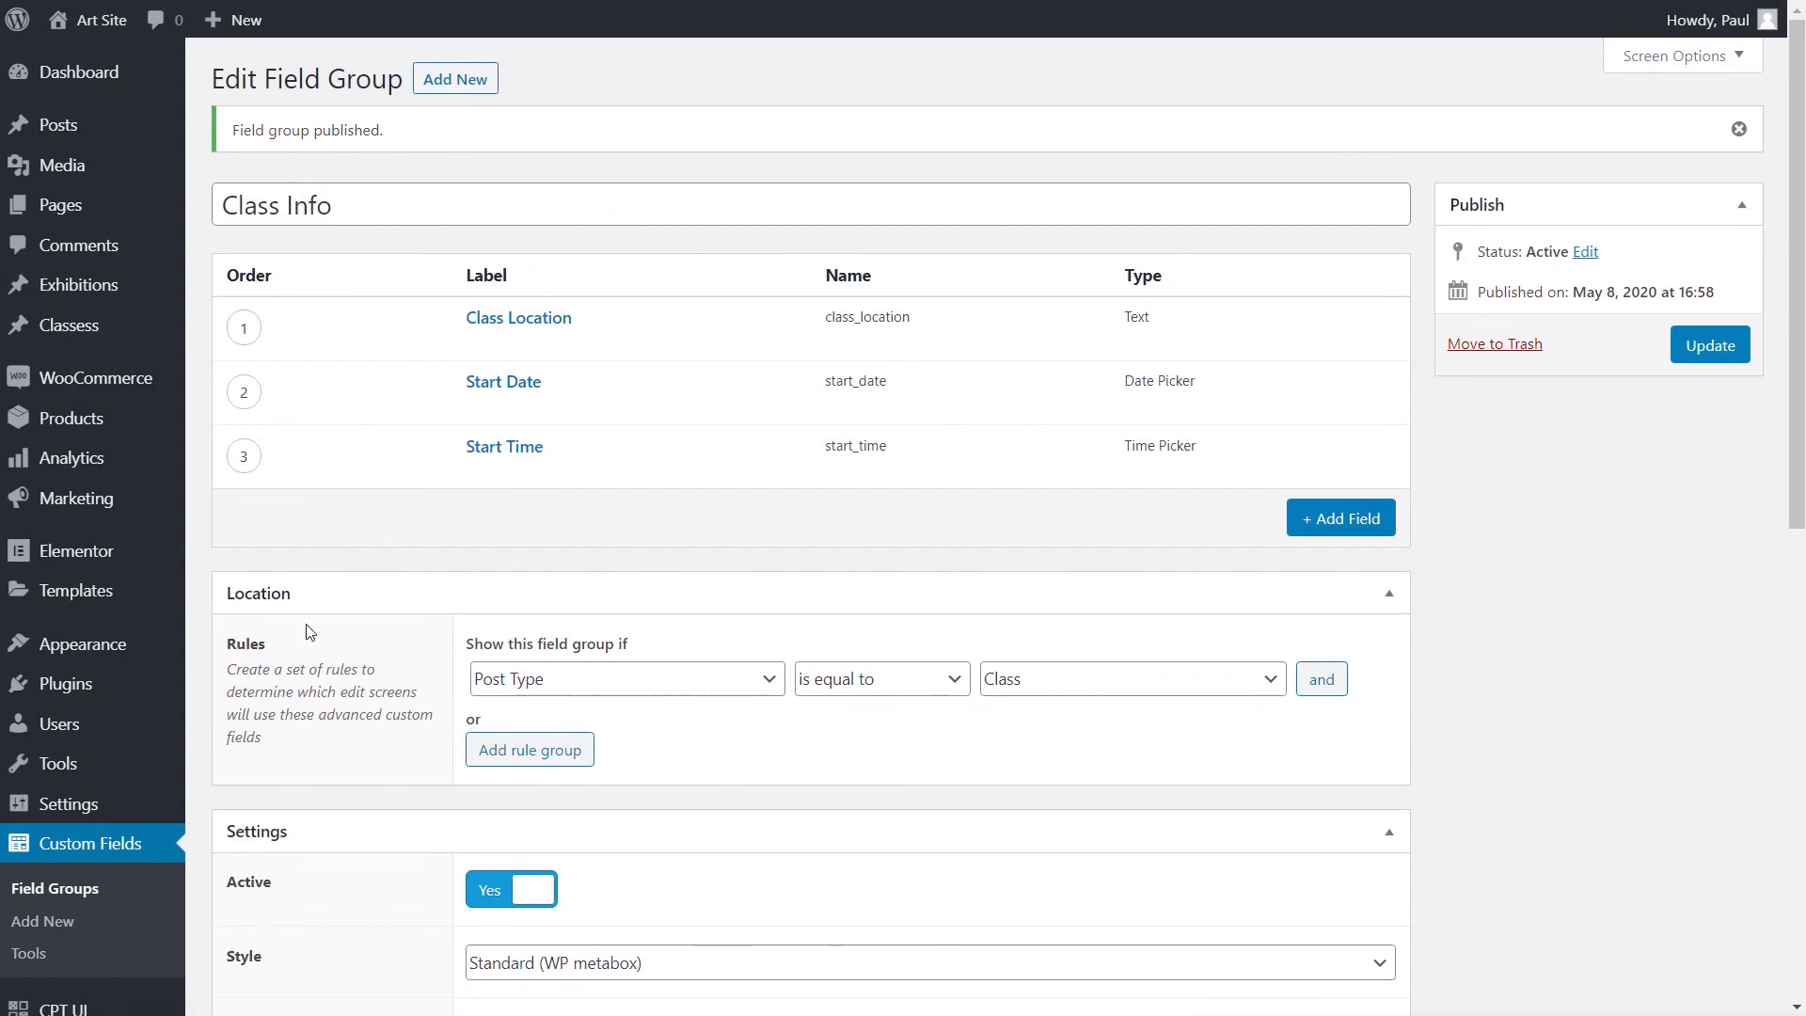
- Start a new Class post and create and assign the 'Beginners' difficulty term
{"action": "mouse_move", "coordinate": [98, 334]}
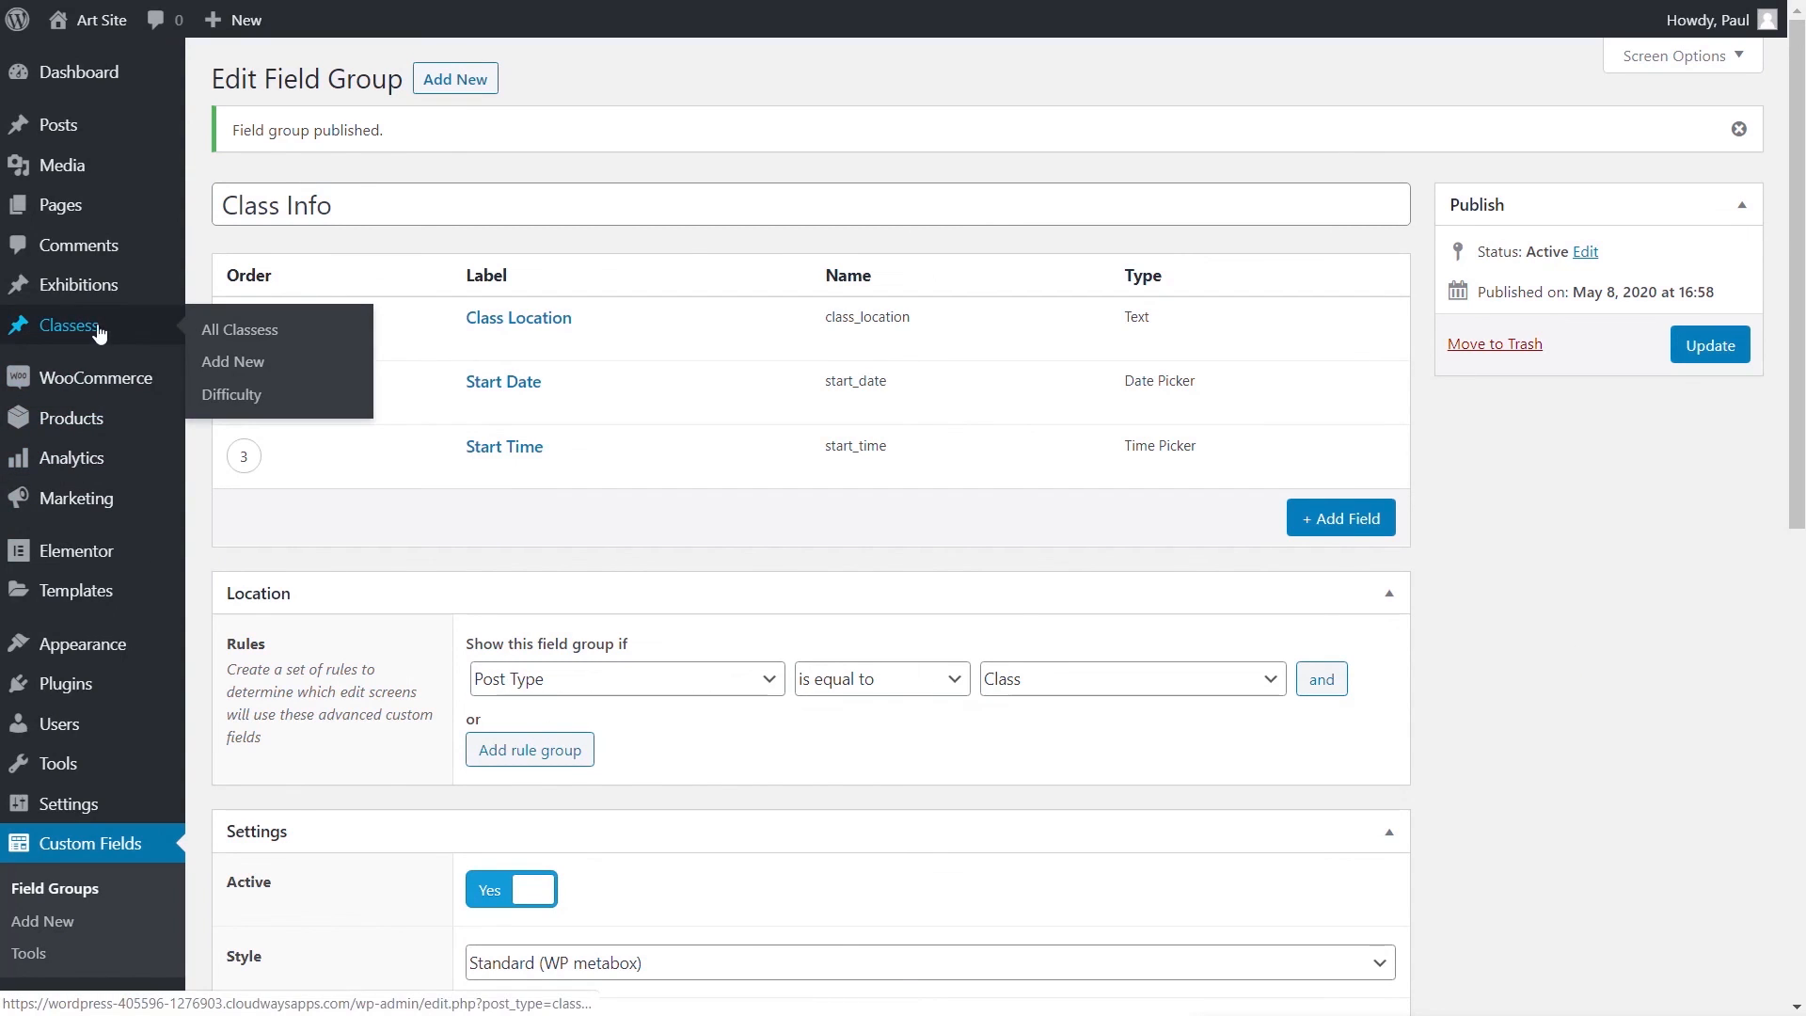
{"action": "left_click", "coordinate": [233, 363]}
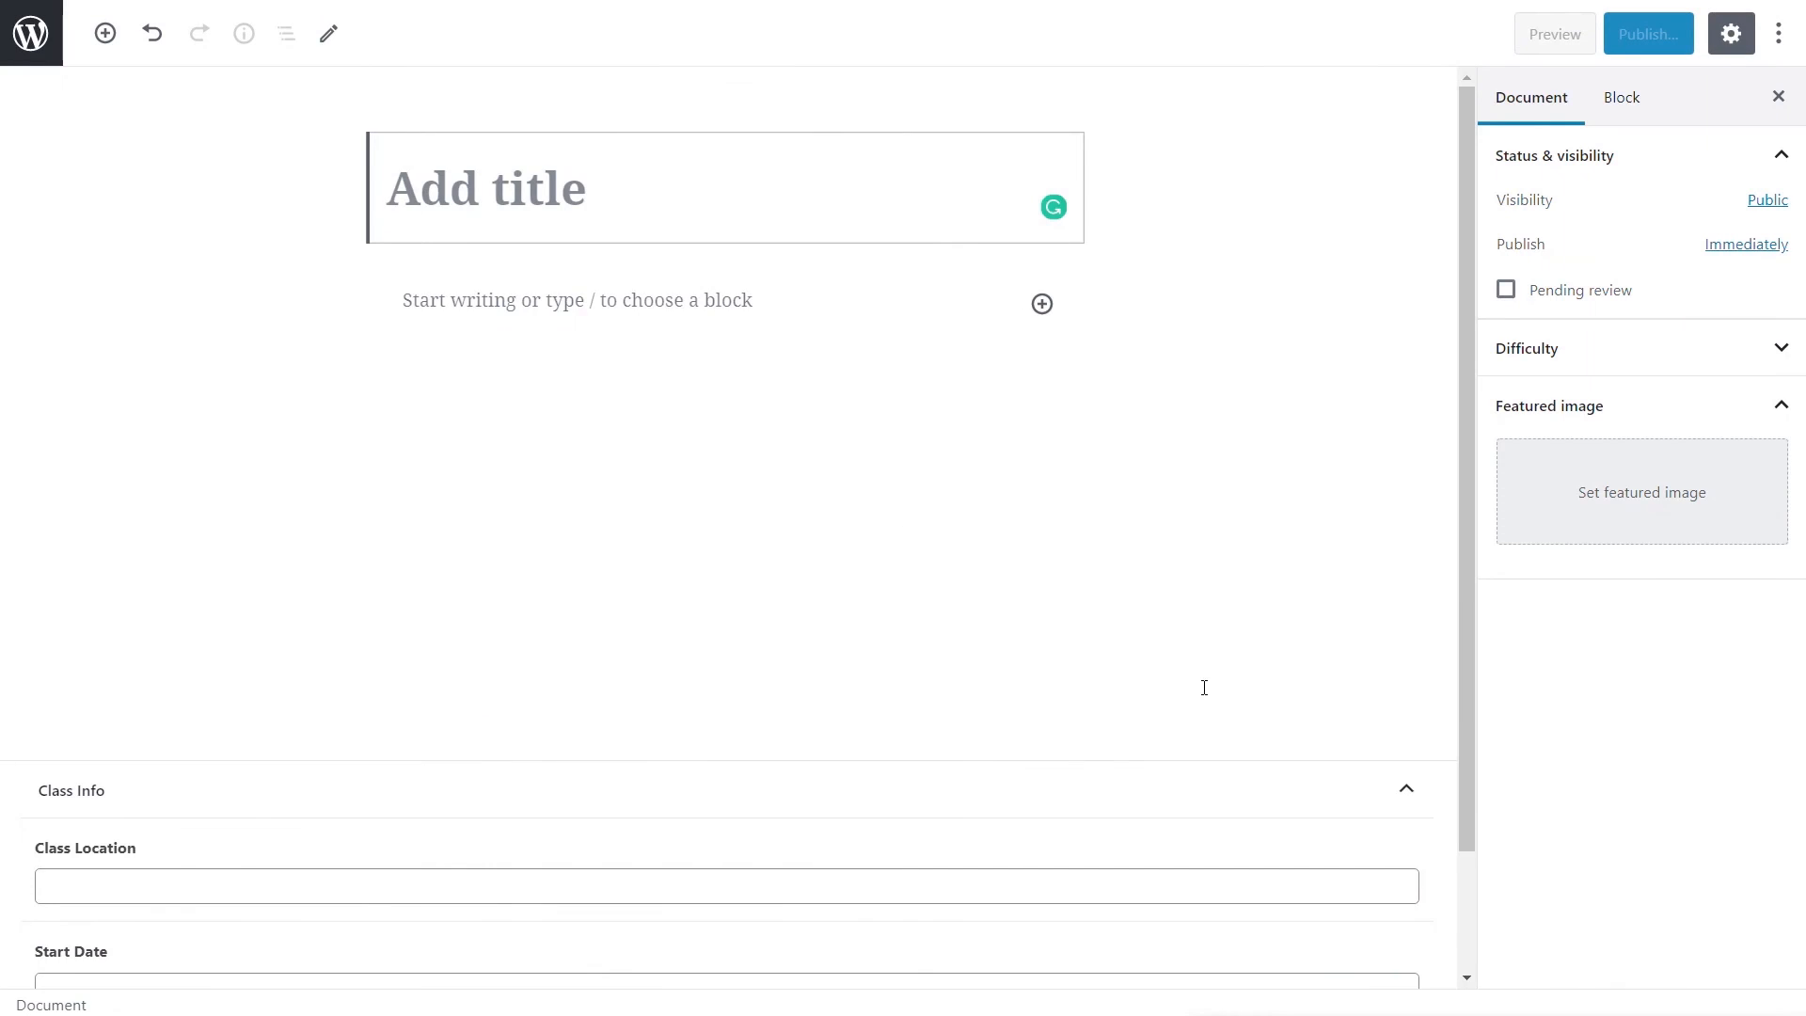
{"action": "scroll", "coordinate": [1201, 685], "scroll_direction": "down", "scroll_amount": 3}
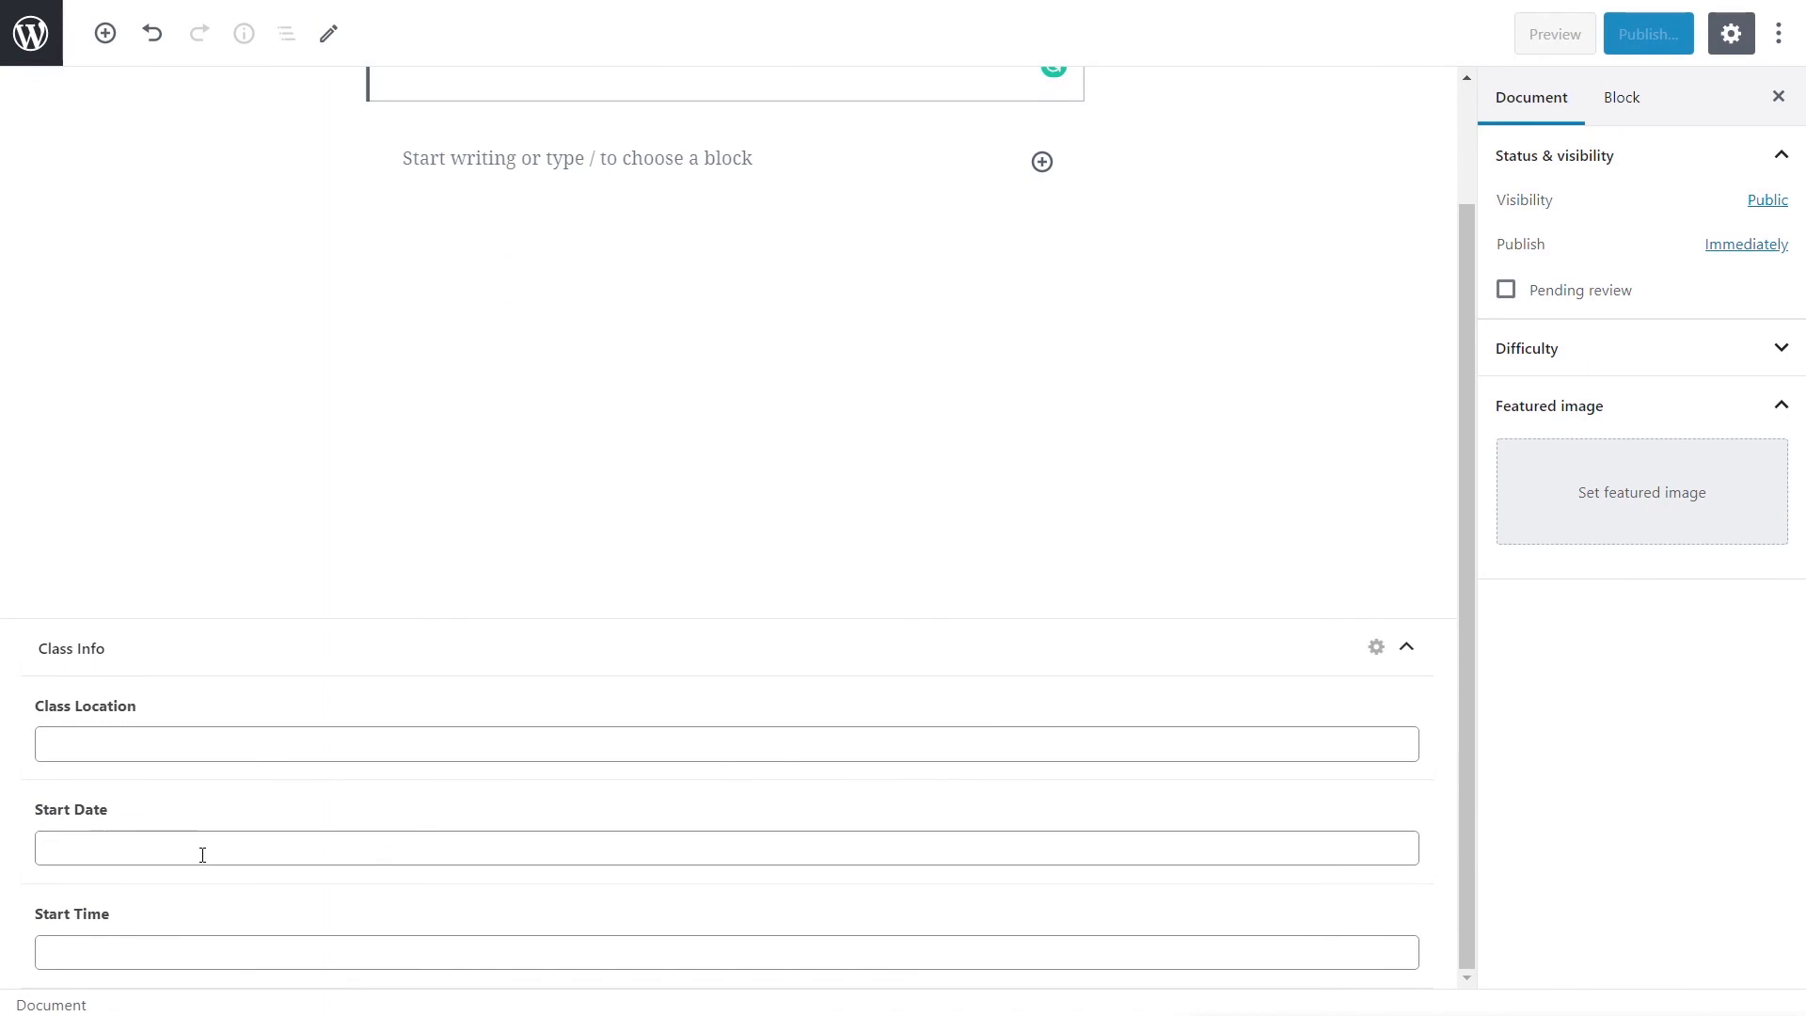
{"action": "scroll", "coordinate": [1108, 439], "scroll_direction": "up", "scroll_amount": 2}
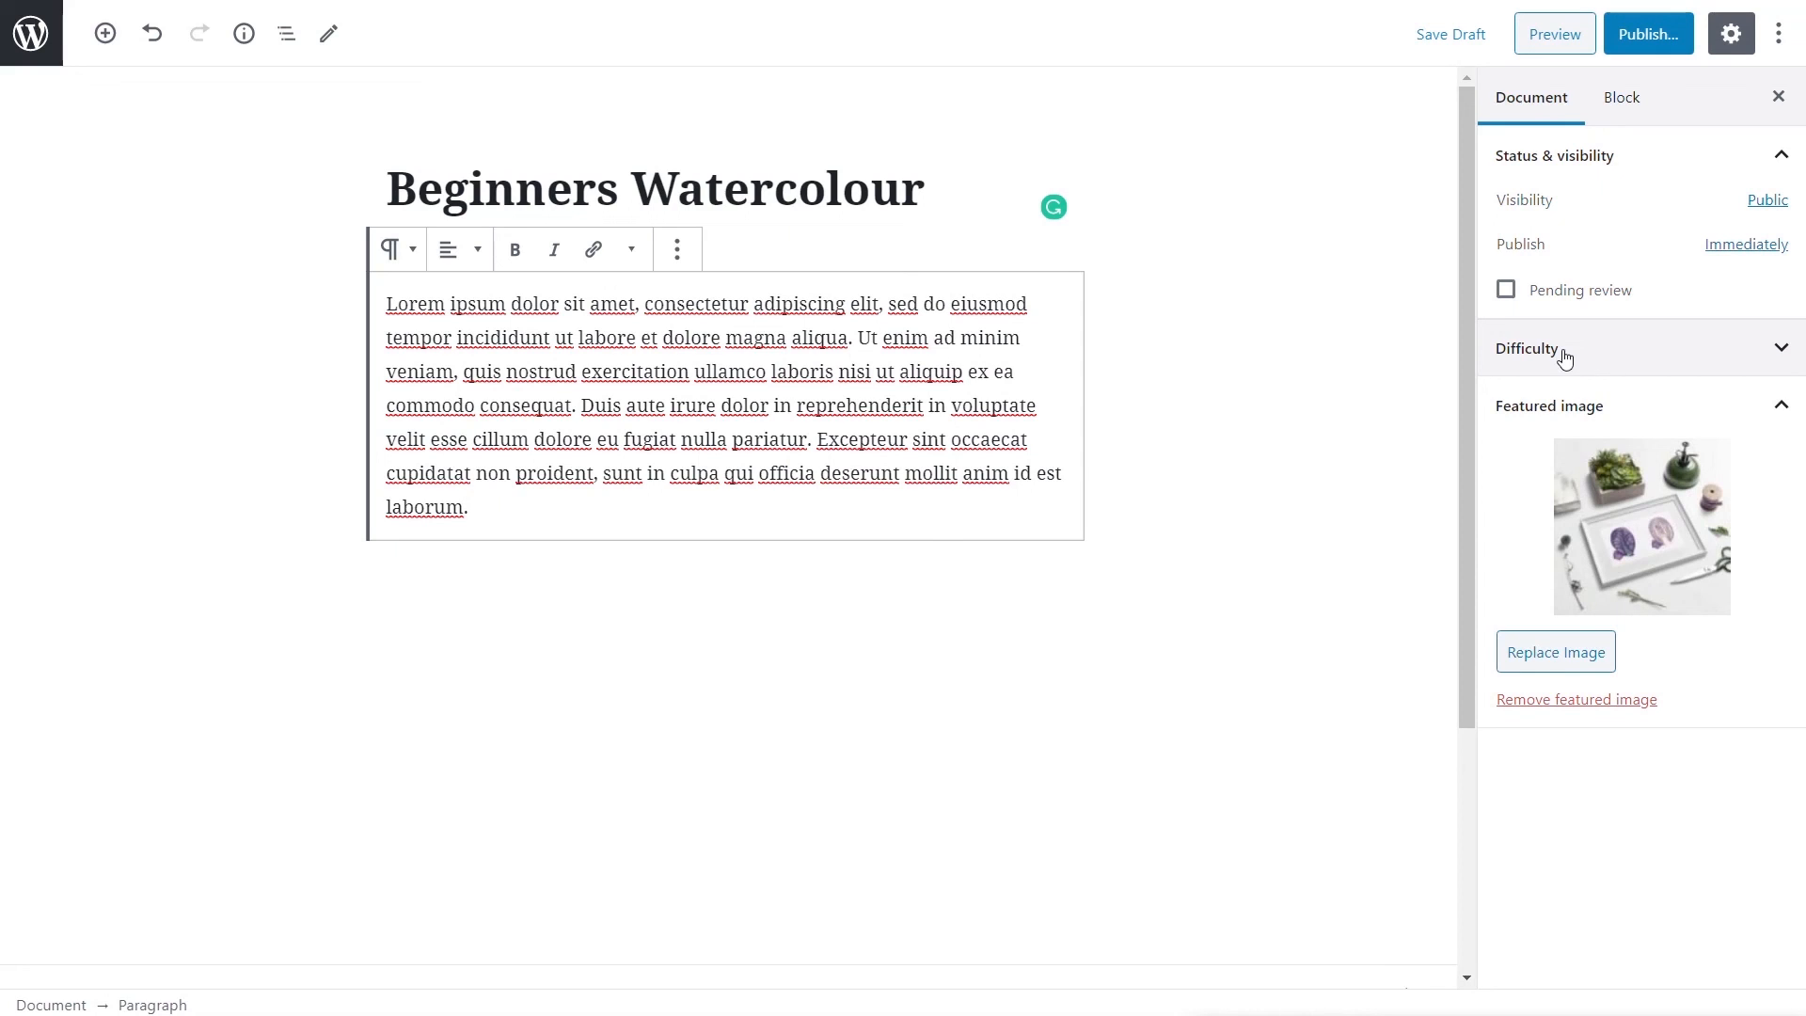
{"action": "left_click", "coordinate": [1736, 368]}
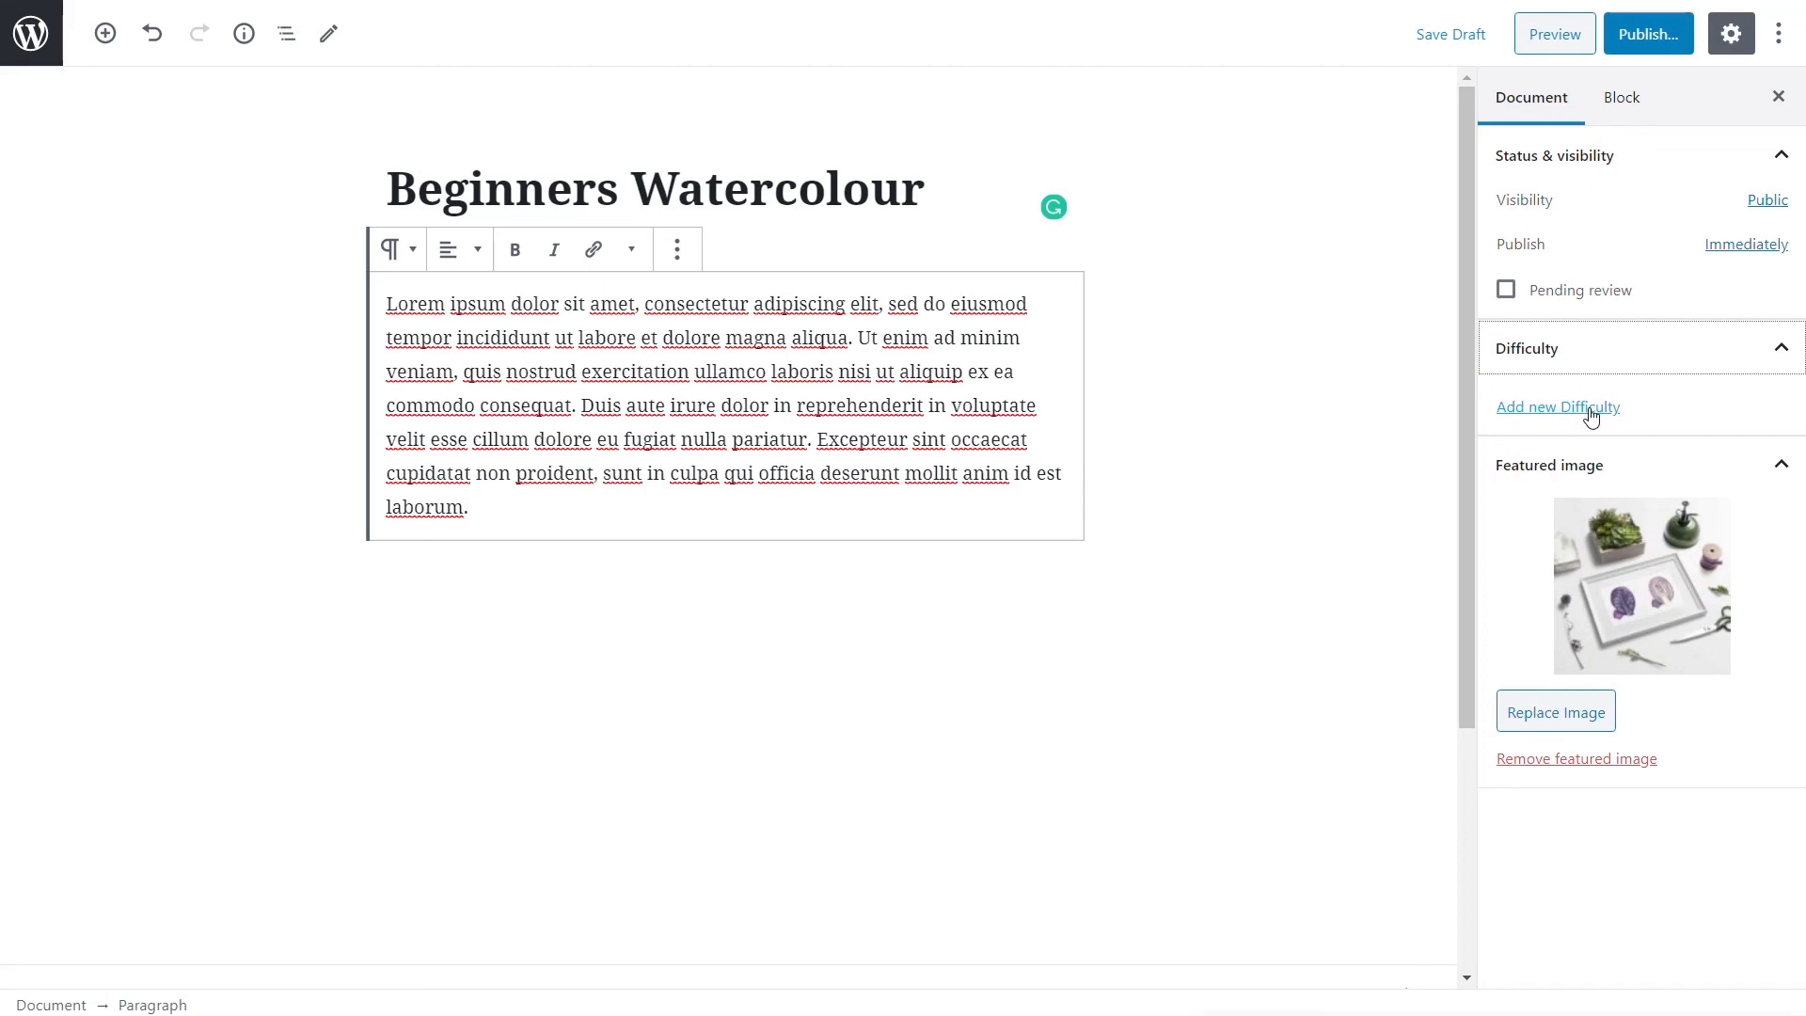
{"action": "left_click", "coordinate": [1589, 417]}
{"action": "left_click", "coordinate": [1585, 481]}
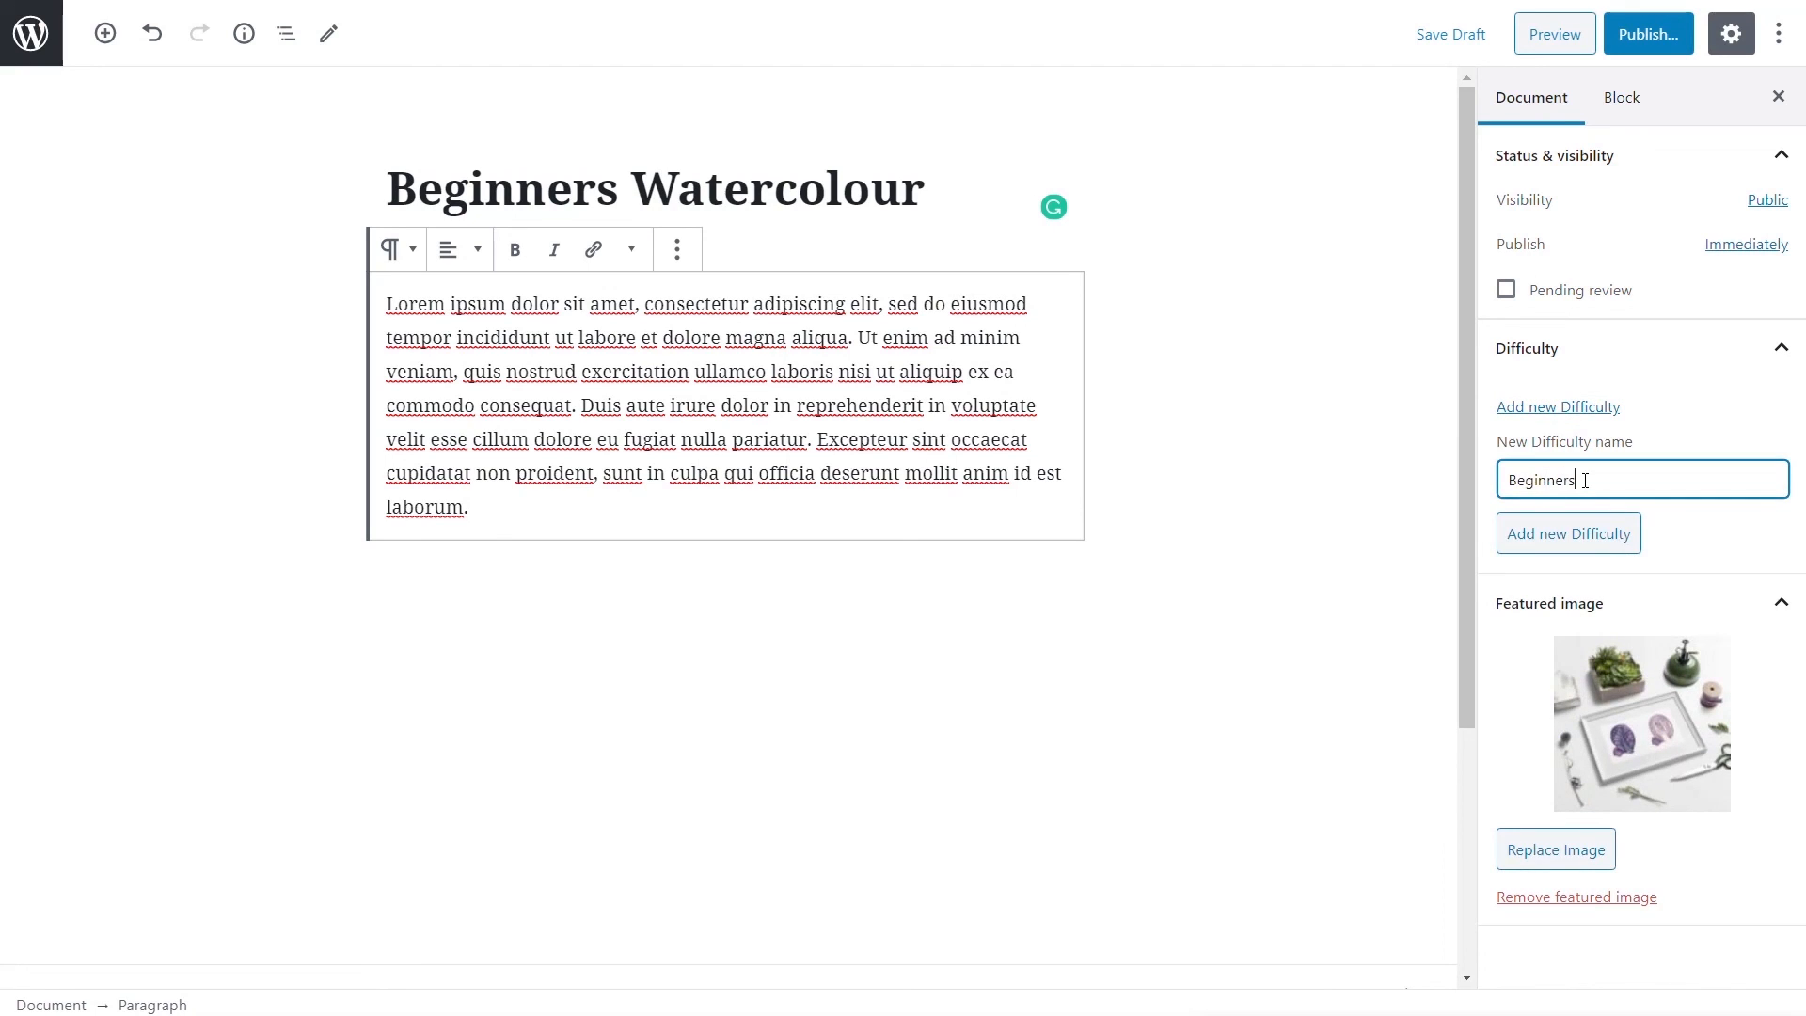
{"action": "left_click", "coordinate": [1604, 530]}
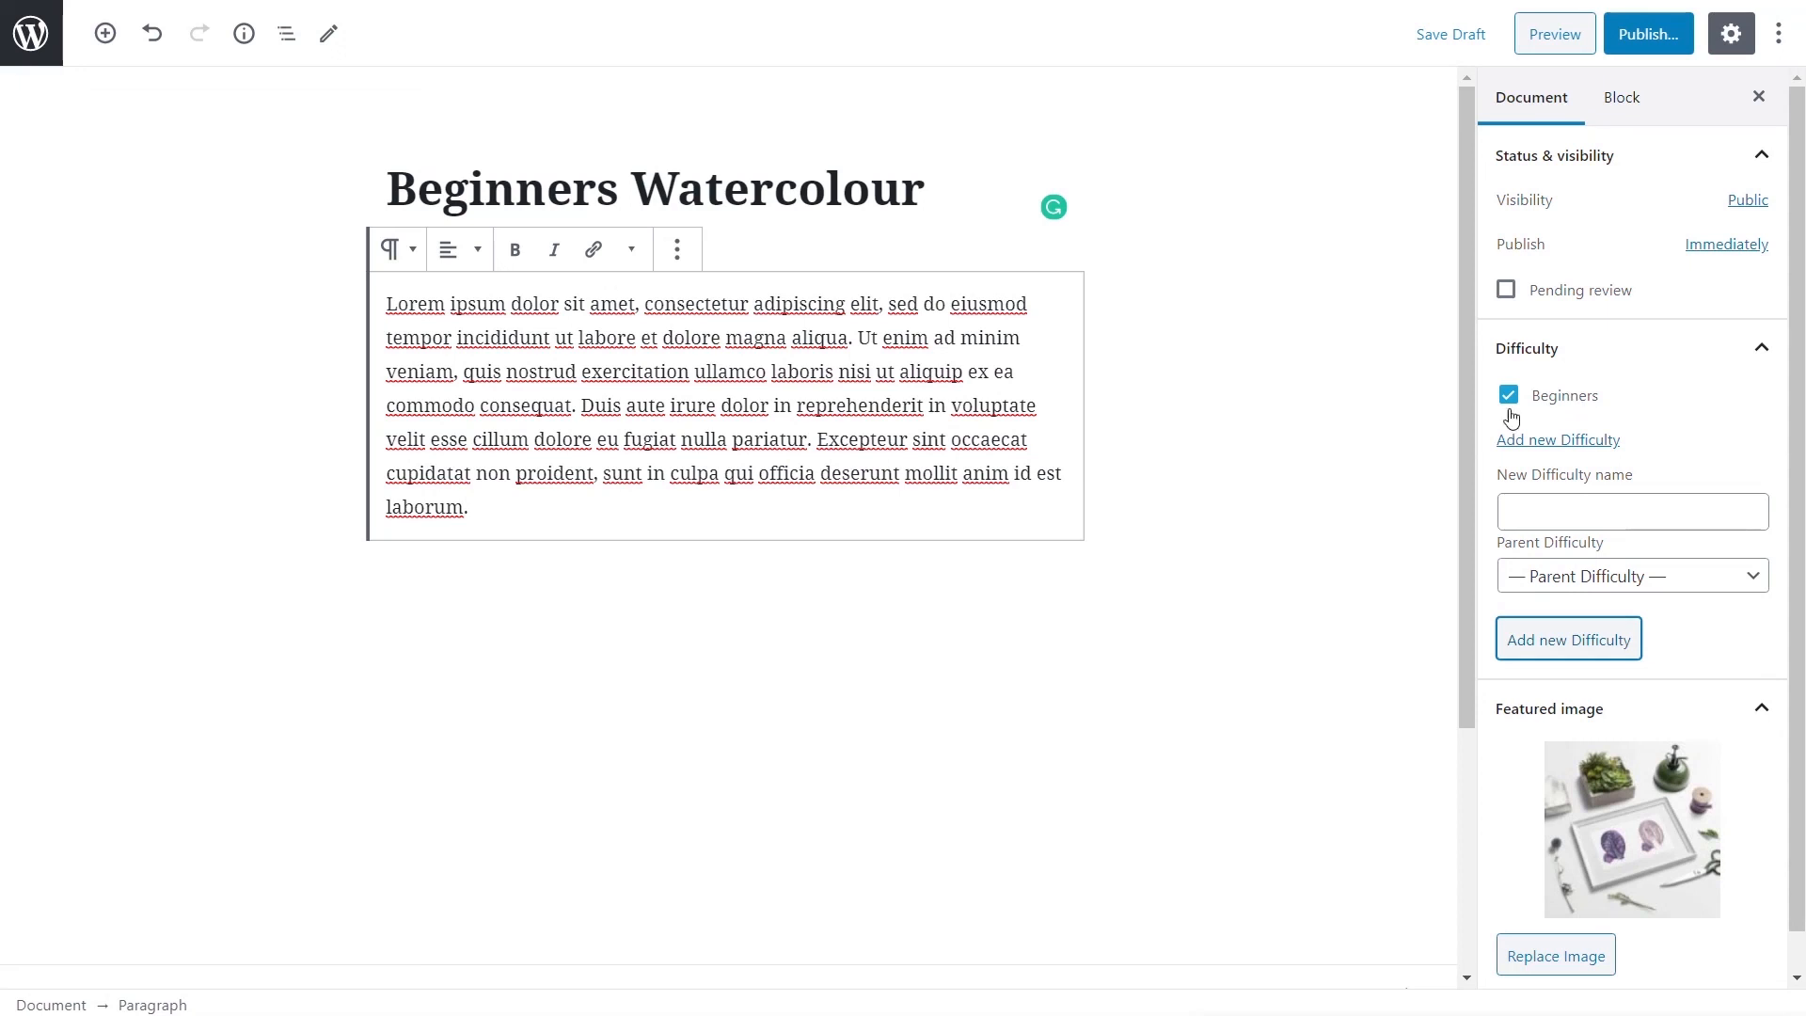
- Set the class location to 'Cardiff' and the start date to May 30, 2020
{"action": "scroll", "coordinate": [1321, 728], "scroll_direction": "down", "scroll_amount": 4}
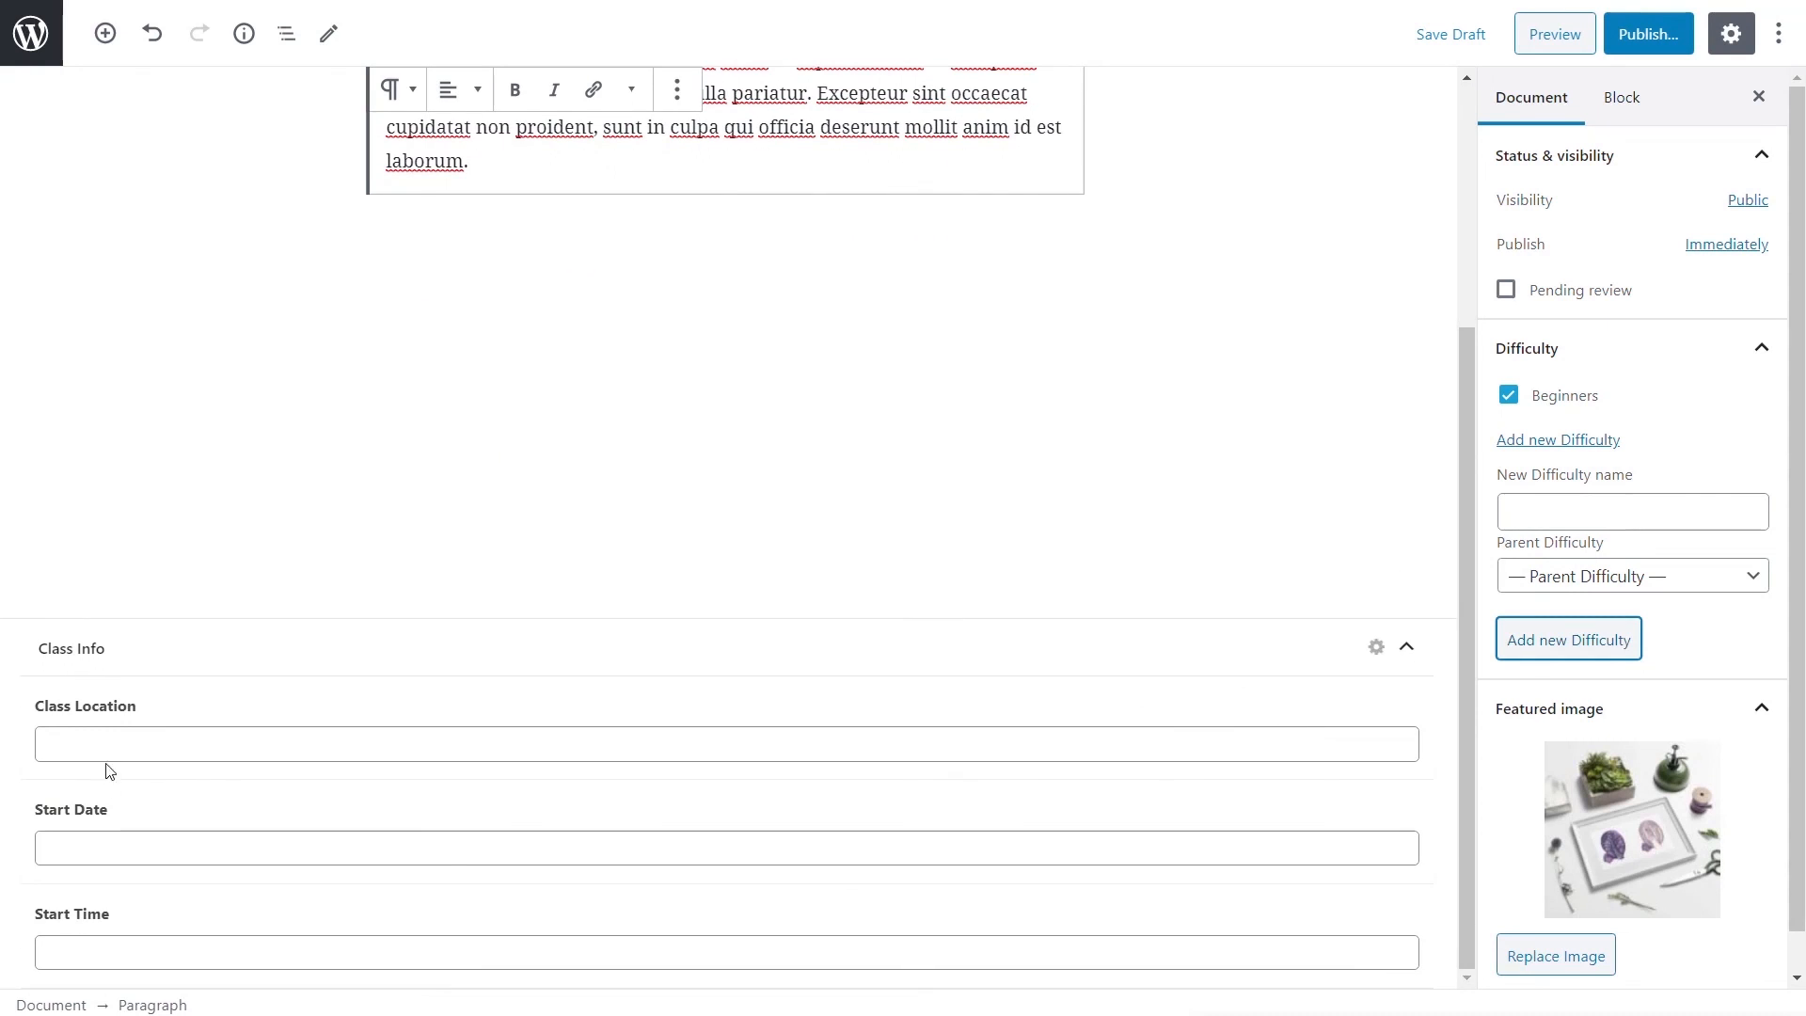
{"action": "left_click", "coordinate": [107, 747]}
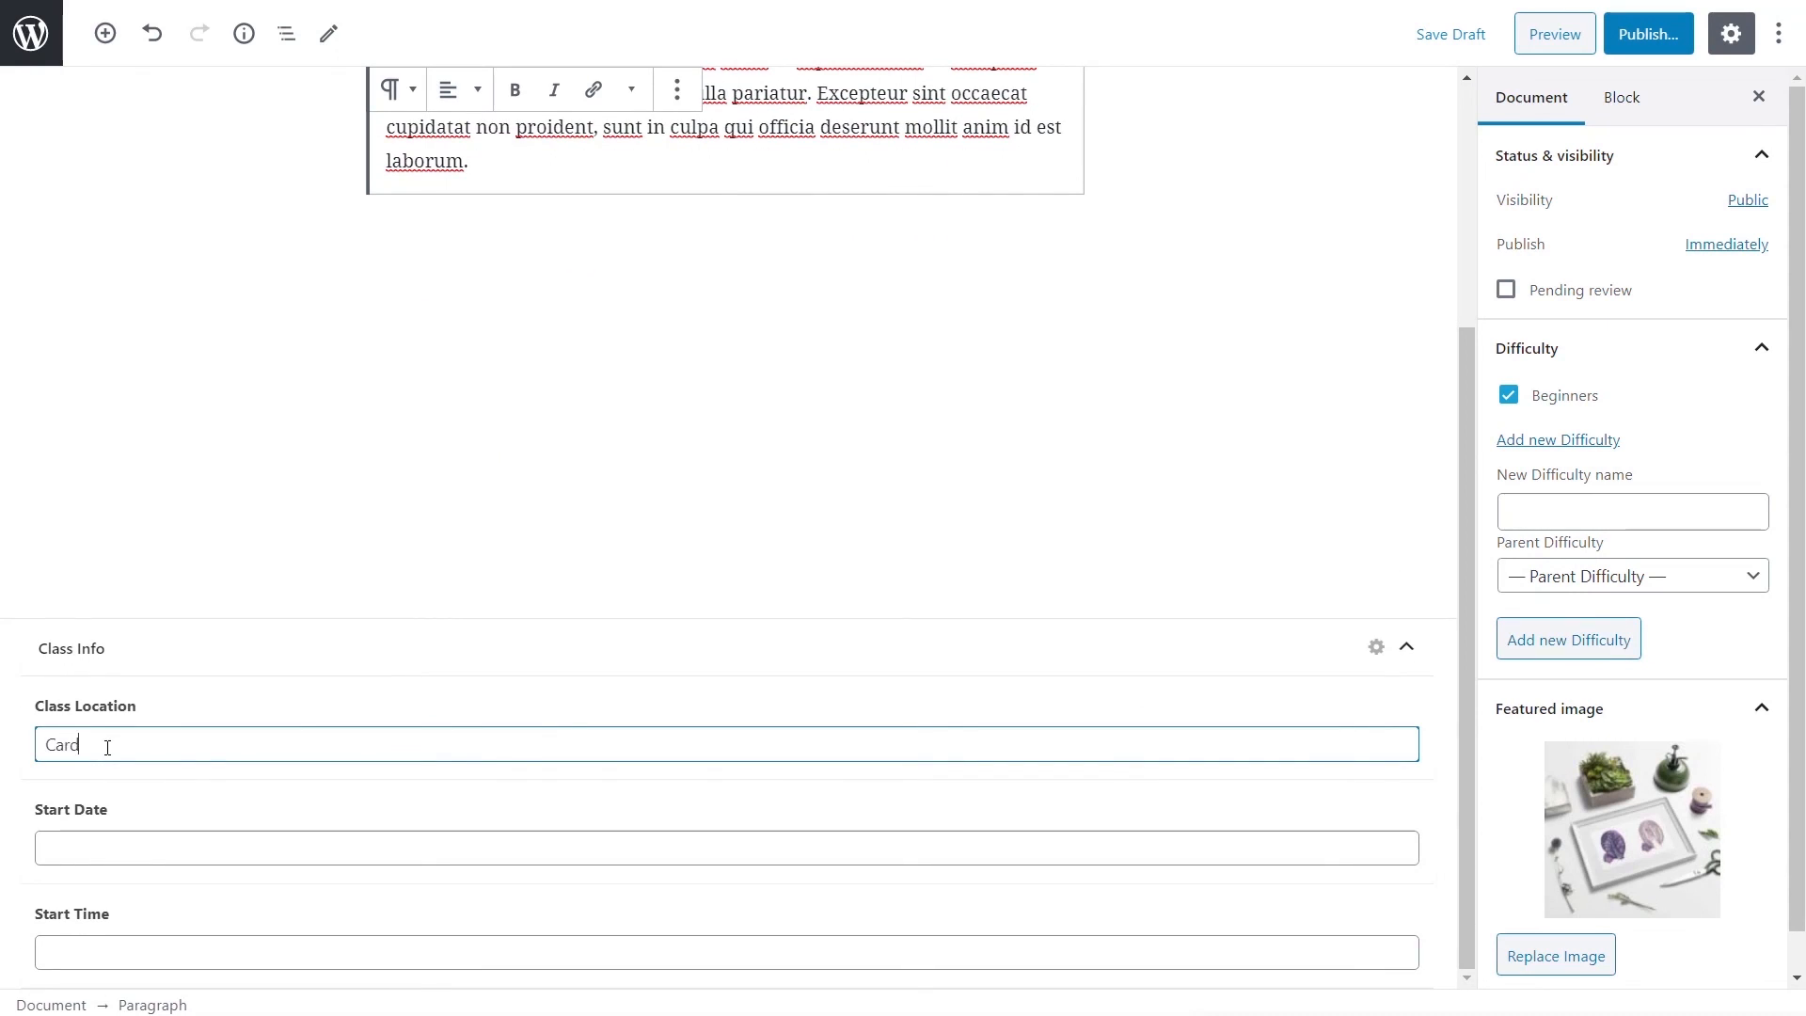
{"action": "type", "text": "Cardiff, CF11"}
{"action": "left_click", "coordinate": [114, 843]}
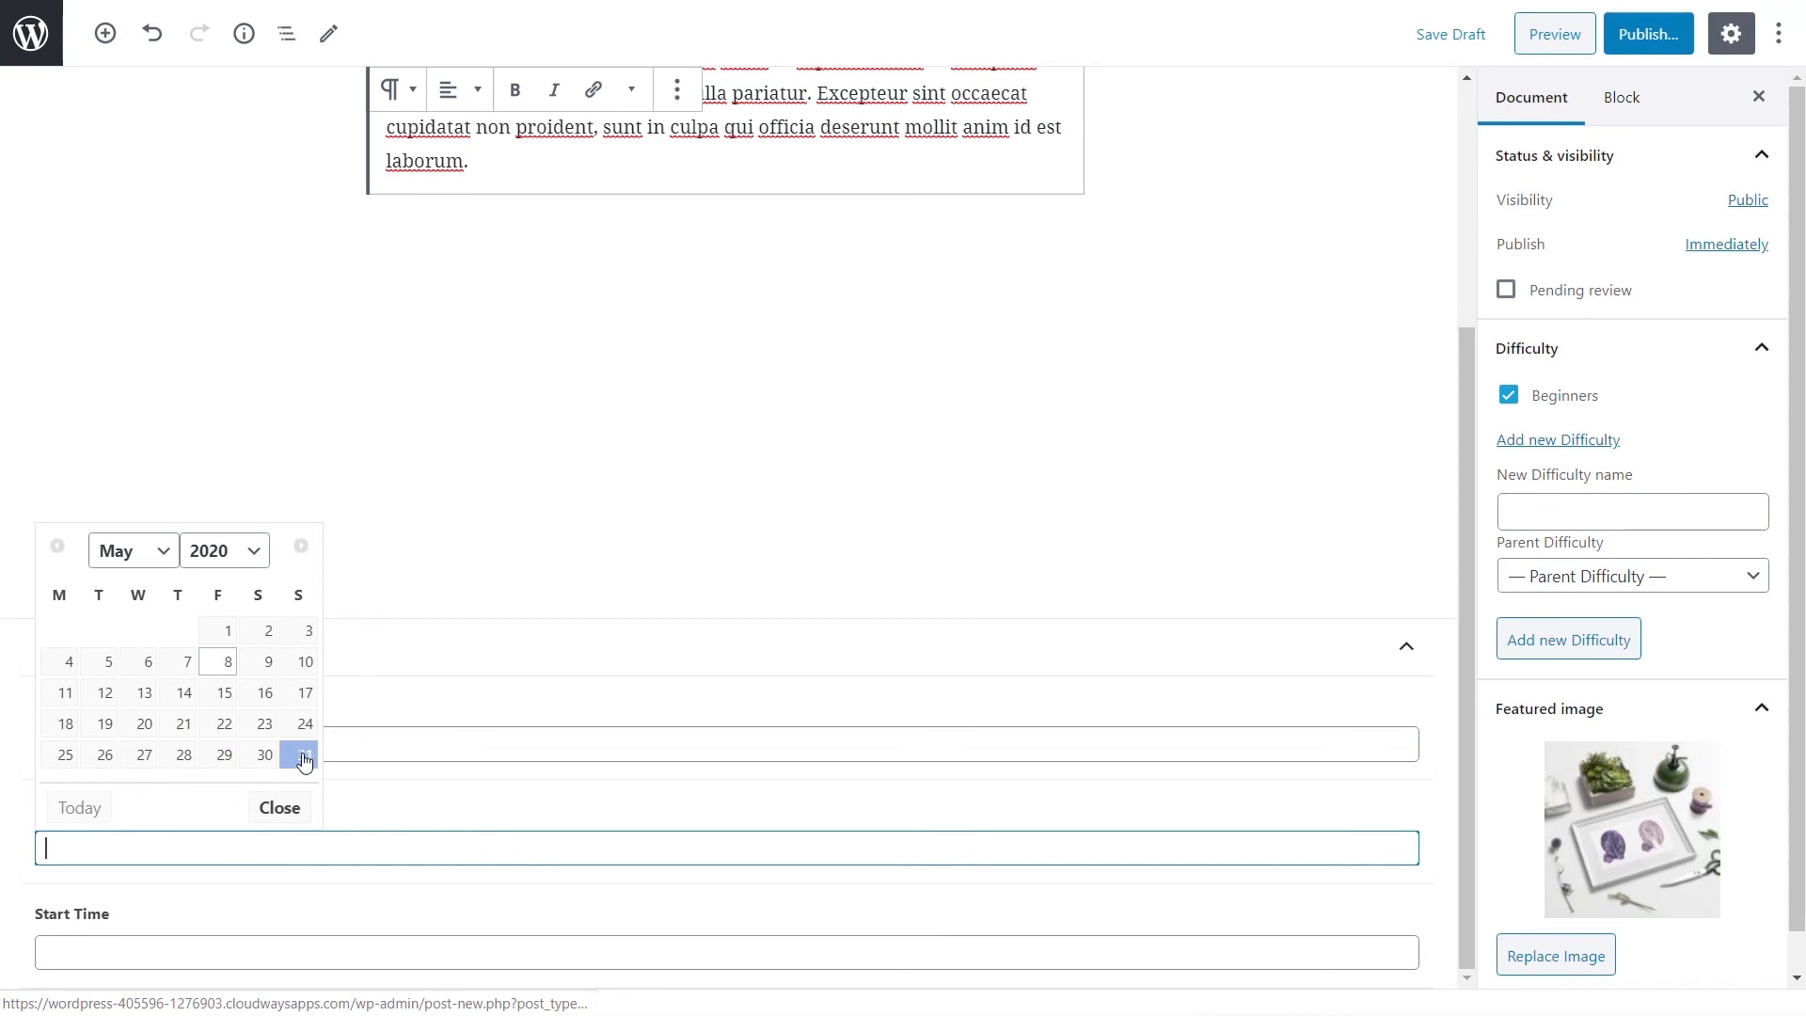
{"action": "left_click", "coordinate": [265, 755]}
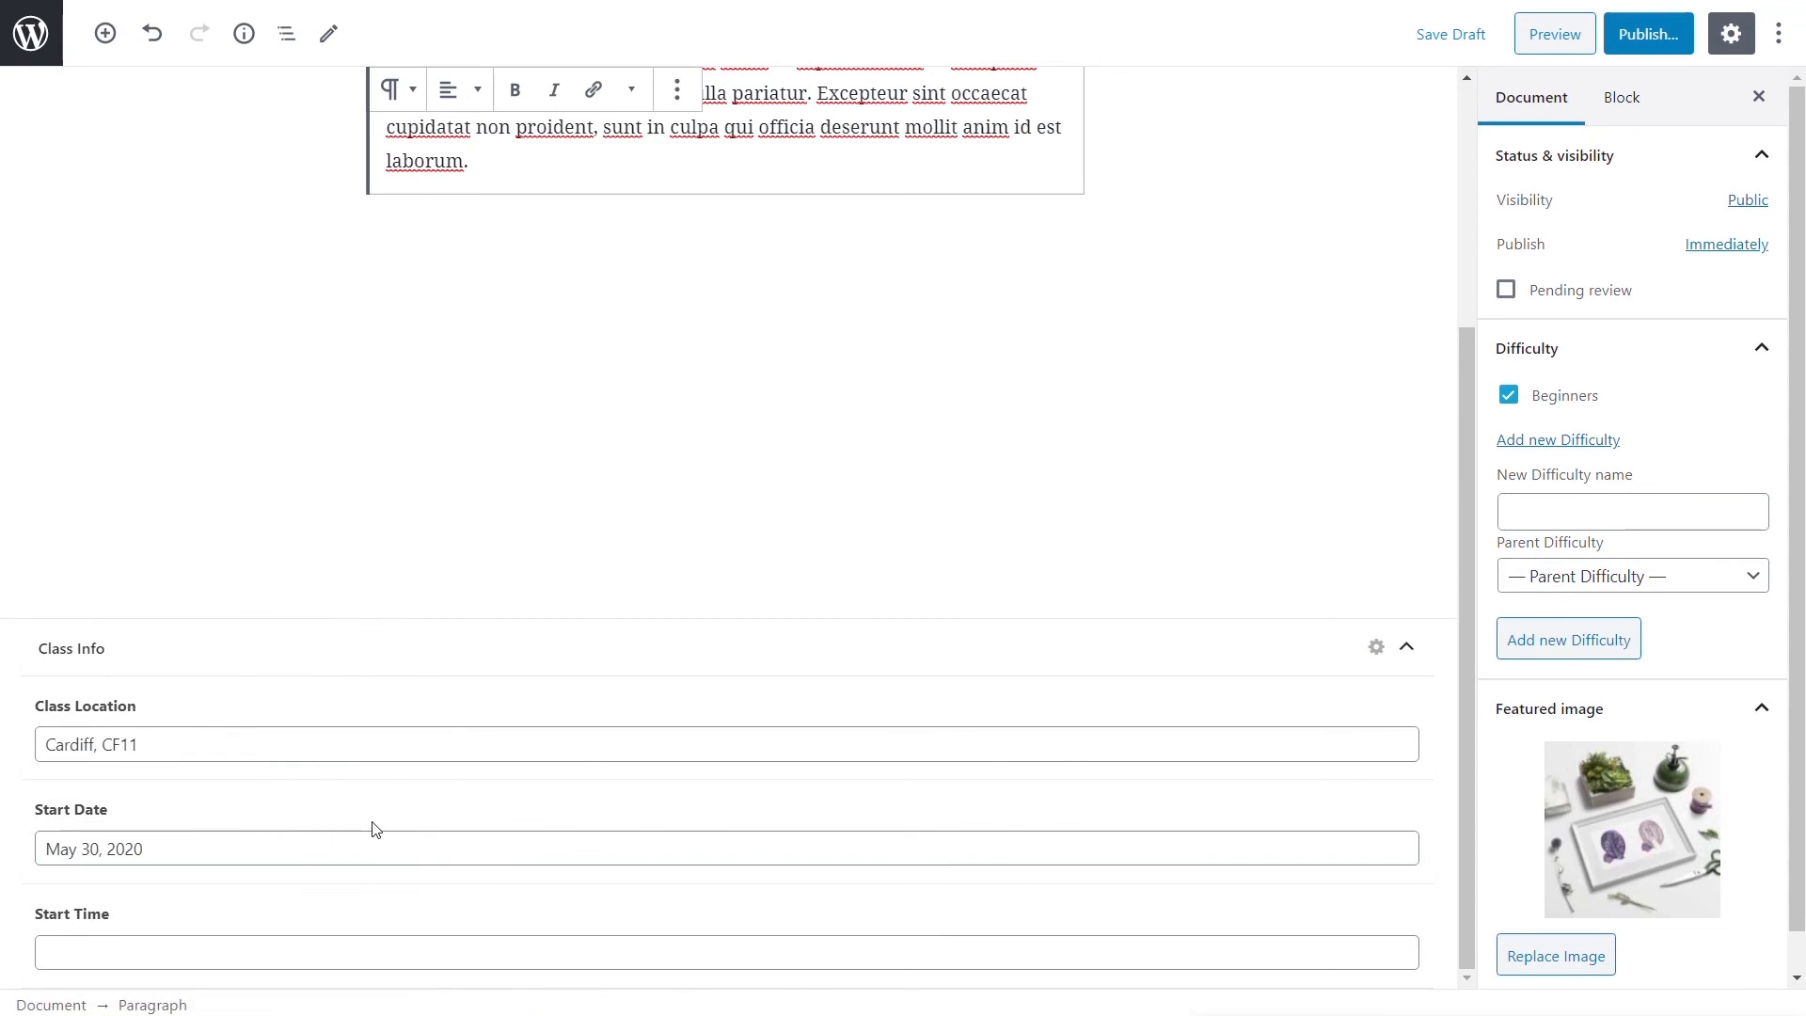
- Set the start time to 19:00 and publish the class
{"action": "left_click", "coordinate": [156, 940]}
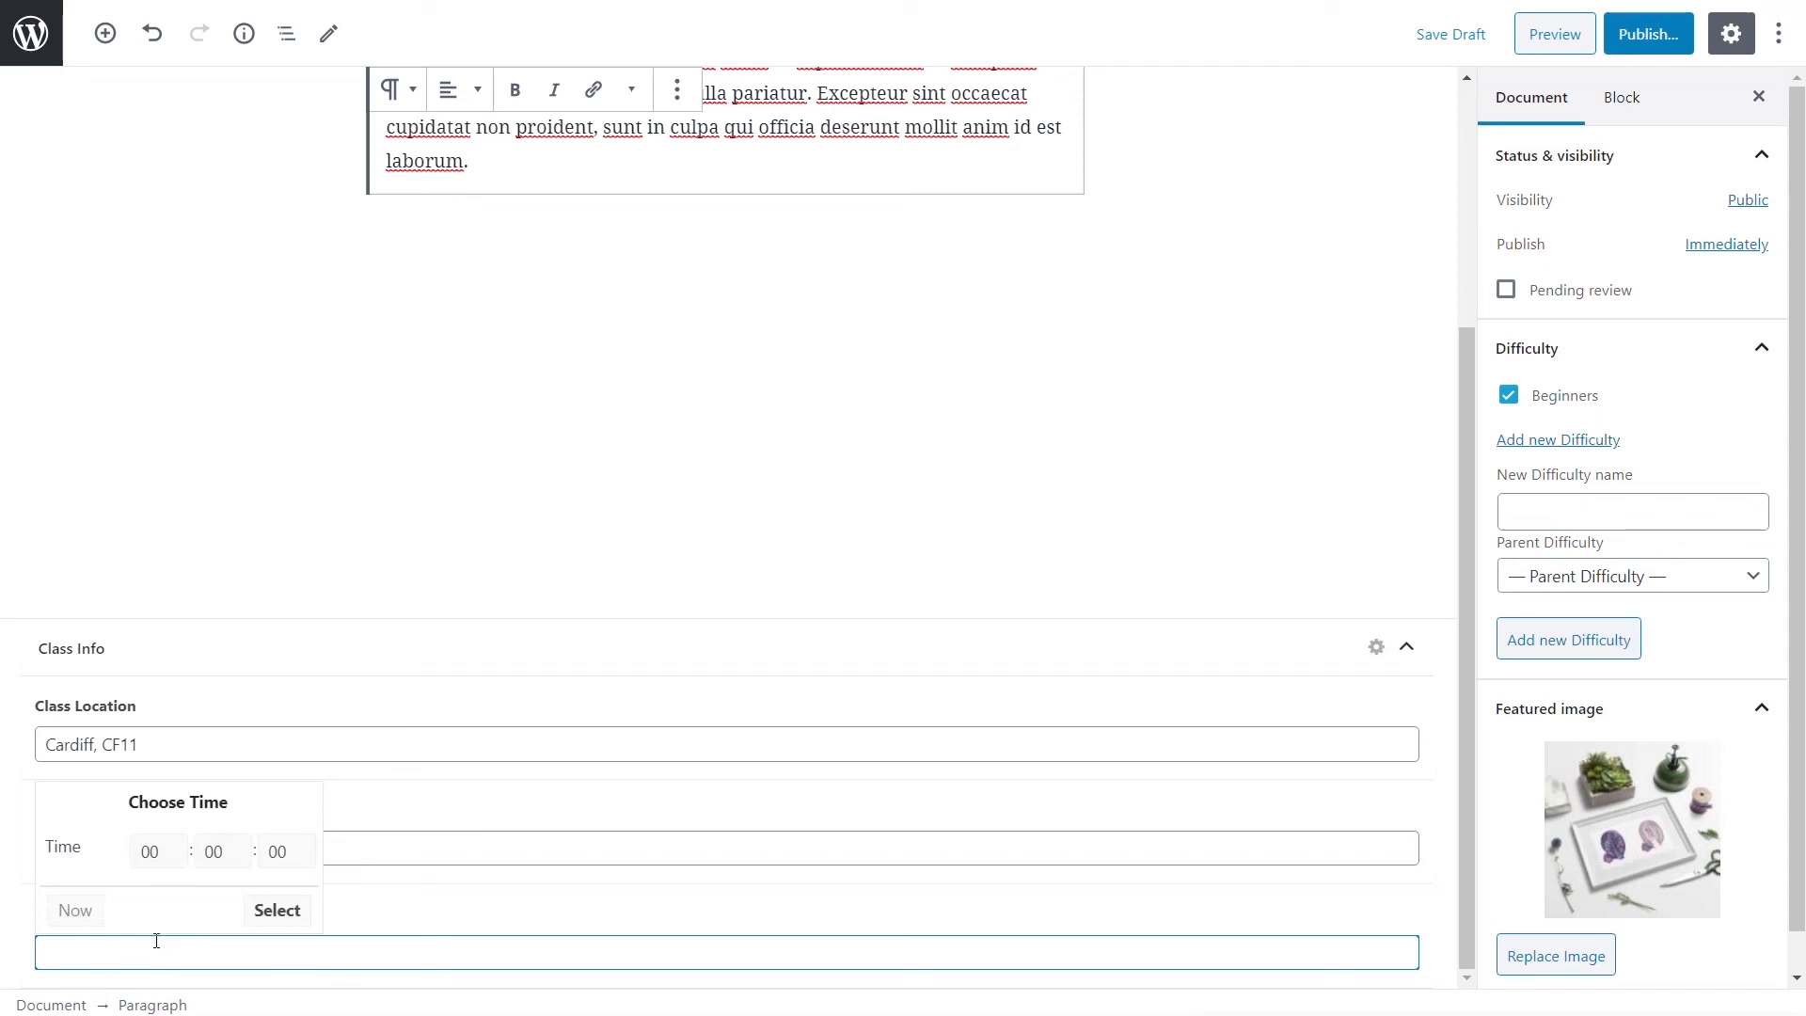
{"action": "left_click", "coordinate": [169, 858]}
{"action": "scroll", "coordinate": [181, 989], "scroll_direction": "down", "scroll_amount": 2}
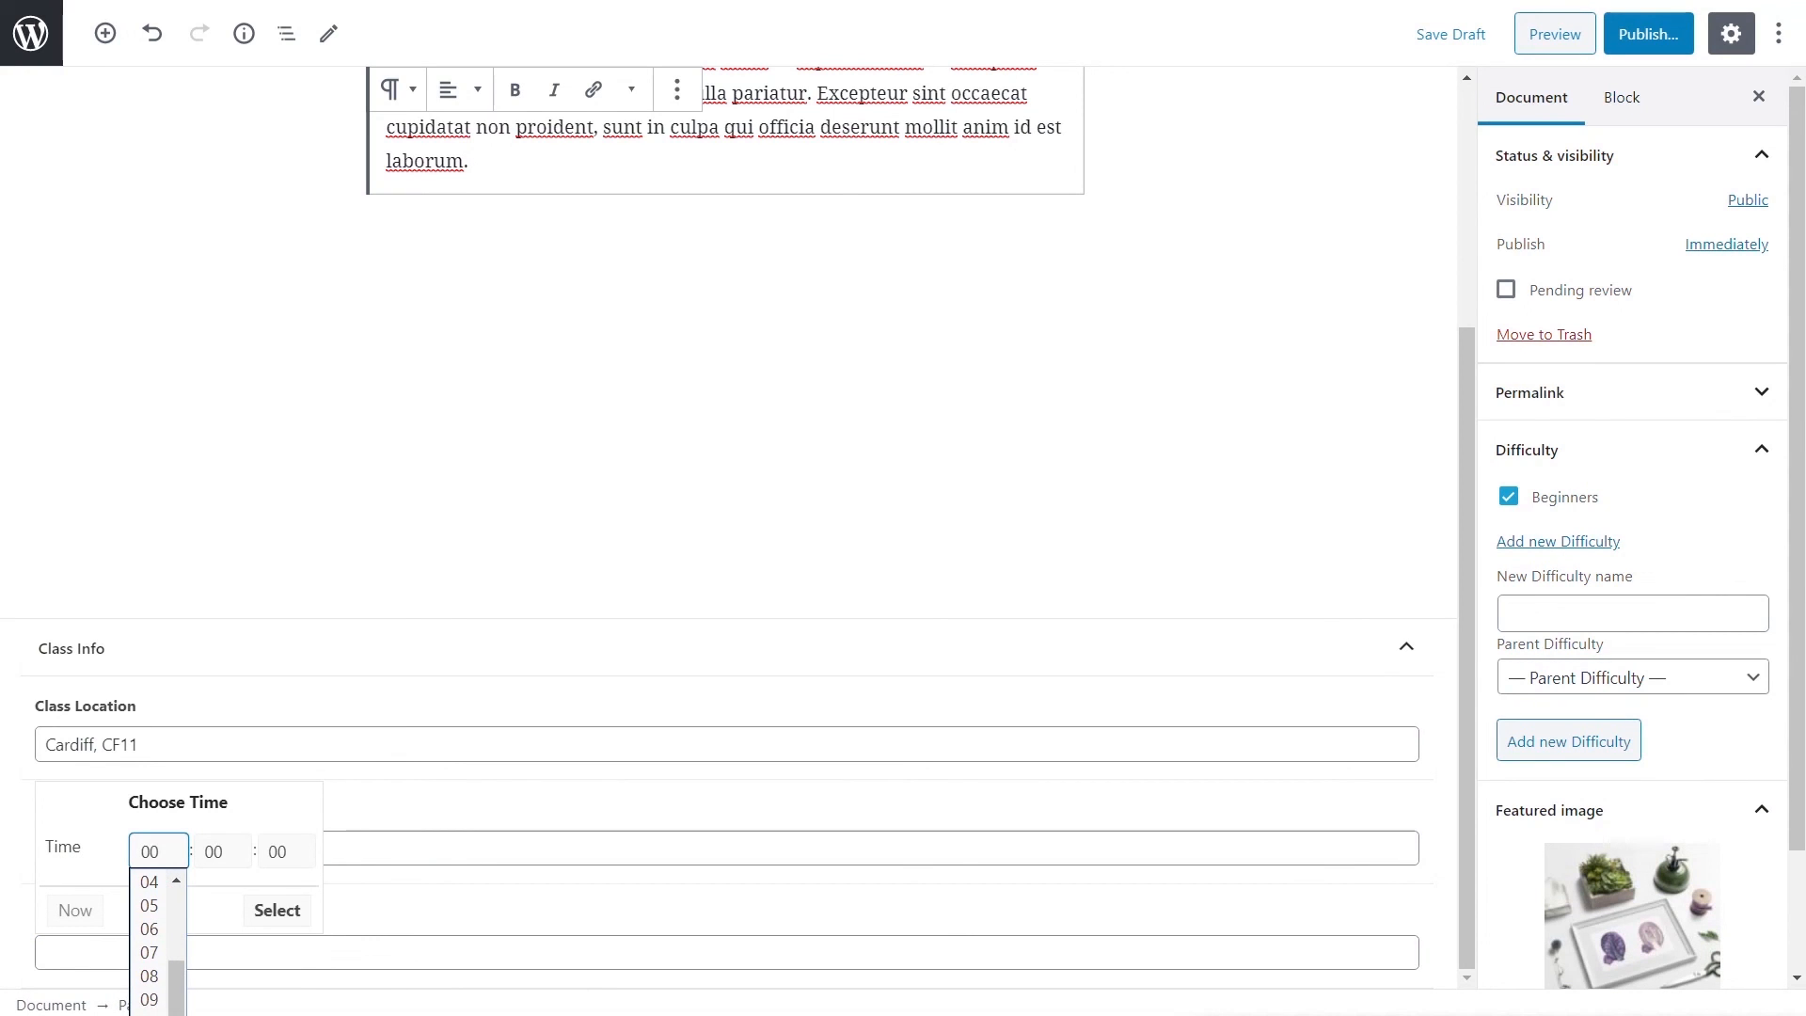
{"action": "left_click", "coordinate": [151, 1014]}
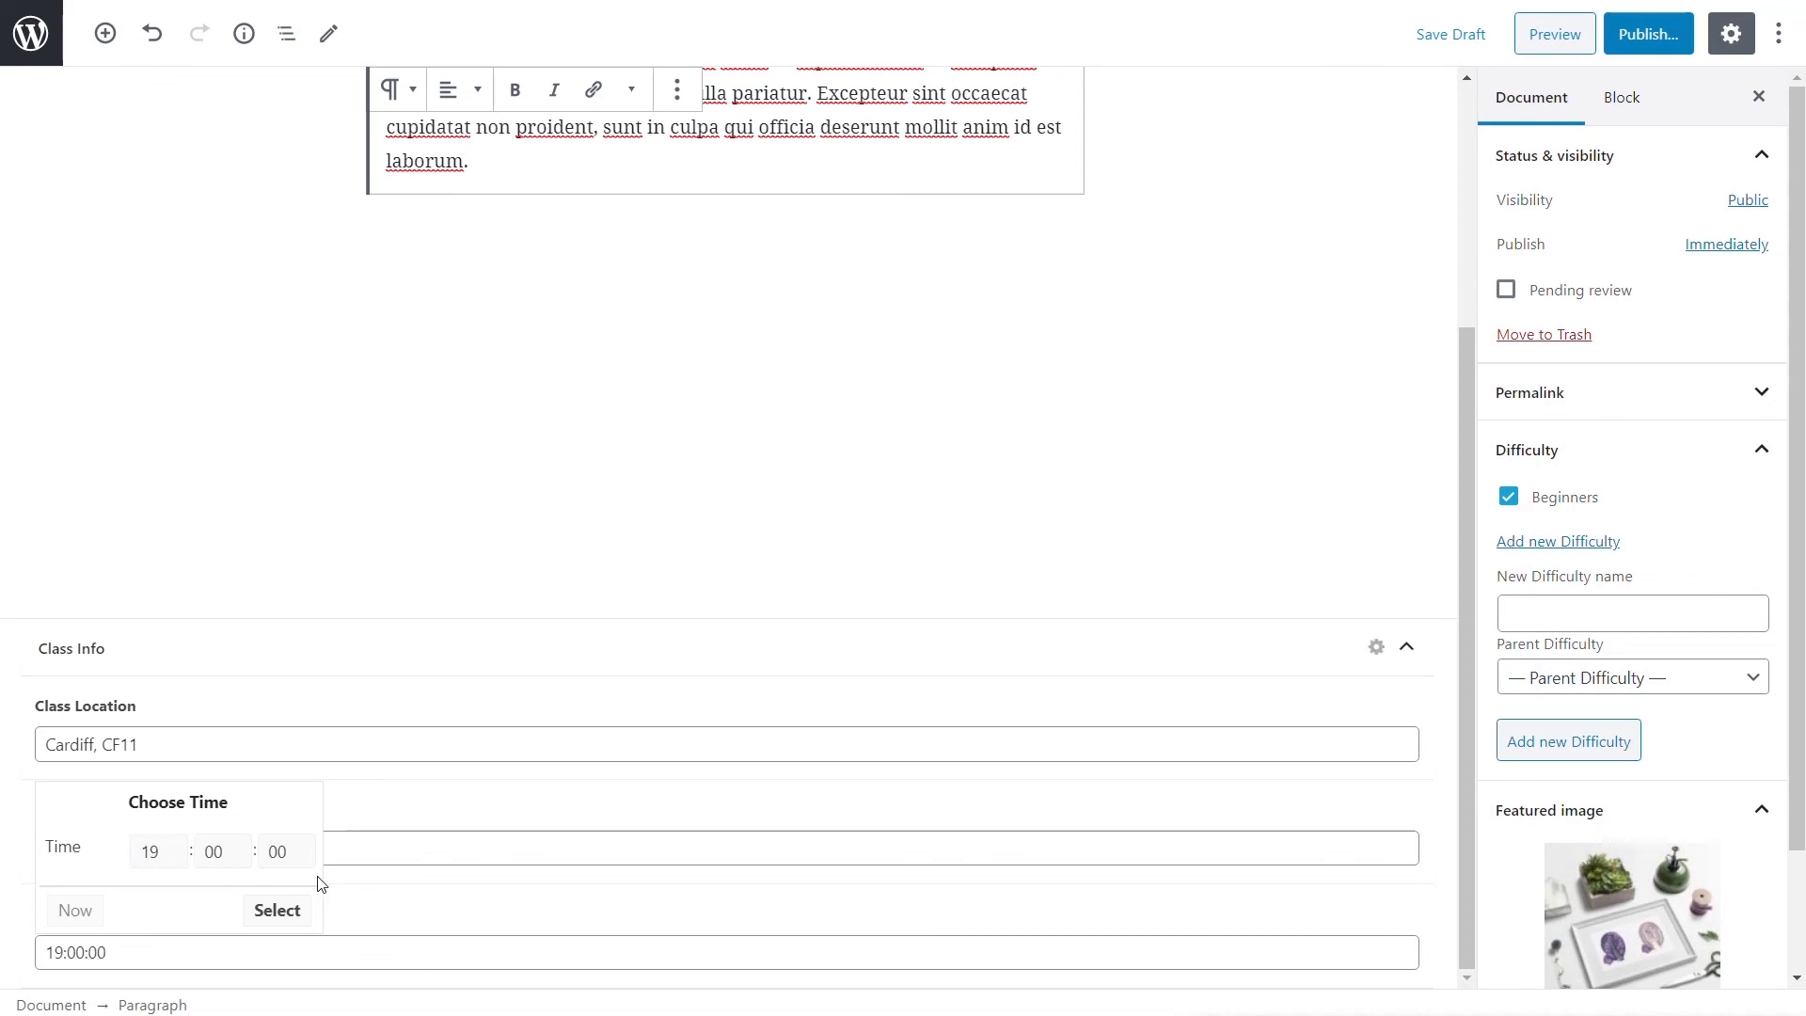
{"action": "left_click", "coordinate": [282, 910]}
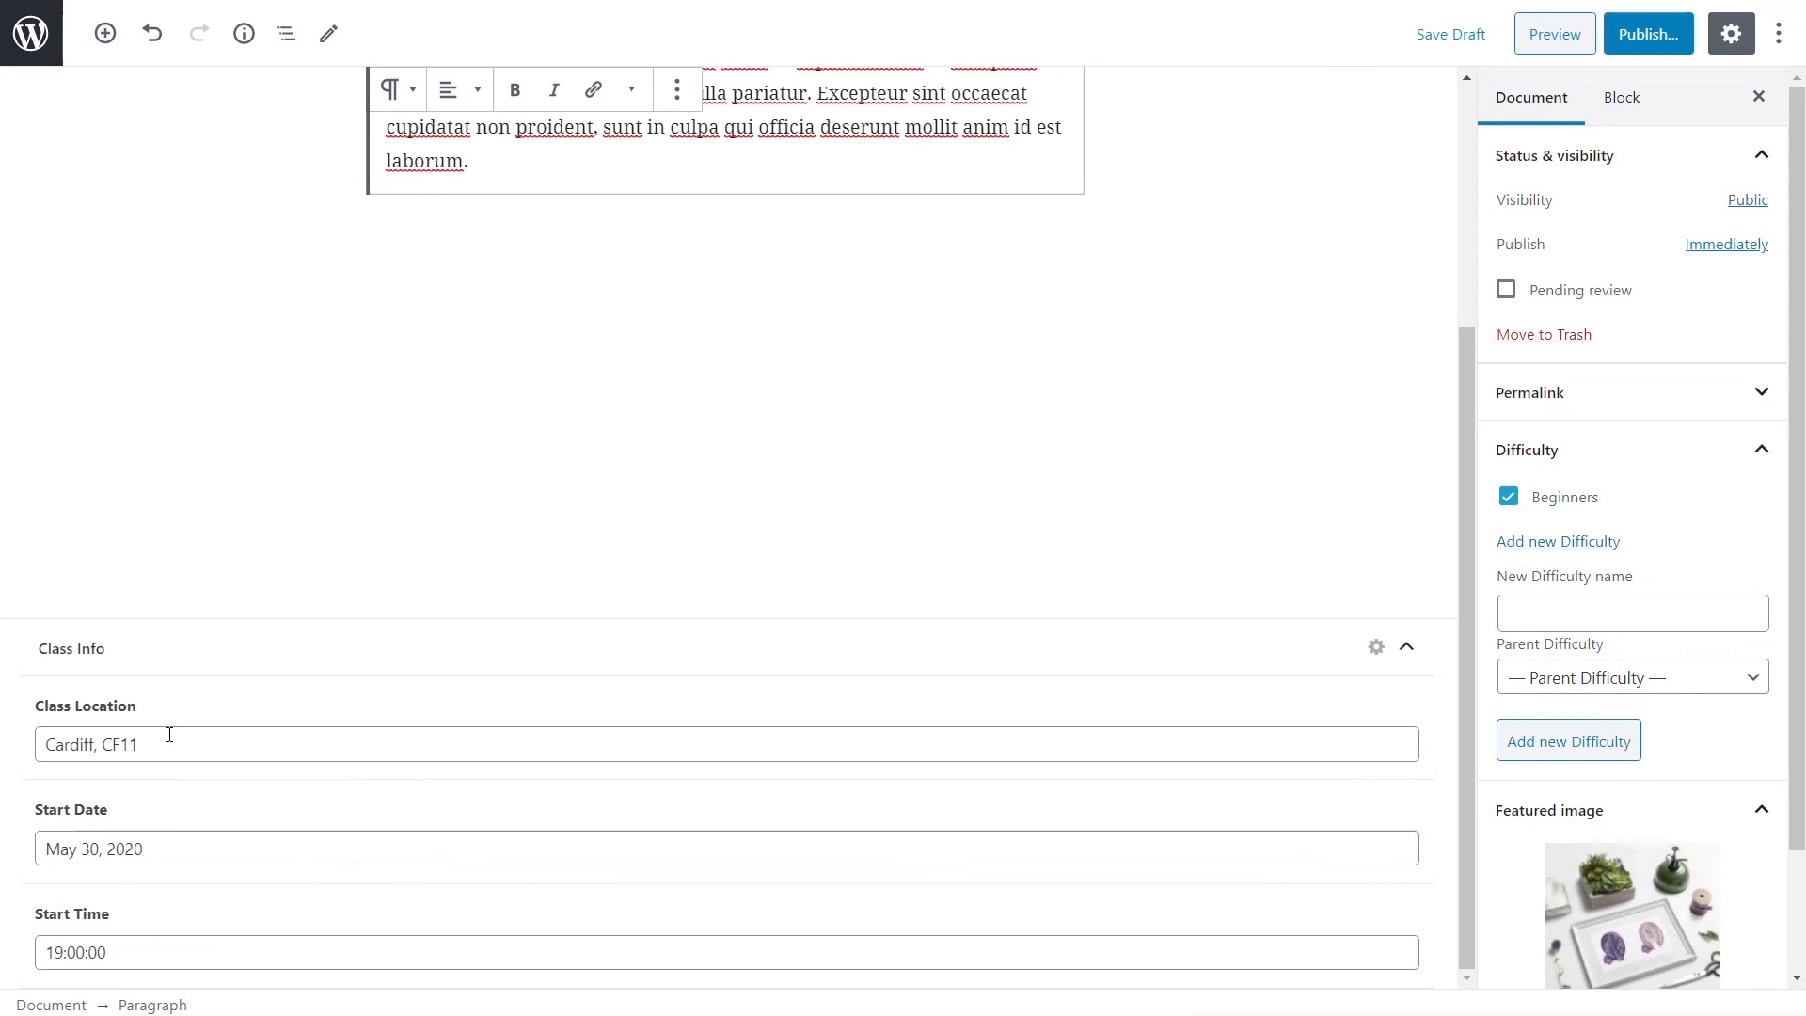
{"action": "left_click", "coordinate": [1647, 42]}
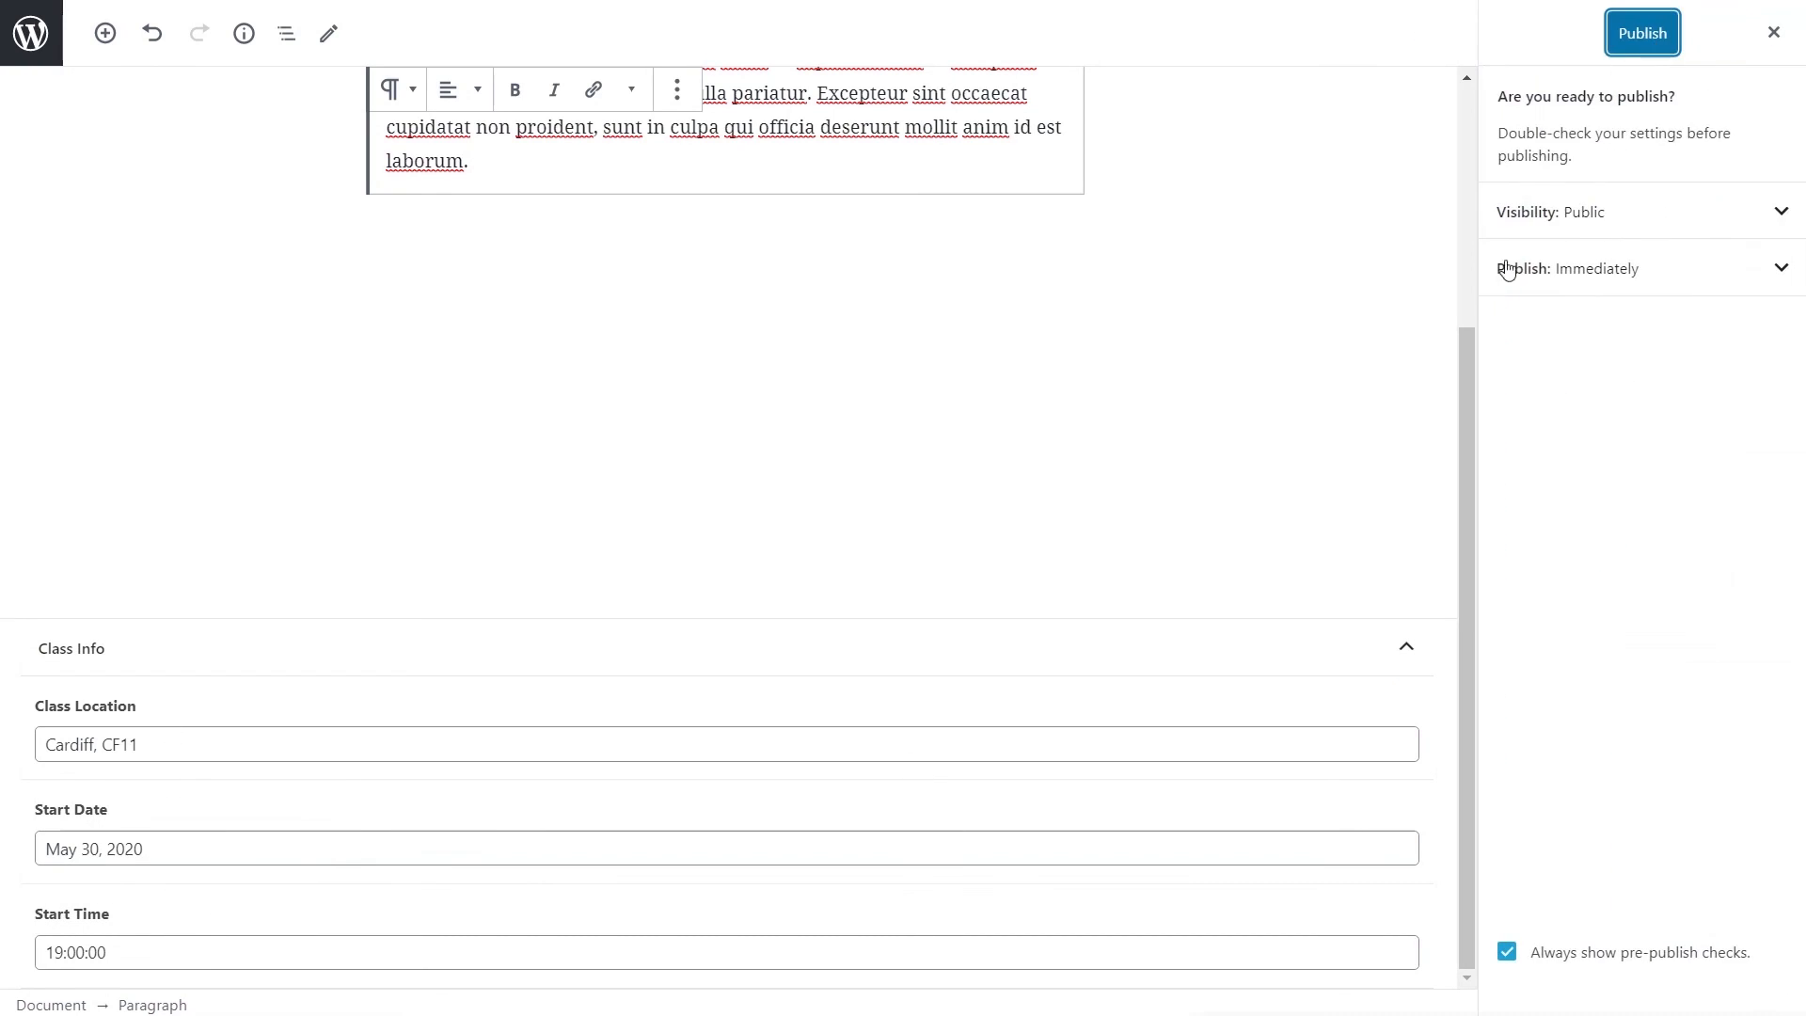
{"action": "left_click", "coordinate": [1658, 38]}
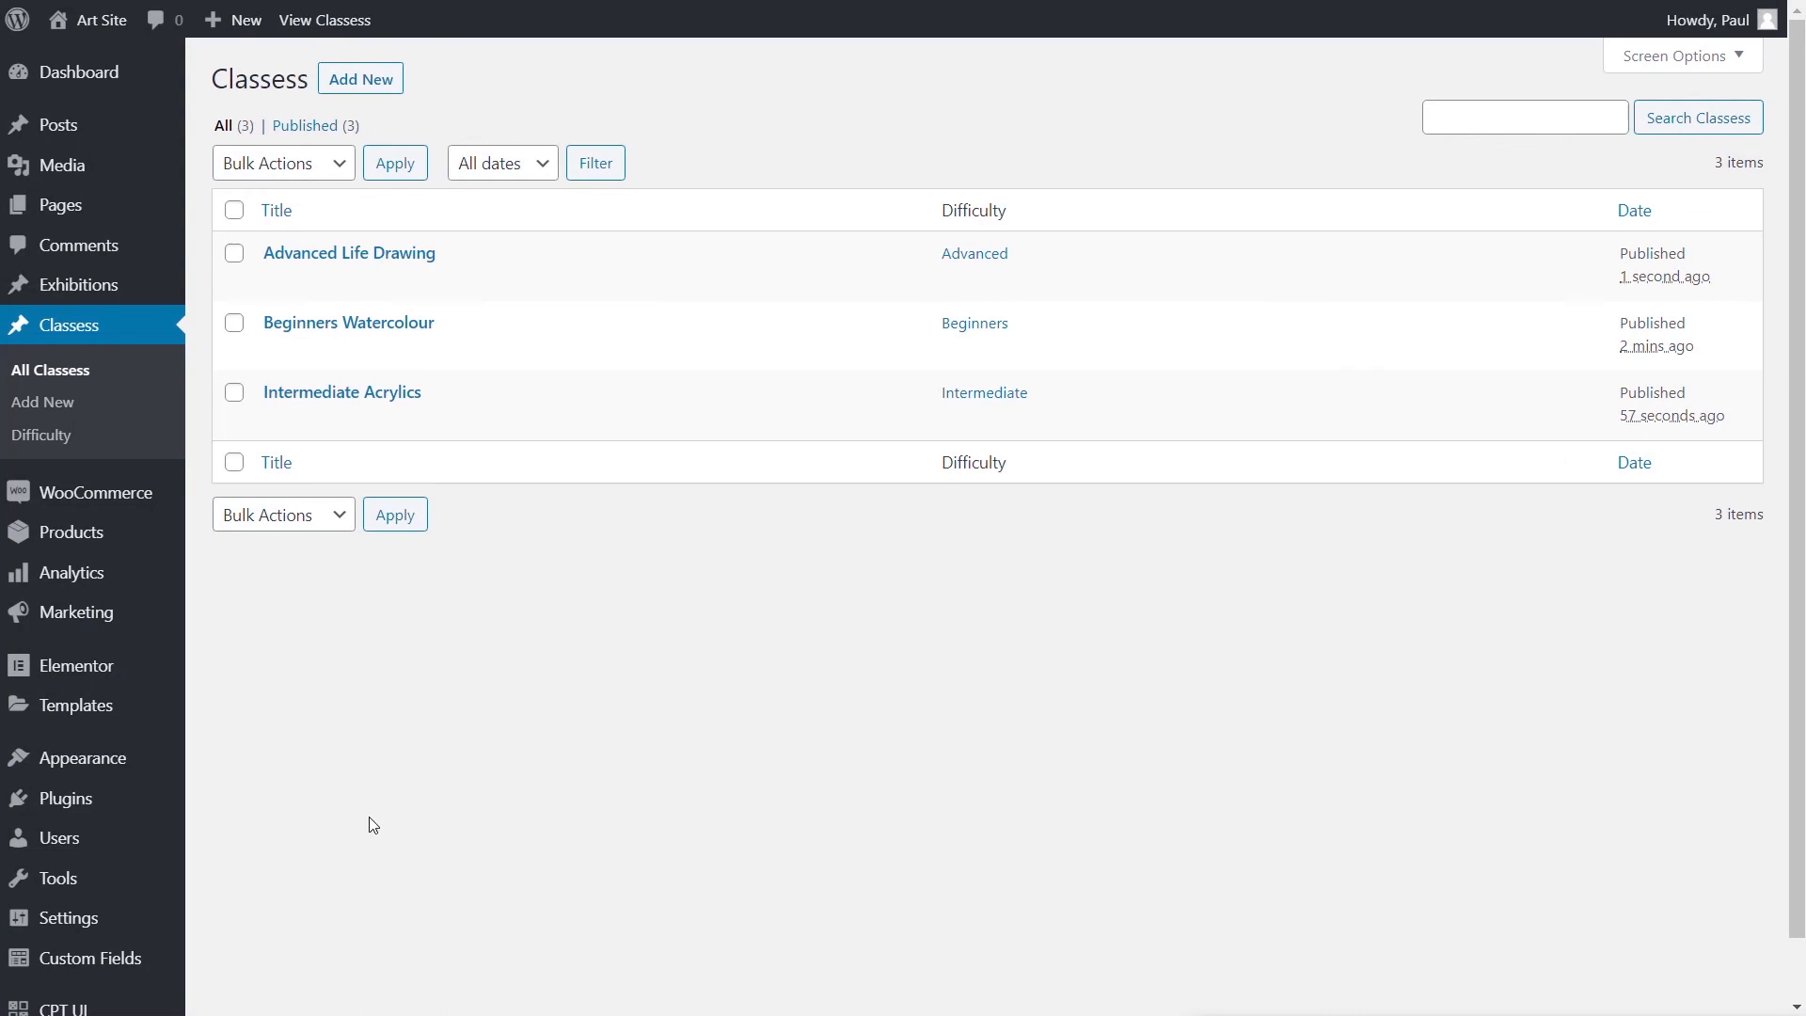
- Create a Theme Builder Loop template named 'Default Classes Loop'
{"action": "scroll", "coordinate": [284, 907], "scroll_direction": "down", "scroll_amount": 1}
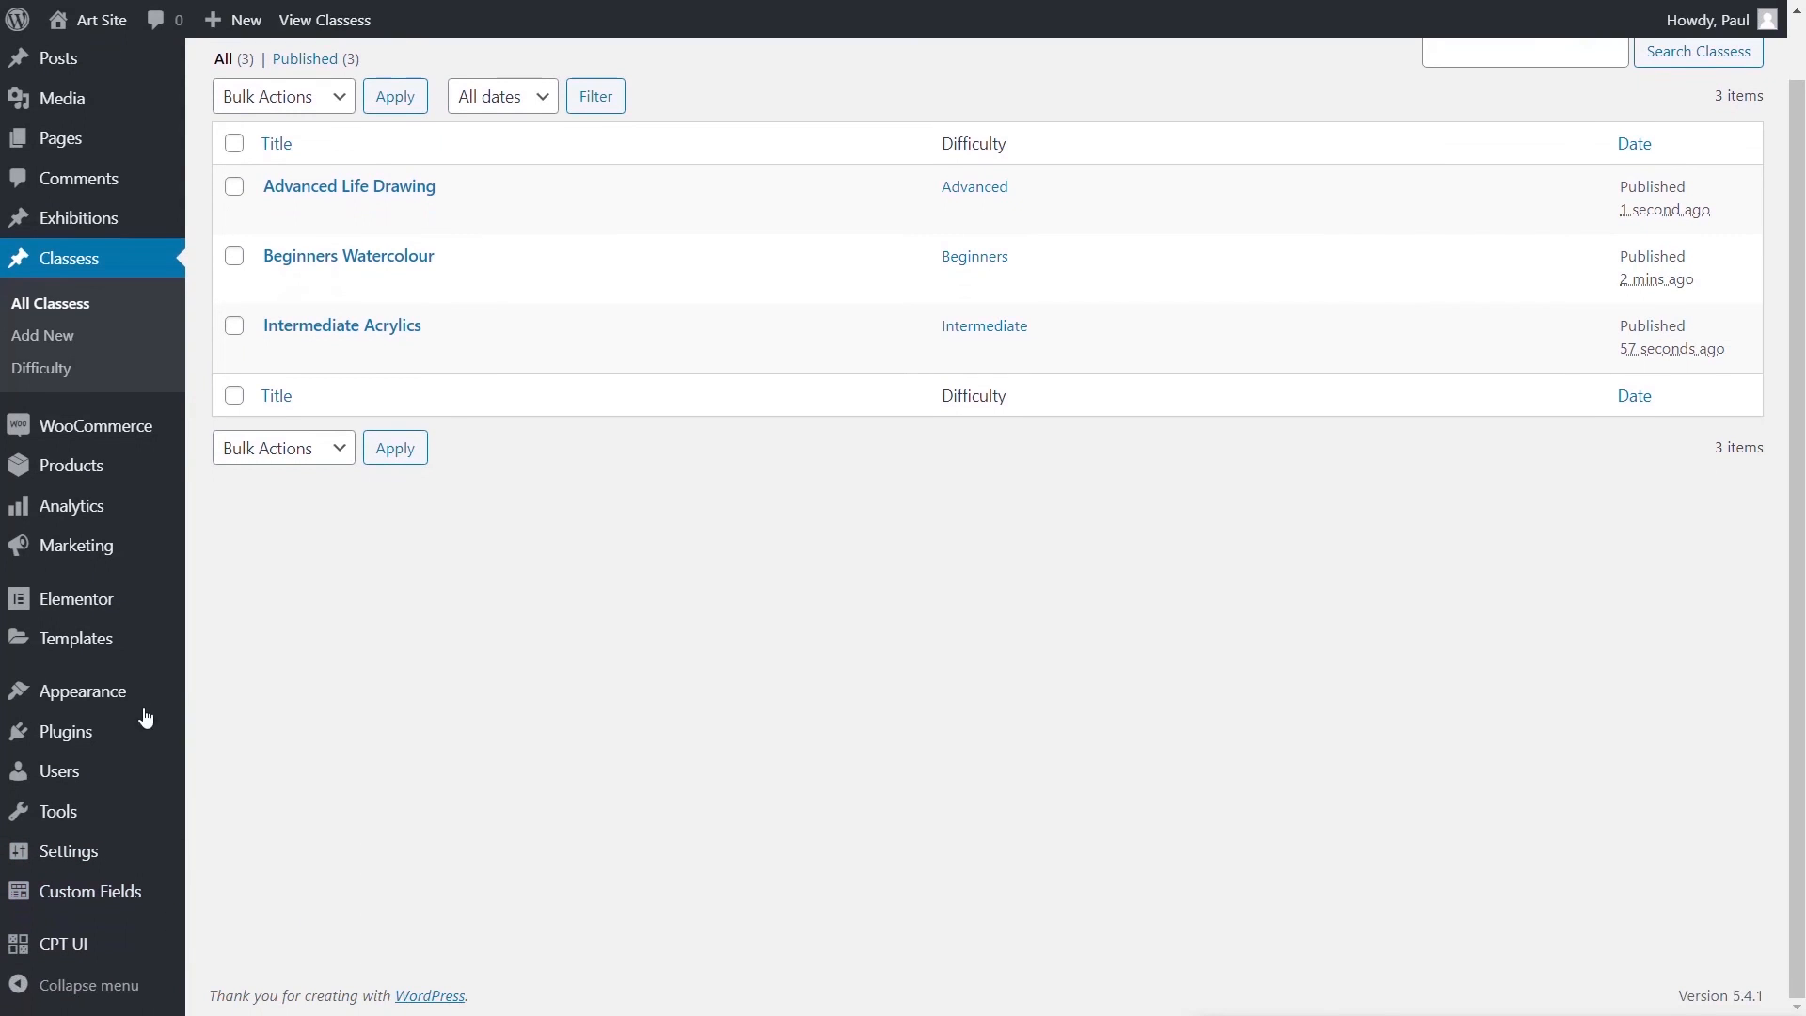
{"action": "mouse_move", "coordinate": [125, 645]}
{"action": "left_click", "coordinate": [268, 709]}
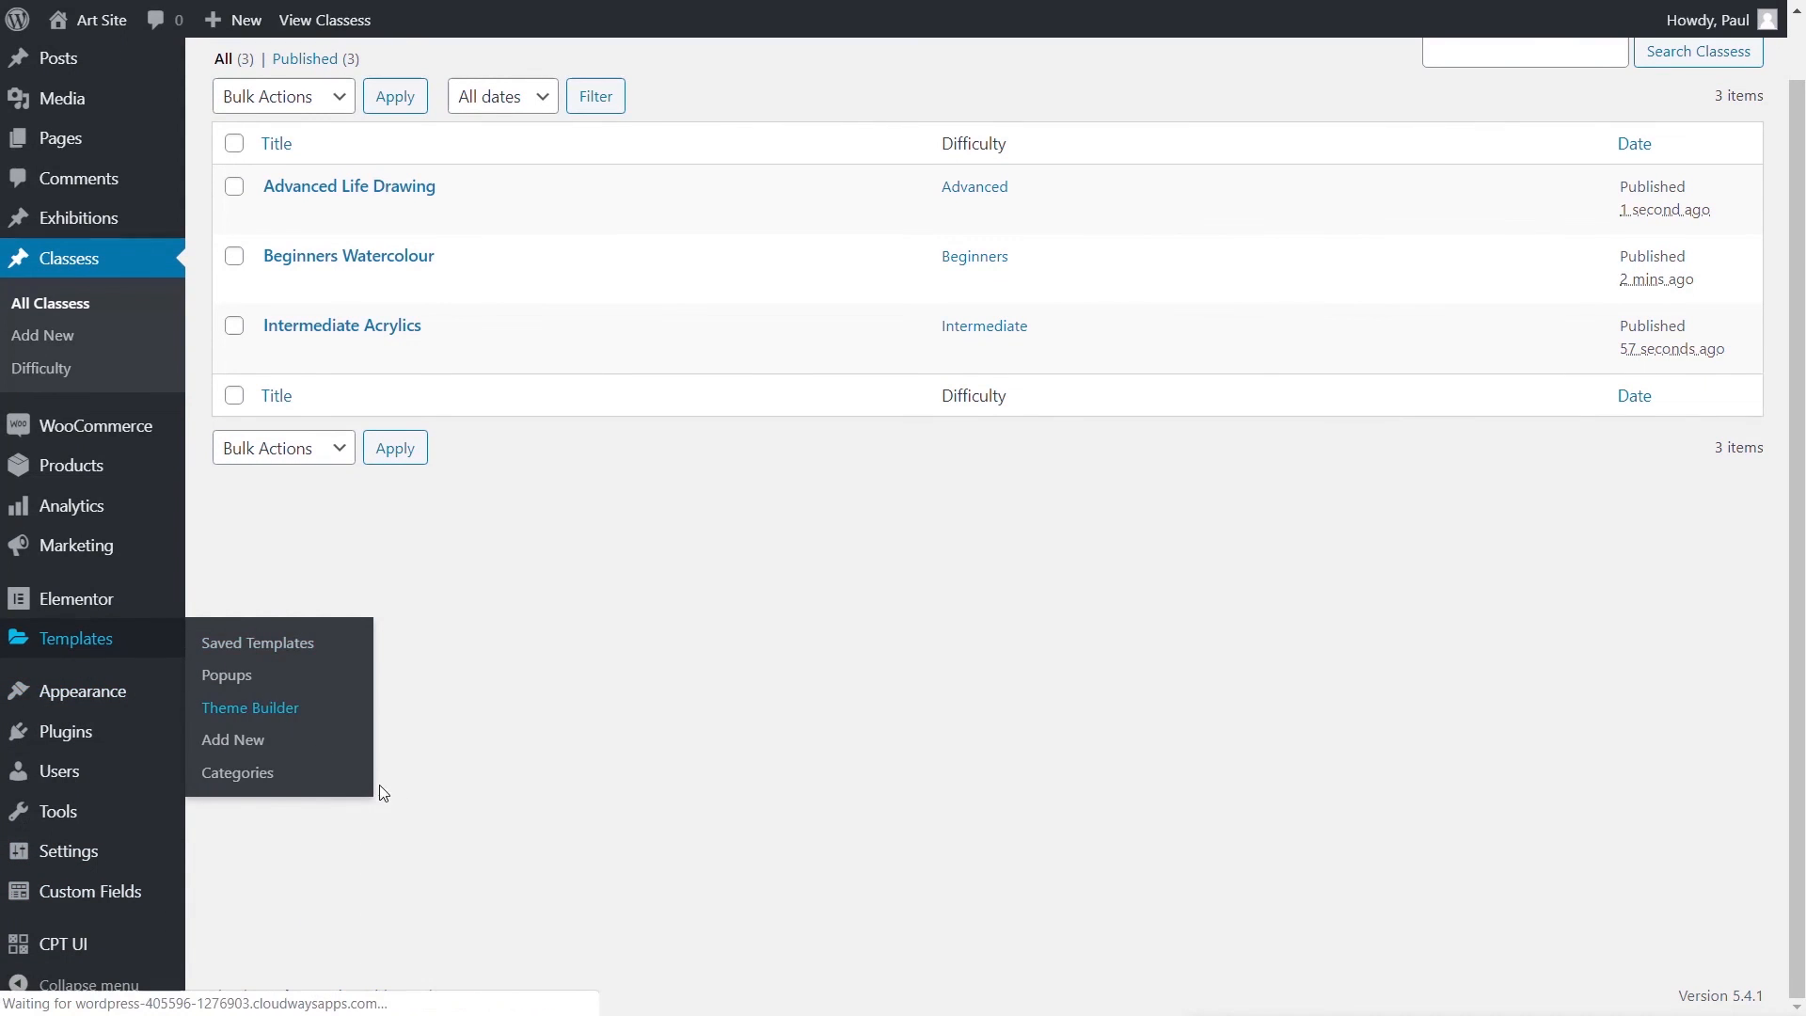
{"action": "left_click", "coordinate": [399, 158]}
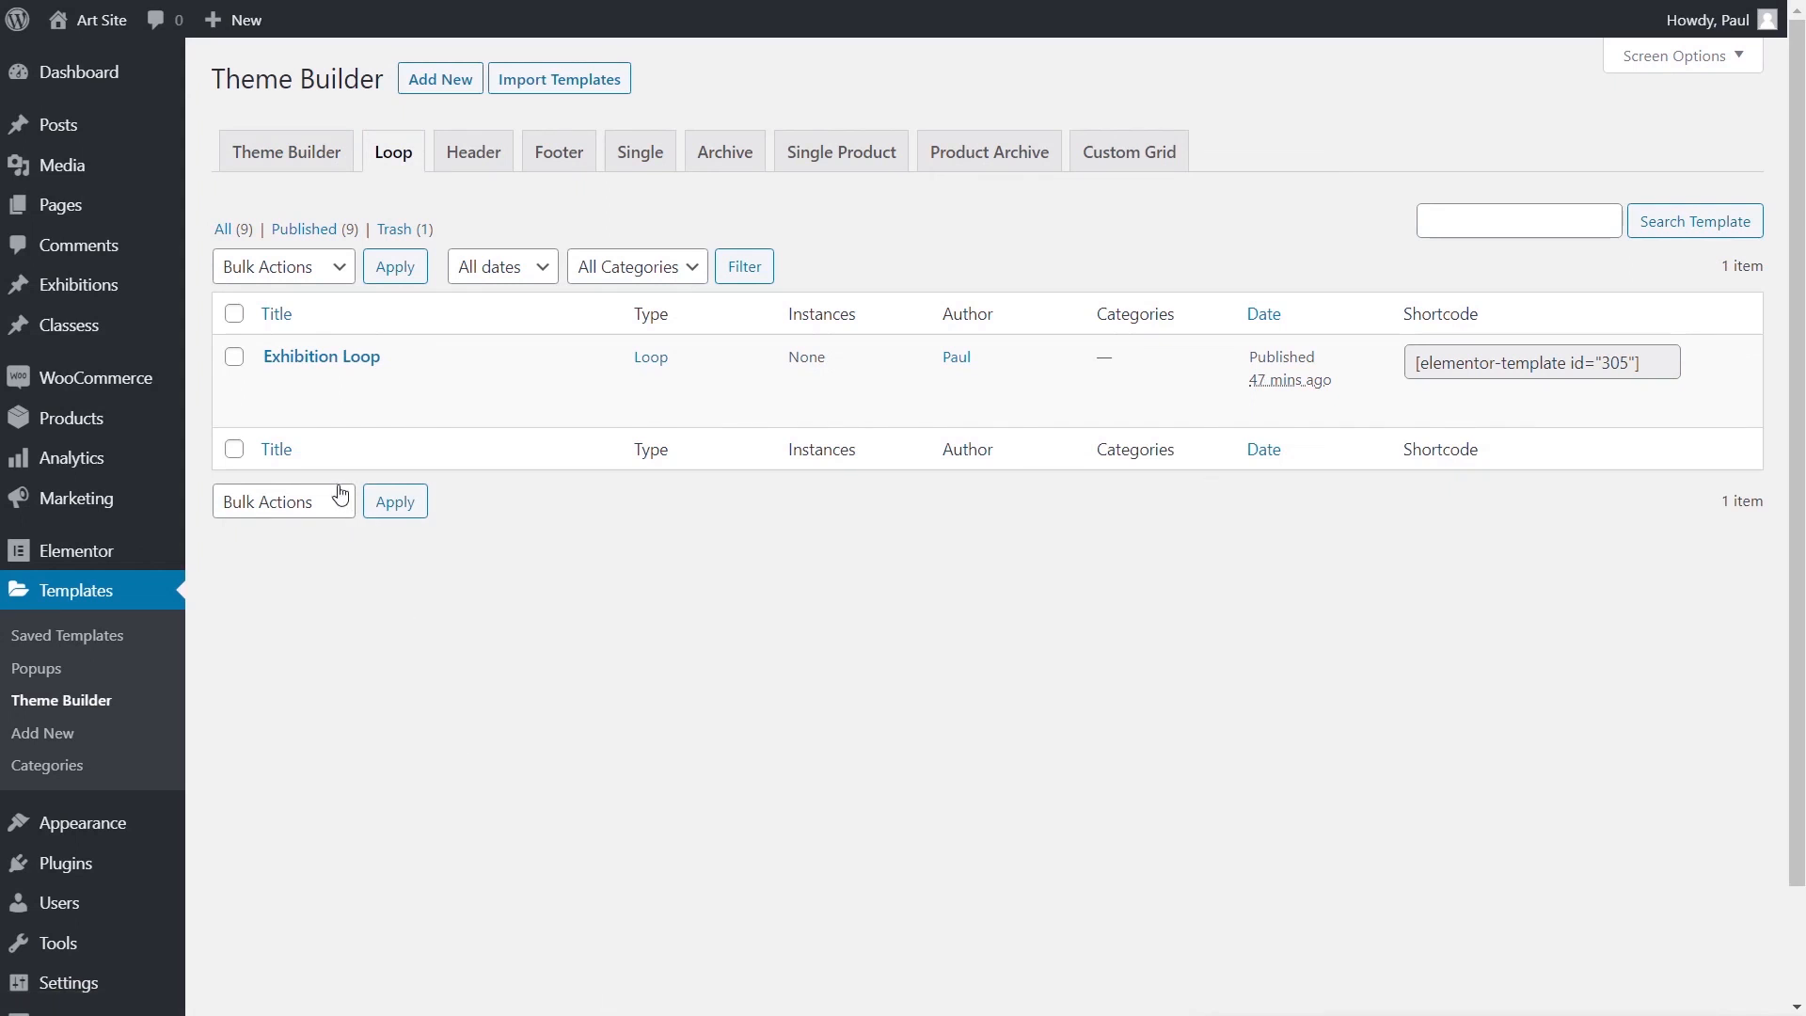
{"action": "left_click", "coordinate": [430, 77]}
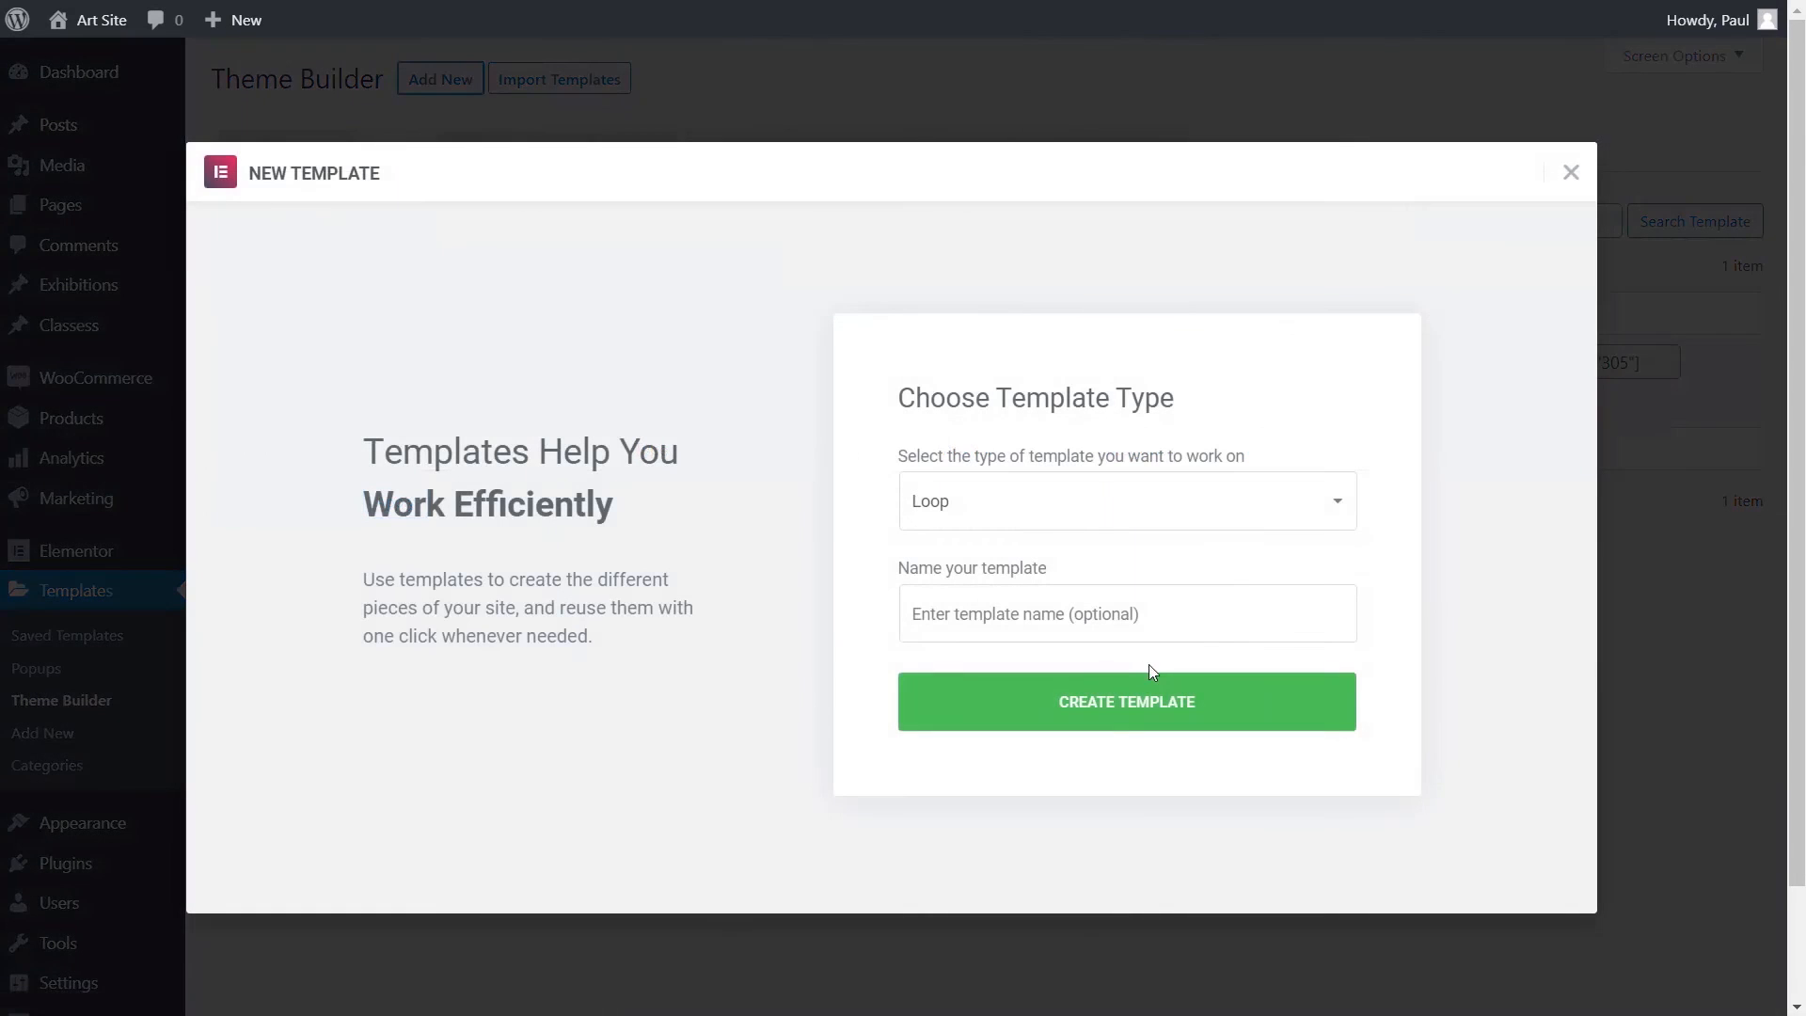
{"action": "left_click", "coordinate": [1072, 601]}
{"action": "type", "text": "Defau"}
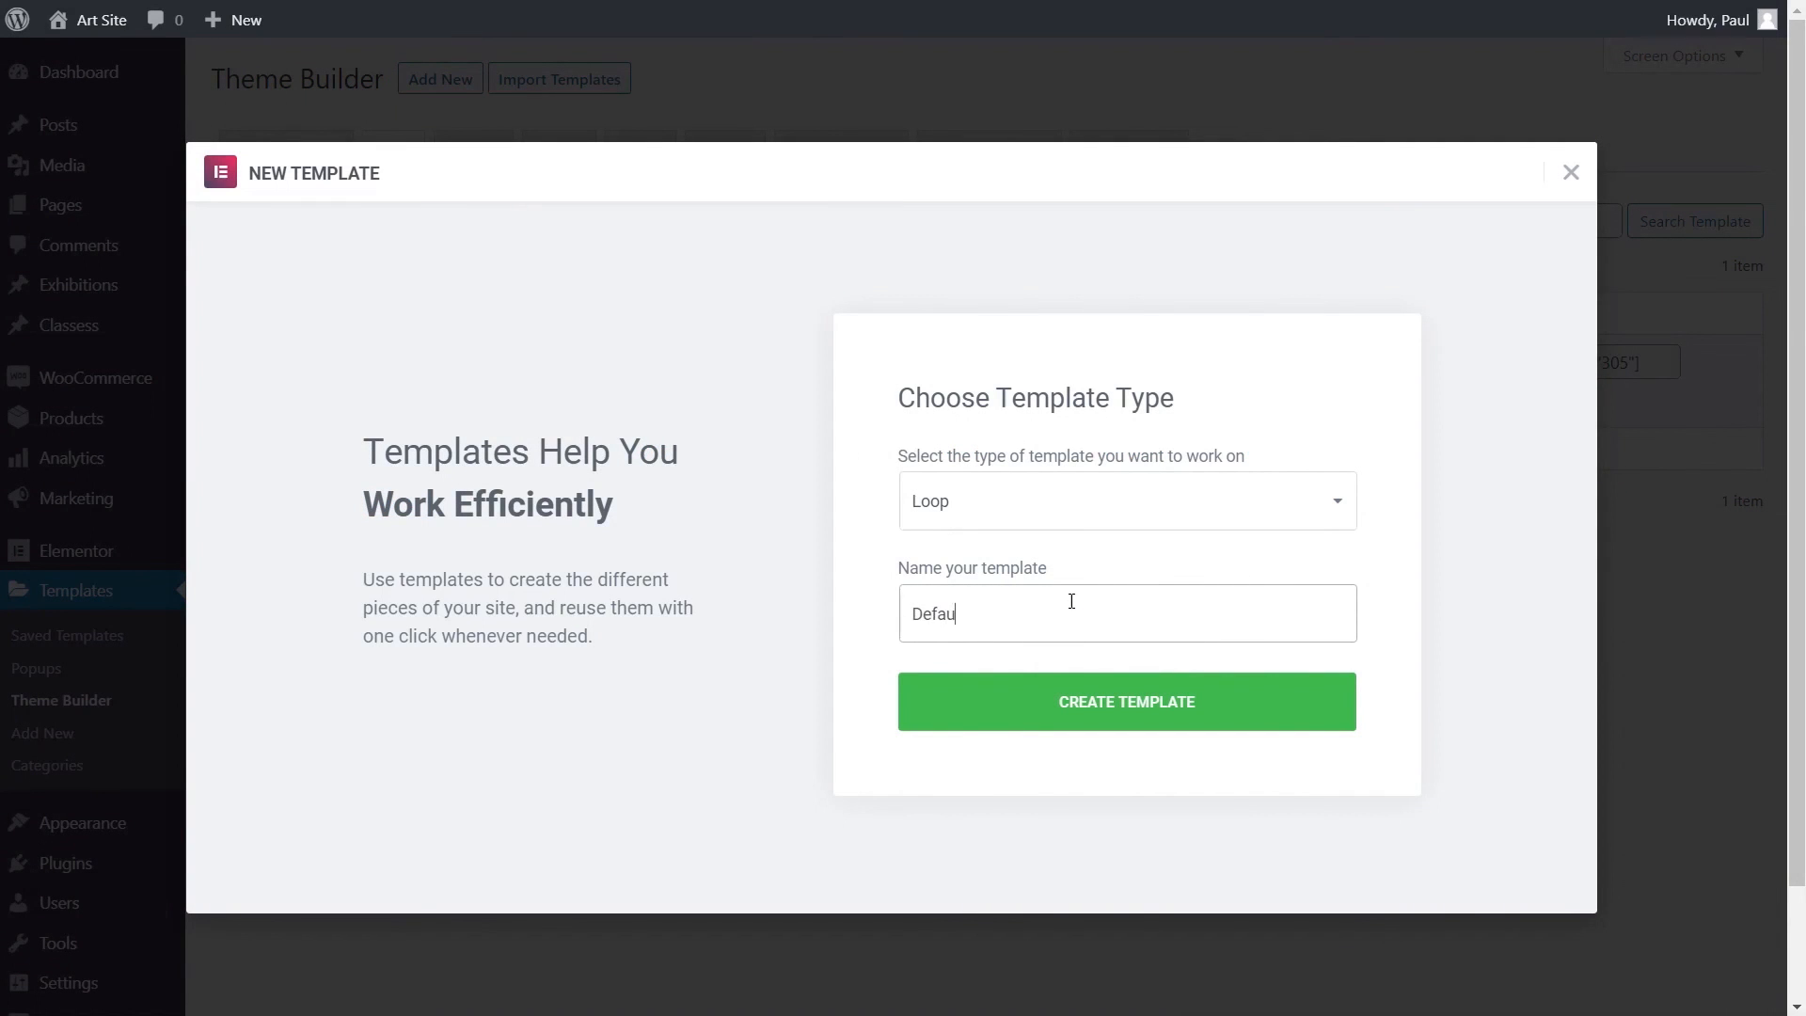
{"action": "type", "text": "lt Classes Loop"}
{"action": "left_click", "coordinate": [1099, 712]}
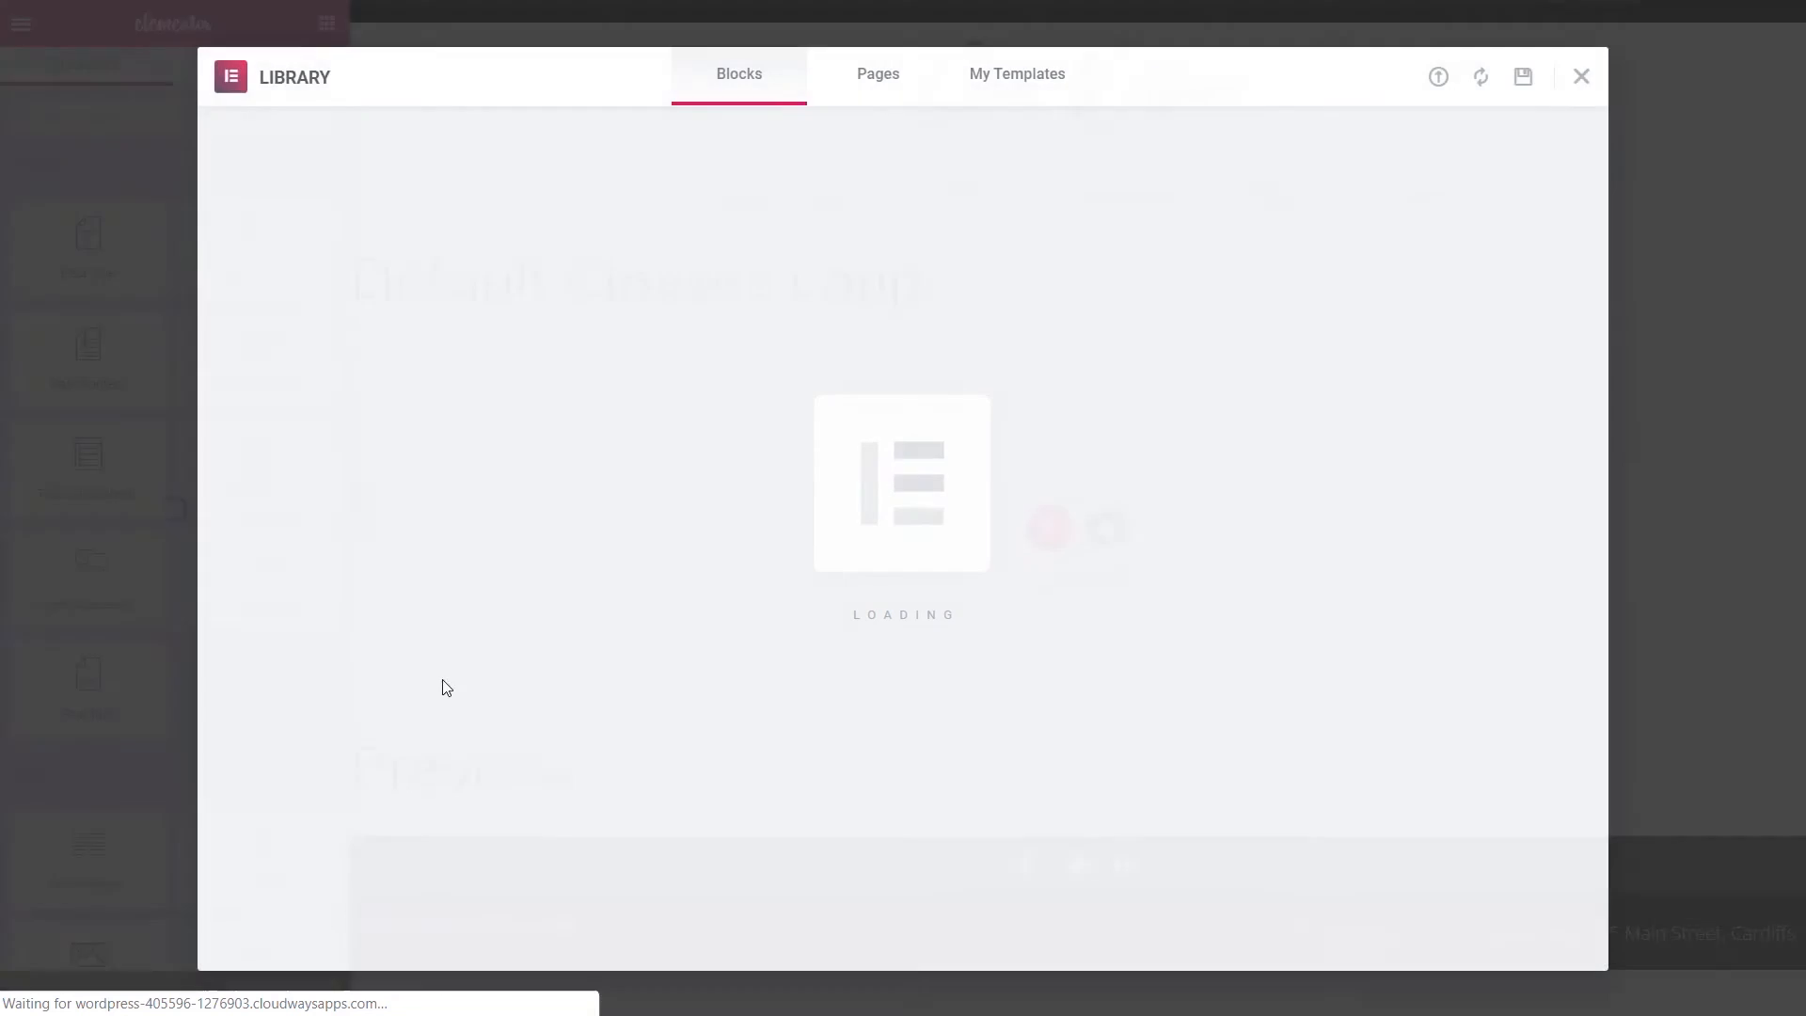
- Add a one-column section with a content width of 500
{"action": "left_click", "coordinate": [1583, 79]}
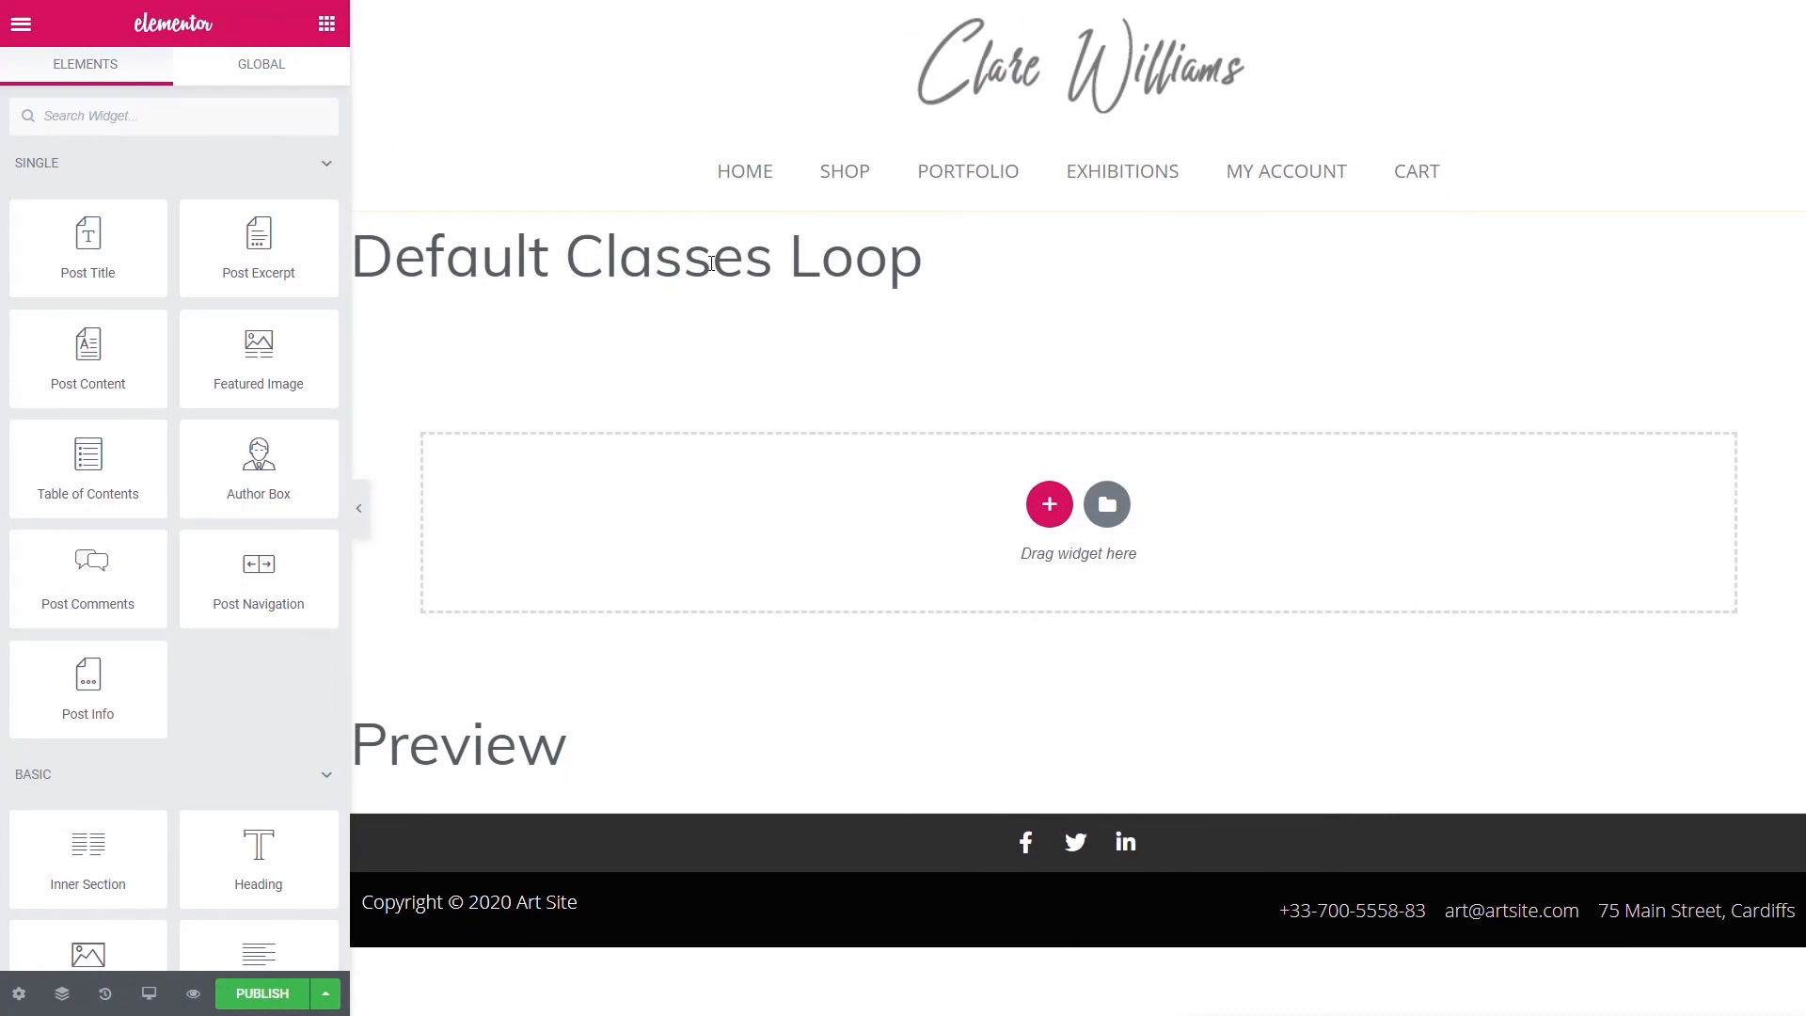
{"action": "left_click", "coordinate": [1049, 505]}
{"action": "left_click", "coordinate": [752, 565]}
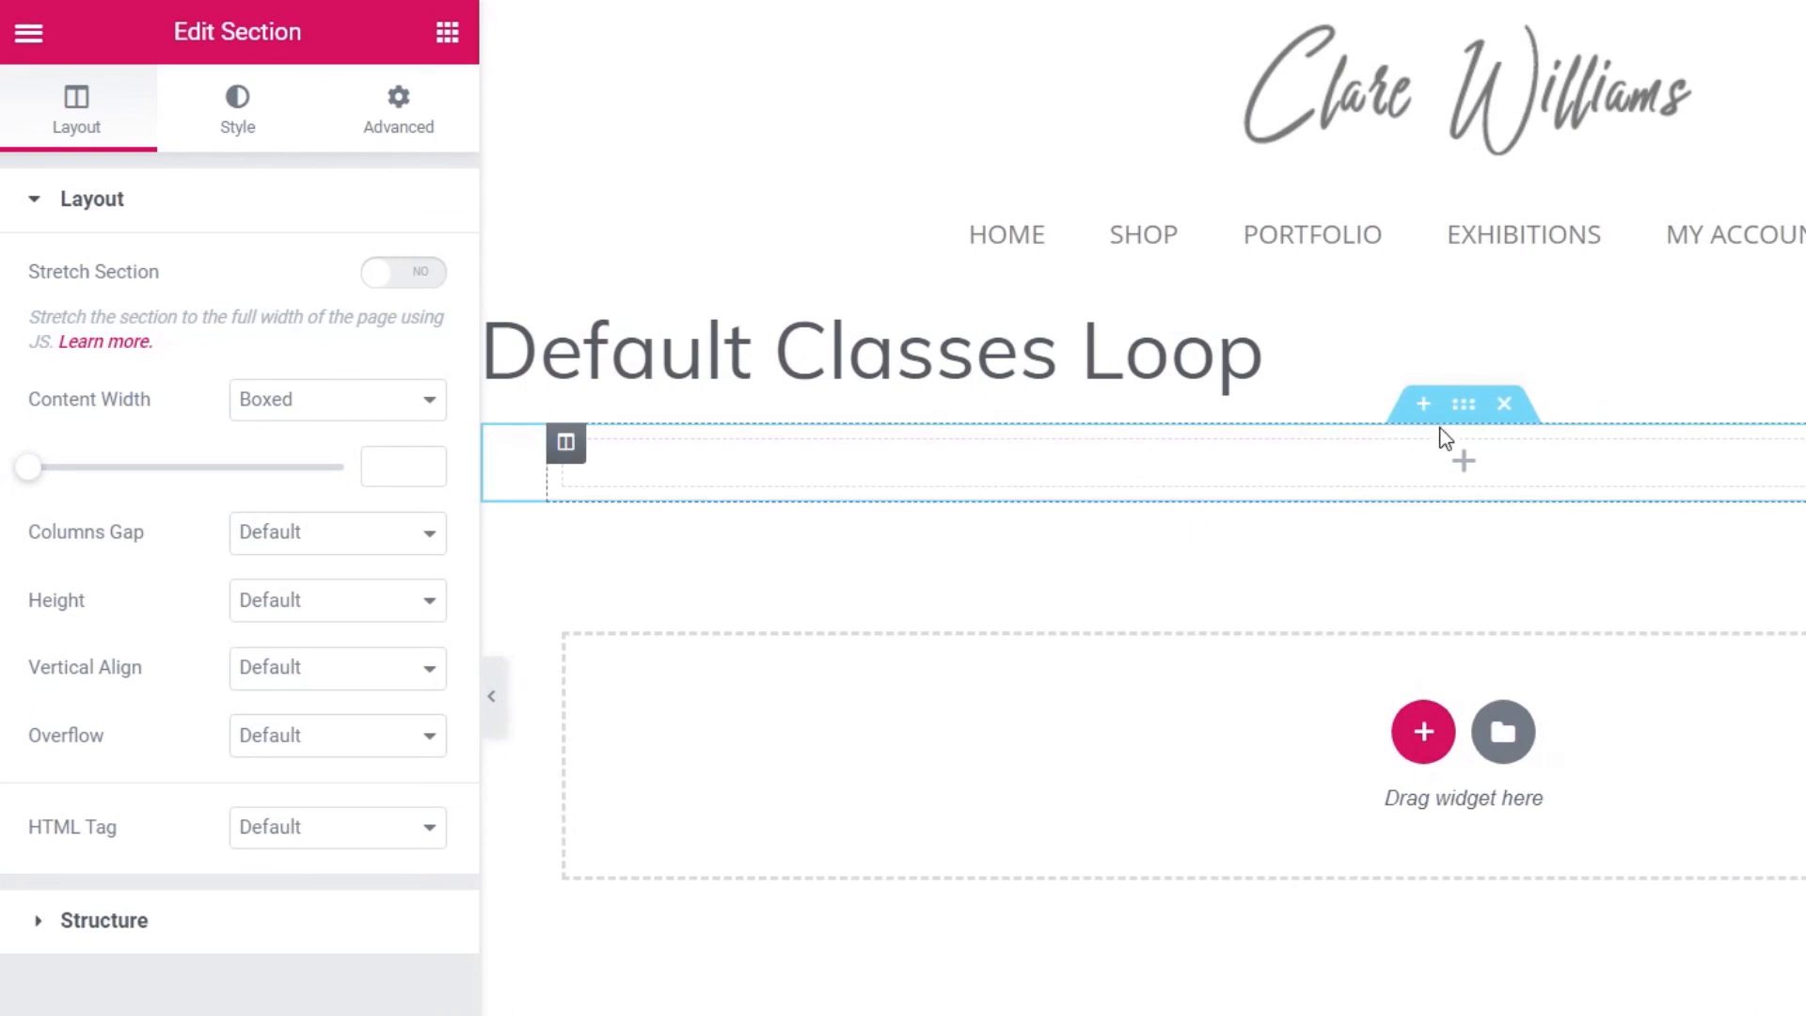
{"action": "left_click", "coordinate": [368, 458]}
{"action": "type", "text": "500"}
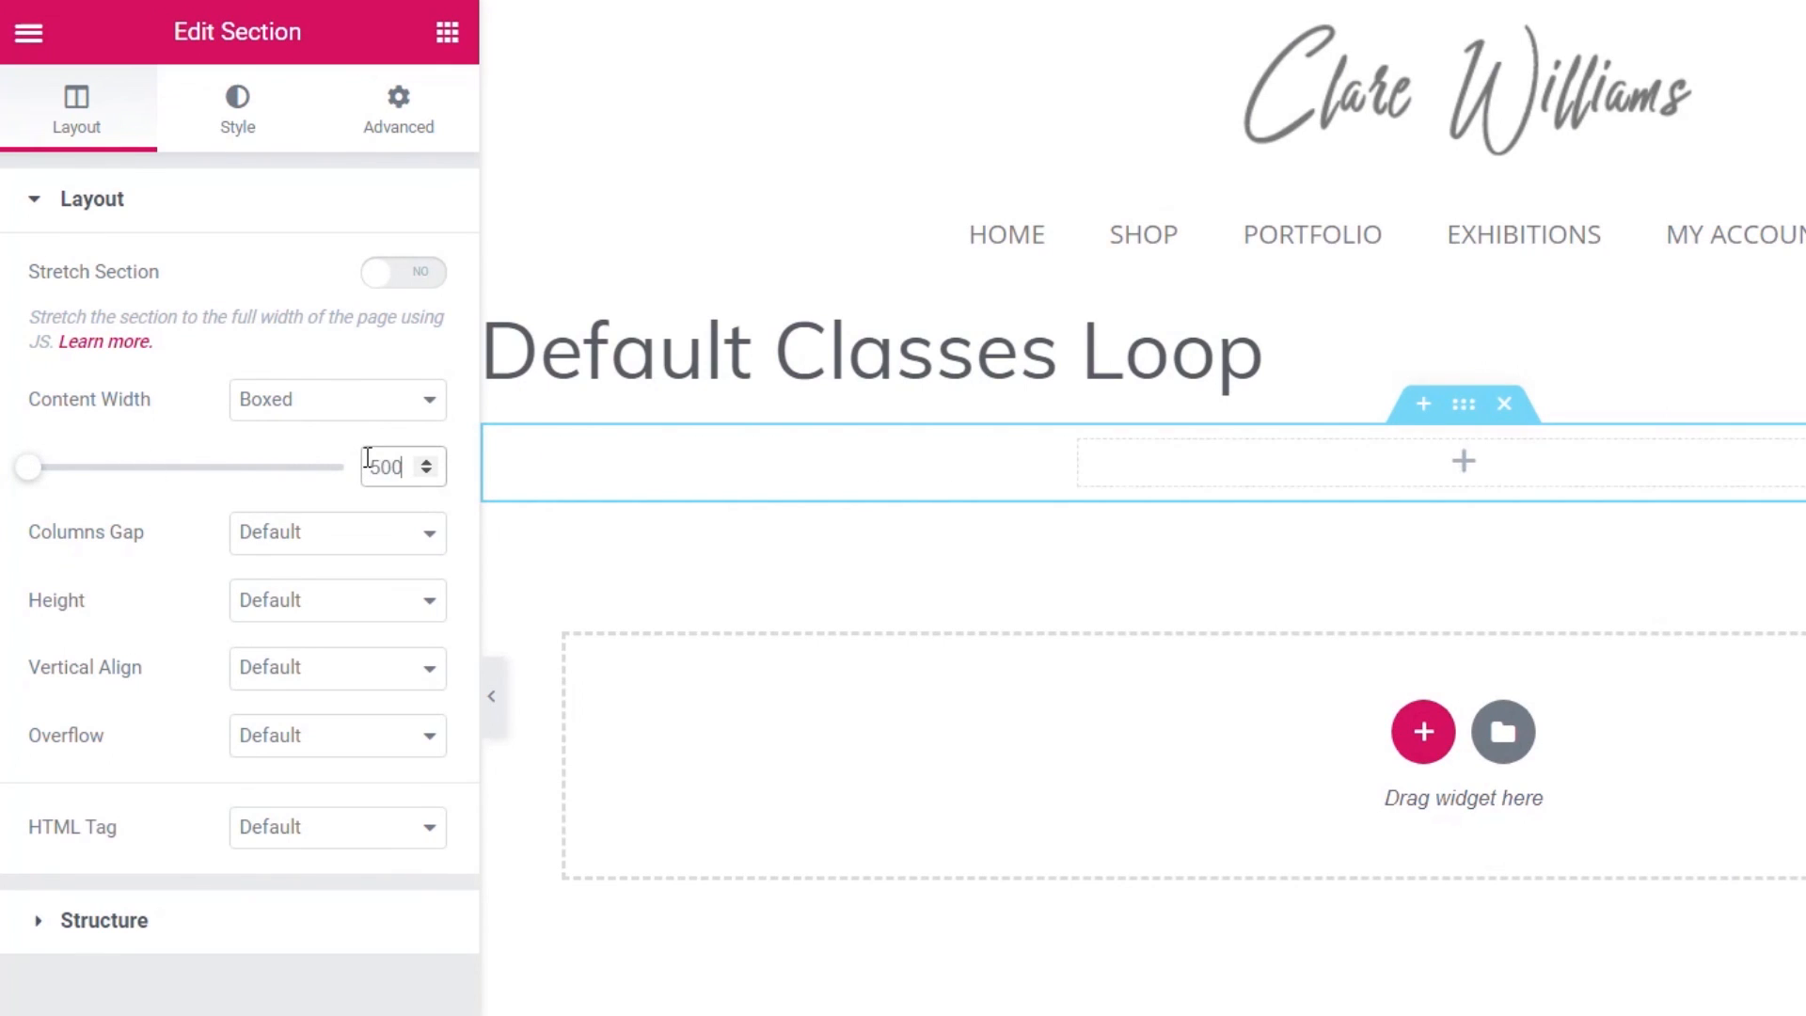
{"action": "left_click", "coordinate": [447, 33]}
- Place a centred Featured Image in the section, linked to the Post URL
{"action": "left_click_drag", "start_coordinate": [355, 511], "coordinate": [1213, 465]}
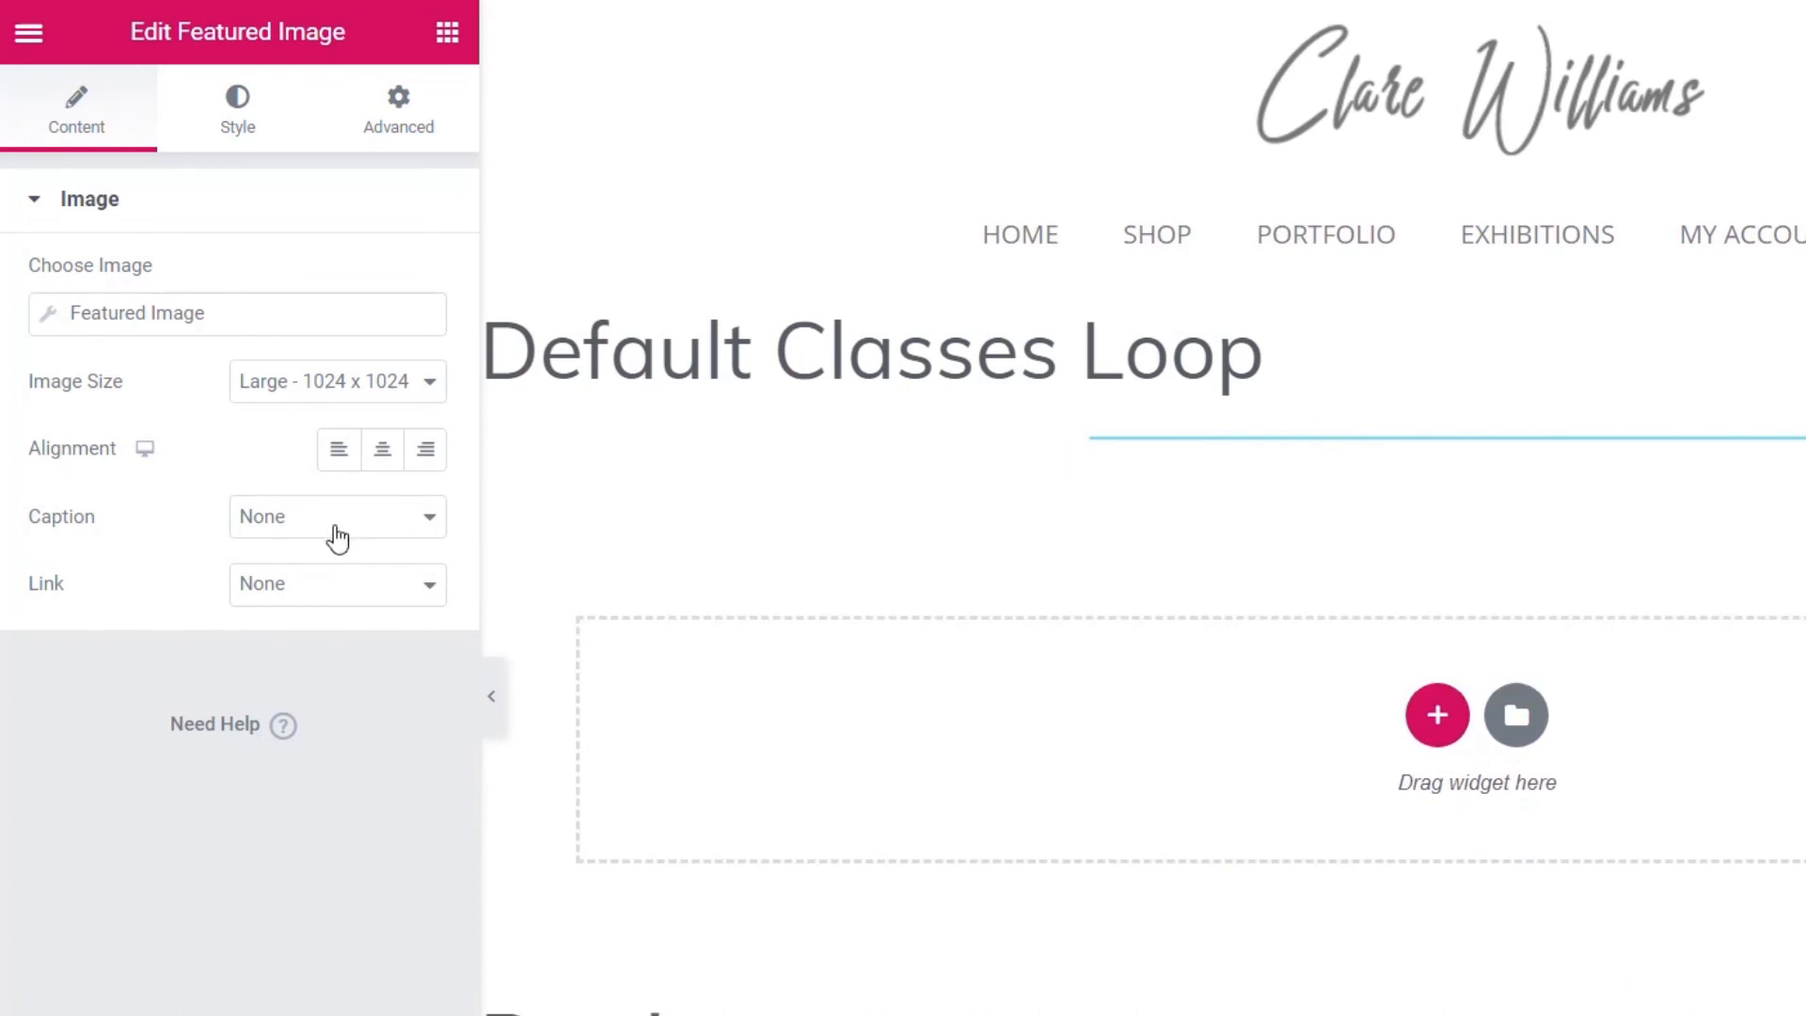
{"action": "left_click", "coordinate": [384, 454]}
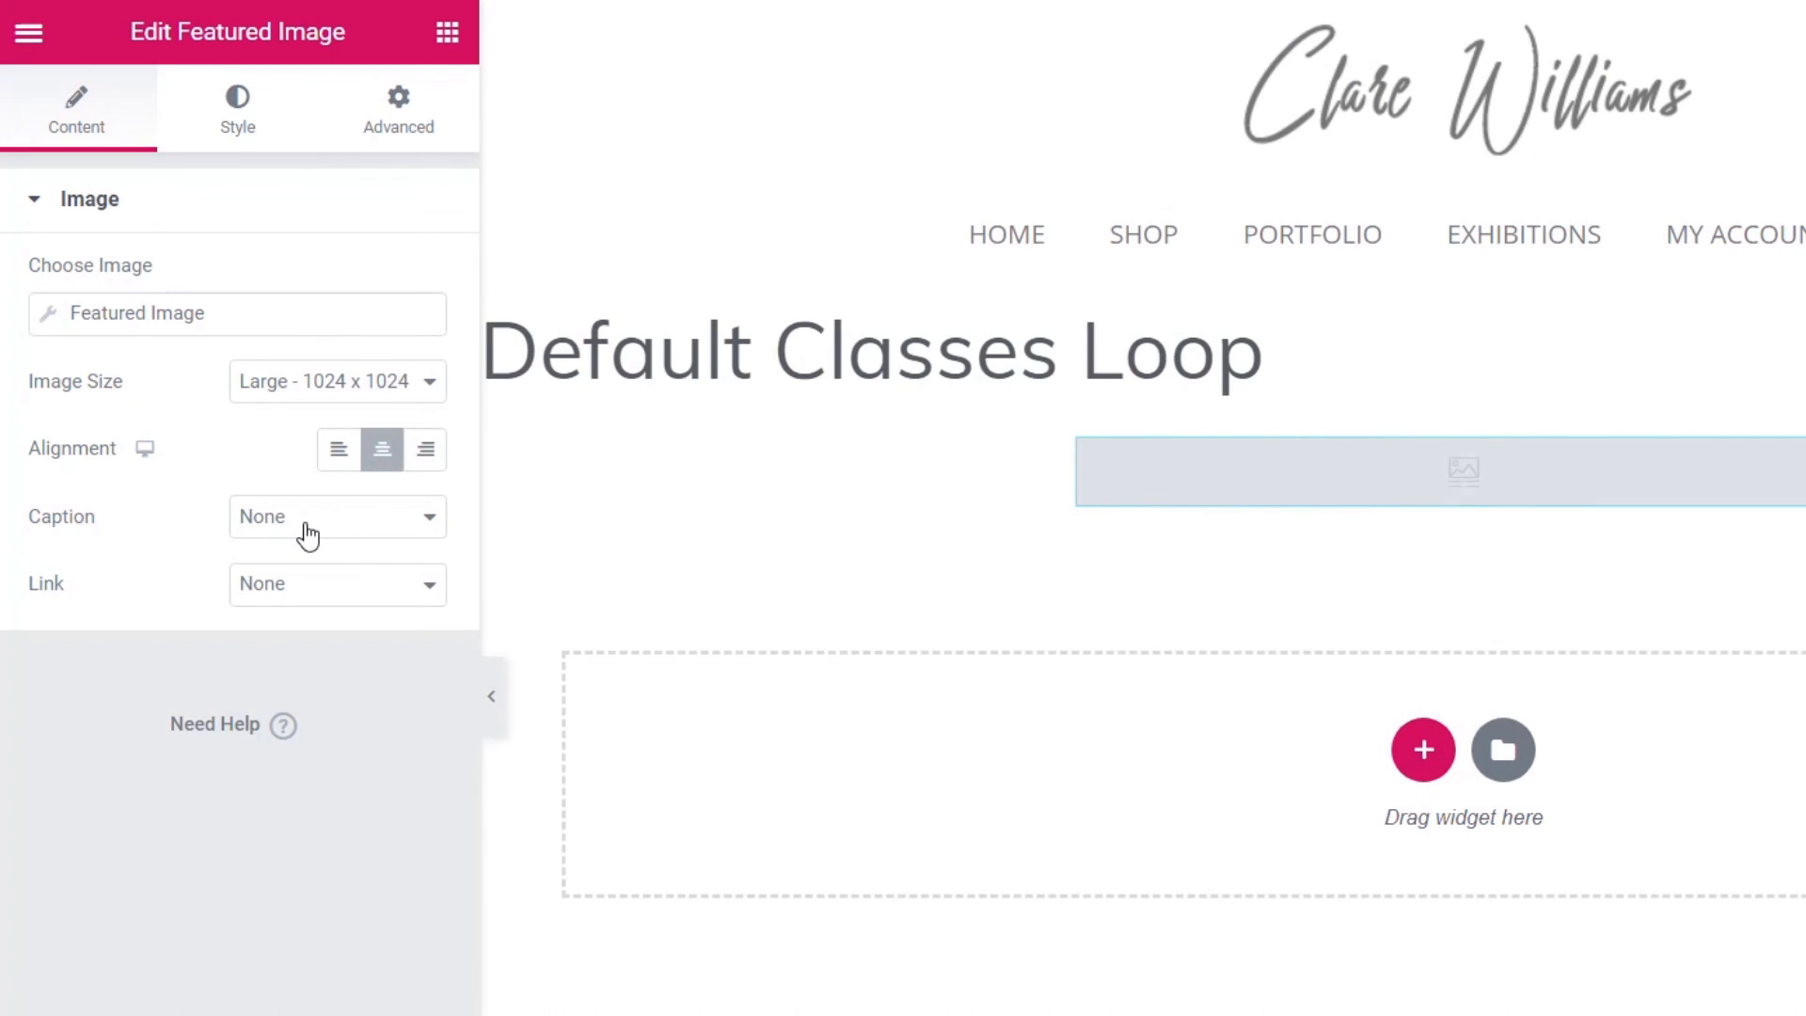
{"action": "left_click", "coordinate": [311, 599]}
{"action": "left_click", "coordinate": [310, 665]}
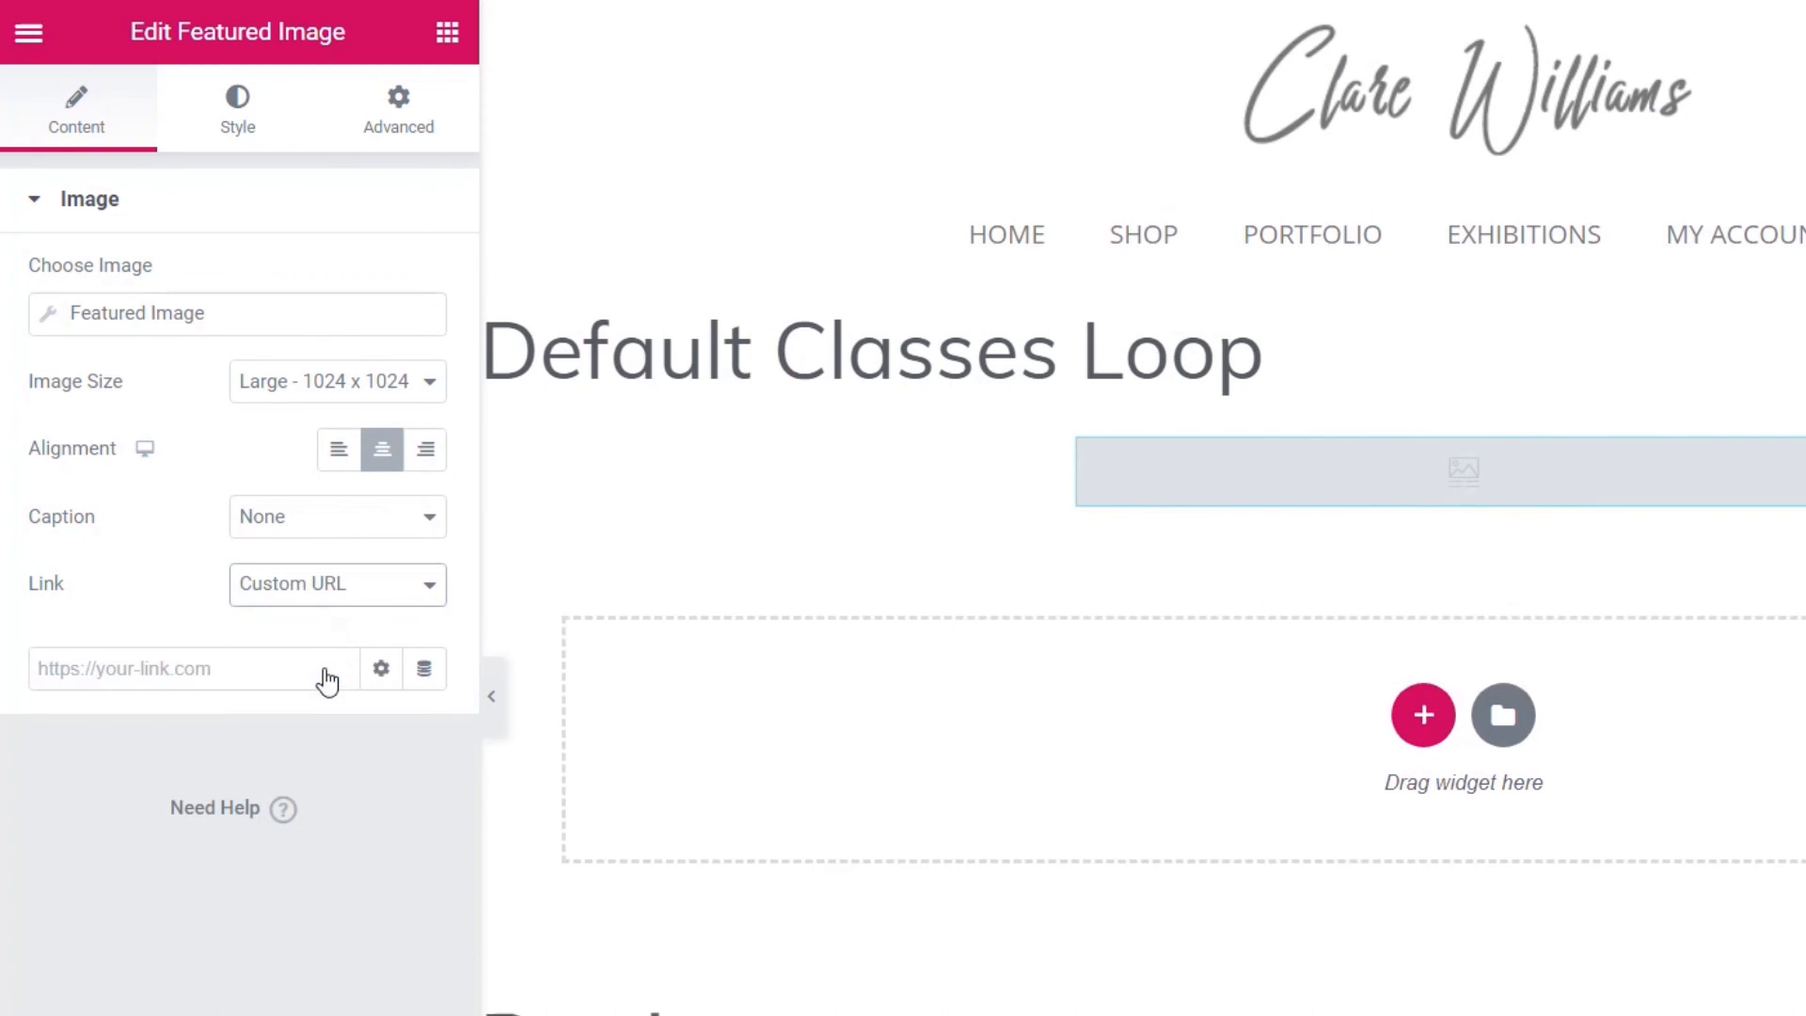
{"action": "left_click", "coordinate": [425, 675]}
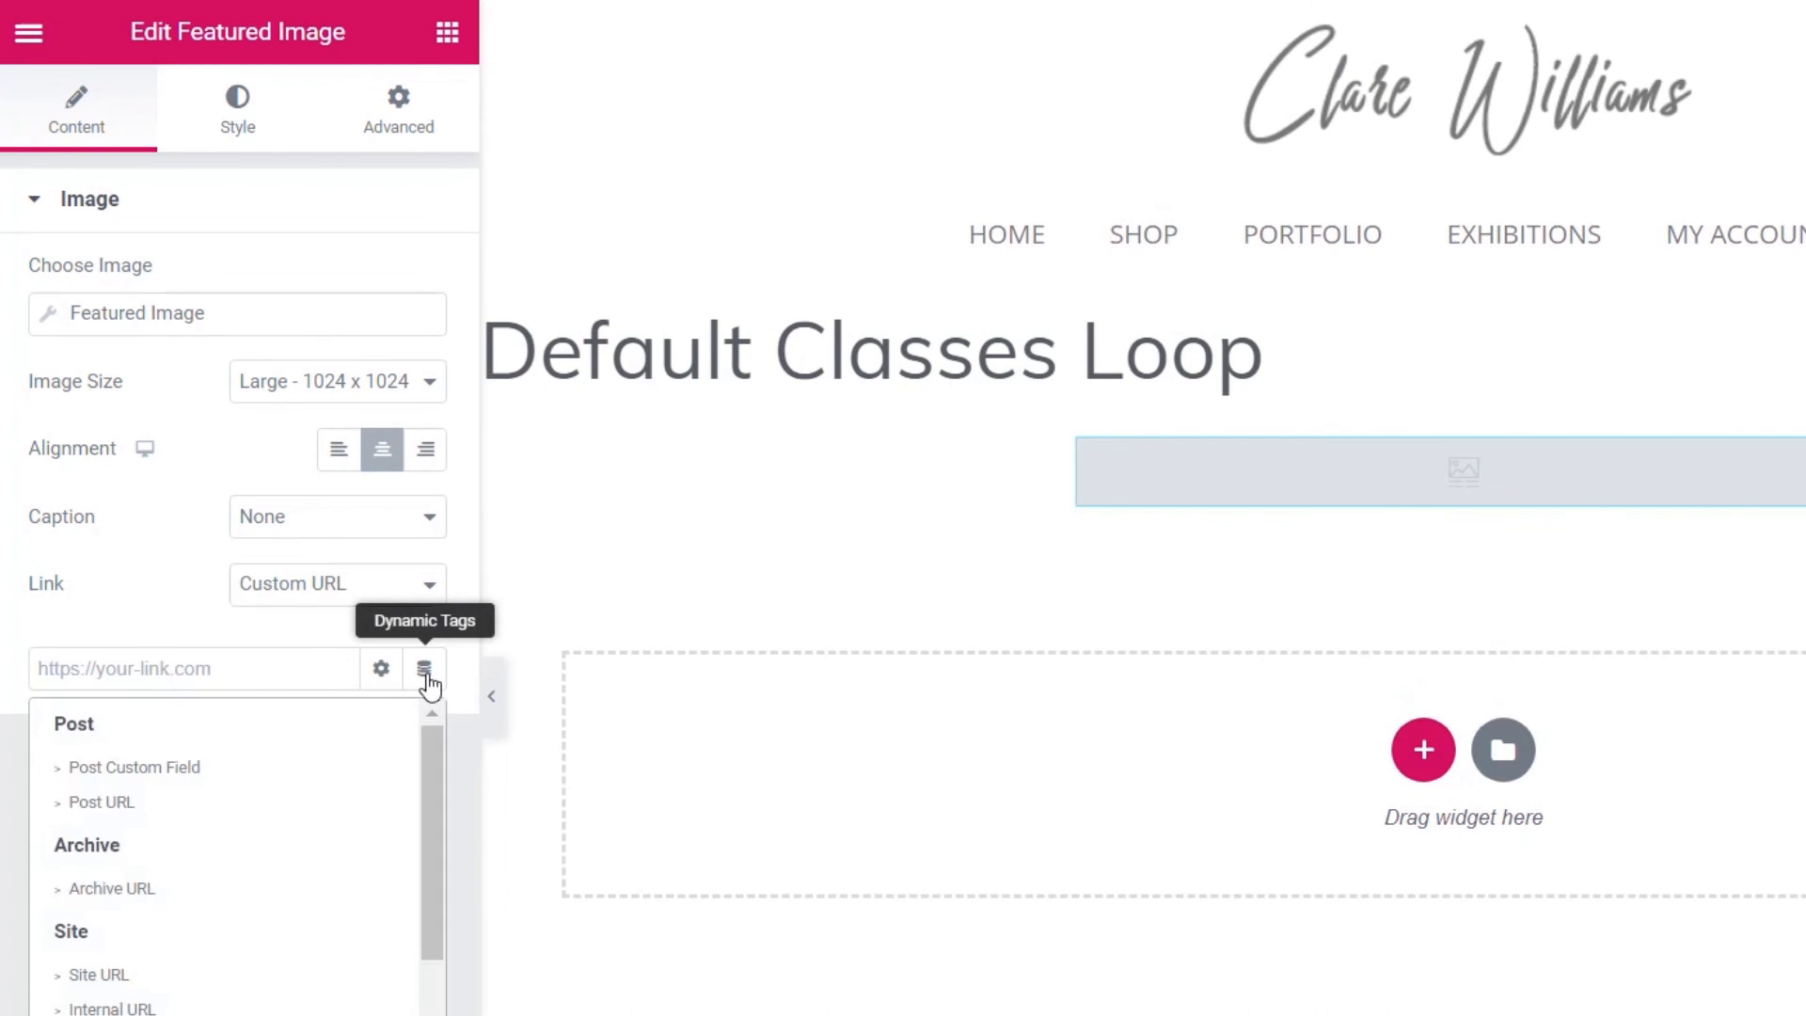
{"action": "left_click", "coordinate": [146, 804]}
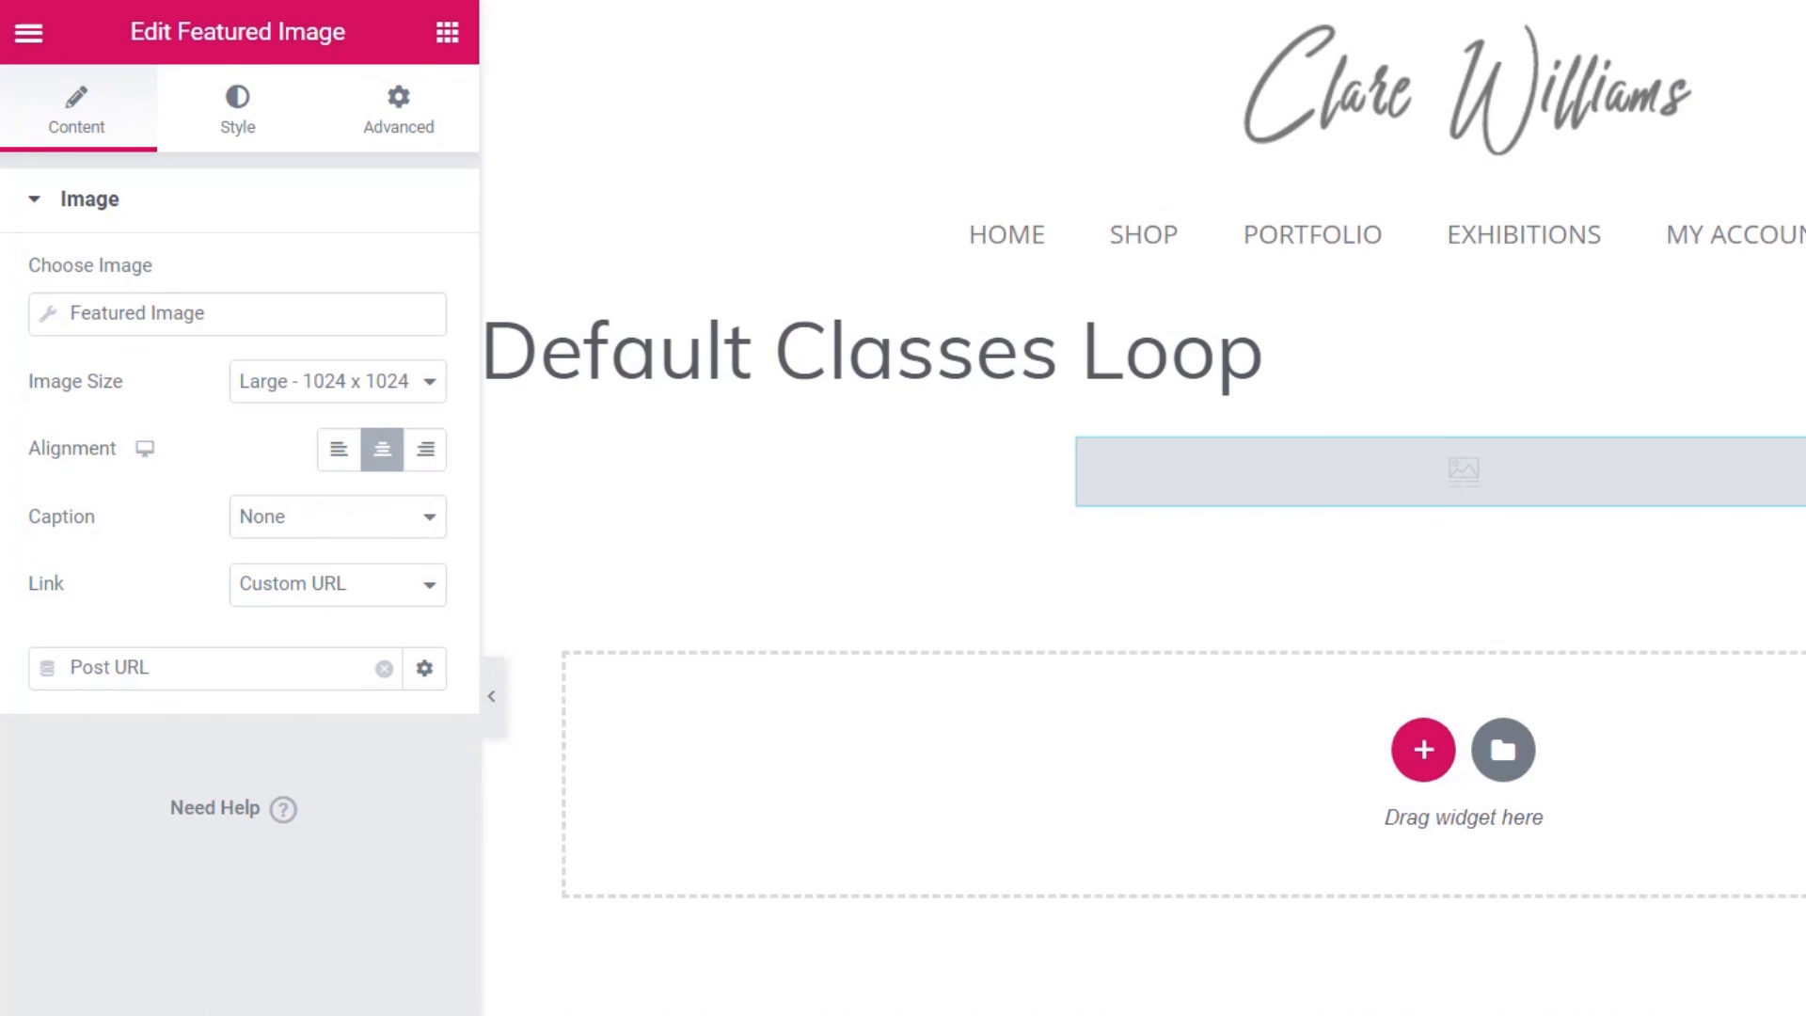
- Preview the loop template as the Class 'Advanced Life Drawing'
{"action": "left_click", "coordinate": [139, 613]}
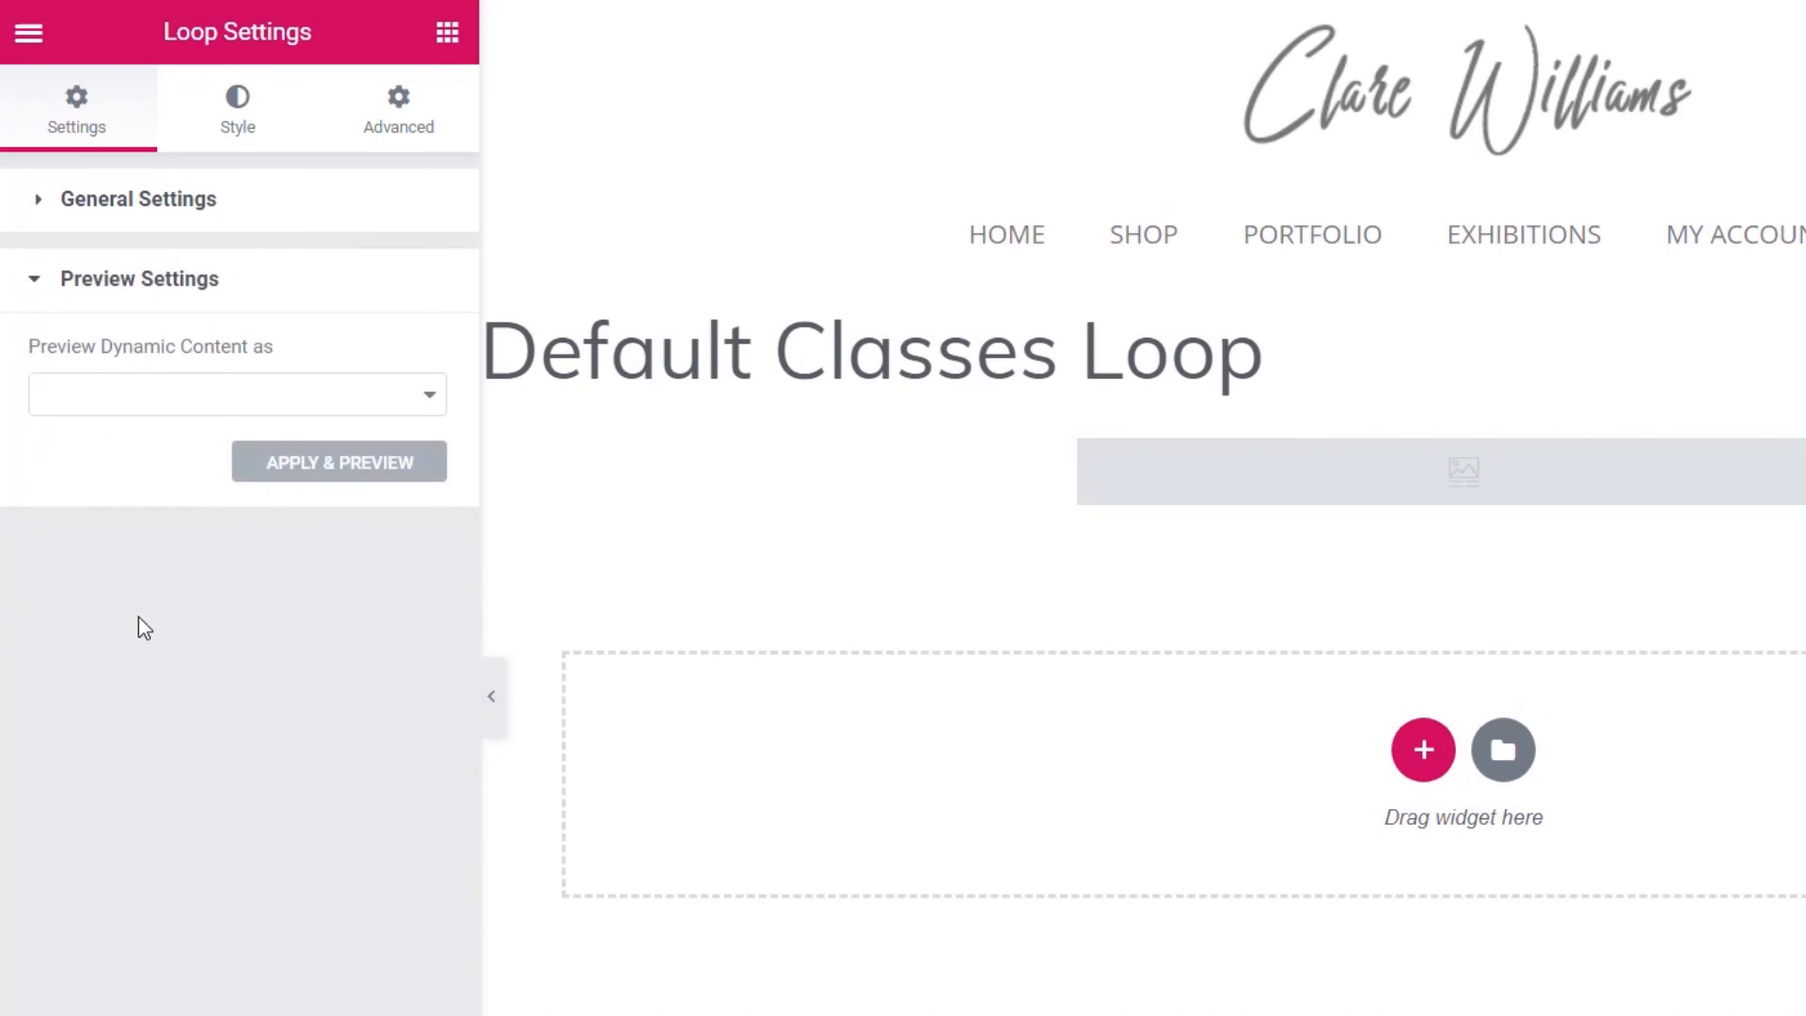
{"action": "left_click", "coordinate": [232, 411]}
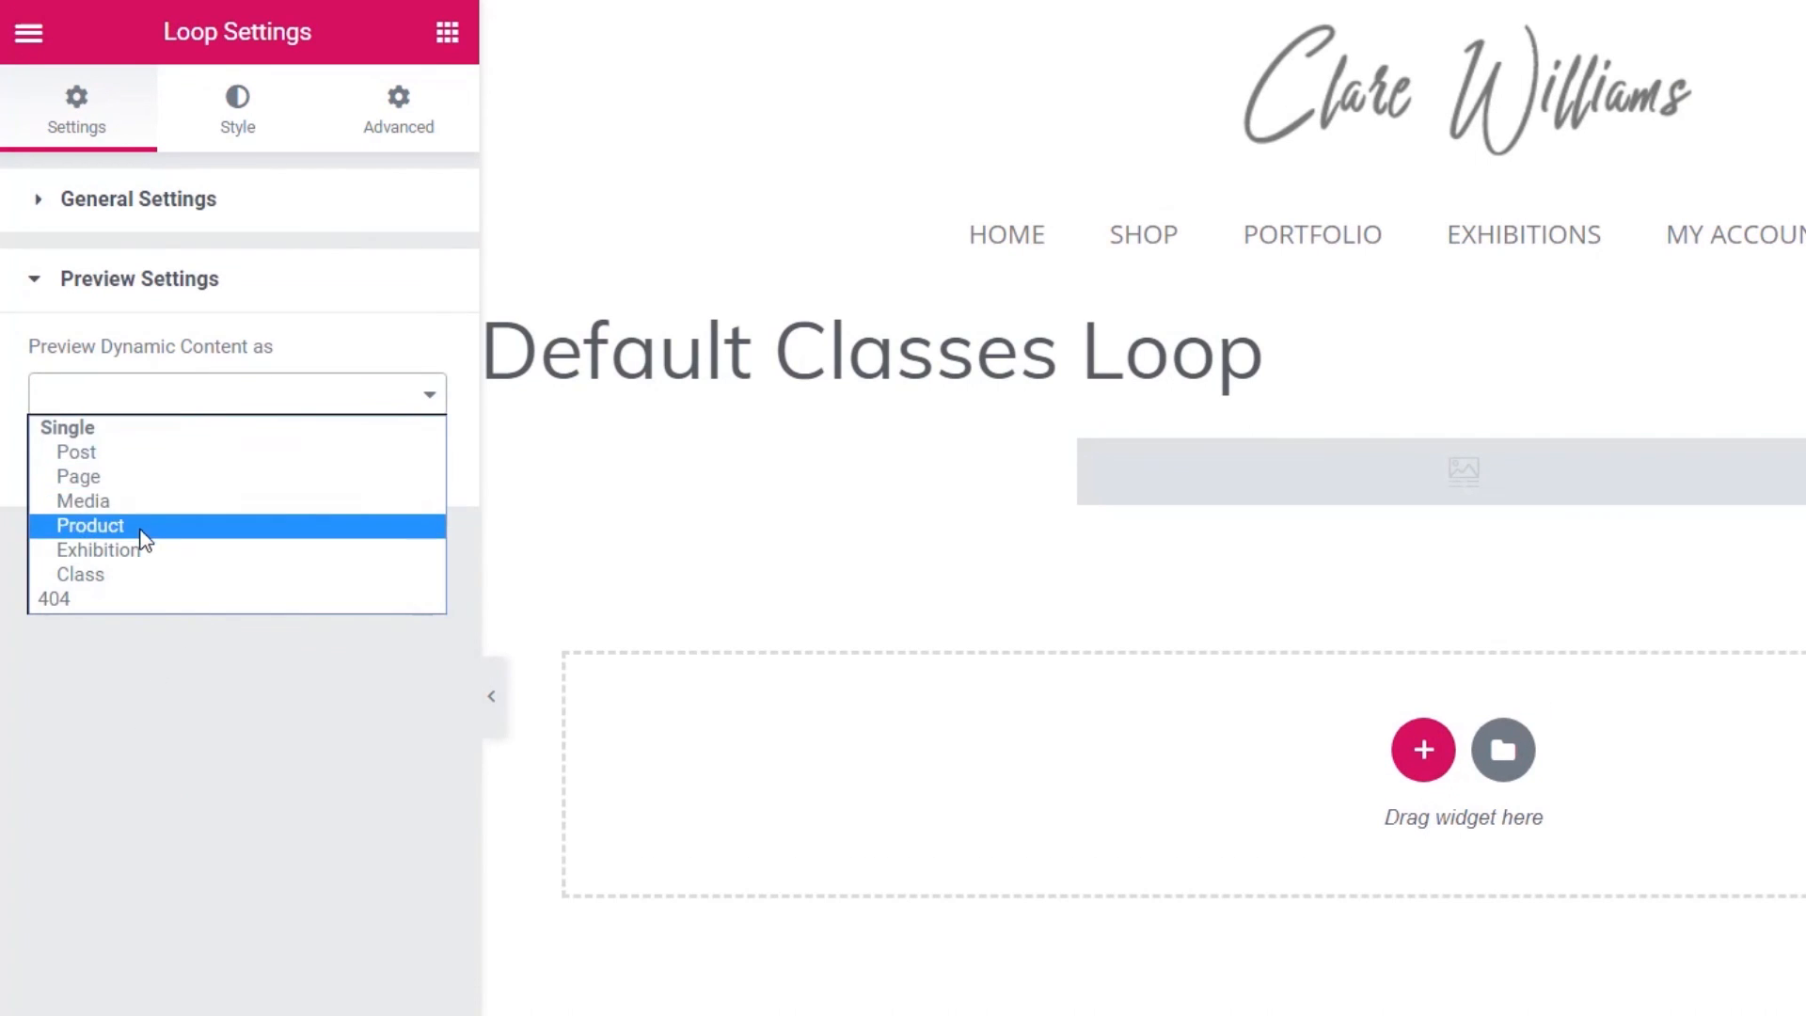
{"action": "left_click", "coordinate": [128, 574]}
{"action": "left_click", "coordinate": [238, 487]}
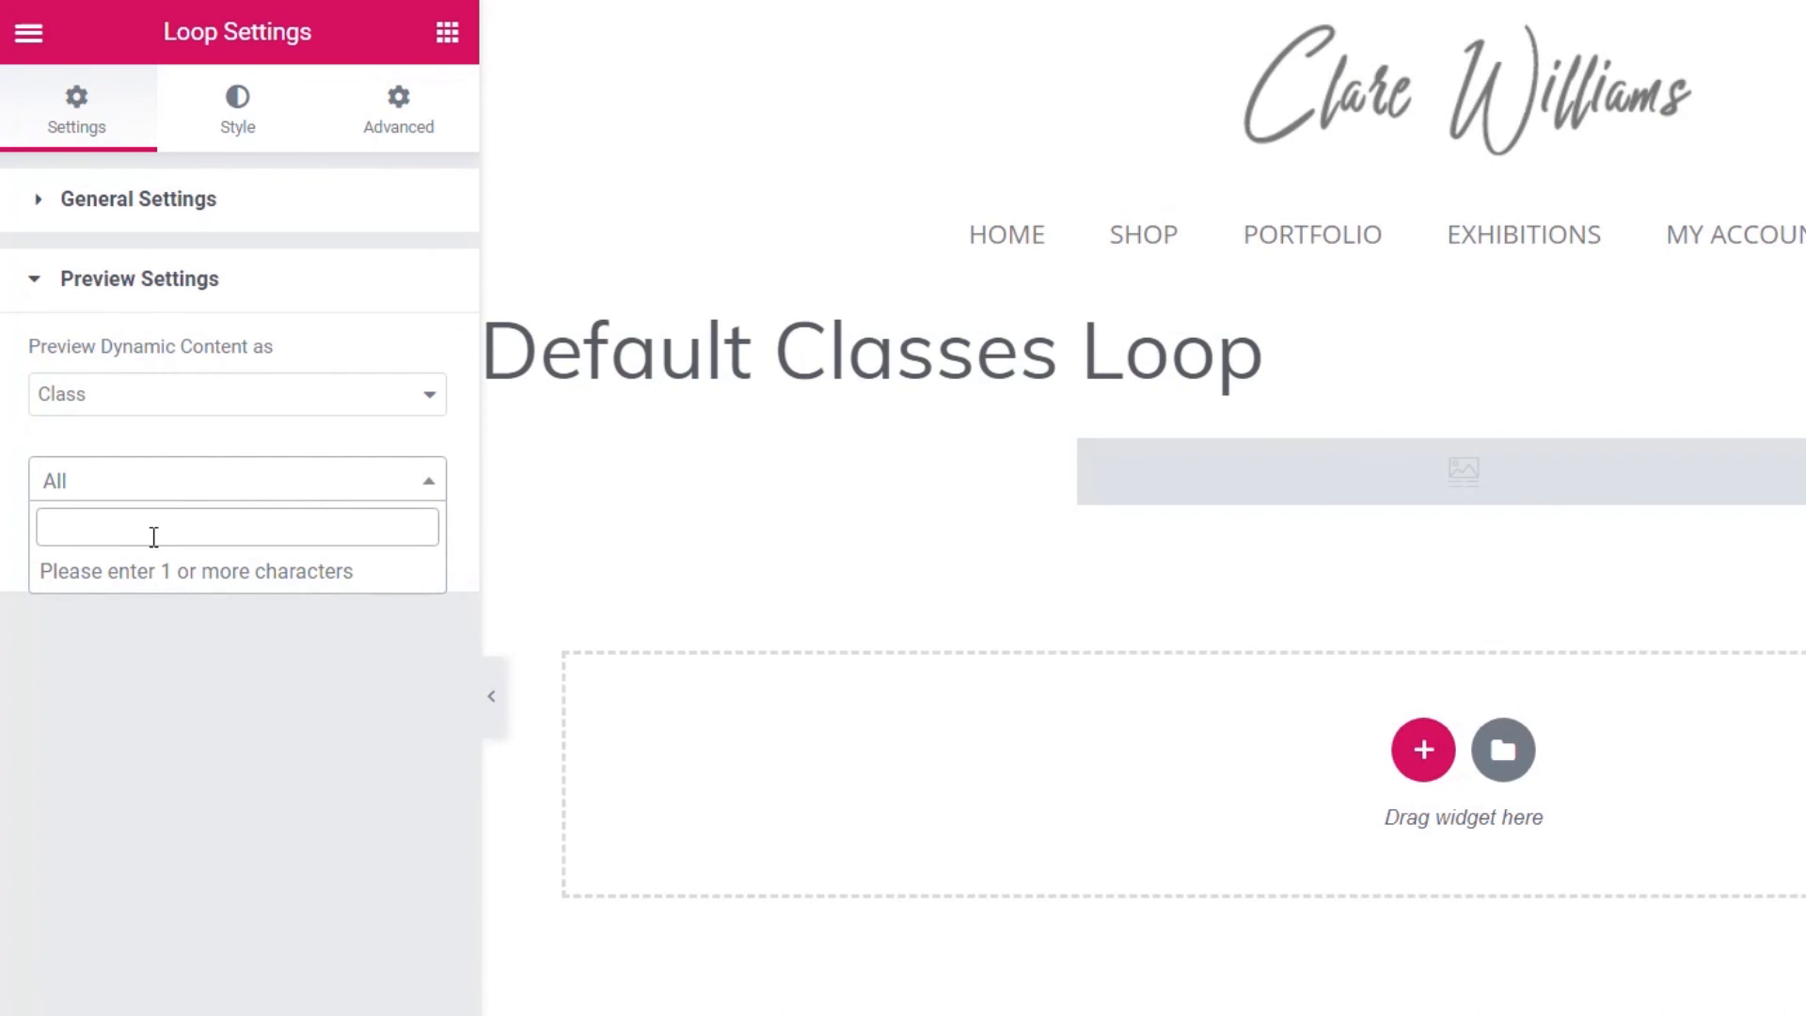
{"action": "type", "text": "life"}
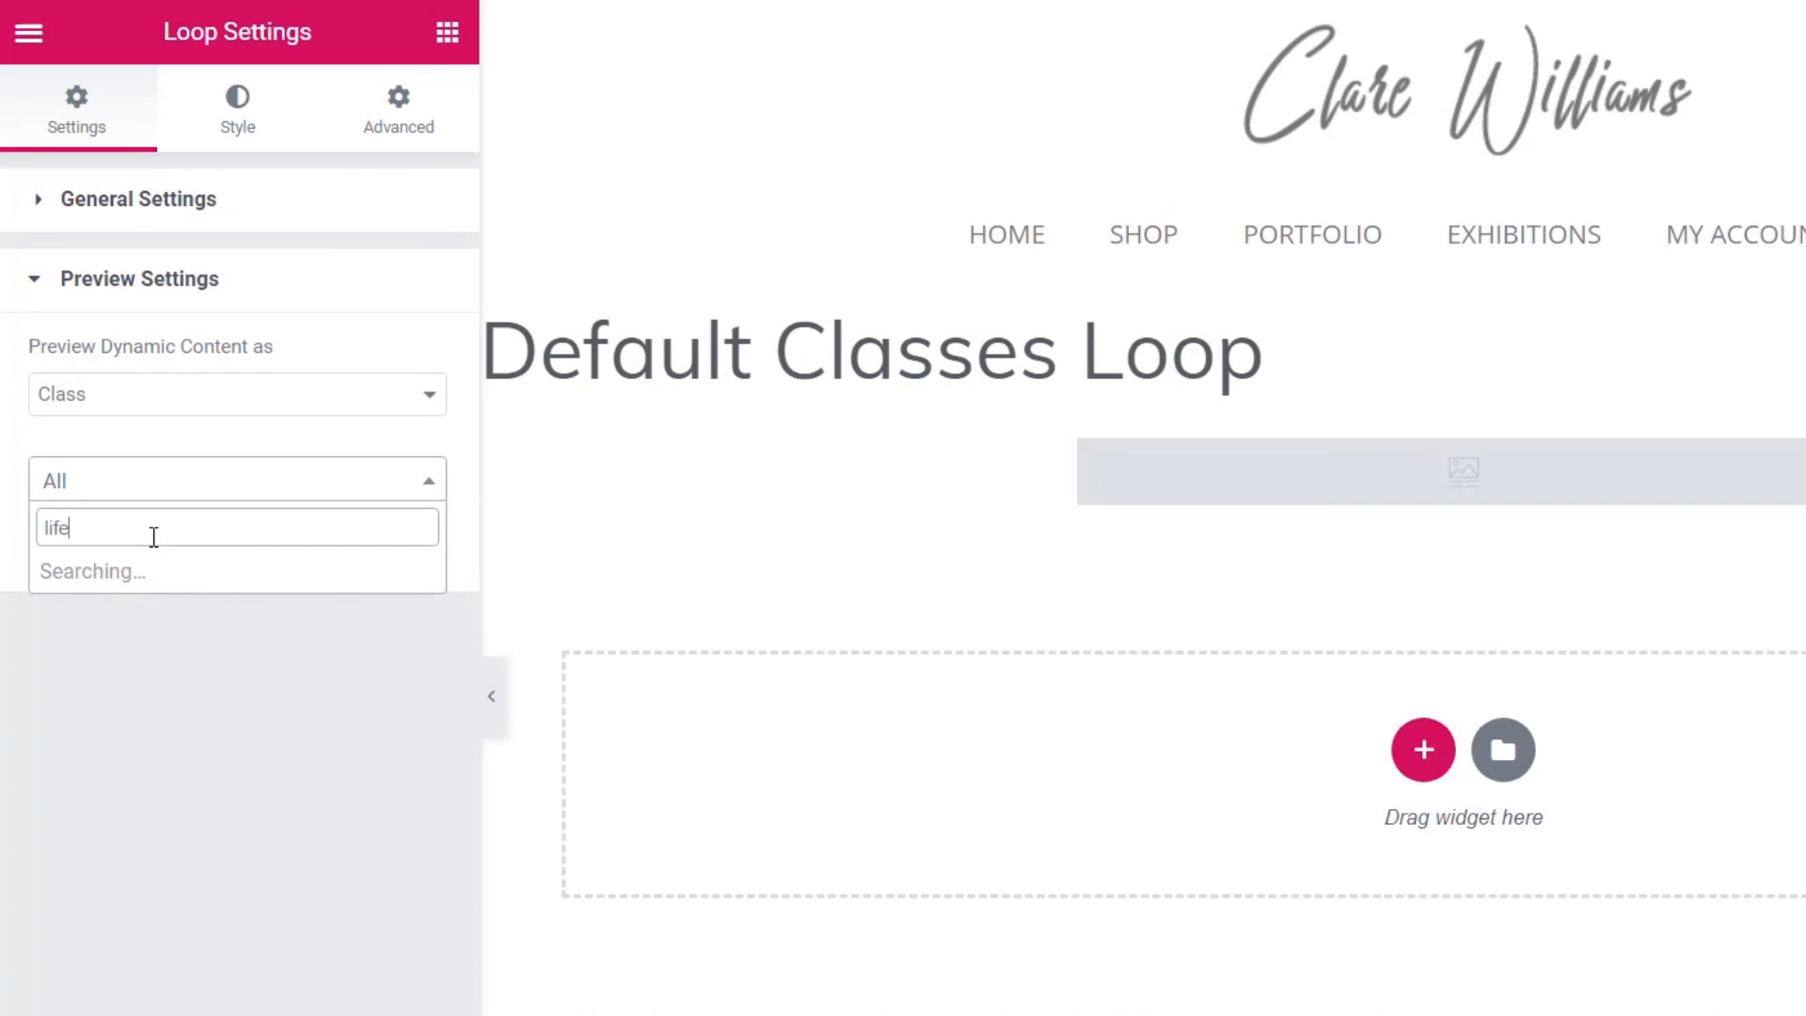
{"action": "left_click", "coordinate": [151, 569]}
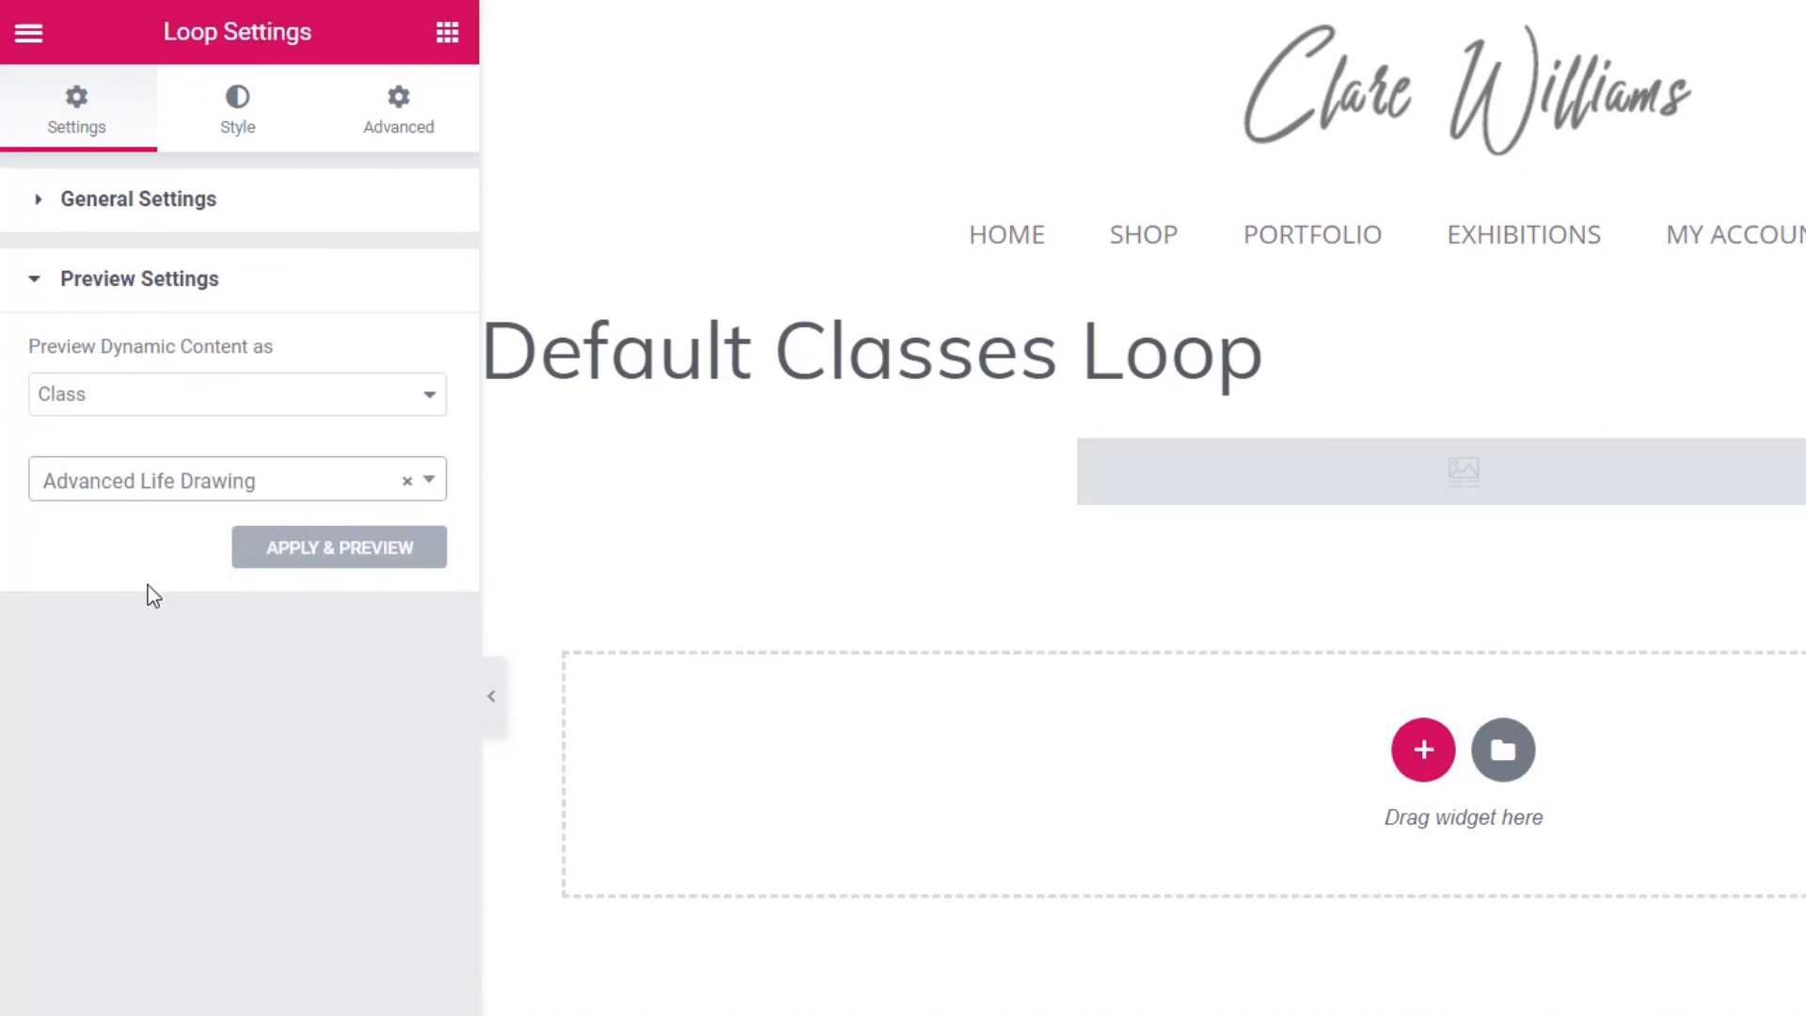
{"action": "left_click", "coordinate": [267, 548]}
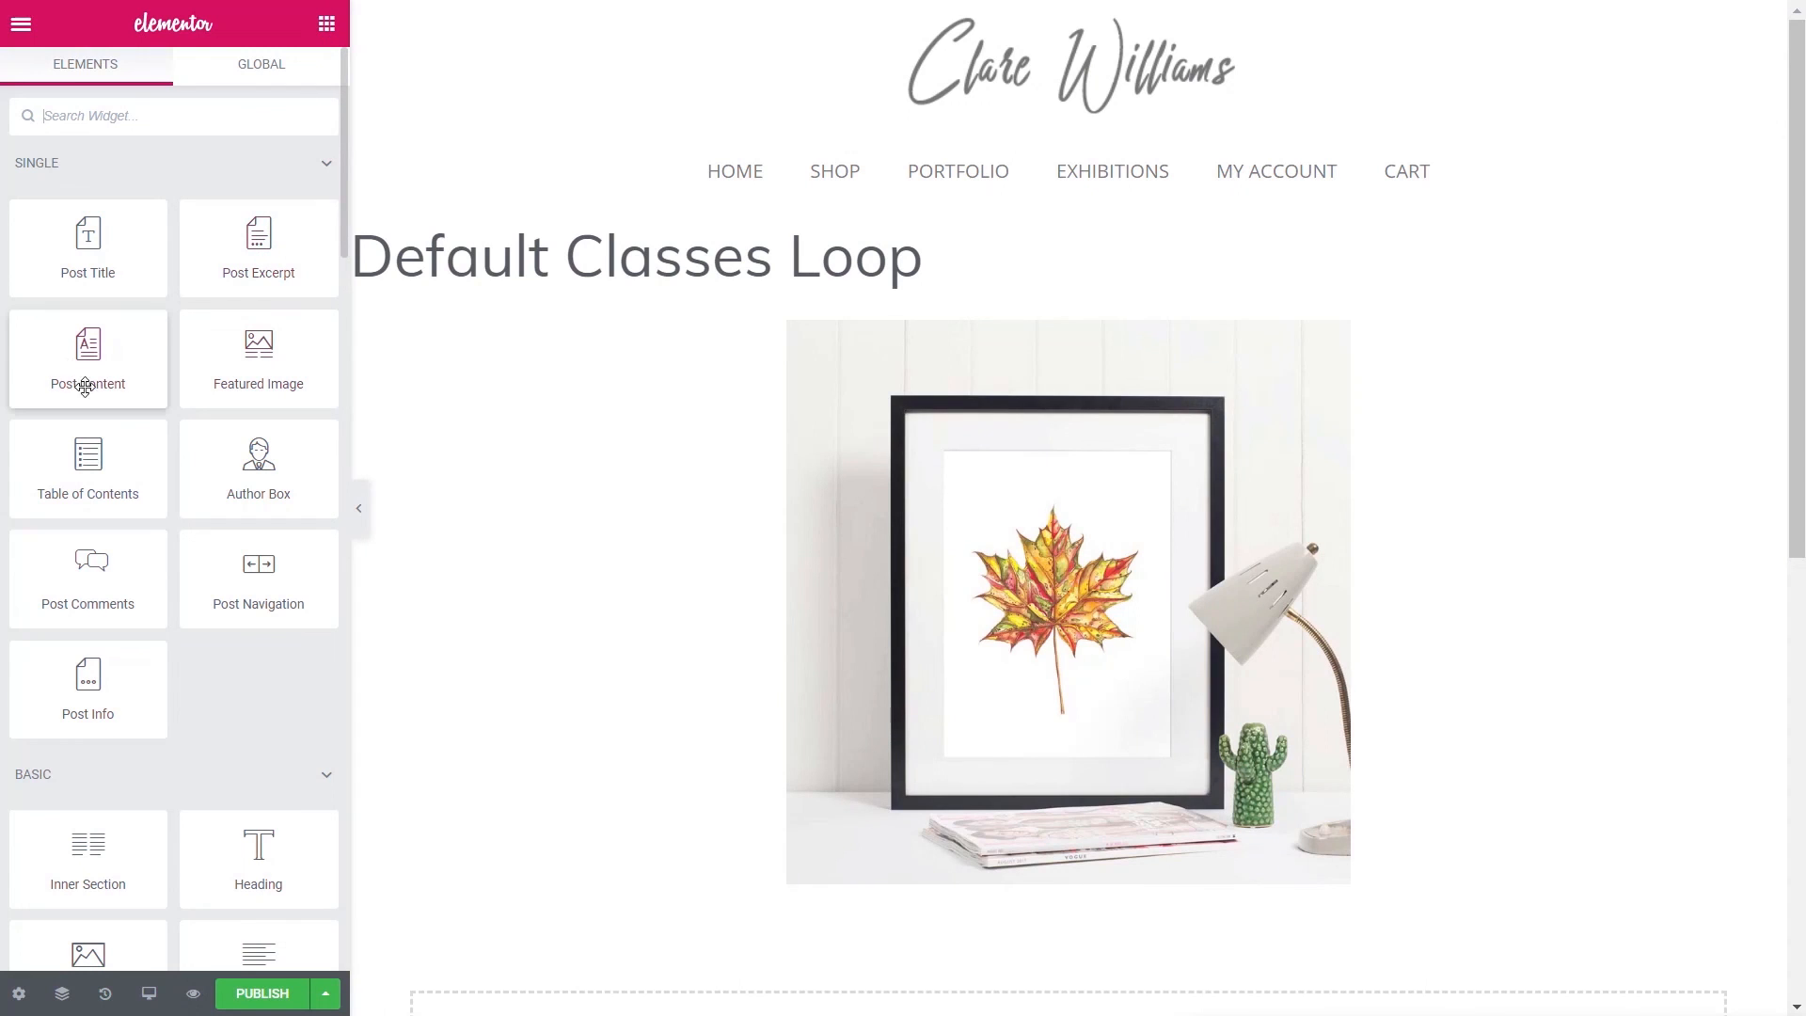
- Add the post title below the image as an H3 heading with a smaller font size
{"action": "left_click_drag", "start_coordinate": [87, 244], "coordinate": [969, 908]}
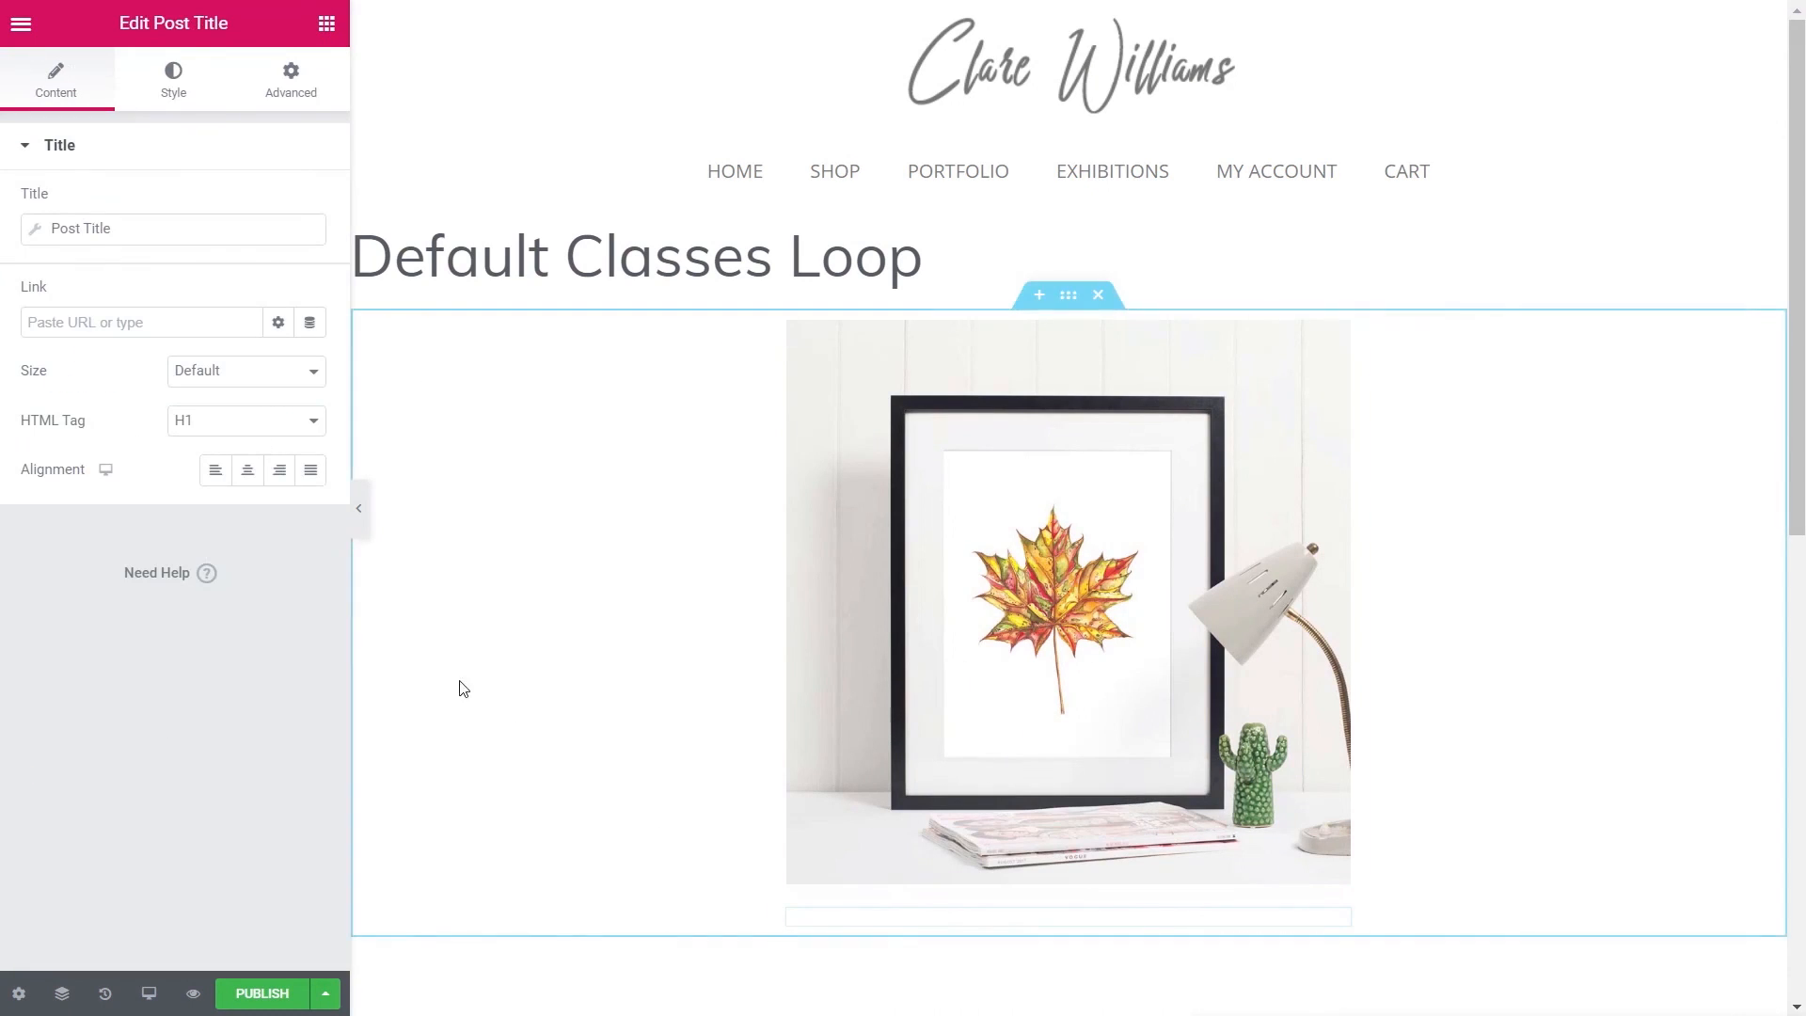
{"action": "left_click", "coordinate": [237, 421]}
{"action": "left_click", "coordinate": [219, 482]}
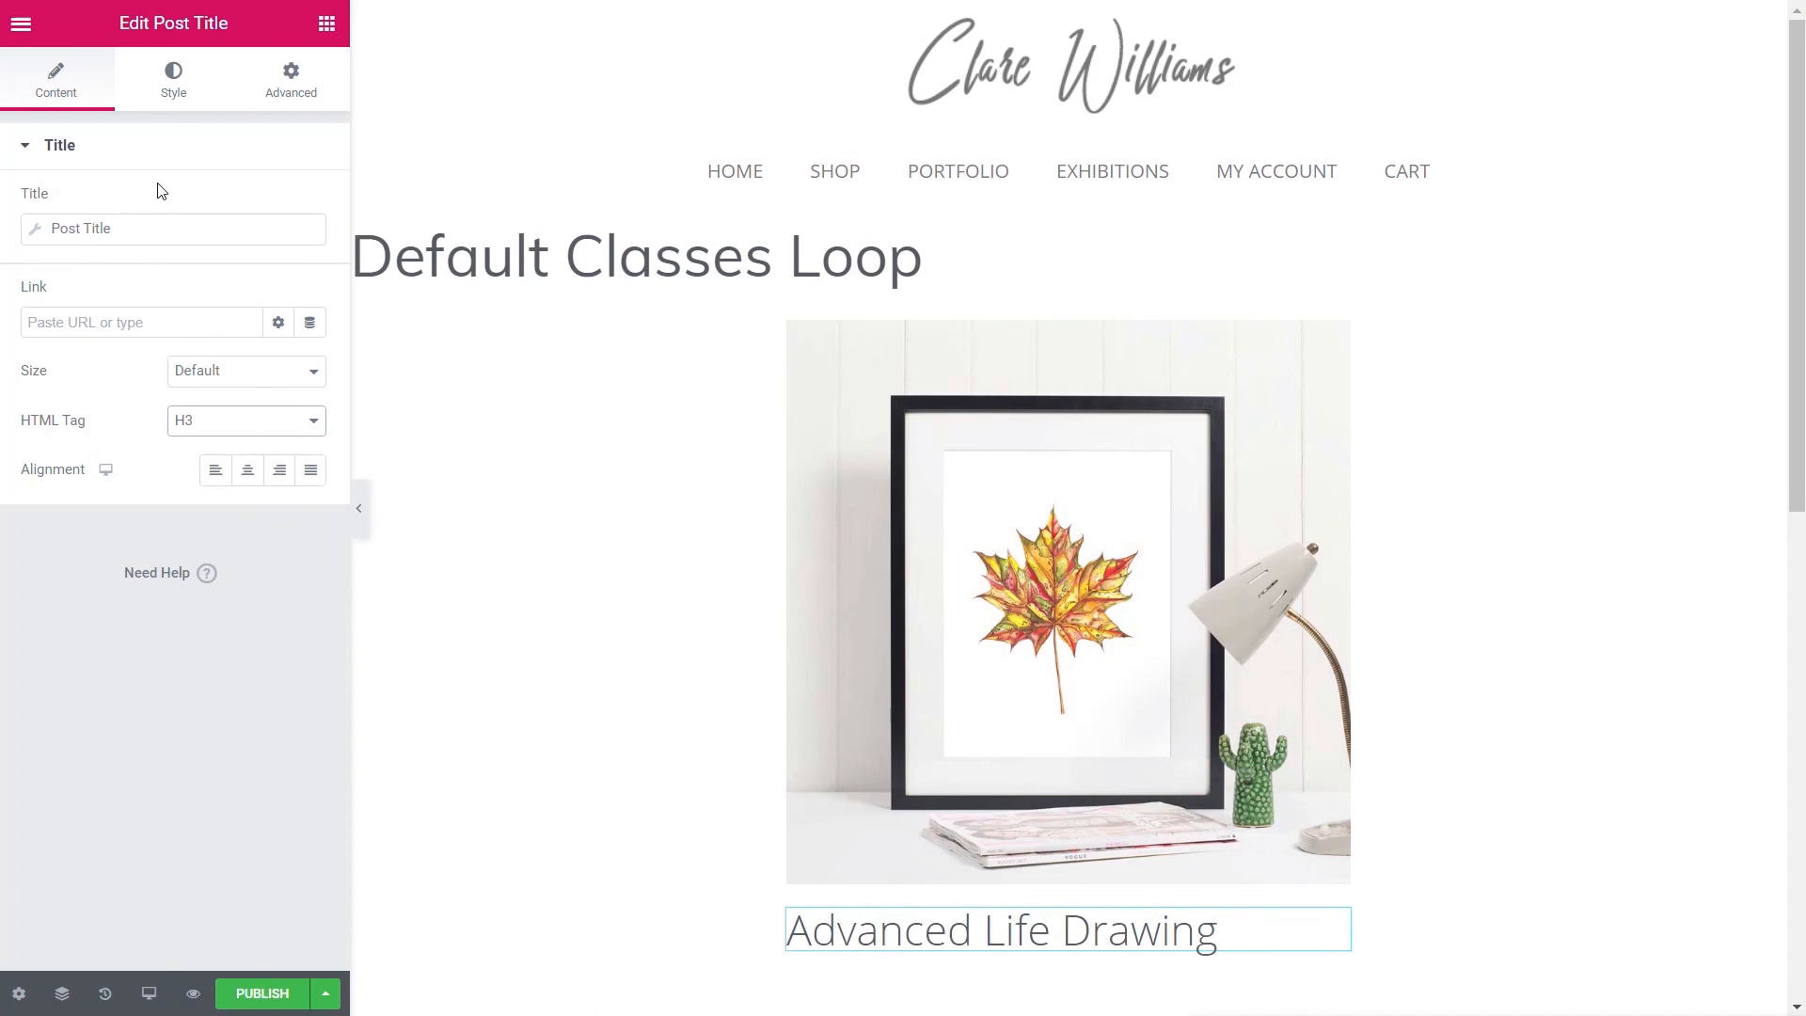
{"action": "left_click", "coordinate": [174, 90]}
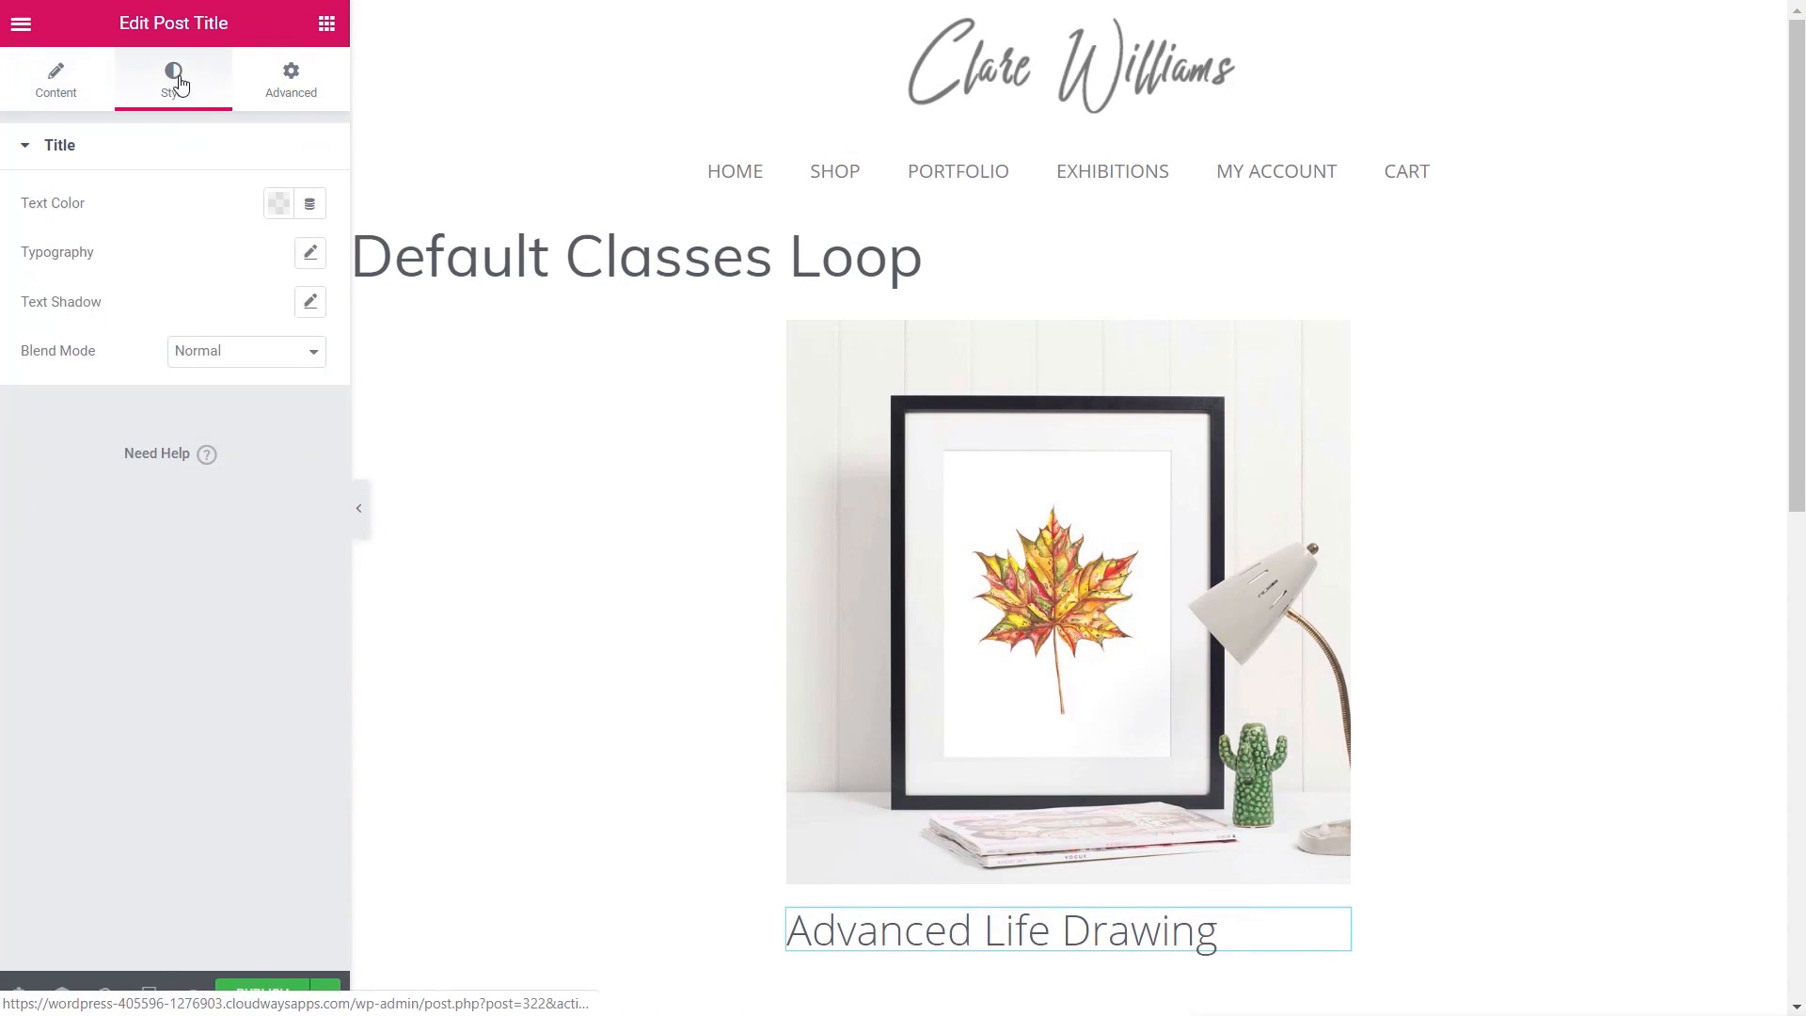
{"action": "left_click", "coordinate": [310, 256]}
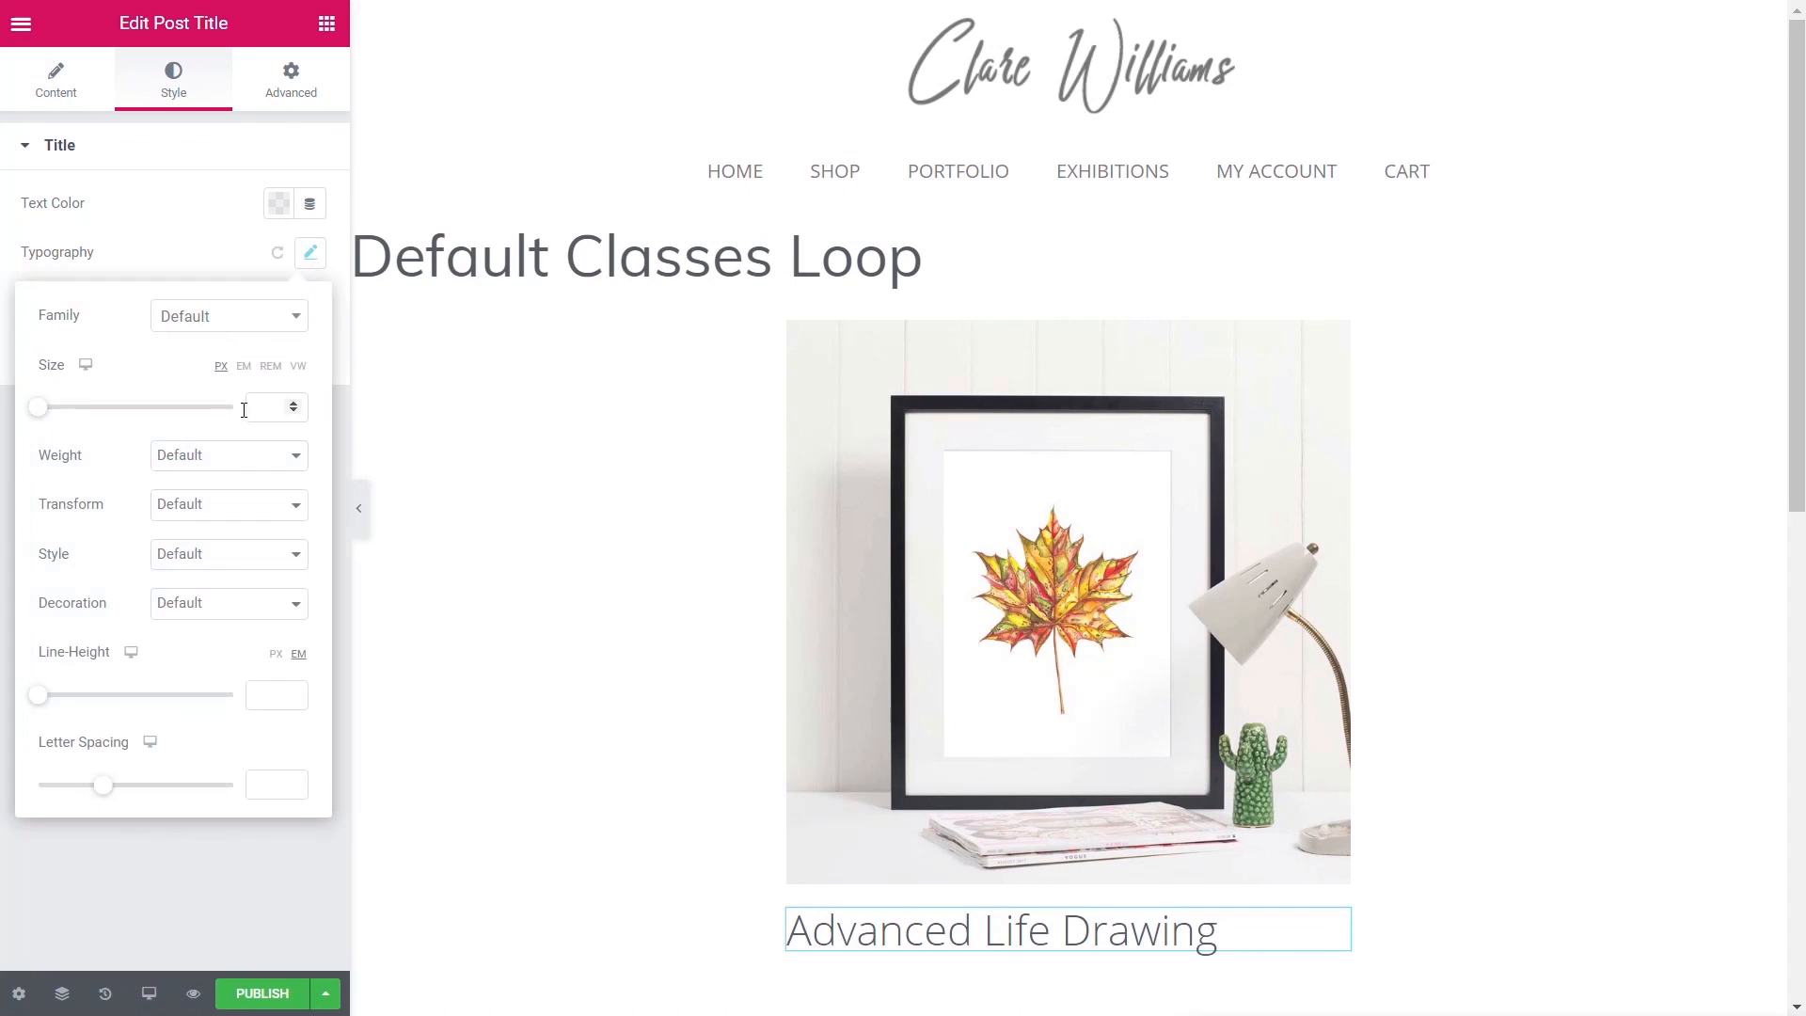
{"action": "left_click_drag", "start_coordinate": [41, 411], "coordinate": [61, 416]}
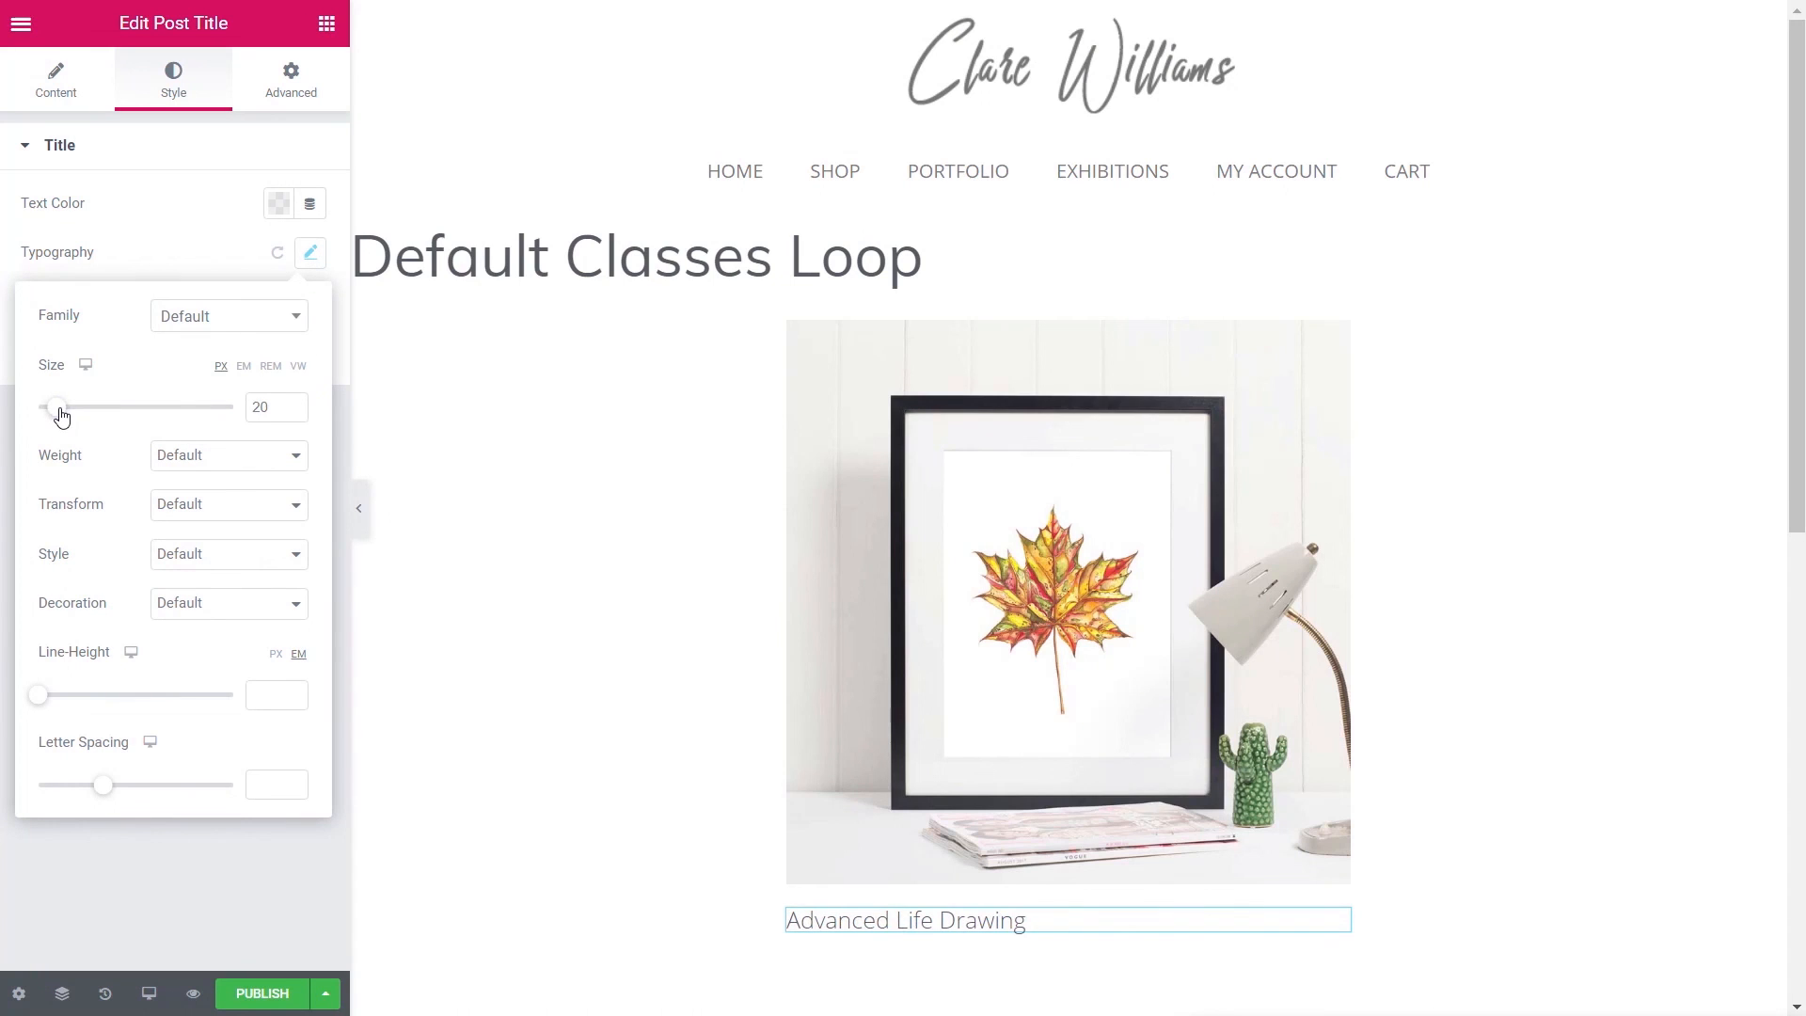
{"action": "left_click", "coordinate": [153, 936]}
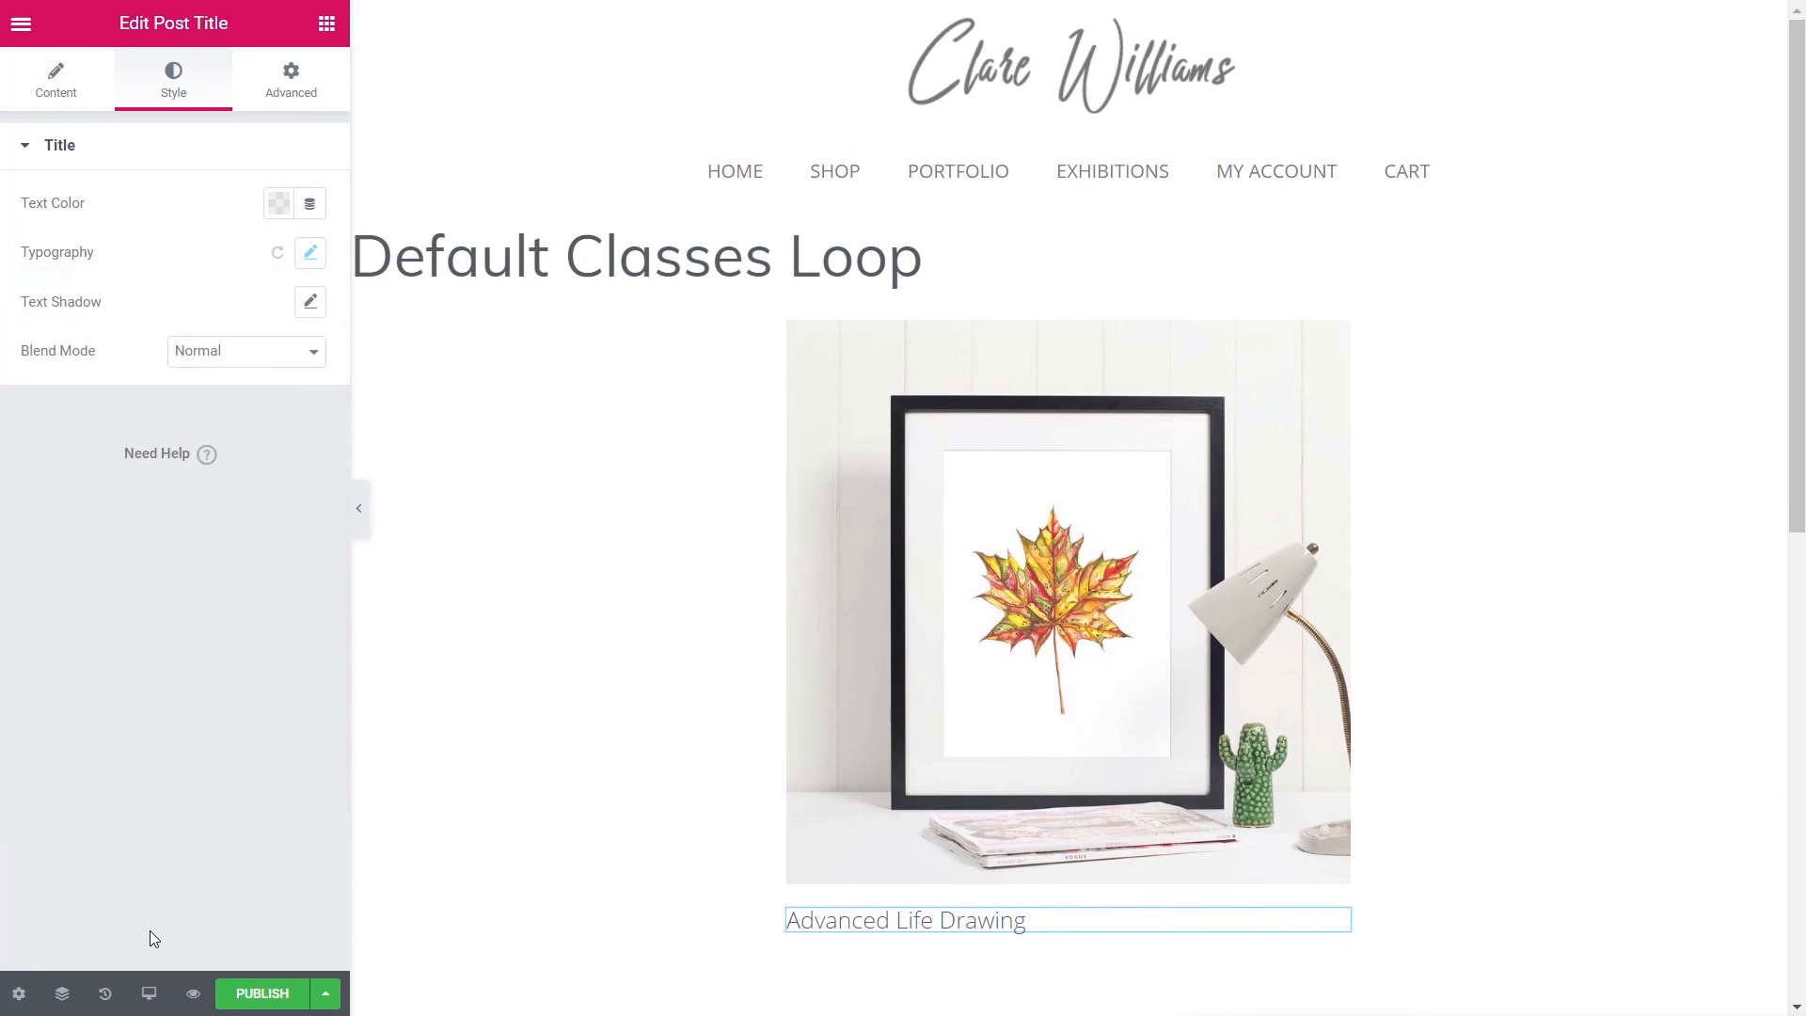
- Add a Text Editor under the title filled with the dynamic Post Summary
{"action": "left_click", "coordinate": [327, 23]}
{"action": "scroll", "coordinate": [282, 818], "scroll_direction": "down", "scroll_amount": 2}
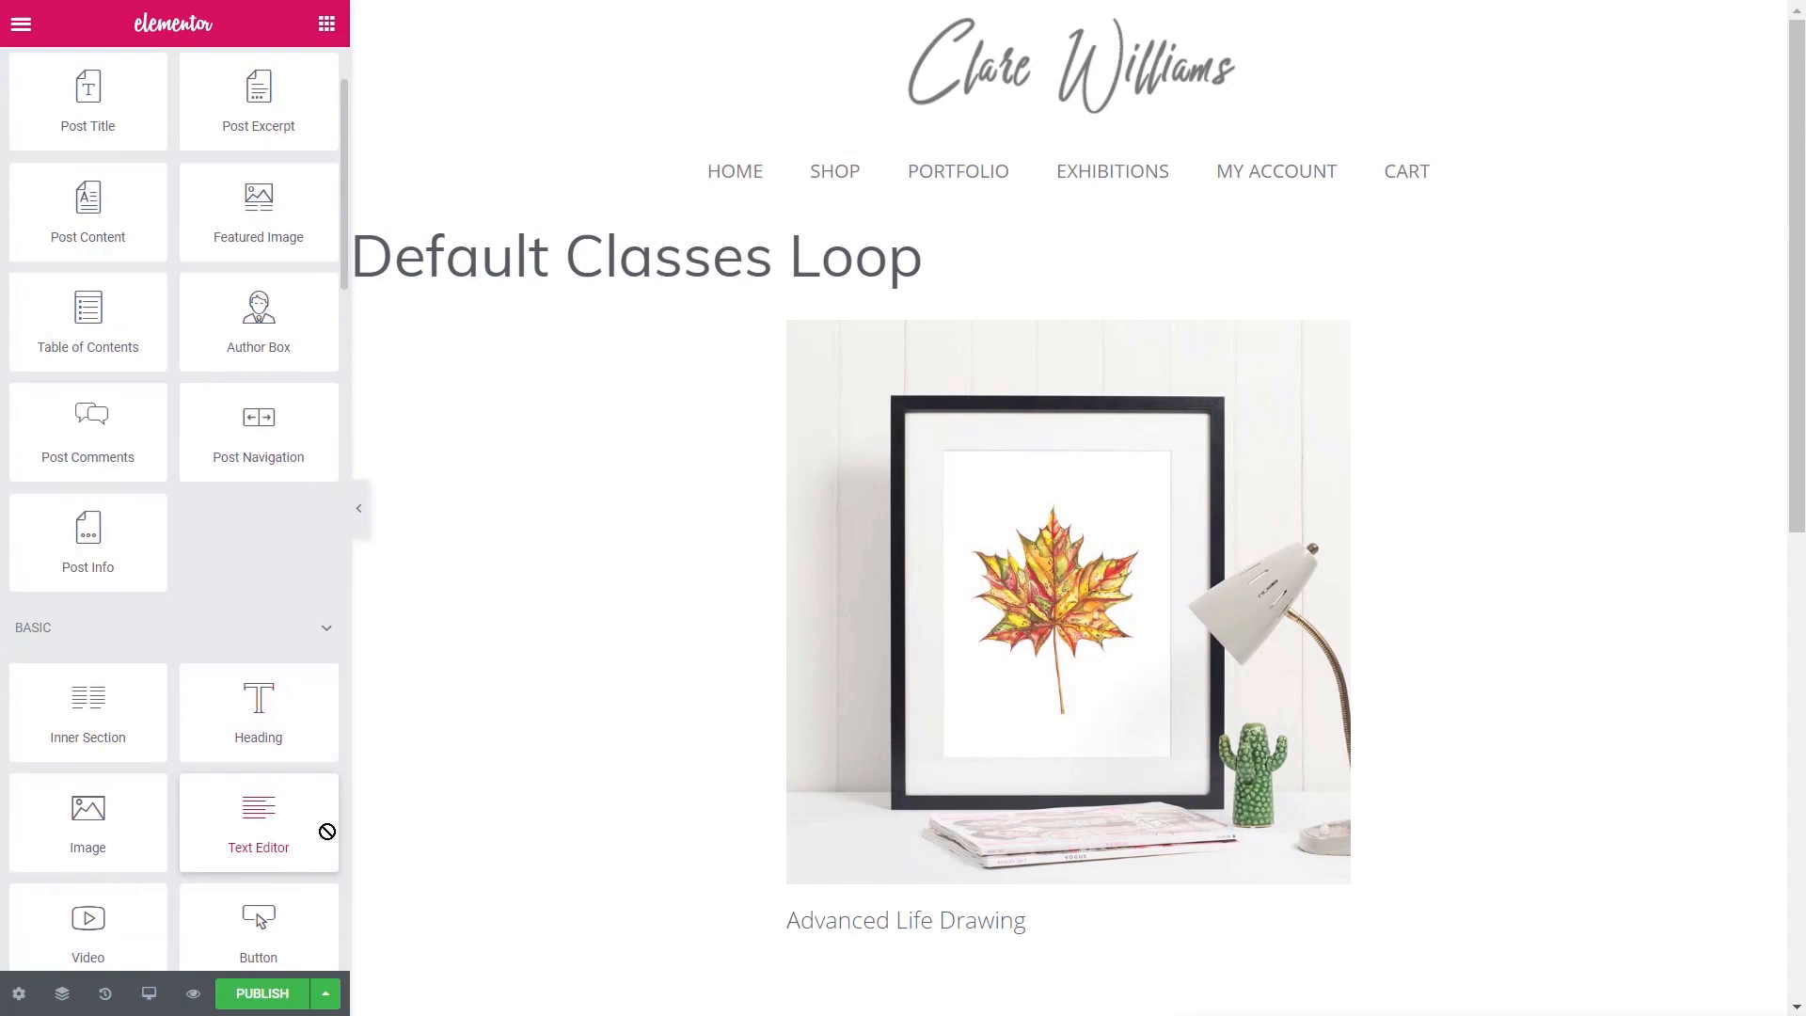
{"action": "left_click_drag", "start_coordinate": [327, 832], "coordinate": [911, 935]}
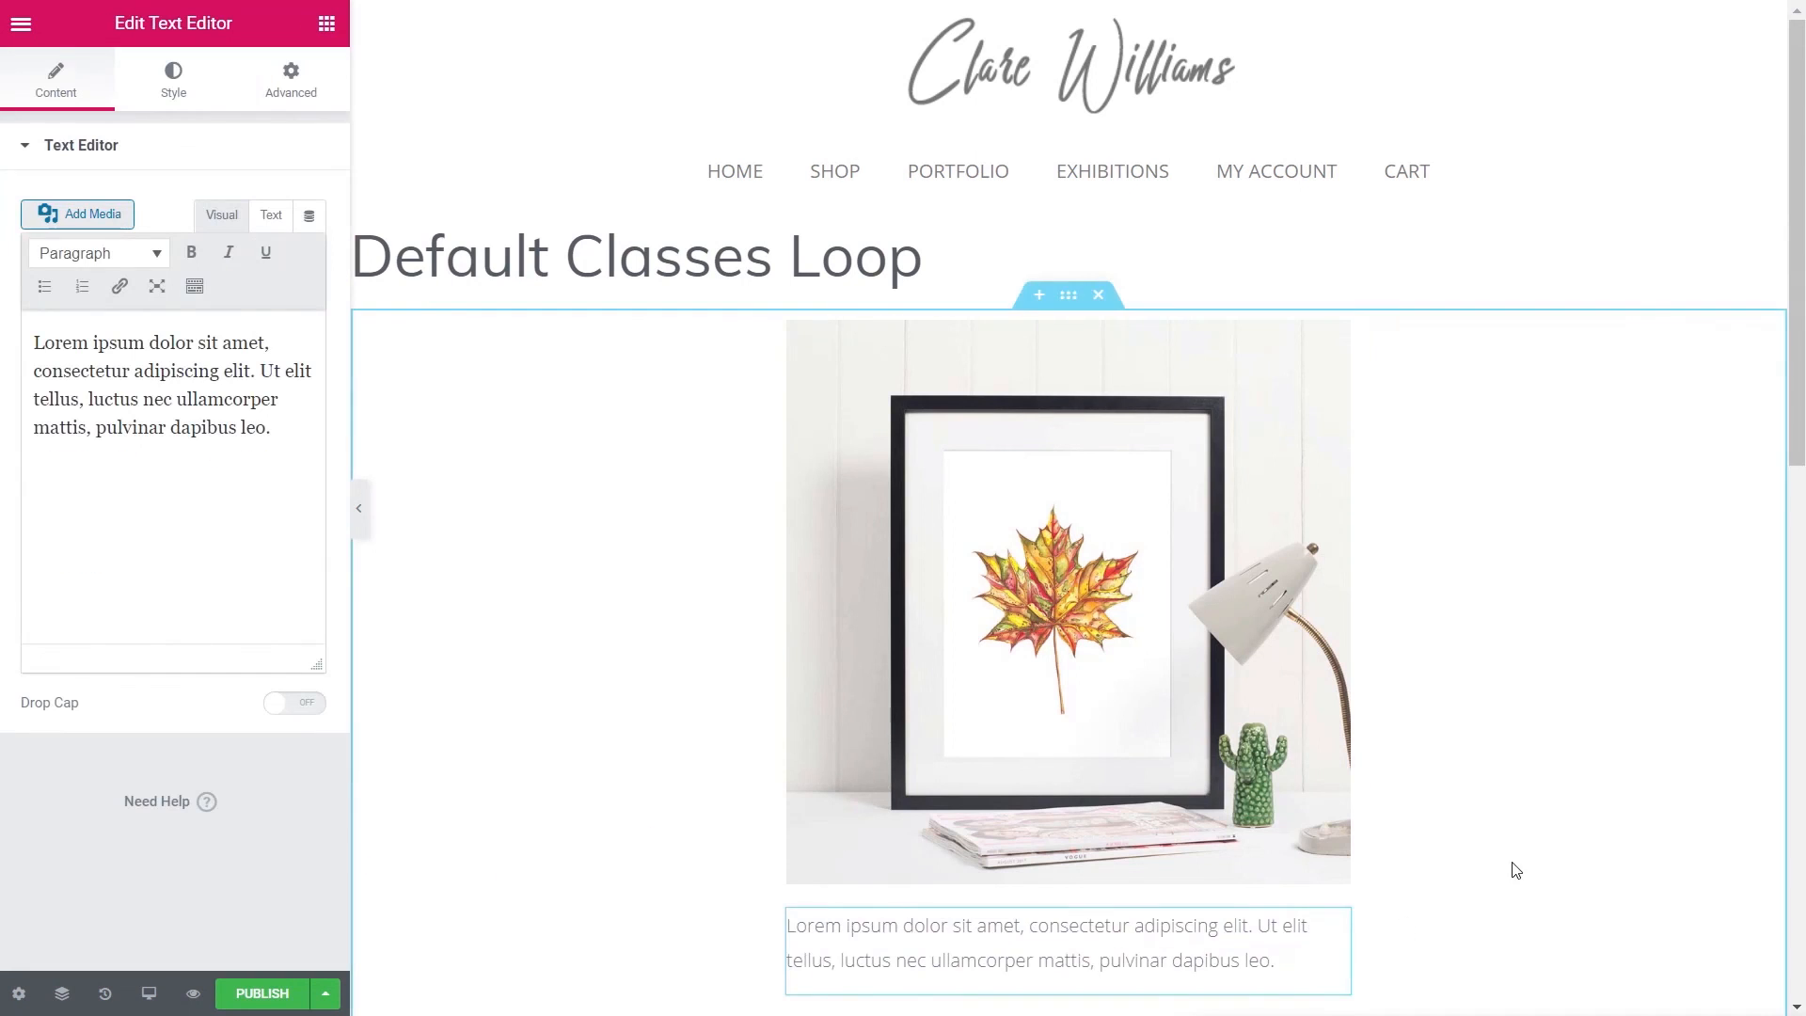
{"action": "scroll", "coordinate": [1516, 870], "scroll_direction": "down", "scroll_amount": 5}
{"action": "mouse_move", "coordinate": [1334, 455]}
{"action": "left_mouse_down"}
{"action": "mouse_move", "coordinate": [1317, 498]}
{"action": "mouse_move", "coordinate": [1006, 464]}
{"action": "mouse_move", "coordinate": [871, 476]}
{"action": "mouse_move", "coordinate": [866, 572]}
{"action": "mouse_move", "coordinate": [855, 480]}
{"action": "mouse_move", "coordinate": [848, 498]}
{"action": "left_mouse_up"}
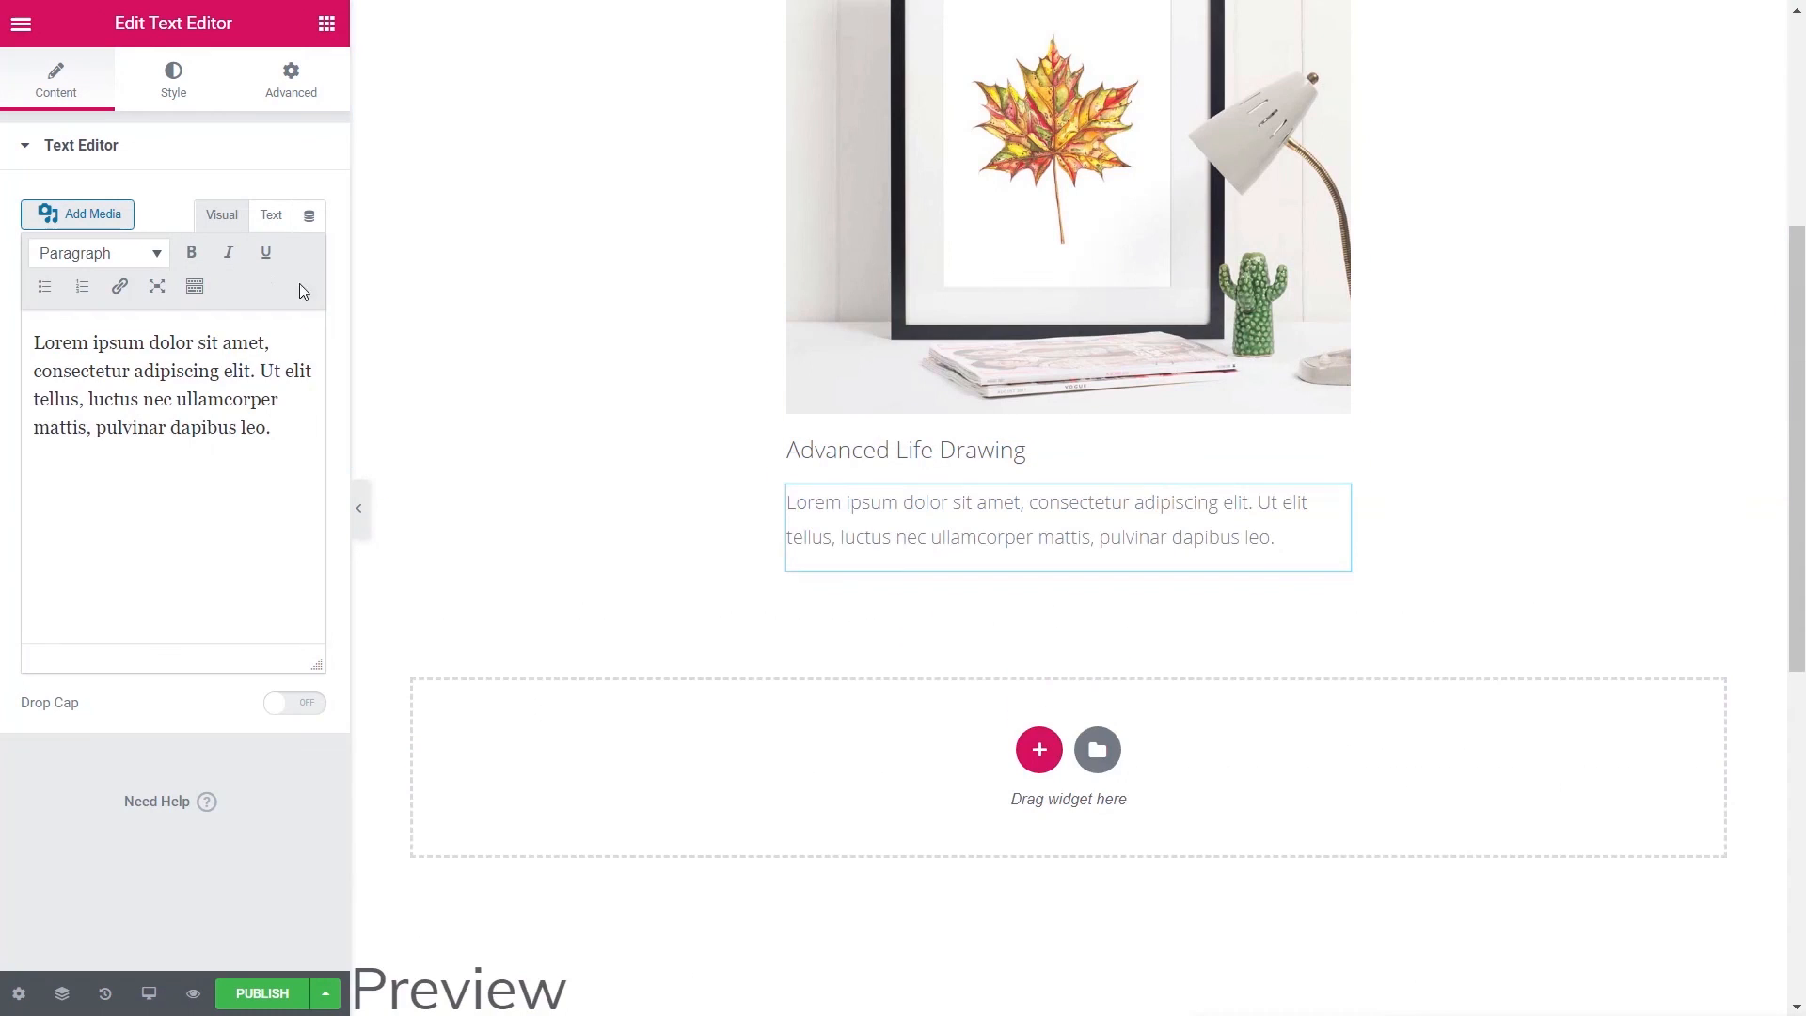
{"action": "left_click", "coordinate": [309, 215]}
{"action": "left_click", "coordinate": [126, 466]}
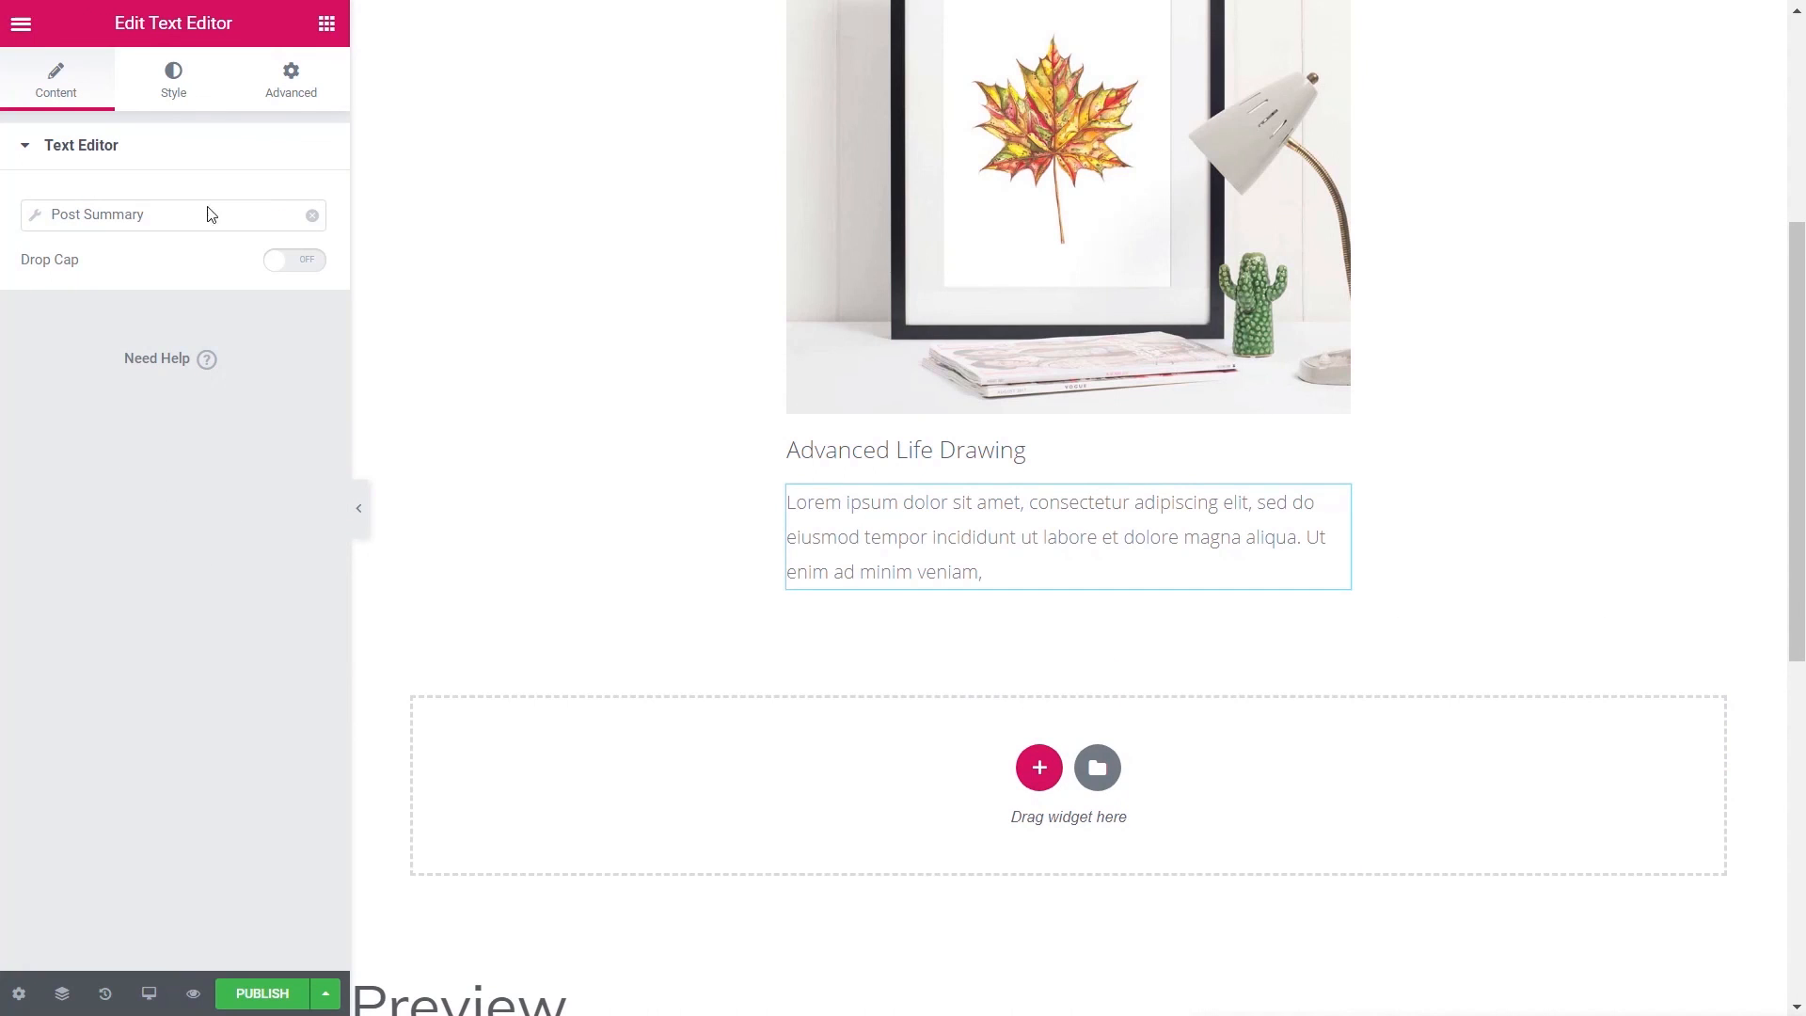
- Set the summary text's line height to 1.3 em
{"action": "left_click", "coordinate": [191, 92]}
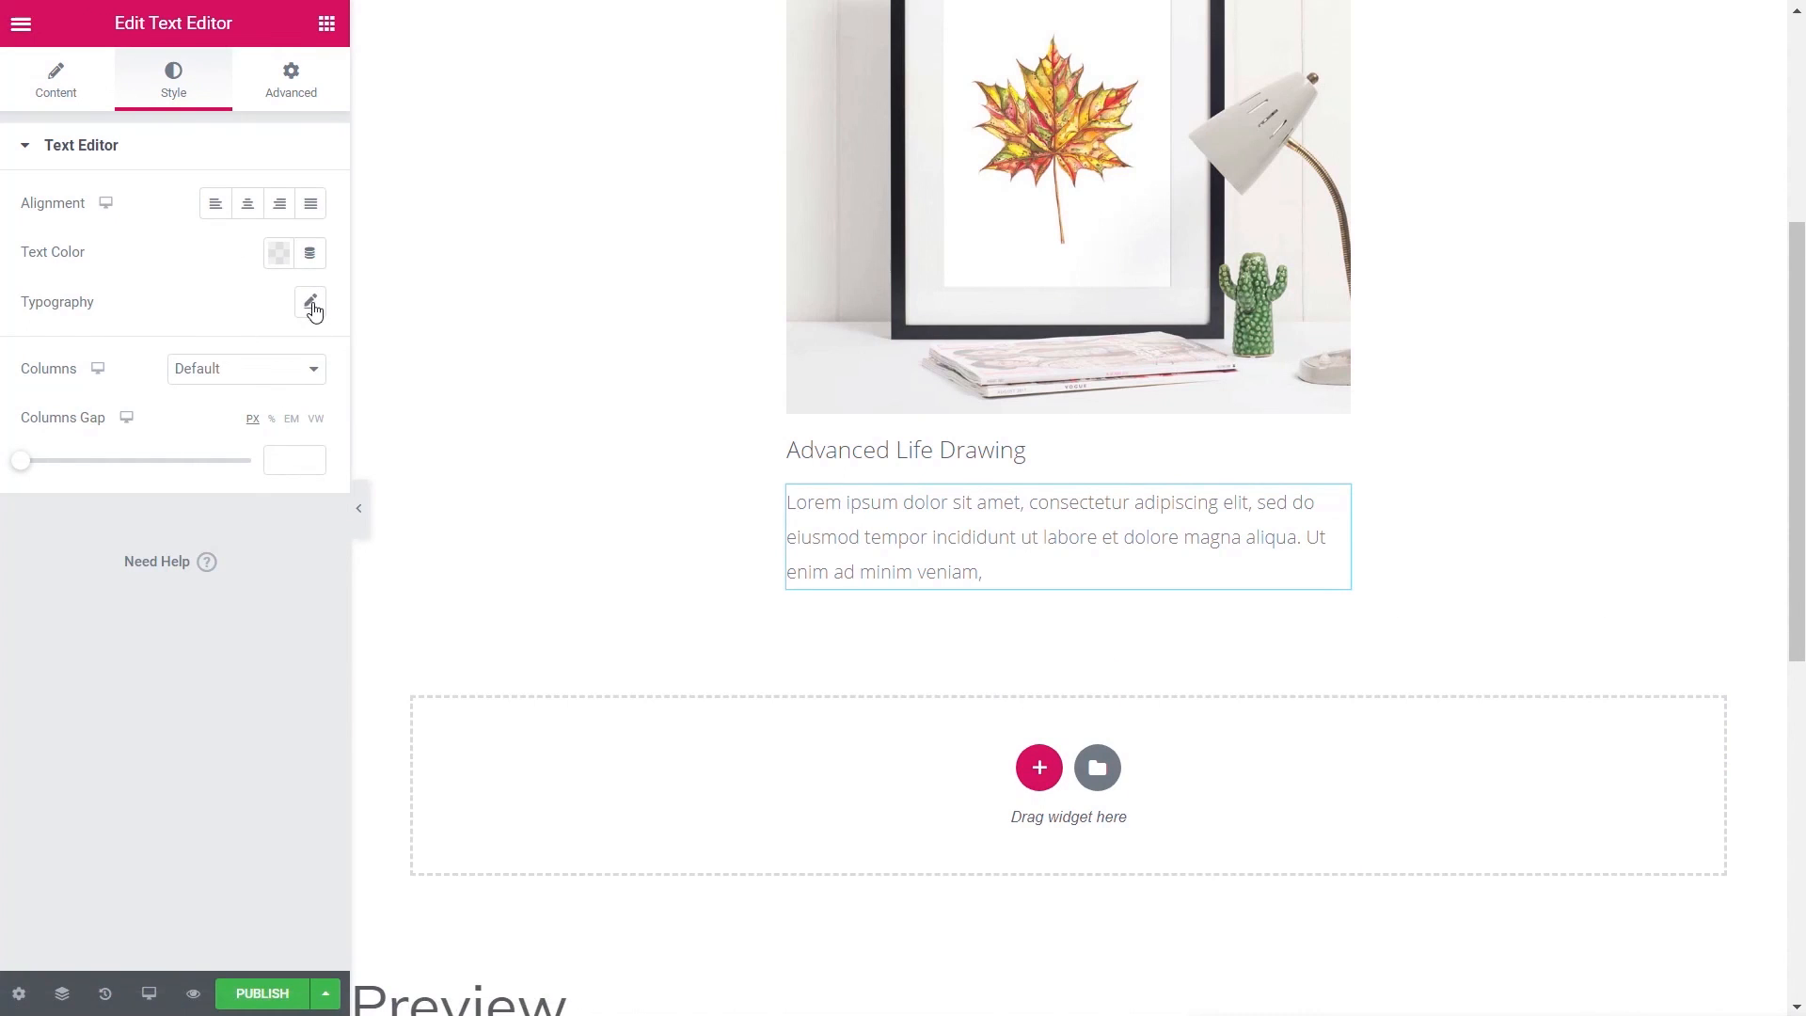
{"action": "left_click", "coordinate": [310, 303]}
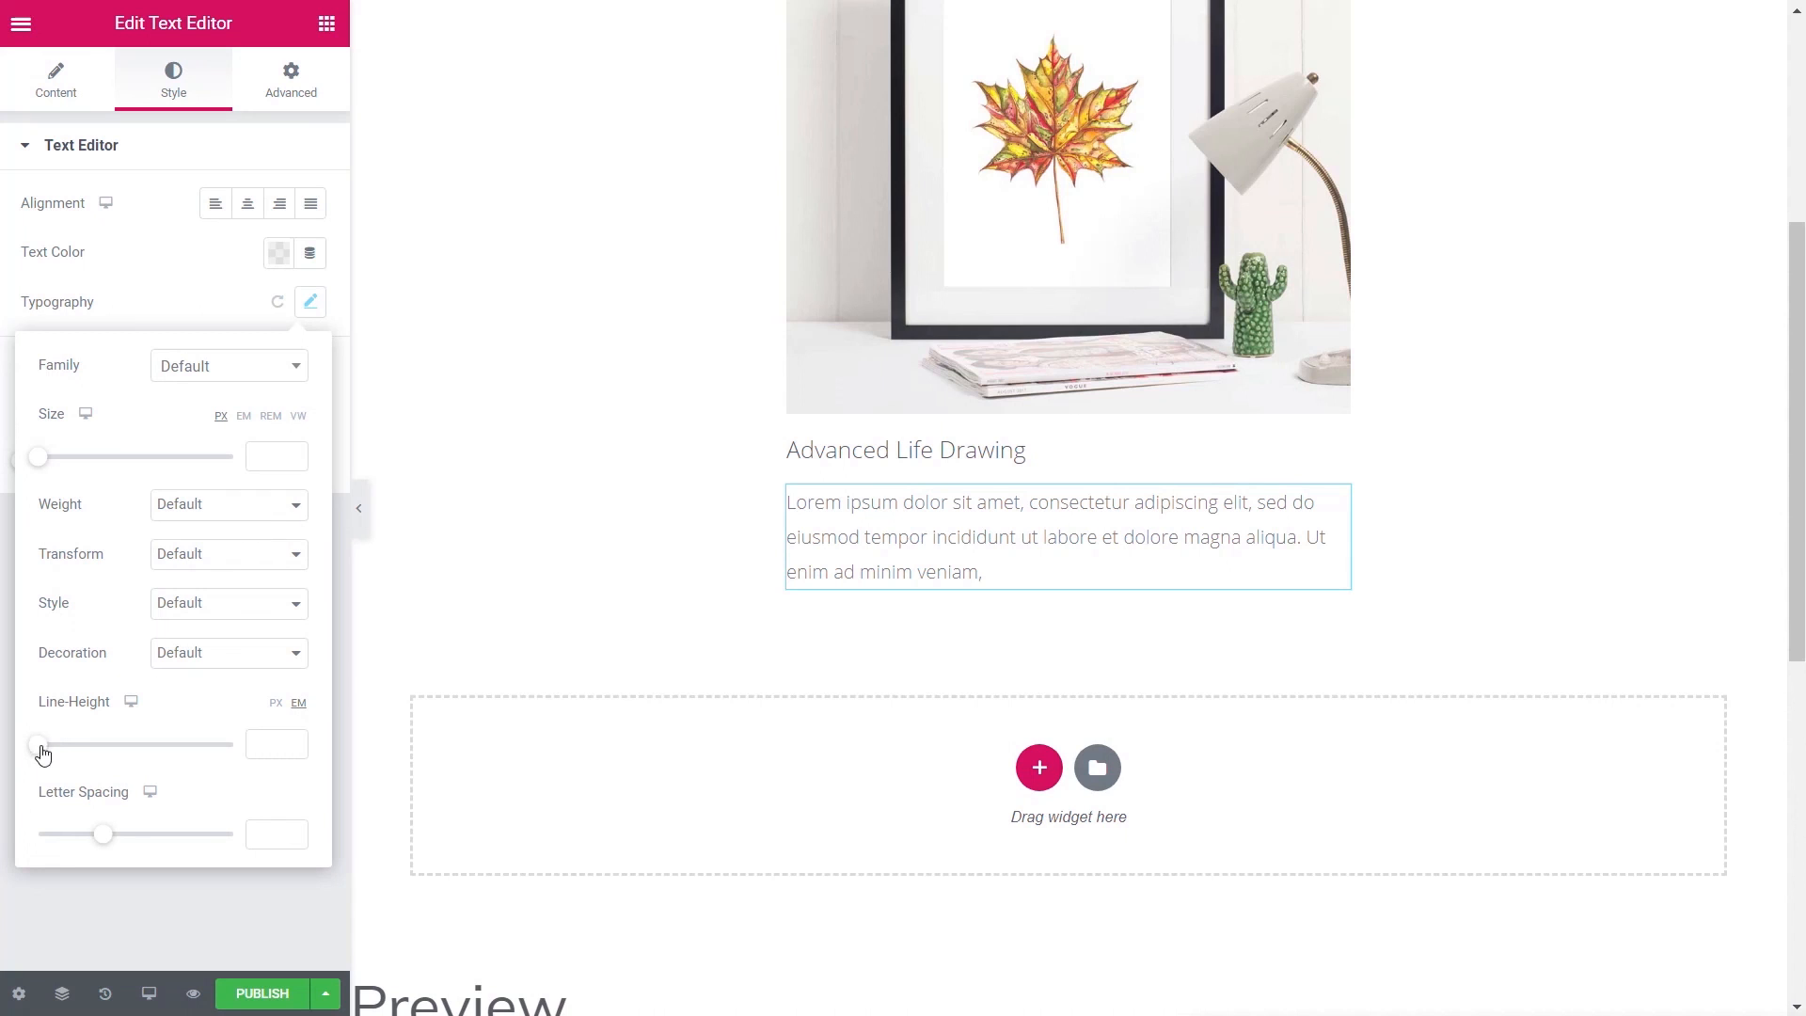
{"action": "left_click_drag", "start_coordinate": [42, 748], "coordinate": [64, 750]}
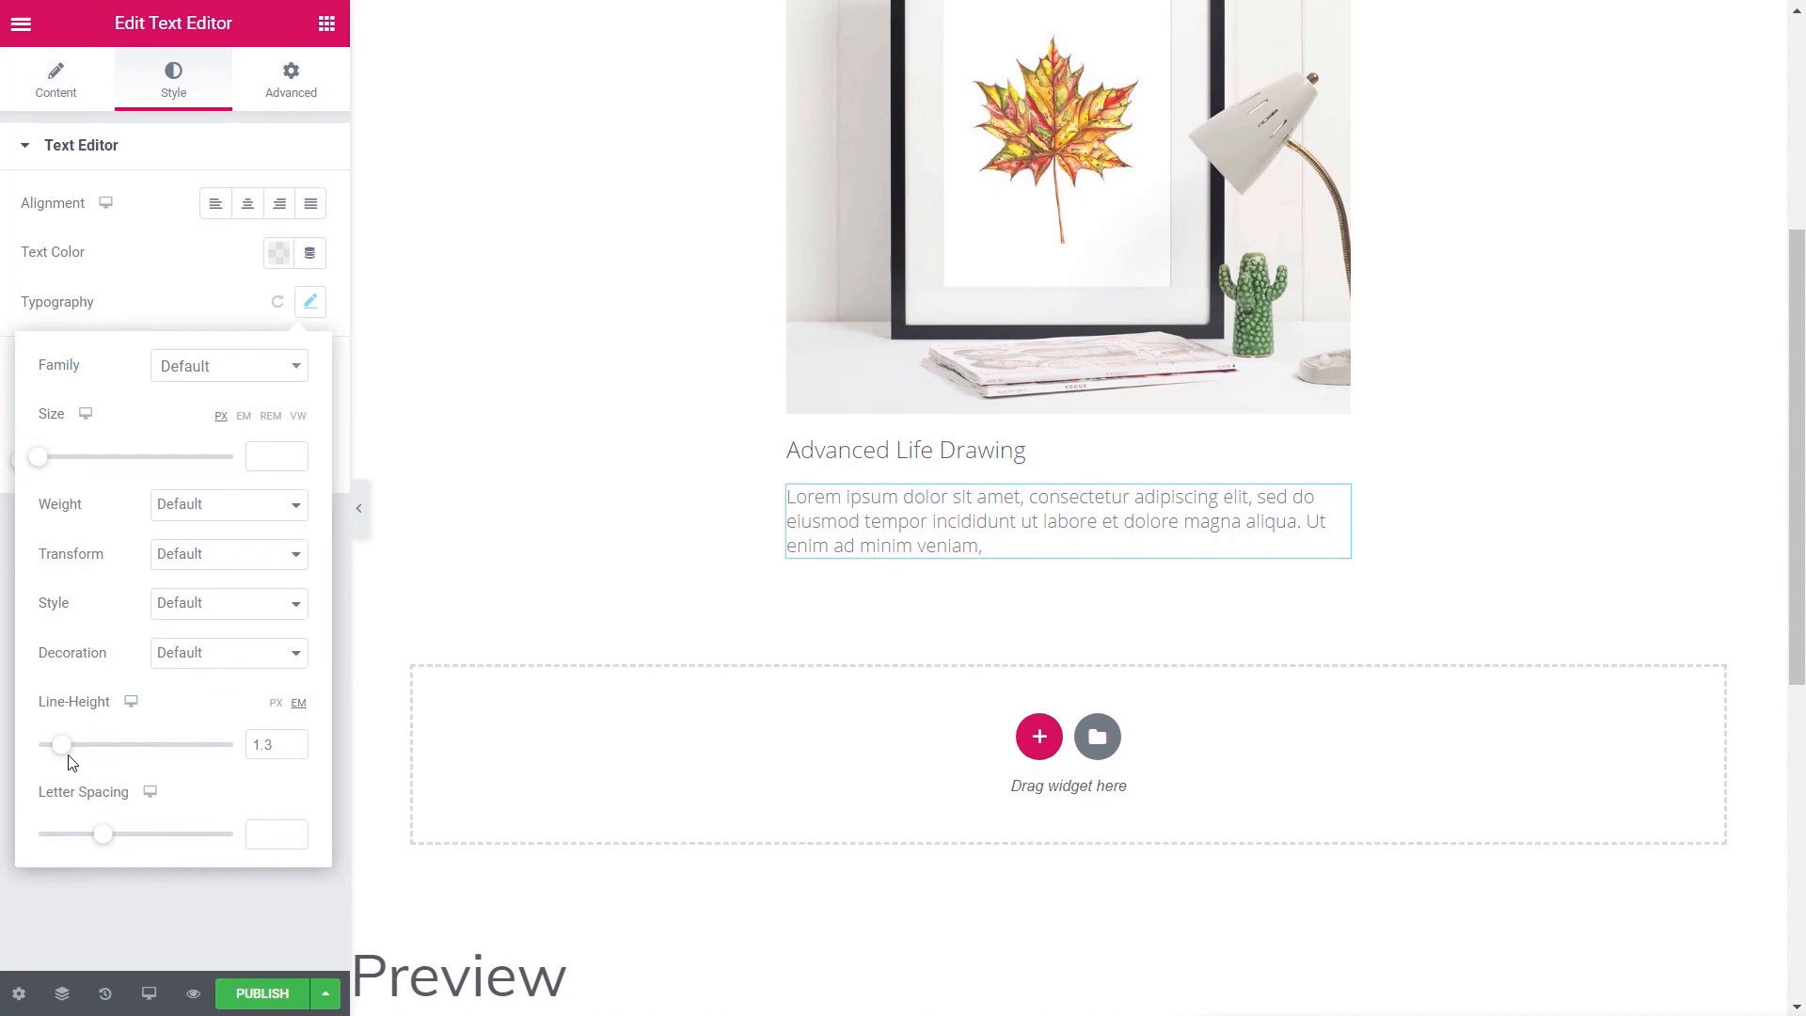
{"action": "left_click", "coordinate": [327, 23]}
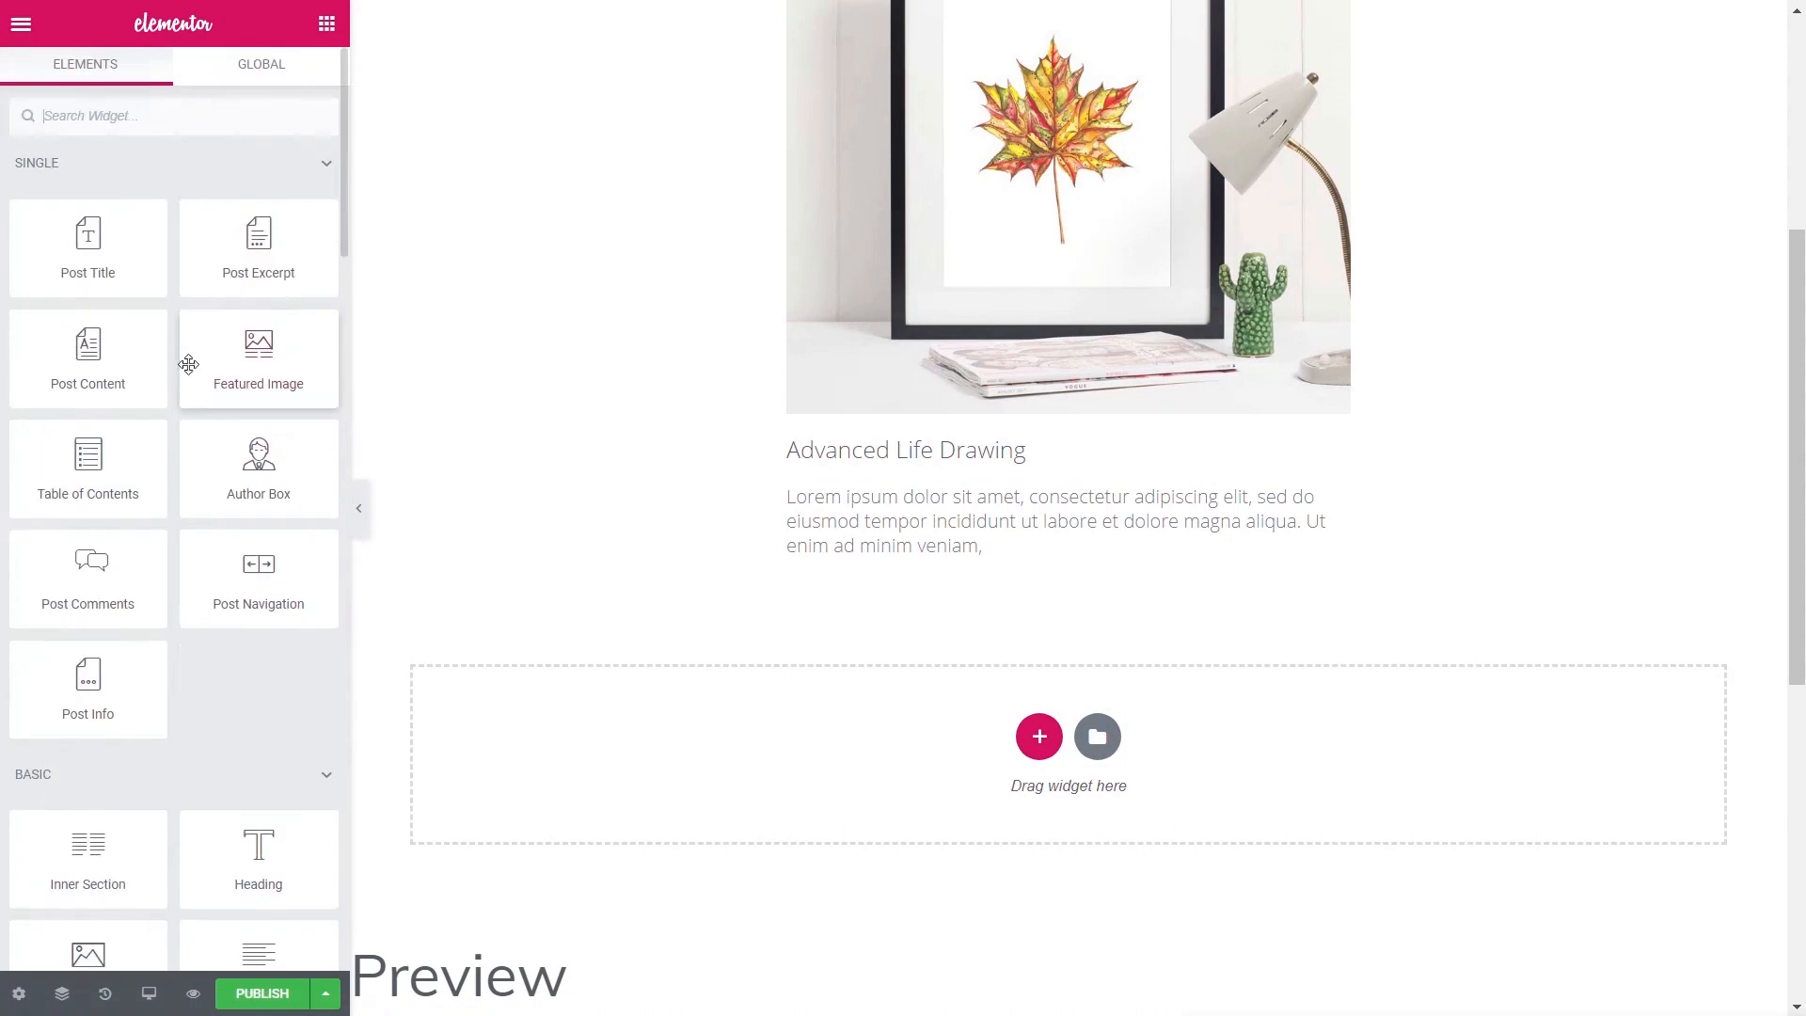
- Add a Text Editor showing the ACF Class Location field with the label 'Location:'
{"action": "scroll", "coordinate": [179, 470], "scroll_direction": "down", "scroll_amount": 4}
{"action": "left_click_drag", "start_coordinate": [258, 653], "coordinate": [894, 499]}
{"action": "left_click", "coordinate": [311, 217]}
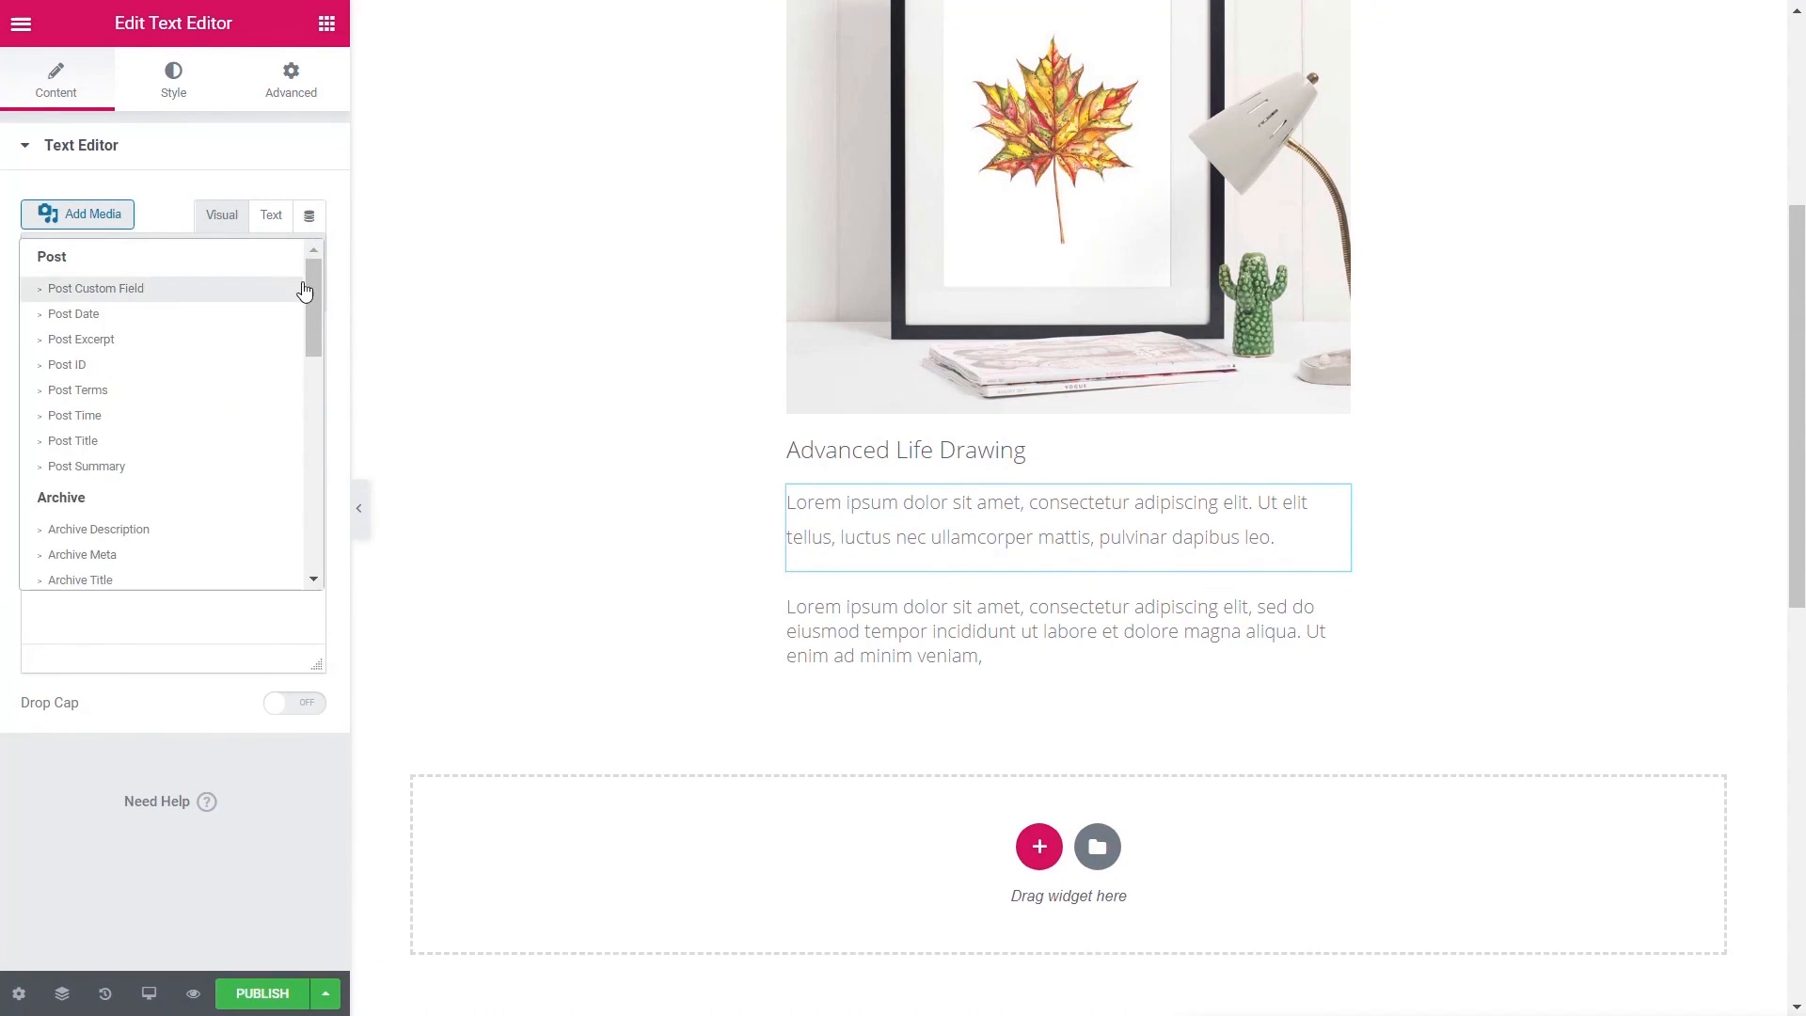
{"action": "left_click_drag", "start_coordinate": [303, 291], "coordinate": [304, 446]}
{"action": "left_click", "coordinate": [108, 427]}
{"action": "left_click", "coordinate": [33, 224]}
{"action": "left_click", "coordinate": [223, 310]}
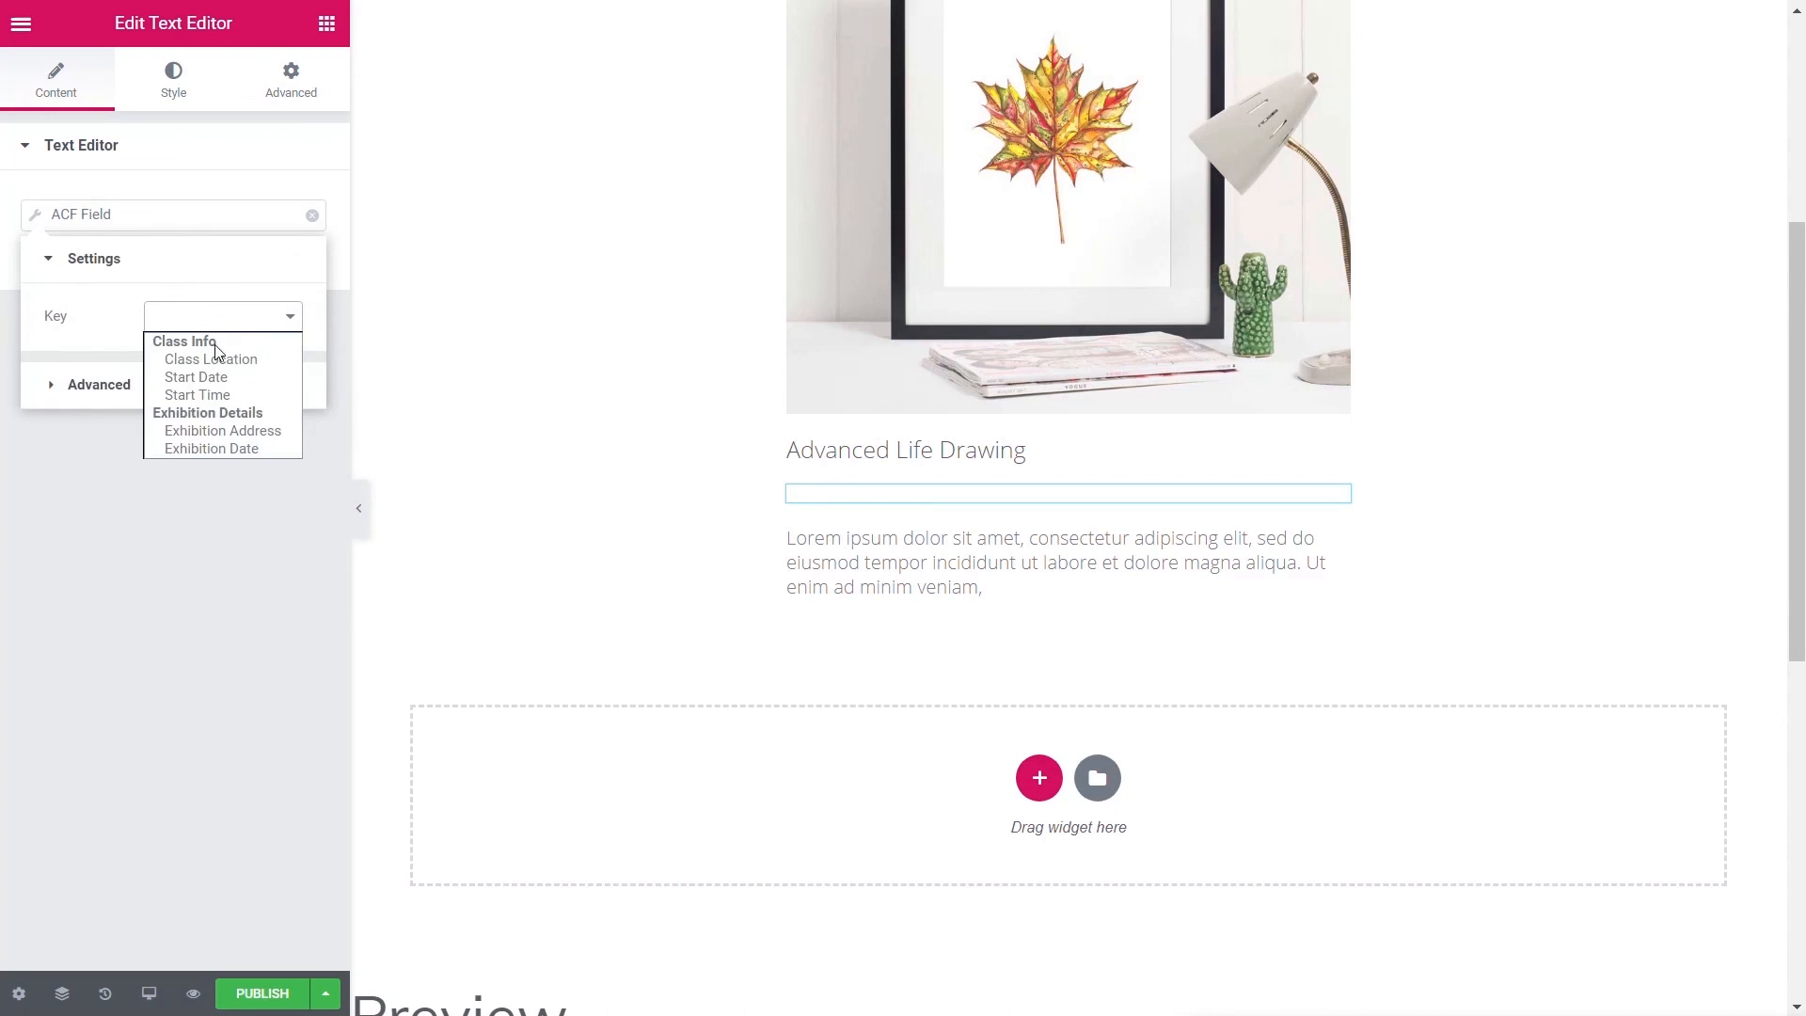
{"action": "left_click", "coordinate": [248, 361]}
{"action": "left_click", "coordinate": [94, 317]}
{"action": "left_click", "coordinate": [191, 373]}
{"action": "type", "text": "Location:"}
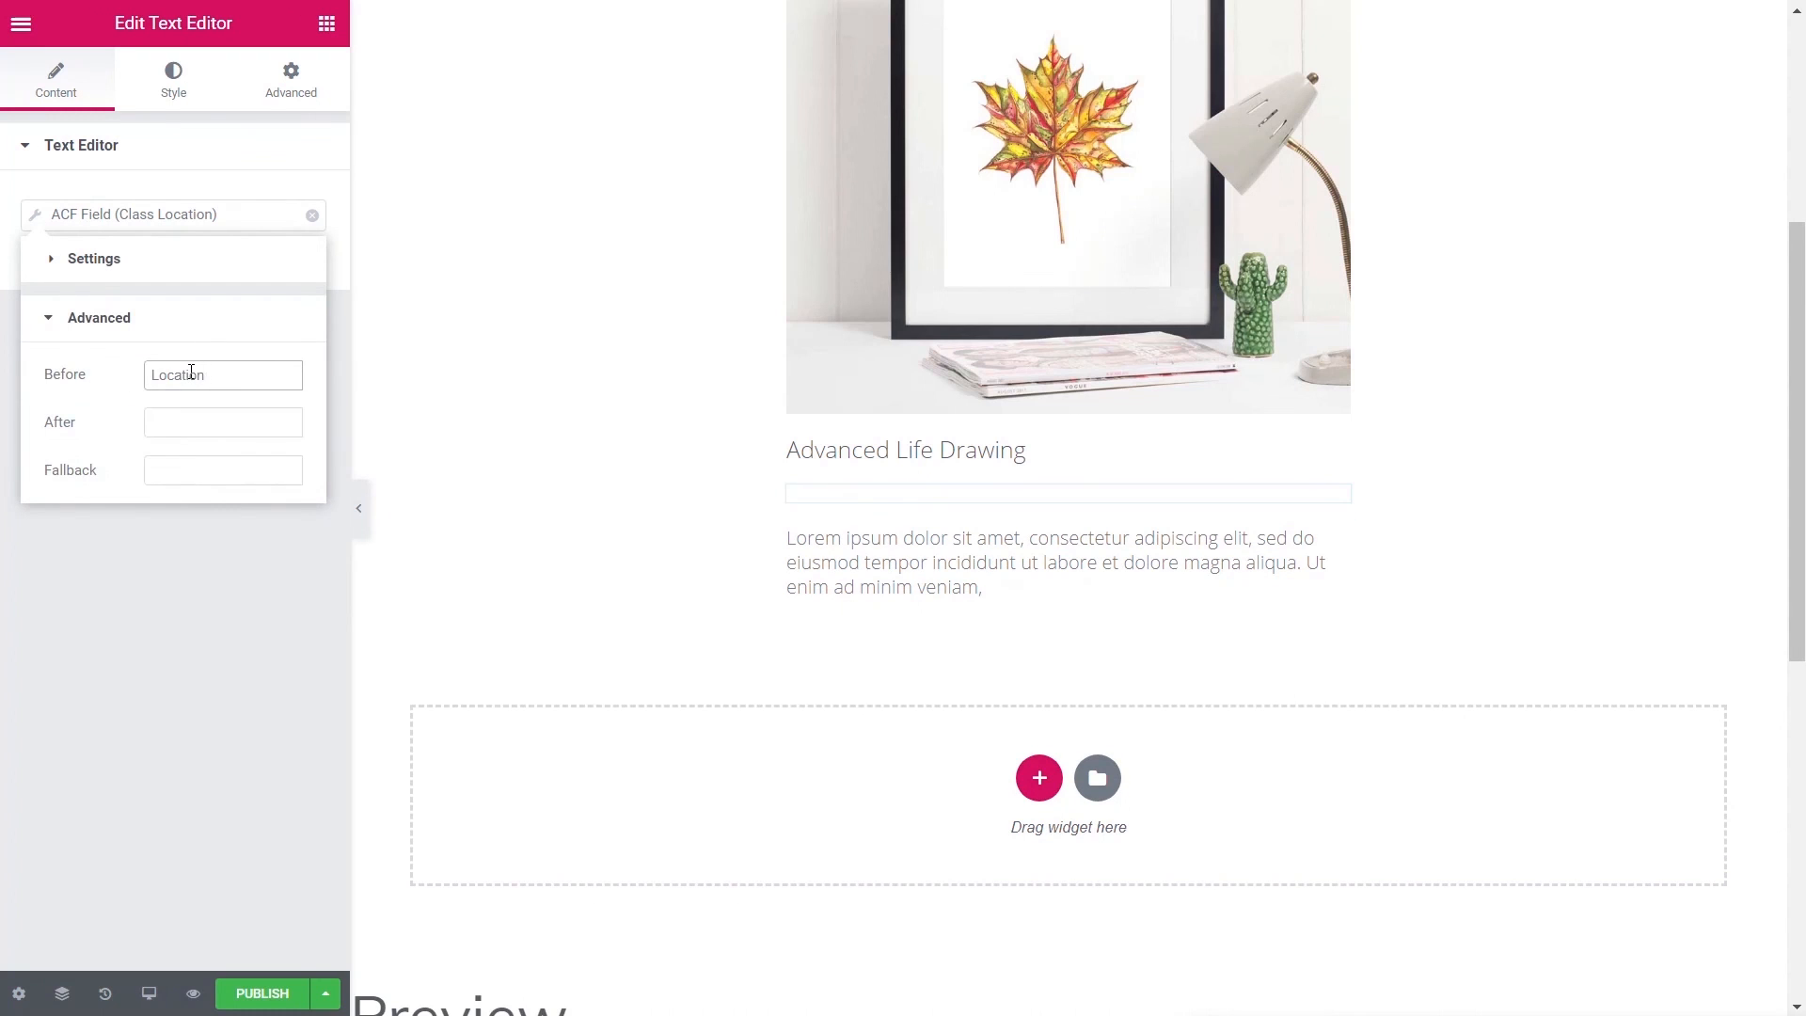
{"action": "left_click", "coordinate": [173, 633]}
- Style the location text with font size 12 and line height 0.6 em
{"action": "left_click", "coordinate": [170, 94]}
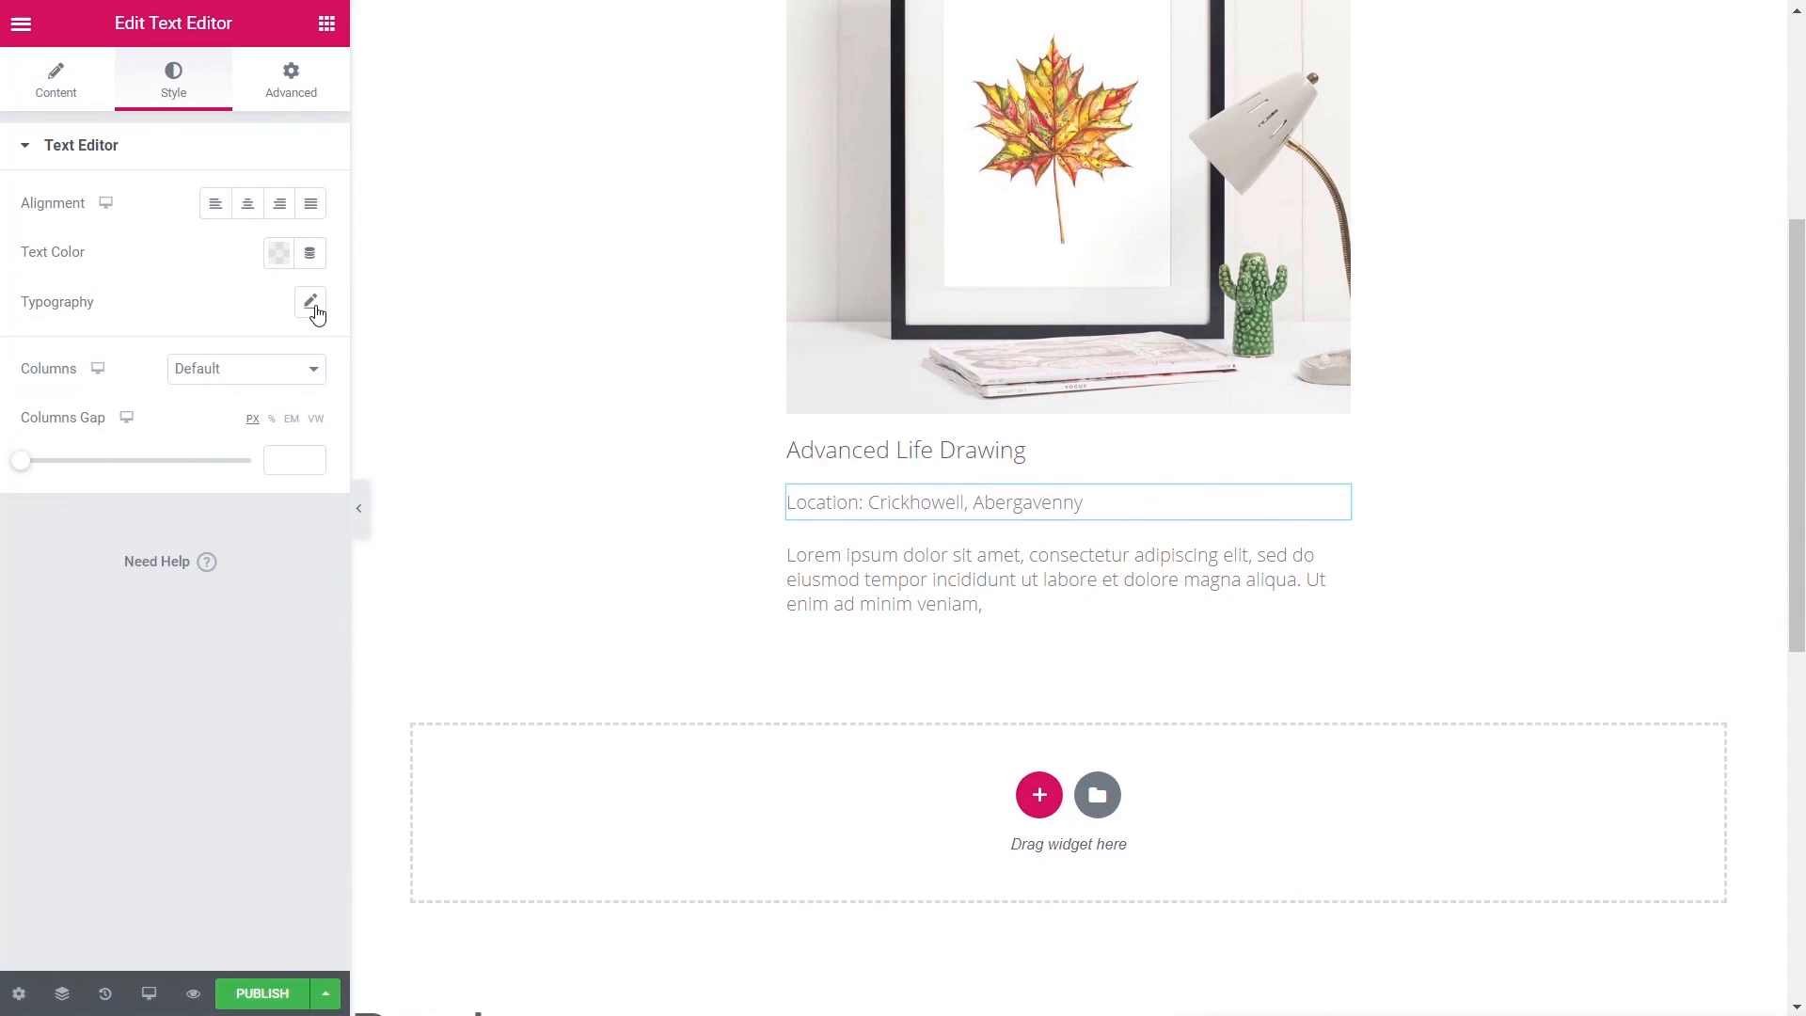
{"action": "left_click", "coordinate": [311, 301]}
{"action": "left_click", "coordinate": [263, 456]}
{"action": "type", "text": "12"}
{"action": "left_click", "coordinate": [47, 748]}
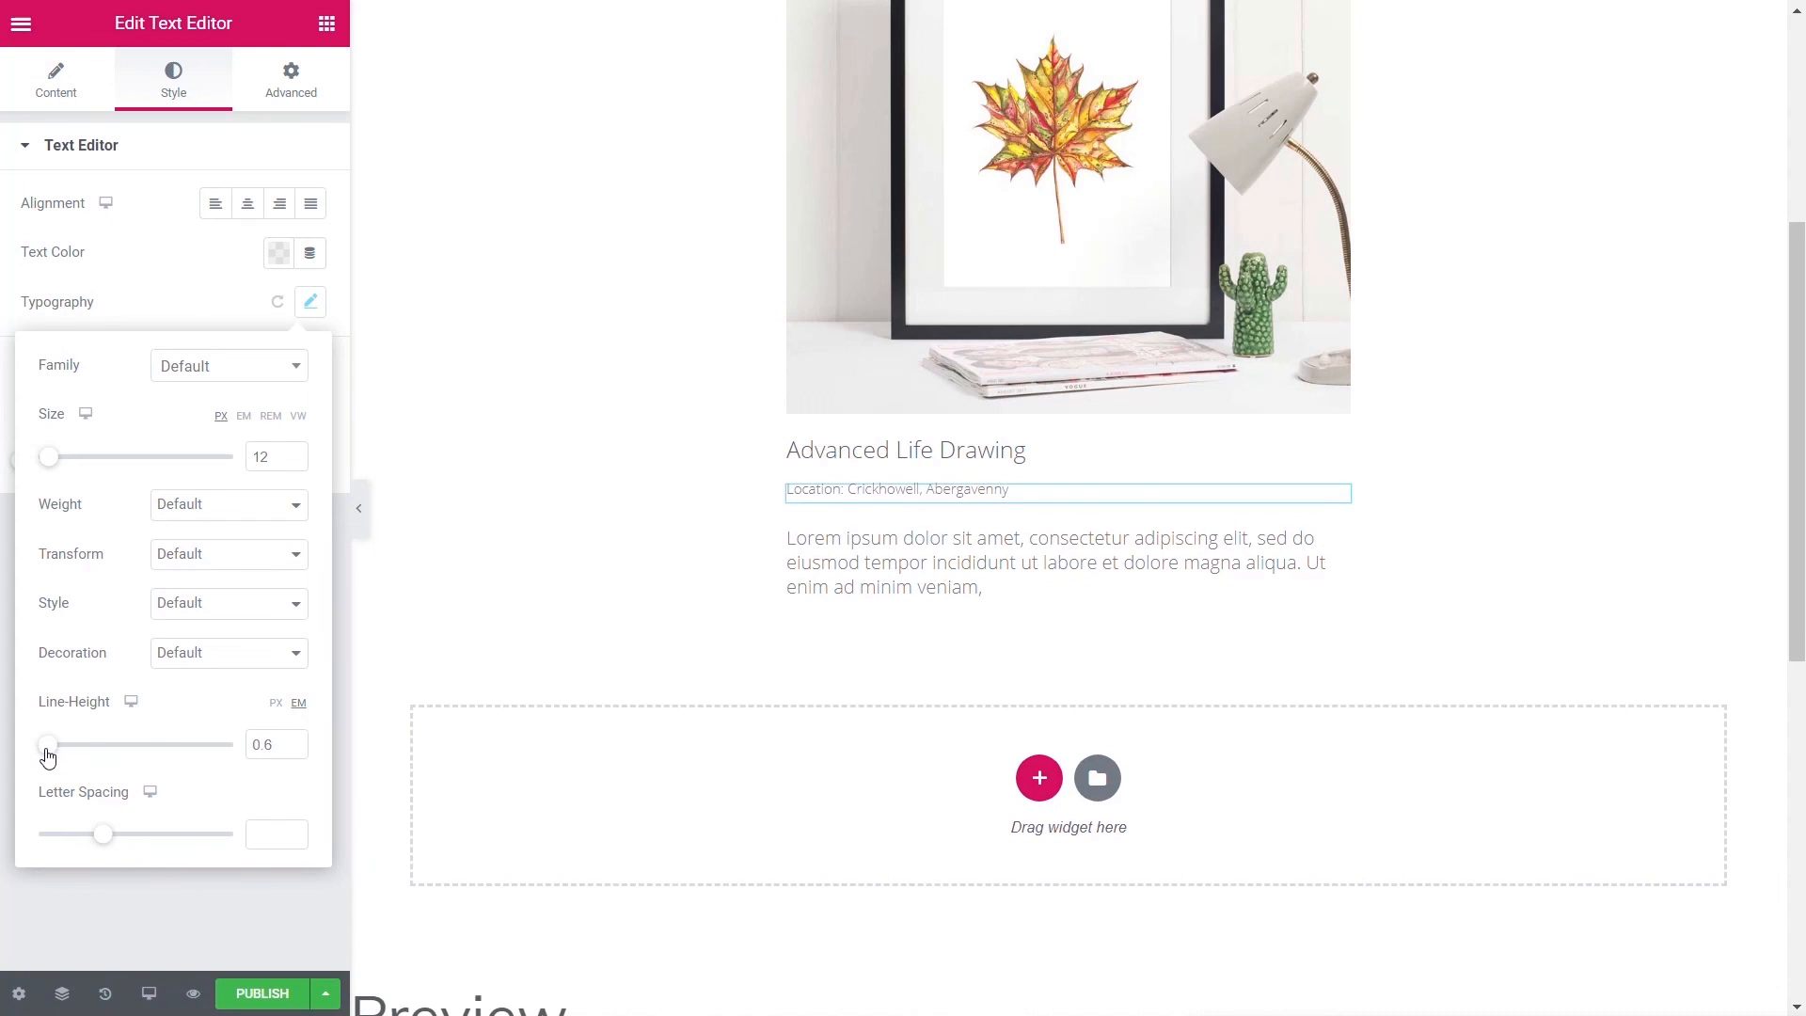
{"action": "left_click", "coordinate": [114, 915]}
- Duplicate the location line into a Start Date field line labelled 'Start Date:'
{"action": "right_click", "coordinate": [1339, 499]}
{"action": "left_click", "coordinate": [1384, 553]}
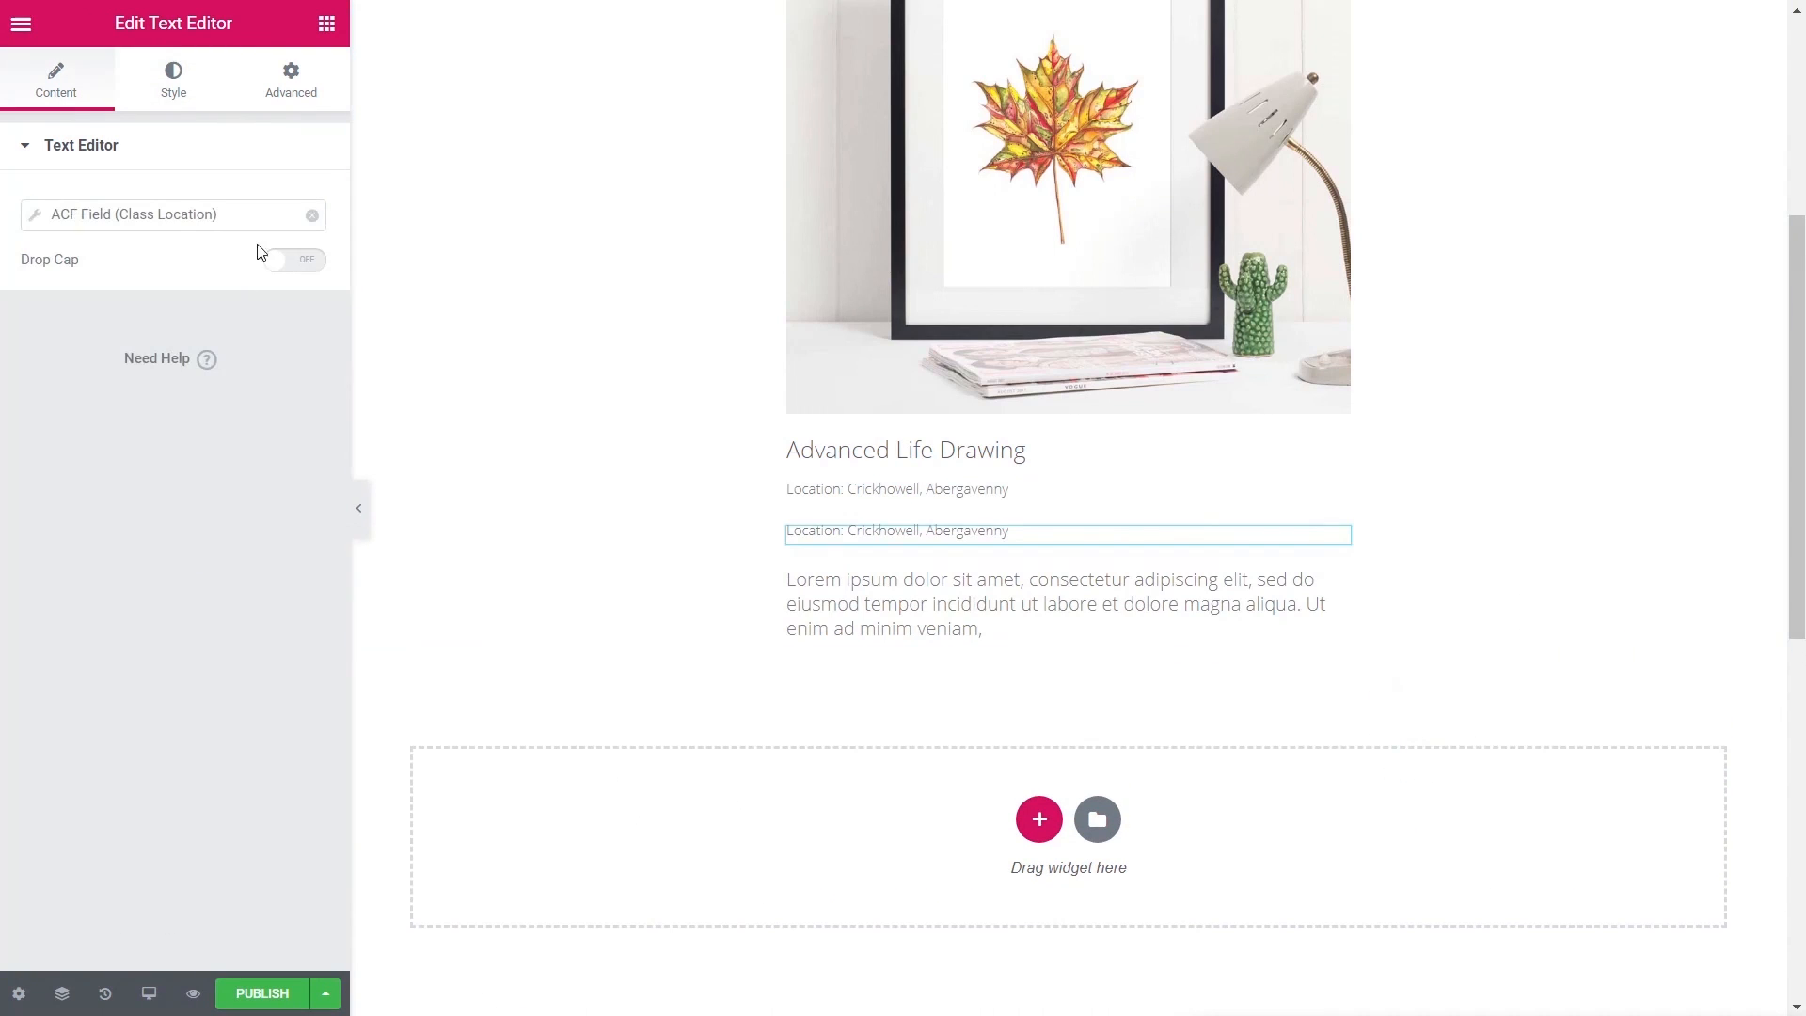
{"action": "left_click", "coordinate": [40, 221]}
{"action": "left_click", "coordinate": [223, 317]}
{"action": "left_click", "coordinate": [189, 368]}
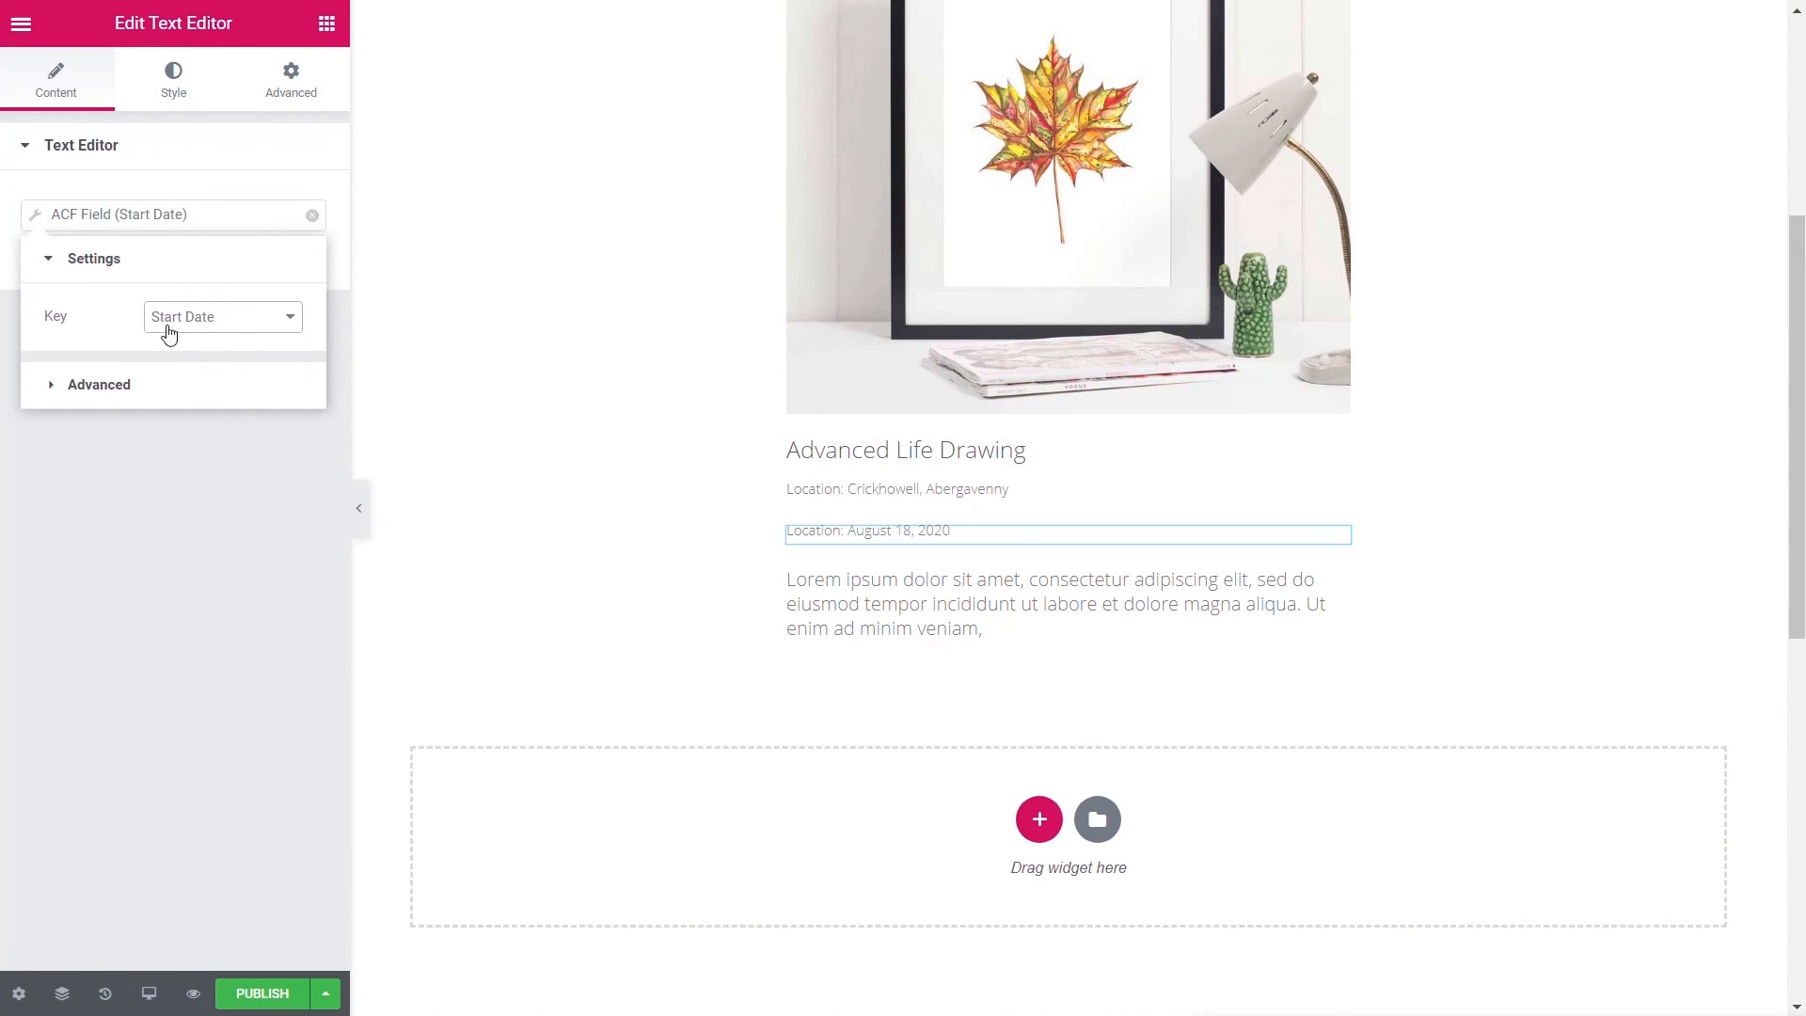
{"action": "left_click", "coordinate": [142, 385]}
{"action": "triple_click", "coordinate": [202, 376]}
{"action": "type", "text": "Start Date"}
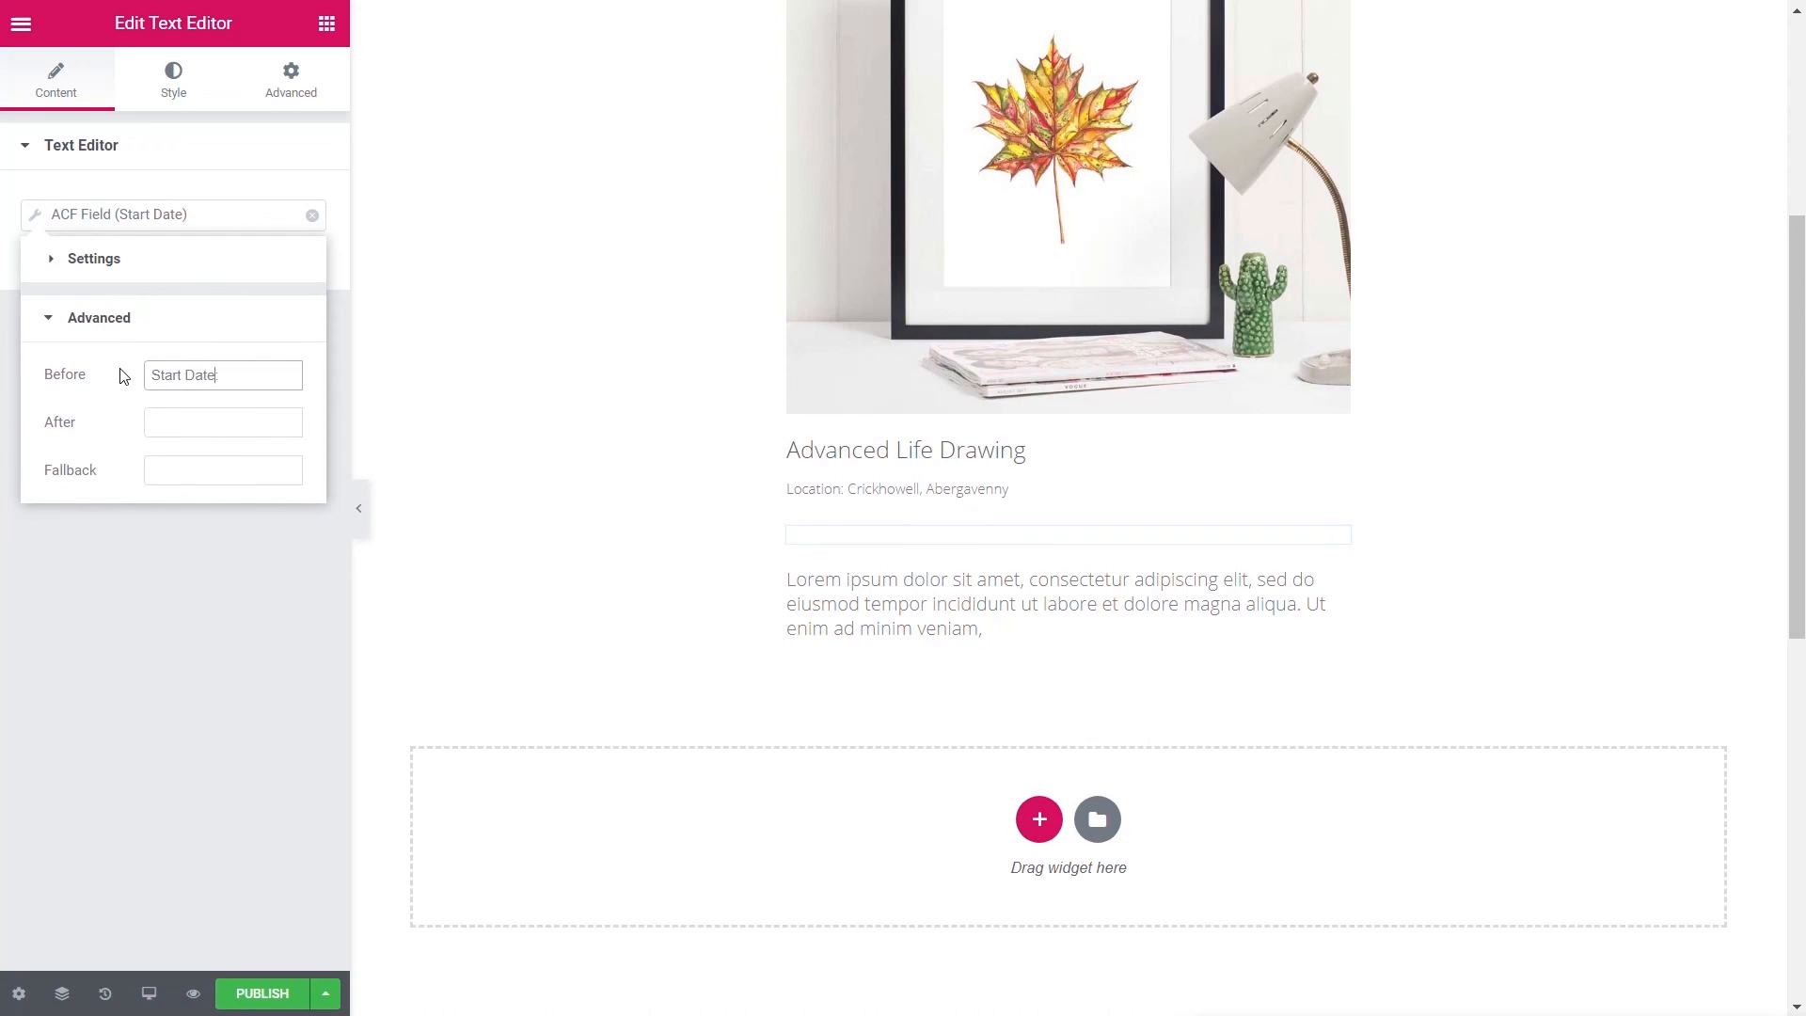
{"action": "type", "text": ":"}
- Duplicate the start date line into a Start Time field line labelled 'Start Time:'
{"action": "right_click", "coordinate": [1332, 539]}
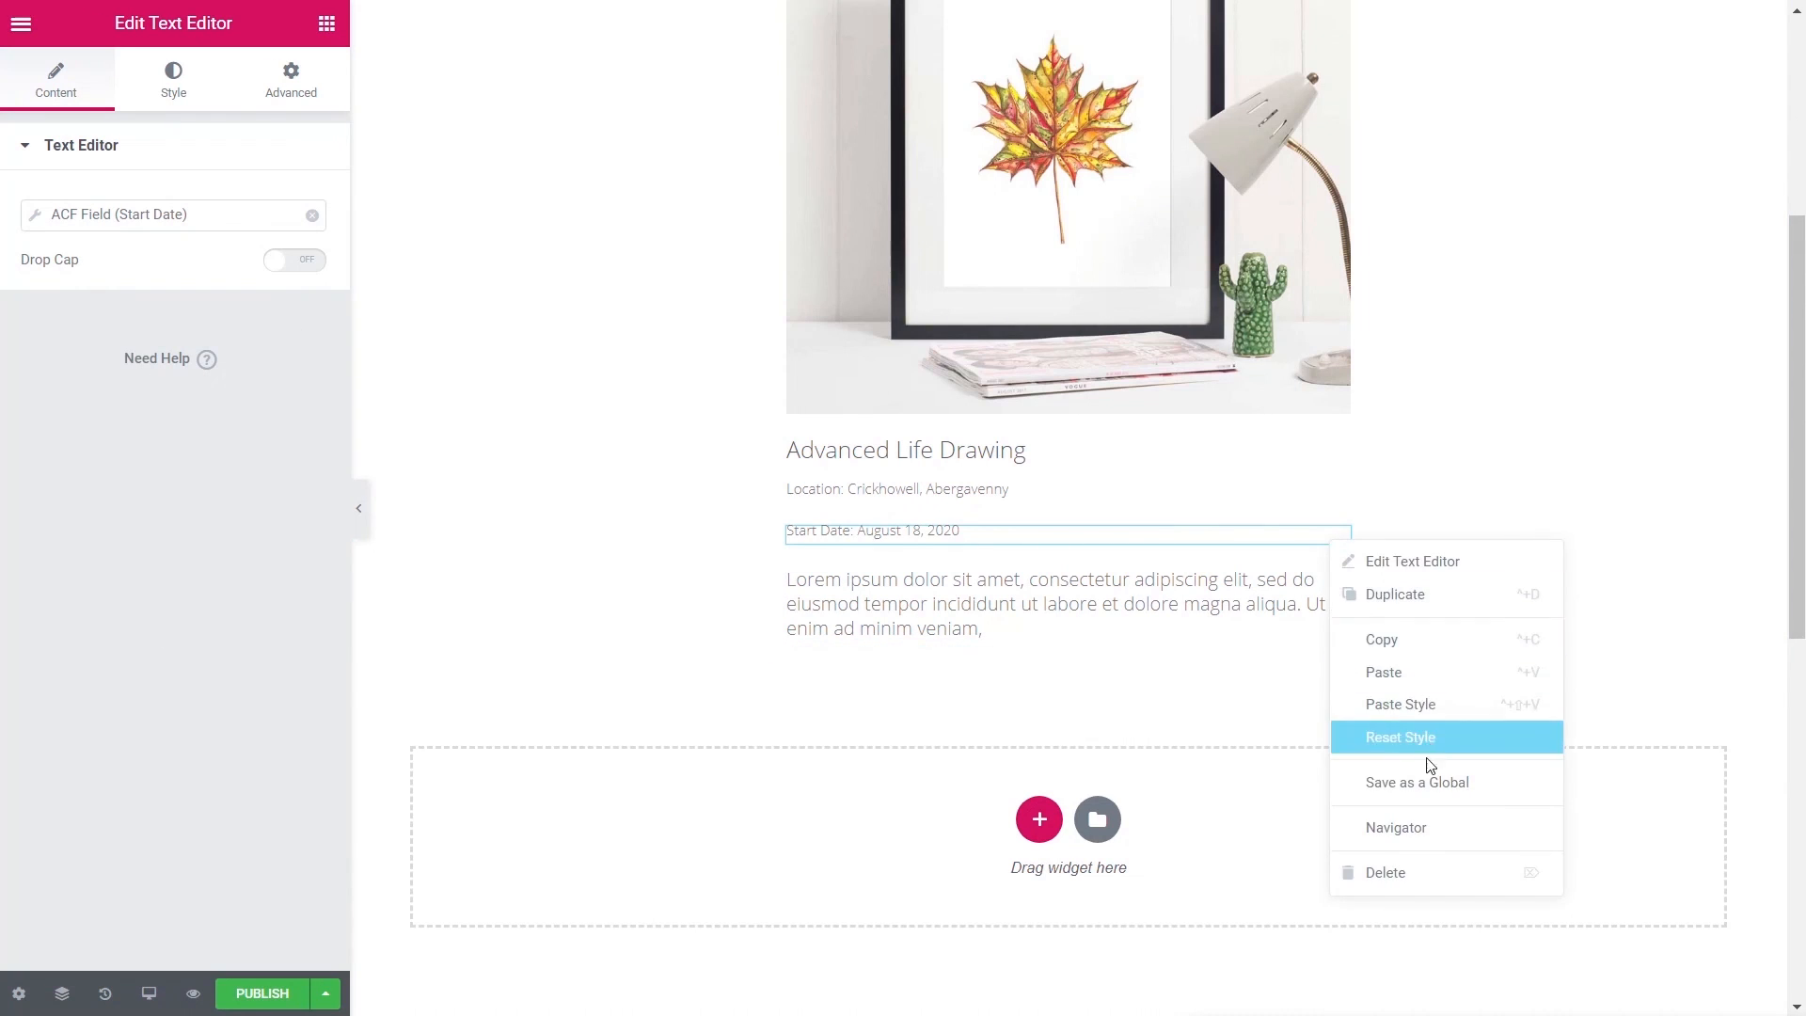
{"action": "left_click", "coordinate": [1395, 593]}
{"action": "left_click", "coordinate": [221, 317]}
{"action": "left_click", "coordinate": [202, 375]}
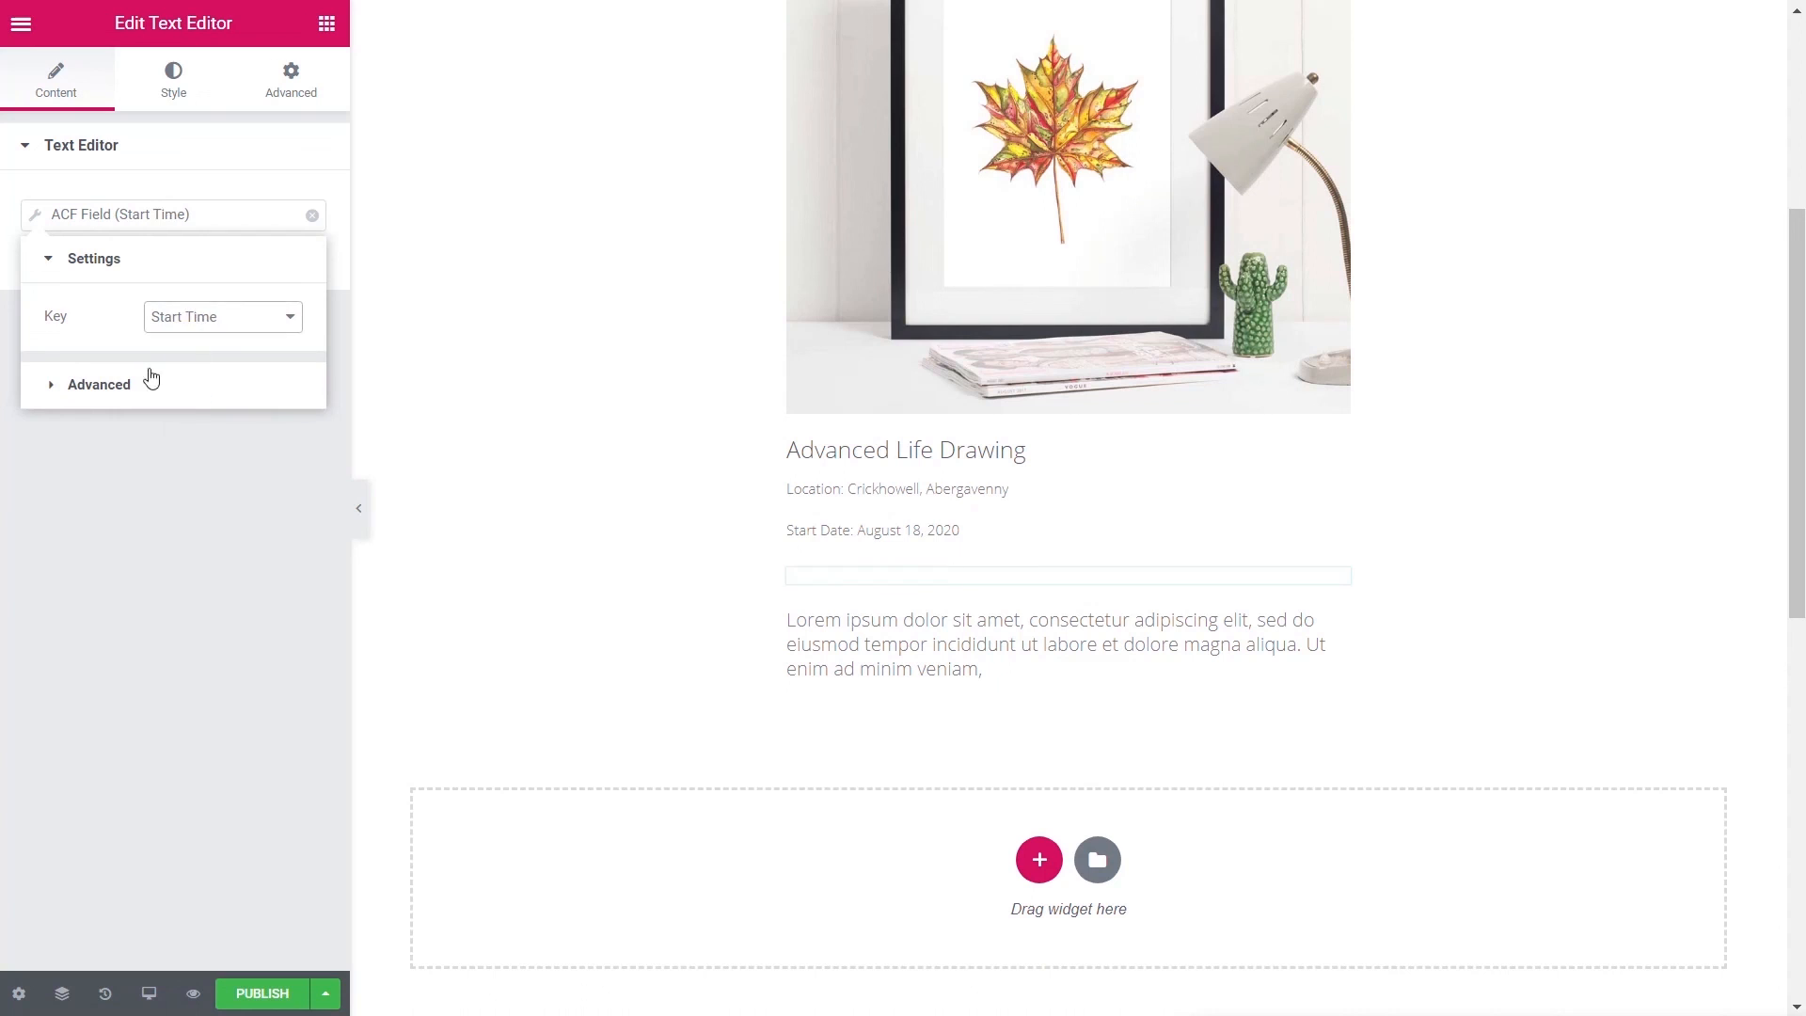
{"action": "left_click", "coordinate": [148, 380]}
{"action": "double_click", "coordinate": [208, 376]}
{"action": "type", "text": "Time"}
{"action": "left_click", "coordinate": [202, 628]}
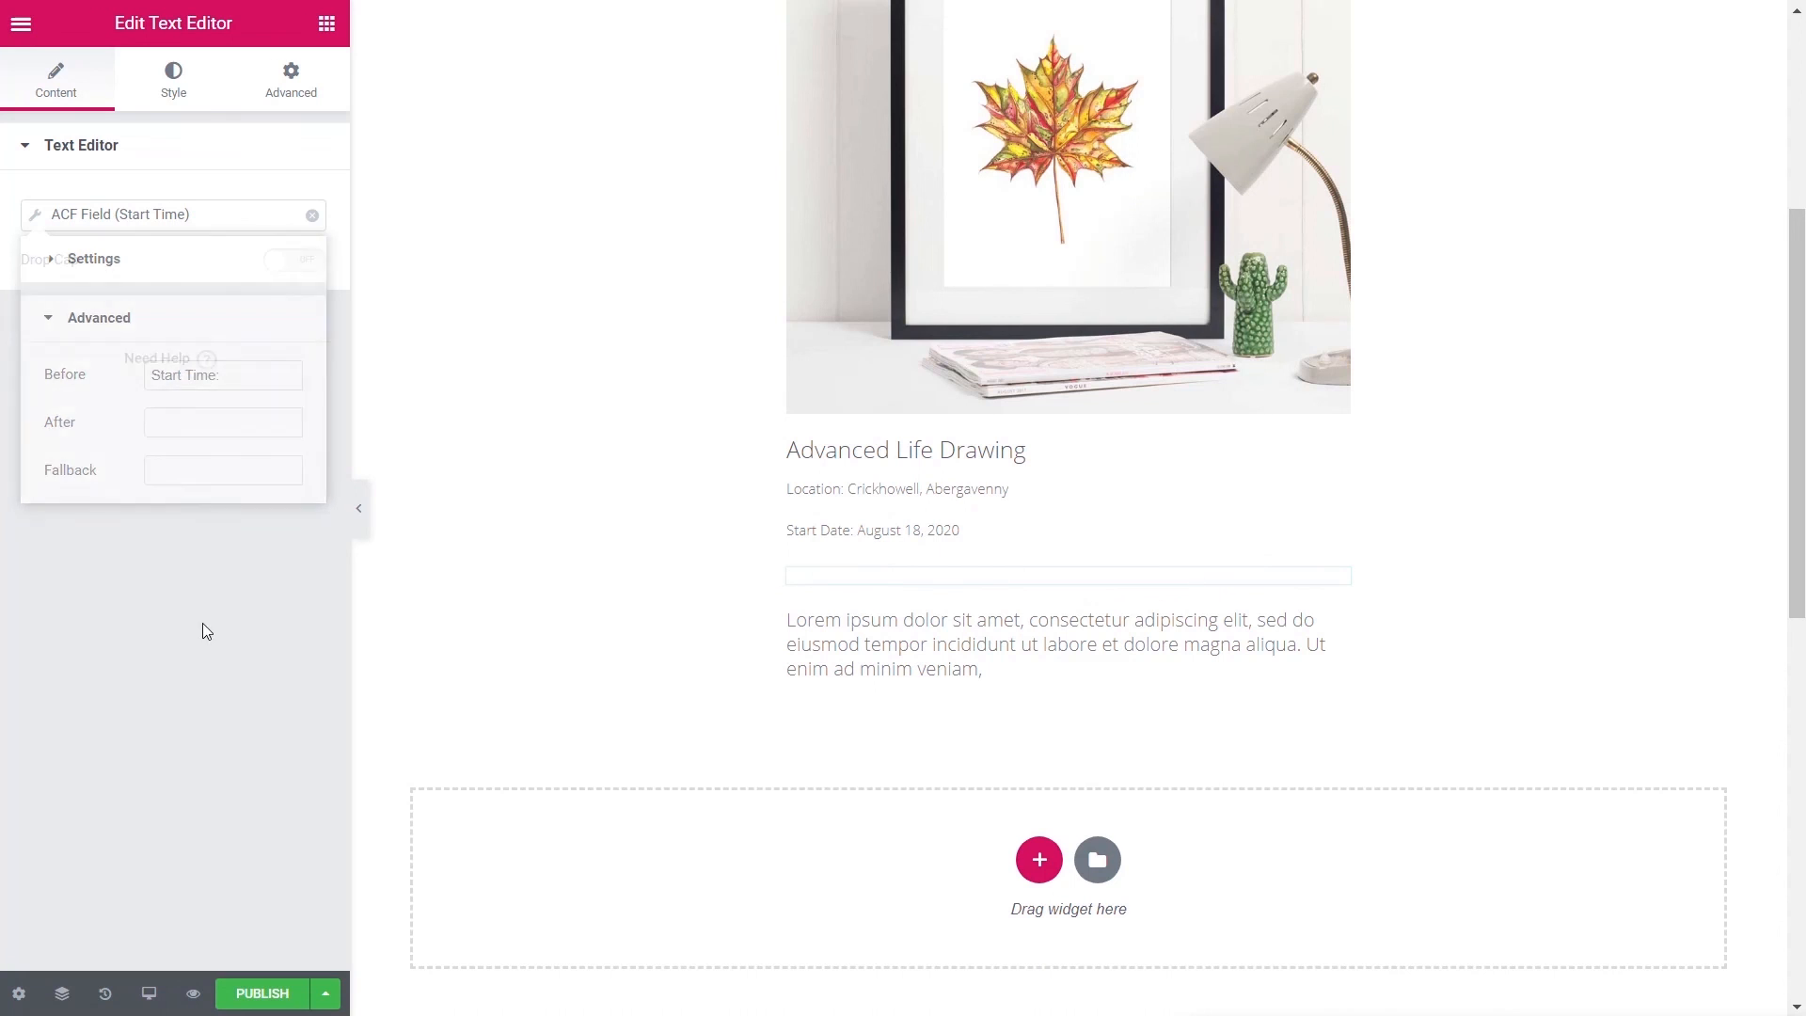
- Make Start Date and Start Time inline width, with left padding 2 on Start Time
{"action": "left_click", "coordinate": [291, 80]}
{"action": "left_click", "coordinate": [108, 779]}
{"action": "left_click", "coordinate": [237, 442]}
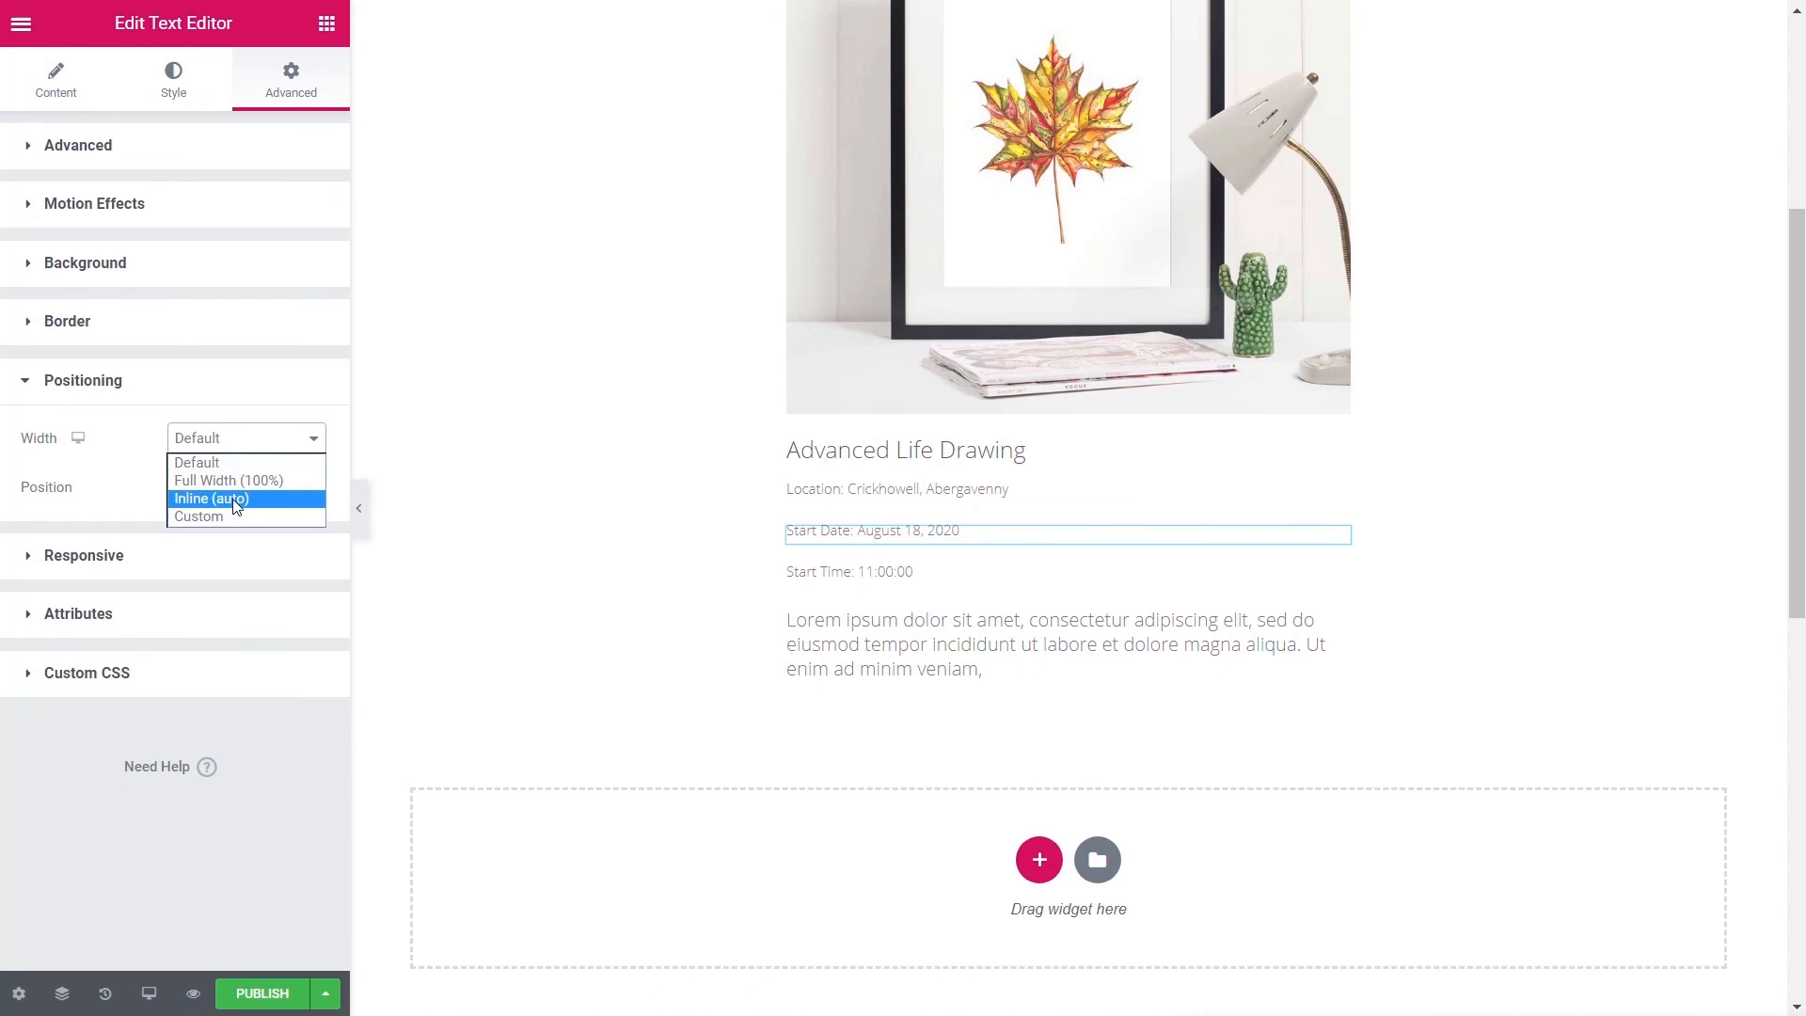
{"action": "left_click", "coordinate": [242, 495]}
{"action": "left_click", "coordinate": [958, 559]}
{"action": "left_click", "coordinate": [291, 80]}
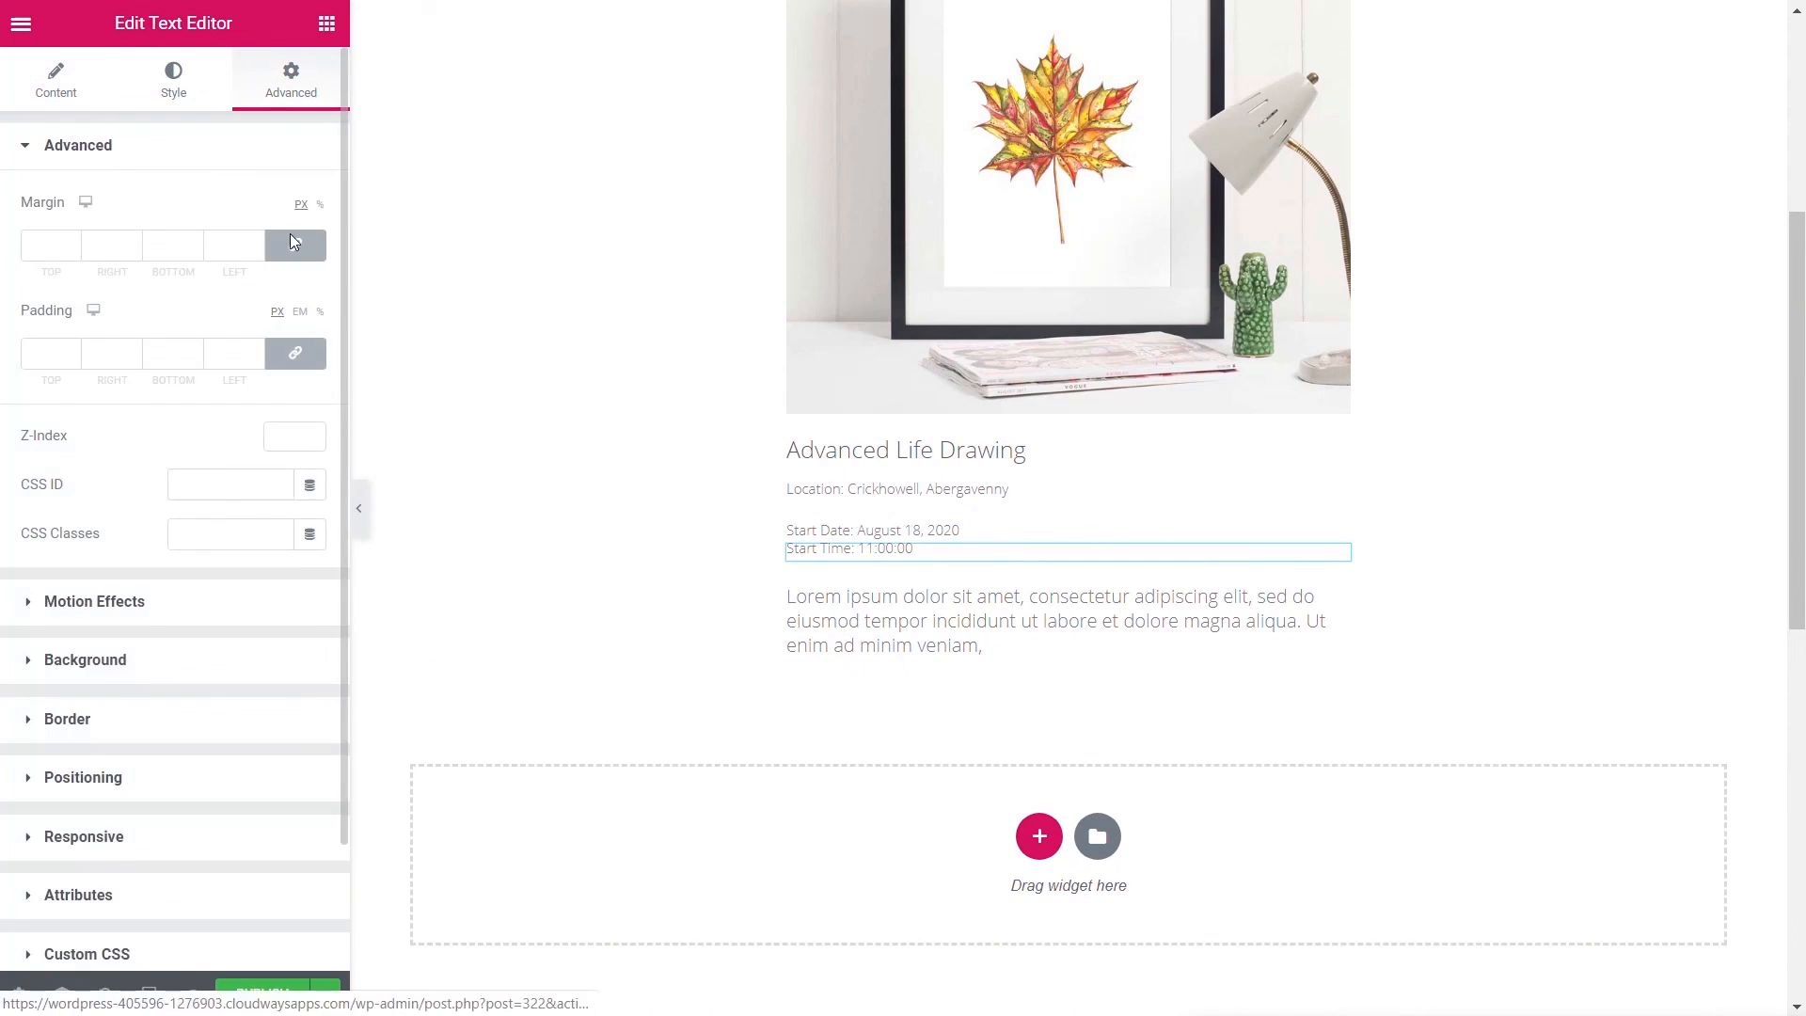
{"action": "left_click", "coordinate": [89, 780]}
{"action": "left_click", "coordinate": [245, 438]}
{"action": "left_click", "coordinate": [254, 492]}
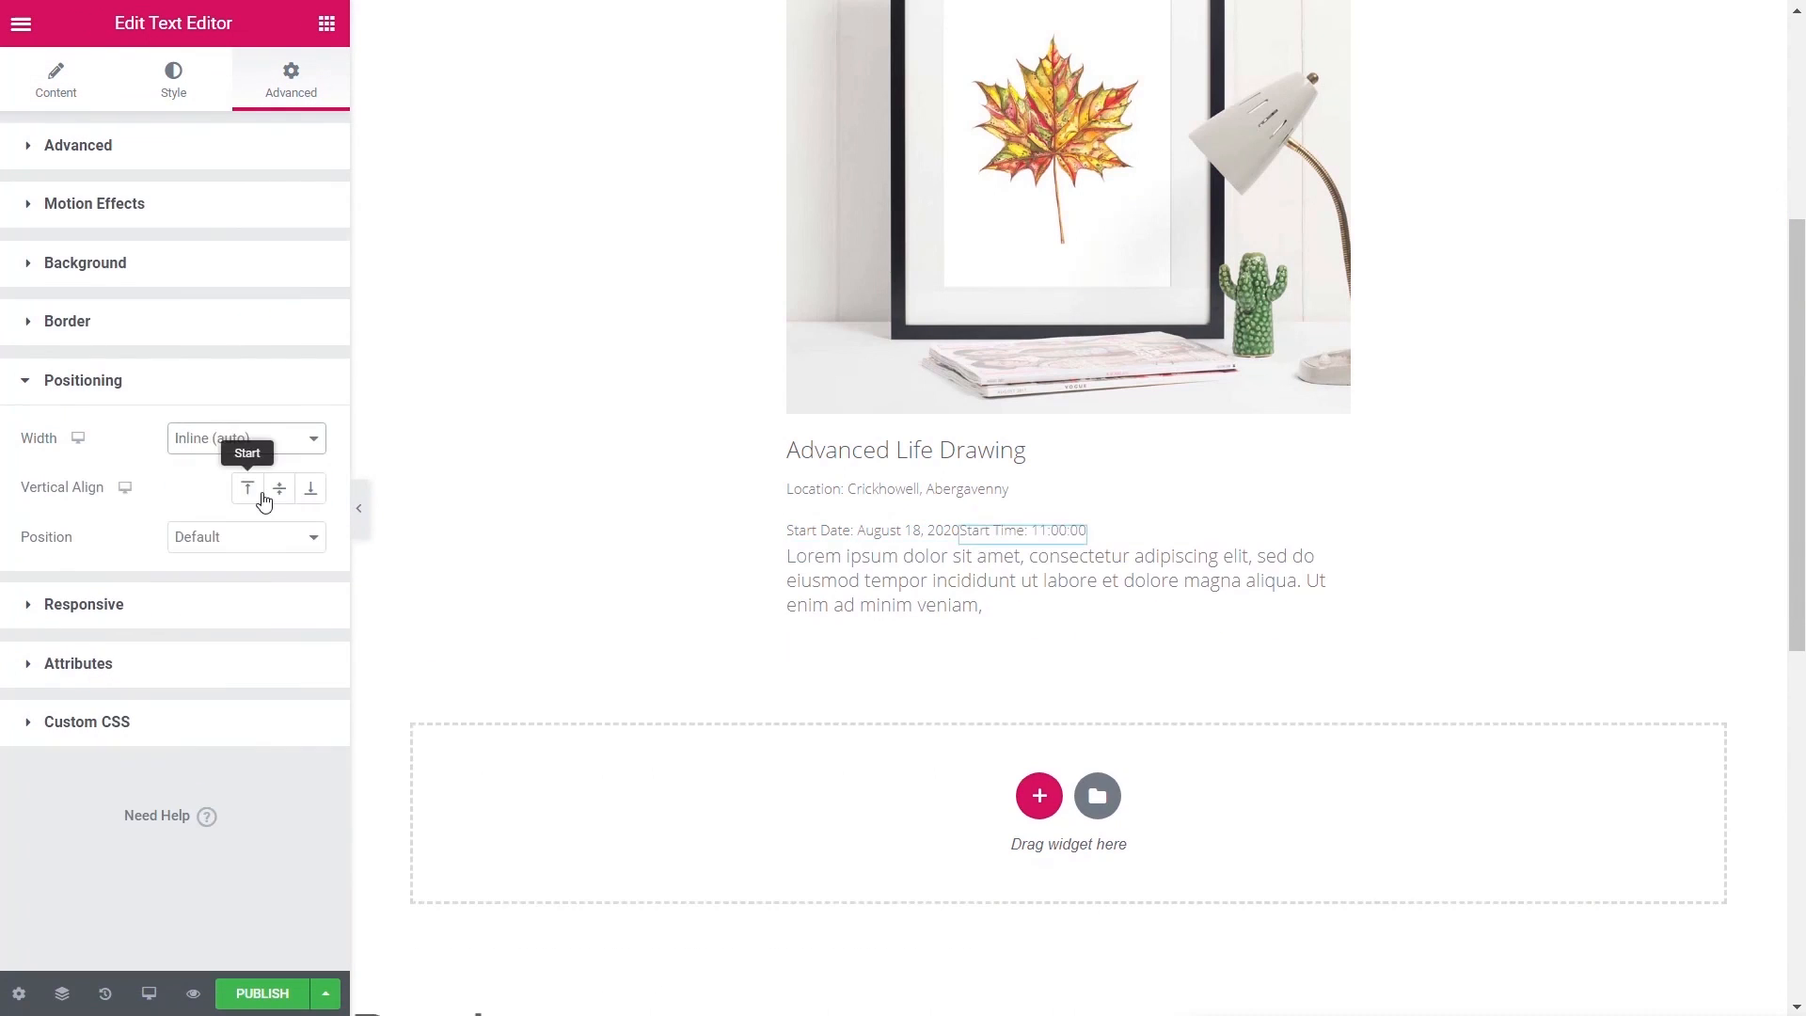
{"action": "left_click", "coordinate": [291, 80]}
{"action": "left_click", "coordinate": [219, 354]}
{"action": "type", "text": "20"}
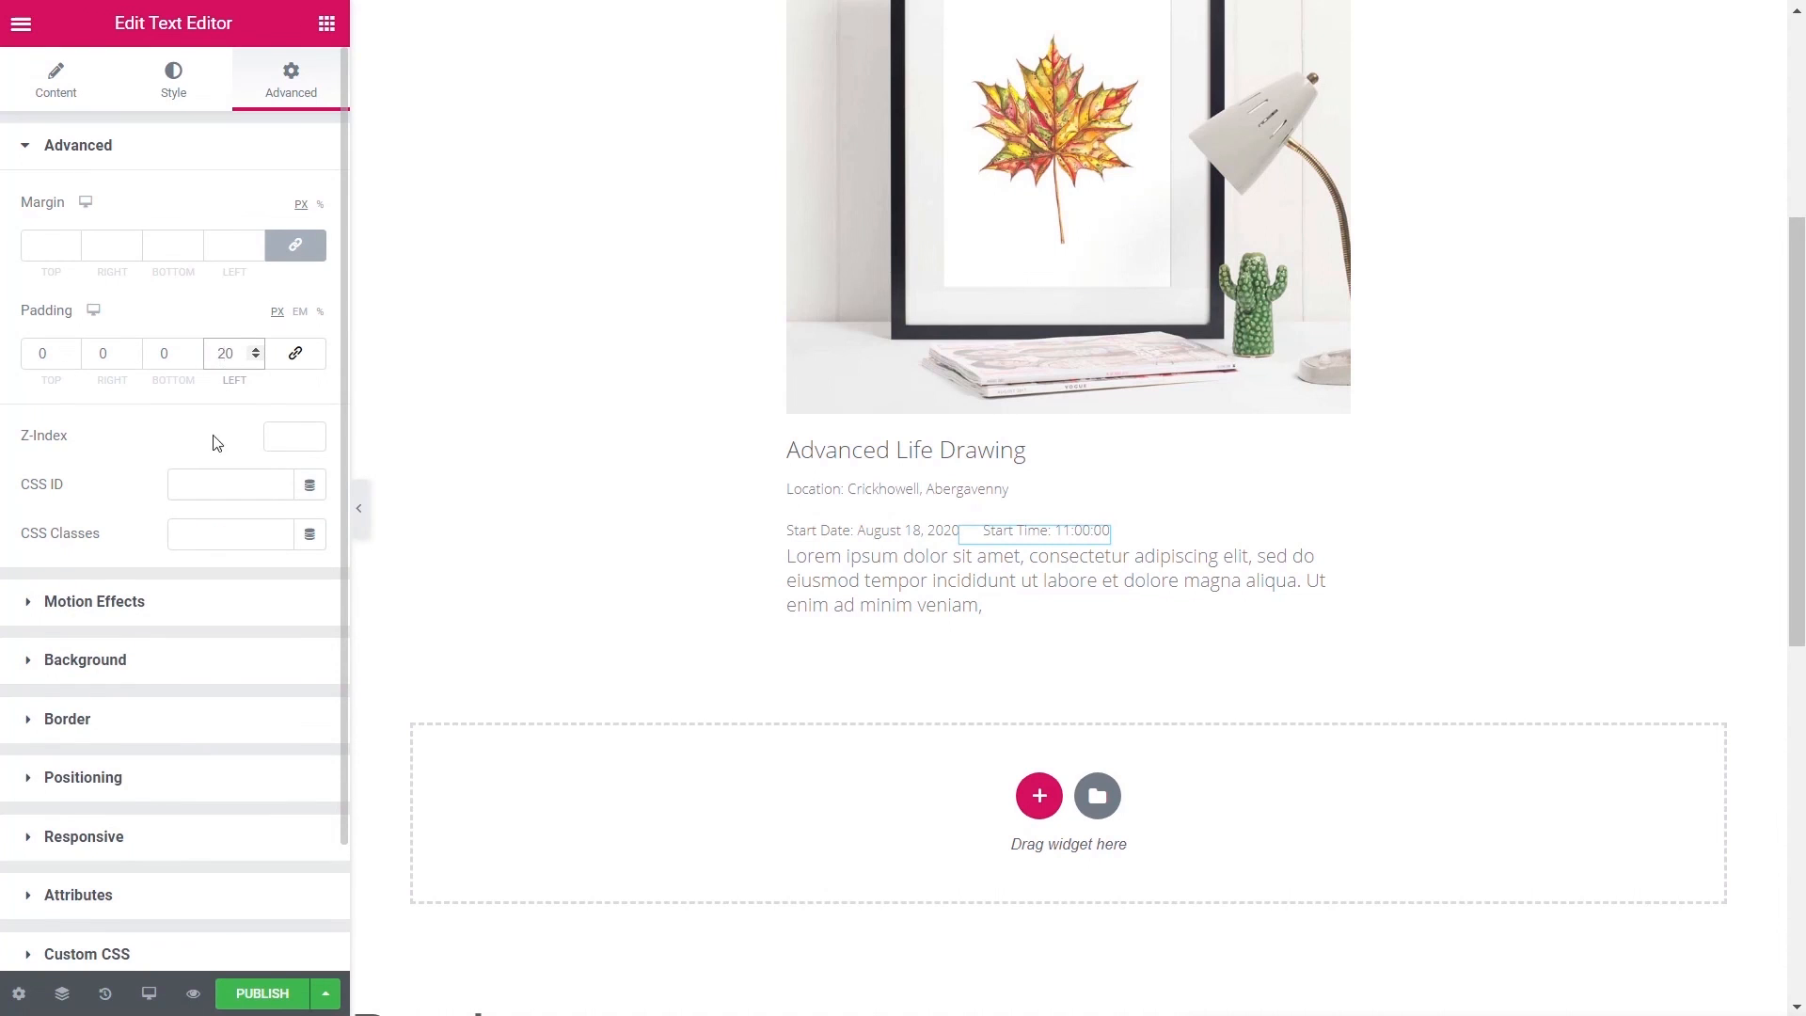
- Give the card's column a 1px solid border
{"action": "scroll", "coordinate": [1076, 289], "scroll_direction": "up", "scroll_amount": 3}
{"action": "left_click", "coordinate": [1068, 64]}
{"action": "left_click", "coordinate": [791, 88]}
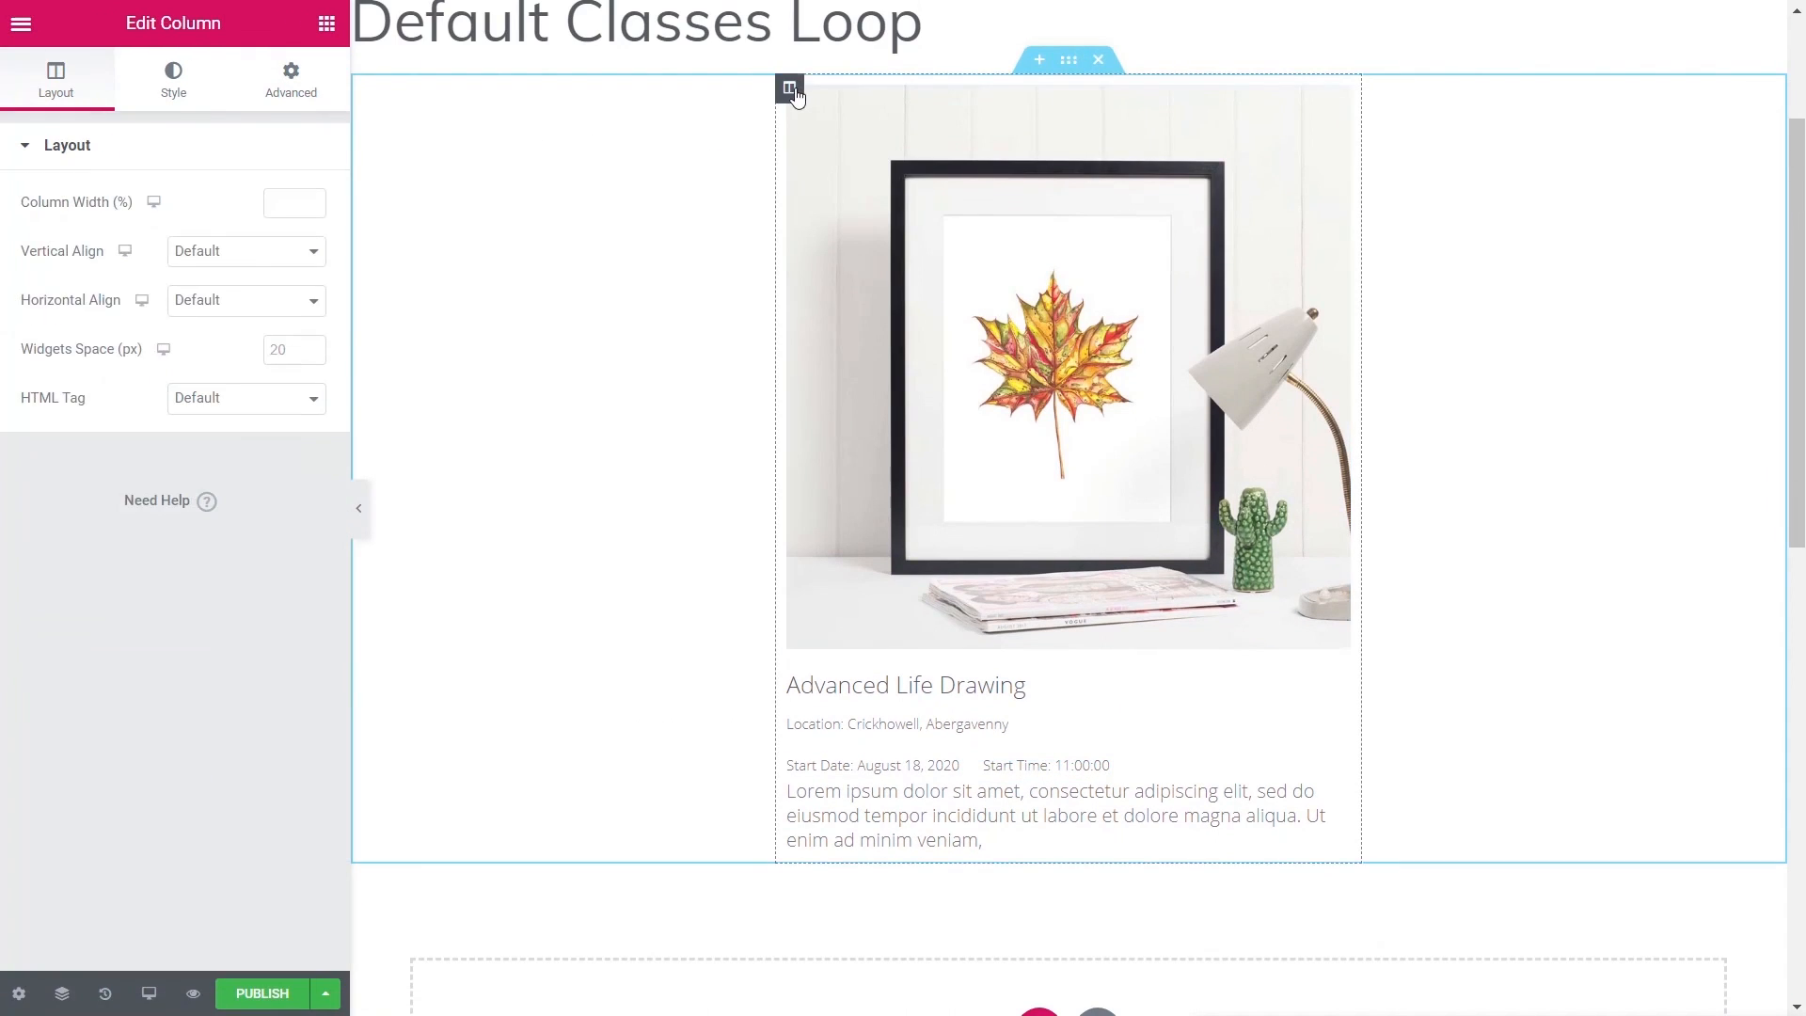
{"action": "left_click", "coordinate": [206, 90]}
{"action": "left_click", "coordinate": [79, 336]}
{"action": "left_click", "coordinate": [246, 312]}
{"action": "left_click", "coordinate": [230, 355]}
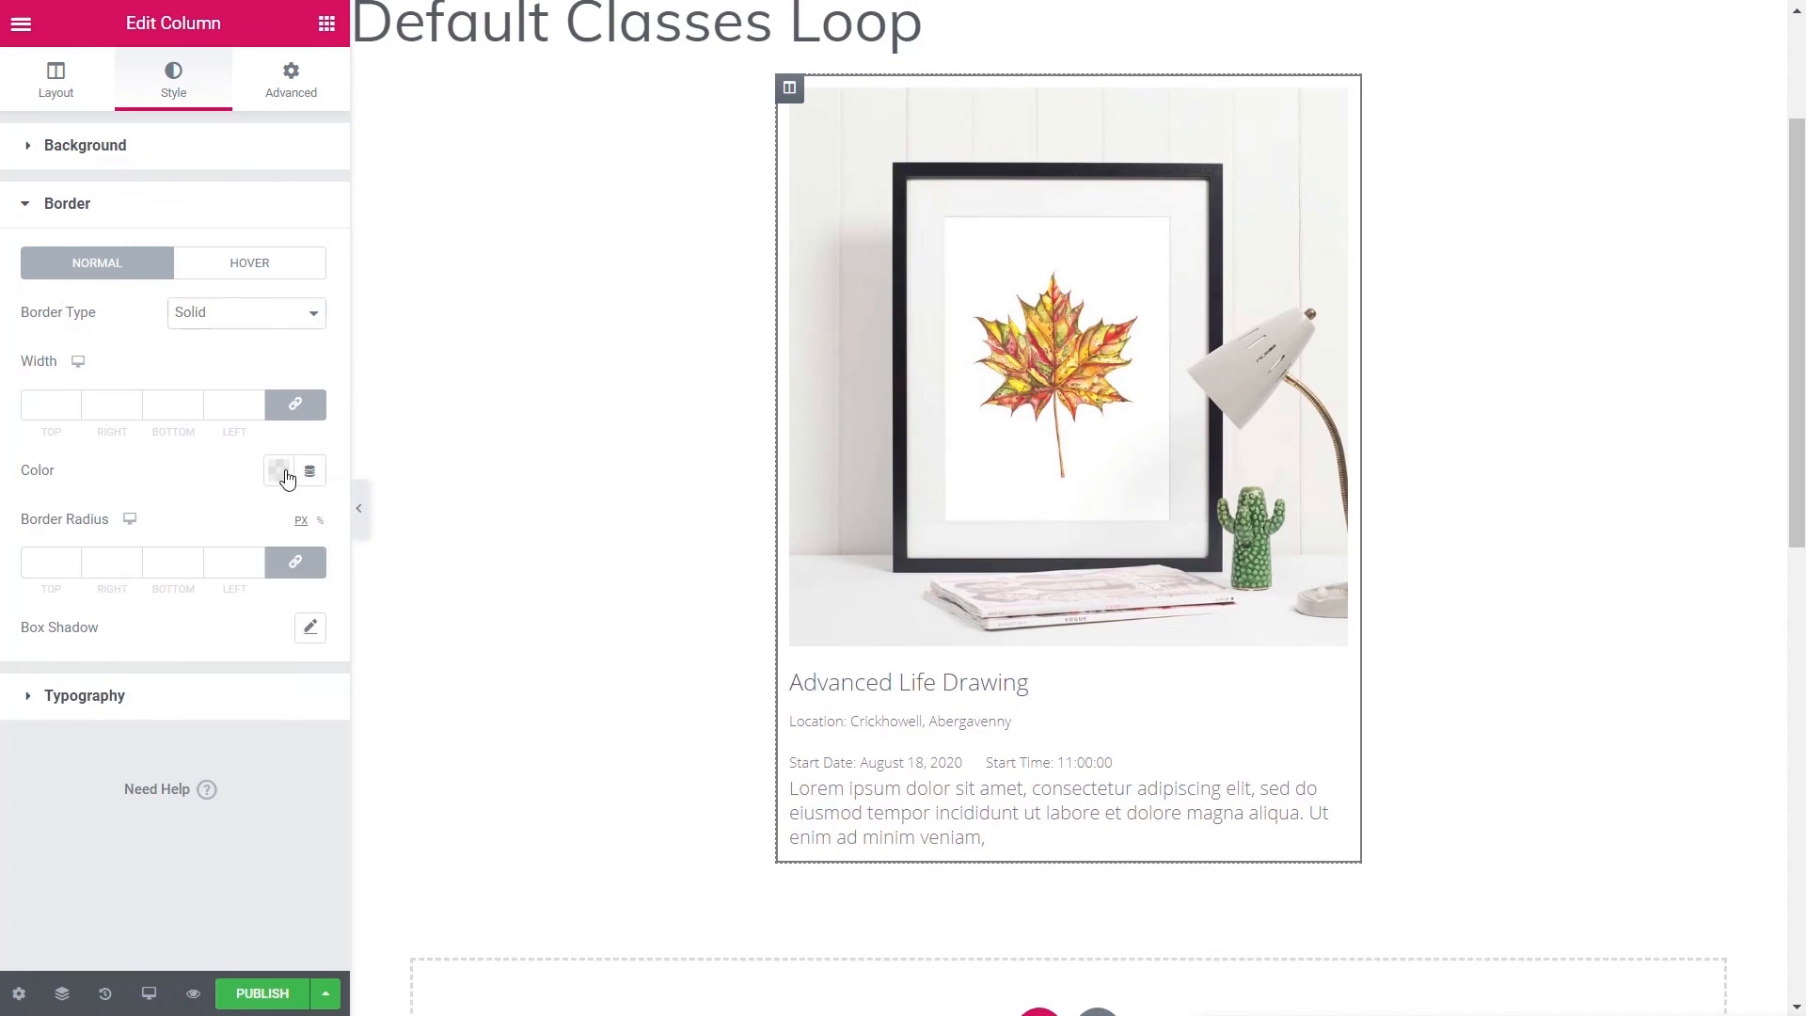
{"action": "left_click", "coordinate": [278, 470]}
{"action": "left_click", "coordinate": [49, 411]}
{"action": "type", "text": "1"}
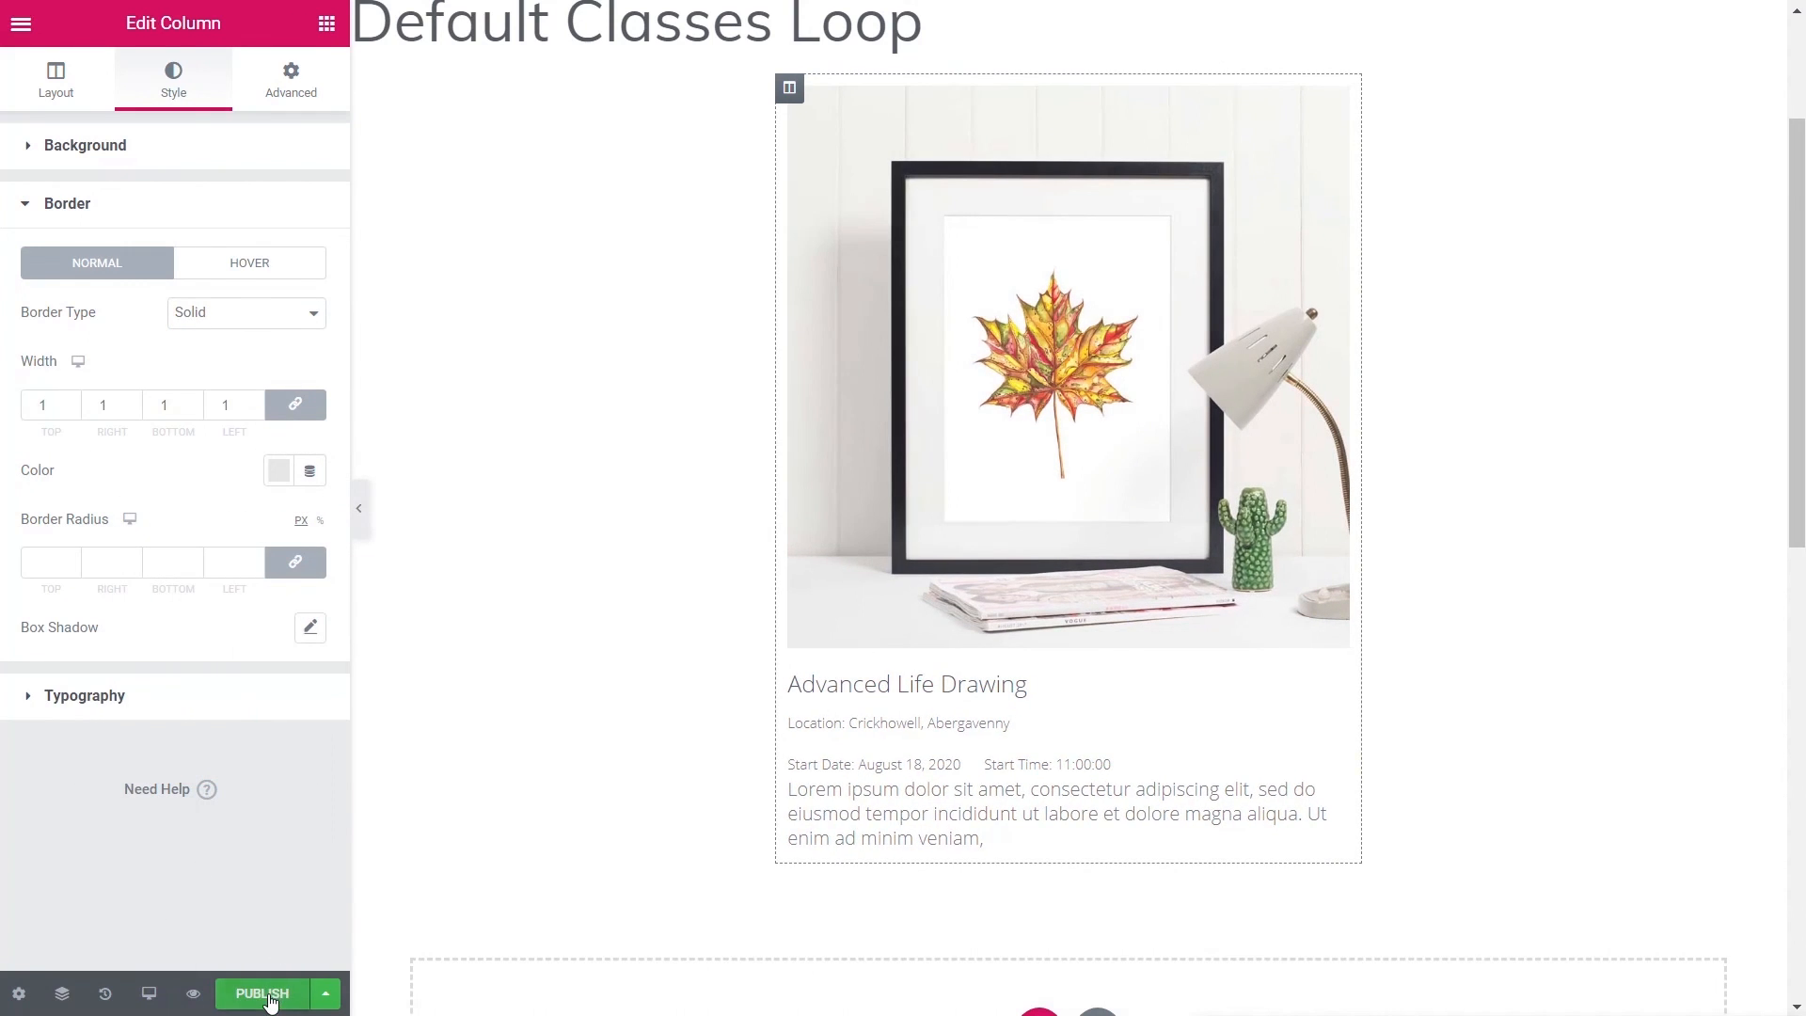
- Publish the Default Classes Loop template
{"action": "left_click", "coordinate": [262, 993]}
{"action": "left_click", "coordinate": [1499, 968]}
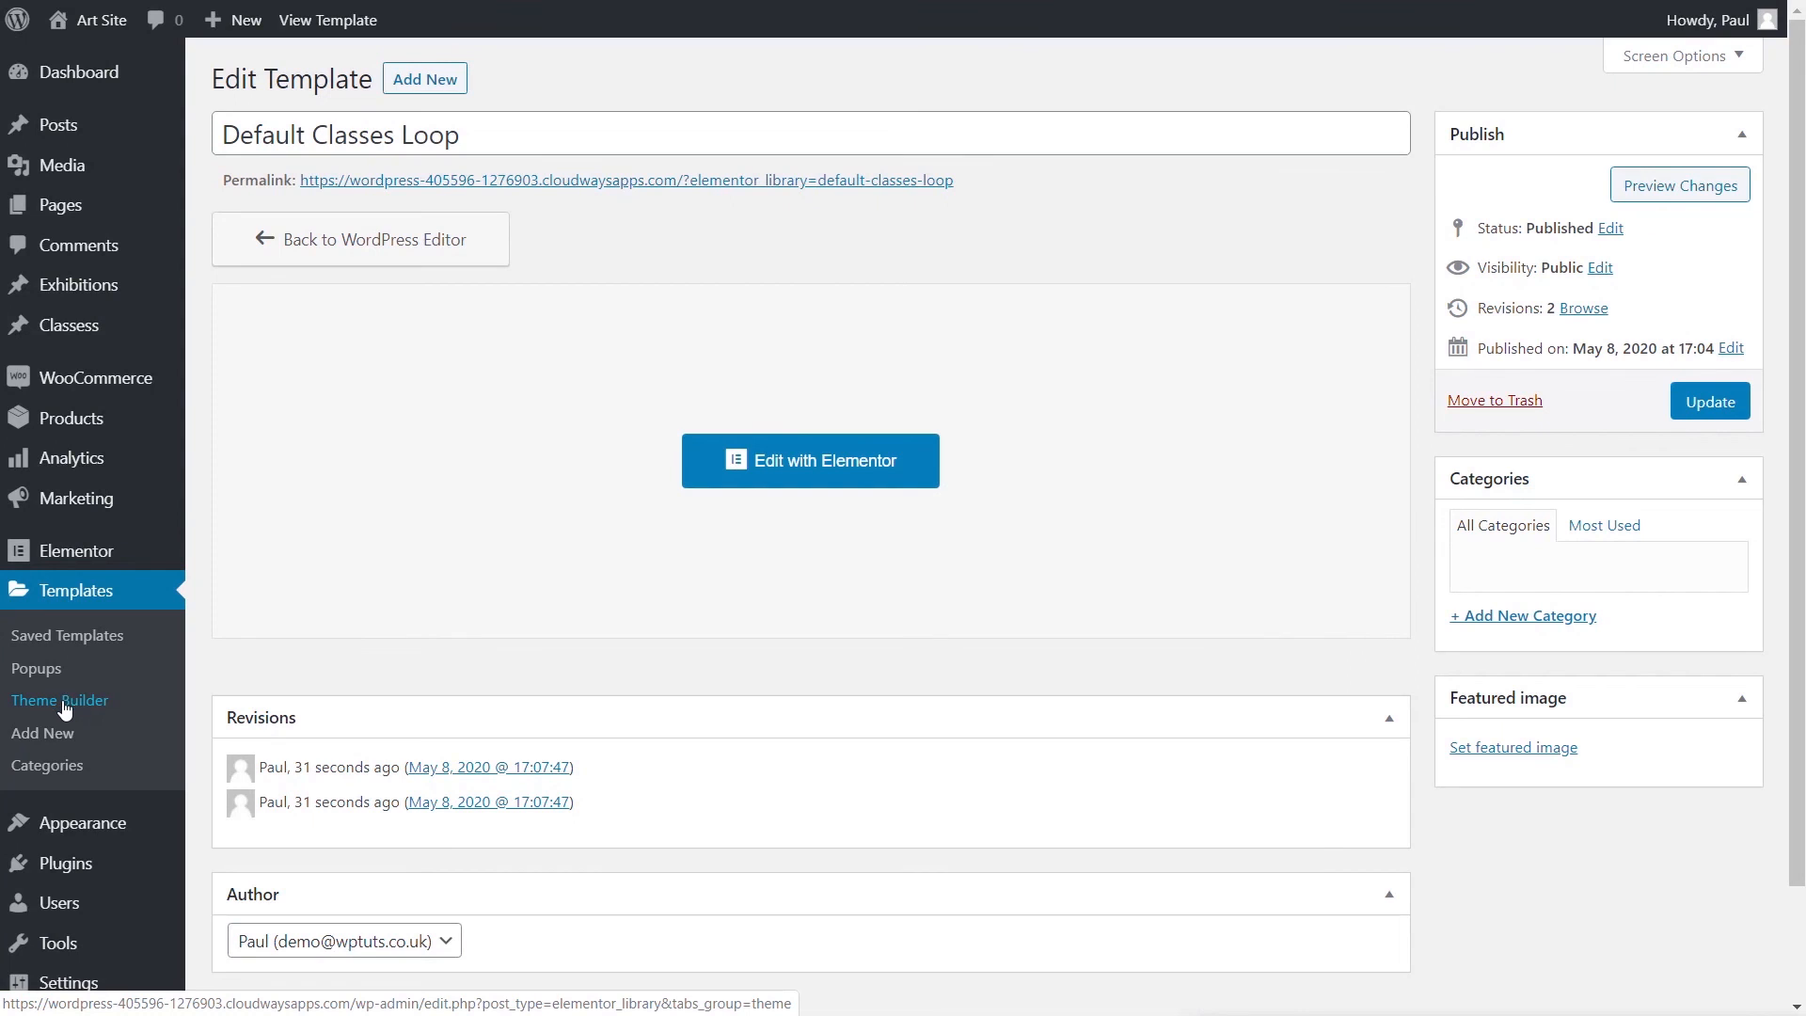
{"action": "left_click", "coordinate": [62, 702]}
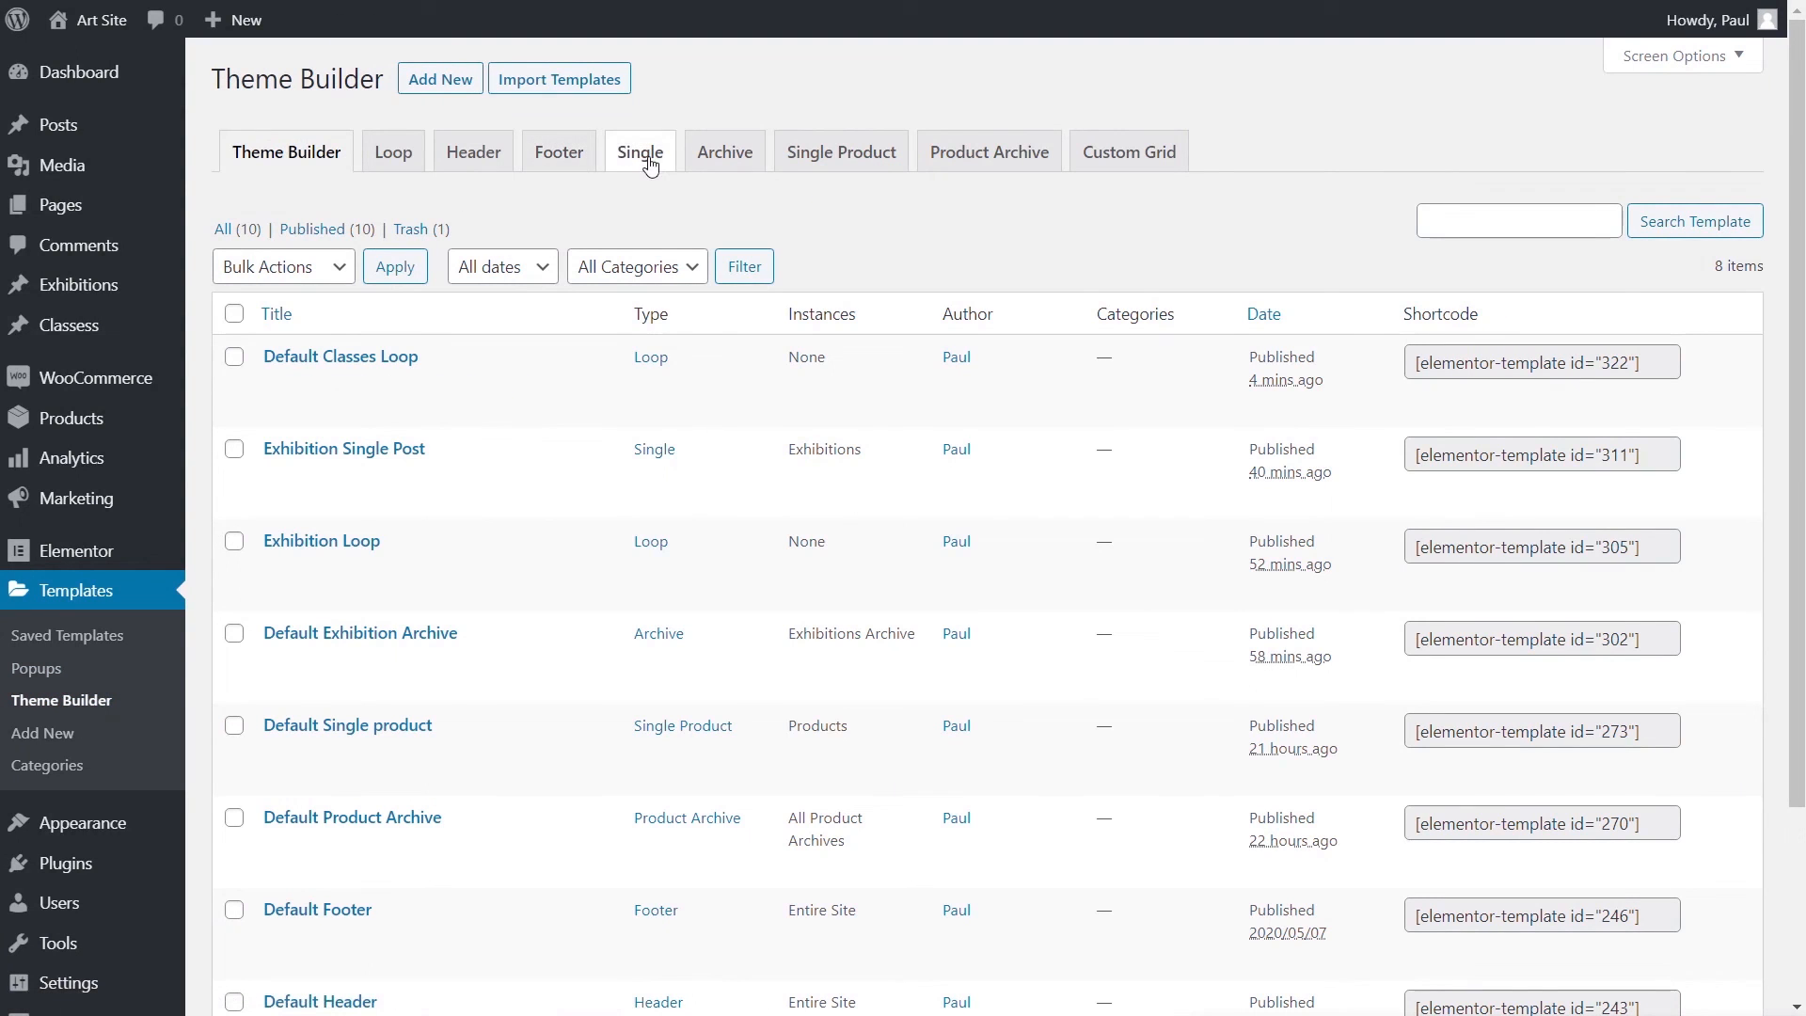
- Create a new Archive template named 'Default Classes Archive' and close the library
{"action": "left_click", "coordinate": [723, 158]}
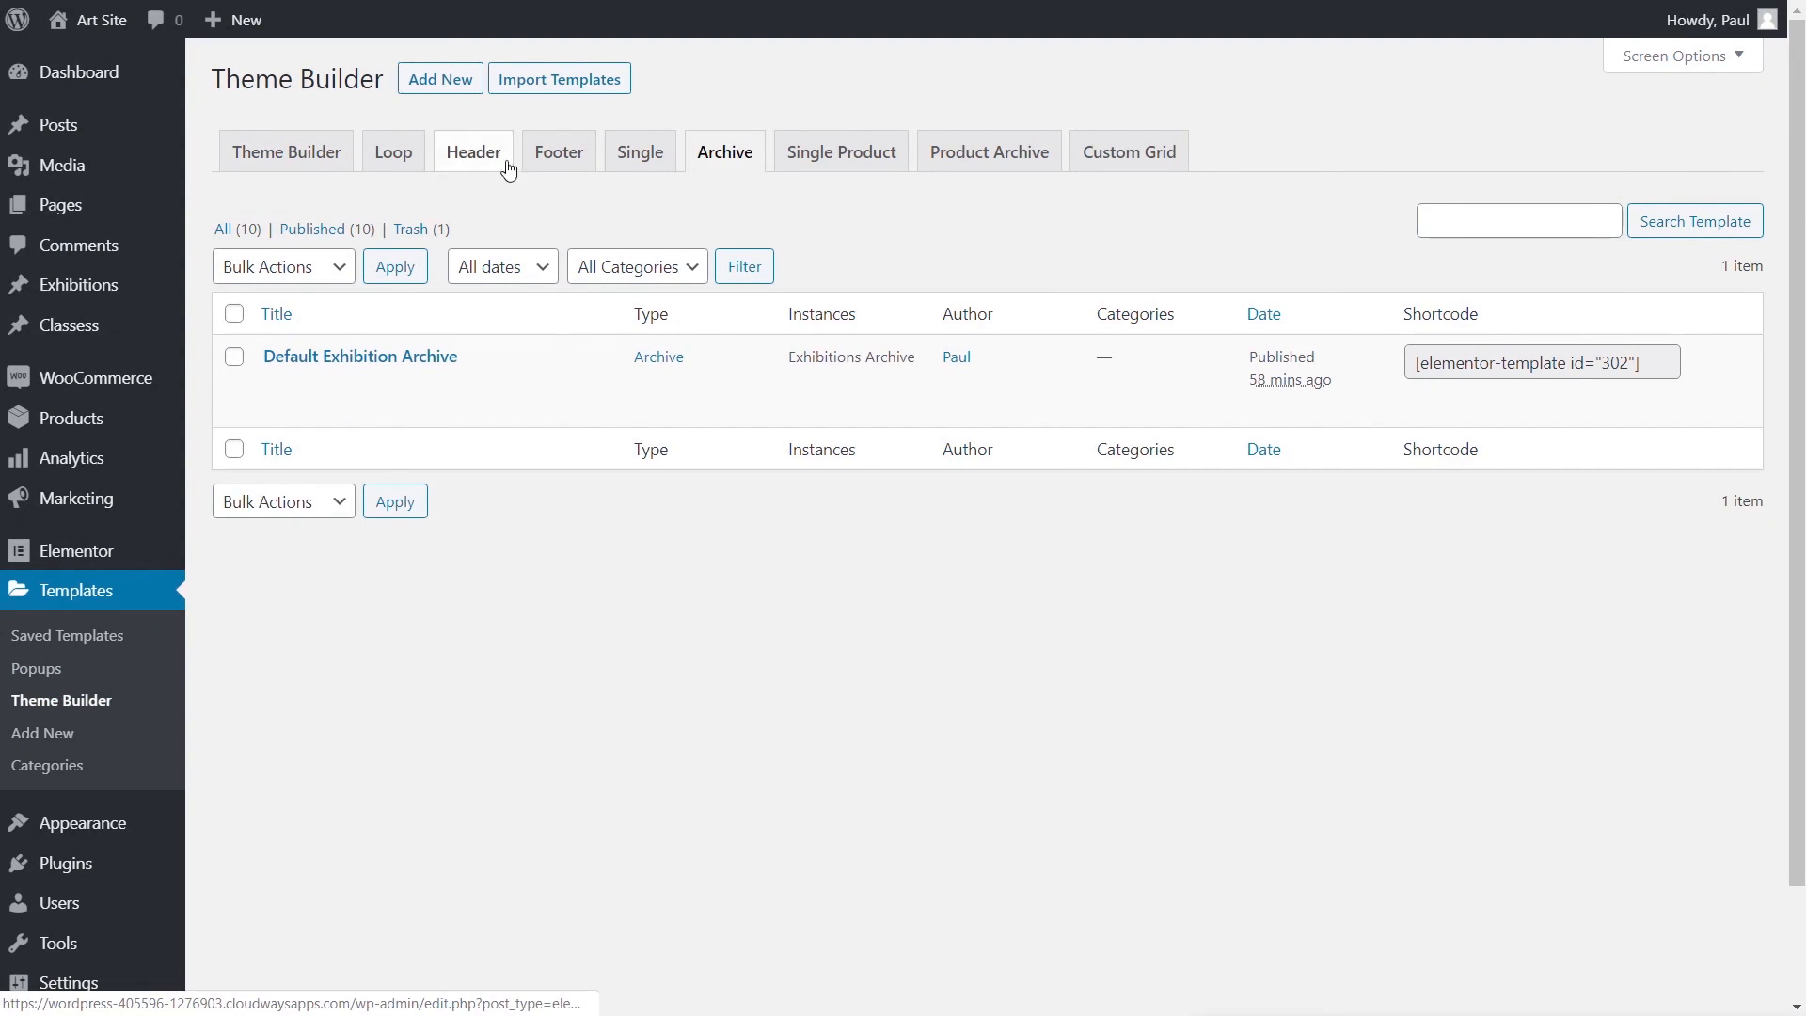
{"action": "left_click", "coordinate": [461, 84]}
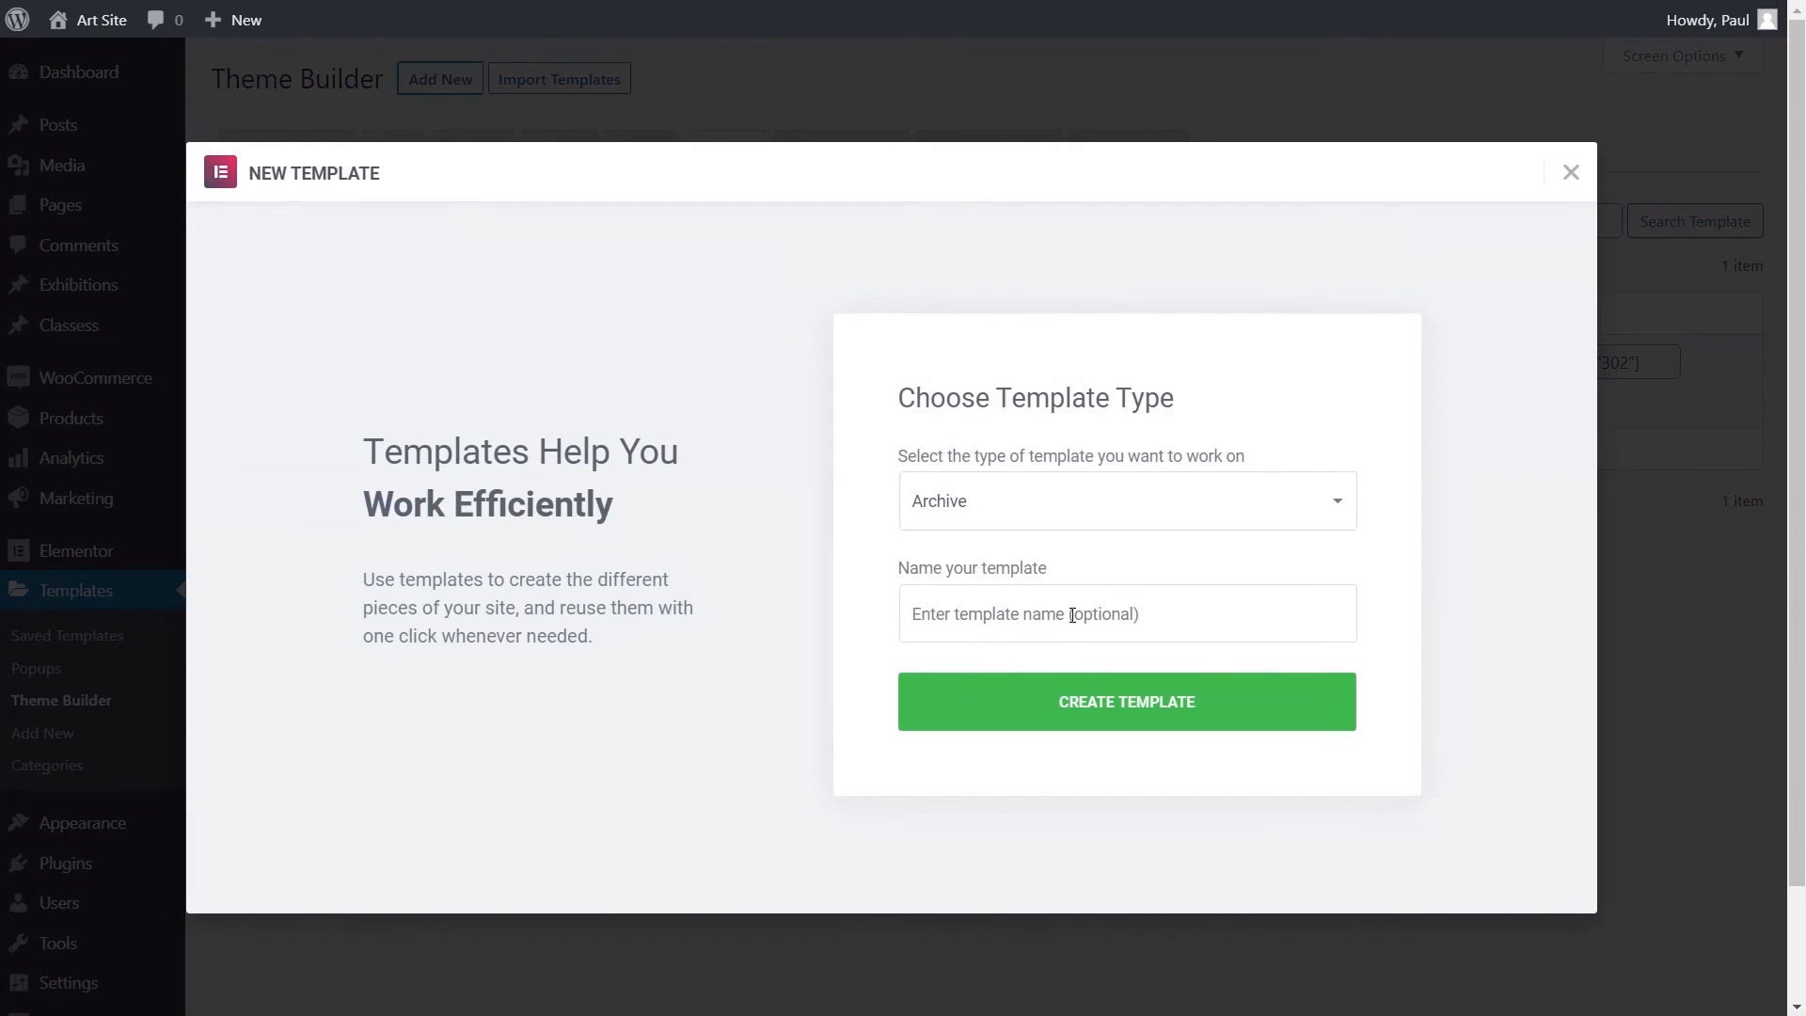
{"action": "left_click", "coordinate": [1073, 616]}
{"action": "type", "text": "DF"}
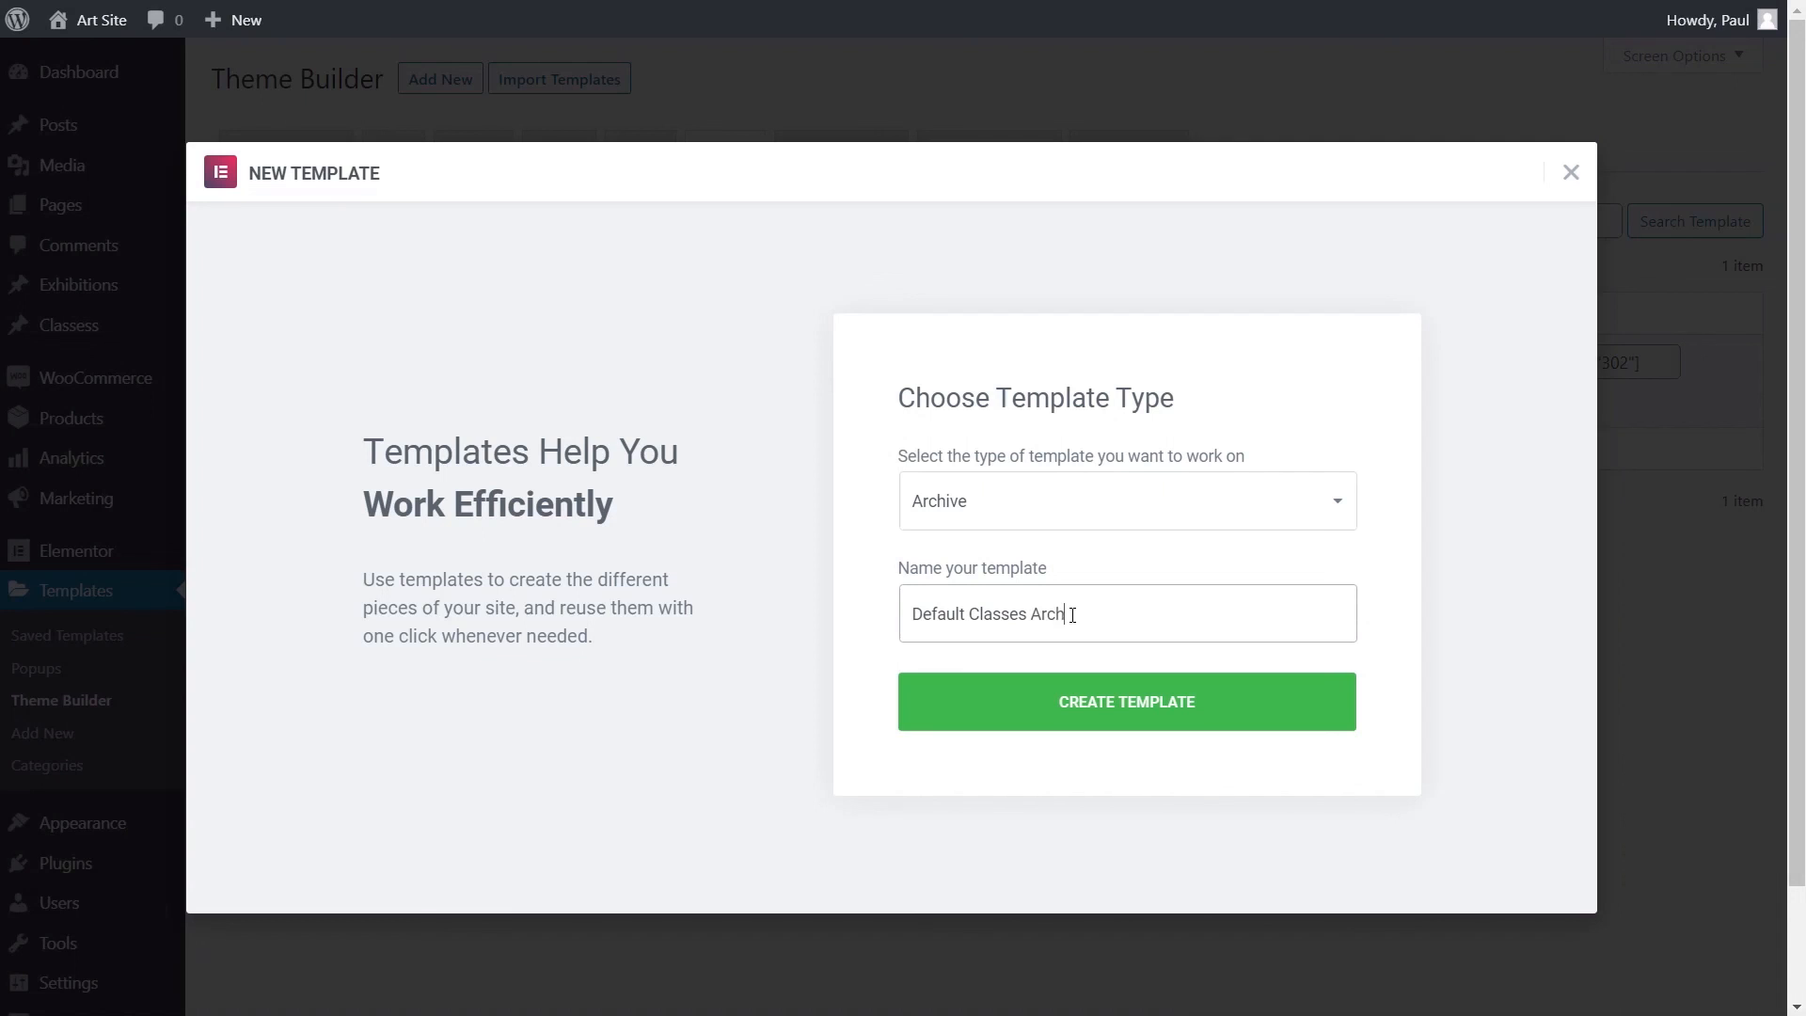
{"action": "left_click", "coordinate": [1159, 719]}
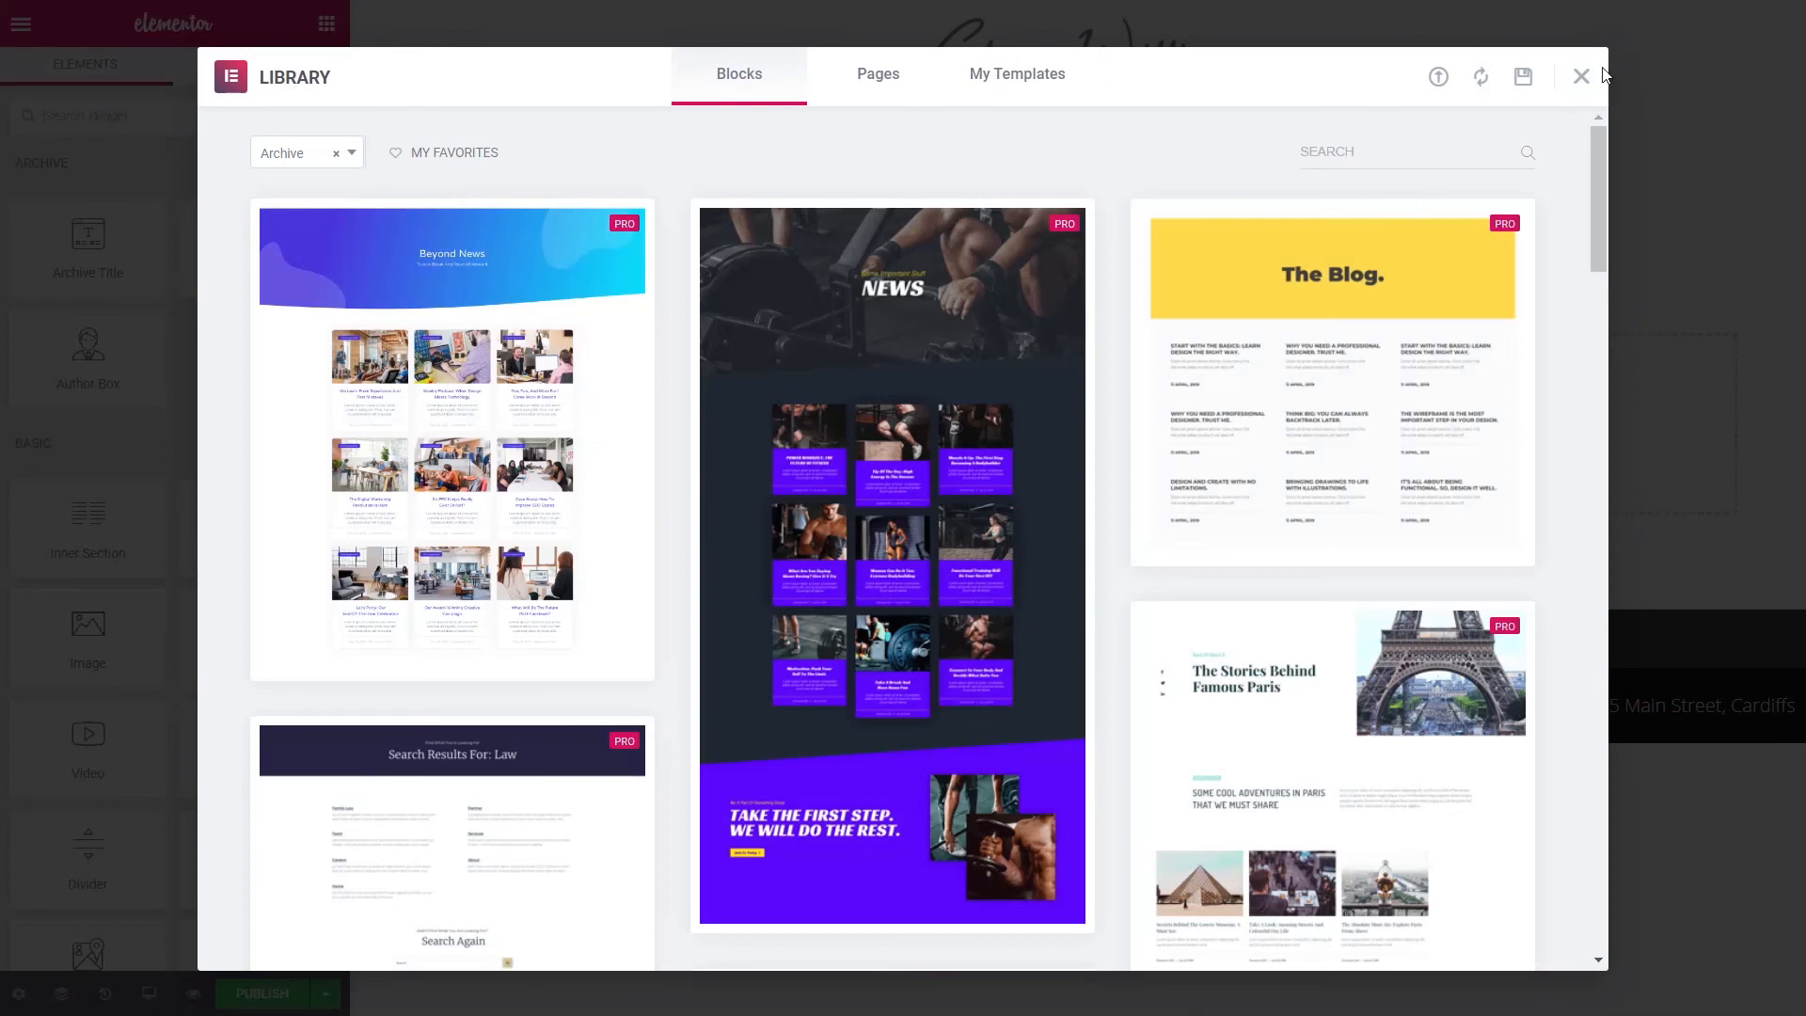
{"action": "left_click", "coordinate": [1581, 77]}
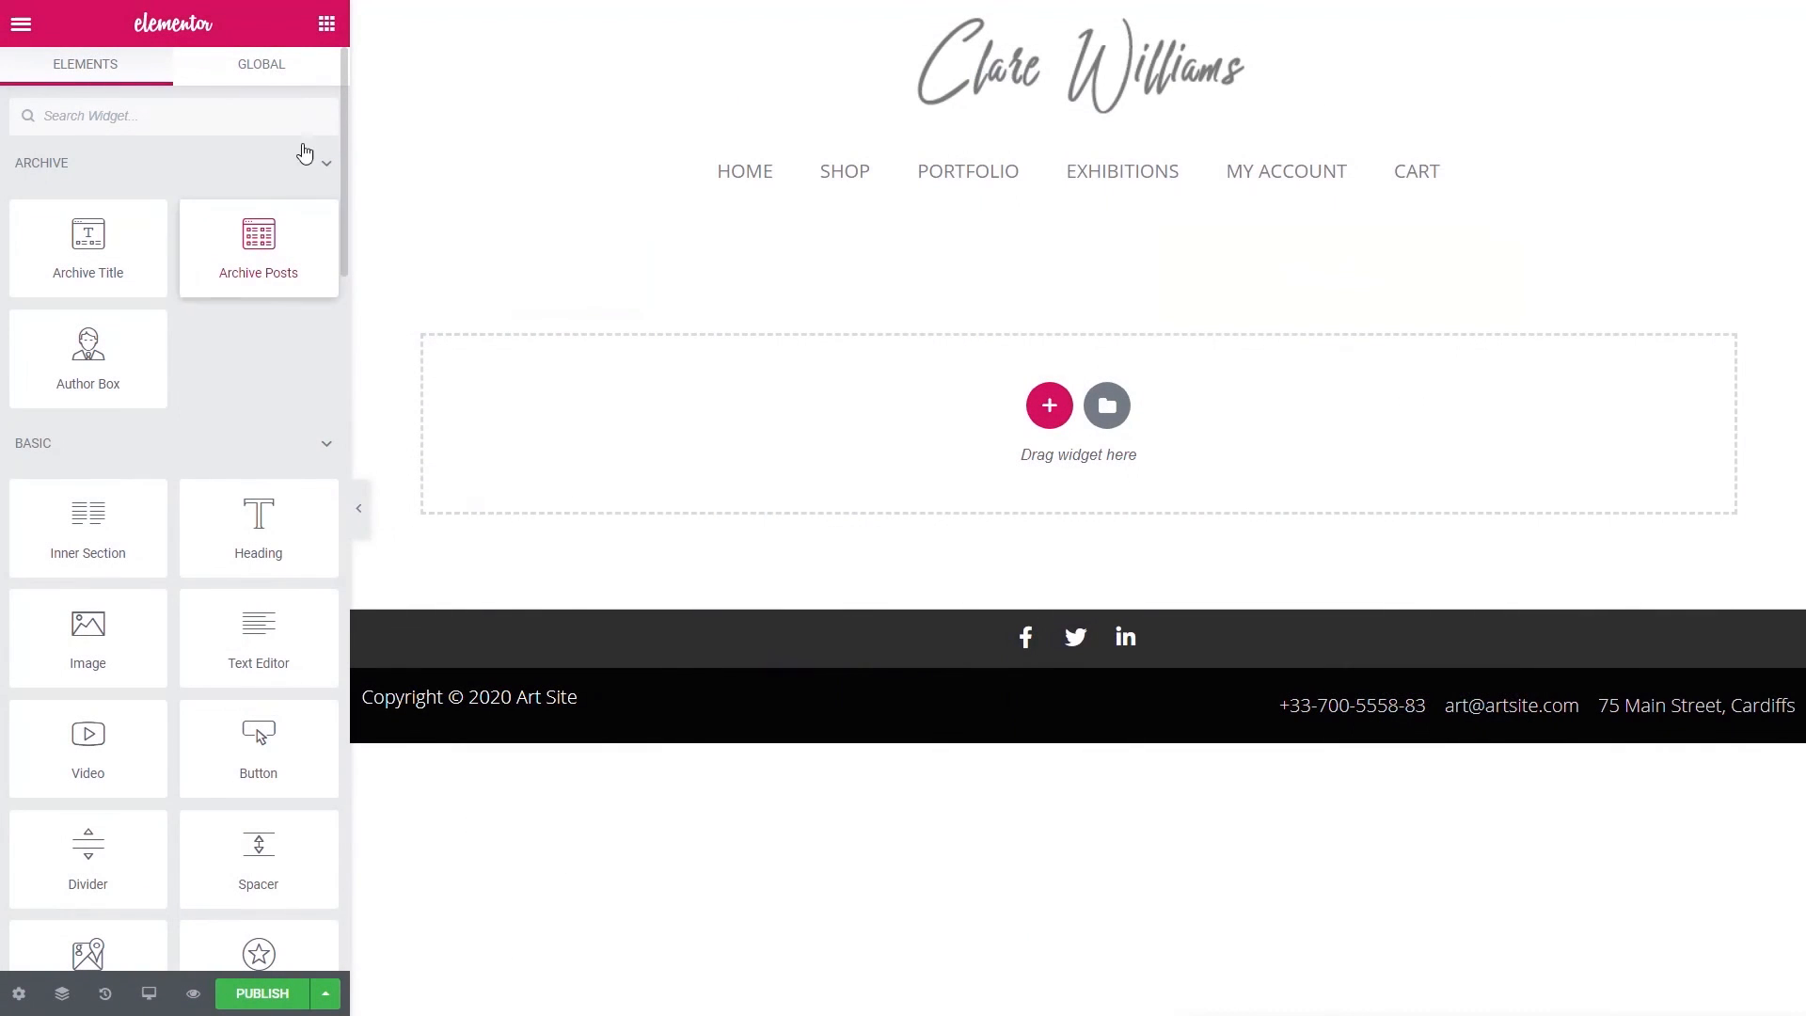
- Add a Posts widget in a section with 50 top and bottom padding
{"action": "left_click", "coordinate": [264, 116]}
{"action": "type", "text": "post"}
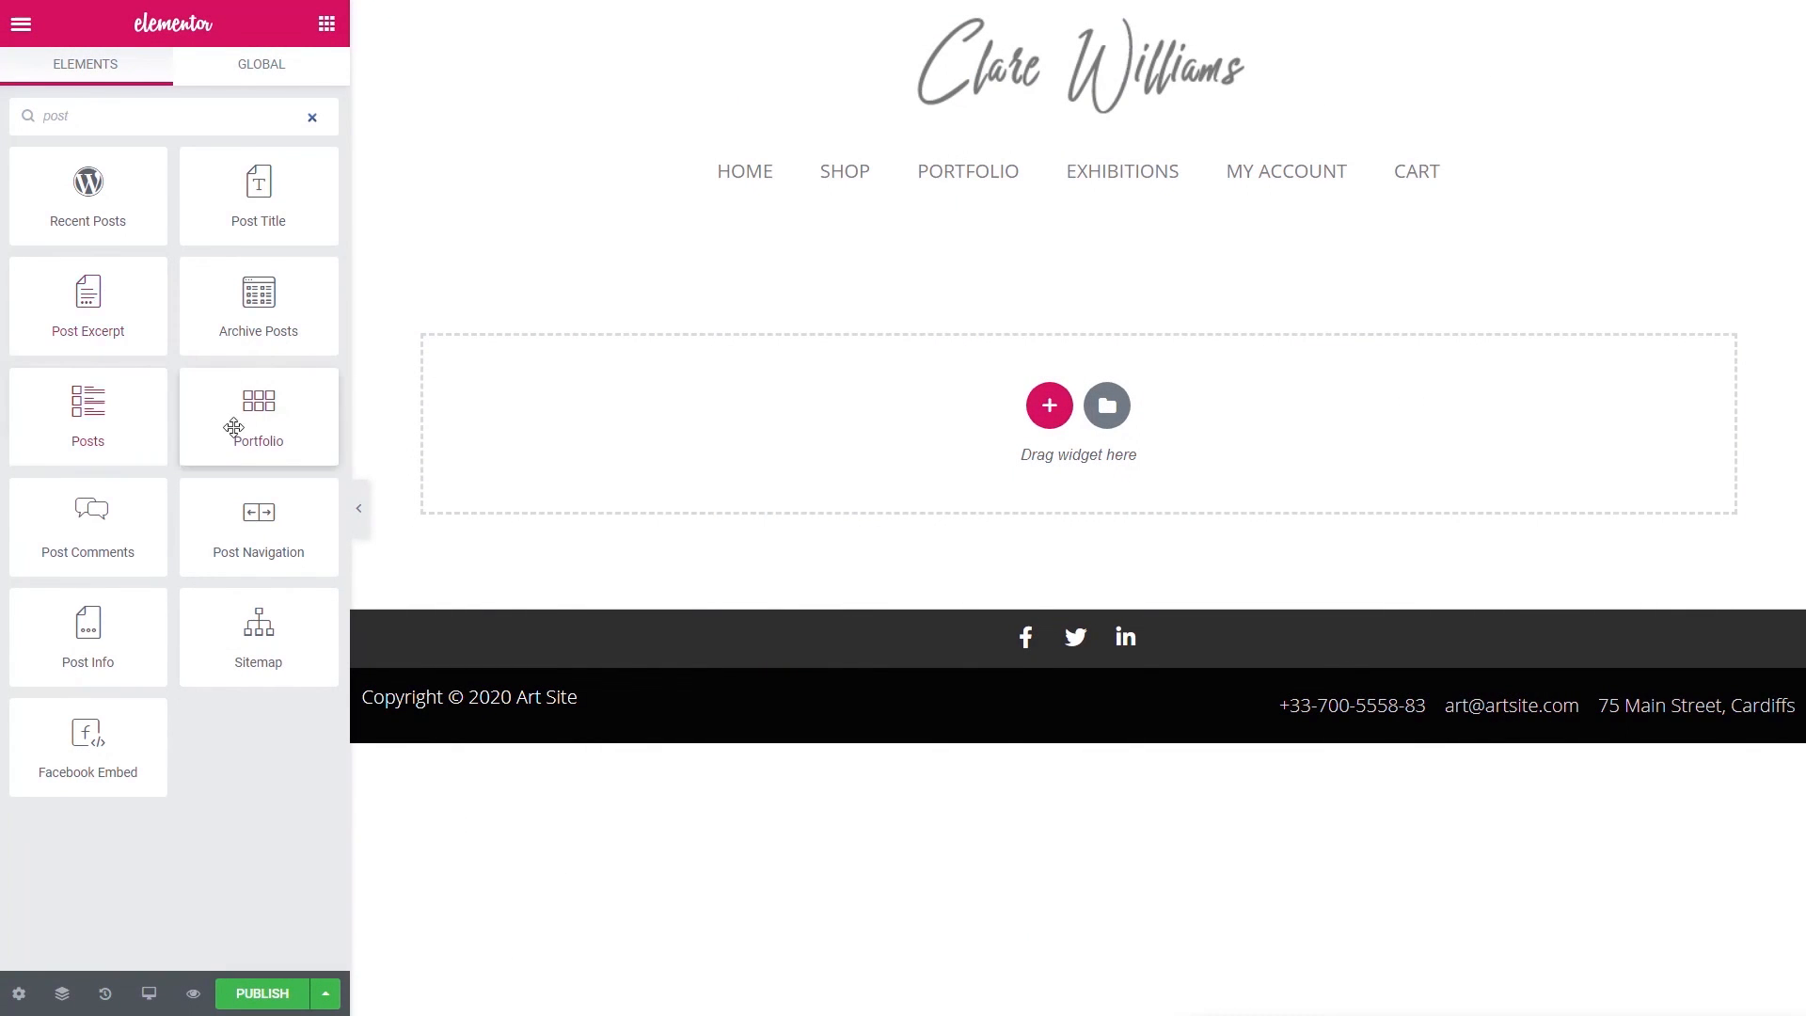
{"action": "left_click_drag", "start_coordinate": [87, 414], "coordinate": [790, 414]}
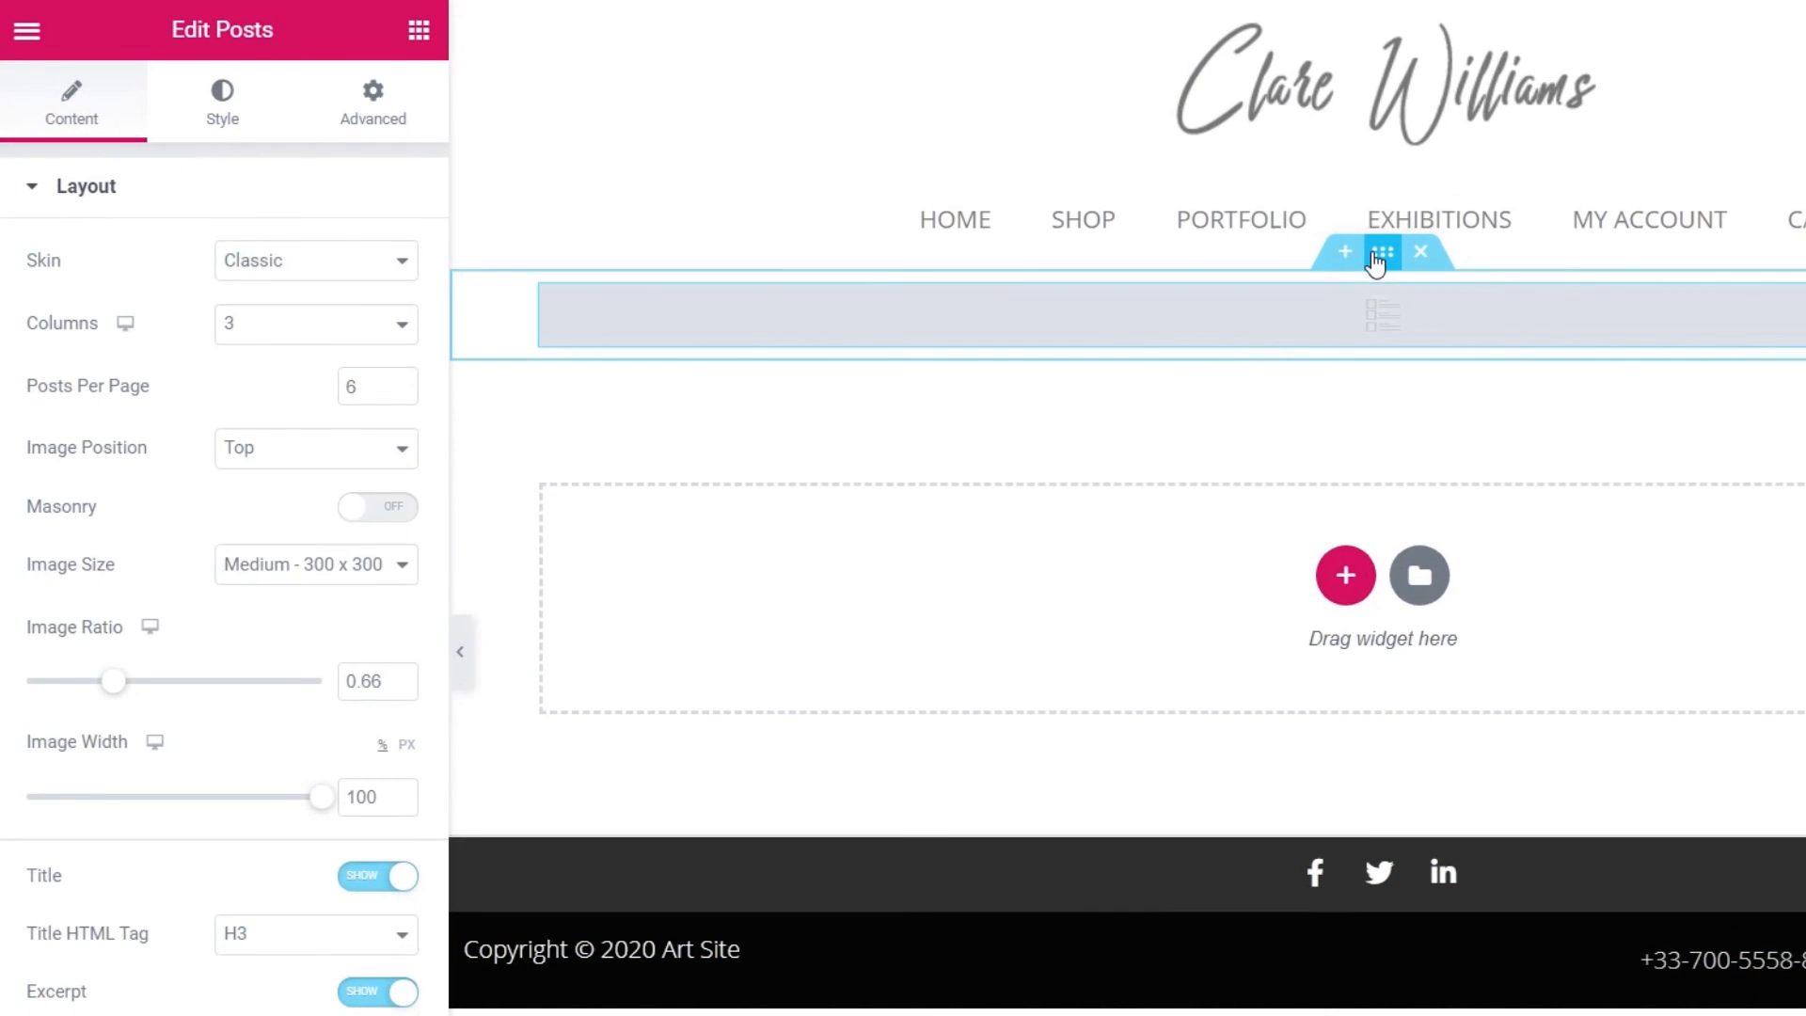
{"action": "left_click", "coordinate": [1078, 196]}
{"action": "left_click", "coordinate": [389, 132]}
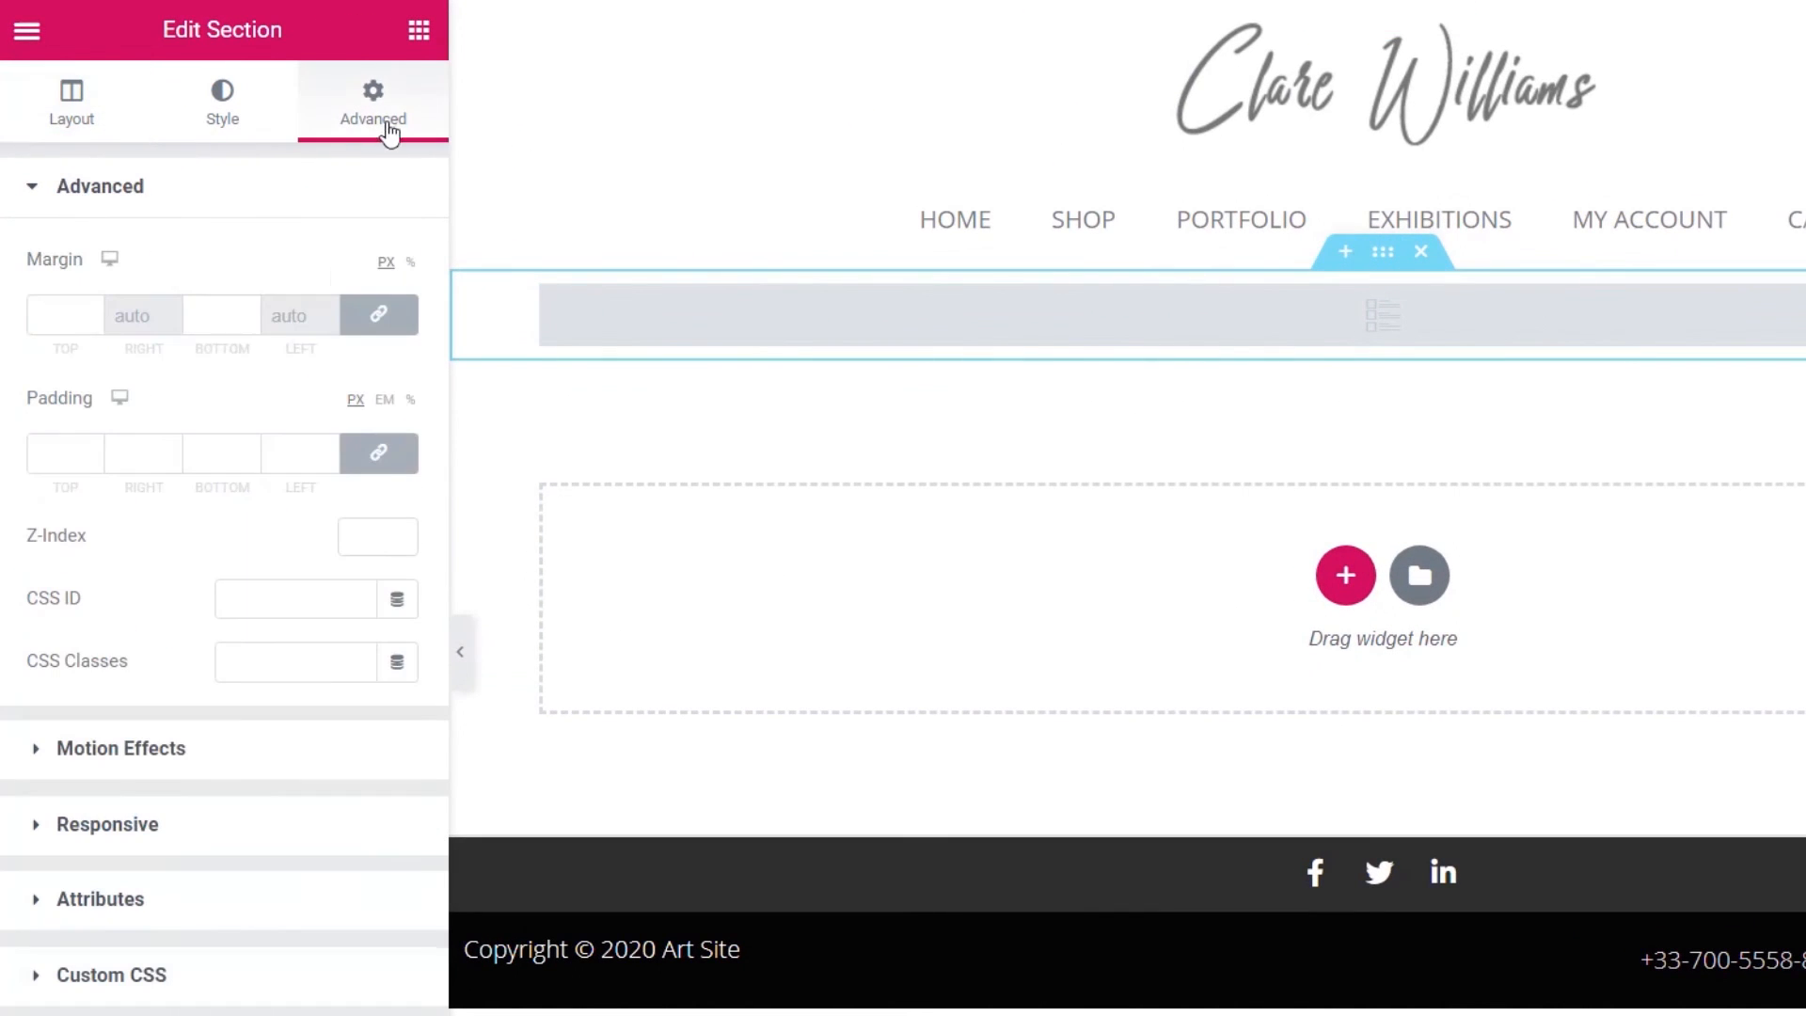
{"action": "left_click", "coordinate": [394, 465]}
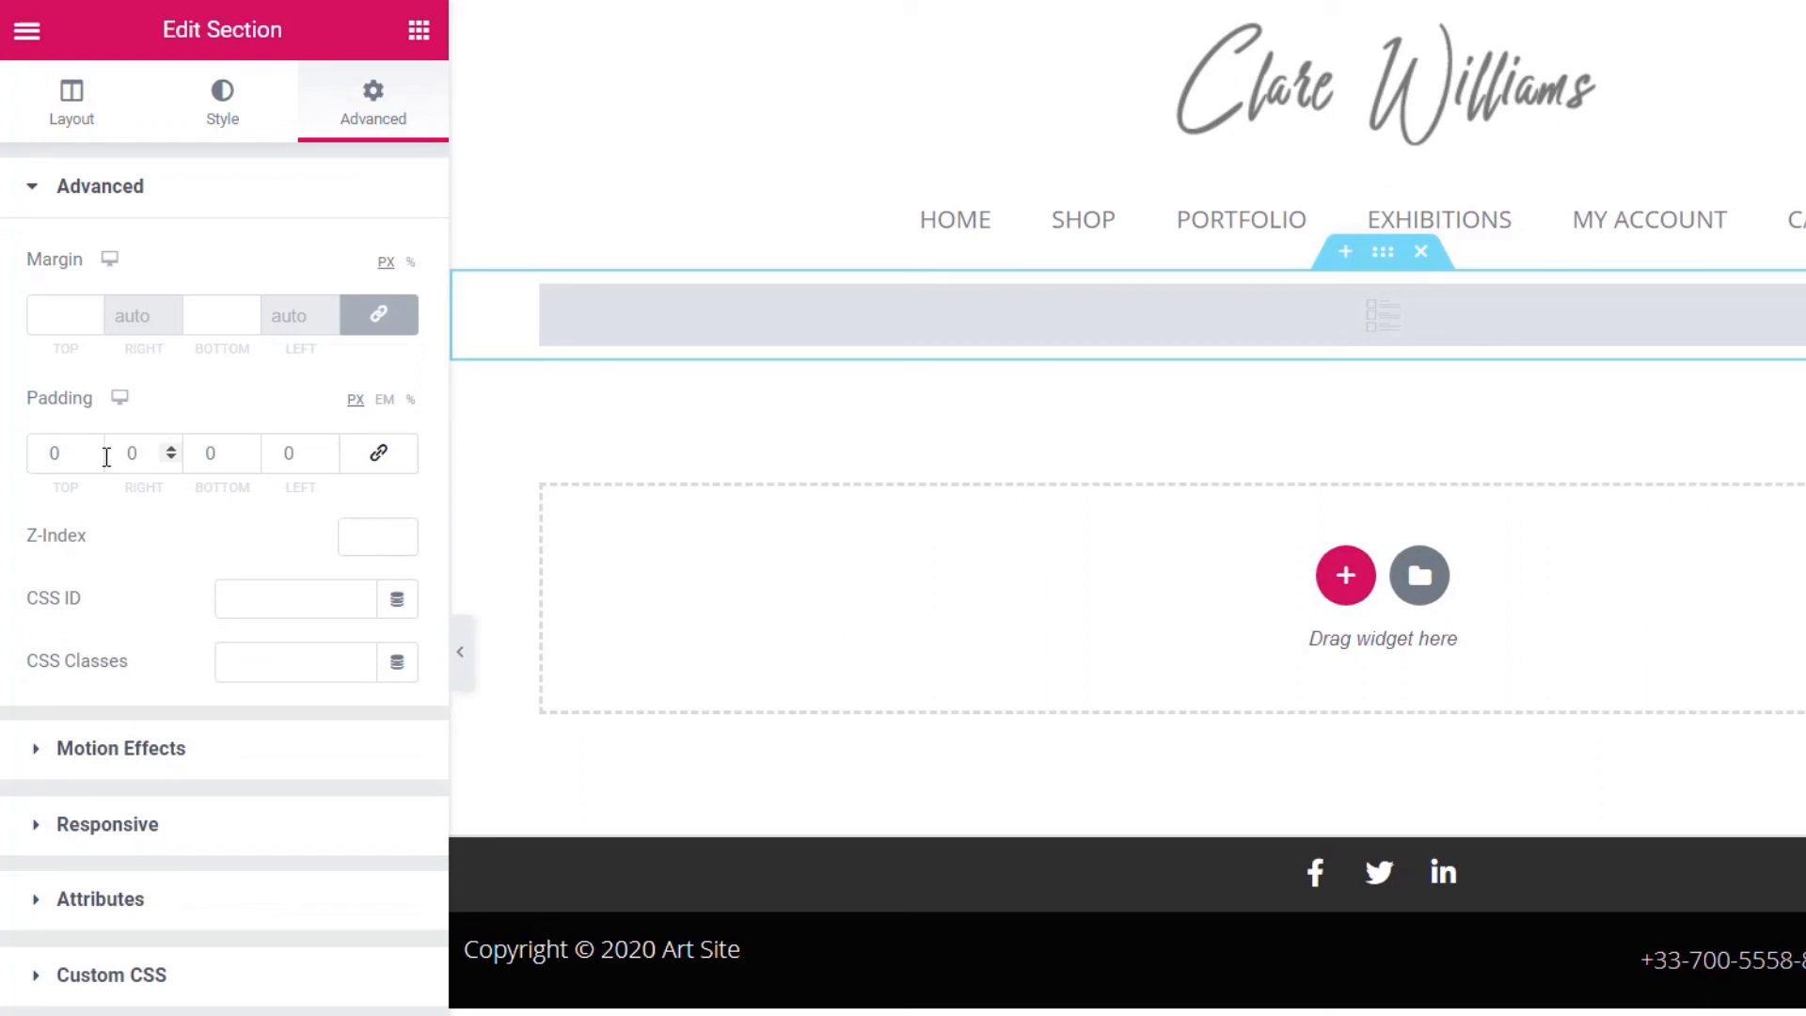
{"action": "left_click", "coordinate": [54, 454]}
{"action": "type", "text": "50"}
{"action": "left_click", "coordinate": [205, 455]}
{"action": "type", "text": "50"}
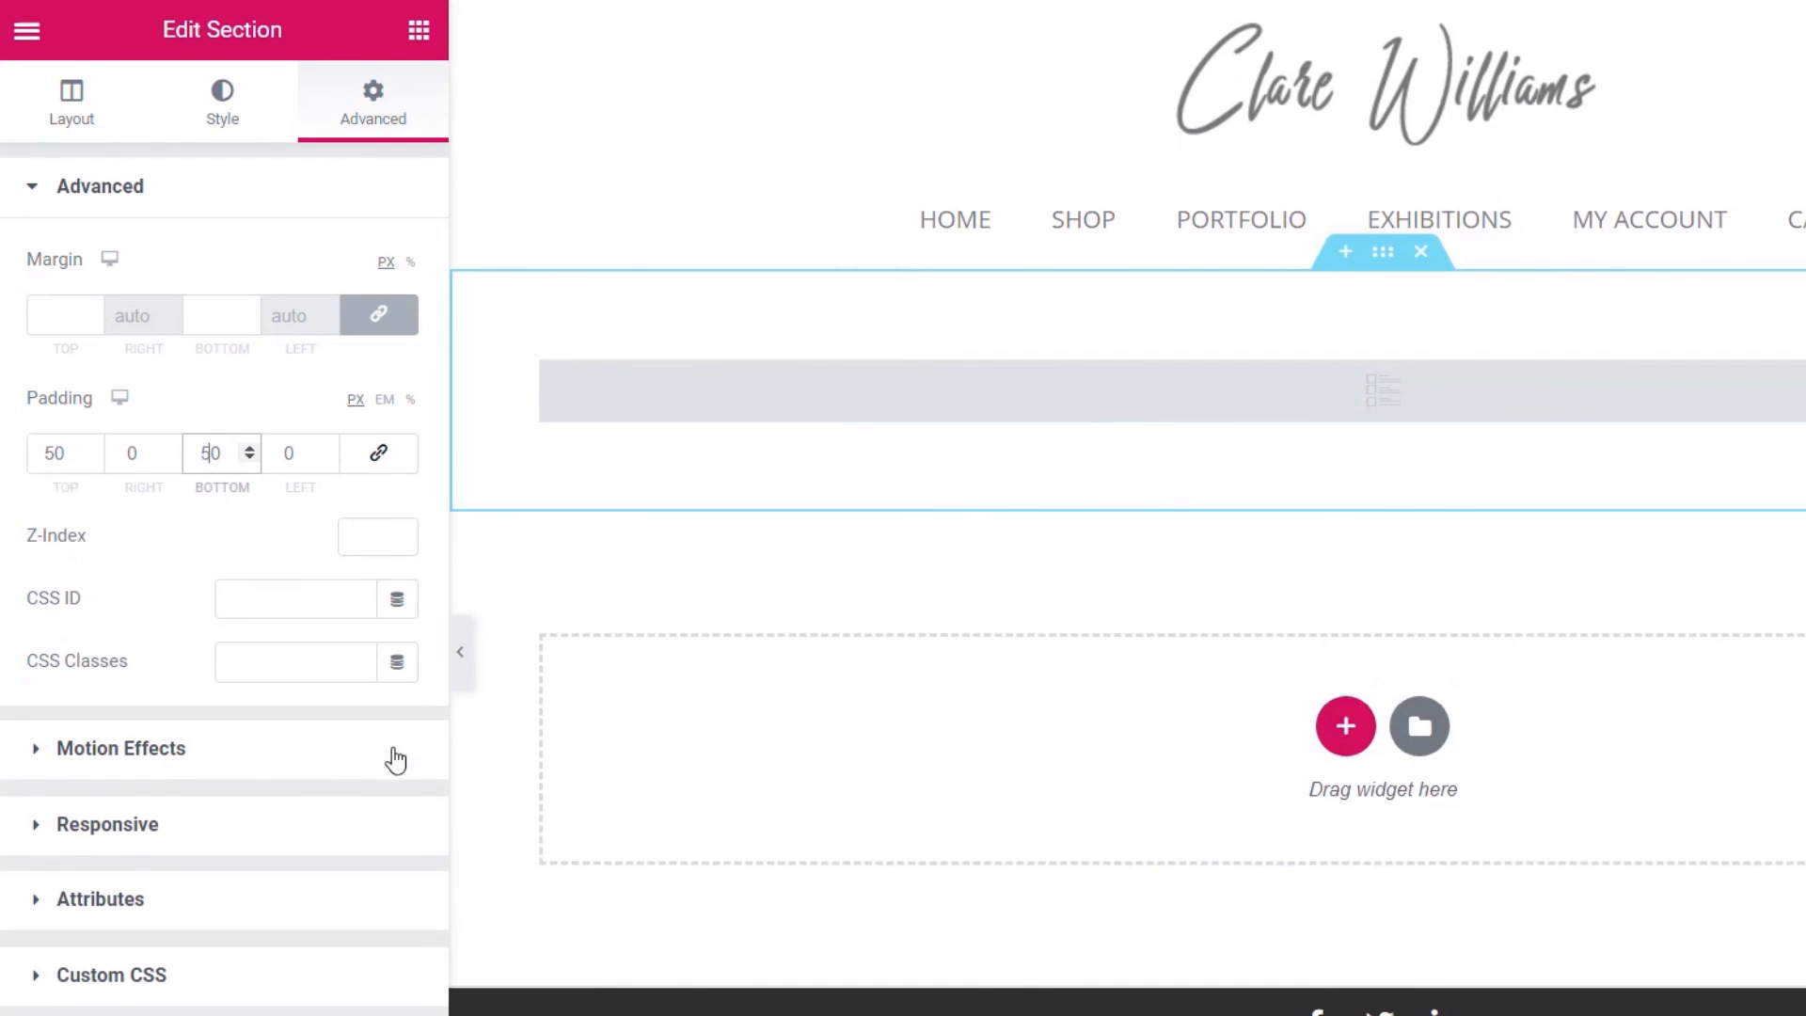
- Set the Posts skin to Custom using Default Classes Loop, with query source Classess
{"action": "left_click", "coordinate": [941, 390]}
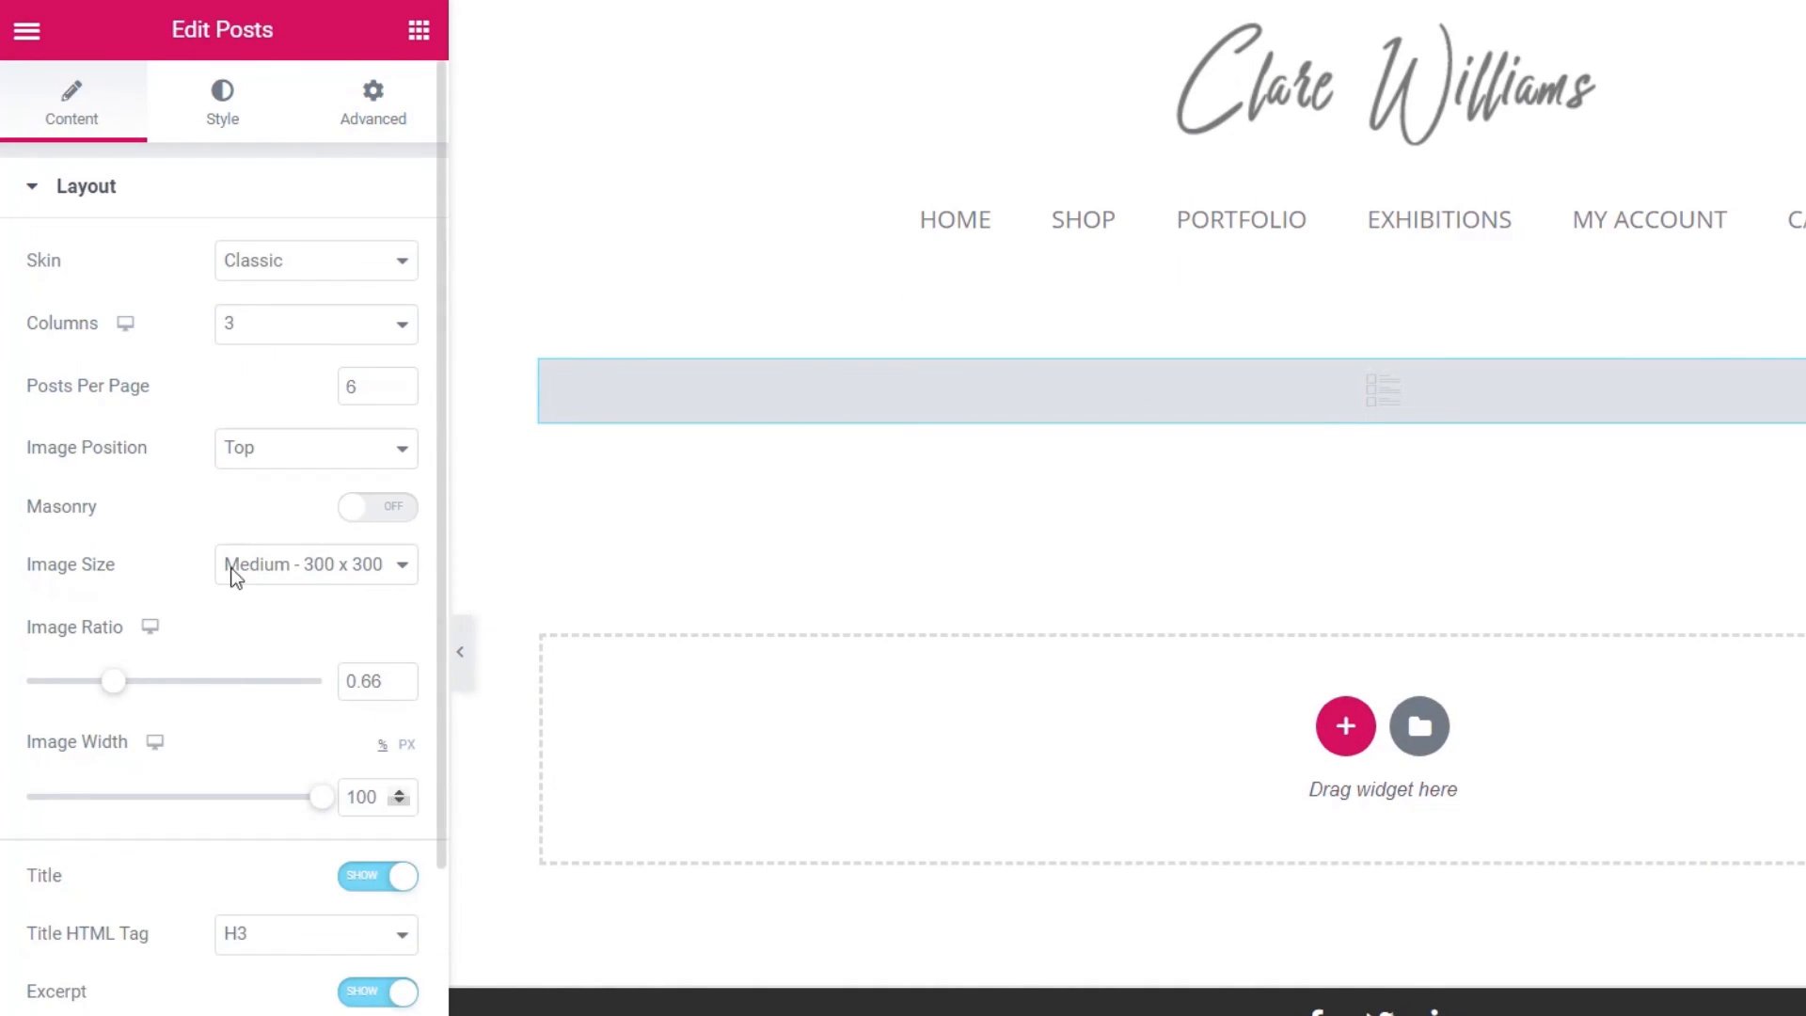
{"action": "left_click", "coordinate": [291, 268]}
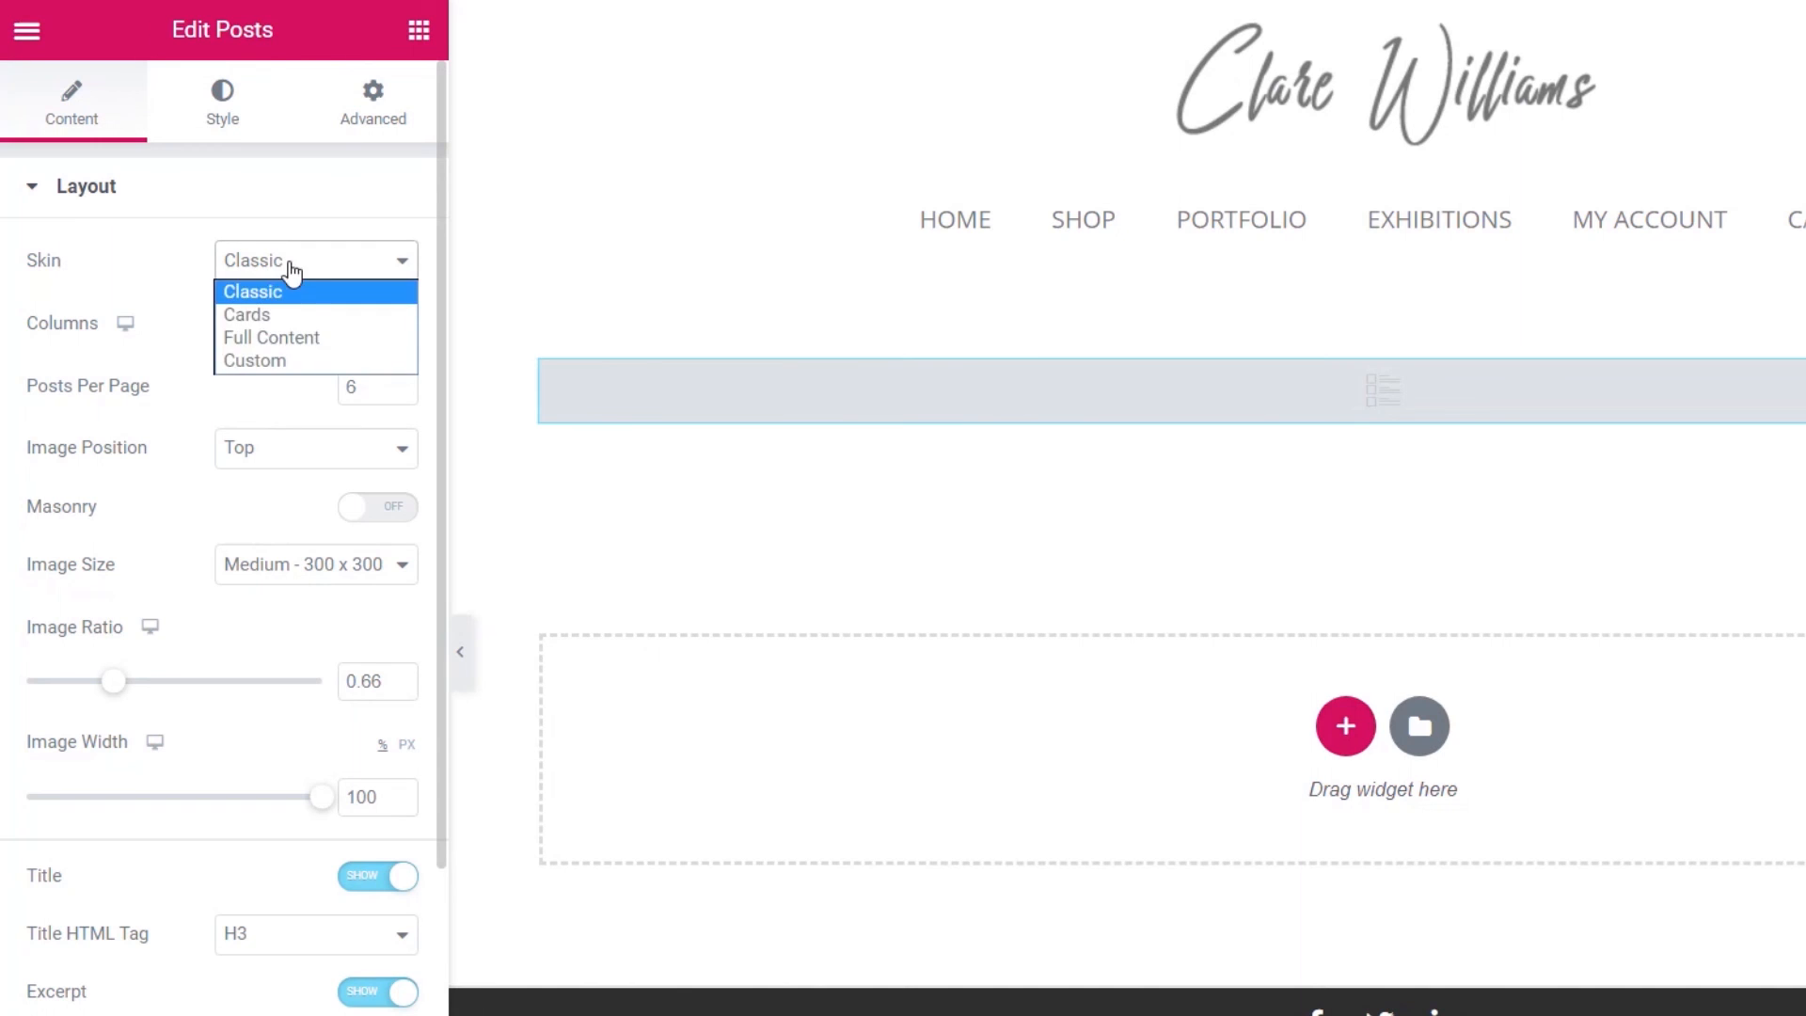
{"action": "left_click", "coordinate": [263, 361]}
{"action": "left_click", "coordinate": [87, 361]}
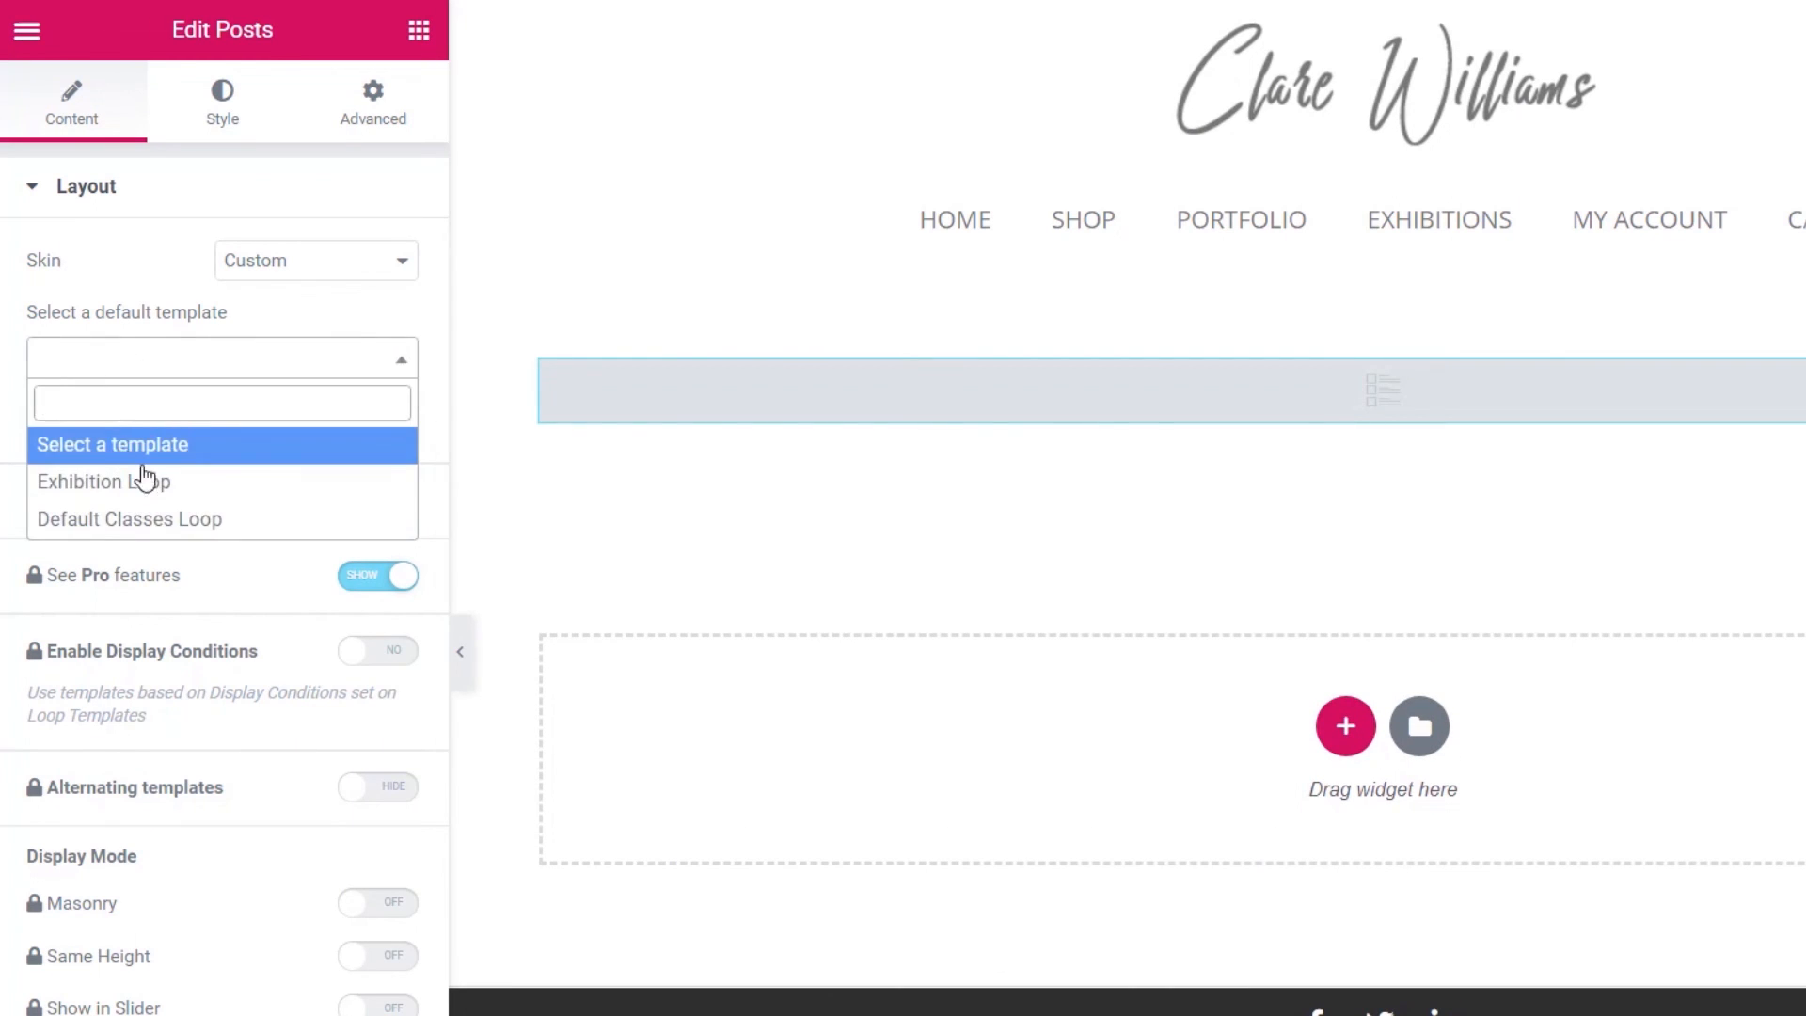
{"action": "left_click", "coordinate": [250, 530]}
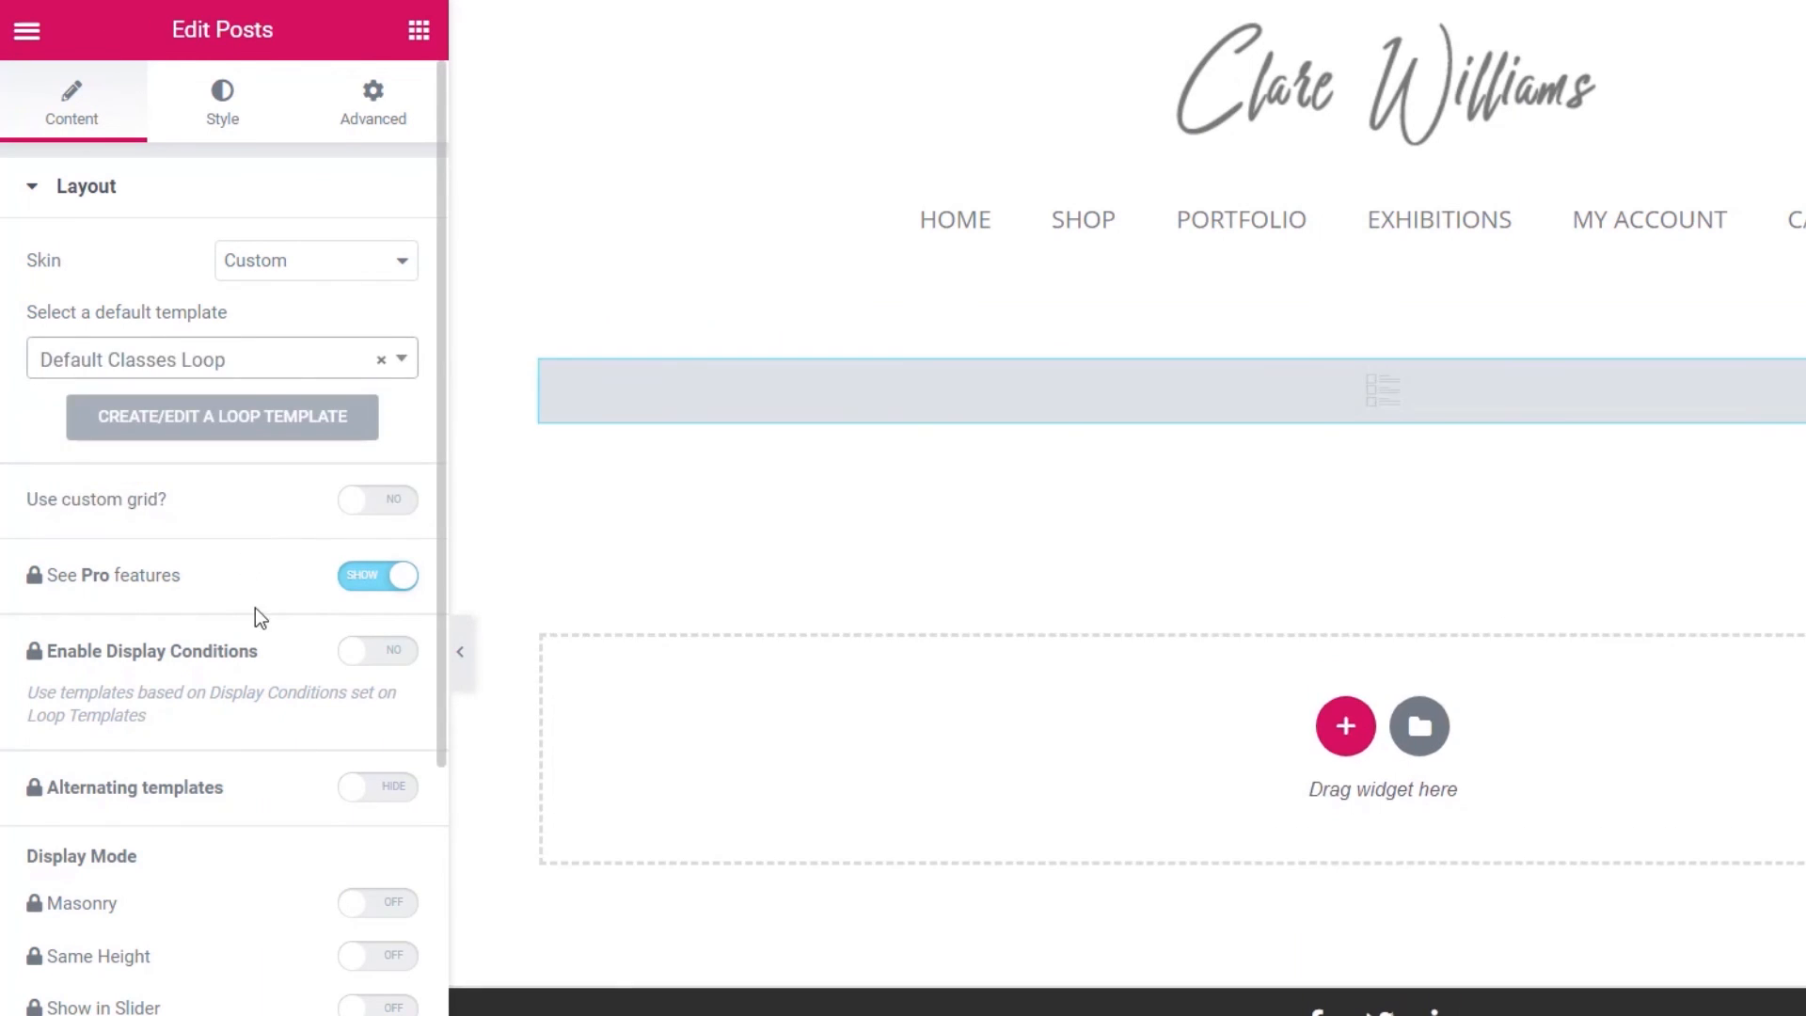
{"action": "scroll", "coordinate": [226, 816], "scroll_direction": "down", "scroll_amount": 8}
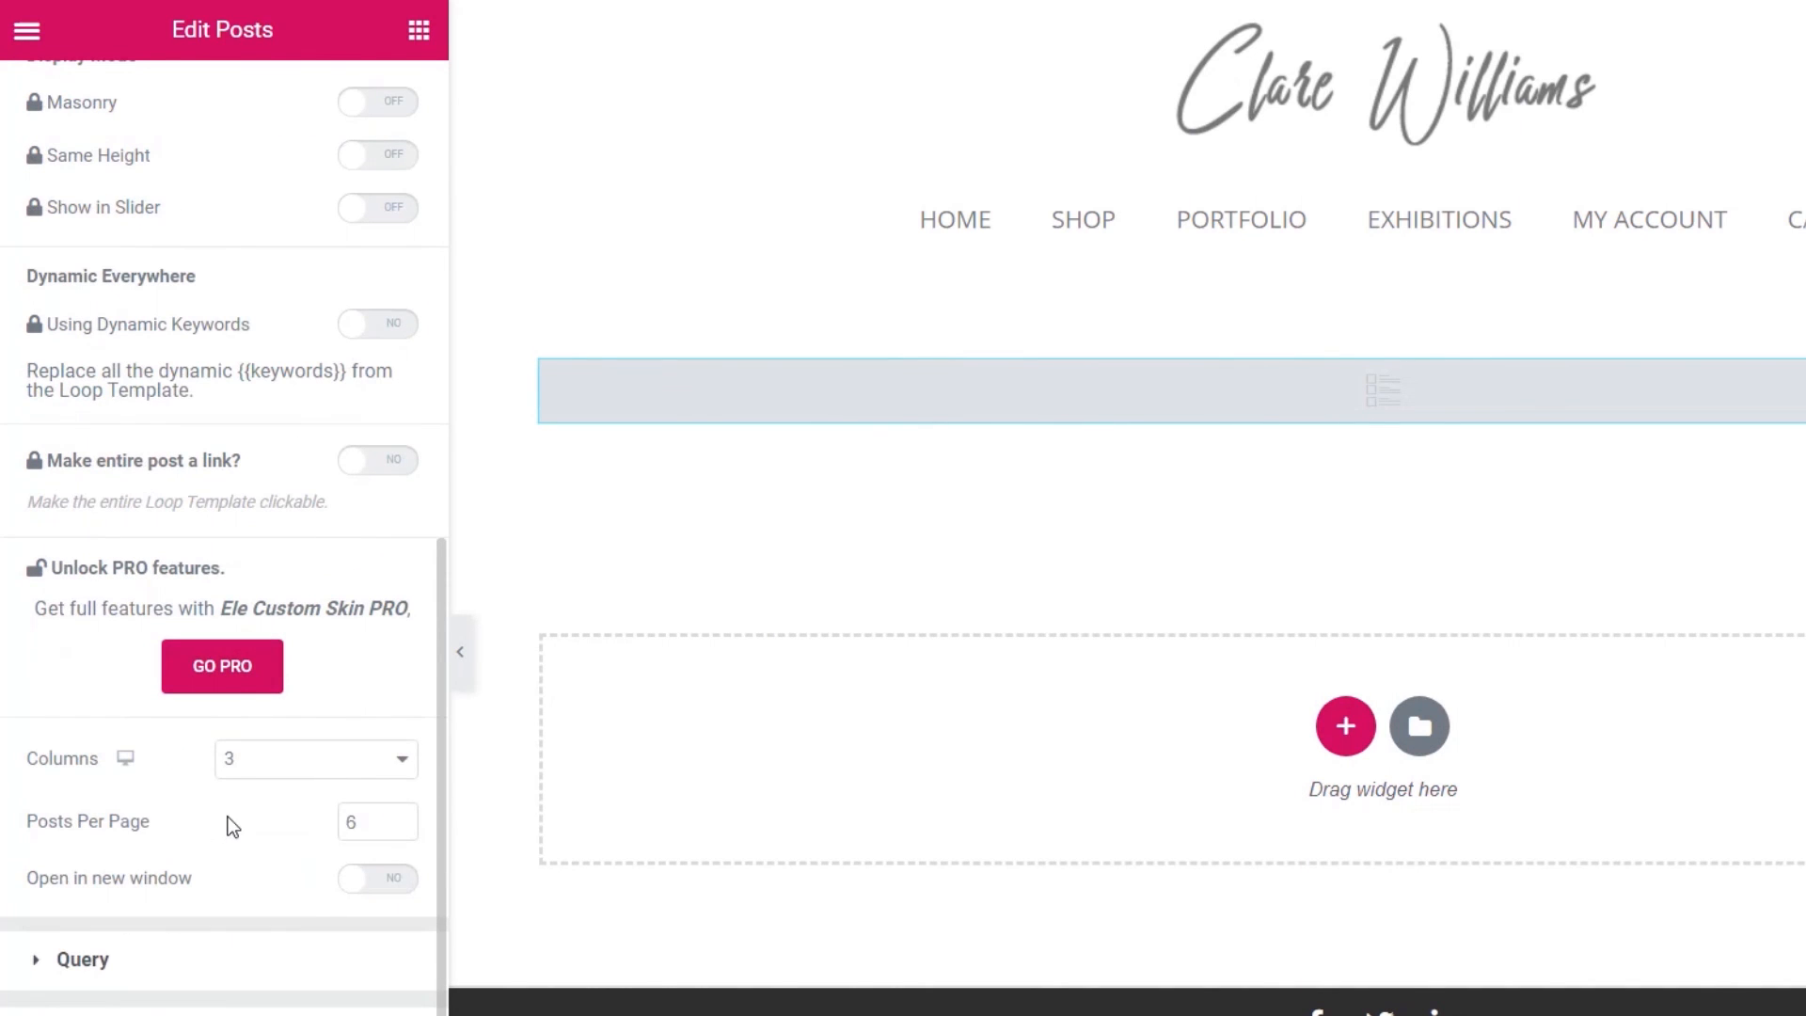
{"action": "left_click", "coordinate": [80, 959]}
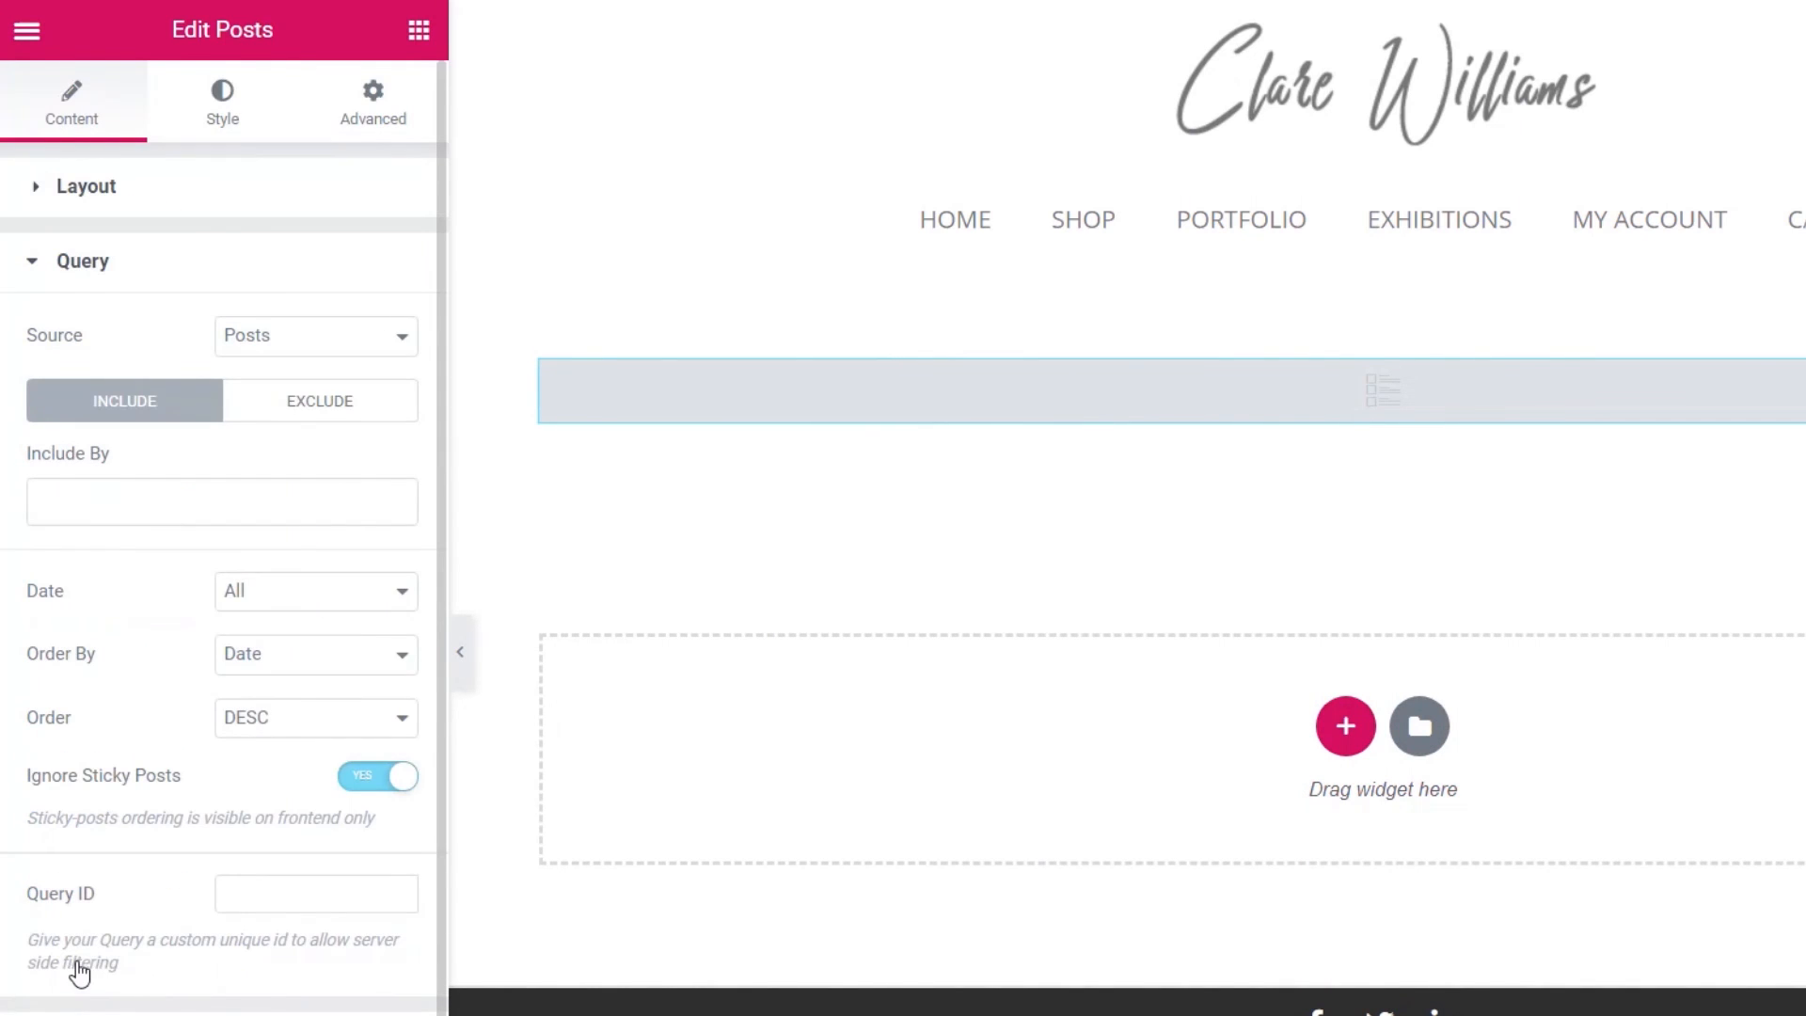
{"action": "left_click", "coordinate": [299, 351]}
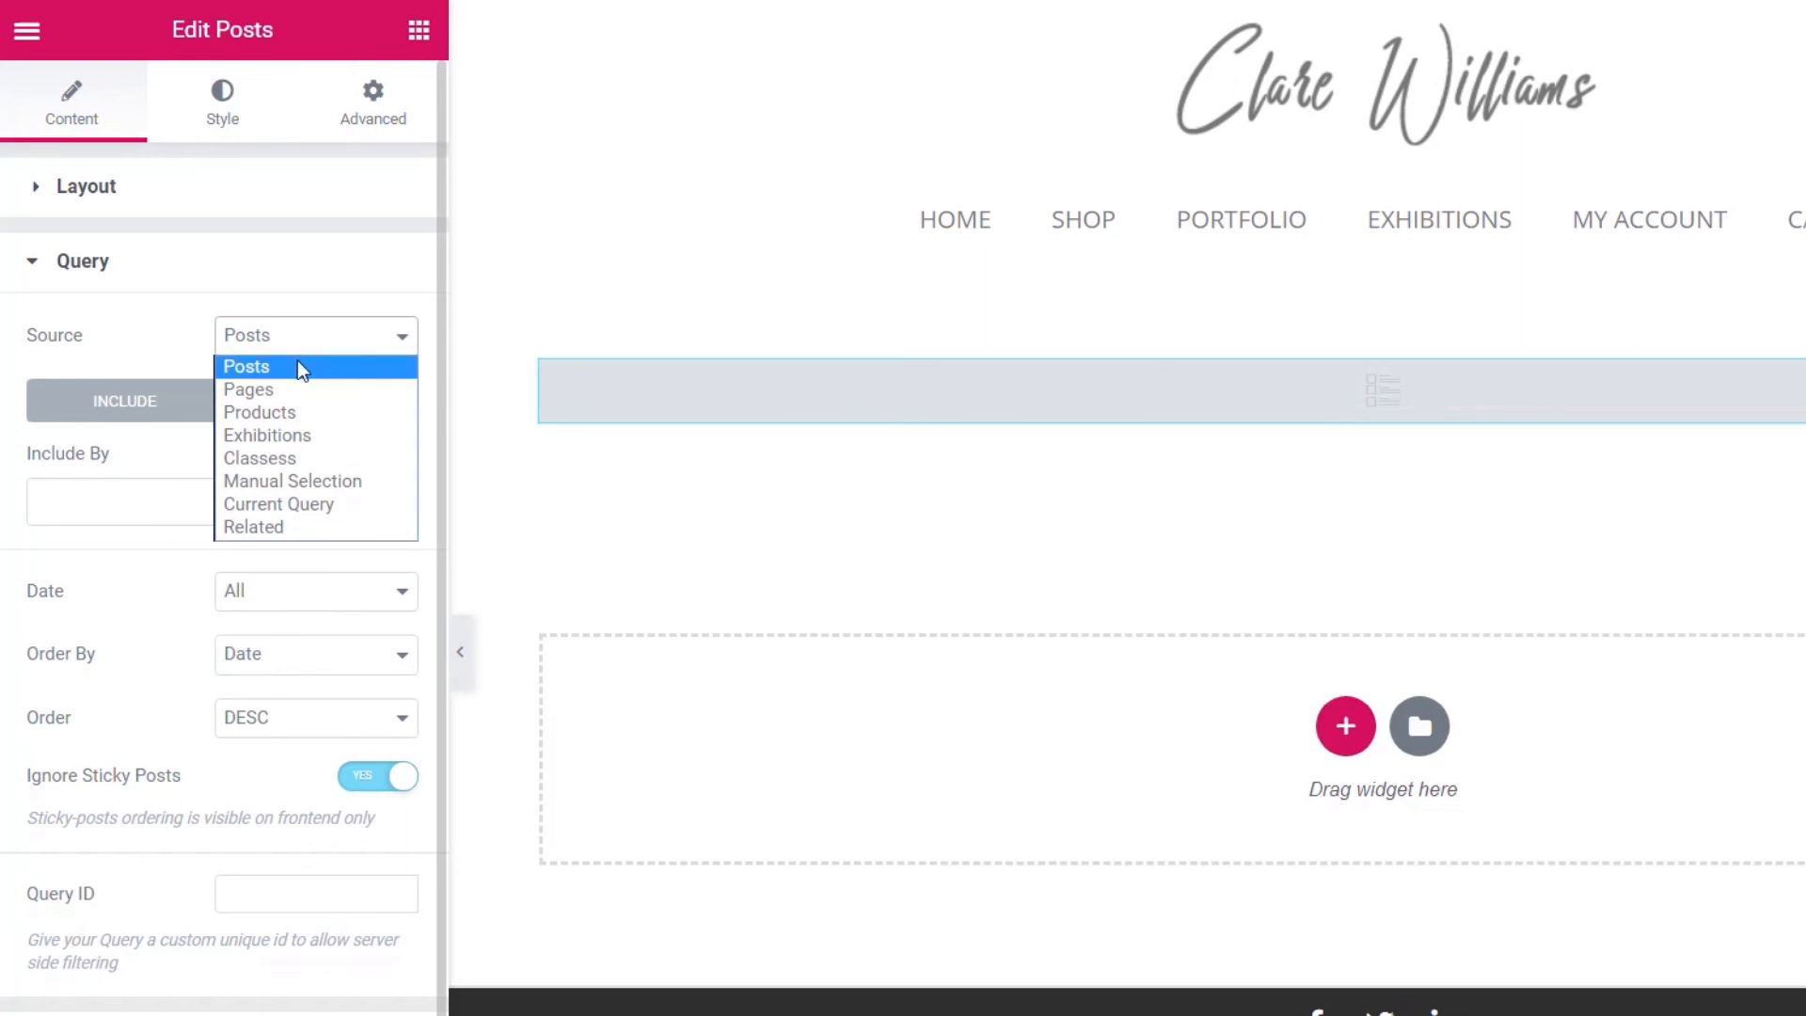
{"action": "left_click", "coordinate": [283, 457]}
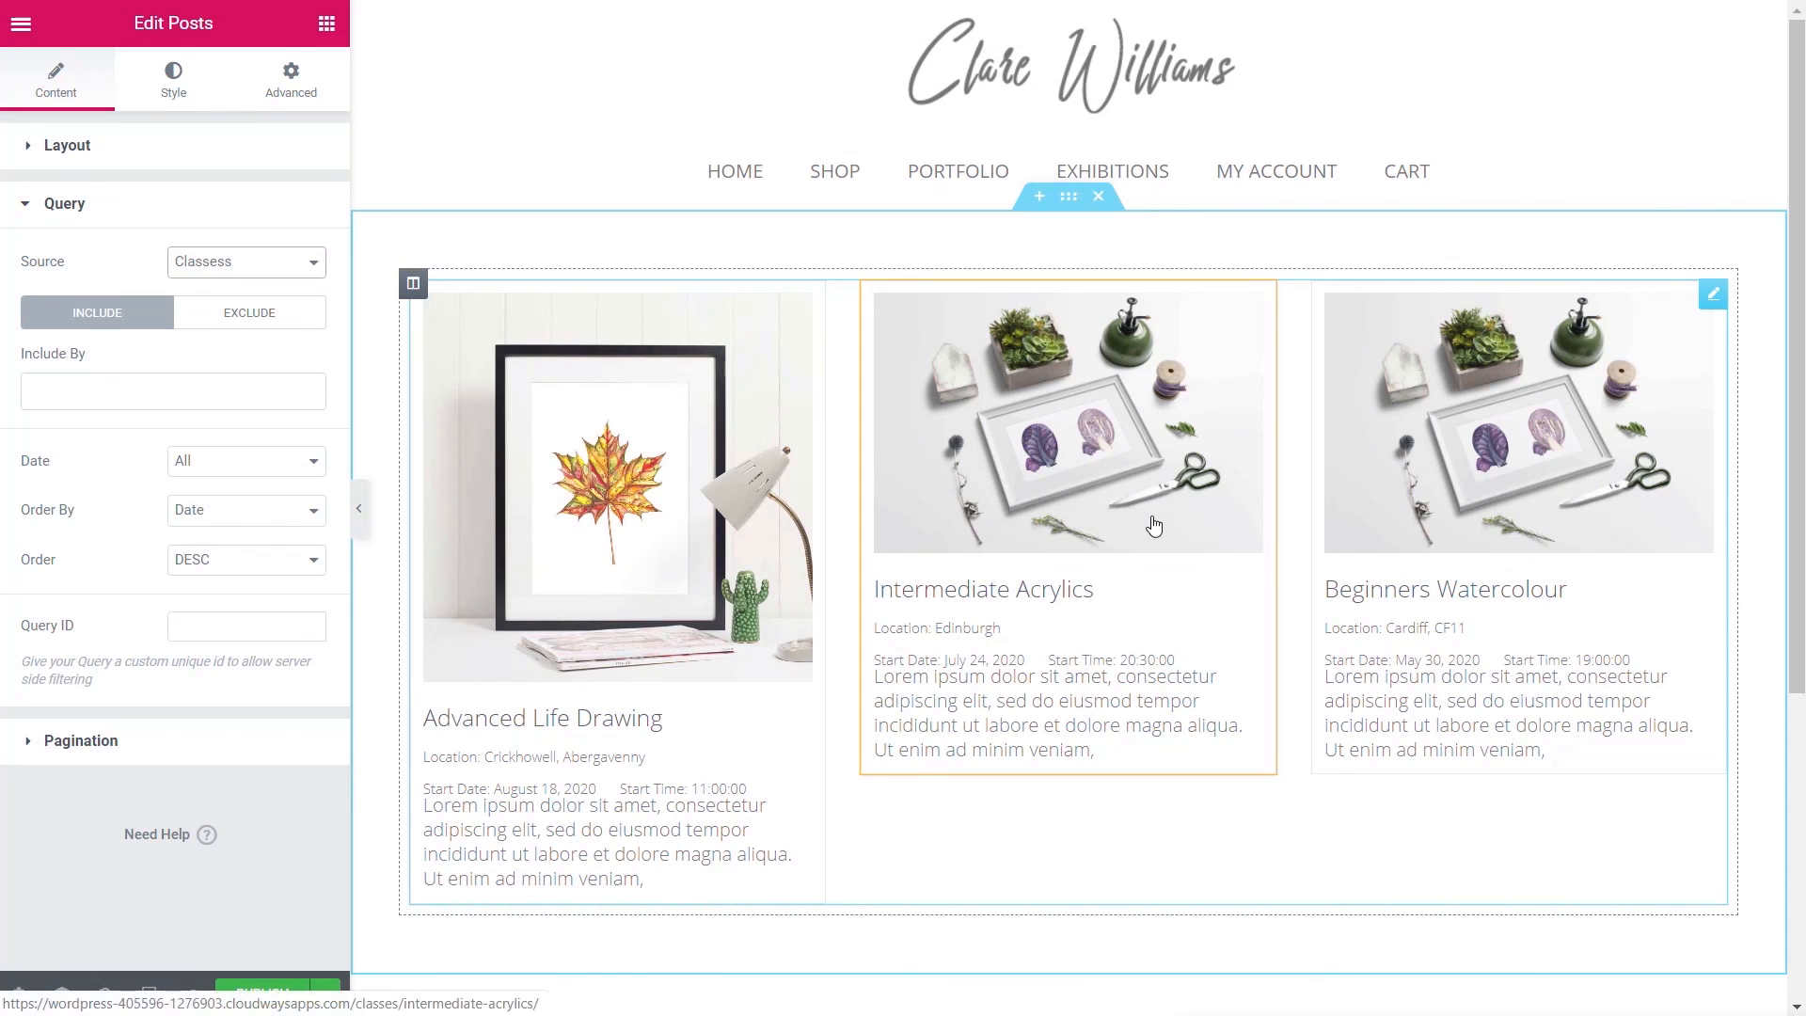
{"action": "left_click", "coordinate": [68, 146]}
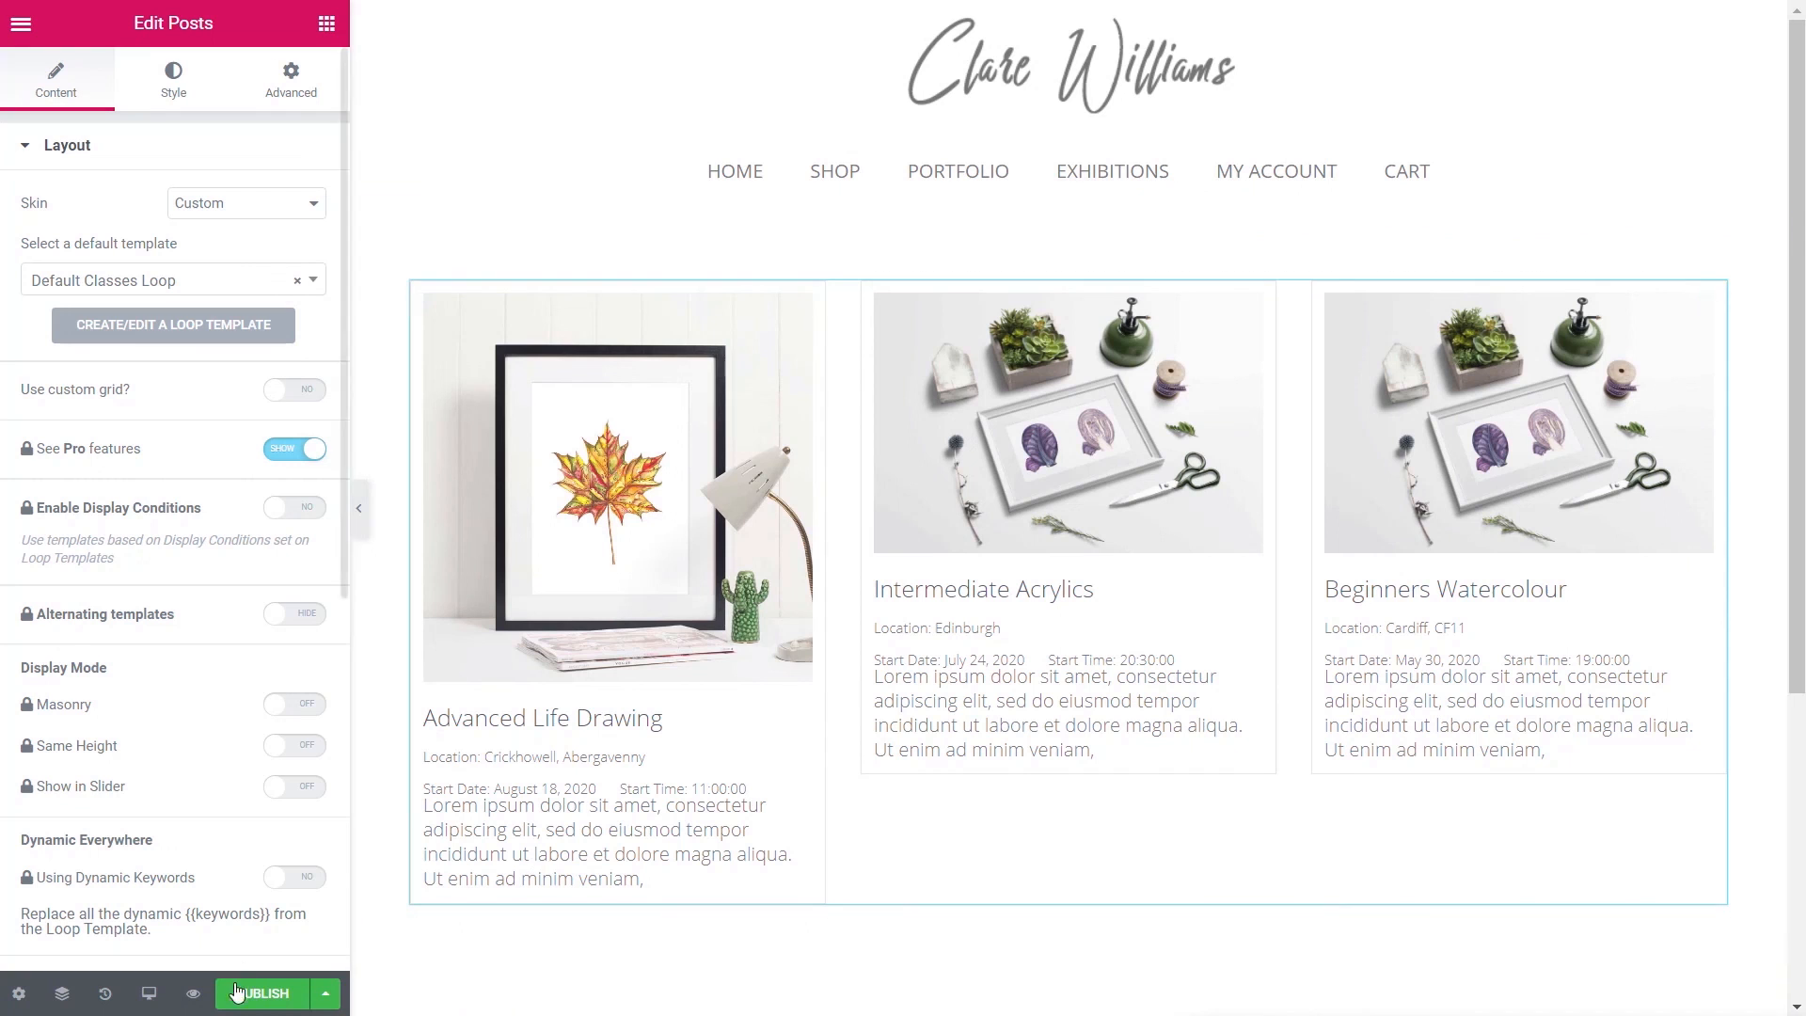
- Publish the archive template with a Classess Archive display condition and exit to the dashboard
{"action": "left_click", "coordinate": [262, 994]}
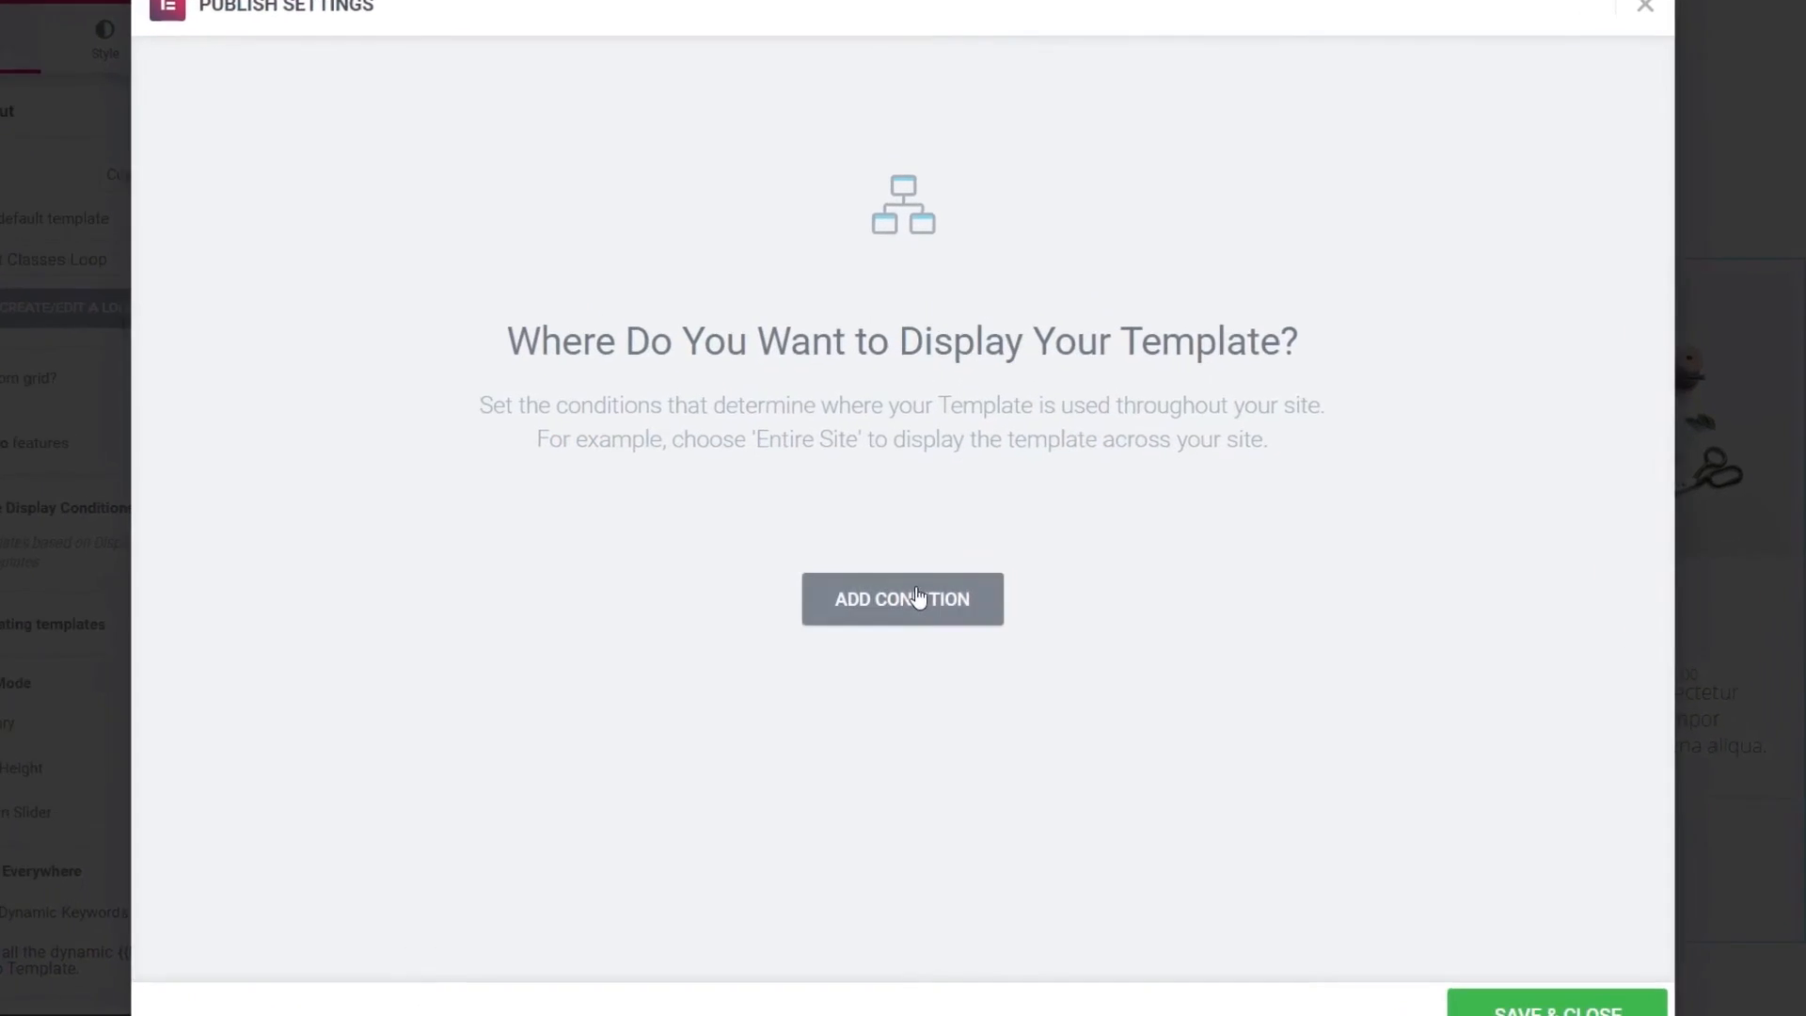
{"action": "left_click", "coordinate": [903, 590]}
{"action": "left_click", "coordinate": [750, 560]}
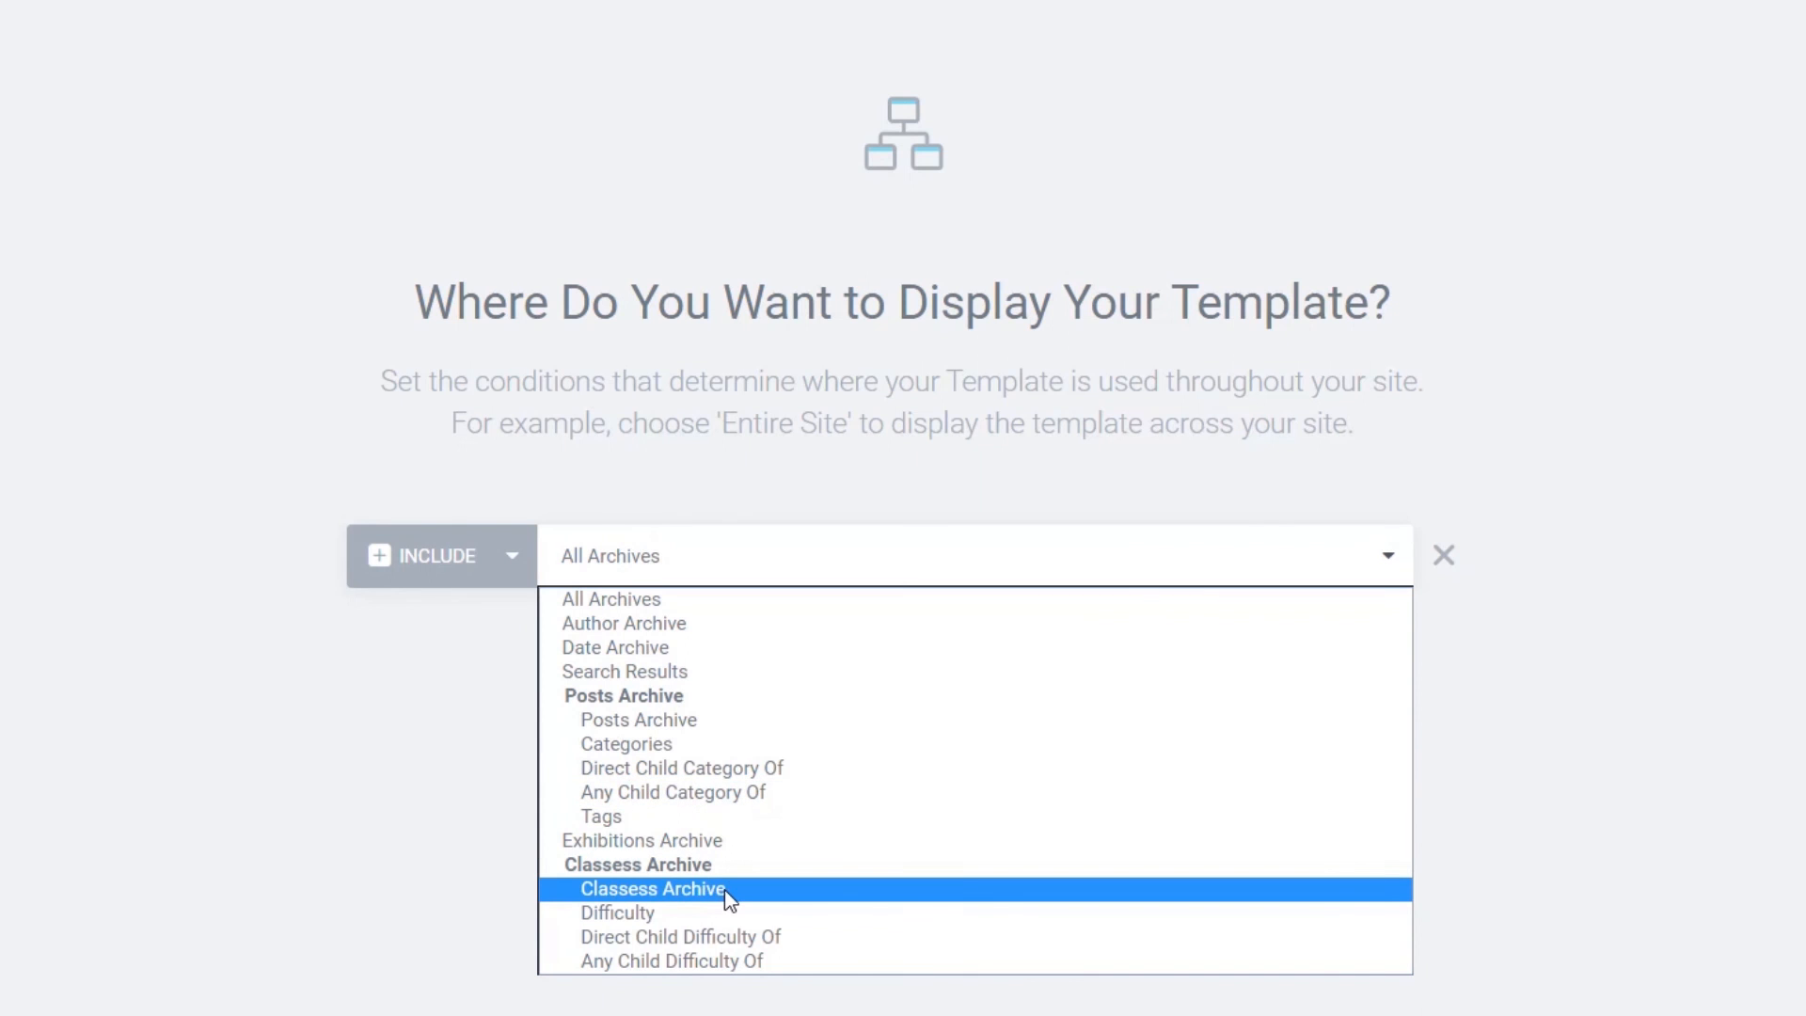
{"action": "left_click", "coordinate": [658, 889]}
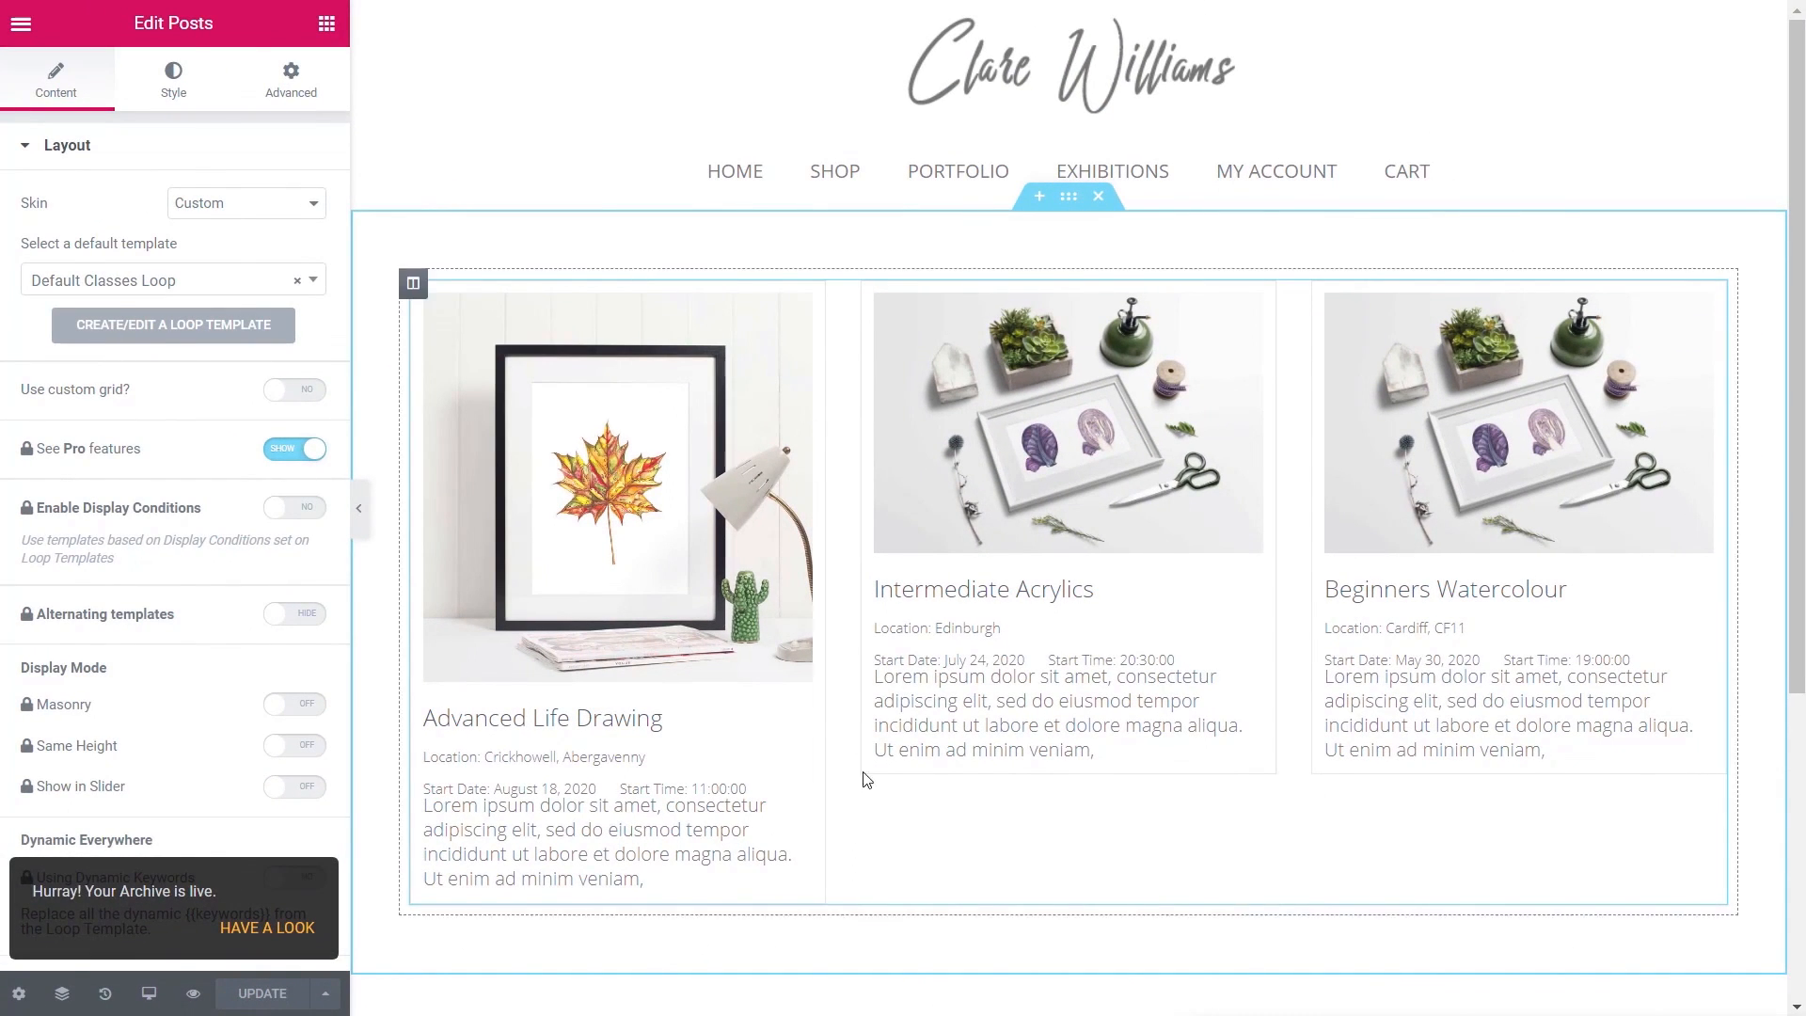
{"action": "left_click", "coordinate": [20, 26]}
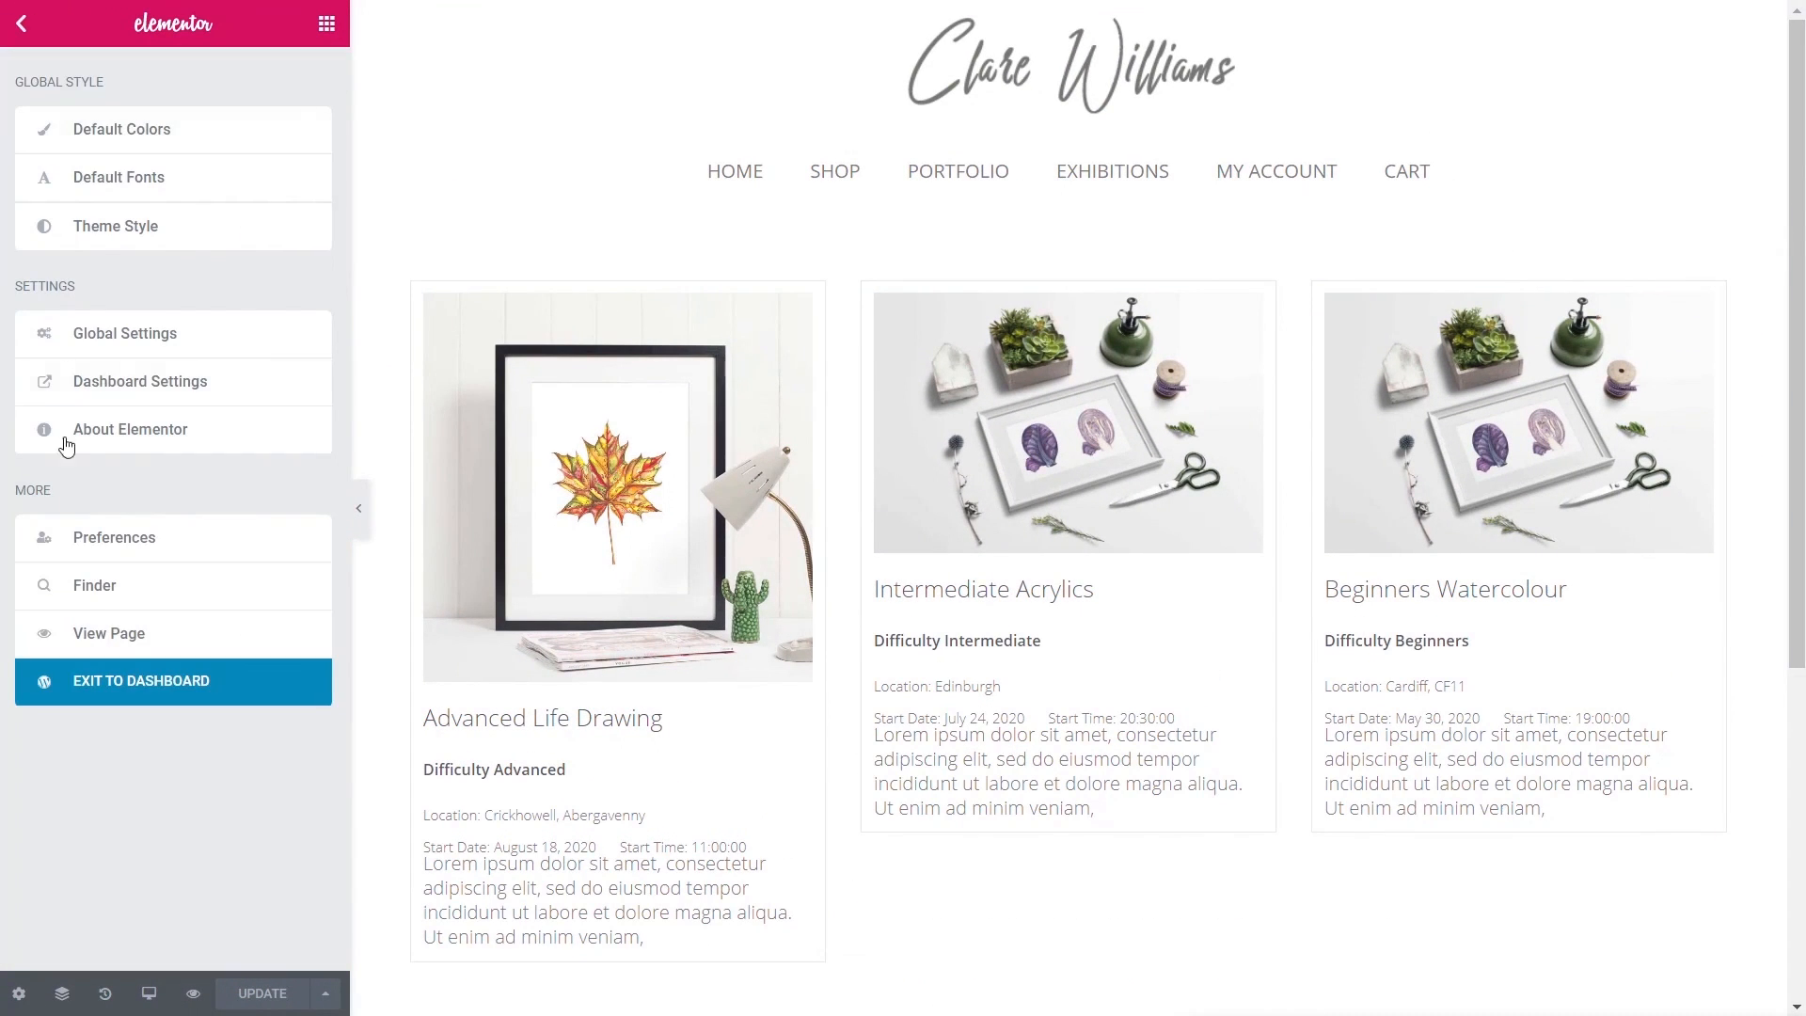
{"action": "left_click", "coordinate": [144, 693]}
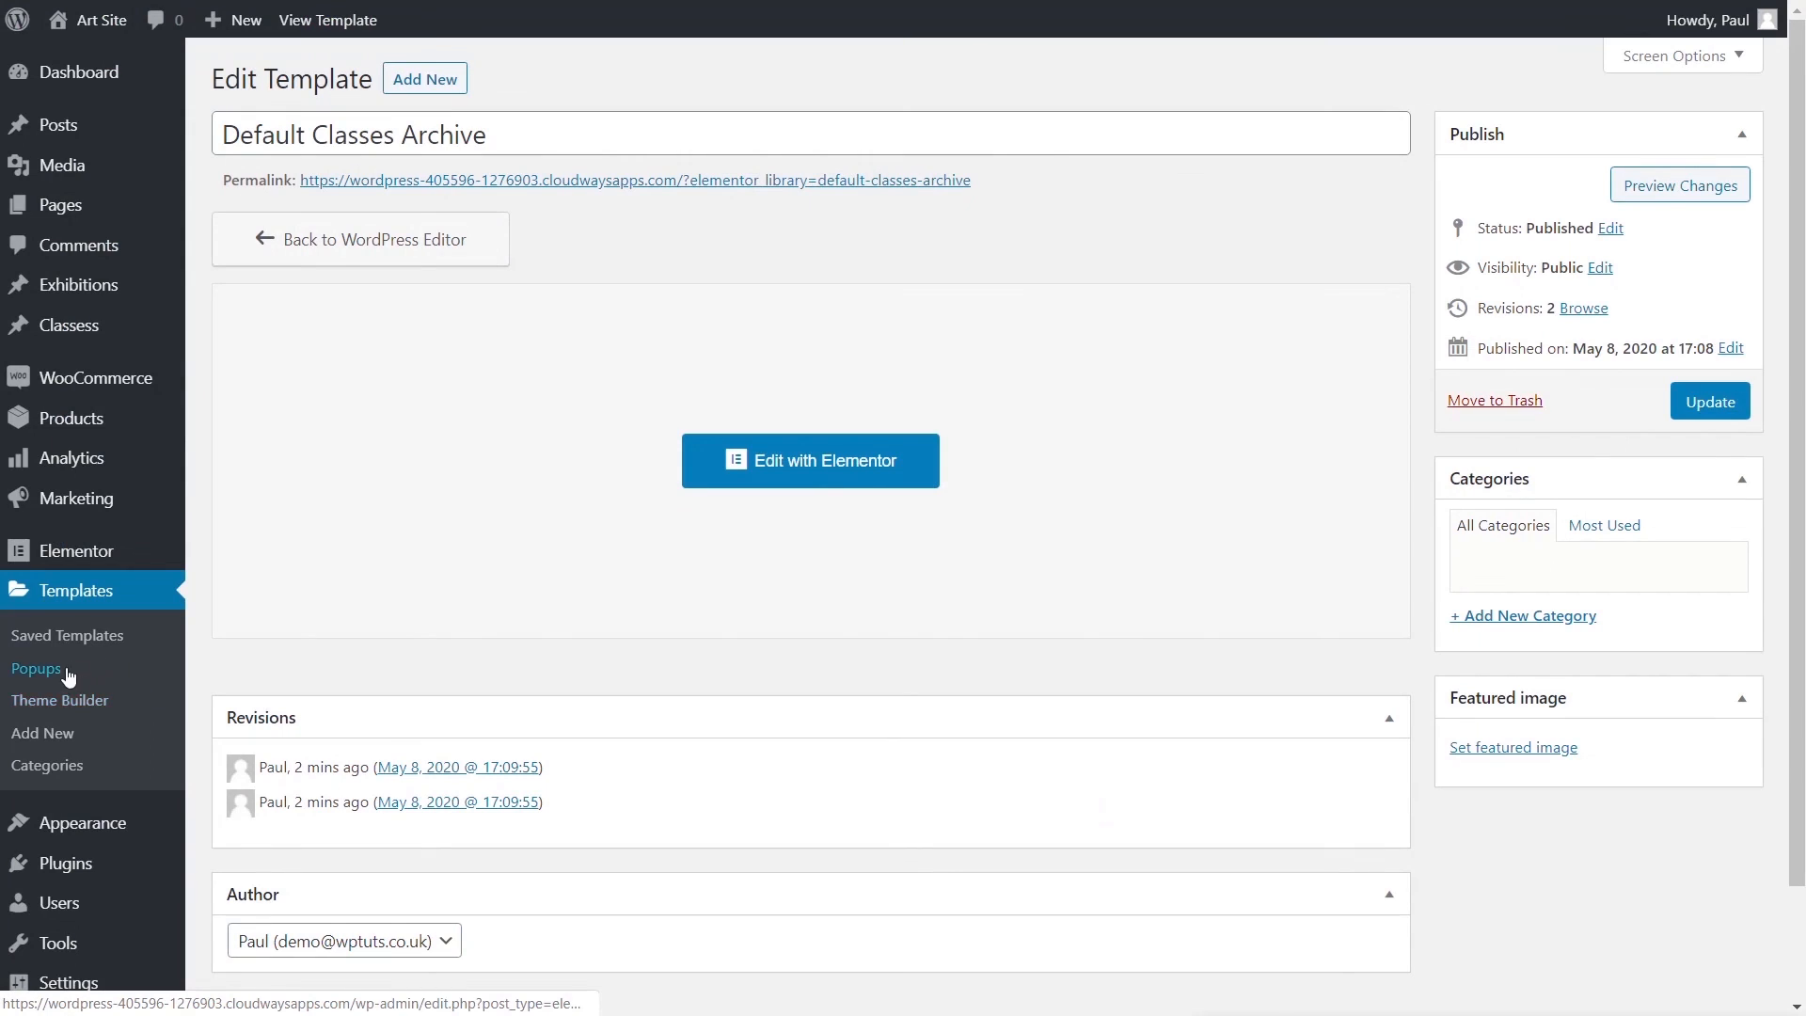
- Create a Single template 'Default Class Single' targeting the Class post type
{"action": "left_click", "coordinate": [48, 705]}
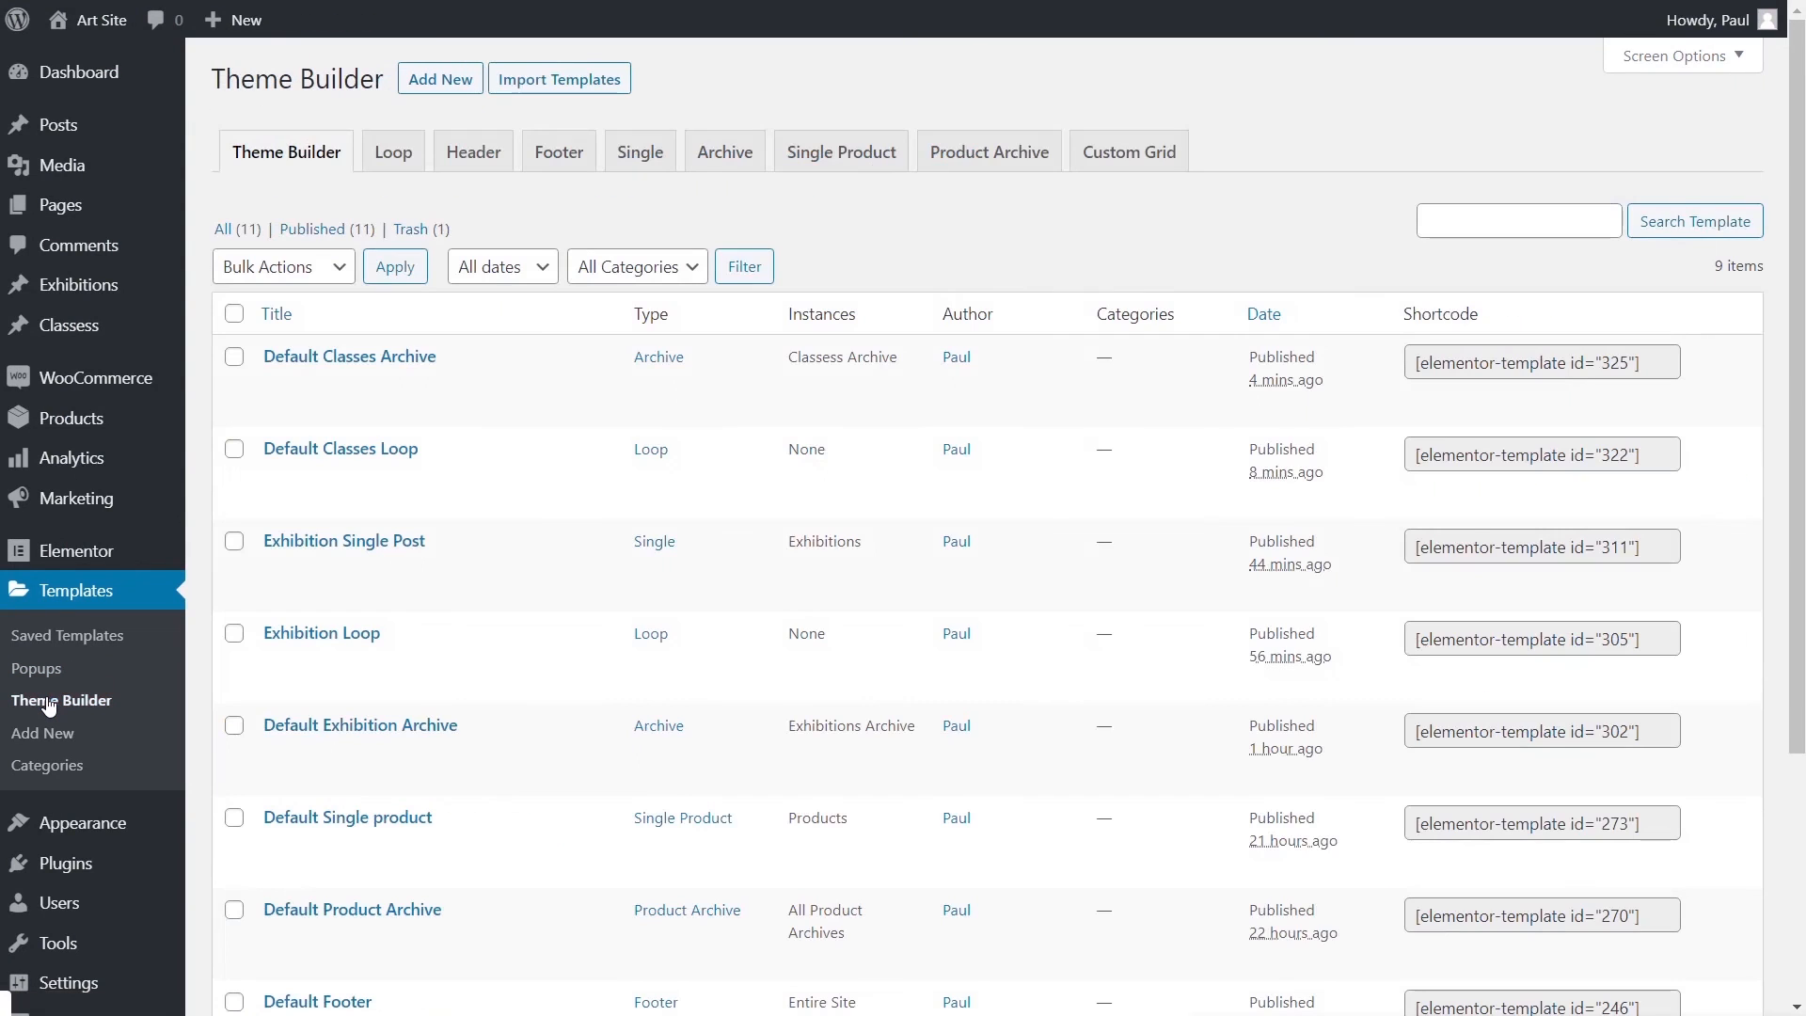
{"action": "left_click", "coordinate": [647, 155]}
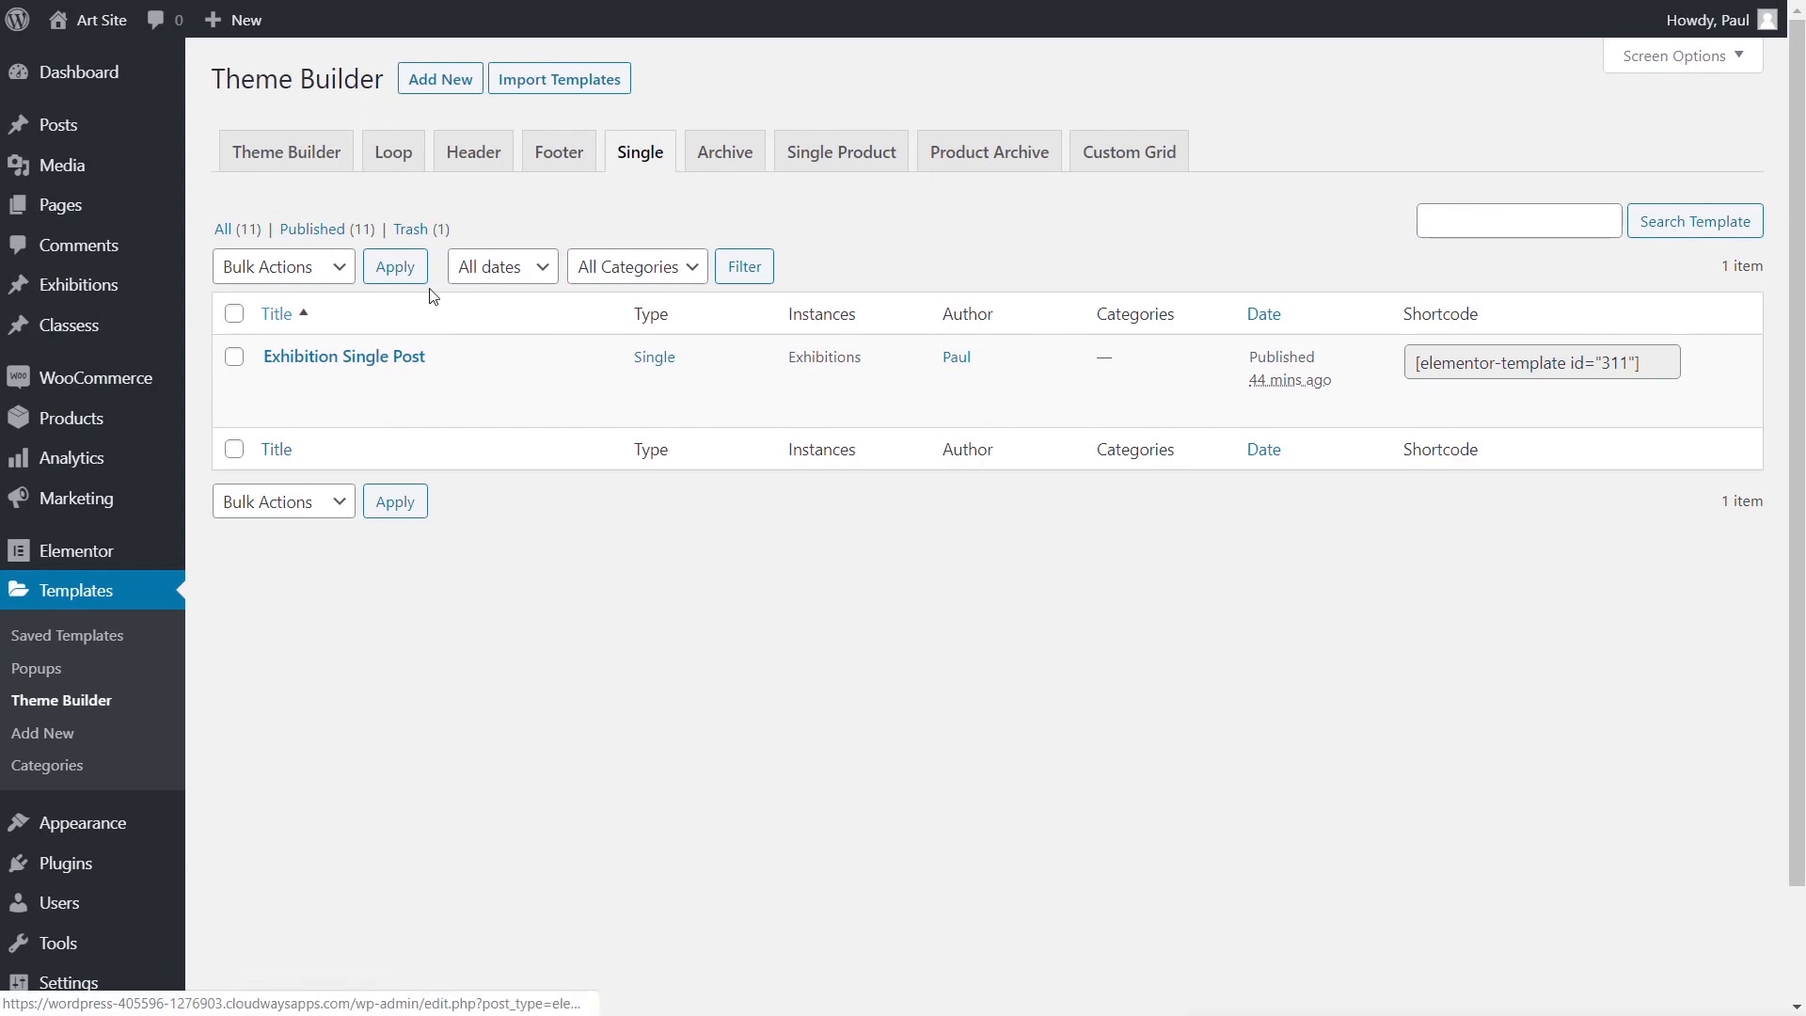
{"action": "left_click", "coordinate": [438, 84]}
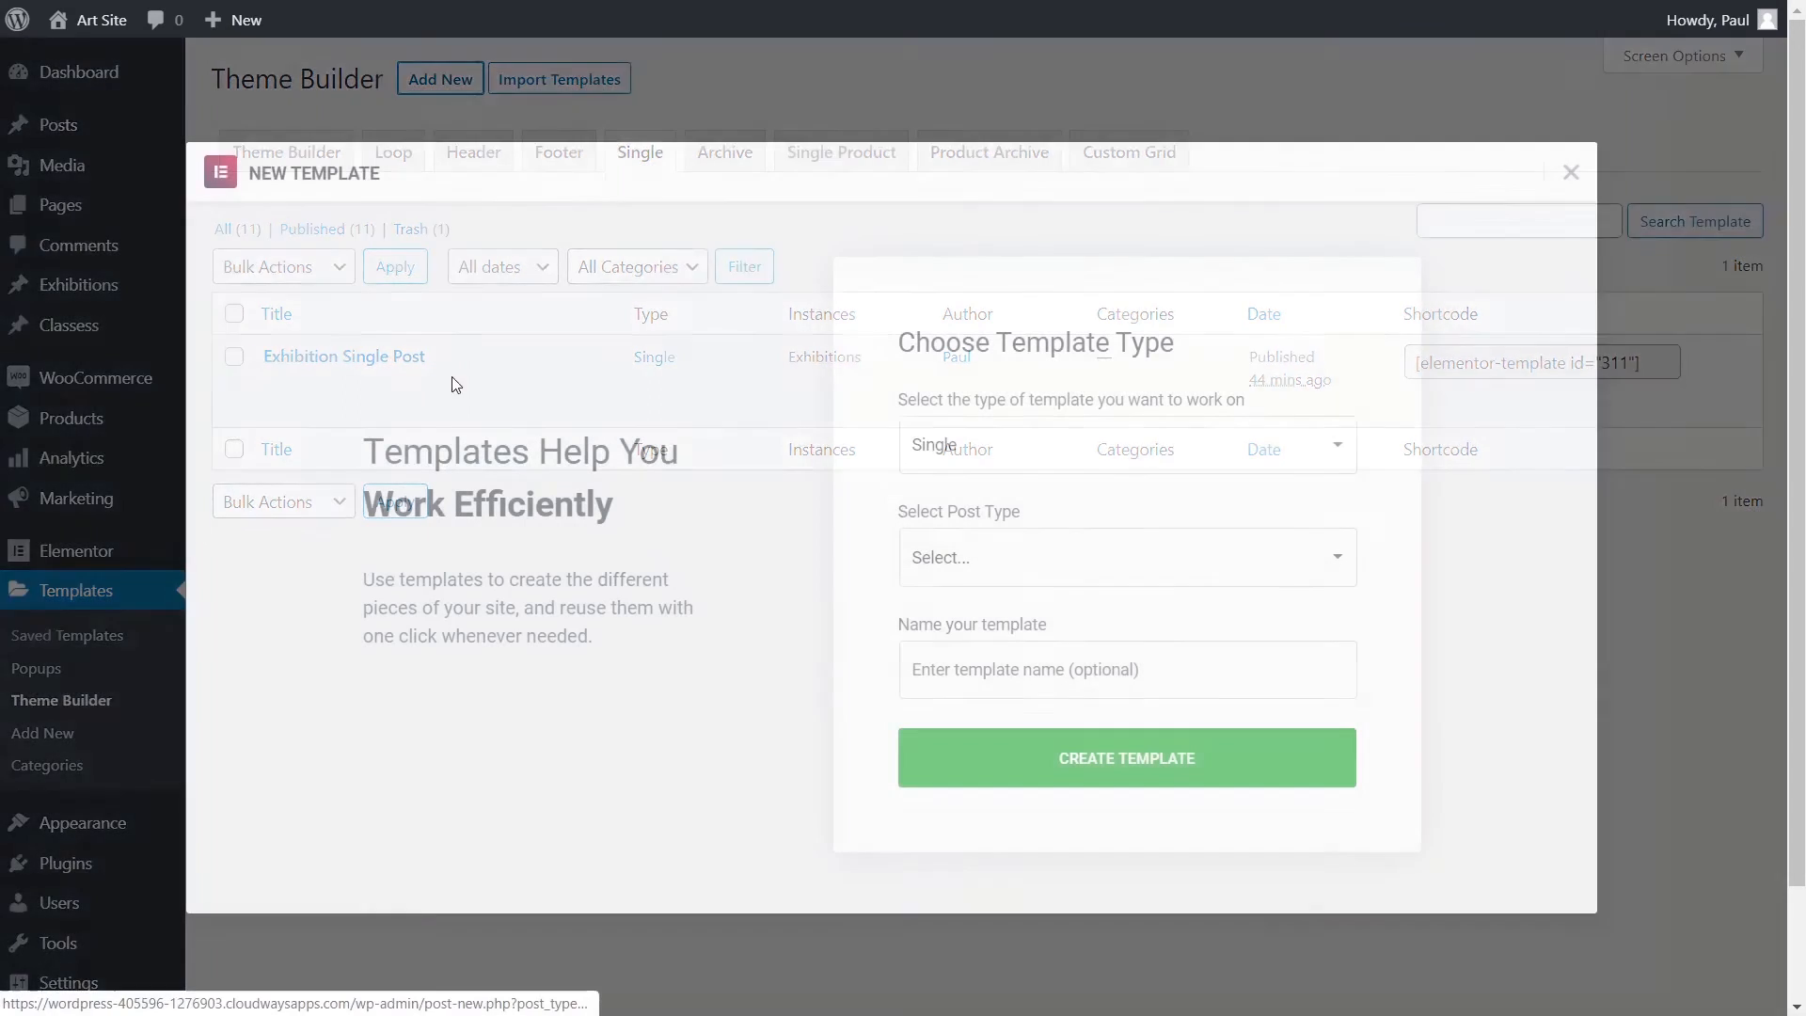
{"action": "left_click", "coordinate": [1039, 574]}
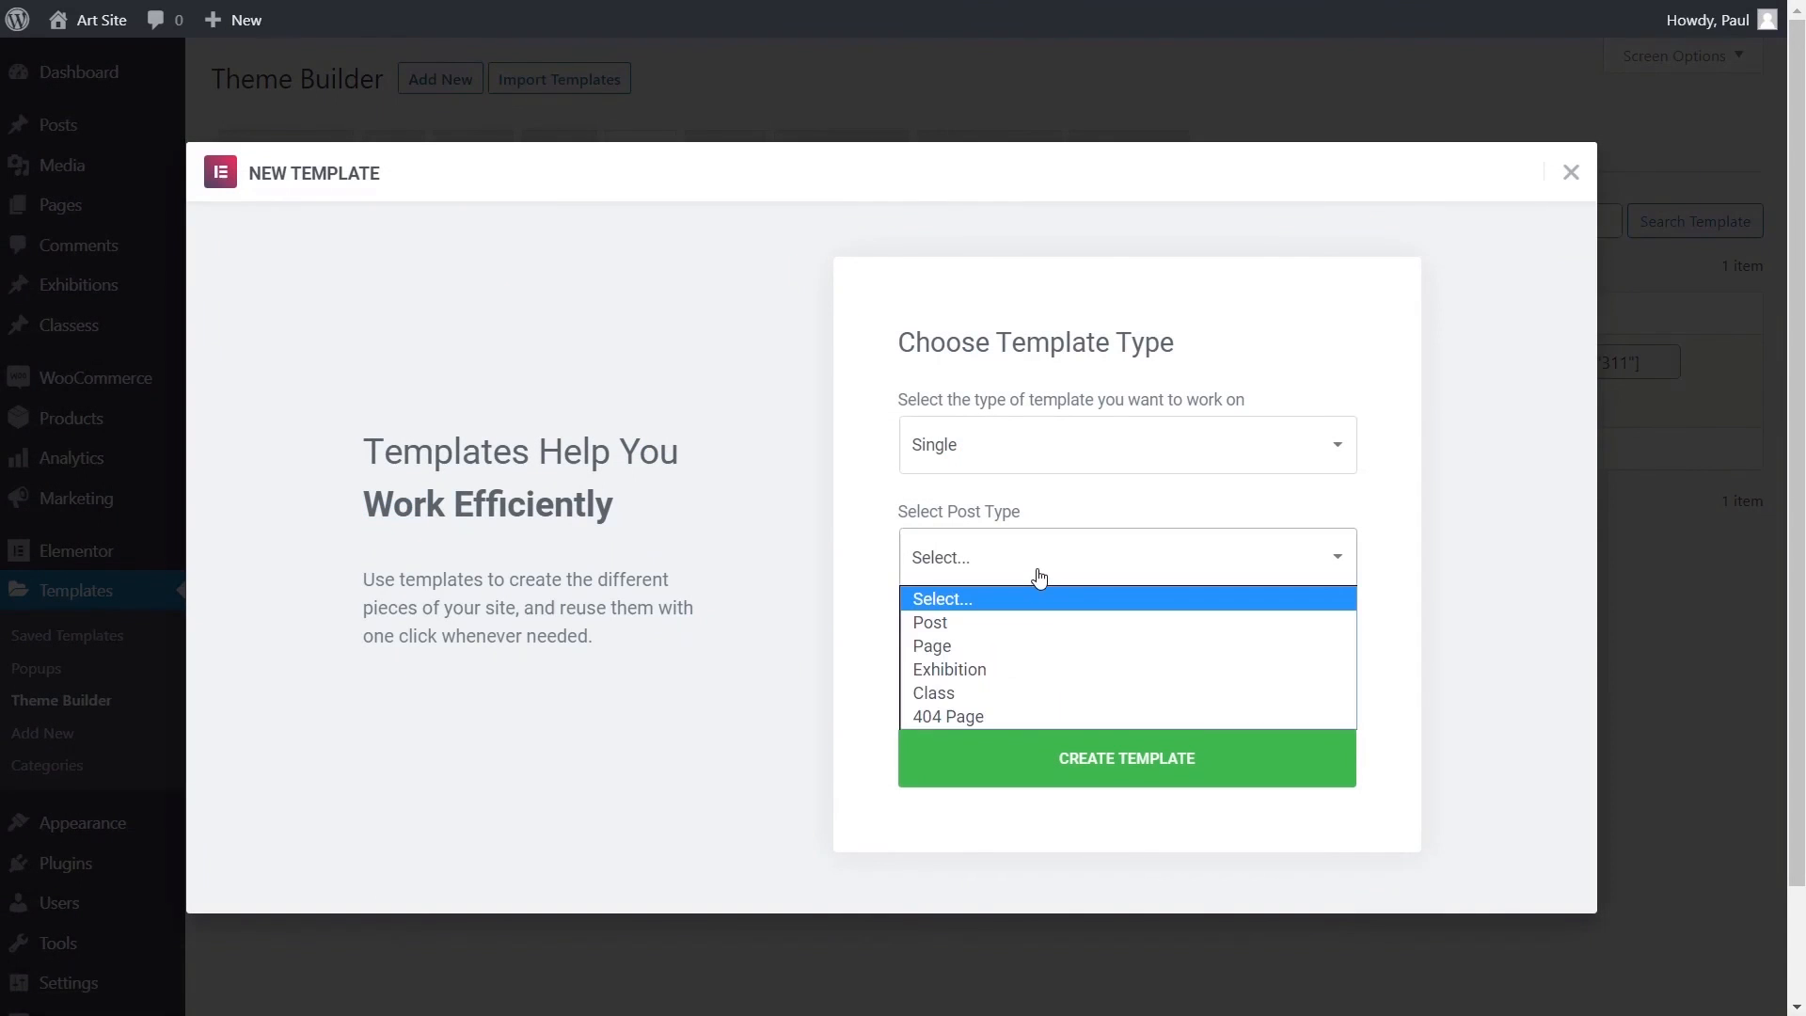
{"action": "left_click", "coordinate": [1001, 692]}
{"action": "left_click", "coordinate": [997, 676]}
{"action": "type", "text": "Default Class Single"}
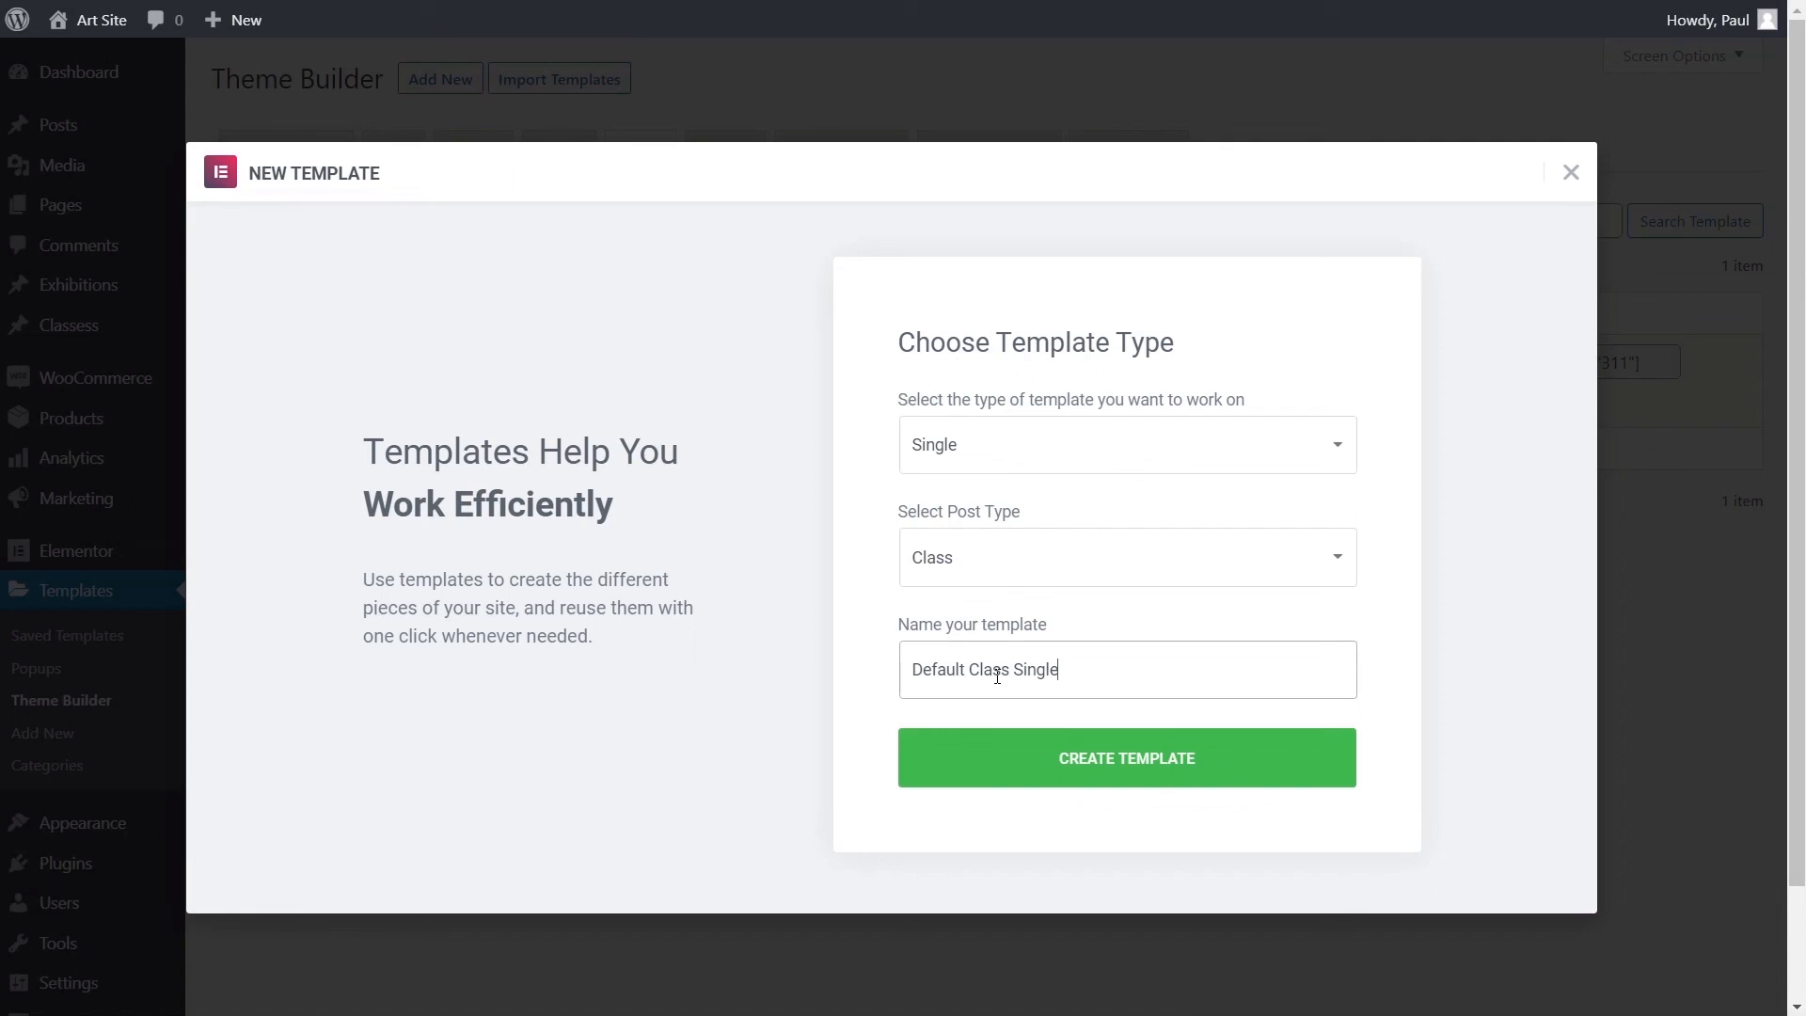
{"action": "left_click", "coordinate": [1107, 760]}
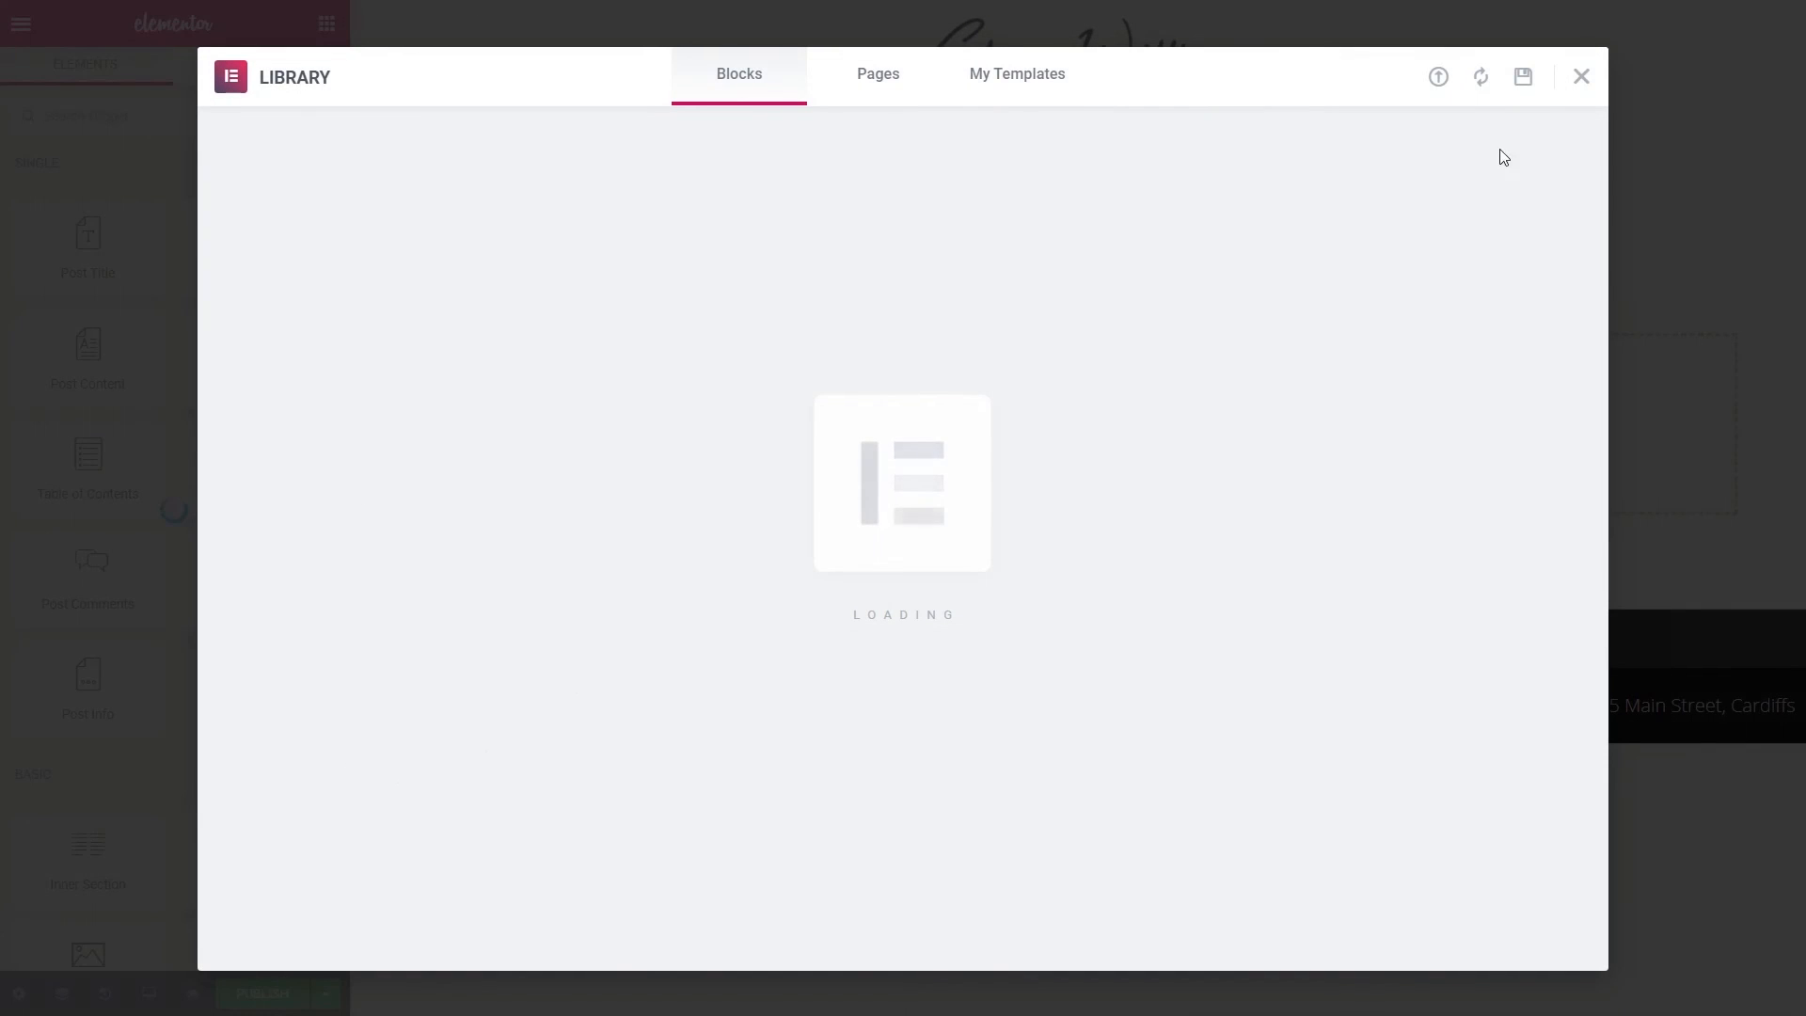
- Close the template library and add a two-column 33/66 section
{"action": "left_click", "coordinate": [1581, 76]}
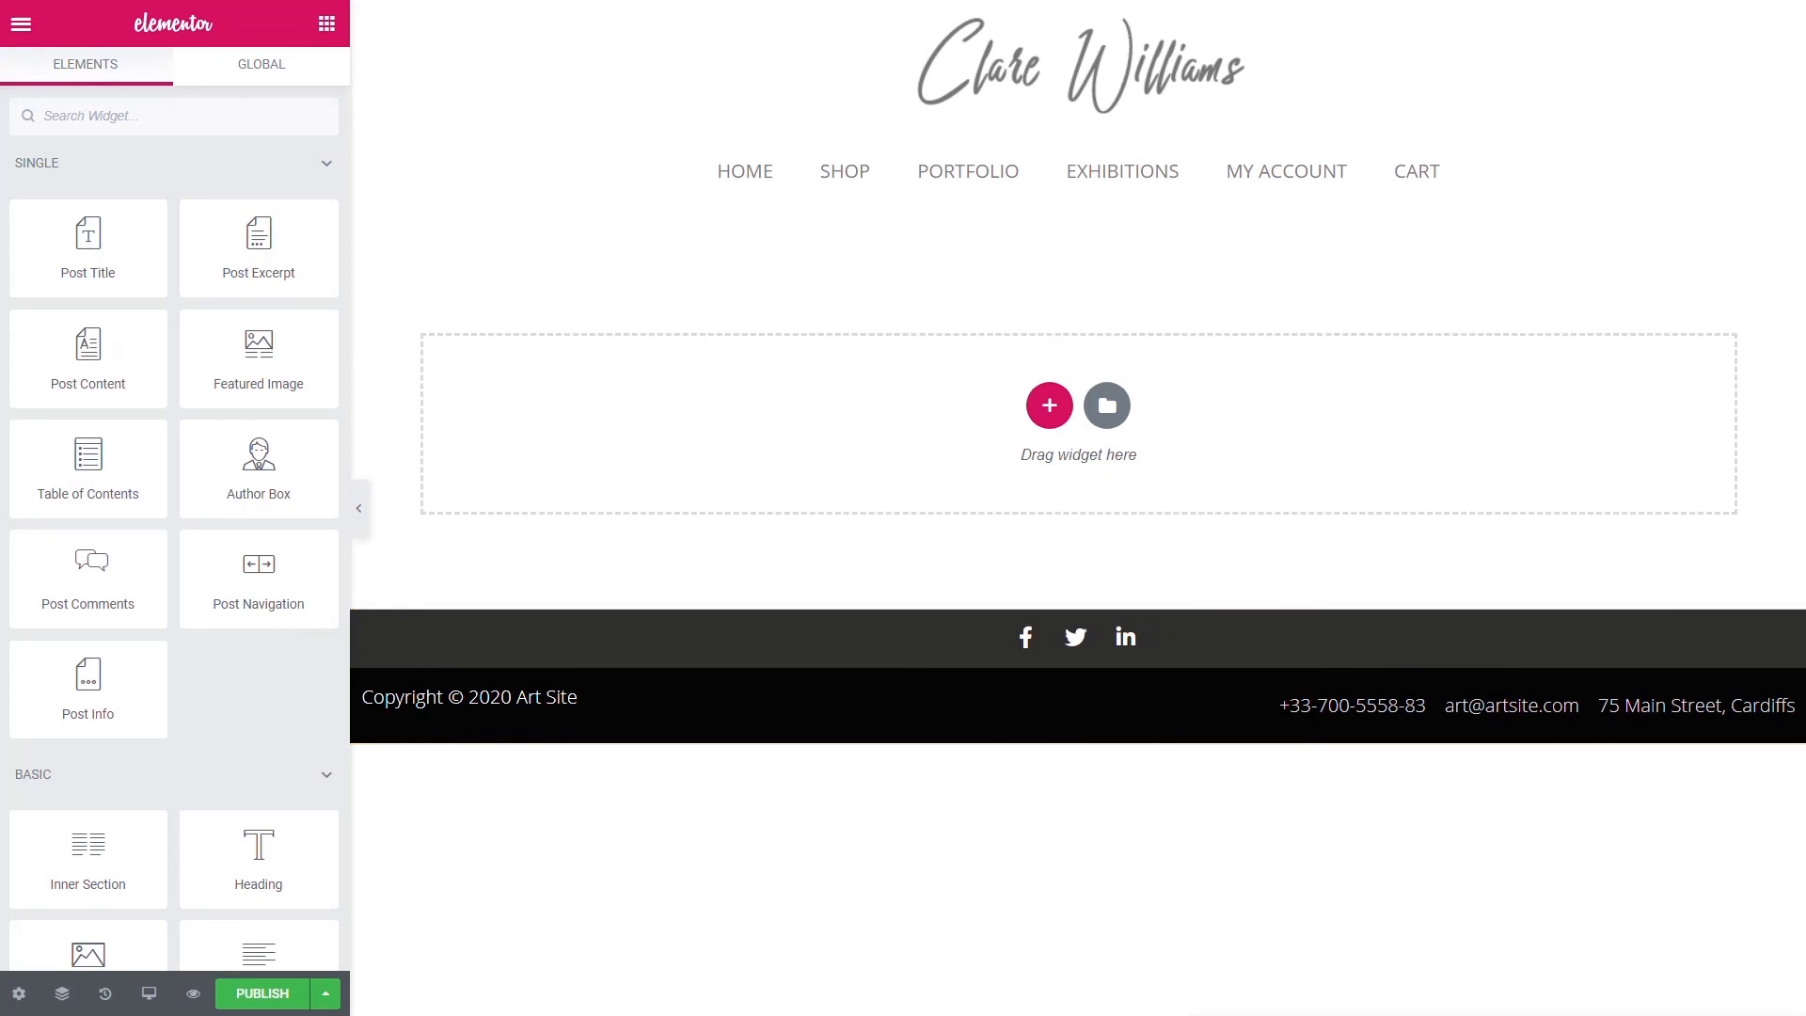
{"action": "left_click", "coordinate": [1049, 406]}
{"action": "left_click", "coordinate": [1272, 470]}
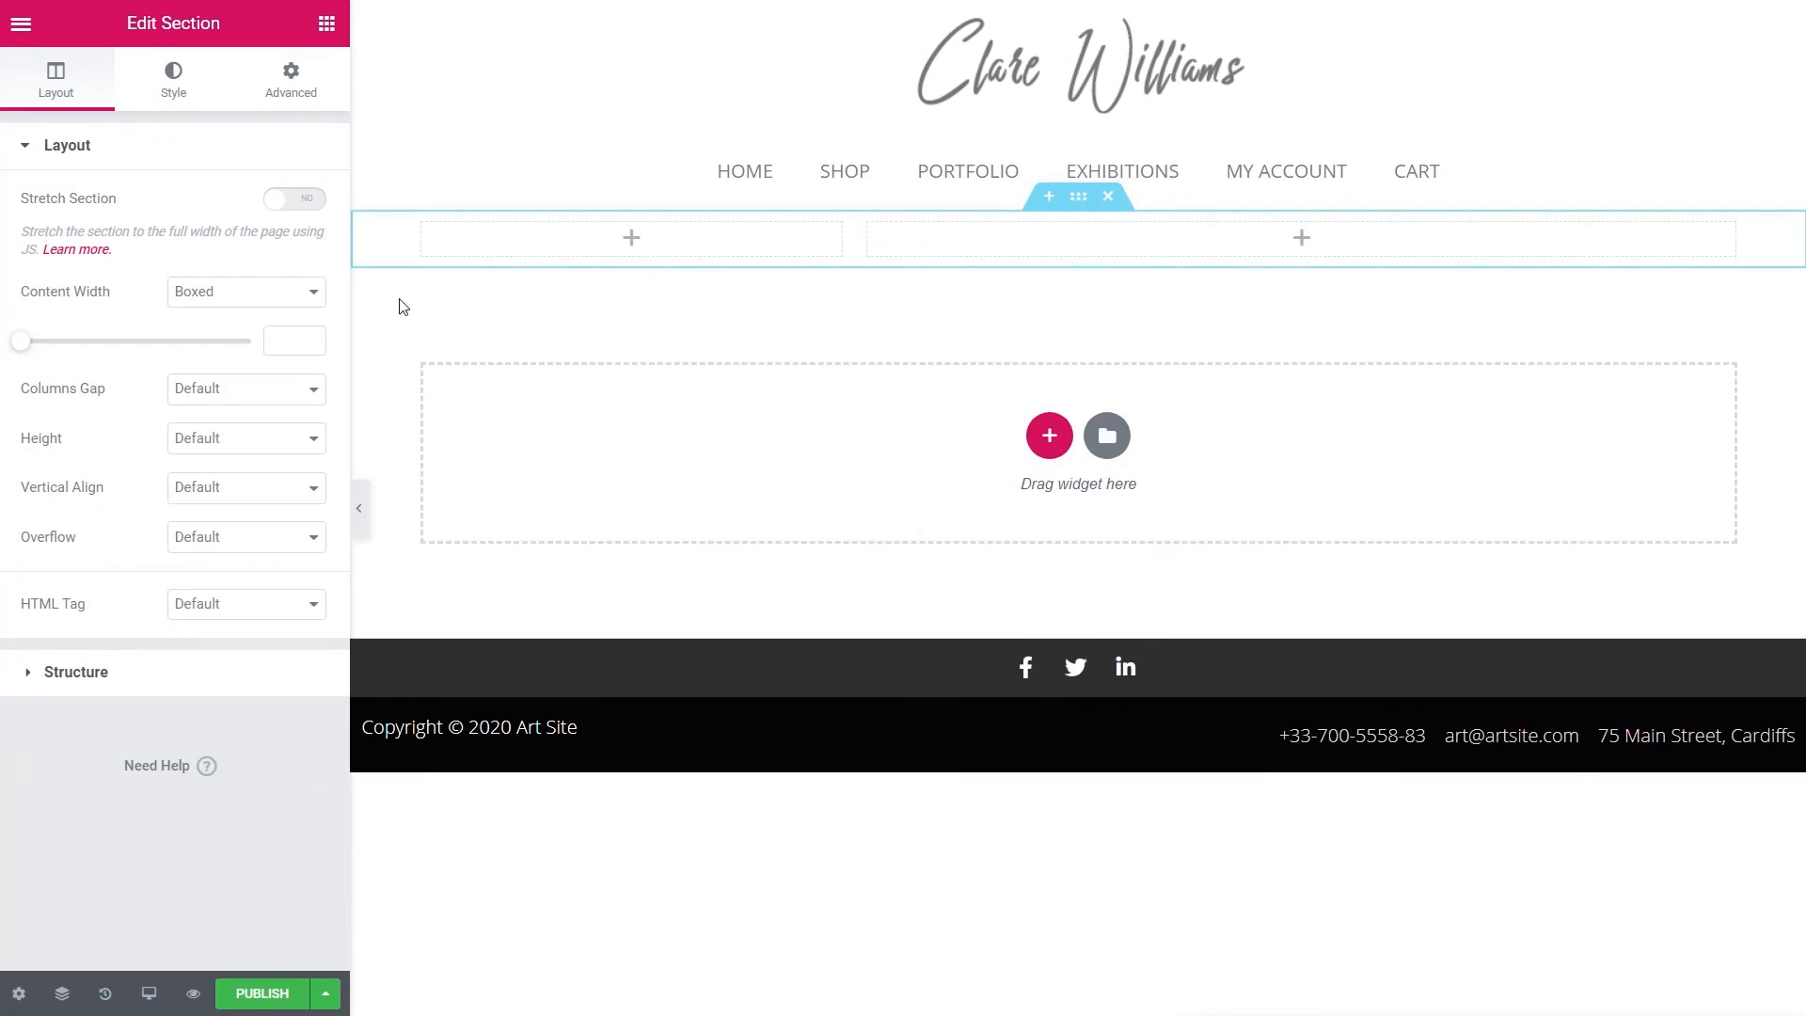
- Place the featured image in the left column, linked to its media file
{"action": "left_click", "coordinate": [326, 24]}
{"action": "left_click_drag", "start_coordinate": [273, 358], "coordinate": [456, 245]}
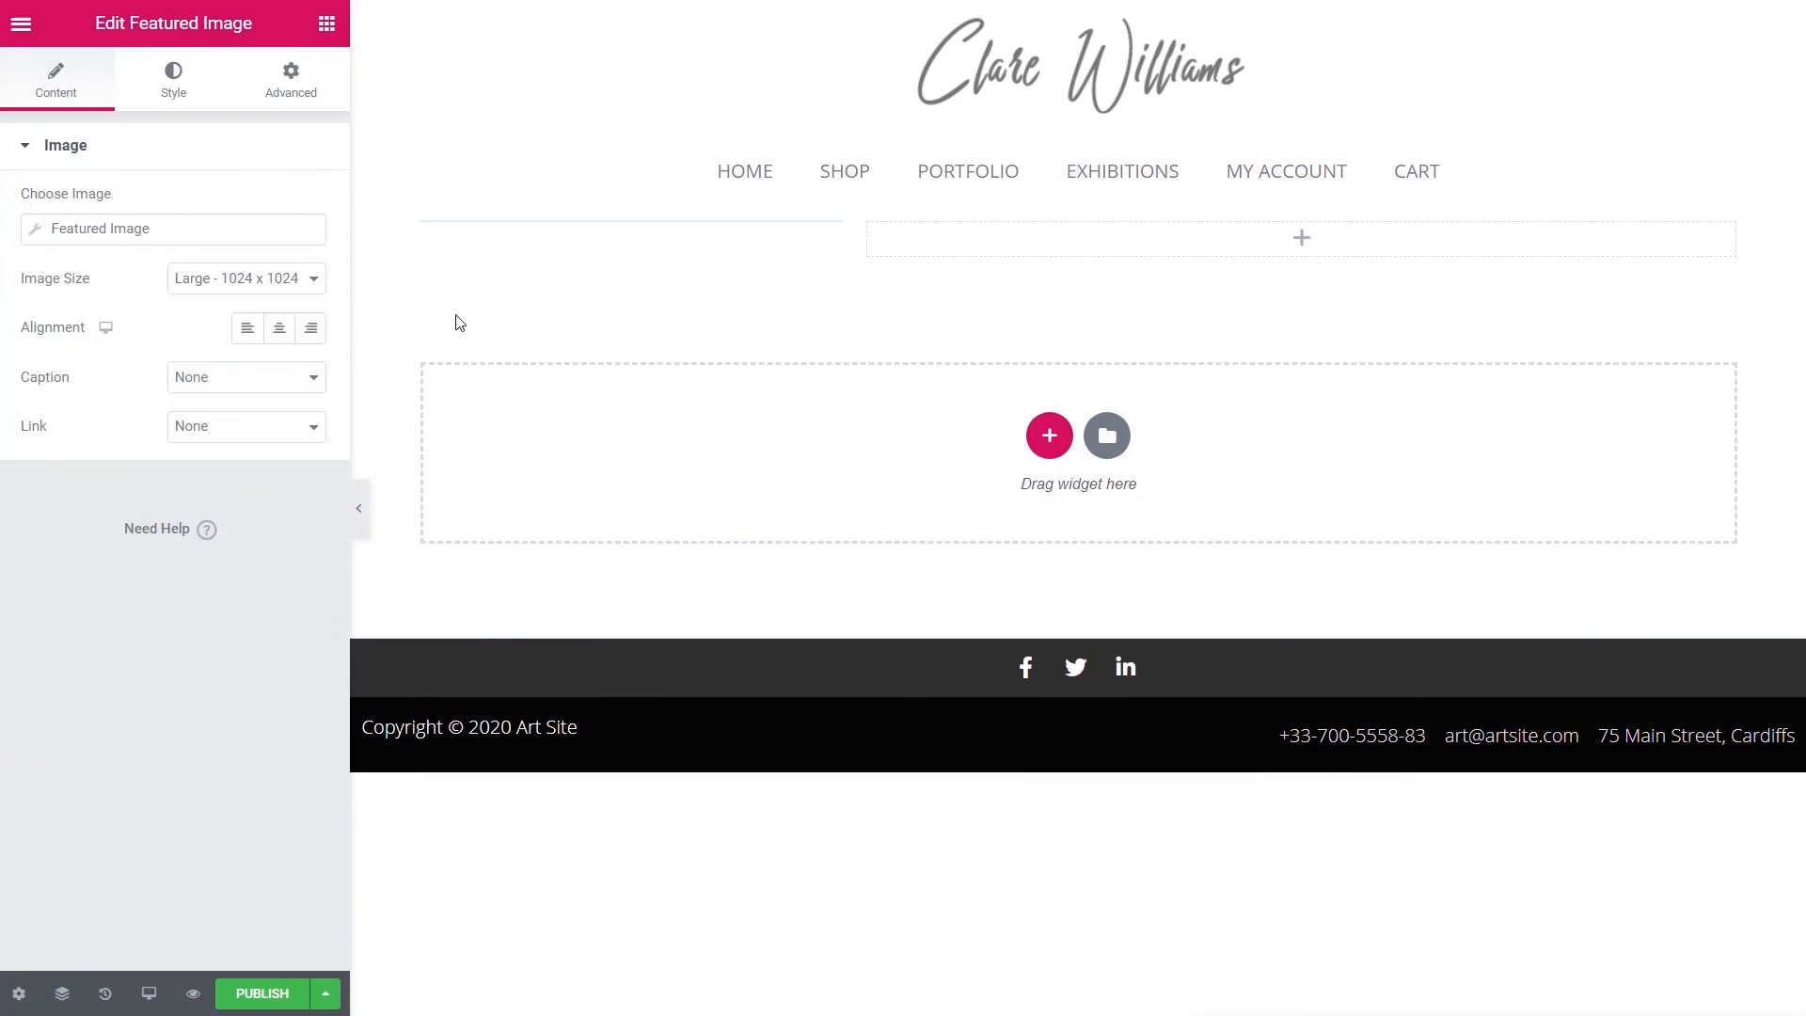
{"action": "left_click", "coordinate": [252, 428]}
{"action": "left_click", "coordinate": [227, 469]}
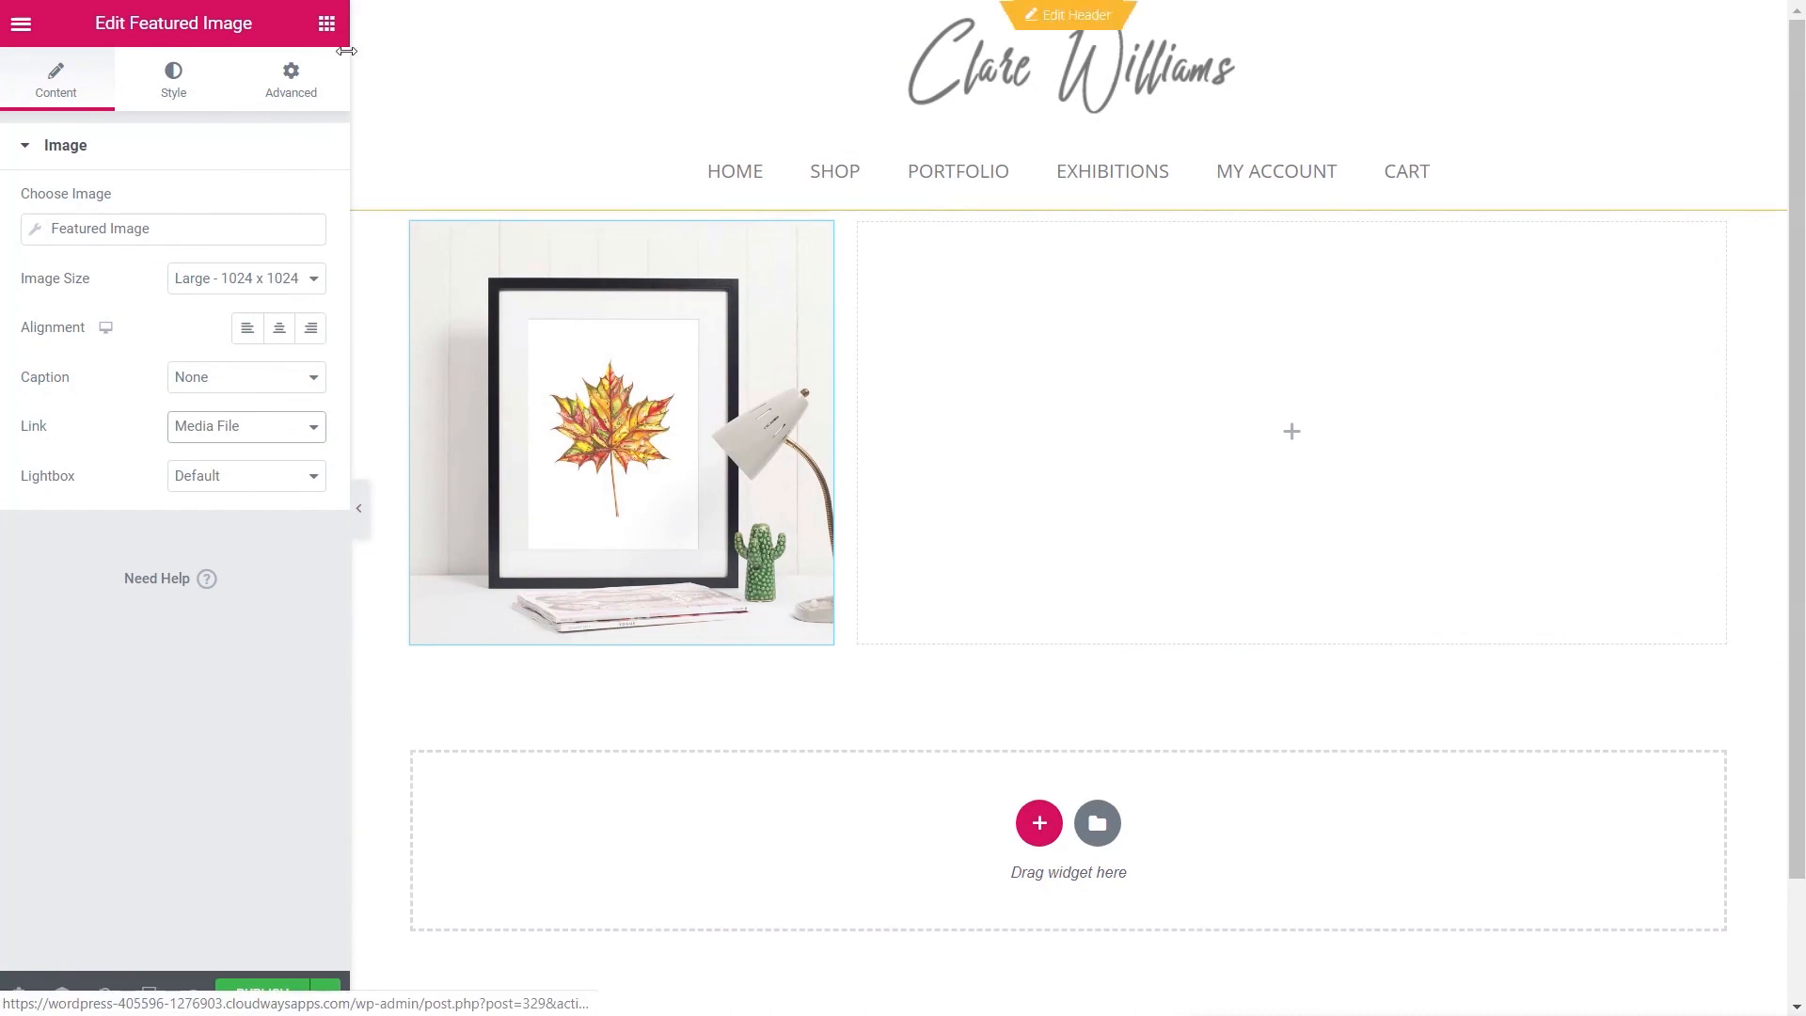
- Add the post title to the right column as an H3 heading
{"action": "left_click", "coordinate": [326, 24]}
{"action": "mouse_move", "coordinate": [87, 246]}
{"action": "left_mouse_down"}
{"action": "mouse_move", "coordinate": [383, 323]}
{"action": "mouse_move", "coordinate": [1292, 430]}
{"action": "left_mouse_up"}
{"action": "left_click", "coordinate": [246, 420]}
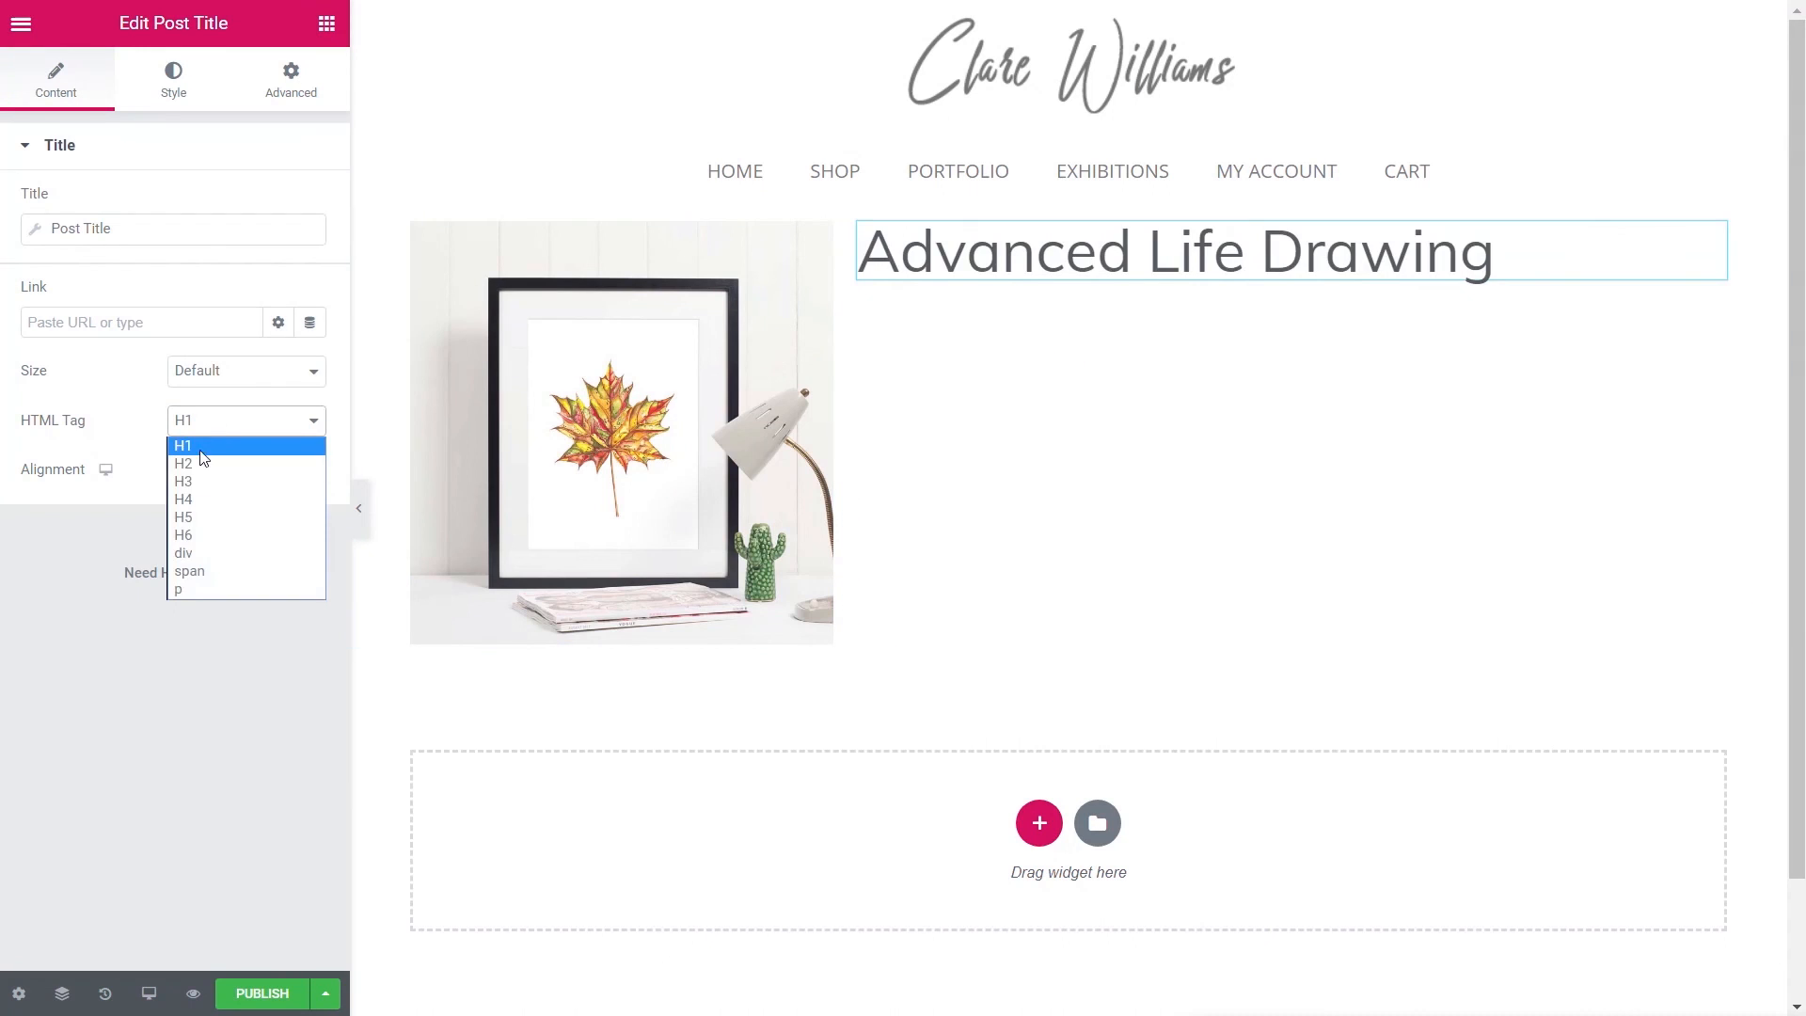
{"action": "left_click", "coordinate": [189, 480]}
- Add the post content under the title, with a text block below it
{"action": "left_click", "coordinate": [326, 24]}
{"action": "left_click_drag", "start_coordinate": [84, 352], "coordinate": [941, 273]}
{"action": "left_click", "coordinate": [327, 24]}
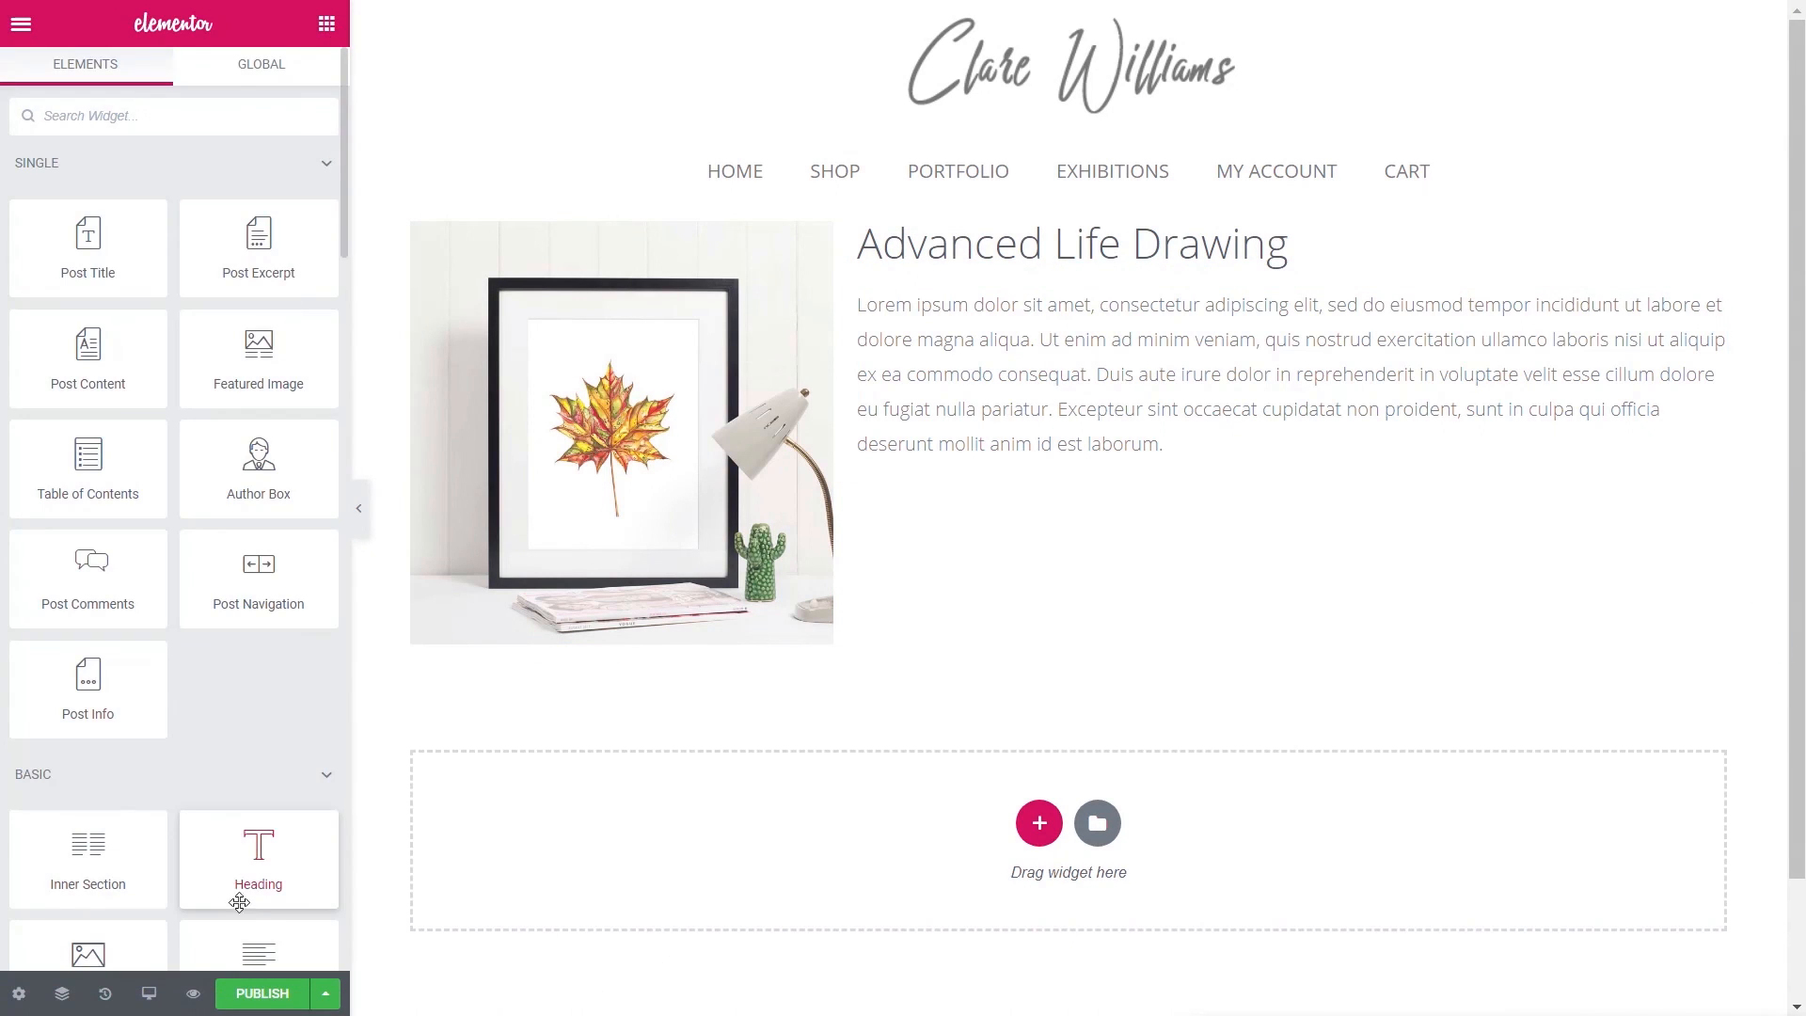
{"action": "scroll", "coordinate": [249, 865], "scroll_direction": "down", "scroll_amount": 2}
{"action": "left_click_drag", "start_coordinate": [258, 814], "coordinate": [979, 456]}
- Fill the text block with the ACF Class Location field, prefixed by a Class Location label
{"action": "left_click", "coordinate": [309, 215]}
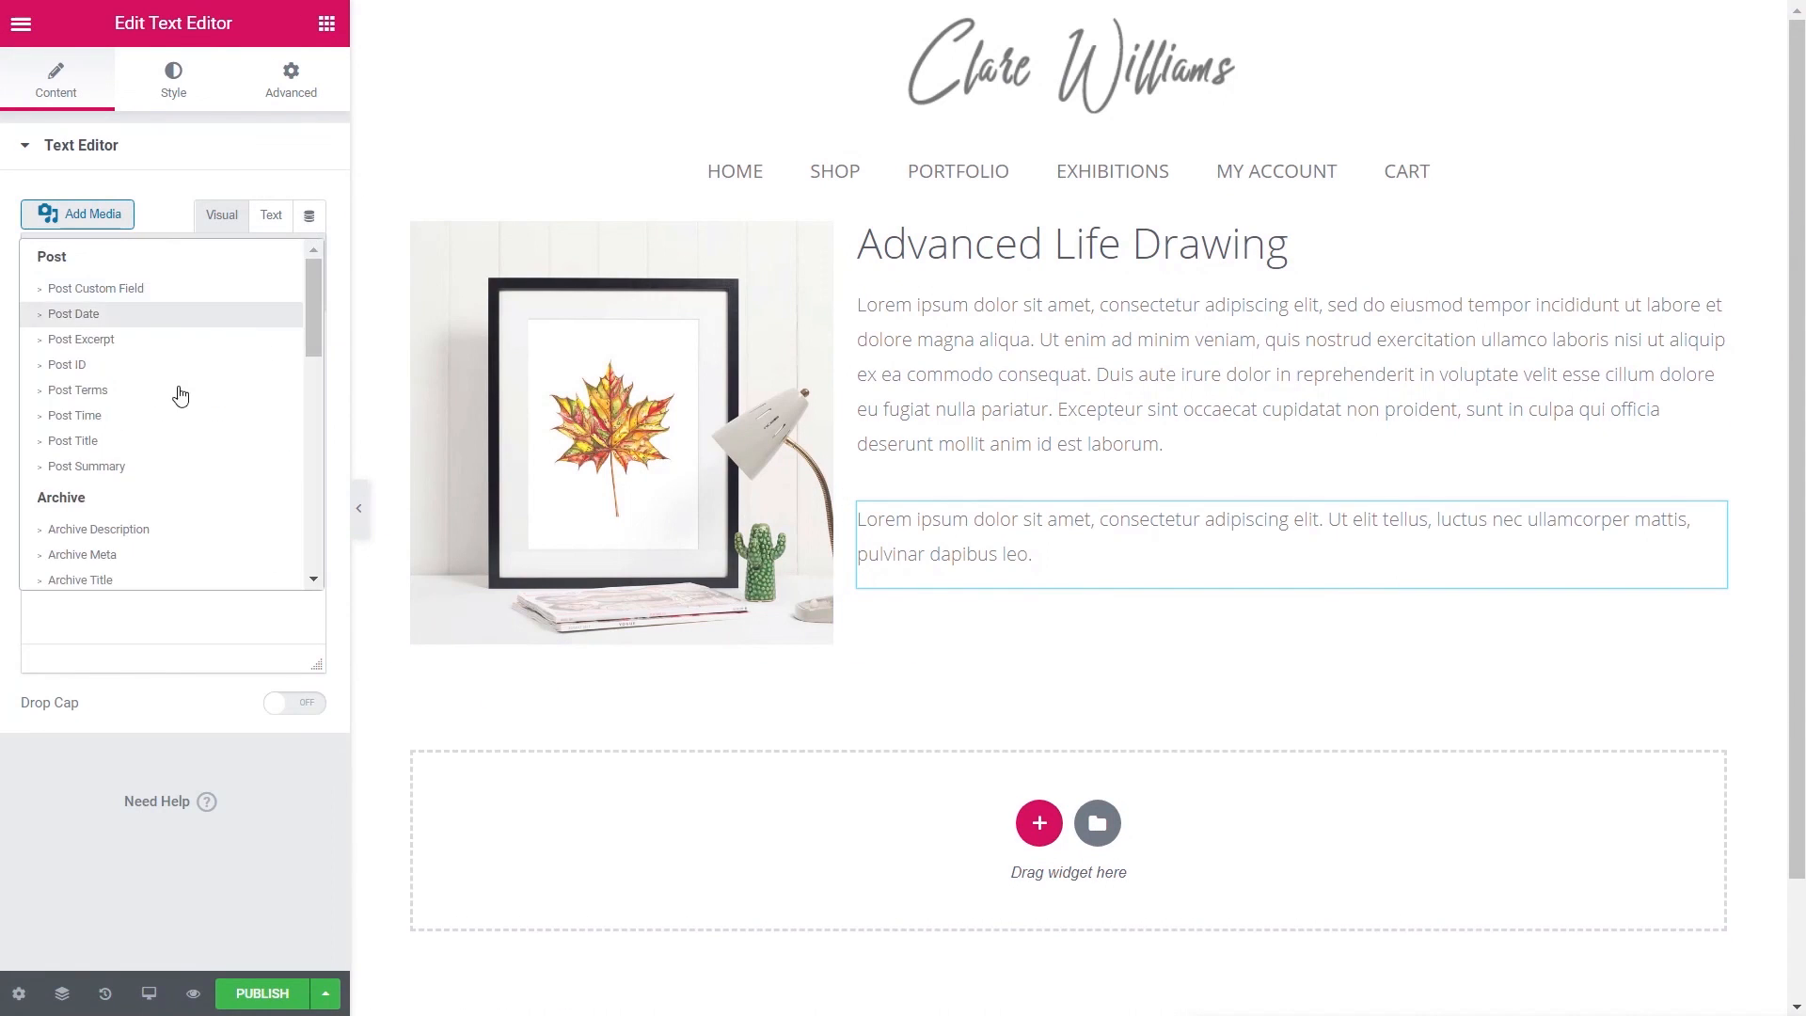
{"action": "scroll", "coordinate": [179, 404], "scroll_direction": "down", "scroll_amount": 5}
{"action": "left_click", "coordinate": [116, 329]}
{"action": "left_click", "coordinate": [132, 215]}
{"action": "left_click", "coordinate": [221, 316]}
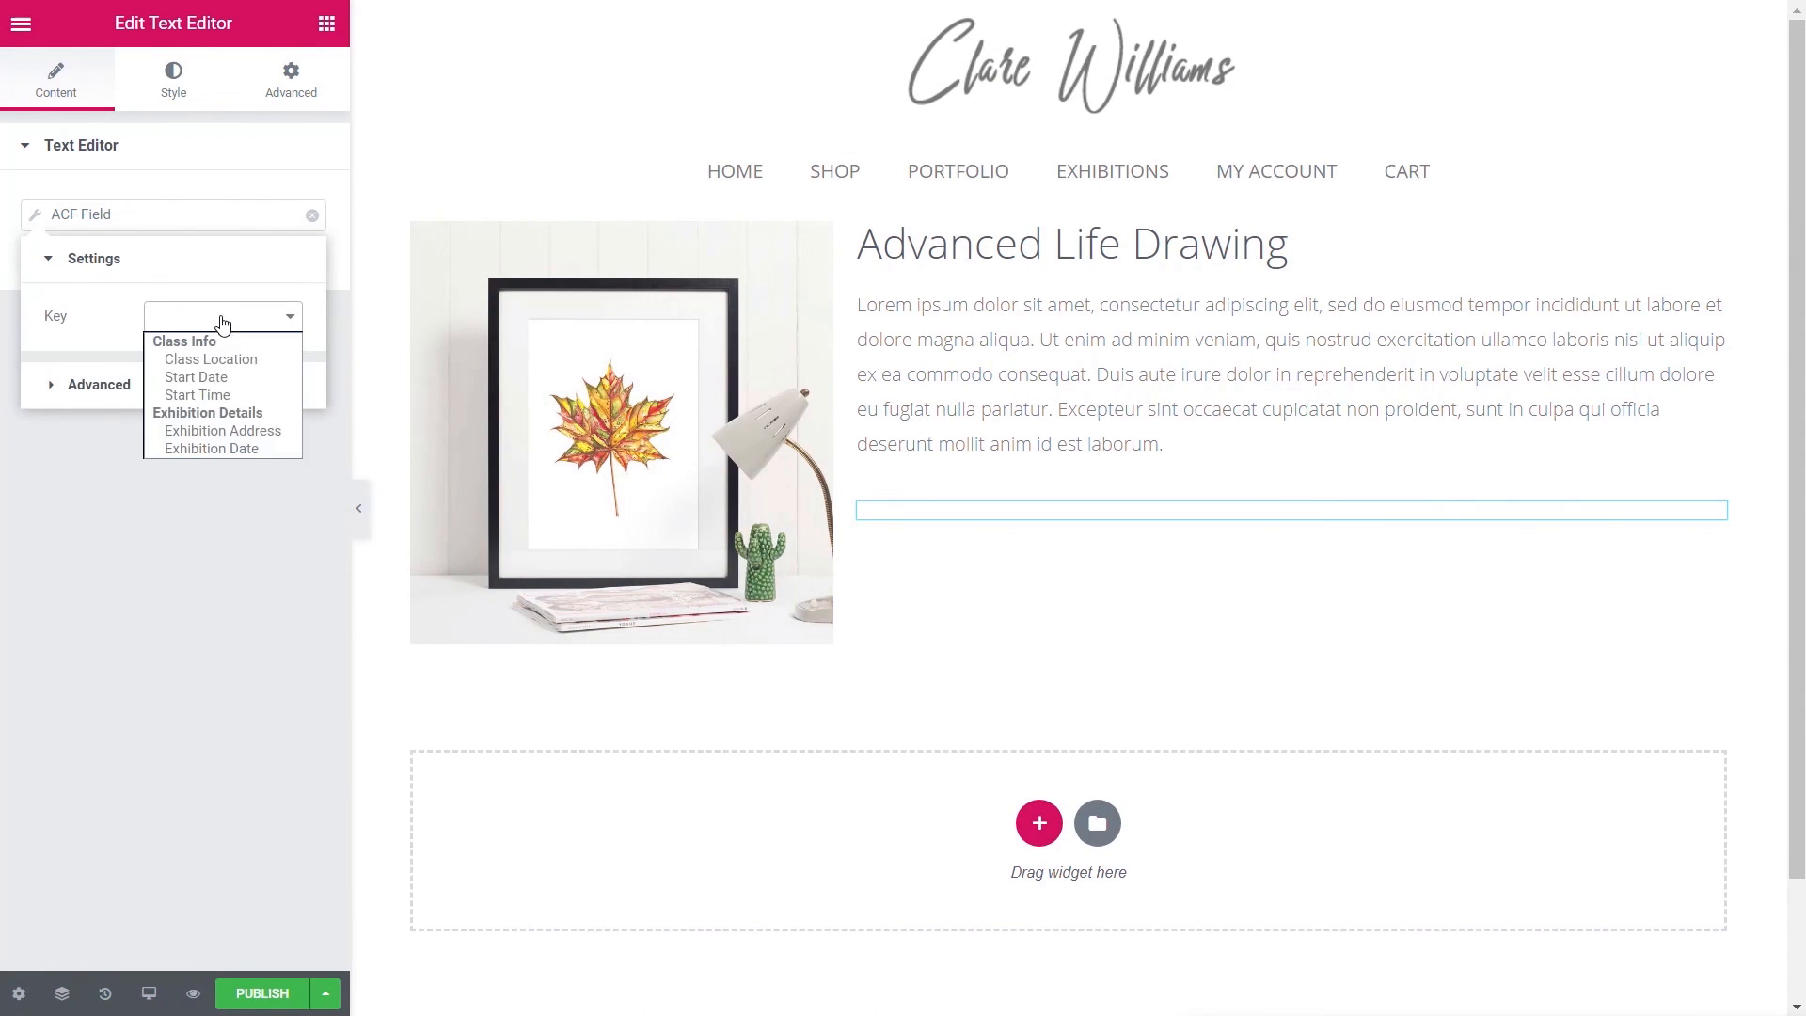
{"action": "left_click", "coordinate": [174, 365]}
{"action": "left_click", "coordinate": [174, 369]}
{"action": "left_click", "coordinate": [198, 375]}
{"action": "type", "text": "Class Location:"}
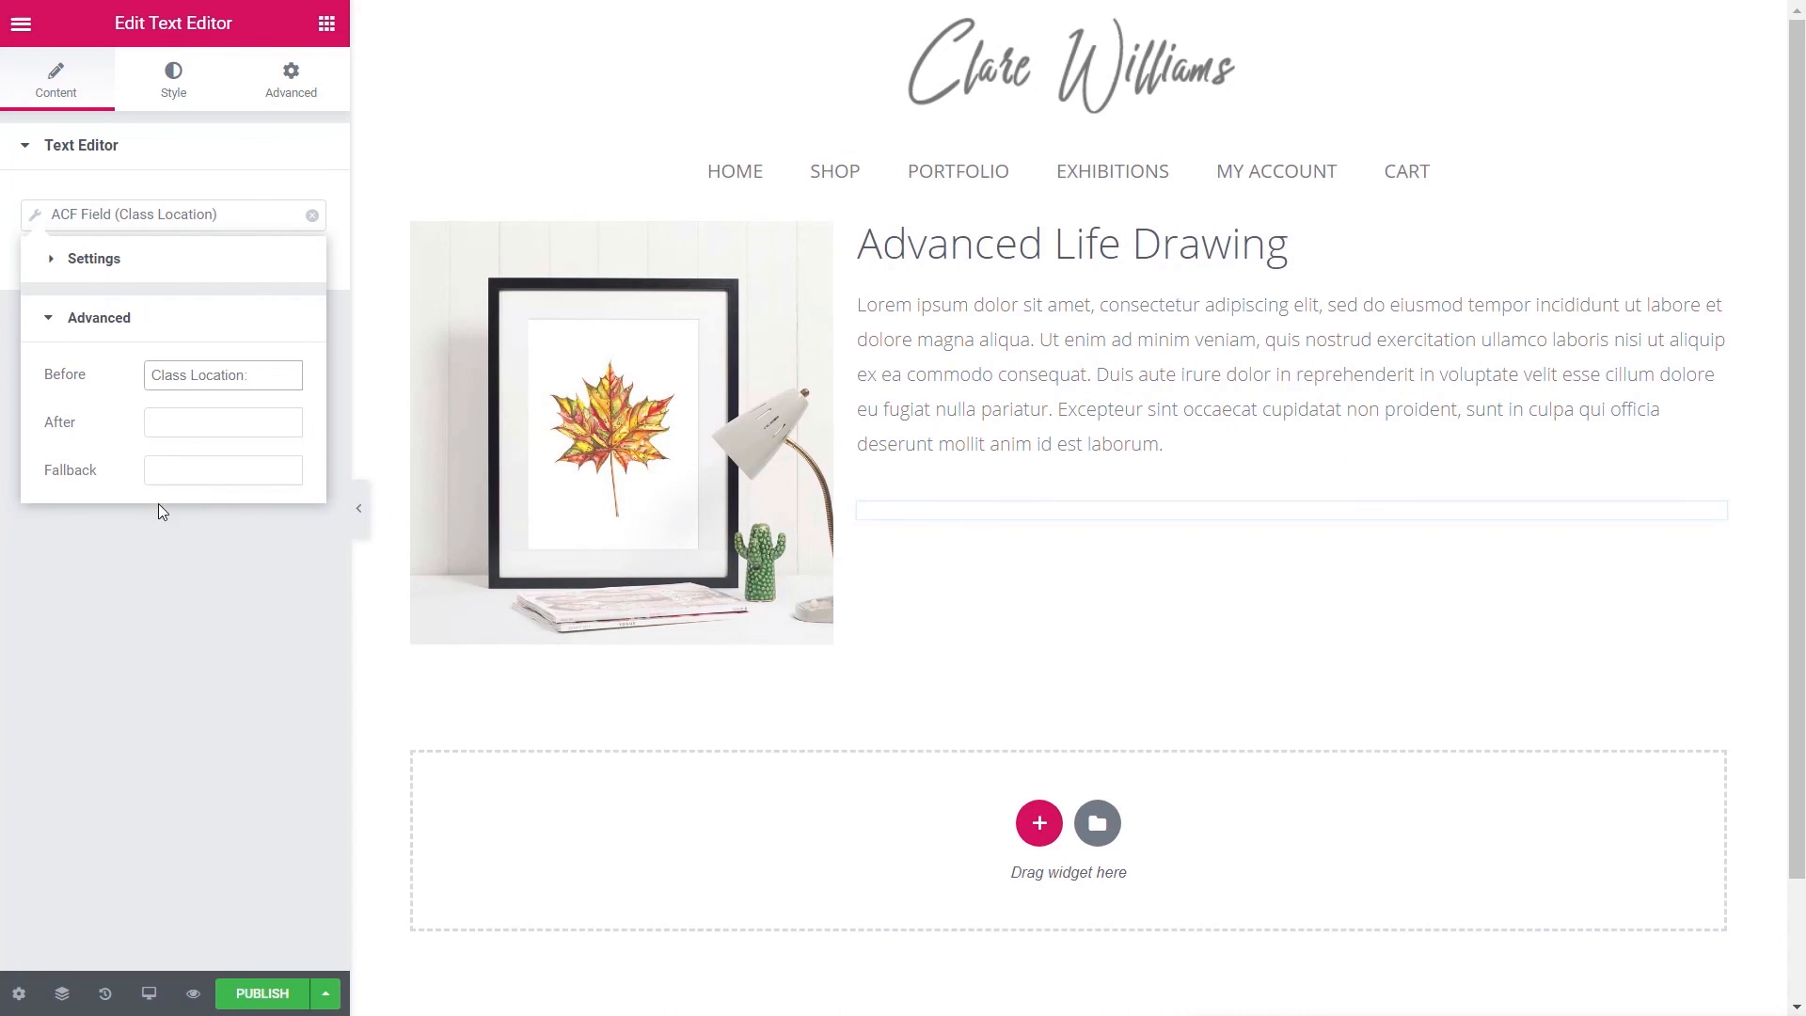
{"action": "left_click", "coordinate": [179, 585]}
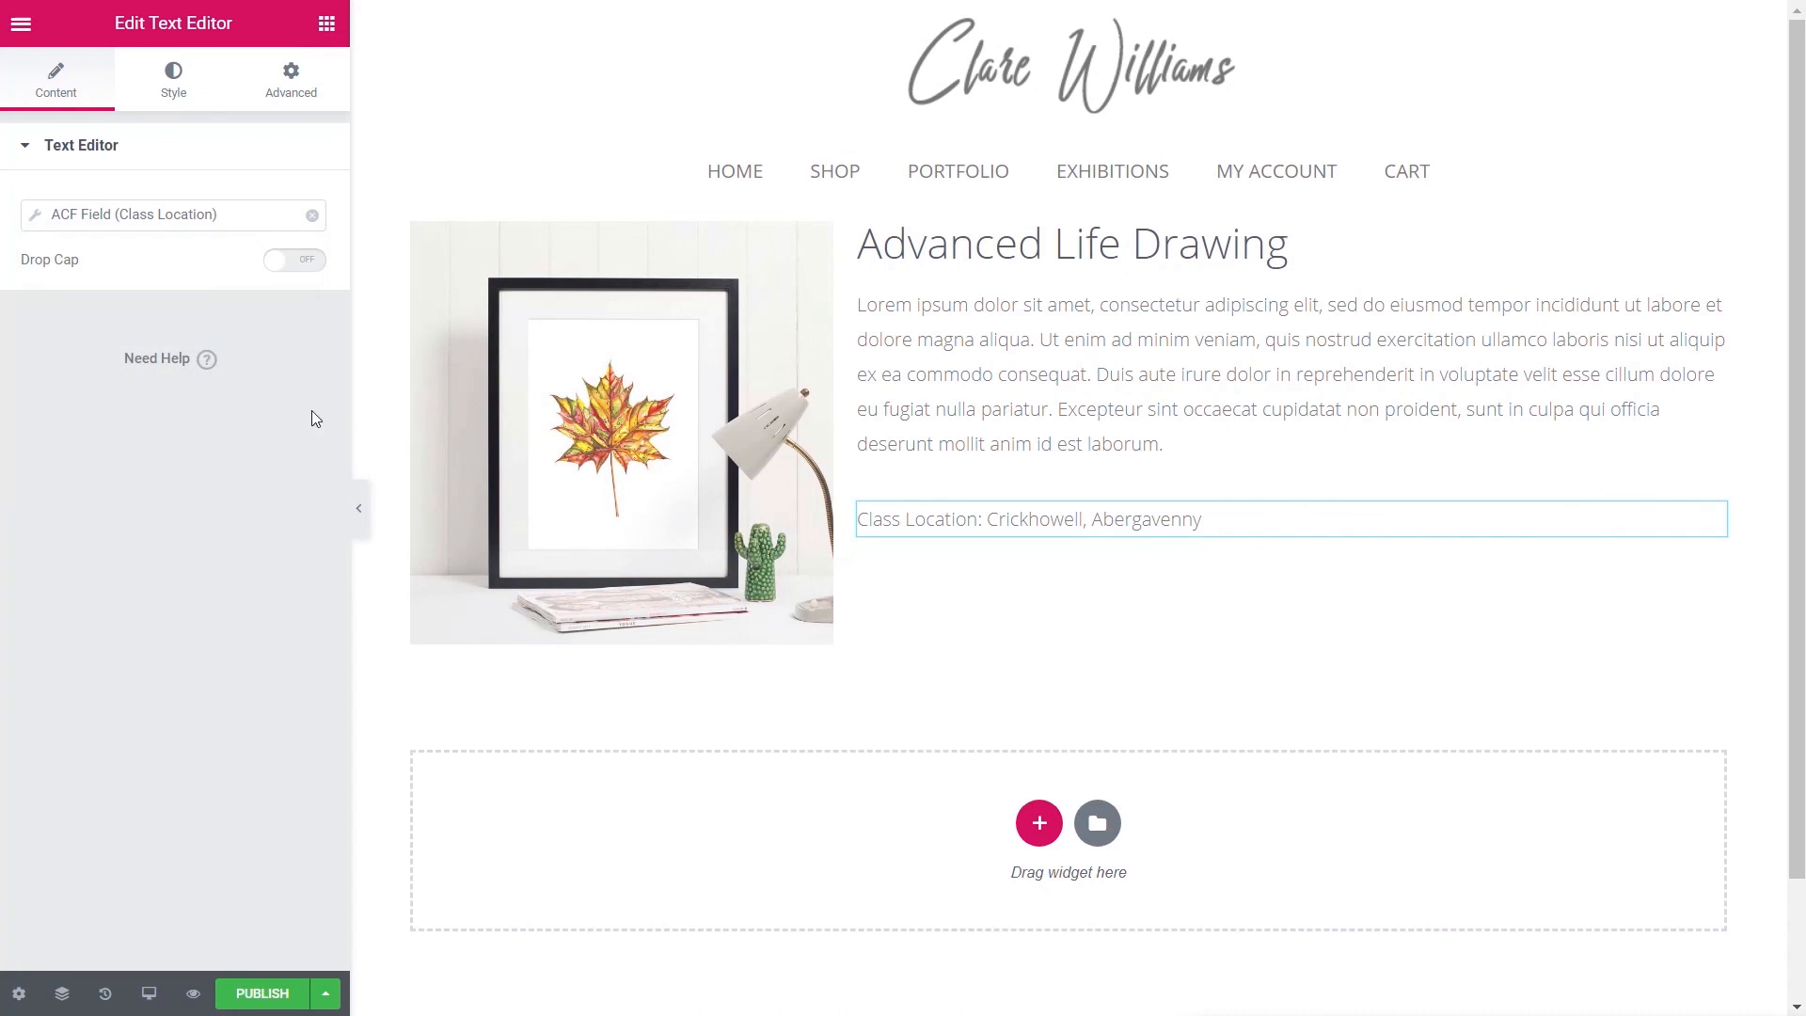
- Duplicate the location block and switch it to the Start Date field with a Start Date label
{"action": "right_click", "coordinate": [1709, 520]}
{"action": "left_click", "coordinate": [1625, 644]}
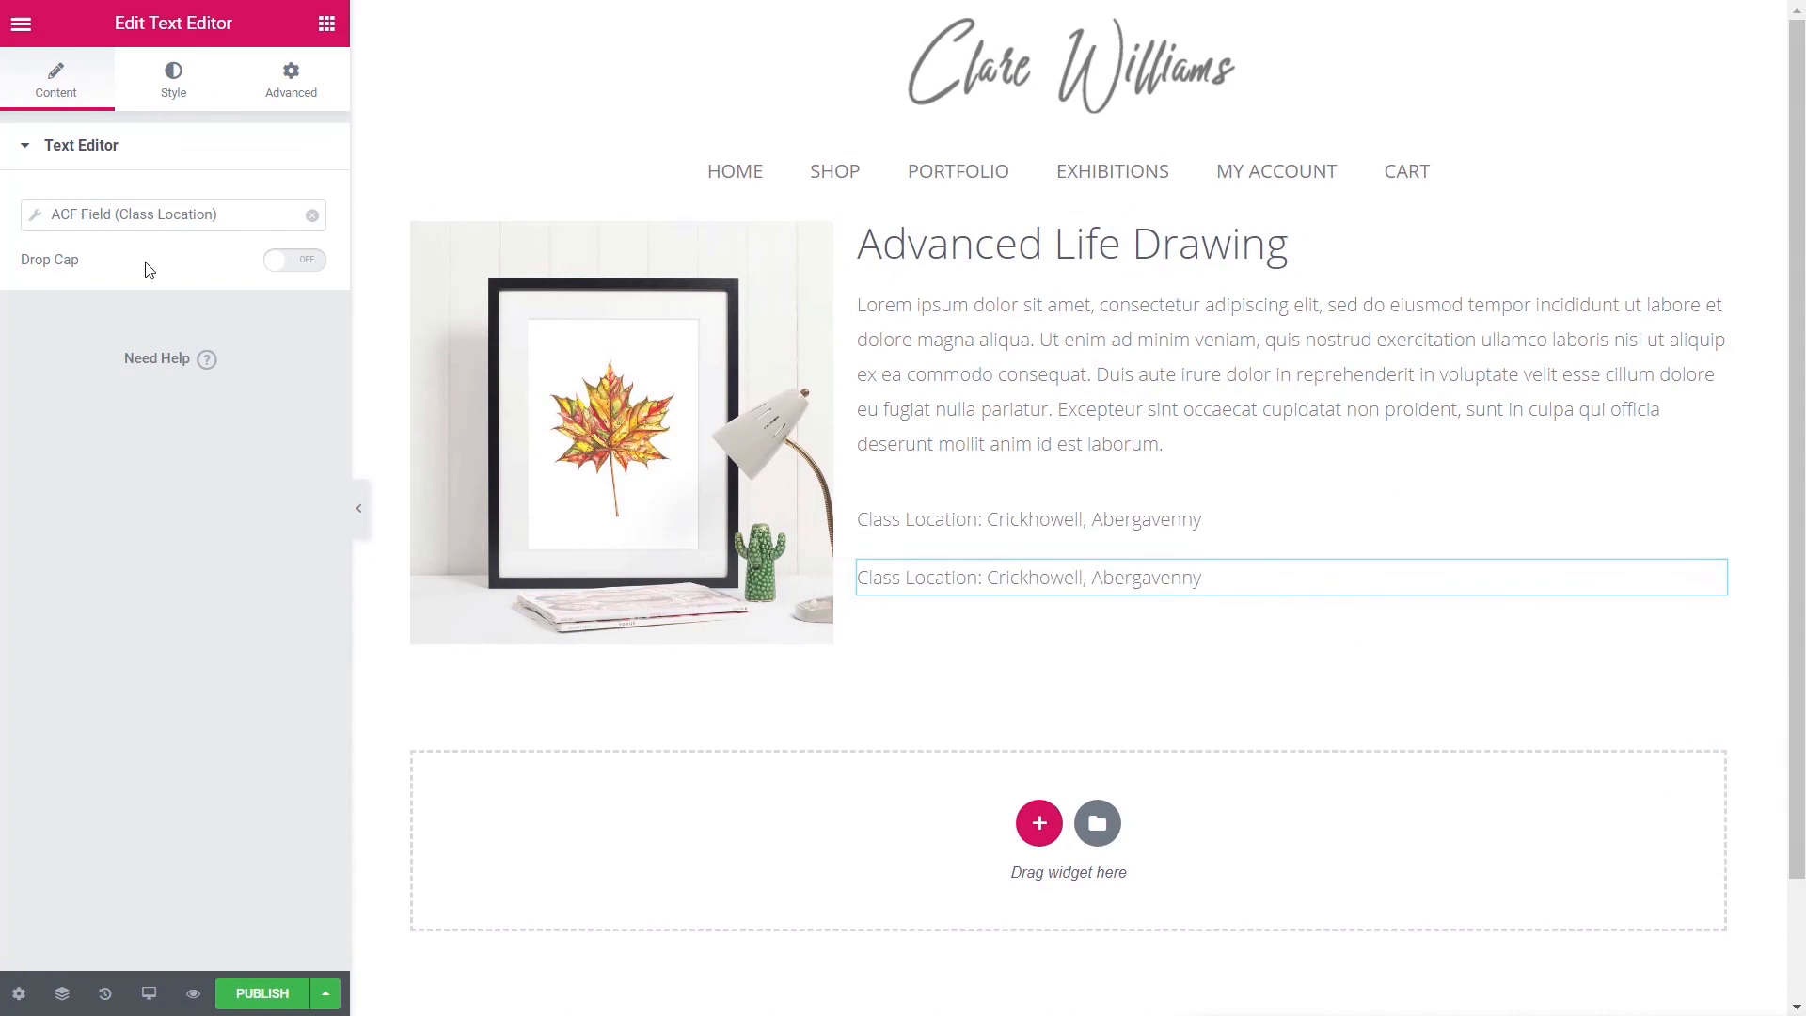
{"action": "left_click", "coordinate": [131, 214]}
{"action": "left_click", "coordinate": [221, 316]}
{"action": "left_click", "coordinate": [198, 377]}
{"action": "left_click", "coordinate": [152, 389]}
{"action": "left_click_drag", "start_coordinate": [244, 377], "coordinate": [100, 377]}
{"action": "type", "text": "Start Date"}
{"action": "left_click", "coordinate": [178, 584]}
- Duplicate the start date block and switch it to the Start Time field, labelled Start Time
{"action": "right_click", "coordinate": [1711, 575]}
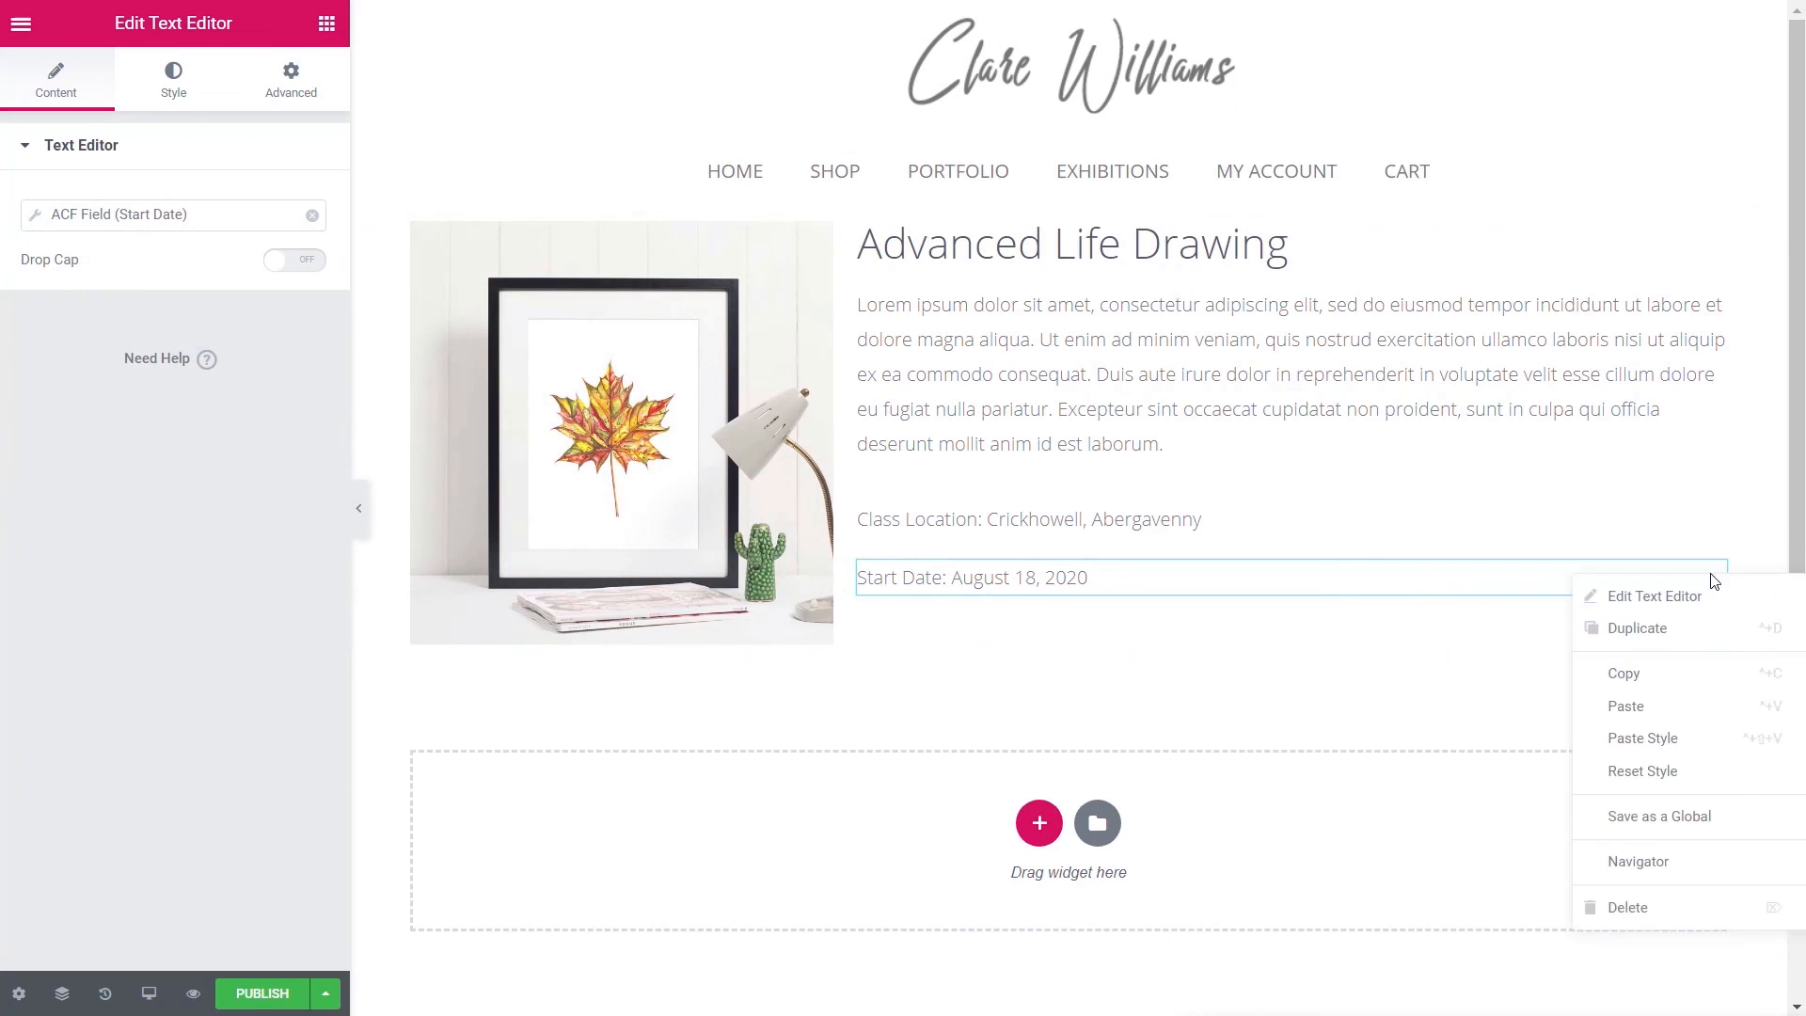
{"action": "left_click", "coordinate": [1641, 630]}
{"action": "left_click", "coordinate": [37, 214]}
{"action": "left_click", "coordinate": [221, 316]}
{"action": "left_click", "coordinate": [213, 388]}
{"action": "left_click", "coordinate": [98, 384]}
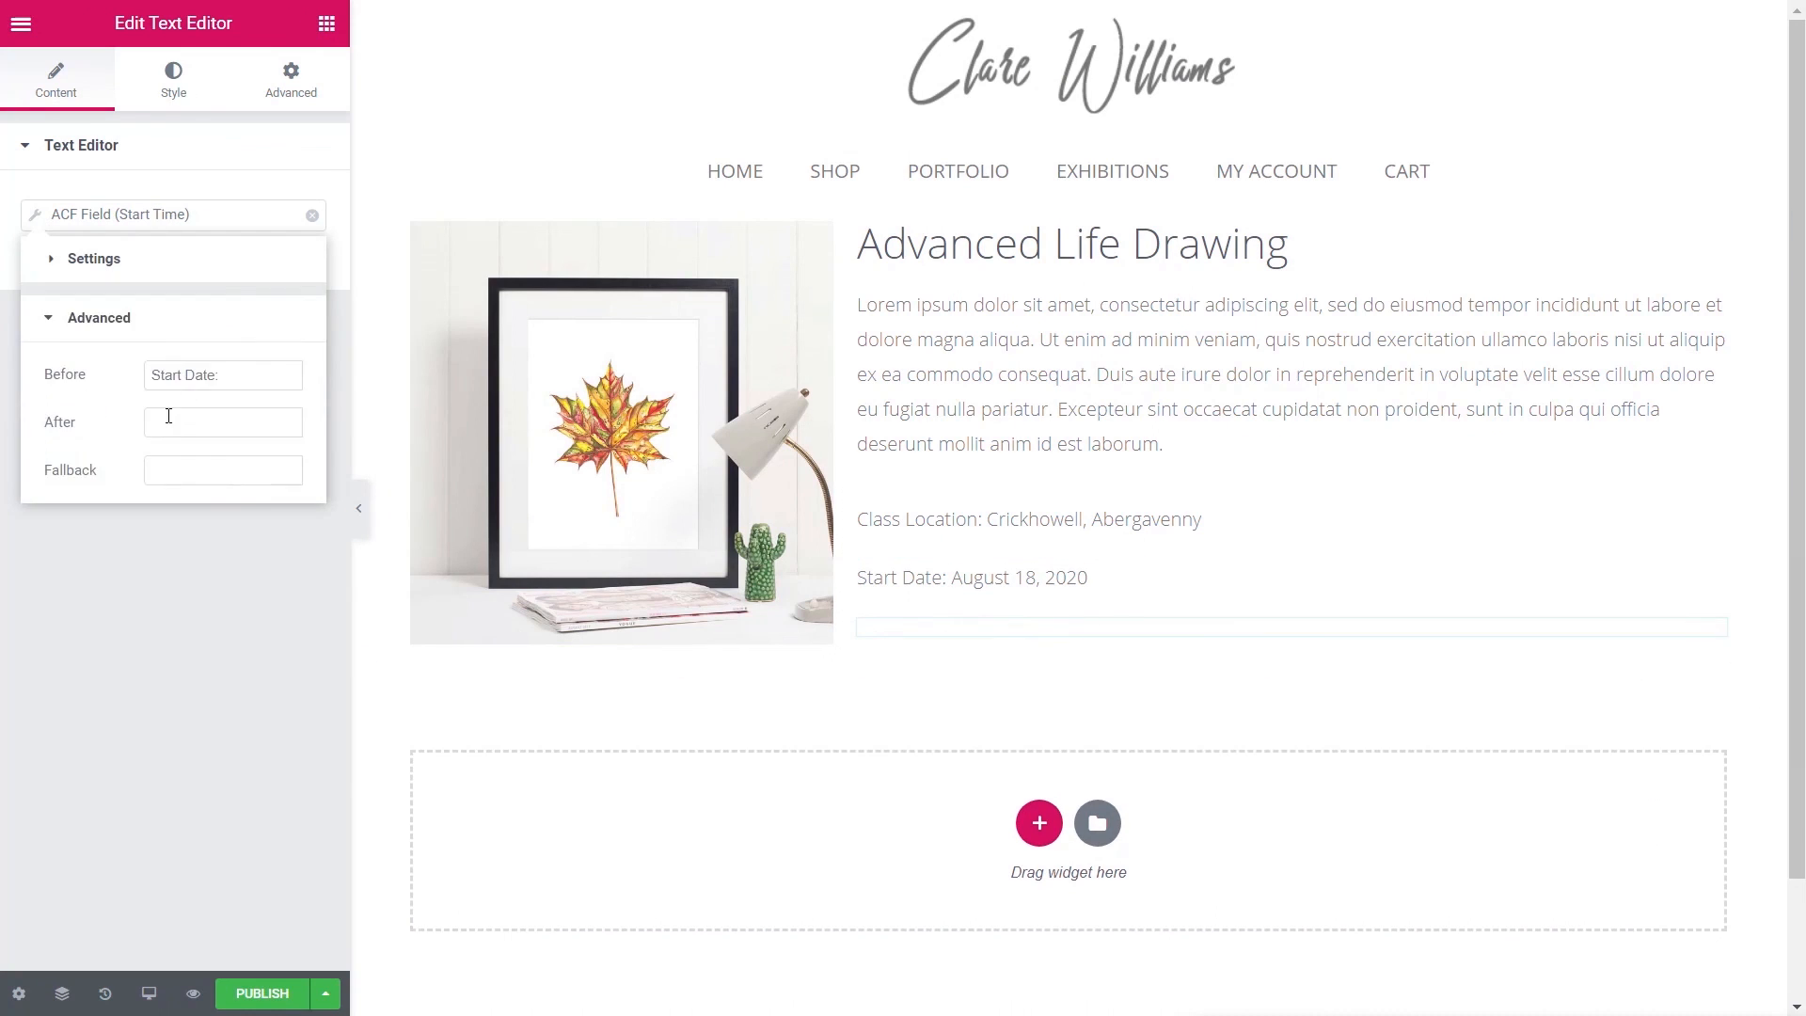
{"action": "double_click", "coordinate": [201, 376]}
{"action": "type", "text": "Time"}
{"action": "left_click", "coordinate": [209, 585]}
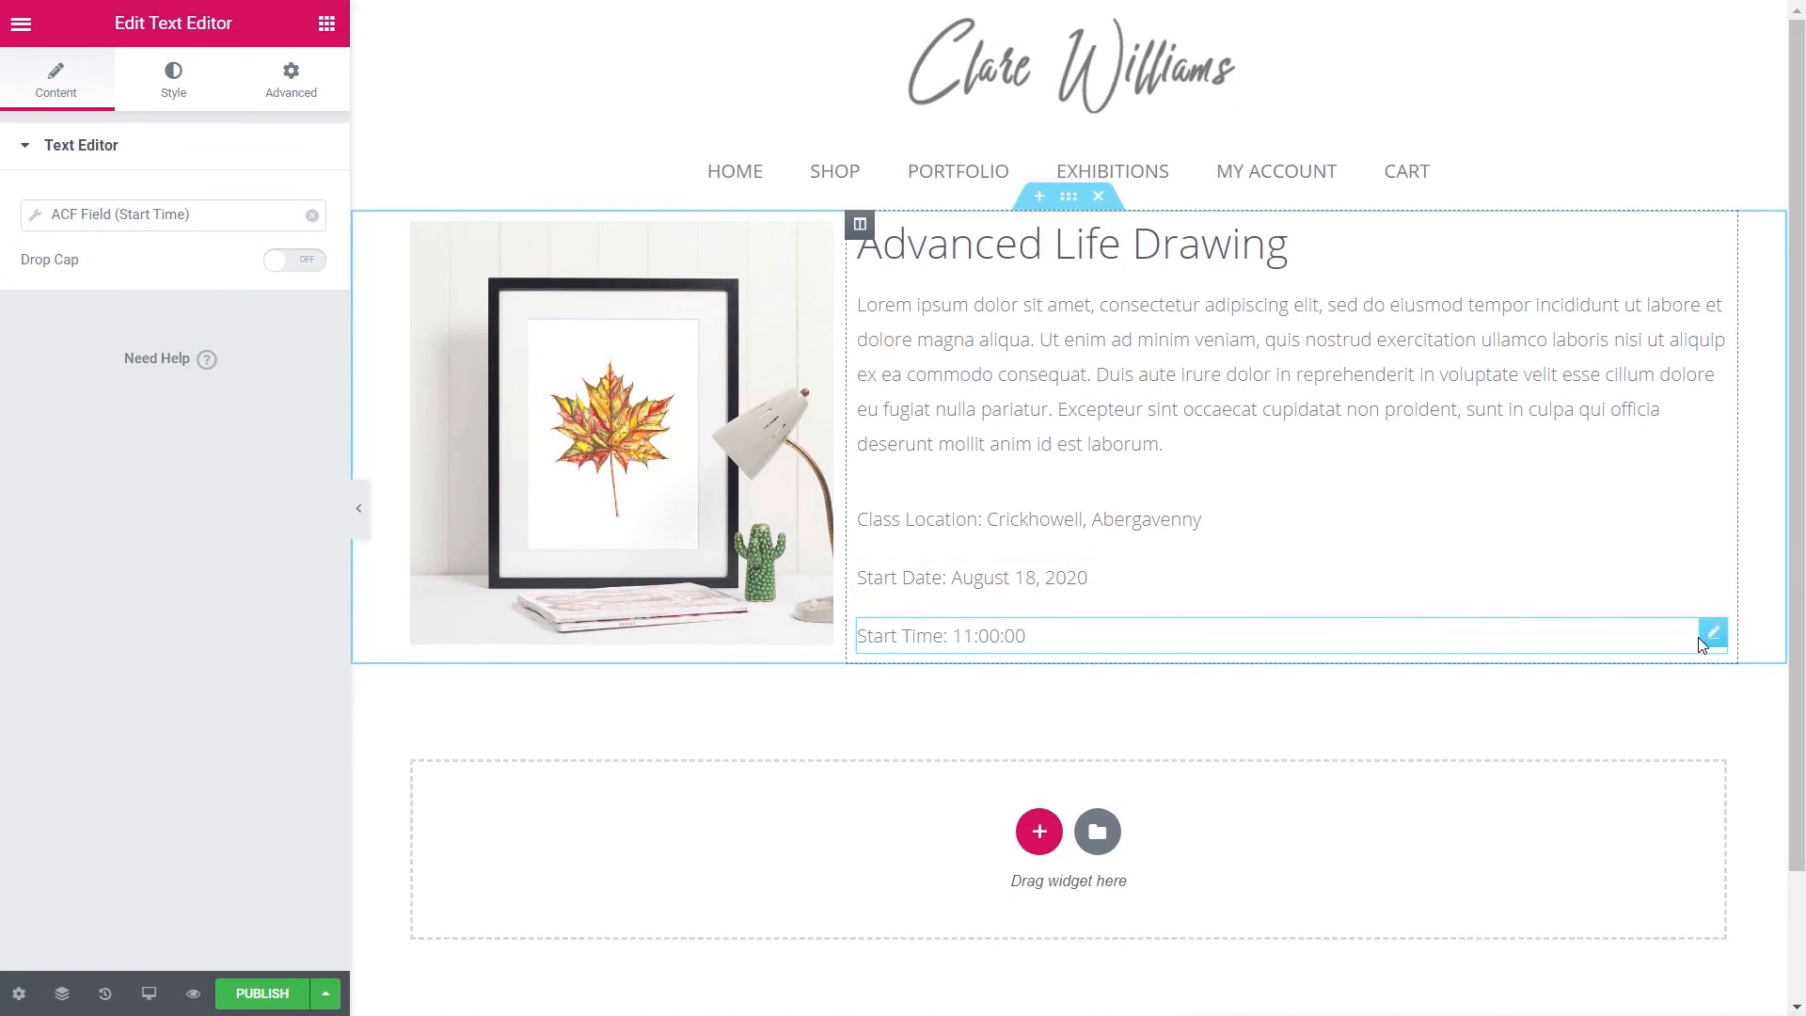
- Set the Start Date block's width to Inline (auto)
{"action": "left_click", "coordinate": [1713, 575]}
{"action": "left_click", "coordinate": [312, 101]}
{"action": "left_click", "coordinate": [83, 657]}
{"action": "left_click", "coordinate": [246, 439]}
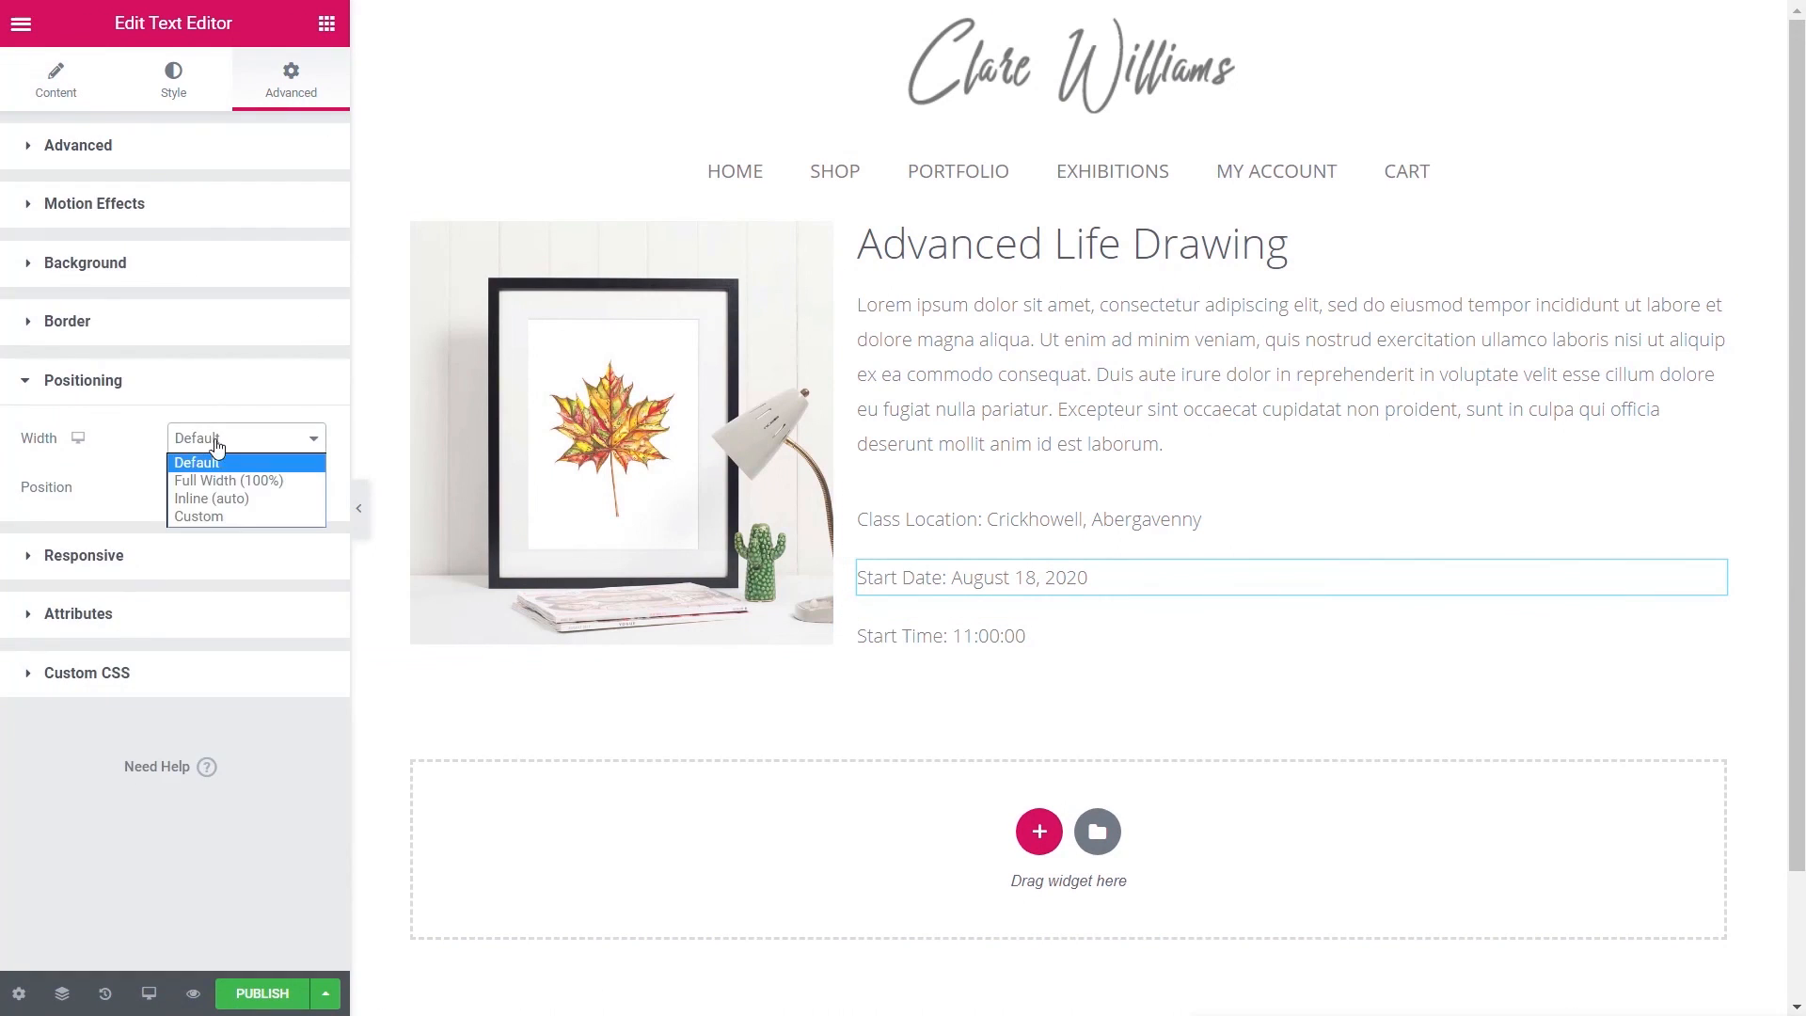
{"action": "left_click", "coordinate": [202, 486]}
- Make Start Time inline beside Start Date with 20 px left padding
{"action": "left_click", "coordinate": [1713, 609]}
{"action": "left_click", "coordinate": [287, 83]}
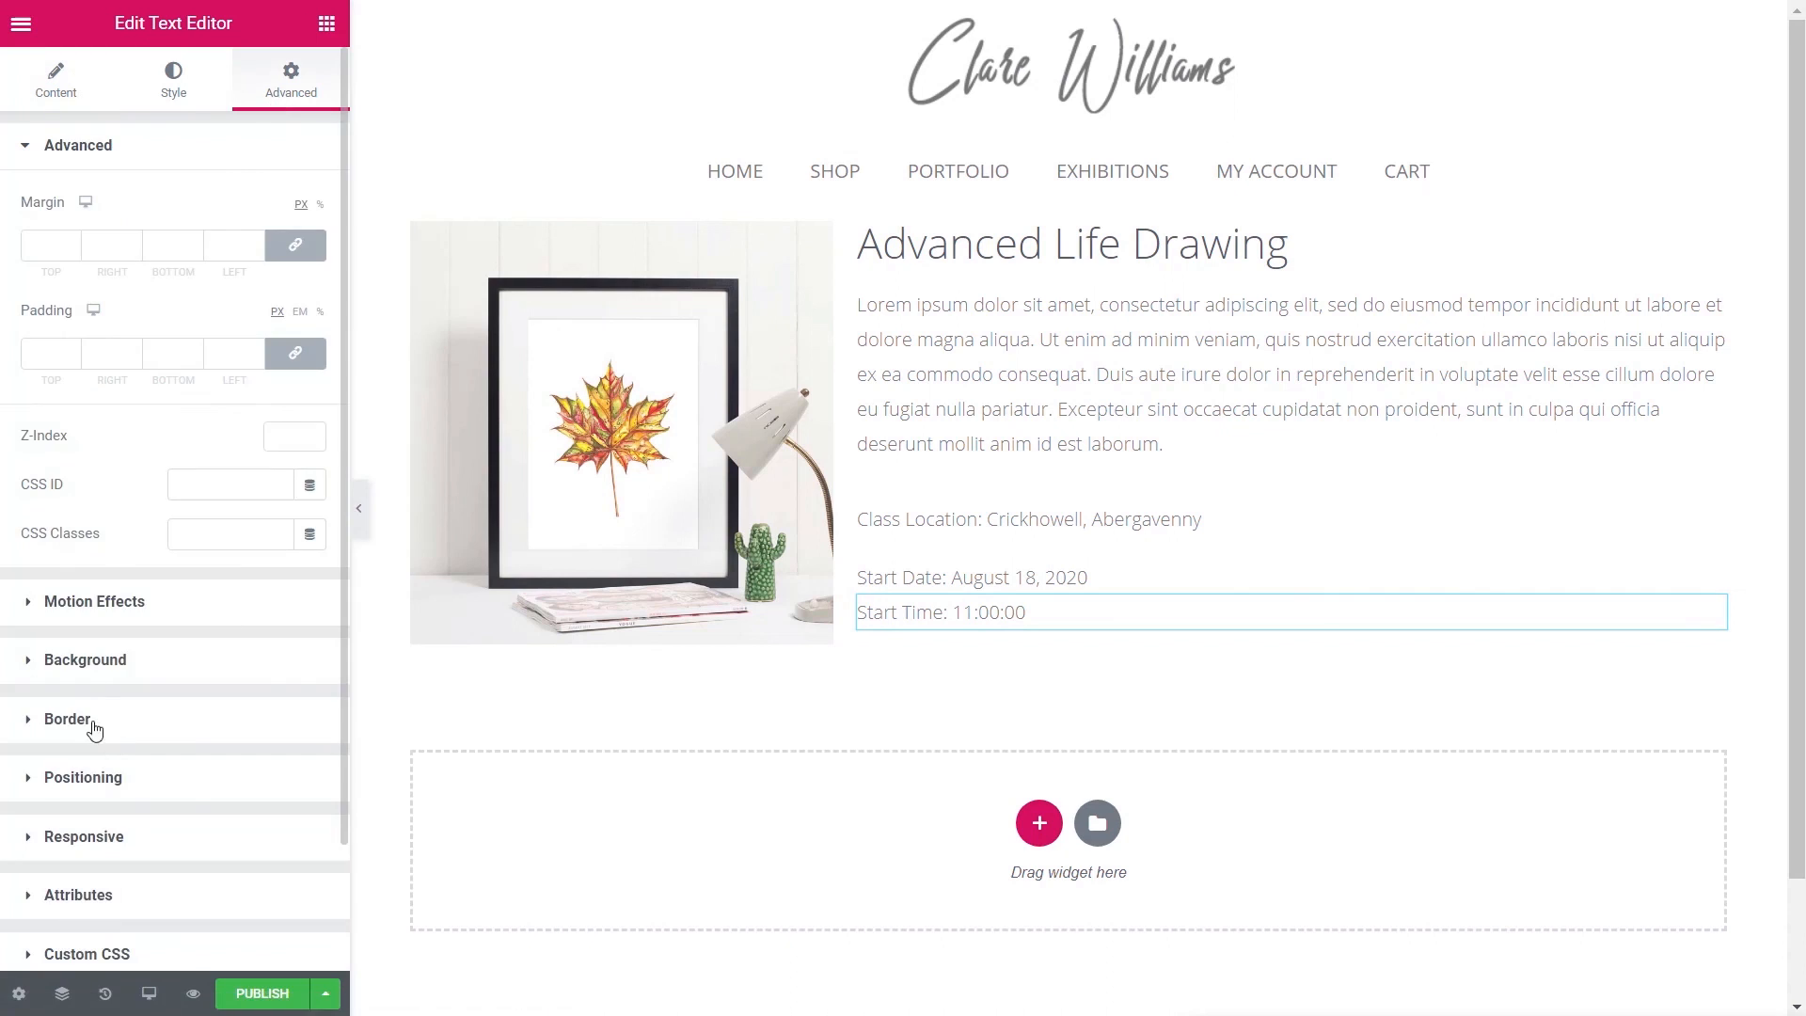
{"action": "left_click", "coordinate": [83, 774]}
{"action": "left_click", "coordinate": [247, 438]}
{"action": "left_click", "coordinate": [212, 499]}
{"action": "left_click", "coordinate": [213, 145]}
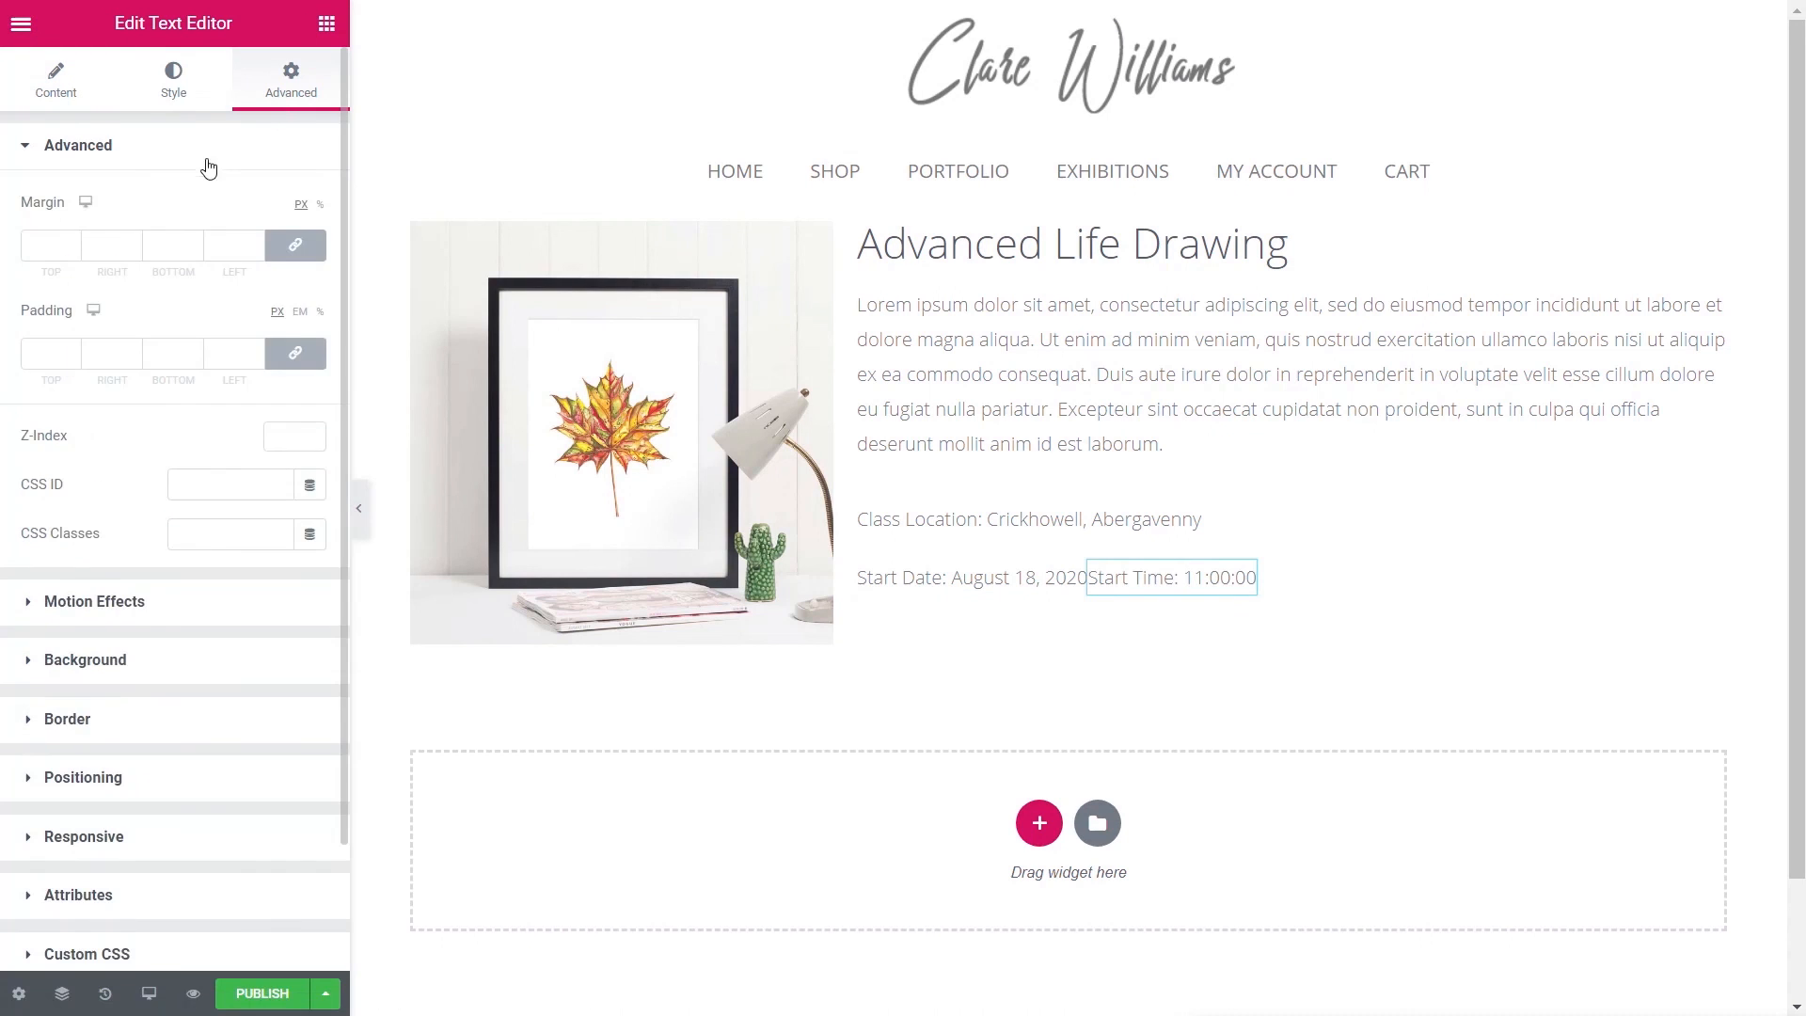
{"action": "left_click", "coordinate": [225, 353]}
{"action": "type", "text": "20"}
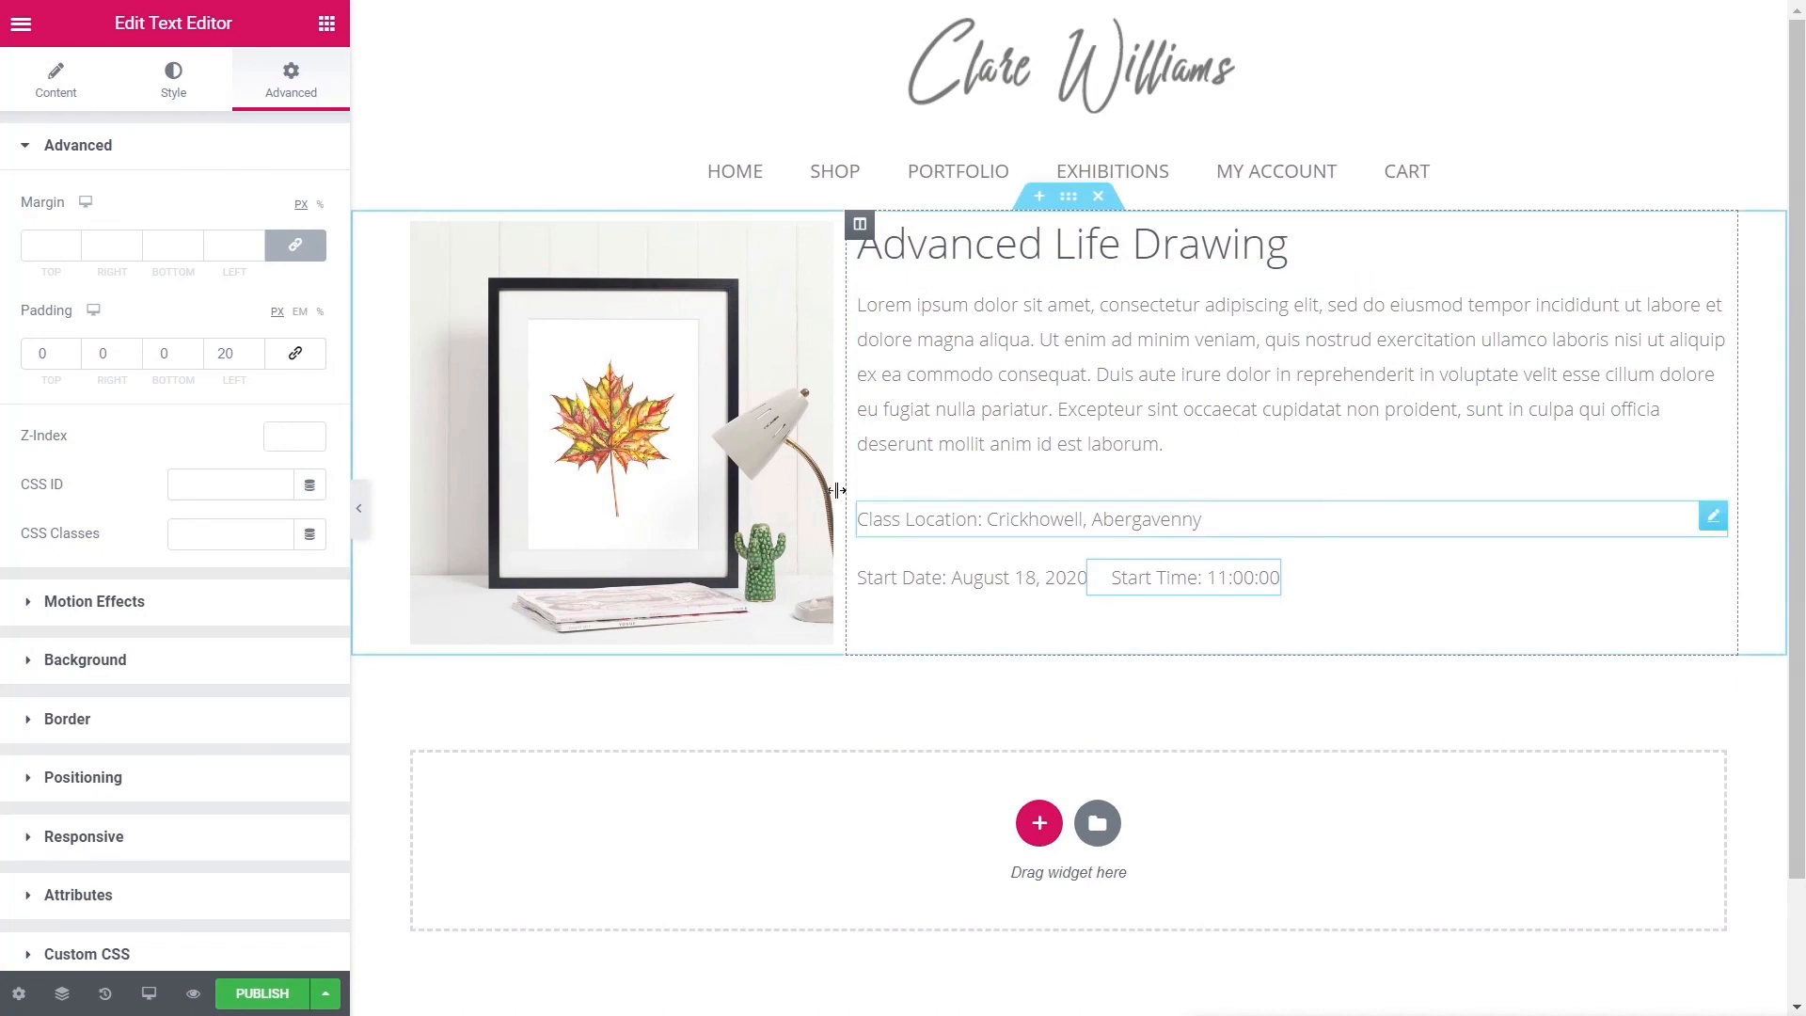
{"action": "left_click", "coordinate": [325, 24]}
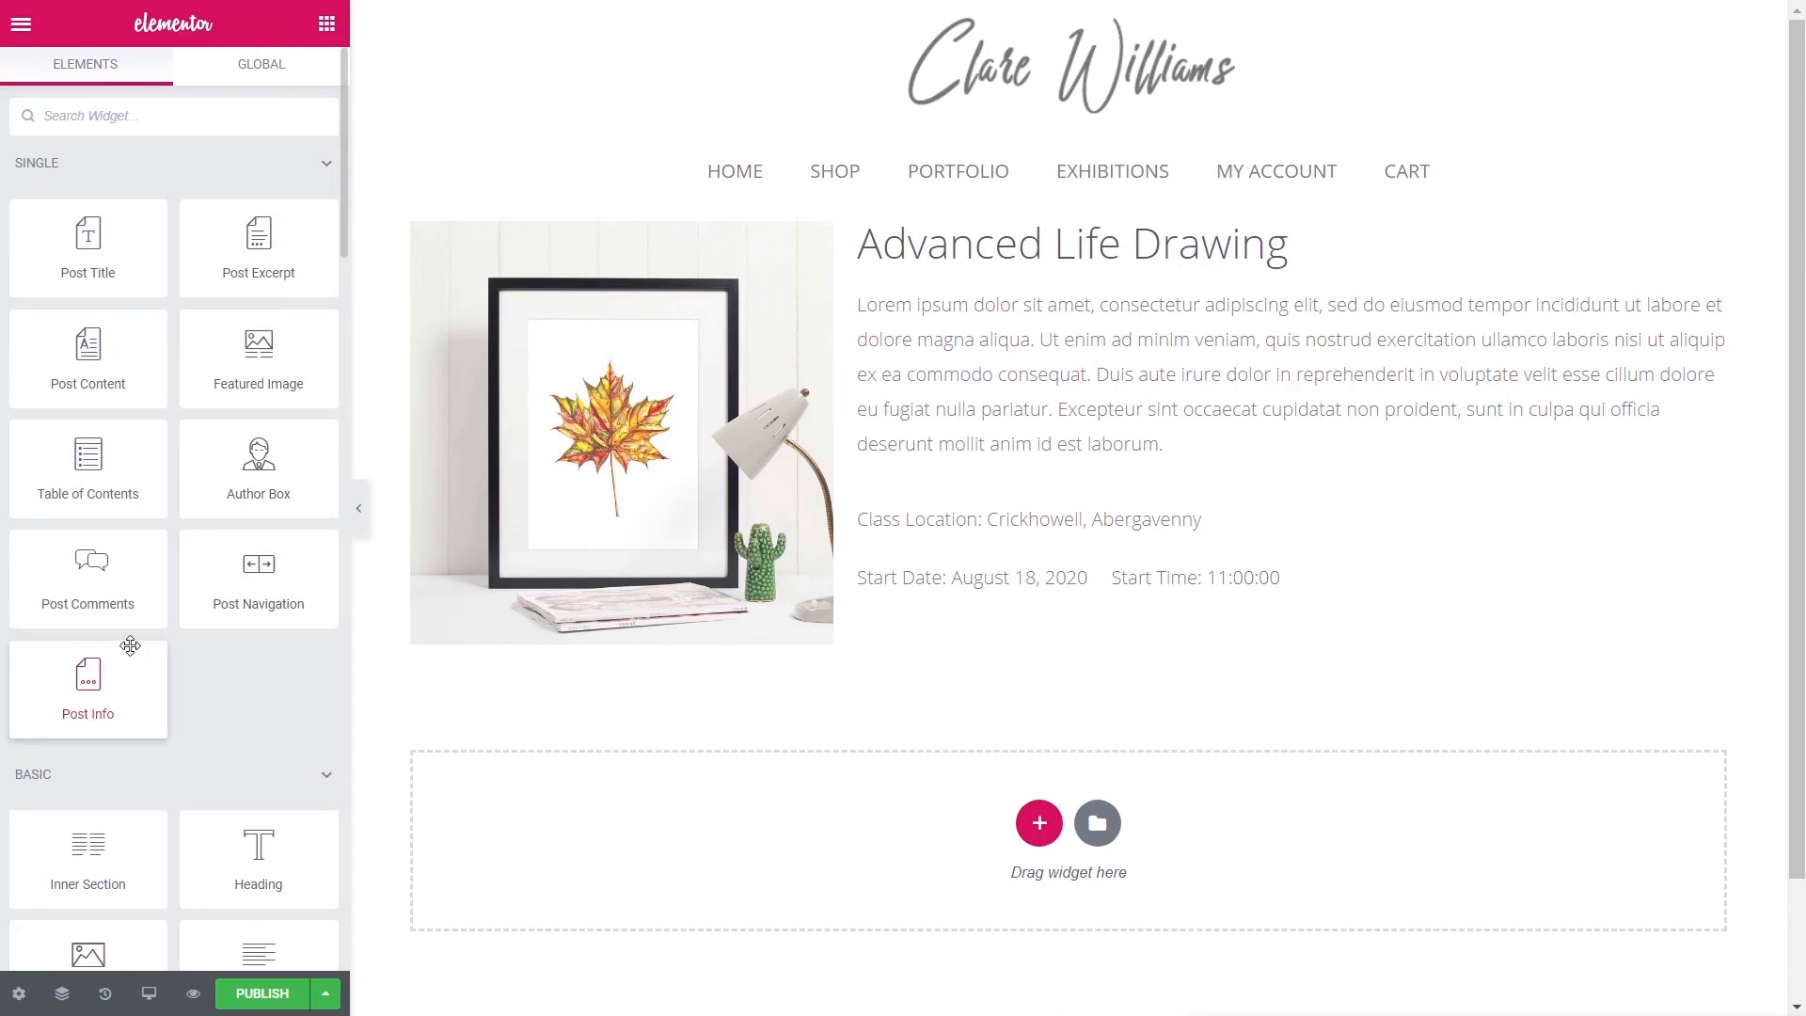
- Place a Post Info block under the title and delete its Author, Date and Time items
{"action": "left_click_drag", "start_coordinate": [70, 689], "coordinate": [968, 263]}
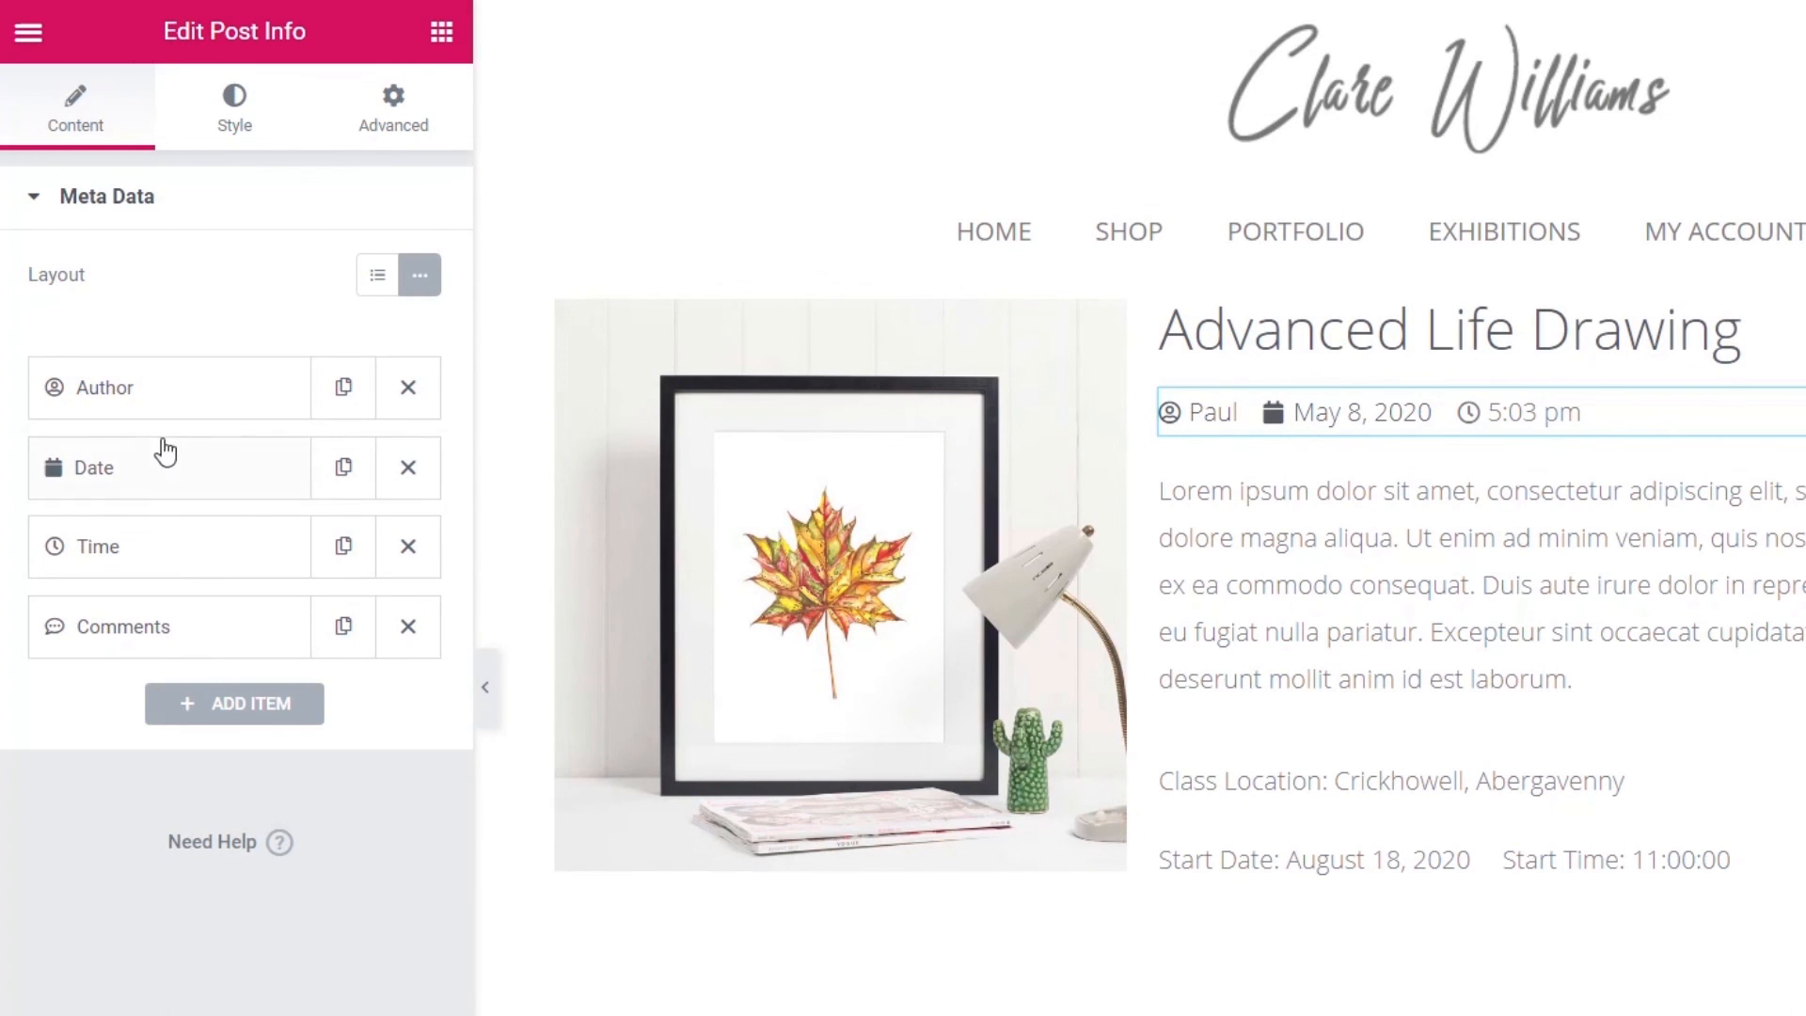
{"action": "left_click", "coordinate": [407, 387]}
{"action": "left_click", "coordinate": [407, 389]}
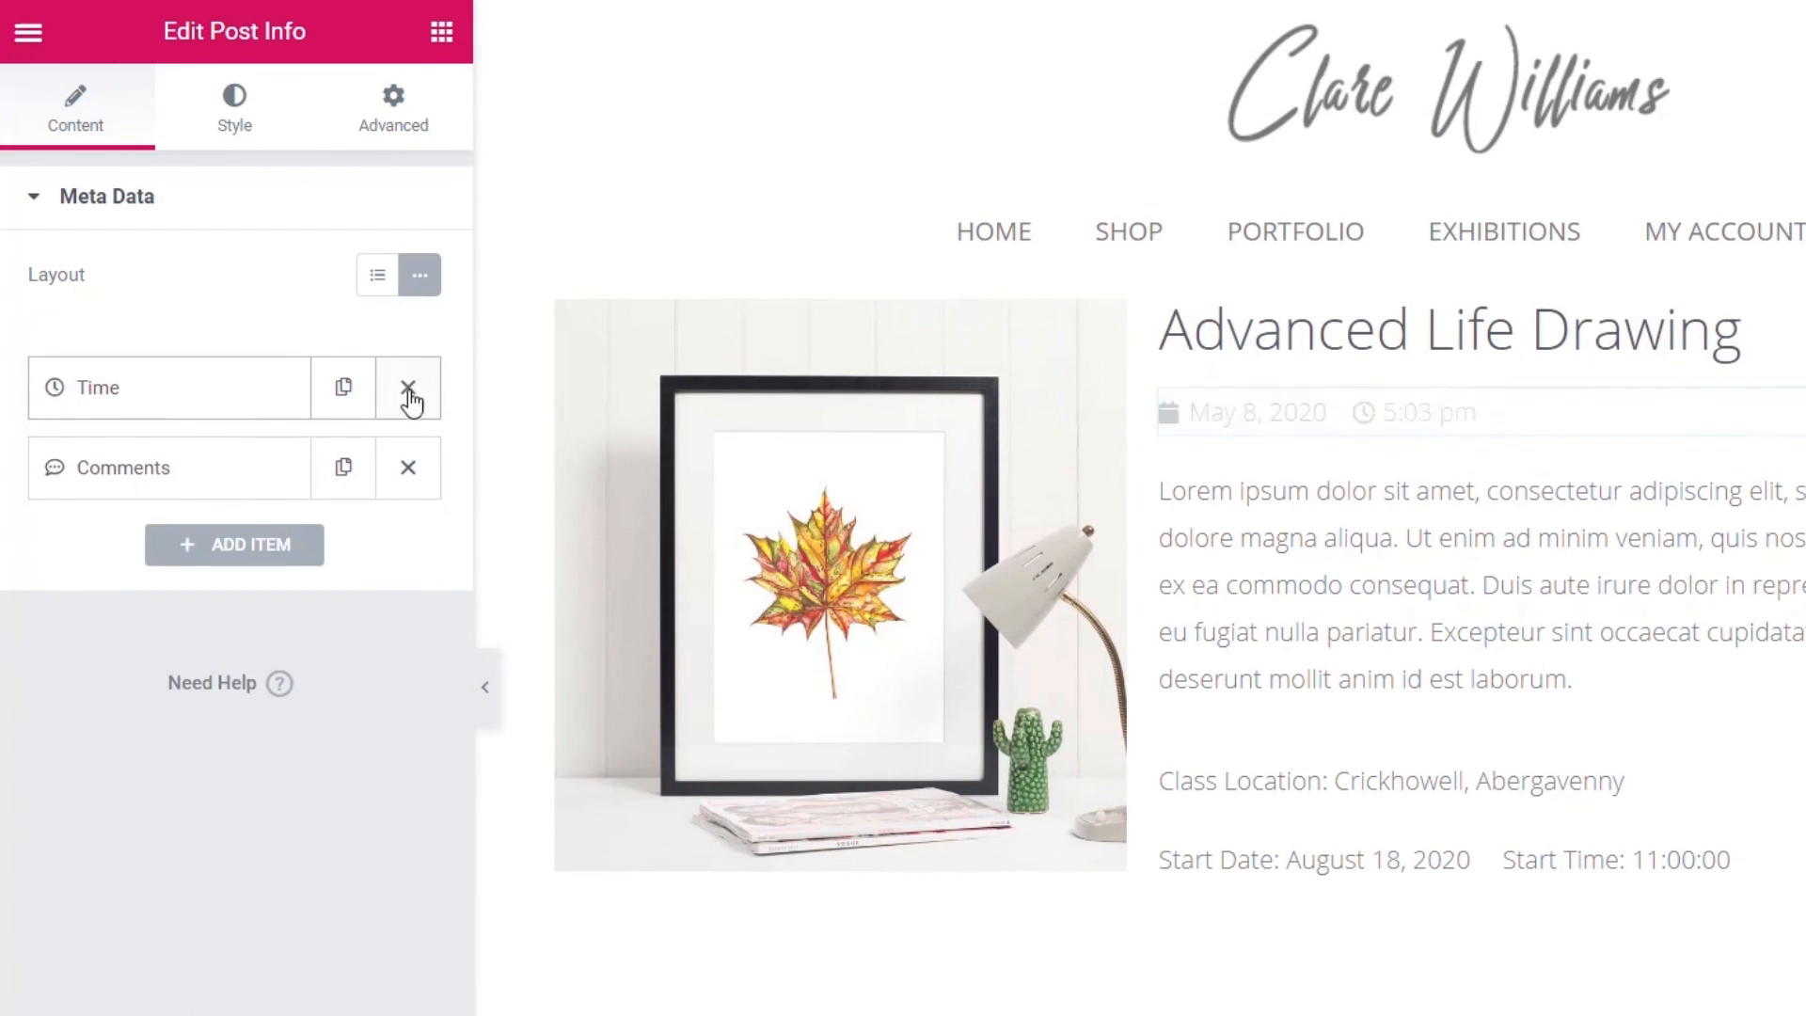
{"action": "left_click", "coordinate": [407, 388]}
- Set the remaining item to Terms > Difficulty with the prefix 'Class Difficulty:'
{"action": "left_click", "coordinate": [152, 399]}
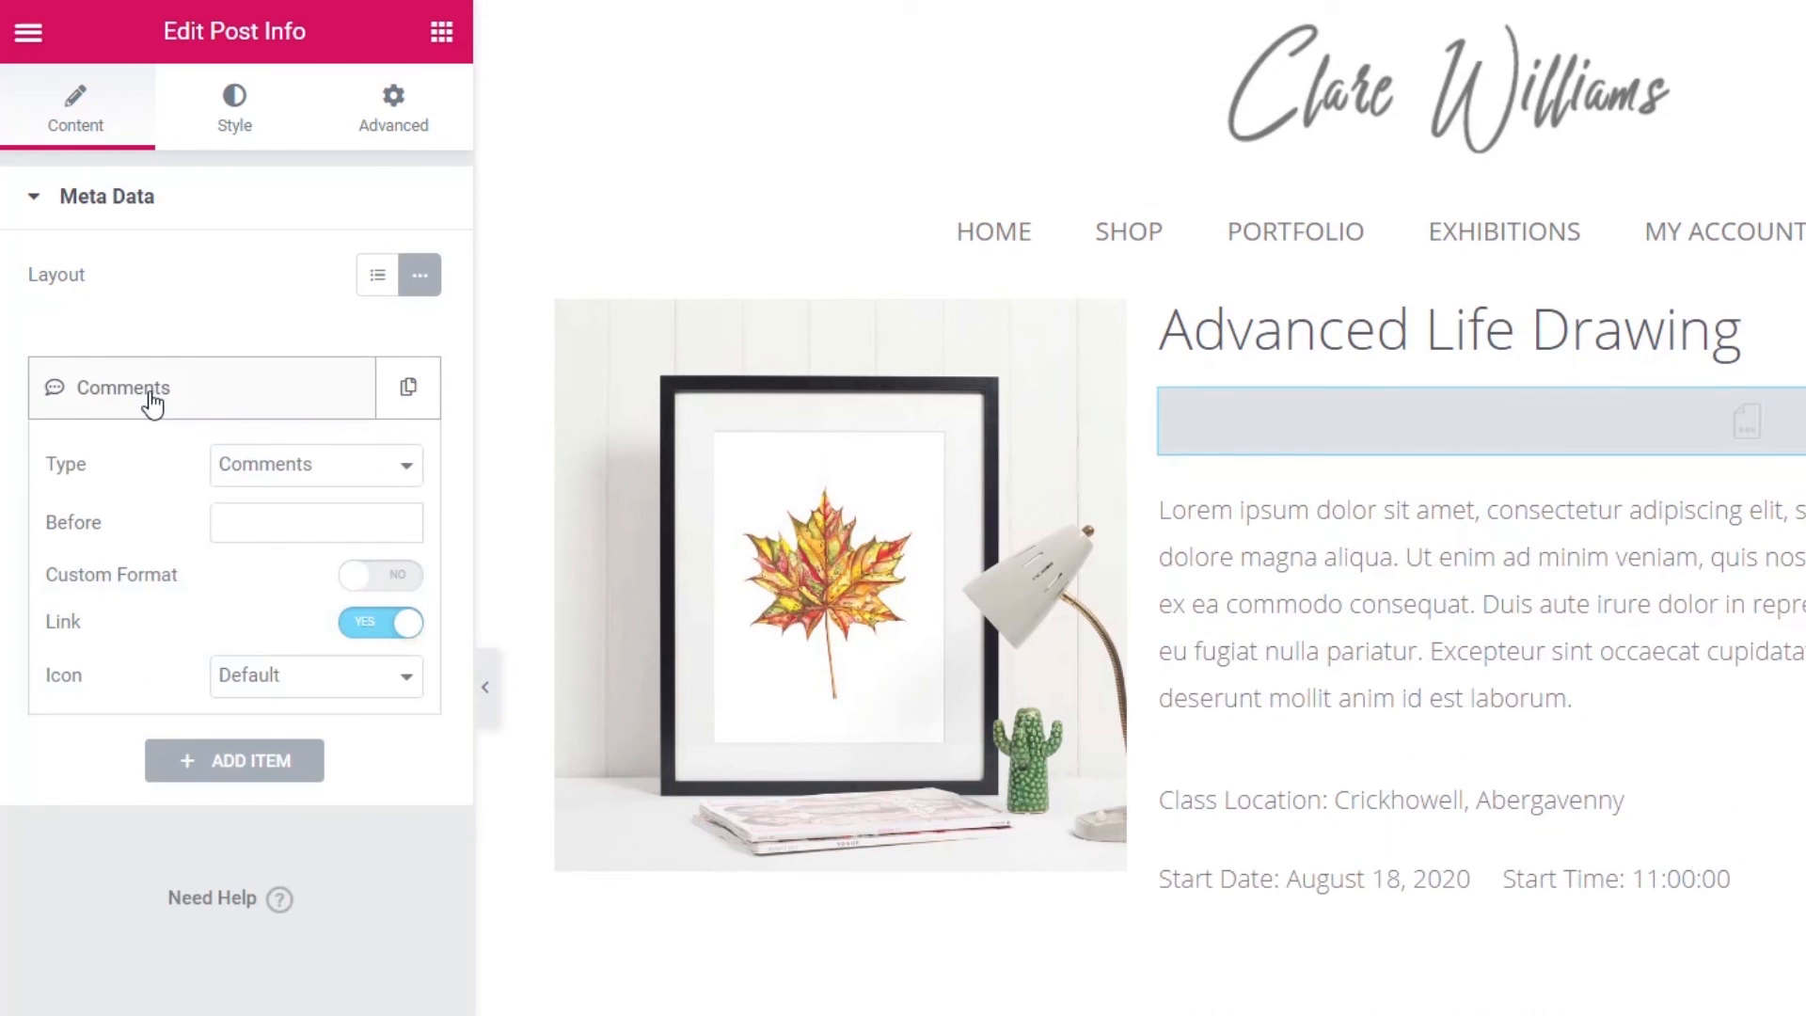
{"action": "left_click", "coordinate": [331, 485]}
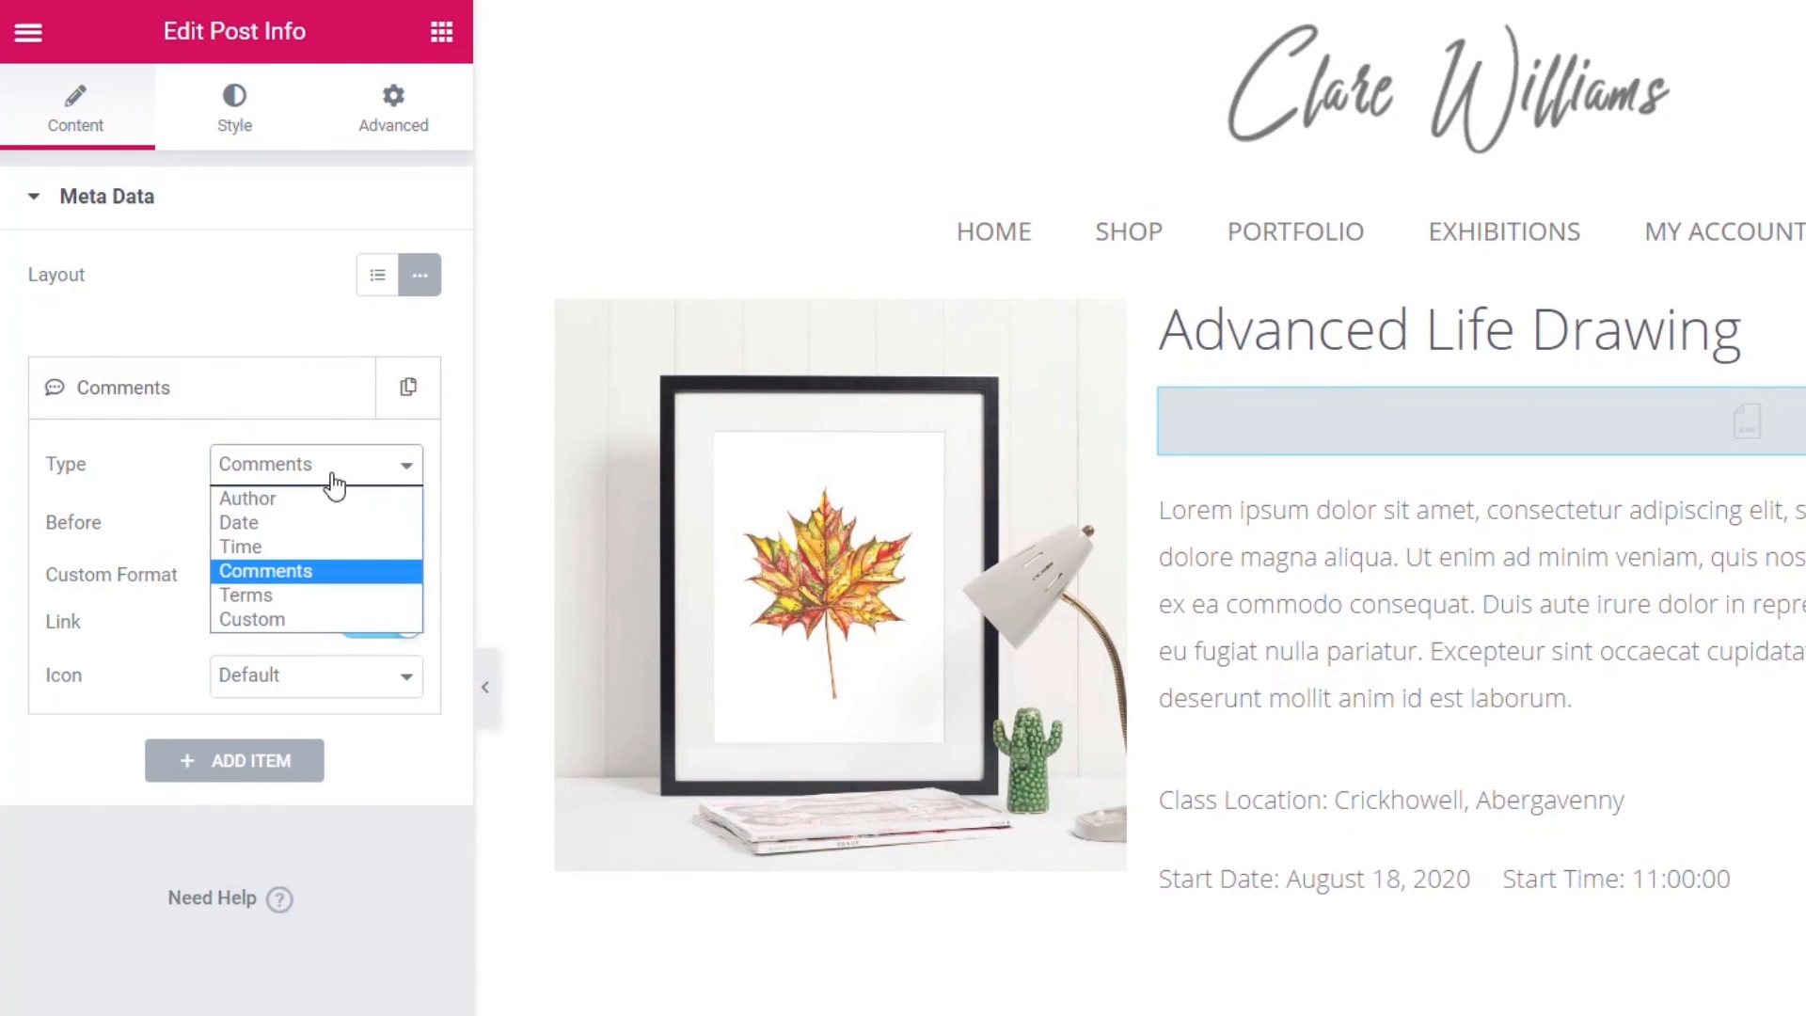
{"action": "left_click", "coordinate": [267, 599]}
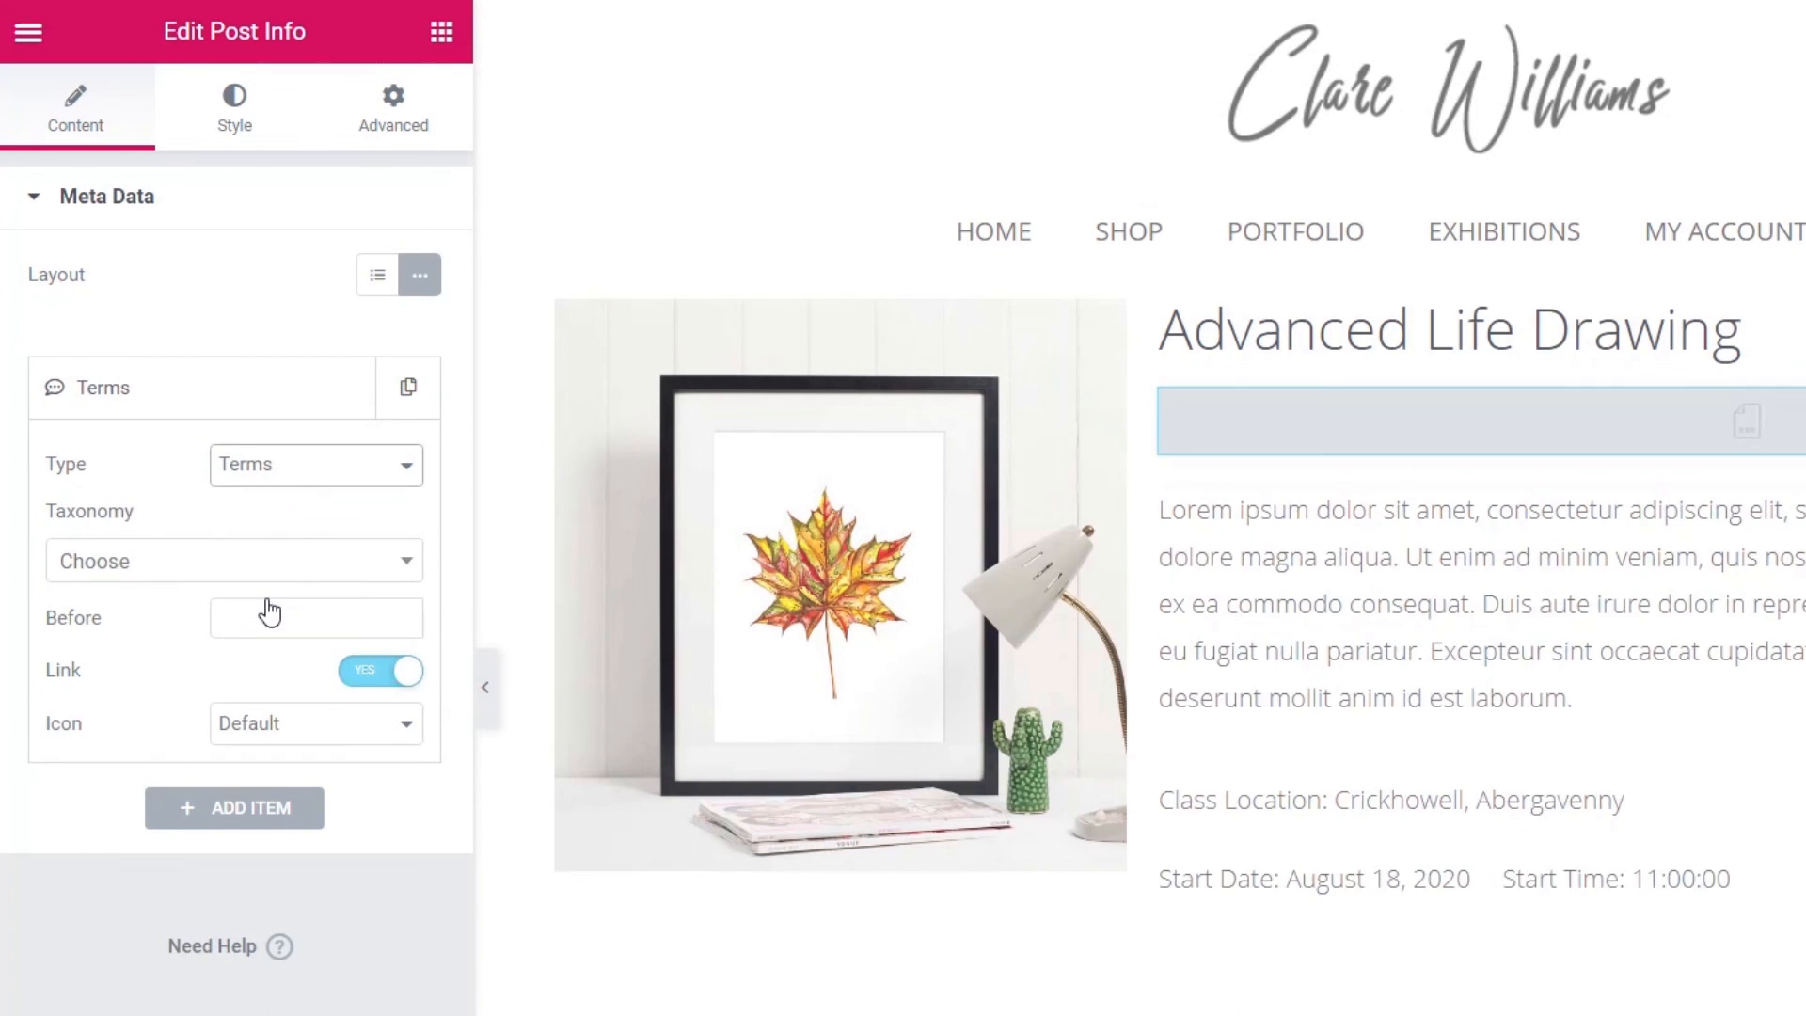
{"action": "left_click", "coordinate": [210, 576]}
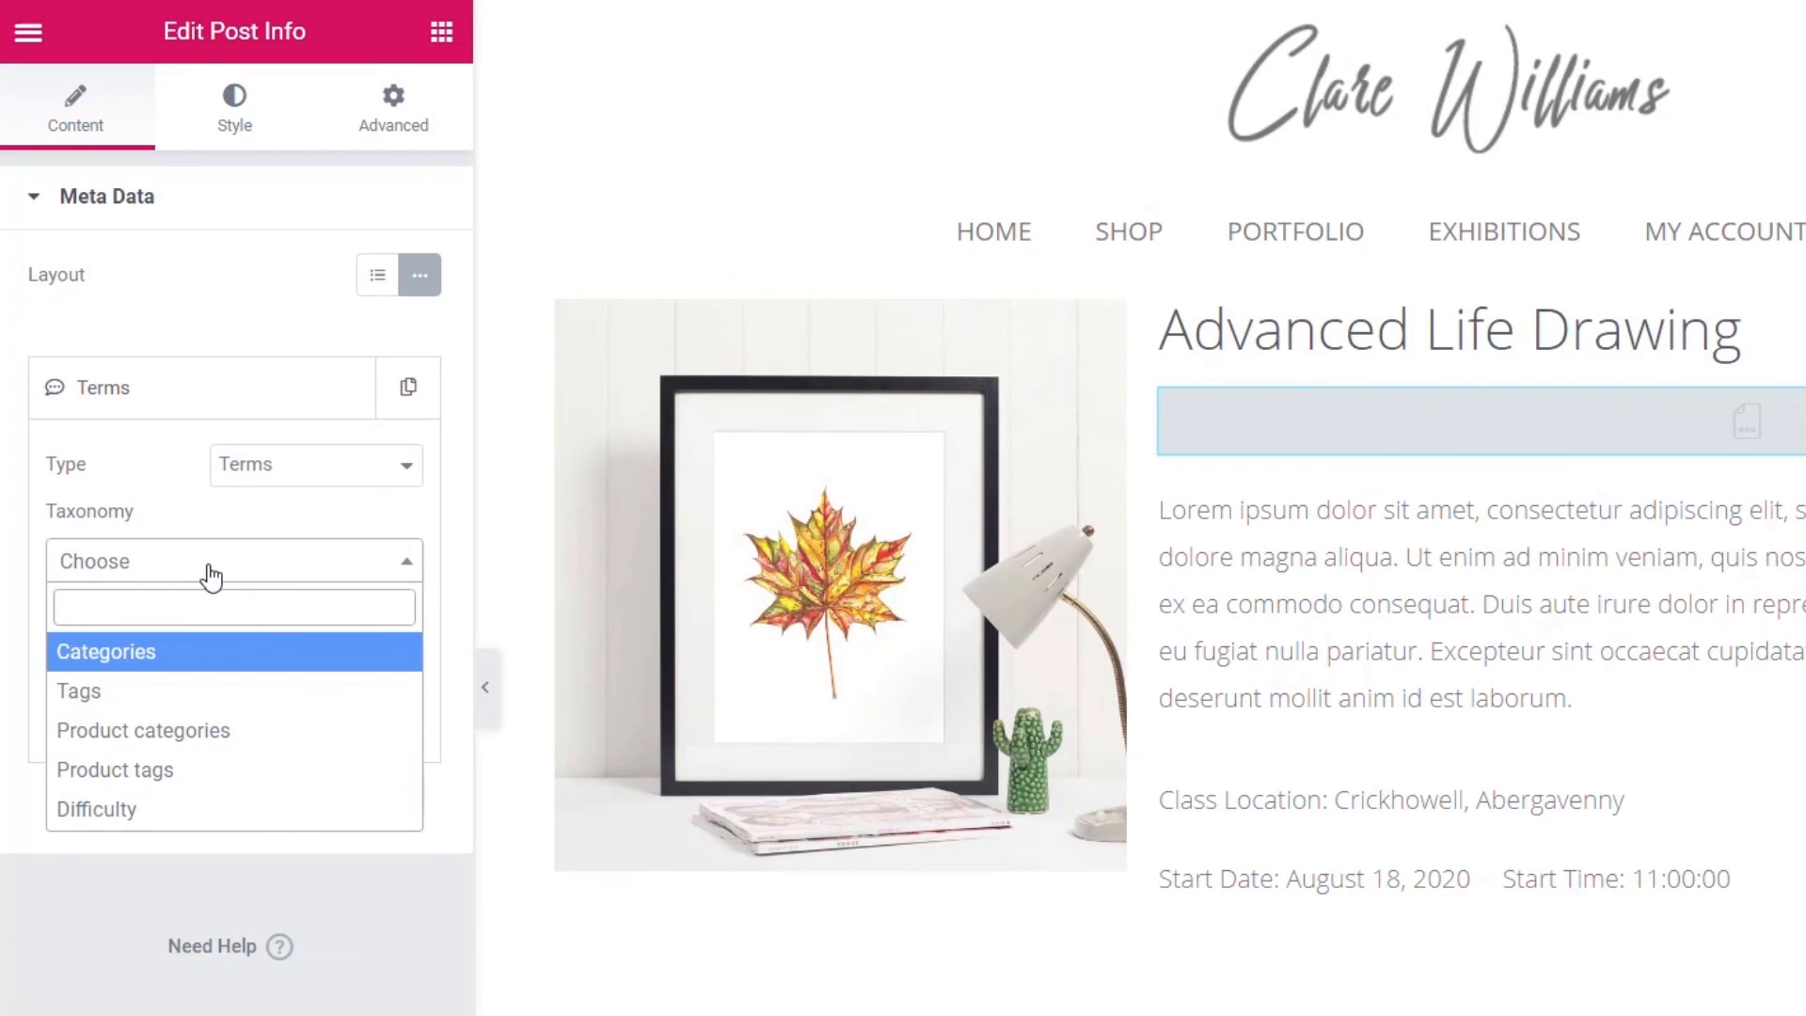
{"action": "left_click", "coordinate": [125, 808]}
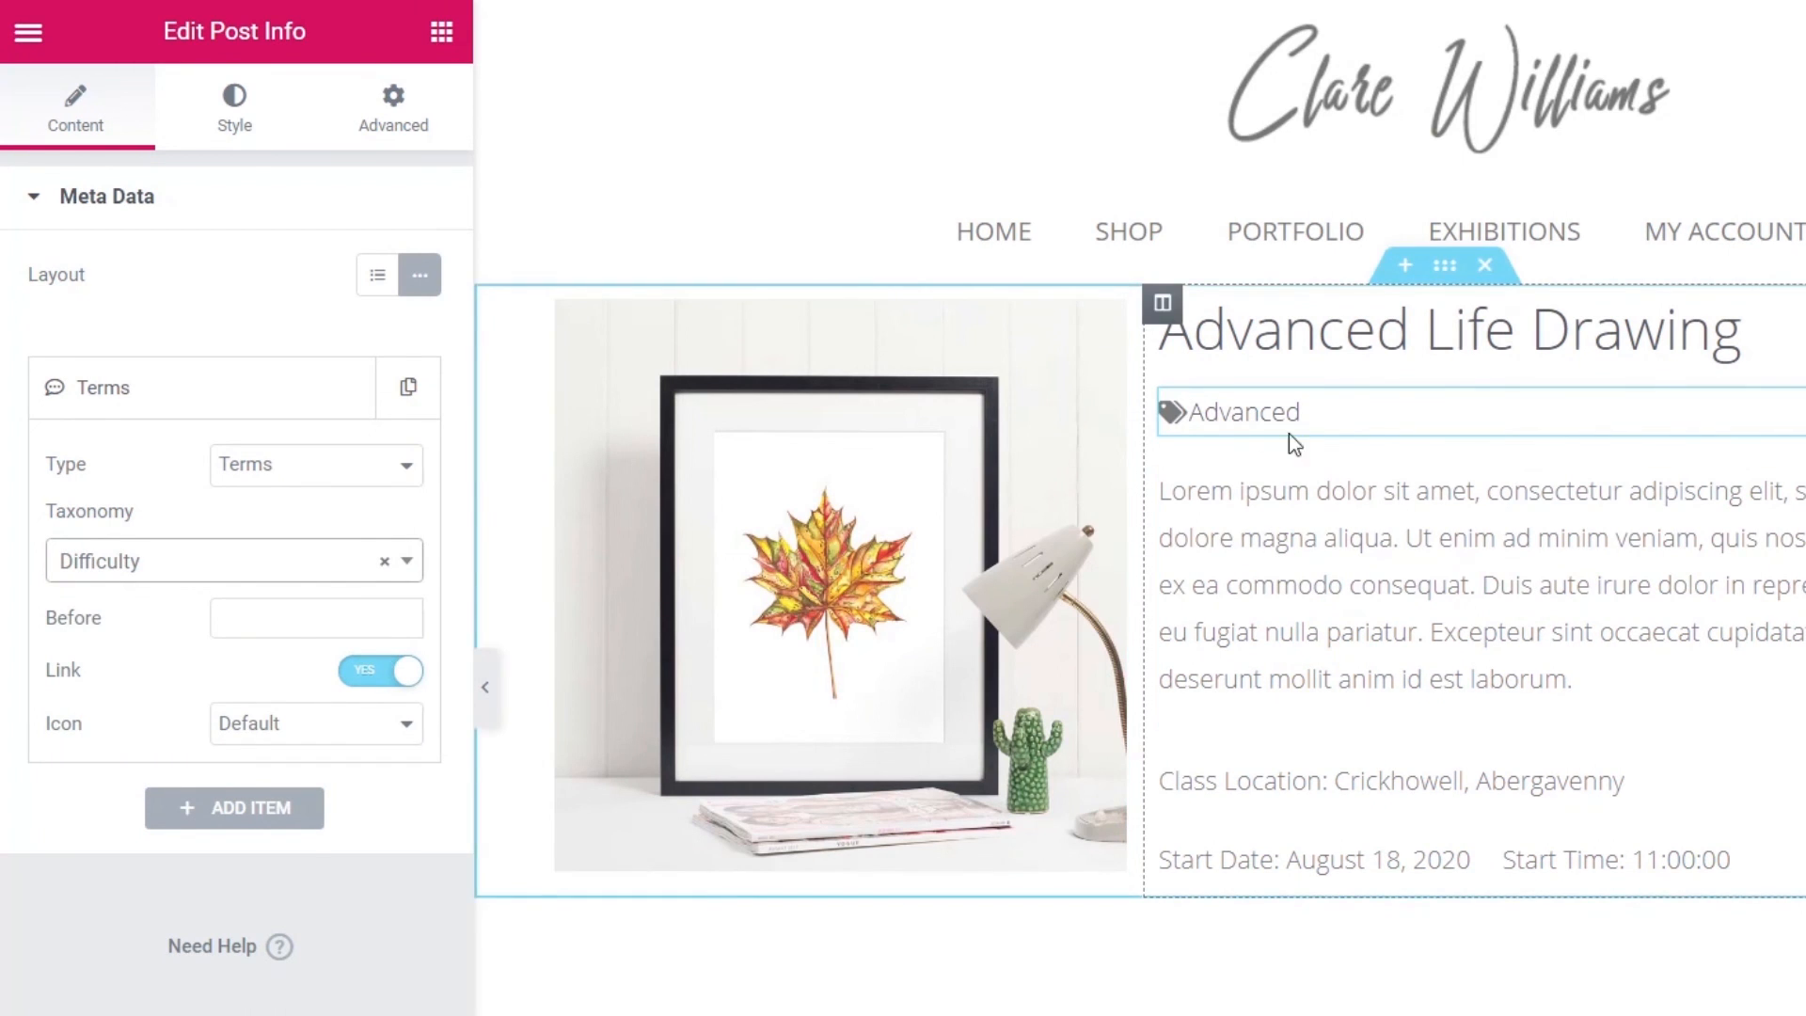
{"action": "left_click", "coordinate": [256, 620]}
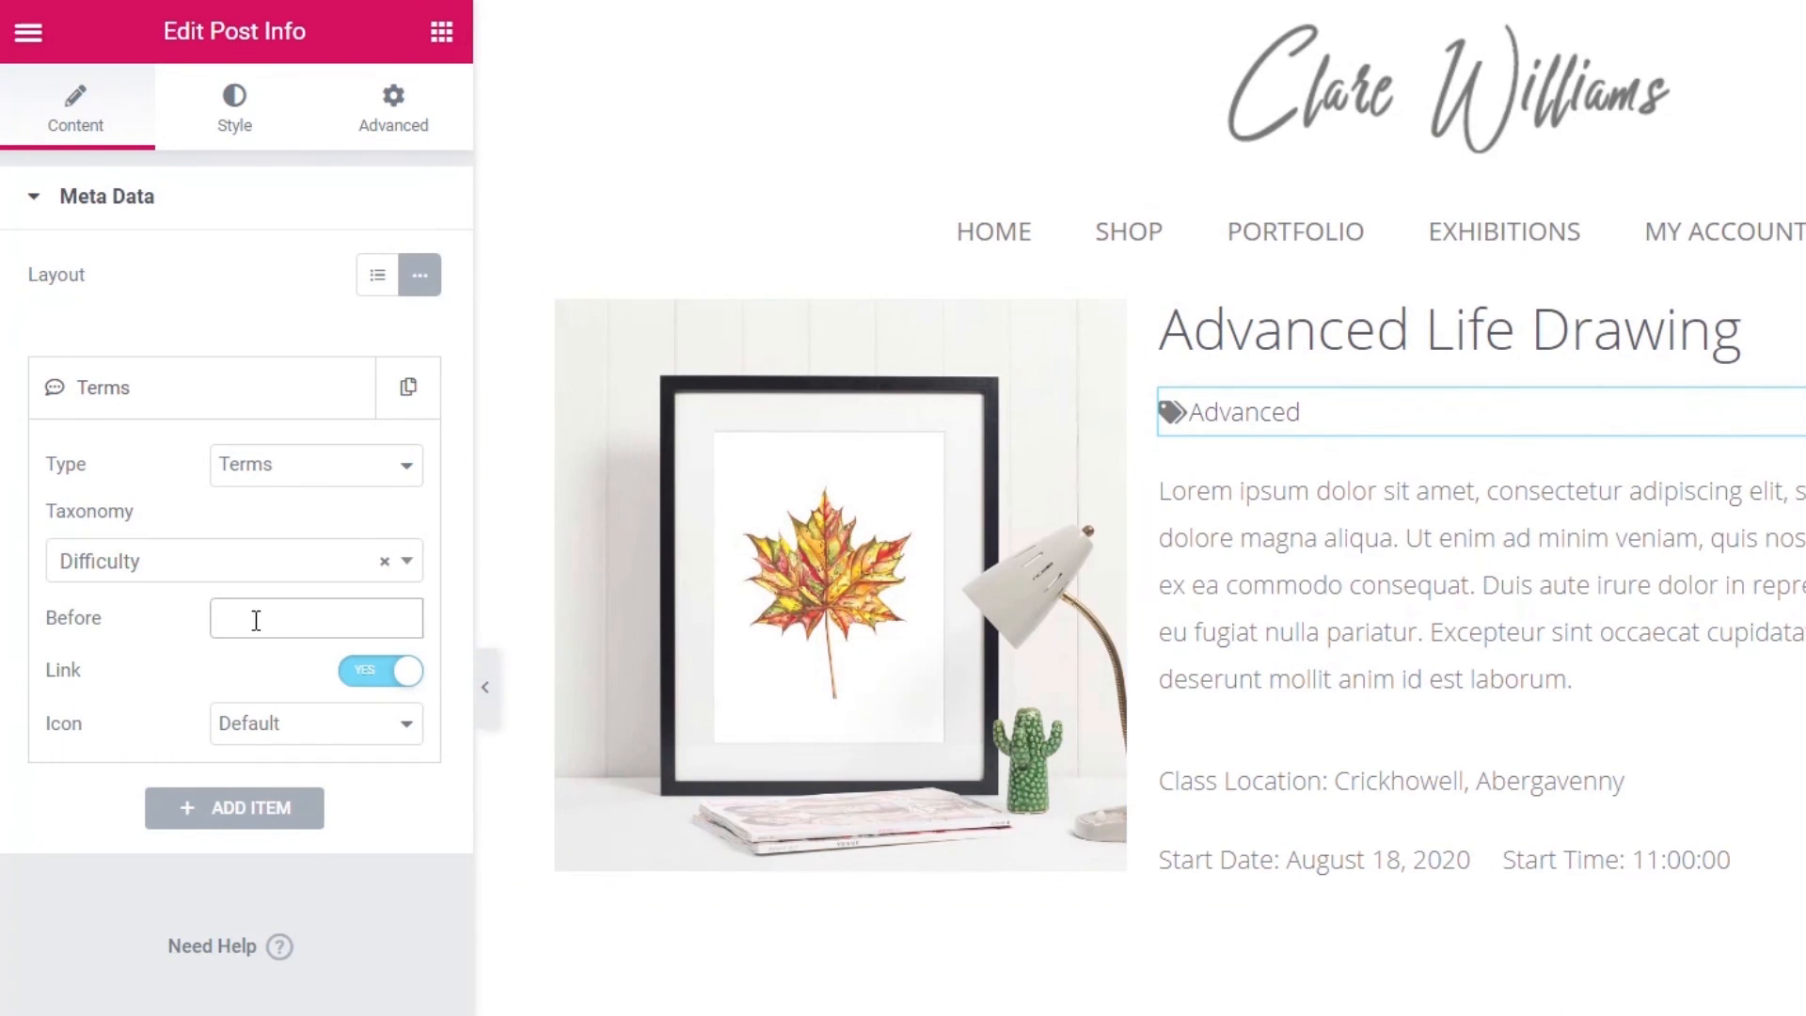
{"action": "type", "text": "Class Diff"}
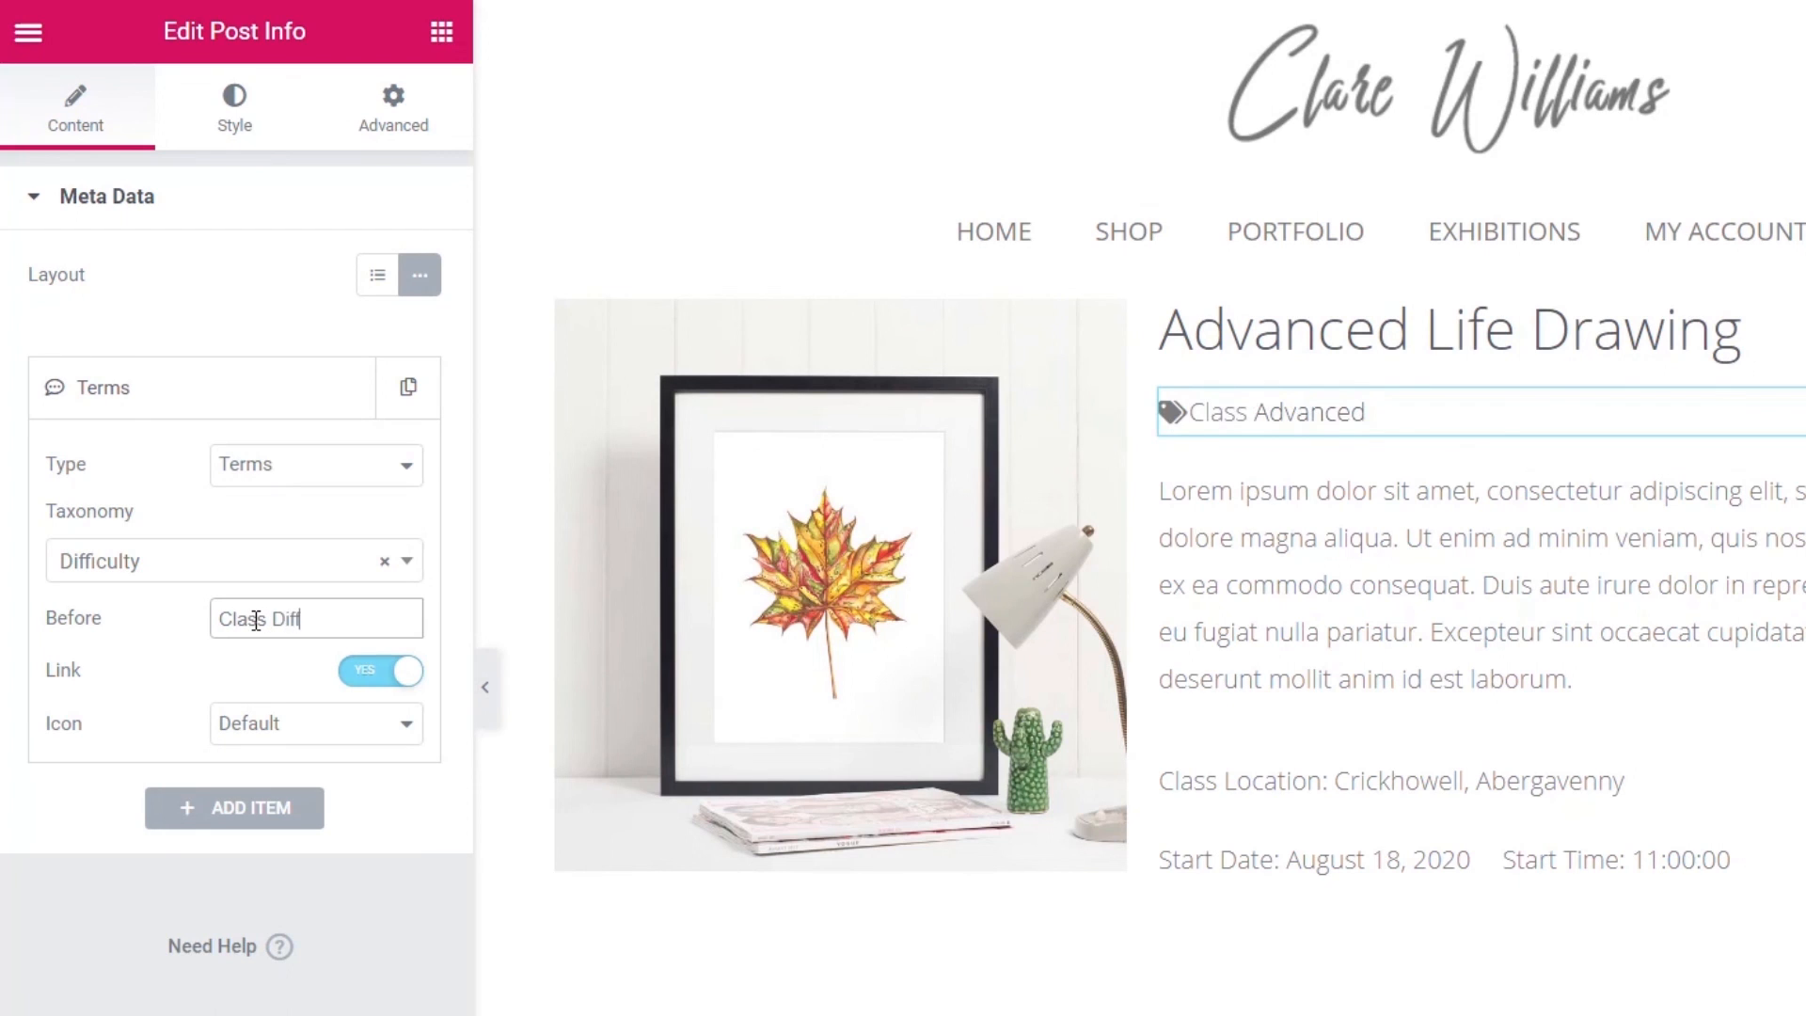
{"action": "type", "text": "iculty:"}
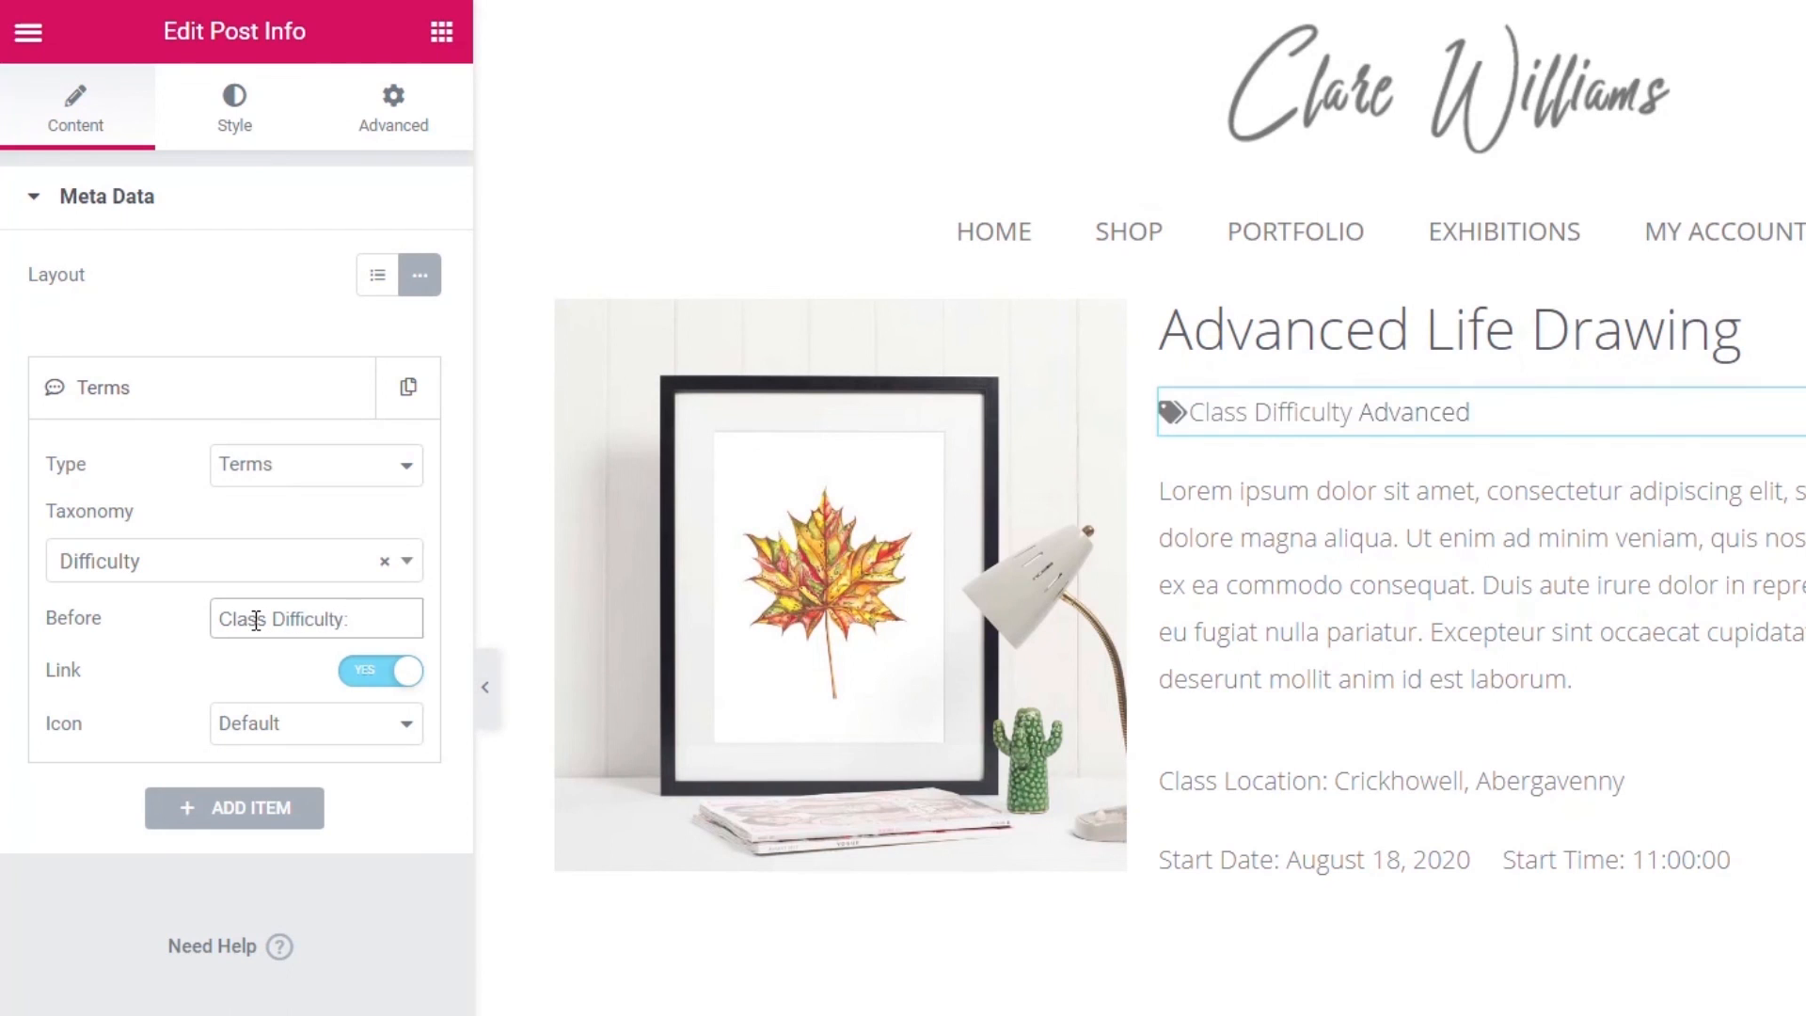
- Turn off the difficulty term's link and set its icon to None, leaving no divider
{"action": "left_click", "coordinate": [366, 679]}
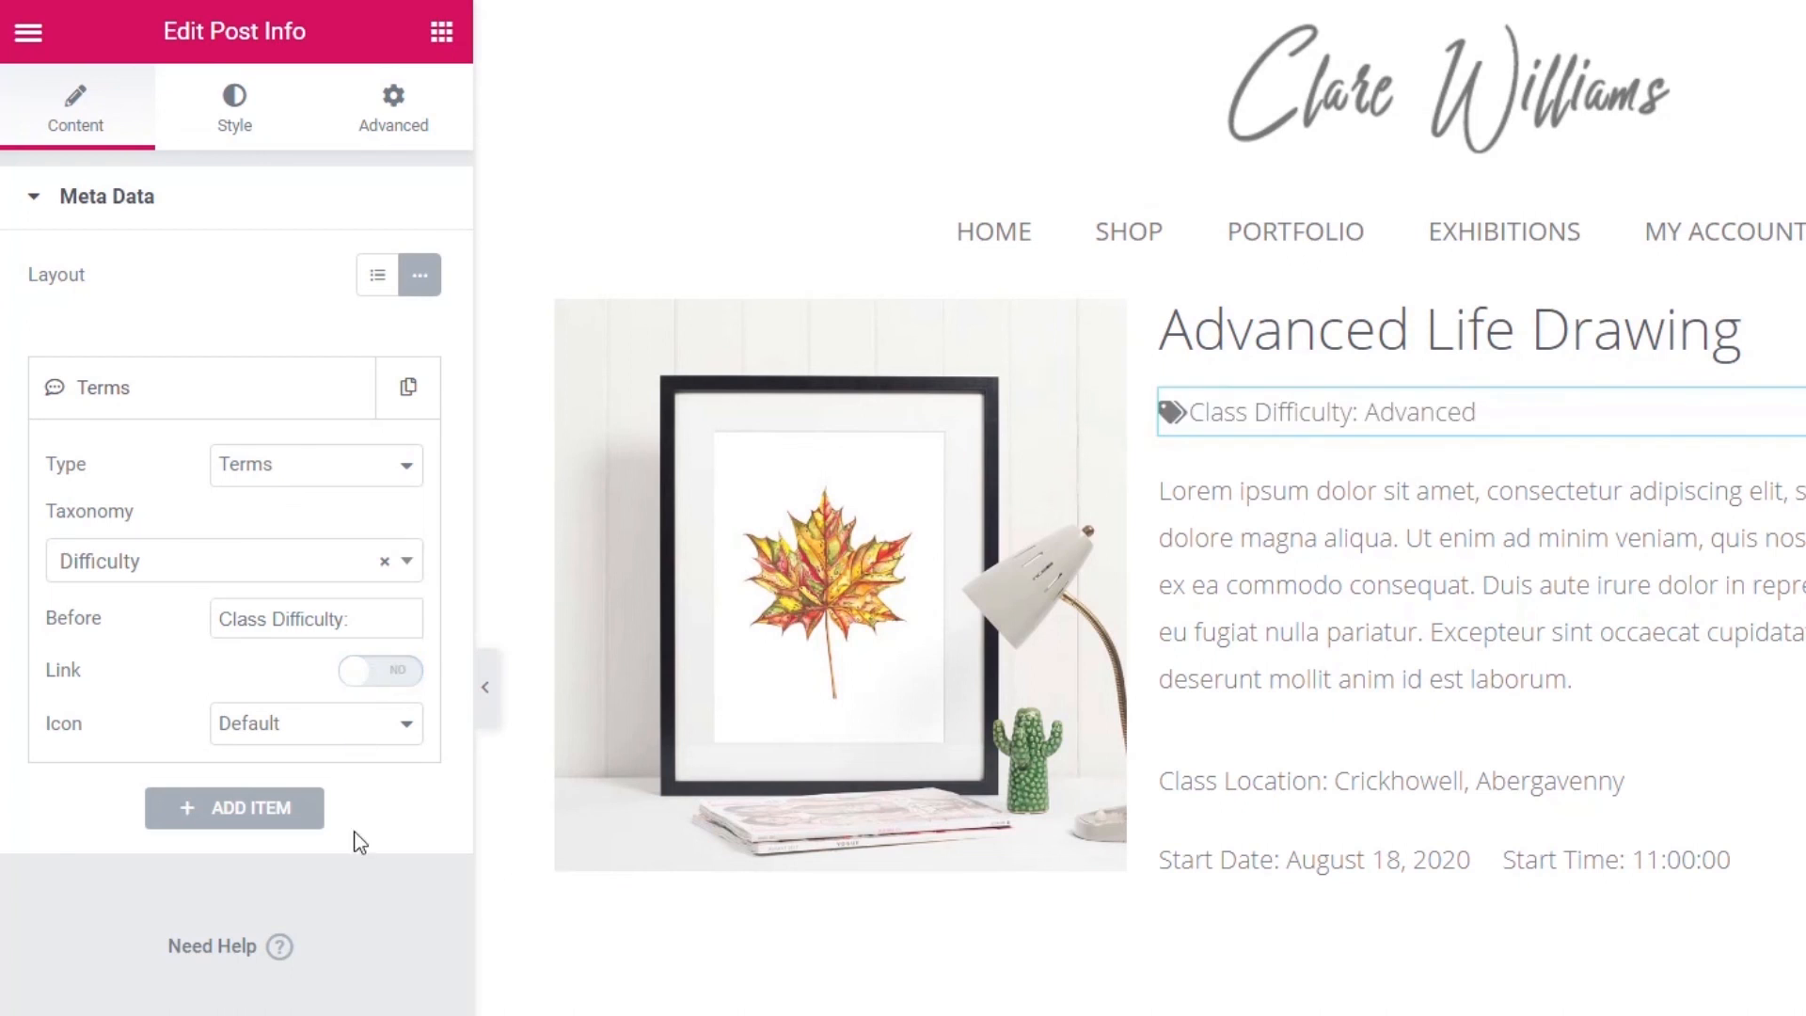
{"action": "left_click", "coordinate": [282, 729]}
{"action": "left_click", "coordinate": [250, 750]}
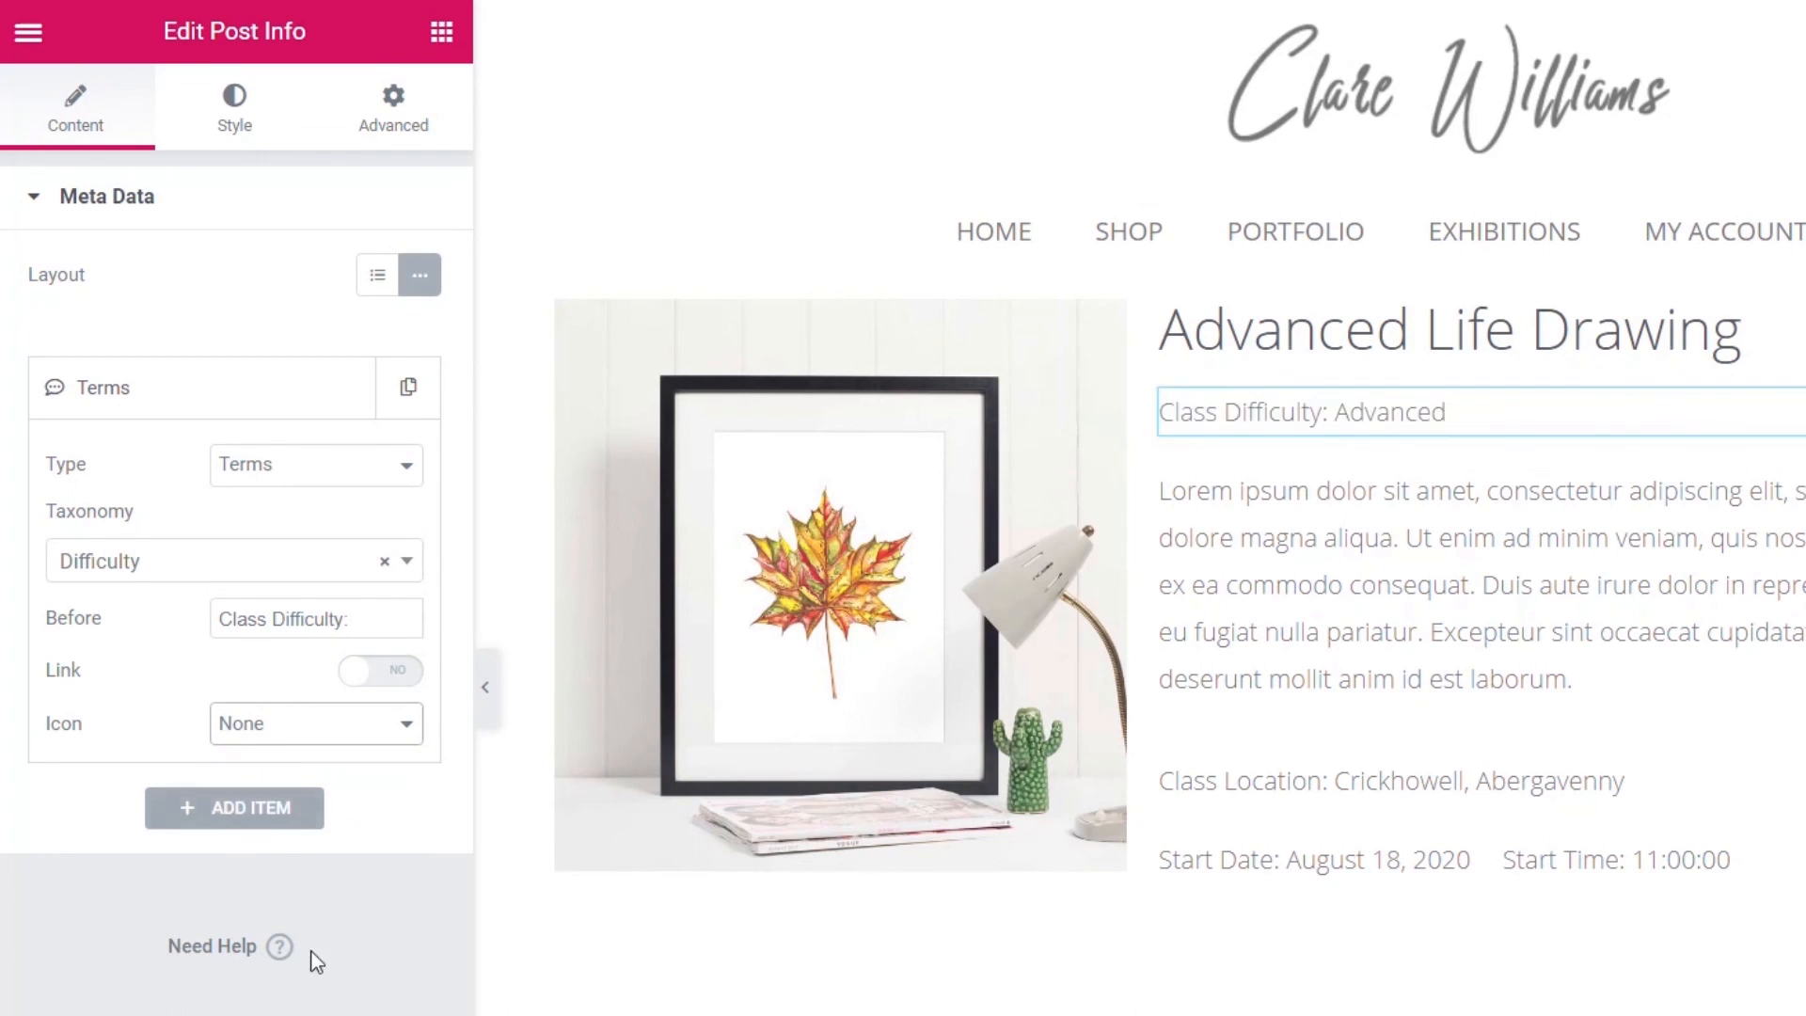
{"action": "left_click", "coordinate": [233, 123]}
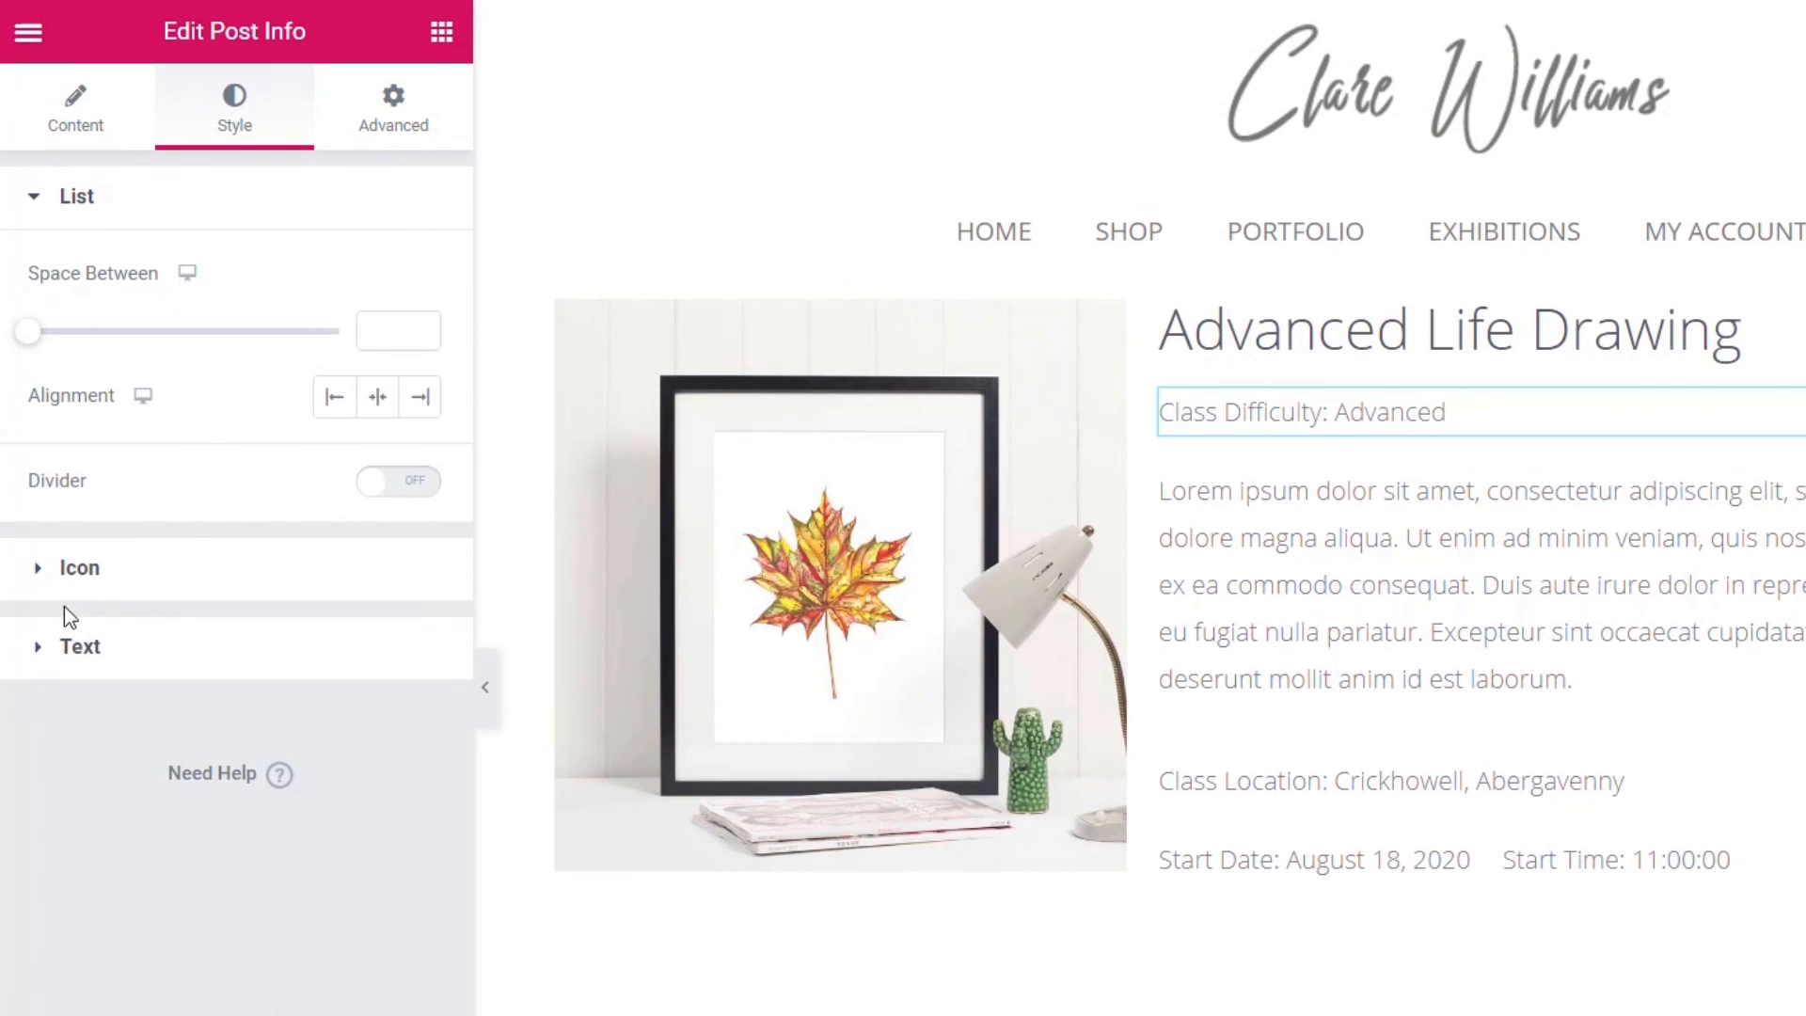
{"action": "left_click", "coordinate": [424, 488]}
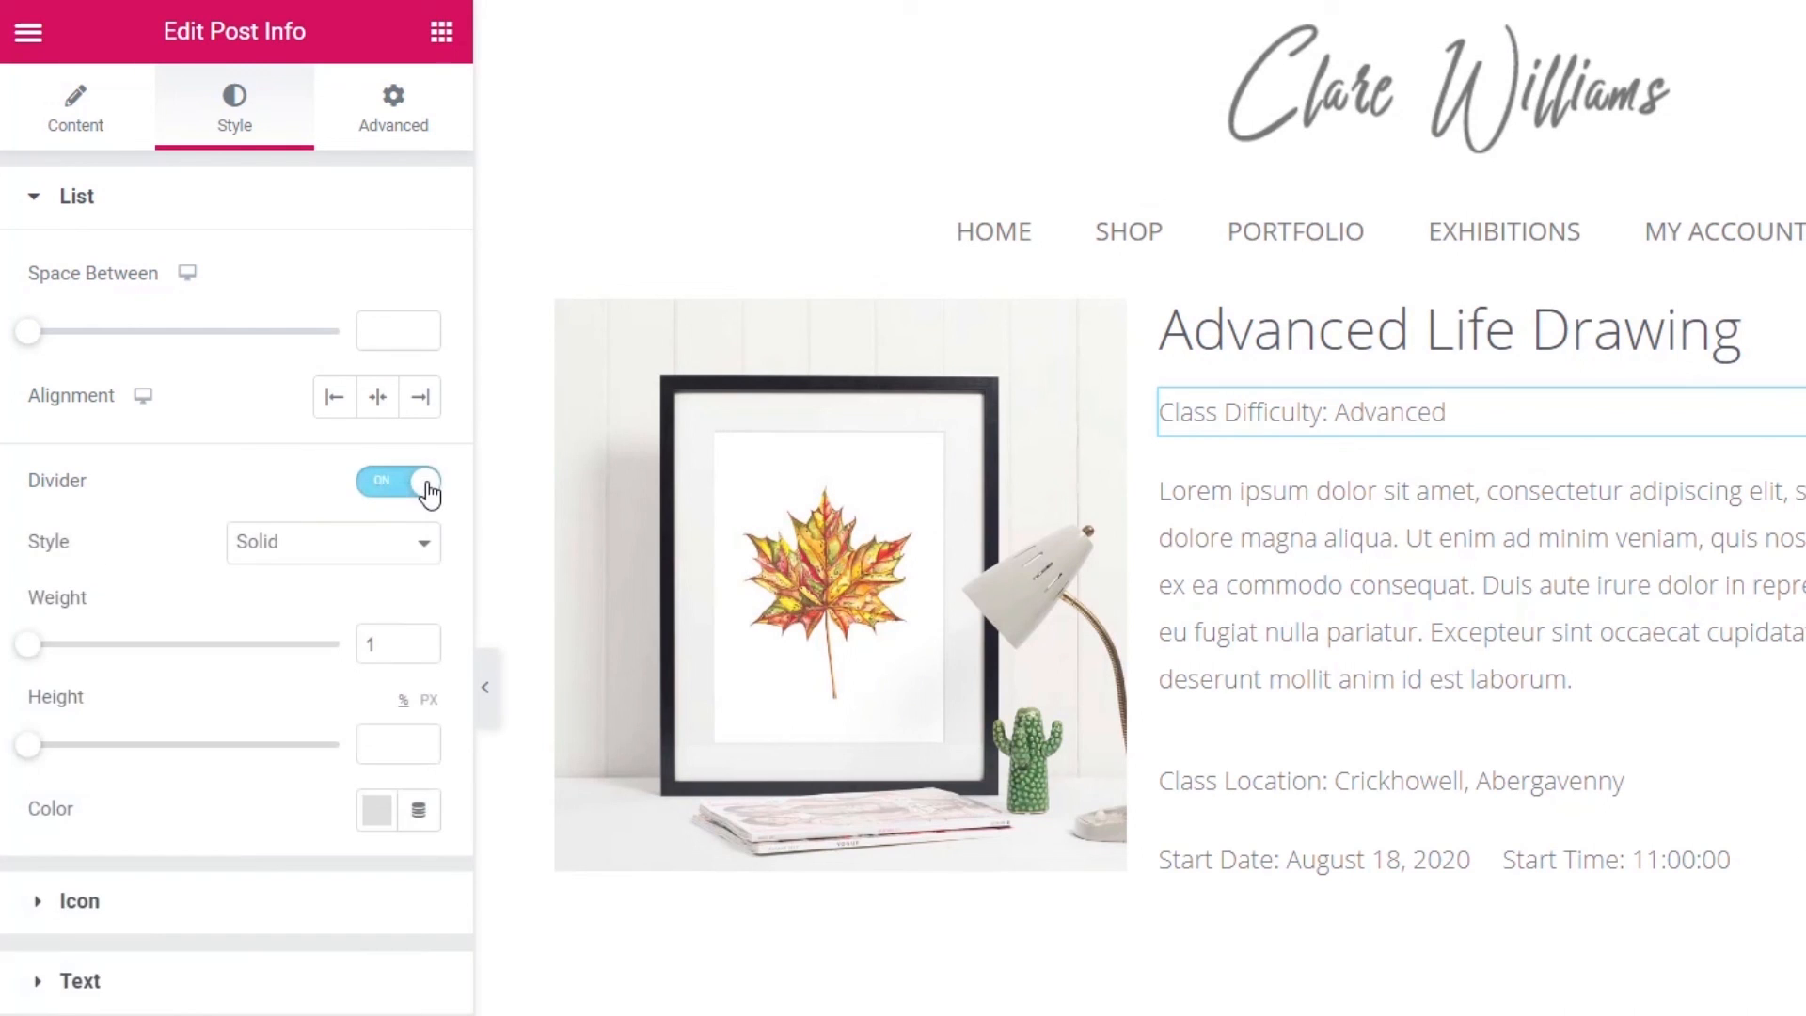
{"action": "left_click", "coordinate": [379, 491]}
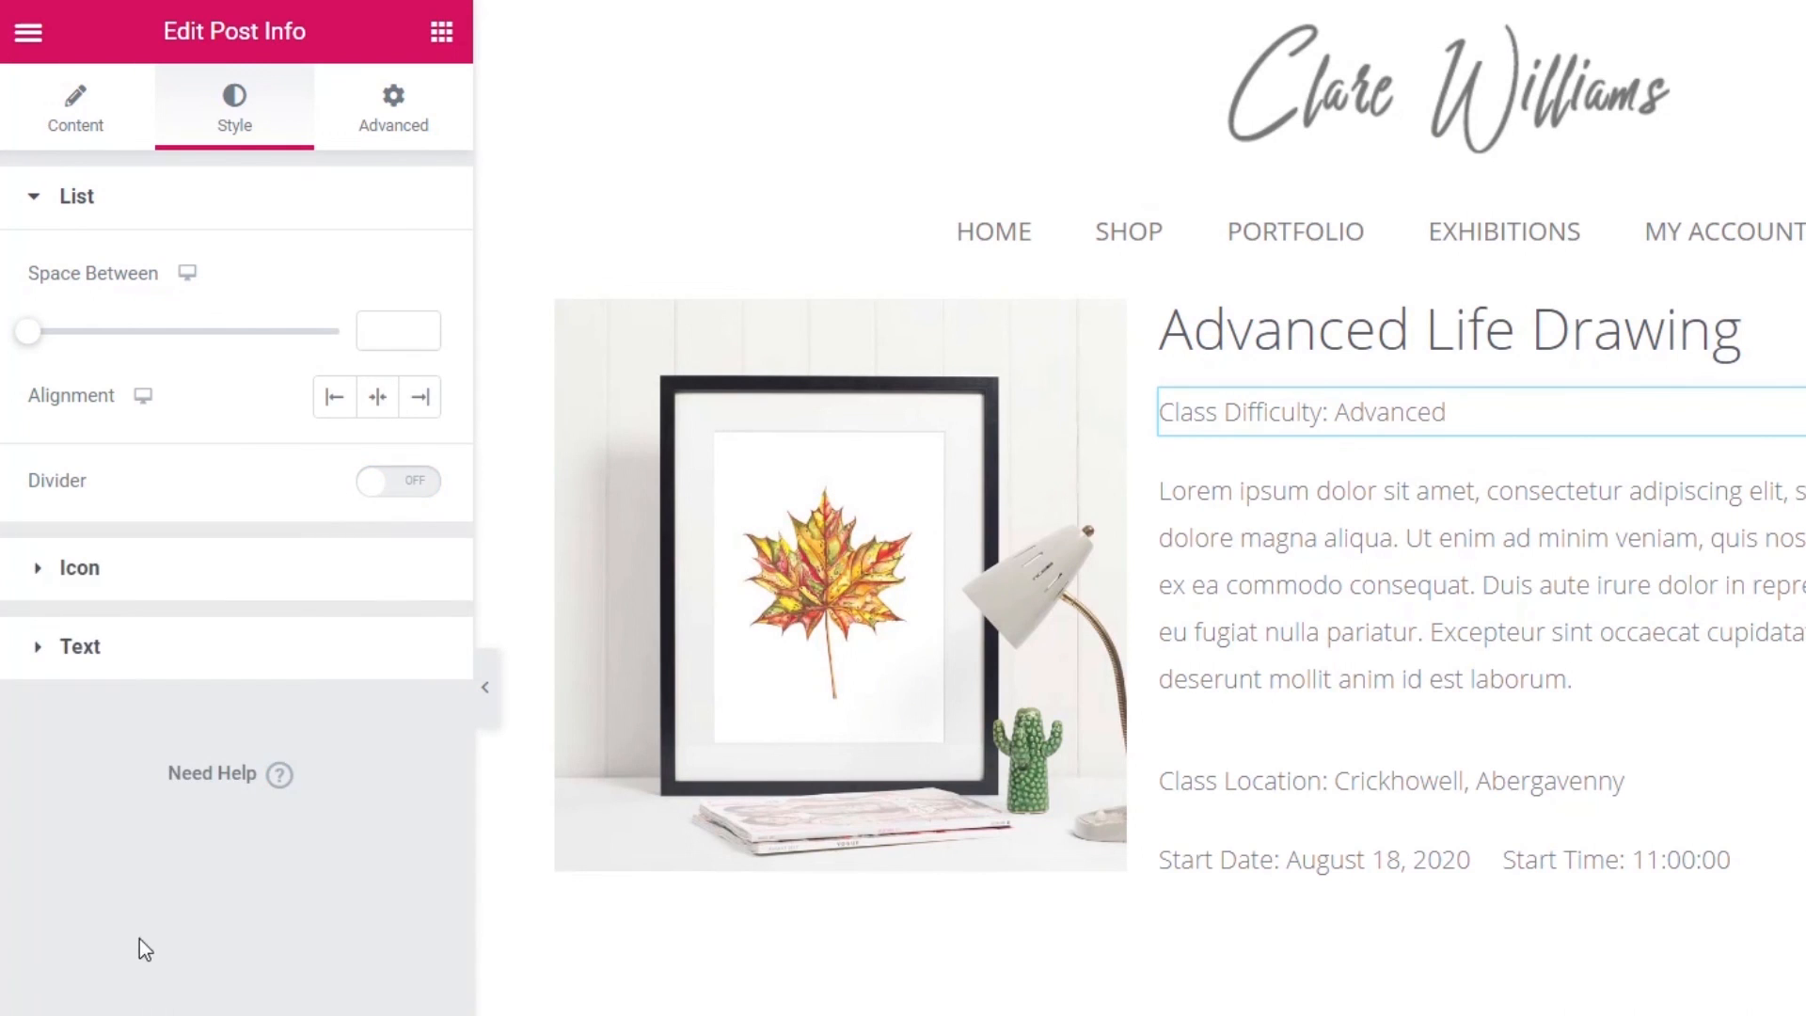
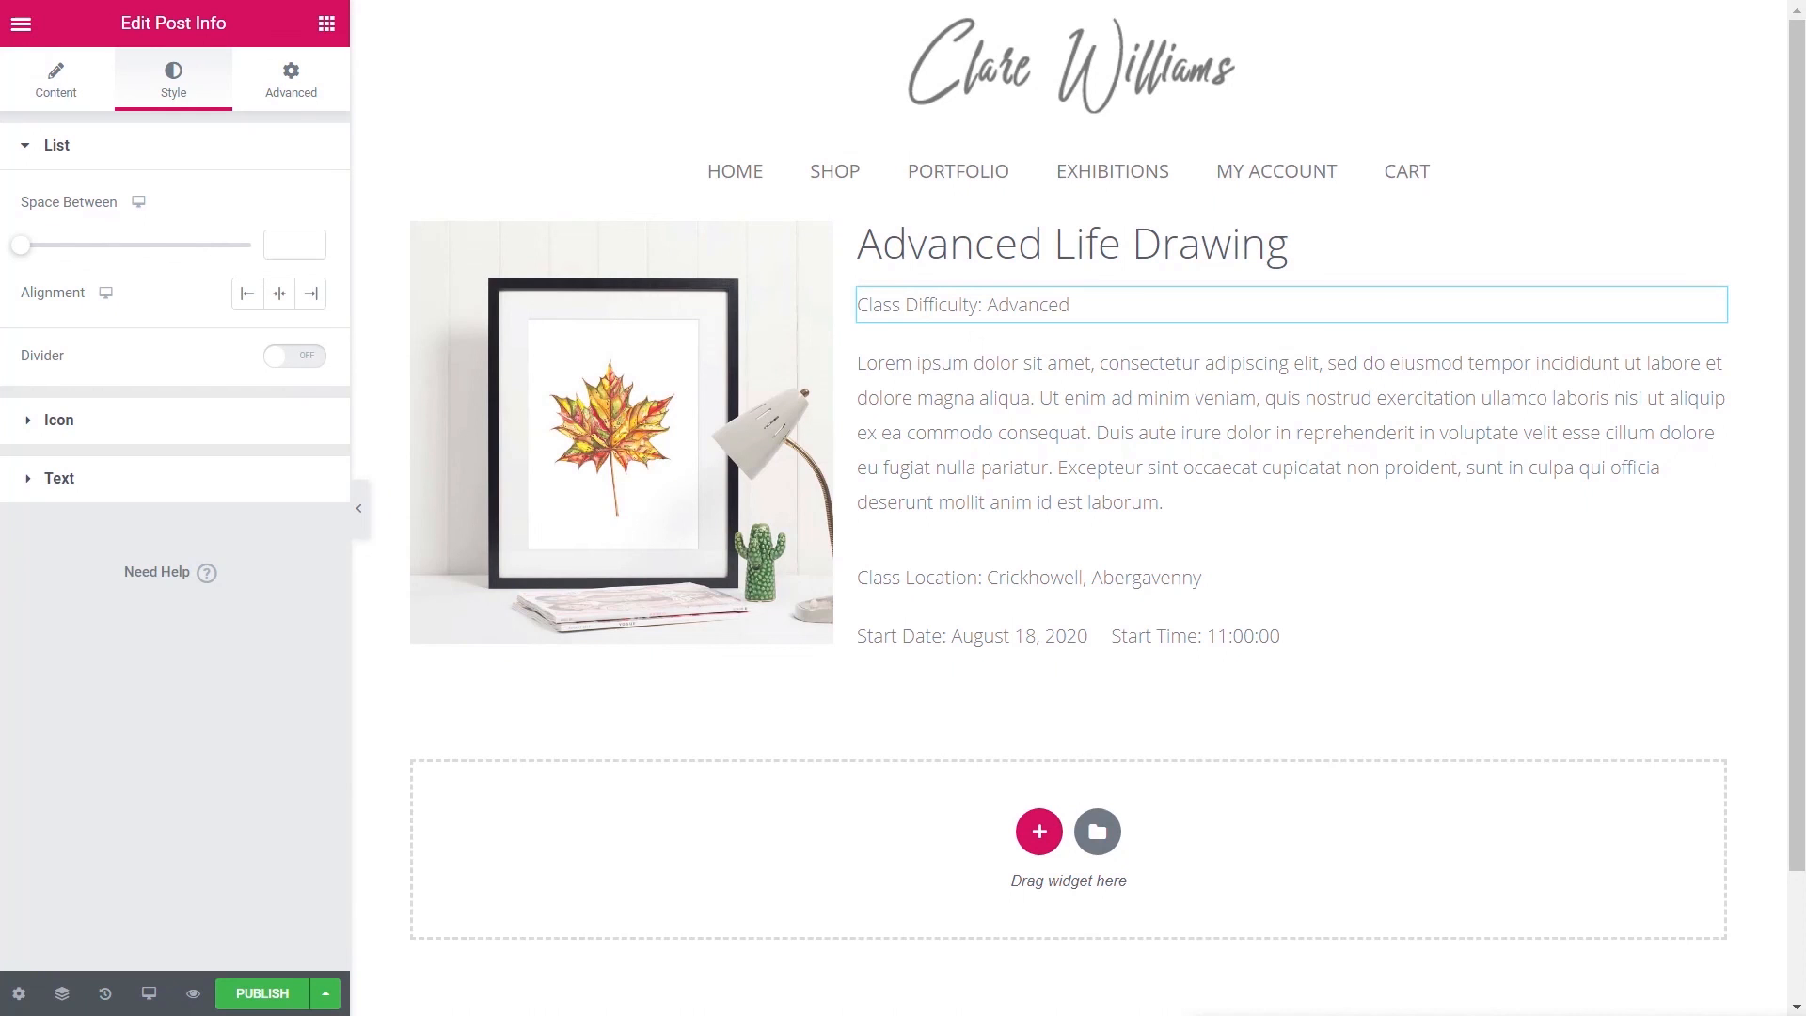
- Publish the class single template with the display condition Include > Classess > All
{"action": "left_click", "coordinate": [252, 1003]}
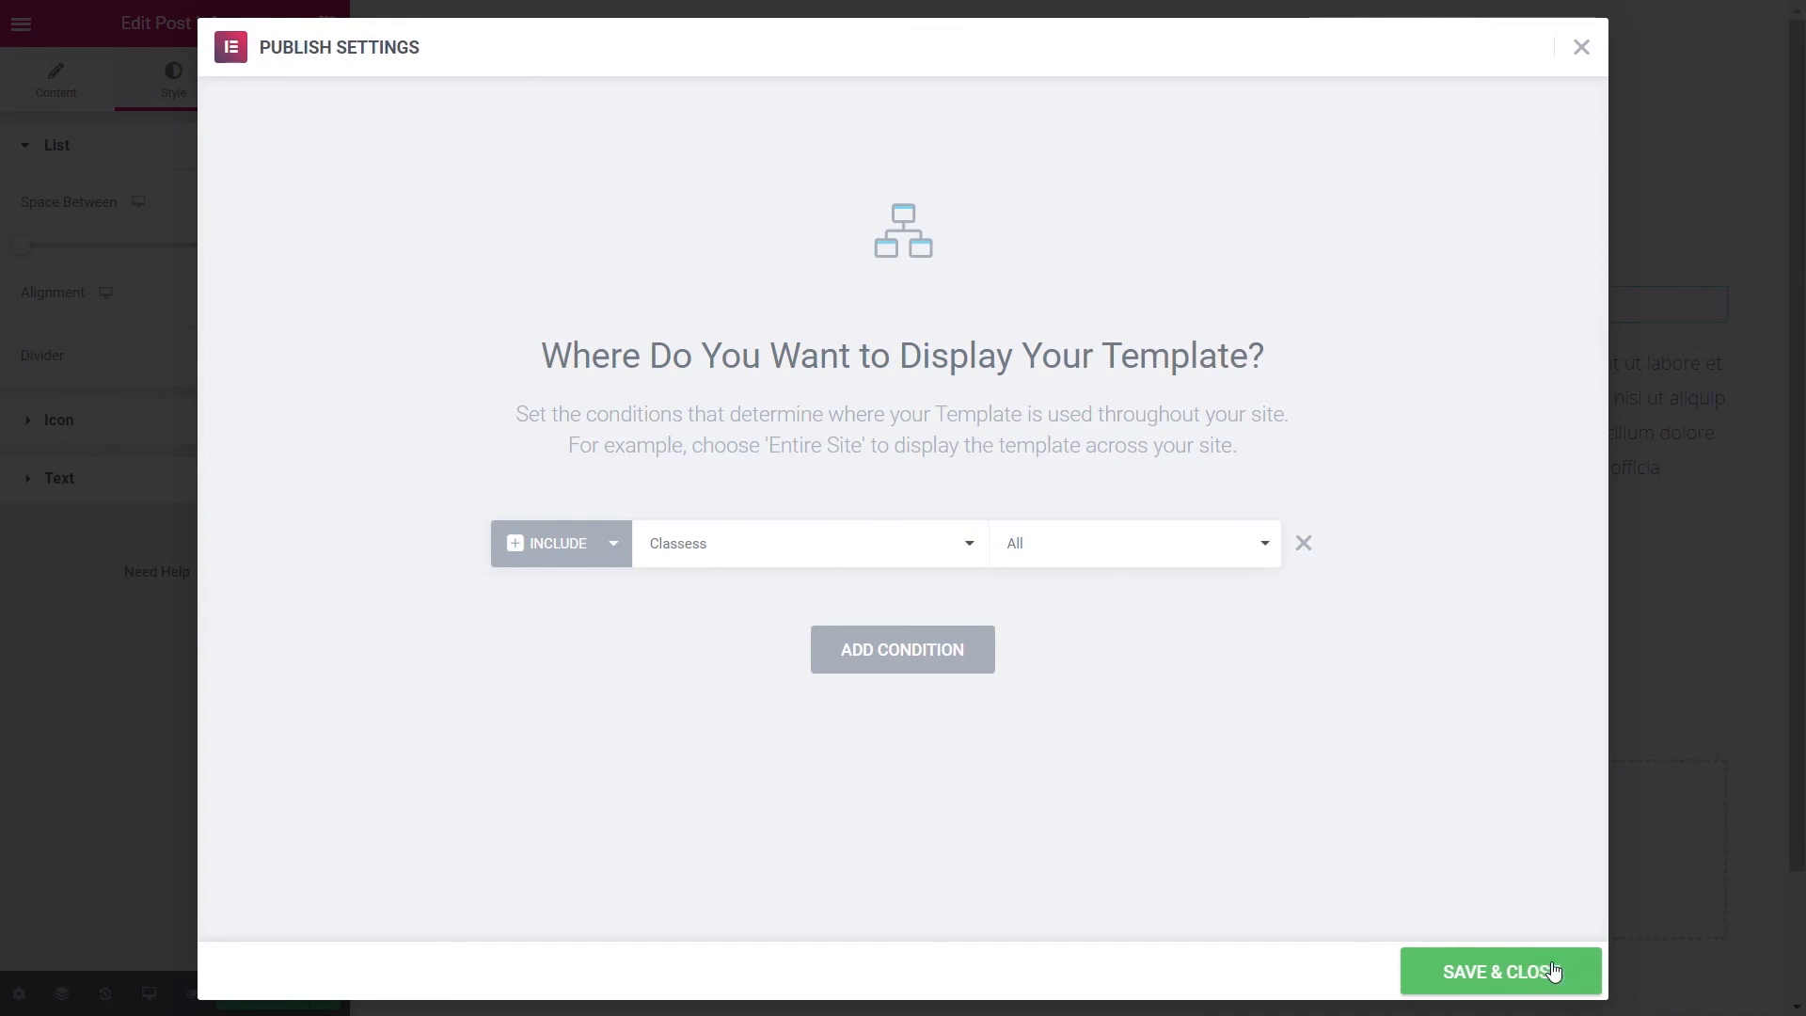
{"action": "left_click", "coordinate": [1516, 974]}
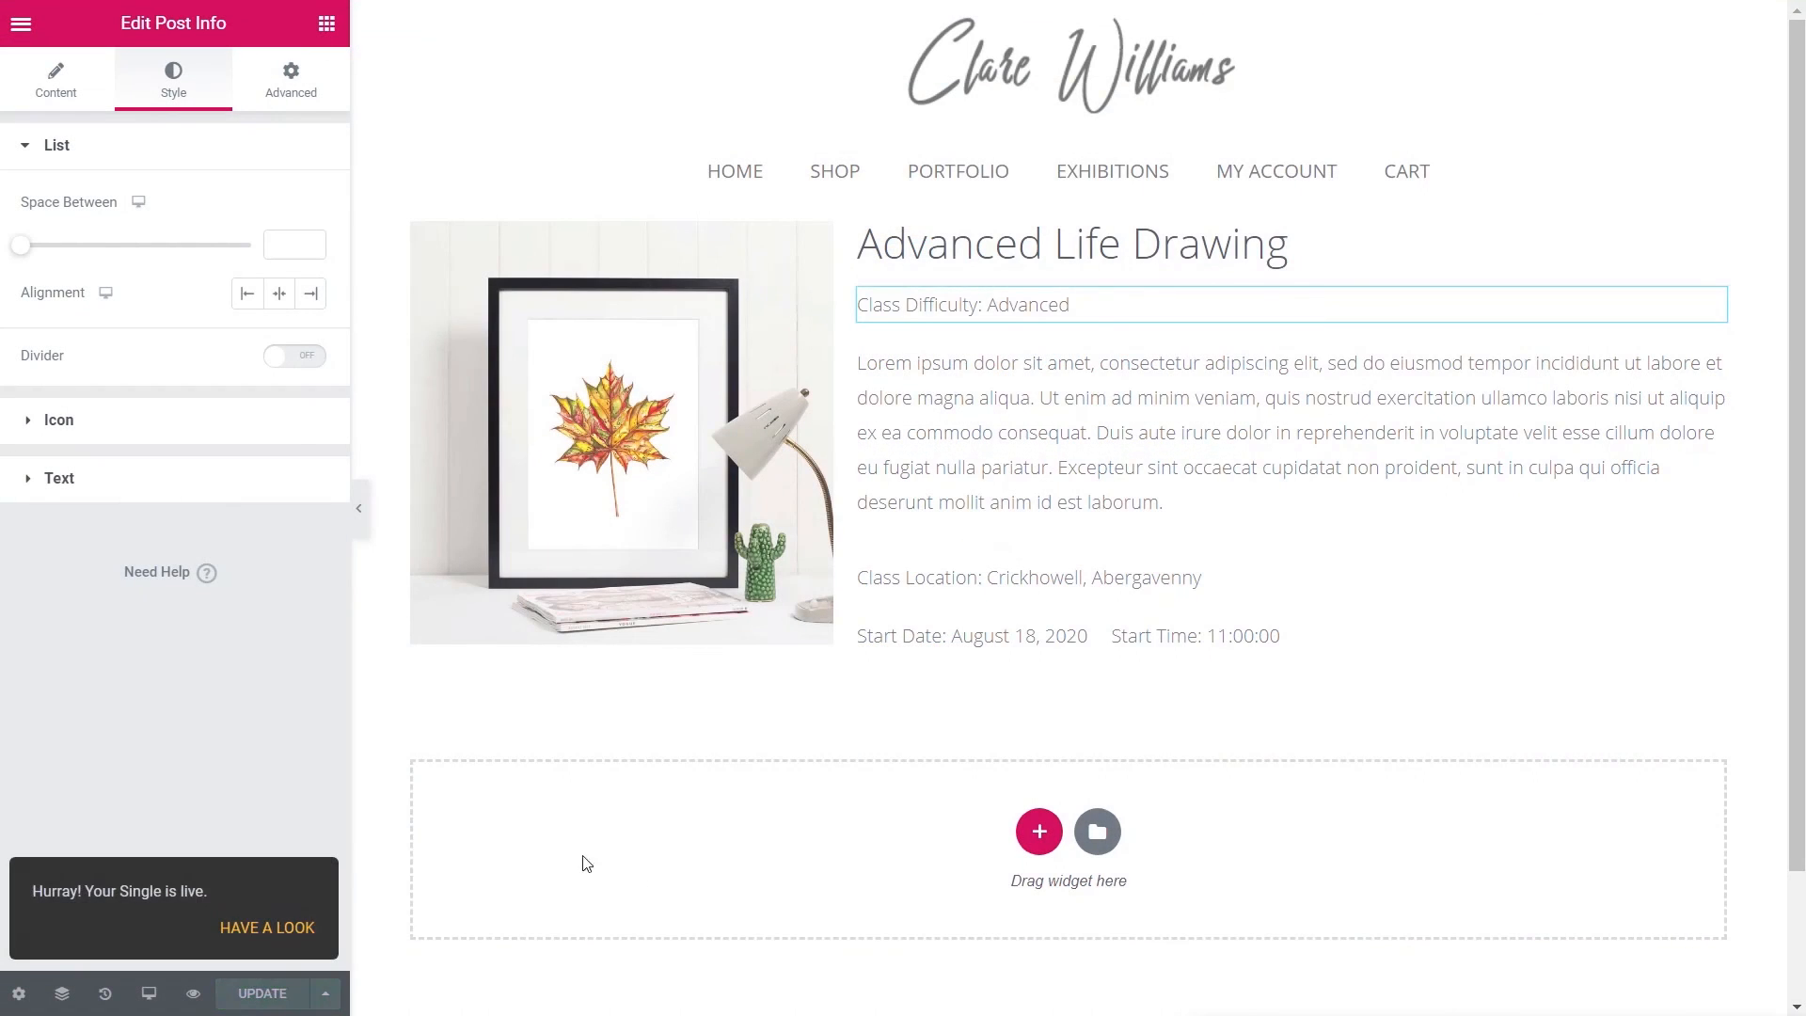
{"action": "left_click", "coordinate": [20, 30]}
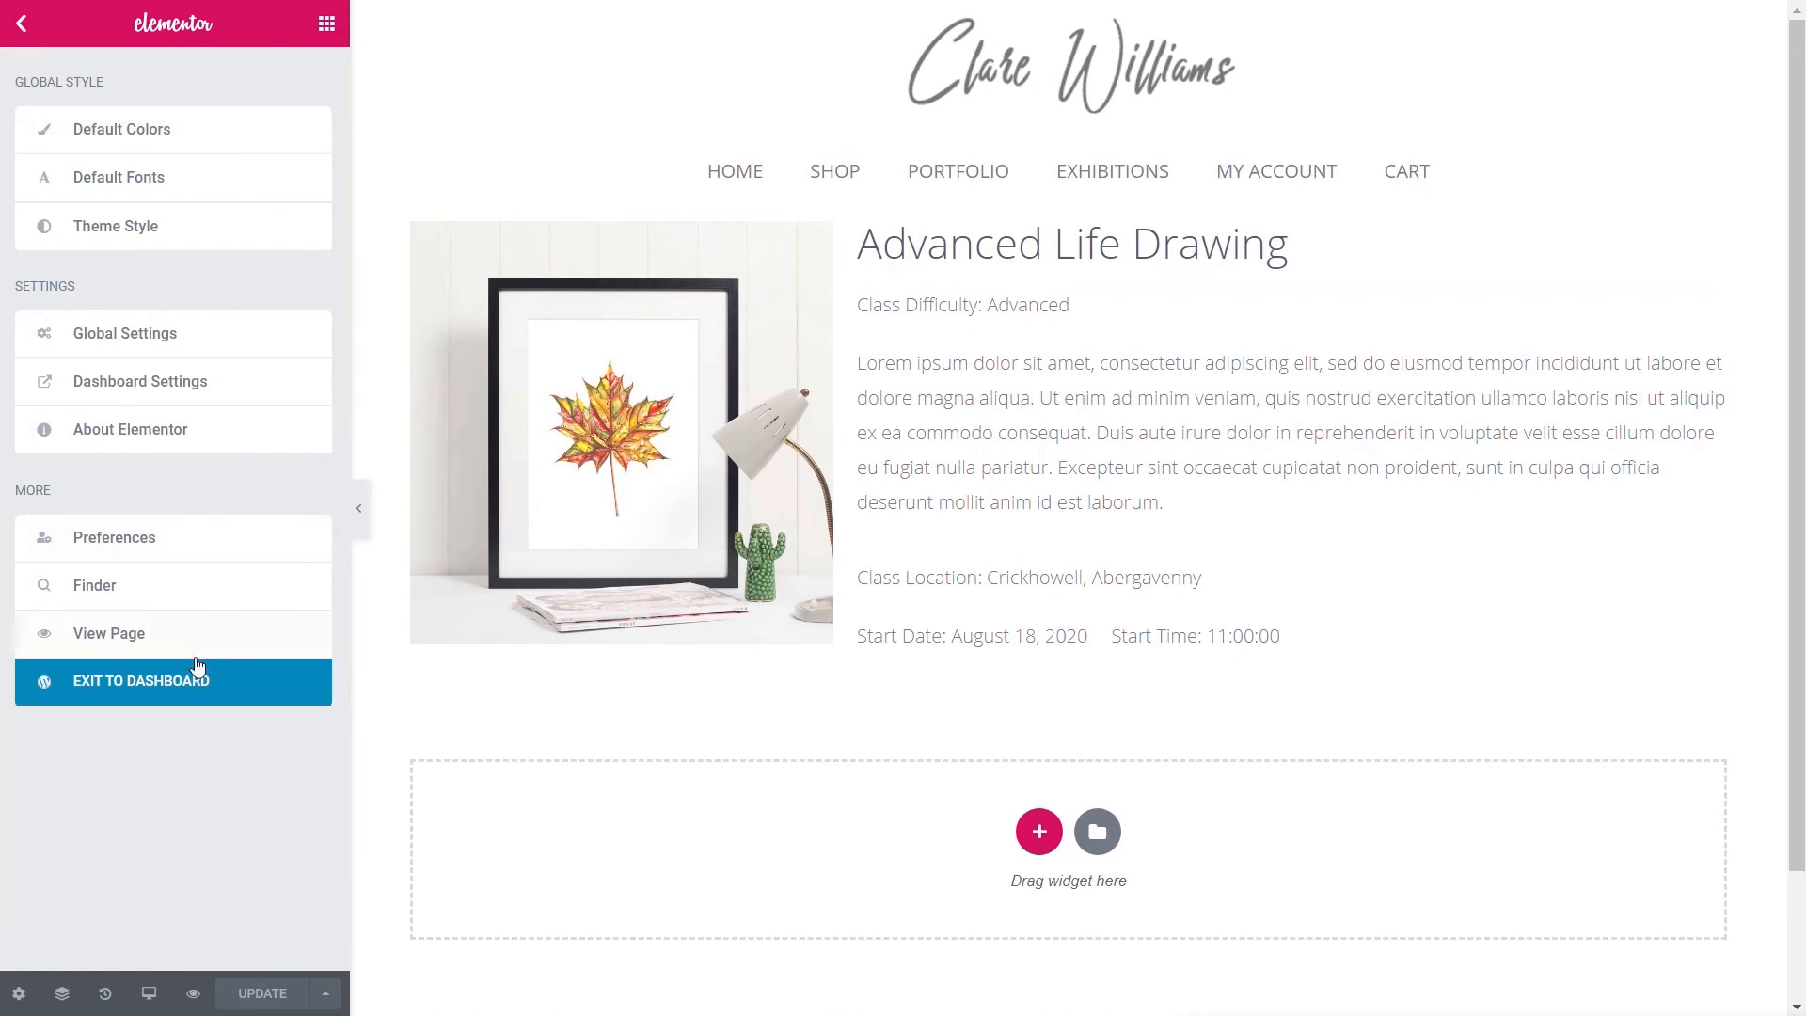
- From the dashboard's Menus page, enter a custom link to /classess/ with link text 'Classes'
{"action": "left_click", "coordinate": [194, 683]}
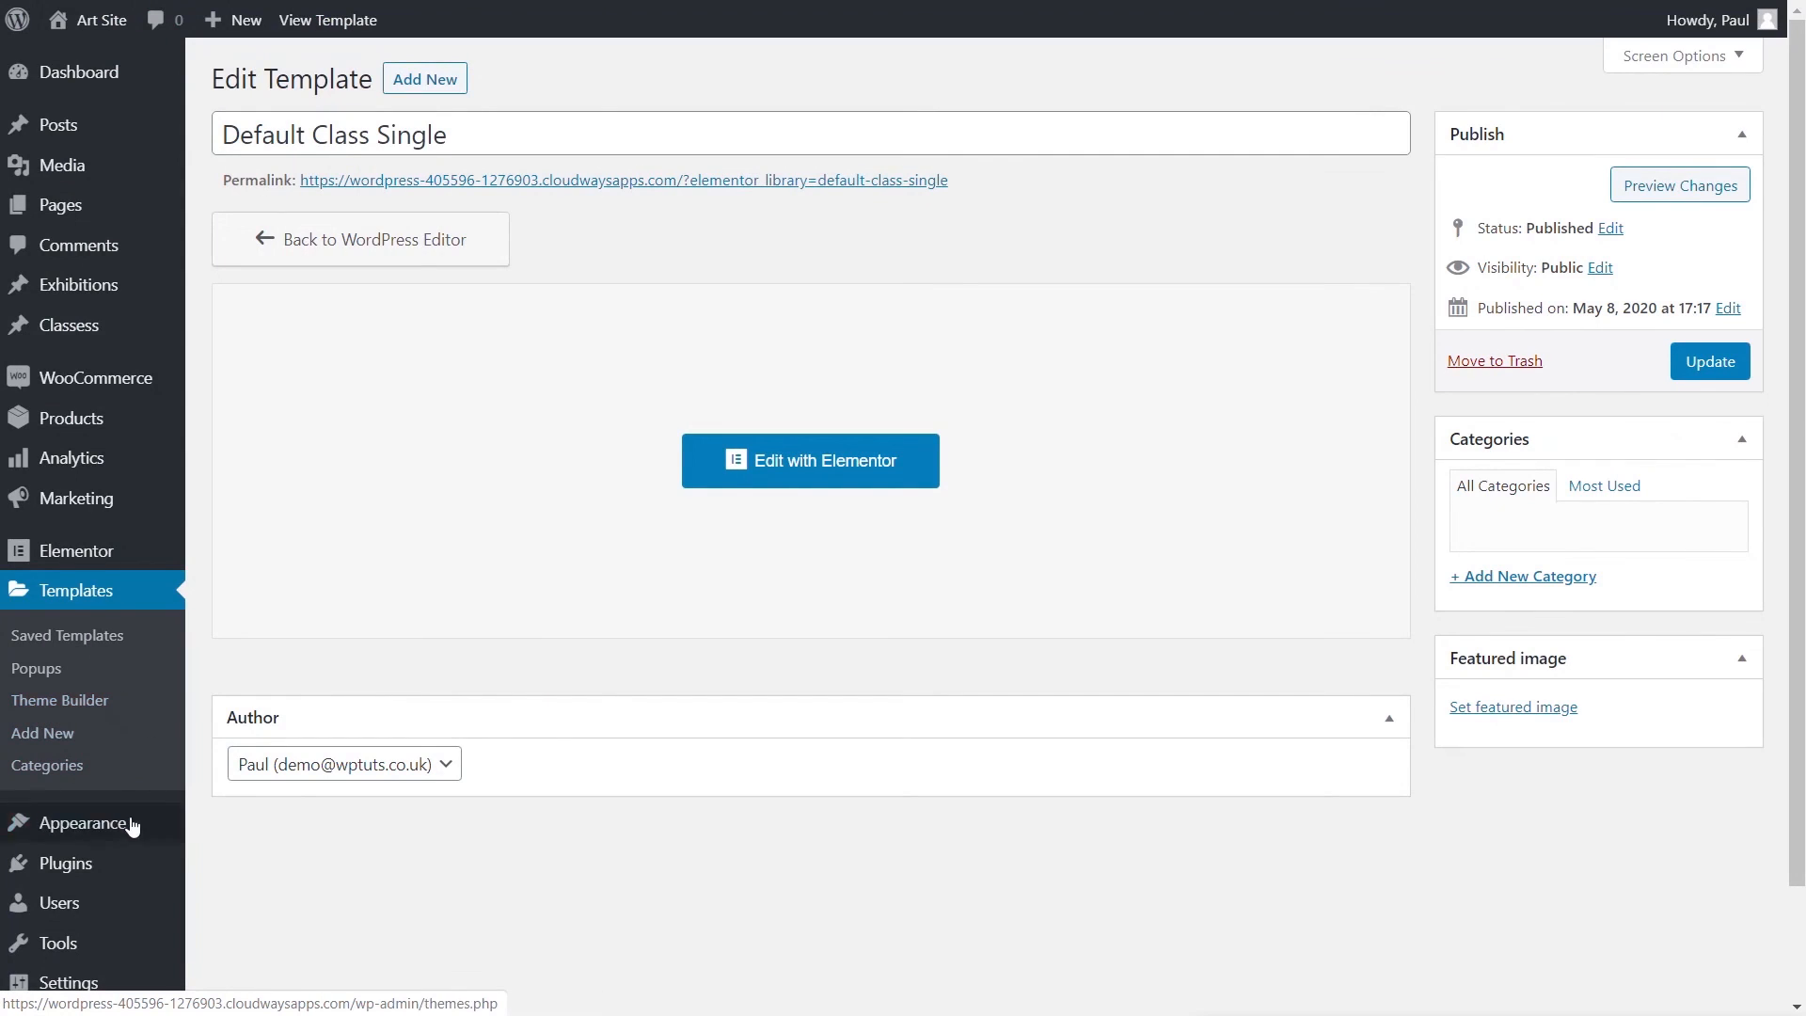
{"action": "mouse_move", "coordinate": [91, 833]}
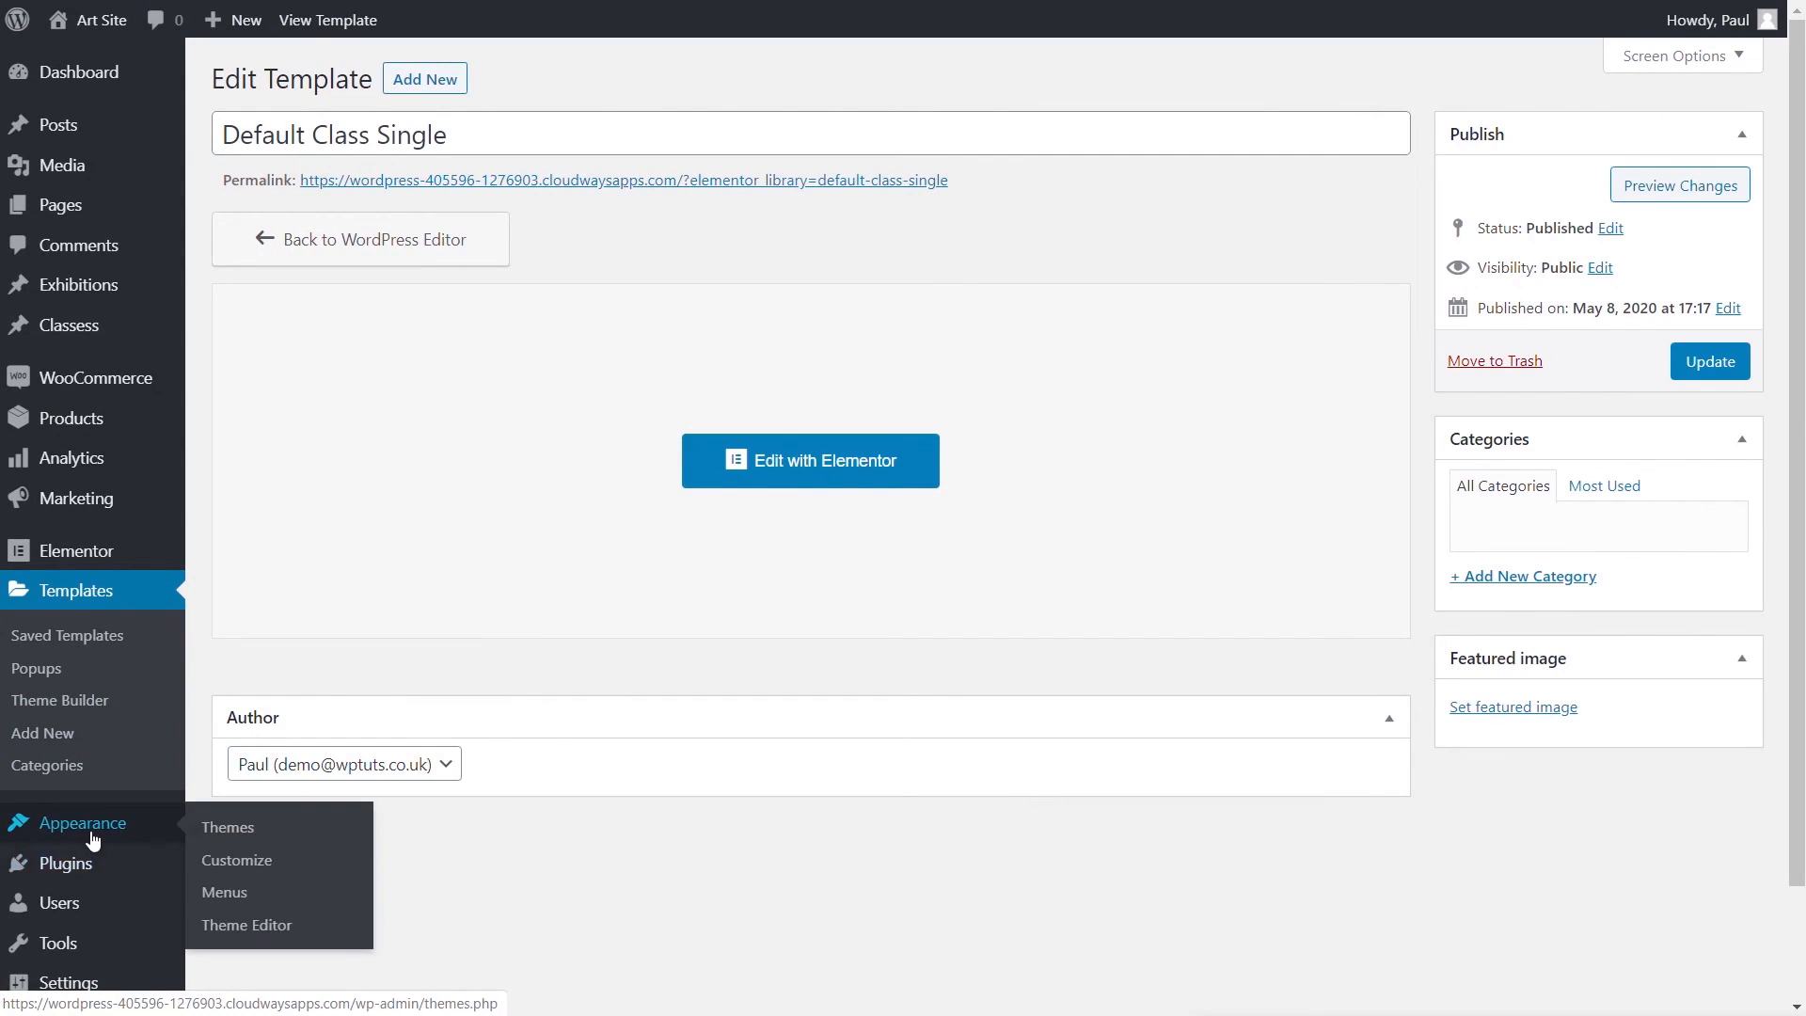
{"action": "left_click", "coordinate": [237, 893]}
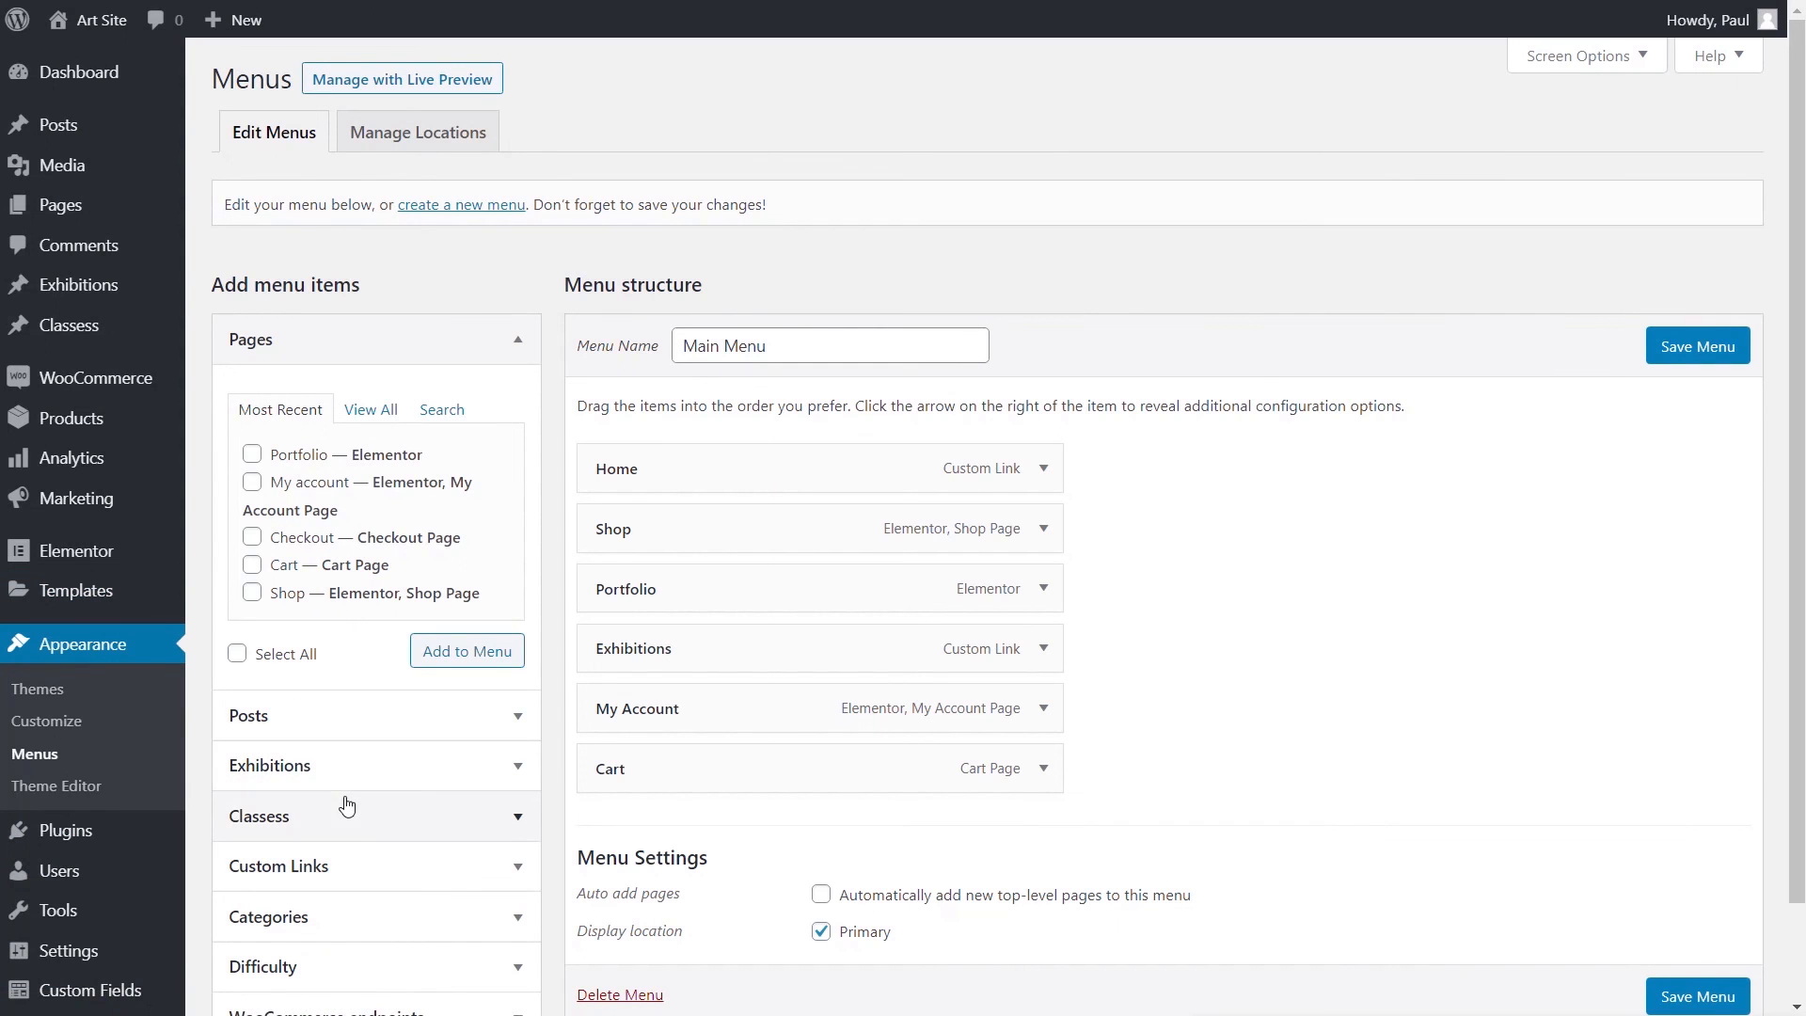
{"action": "left_click", "coordinate": [315, 870]}
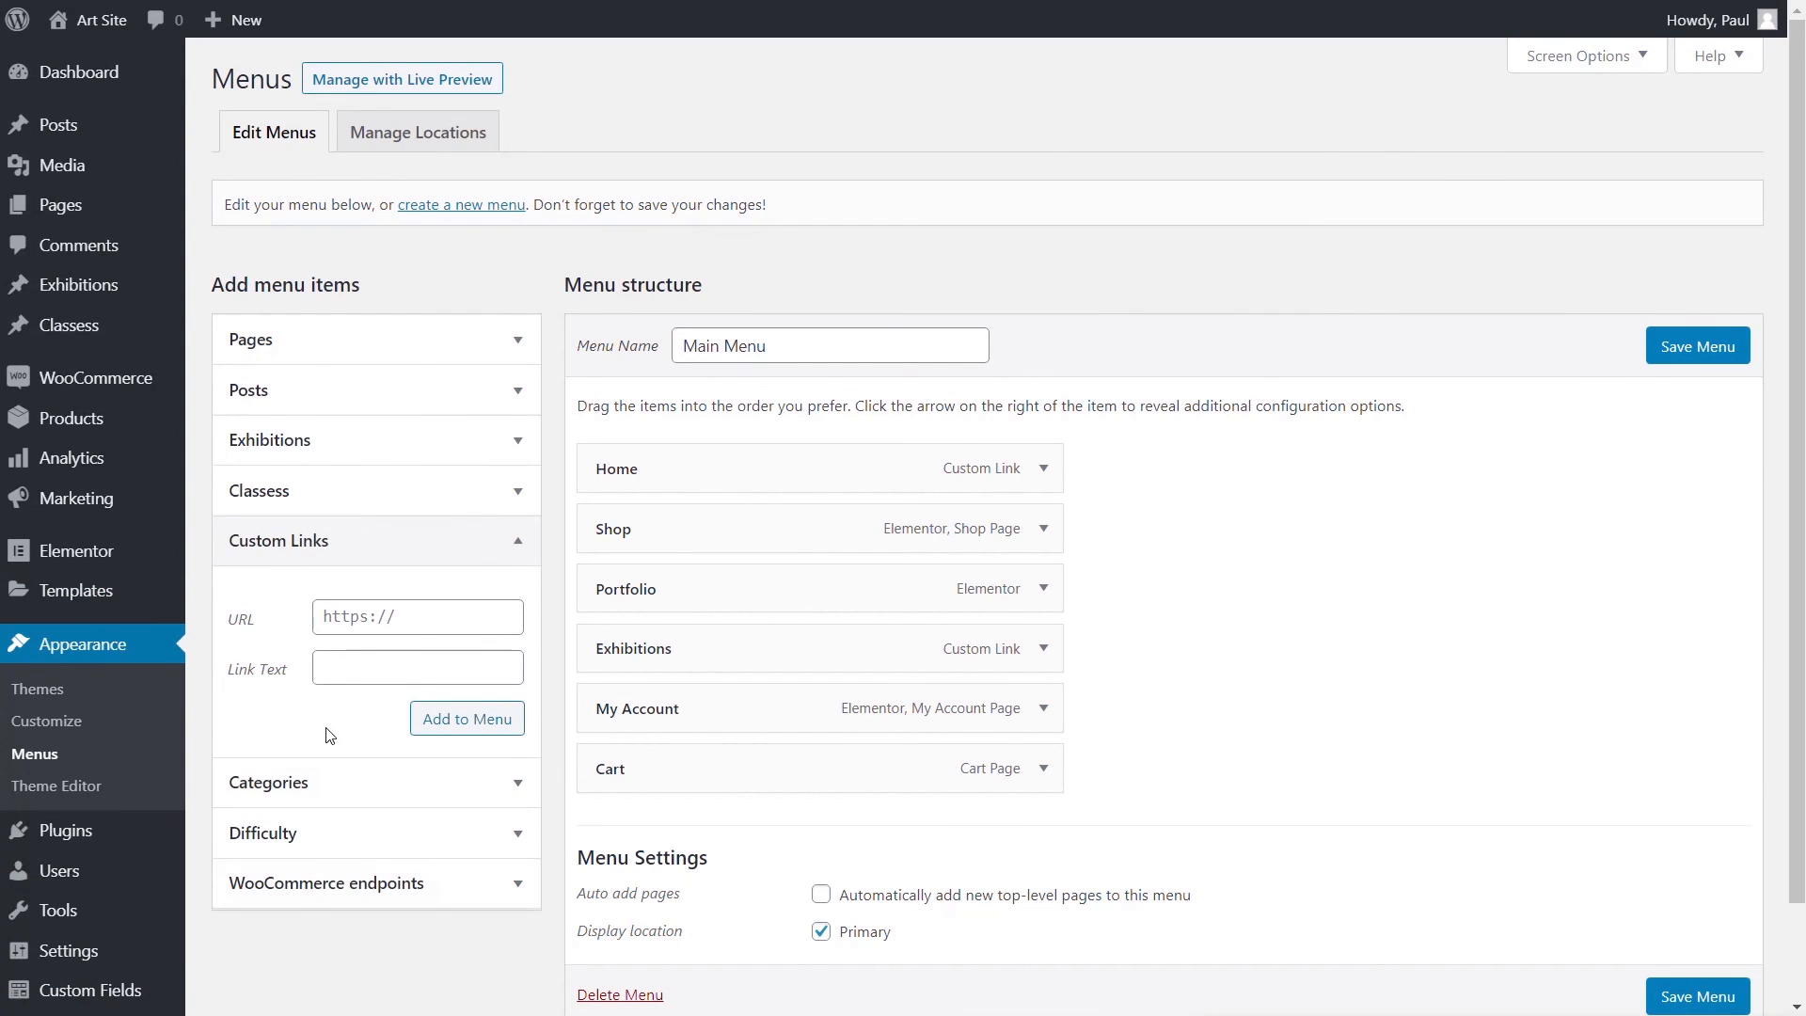
{"action": "left_click", "coordinate": [415, 614]}
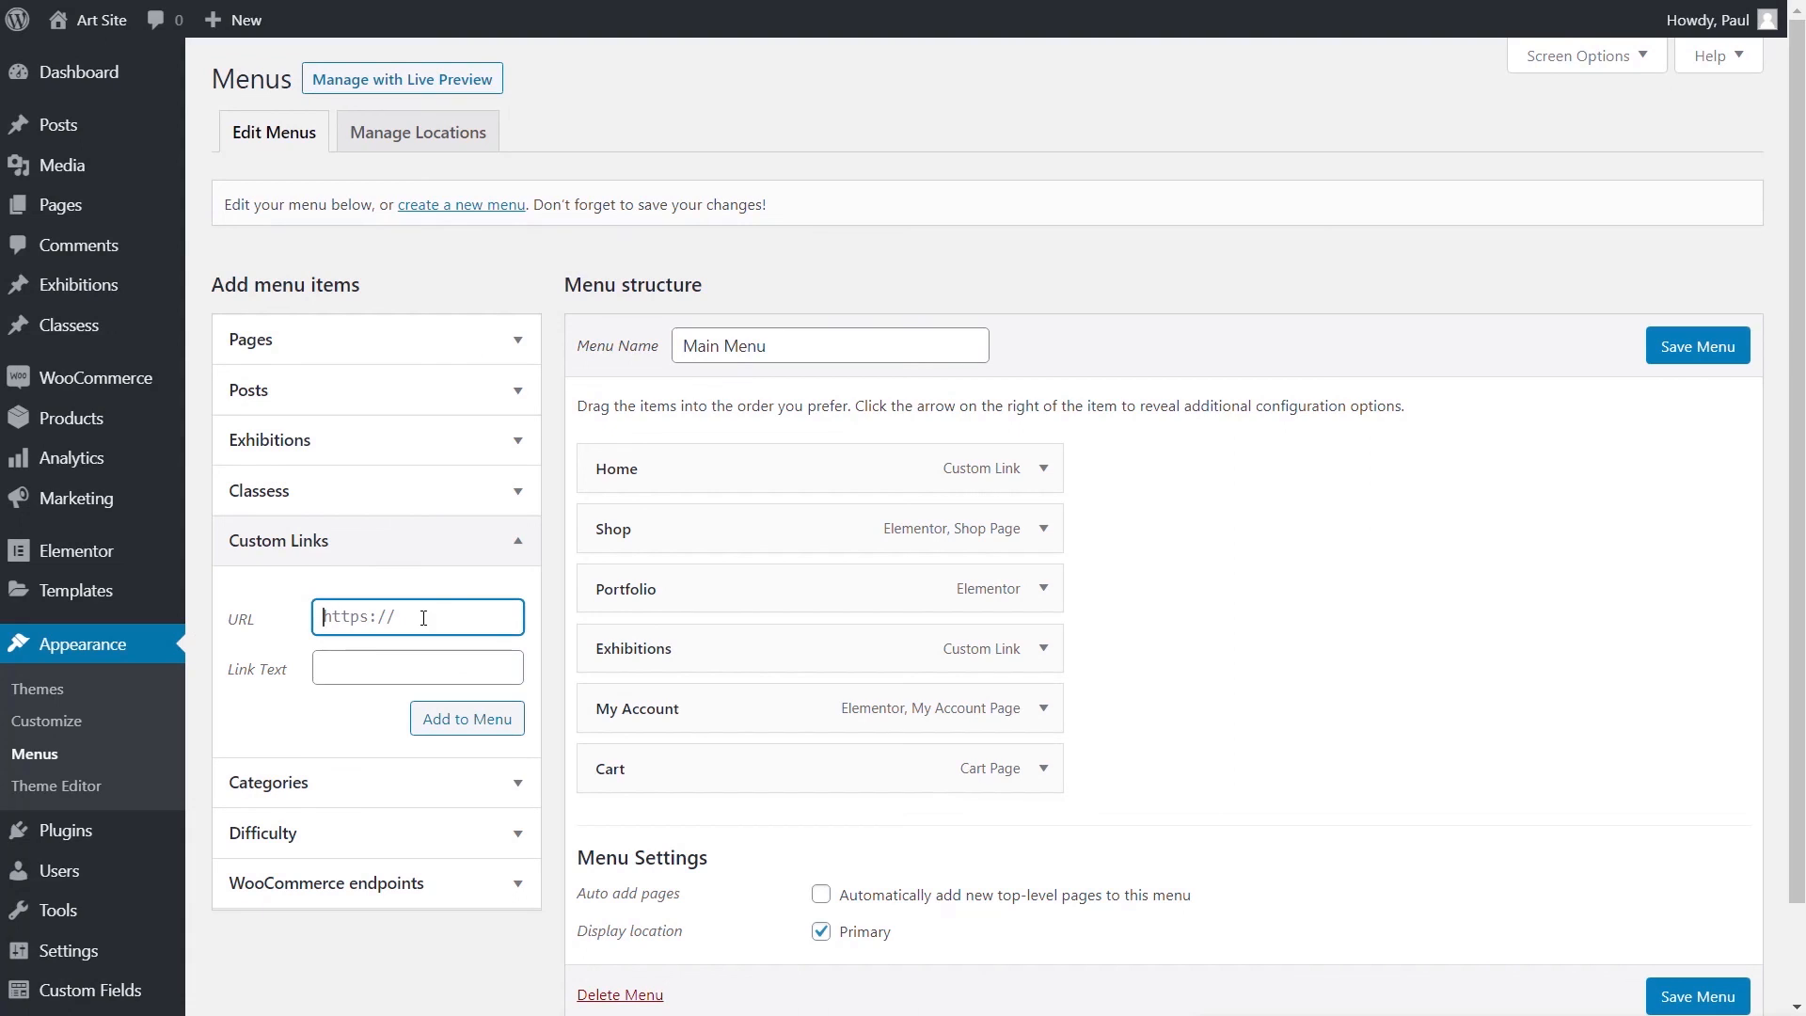
{"action": "type", "text": "/classess/"}
{"action": "left_click", "coordinate": [390, 663]}
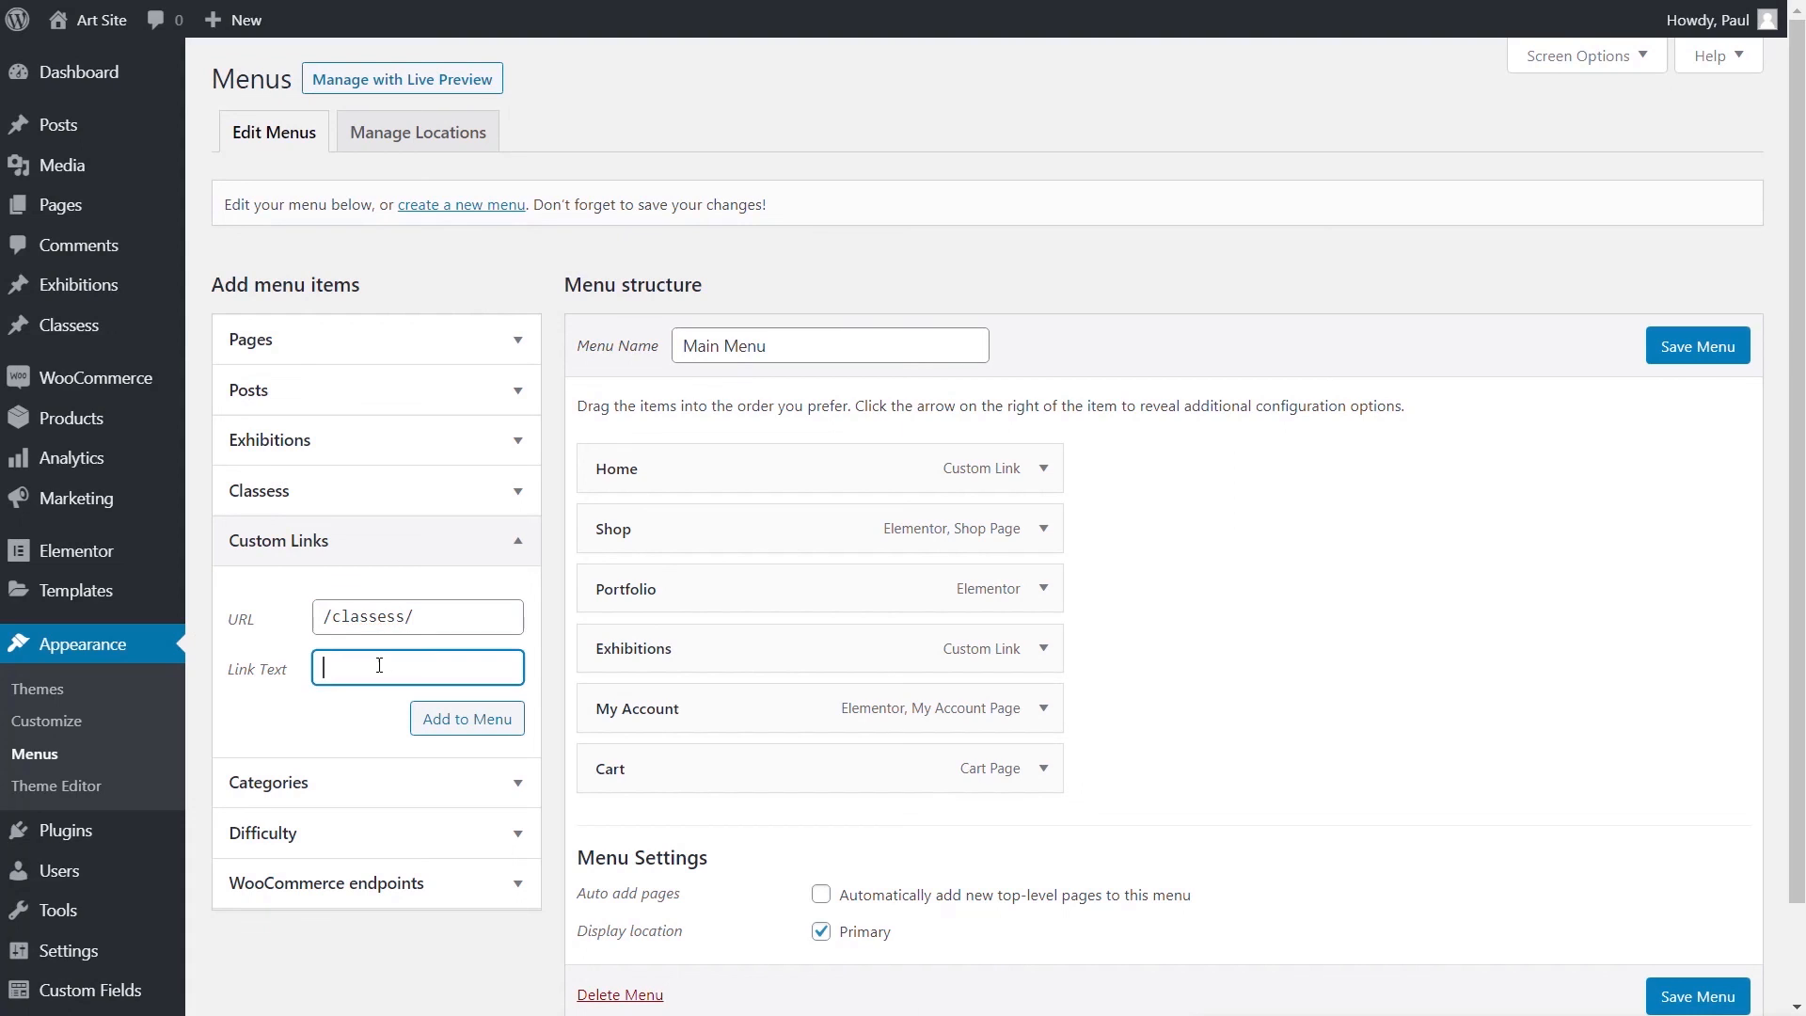
{"action": "type", "text": "Classes"}
- Add the Classes link to the Main Menu above Exhibitions and save the menu
{"action": "left_click", "coordinate": [487, 722]}
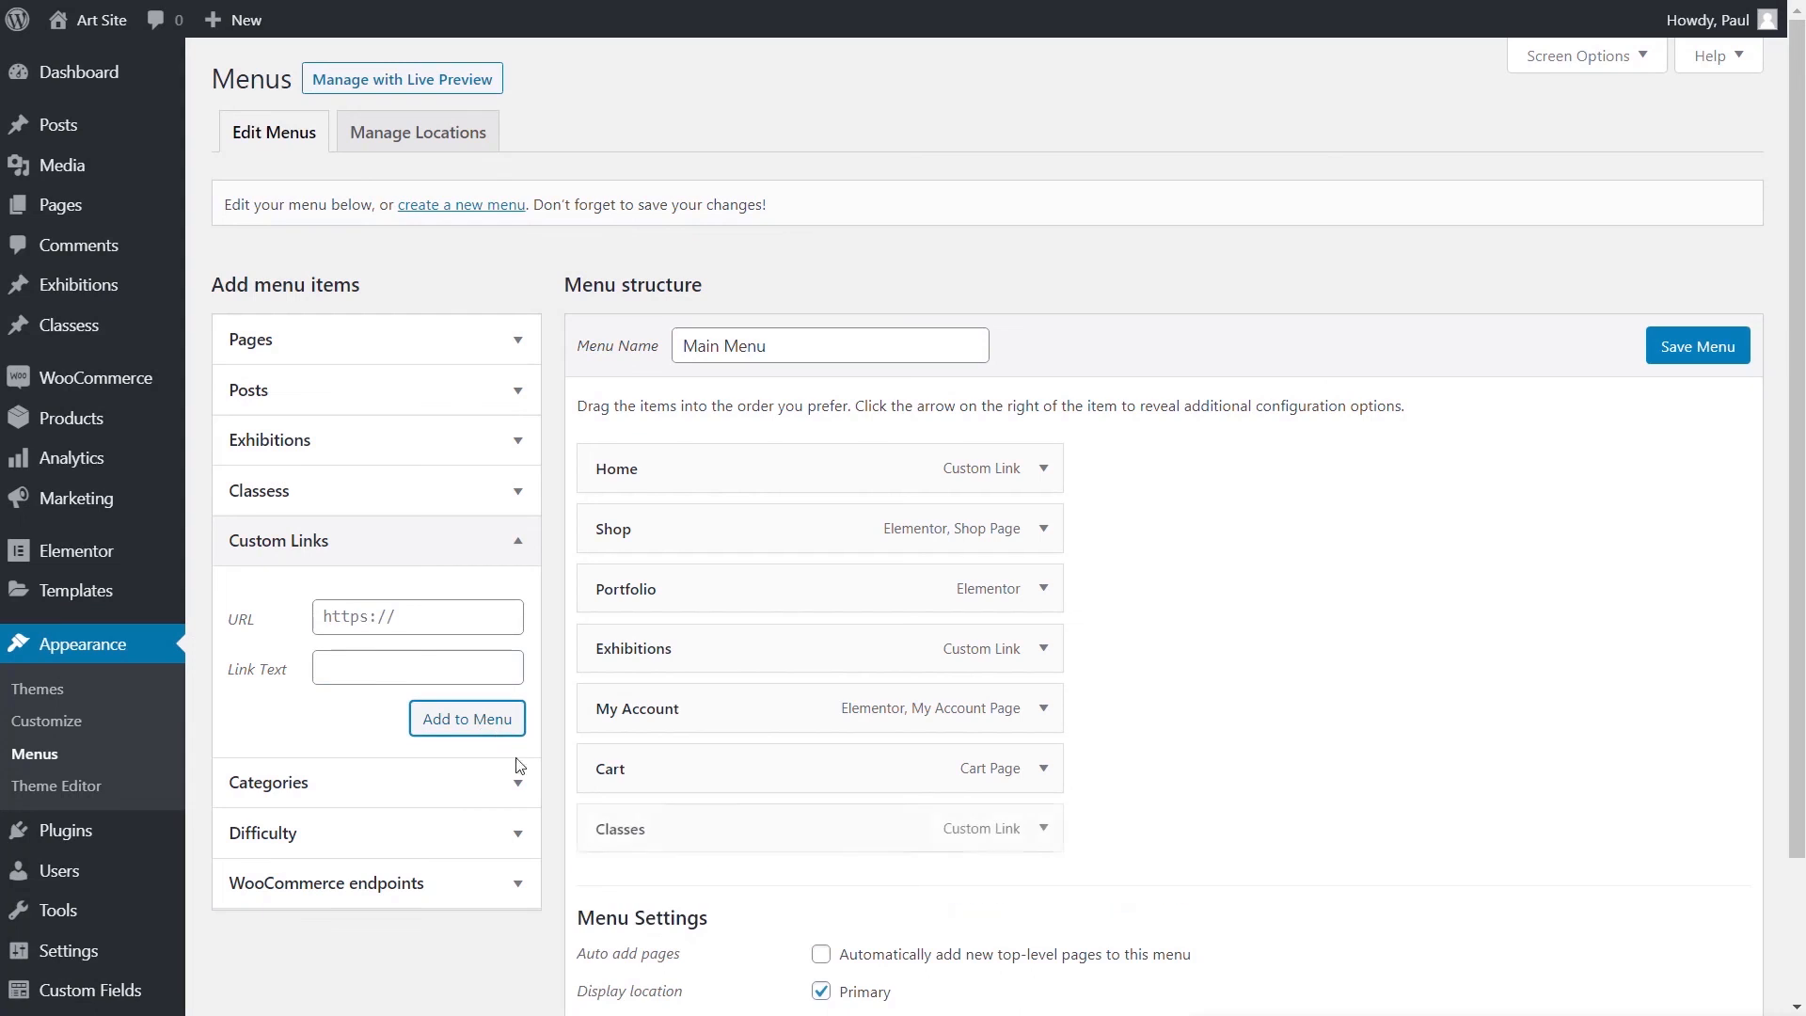
{"action": "left_click_drag", "start_coordinate": [686, 827], "coordinate": [686, 645]}
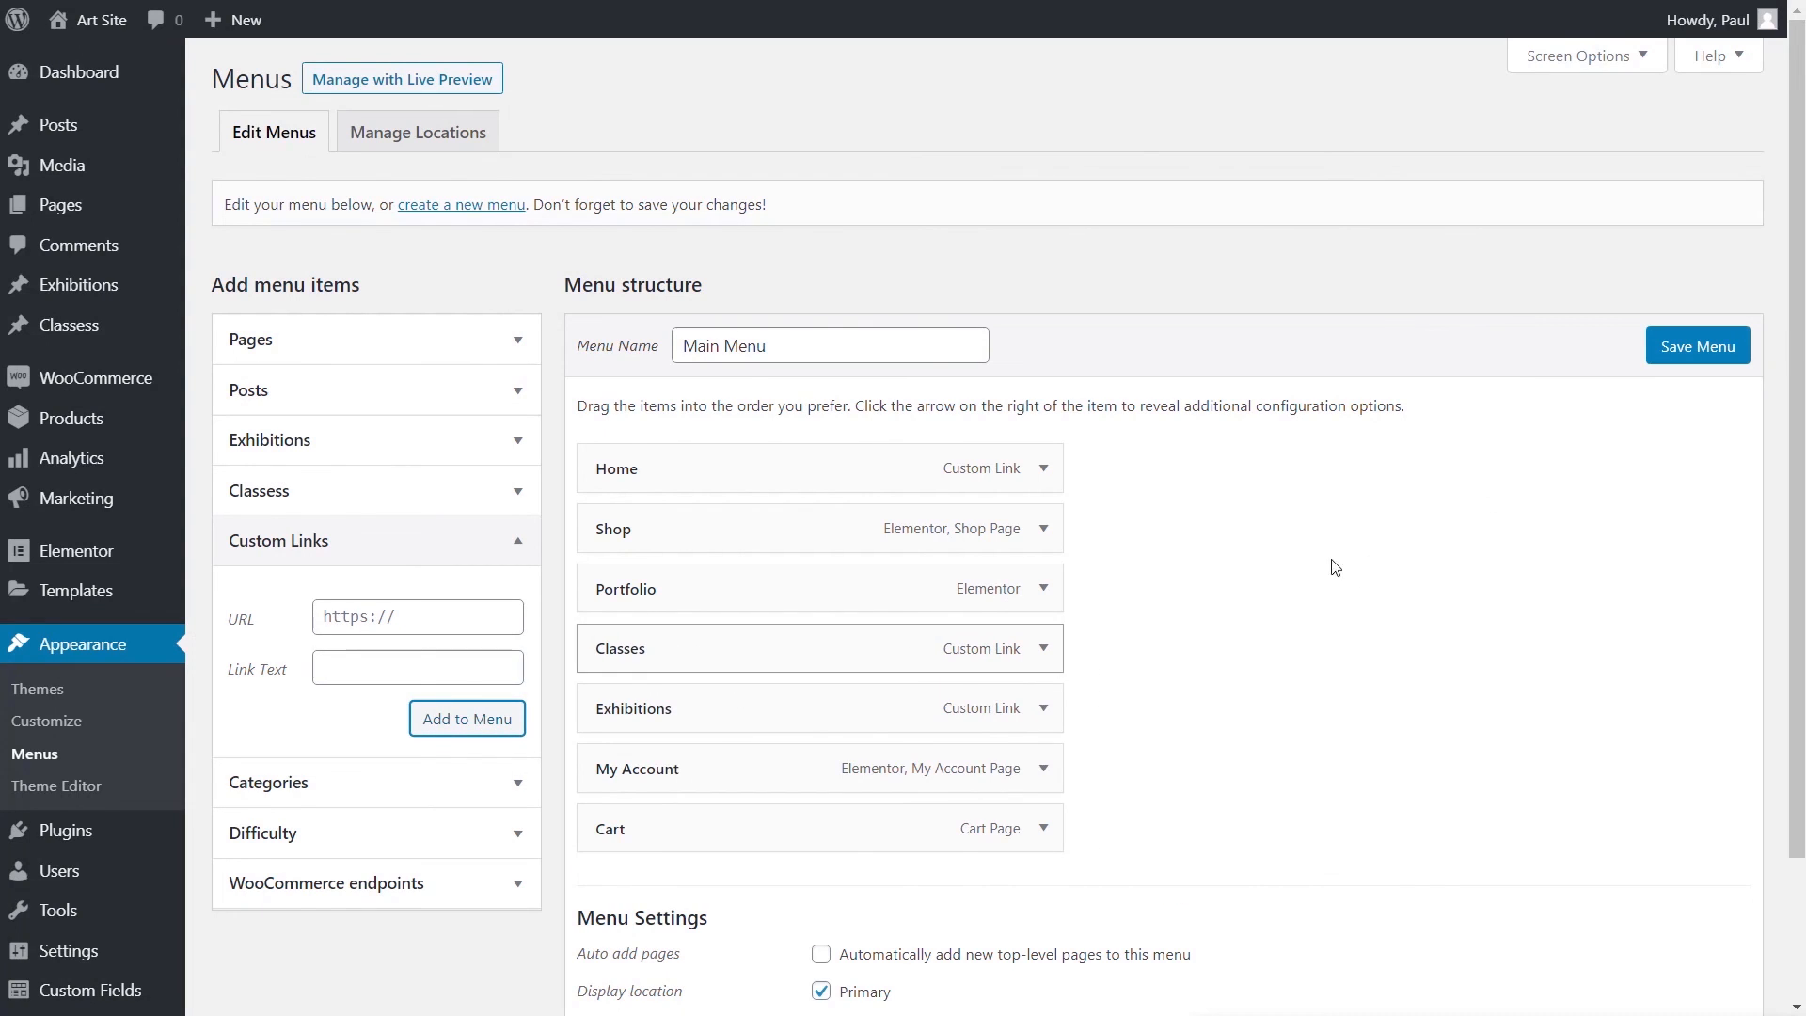
{"action": "left_click", "coordinate": [1690, 350]}
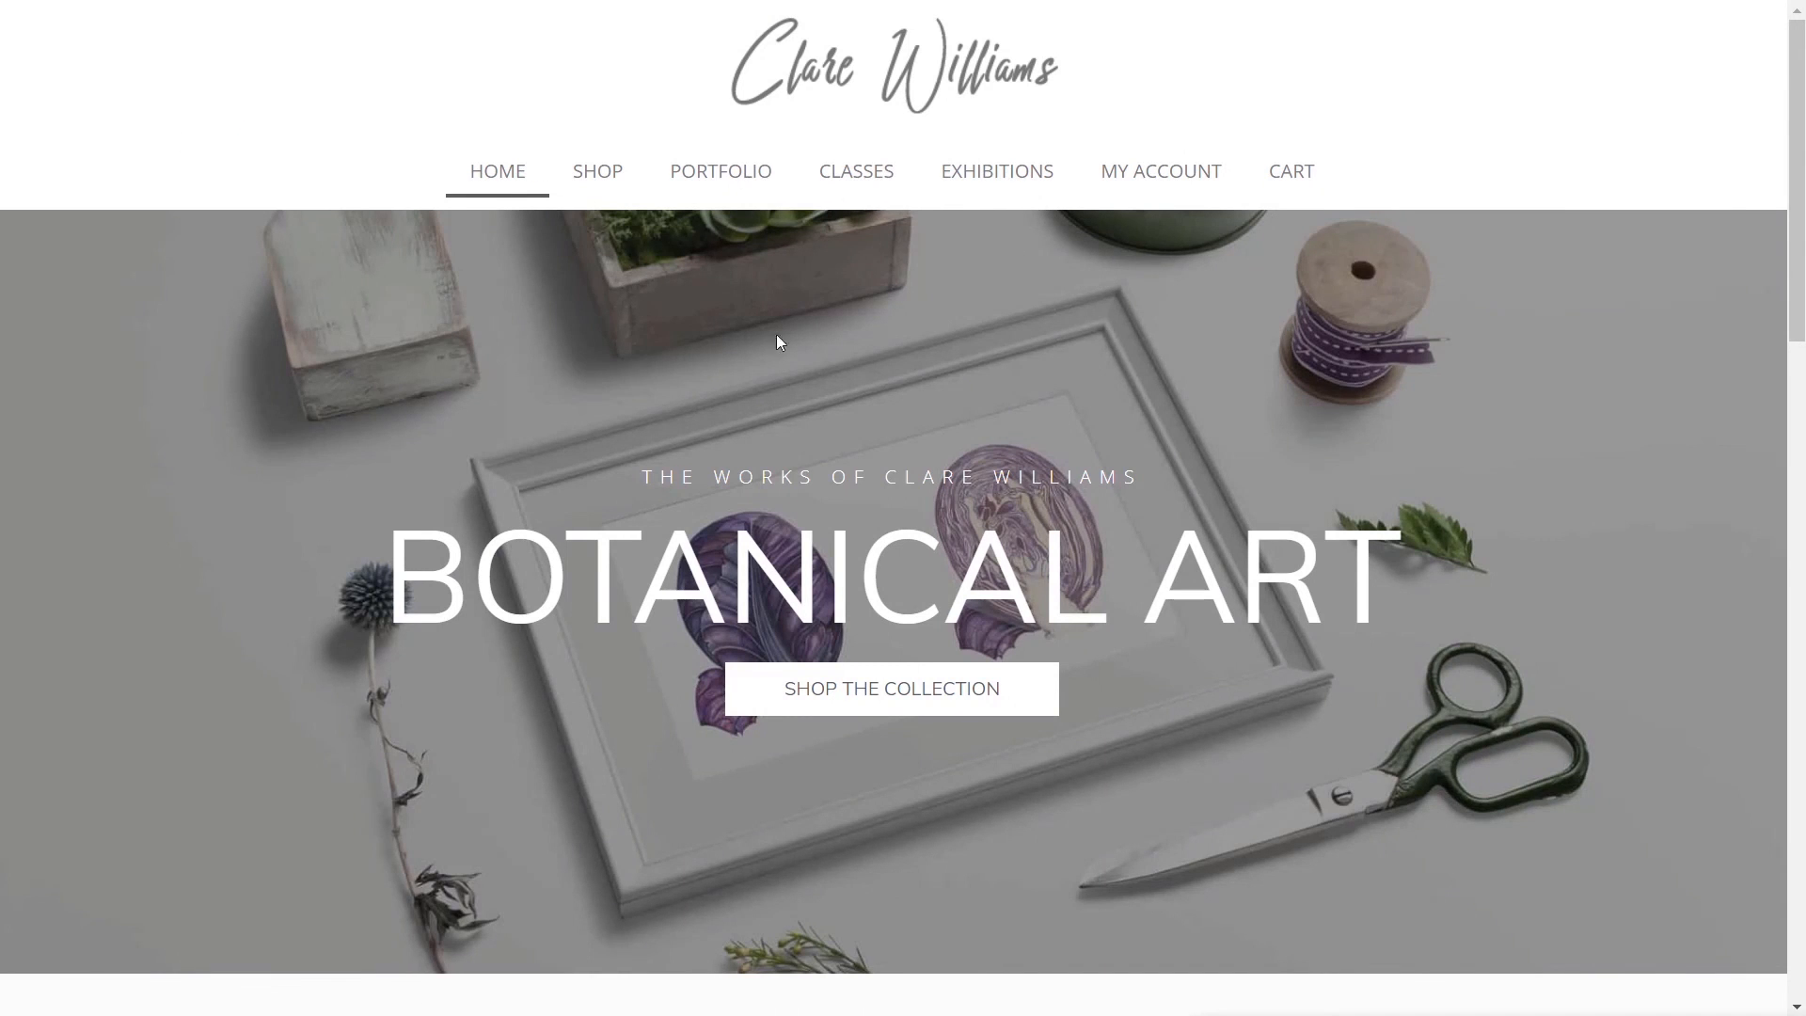
- Open the live Classes archive, then the Intermediate Acrylics class page
{"action": "left_click", "coordinate": [858, 176]}
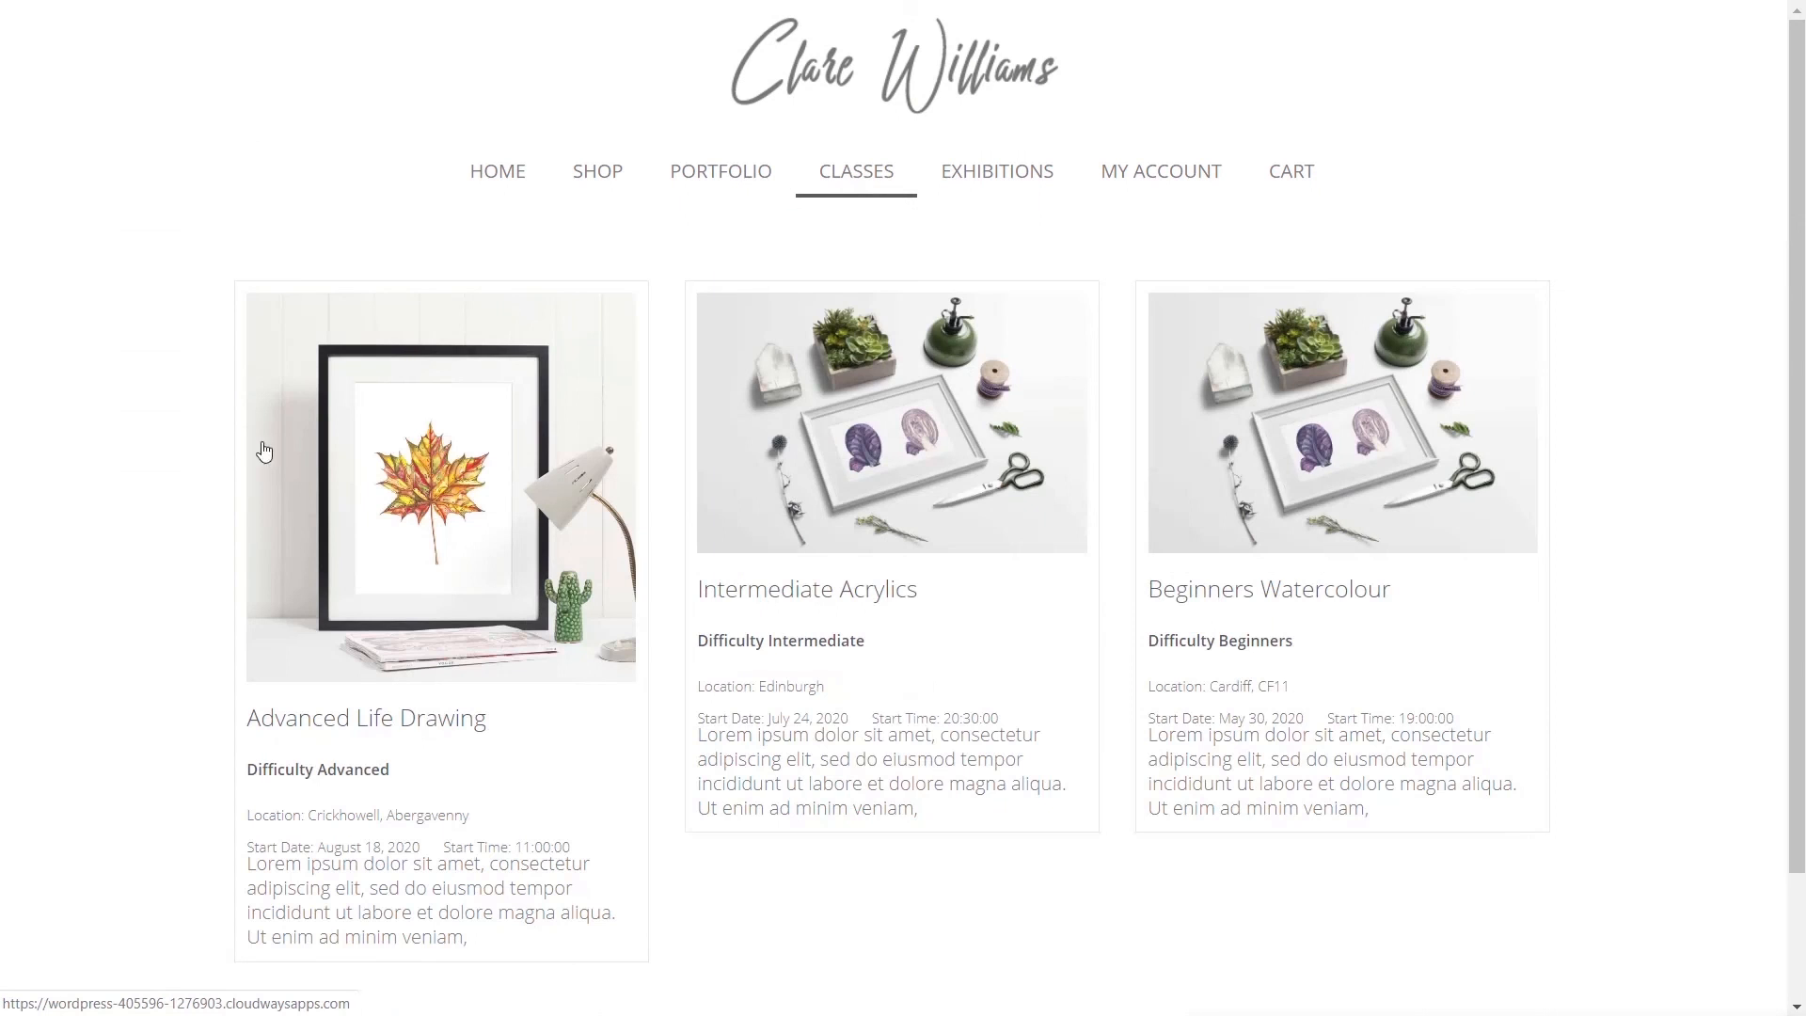
{"action": "left_click", "coordinate": [793, 482]}
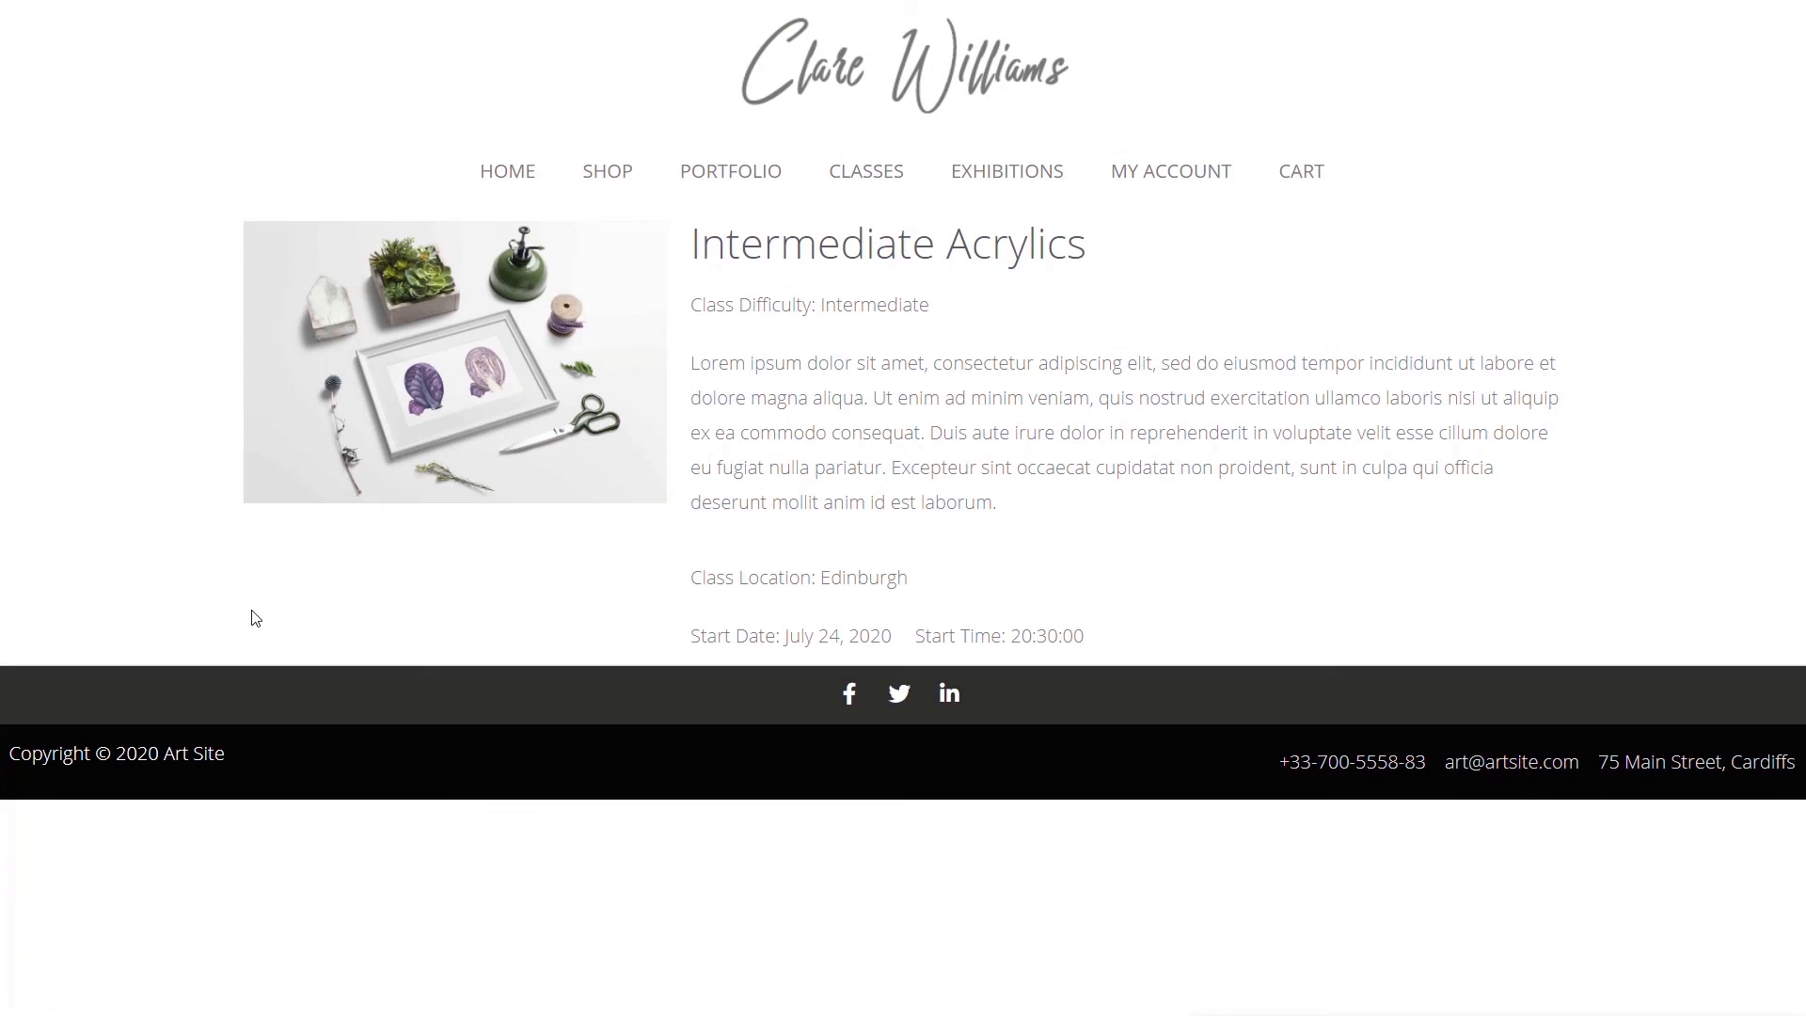